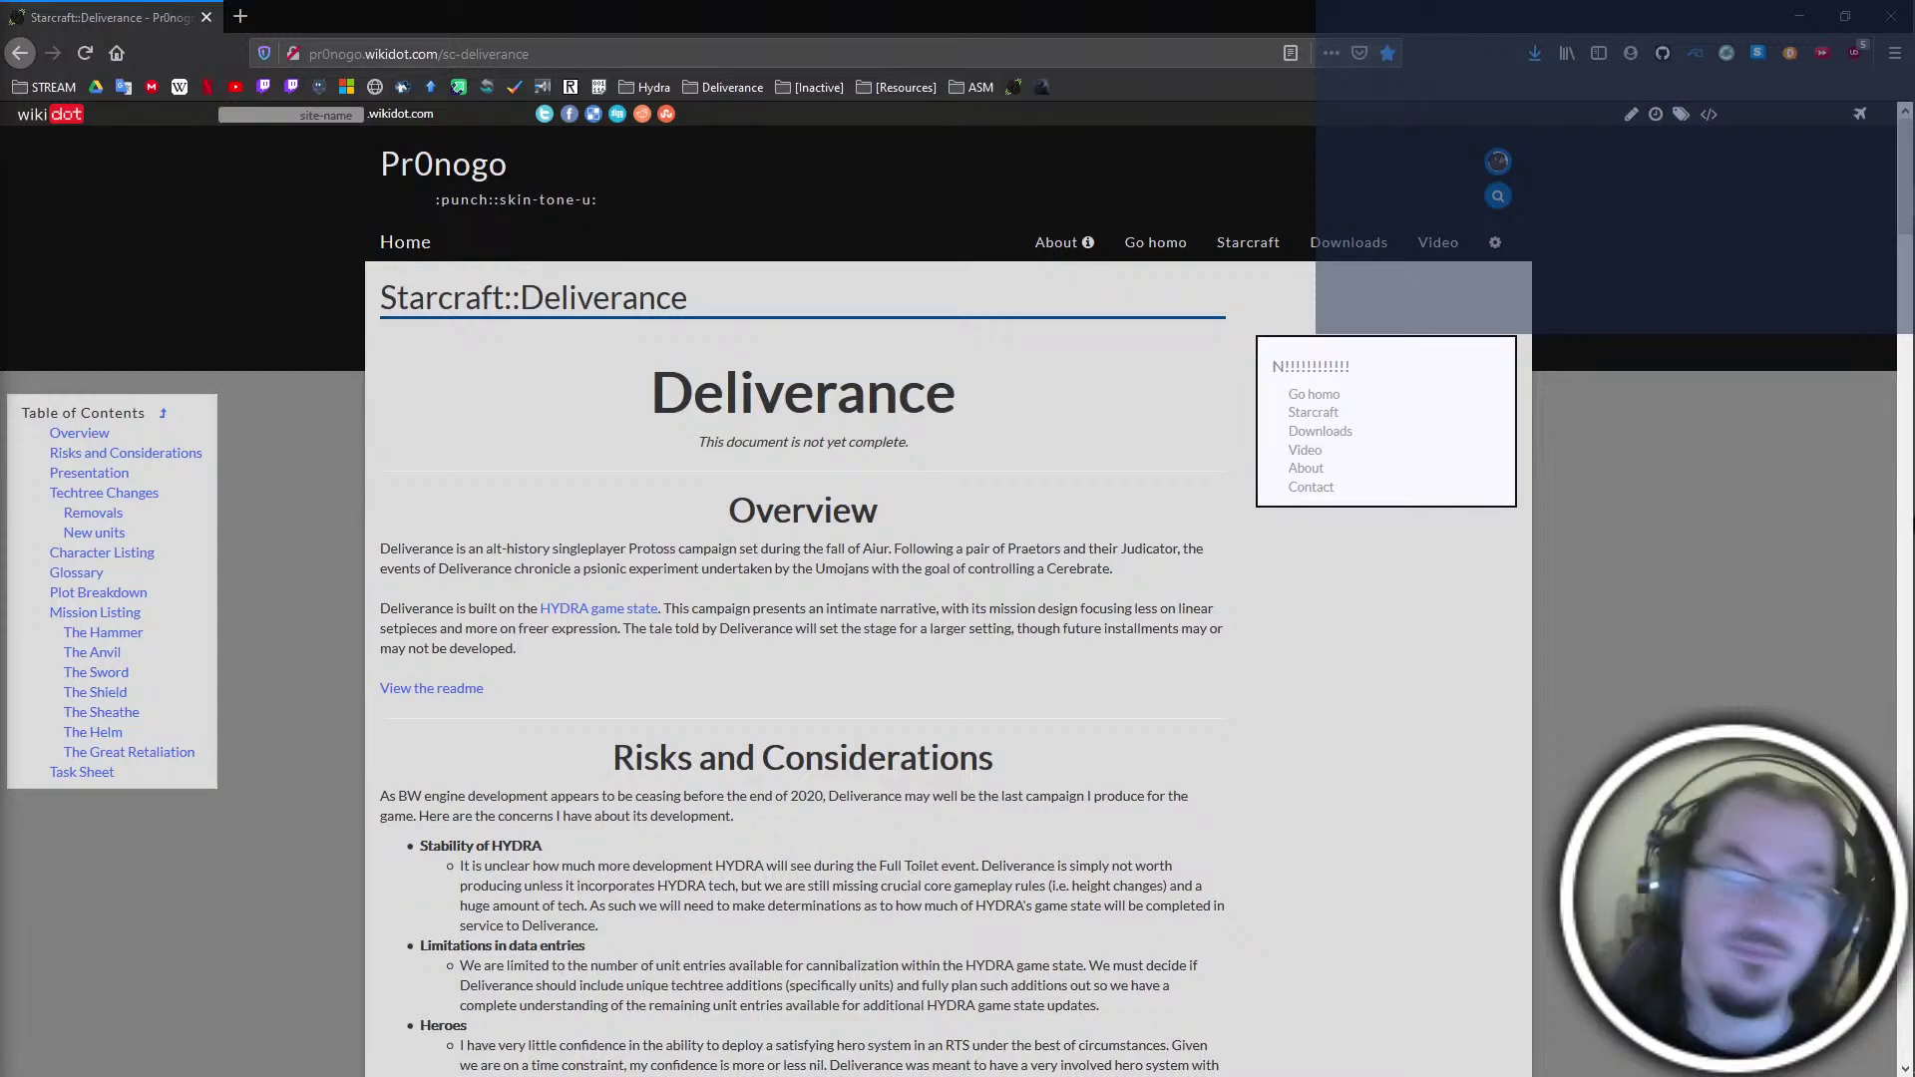
Minimize the browser, close datas.json in the text editor, and minimize the editor to reach the open folder windows
left_click(1798, 16)
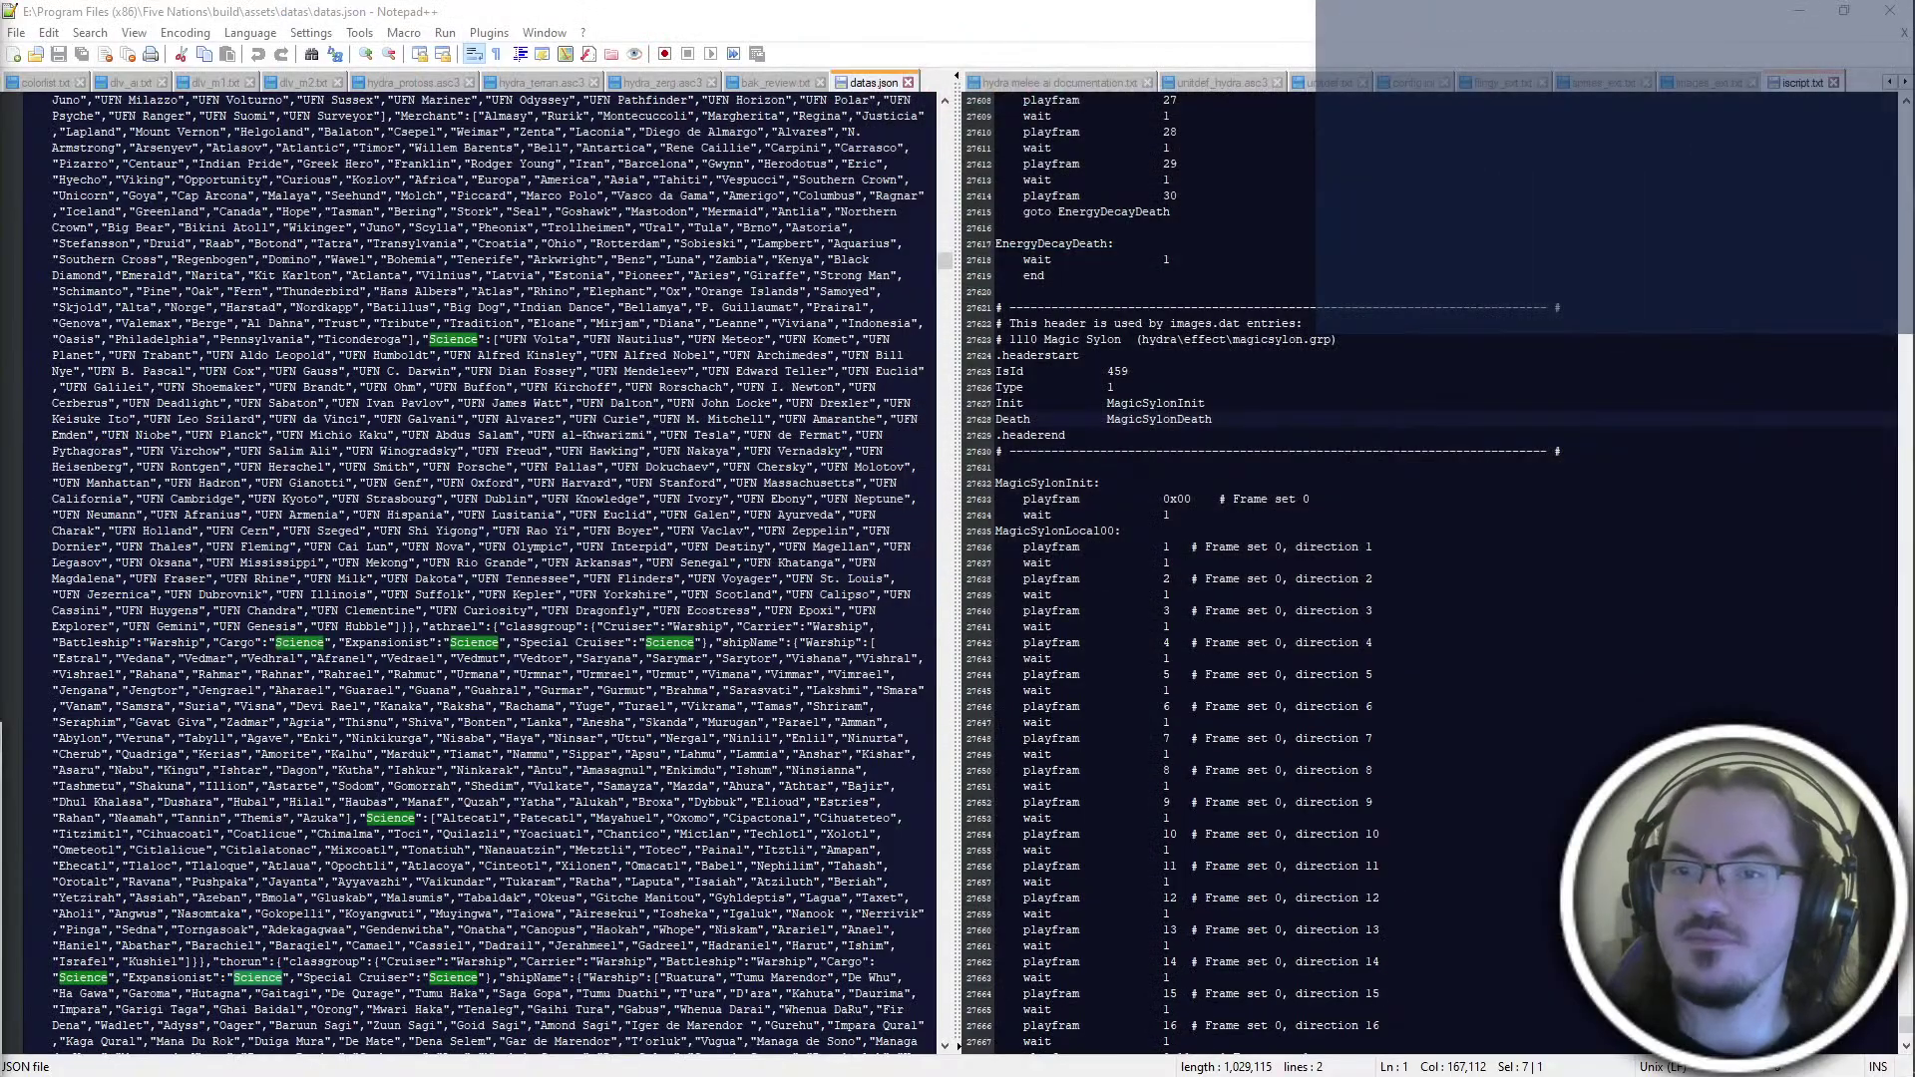
left_click(908, 82)
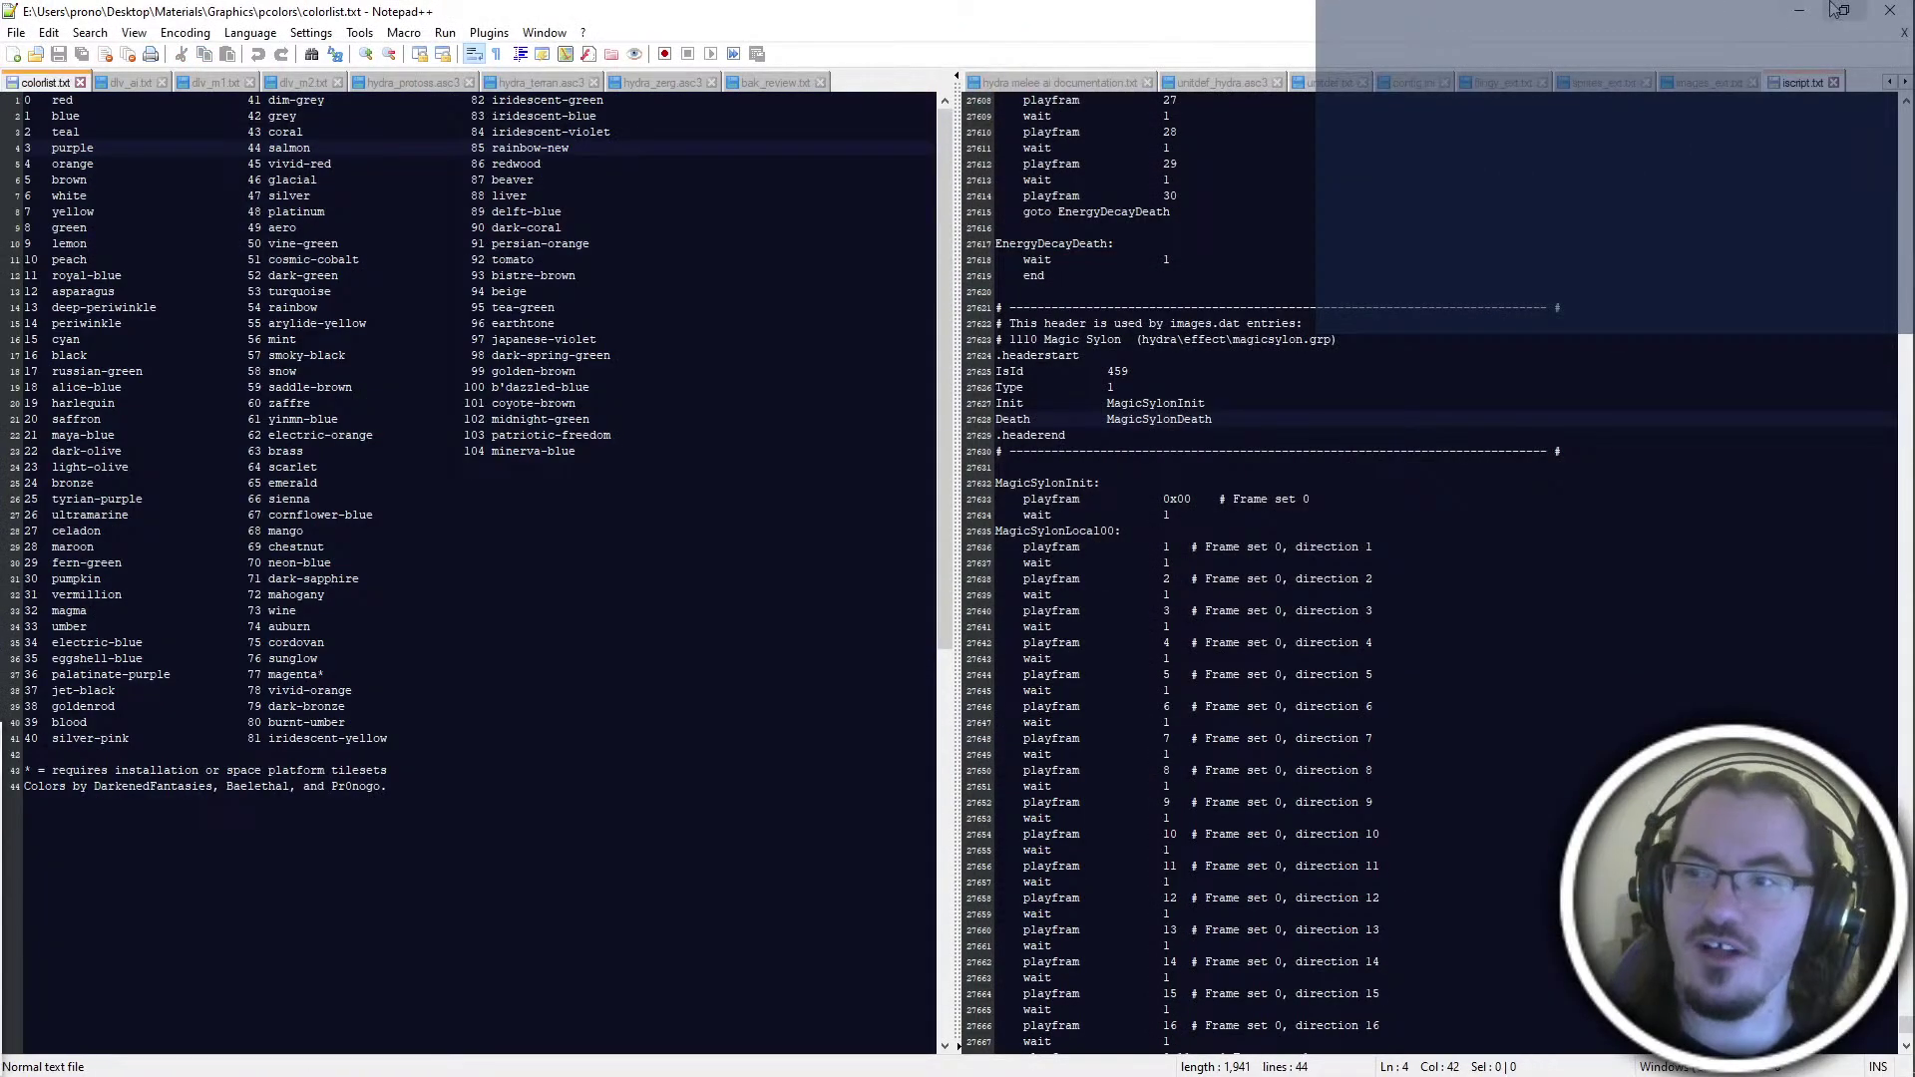
left_click(1801, 10)
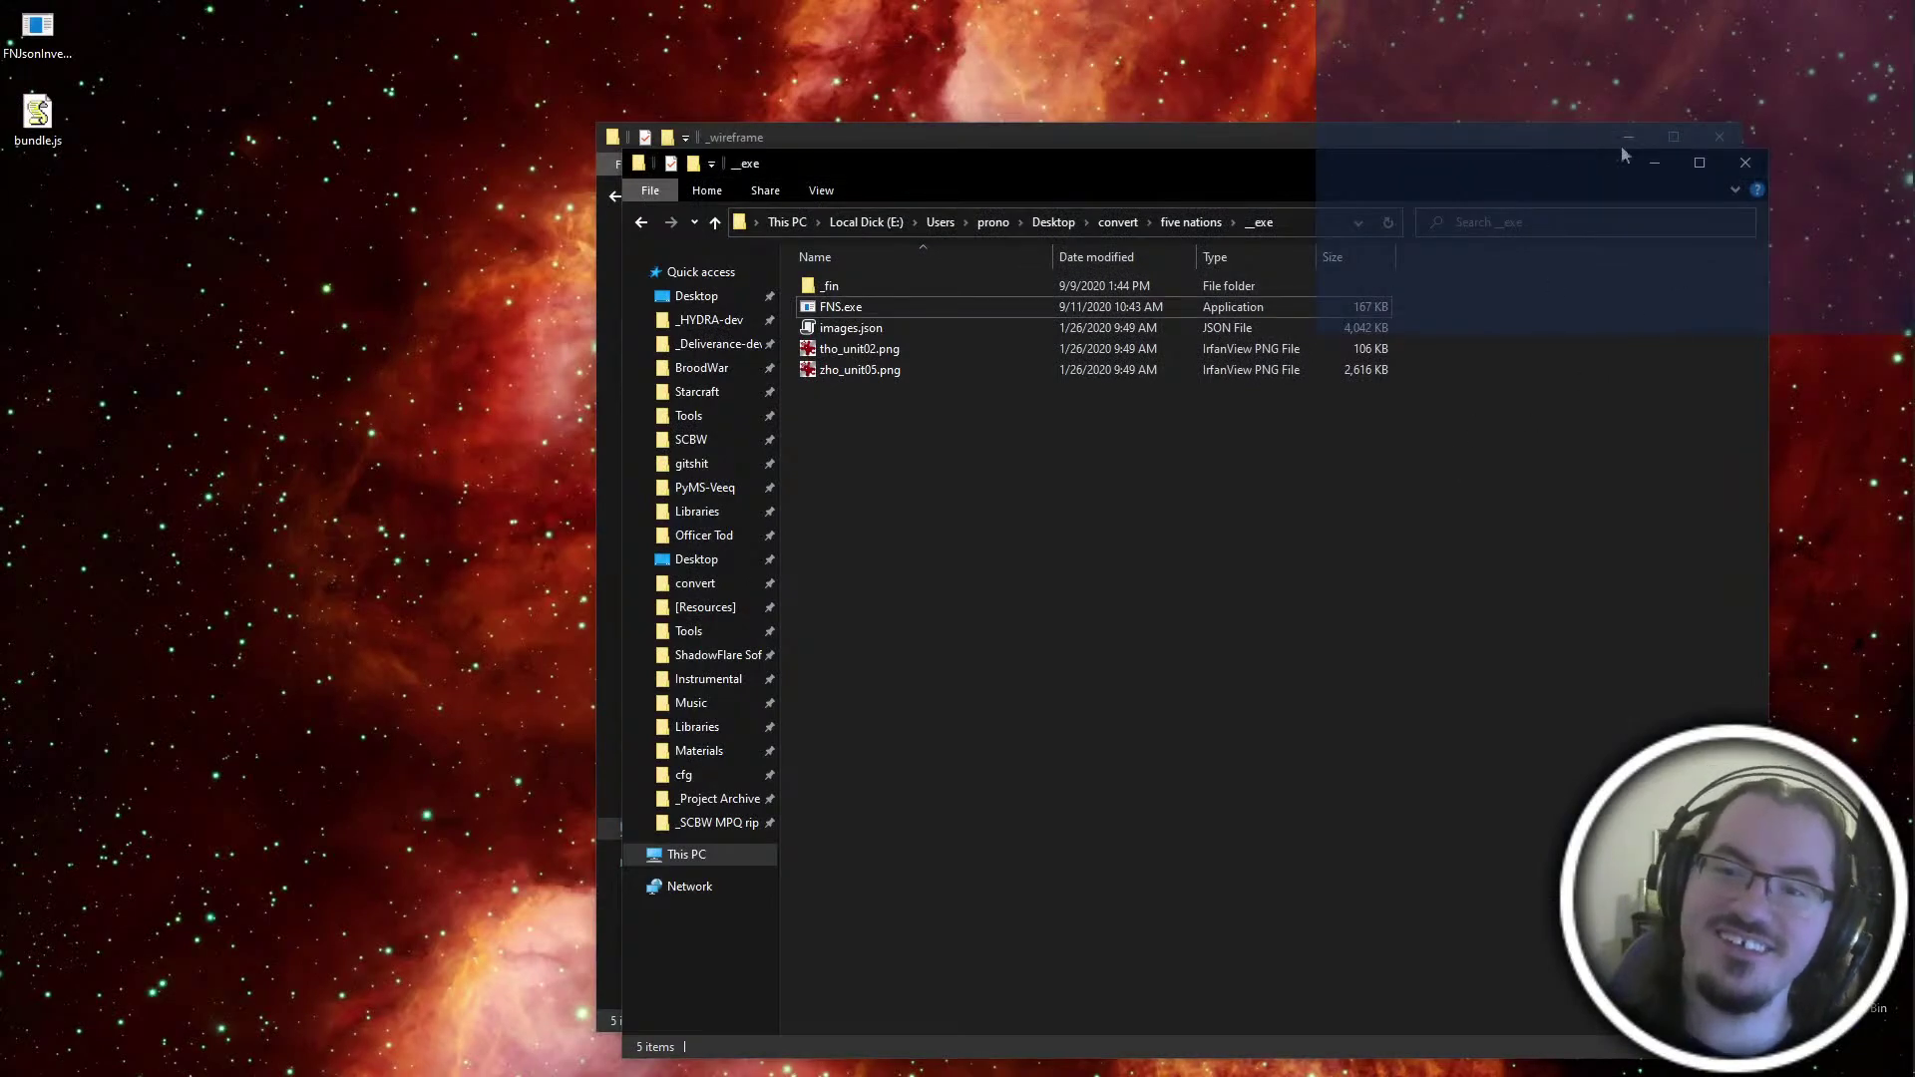
Copy bundle.js from the desktop into the __exe folder and return to the _wireframe folder window
left_click_drag(960, 169, 554, 177)
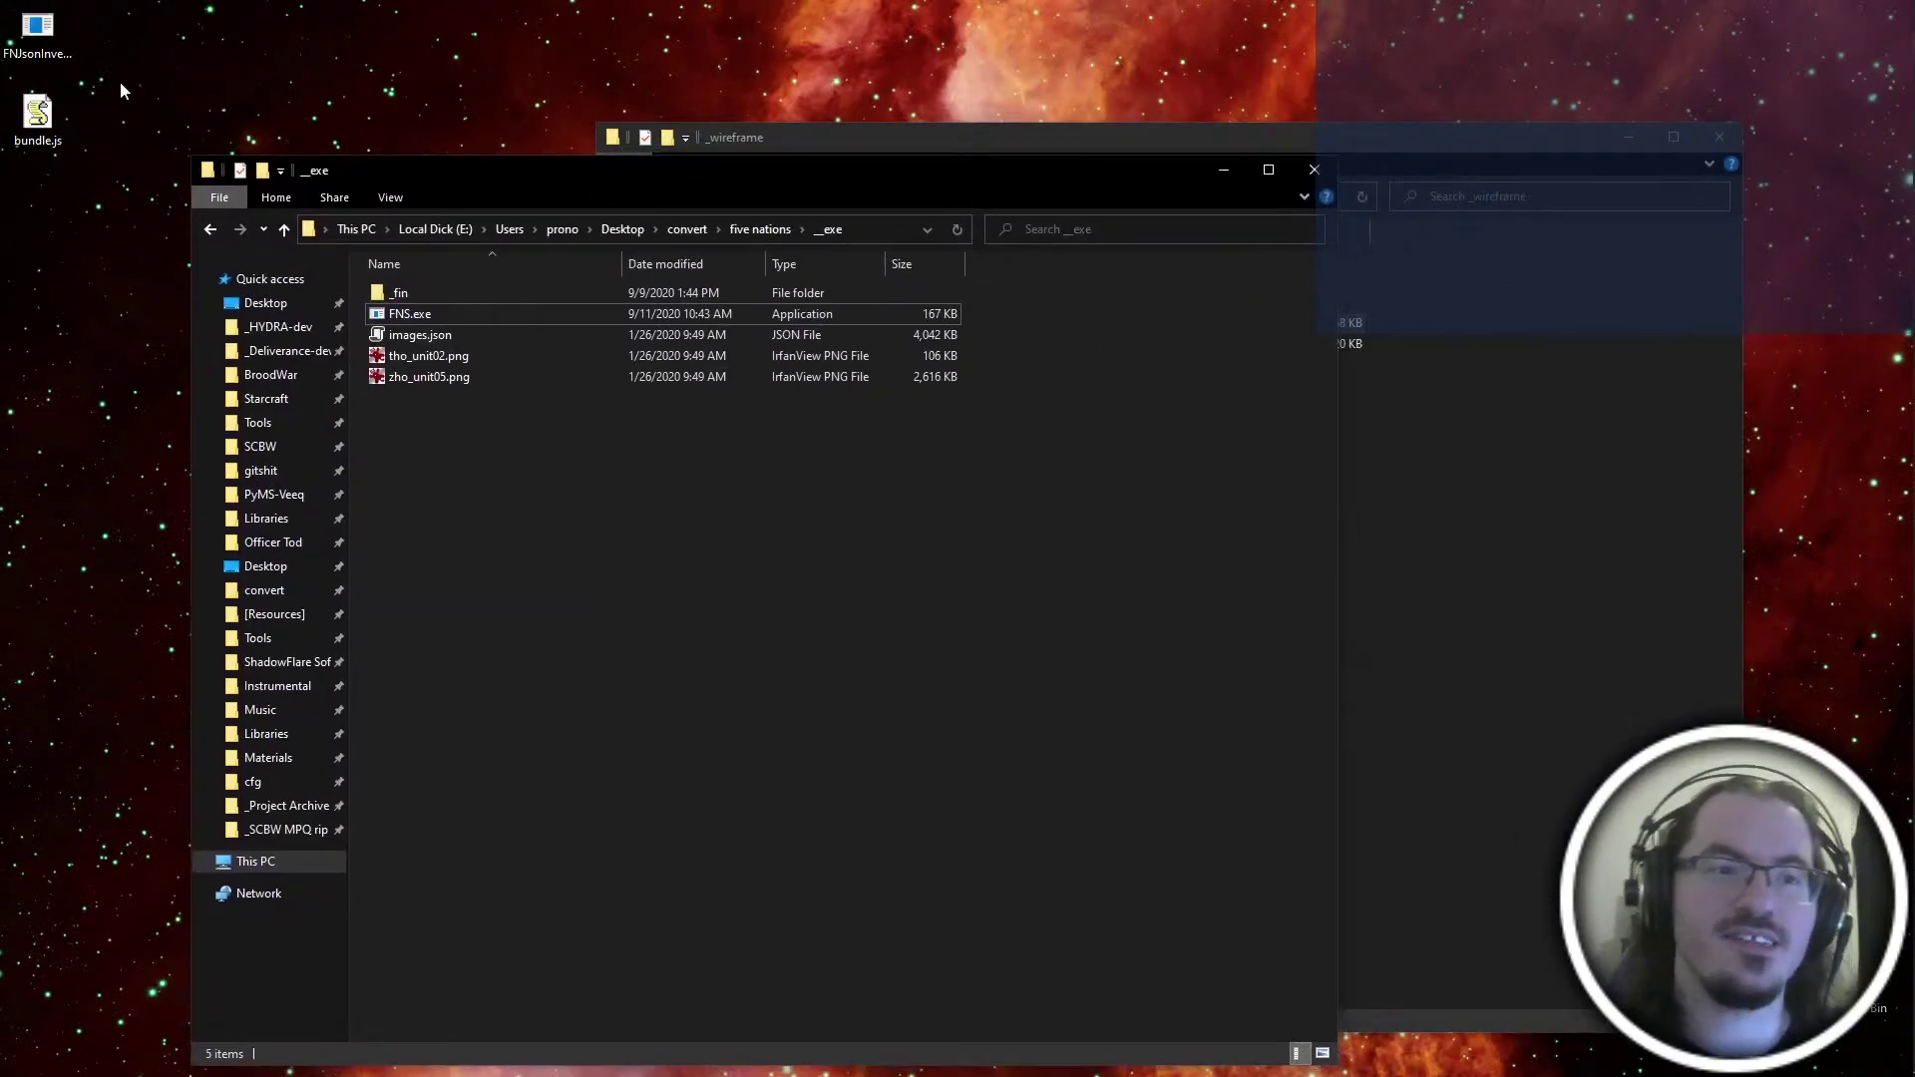
left_click_drag(54, 104, 888, 583)
left_click(1509, 633)
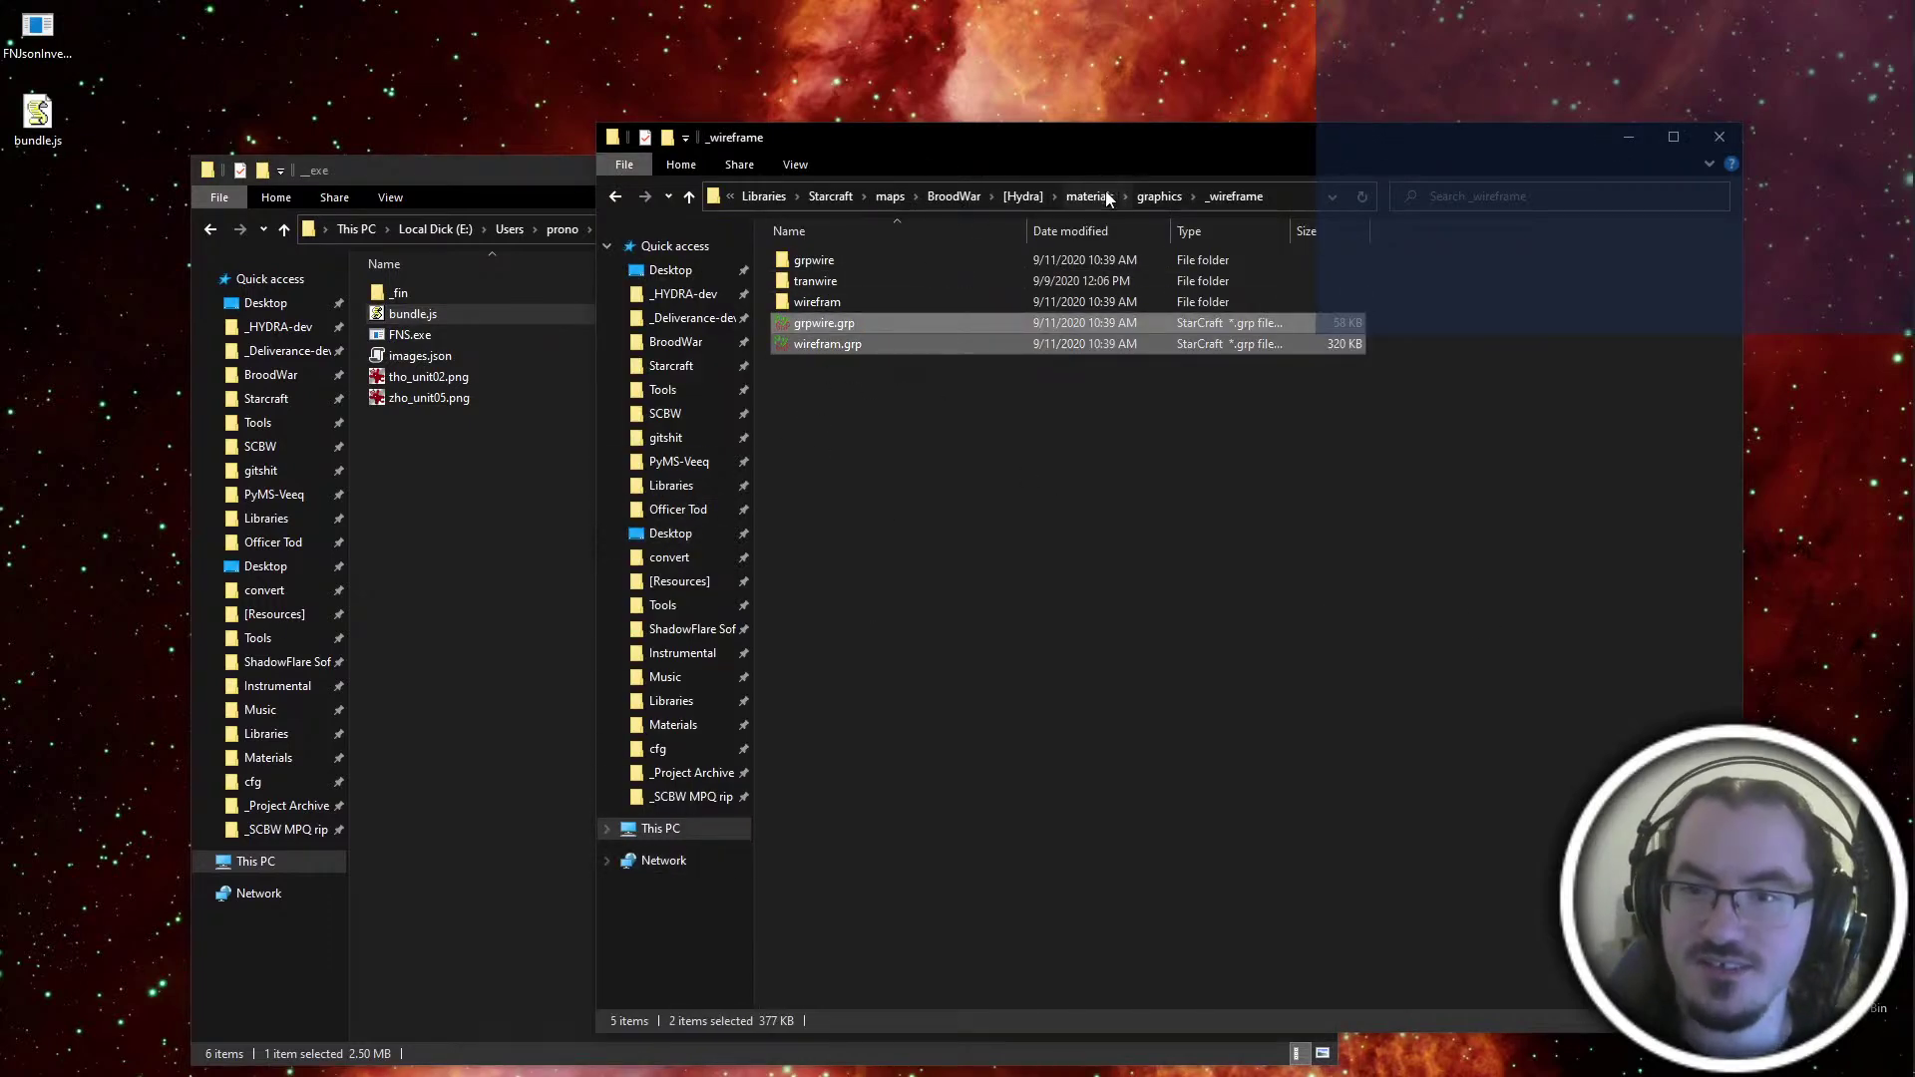
Move grpwire.grp and wirefram.grp from the _wireframe folder into _HYDRA-dev\mpq\unit\wirefram
left_click(1023, 197)
left_click(902, 345)
left_click(872, 282)
double_click(872, 259)
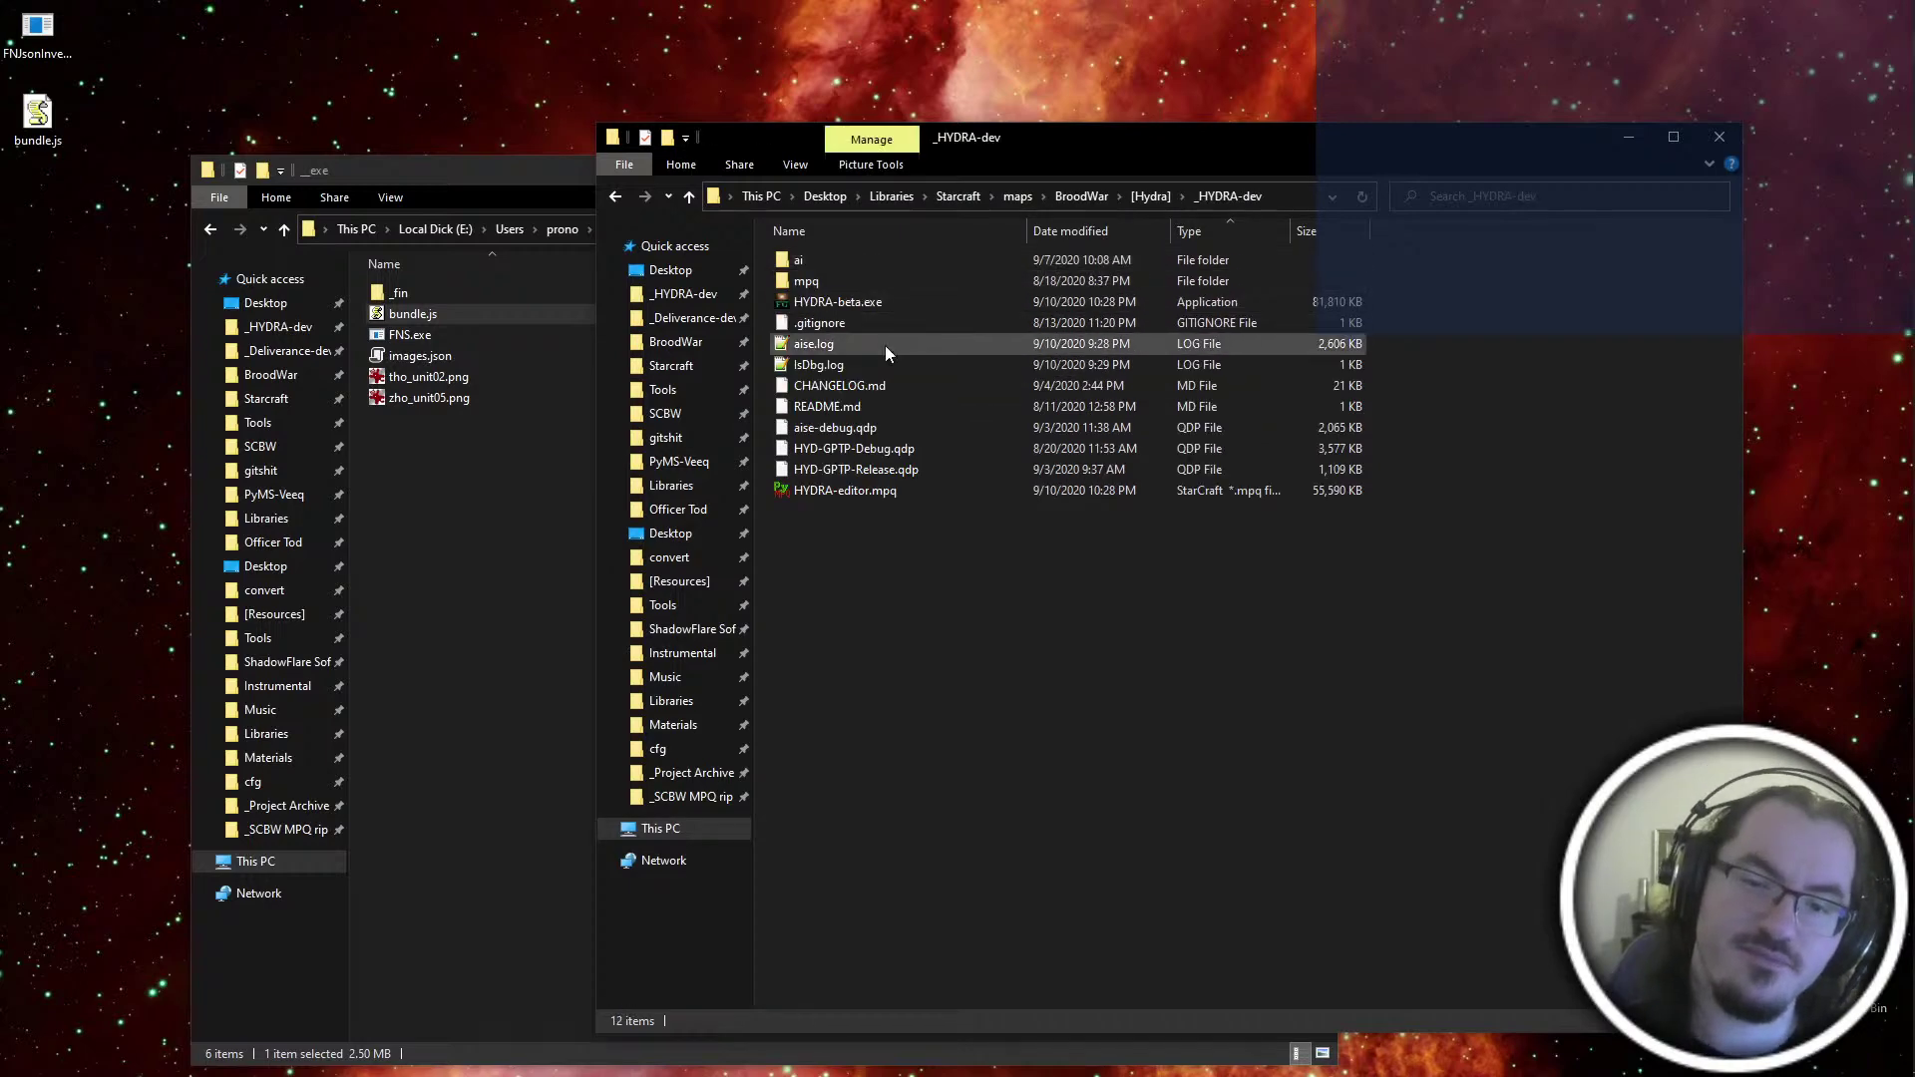
double_click(879, 282)
double_click(872, 509)
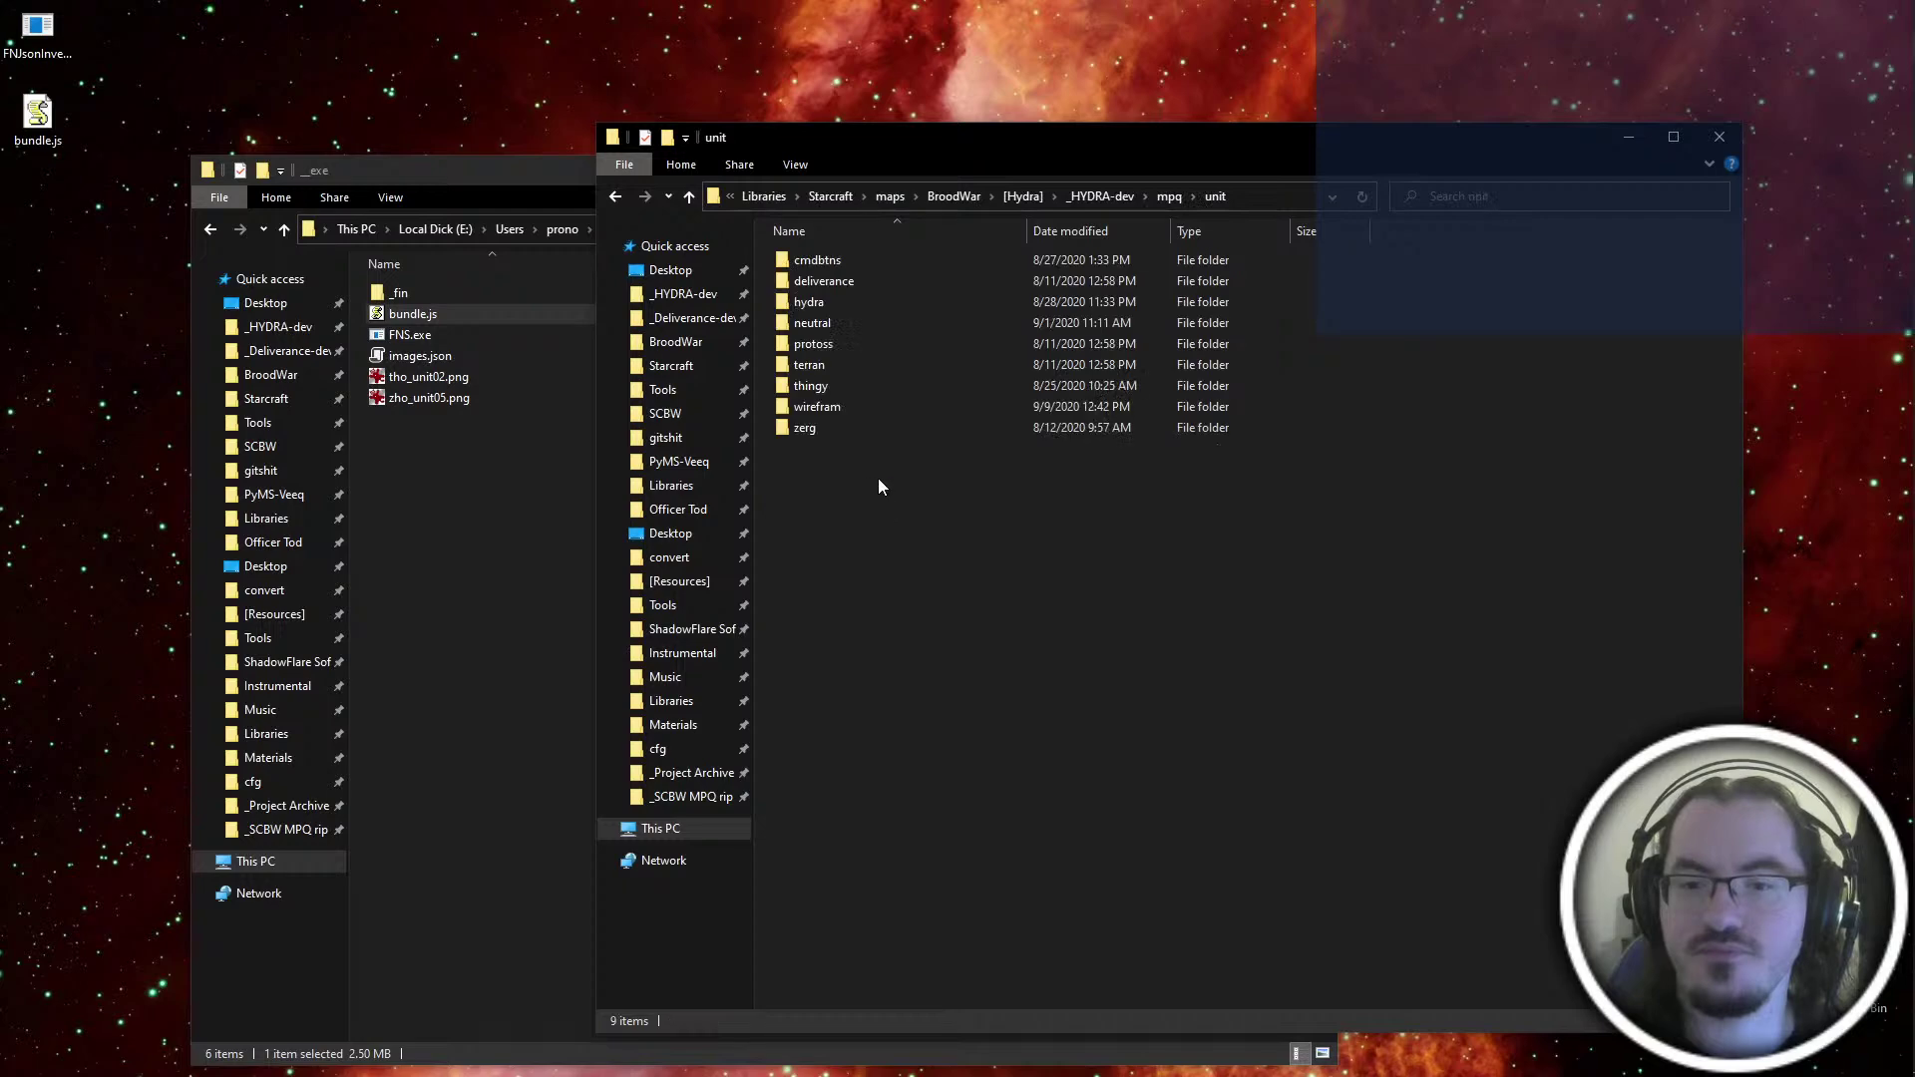
double_click(818, 407)
key("ctrl+v")
left_click(883, 405)
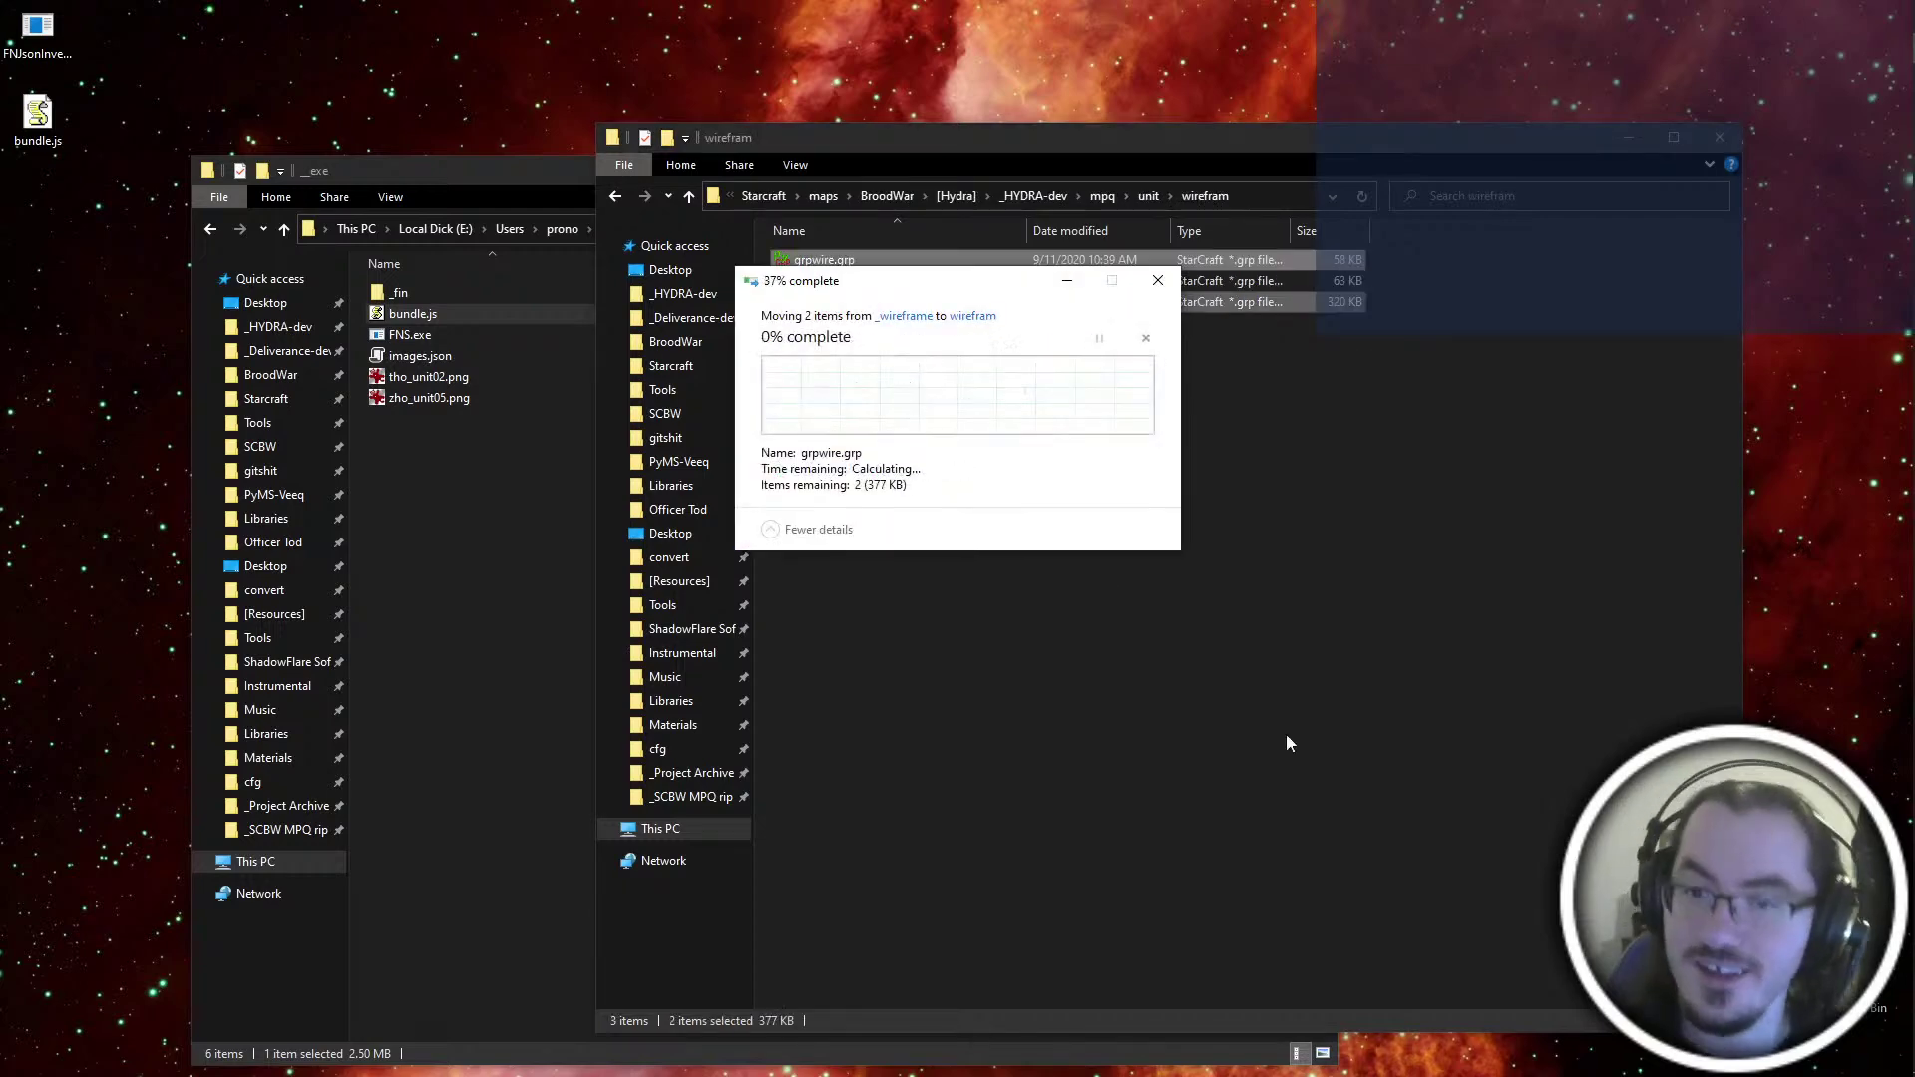
Open the HYDRA-beta.exe archive from _HYDRA-dev in PyMPQ and import the updated mpq folder files into it
key("BackSpace")
key("BackSpace")
key("BackSpace")
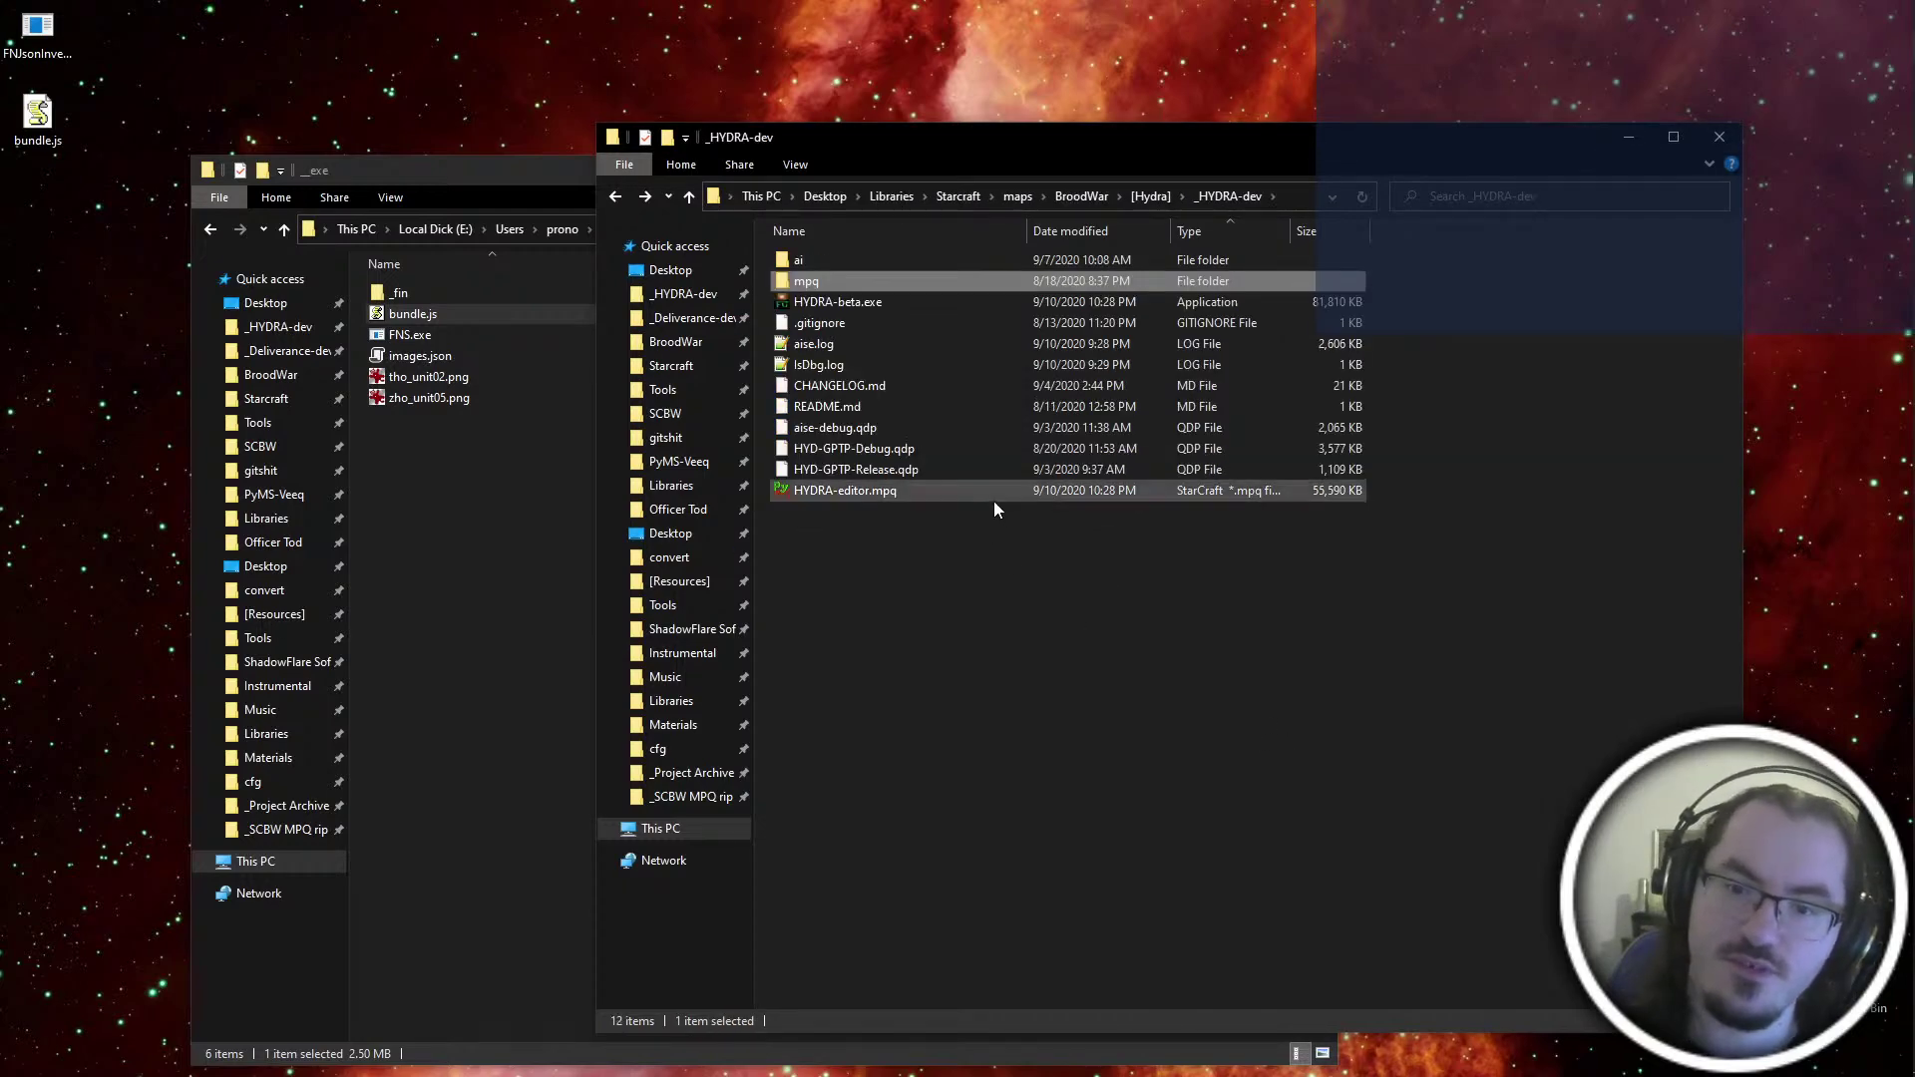
double_click(995, 501)
key("ctrl+o")
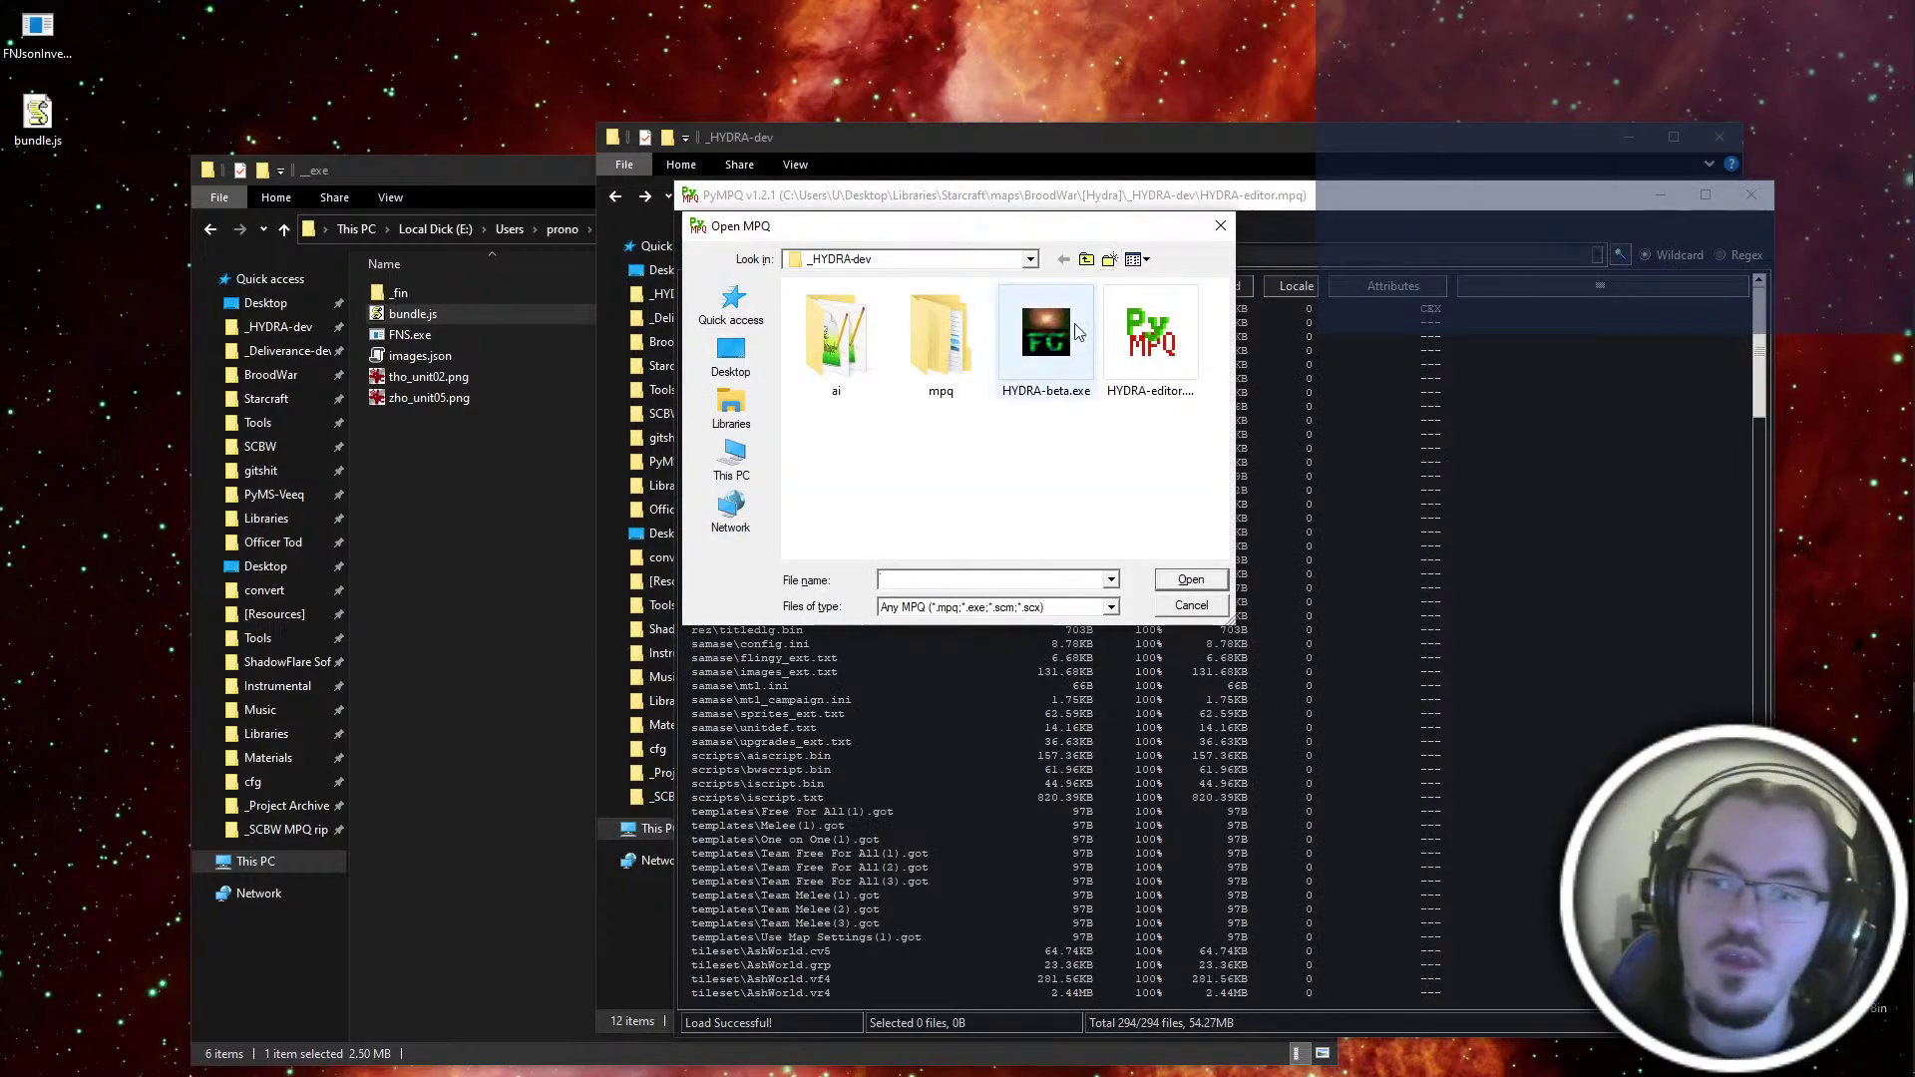
double_click(1079, 377)
key("ctrl+i")
key("Return")
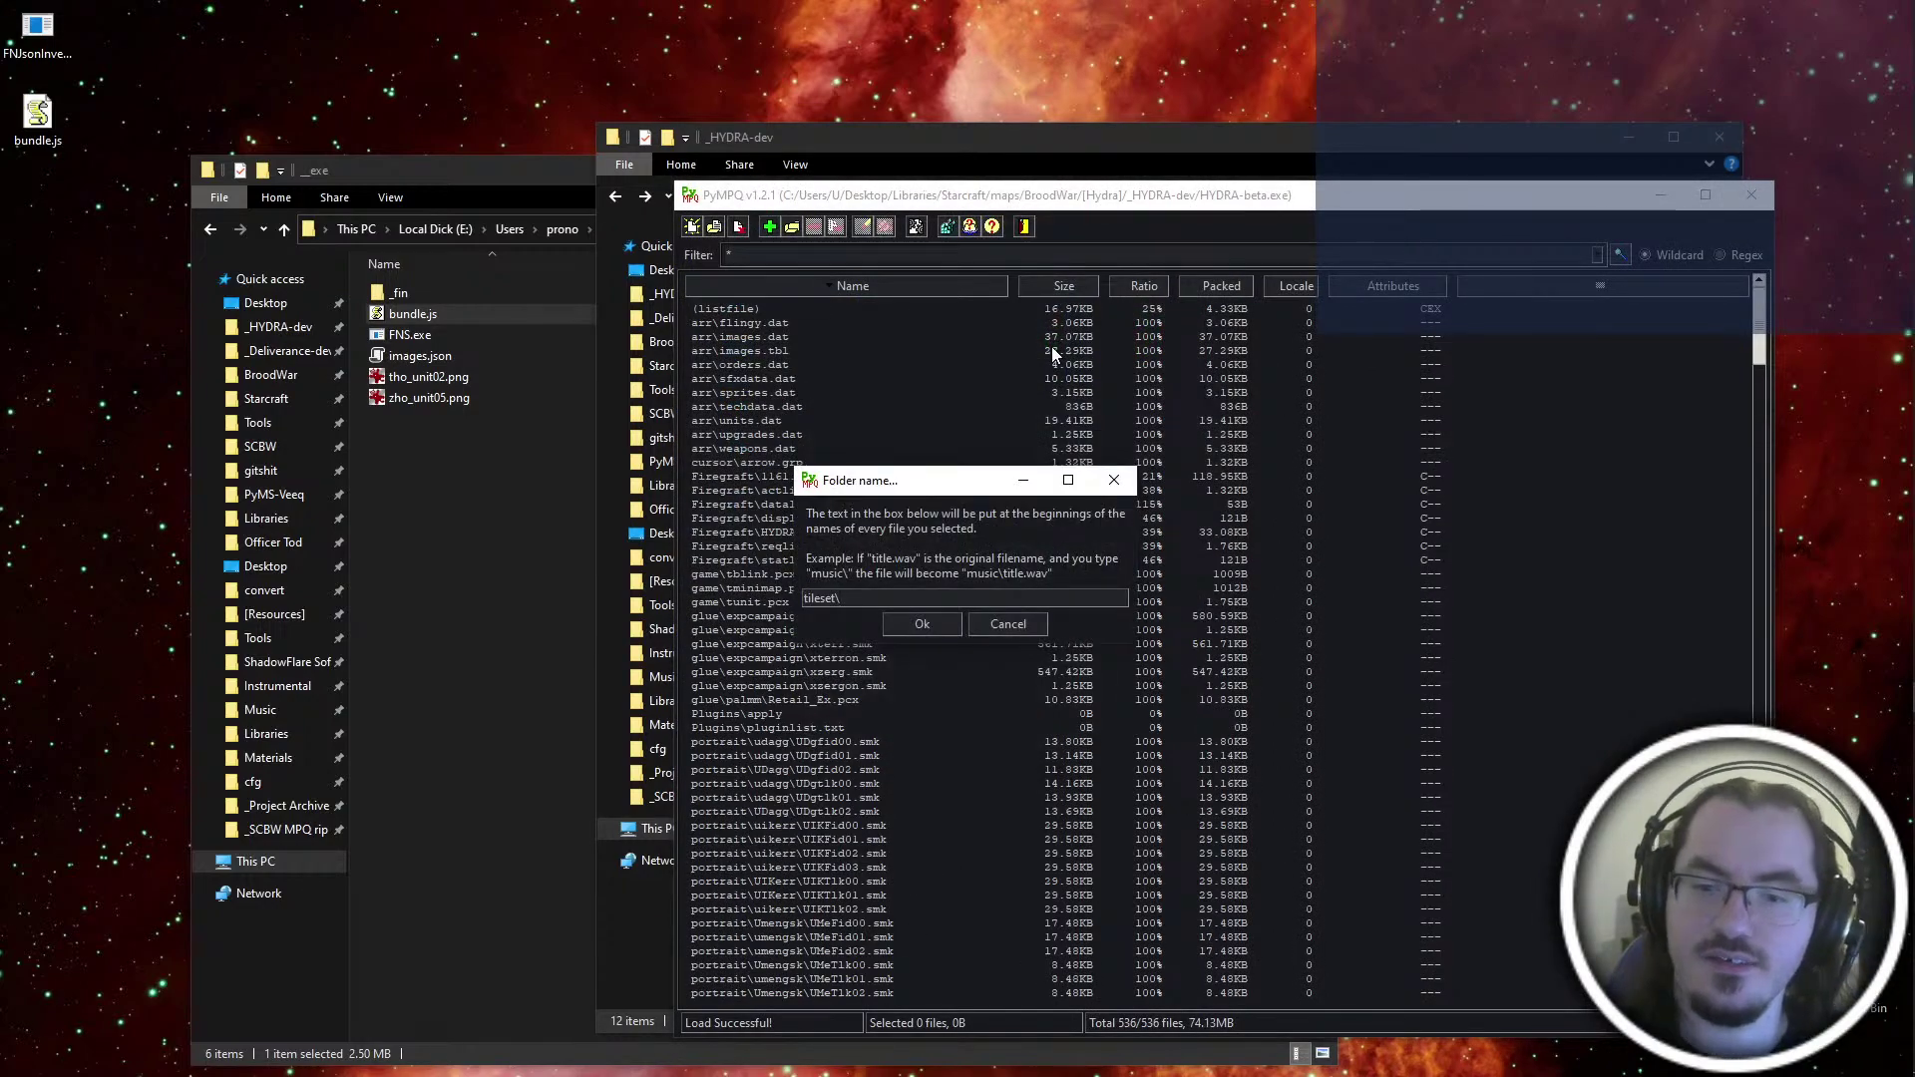
key("Return")
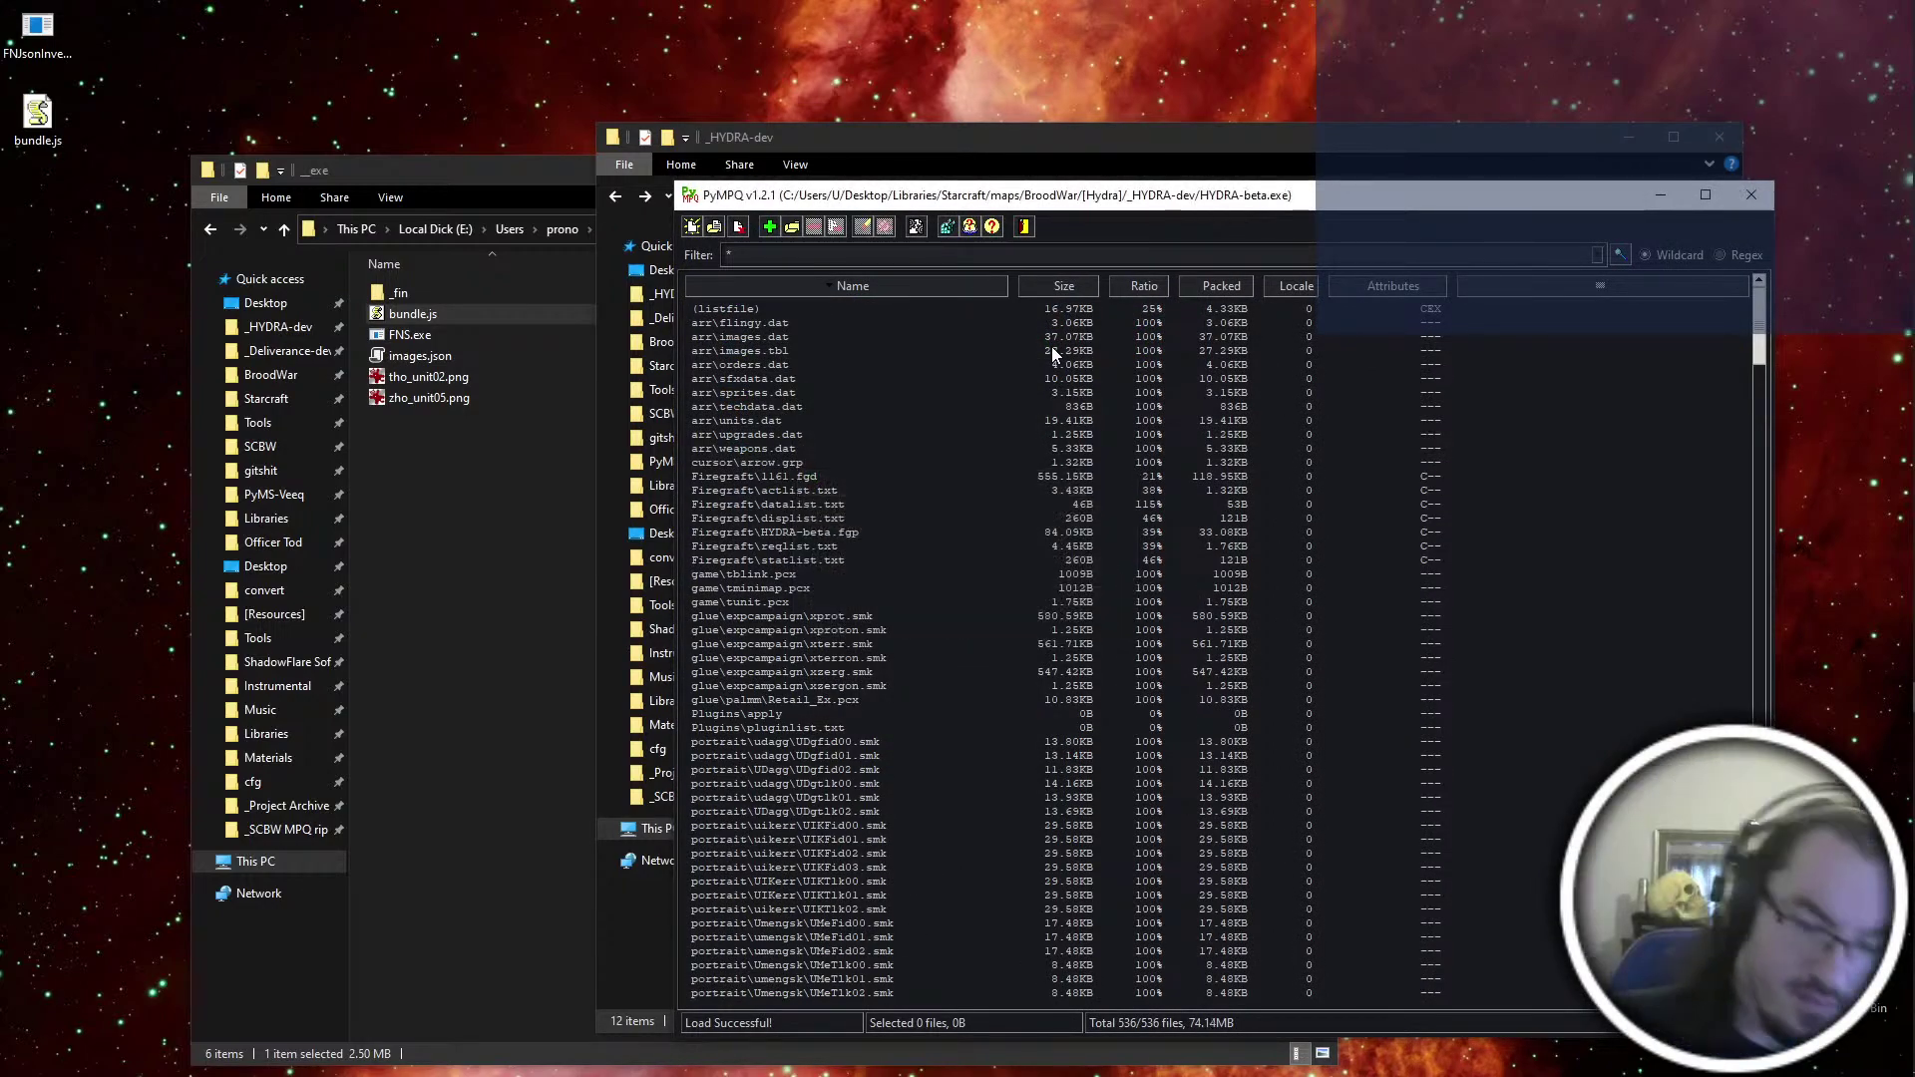
left_click(1751, 194)
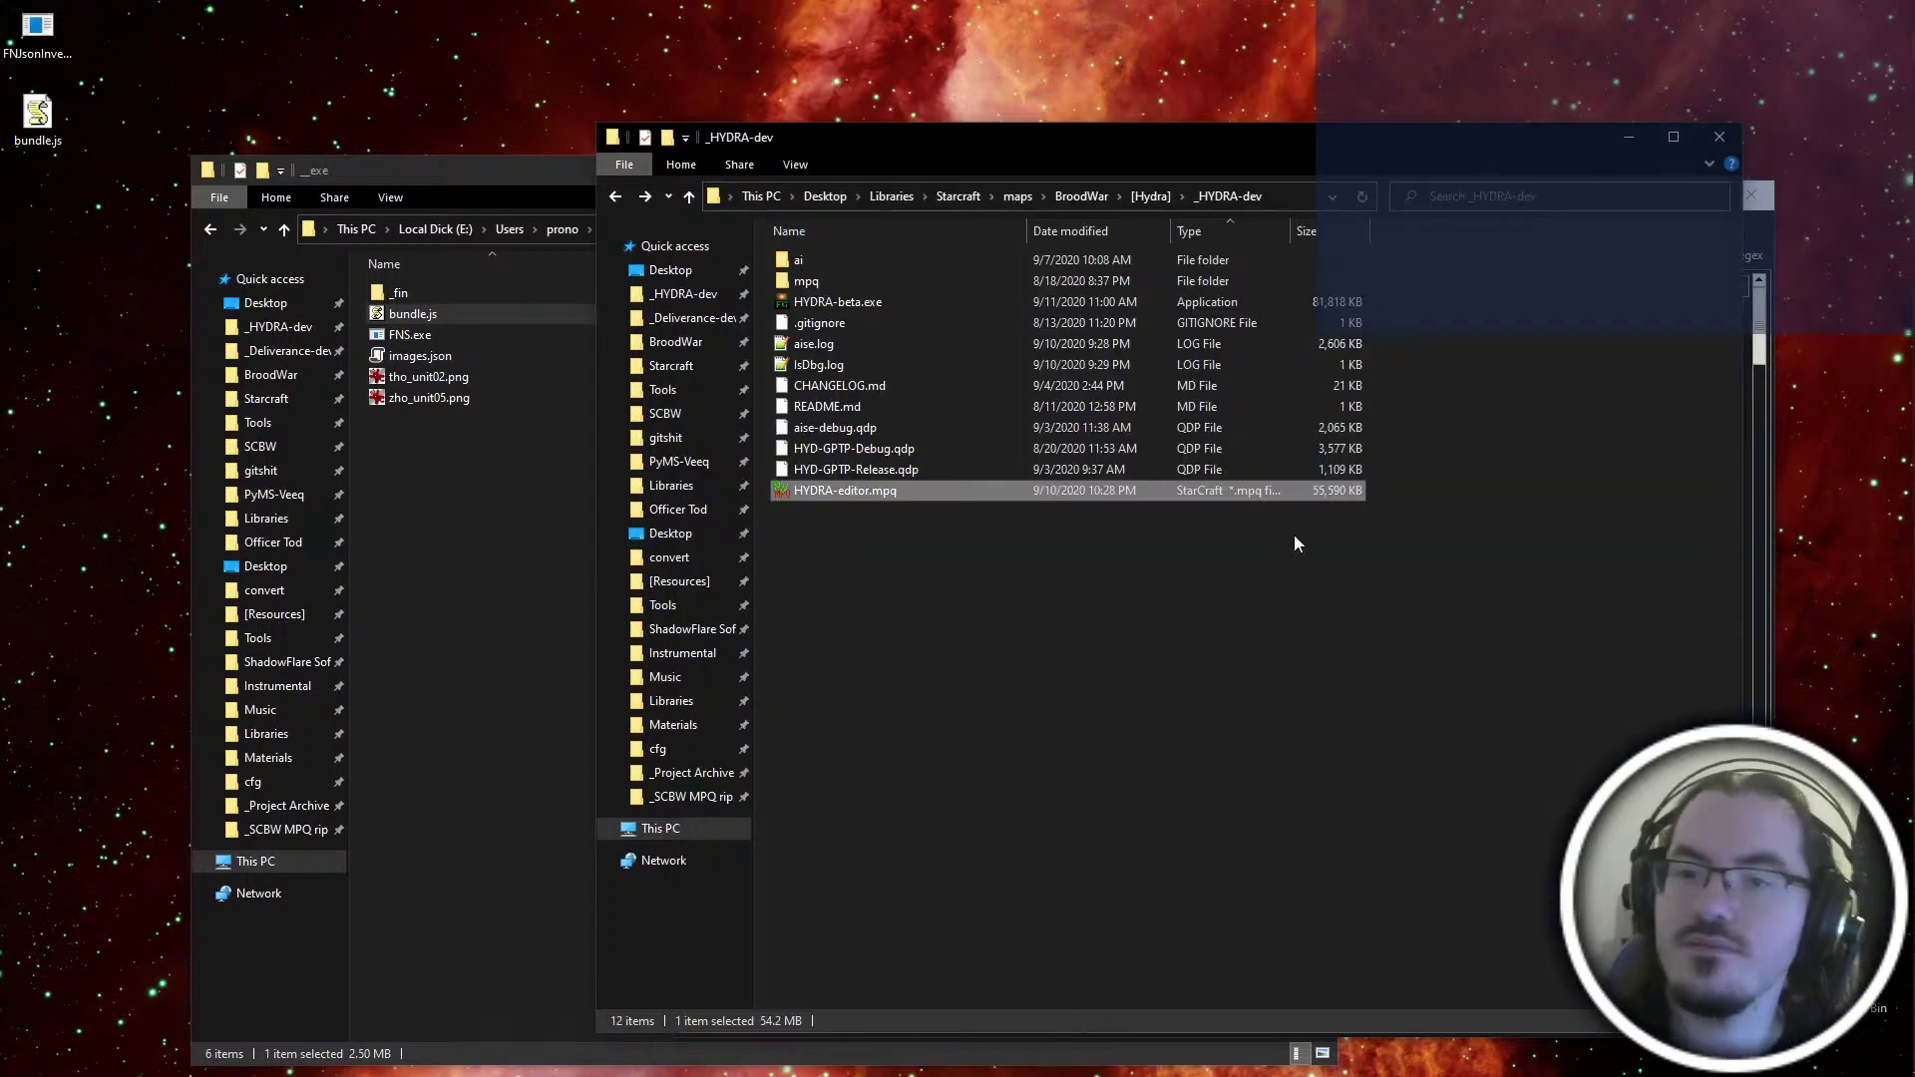
Delete bundle.js from the desktop and move FNJsonInvestigator.exe from the desktop into the __exe folder
left_click(534, 441)
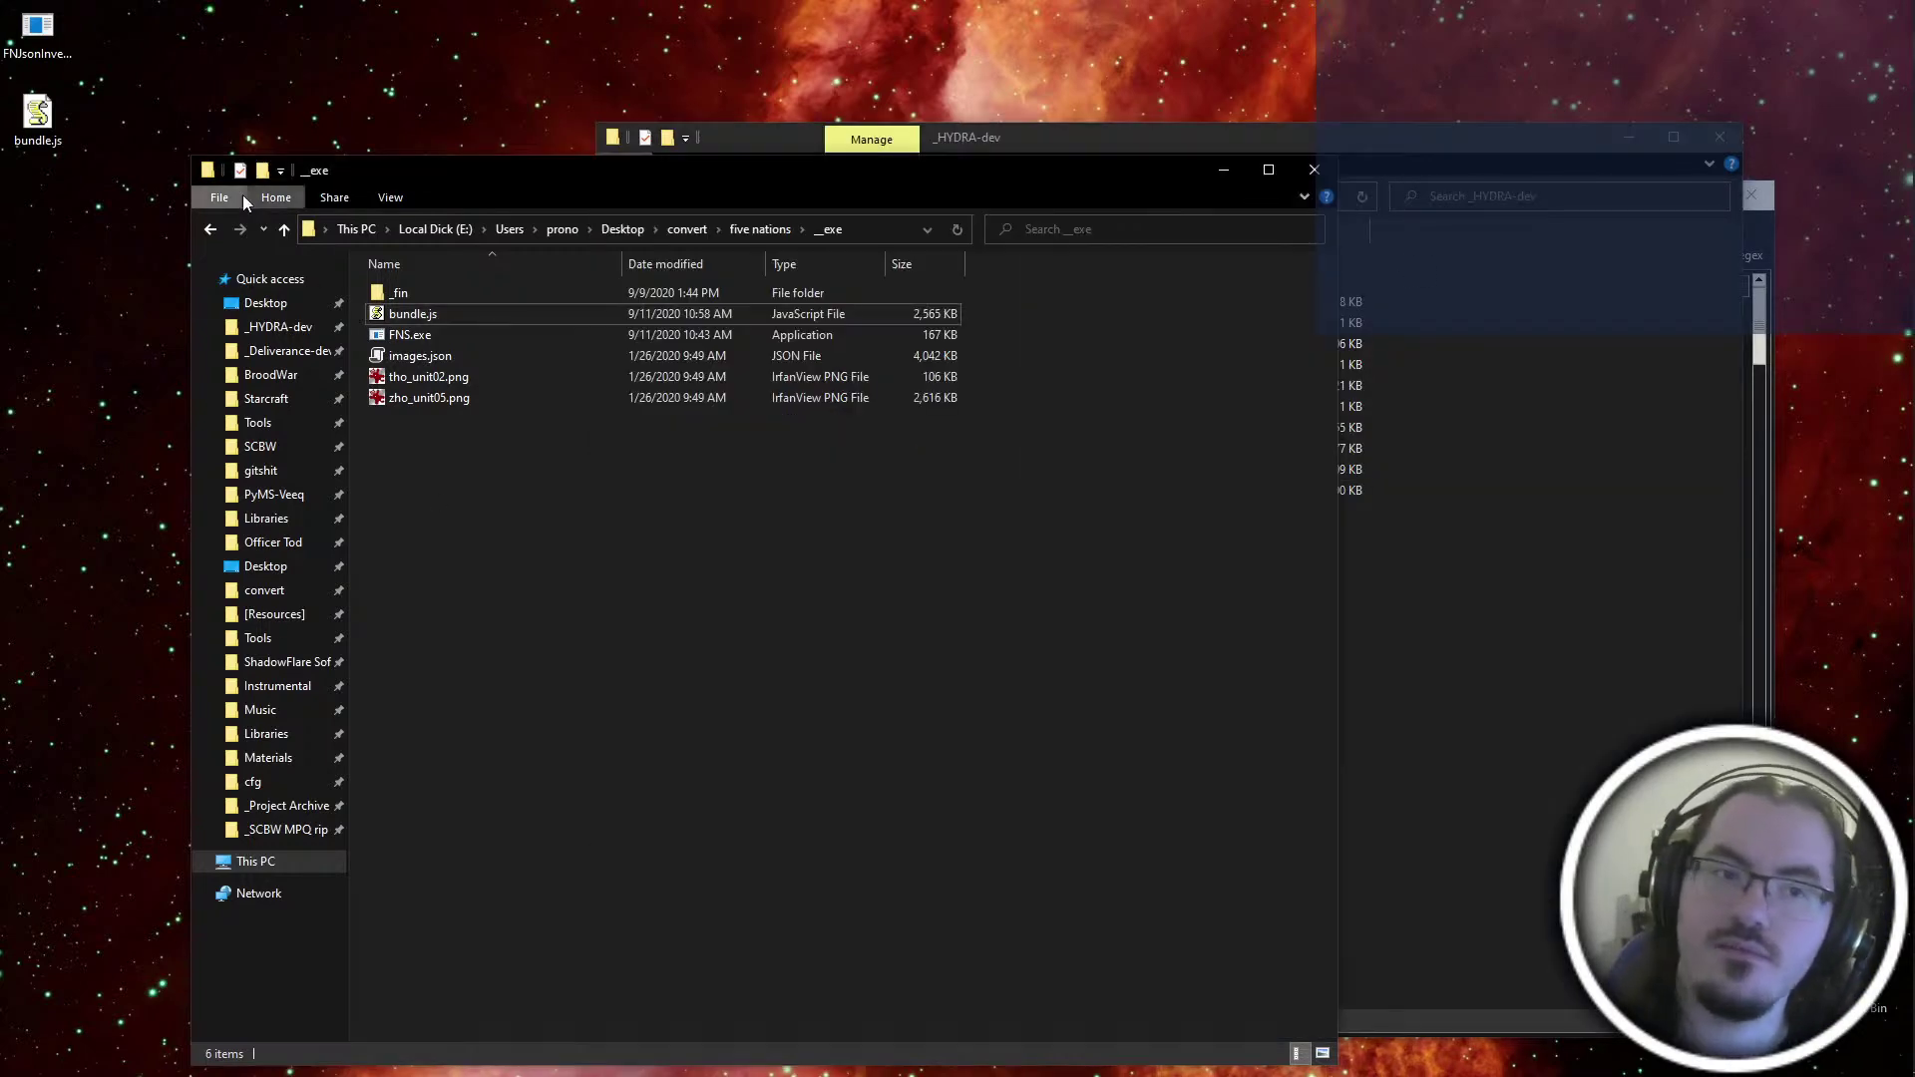
left_click(37, 114)
key("Delete")
left_click(58, 38)
left_click_drag(123, 86, 689, 519)
left_click(1489, 633)
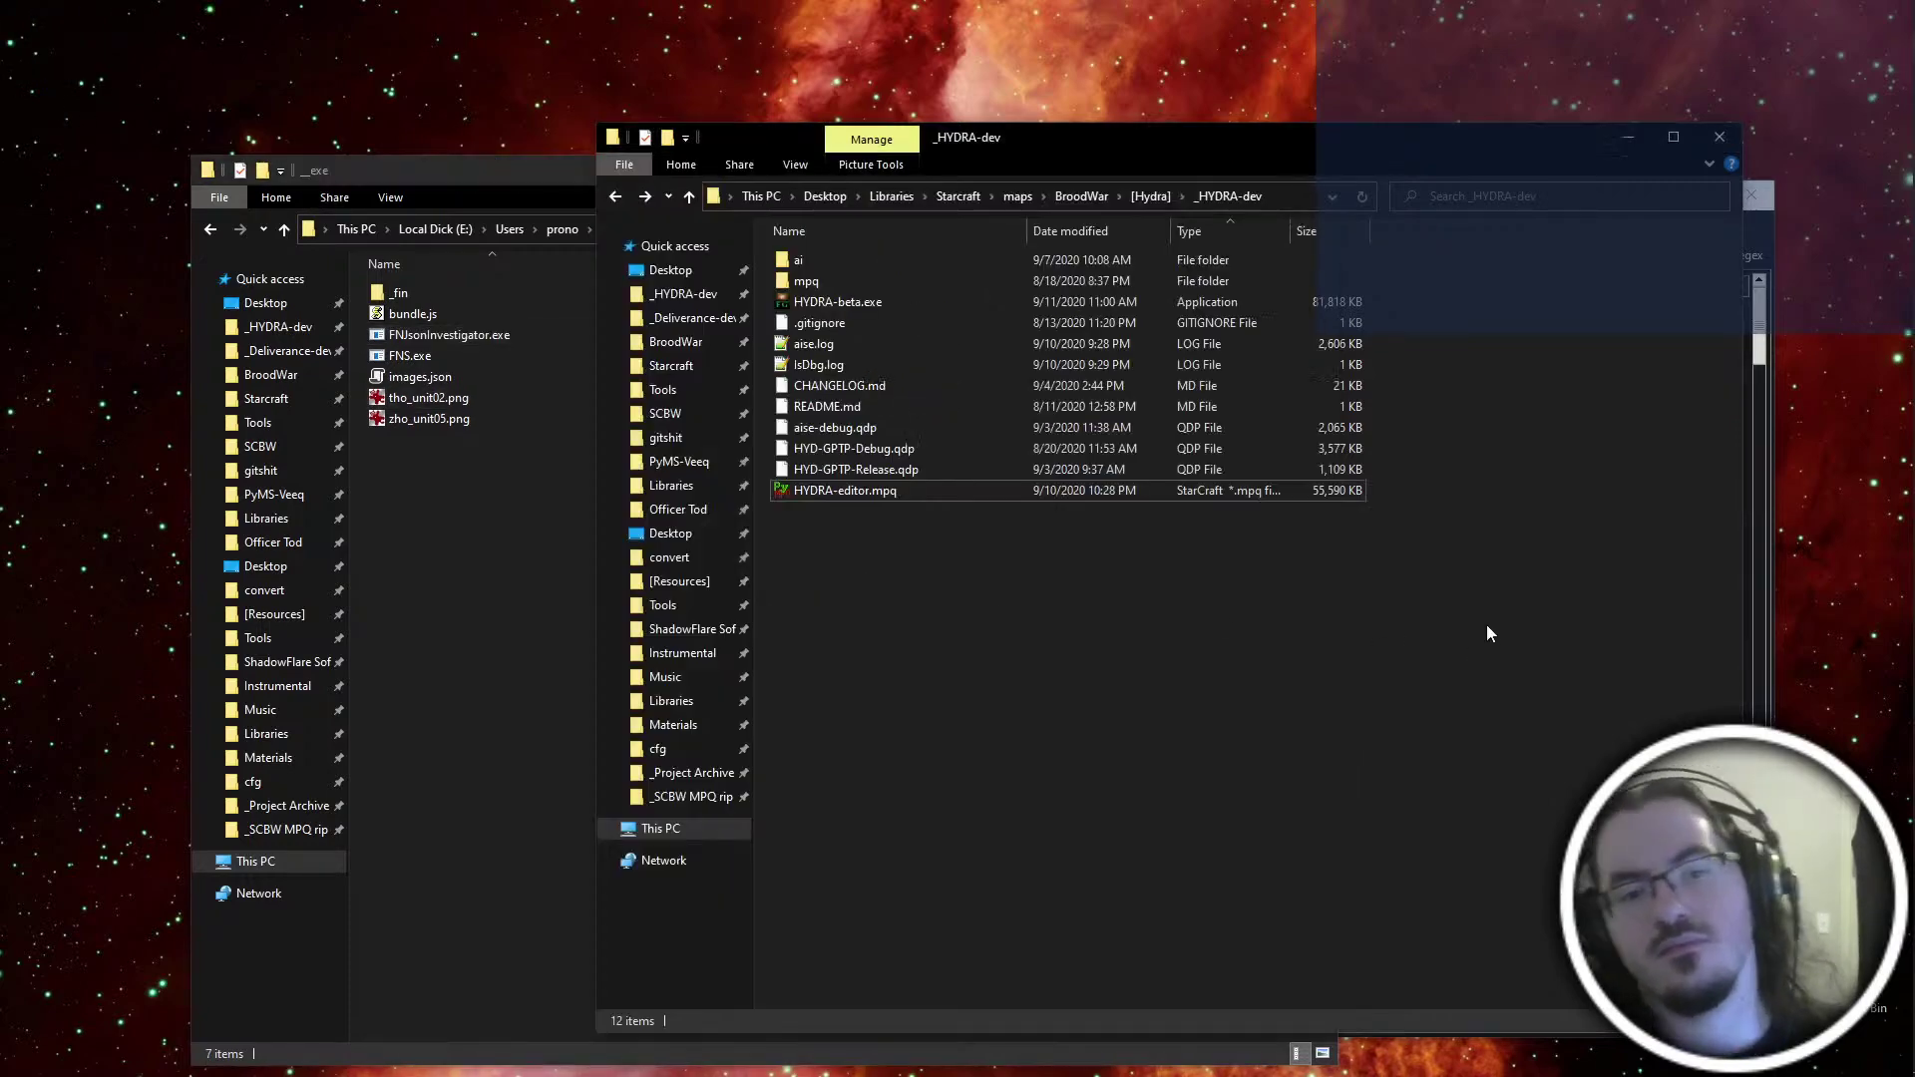
Rename FNJsonInvestigator.exe in the __exe folder to FNJ.exe and return to the _HYDRA-dev window
left_click(436, 335)
left_click(436, 335)
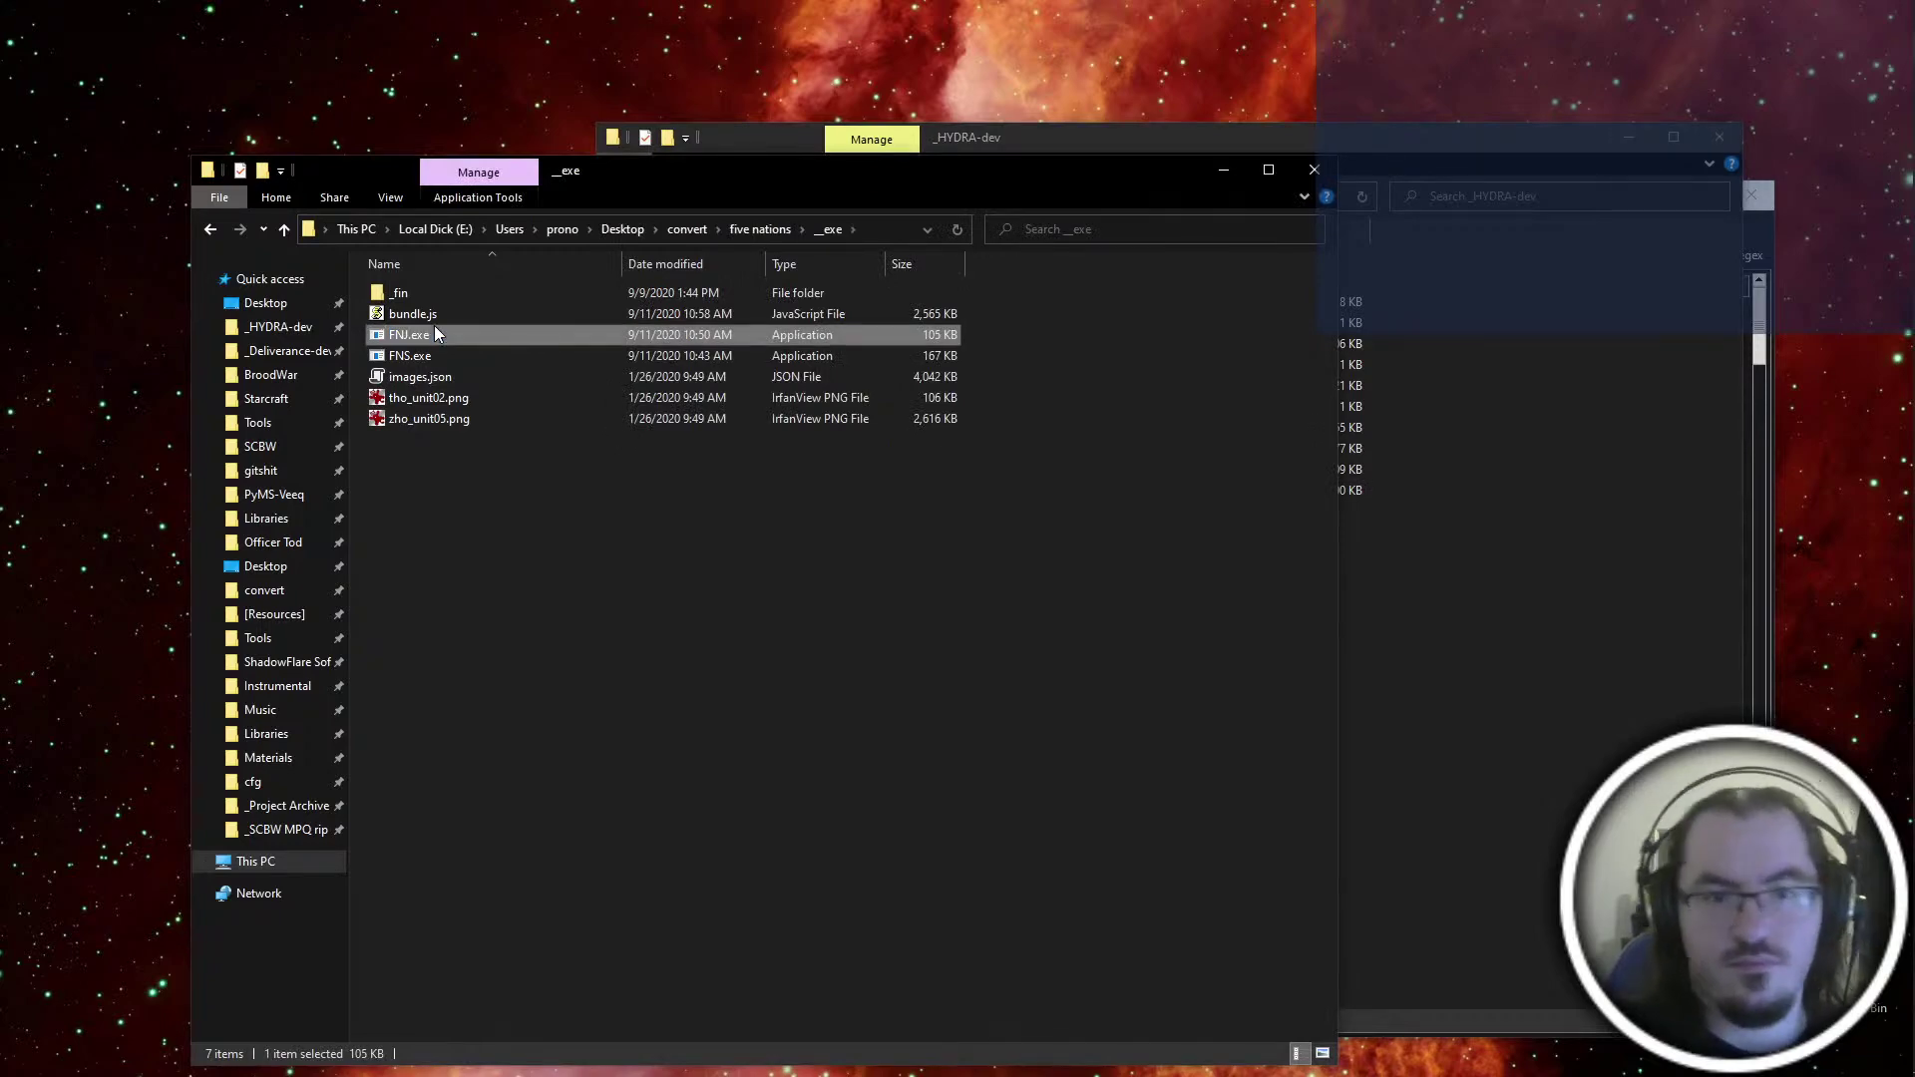
left_click(1165, 722)
left_click(1607, 692)
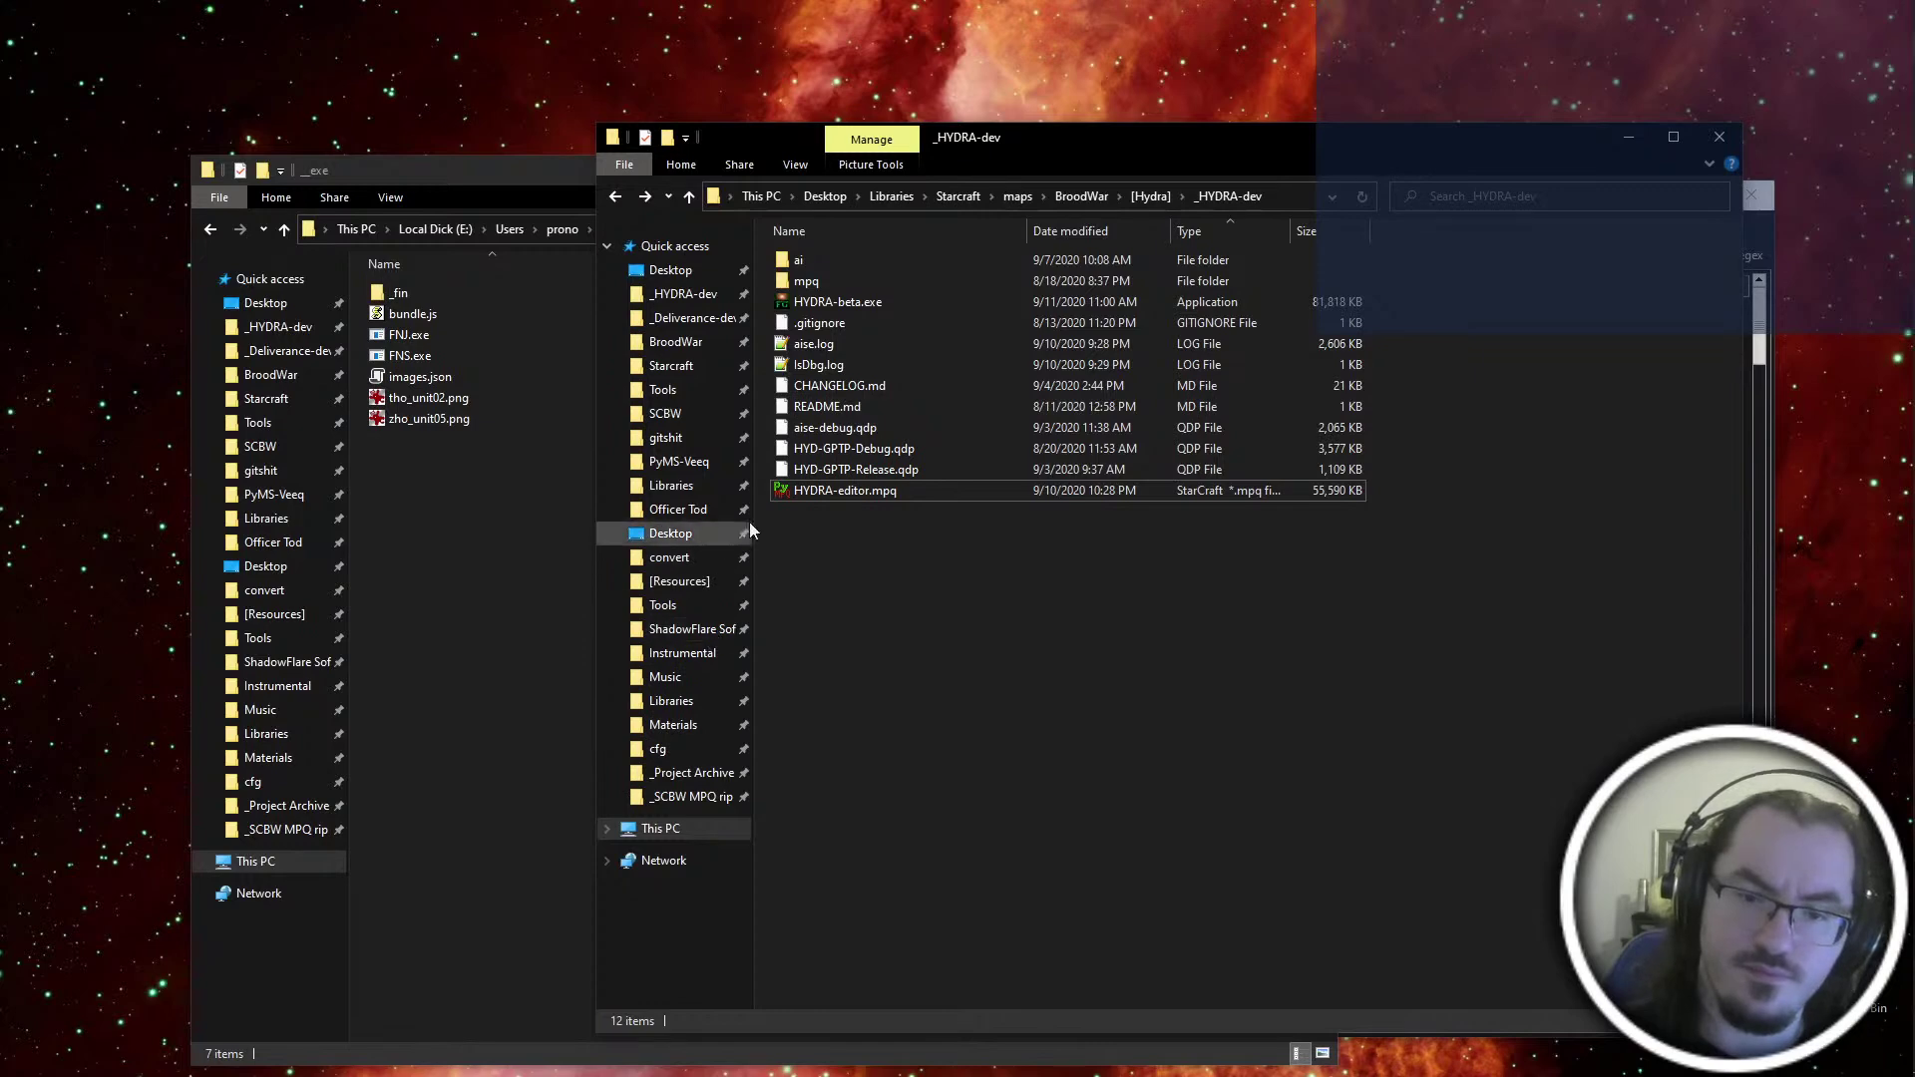
Copy datas.json from the Five Nations datas folder under Program Files (x86) on drive E into the __exe folder
left_click(686, 535)
left_click(660, 829)
double_click(1362, 290)
left_click(930, 469)
double_click(930, 469)
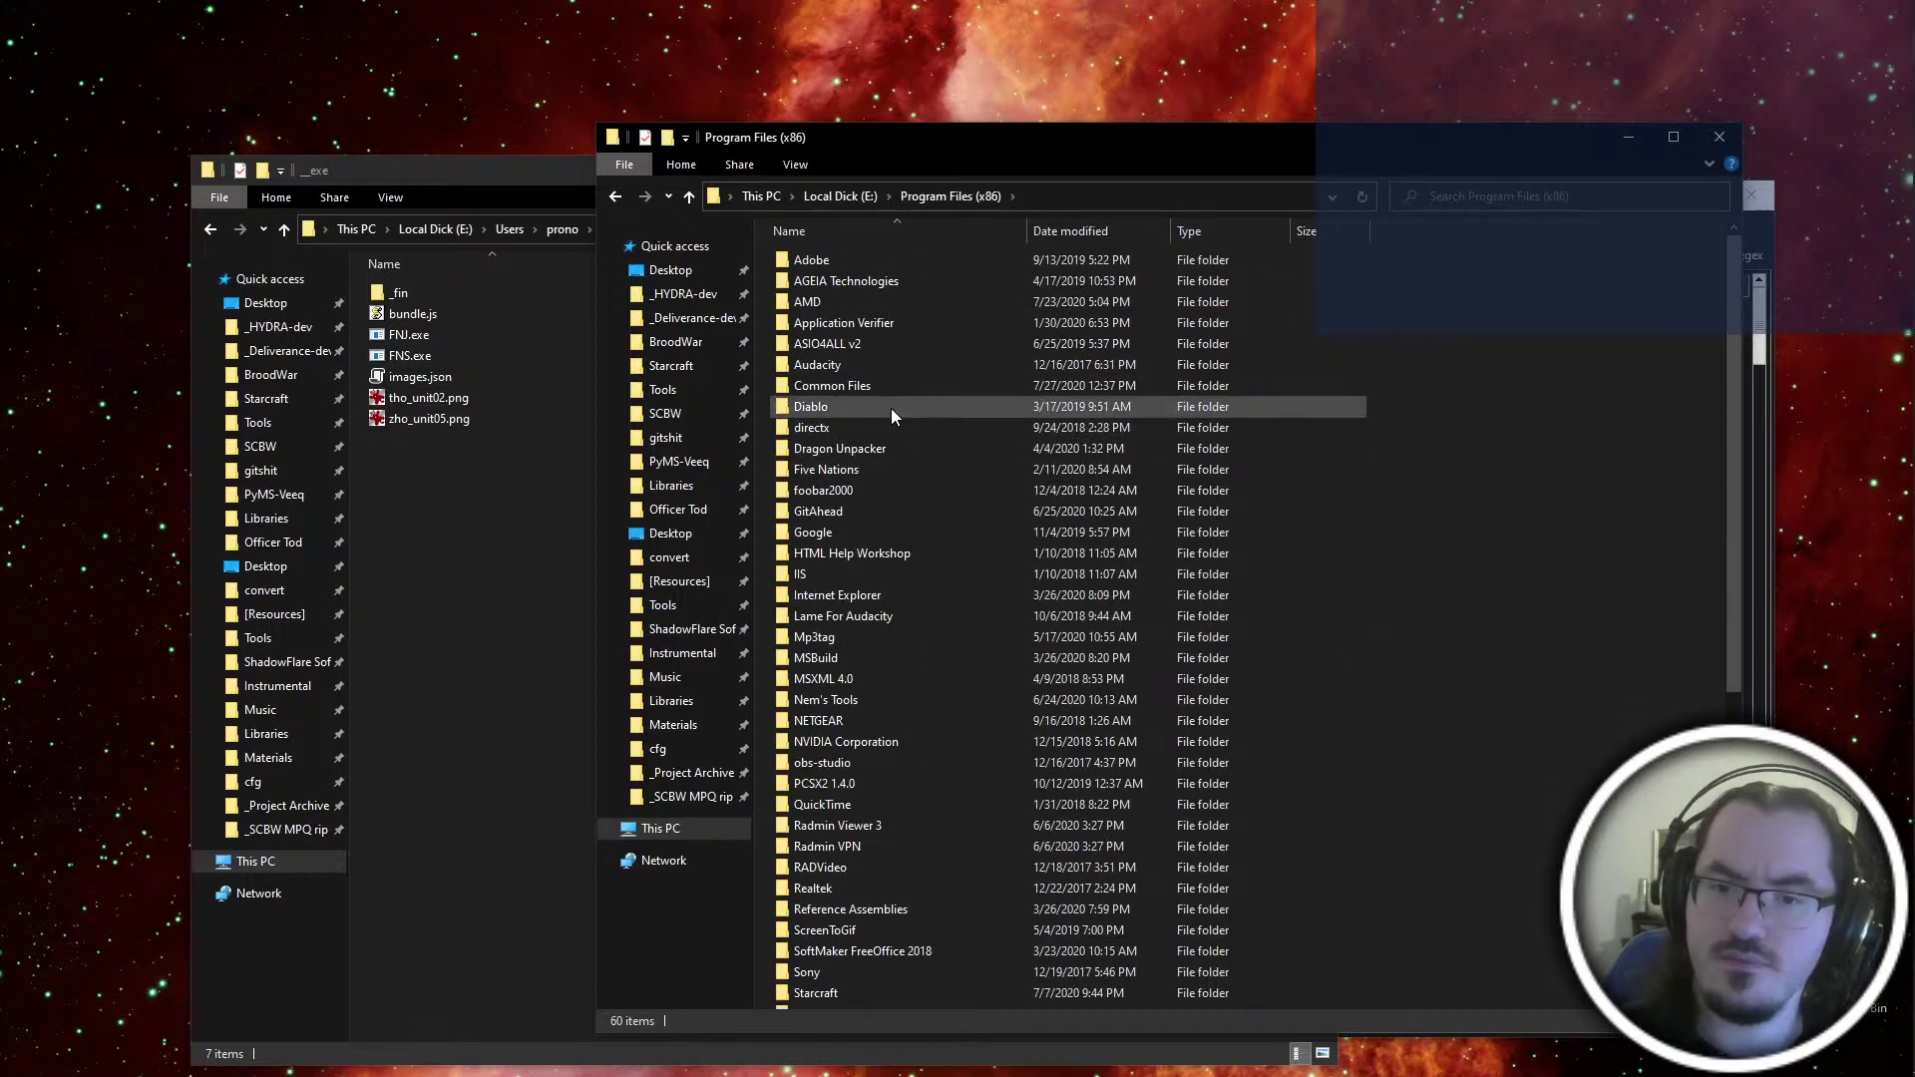
double_click(890, 409)
double_click(878, 264)
double_click(878, 267)
double_click(851, 283)
left_click_drag(818, 261, 393, 774)
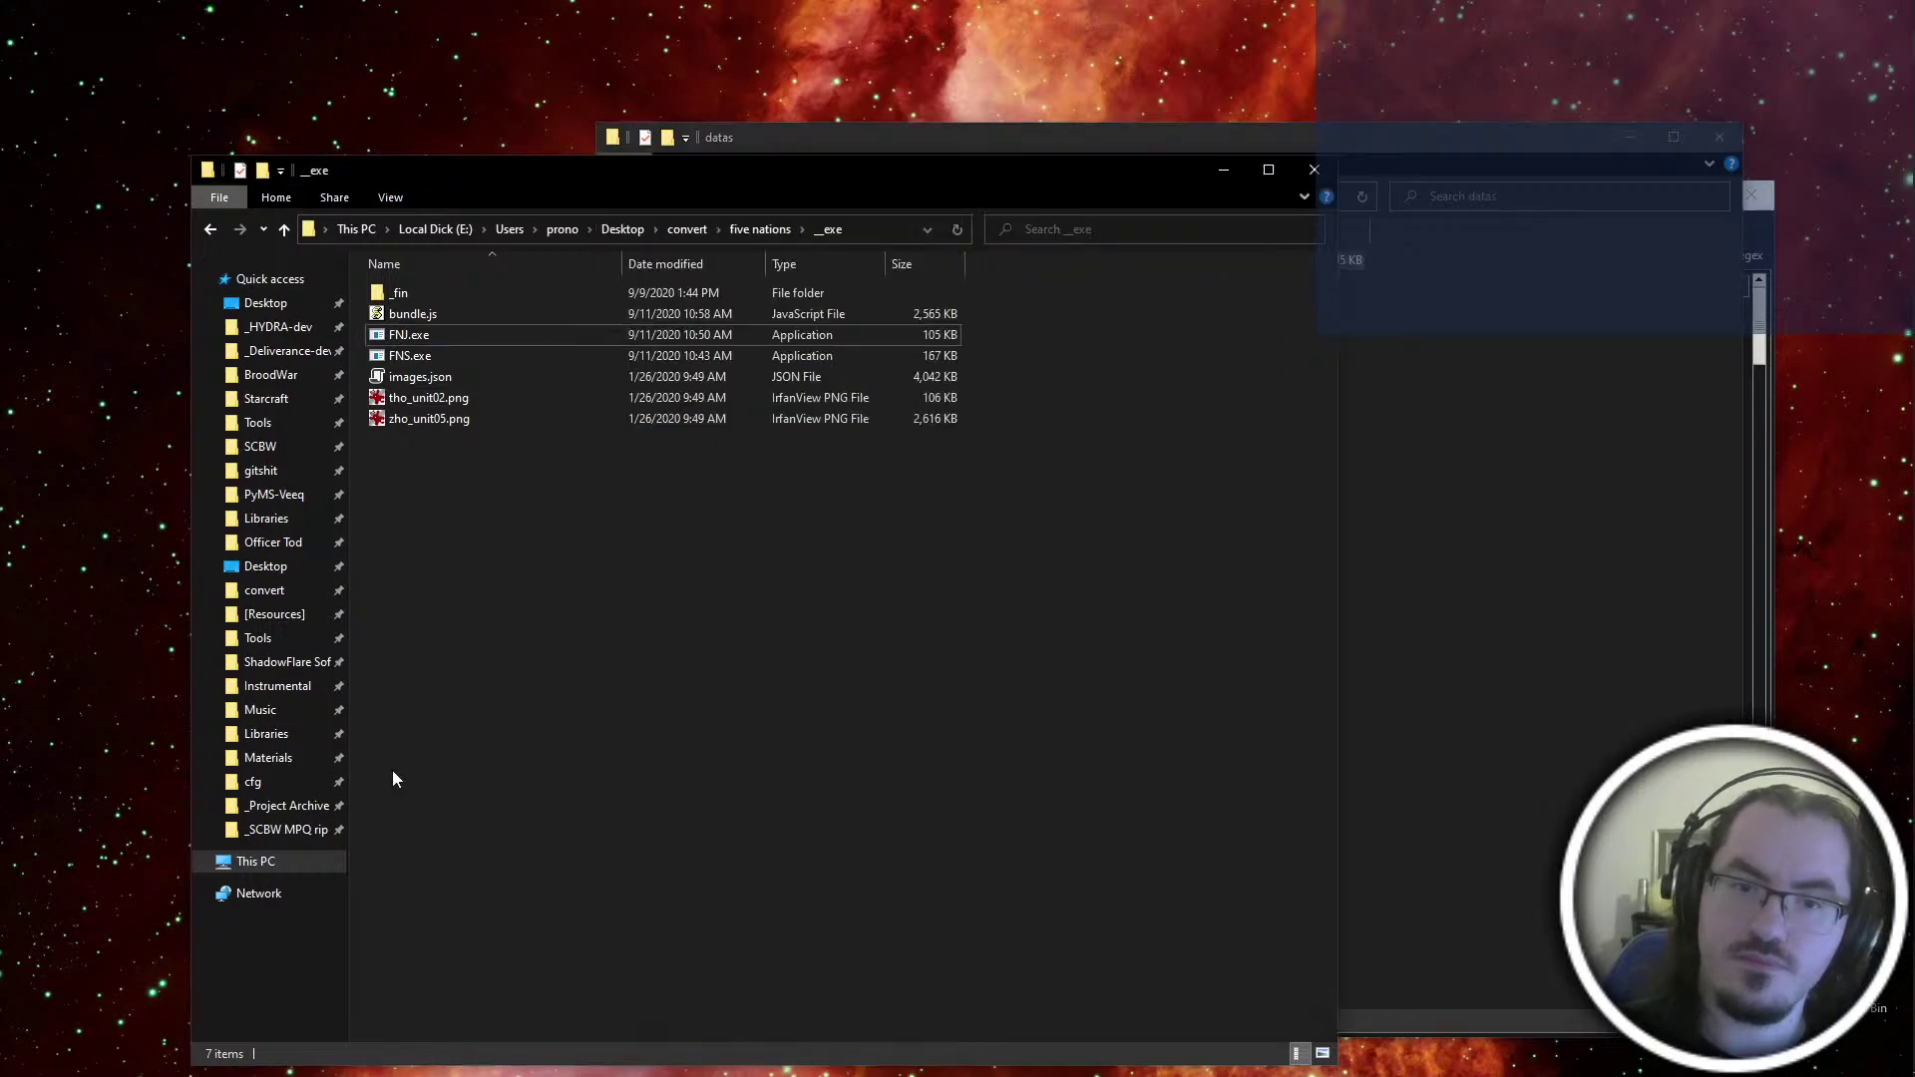
Close the datas folder window, PyMPQ and the __exe folder window
left_click(1722, 137)
left_click(1733, 210)
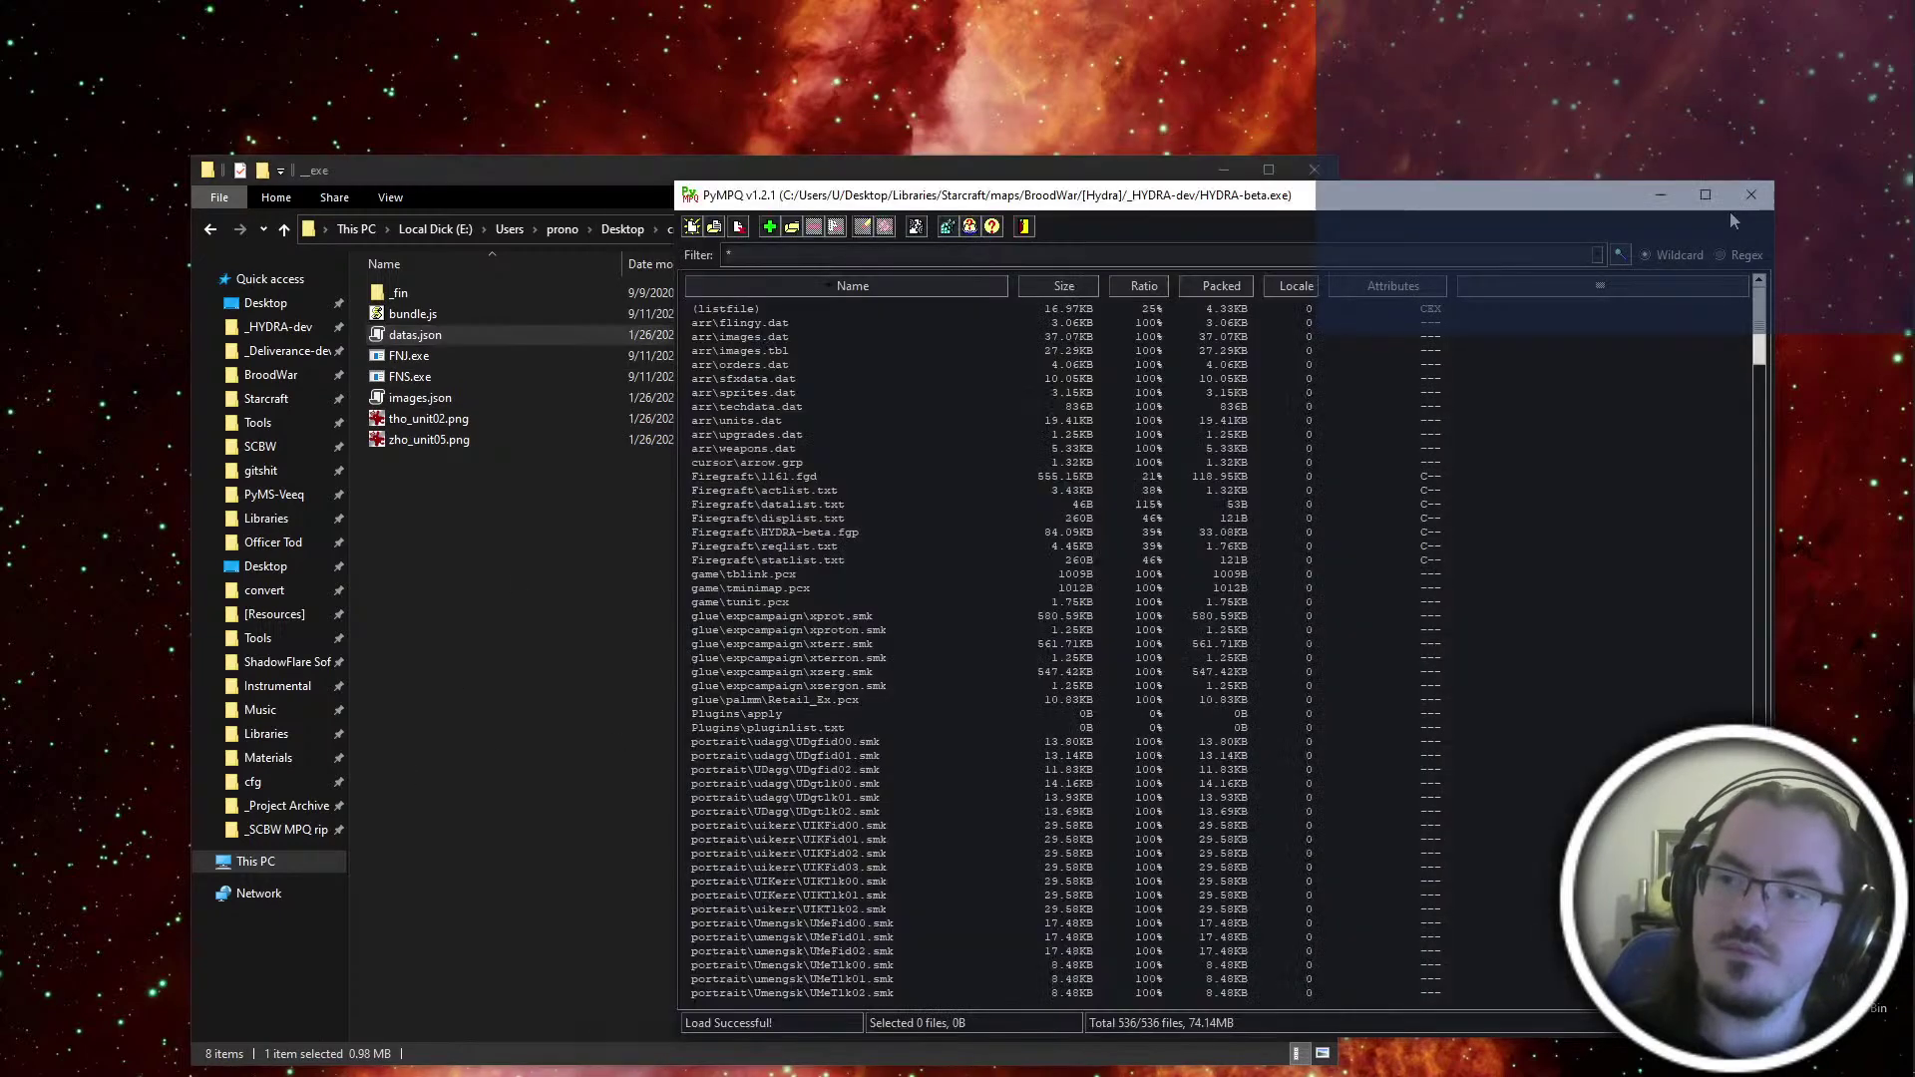
left_click(1147, 638)
left_click_drag(1775, 822, 1912, 976)
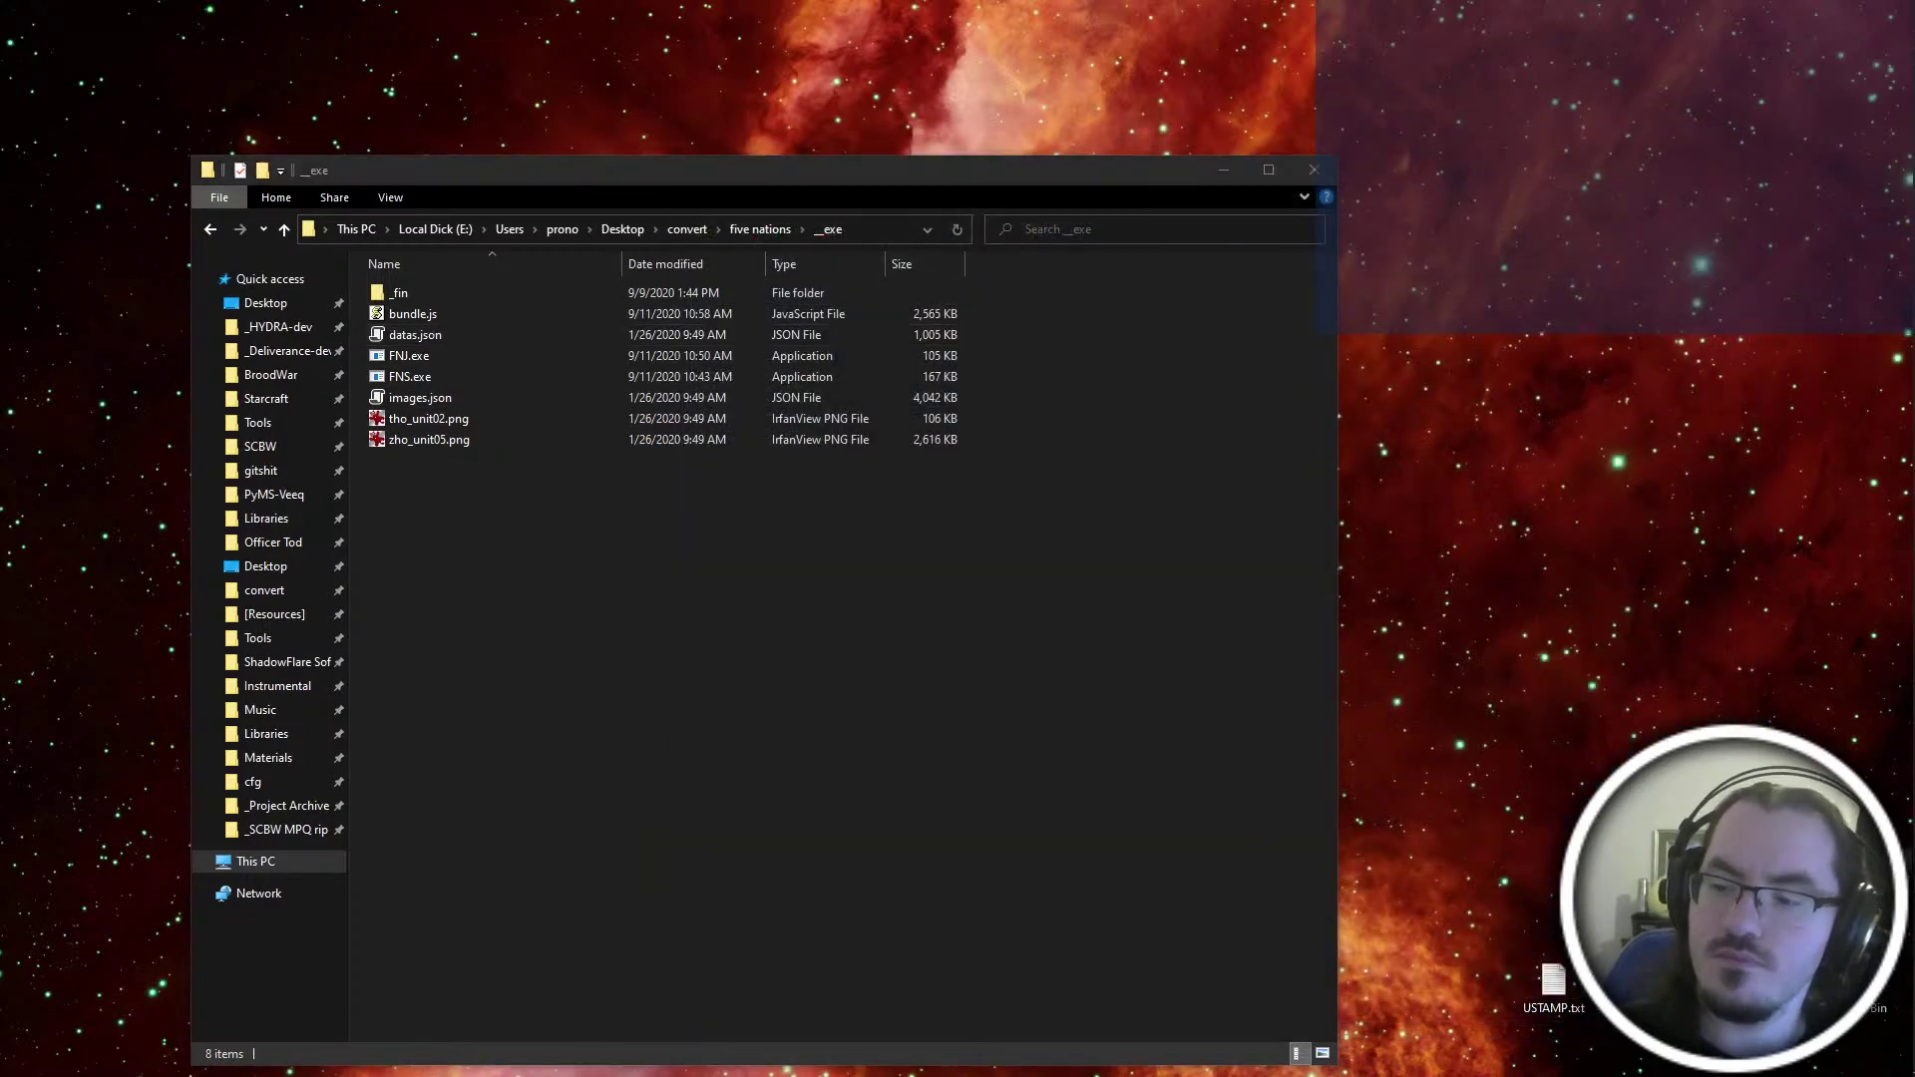
left_click(1313, 171)
Open the _HYDRA-dev folder and launch HYDRA-beta.exe in windowed mode
mouse_move(1907, 113)
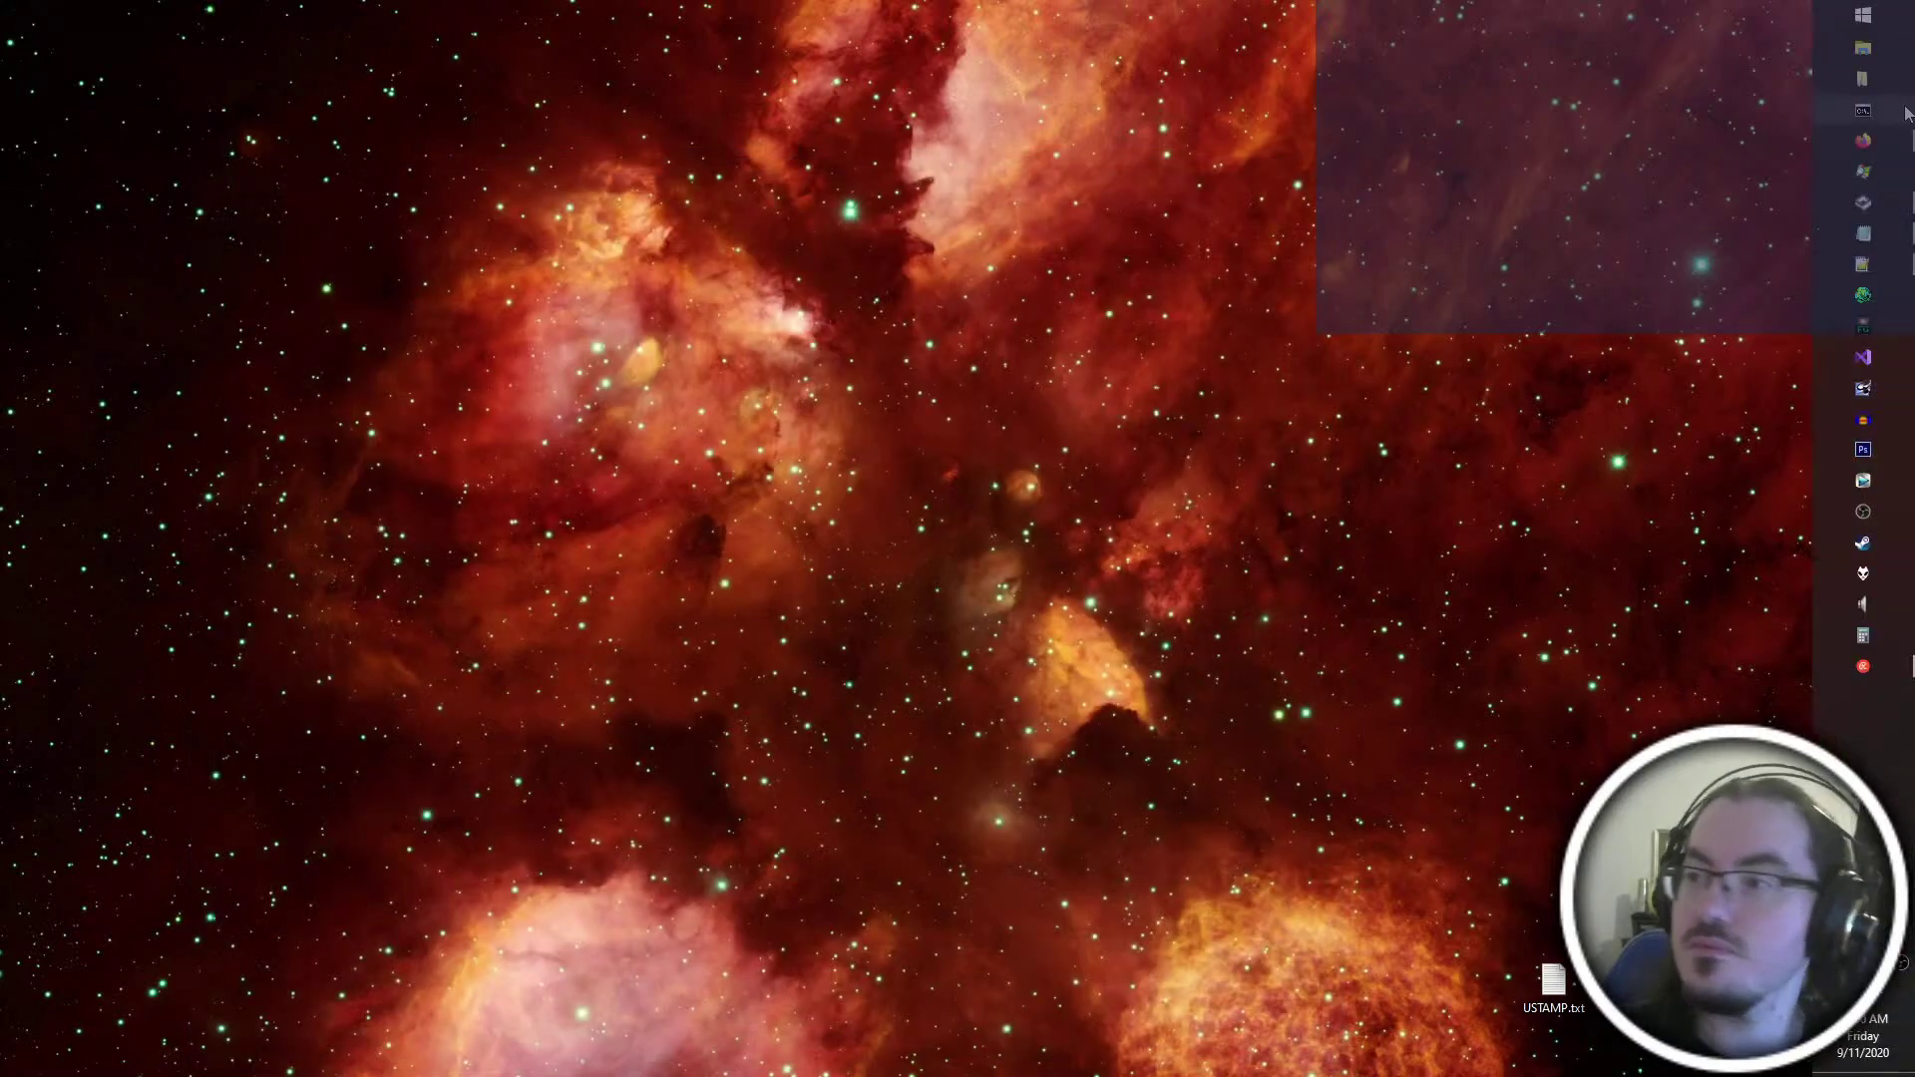
left_click(1872, 57)
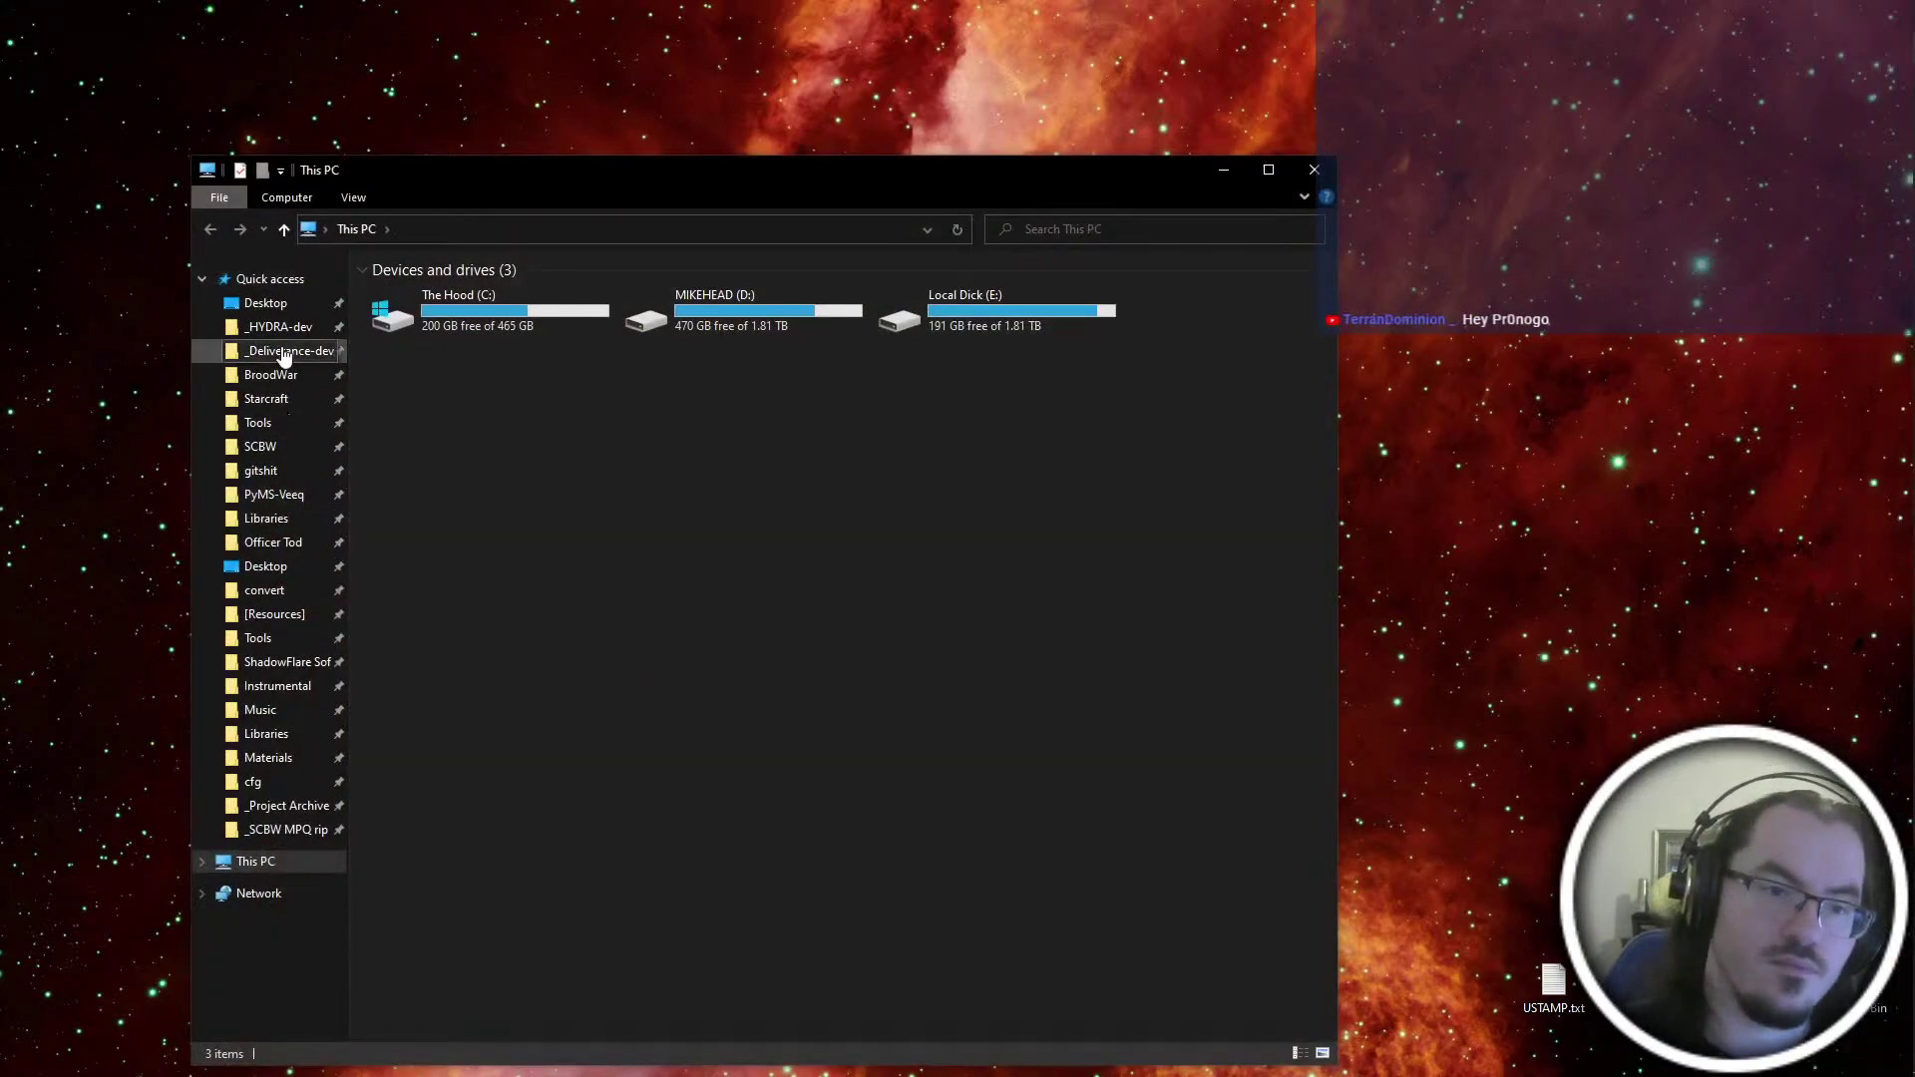
left_click(278, 327)
double_click(464, 336)
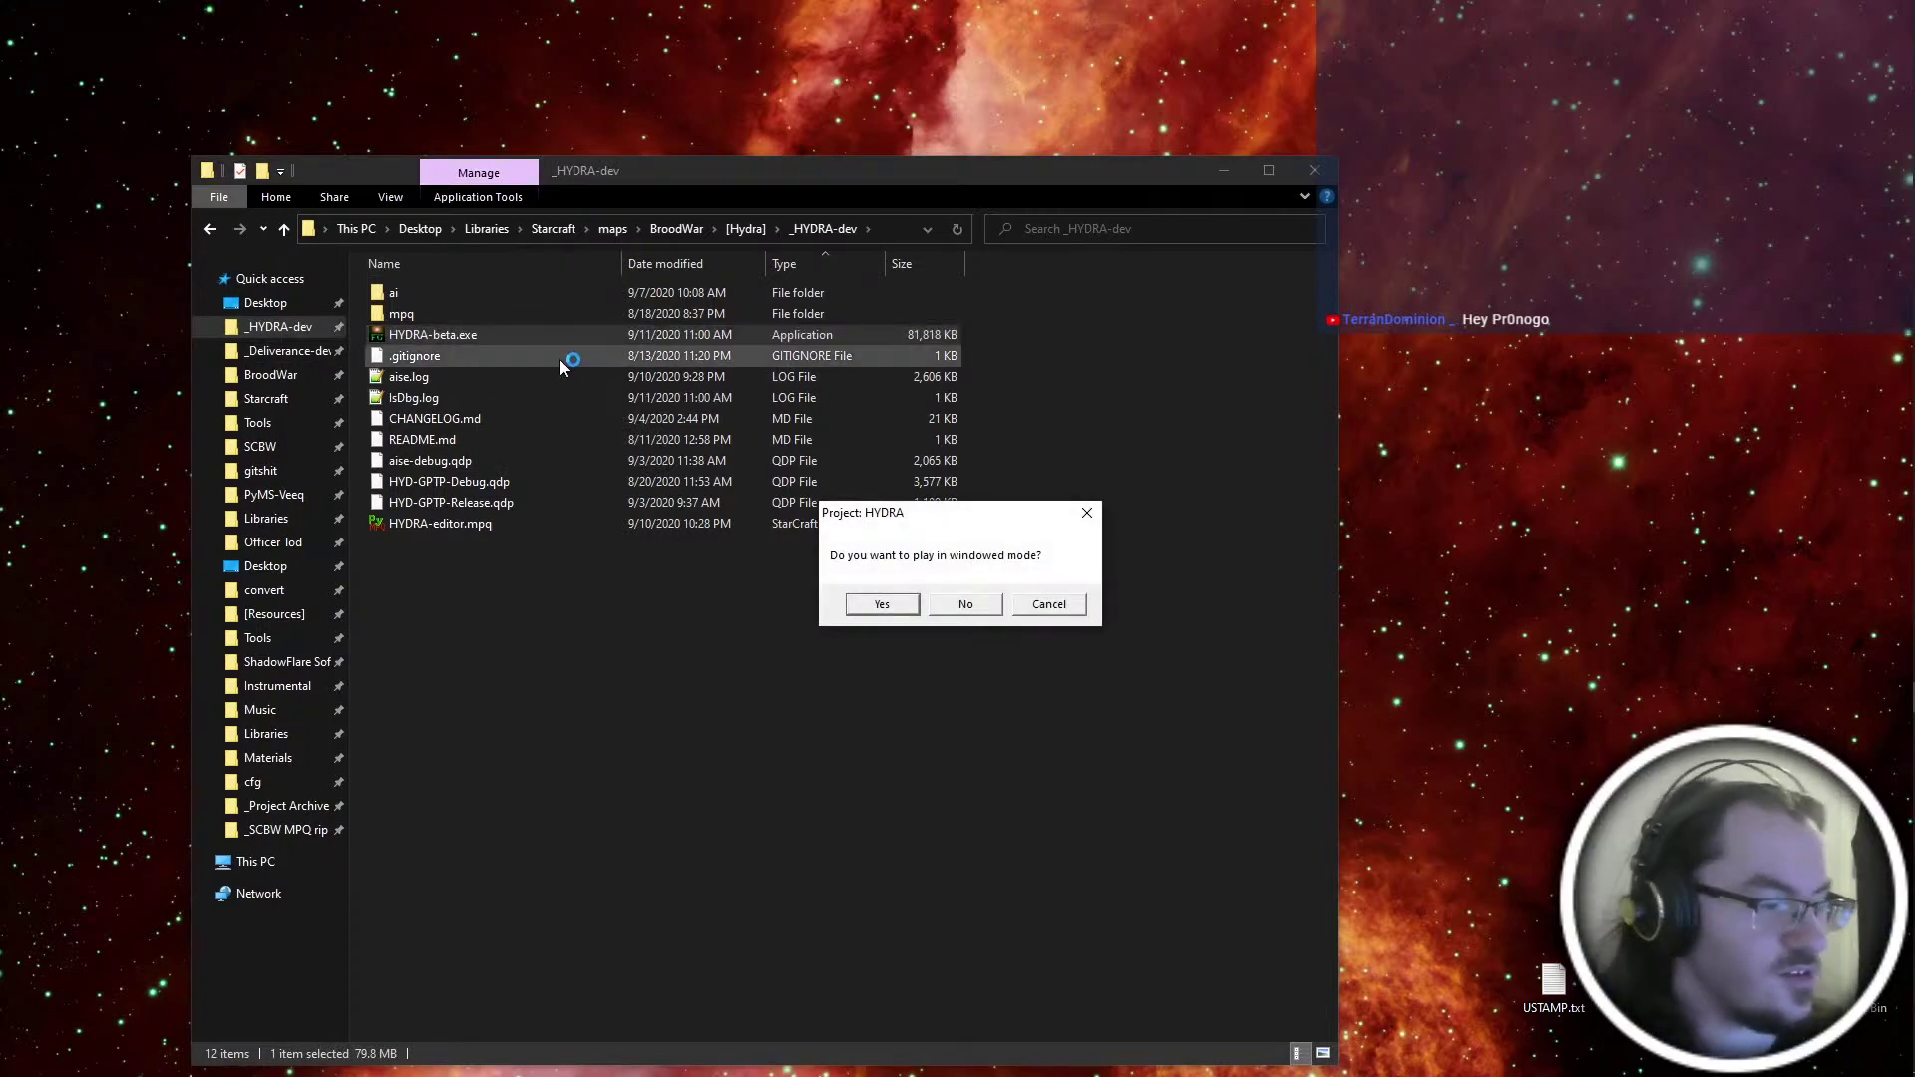
key("Return")
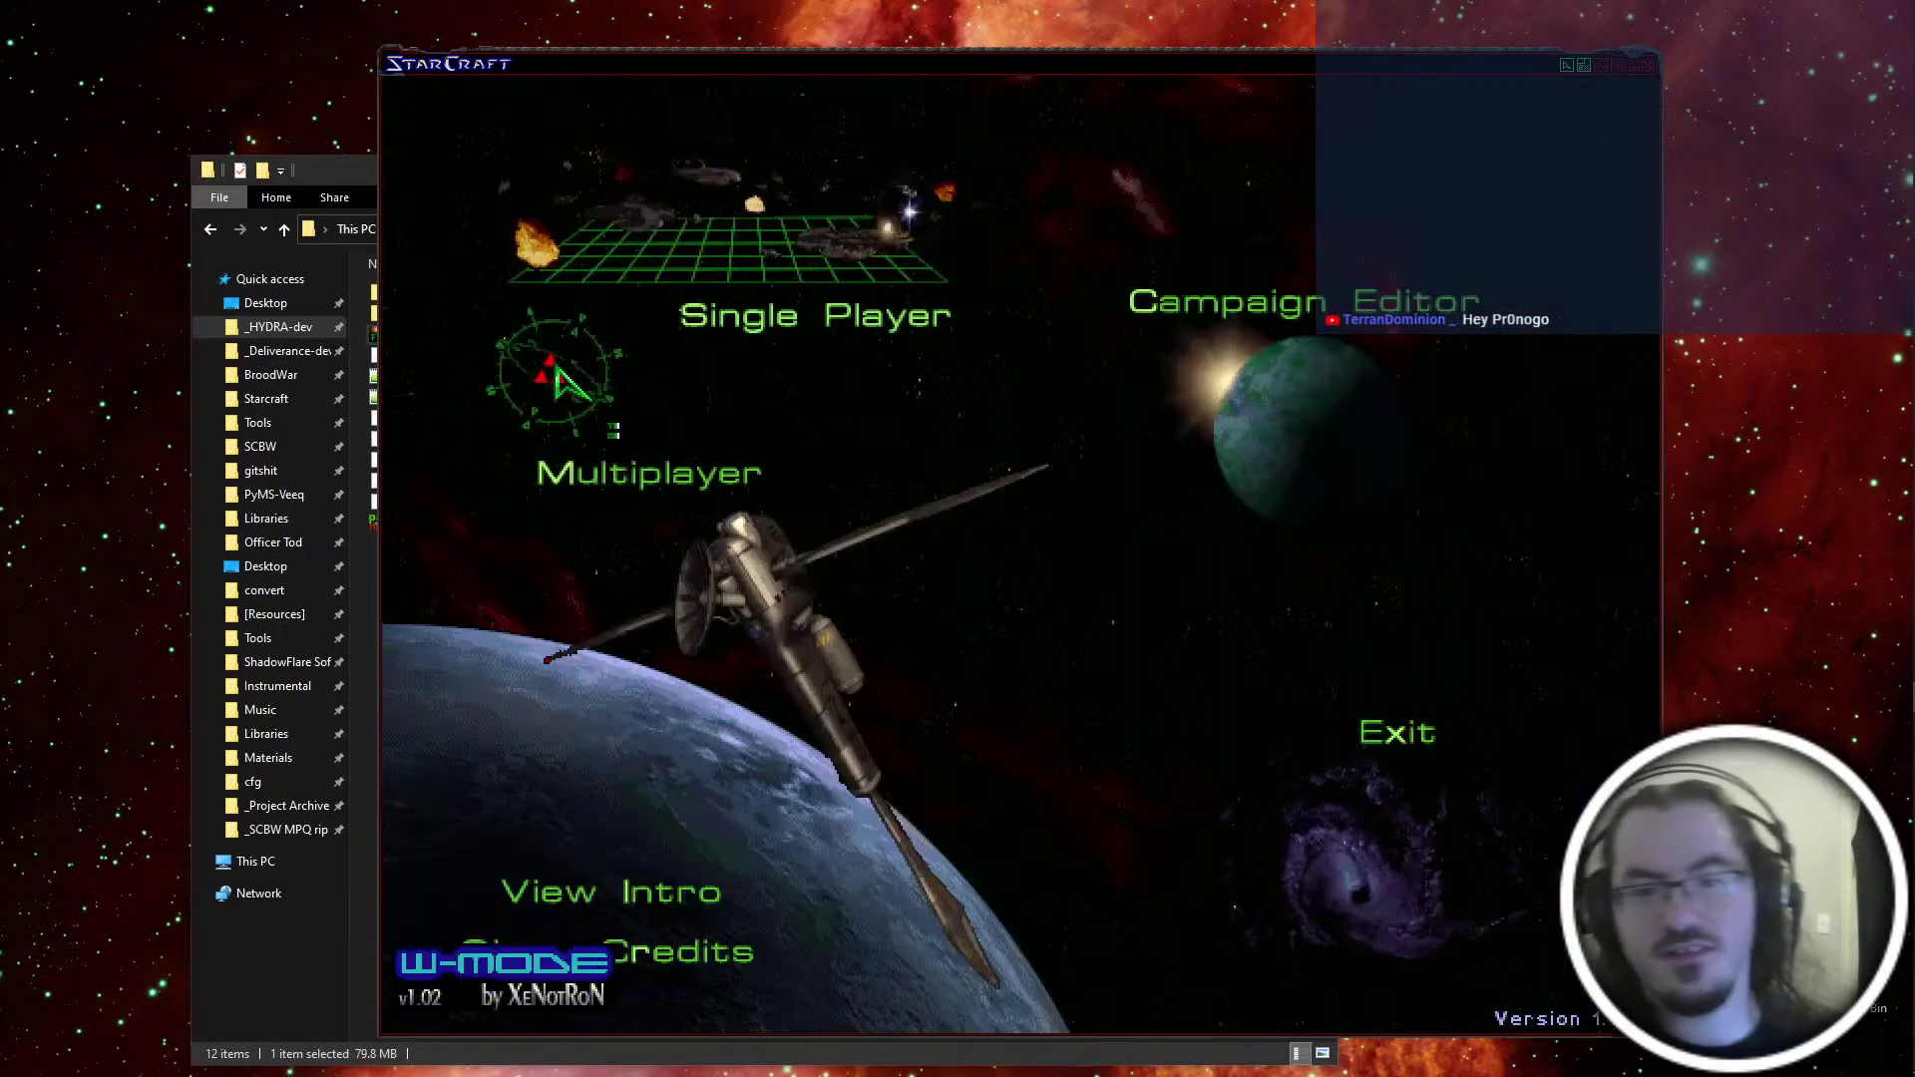
Start a single-player custom game in StarCraft from a map in the [Hydra]\2-Resources folder
left_click(813, 317)
left_click(1032, 590)
left_click(1351, 856)
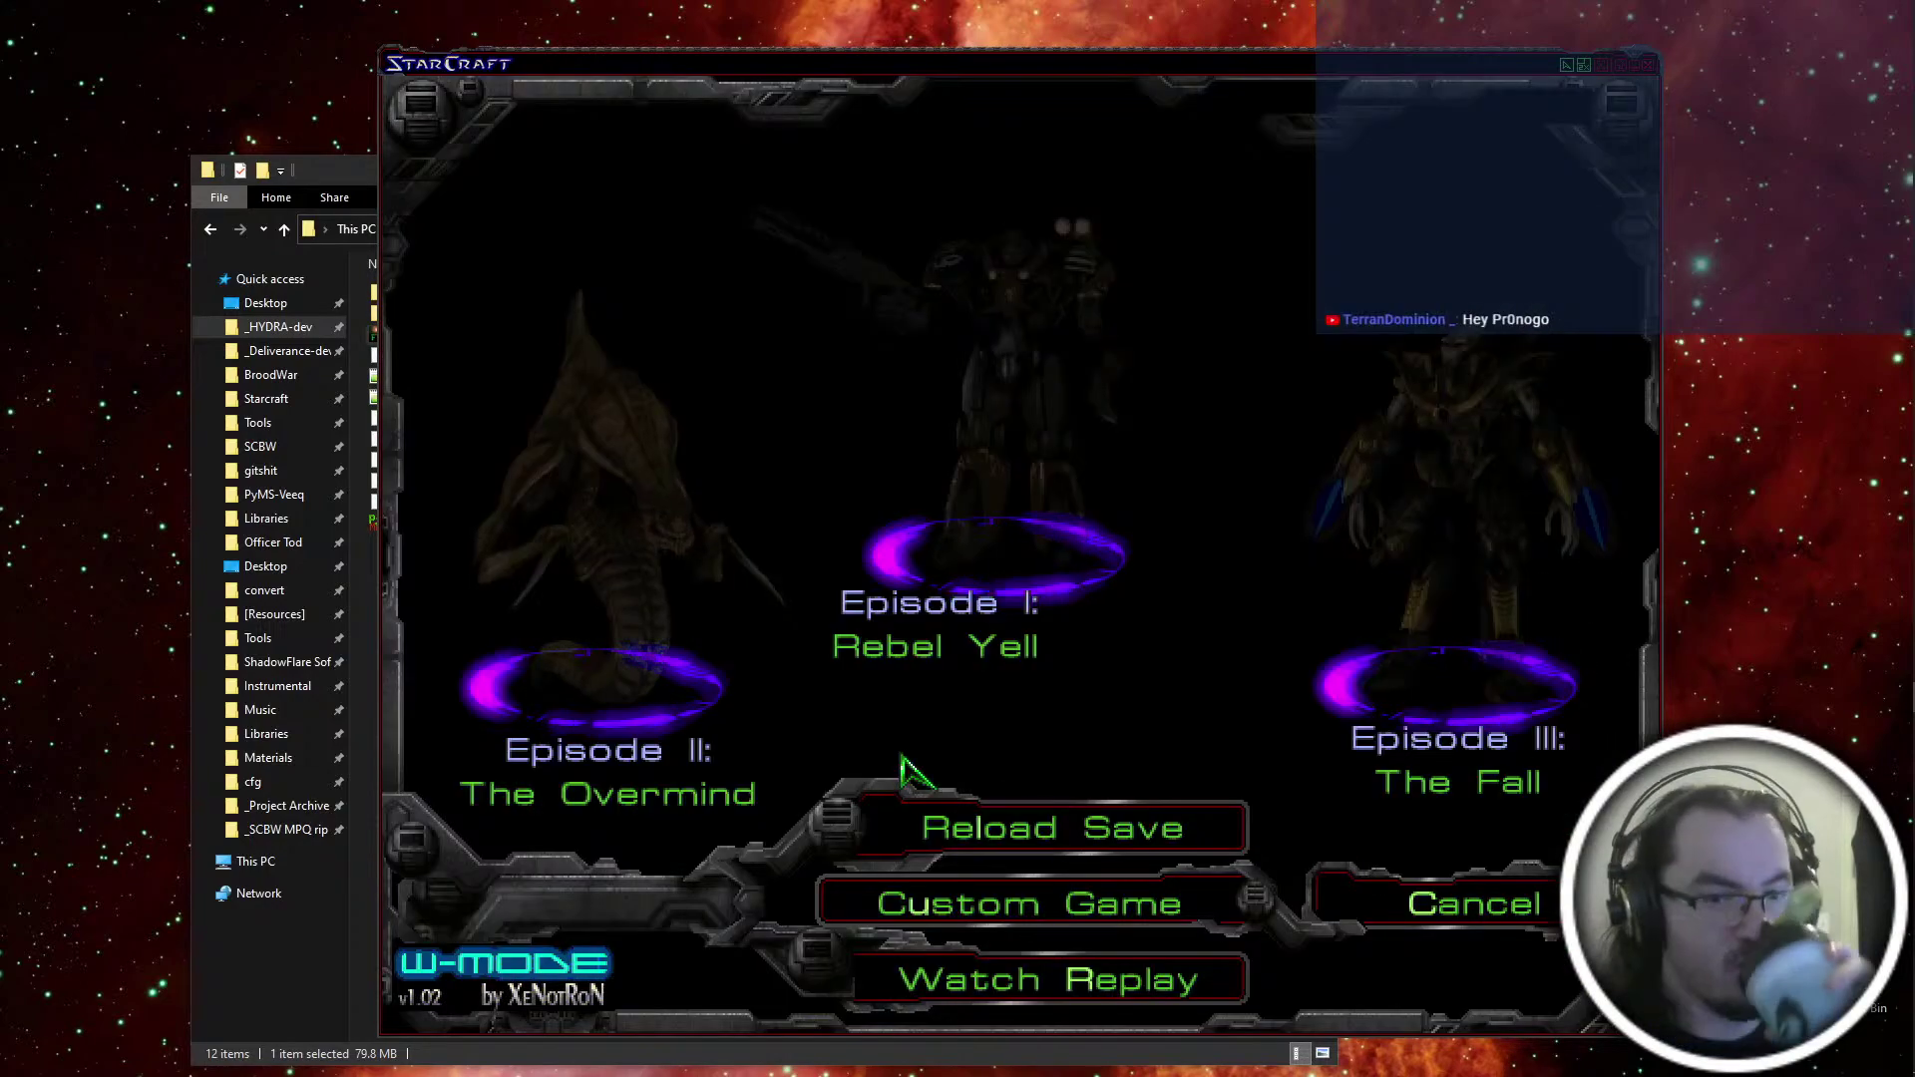
left_click(1063, 912)
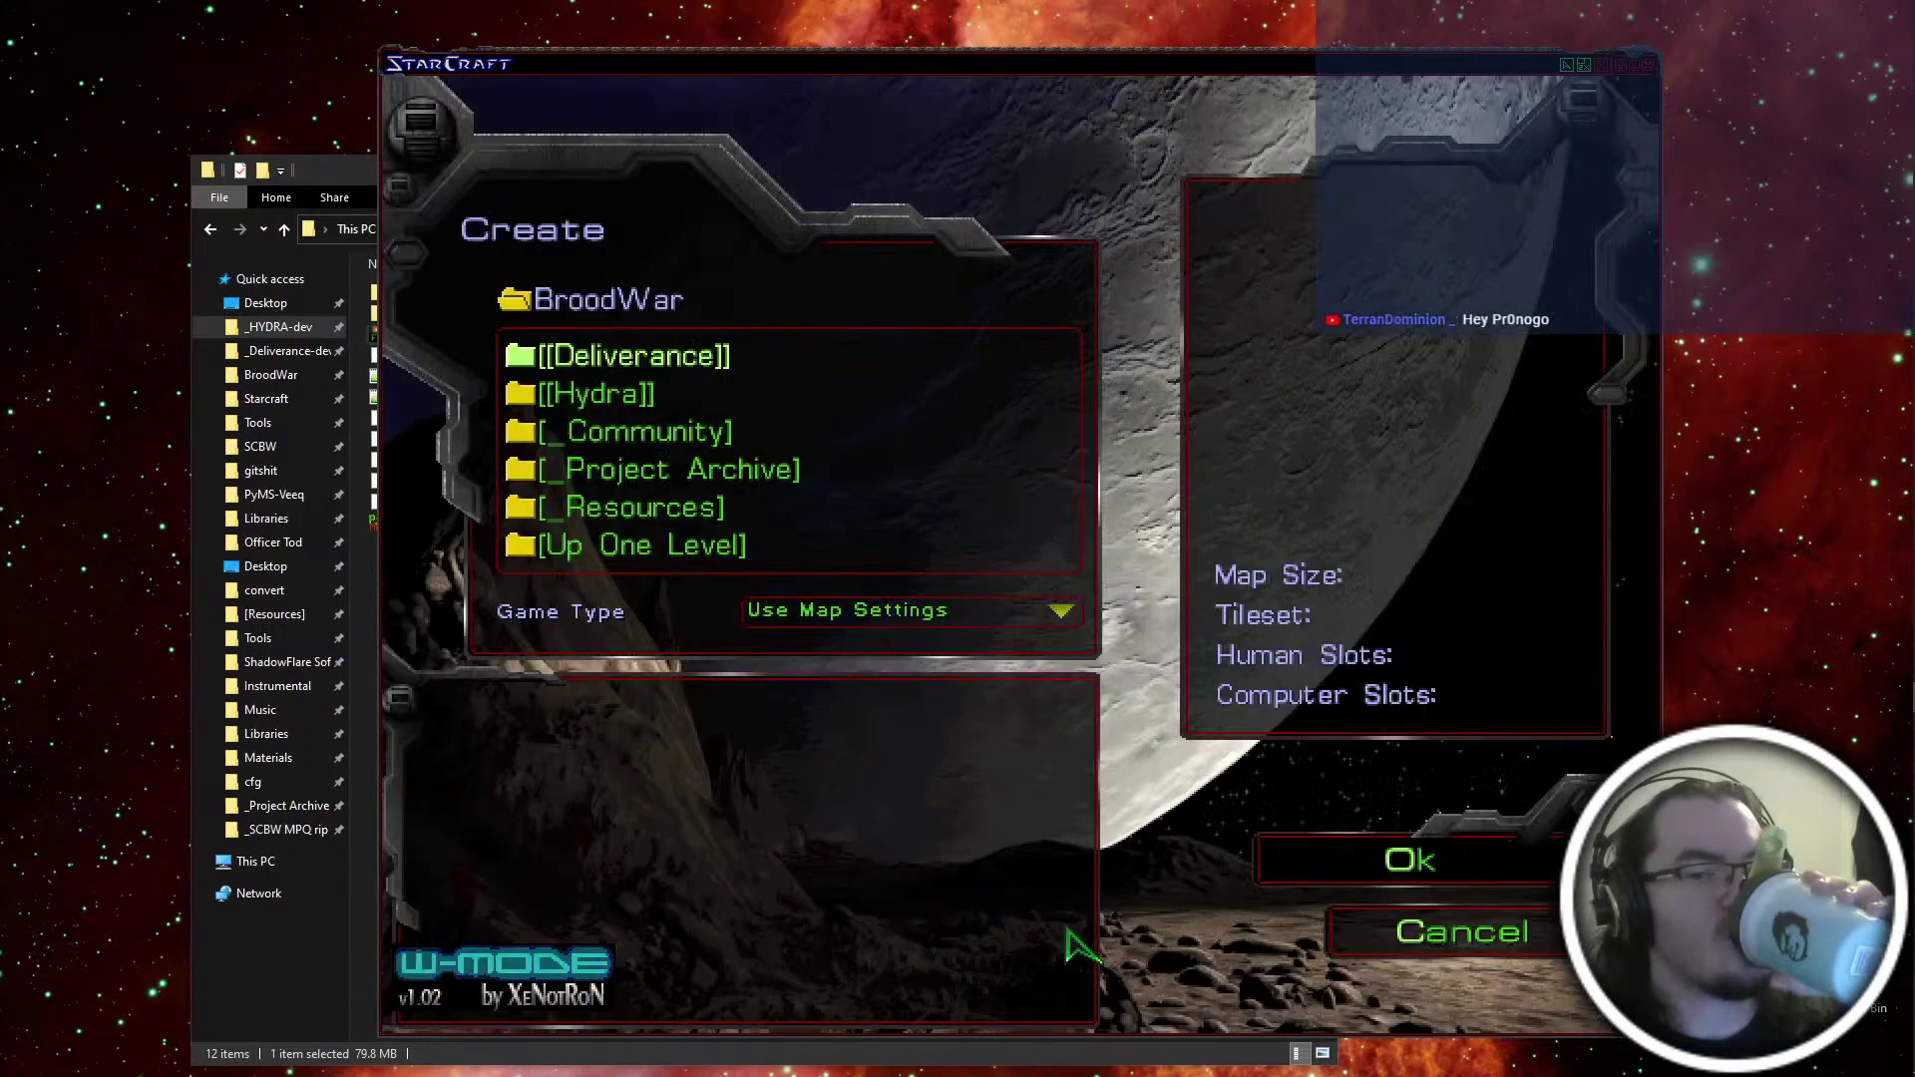
double_click(638, 399)
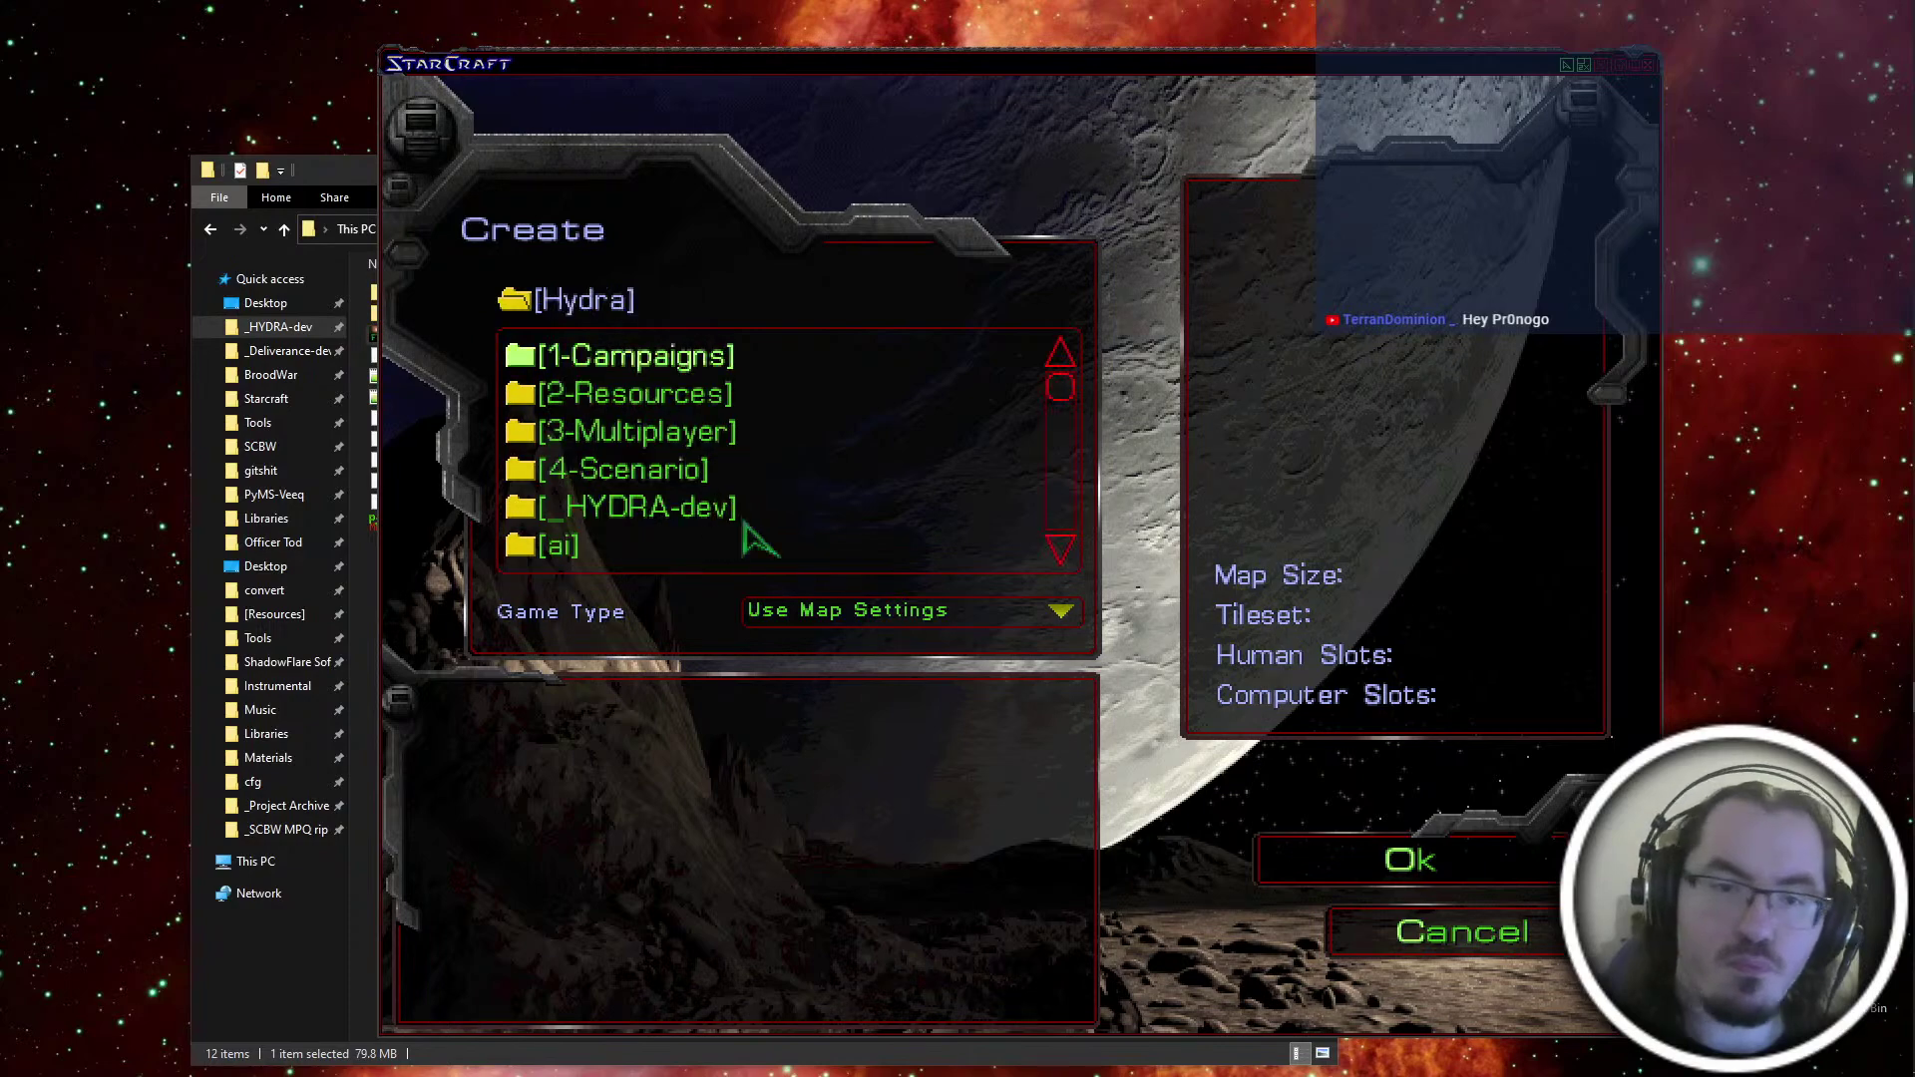
double_click(689, 399)
double_click(766, 524)
key("s")
Examine the wireframes of the Terran Azazel, Cyprian and Shaman units on the test map
left_click(416, 859)
left_click_drag(416, 859, 416, 882)
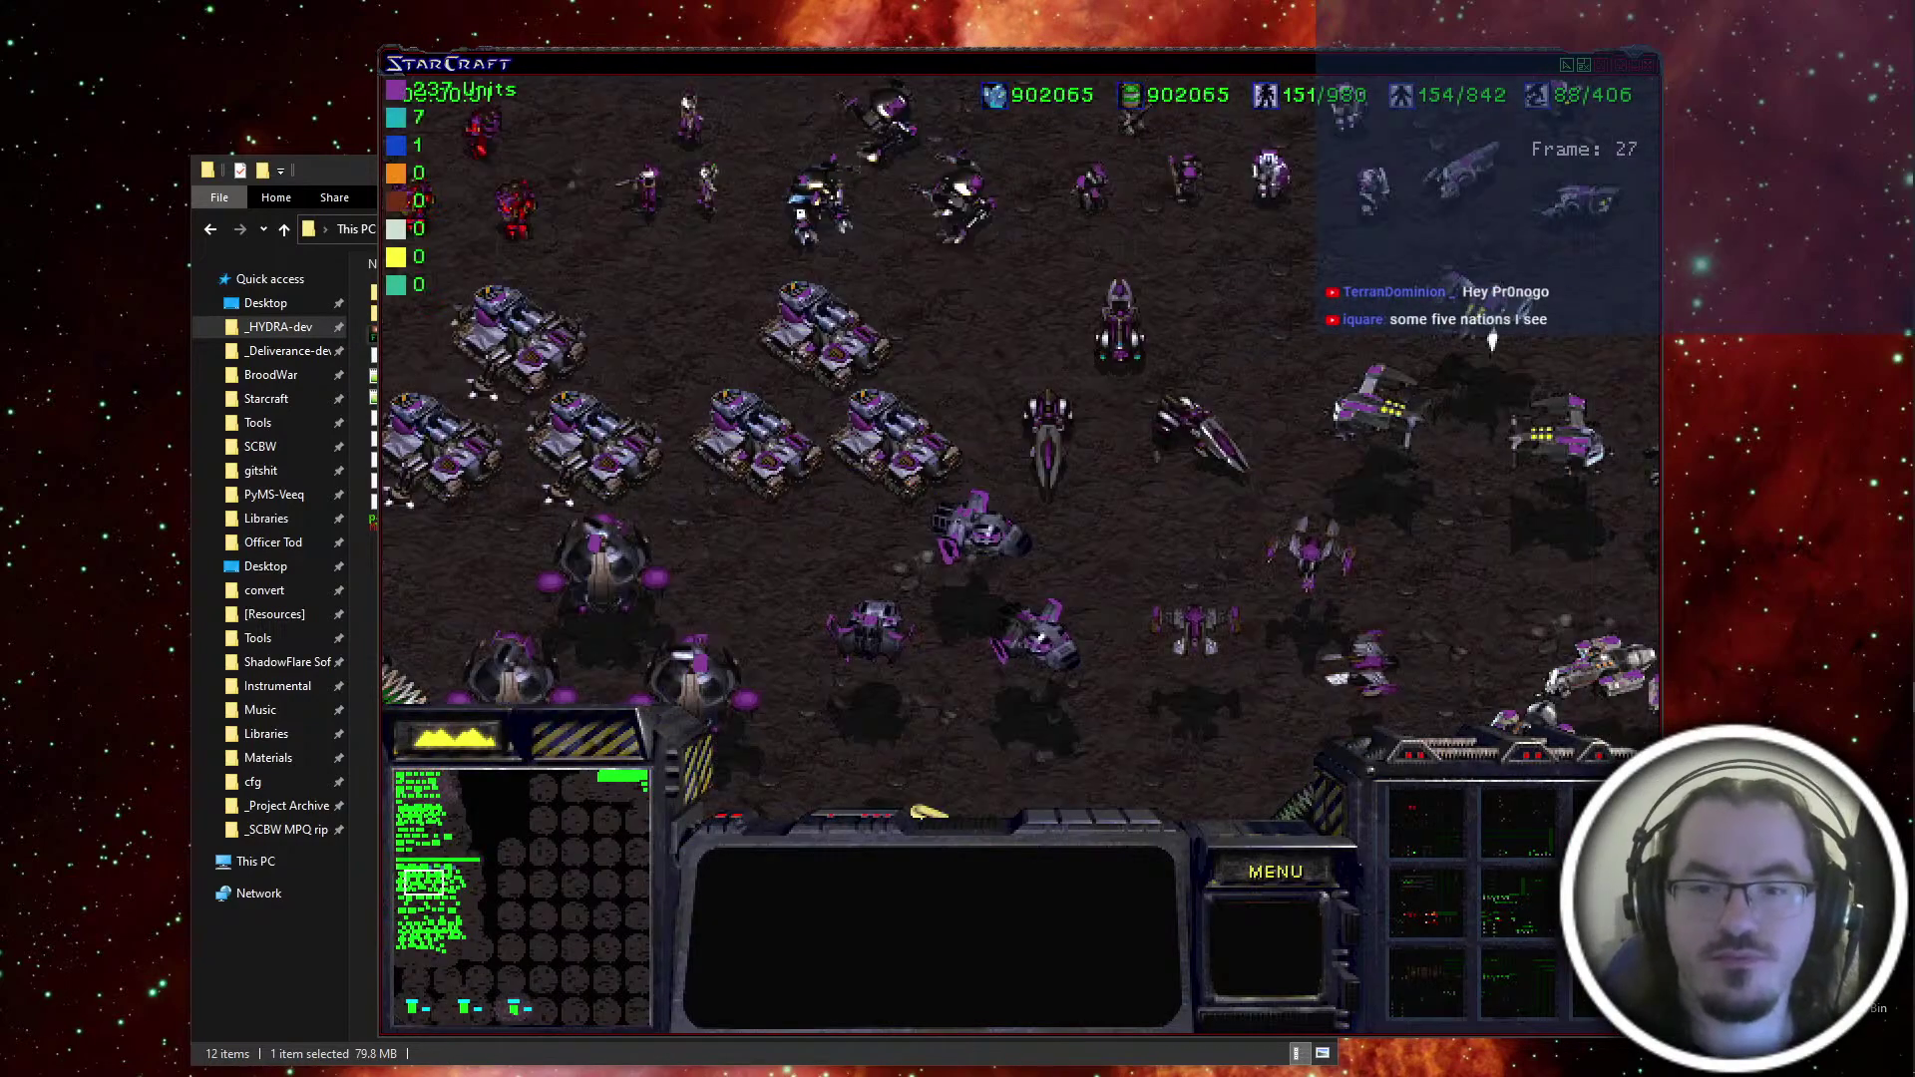
key("Right")
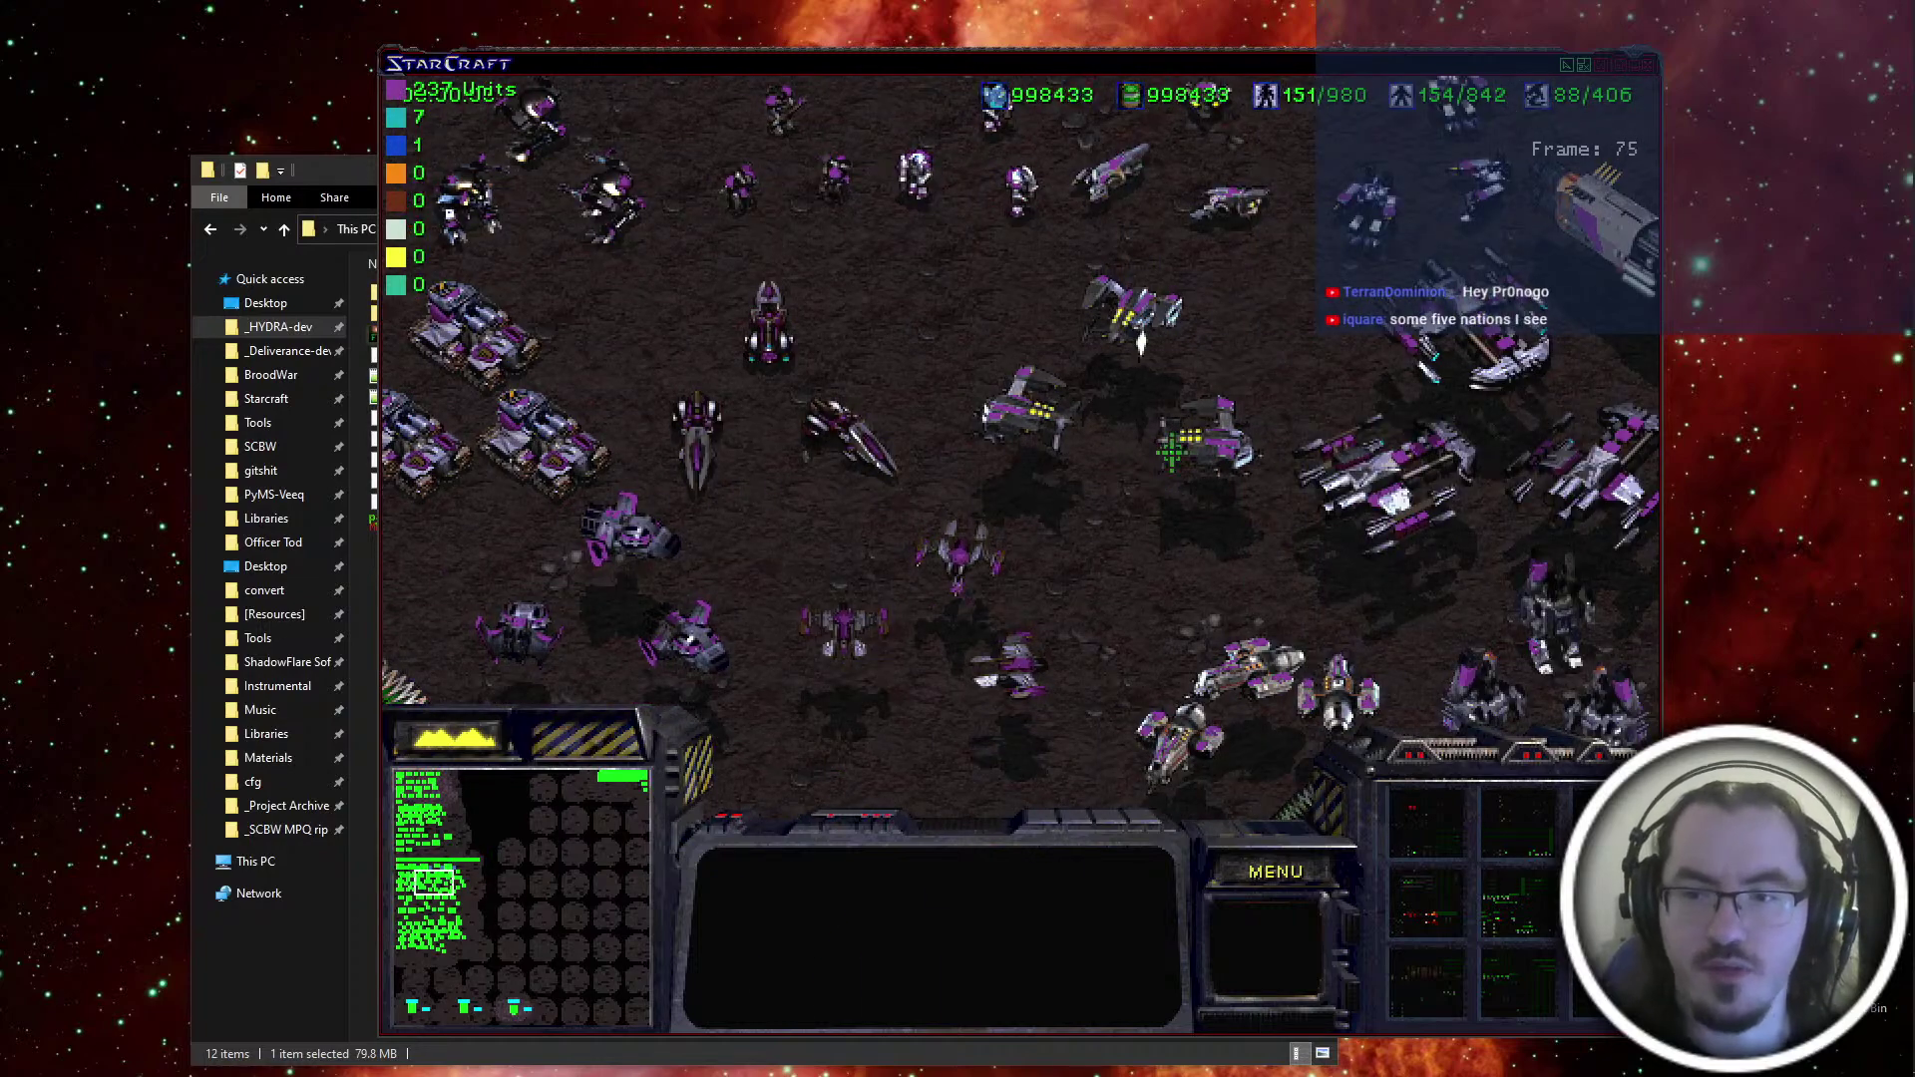
left_click(1165, 459)
key("Left")
key("Up")
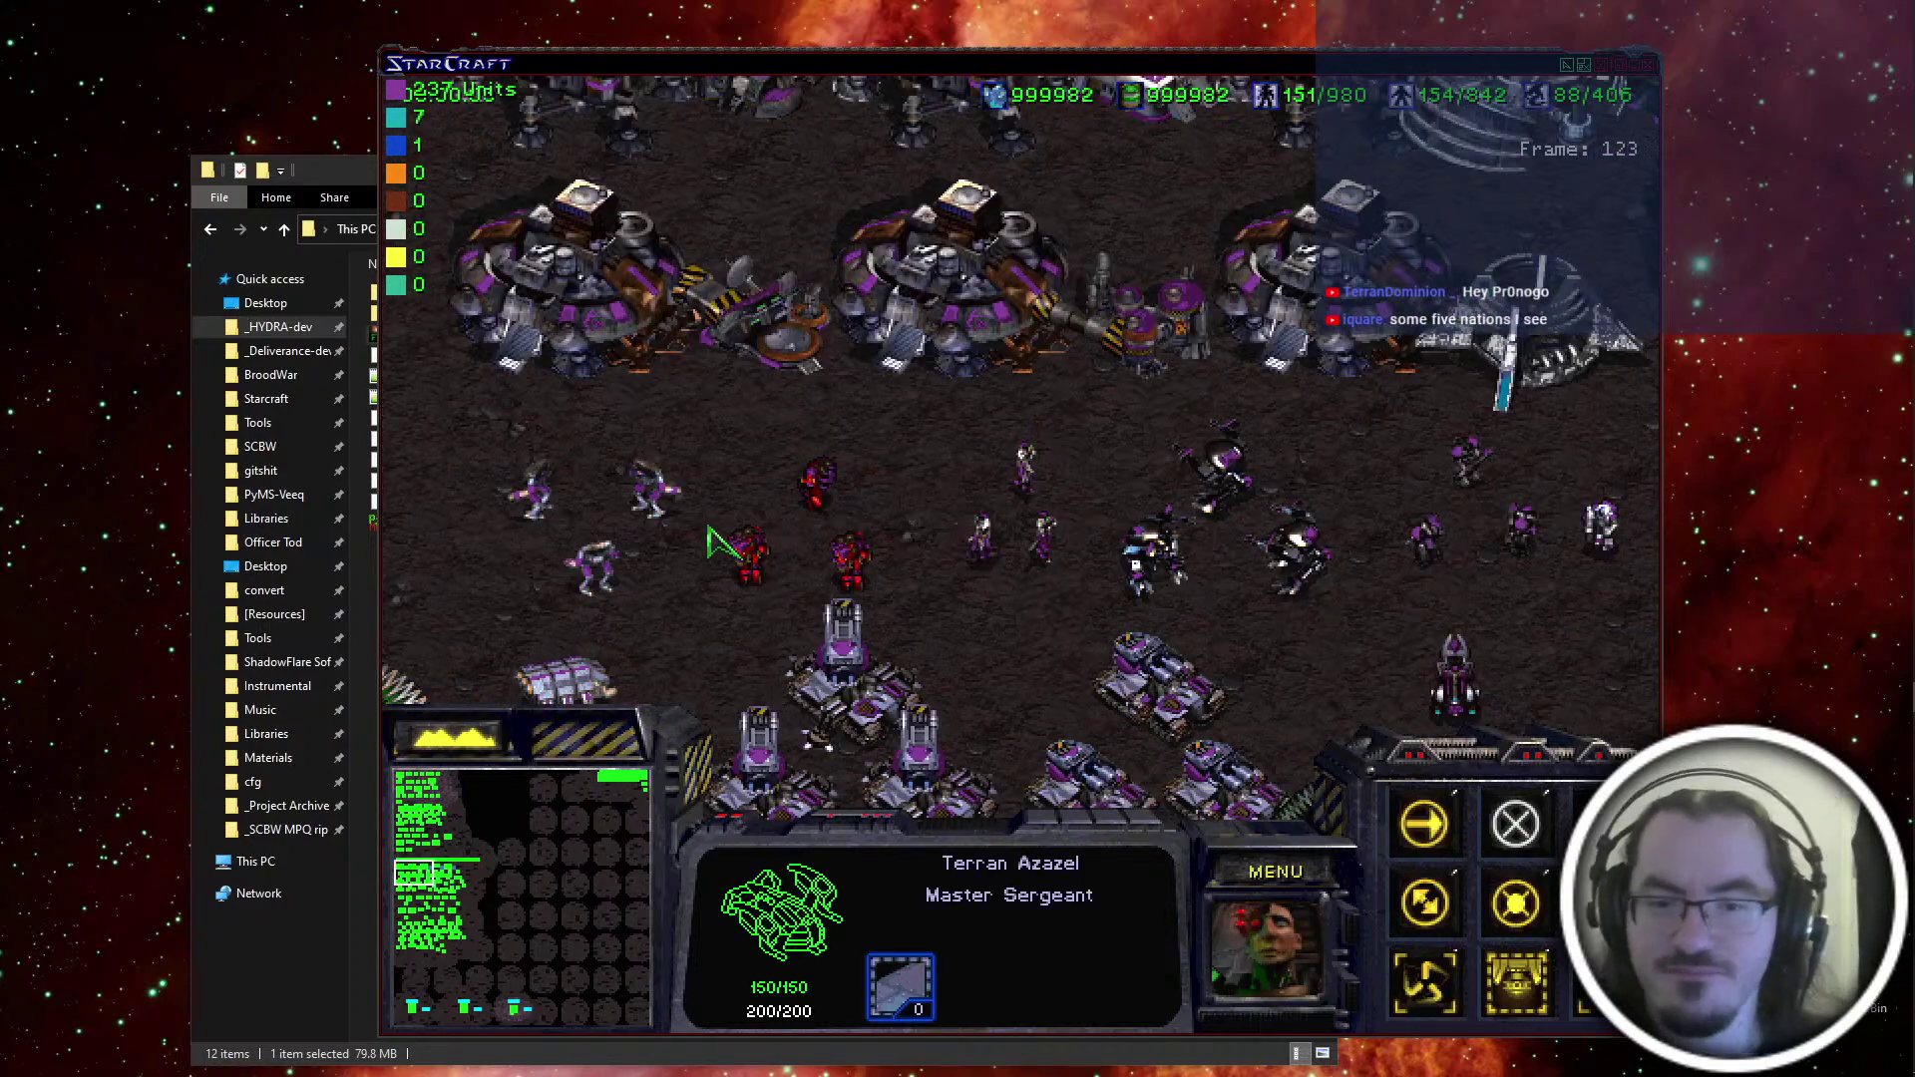
left_click(652, 494)
key("Down")
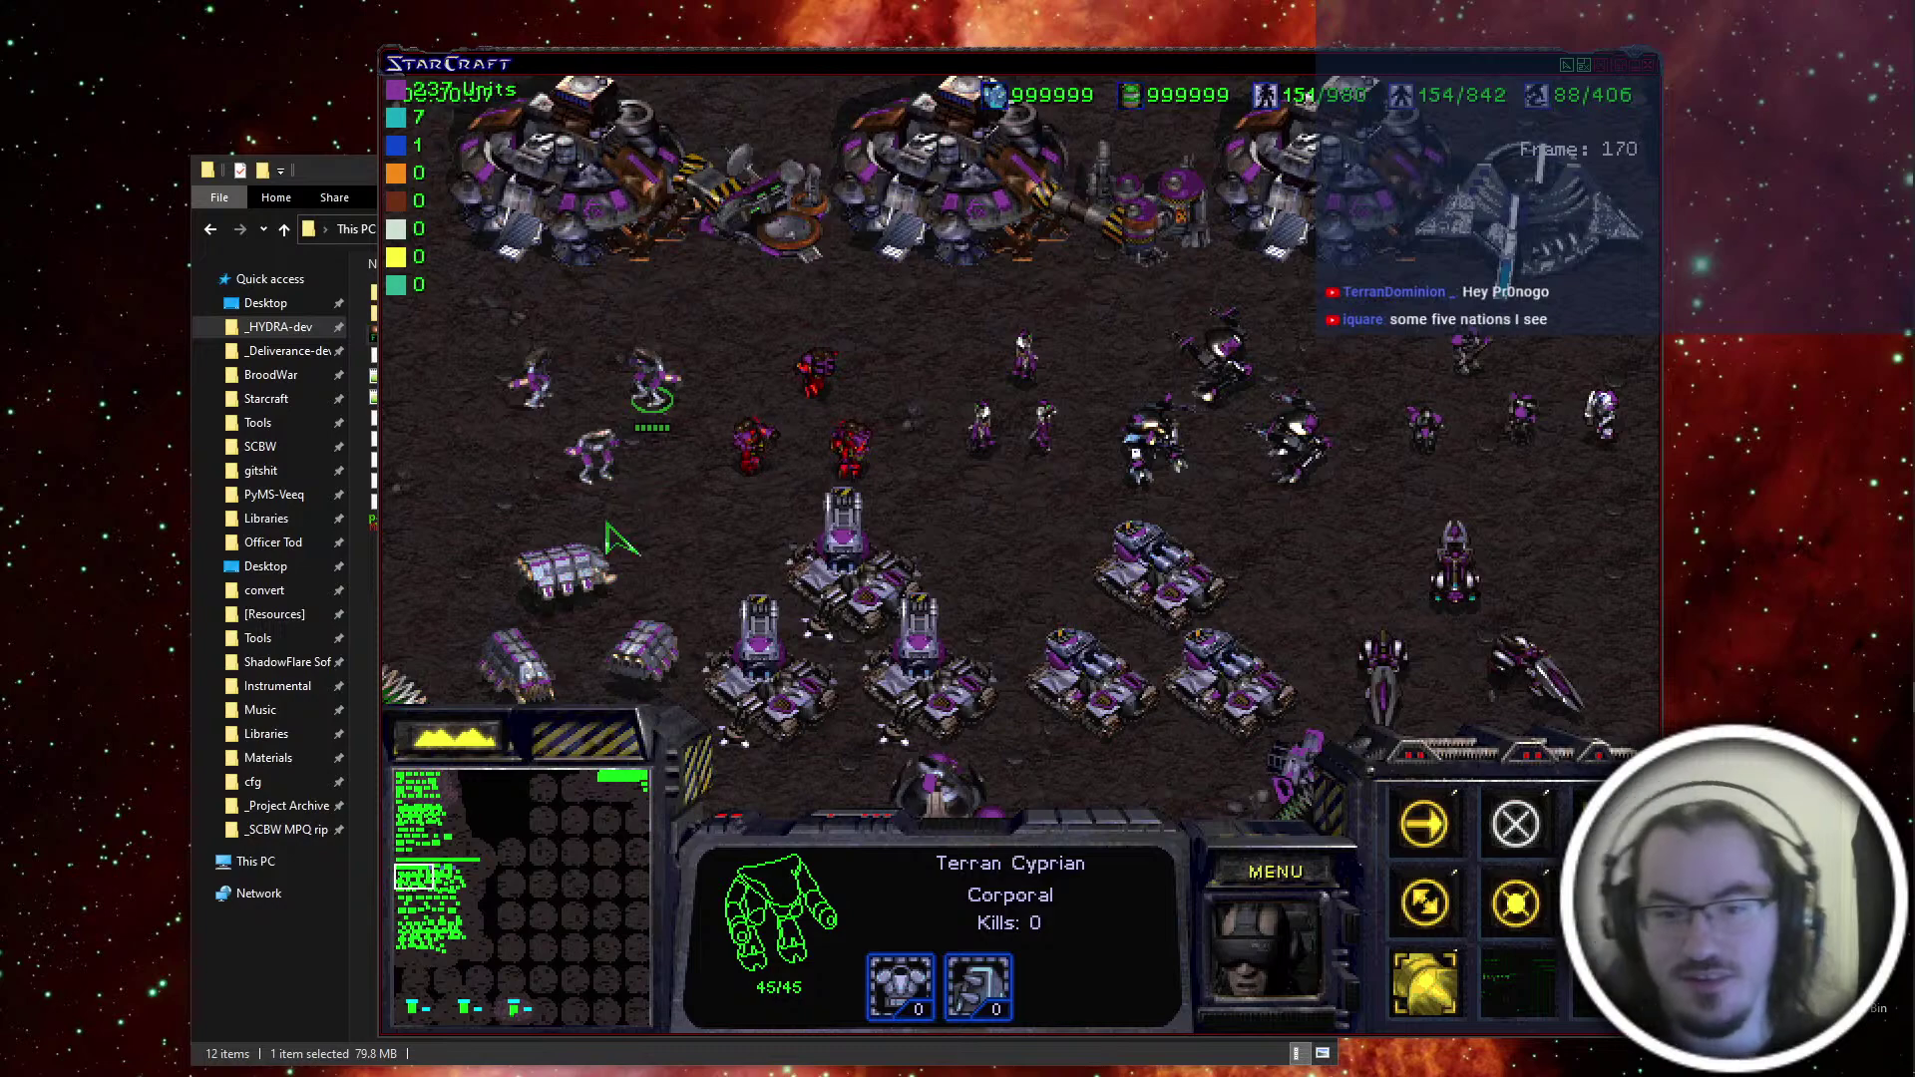
left_click(569, 575)
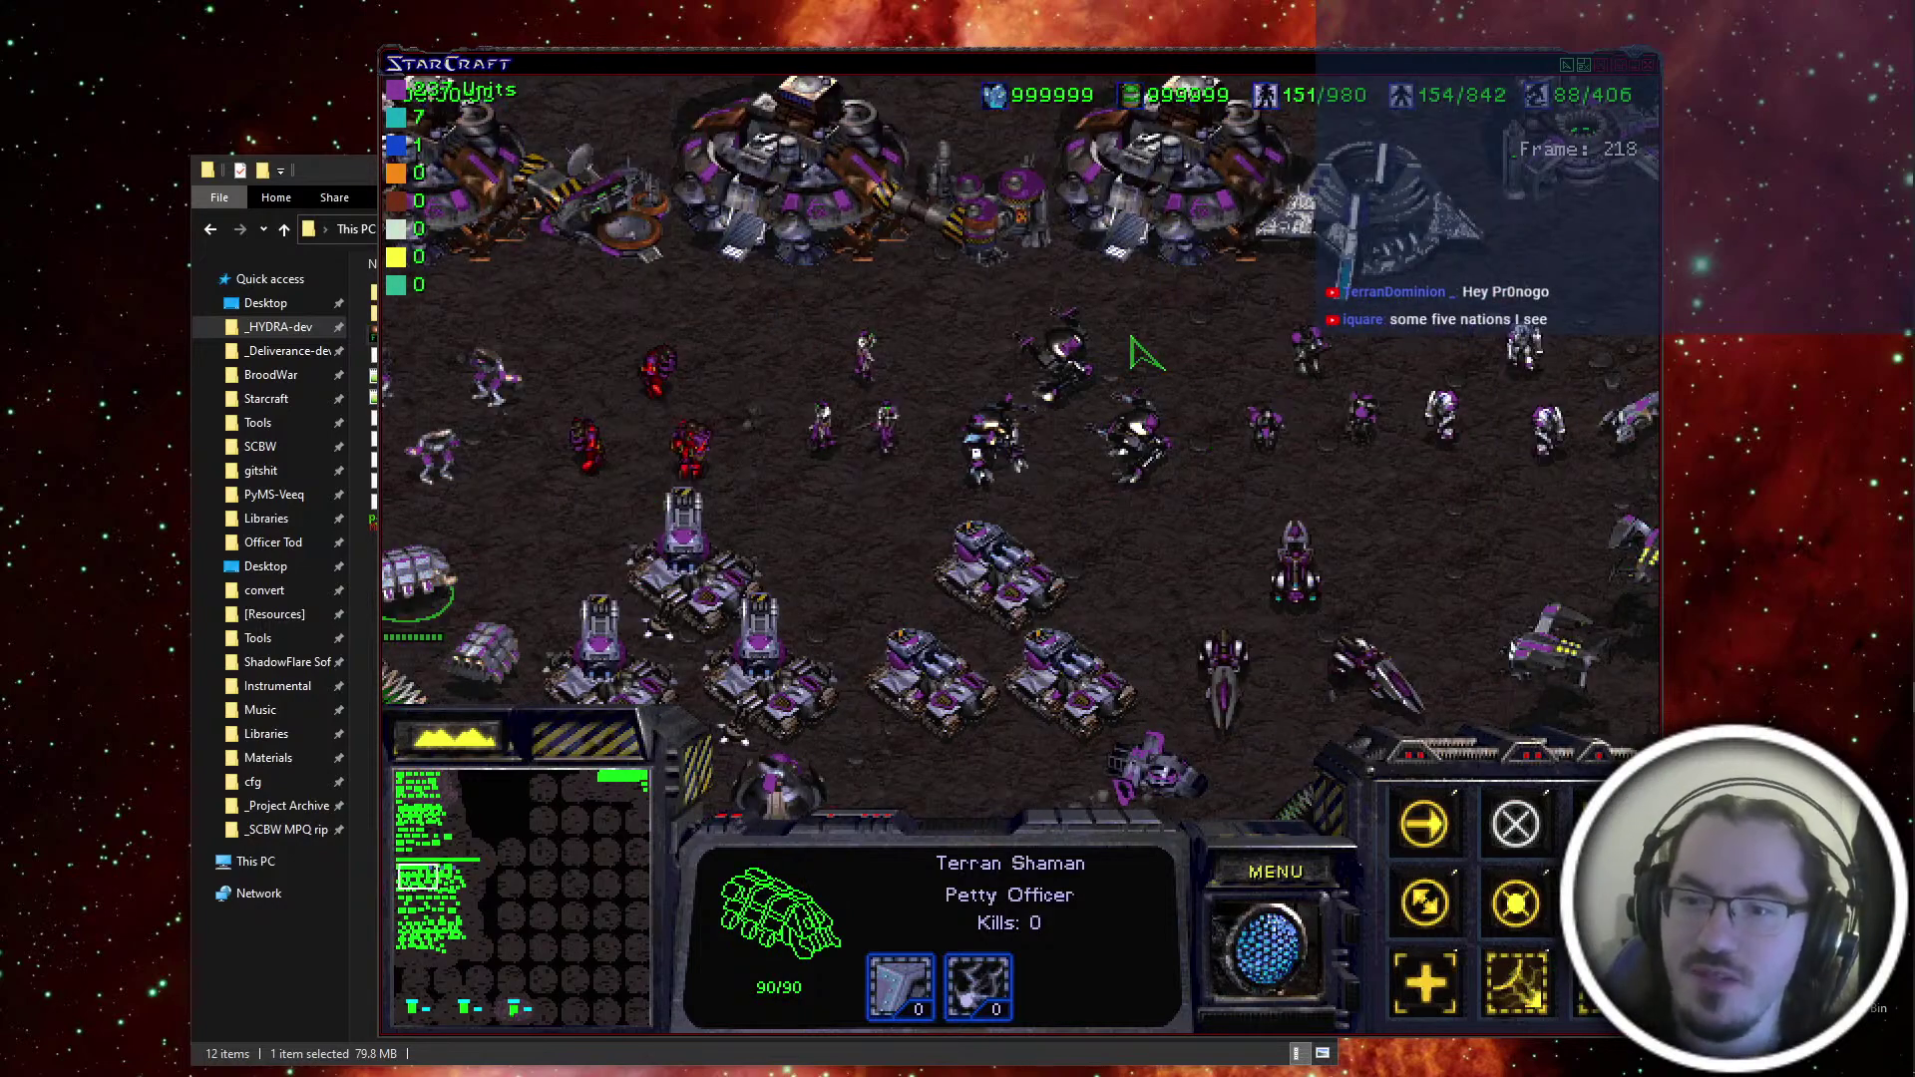
Spawn a Savant with the console command "spawn savant" and inspect the wireframes of the Savant and an Azazel
key("grave")
type("spawn savant")
key("Return")
left_click(1143, 558)
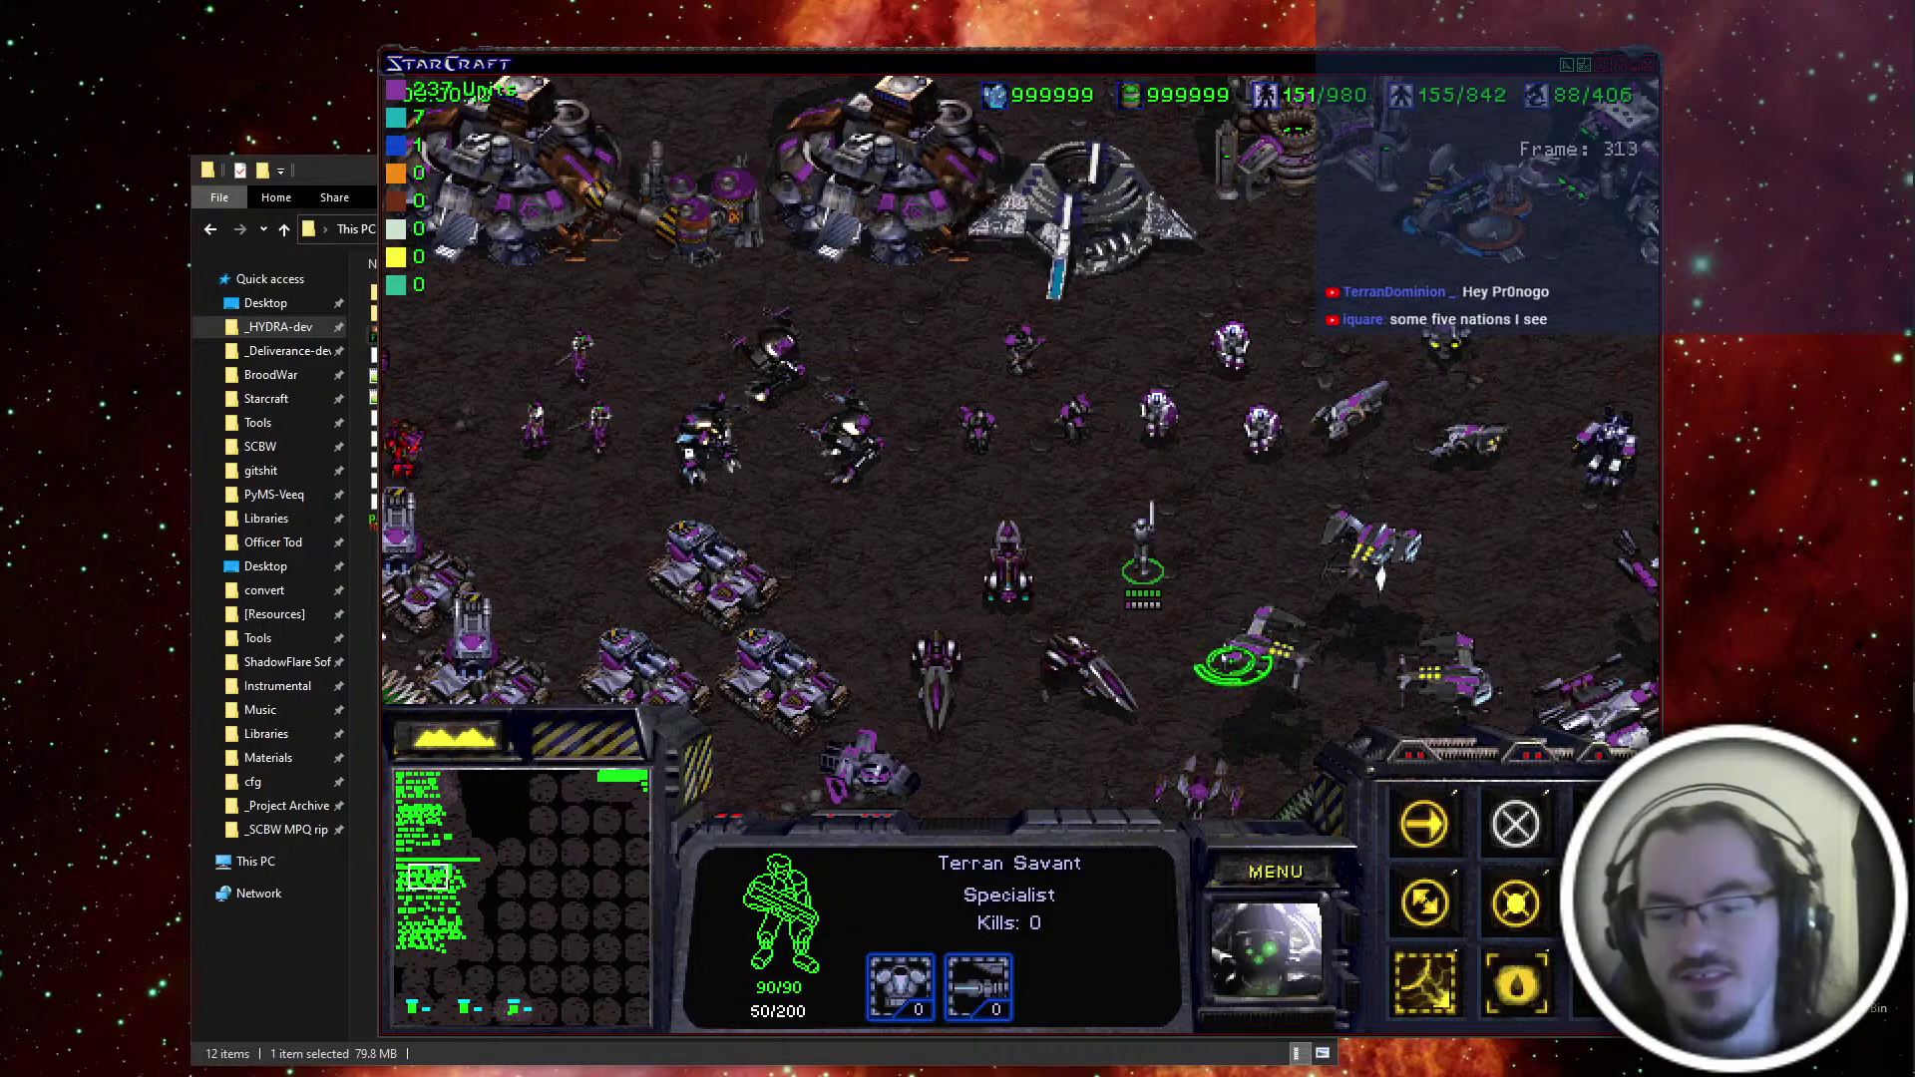
left_click(1269, 656)
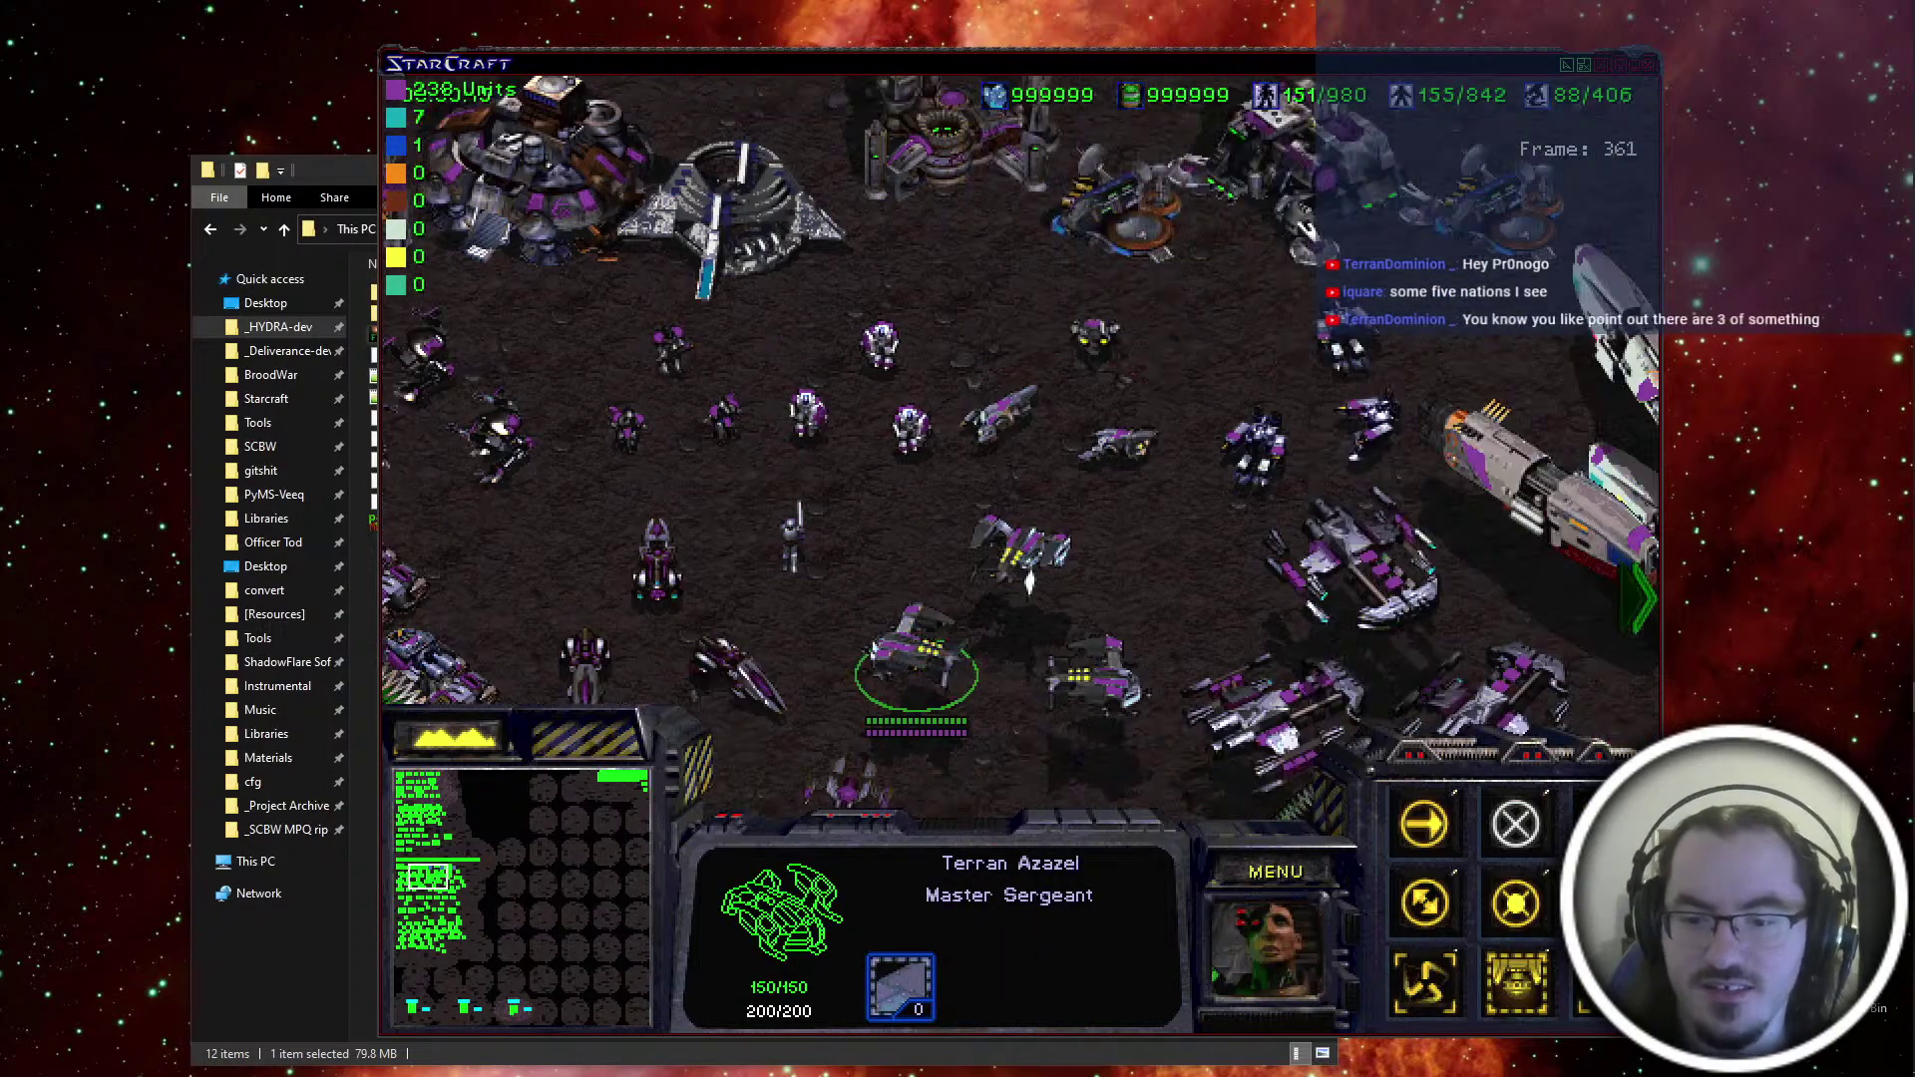
Select the Terran Centaur, Madrigal and Wyvern in turn and examine their wireframes
left_click(1406, 586)
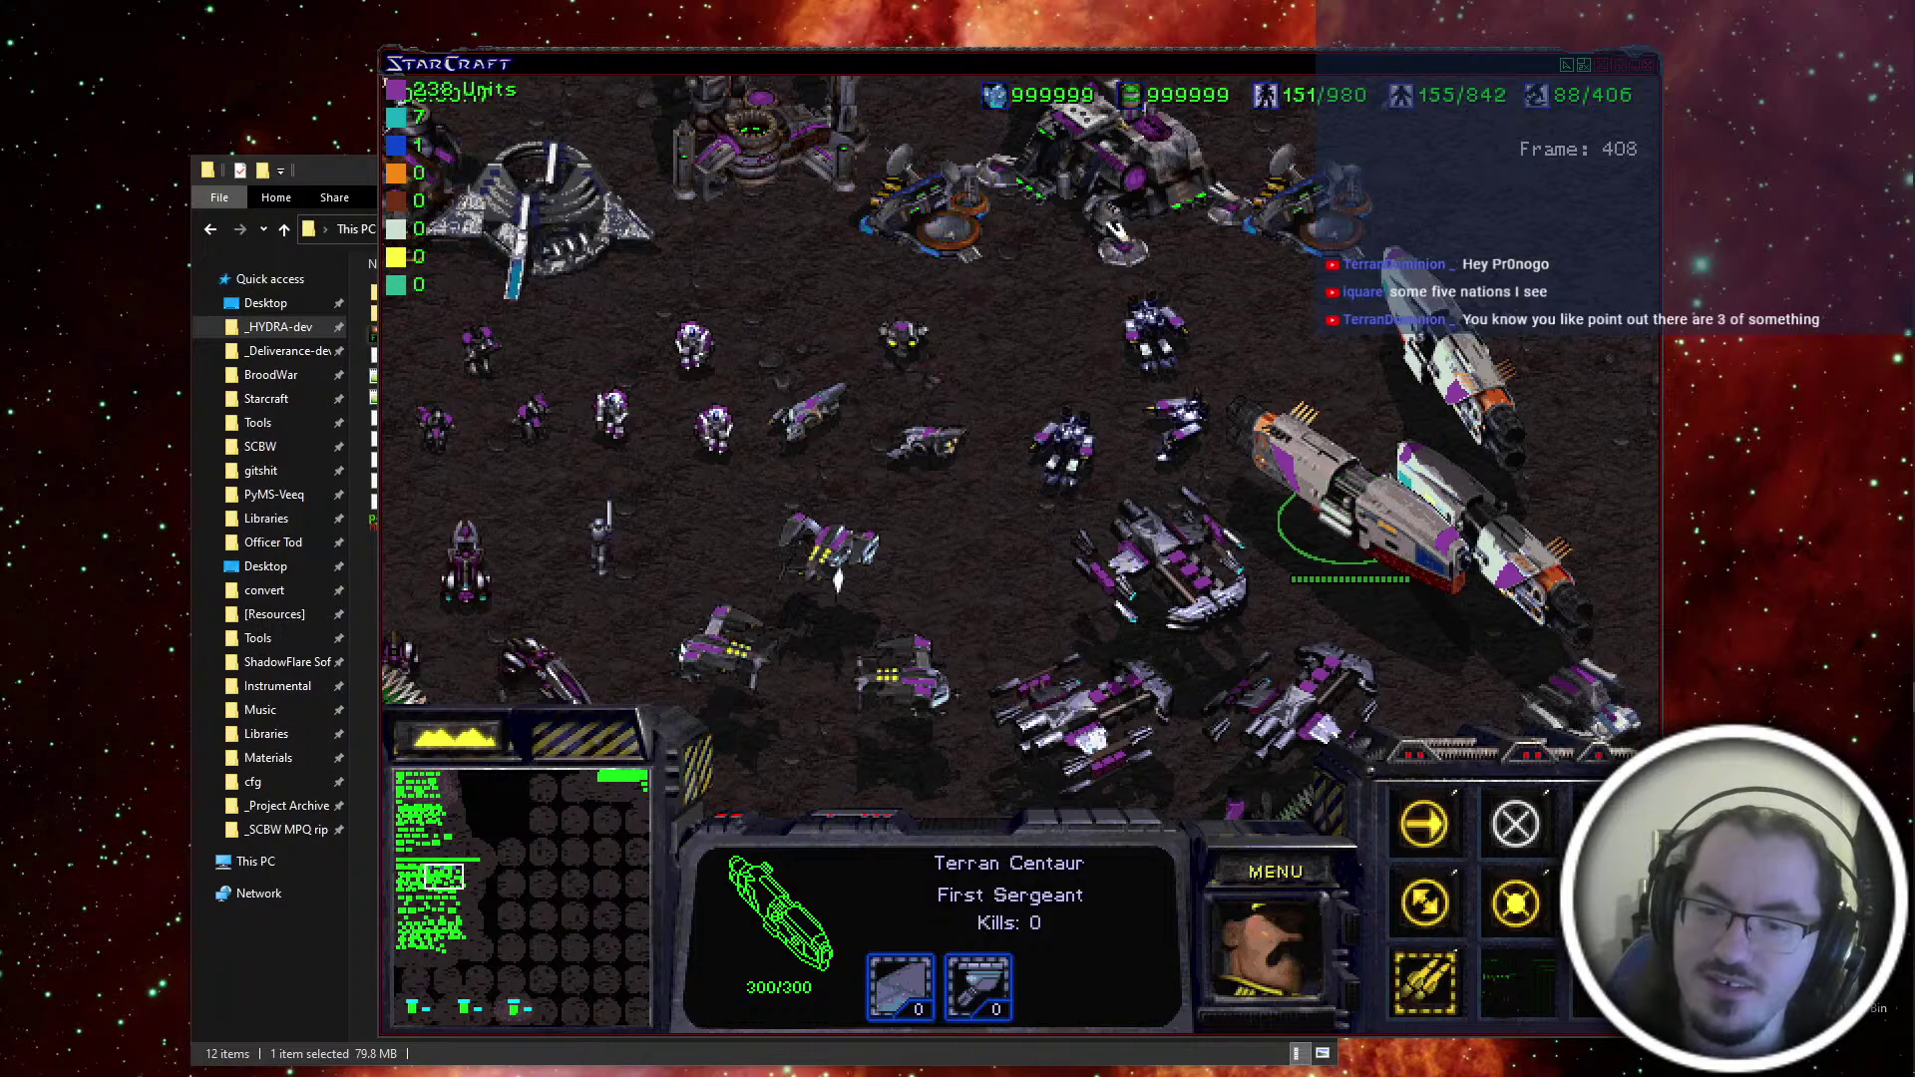
left_click(1204, 750)
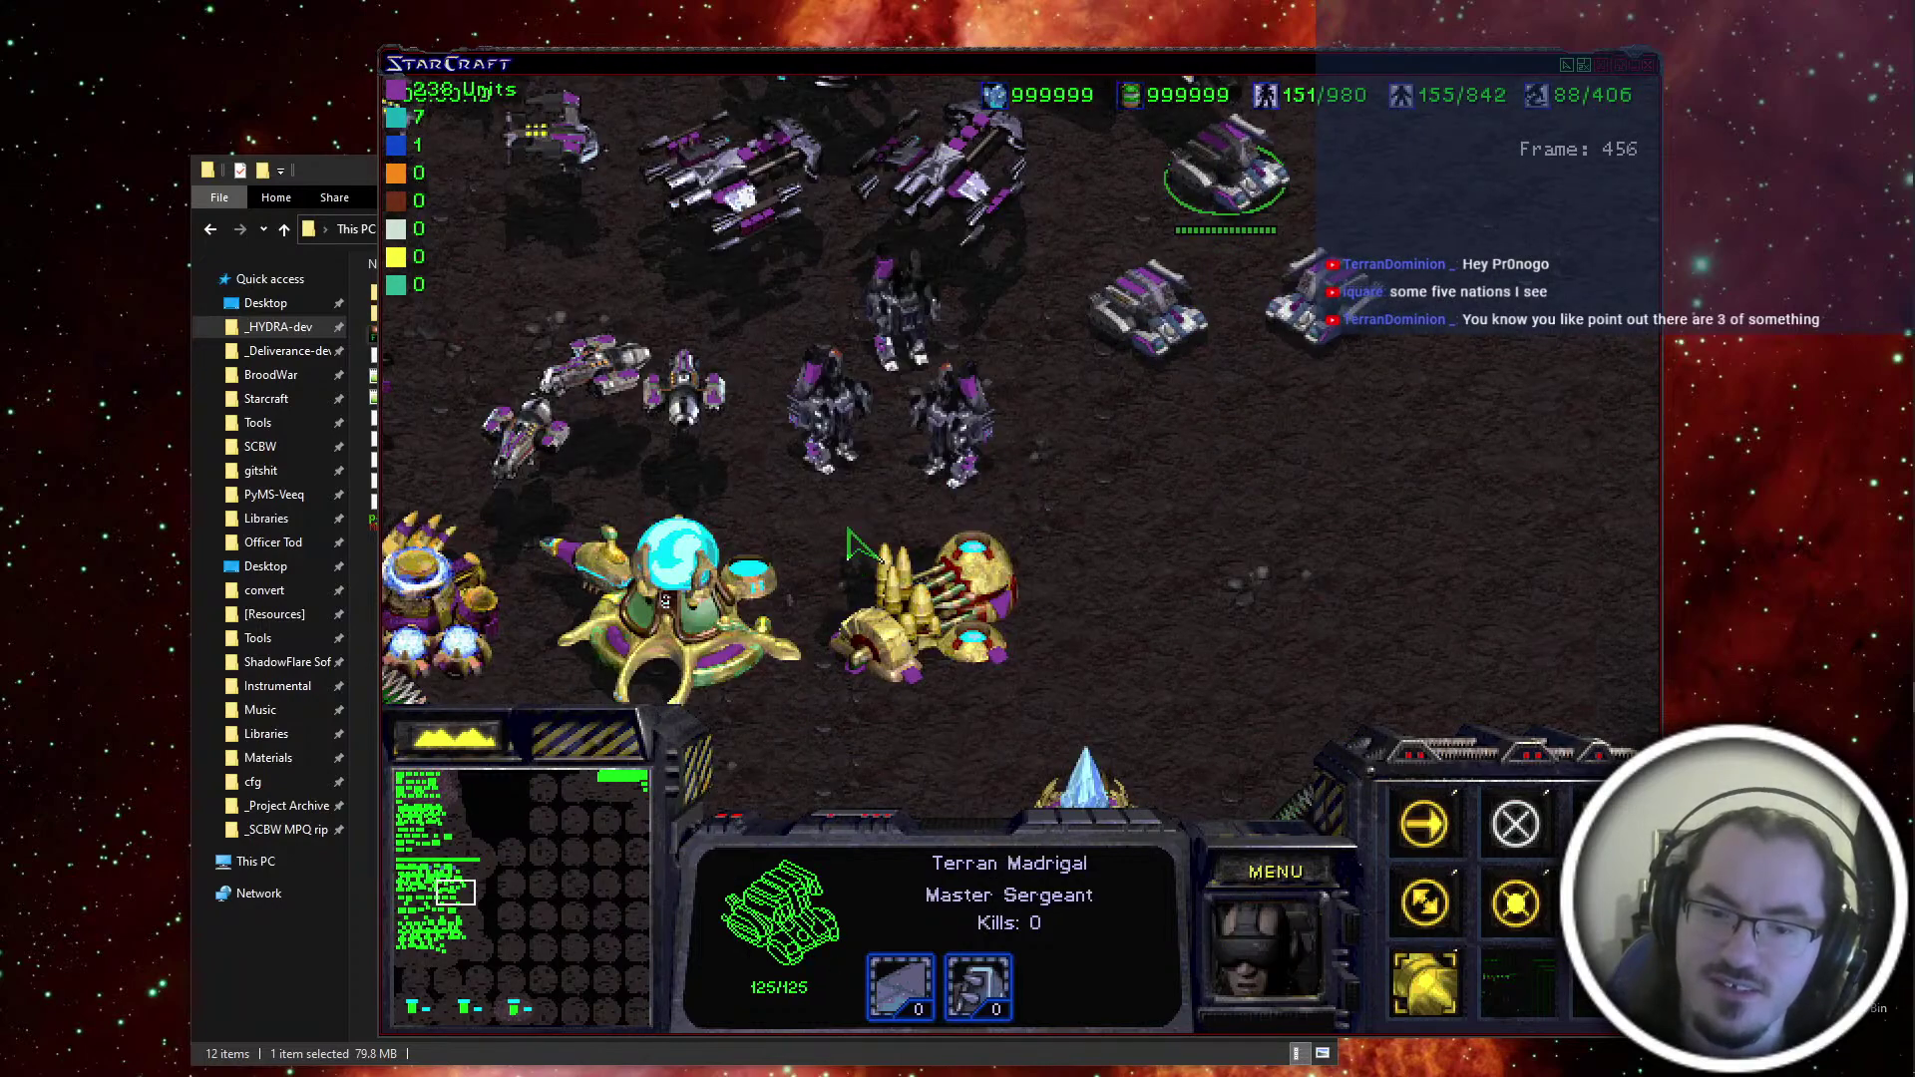
left_click(810, 421)
left_click(1035, 397)
key("Up")
key("Left")
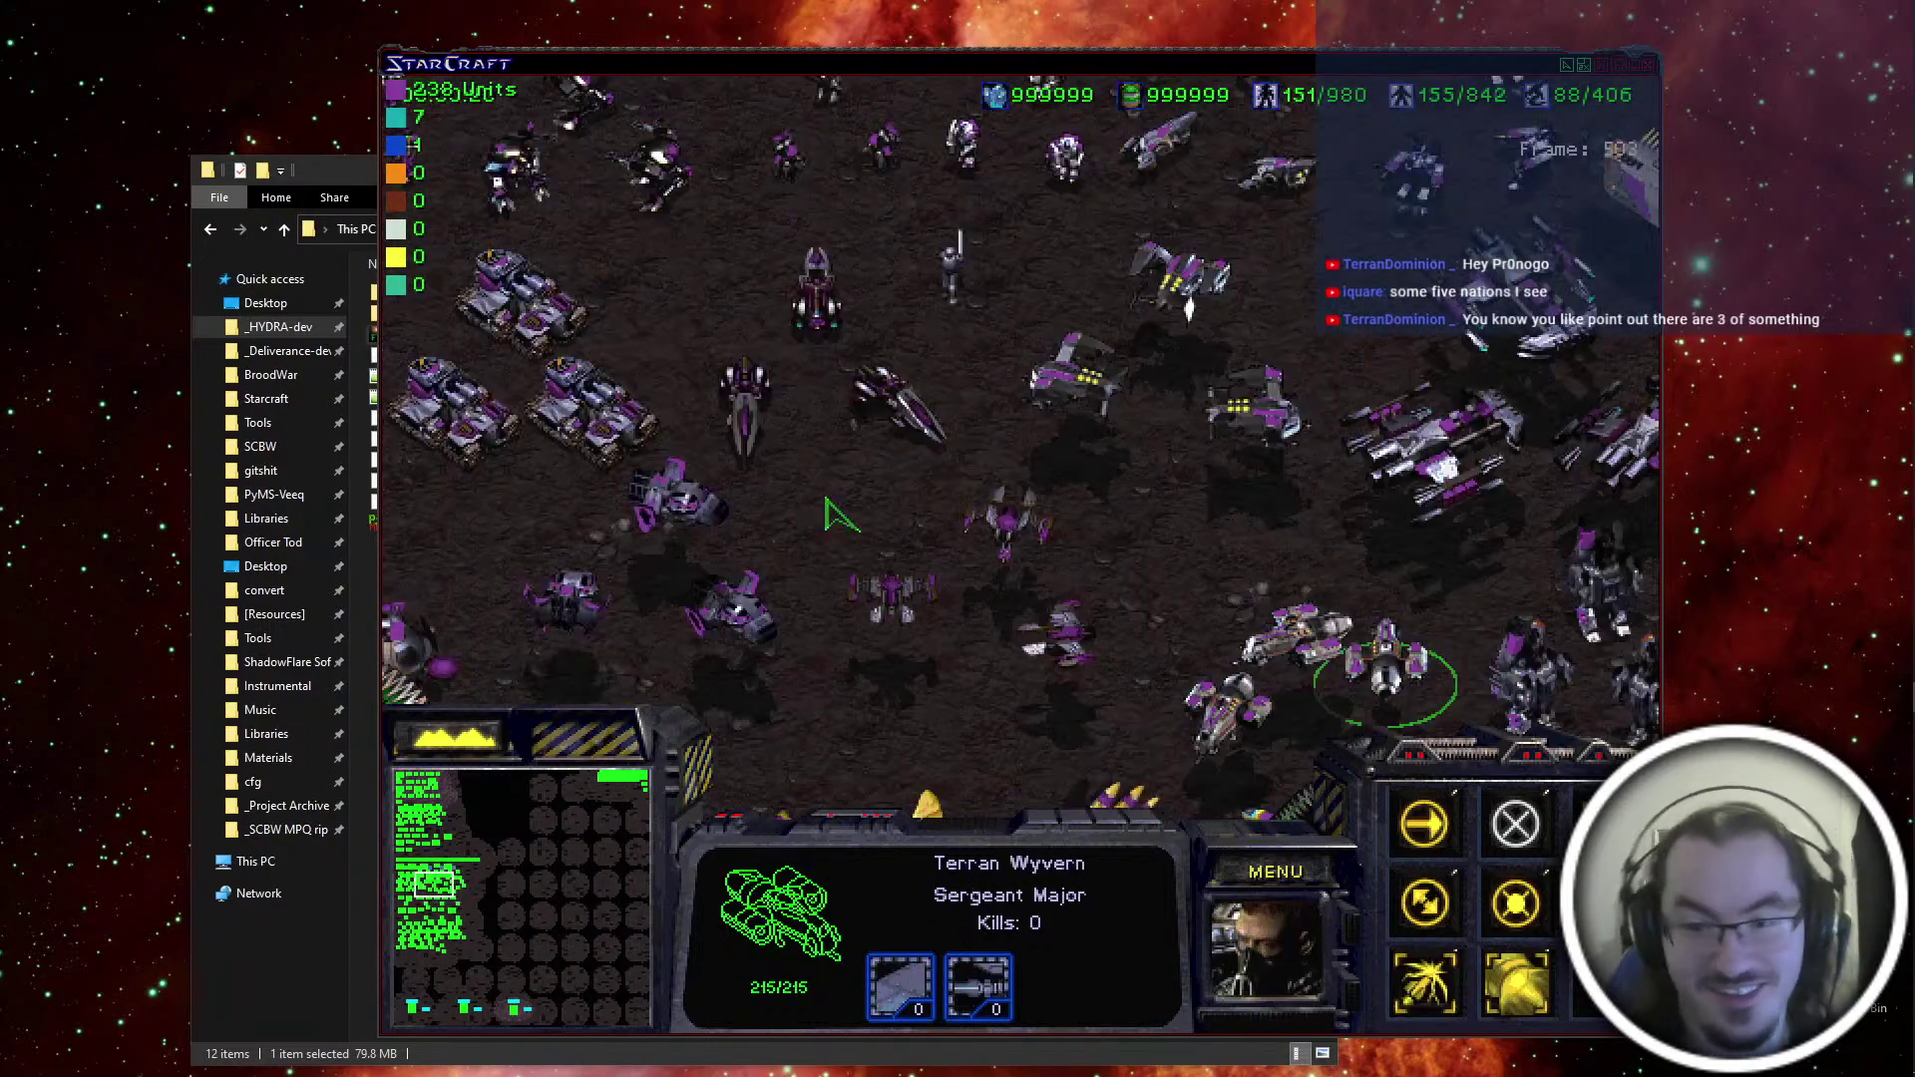
Inspect the Terran Southpaw's wireframe and look over the surrounding Terran units
key("Left")
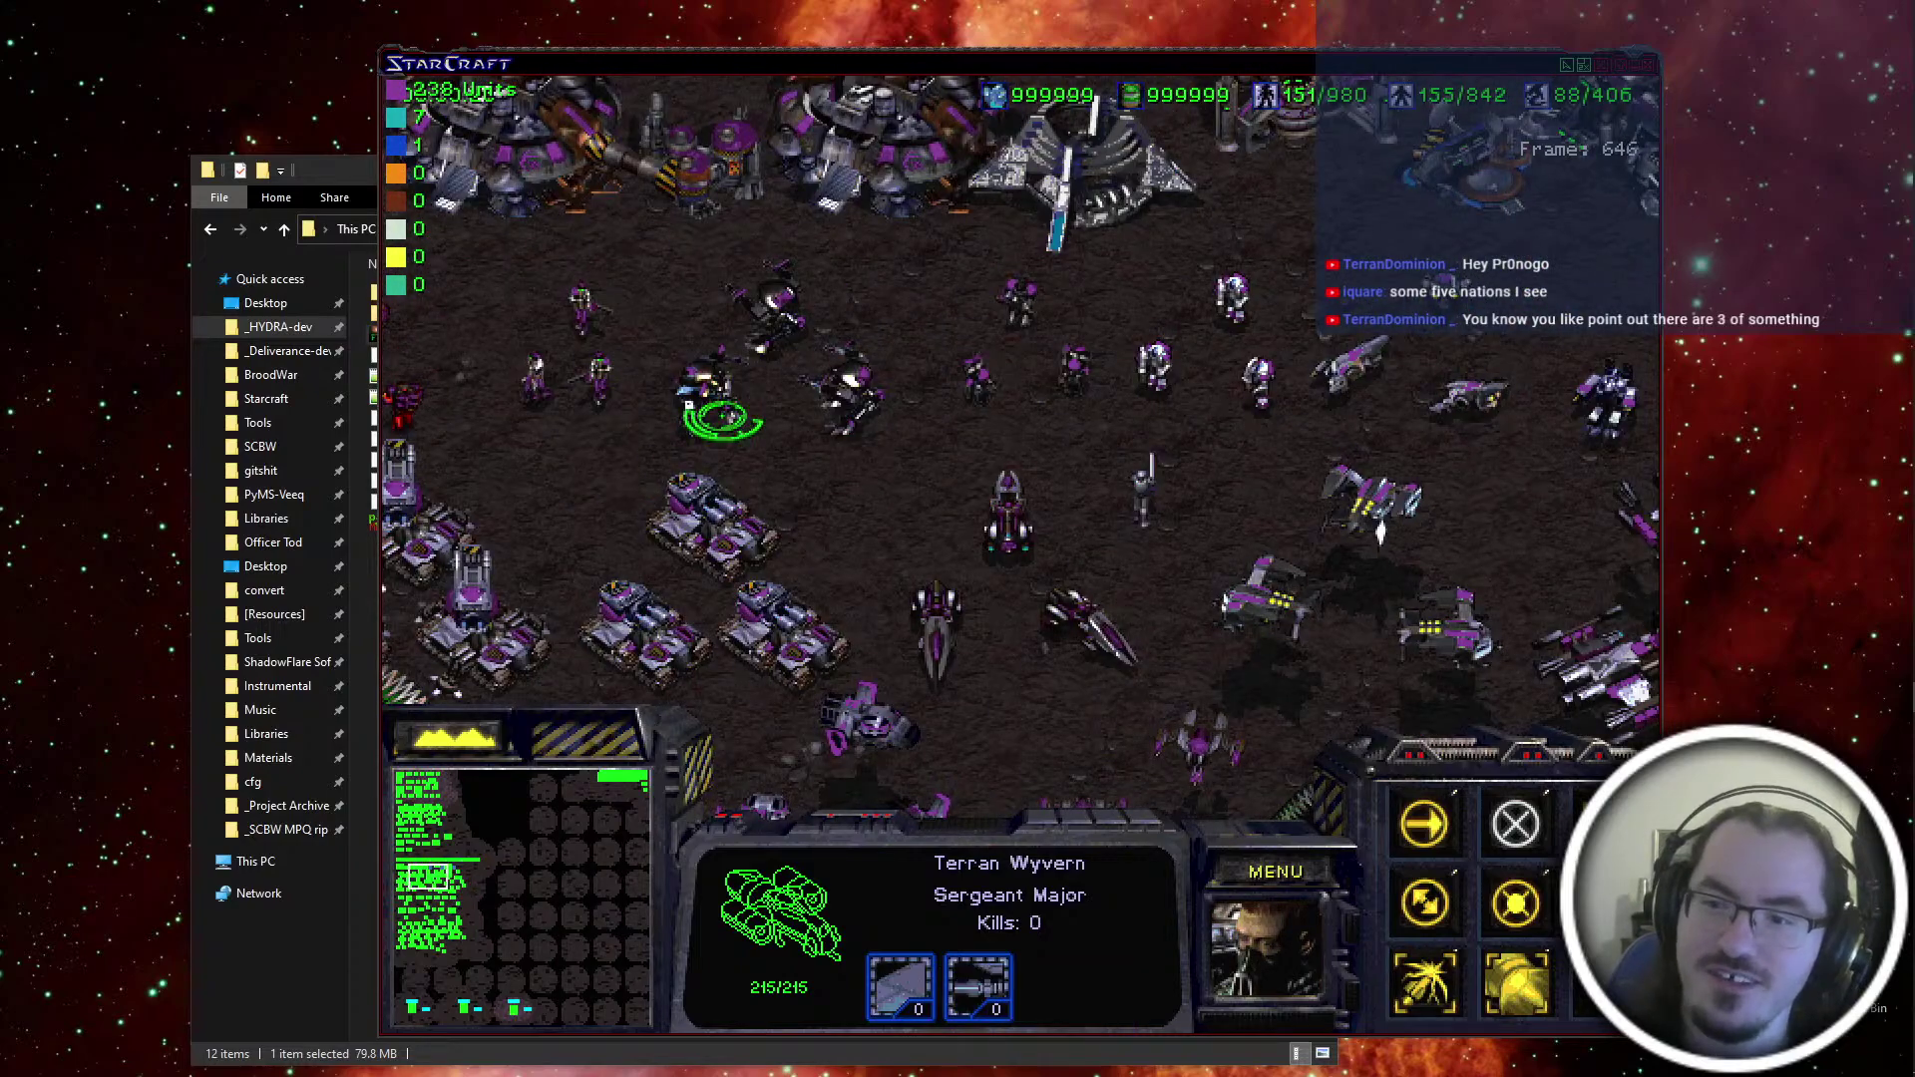
left_click(1458, 395)
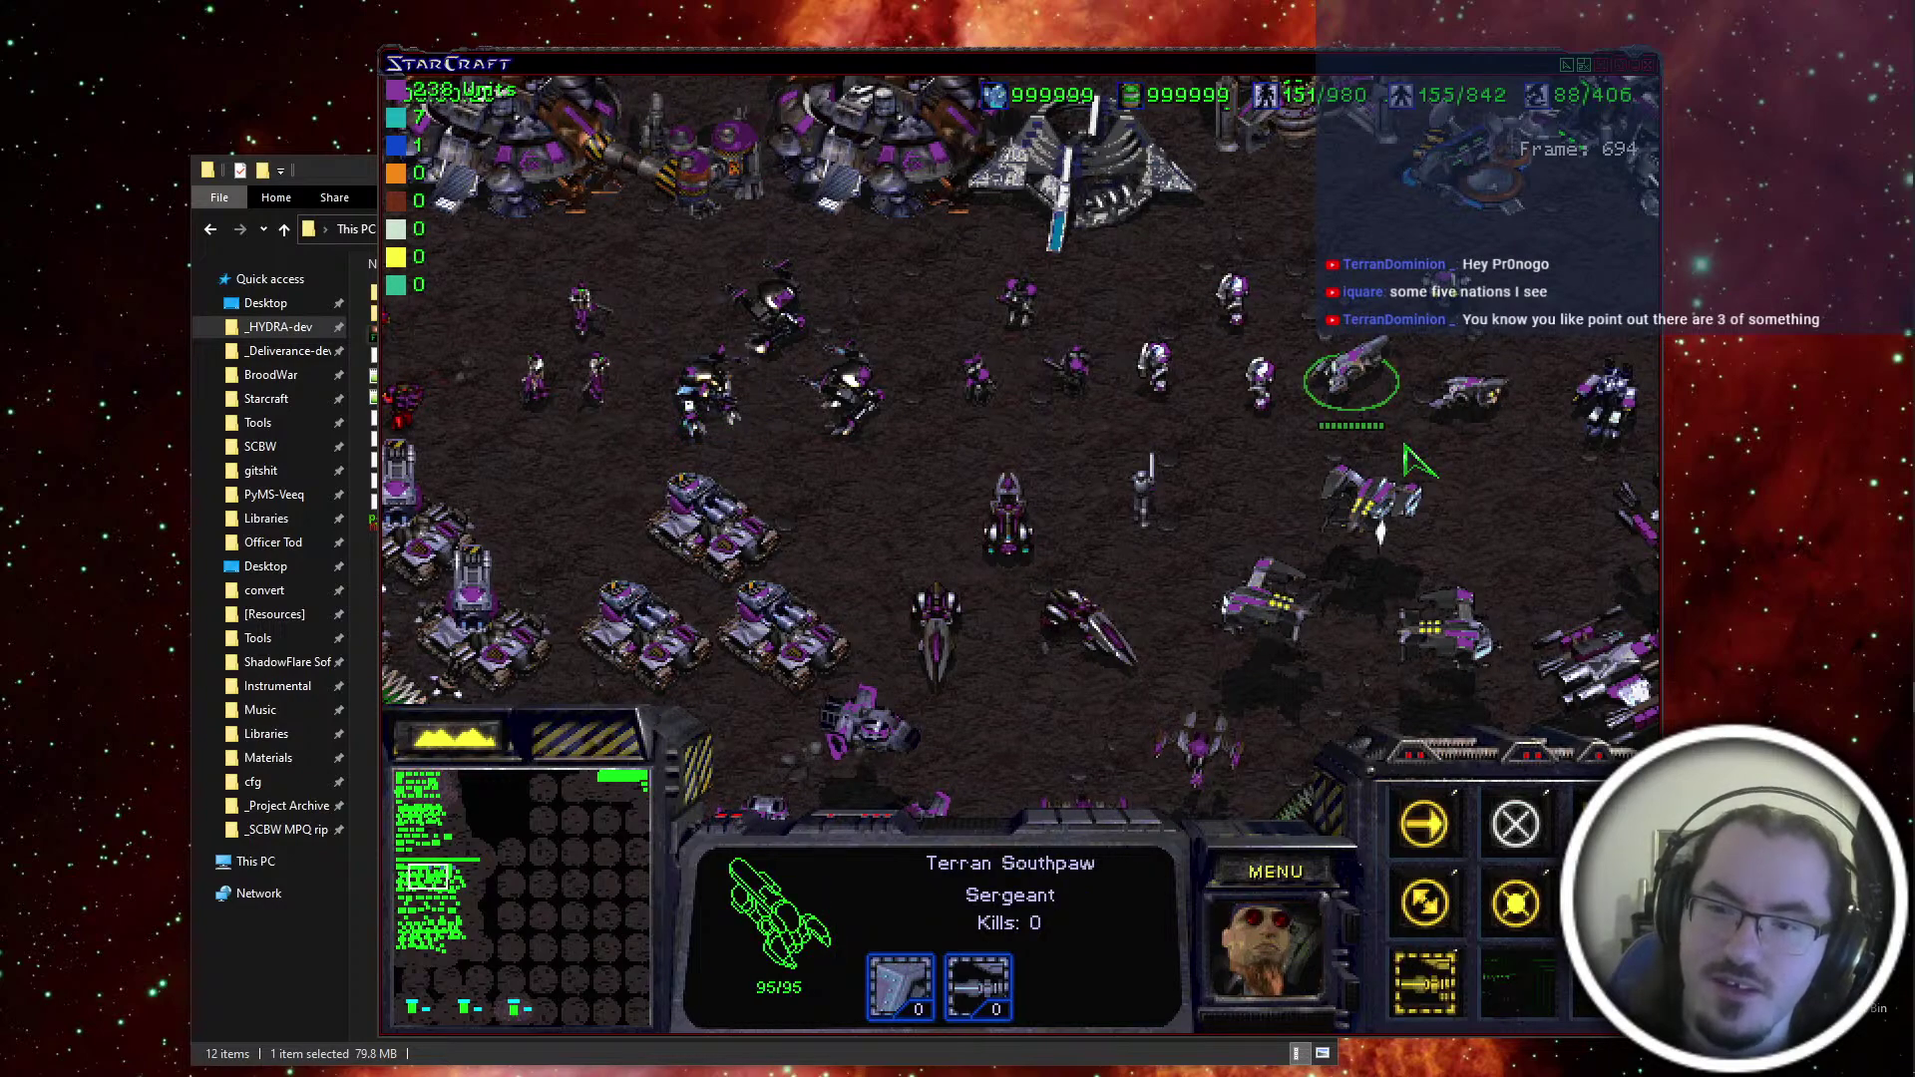
left_click(461, 801)
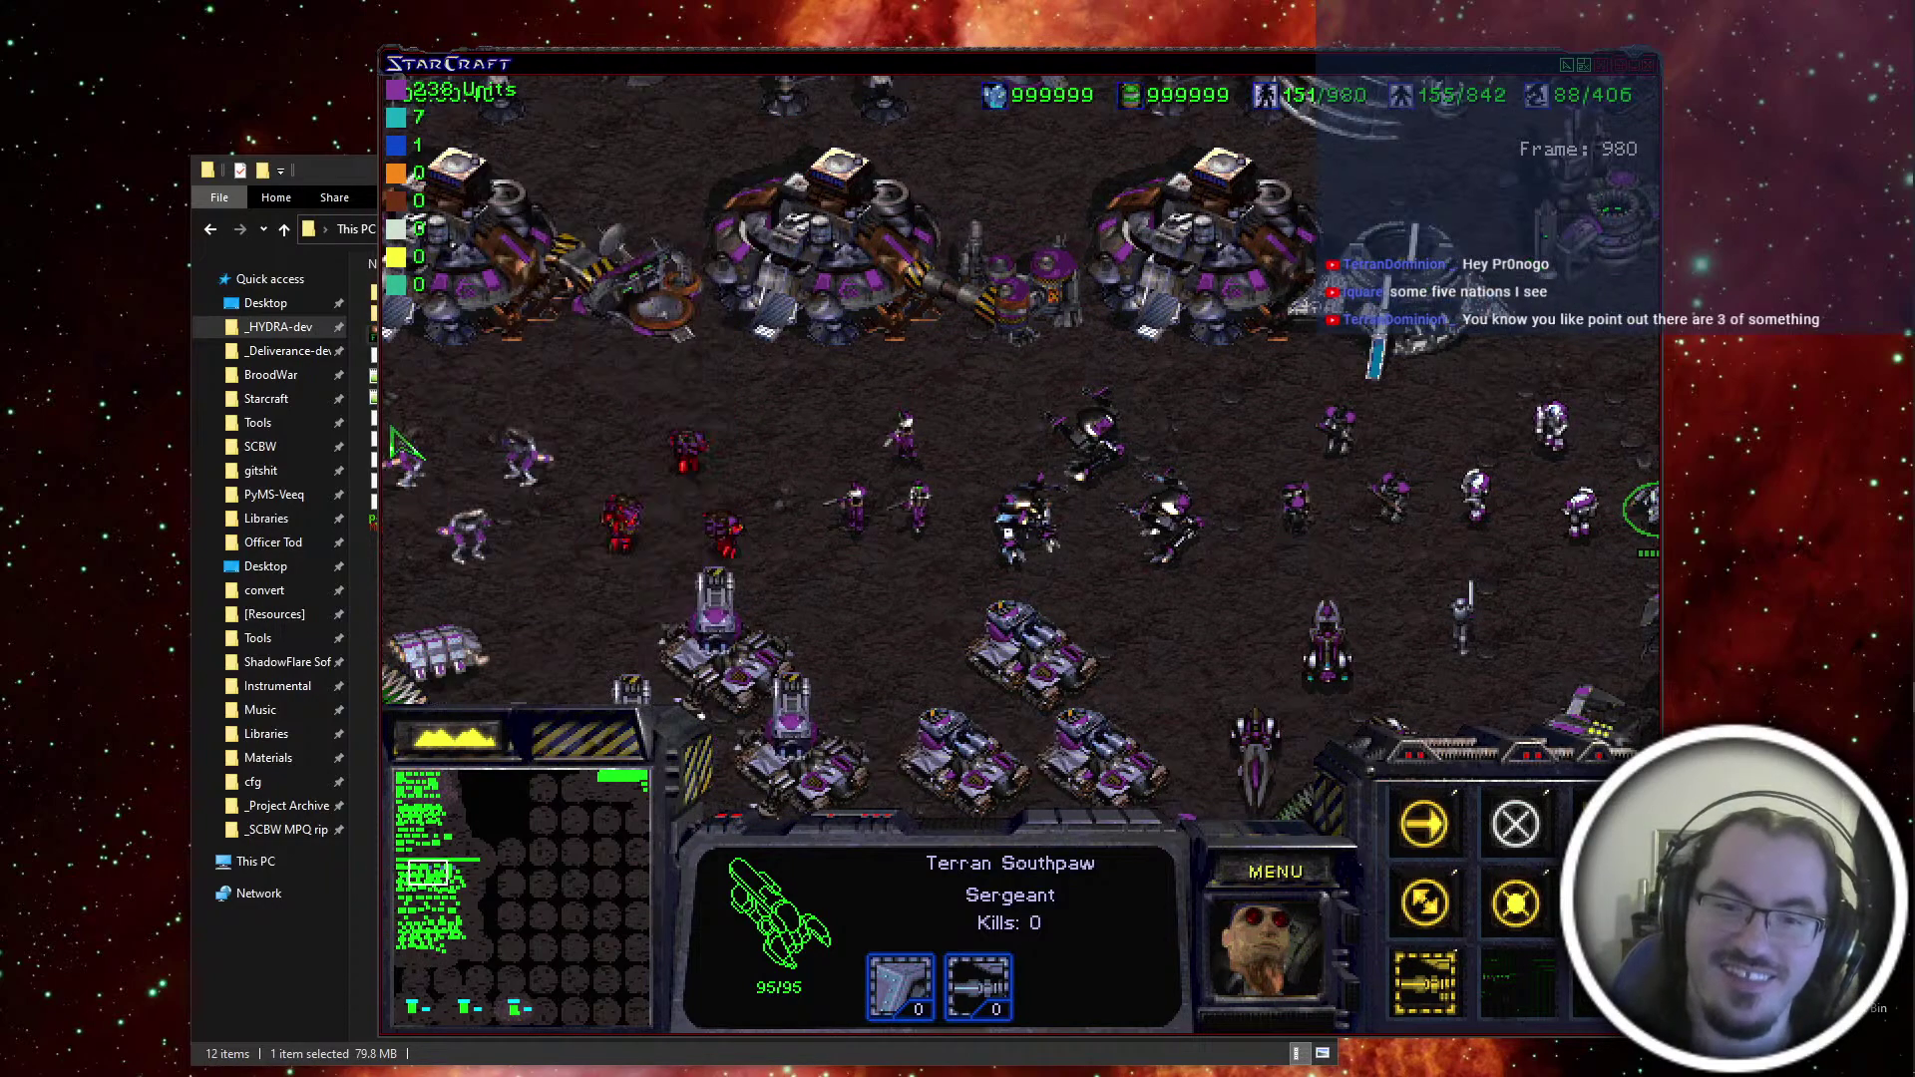
middle_click_drag(1583, 663, 997, 667)
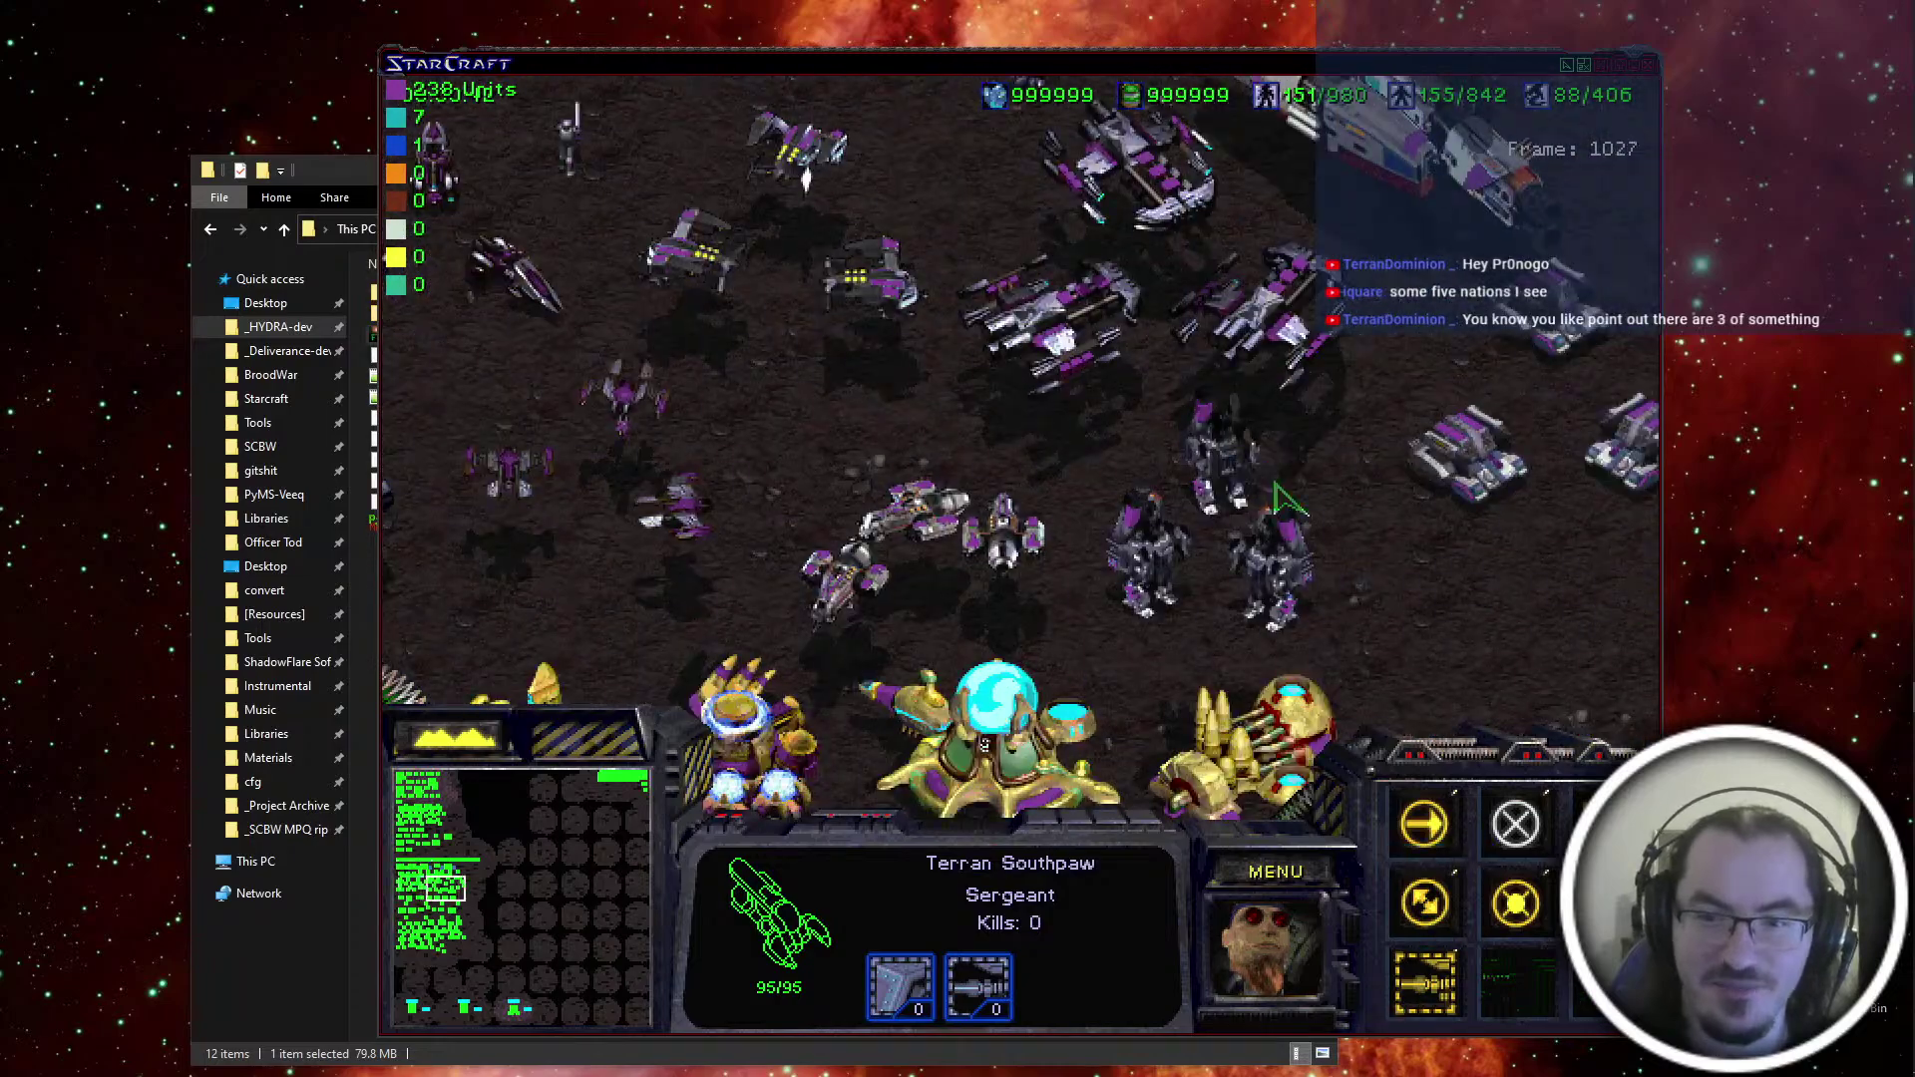
middle_click_drag(1243, 475, 713, 554)
middle_click_drag(727, 160, 938, 643)
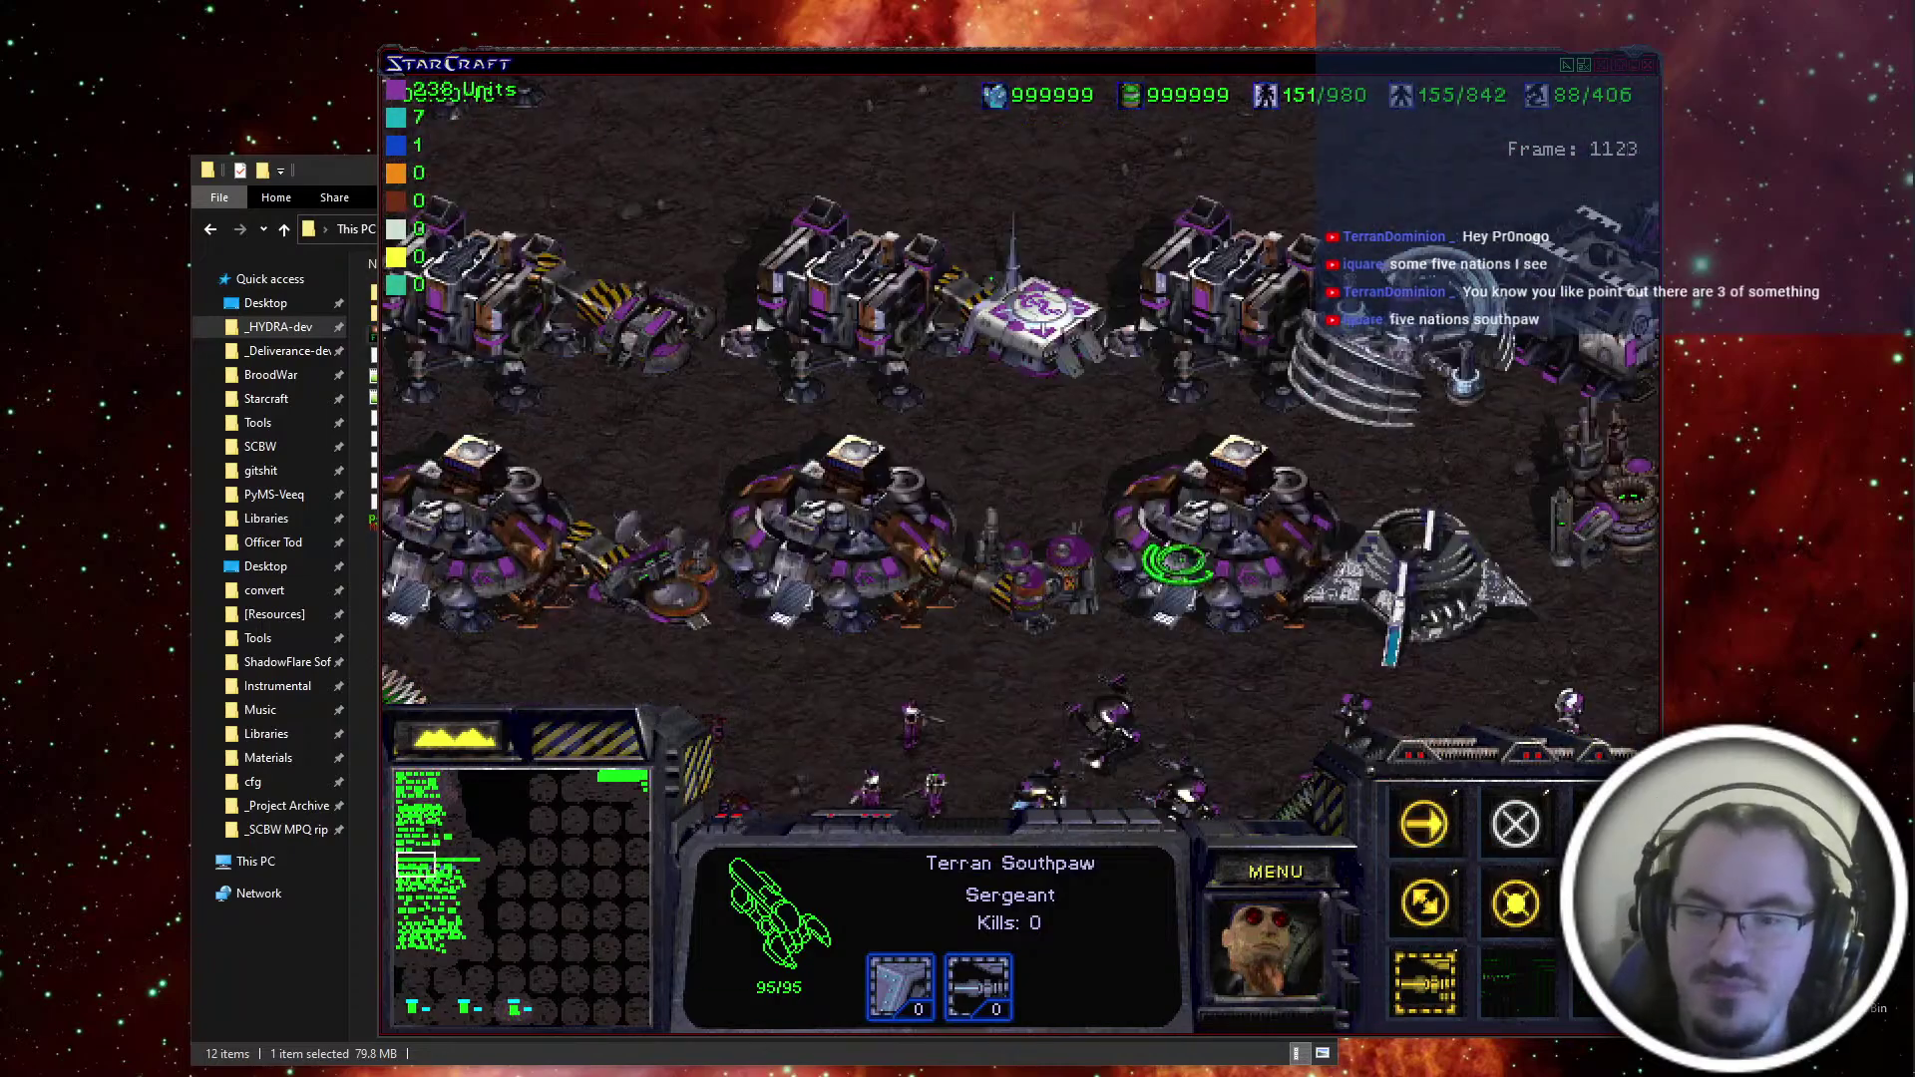
Examine the wireframes of the Terran Medbay, Salvo Yard and Engineering Bay buildings
left_click(1442, 371)
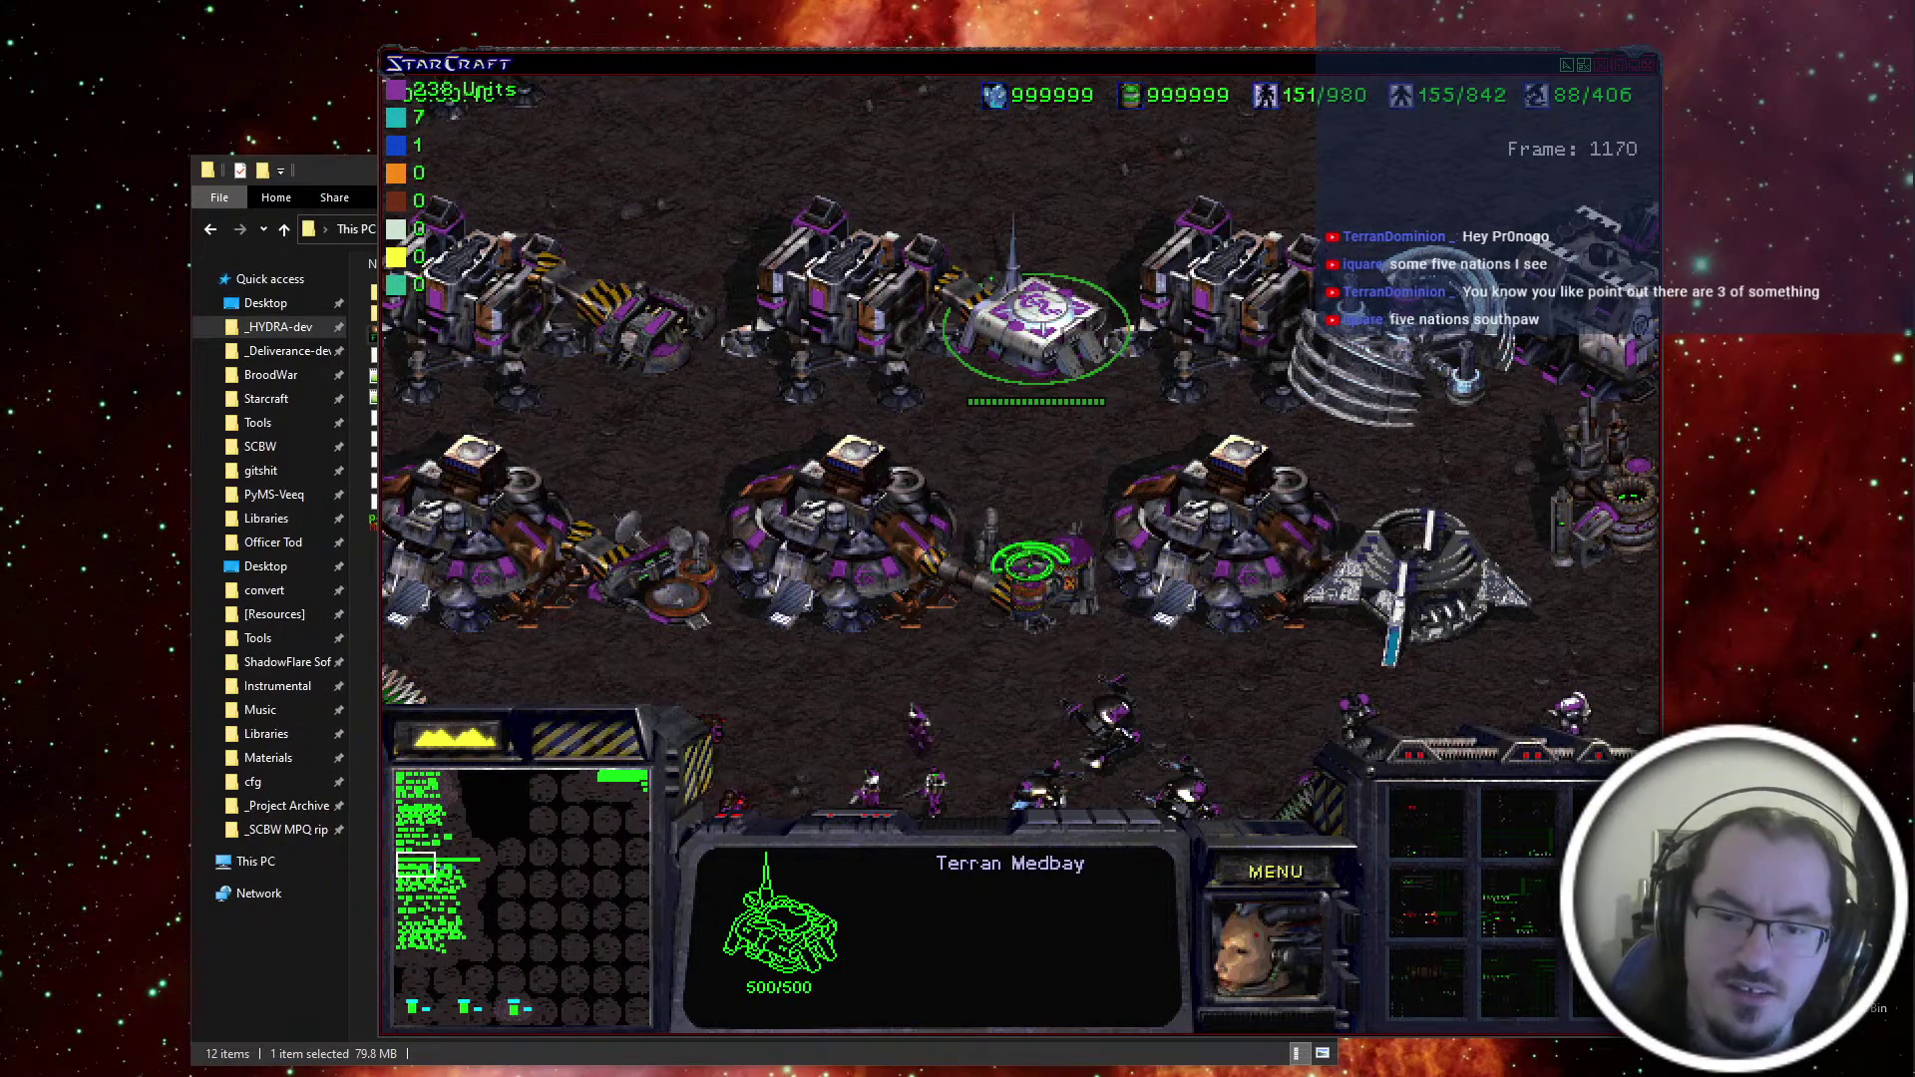
left_click(1259, 286)
left_click(1059, 297)
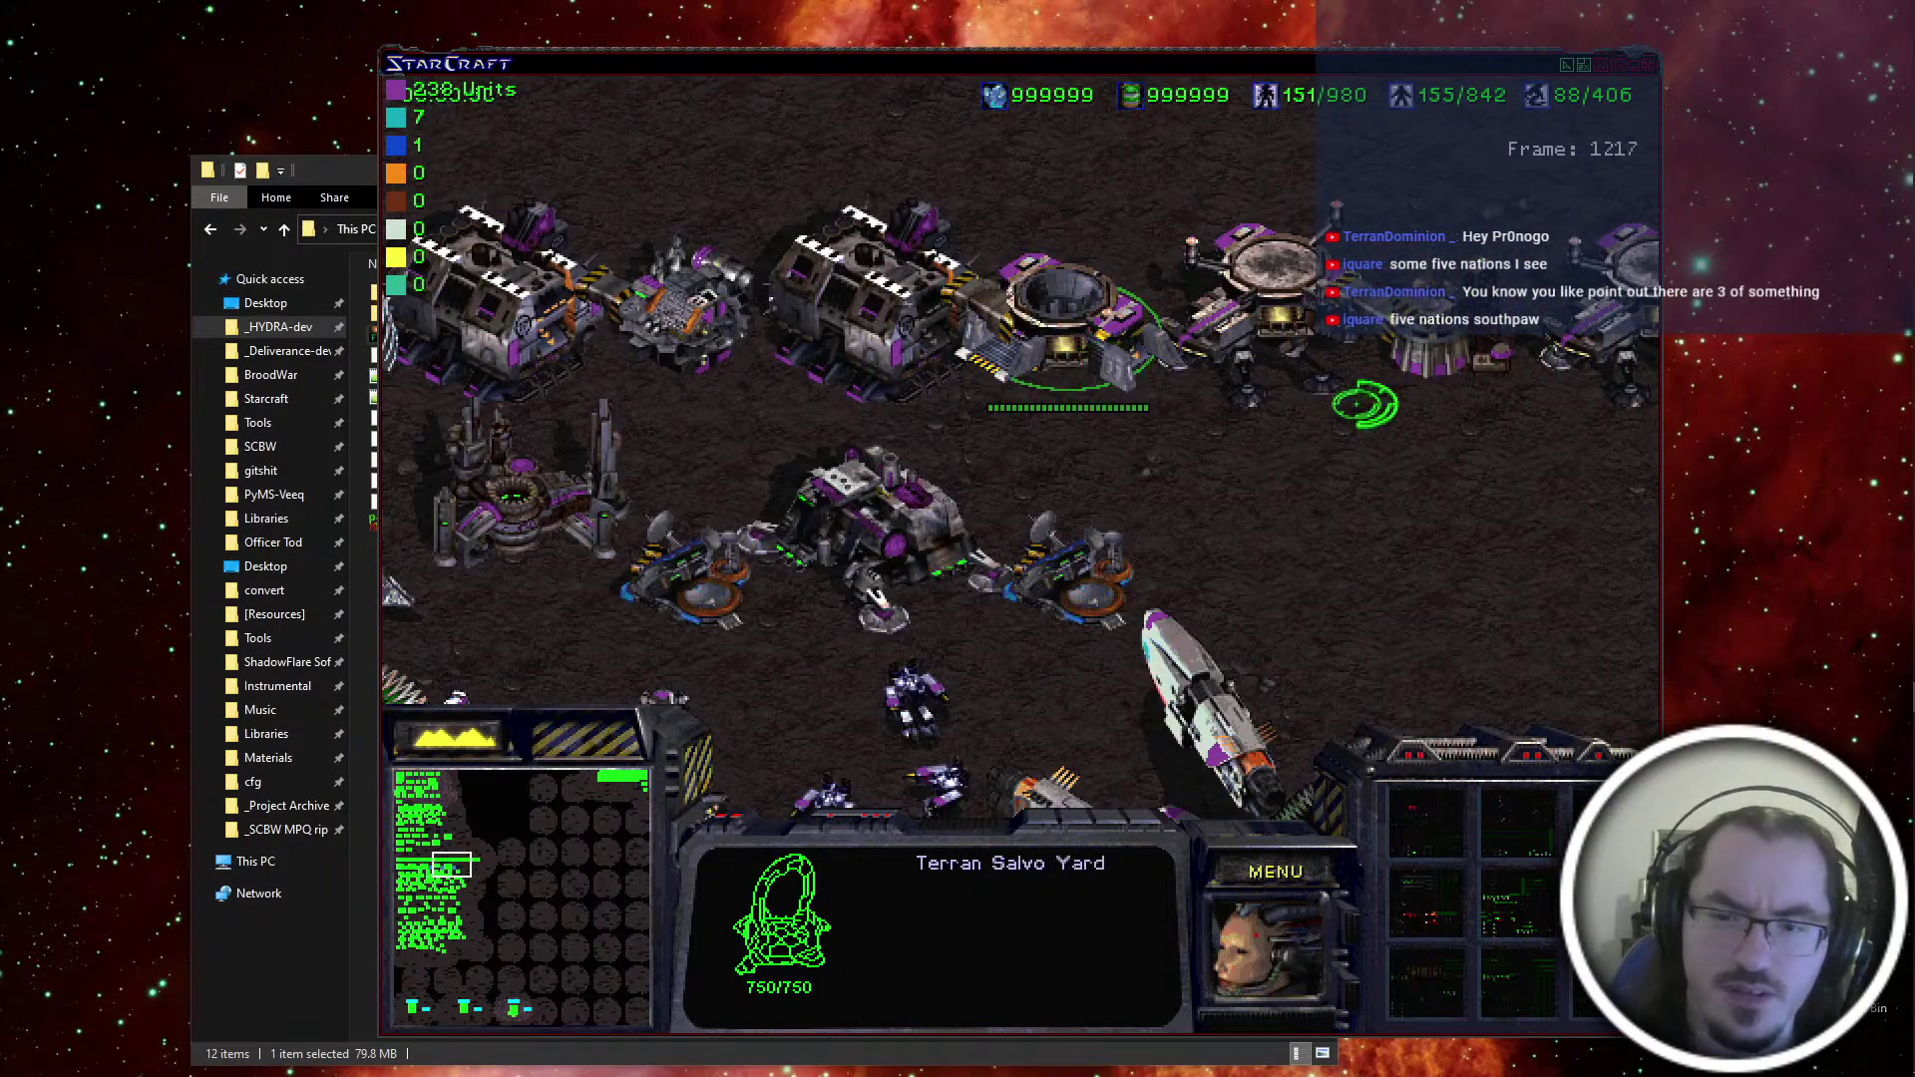
left_click(1483, 344)
left_click_drag(756, 574, 744, 577)
left_click(877, 595)
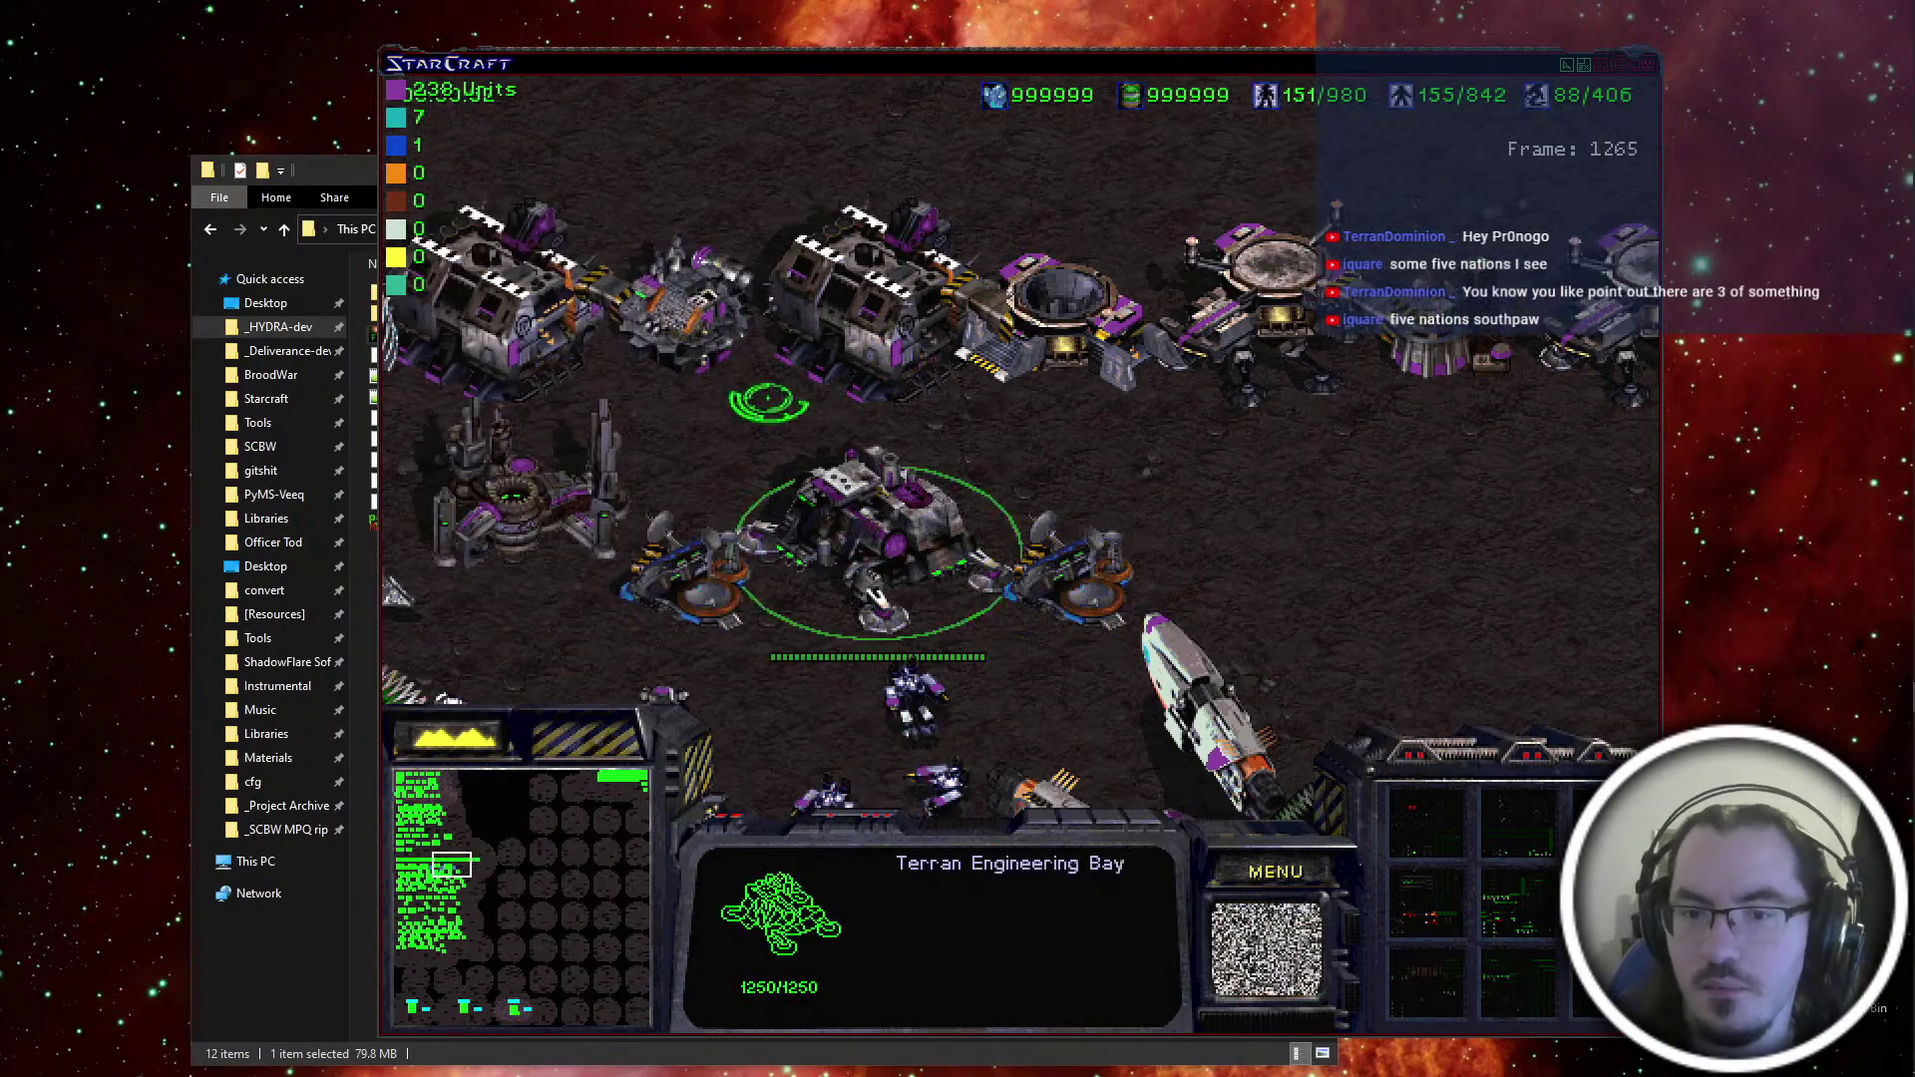
Inspect the Zerg Gorgoleth's wireframe singly and as a group of three, plus the Zerg Queen's wireframe
left_click(1187, 374)
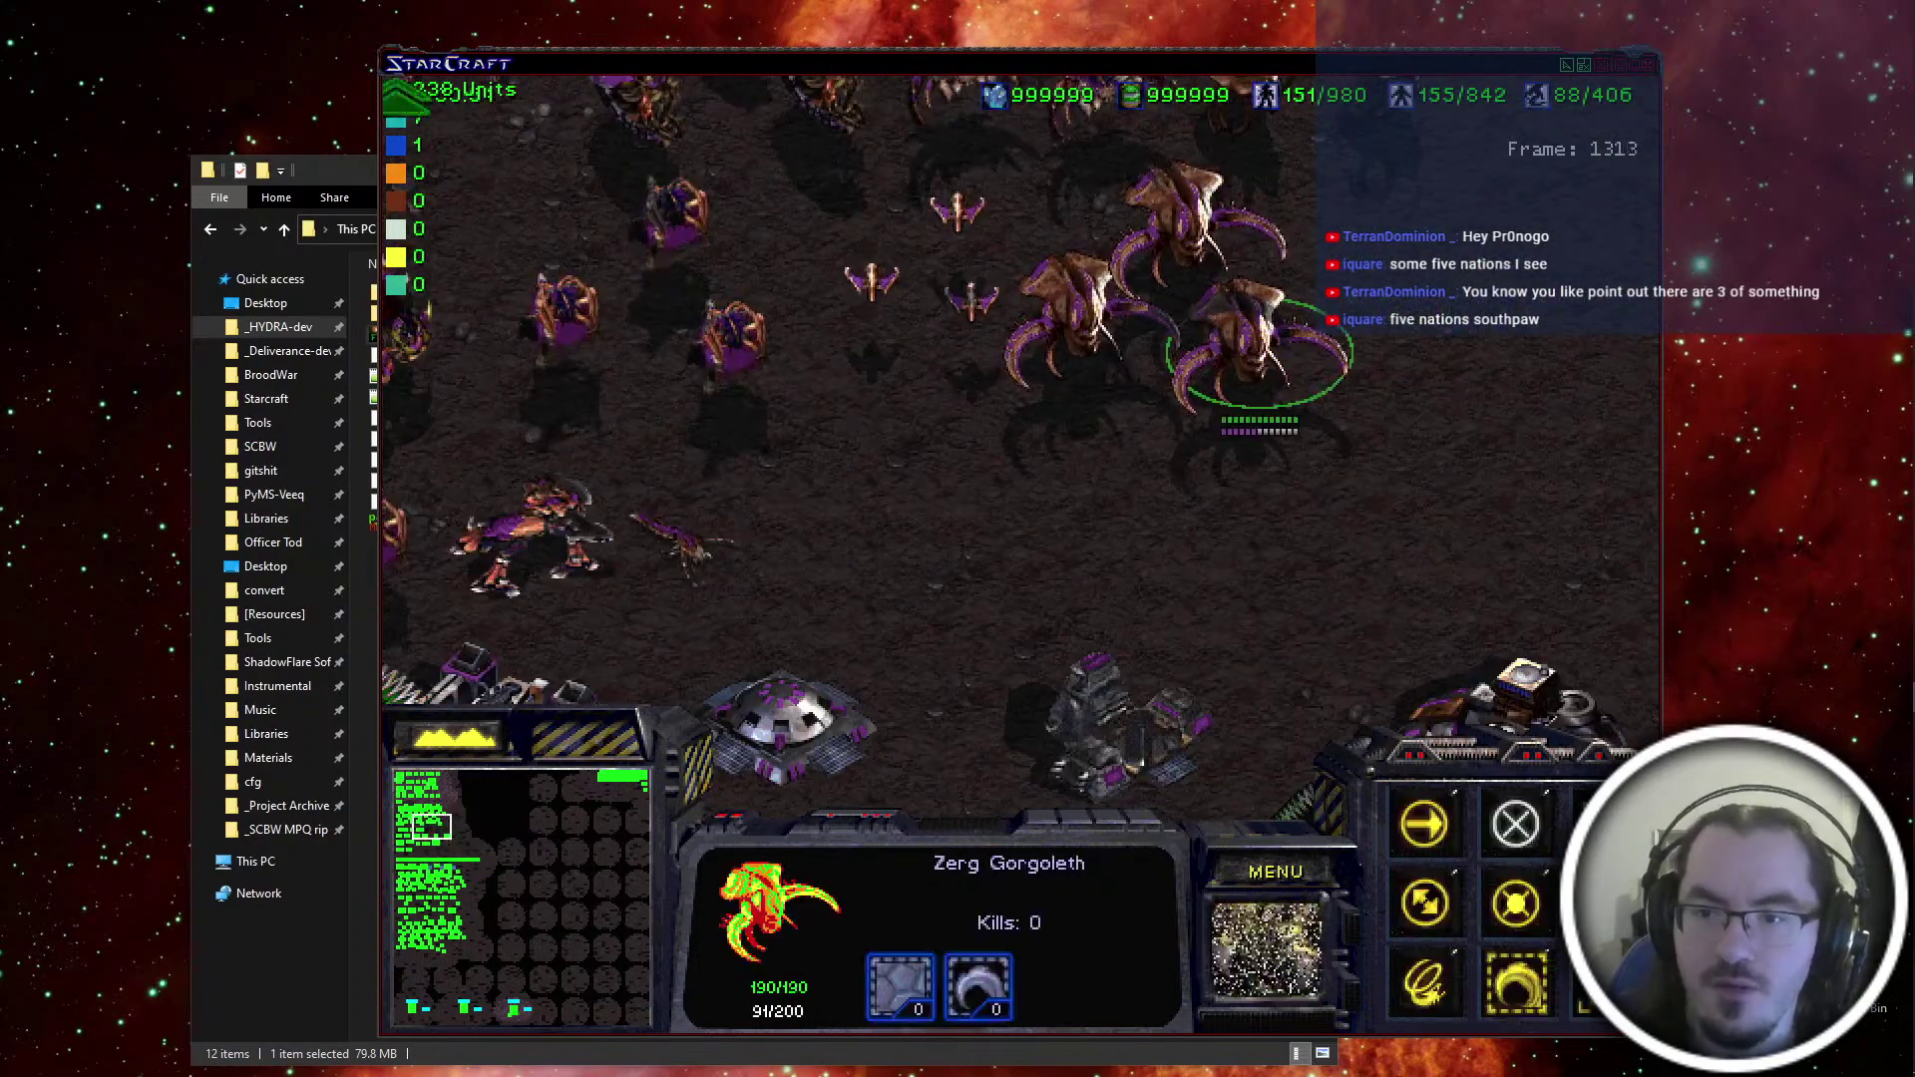
left_click_drag(1118, 476, 1237, 609)
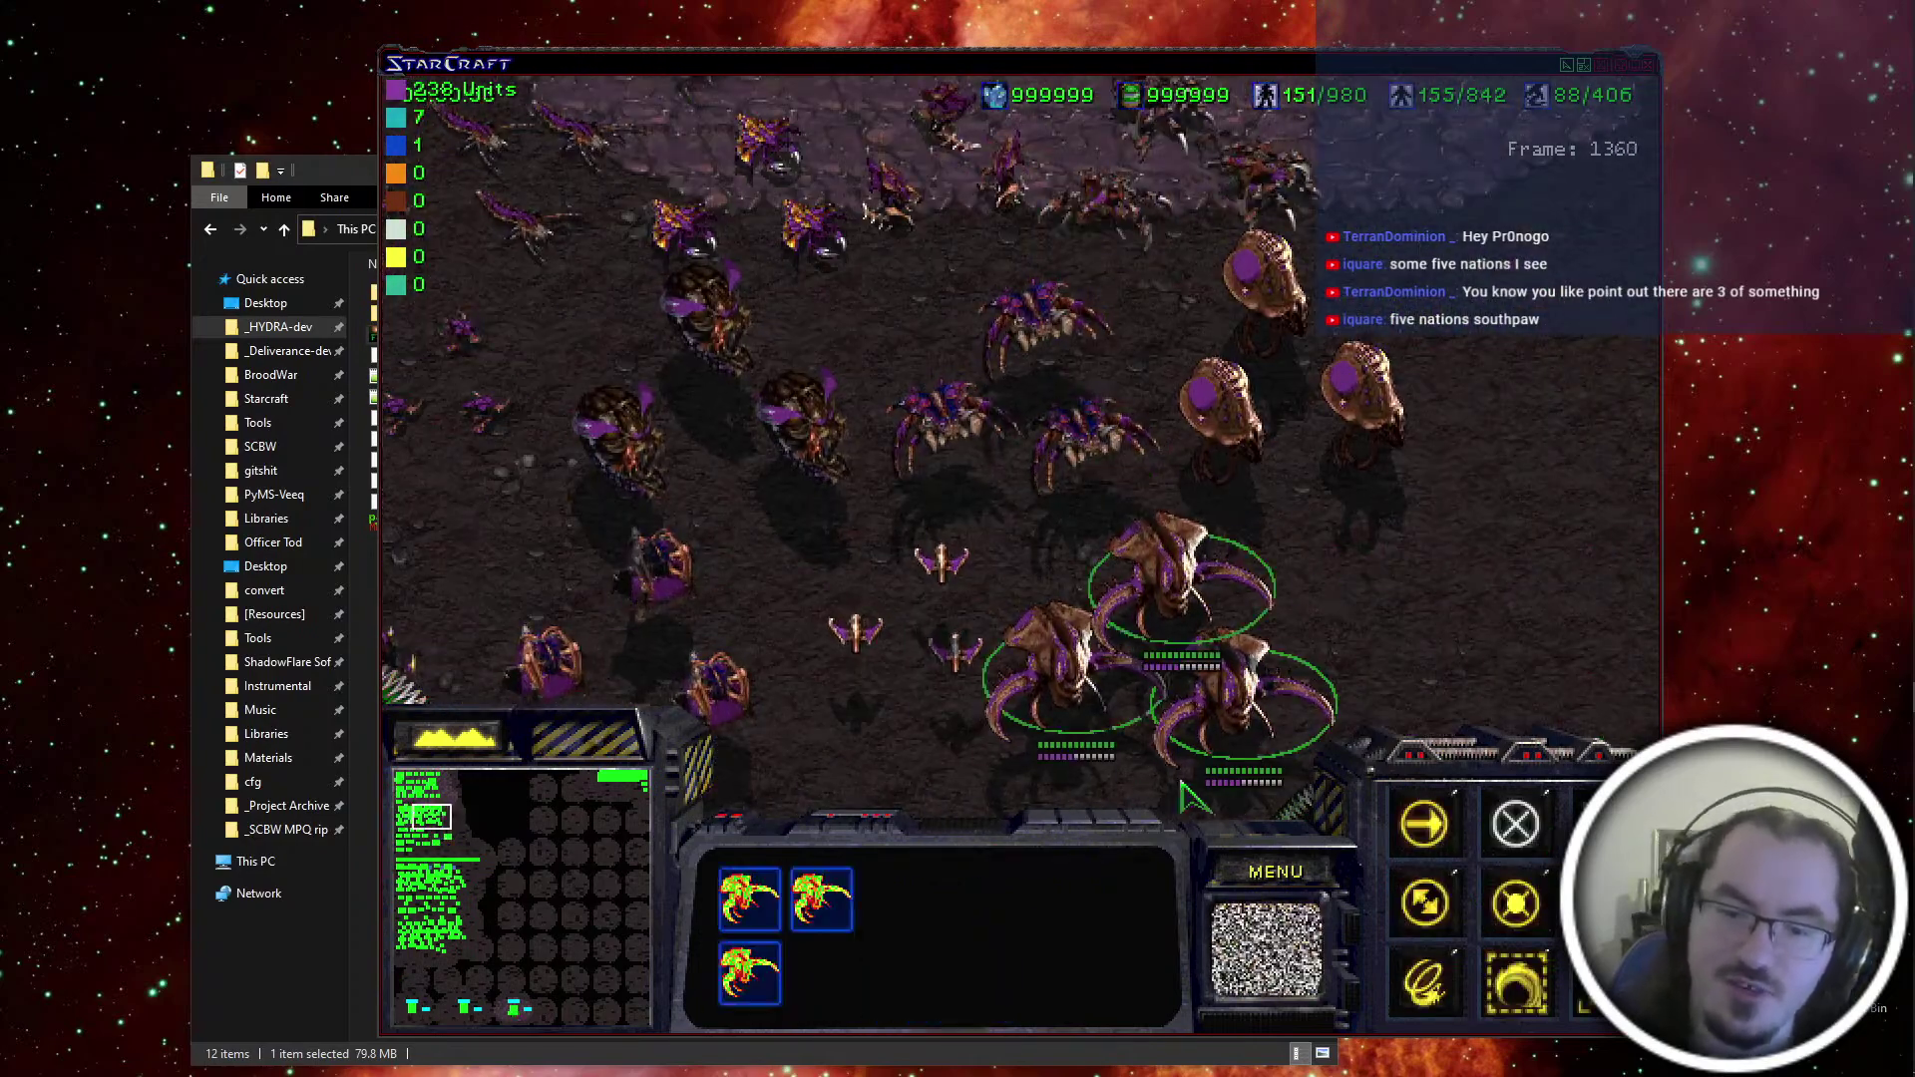
left_click(1243, 628)
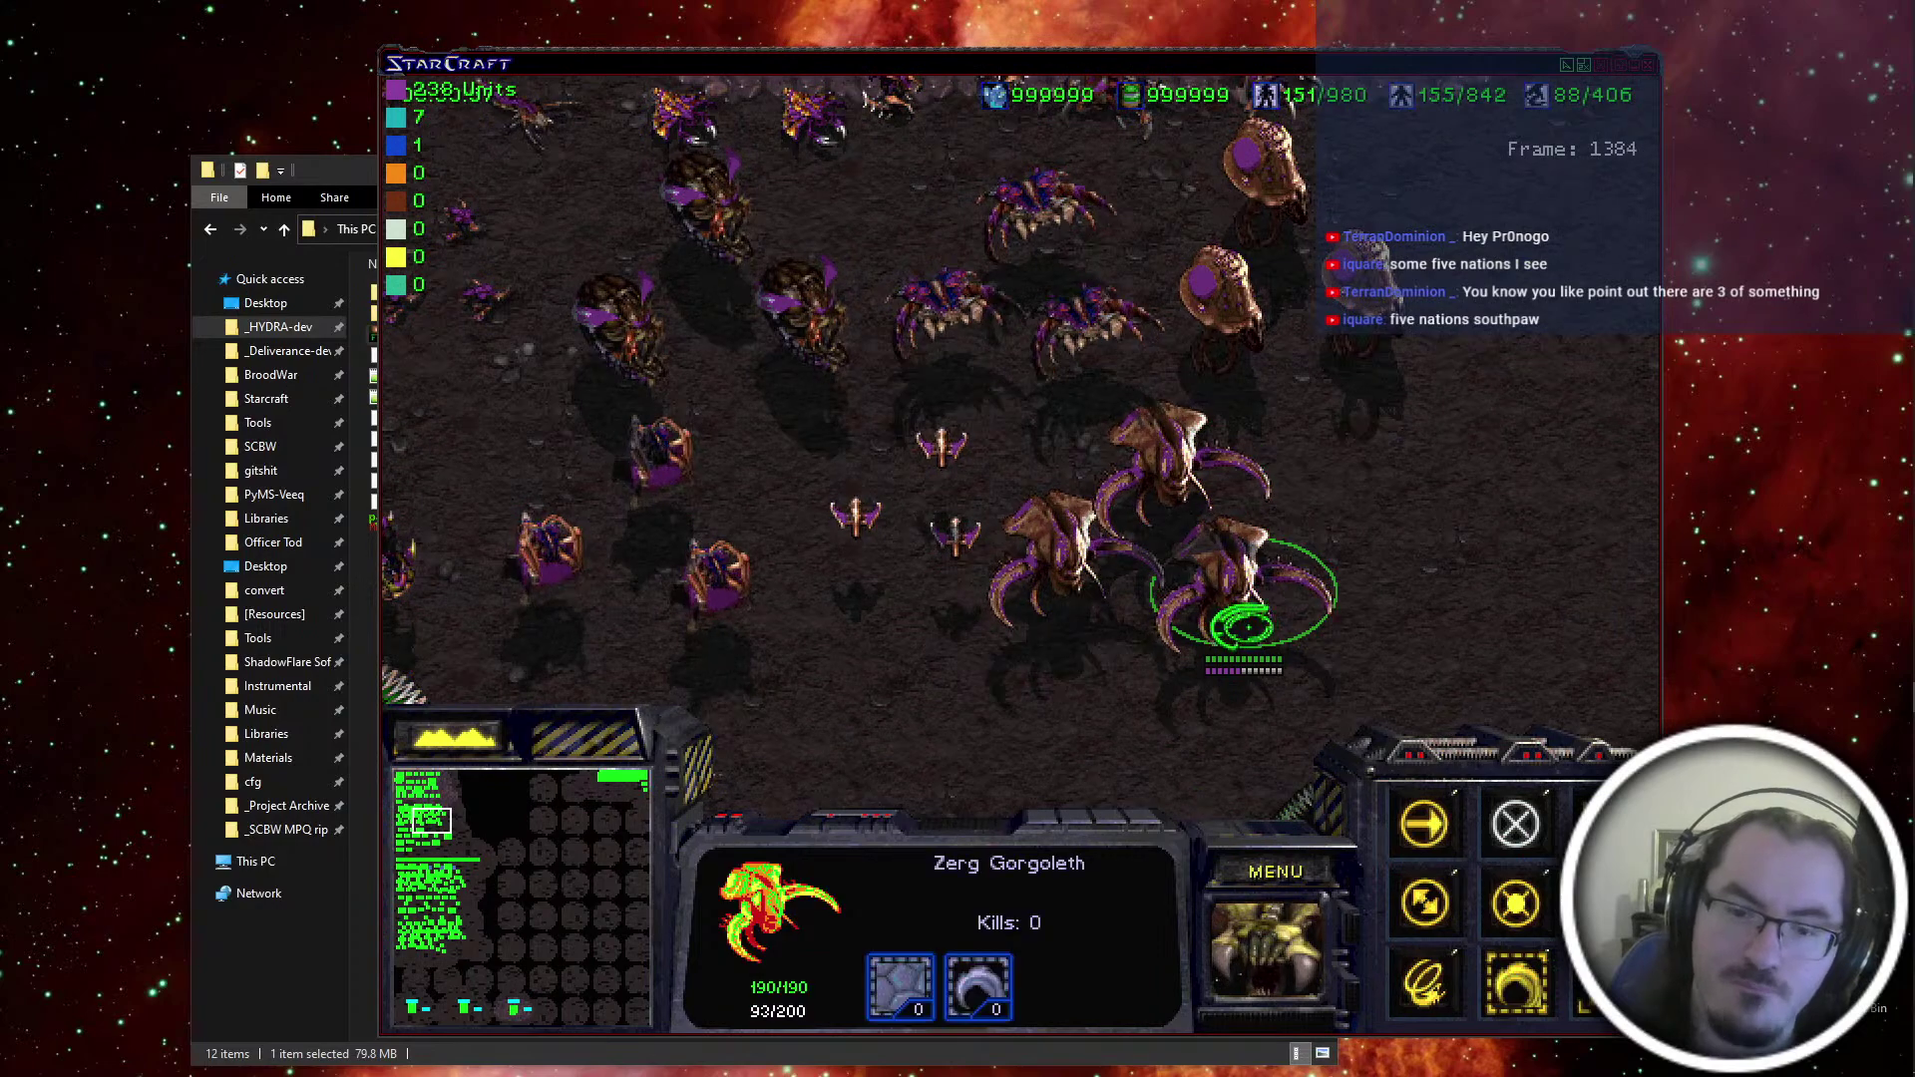
left_click(938, 538)
left_click(1132, 614)
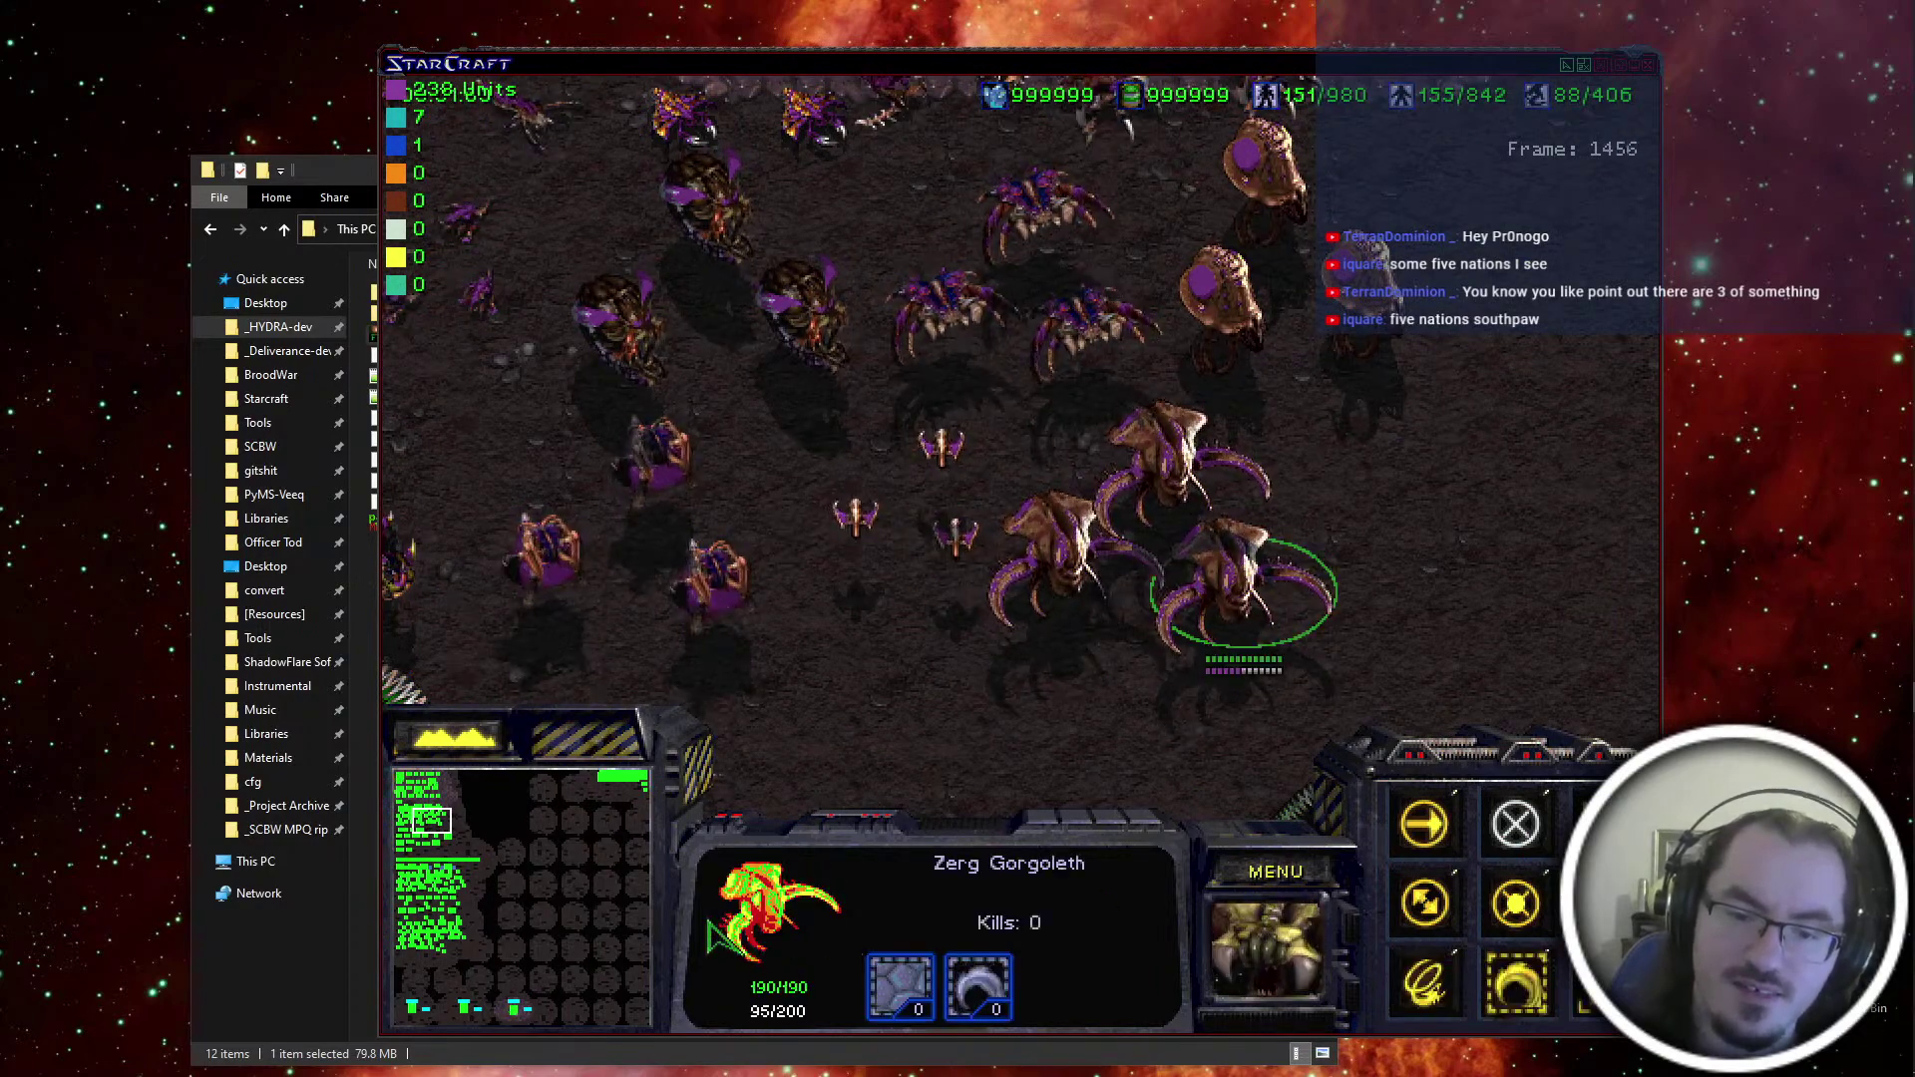
left_click(1008, 638)
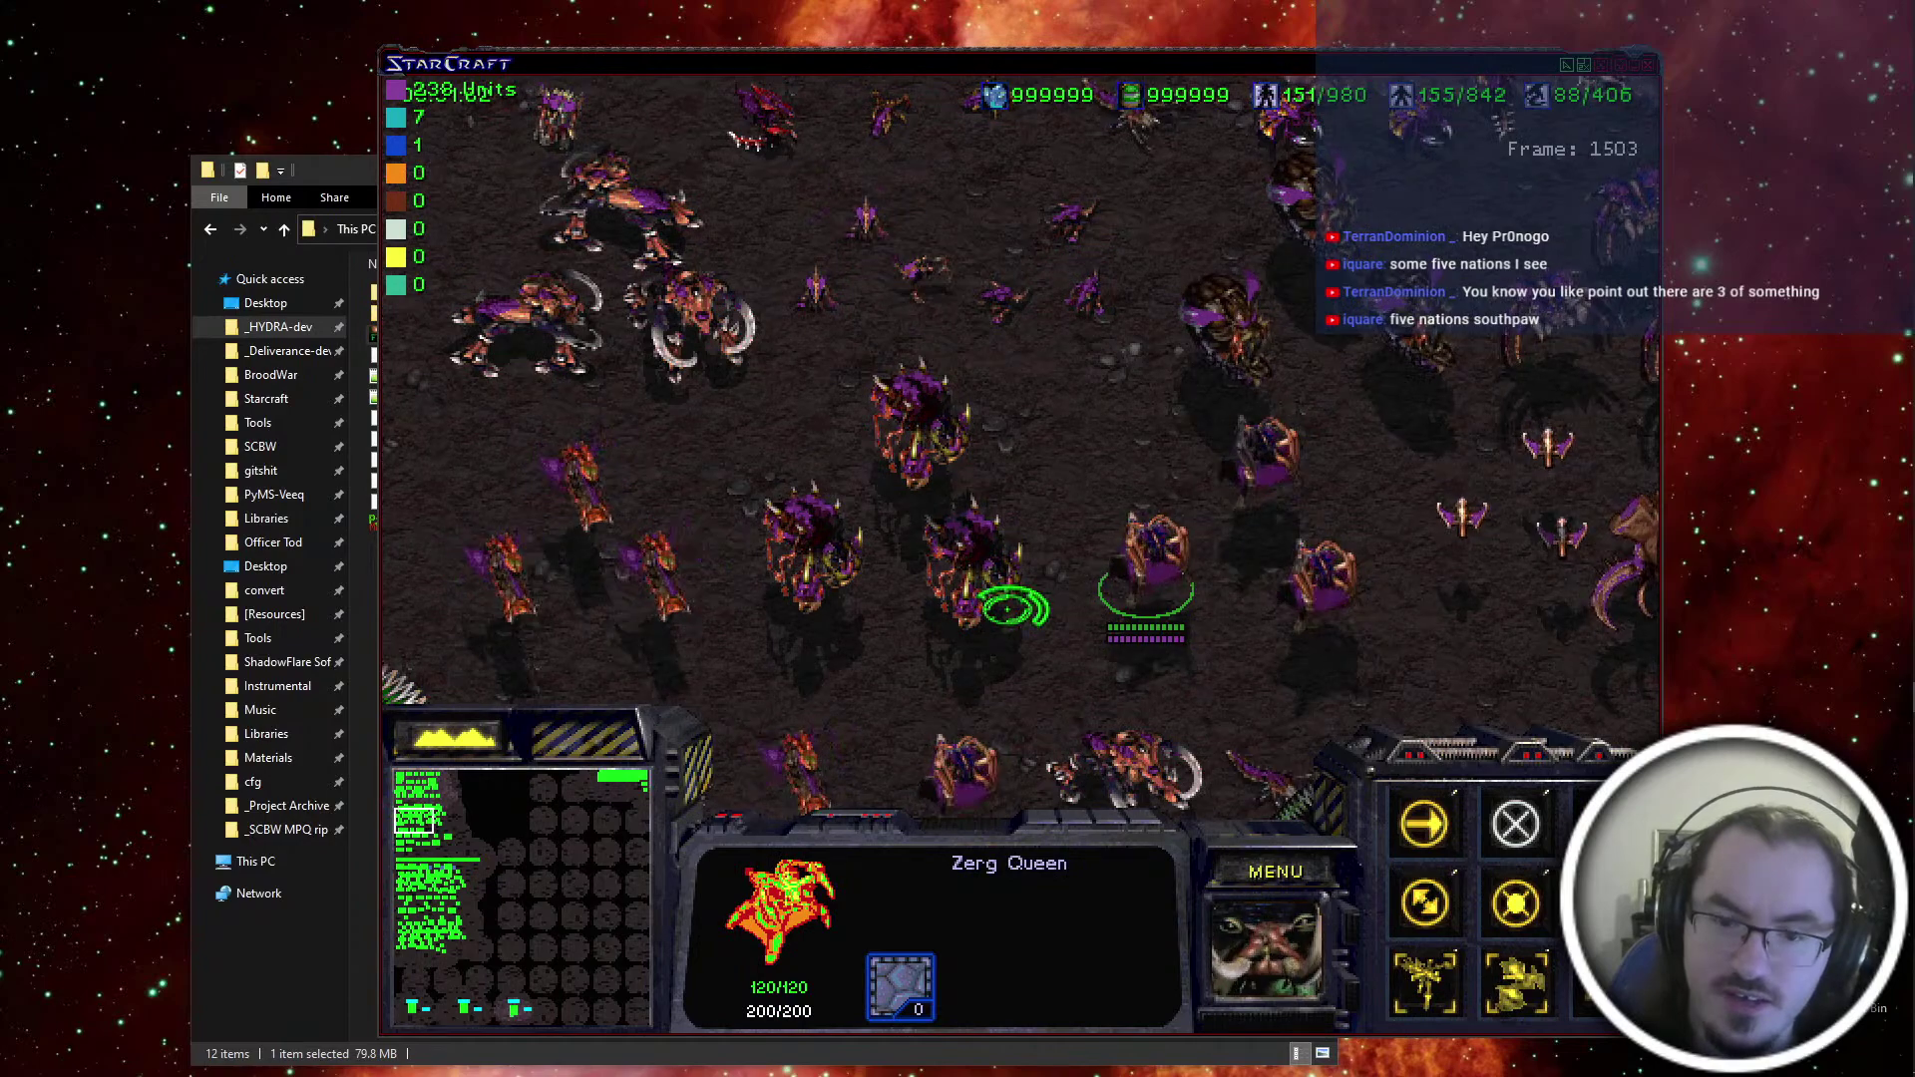
Select a pair of flying Zerg units in the row above the Terran buildings and check their group wireframes
key("Up")
key("Down")
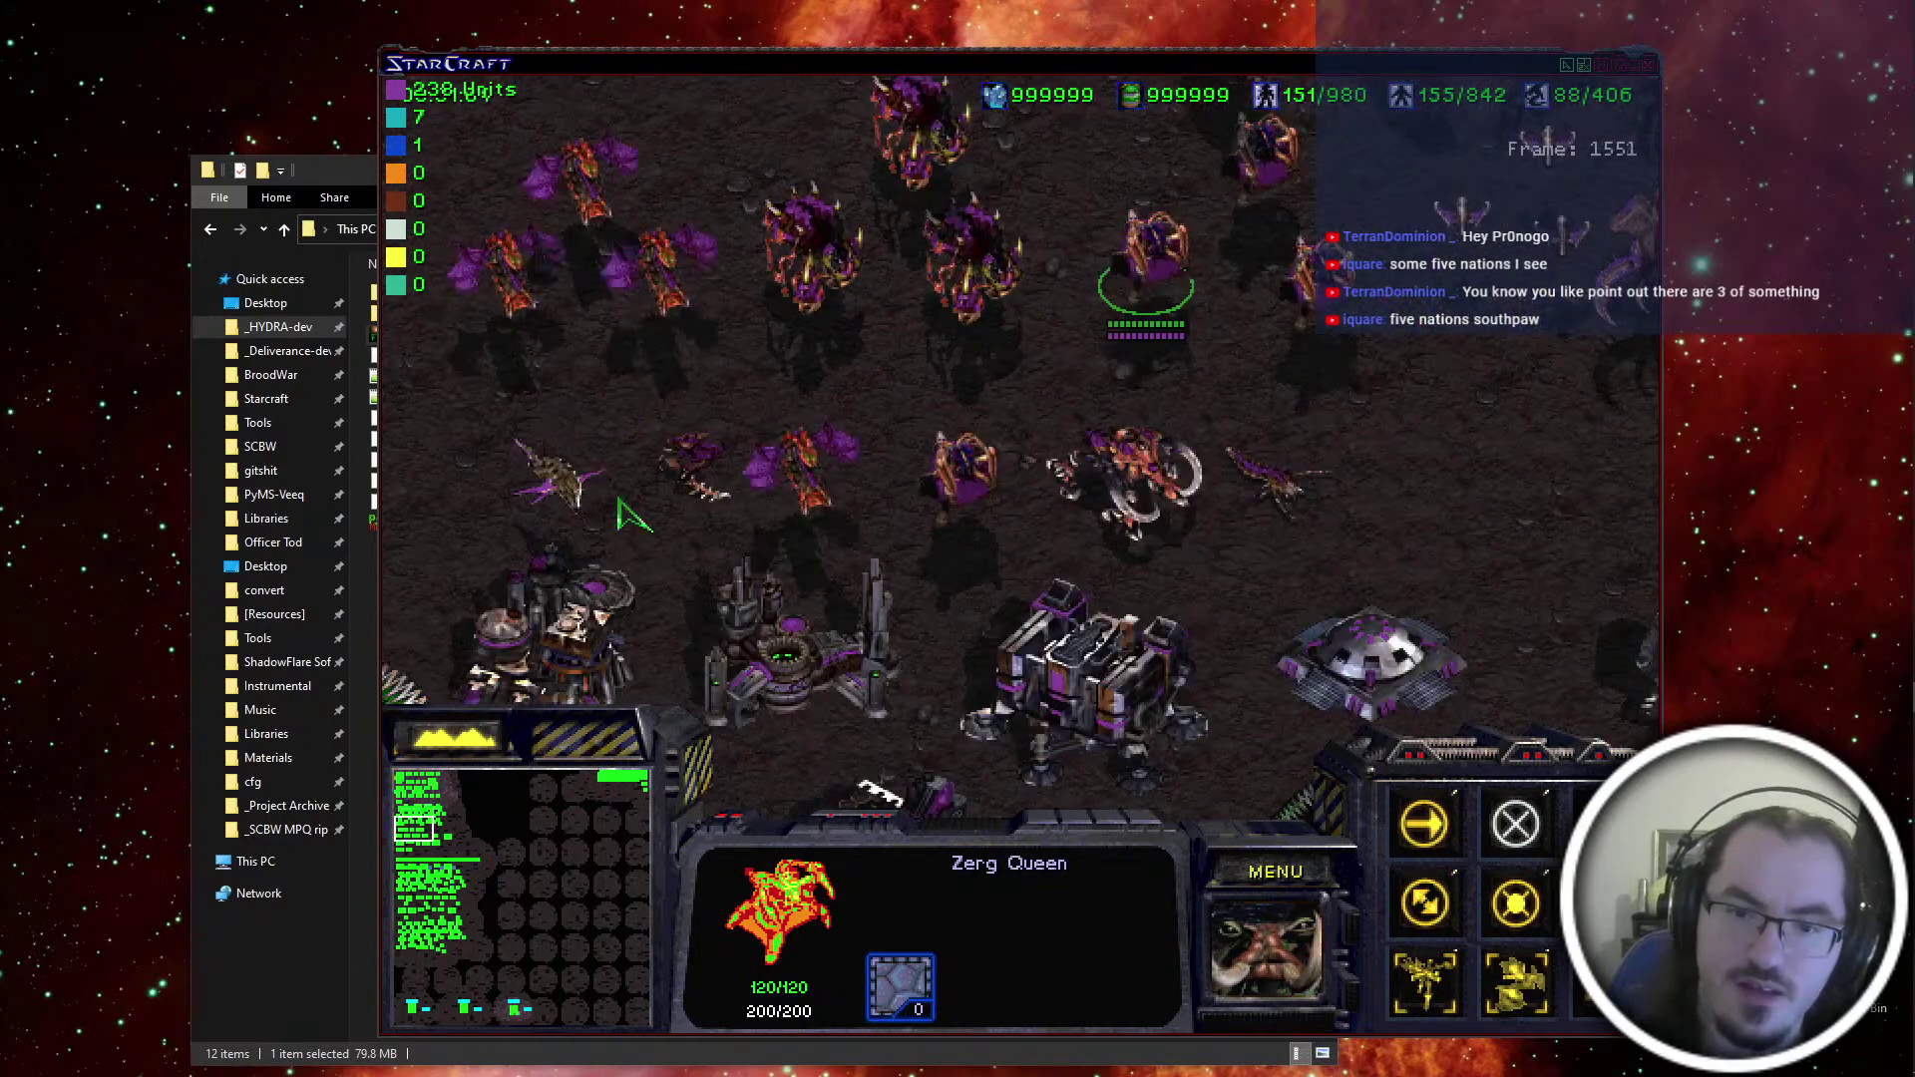
left_click(567, 484)
left_click_drag(760, 415, 415, 535)
key("Up")
key("Right")
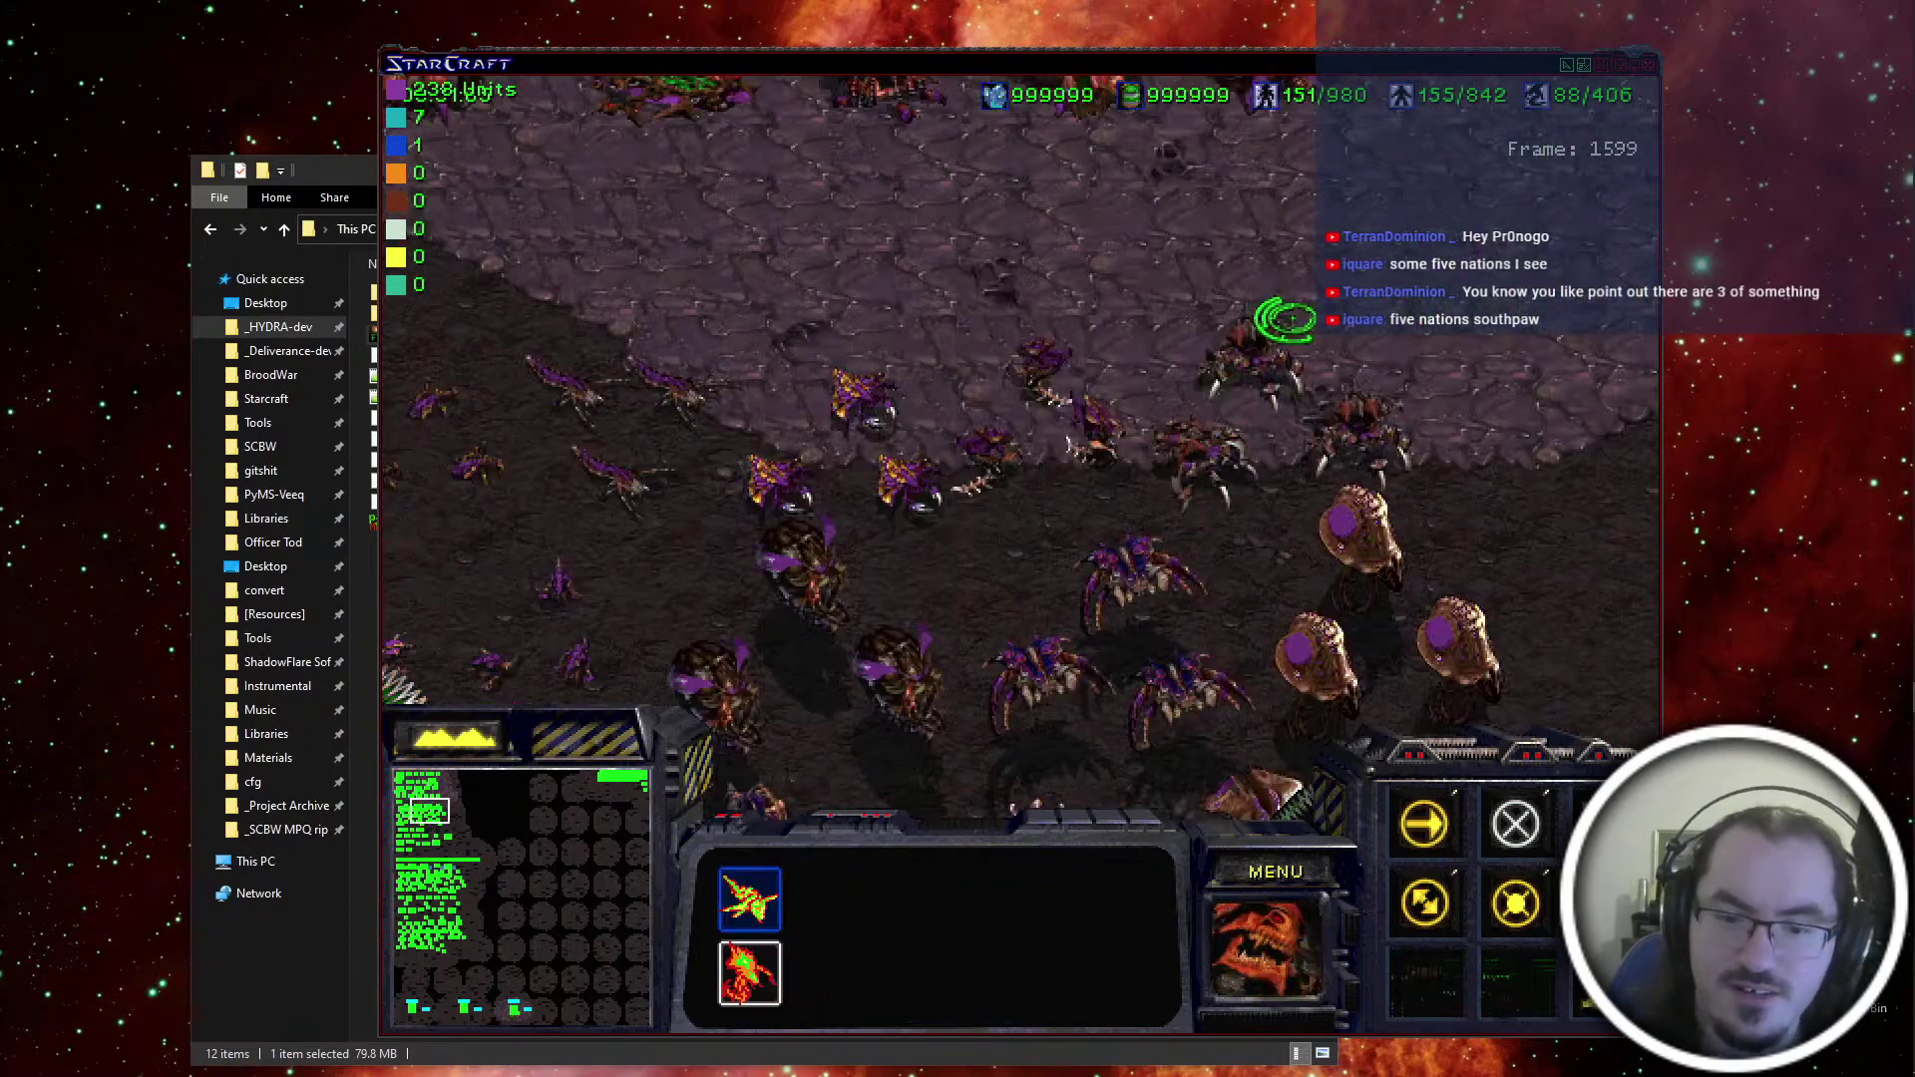
Inspect the Zerg Iroleth's wireframe and look over the neighbouring Zerg units
left_click(1338, 530)
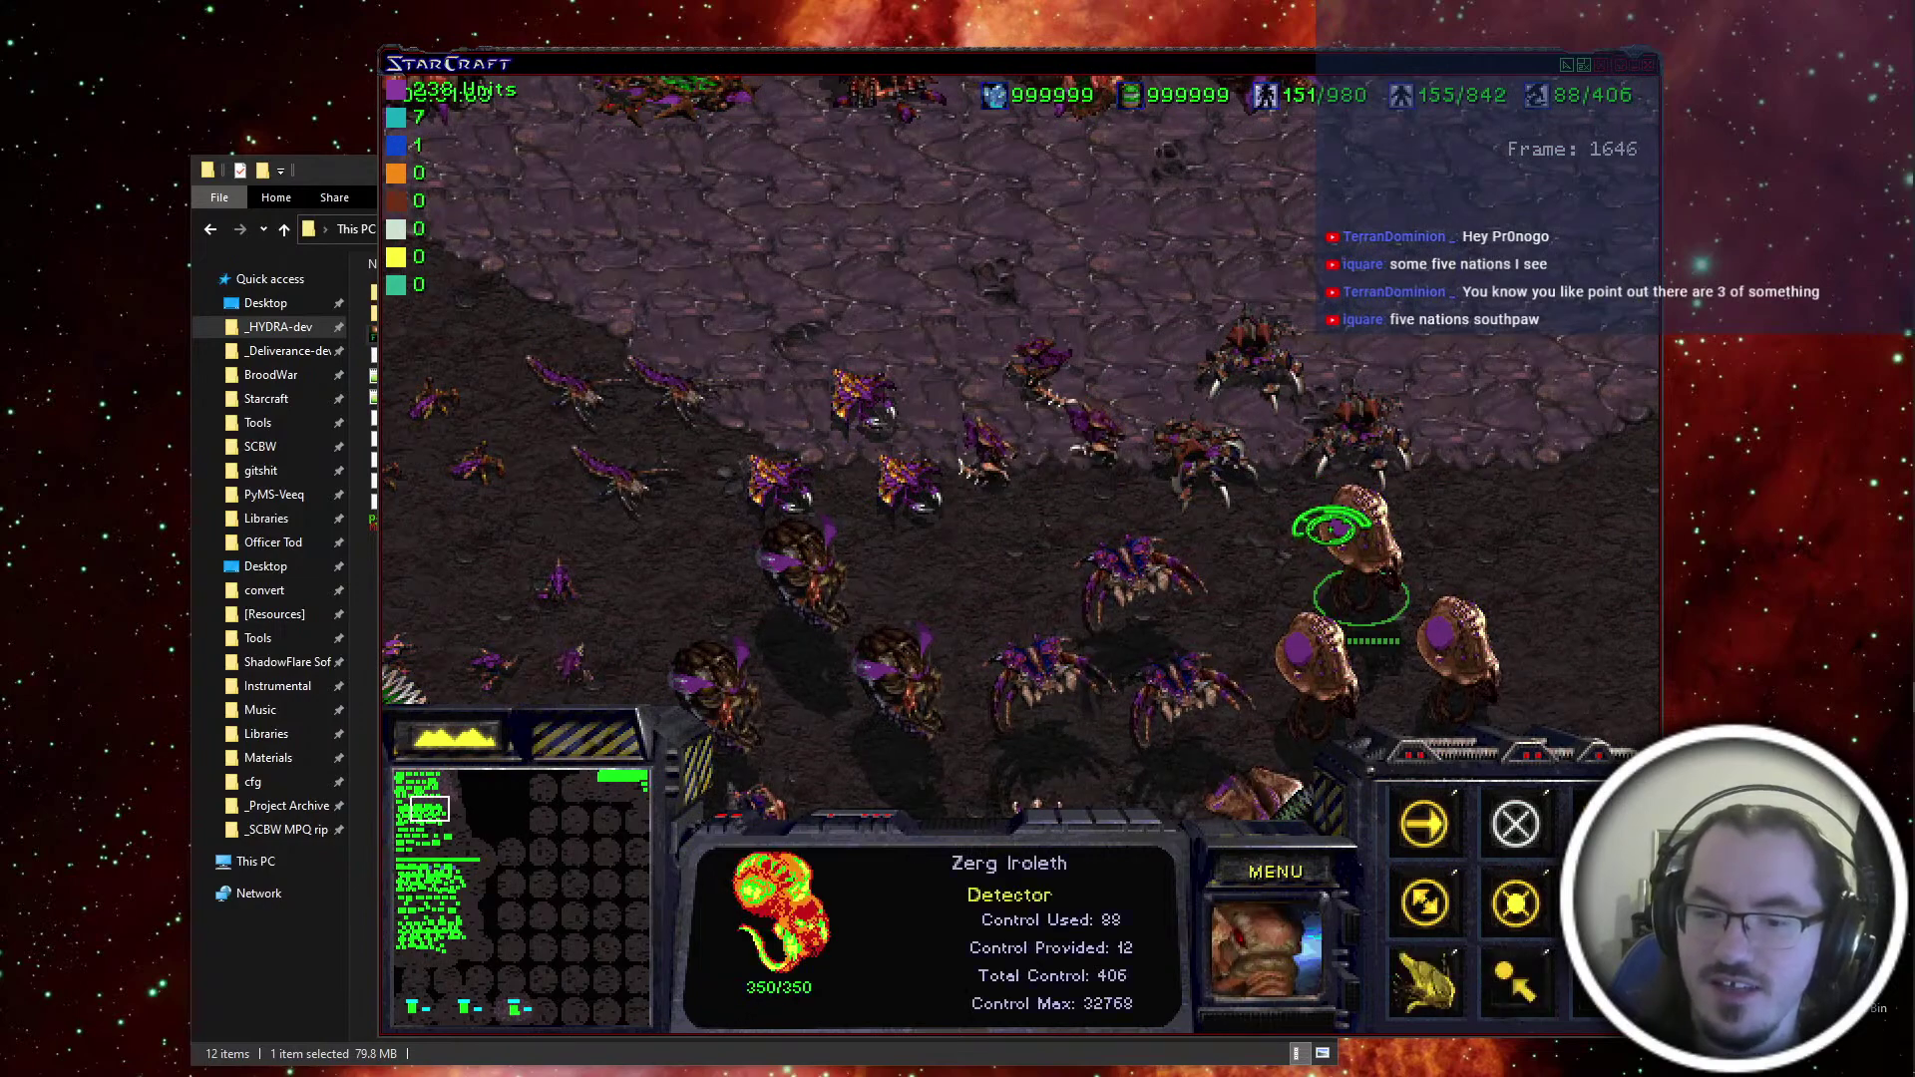
key("Down")
key("Right")
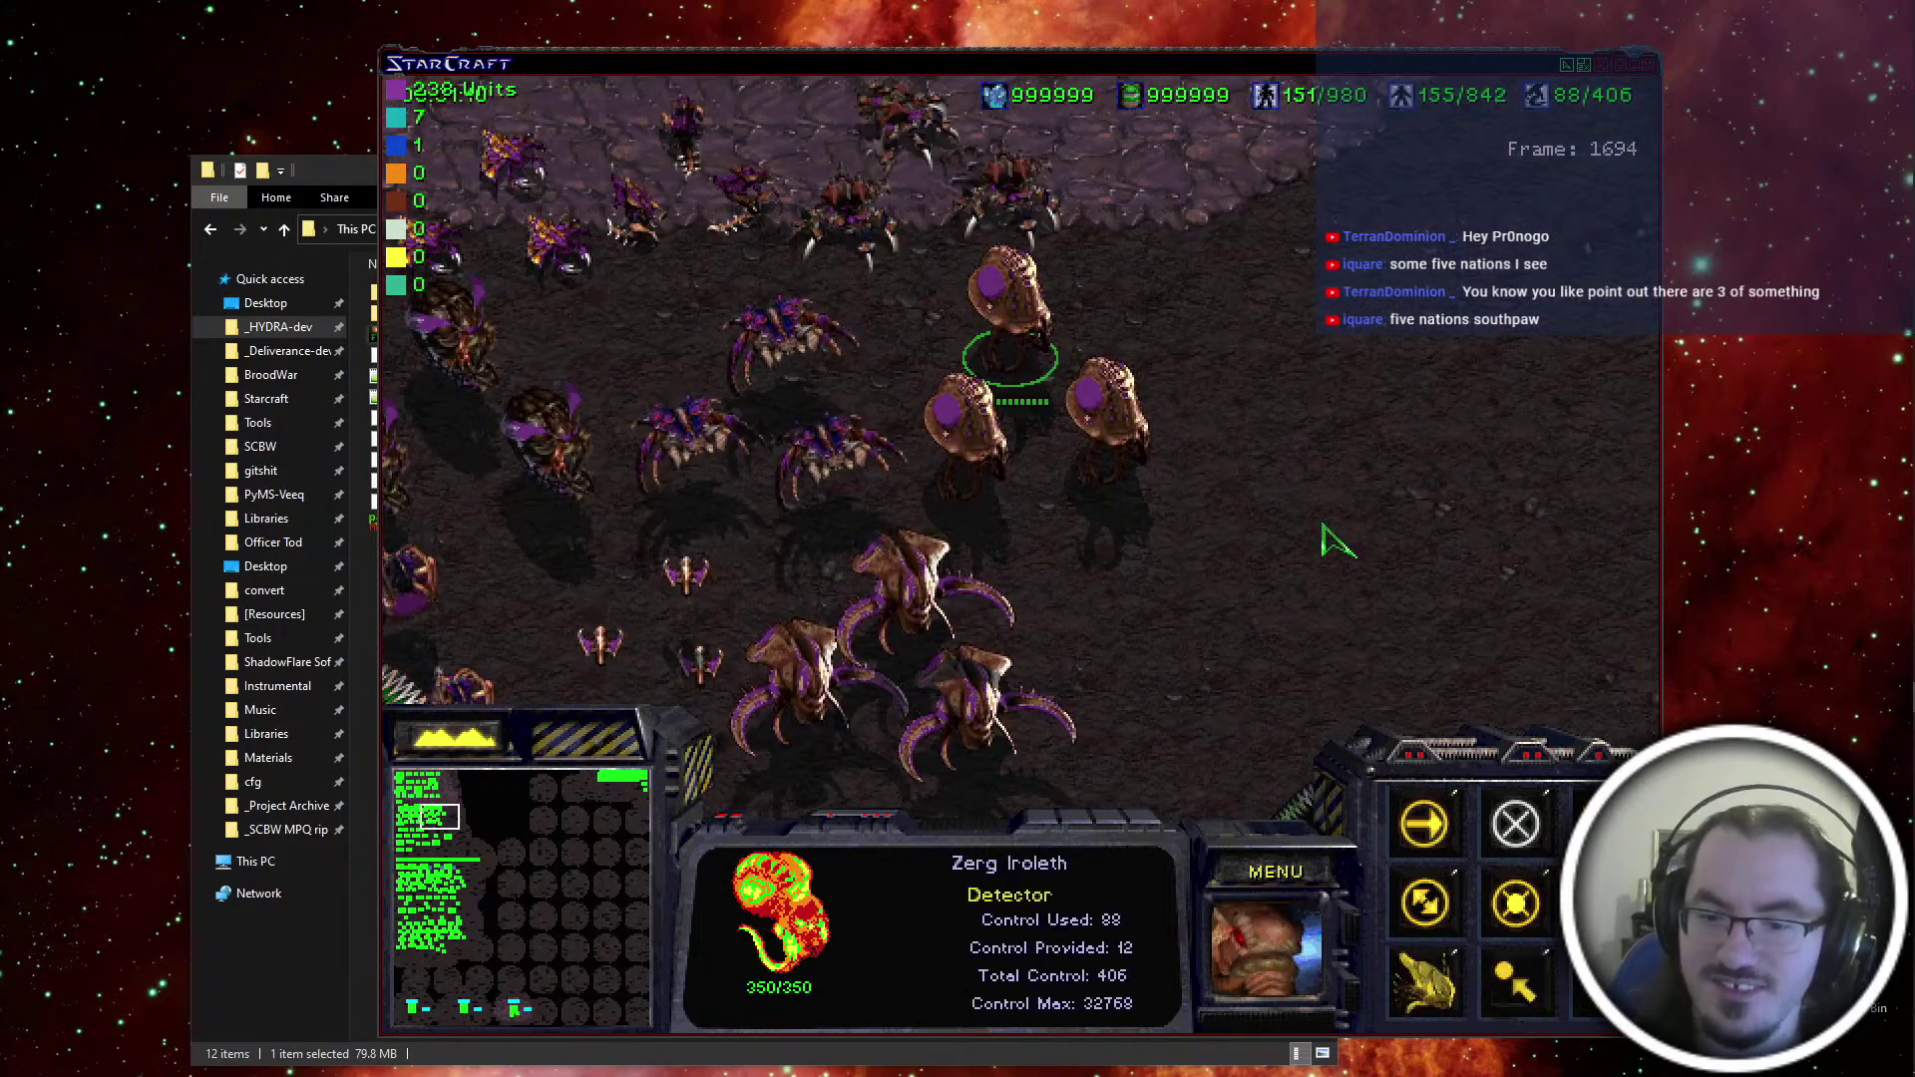
key("Up")
key("Left")
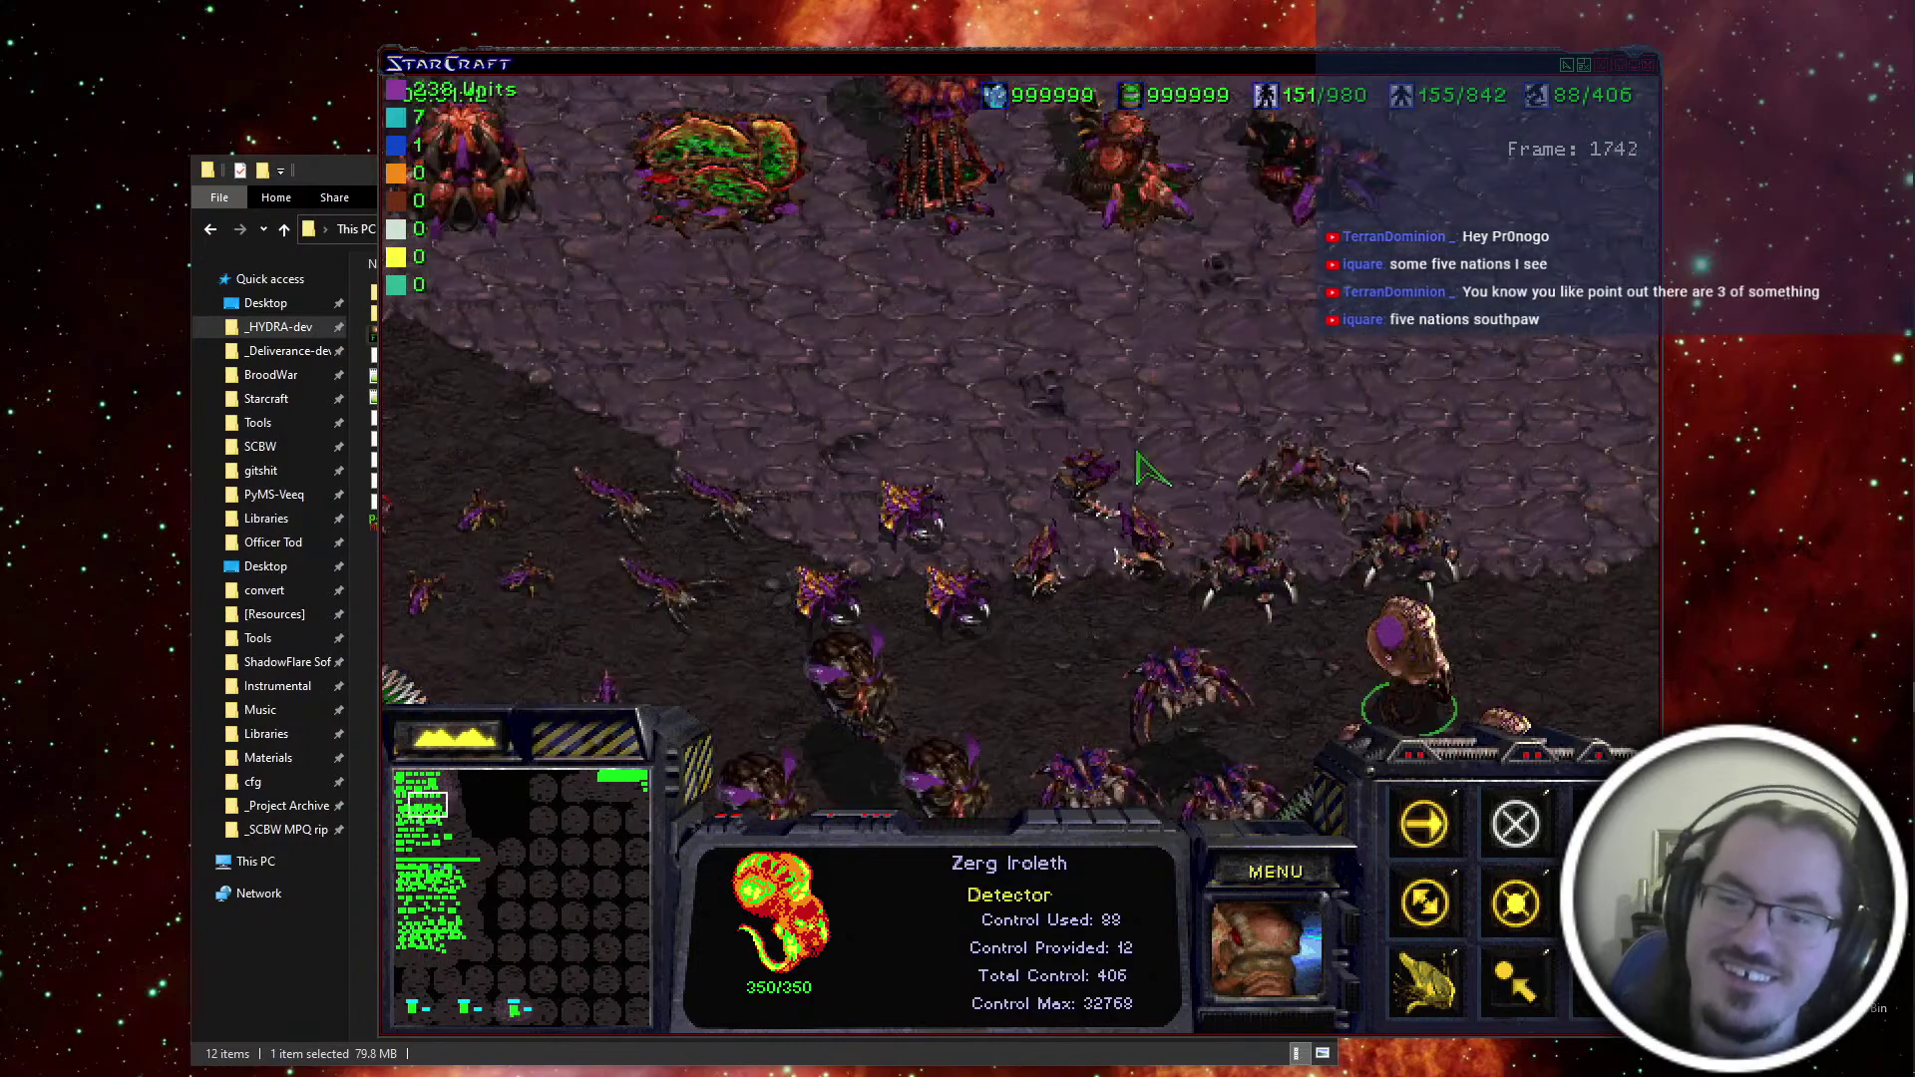
key("Down")
key("Right")
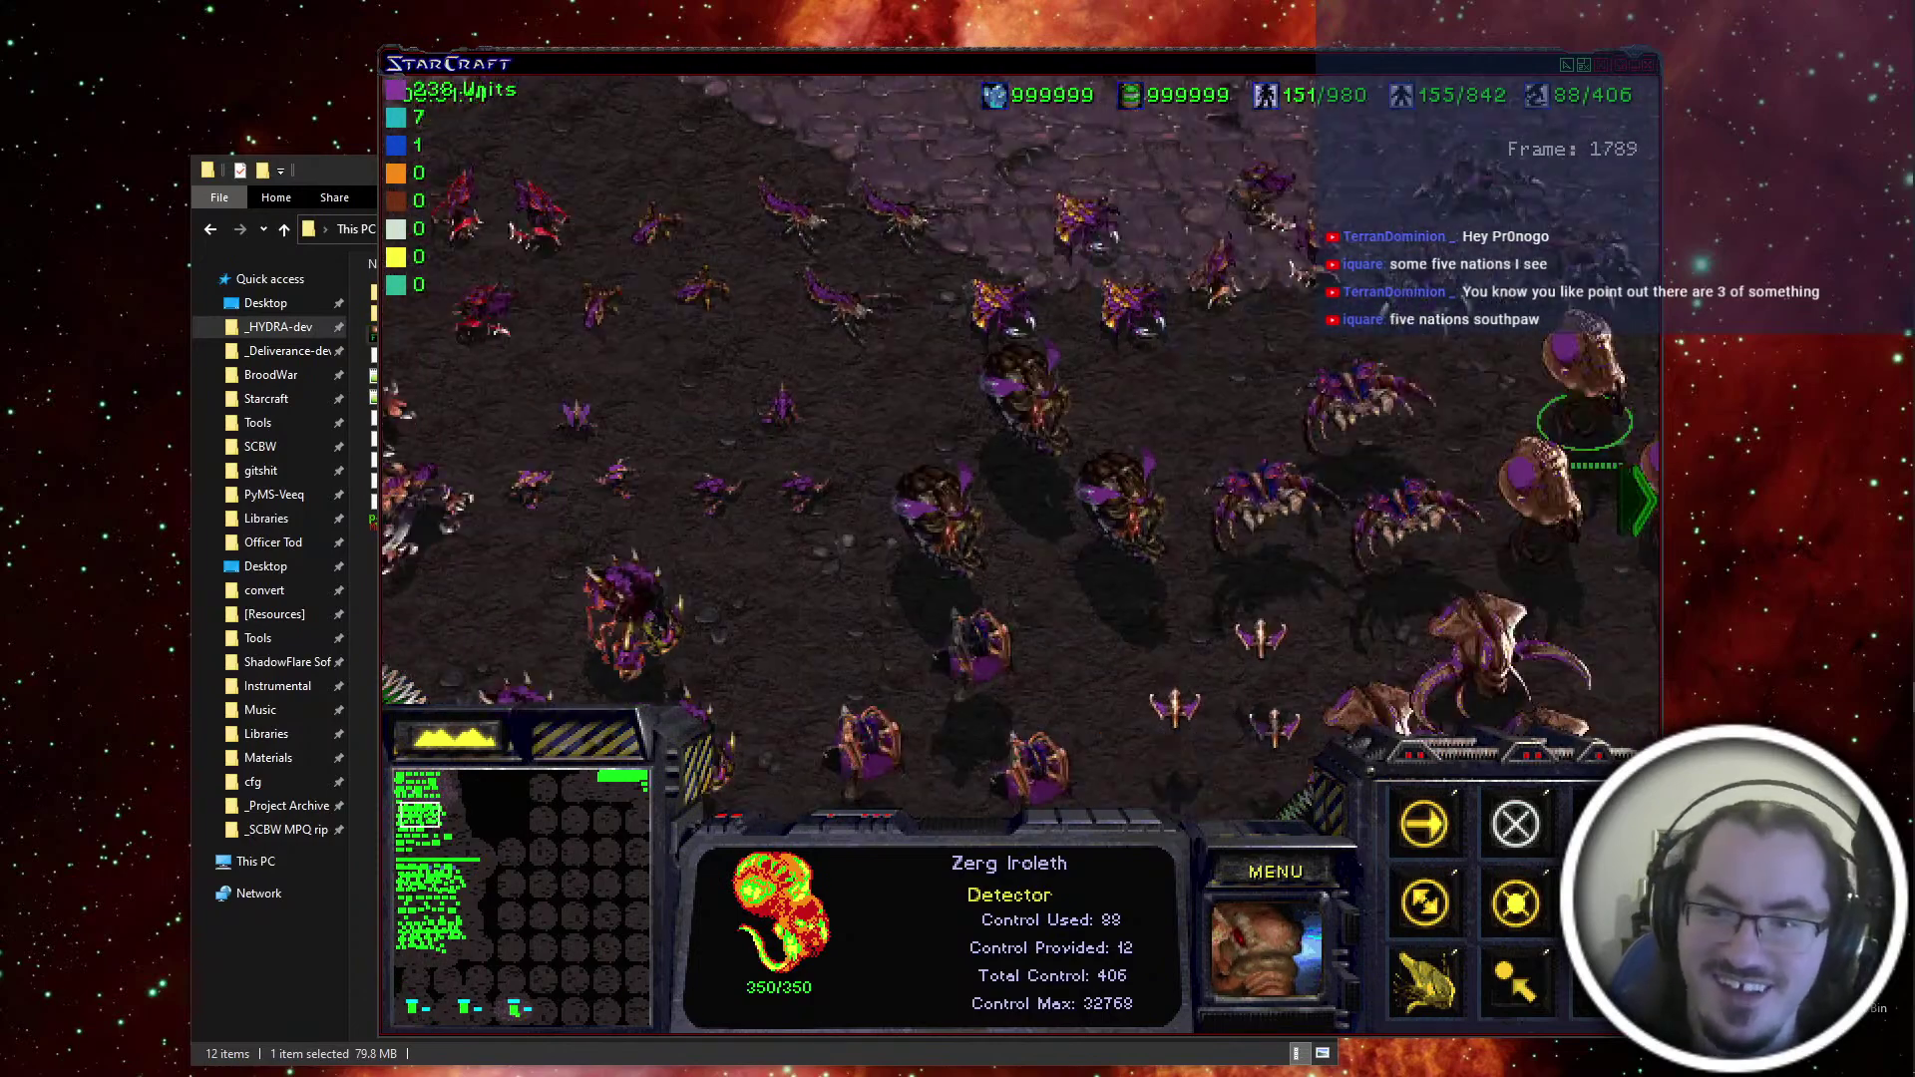
key("Right")
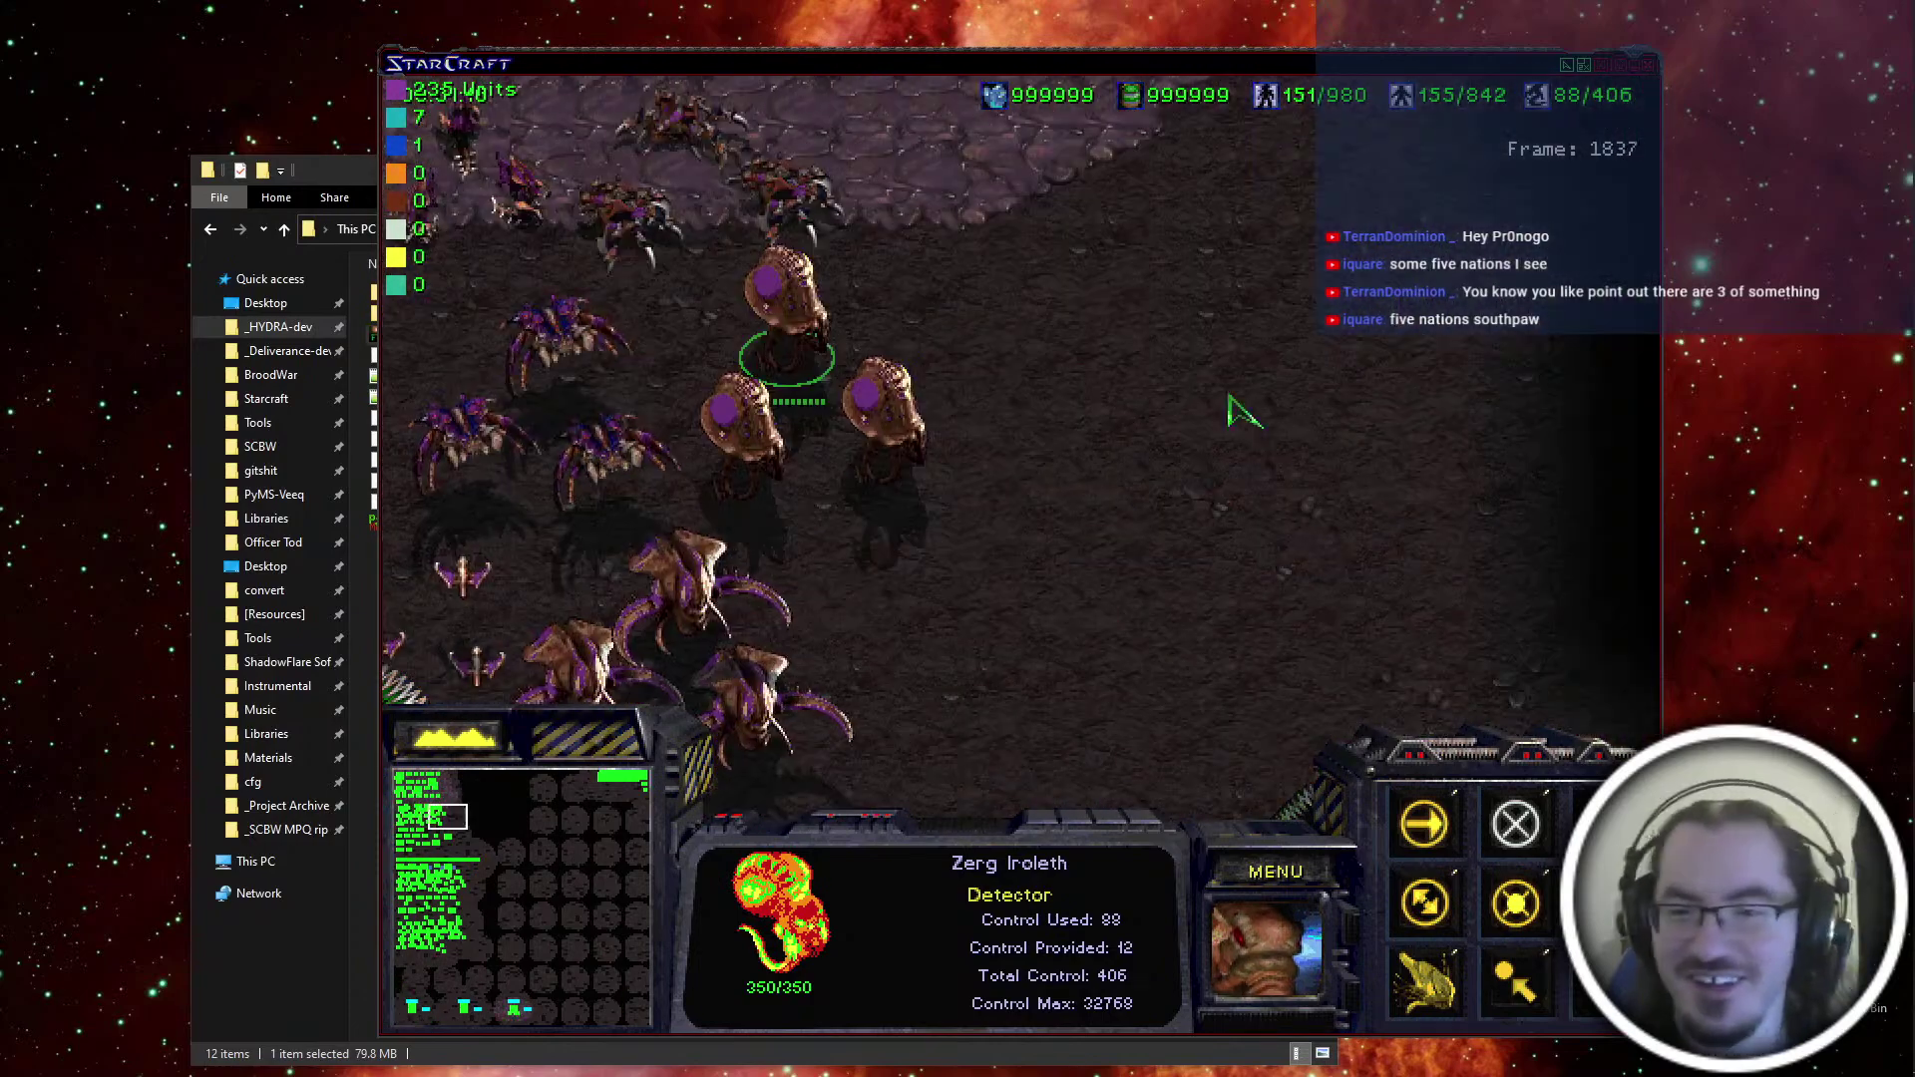
Look over the Zerg buildings and inspect the Protoss Exemplar's wireframe in the Protoss unit area
key("Up")
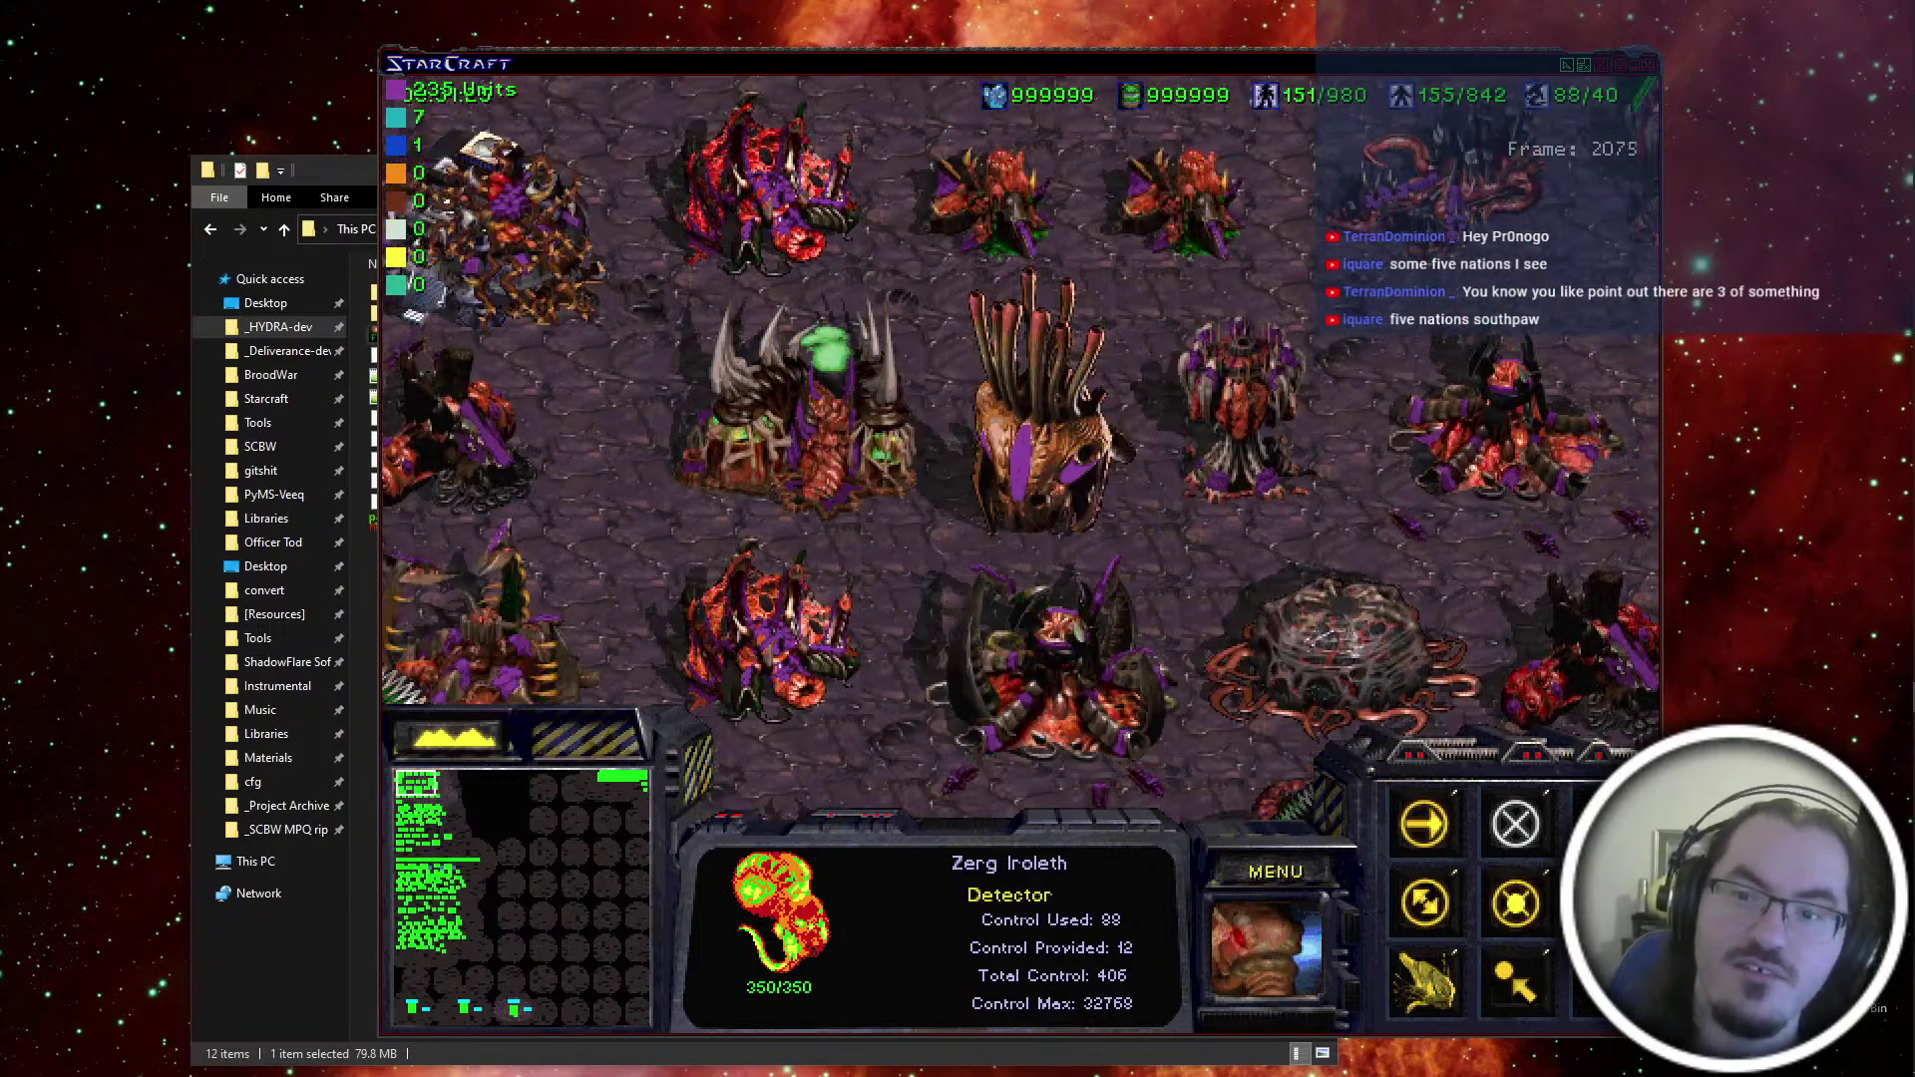
left_click(411, 923)
left_click(411, 930)
key("Down")
key("Down")
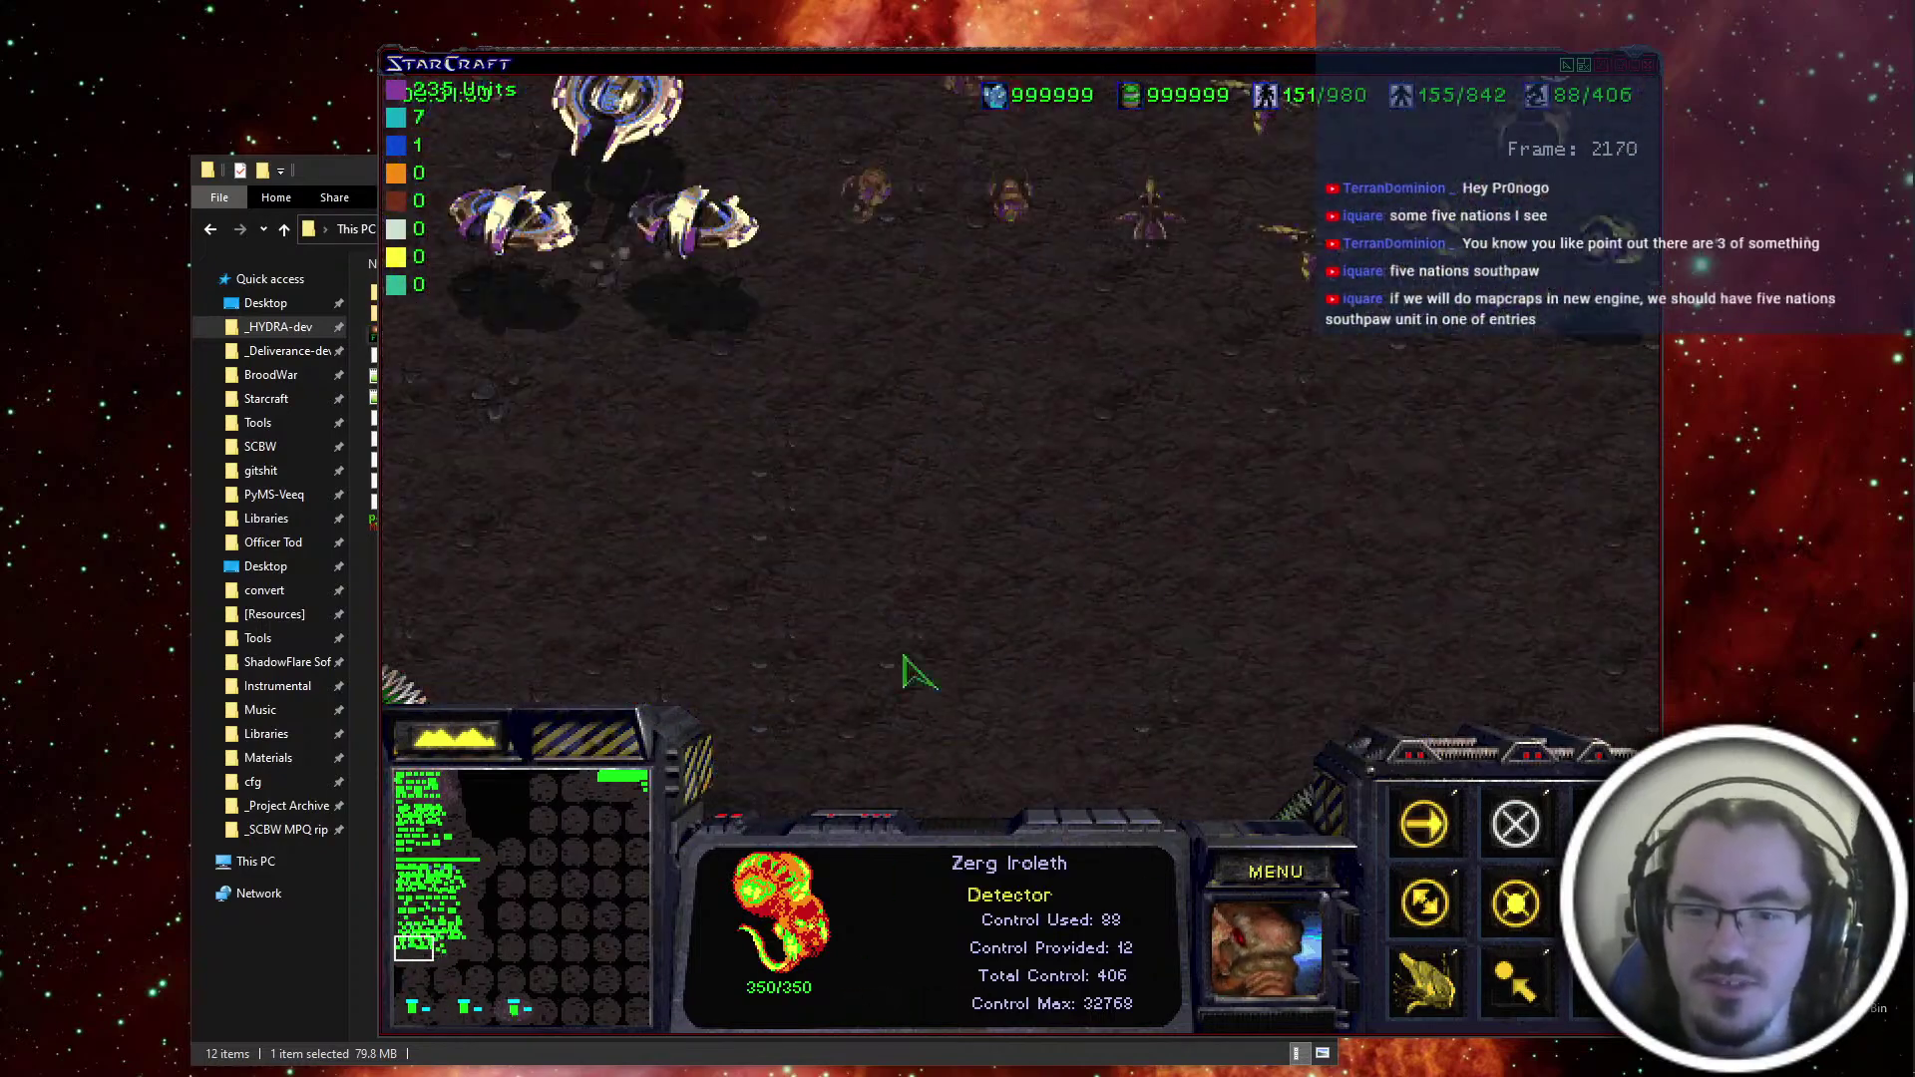
left_click_drag(740, 282, 648, 179)
left_click(713, 232)
Spawn a Protoss Empyrean with the console command "spawn empyrean" and inspect its wireframe
key("grave")
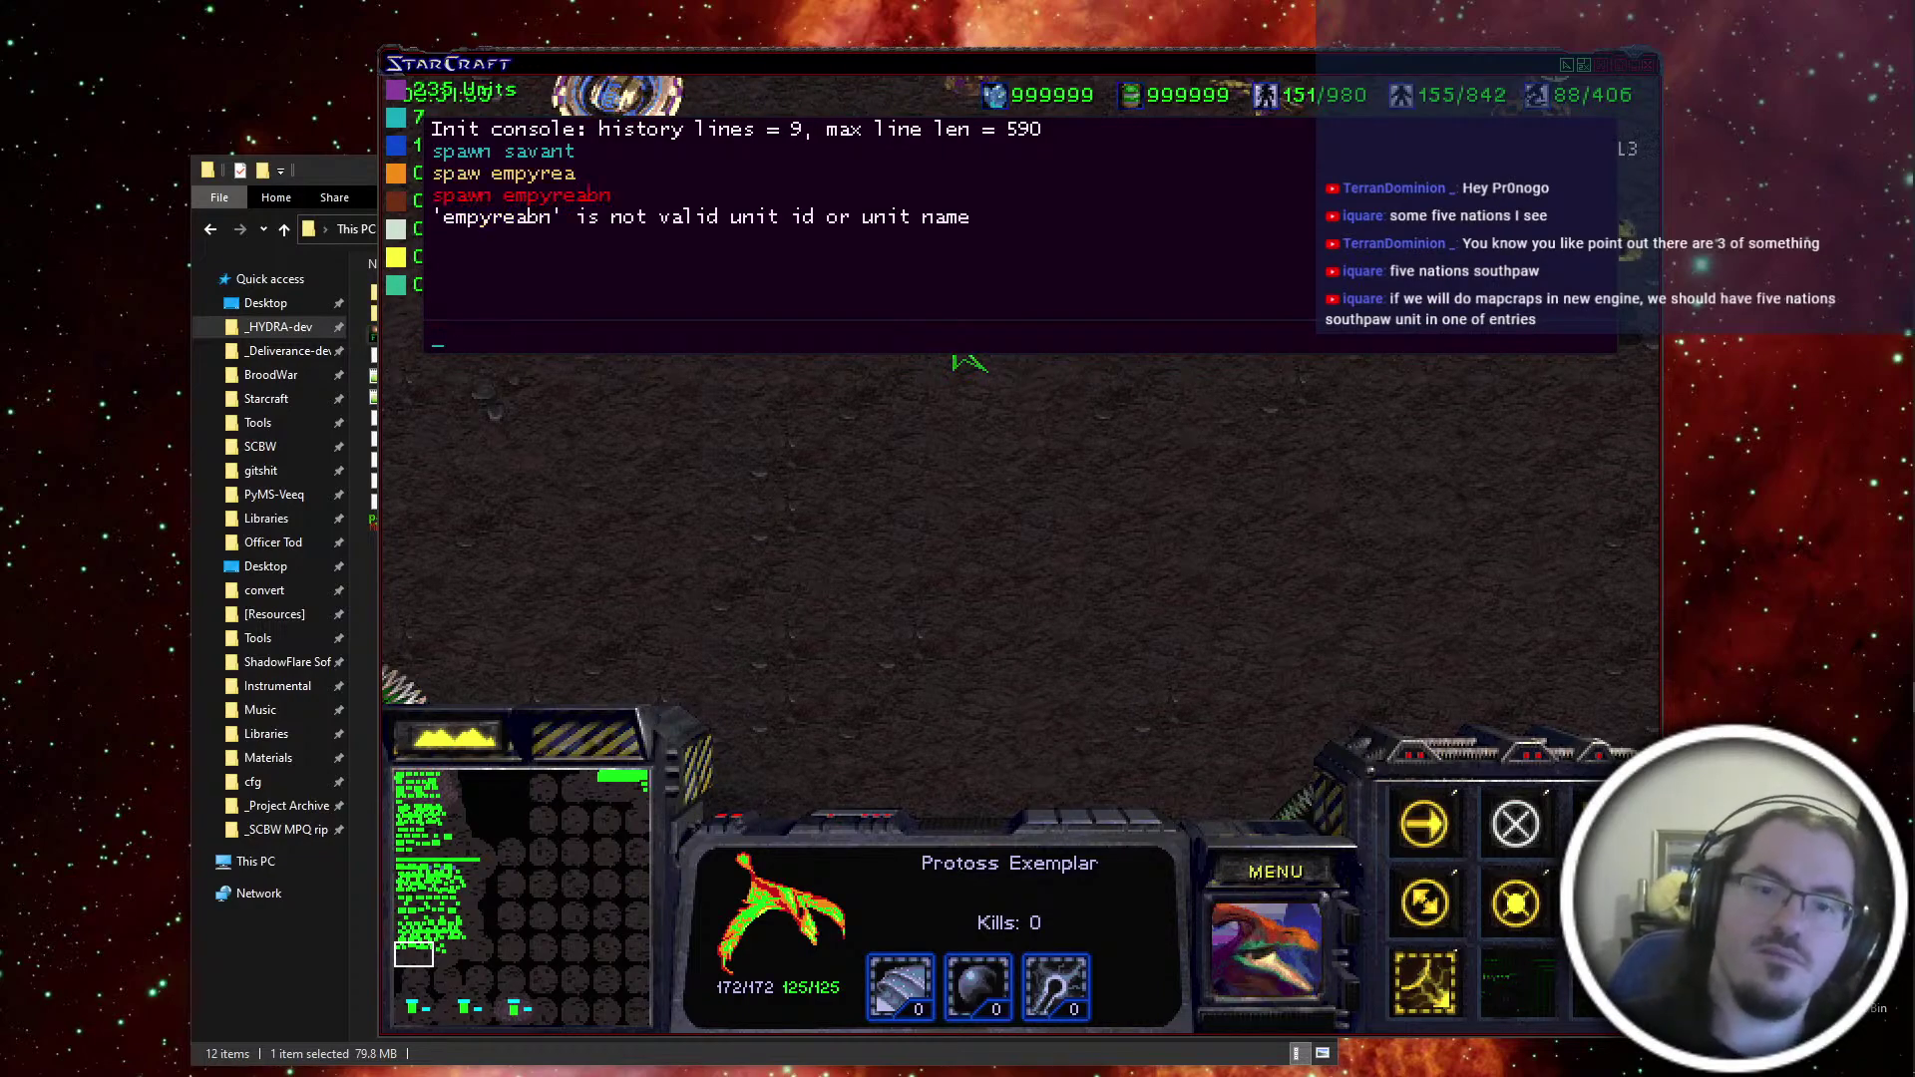
key("Up")
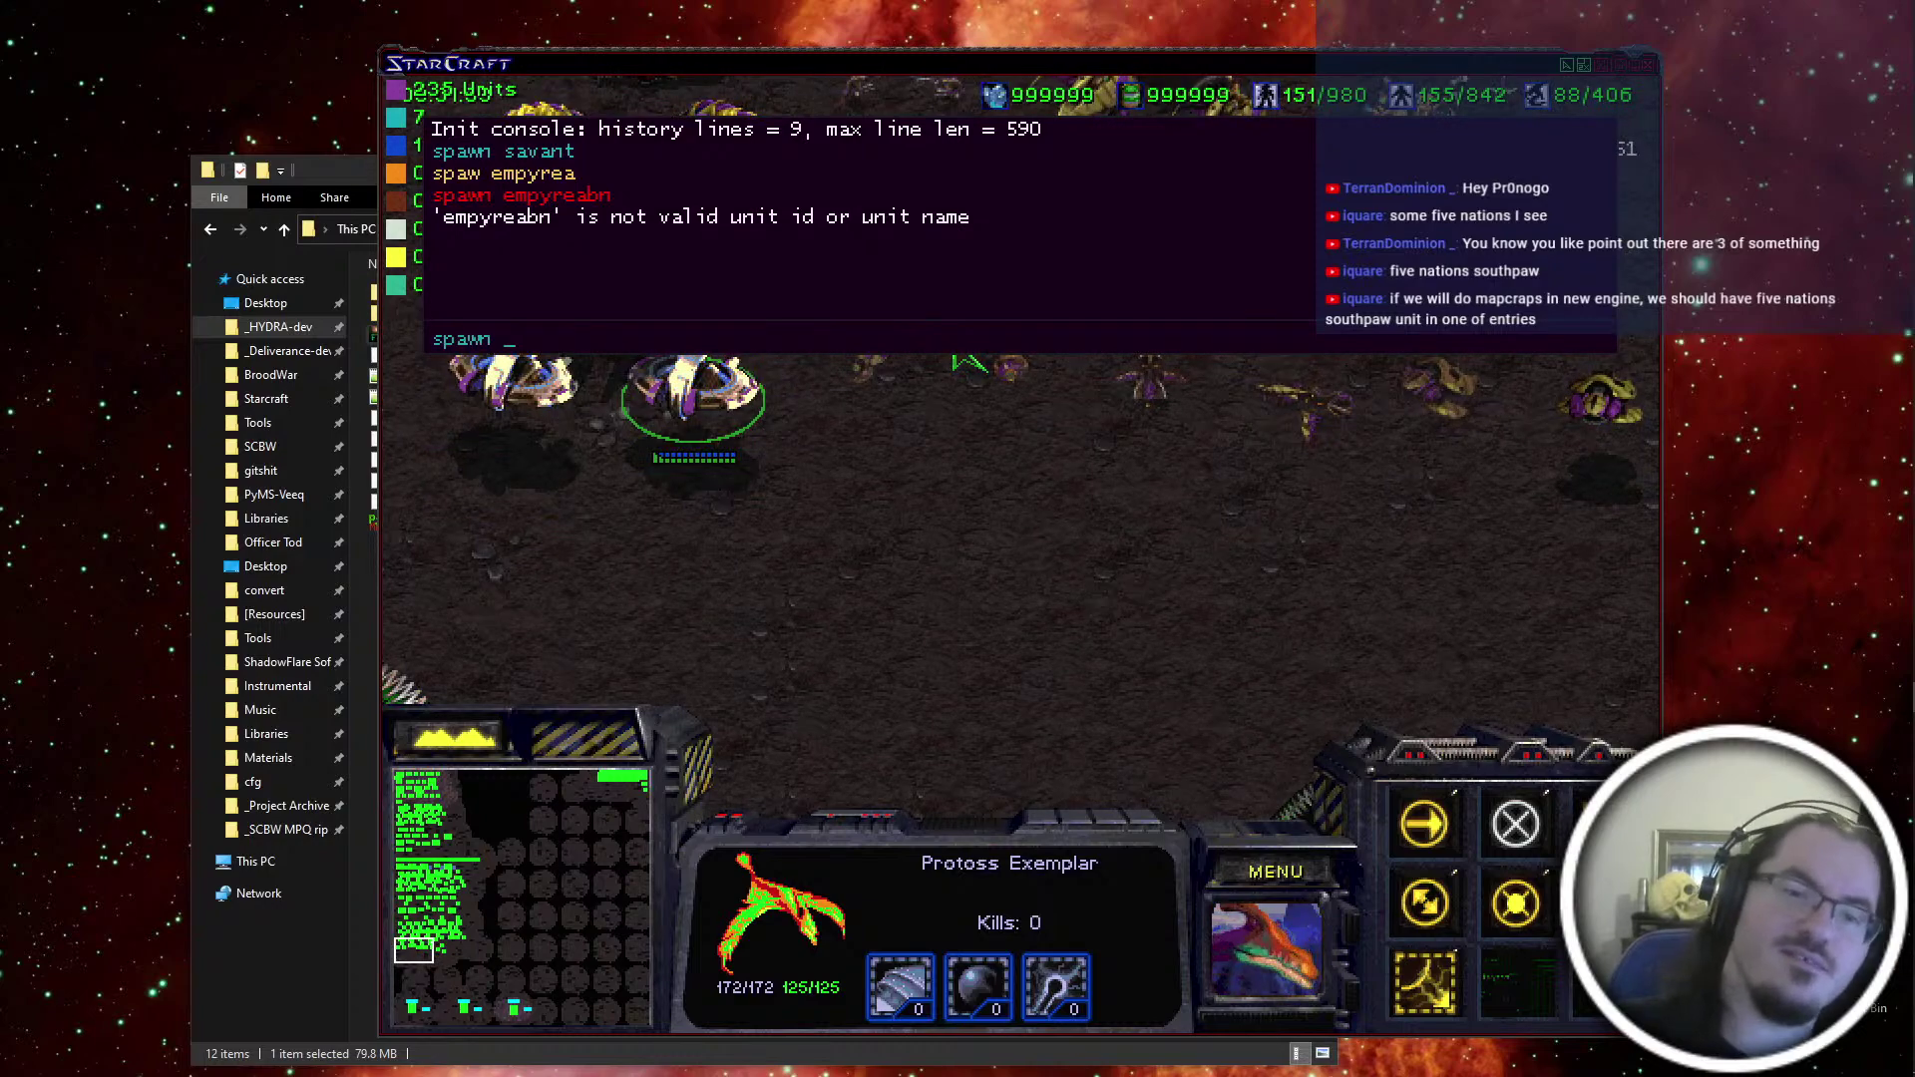
type("an")
key("Return")
key("grave")
left_click(965, 329)
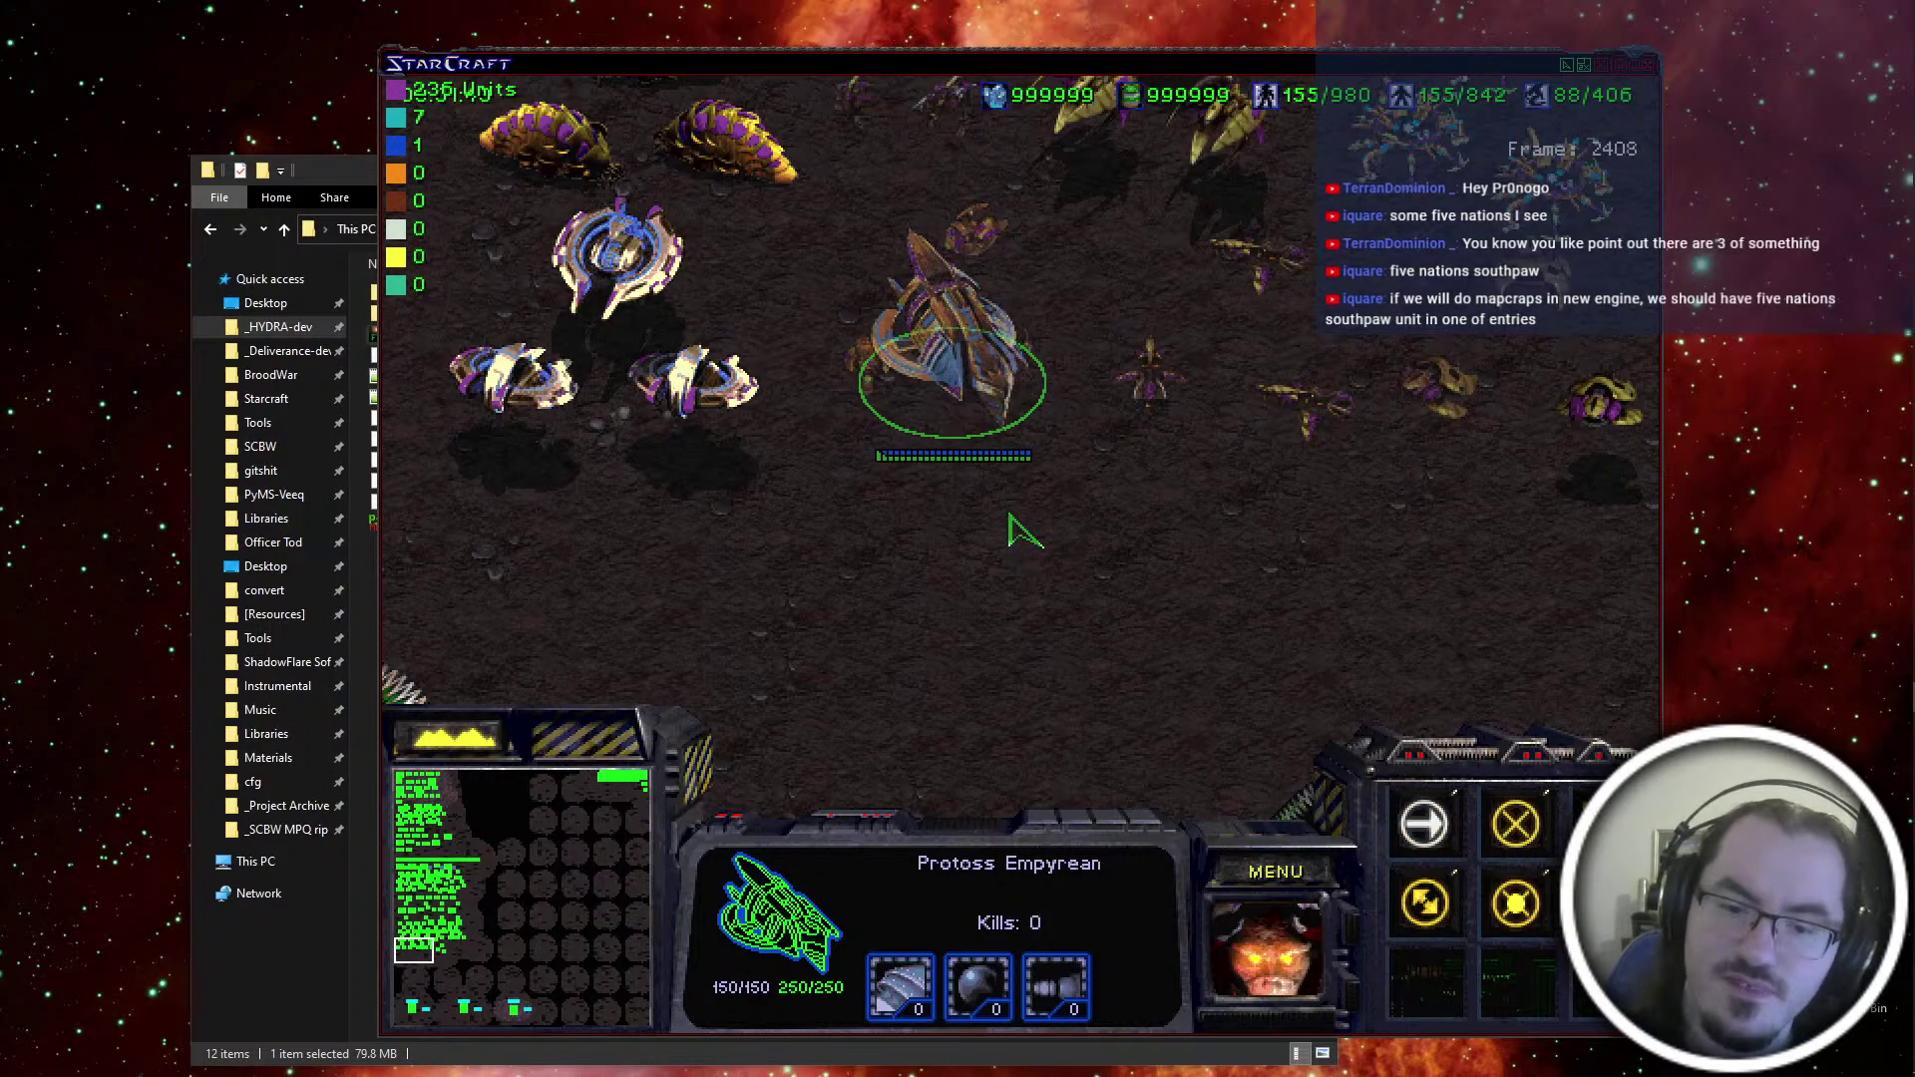
Check the wireframes of a mixed group of Protoss ships and of a single Protoss Aurora
key("Up")
key("Right")
left_click_drag(1075, 453, 648, 689)
key("Down")
key("Right")
key("Up")
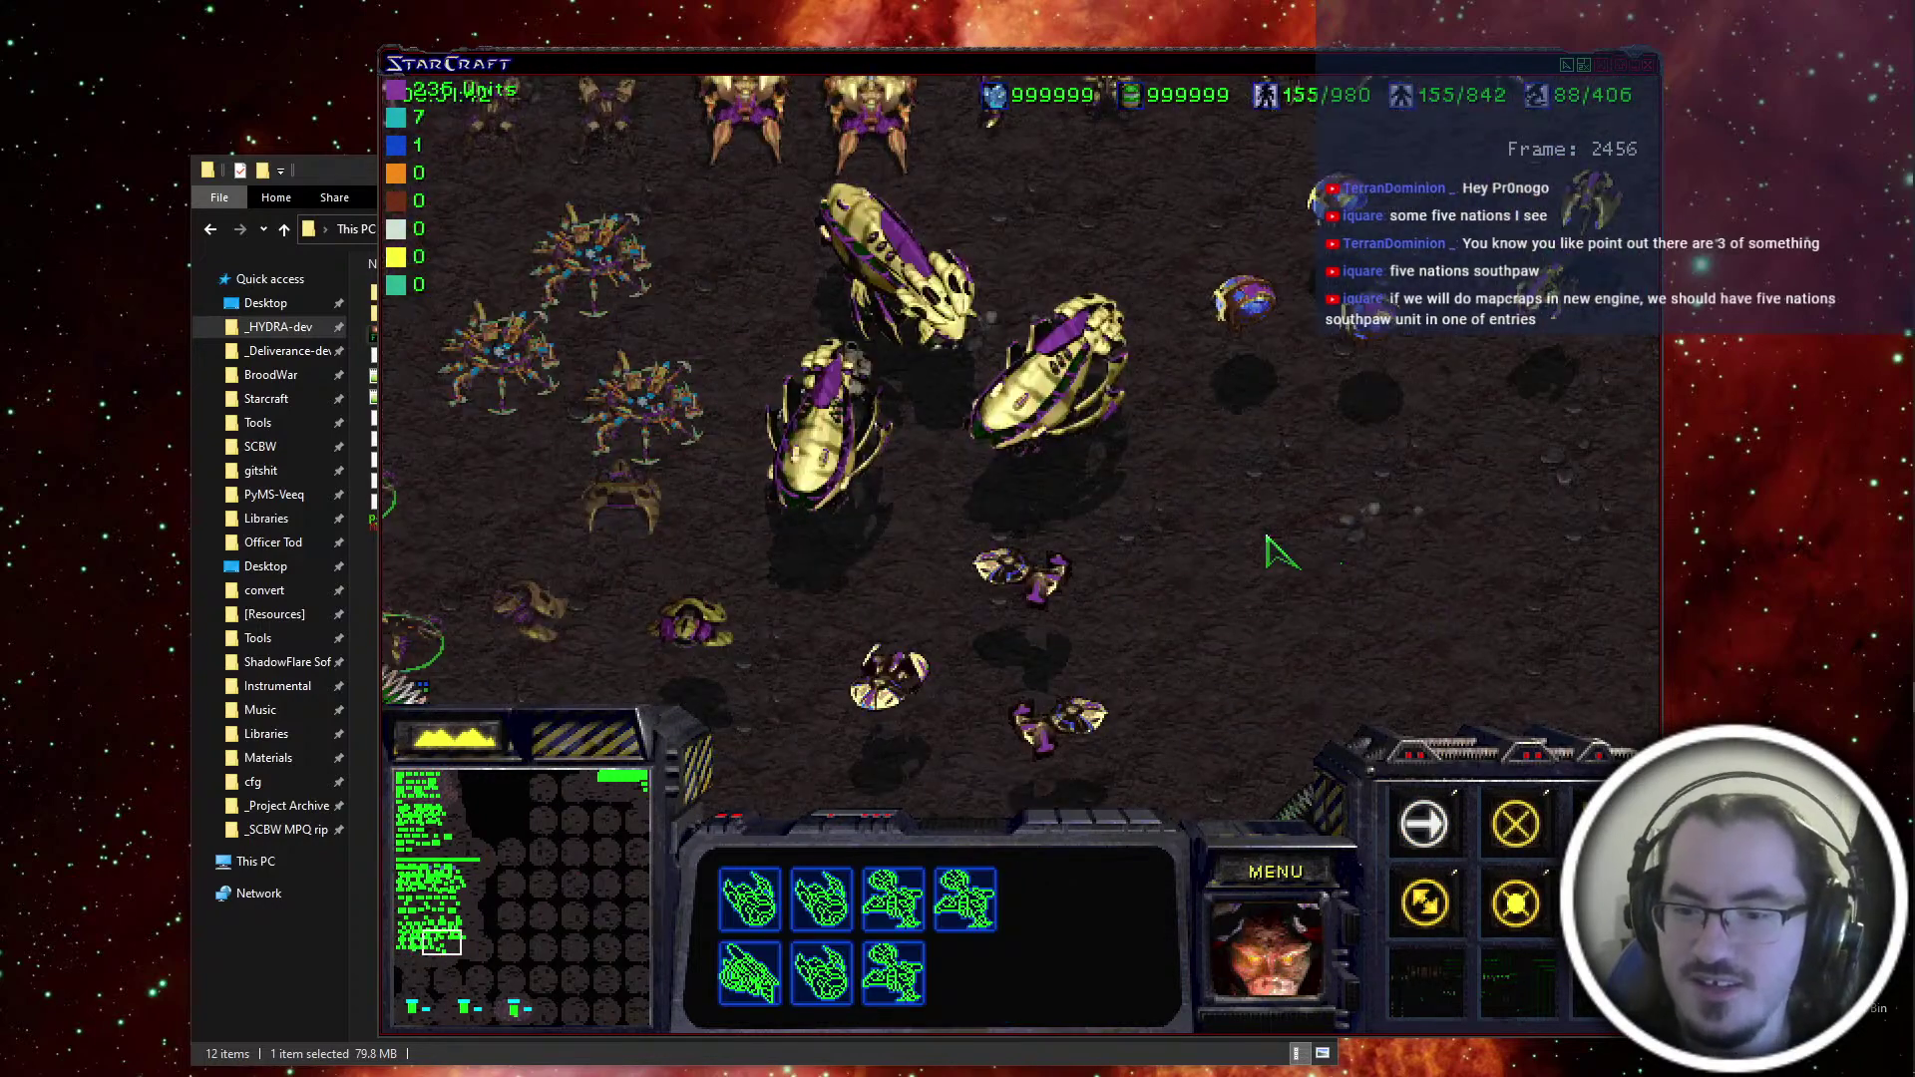
left_click_drag(1177, 543, 888, 758)
left_click(1061, 726)
right_click(1244, 611)
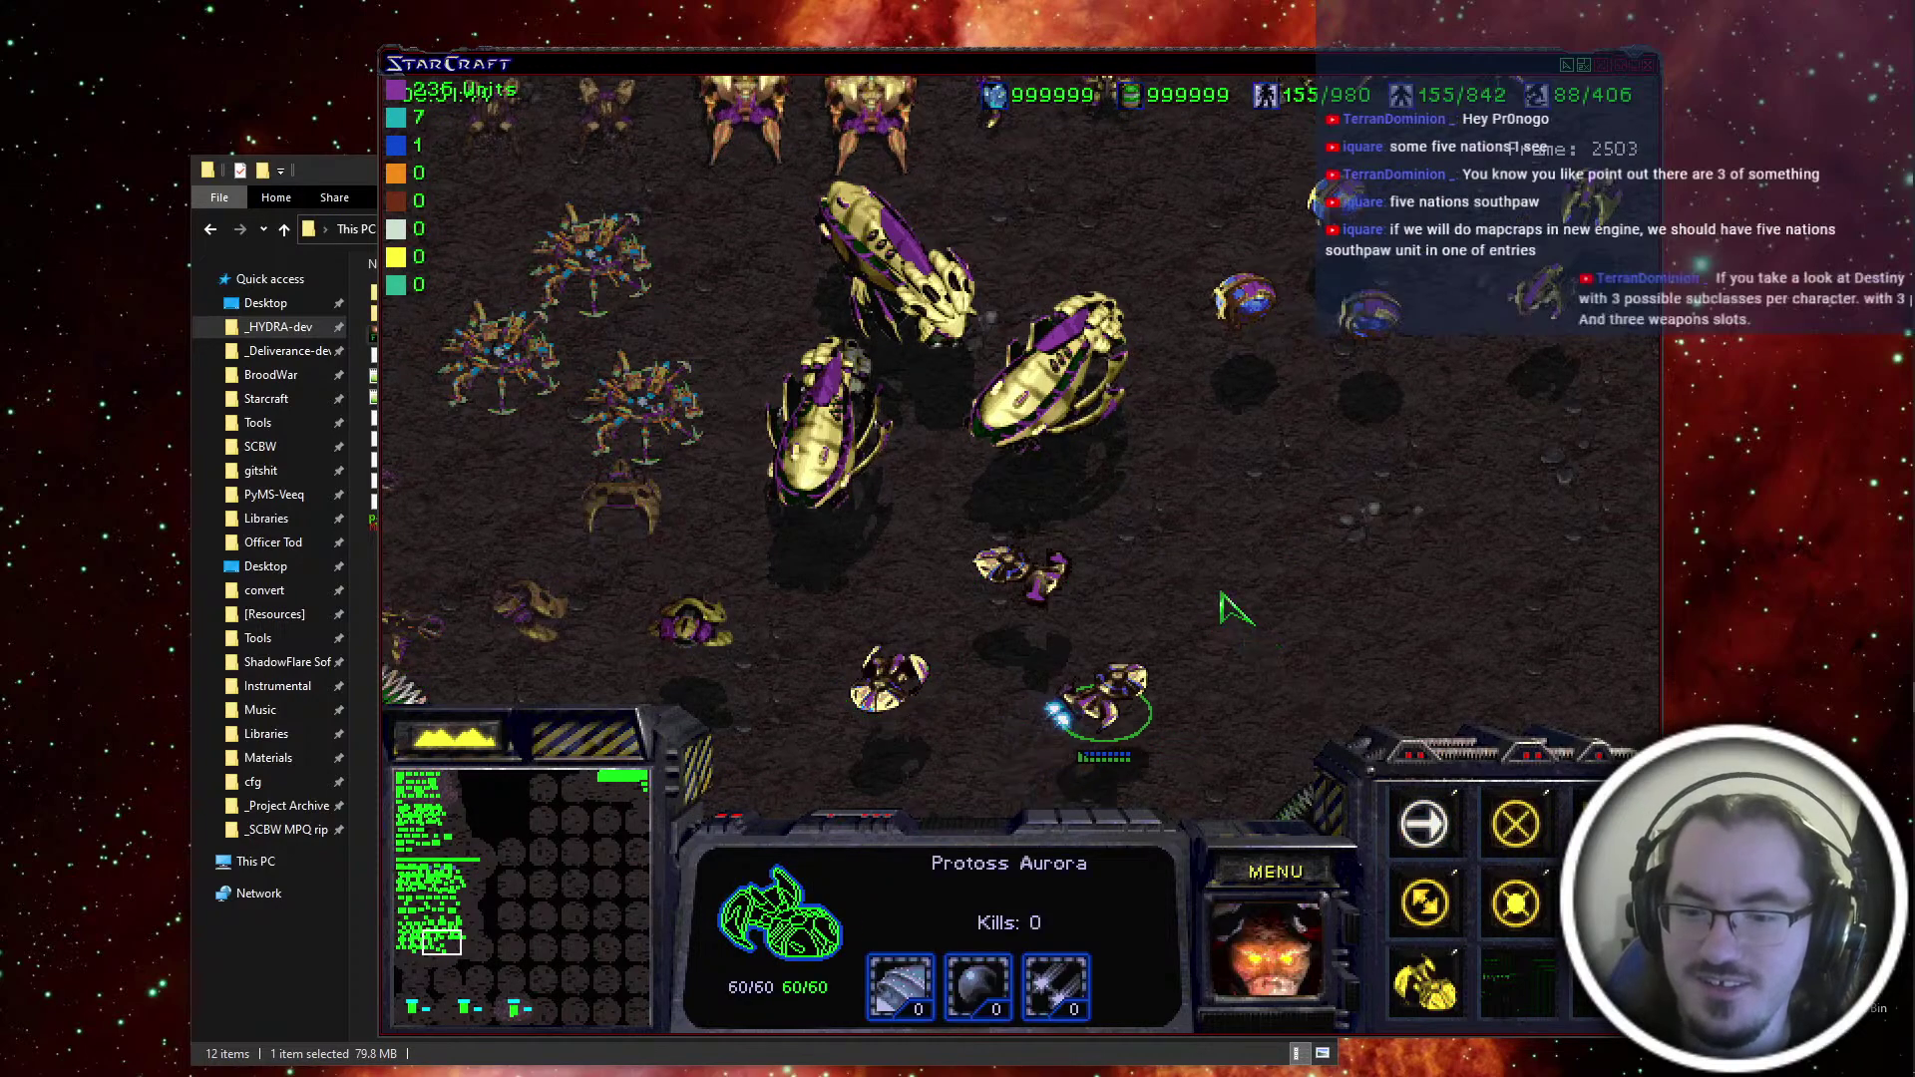
Look over the Protoss ground units and buildings on the test map
key("Right")
key("Up")
key("Left")
key("Up")
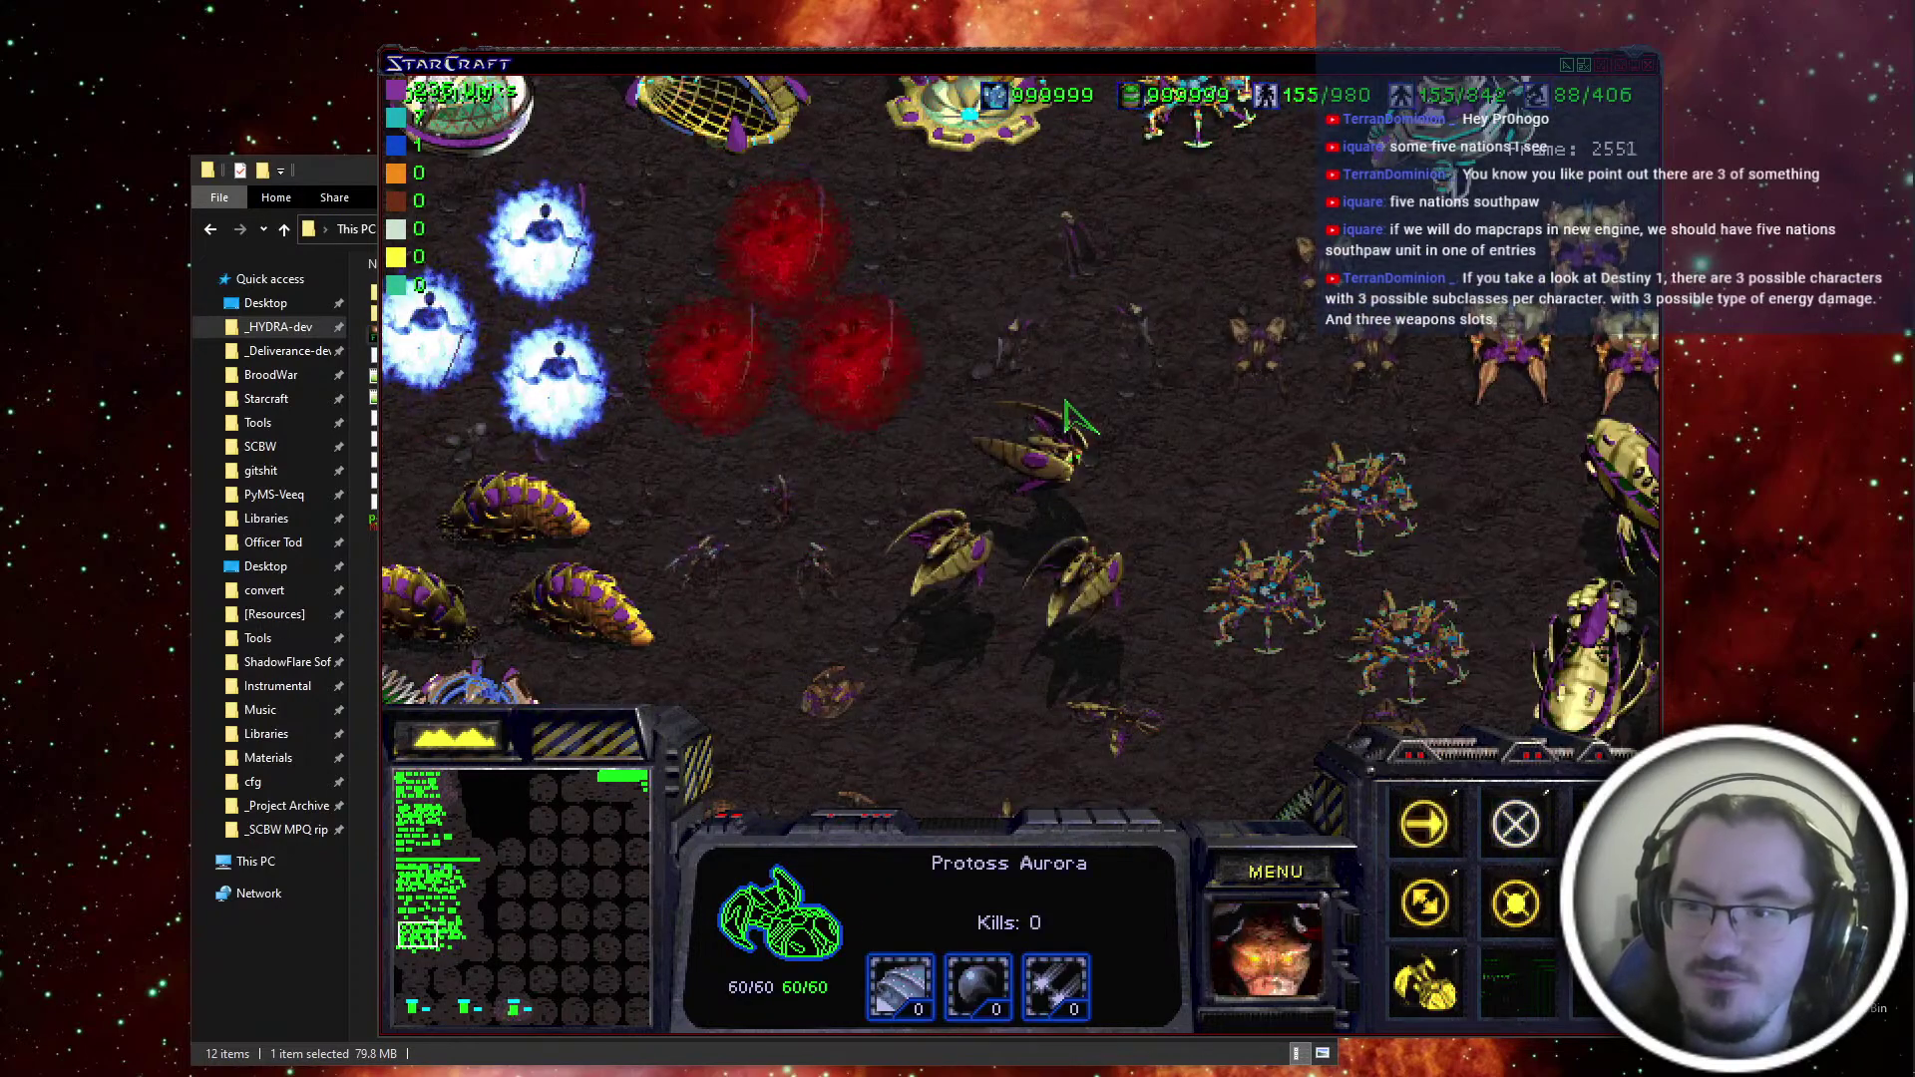
key("Left")
key("Up")
key("Right")
key("Left")
key("Up")
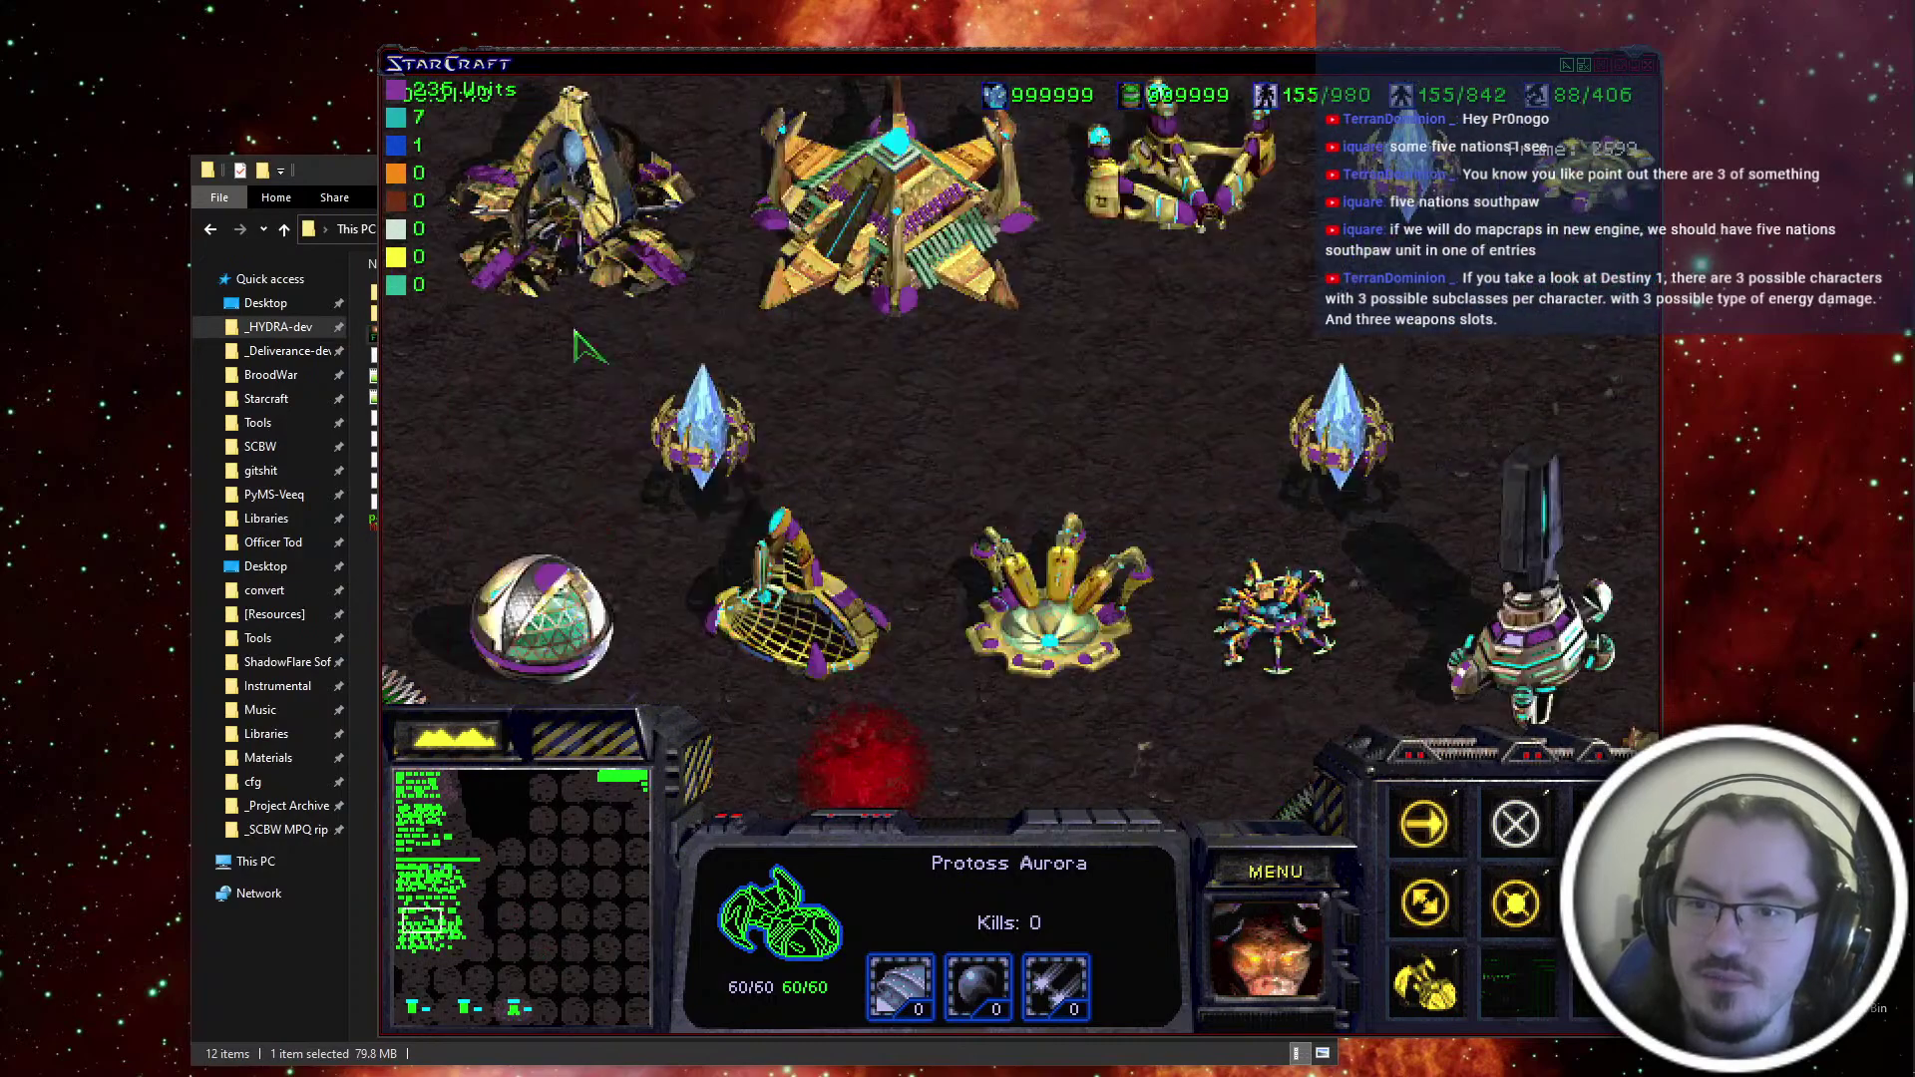
key("Right")
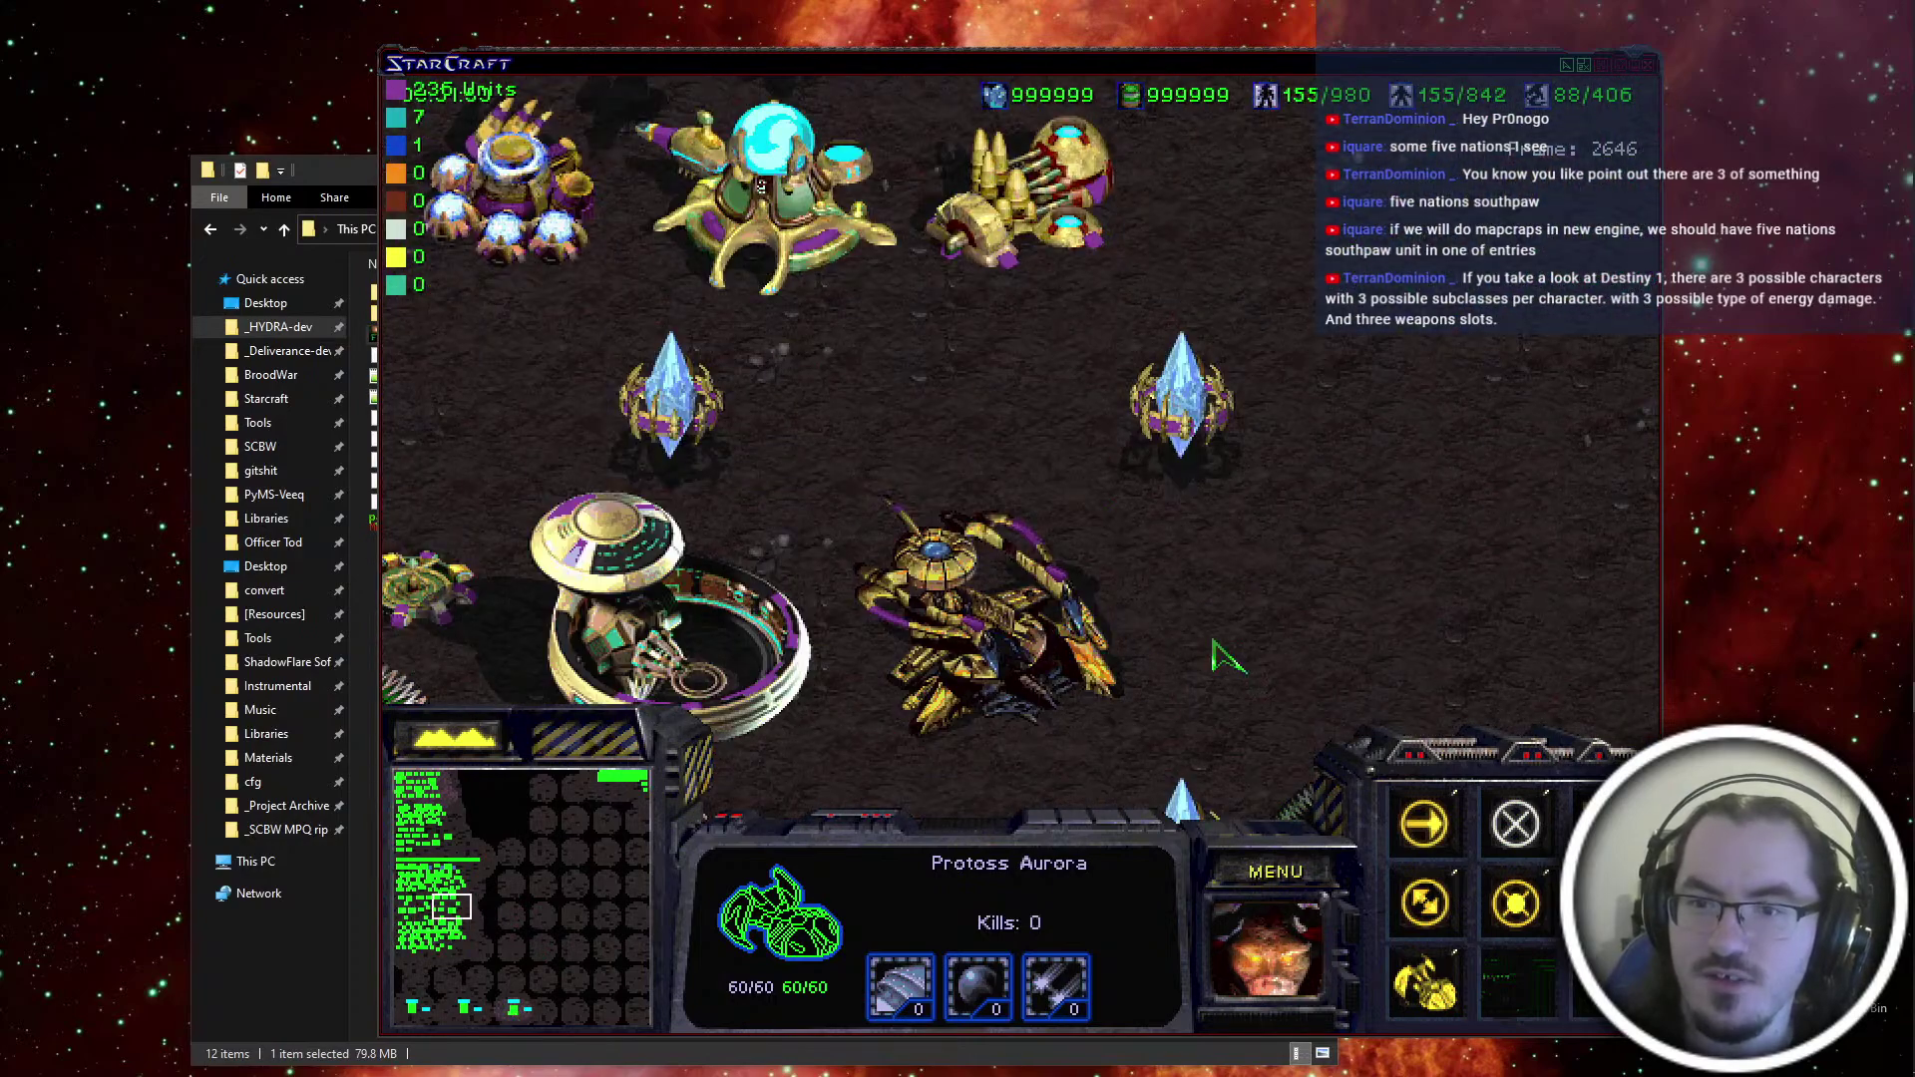
Spawn a Protoss Grand Library with the console's spawn command and inspect its wireframe
key("grave")
type("spawn grand")
key("Return")
key("grave")
left_click(1456, 418)
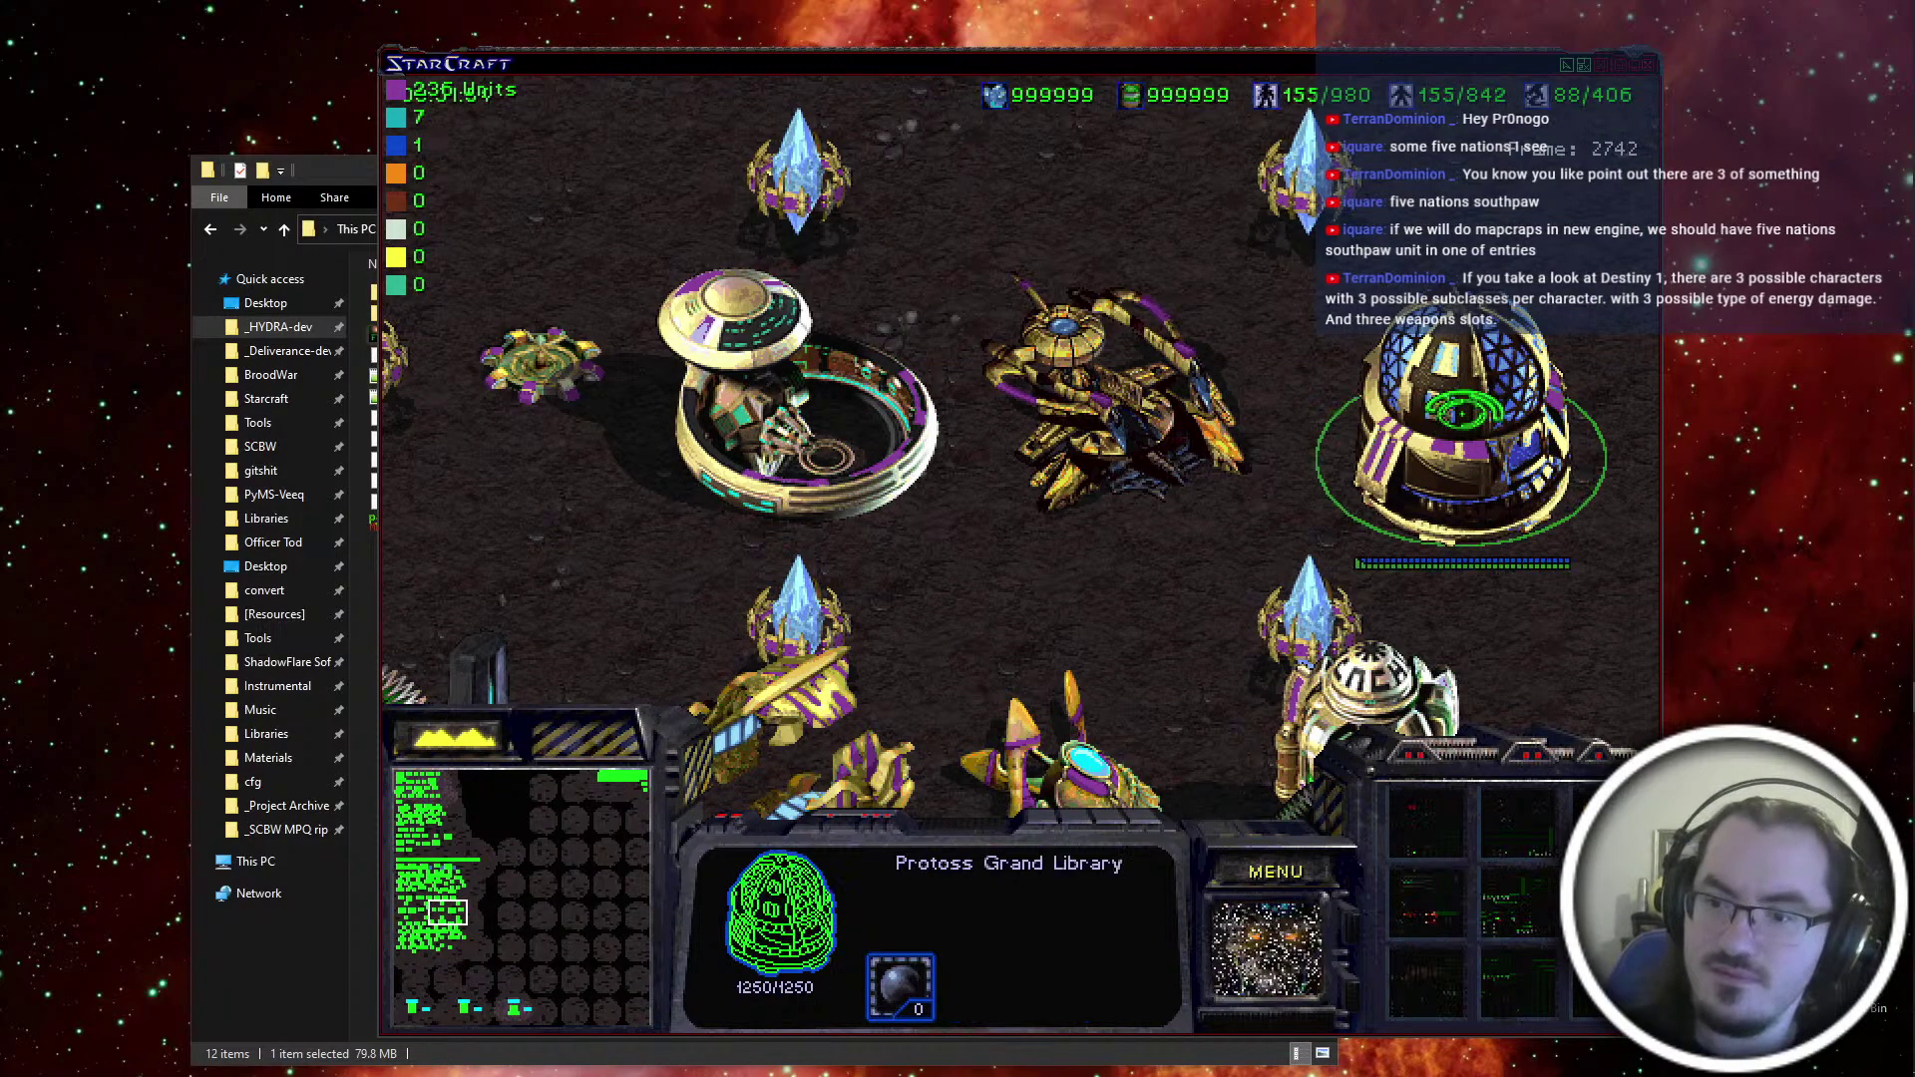
End the mission by exiting StarCraft, and clear the file selection in the _HYDRA-dev folder
left_click(1319, 873)
key("e")
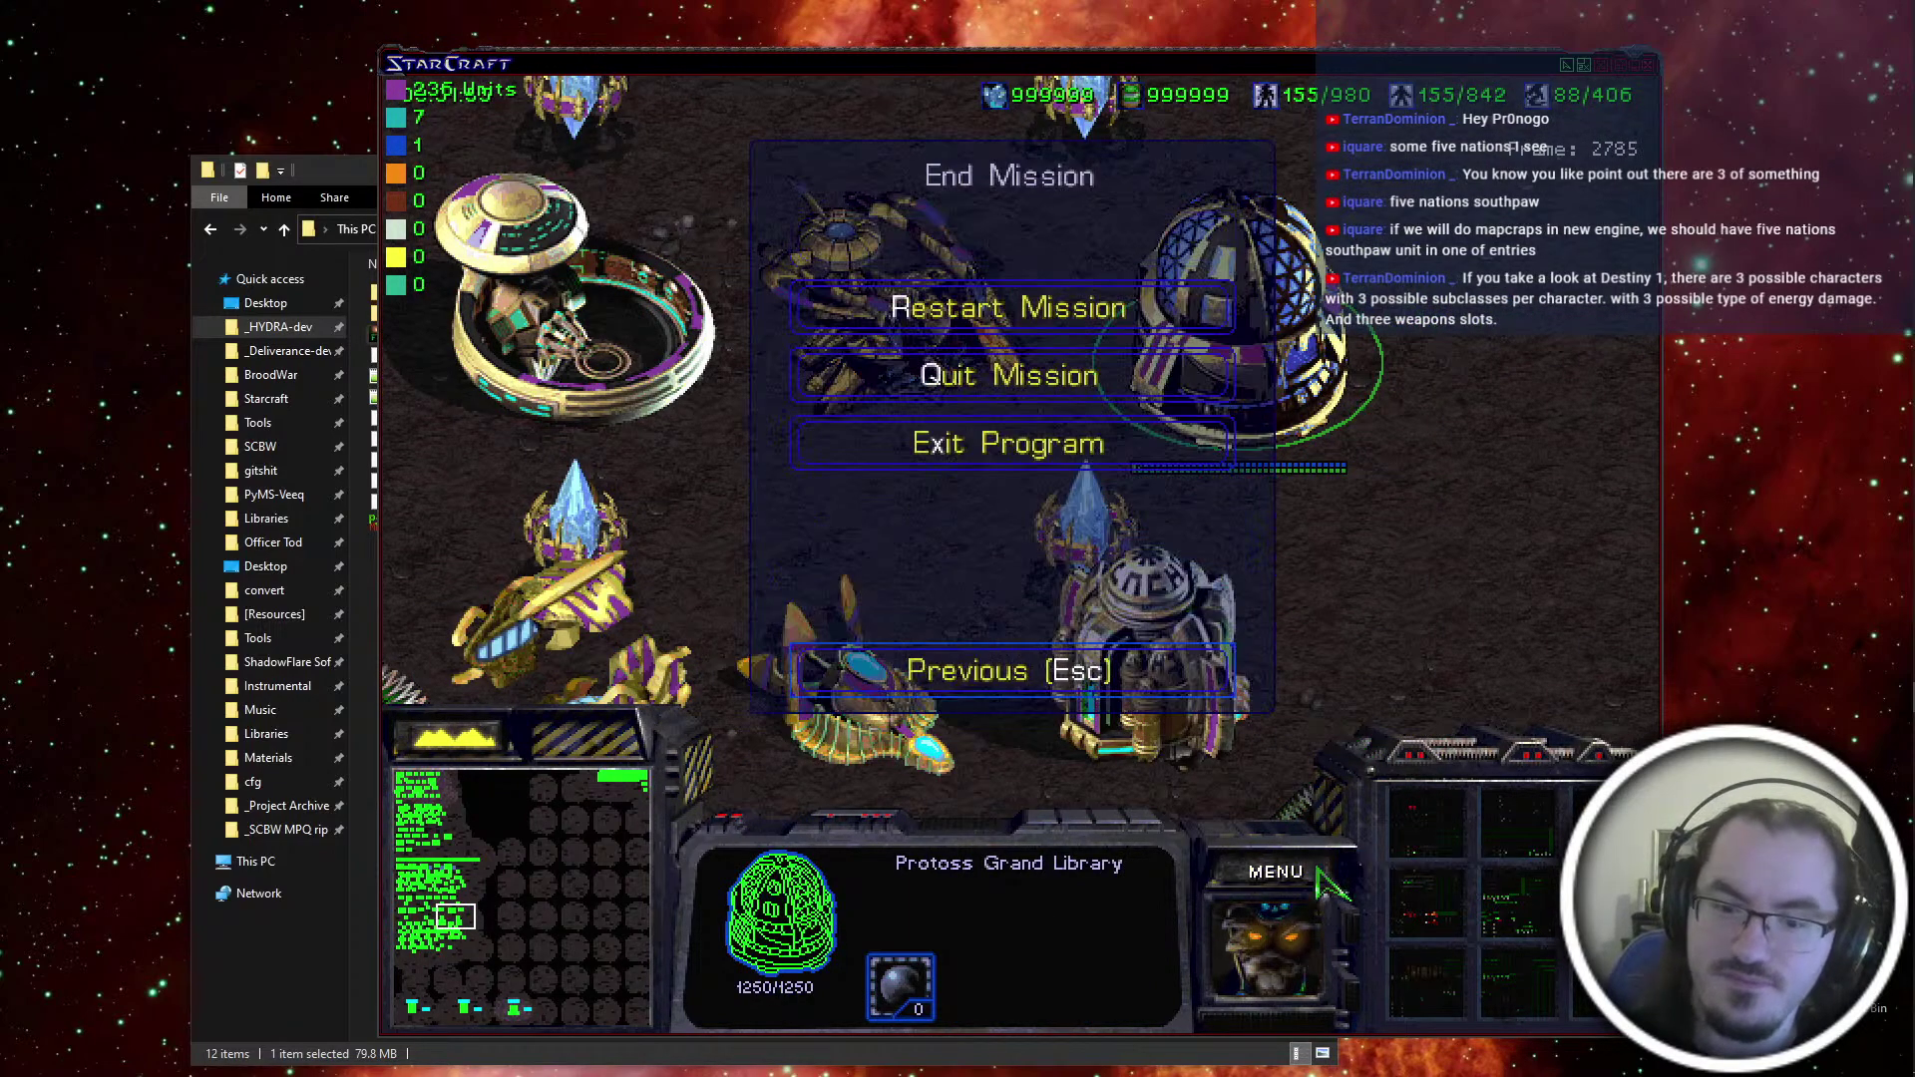
key("x")
key("x")
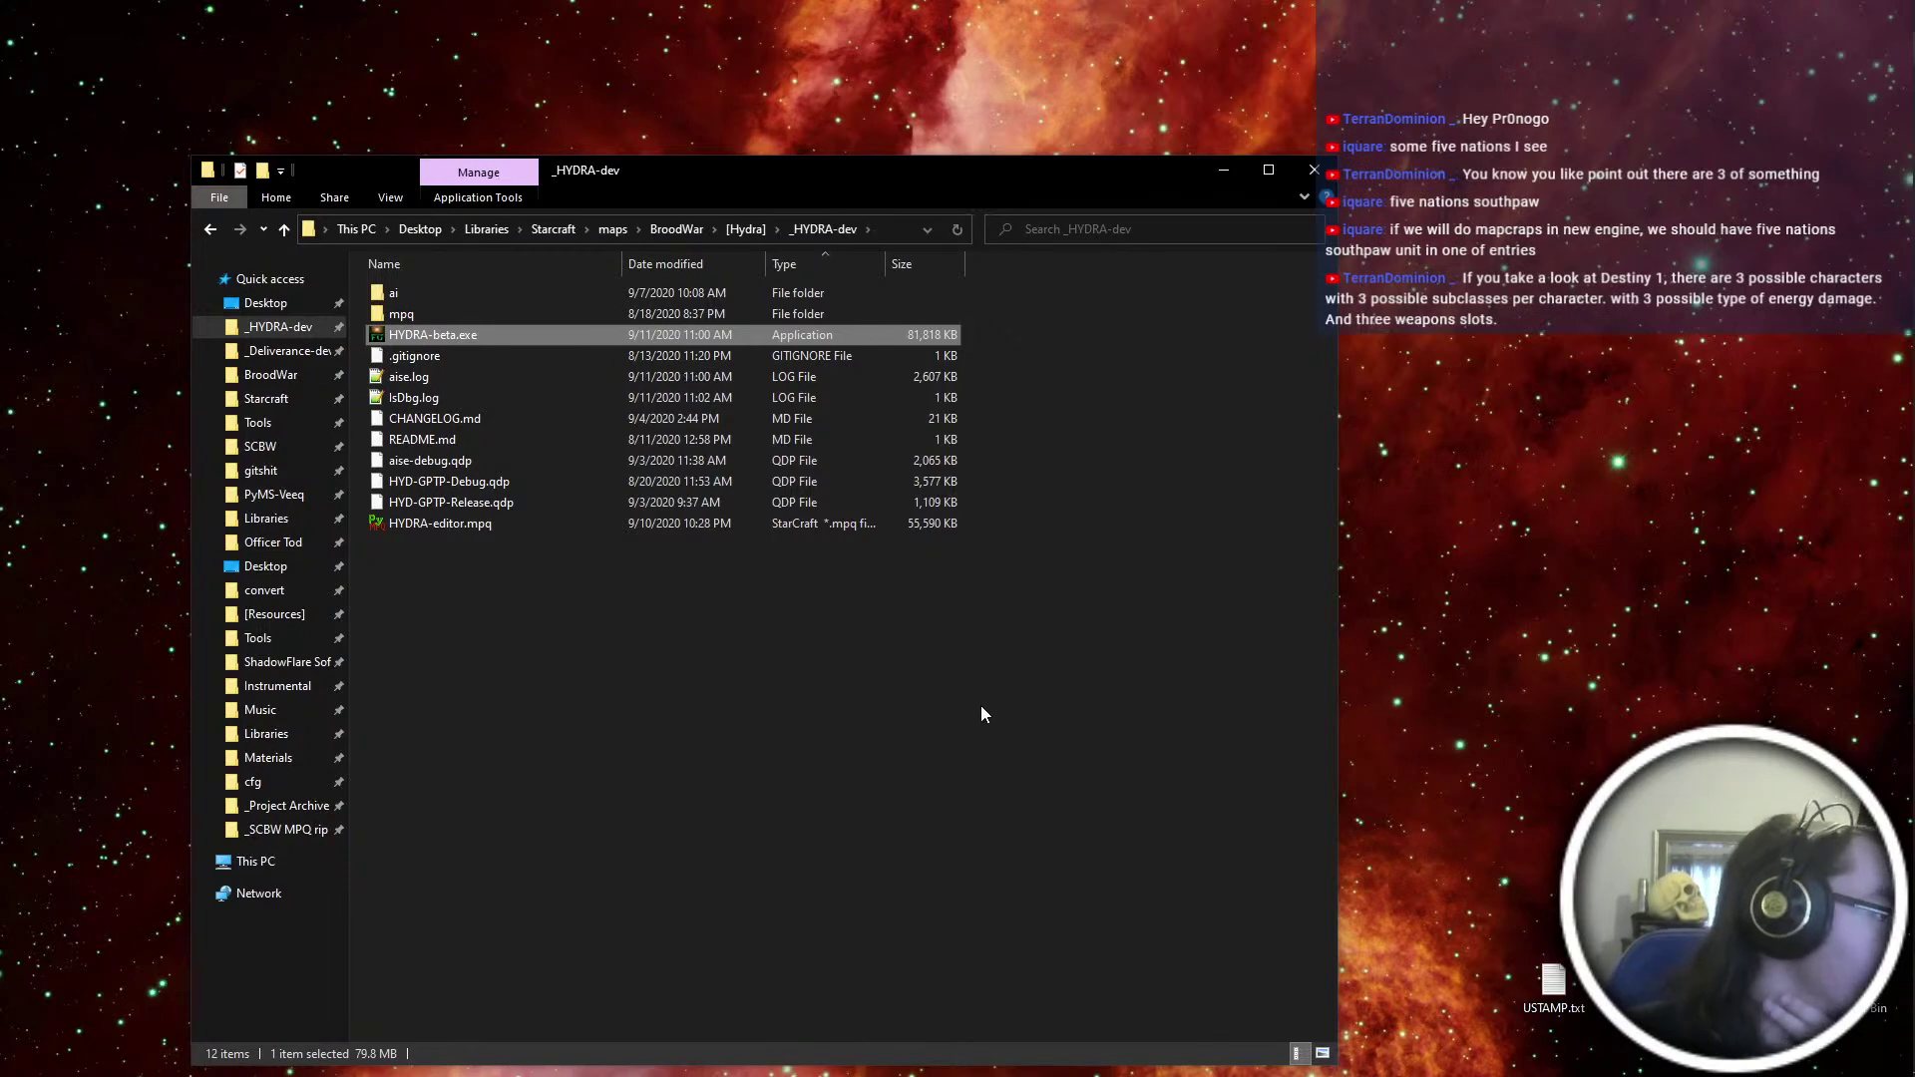
left_click(938, 619)
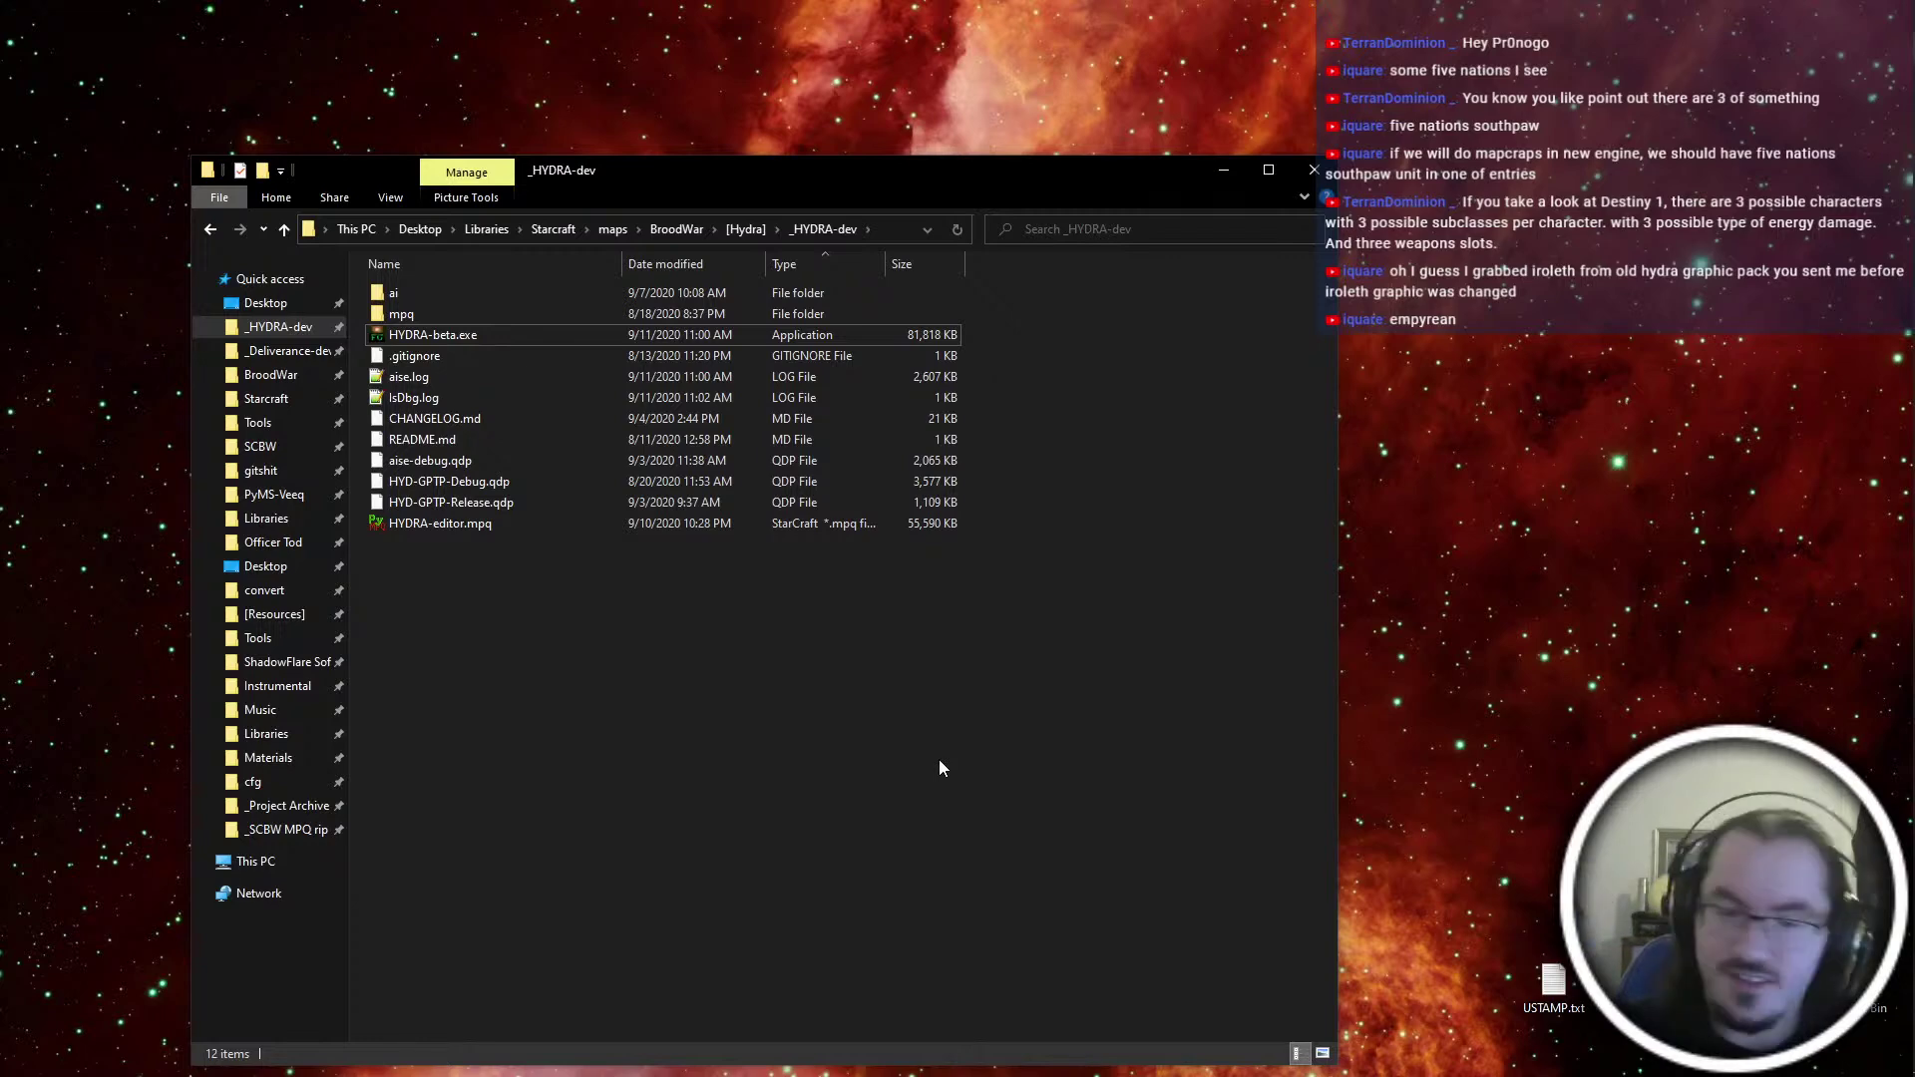
Browse to the mod's mpq\unit\hydra\protoss folder and look over its graphics files
double_click(460, 311)
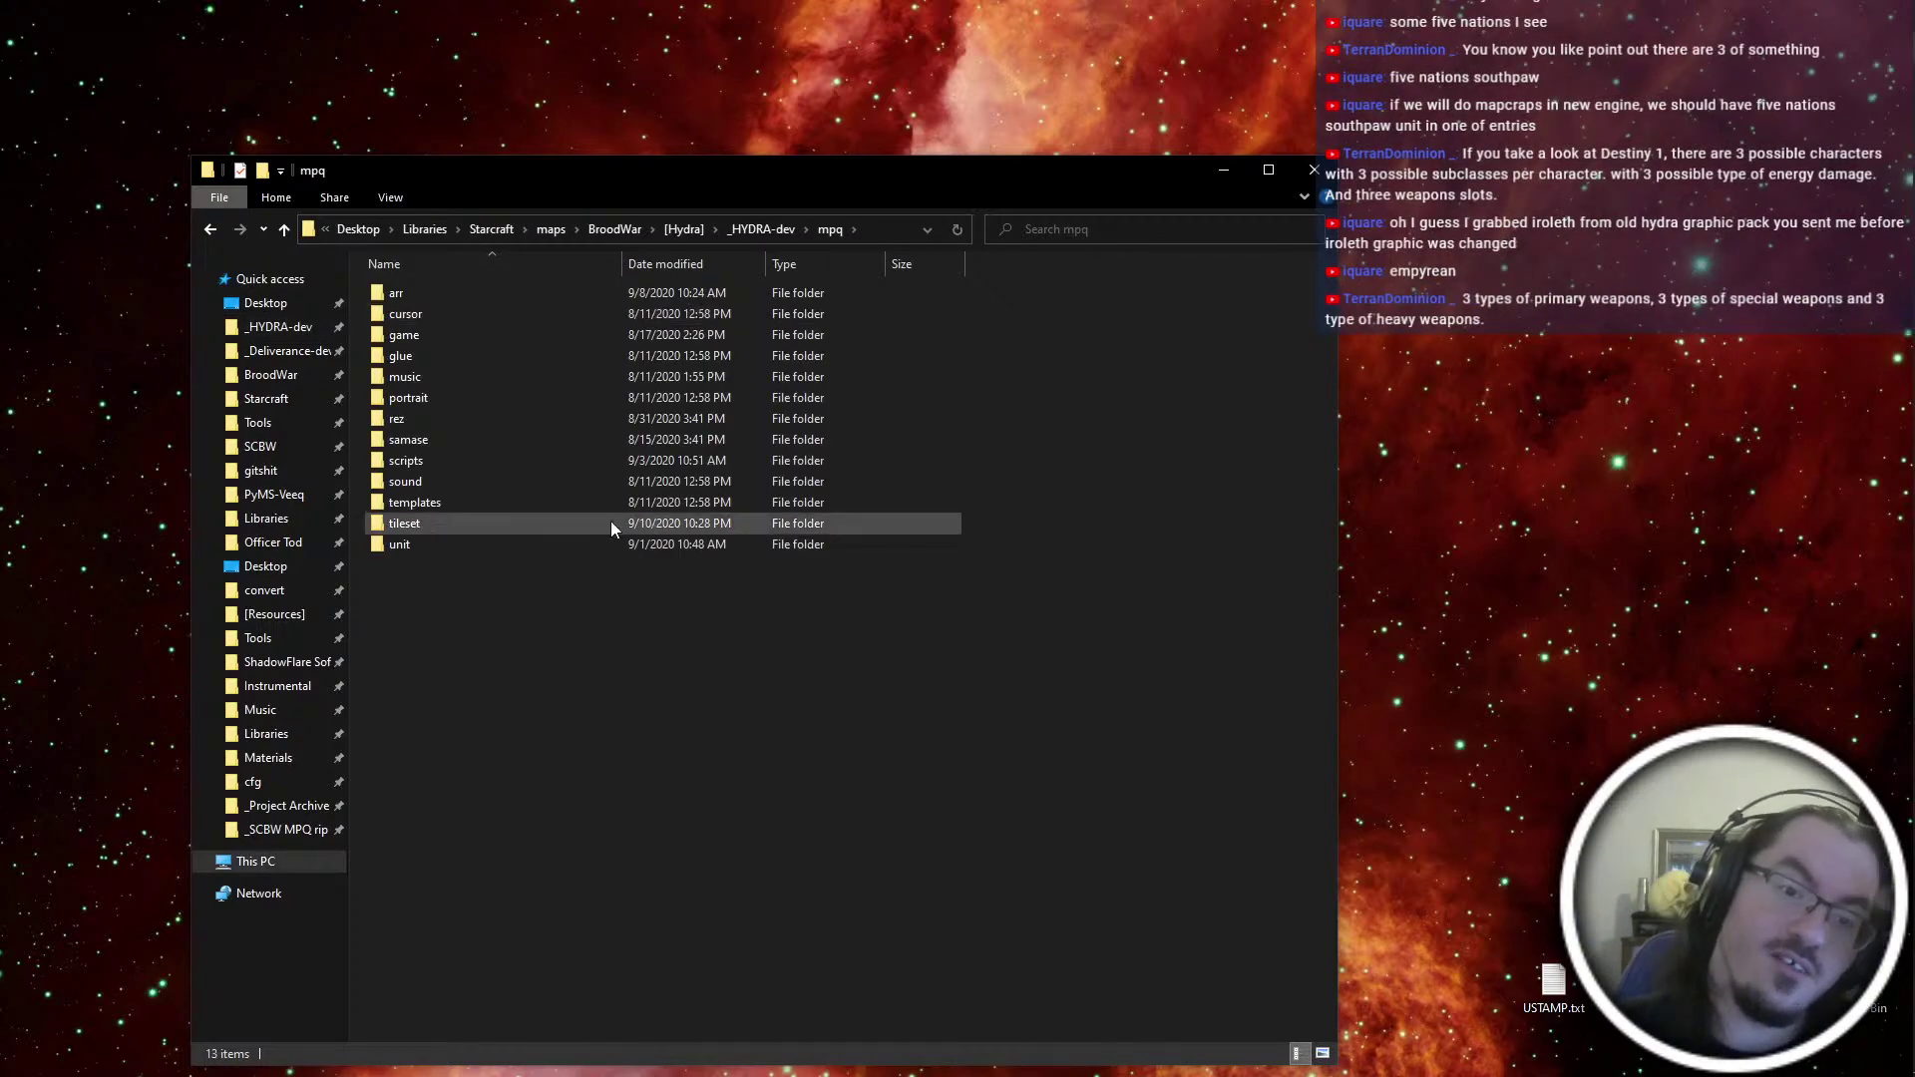
double_click(501, 543)
double_click(469, 333)
double_click(488, 318)
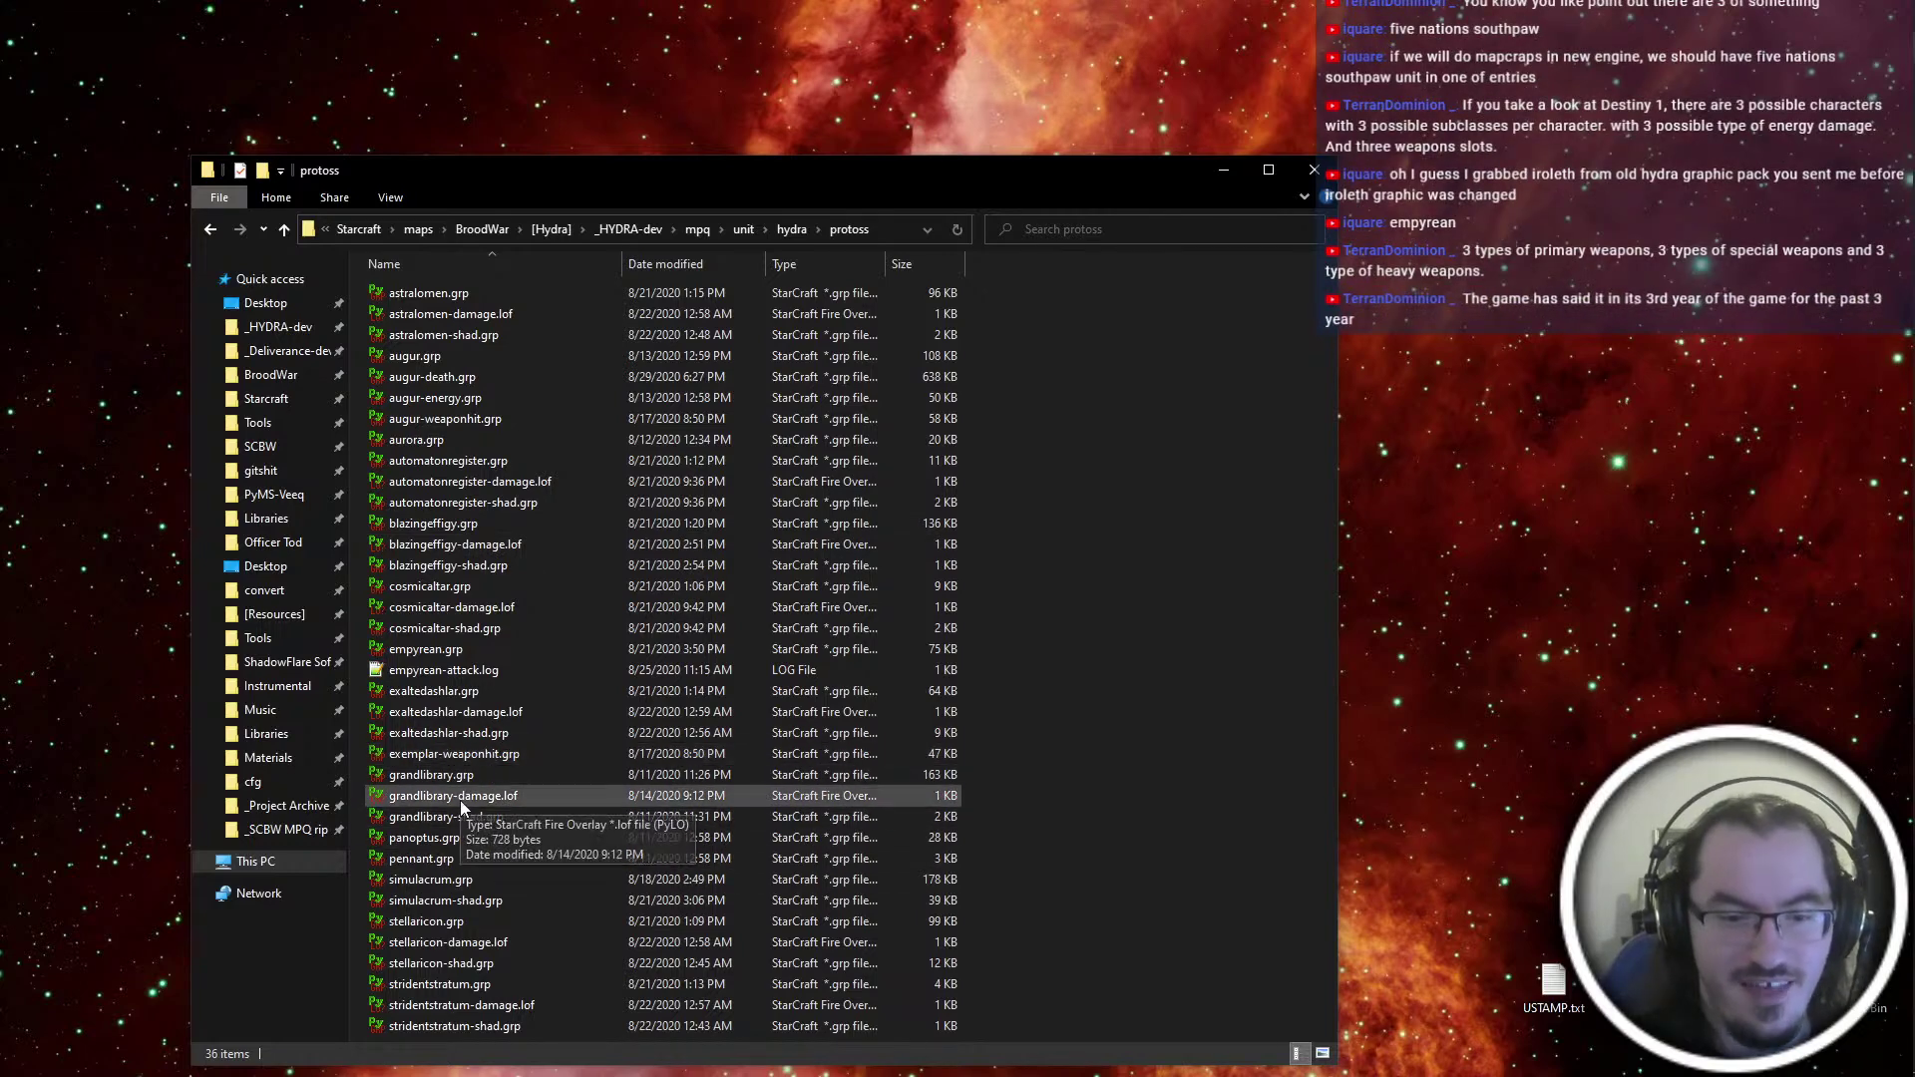
Open iroleth.grp from the neighbouring zerg folder in PyGRP
key("BackSpace")
double_click(552, 356)
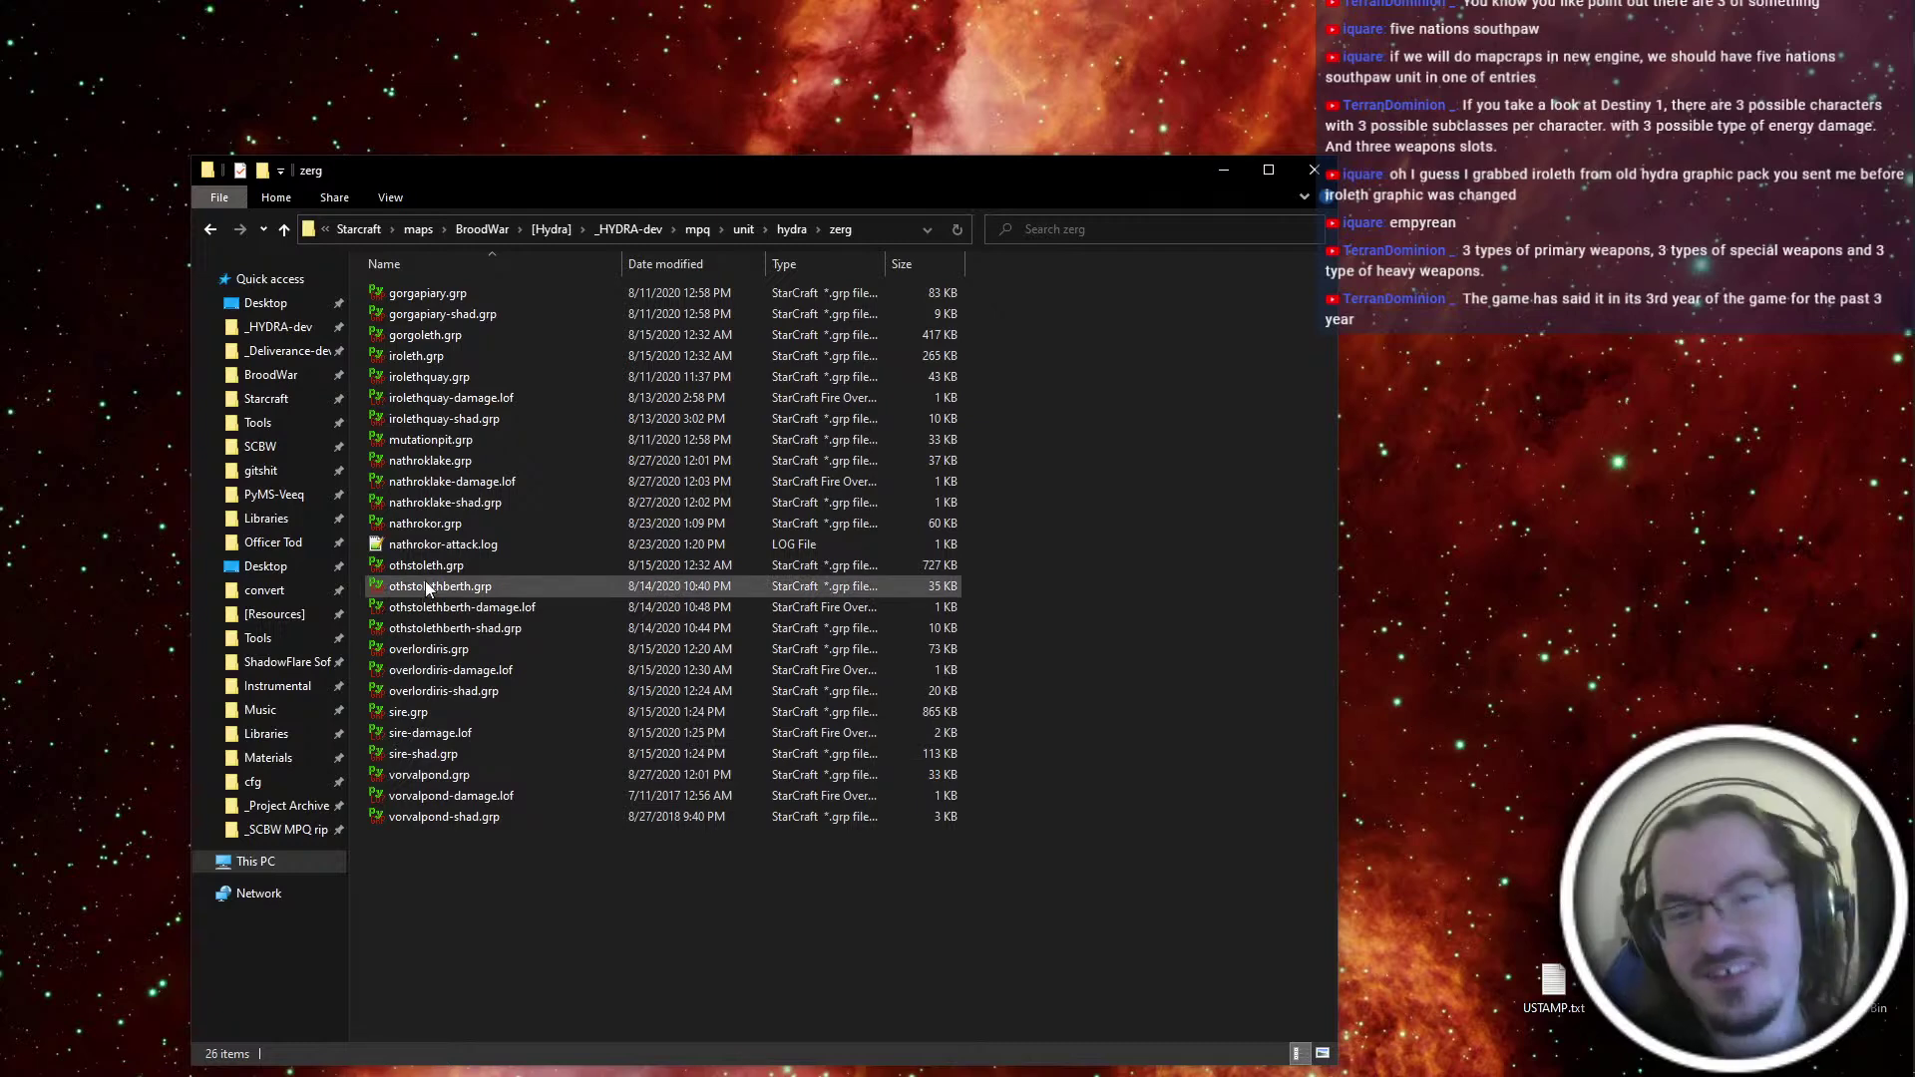
left_click(430, 361)
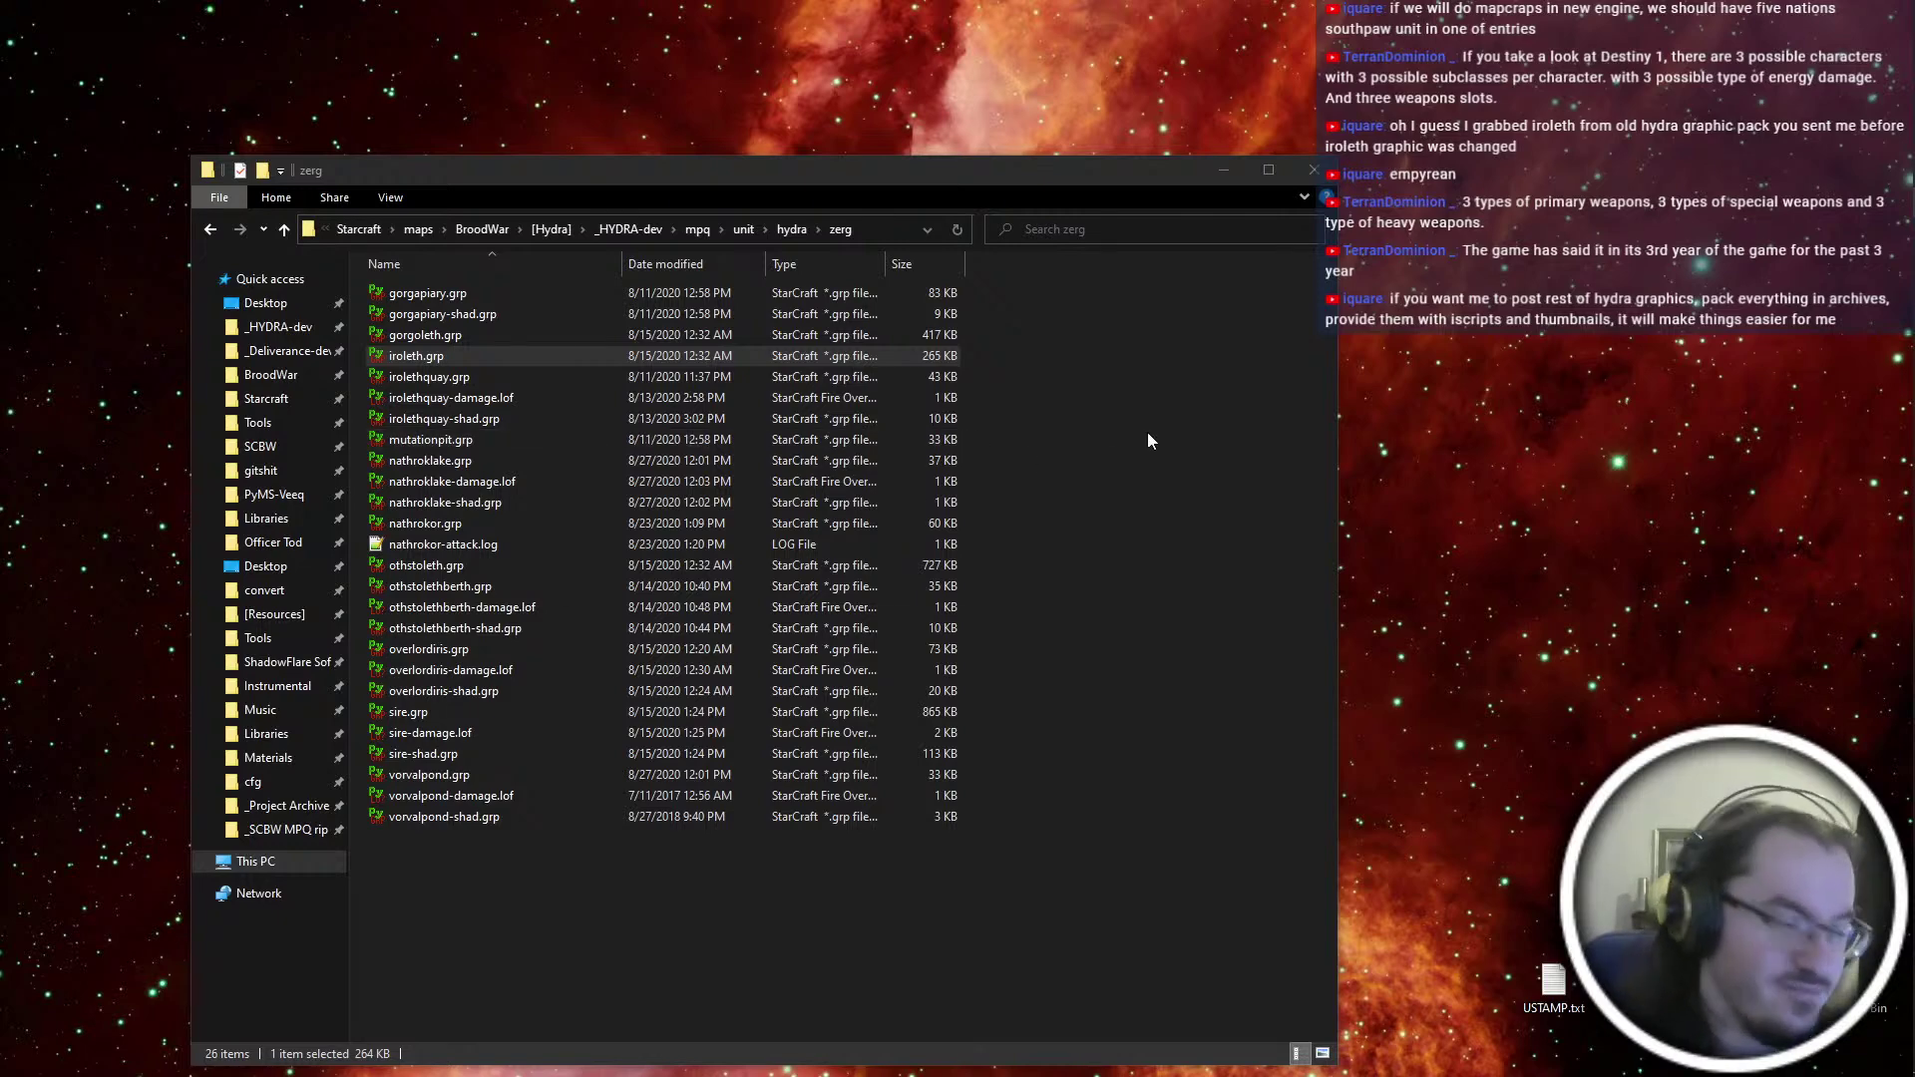
double_click(783, 356)
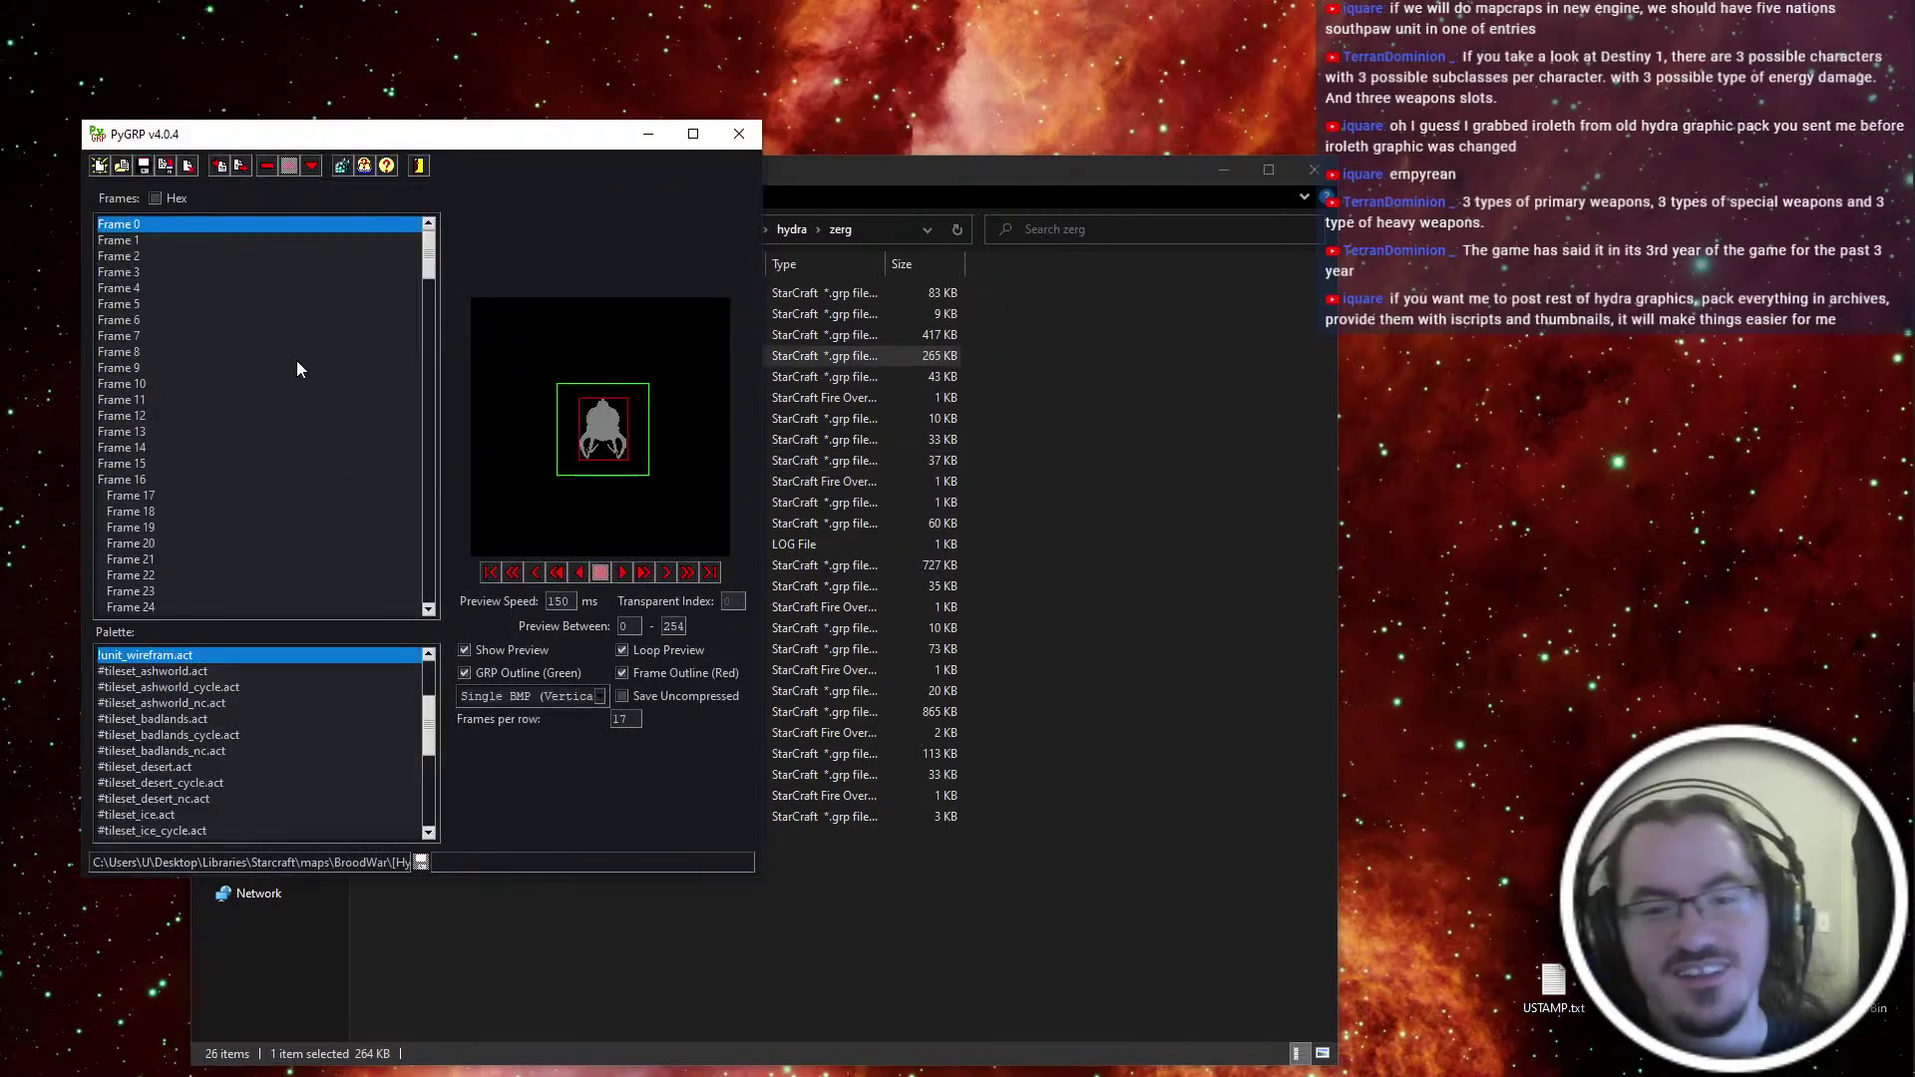
Try several palettes on the Iroleth graphic and settle on the !gamebasic.act palette
scroll(213, 652, "up", 3)
left_click(224, 673)
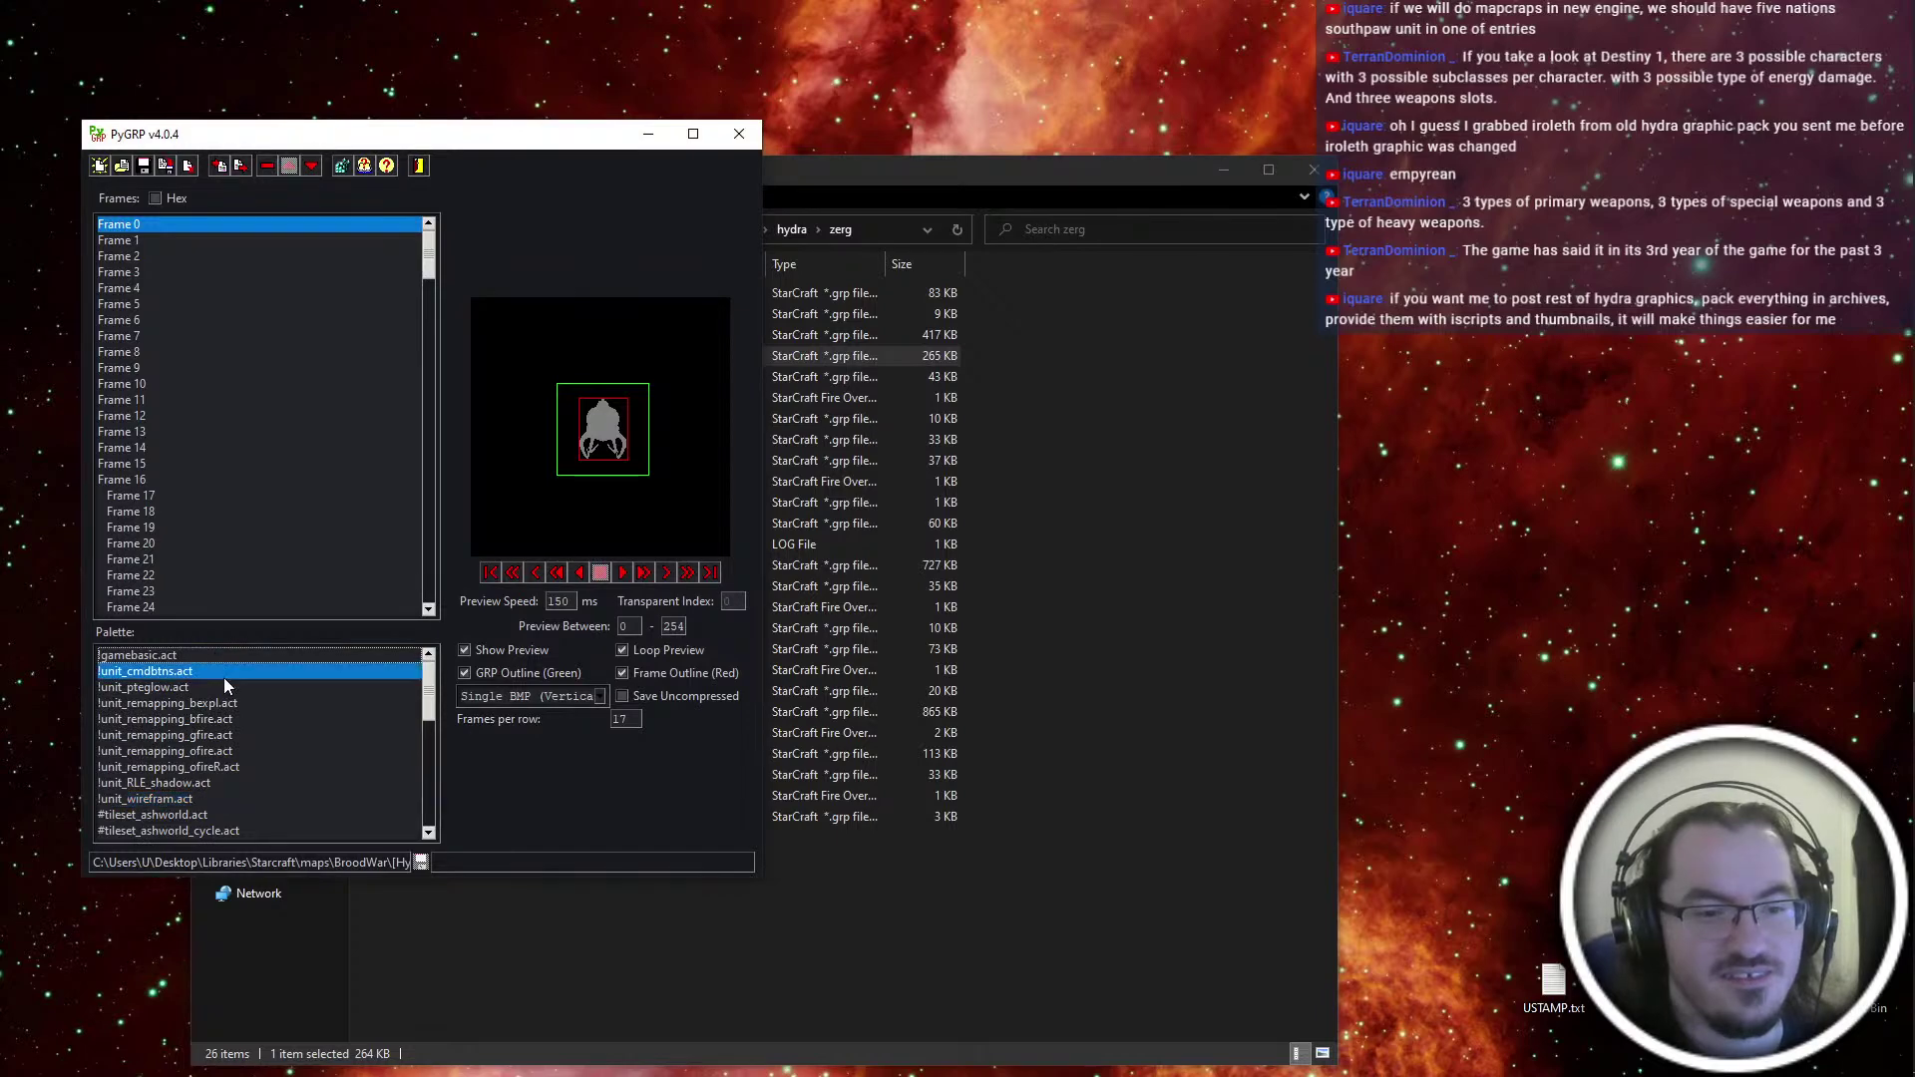
left_click(221, 704)
left_click(204, 688)
left_click(193, 670)
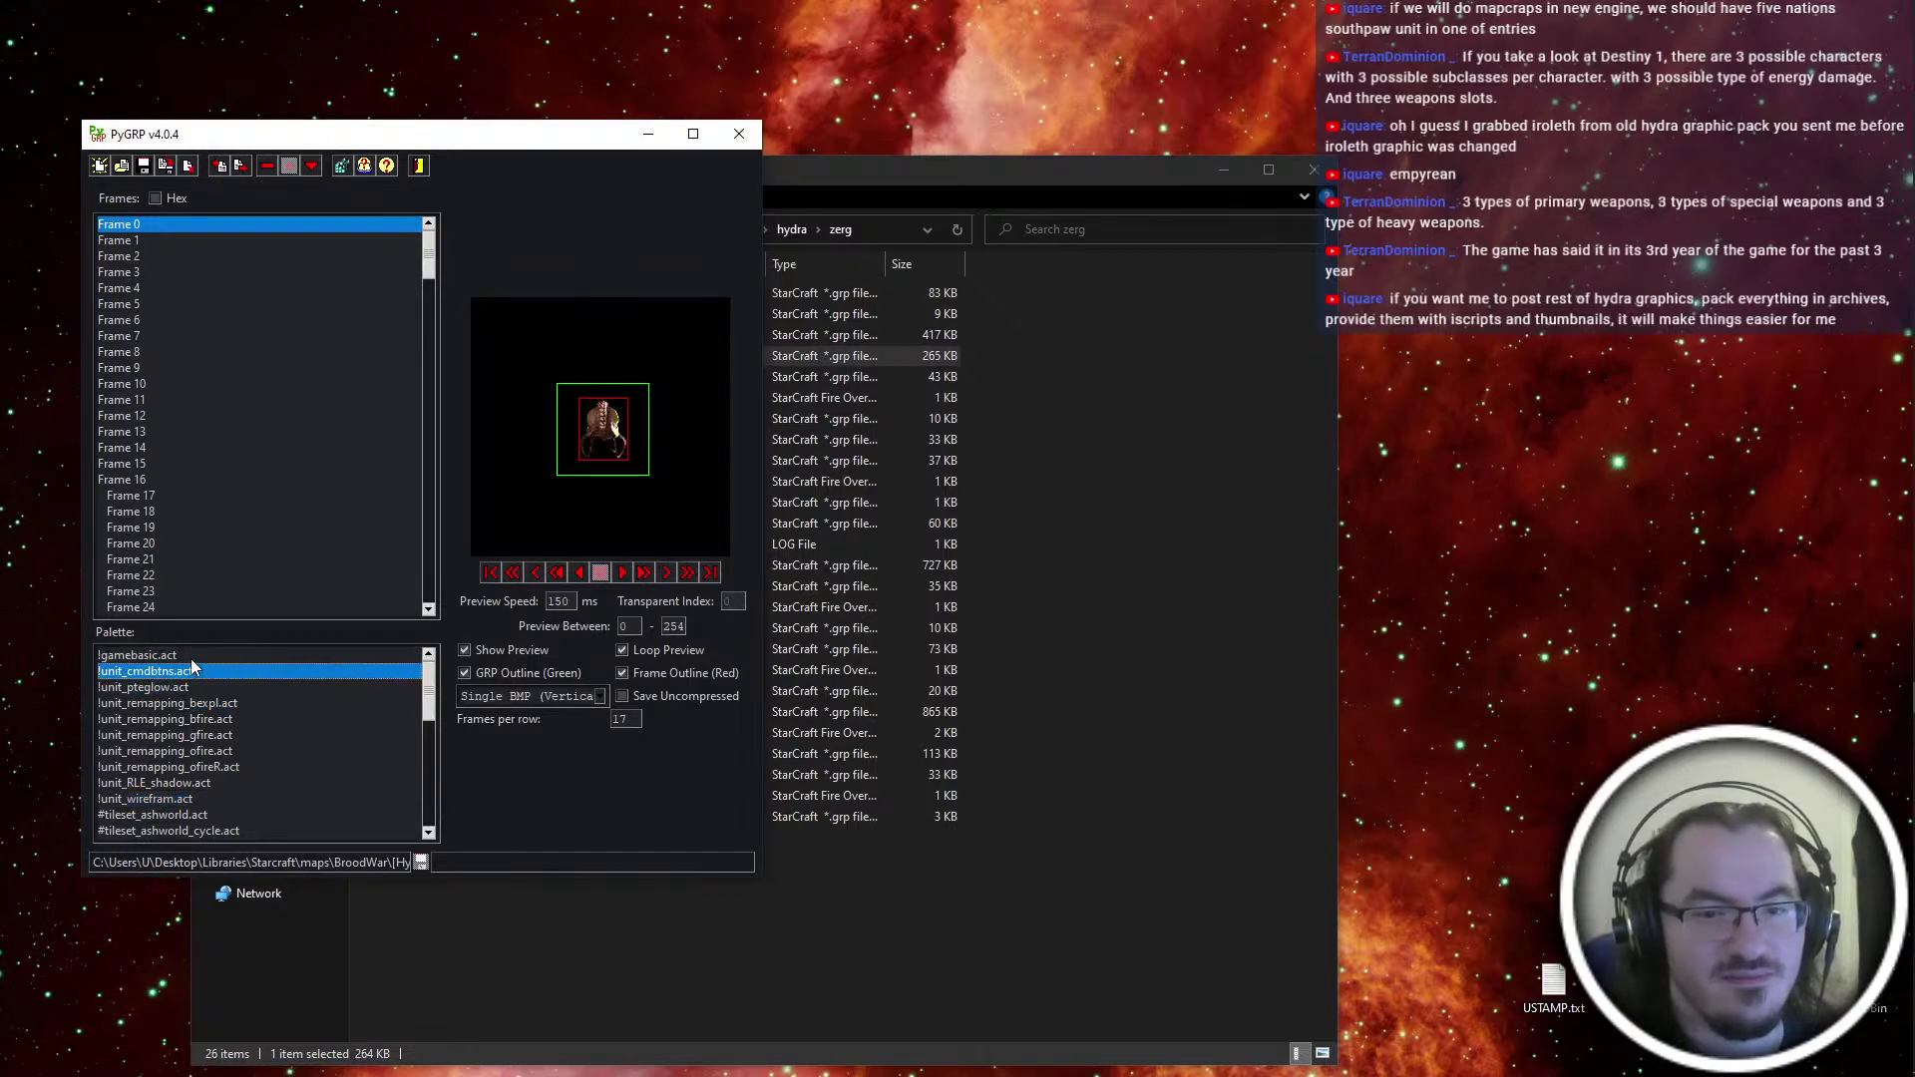
left_click(204, 655)
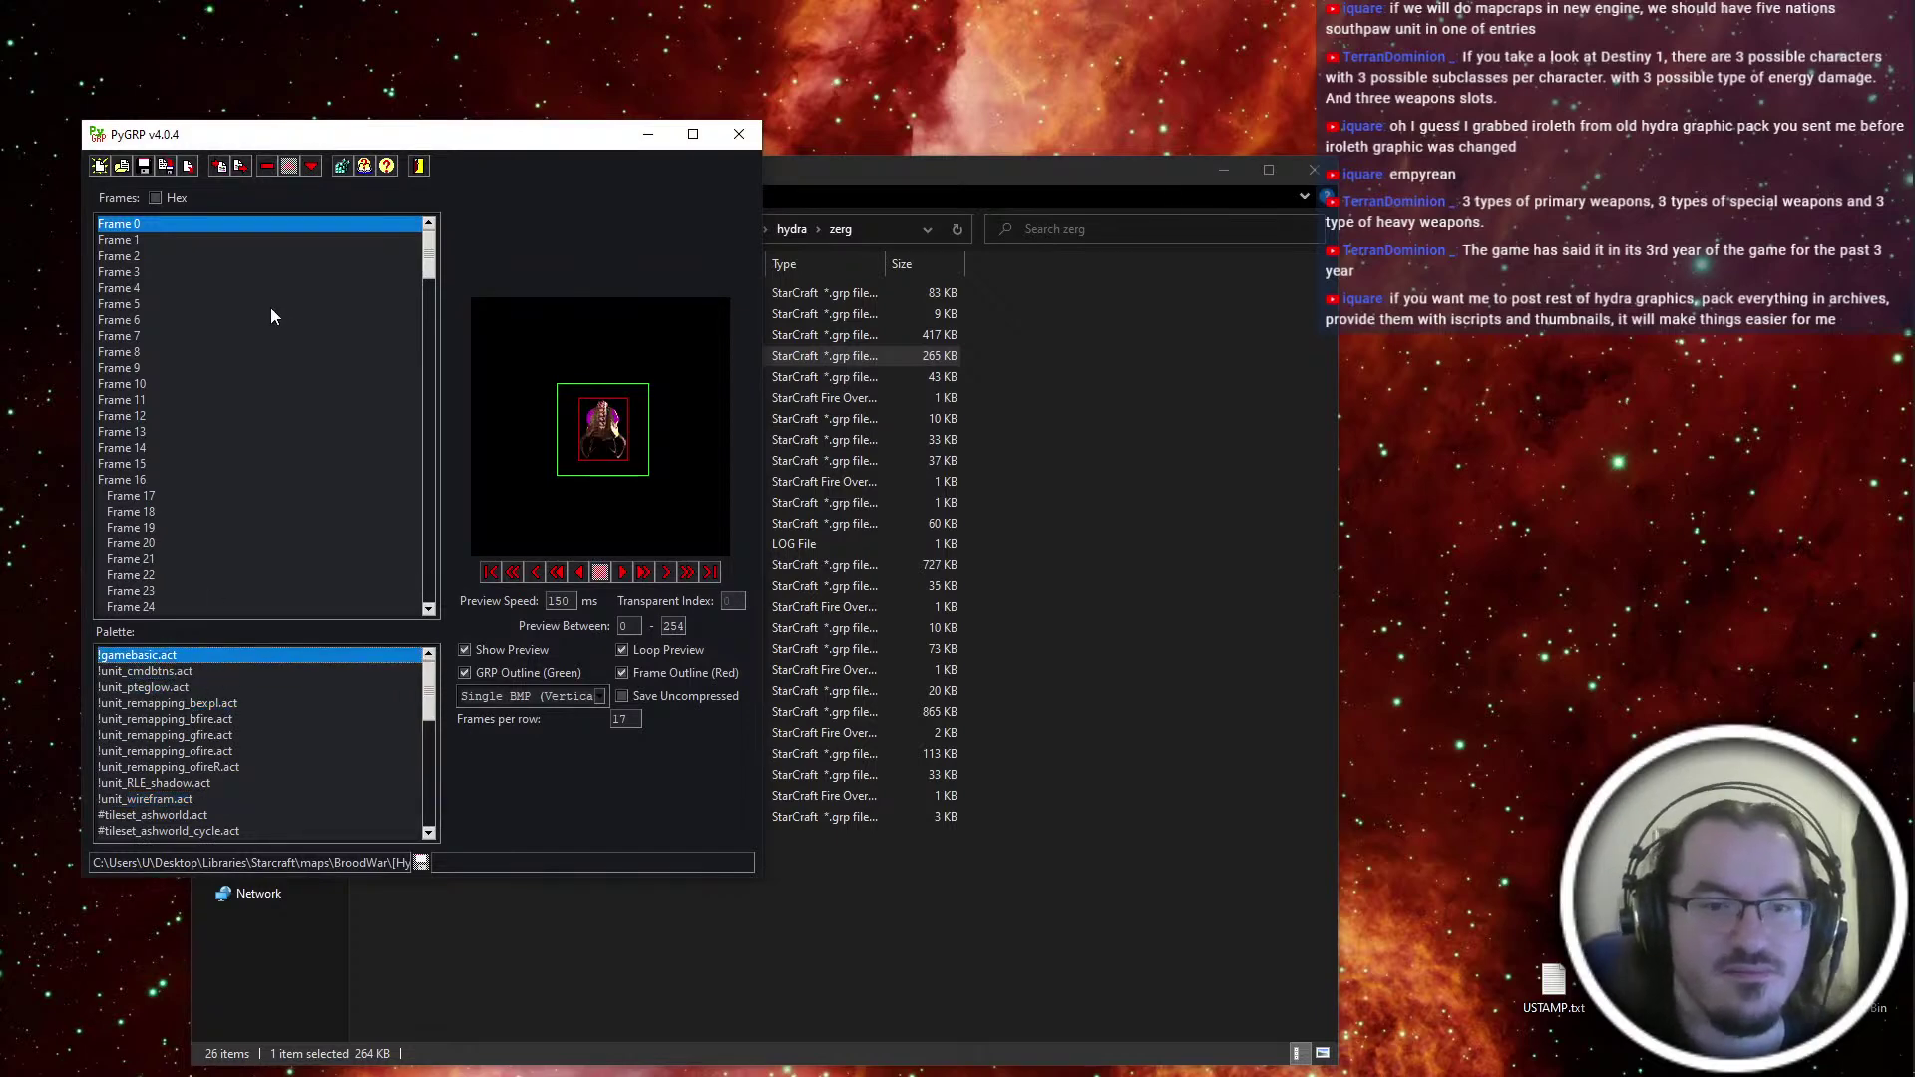
Pick Frame 13 of the Iroleth graphic and export it to the Desktop as a.bmp
left_click(255, 368)
left_click(196, 400)
left_click(200, 445)
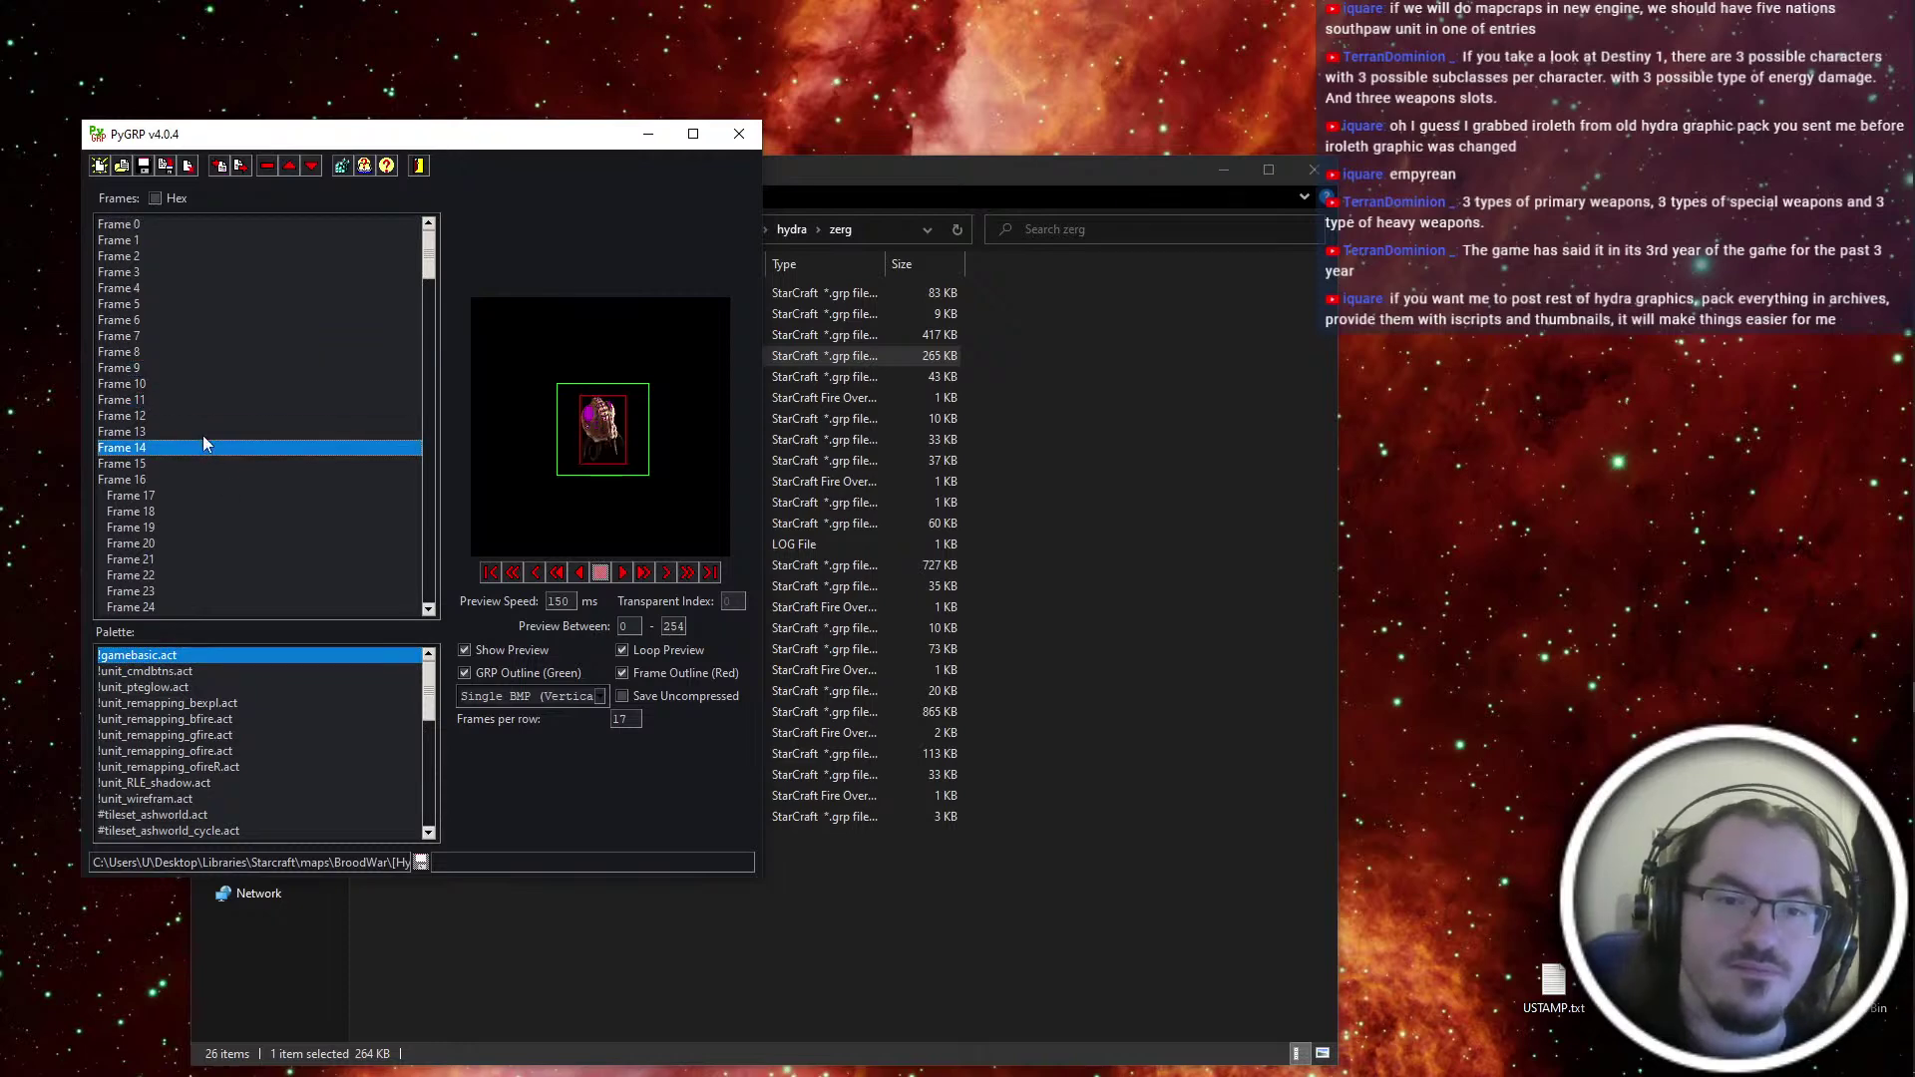
left_click(201, 430)
key("ctrl+e")
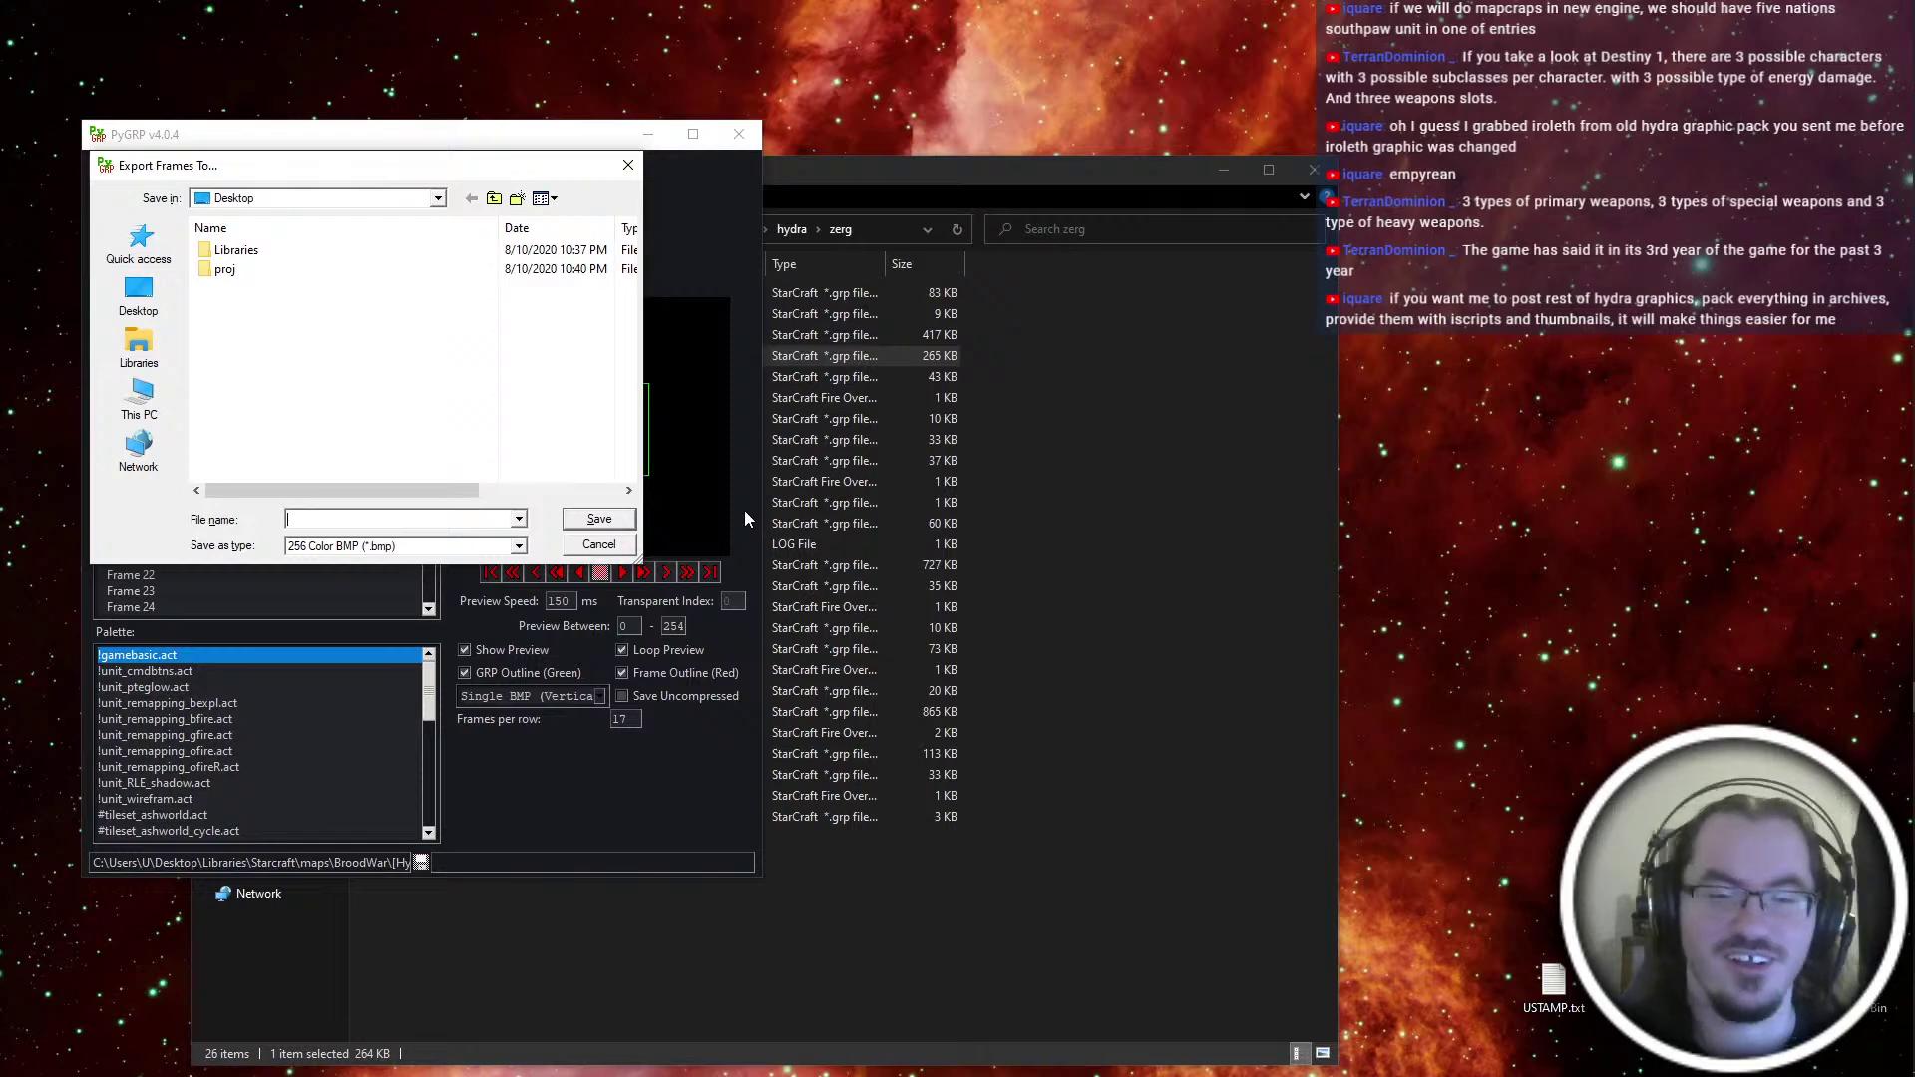
type("a")
key("Return")
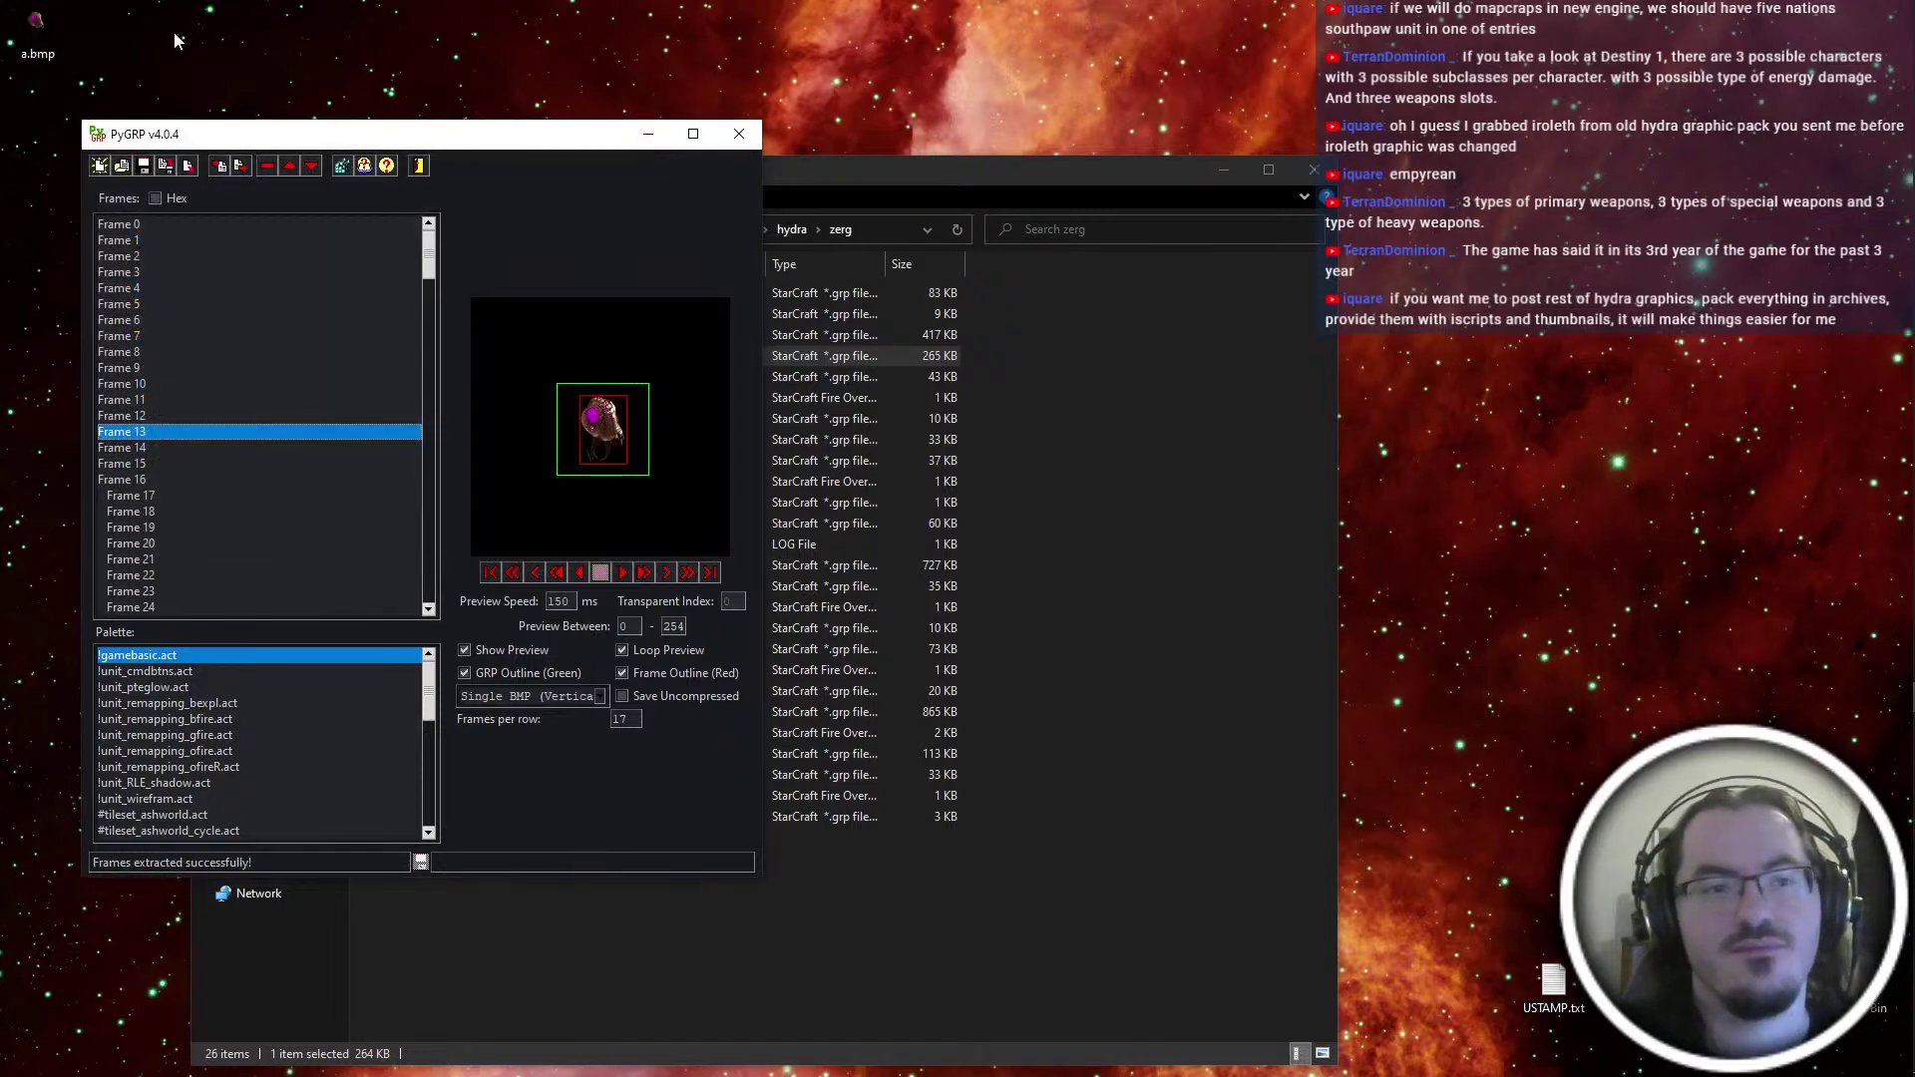
Open a.bmp in IrfanView, save it to the Desktop as a PNG named iroleth, and close the viewer
double_click(31, 38)
key("s")
left_click(459, 680)
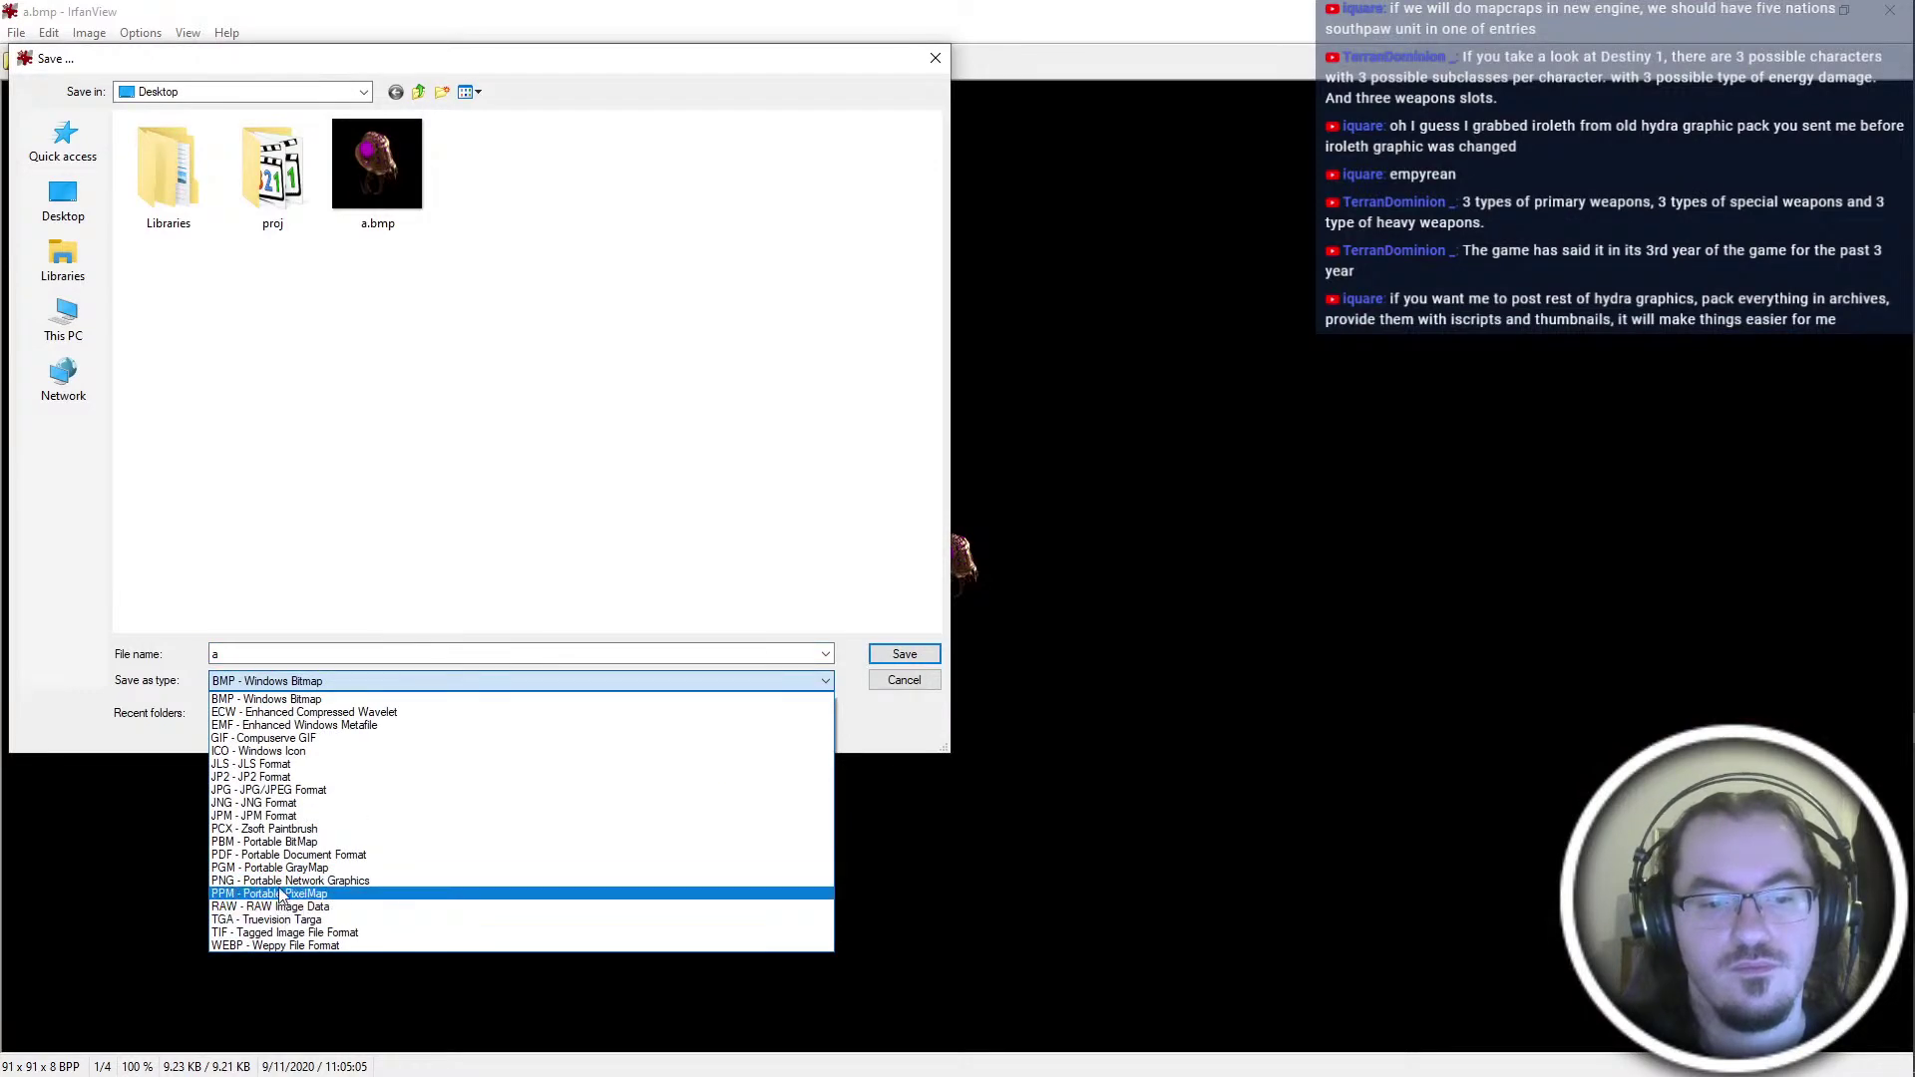
left_click(281, 886)
double_click(317, 654)
type("test")
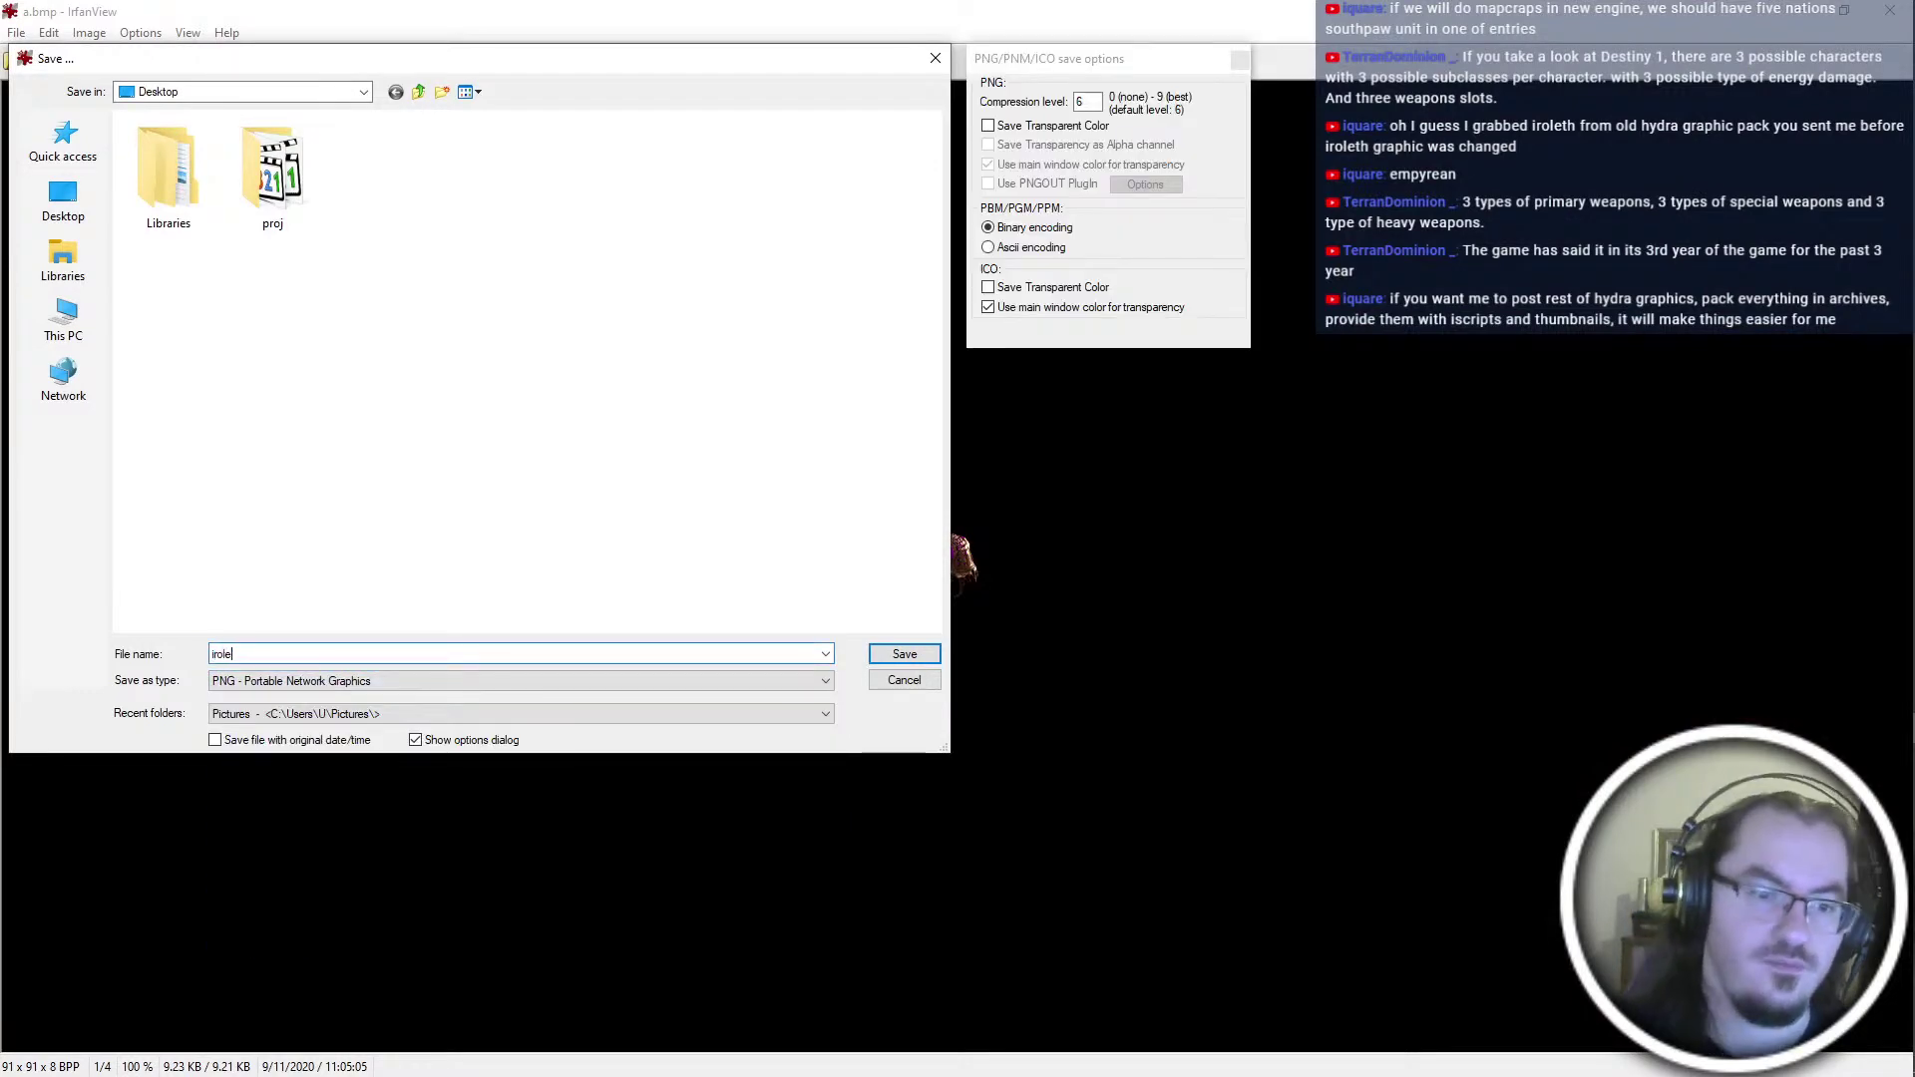
key("Return")
key("Escape")
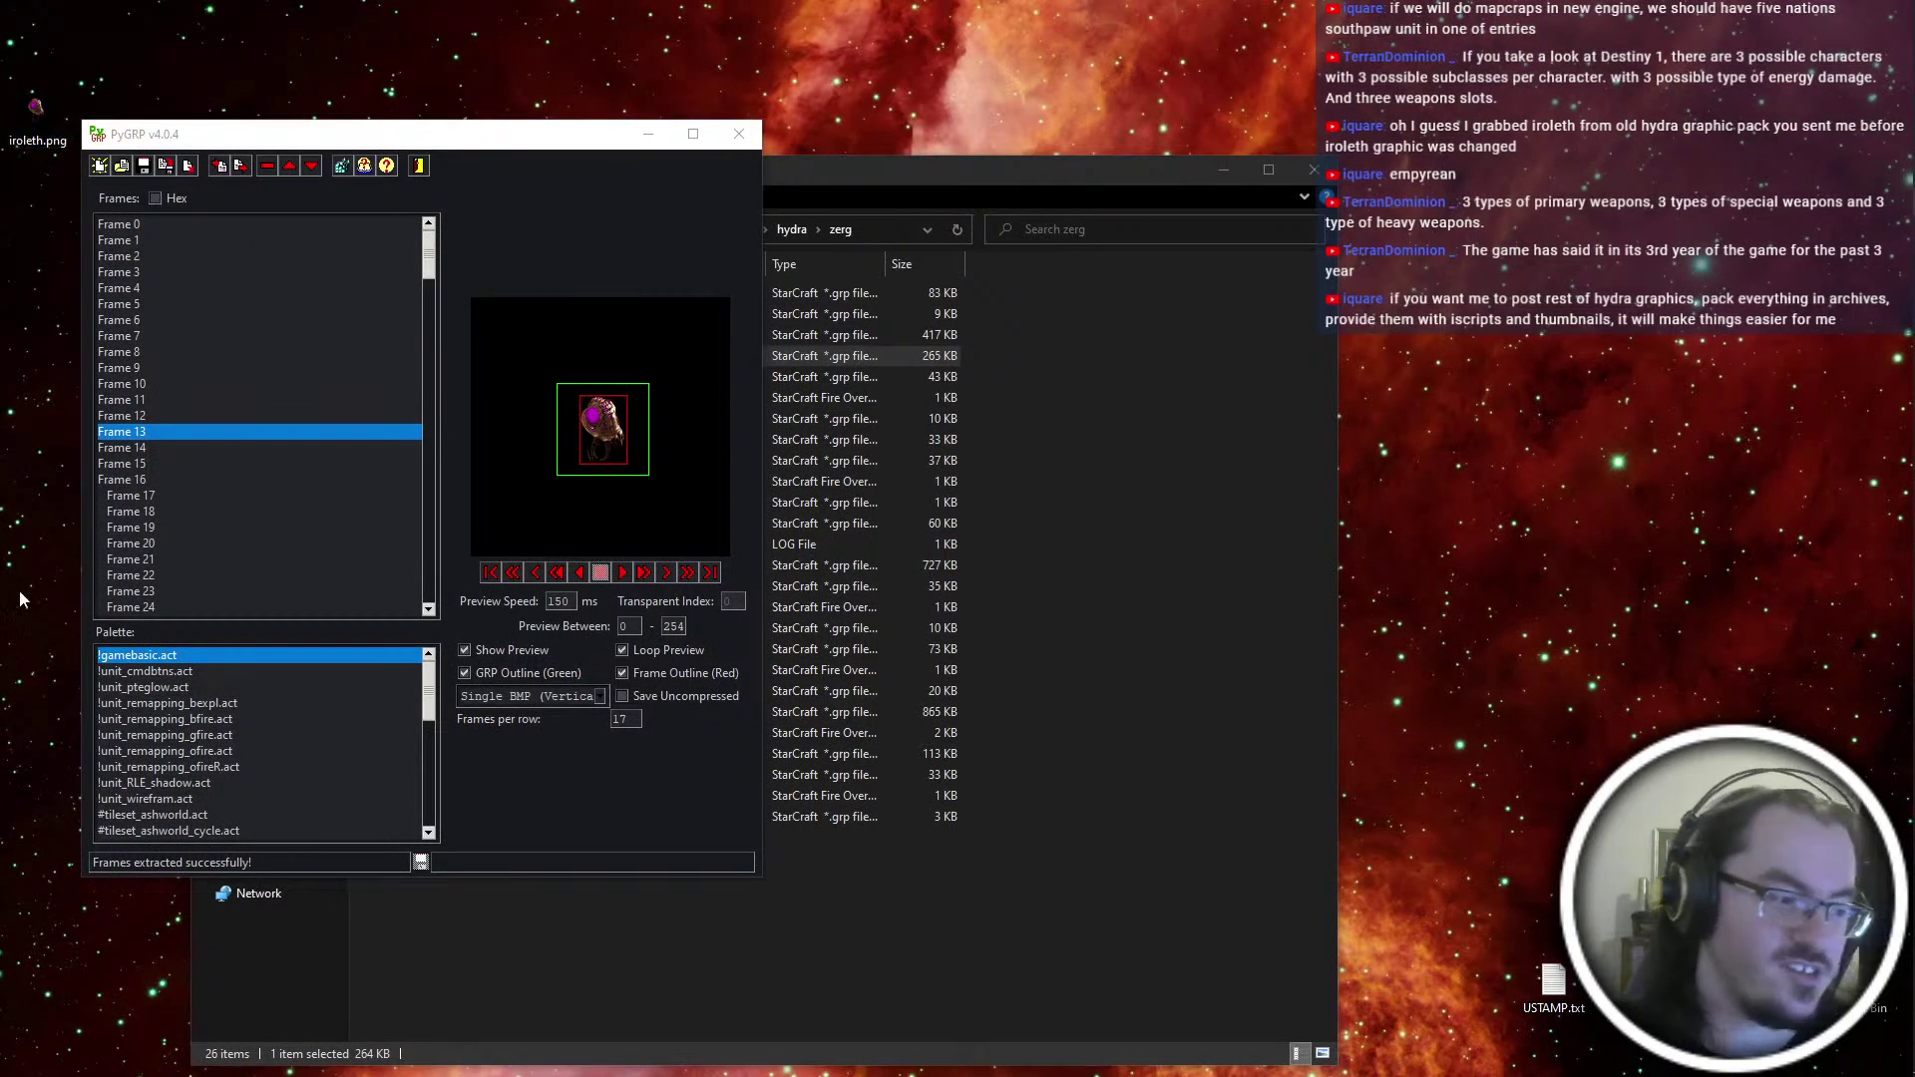
Close PyGRP and permanently delete the exported Iroleth image from the desktop
left_click(739, 134)
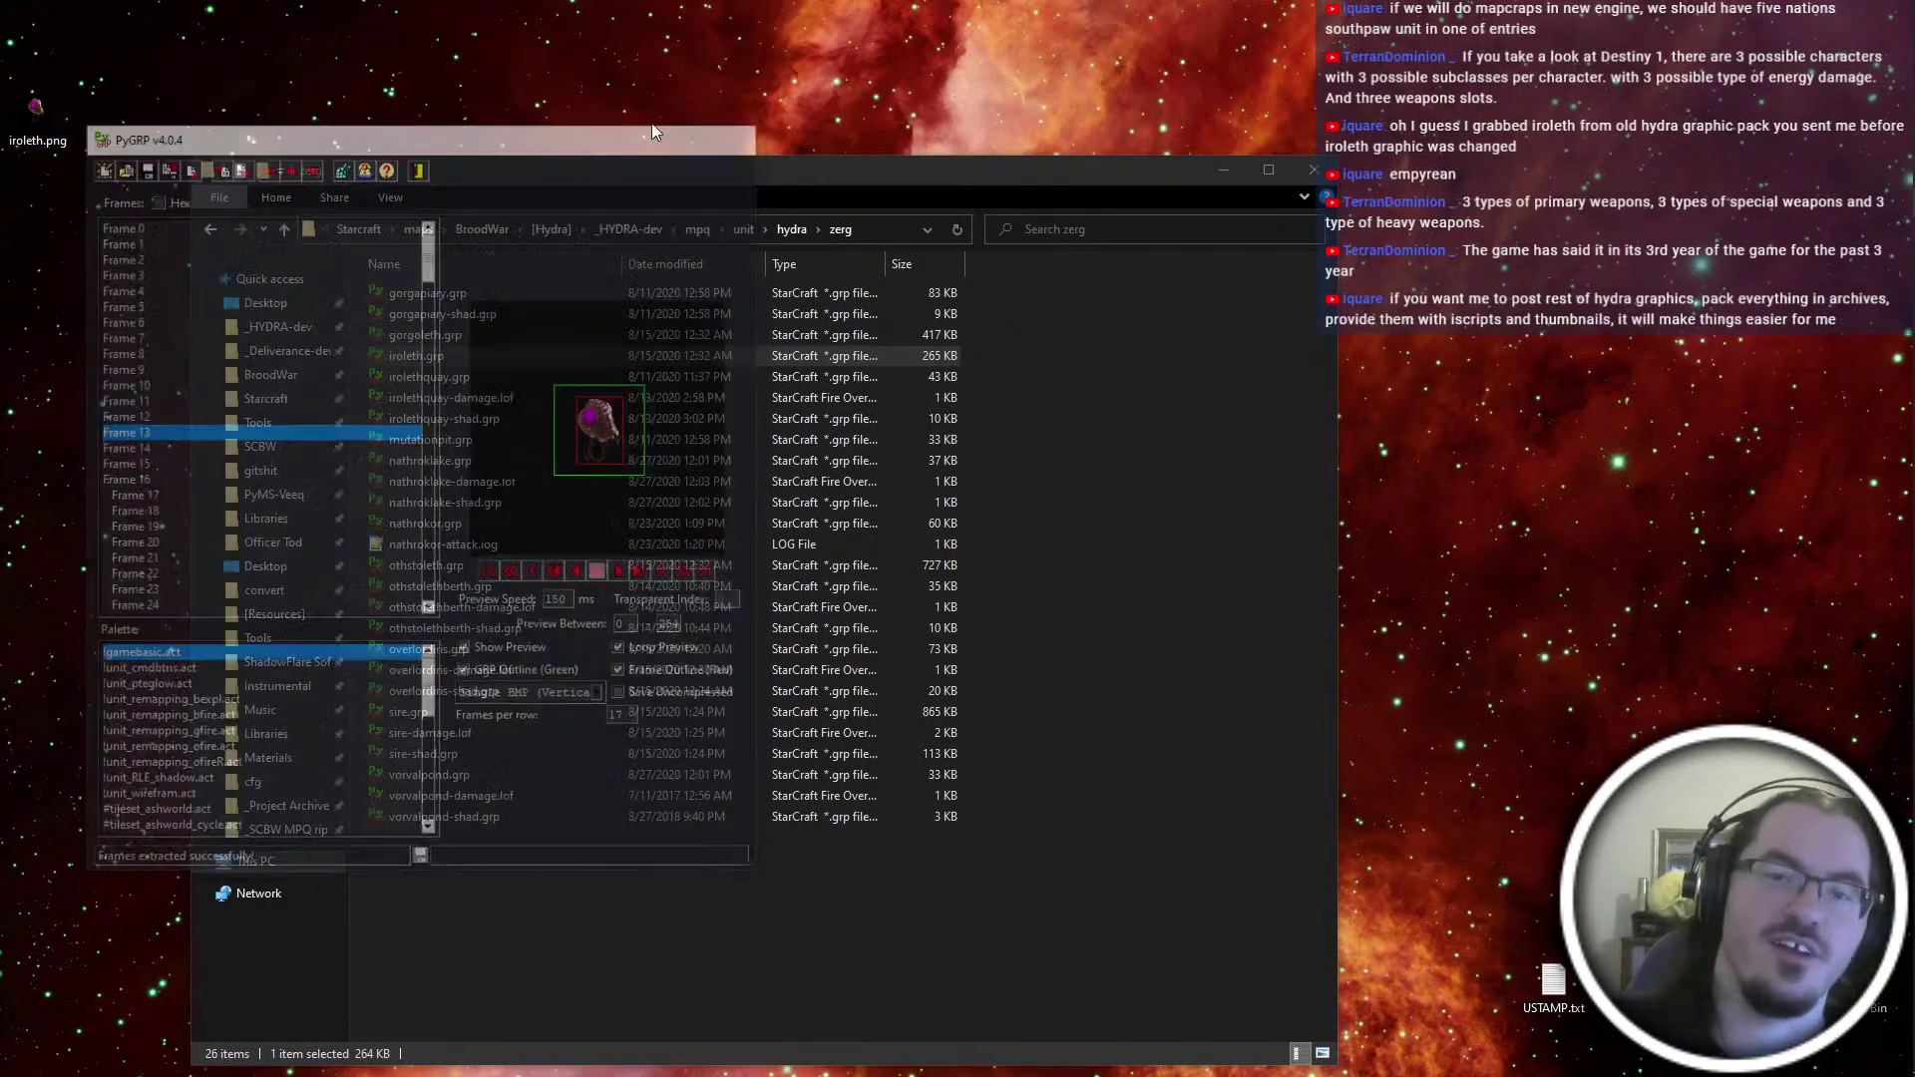
left_click(1199, 399)
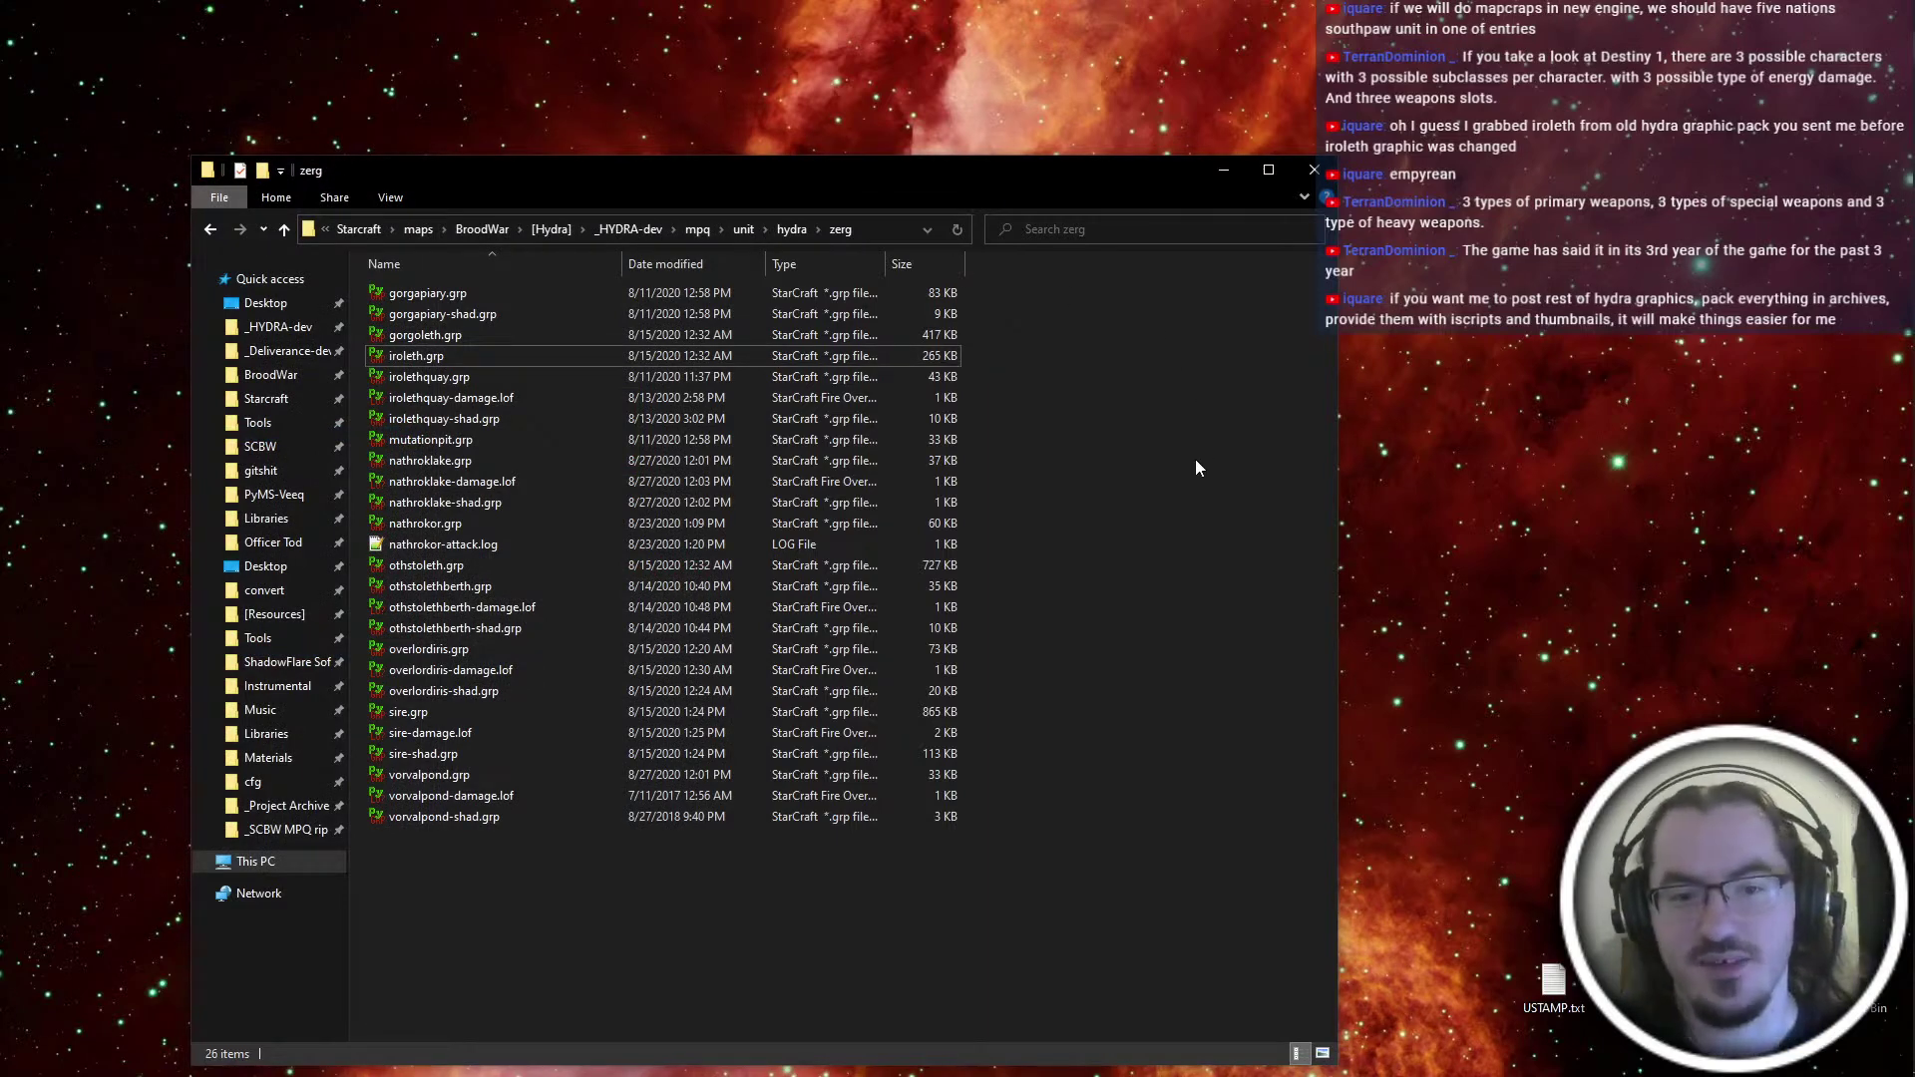
left_click_drag(1913, 843, 1855, 997)
key("shift+Delete")
key("Return")
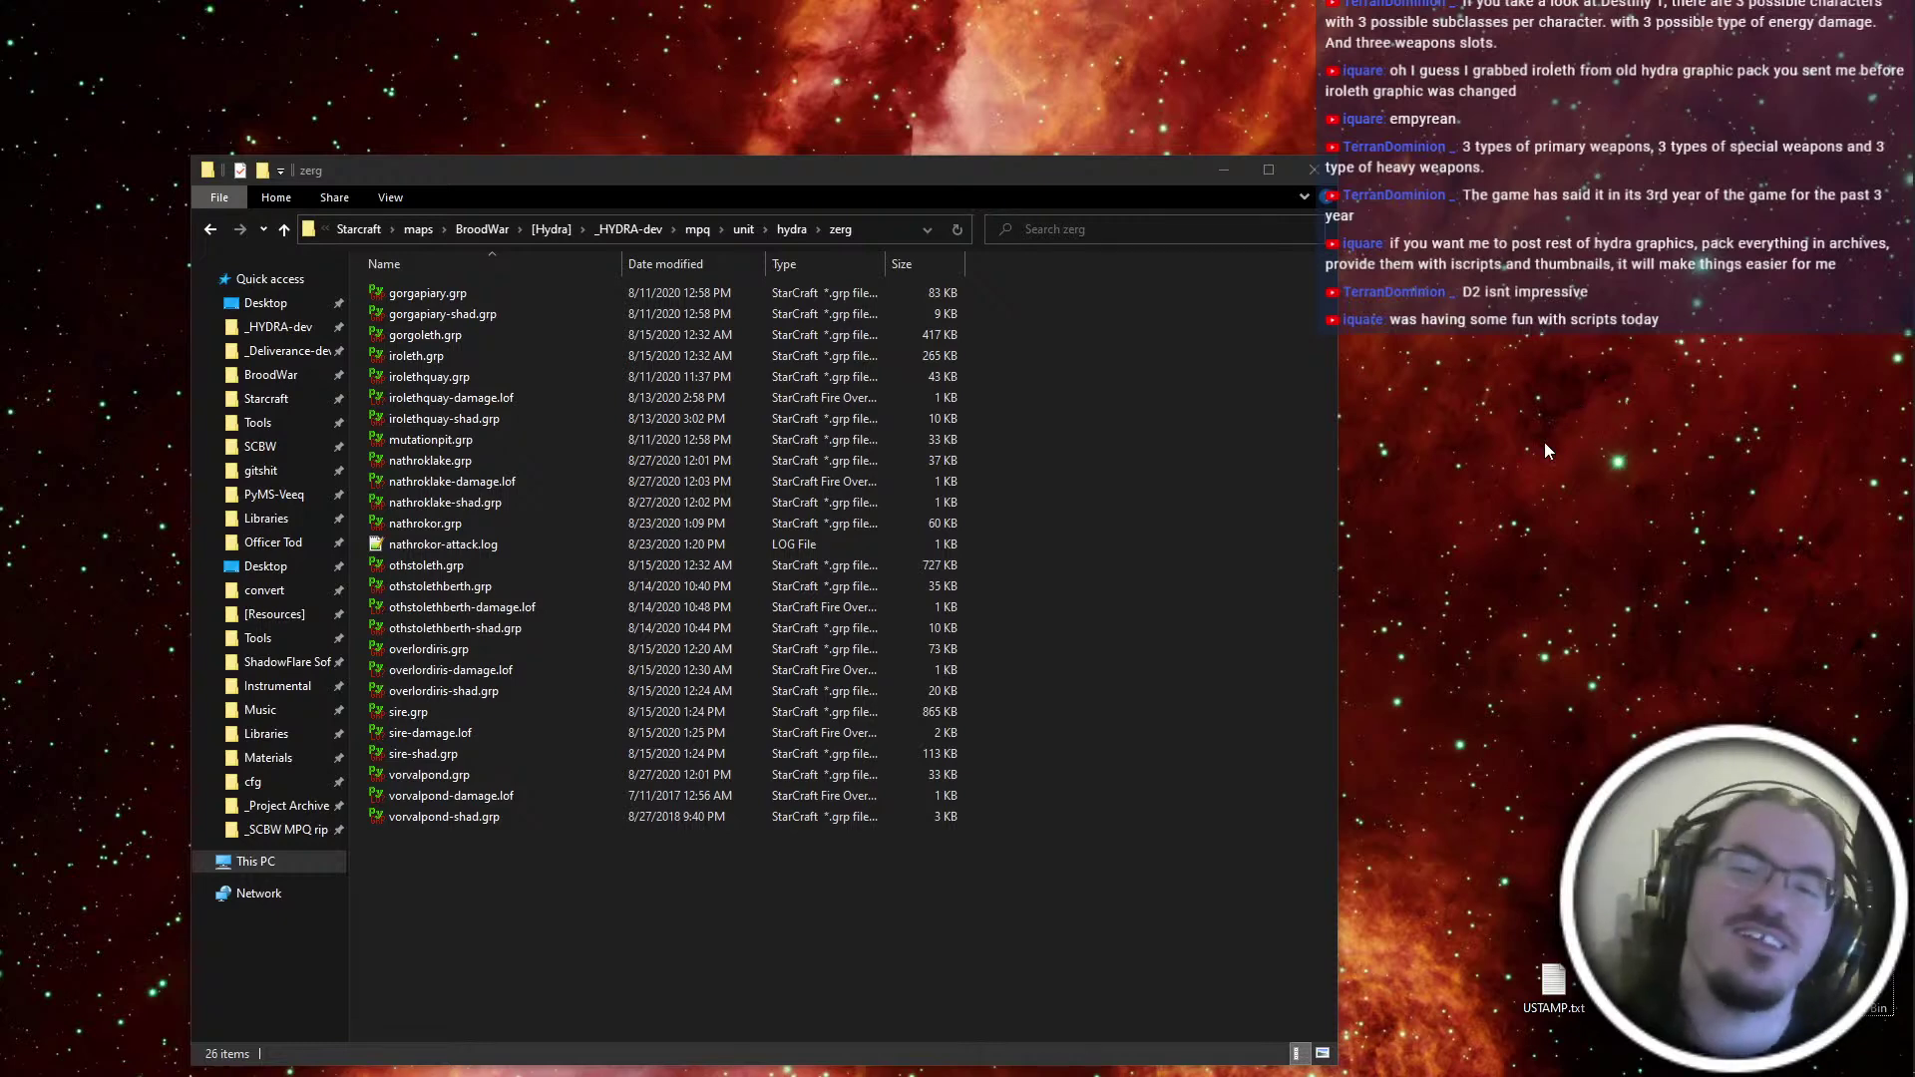
Switch to the Git client and show the uncommitted changes of the _HYDRA-dev repository
left_click(1071, 957)
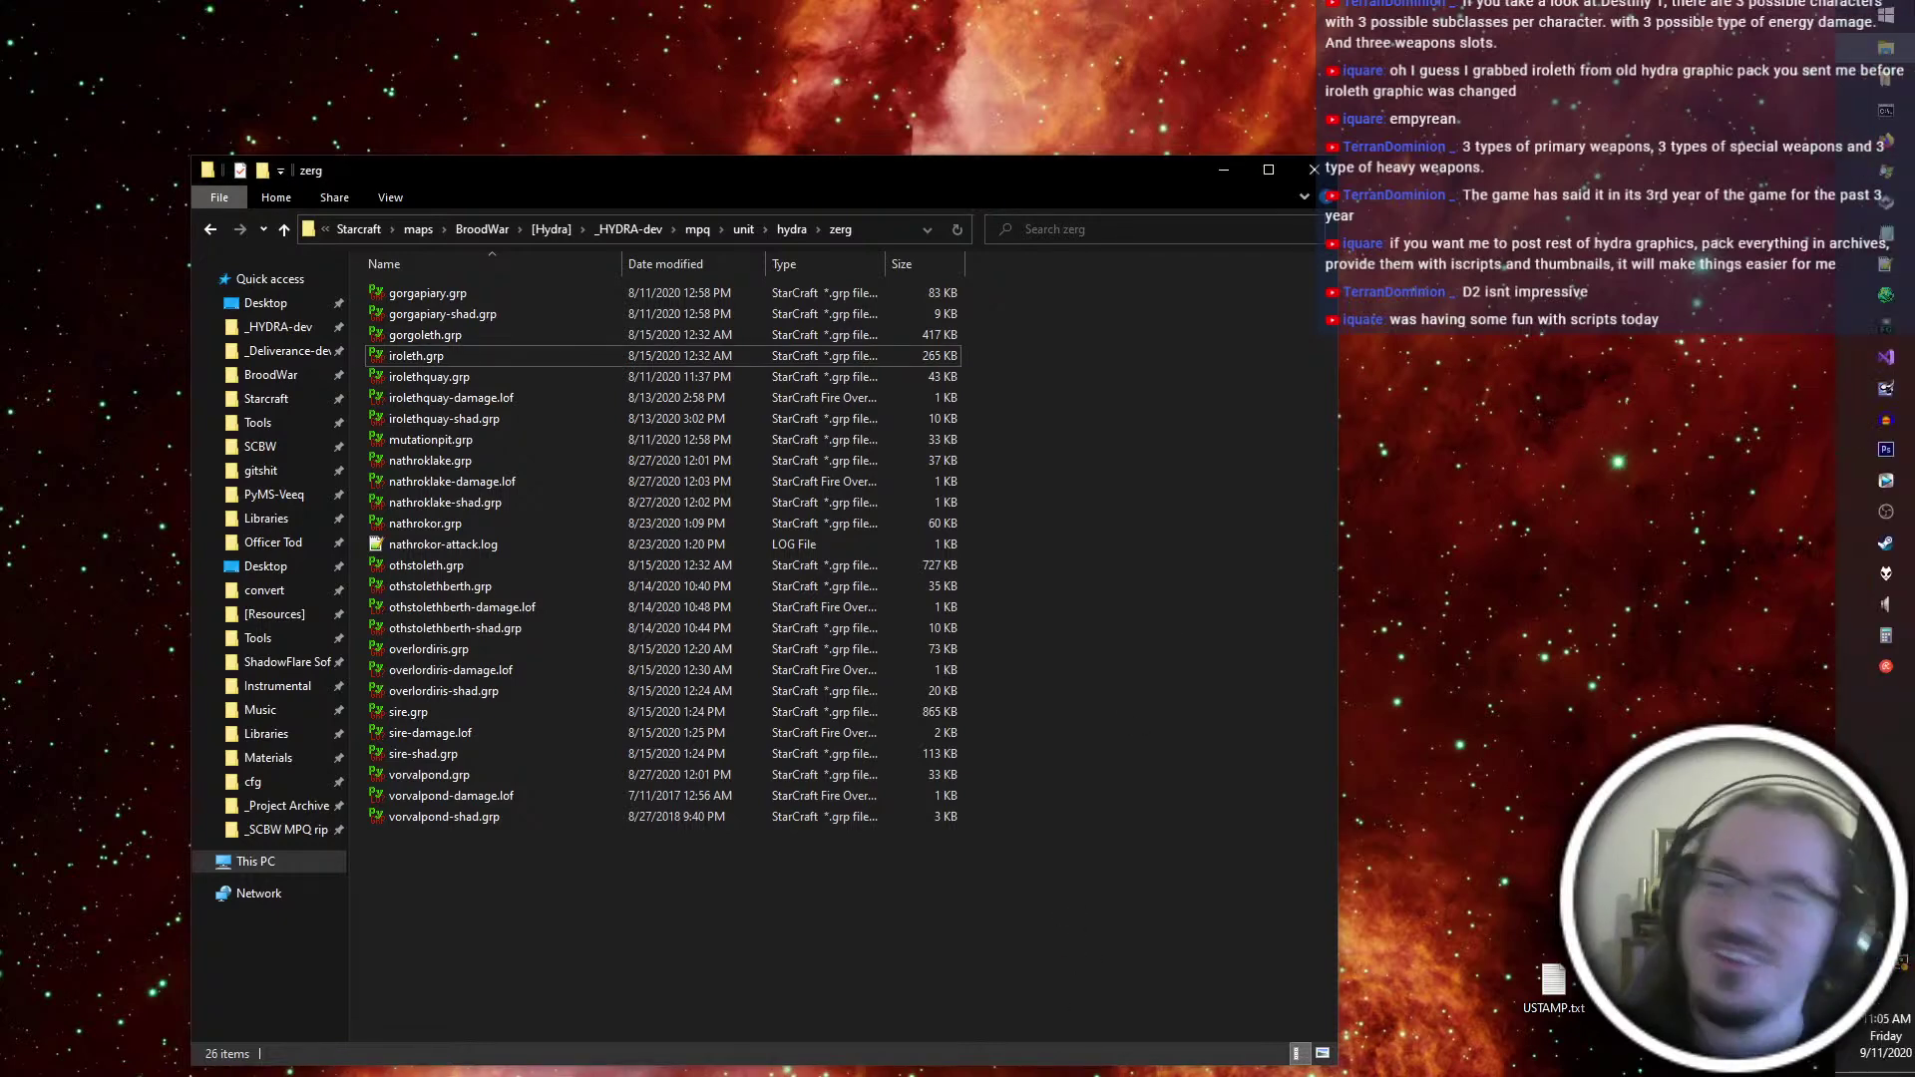
left_click(1449, 147)
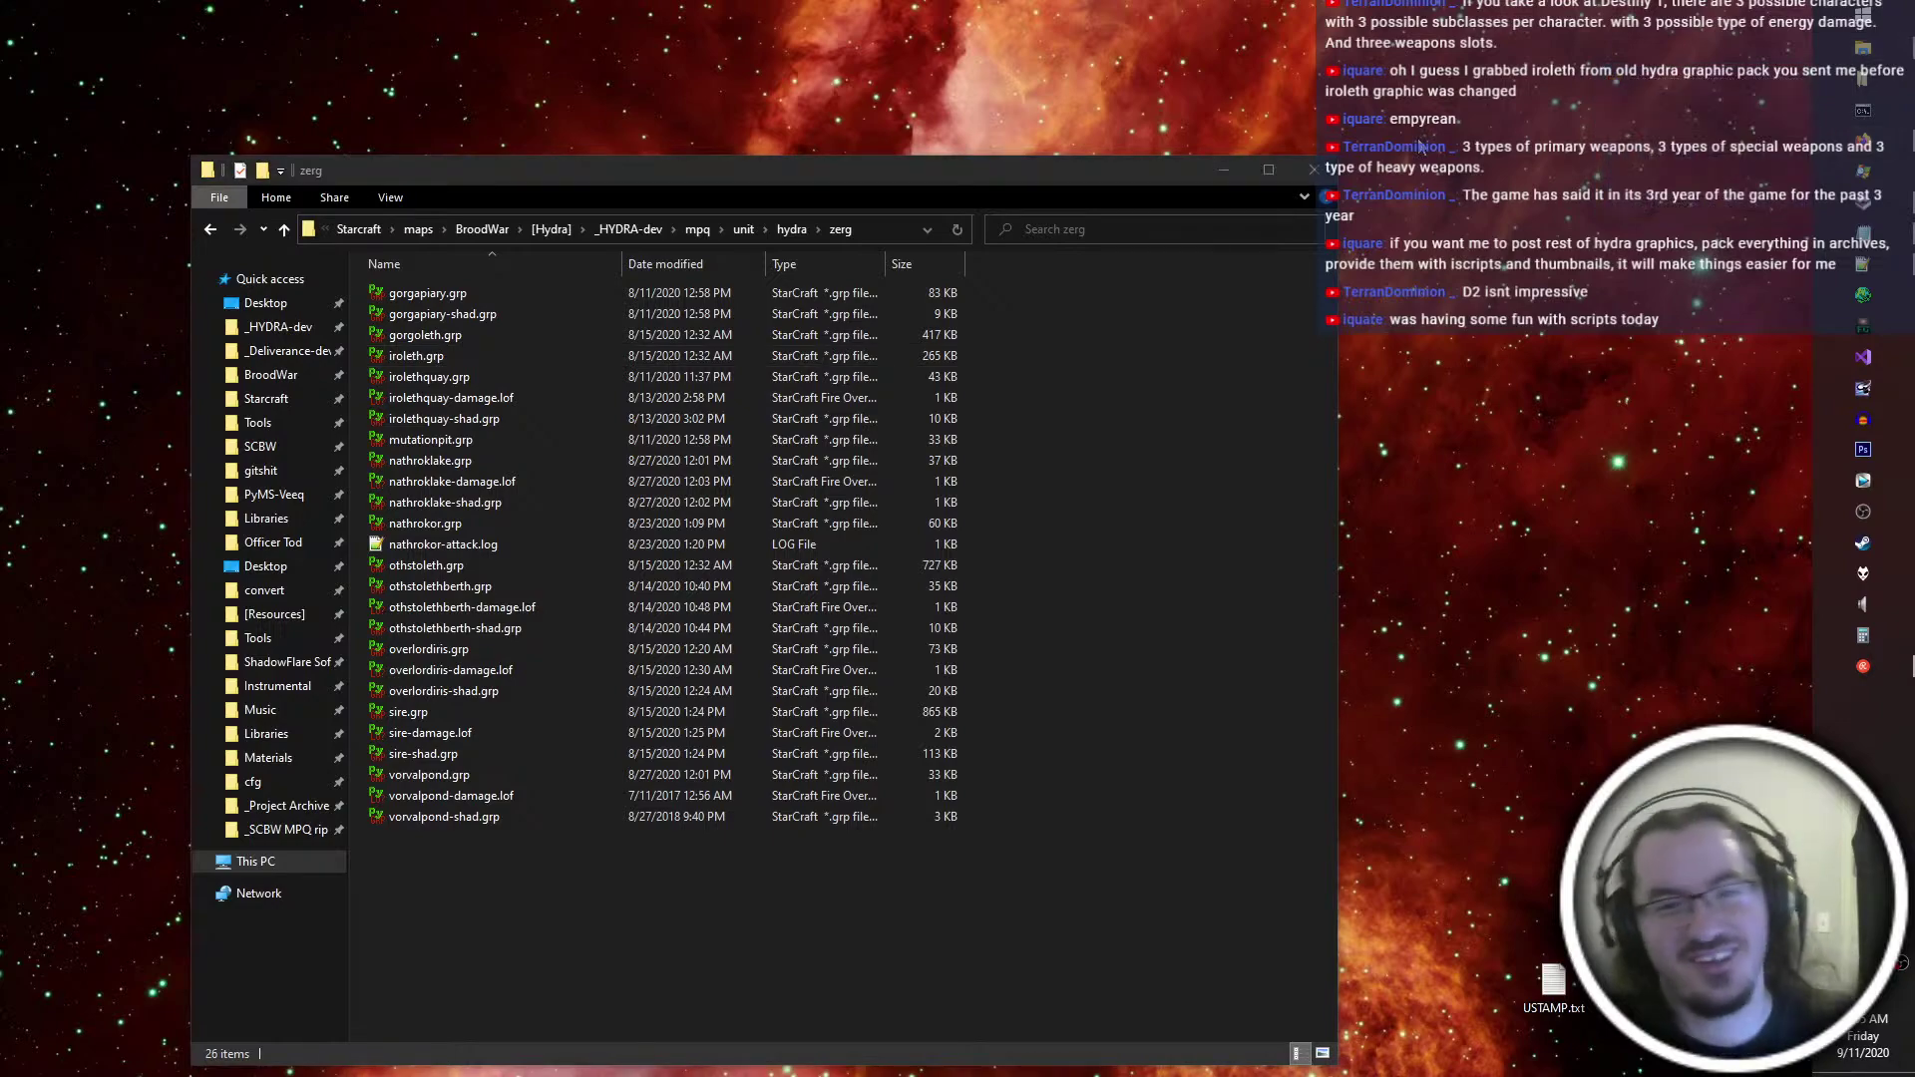
key("ctrl+super+Right")
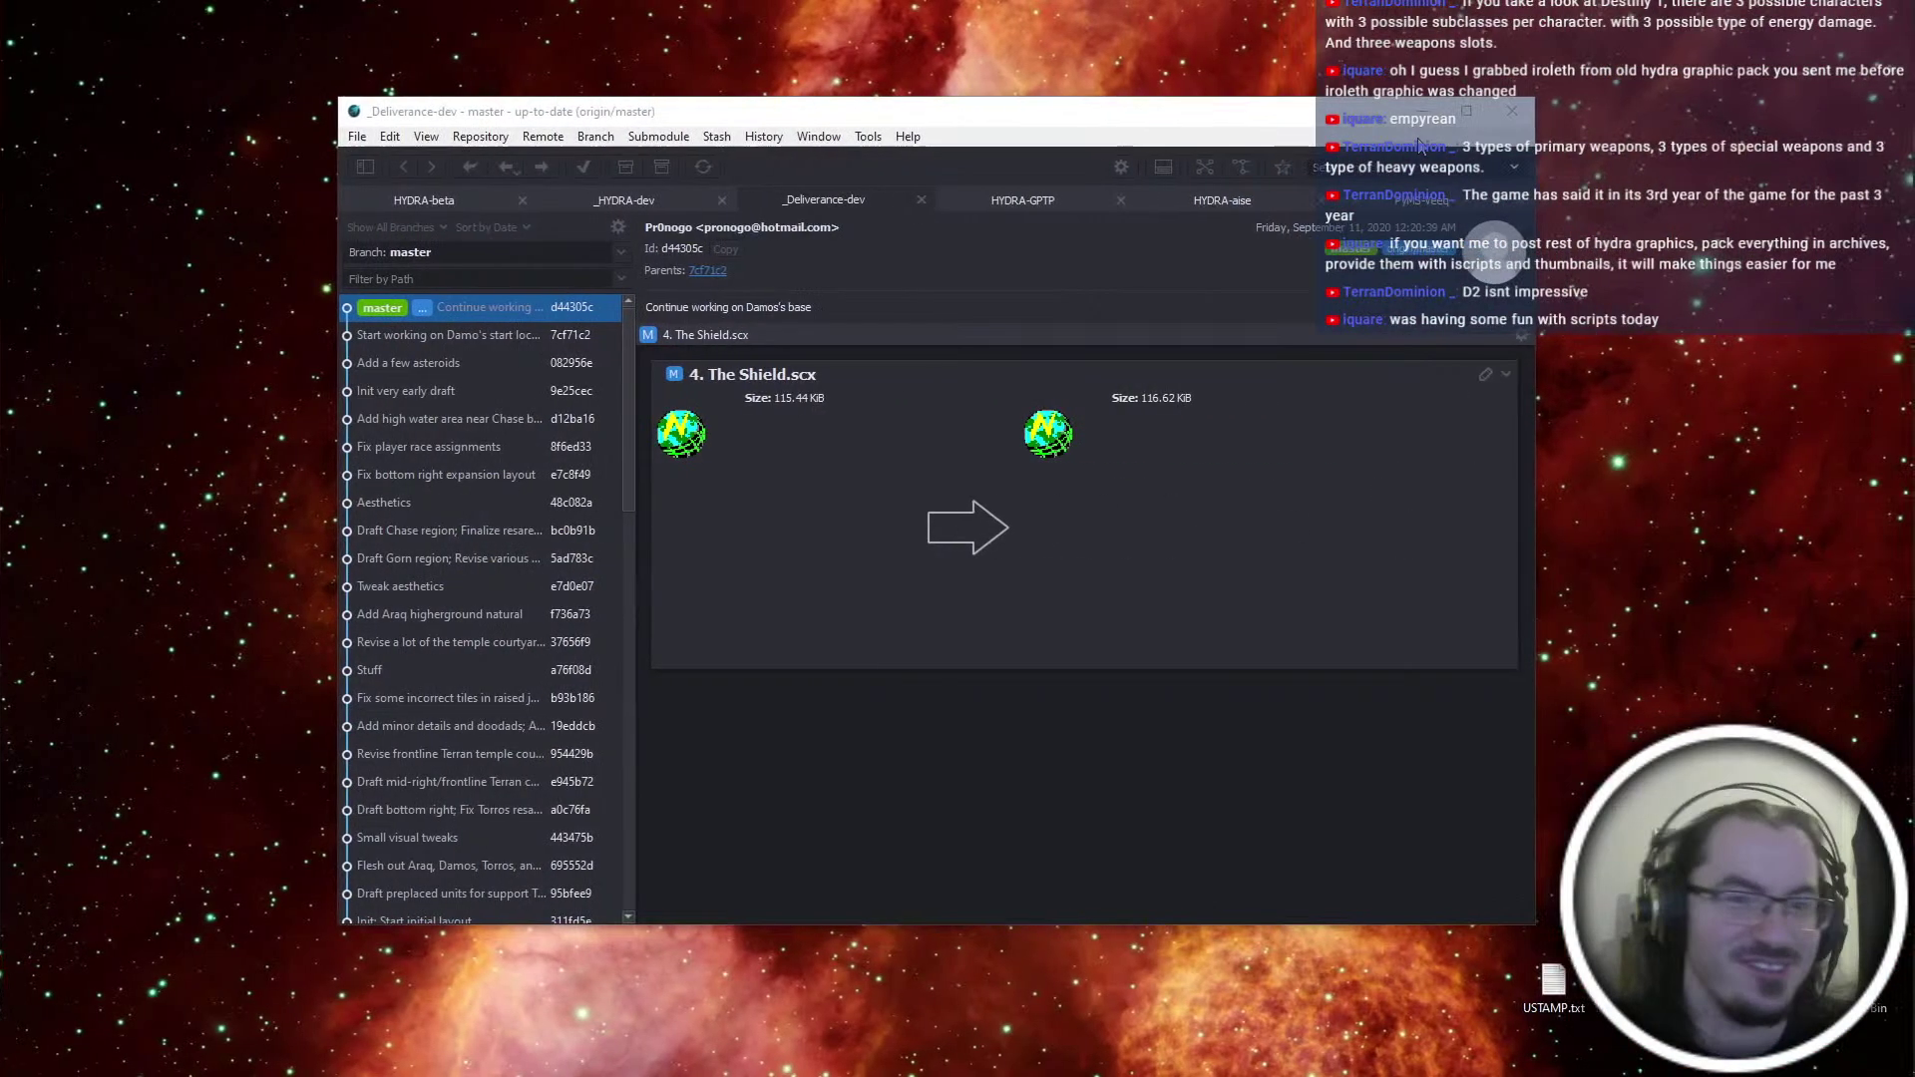
left_click(685, 200)
left_click(566, 315)
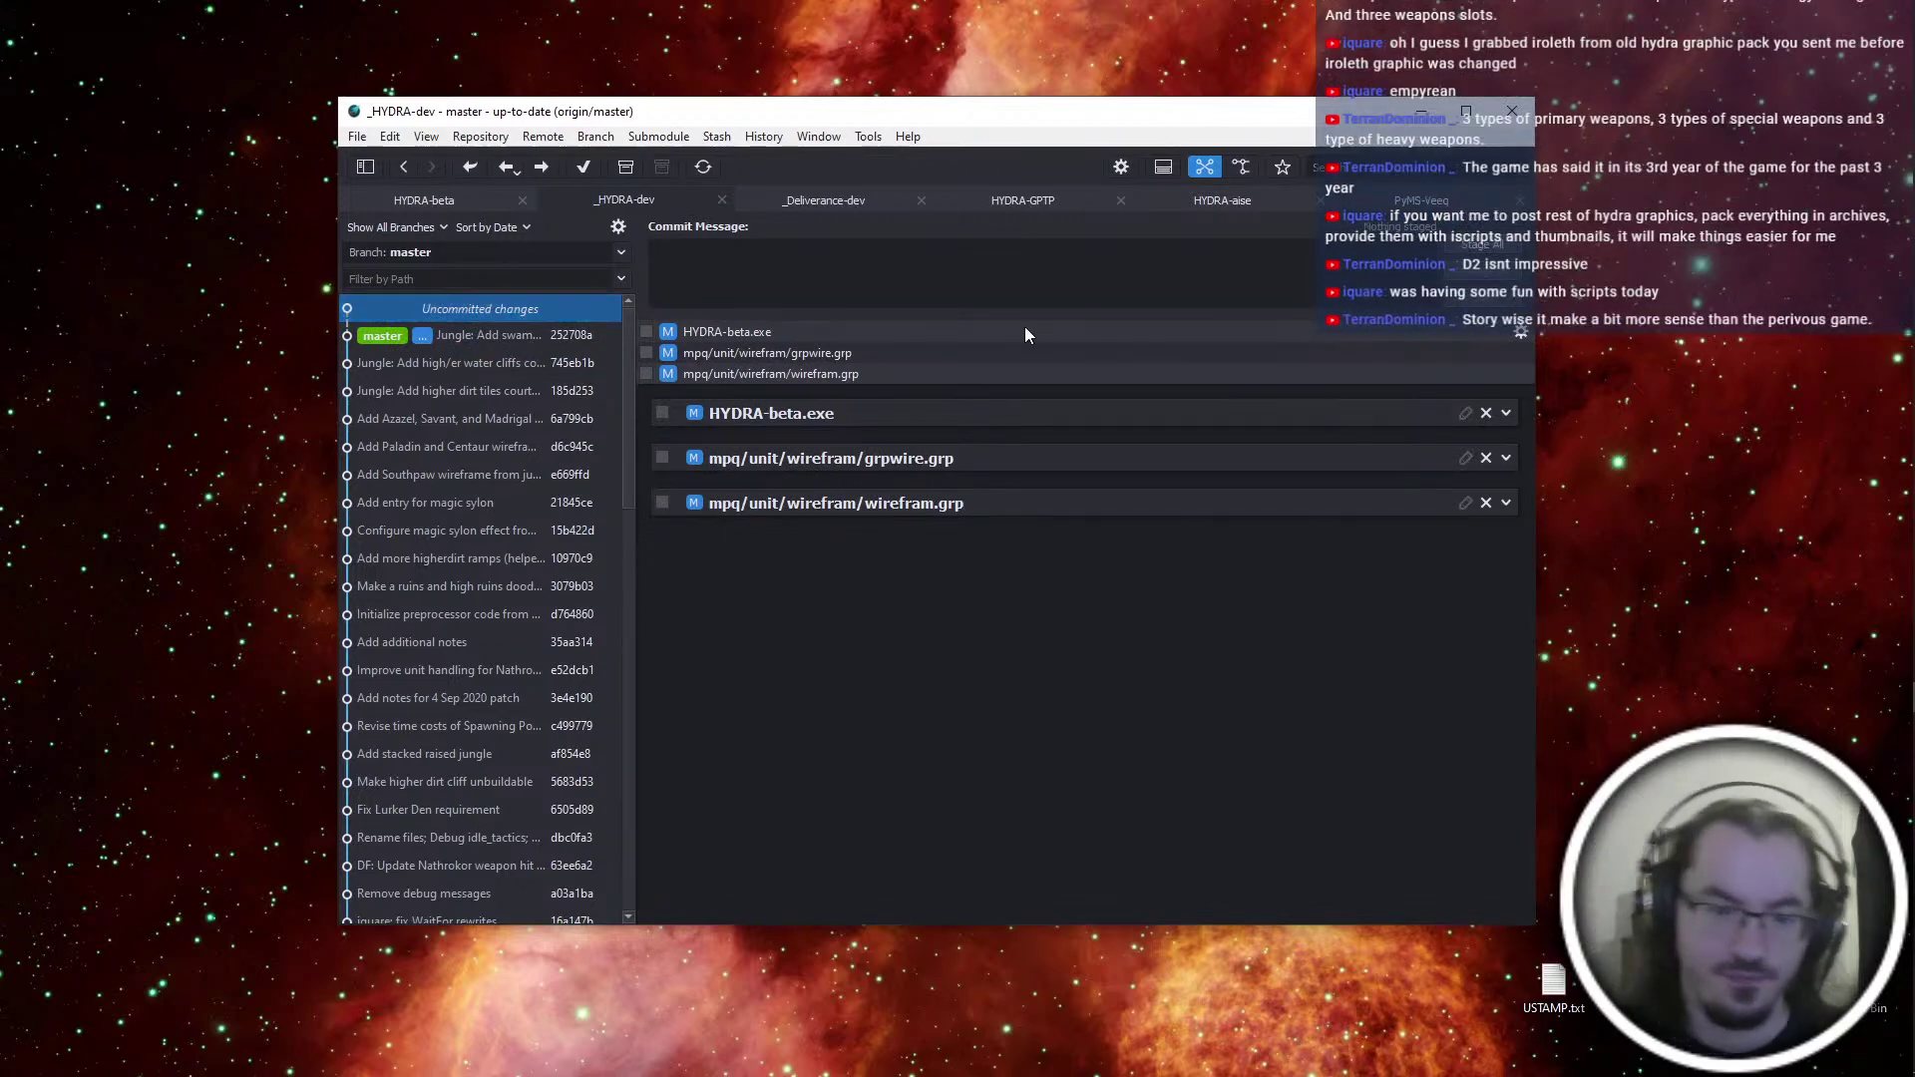
Stage all changed files and write a commit message about adding wireframes for Nathrokor, Gorgoleth, Iroleth (WIP), Grand Library, crediting their creator
key("ctrl+plus")
type("Add wireframes for ")
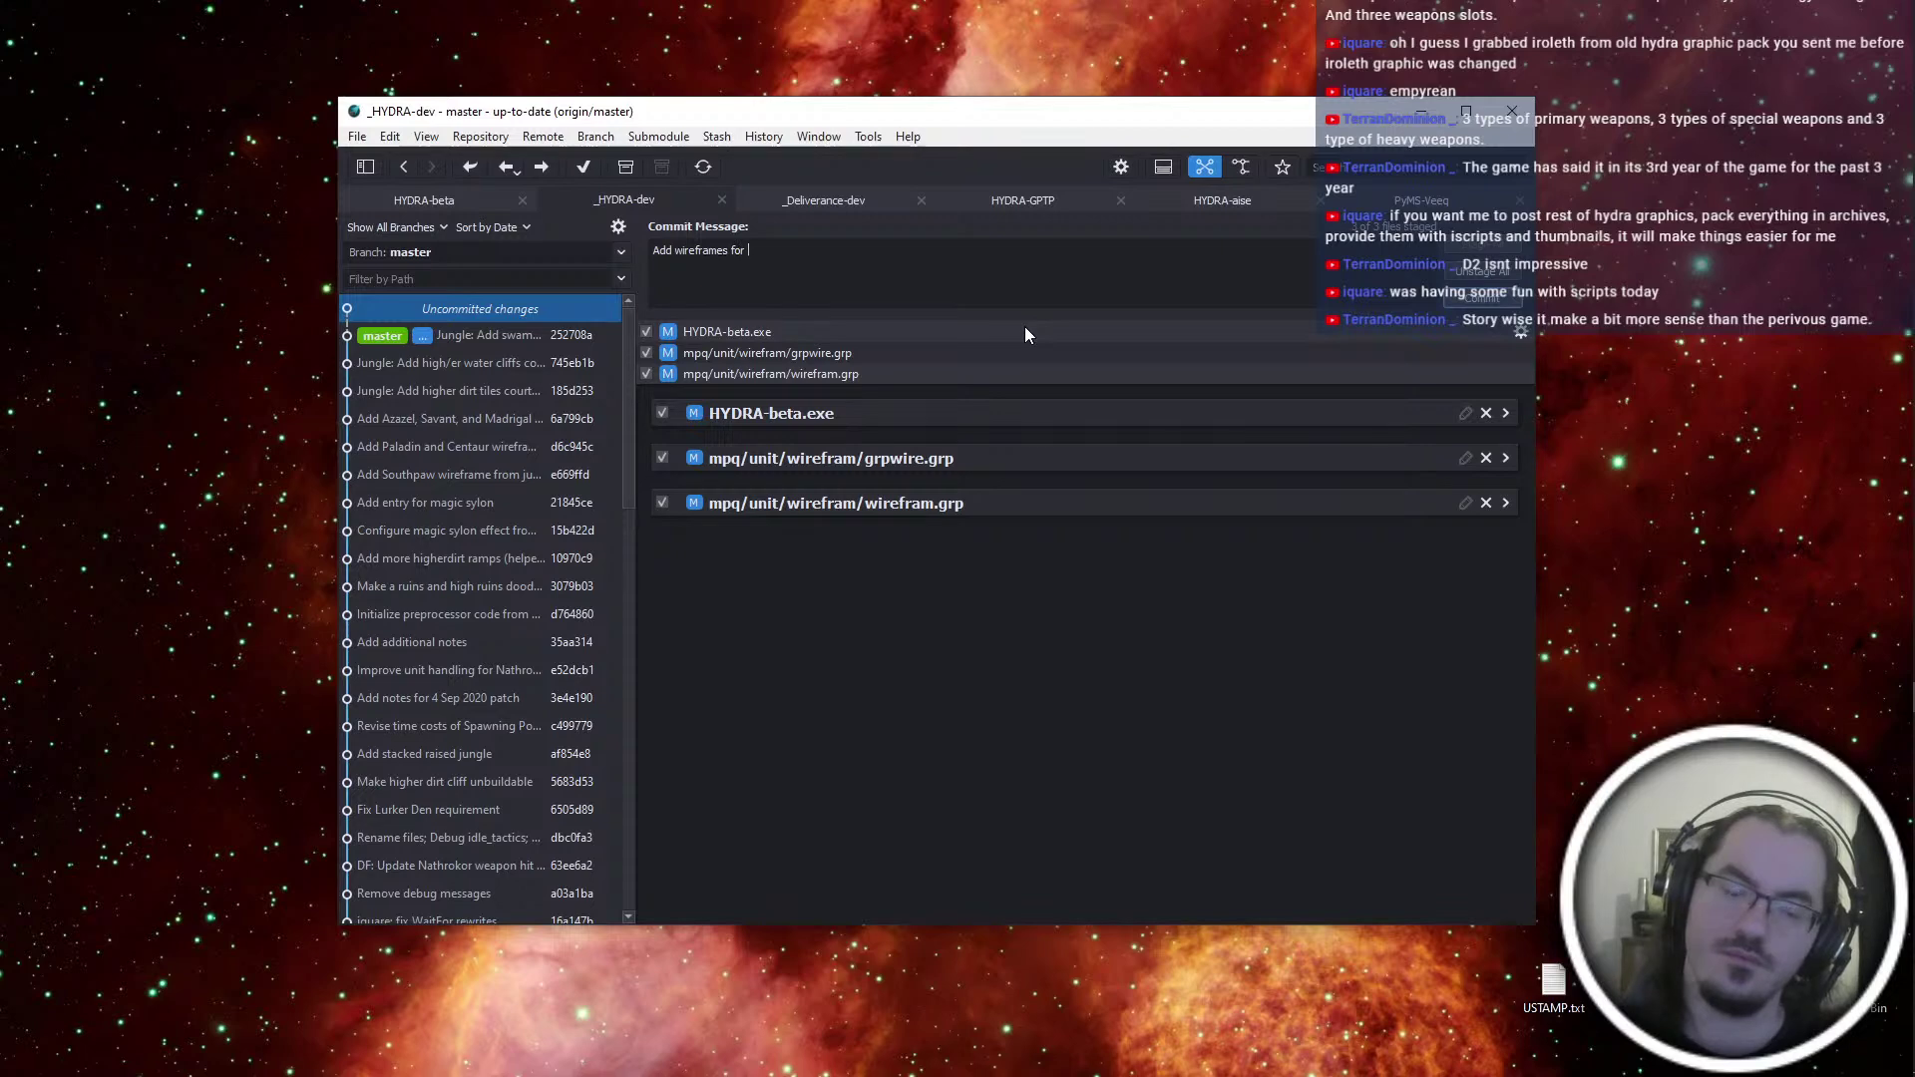
type("Nathrokor, Gorgoleth, ")
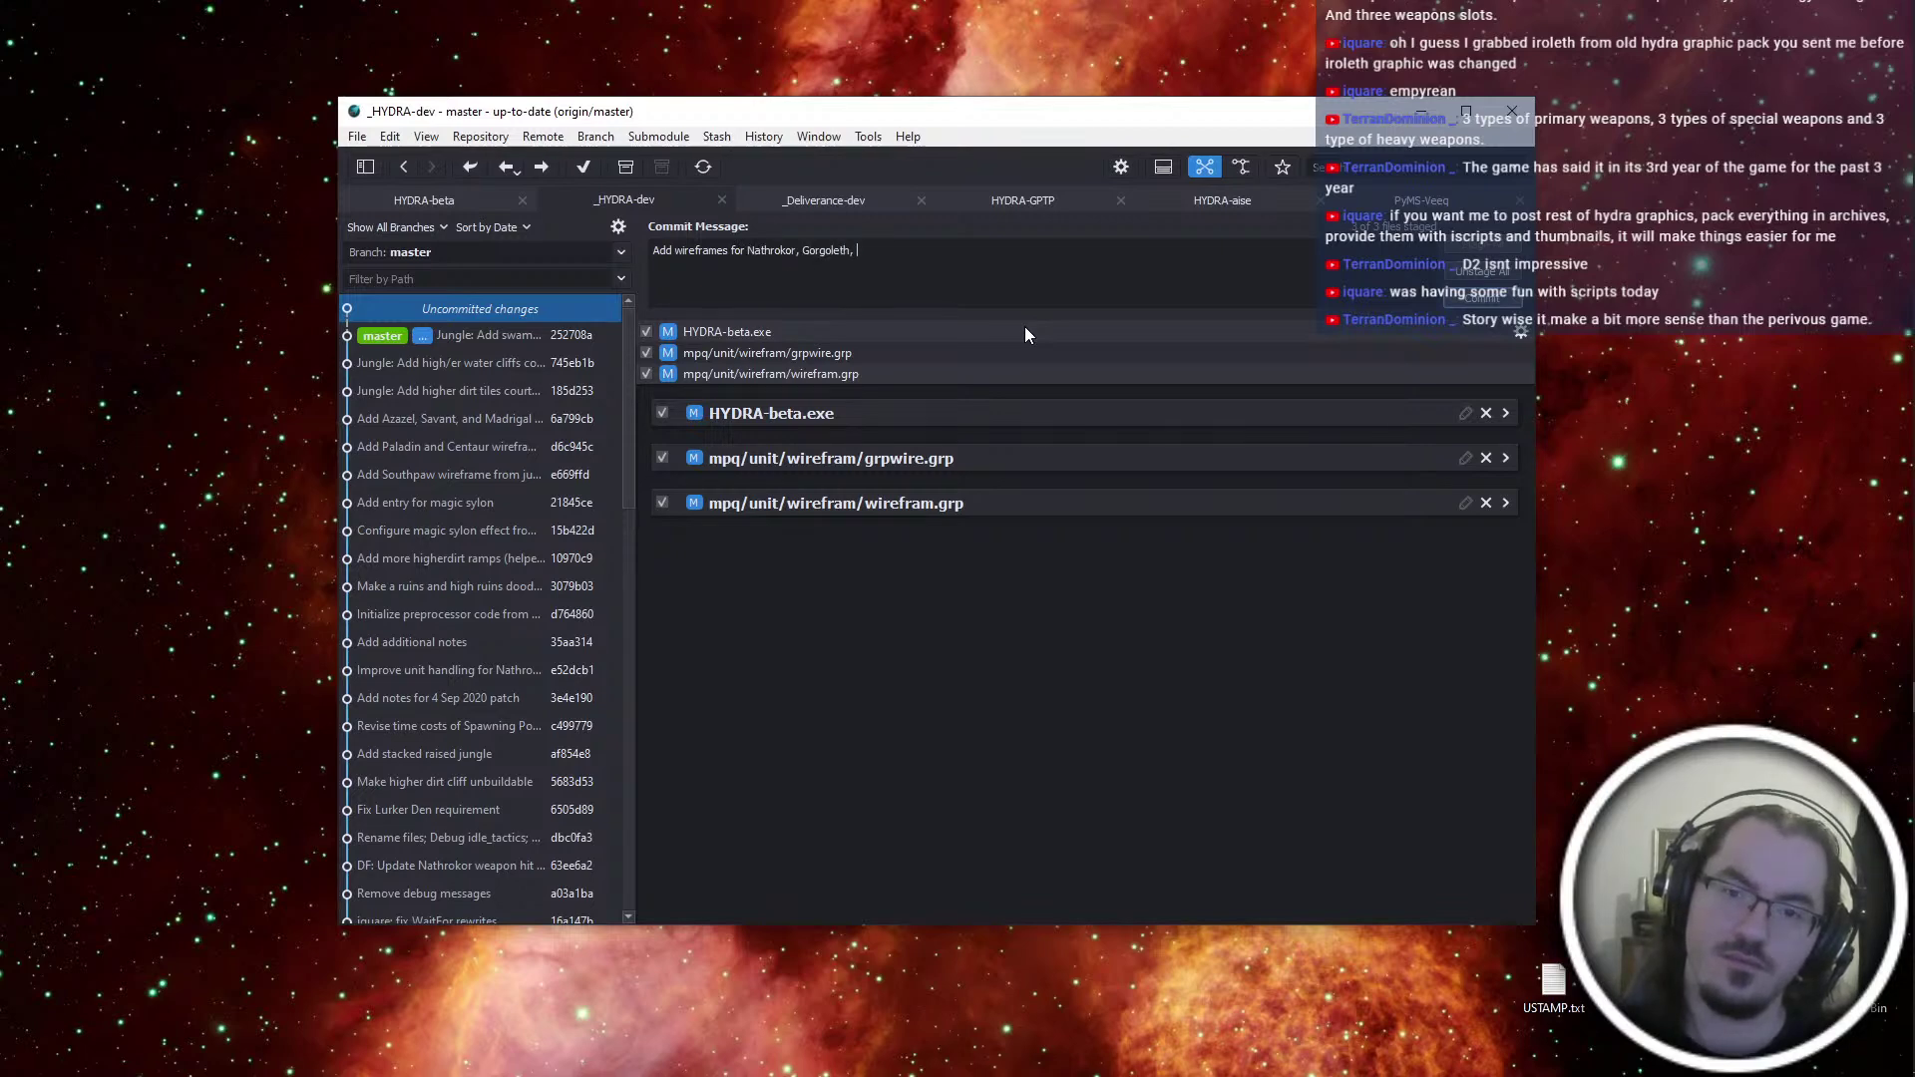
type("Iroleth (WIP),")
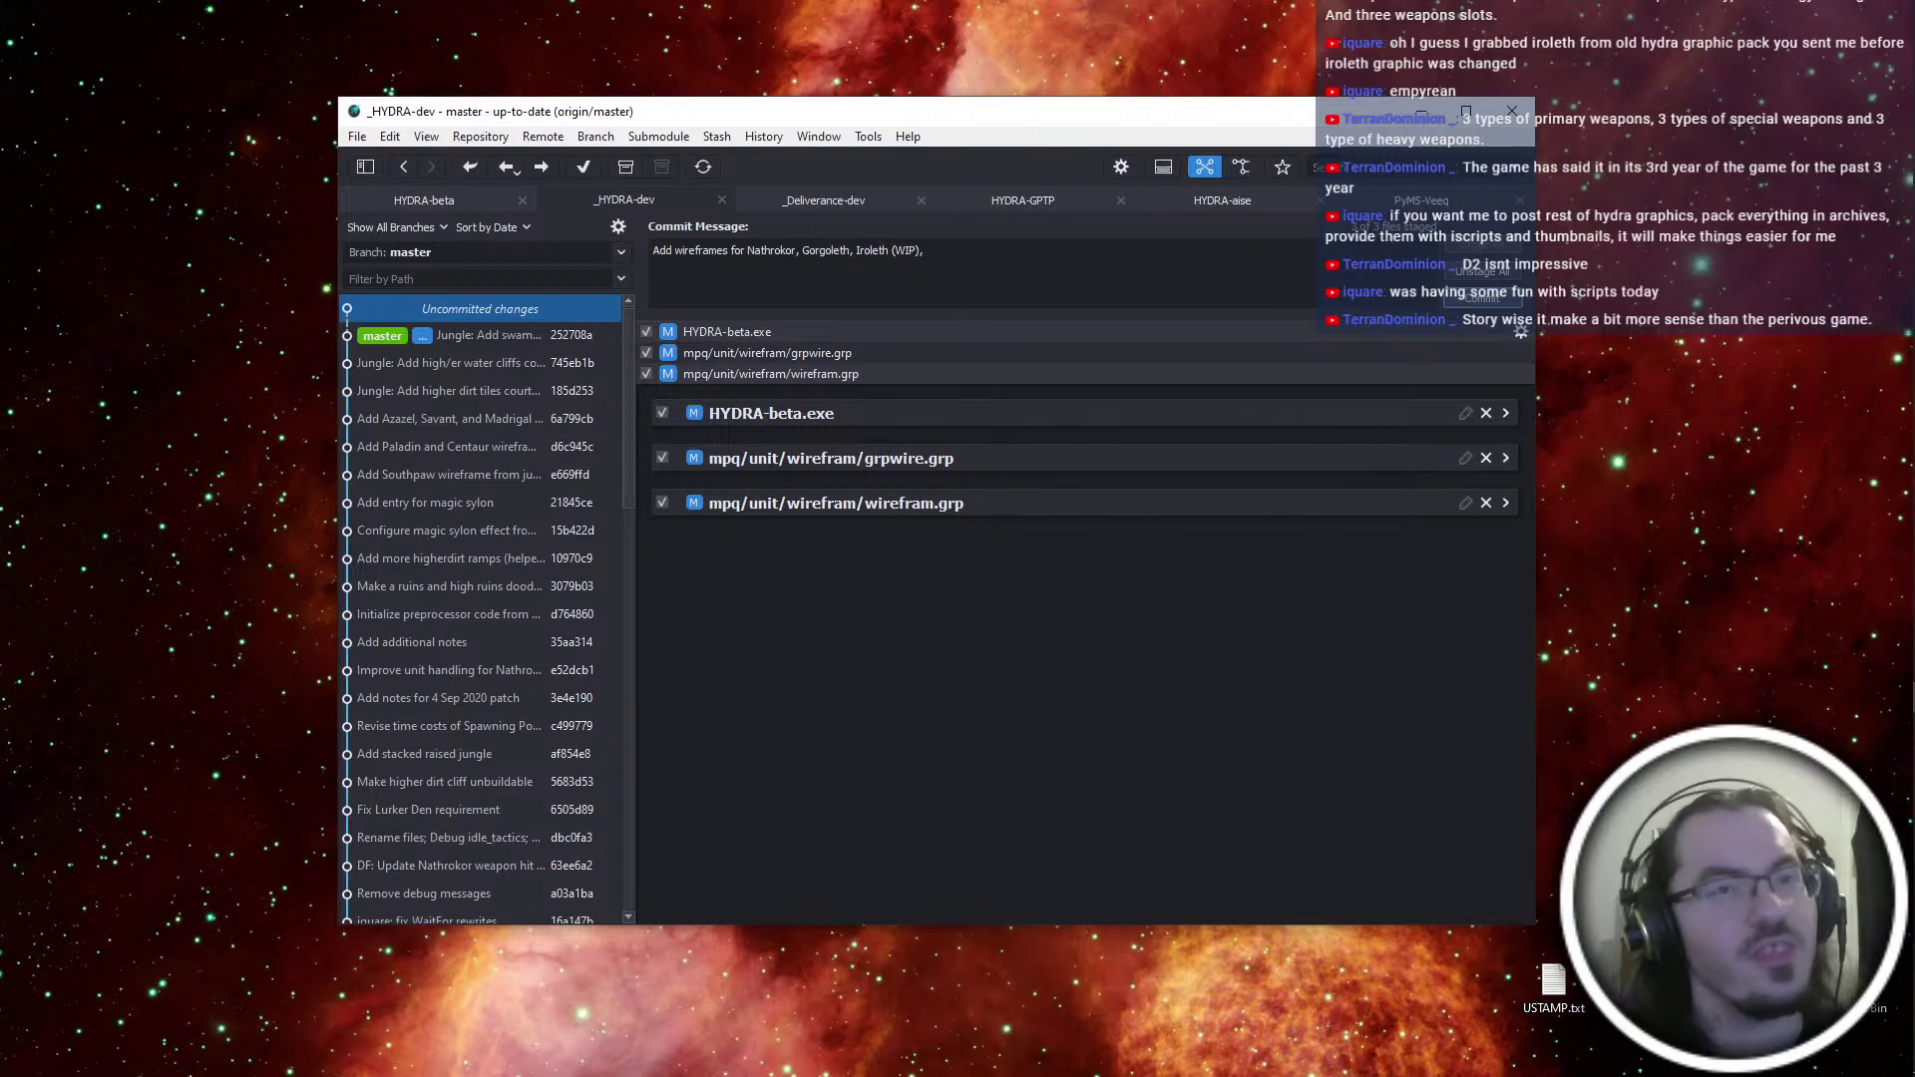
type("Grand Library from jun3hong")
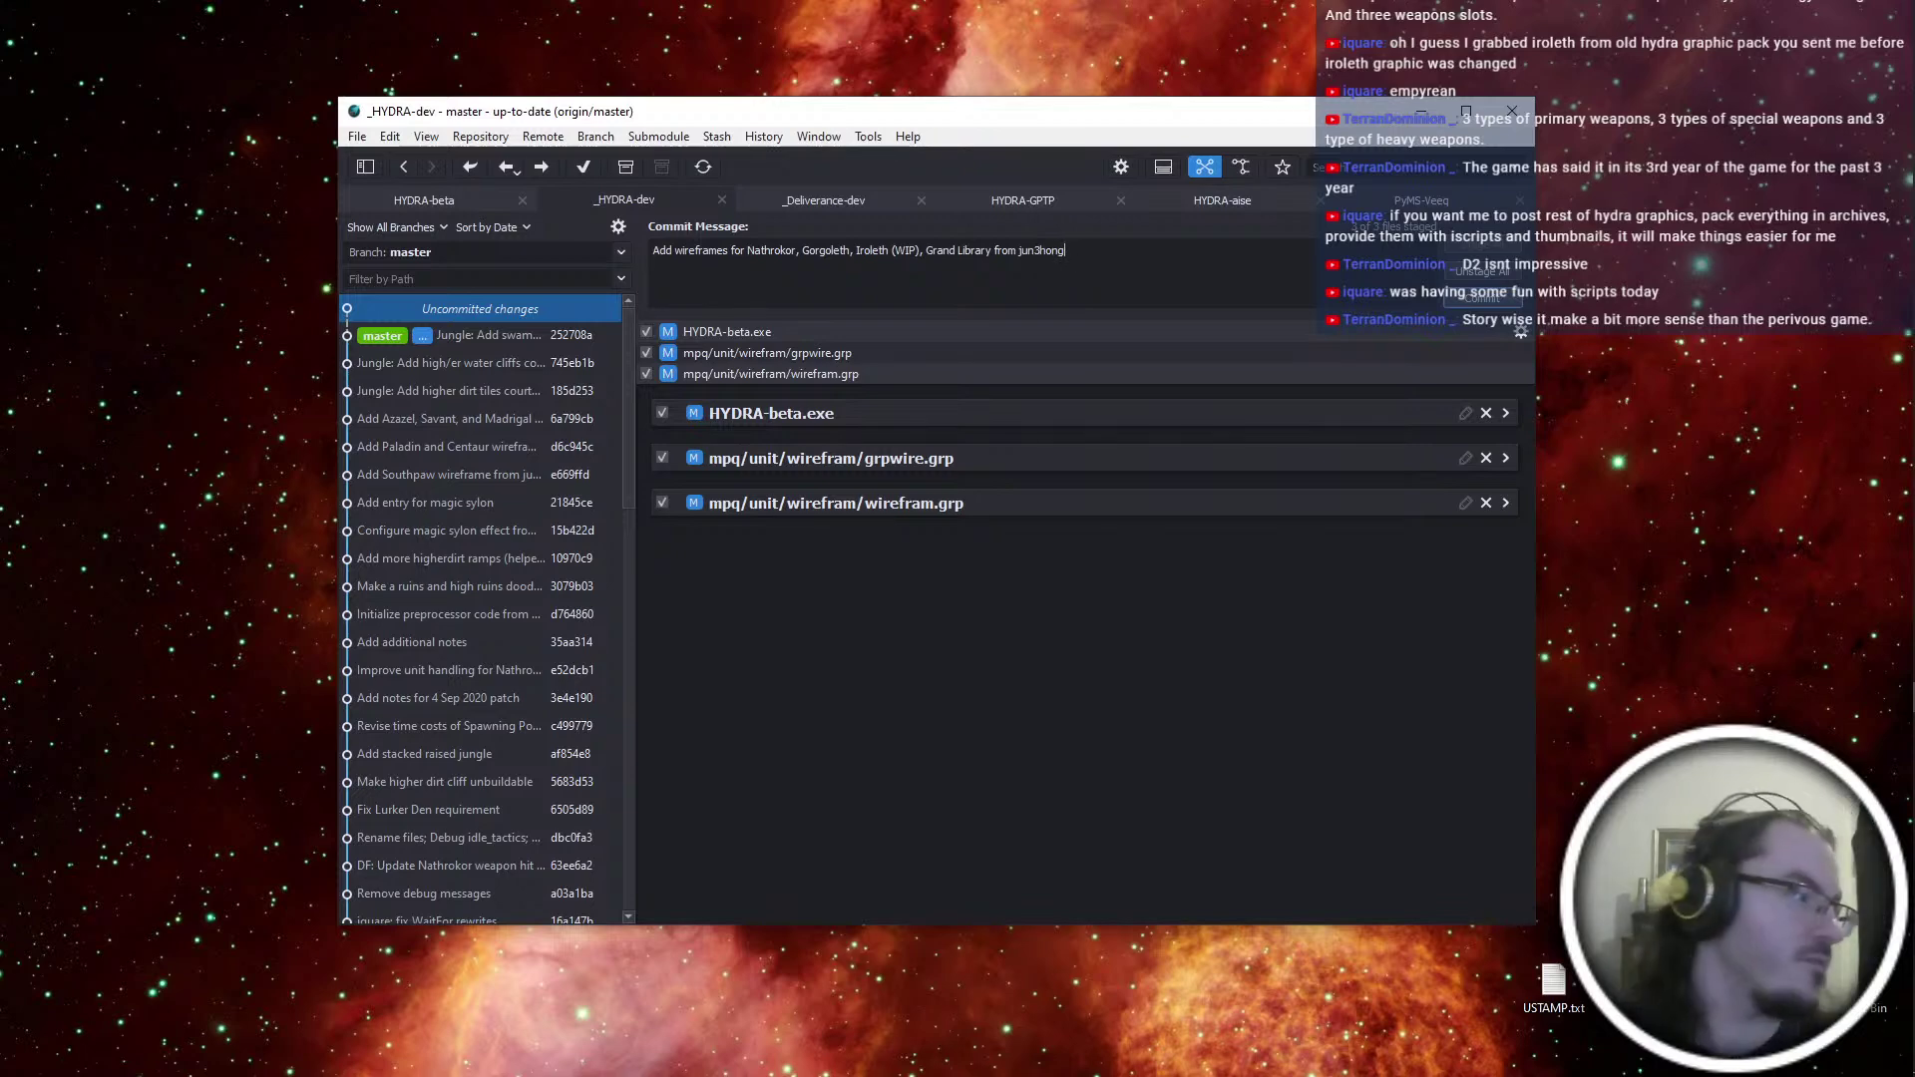
key("alt+Tab")
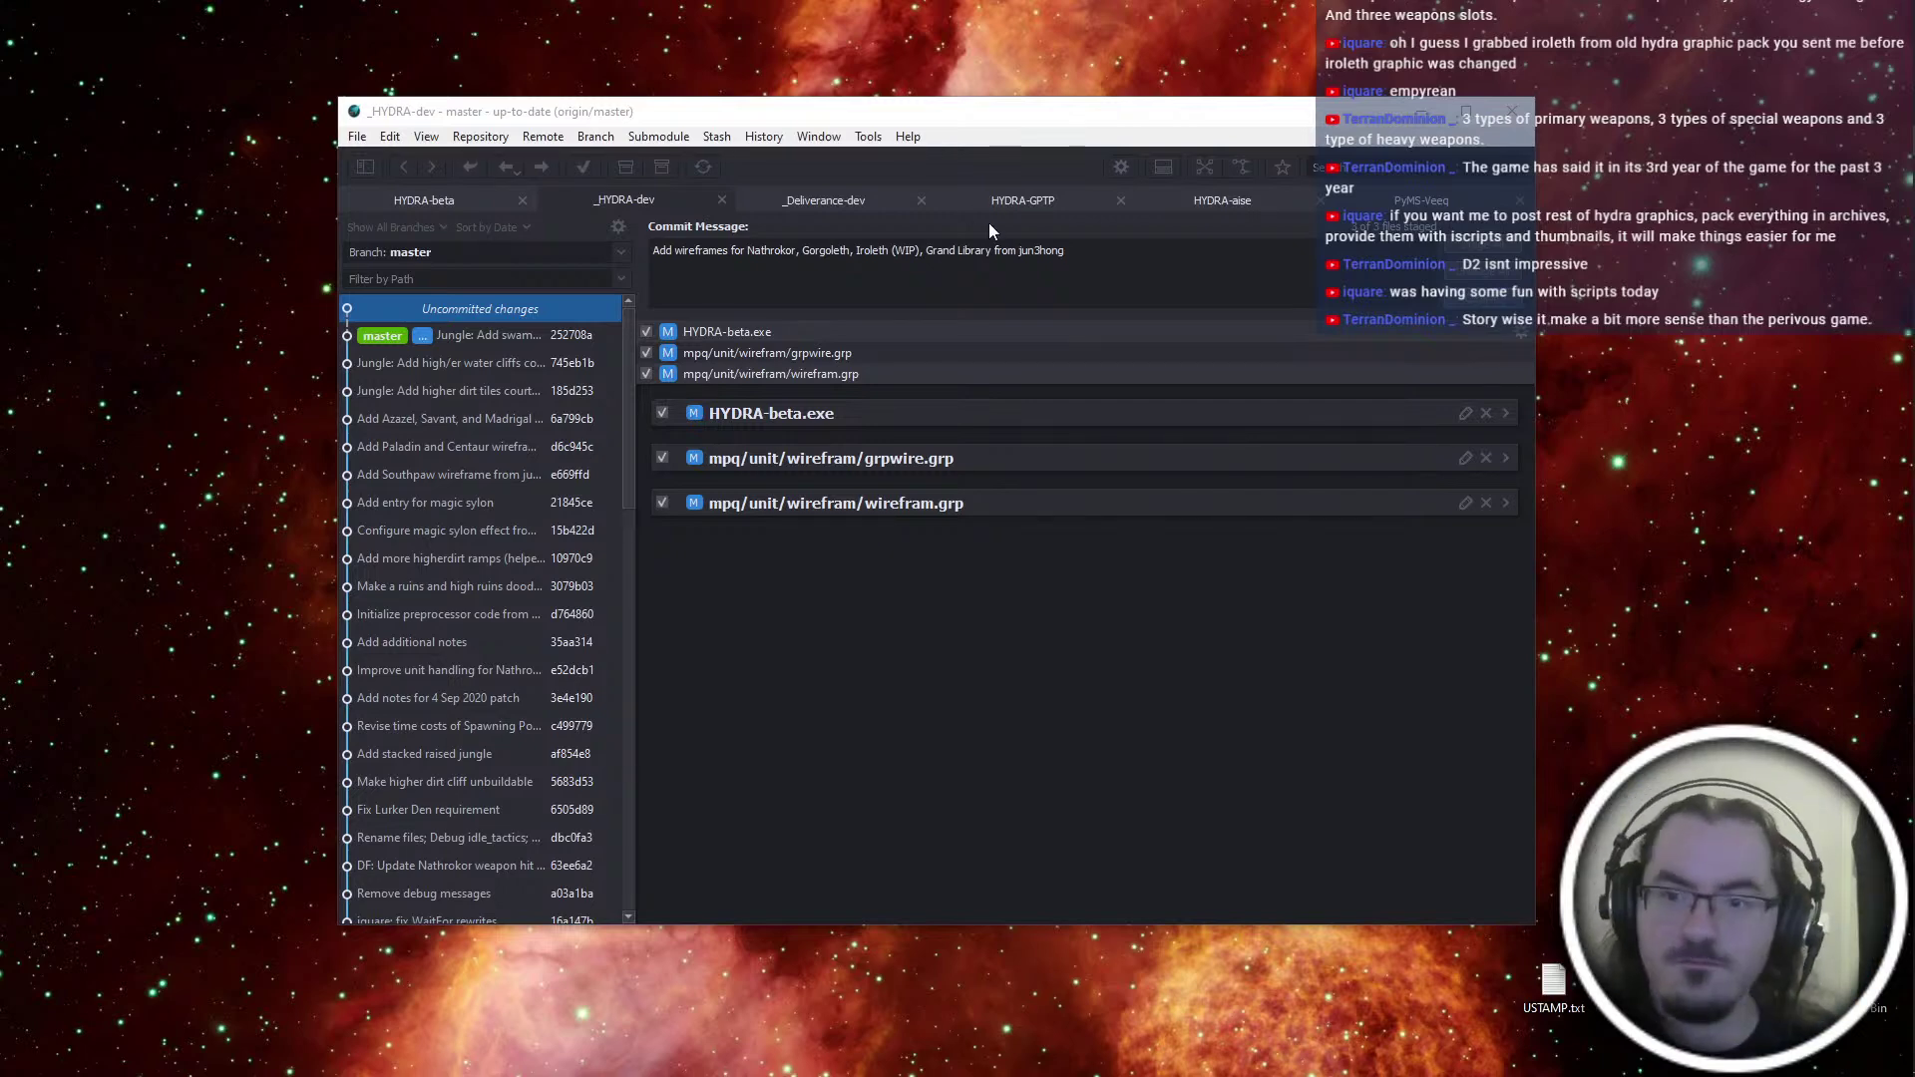
Insert "Othstoleth, and" before "Grand Library" in the commit message, commit the changes and push master to origin
left_click(918, 250)
type("and")
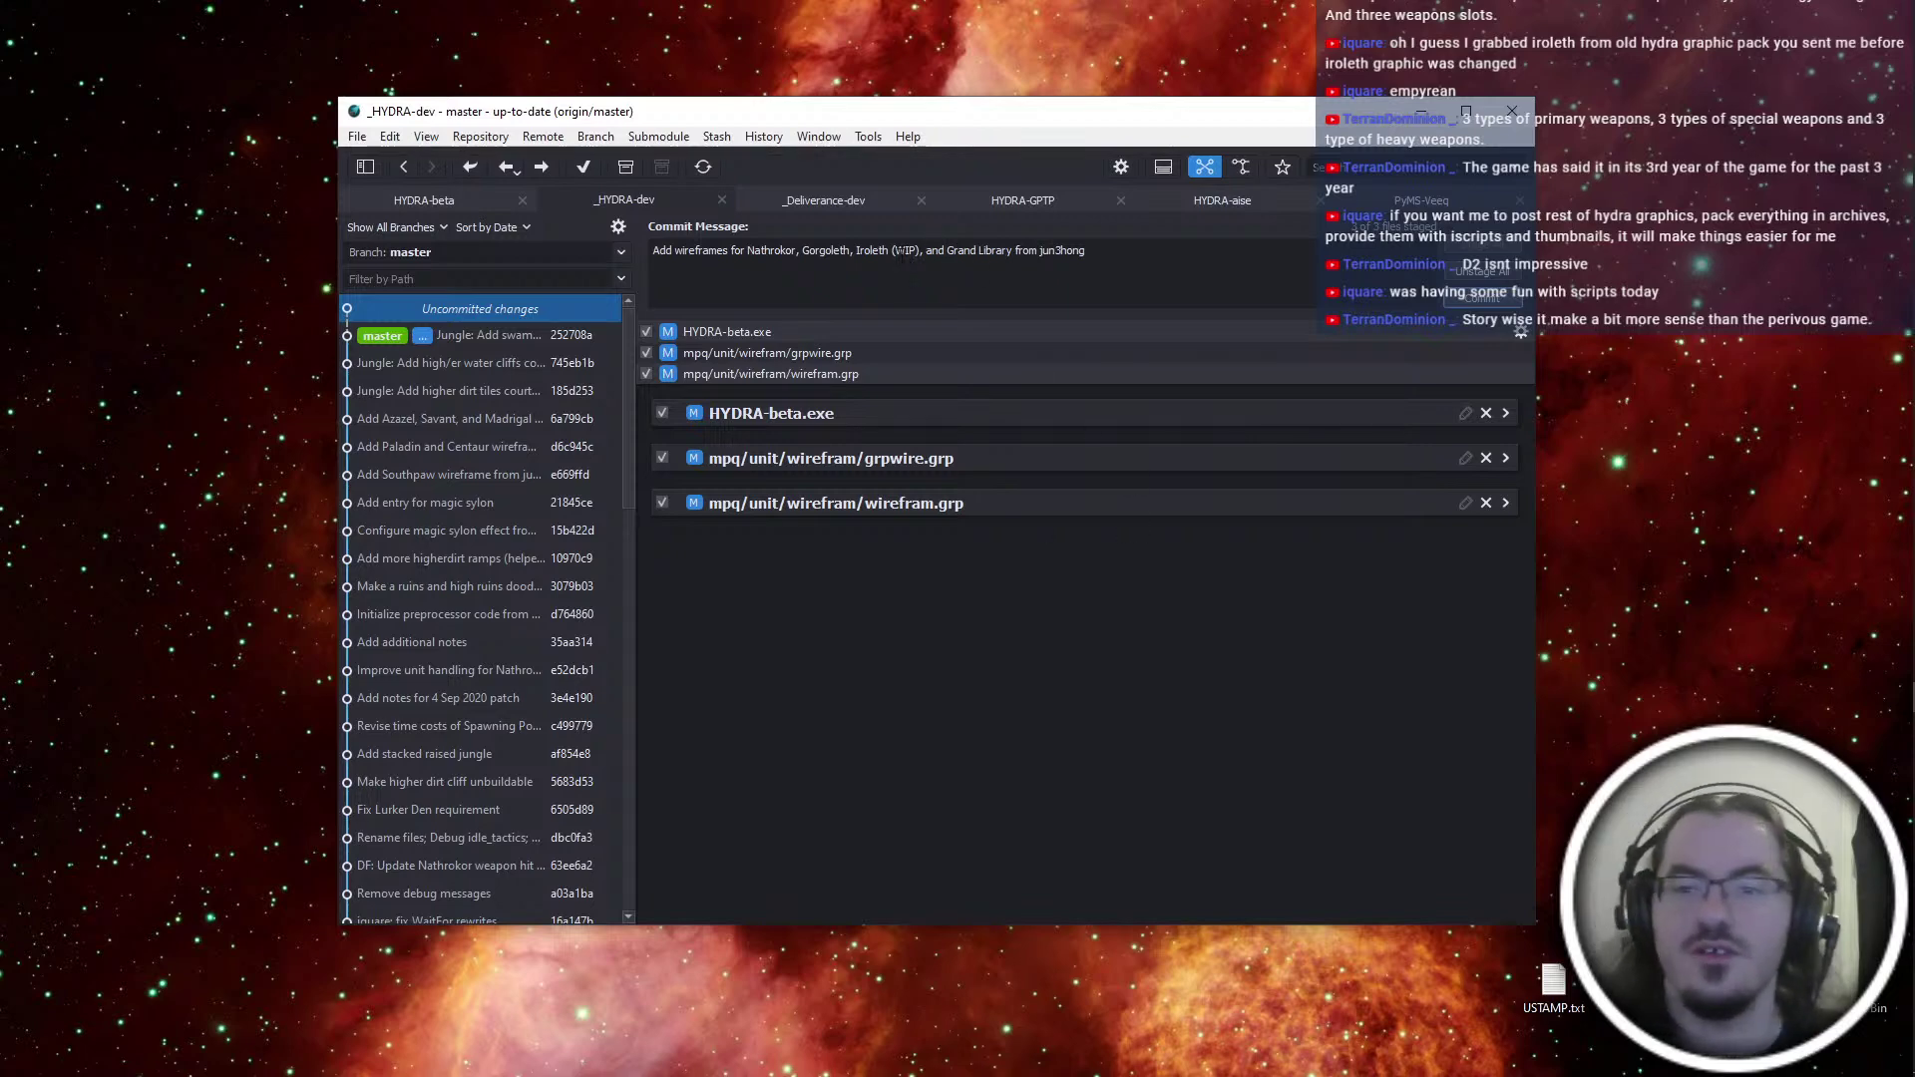
type("Othstoleth,")
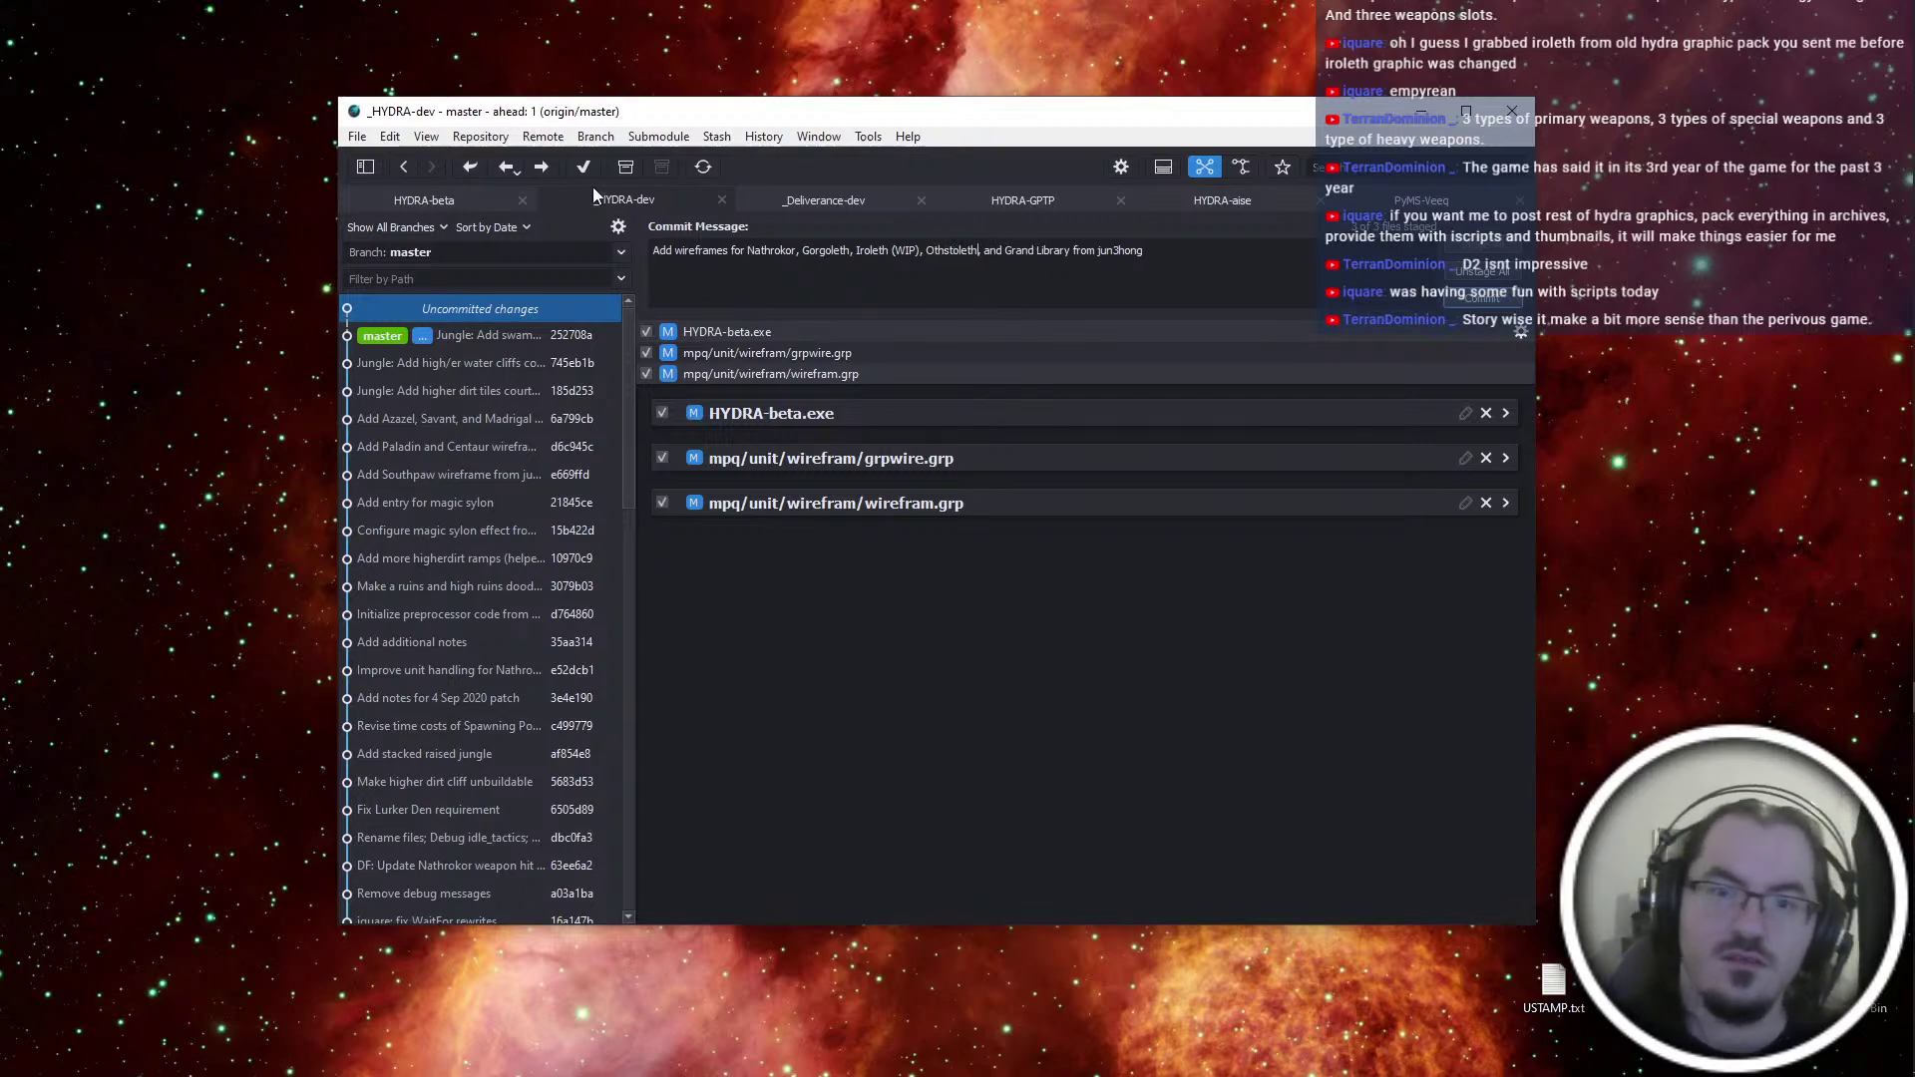
left_click(541, 167)
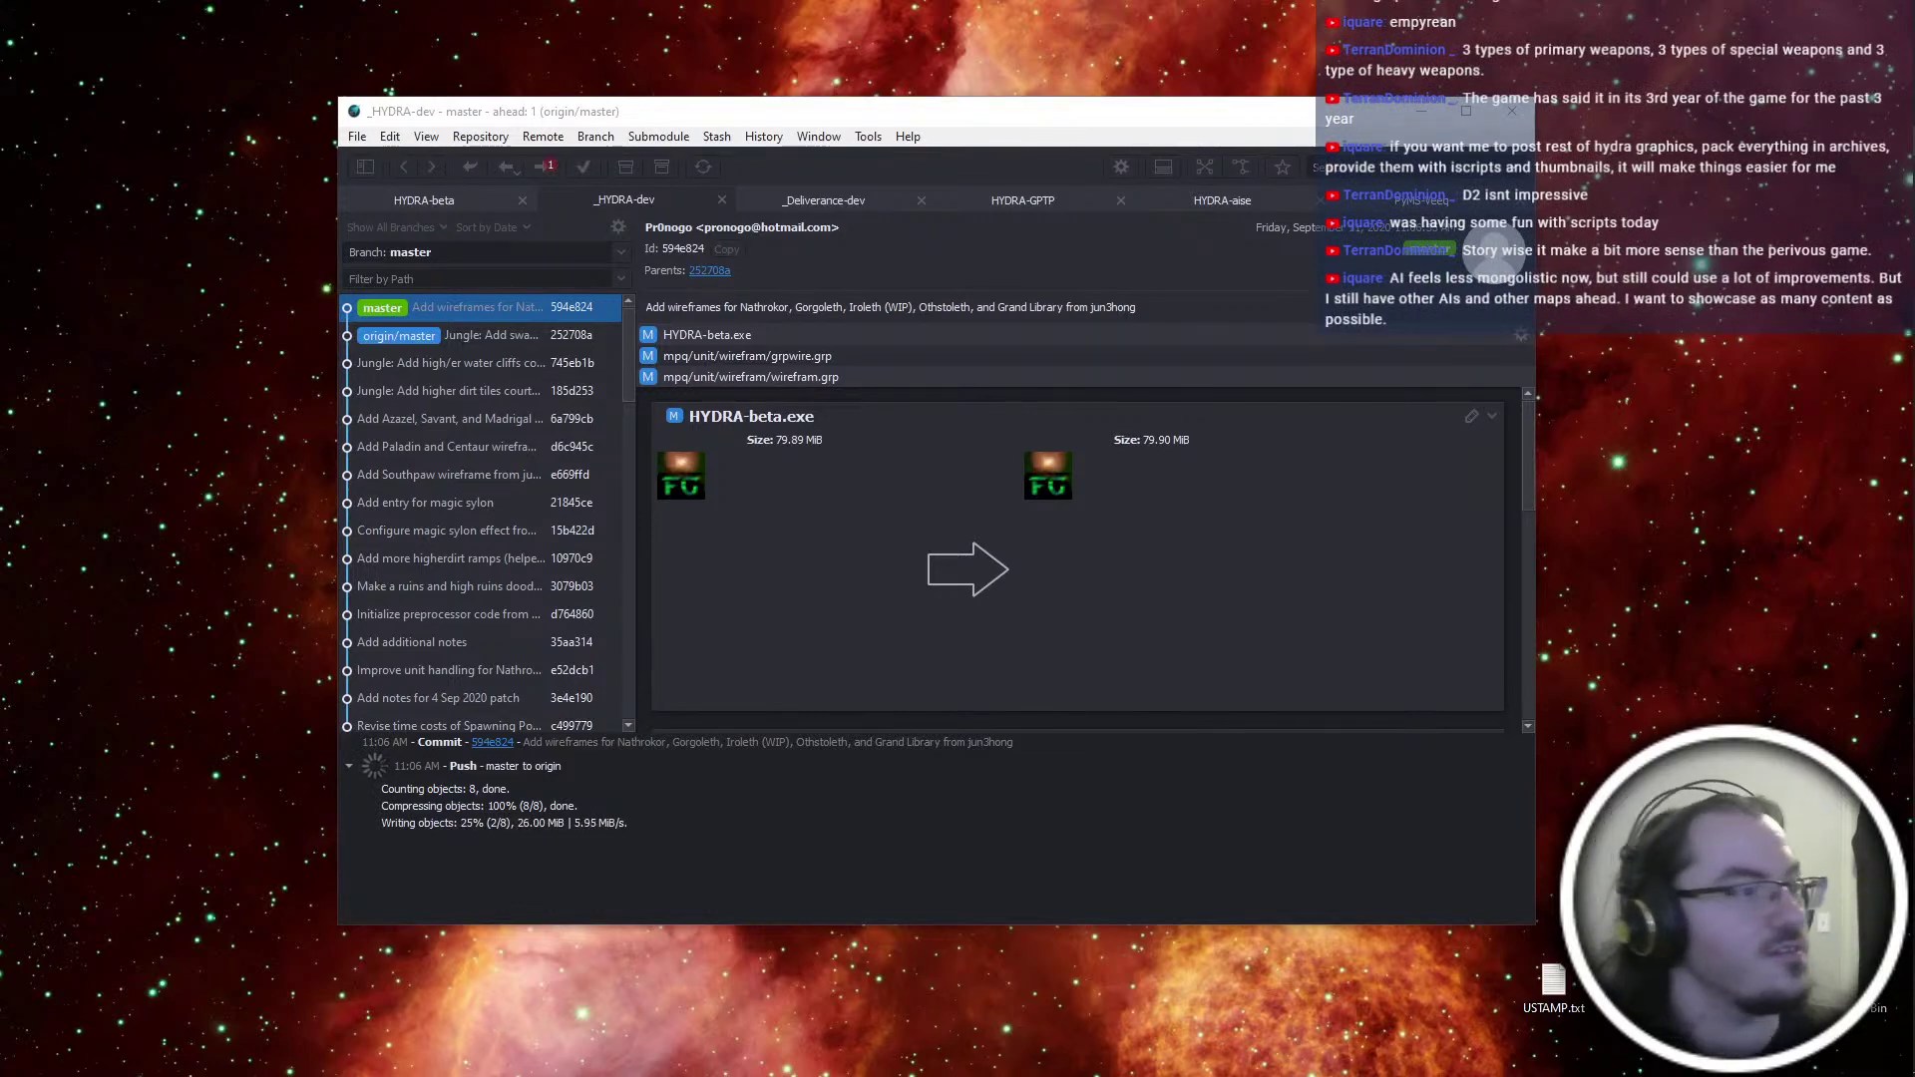
Extract grpwire.bmp, tranwire.bmp, tranwire2.bmp and wirefram.bmp from Gatherer.zip to the desktop, and delete the archive
double_click(70, 32)
left_click_drag(654, 498, 199, 379)
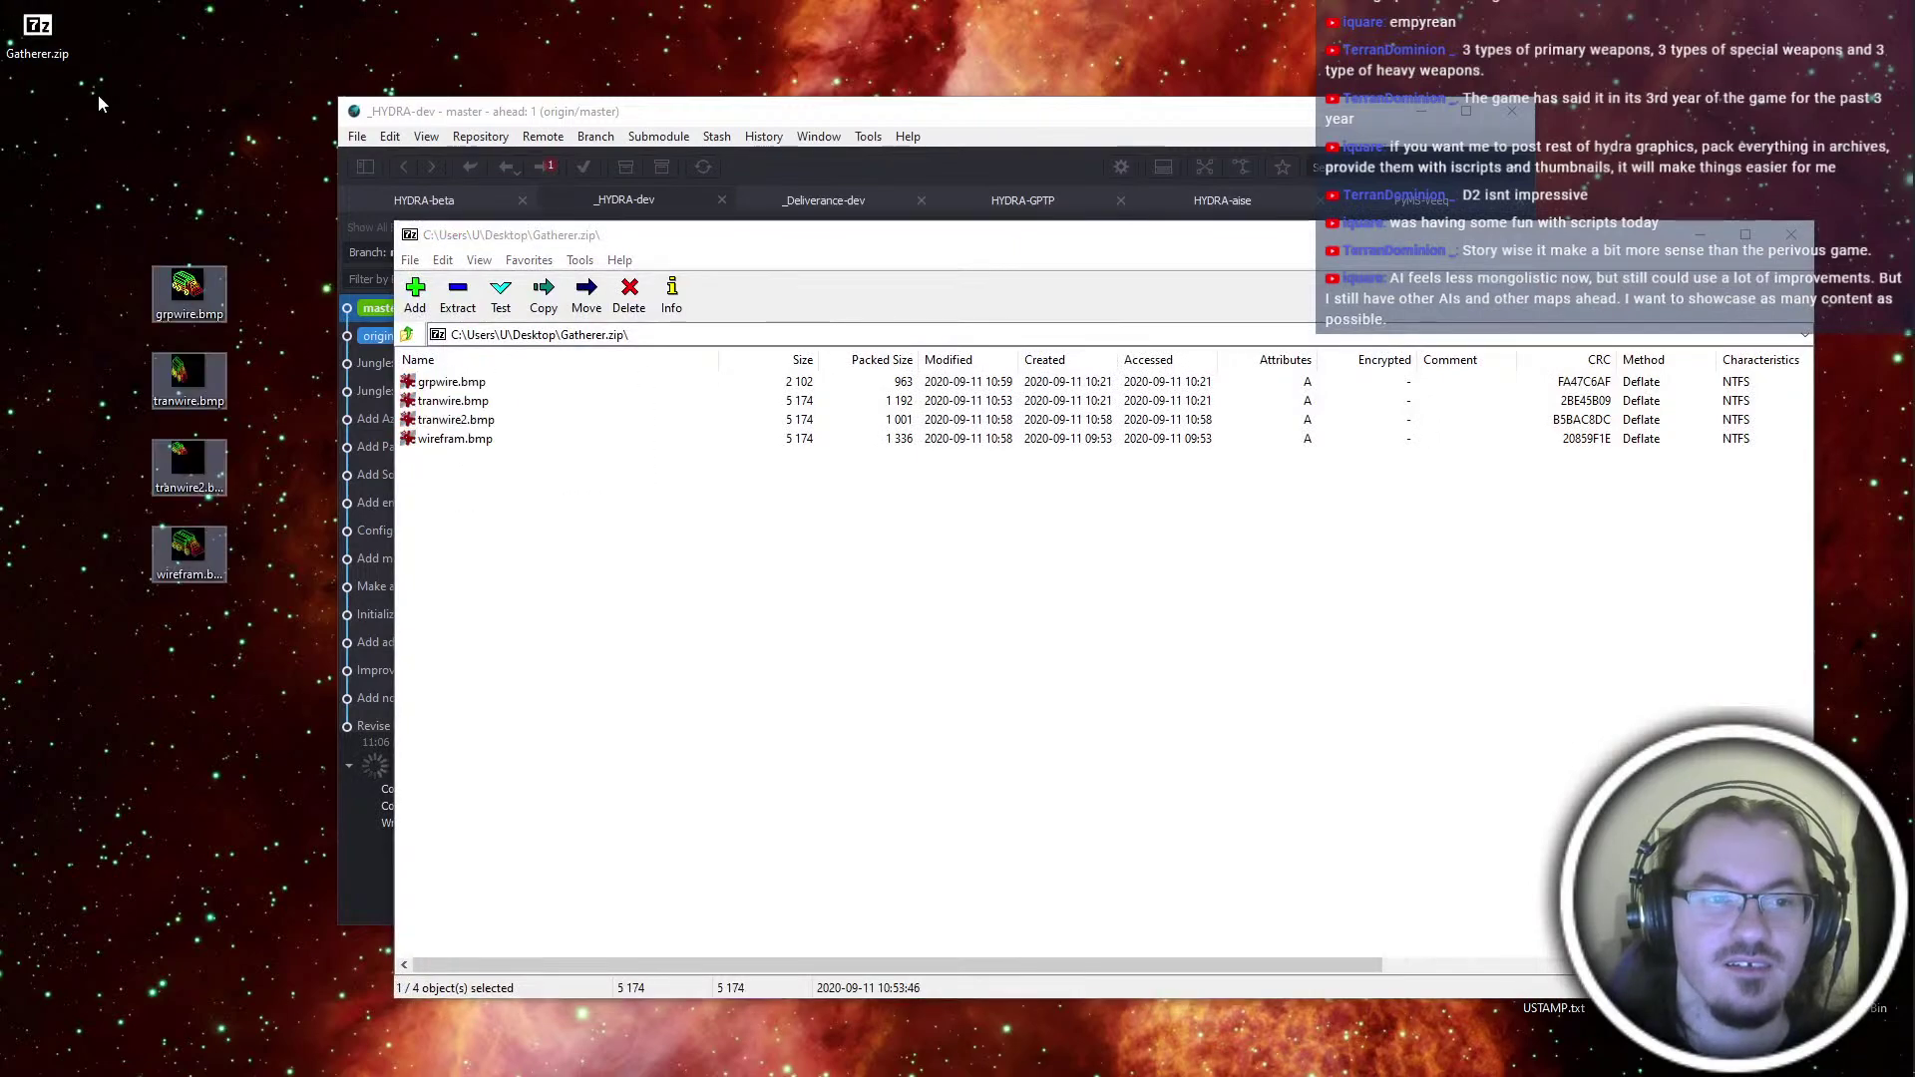
left_click(1791, 235)
left_click(50, 58)
key("Delete")
Cut the four extracted wireframe bitmaps from the desktop and open [Resources] > [Files] Graphics > [Packages] > Outlive in File Explorer
left_click_drag(295, 192, 191, 651)
key("super+e")
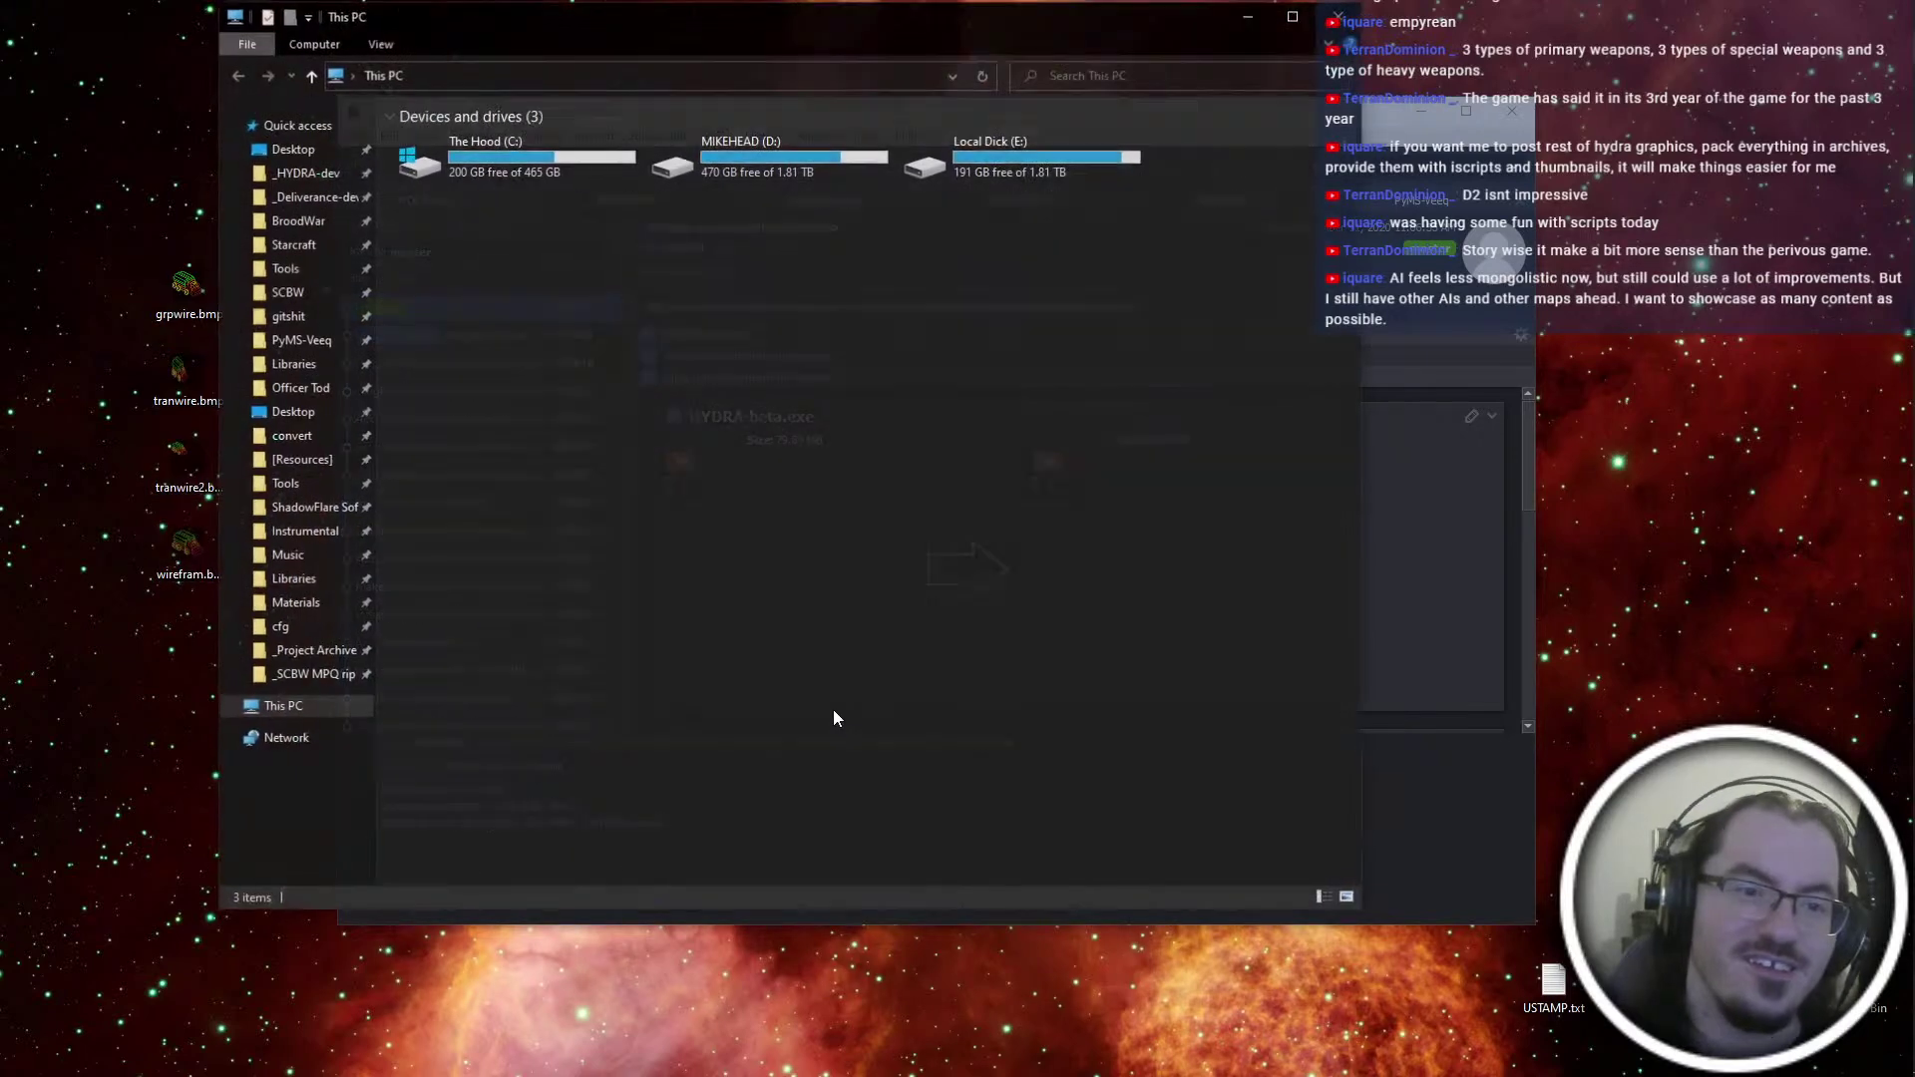
left_click(299, 460)
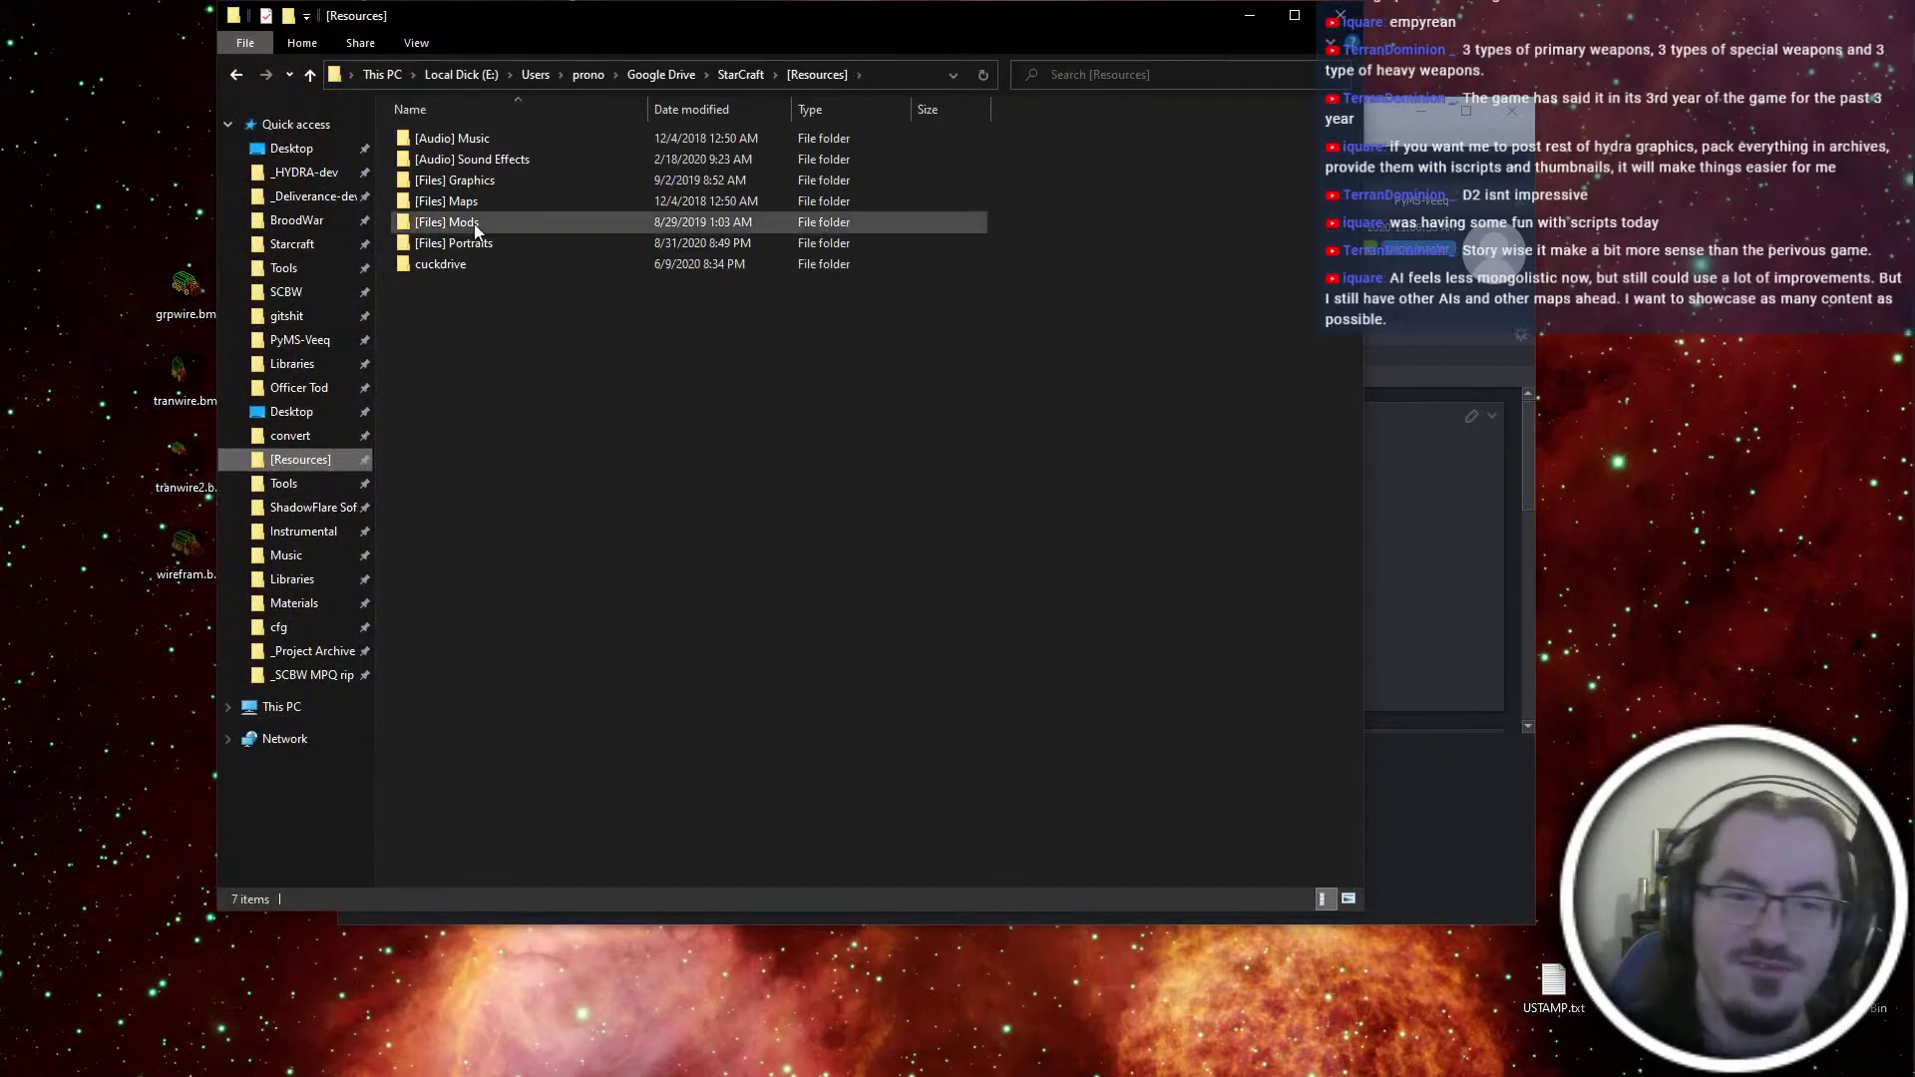
double_click(483, 188)
double_click(513, 201)
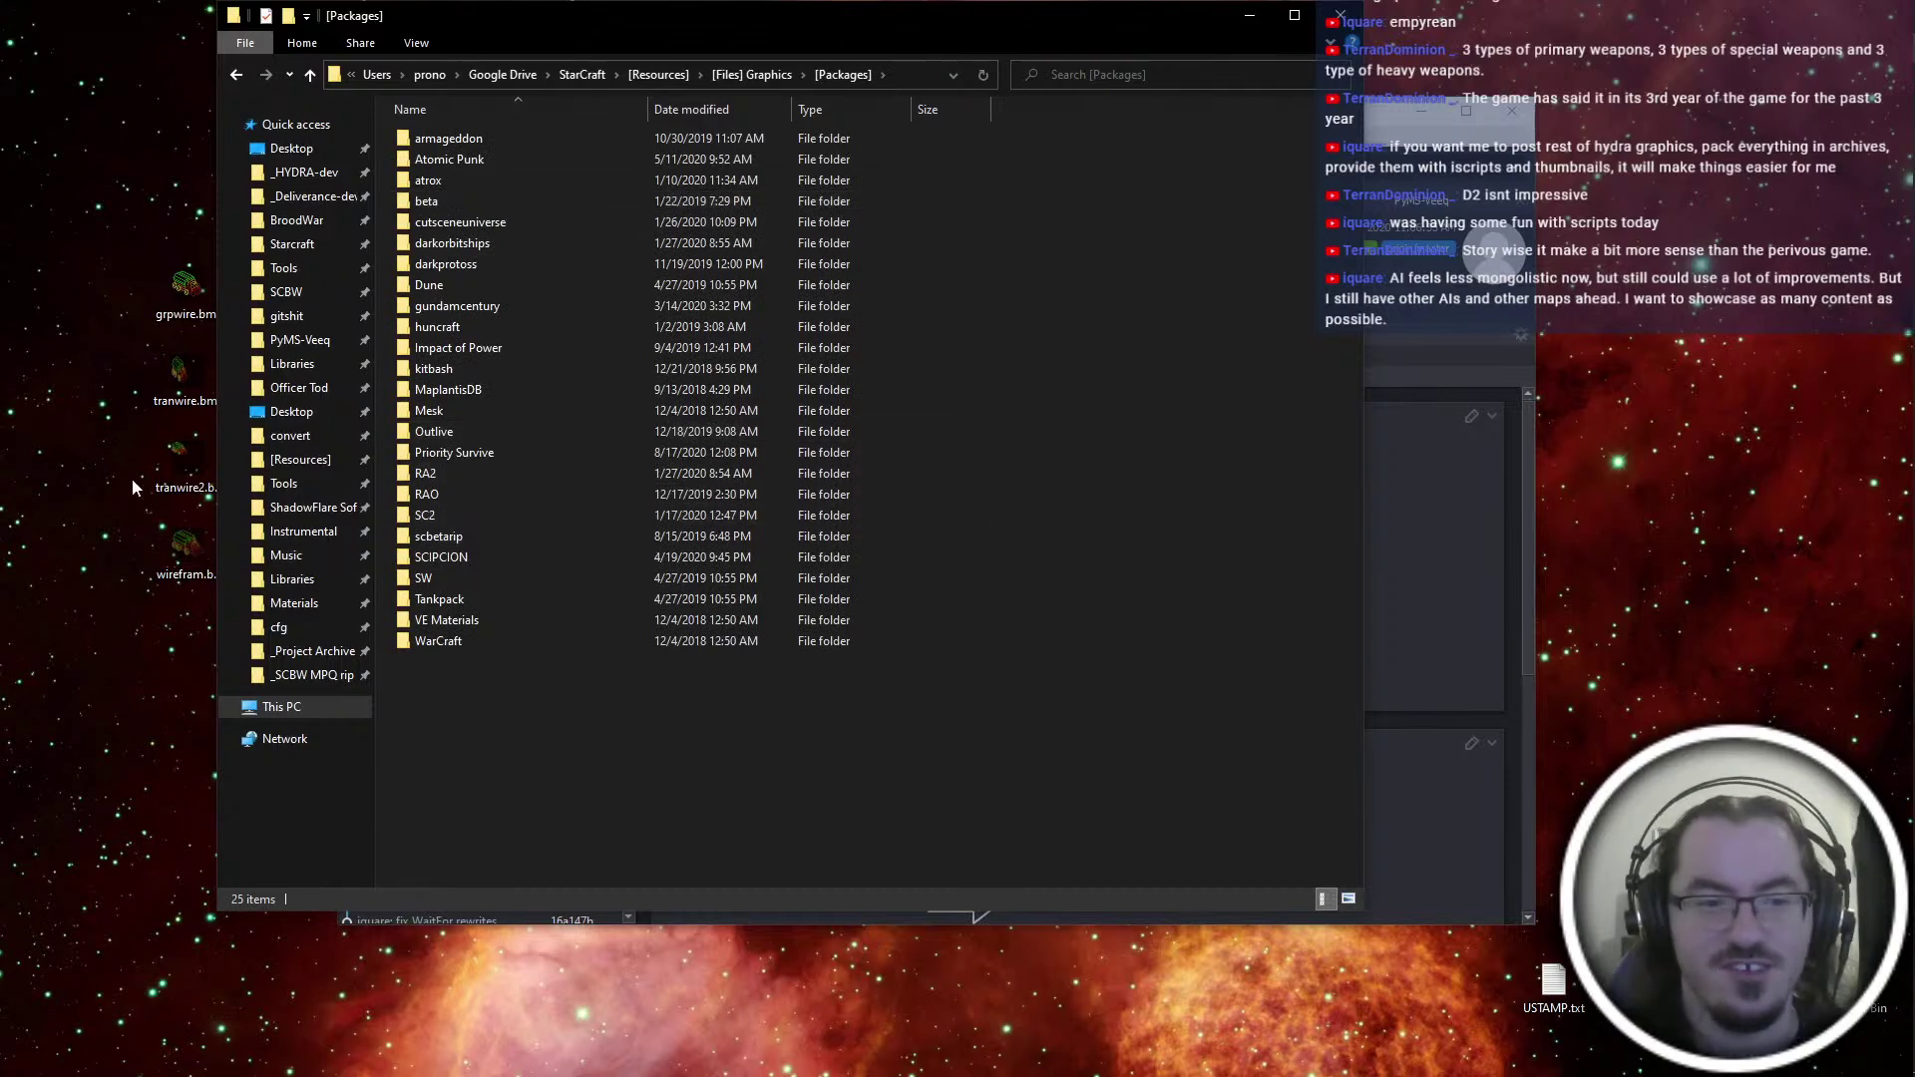
key("alt+Left")
double_click(546, 203)
double_click(564, 443)
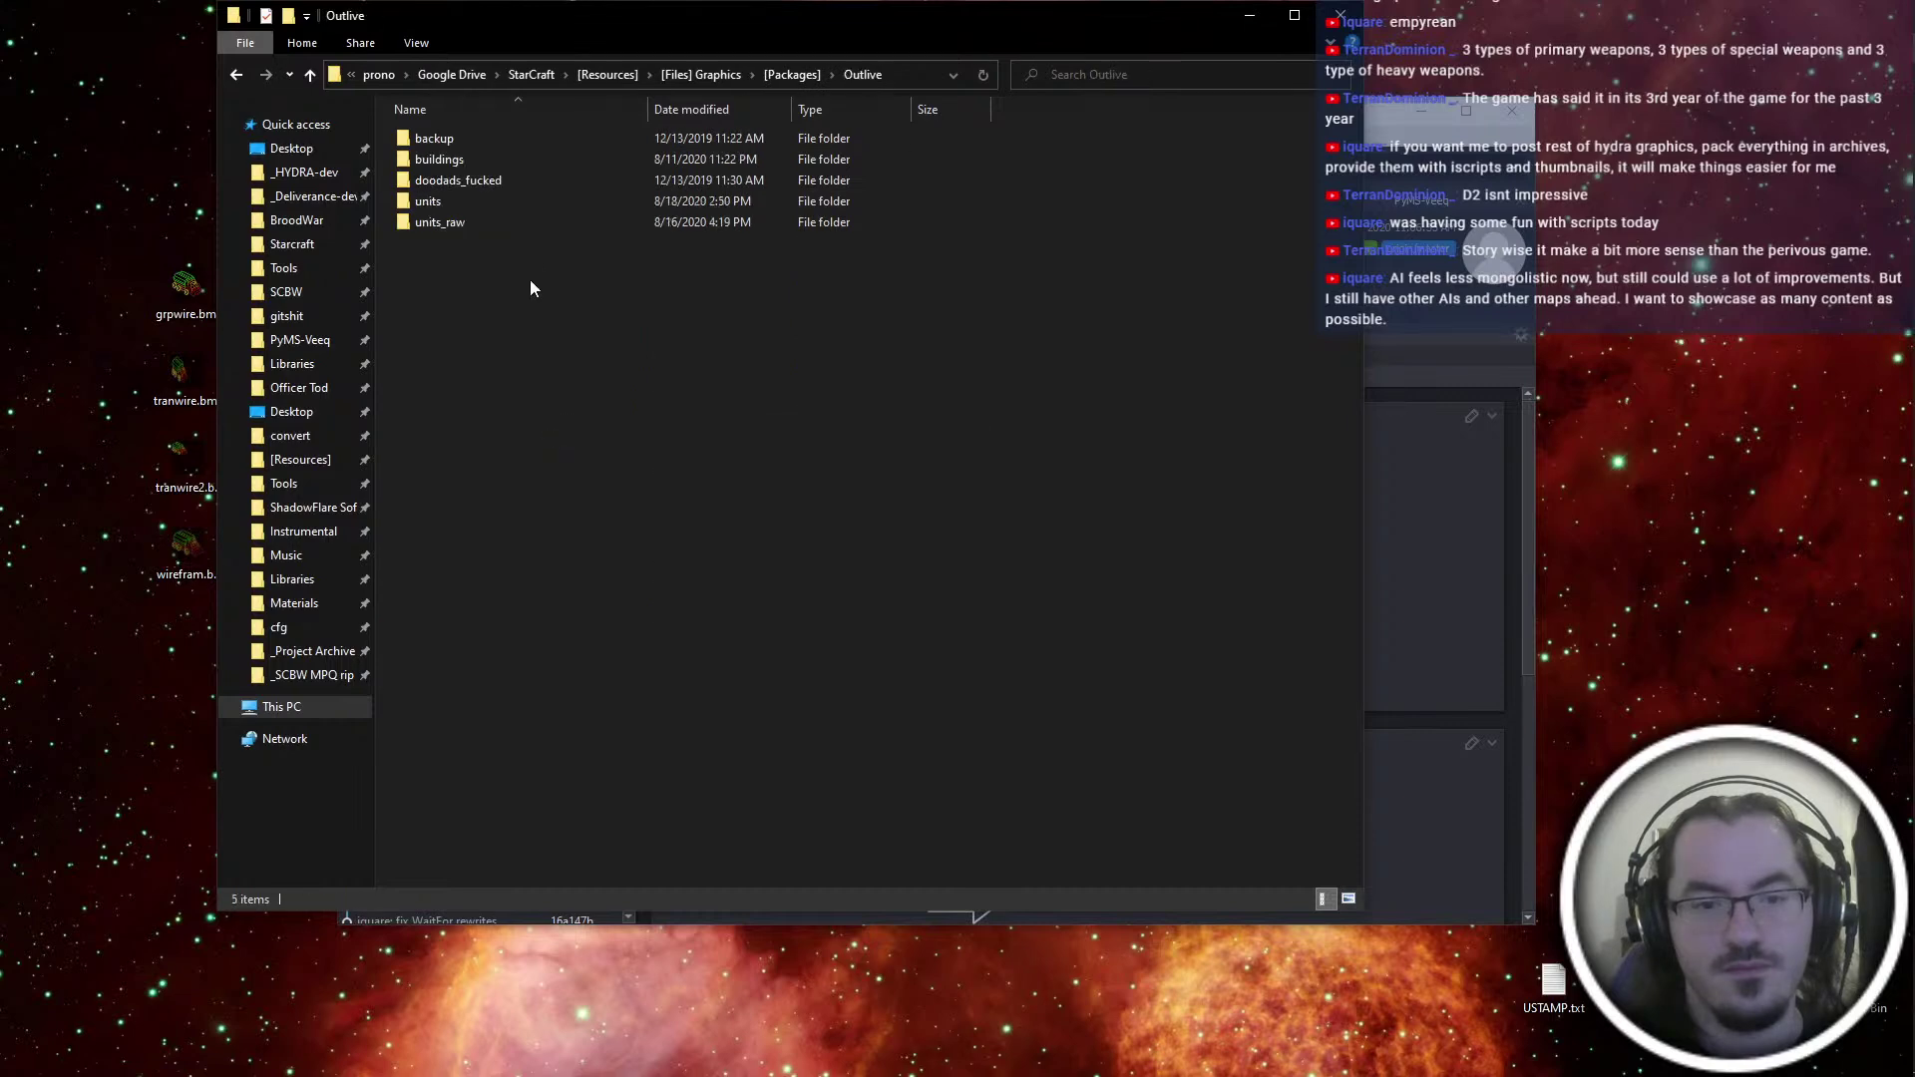
Move the cut bitmaps into Outlive's units > gatherer folder, granting administrator permission, and close that folder window
double_click(543, 202)
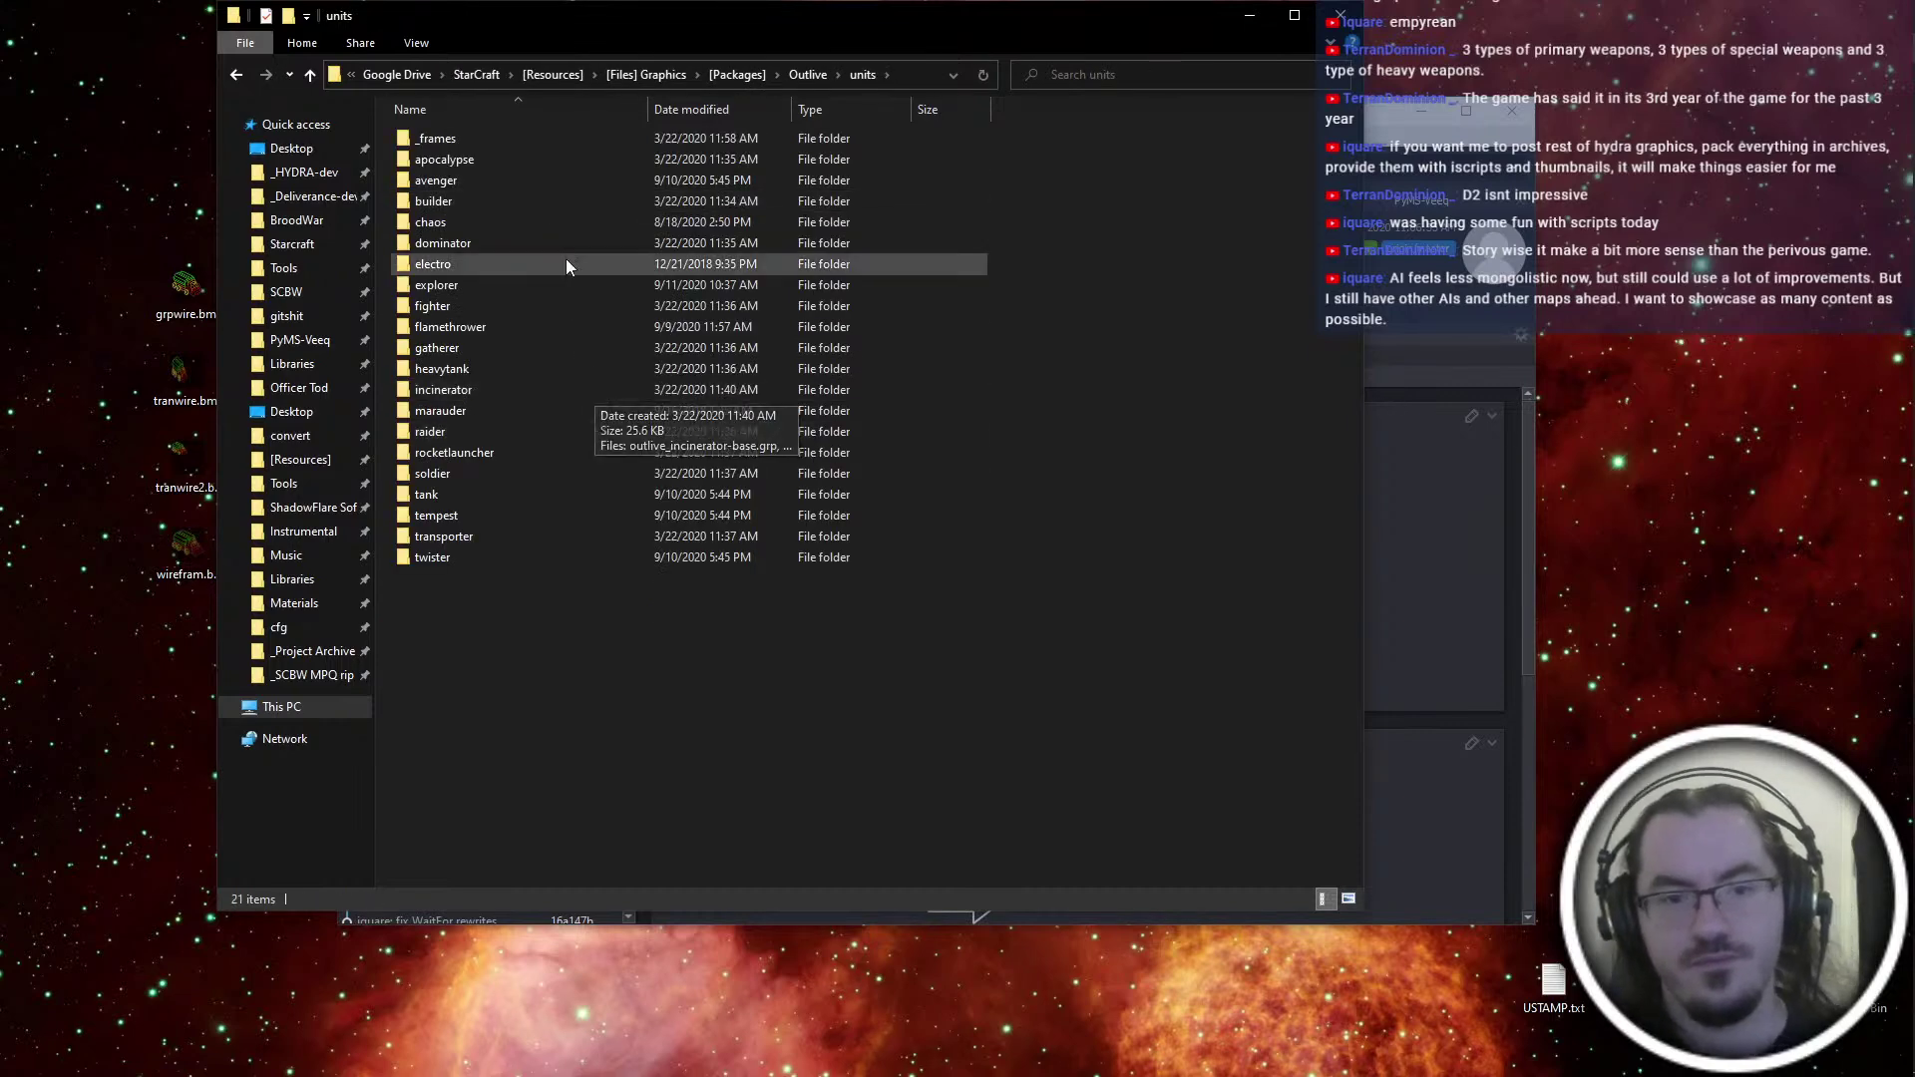
double_click(531, 347)
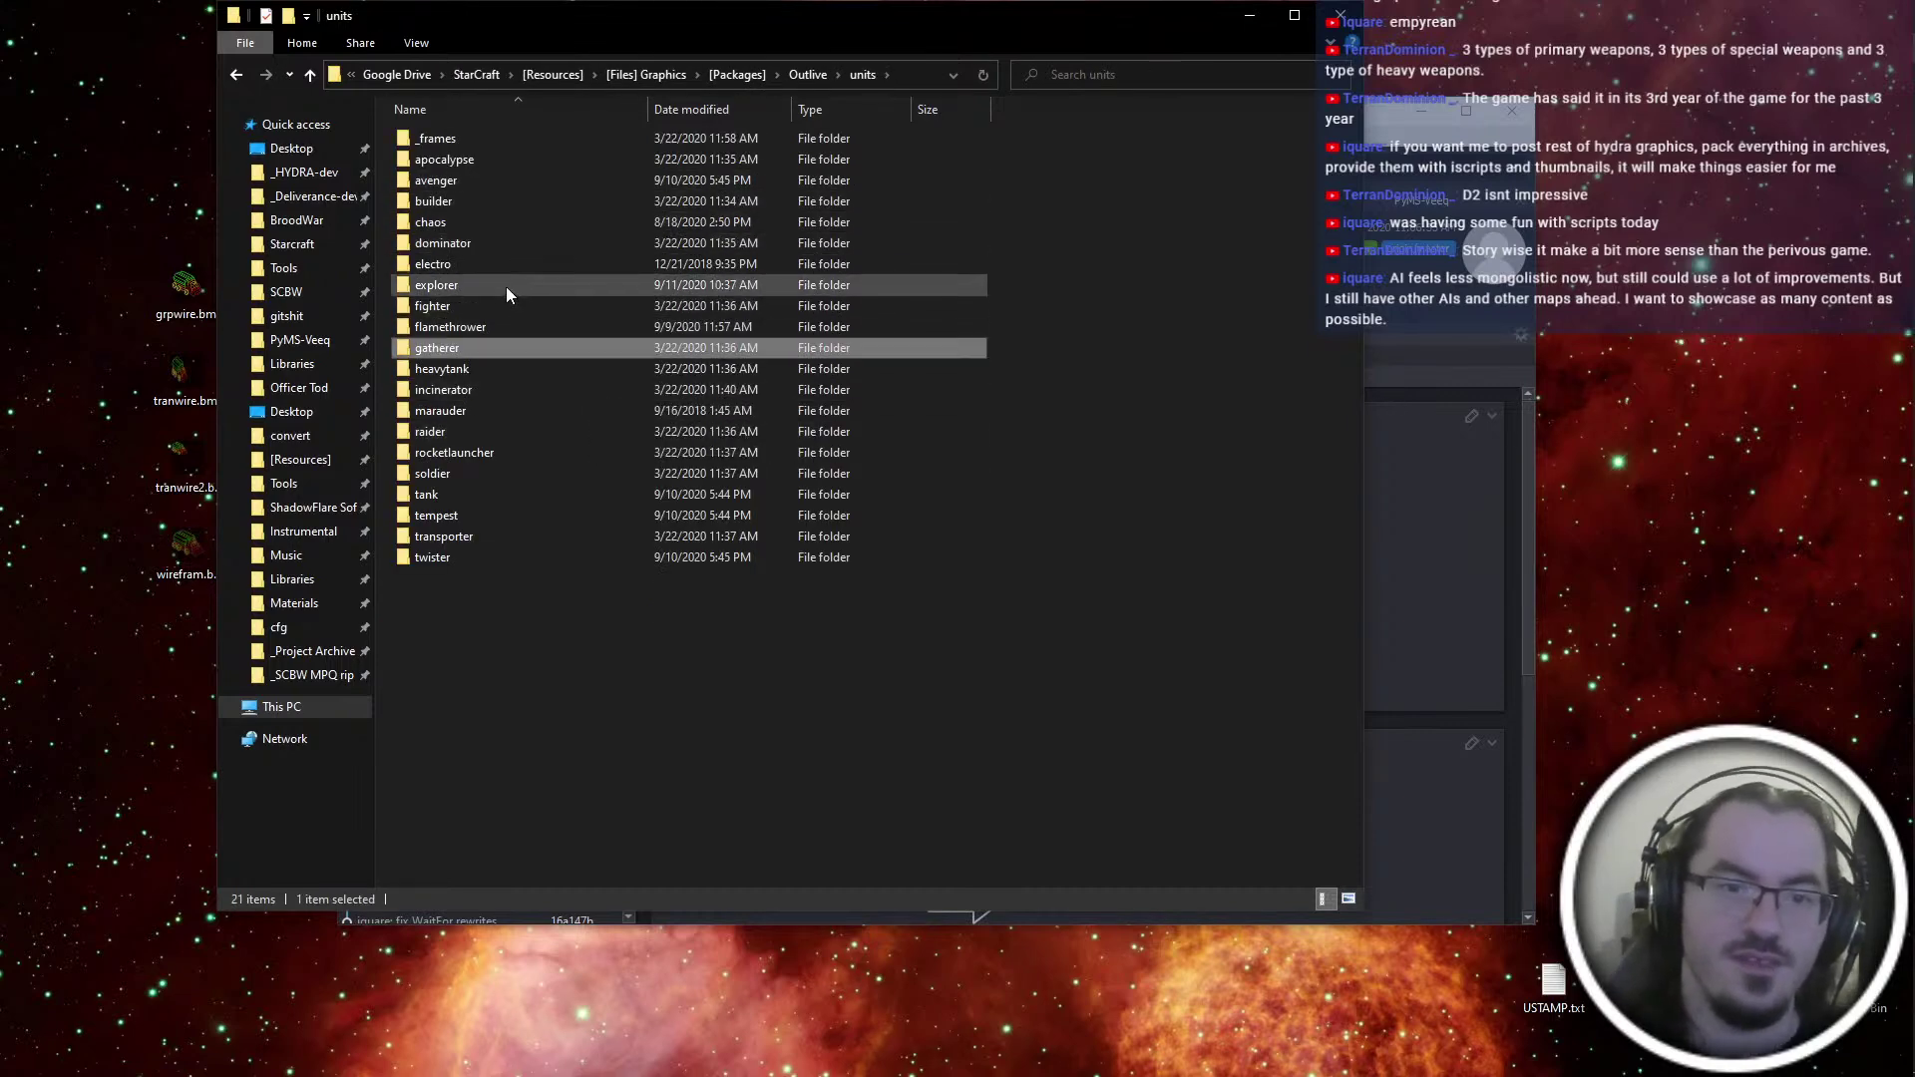
key("ctrl+v")
left_click(889, 451)
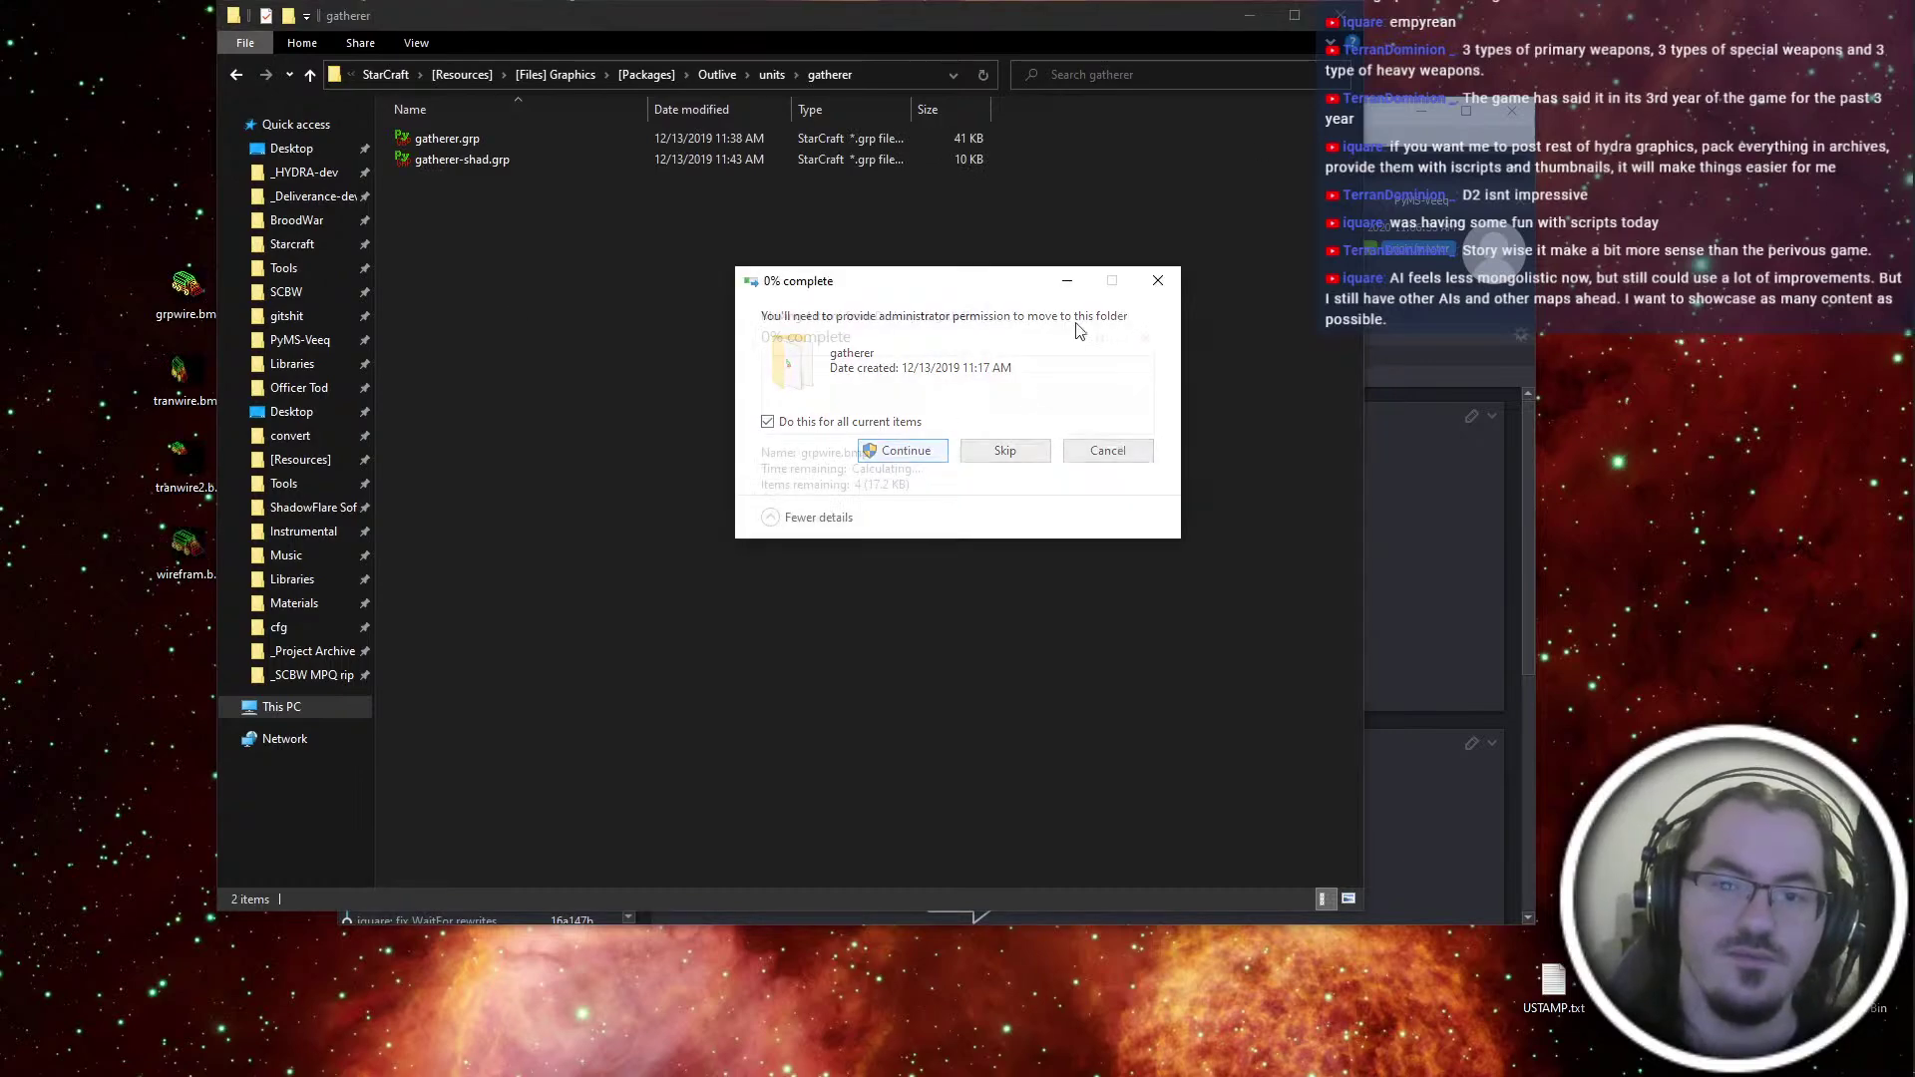
left_click(1340, 17)
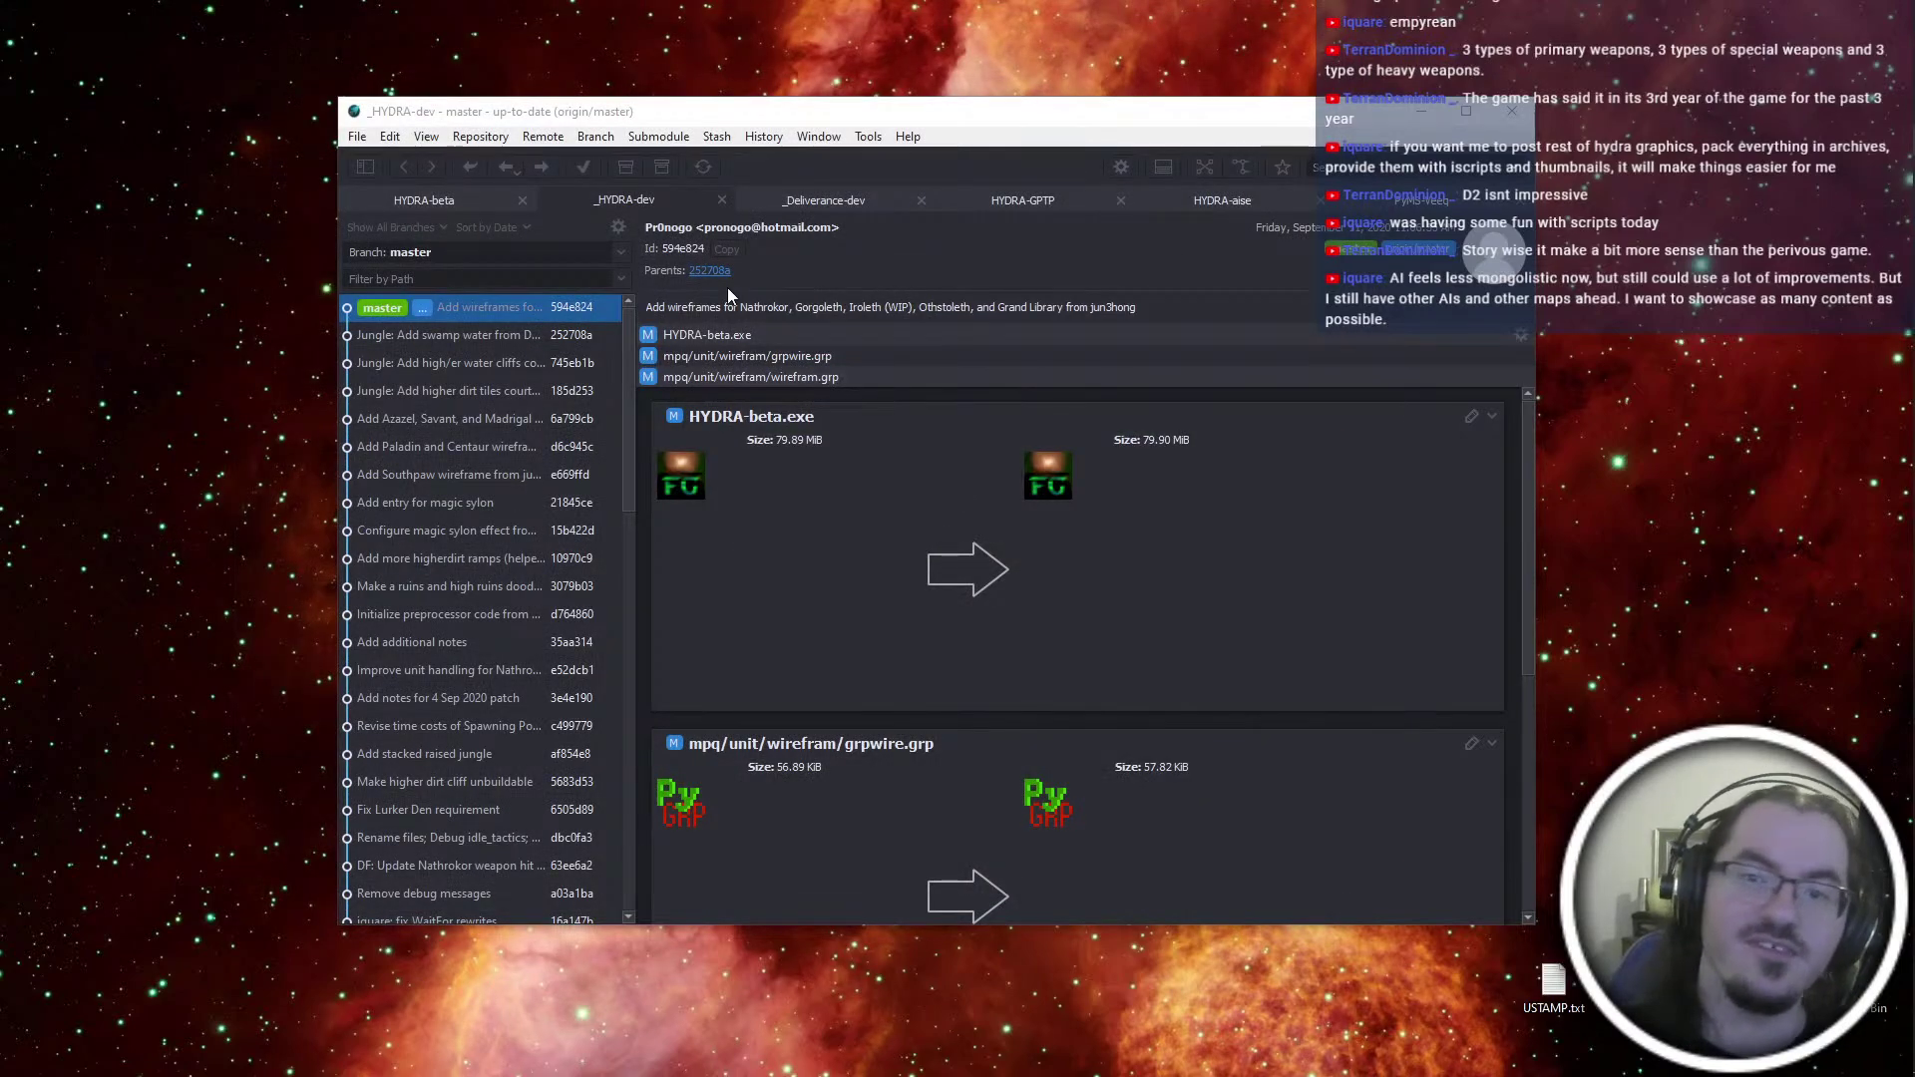
key("ctrl+super+Left")
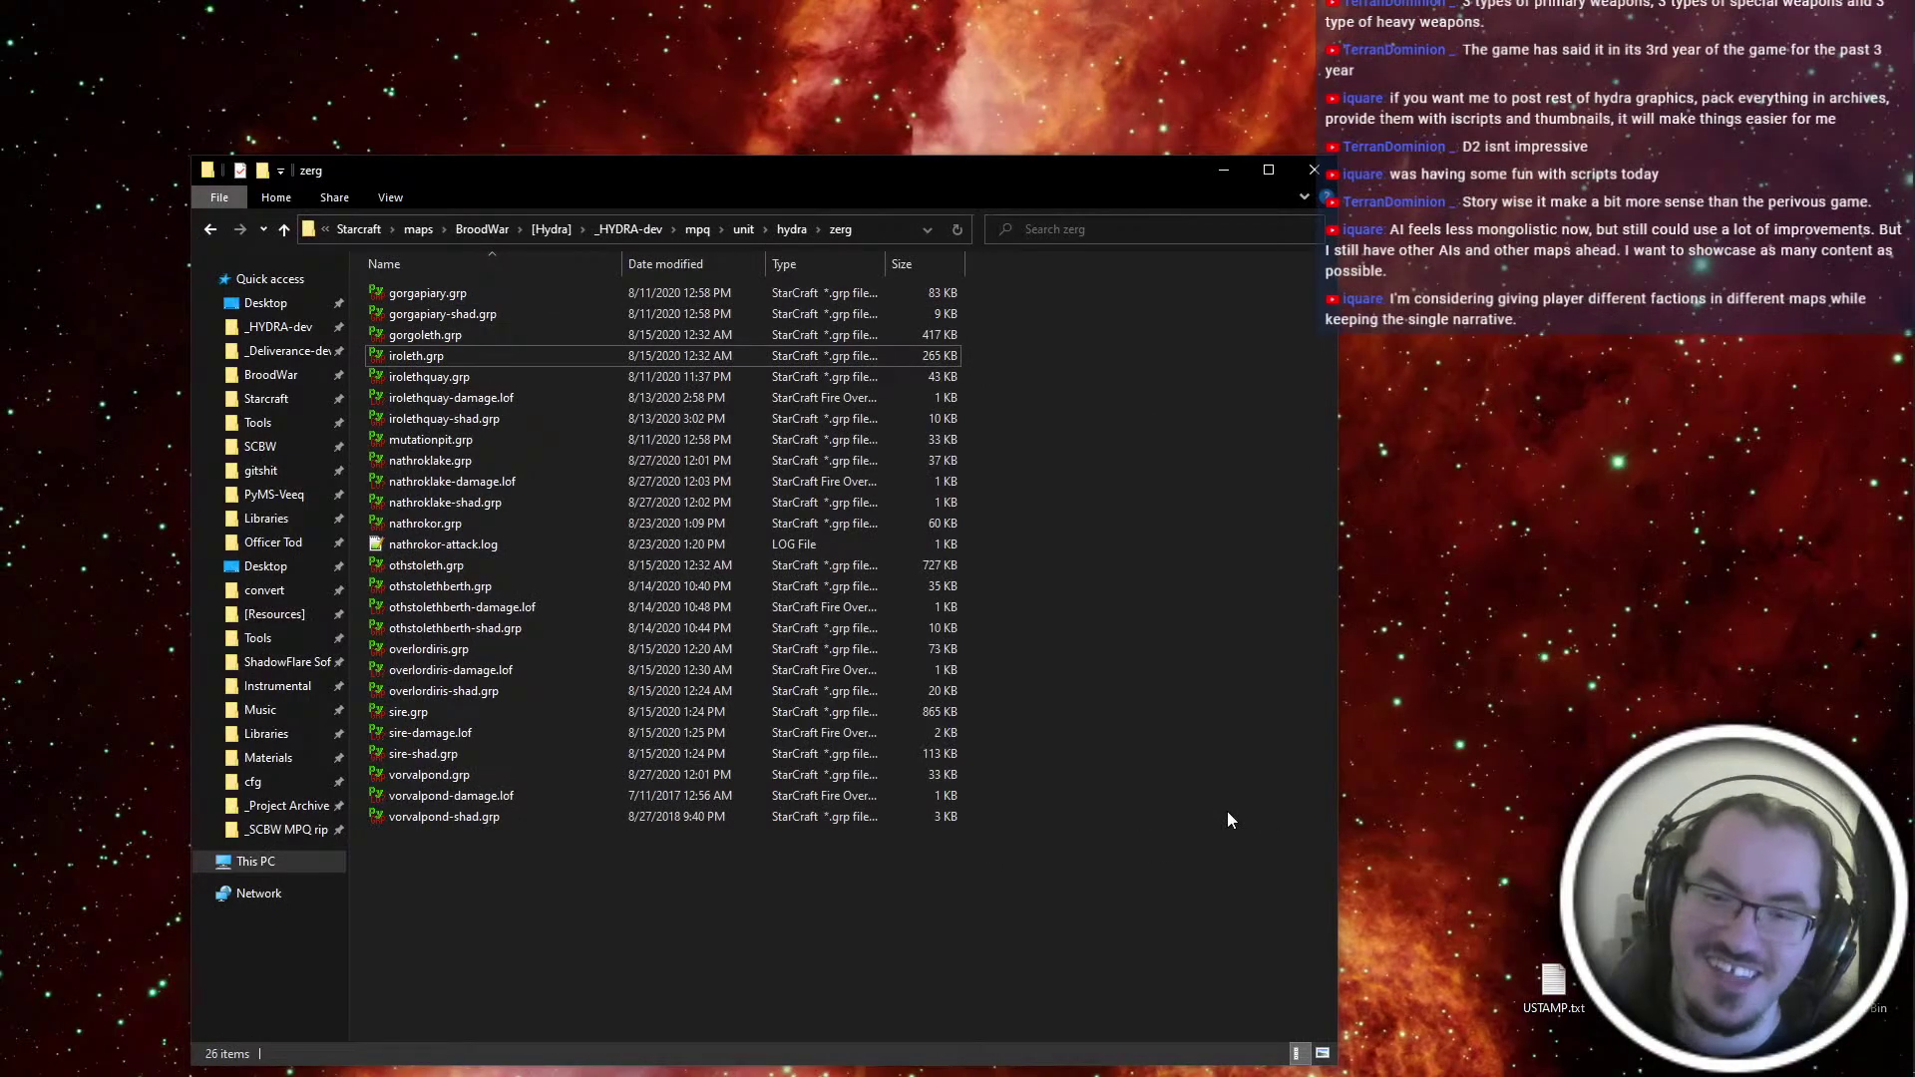
left_click_drag(872, 170, 820, 62)
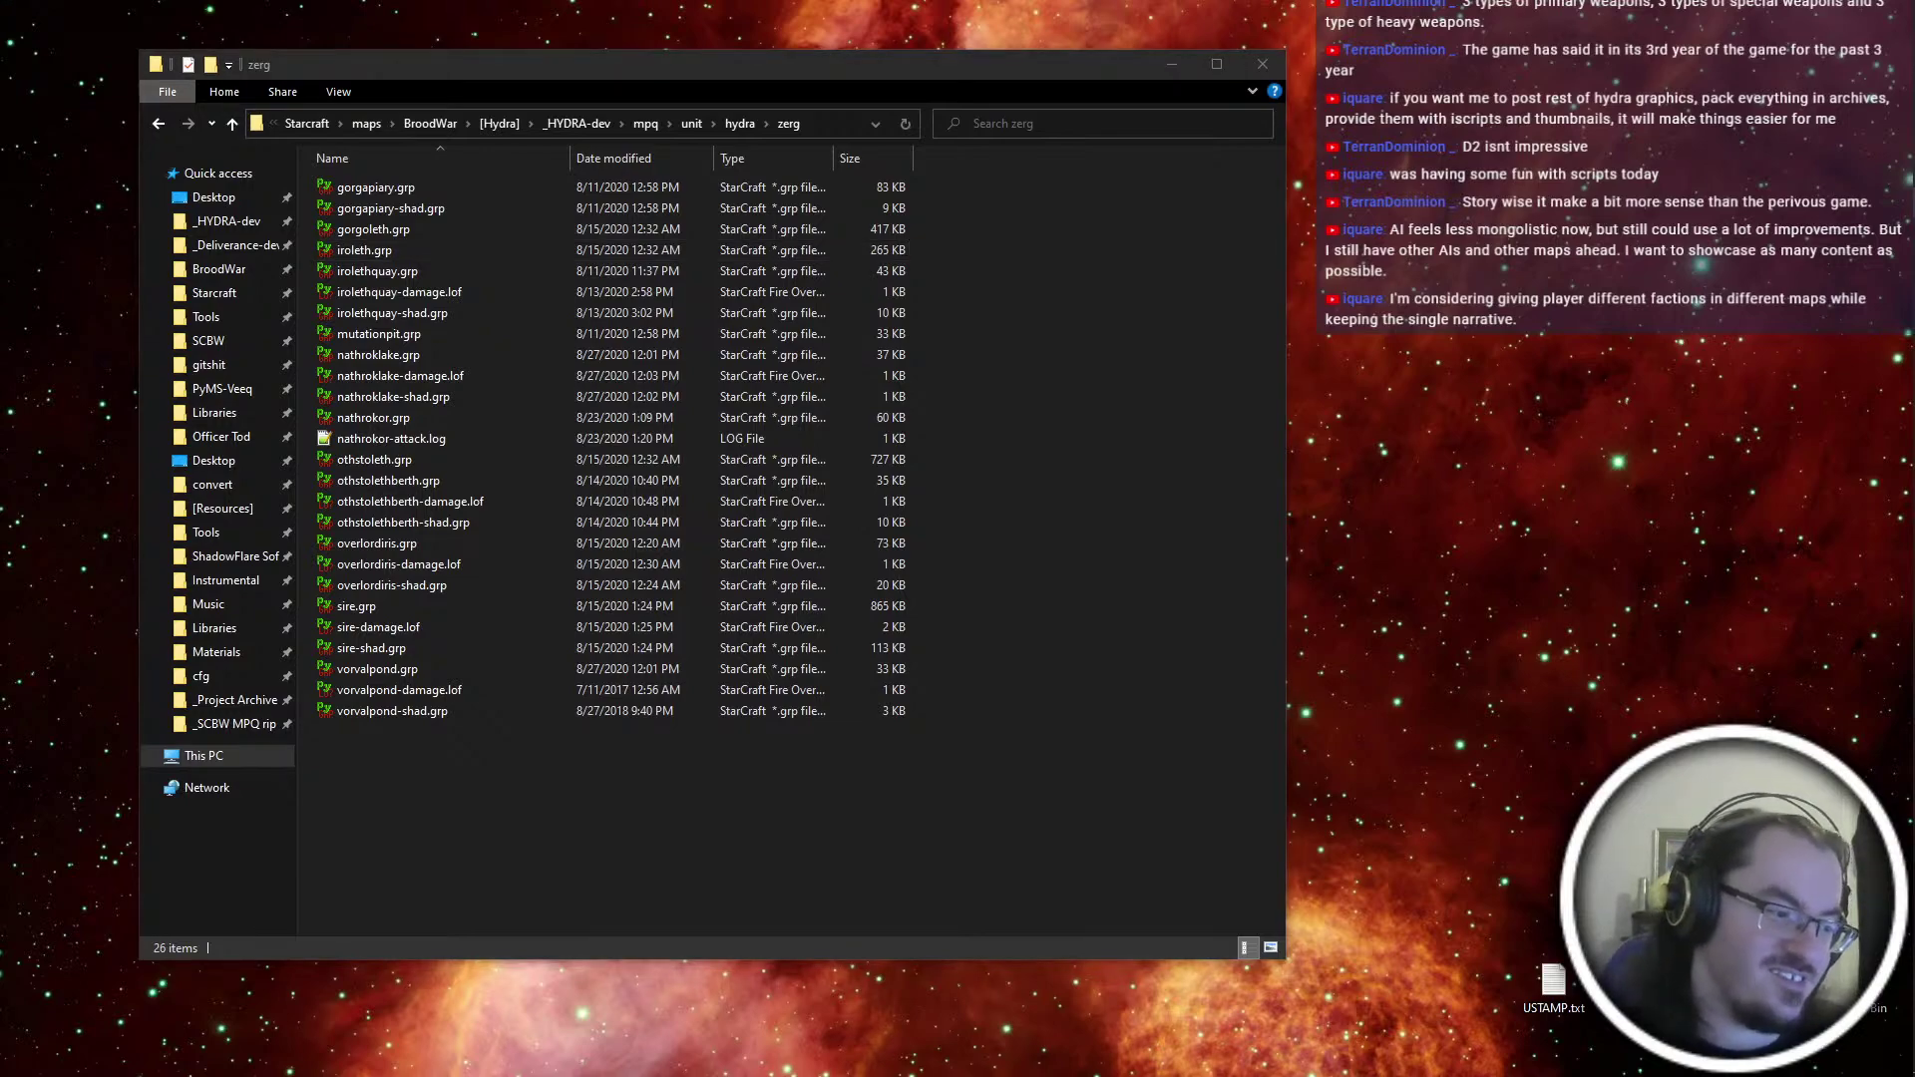
key("ctrl+super+Right")
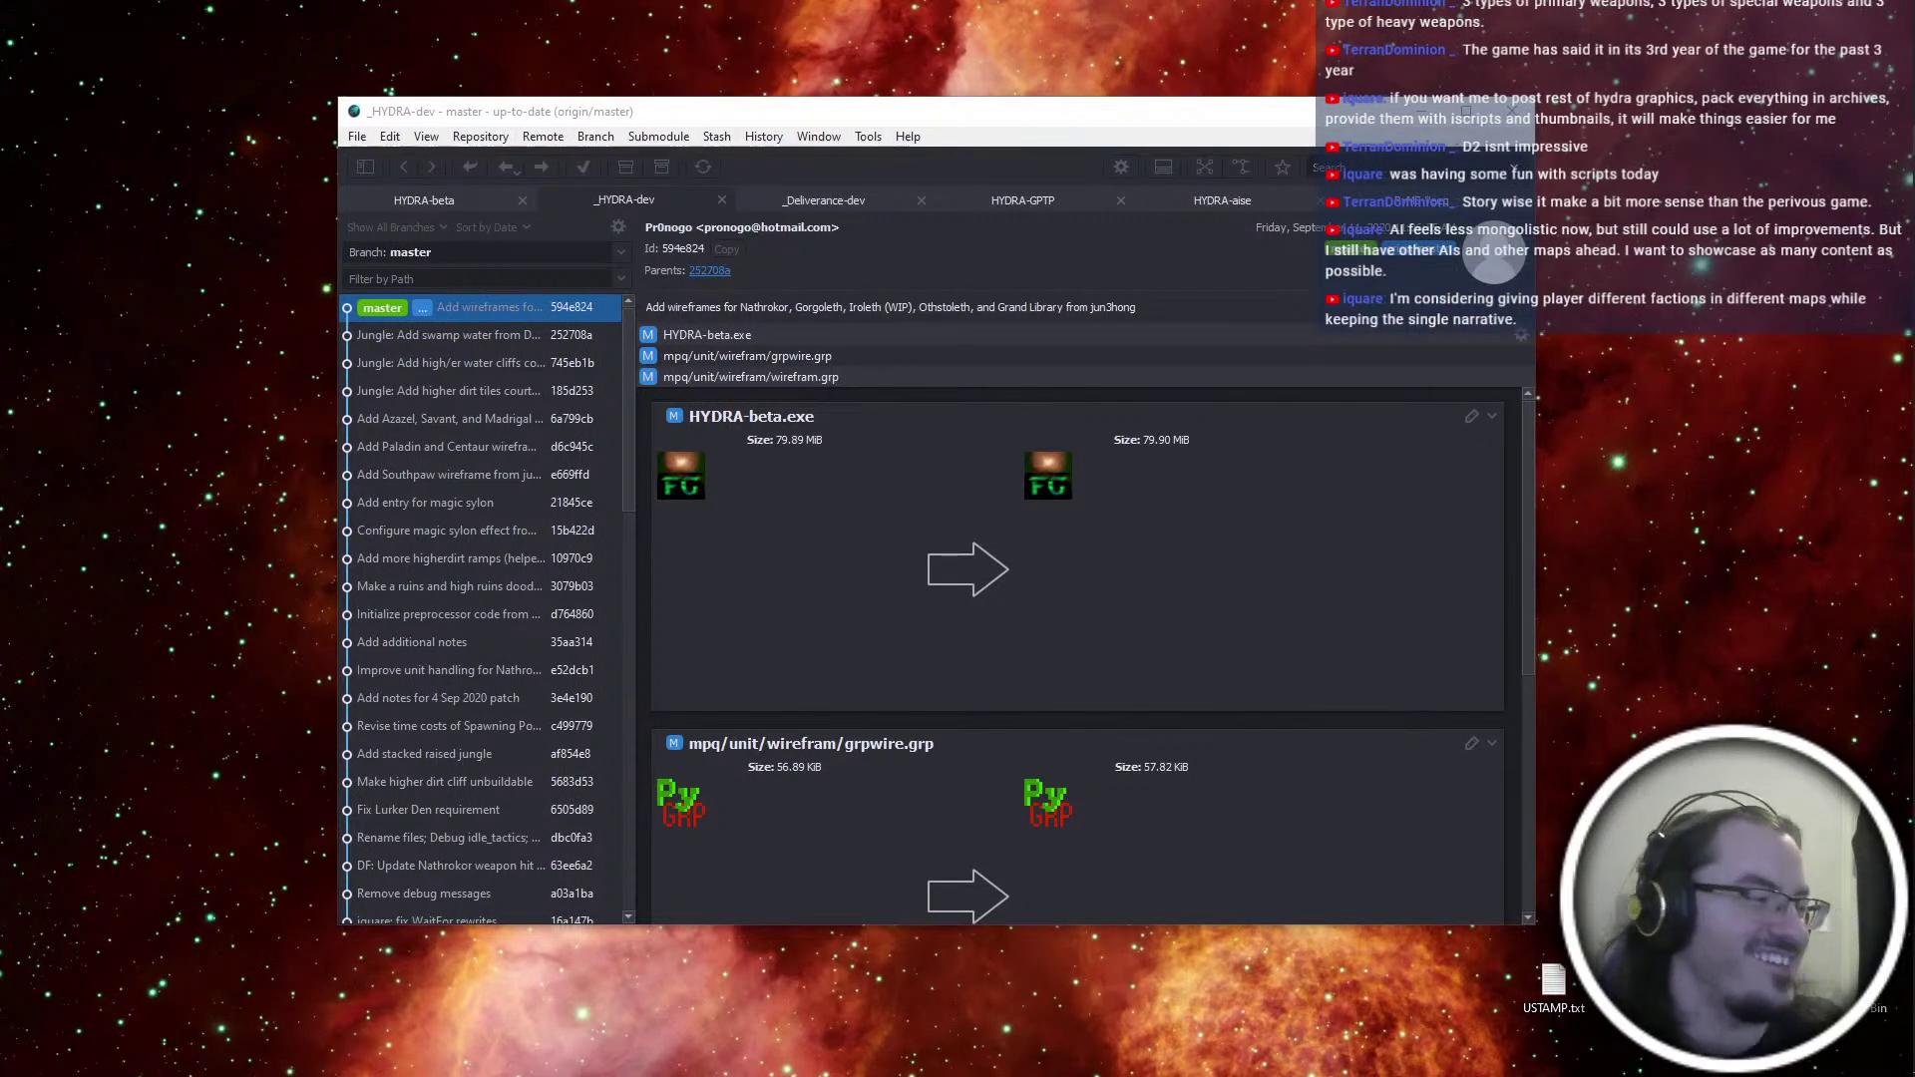
key("ctrl+super+Left")
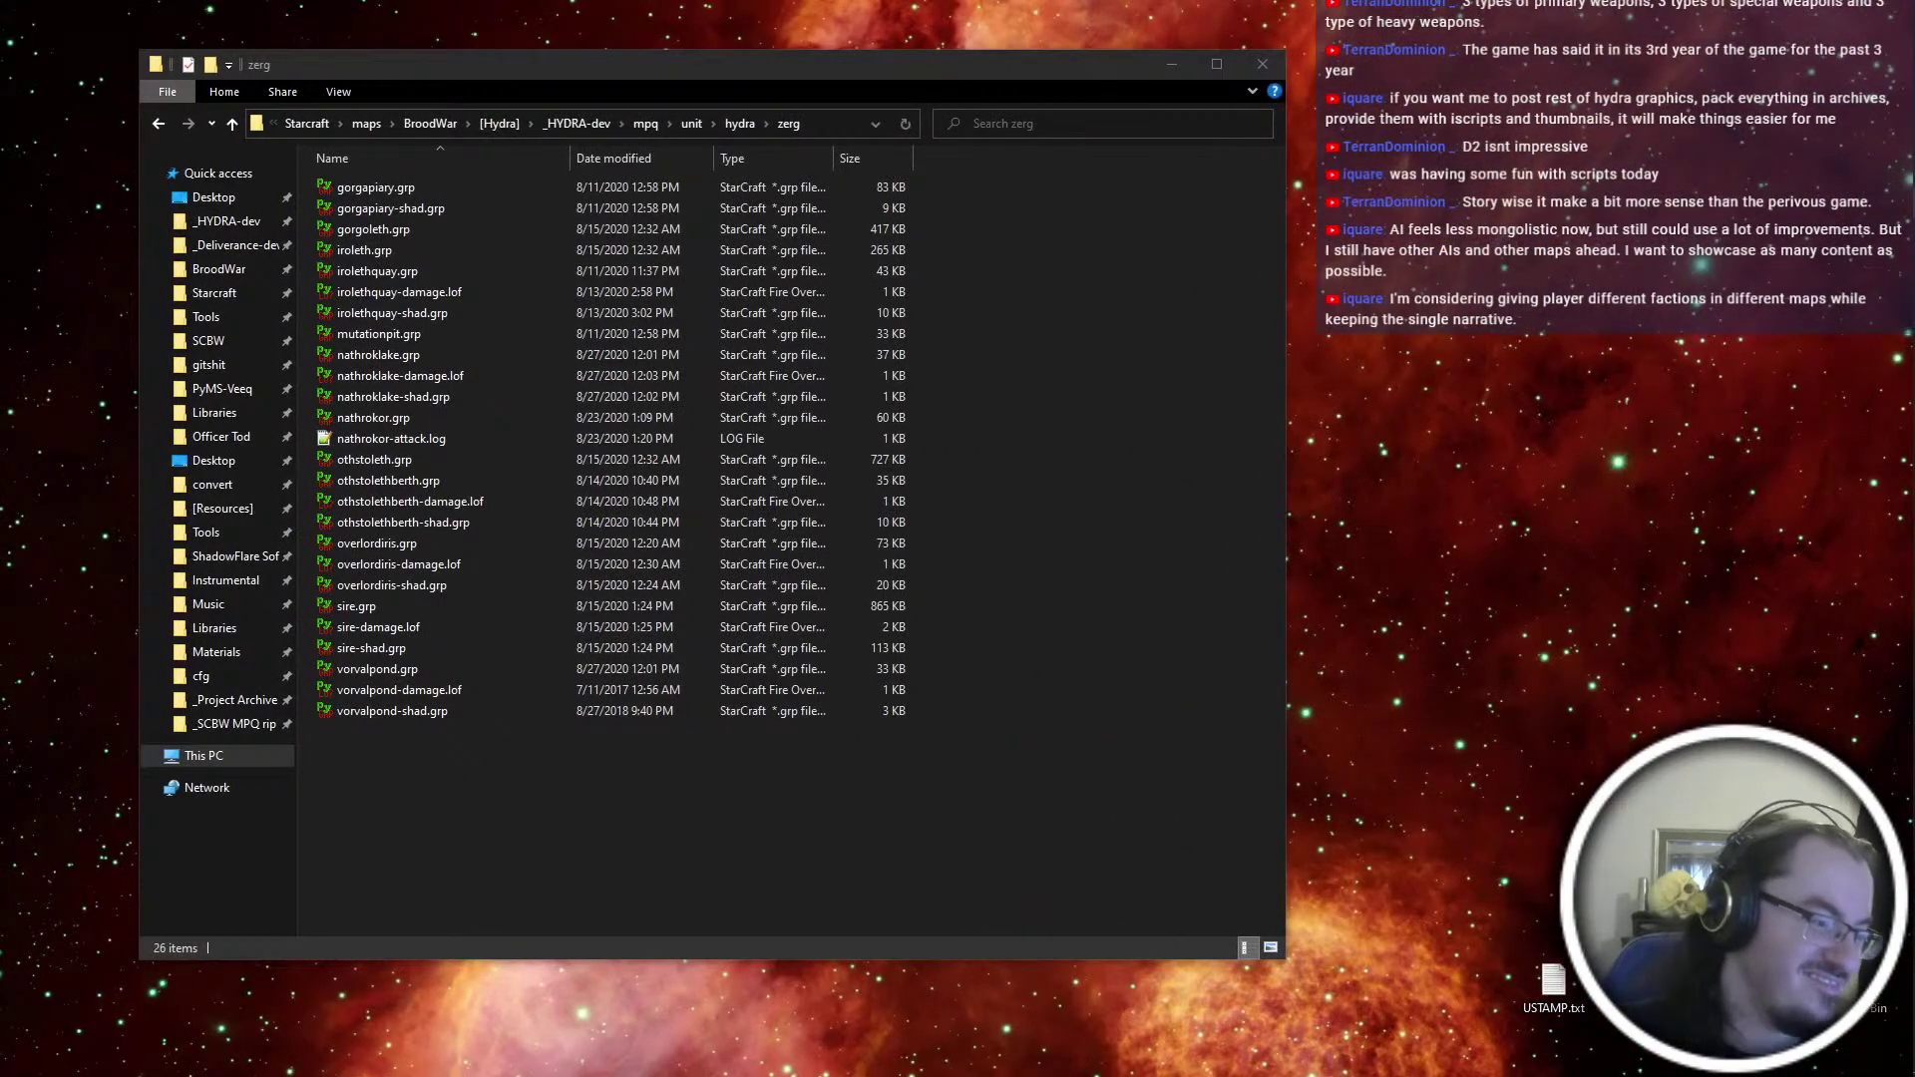
key("ctrl+super+Right")
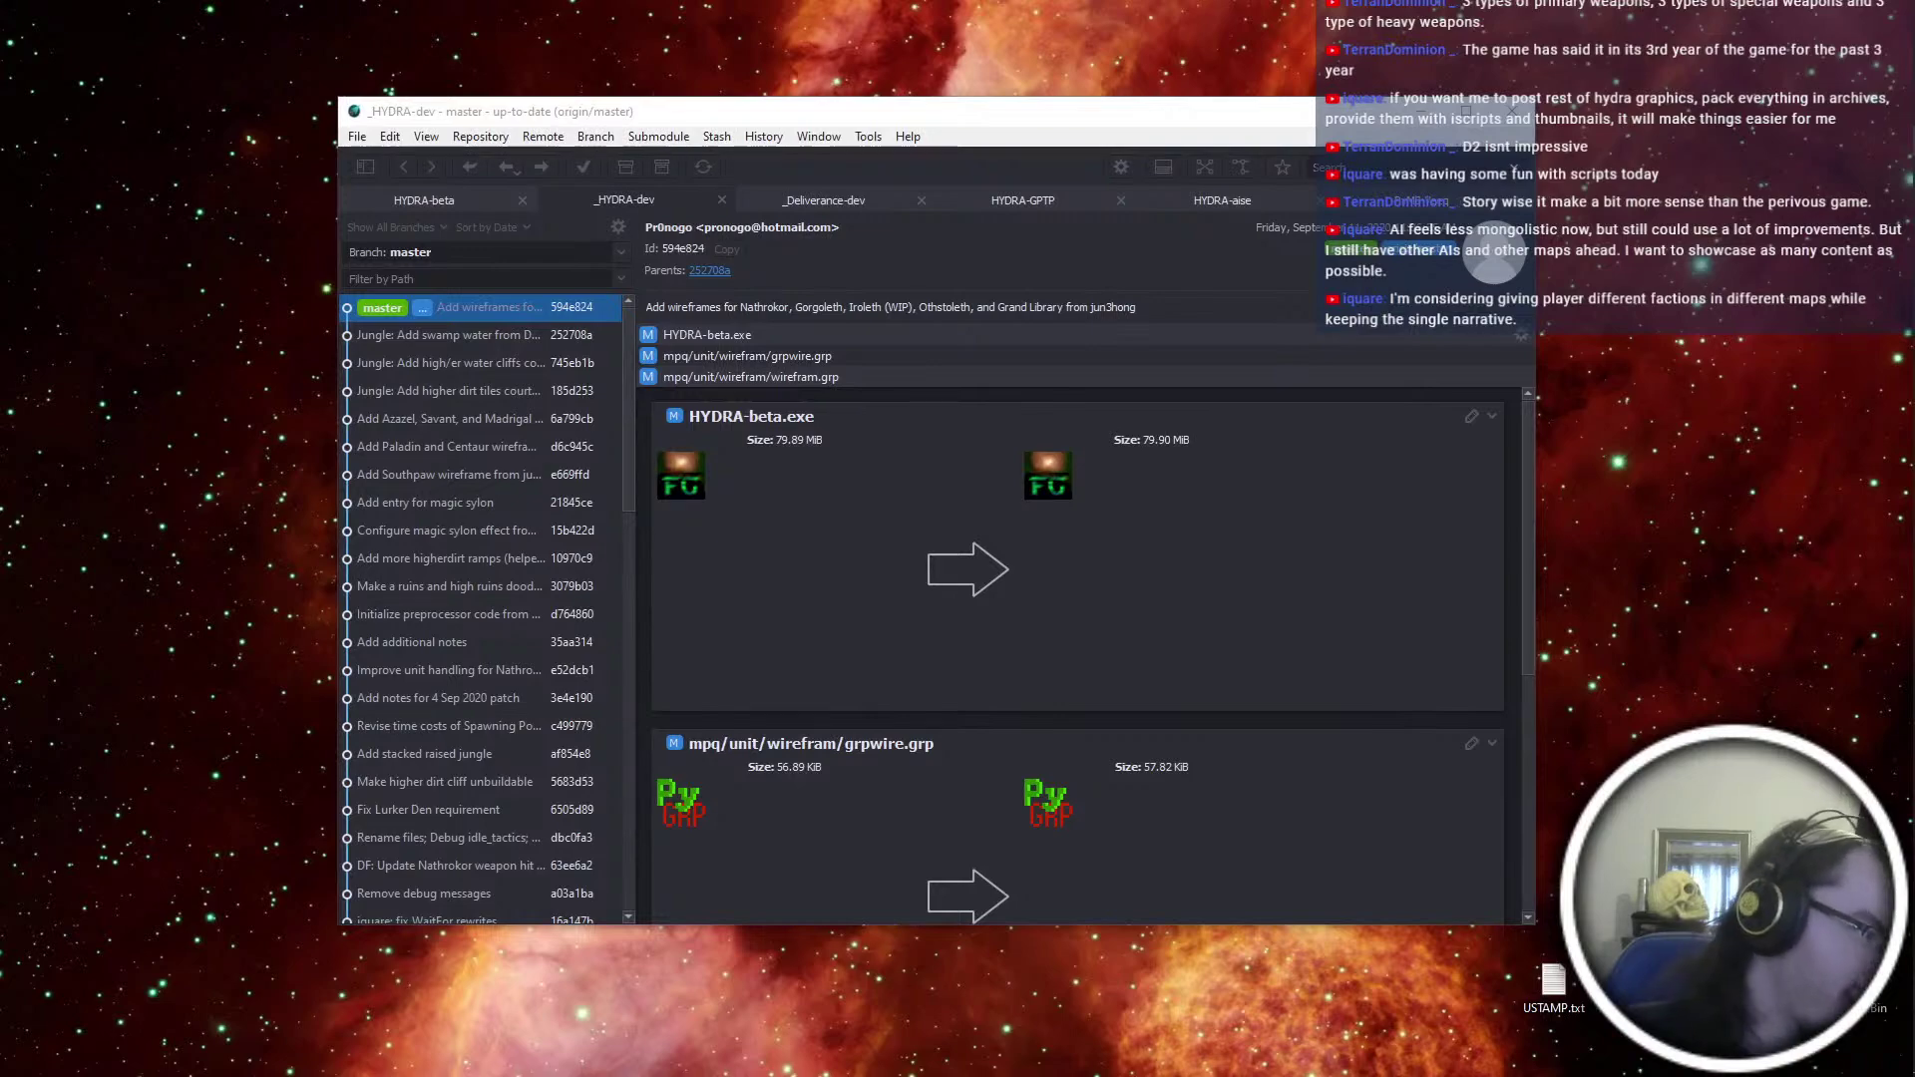
key("ctrl+super+Left")
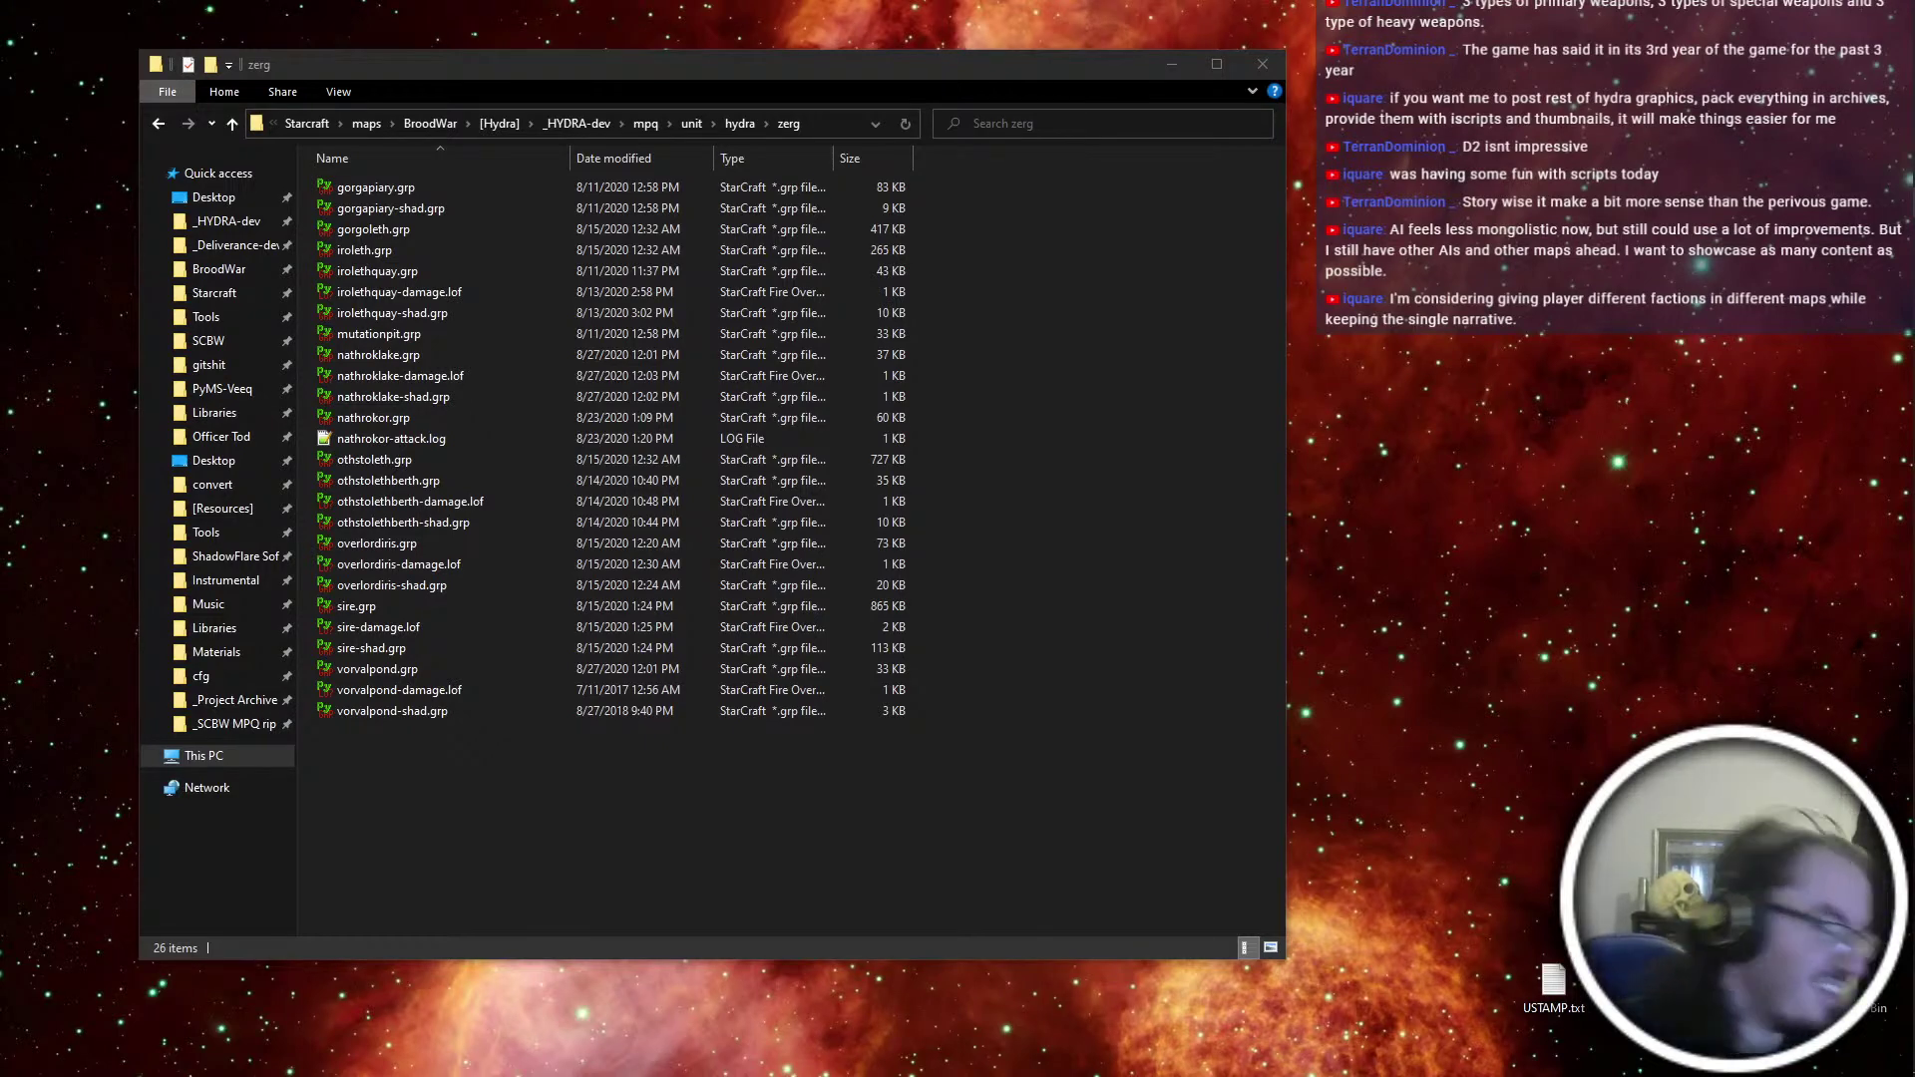
left_click(889, 847)
left_click(1262, 63)
Bring up the Firefox browser and close the Starcraft::Deliverance wiki page
mouse_move(1910, 579)
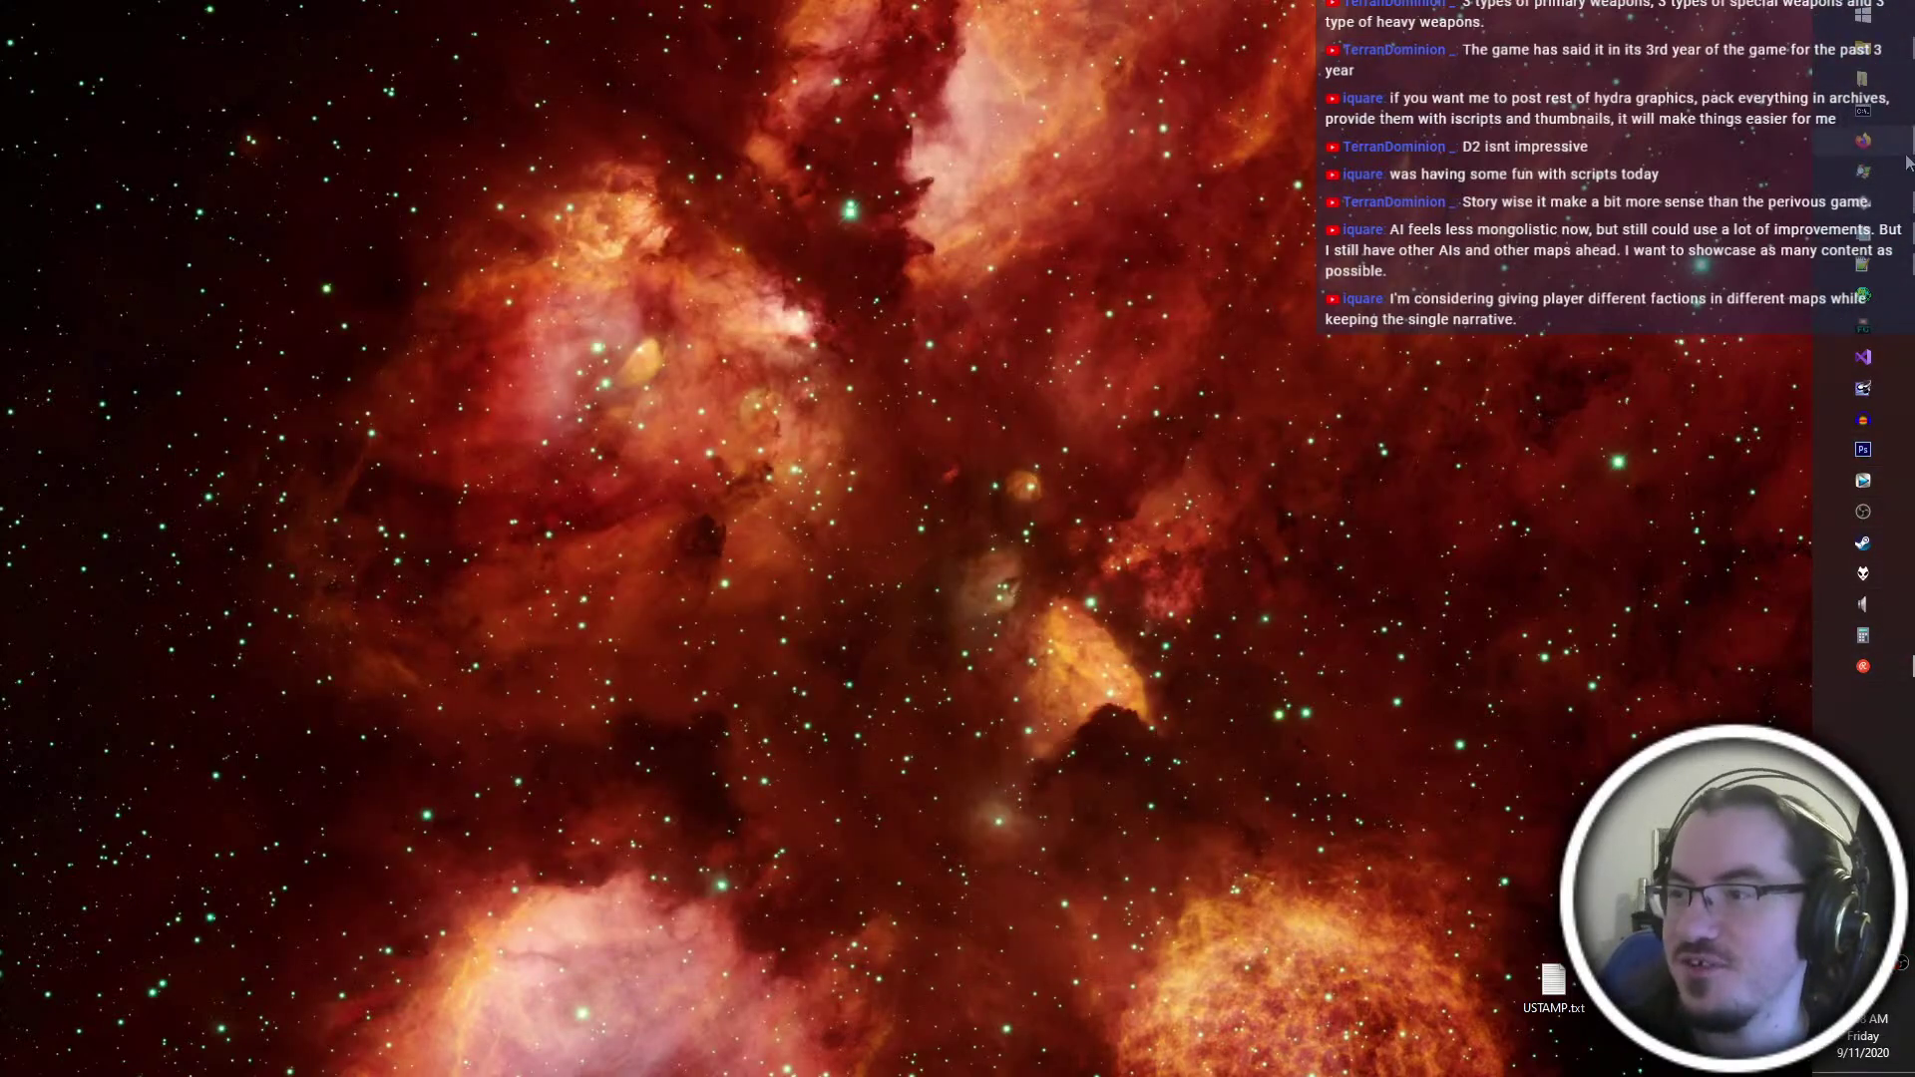
left_click(1863, 141)
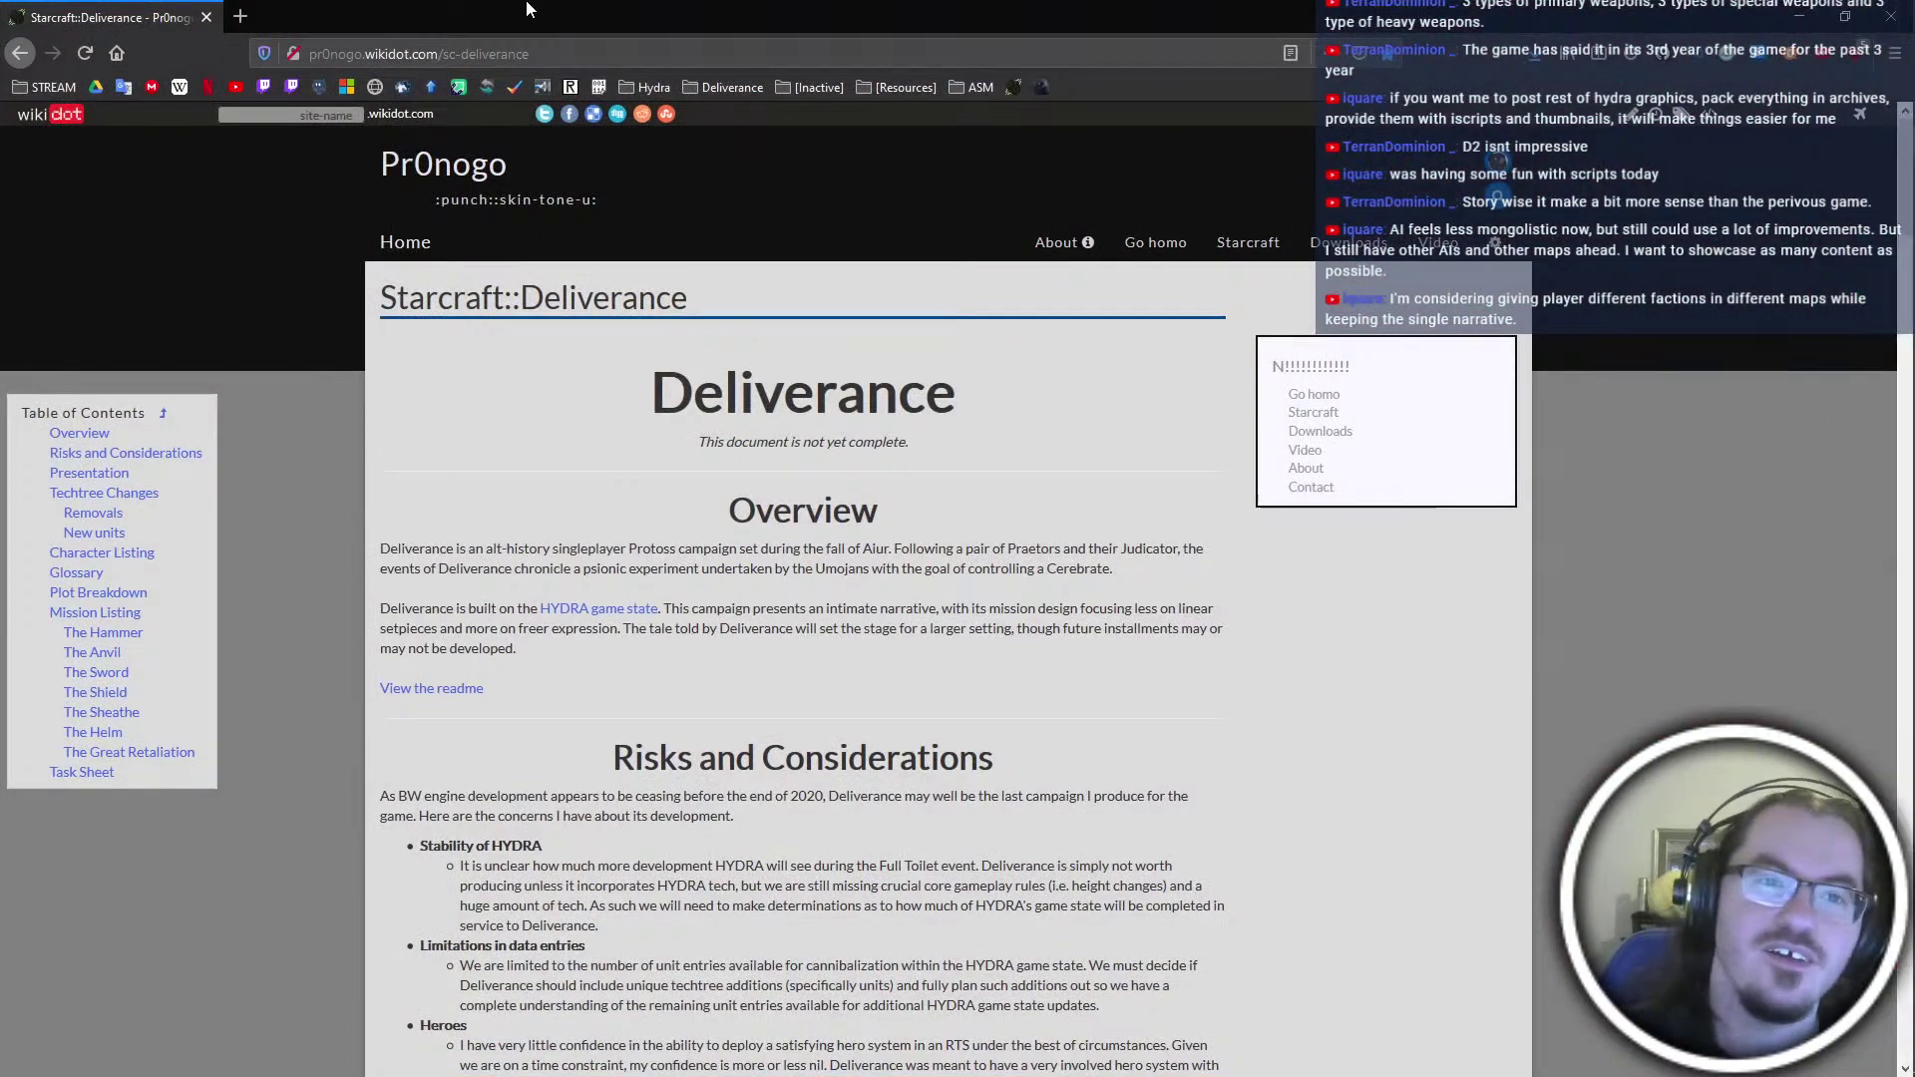
middle_click(100, 7)
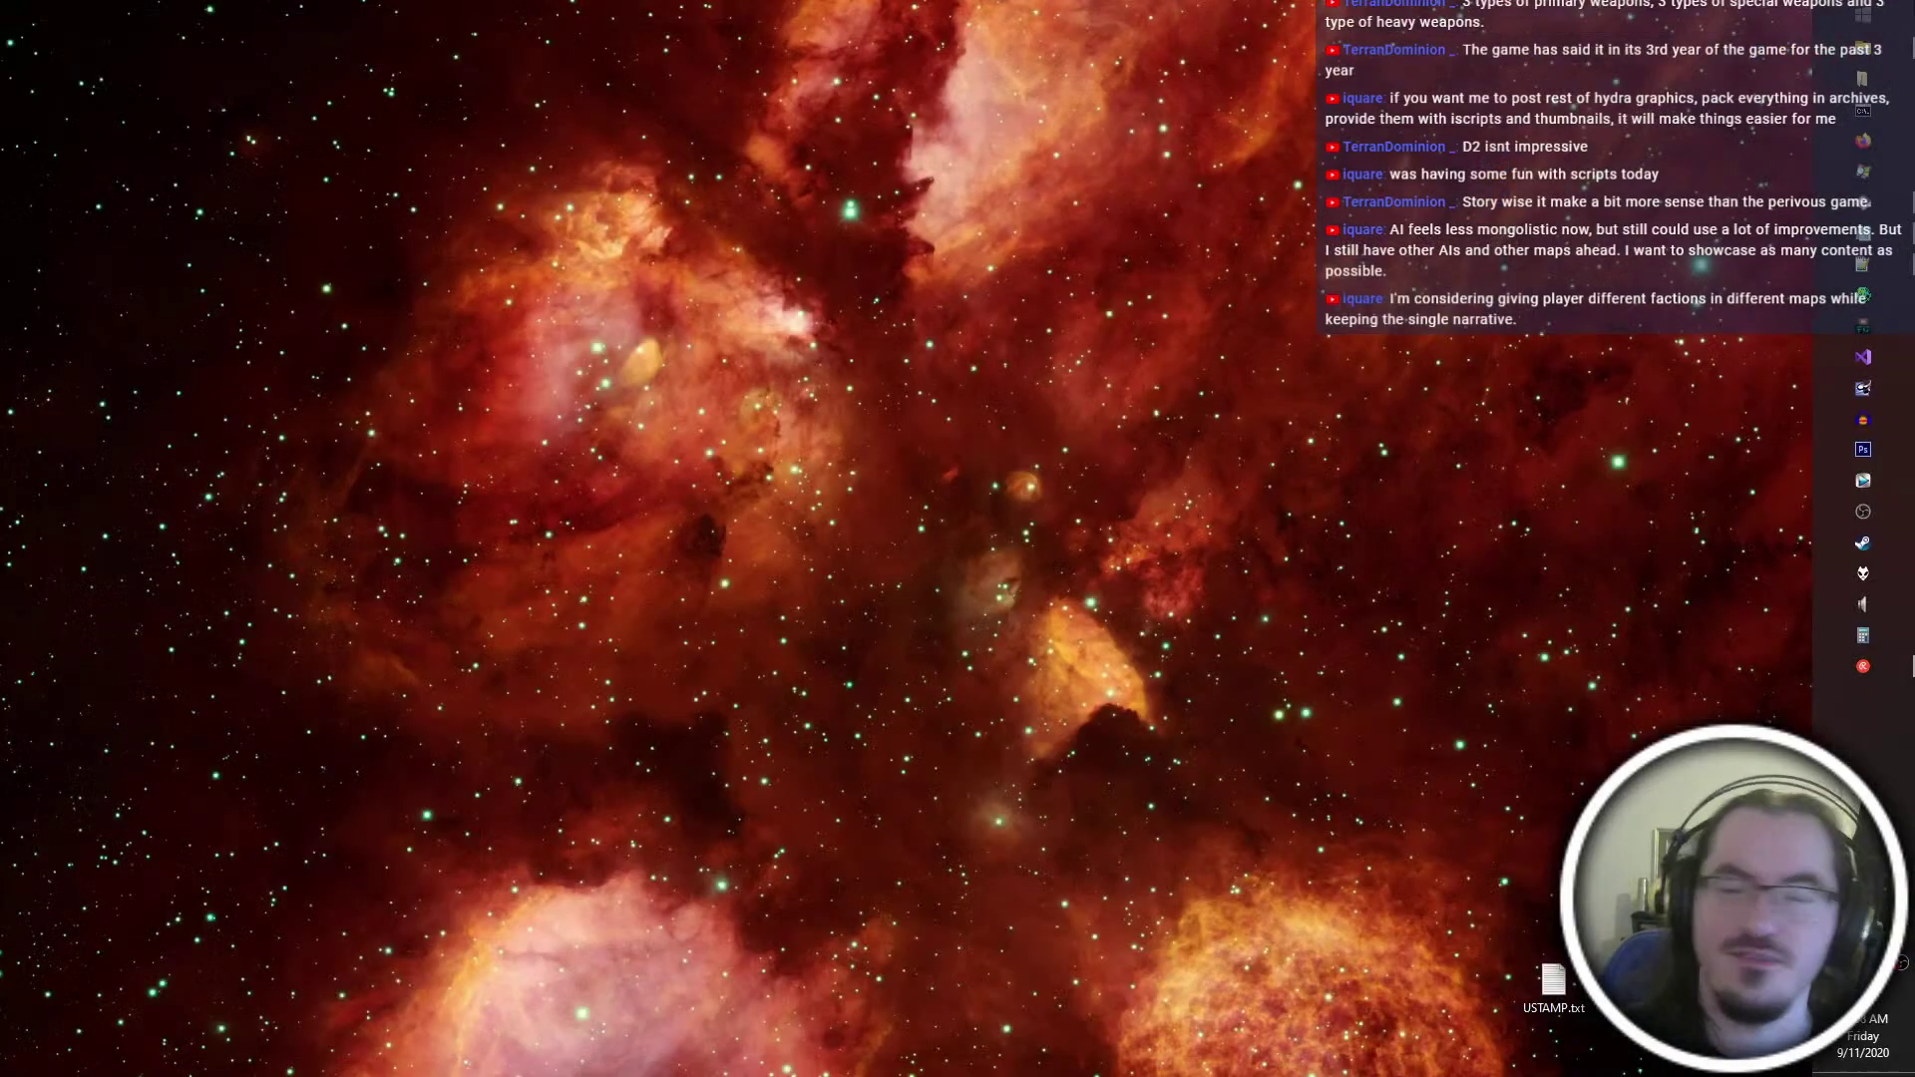
Launch ScmDraft 2 and load the Deliverance campaign map "4. The Shield.scx"
left_click(1863, 299)
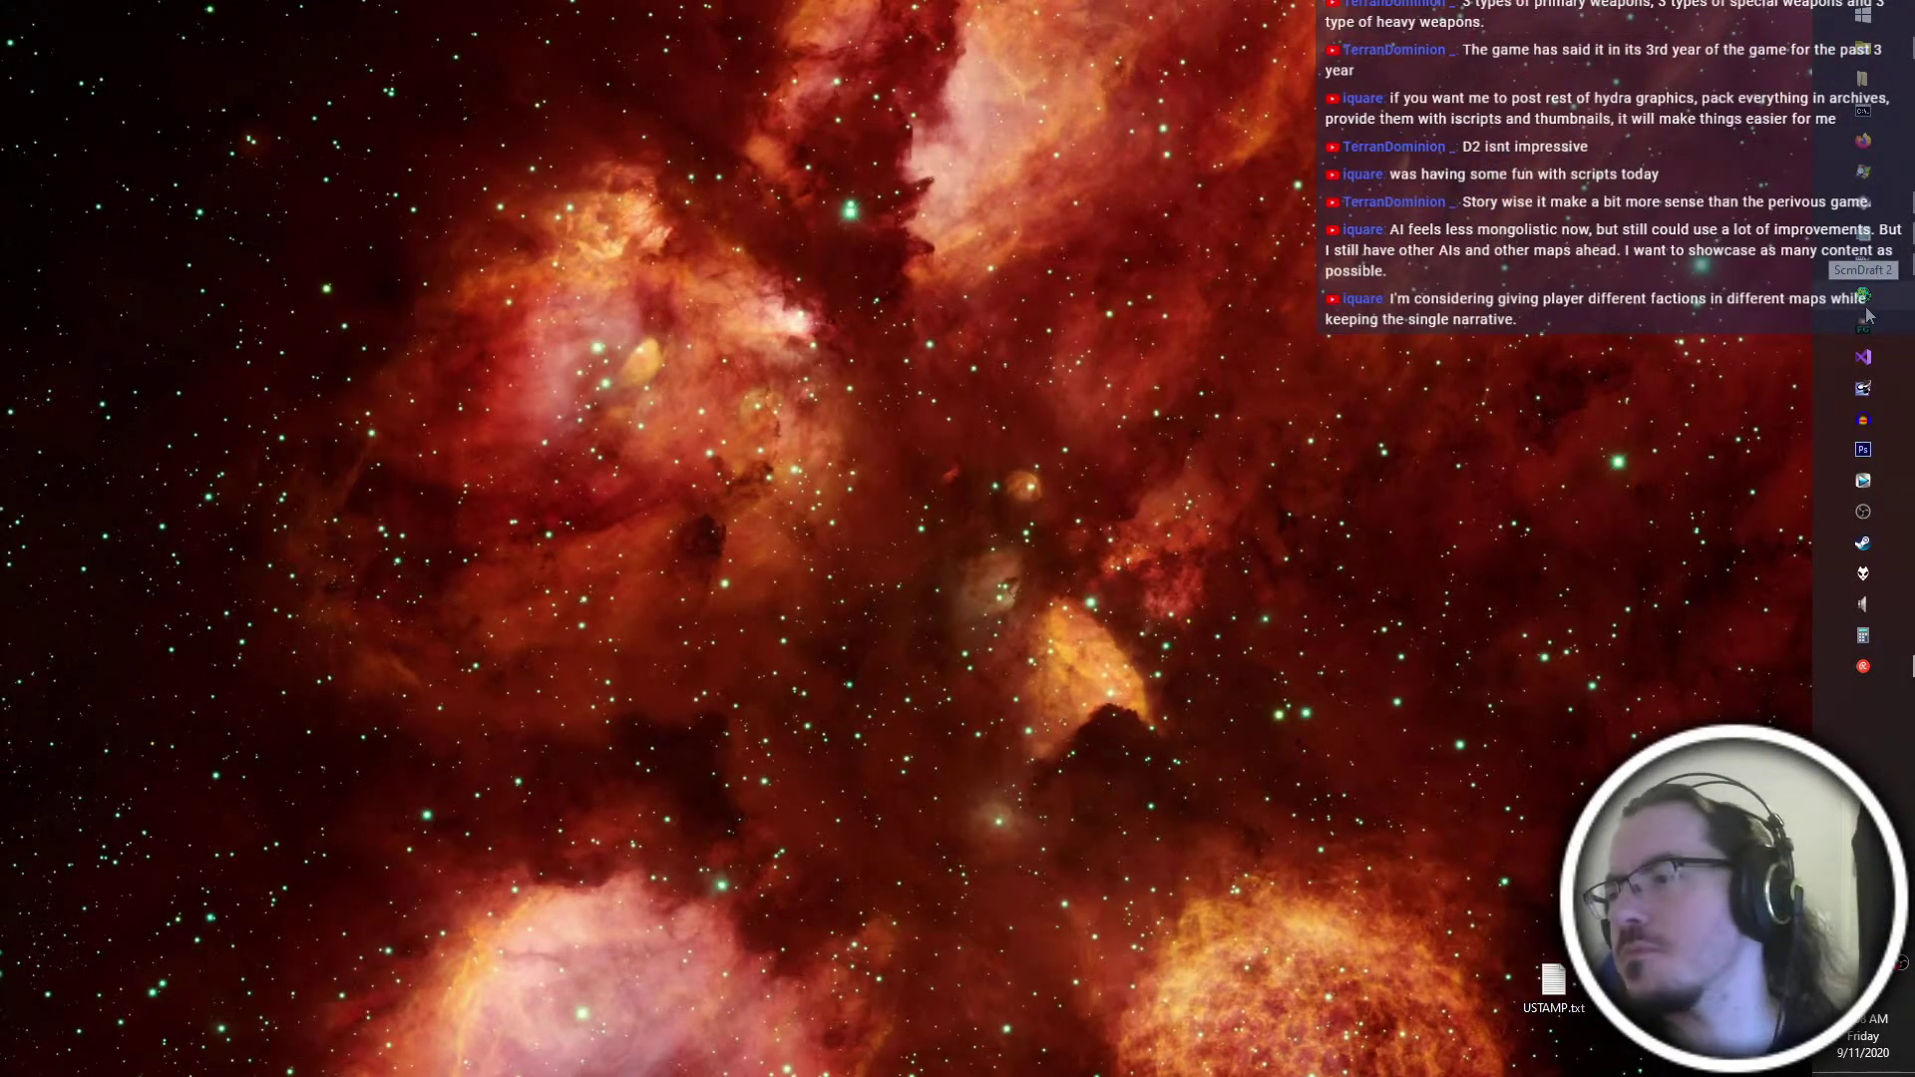
key("Return")
left_click(16, 32)
mouse_move(142, 103)
left_click(385, 100)
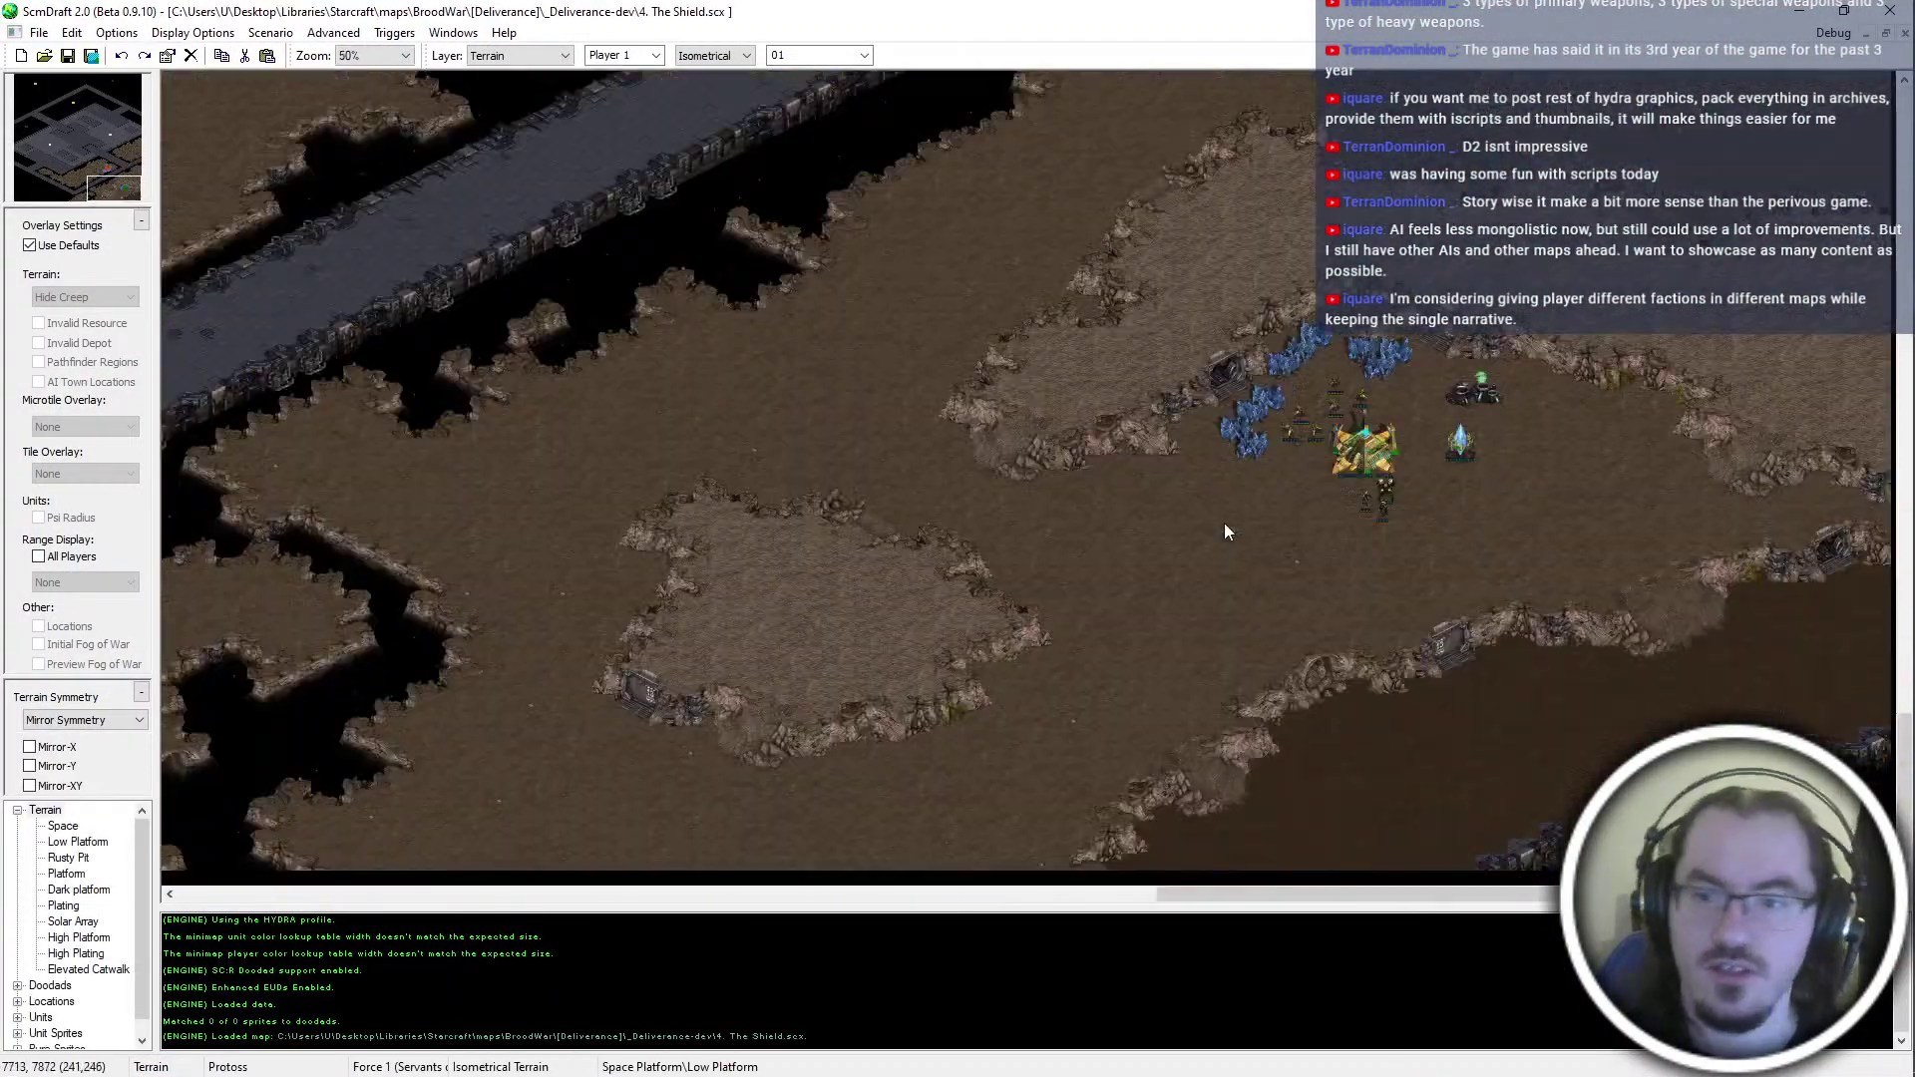
Examine the dirt terrain heights and cliff edges around the Protoss base in the map's southeast corner and the area west of it
scroll(1524, 597, "up", 1, "ctrl")
middle_click_drag(1456, 461, 1214, 615)
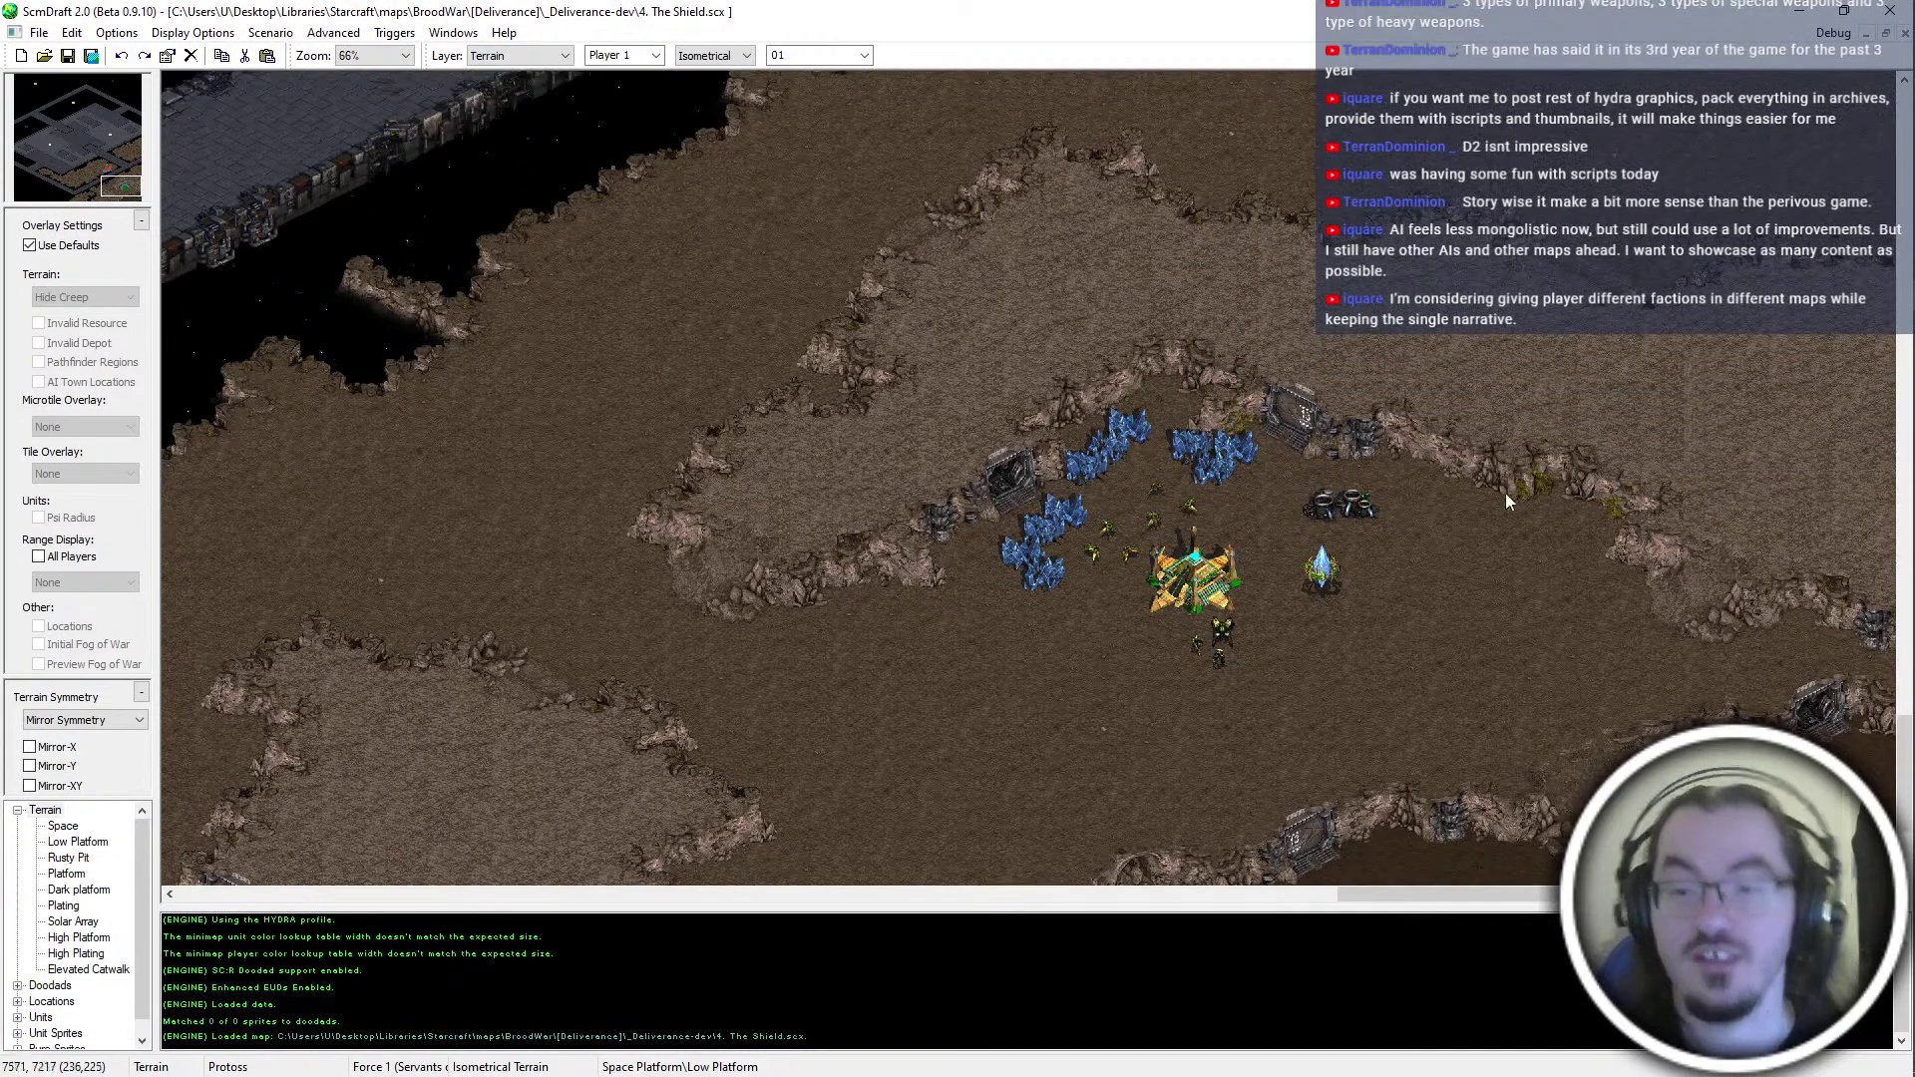
middle_click_drag(1400, 407, 1379, 439)
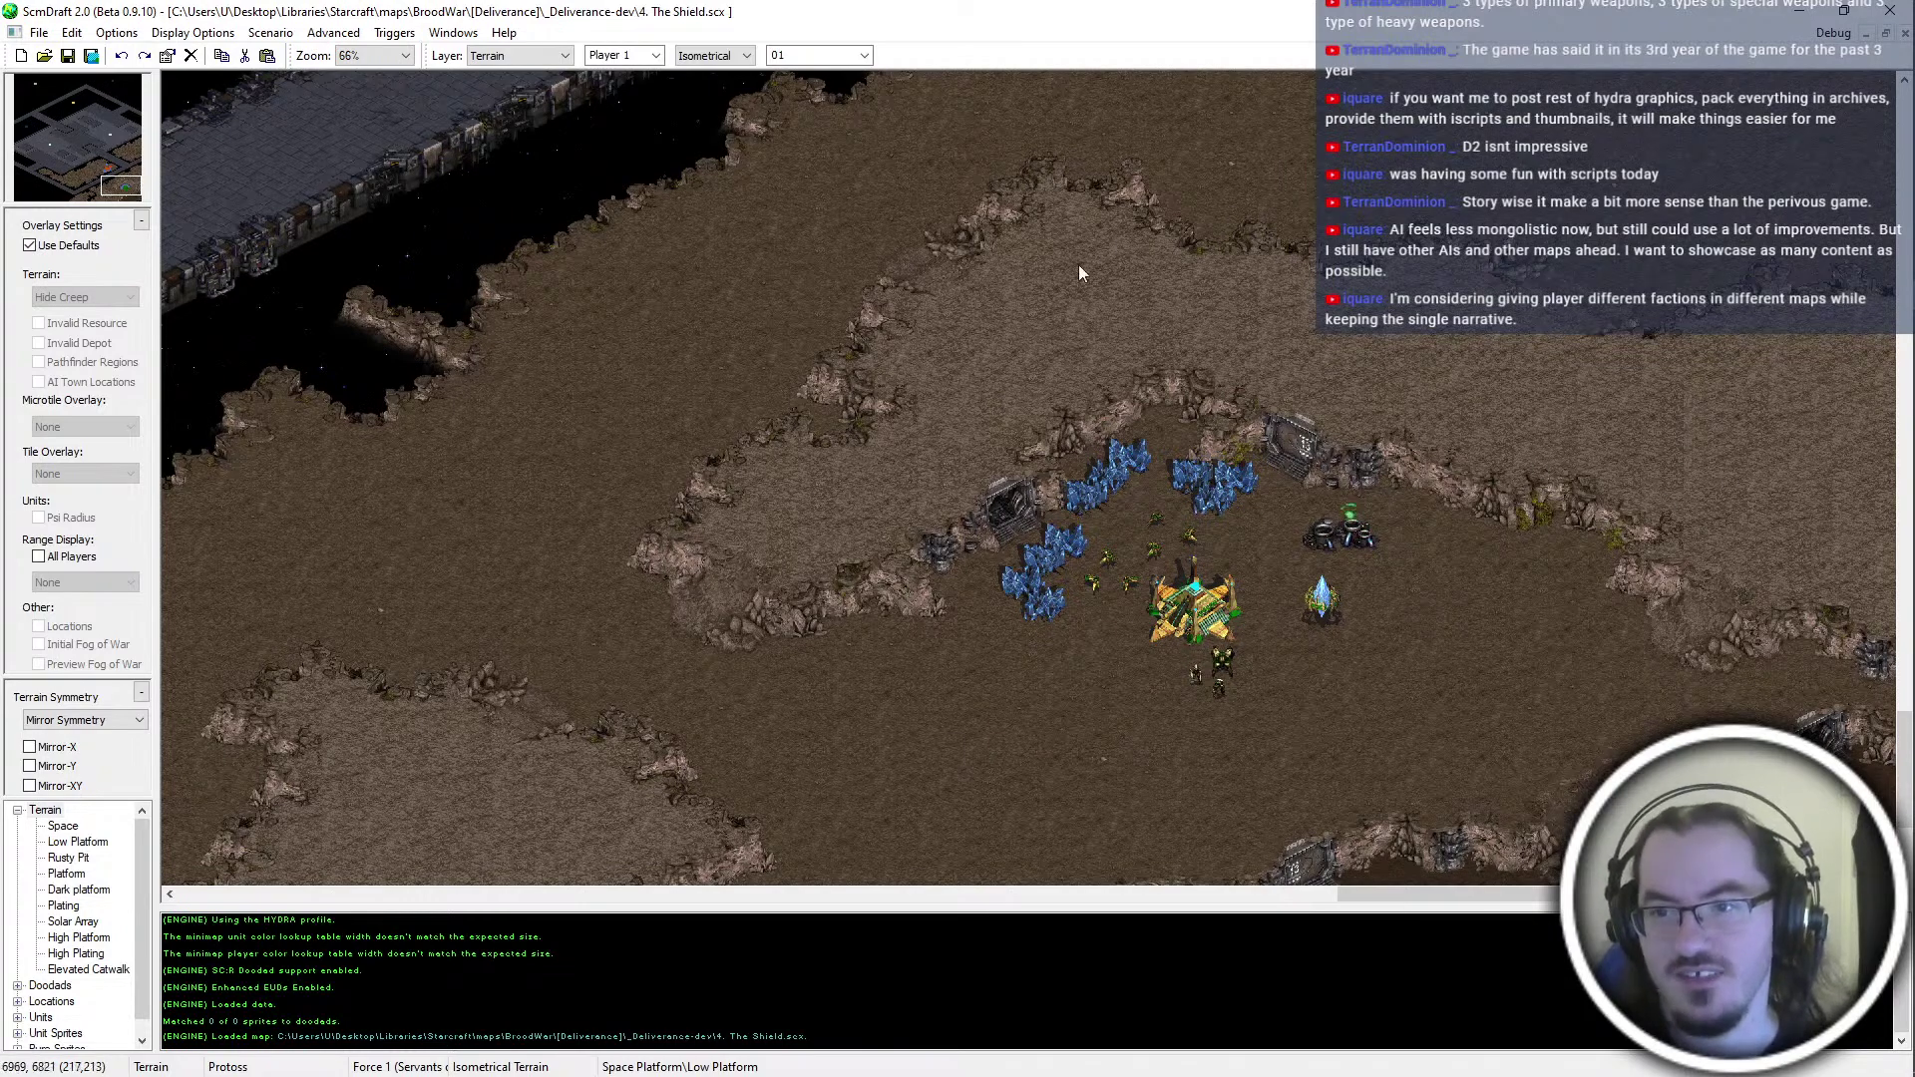
middle_click_drag(1416, 838, 1466, 598)
middle_click_drag(1474, 864, 1424, 818)
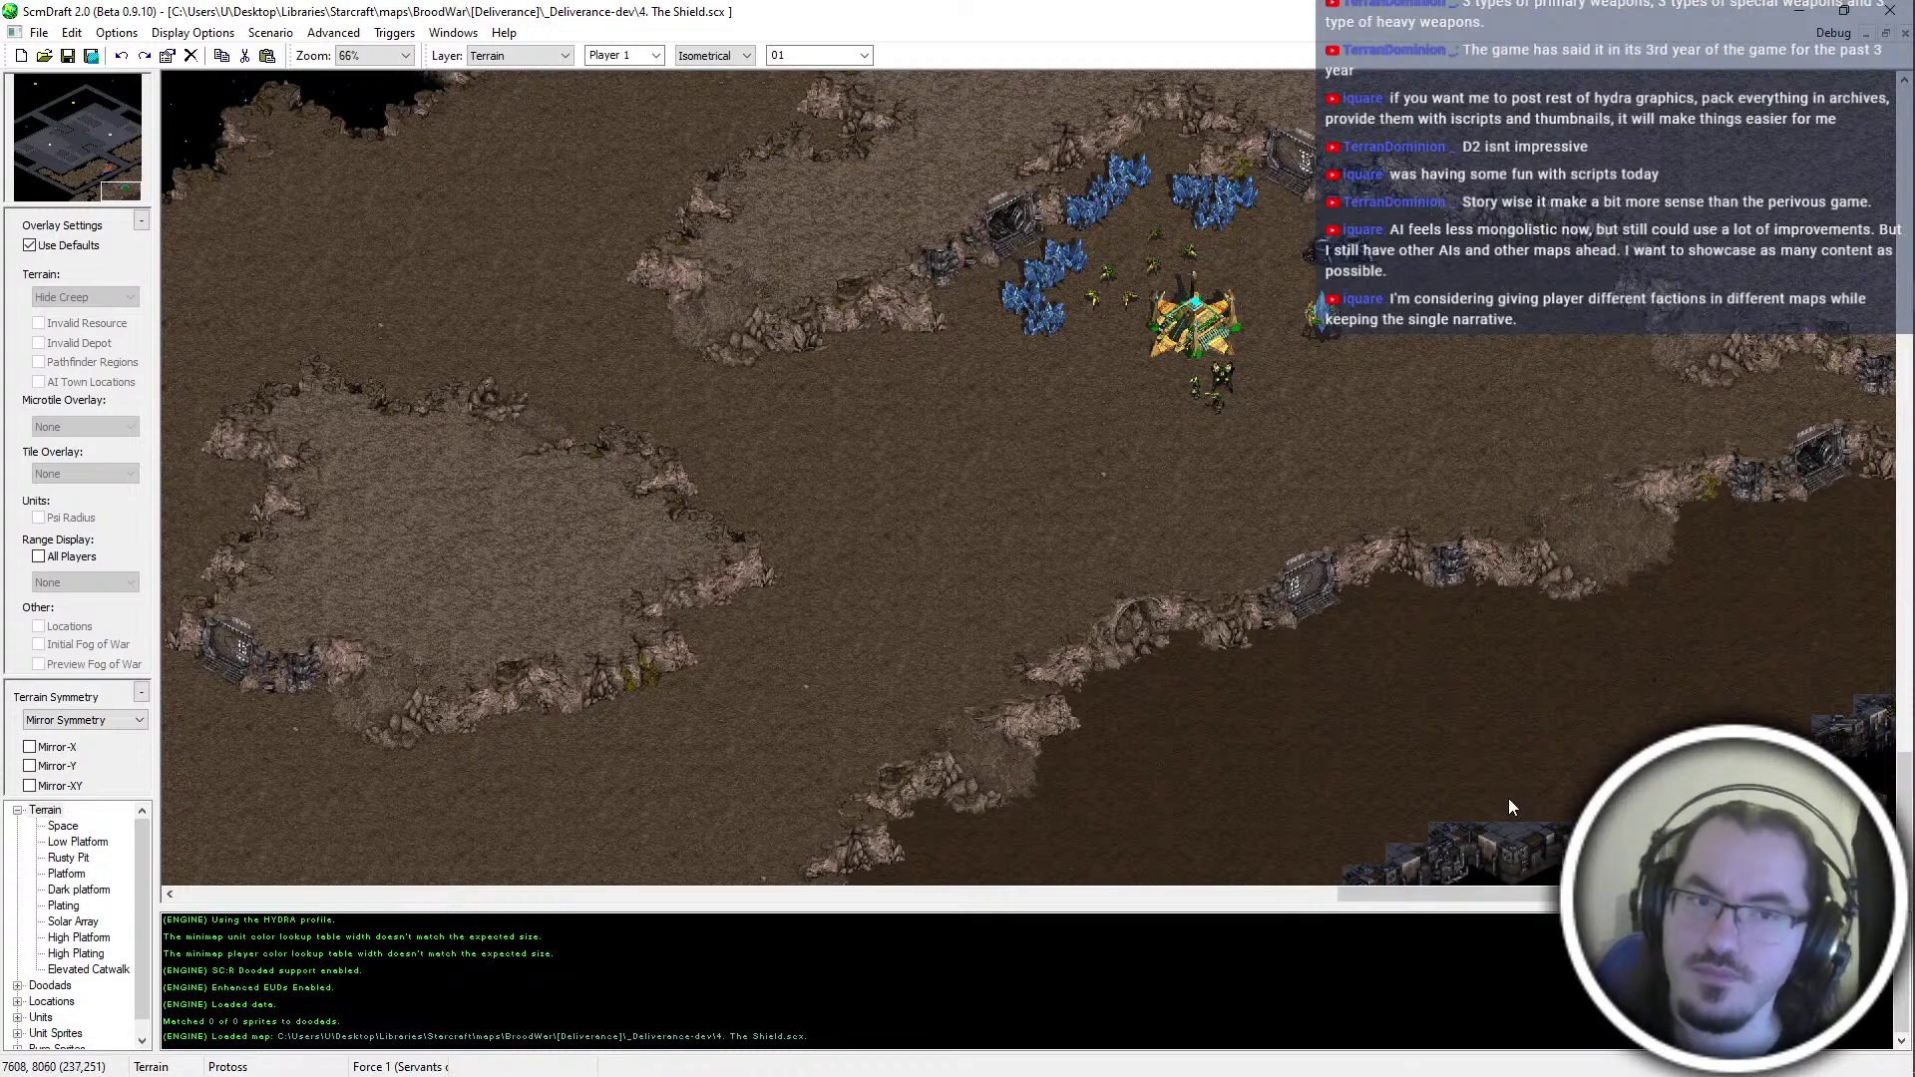
scroll(1556, 847, "up", 1)
scroll(1577, 885, "down", 2)
scroll(1576, 886, "up", 2)
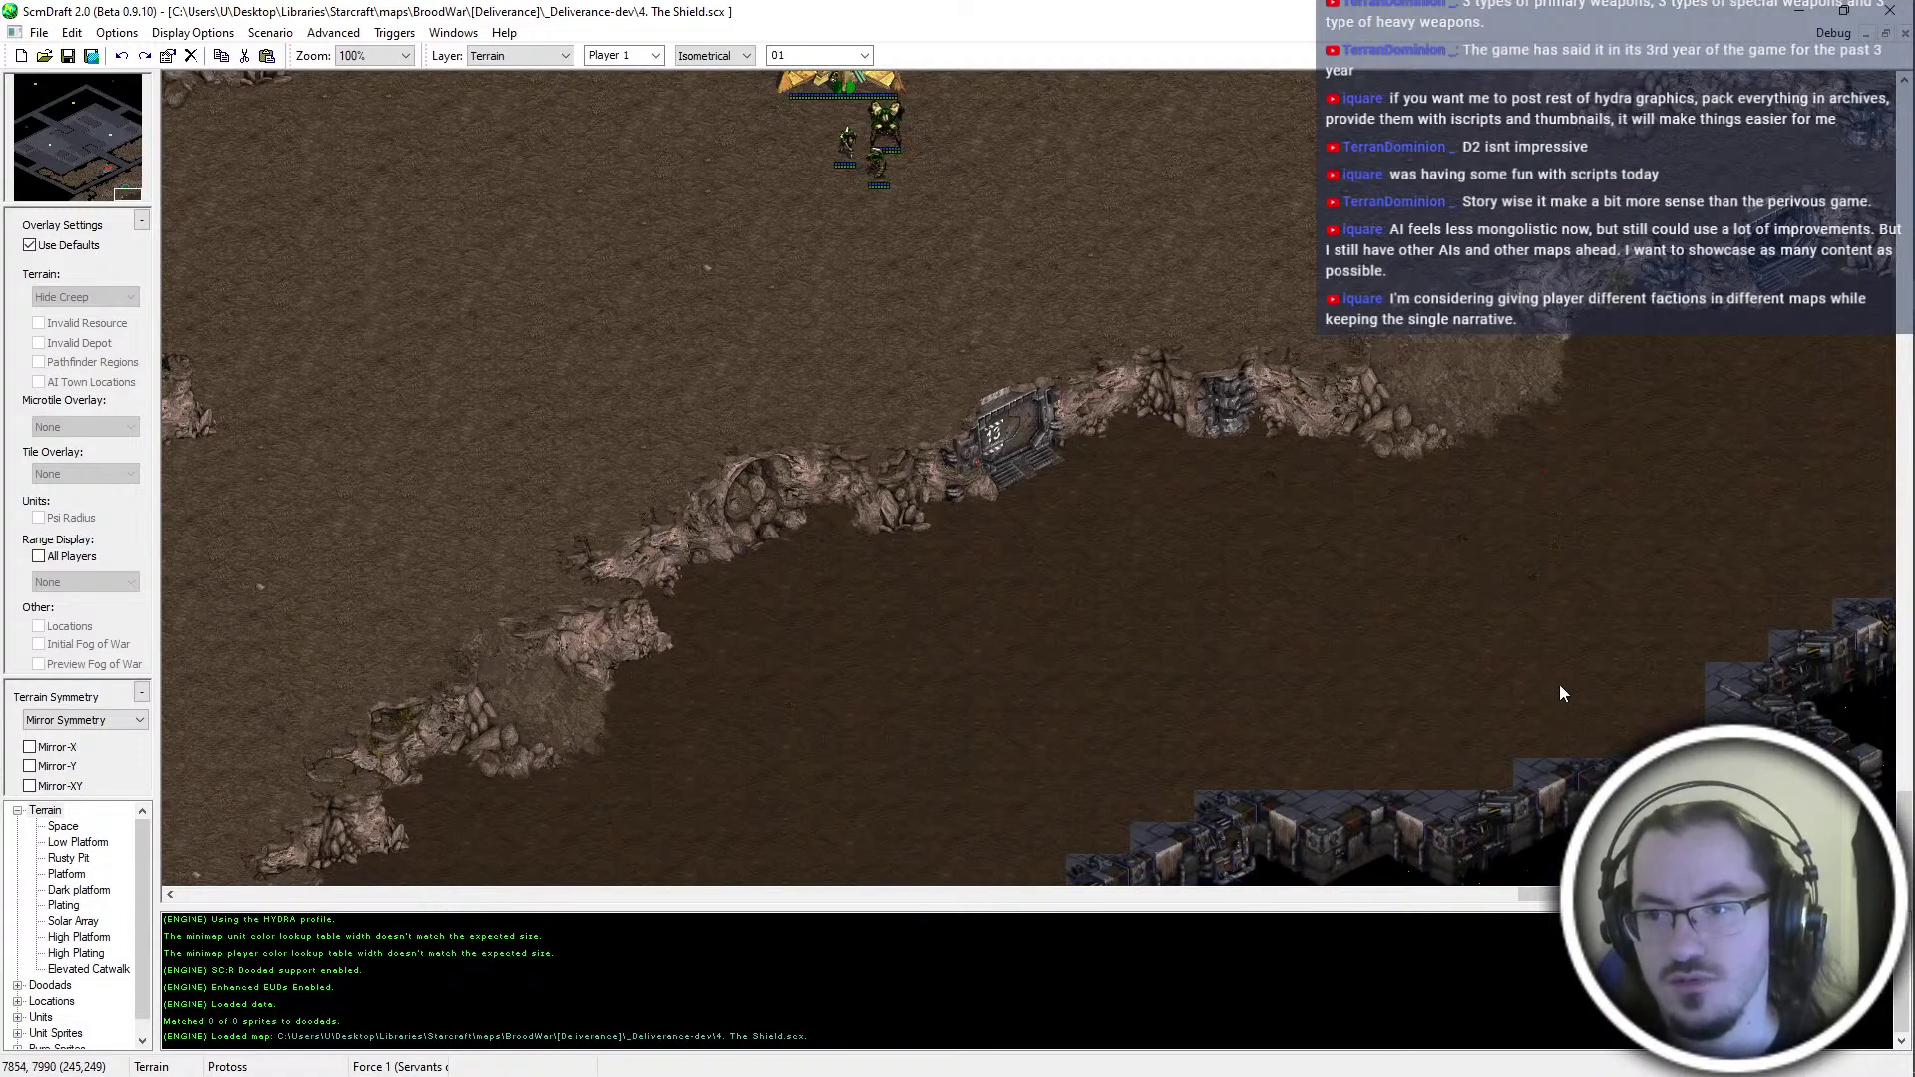
scroll(1559, 684, "down", 1)
scroll(1558, 684, "down", 1)
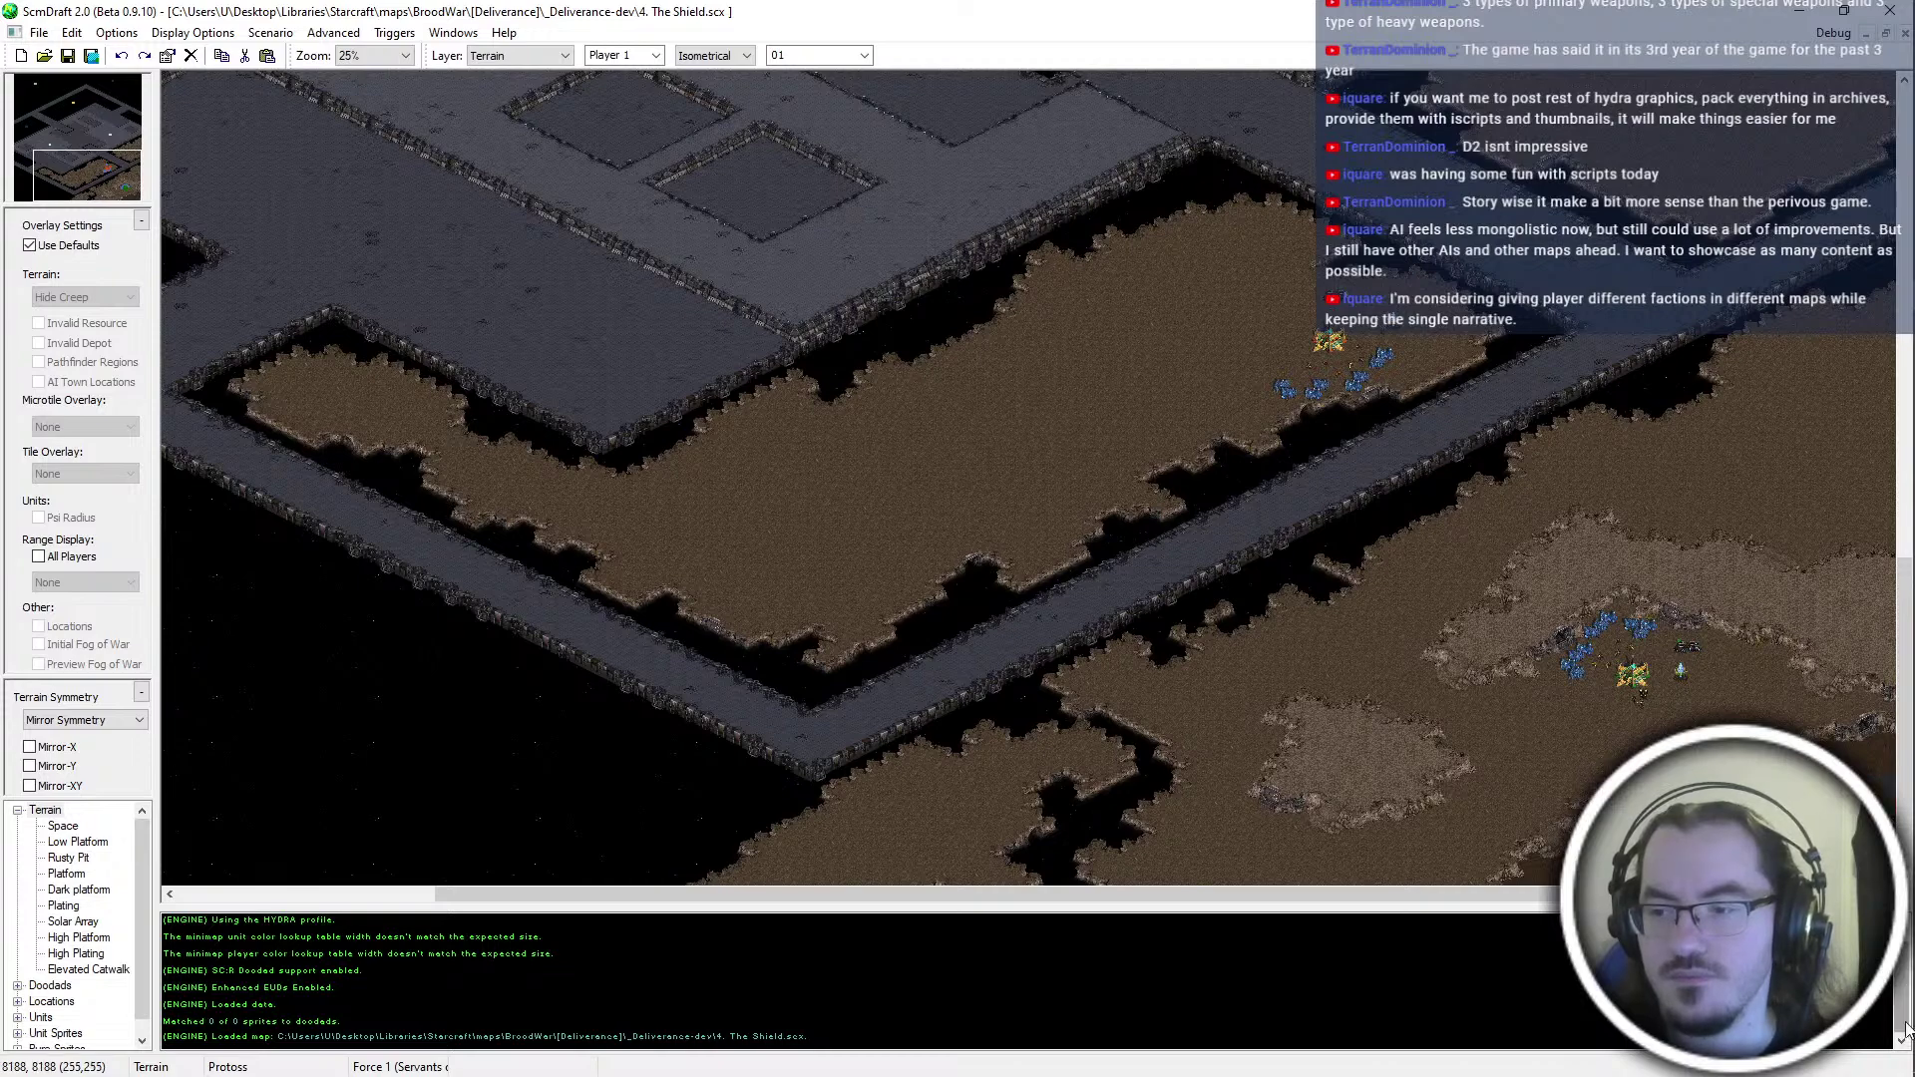
scroll(1840, 858, "up", 1, "ctrl")
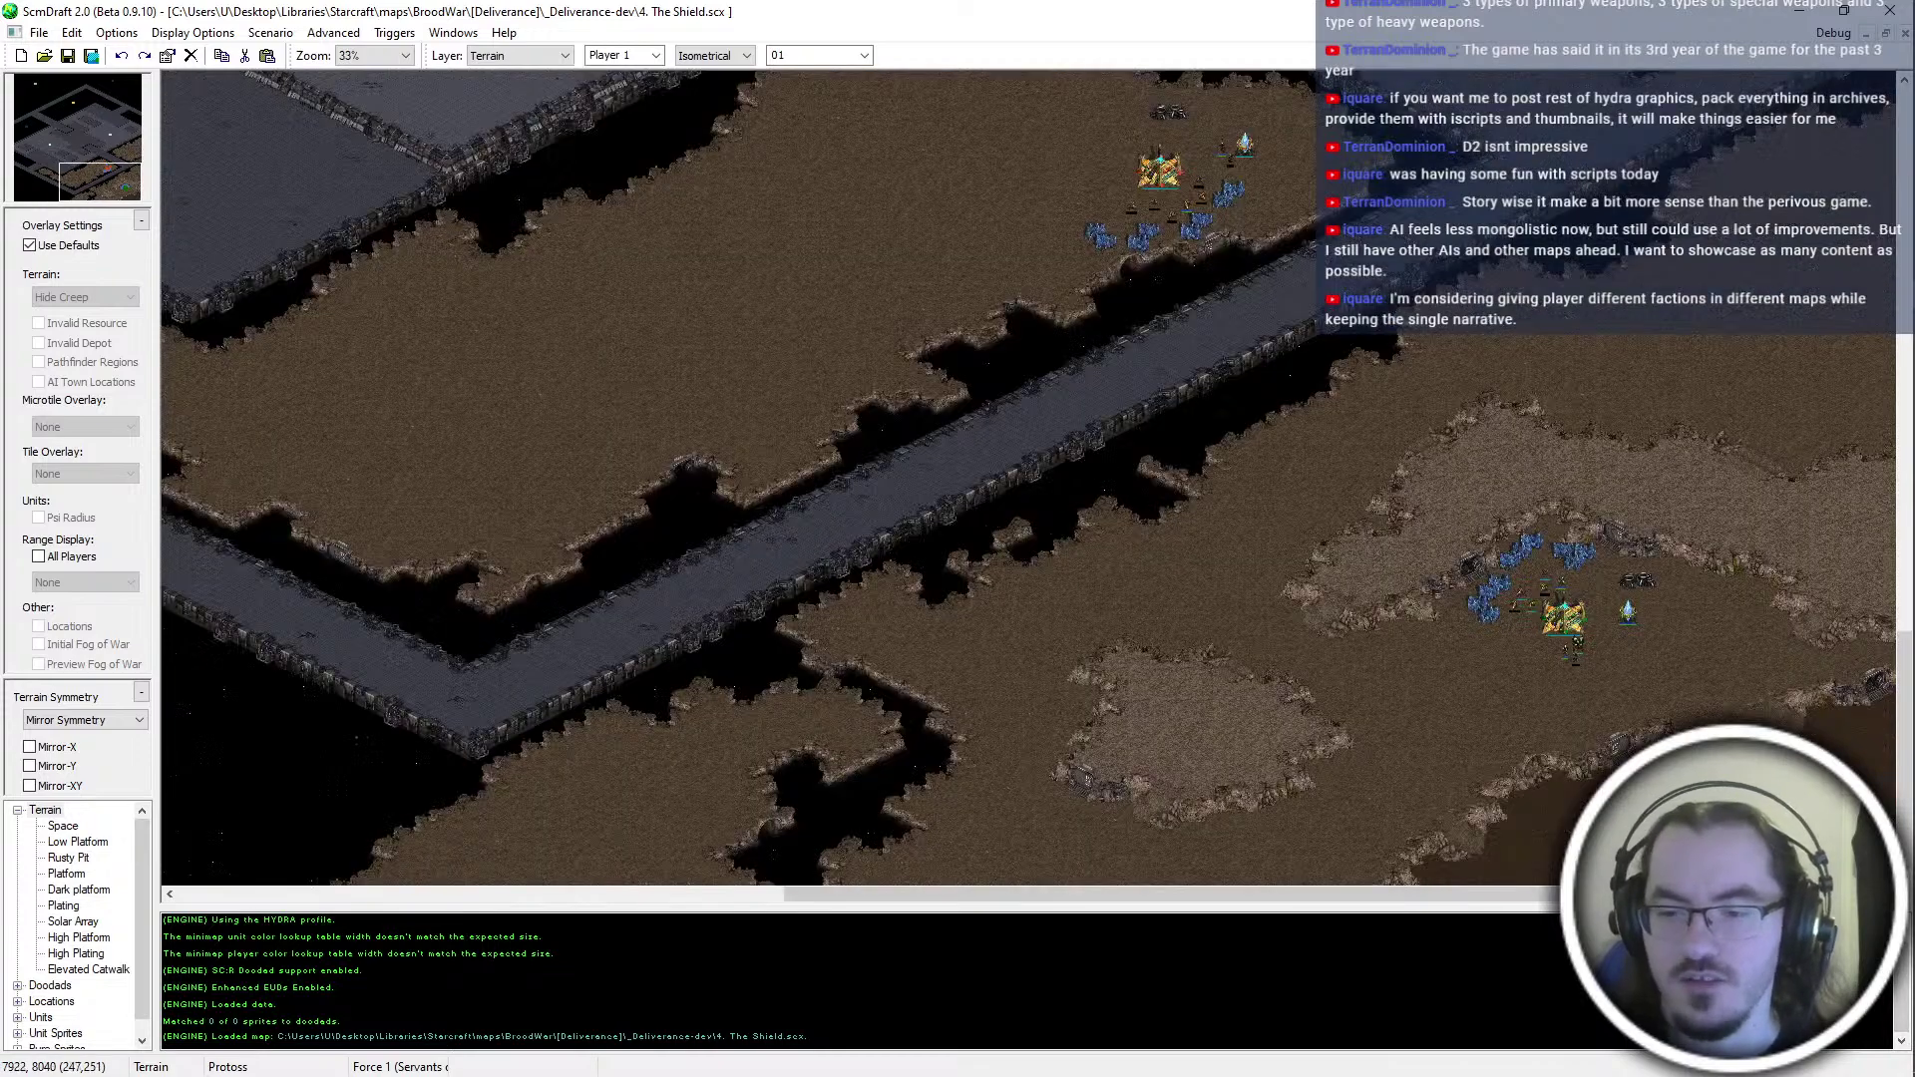
scroll(1785, 873, "up", 1, "ctrl")
middle_click_drag(1466, 669, 1398, 657)
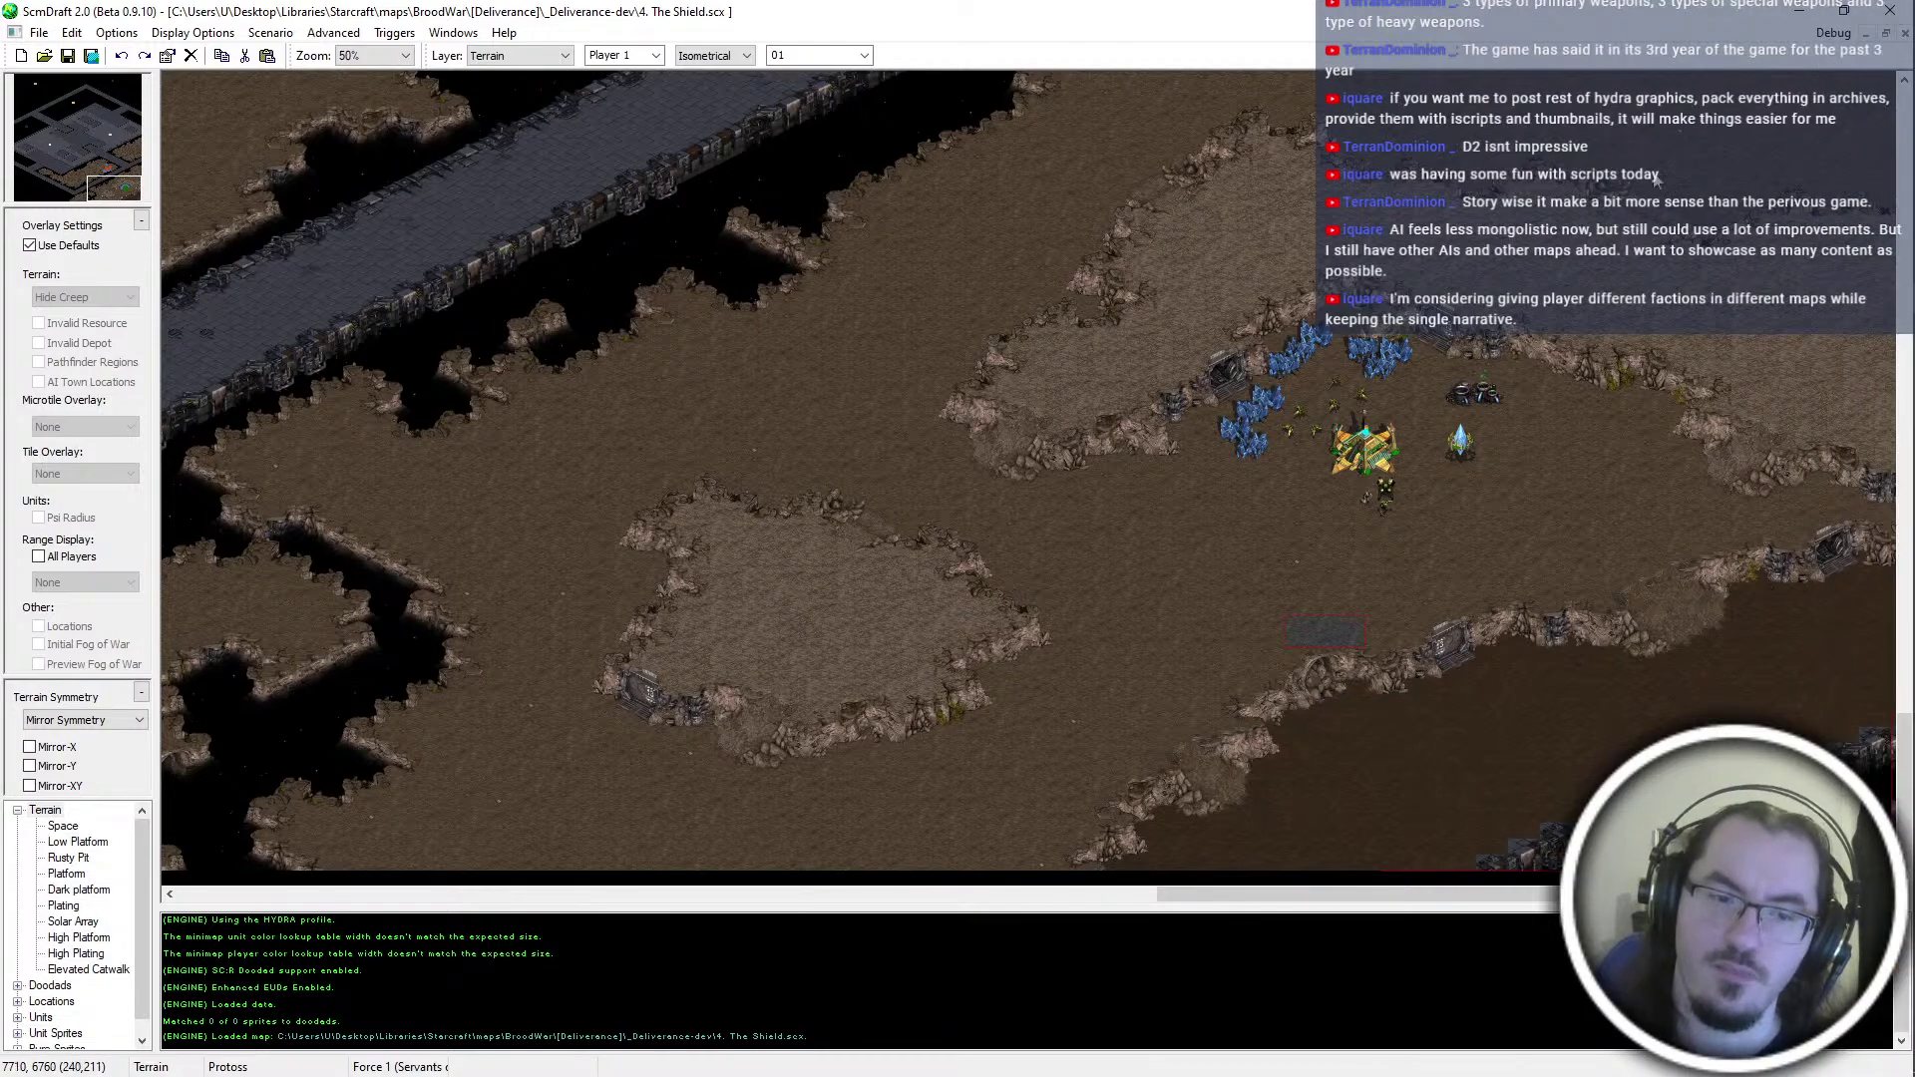
left_click_drag(1458, 894, 1156, 895)
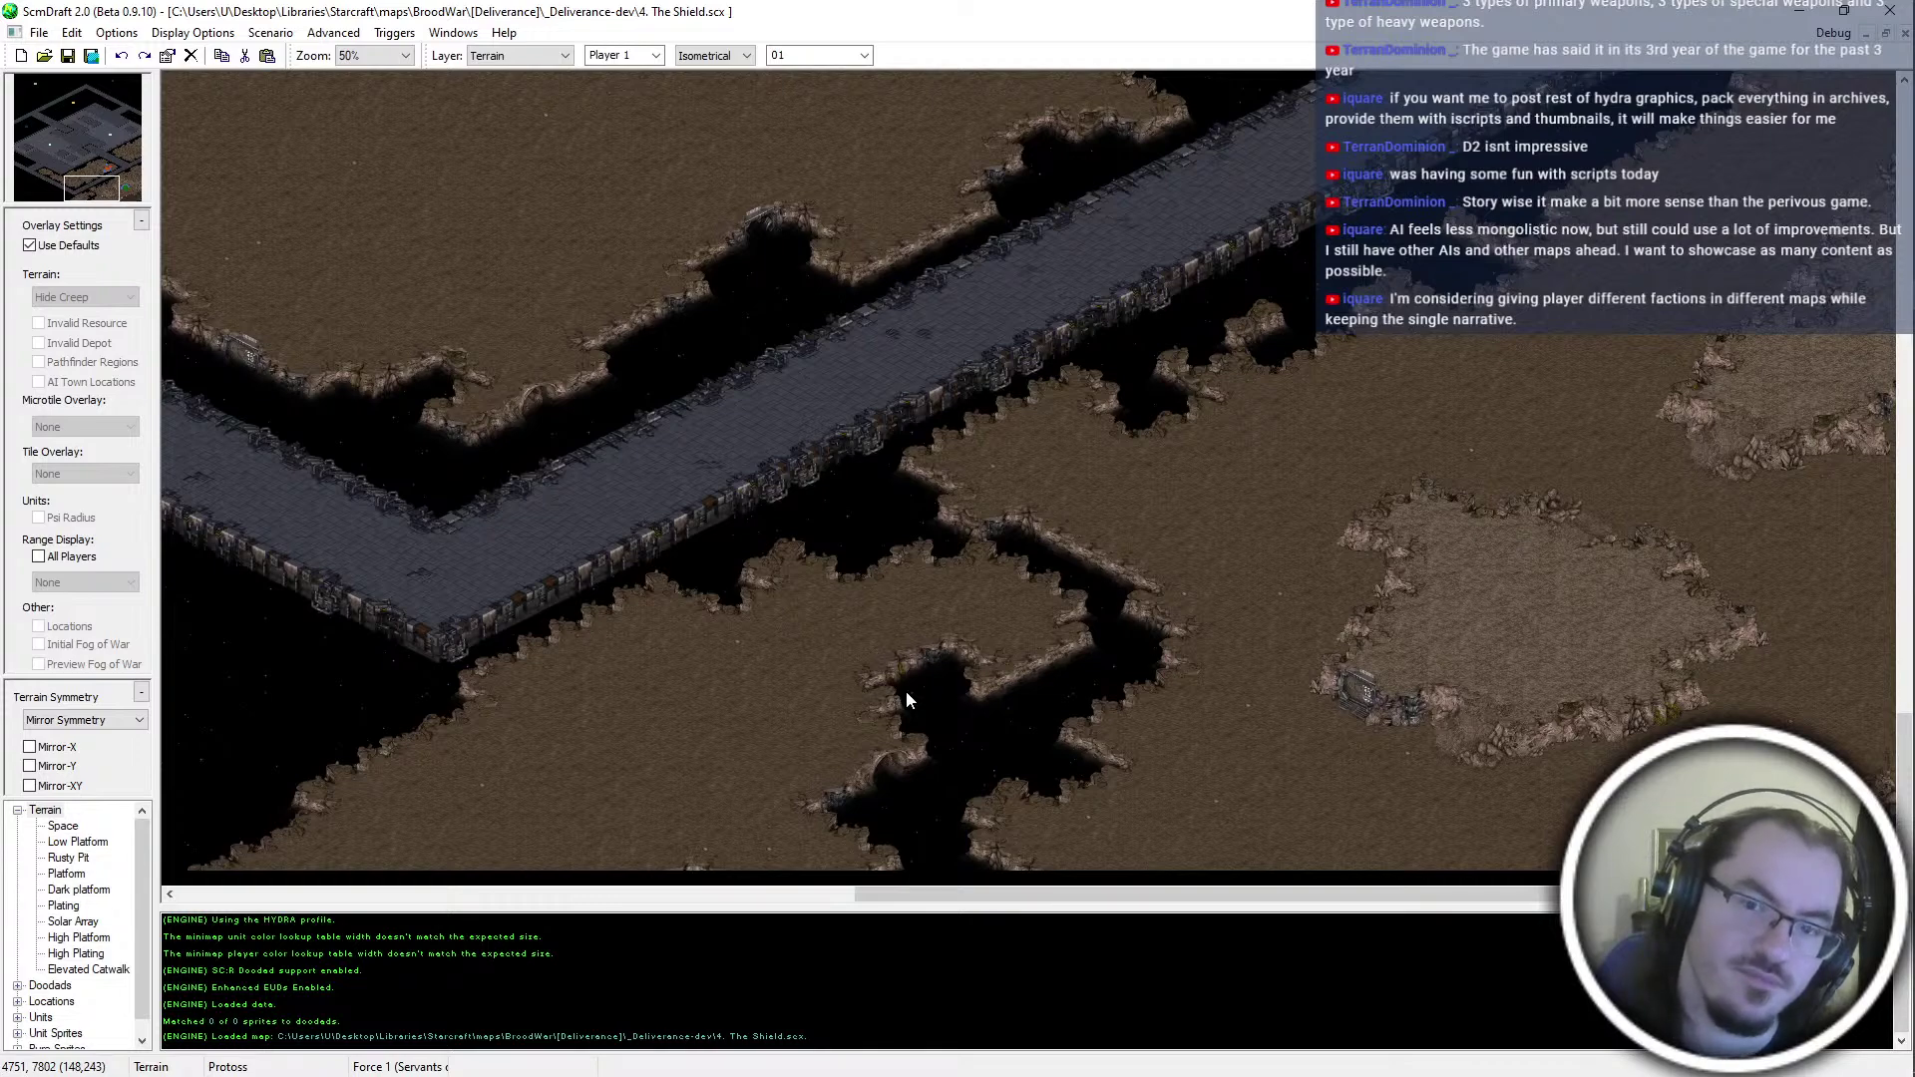
left_click_drag(96, 189, 115, 189)
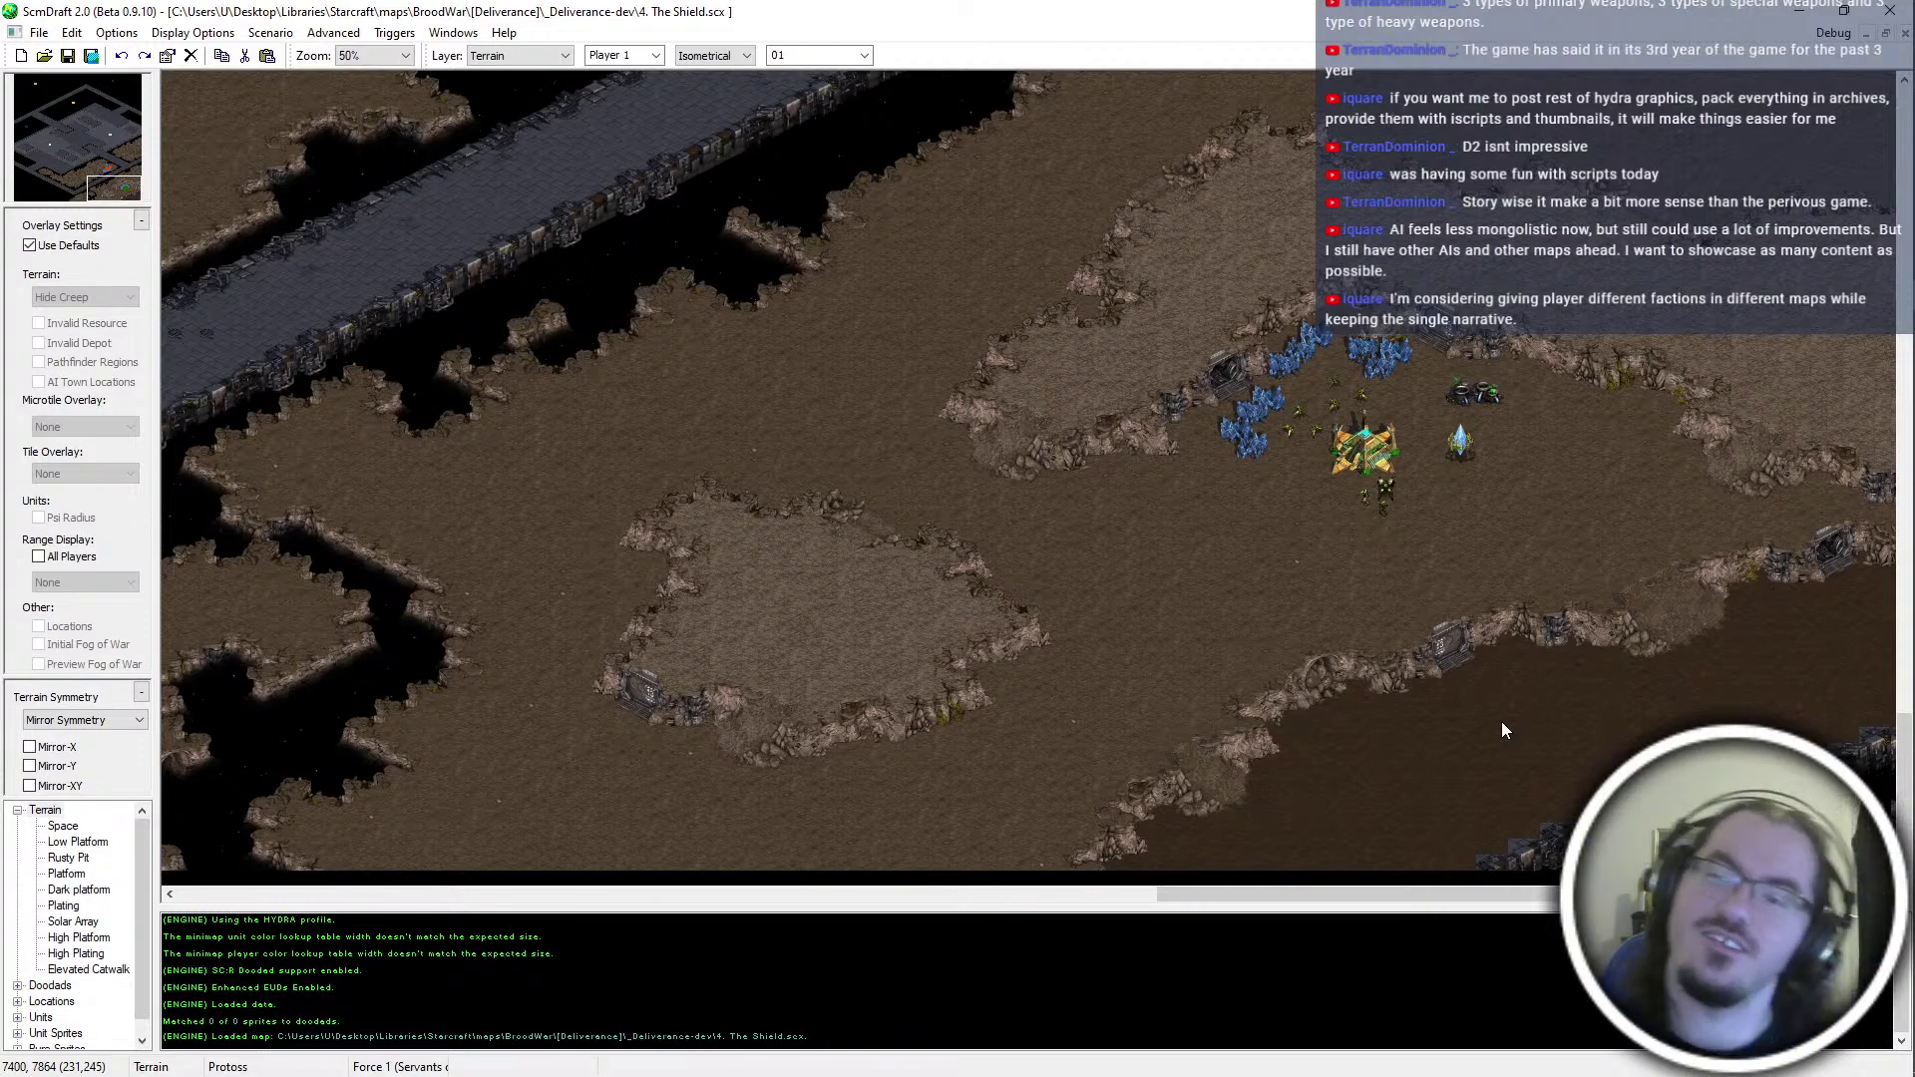
Start Photoshop, switch to File Explorer, and open Materials > Graphics > [Expanded Tilesets] > platform > dirt
mouse_move(1907, 449)
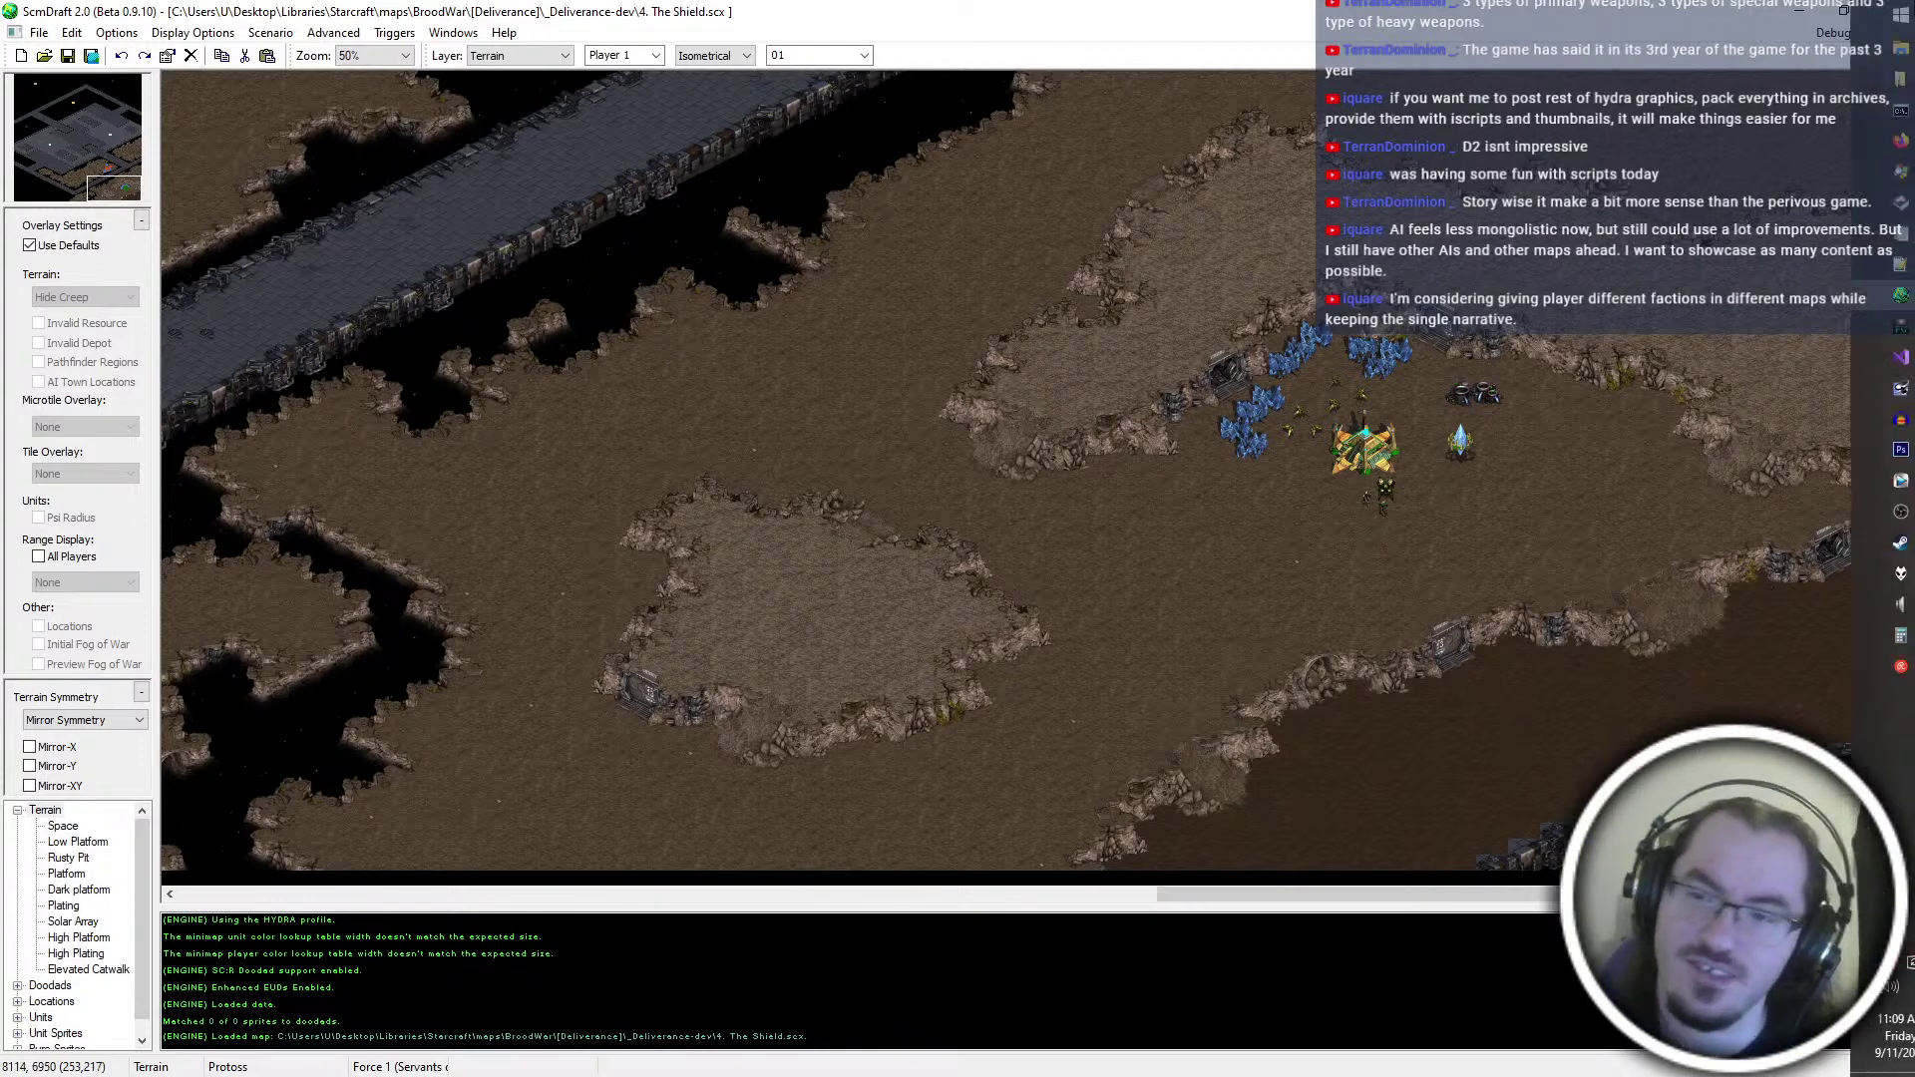
left_click(1863, 449)
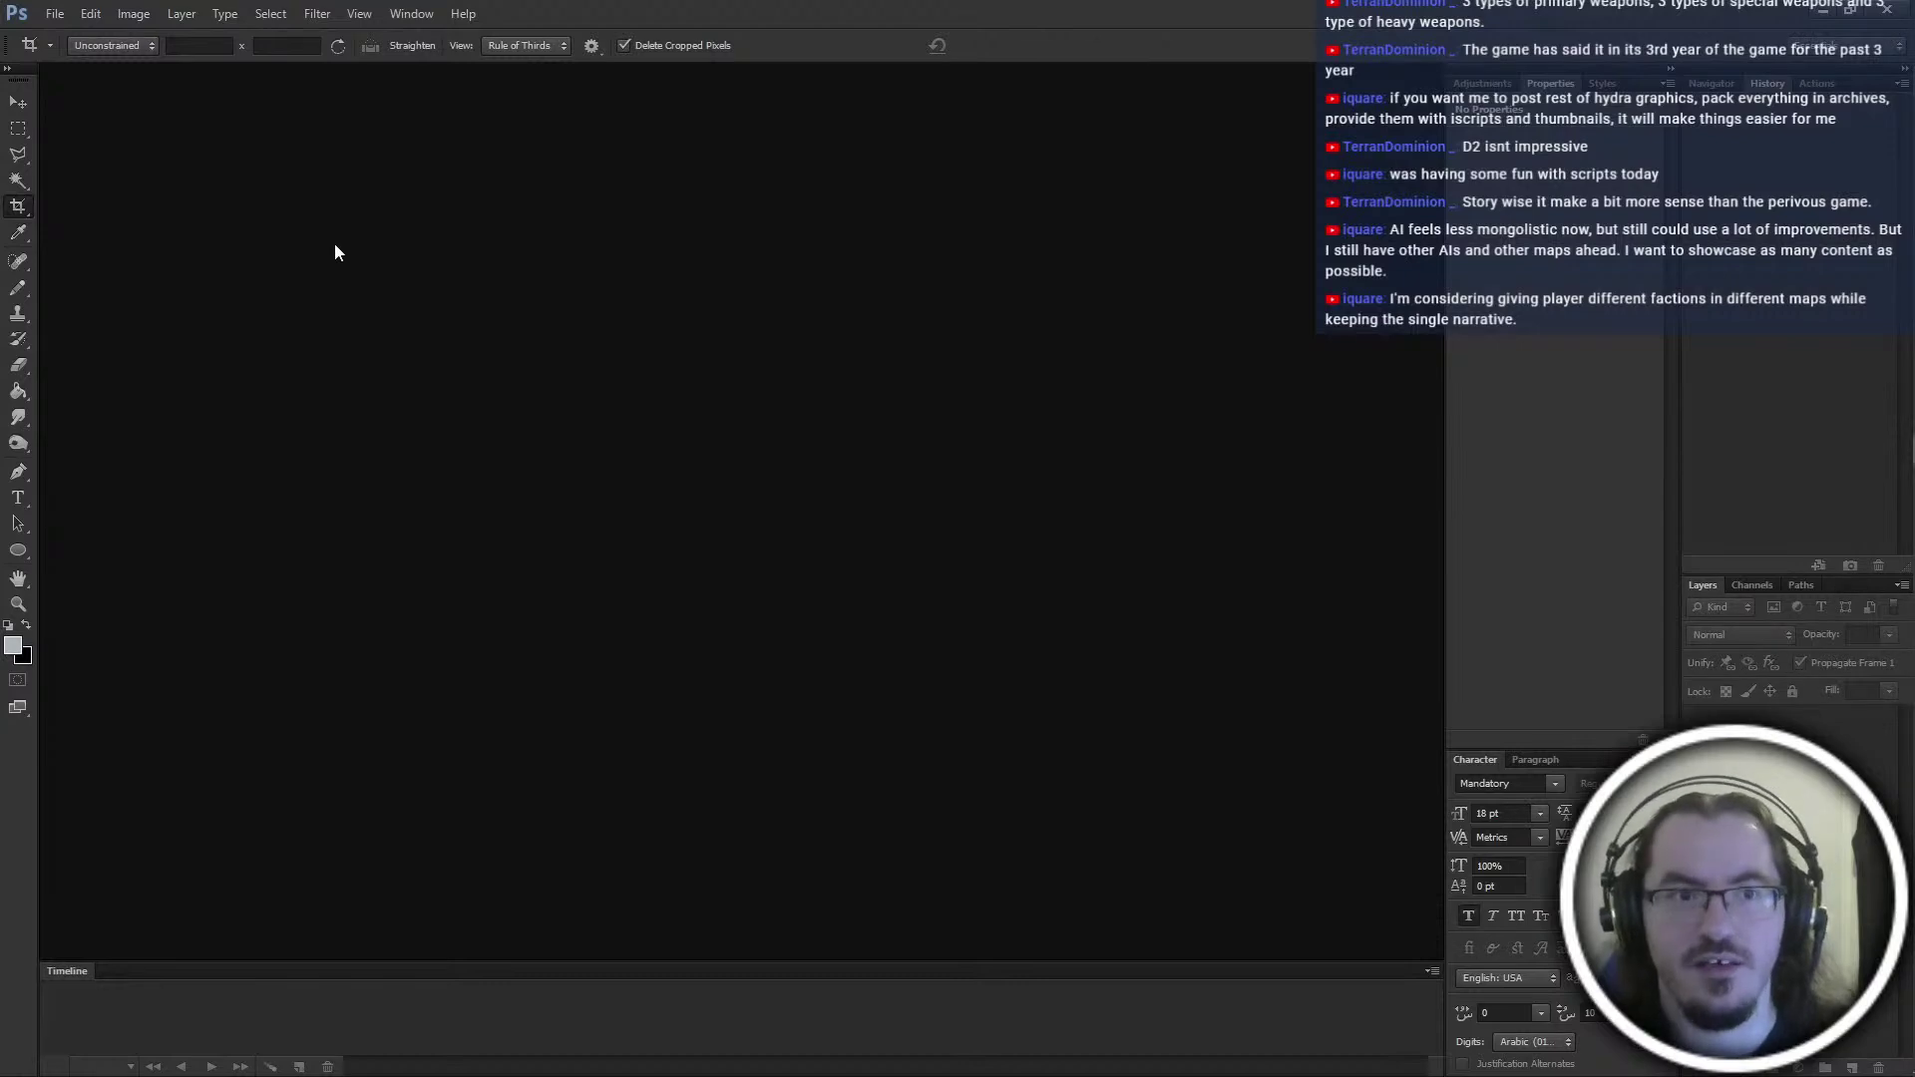
key("alt+Tab")
left_click(451, 563)
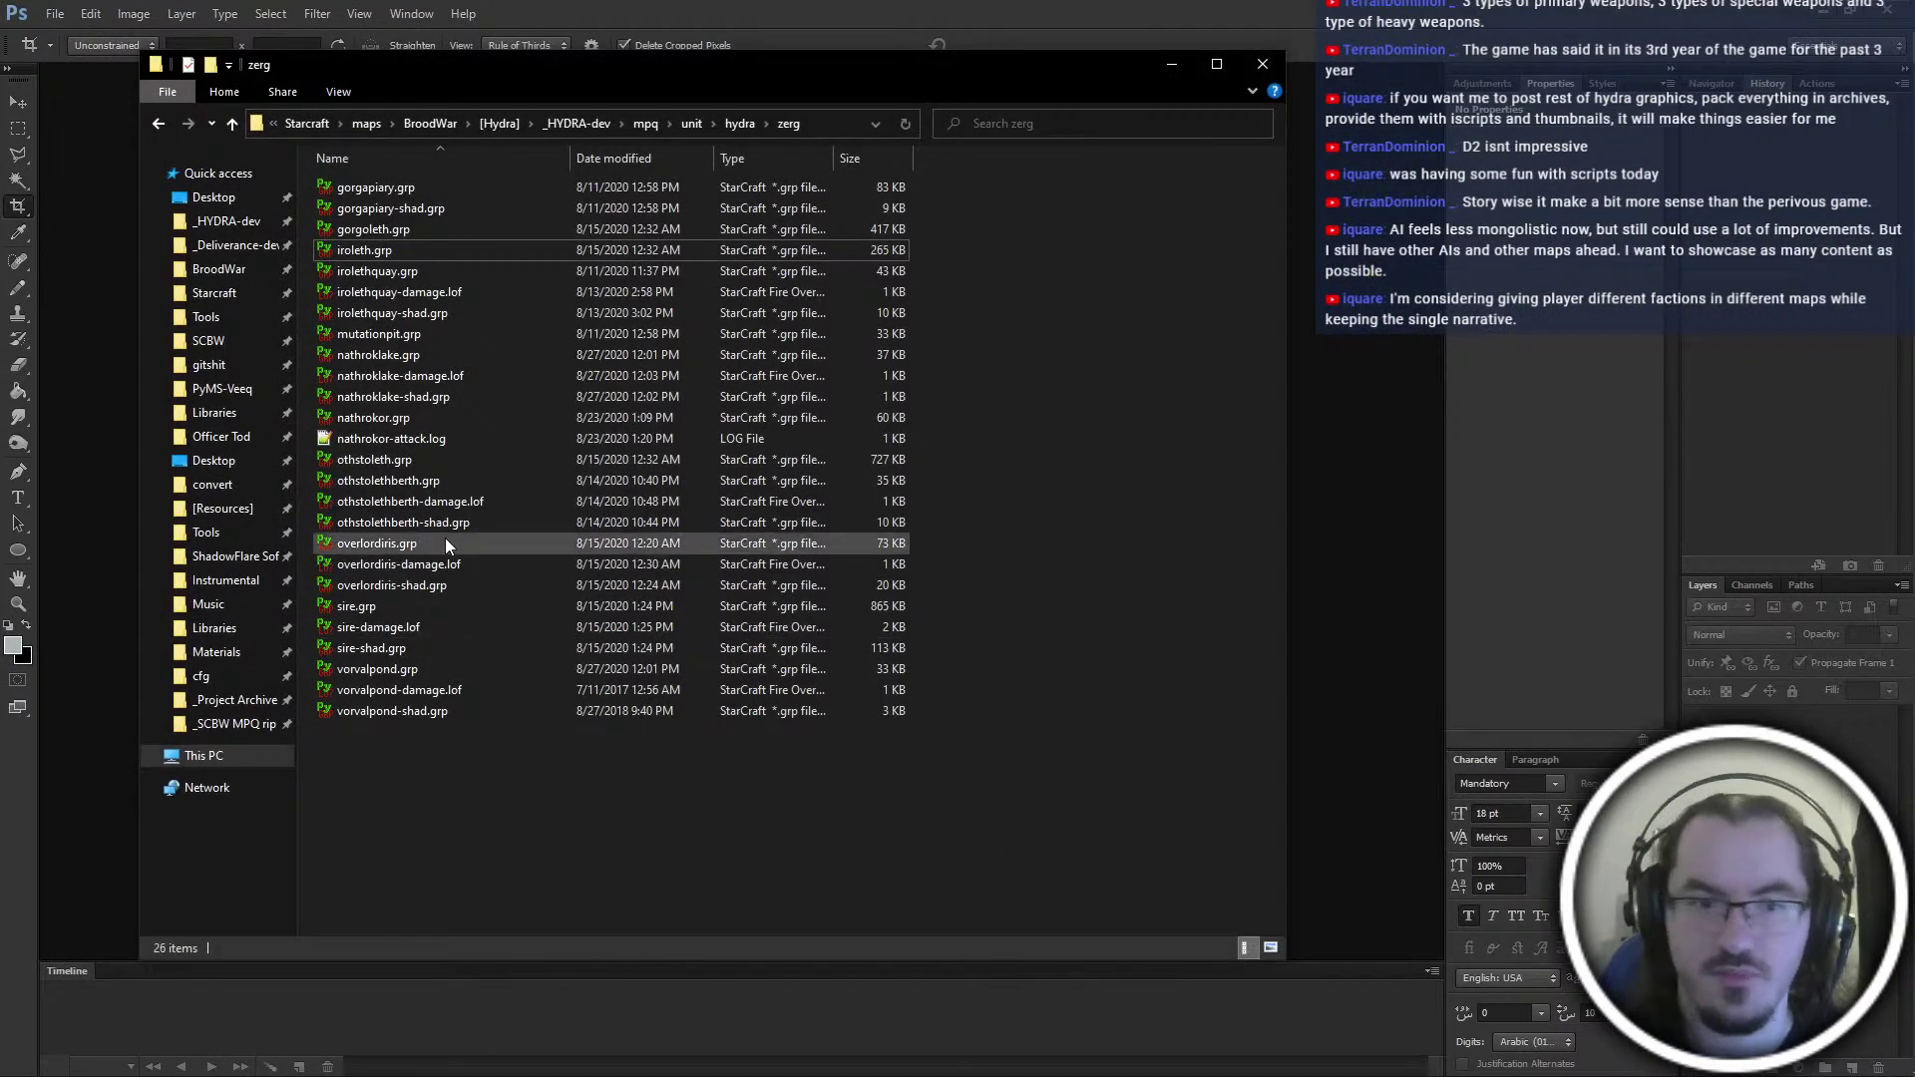
left_click(205, 654)
double_click(458, 250)
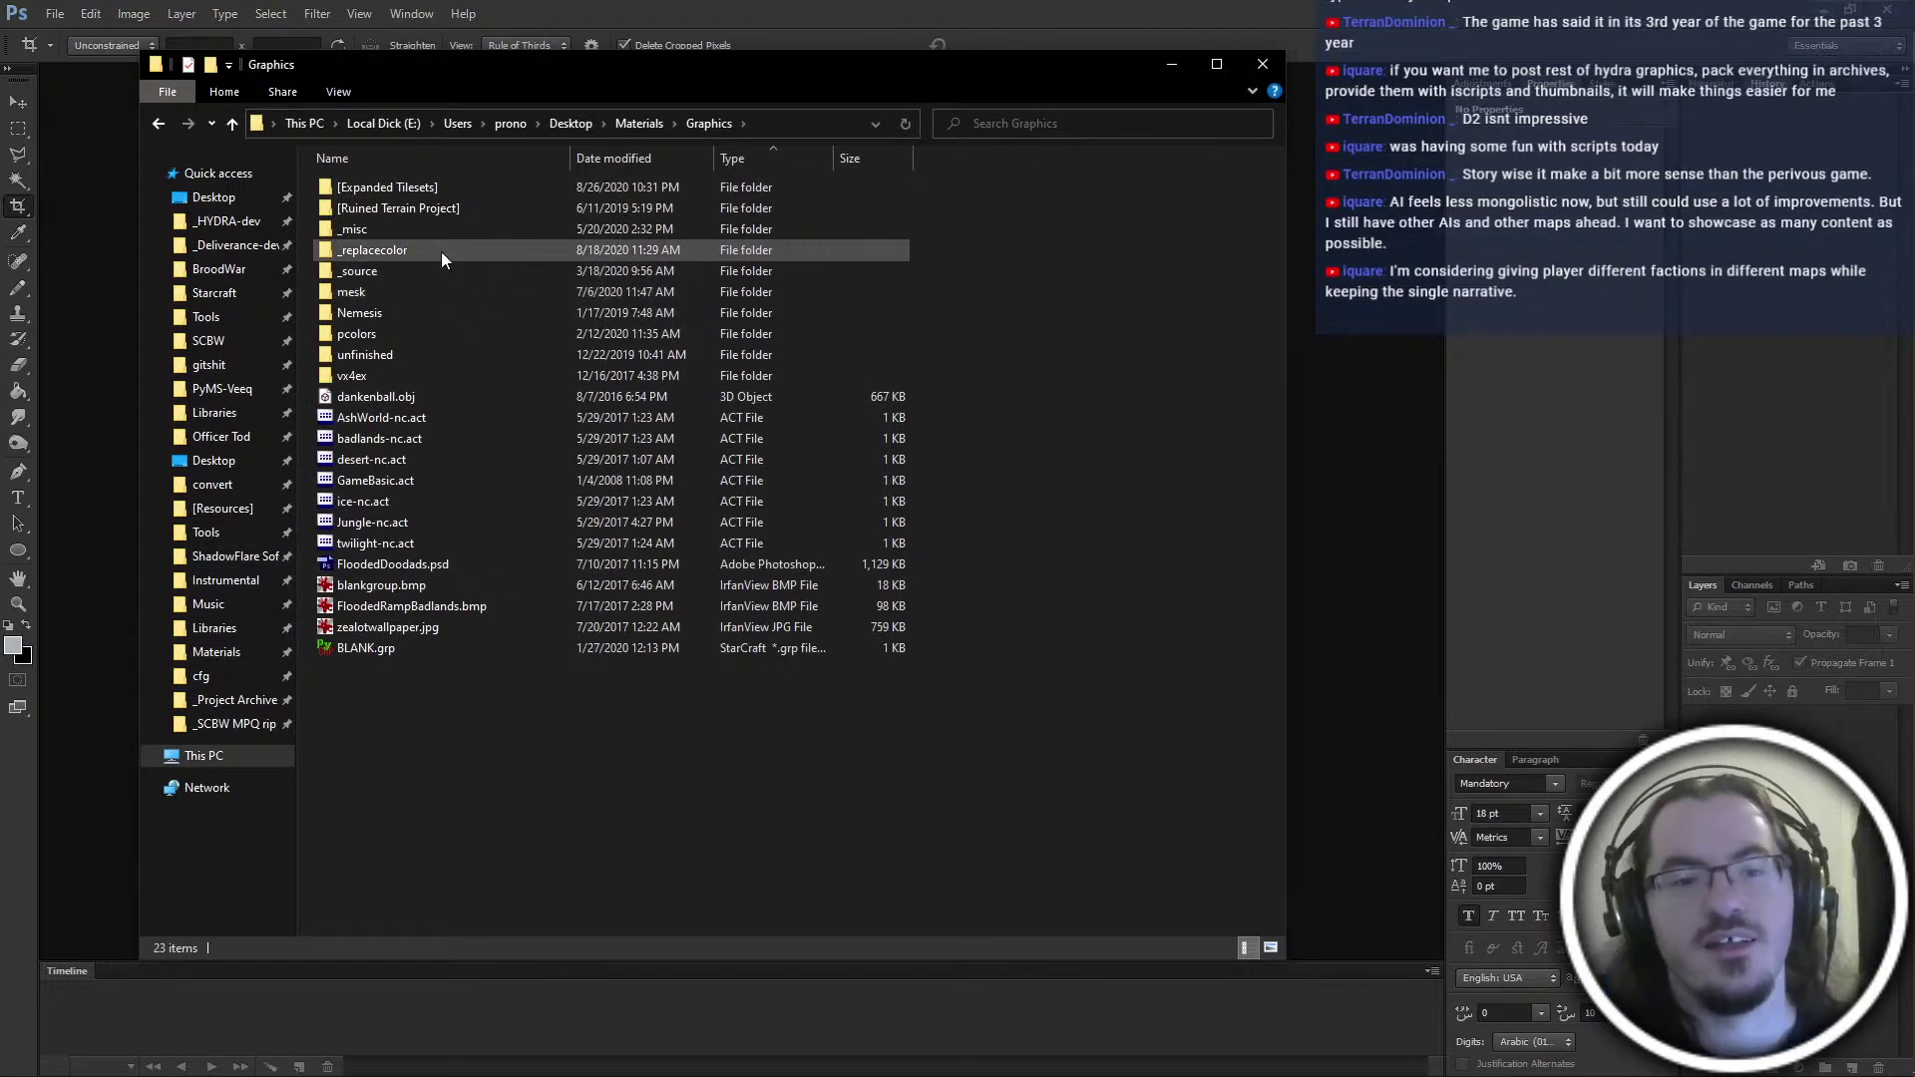
double_click(405, 189)
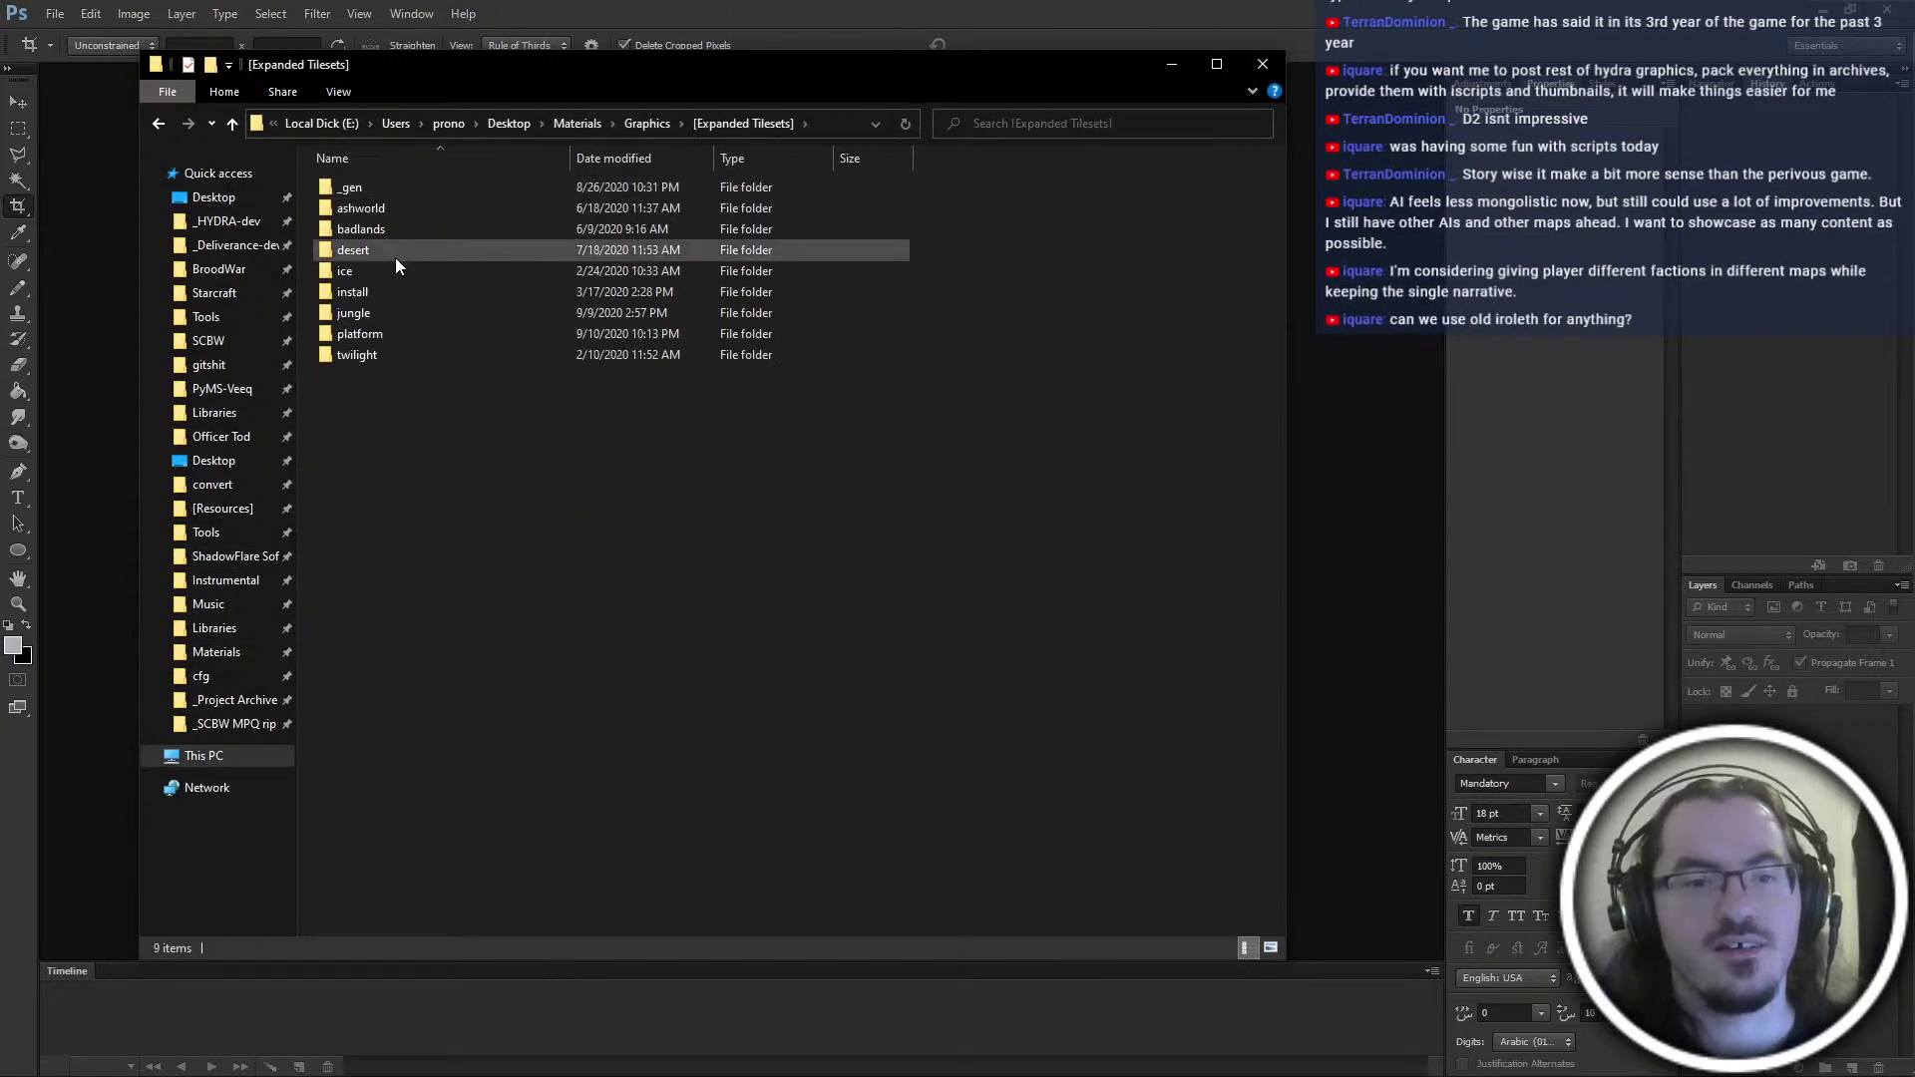
double_click(410, 333)
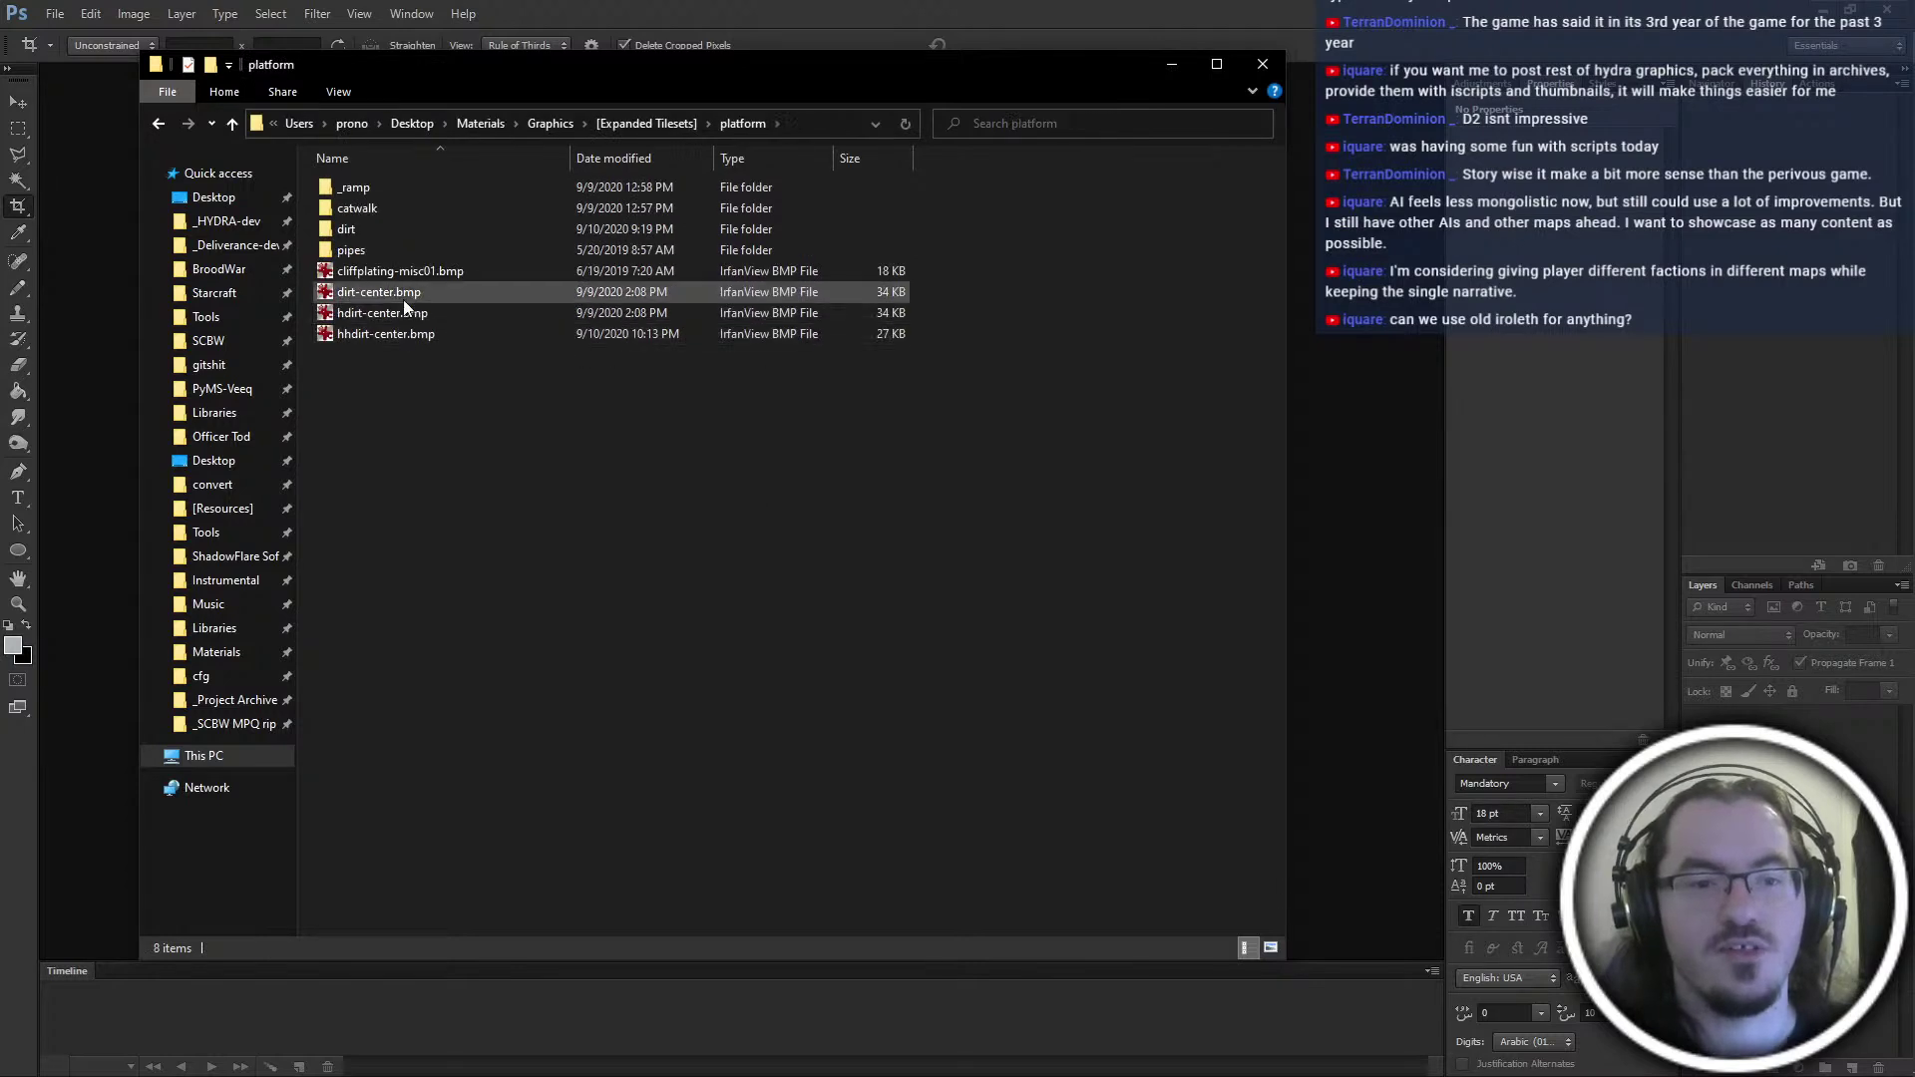
double_click(397, 226)
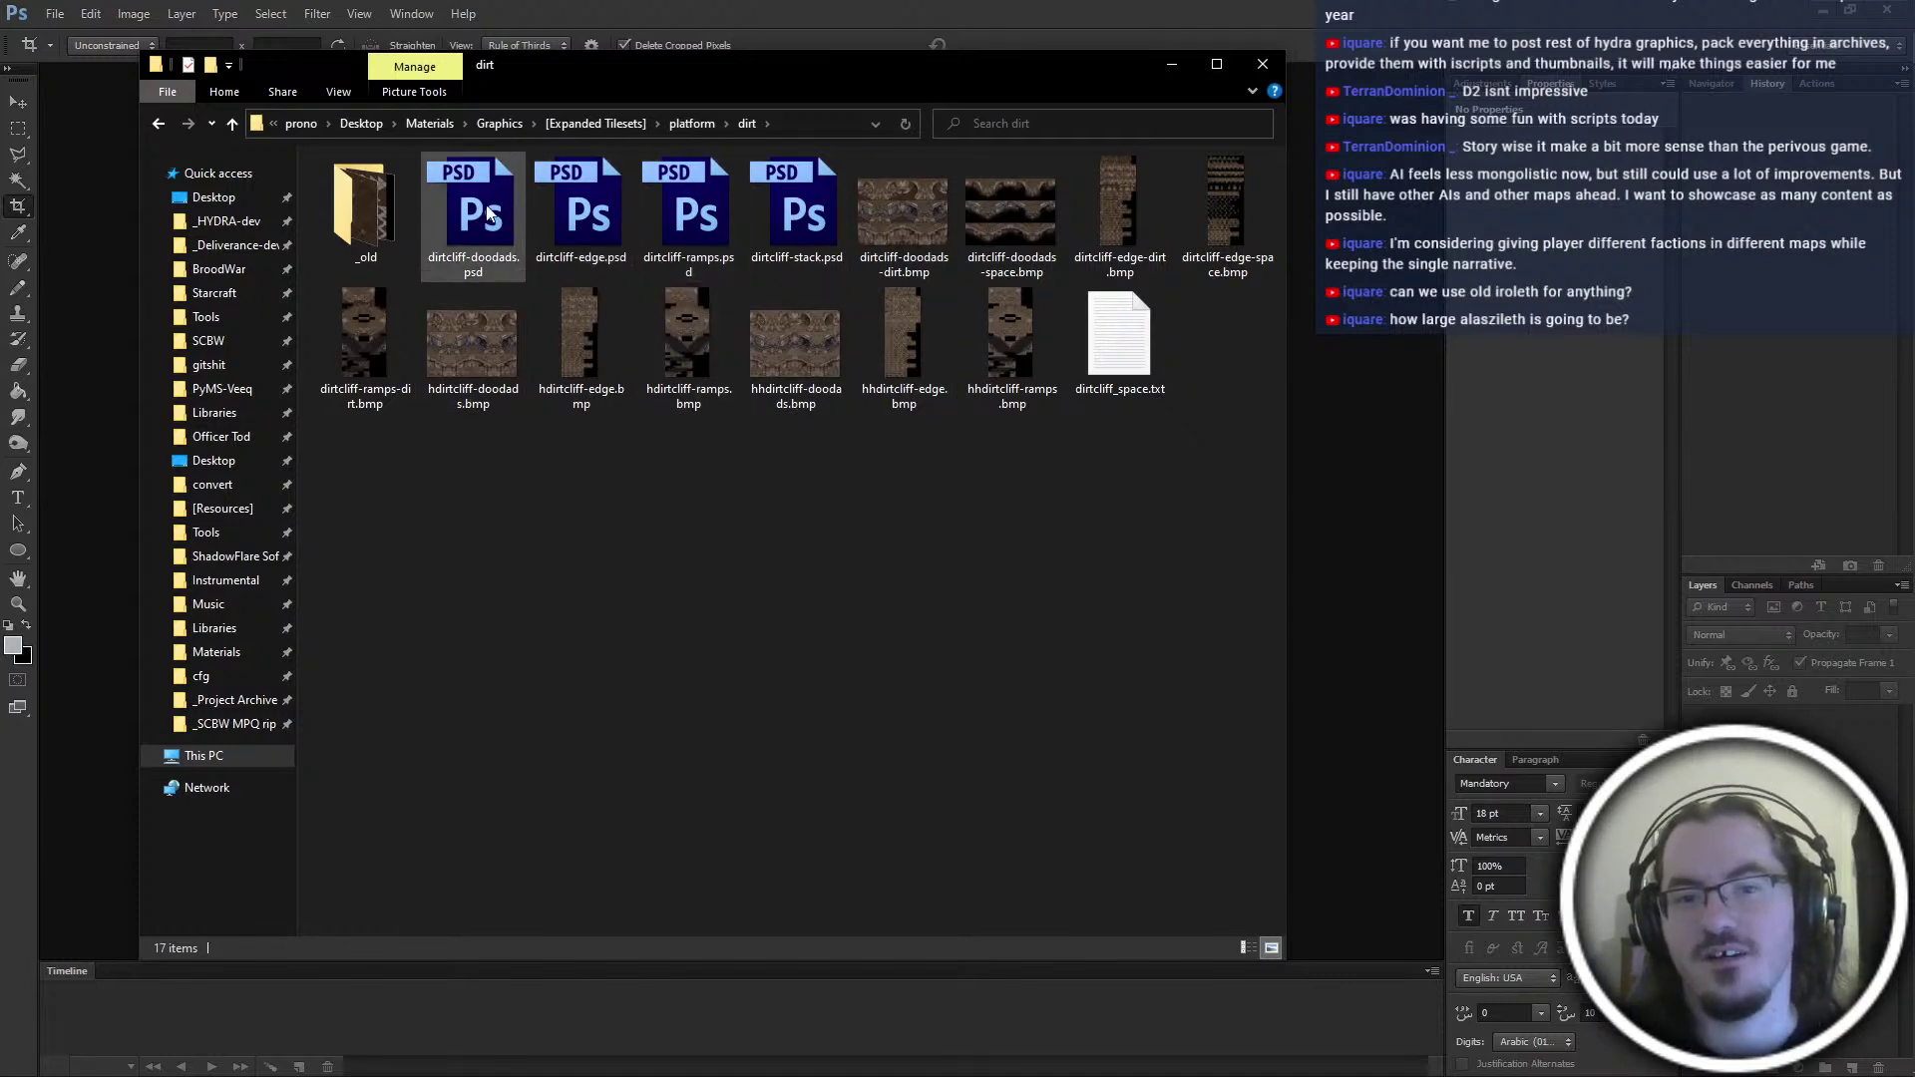
Open dirtcliff-edge.psd in Photoshop and duplicate its dirt layer
double_click(552, 201)
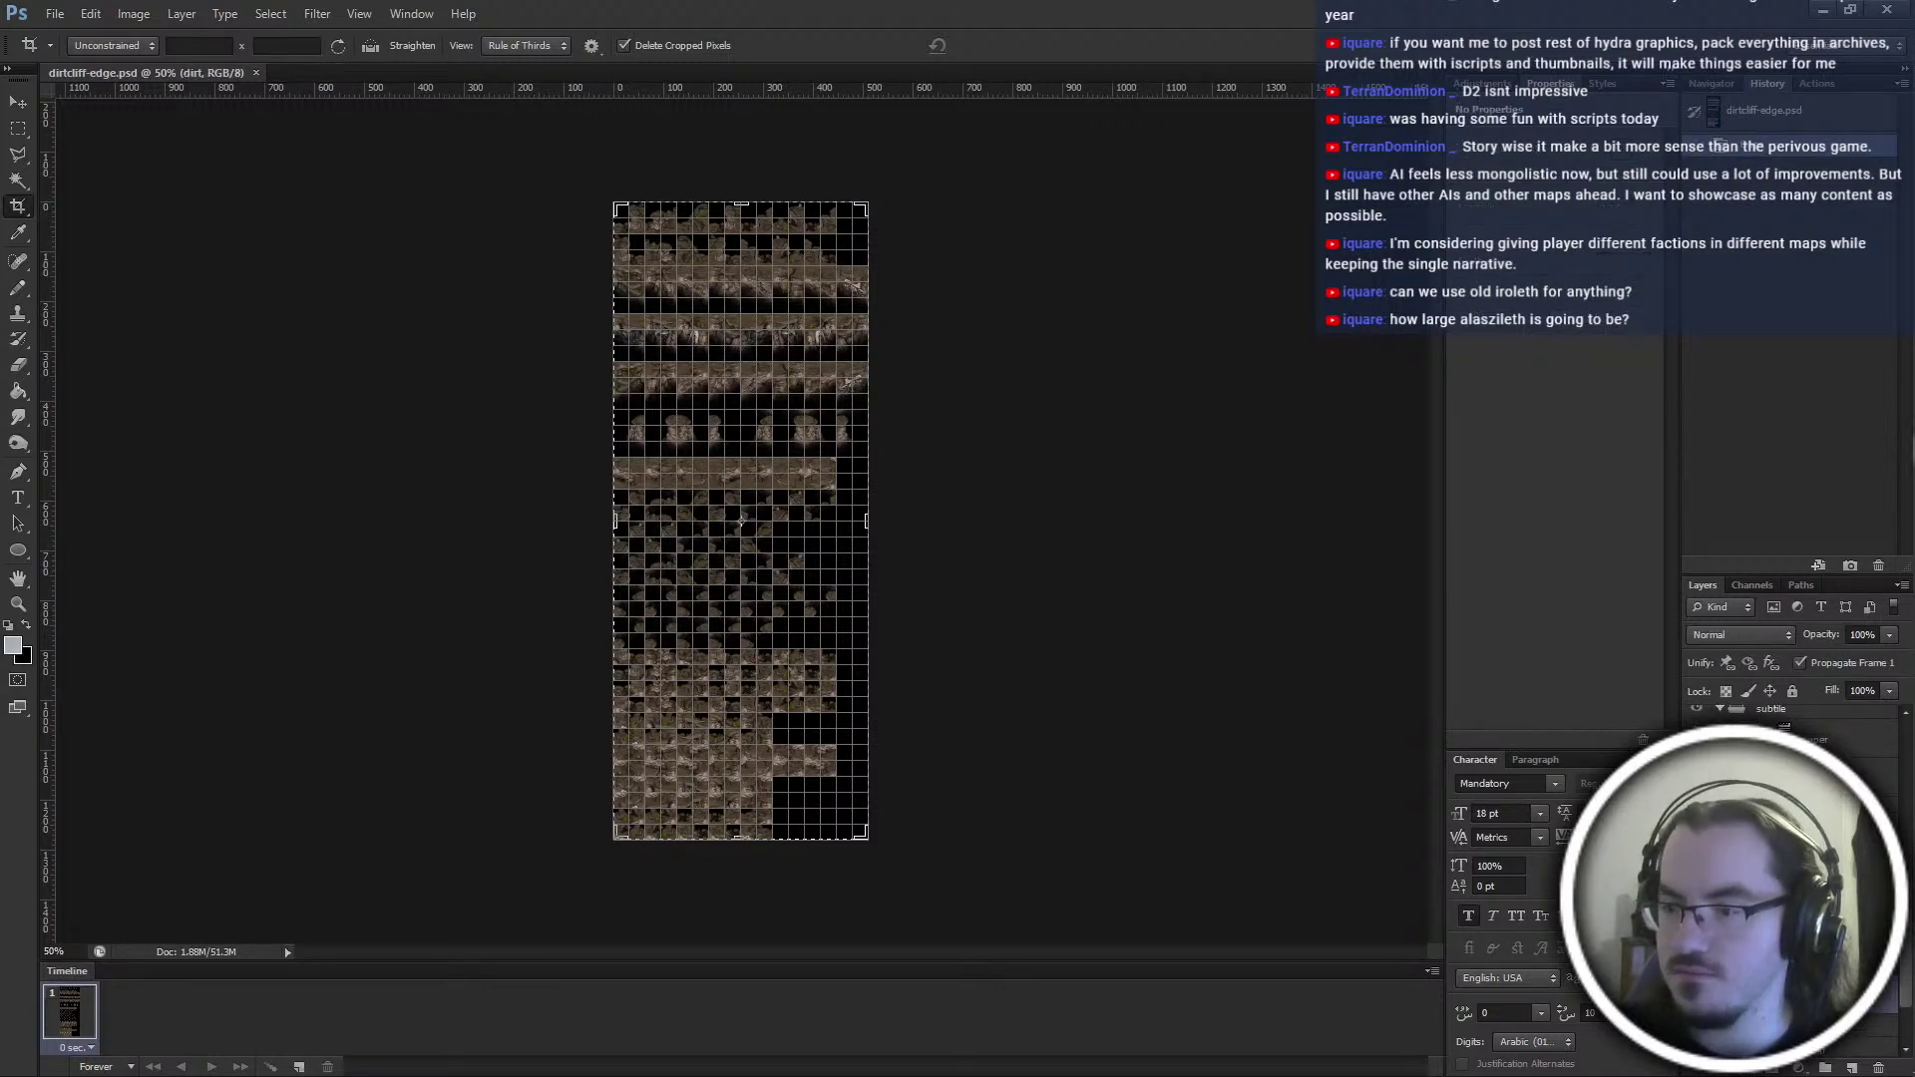
key("ctrl+j")
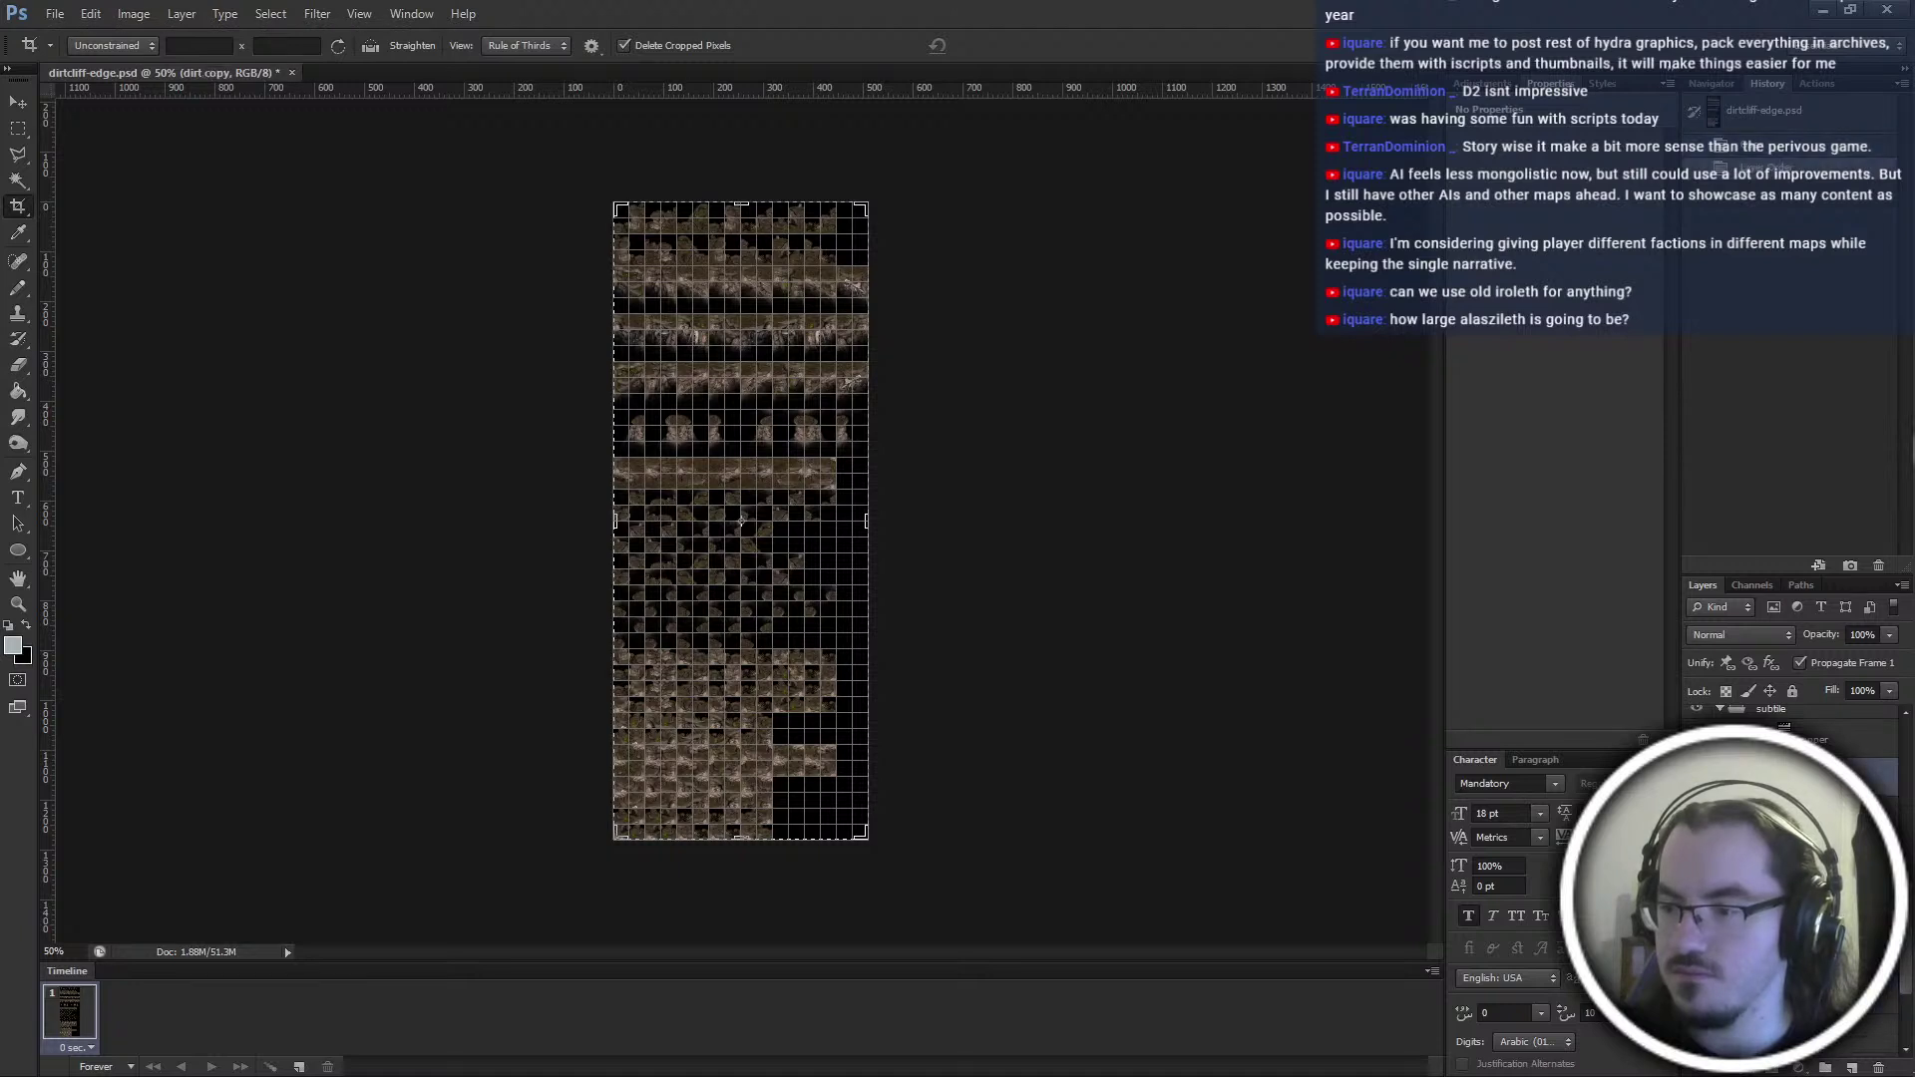
key("Return")
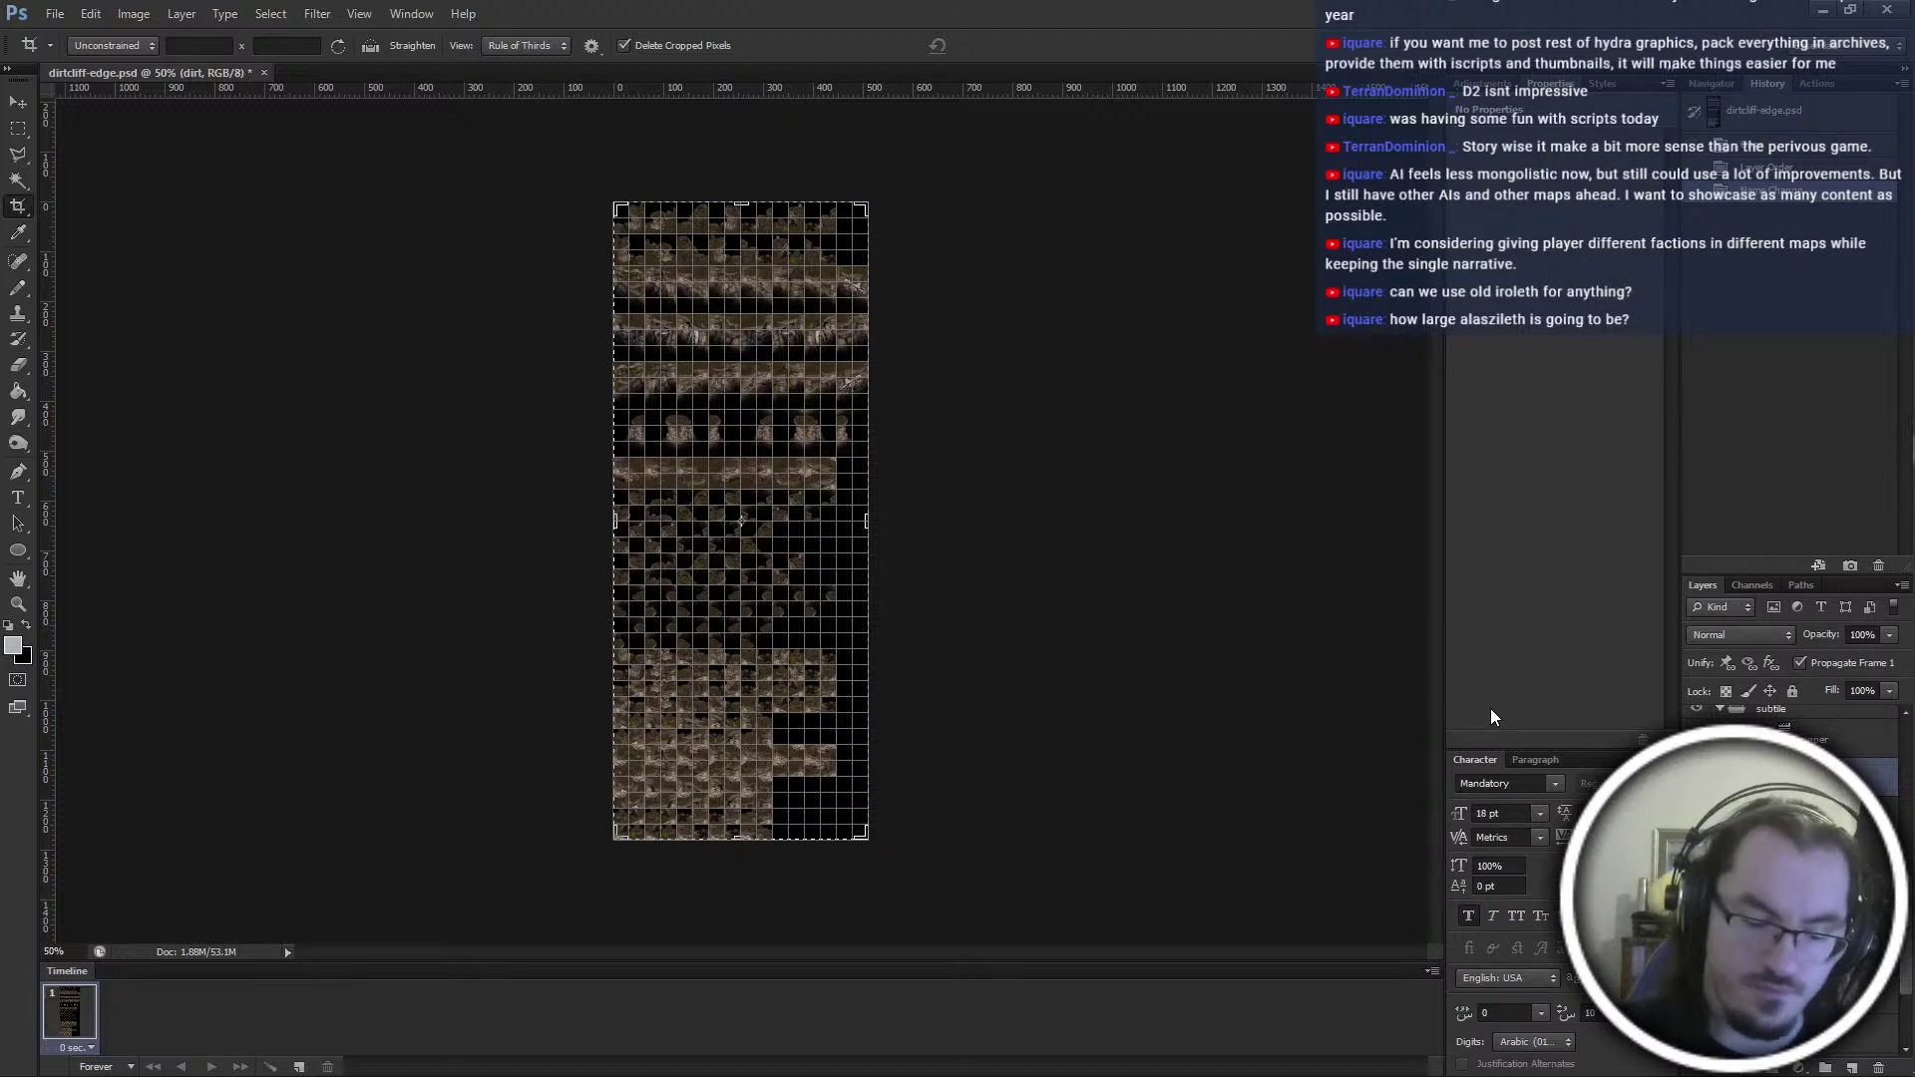
Save the PSD with the grid hidden and resize the image to 2048 pixels wide
key("m")
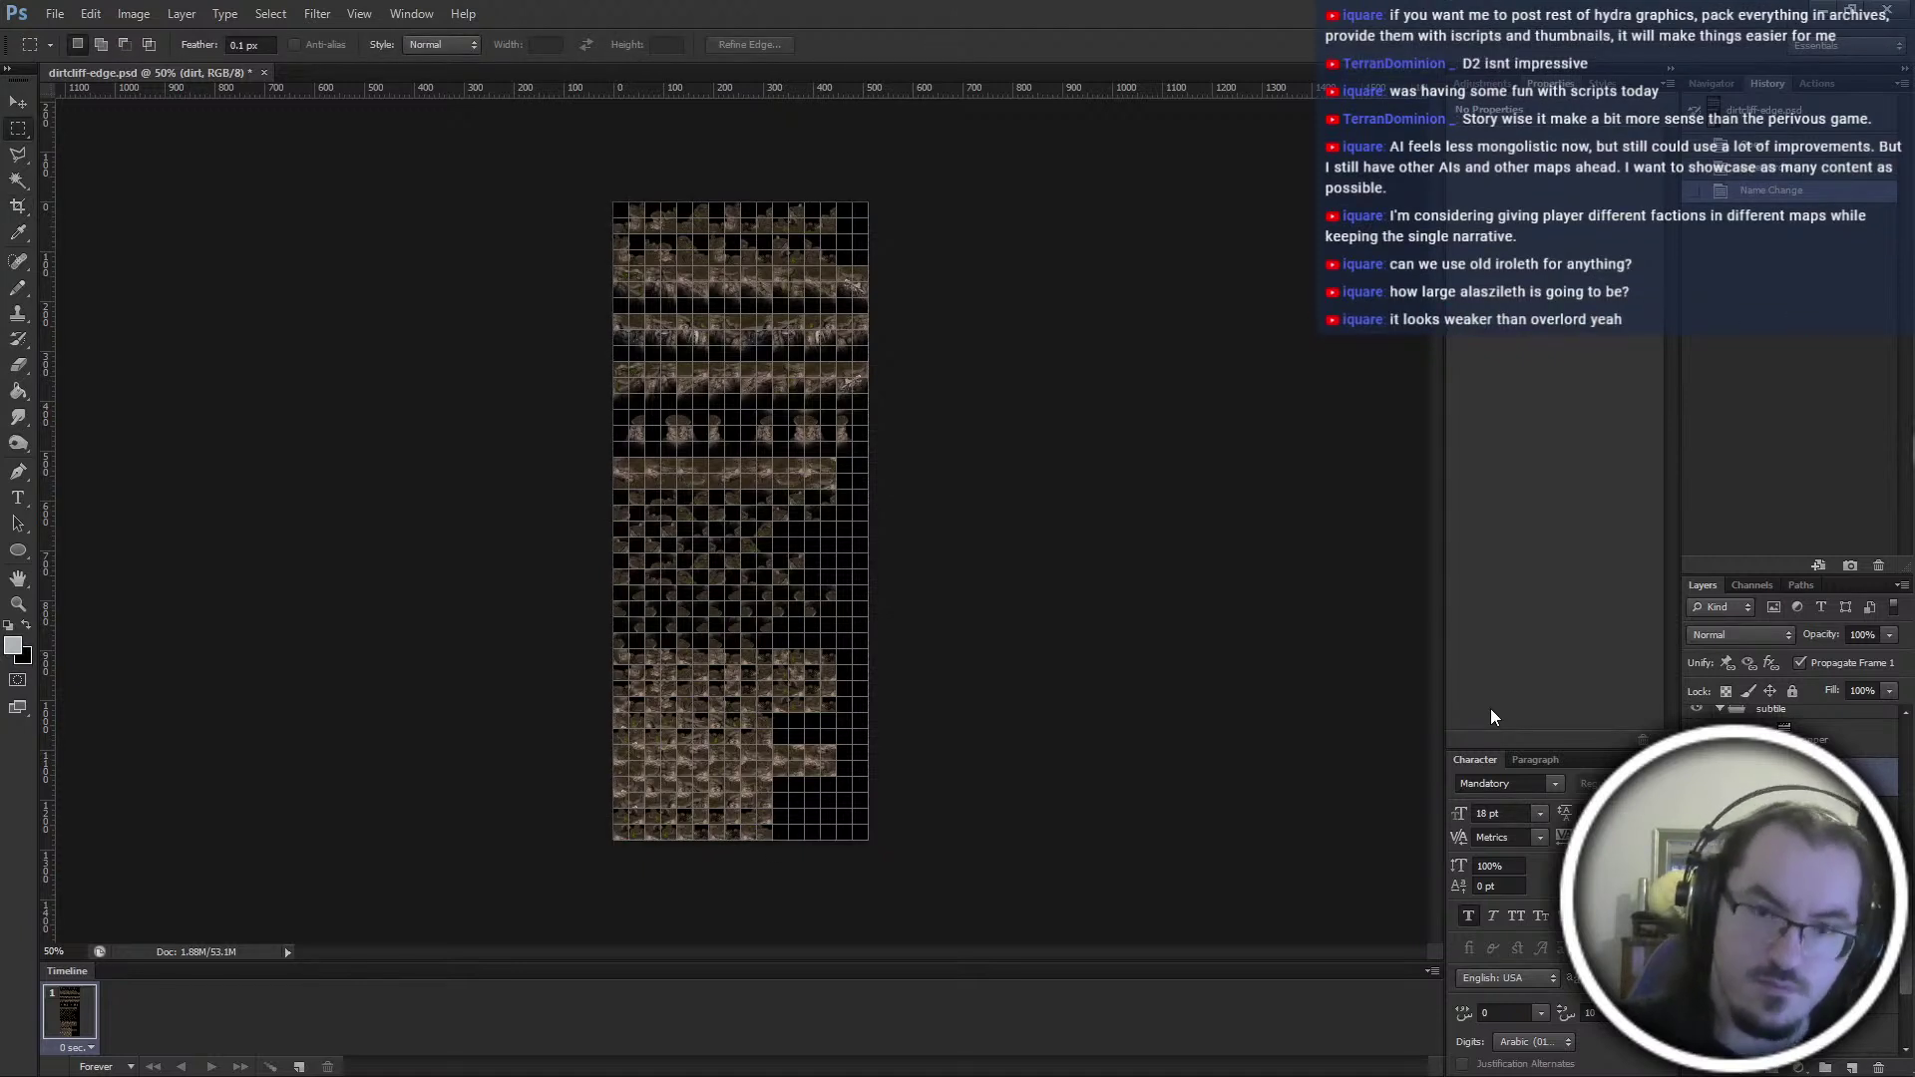
key("ctrl+apostrophe")
key("ctrl+s")
key("ctrl+alt+i")
type("2048")
key("Return")
key("ctrl+alt+o")
key("Escape")
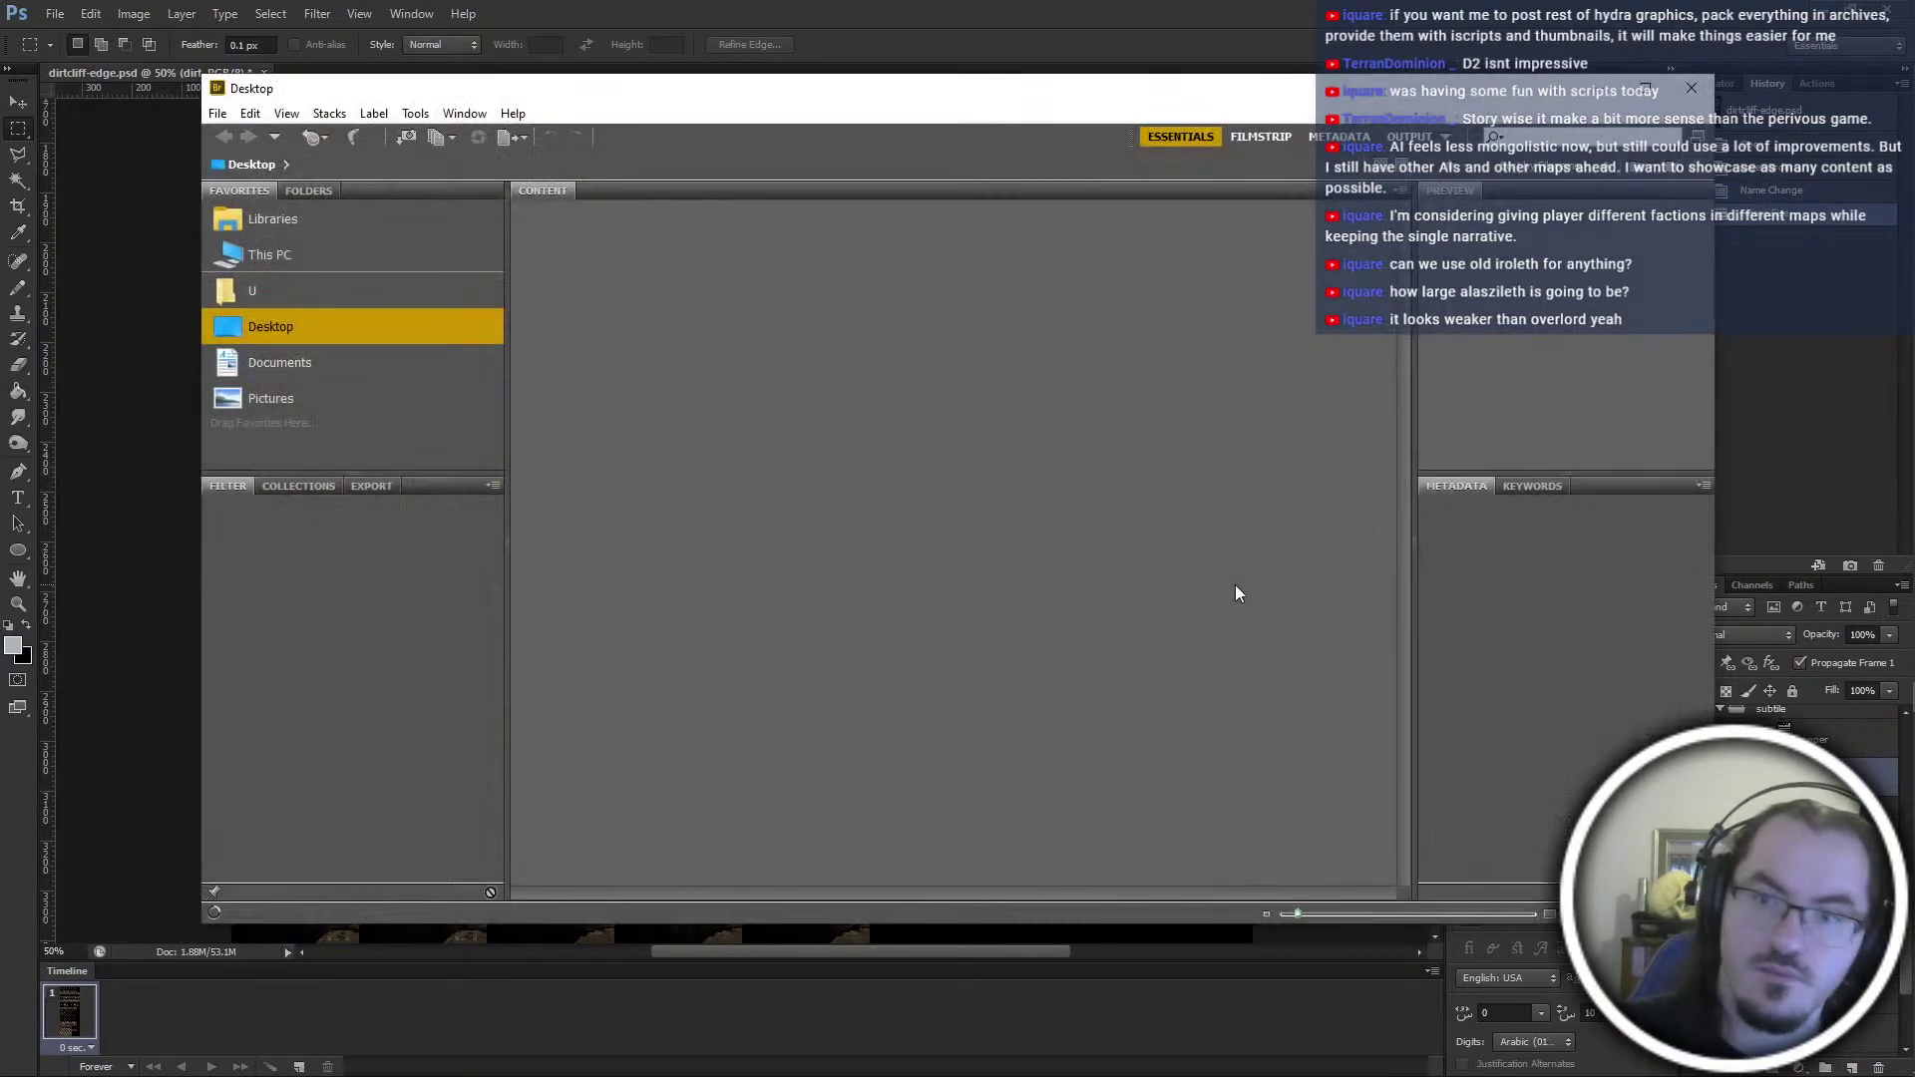
left_click(1692, 88)
Merge the visible layers, discarding hidden ones, and convert the image to Indexed Color with the custom palette #tileset_platform.act
key("ctrl+shift+e")
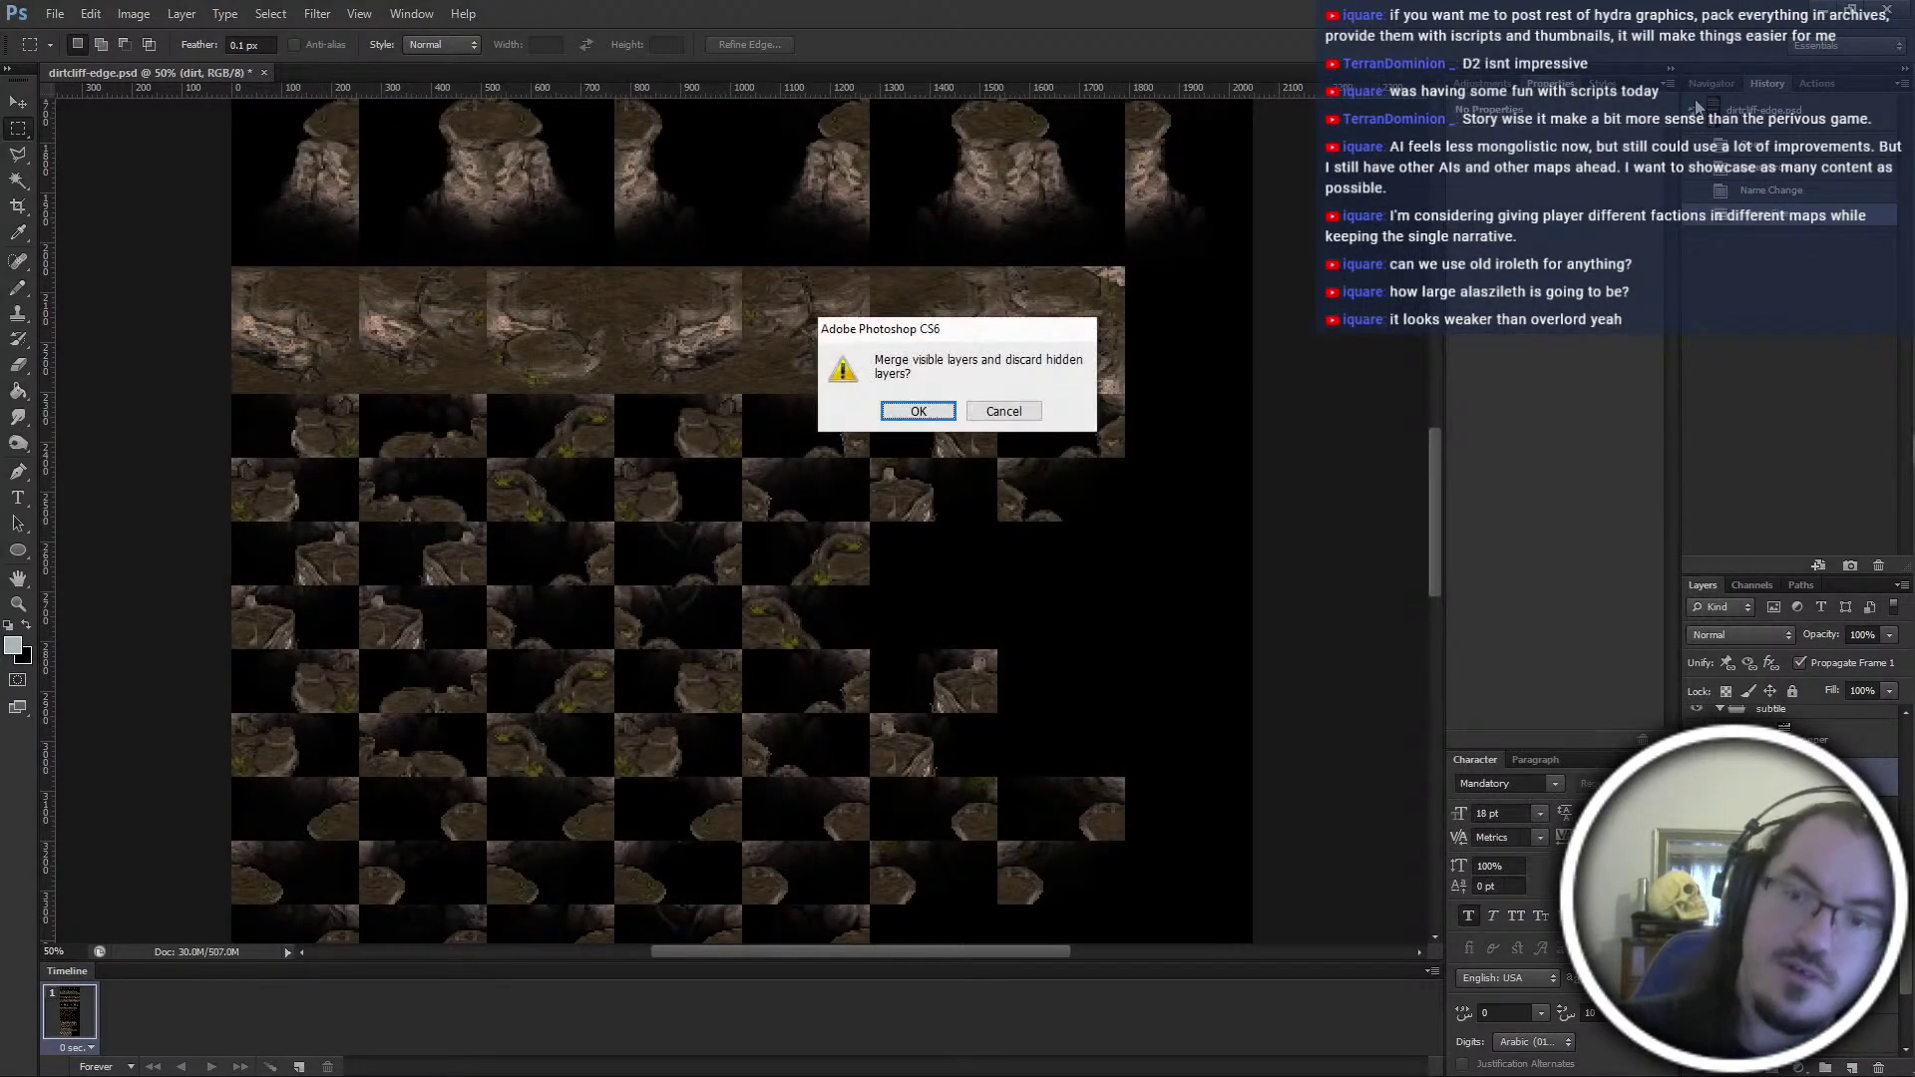
key("Return")
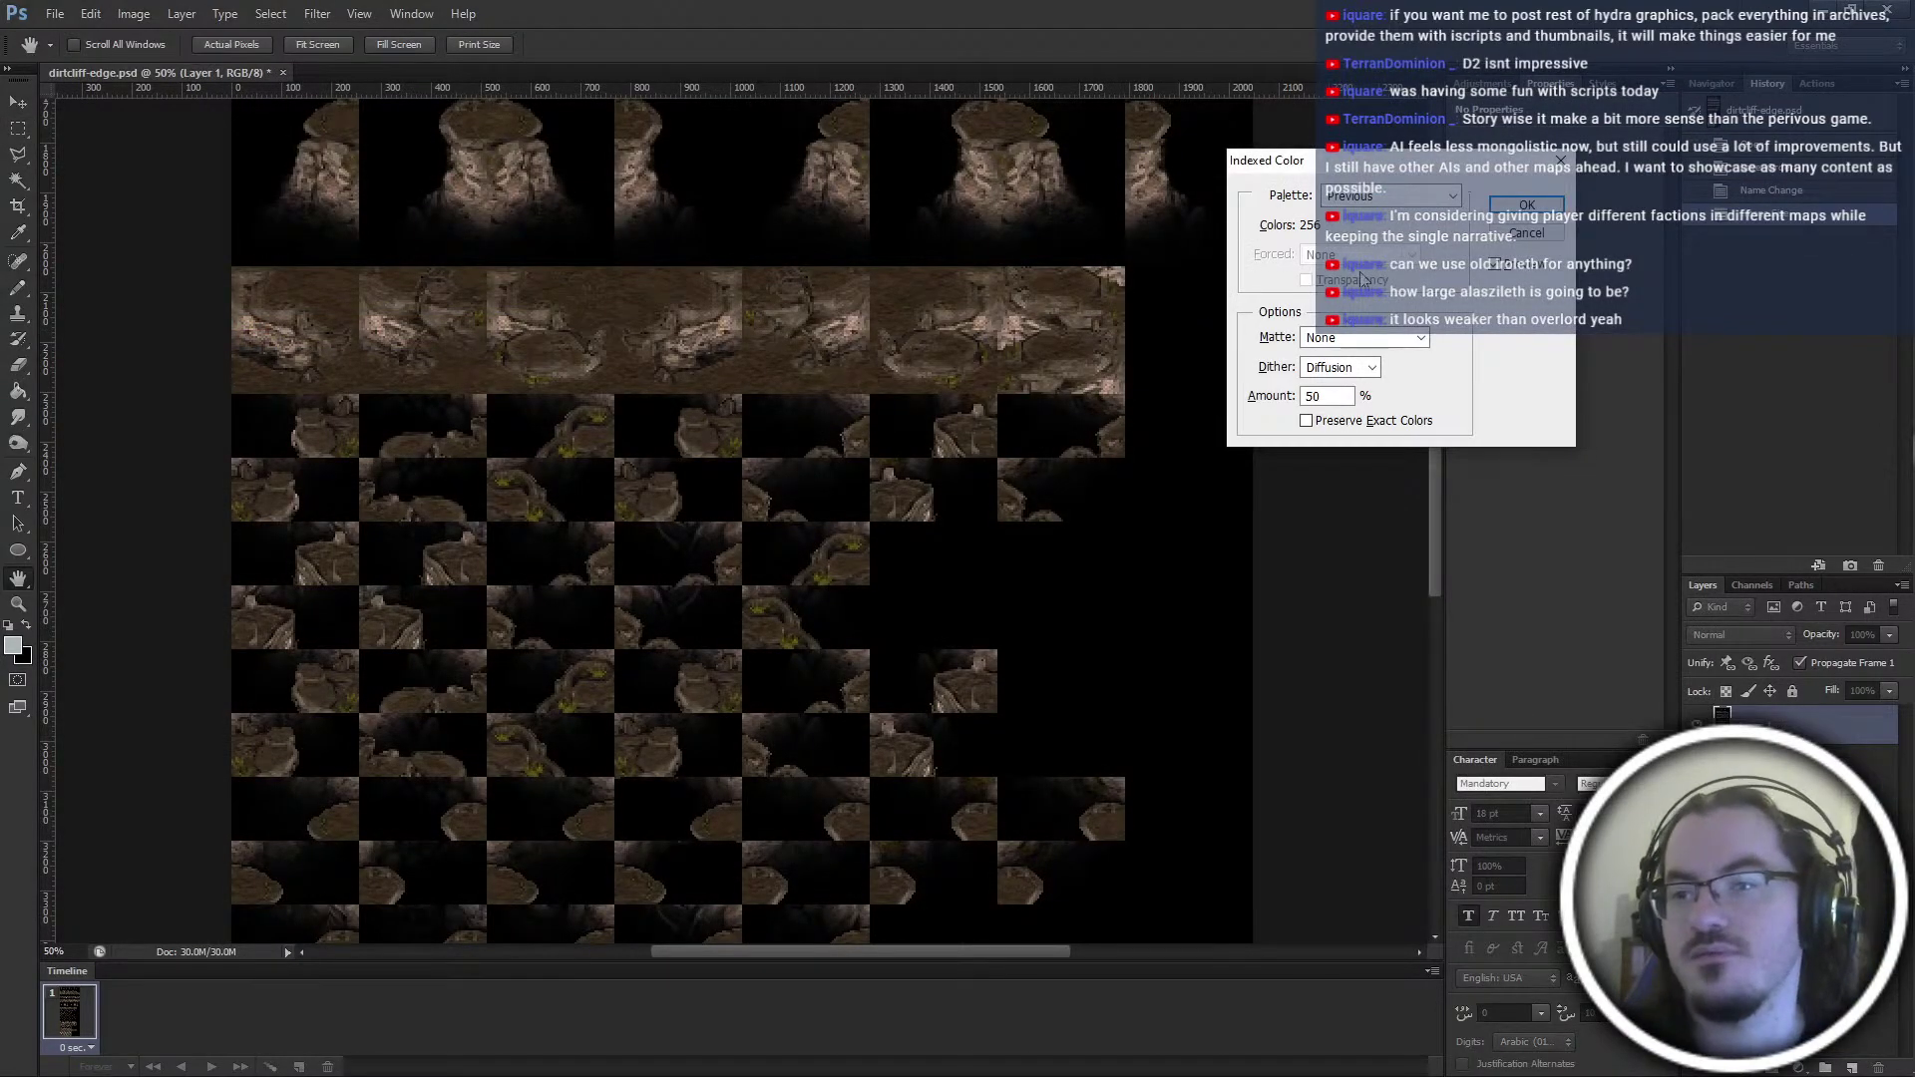
scroll(1379, 204, "up", 1)
left_click(1334, 361)
scroll(960, 614, "down", 1)
scroll(931, 730, "down", 1)
double_click(922, 696)
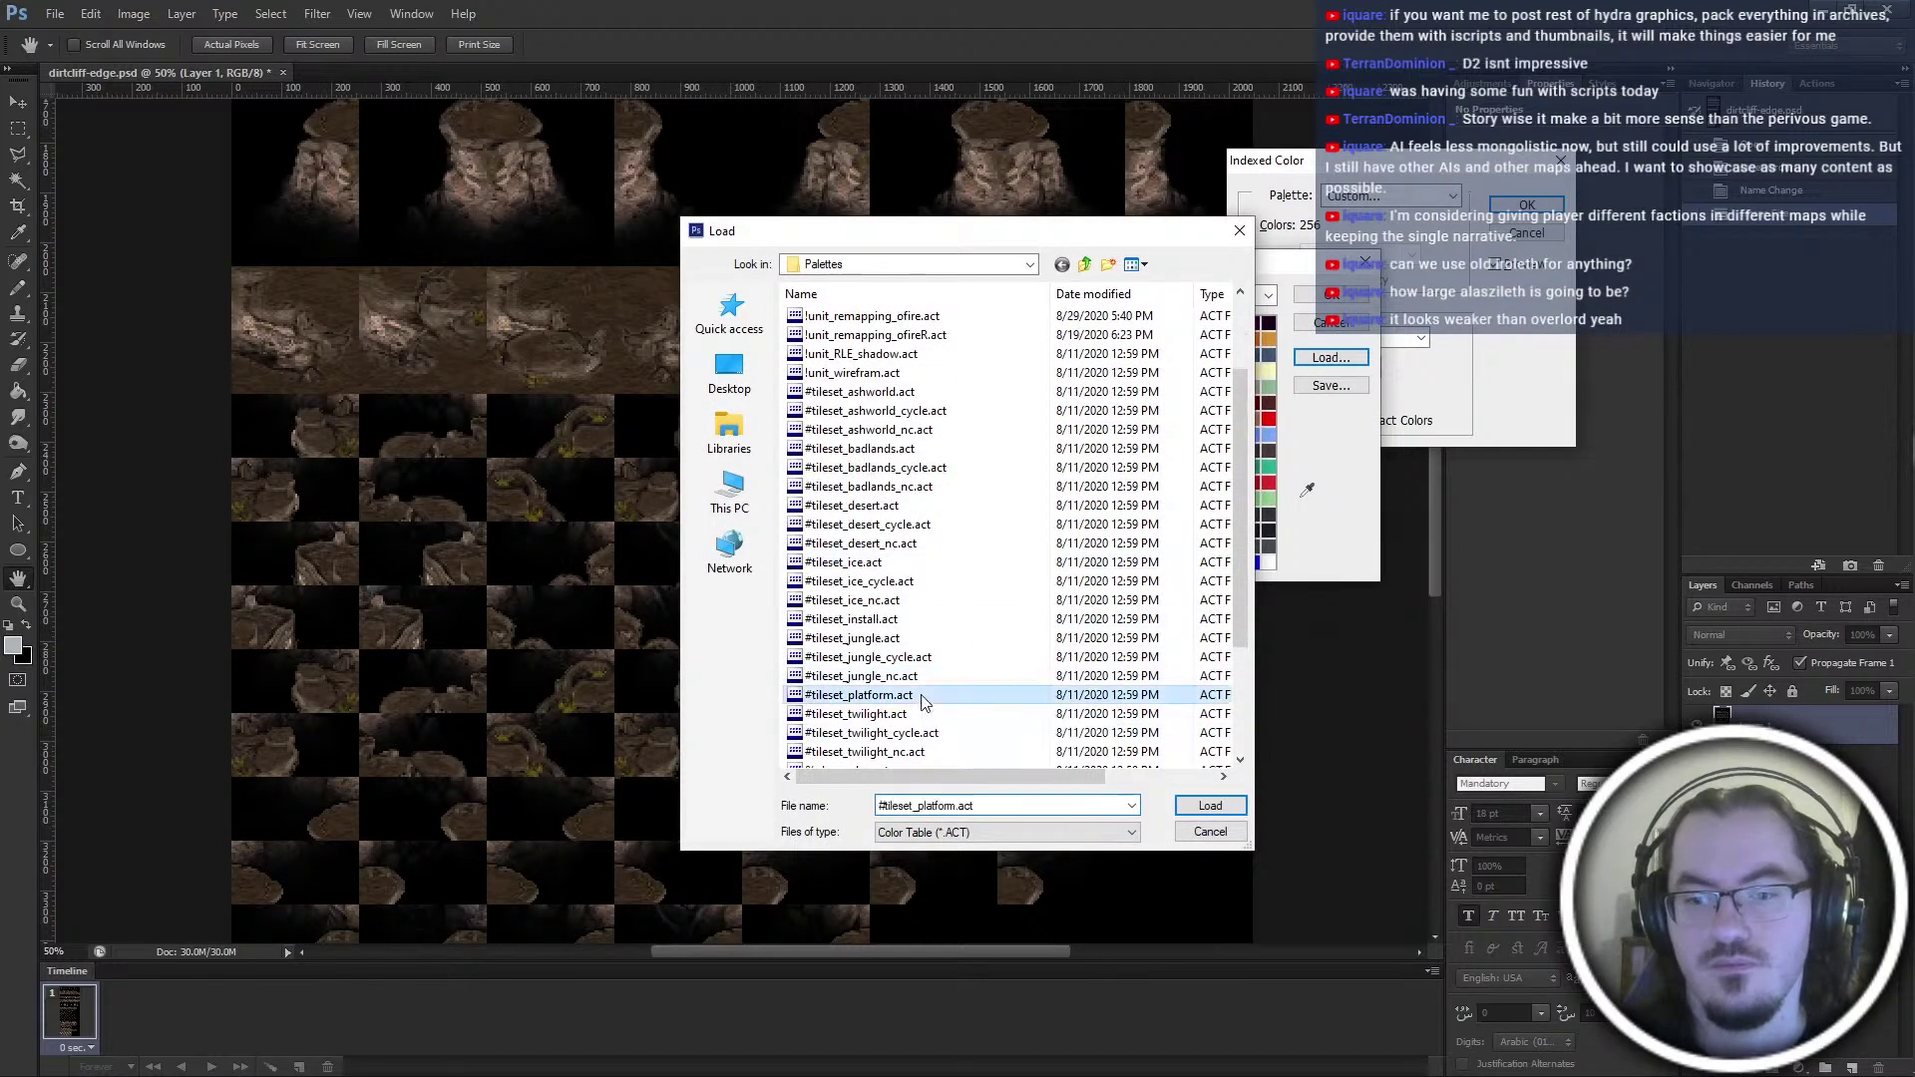
left_click(1331, 294)
key("Return")
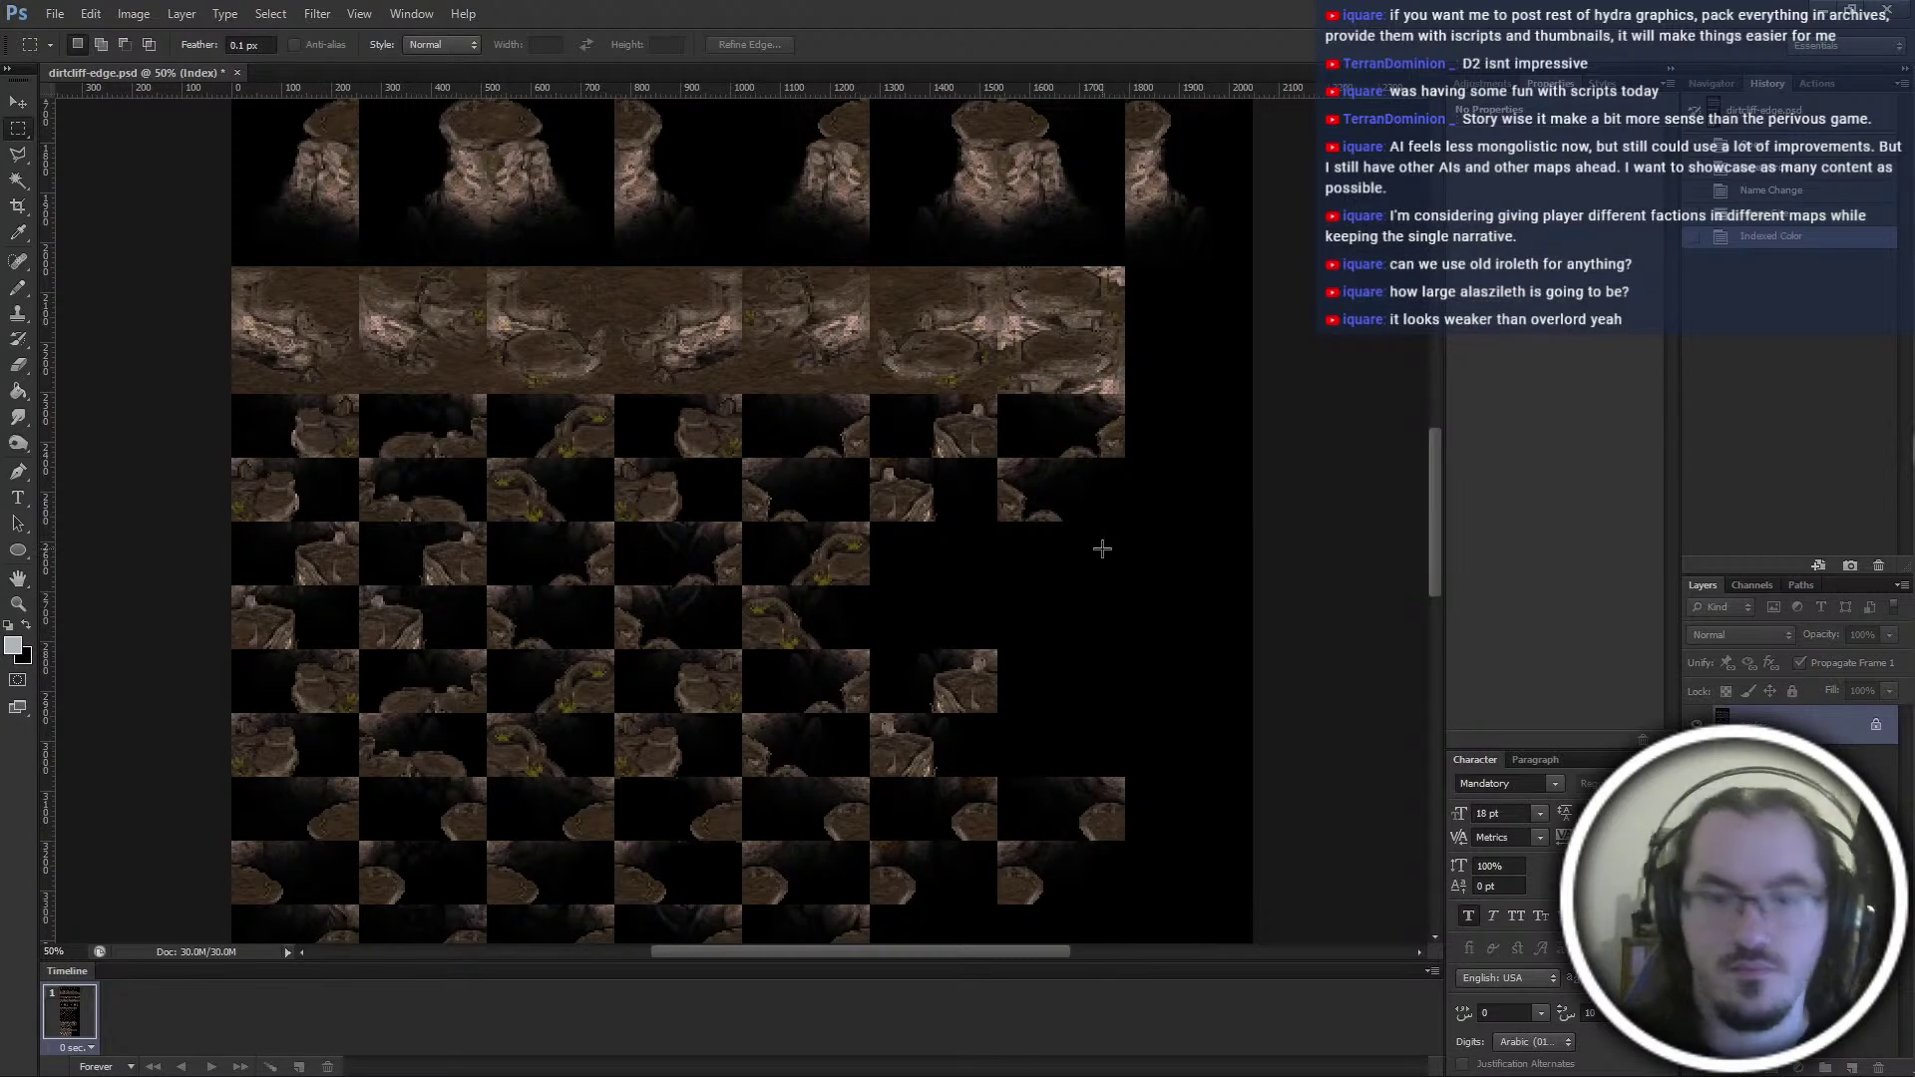
Shrink the image back to its original size, save it as the BMP dirtcliff-edge-space-low in the dirt folder, and close it
key("ctrl+alt+i")
key("Return")
key("ctrl+shift+s")
left_click(948, 539)
left_click(942, 581)
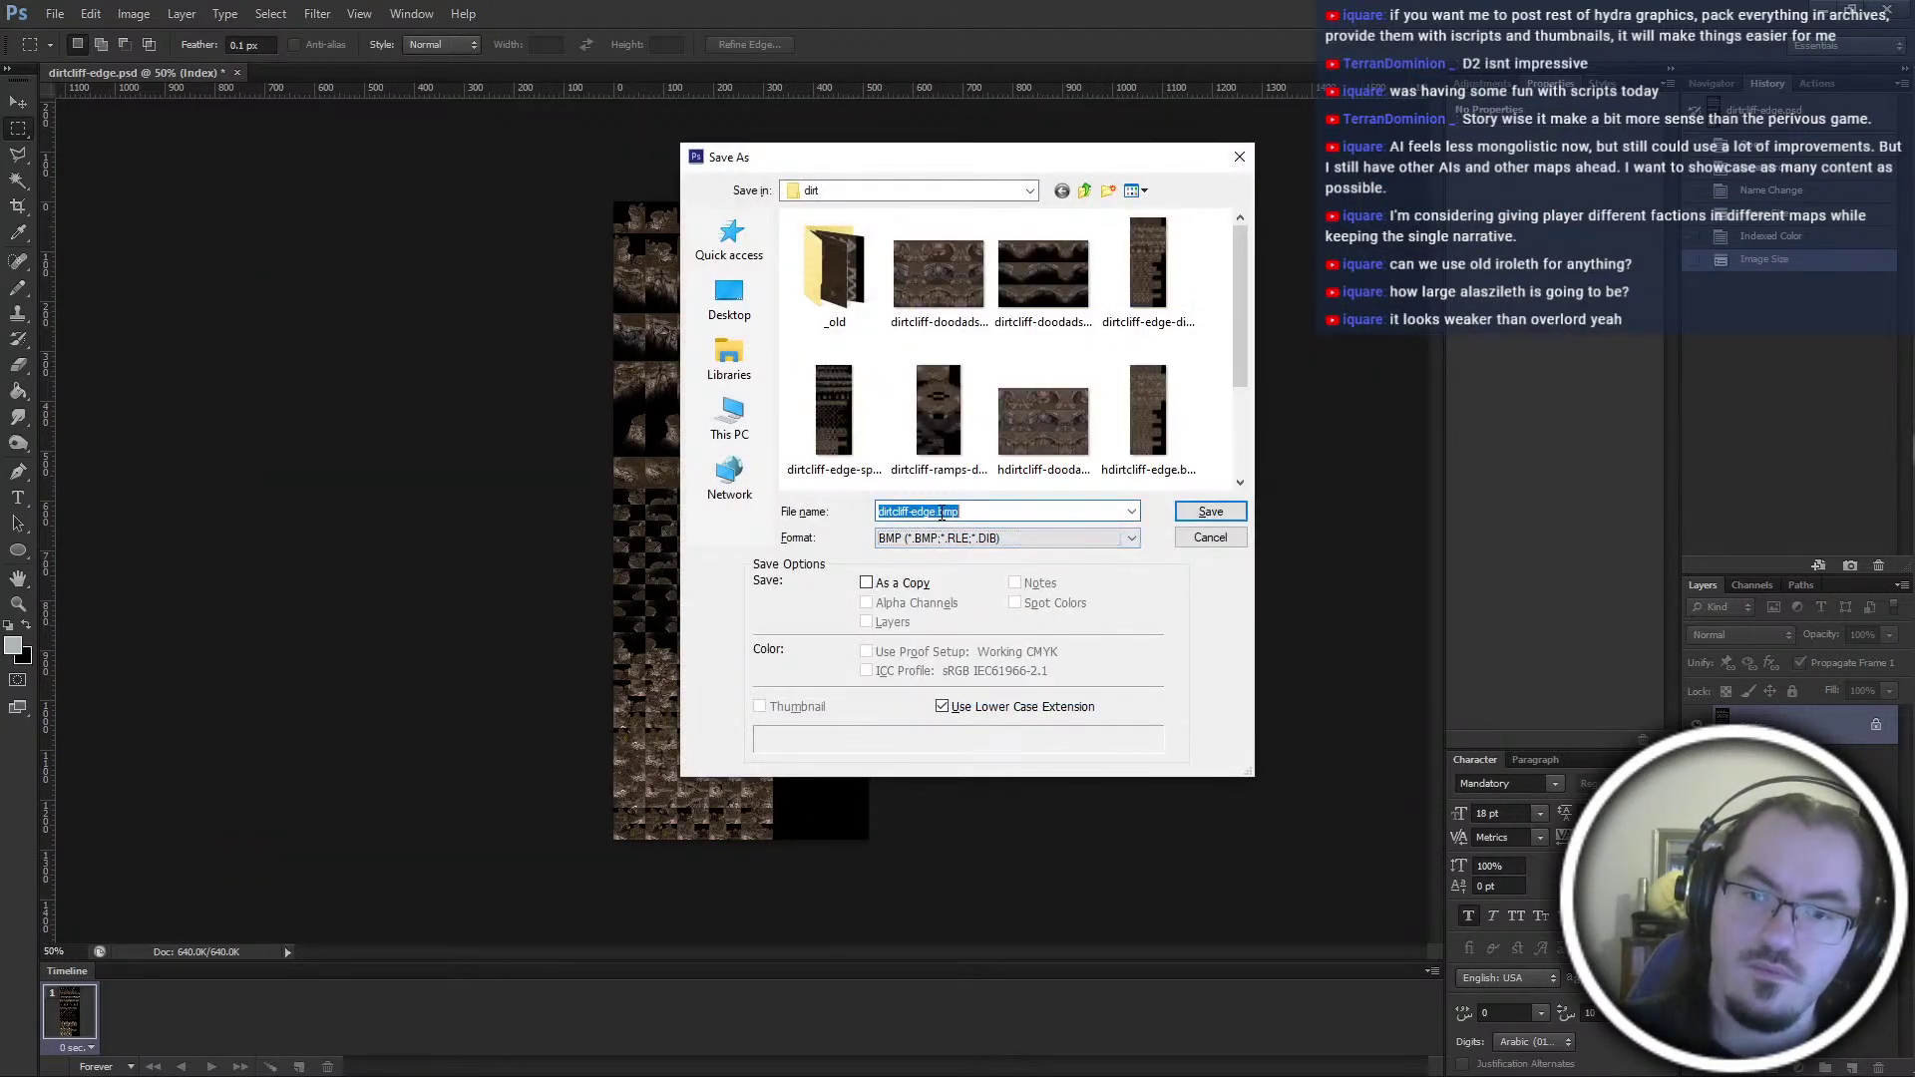
type("dirtcliff")
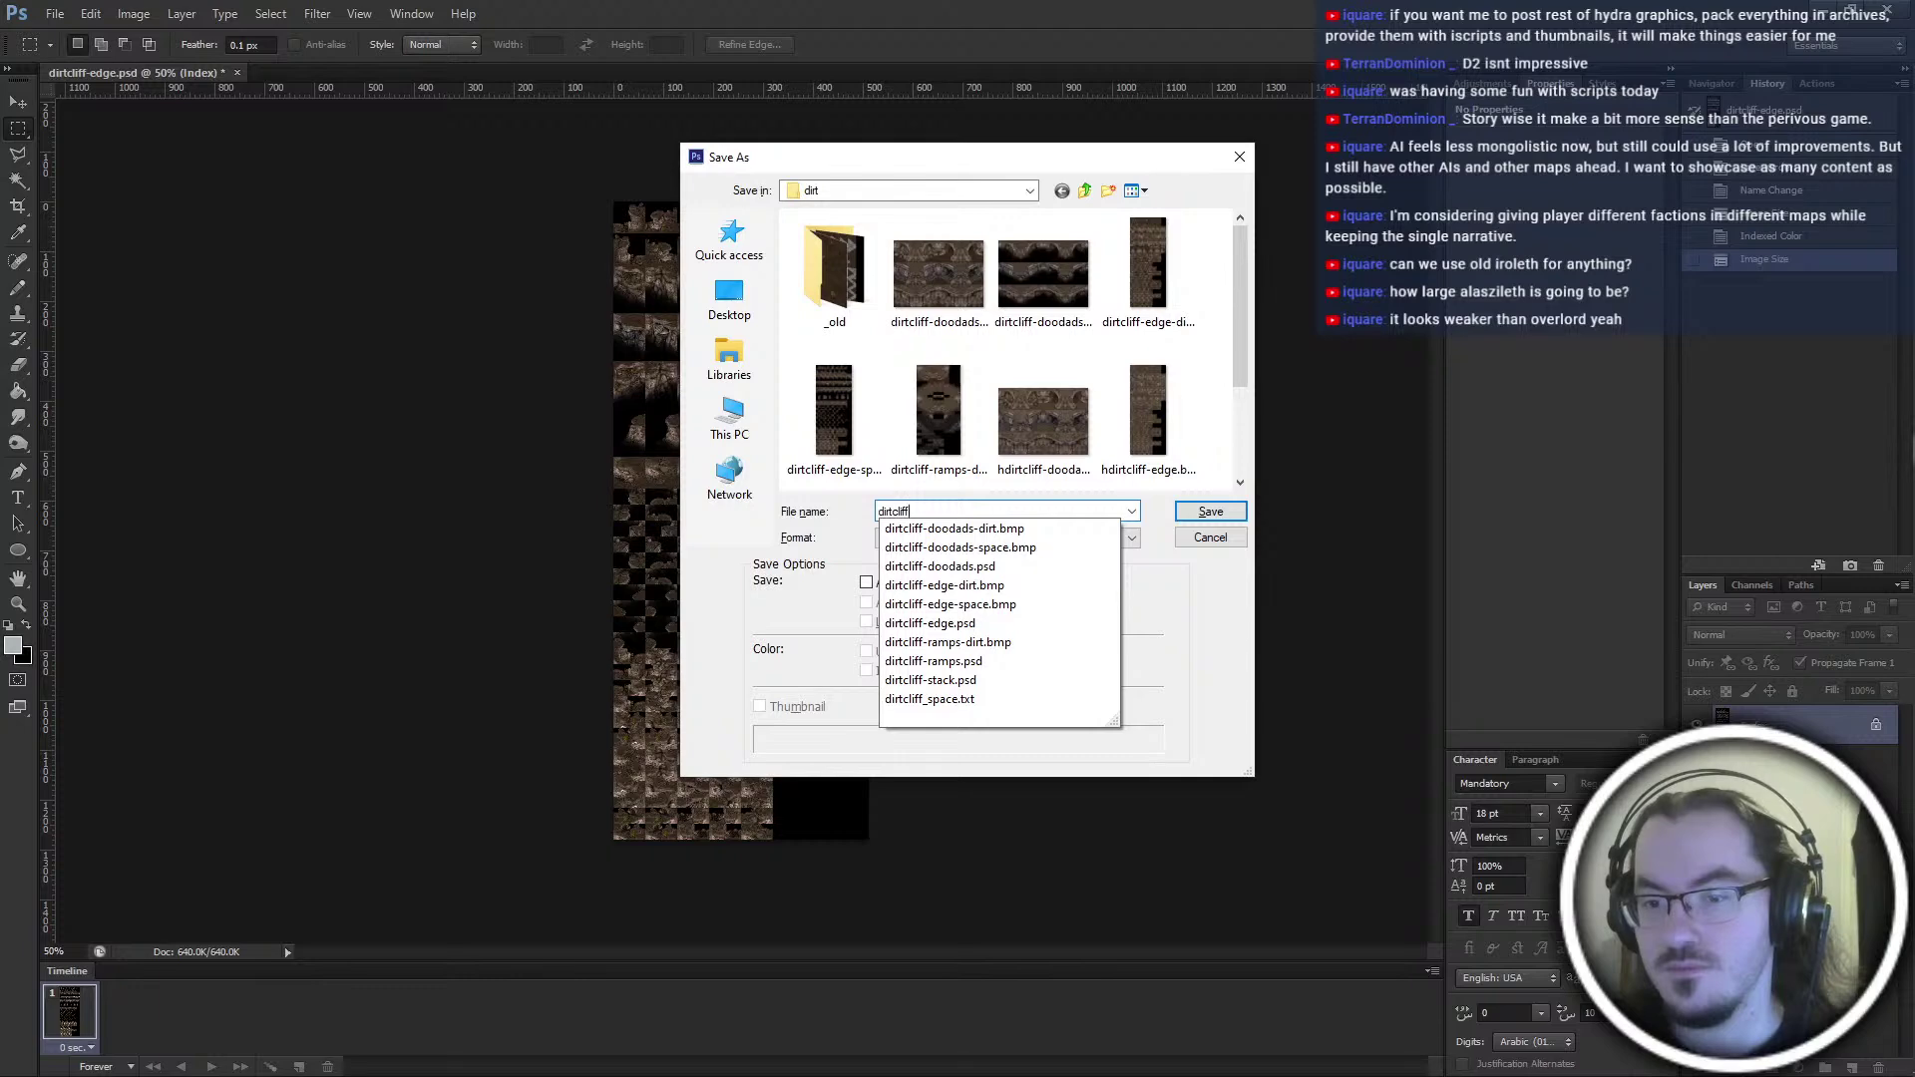
type("-edge-")
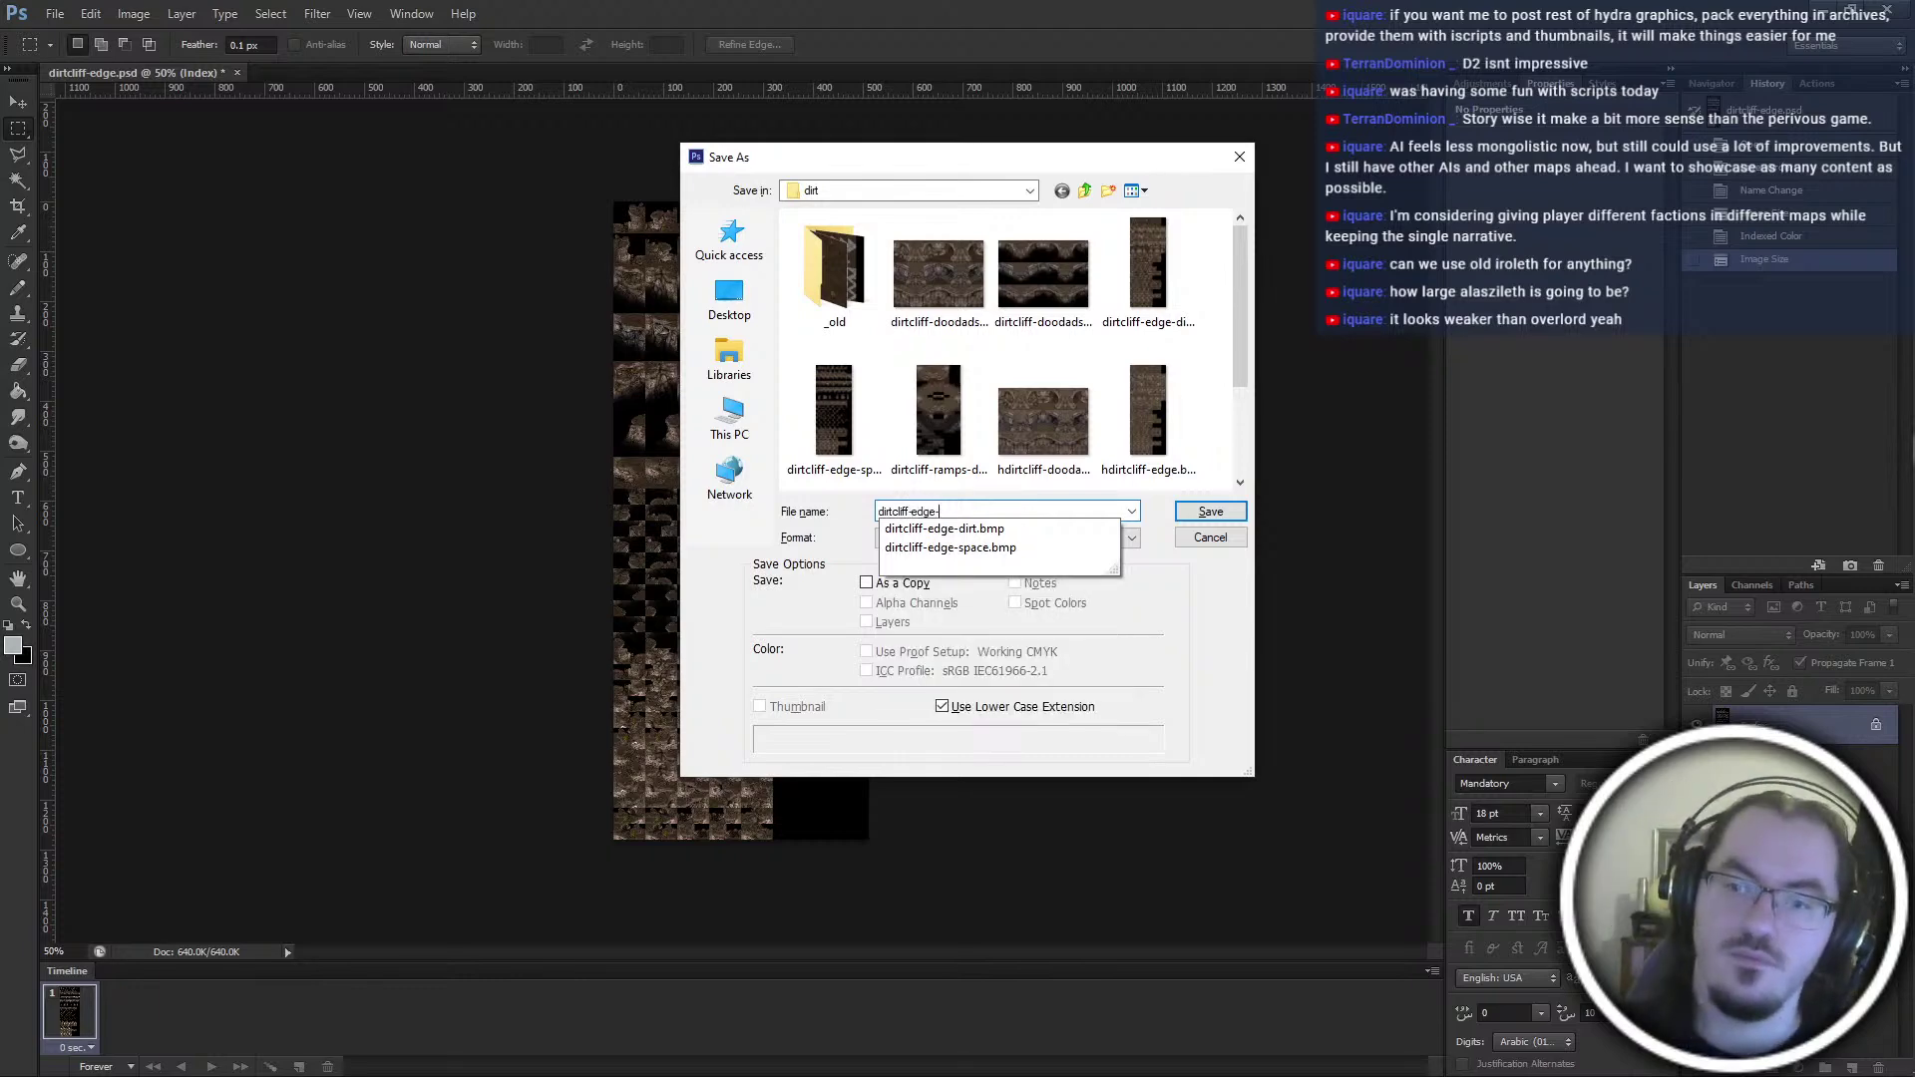
type("space-low")
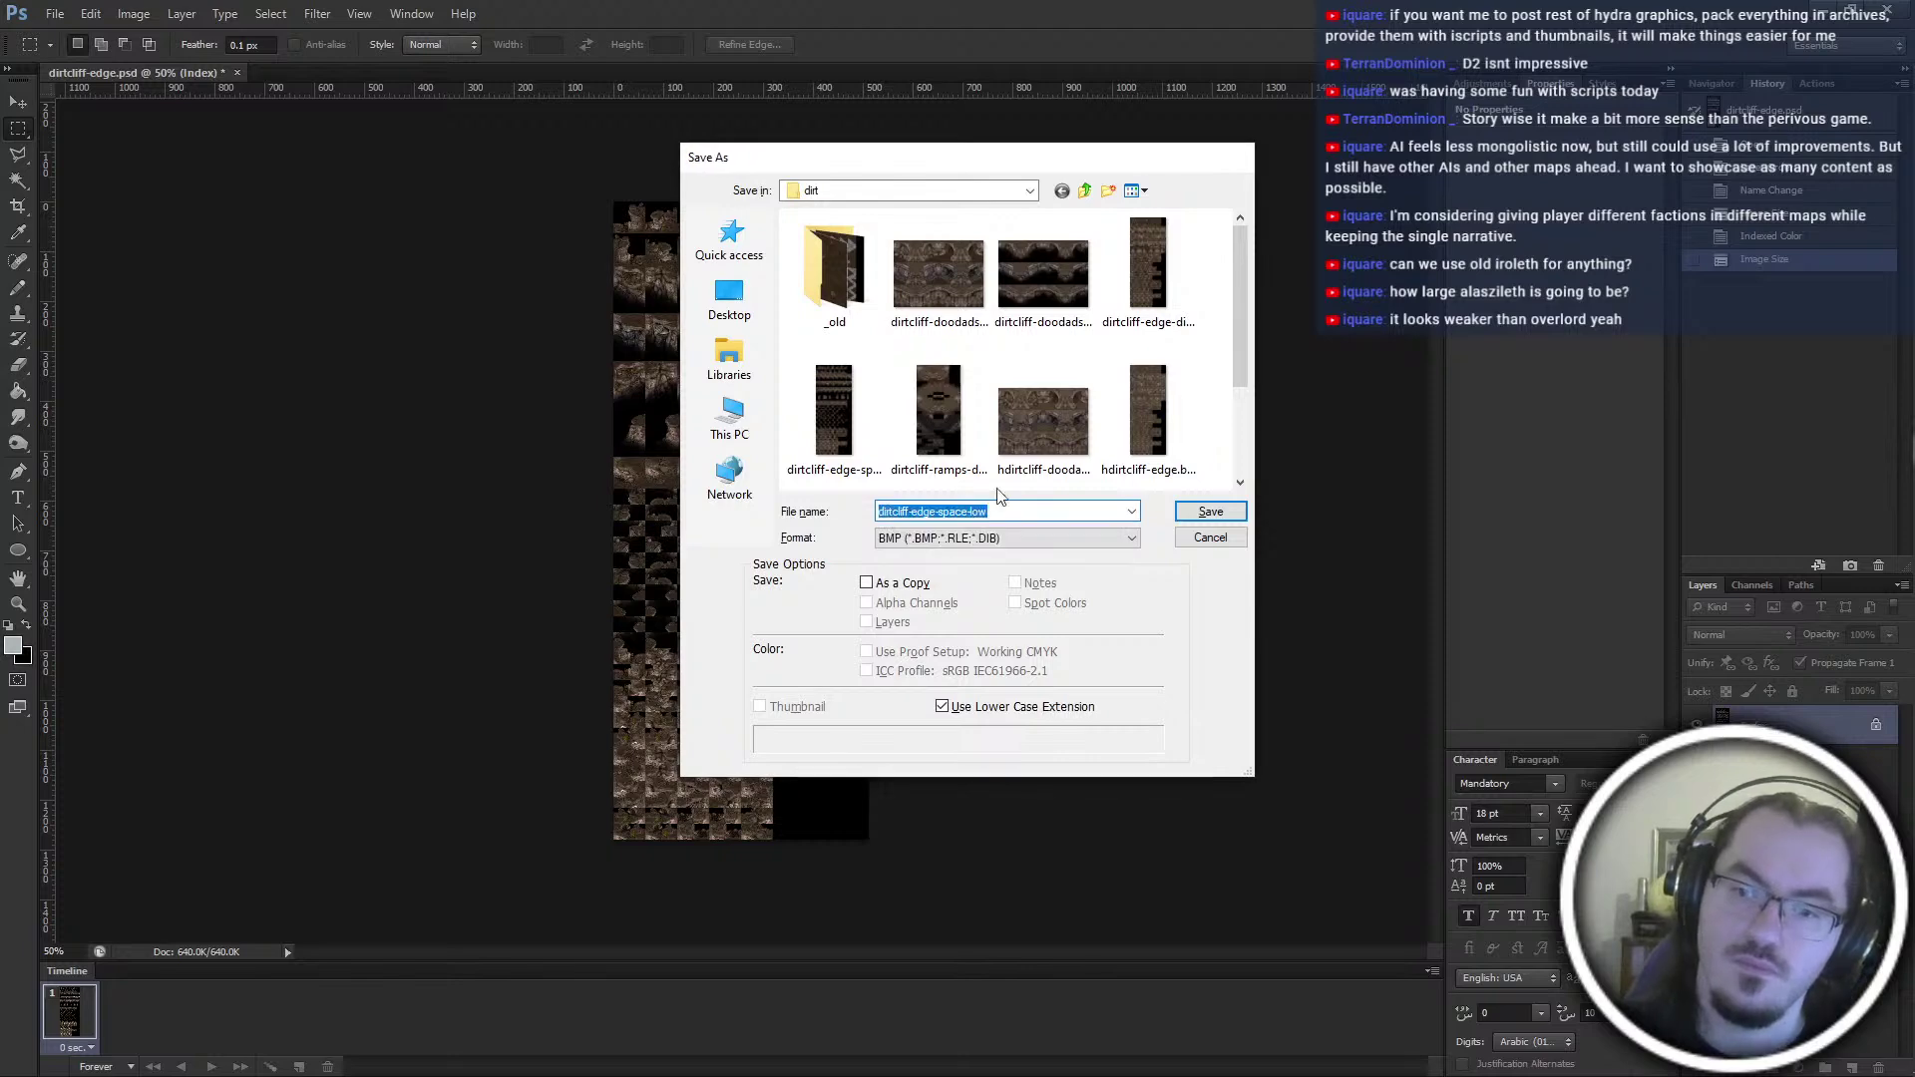
key("Return")
key("Return")
key("ctrl+w")
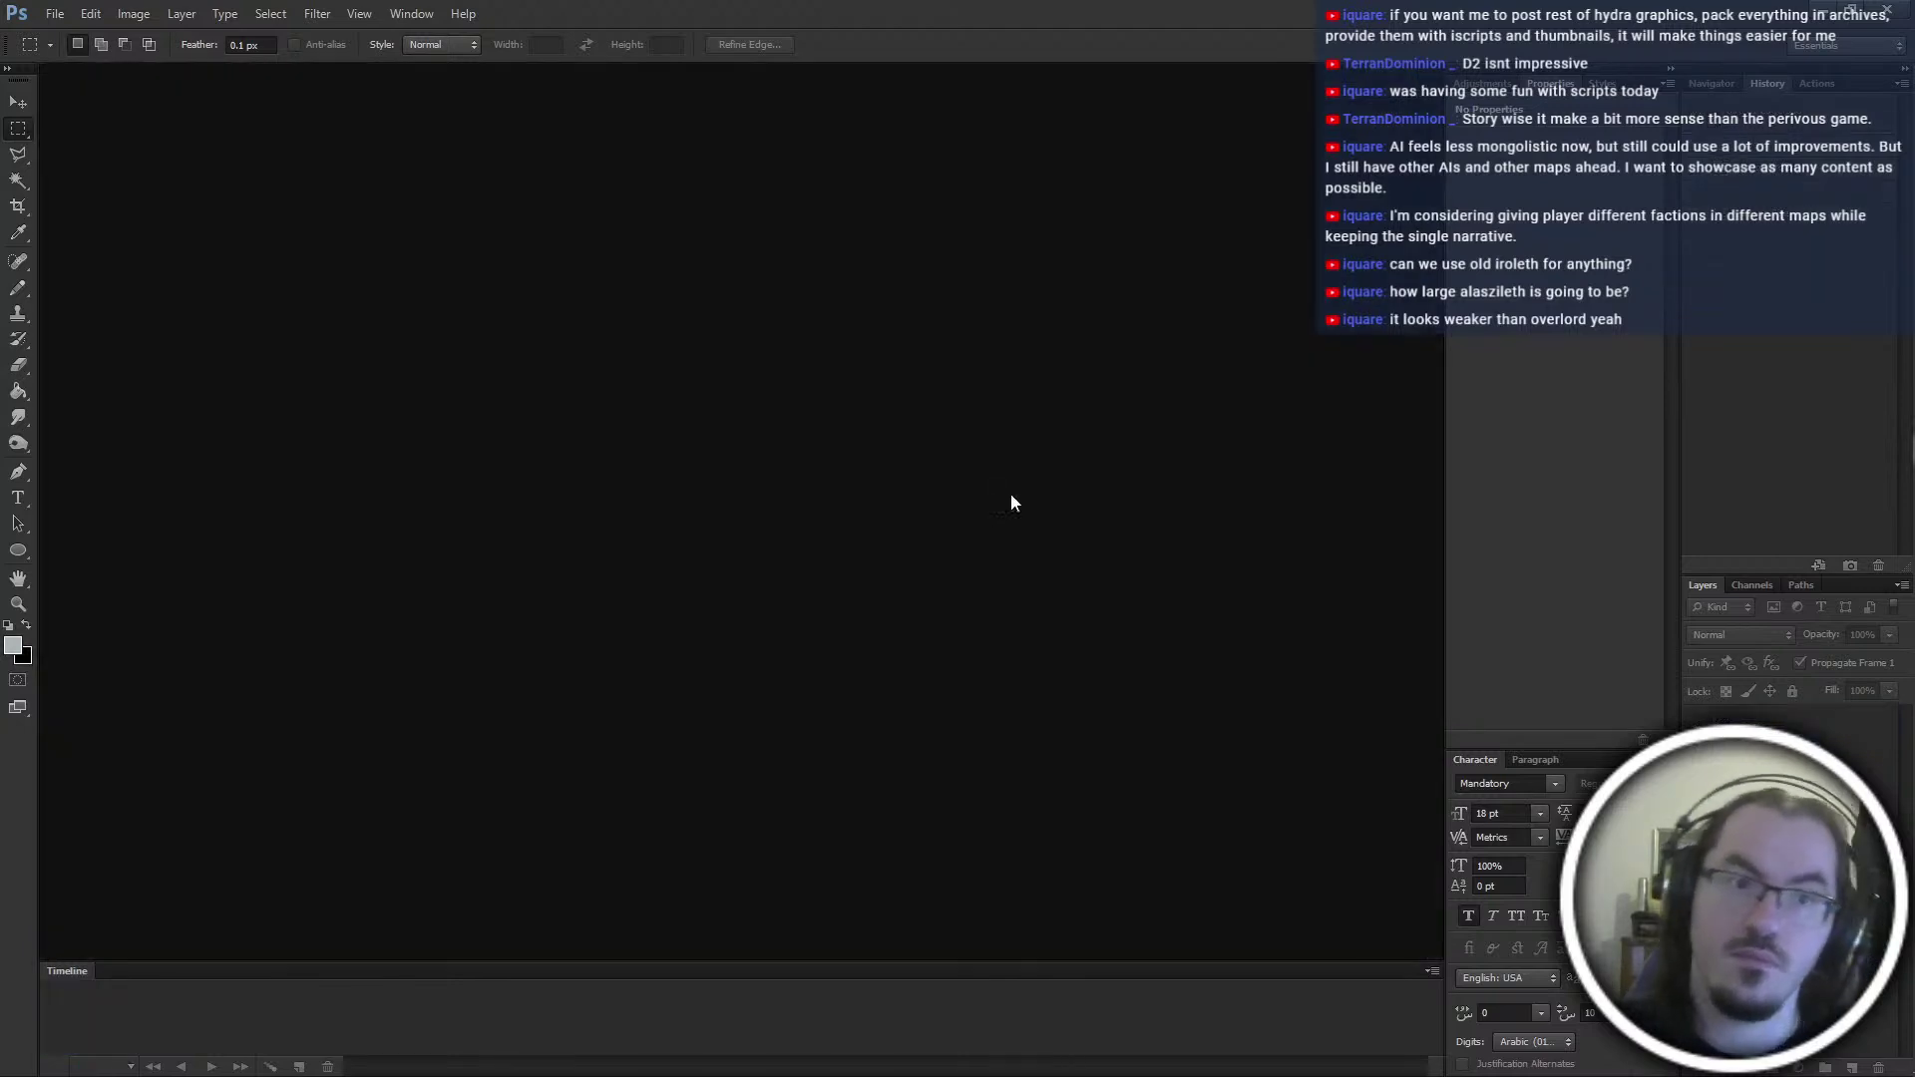
Switch to File Explorer and rename dirtcliff-edge-space.bmp as dirtcliff-edge-space-med.bmp
left_click(1821, 10)
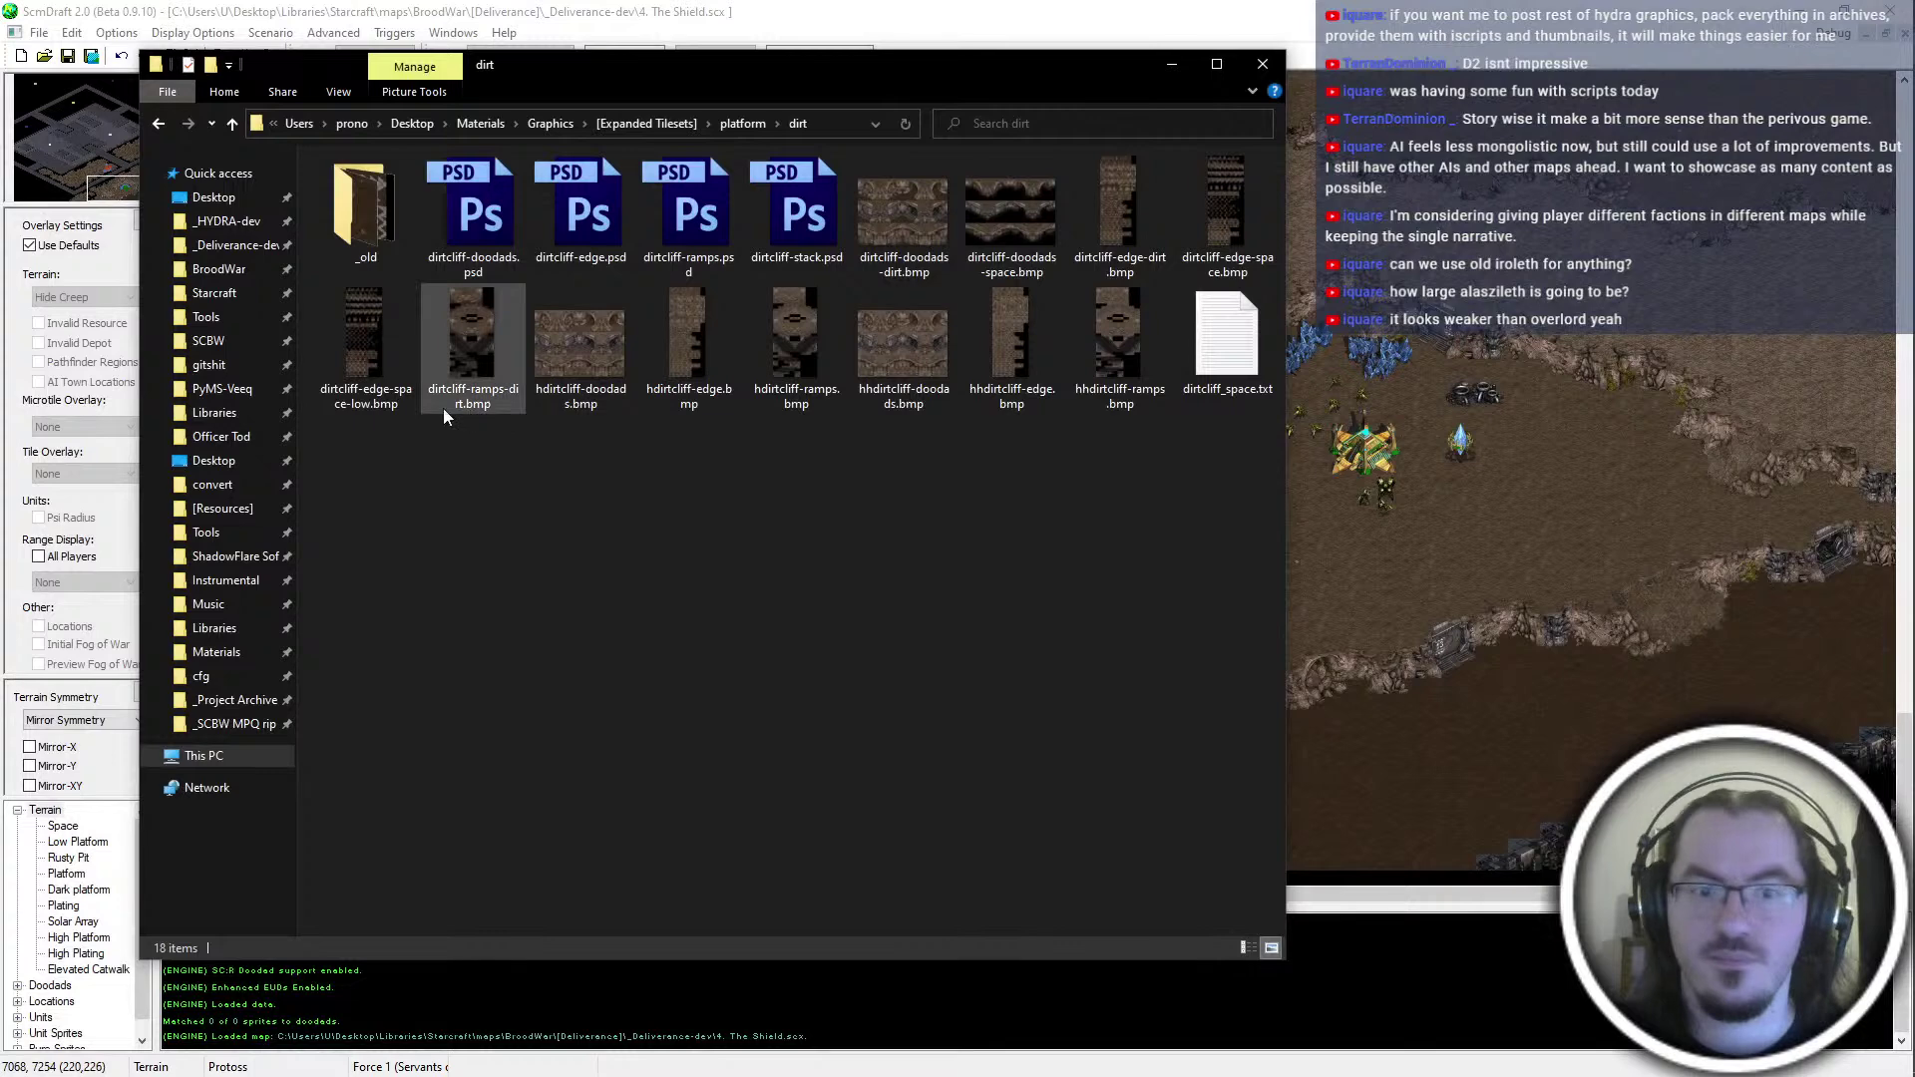
left_click(1247, 258)
left_click(1254, 257)
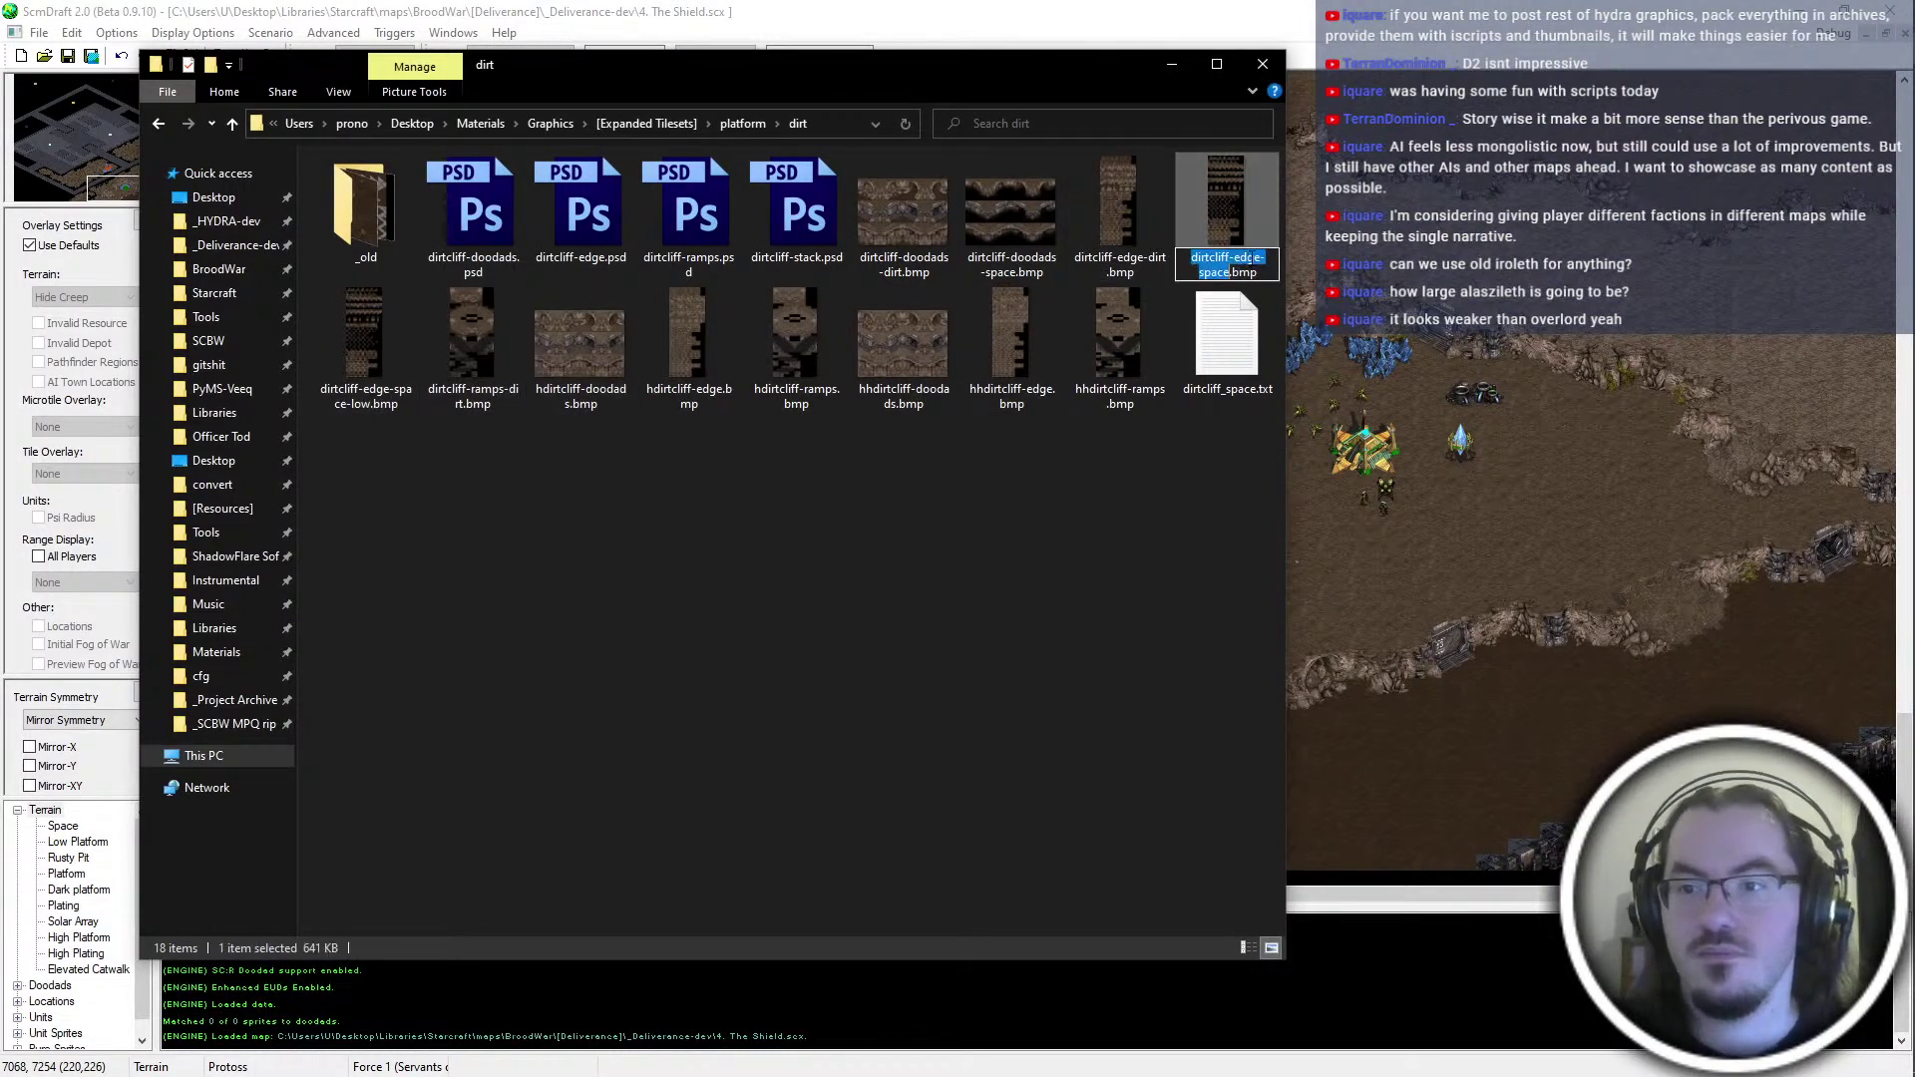
key("Escape")
type("-med")
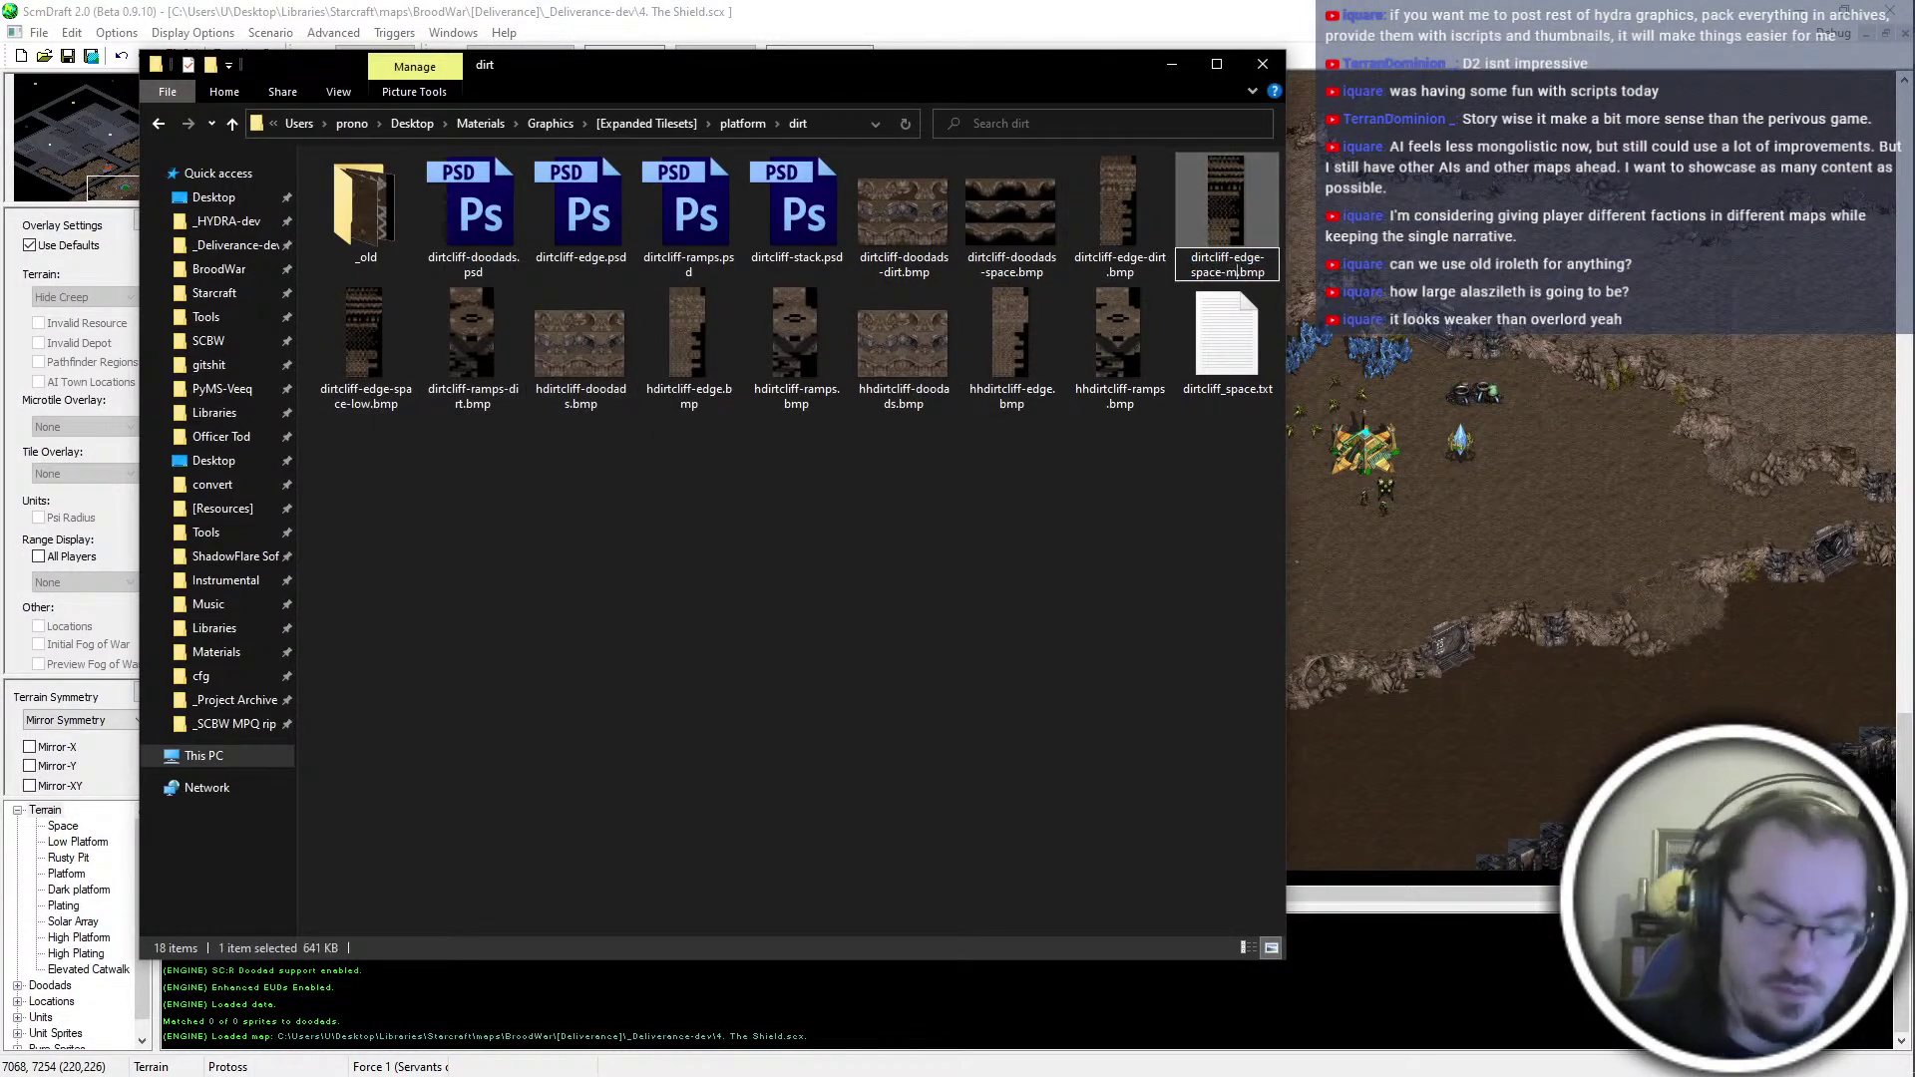
key("Return")
left_click(961, 585)
left_click(440, 394)
left_click(1261, 465)
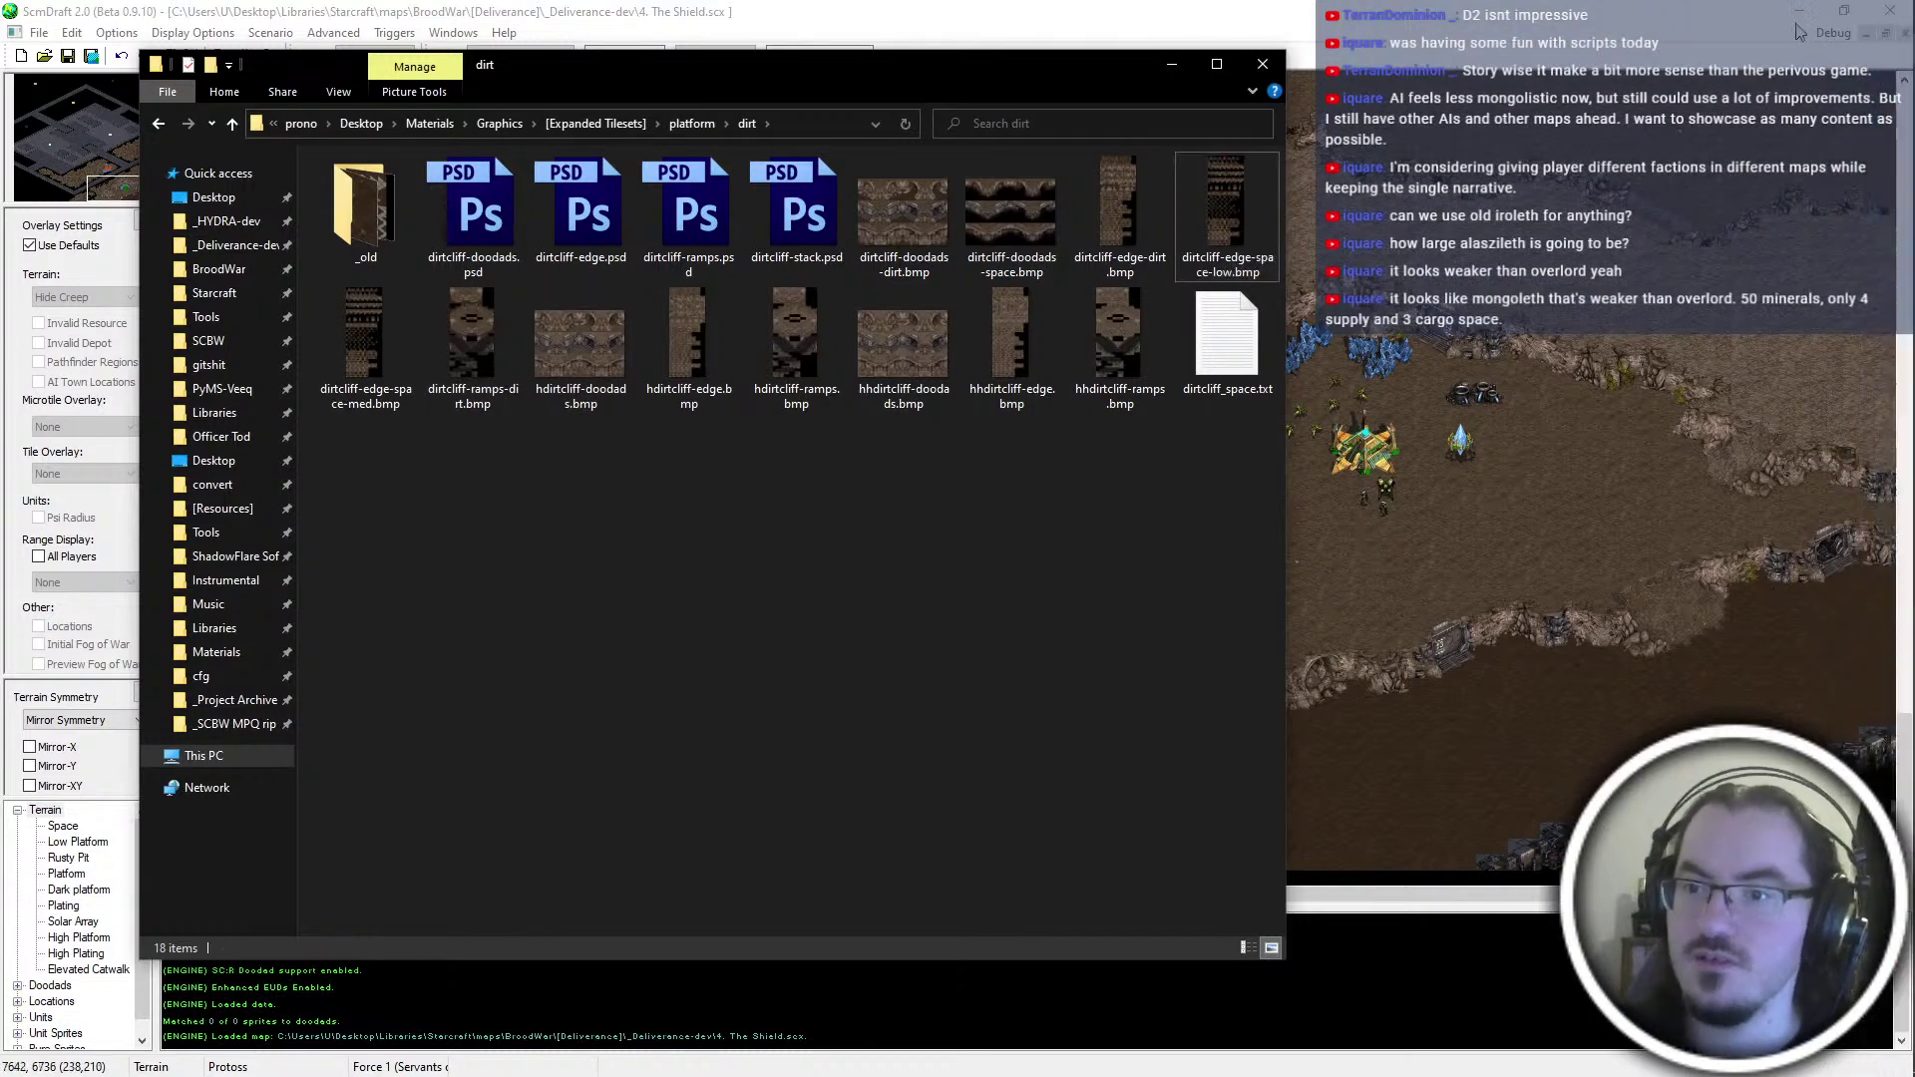
Close ScmDraft 2 and open platform.cv5 from _HYDRA-dev > mpq > tileset in PyTILE with its TBL file
key("alt+Tab")
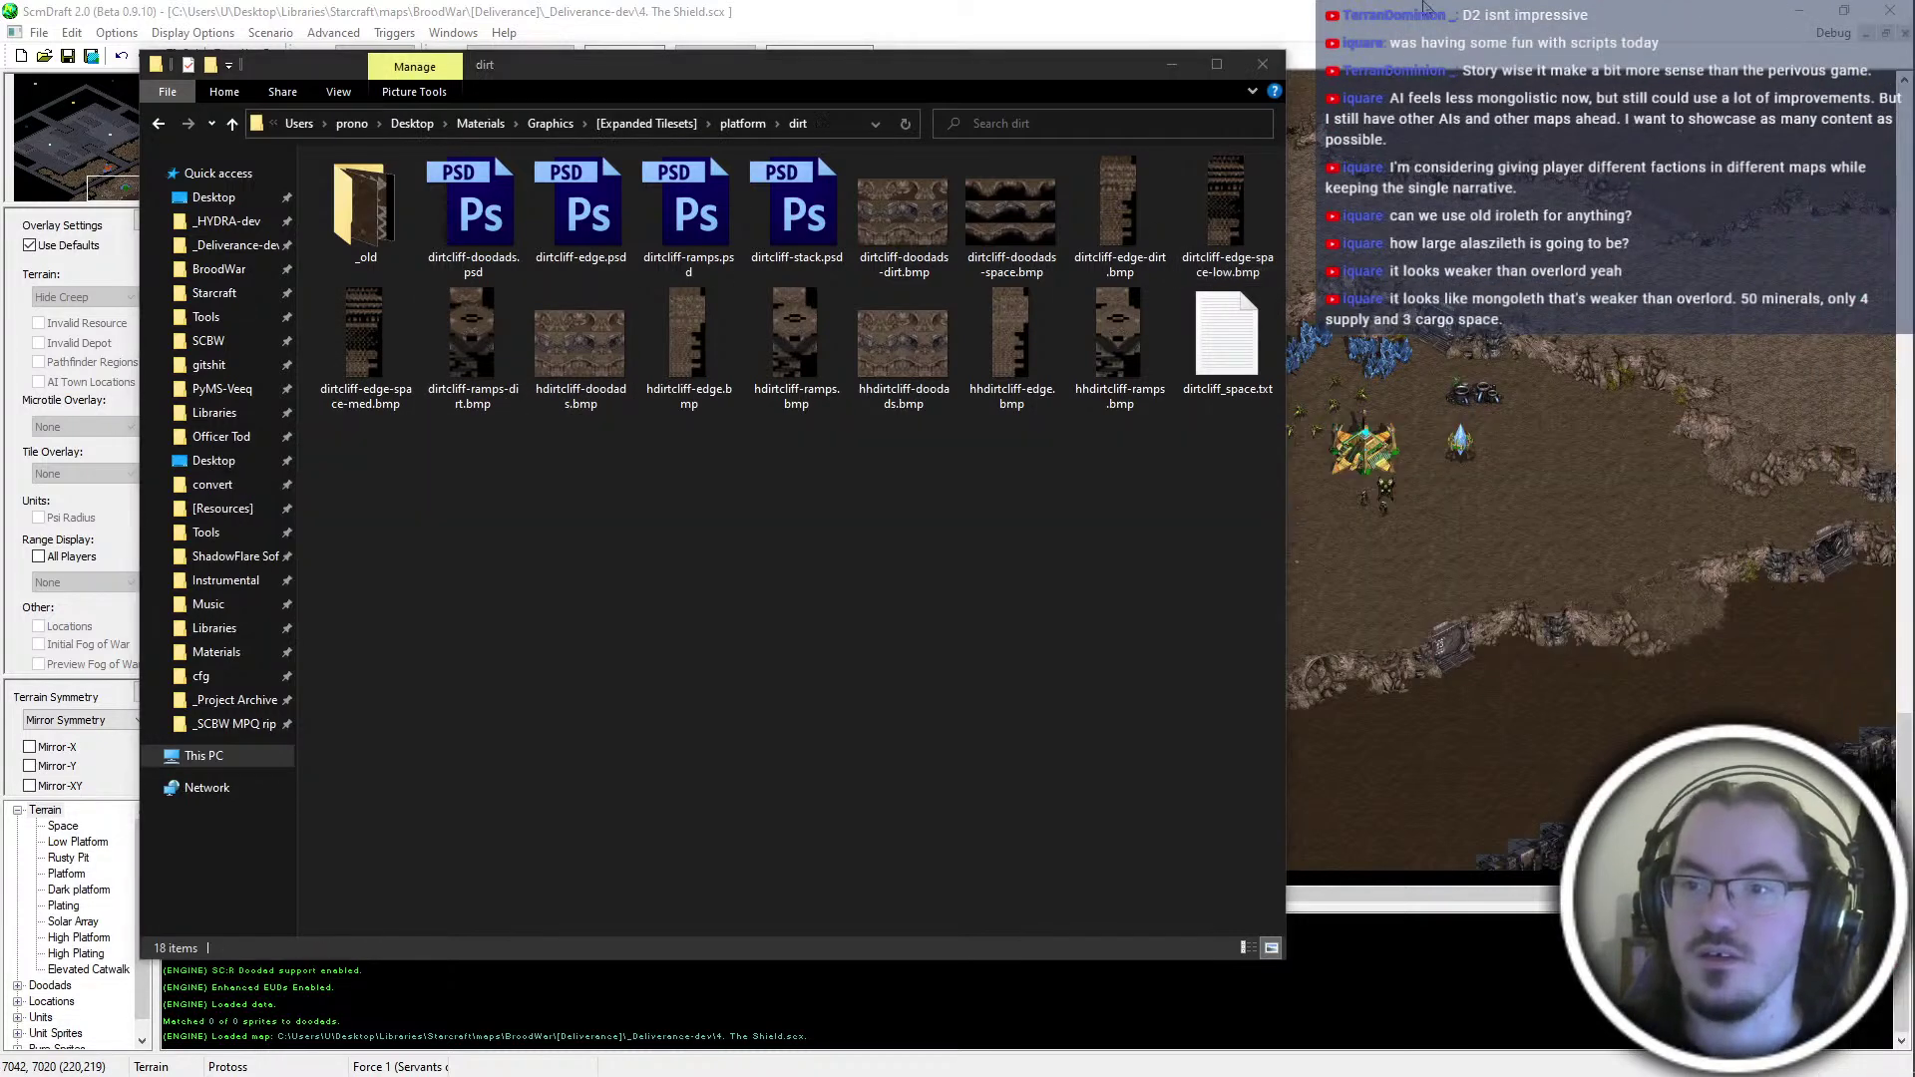
left_click(1890, 10)
key("super+e")
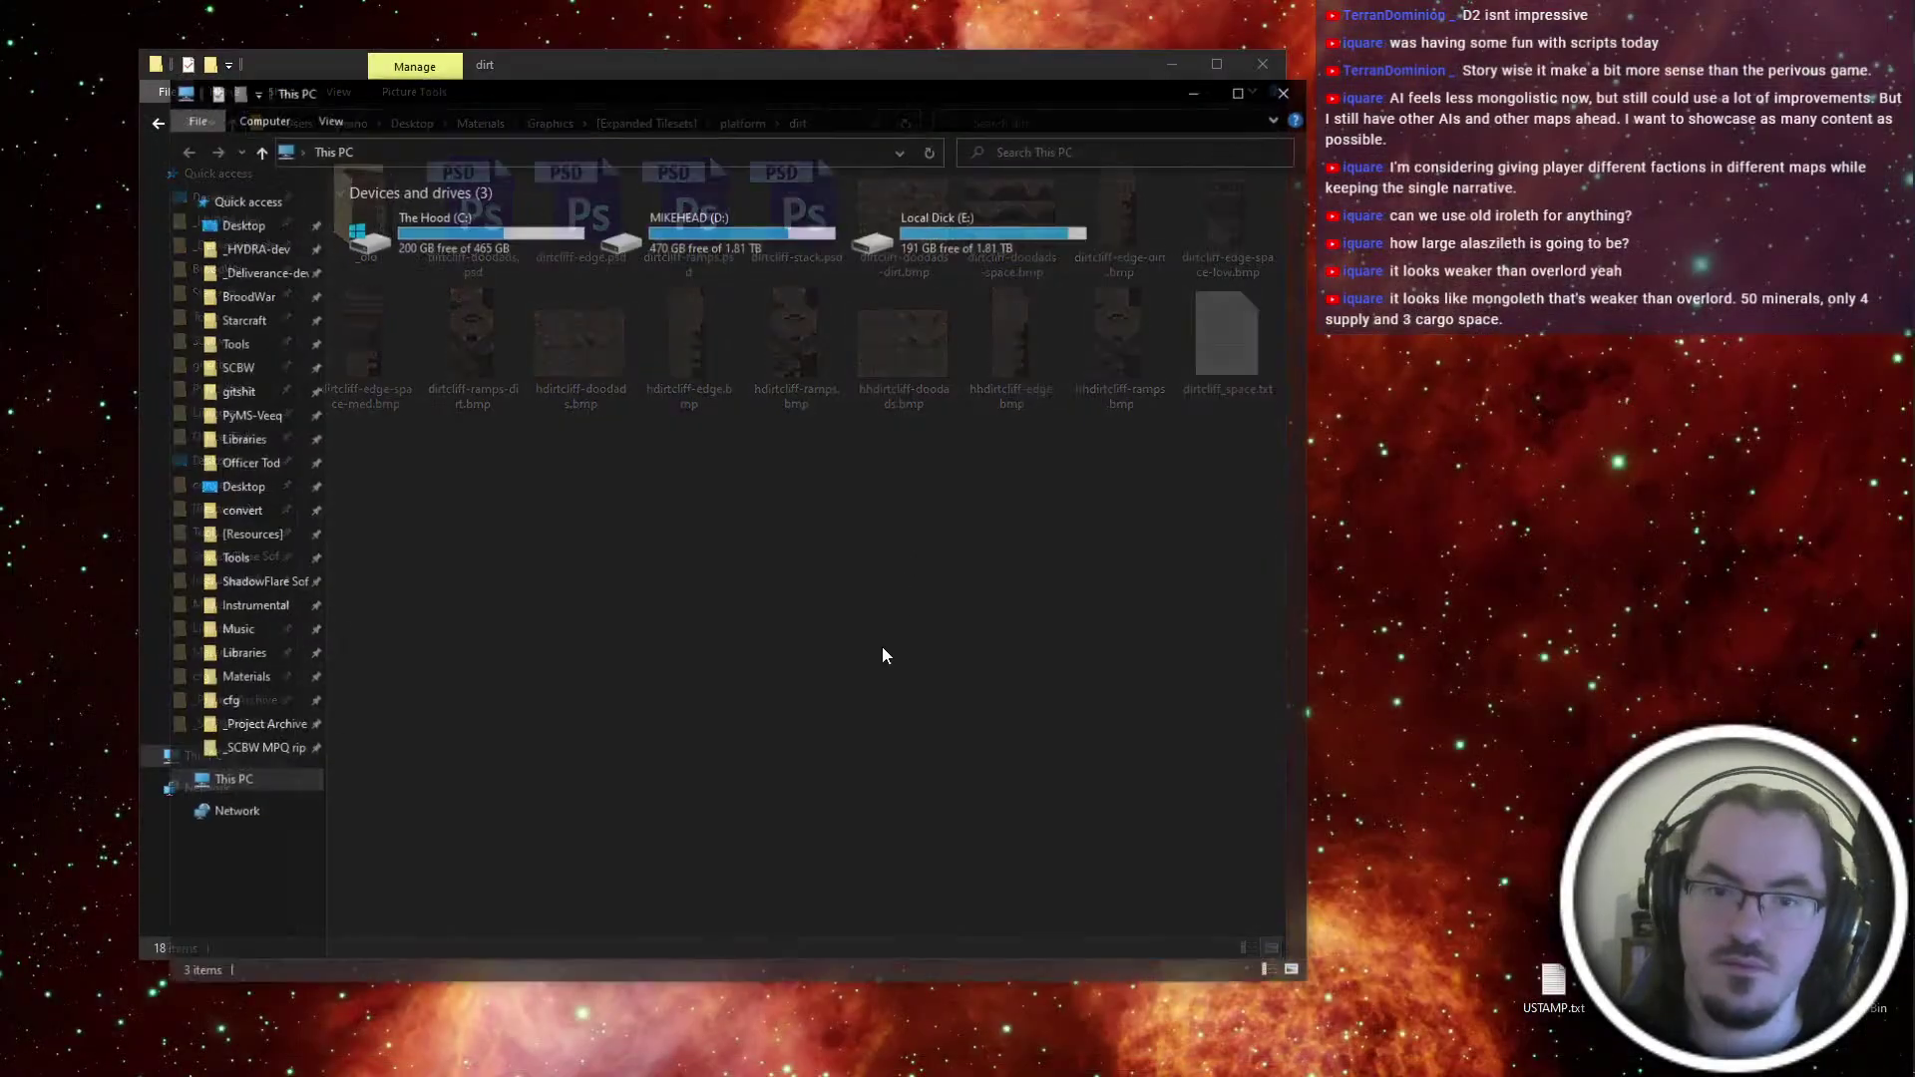
left_click(252, 247)
left_click_drag(681, 95, 996, 111)
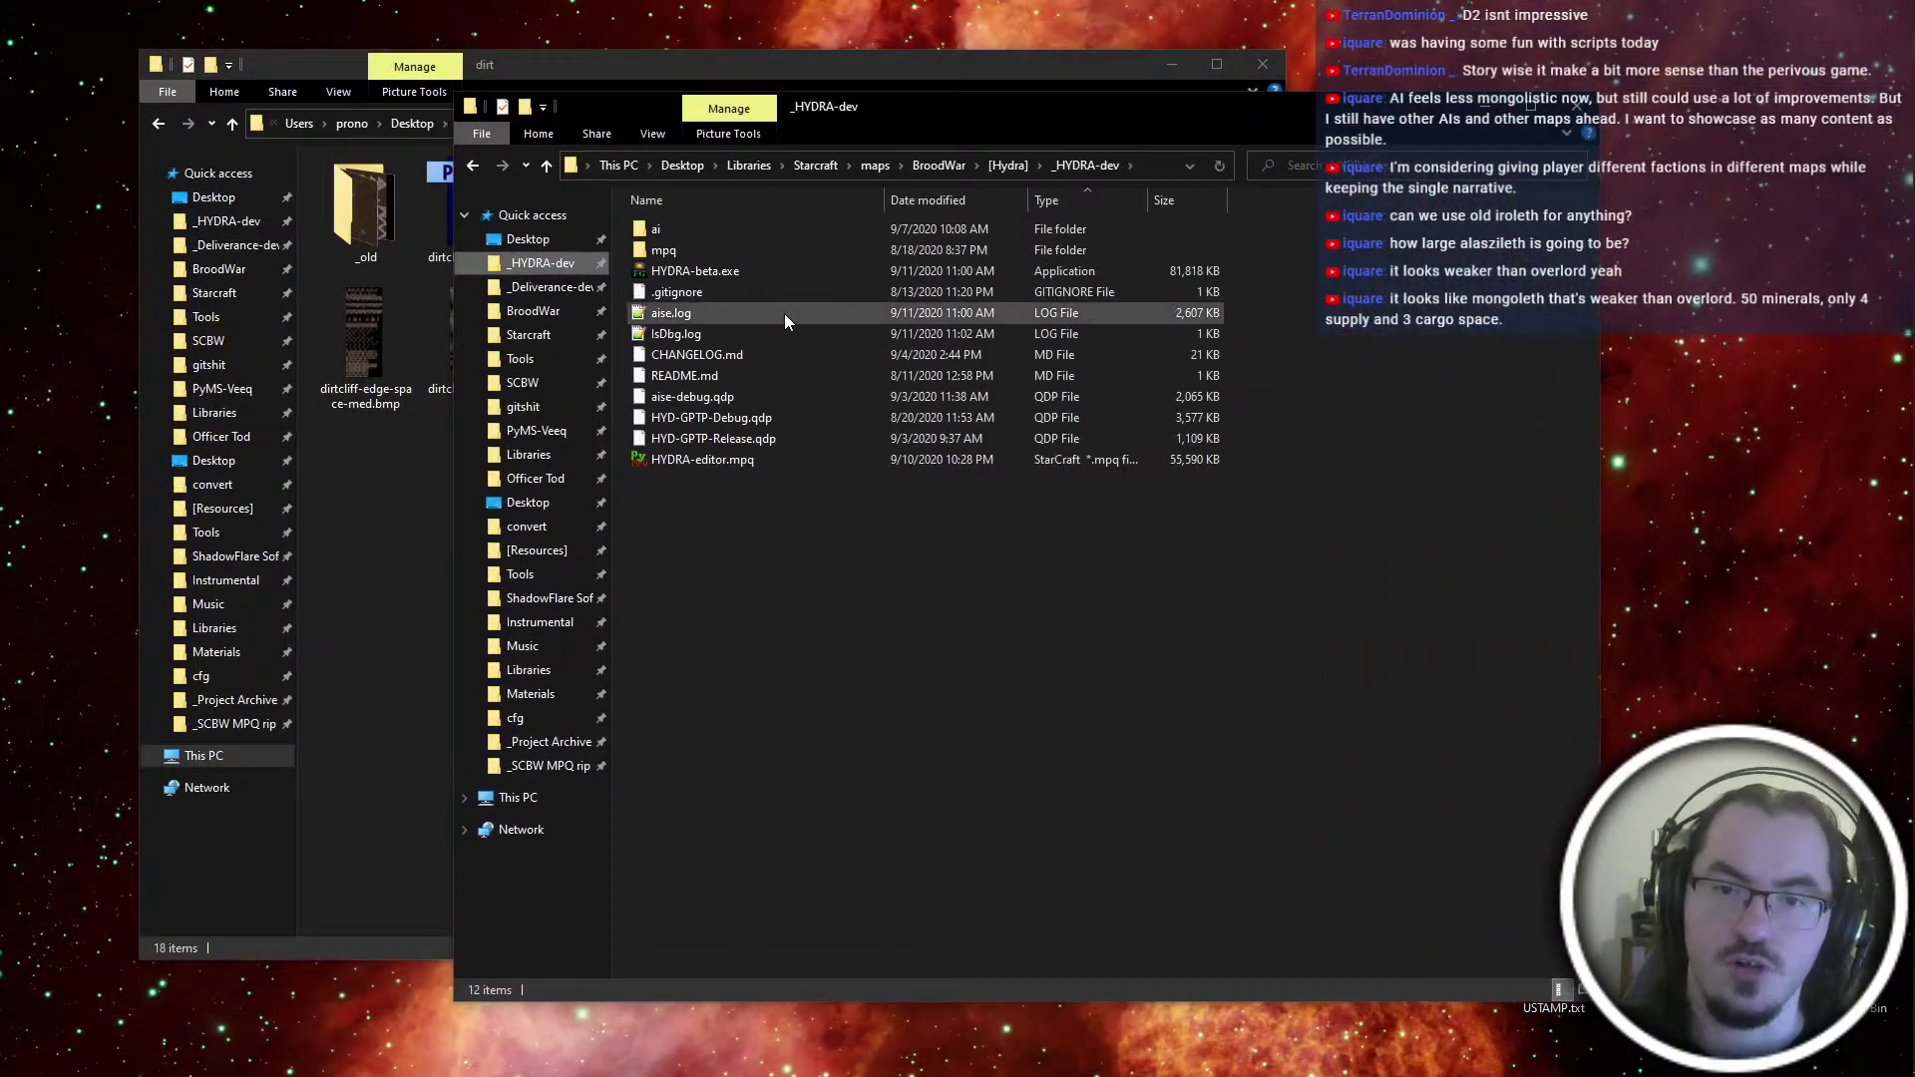
double_click(738, 250)
double_click(738, 251)
key("p")
key("p")
key("Return")
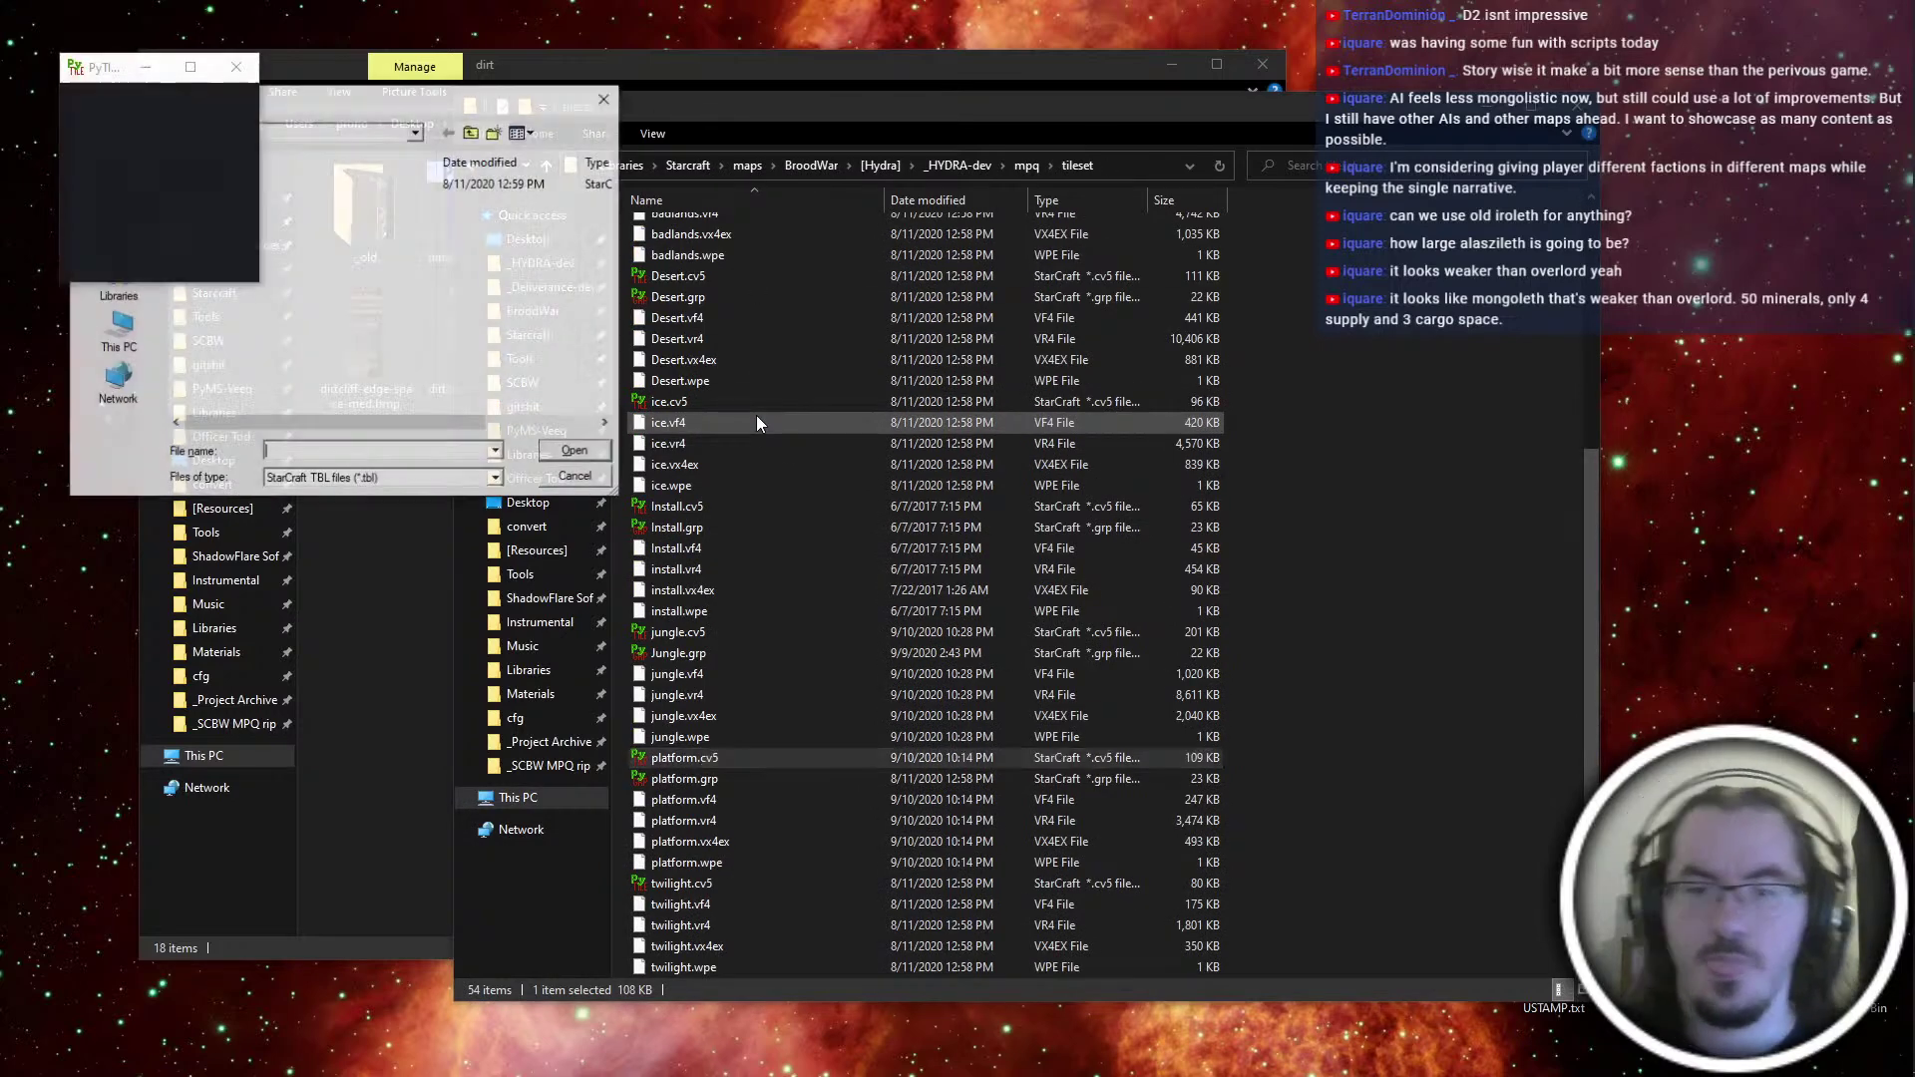
double_click(225, 188)
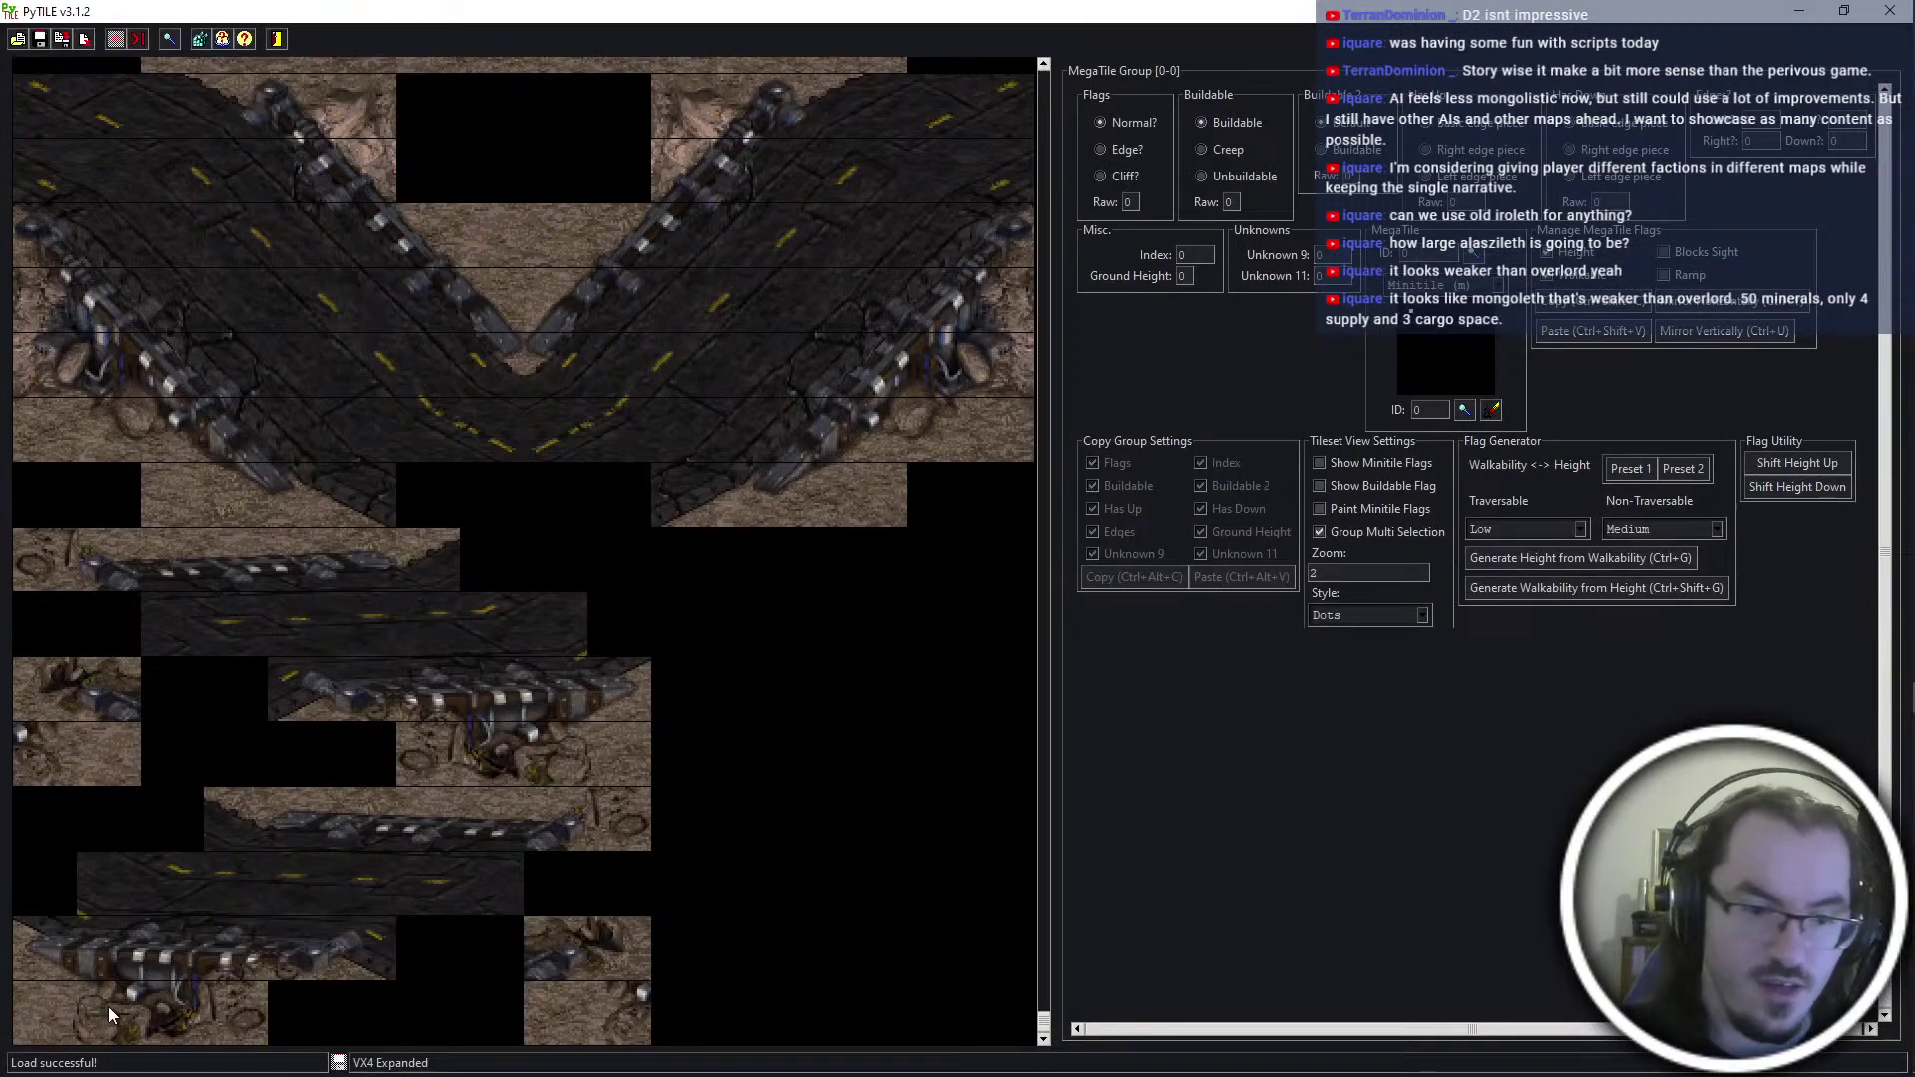
Add a megatile group at the end of the tileset and import dirtcliff-edge-space-low.bmp from the platform > dirt graphics folder into it
left_click(110, 1016)
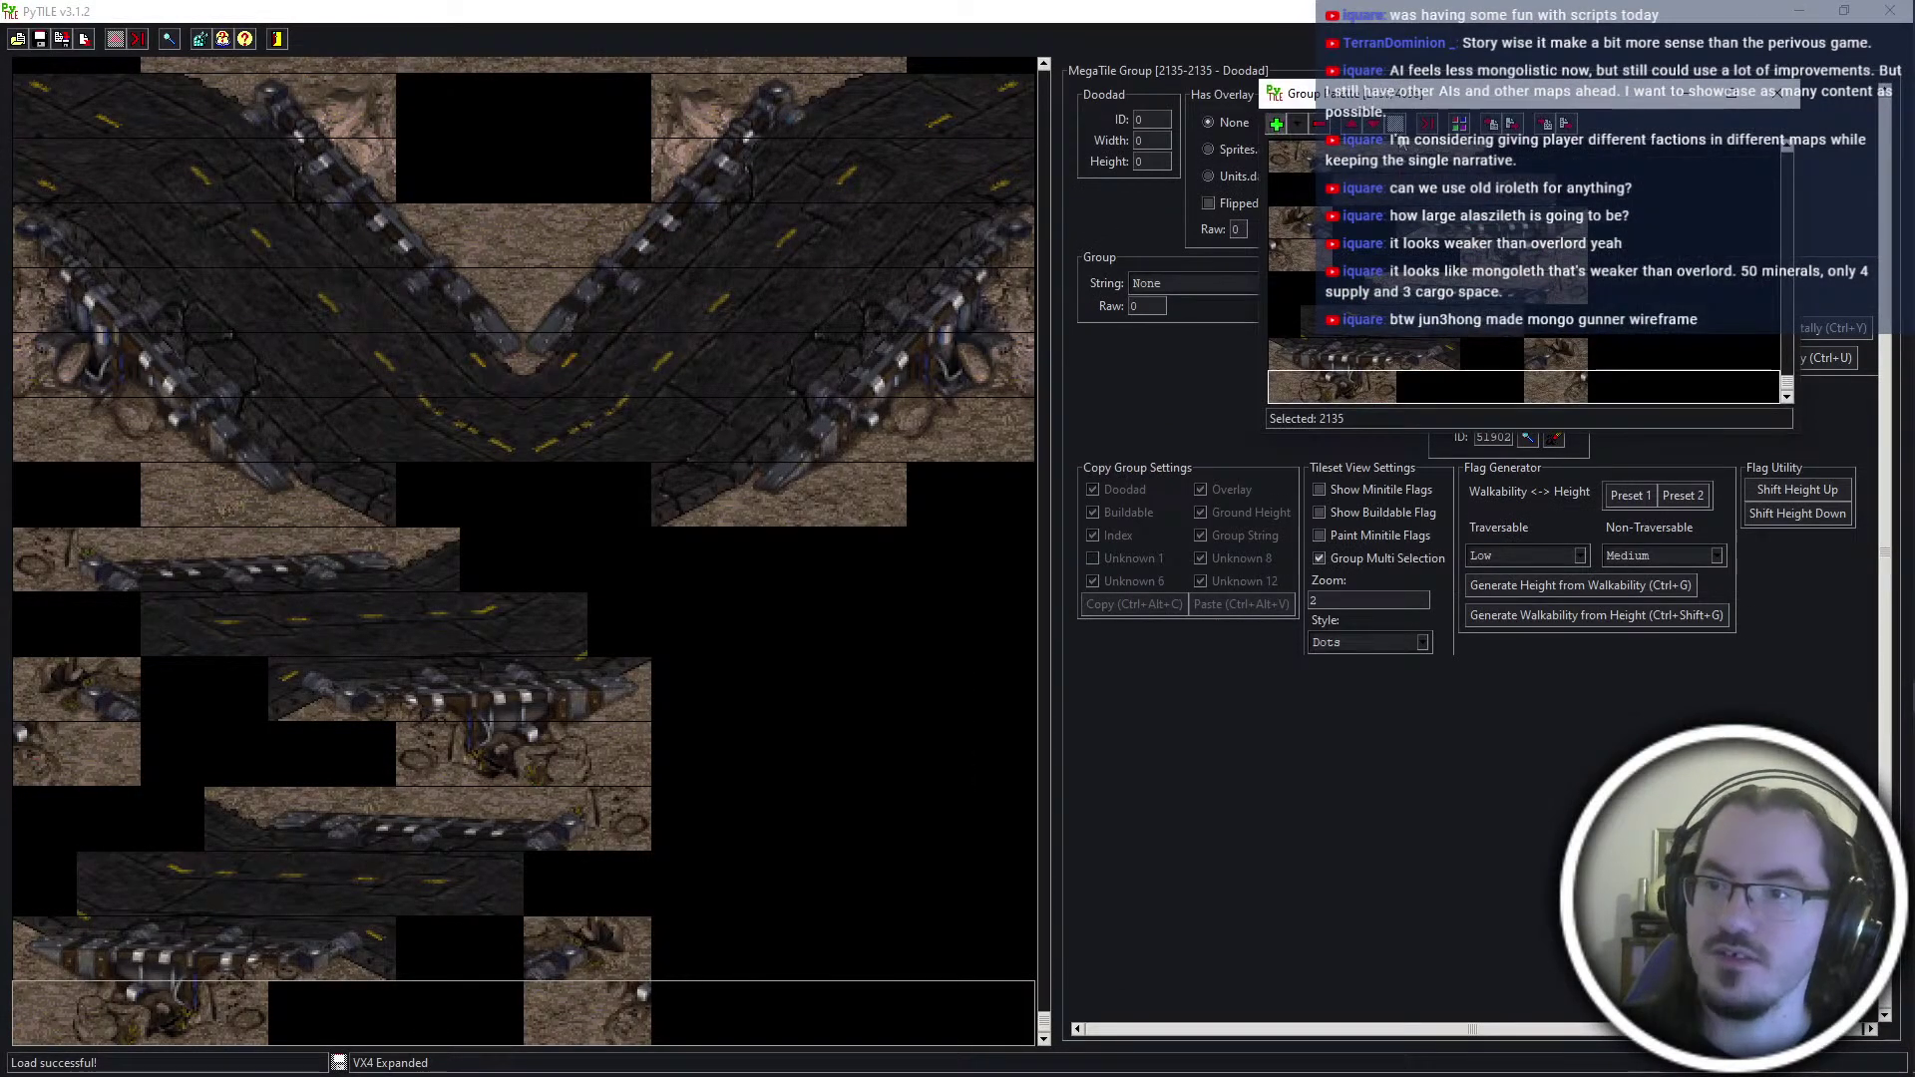
left_click(1277, 123)
left_click(1512, 124)
left_click(237, 681)
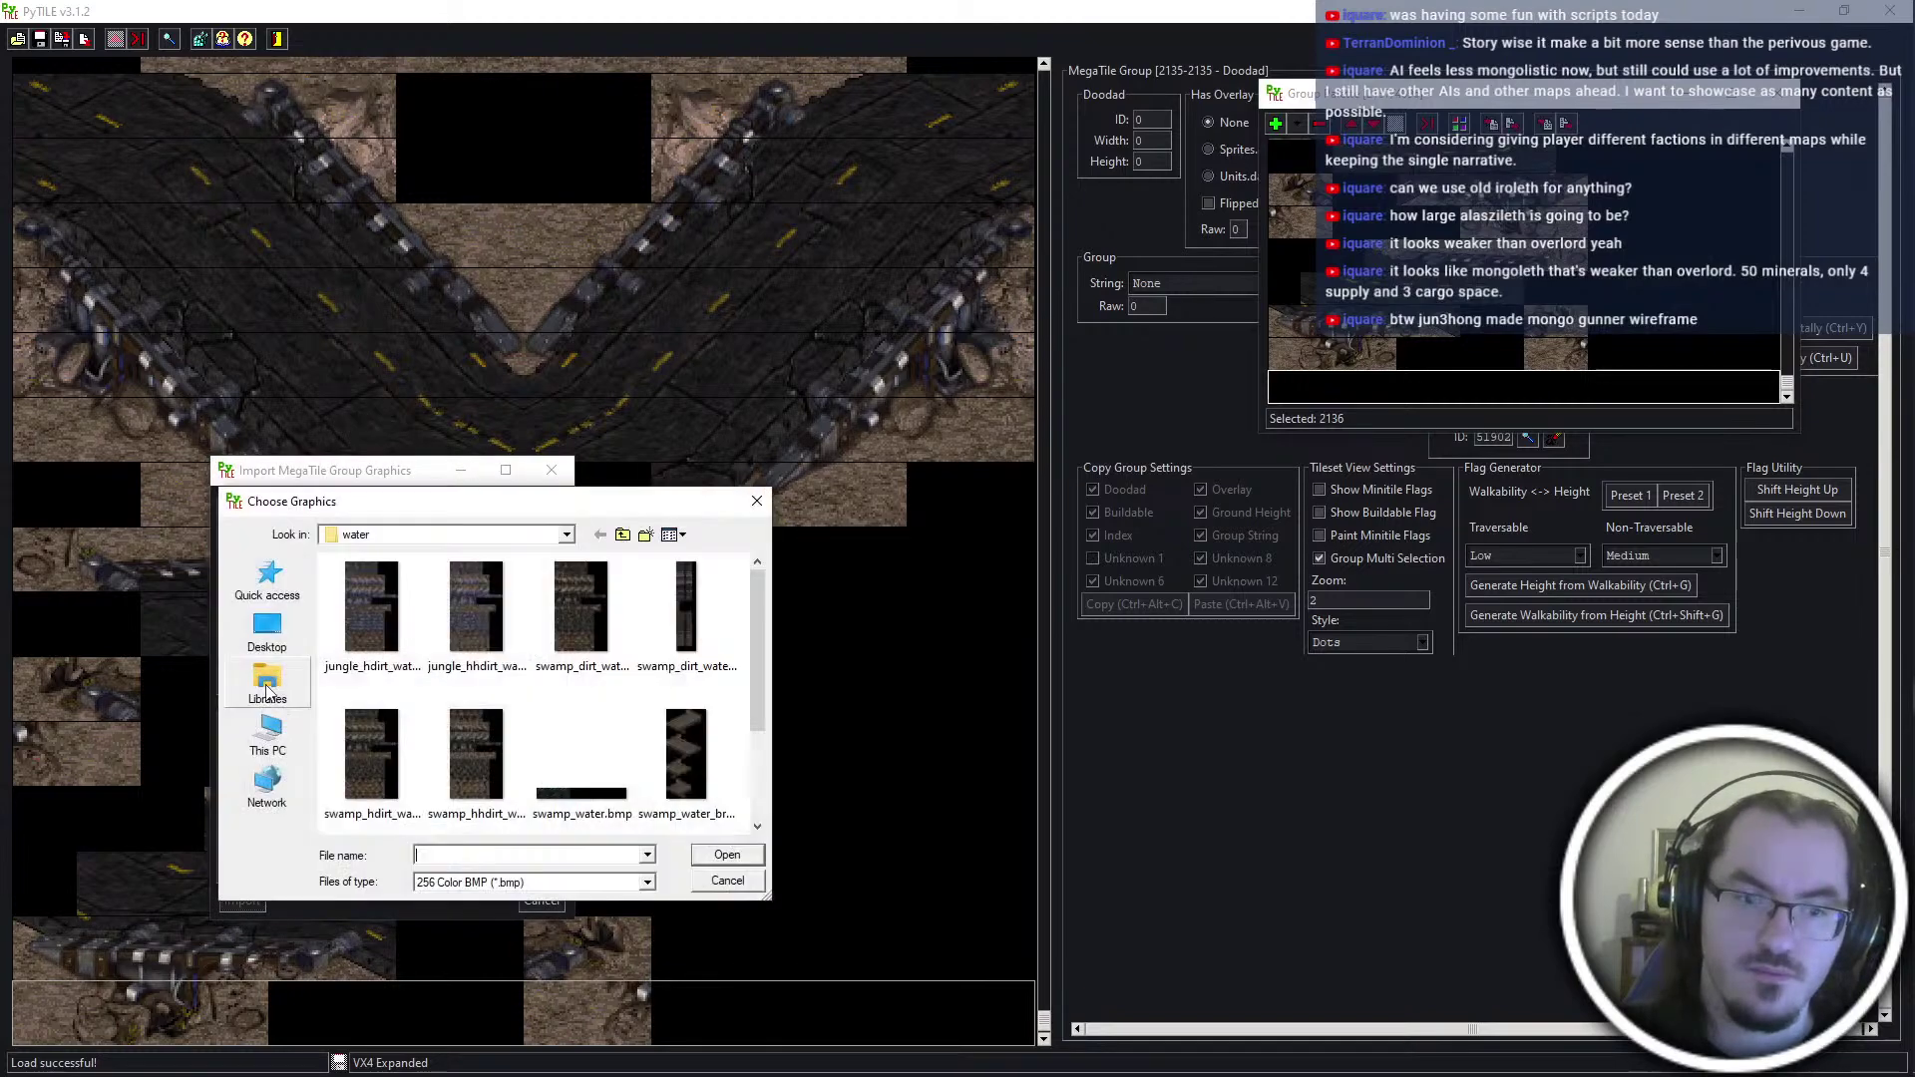
scroll(581, 588, "down", 1)
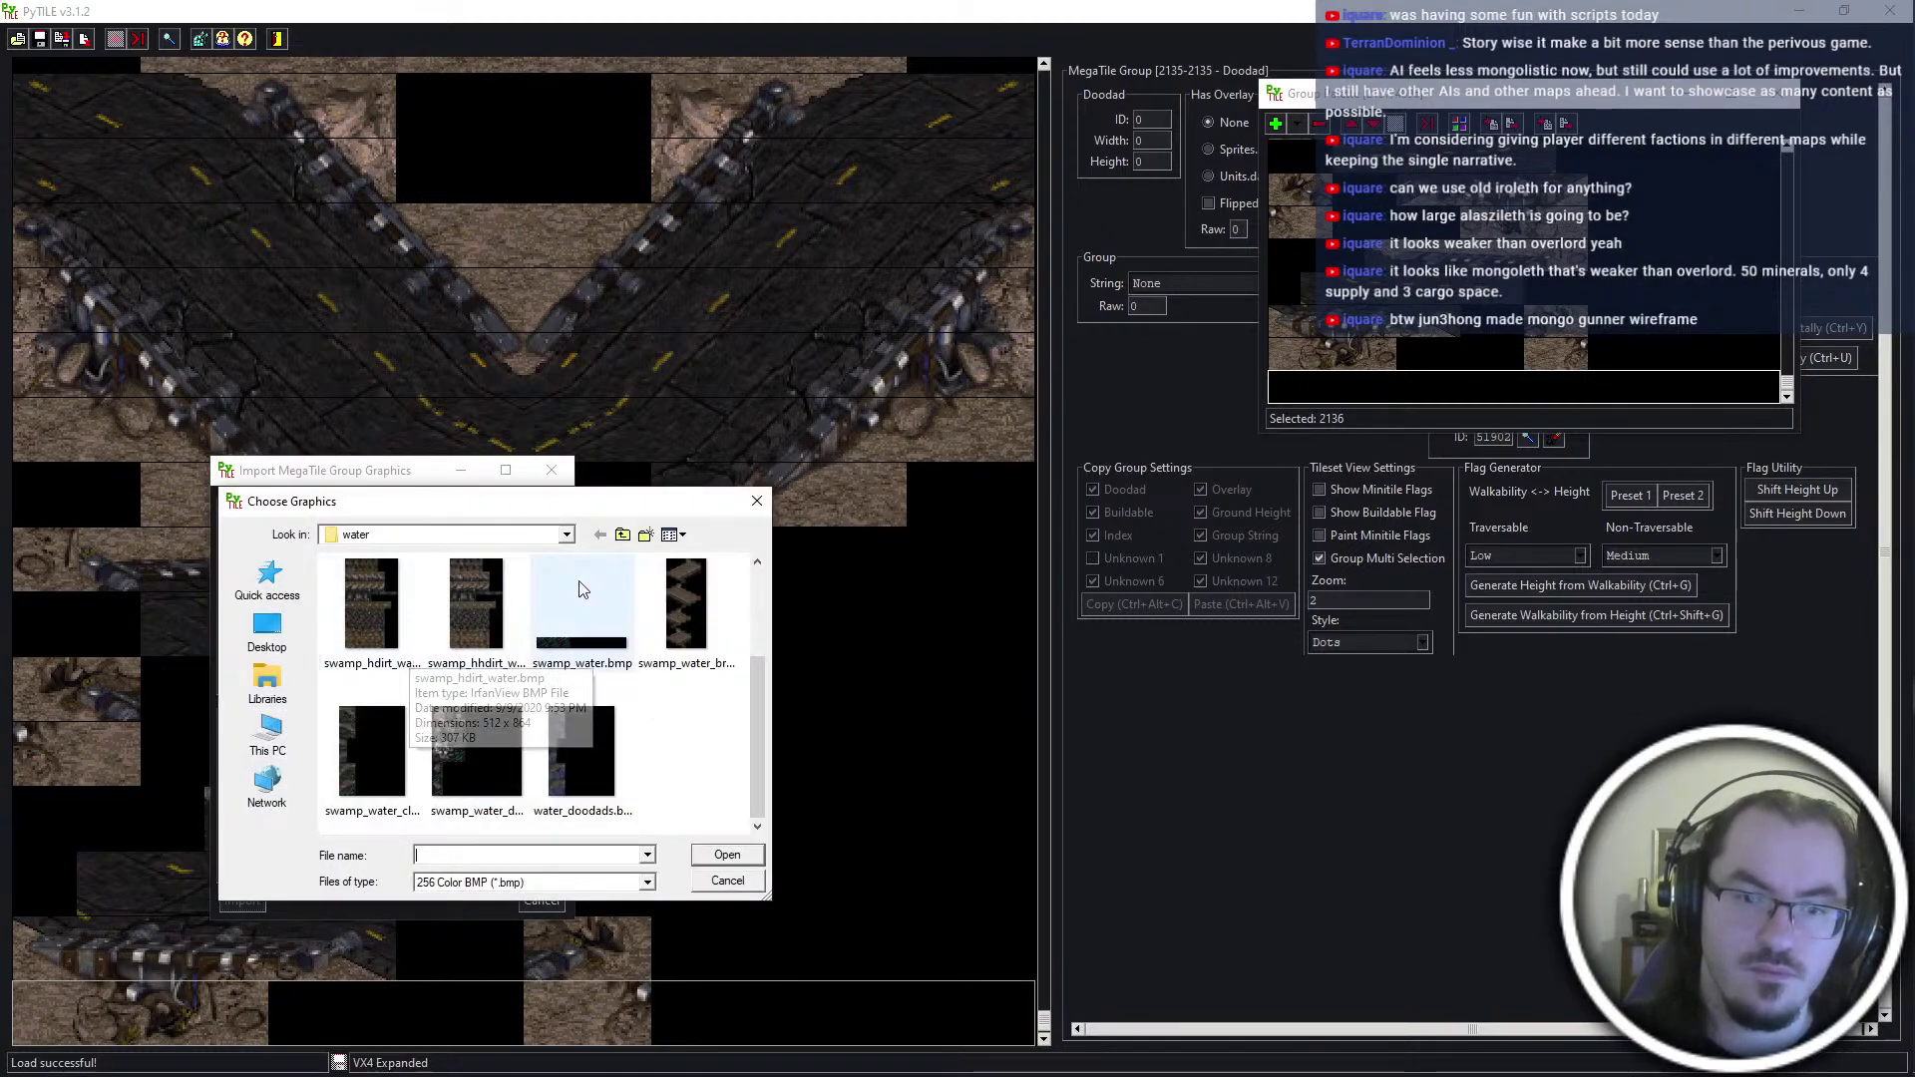
left_click(622, 534)
double_click(443, 720)
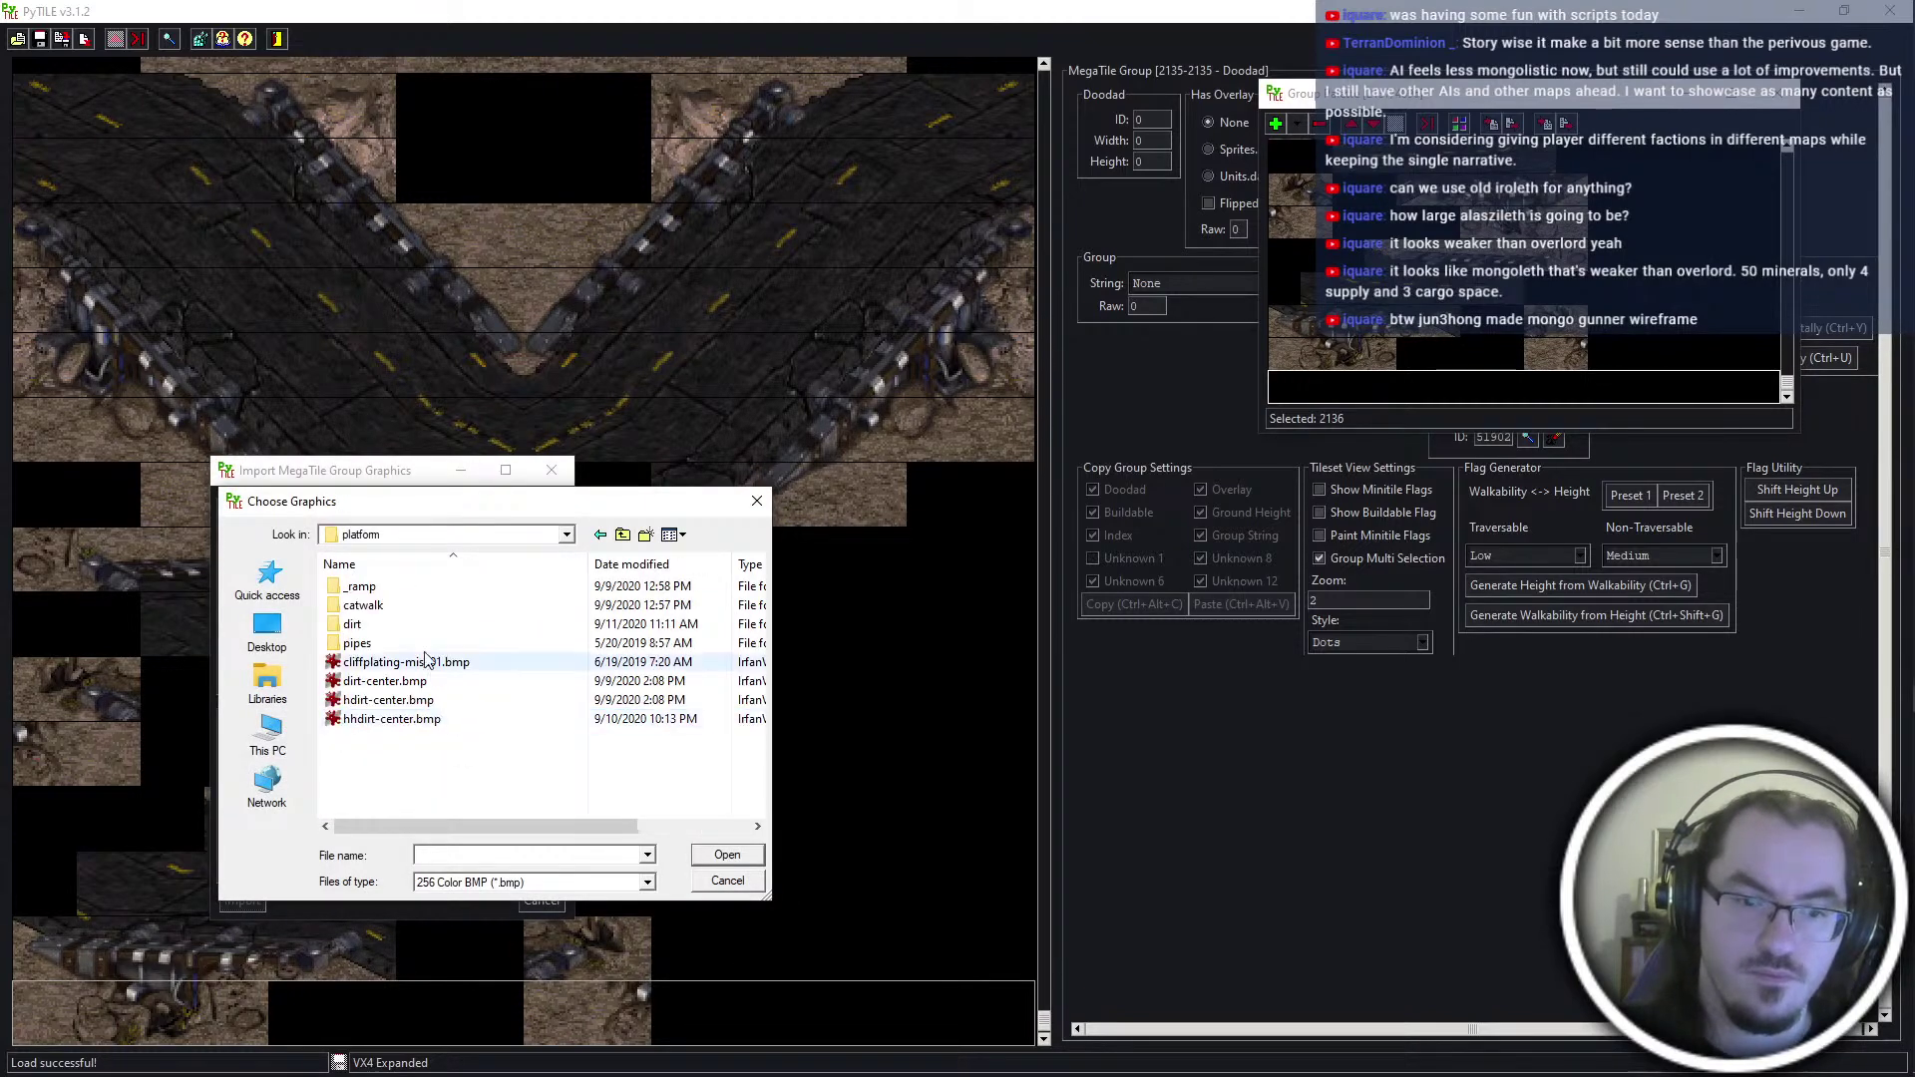
double_click(352, 624)
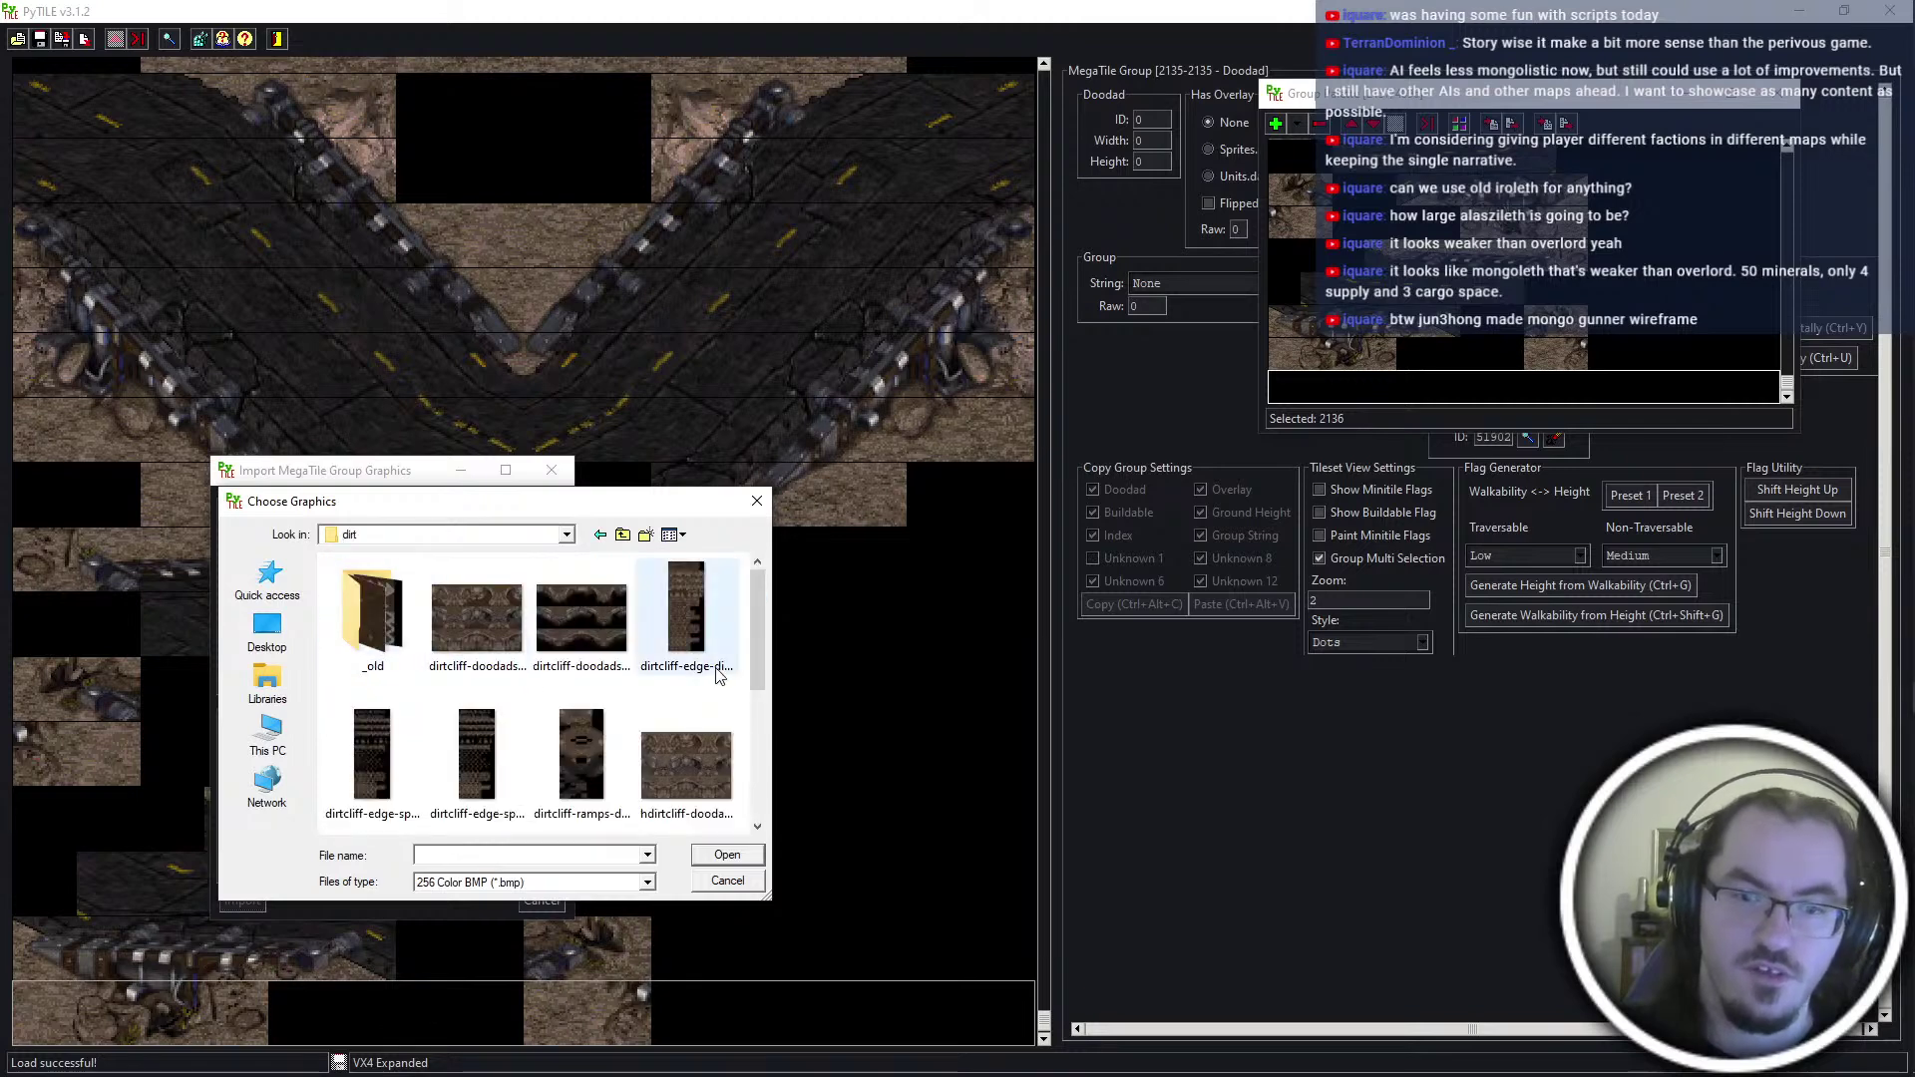
left_click(696, 658)
left_click(396, 771)
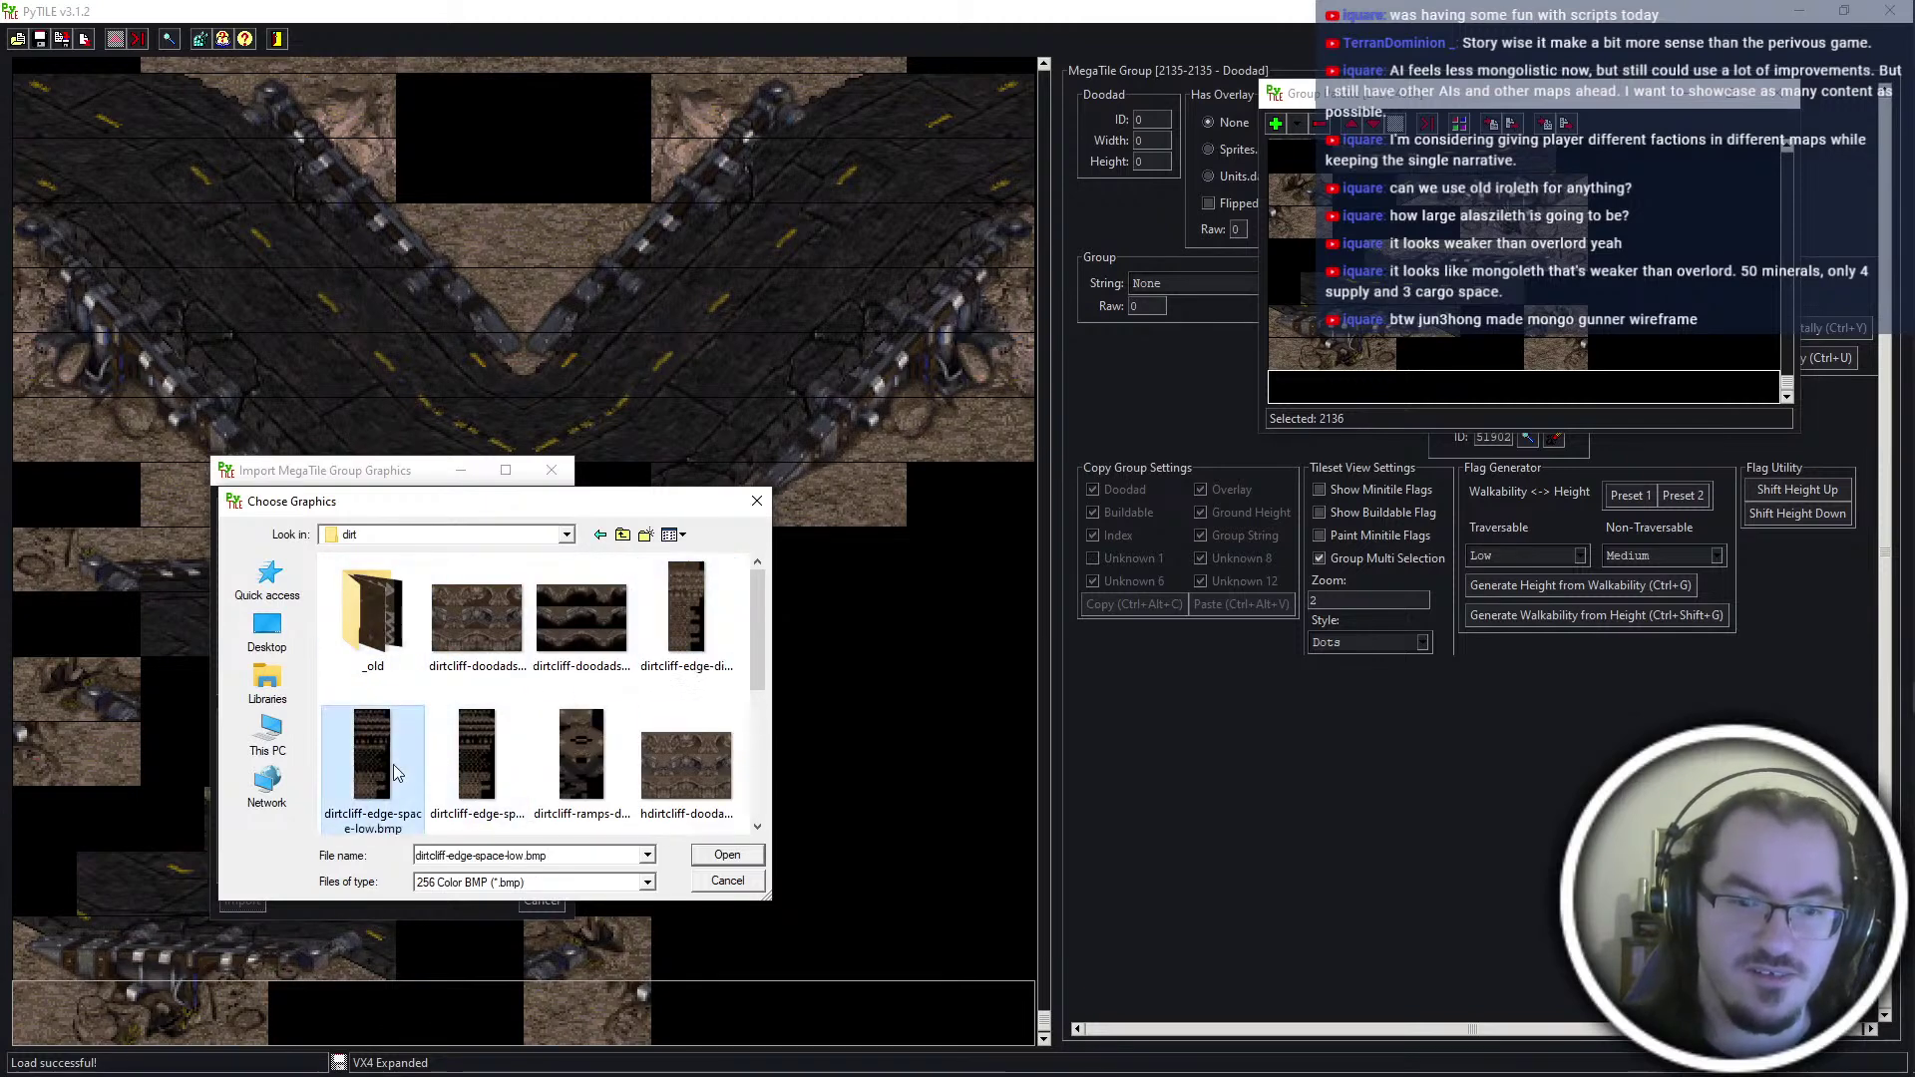
double_click(384, 768)
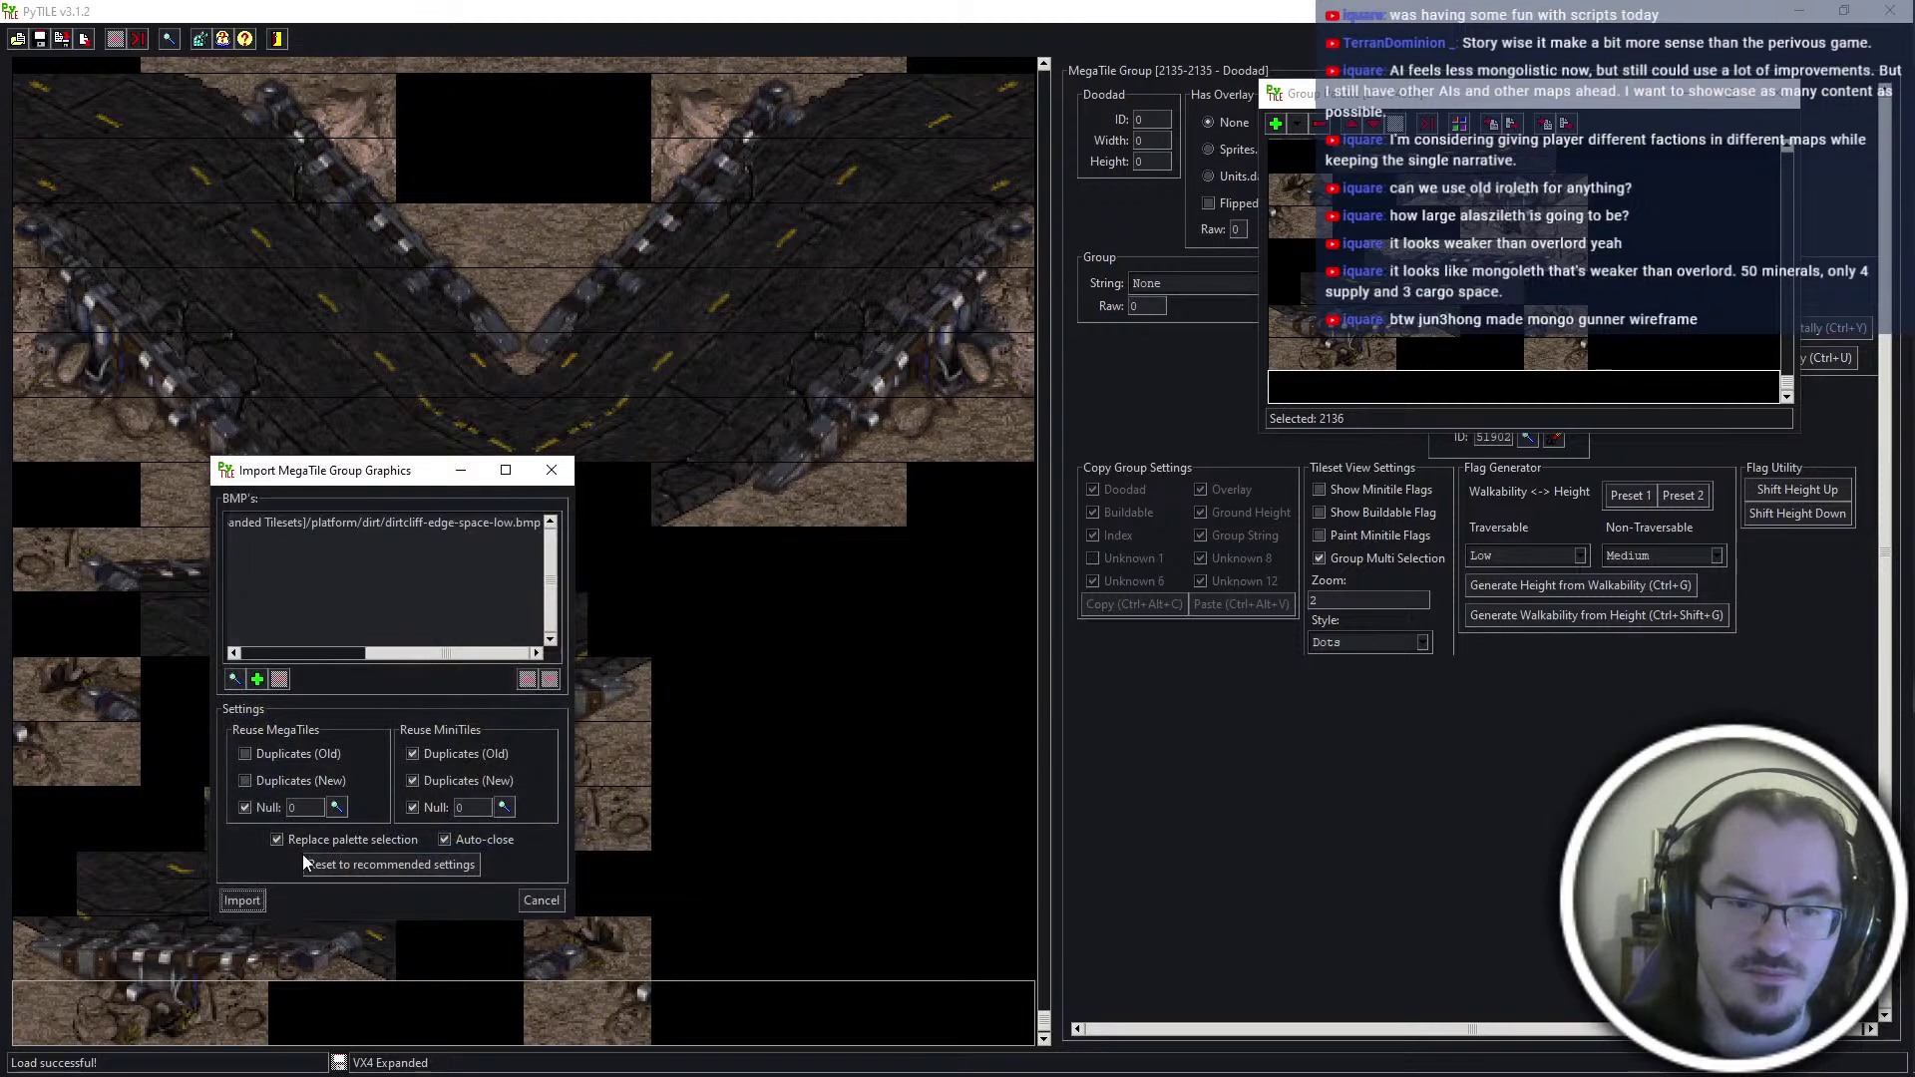
left_click(258, 902)
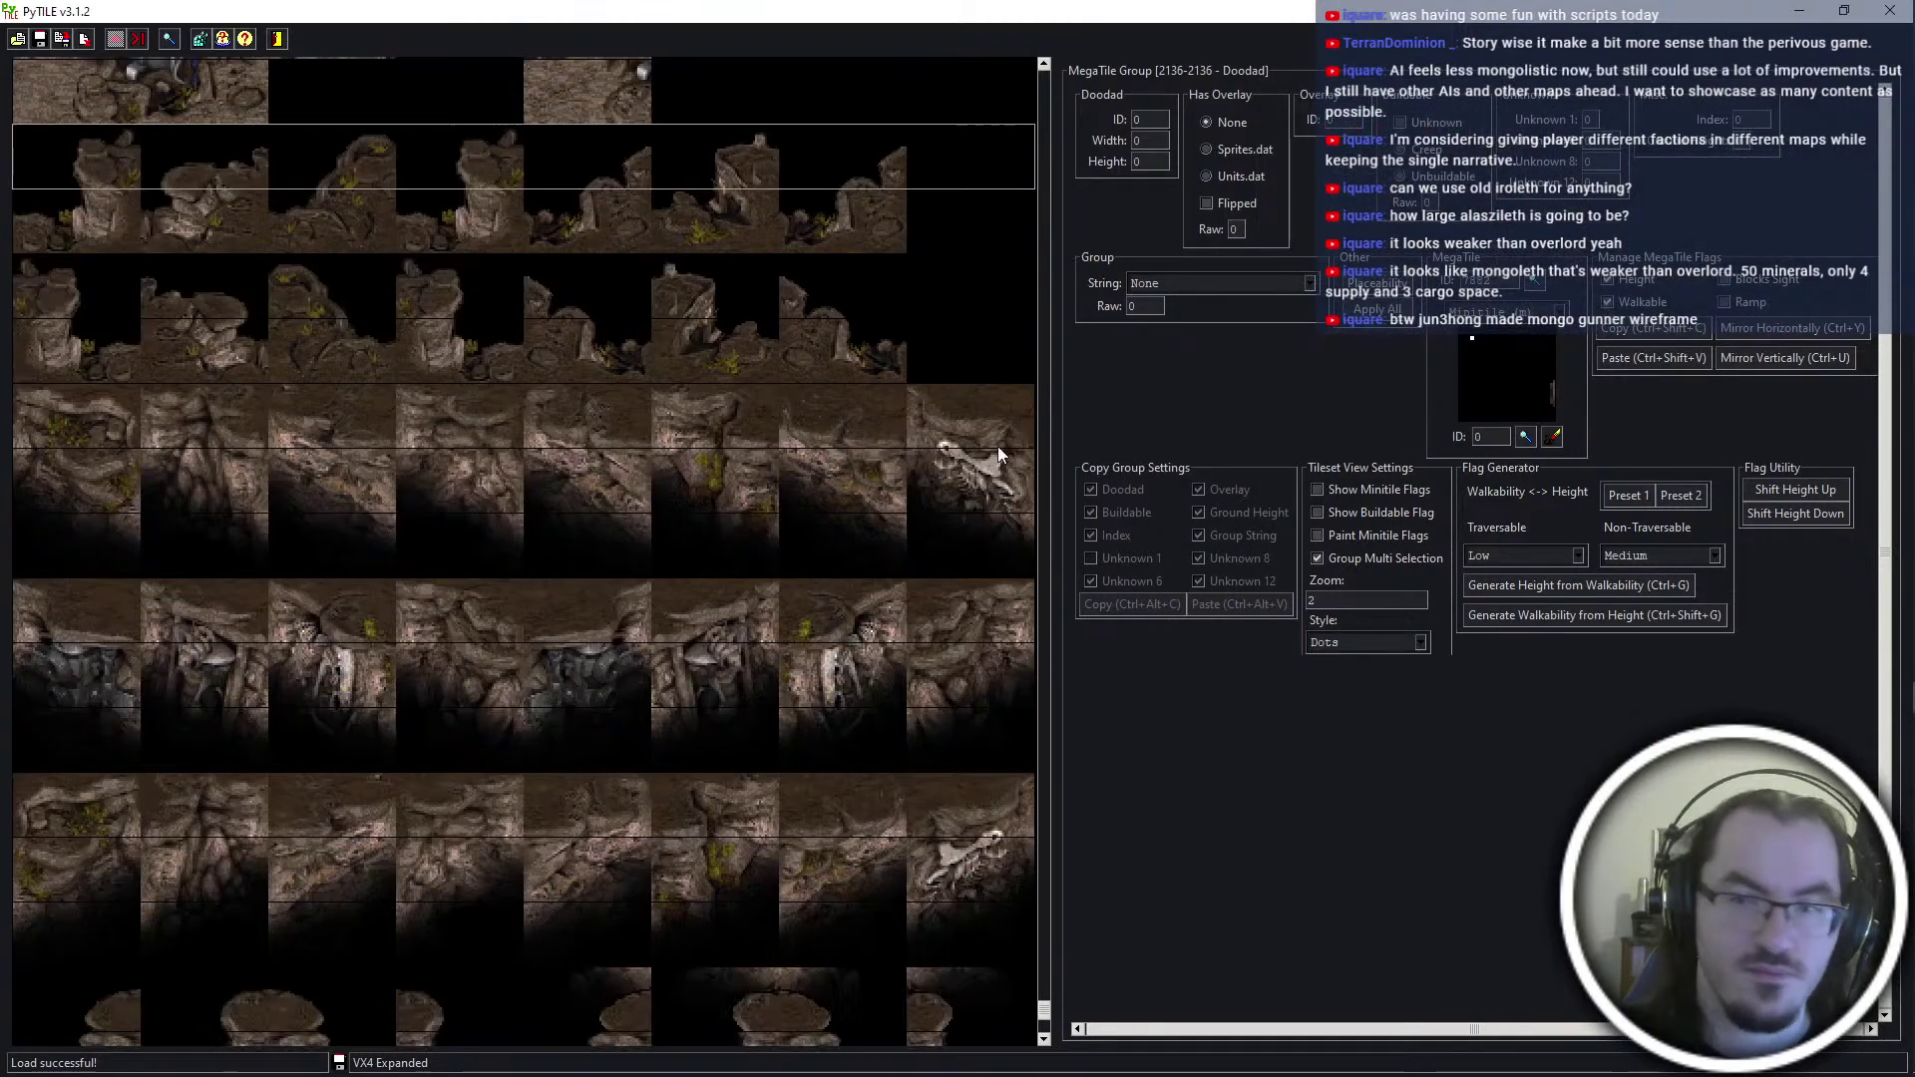
Select all newly imported megatiles in the MegaTile Palette, starting at 7882, and import their settings from dirtcliff_space.txt
double_click(761, 597)
scroll(1060, 443, "up", 3)
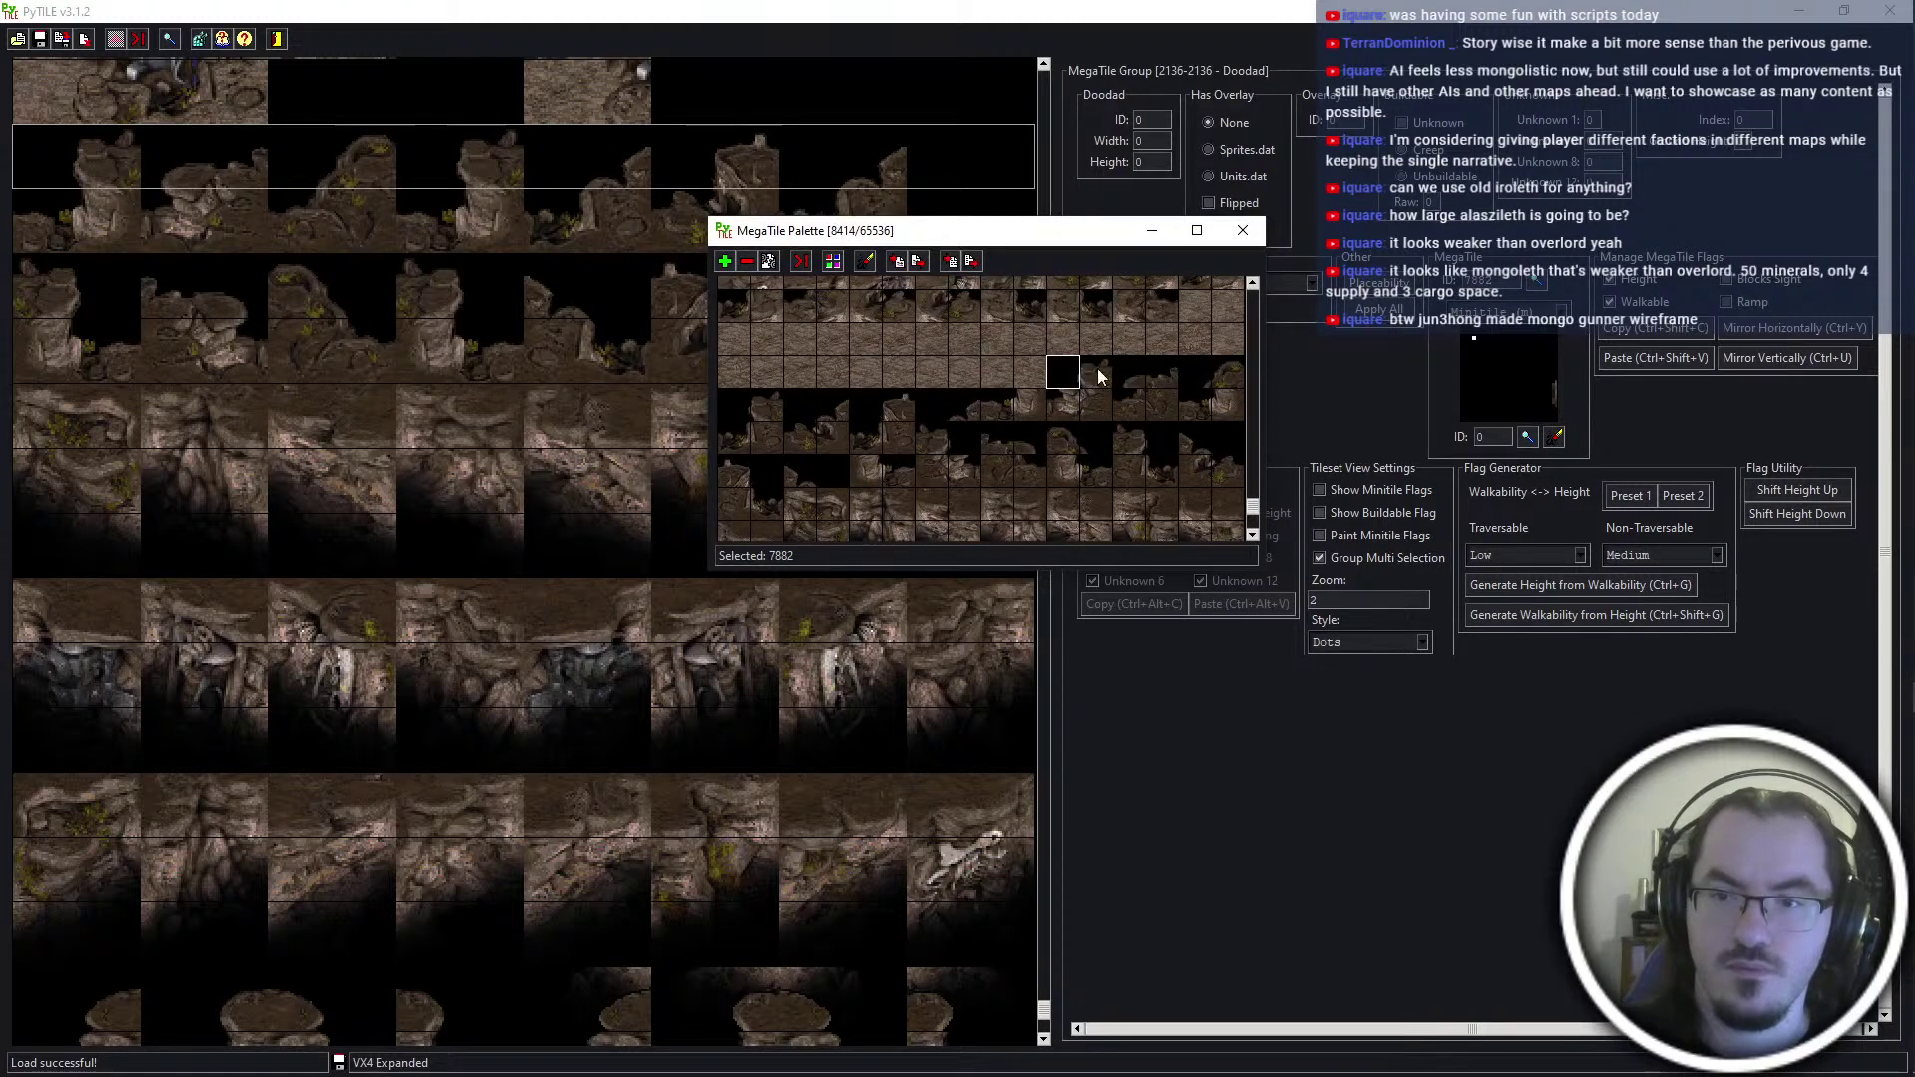
scroll(1066, 495, "down", 10)
left_click(1160, 521, "shift")
left_click(949, 261)
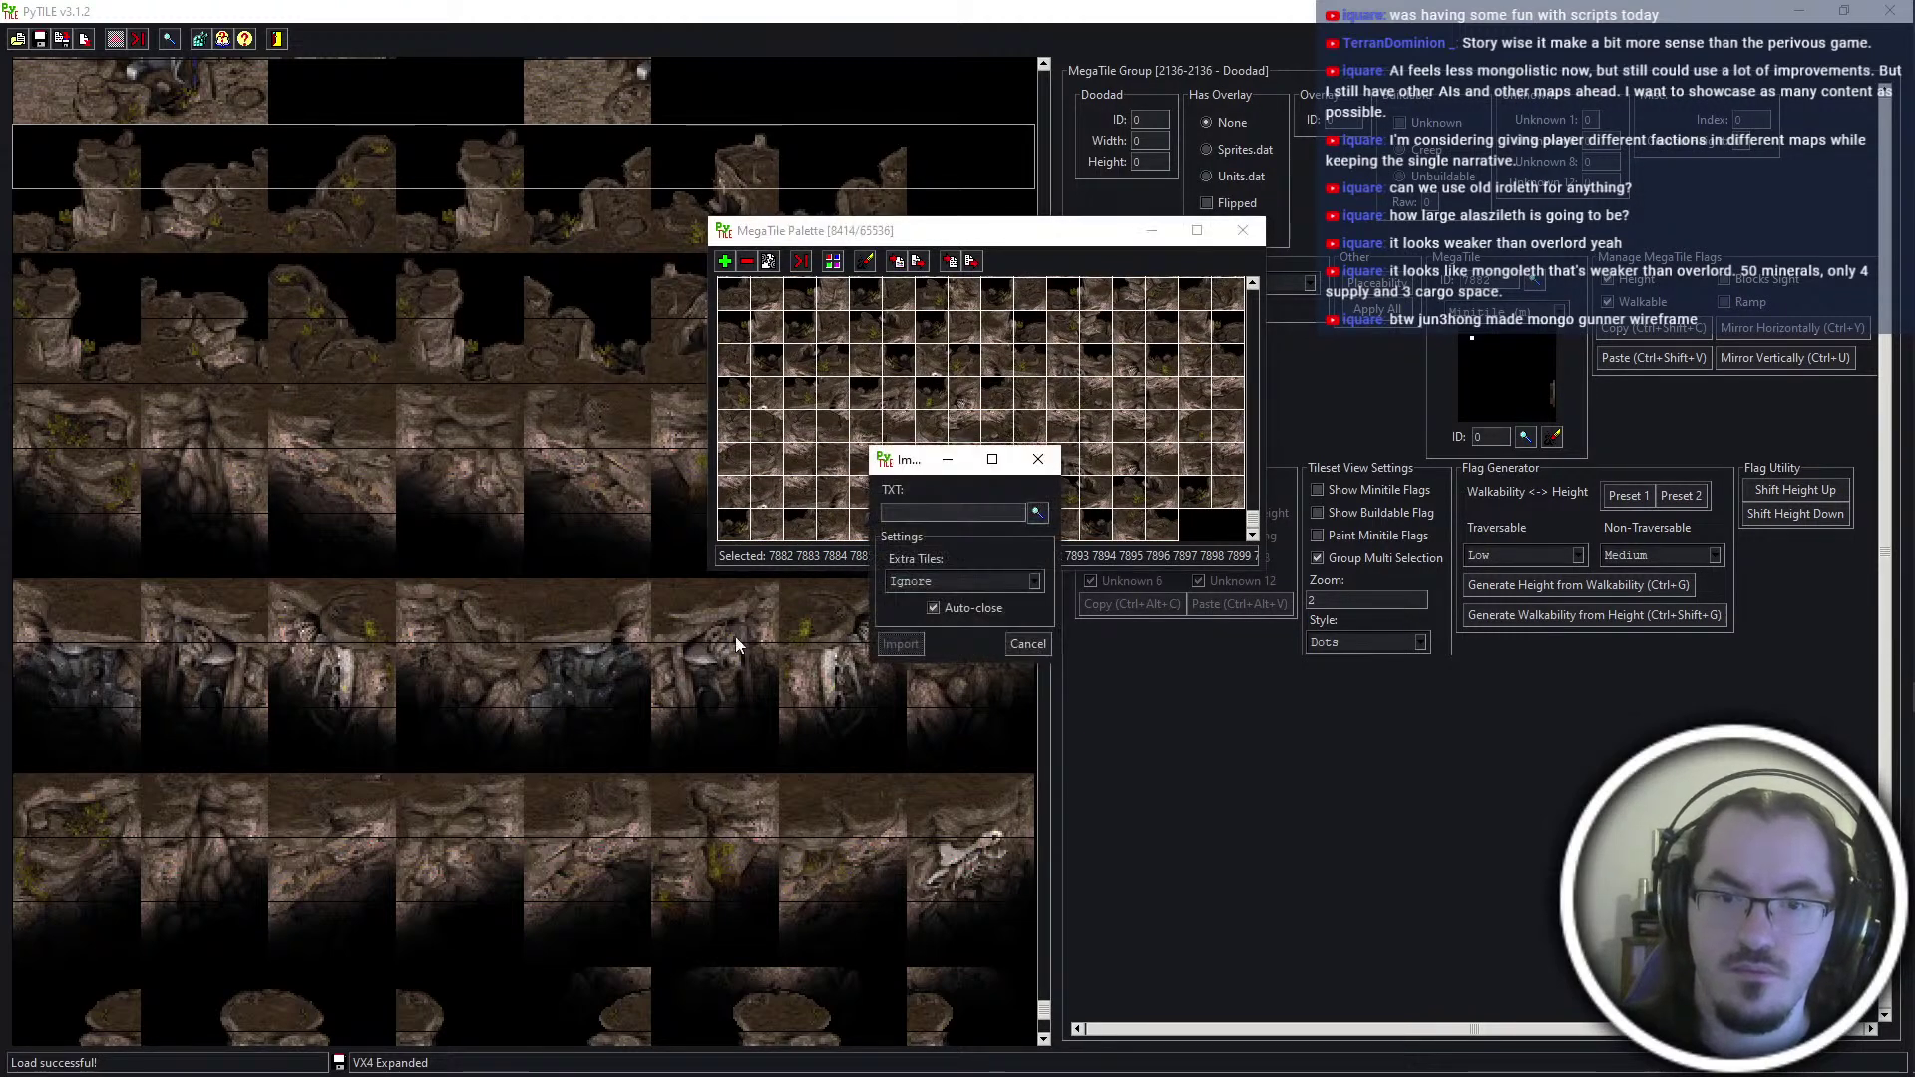
left_click(1037, 512)
left_click(1281, 522)
double_click(1072, 707)
double_click(1081, 610)
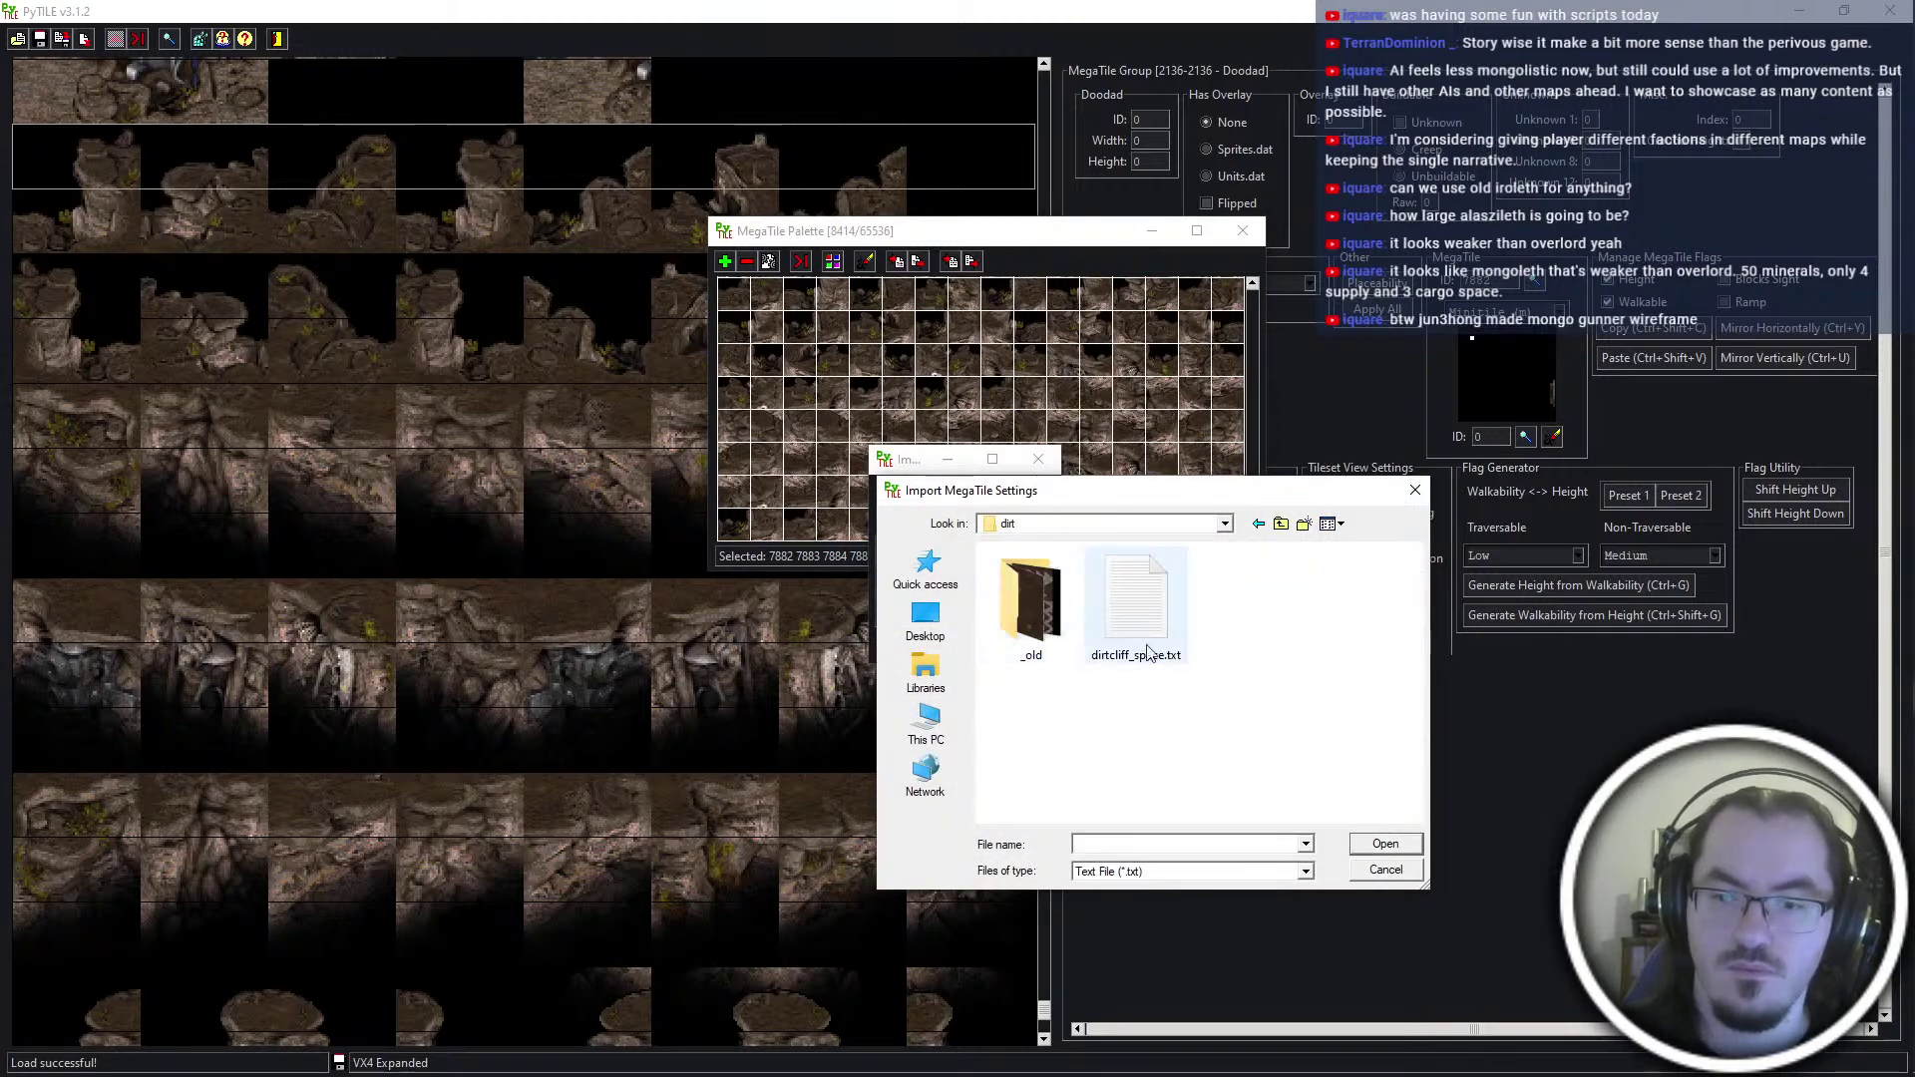
double_click(1125, 650)
left_click(902, 648)
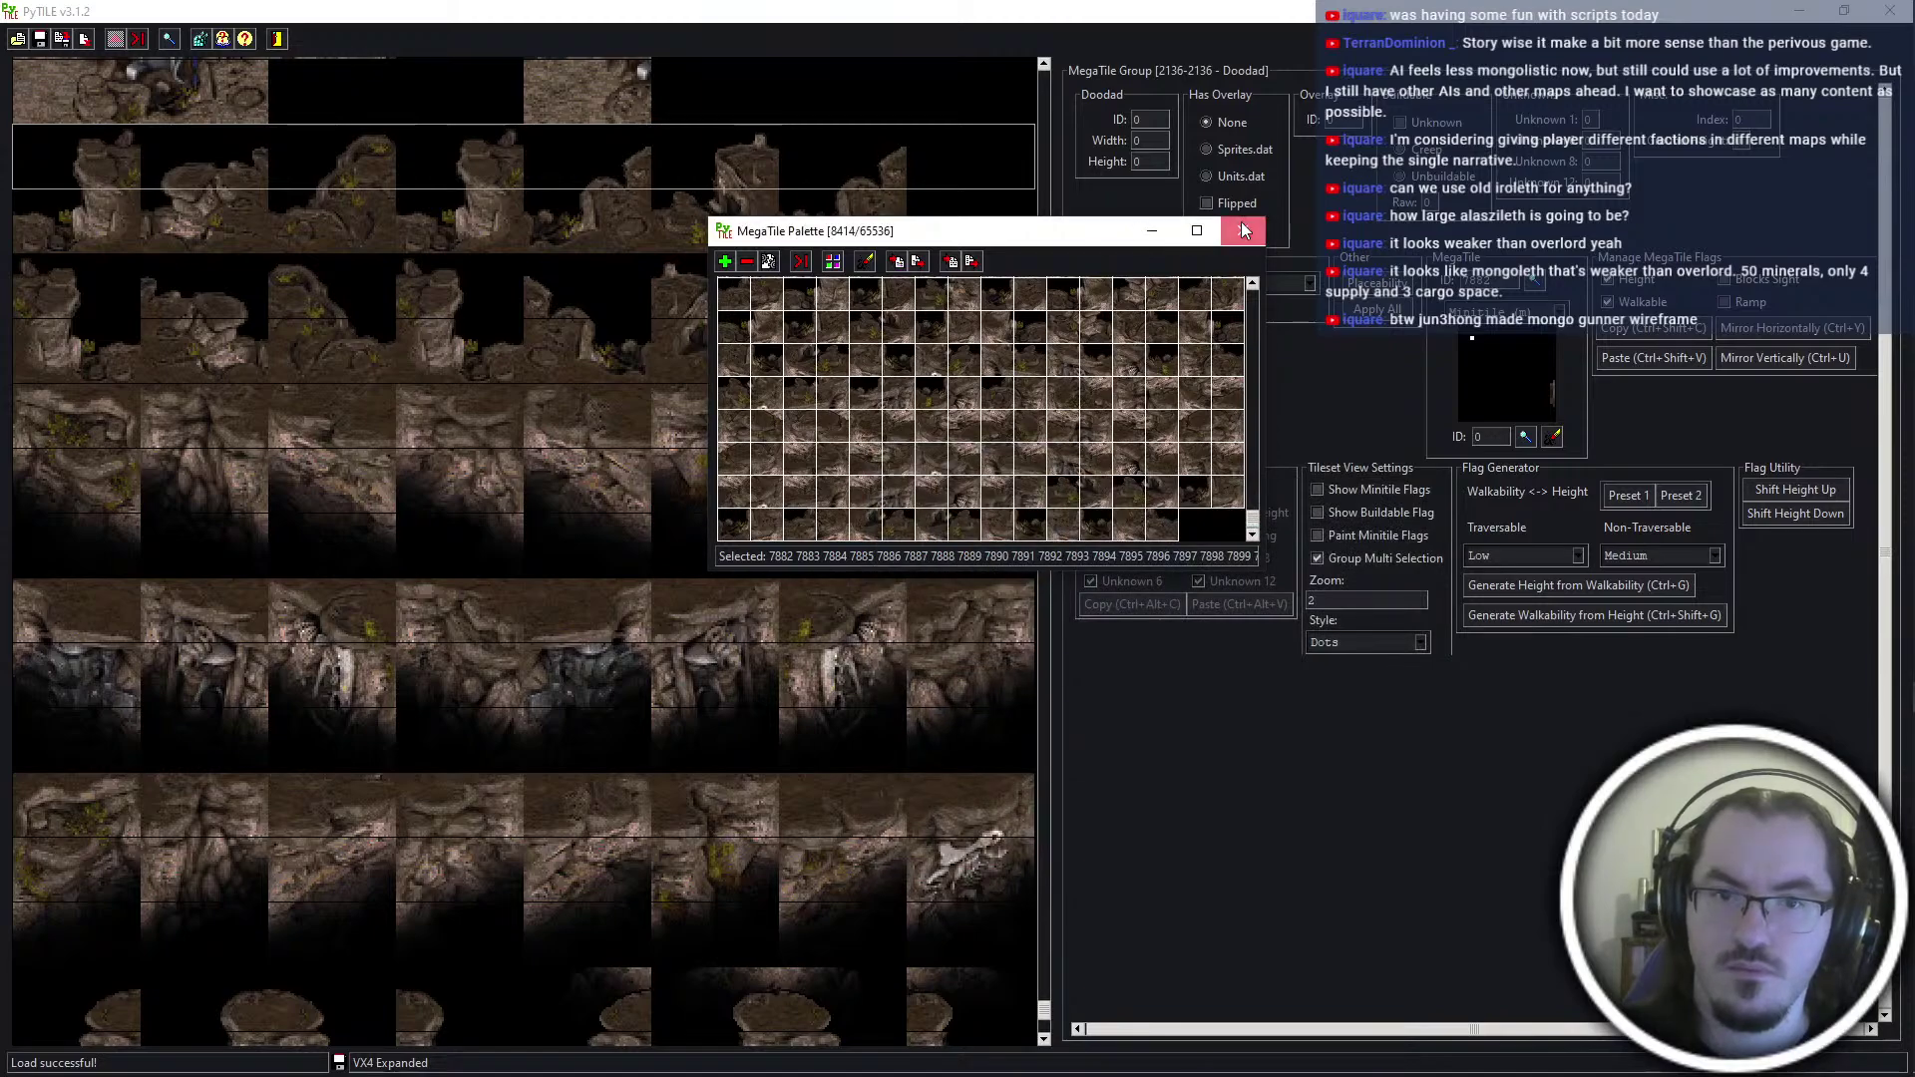
Close the MegaTile Palette and select the newly added megatile groups 2136 through 2175 together
left_click(1244, 230)
scroll(864, 752, "down", 4)
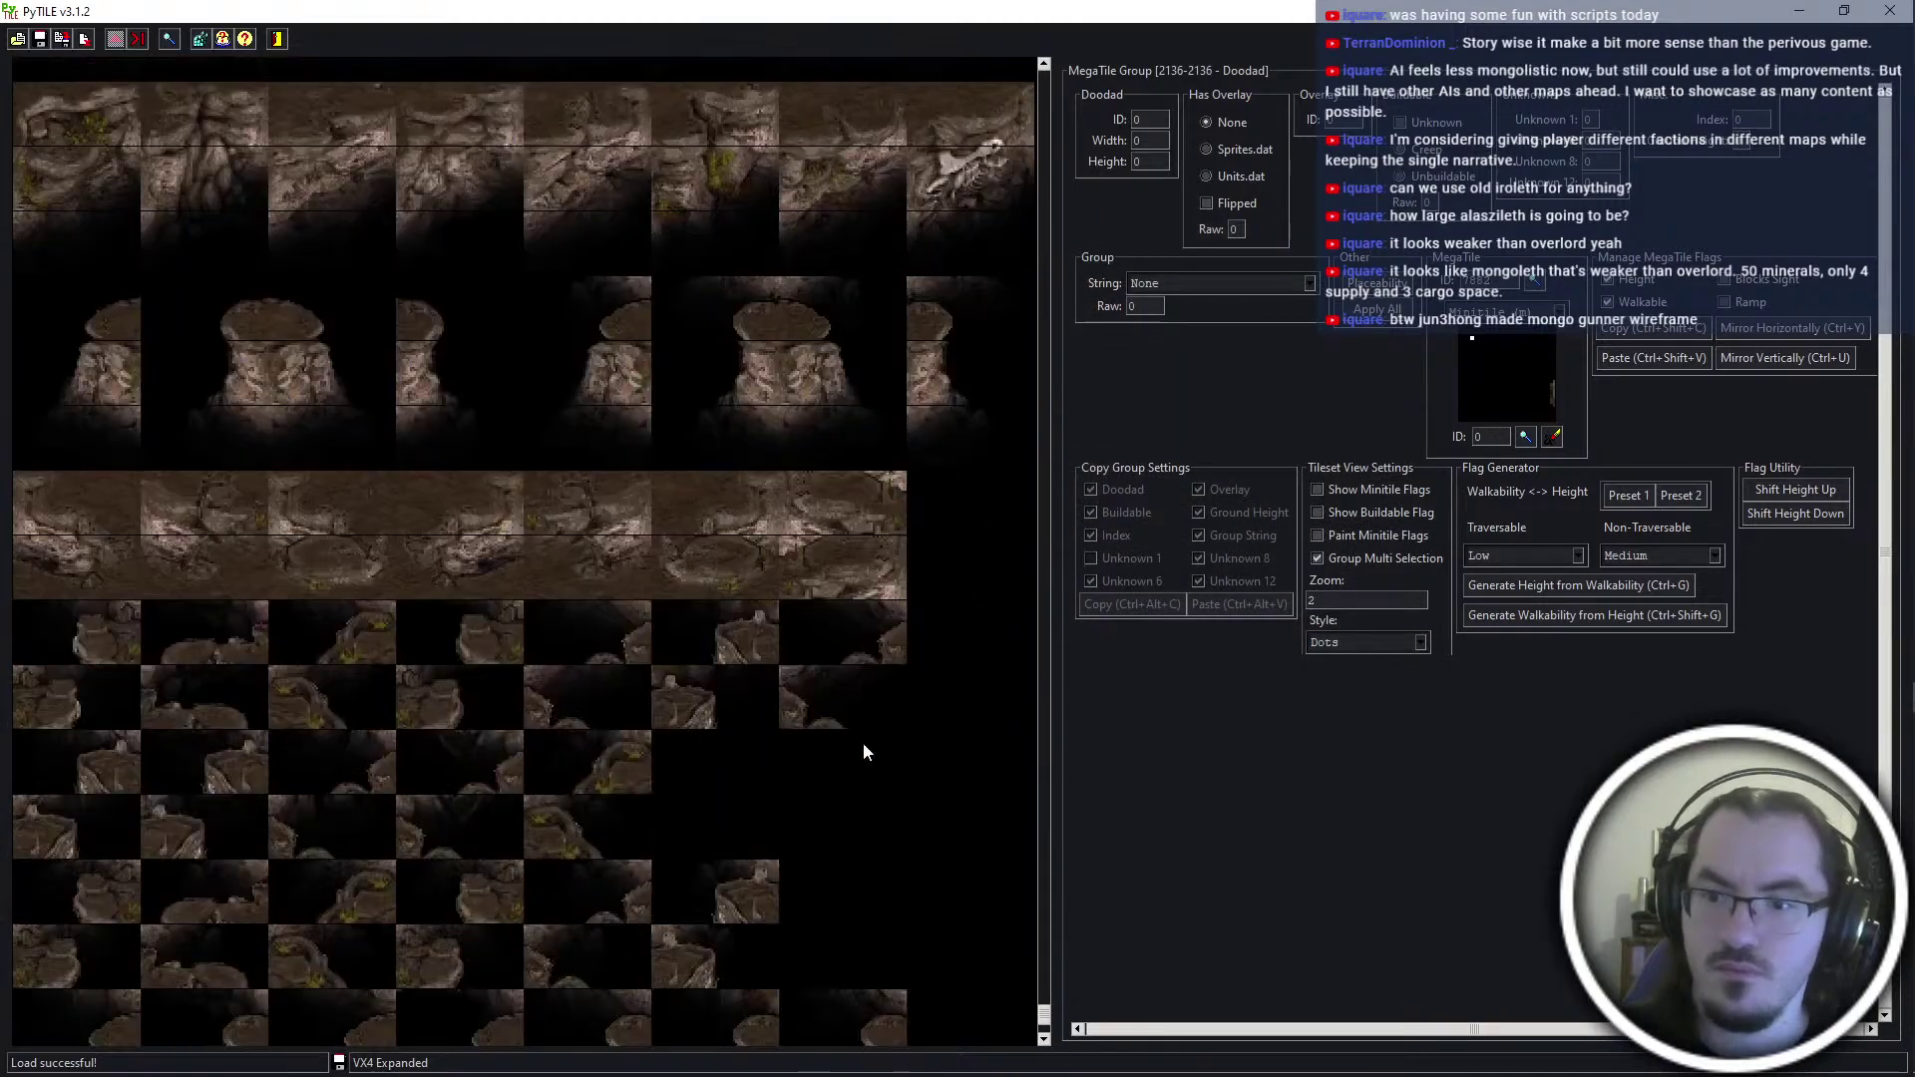
scroll(837, 778, "down", 12)
left_click(509, 977, "shift")
scroll(602, 935, "up", 9)
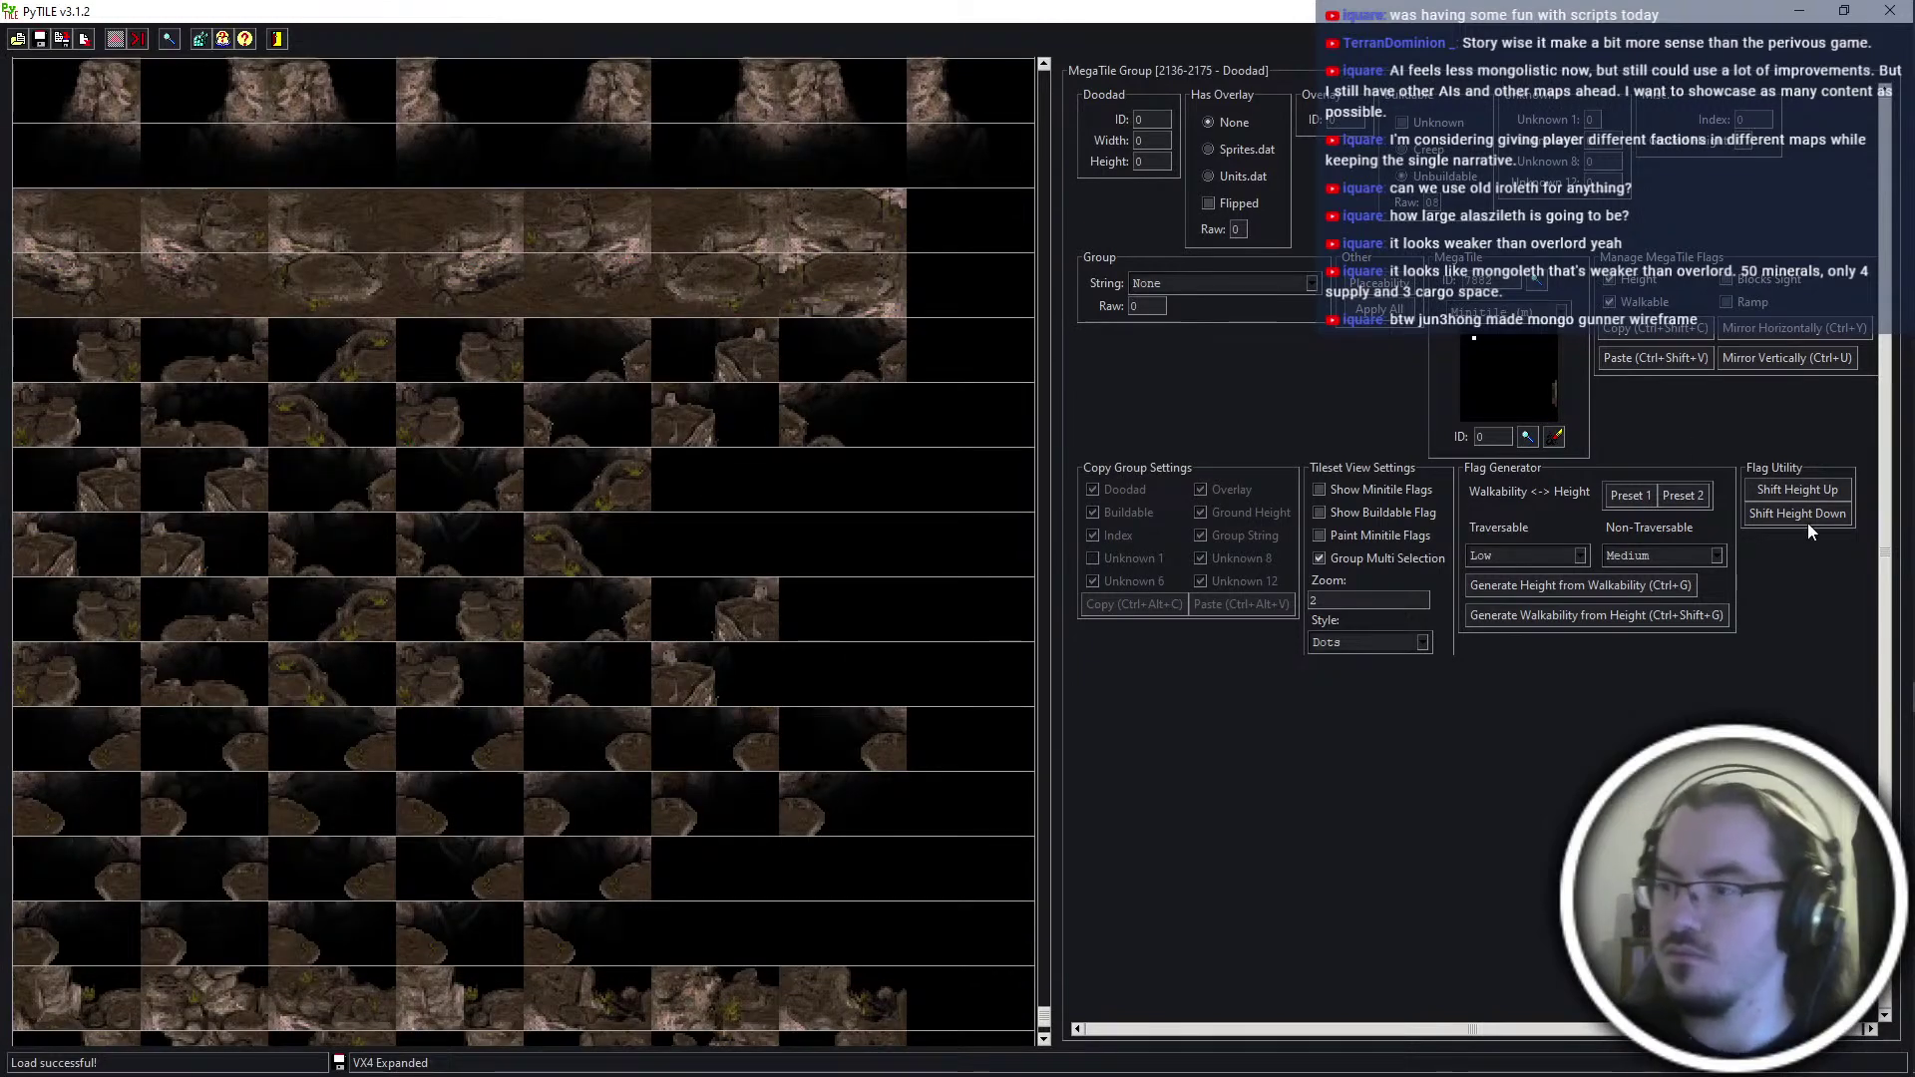
scroll(441, 694, "up", 6)
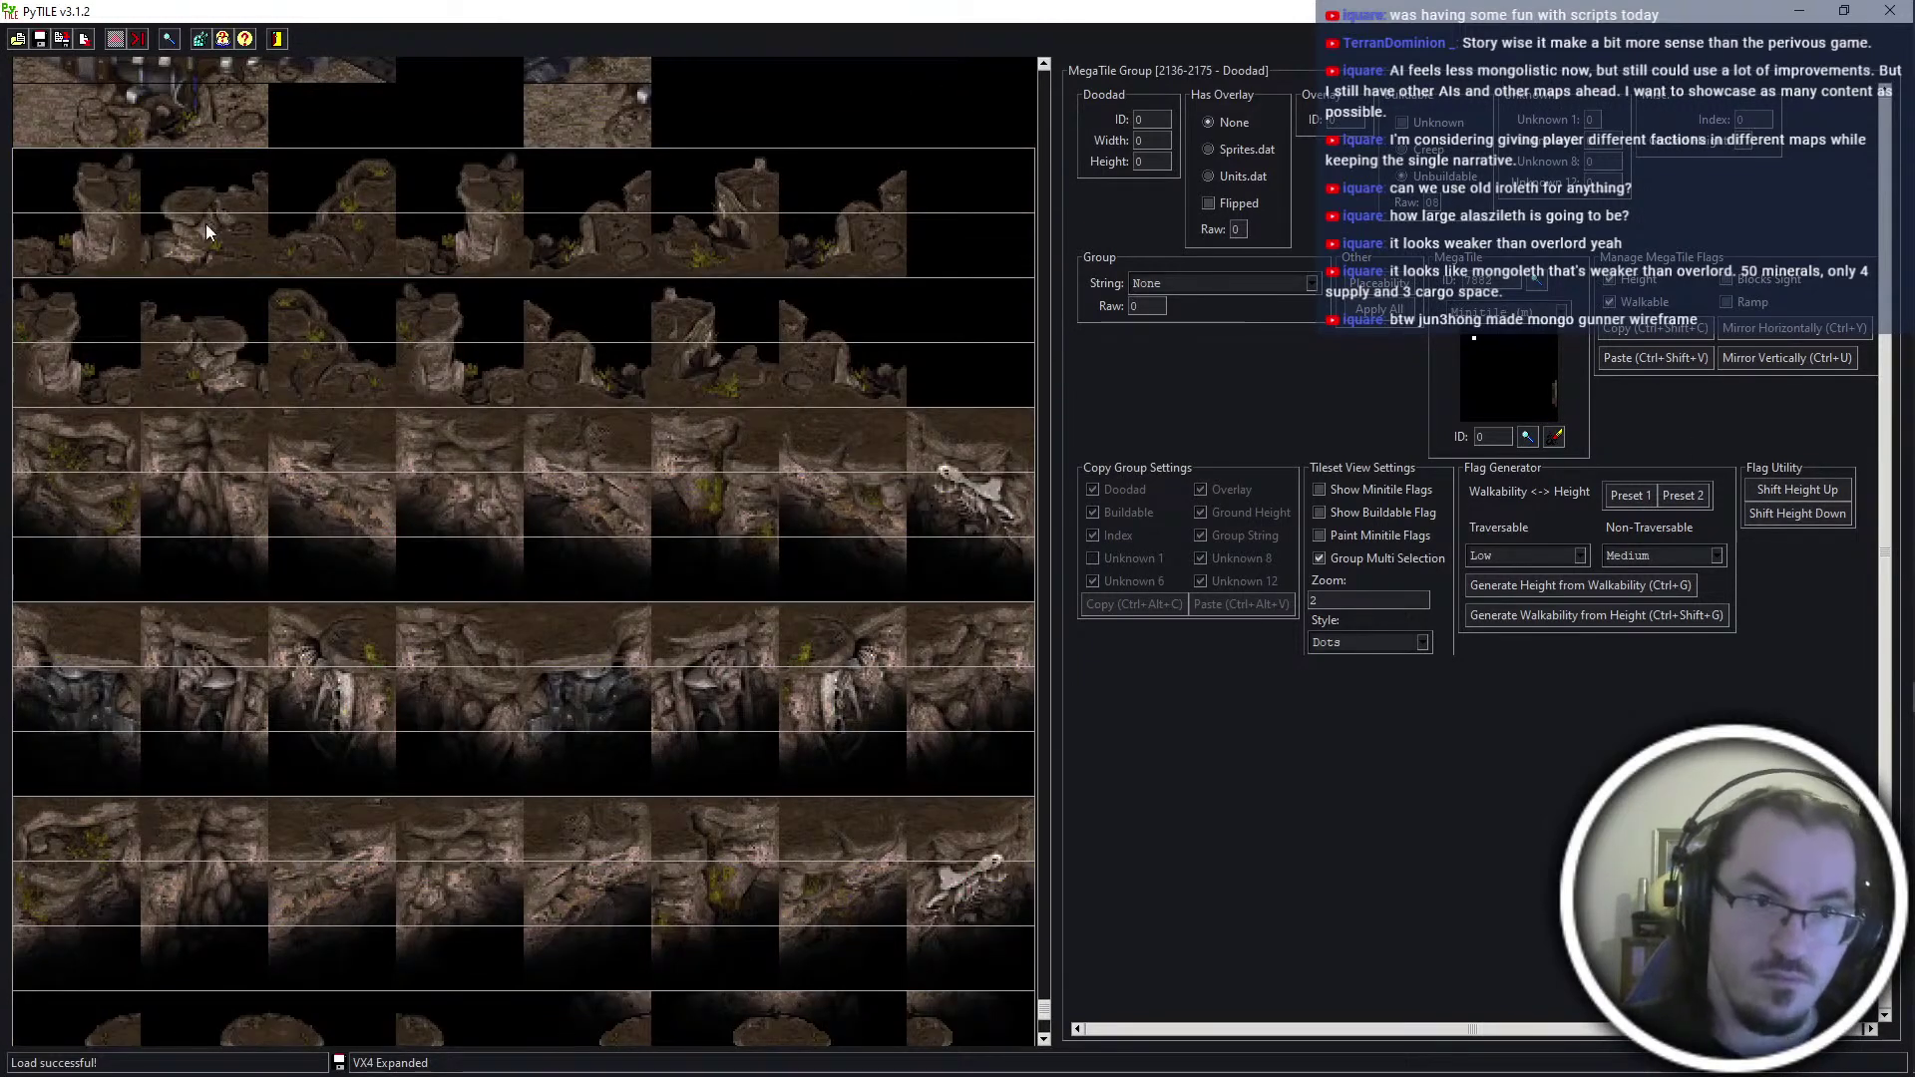
Inspect the new groups' minitile flags, turn off Group Multi Selection, and save the platform tileset
left_click(207, 233)
left_click(1372, 457)
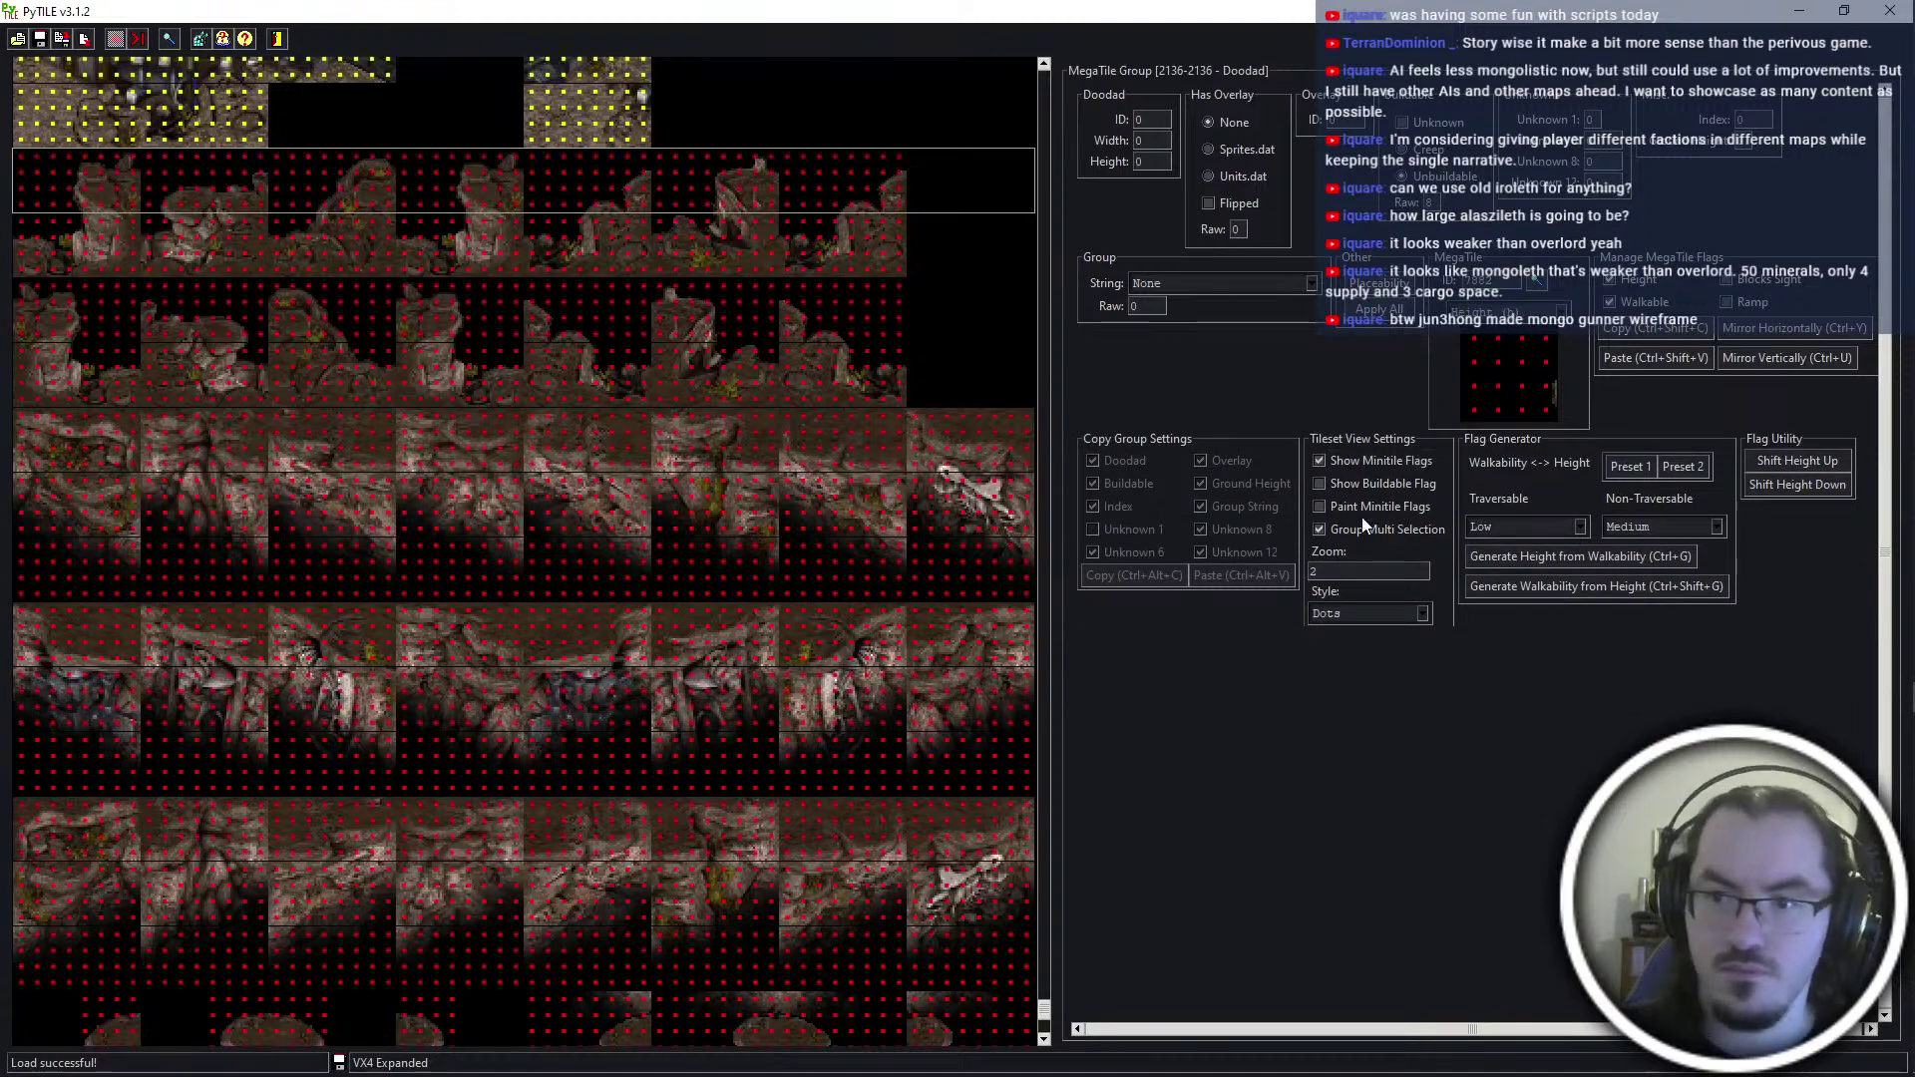
left_click(1360, 528)
left_click(1400, 462)
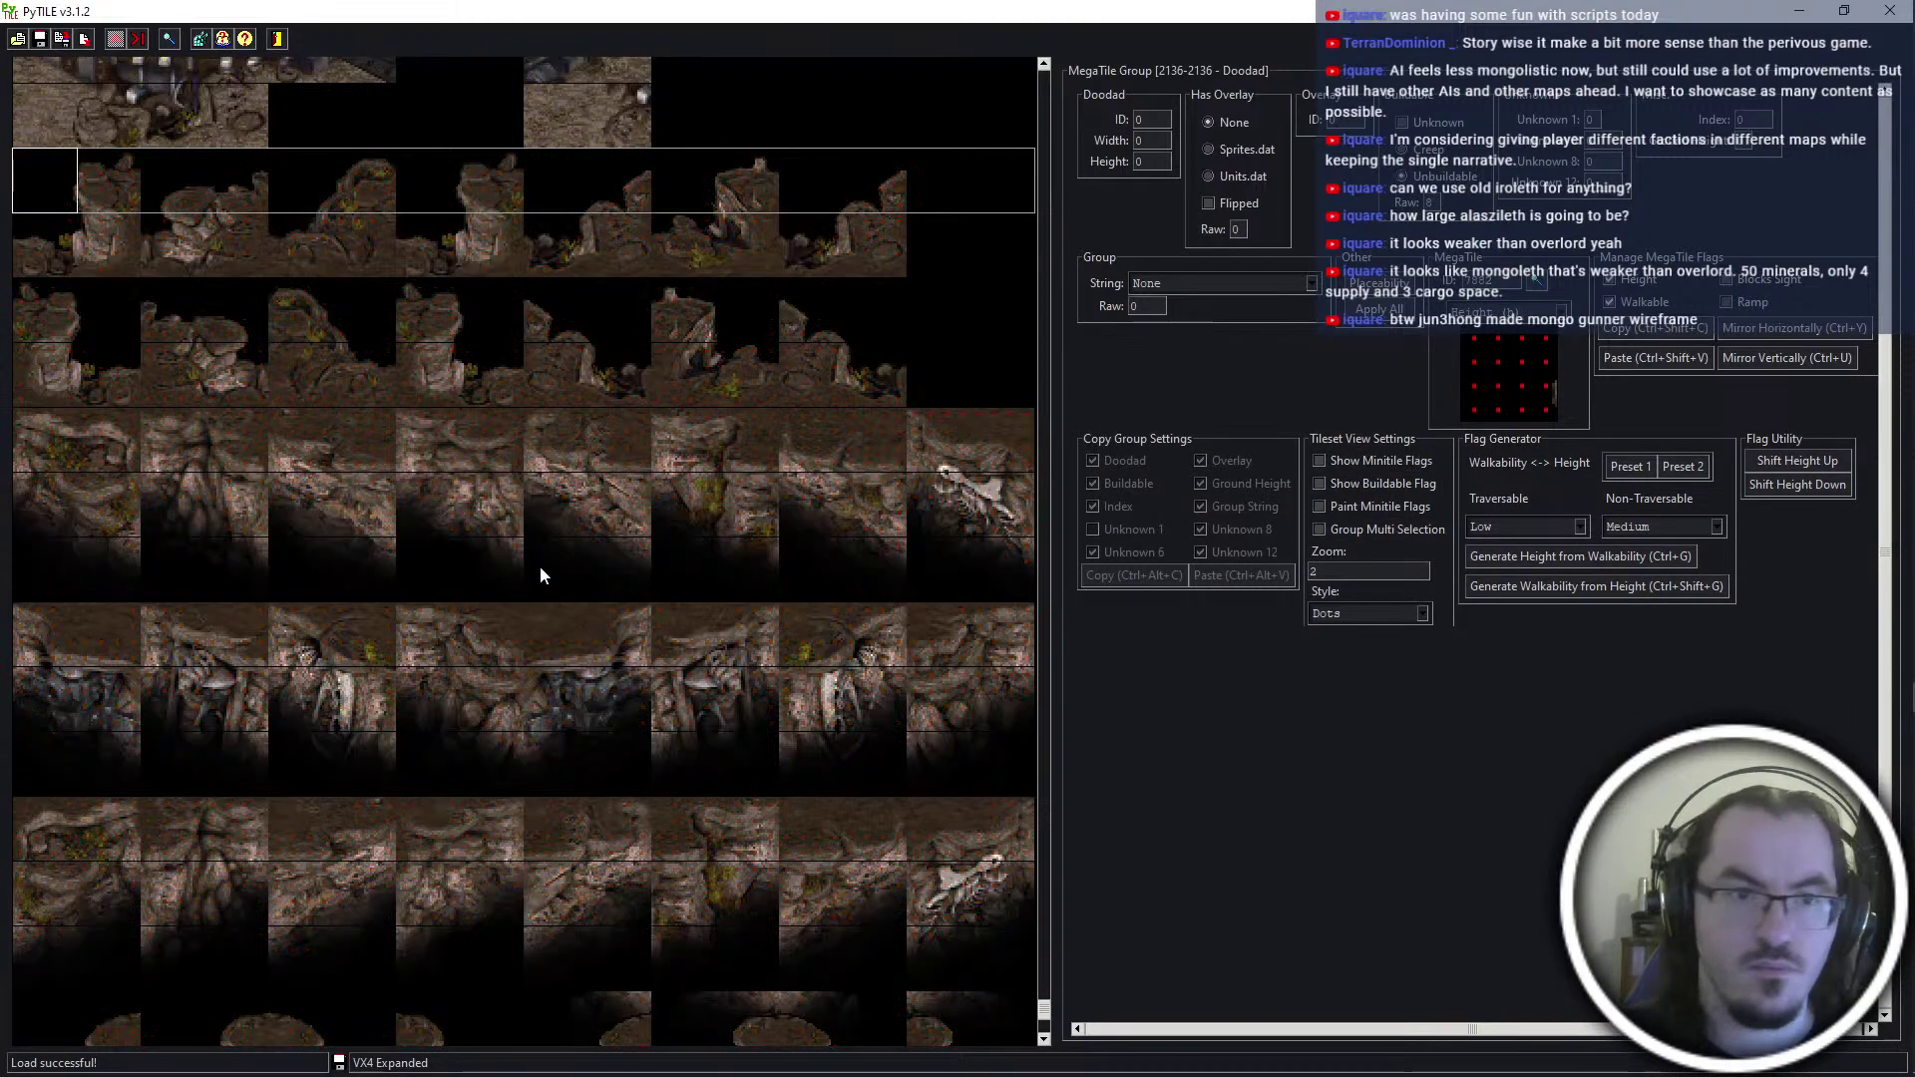
key("ctrl+s")
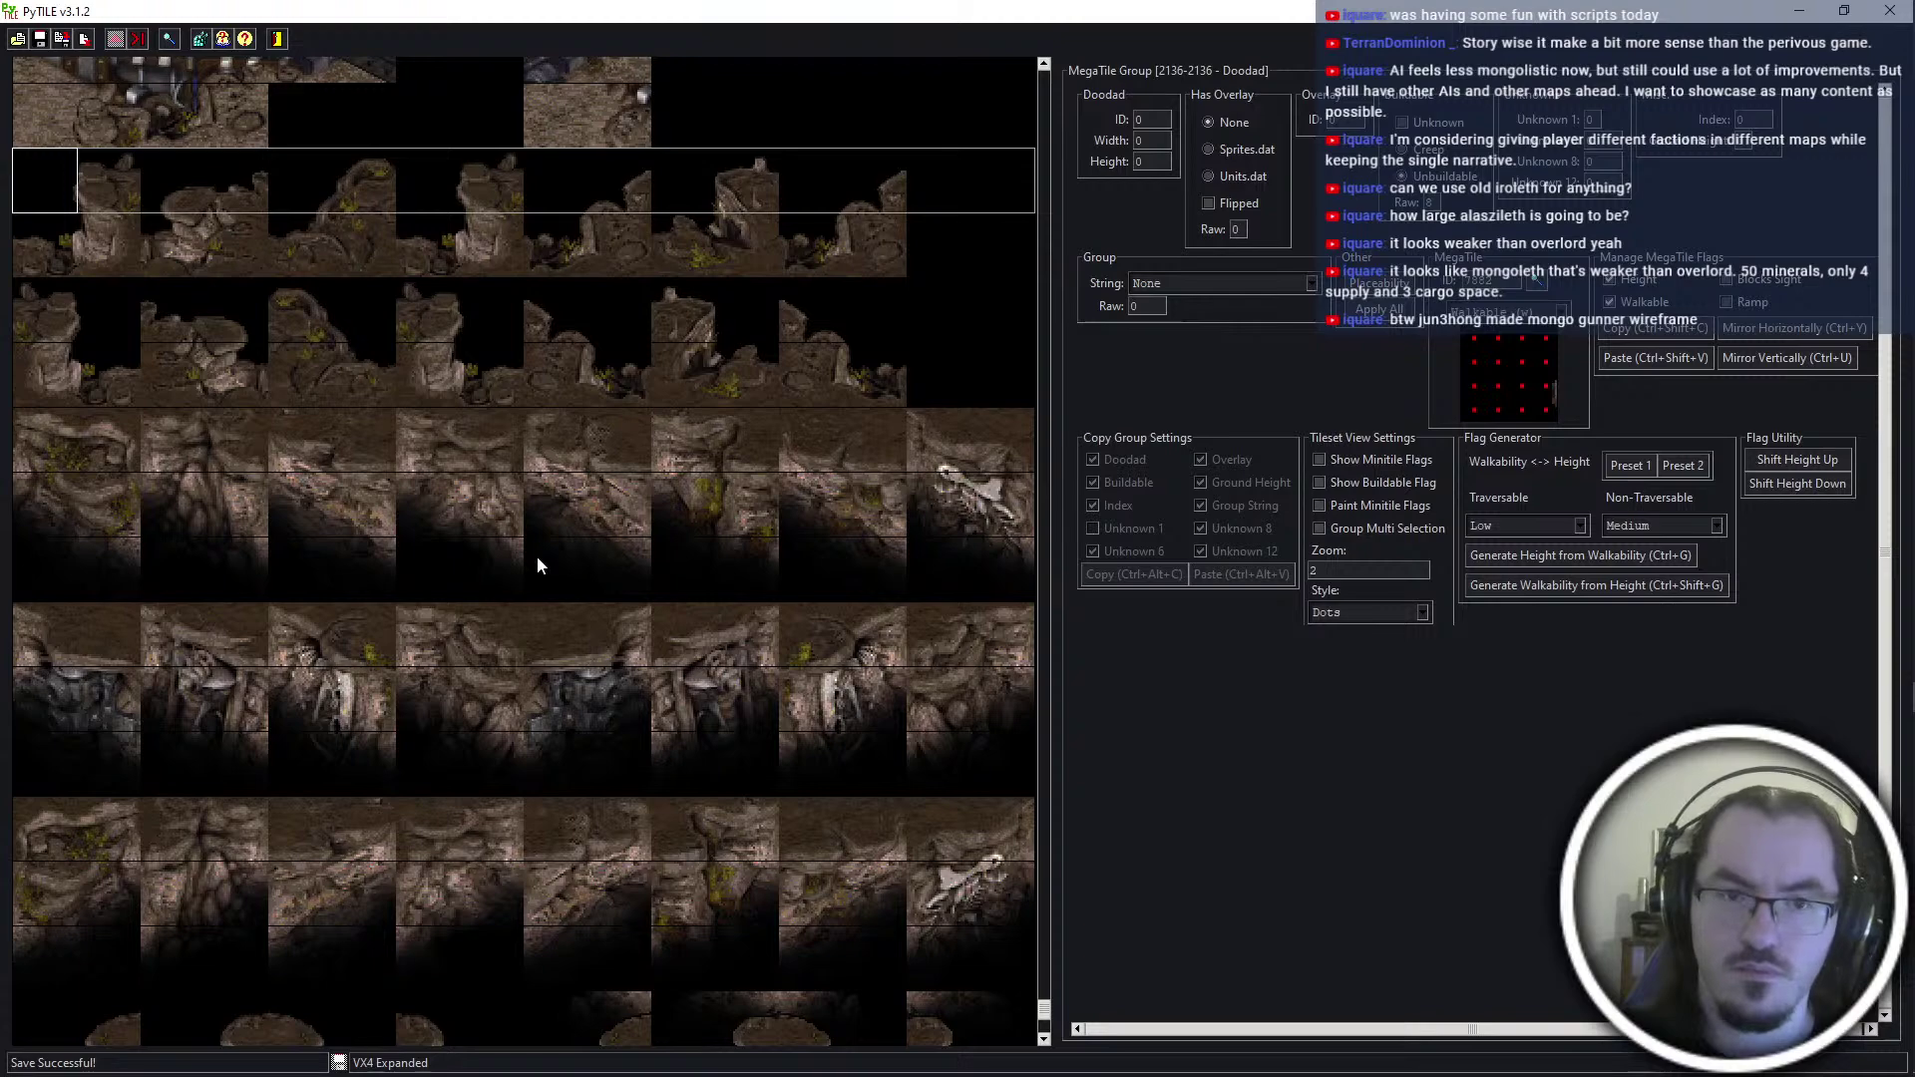
Review the newly added dirt-to-space cliff groups across the end of the tileset, from group 2136 downward
left_click(1360, 457)
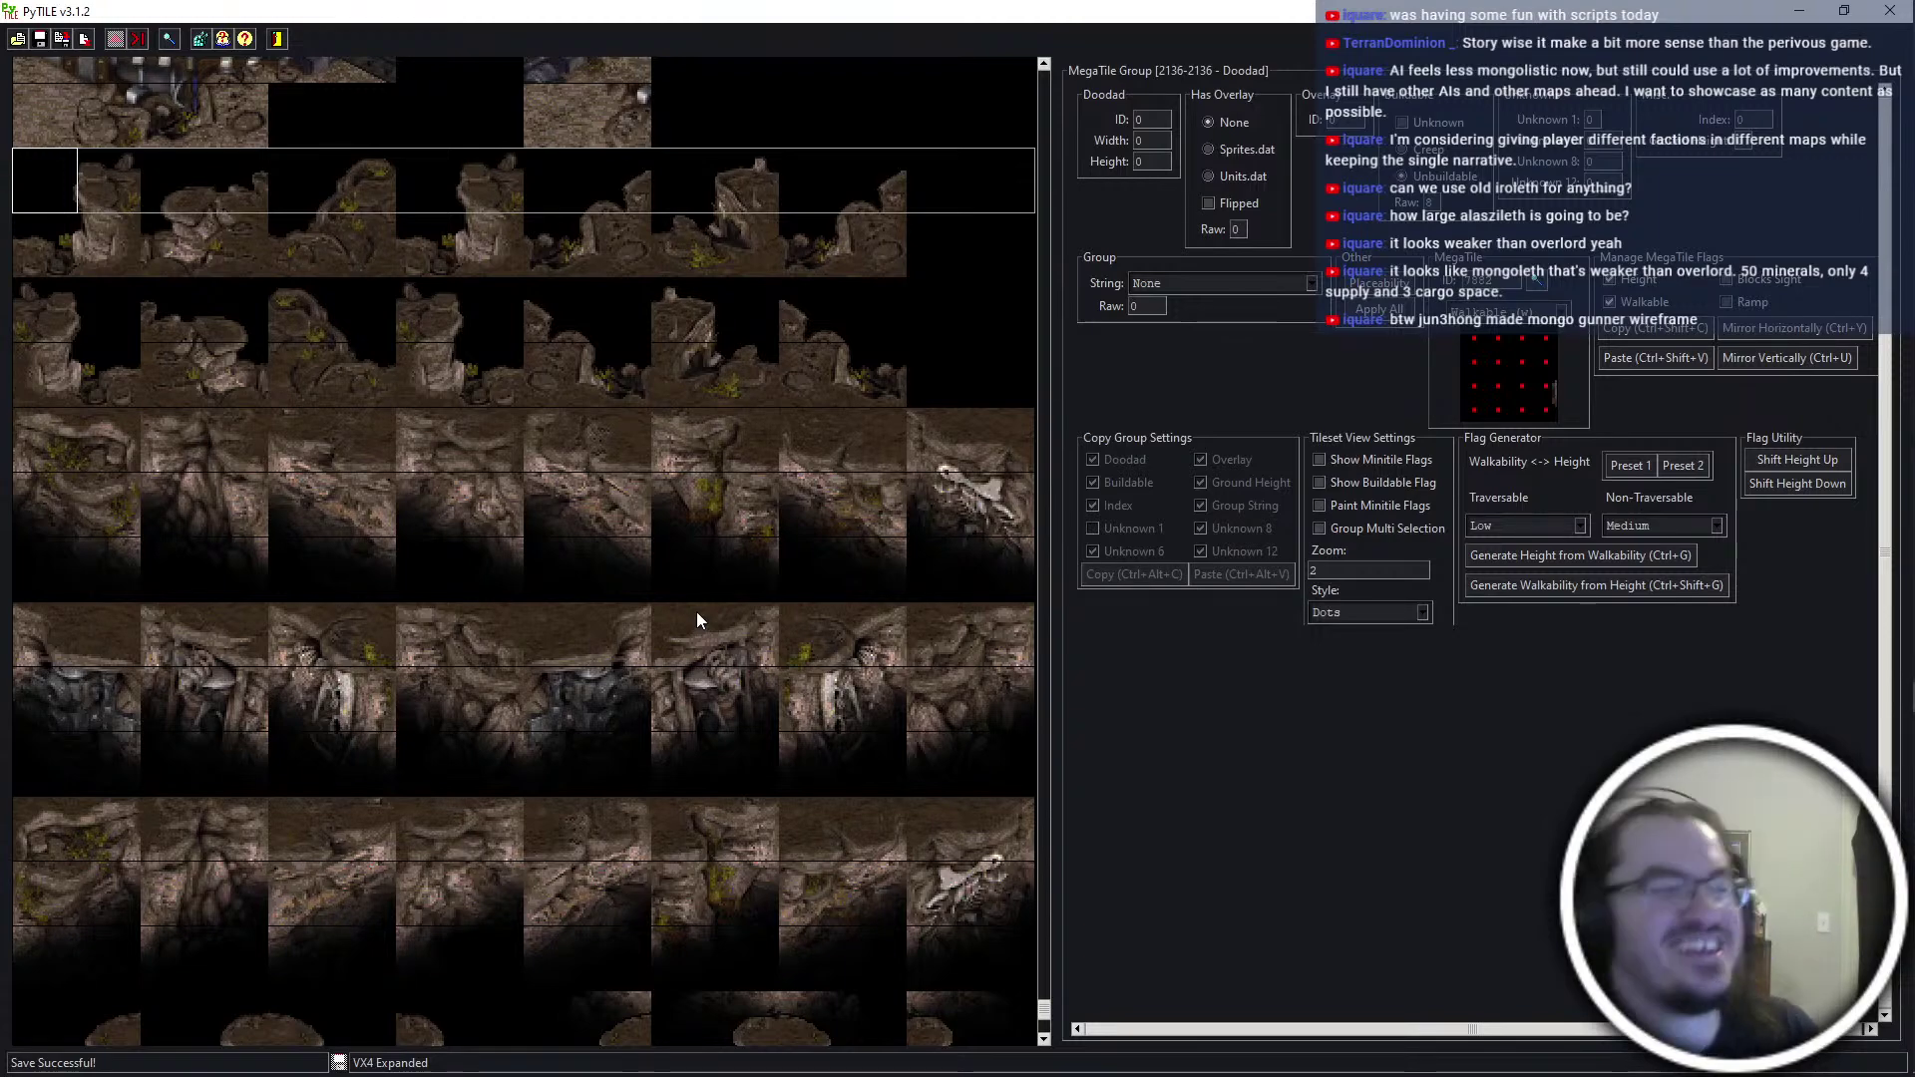
scroll(528, 261, "down", 15)
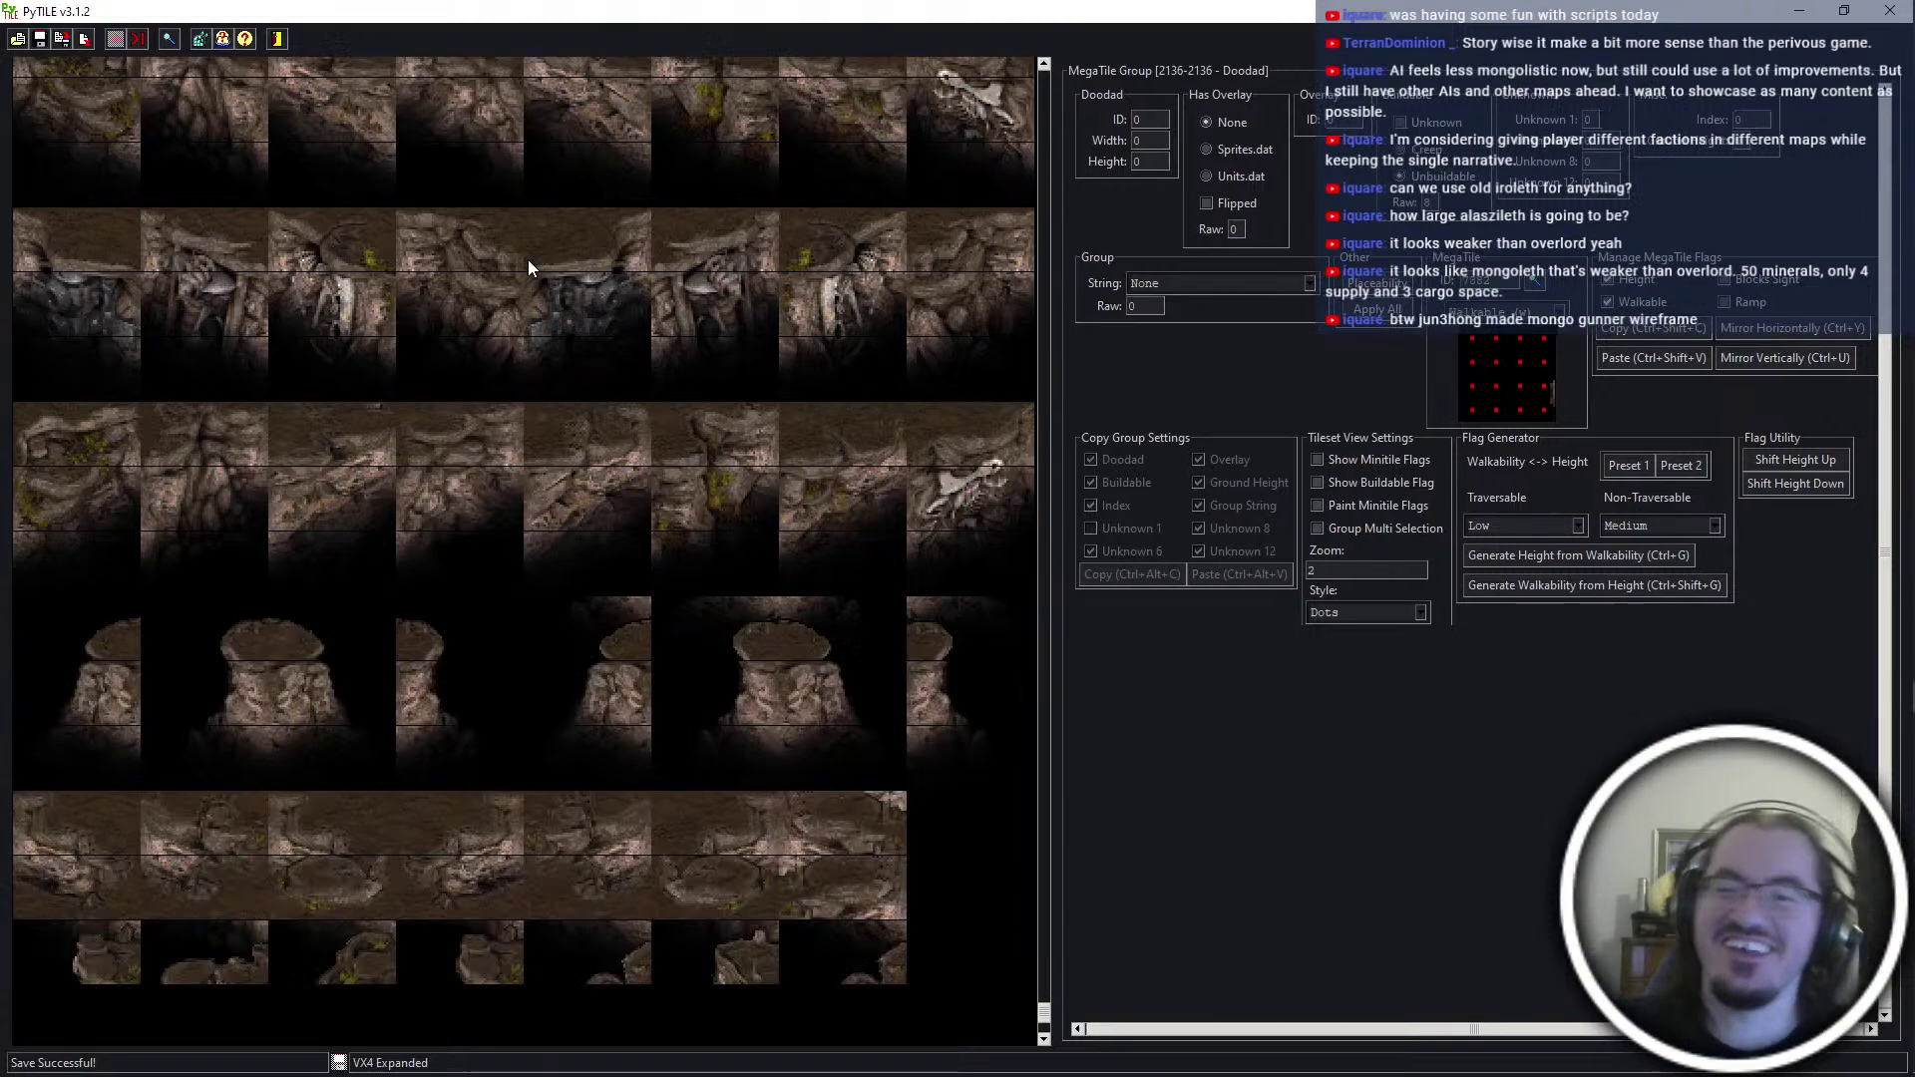
scroll(529, 268, "down", 8)
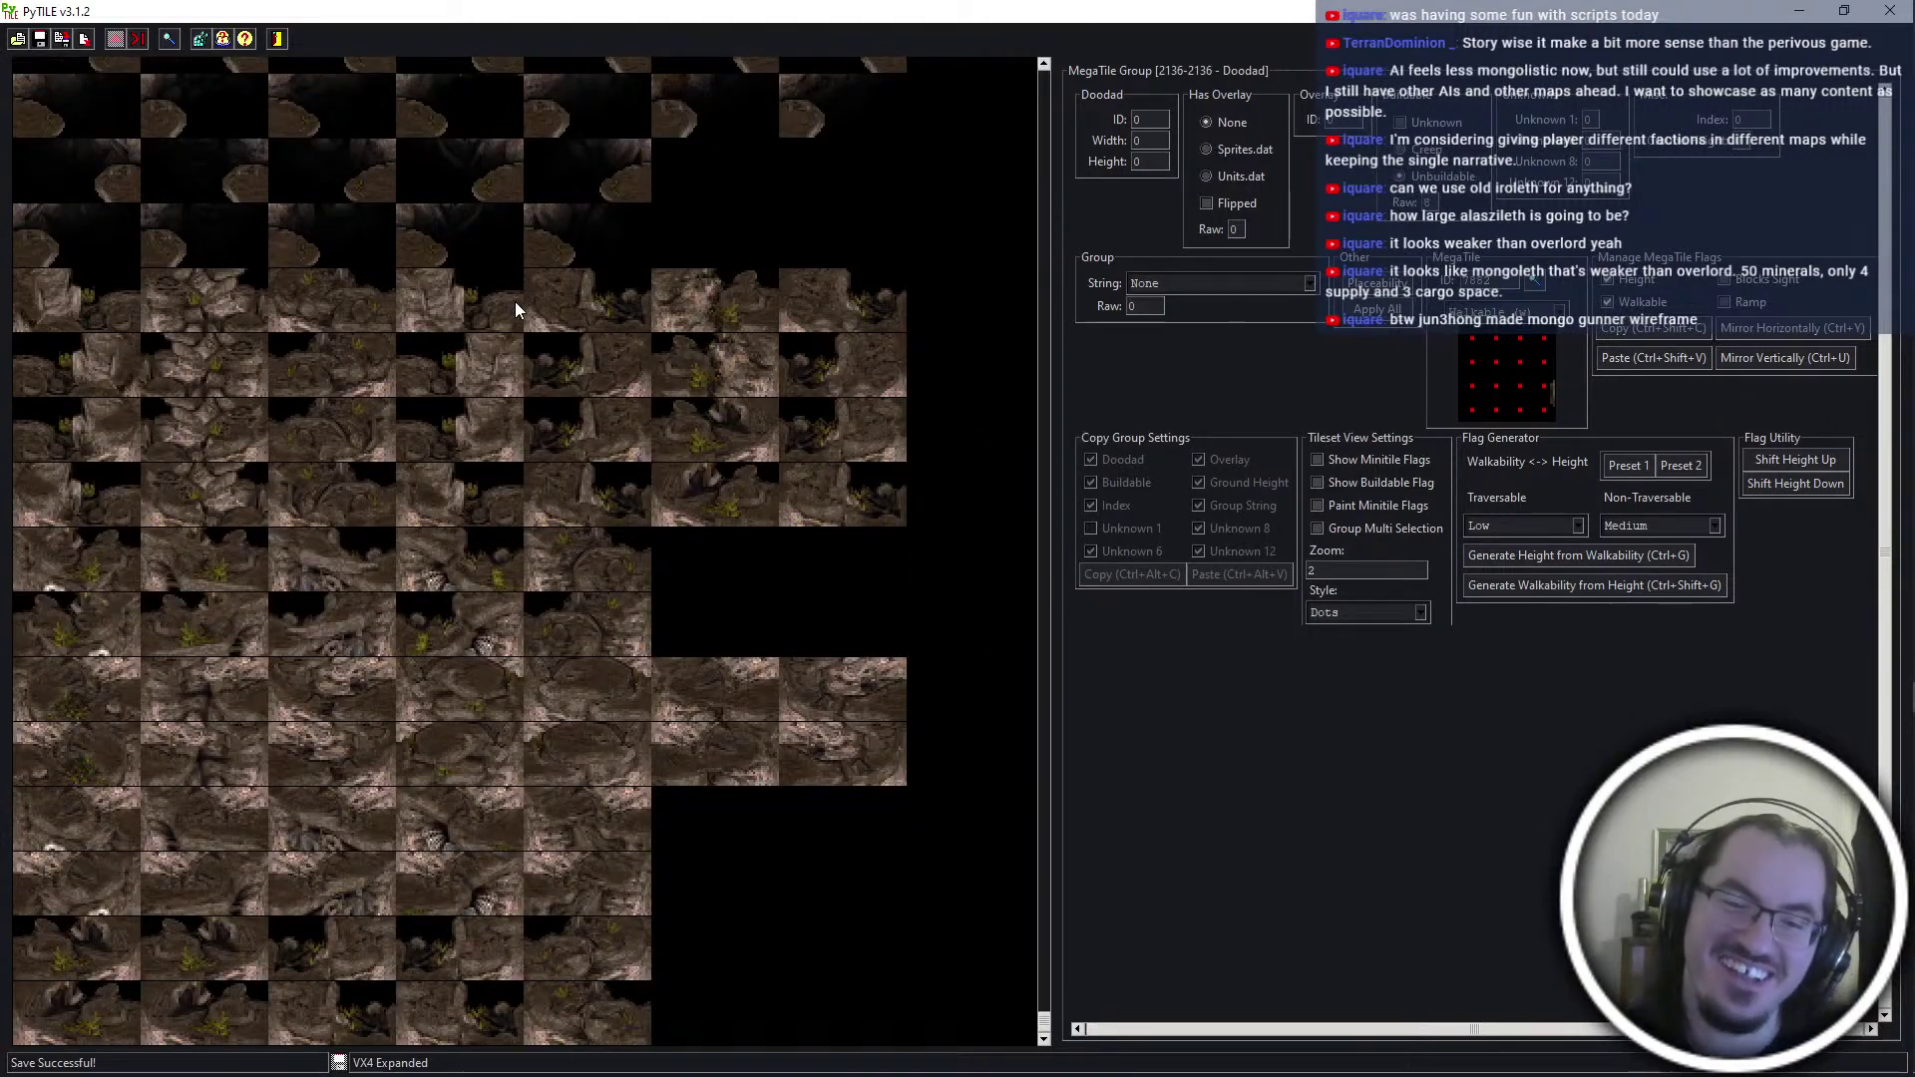
scroll(515, 301, "up", 10)
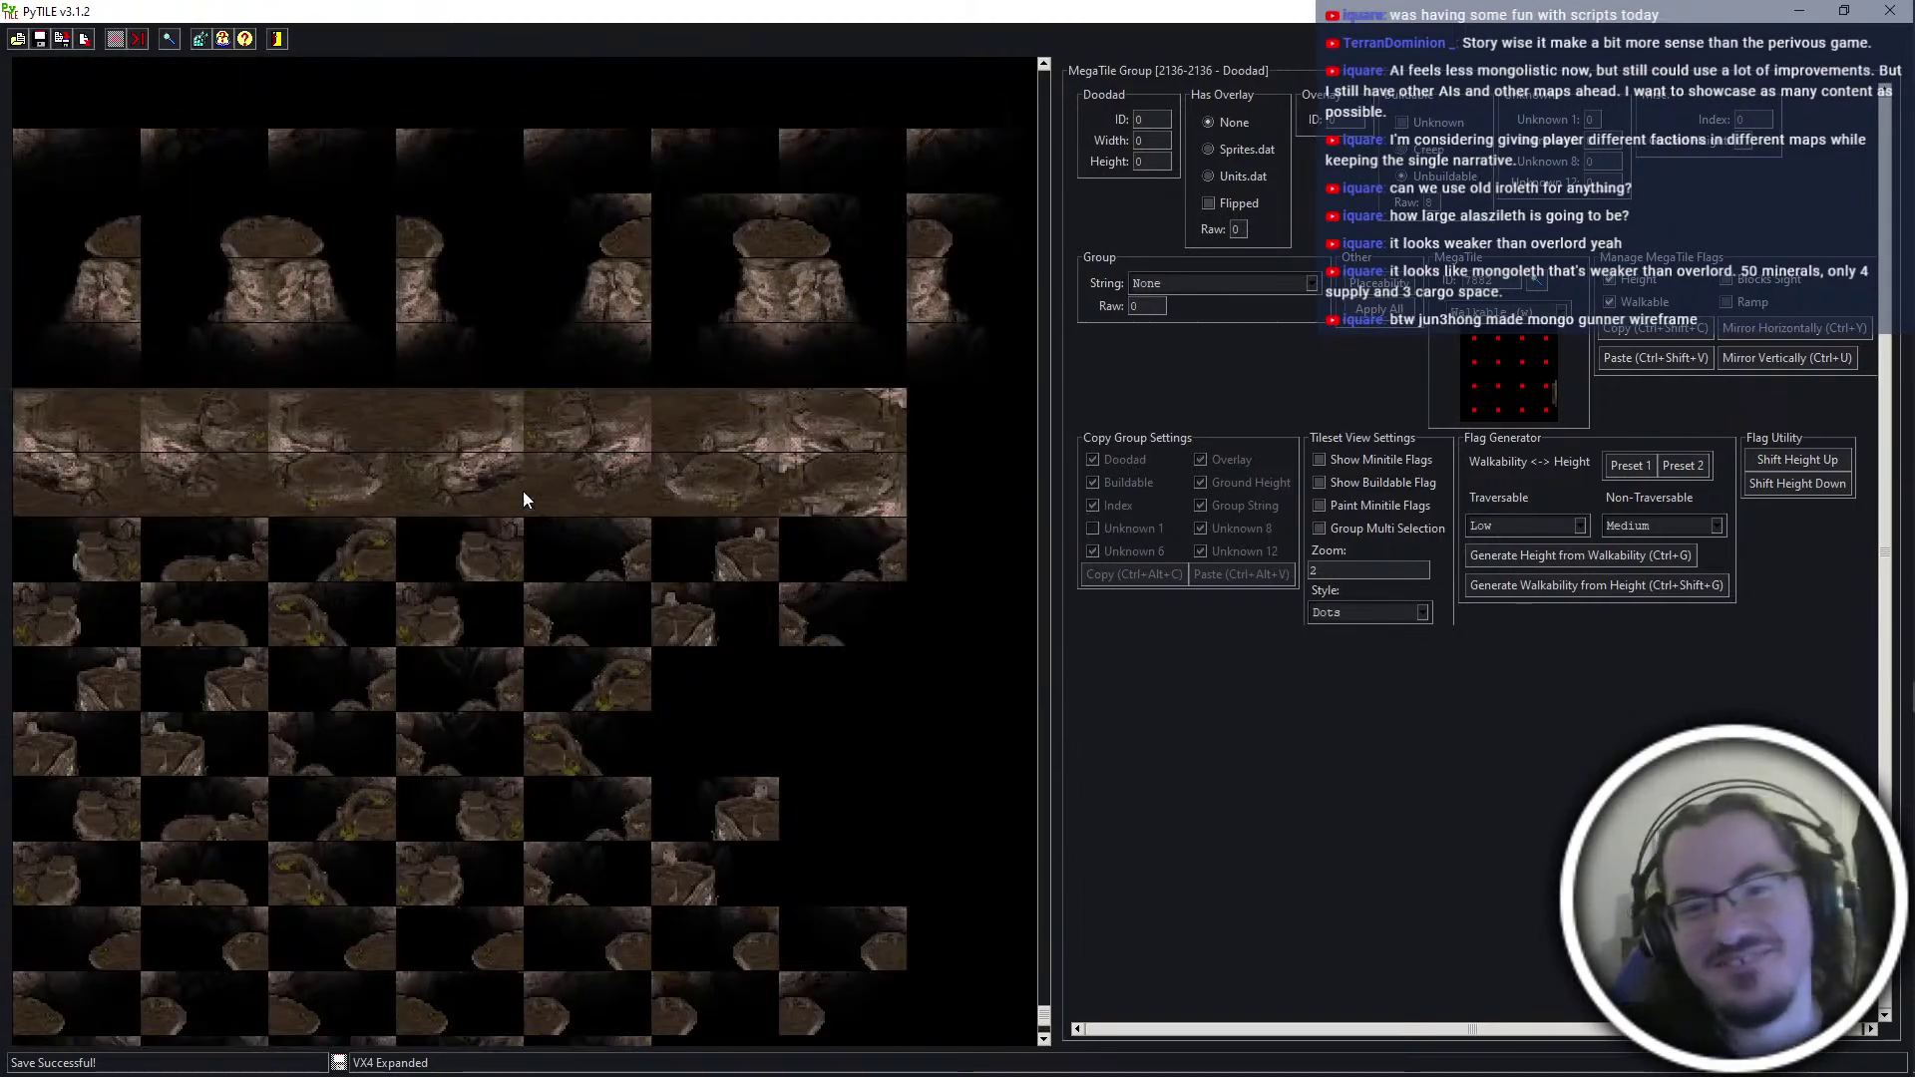
scroll(612, 274, "up", 3)
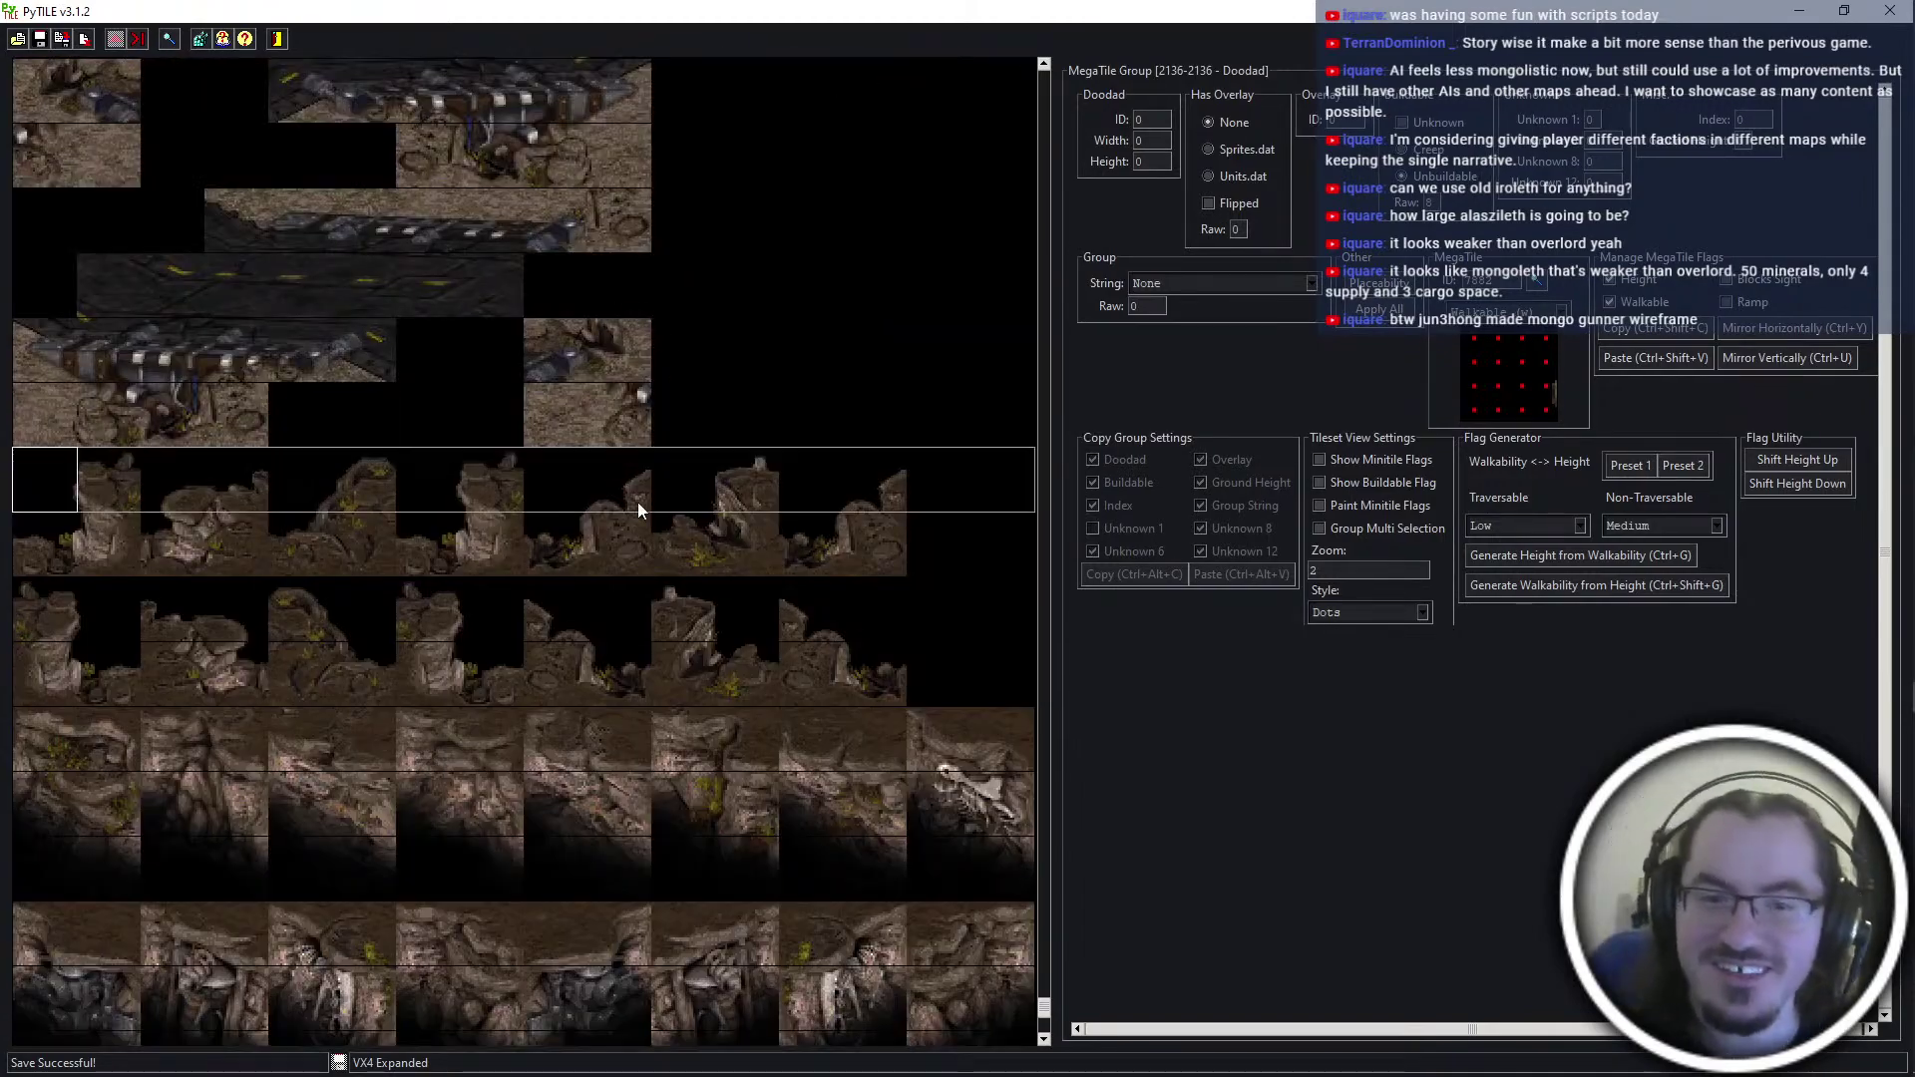
scroll(732, 411, "down", 6)
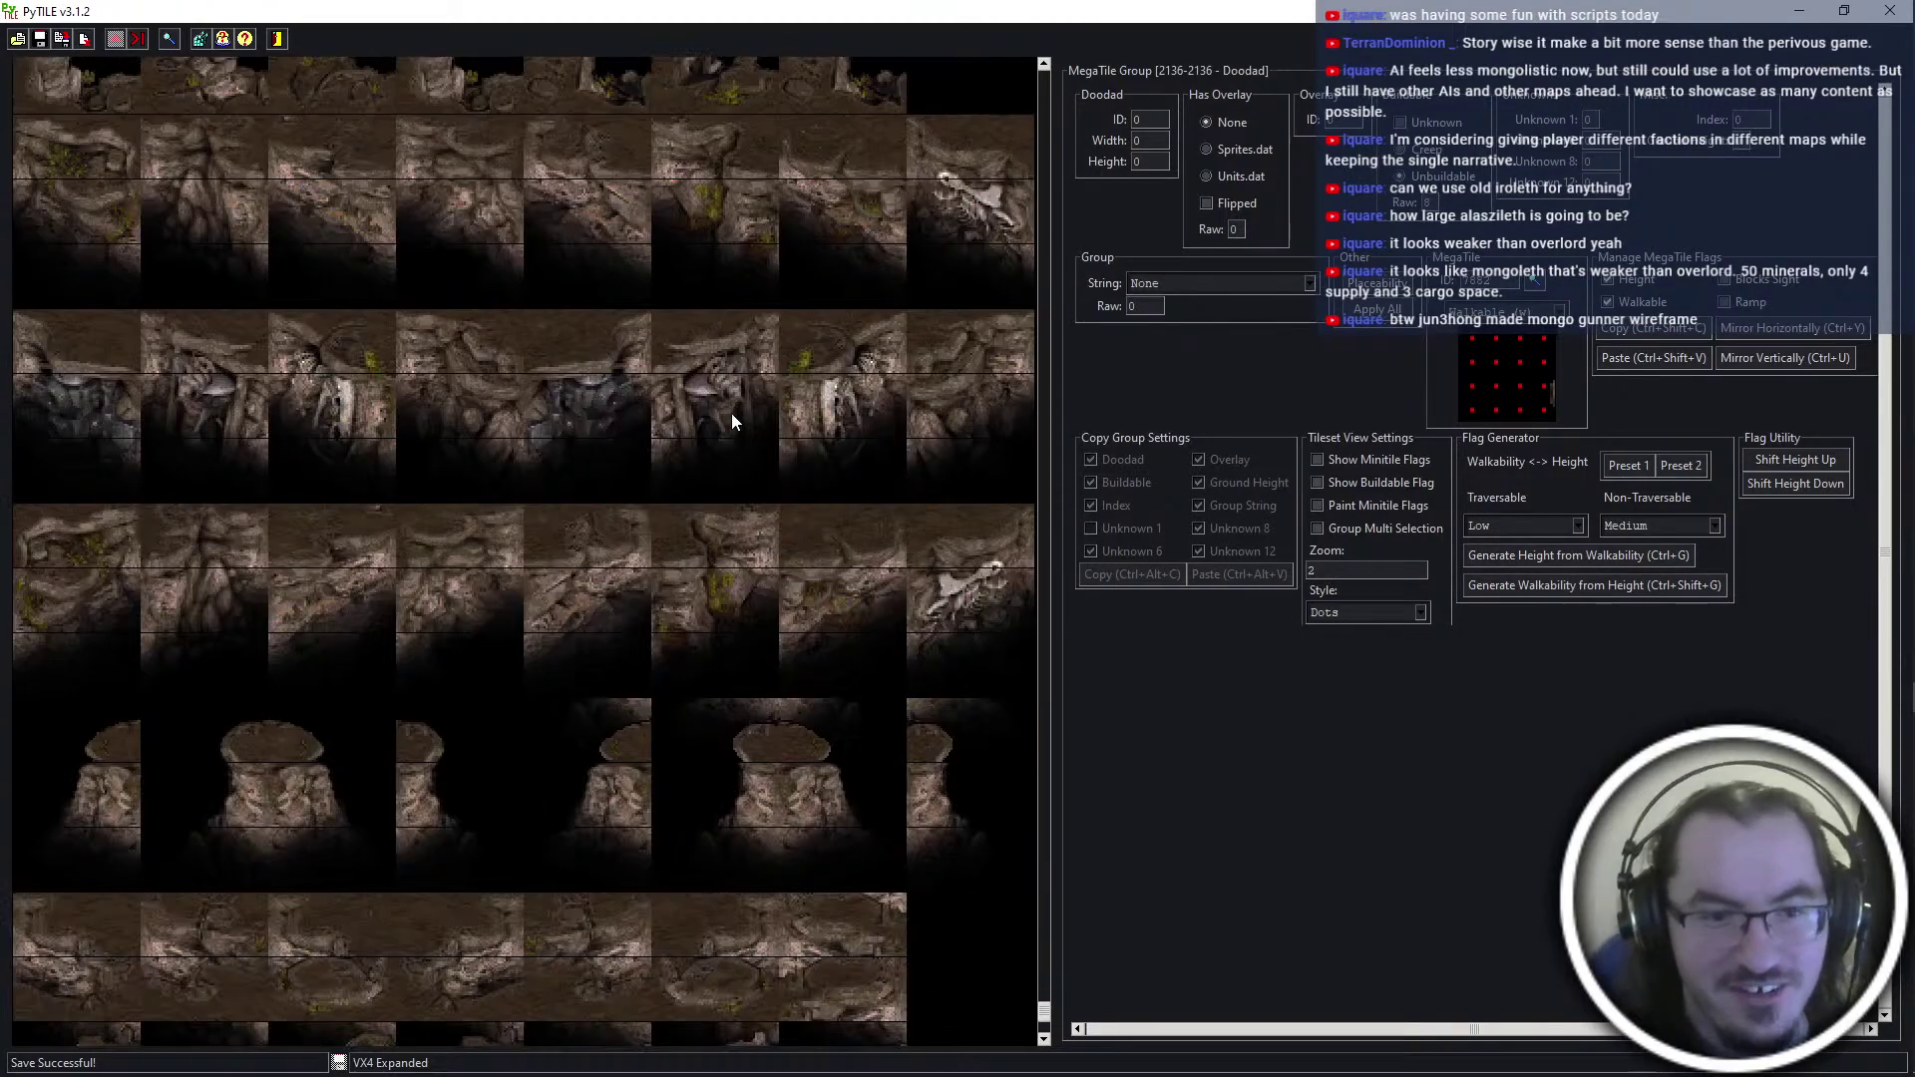
scroll(733, 413, "up", 3)
scroll(811, 475, "up", 6)
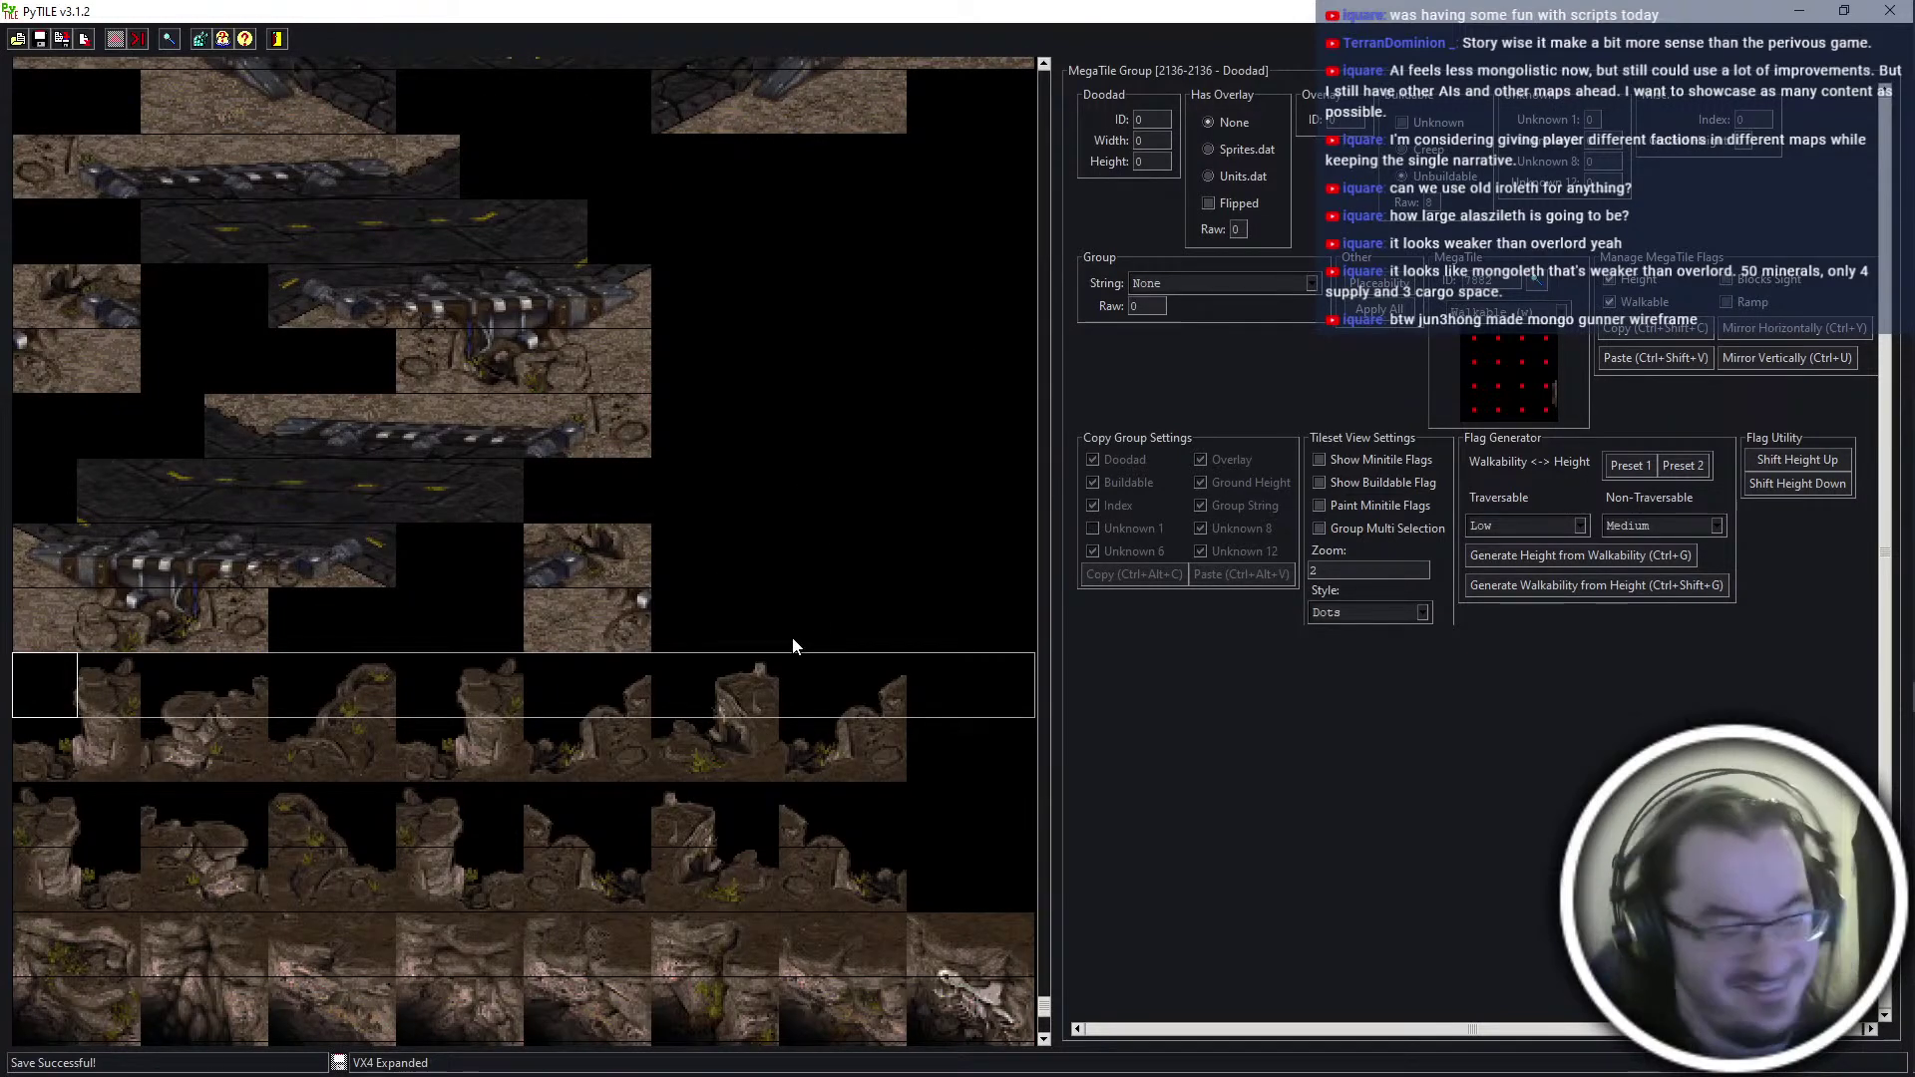
scroll(594, 544, "down", 5)
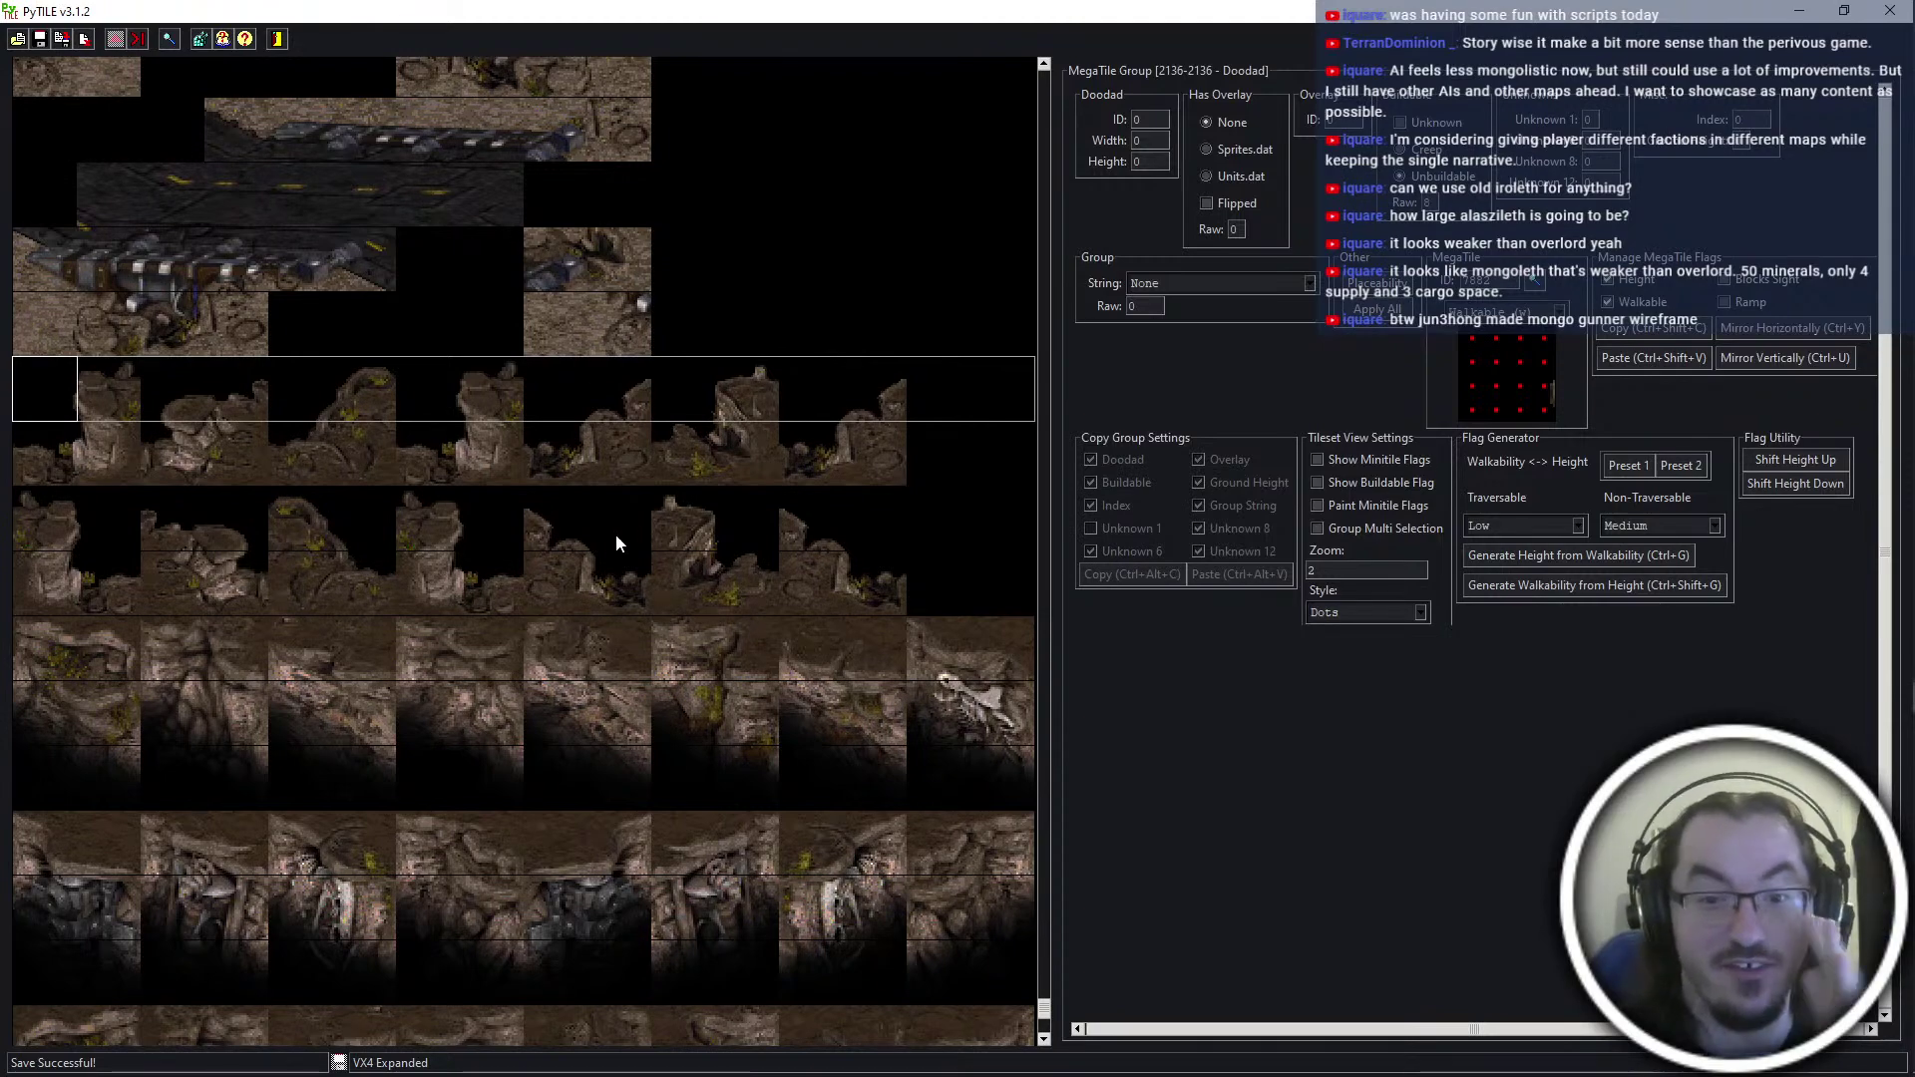
Switch to File Explorer and open HYDRA-editor.mpq from the _HYDRA-dev folder in PyMPQ
mouse_move(1874, 435)
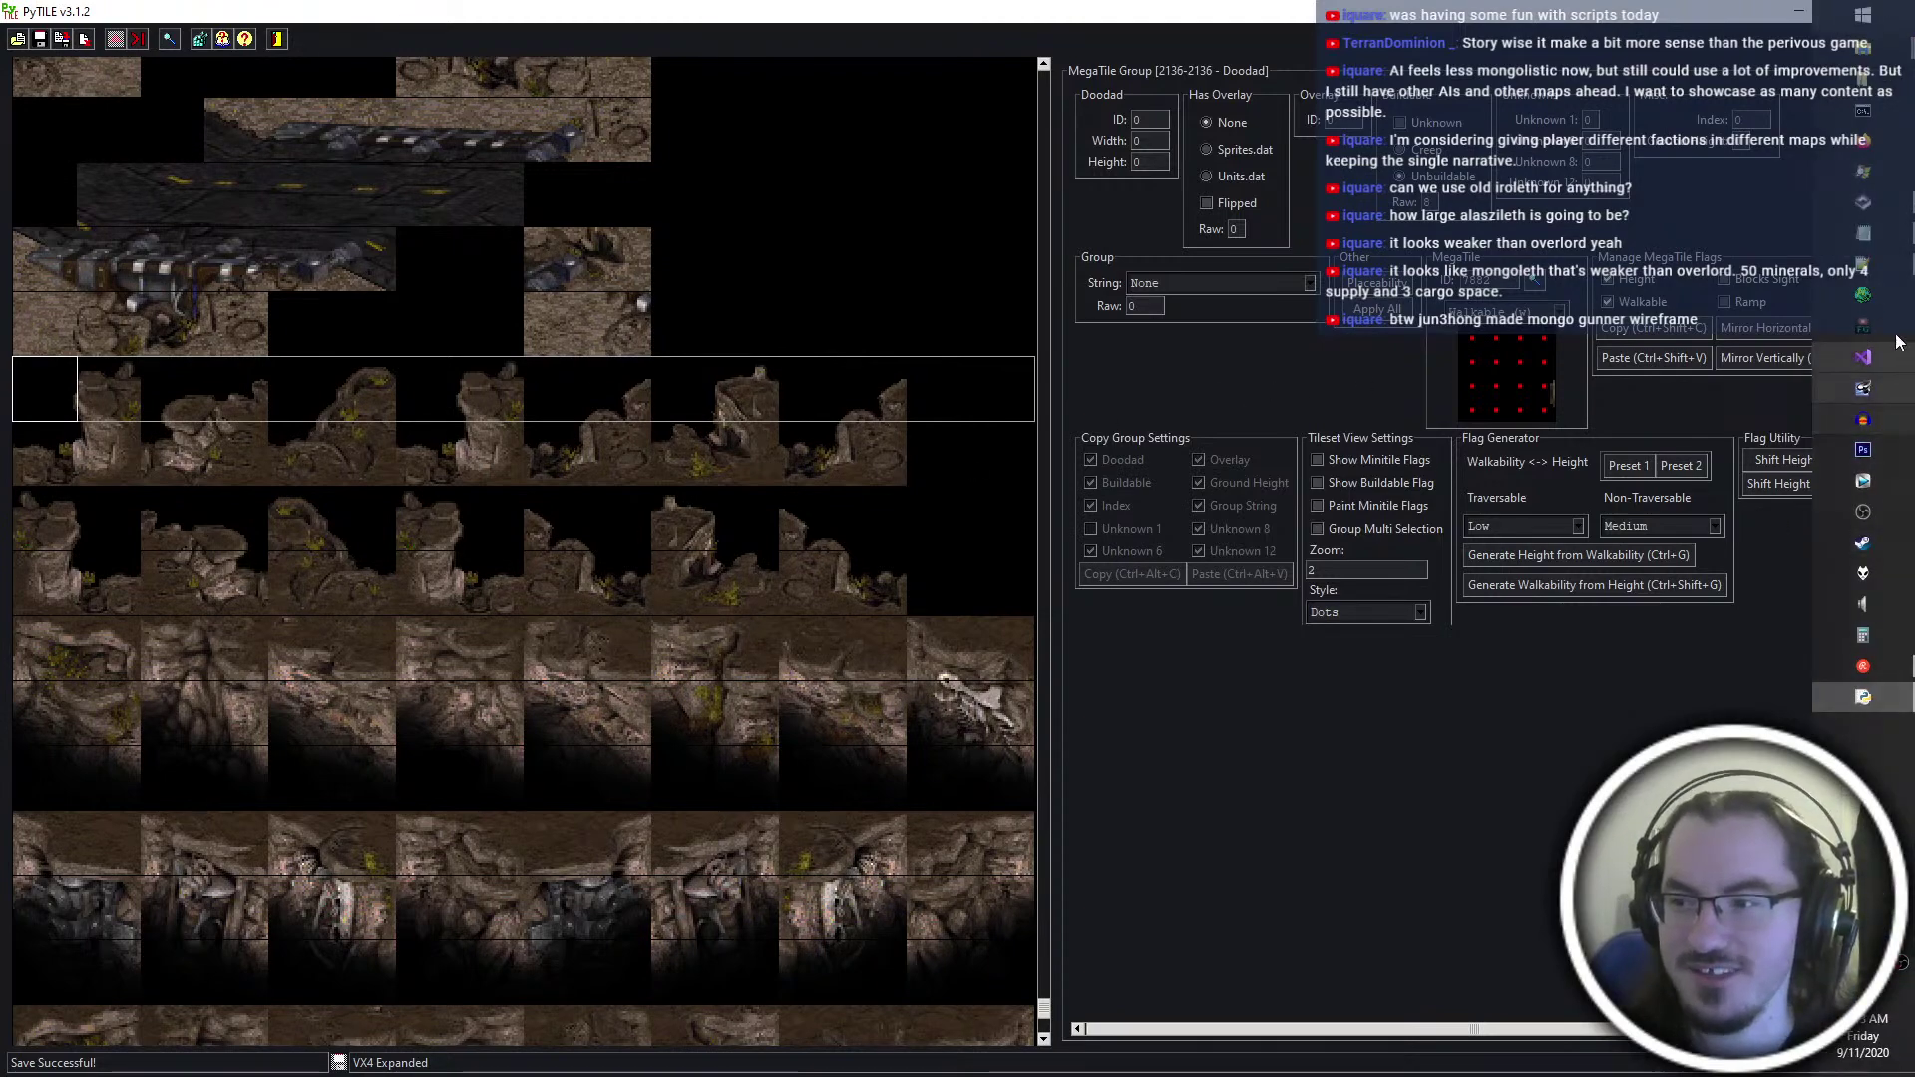
key("alt+Tab")
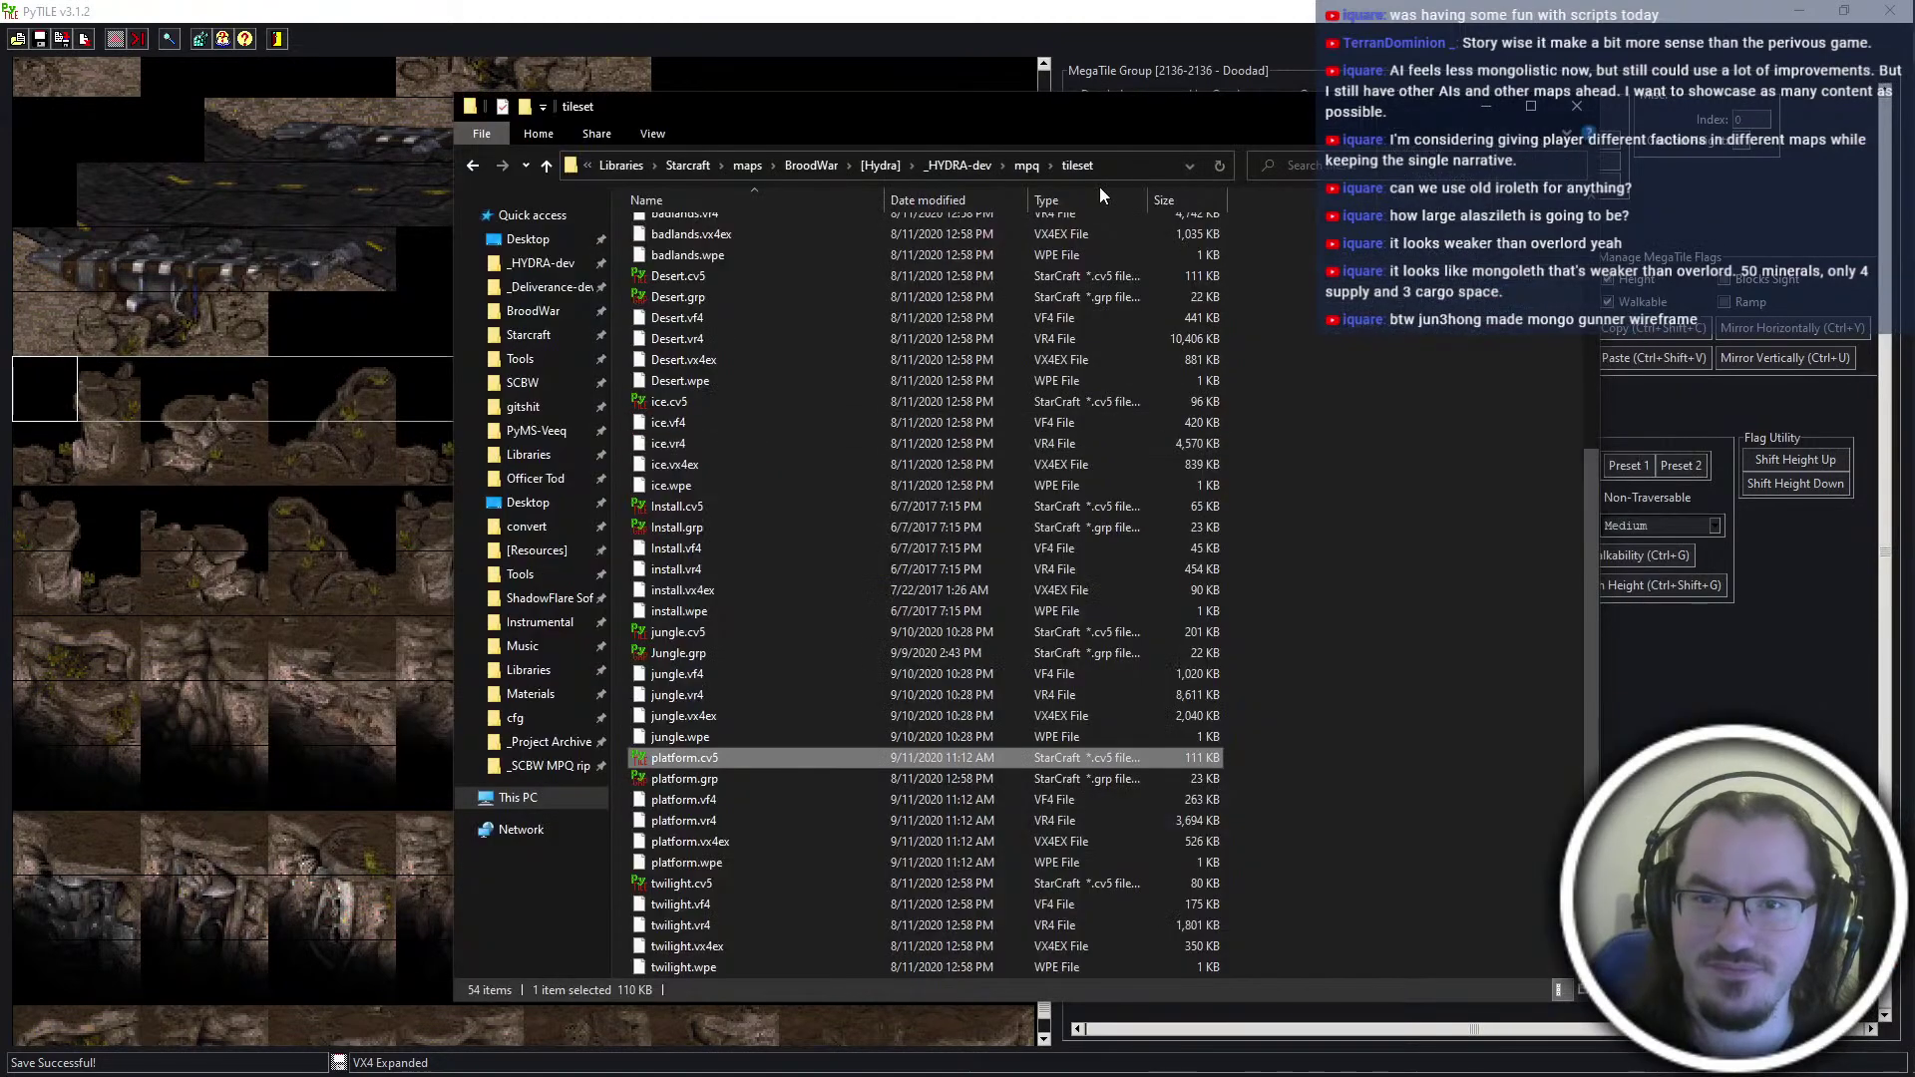
left_click(962, 166)
double_click(907, 457)
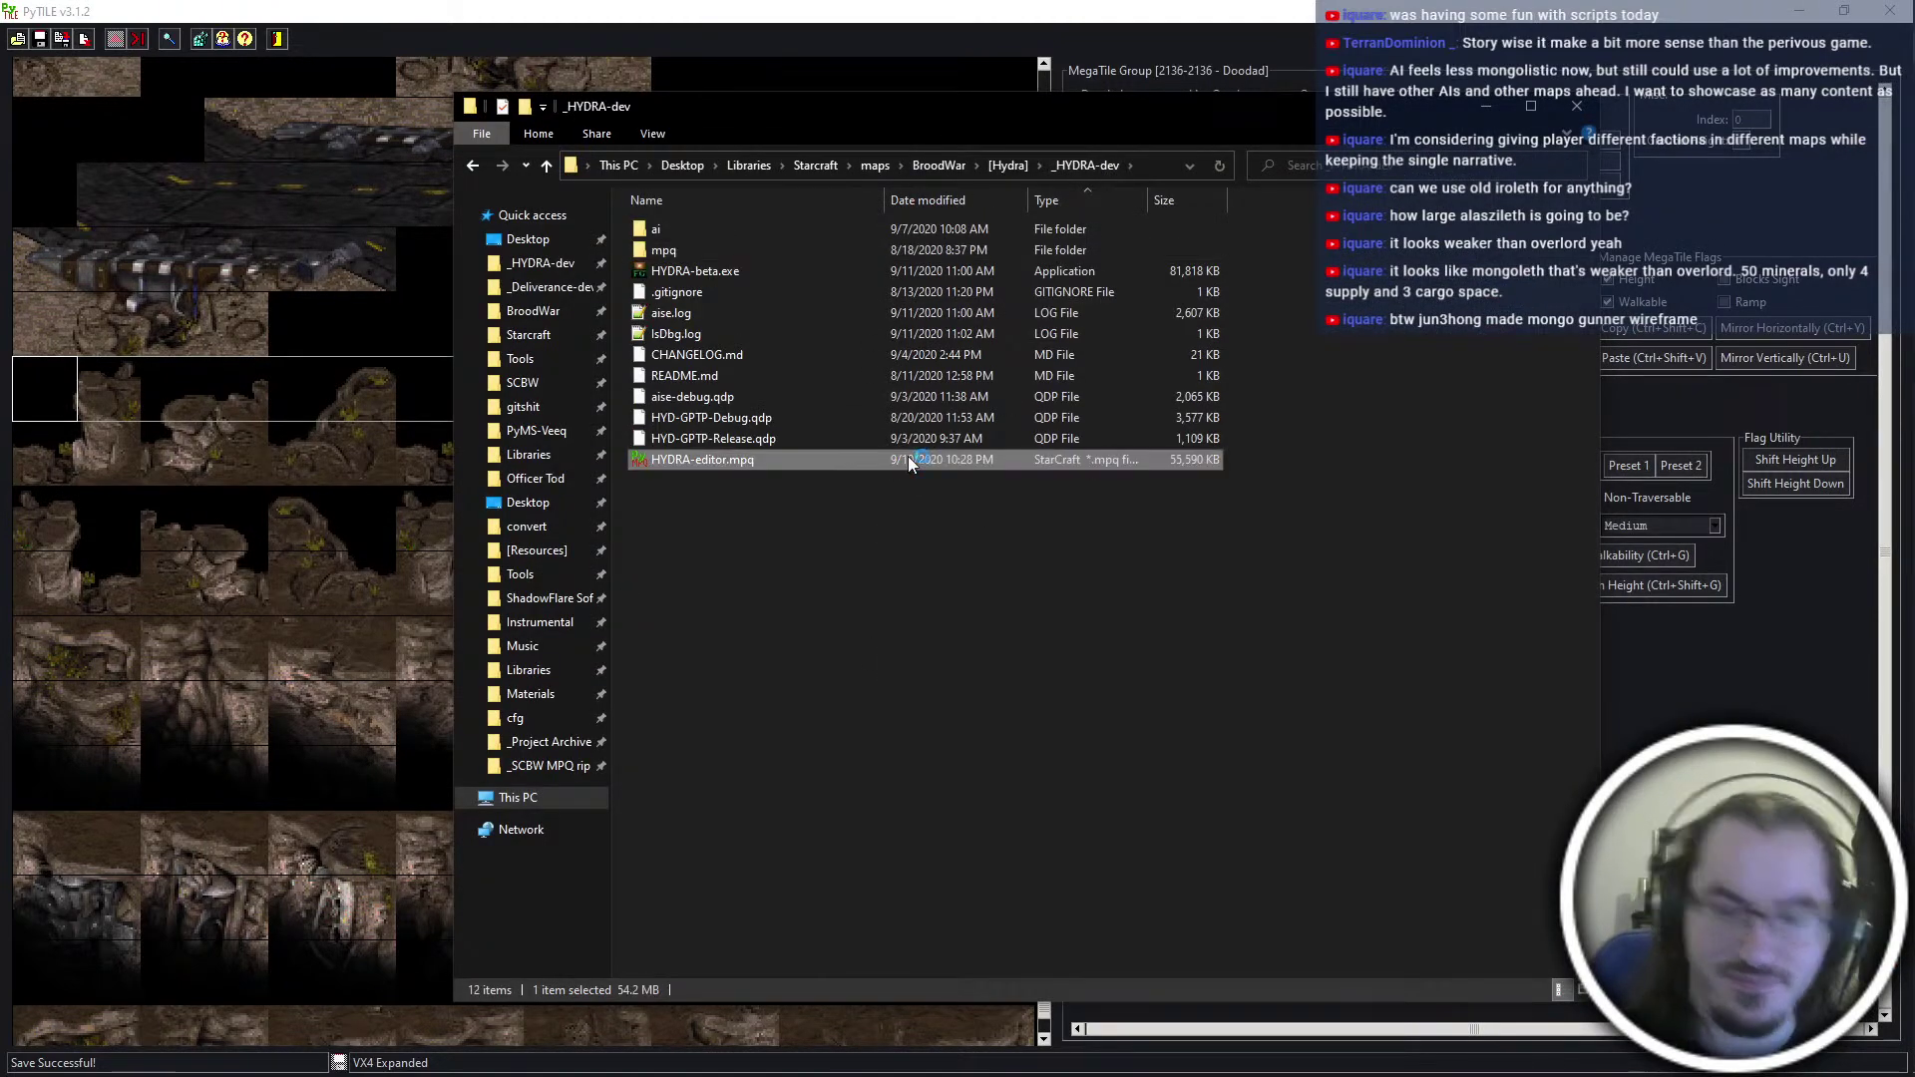
Add the updated platform tileset files from the tileset folder to the archive with the folder prefix tileset\
key("Insert")
left_click(907, 457)
key("p")
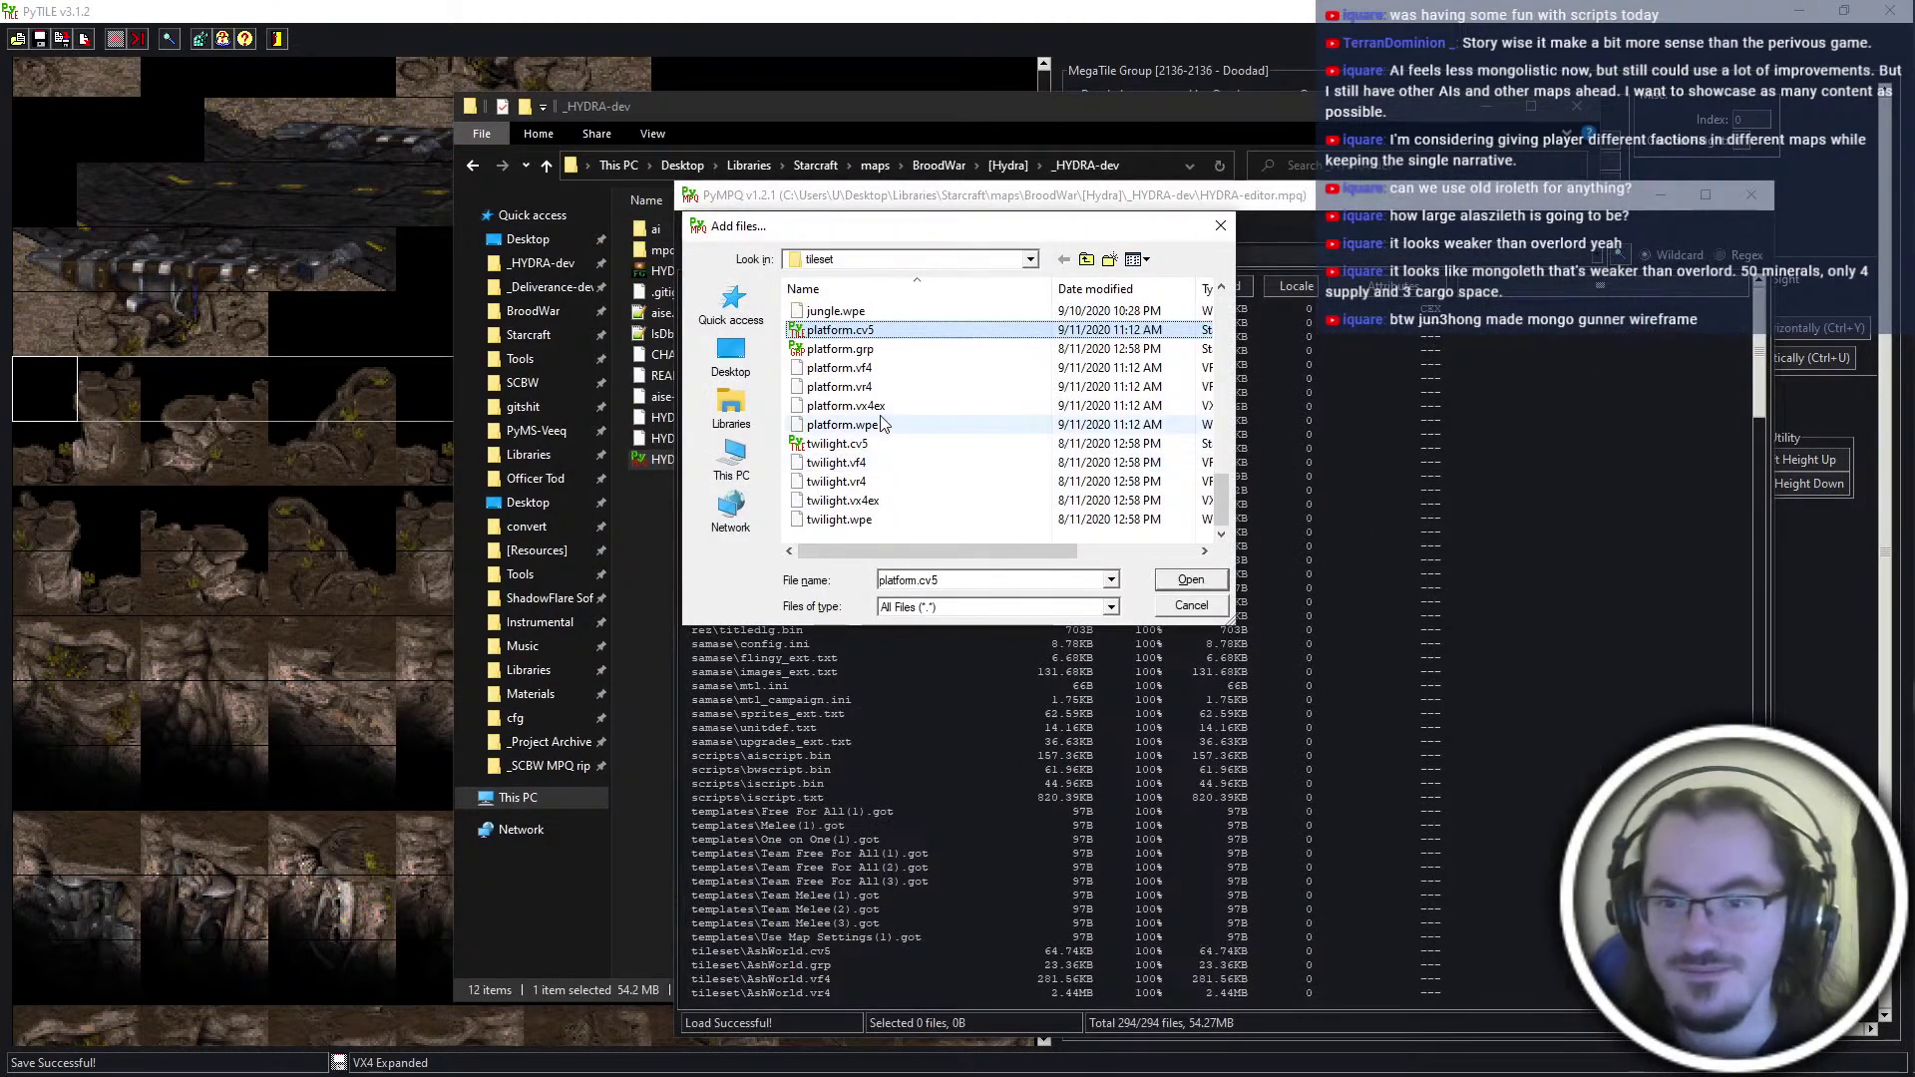
key("Return")
type("platf")
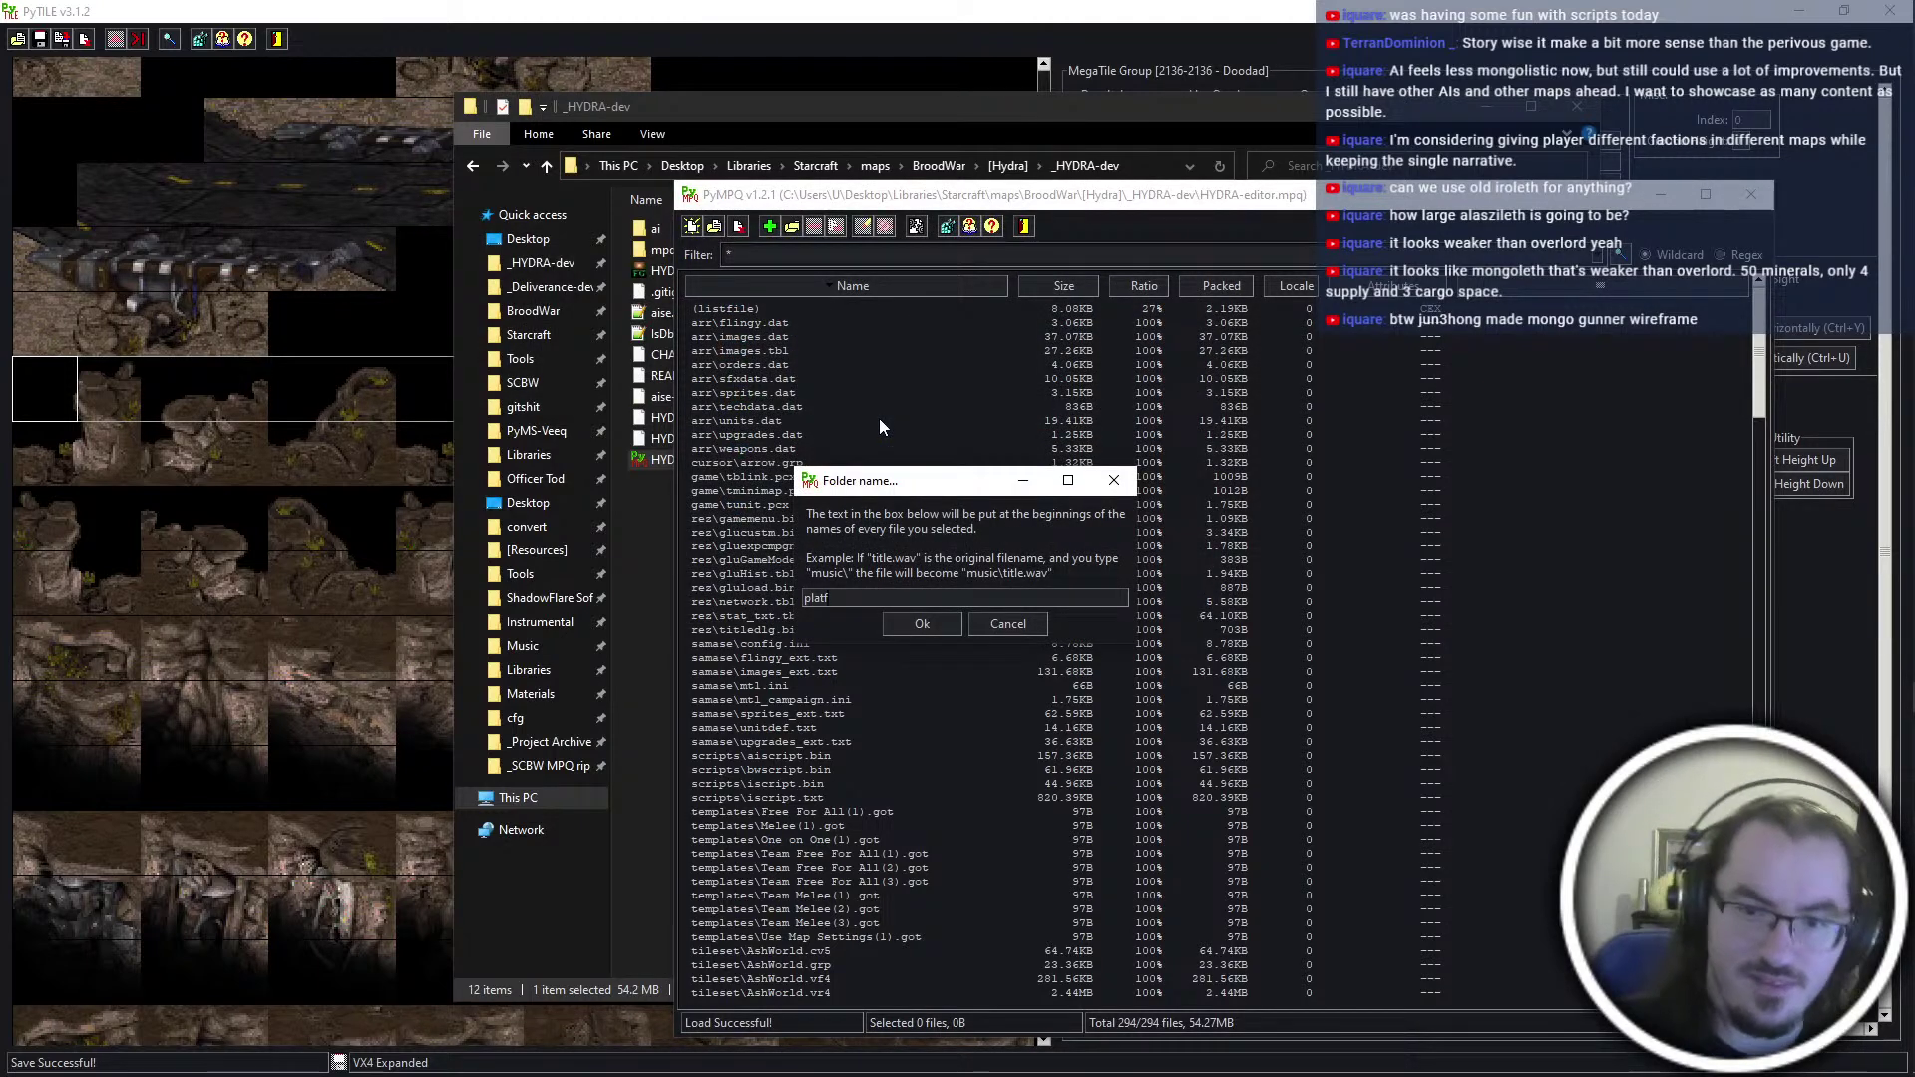
key("ctrl+a")
key("shift+Left")
type("tileset\\")
key("Return")
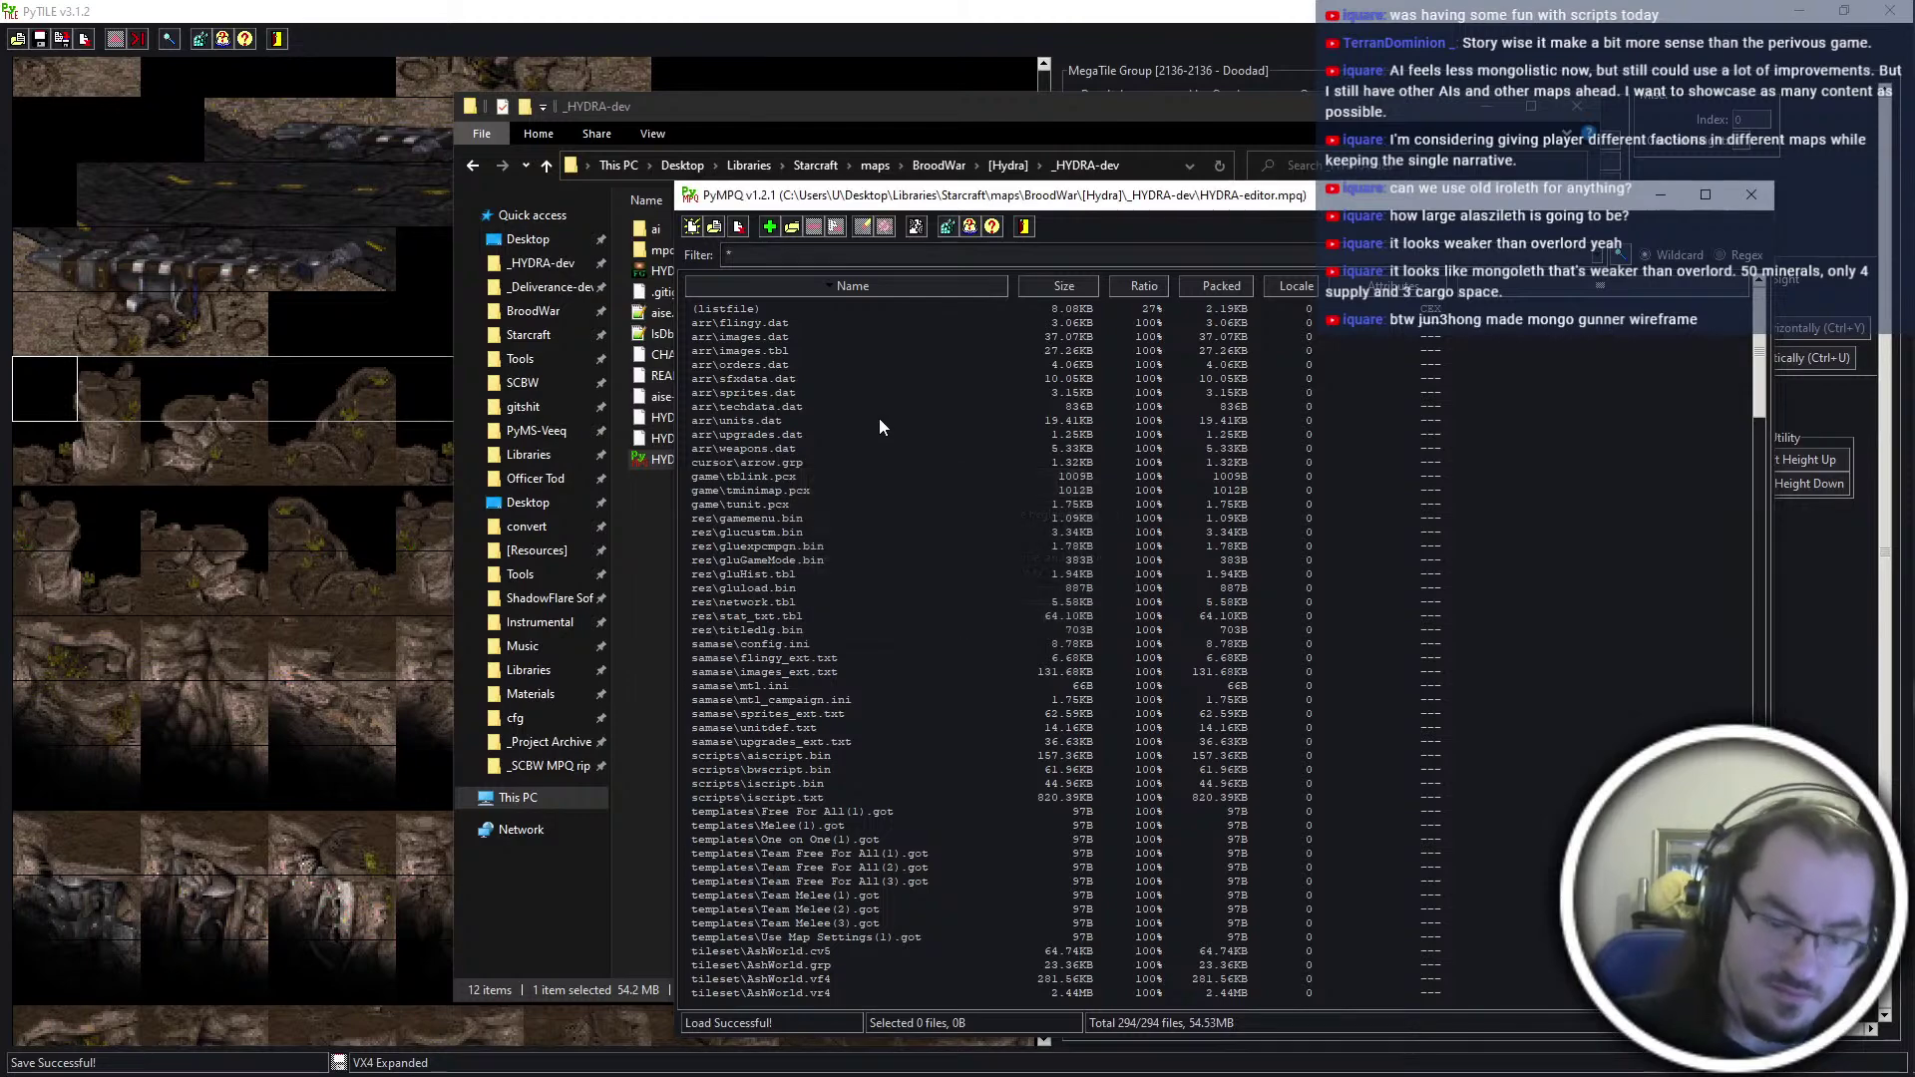
Launch ScmDraft 2 with the HYDRA profile and open the recent Deliverance map 4. The Shield.scx
left_click(1885, 295)
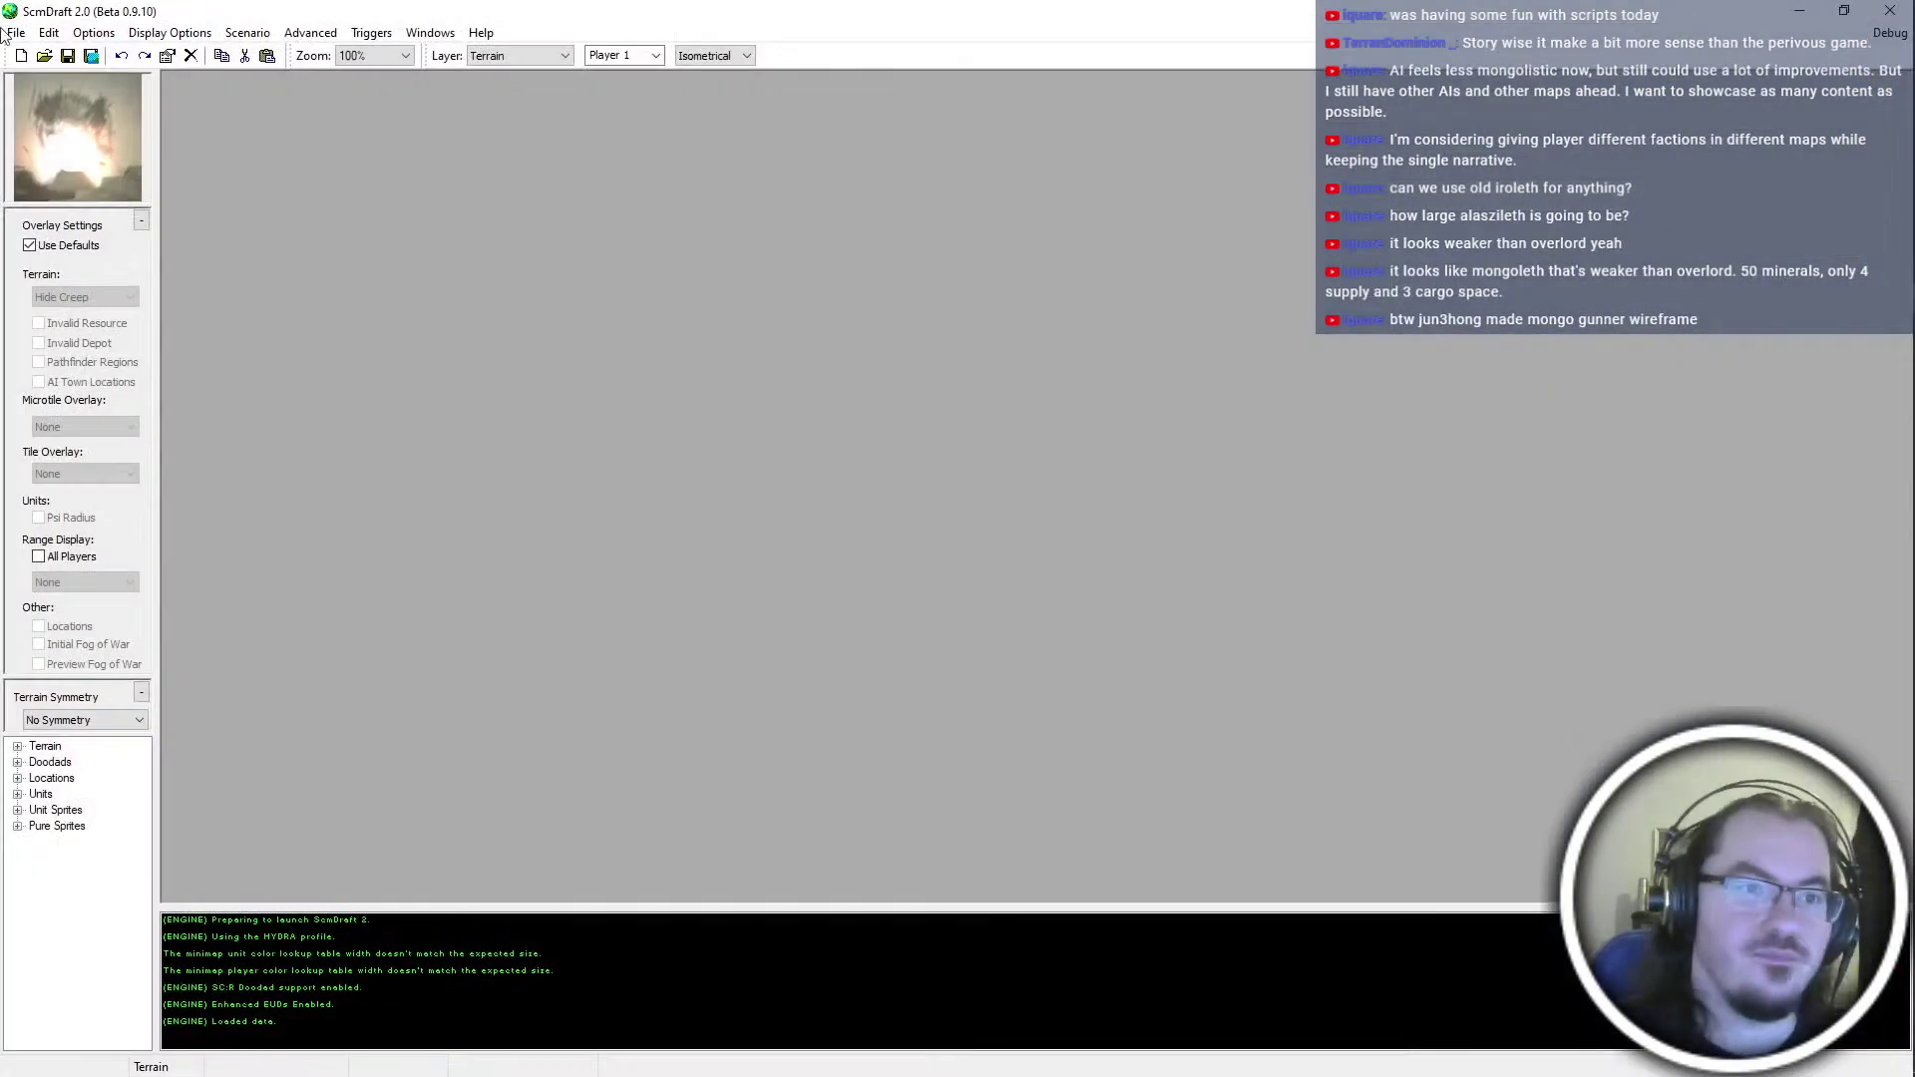
left_click(16, 32)
mouse_move(149, 99)
left_click(305, 103)
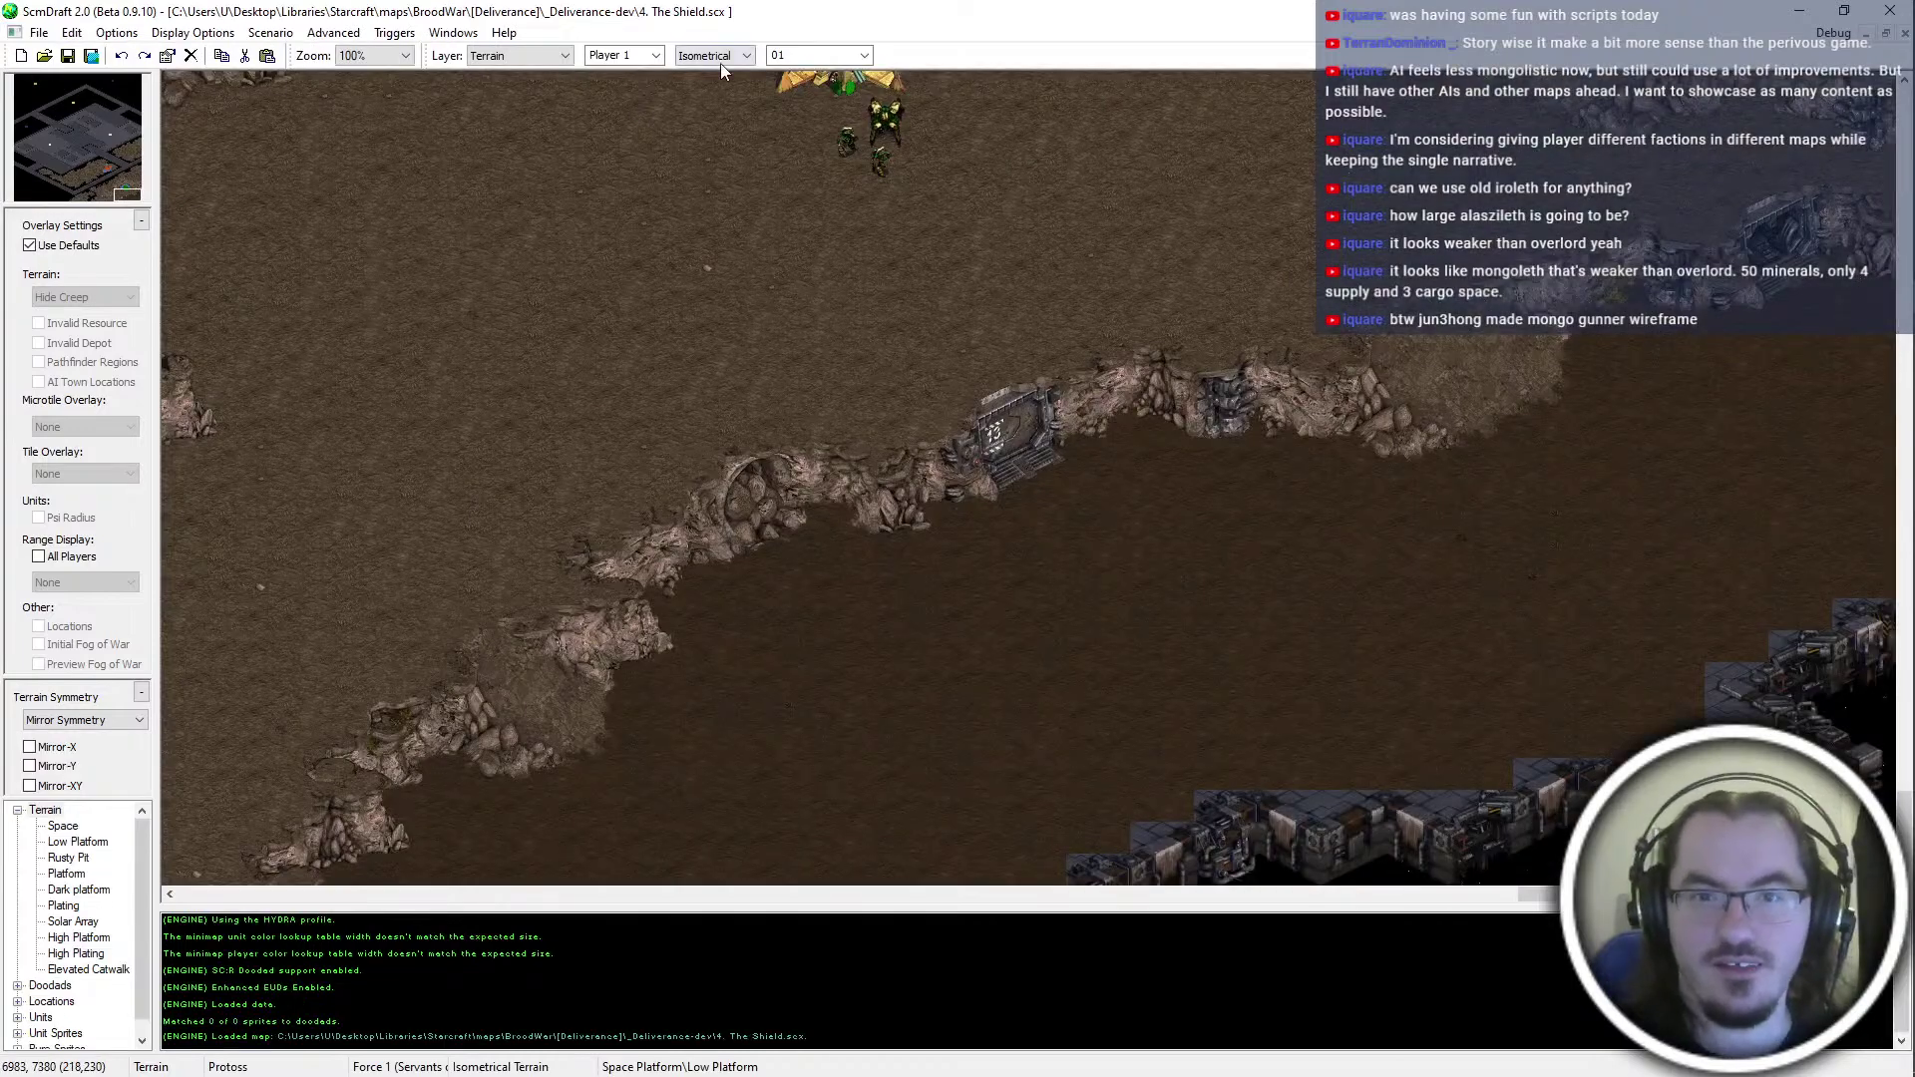
Set the terrain mode to Tileset Indexed and place the first rows of new cliff edge tiles in empty space
scroll(715, 62, "down", 1)
left_click_drag(535, 130, 564, 619)
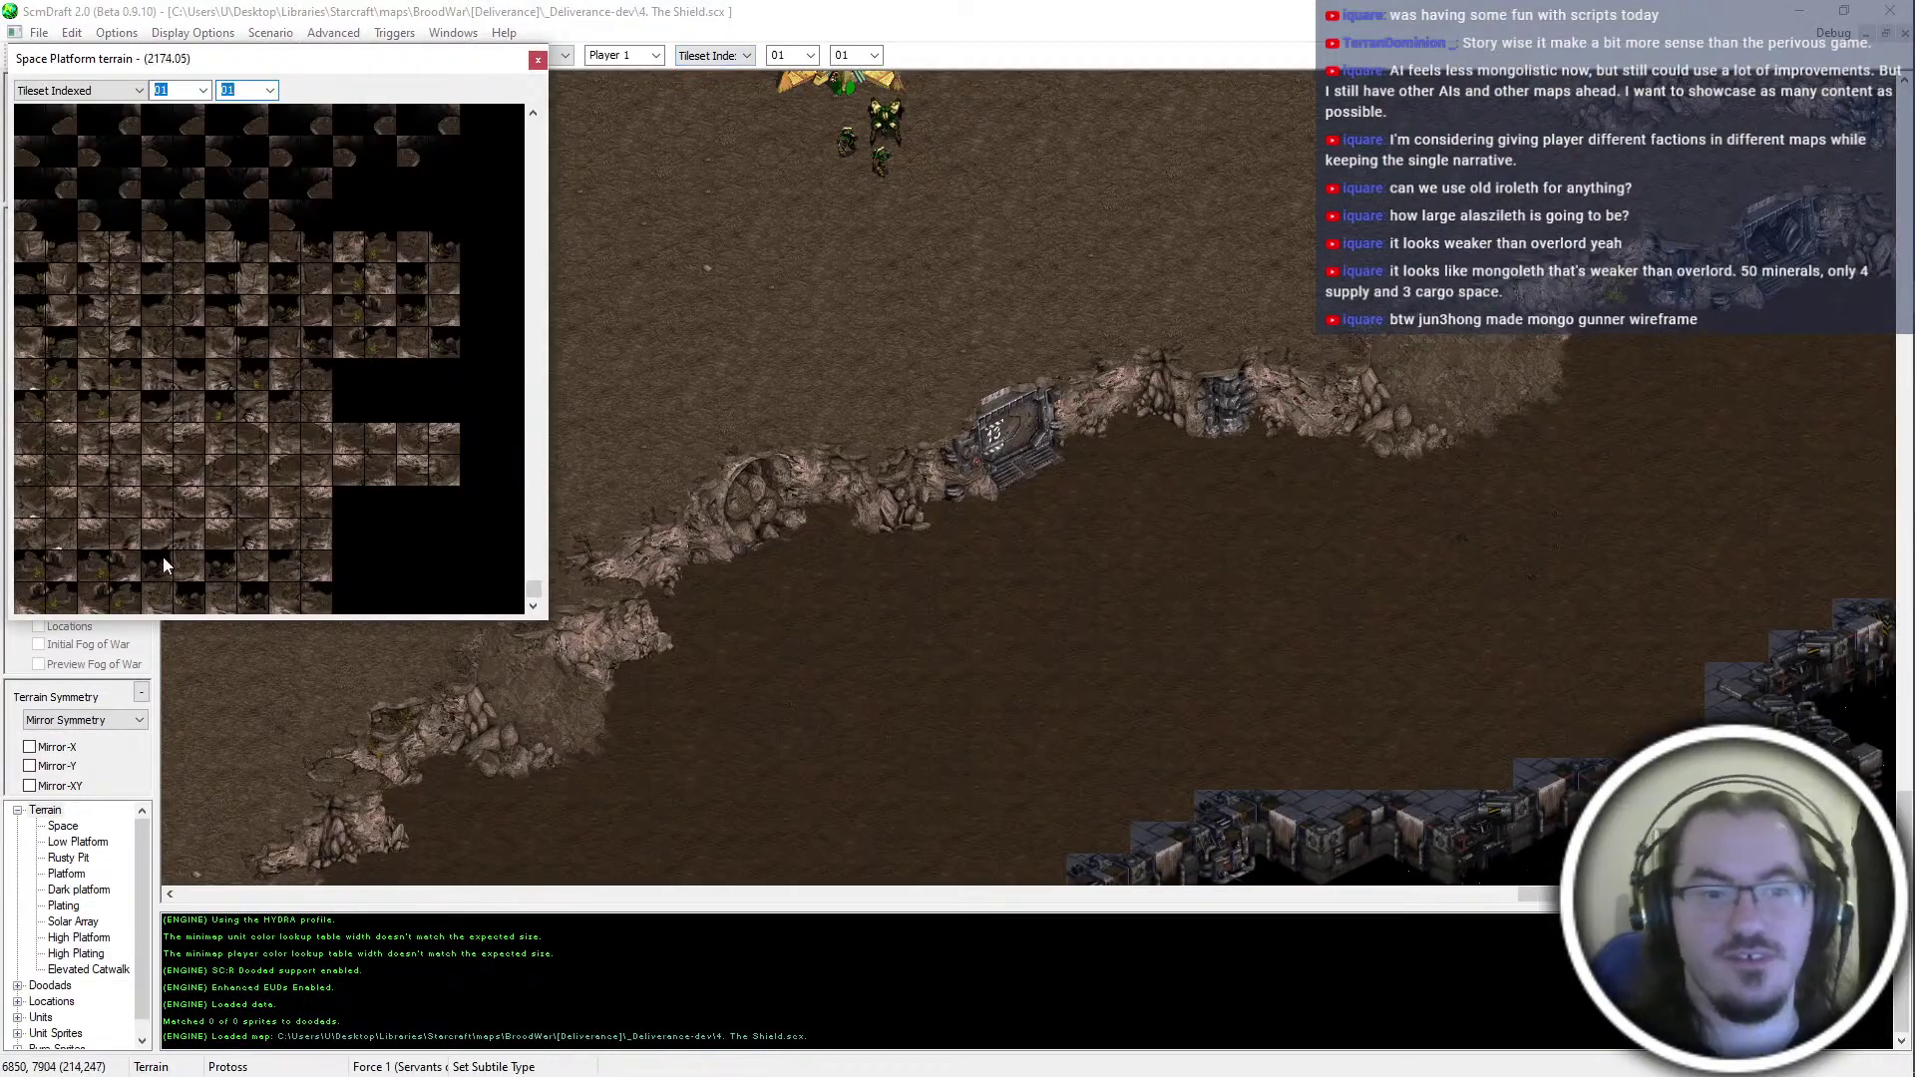
scroll(249, 399, "up", 3)
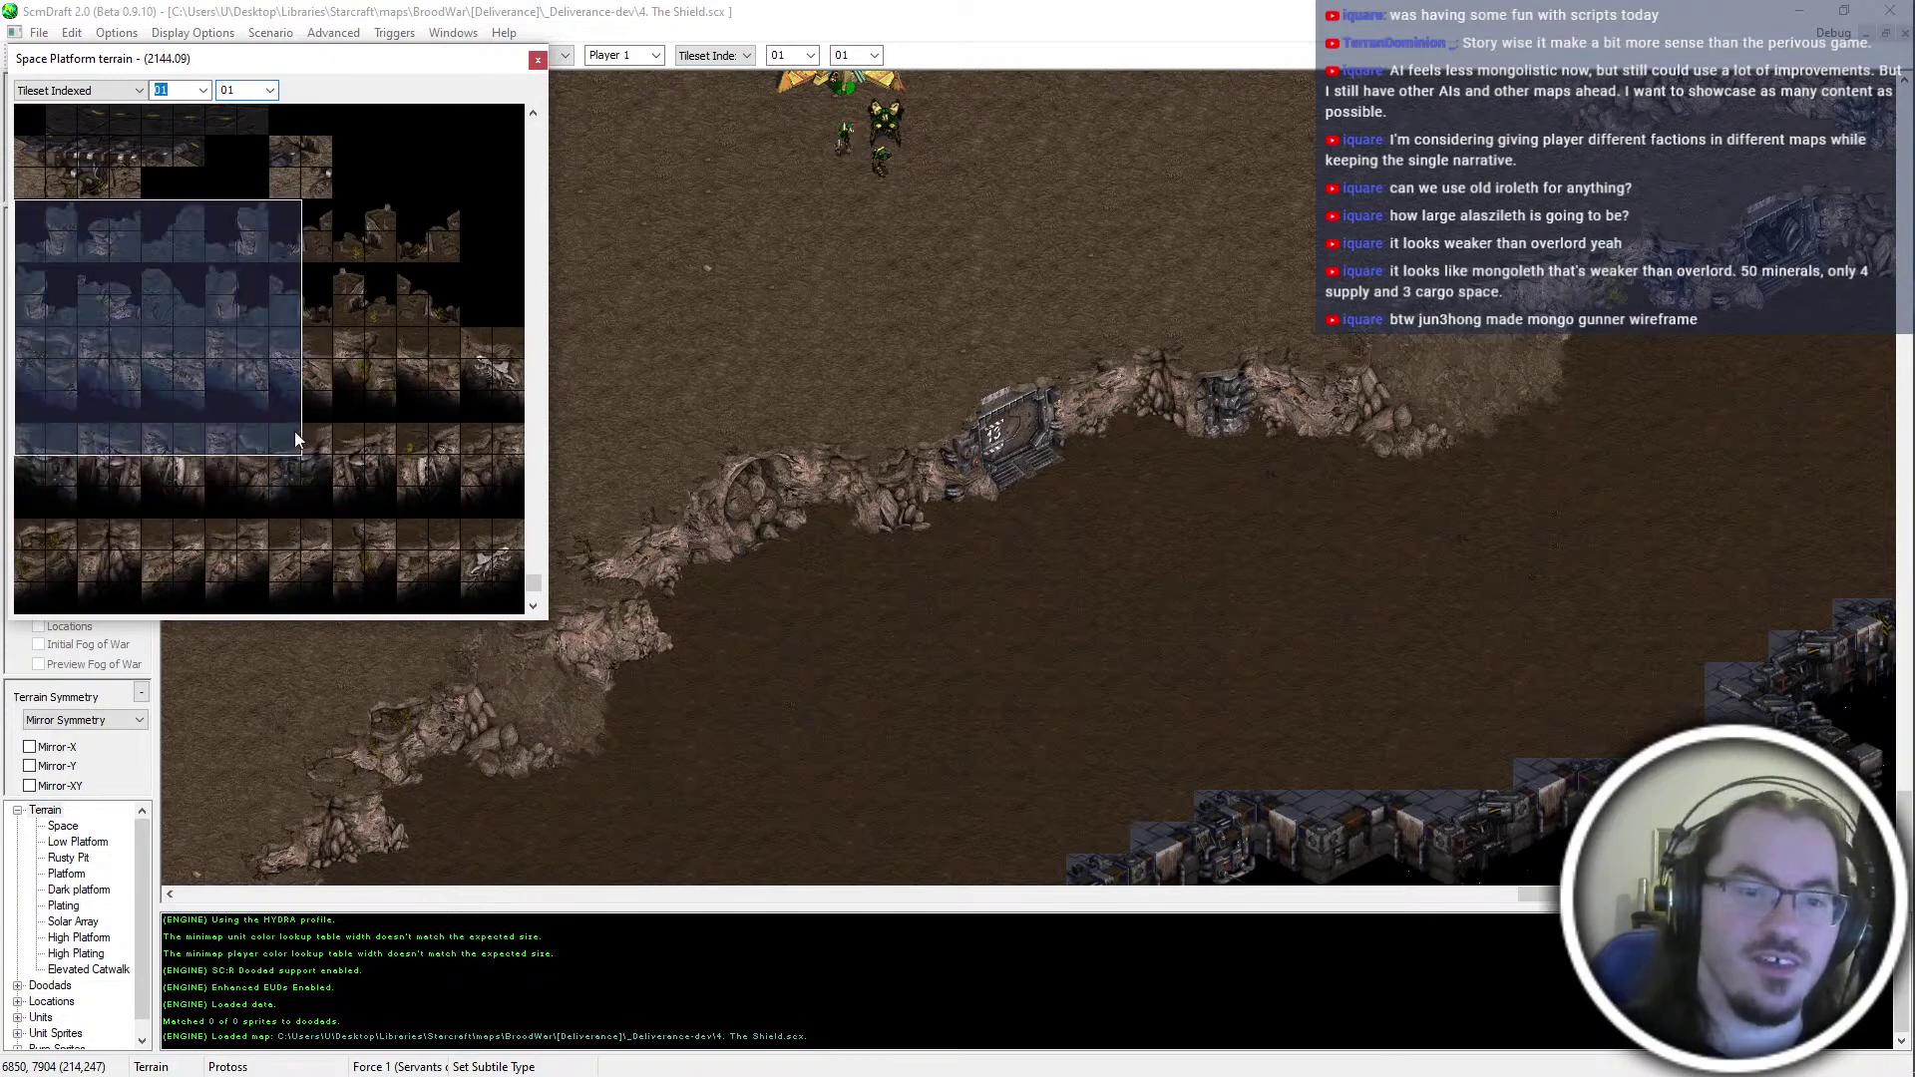
scroll(398, 429, "down", 1)
left_click_drag(398, 429, 445, 458)
middle_click_drag(1308, 512, 12, 664)
left_click(854, 483)
Place the remaining rows of new cliff tiles below the first block and close the terrain palette
left_click_drag(483, 394, 509, 154)
scroll(490, 306, "up", 1)
left_click(1101, 512)
middle_click_drag(1277, 526, 1337, 571)
left_click(539, 60)
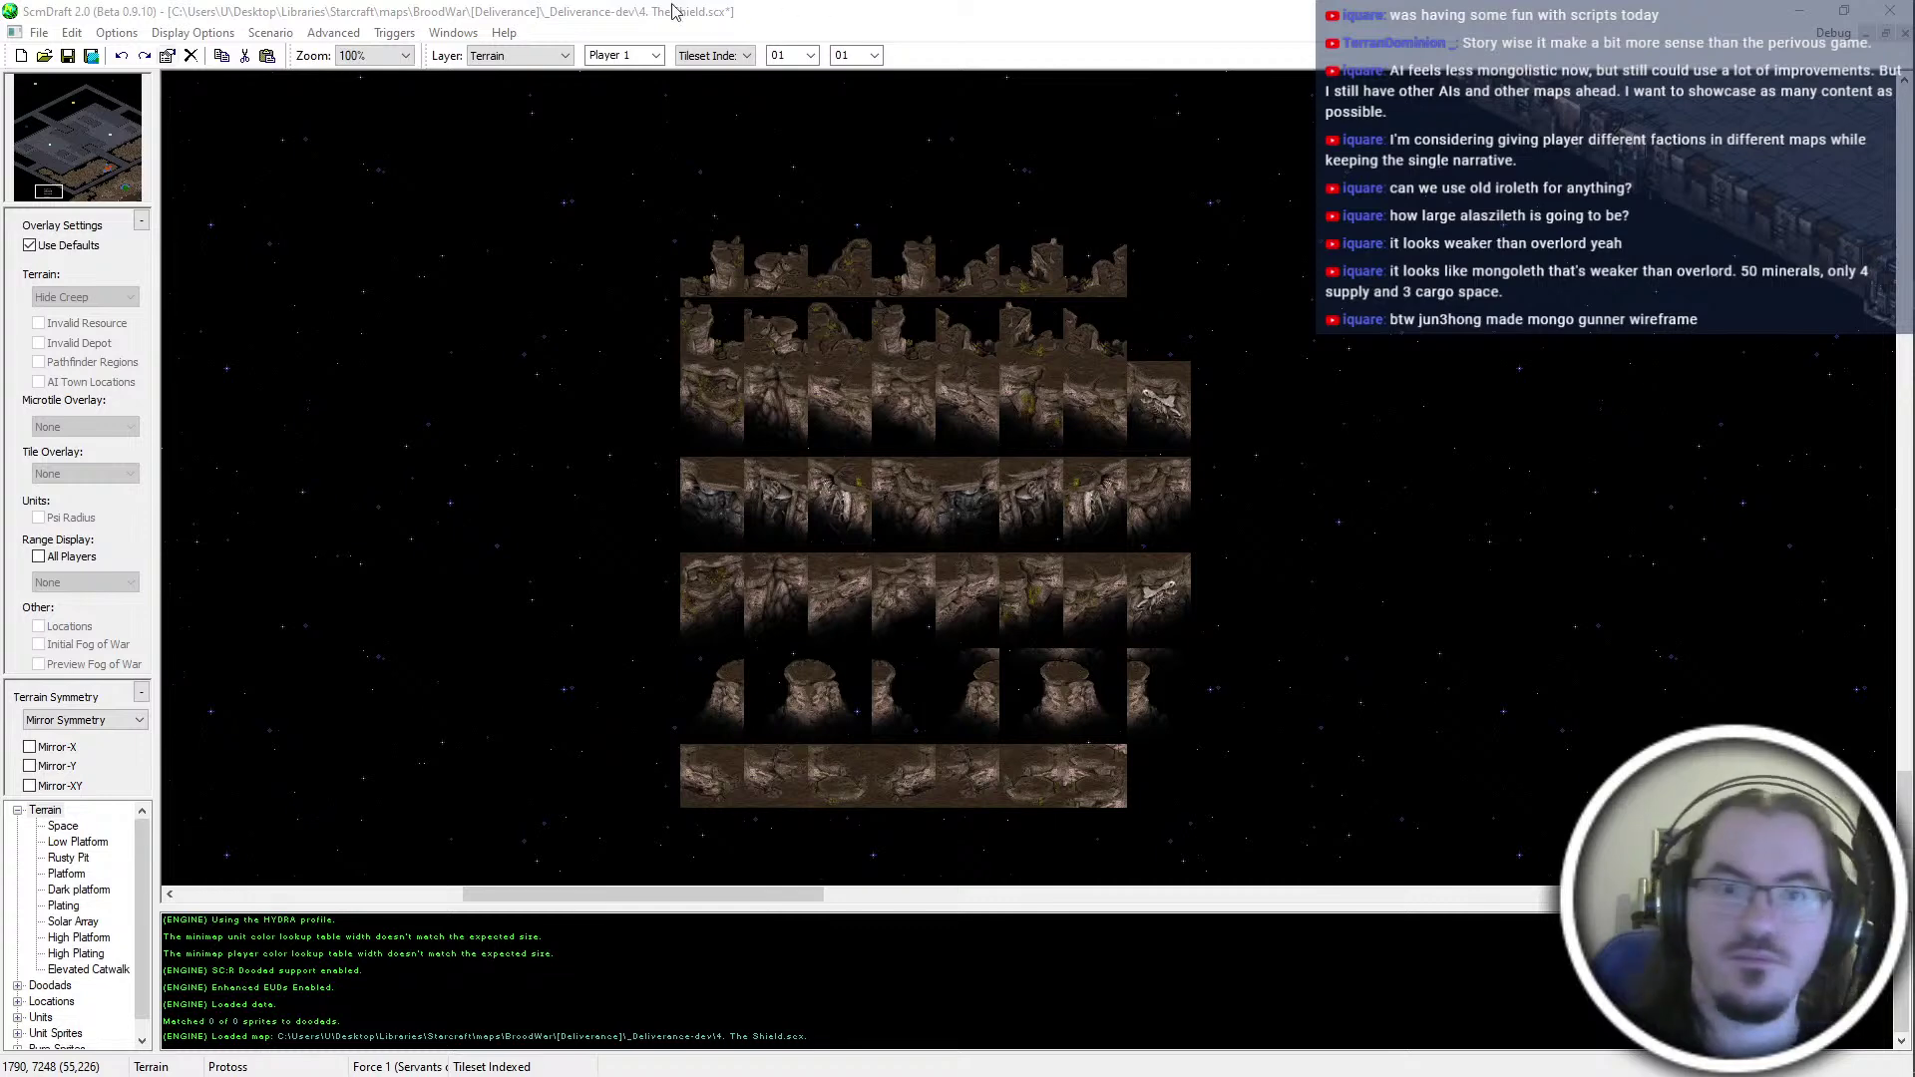
Open the Brush Palette and move it clear of the map view
left_click(467, 36)
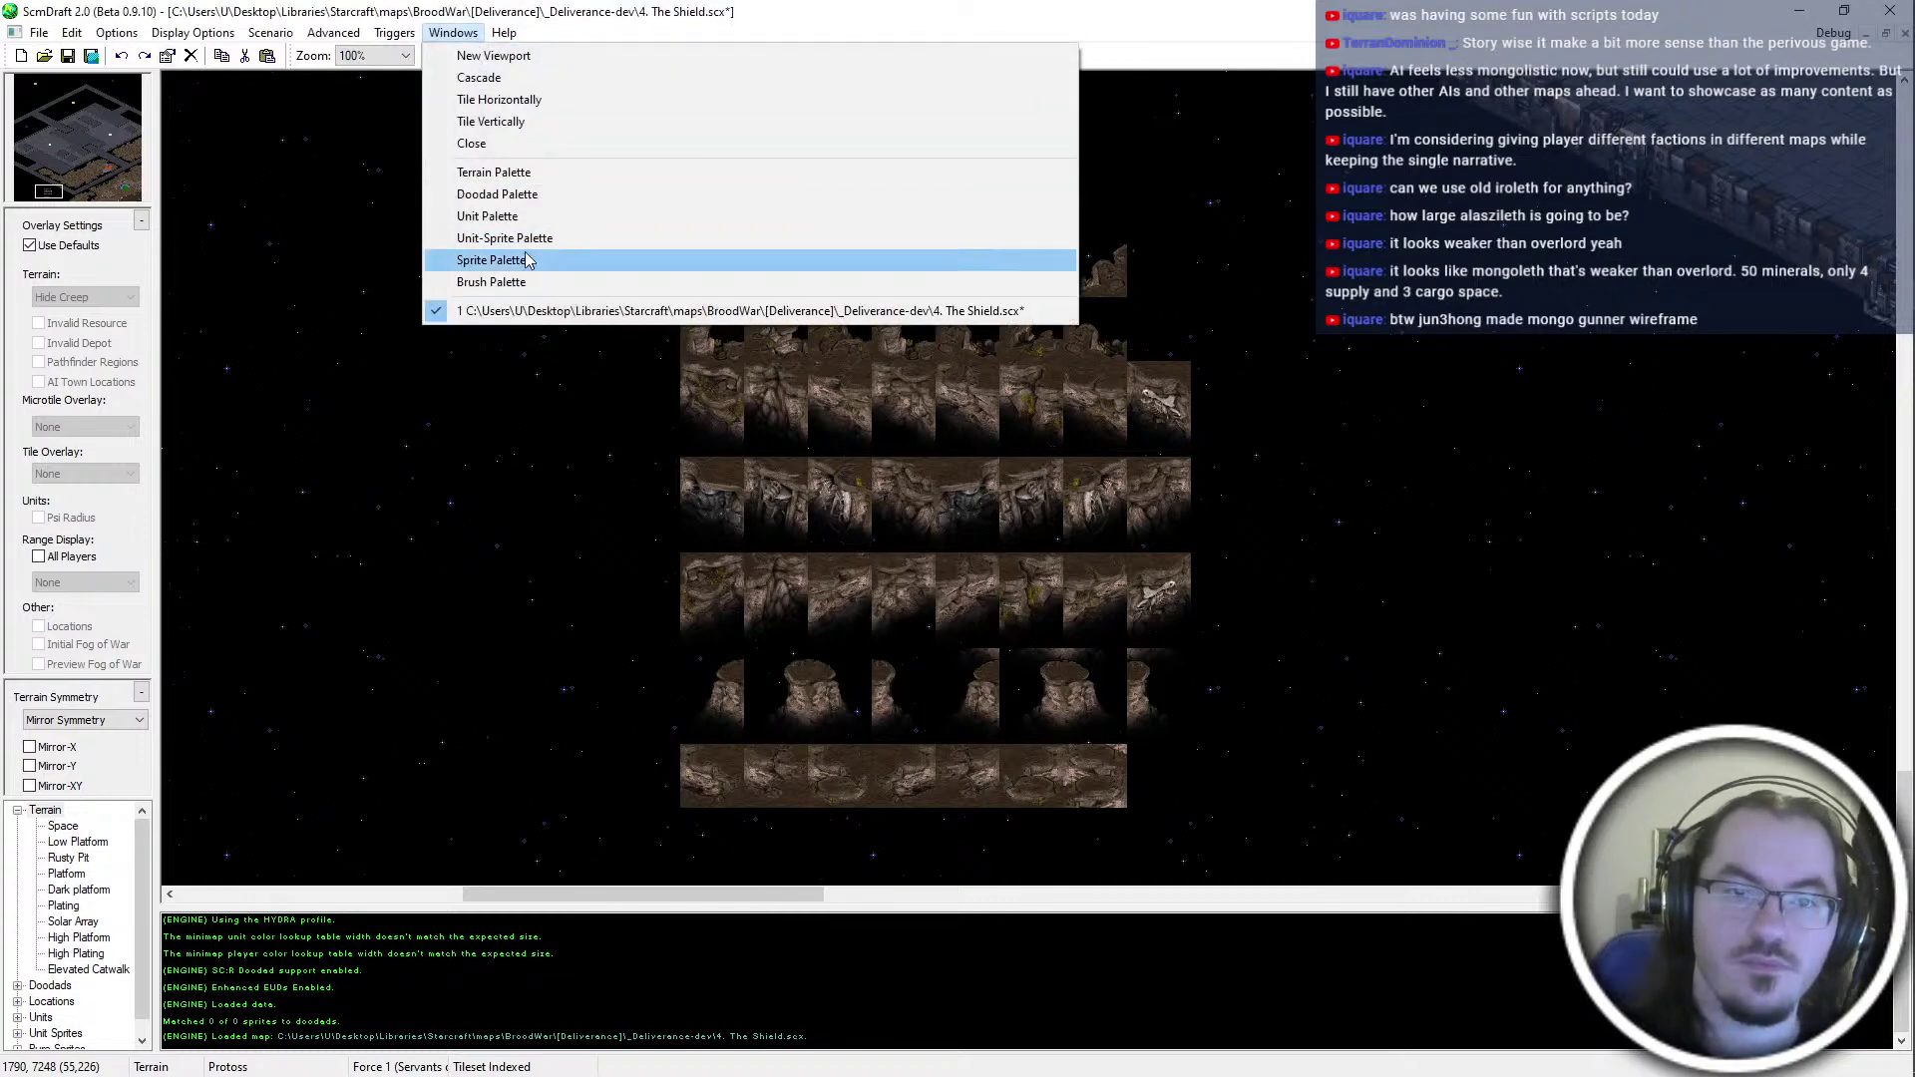
left_click(514, 283)
left_click_drag(261, 56, 0, 180)
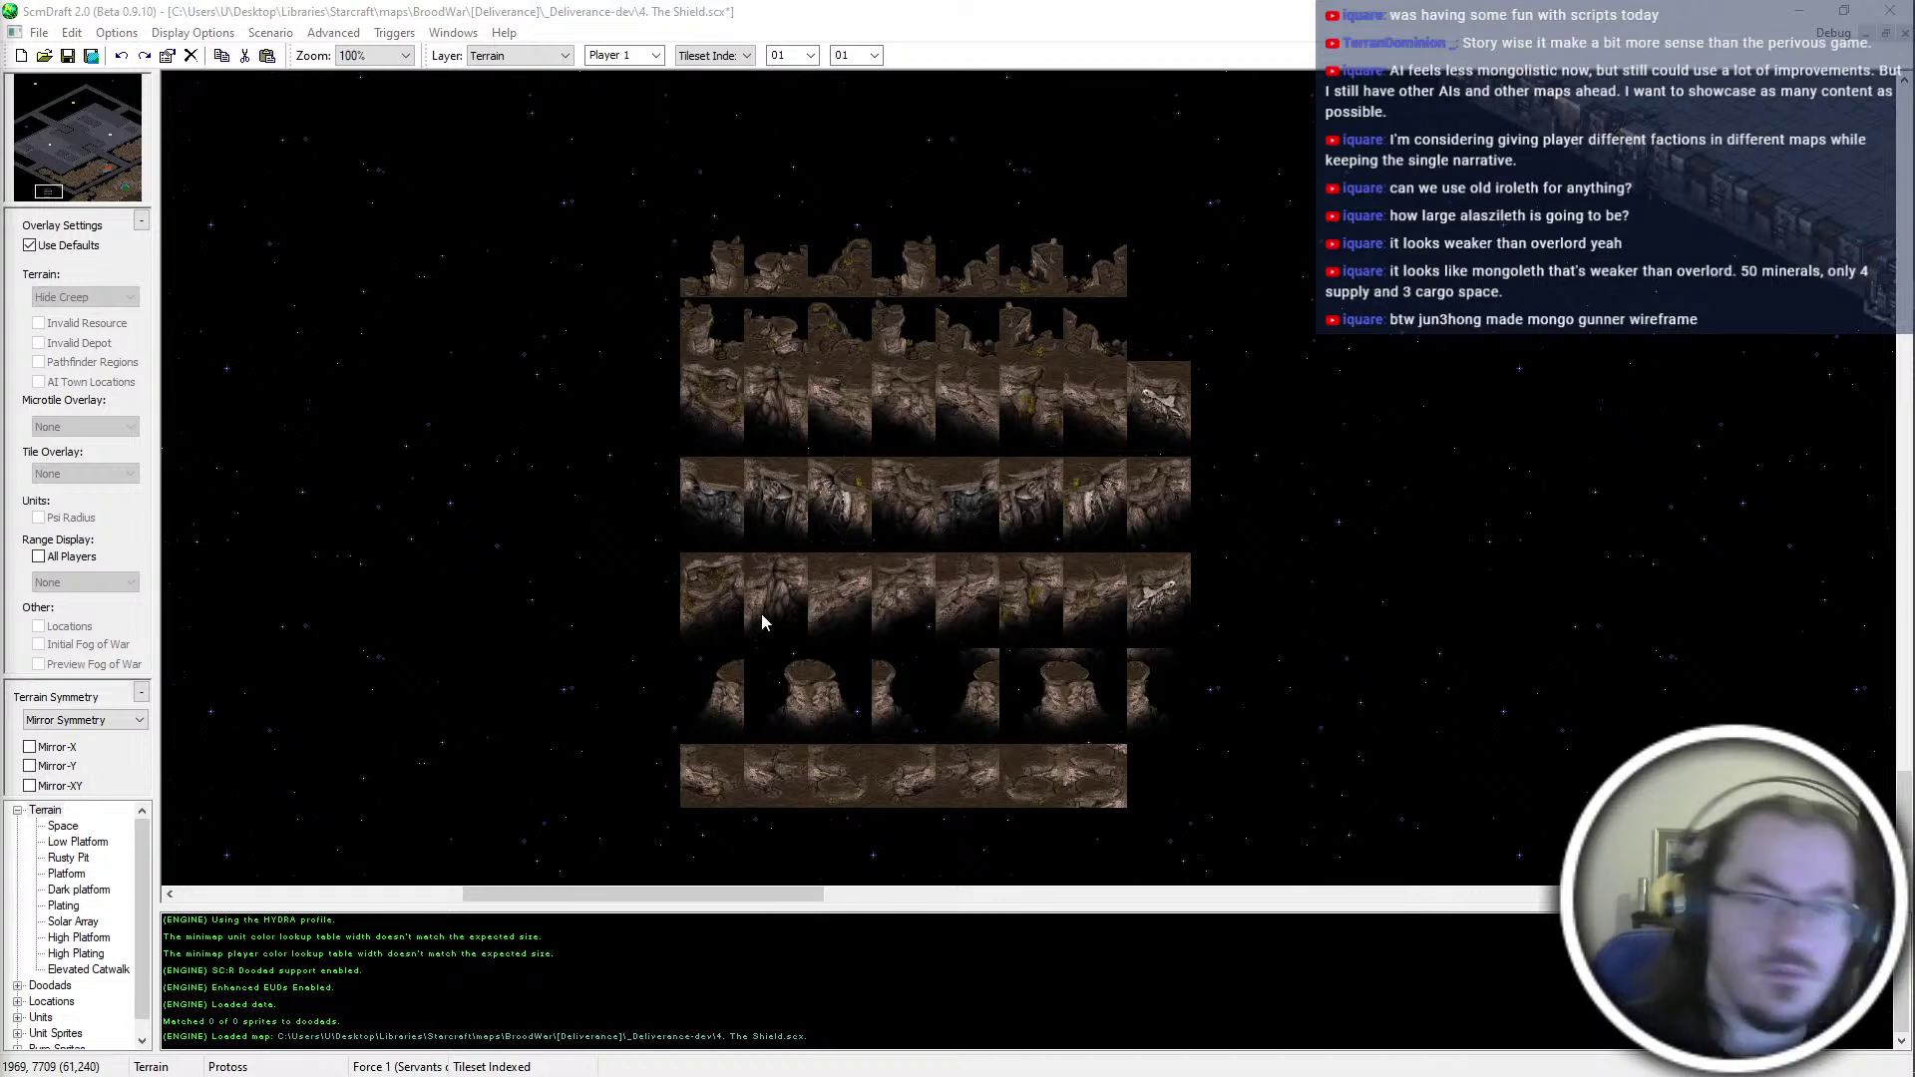
Copy the cliff edge pieces from the upper rows of the placed tiles one by one into the Brush Palette
middle_click_drag(939, 250, 894, 295)
key("ctrl+v")
left_click_drag(688, 293, 652, 342, "shift")
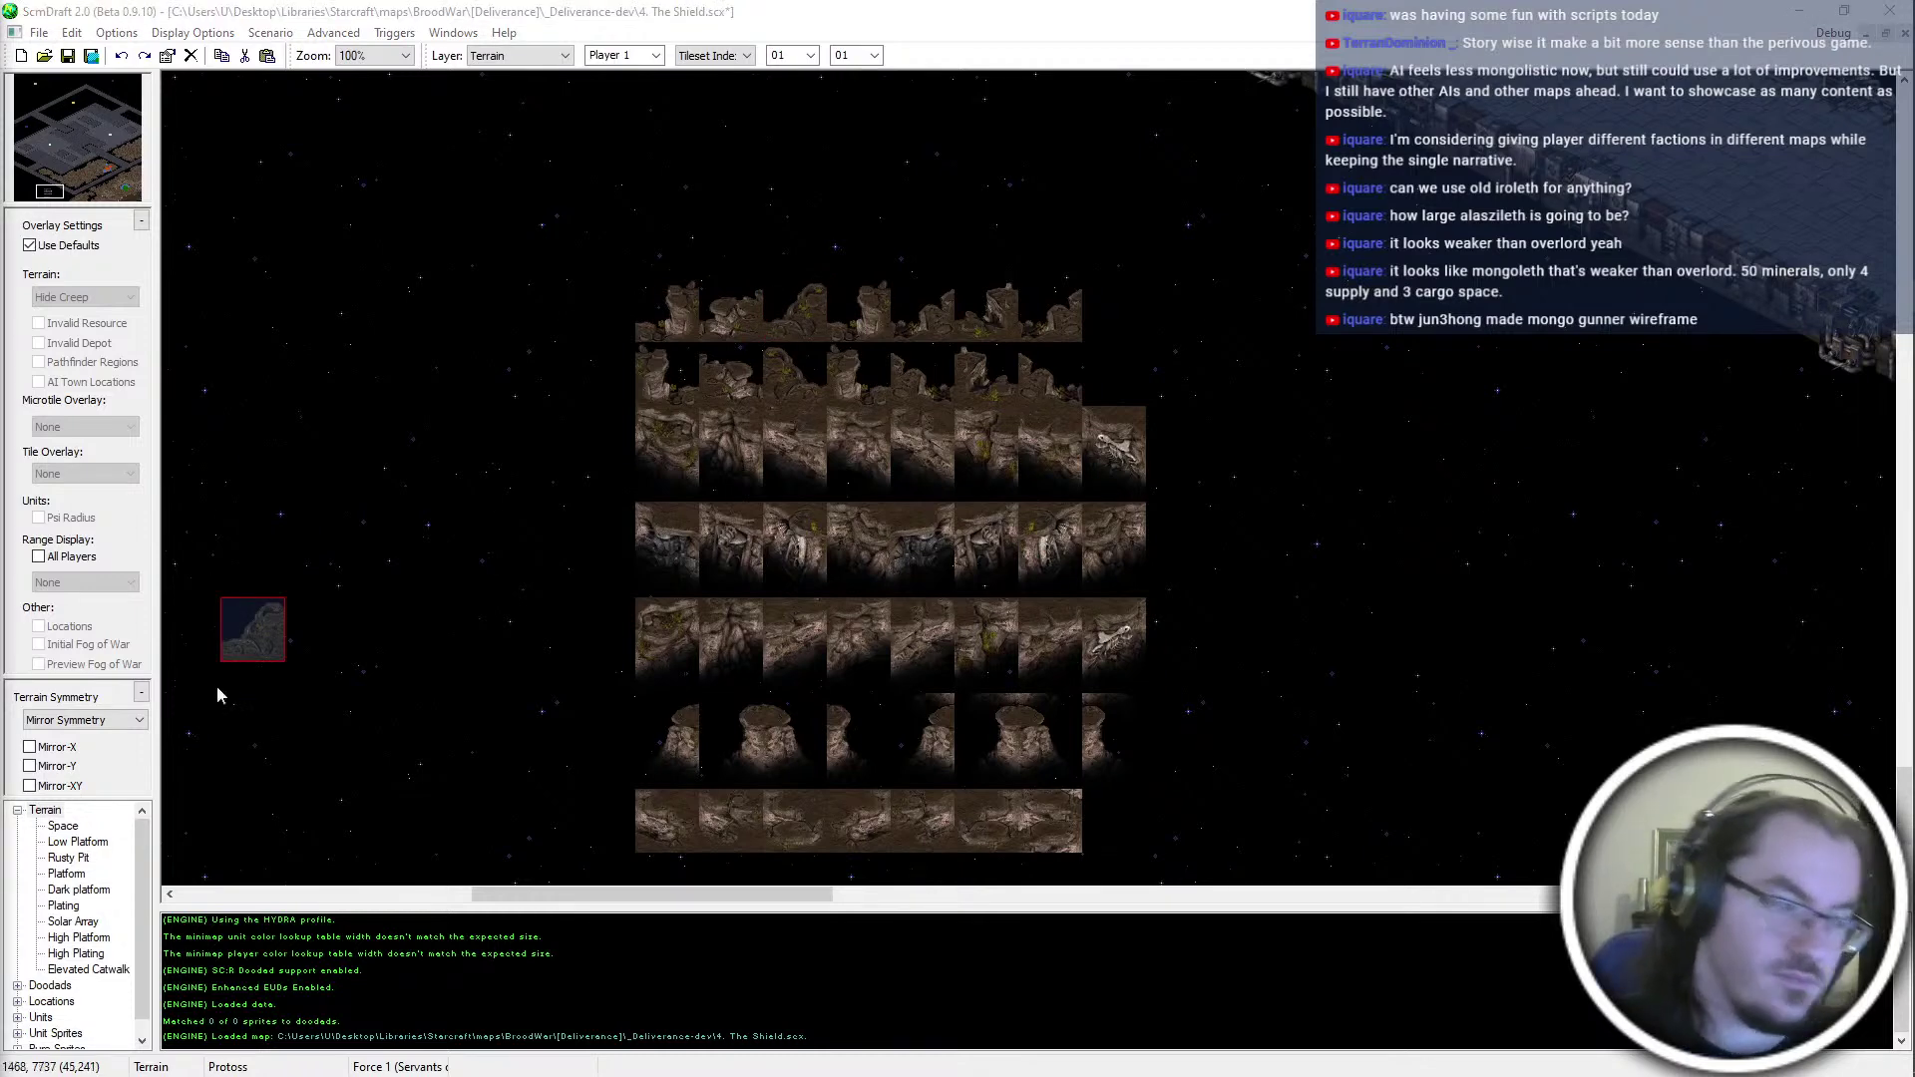
right_click(908, 291)
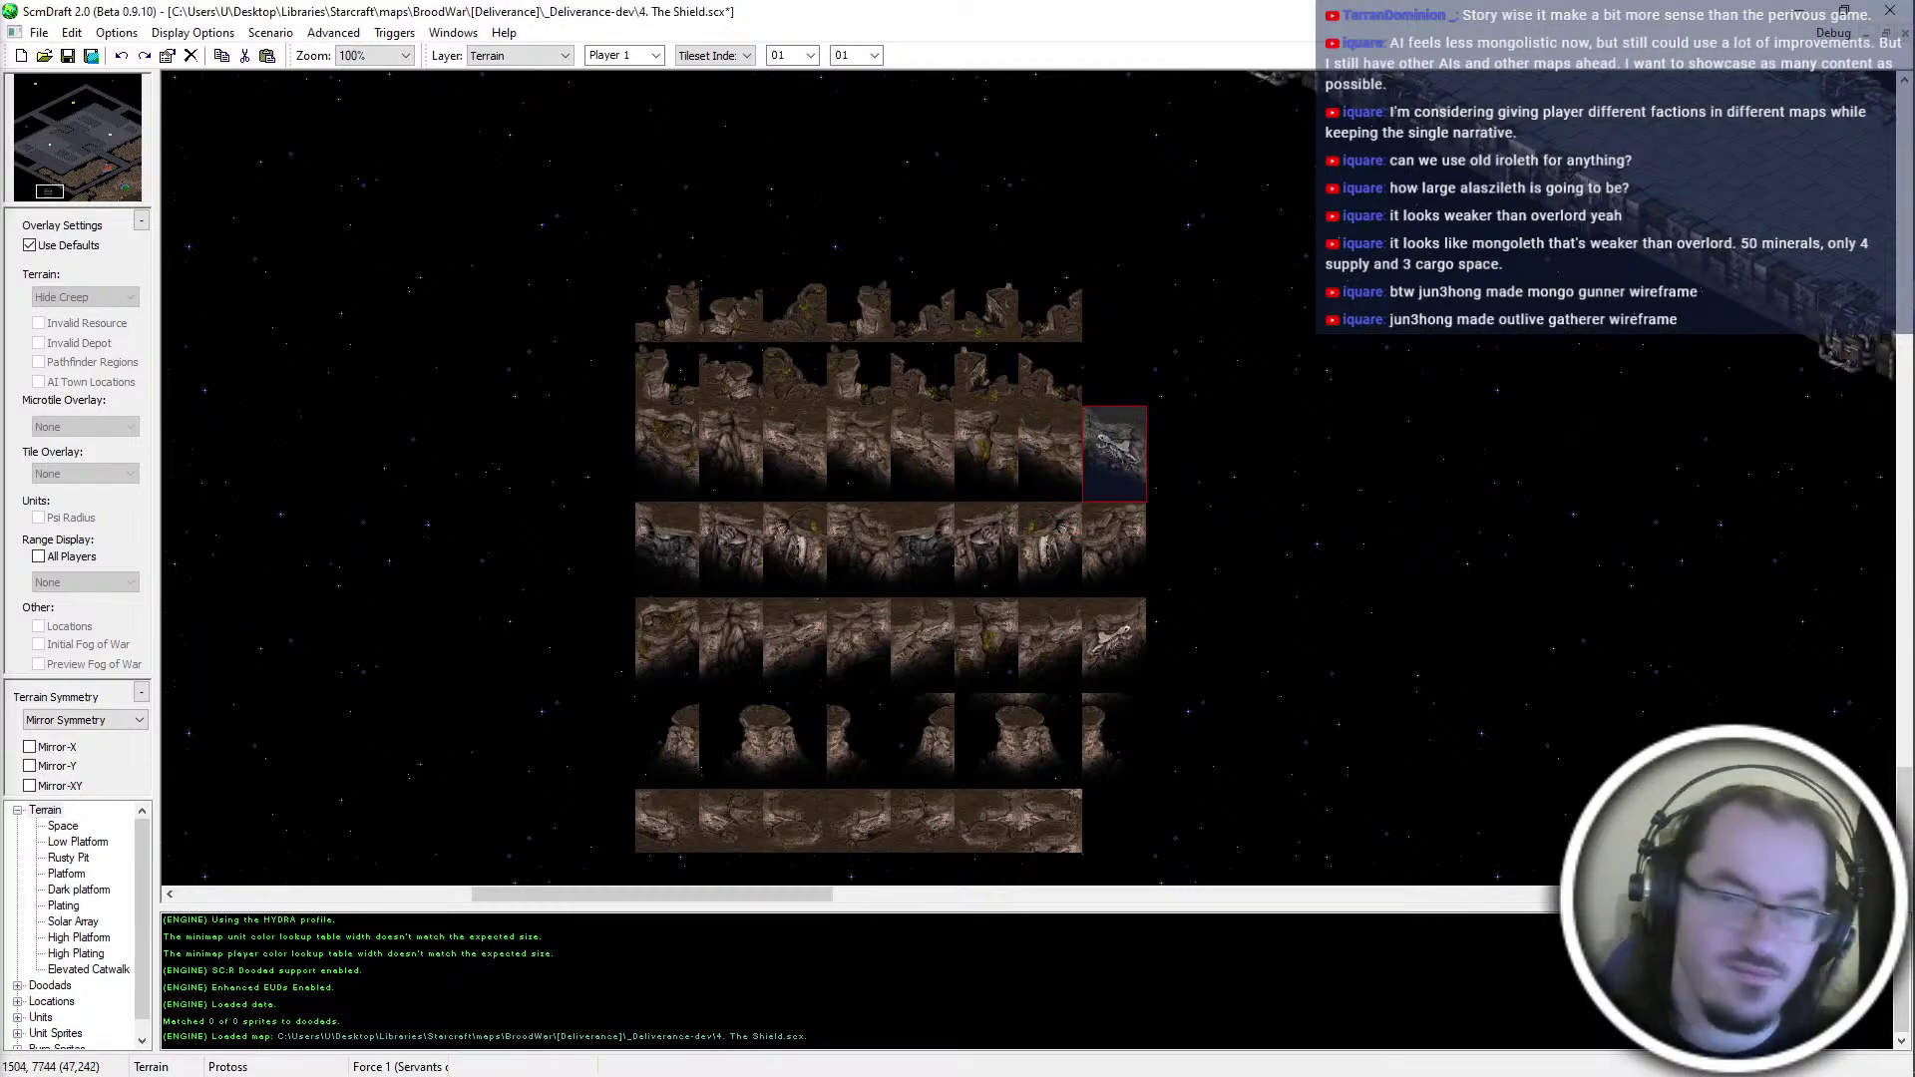
left_click(1073, 495)
right_click(391, 527)
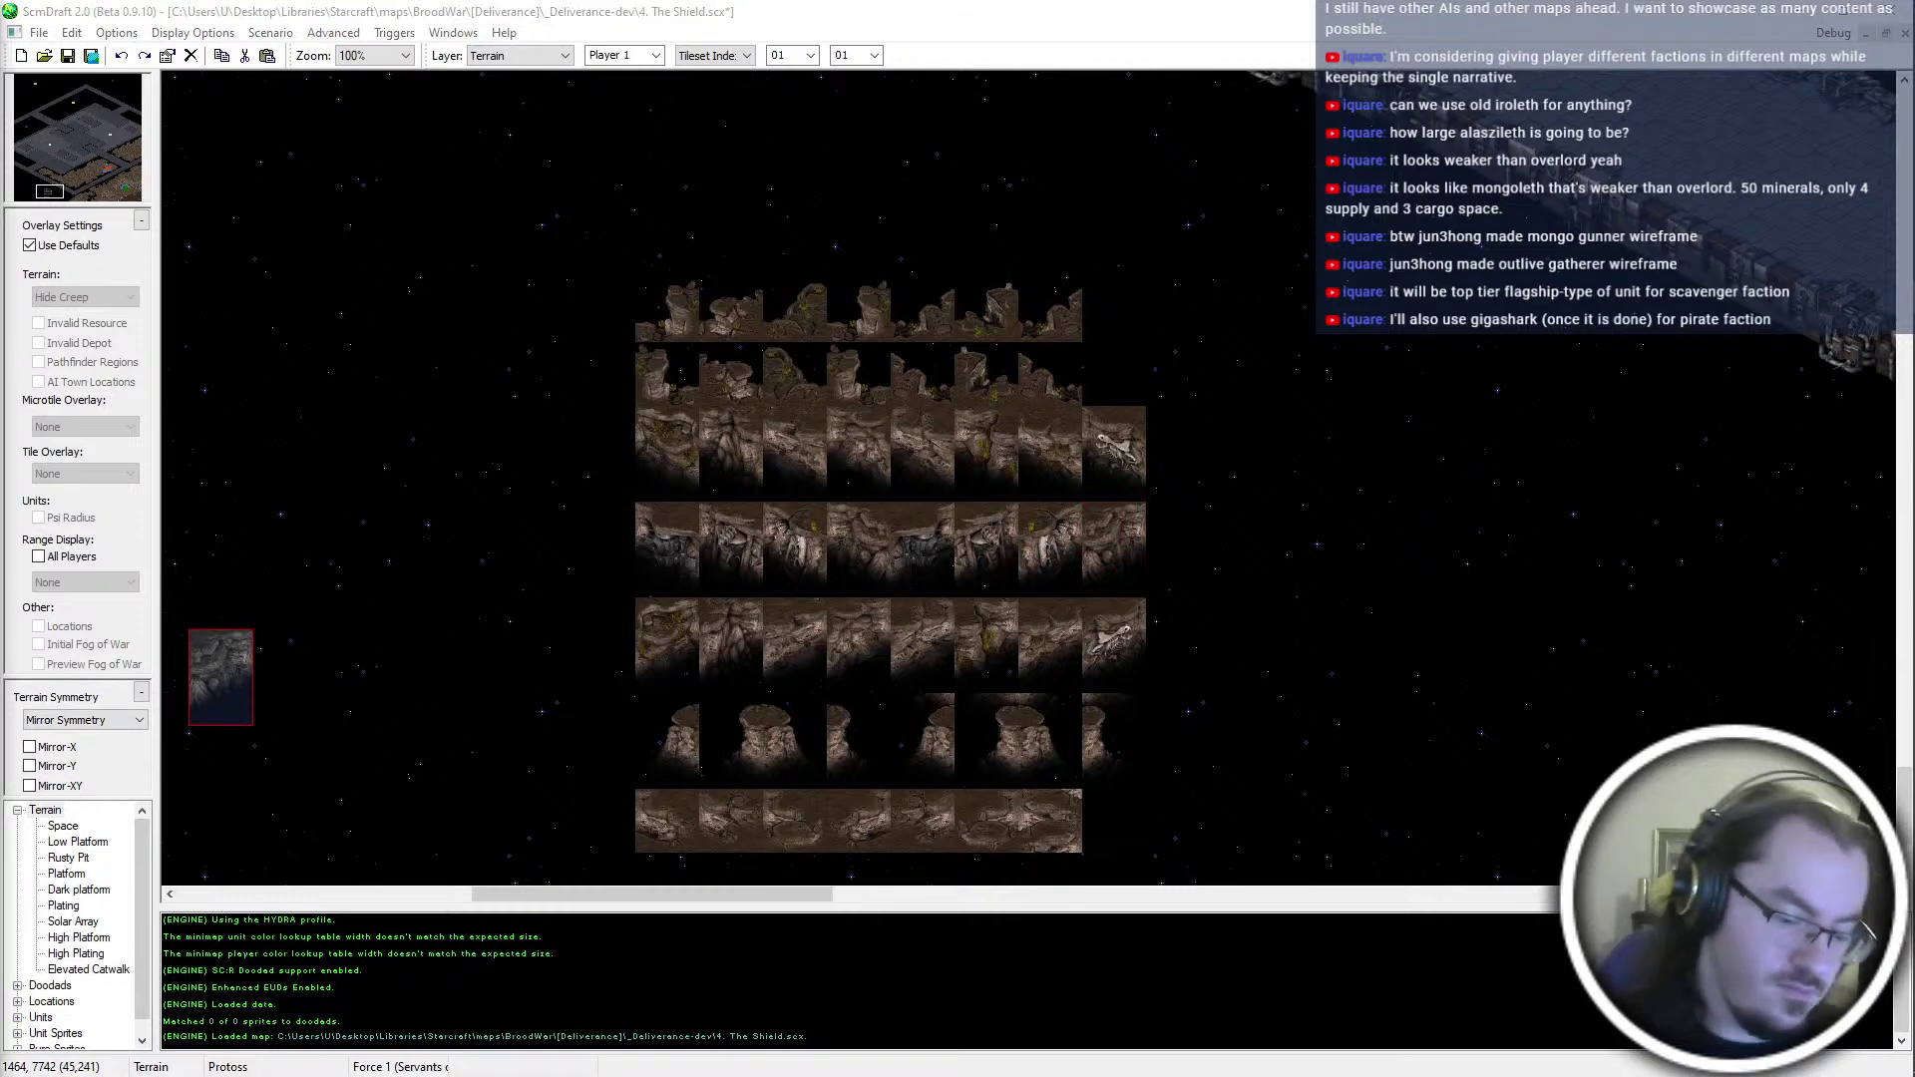
right_click(739, 582)
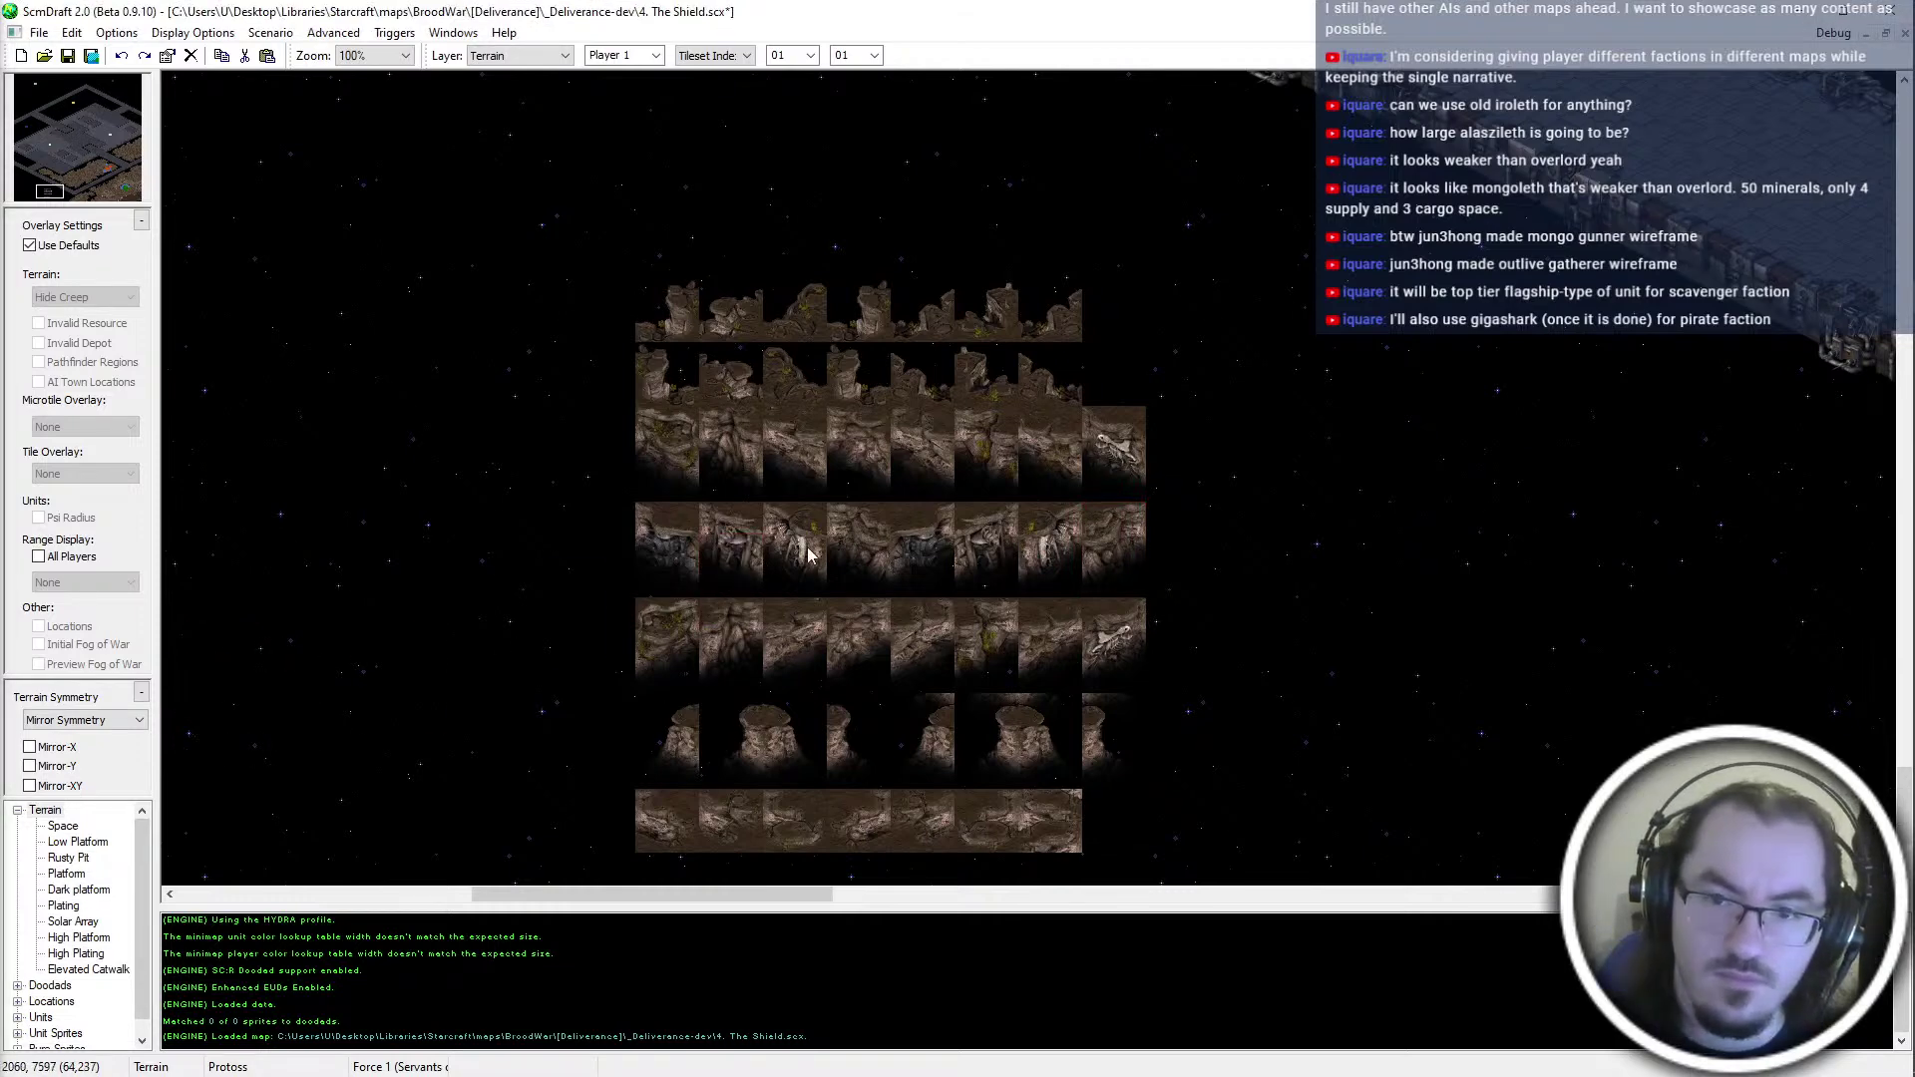
Copy the first two 2×3-tile pieces of the rock pillar row and paste each into the Brush Palette
left_click_drag(686, 714, 645, 782)
key("ctrl+c")
key("ctrl+v")
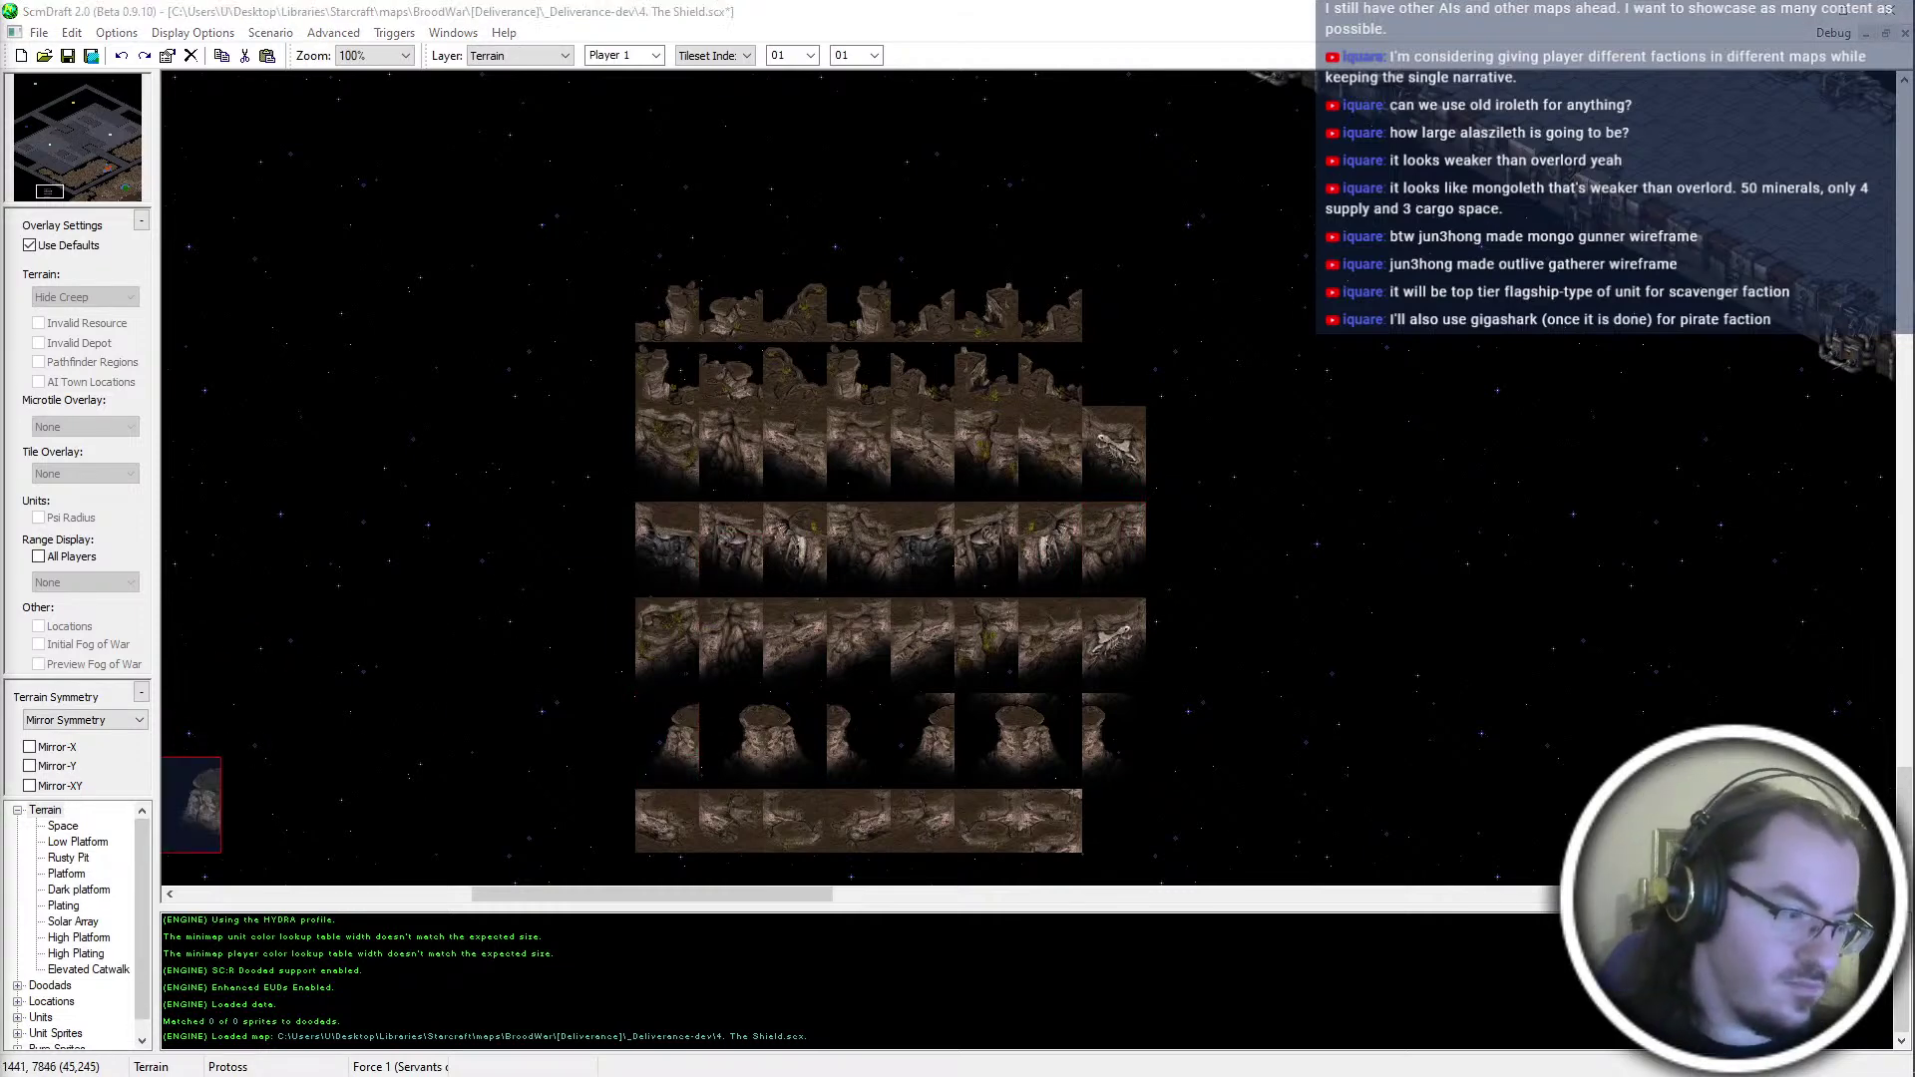
right_click(769, 710)
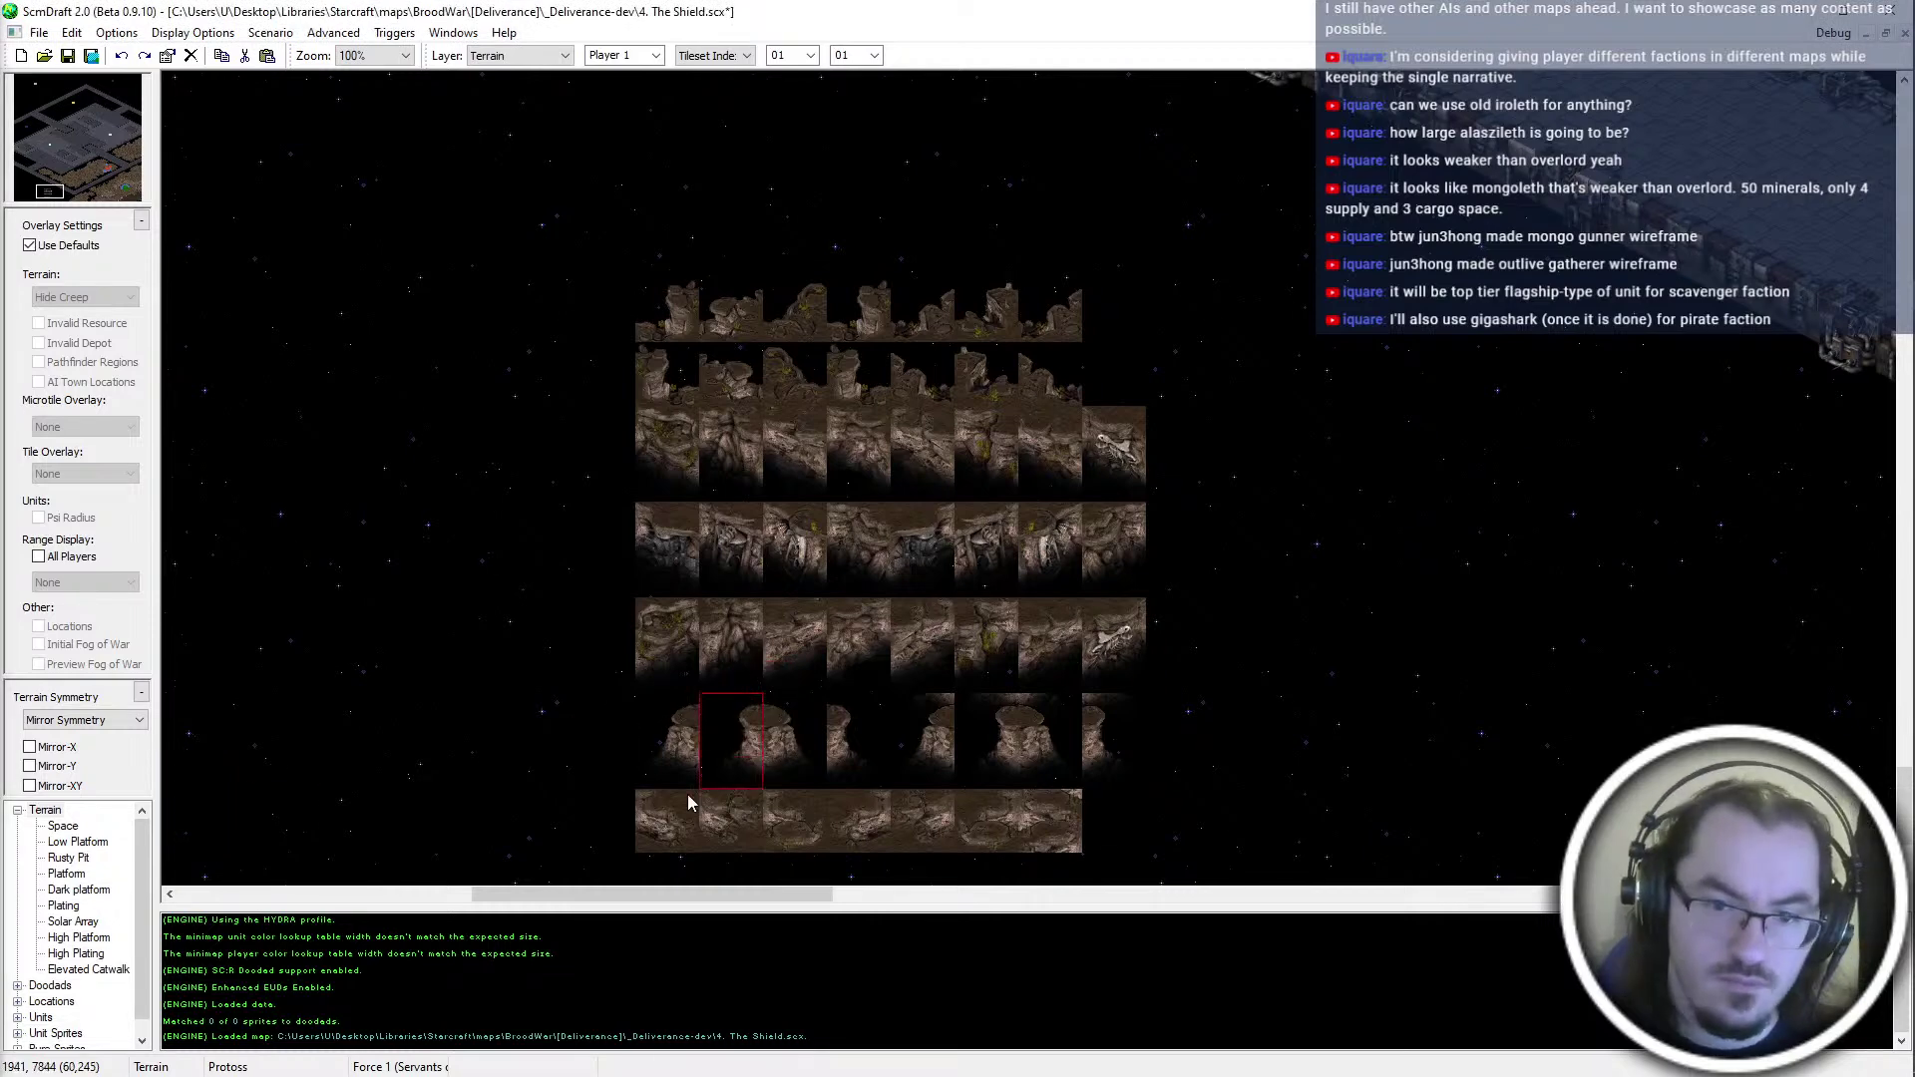
key("ctrl+c")
key("ctrl+v")
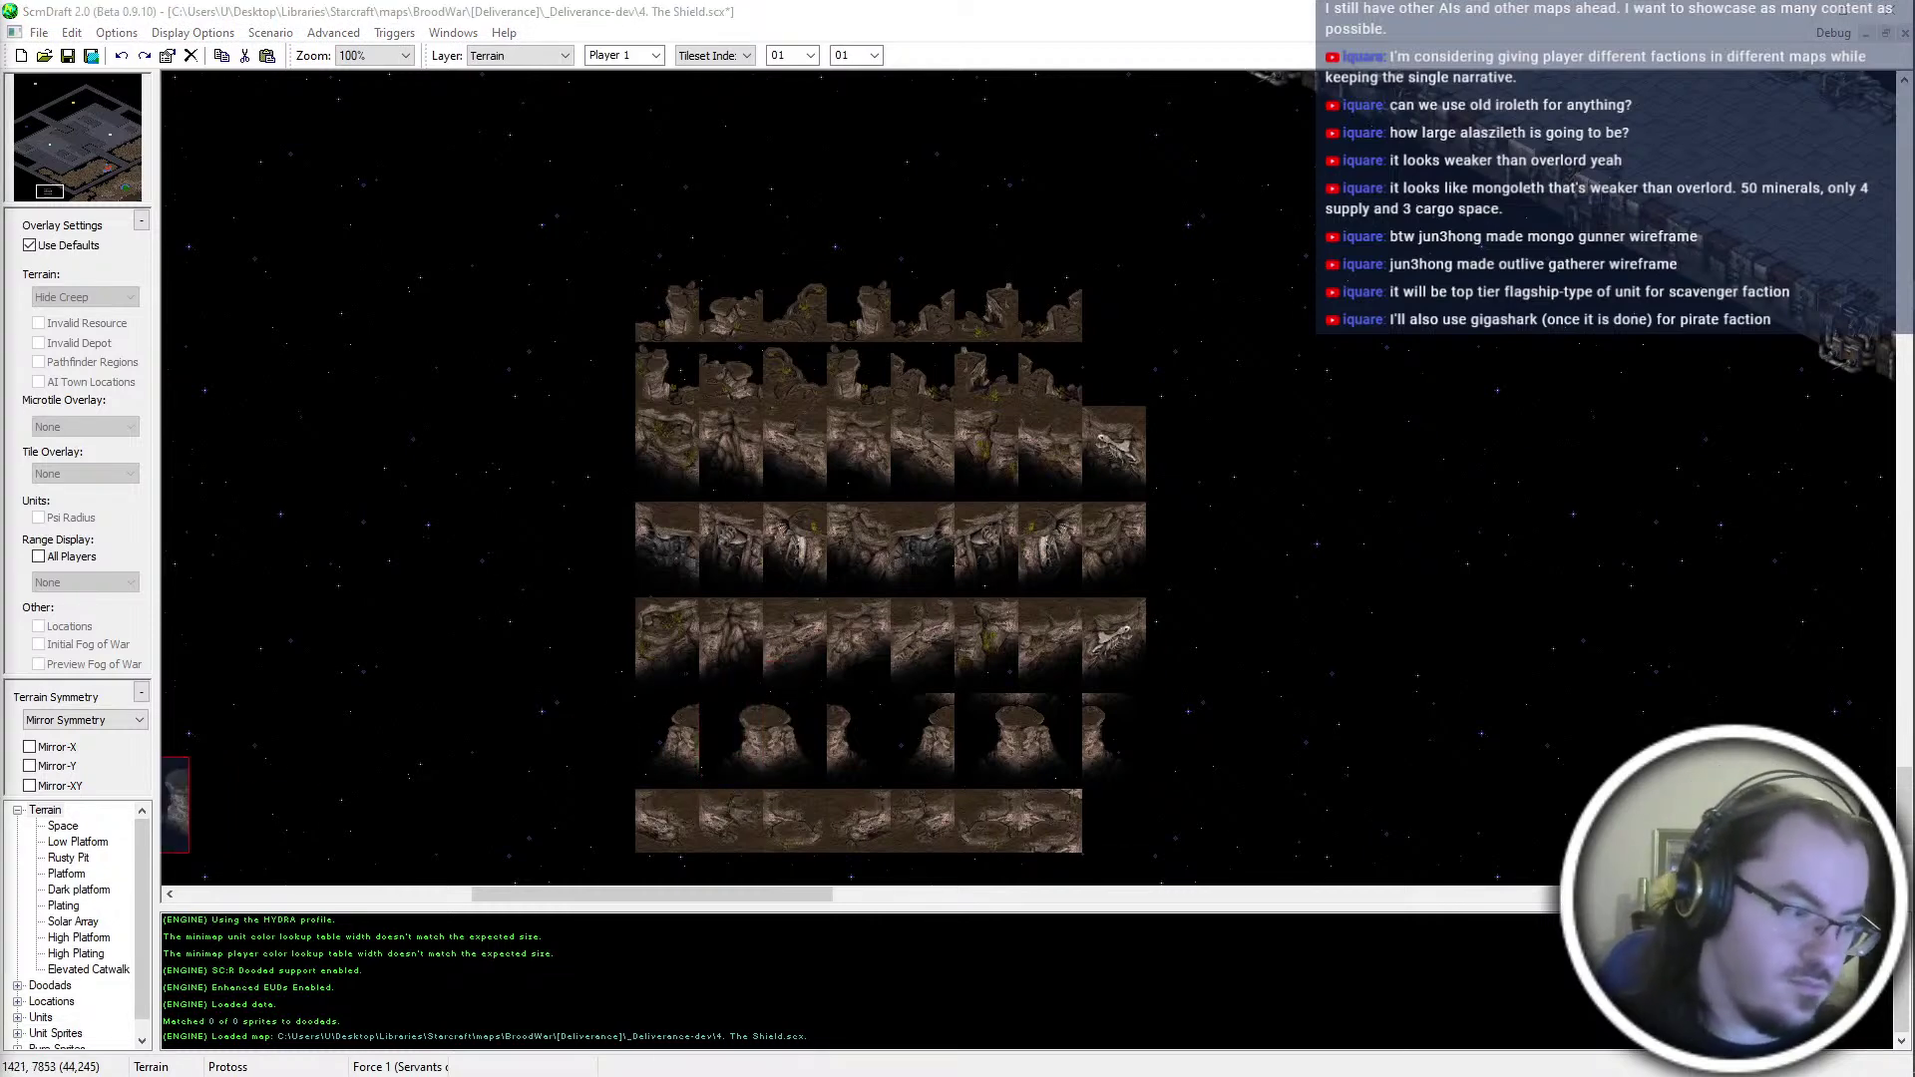
Copy the remaining pieces of the rock pillar row one at a time into the Brush Palette
right_click(1023, 648)
left_click_drag(783, 740, 751, 776)
left_click_drag(821, 702, 767, 788)
key("ctrl+c")
key("ctrl+v")
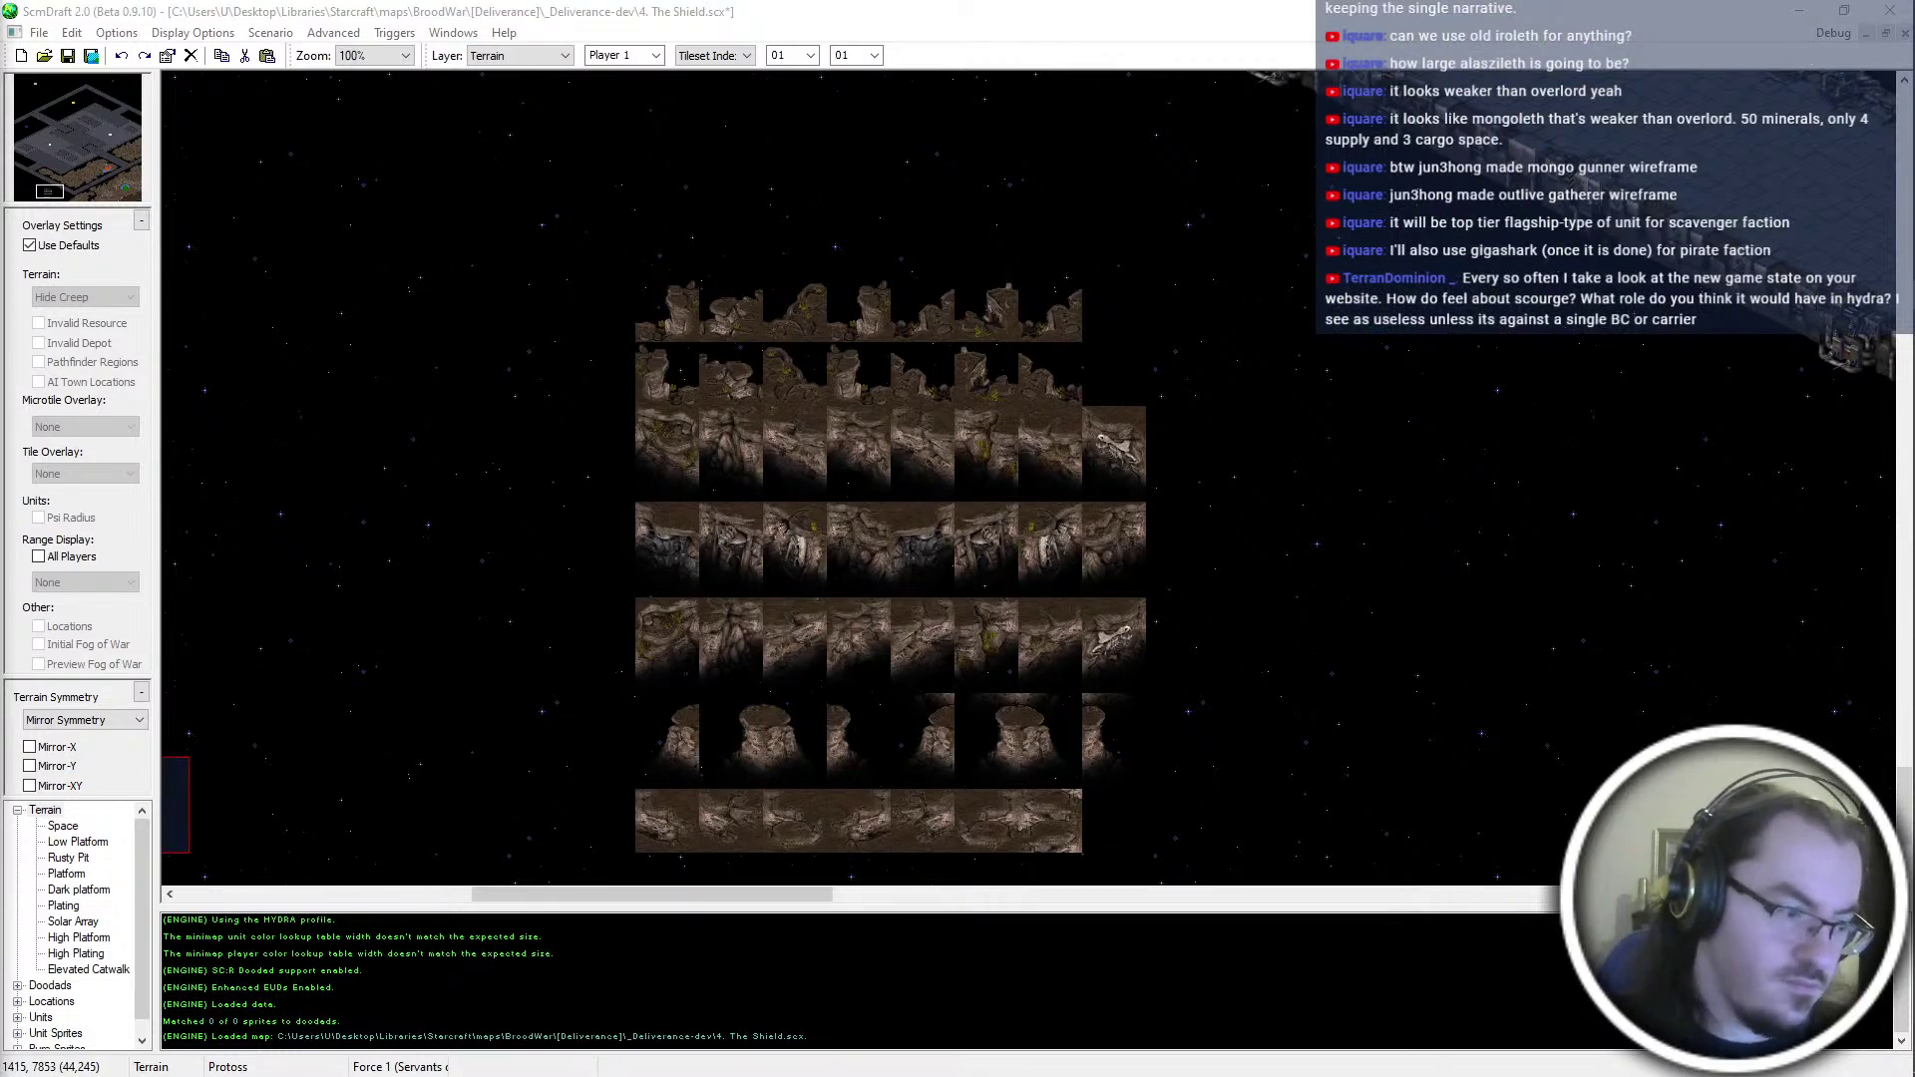
right_click(982, 567)
key("ctrl+c")
key("ctrl+v")
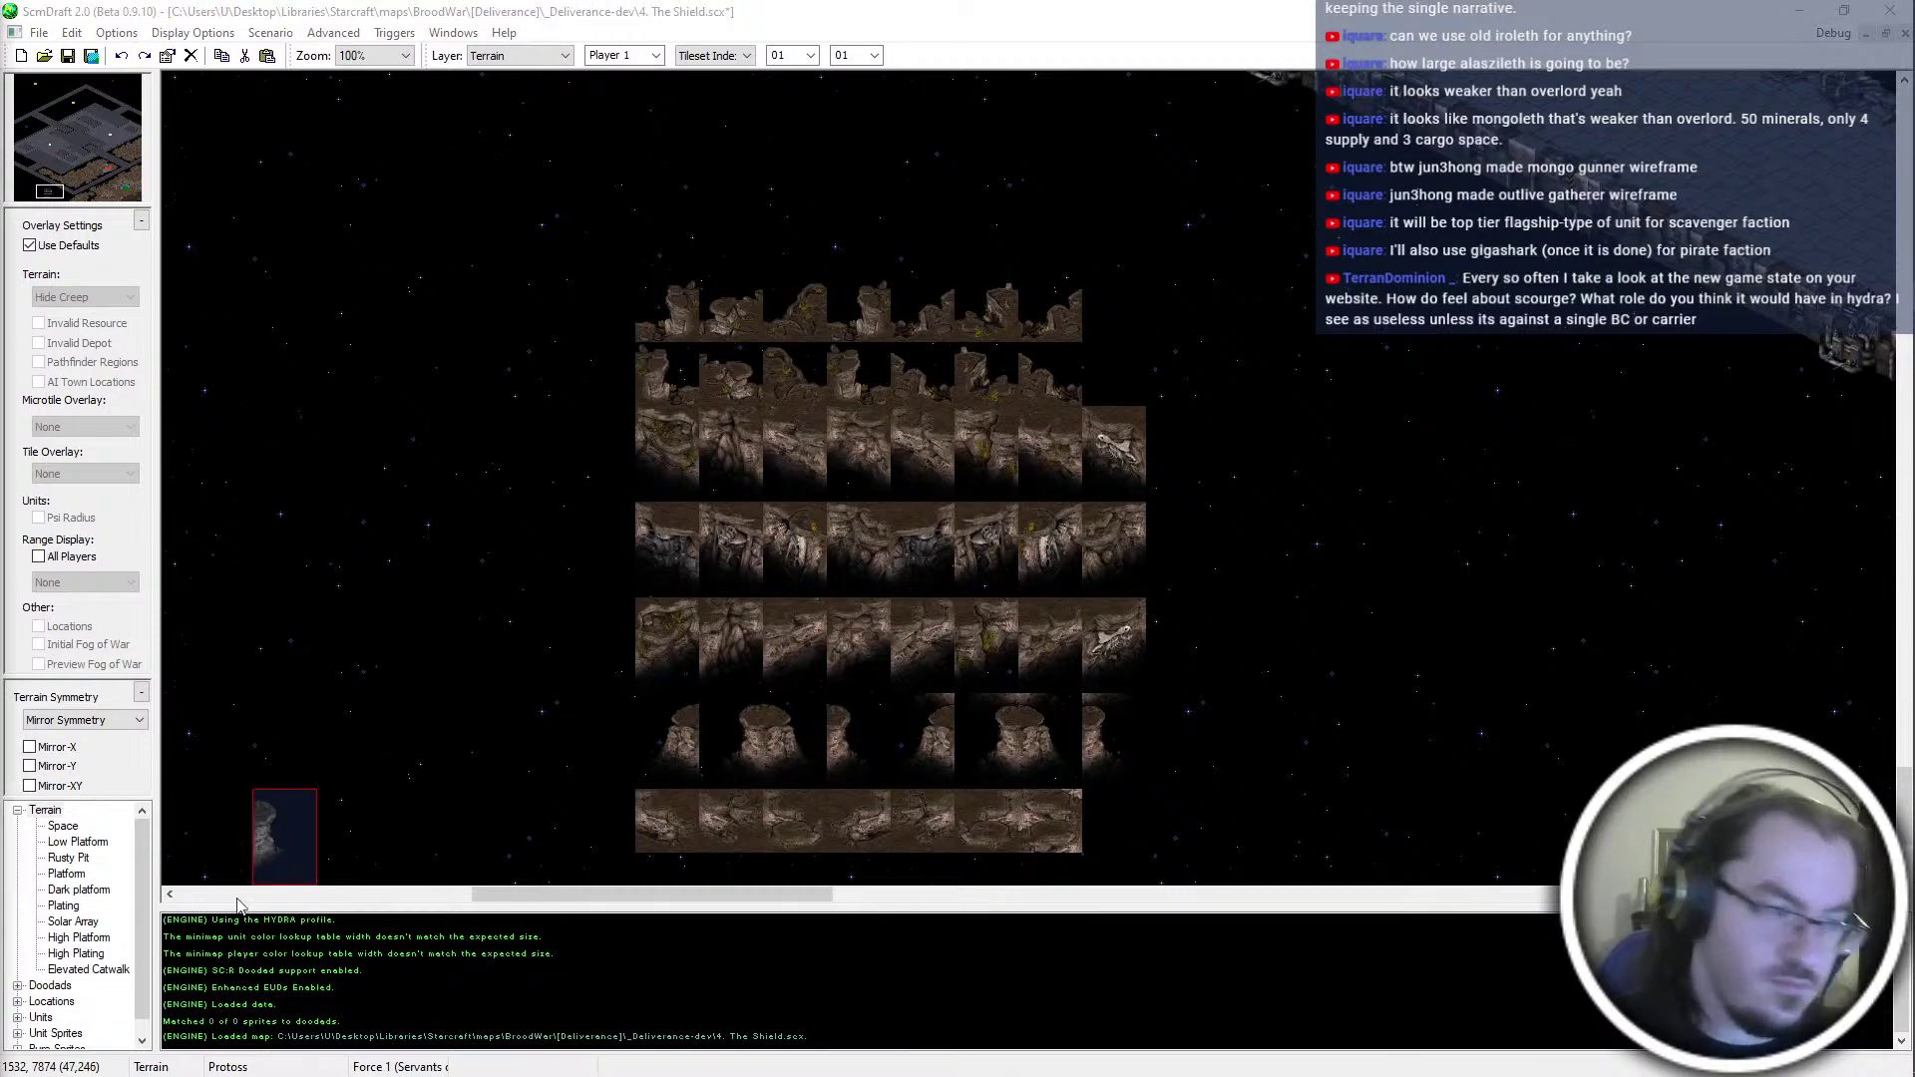
right_click(1009, 664)
key("ctrl+c")
key("ctrl+v")
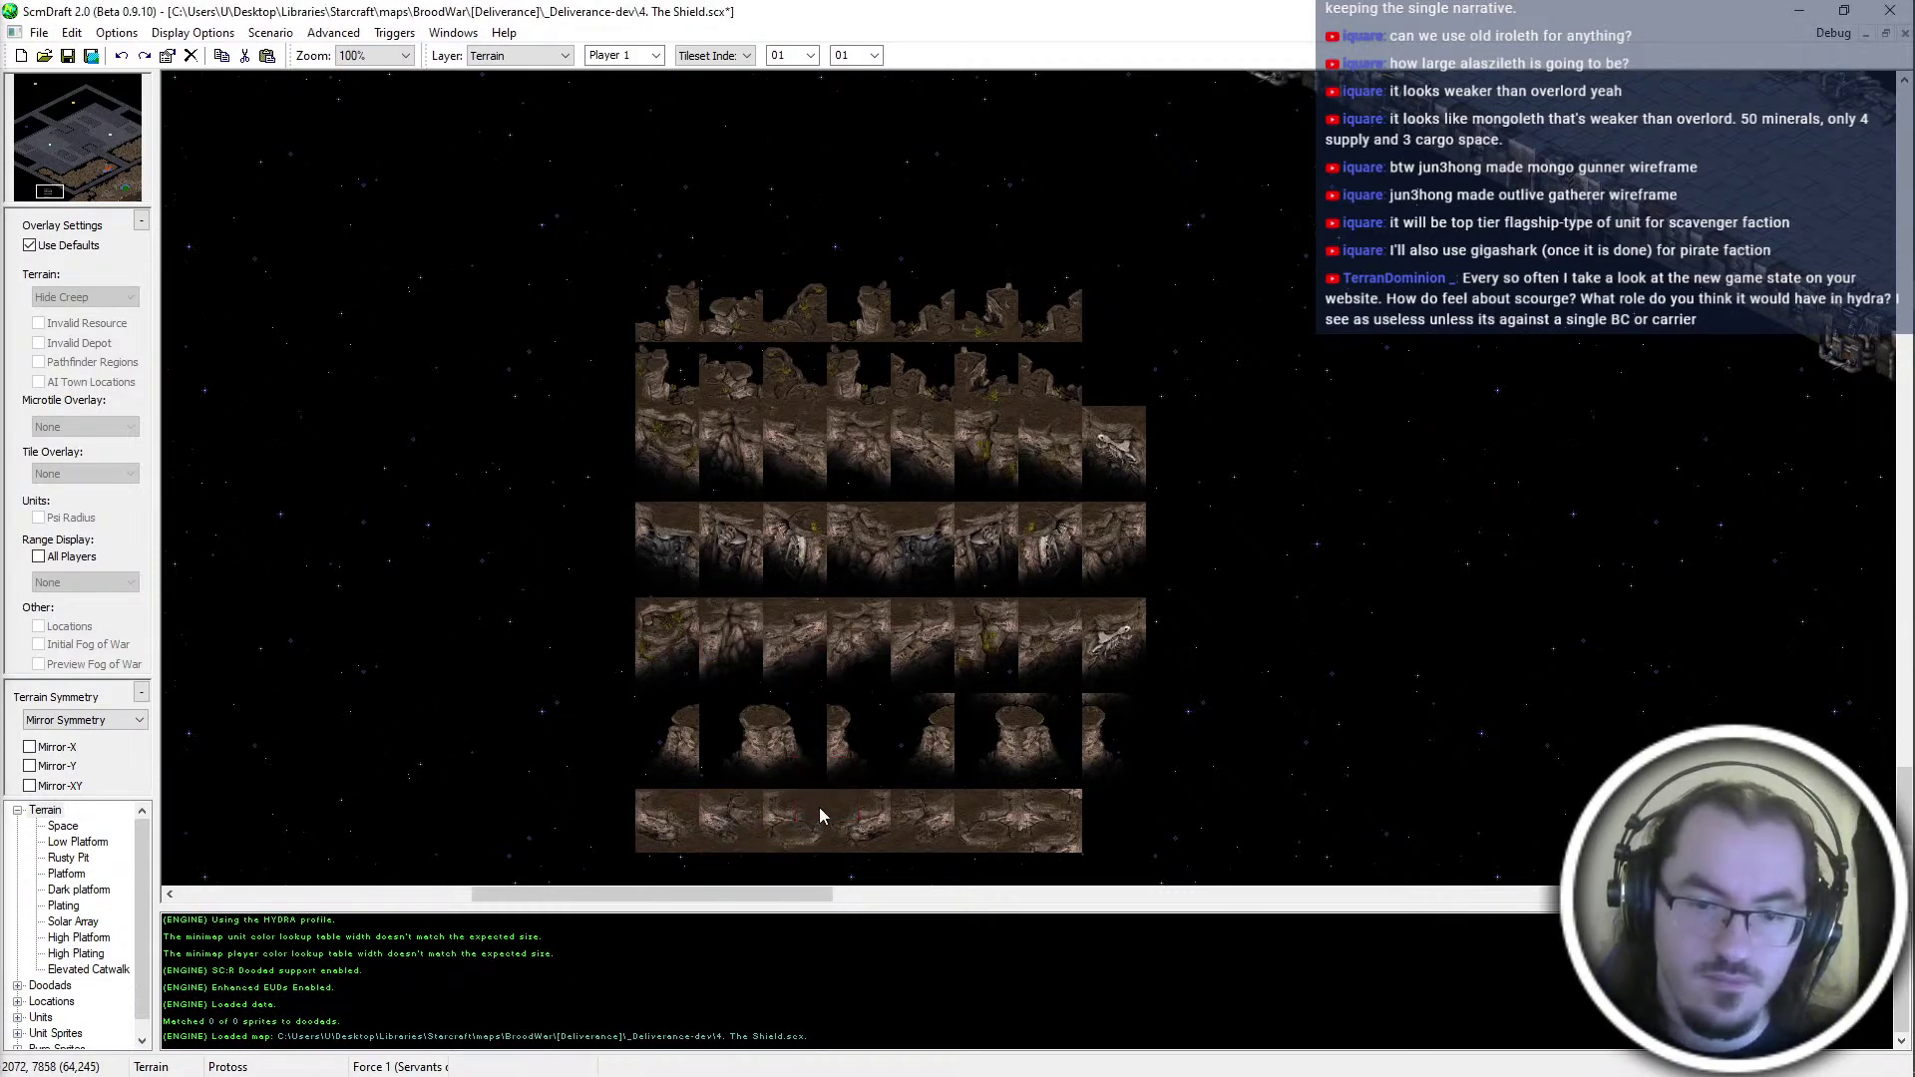
Copy the cliff pieces of the lowest placed row into the Brush Palette and end the pasting
scroll(817, 806, "down", 2)
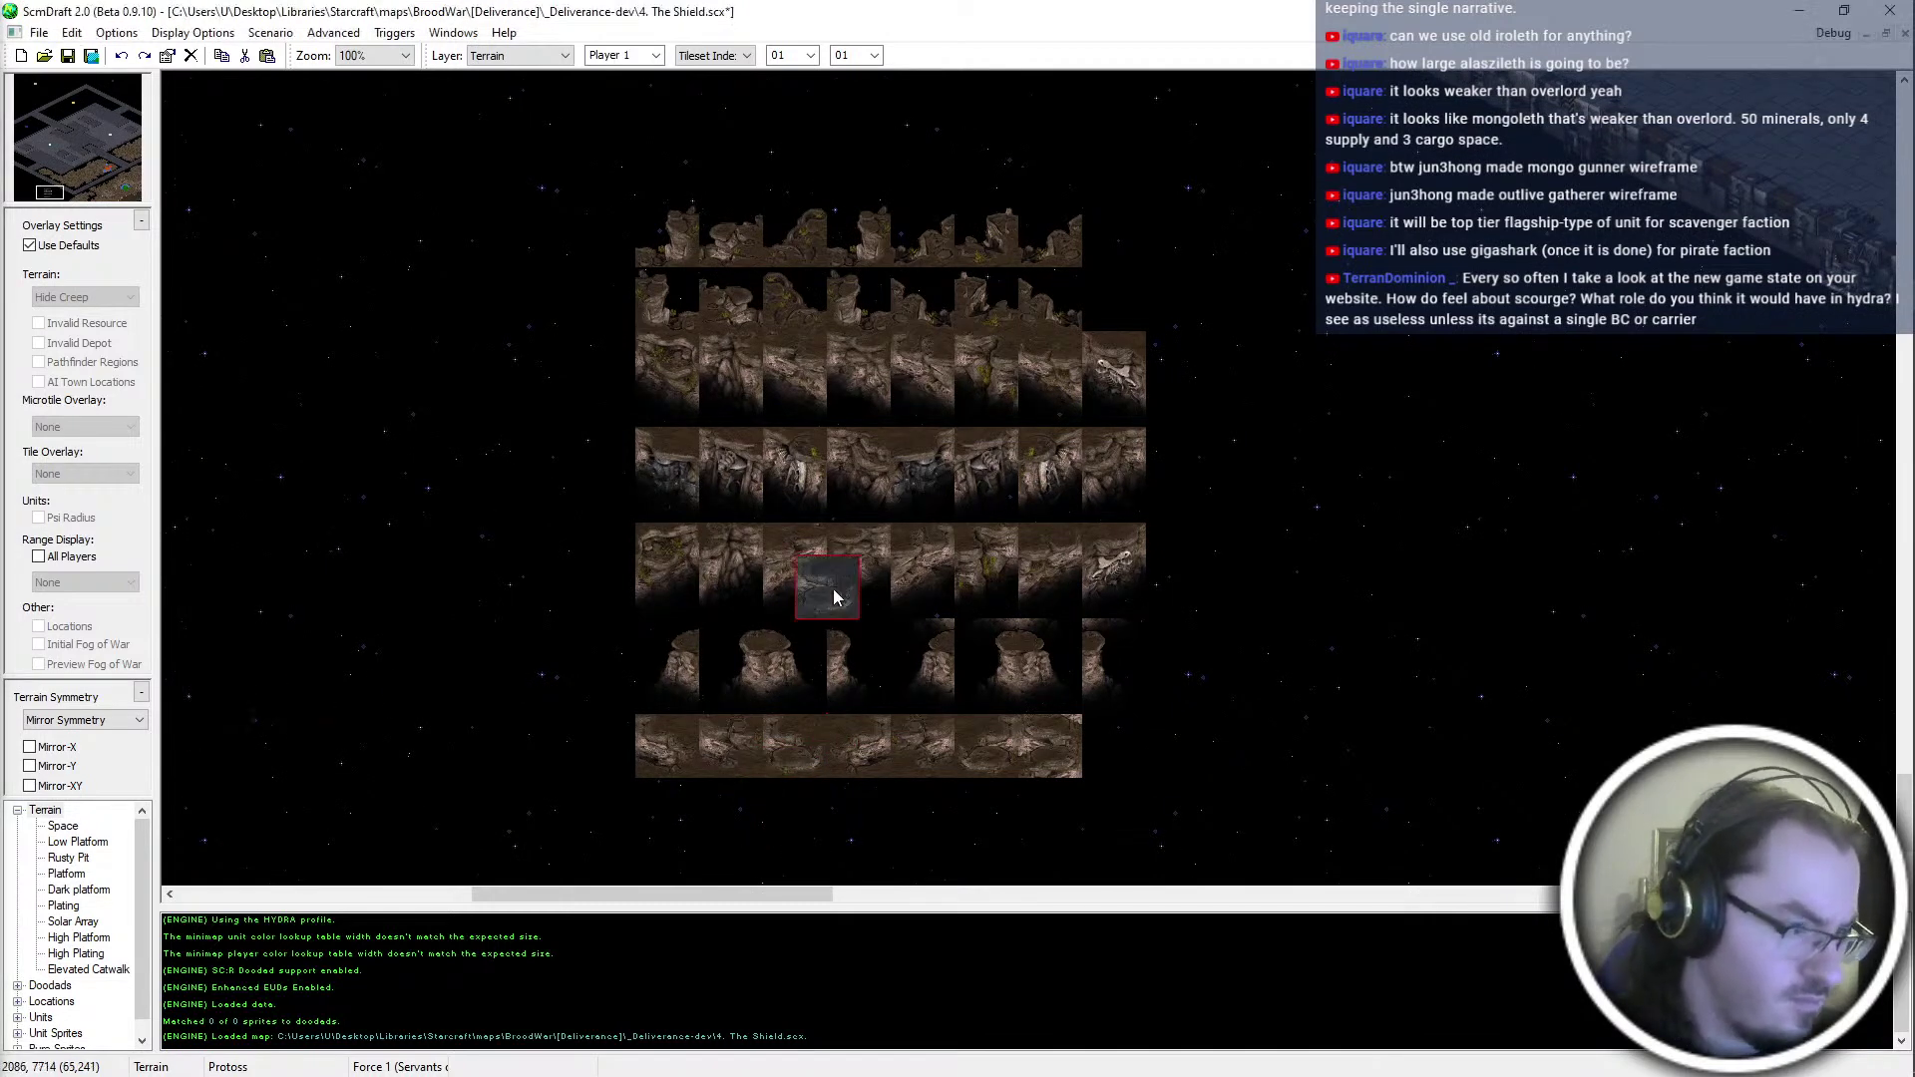
right_click(893, 702)
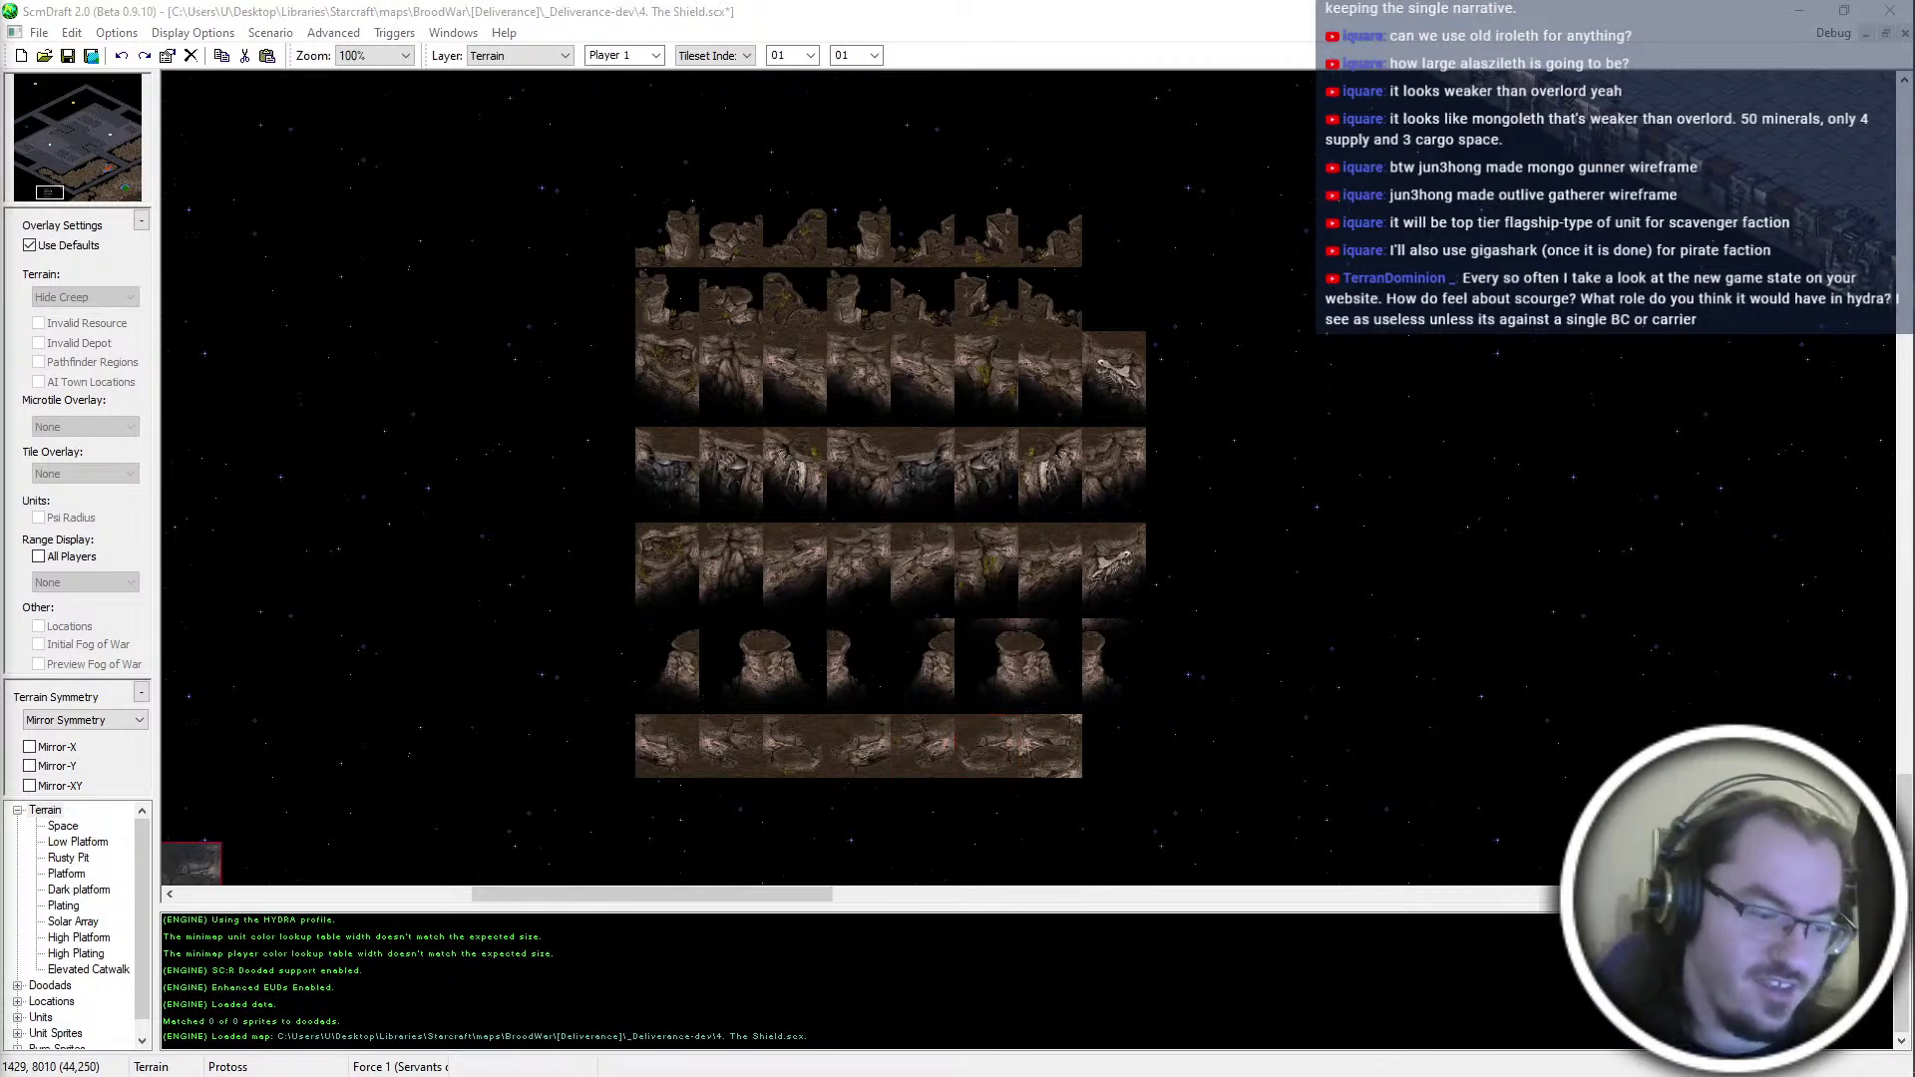
scroll(1335, 477, "down", 2)
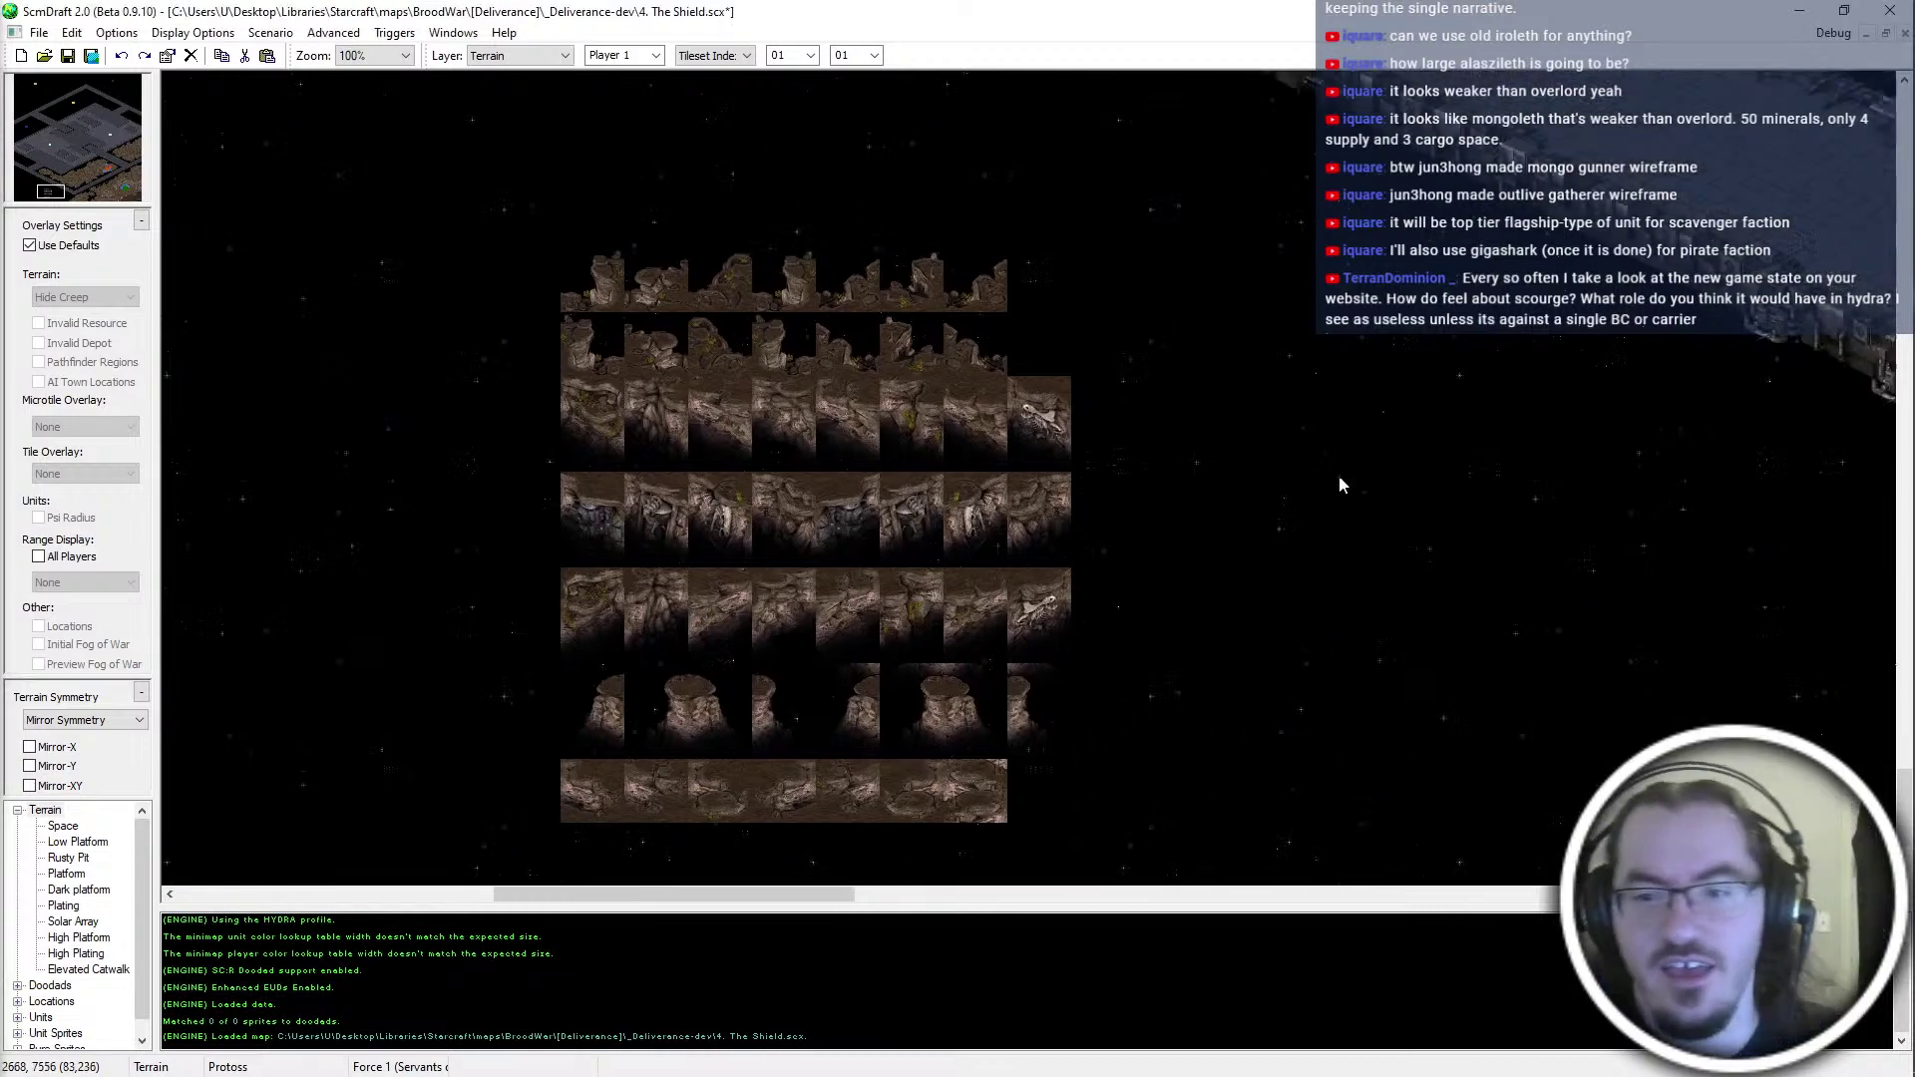
scroll(845, 475, "down", 1)
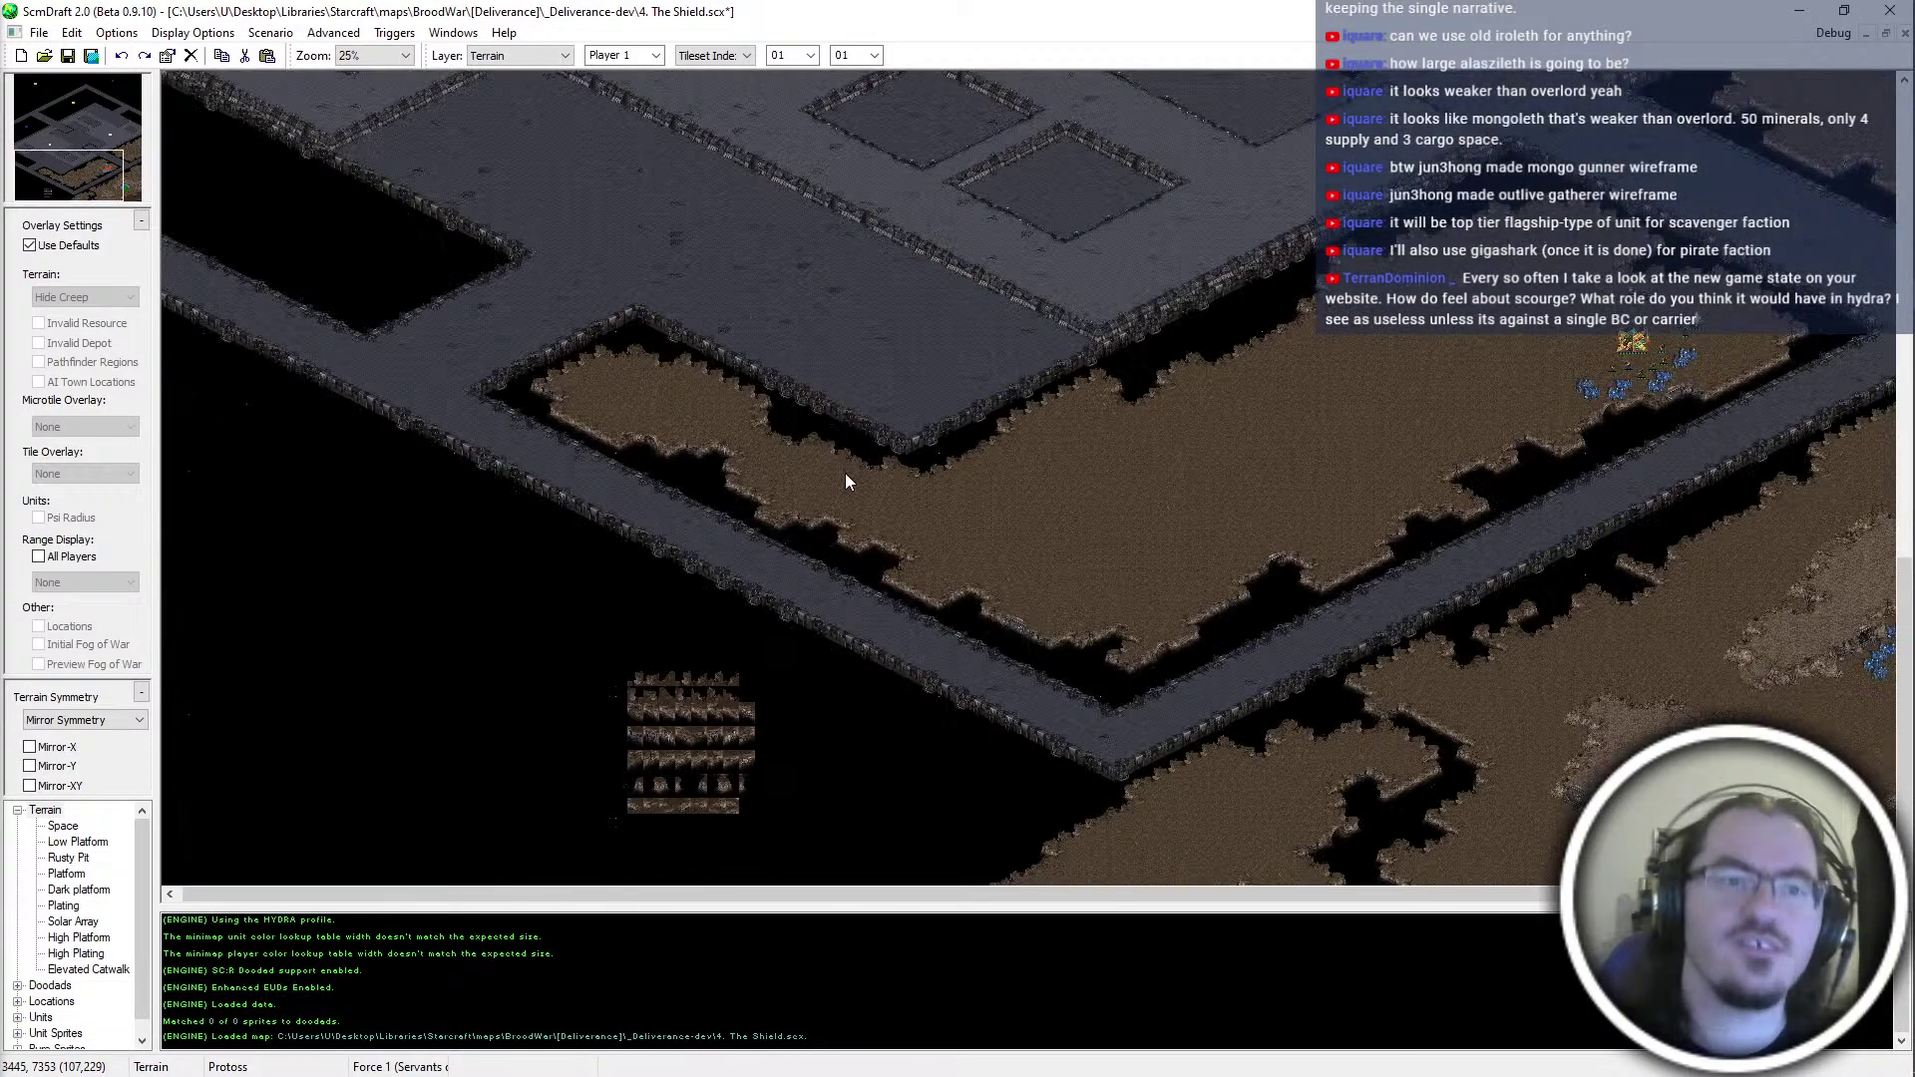
key("Escape")
Save the Brush Palette over its existing brush file and save the map
scroll(798, 778, "down", 3)
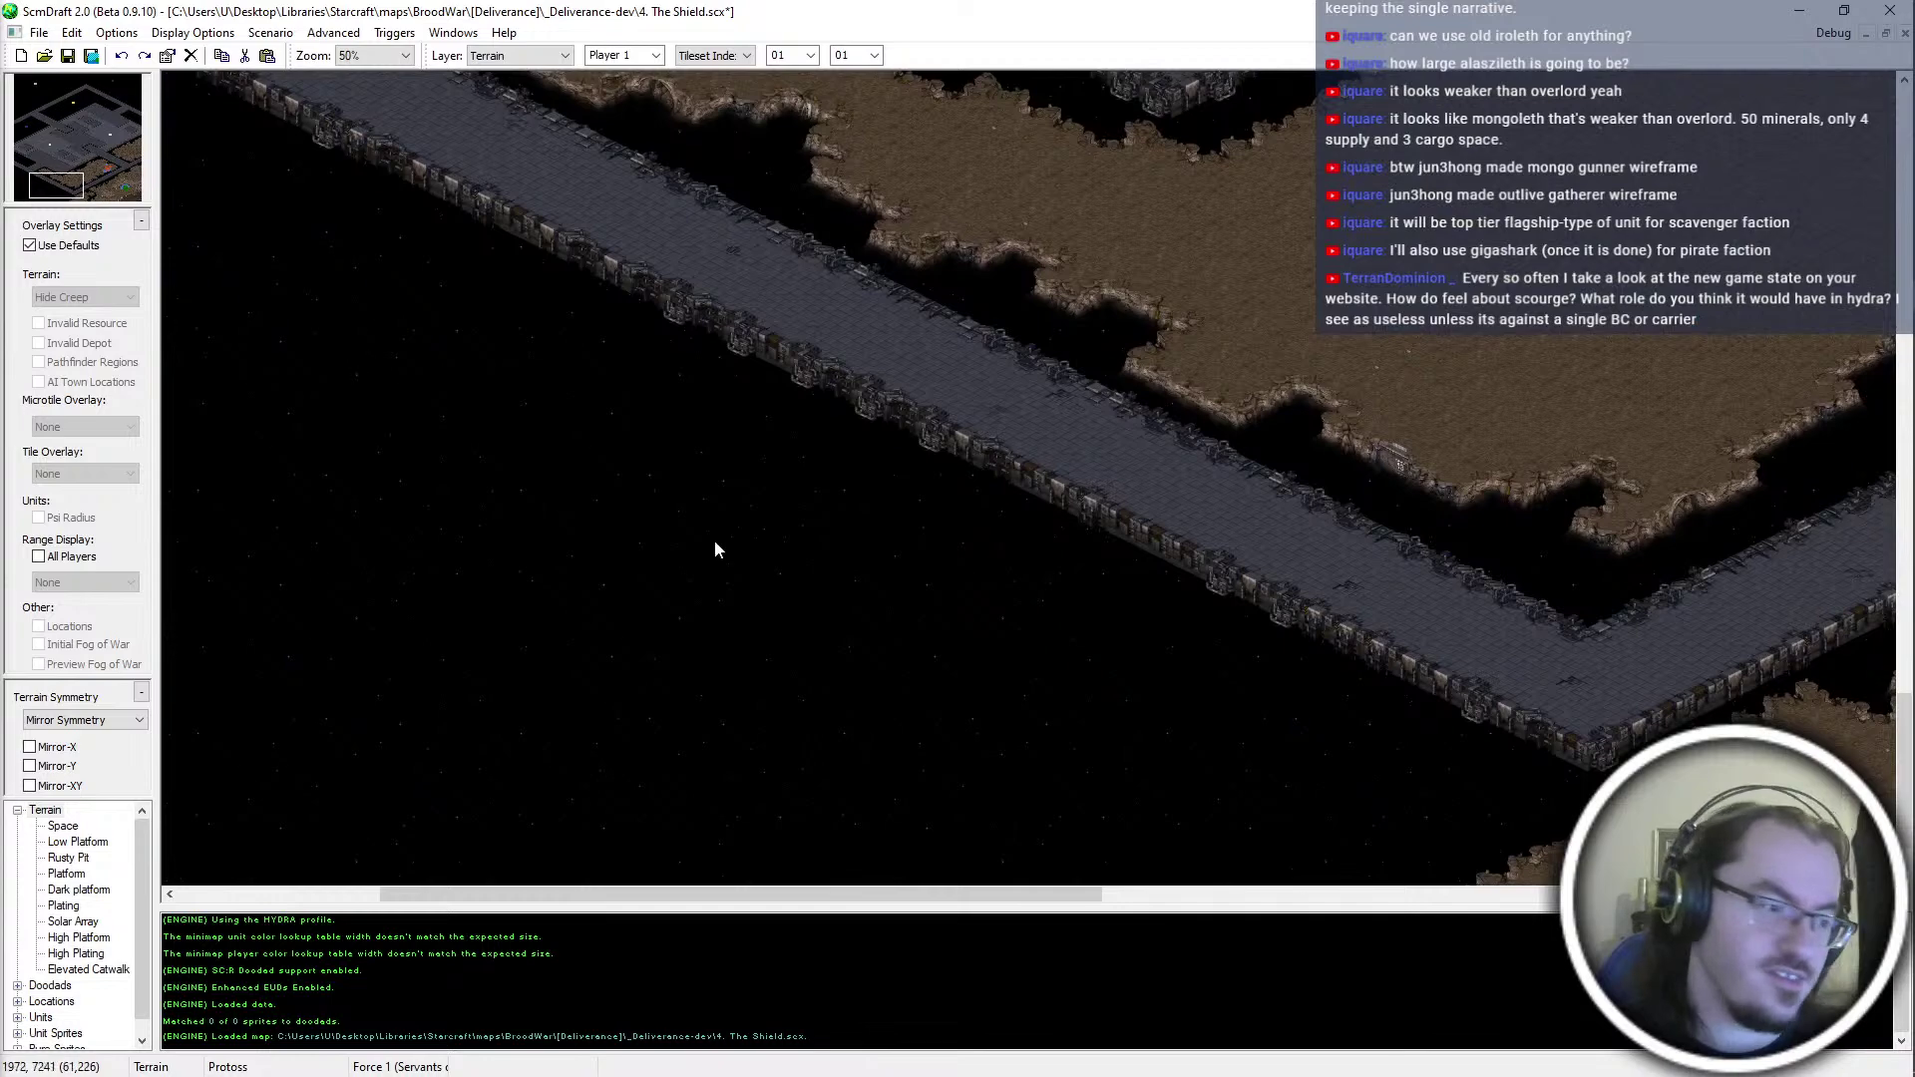
left_click_drag(893, 894, 1367, 901)
key("ctrl+s")
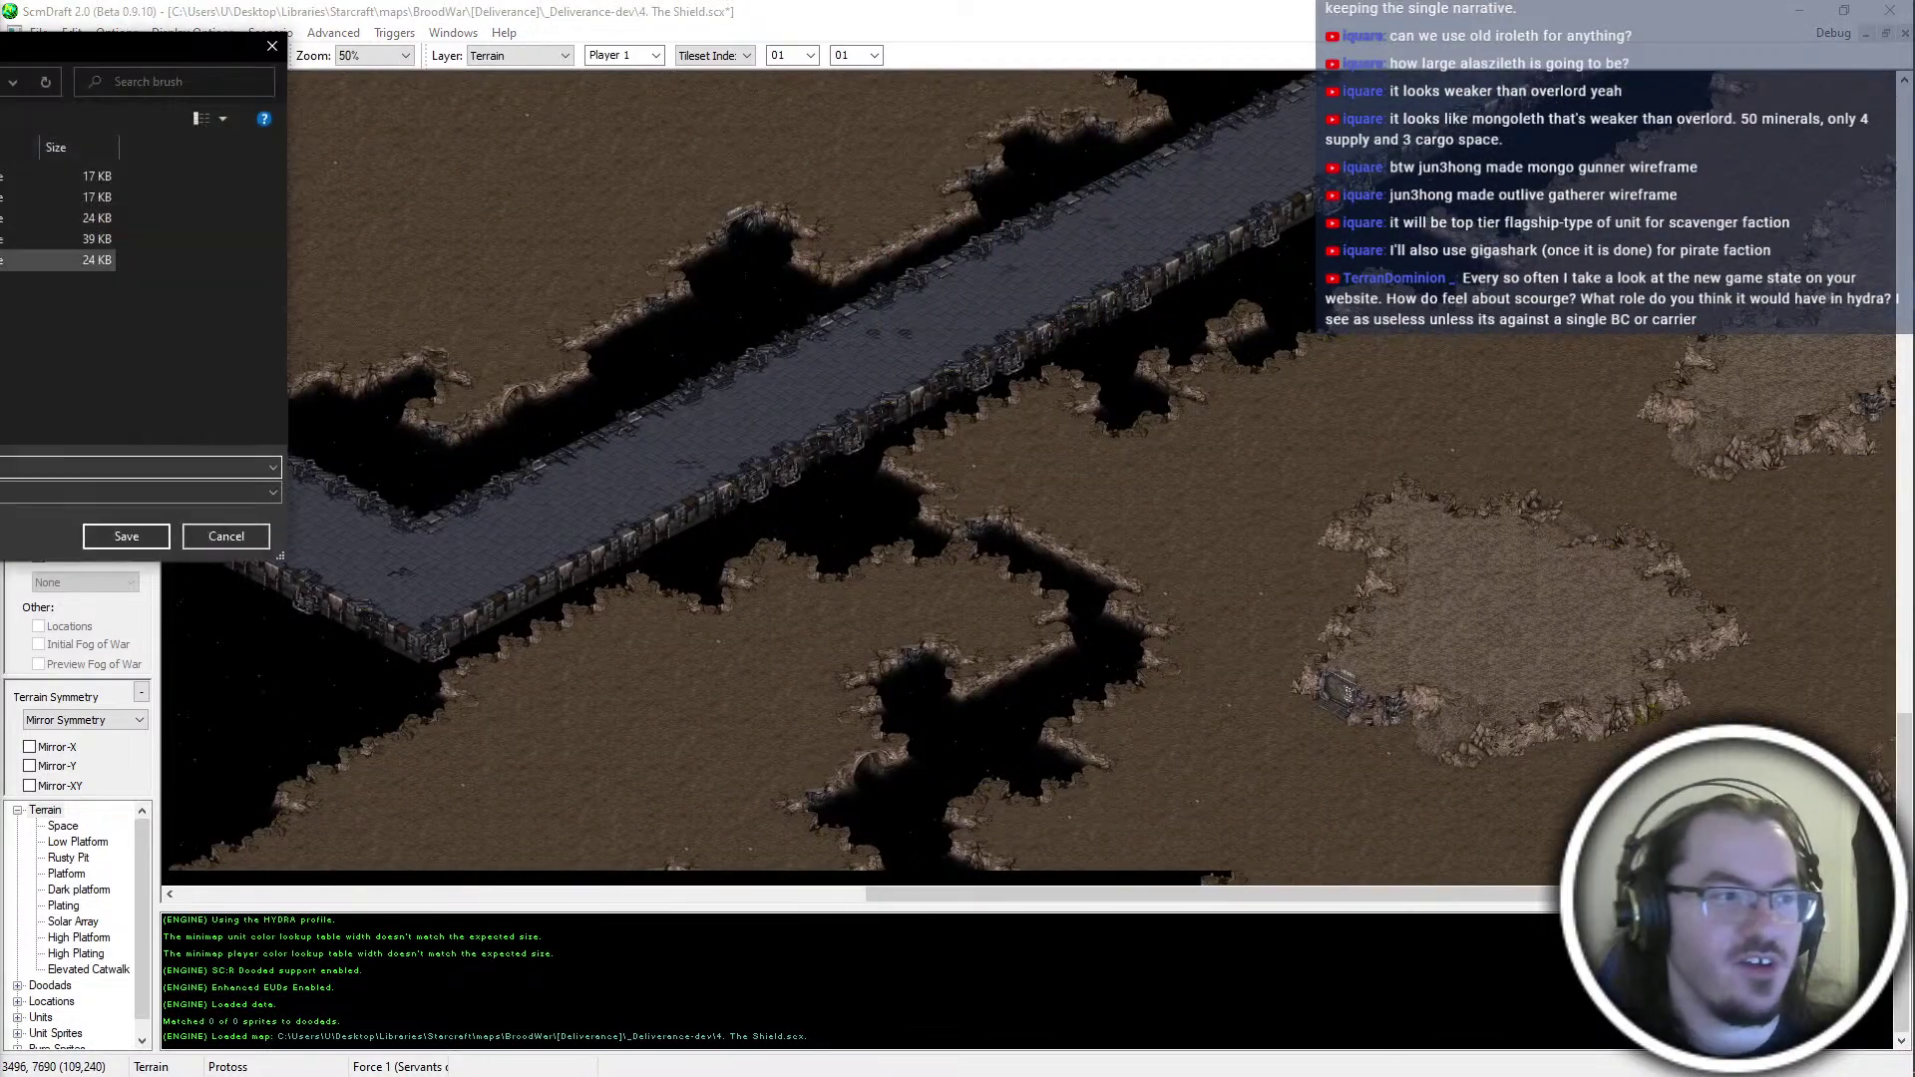
double_click(57, 261)
Replace metal platform edge pieces in the map's southeast corner with the new dirt-to-space cliff brushes
middle_click_drag(946, 549, 1581, 634)
scroll(1875, 794, "up", 1, "ctrl")
scroll(1581, 639, "down", 1, "ctrl")
scroll(1556, 639, "up", 1, "ctrl")
middle_click_drag(1511, 804, 1488, 800)
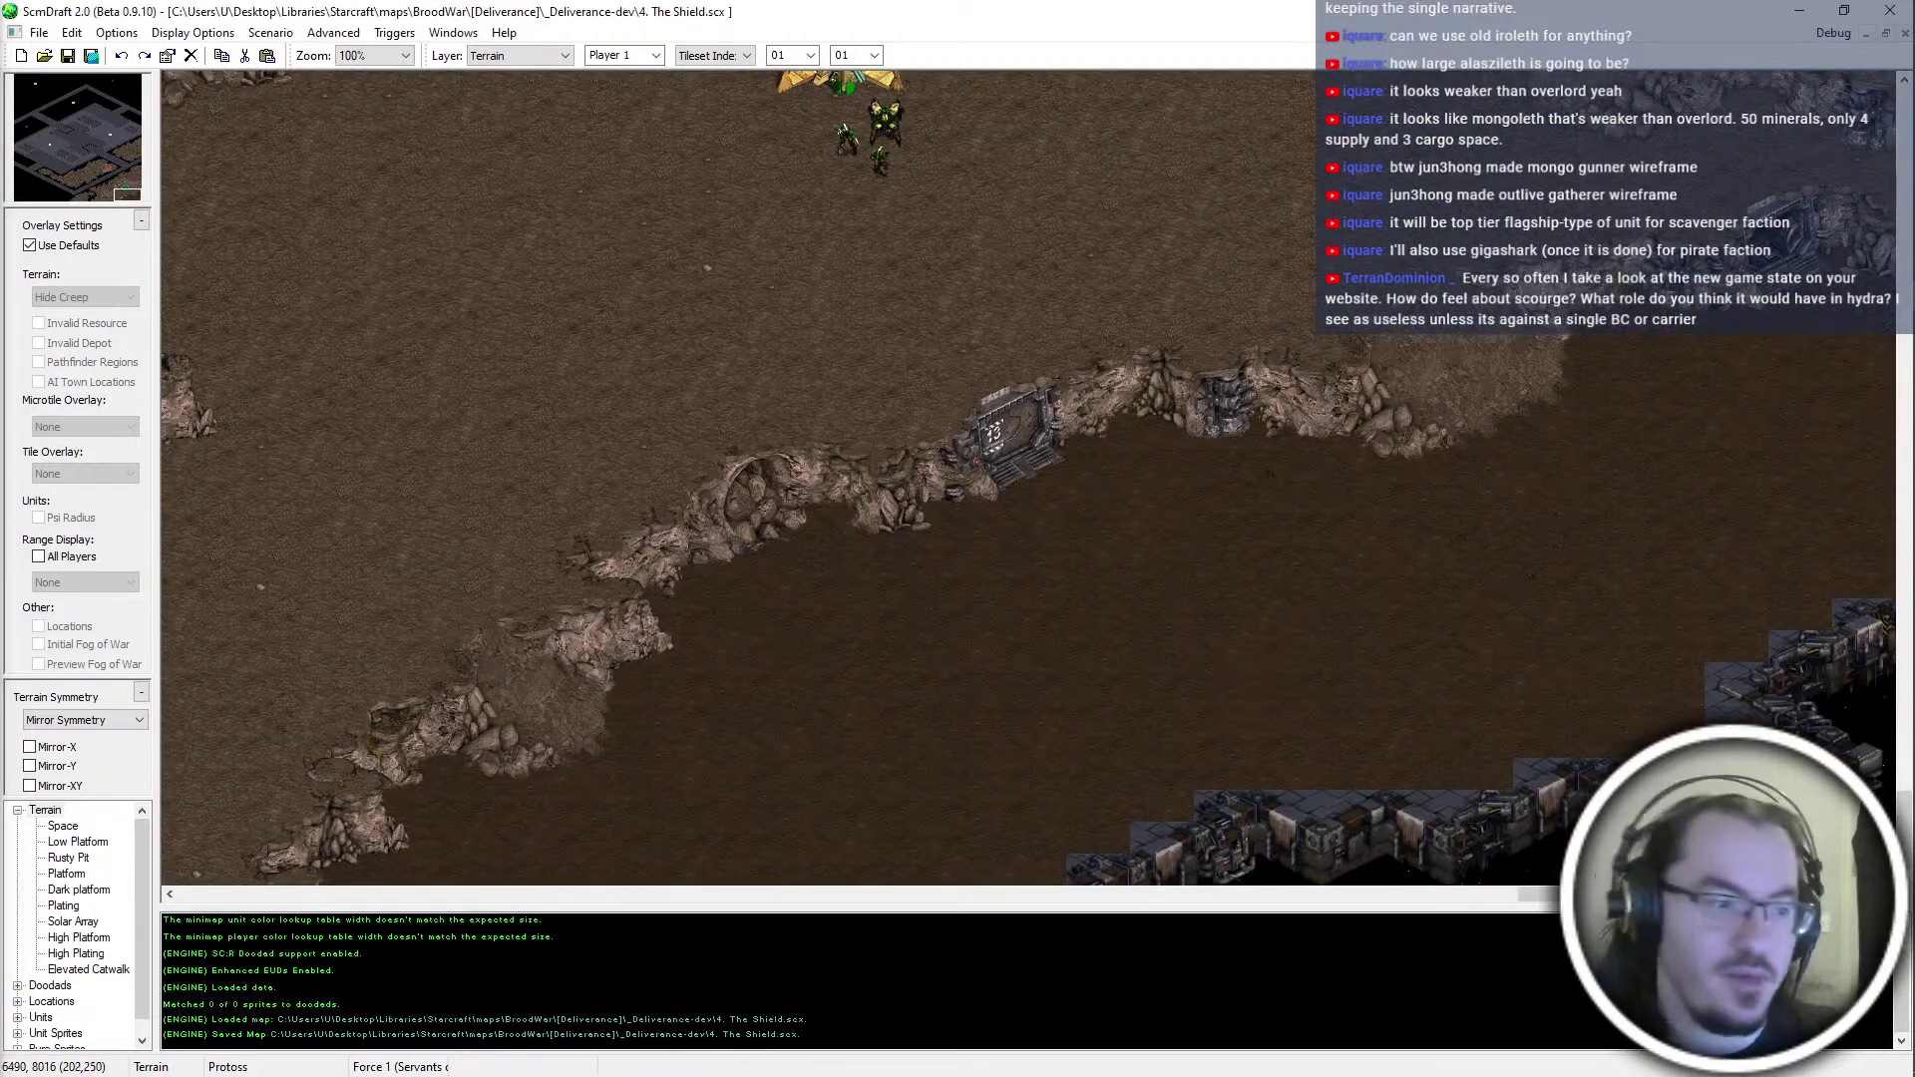
left_click(1361, 841)
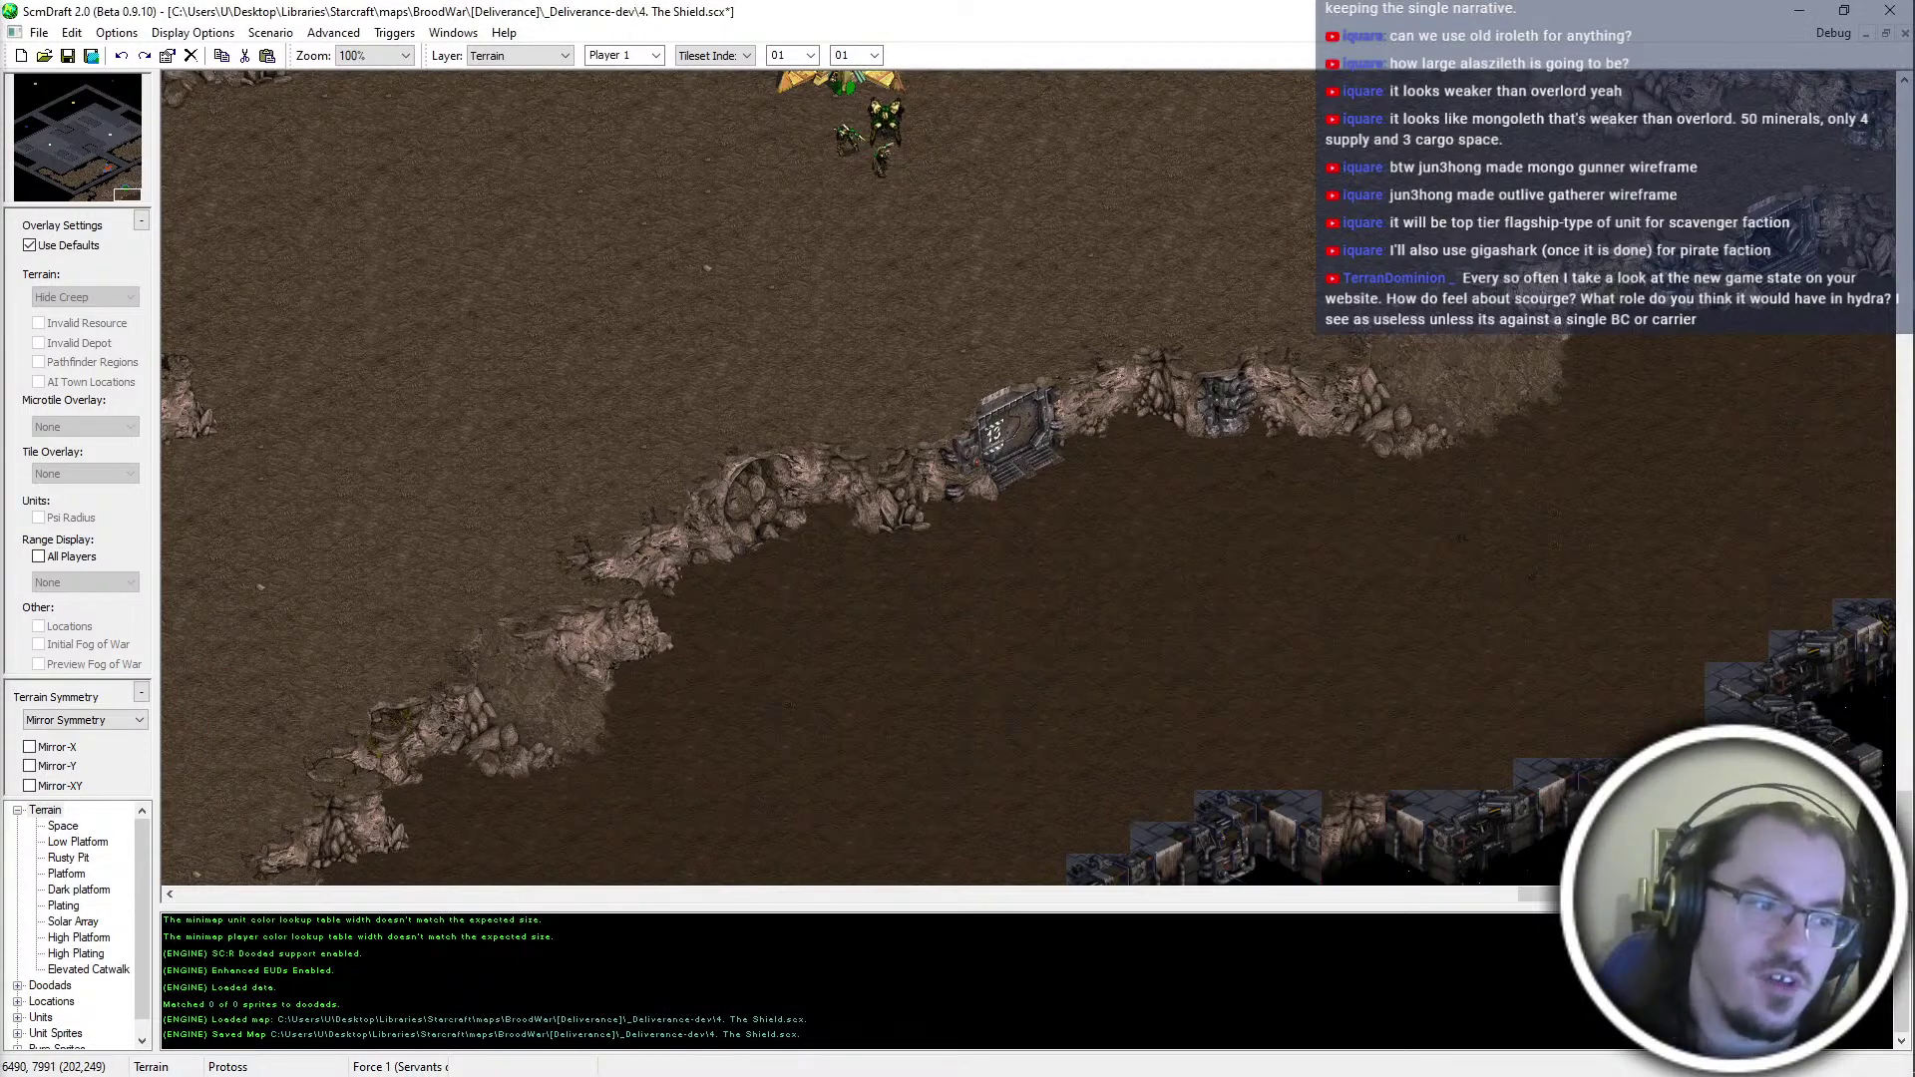
left_click(1296, 847)
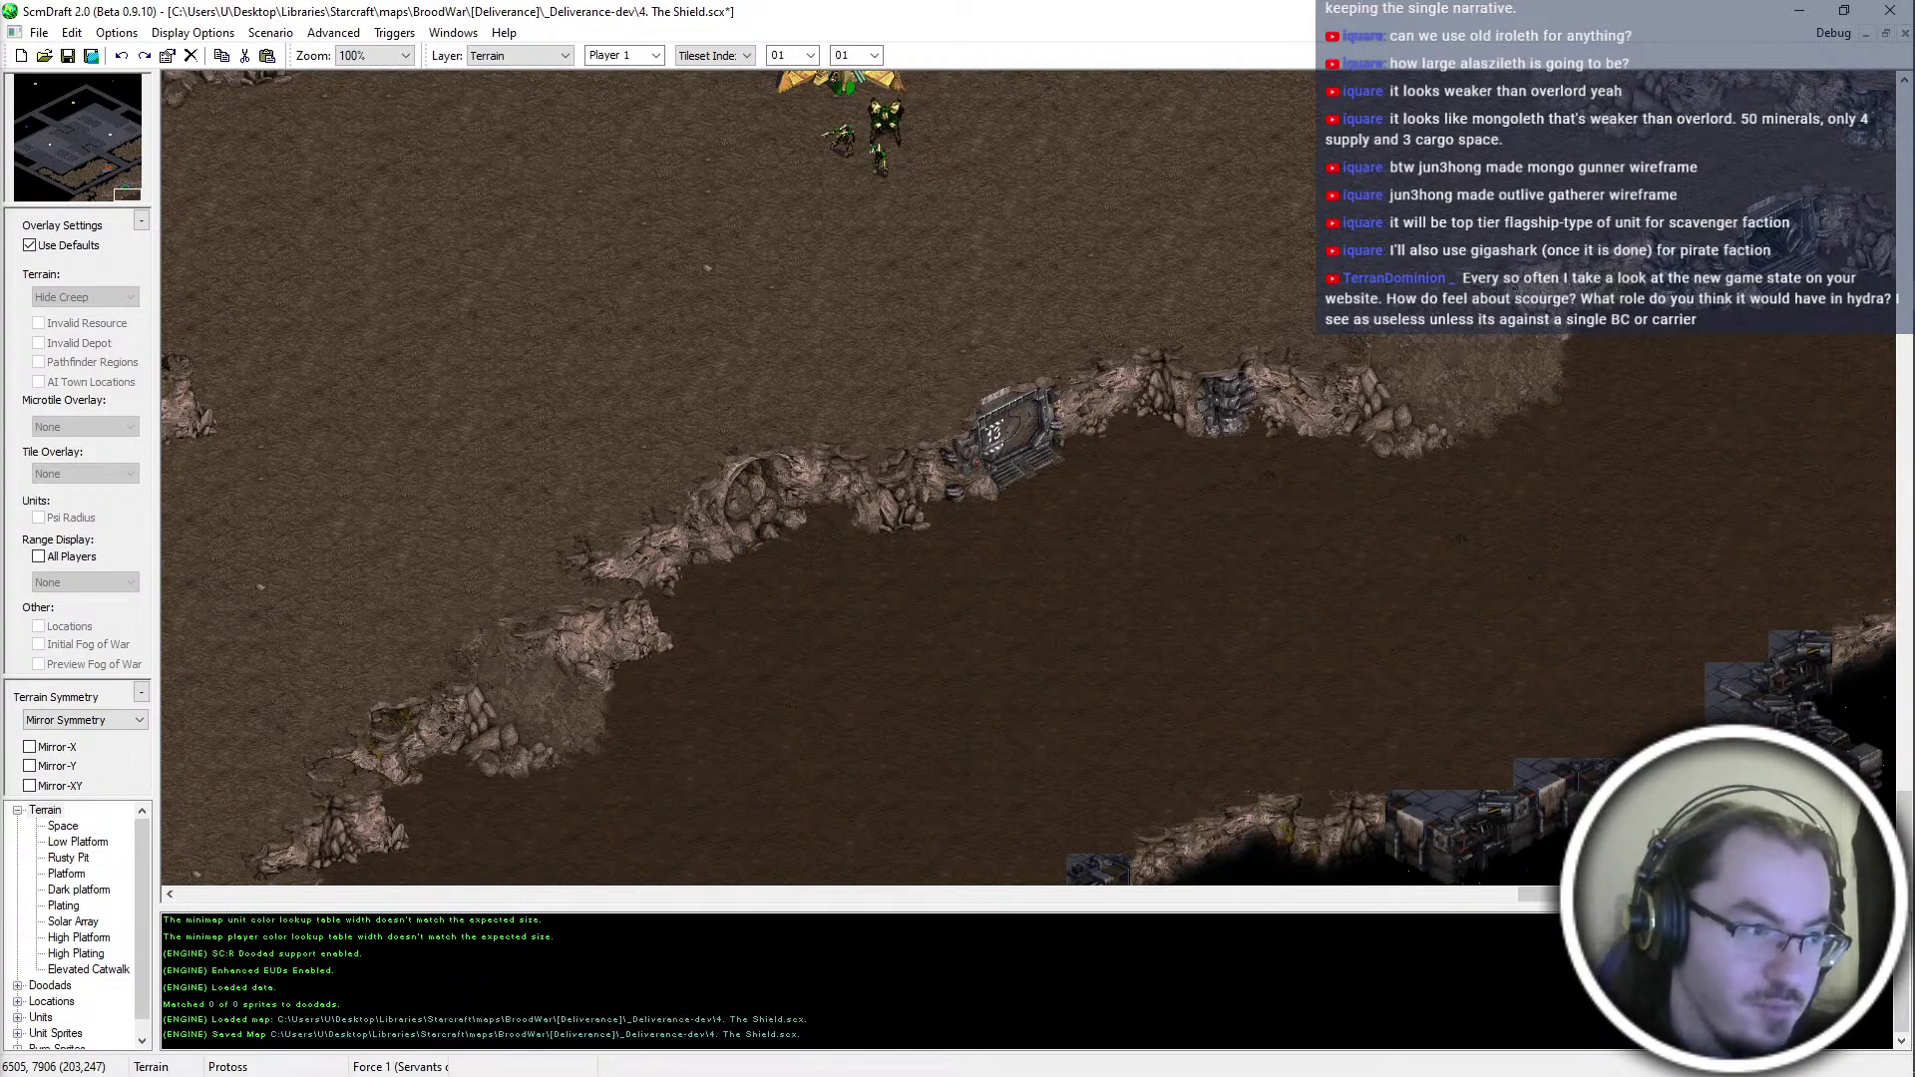
Open dirtcliff-doodads.psd from the platform dirt folder in Photoshop and rename the "dirt copy" layer to "dirt"
key("alt+Tab")
left_click(1351, 481)
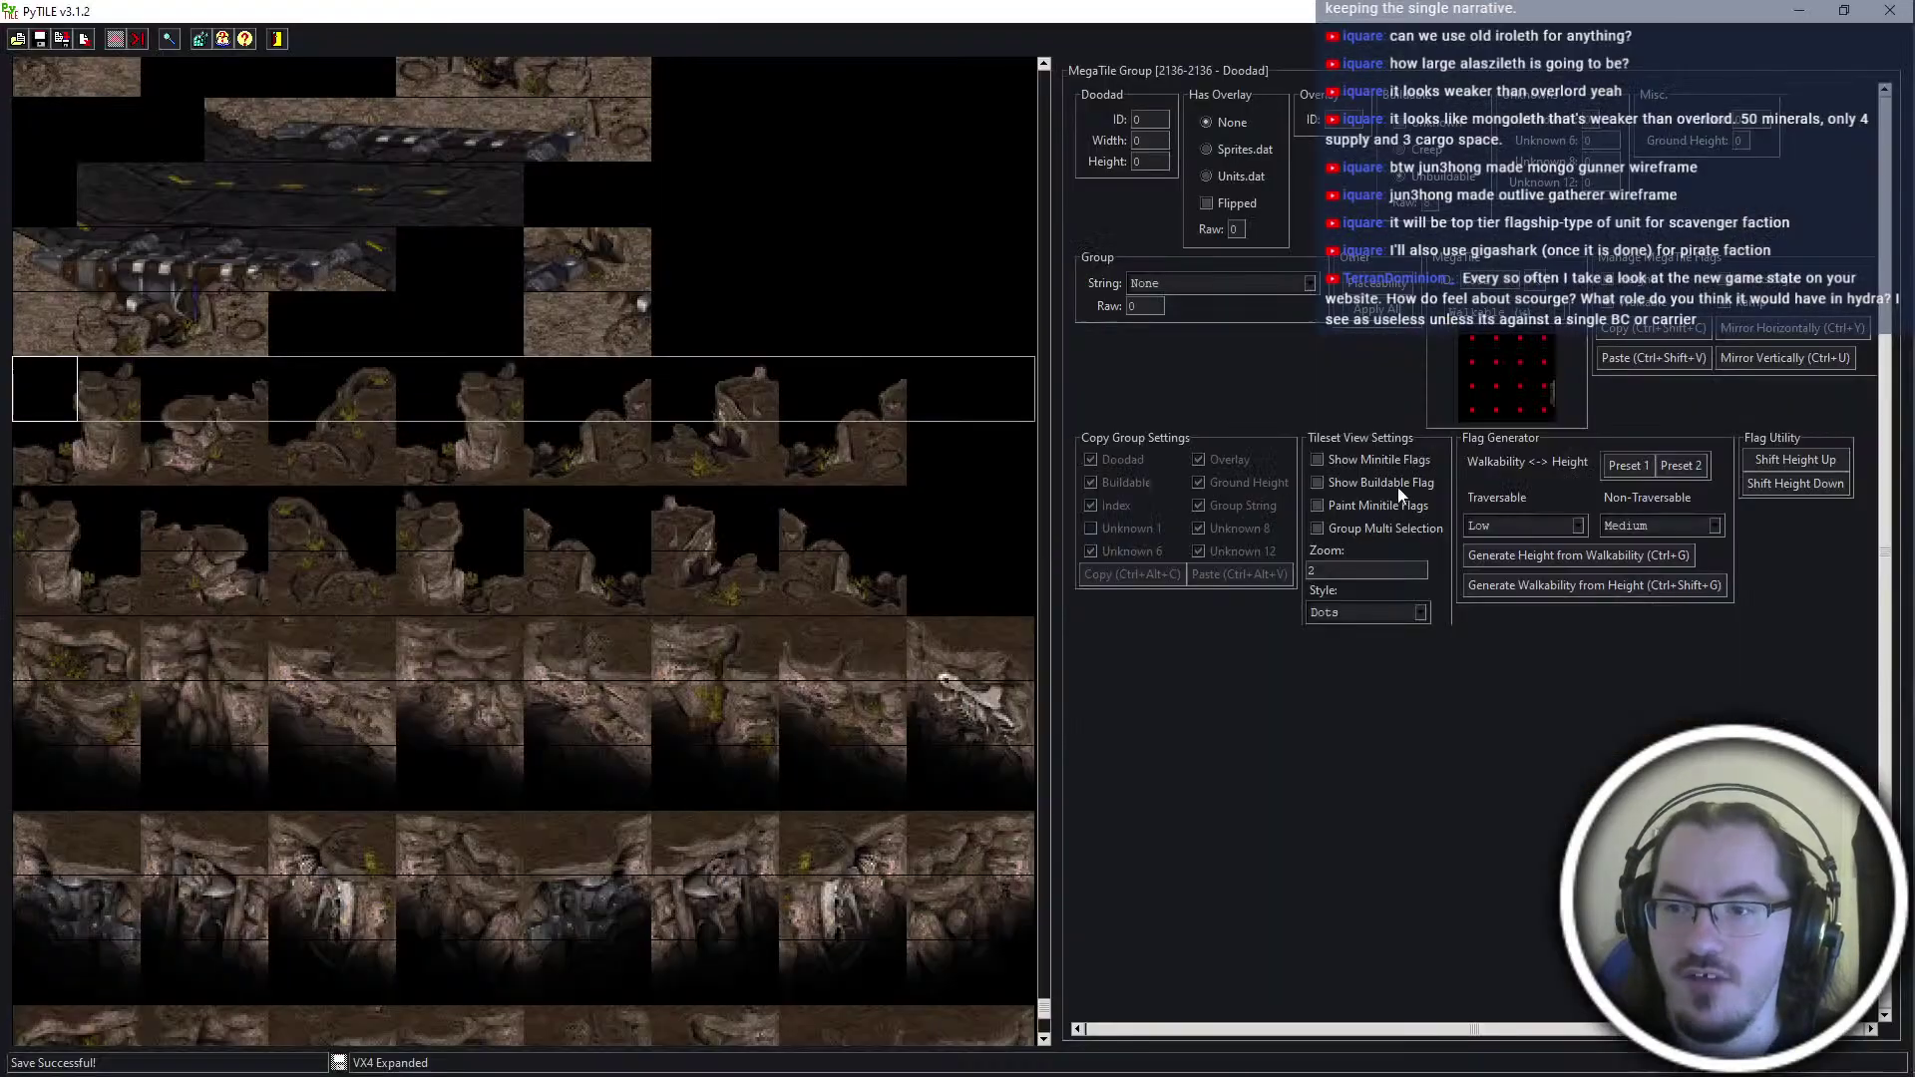
key("alt+Tab")
left_click(1496, 459)
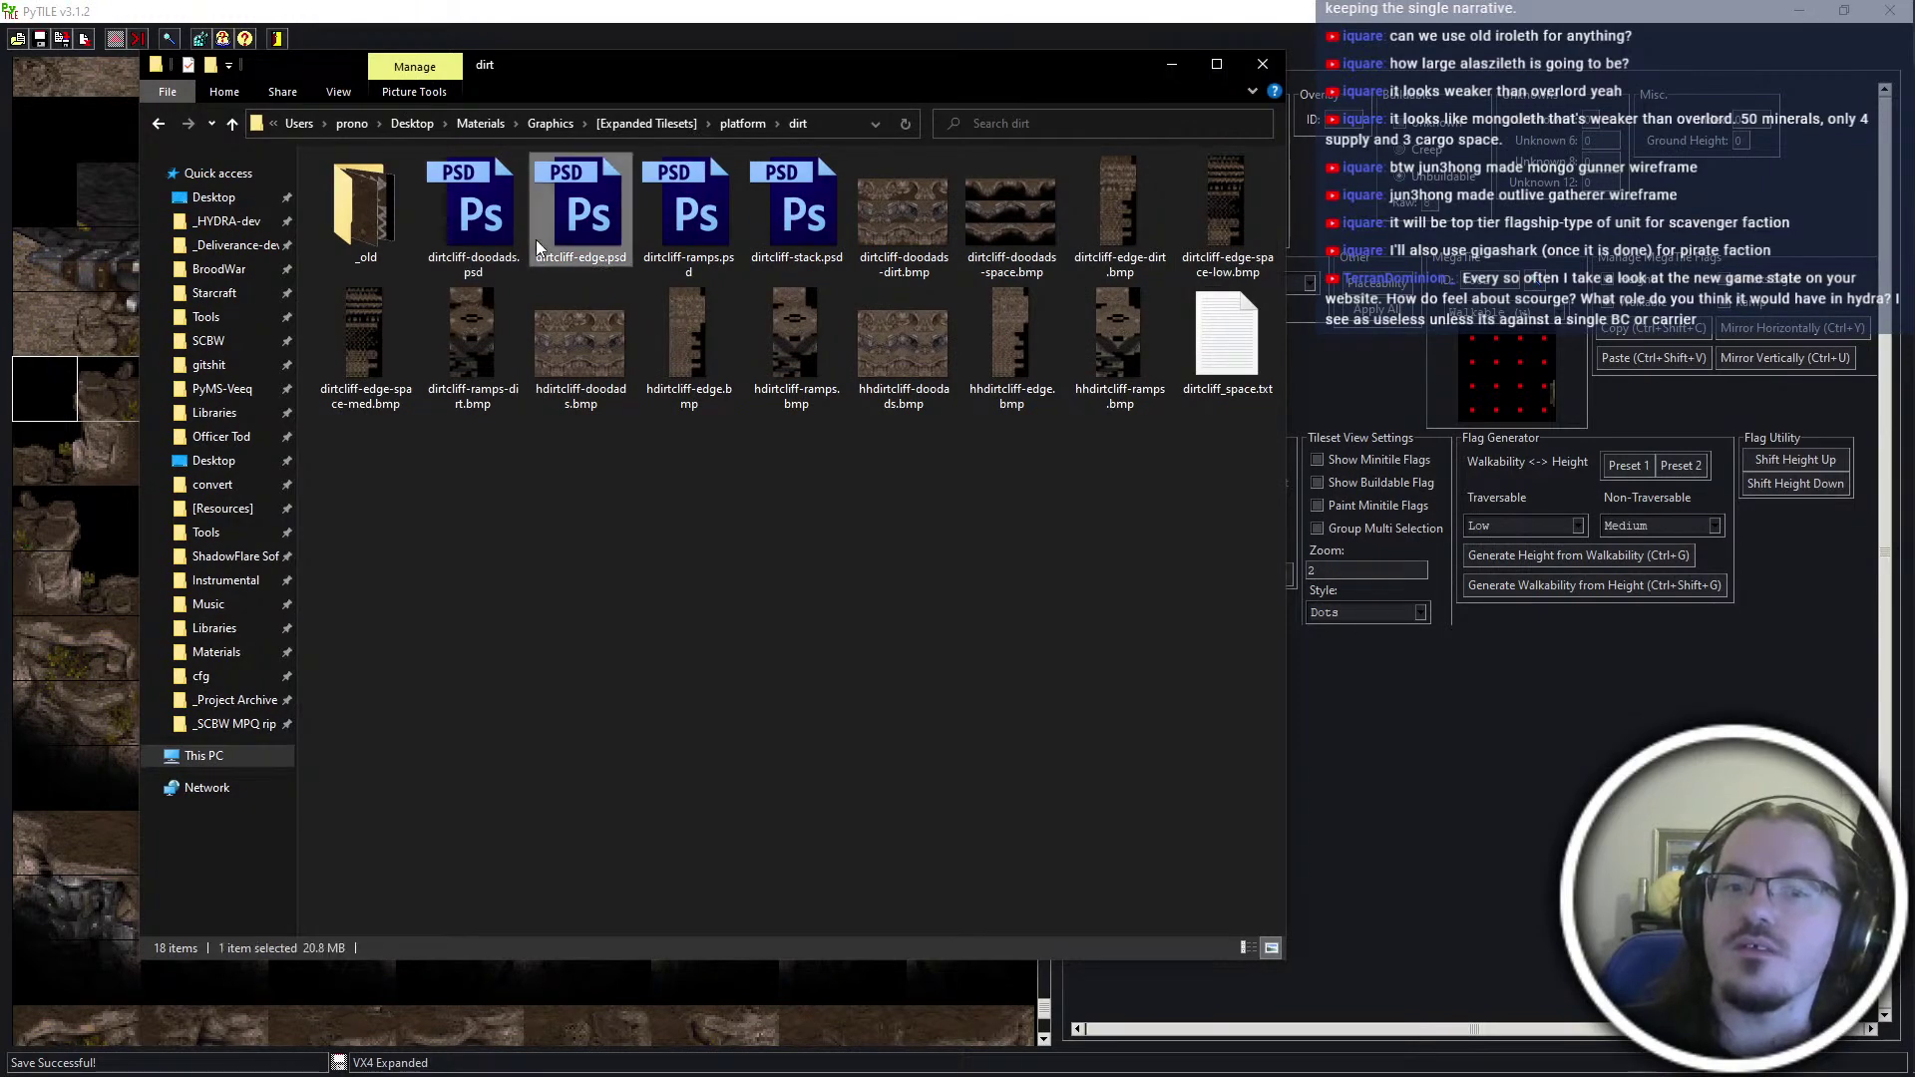
double_click(478, 229)
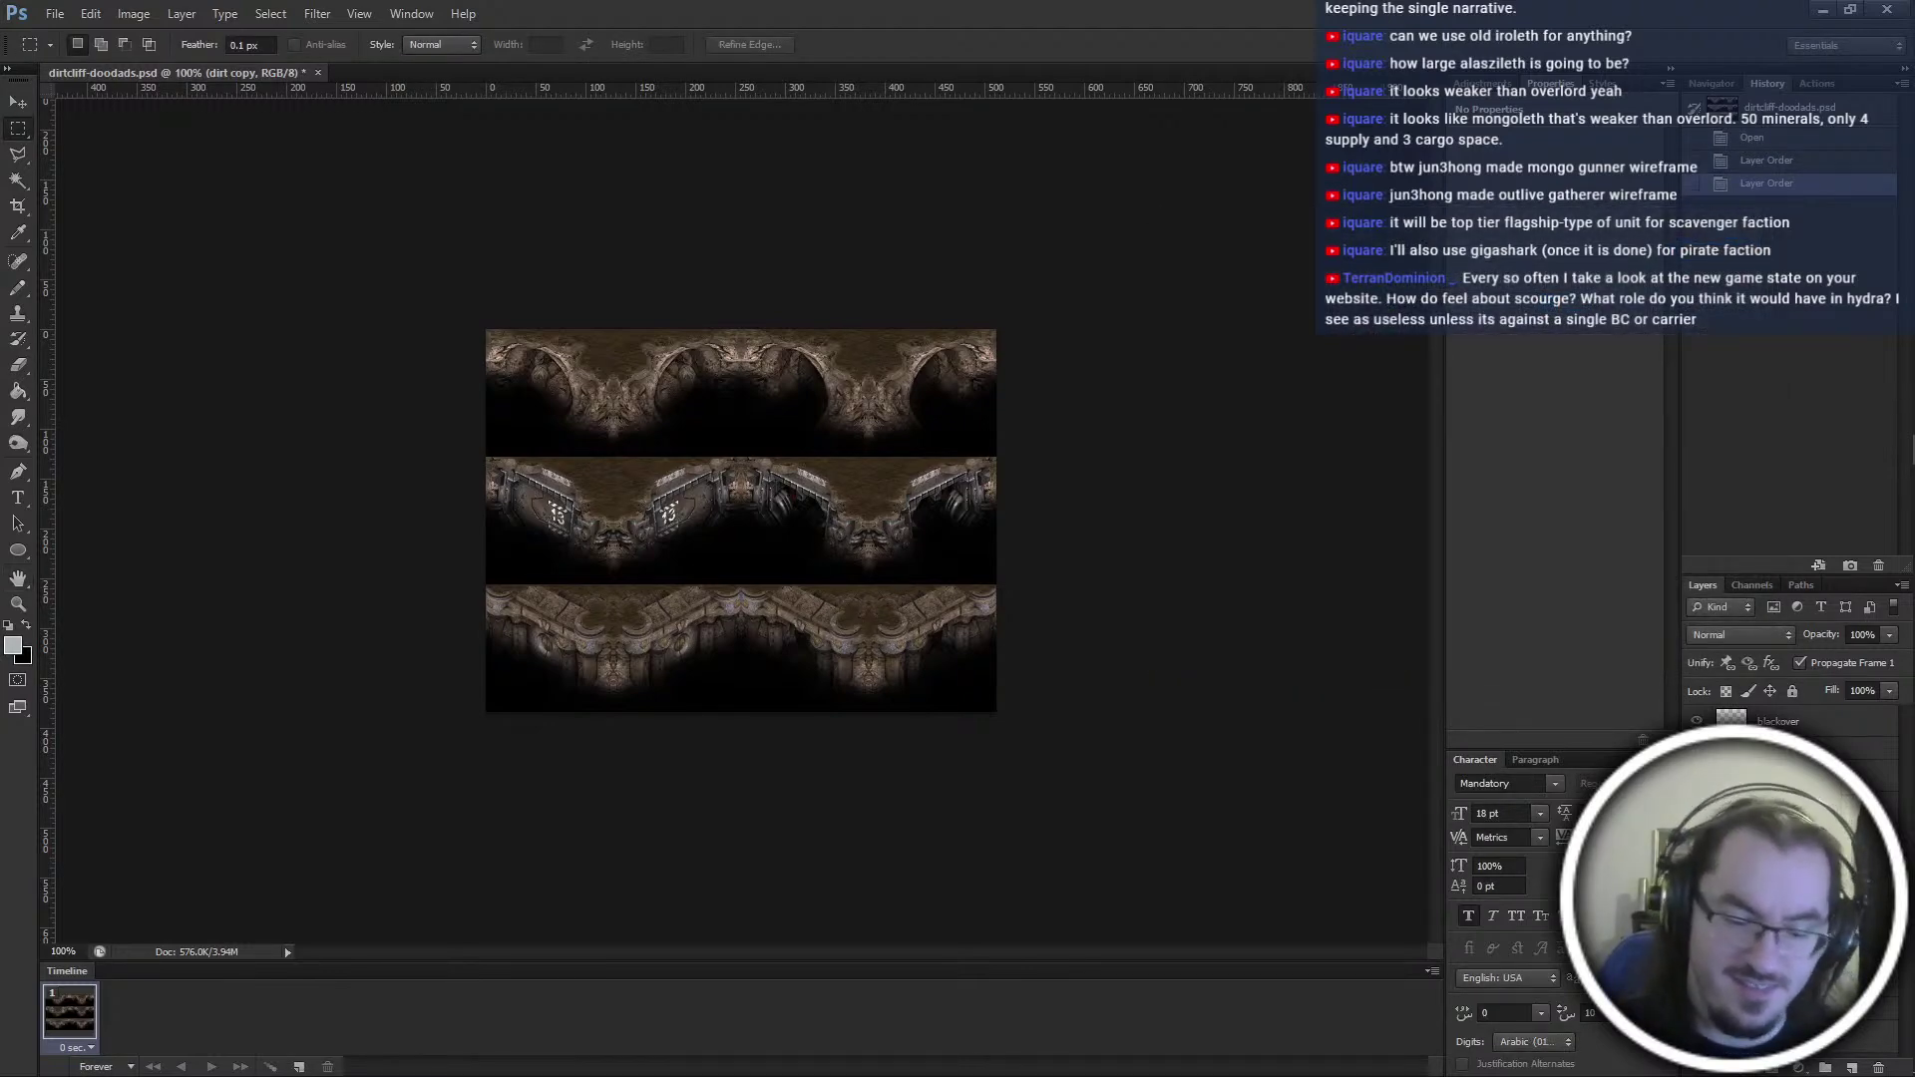
key("Return")
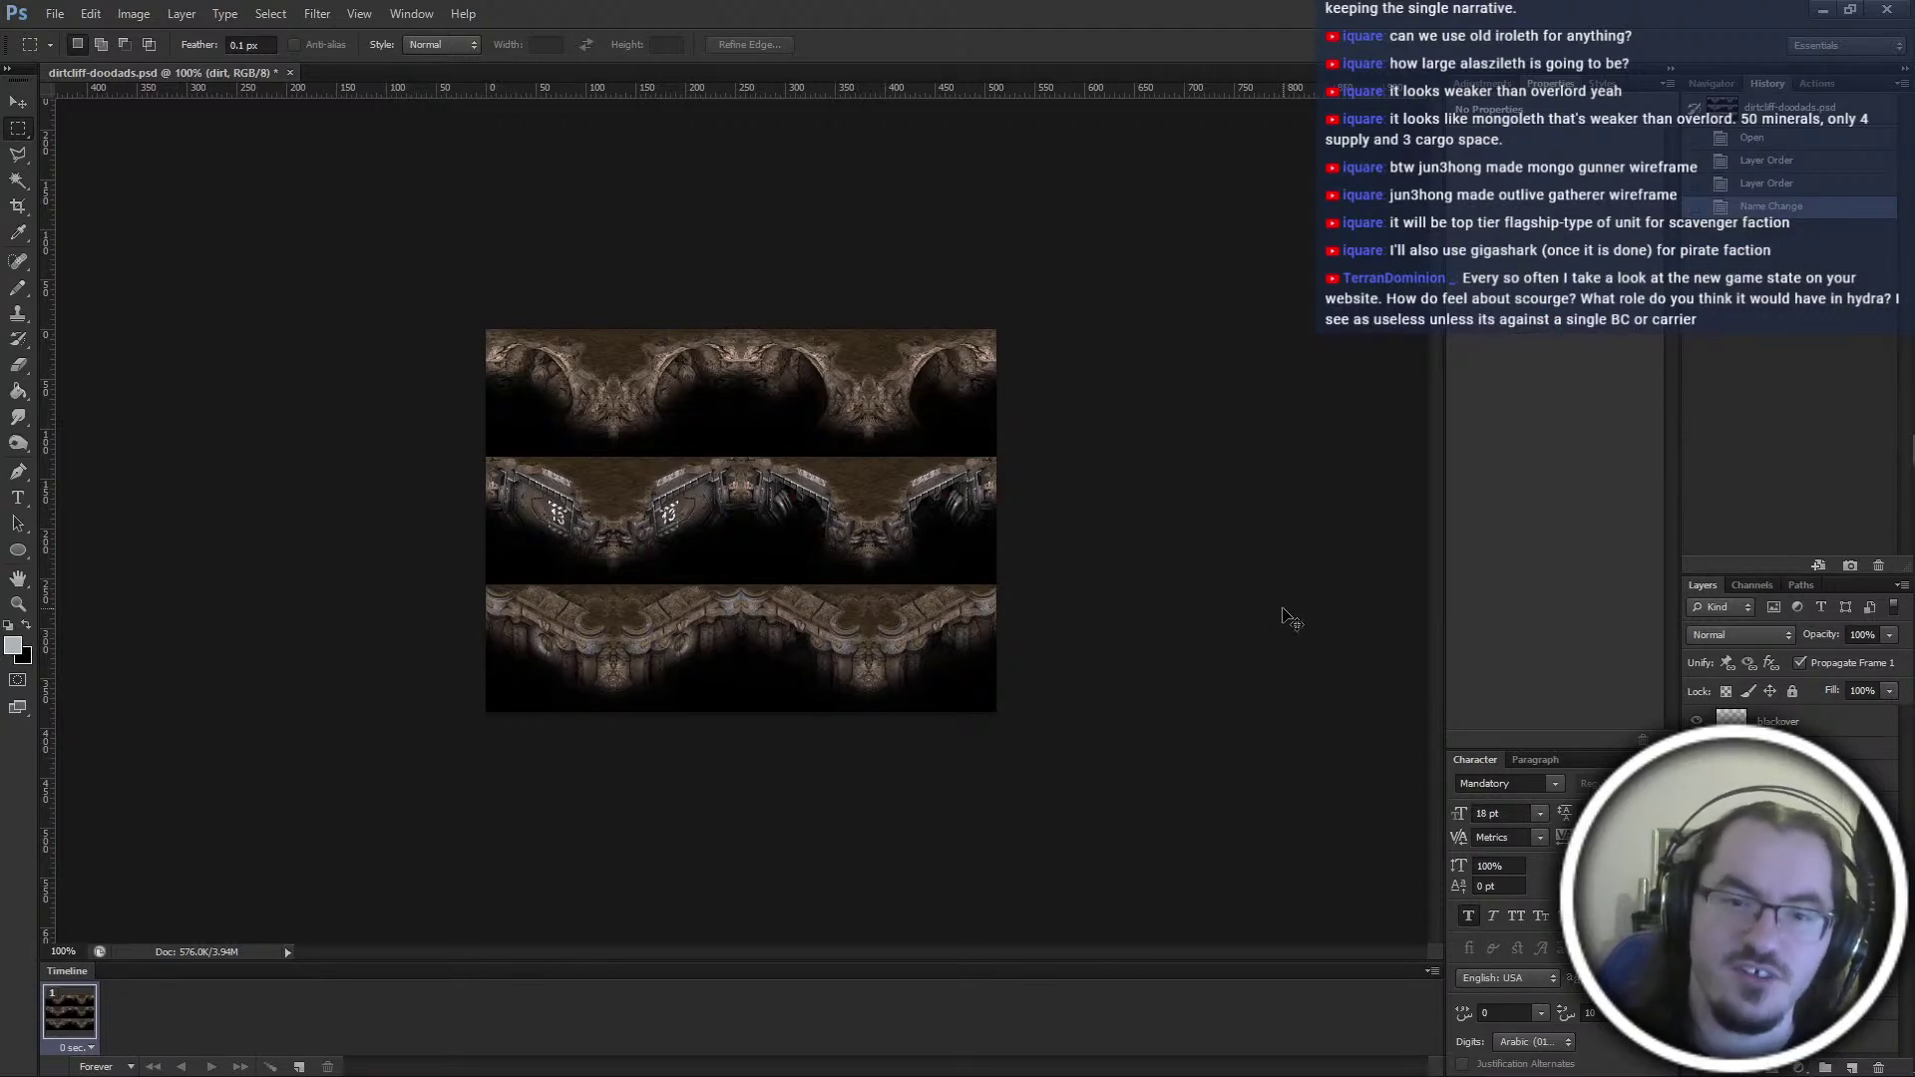
Enlarge the doodad image to 2048 pixels wide and convert it to indexed color
key("ctrl+alt+i")
type("2048")
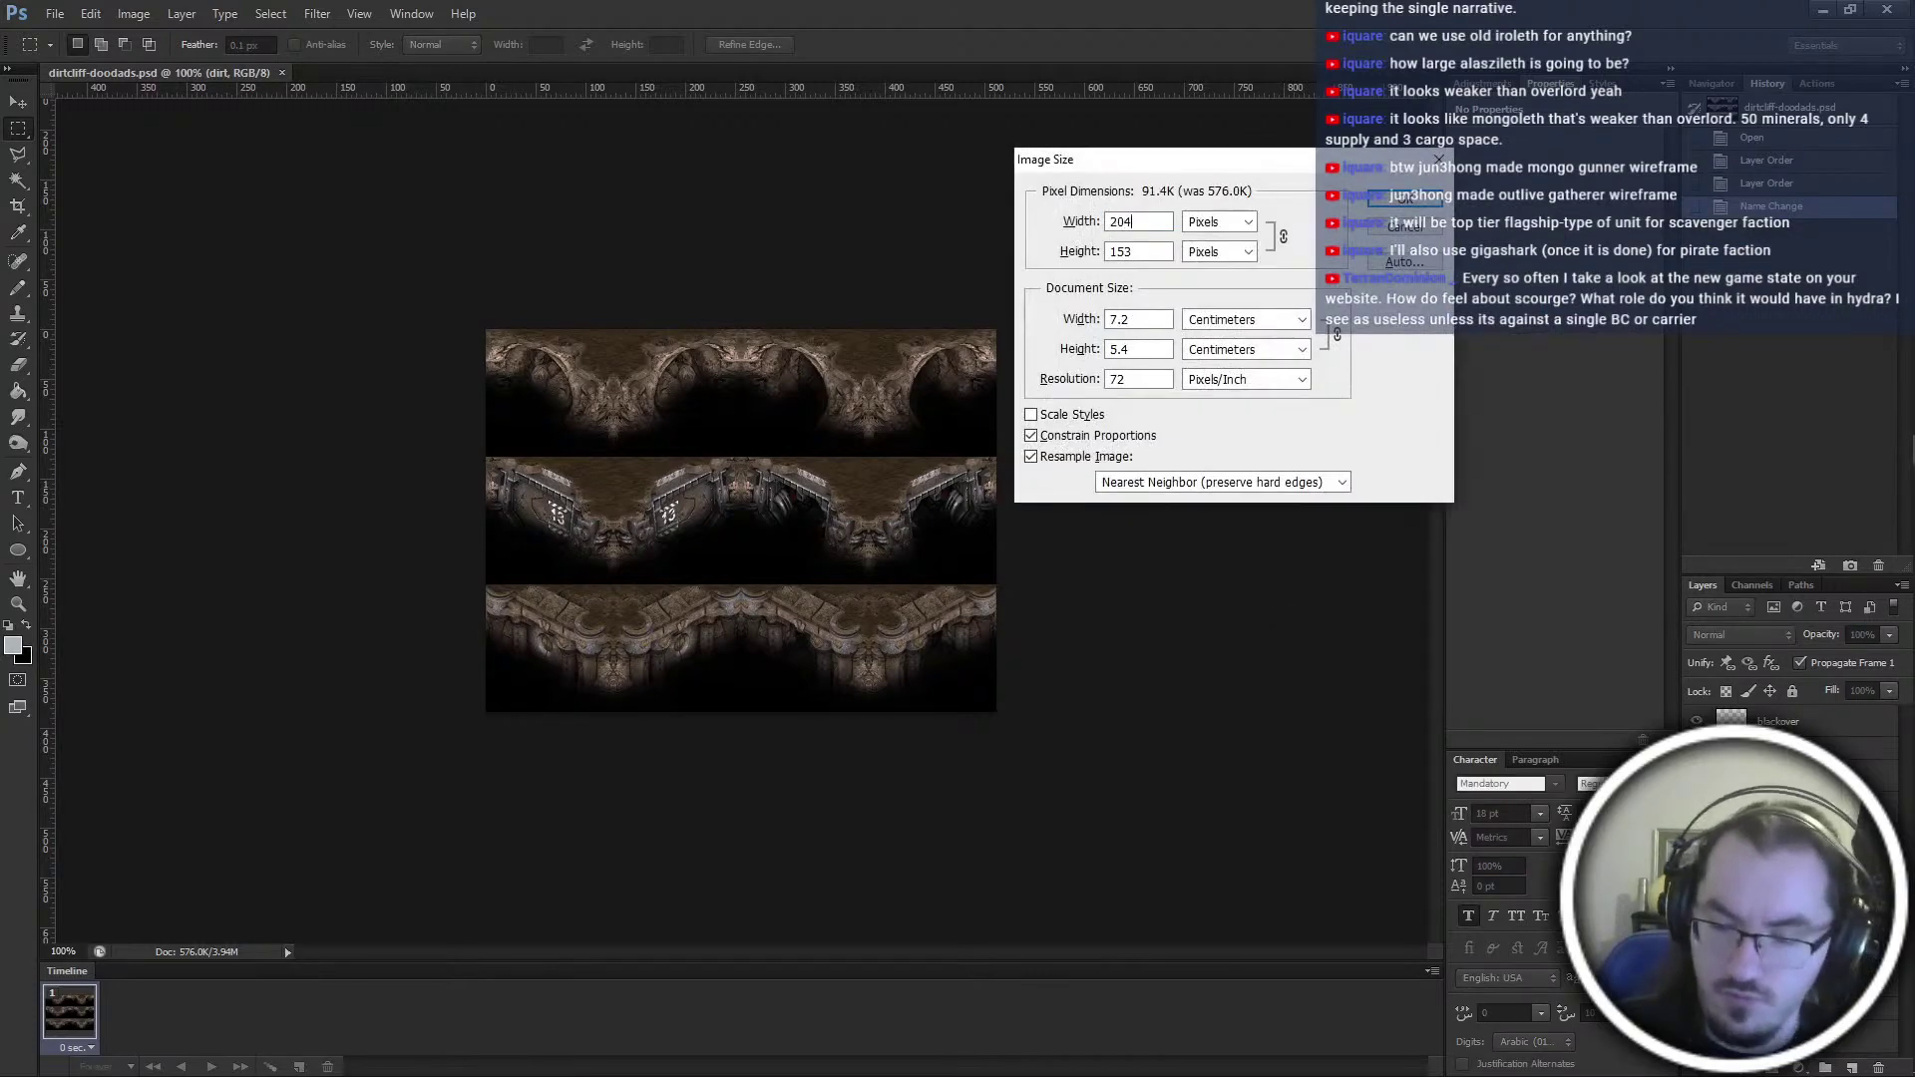
key("Return")
key("alt+i")
key("m")
key("i")
key("Return")
key("Return")
Scale the indexed doodad image down to 512 pixels wide
key("ctrl+alt+i")
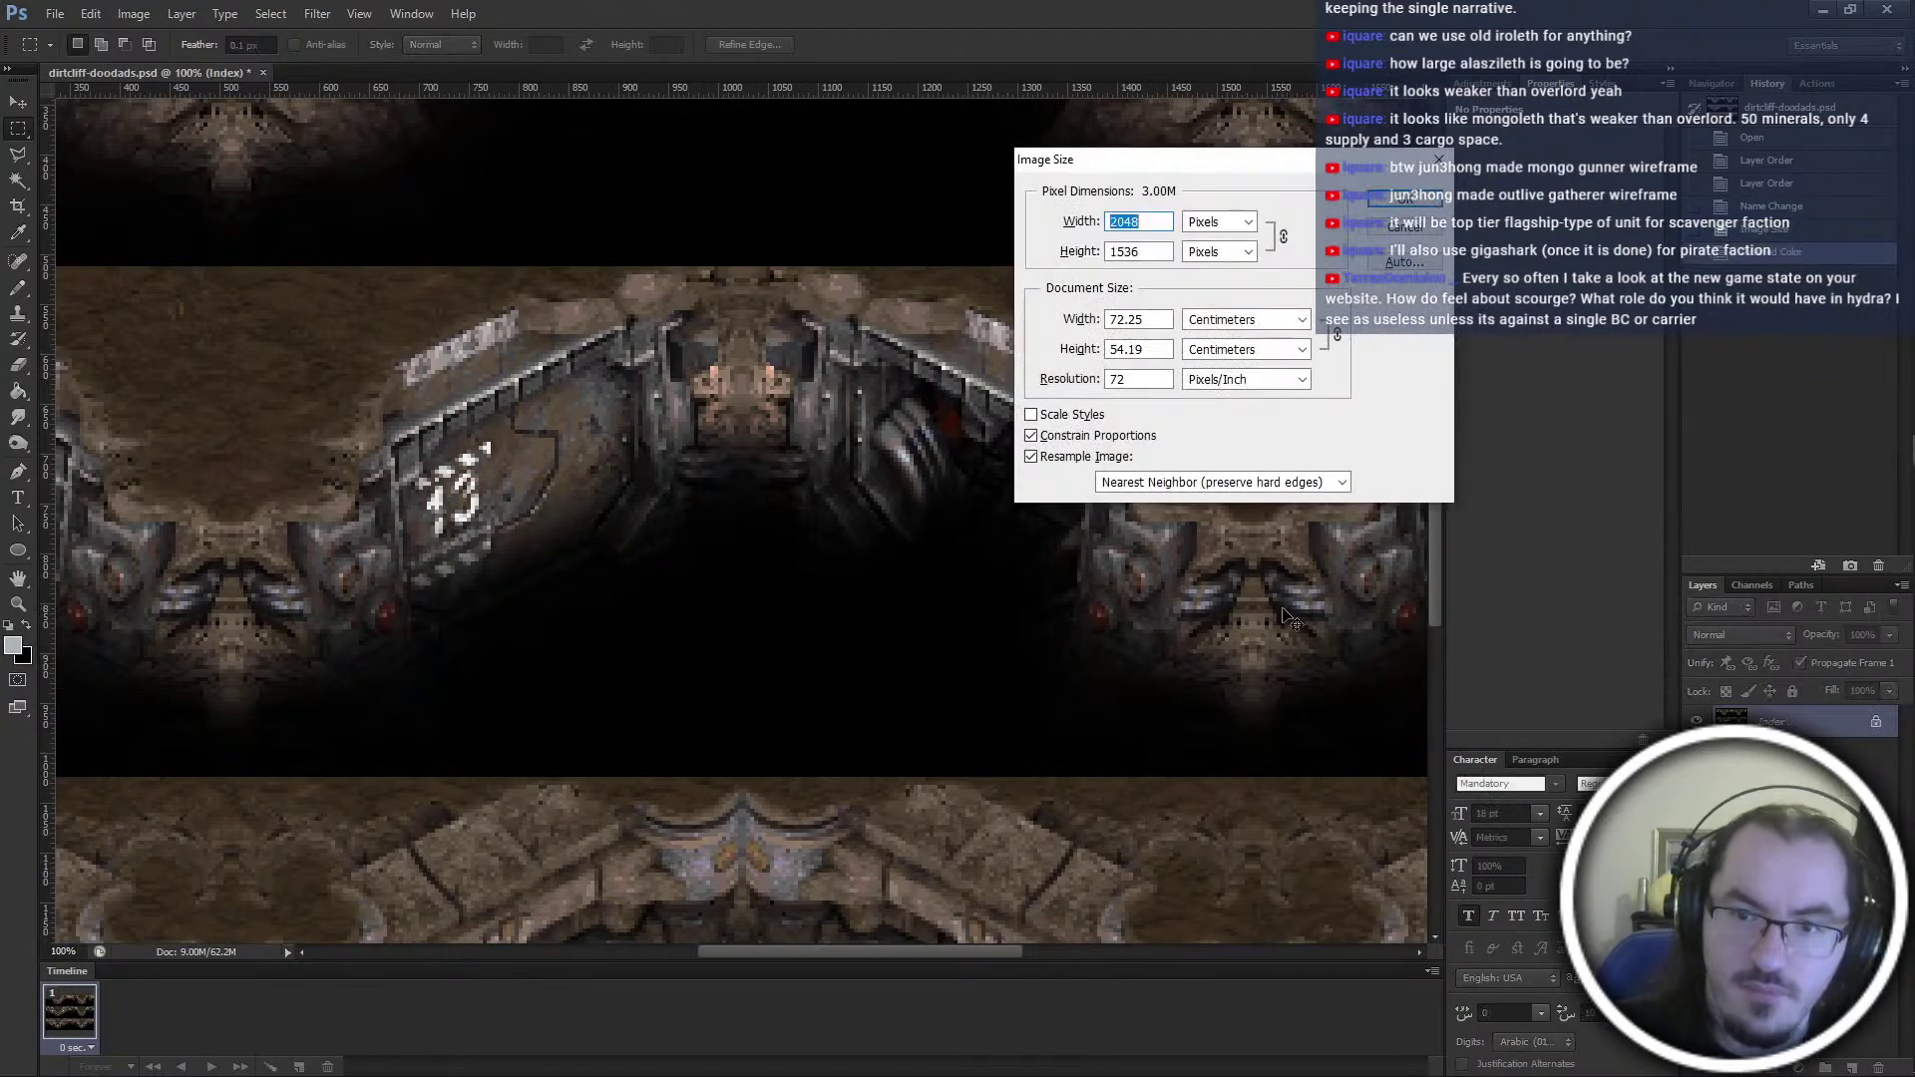
type("512")
key("Return")
Save the image in BMP format as dirtcliff-doodads-space-low.bmp, close the document and return to the dirt folder
key("ctrl+shift+s")
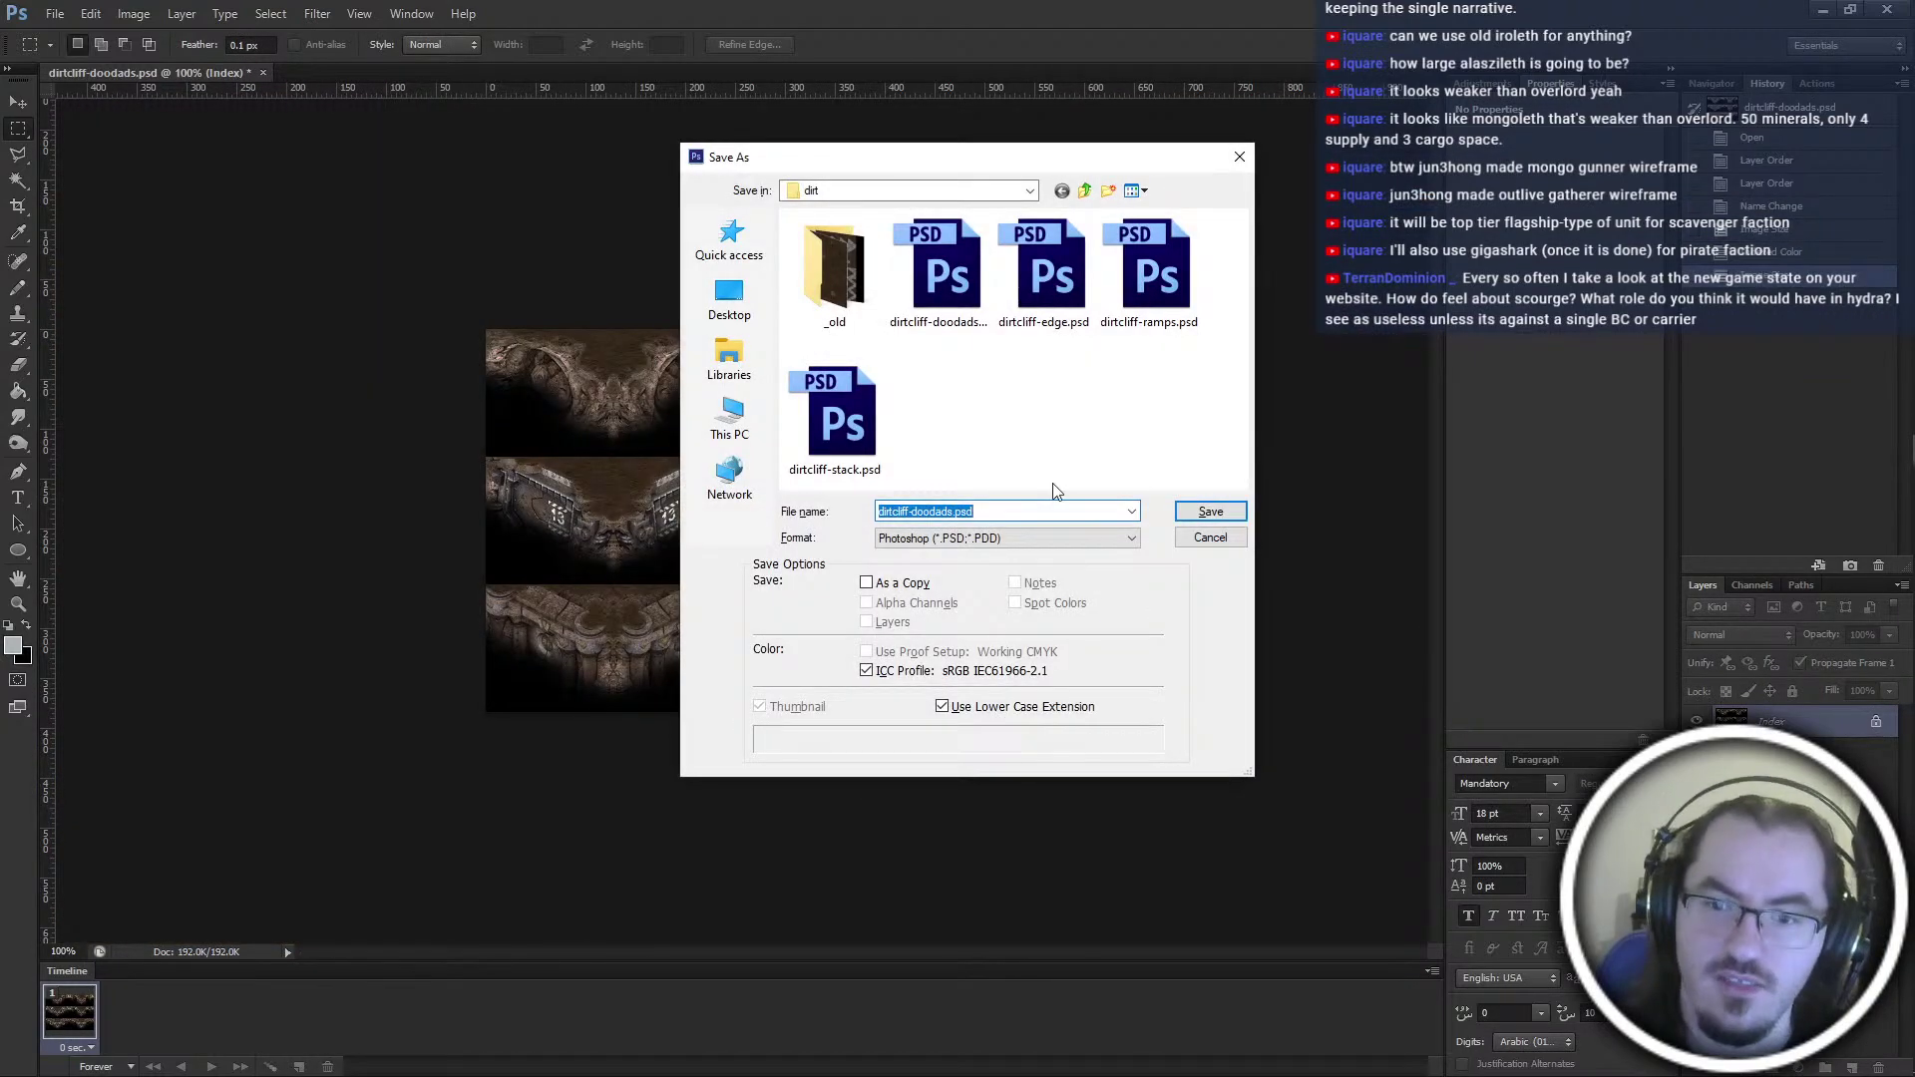
left_click(994, 538)
left_click(977, 582)
left_click(984, 510)
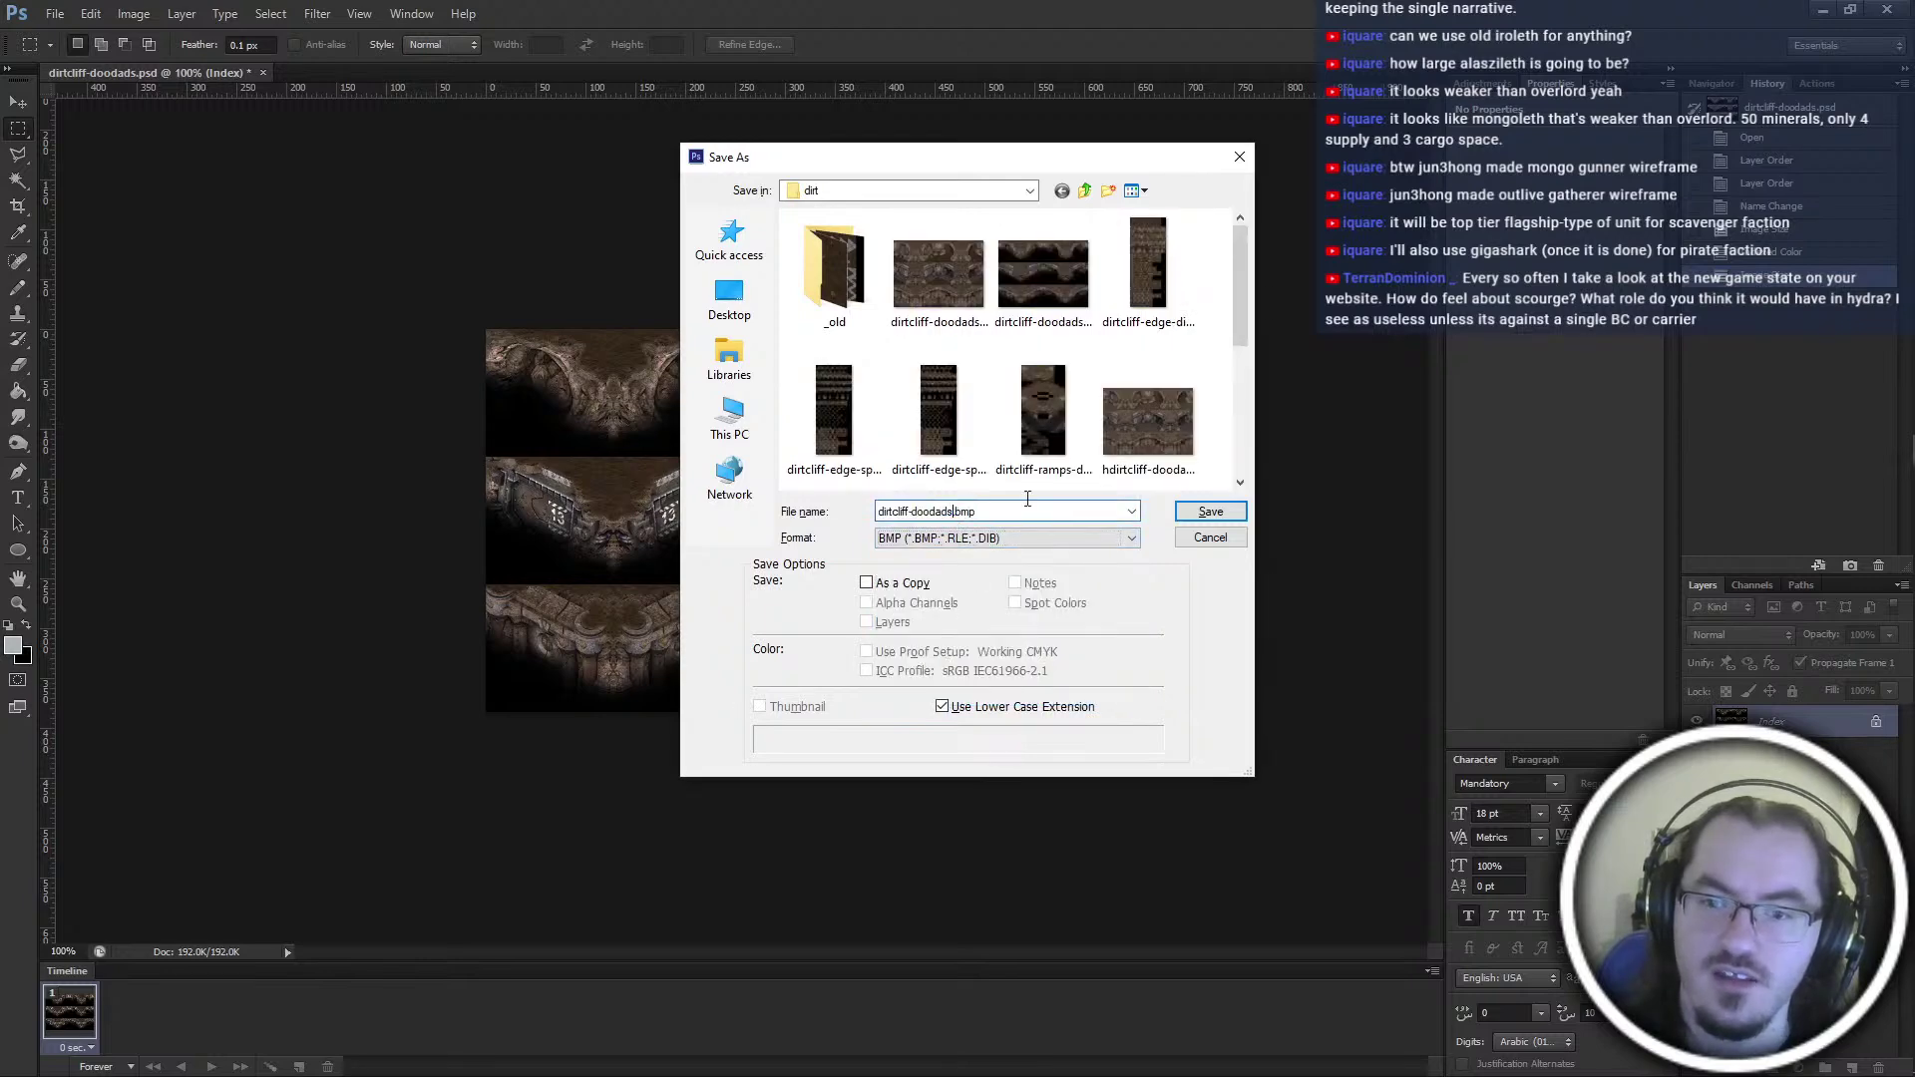
type("-space-i")
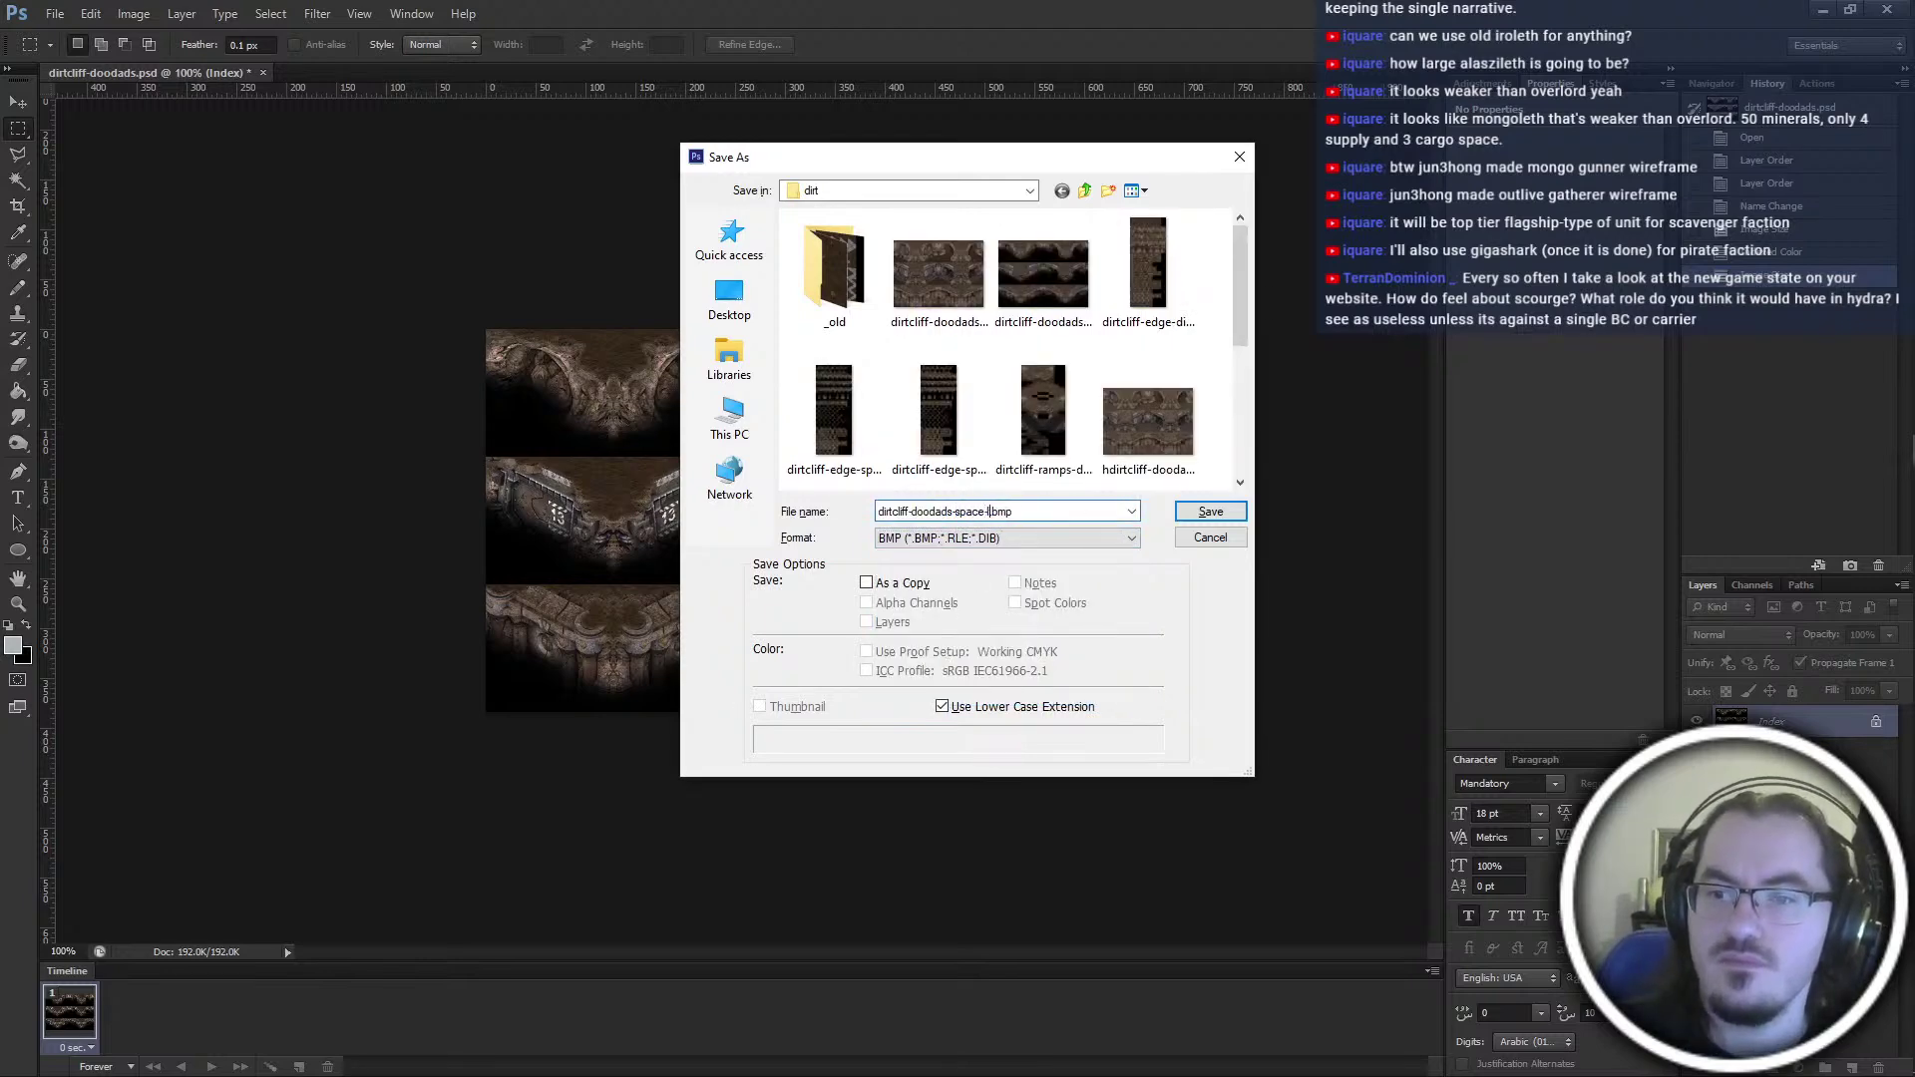
key("Return")
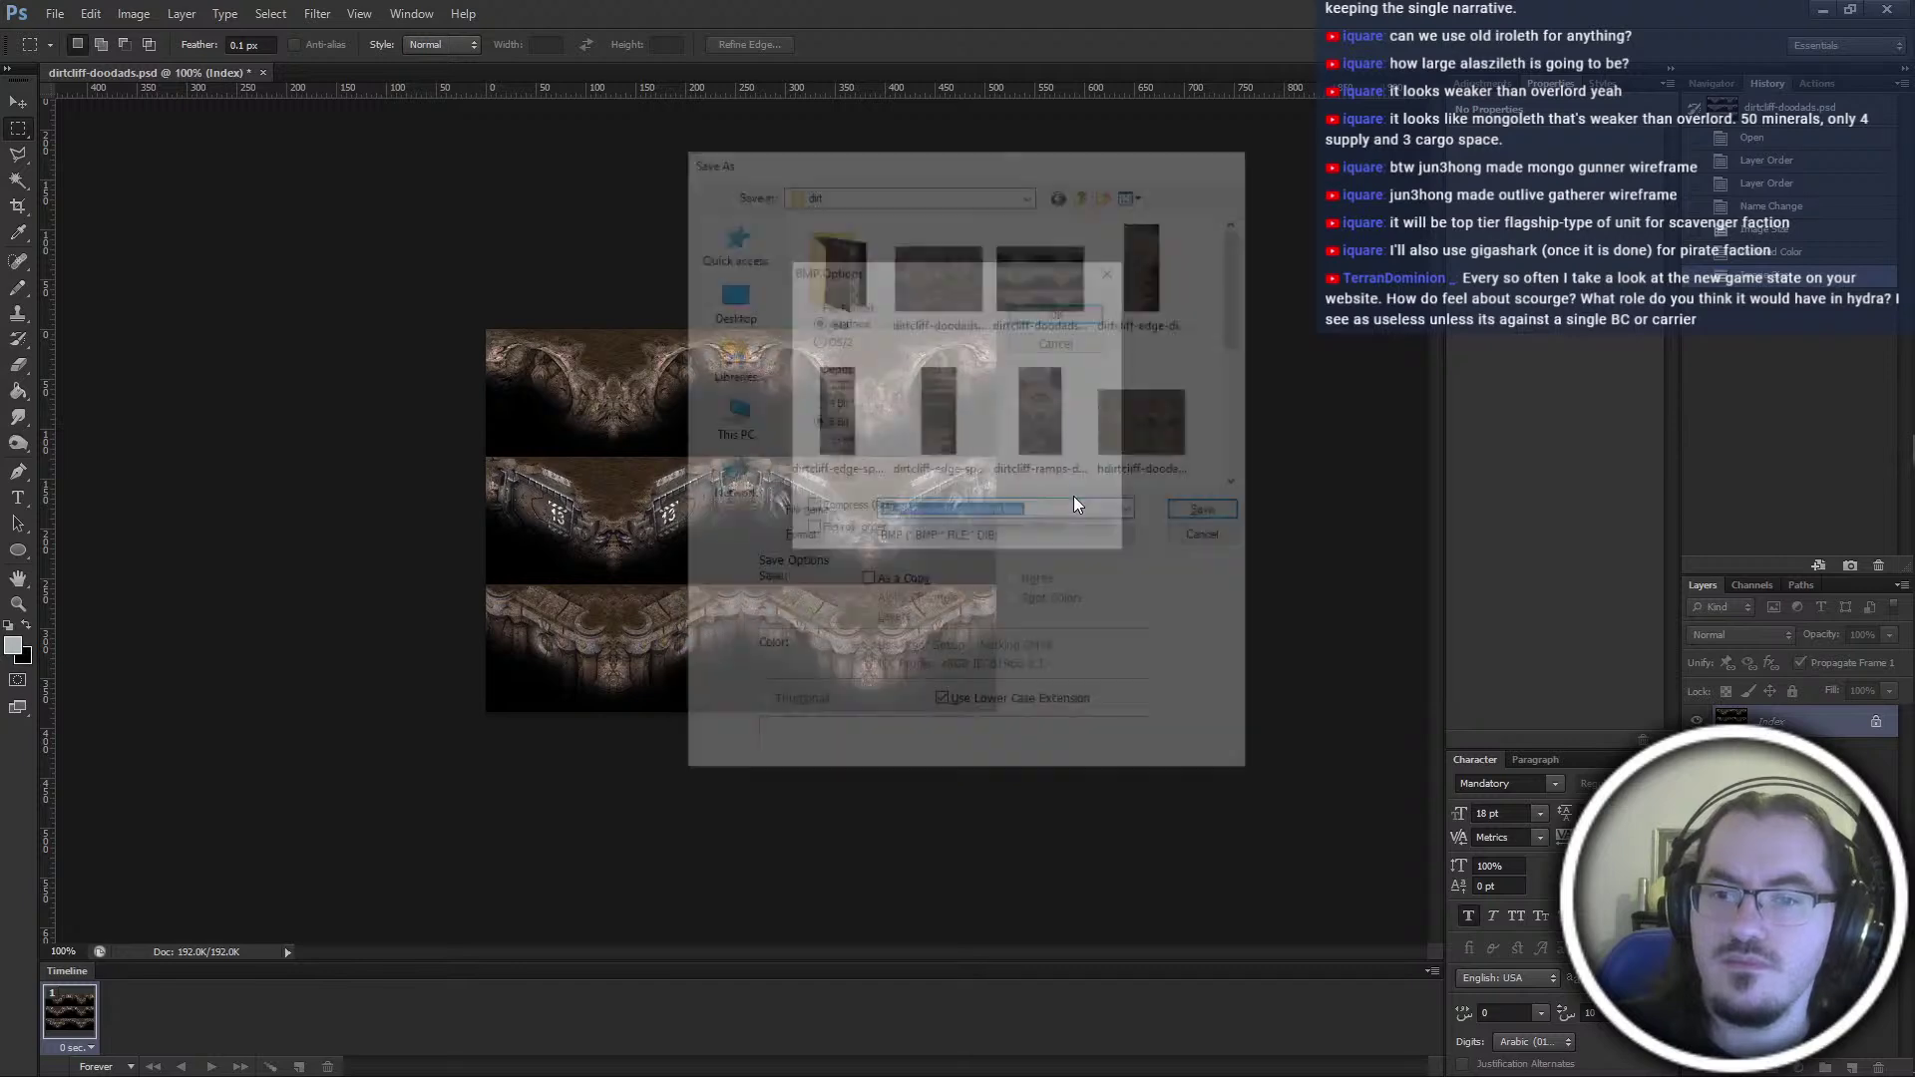
key("ctrl+w")
key("alt+Tab")
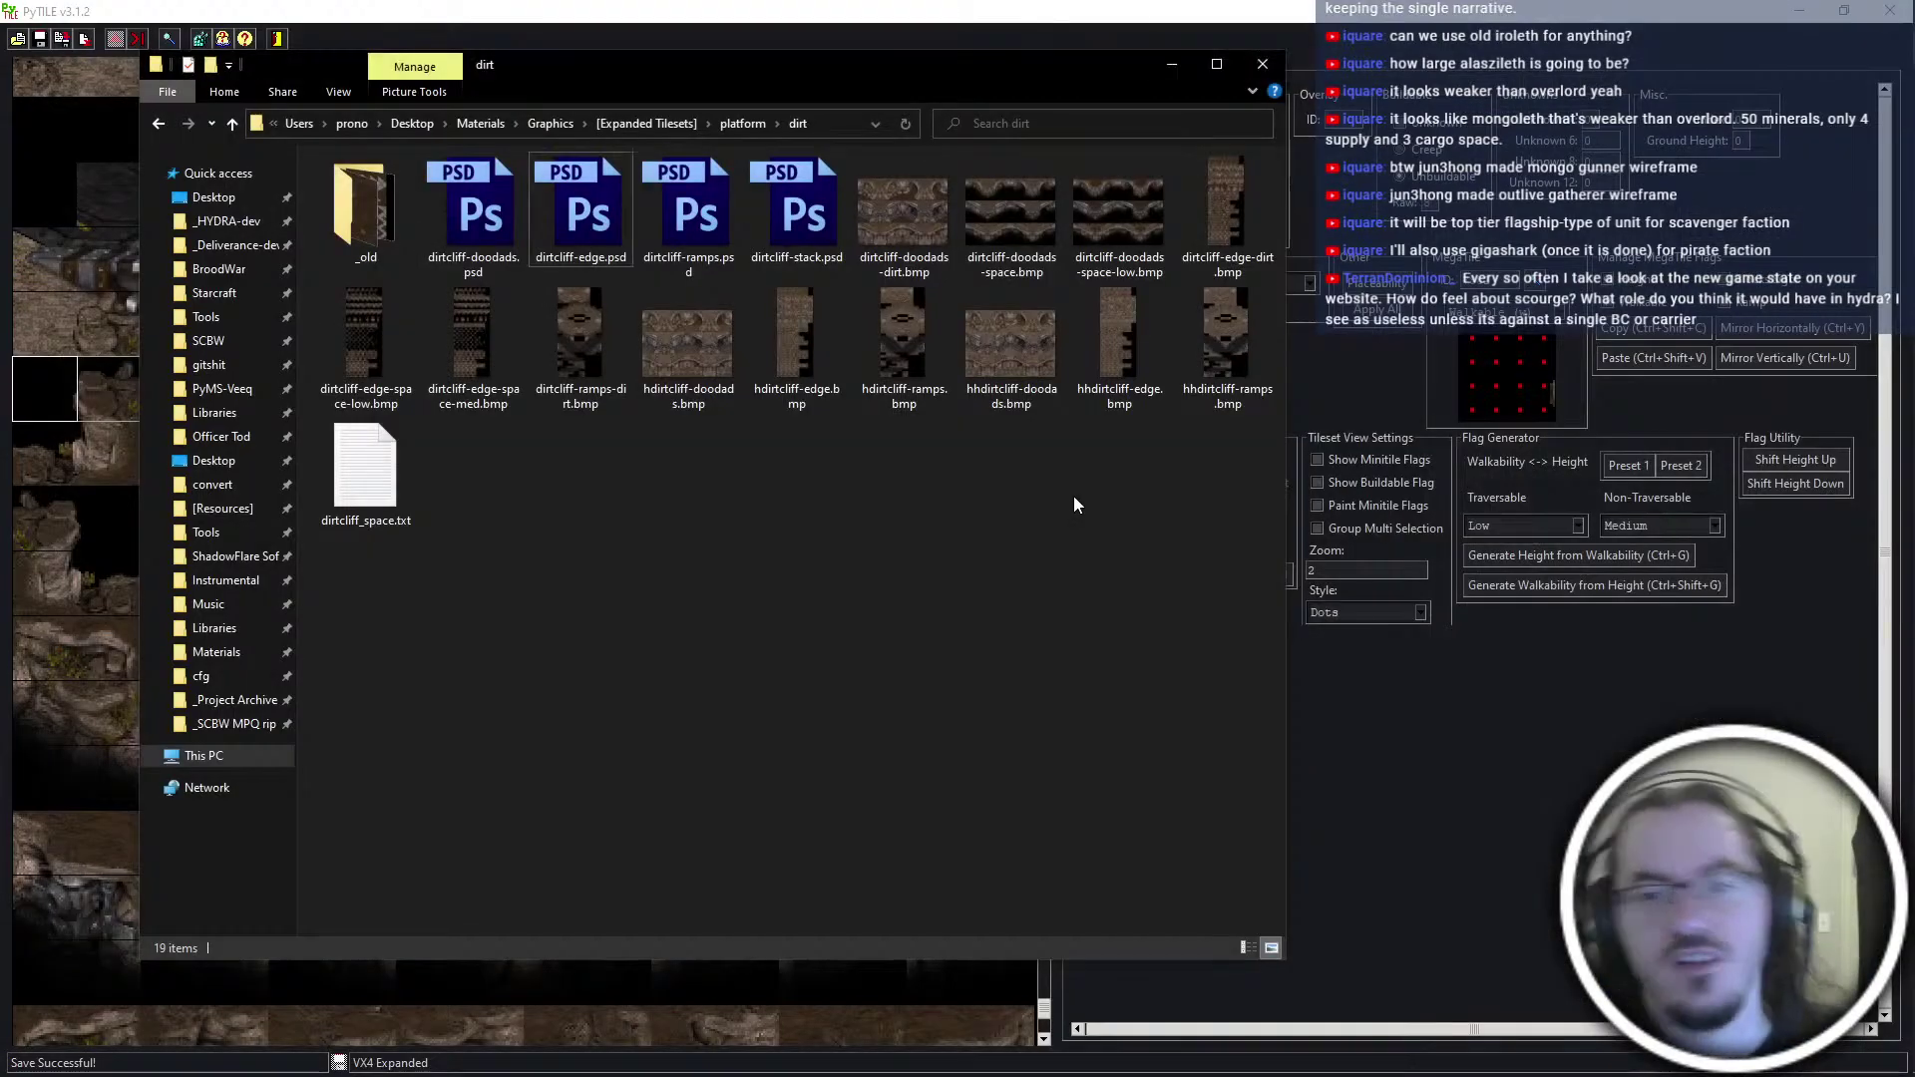
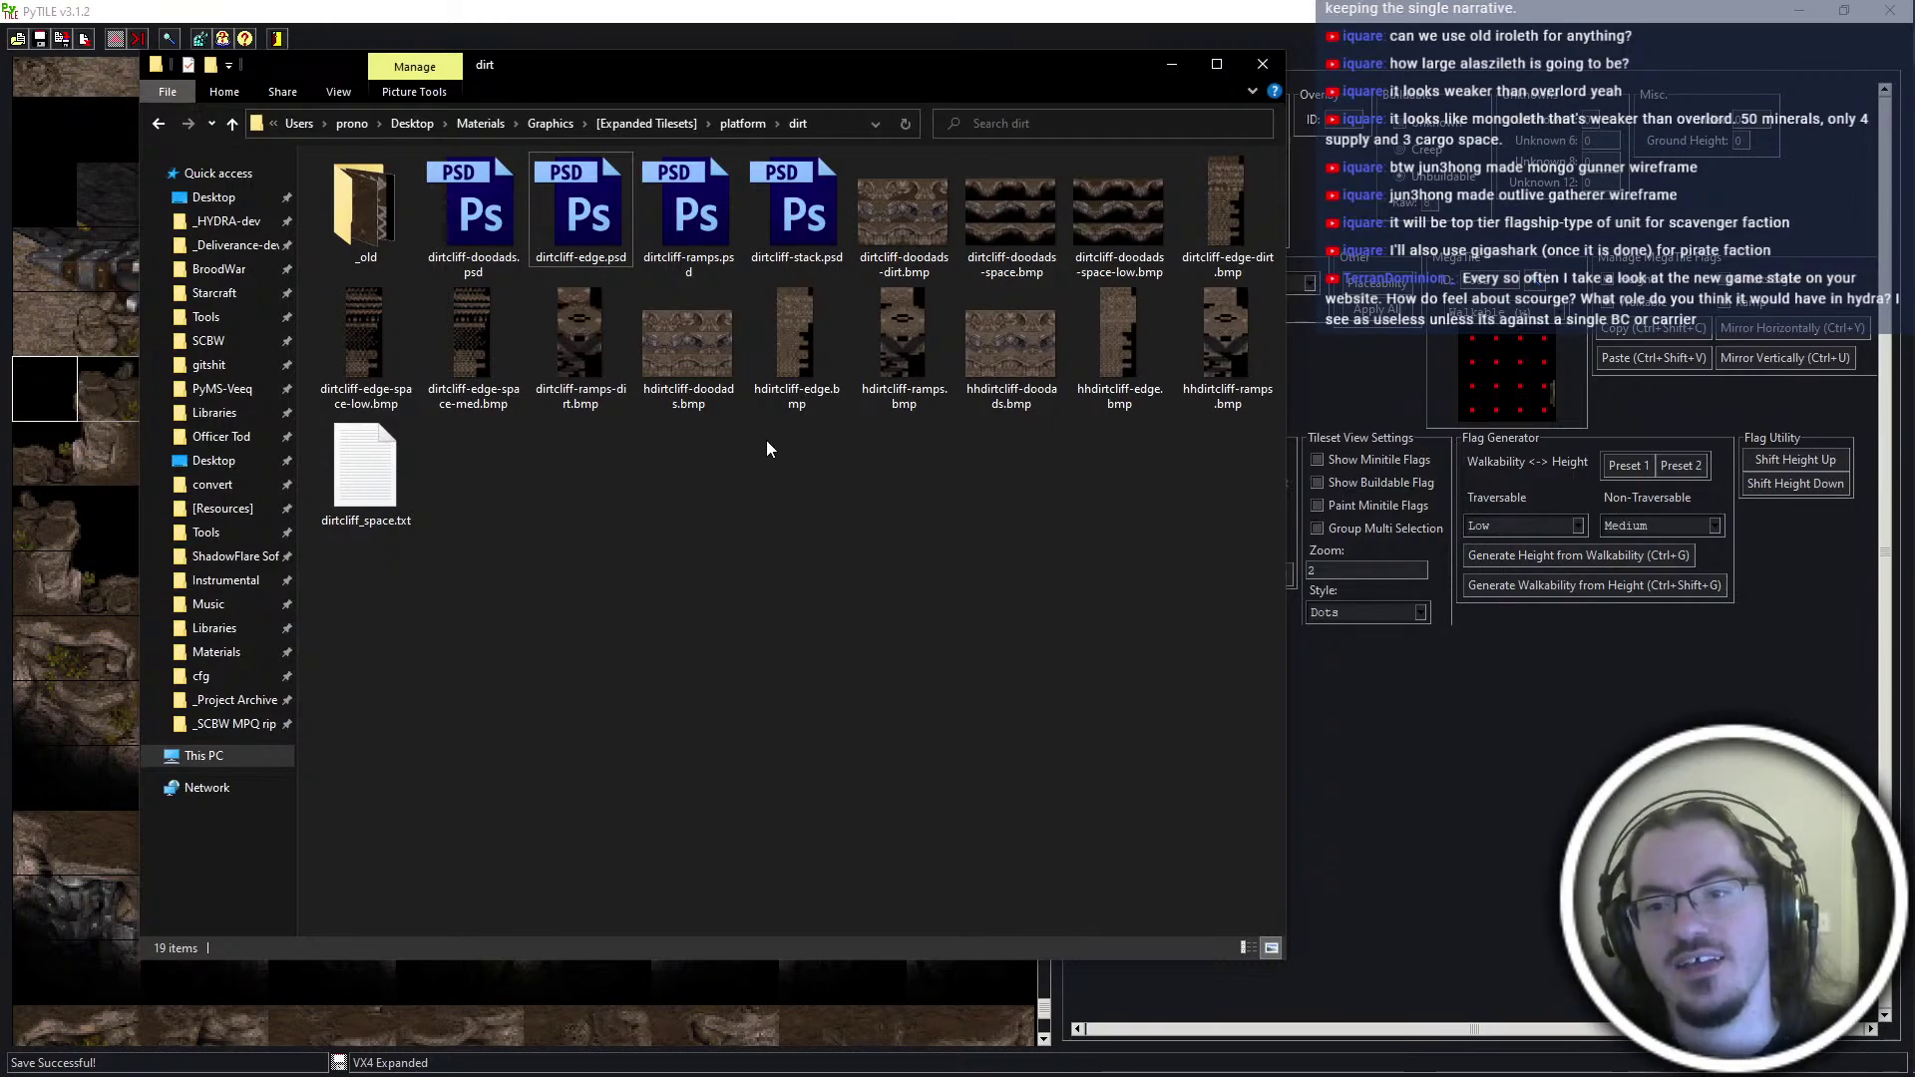
In PyTILE, import dirtcliff-doodads-space-low.bmp as new MegaTile groups at the tileset's end and bring them into the main view
key("alt+Tab")
scroll(329, 883, "down", 5)
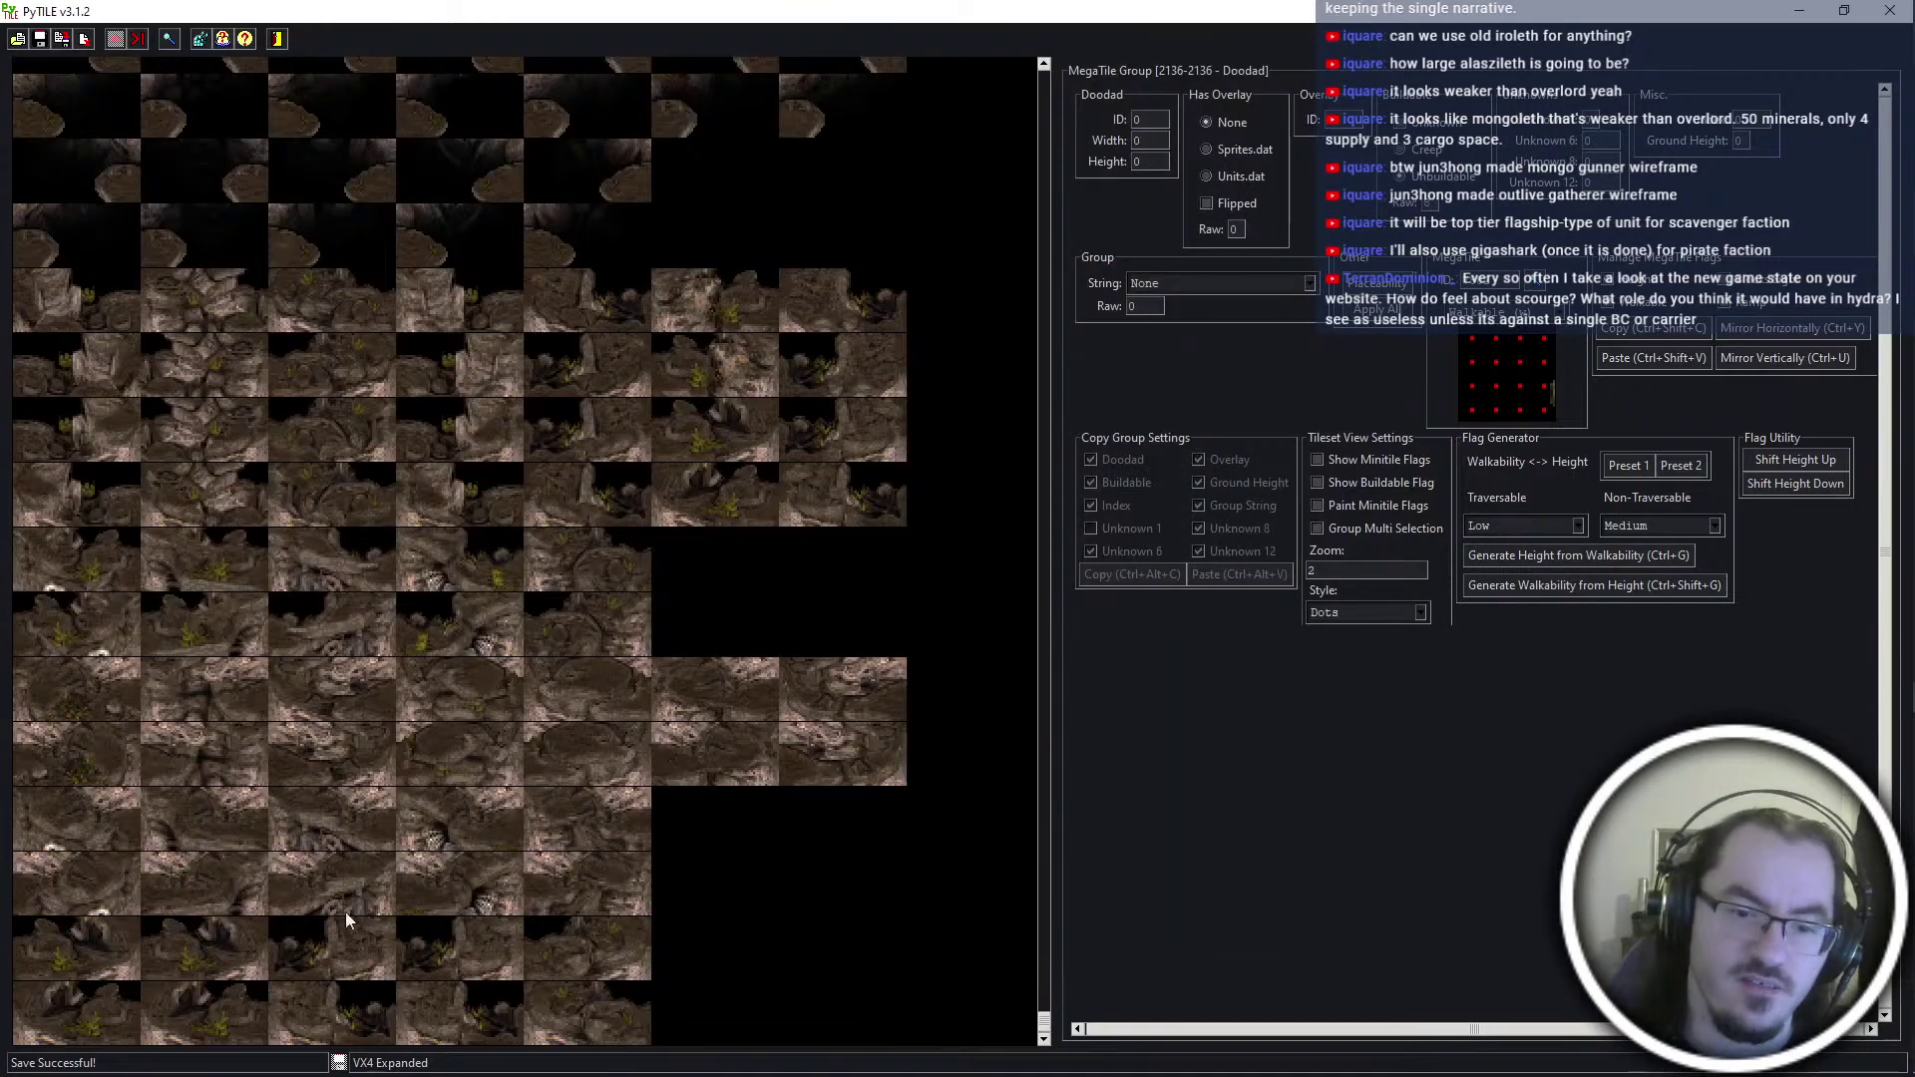
left_click(729, 1023)
left_click(163, 40)
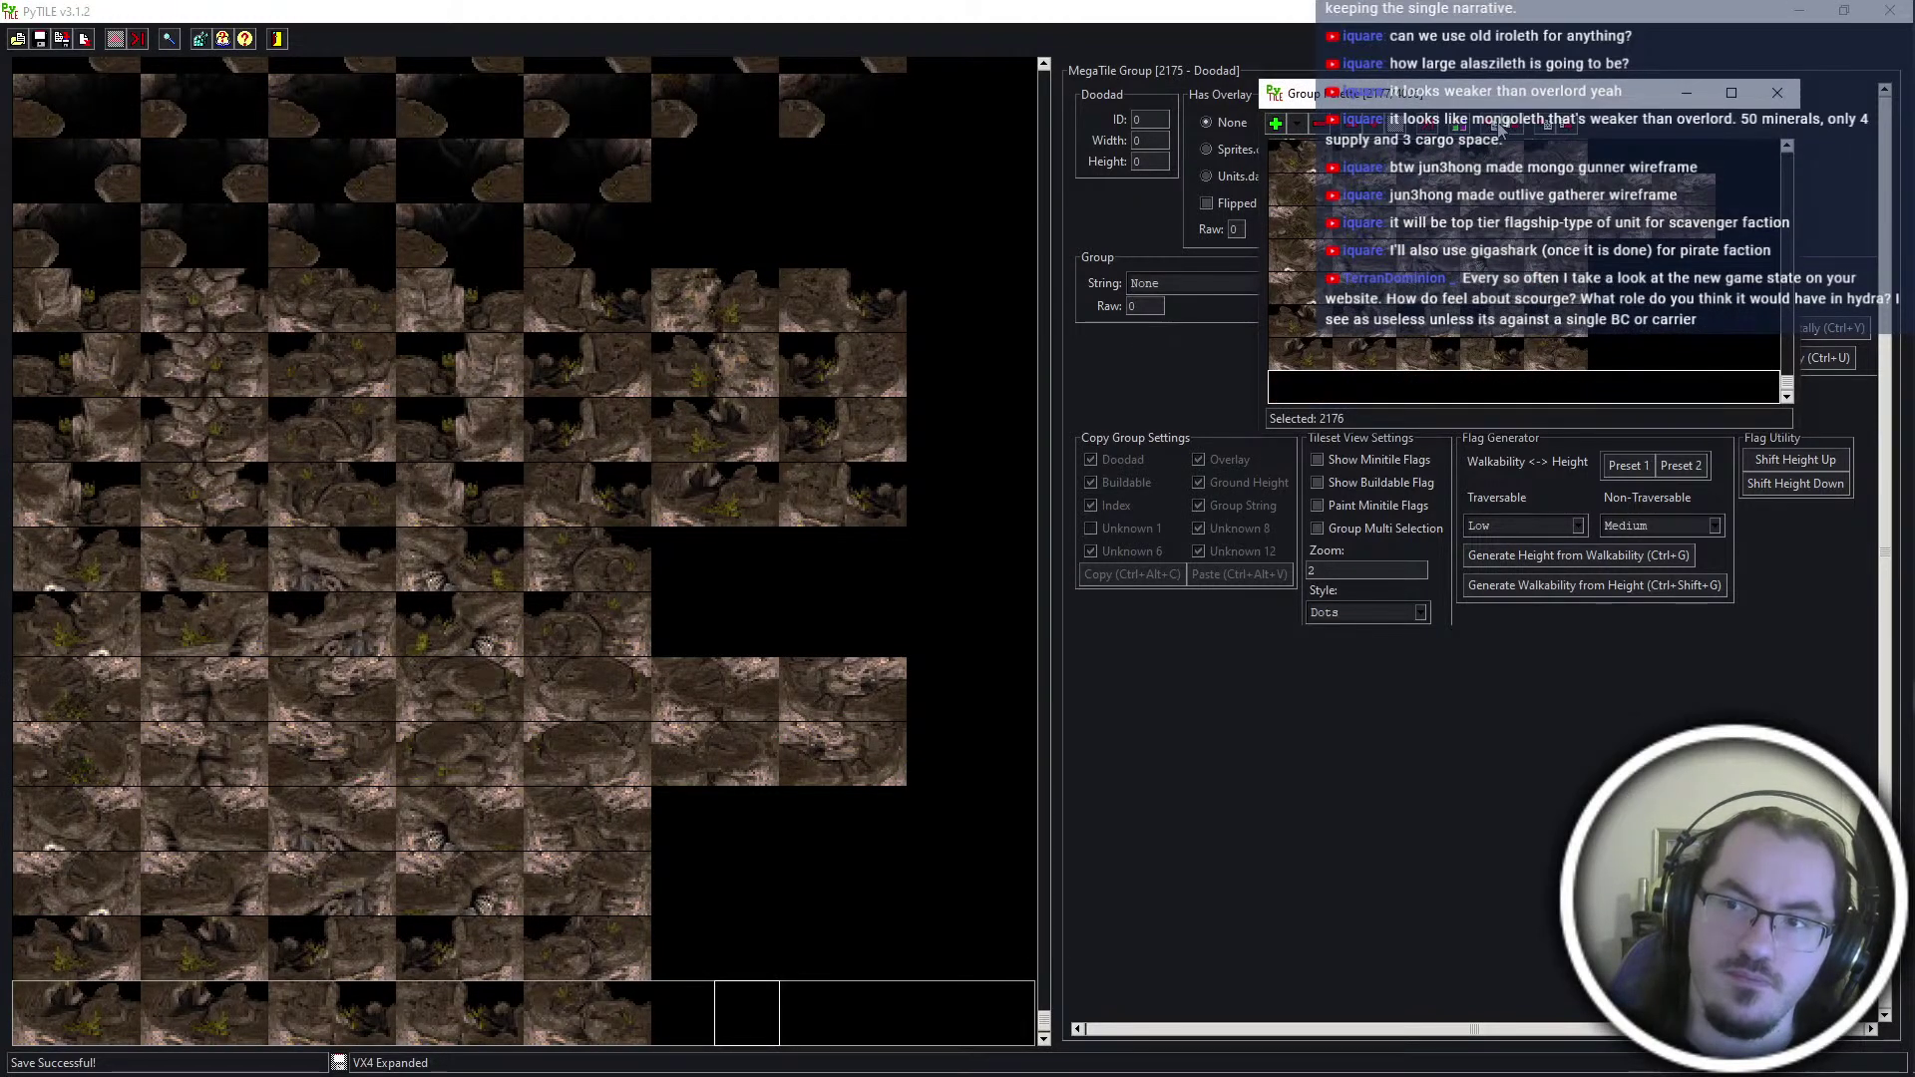
left_click(1499, 128)
left_click(271, 686)
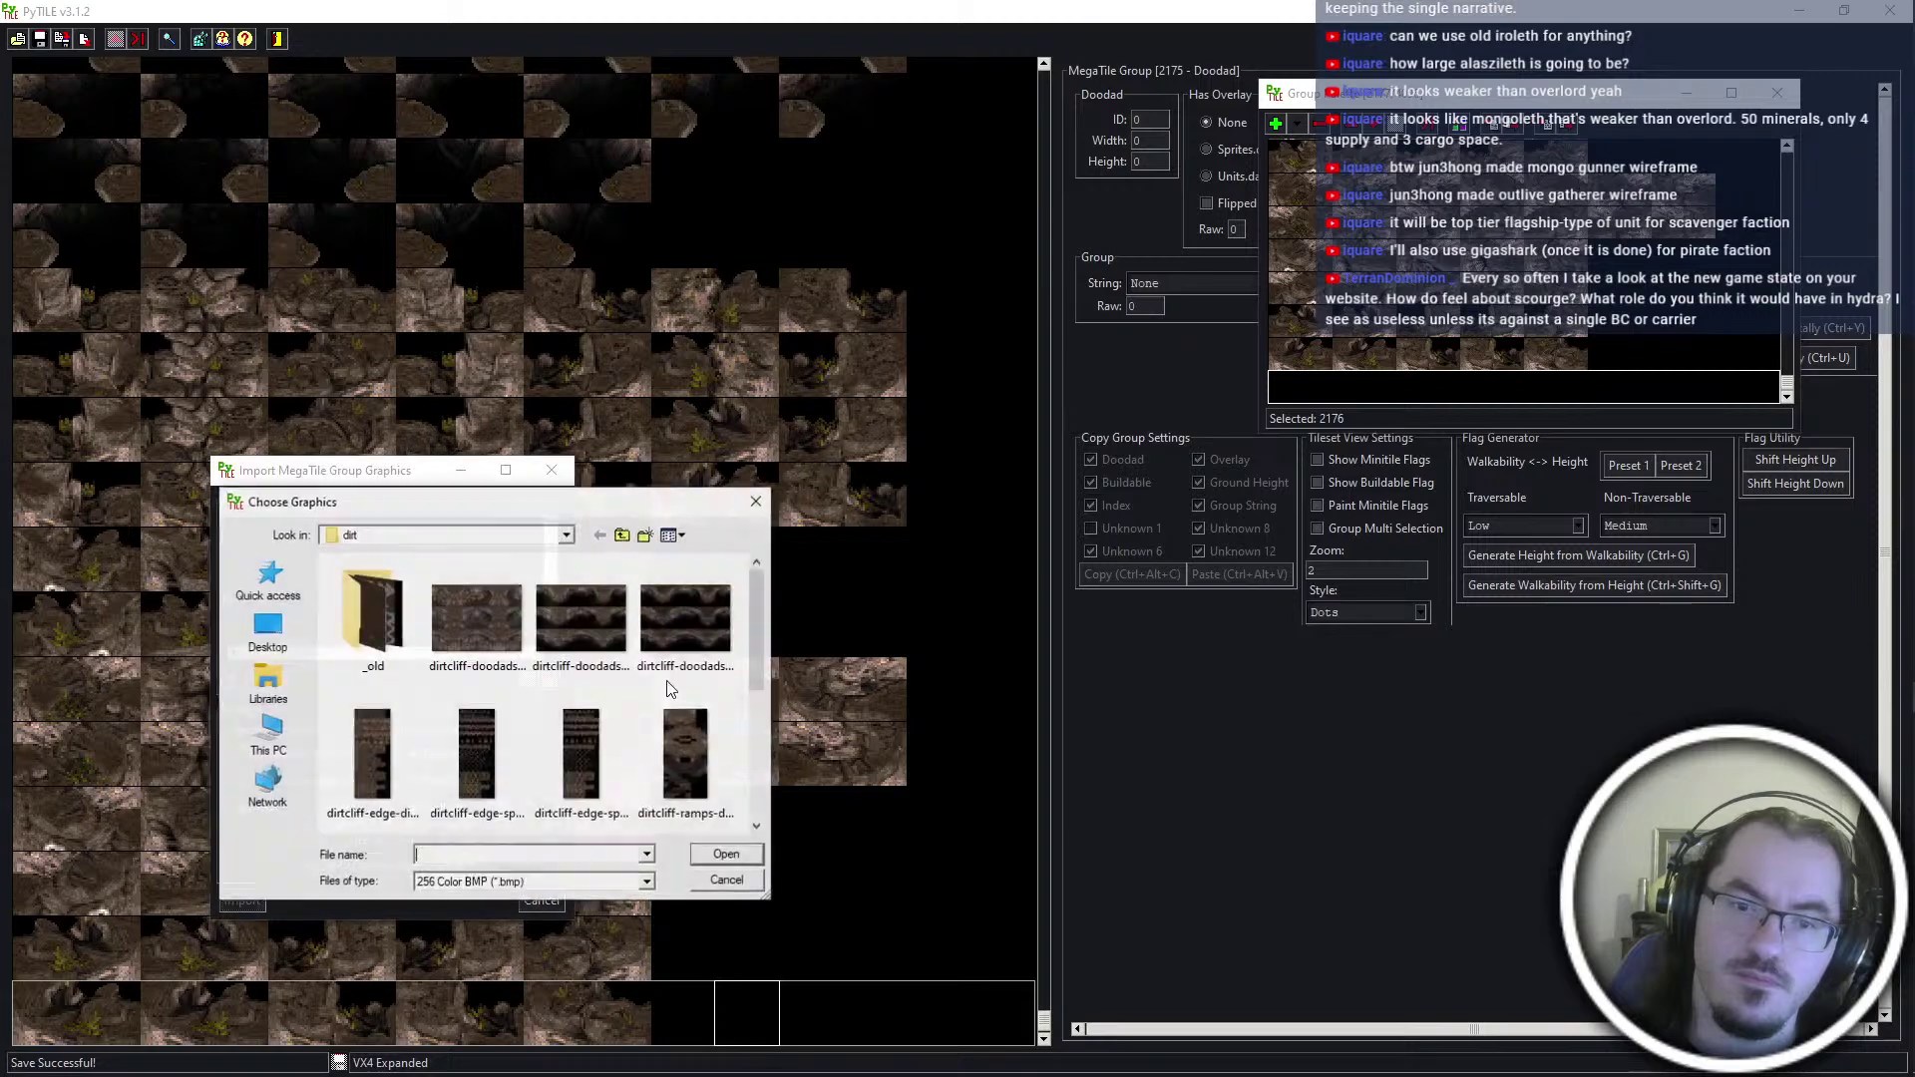
left_click(674, 662)
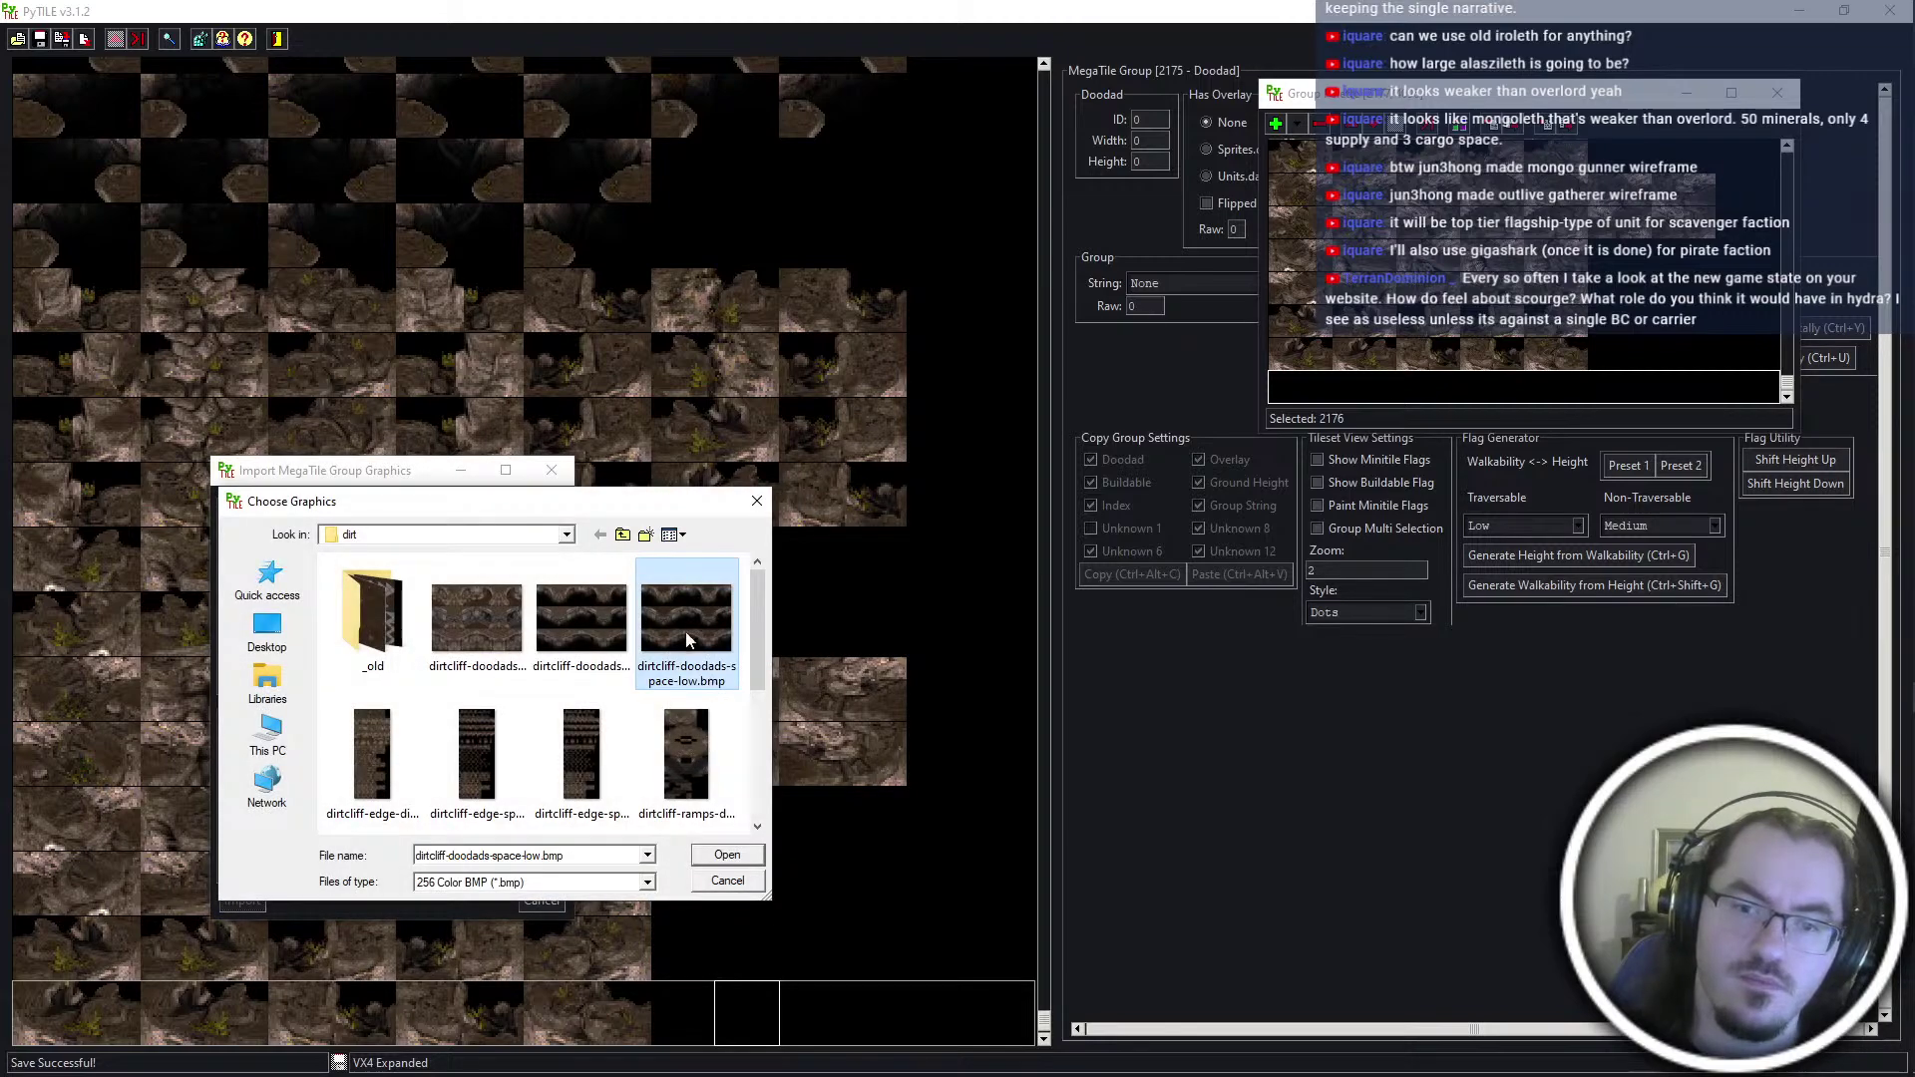
double_click(695, 650)
left_click(240, 902)
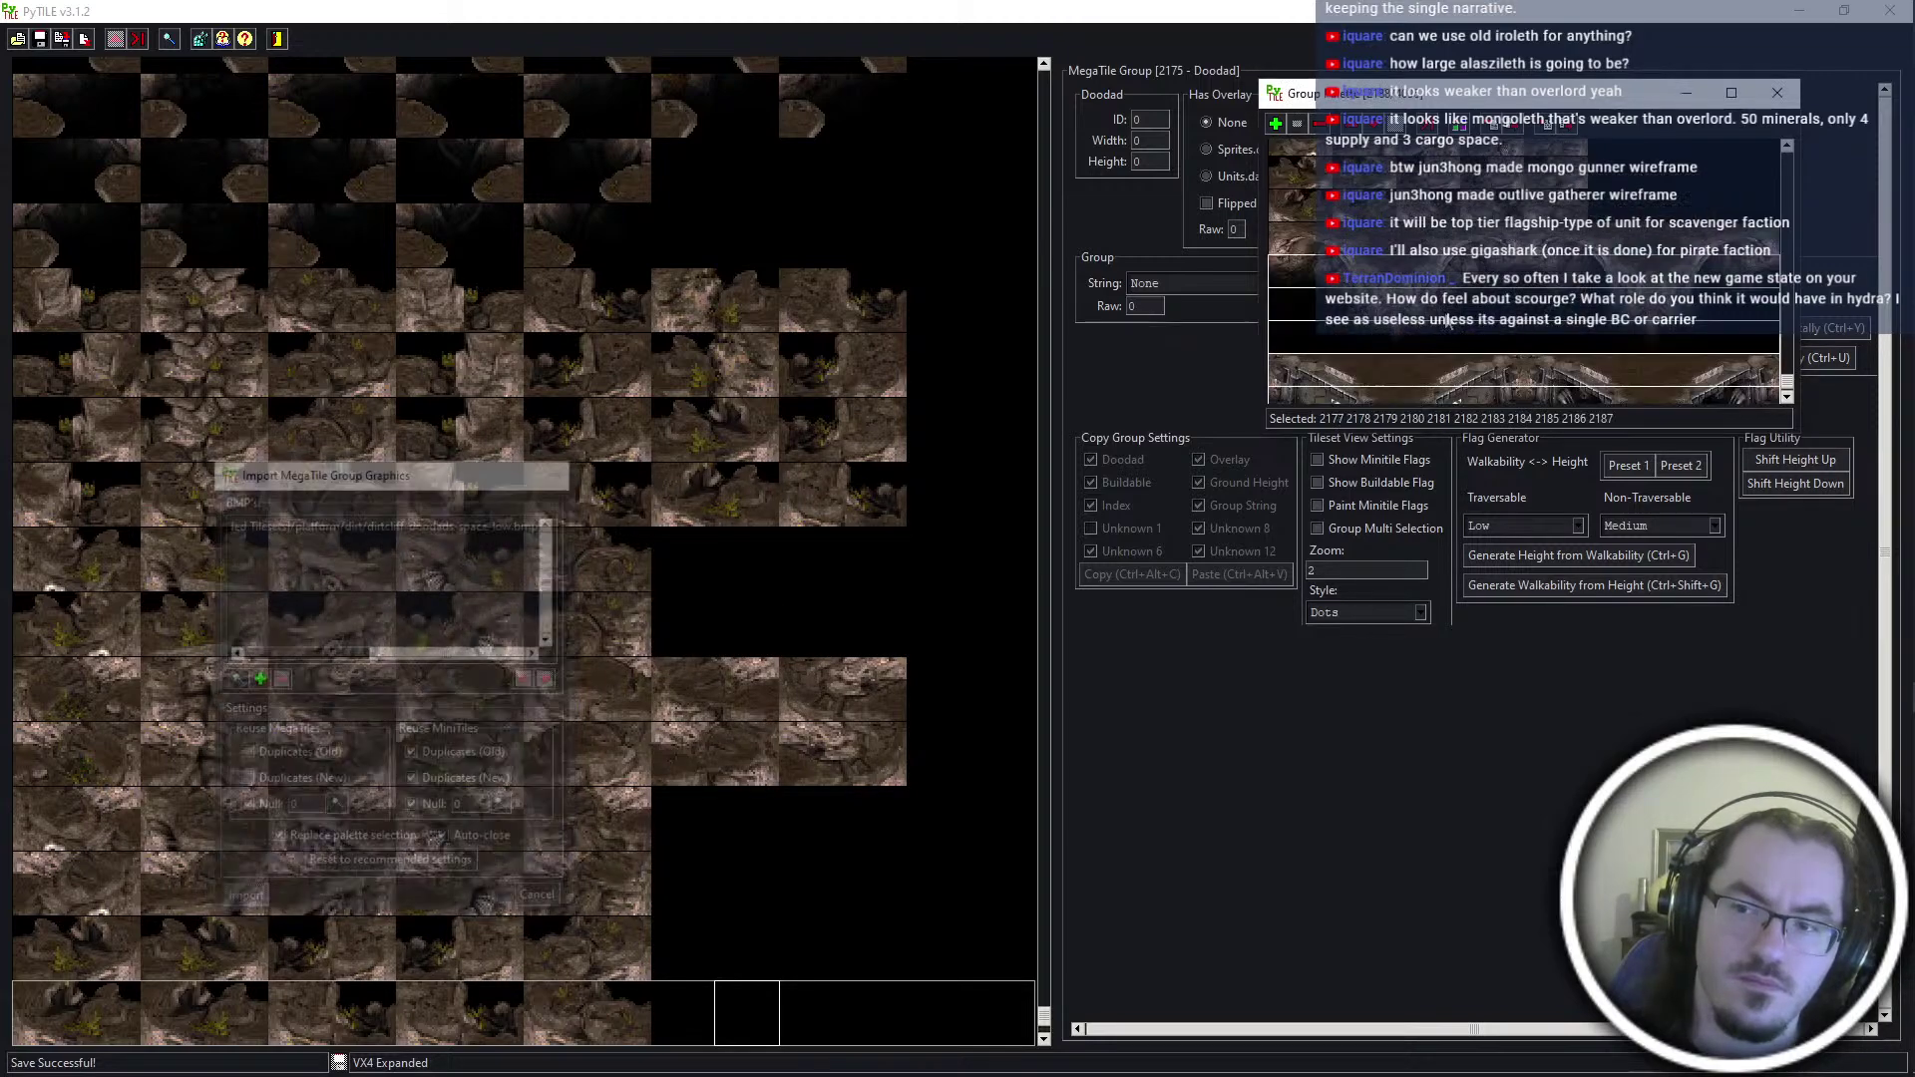
left_click(1423, 217)
double_click(1417, 244)
scroll(554, 738, "down", 4)
left_click(1318, 528)
left_click(221, 361)
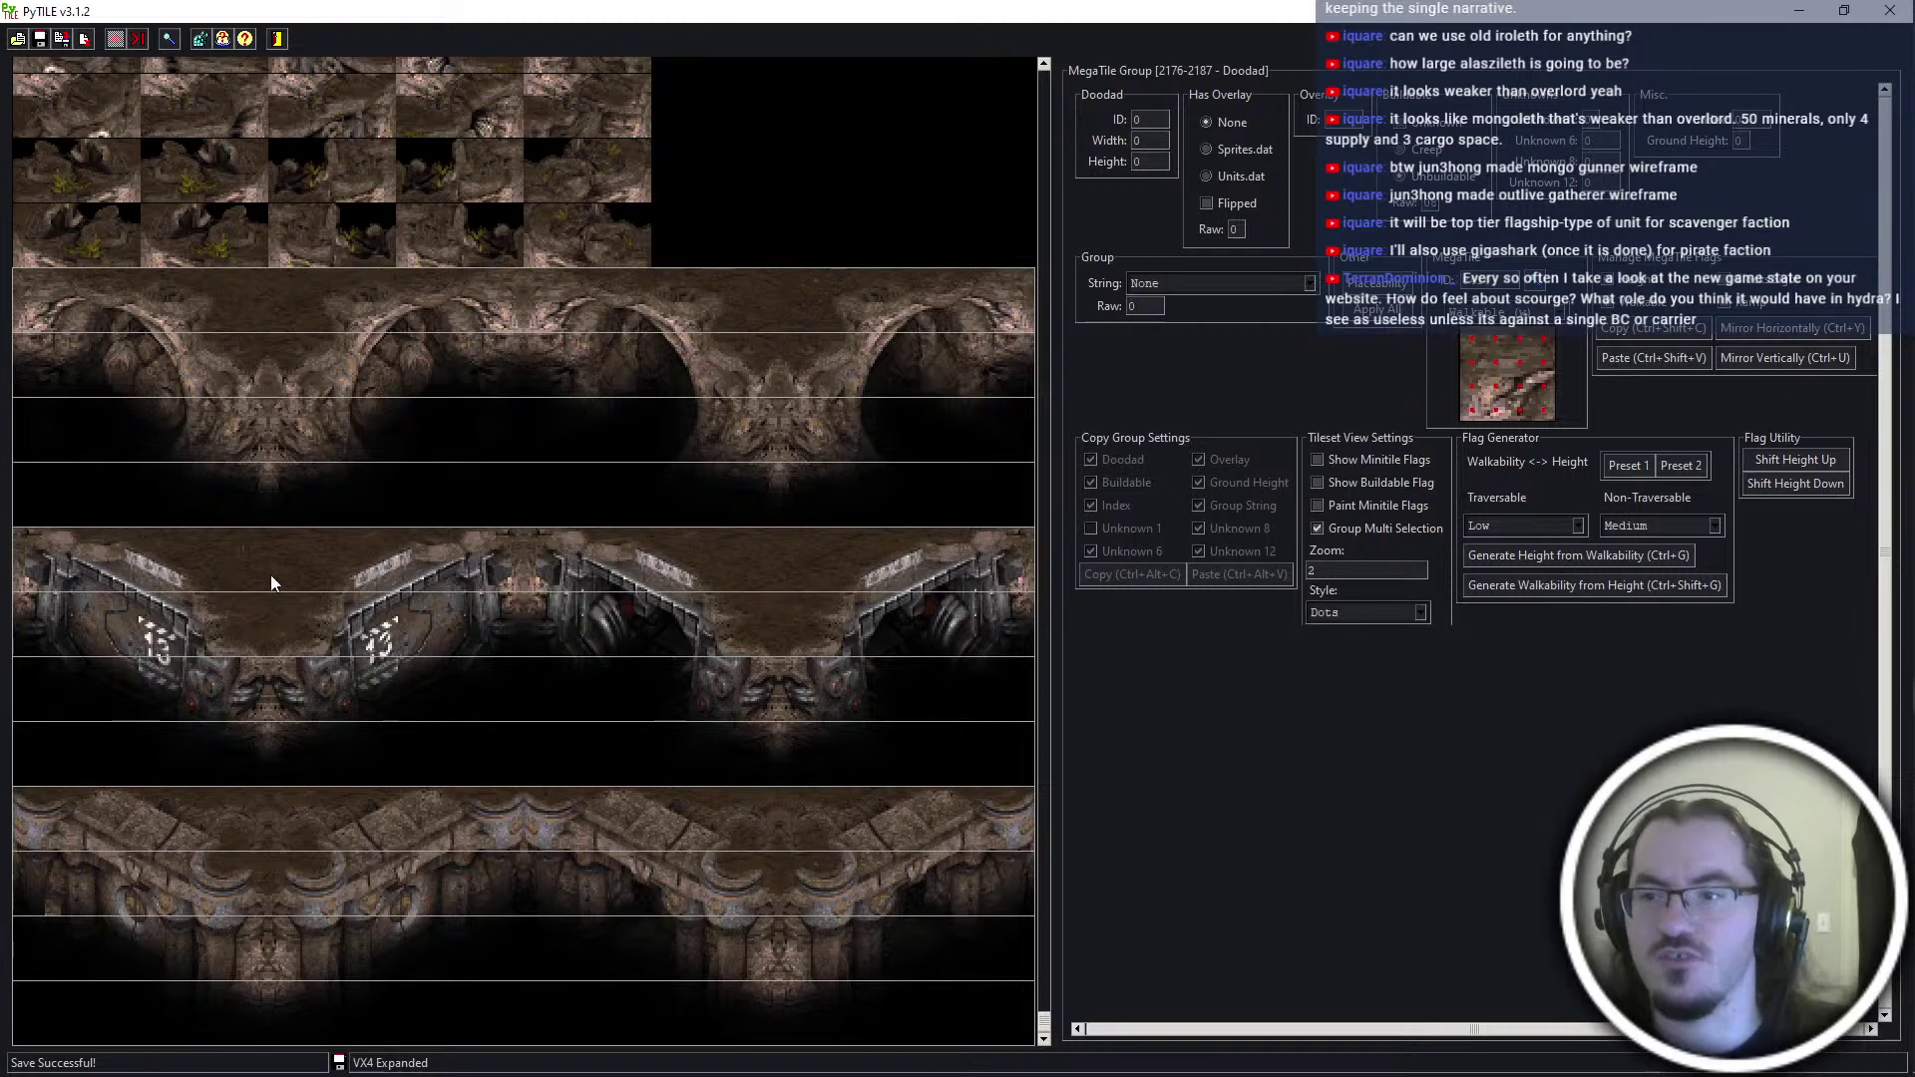
left_click(120, 452)
left_click(231, 326)
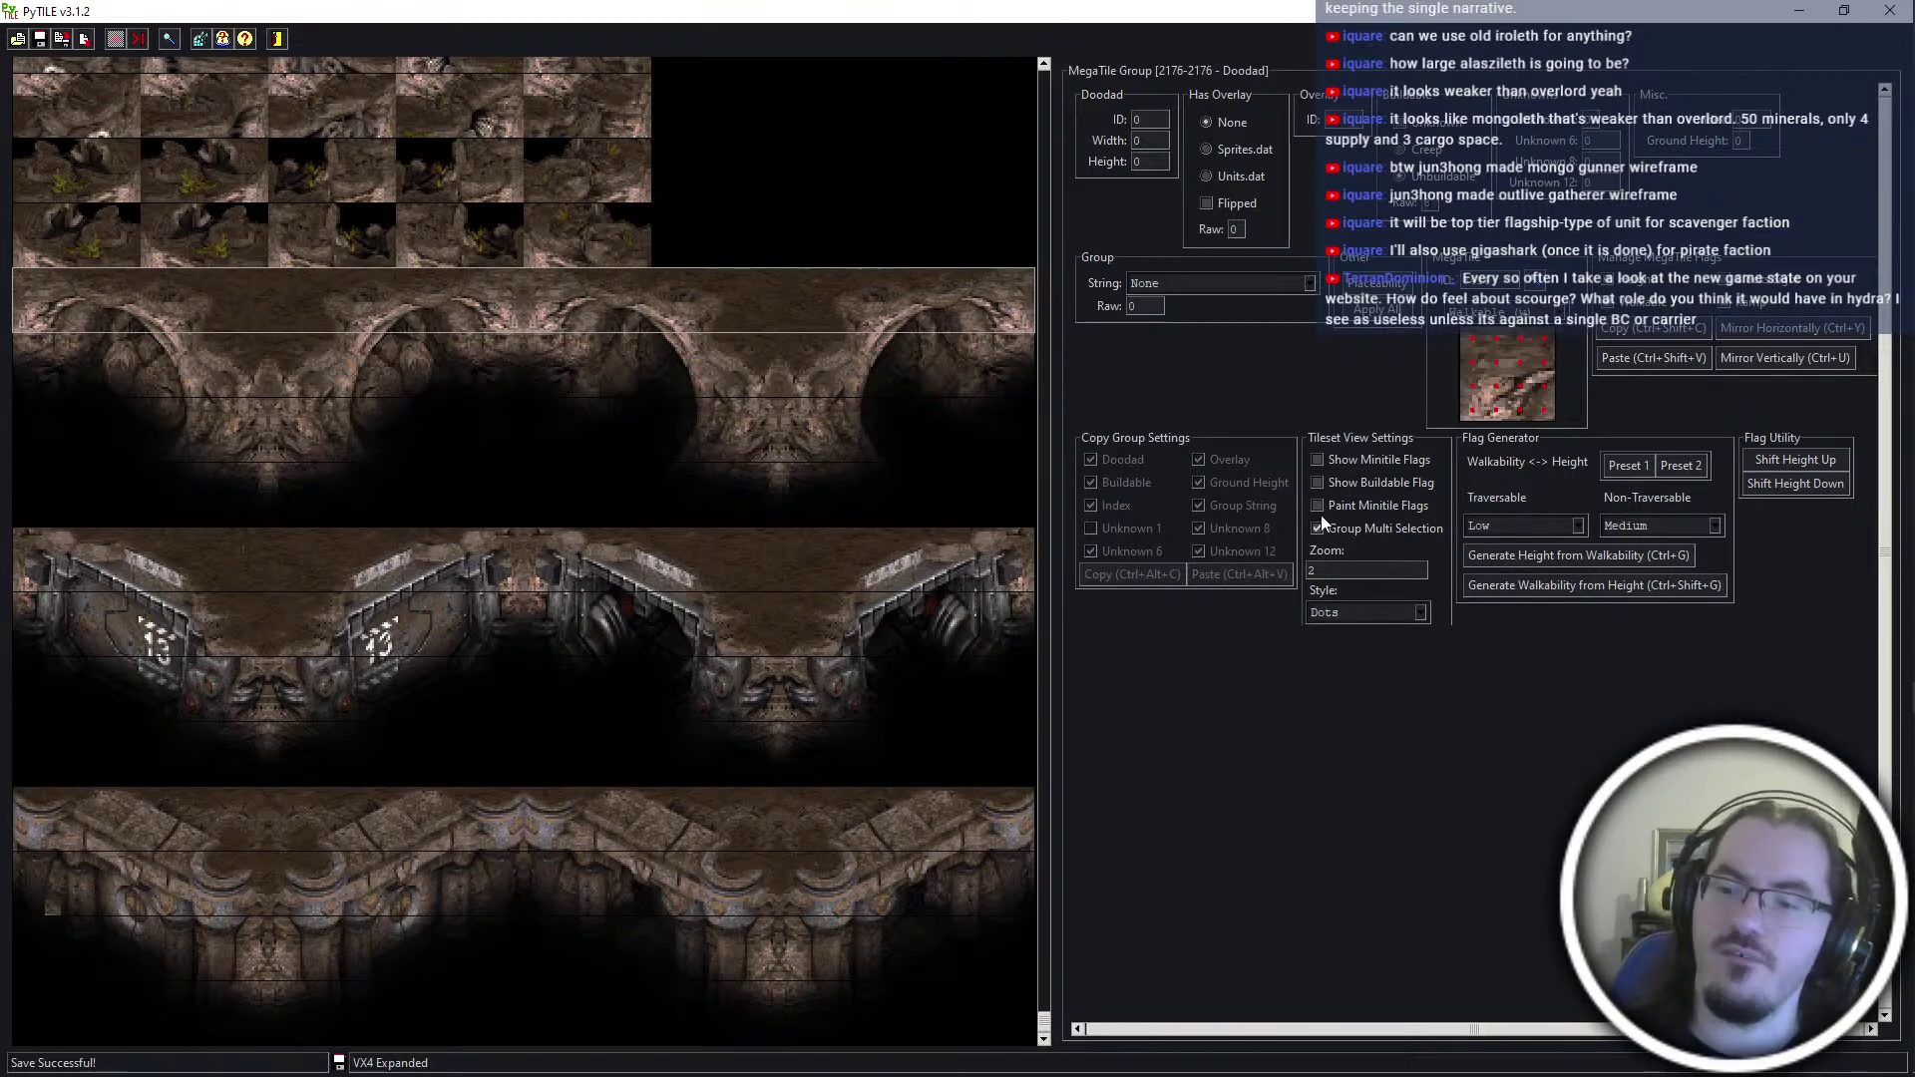
left_click(1372, 530)
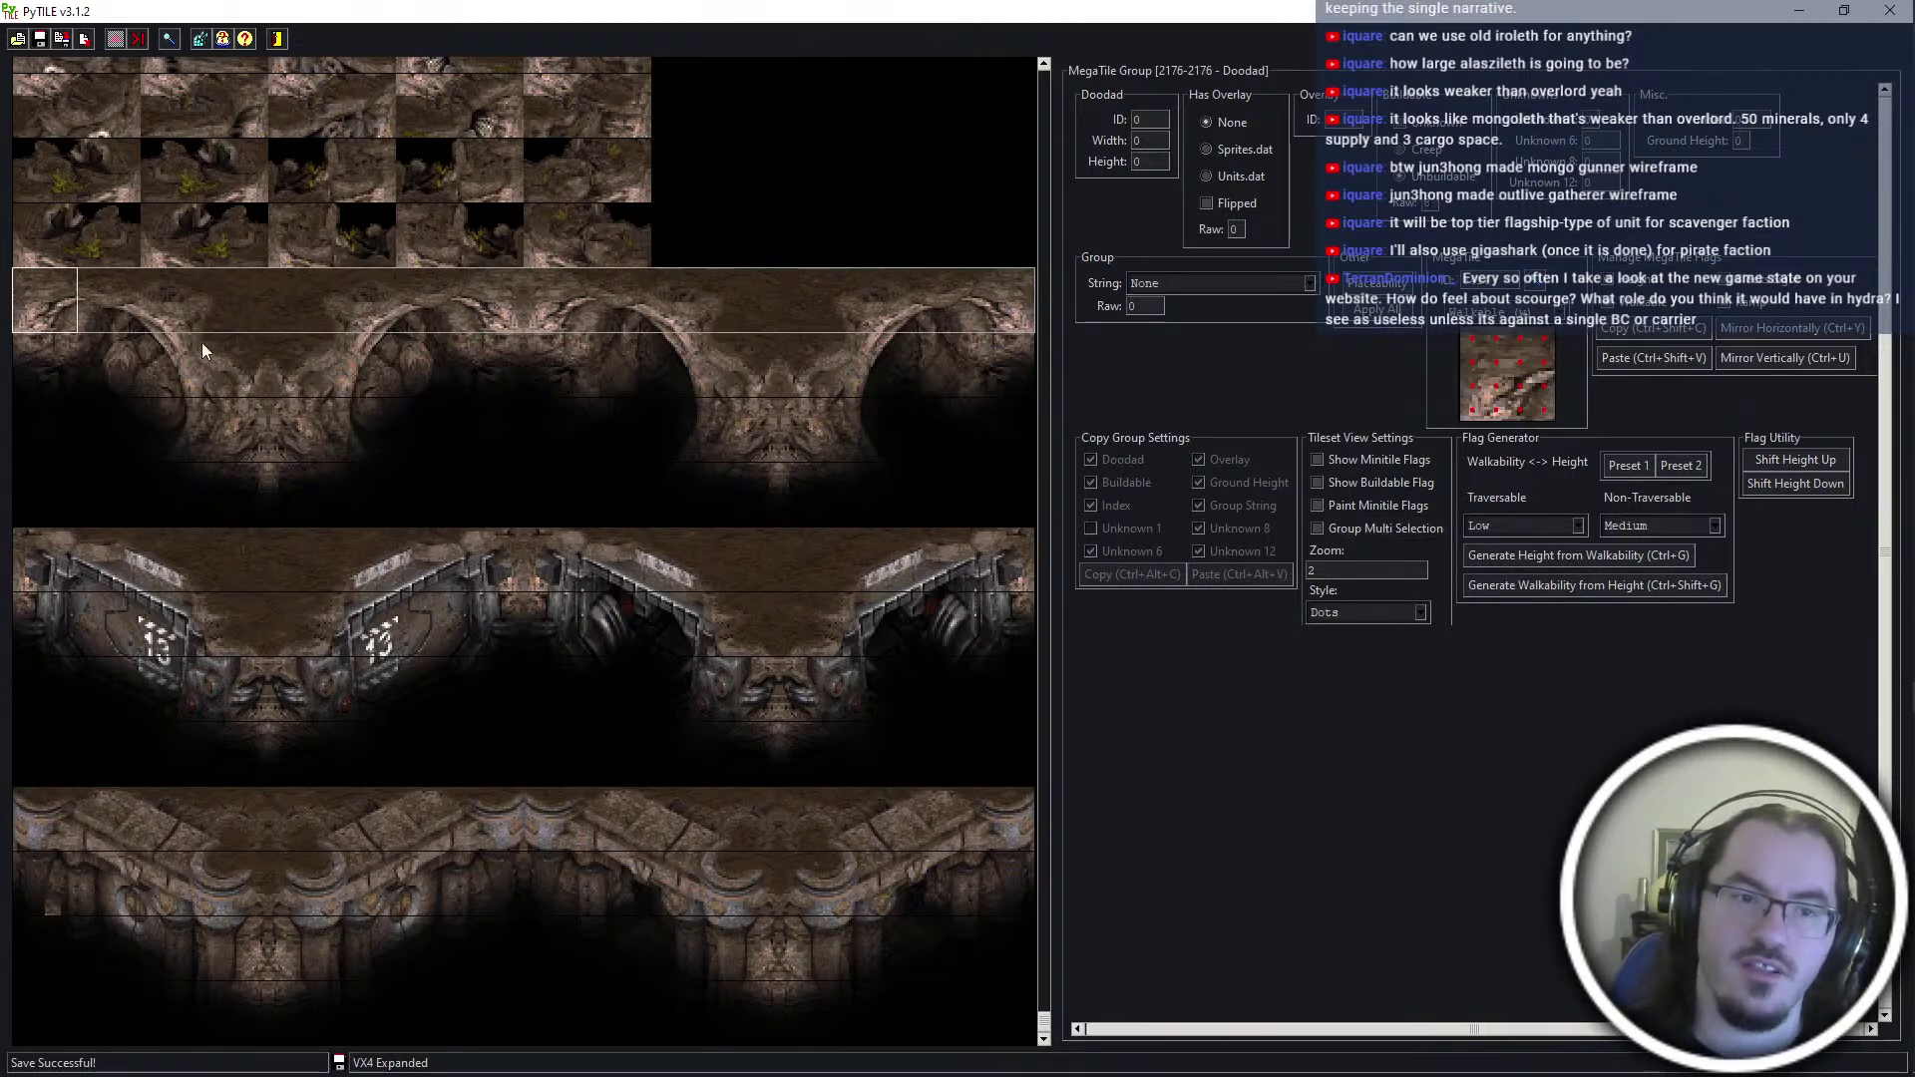
Turn on minitile flag display and painting, and paint the top-row dirt of the arched-rock and metal cliff doodads walkable
left_click(1317, 505)
left_click(1401, 459)
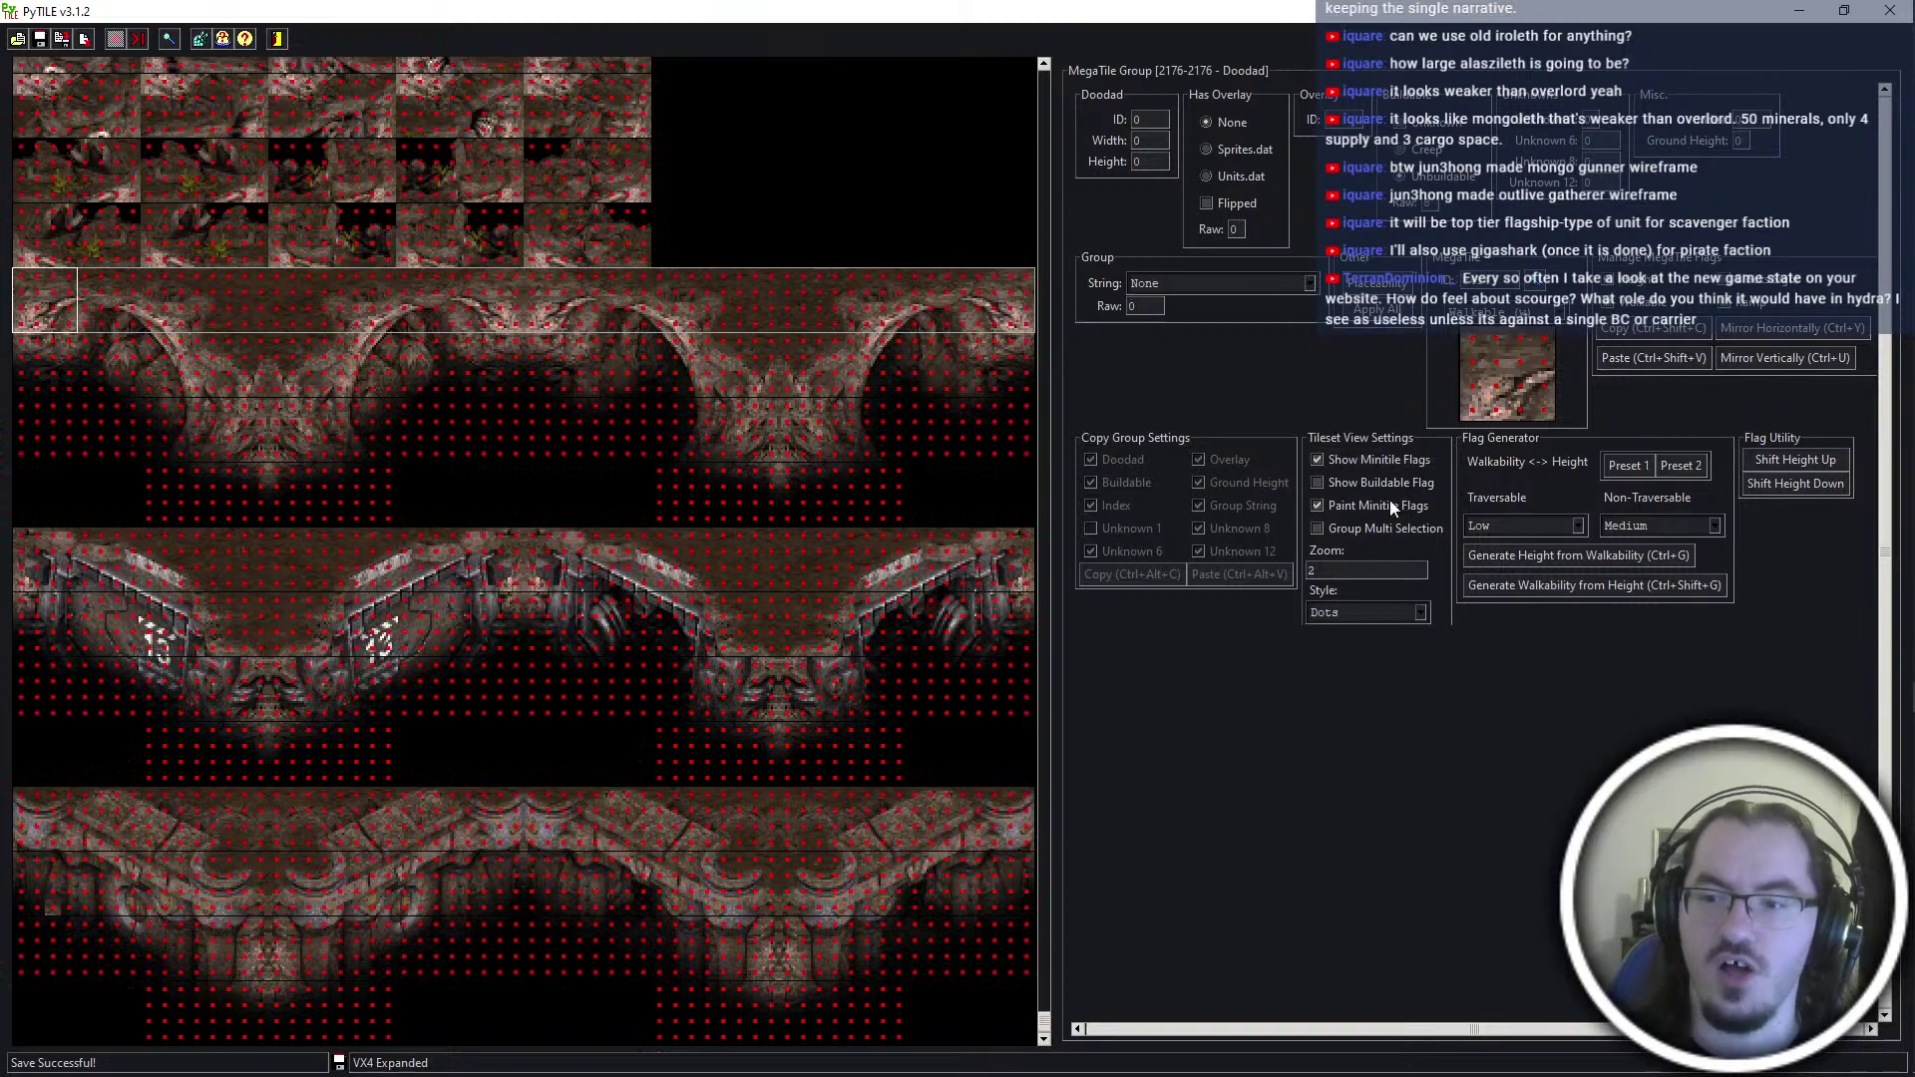
scroll(519, 447, "up", 3)
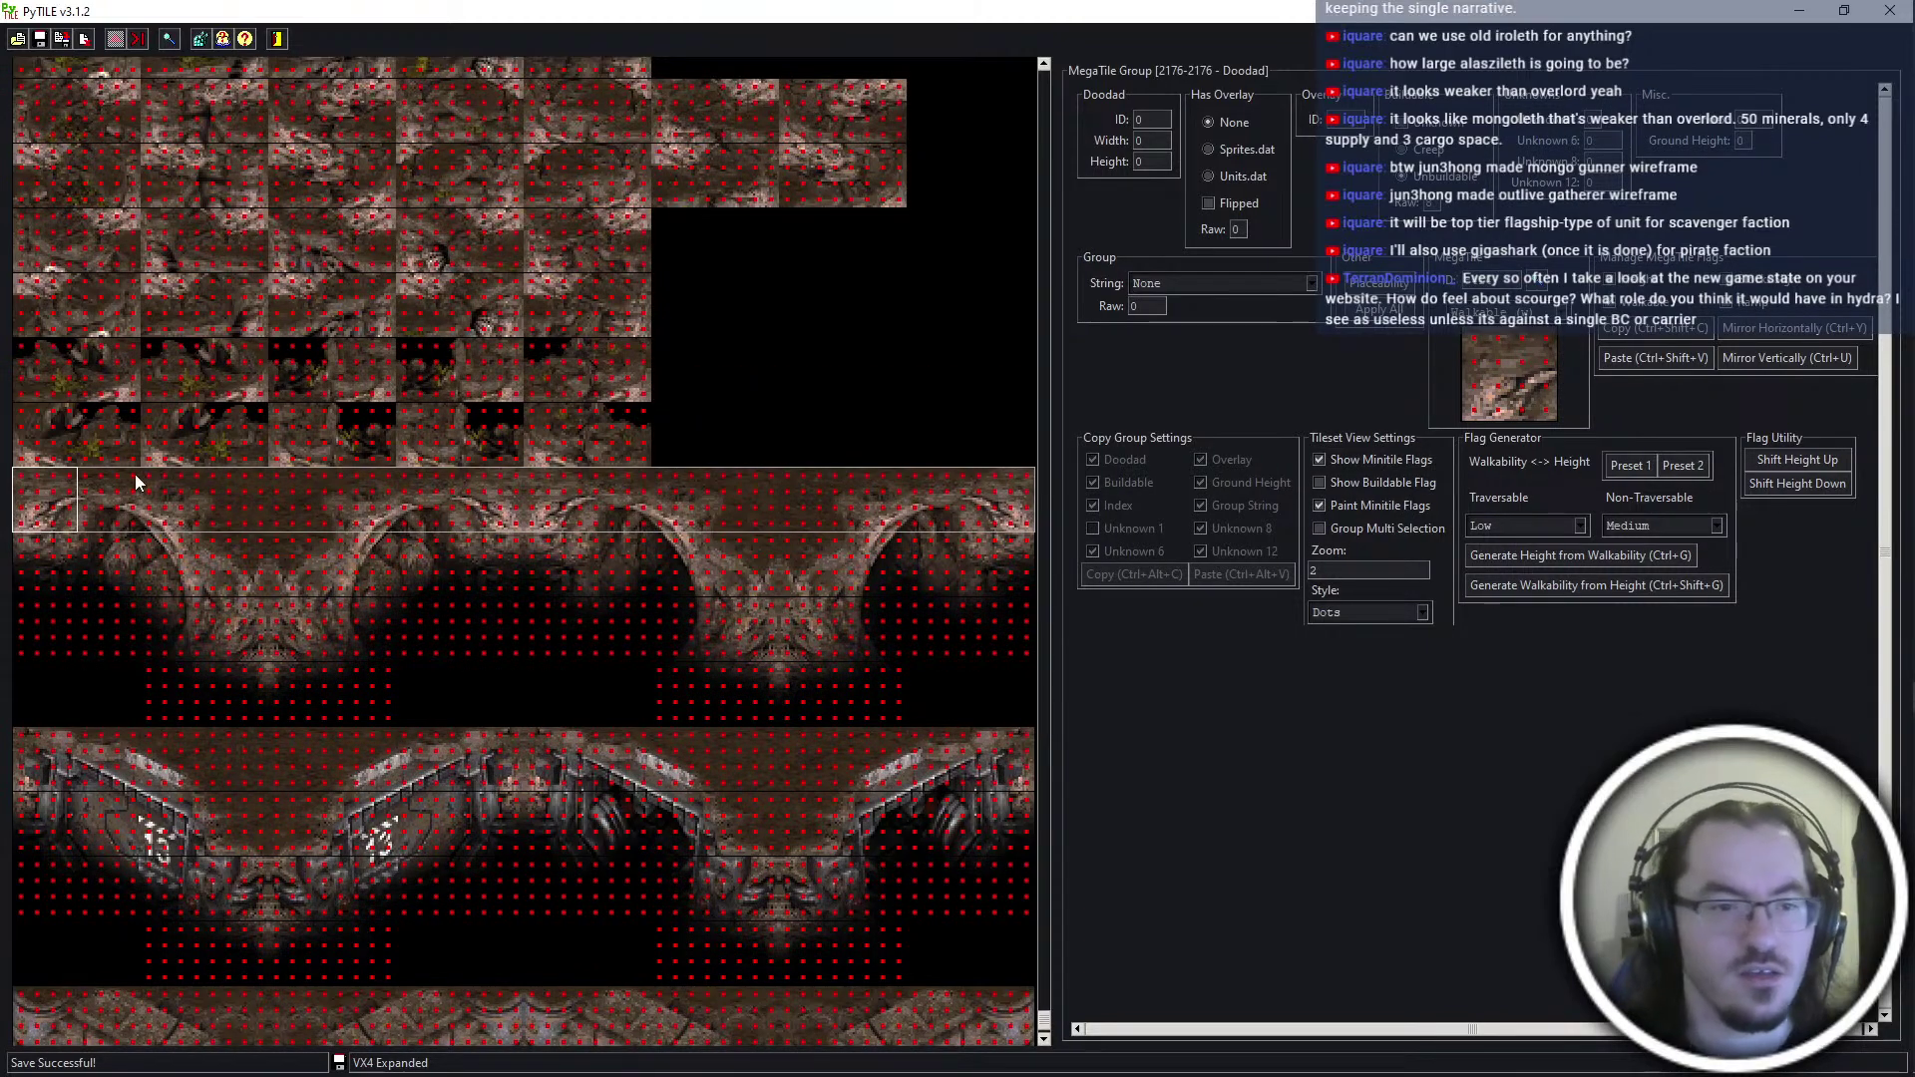
left_click_drag(115, 479, 197, 489)
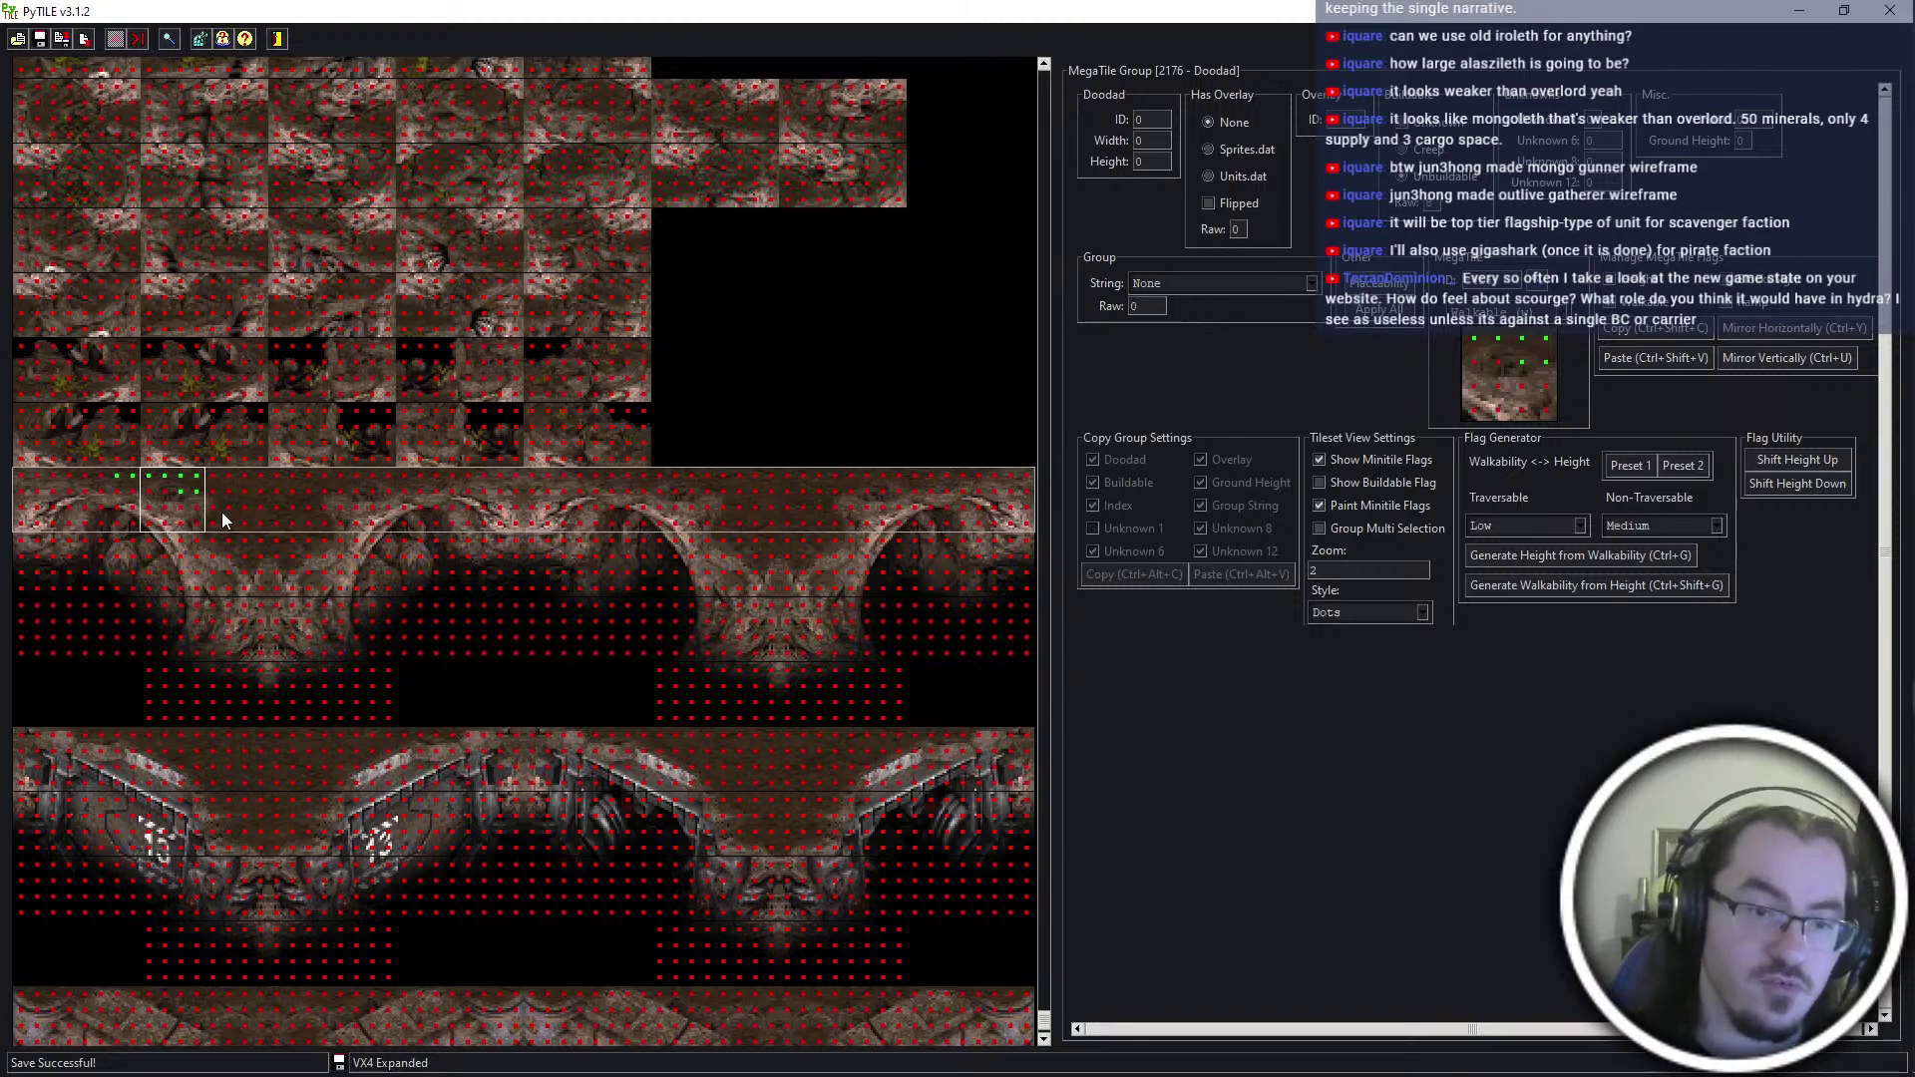
left_click_drag(236, 508, 327, 518)
left_click_drag(754, 527, 800, 507)
left_click_drag(758, 746, 812, 746)
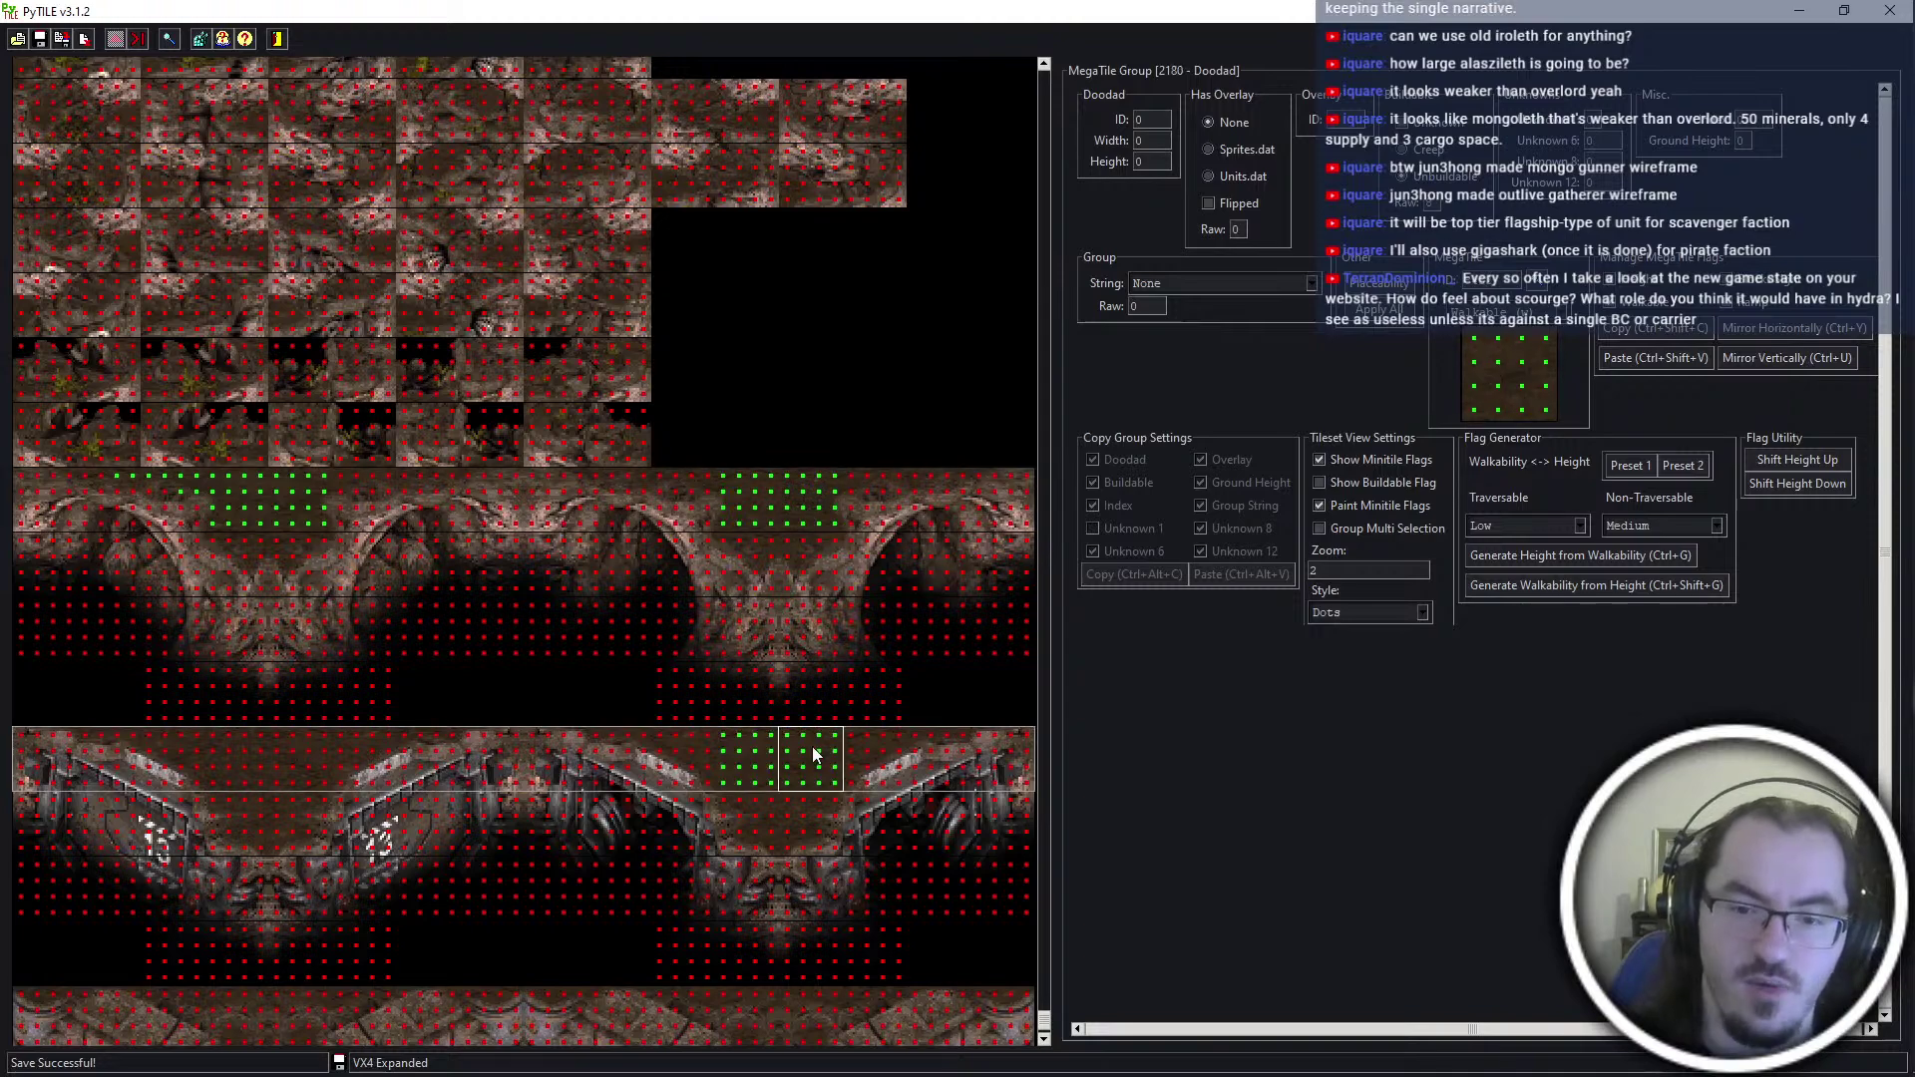
left_click_drag(326, 771, 207, 754)
Paint the top-row dirt of both stone-block cliff doodads walkable, including the sloped corners along the cliff edge
scroll(610, 905, "down", 2)
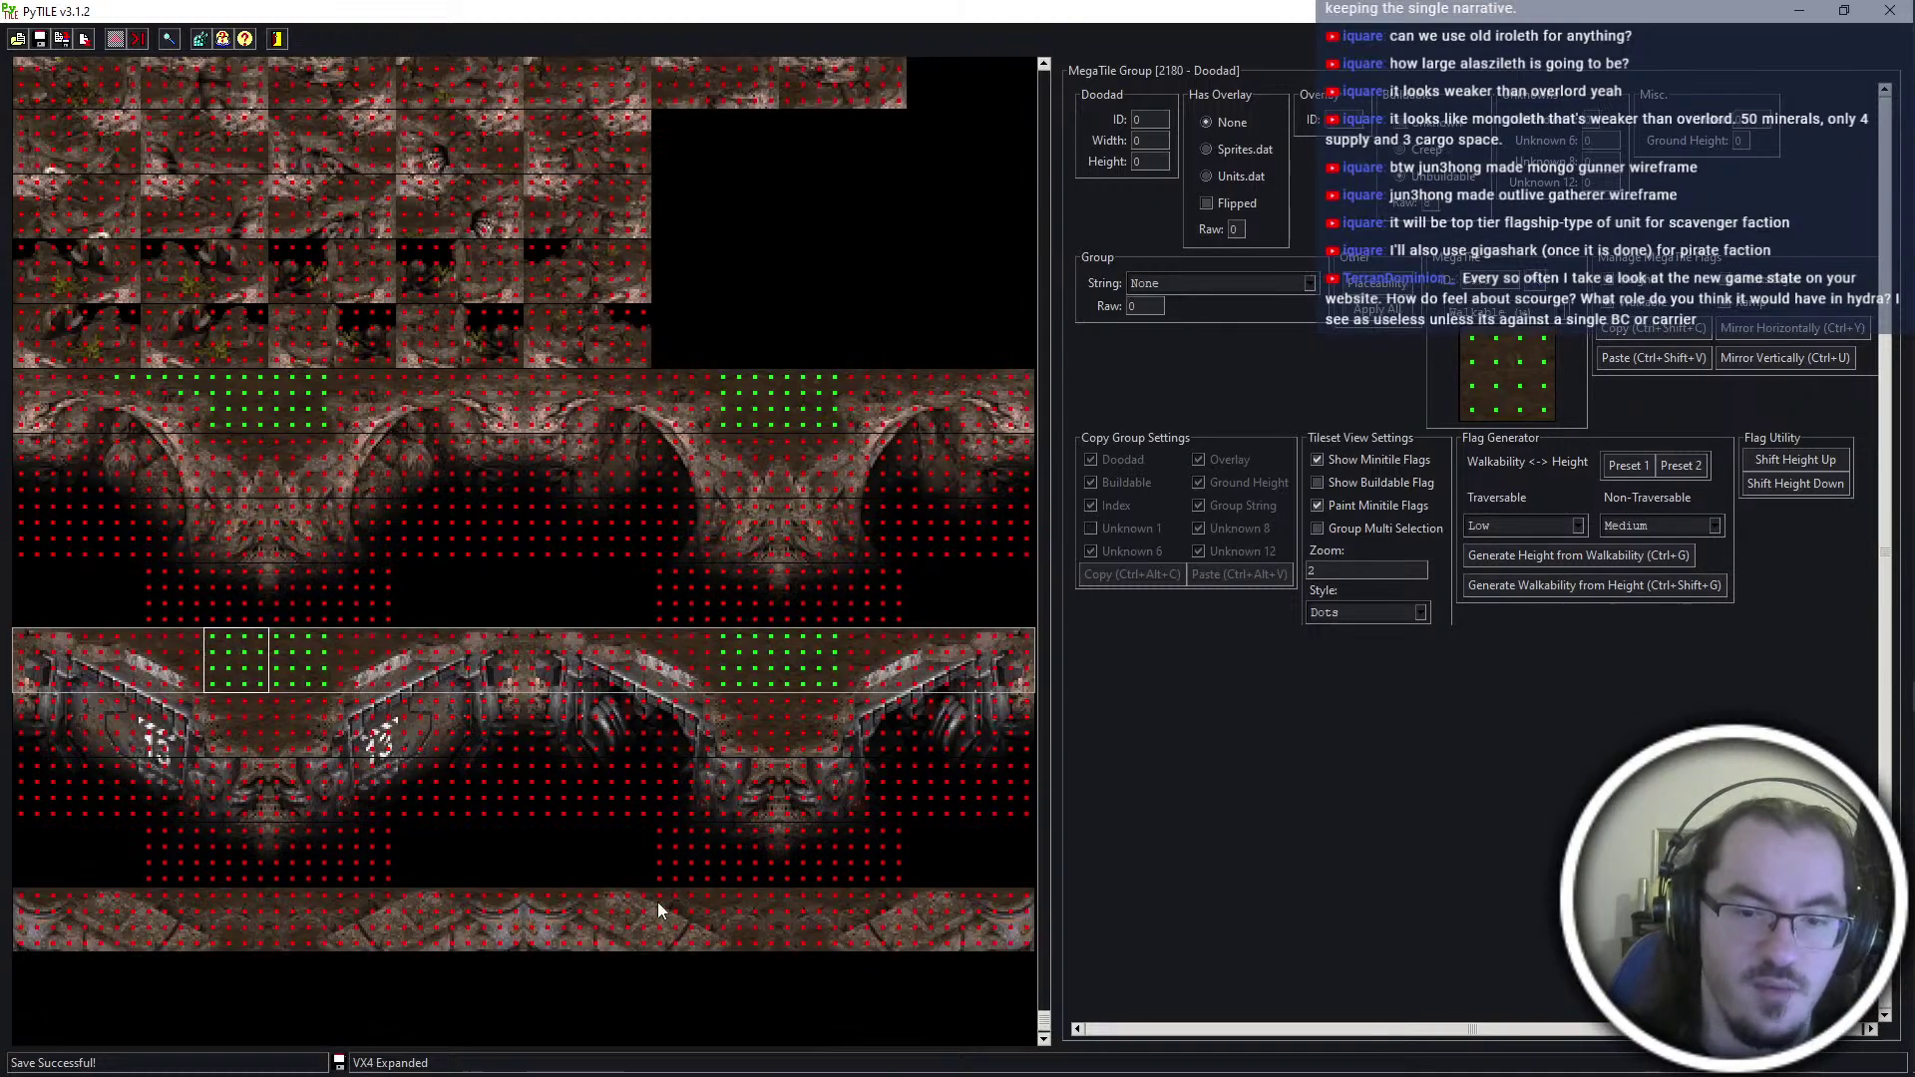
left_click_drag(748, 824, 806, 821)
left_click_drag(315, 837, 165, 798)
mouse_move(353, 828)
left_mouse_down()
mouse_move(329, 806)
mouse_move(417, 793)
mouse_move(337, 828)
left_mouse_up()
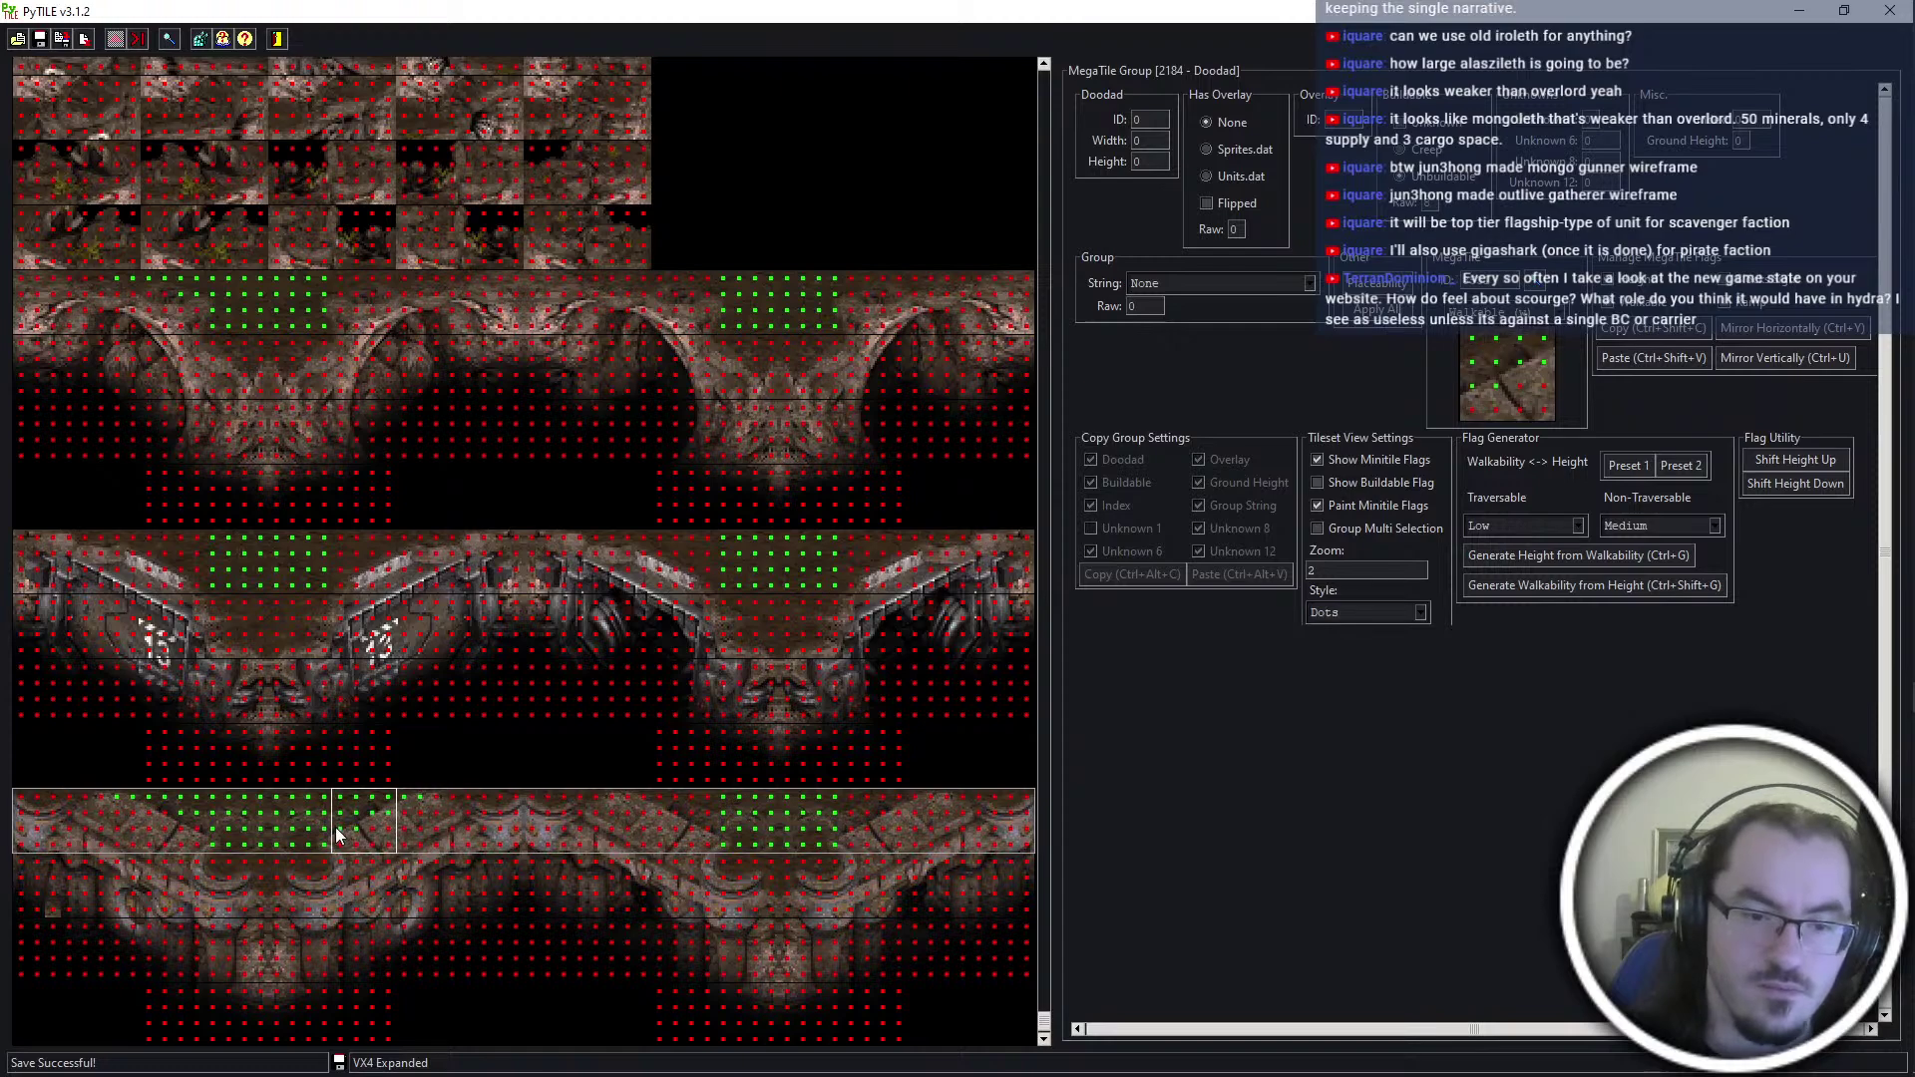
left_click(200, 823)
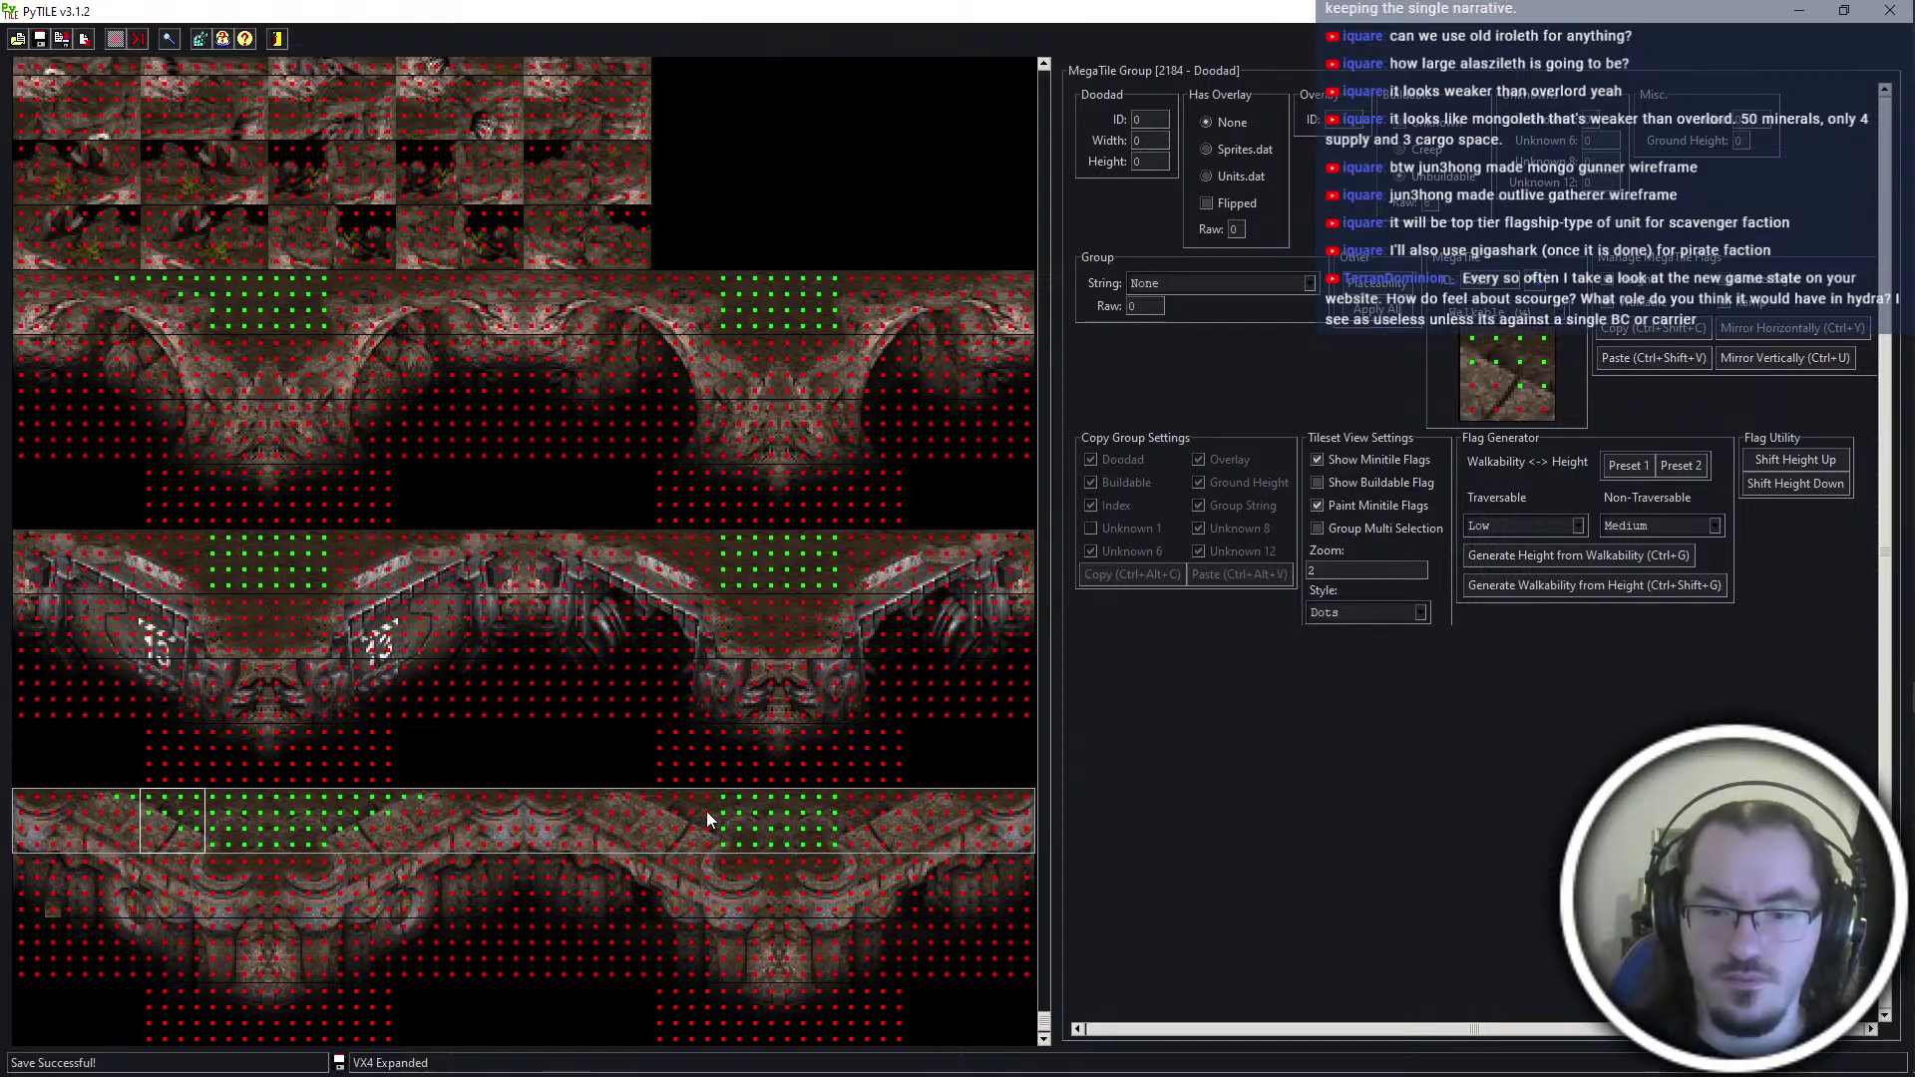
left_click(659, 817)
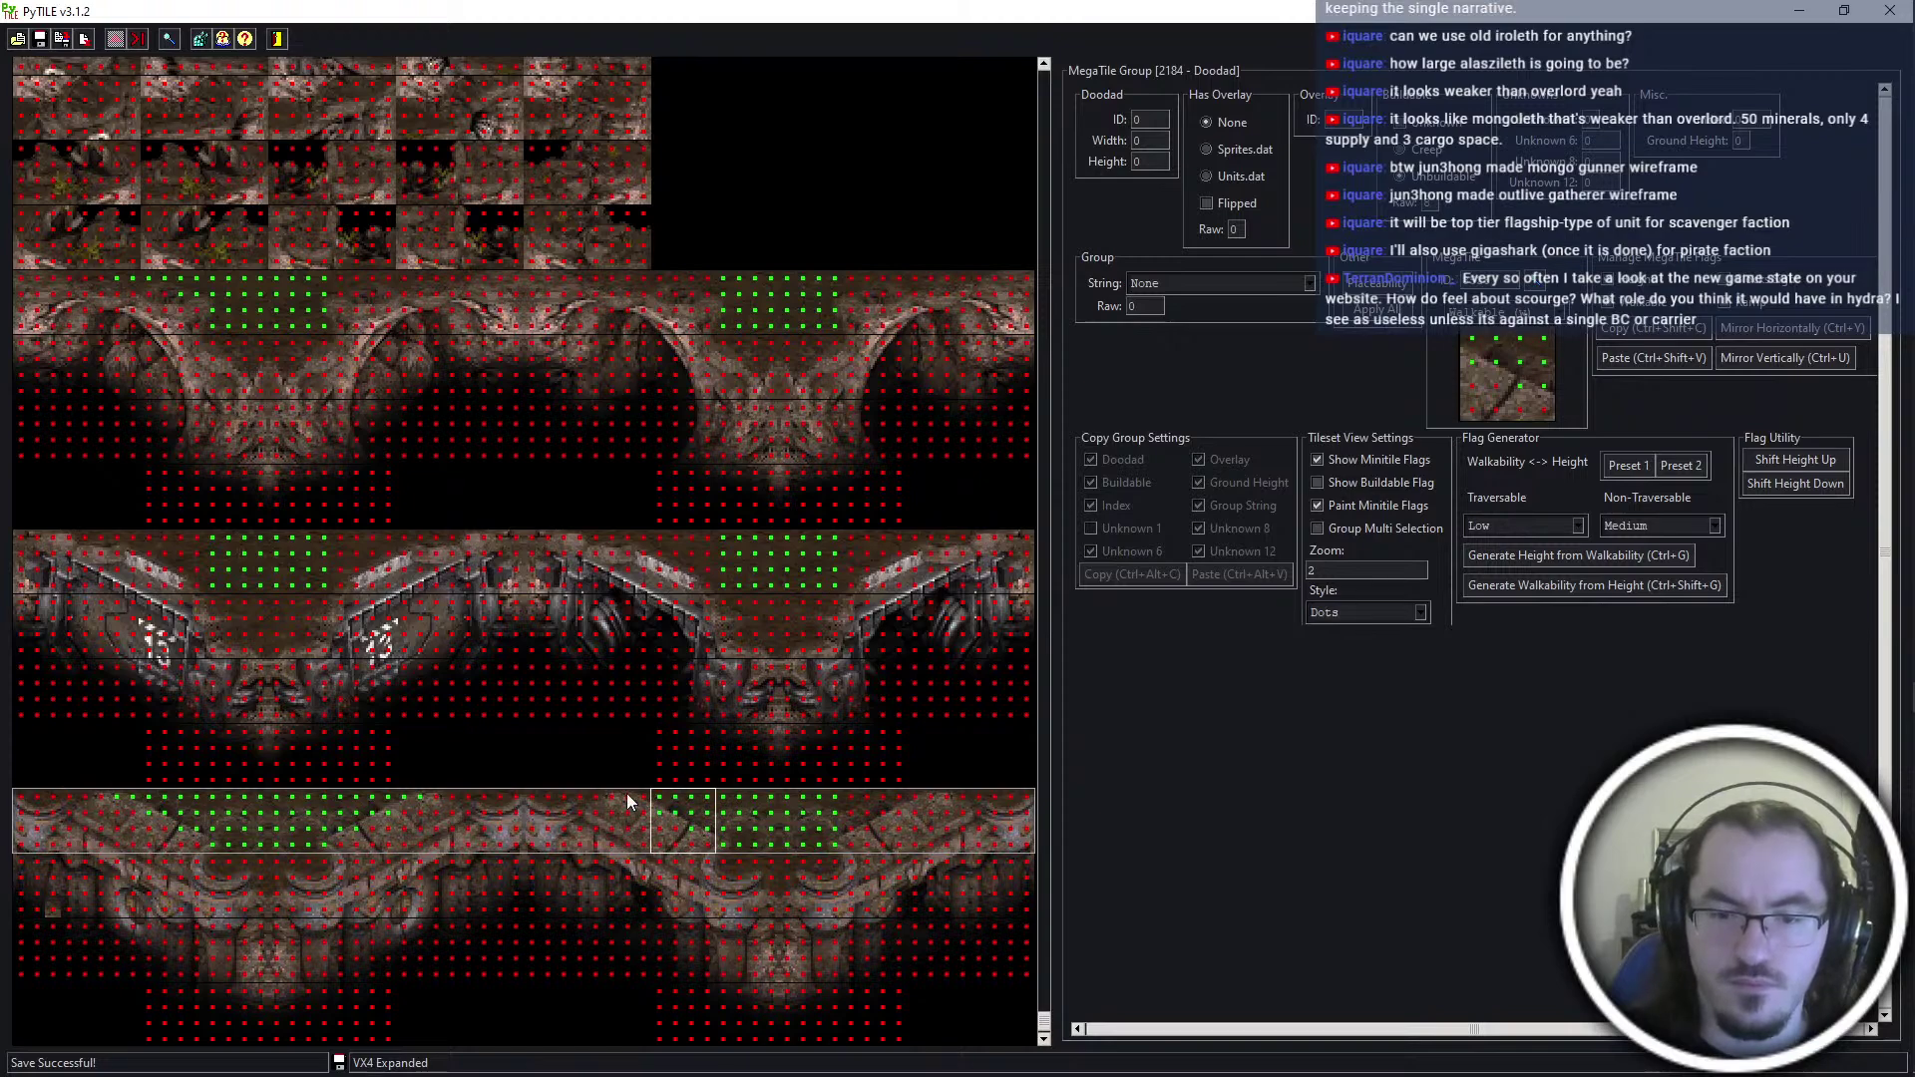
left_click(874, 824)
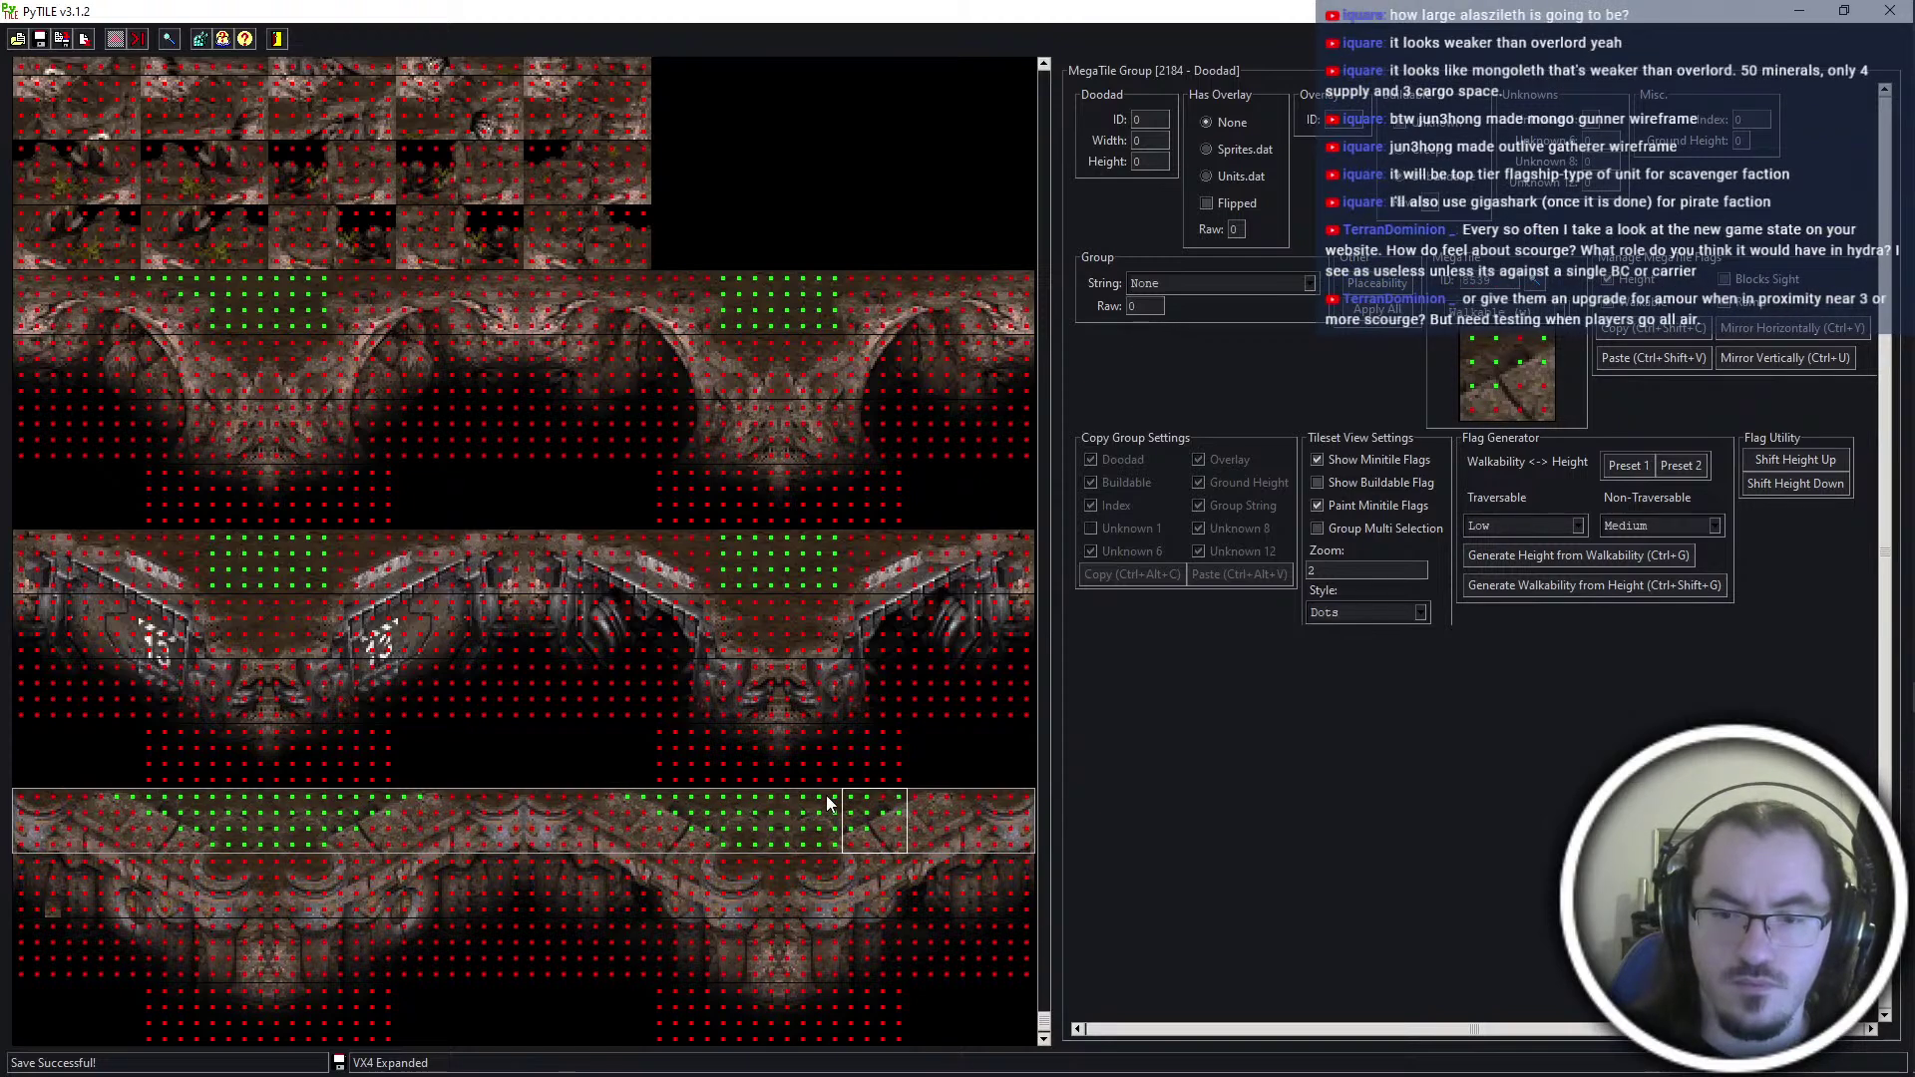
left_click(909, 798)
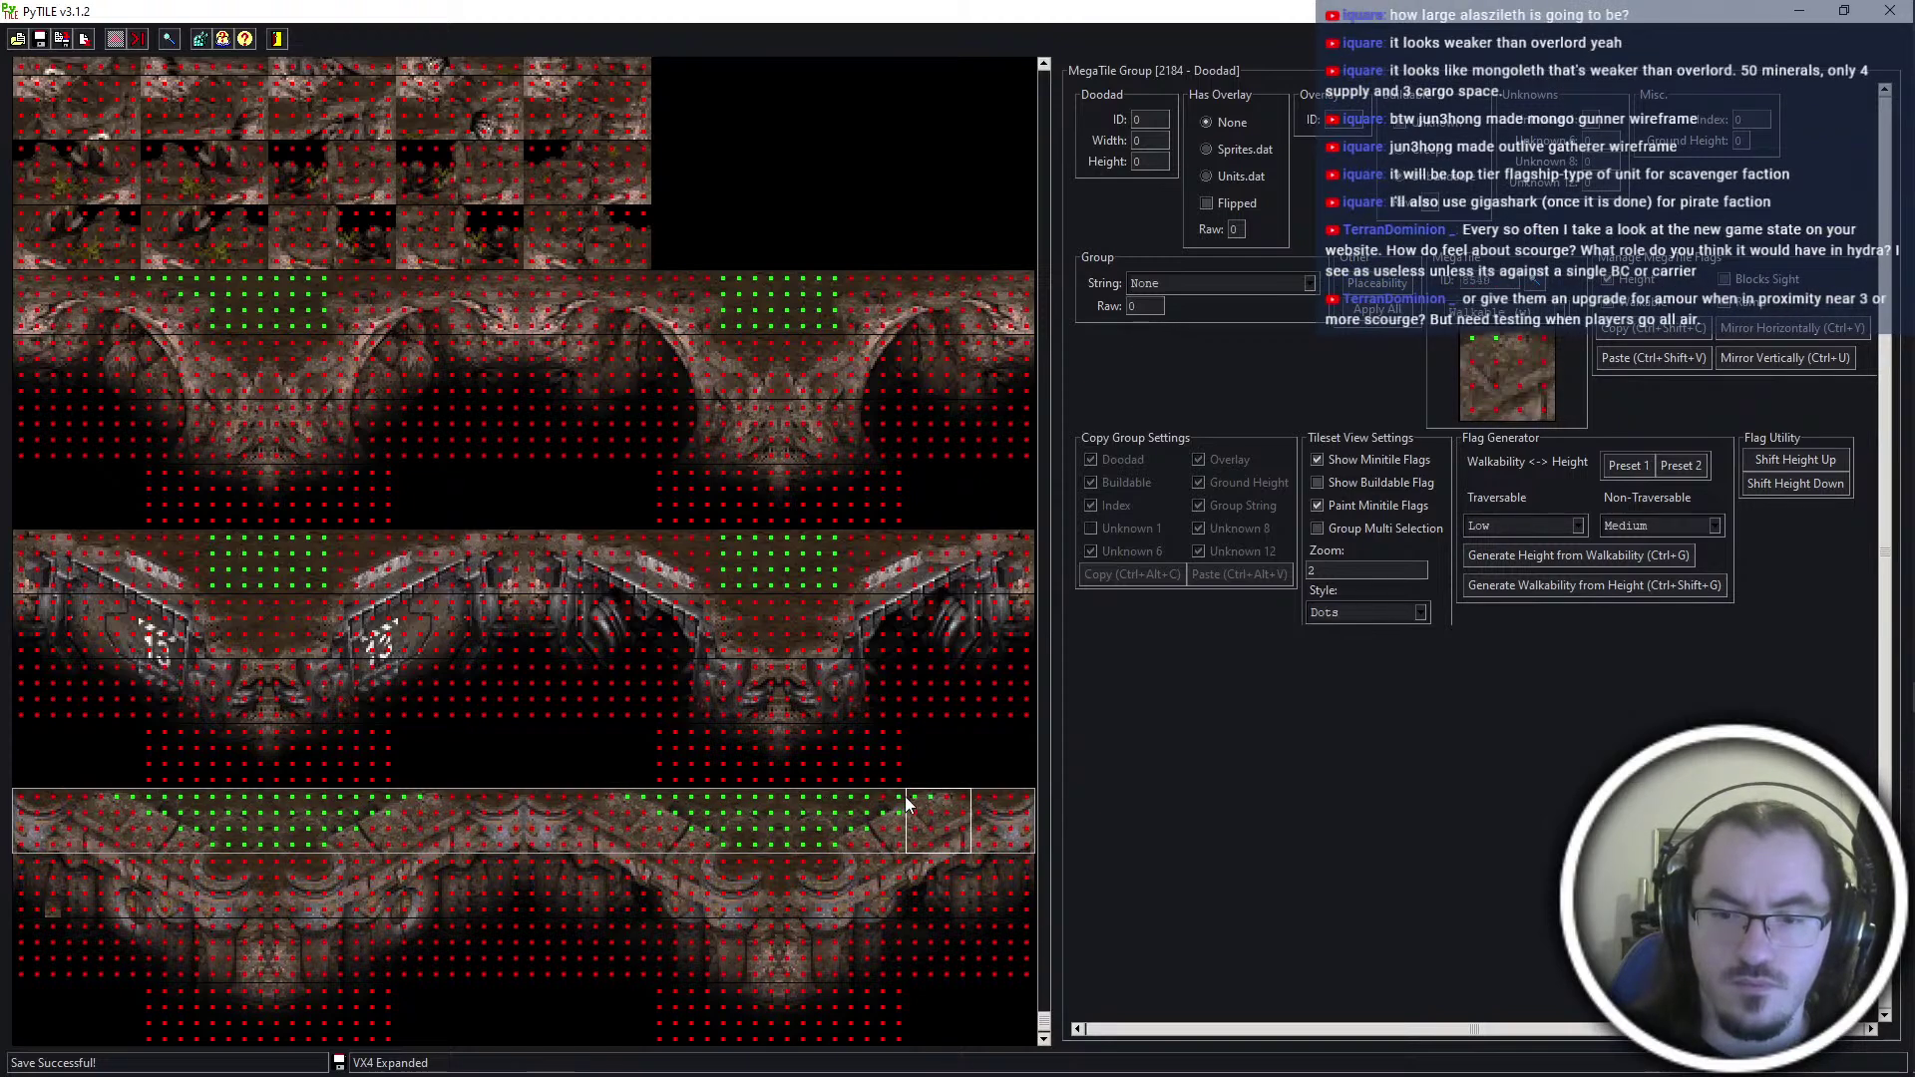
Paint the dirt in the second row of the right-hand metal cliff doodad walkable
left_click(798, 601)
left_click(760, 623)
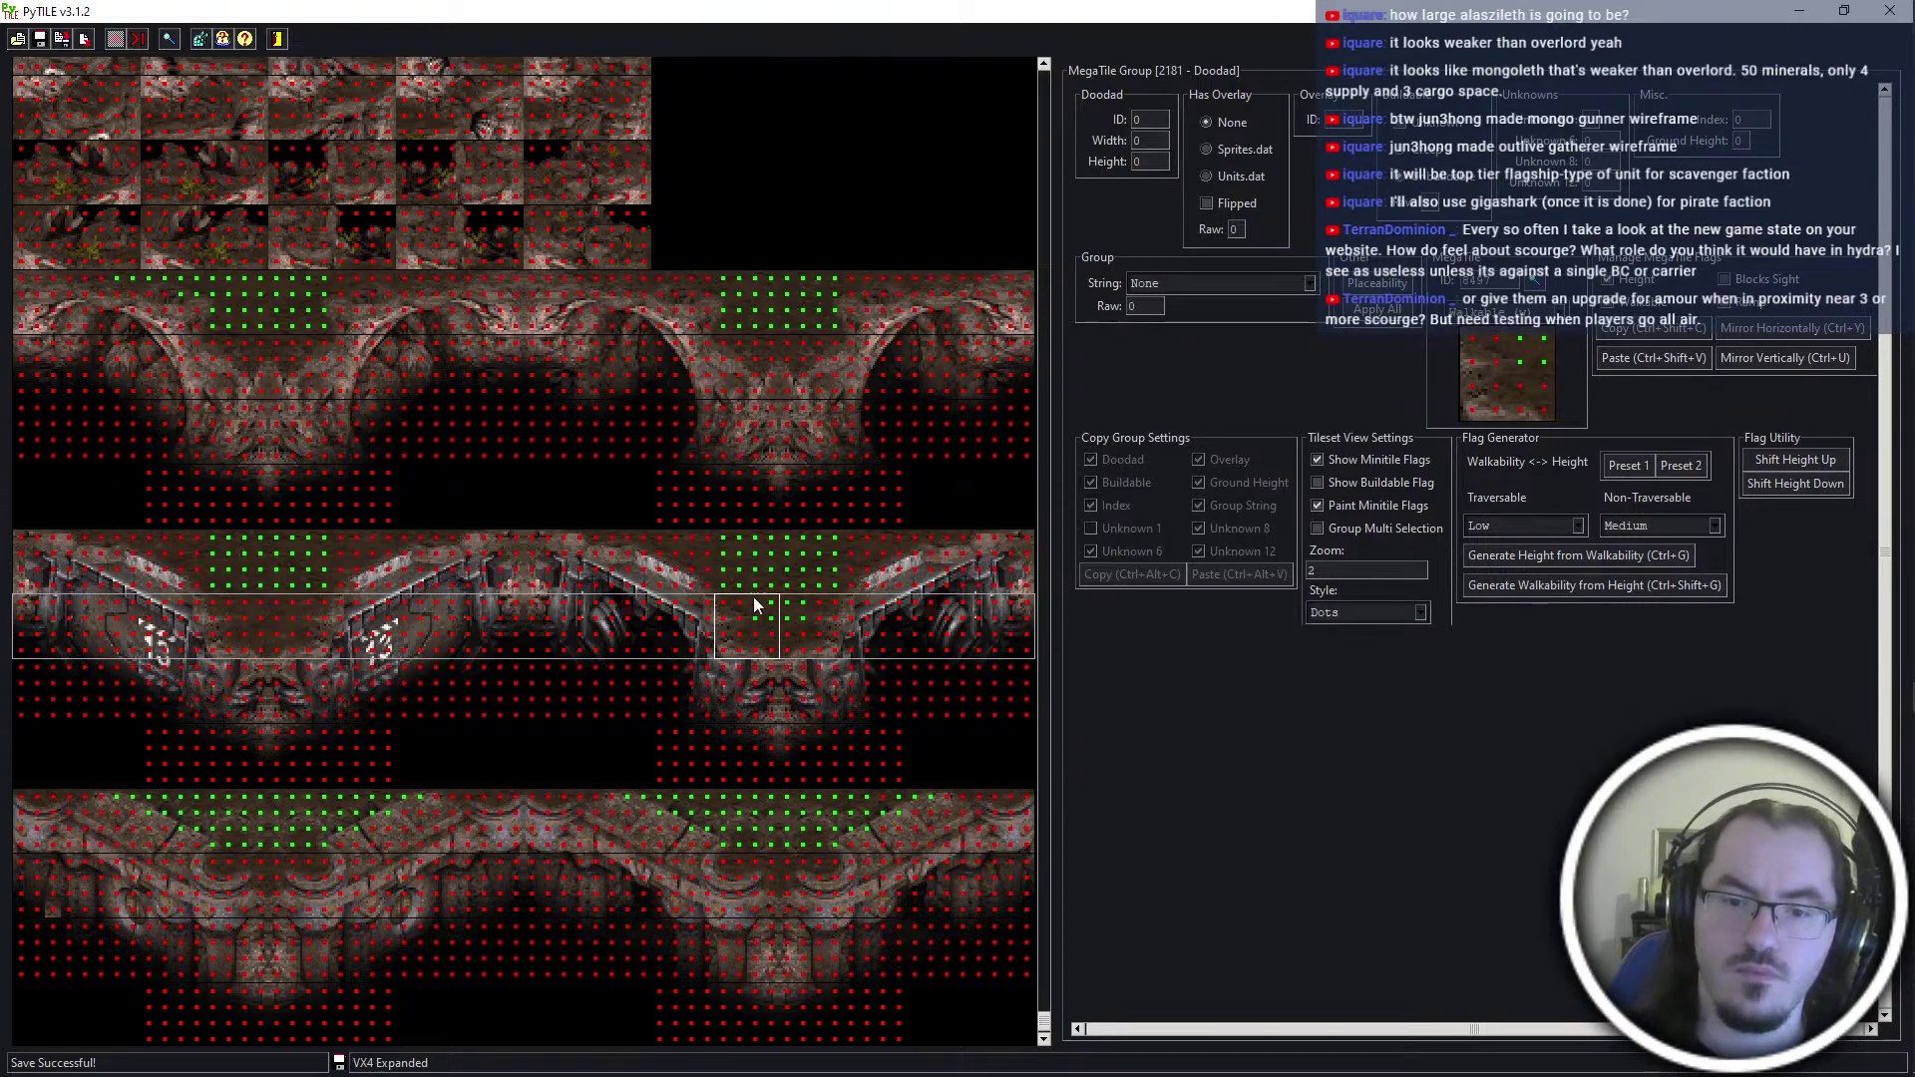
left_click(824, 602)
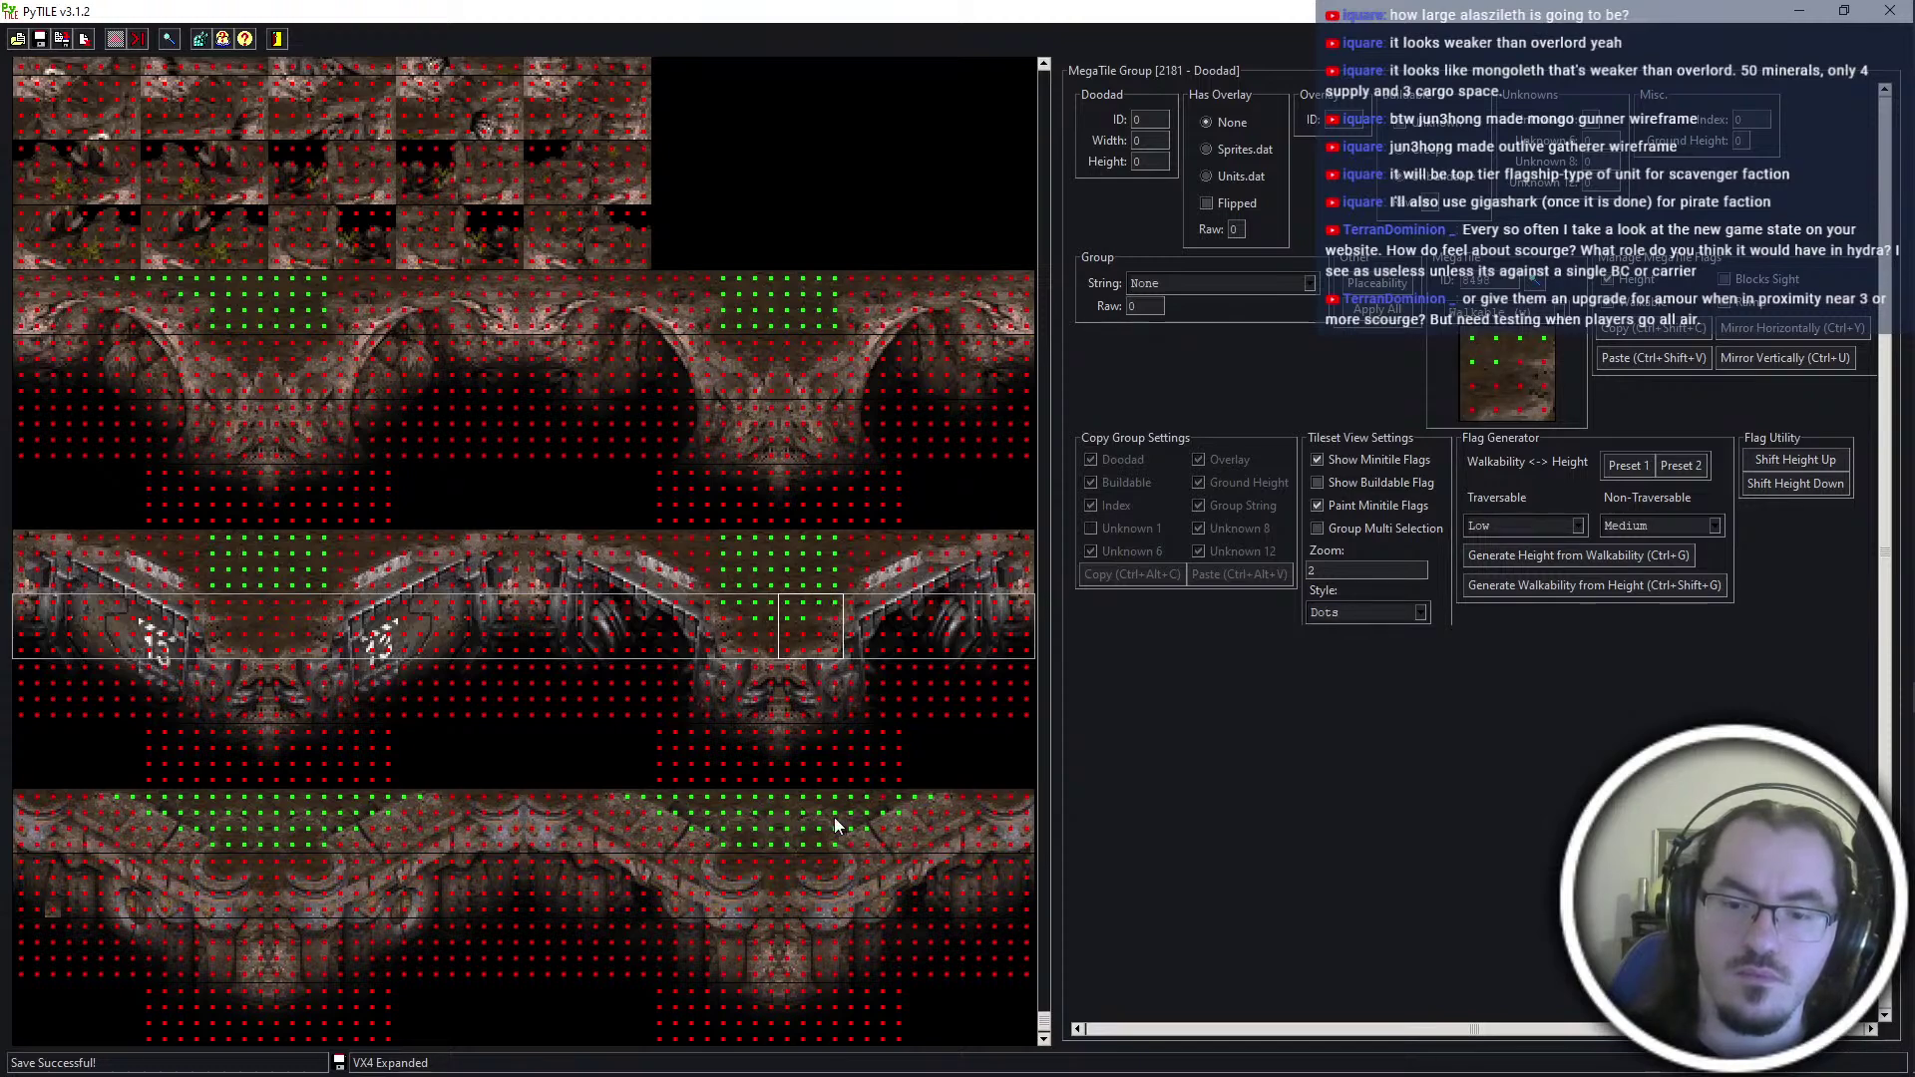
With group multi-selection on, copy the MegaTile flags of the stone-block doodads' top row onto the arched-rock and metal doodads' top rows
left_click(882, 802)
left_click(1406, 462)
left_click(1404, 501)
left_click(1388, 528)
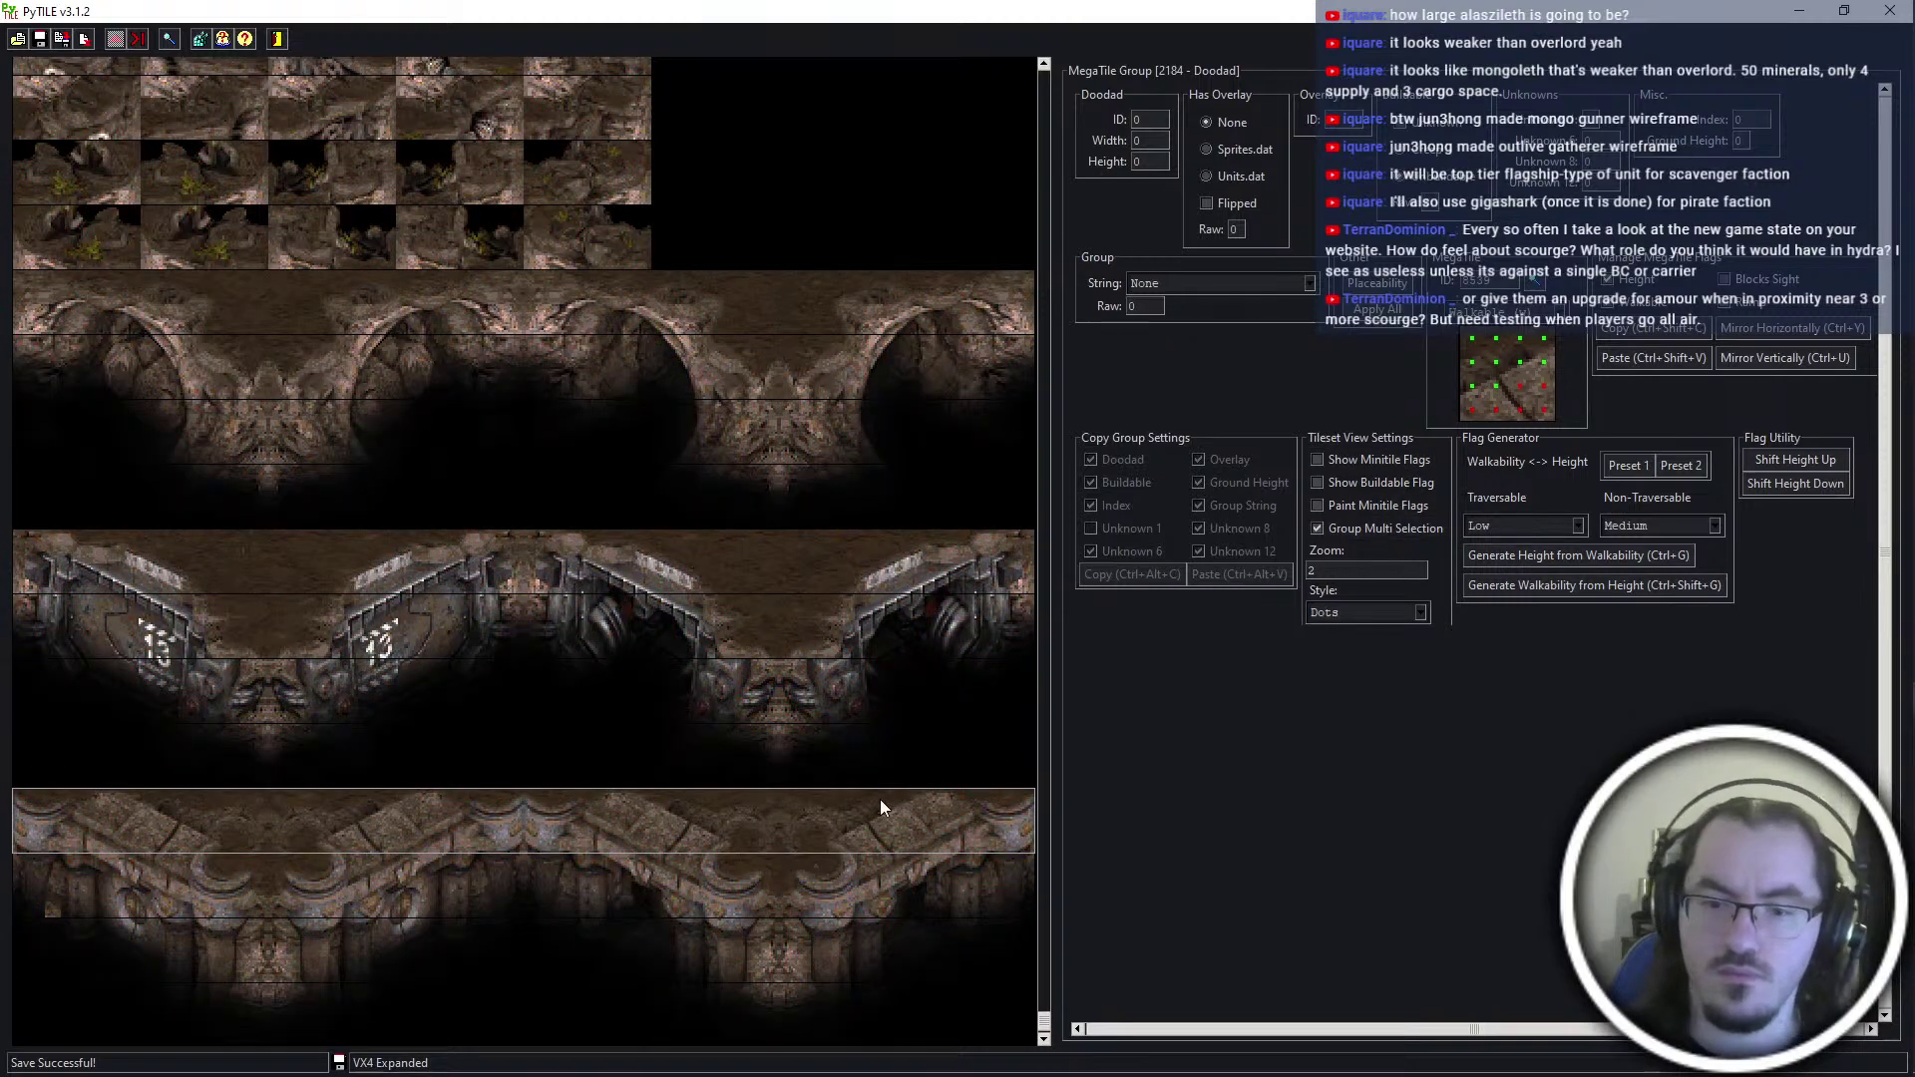
left_click(640, 313)
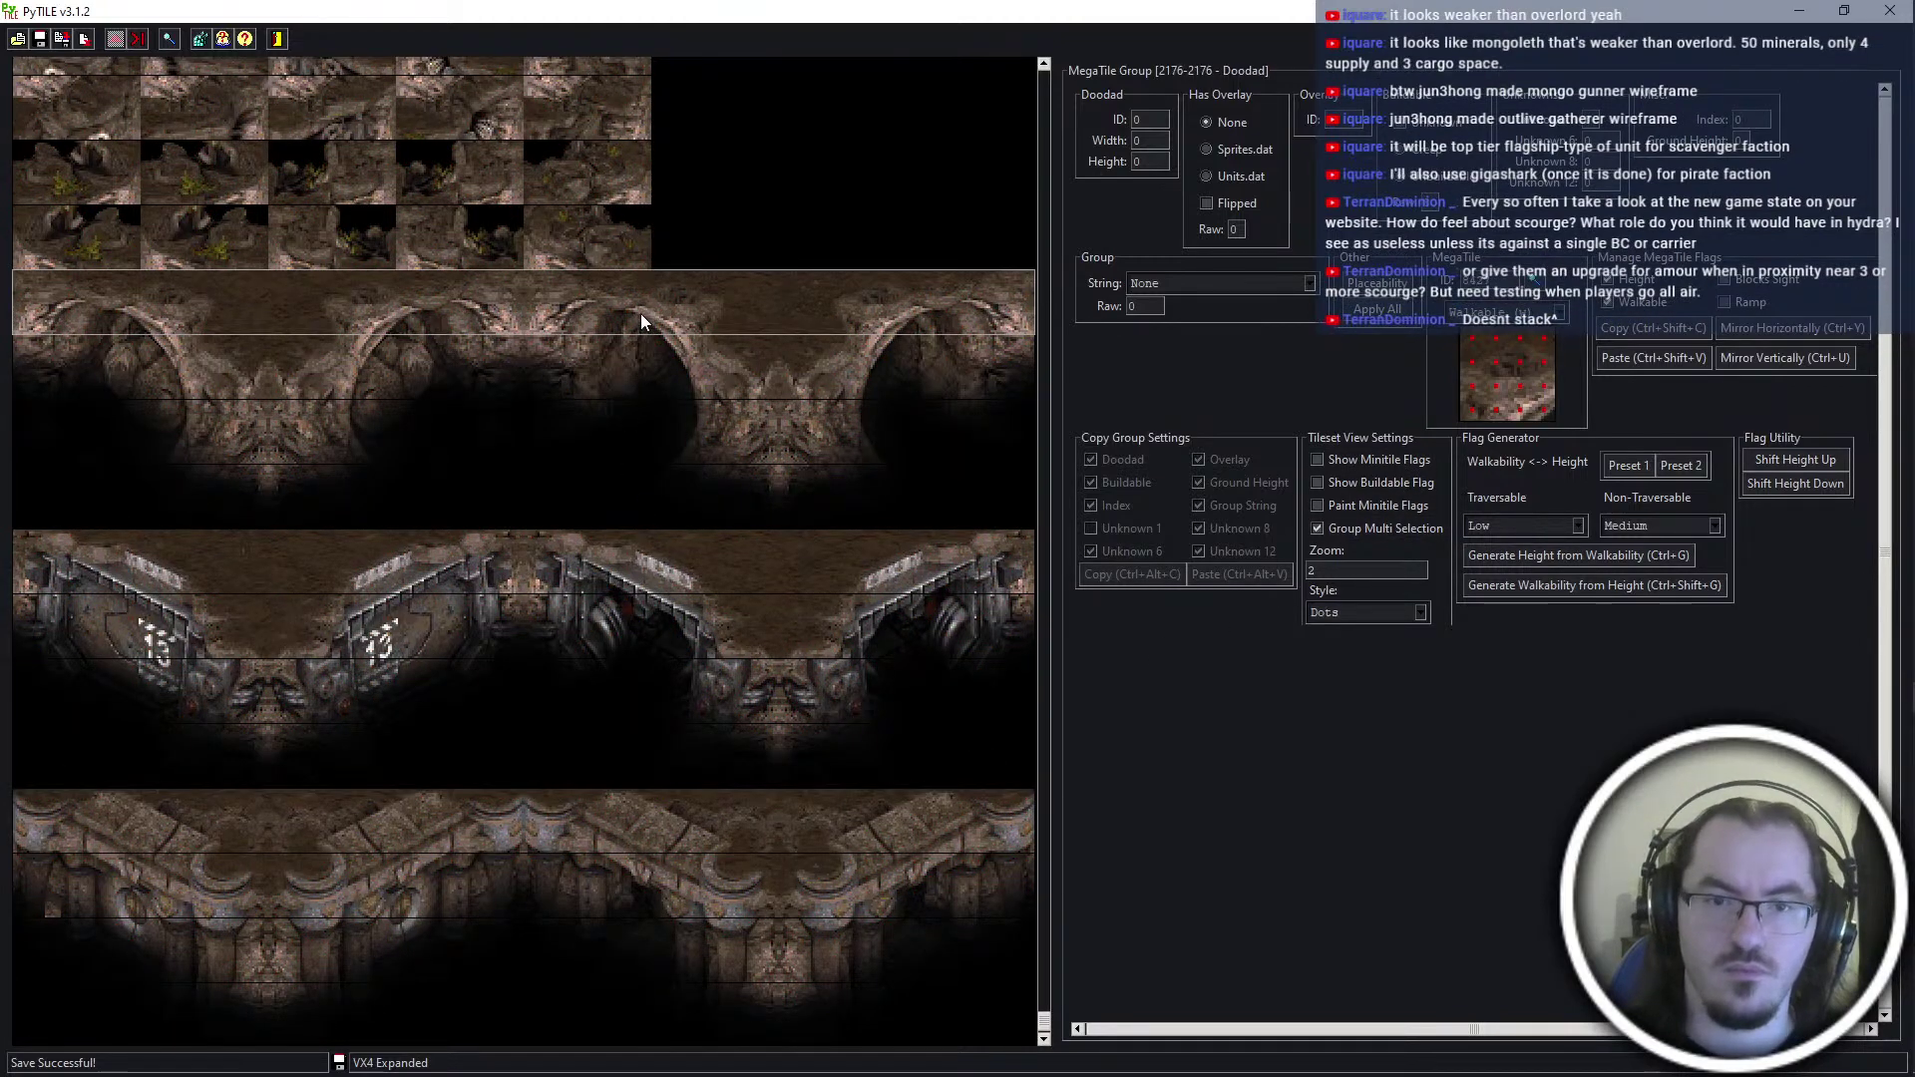
left_click(620, 571)
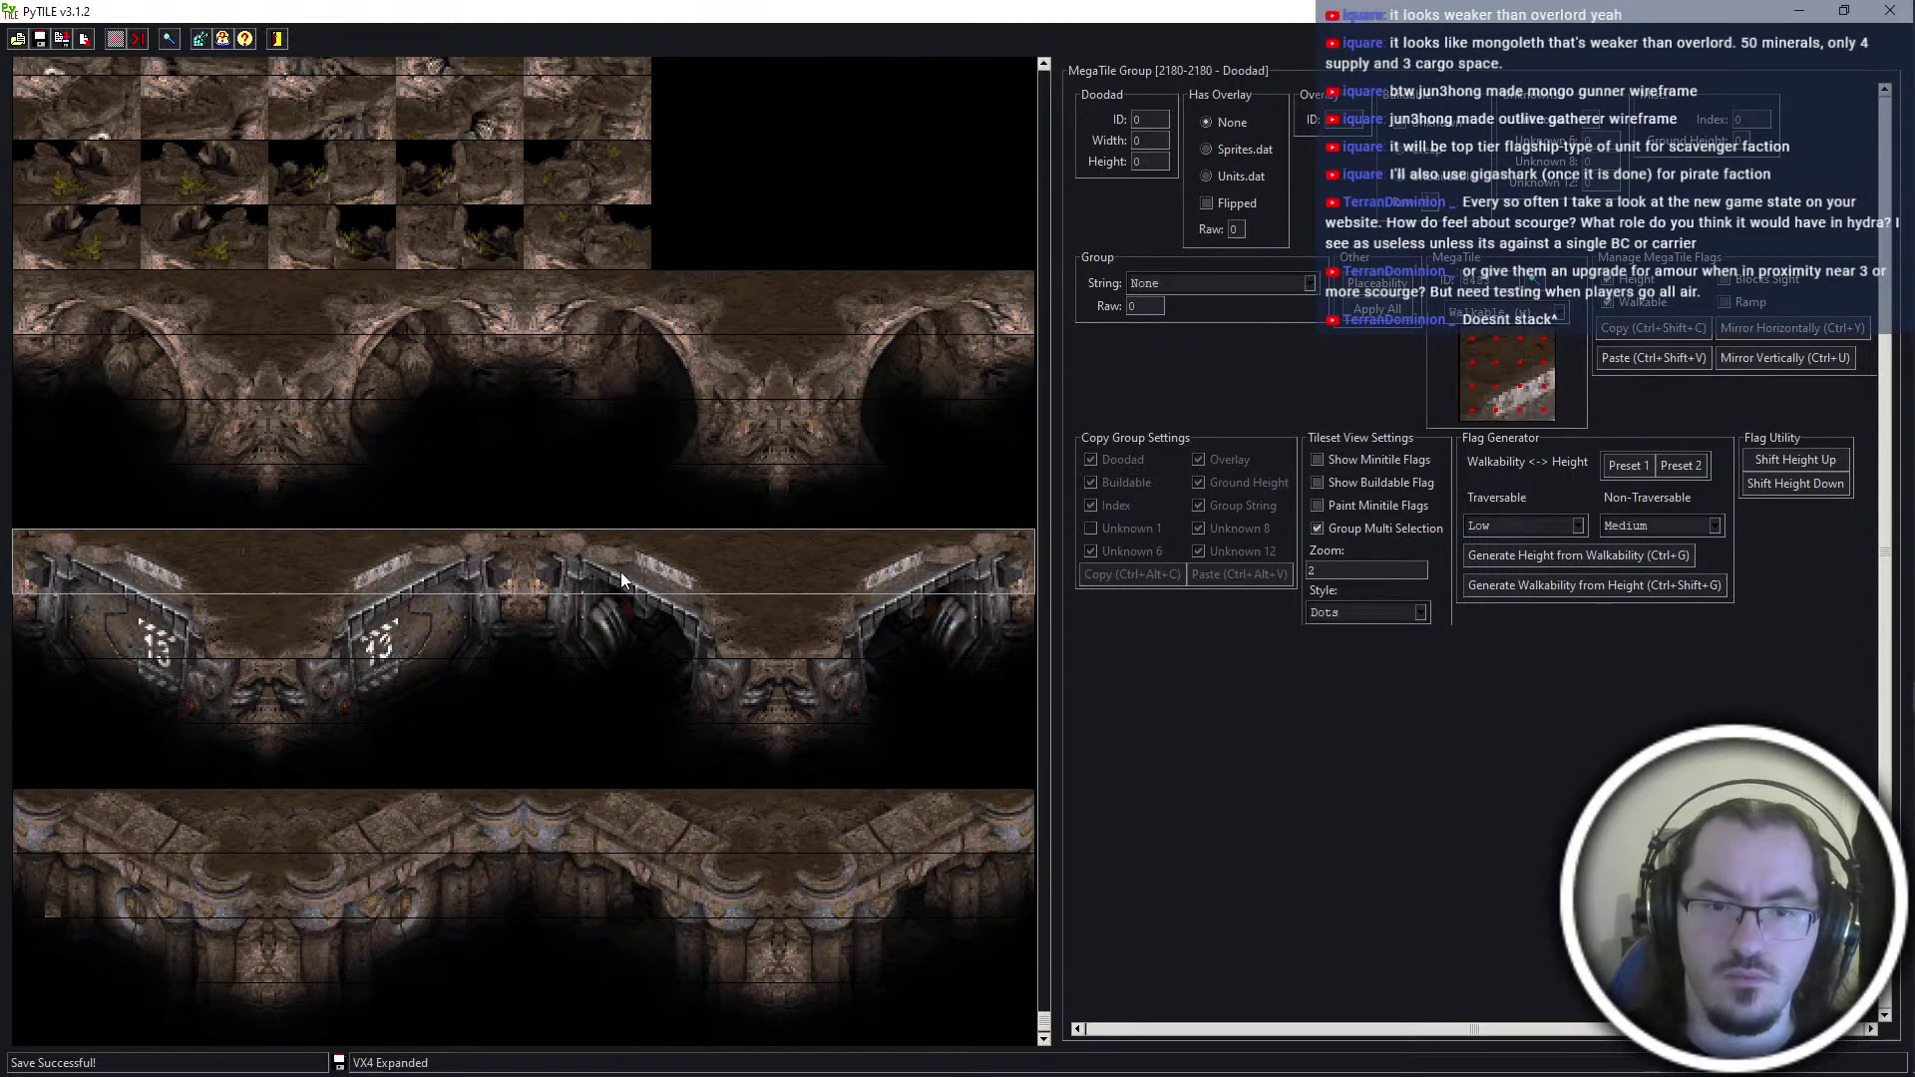
left_click(648, 688)
Show the minitile flags again, review the walkability on all three doodad sets, save the tileset and close PyTILE
left_click(1354, 528)
left_click(1344, 459)
left_click(1358, 506)
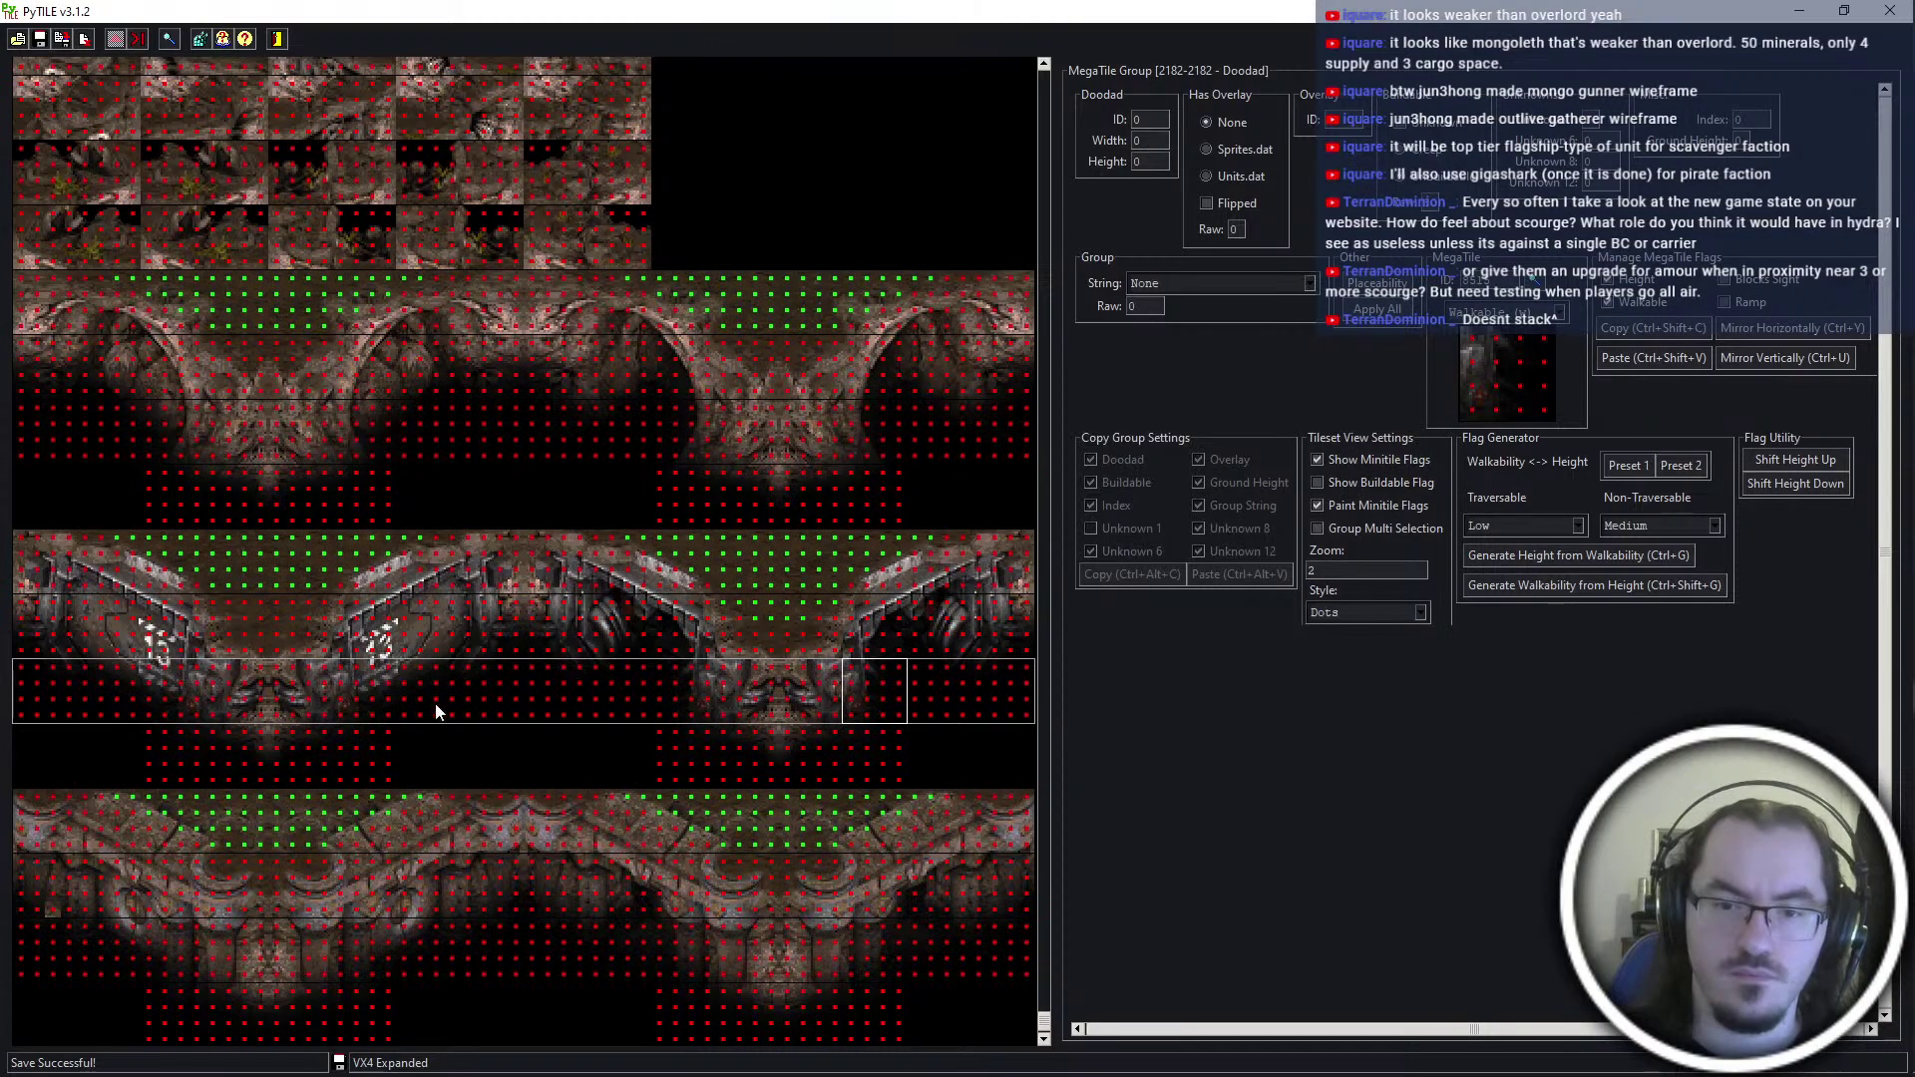
left_click(468, 571)
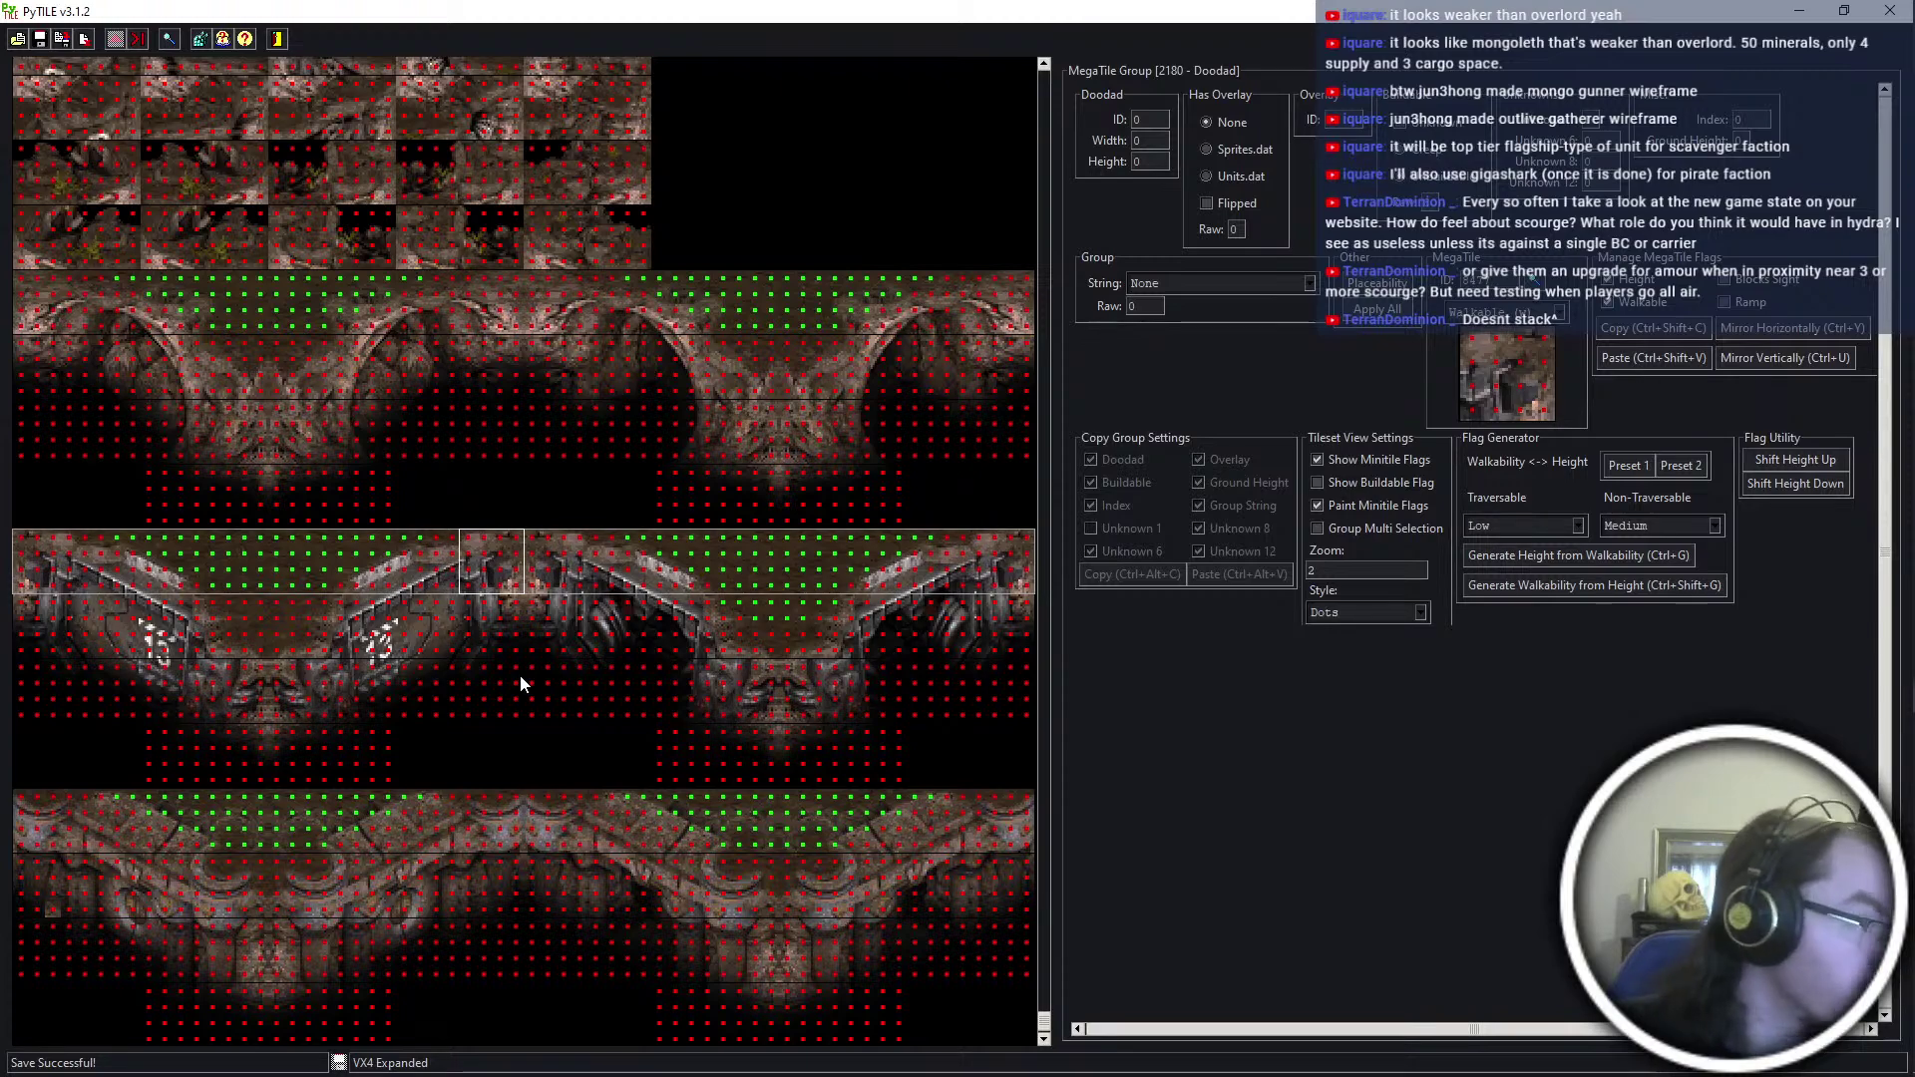
scroll(518, 674, "up", 2)
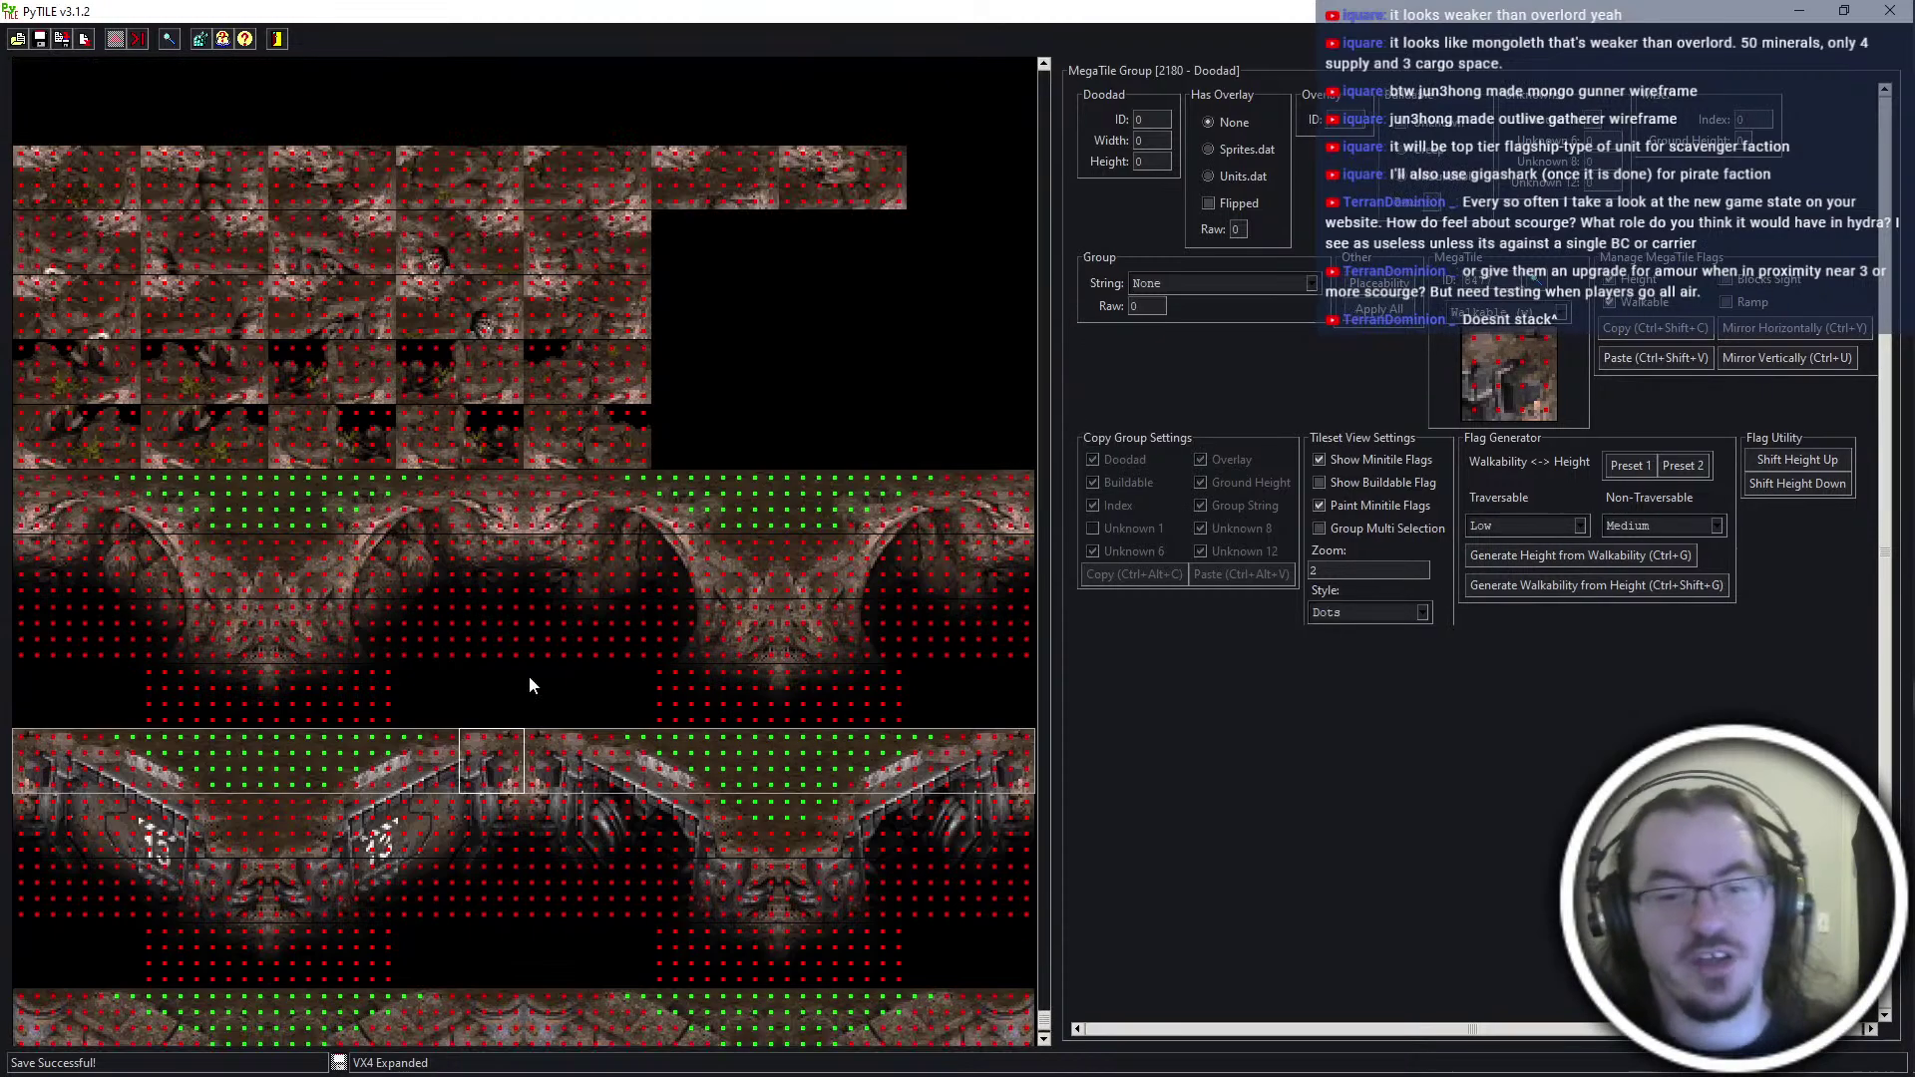
scroll(636, 690, "down", 2)
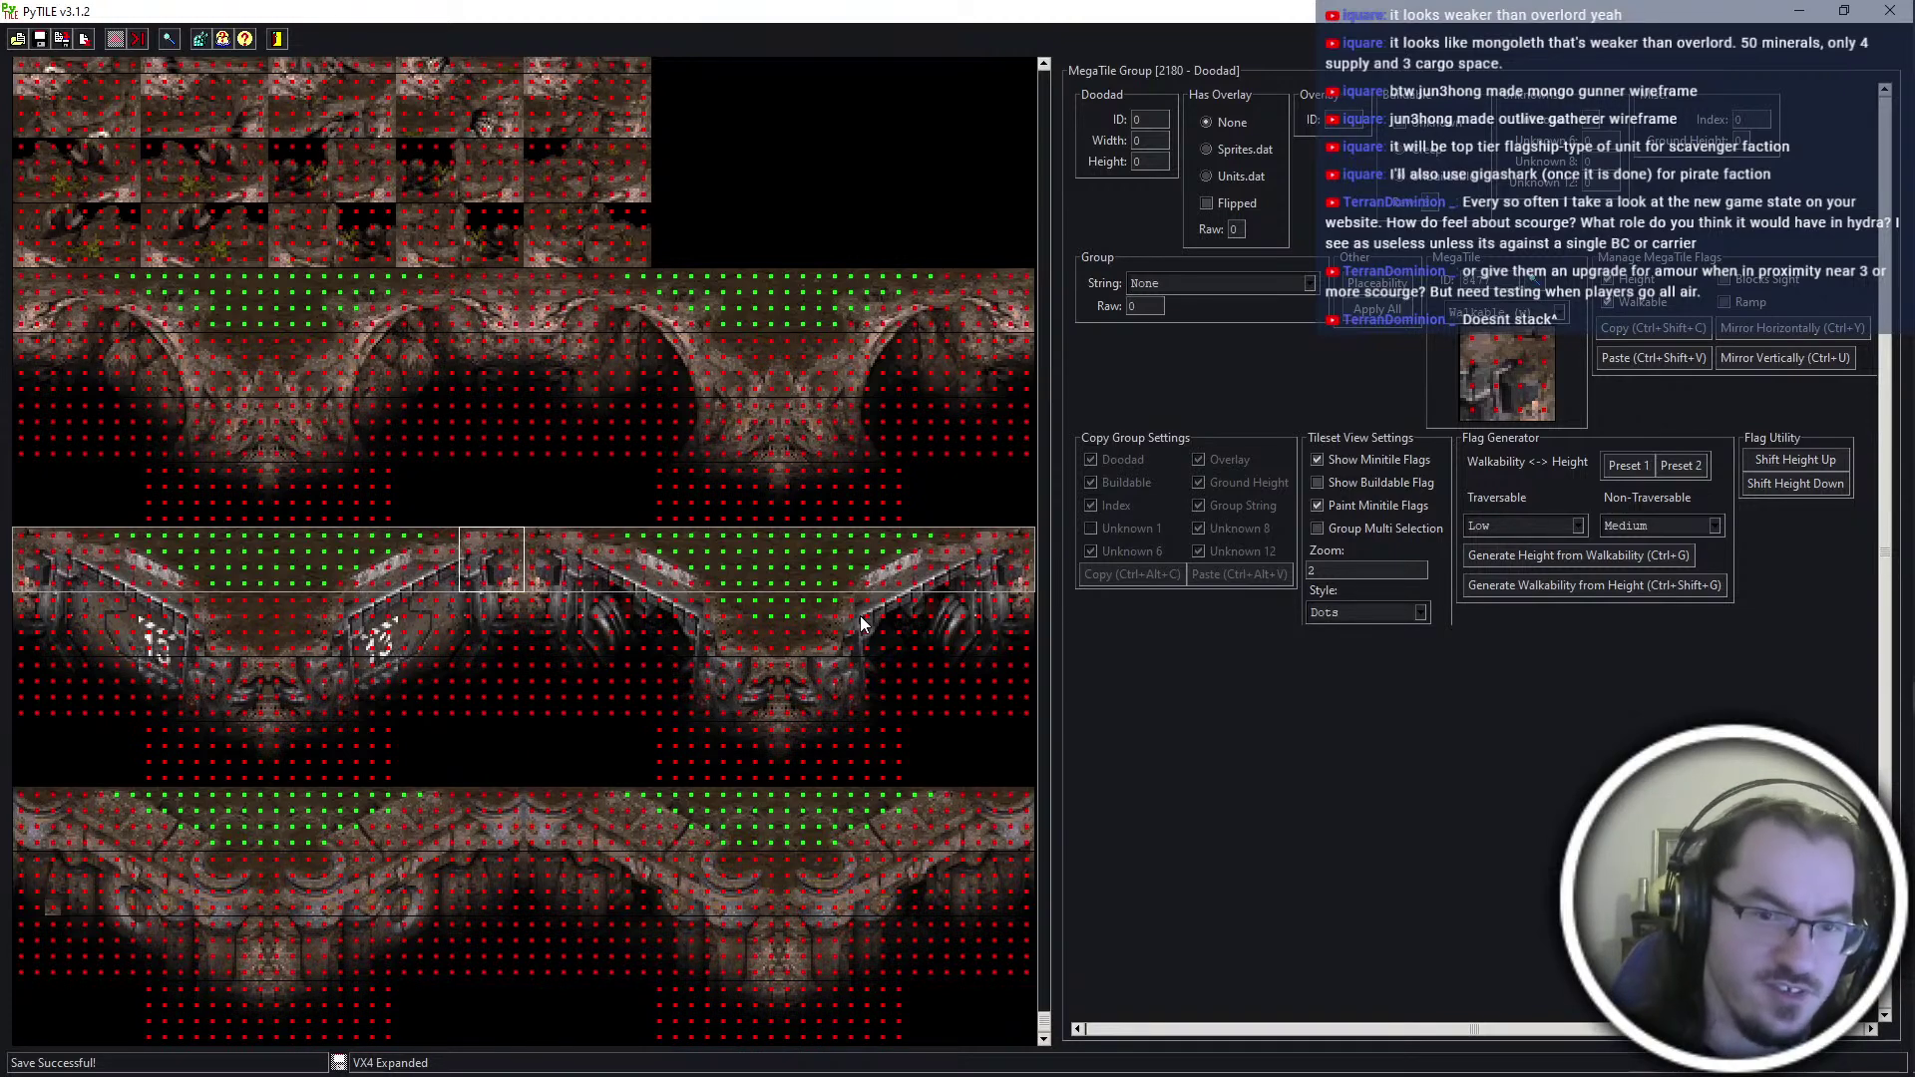
scroll(796, 590, "up", 2)
scroll(811, 385, "down", 2)
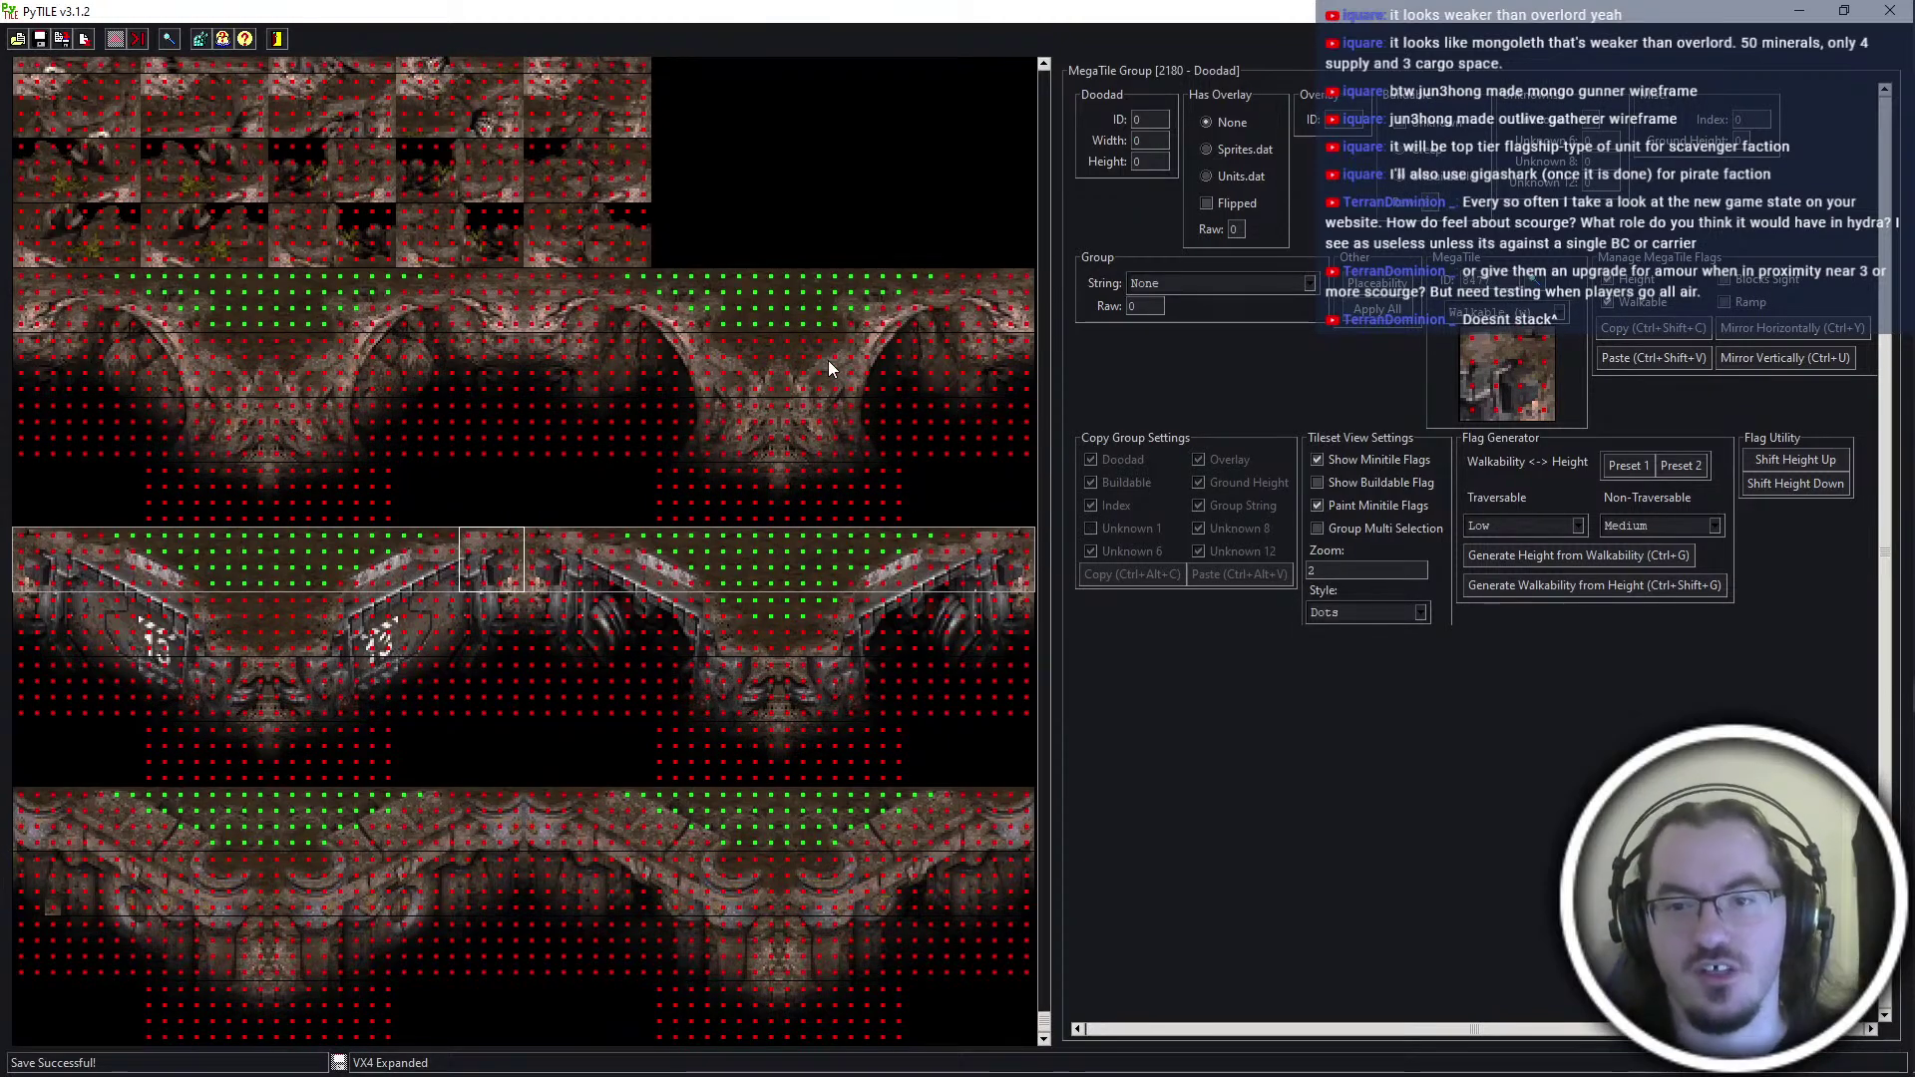
left_click(1890, 10)
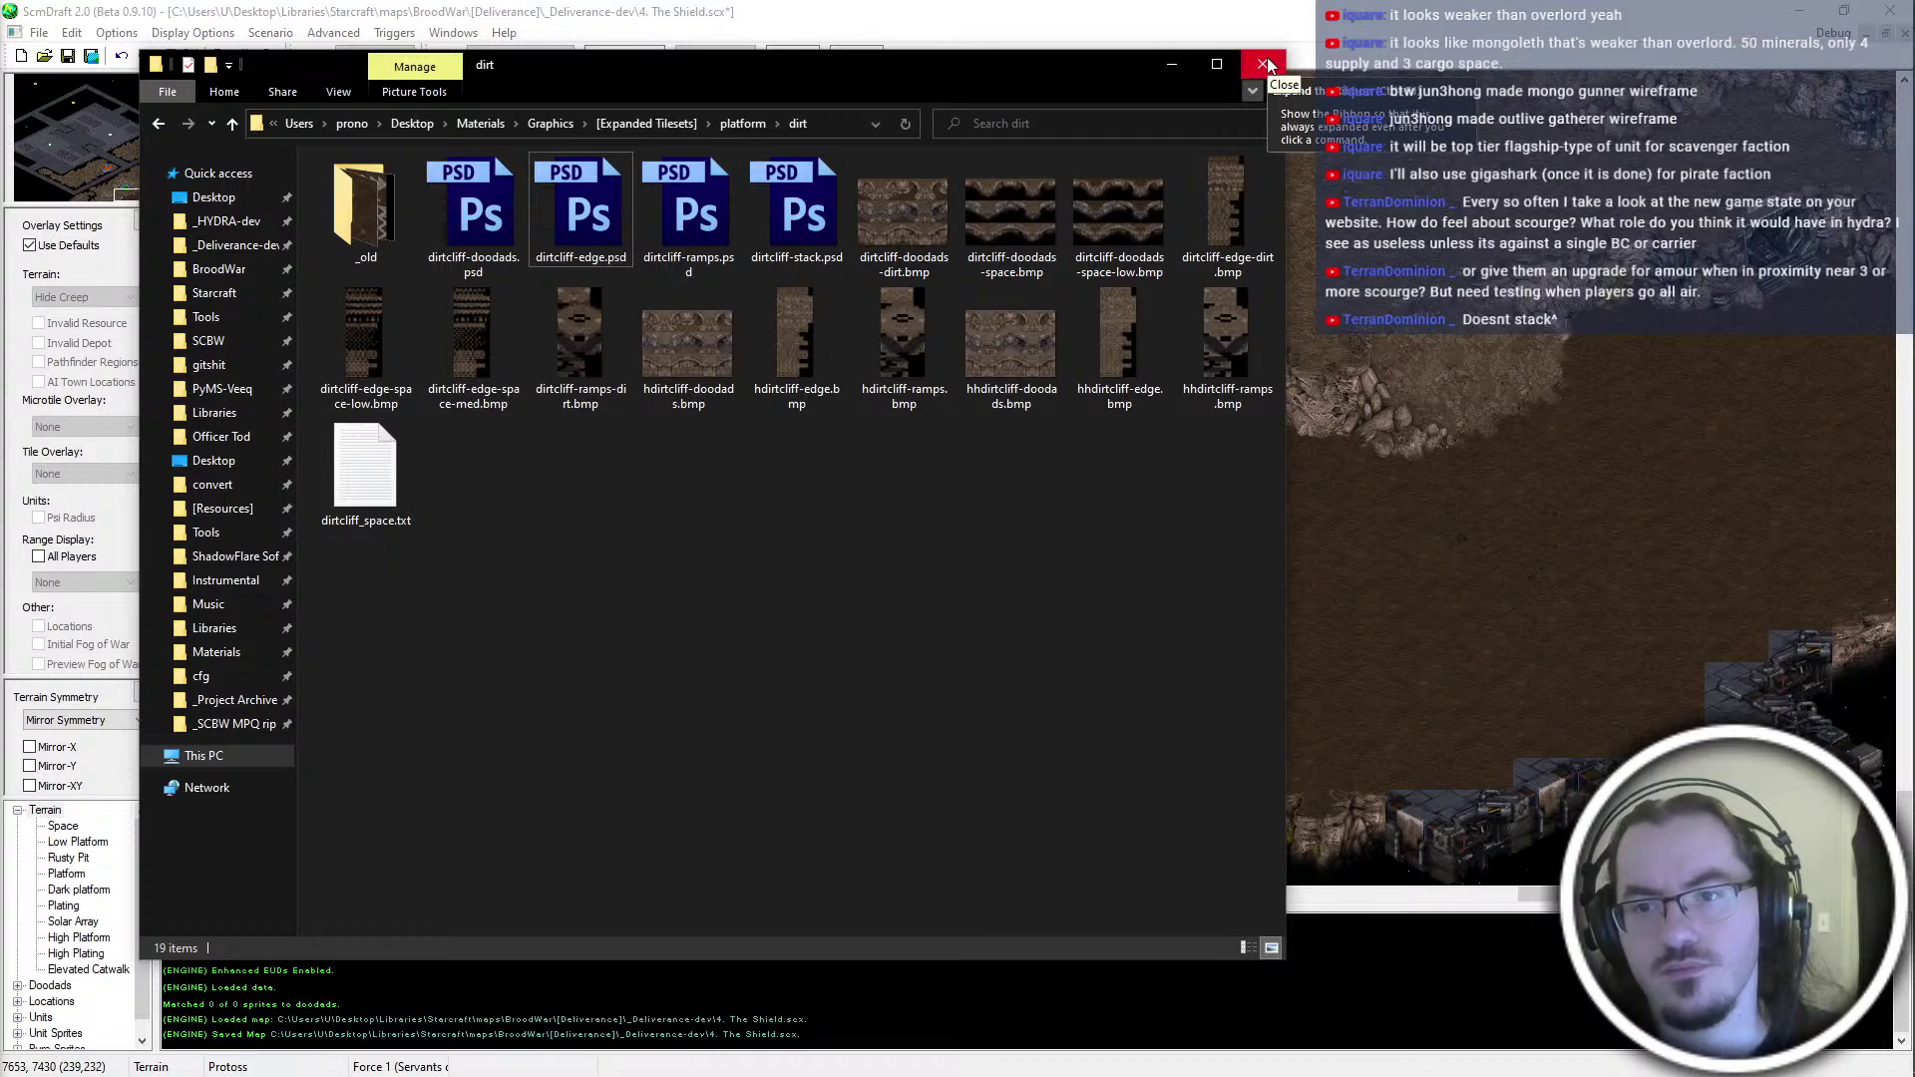
Reopen platform.cv5 from the HYDRA mpq tileset folder in PyTILE and check the walkability flags of the last doodad groups
key("super+Tab")
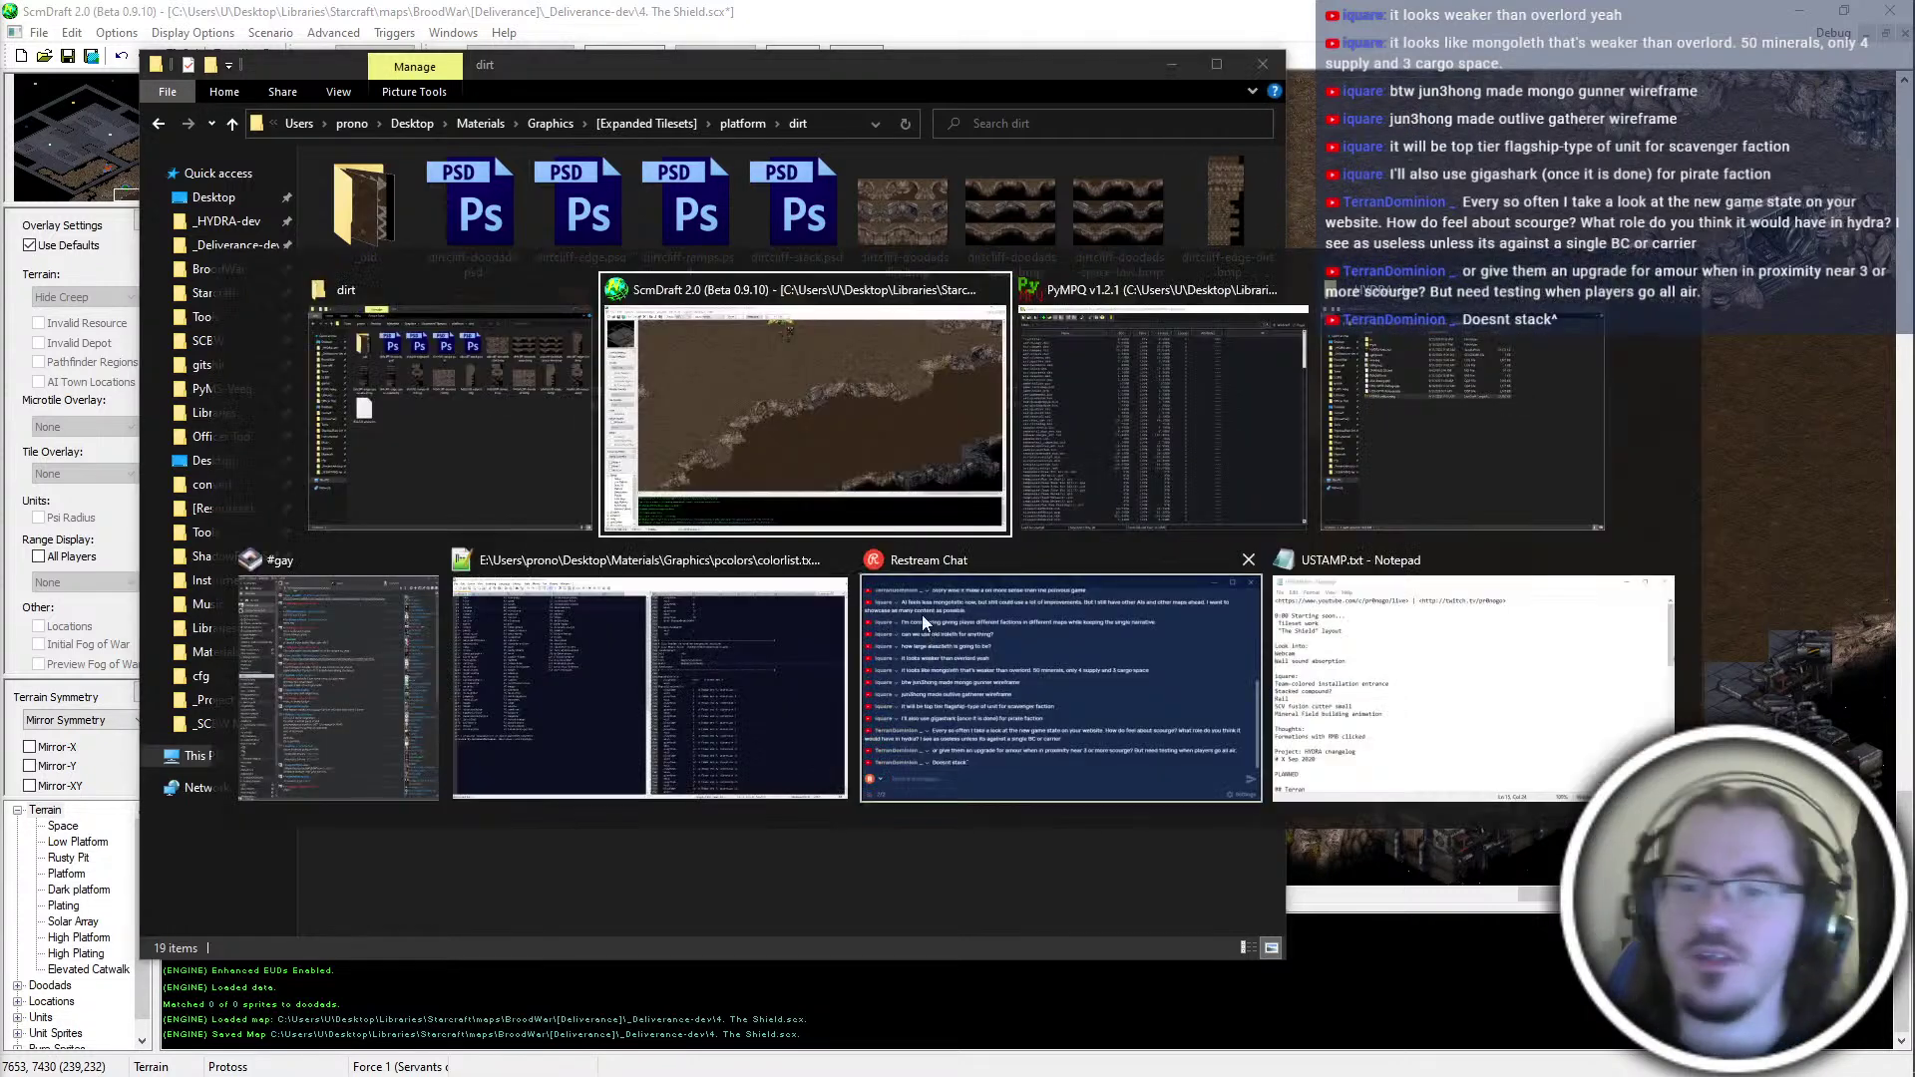
left_click(1458, 419)
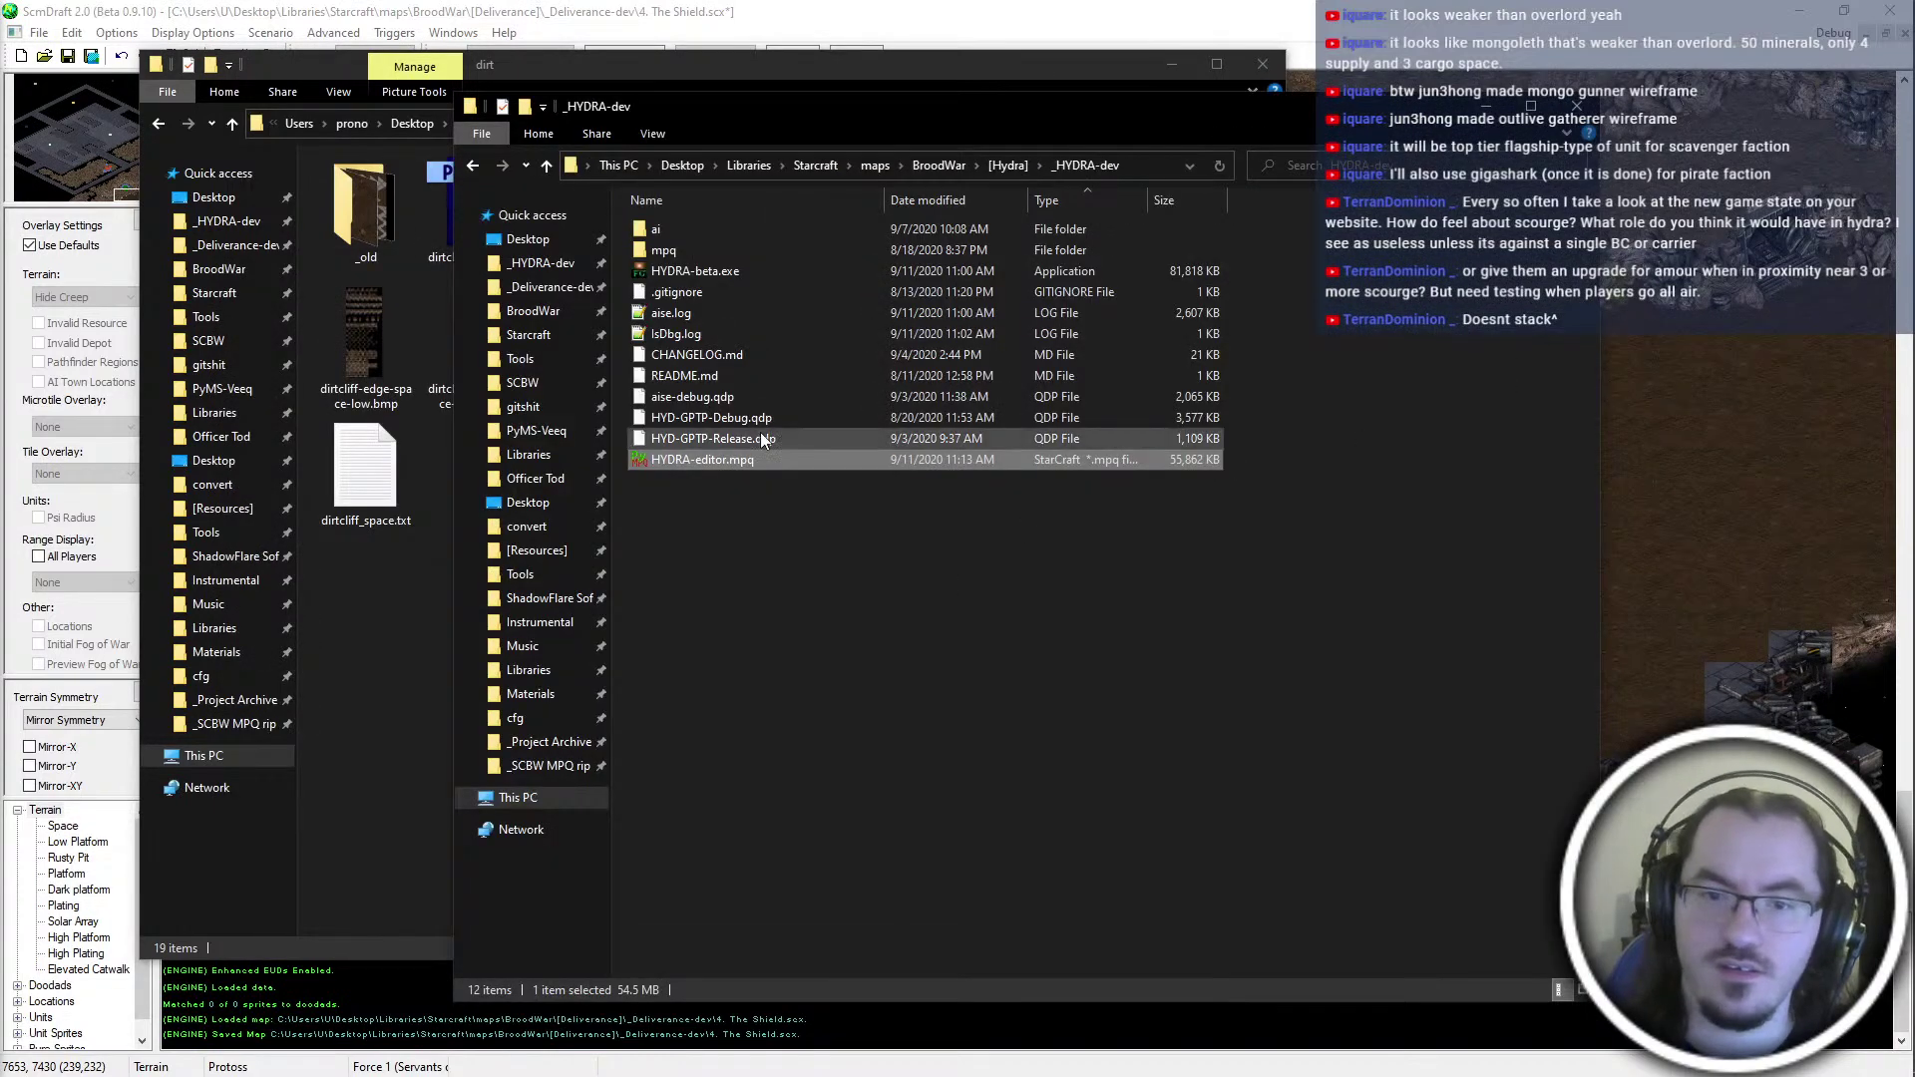
double_click(768, 250)
double_click(769, 243)
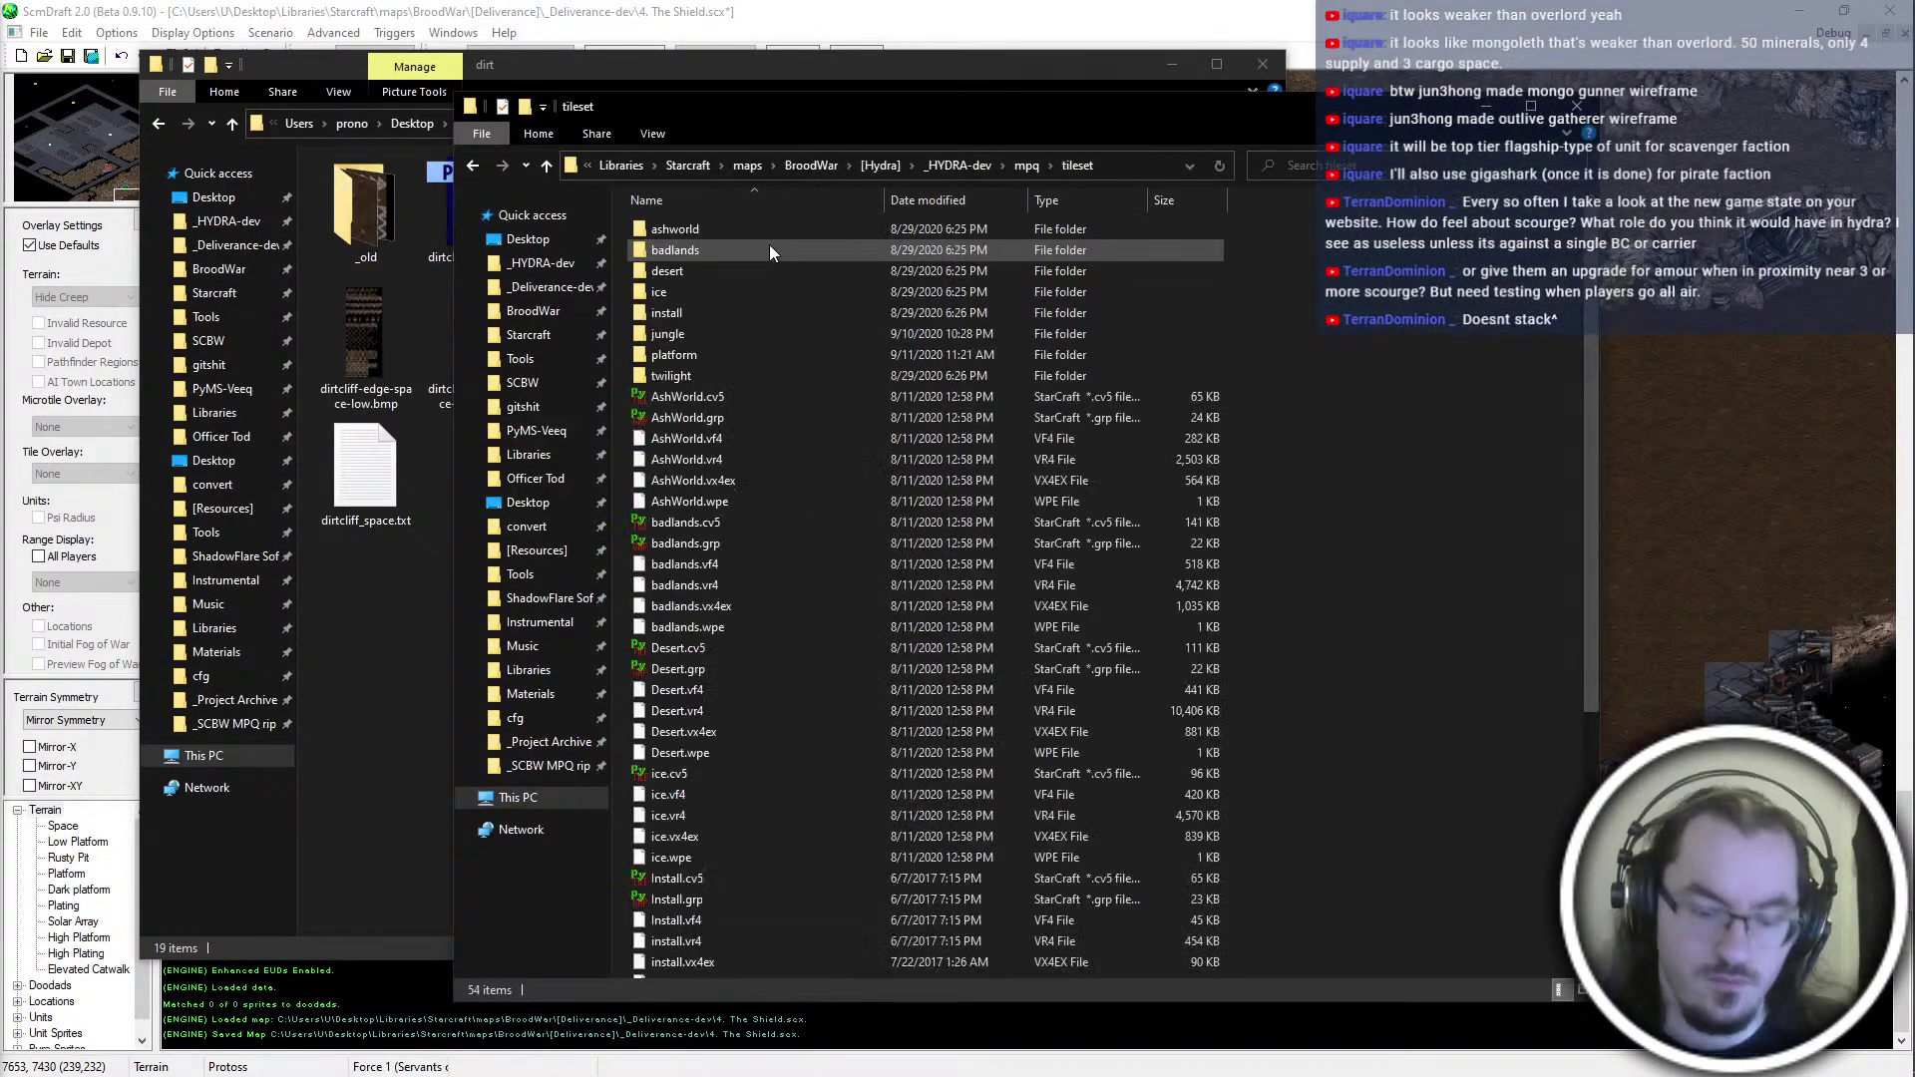
key("p")
key("Return")
double_click(506, 315)
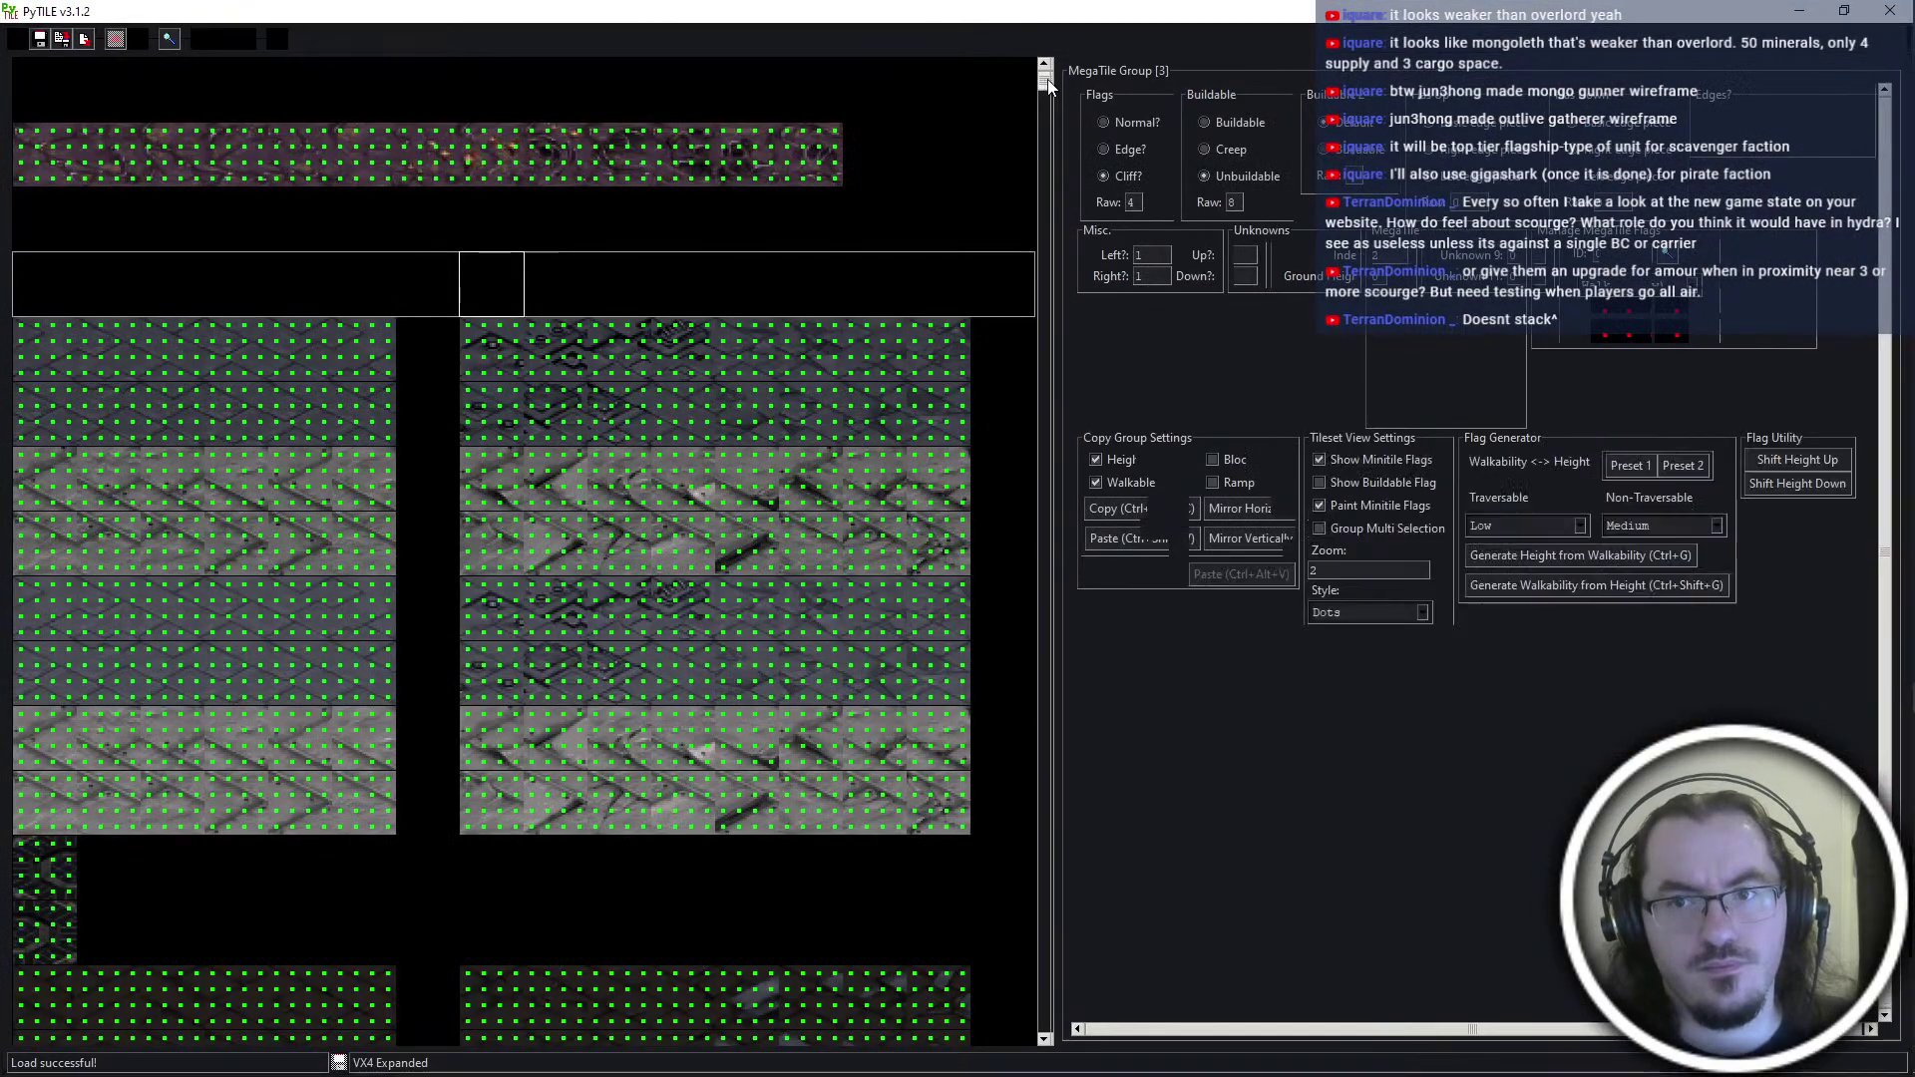
left_click_drag(1043, 82, 1057, 1033)
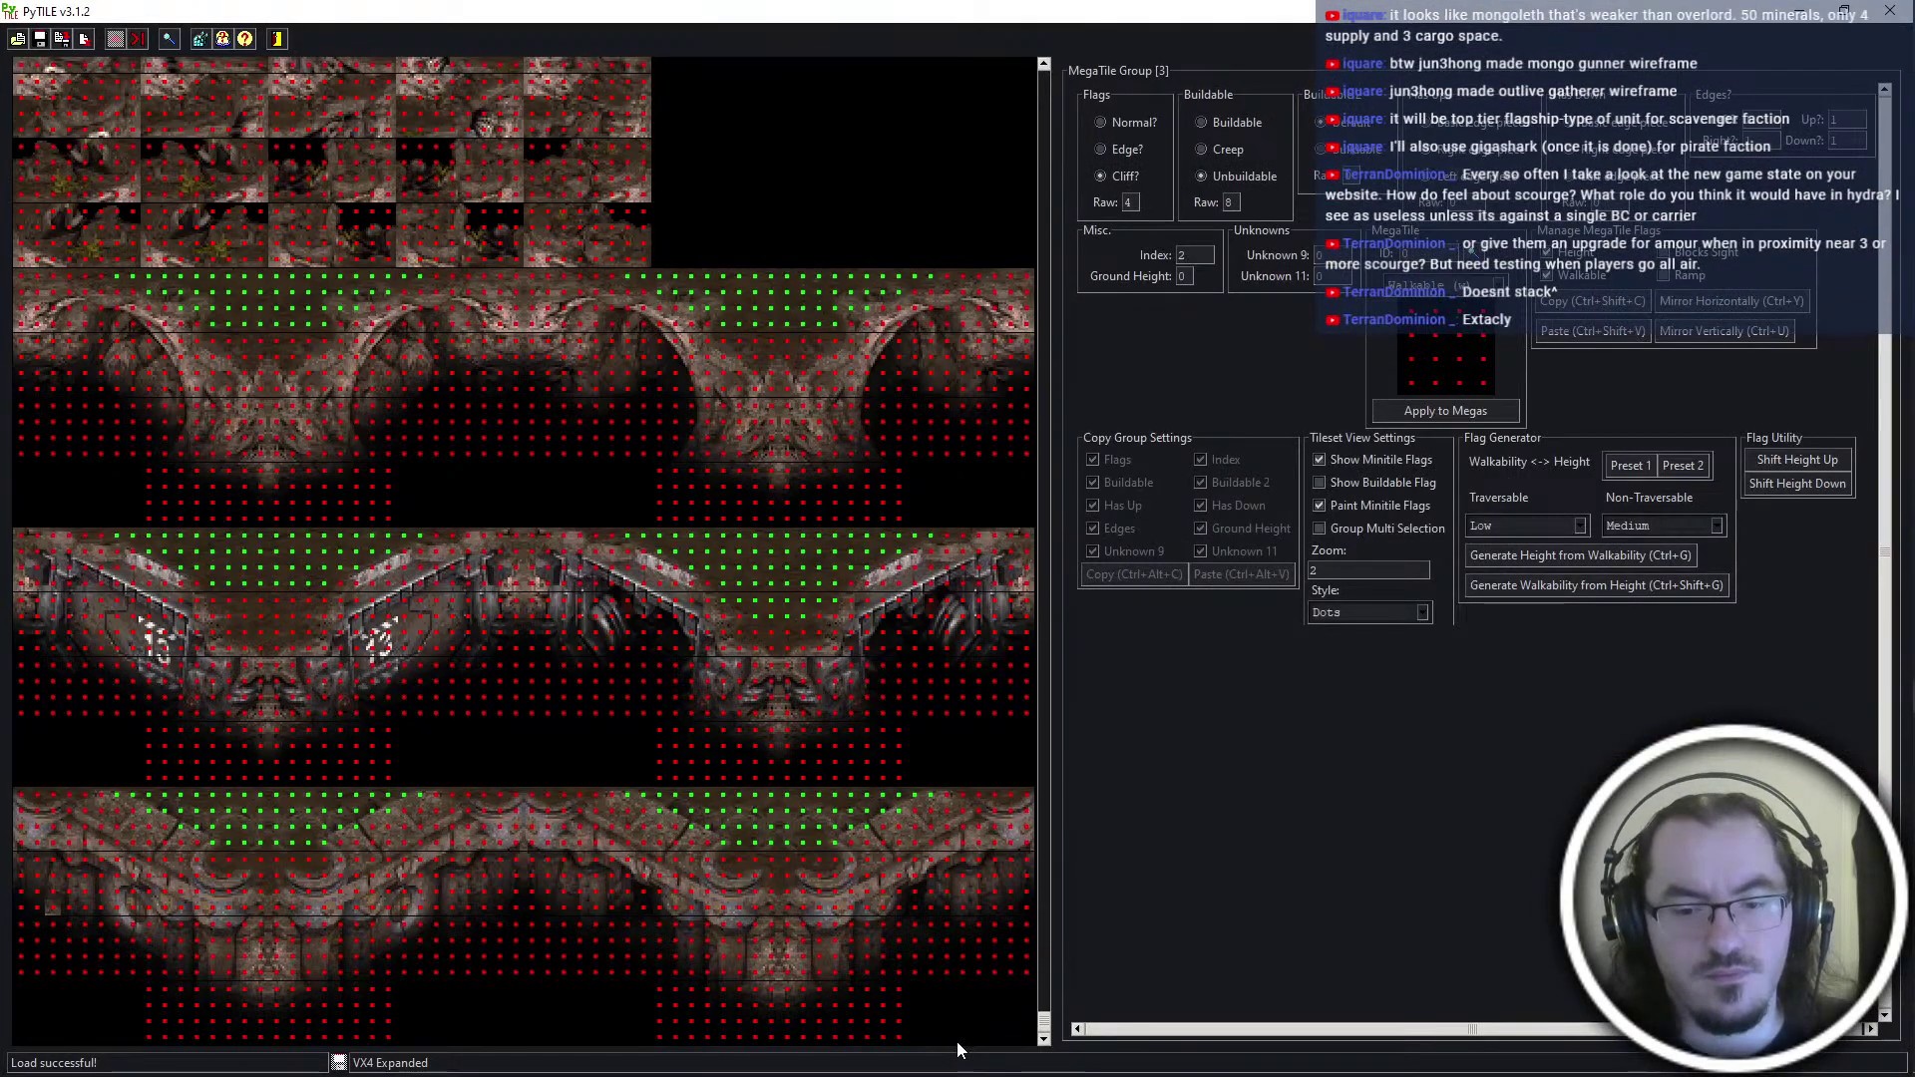
left_click(1845, 11)
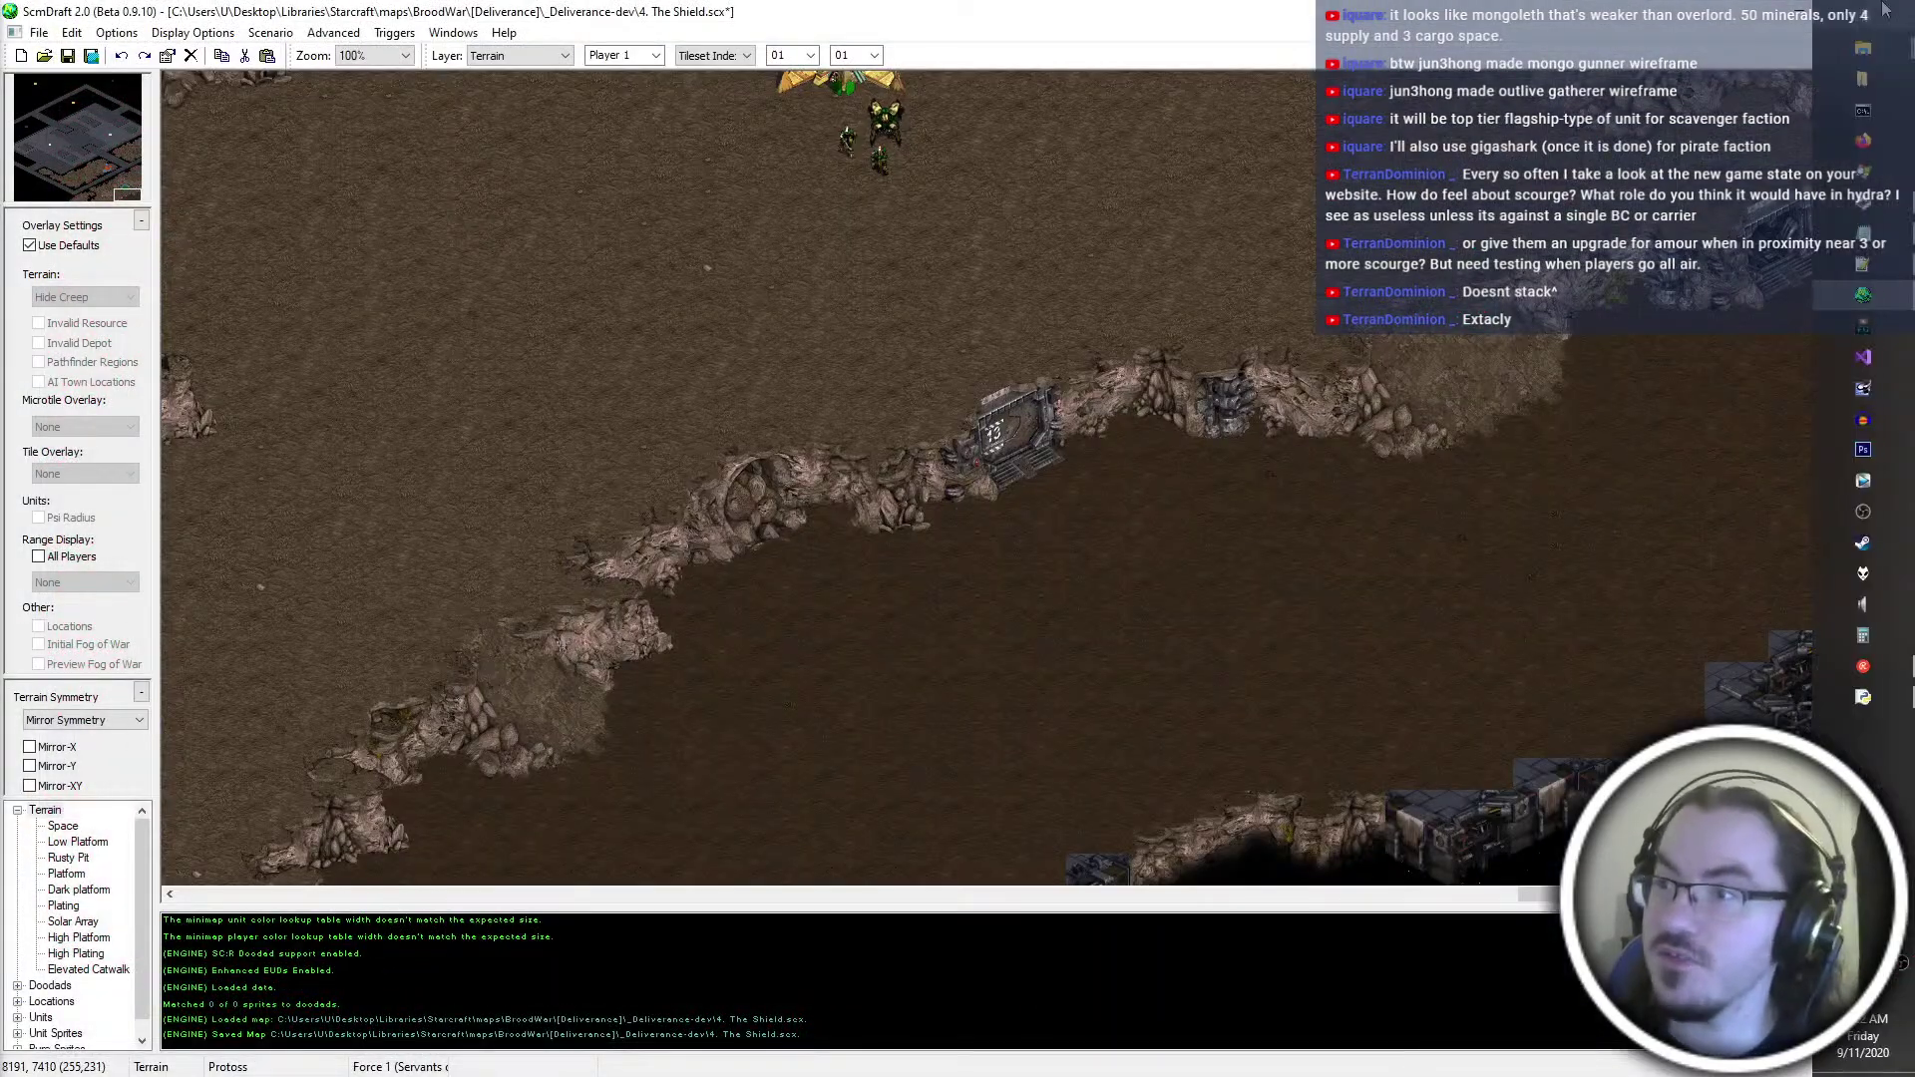
Close ScmDraft 2, switch to PyMPQ and add the updated platform tileset files to HYDRA-editor.mpq under the tileset\ folder
left_click(1891, 11)
left_click(948, 611)
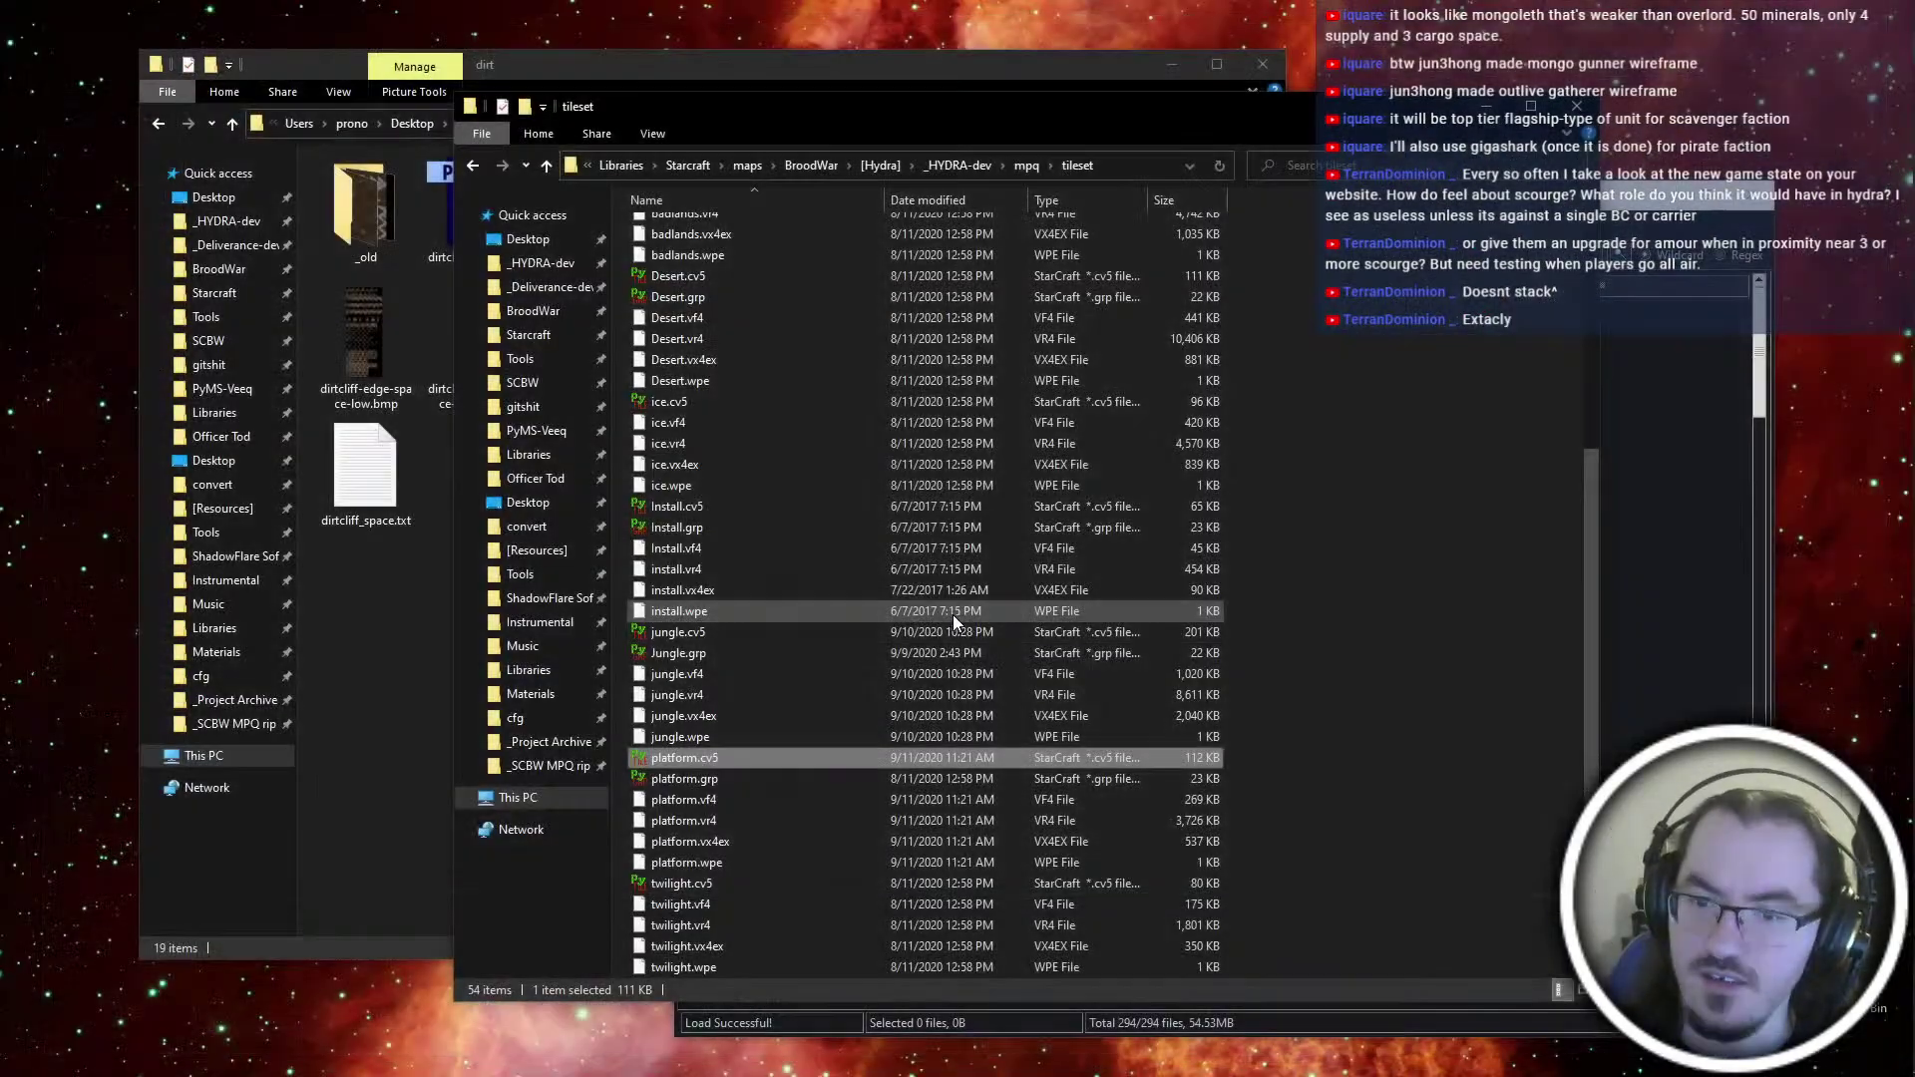
left_click(320, 722)
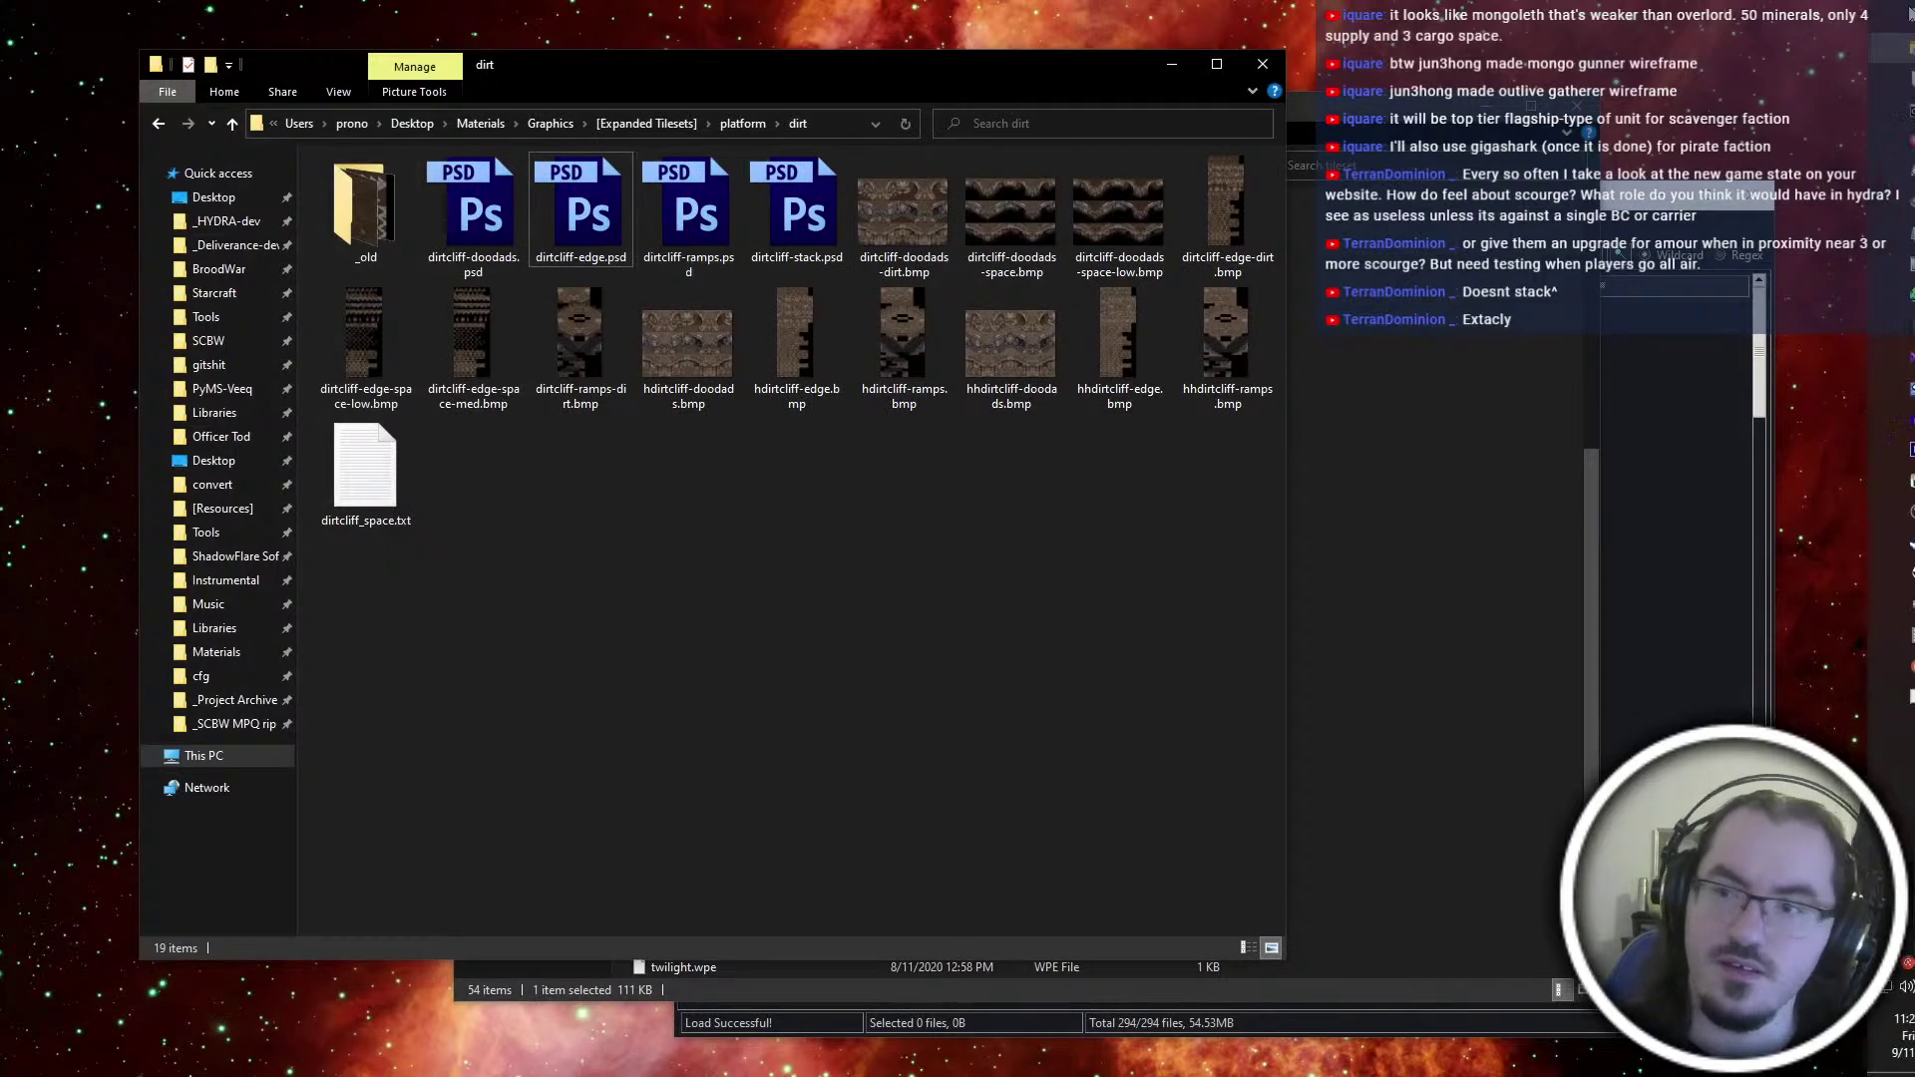
left_click(1863, 697)
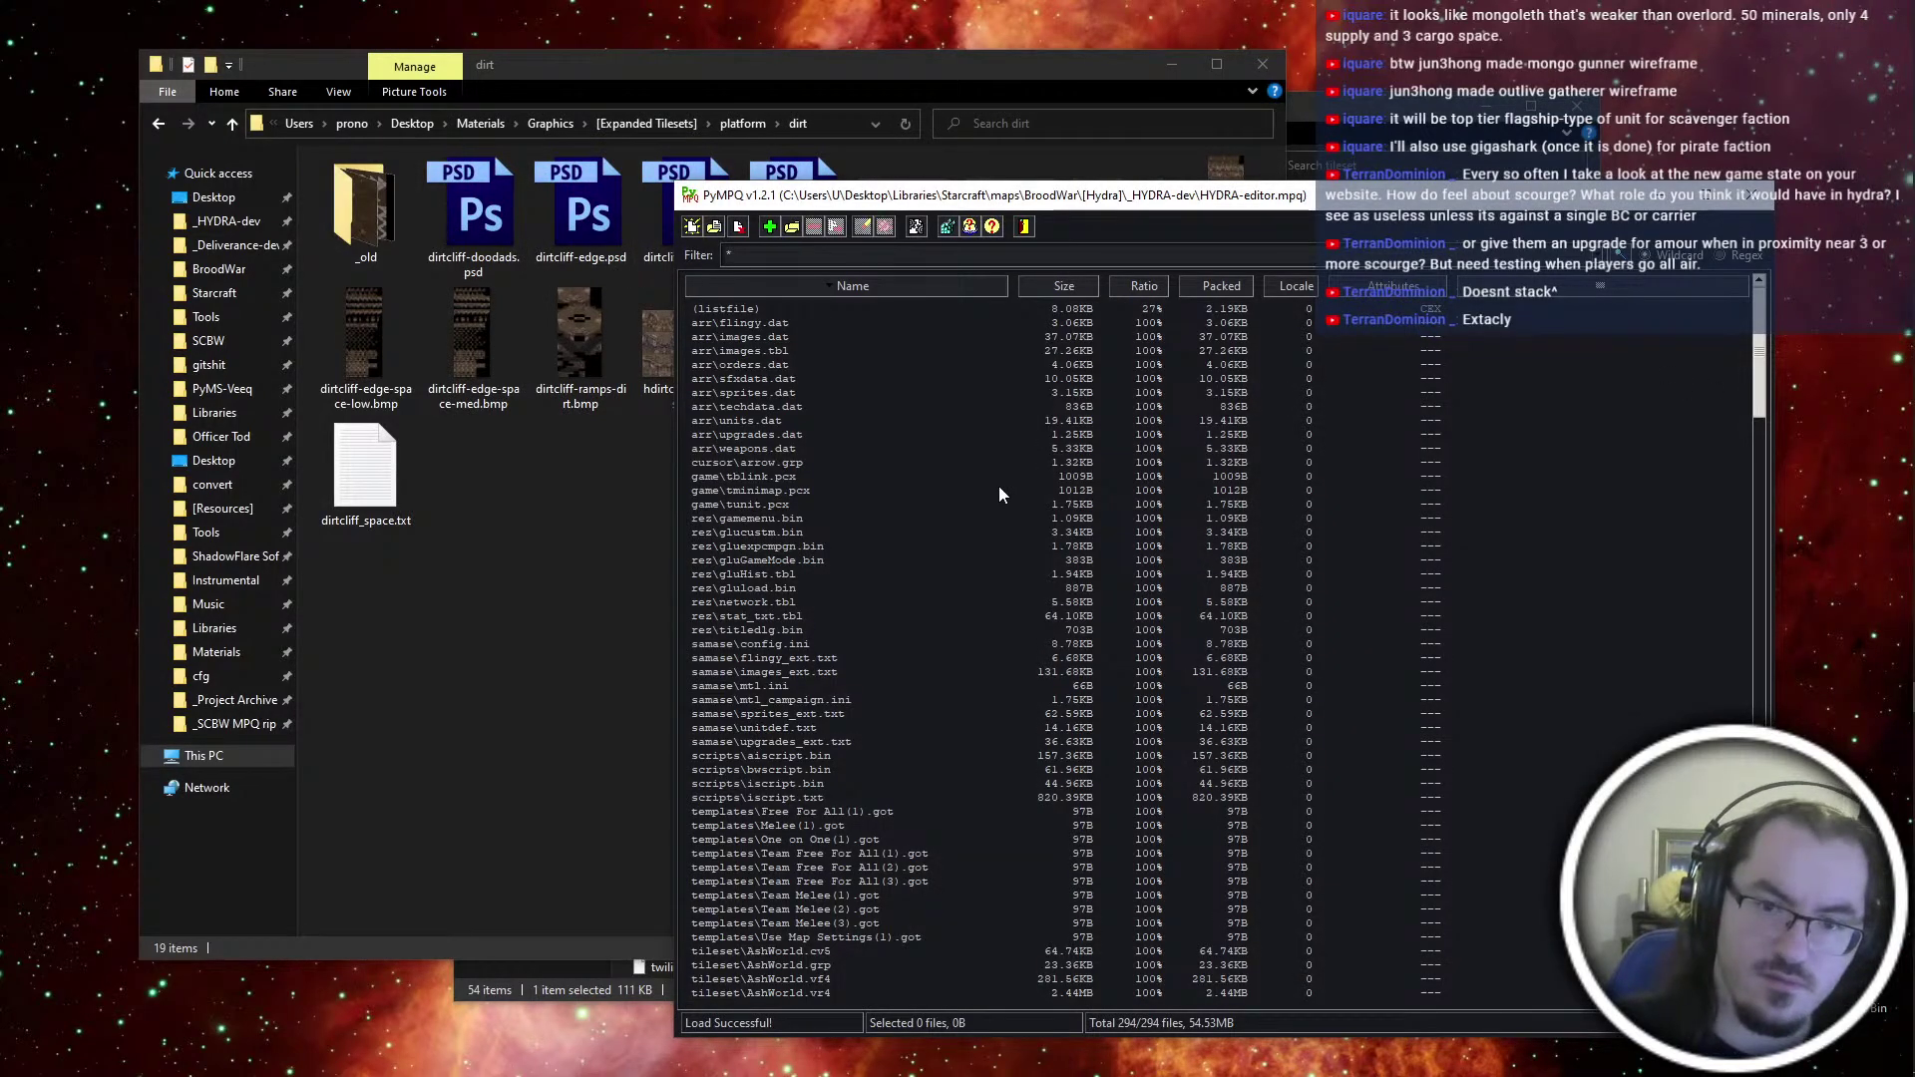
left_click(773, 228)
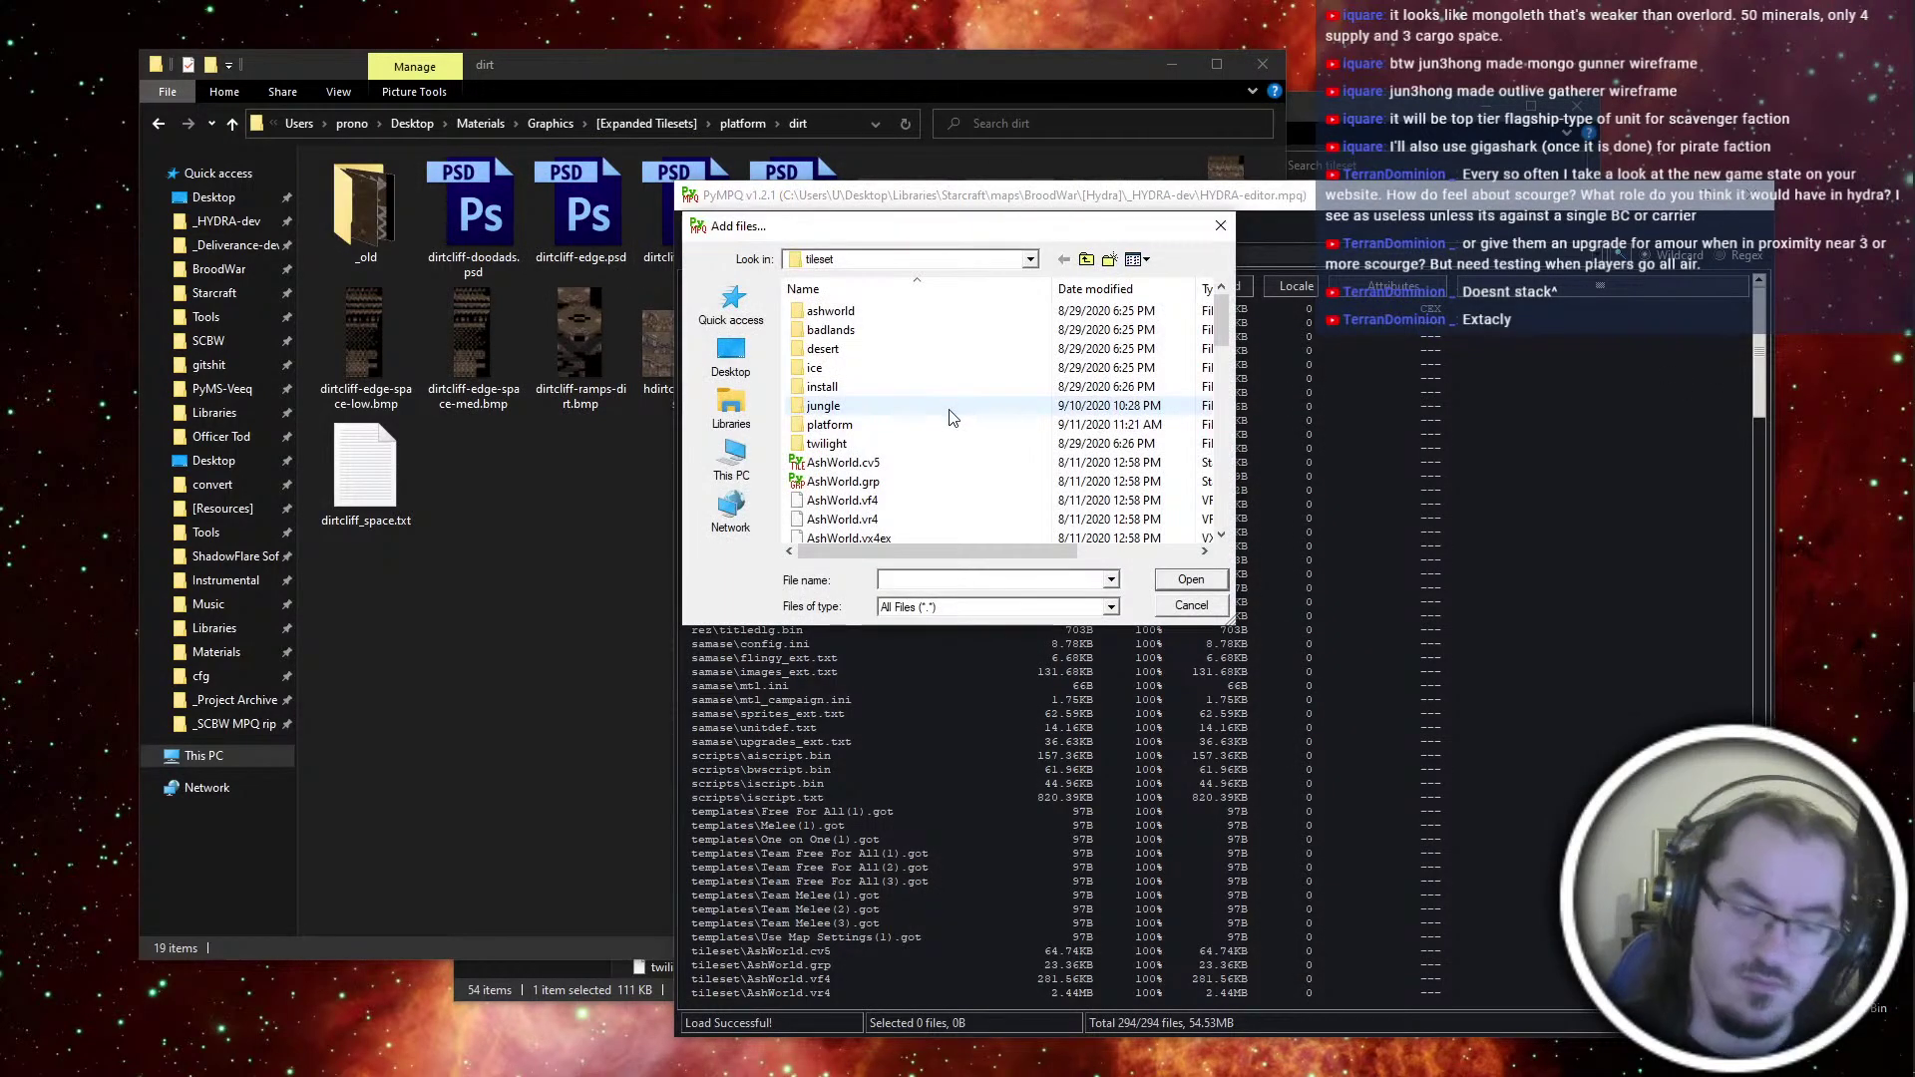
left_click(948, 445)
key("p")
left_click(911, 424, "shift")
key("Return")
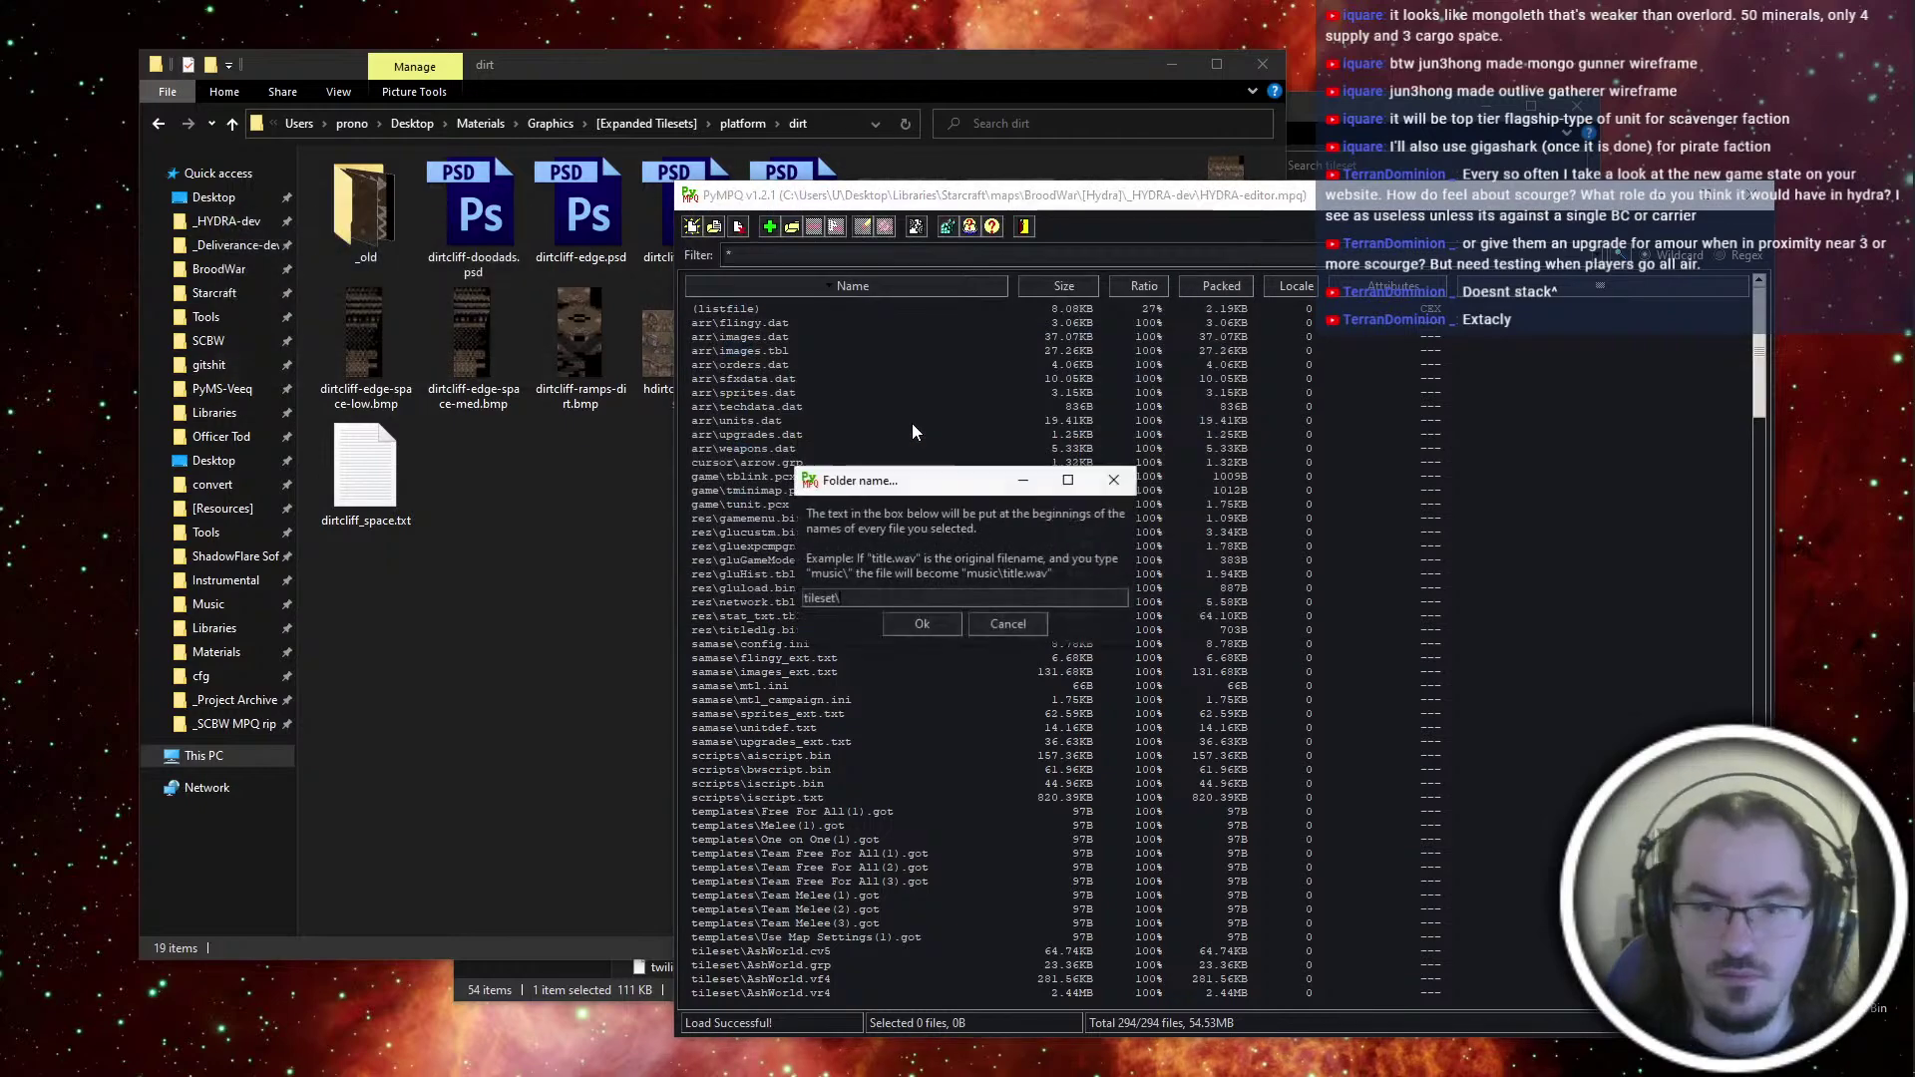
Start ScmDraft 2 with the HYDRA profile and reopen the recent map 4. The Shield.scx
left_click(1888, 696)
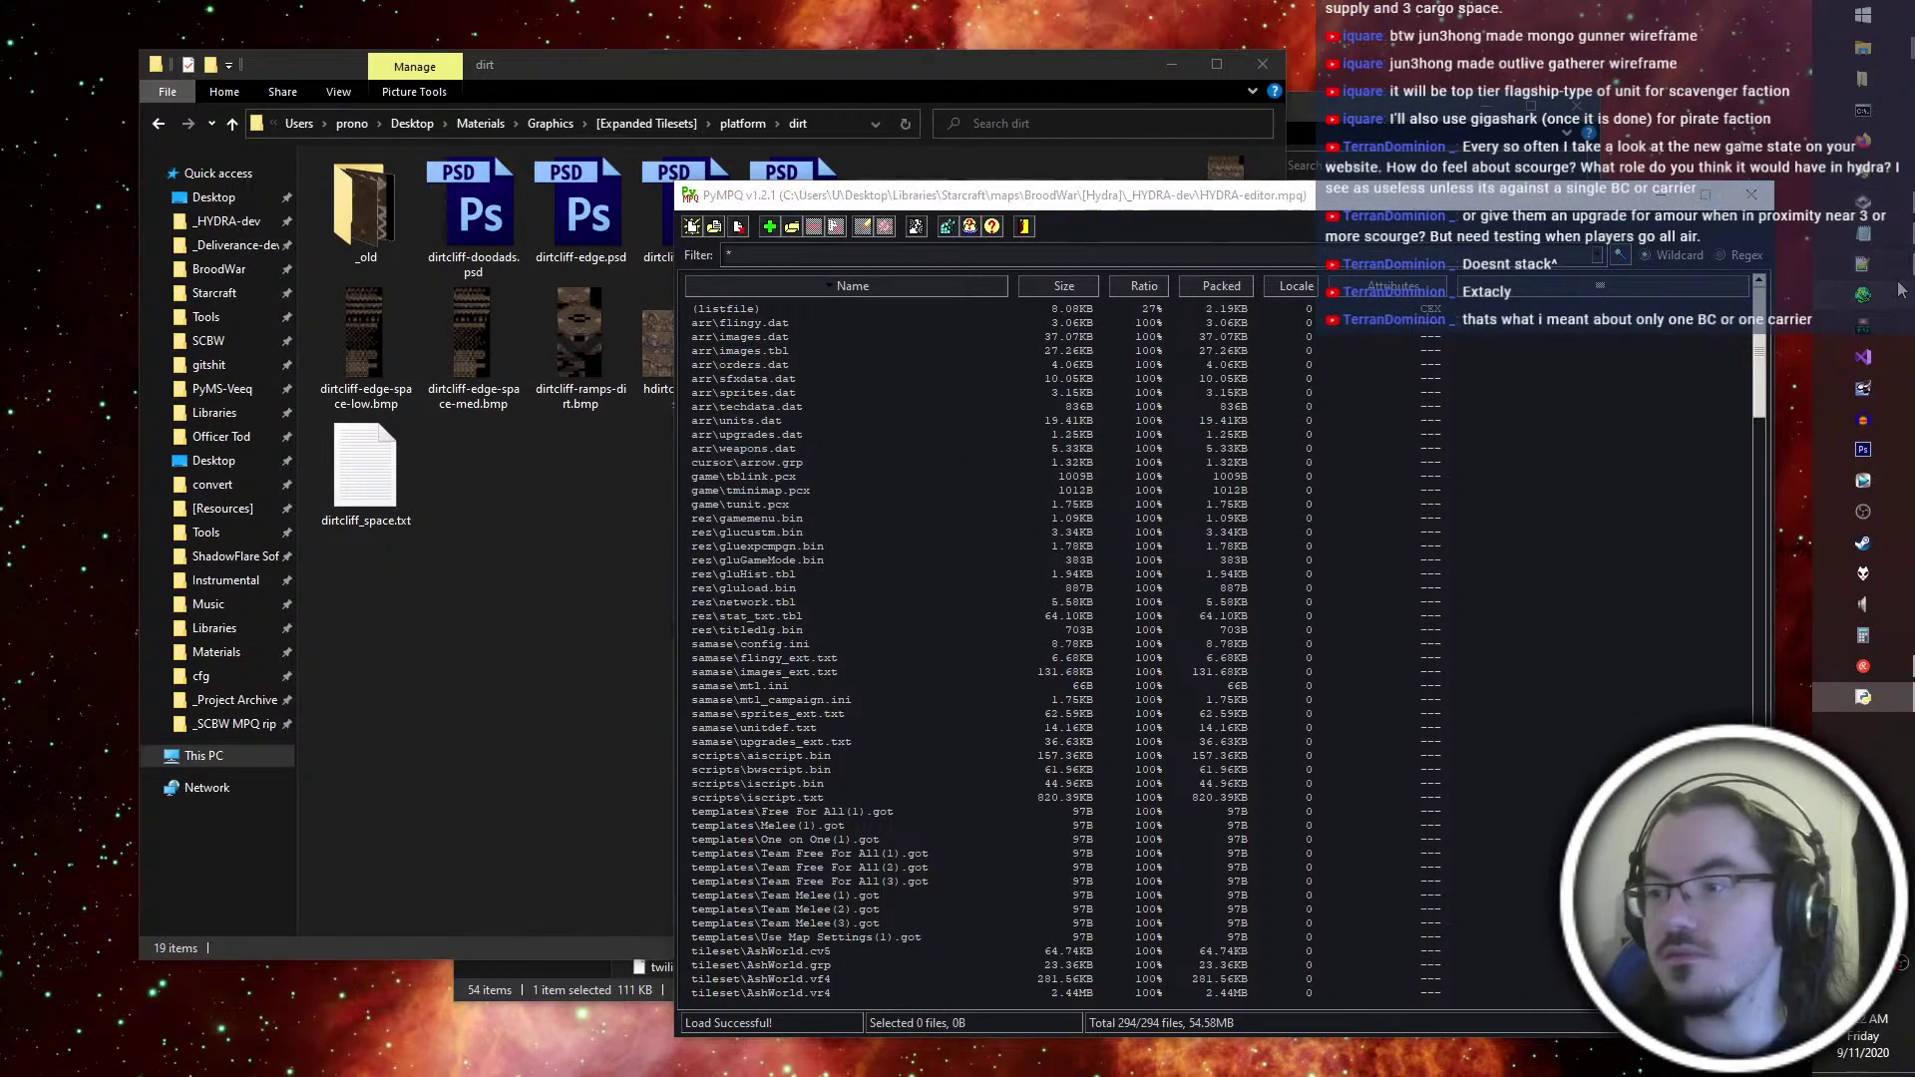
key("Return")
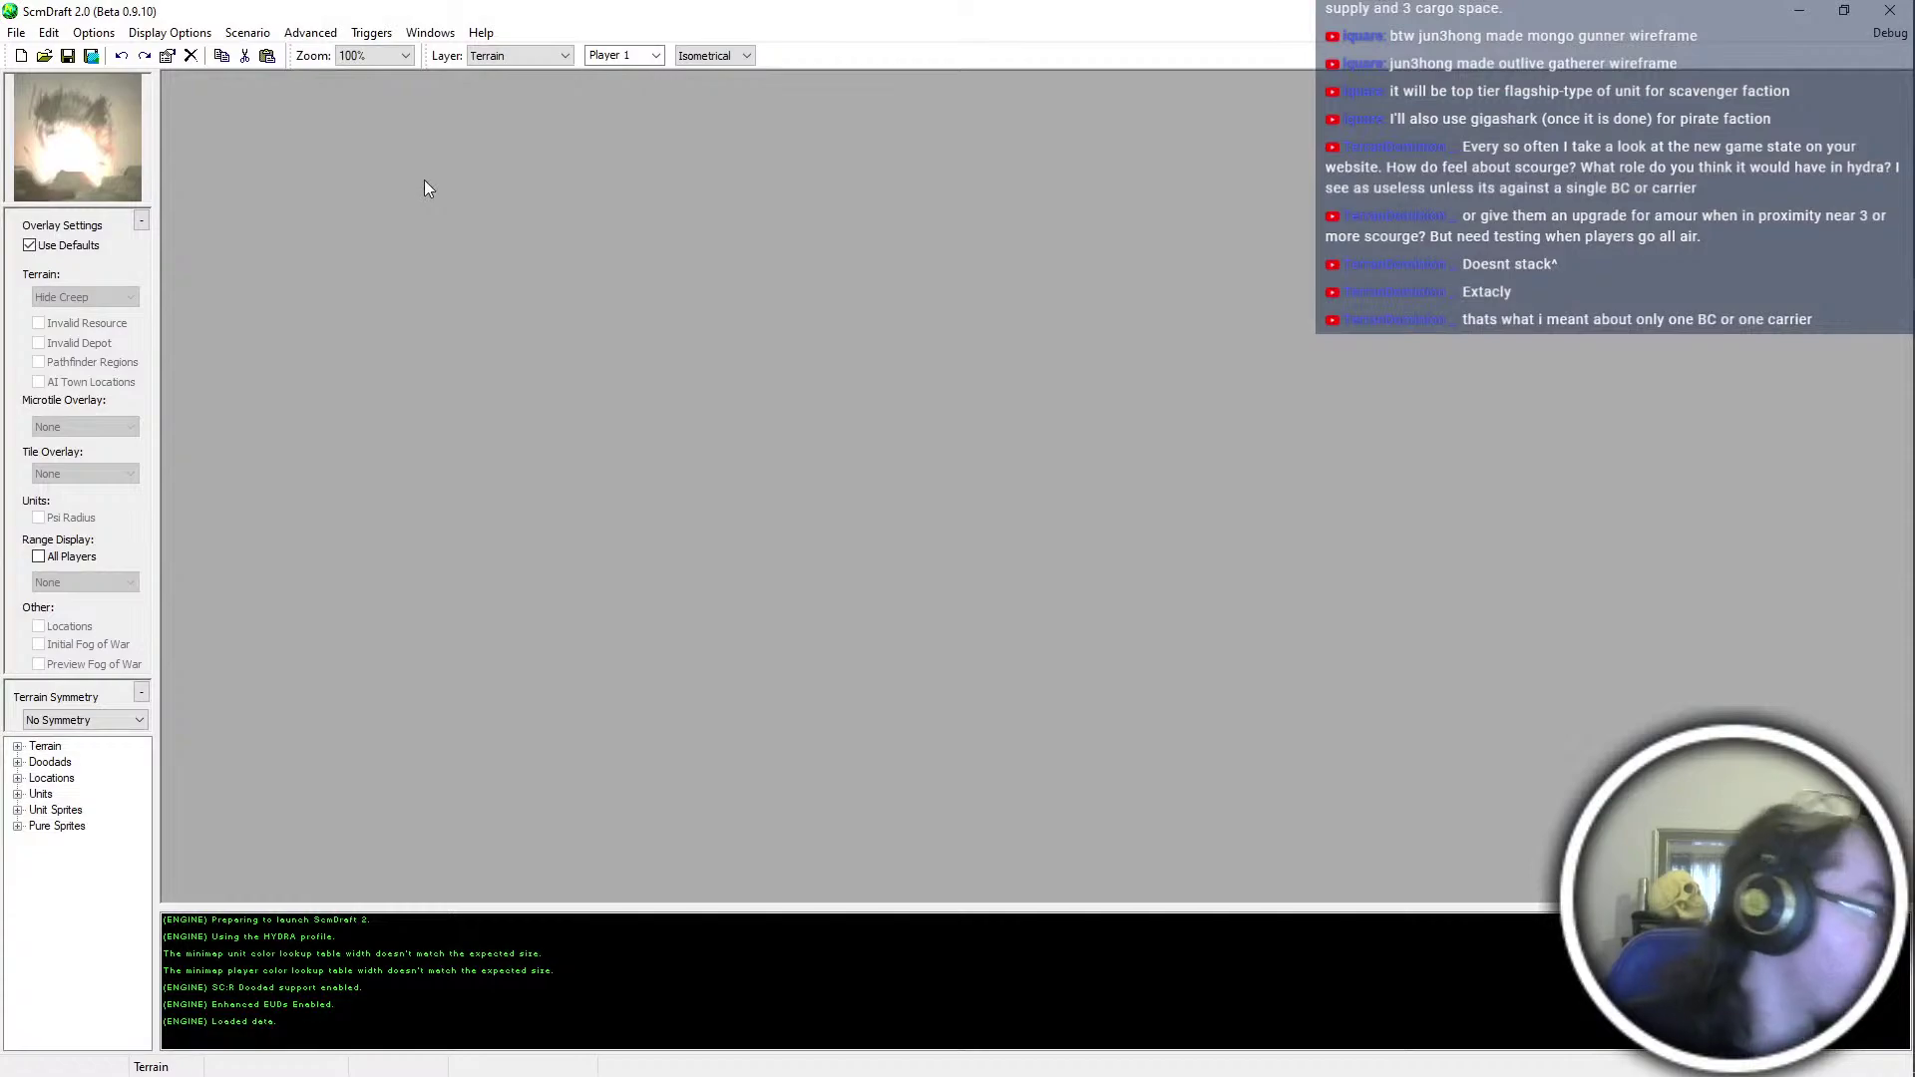
left_click(16, 31)
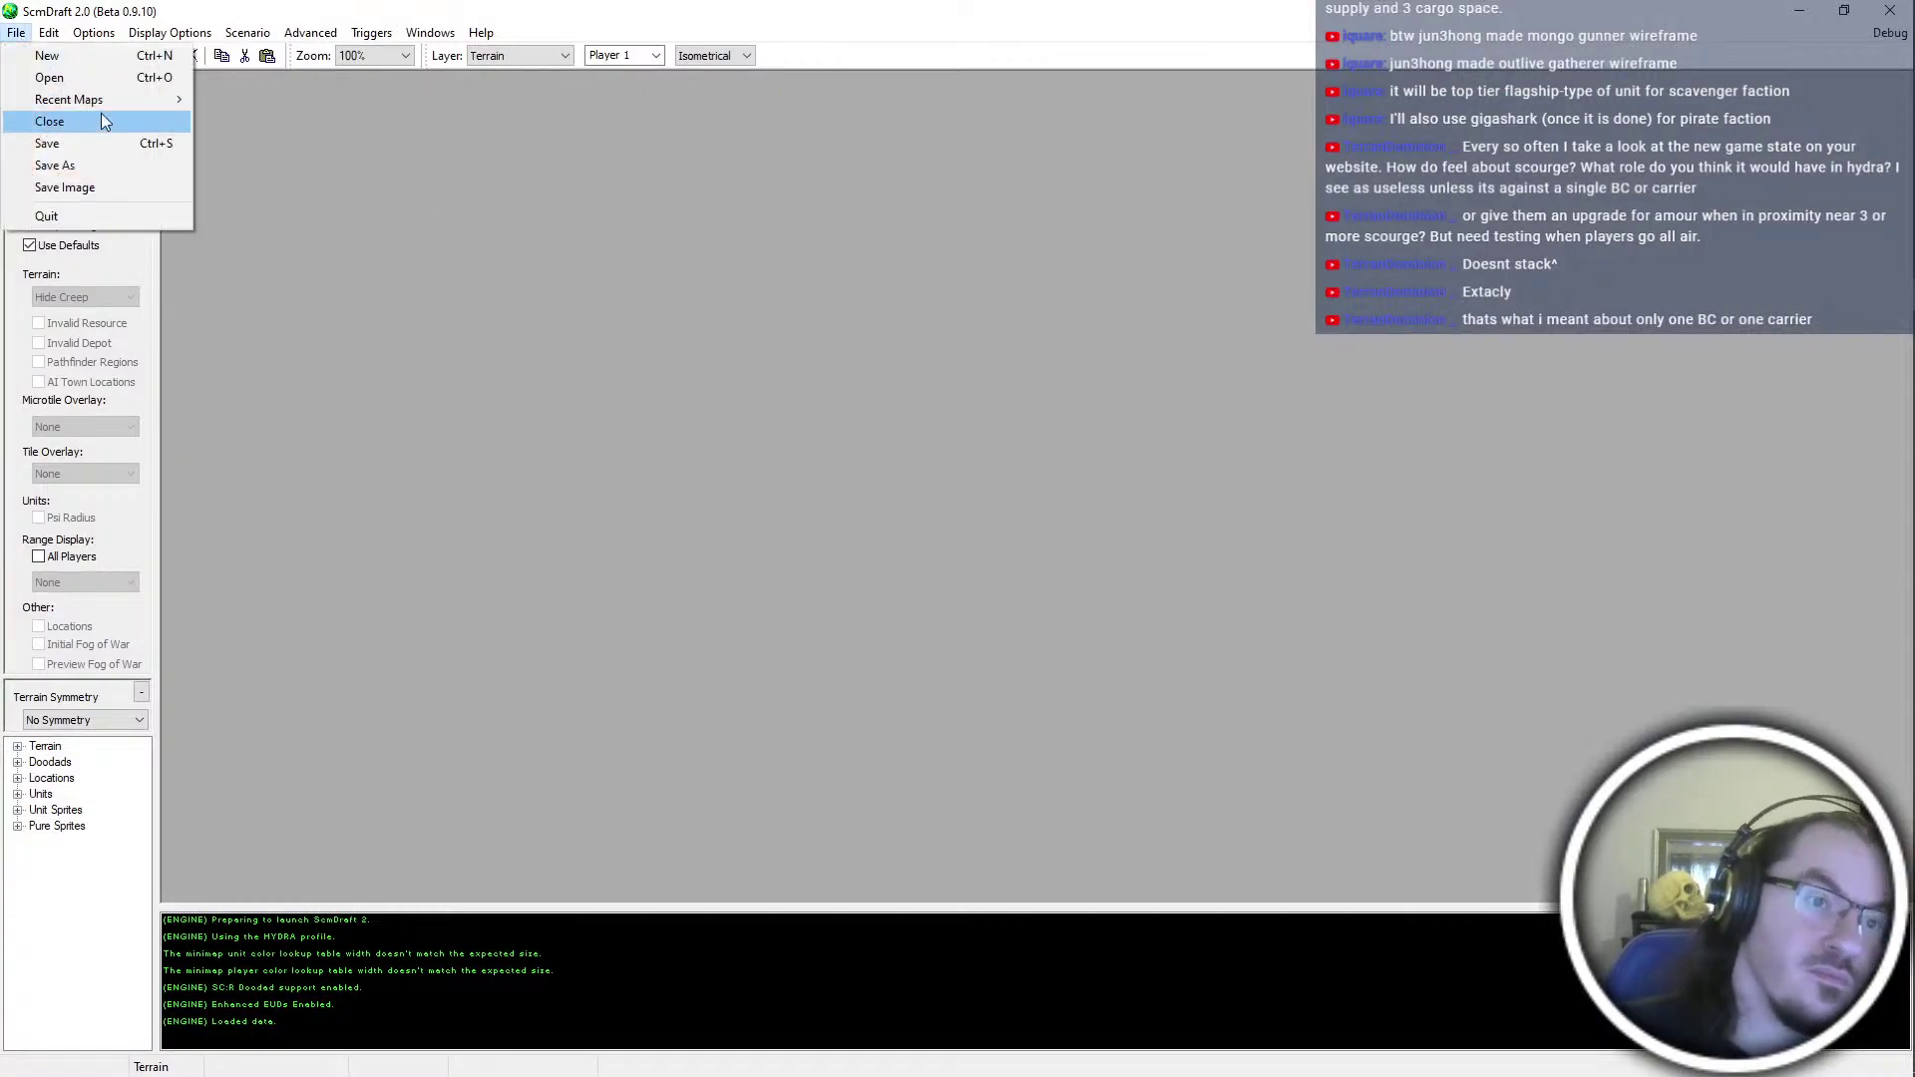
mouse_move(119, 99)
left_click(434, 100)
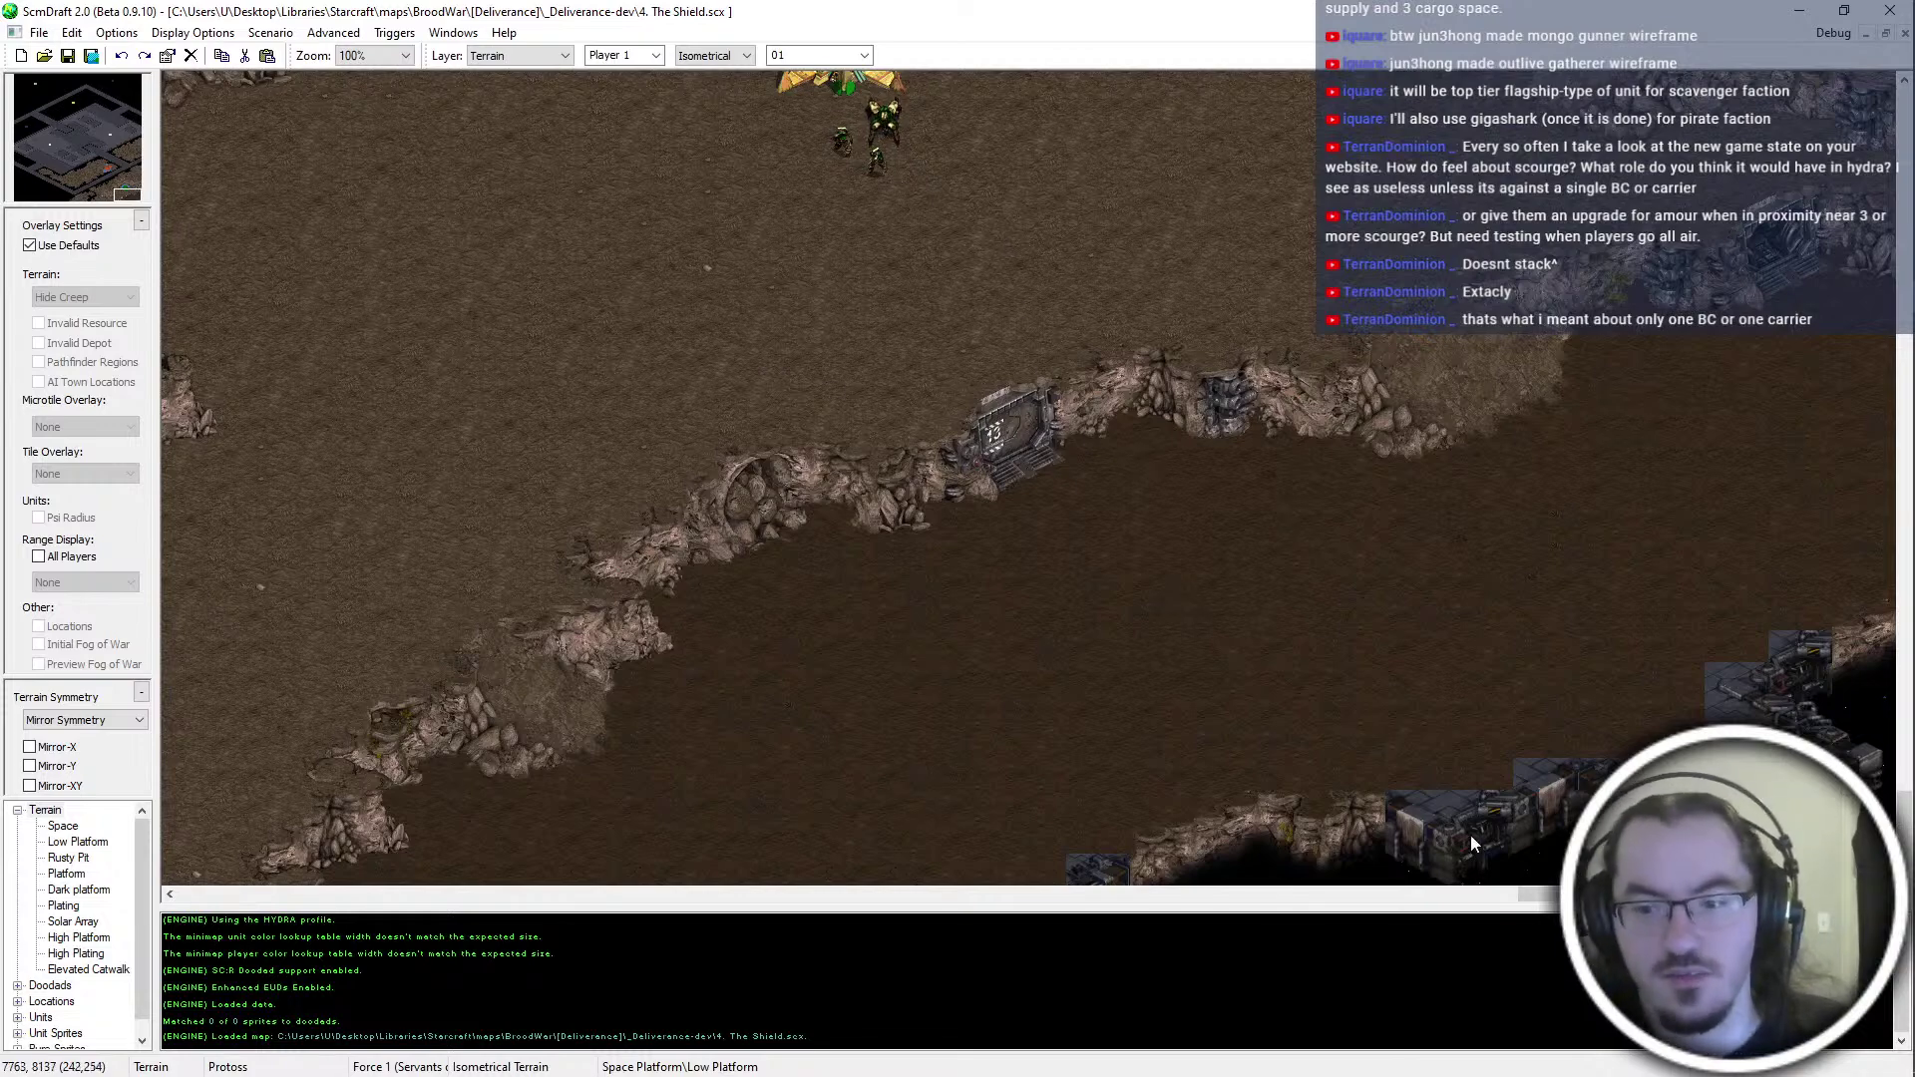
Select the three new doodad sets at the end of the Tileset Indexed terrain palette and place them in empty space on the map
scroll(691, 58, "down", 3)
left_click_drag(1546, 894, 783, 894)
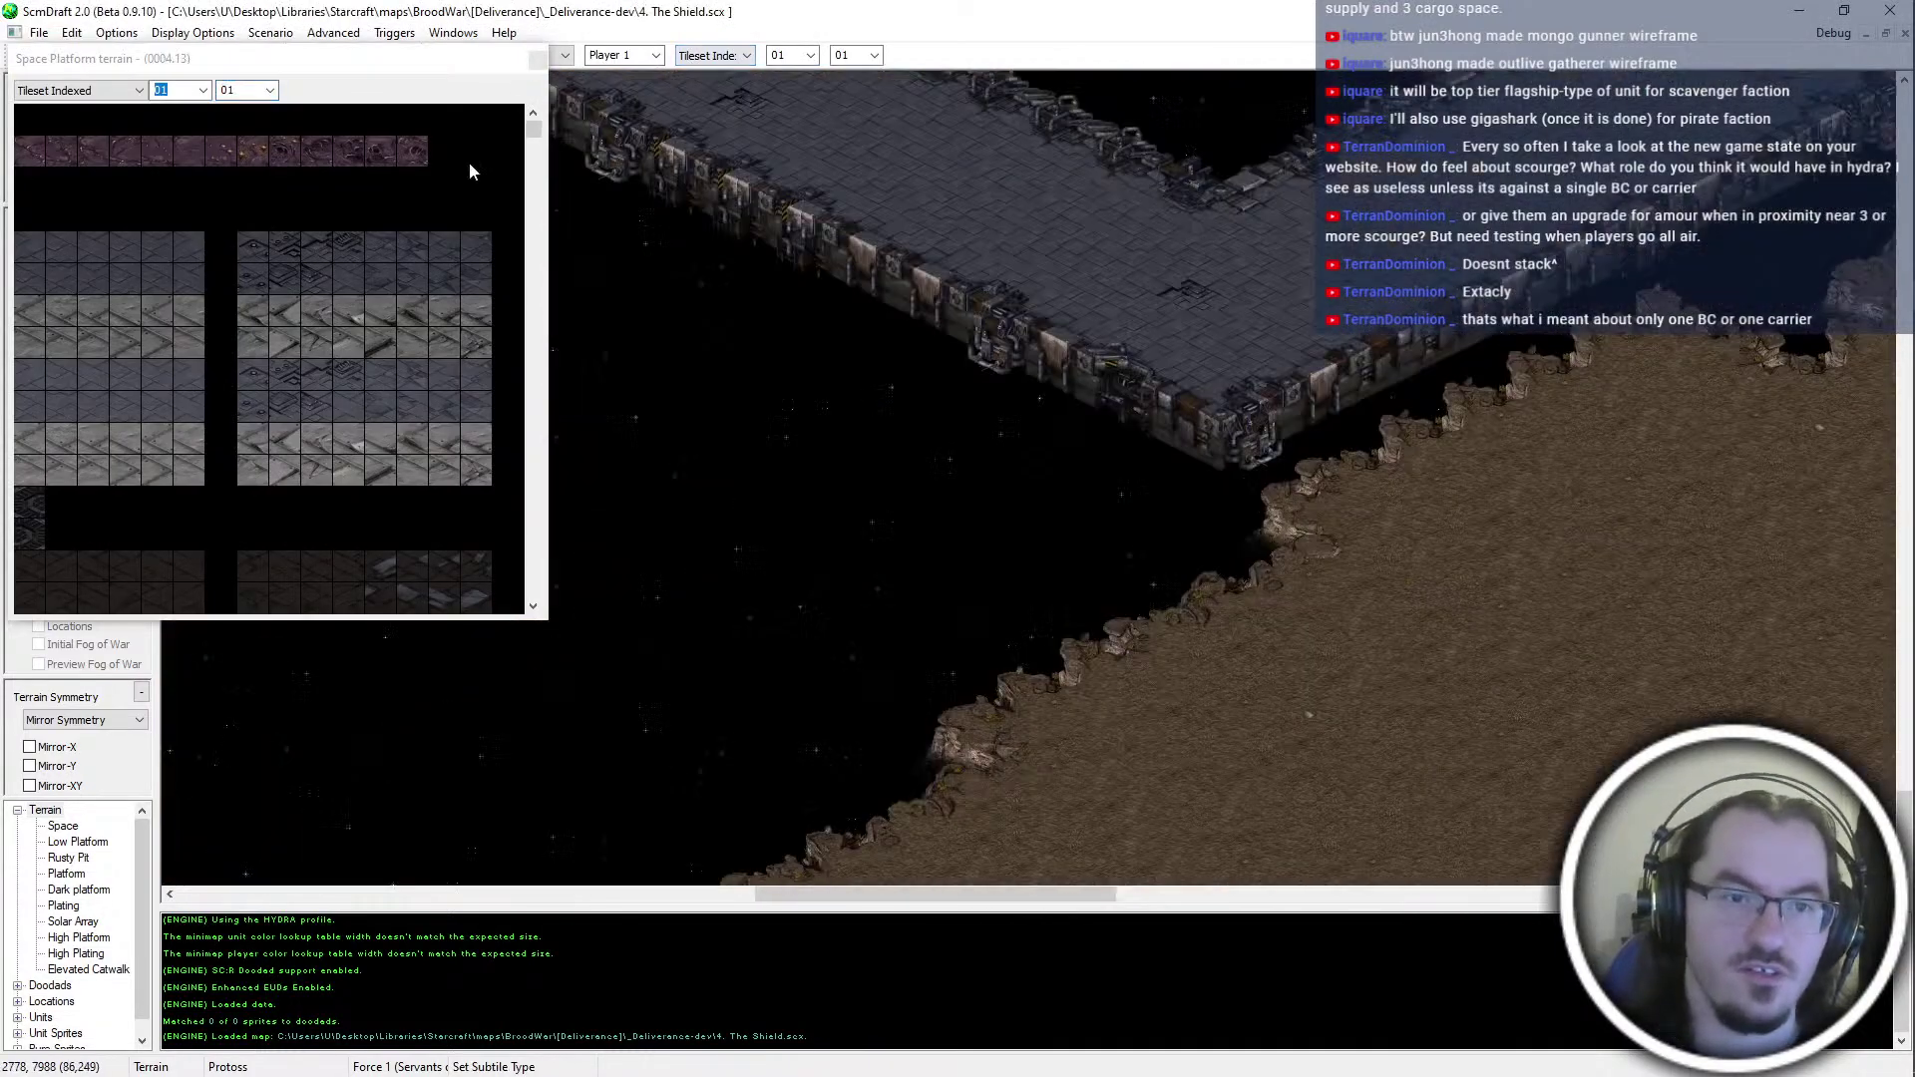
left_click_drag(535, 130, 537, 606)
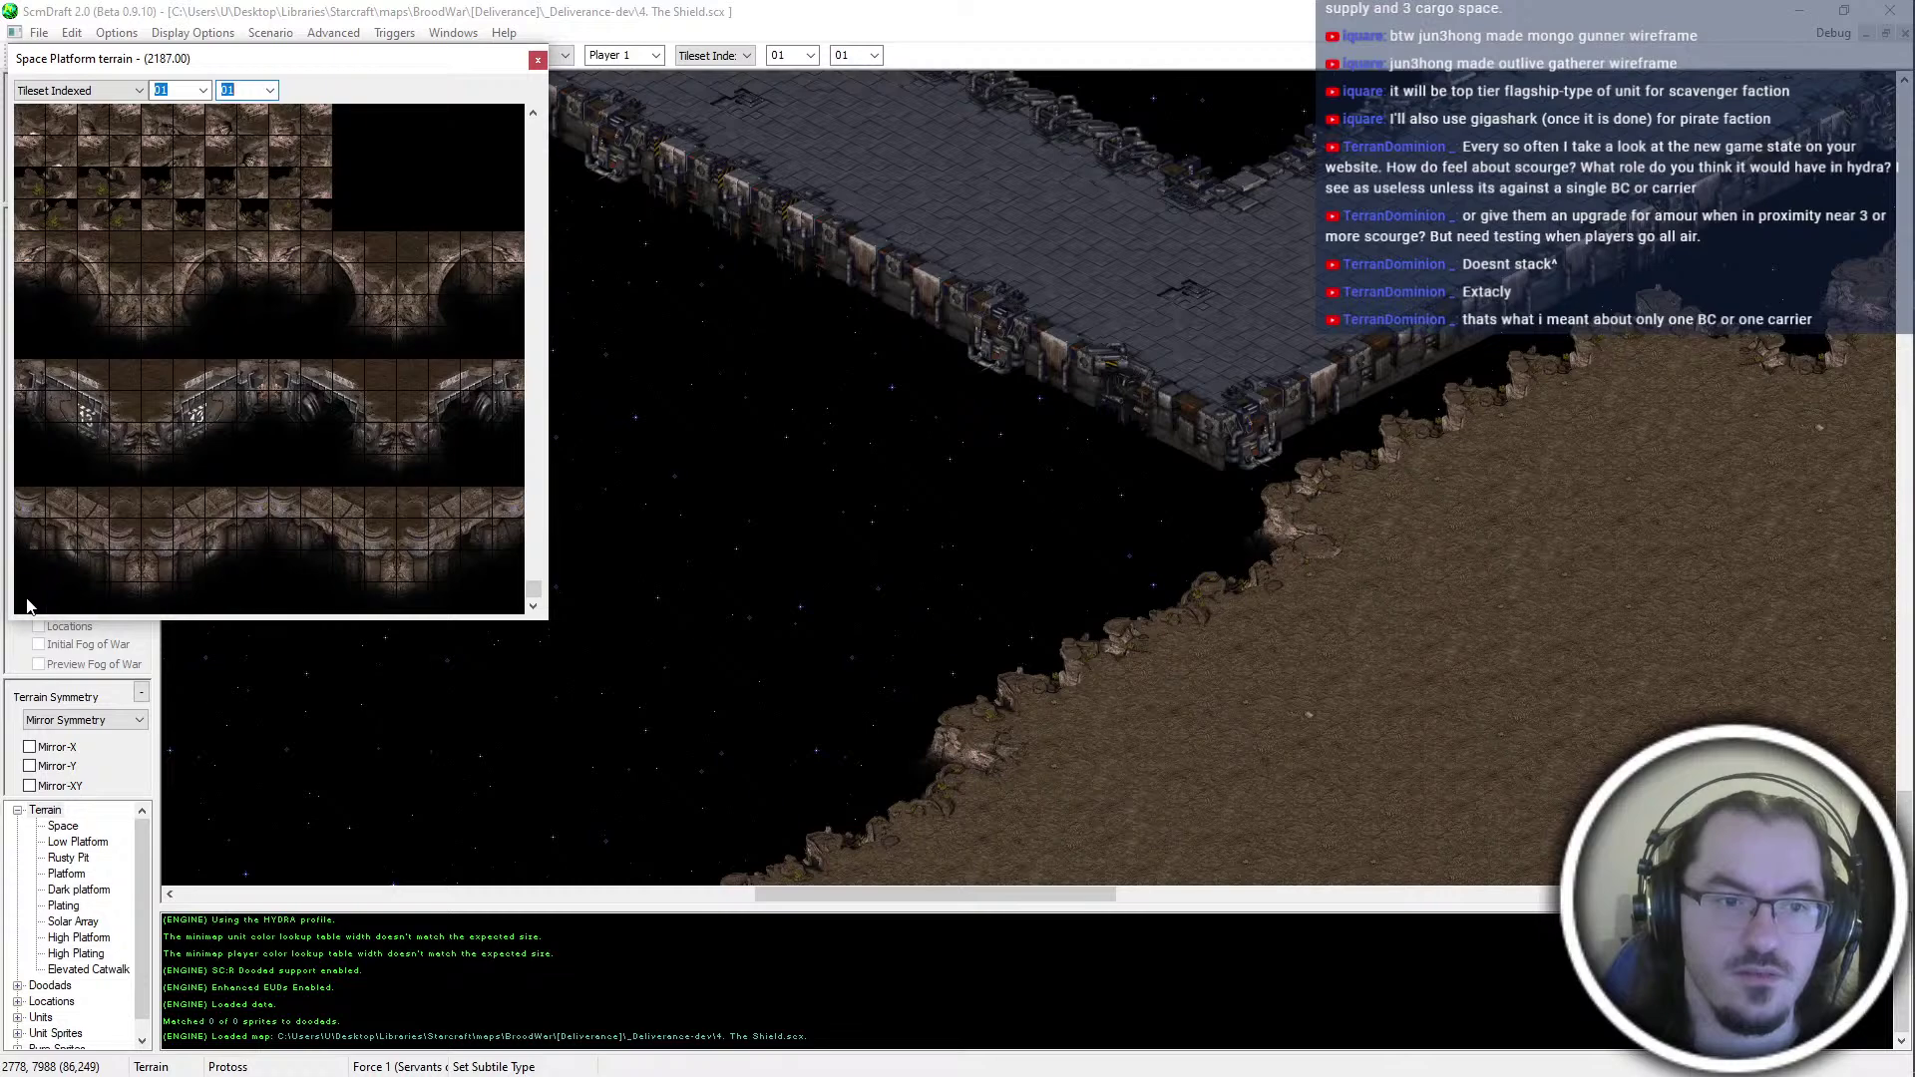
left_click_drag(28, 598, 497, 244)
left_click(1033, 544)
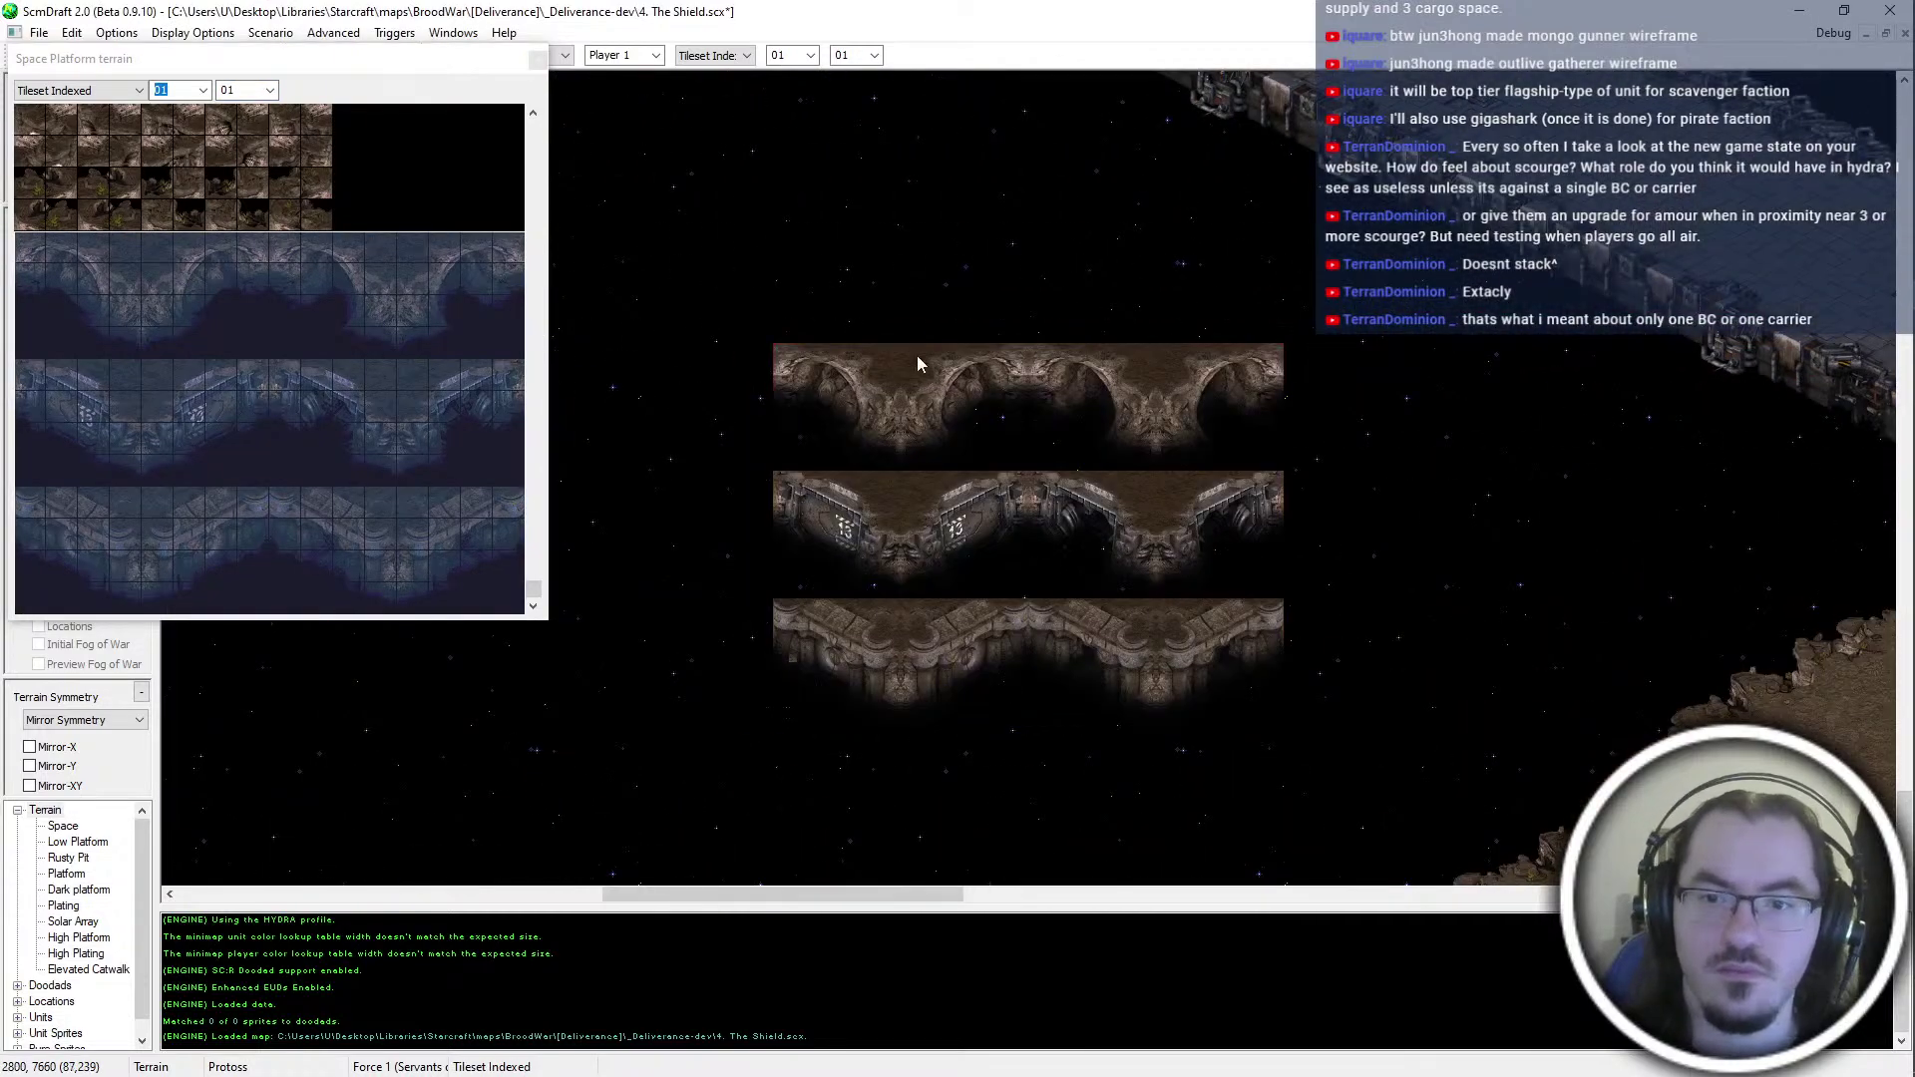
Select the leftmost arched-rock doodad among the placed tiles, open the brush palette and move it off the map view
left_click_drag(795, 473, 779, 474)
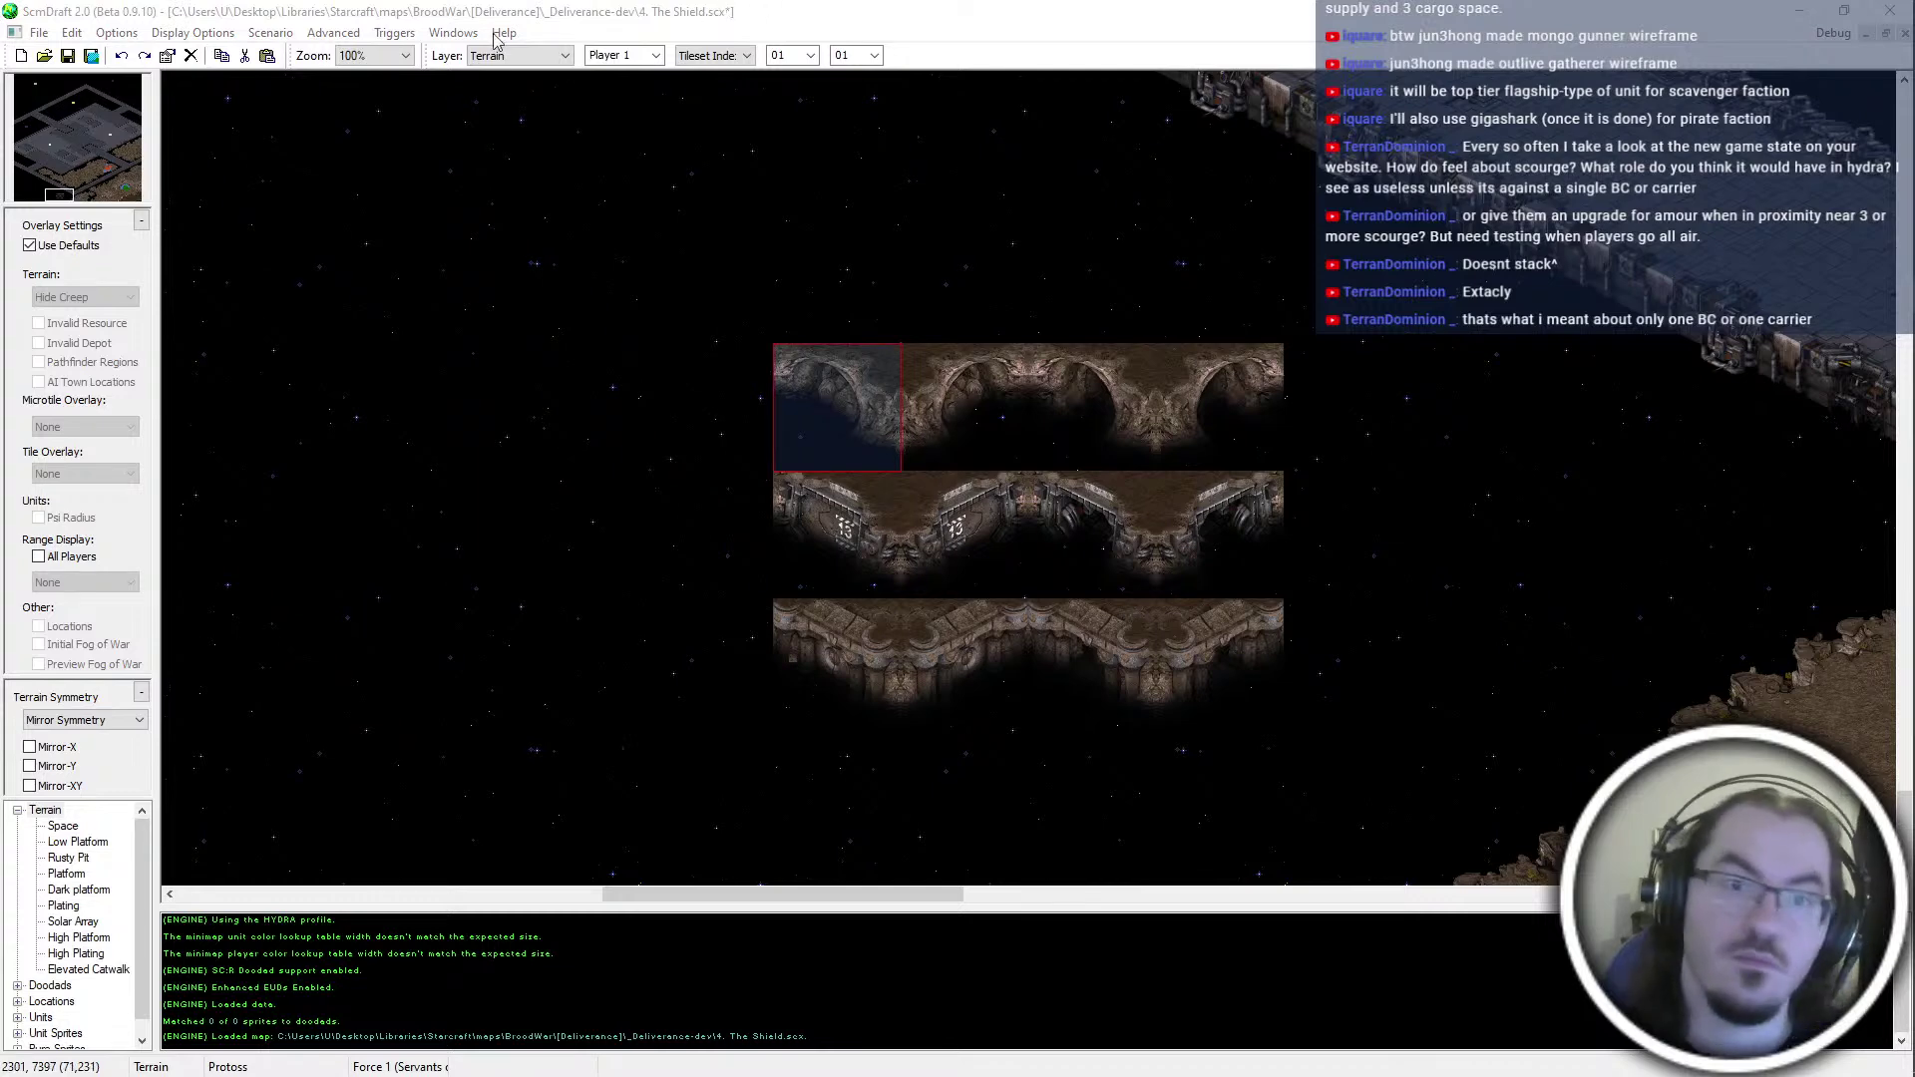
left_click(454, 33)
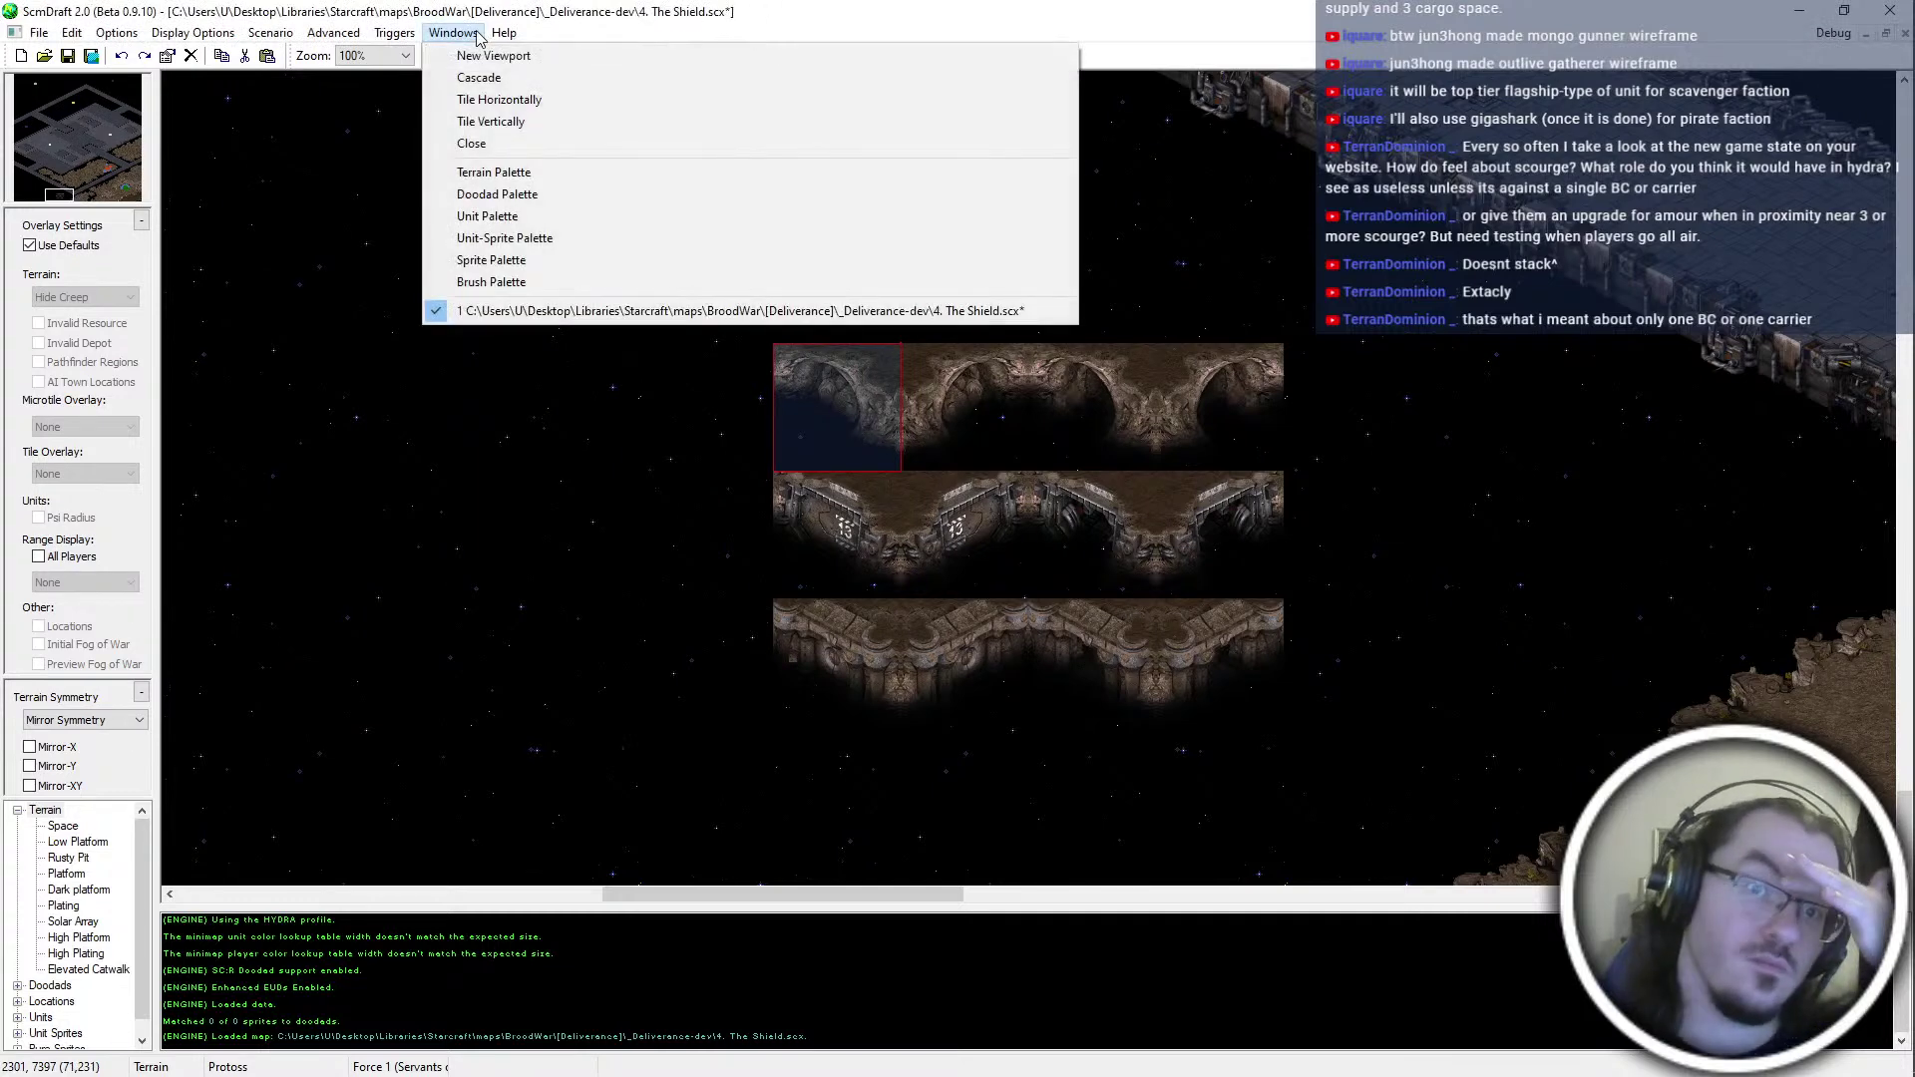
left_click(554, 281)
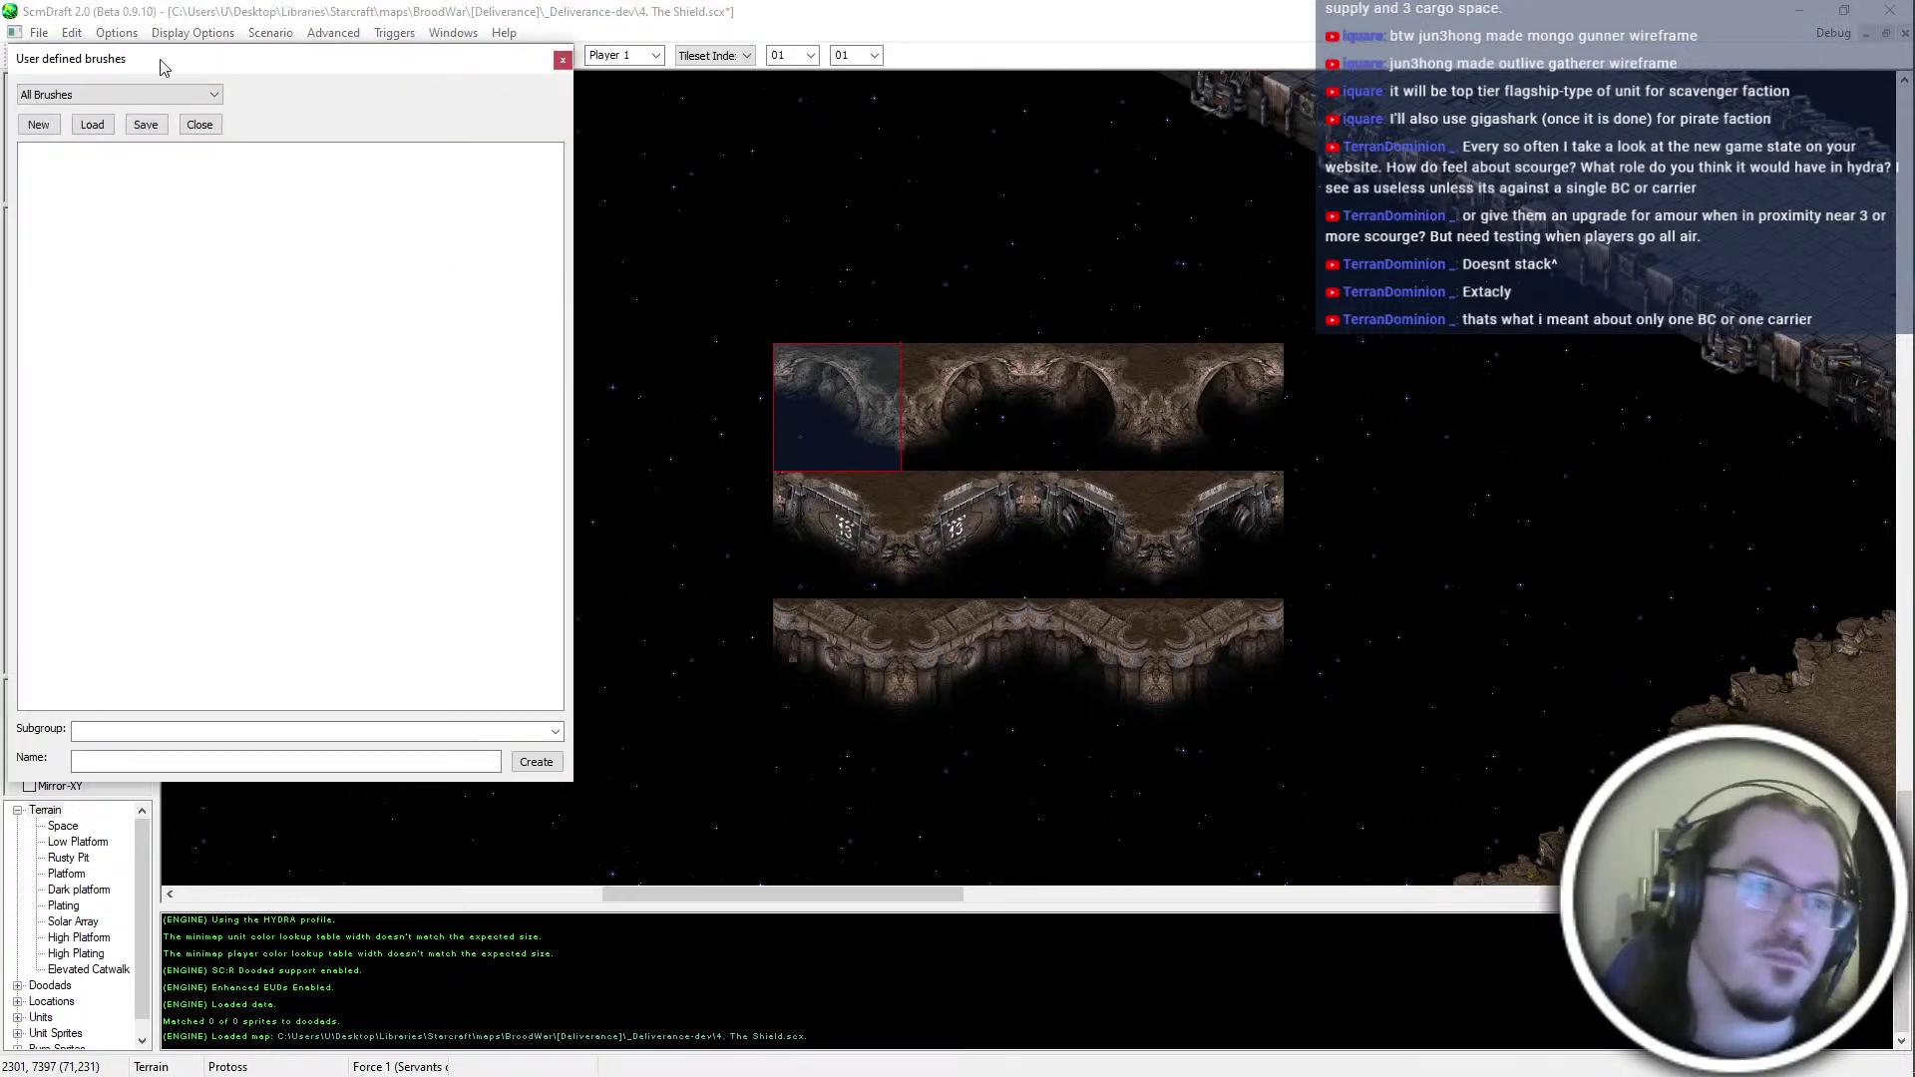
left_click_drag(160, 67, 0, 67)
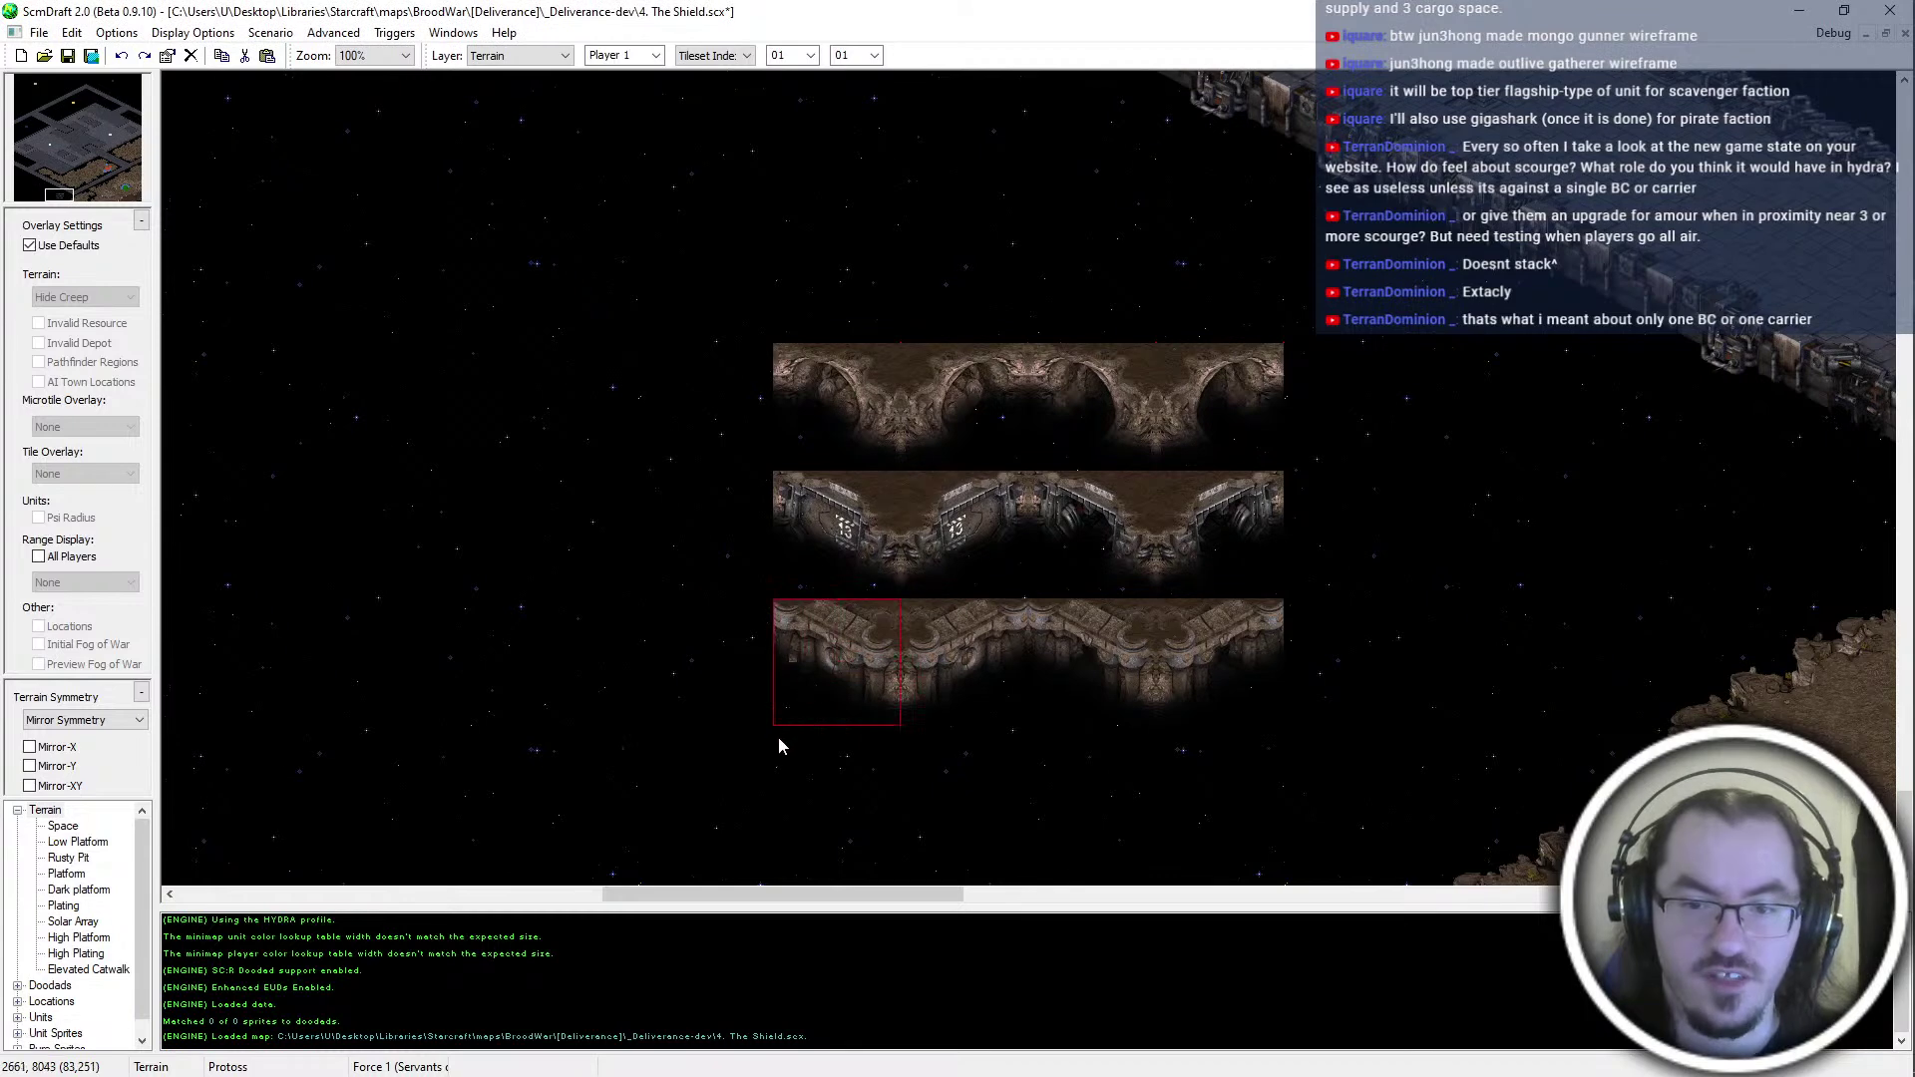
Undo the placement of the three doodad sets in space and save the map
middle_click_drag(911, 757, 1056, 754)
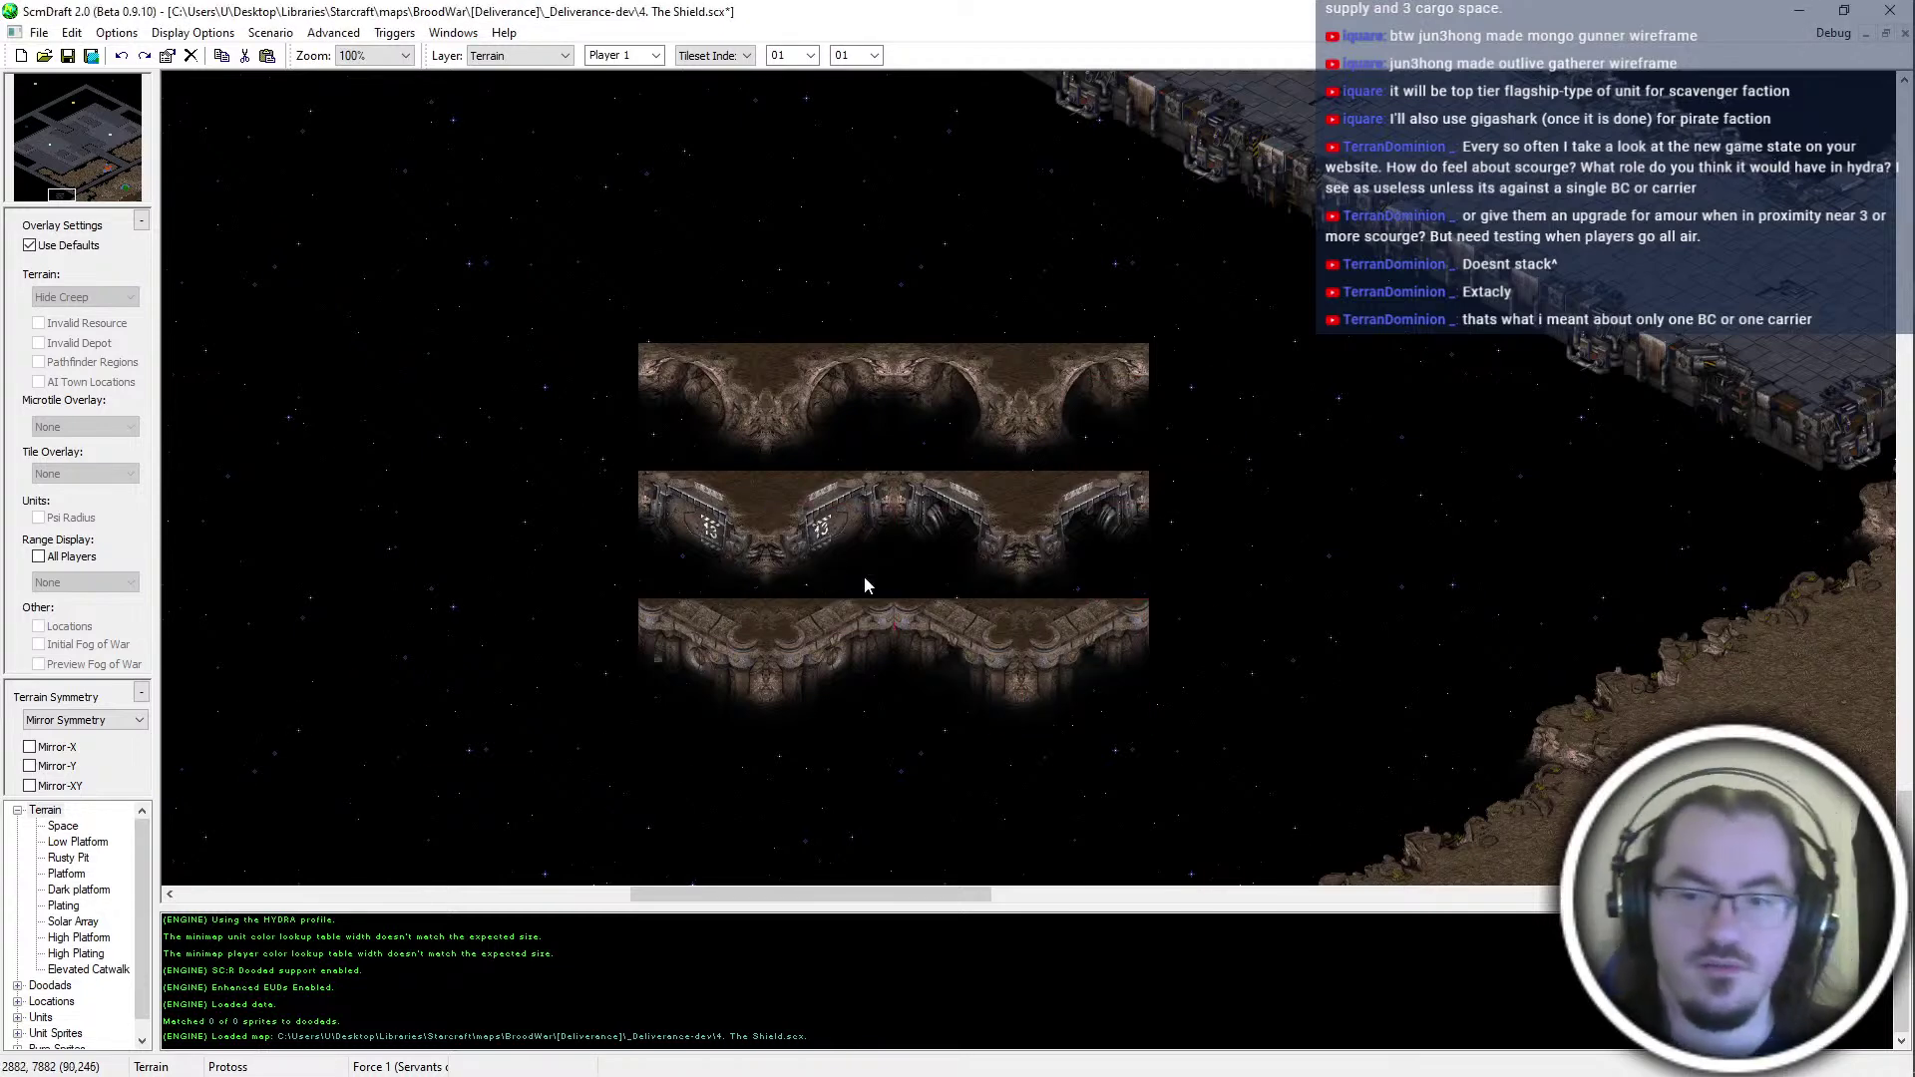
key("ctrl+z")
key("ctrl+s")
Try the arched-rock doodad over the placeholder metal tiles on the low dirt cliff's edge to space
middle_click_drag(514, 371, 1321, 953)
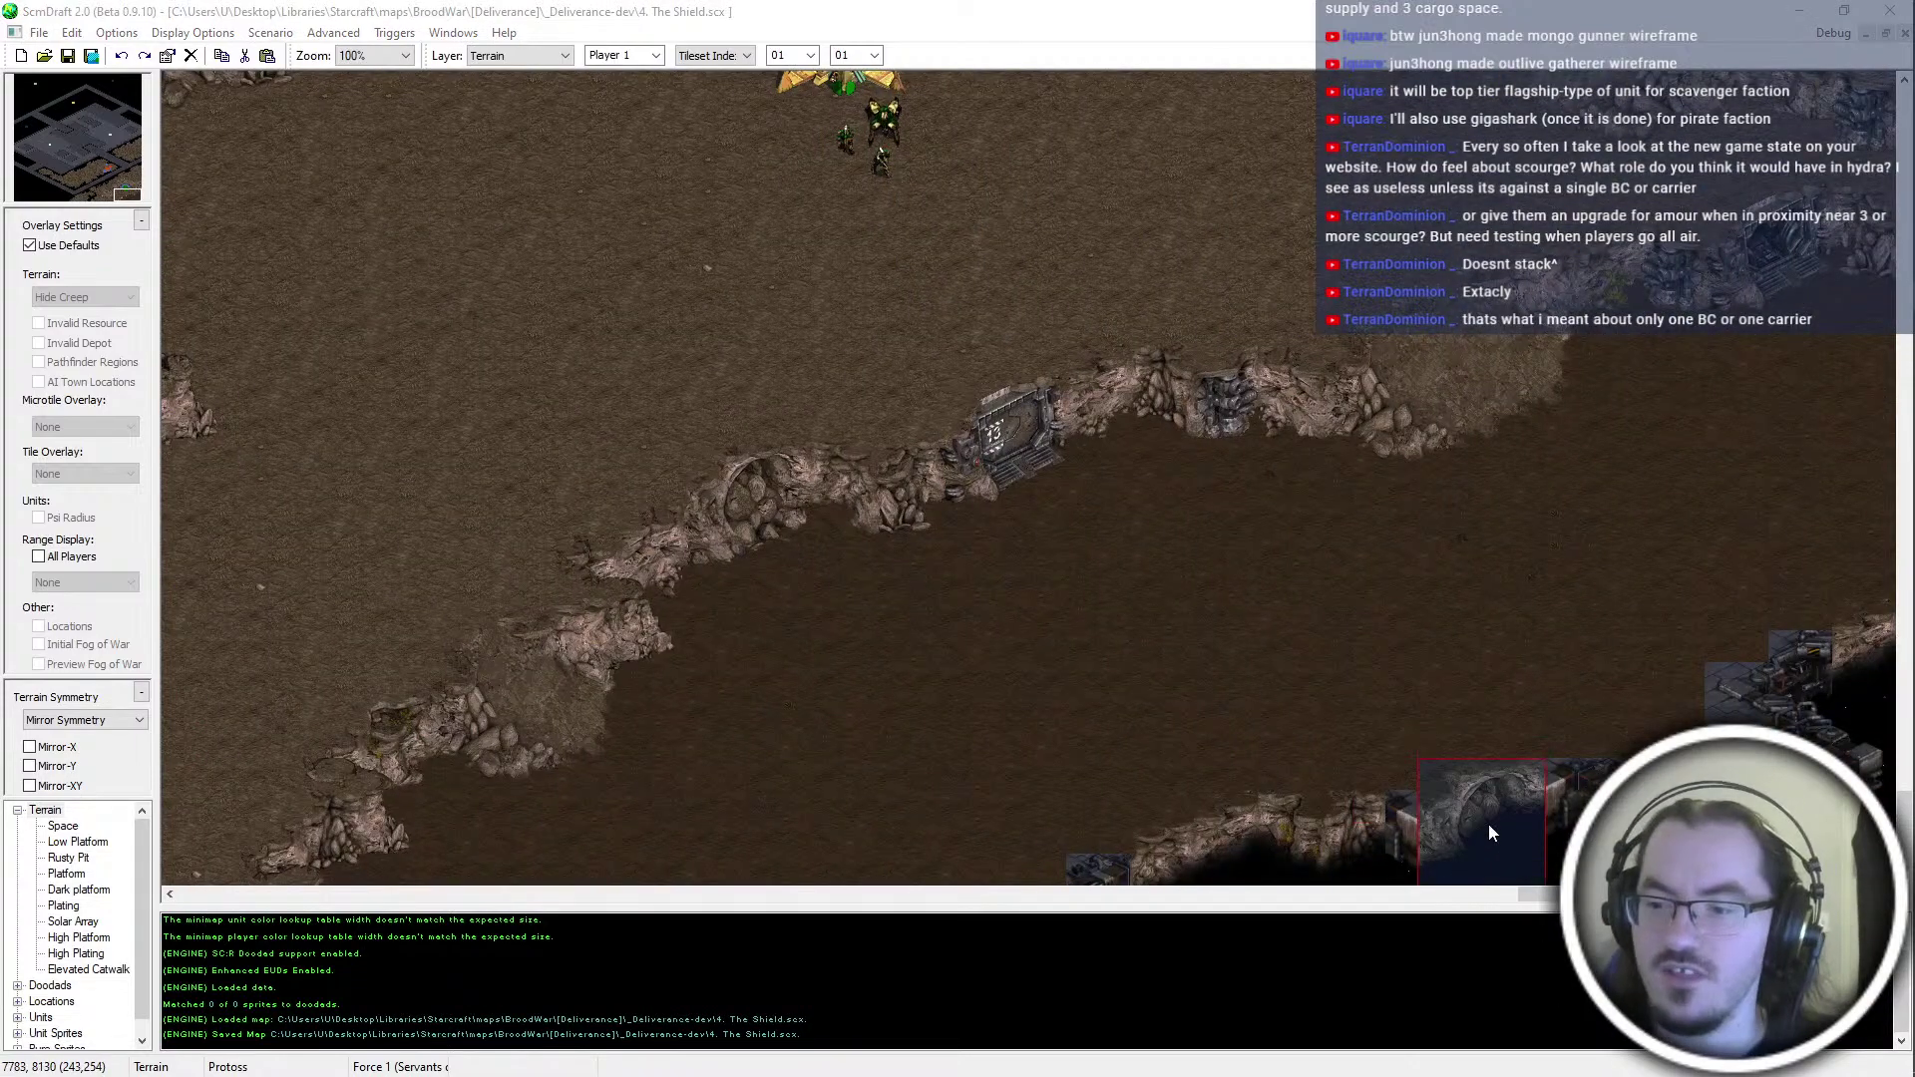
left_click(1508, 827)
right_click(1147, 491)
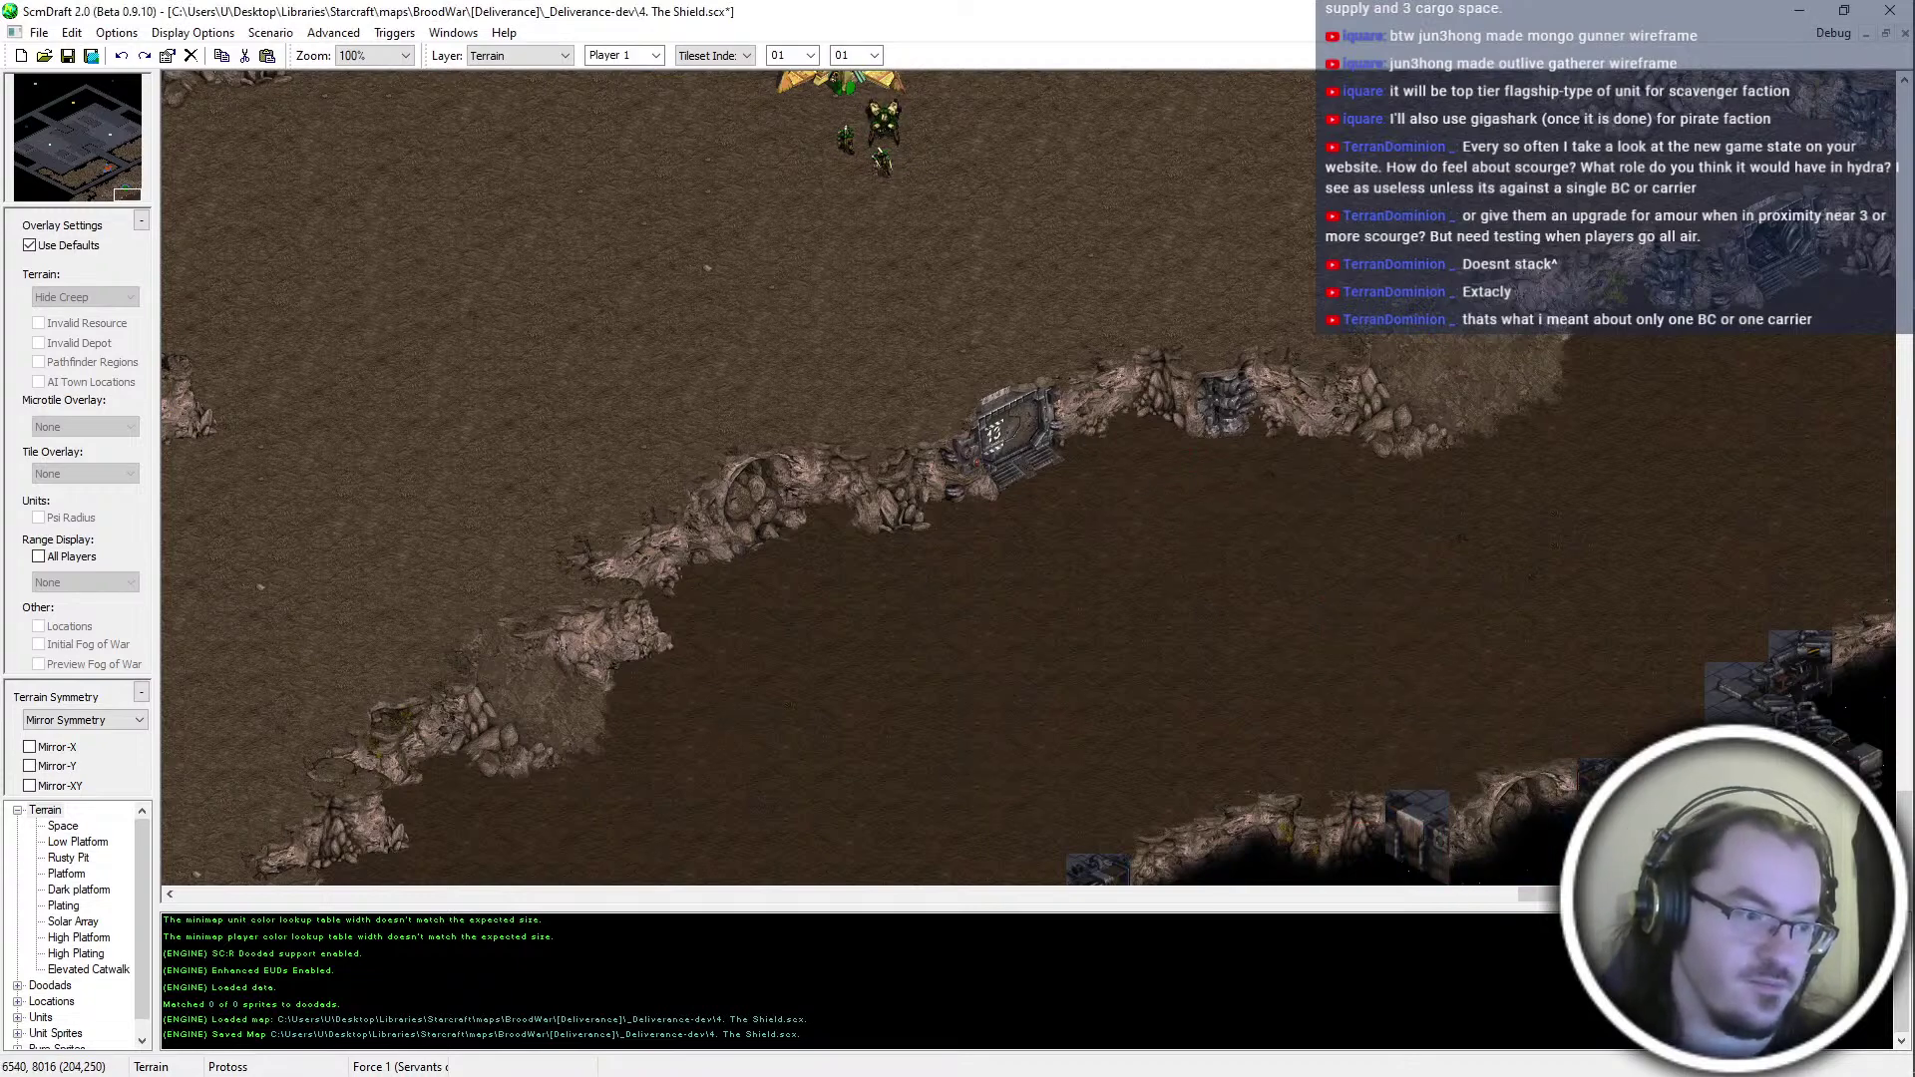
Replace the placeholder metal tiles along the low dirt cliff's space edge with rock edge pieces and a metal doodad
left_click(1532, 788)
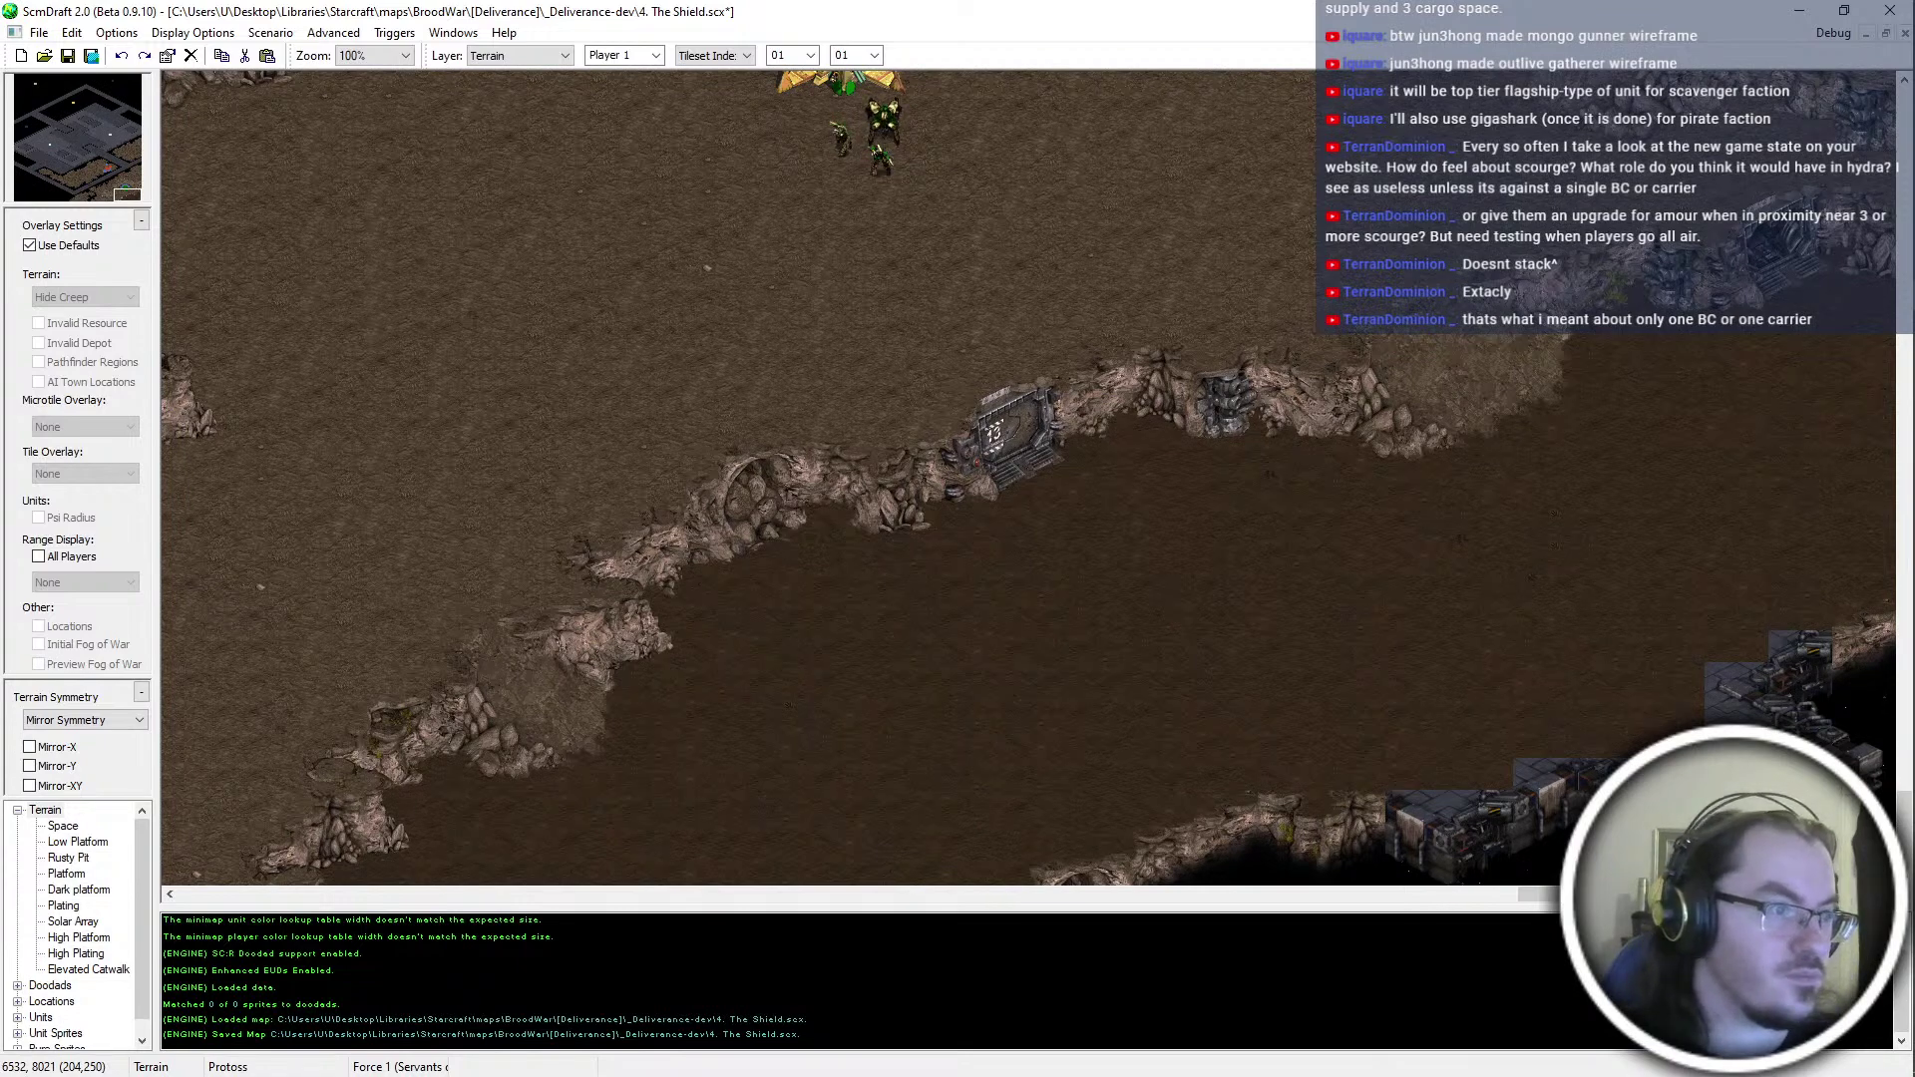
left_click(1426, 832)
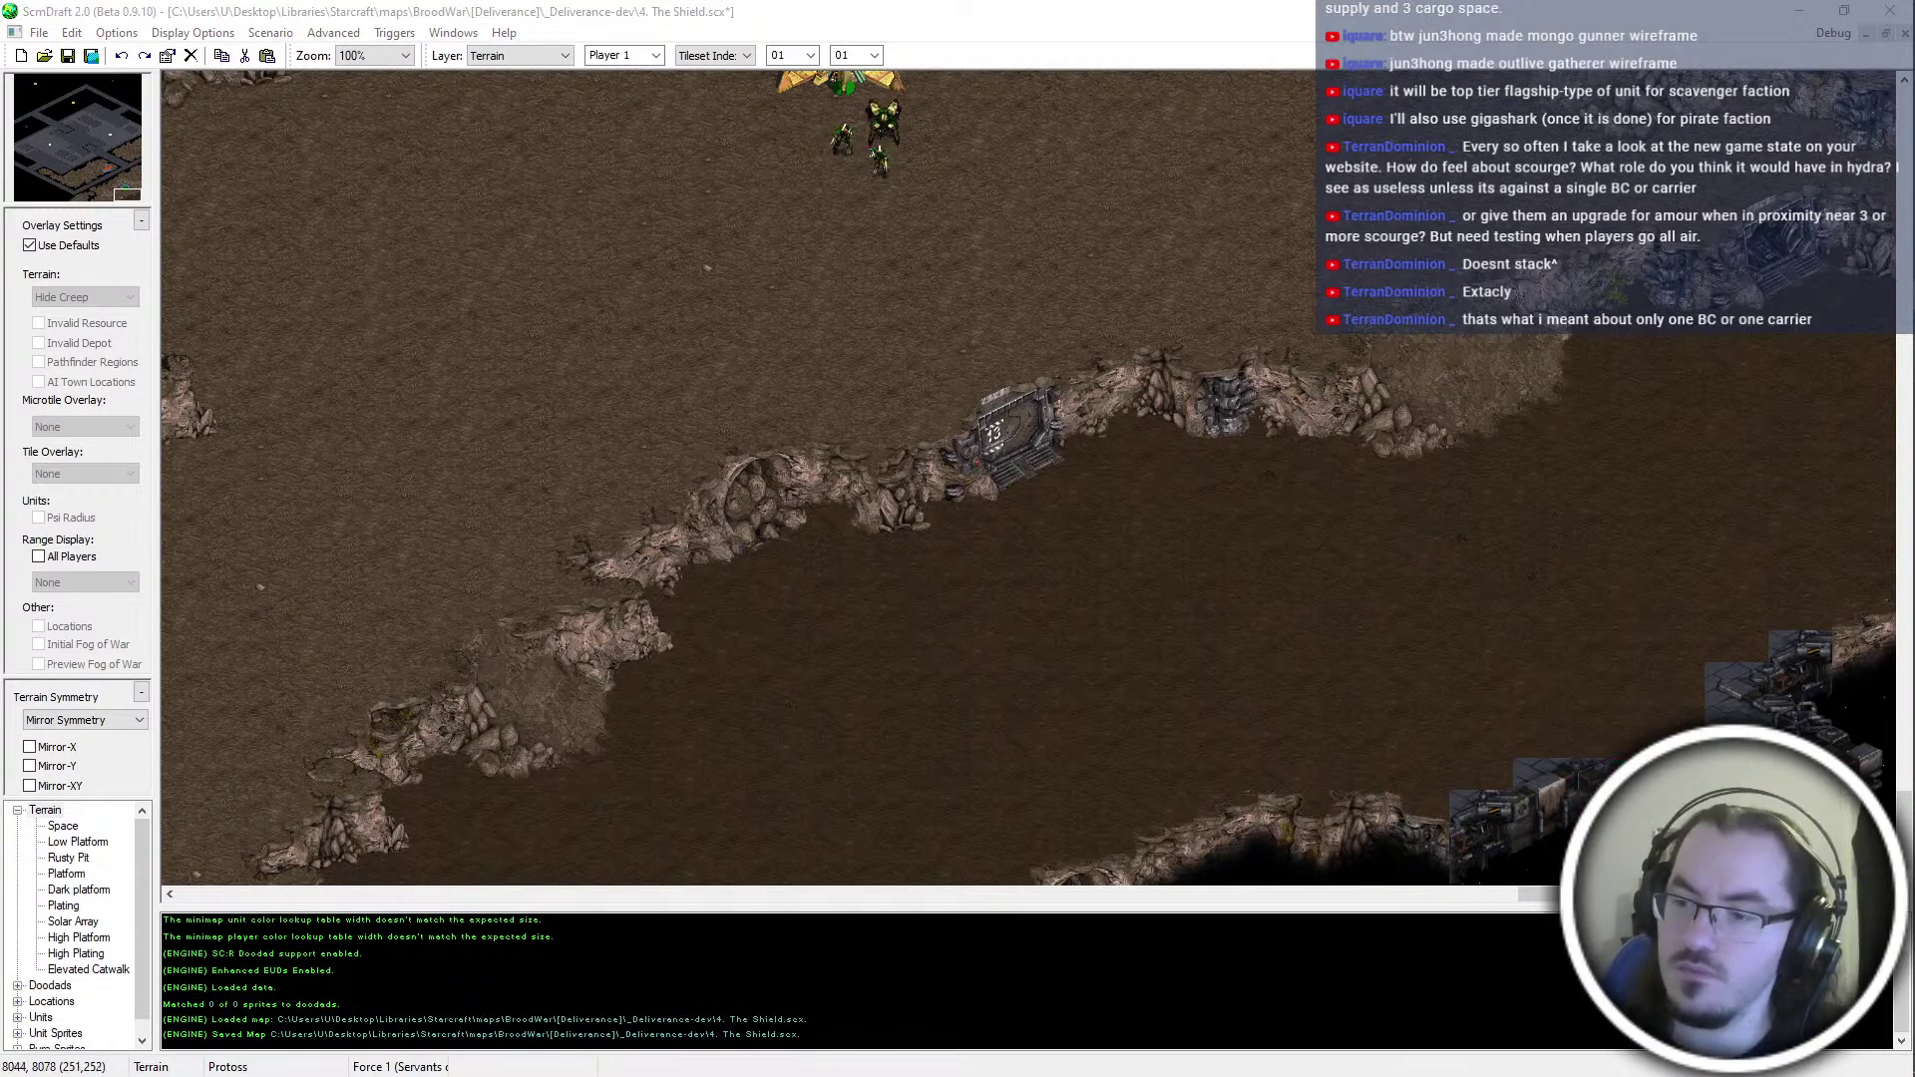
left_click(1747, 771)
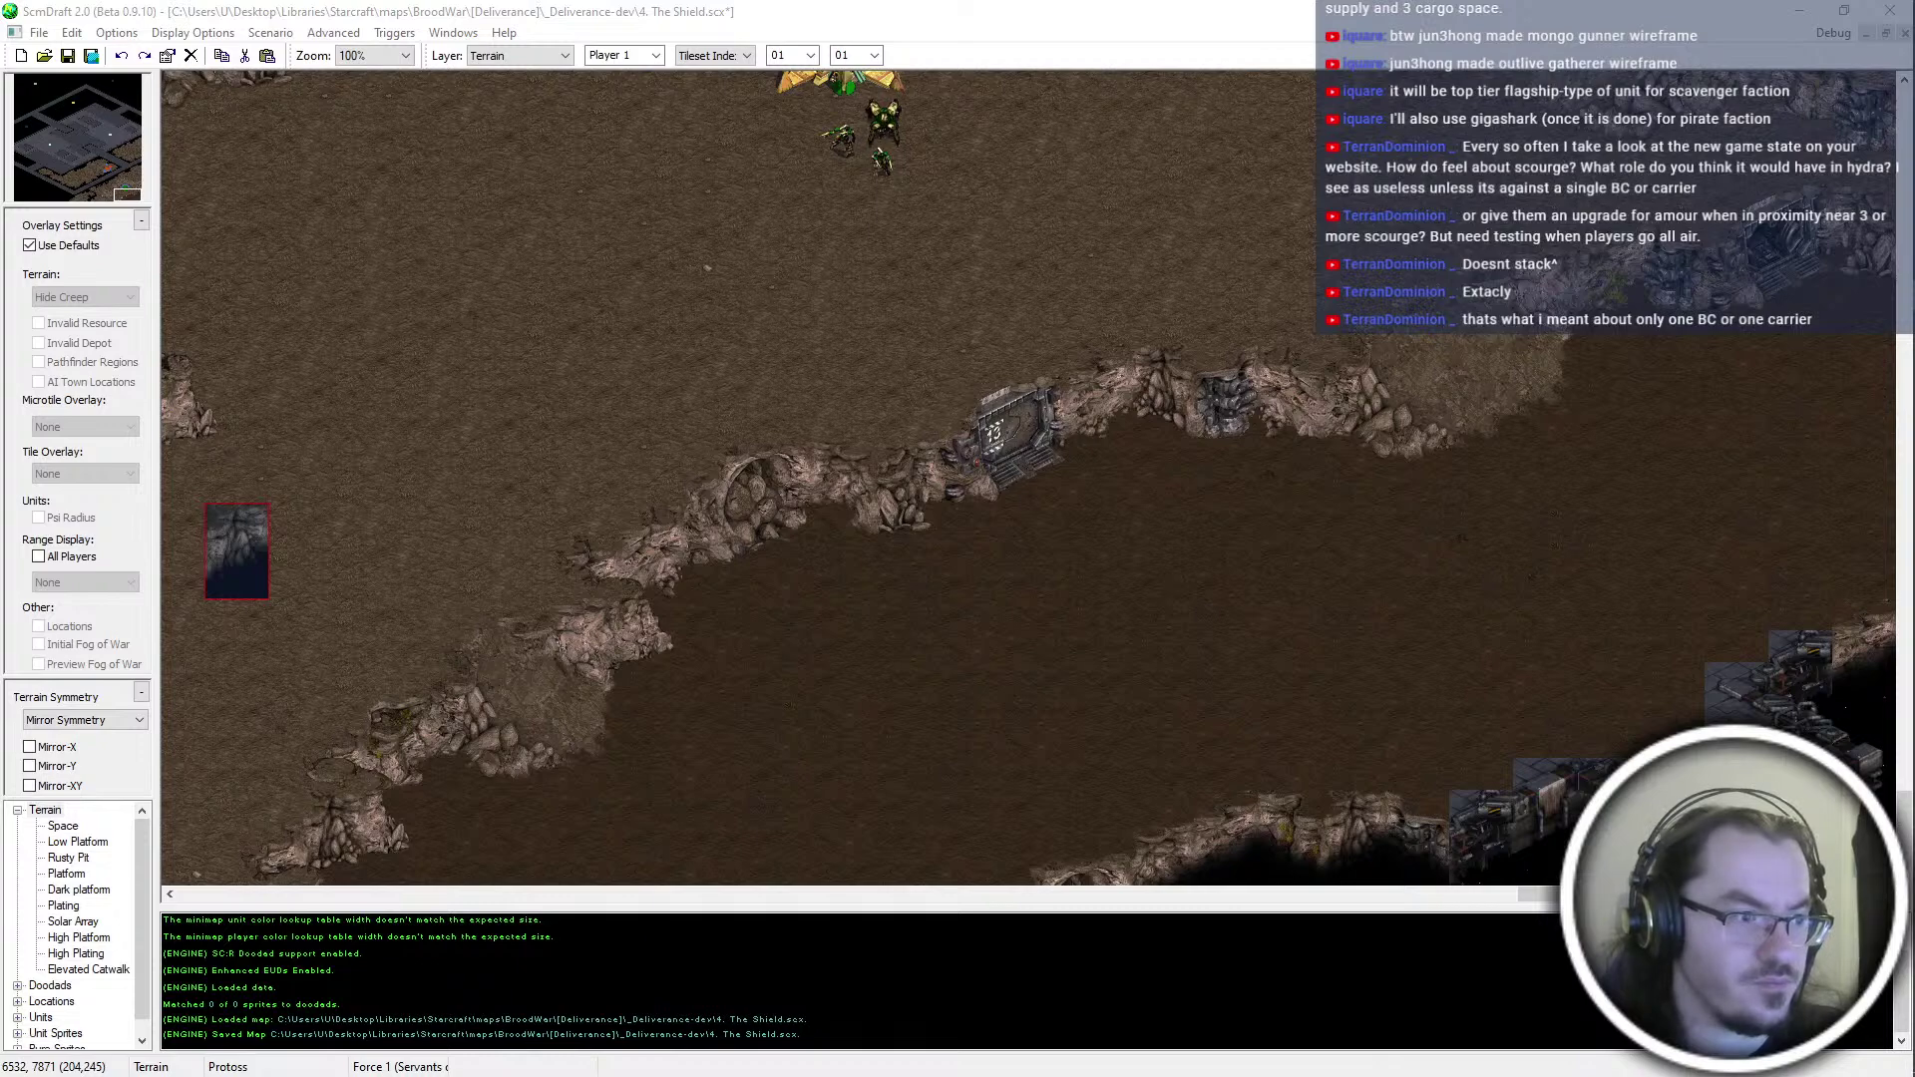
left_click(1667, 788)
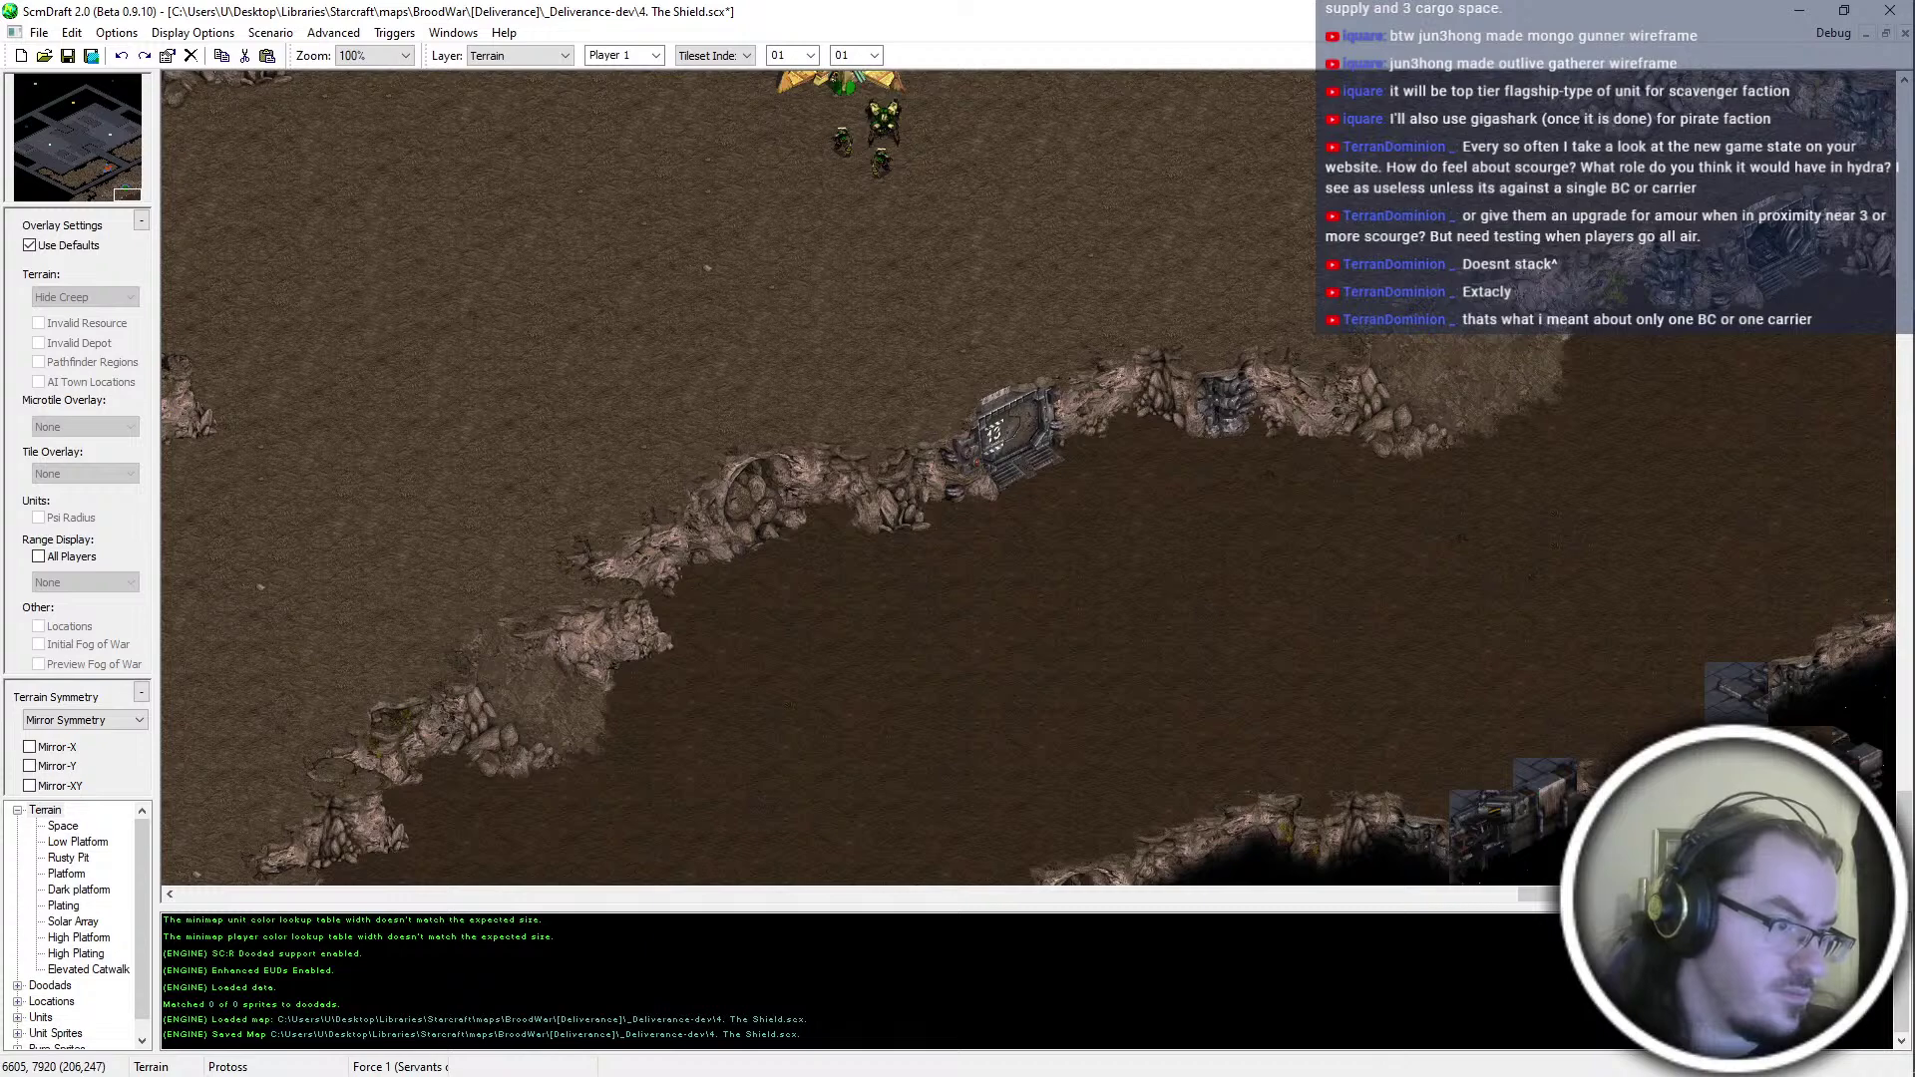
left_click(1503, 803)
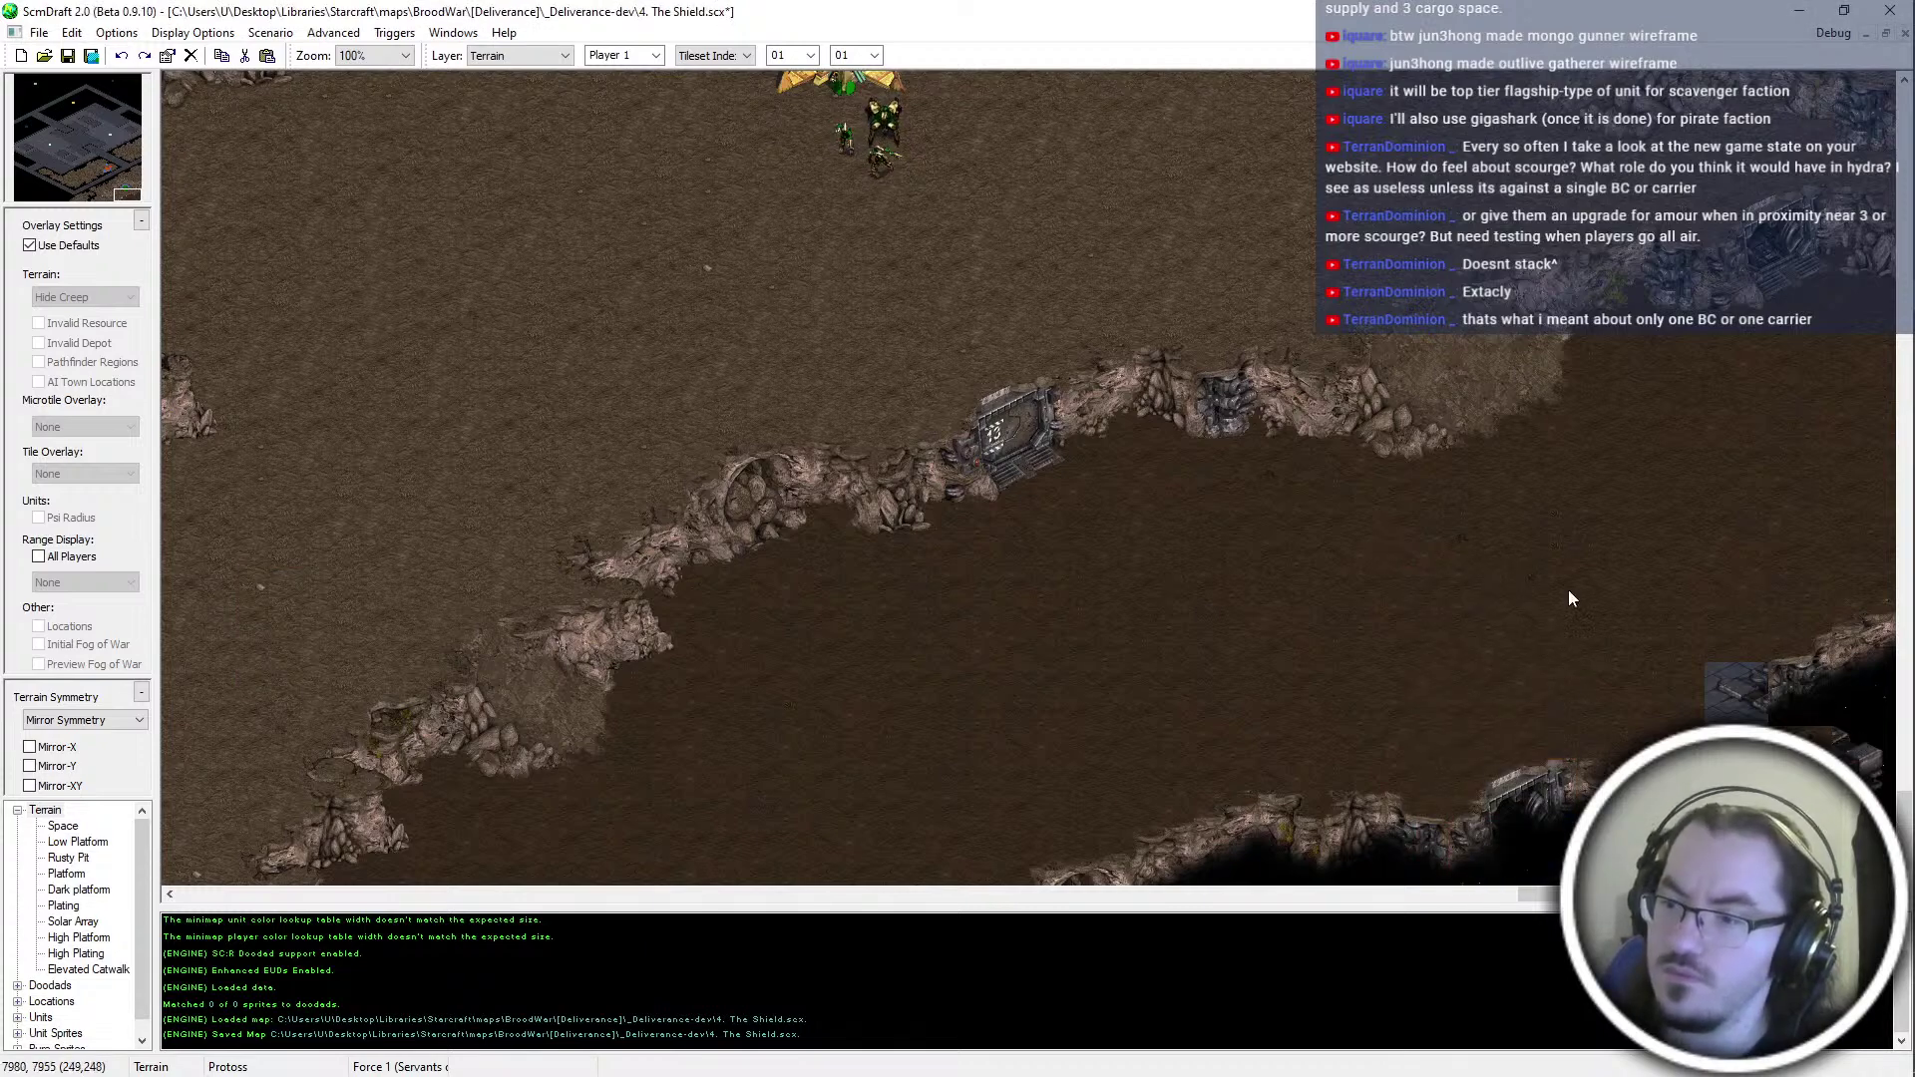
left_click(1733, 696)
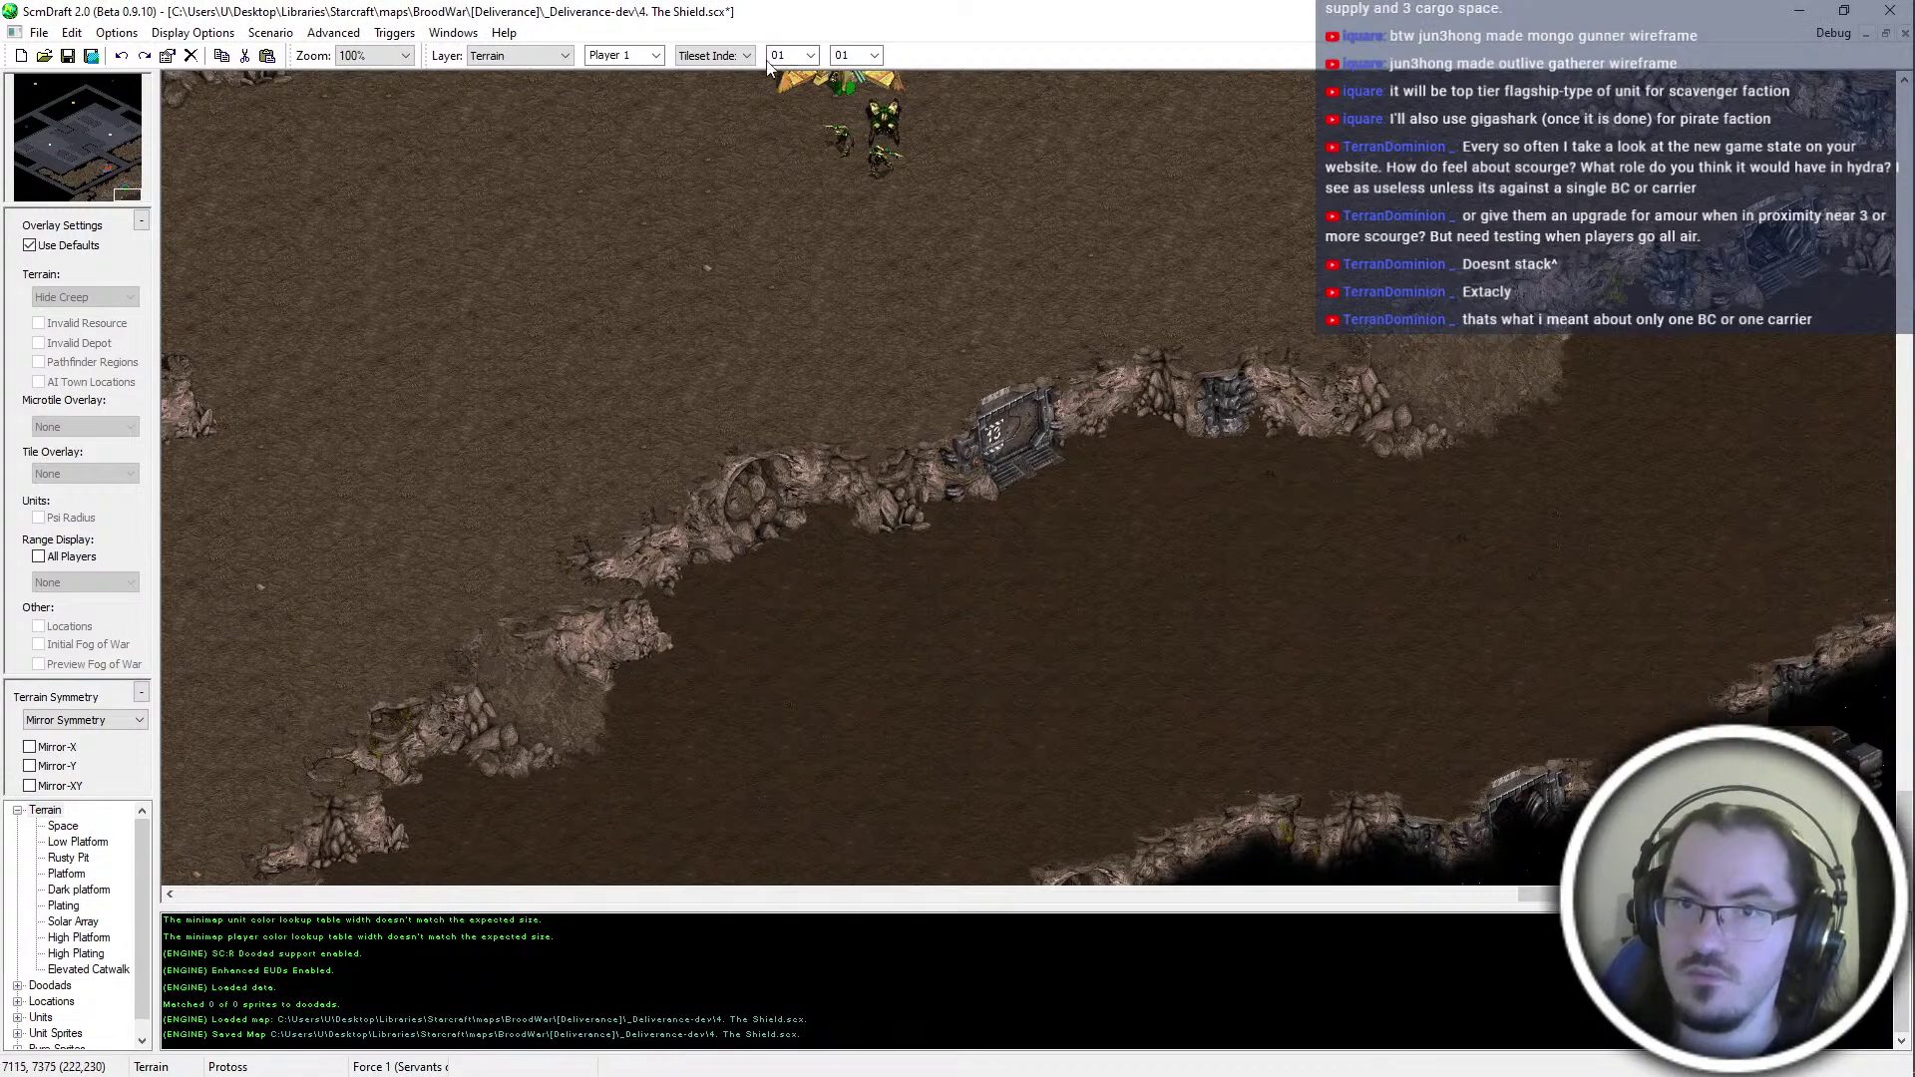
In Tileset Indexed mode, place a two-tile cliff piece at the eastern end of the low dirt edge and save the map
left_click(734, 54)
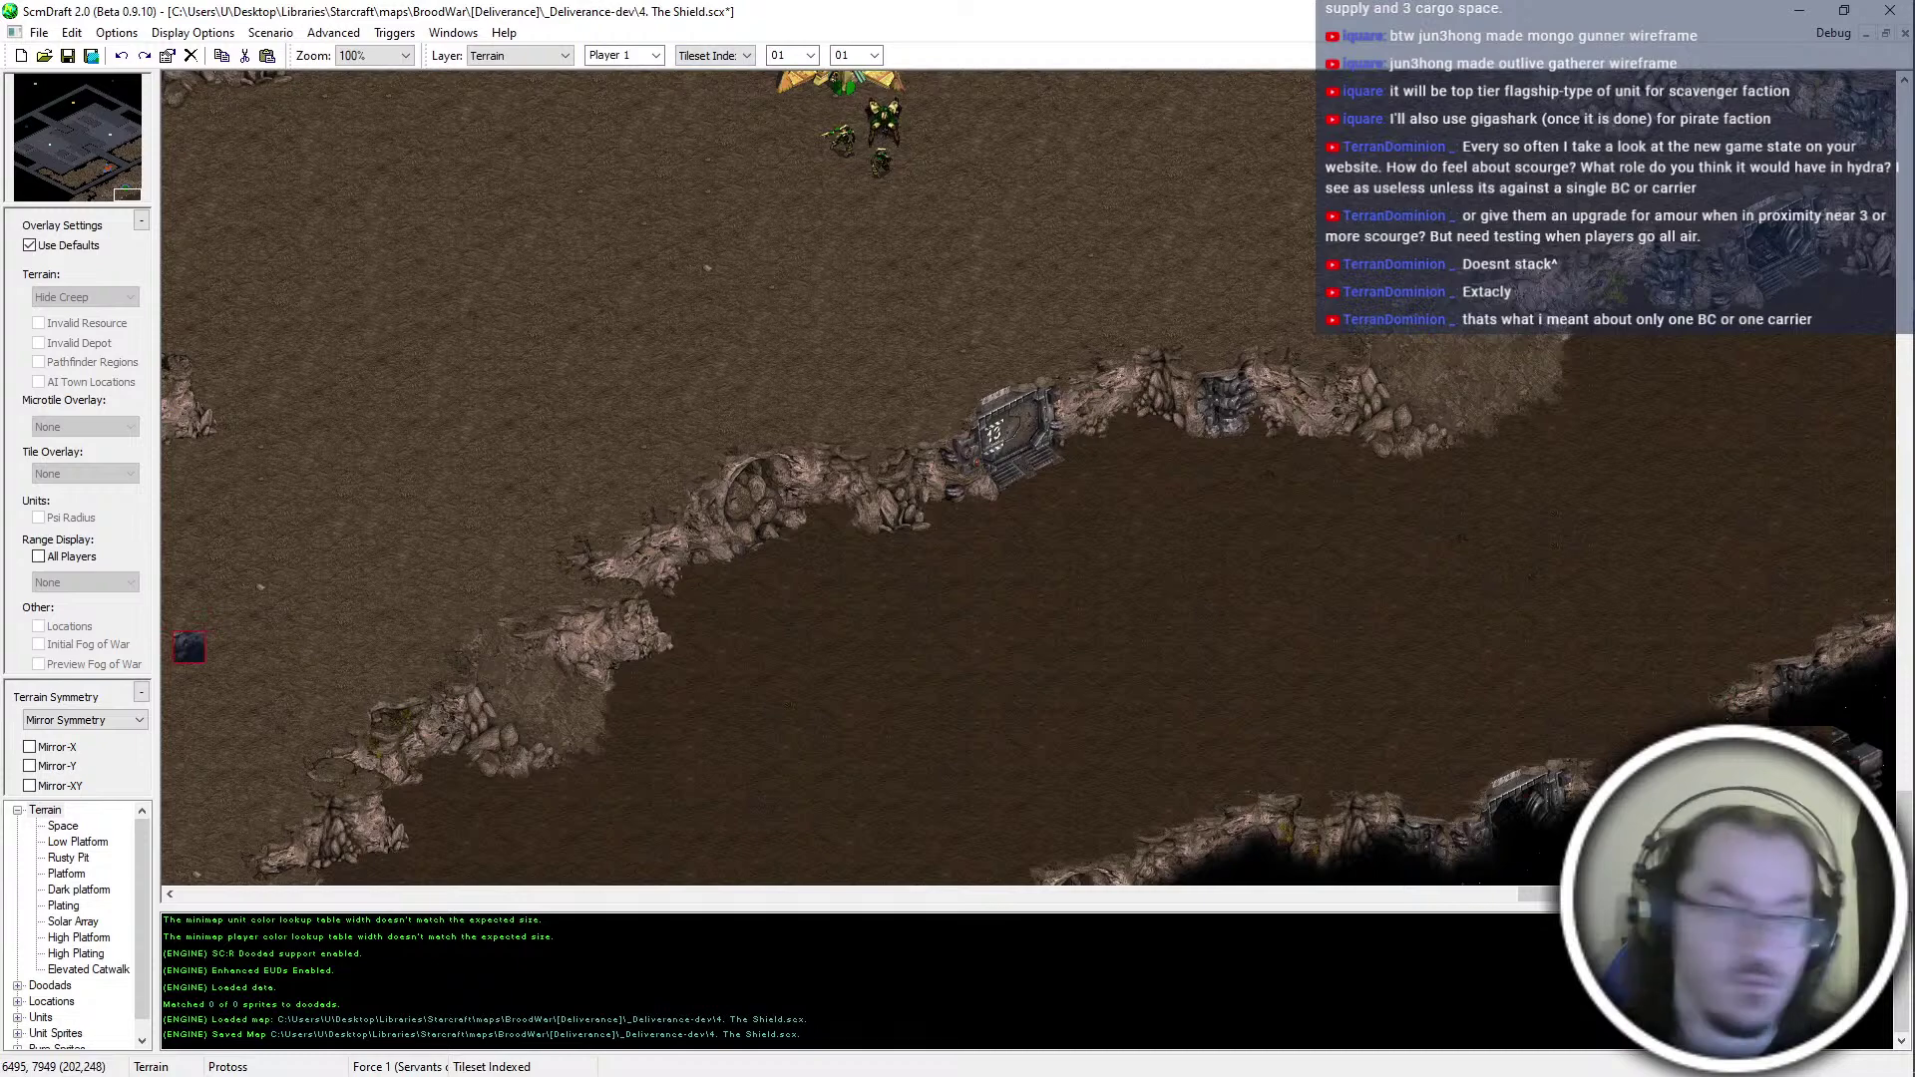
left_click(190, 646)
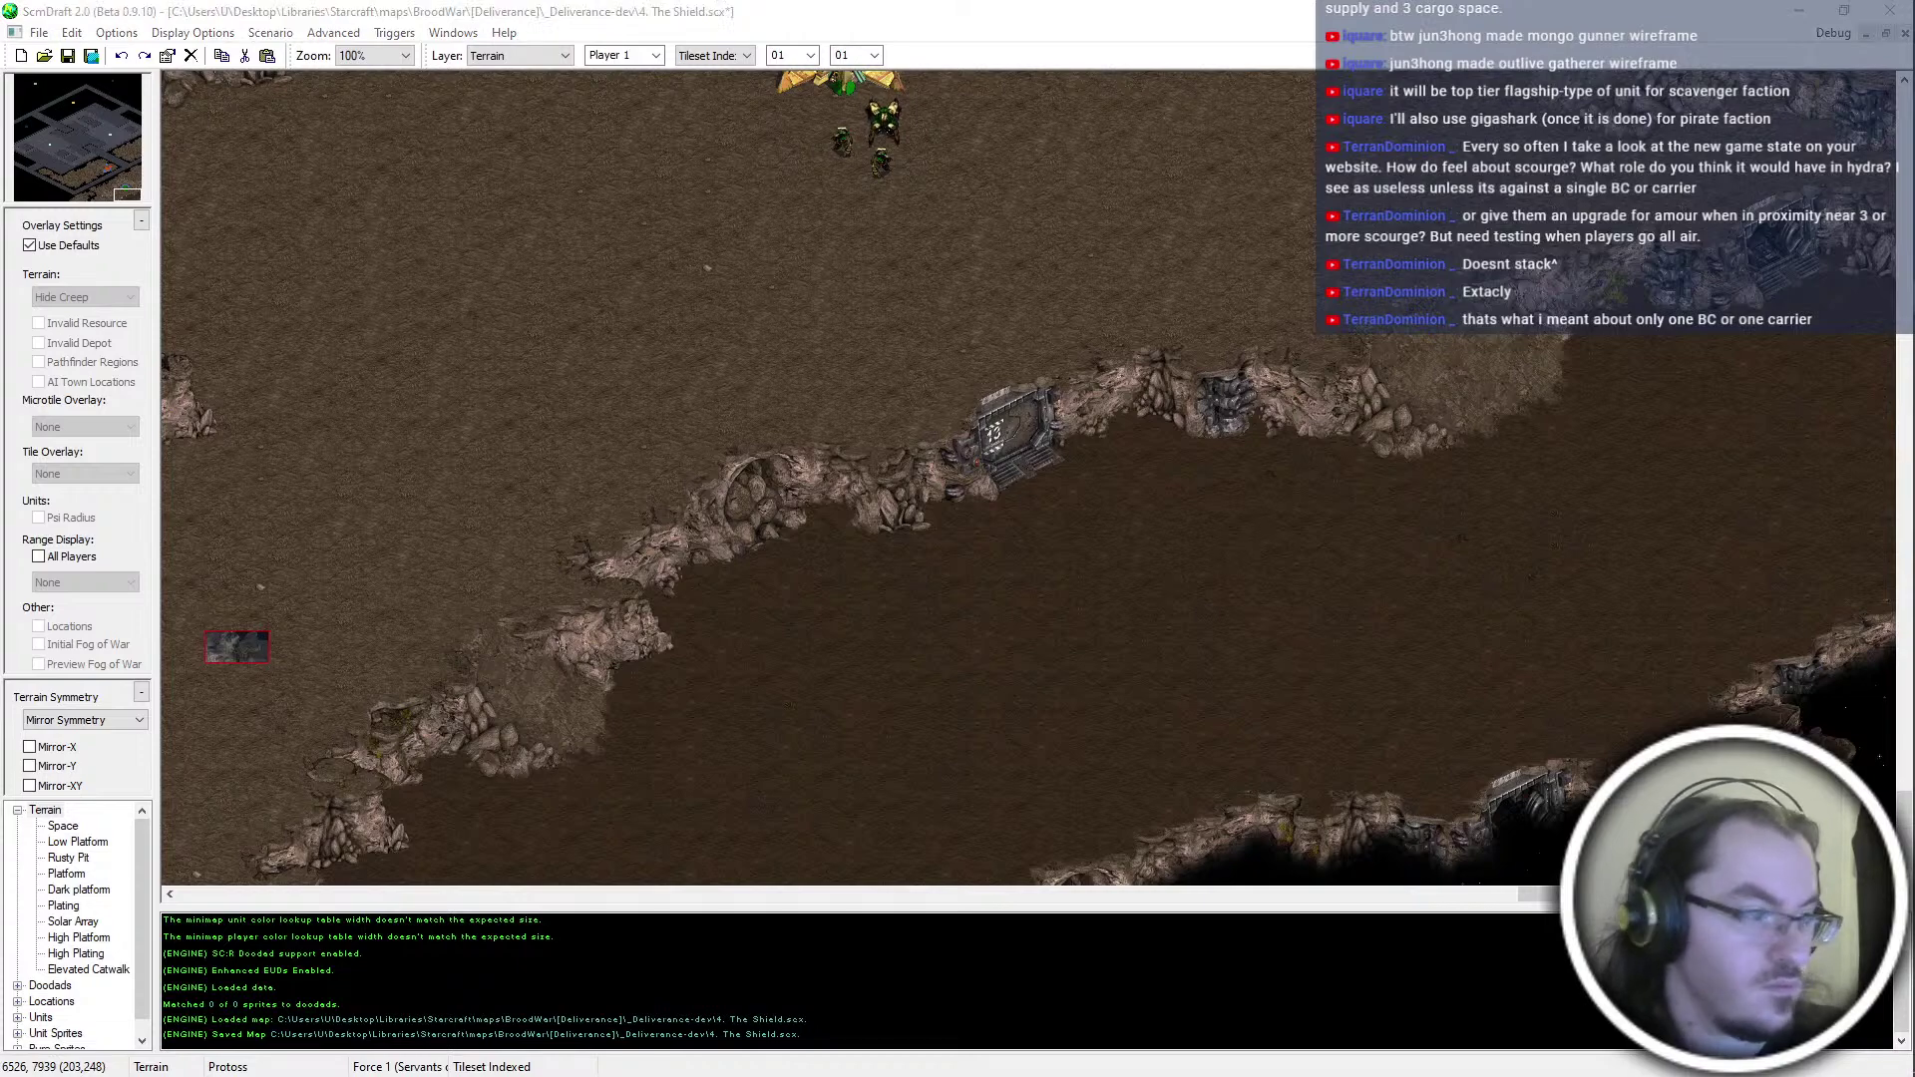
left_click(1780, 691)
key("ctrl+s")
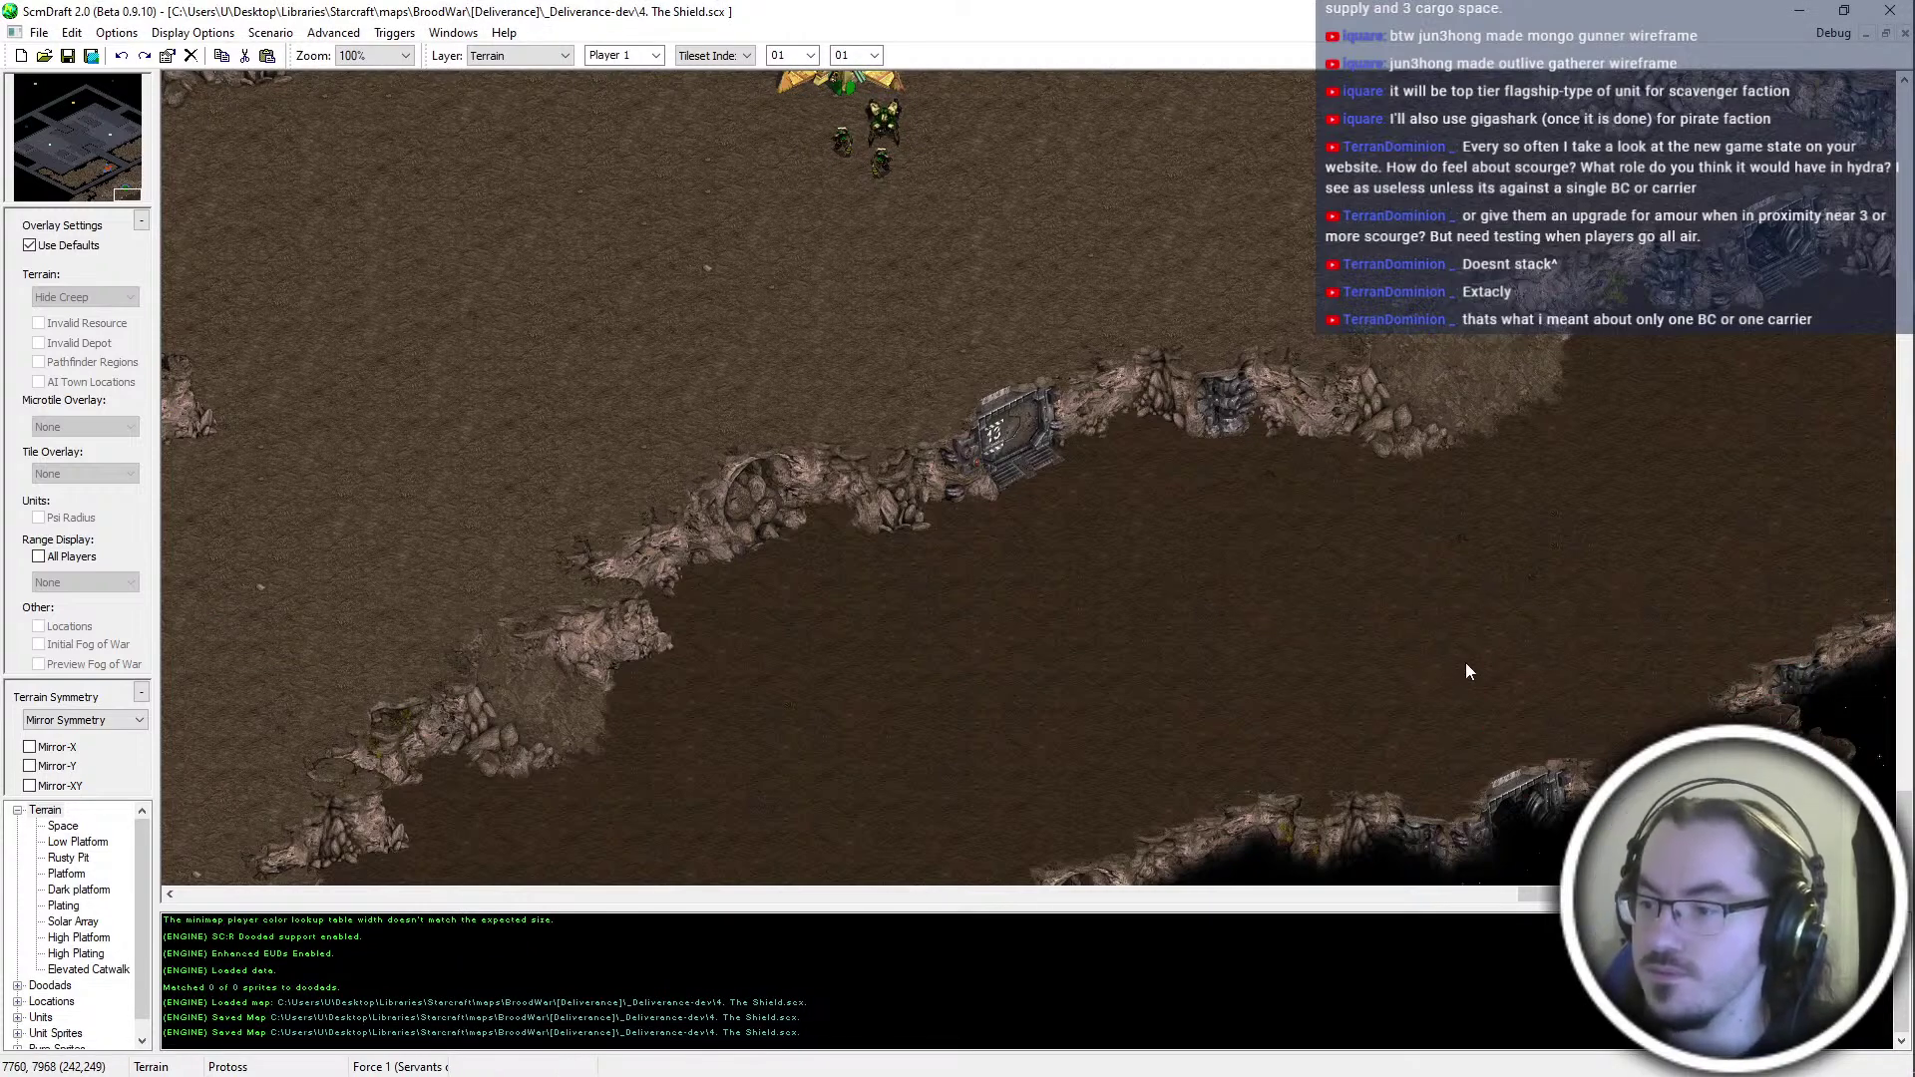
Place another two-tile edge piece on the rock ledge east of the metal doodad and save the map
scroll(1865, 748, "up", 3, "ctrl")
middle_click_drag(1870, 742, 1197, 604)
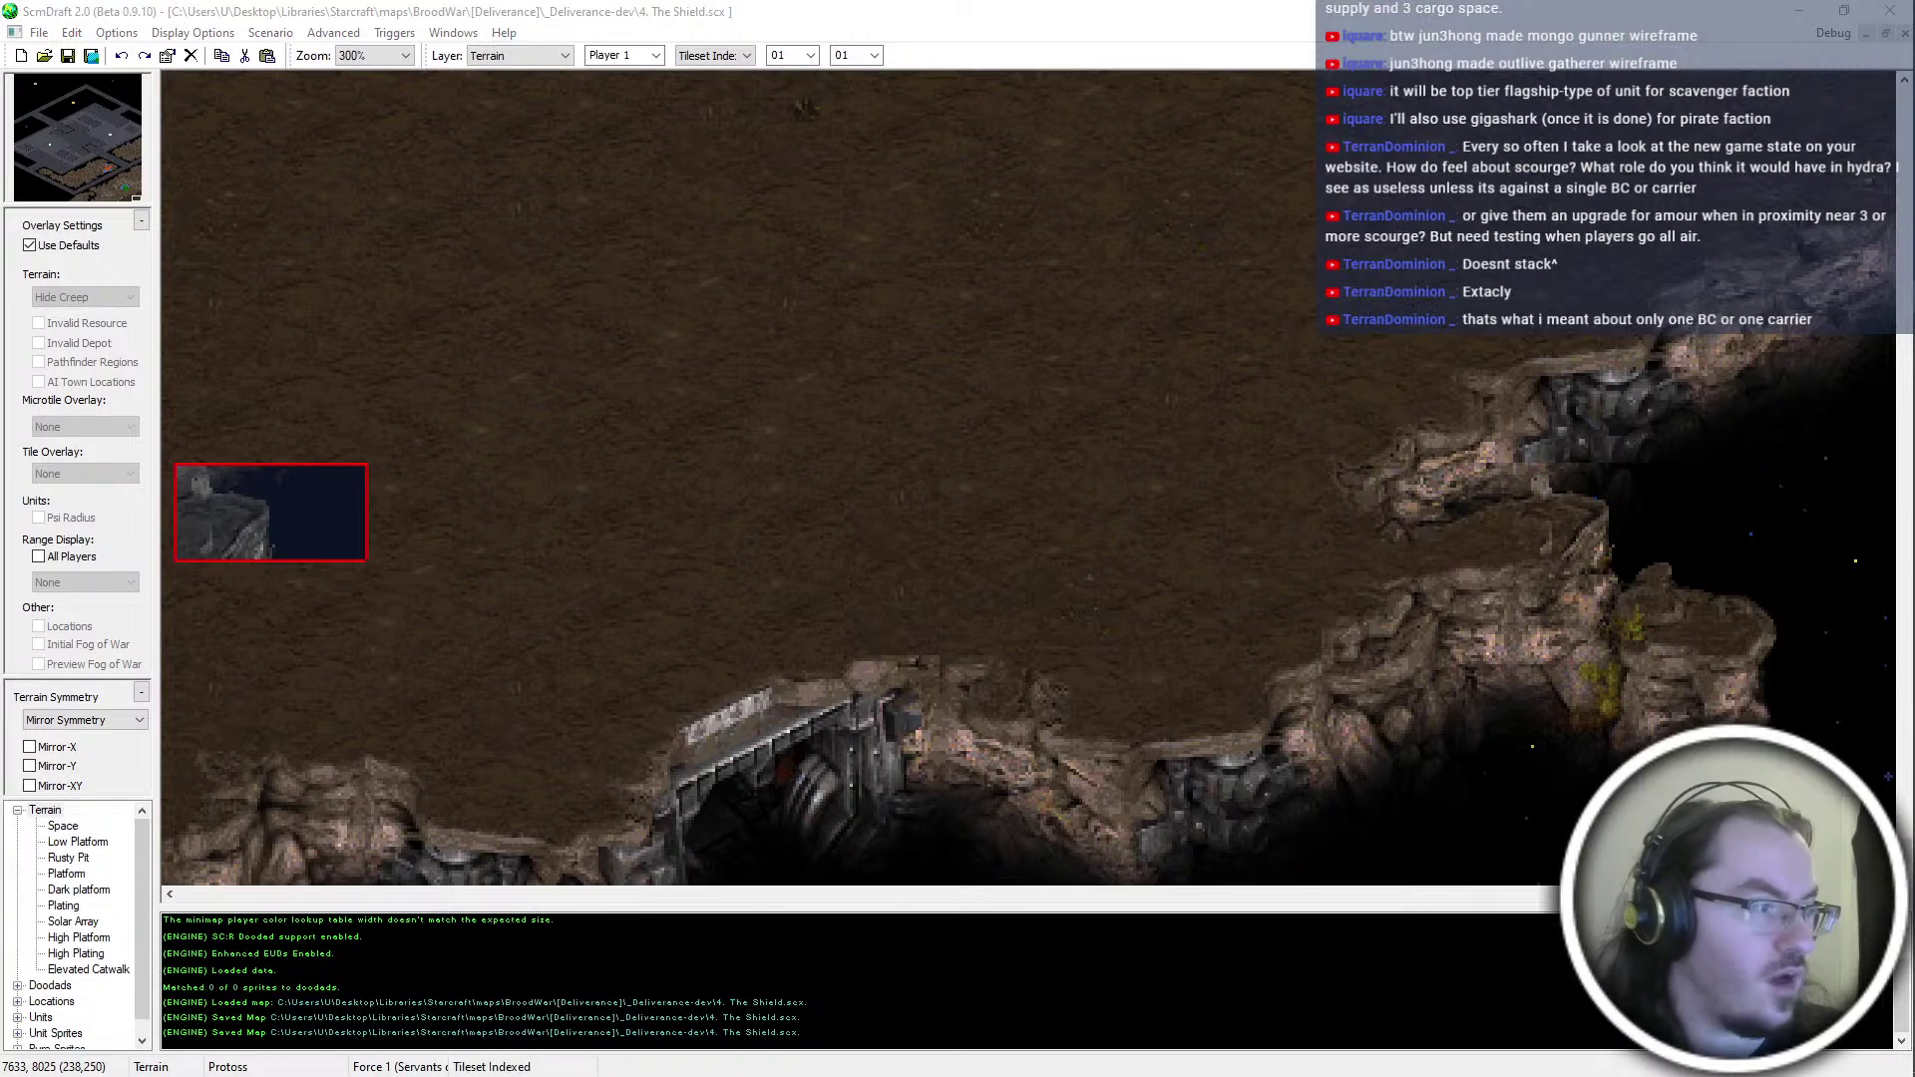
left_click(1598, 523)
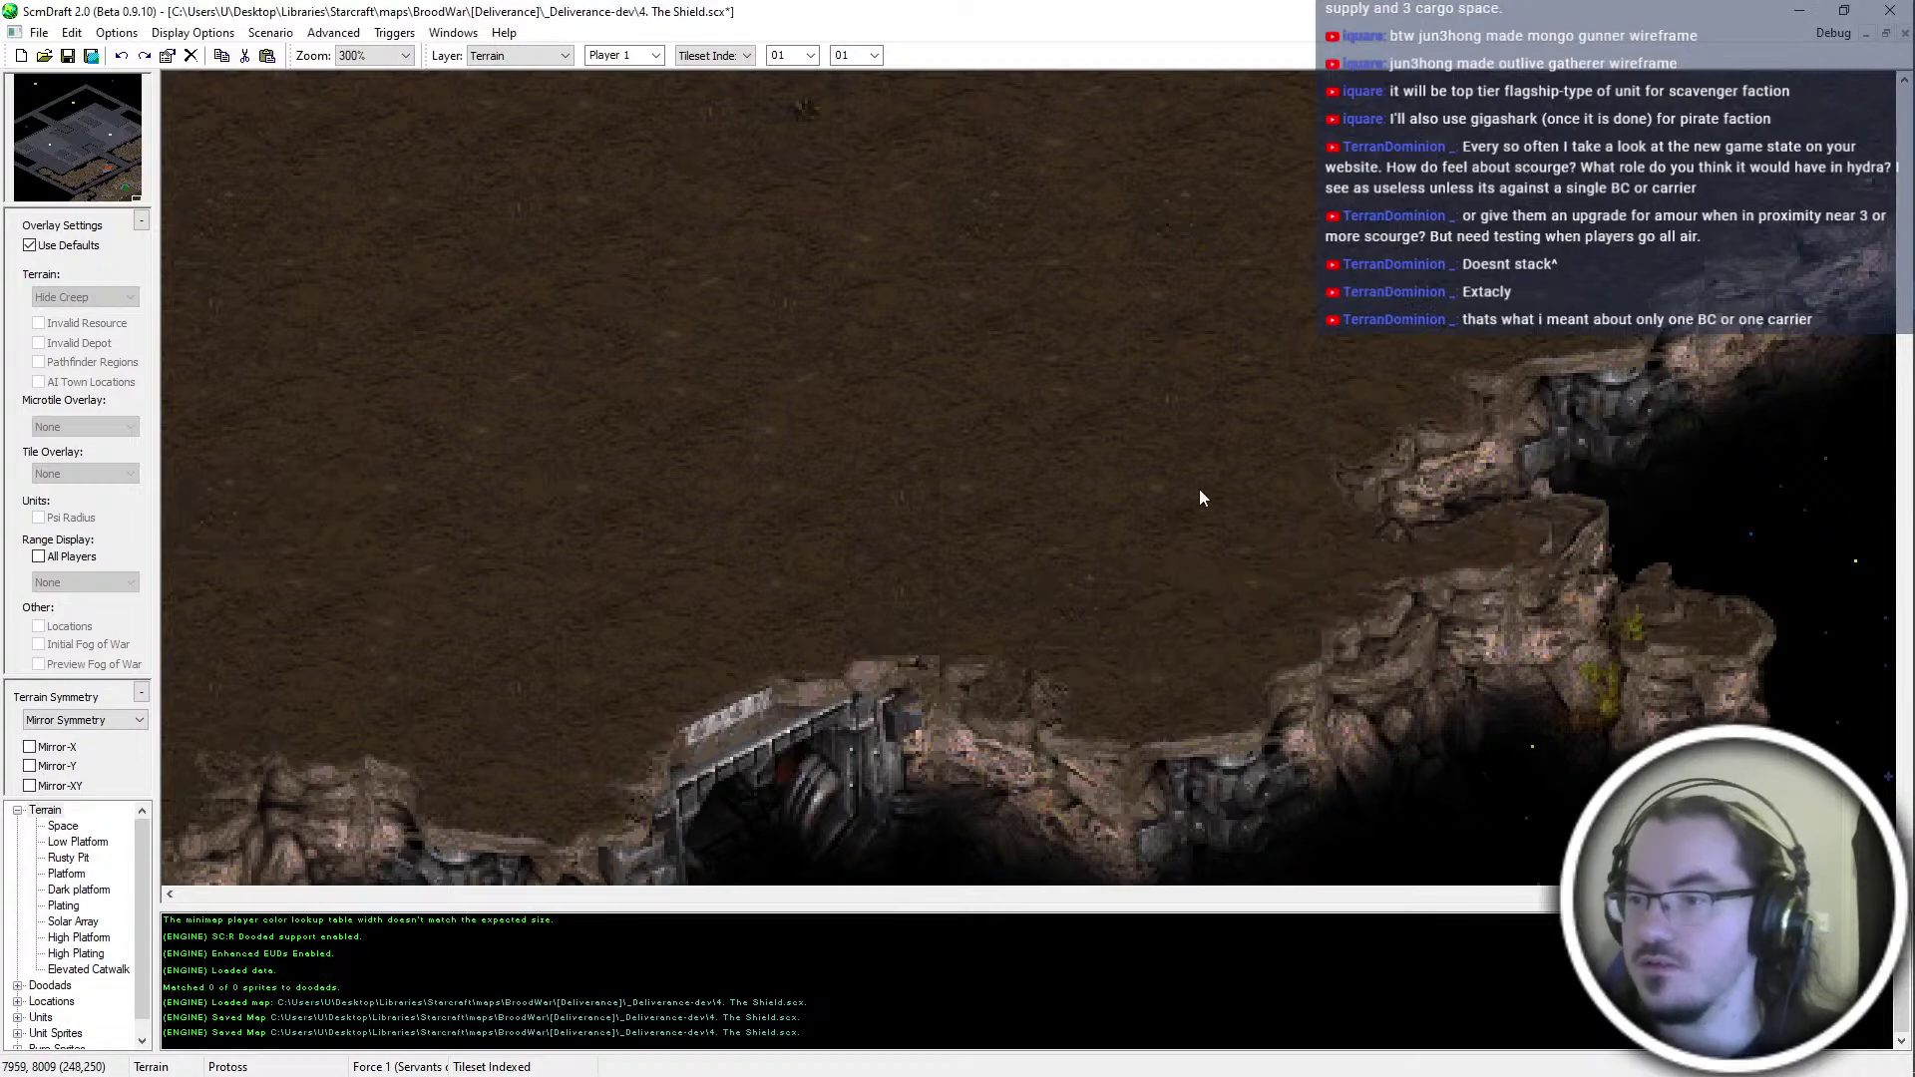
key("ctrl+s")
scroll(1198, 489, "down", 2, "ctrl")
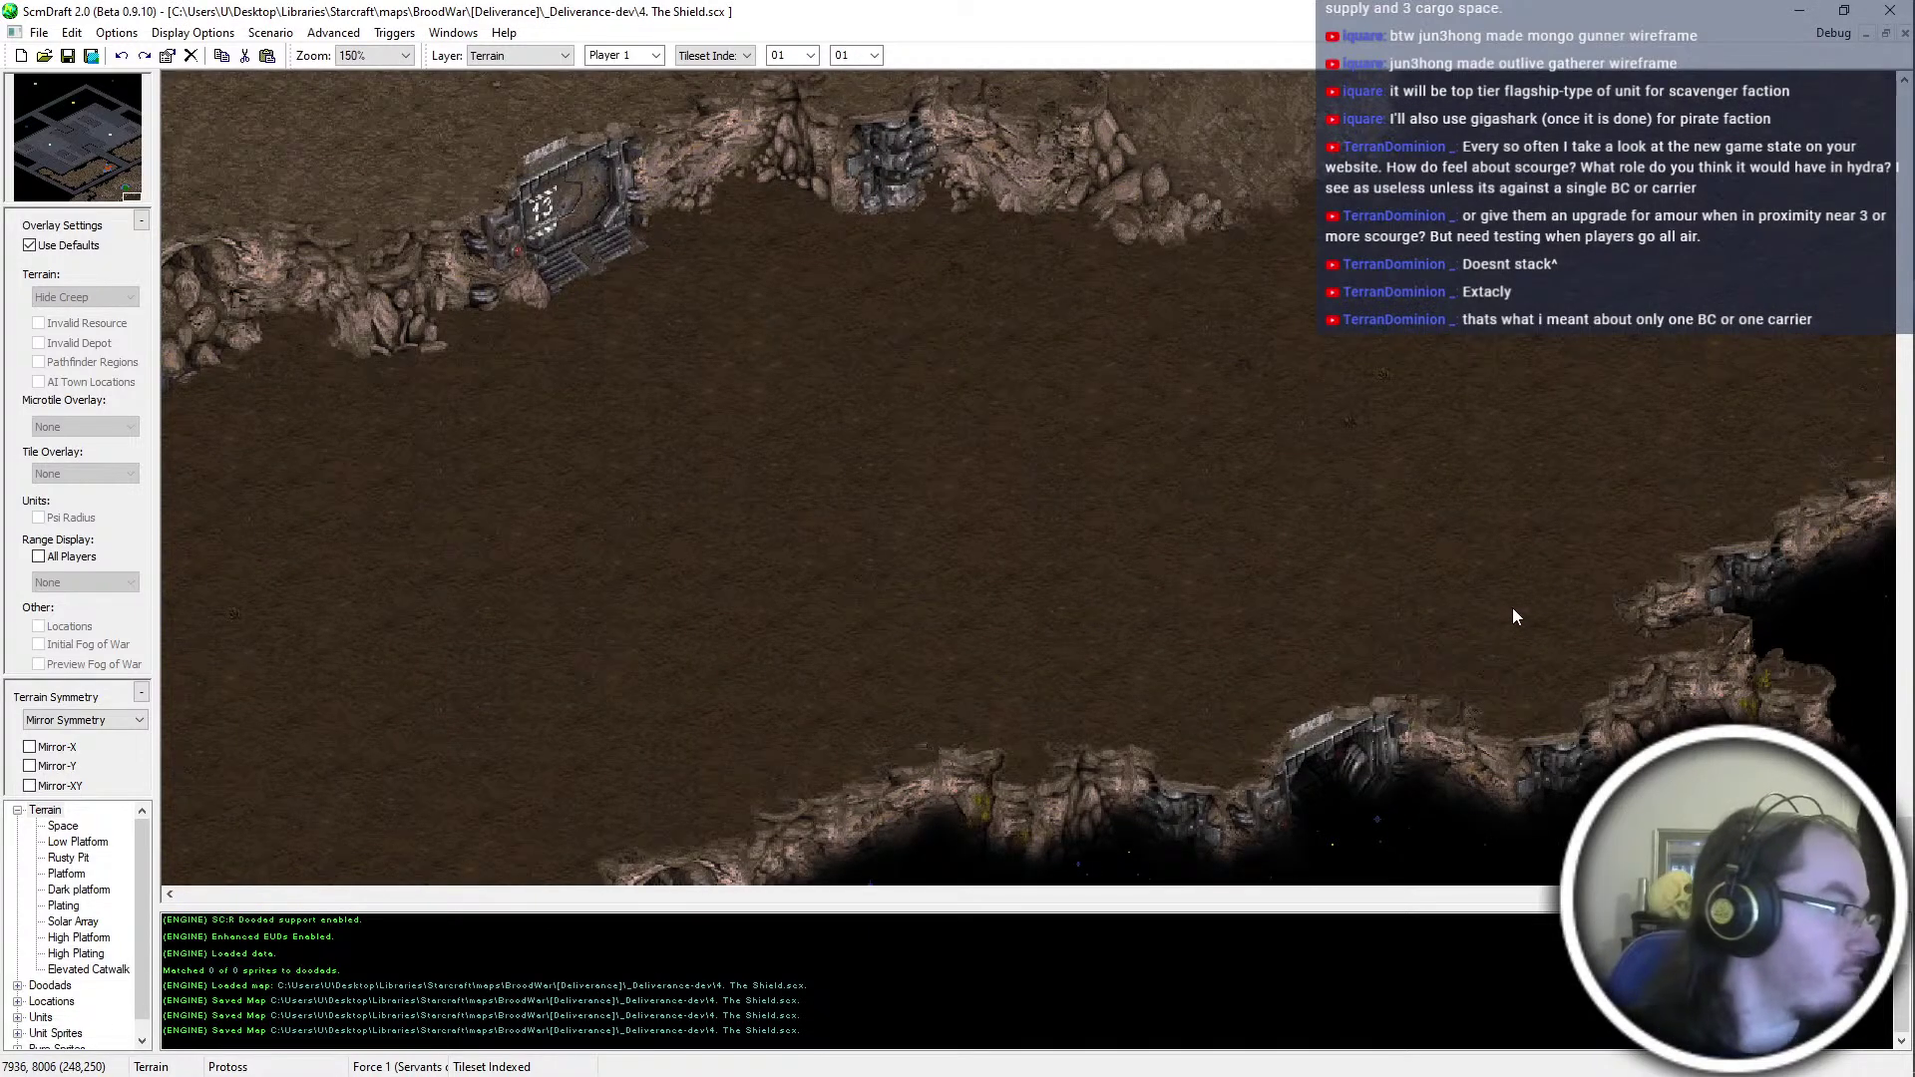
Place a two-by-three-tile cliff piece on the space edge west of the metal doodad and save the map
scroll(1474, 592, "down", 1, "ctrl")
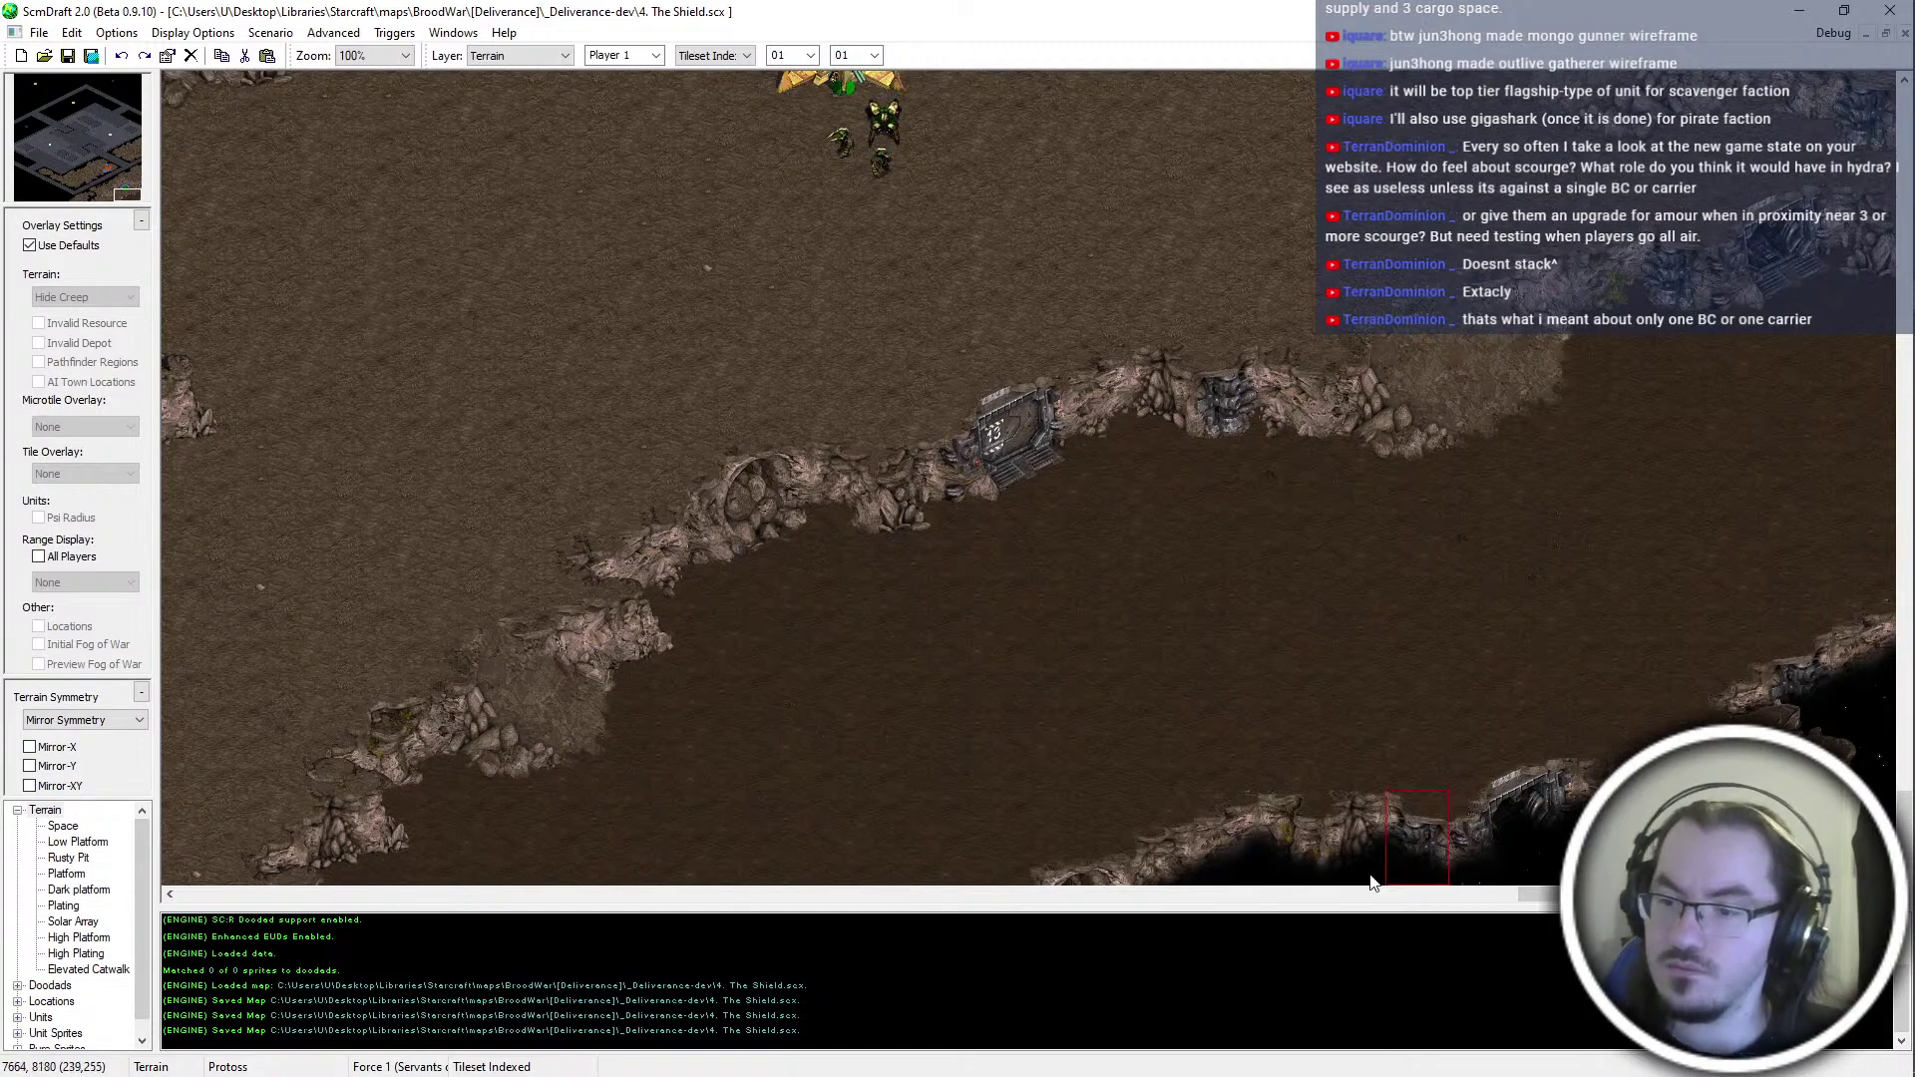
left_click(1296, 828)
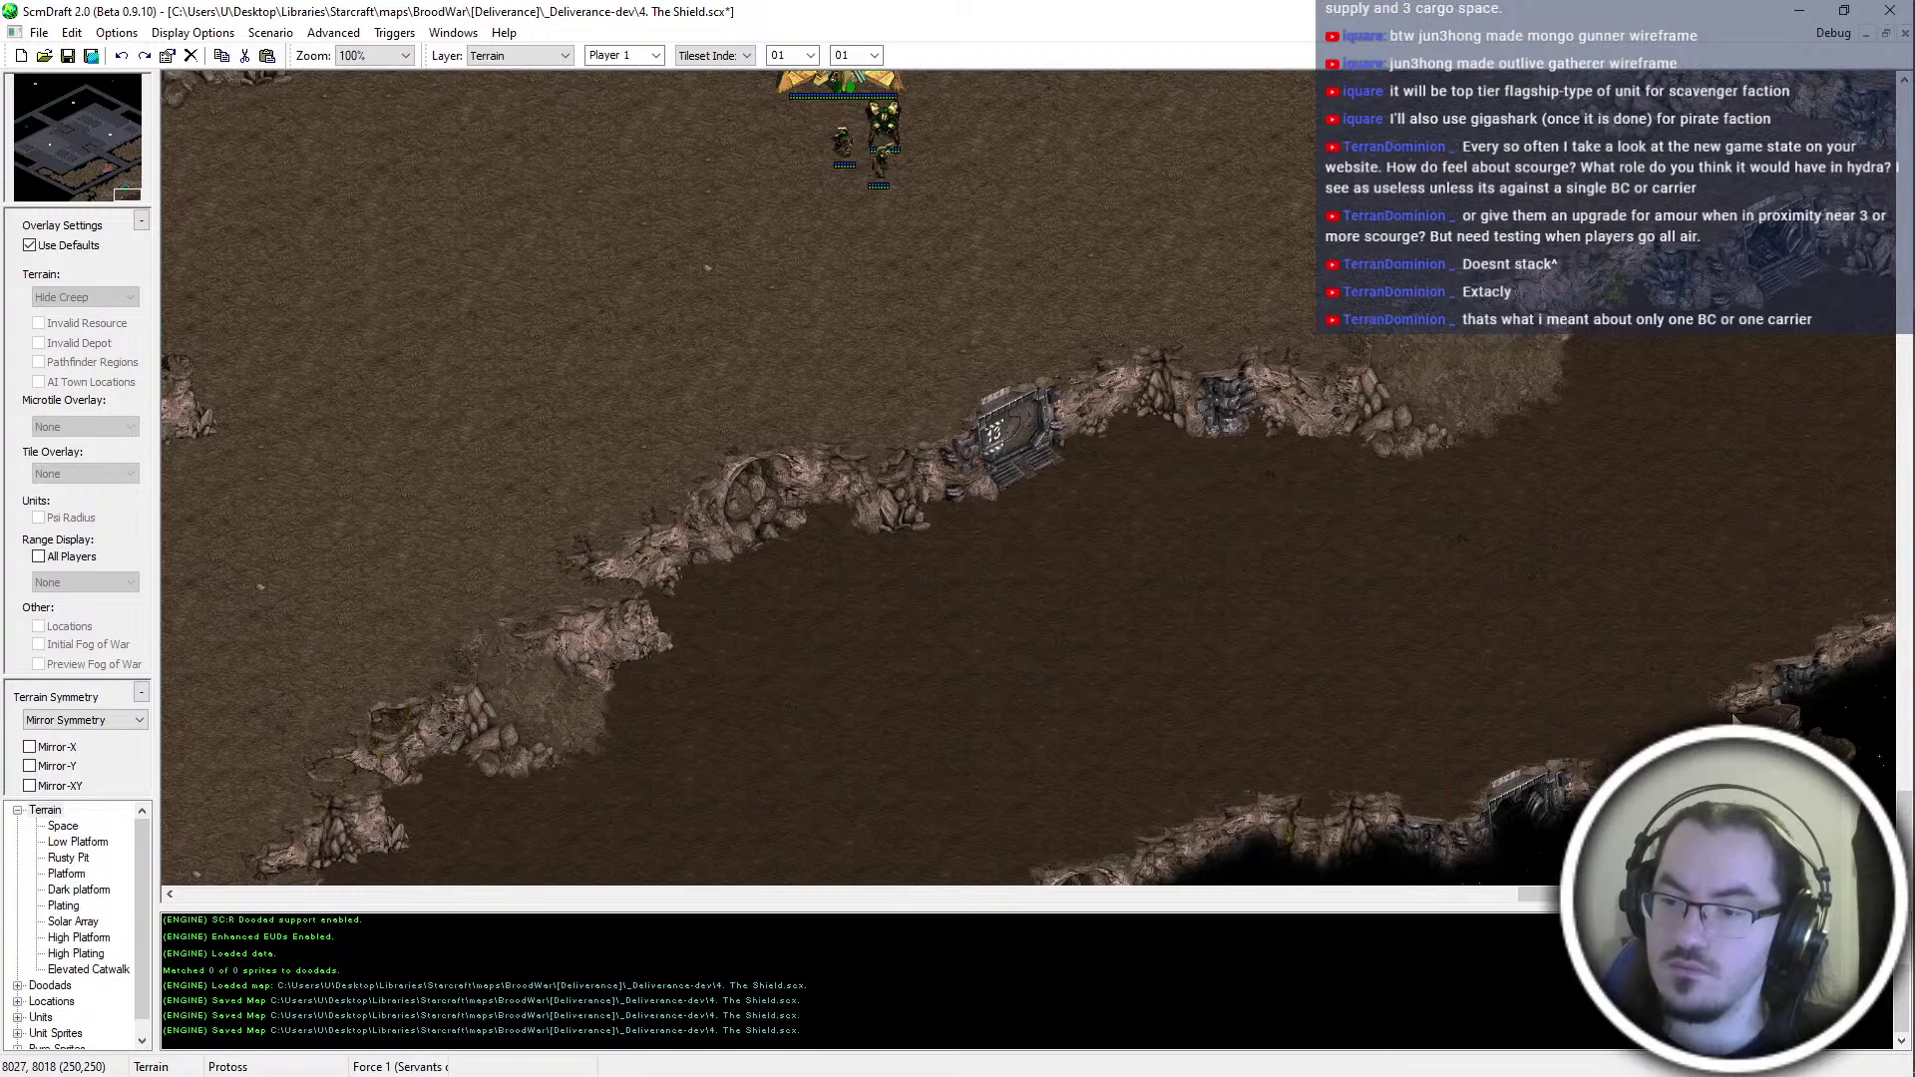
key("ctrl+s")
scroll(1516, 694, "up", 5)
scroll(1770, 599, "down", 5)
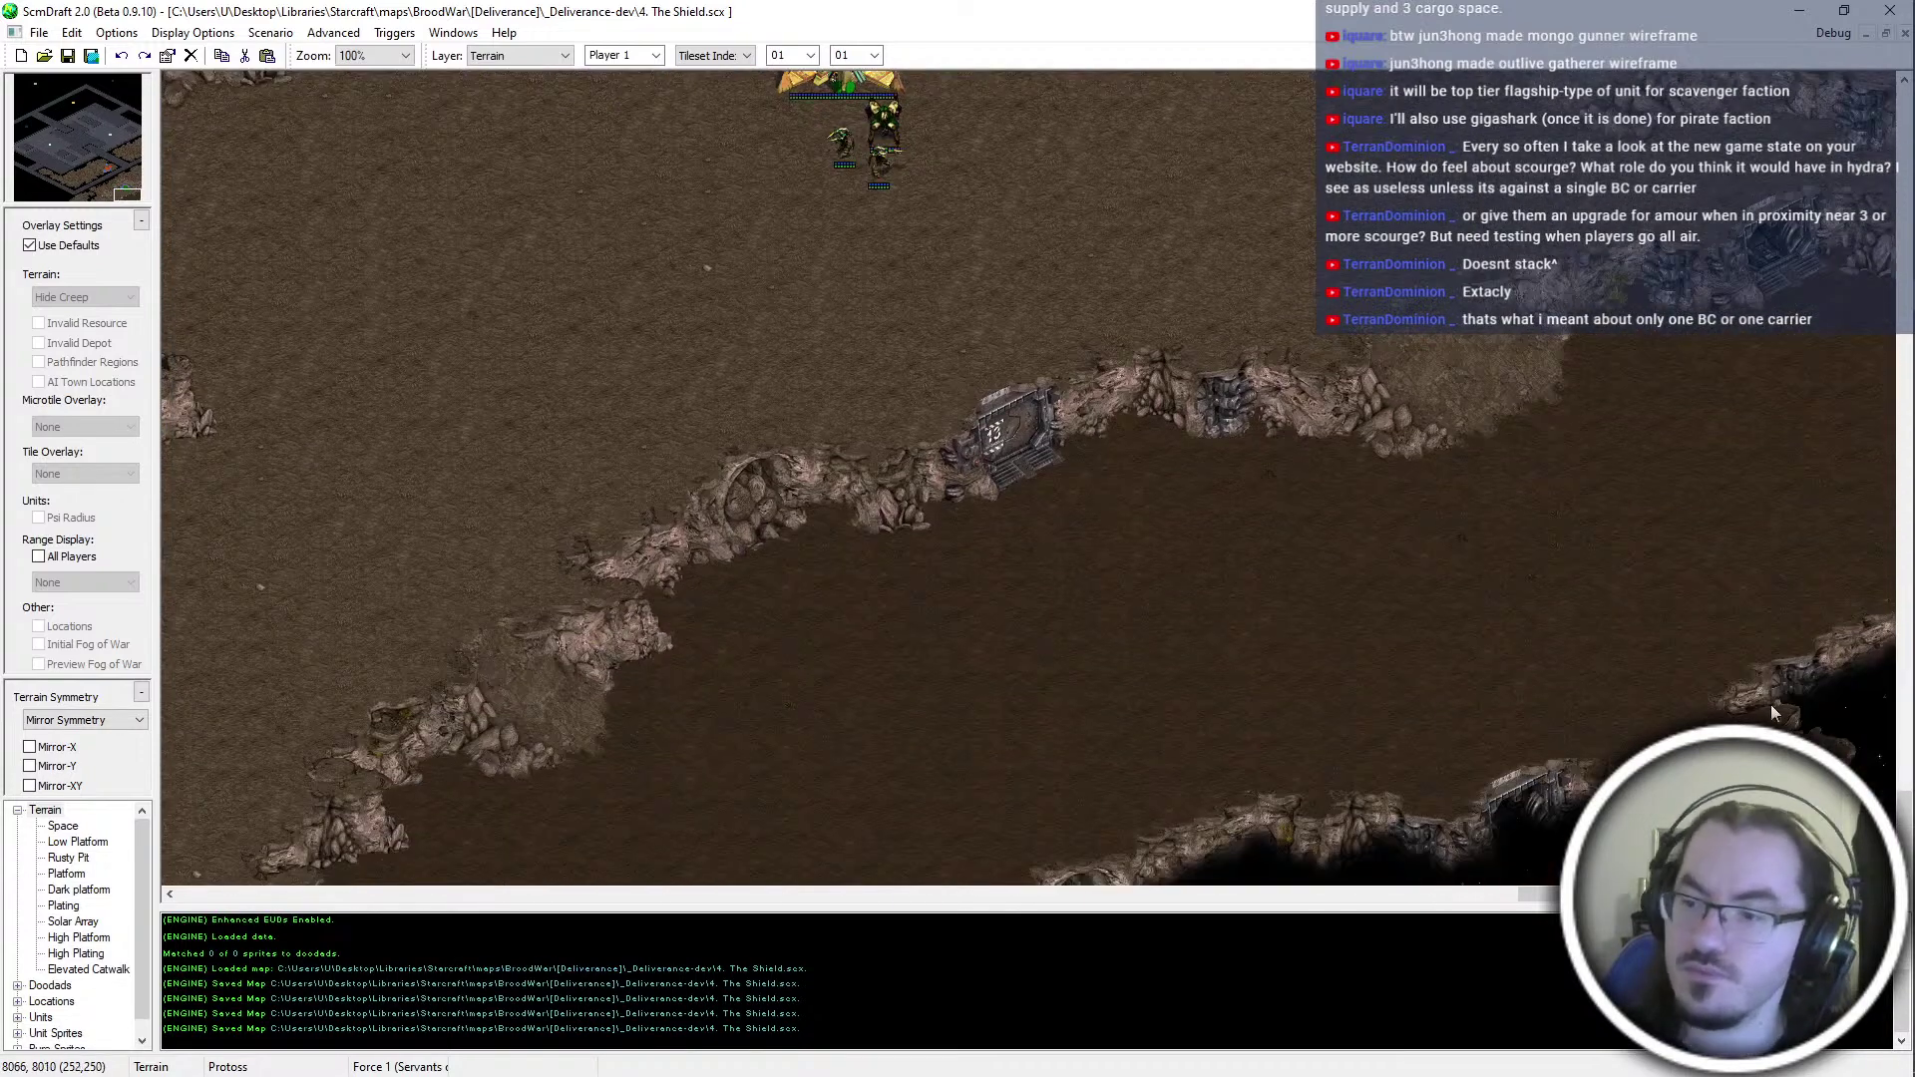
Examine the dirt cliff edges and neighbouring platforms across the map at a reduced zoom
scroll(1773, 710, "down", 1, "ctrl")
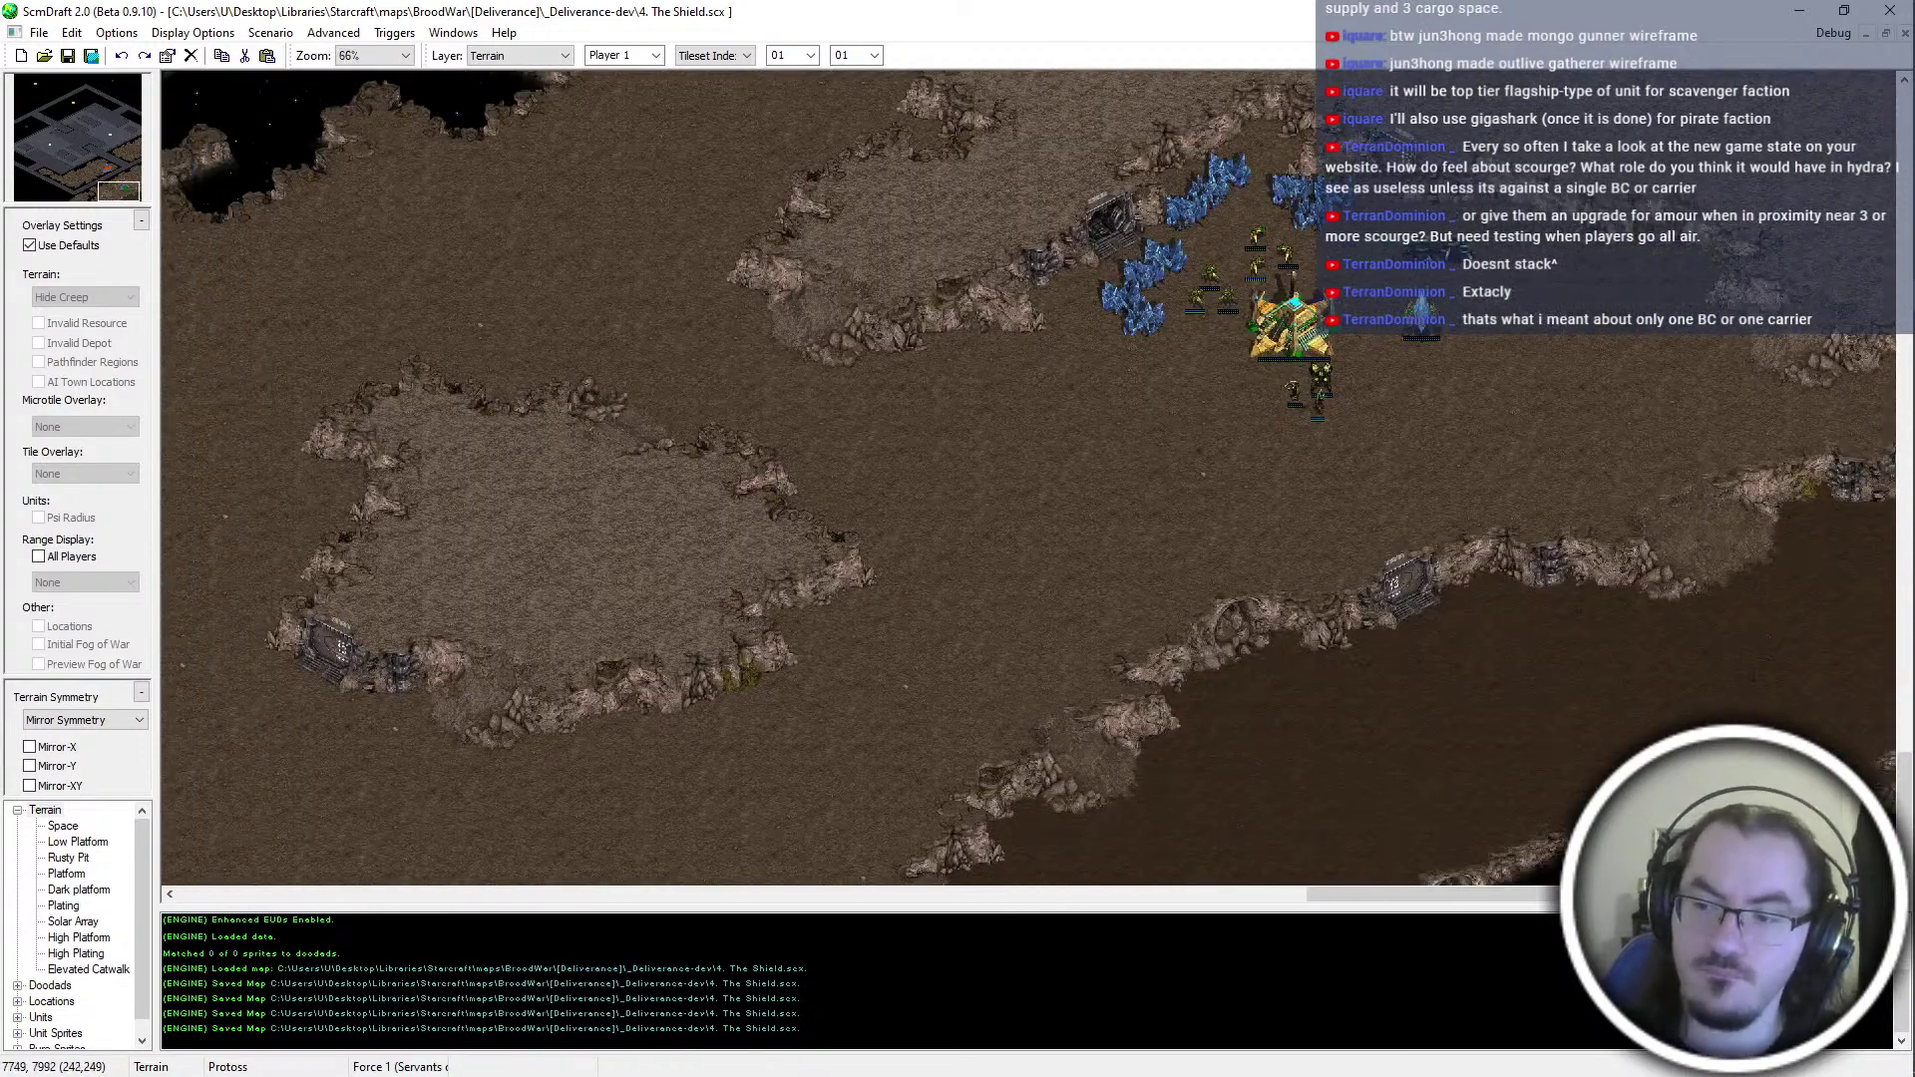
key("Right")
key("Right")
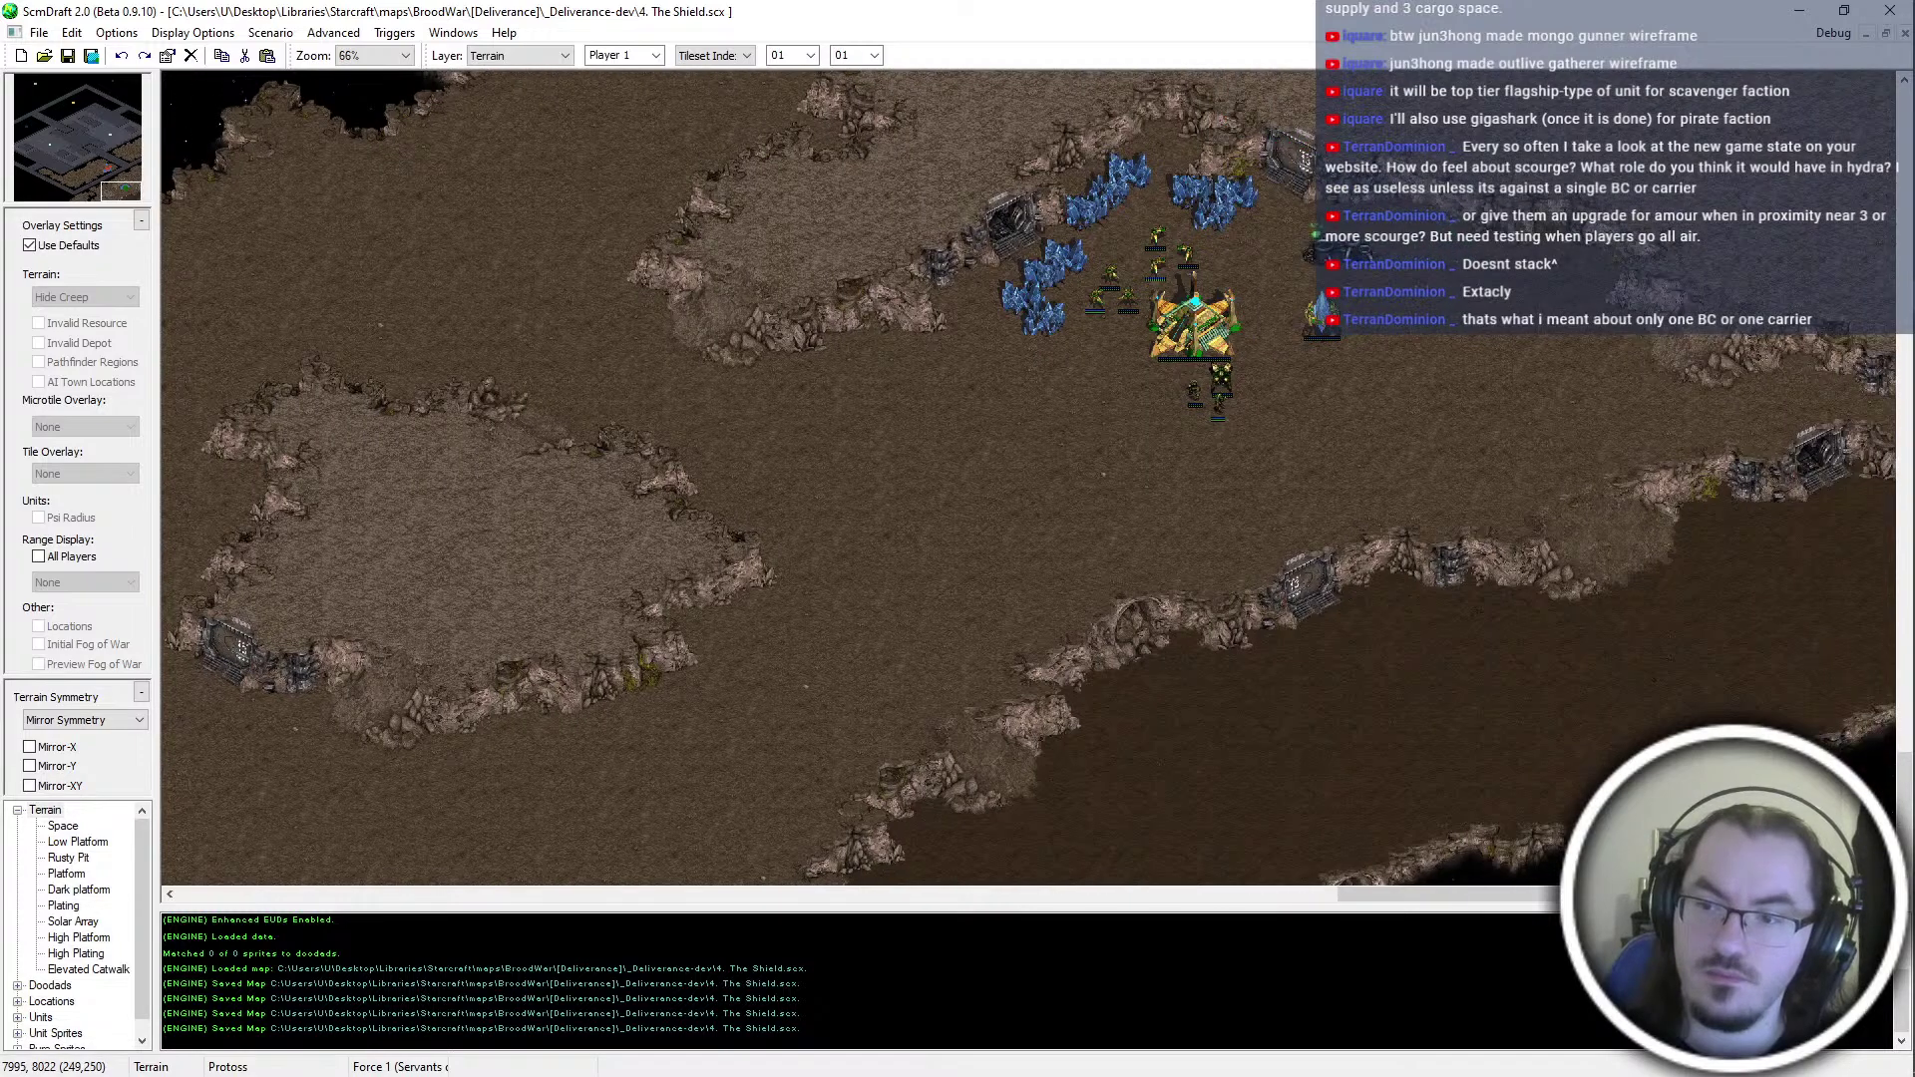
middle_click_drag(1680, 279, 1452, 580)
scroll(1452, 580, "down", 3, "ctrl")
scroll(1321, 299, "up", 2, "ctrl")
middle_click_drag(1201, 618, 1344, 273)
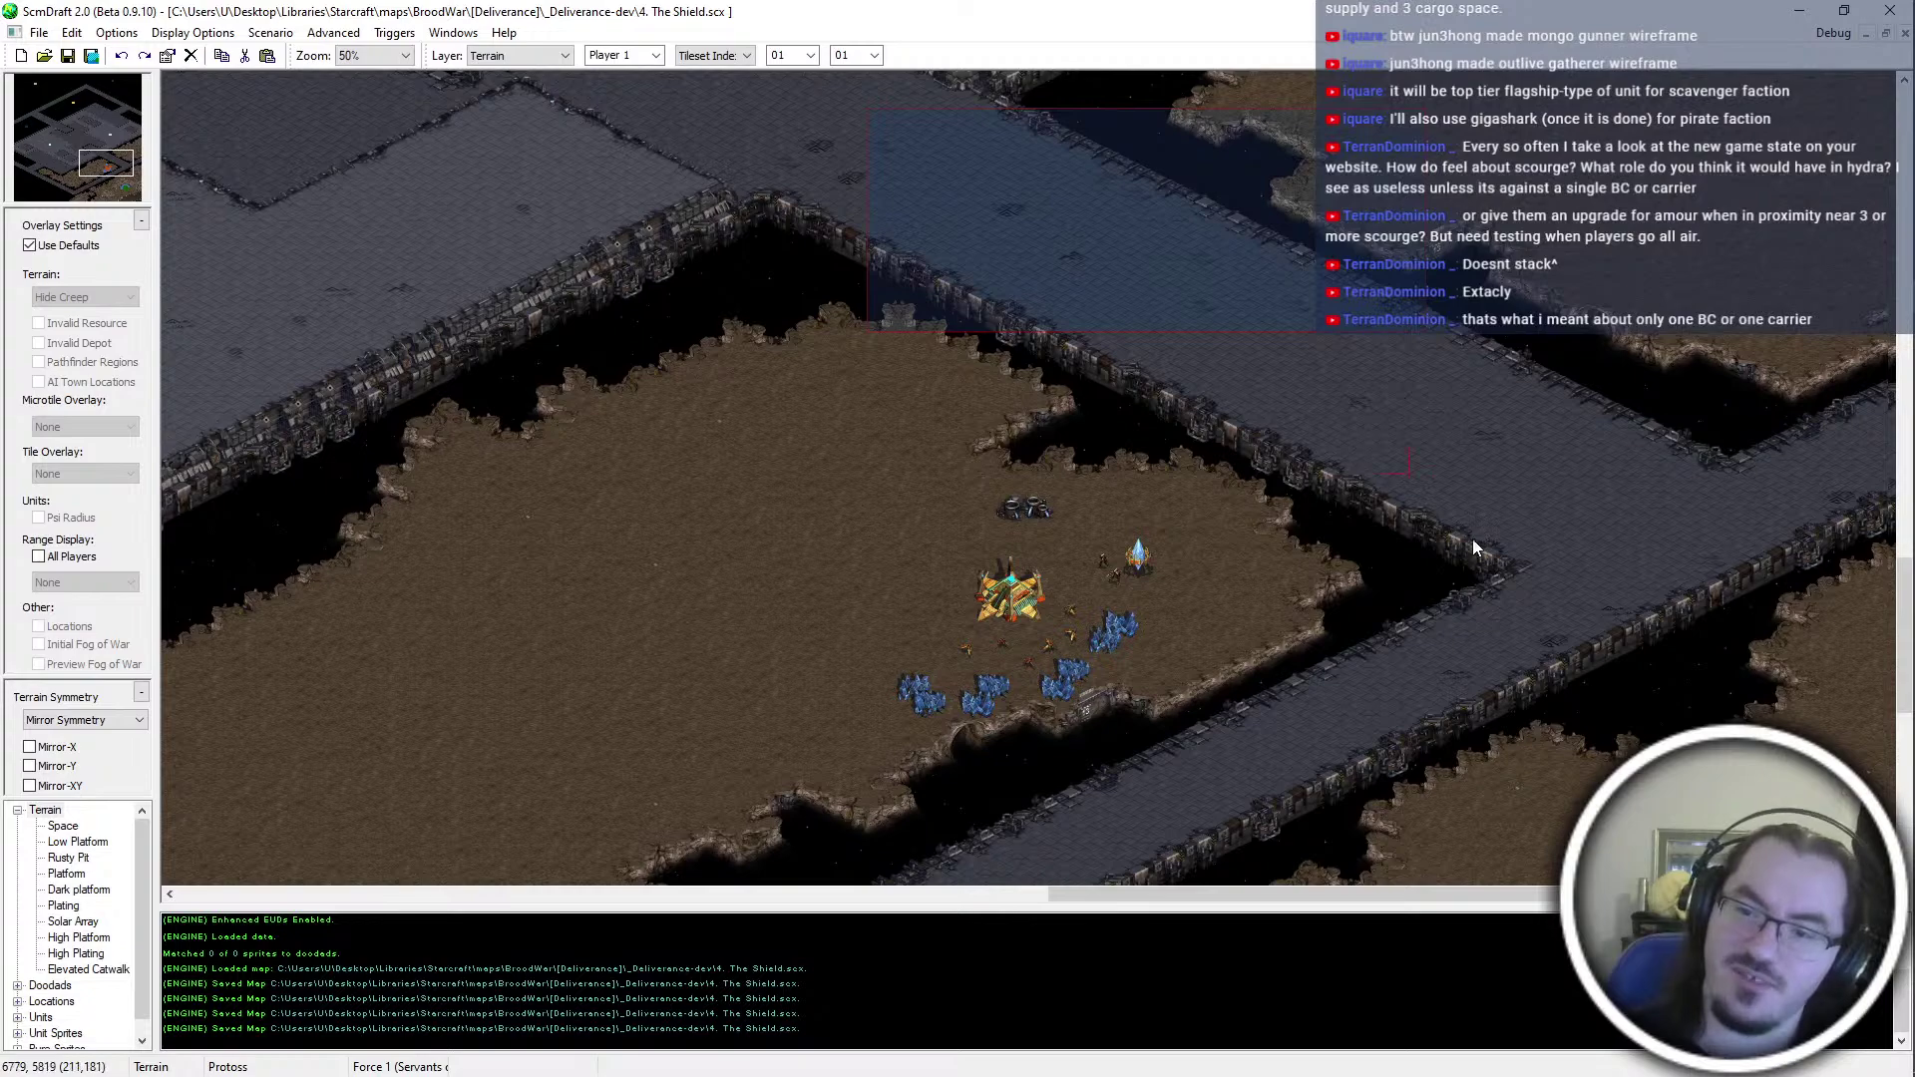
middle_click_drag(973, 755, 1044, 683)
mouse_move(1363, 306)
middle_mouse_down()
mouse_move(1293, 351)
mouse_move(1404, 590)
mouse_move(1783, 225)
middle_mouse_up()
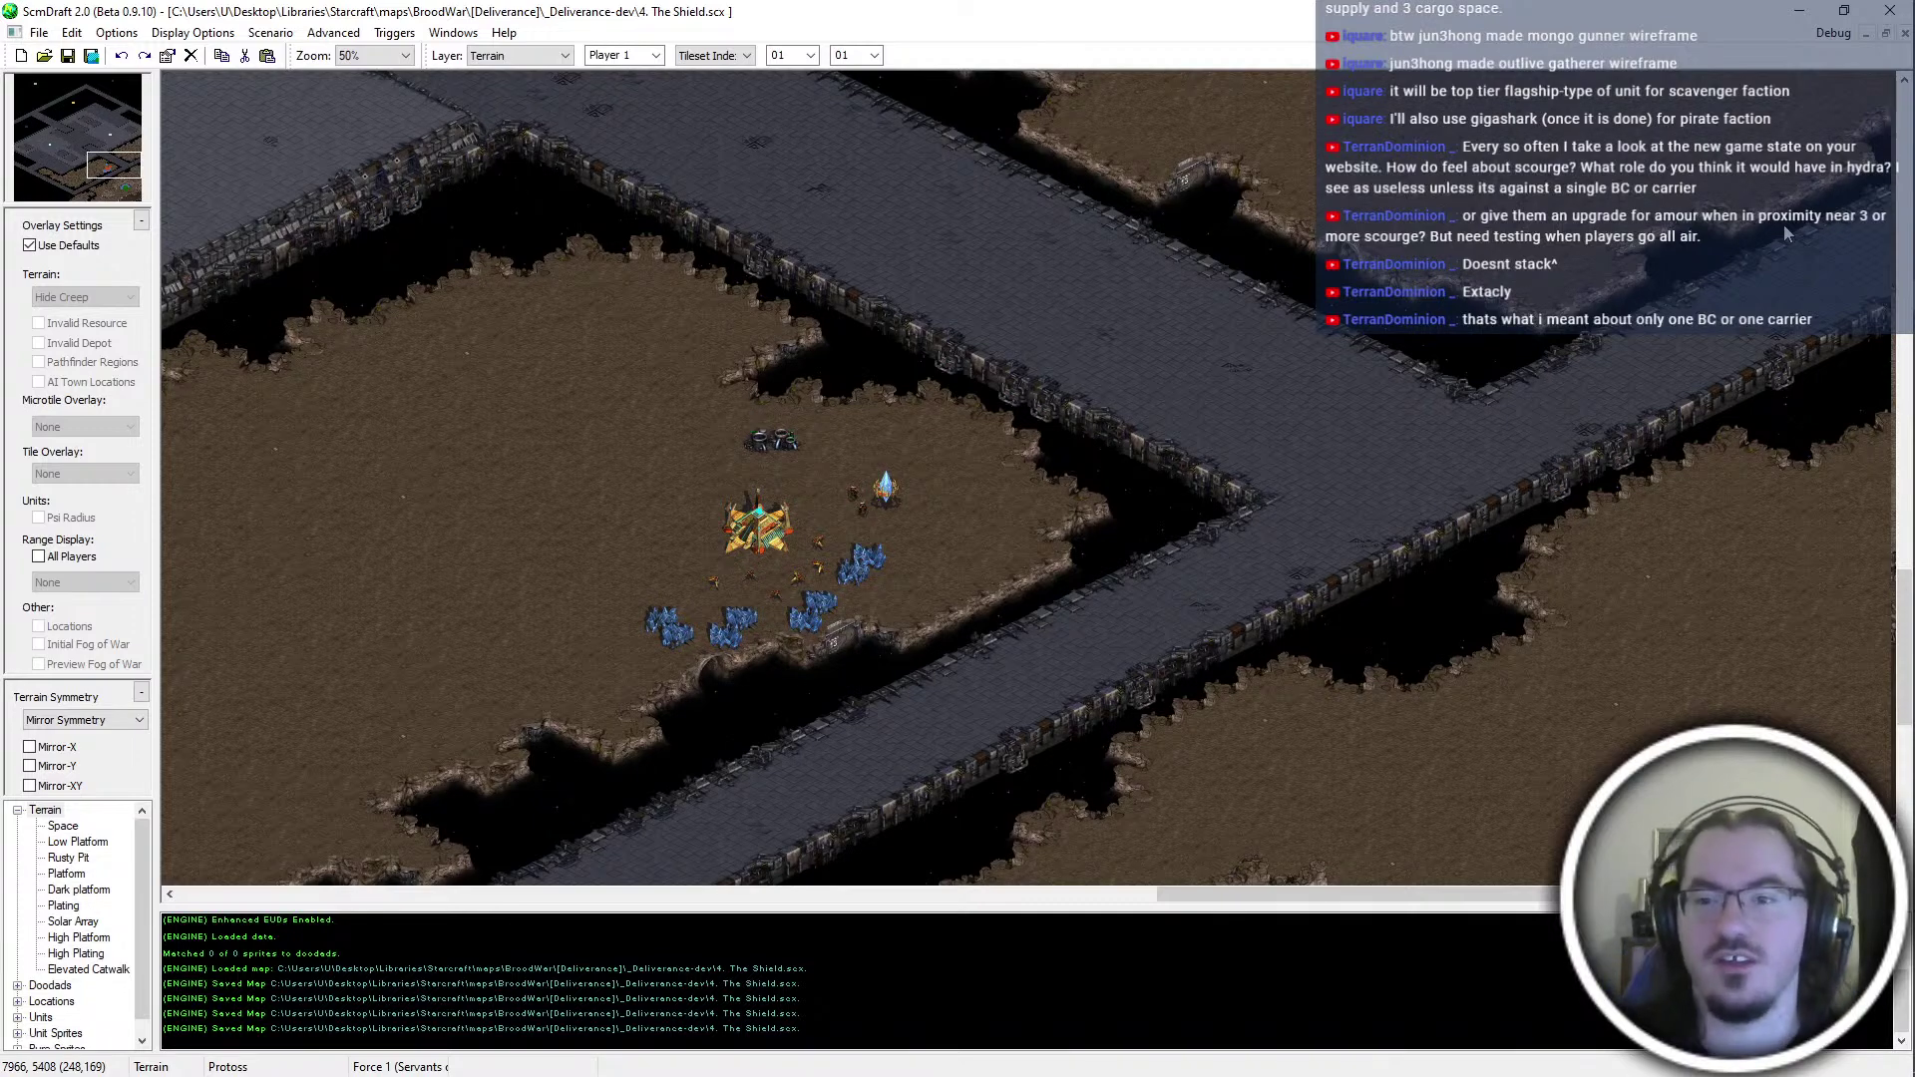
Close the newly opened browser window and start a fresh ScmDraft 2 session with the HYDRA profile
left_click(1892, 150)
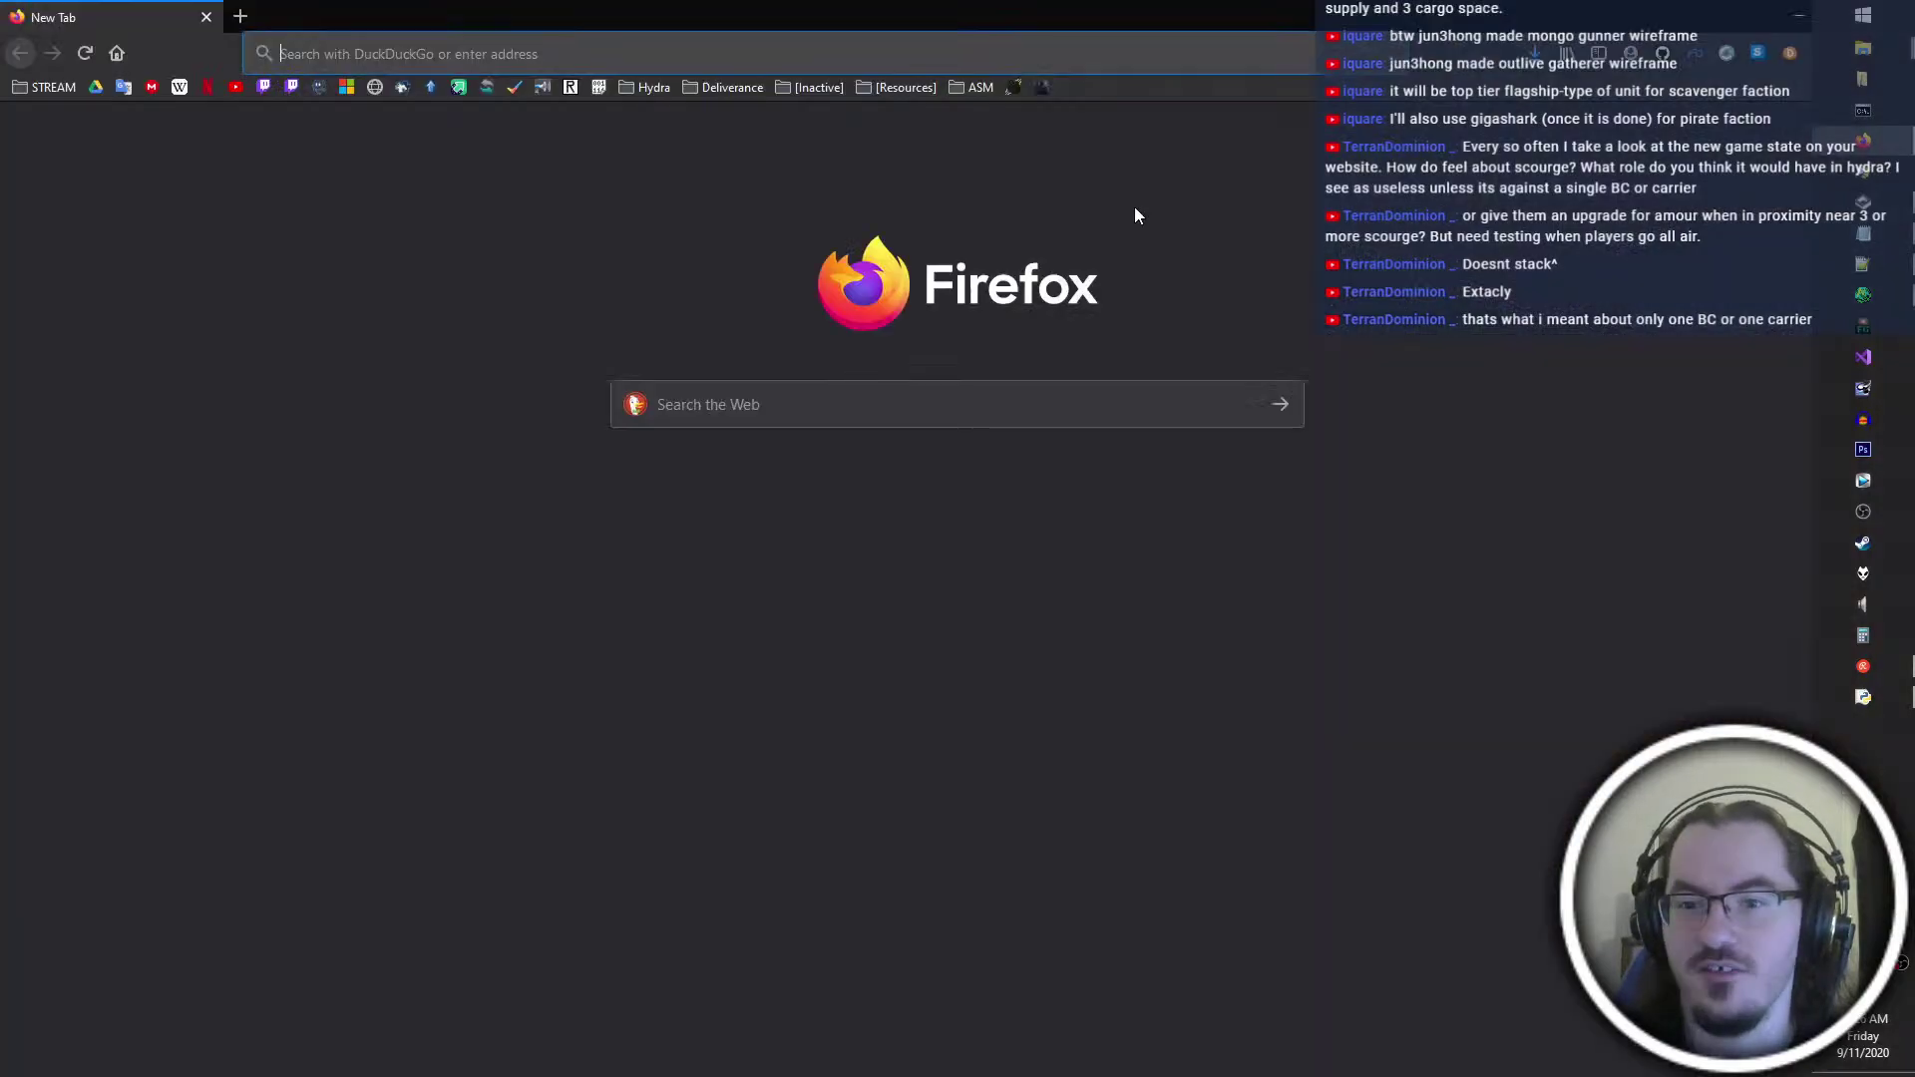
left_click(1891, 10)
left_click(1862, 392)
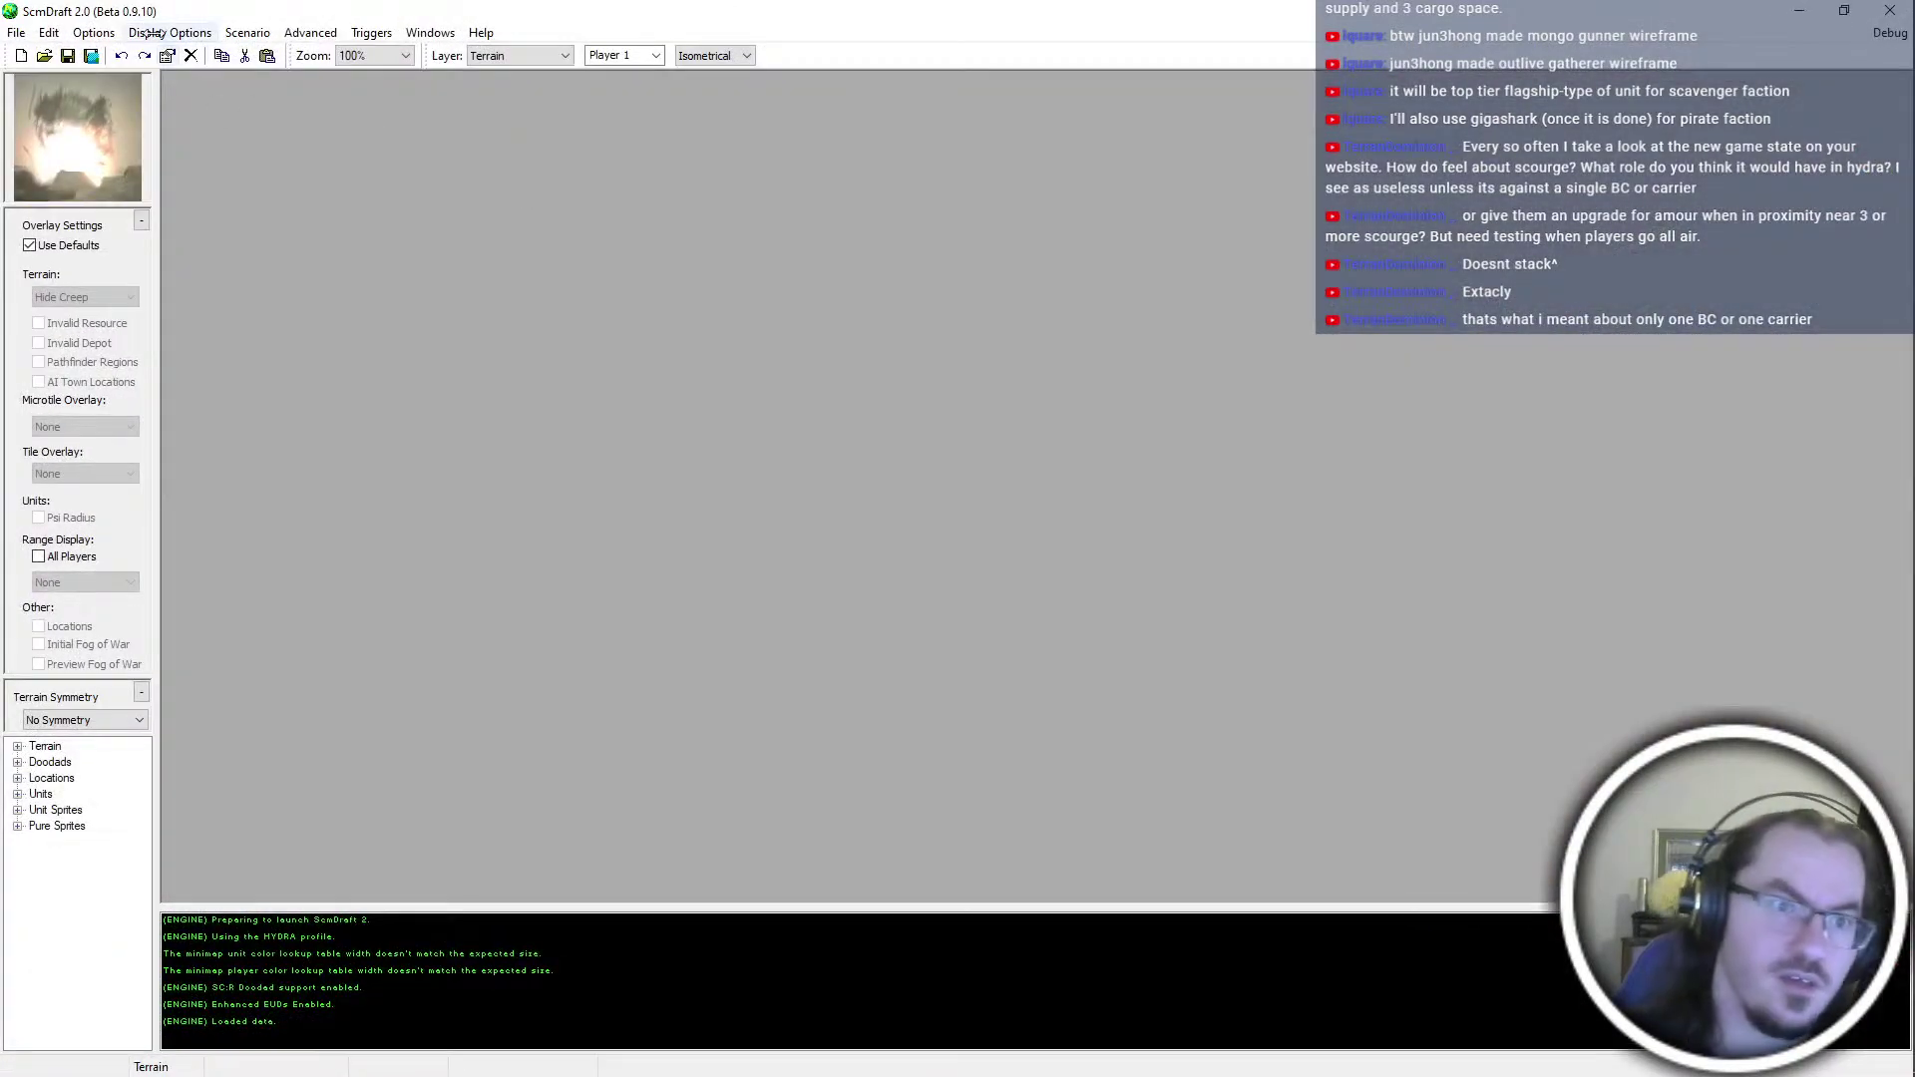
Open the recently used Deliverance map 3. The Sword.scx
left_click(16, 32)
mouse_move(171, 100)
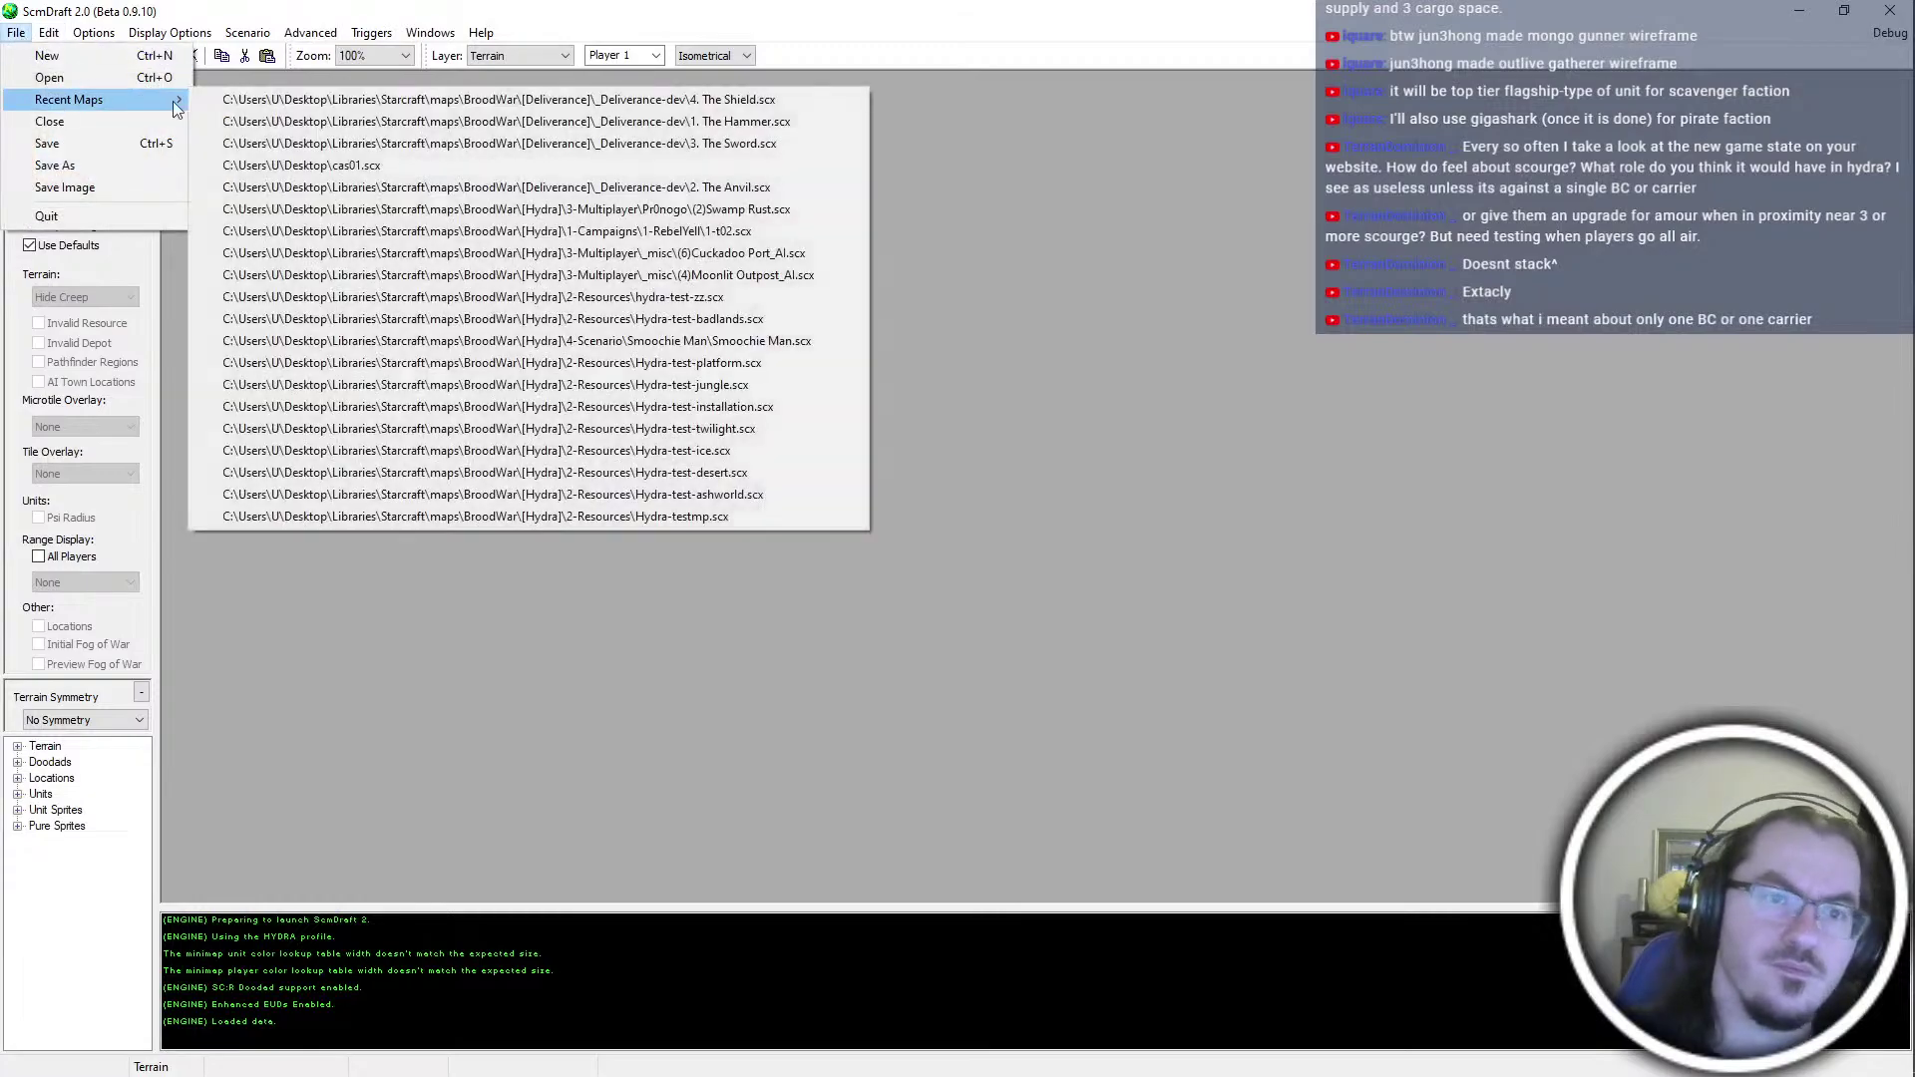
left_click(299, 143)
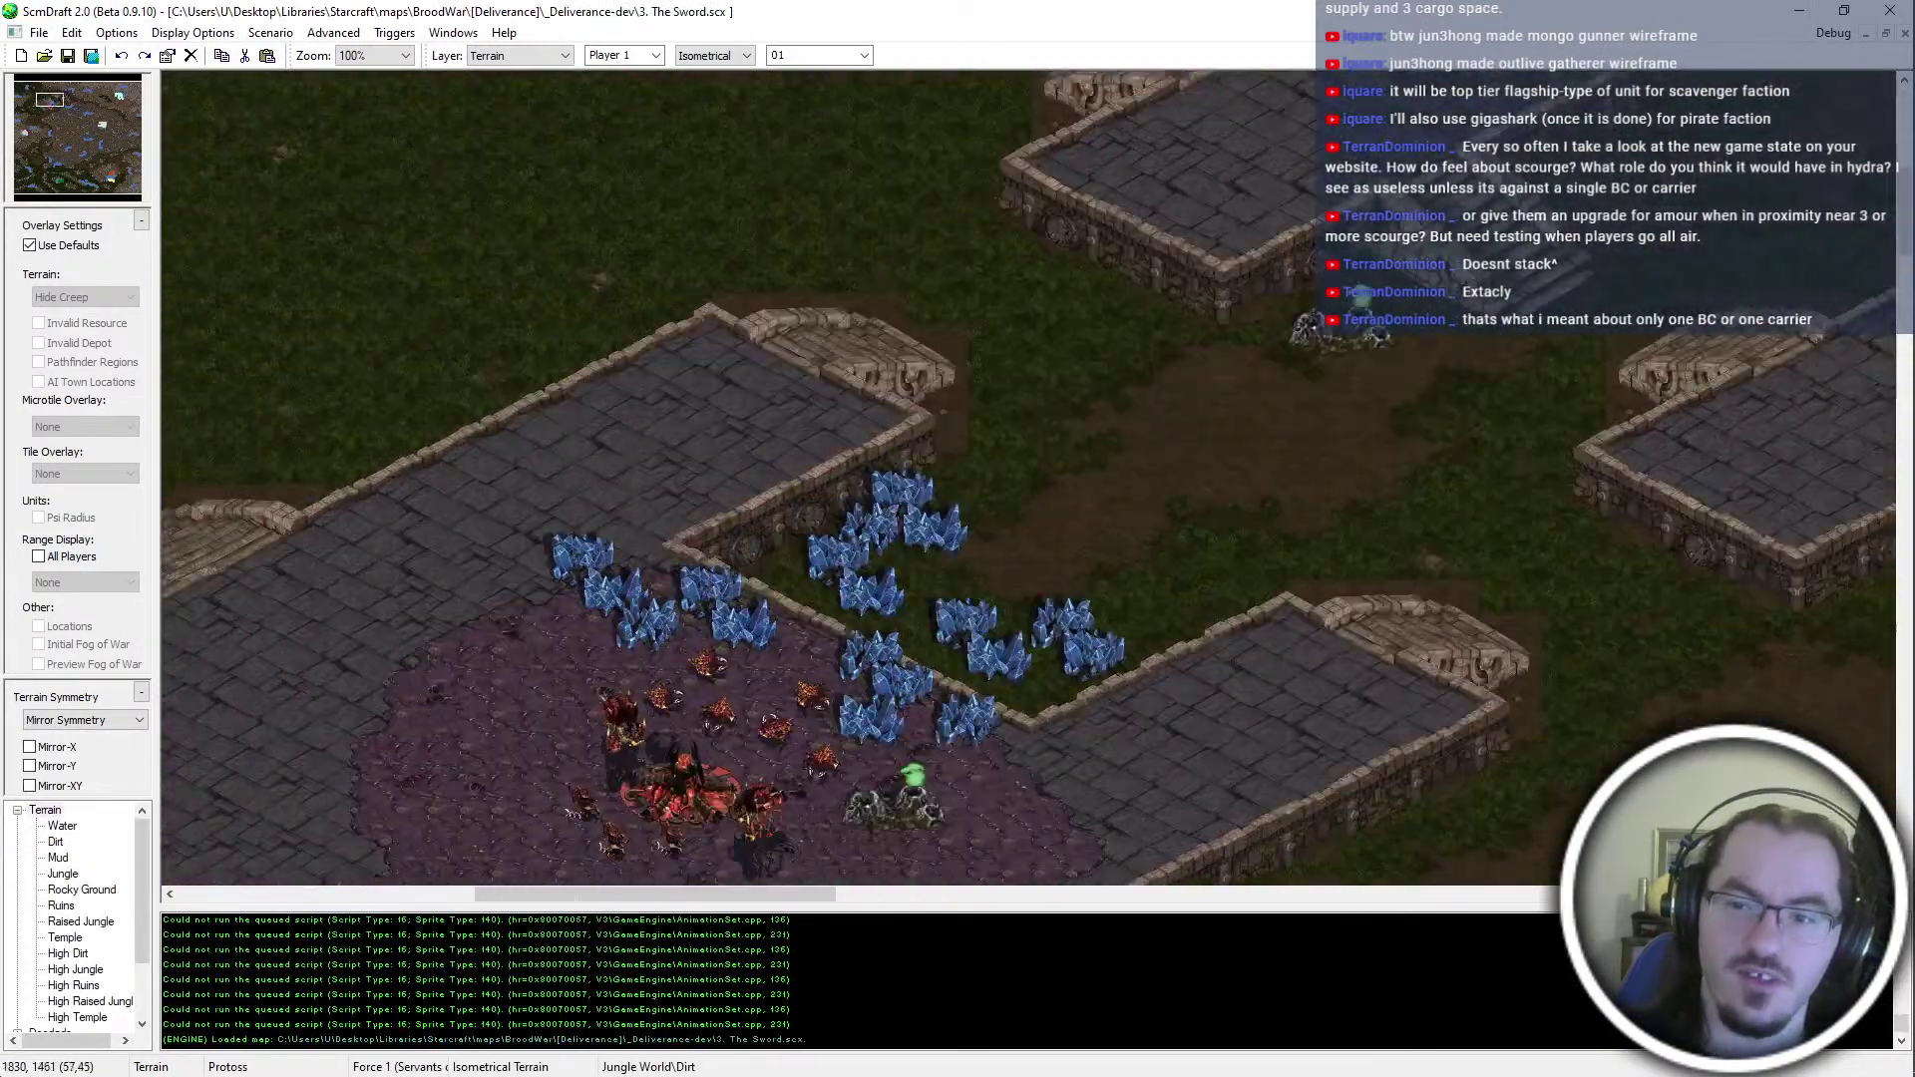
Examine the cliffs between the raised dirt and the jungle ground in the map's northeast at reduced zoom
middle_click_drag(570, 812, 1376, 688)
left_click_drag(112, 136, 166, 62)
middle_click_drag(1171, 736, 1171, 690)
middle_click_drag(498, 847, 1405, 327)
middle_click_drag(1038, 593, 908, 467)
mouse_move(1416, 978)
middle_mouse_down()
mouse_move(1129, 655)
mouse_move(1209, 575)
middle_mouse_up()
middle_click_drag(1229, 746, 1386, 666)
scroll(1201, 658, "down", 2, "ctrl")
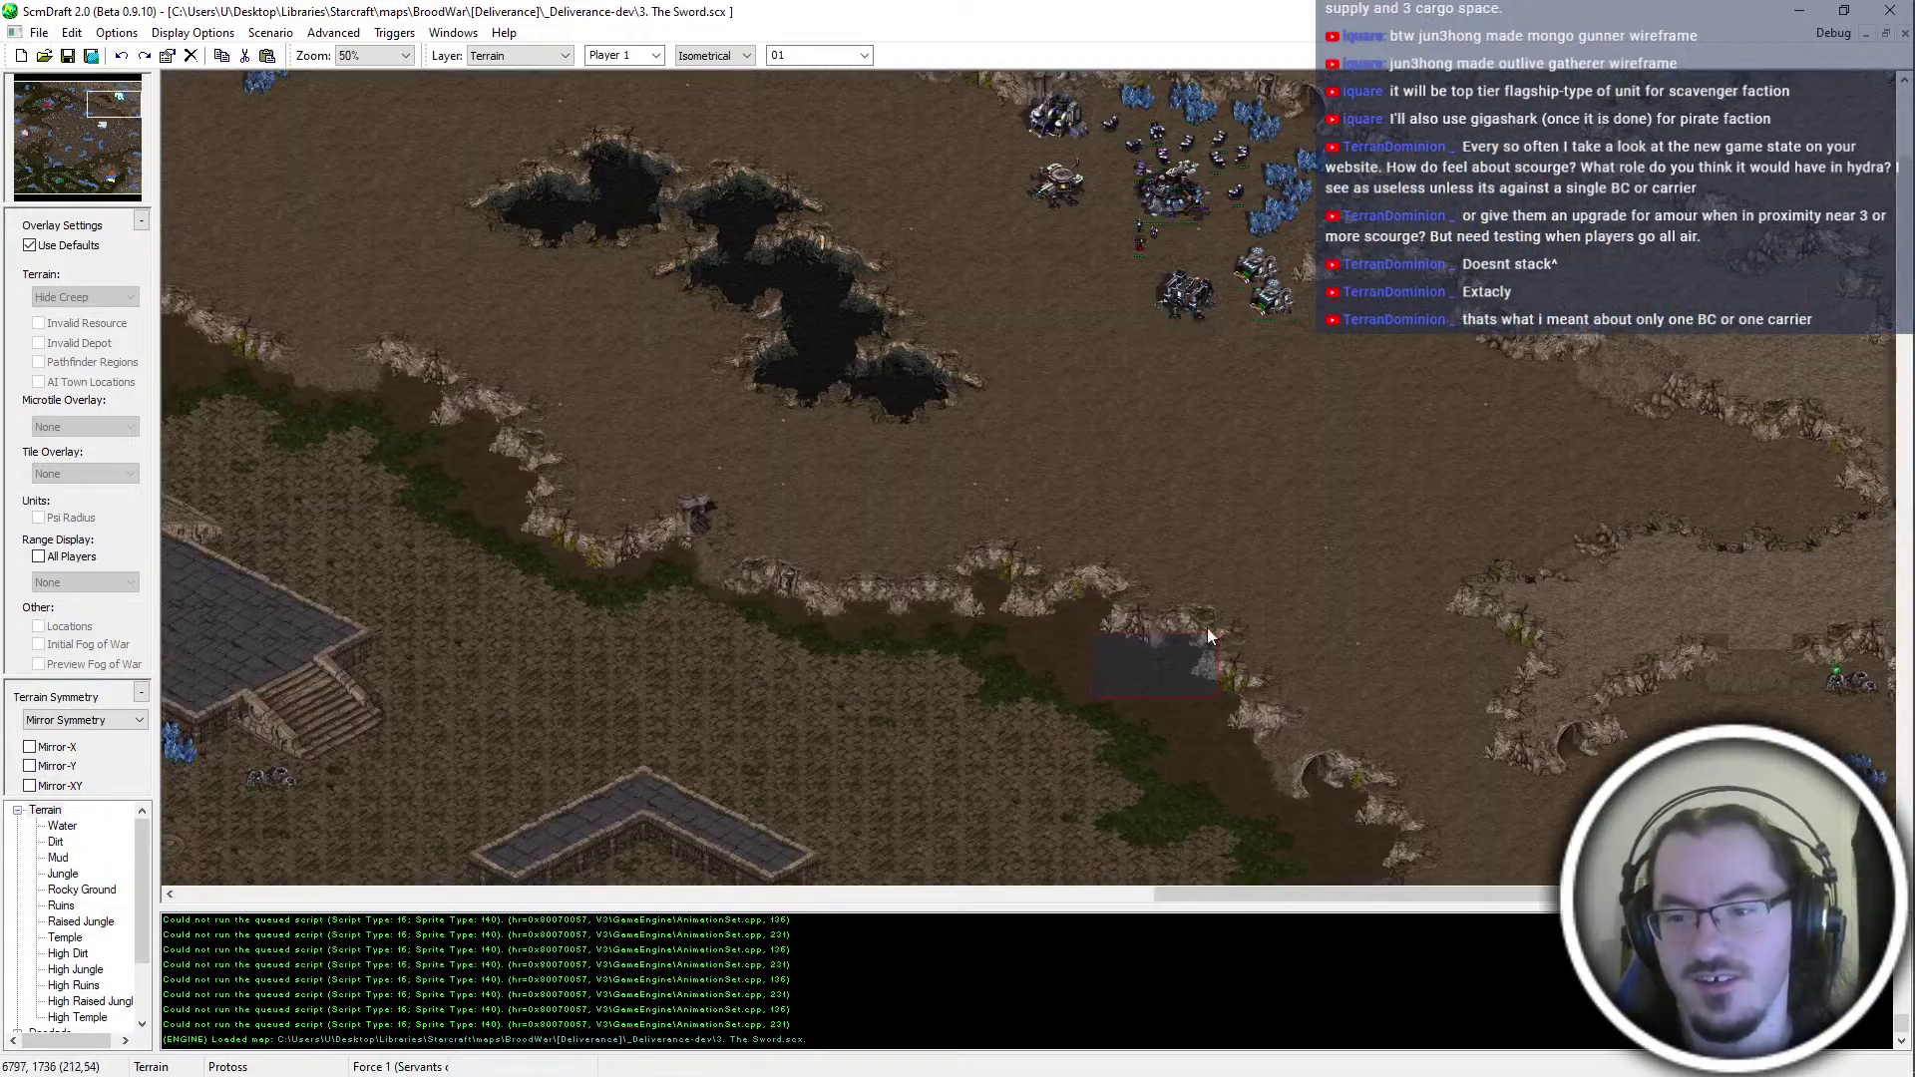
scroll(1286, 755, "up", 1, "ctrl")
middle_click_drag(394, 367, 838, 558)
middle_click_drag(1735, 878, 1610, 810)
middle_click_drag(1636, 876, 1366, 738)
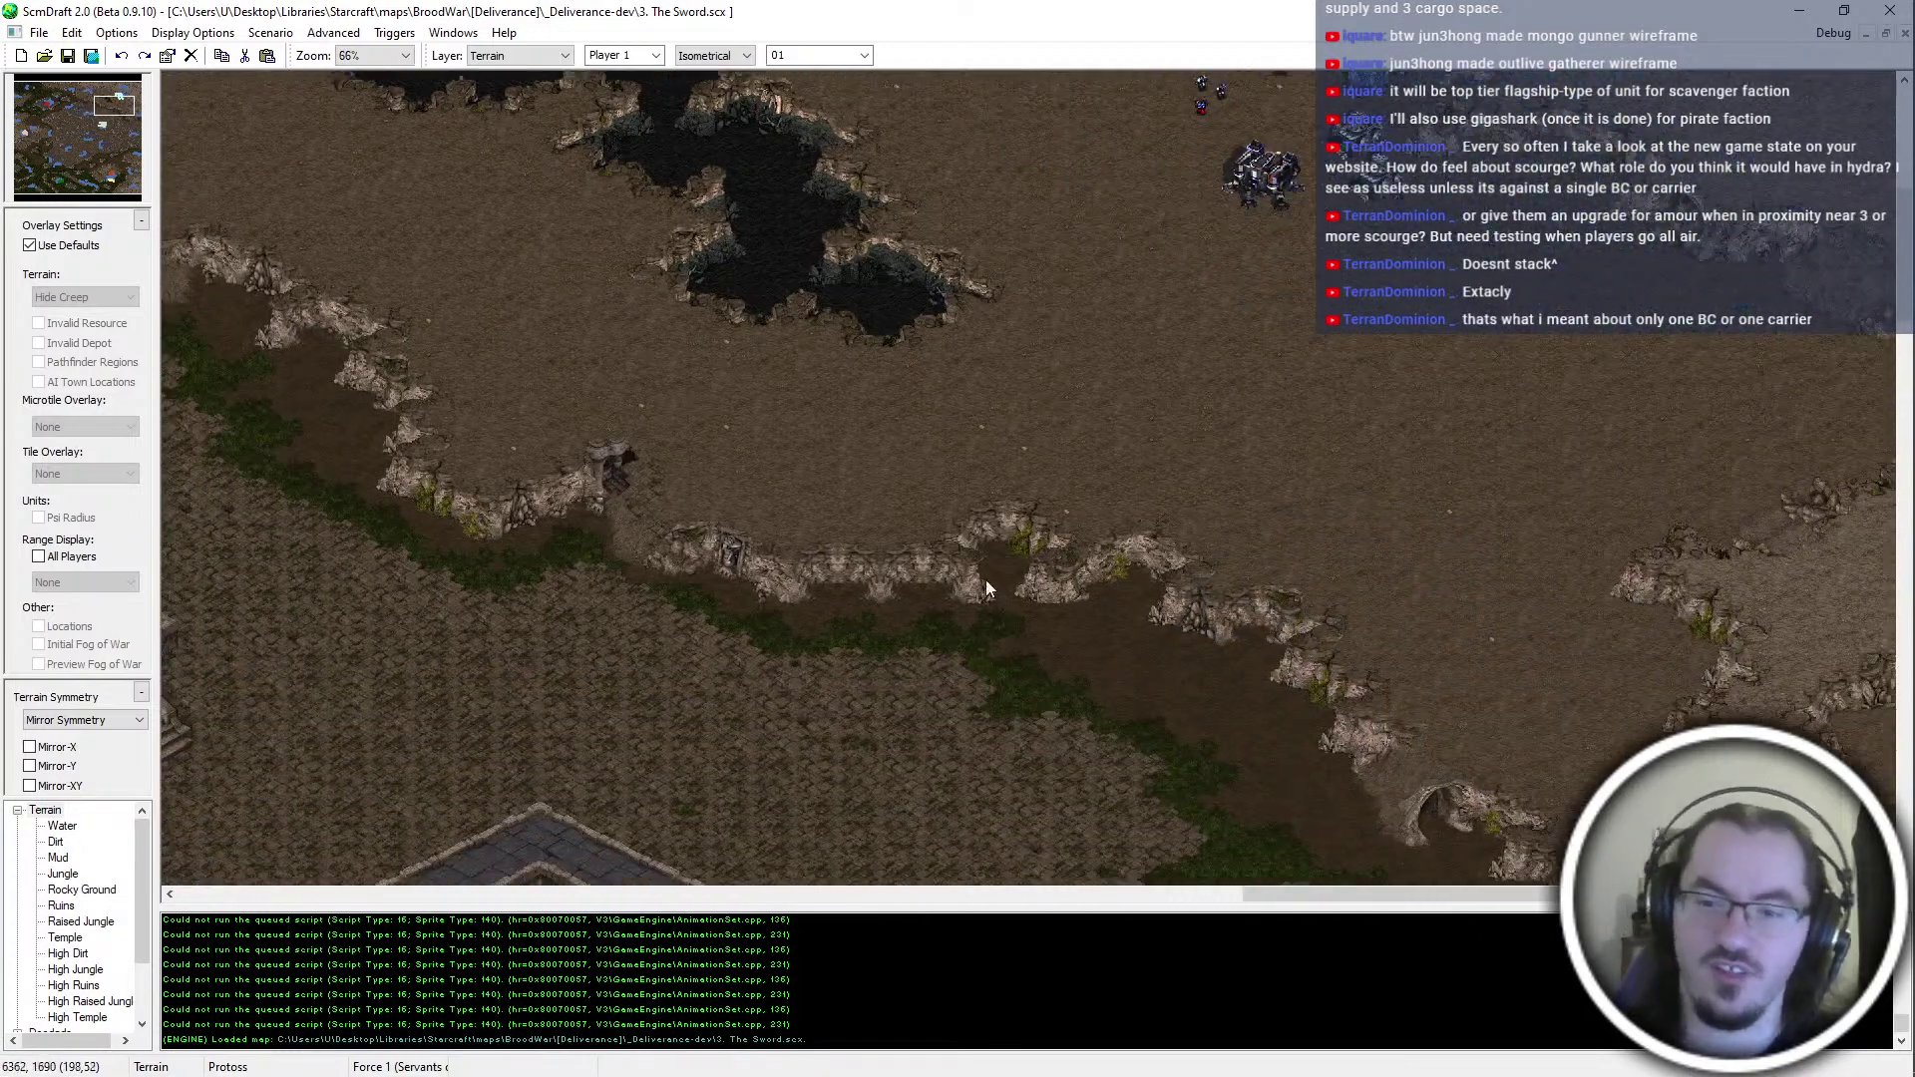
Trace the diagonal stretches of the dirt cliff south of the water pits with area selections to study their shape
left_click_drag(1128, 427, 1688, 769)
left_click_drag(739, 535, 928, 610)
left_click_drag(585, 499, 1282, 624)
left_click_drag(1073, 586, 1346, 768)
left_click_drag(1476, 860, 850, 545)
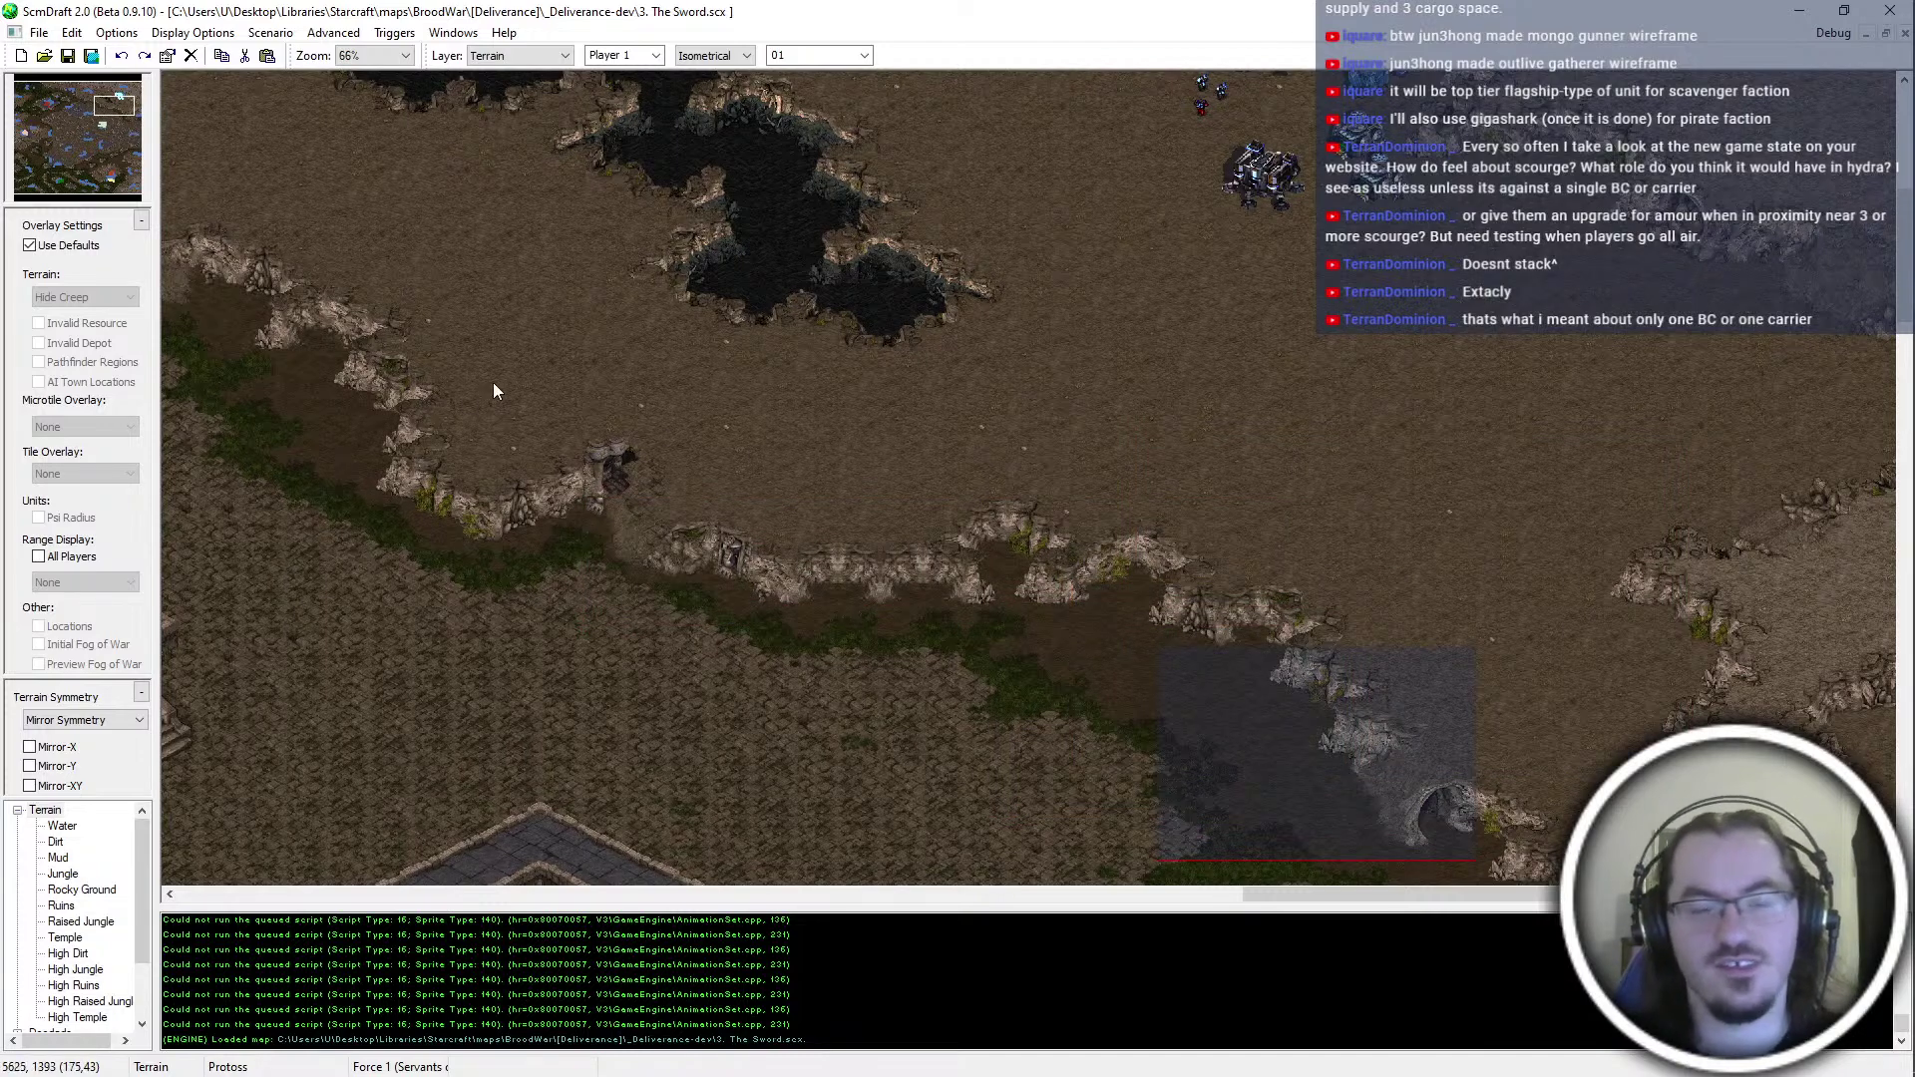
left_click_drag(389, 299, 653, 504)
left_click_drag(1161, 516, 1496, 768)
middle_click_drag(1446, 798, 1262, 686)
middle_click_drag(1377, 868, 1255, 696)
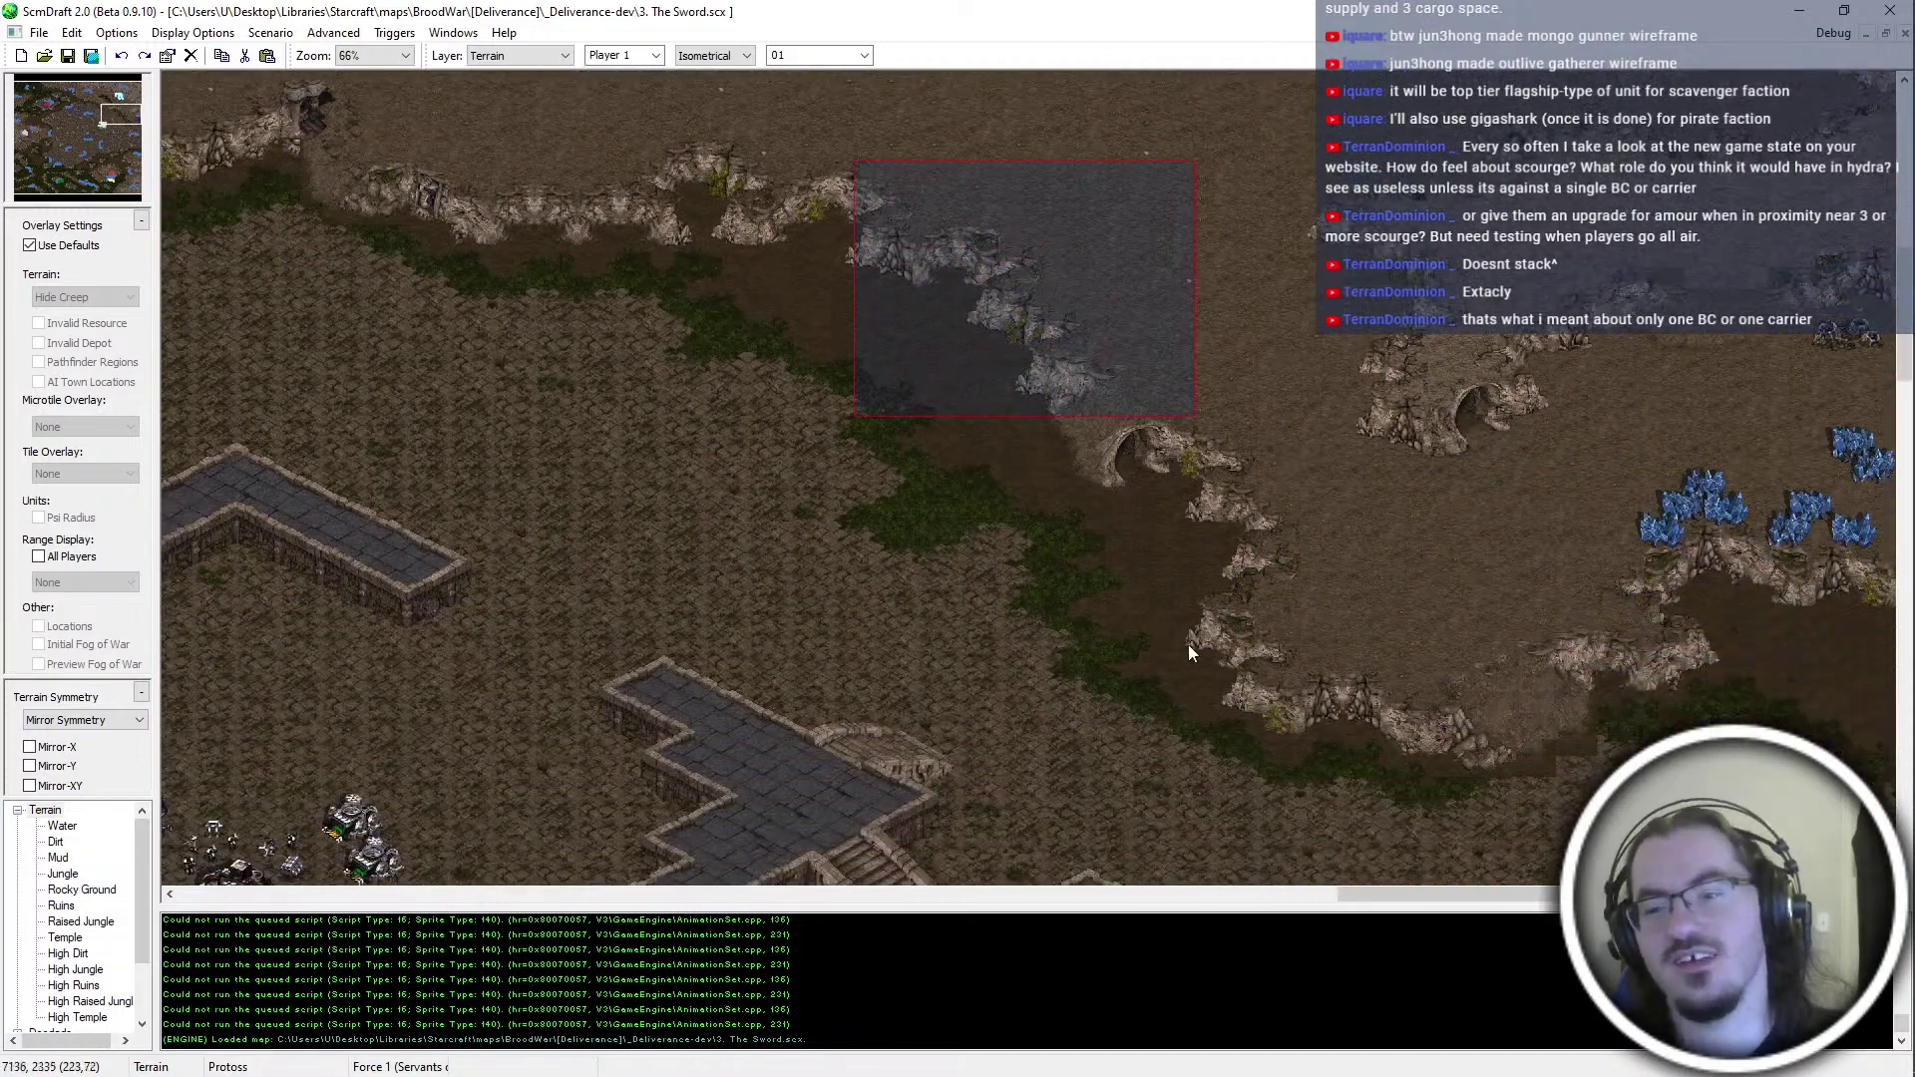
Switch to the map 4. The Shield and trace the platform walkway beside the dirt ledge southeast of the Protoss base
key("ctrl+Tab")
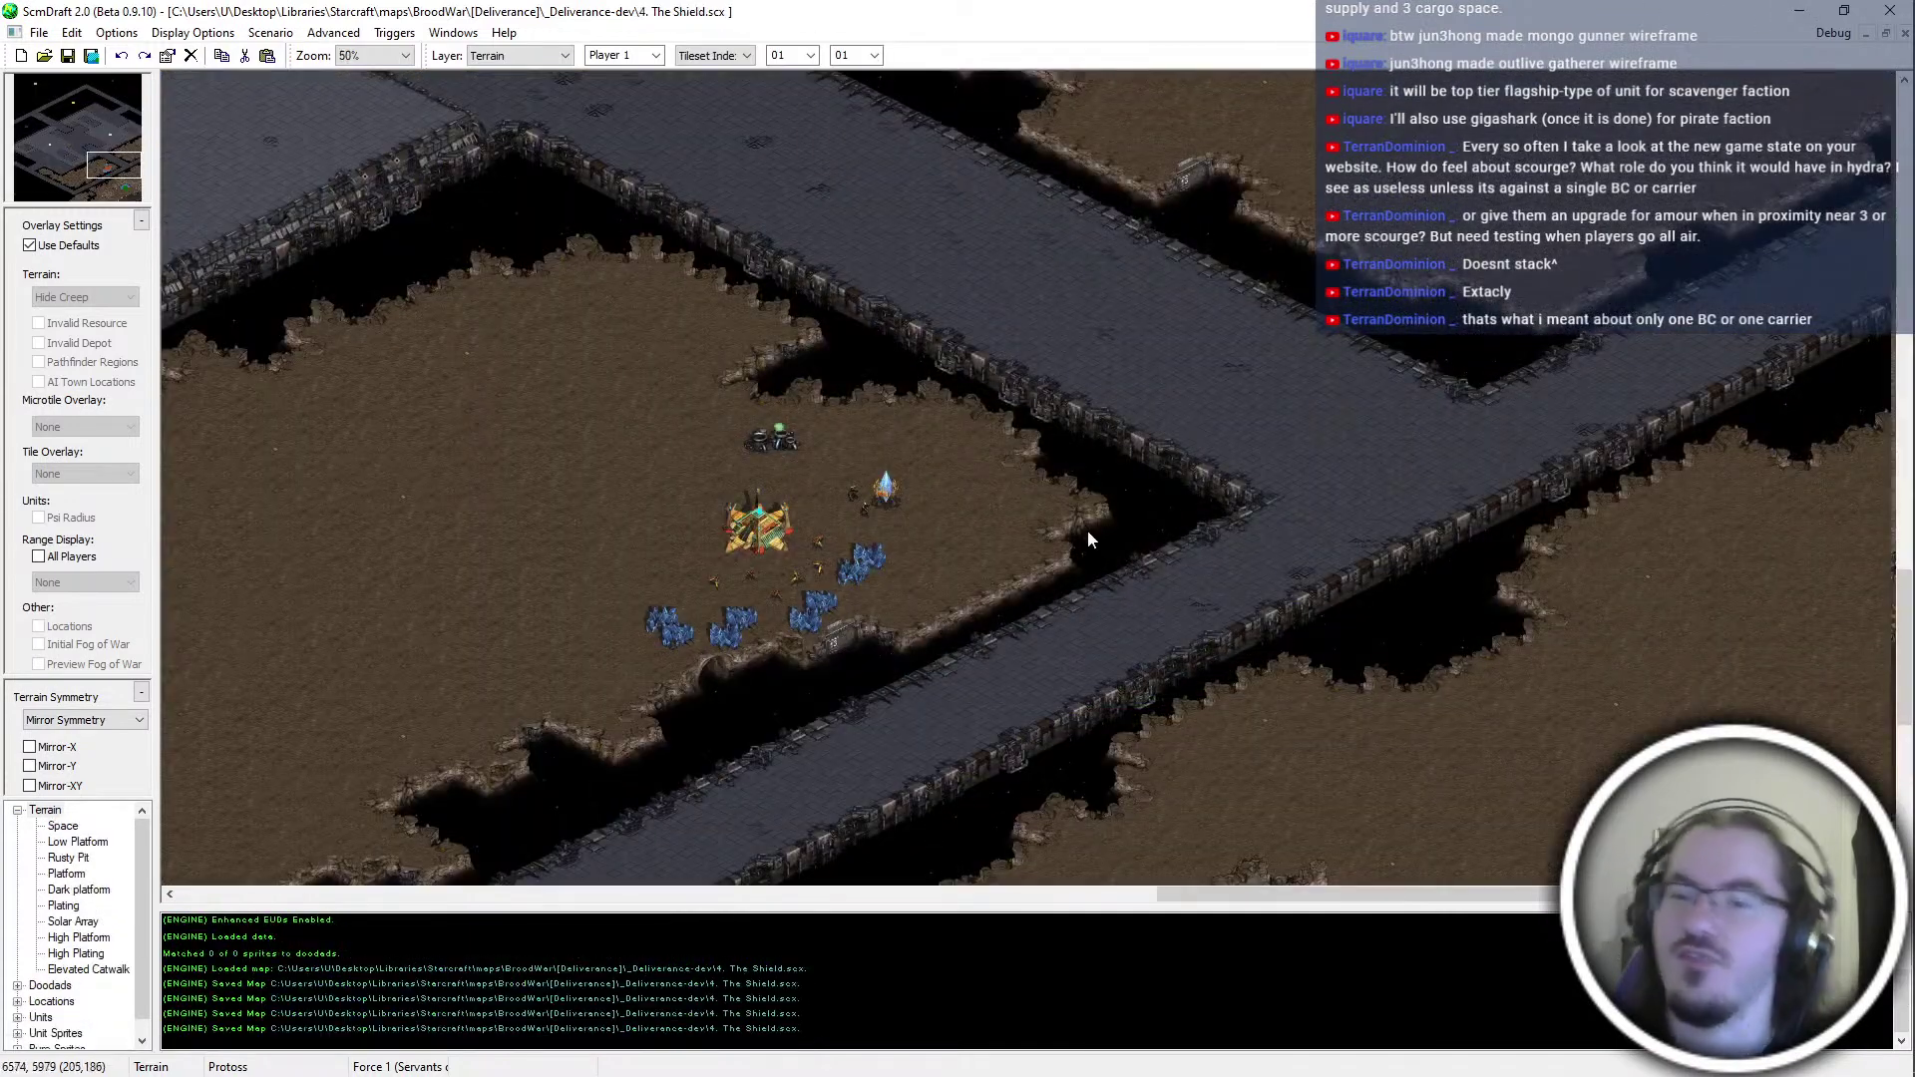
left_click_drag(964, 674, 963, 643)
left_click_drag(788, 726, 716, 795)
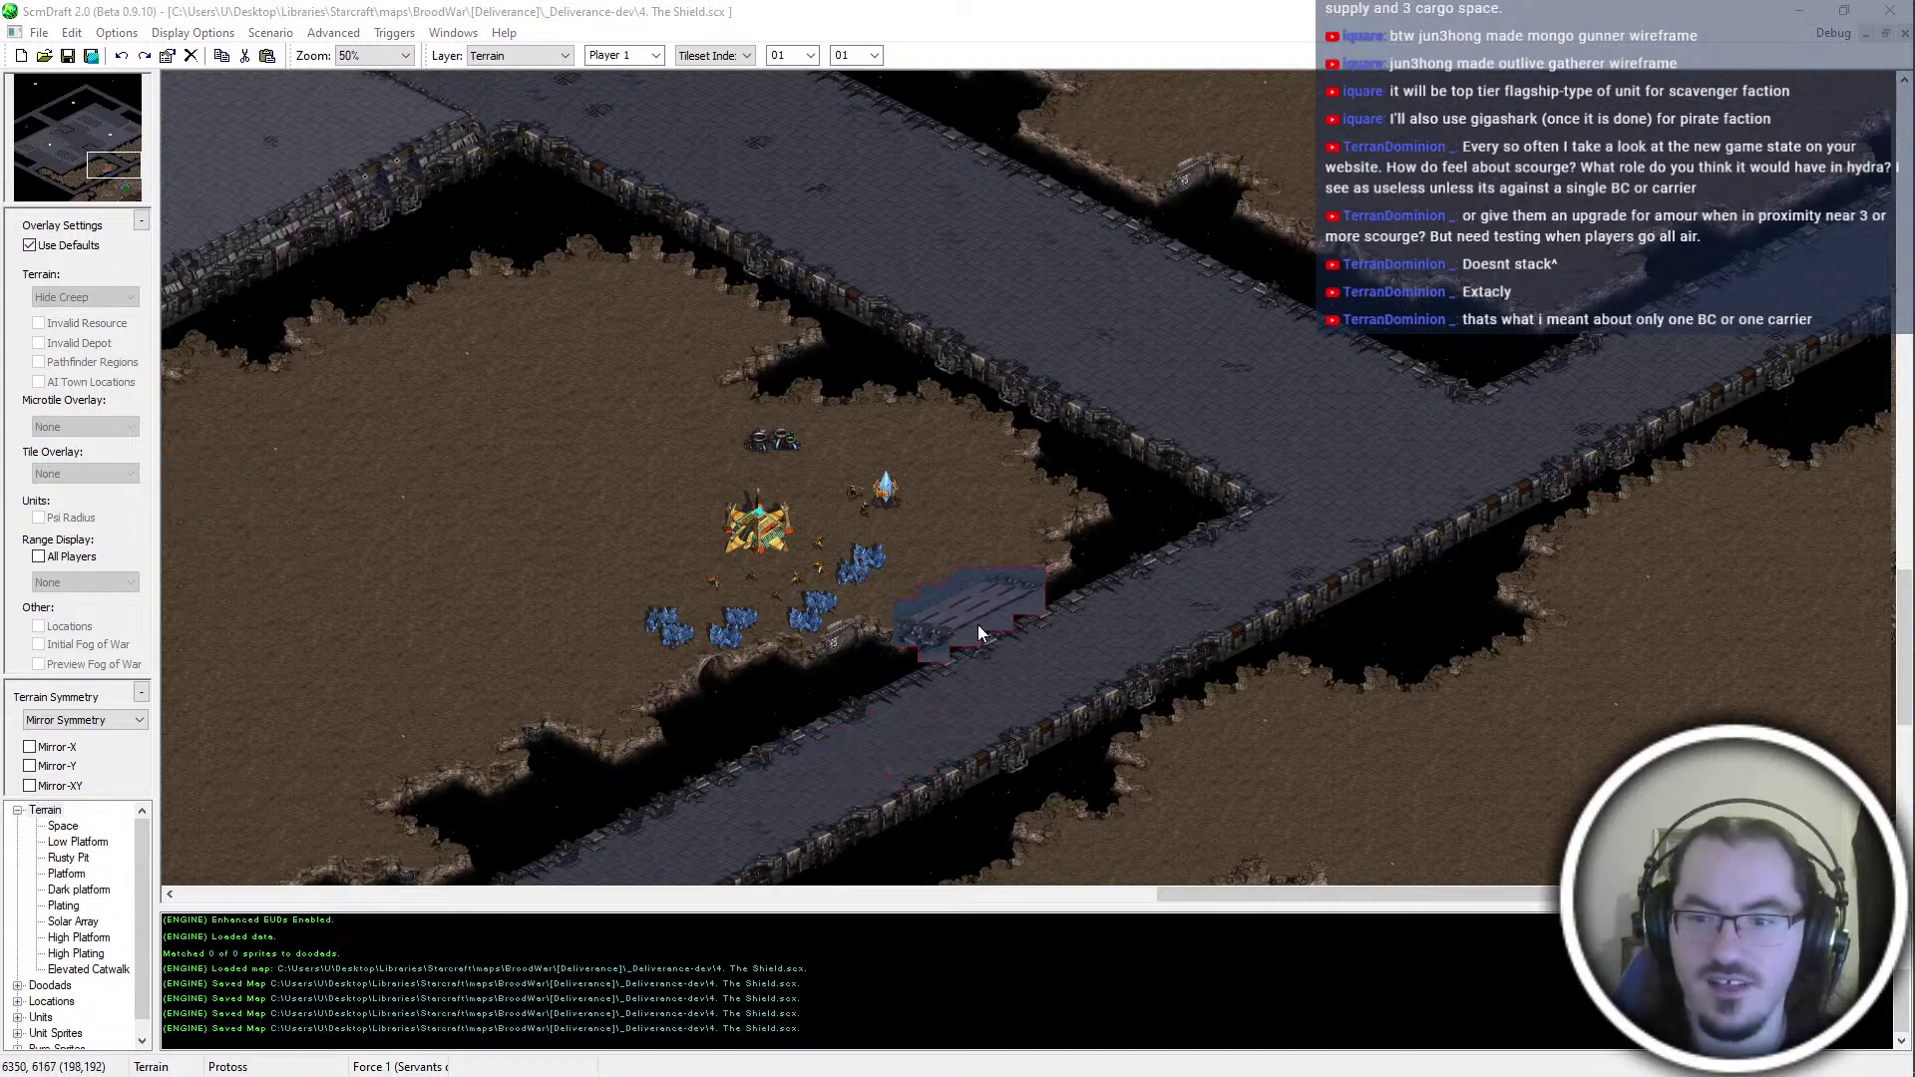
Try a small ramp piece between the dirt ledge and the platform walkway southeast of the base, and undo it
scroll(1248, 536, "up", 1)
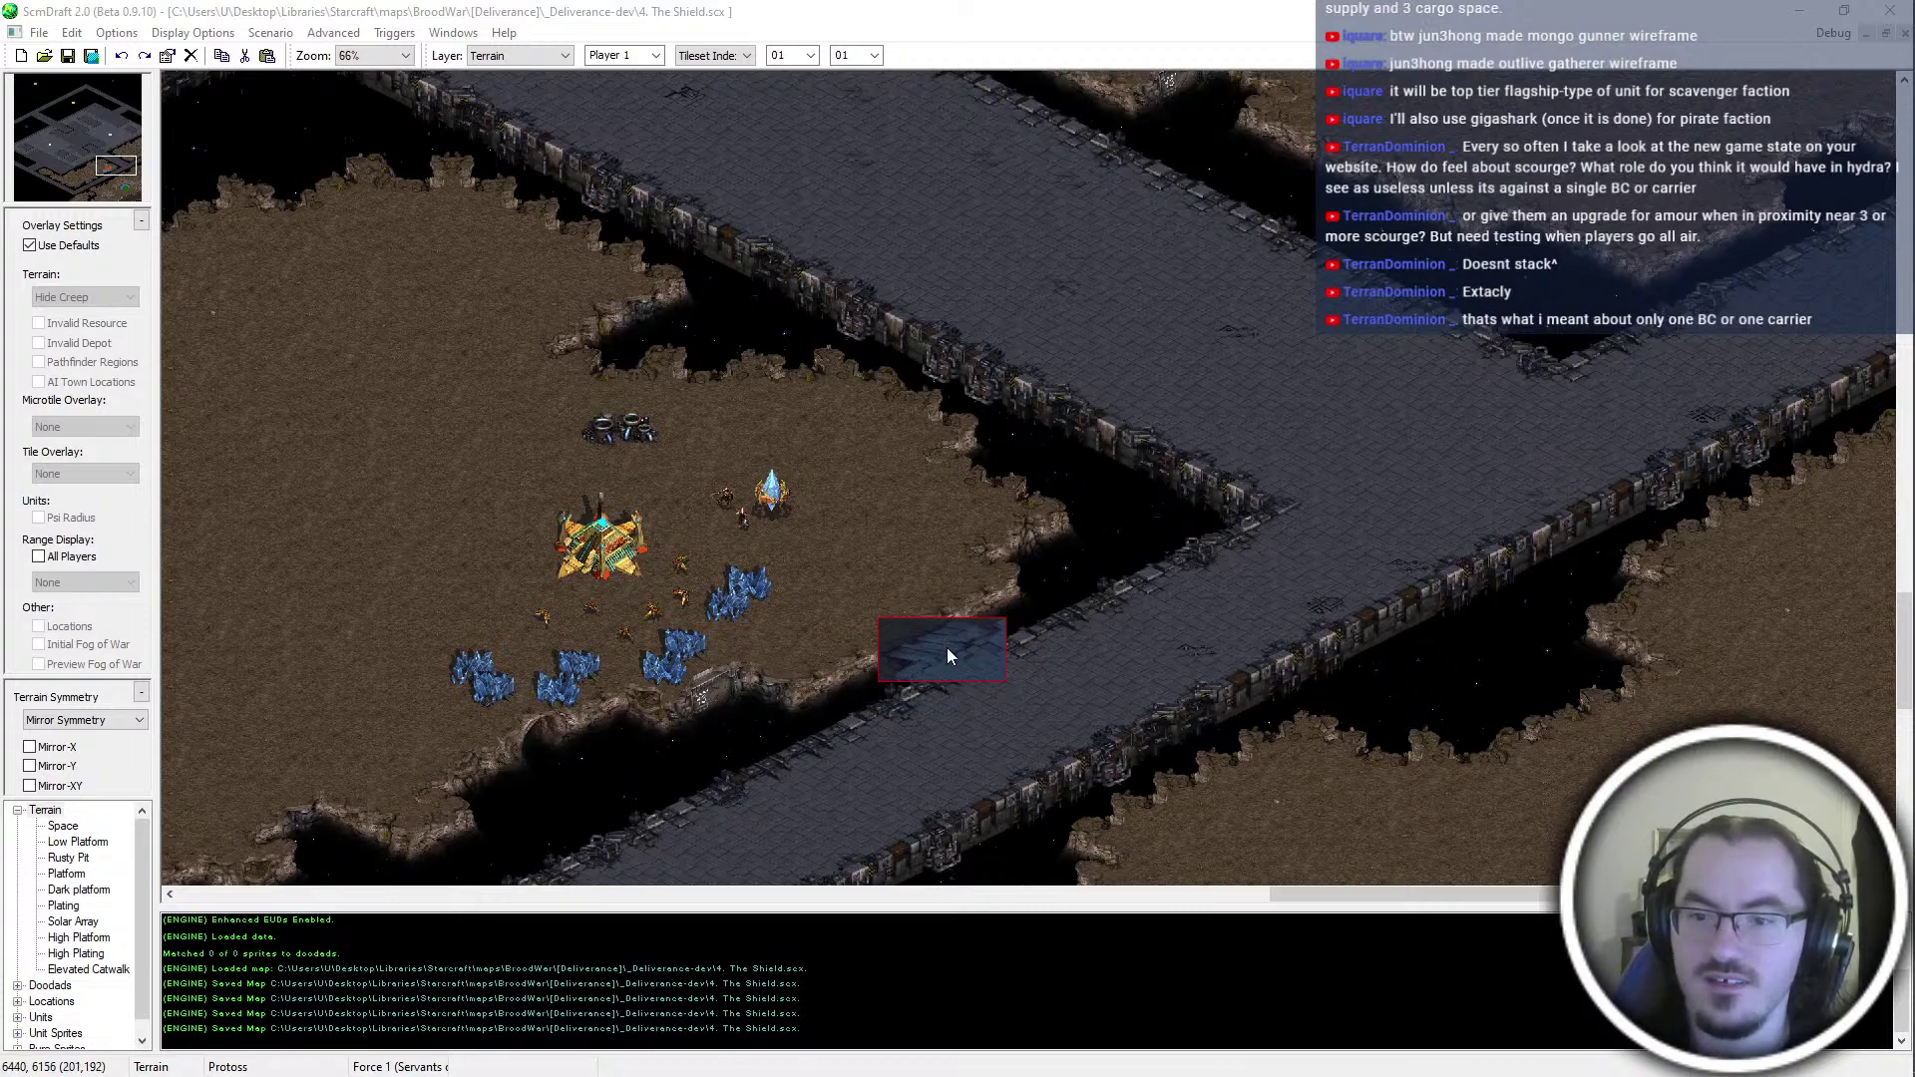
left_click(936, 670)
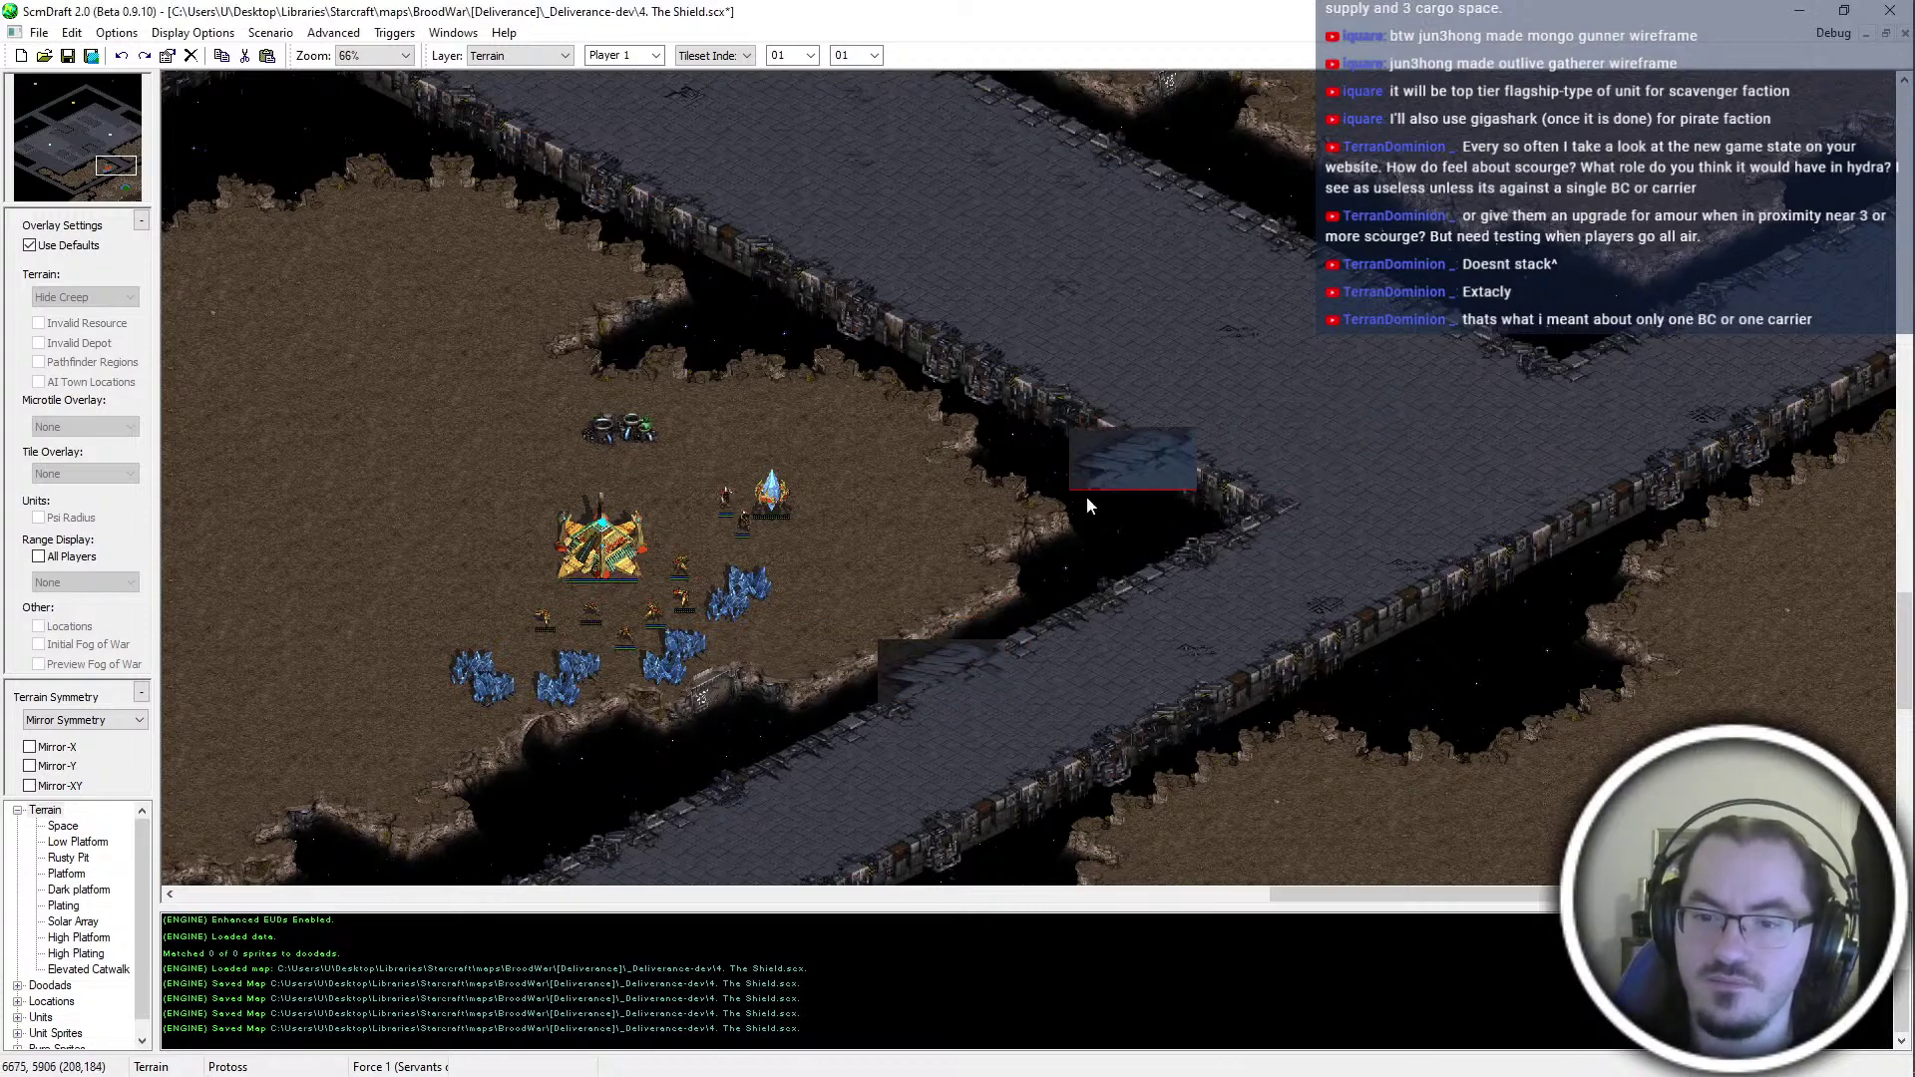
scroll(1145, 455, "up", 2)
middle_click_drag(1145, 552, 966, 755)
key("Escape")
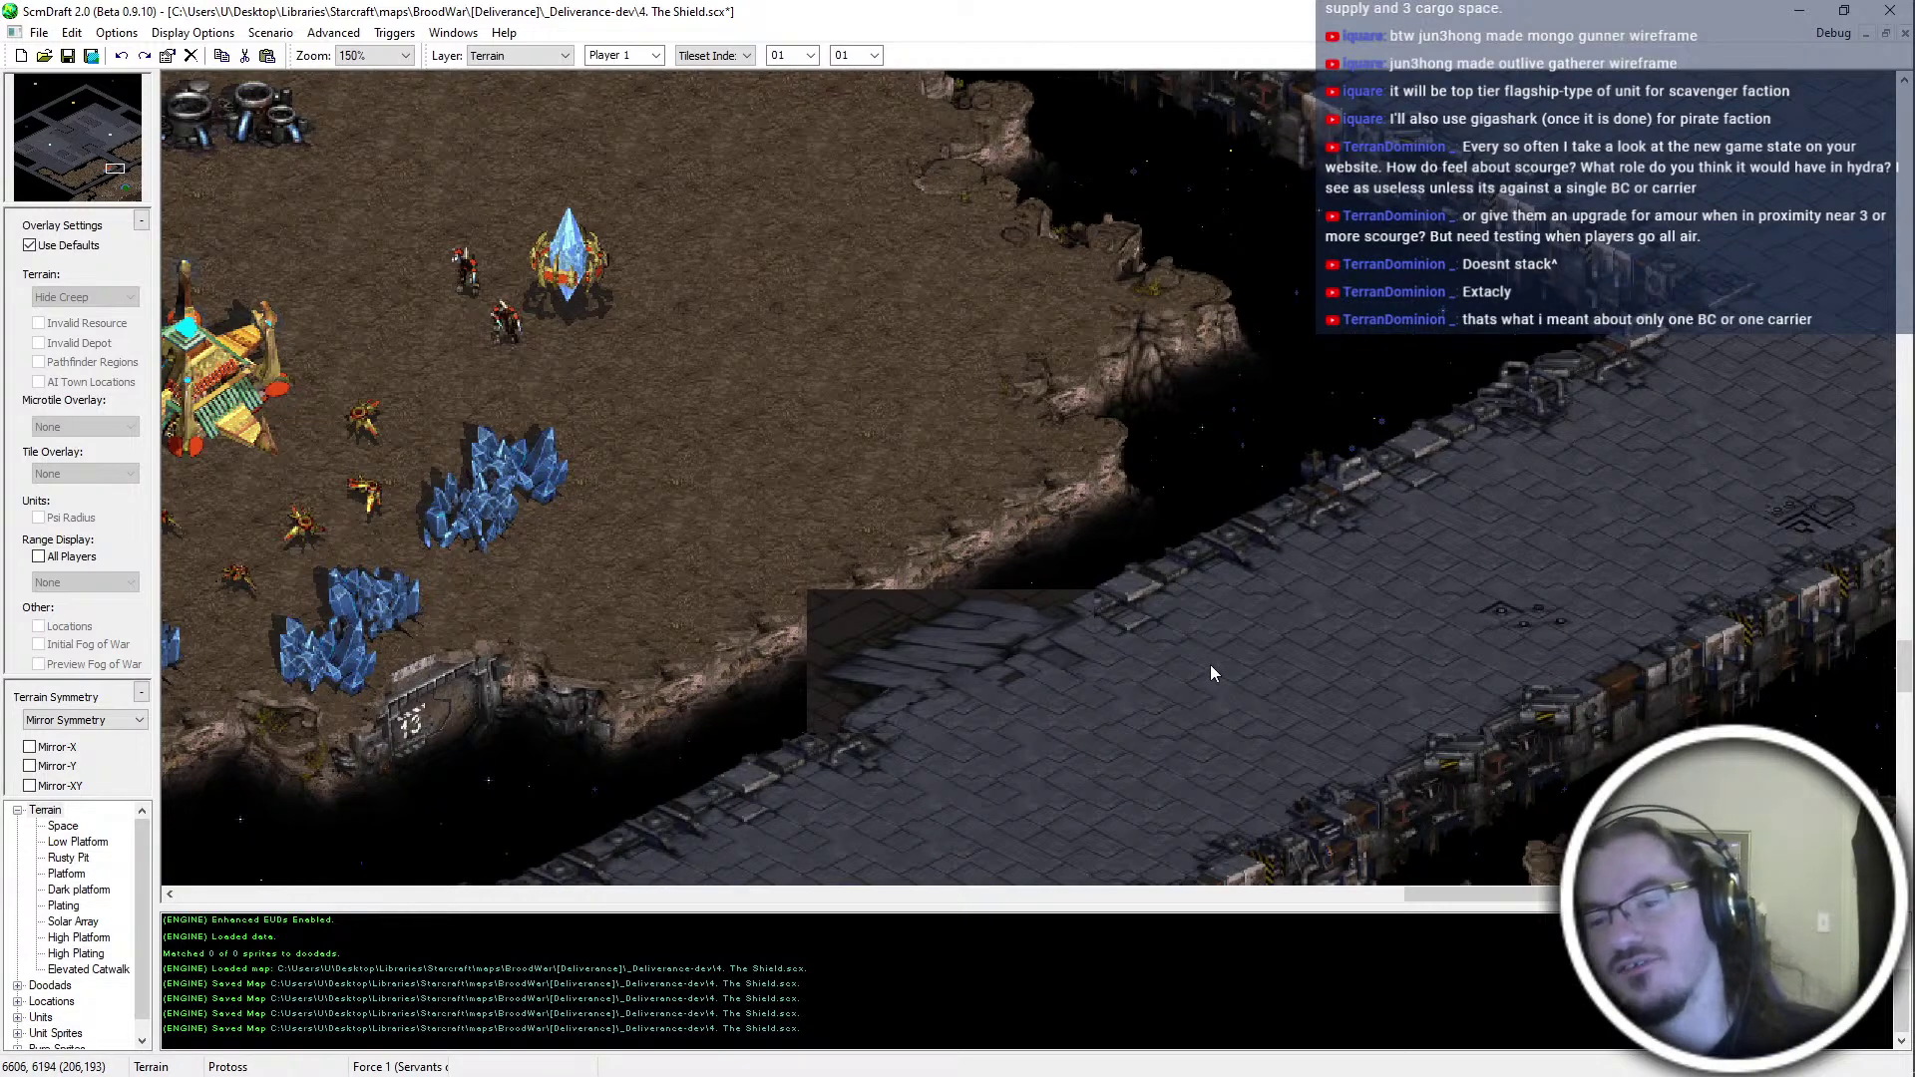
key("ctrl+z")
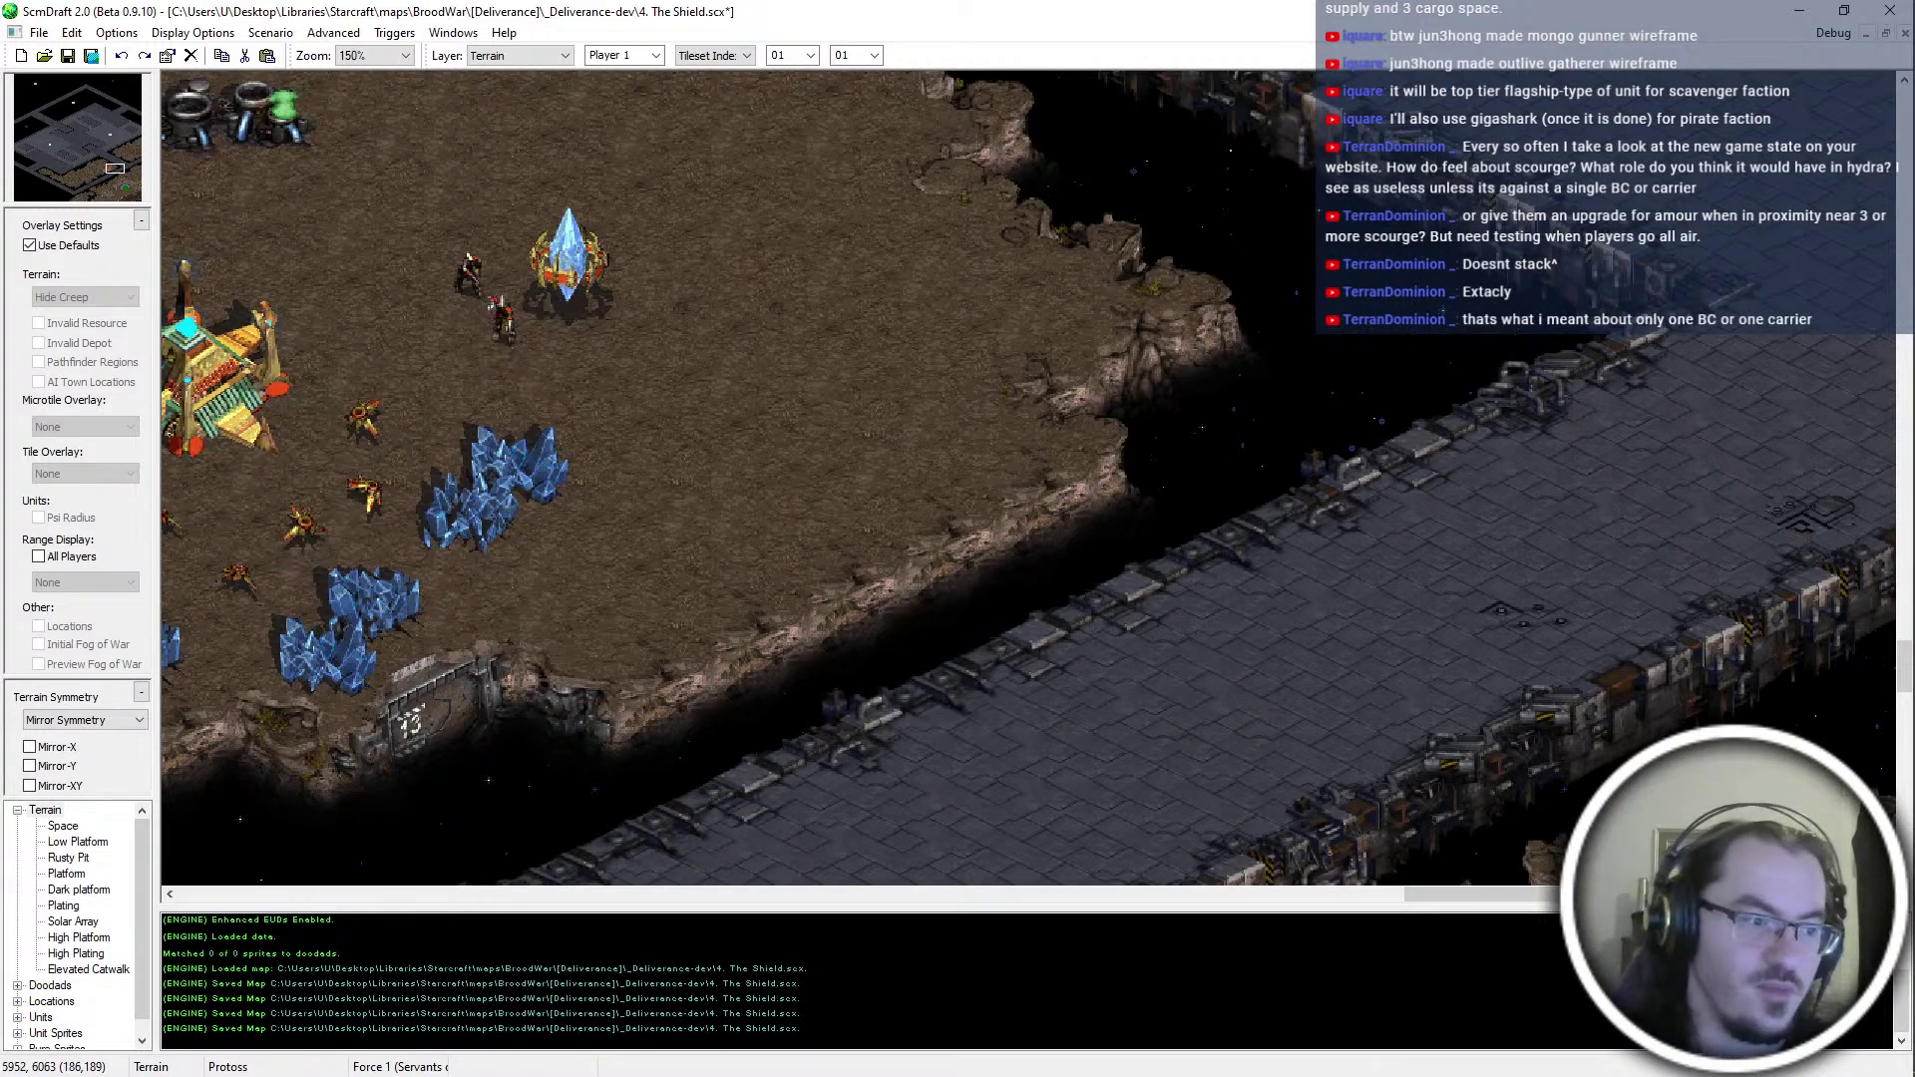
Paste the full metal ramp across the space gap between the dirt ledge and the walkway, and undo it
key("ctrl+v")
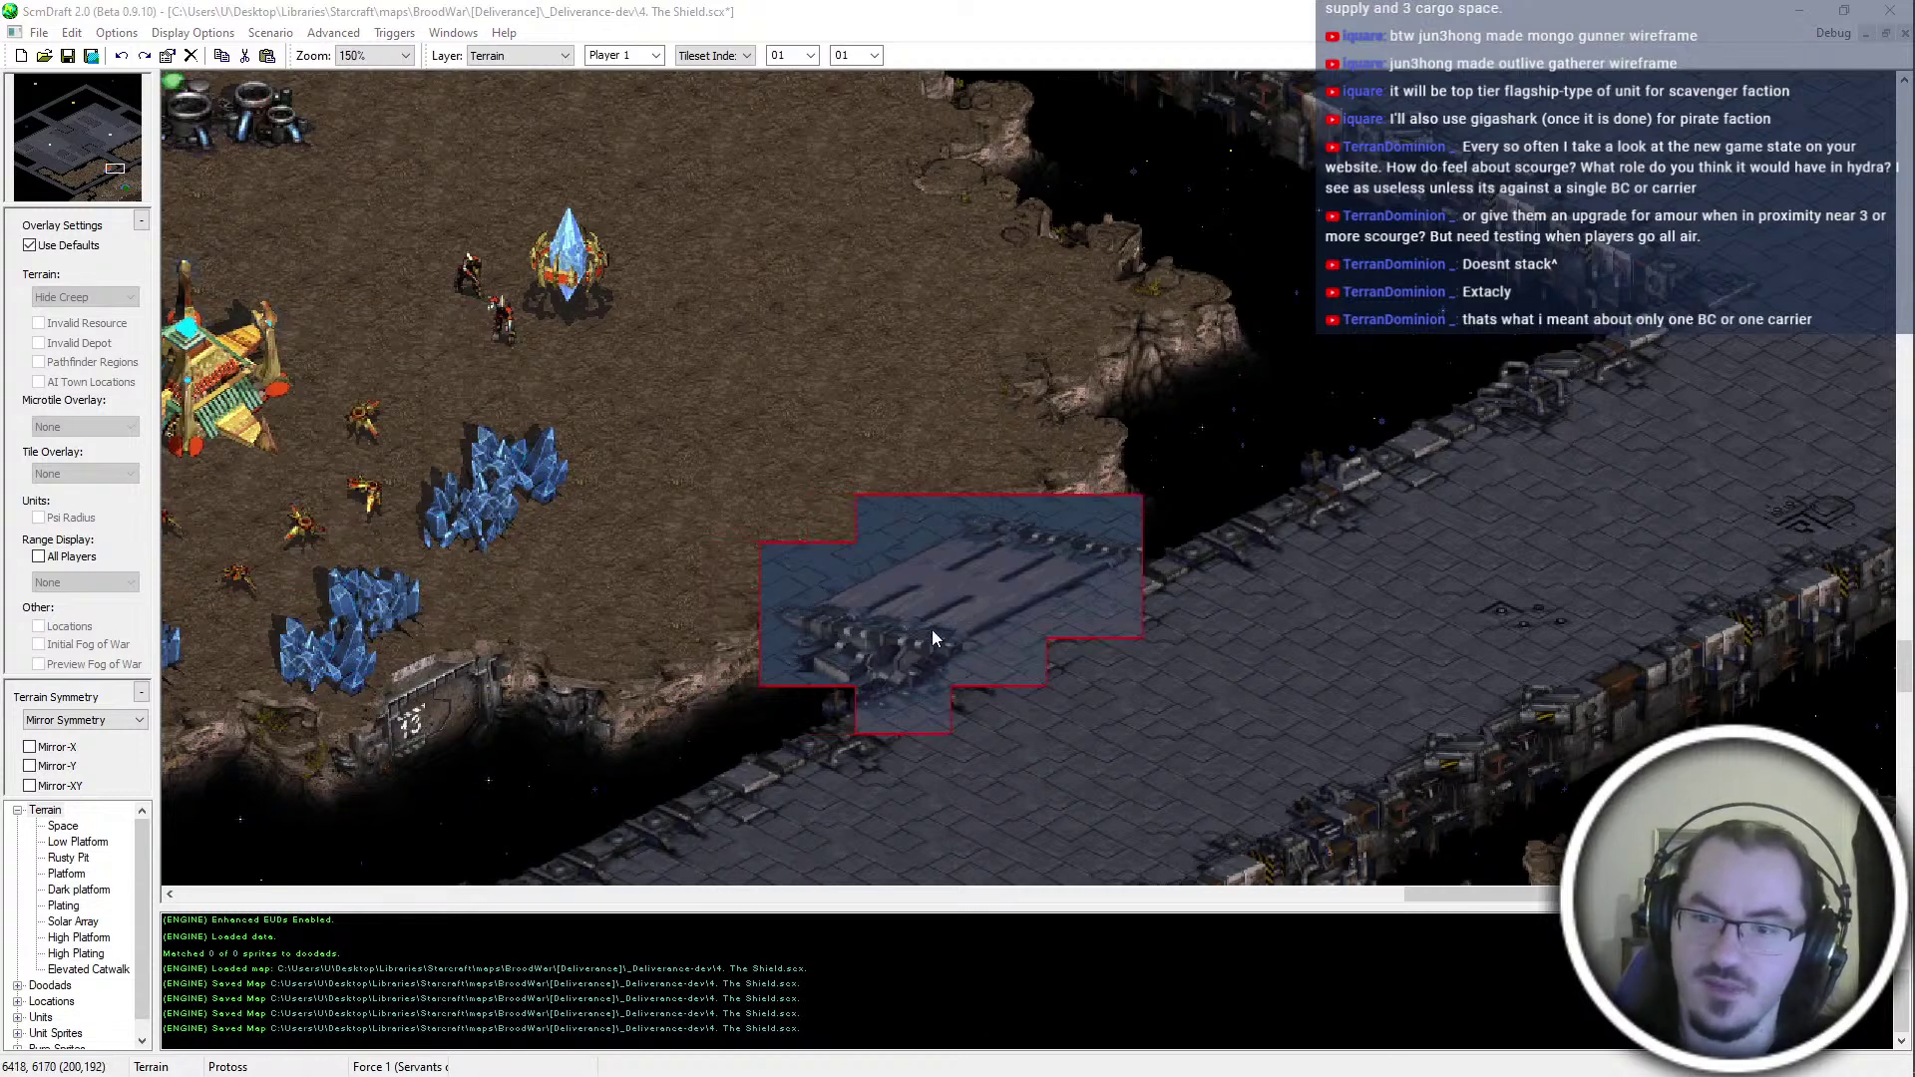
left_click(1000, 619)
right_click(1591, 602)
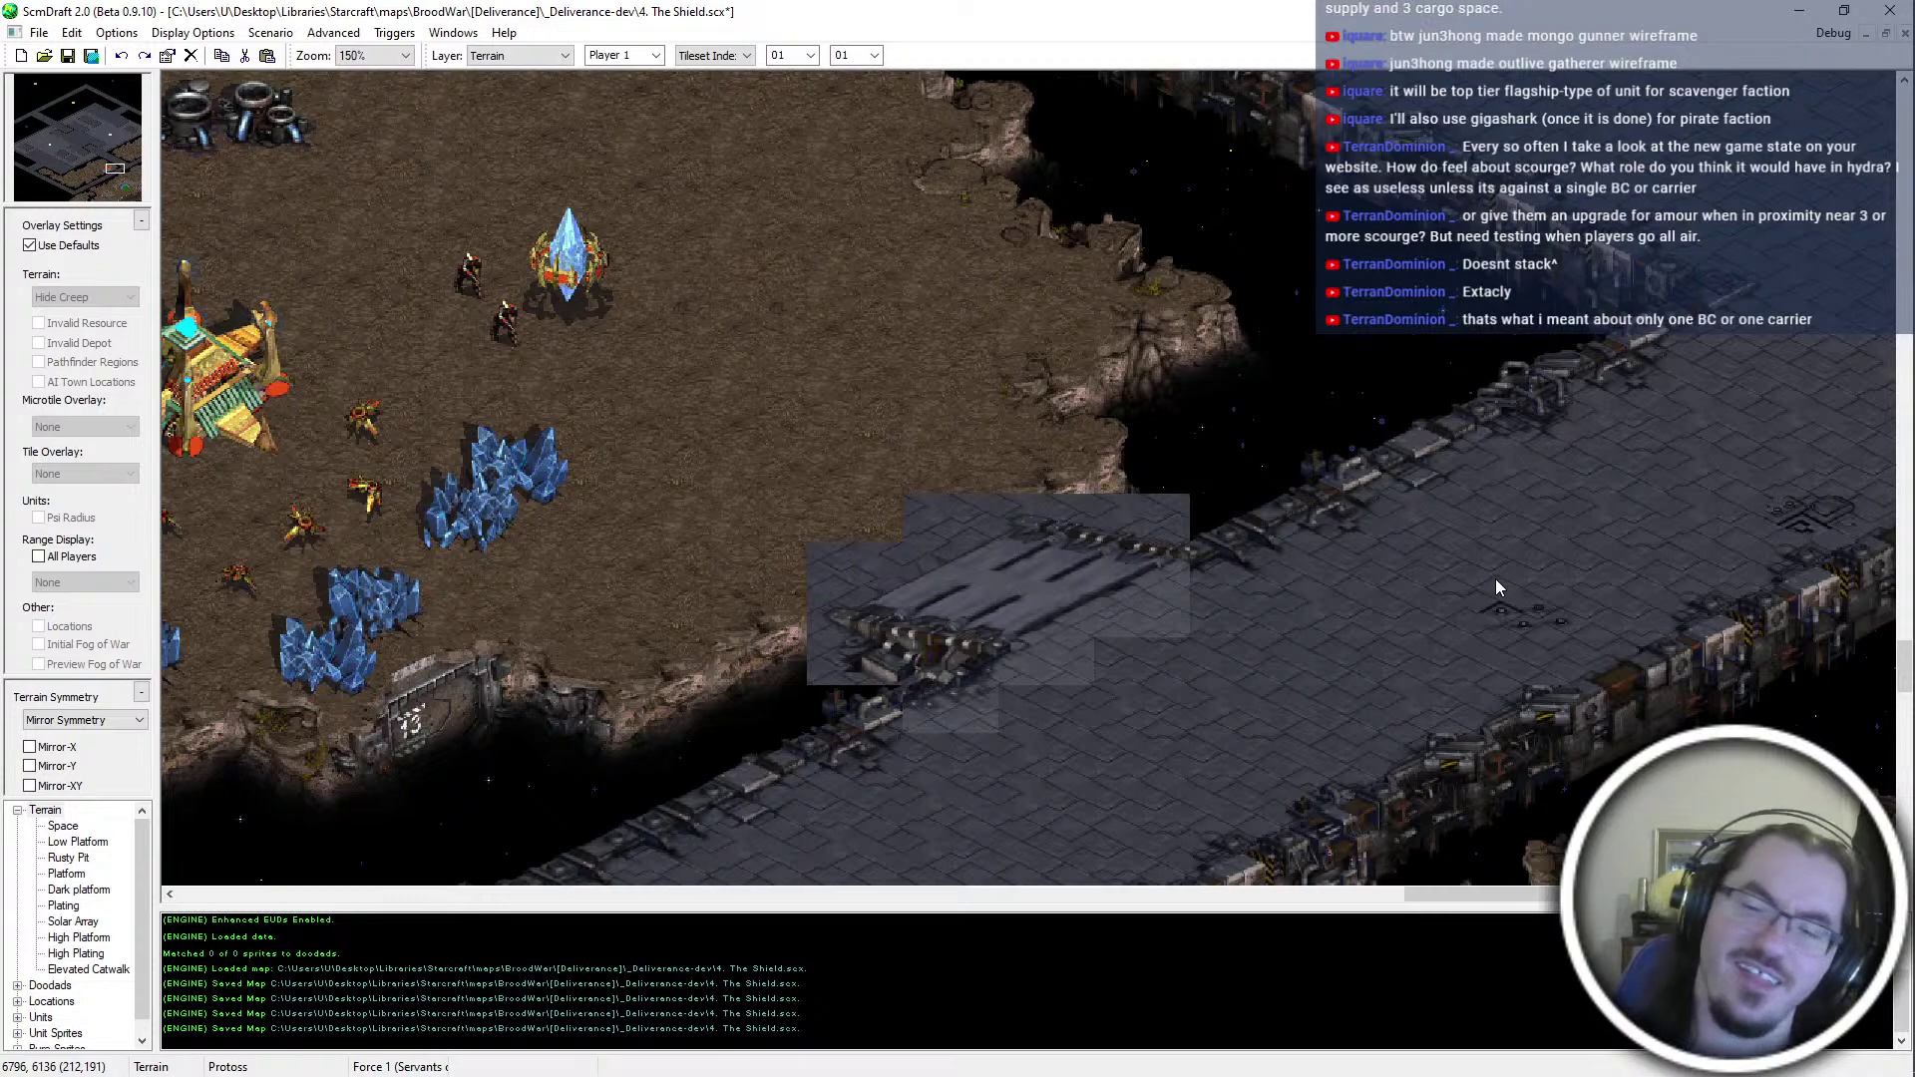
key("ctrl+z")
Examine the platforms and space gaps surrounding the Protoss base's dirt area at several zoom levels
scroll(1495, 581, "down", 2, "ctrl")
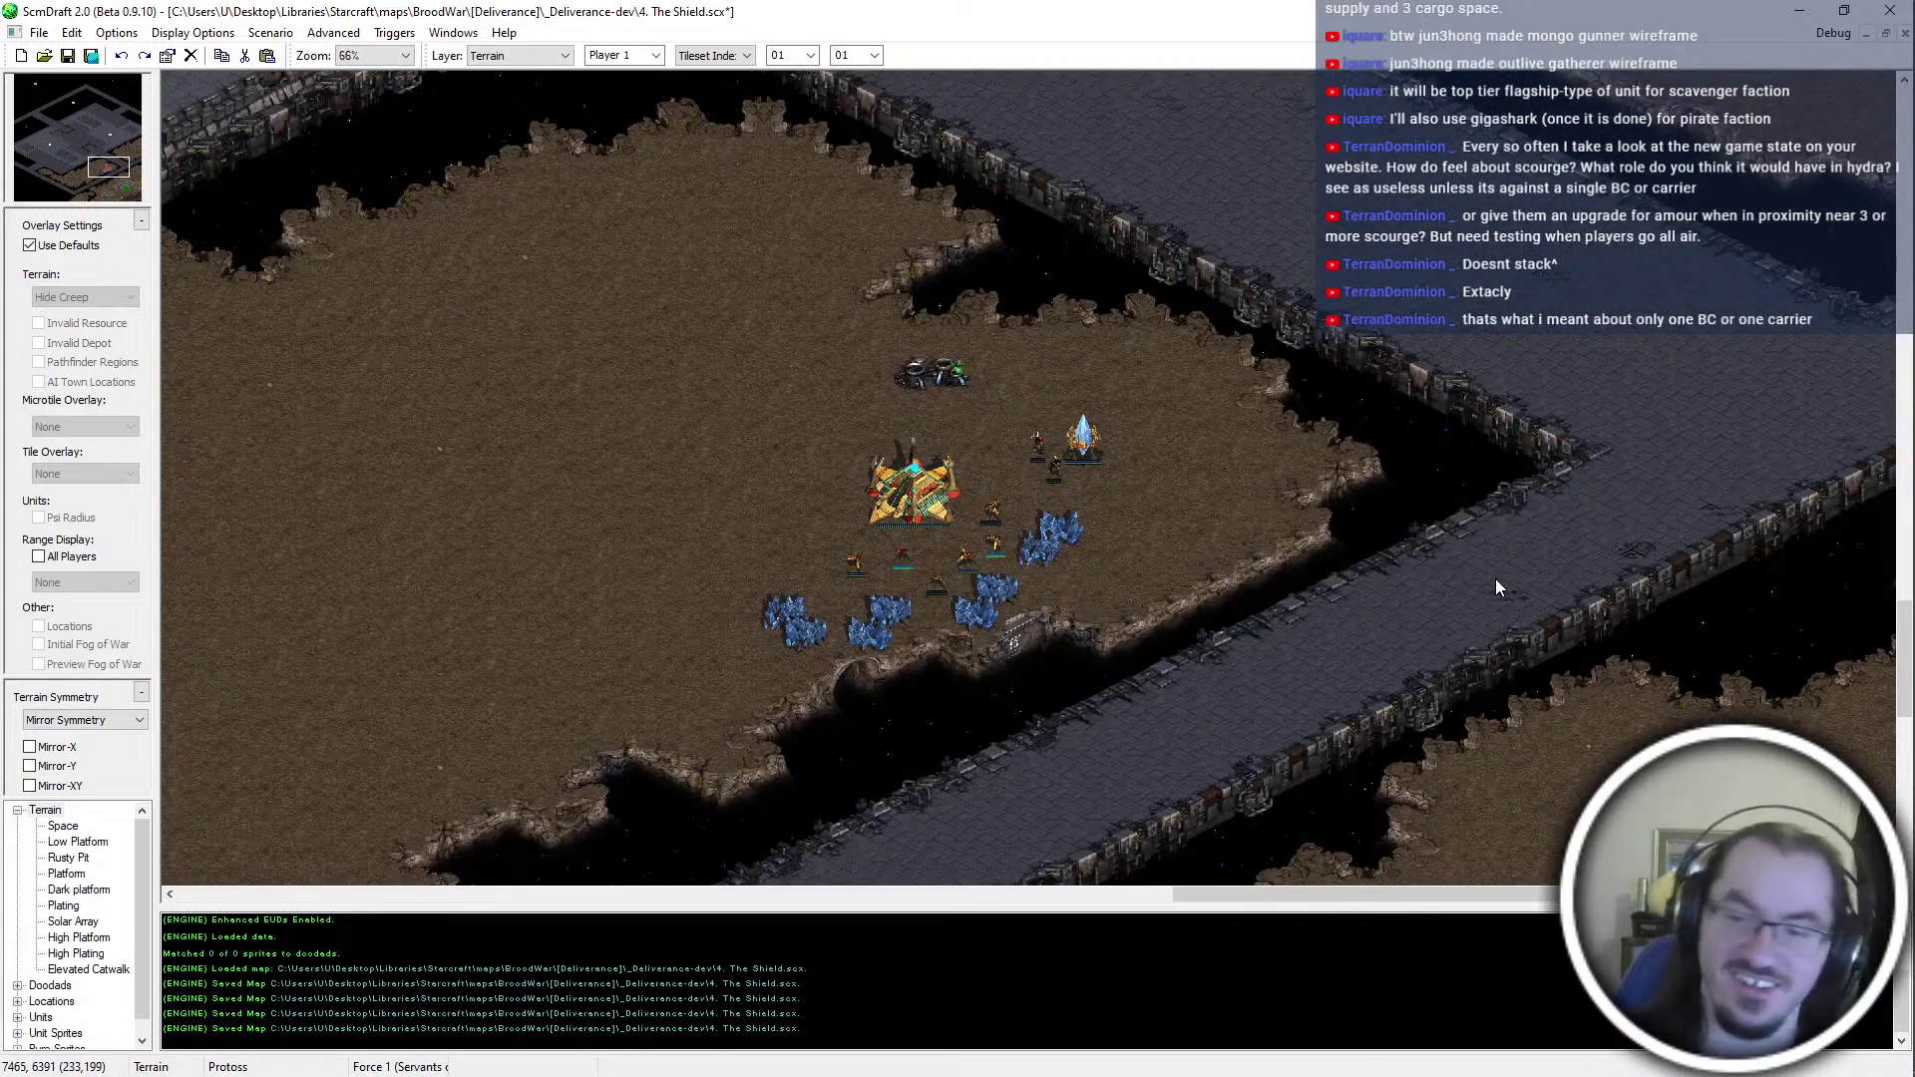
middle_click_drag(1400, 432, 1261, 703)
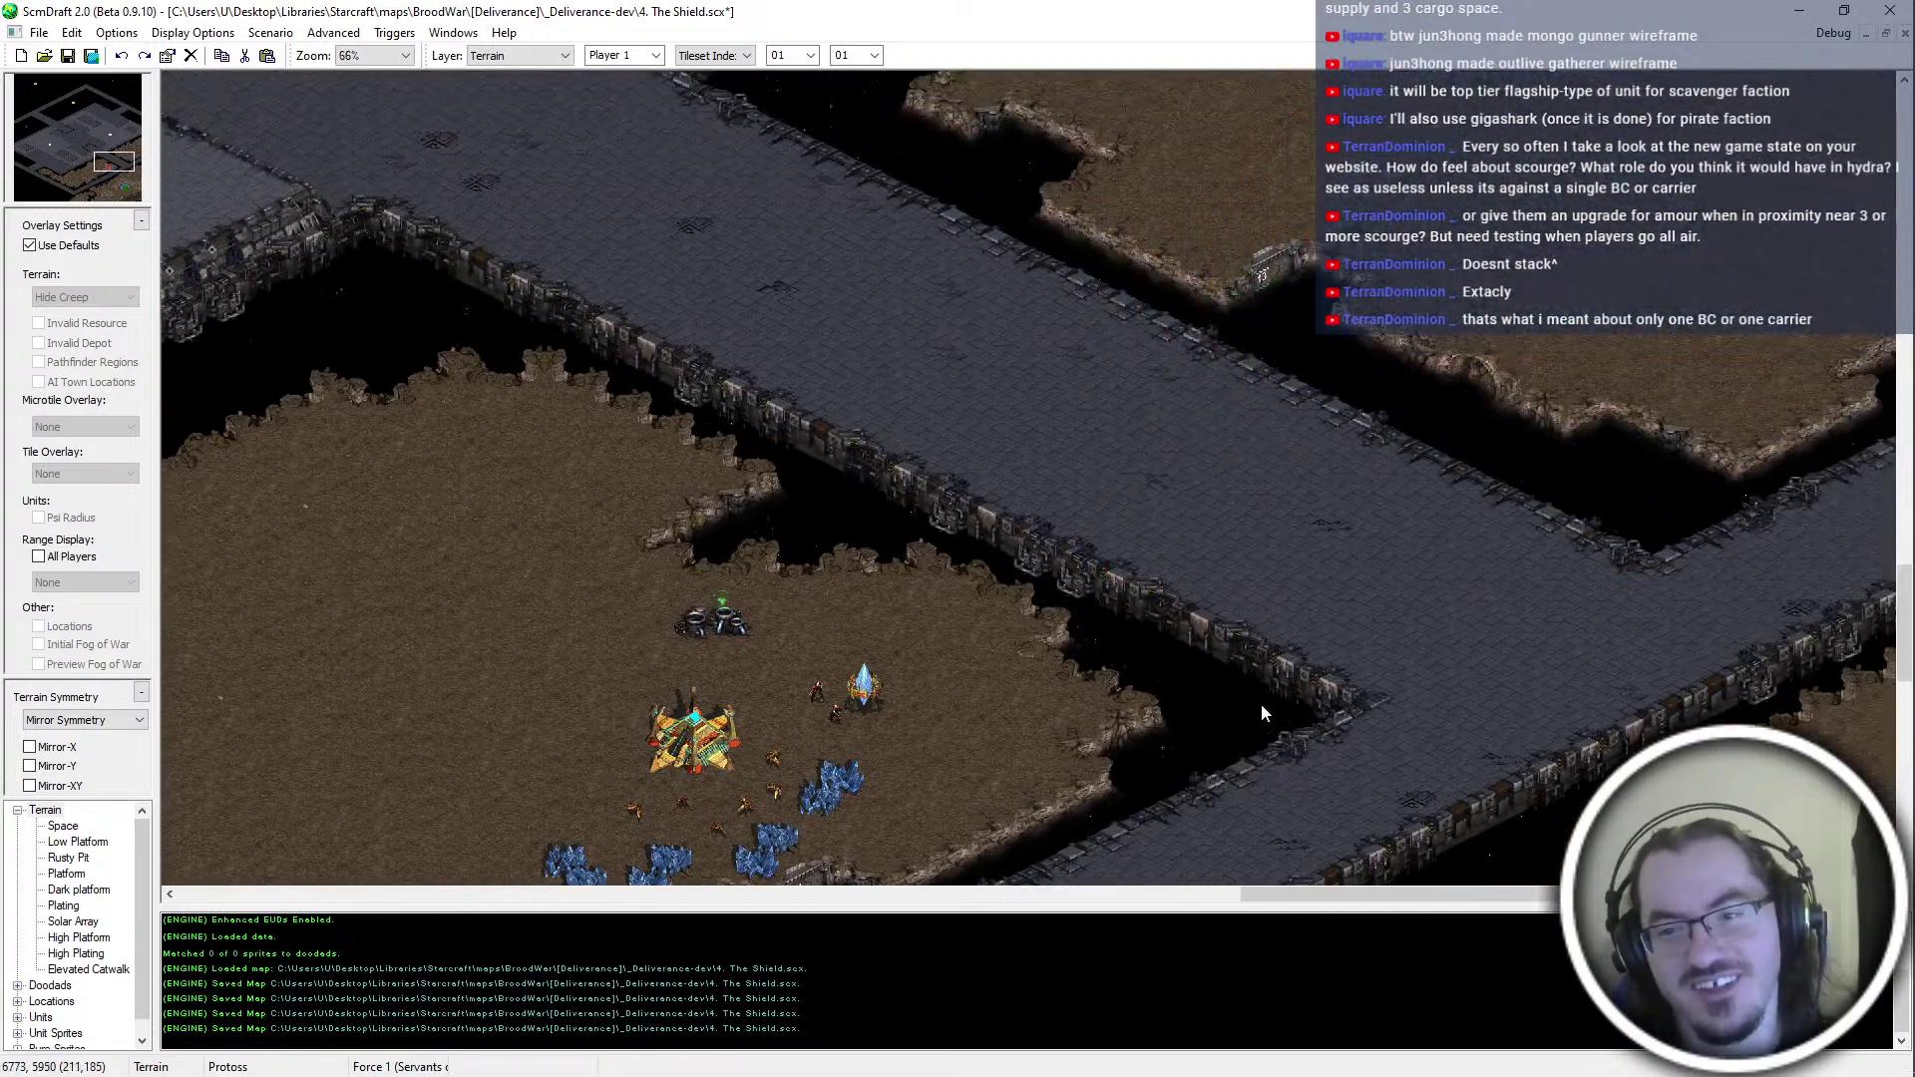
middle_click_drag(865, 759, 908, 712)
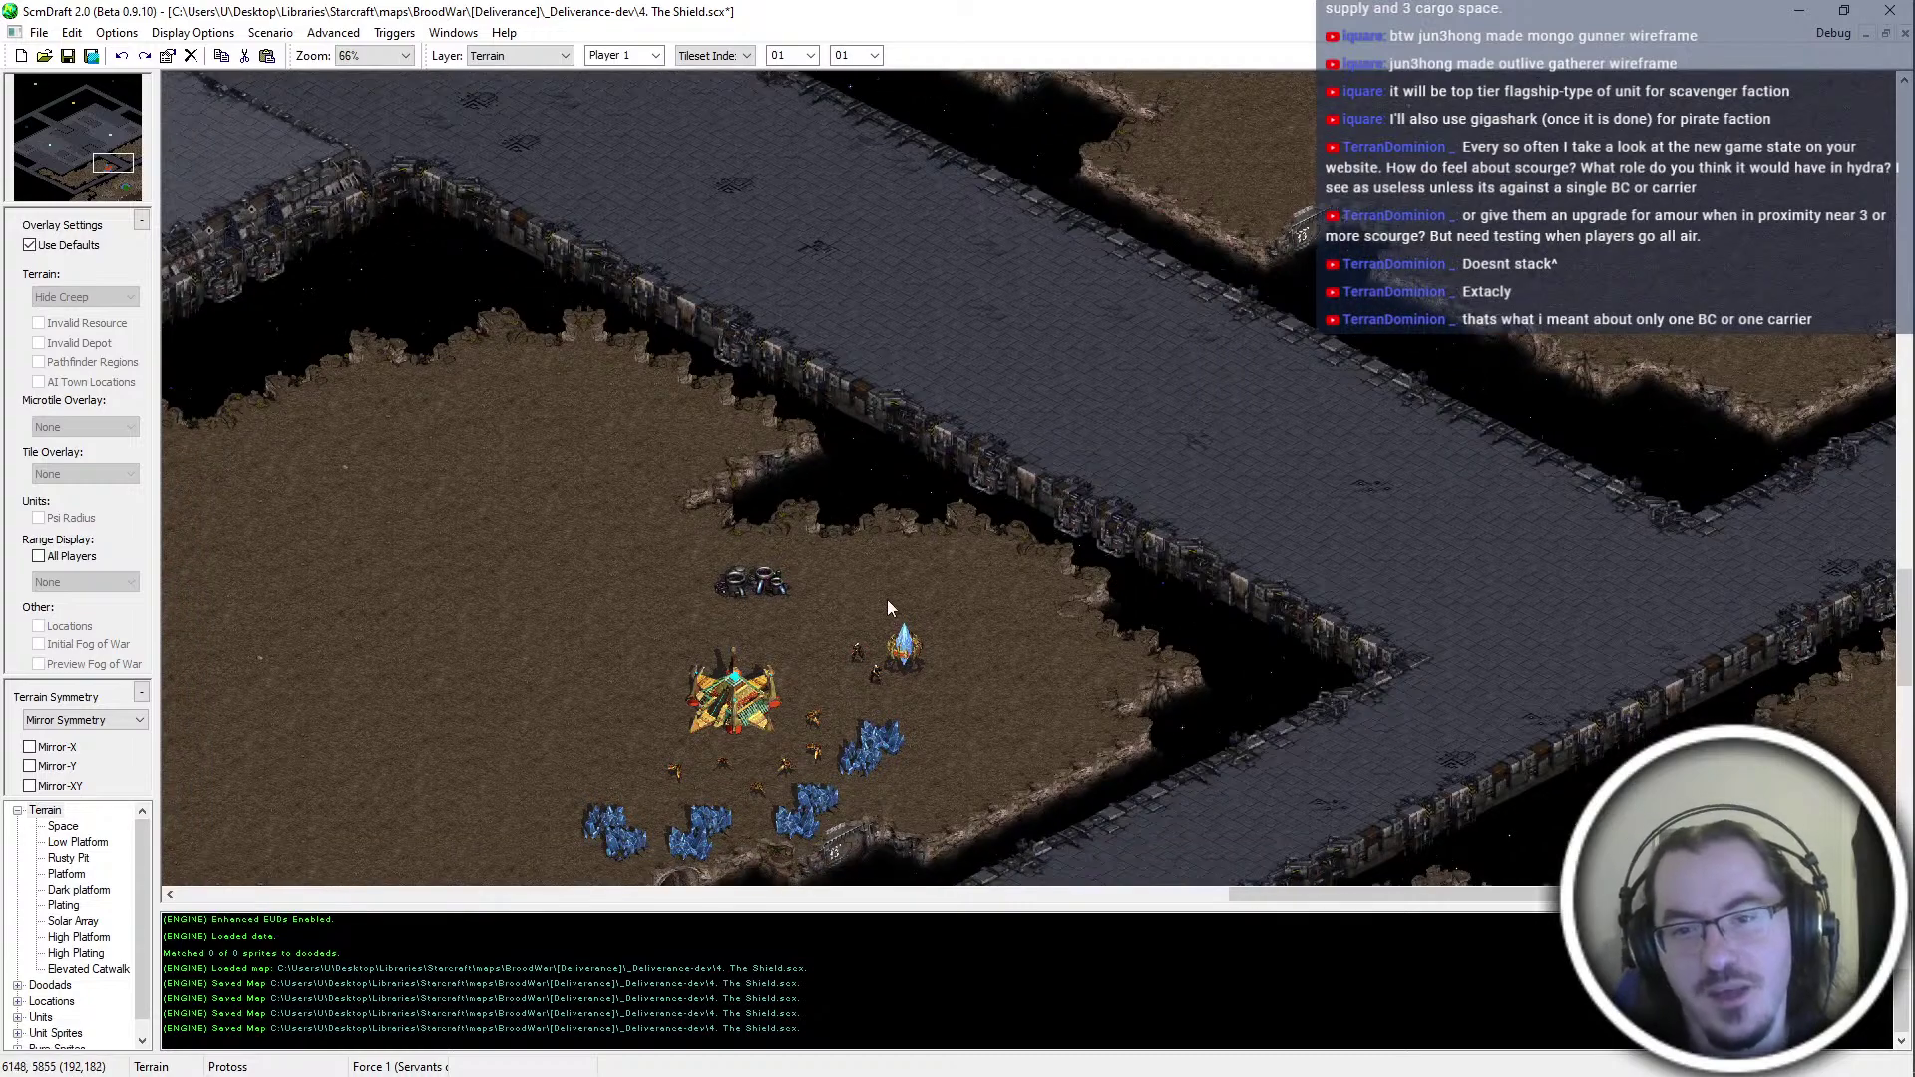
middle_click_drag(748, 366, 815, 412)
middle_click_drag(713, 220, 958, 339)
scroll(1033, 182, "down", 2, "ctrl")
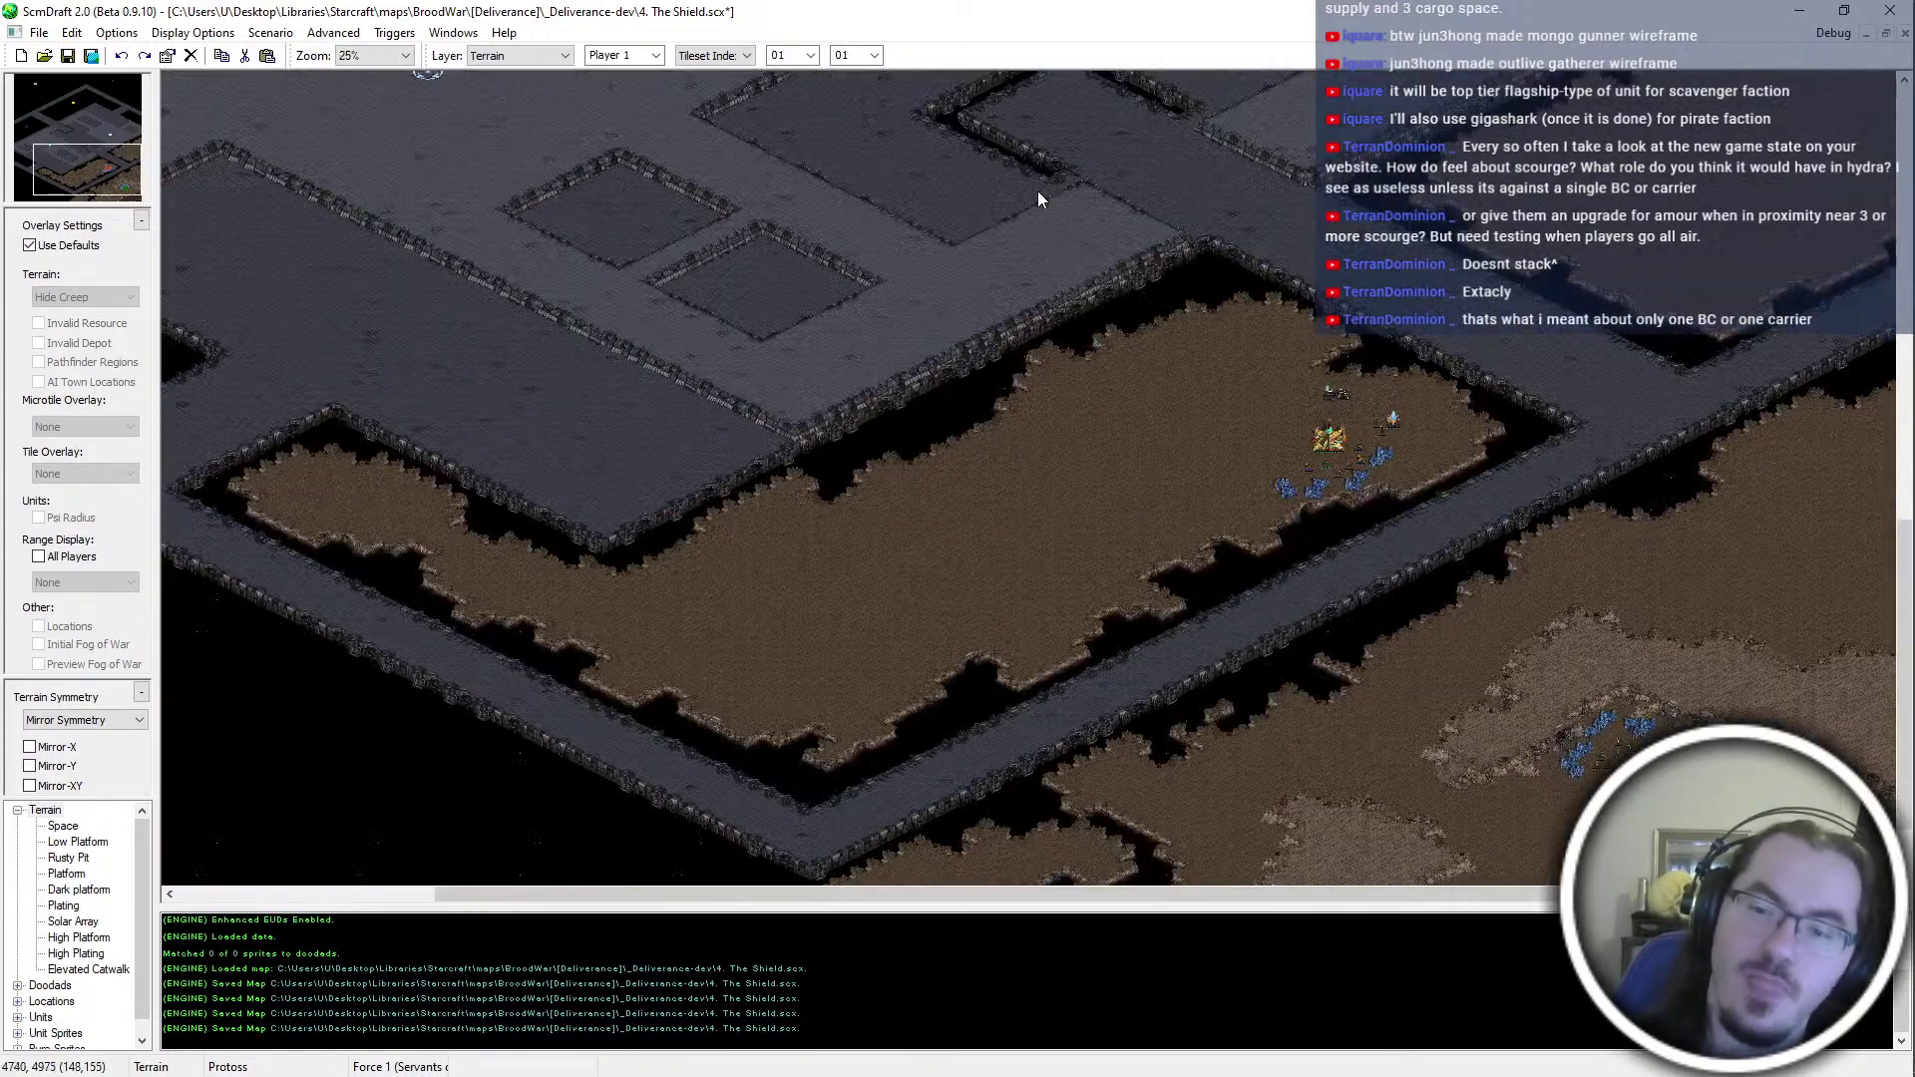
scroll(1624, 465, "up", 1, "ctrl")
left_click_drag(1128, 362, 1430, 570)
middle_click_drag(1279, 279, 1504, 391)
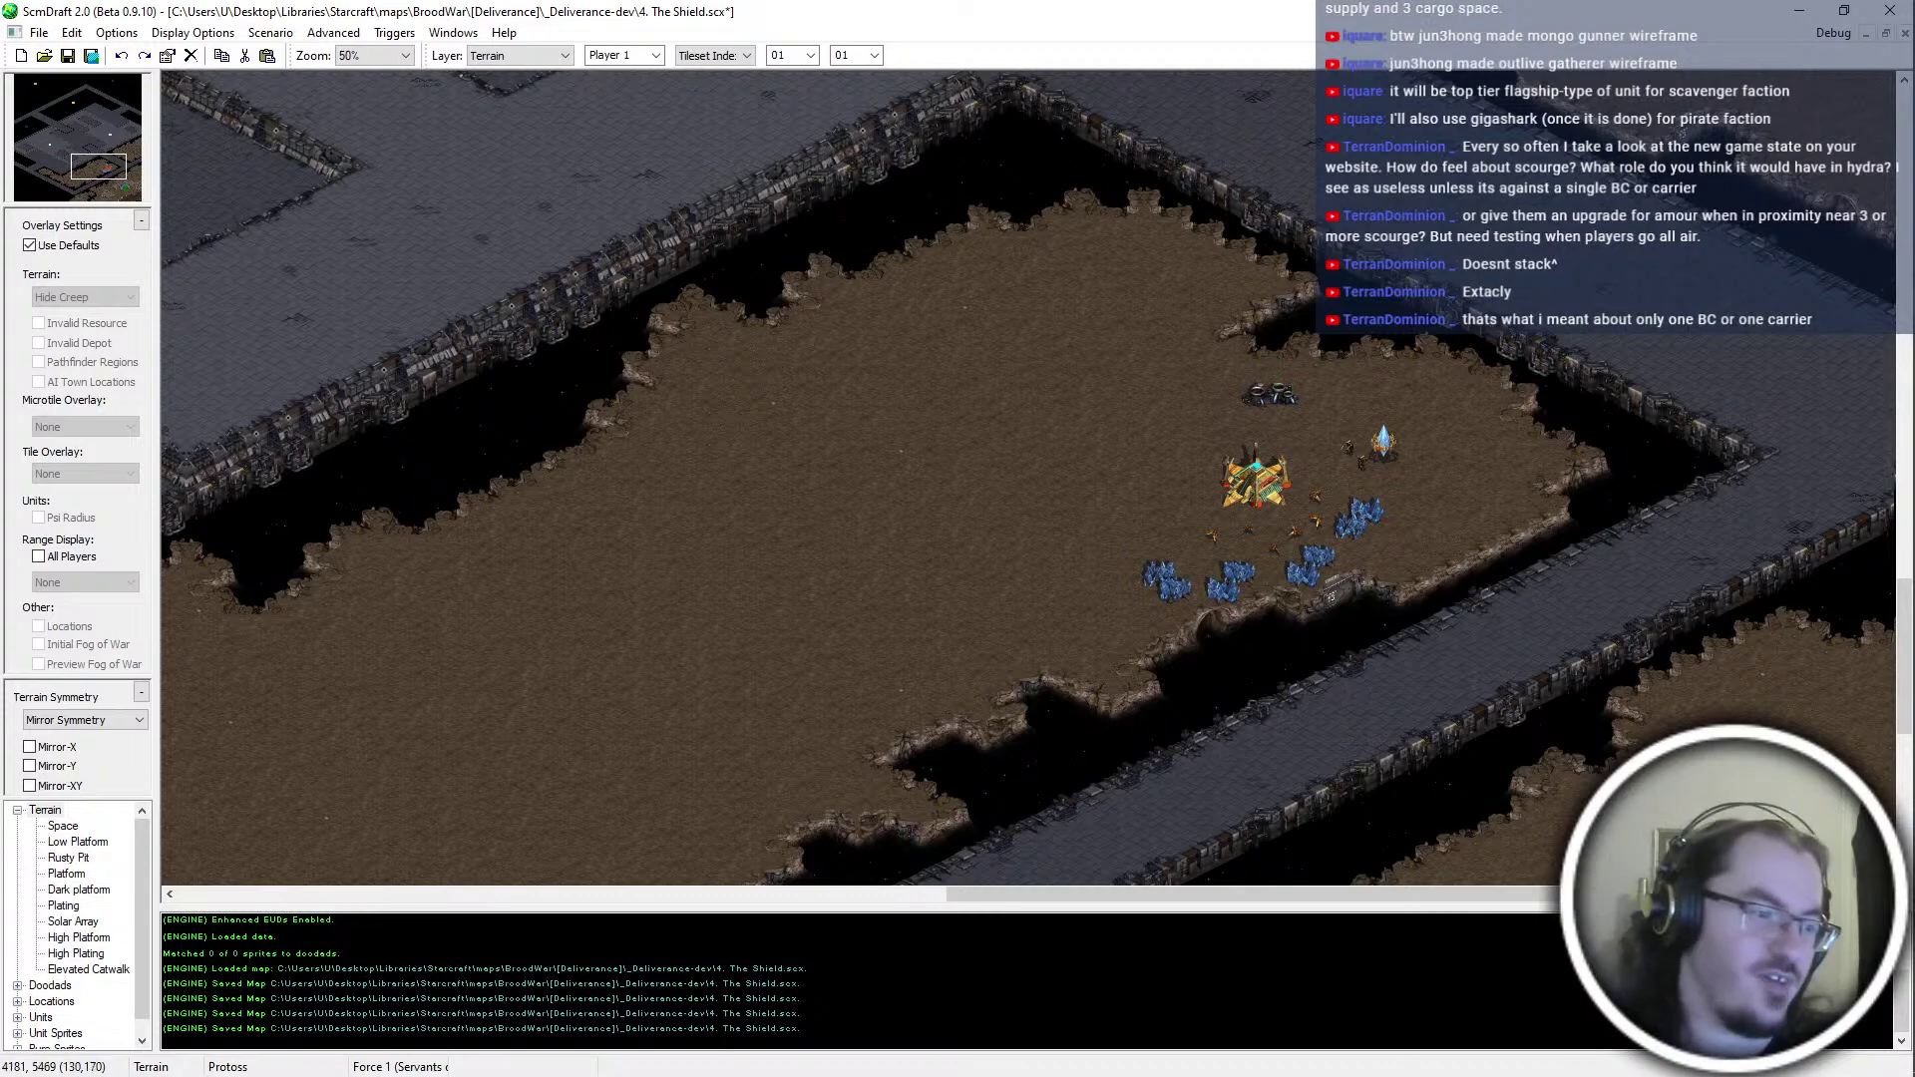
Try placing the metal ramp across the space gap between the platform and the dirt directly north of the base
left_click(1235, 224)
middle_click_drag(1508, 650, 1284, 752)
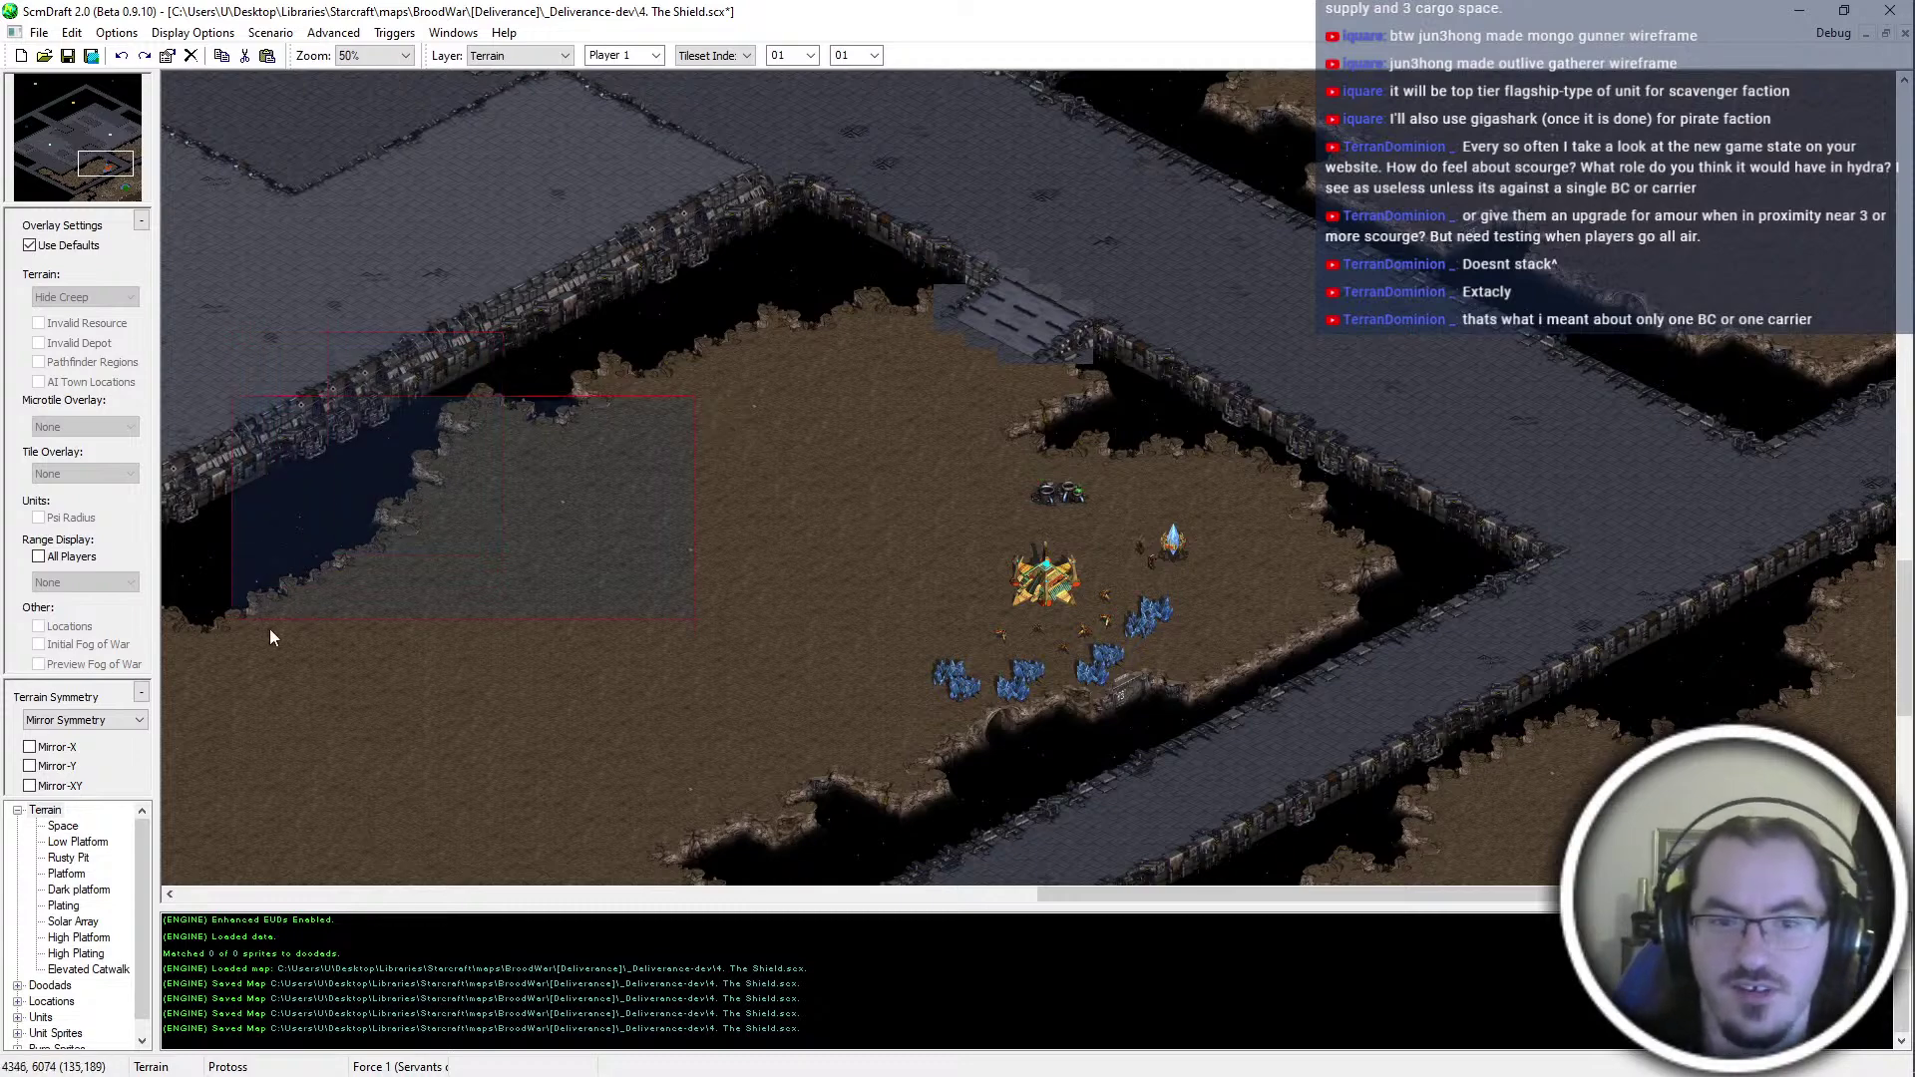
left_click(616, 405)
middle_click_drag(794, 452, 656, 492)
middle_click_drag(1147, 329, 749, 428)
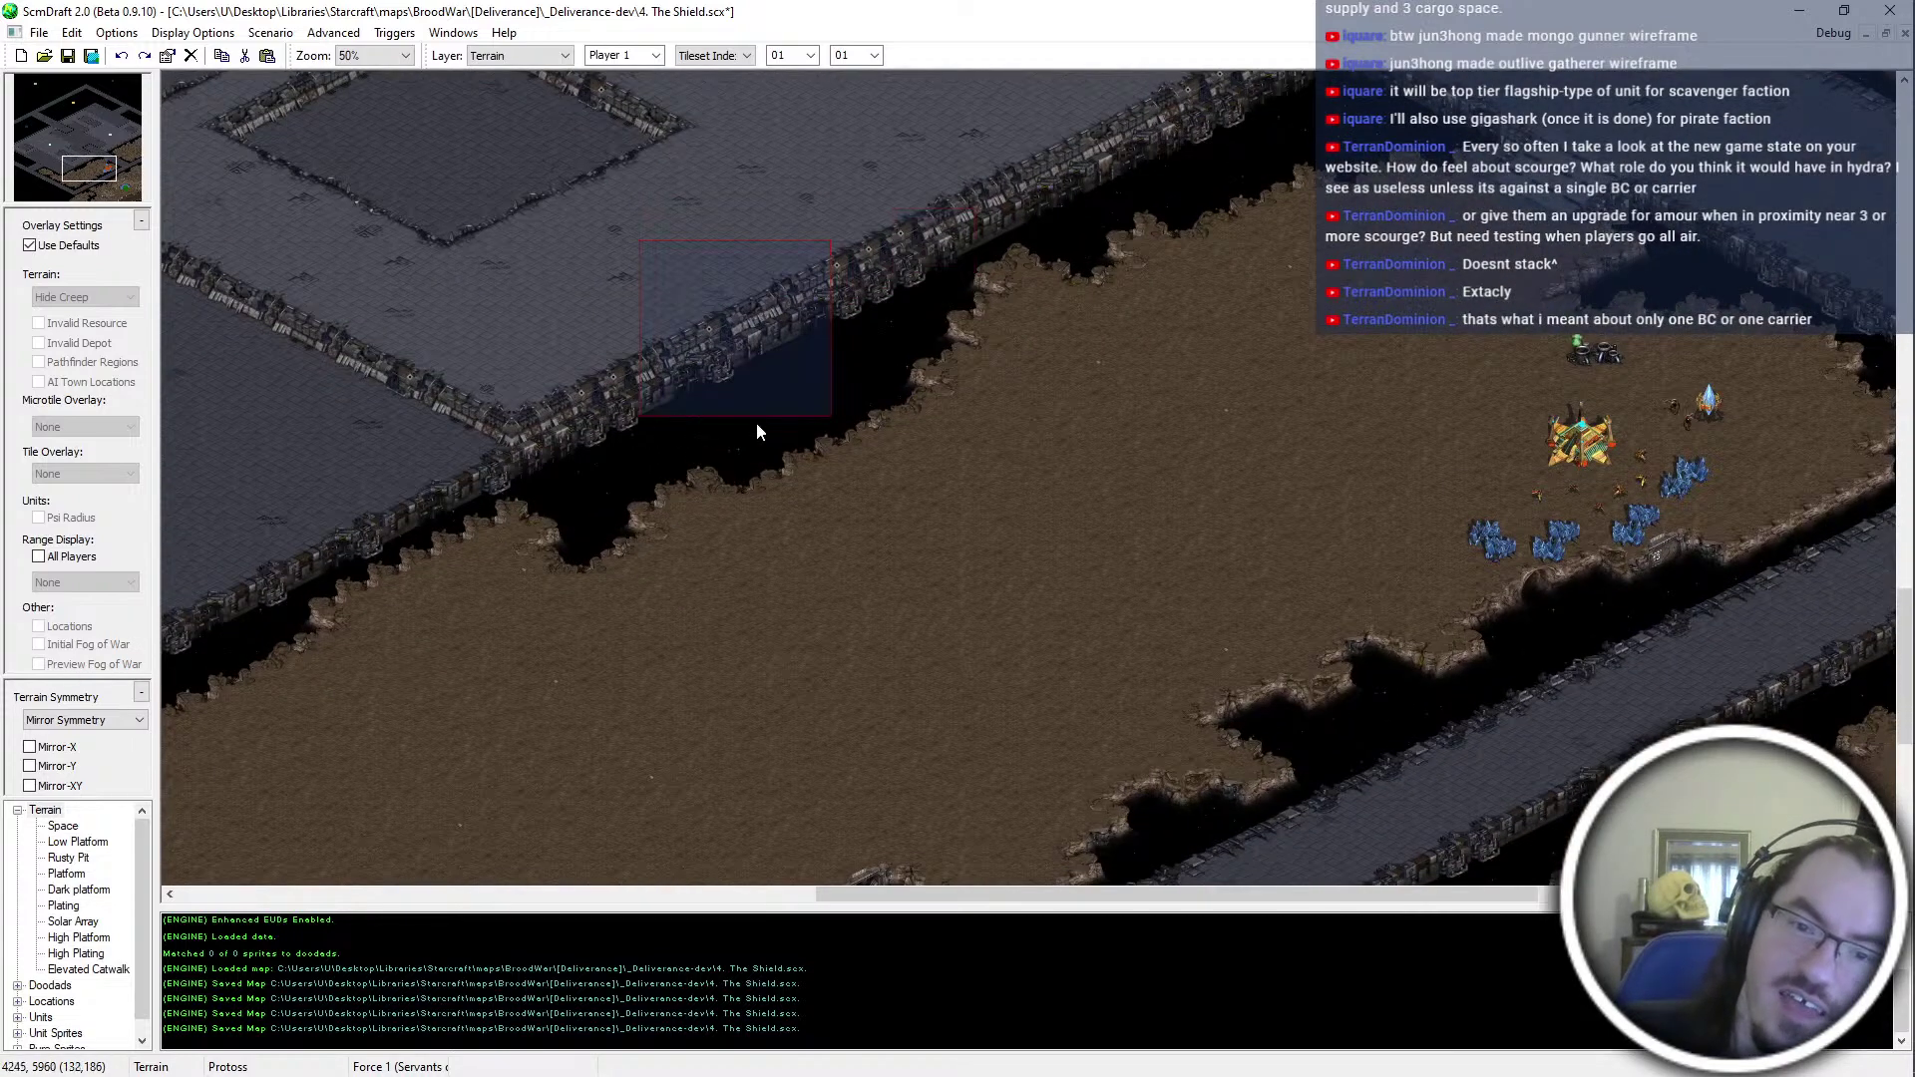
mouse_move(1314, 395)
middle_mouse_down()
mouse_move(1363, 391)
mouse_move(1679, 227)
middle_mouse_up()
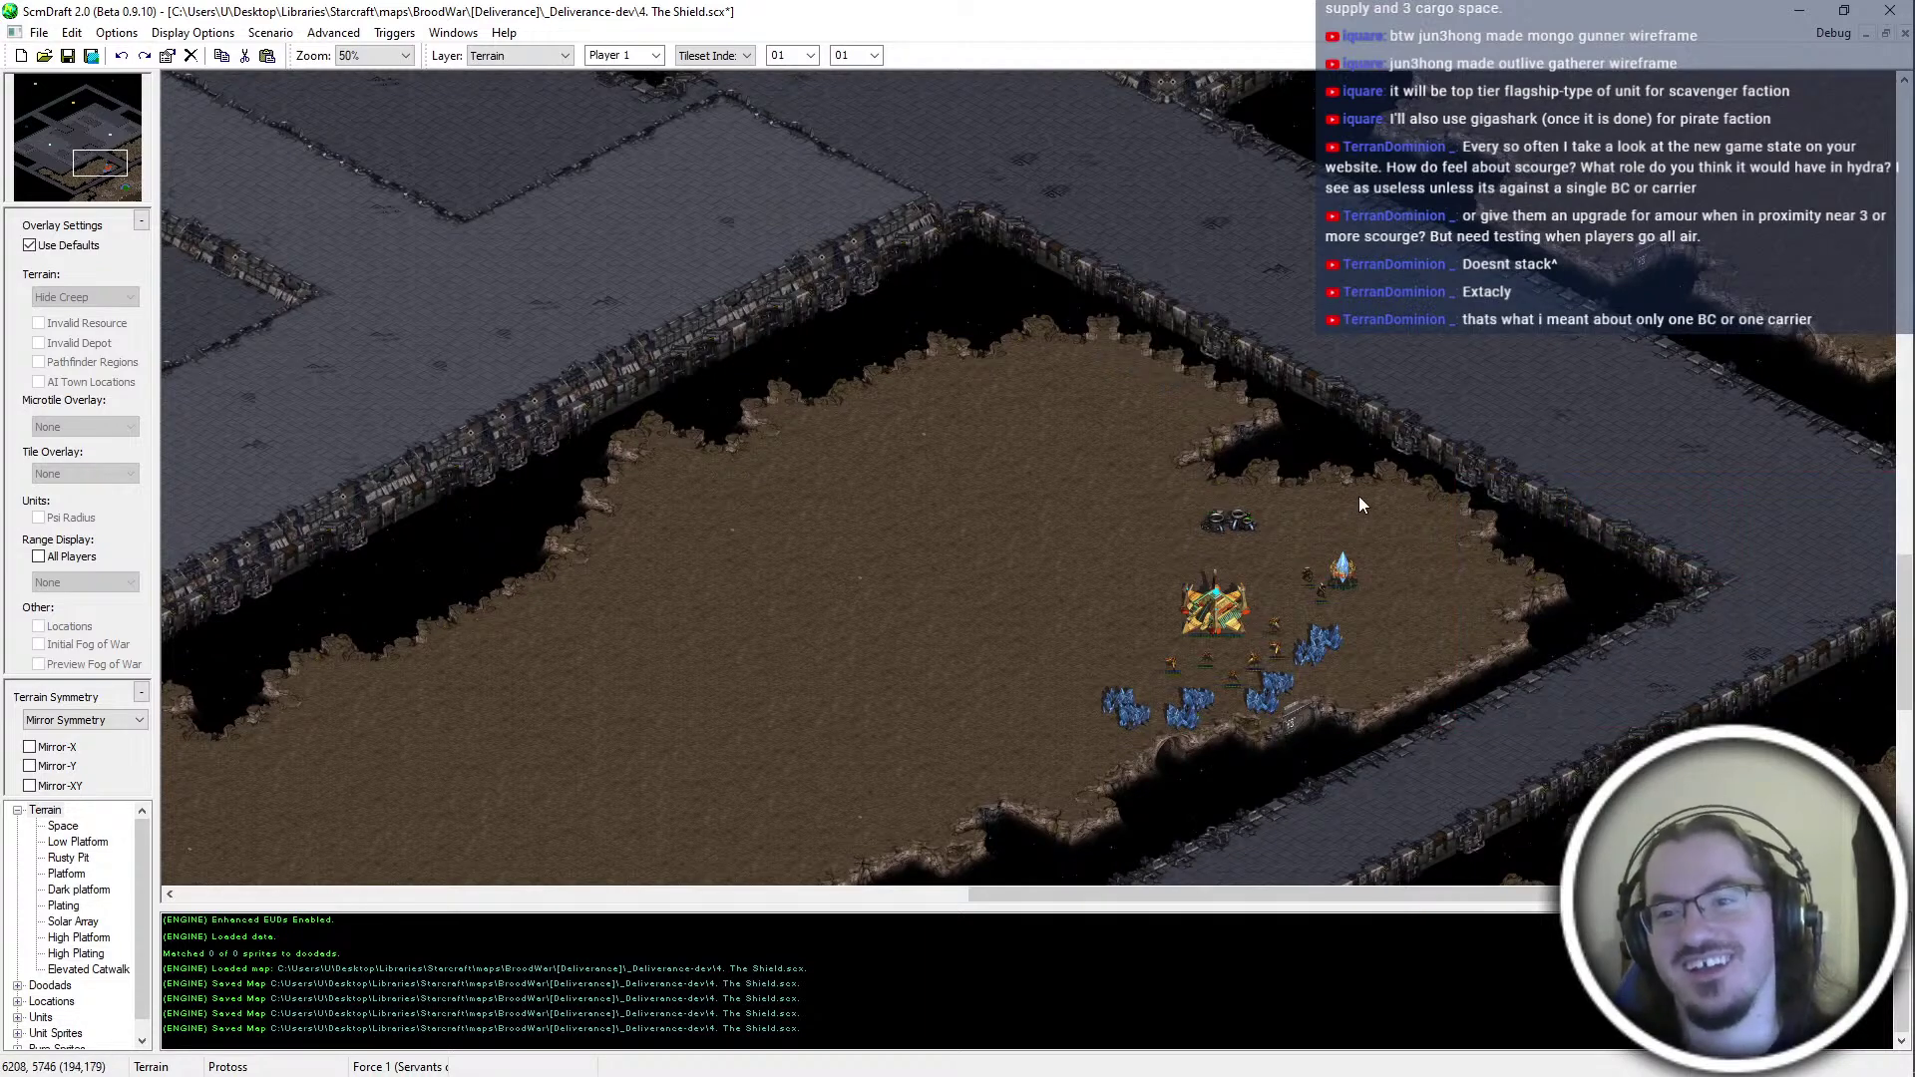
Save the map and review the cliff edges along the dirt area's southern side
key("ctrl+s")
middle_click_drag(1183, 488, 1463, 724)
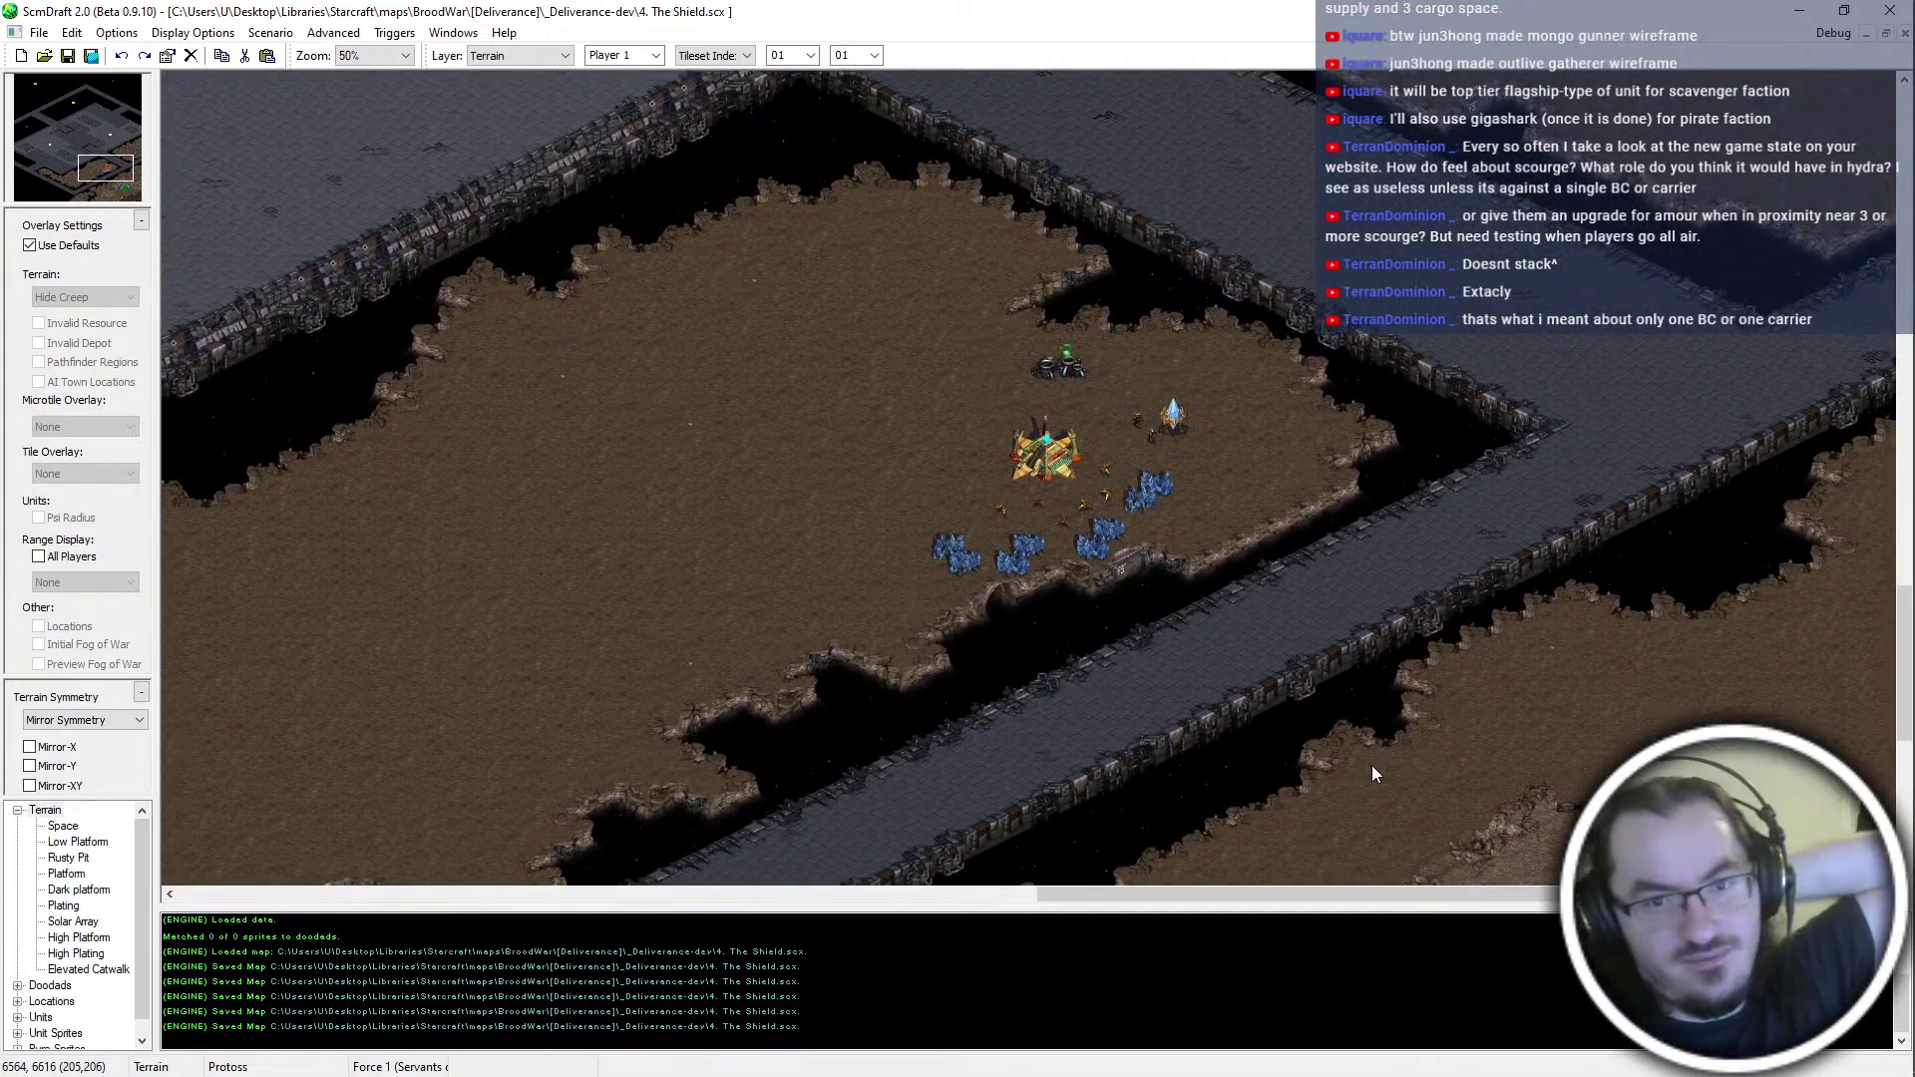
middle_click_drag(867, 778, 900, 742)
middle_click_drag(1885, 130, 4, 814)
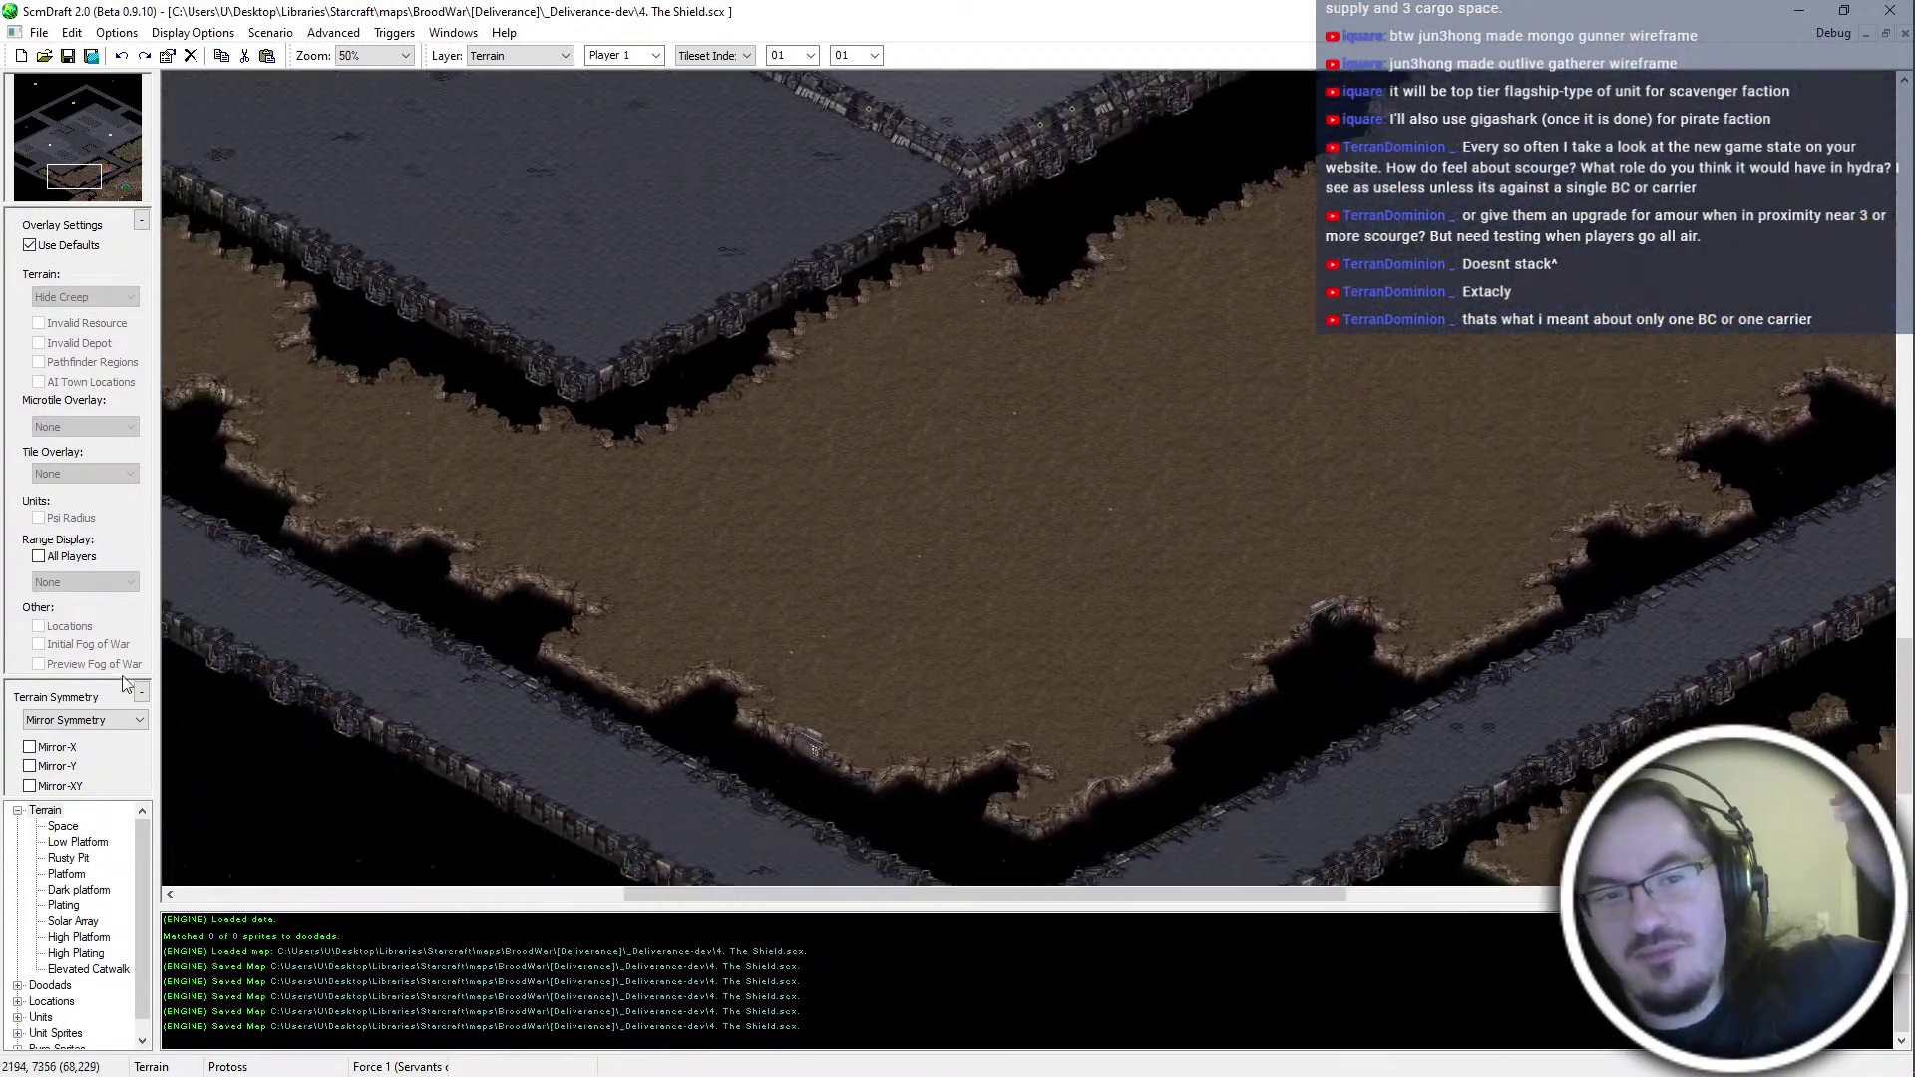
left_click_drag(117, 187, 103, 195)
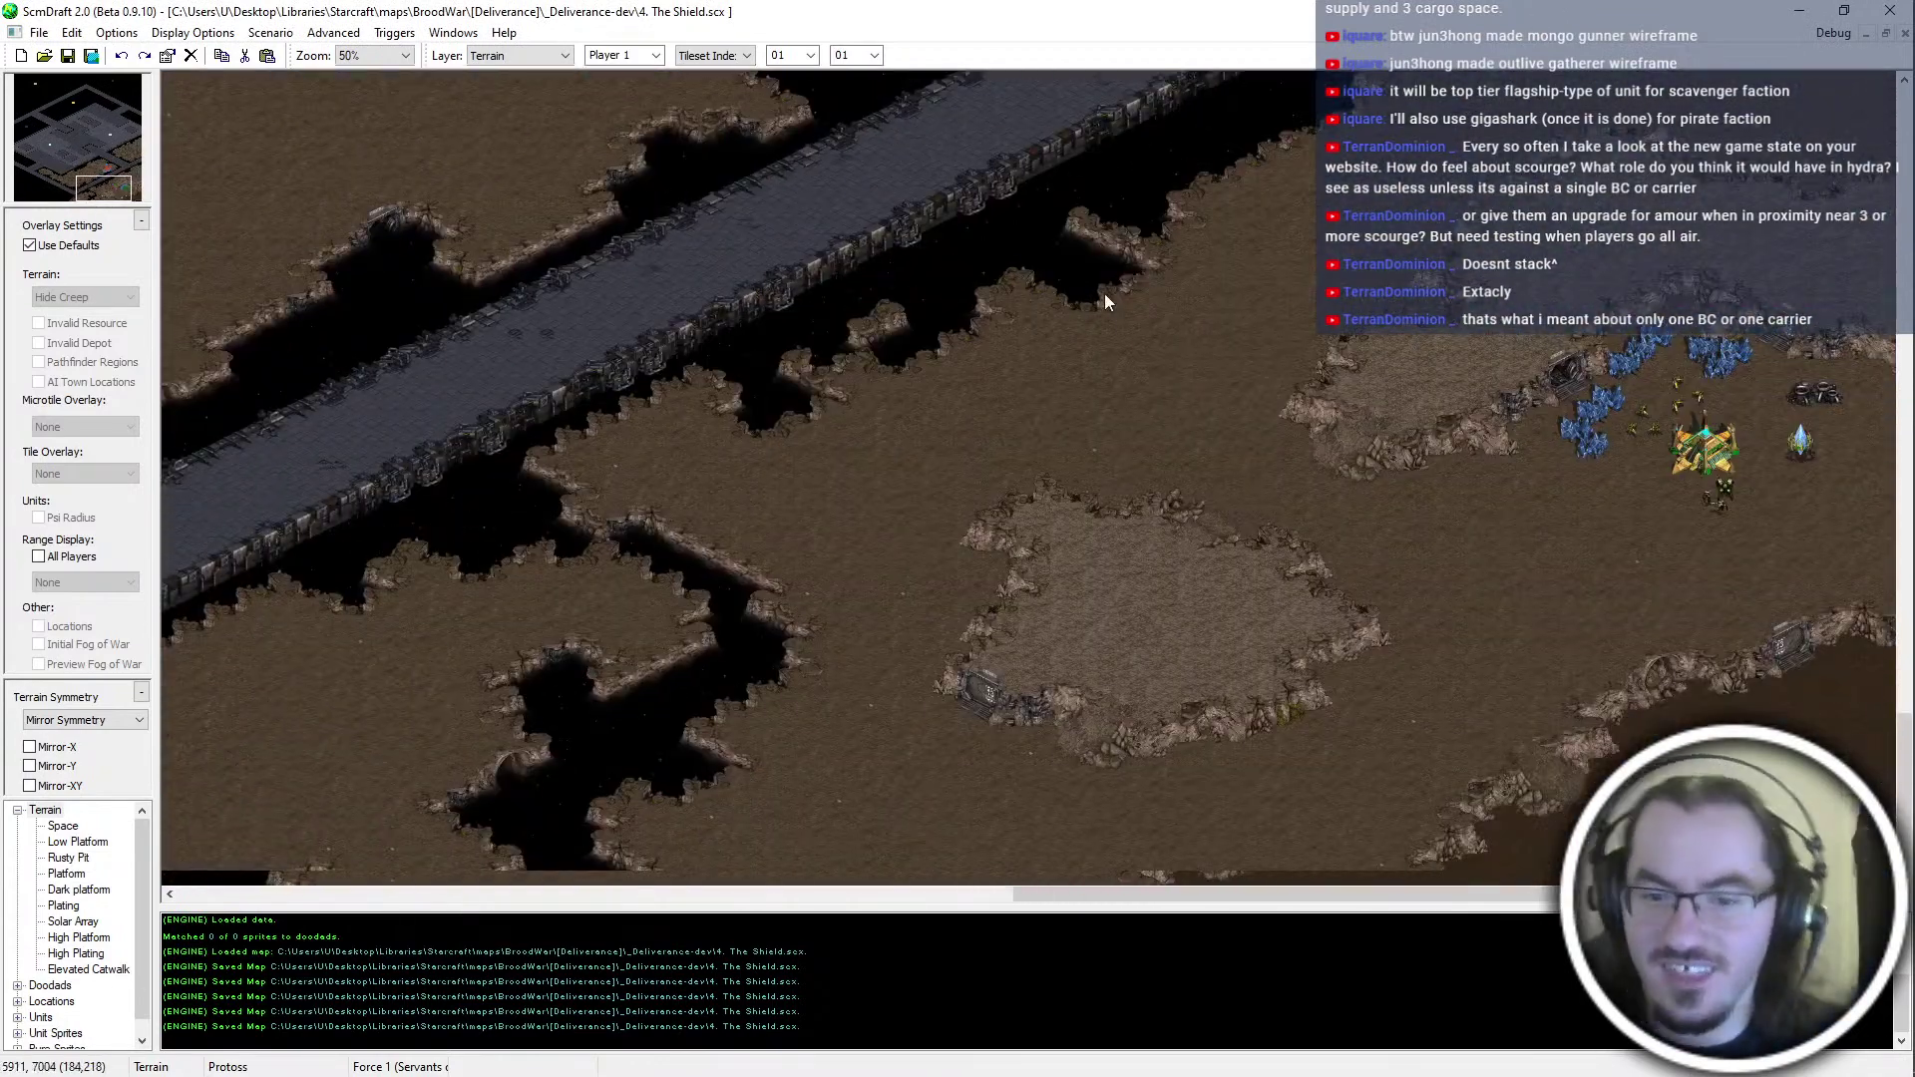
Inspect the dirt edges around the space inlet west of the raised rock plateau near the map's southern border
left_click_drag(620, 621, 612, 610)
left_click_drag(612, 611, 718, 730)
key("Left")
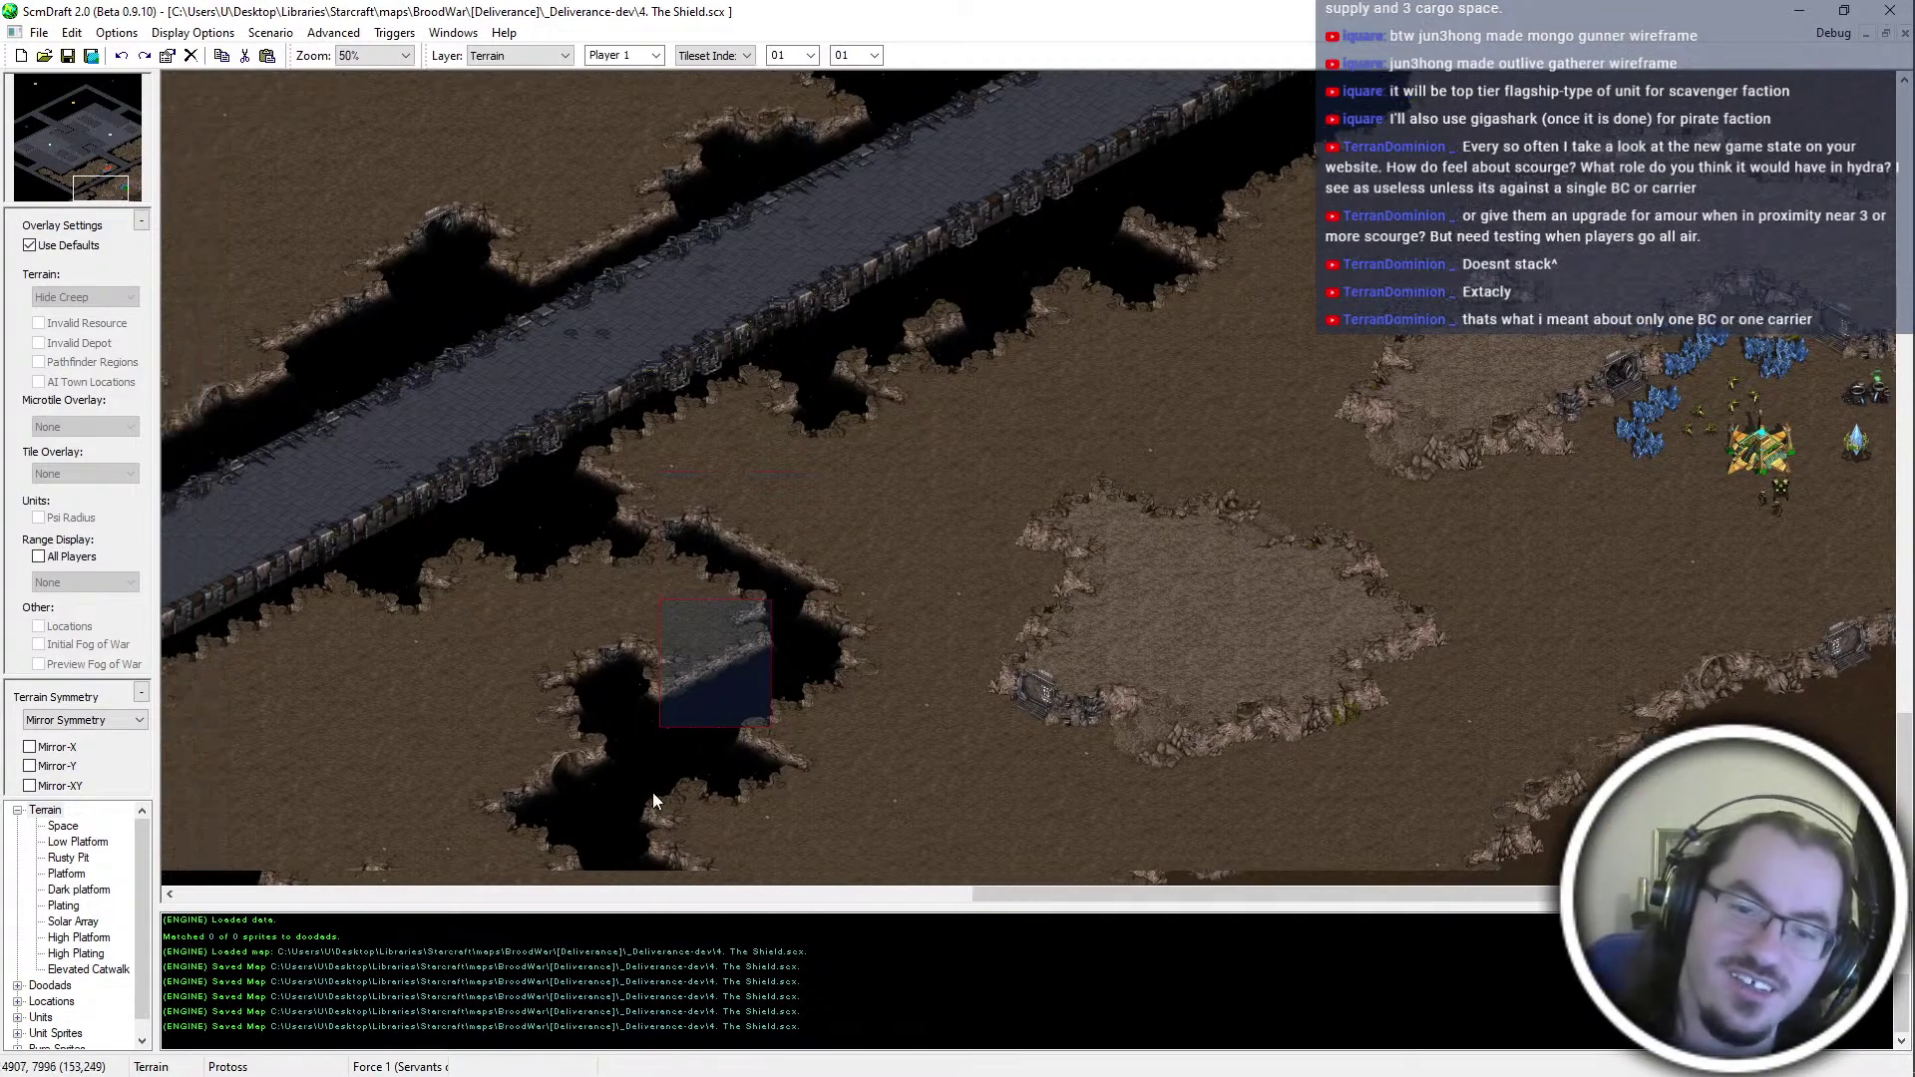
key("Left")
left_click(998, 666)
key("Right")
key("Right")
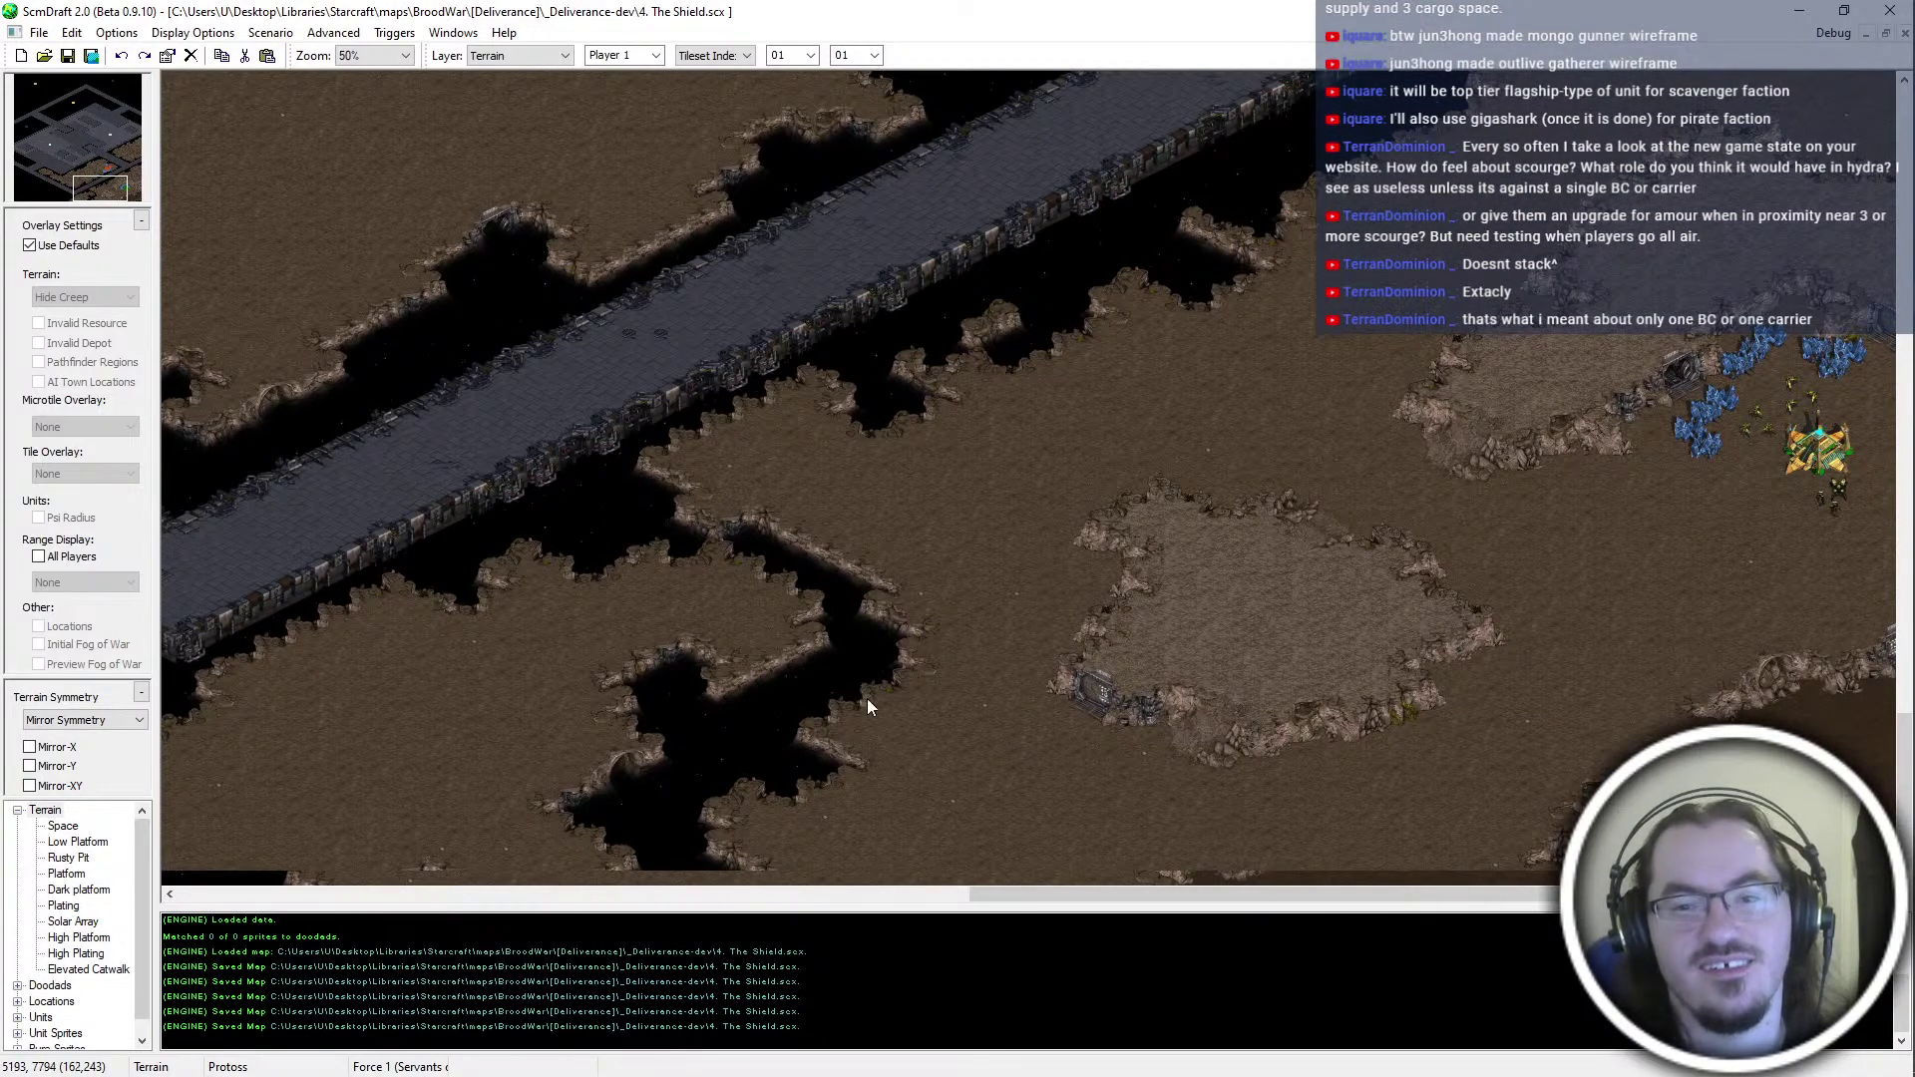
key("Right")
key("Up")
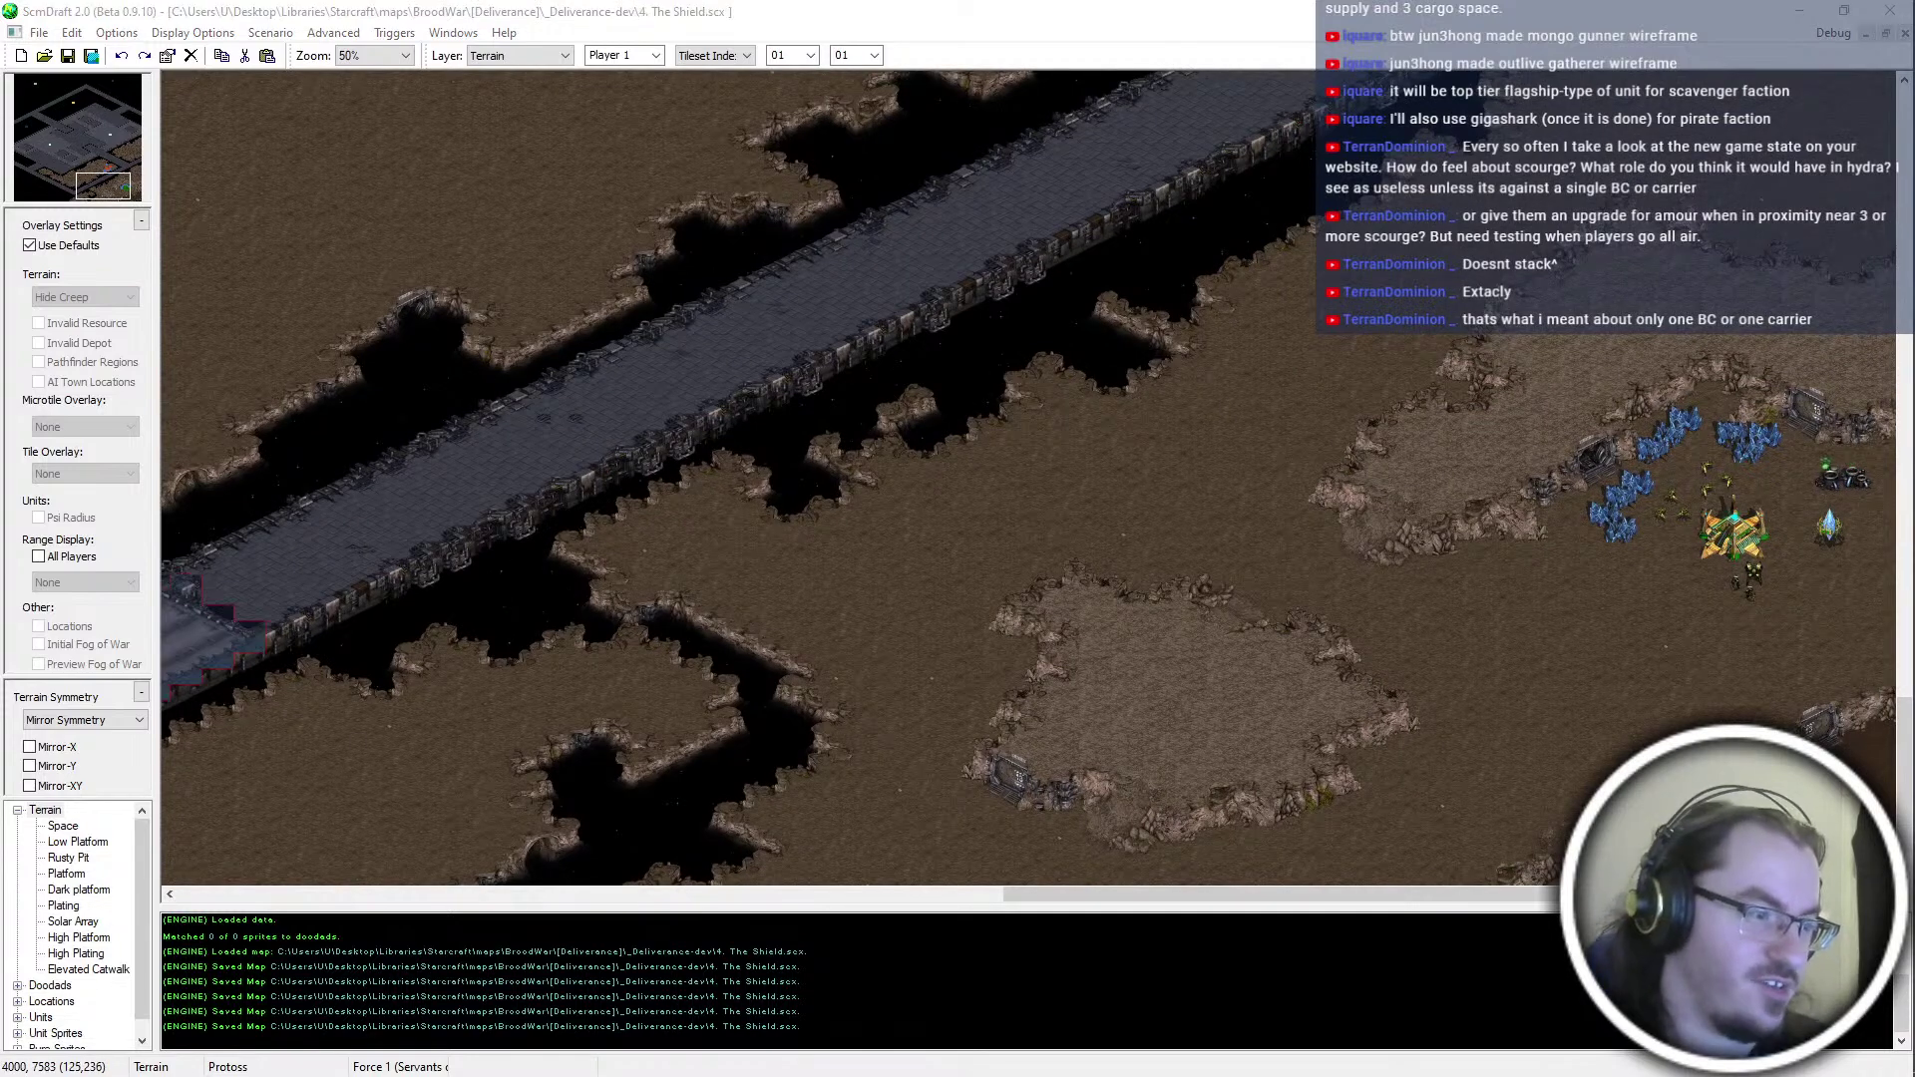
Examine the cliff edges on both sides of the diagonal walkway and the two neighbouring Protoss bases
middle_click_drag(914, 390, 943, 361)
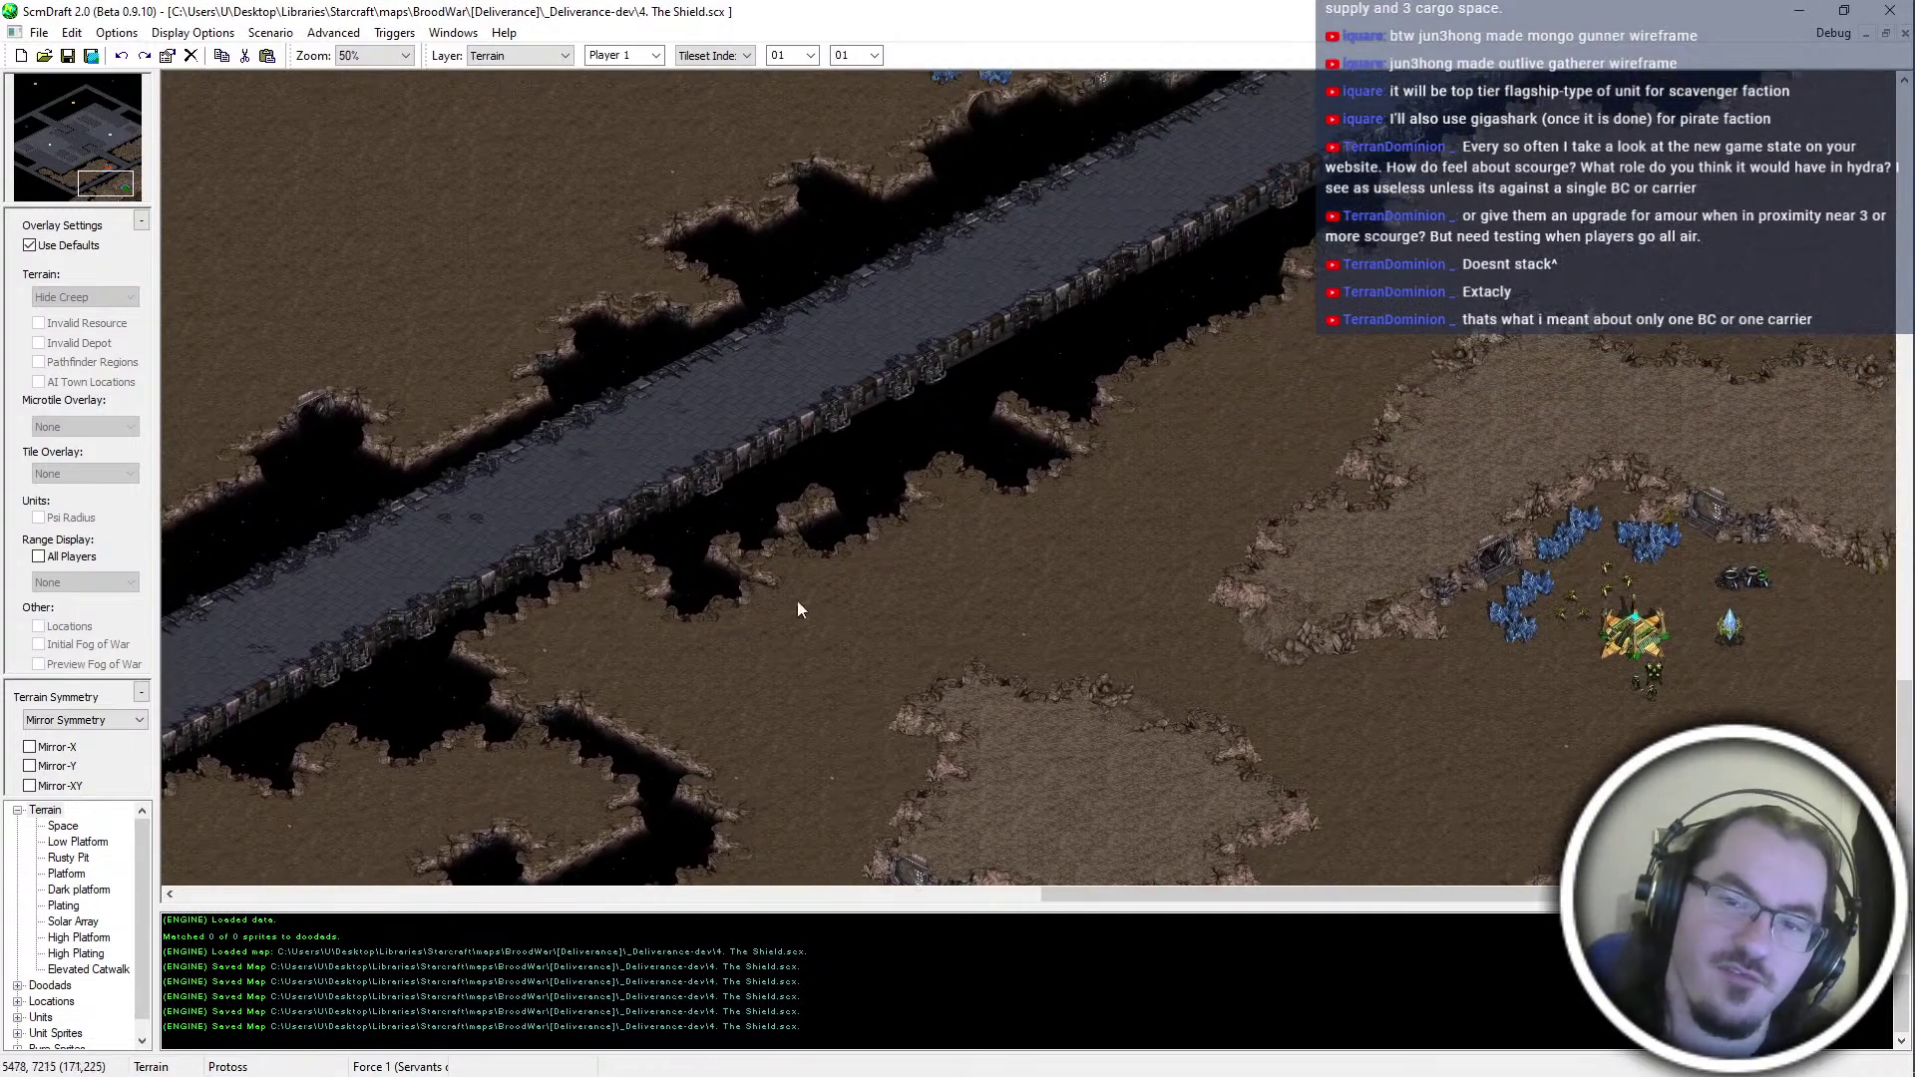
middle_click_drag(779, 681, 1033, 585)
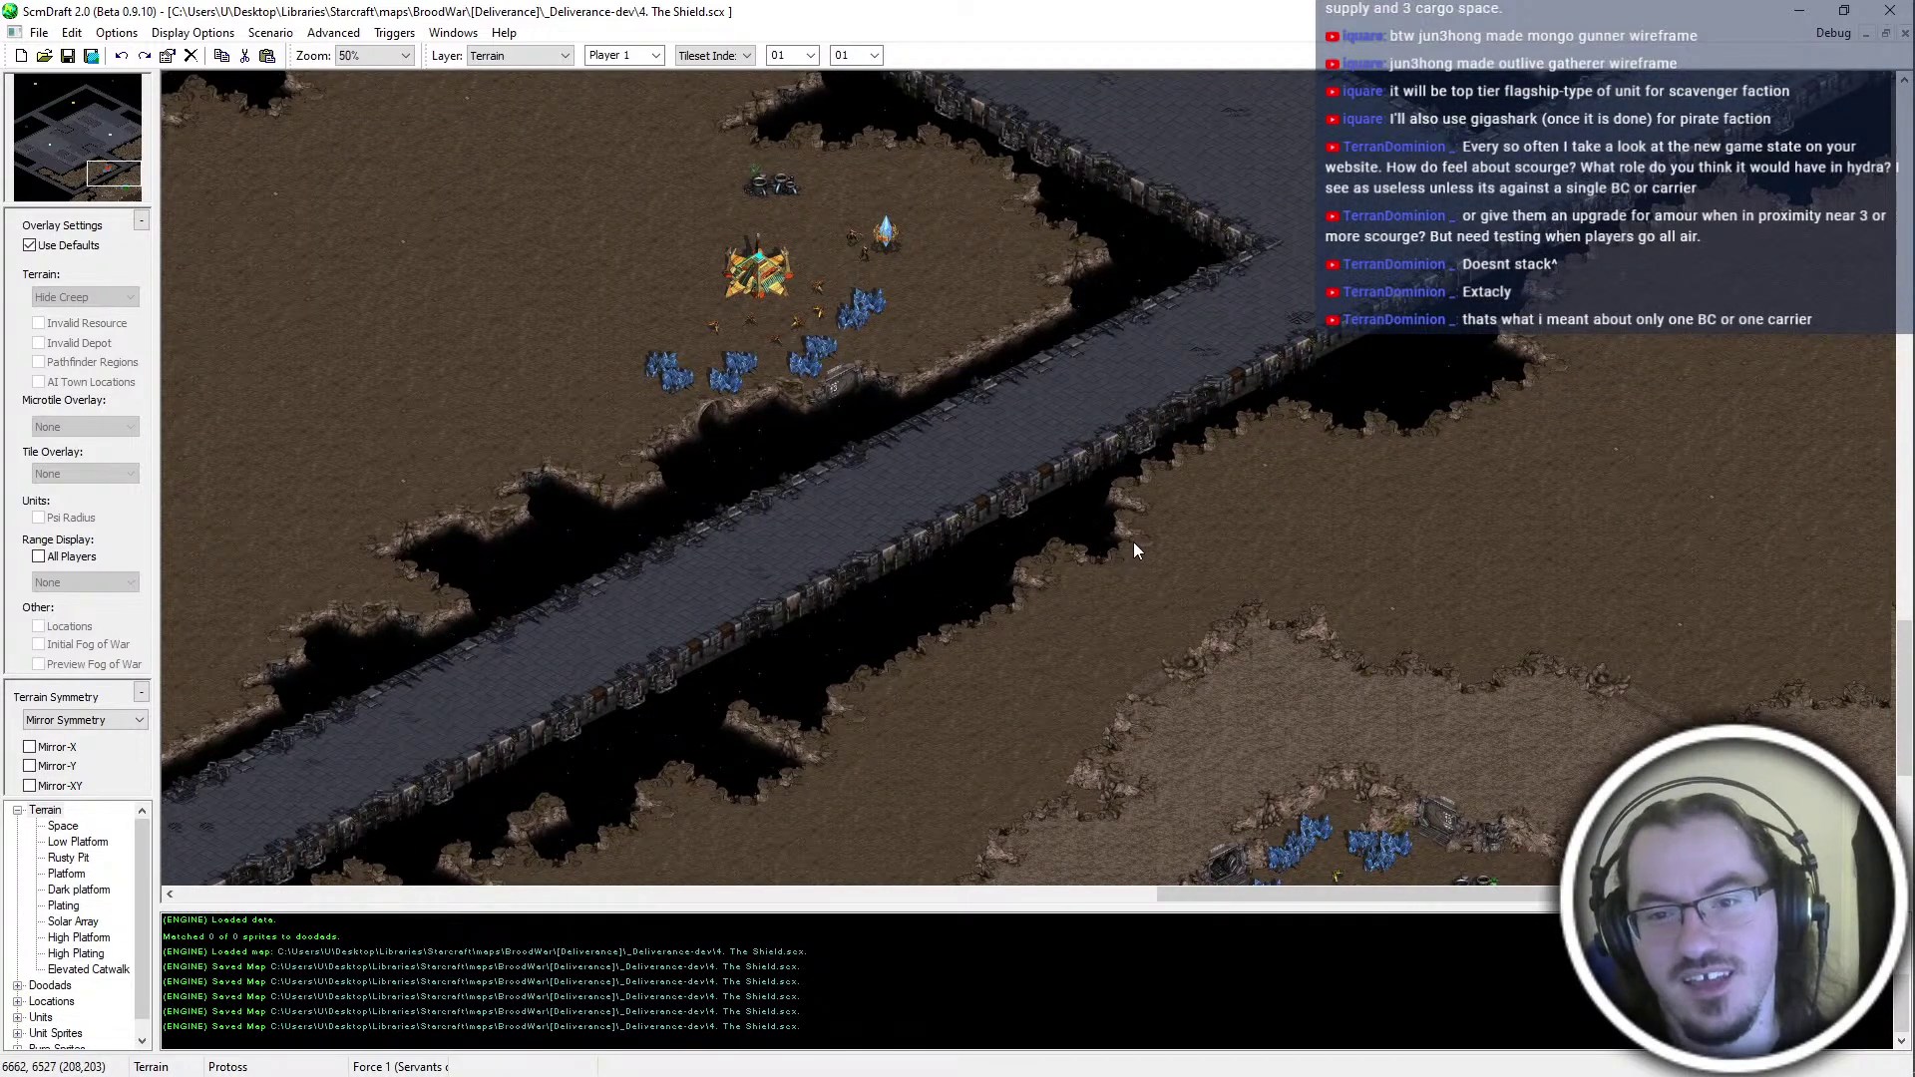
middle_click_drag(1115, 253, 667, 433)
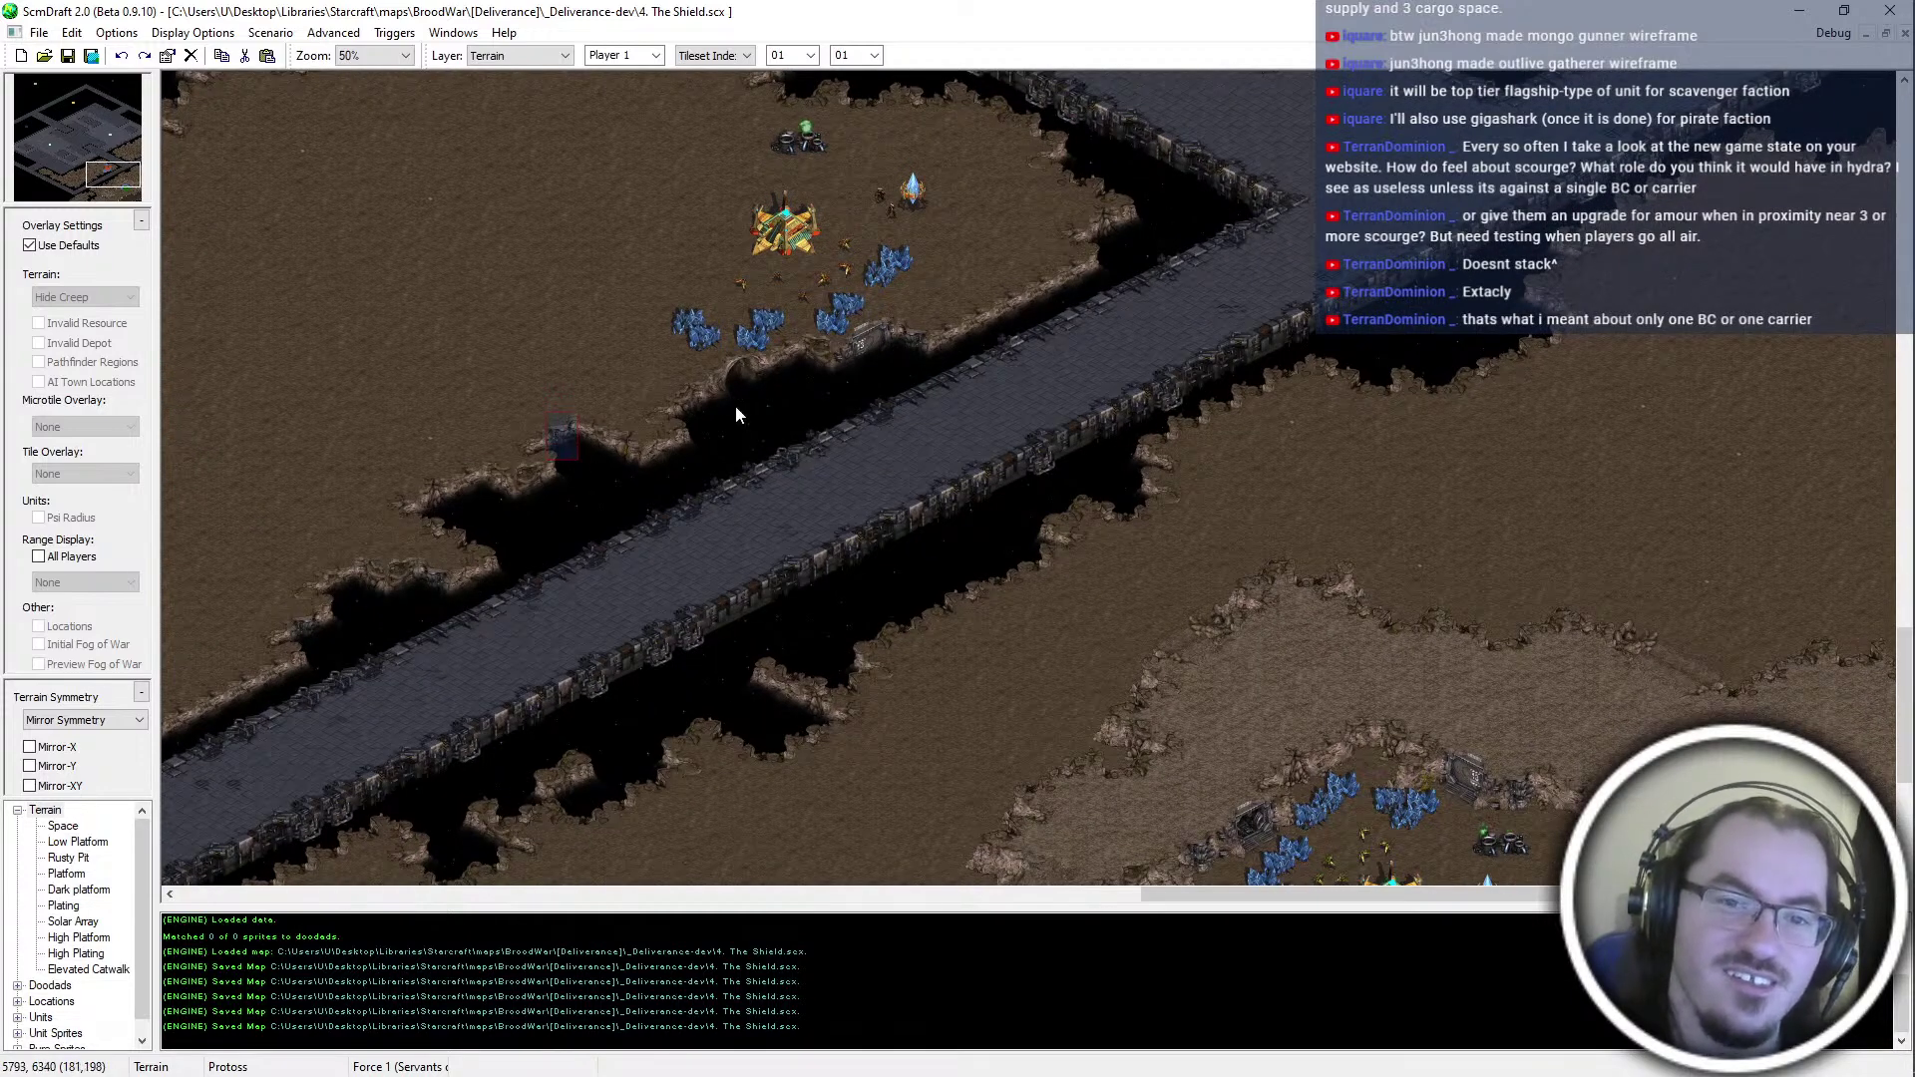
scroll(795, 325, "up", 2)
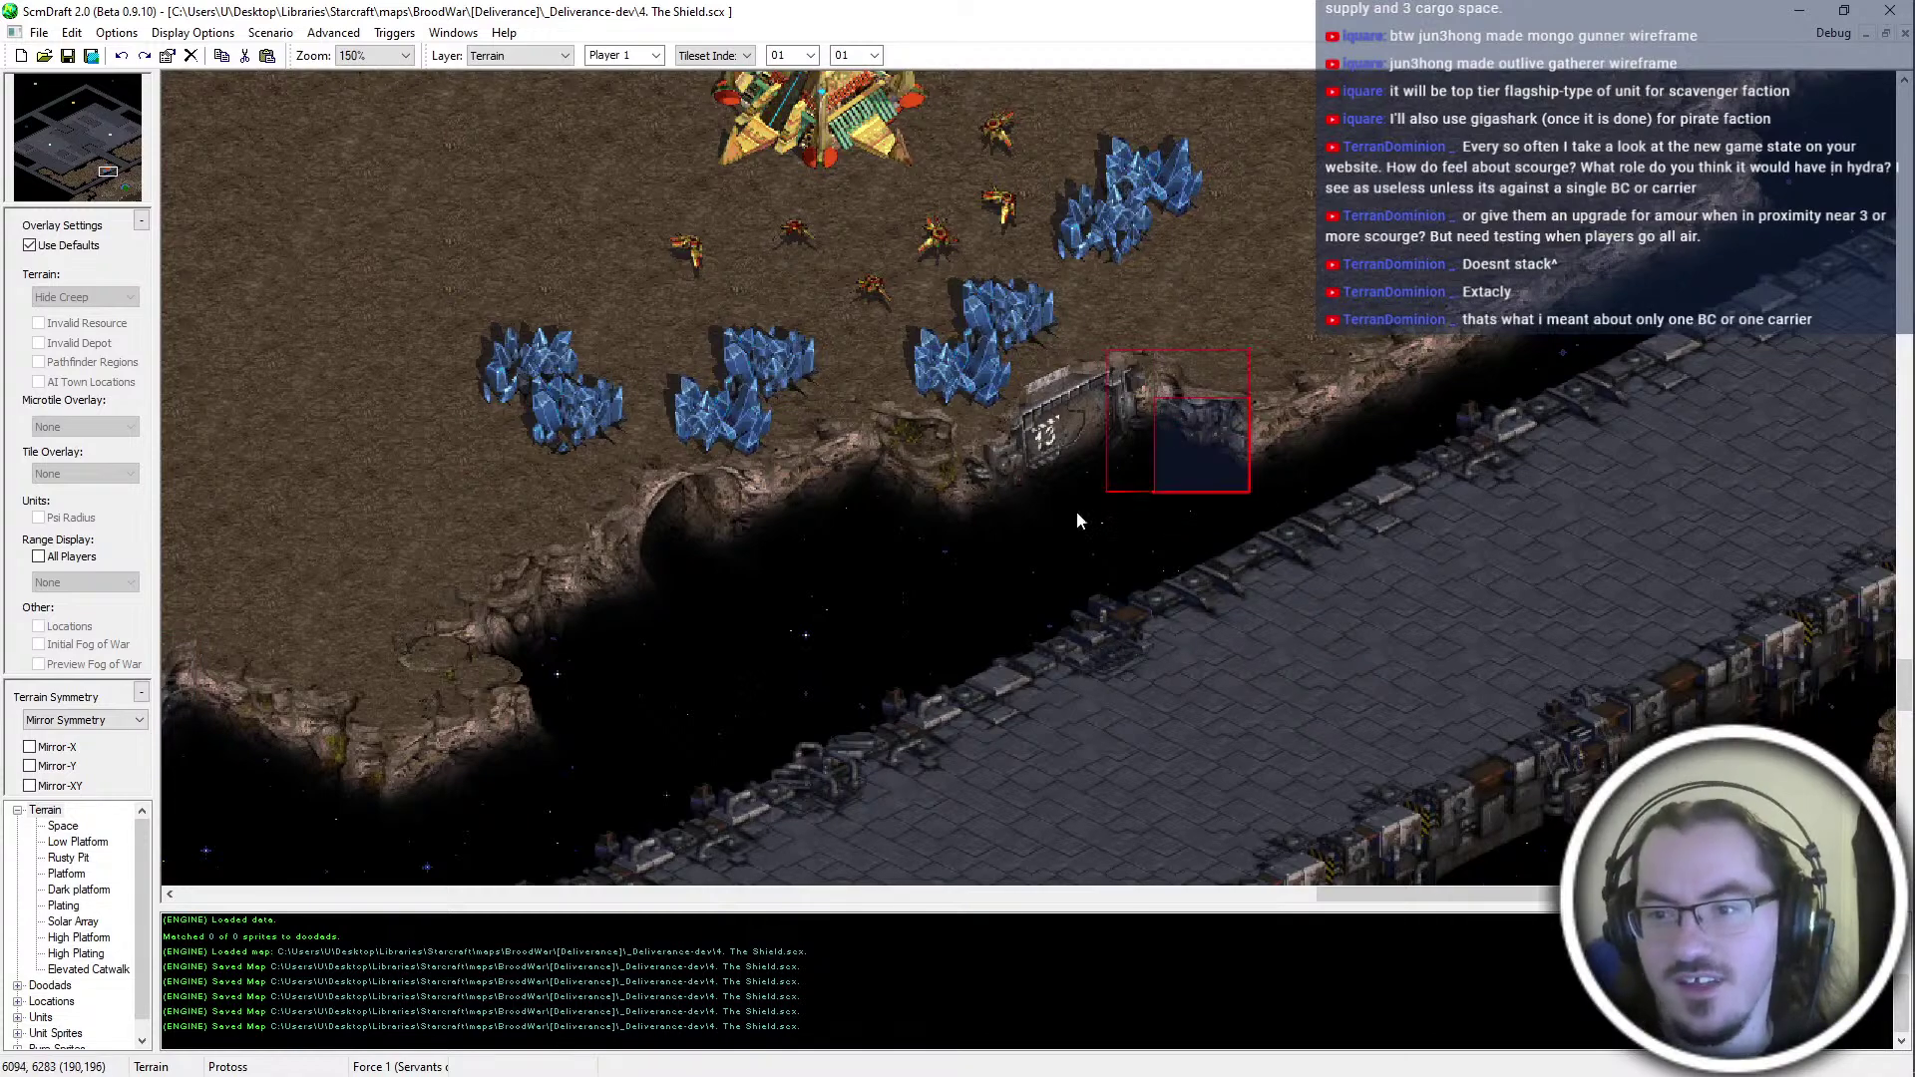
scroll(958, 536, "down", 3)
scroll(957, 541, "down", 1)
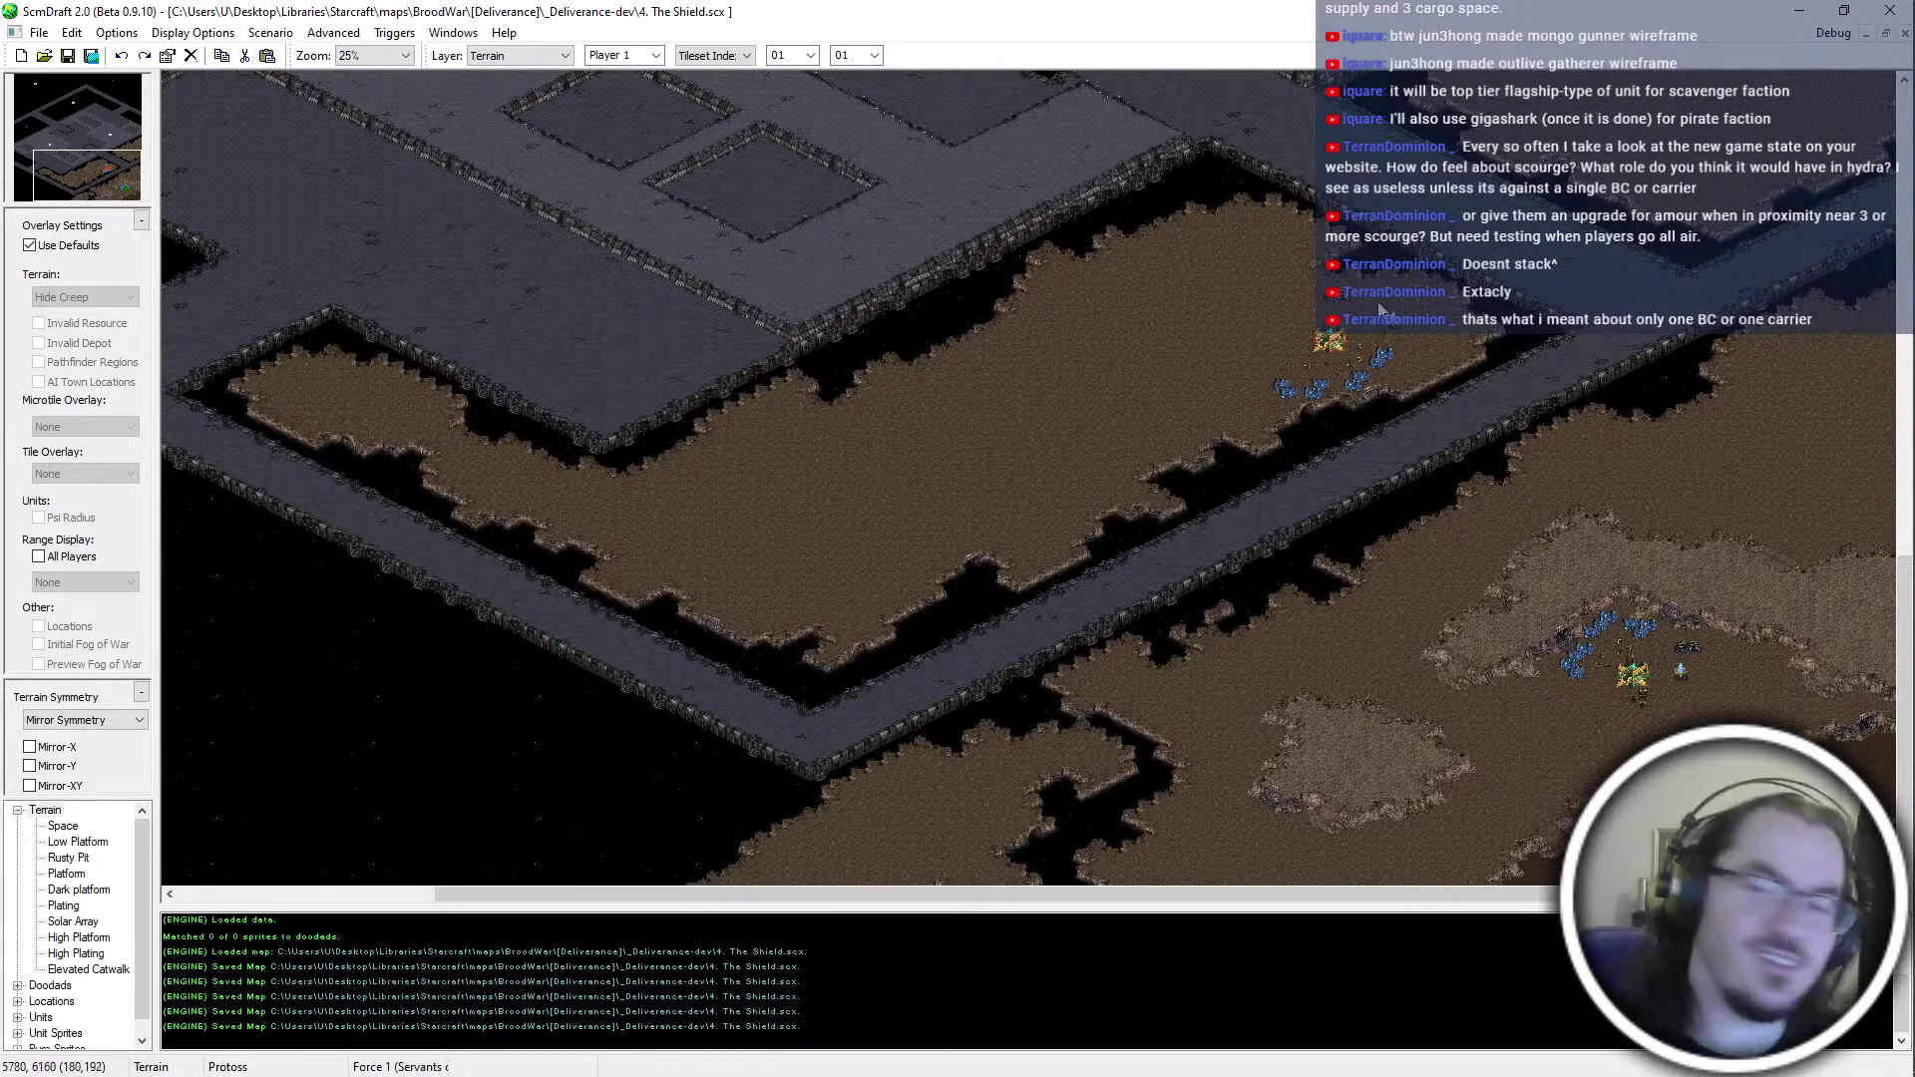
scroll(1181, 487, "up", 1)
scroll(1181, 488, "up", 2)
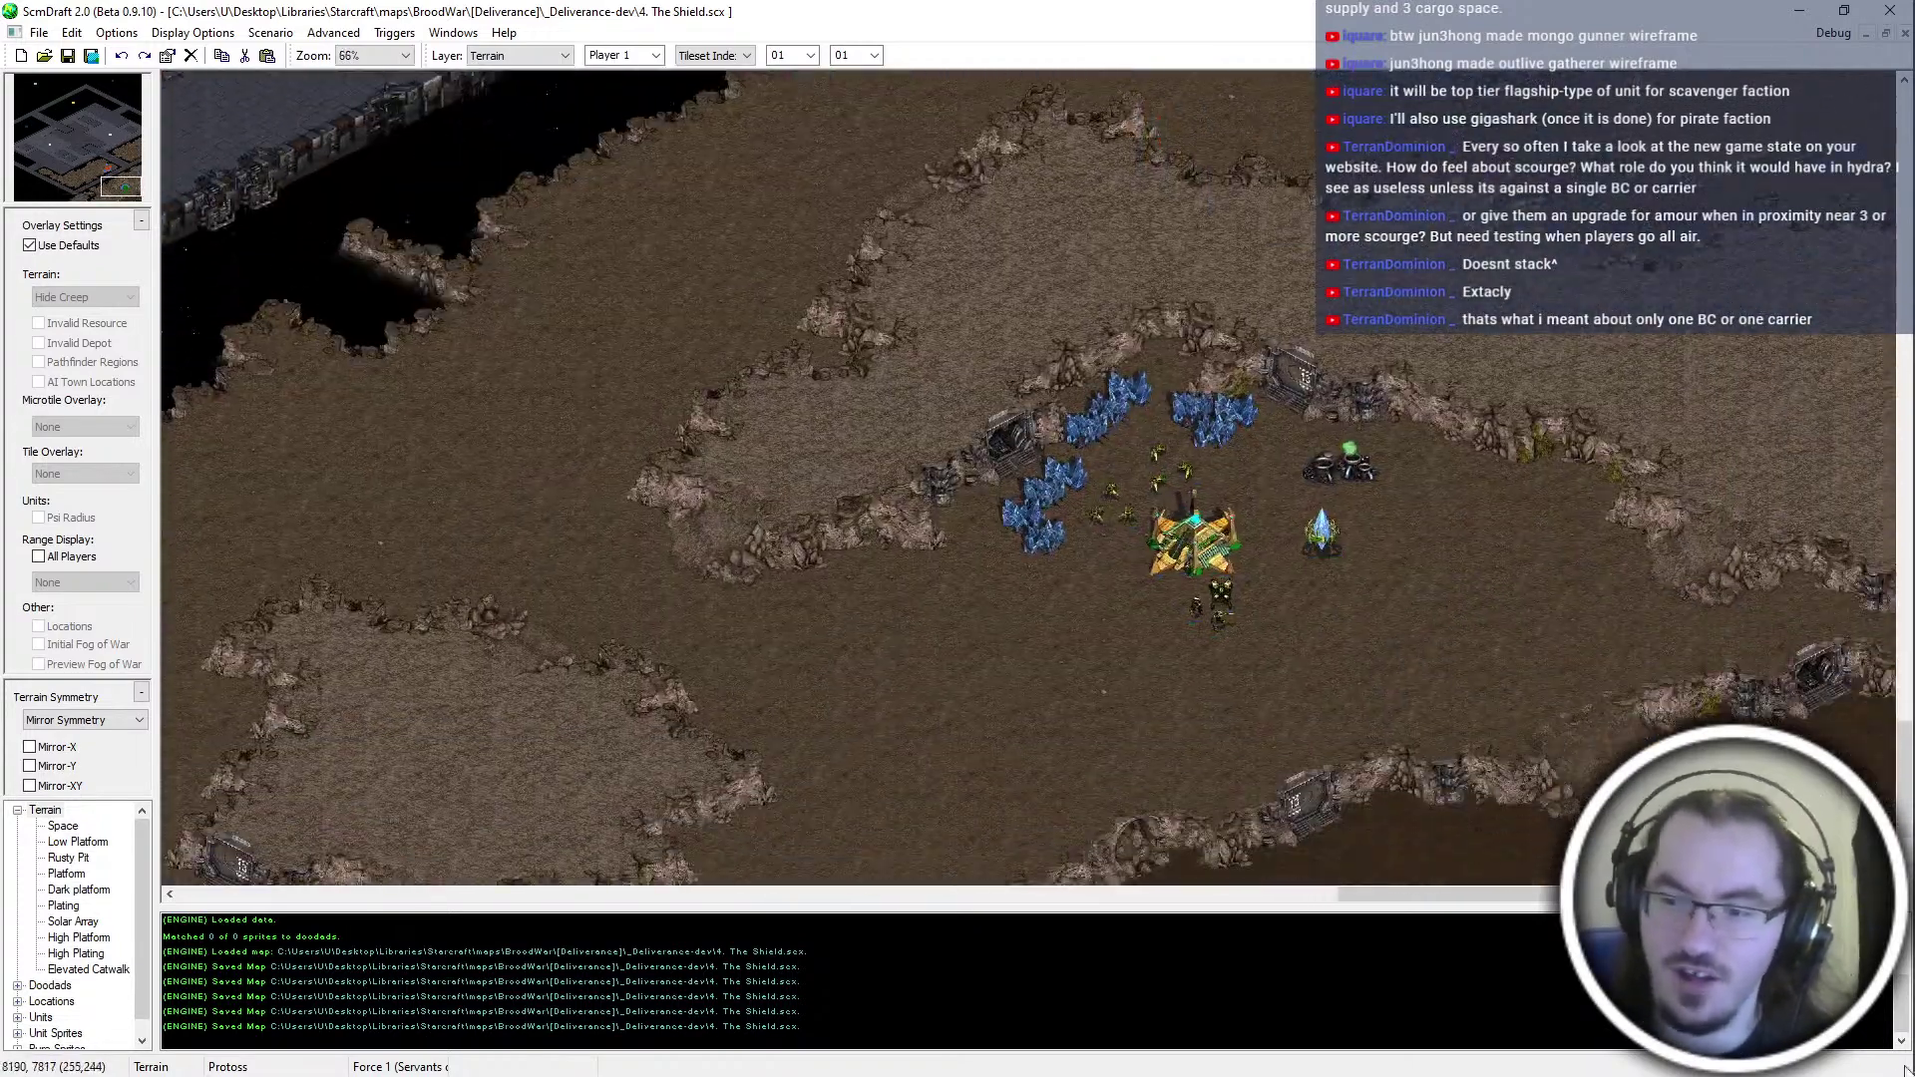
mouse_move(1901, 961)
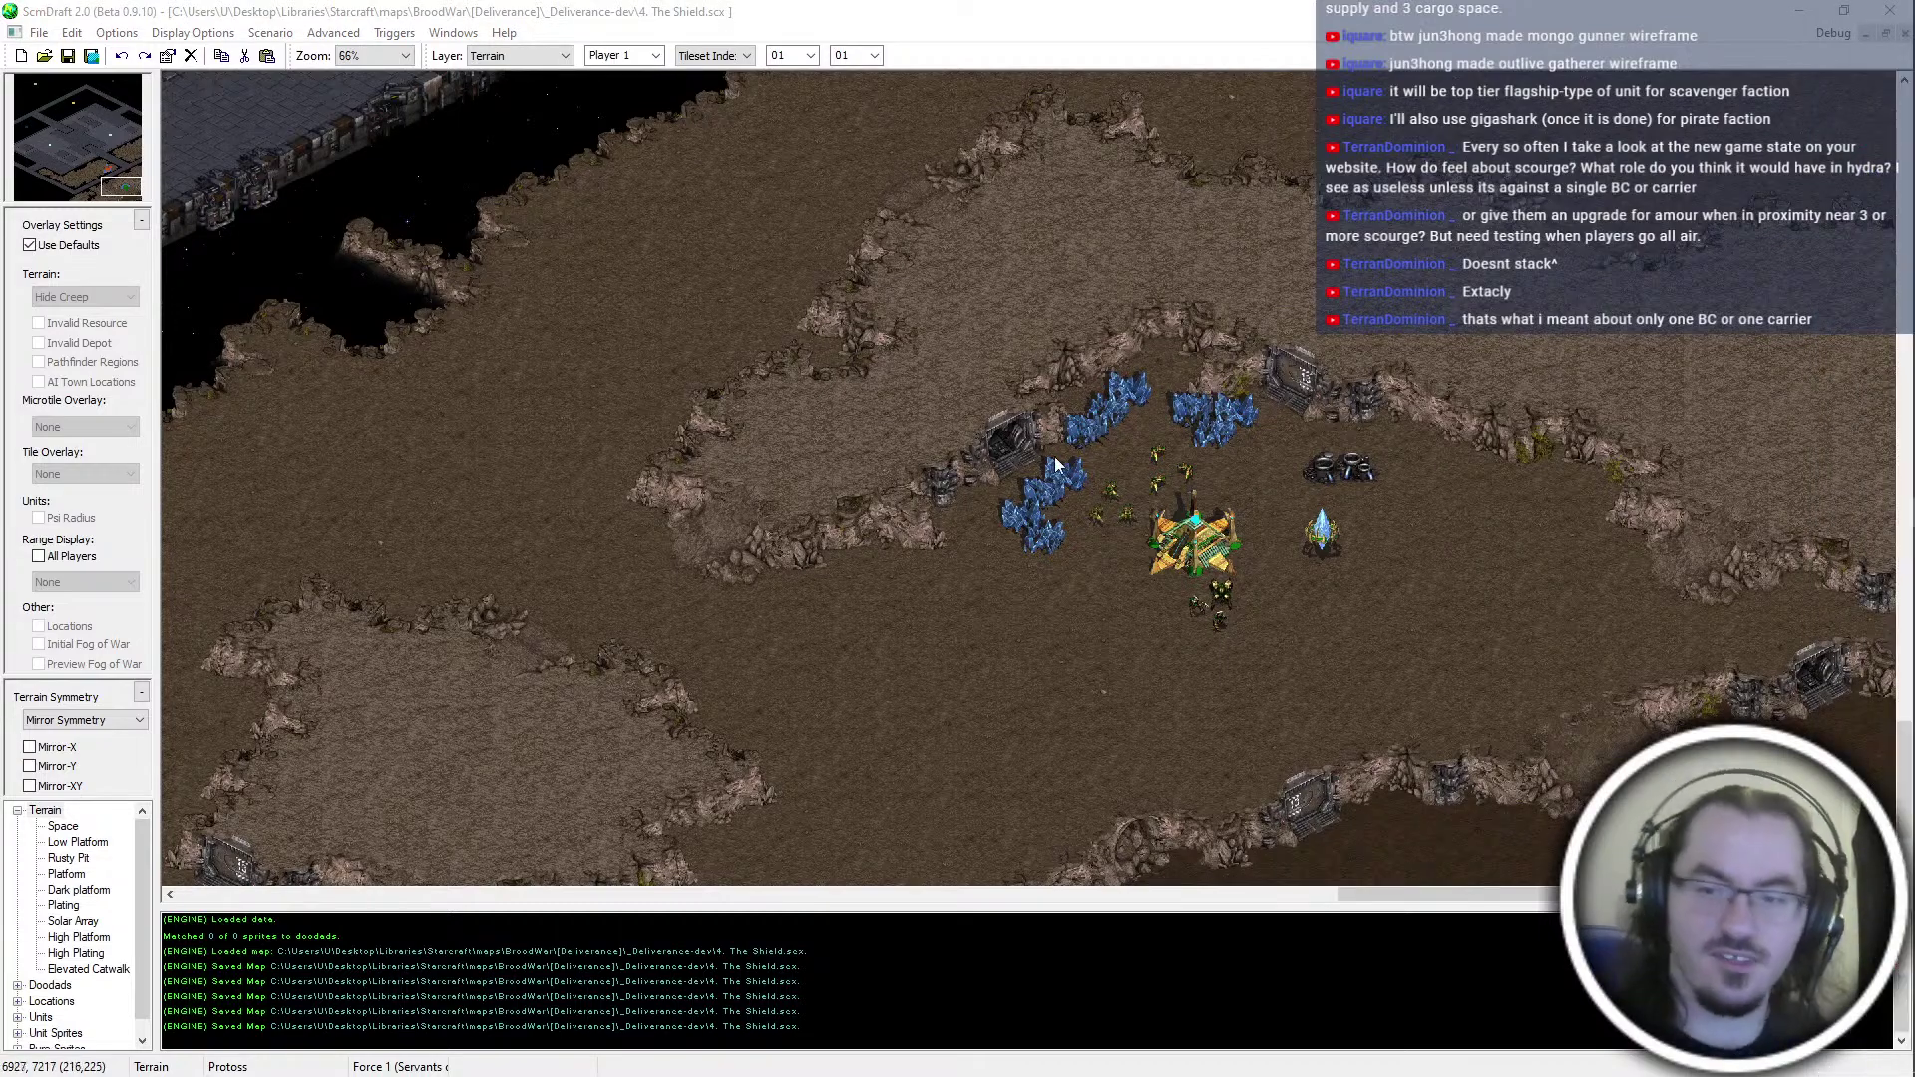
Examine the dirt cliff edges and space gaps around the walkway junction, from the high platform's southern wall to the raised plateaus
middle_click_drag(1055, 456, 1297, 95)
middle_click_drag(898, 710, 1346, 405)
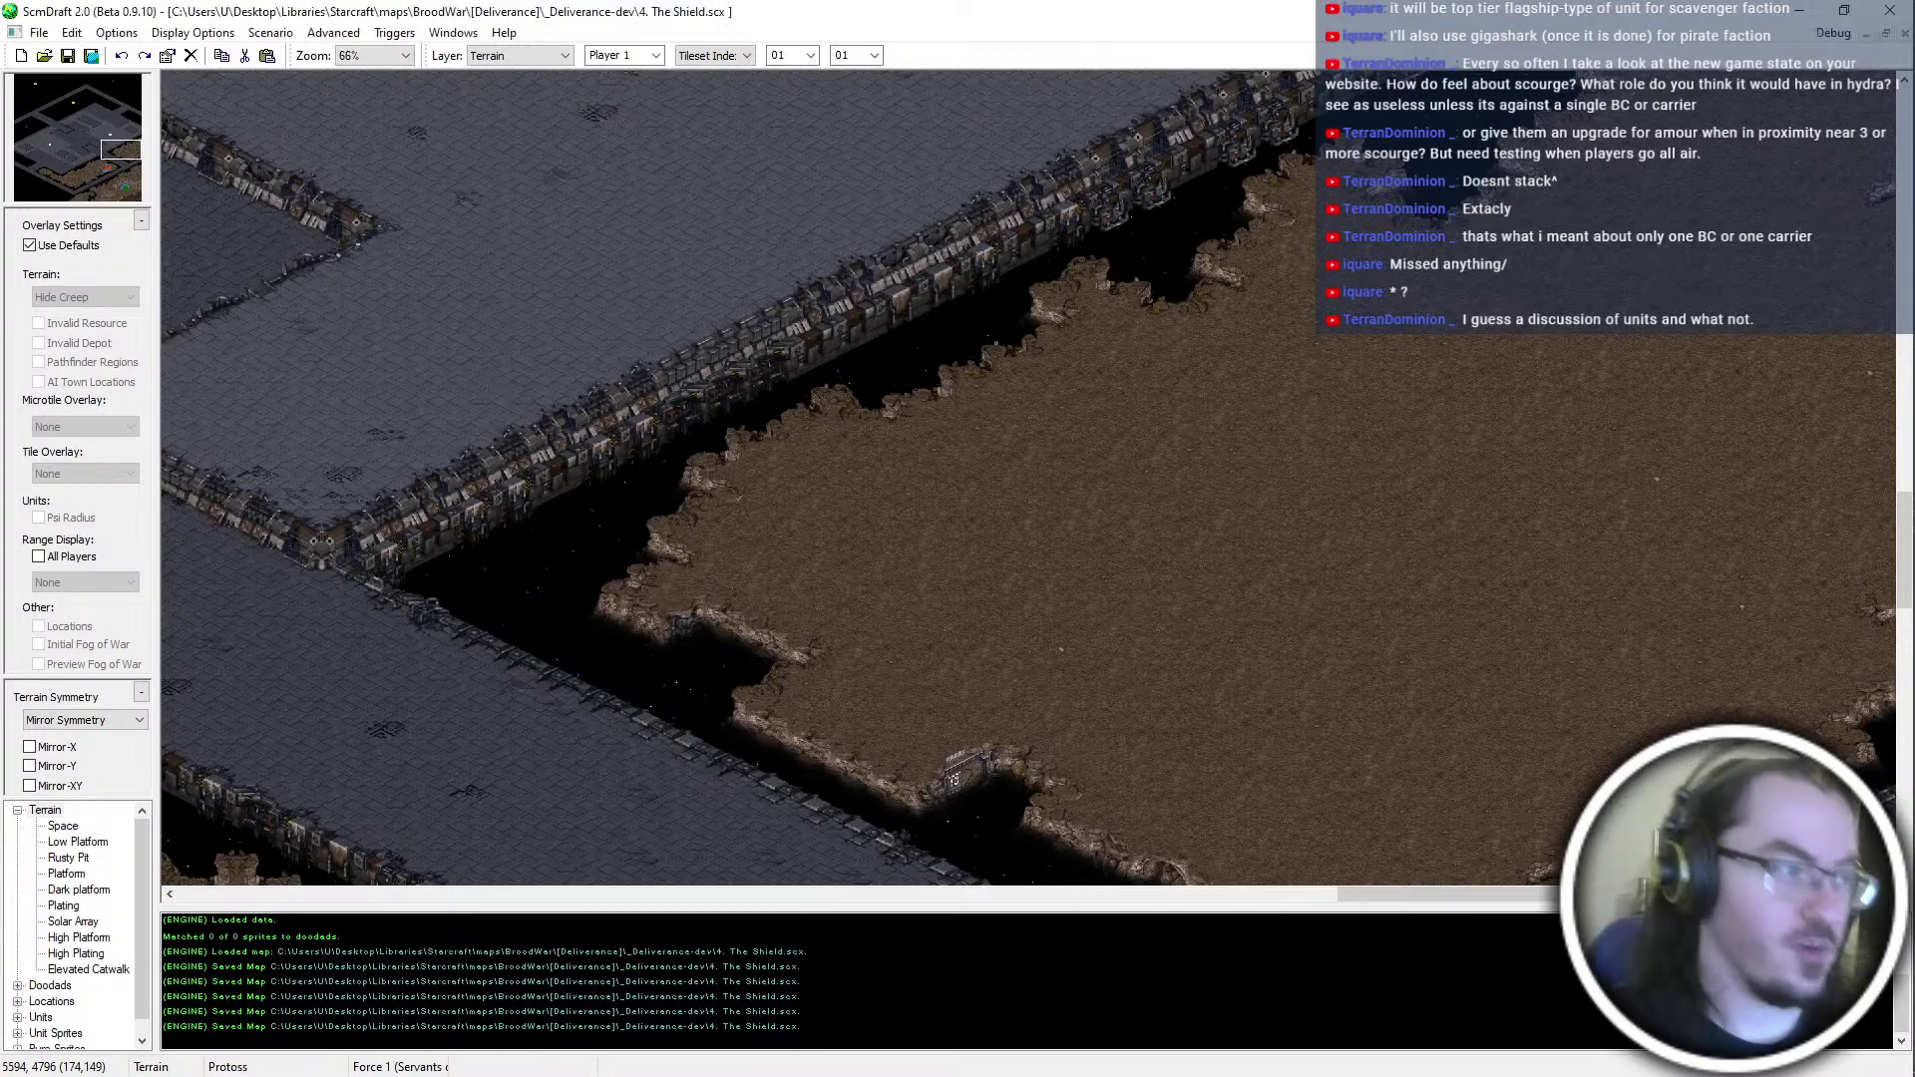
scroll(973, 299, "down", 5)
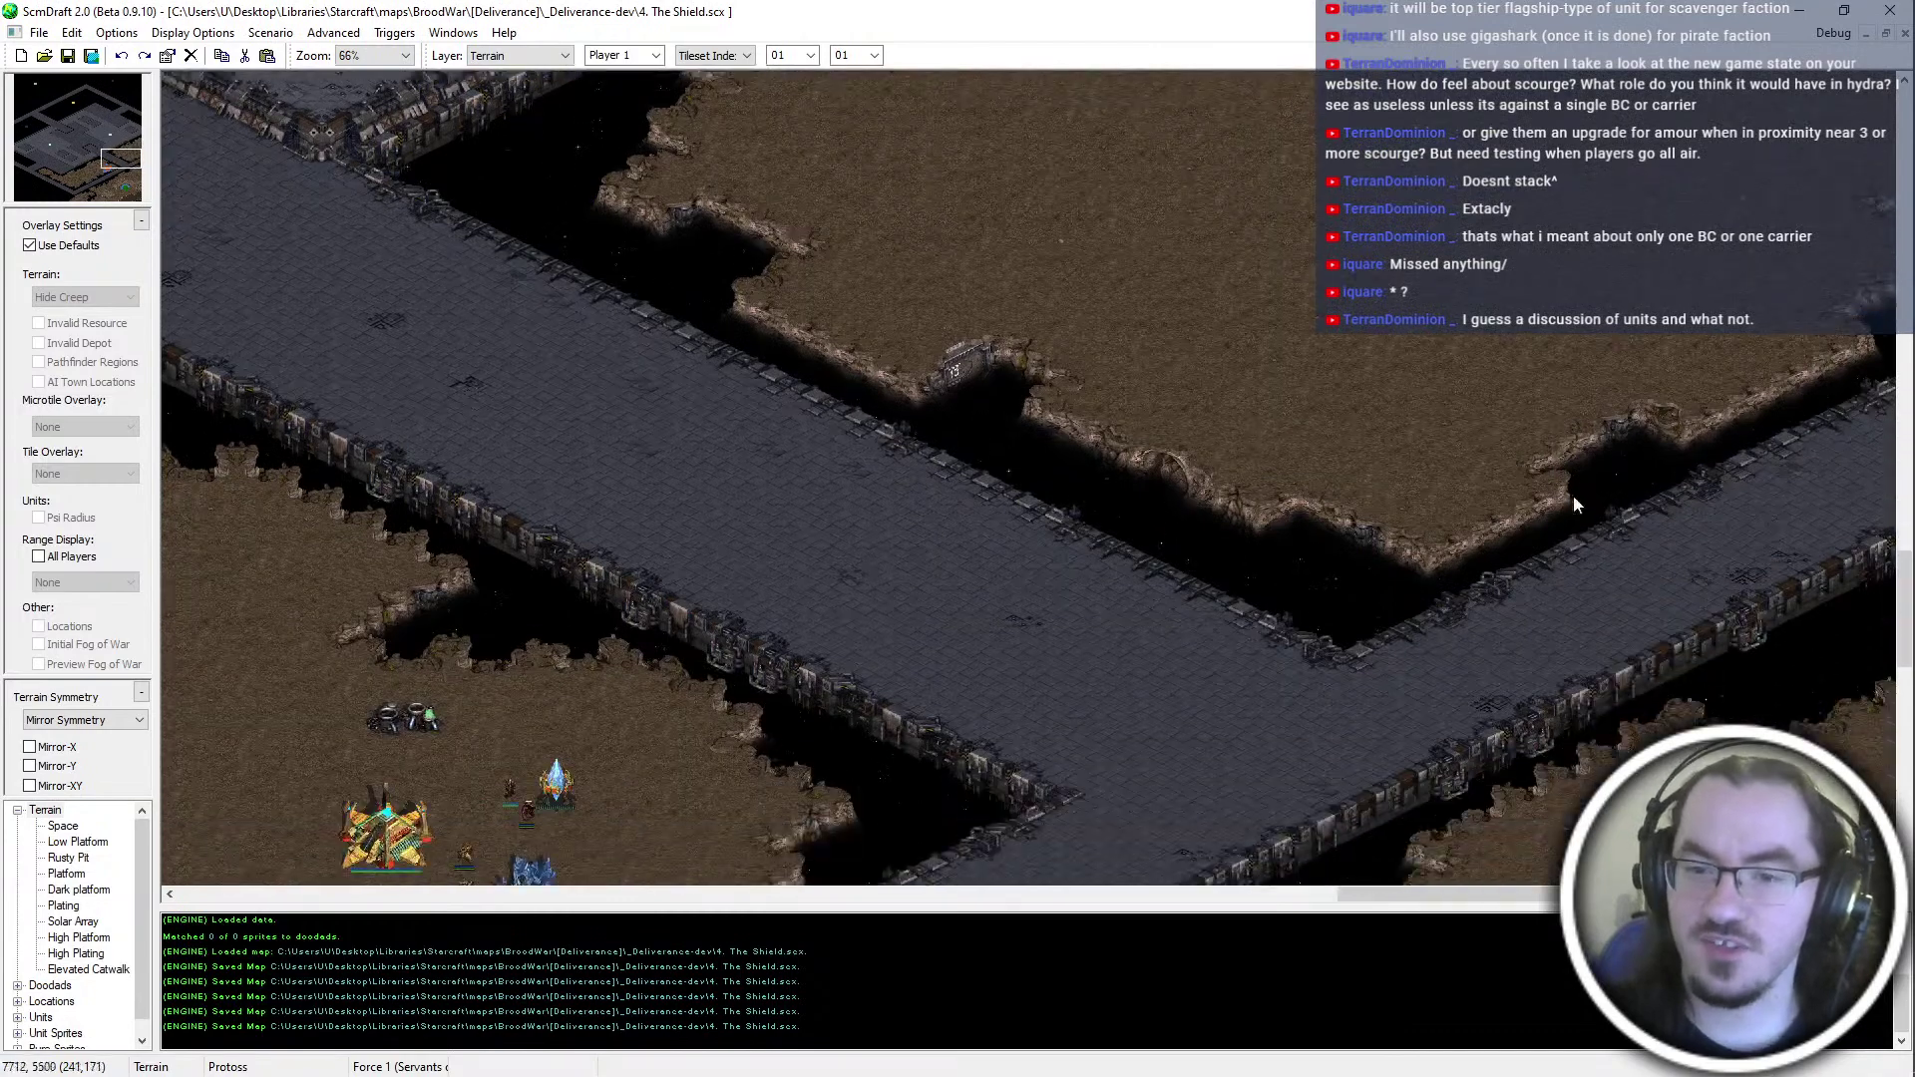
scroll(1197, 648, "down", 4)
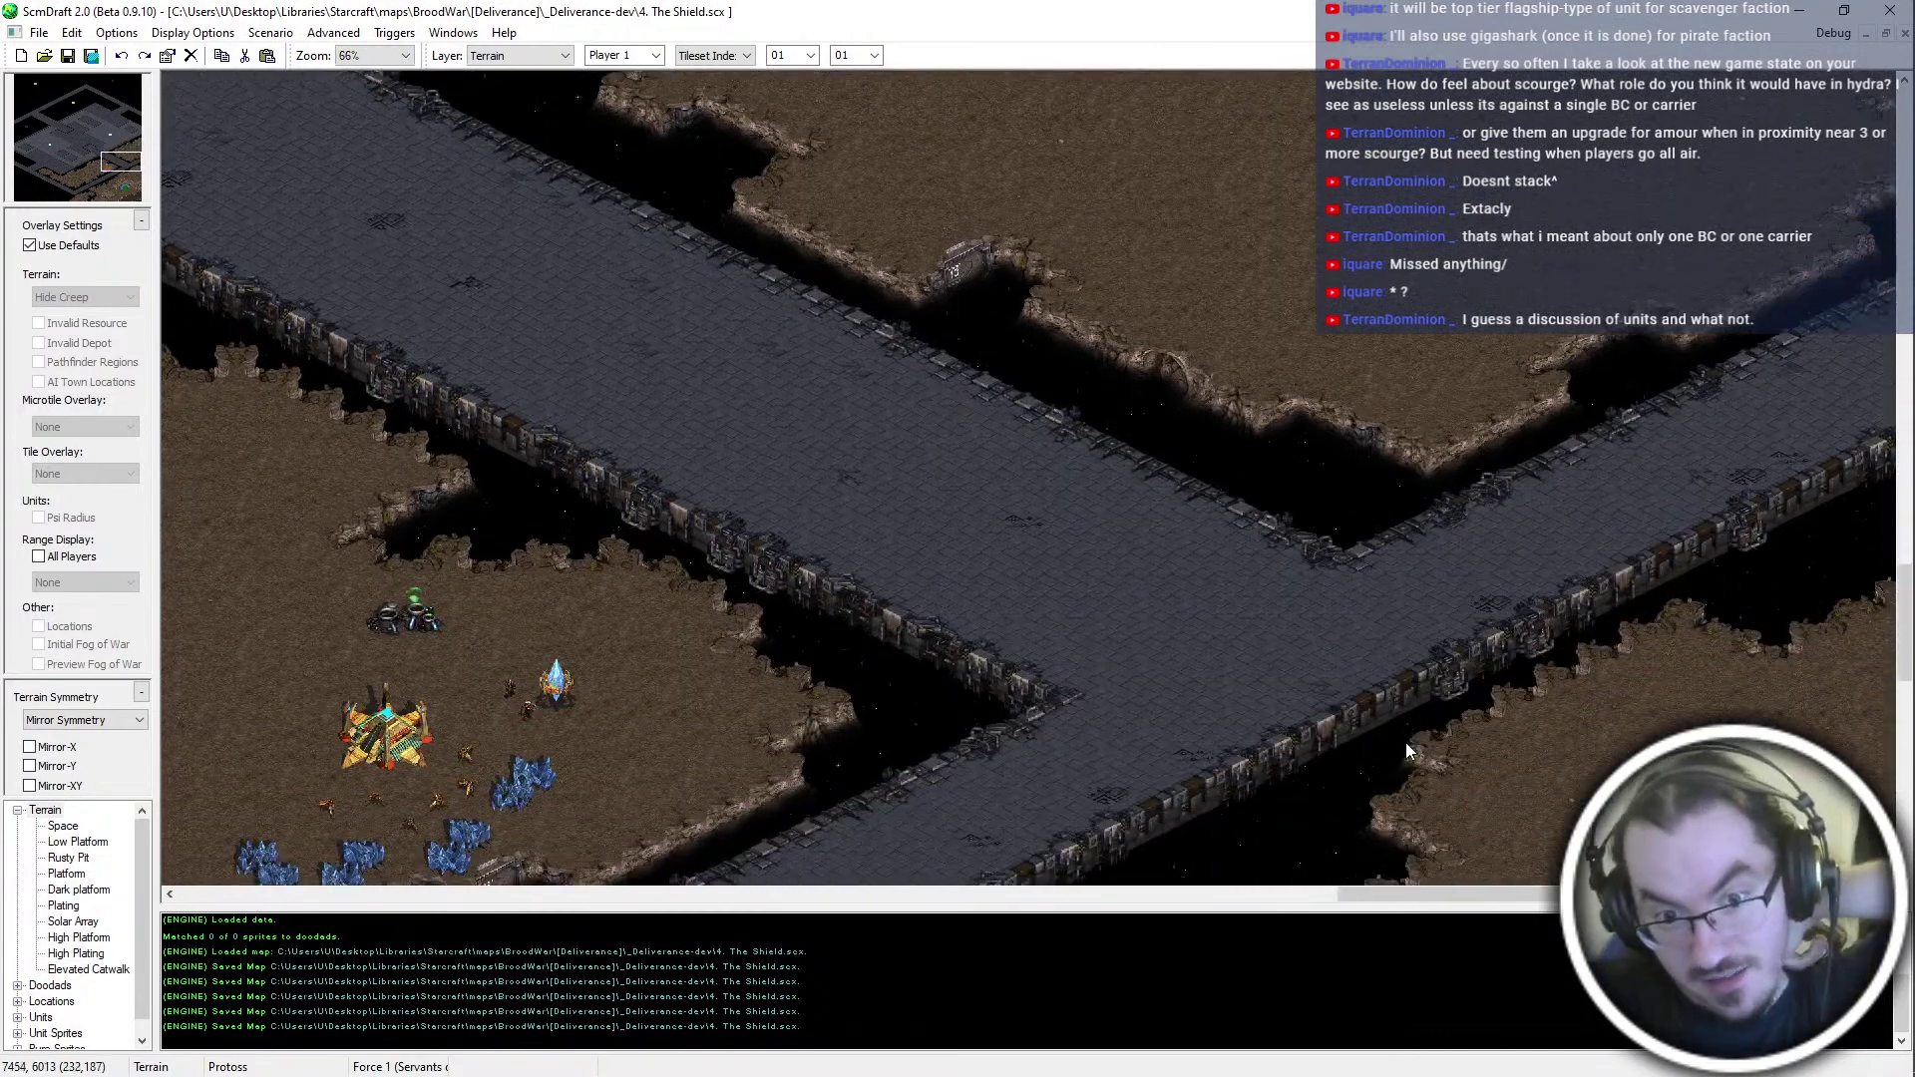
left_click(125, 189)
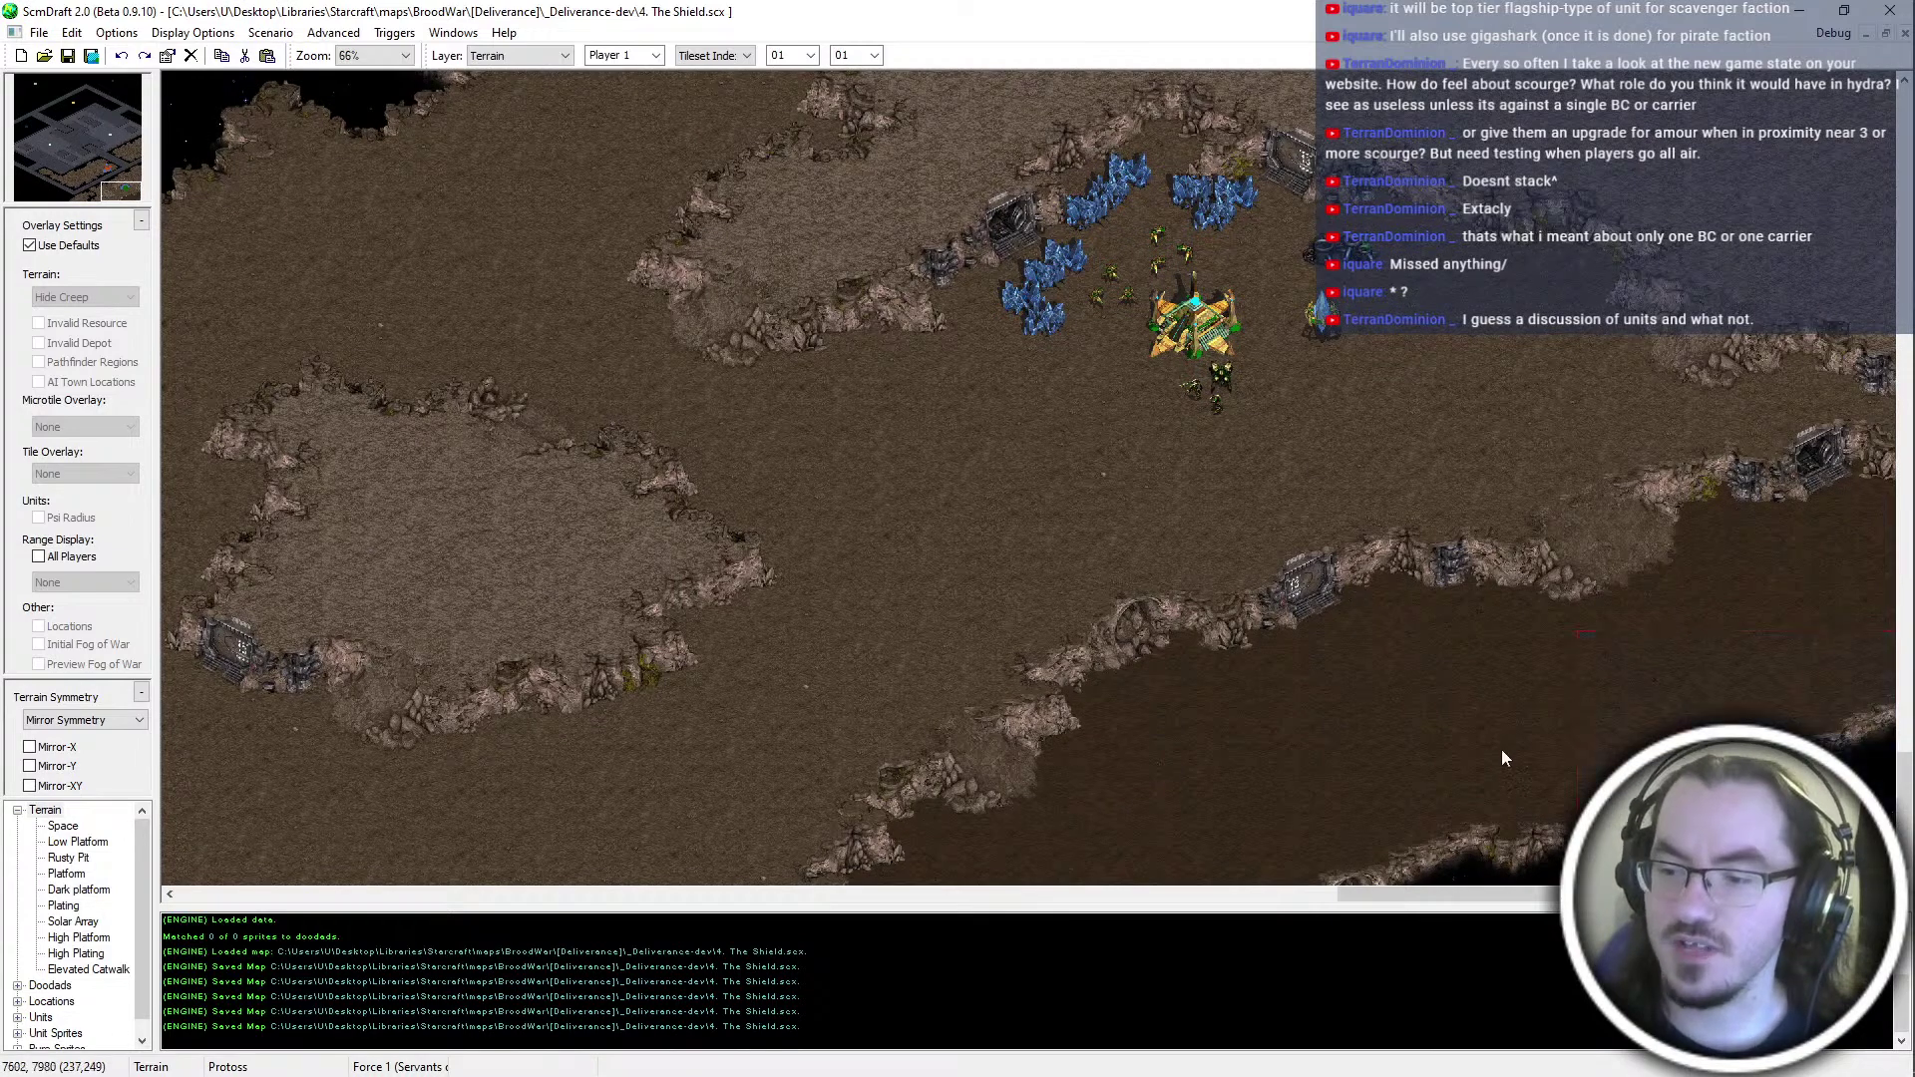
scroll(1855, 266, "up", 6)
scroll(1789, 265, "up", 5)
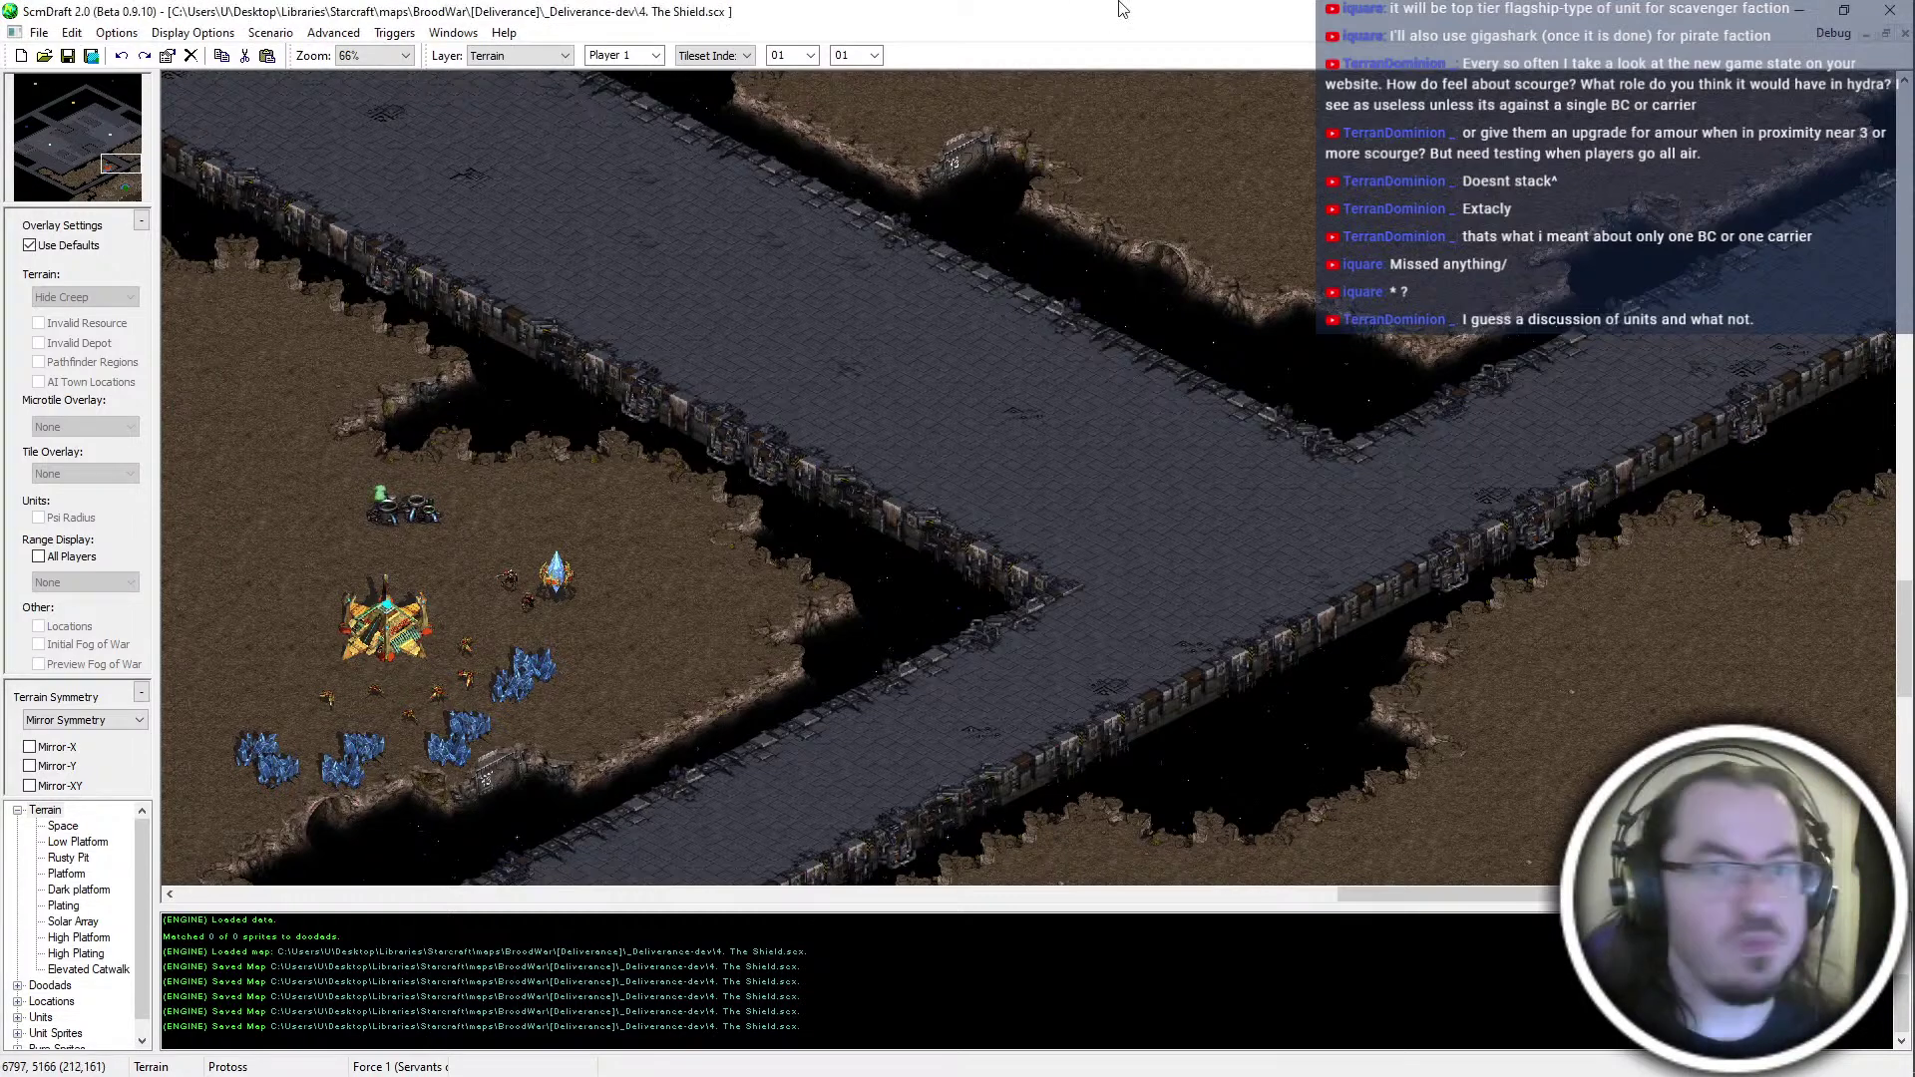
scroll(1574, 68, "up", 5)
scroll(1522, 463, "up", 3)
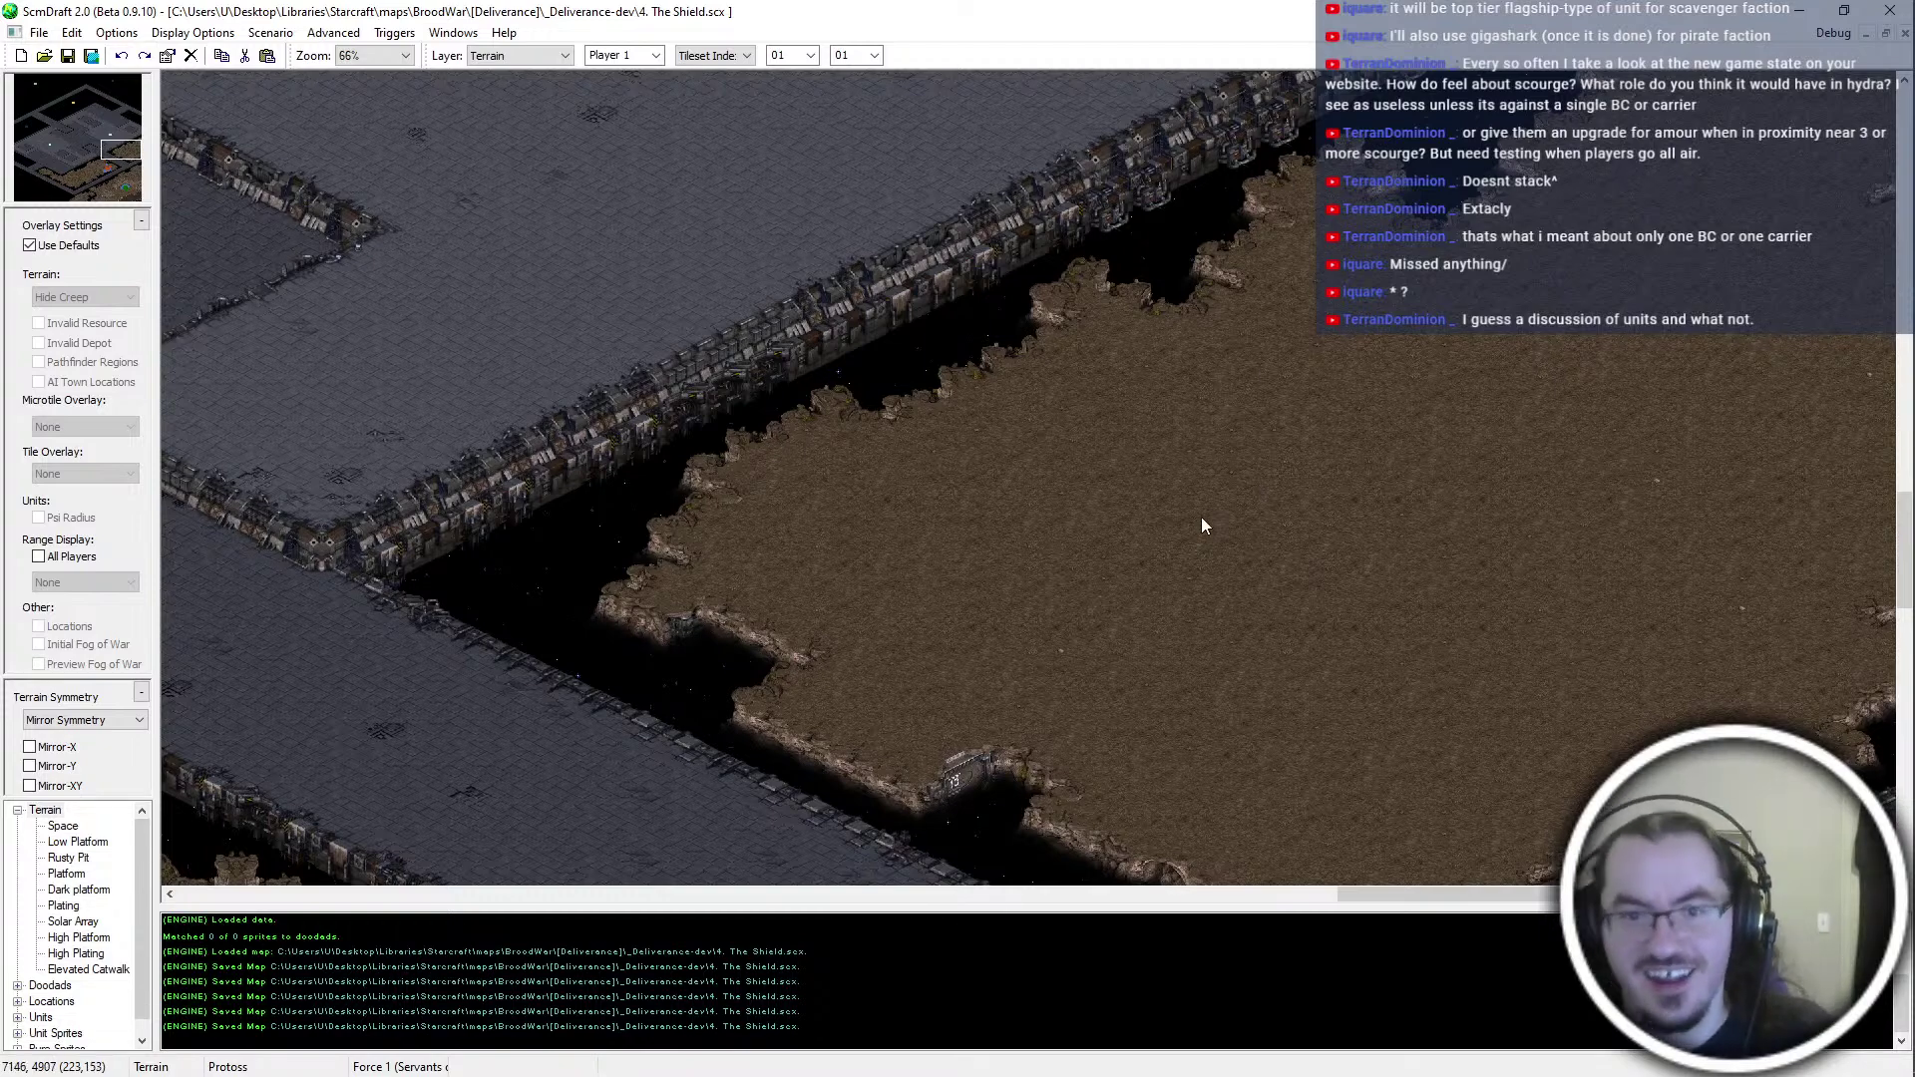
scroll(1190, 530, "down", 2)
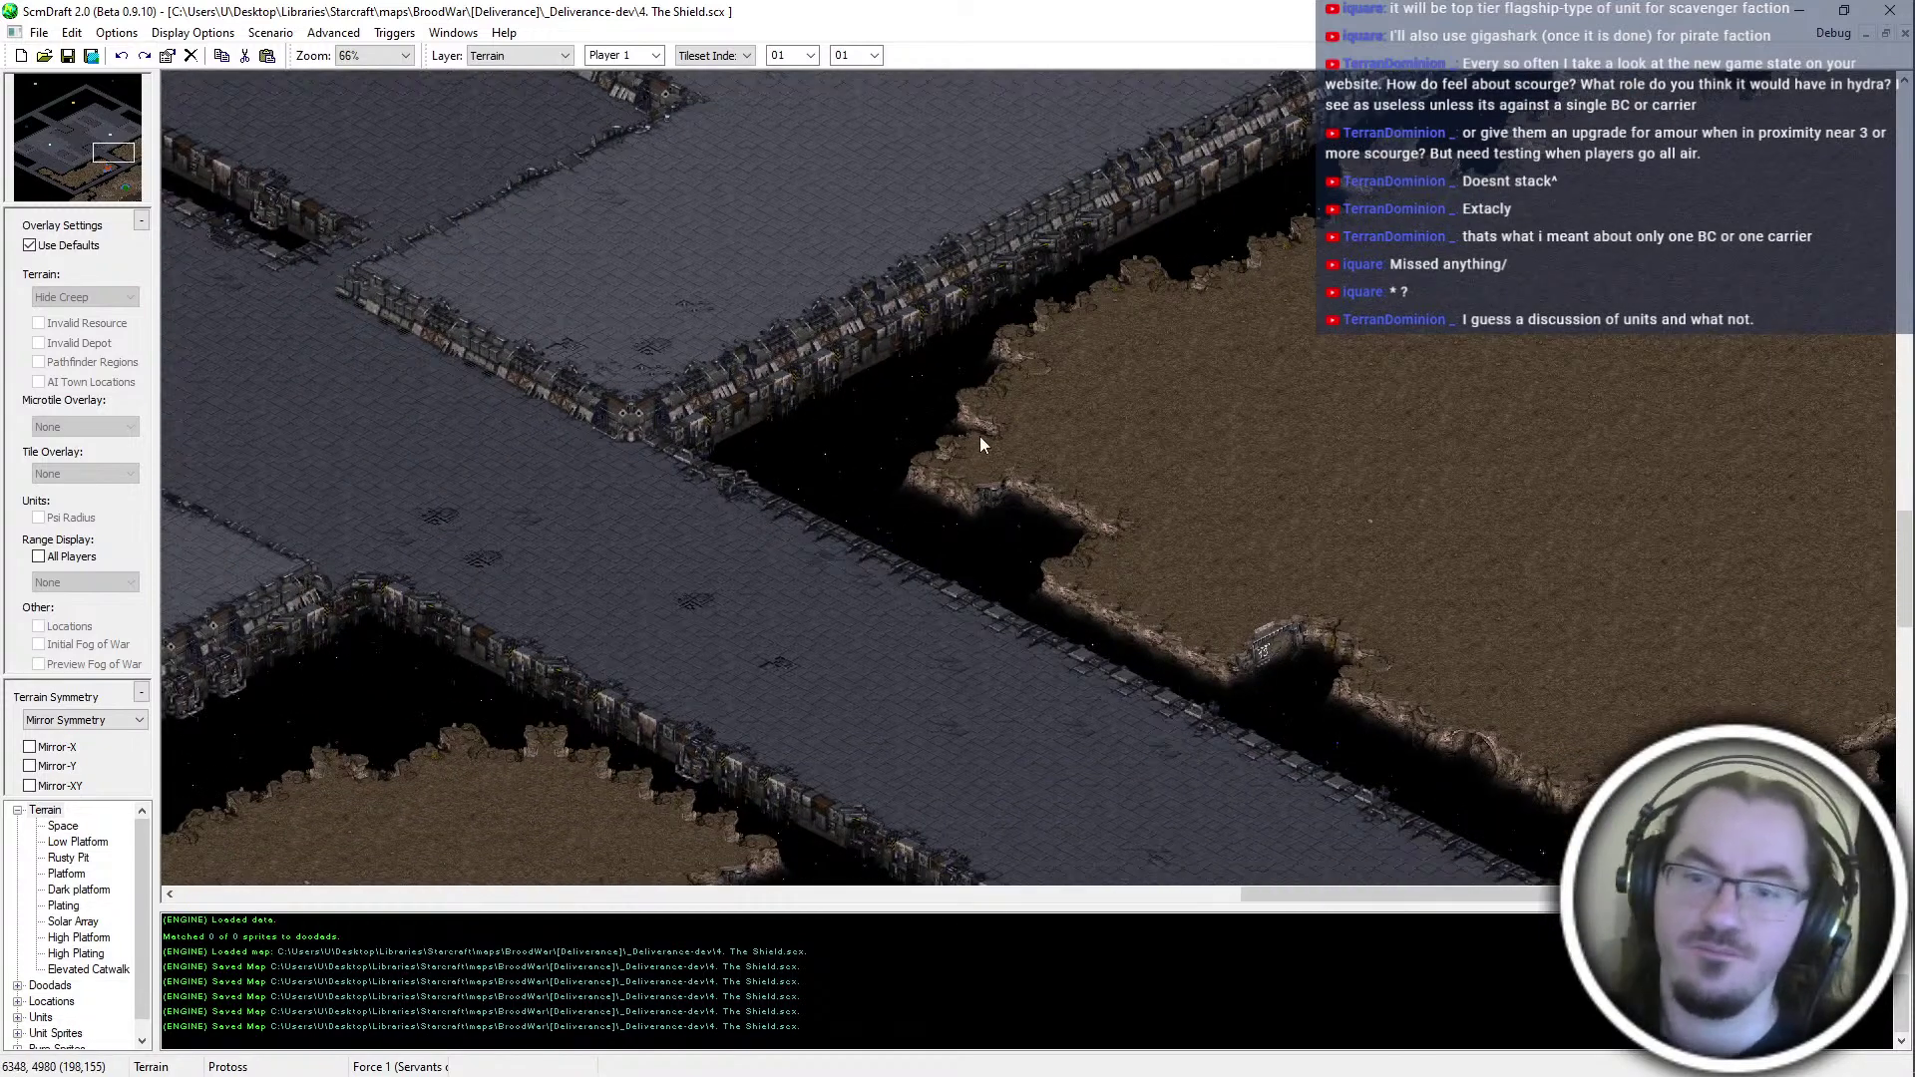
scroll(1390, 657, "down", 3)
middle_click_drag(1115, 611, 895, 671)
Switch back to ScmDraft 2 and inspect the dirt edges on both sides of the diagonal walkway south of the junction
mouse_move(1822, 242)
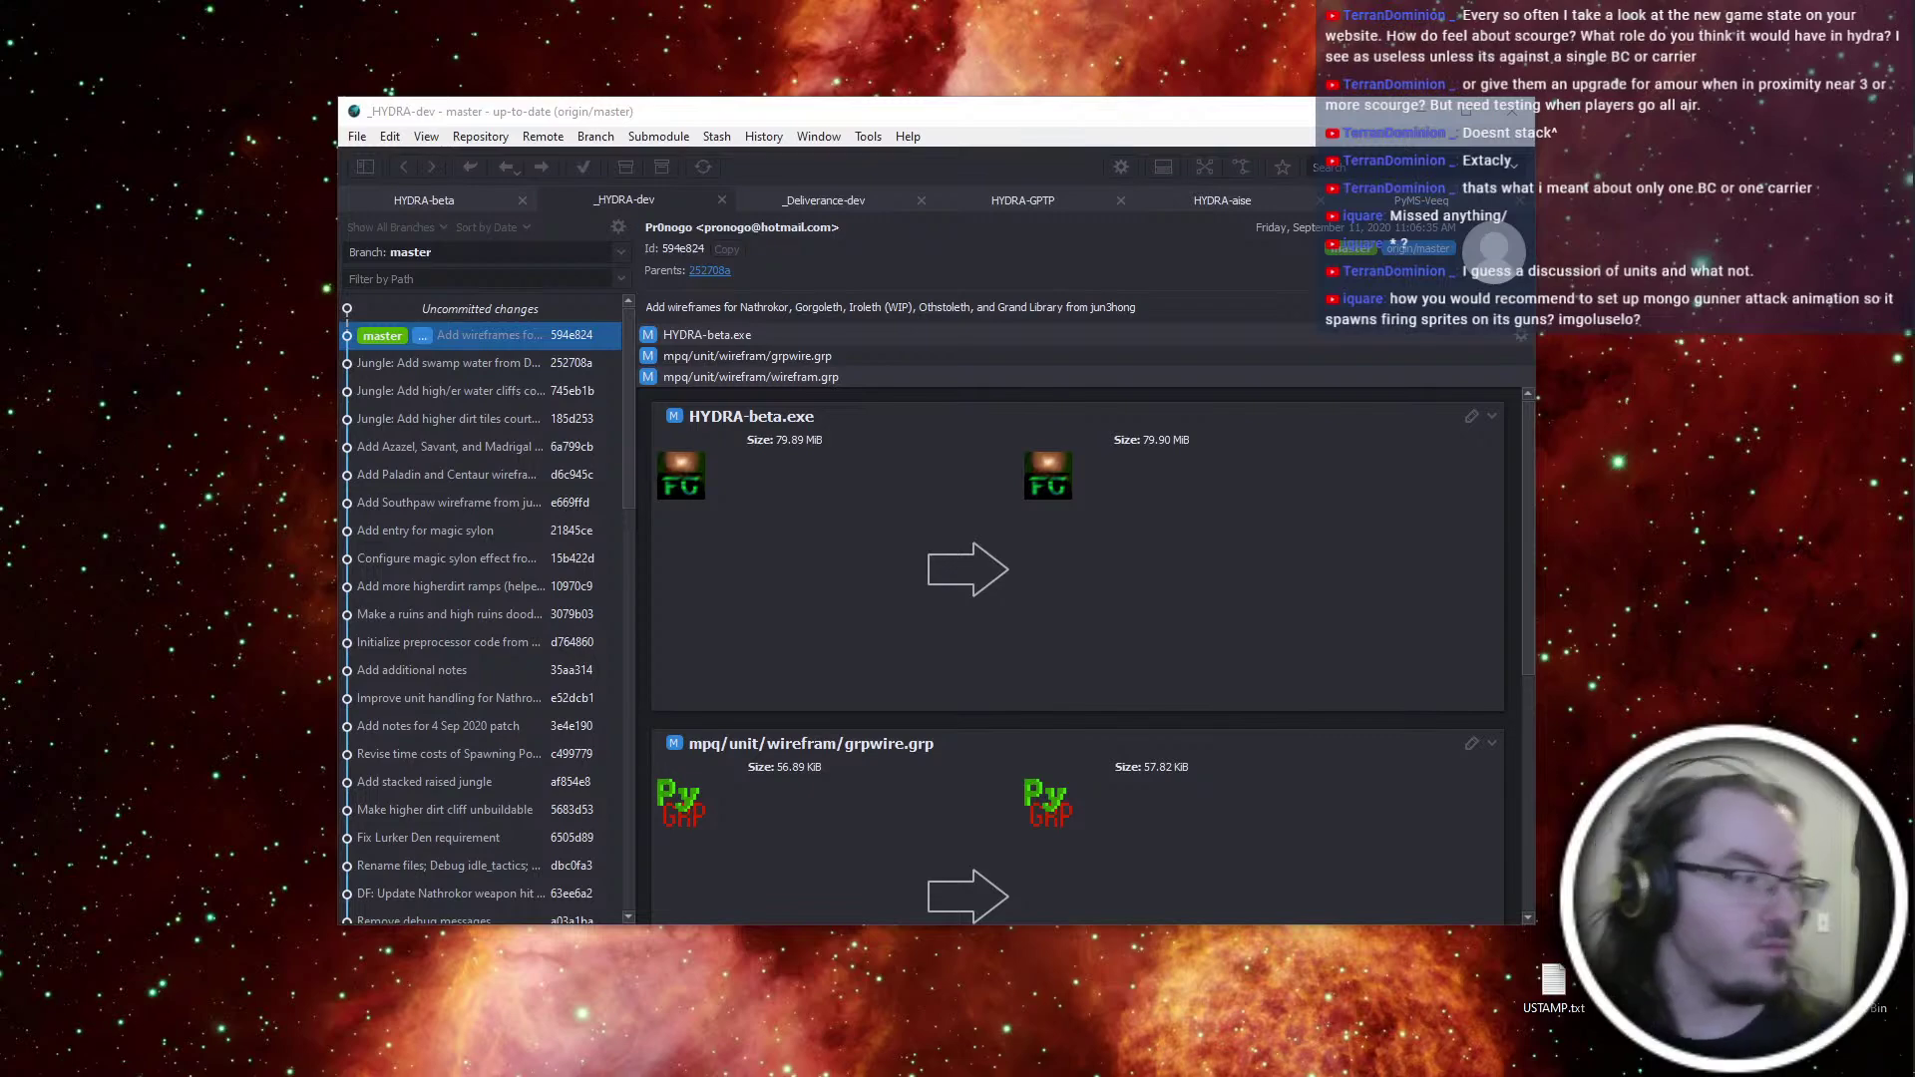
key("alt+Tab")
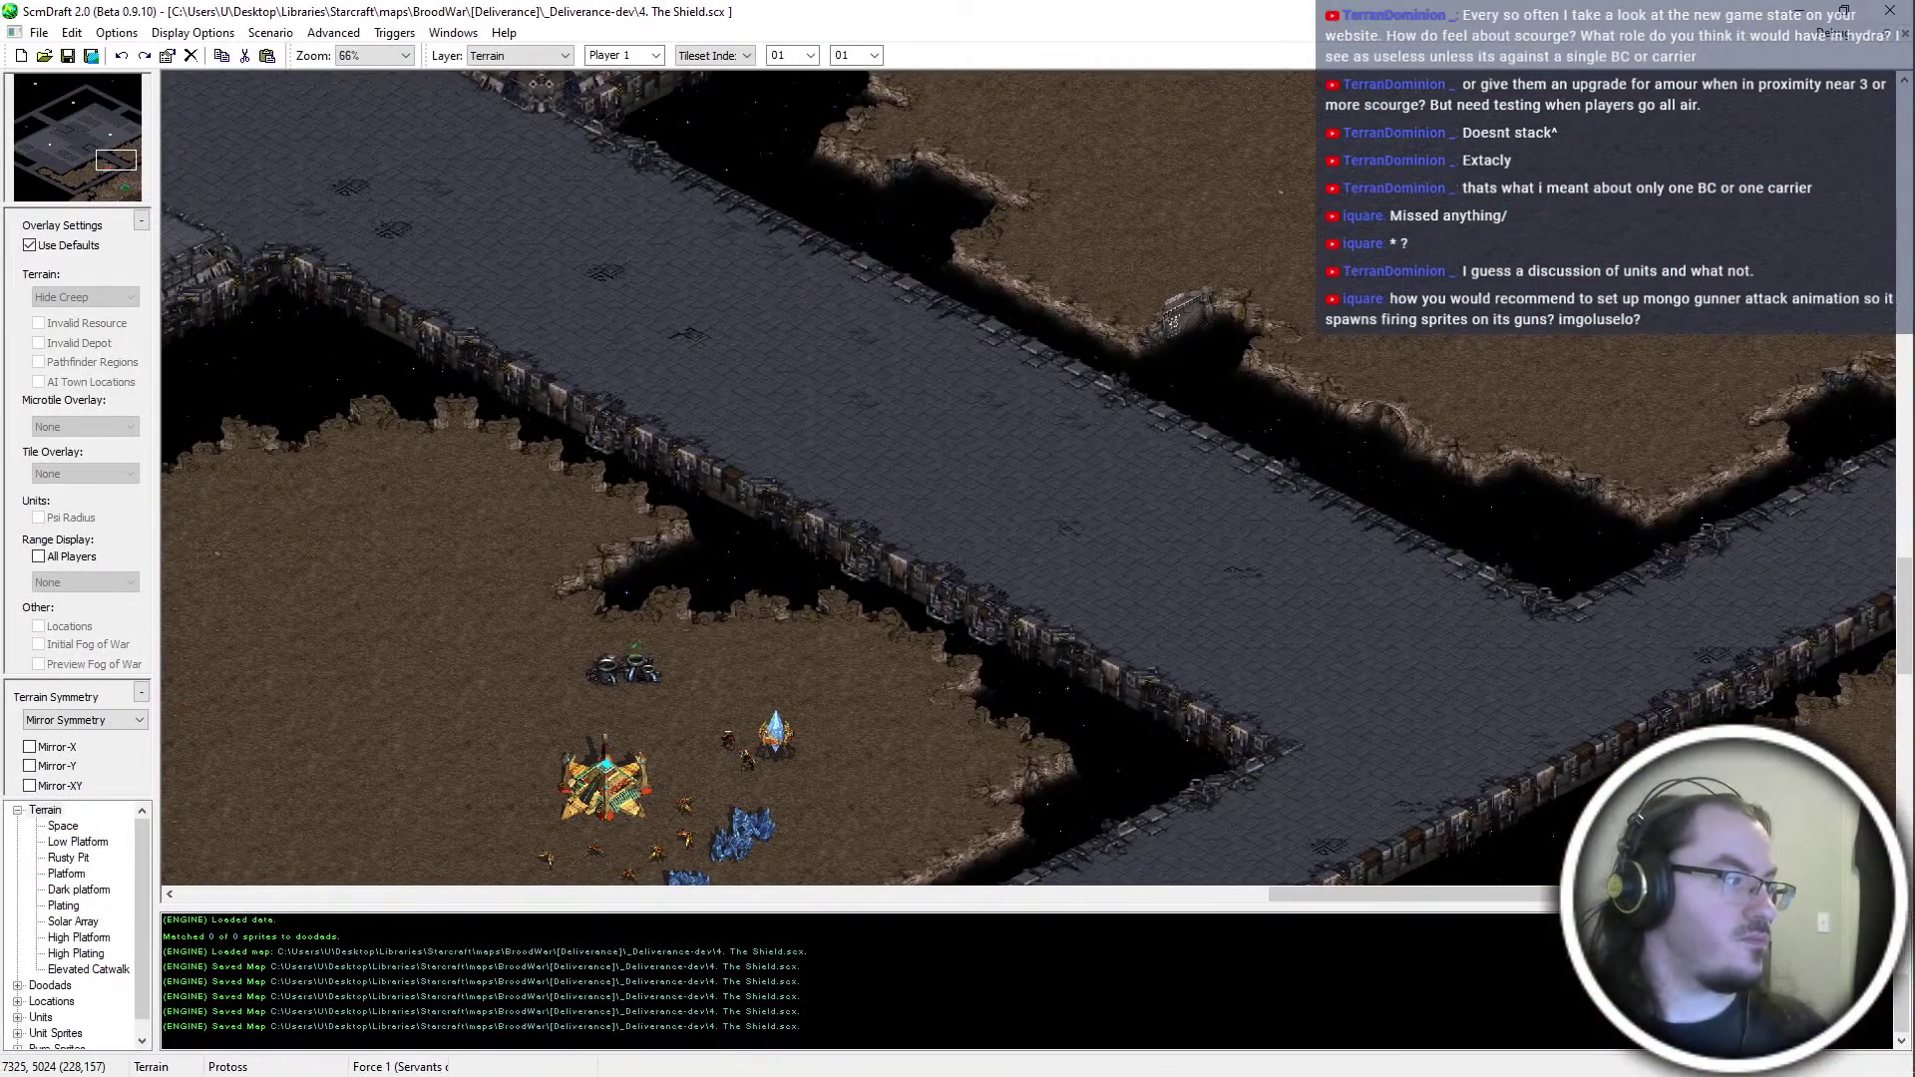
middle_click_drag(728, 610, 508, 500)
scroll(1159, 612, "down", 5)
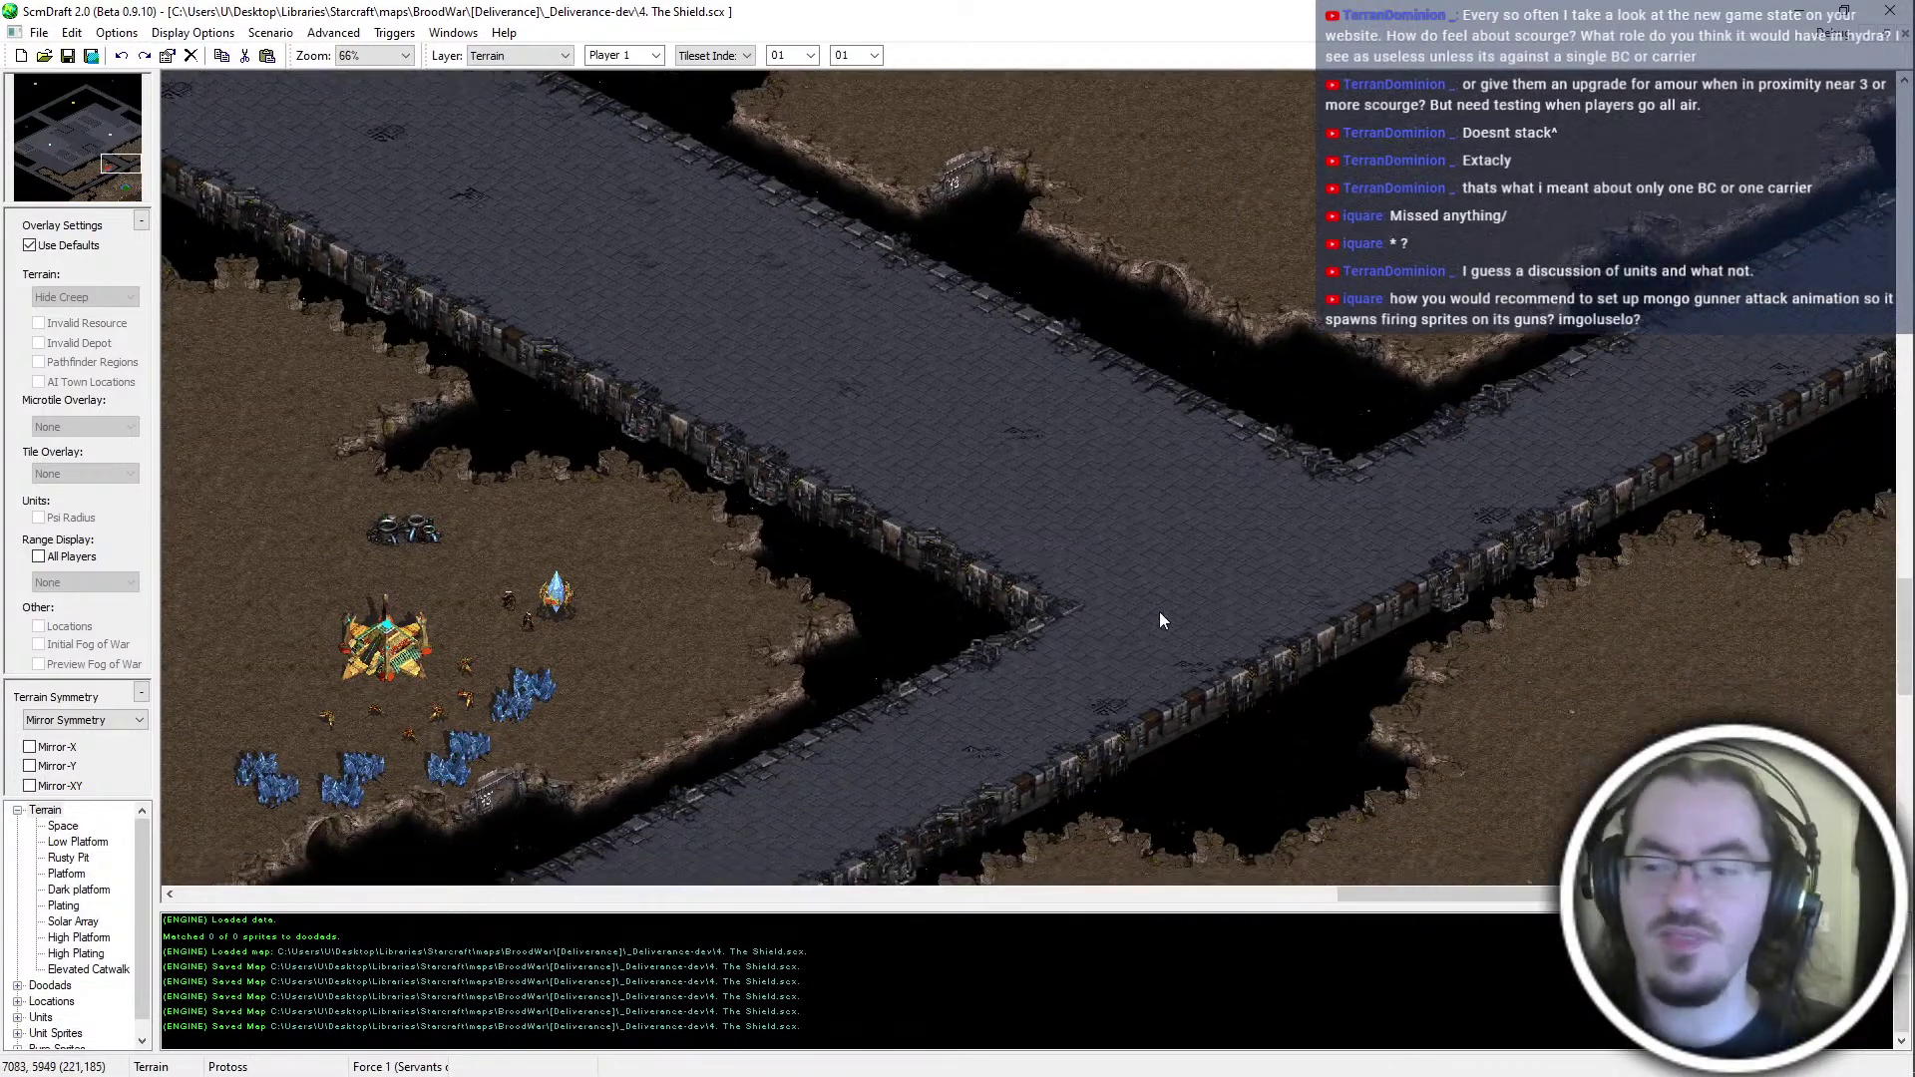
scroll(1690, 559, "down", 3)
scroll(1696, 469, "up", 5)
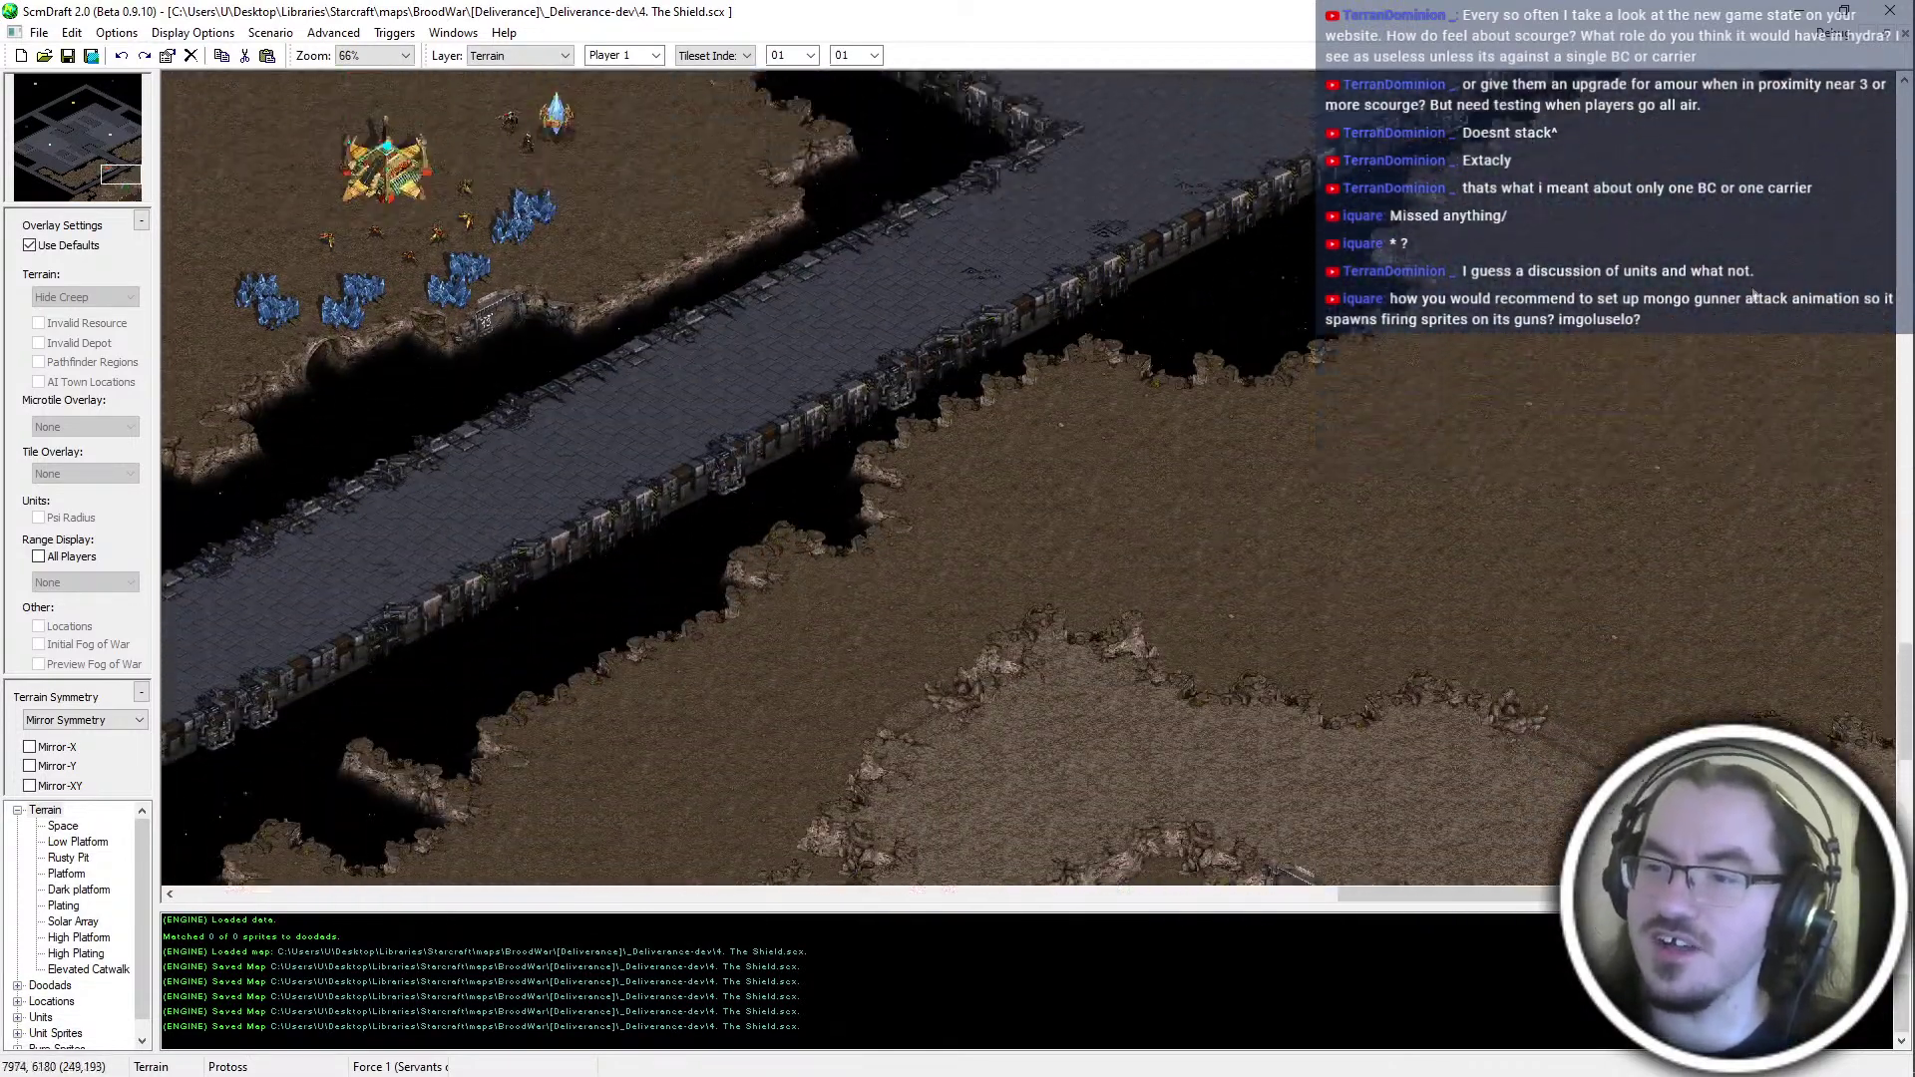
key("Left")
key("Down")
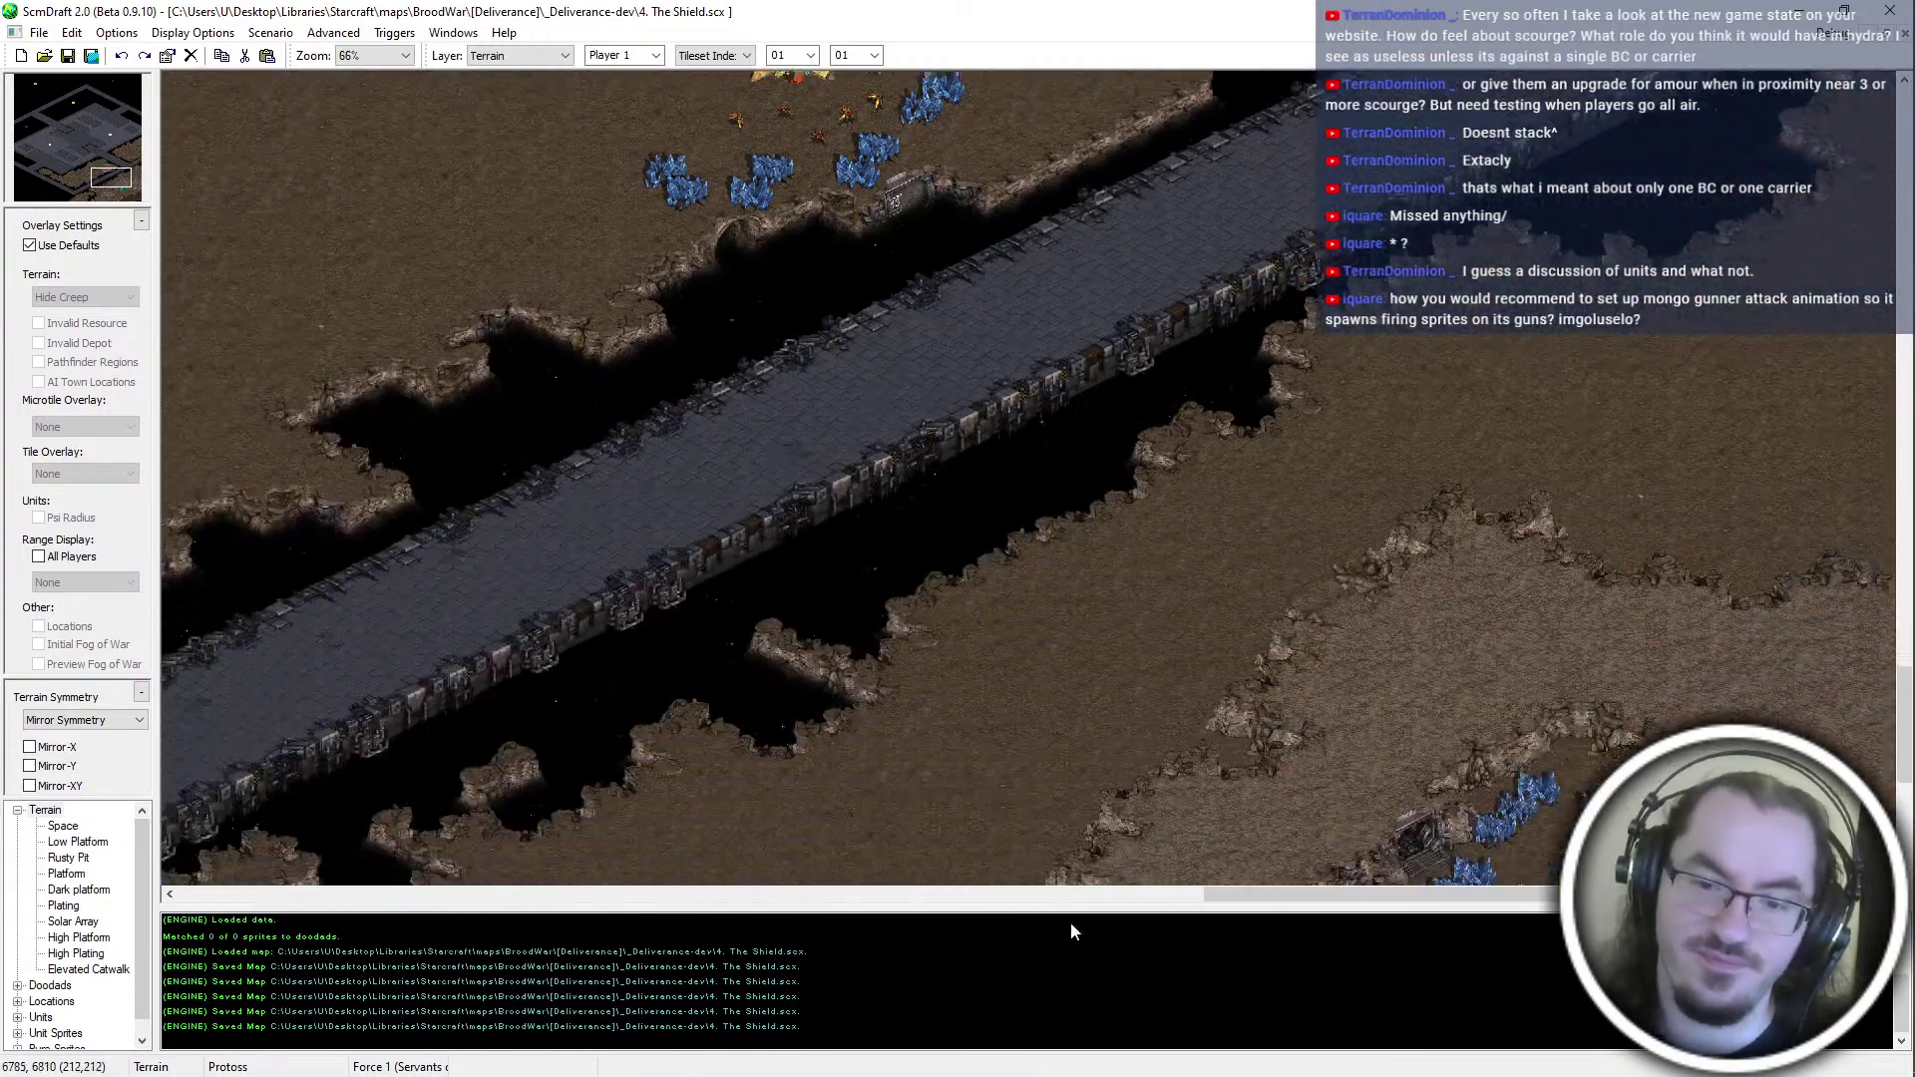
Survey the dirt-to-space edges around the southern inlet, the isolated rock plateau and the walkway's southern side at 50% zoom
key("Left")
key("Down")
key("Right")
key("Down")
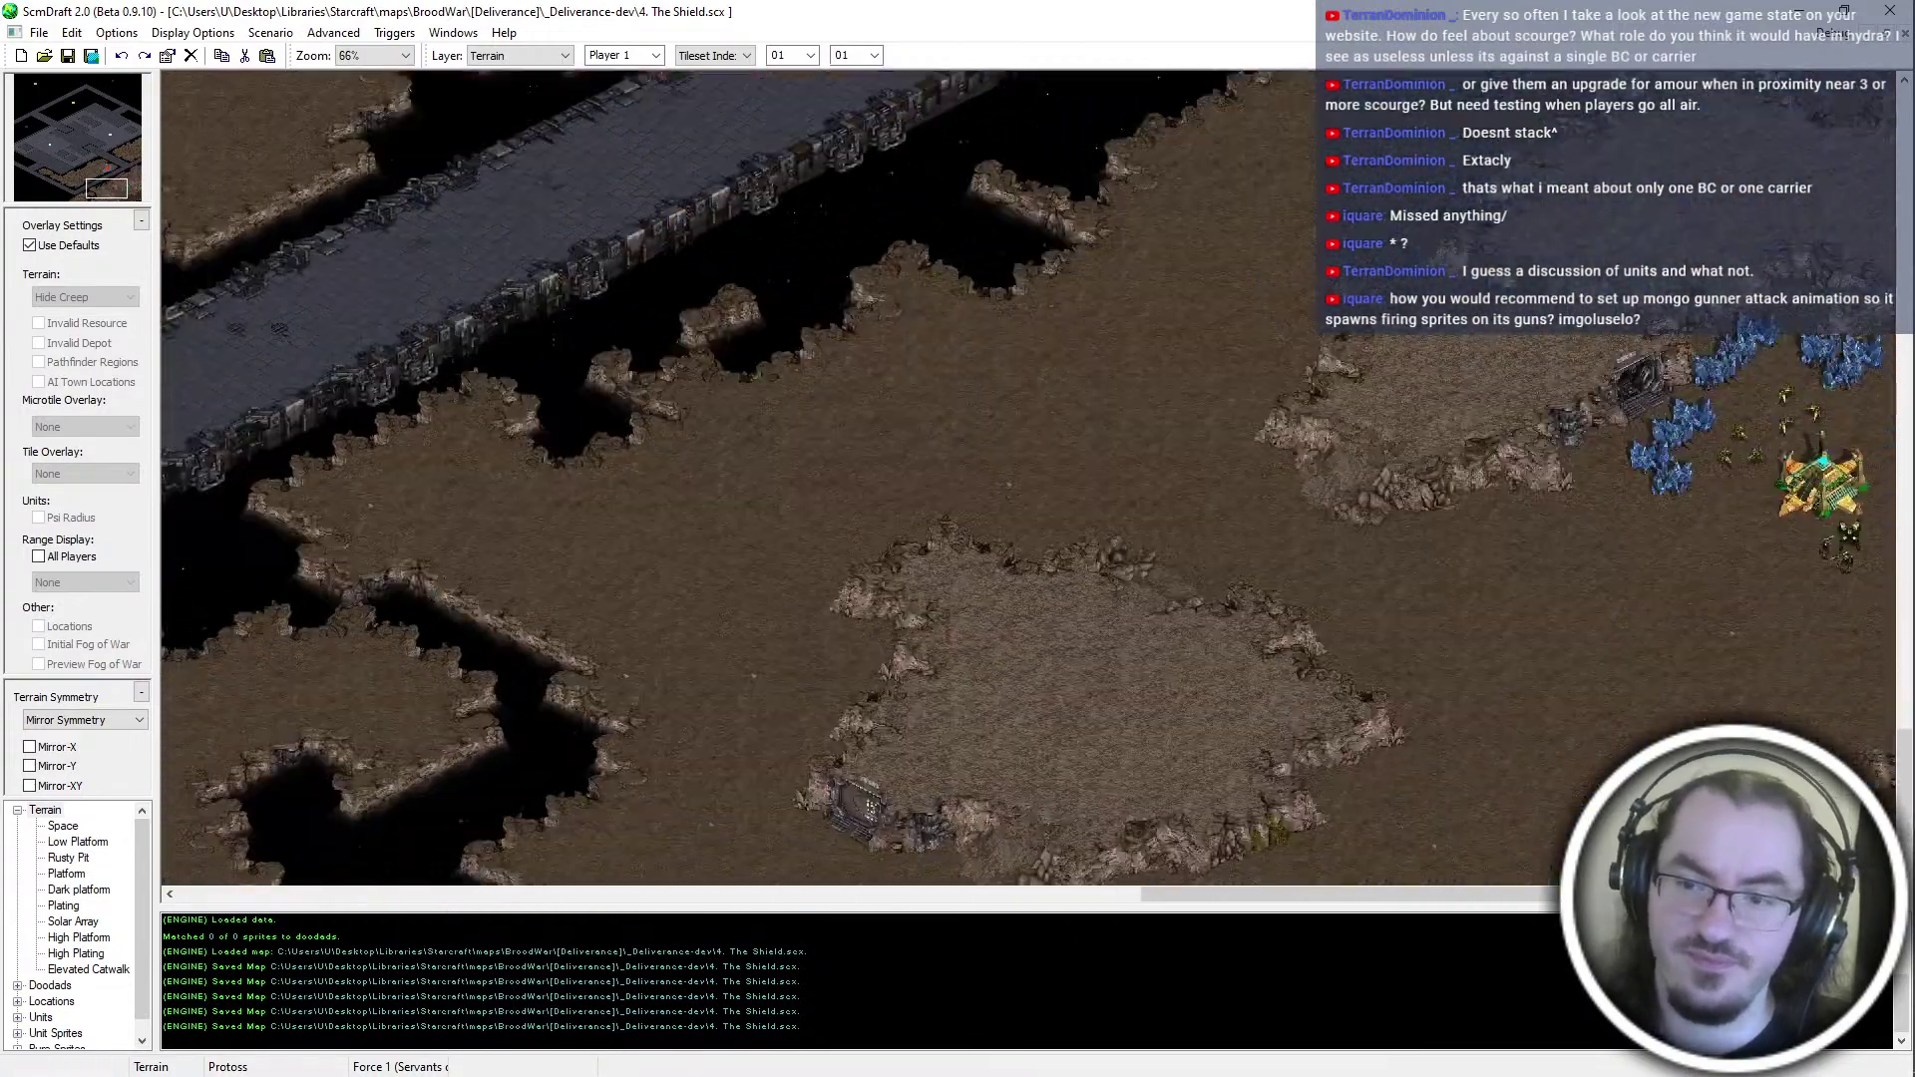
scroll(1376, 476, "down", 1, "ctrl")
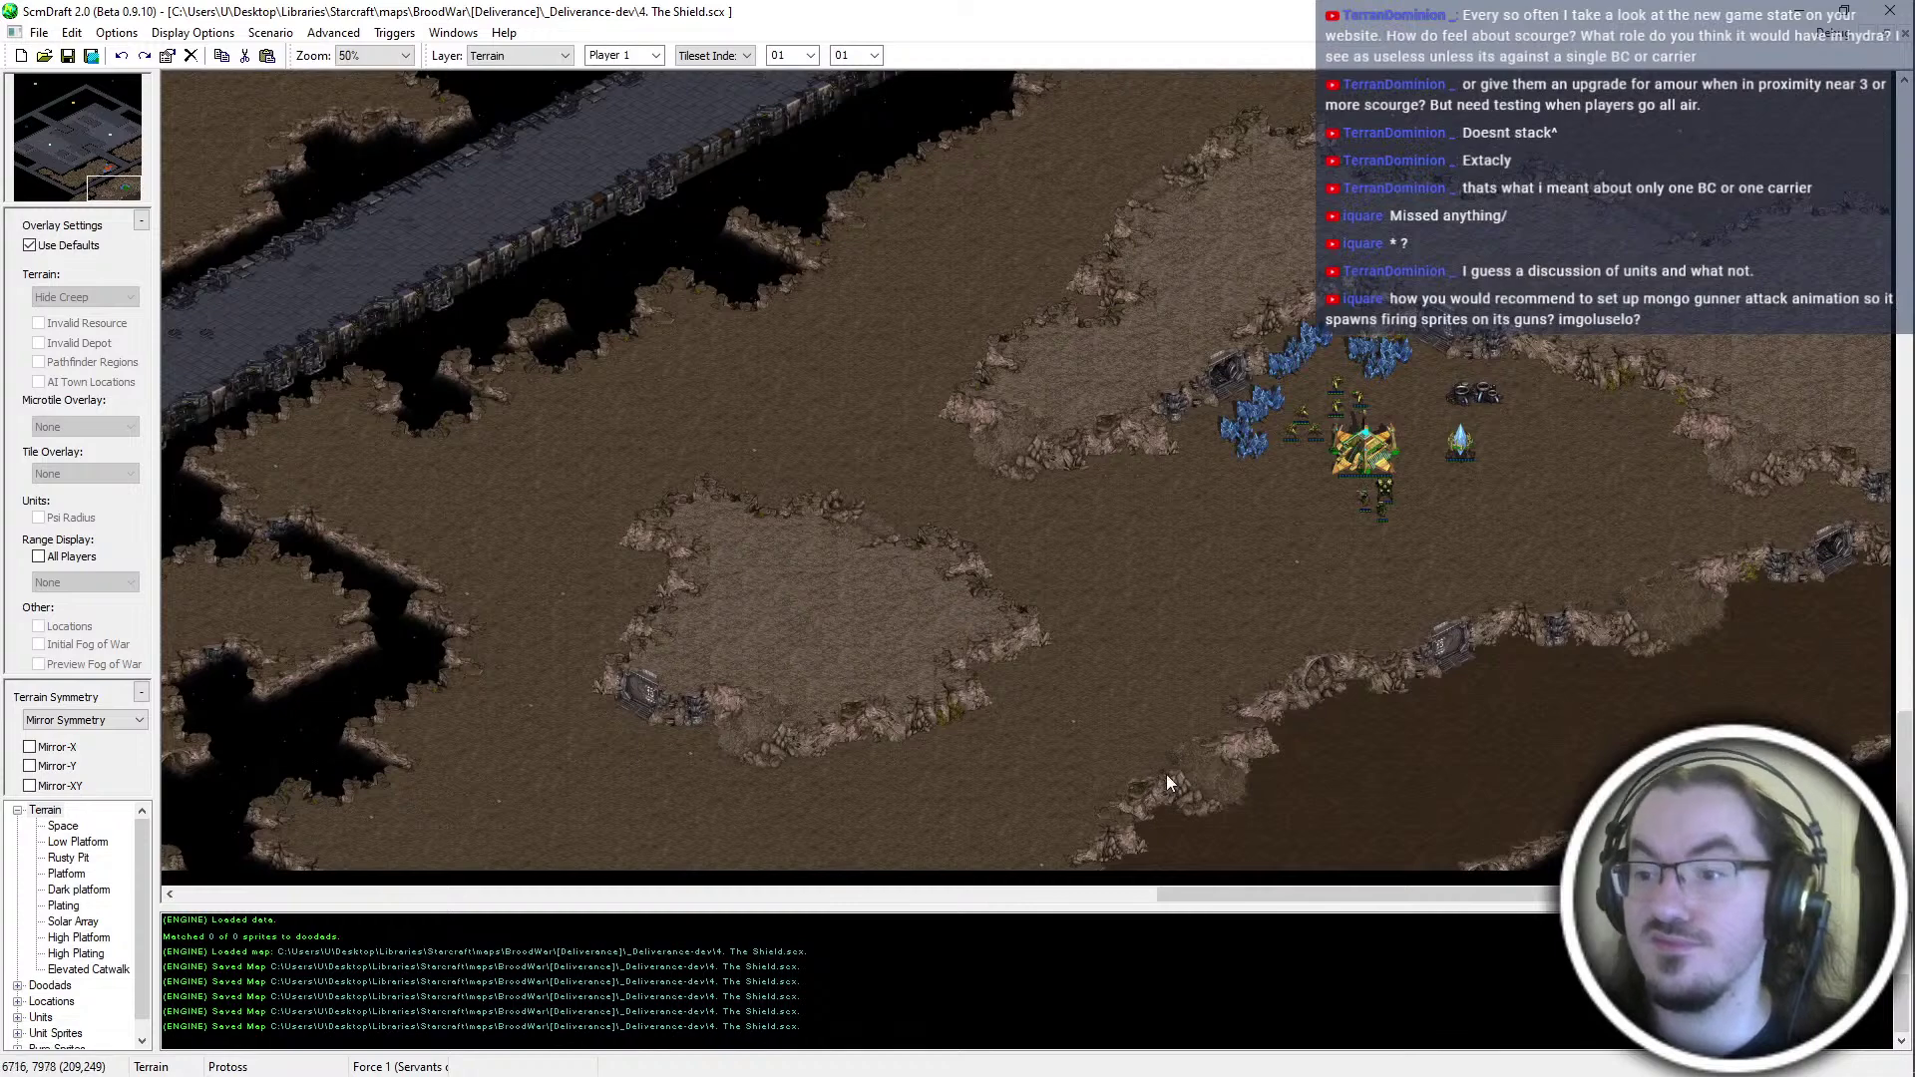
scroll(1372, 629, "up", 3)
key("Left")
key("Down")
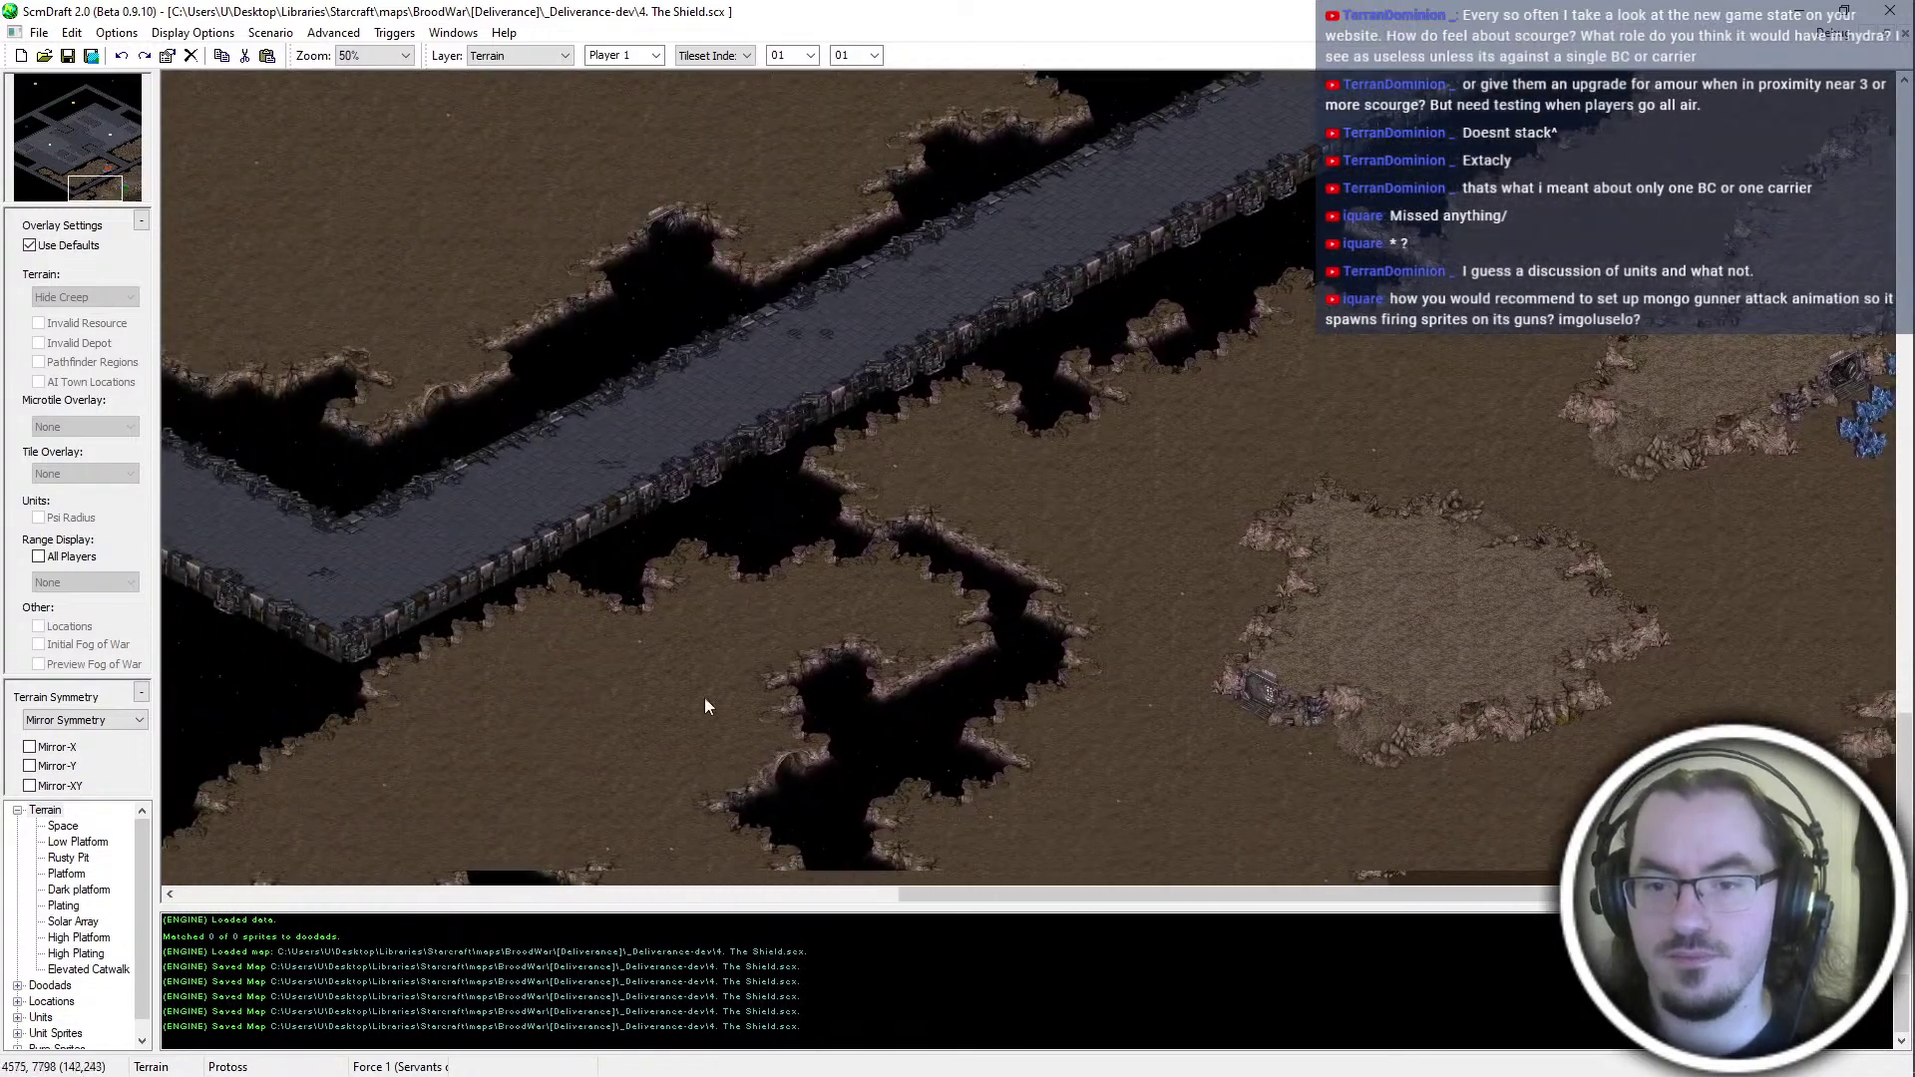
middle_click_drag(704, 697, 1838, 149)
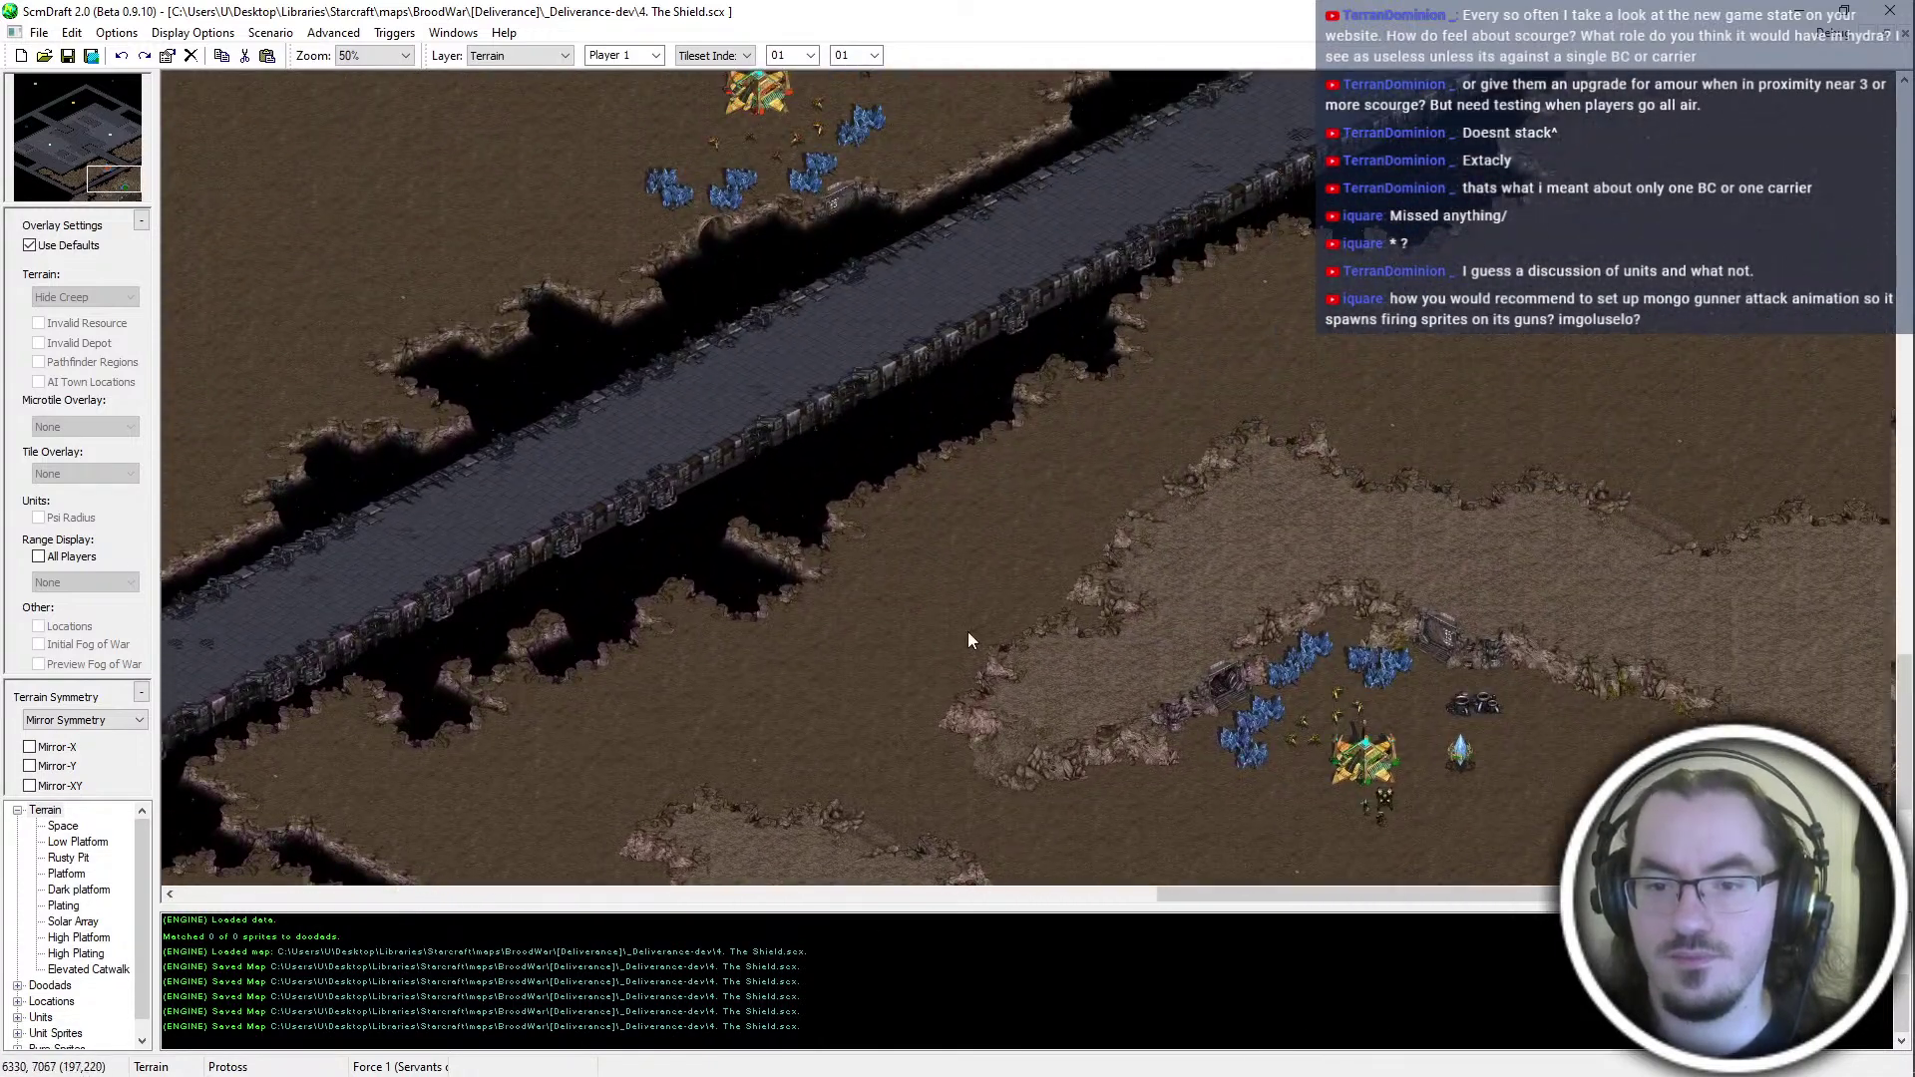
Launch Adobe Photoshop CS6 alongside the open map
middle_click_drag(1050, 524, 1227, 389)
middle_click_drag(866, 435, 983, 277)
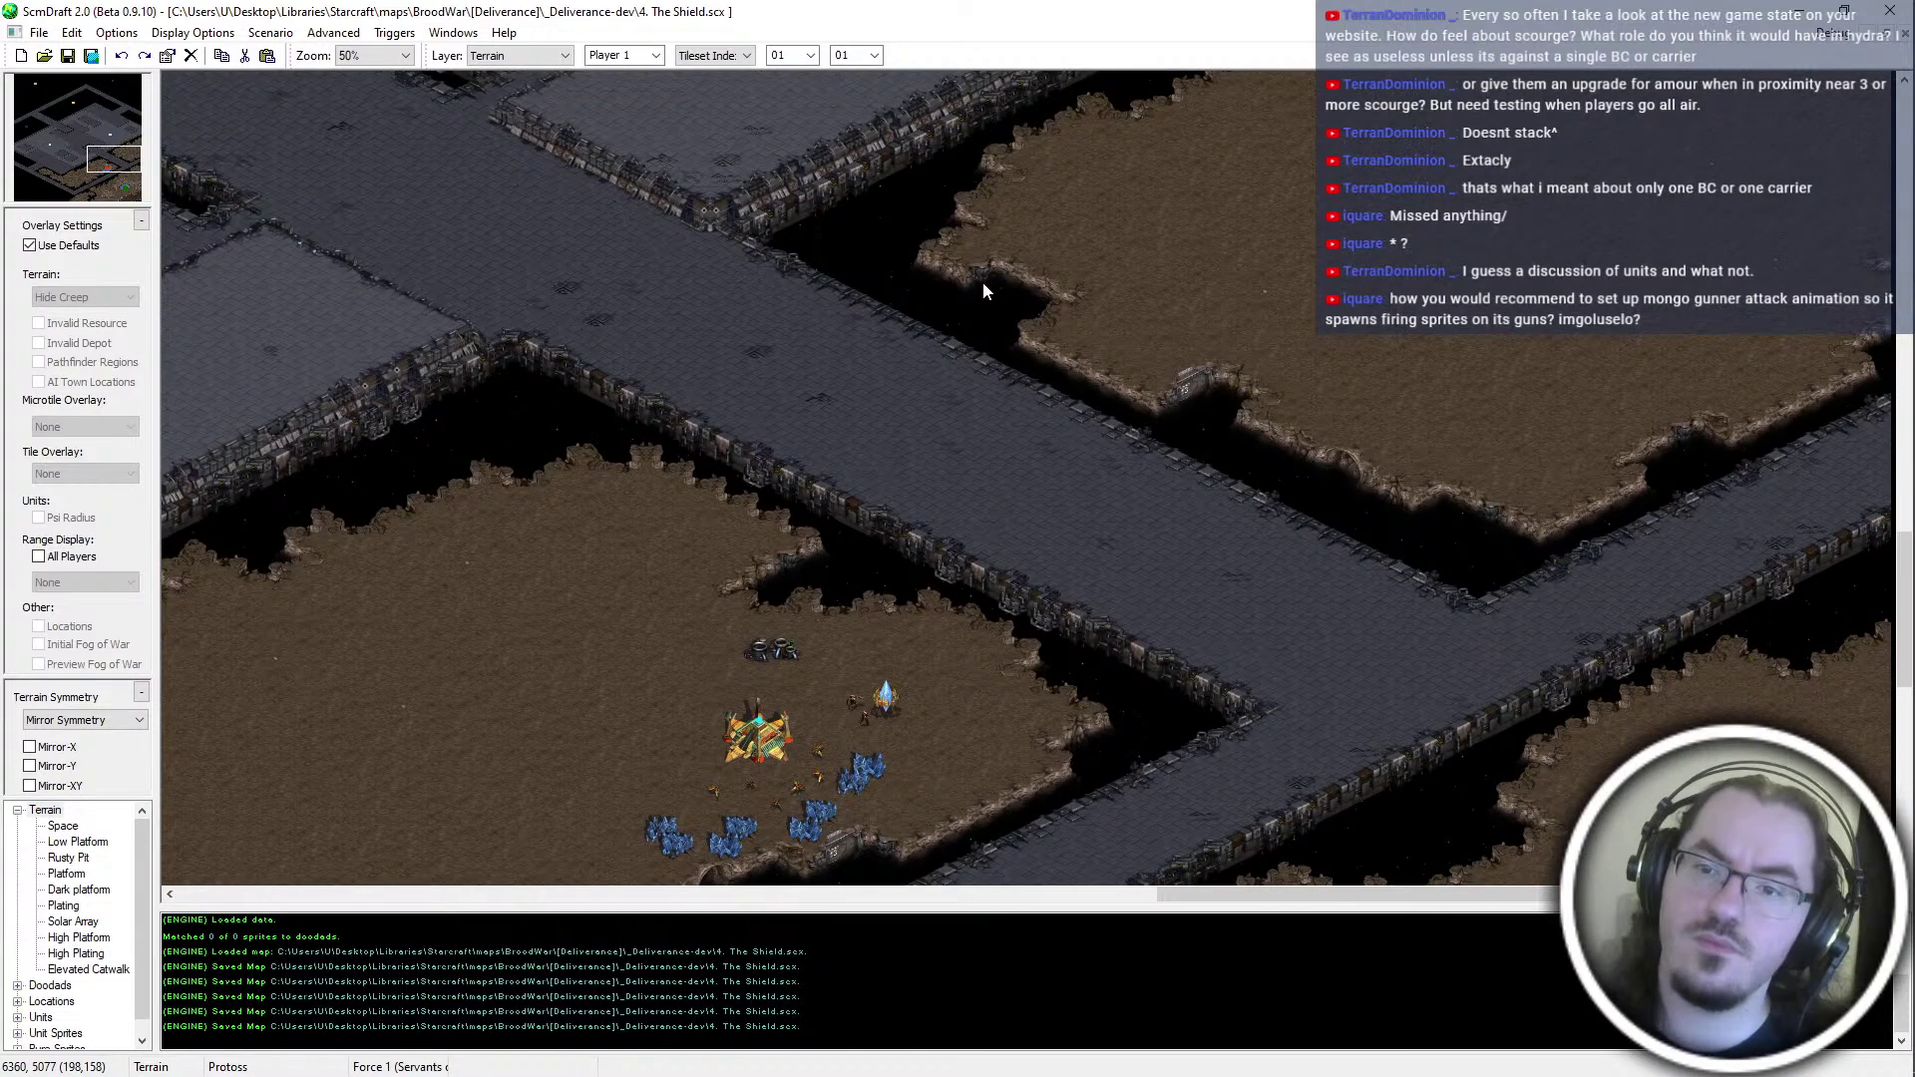
mouse_move(1880, 371)
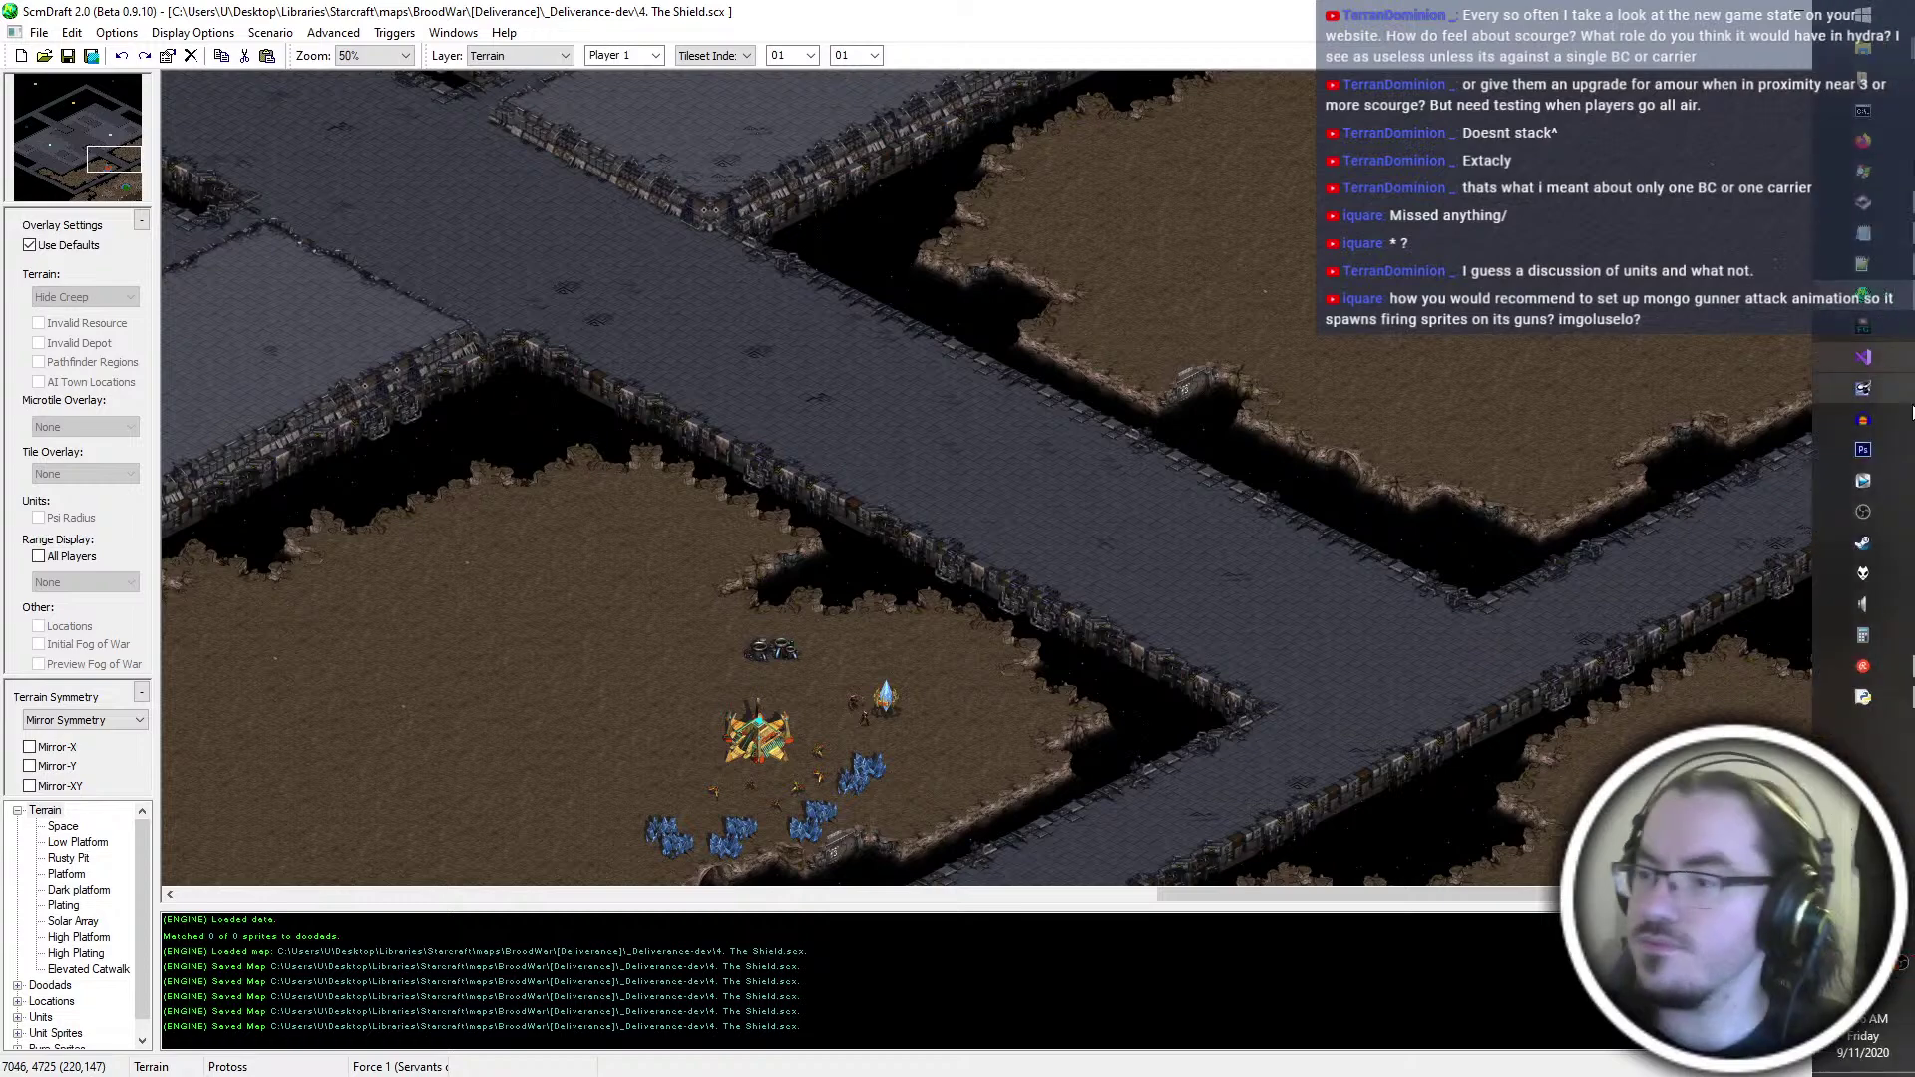
left_click(1863, 451)
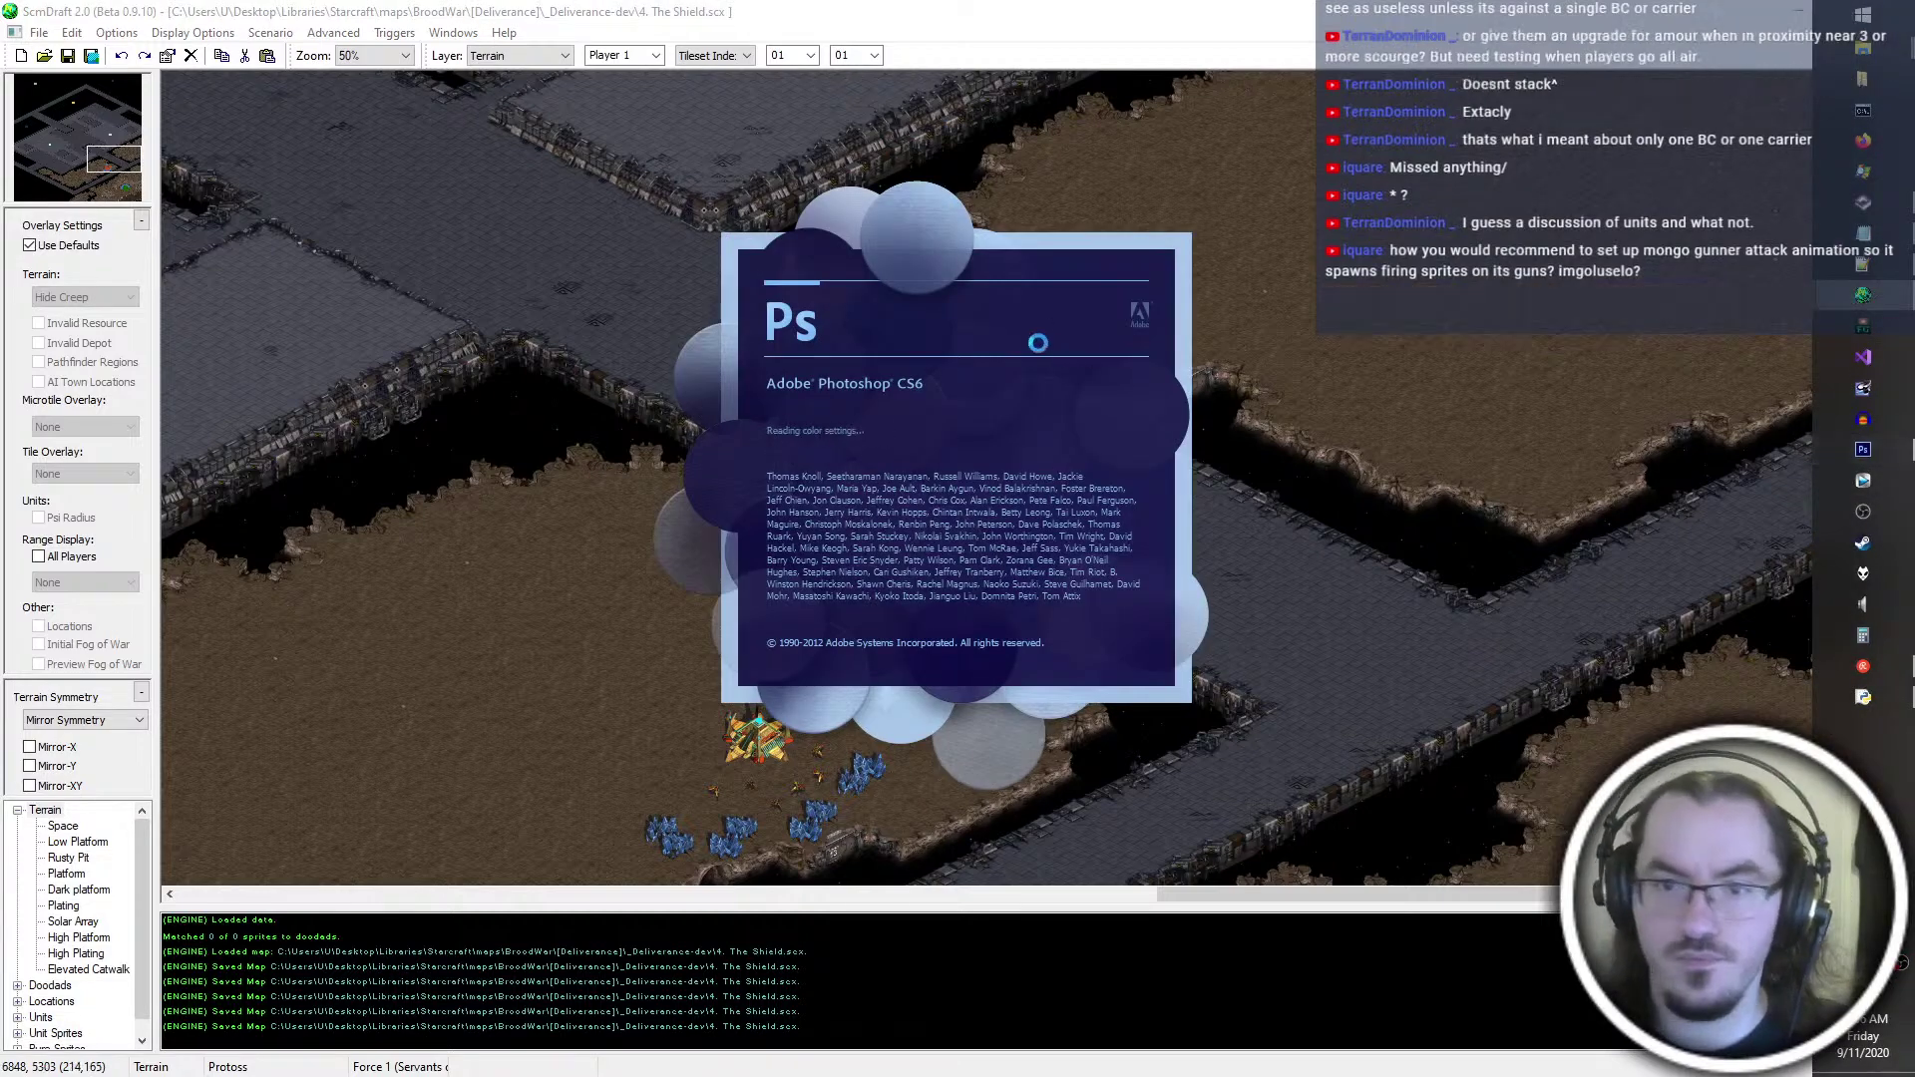
Switch to the tileset folder and open platform.cv5 in PyTILE, supplying stat_txt.tbl from the rez folder
key("alt+Tab")
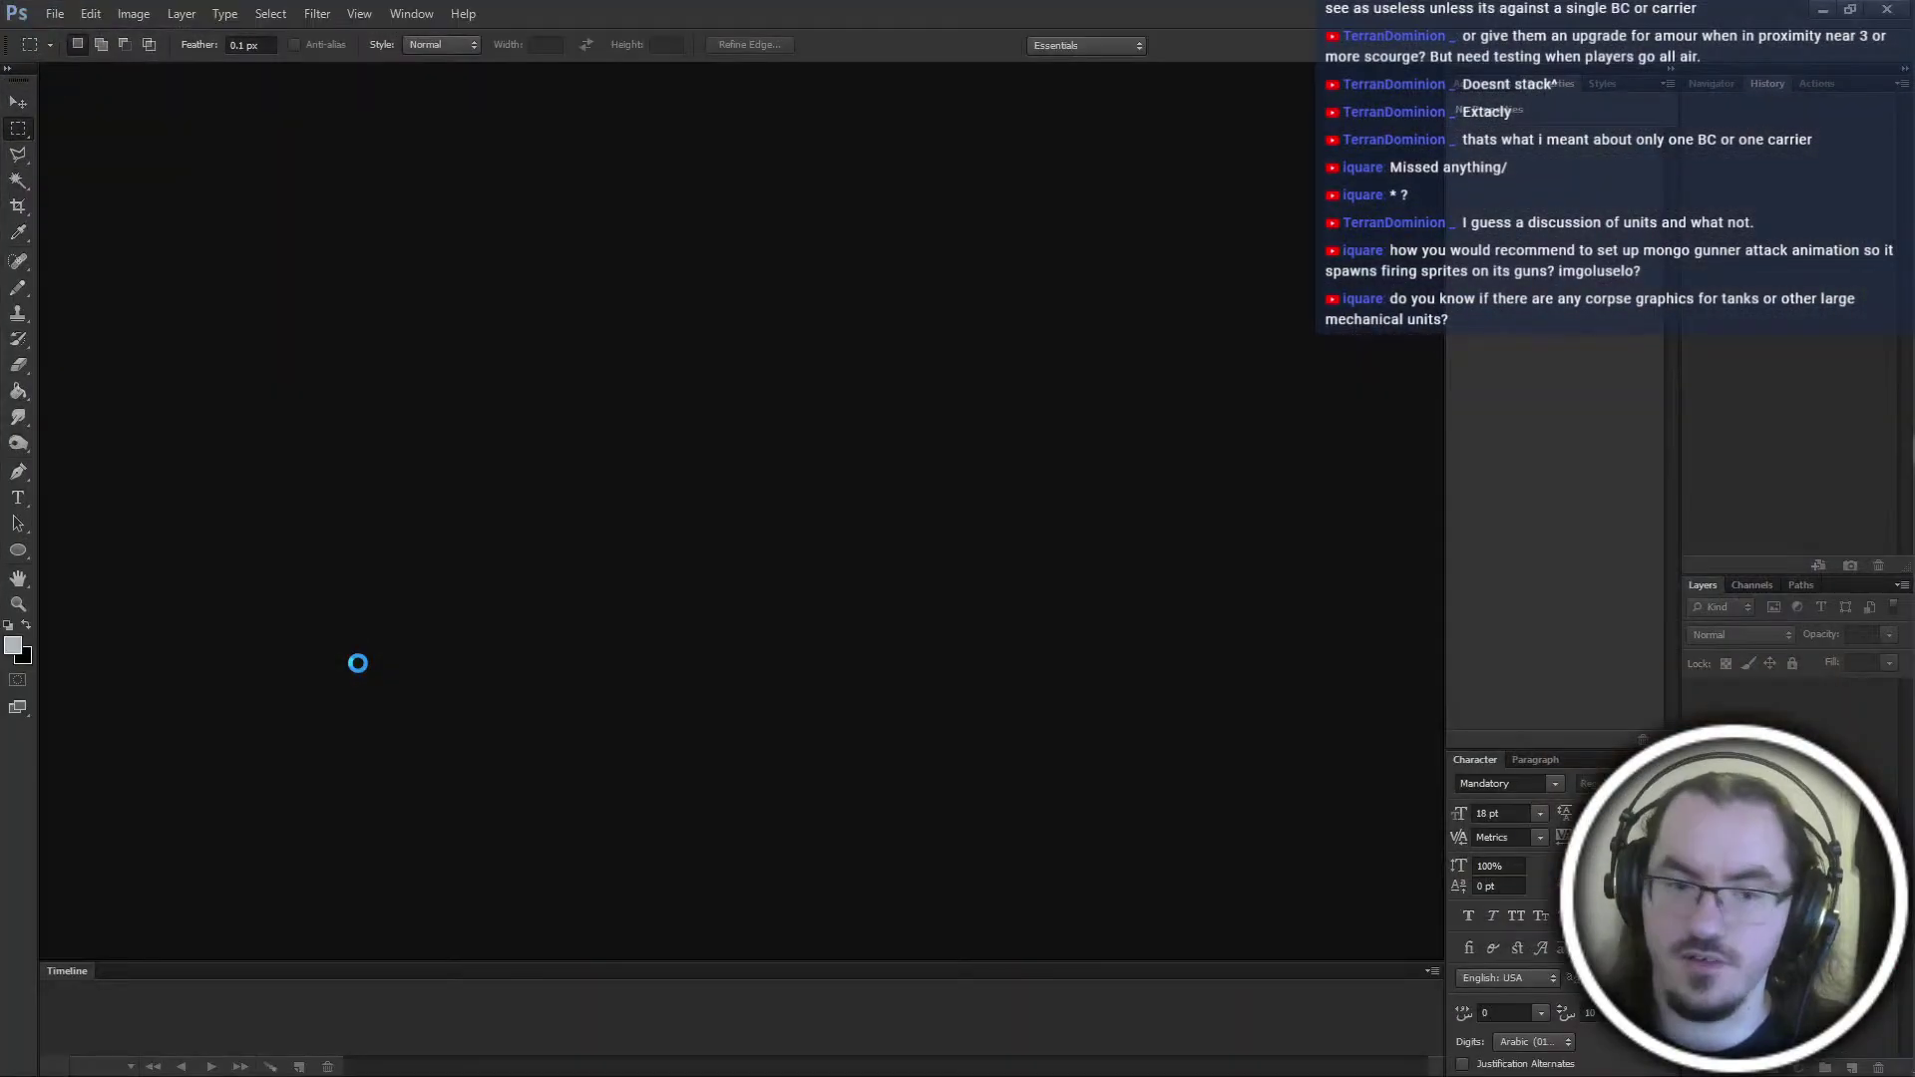
key("alt+Tab")
left_click(393, 678)
key("alt+Tab")
left_click(568, 676)
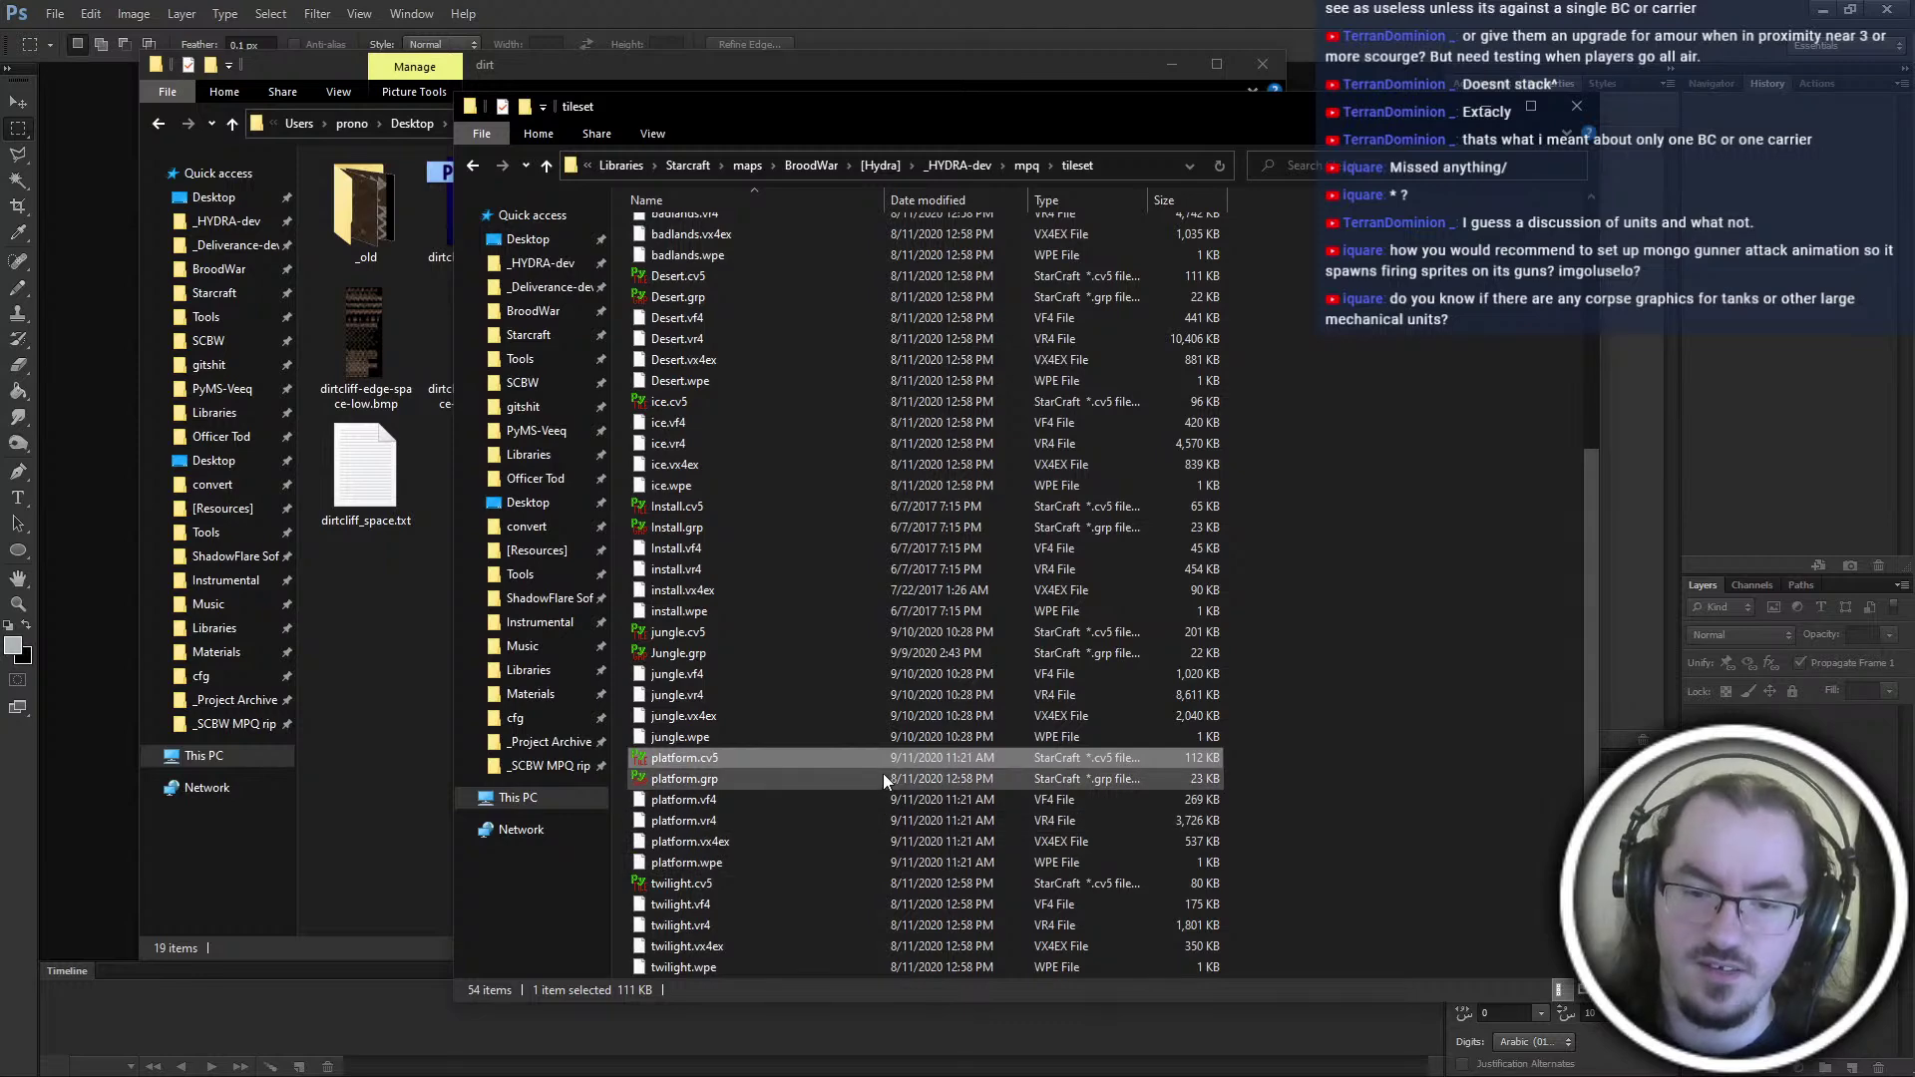
key("alt+Tab")
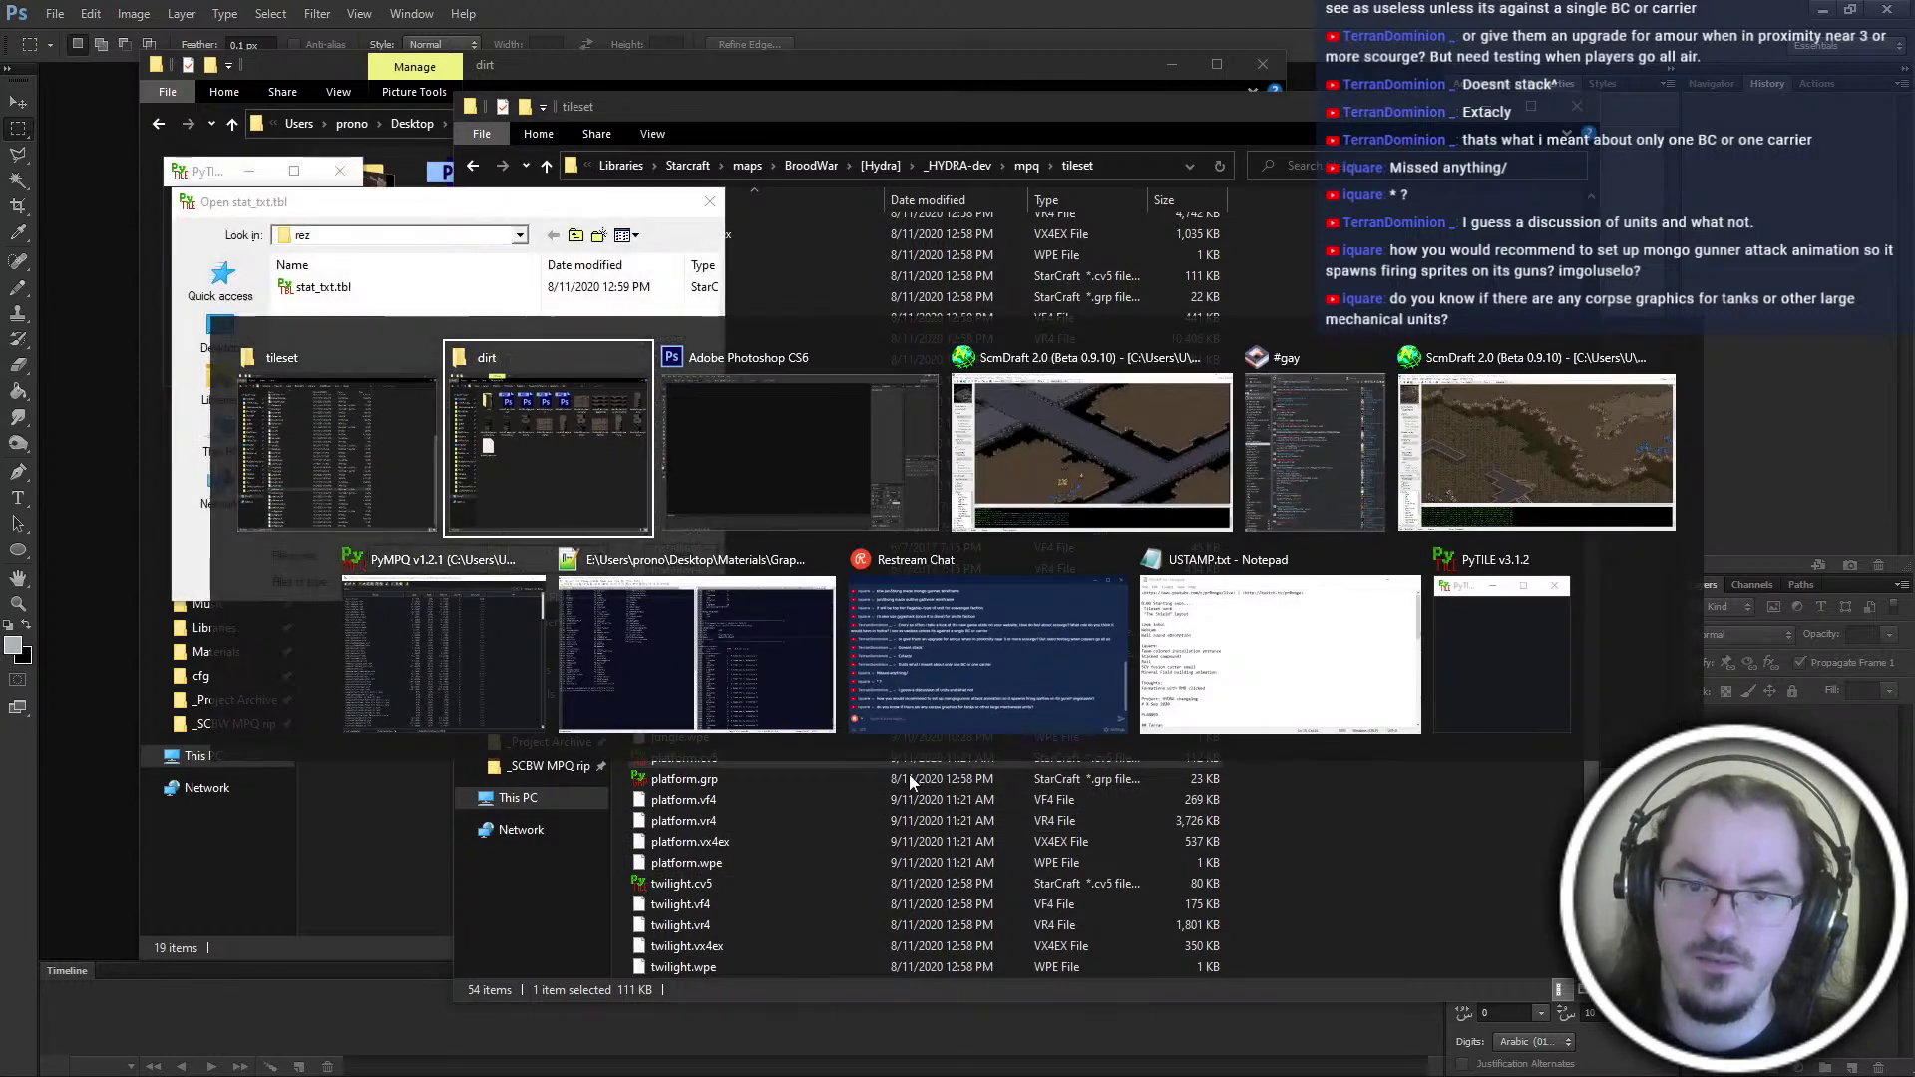
double_click(386, 287)
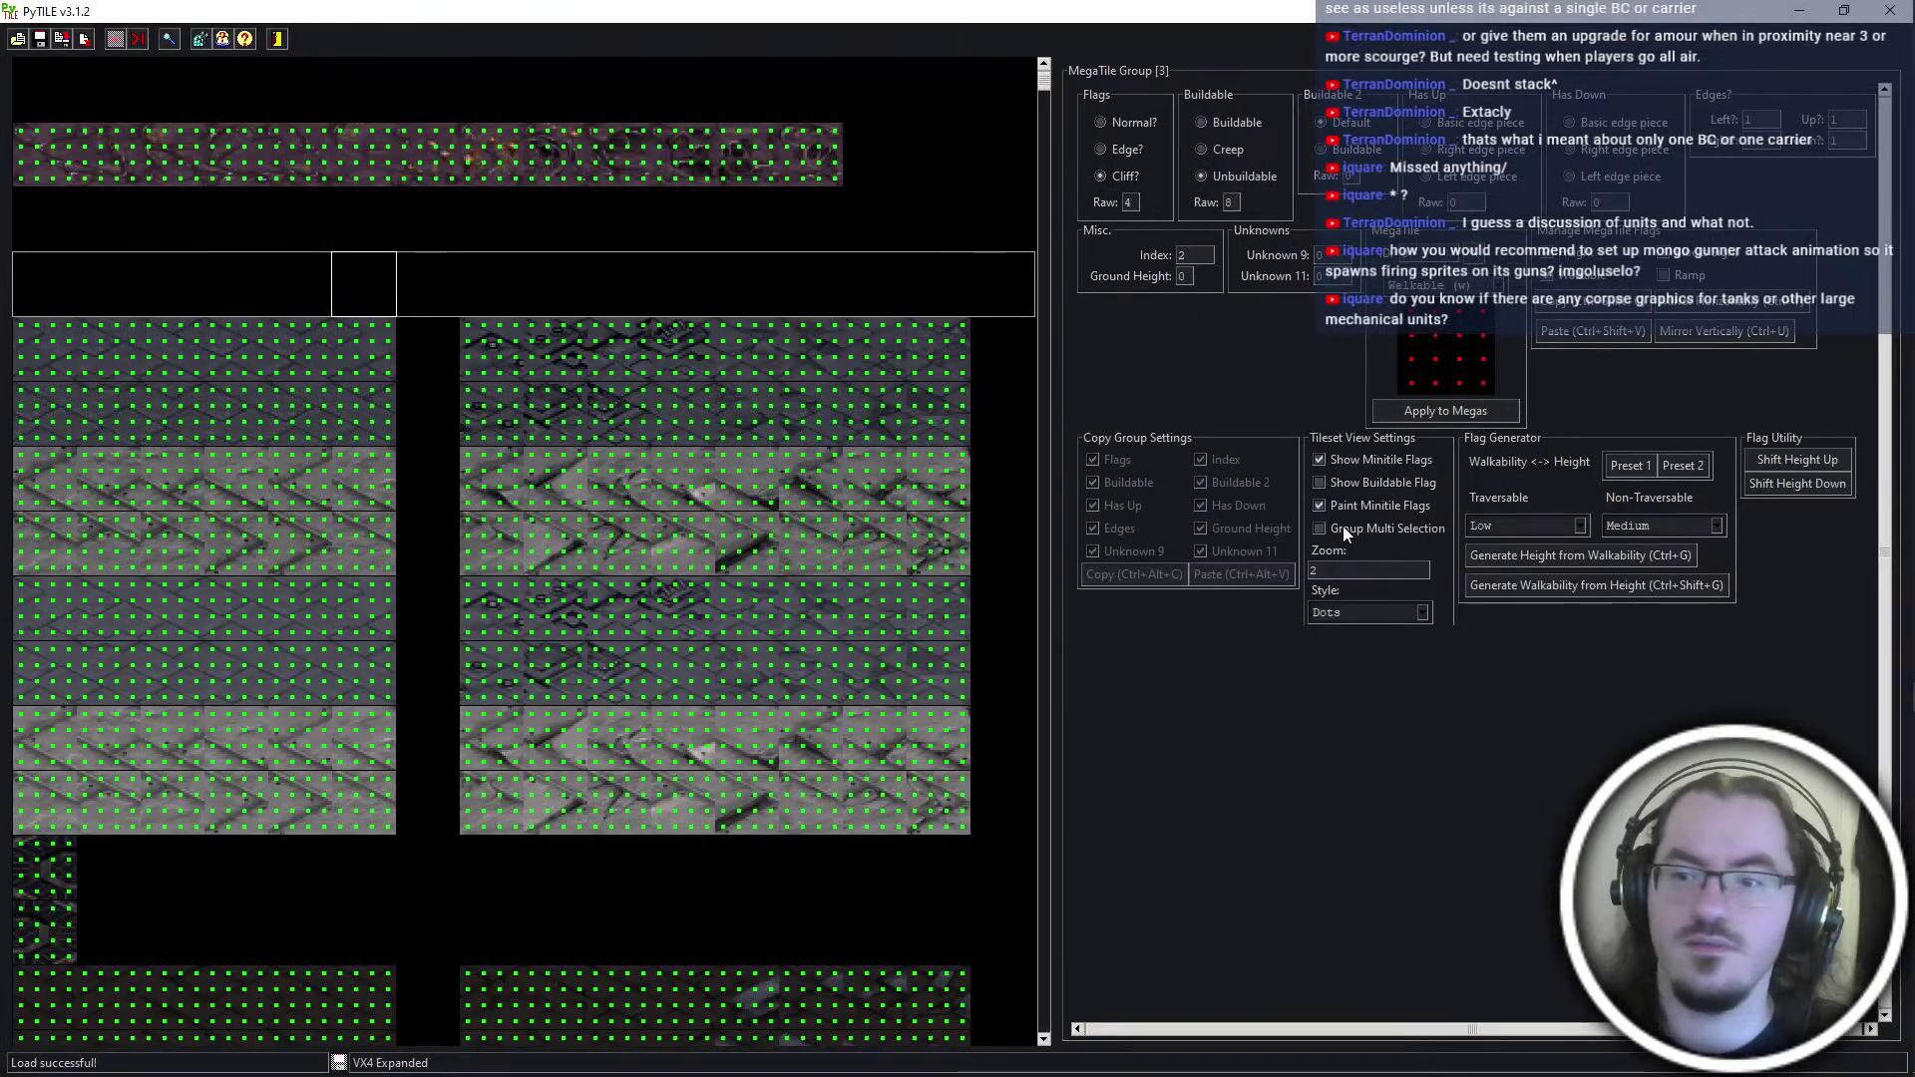
Hide the minitile flags in the tileset view and look through the platform megatile groups
left_click(1380, 459)
left_click(572, 770)
scroll(500, 732, "down", 3)
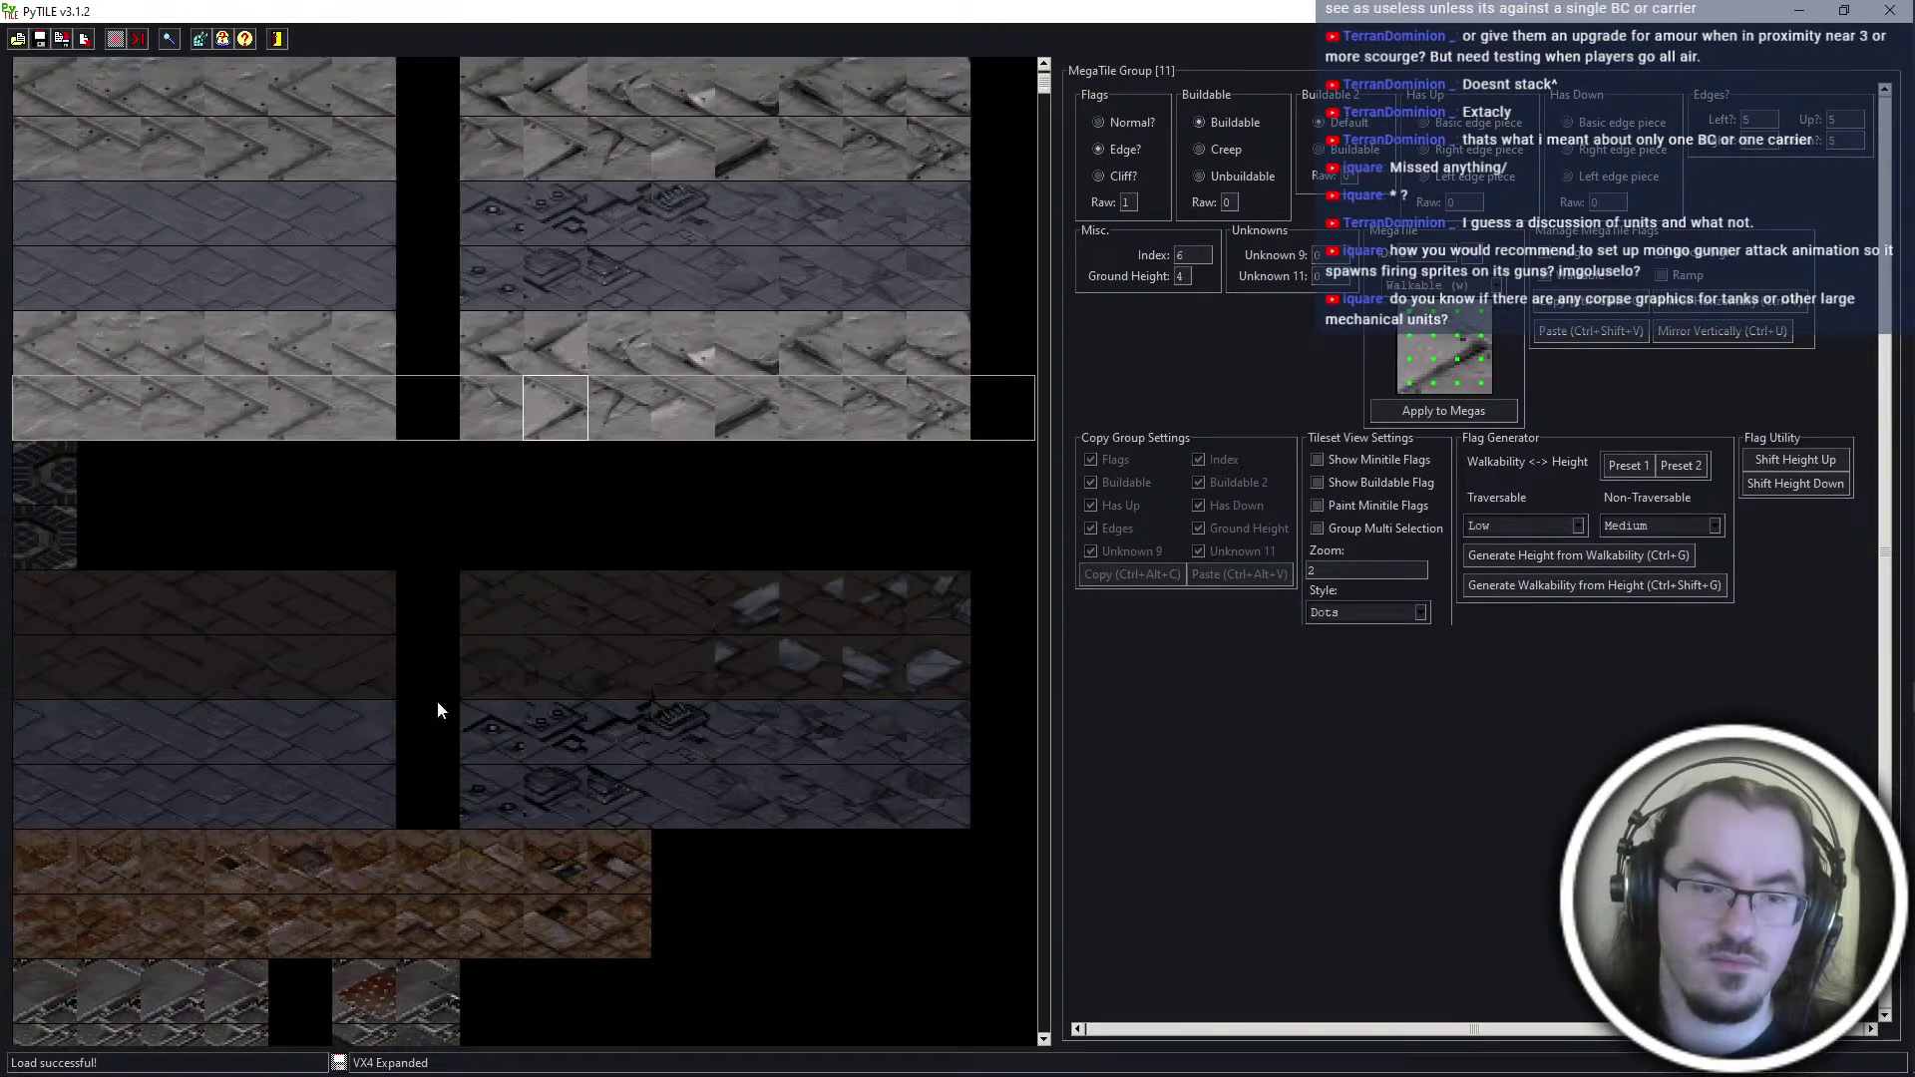
left_click(363, 666)
scroll(363, 662, "down", 3)
scroll(363, 663, "down", 5)
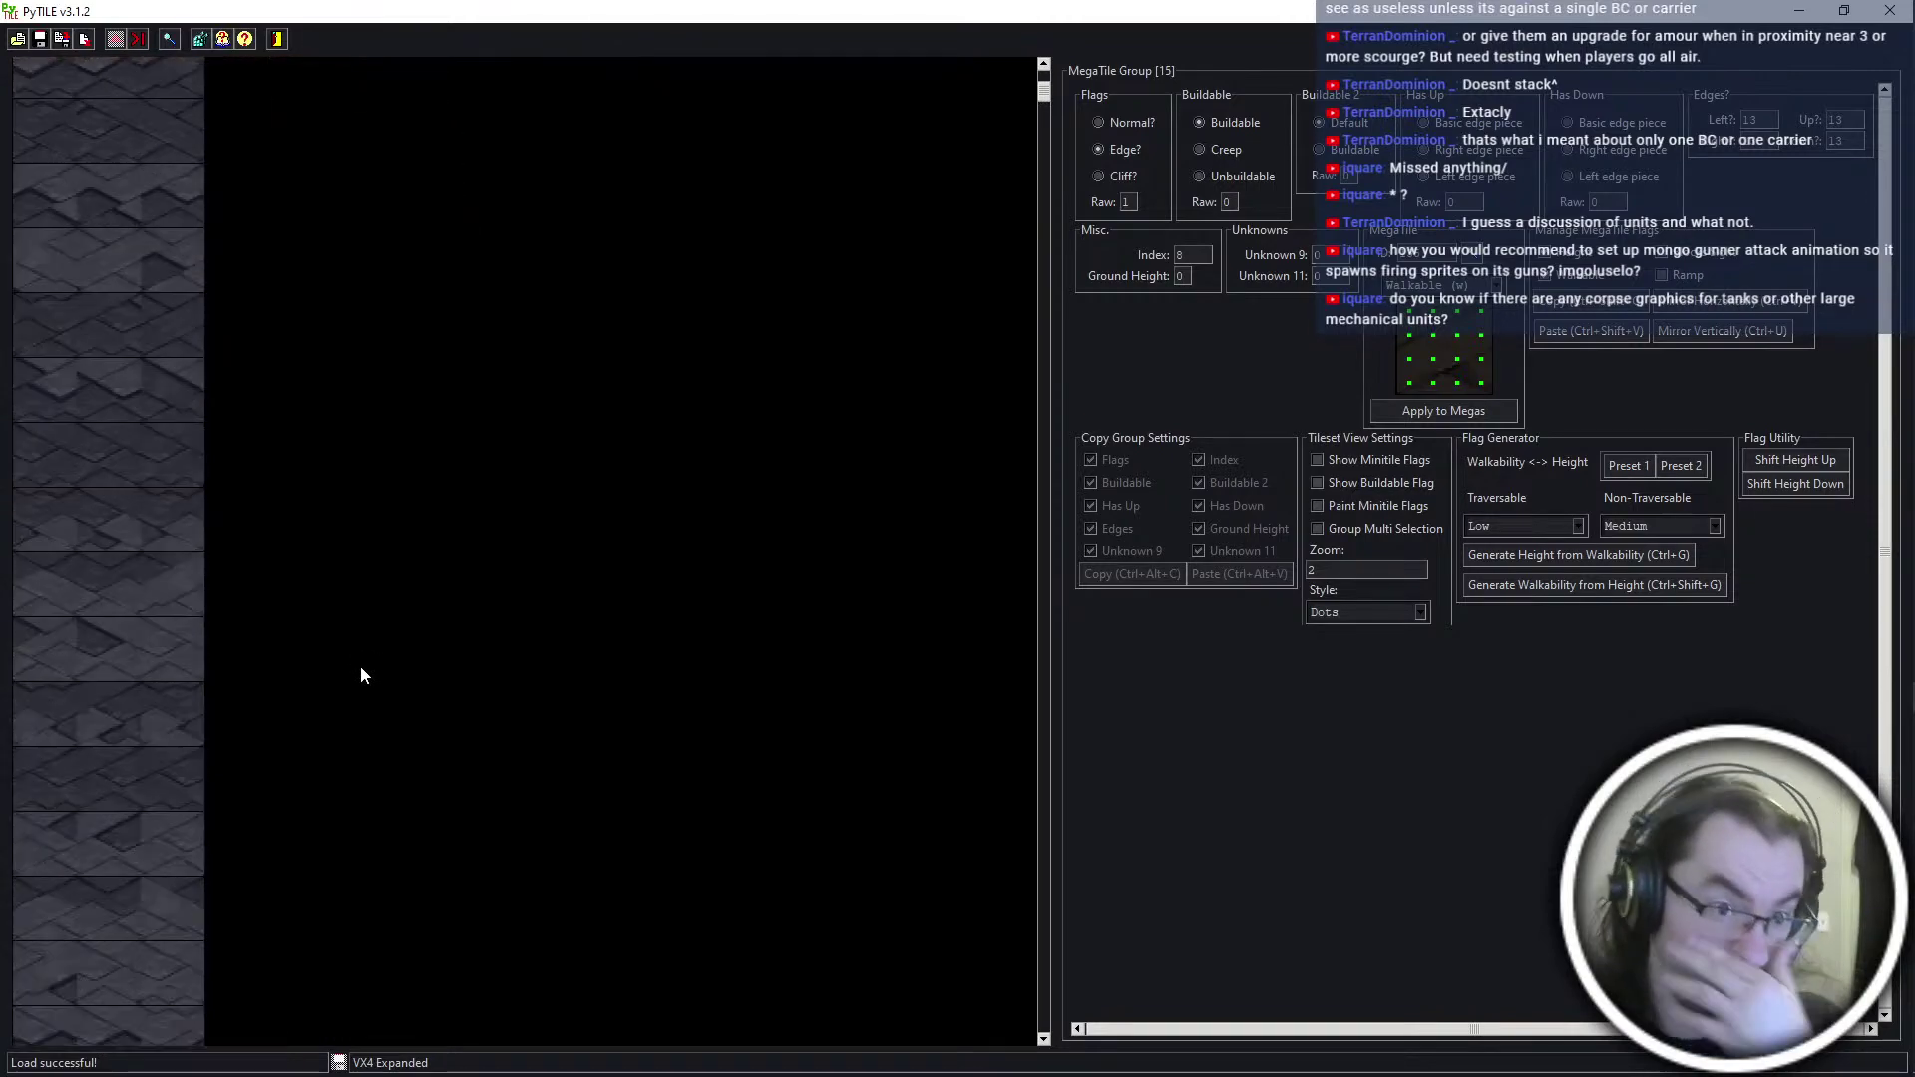
scroll(361, 666, "down", 15)
scroll(454, 936, "down", 10)
scroll(473, 915, "down", 10)
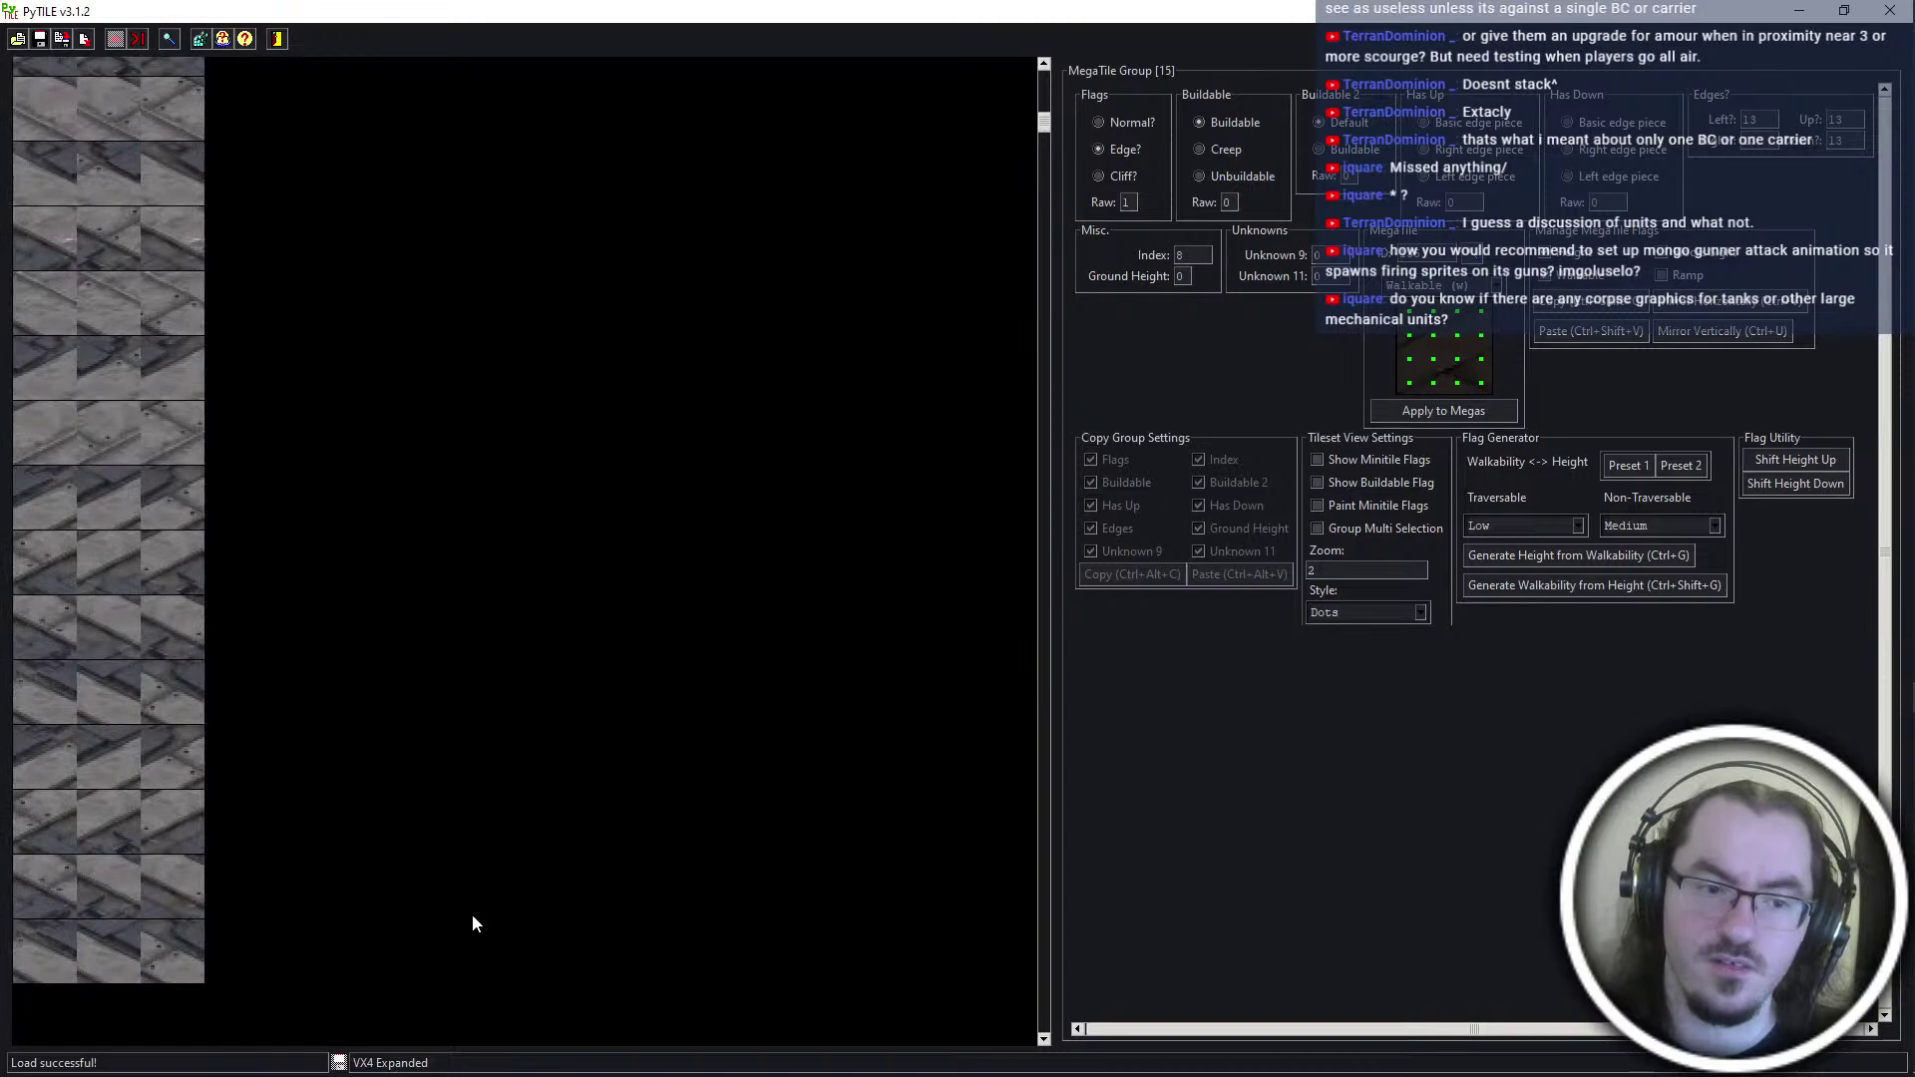
Enable group multi-selection and select megatile group 302 as the first of the space cliff groups
left_click(1401, 530)
scroll(750, 786, "down", 5)
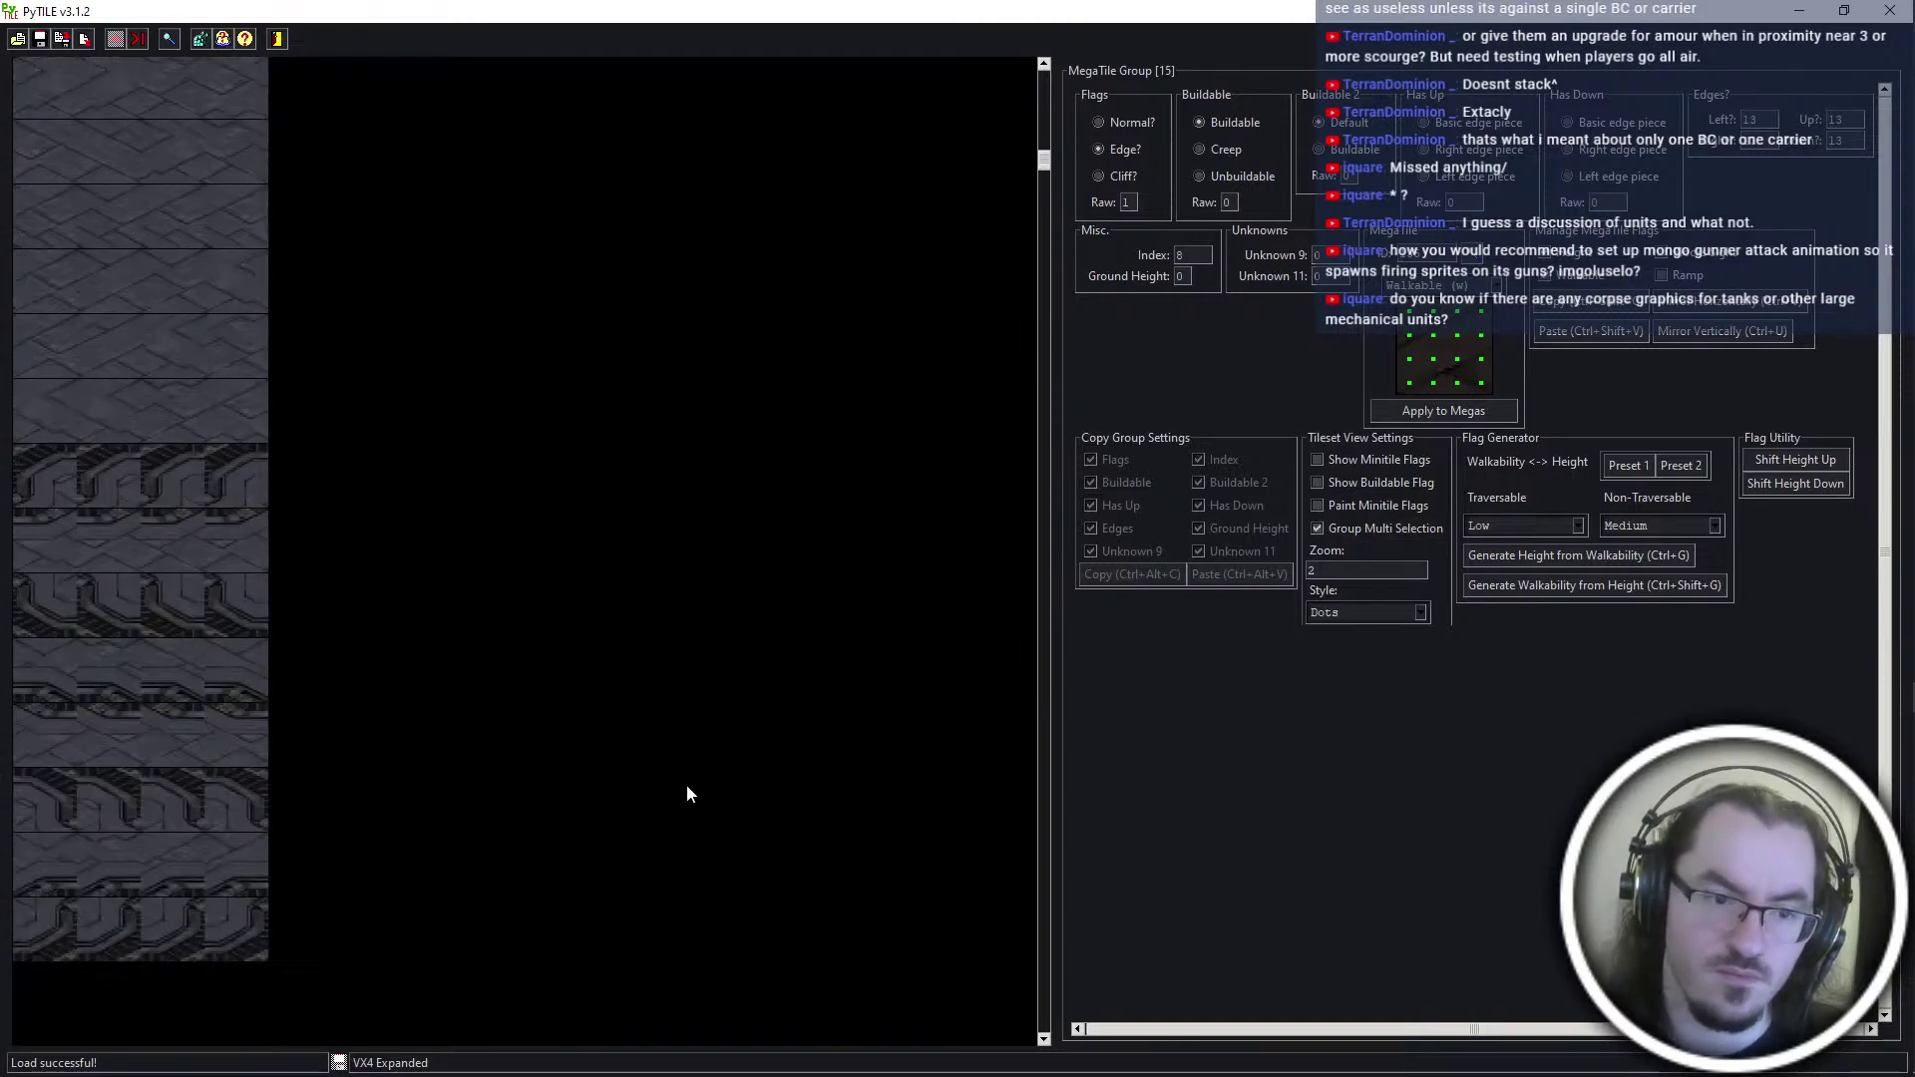
scroll(678, 778, "down", 5)
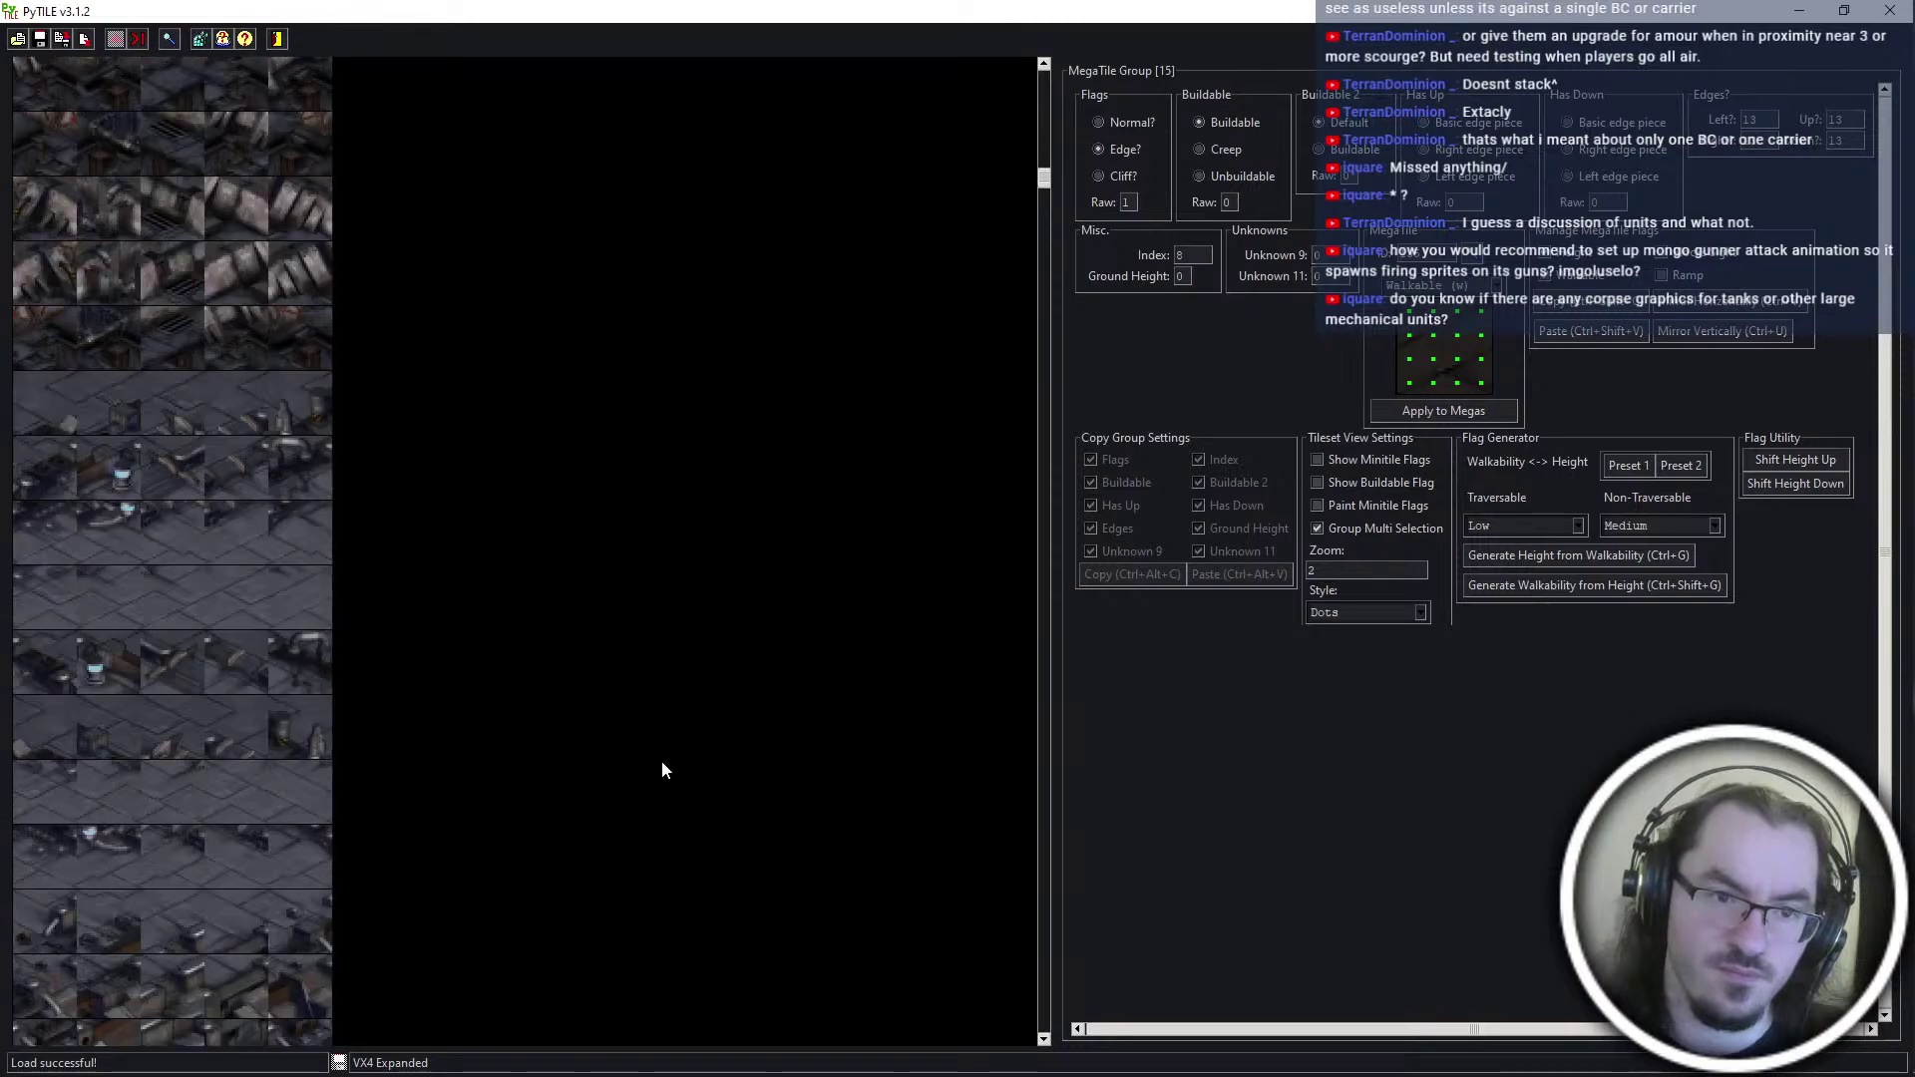
scroll(661, 770, "down", 5)
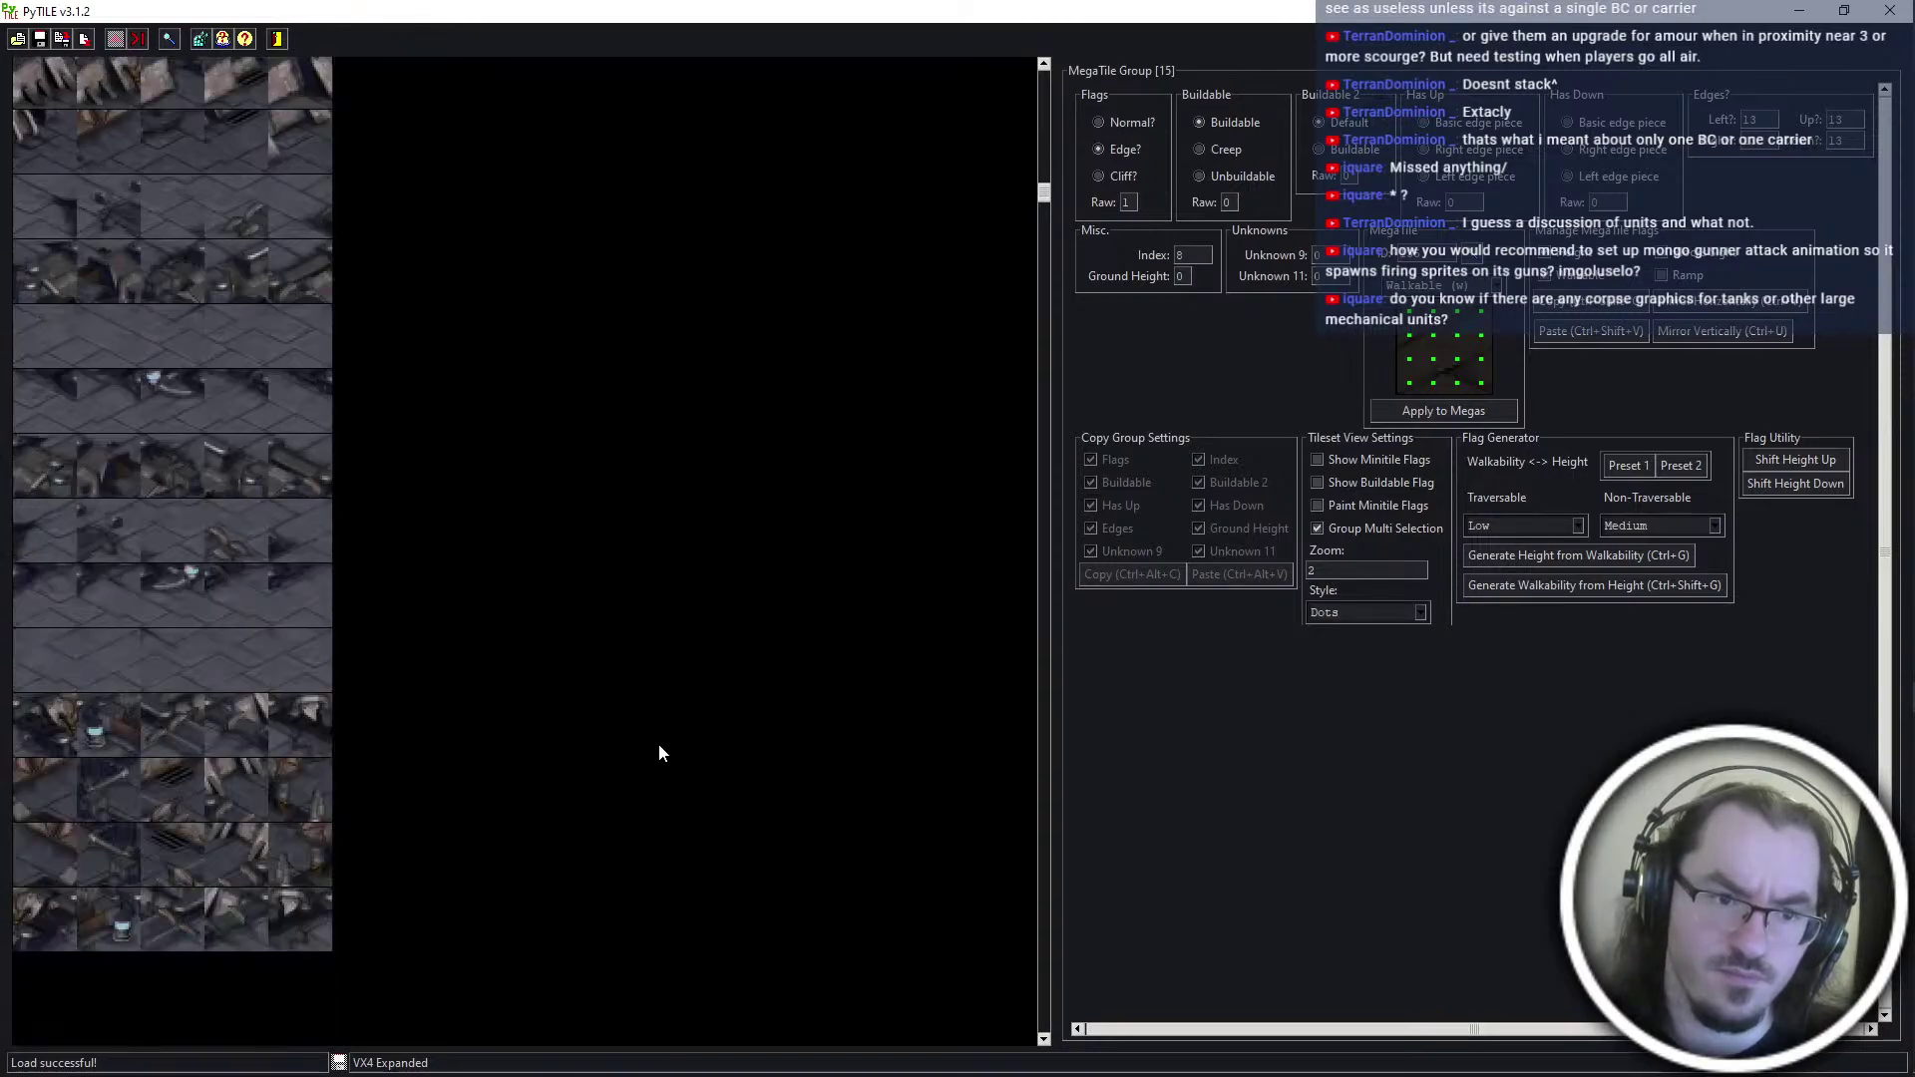
scroll(662, 738, "down", 5)
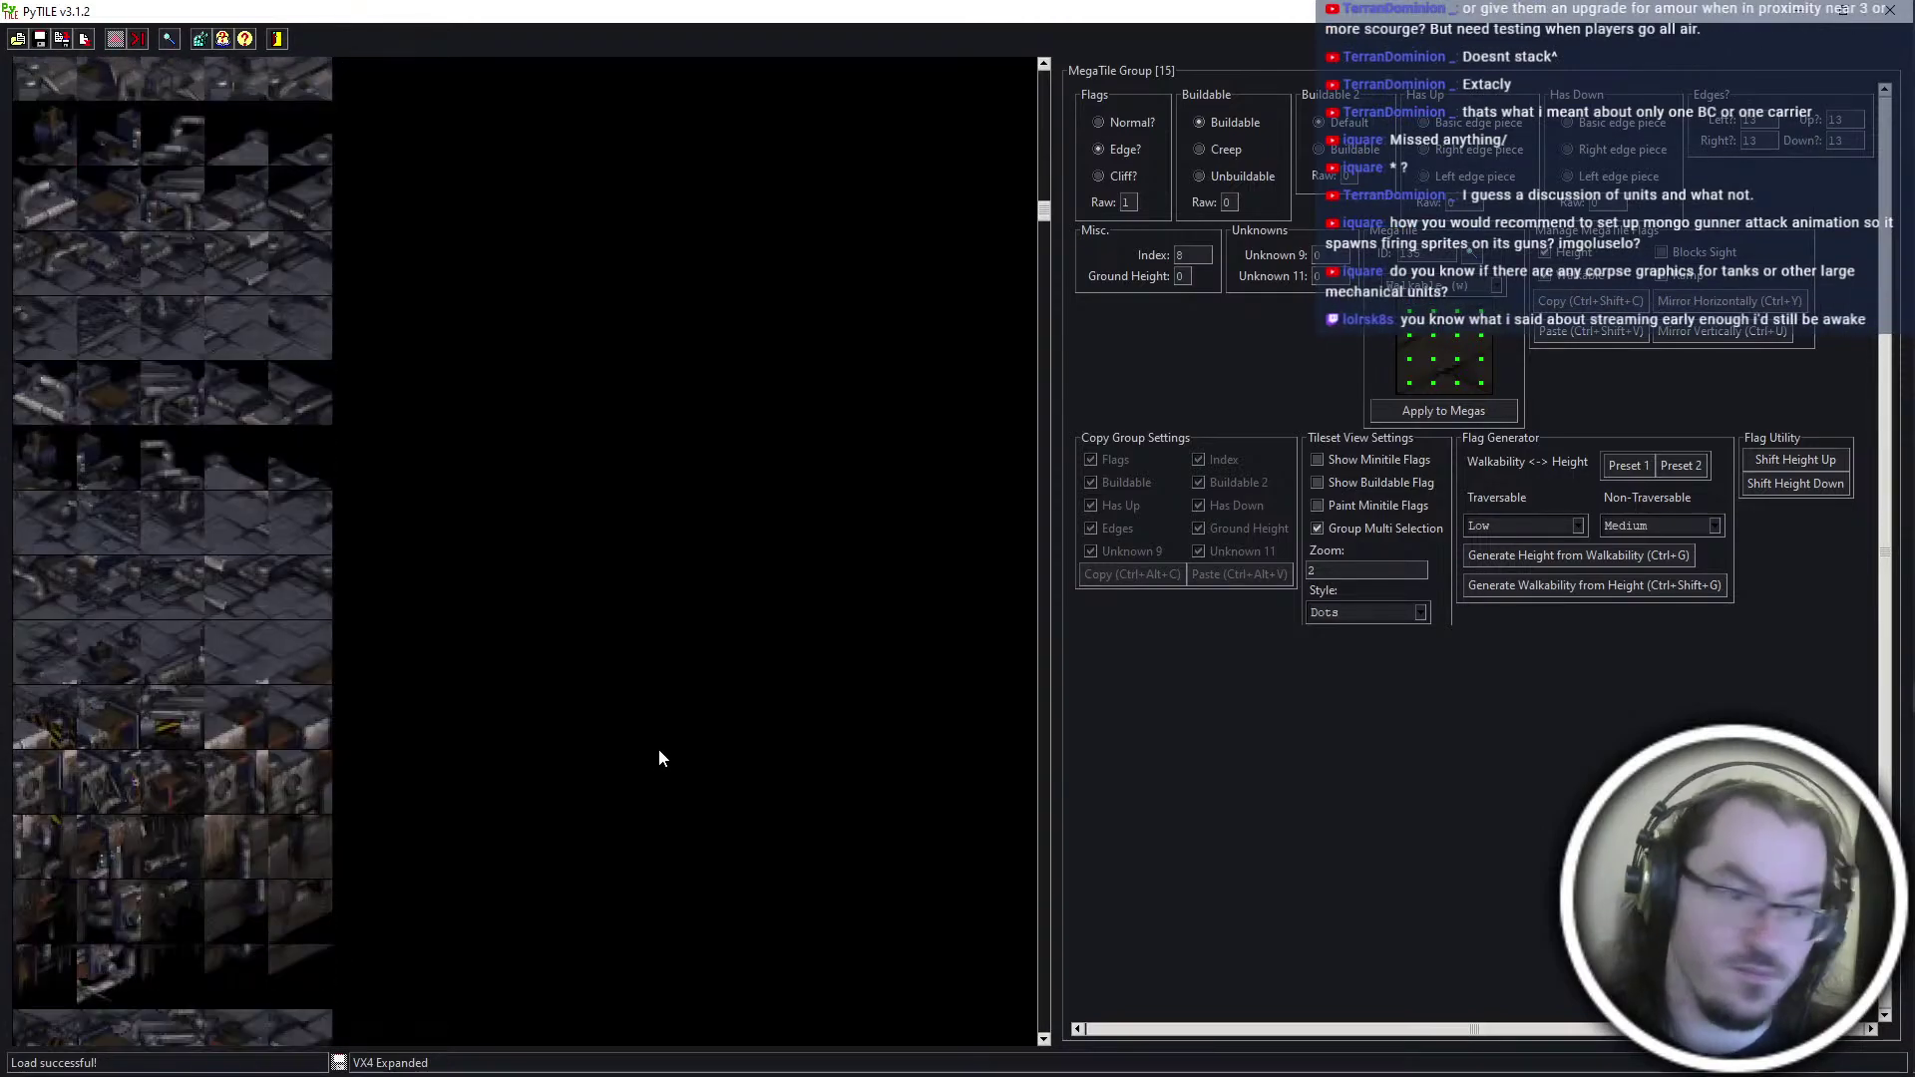
scroll(658, 749, "down", 5)
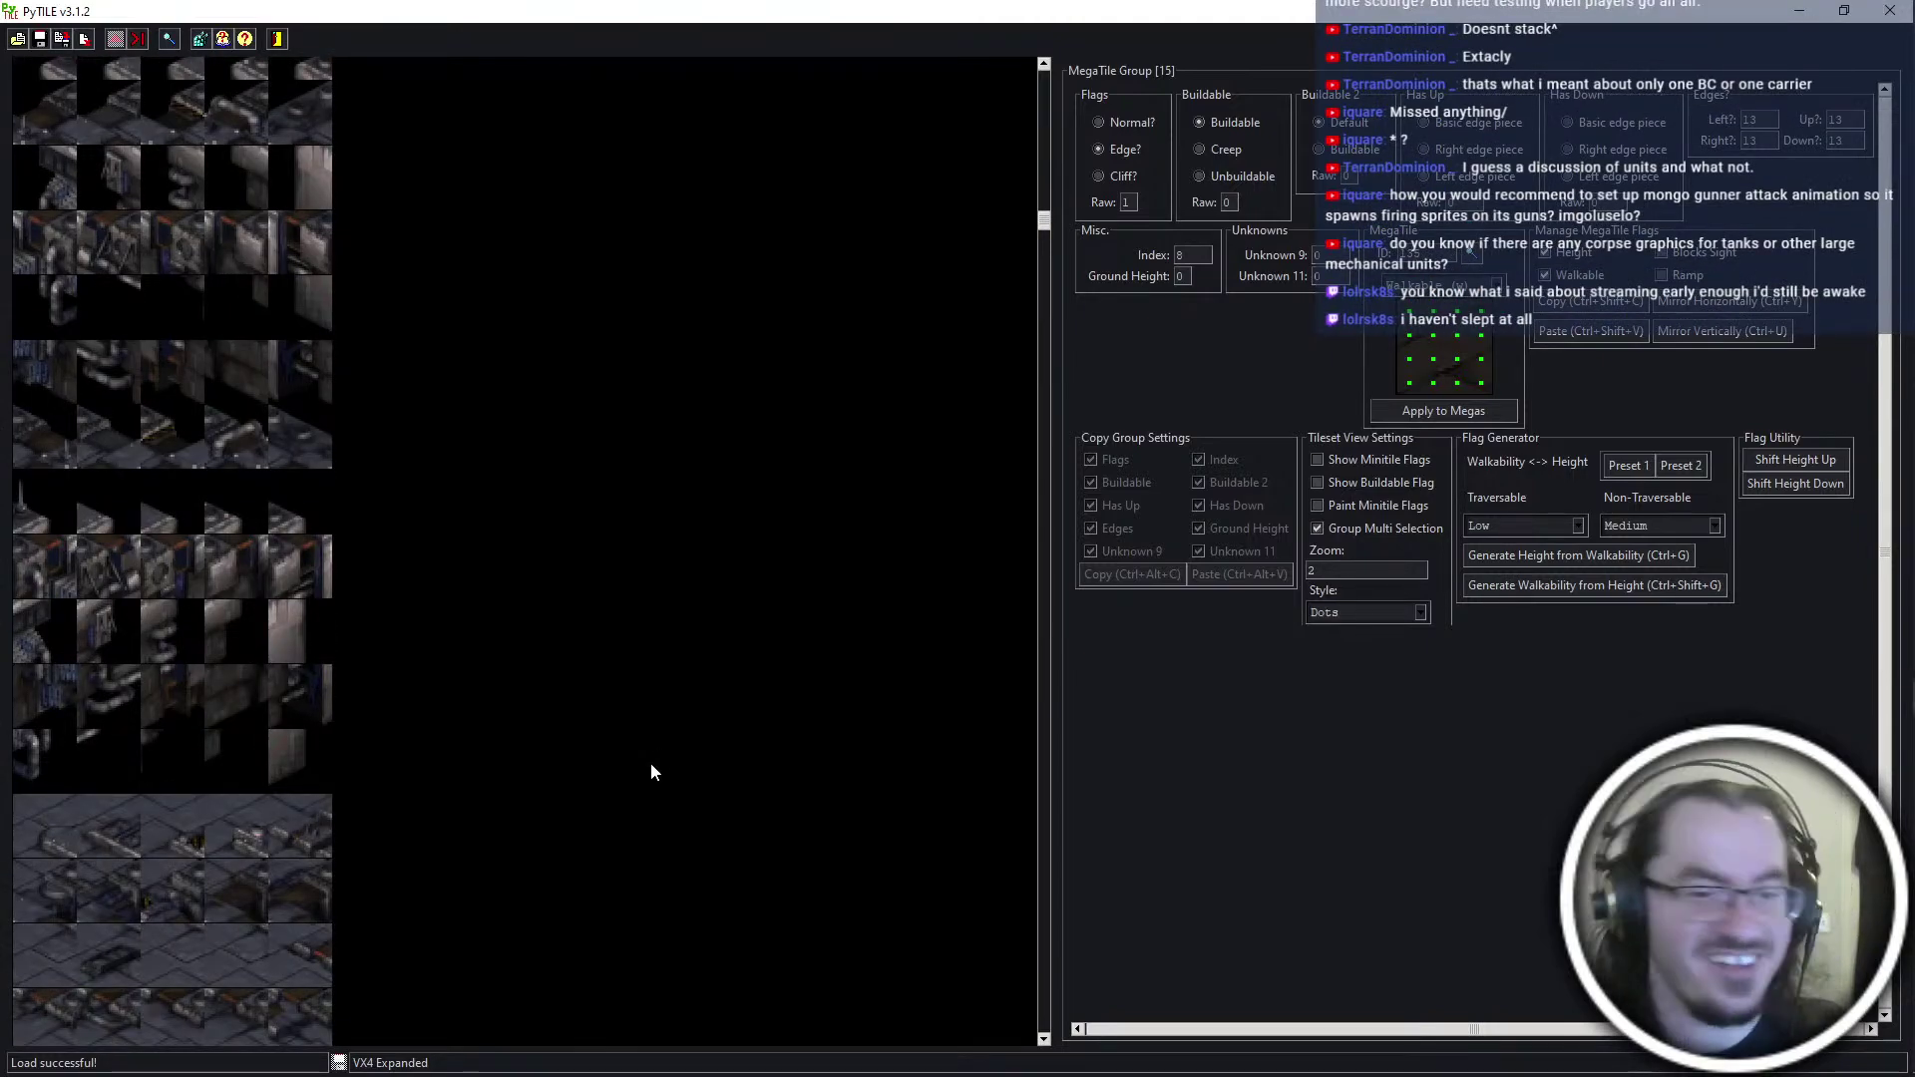
scroll(650, 762, "down", 4)
scroll(672, 886, "up", 10)
scroll(658, 898, "up", 9)
scroll(676, 902, "down", 5)
left_click(339, 640)
scroll(461, 874, "down", 2)
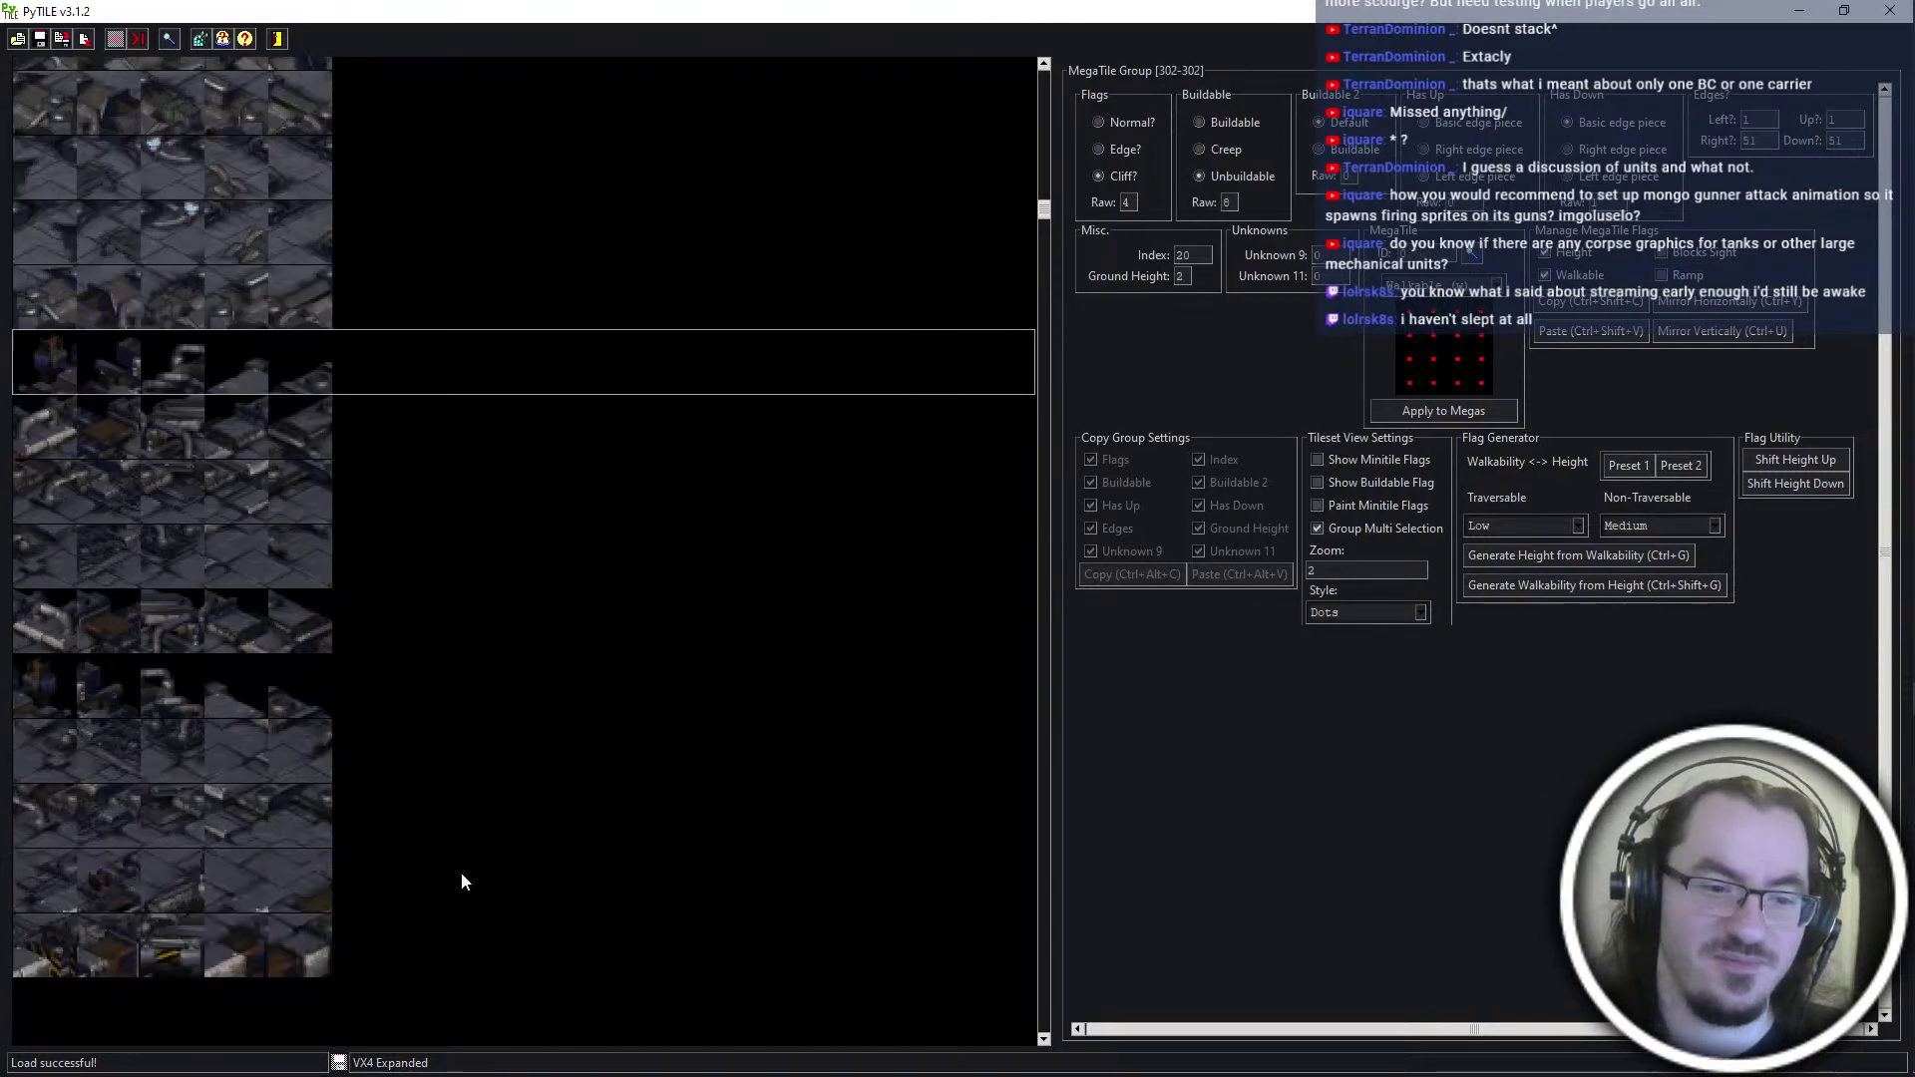
Extend the megatile group selection from group 302 through group 373
scroll(461, 873, "down", 8)
scroll(454, 850, "down", 8)
scroll(416, 948, "up", 6)
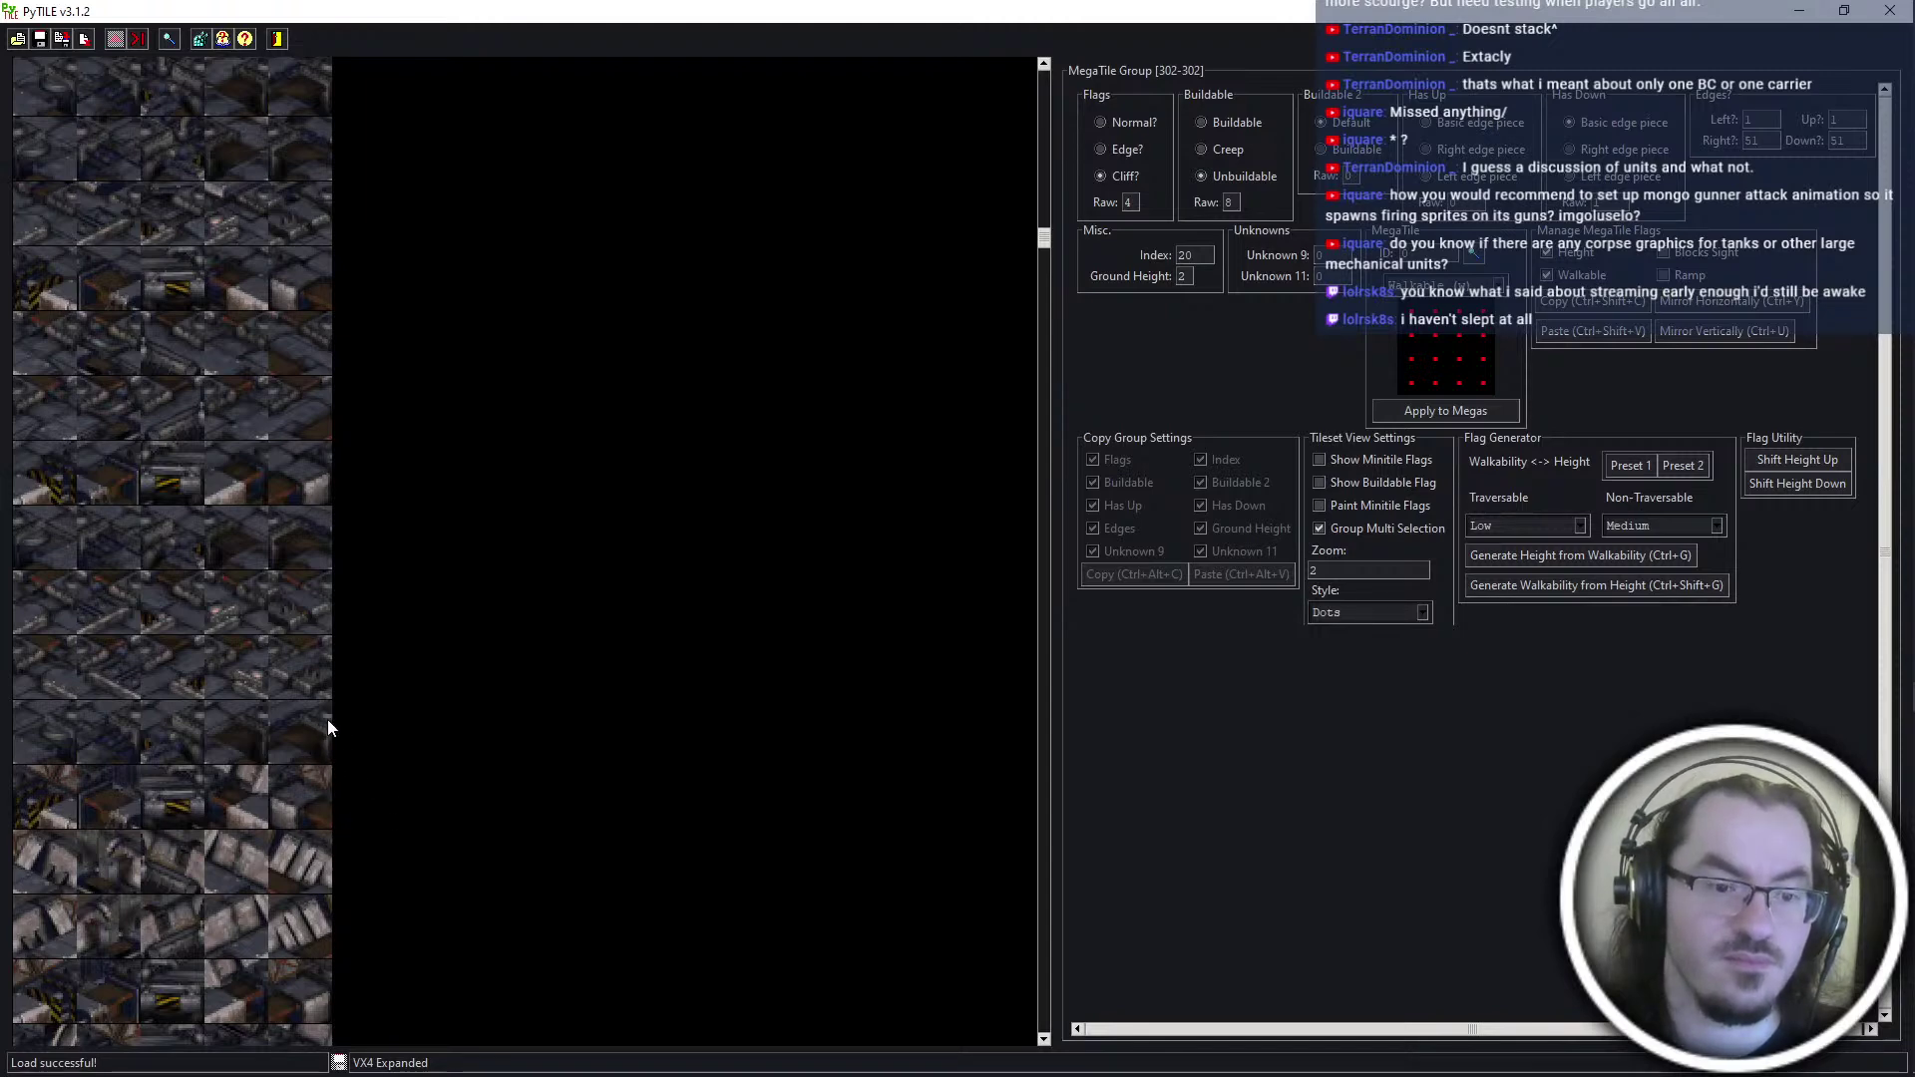
left_click(302, 722, "shift")
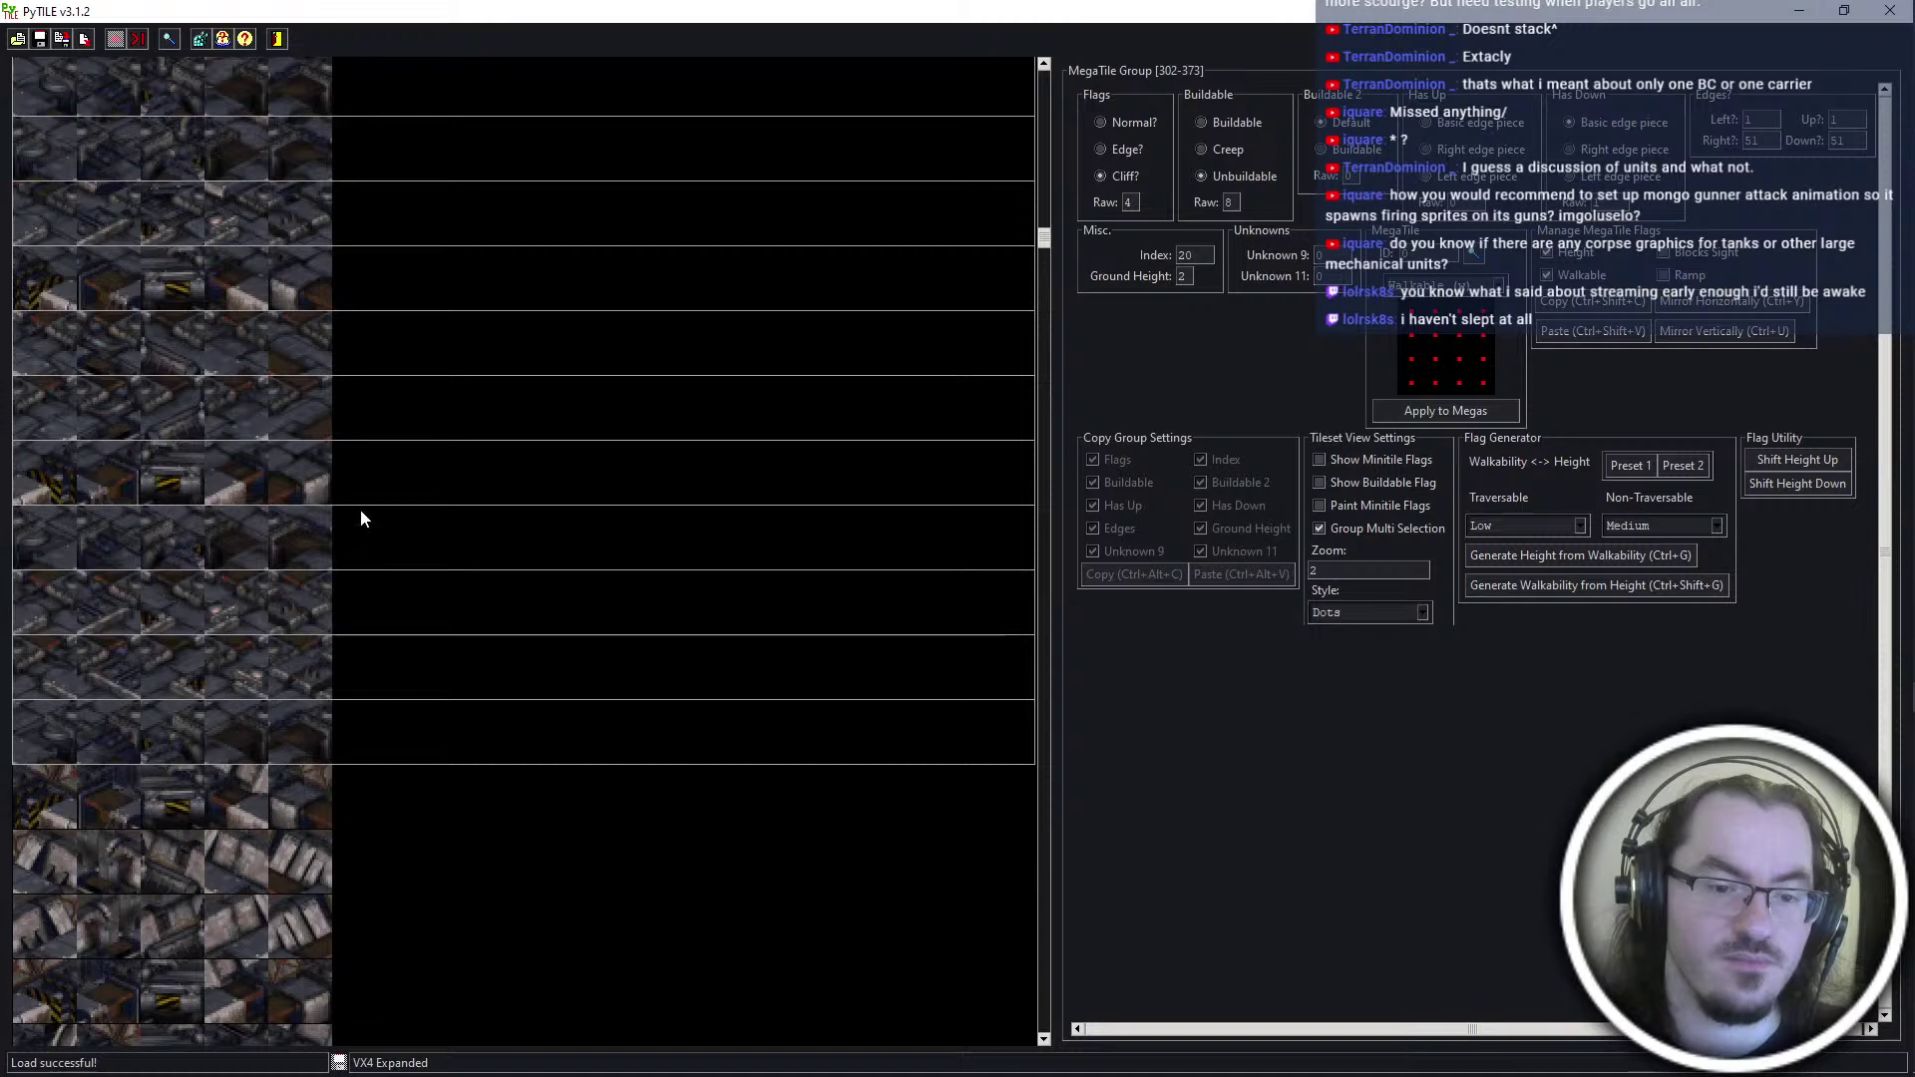
Open the group palette and select the same range of cliff groups there, from 302 through 373
left_click(170, 41)
scroll(1410, 347, "down", 15)
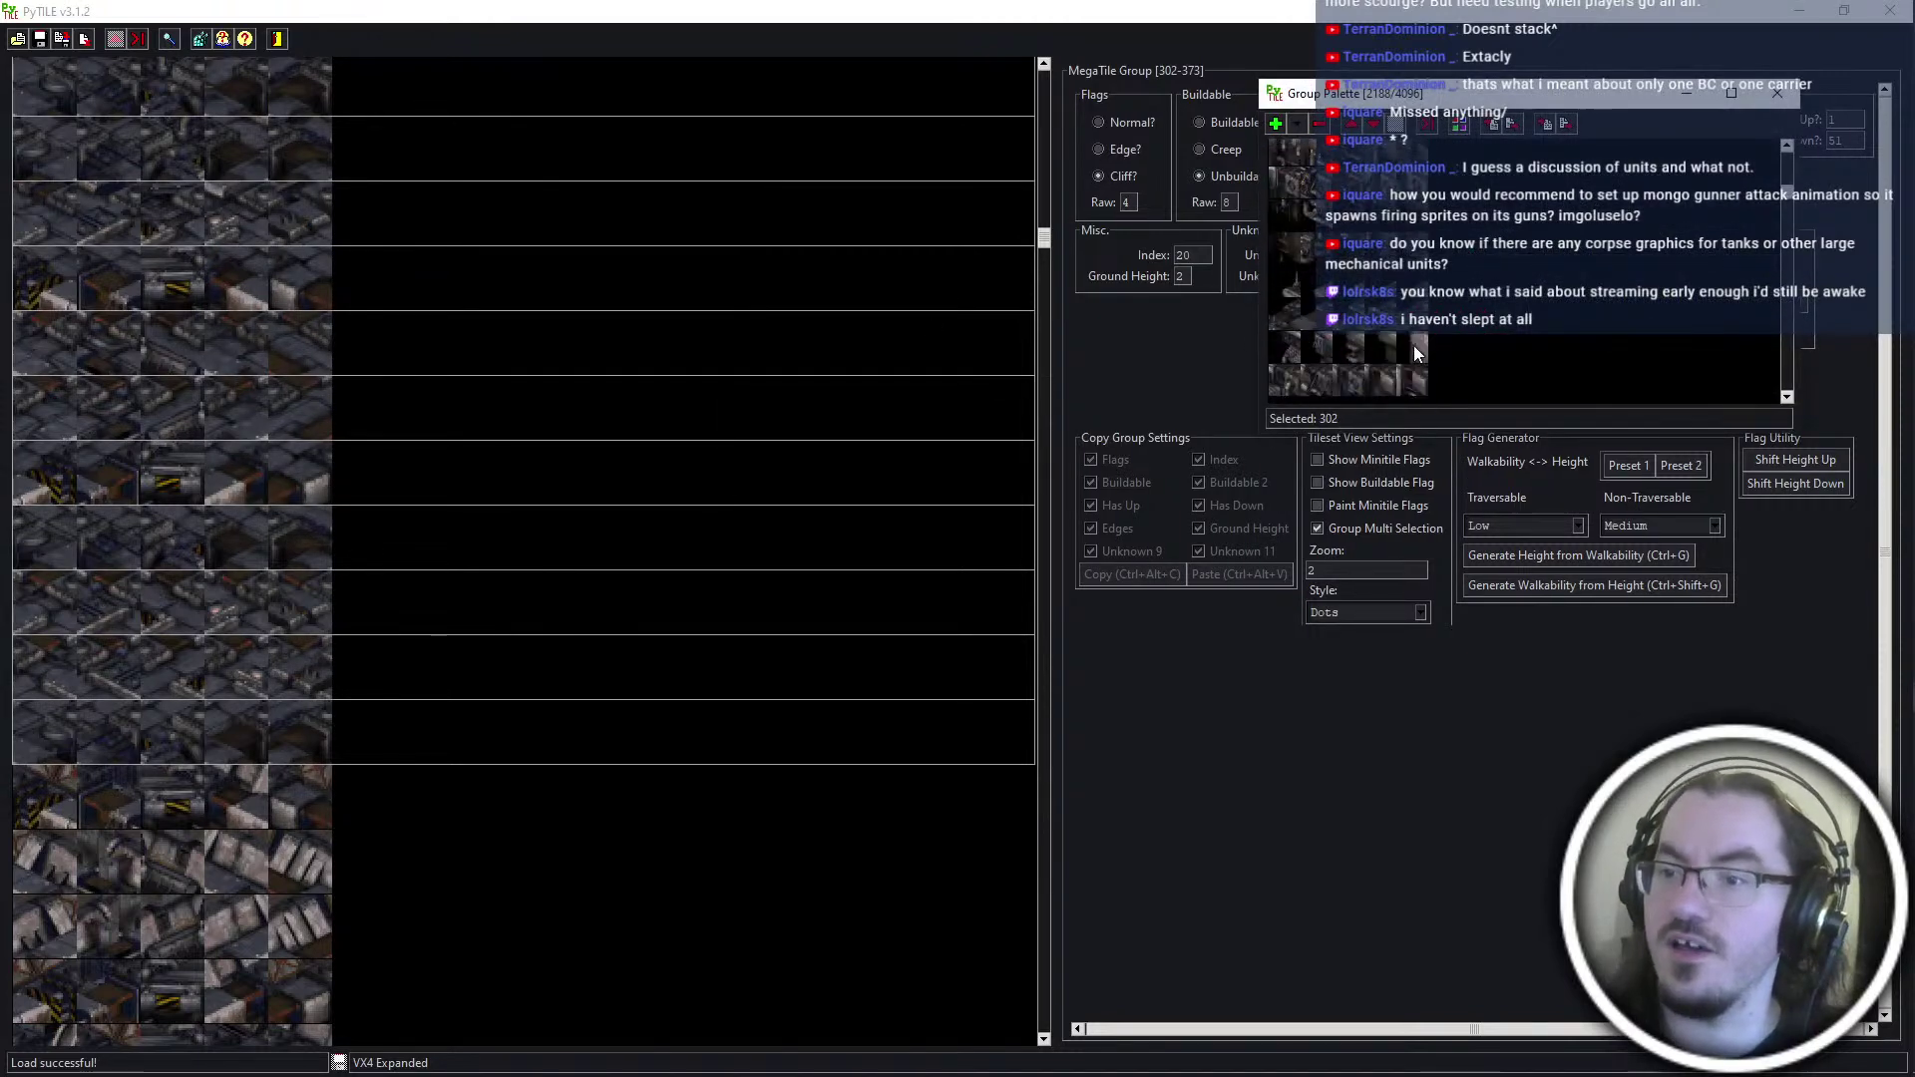
scroll(1418, 362, "down", 15)
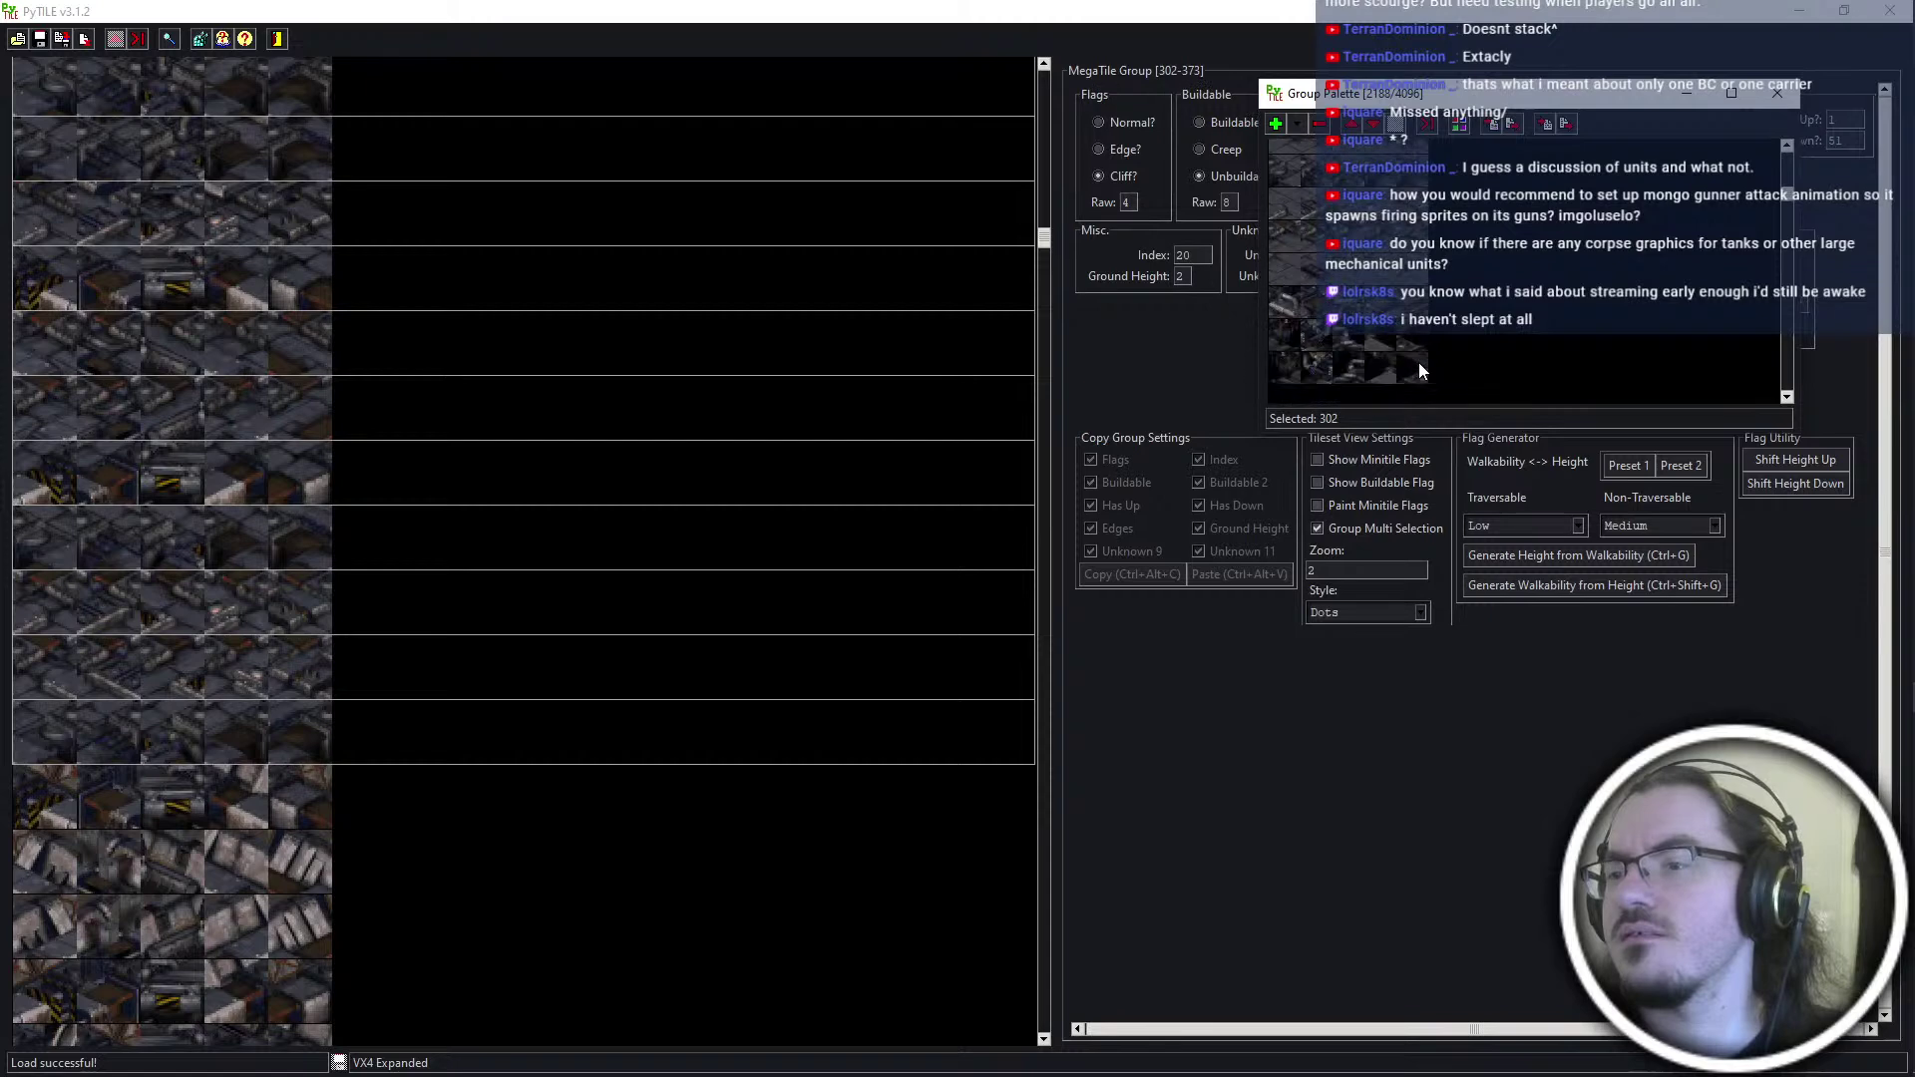
scroll(1416, 349, "down", 10)
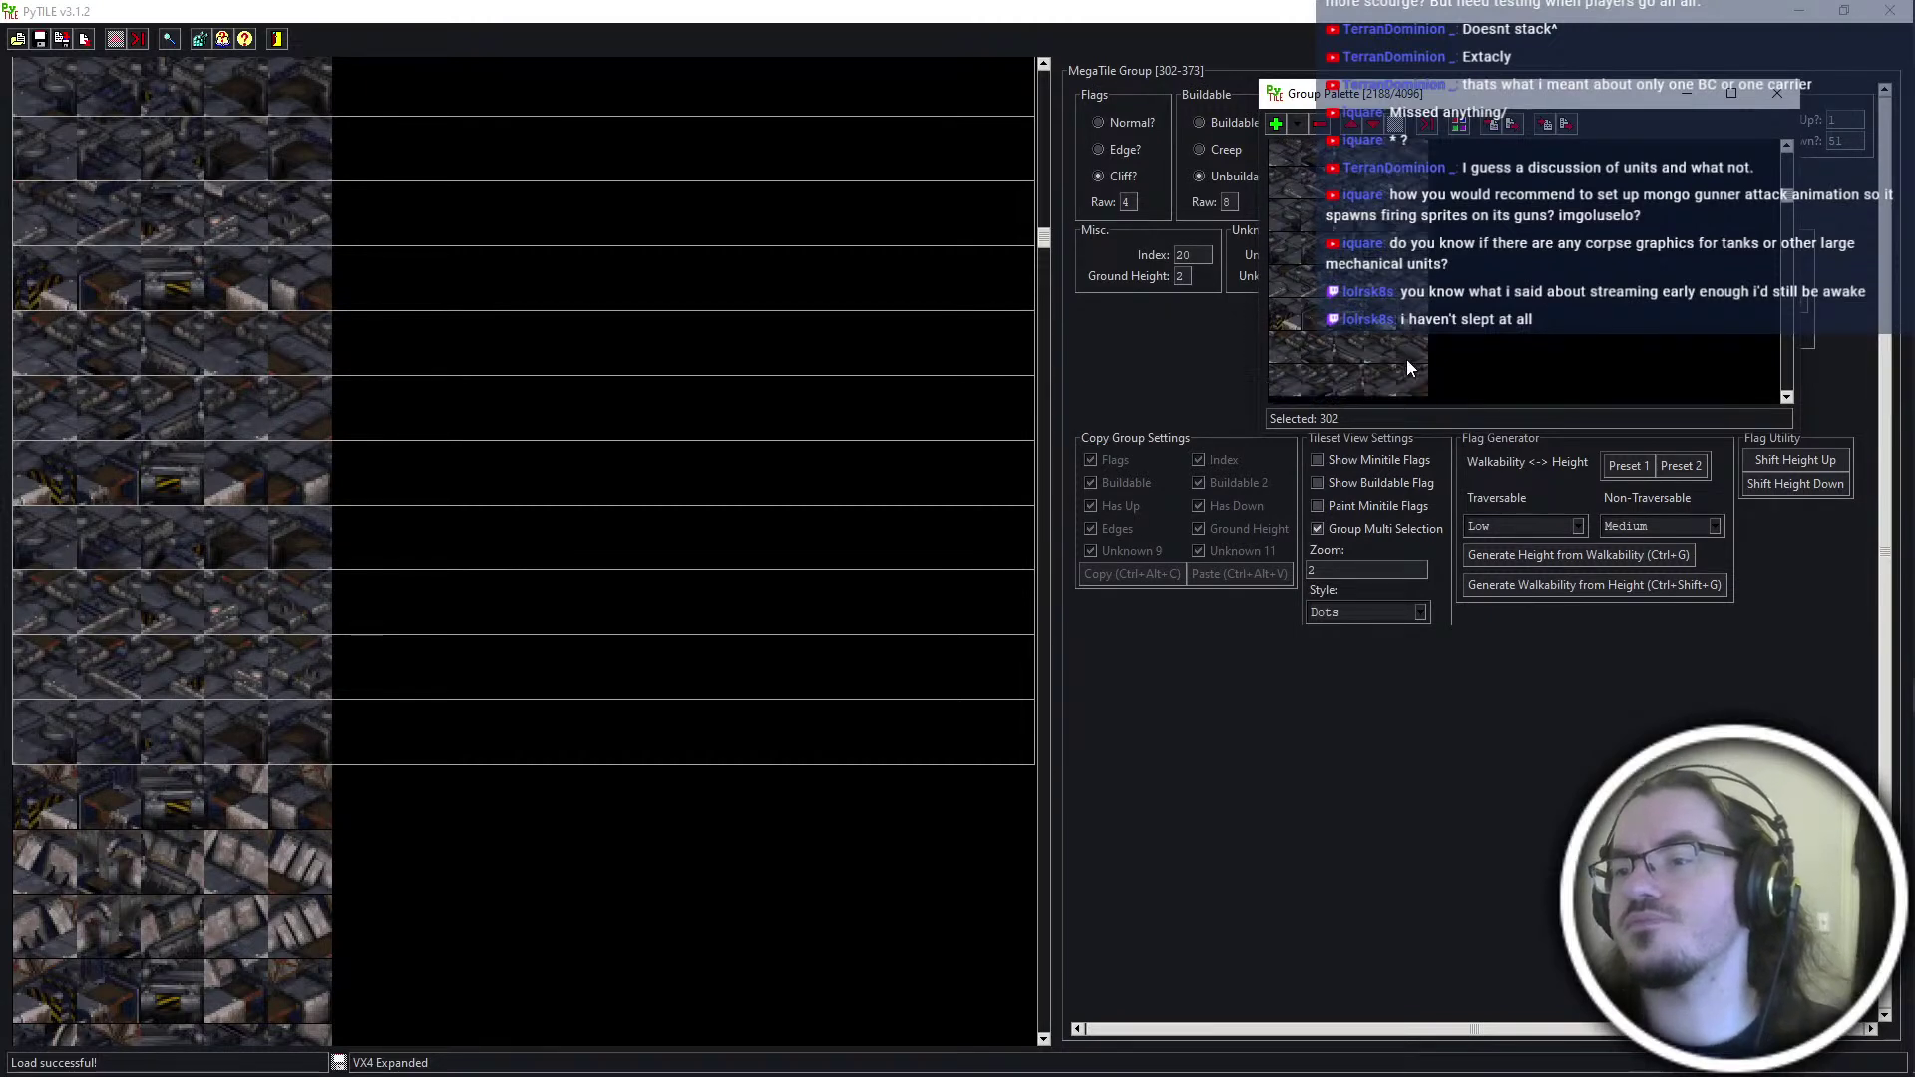
left_click(1406, 257, "shift")
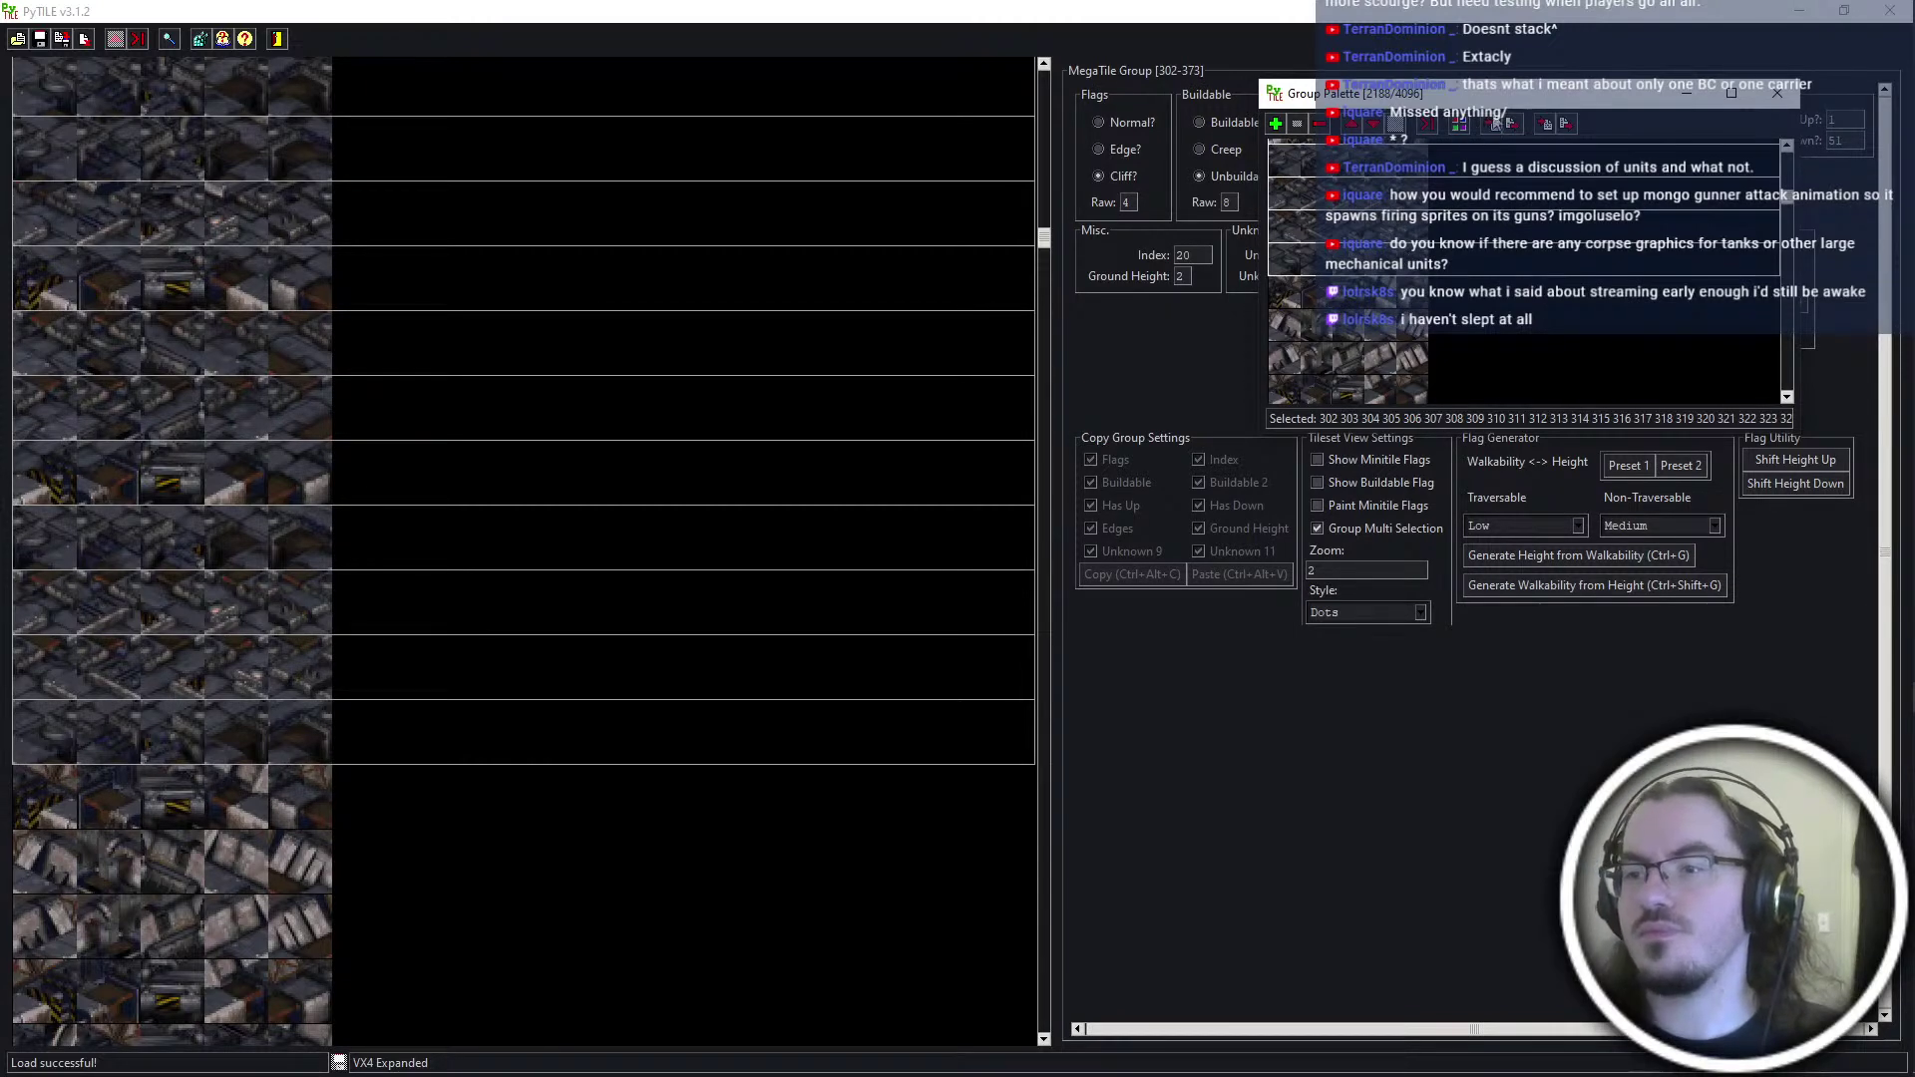
Export the selected megatile group graphics to the Desktop as a 256 Color BMP named spacecliff
left_click(1492, 124)
key("Escape")
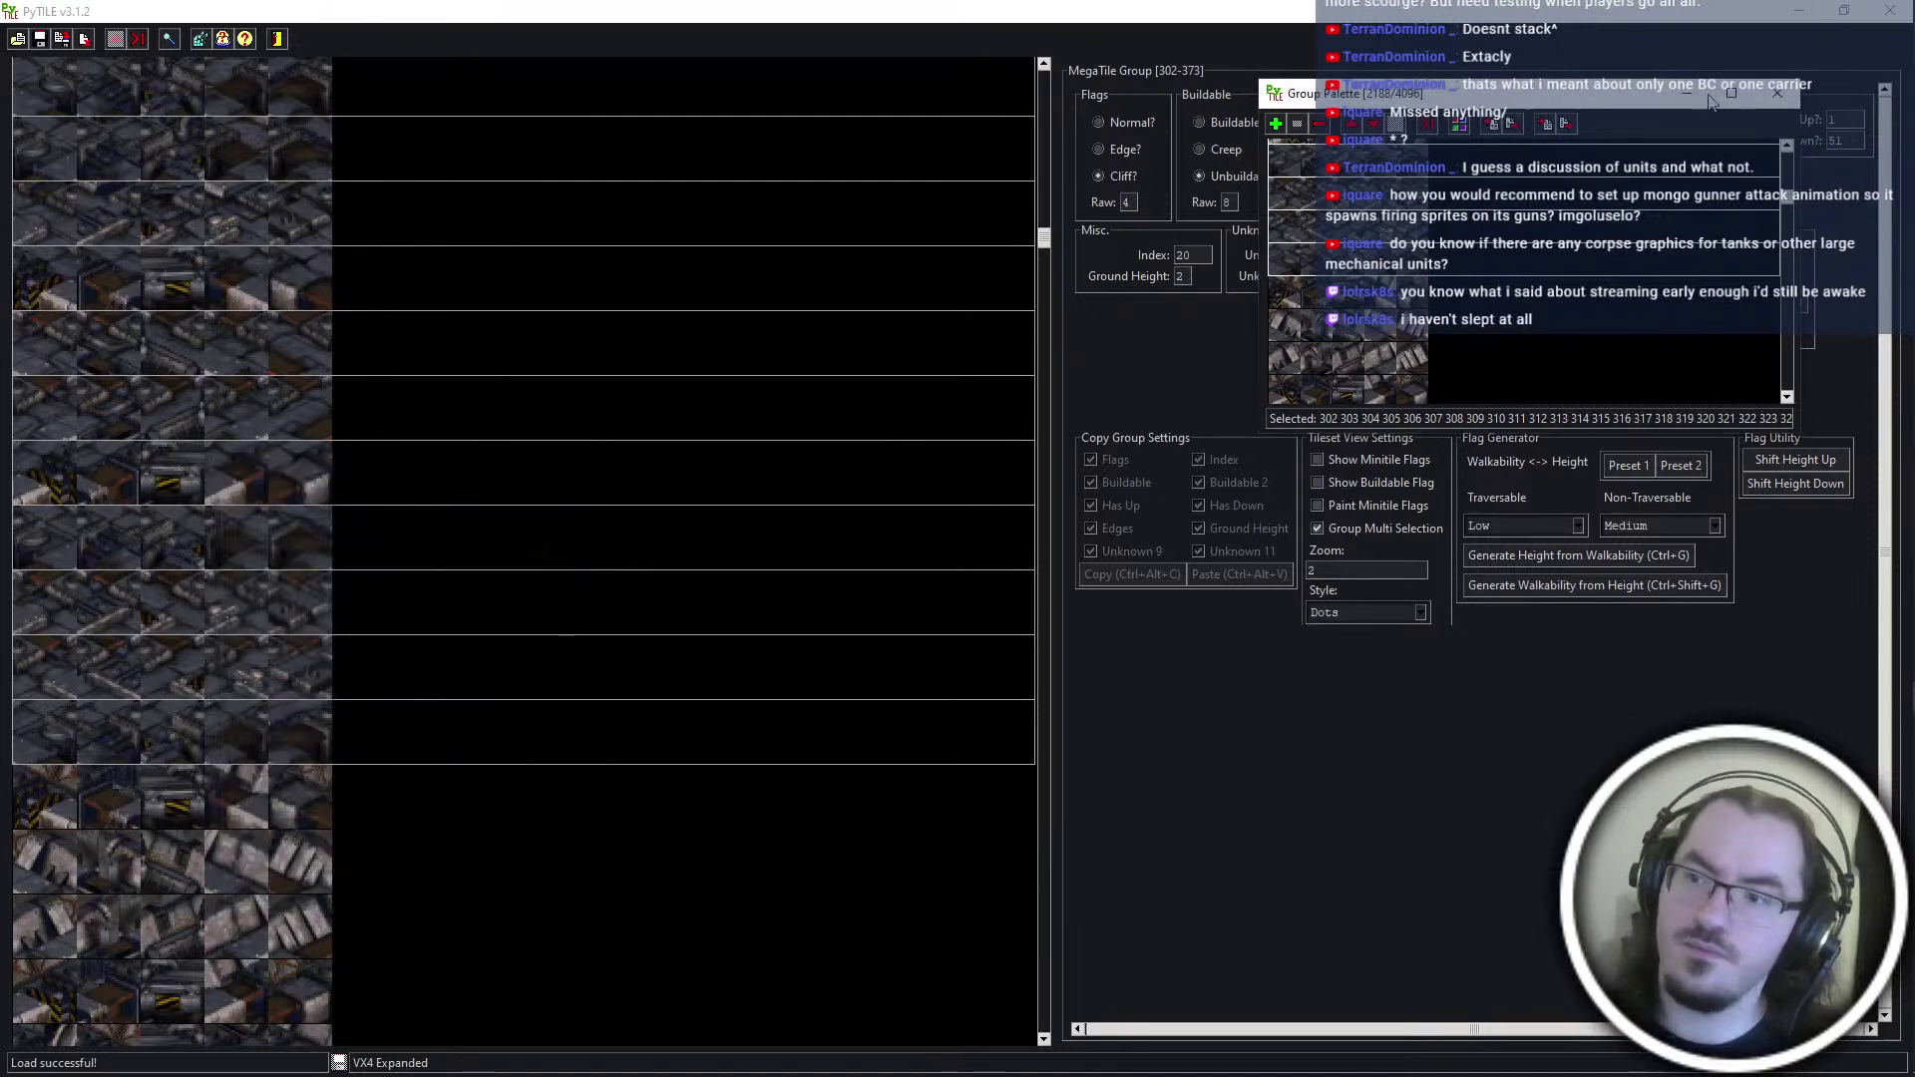
left_click(1513, 125)
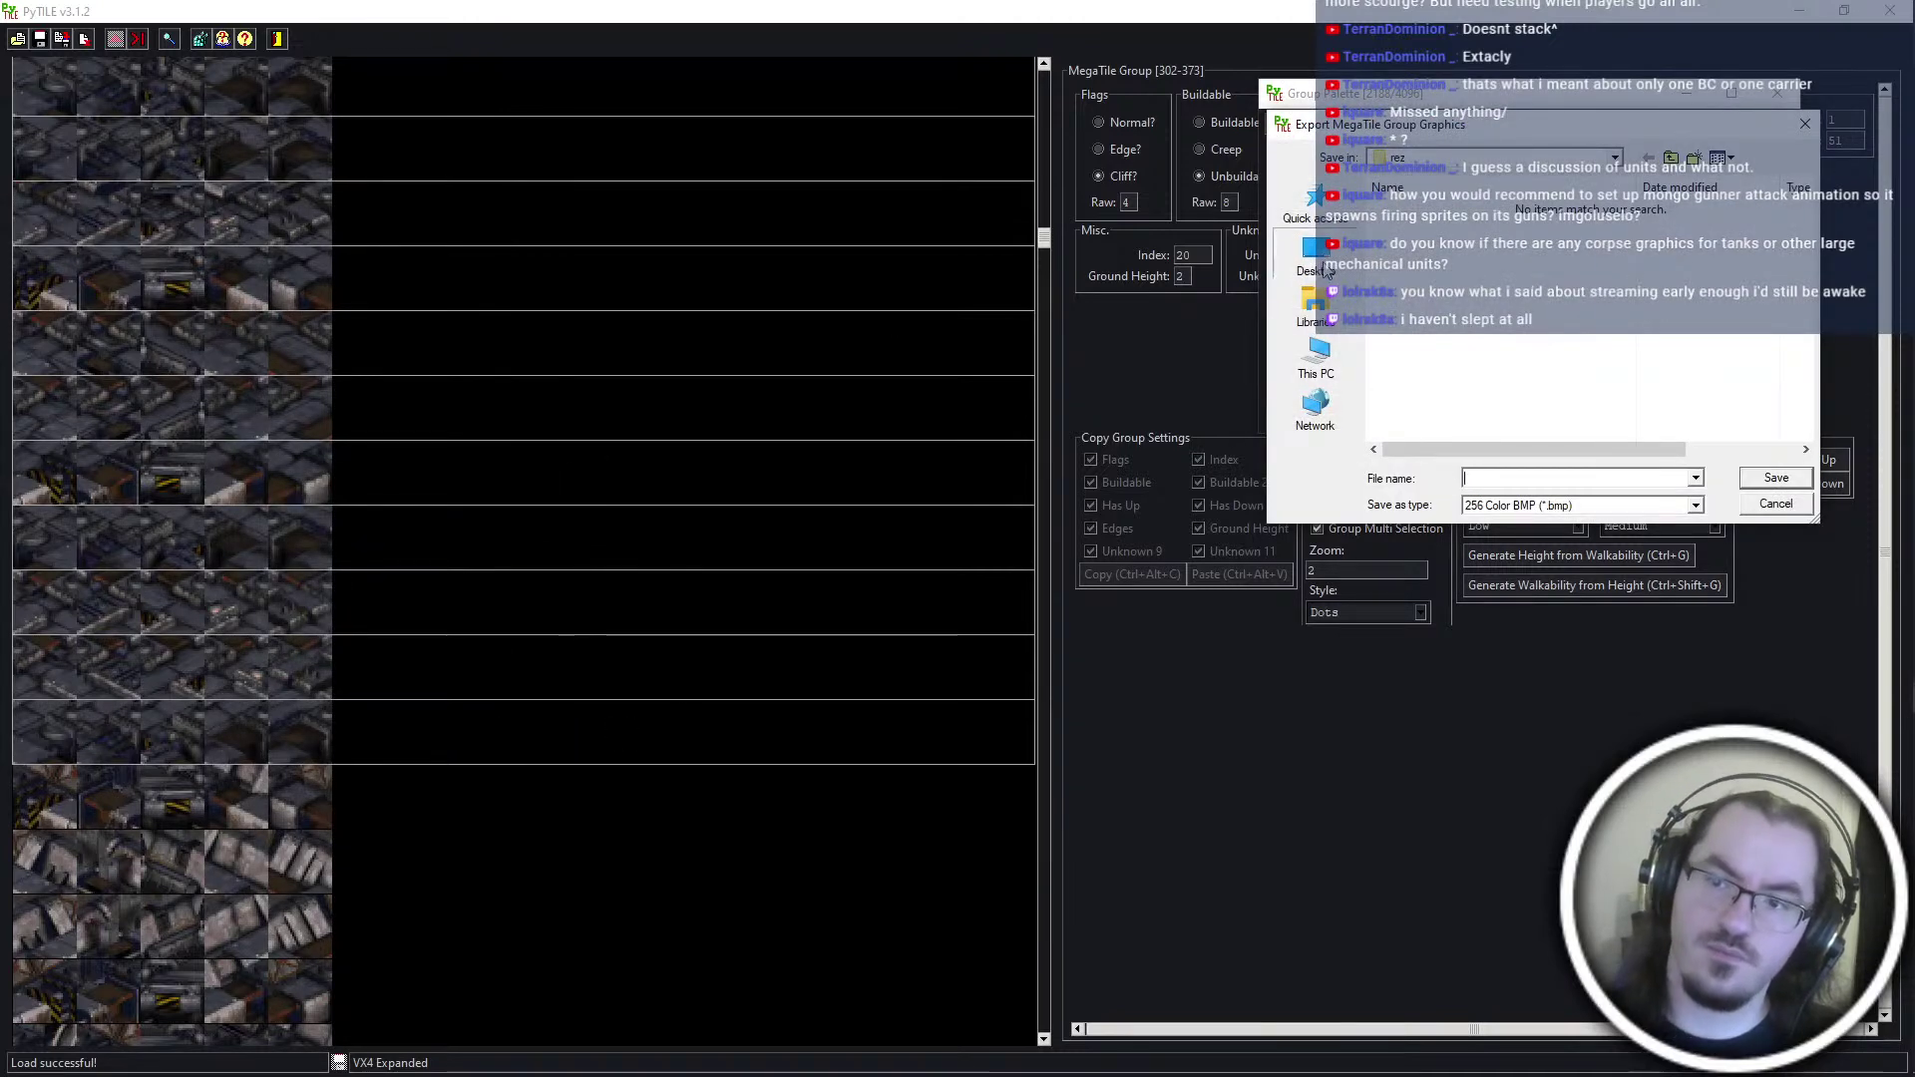
left_click(1324, 268)
type("302")
key("BackSpace")
key("BackSpace")
key("BackSpace")
type("sp")
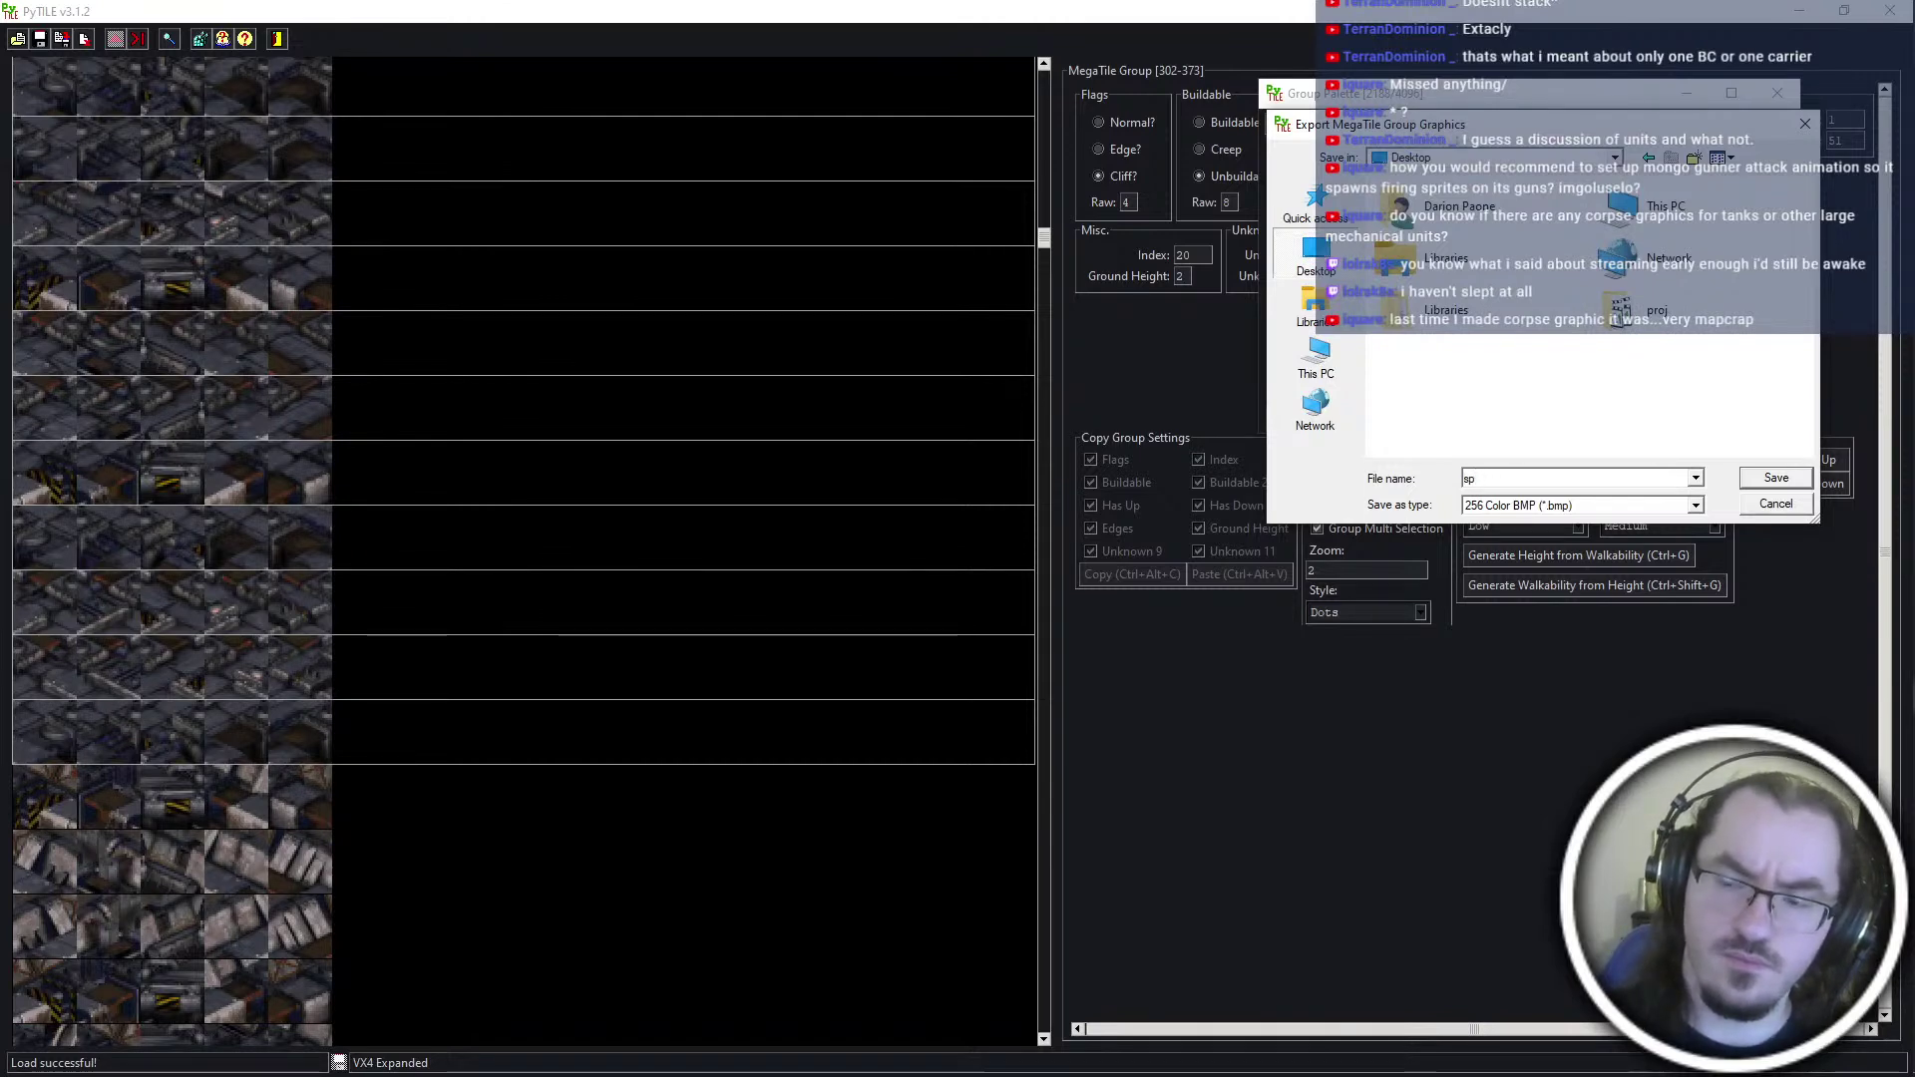
type("acecl")
key("Return")
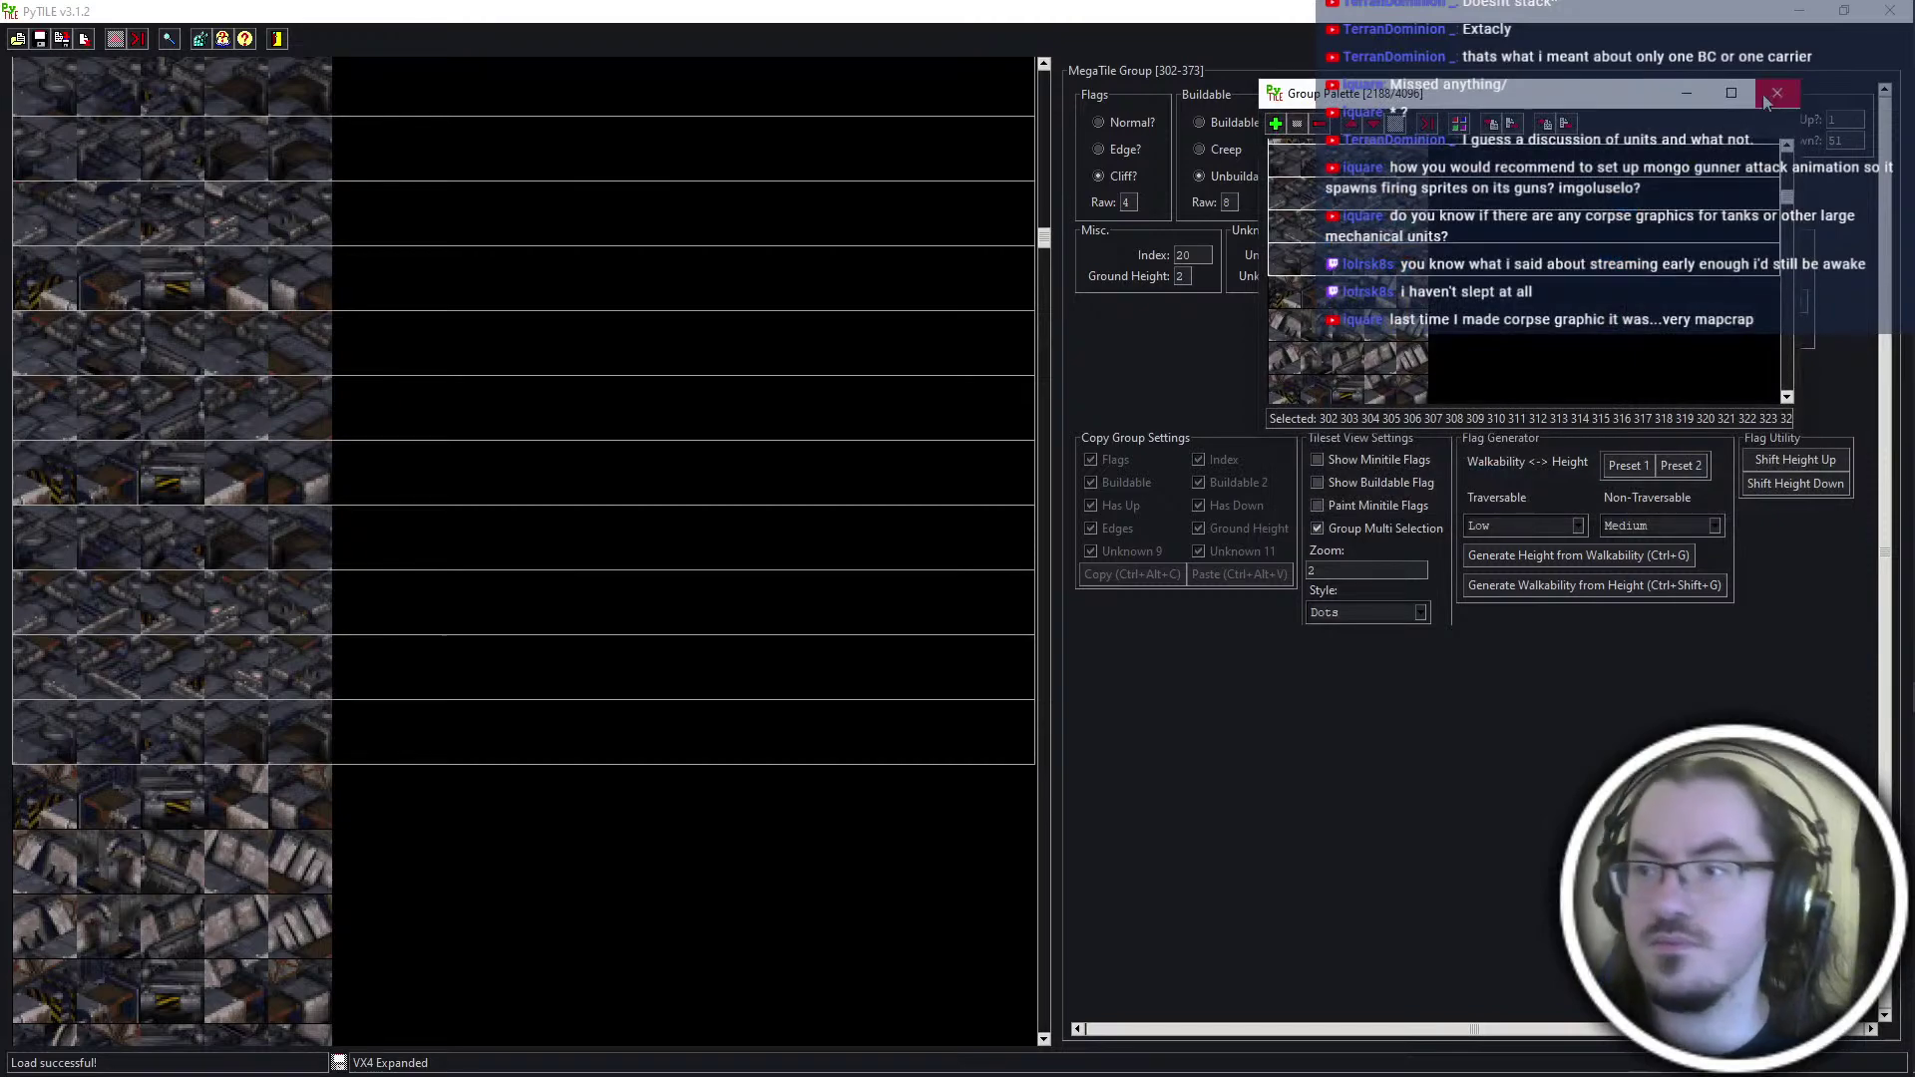
Close the group palette, find the exported spacecliff.bmp on the Desktop and open it in Photoshop
left_click(1765, 94)
left_click(1805, 10)
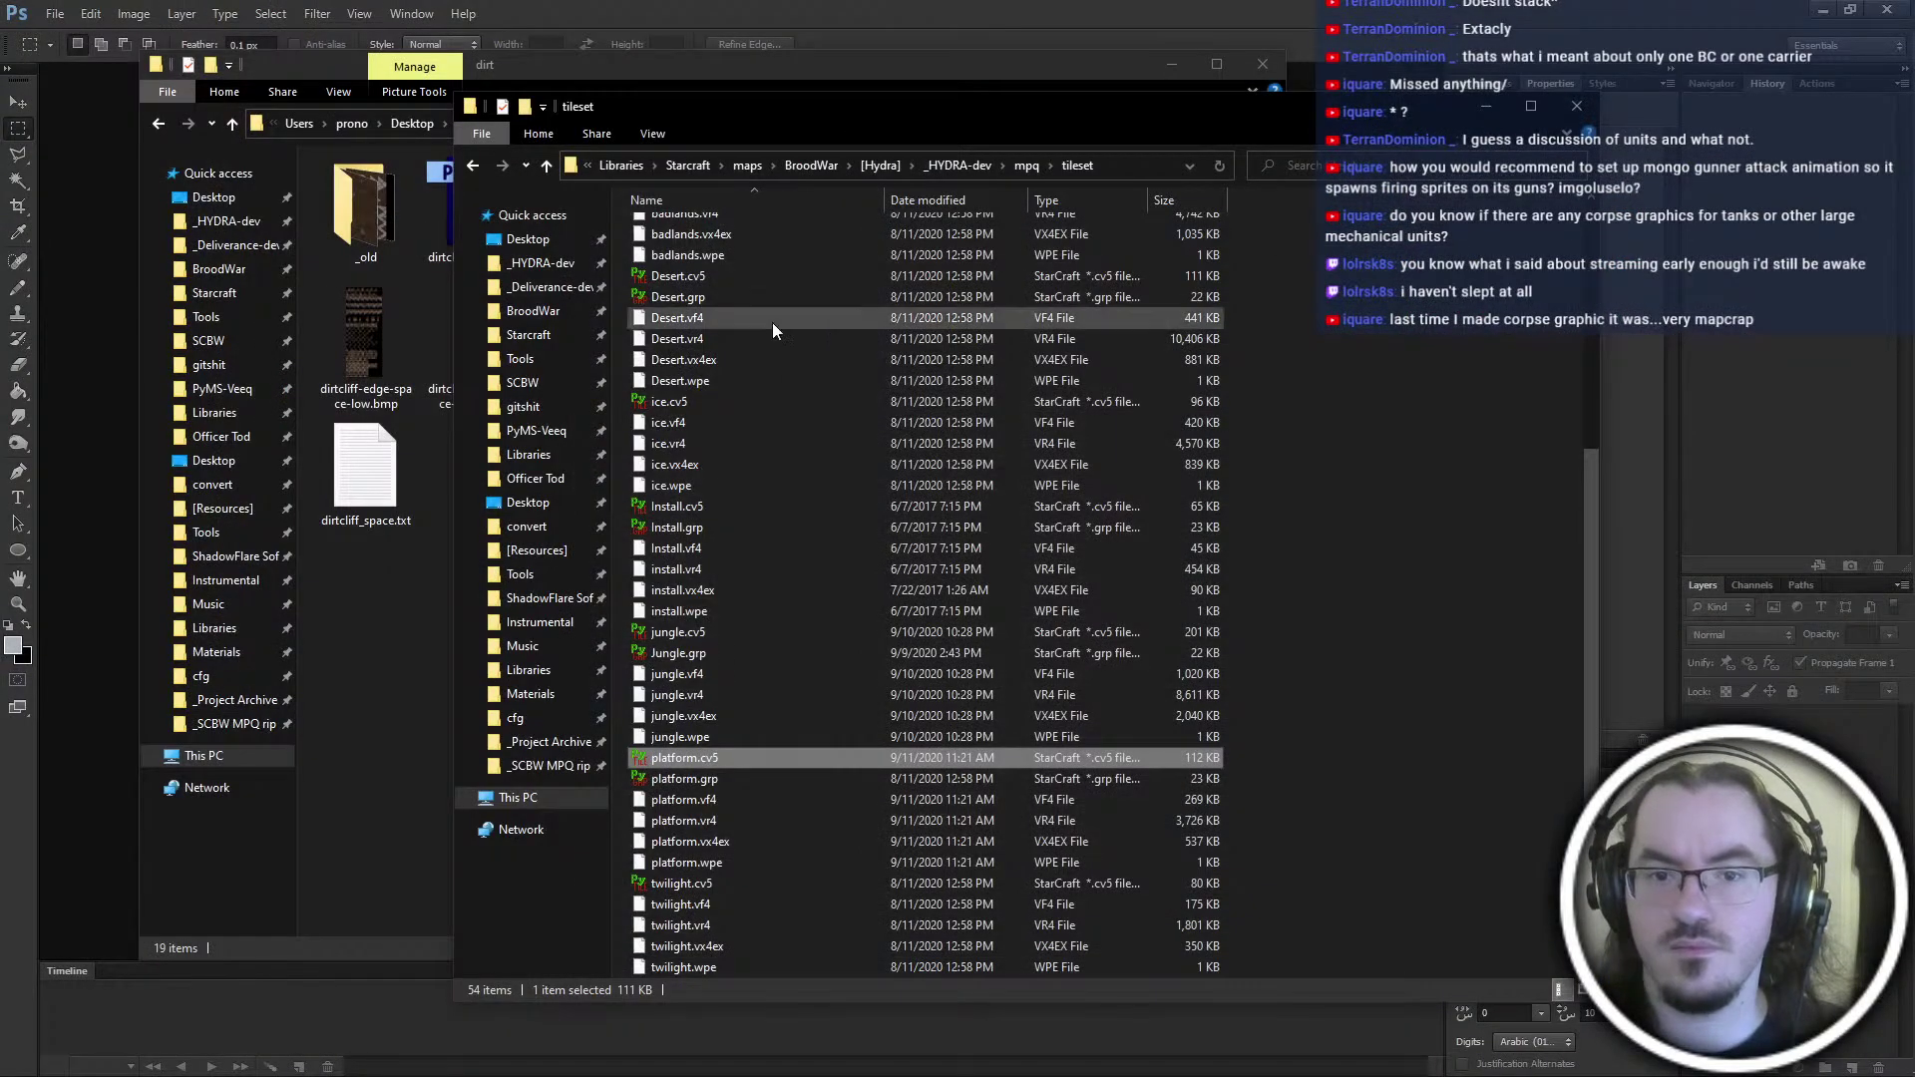
left_click(499, 240)
left_click(720, 275)
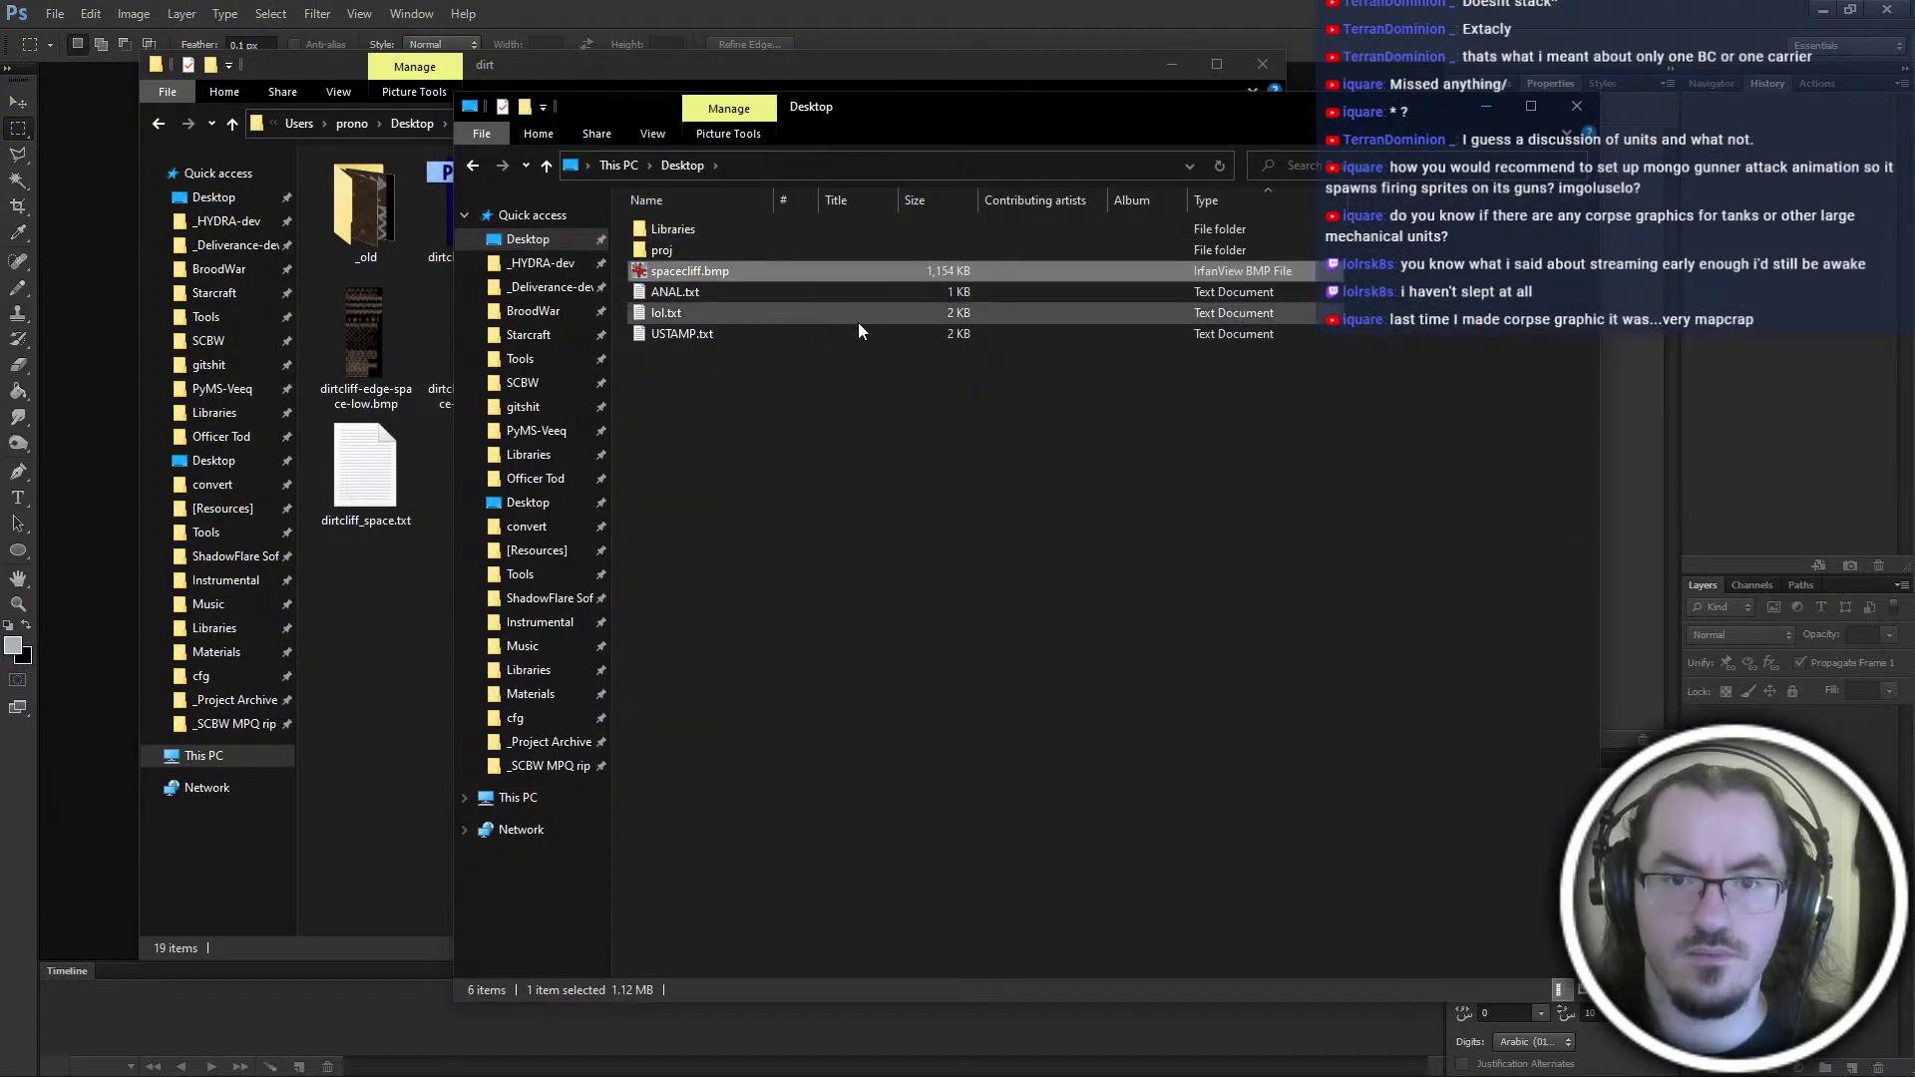
key("alt+Left")
left_click(344, 630)
key("ctrl+v")
left_click_drag(491, 487, 129, 418)
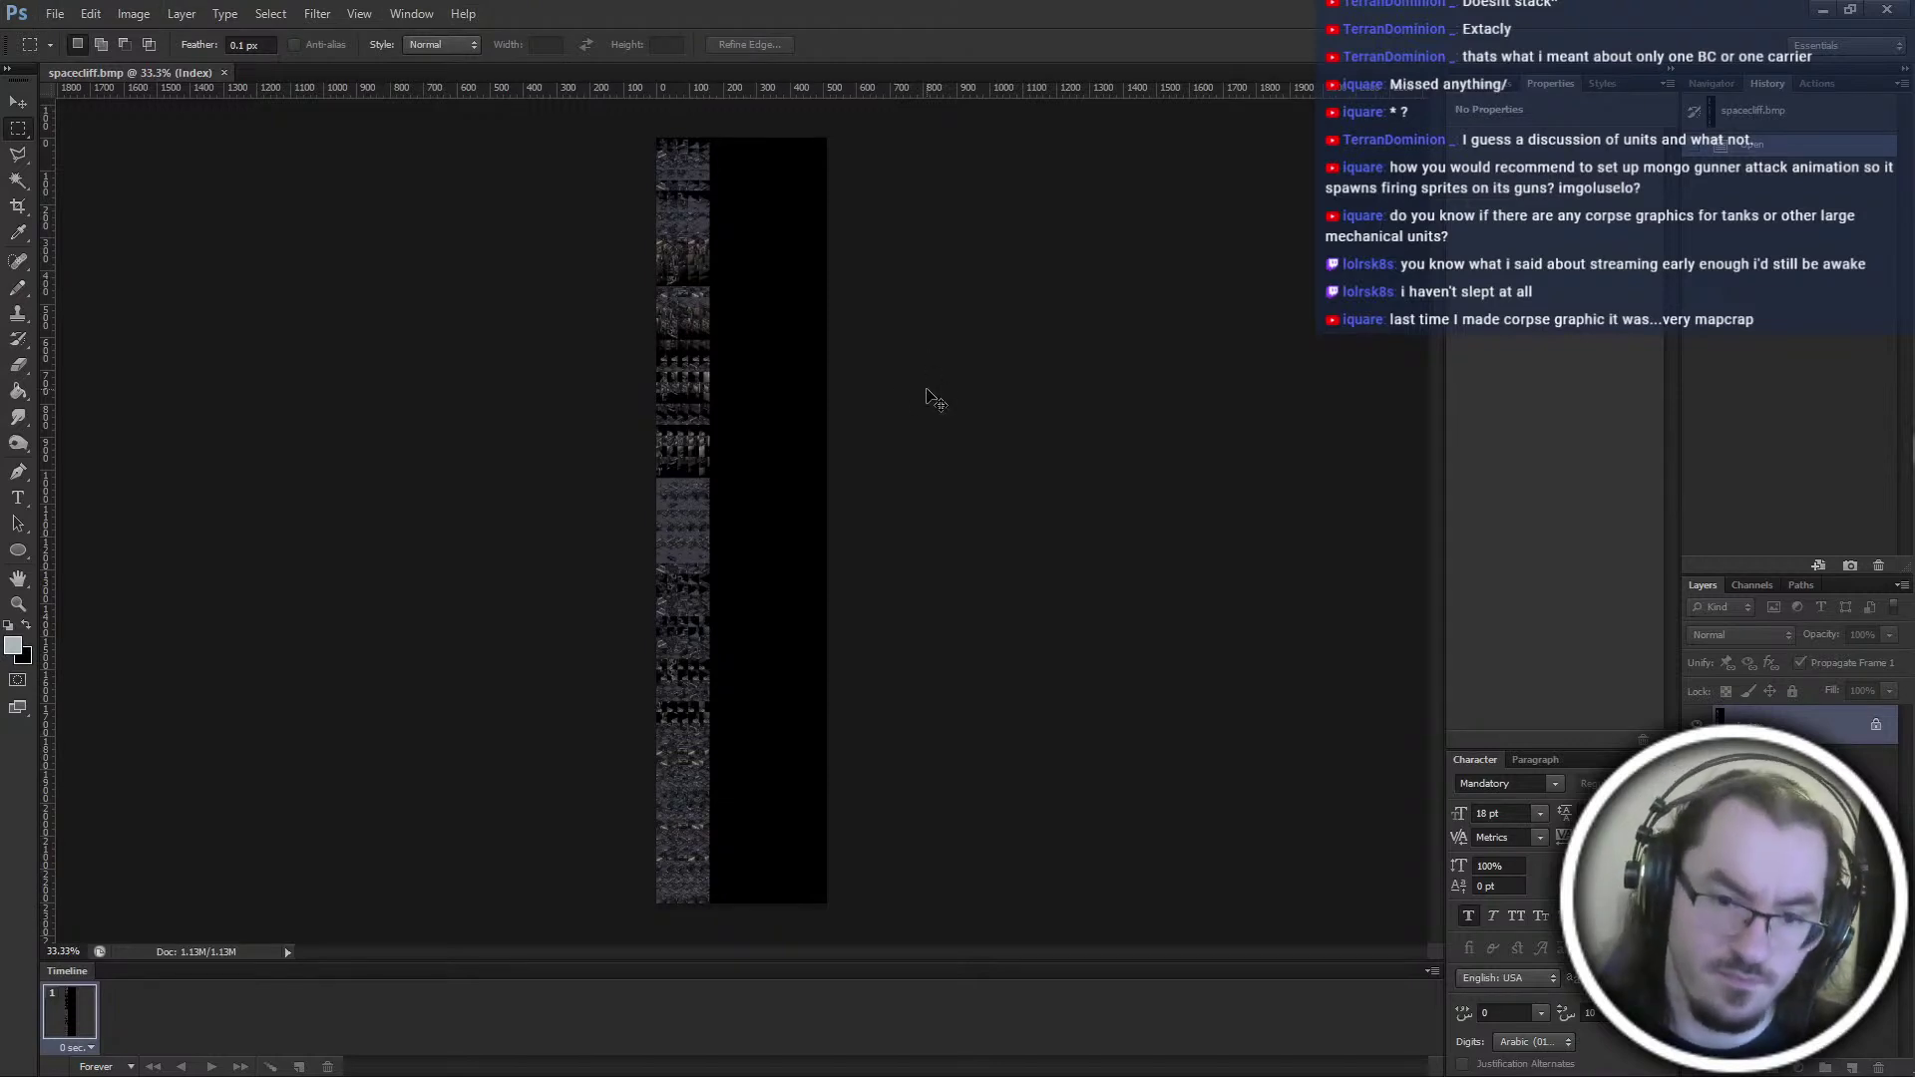
Set the Photoshop grid to one gridline every 4 pixels in the Guides, Grid & Slices preferences
key("ctrl+shift+k")
key("Escape")
key("i")
key("ctrl+k")
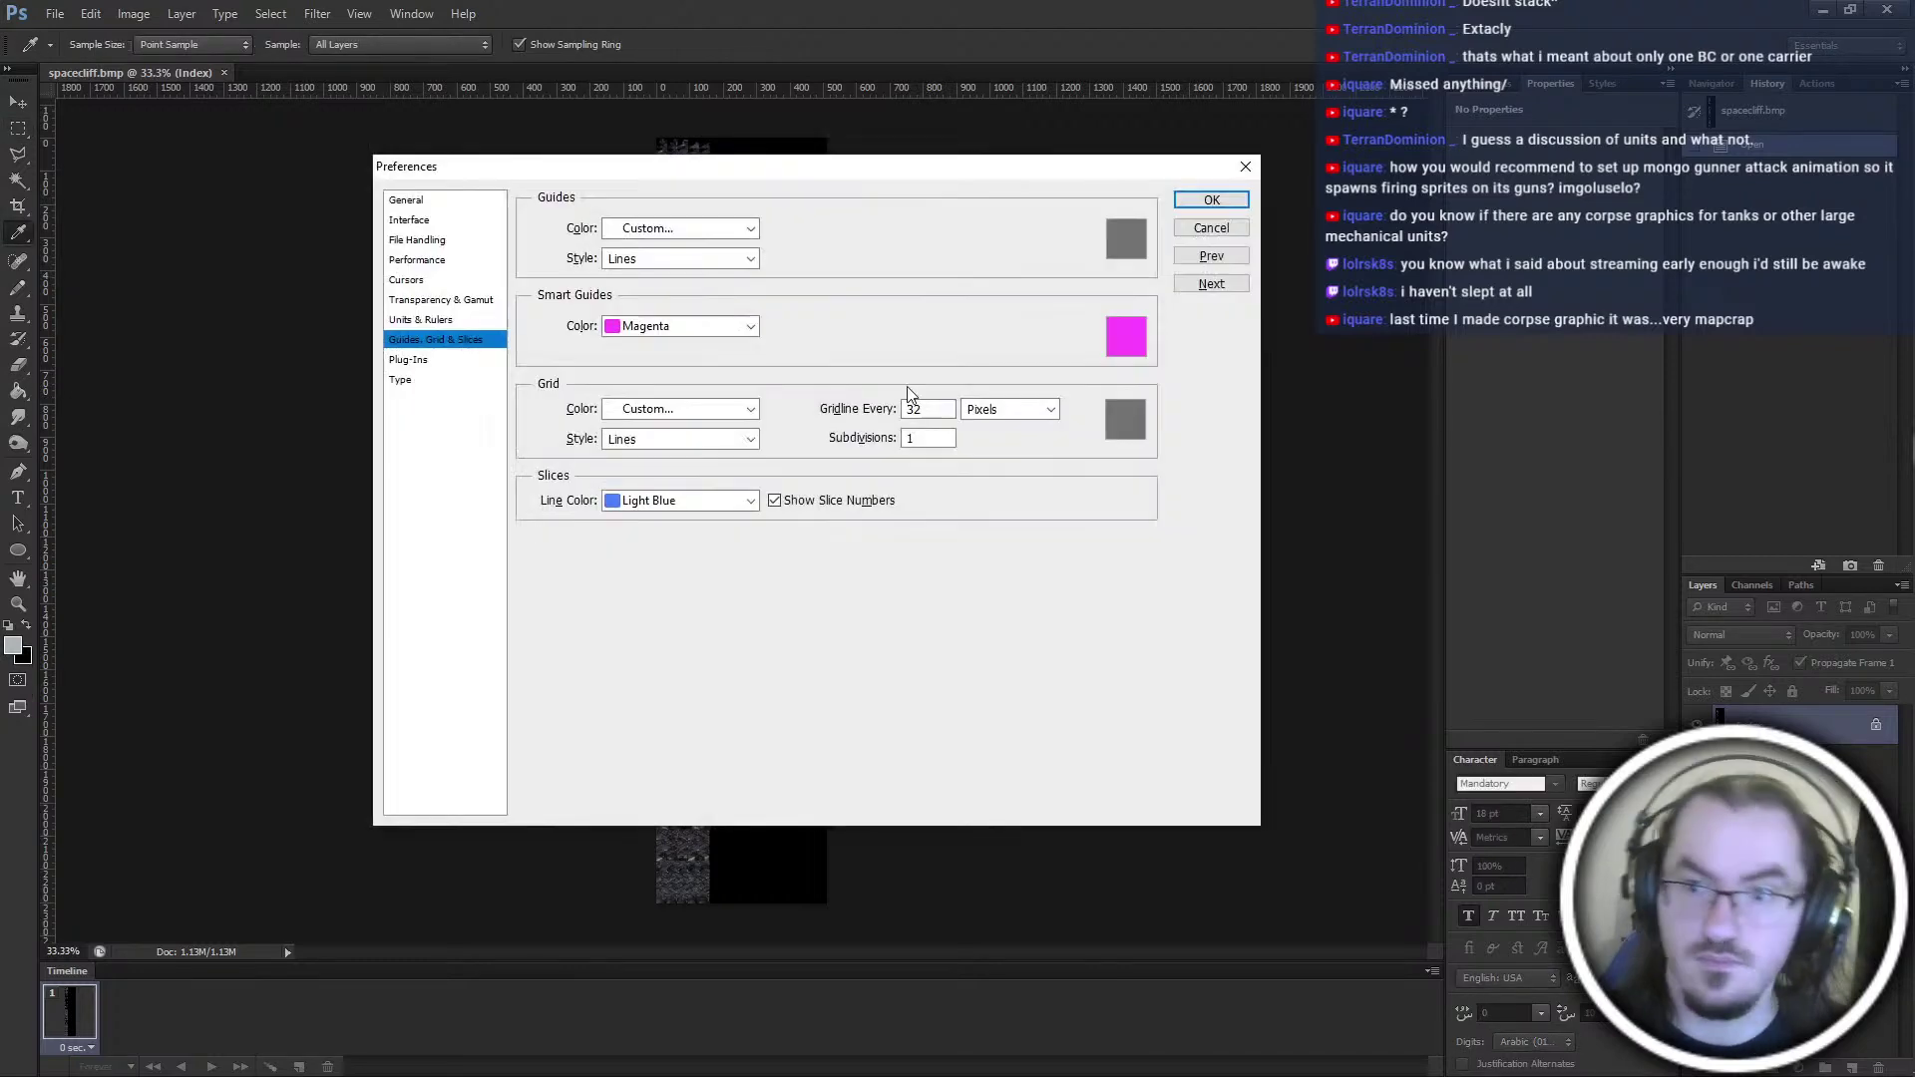
key("Escape")
key("m")
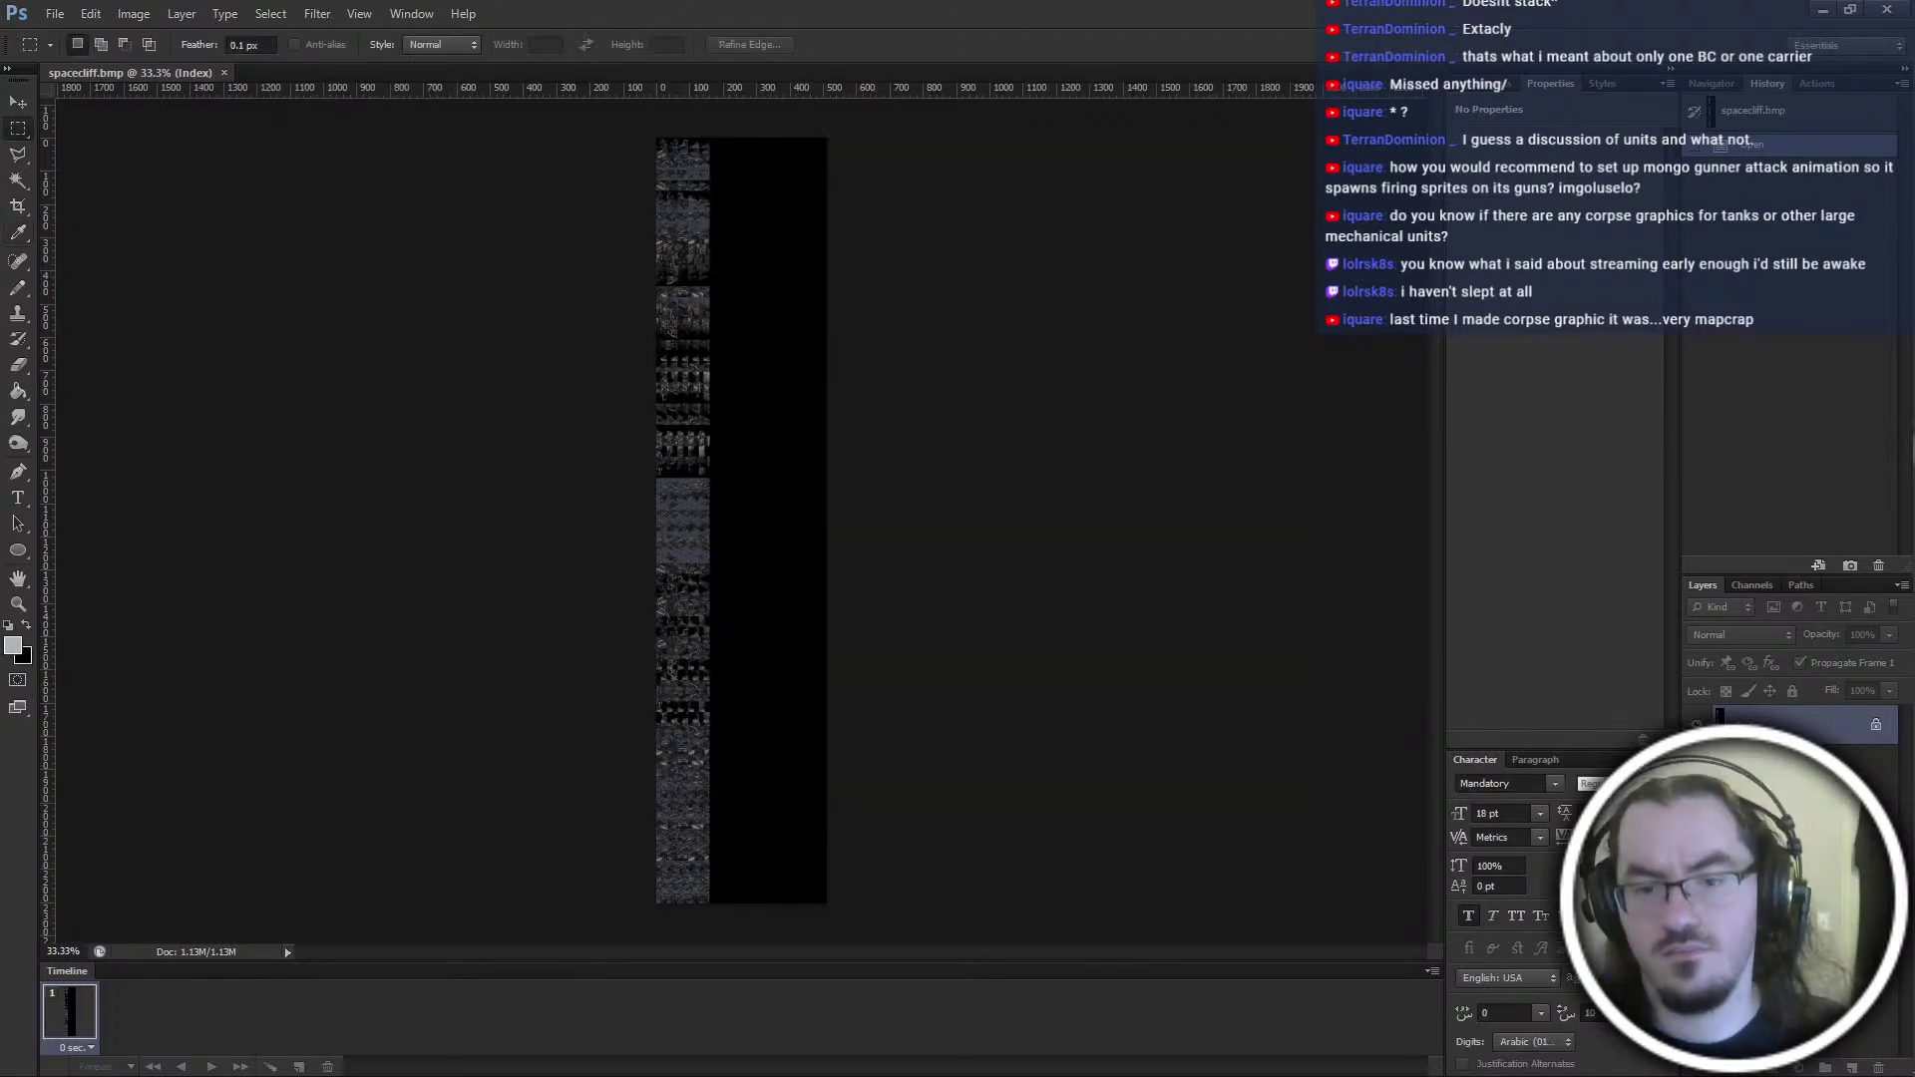
key("i")
key("ctrl+k")
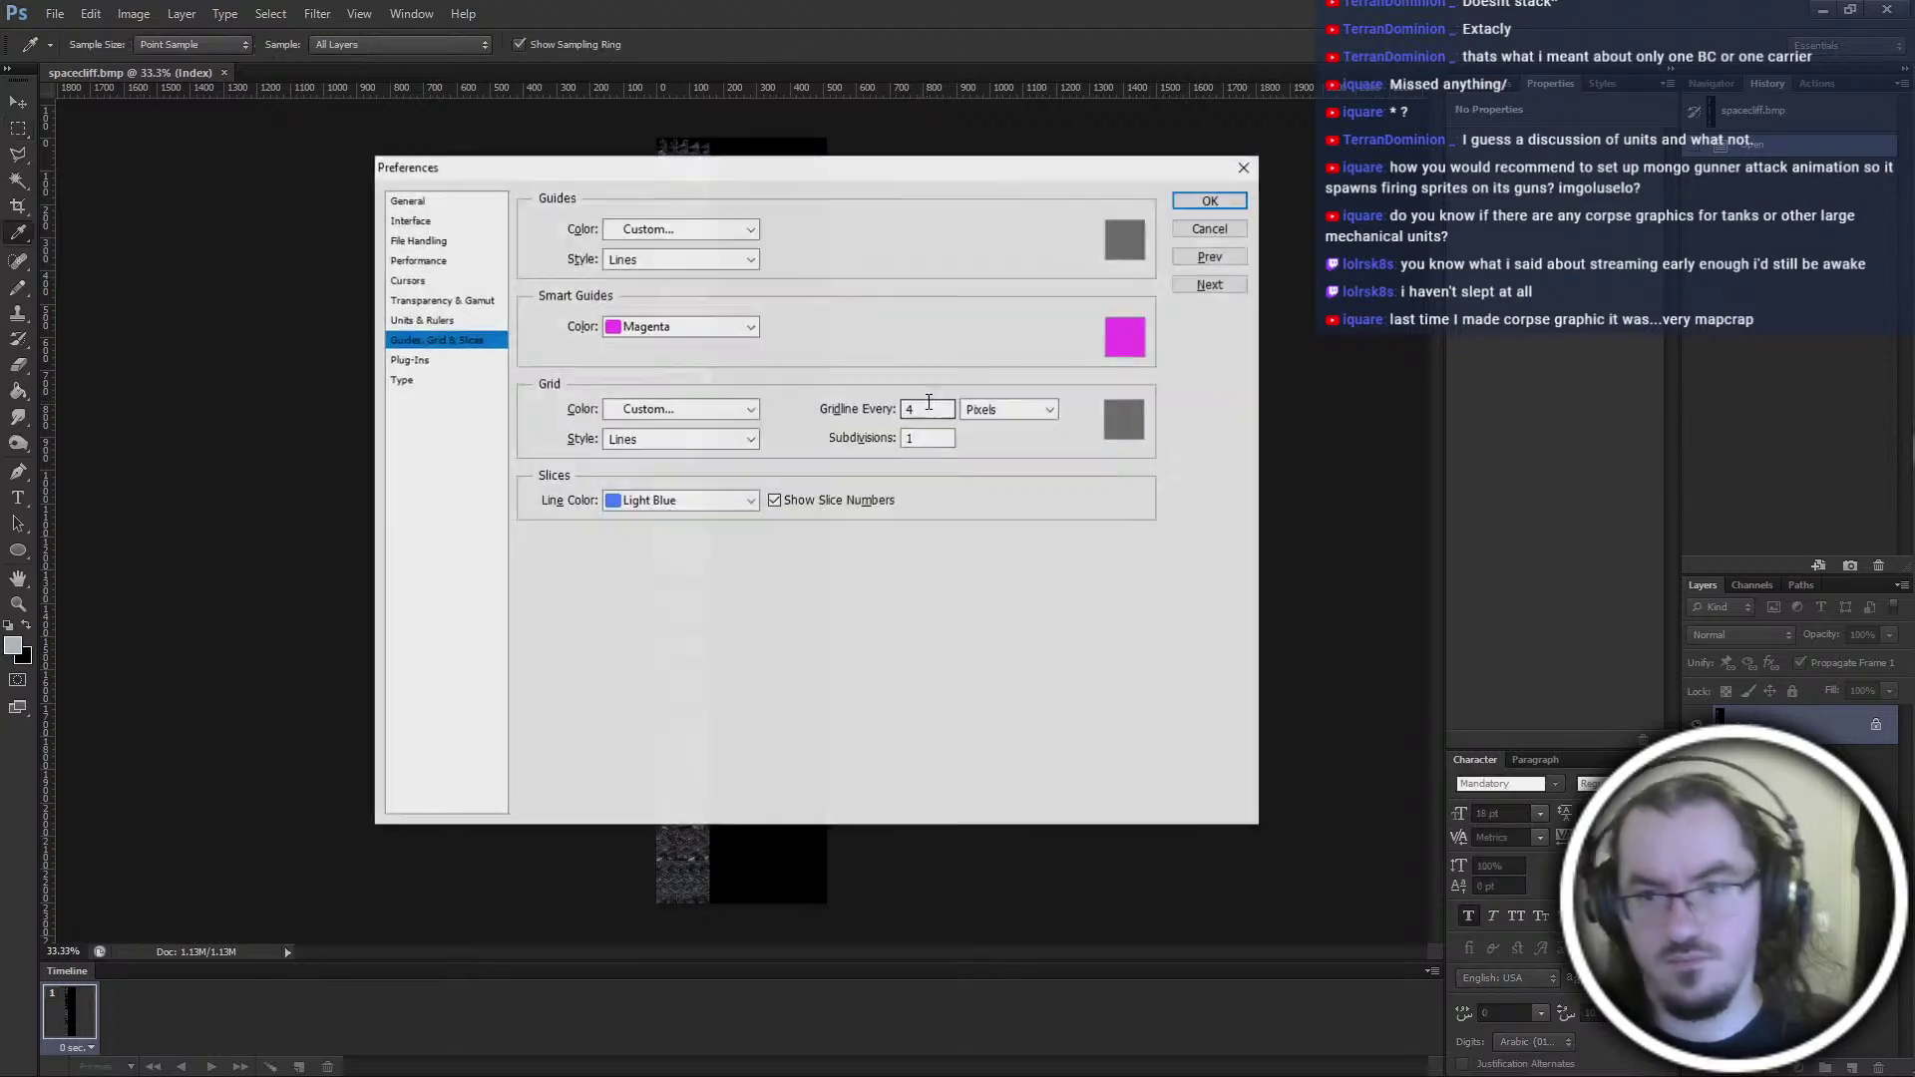
type("4")
key("Escape")
key("m")
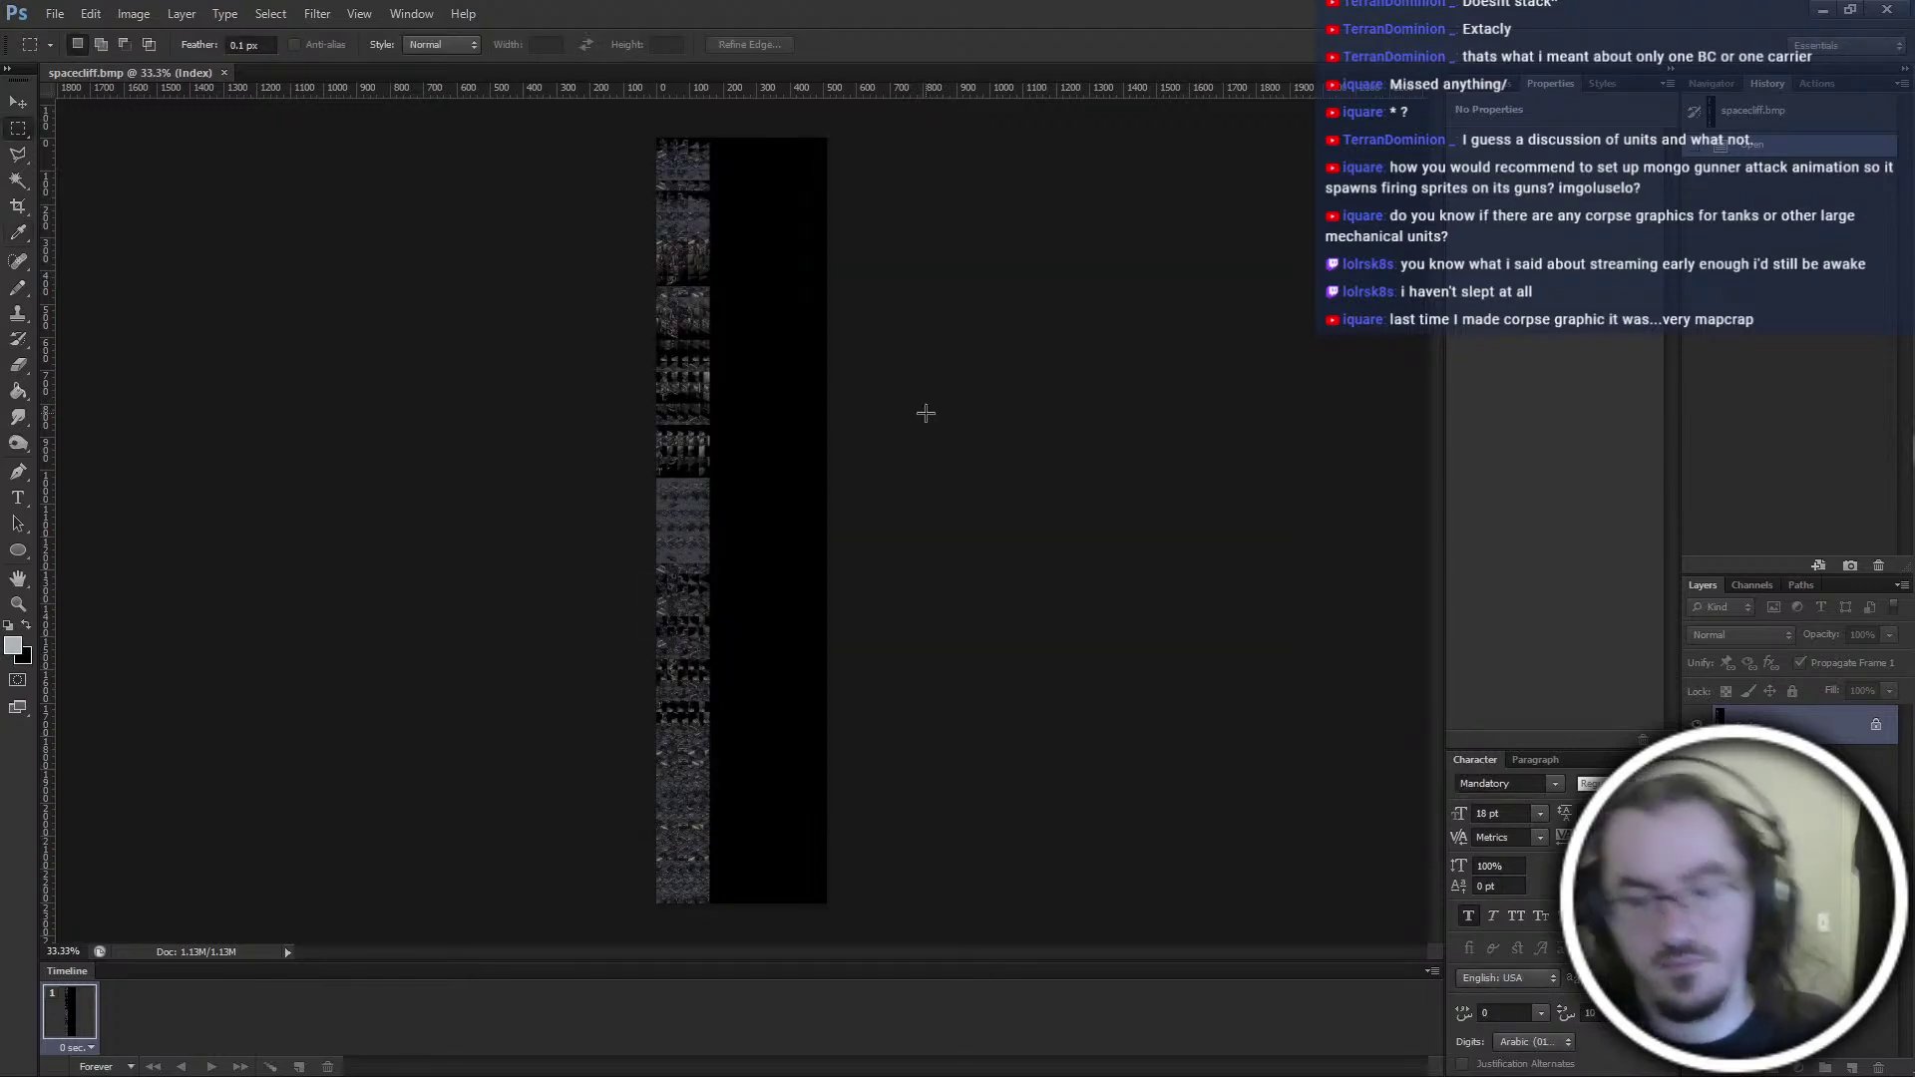
Display the grid over the tile columns of the spacecliff.bmp image
key("ctrl+apostrophe")
key("ctrl+plus")
key("ctrl+plus")
key("ctrl+minus")
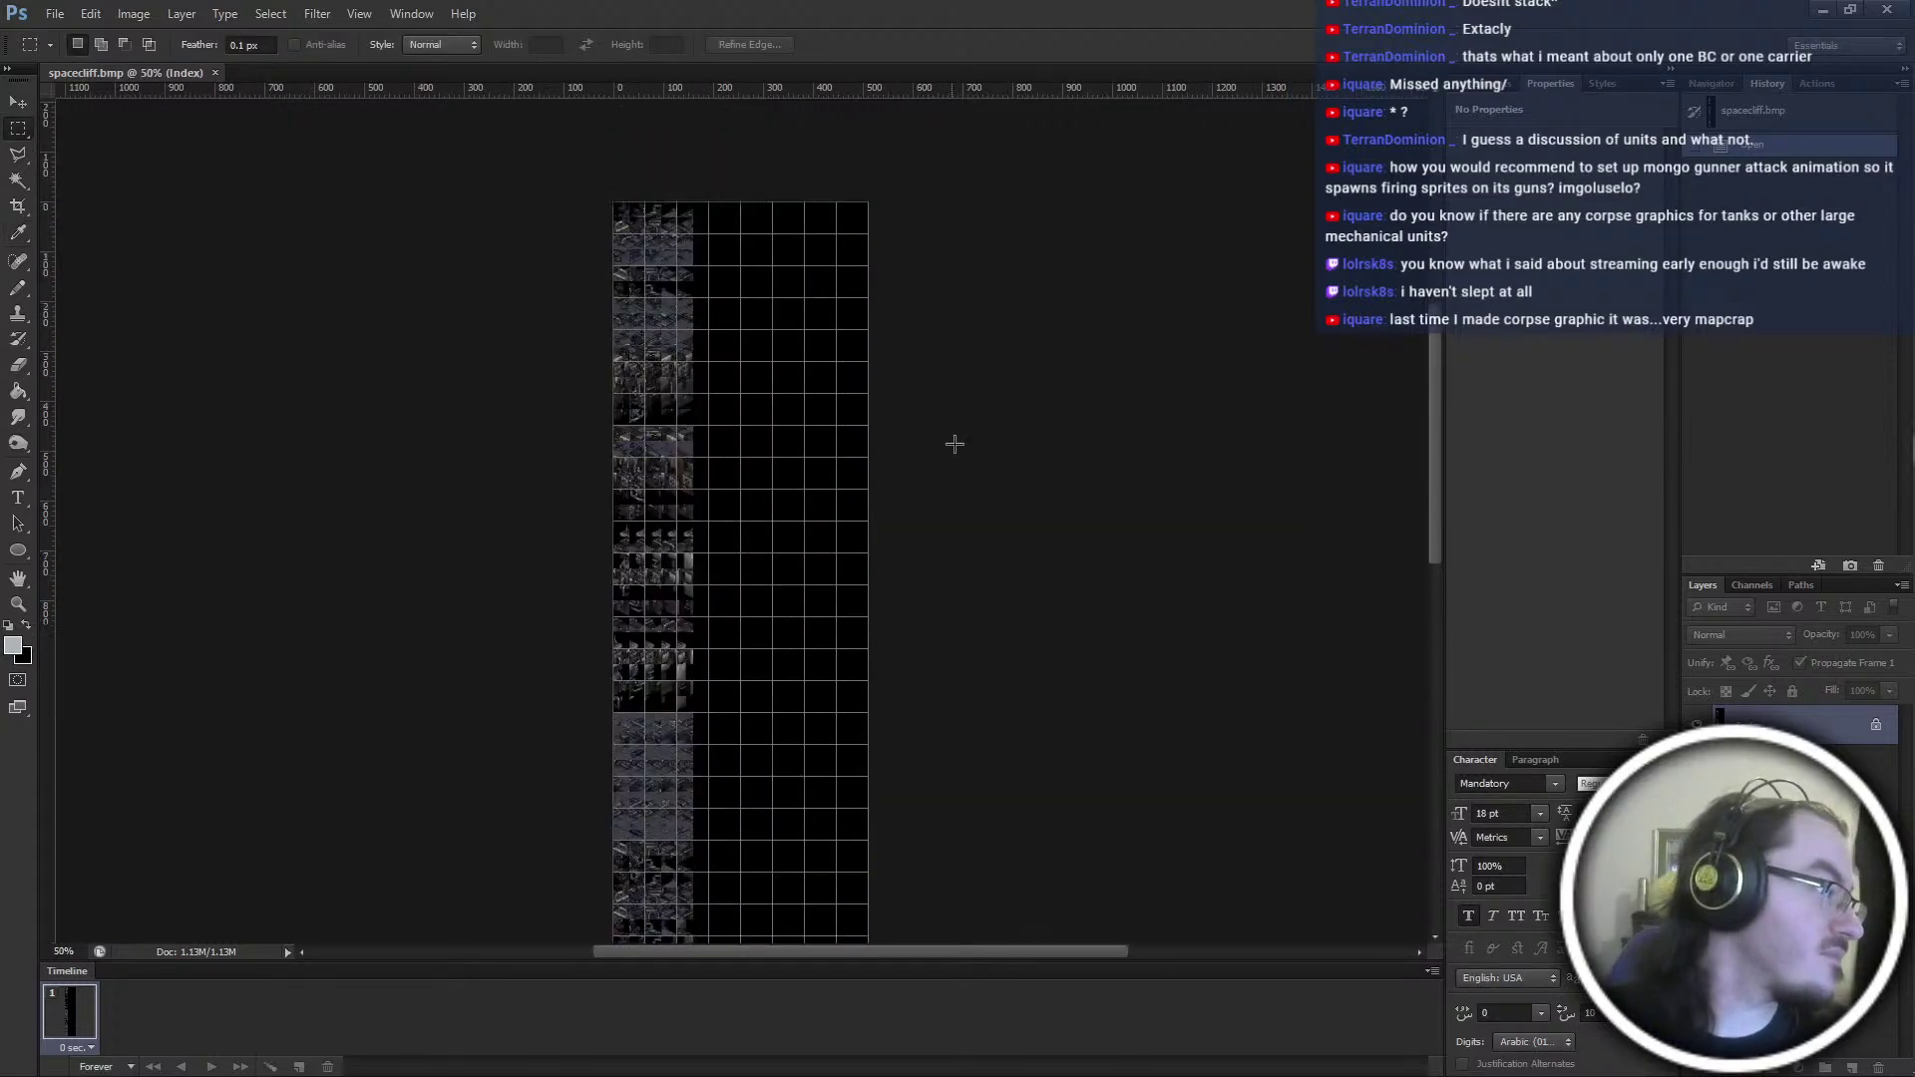
key("ctrl+plus")
scroll(955, 444, "up", 5)
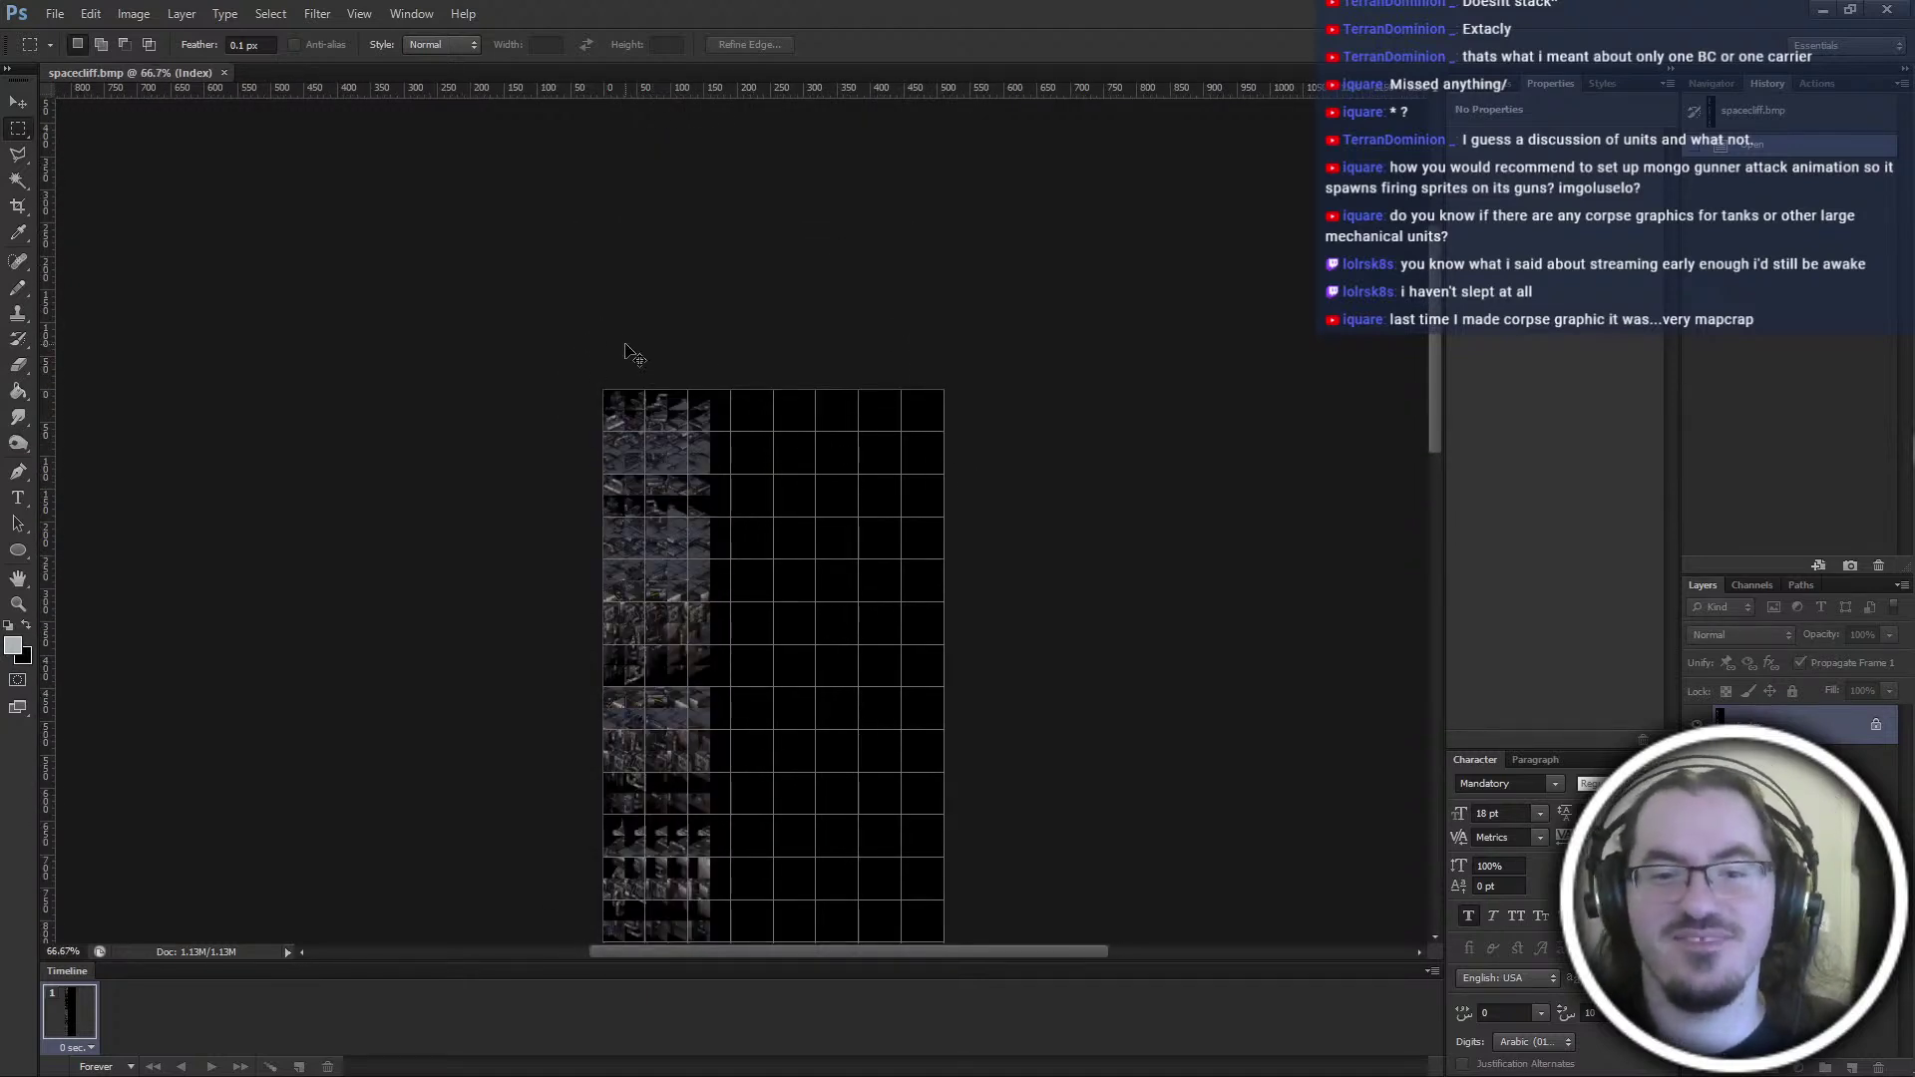
Marquee the first four grid rows of tiles across the full width of the spacecliff.bmp image
key("ctrl+plus")
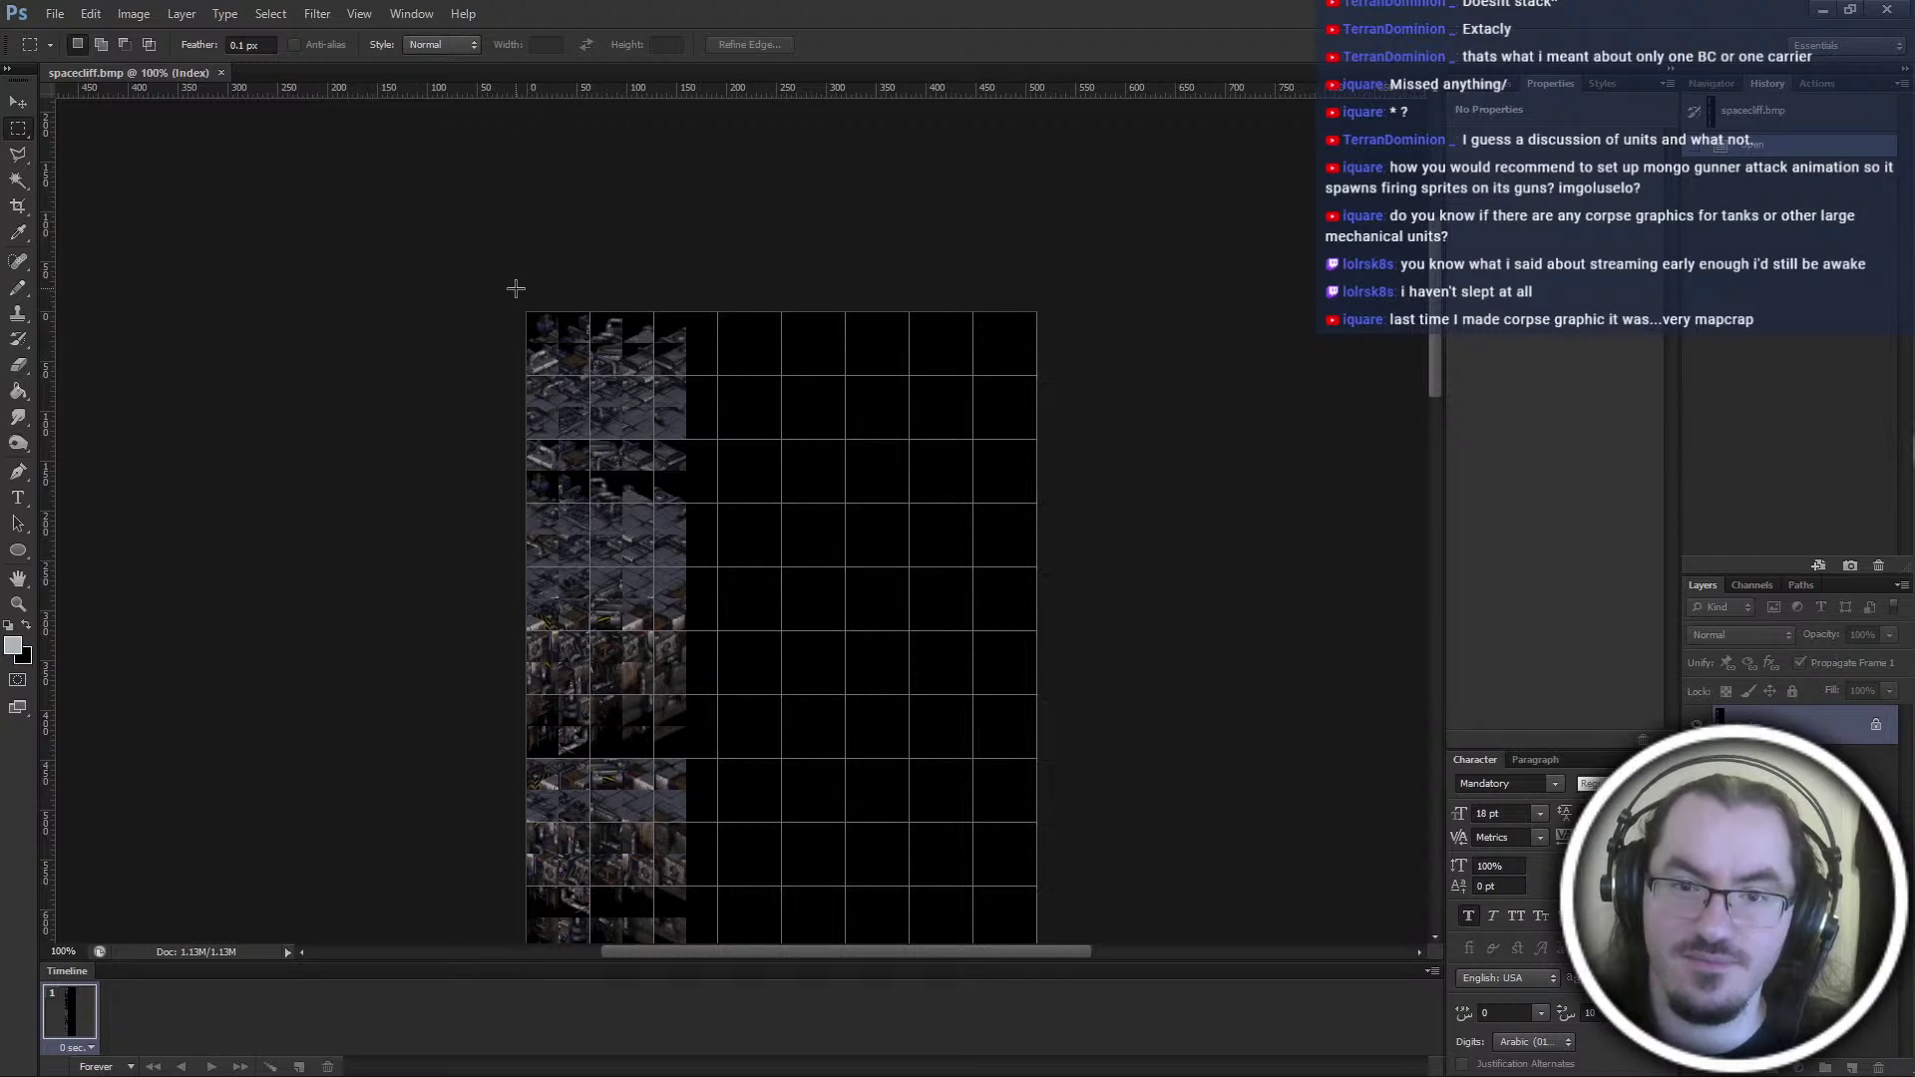
left_click_drag(1179, 351, 1186, 369)
left_click_drag(1087, 441, 488, 498, "shift")
left_click(488, 496)
left_click_drag(525, 312, 1147, 431)
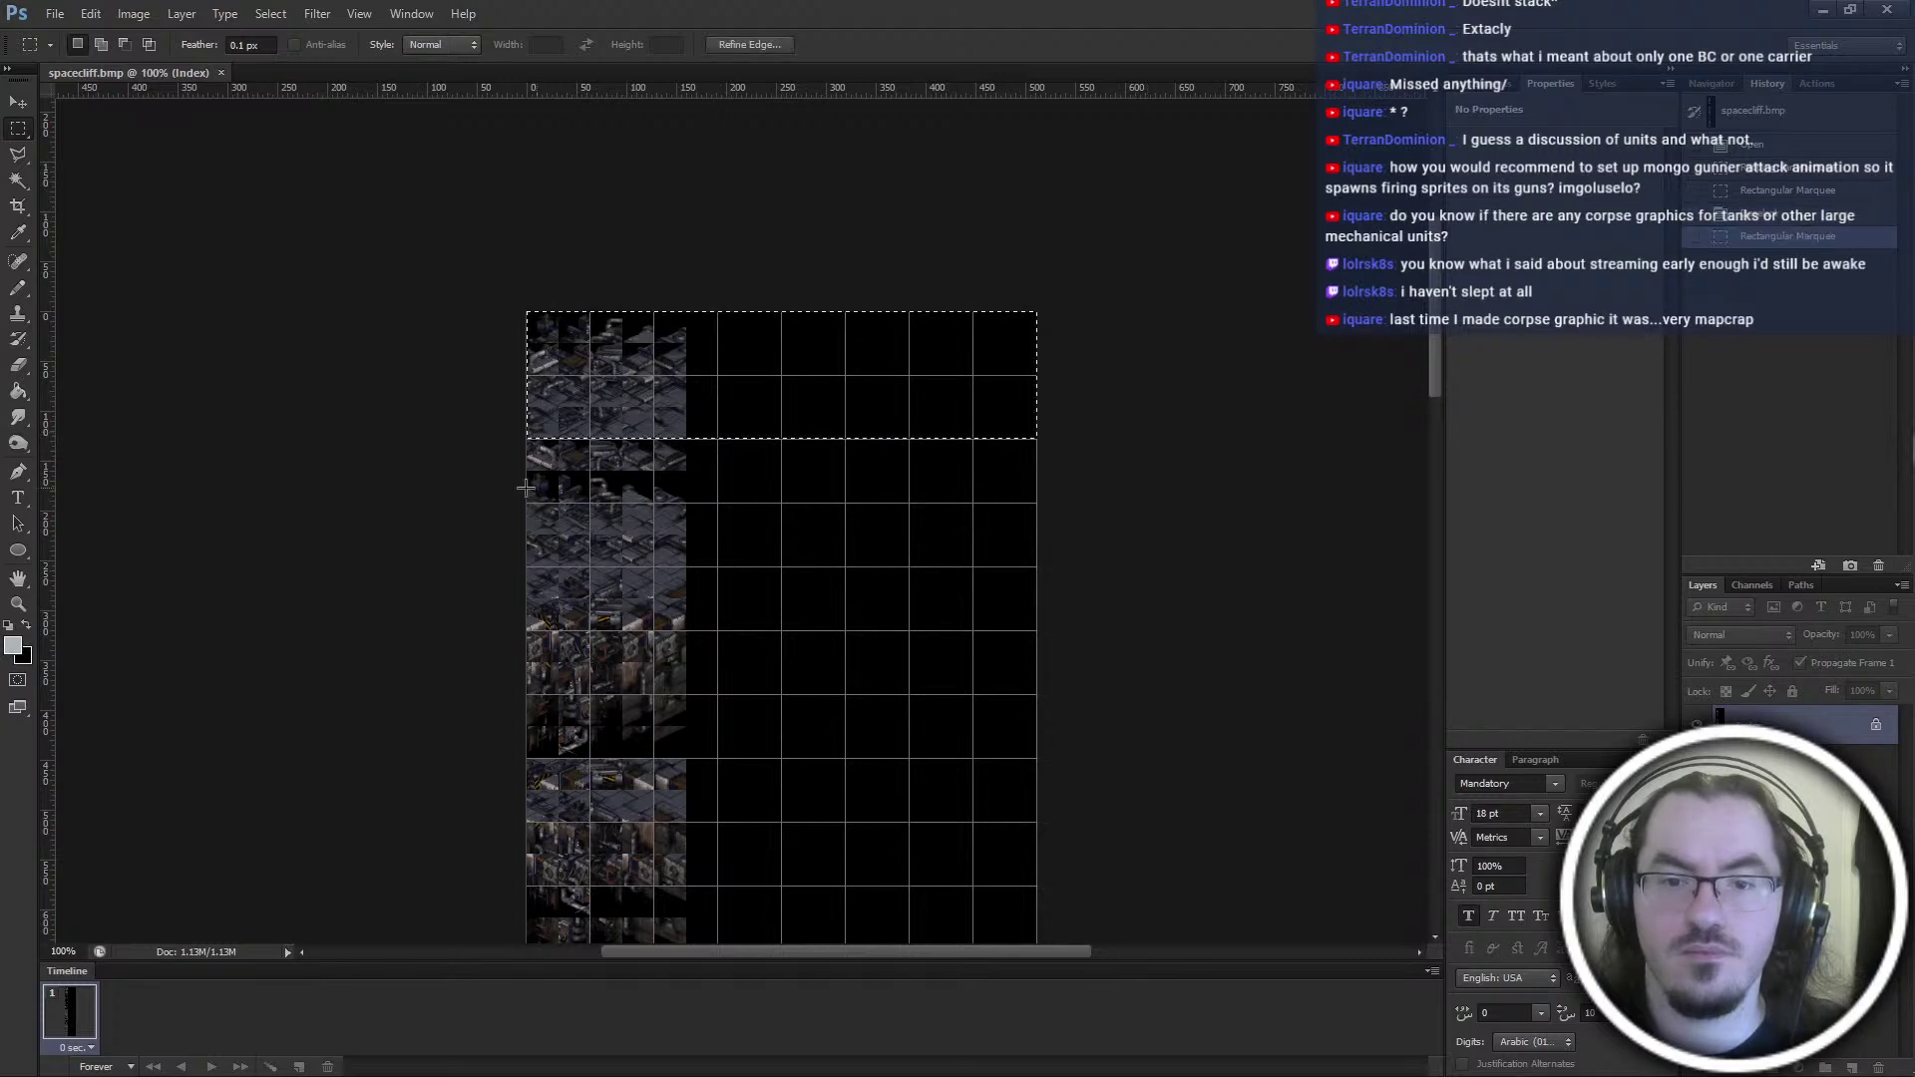
left_click_drag(510, 440, 1129, 575, "shift")
Add the four grid rows of flat floor tiles midway down the sheet to the marquee selection
scroll(718, 598, "down", 8)
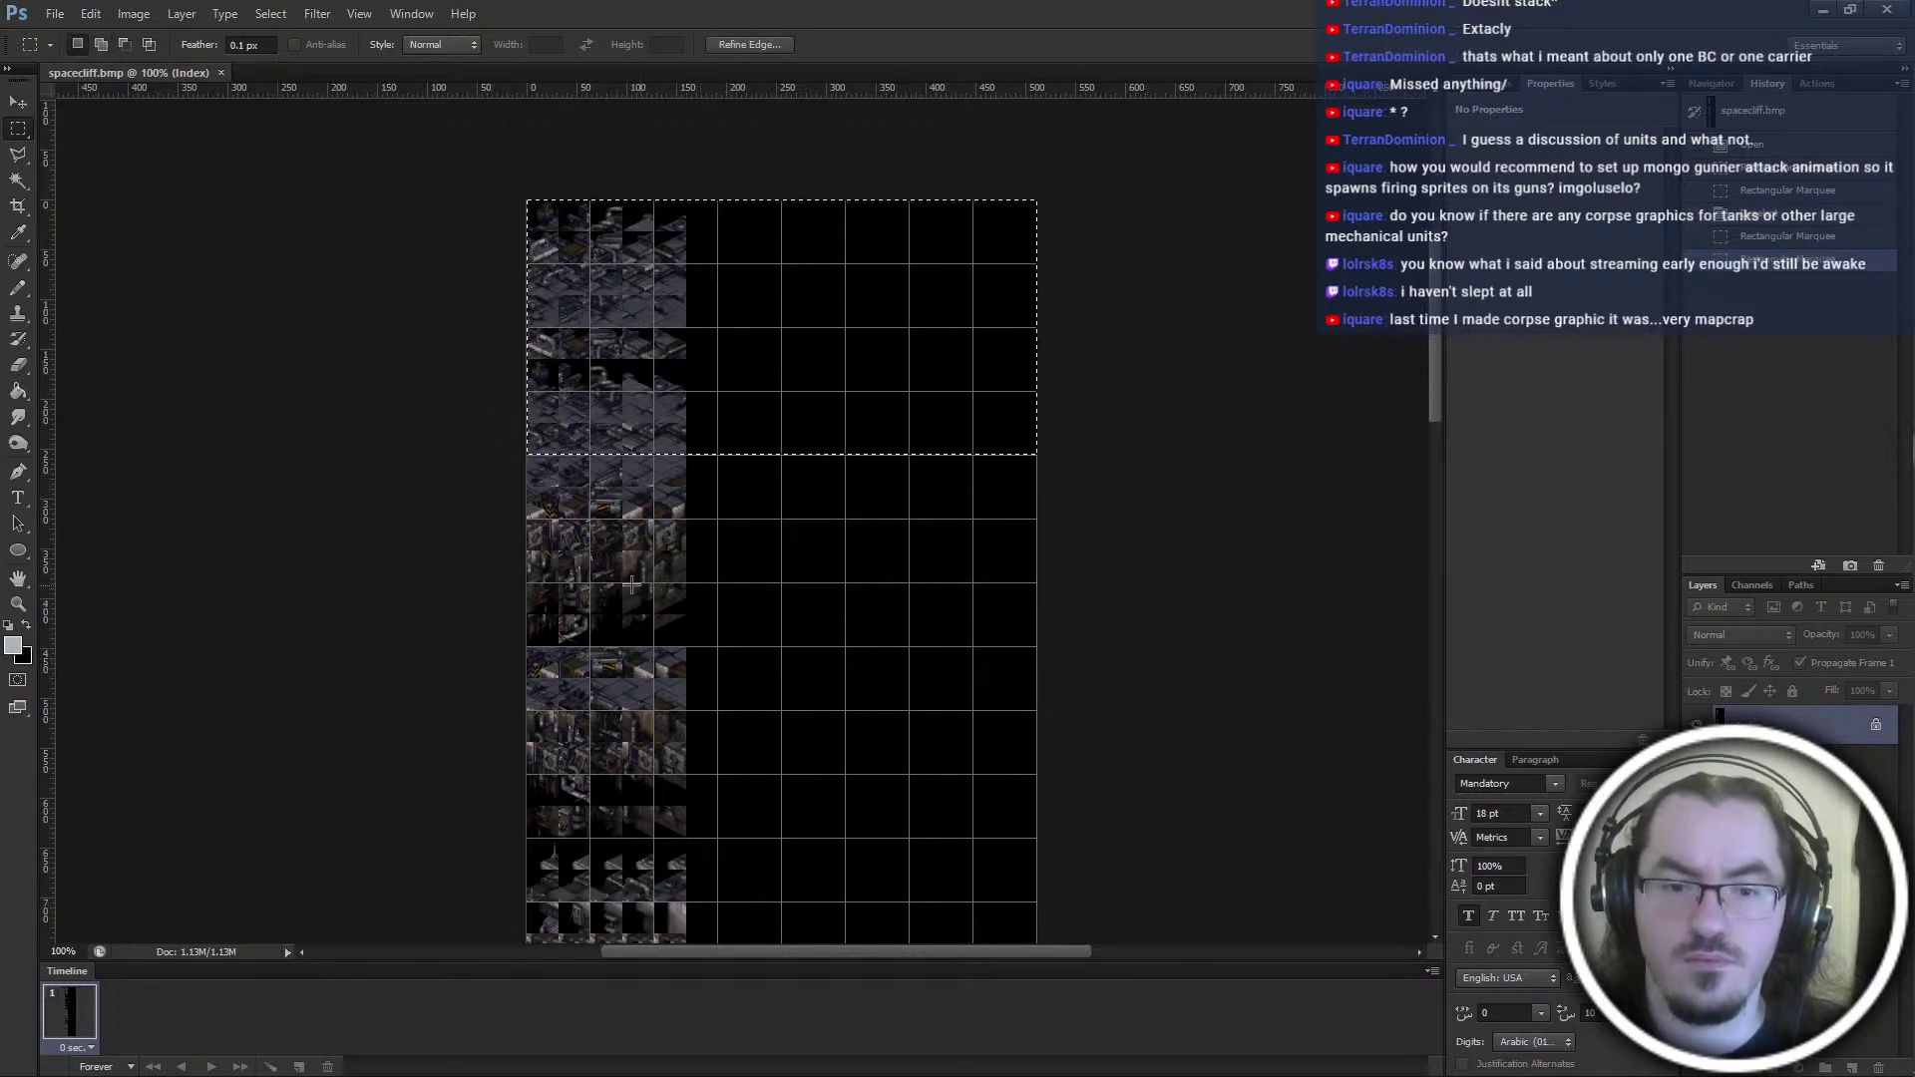
scroll(523, 588, "down", 7)
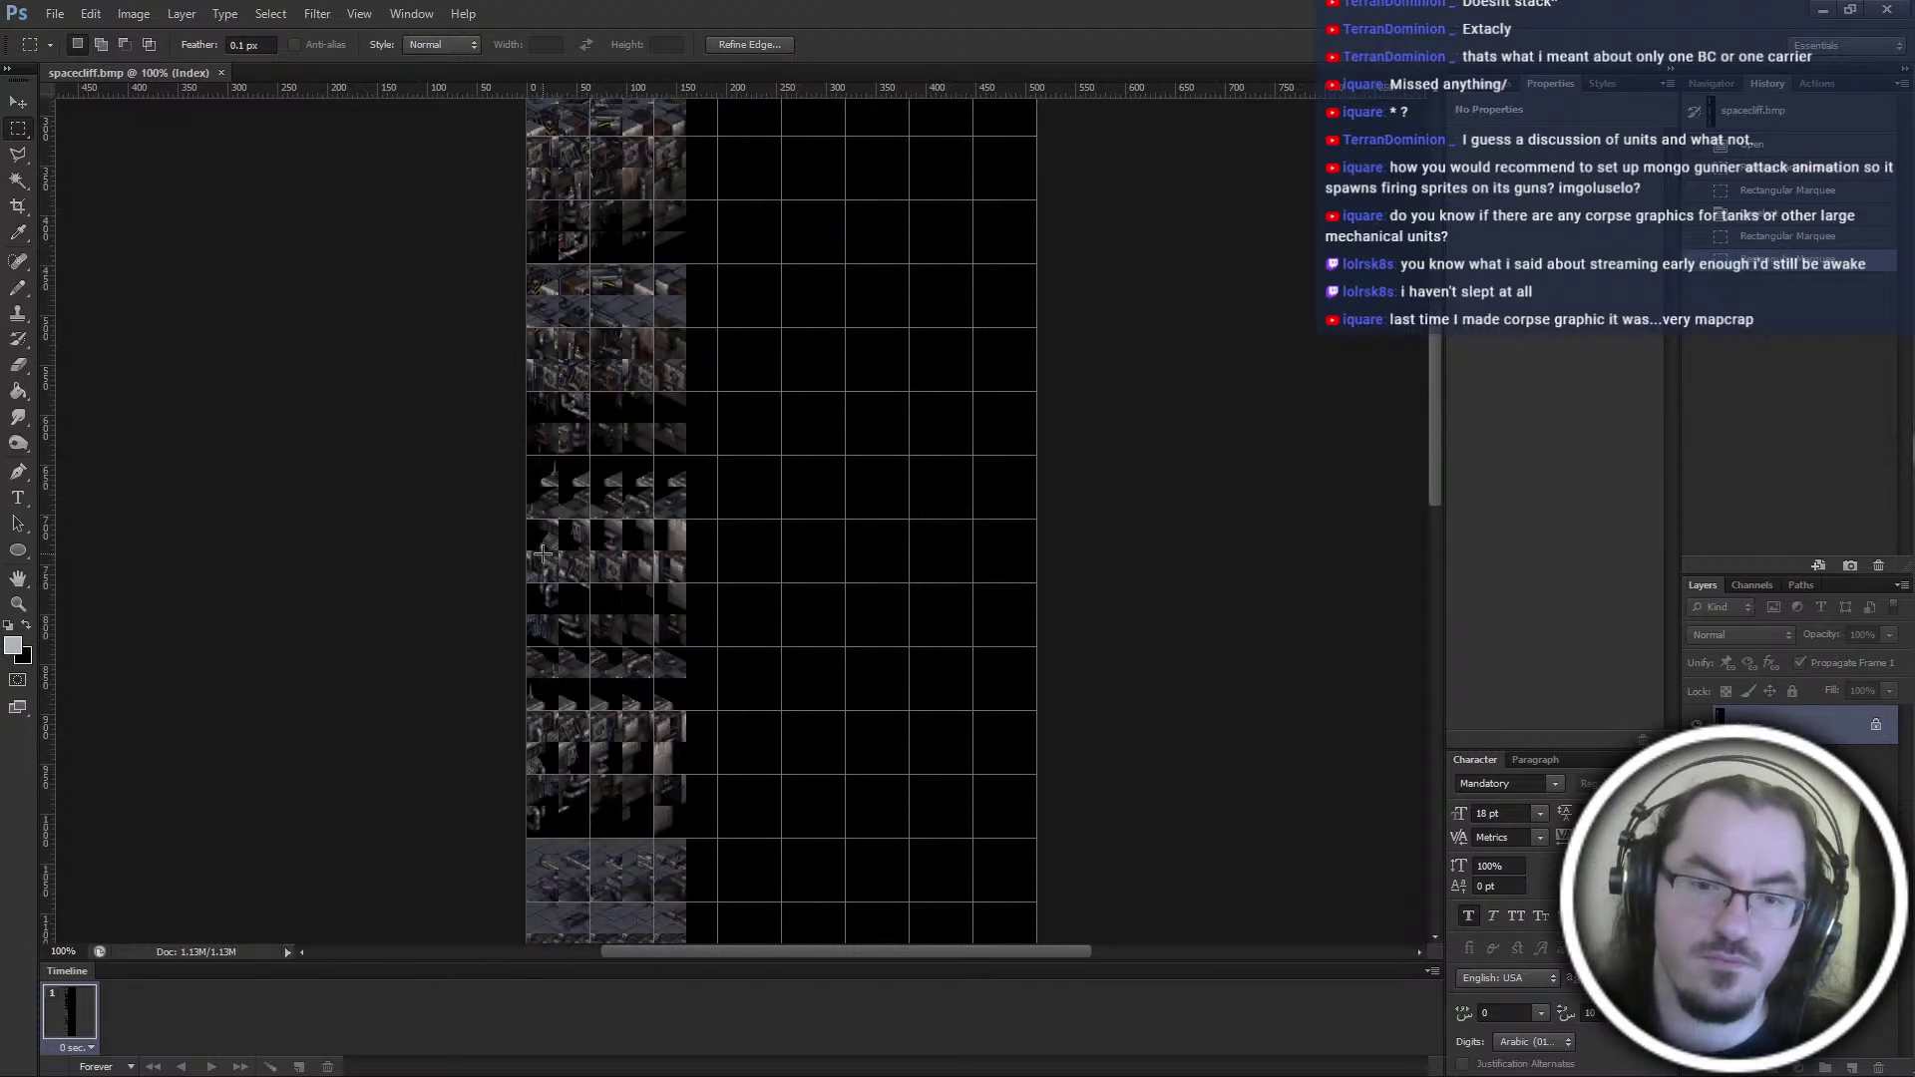
left_click_drag(518, 598, 1057, 848, "shift")
scroll(1060, 797, "down", 6)
scroll(1061, 768, "down", 8)
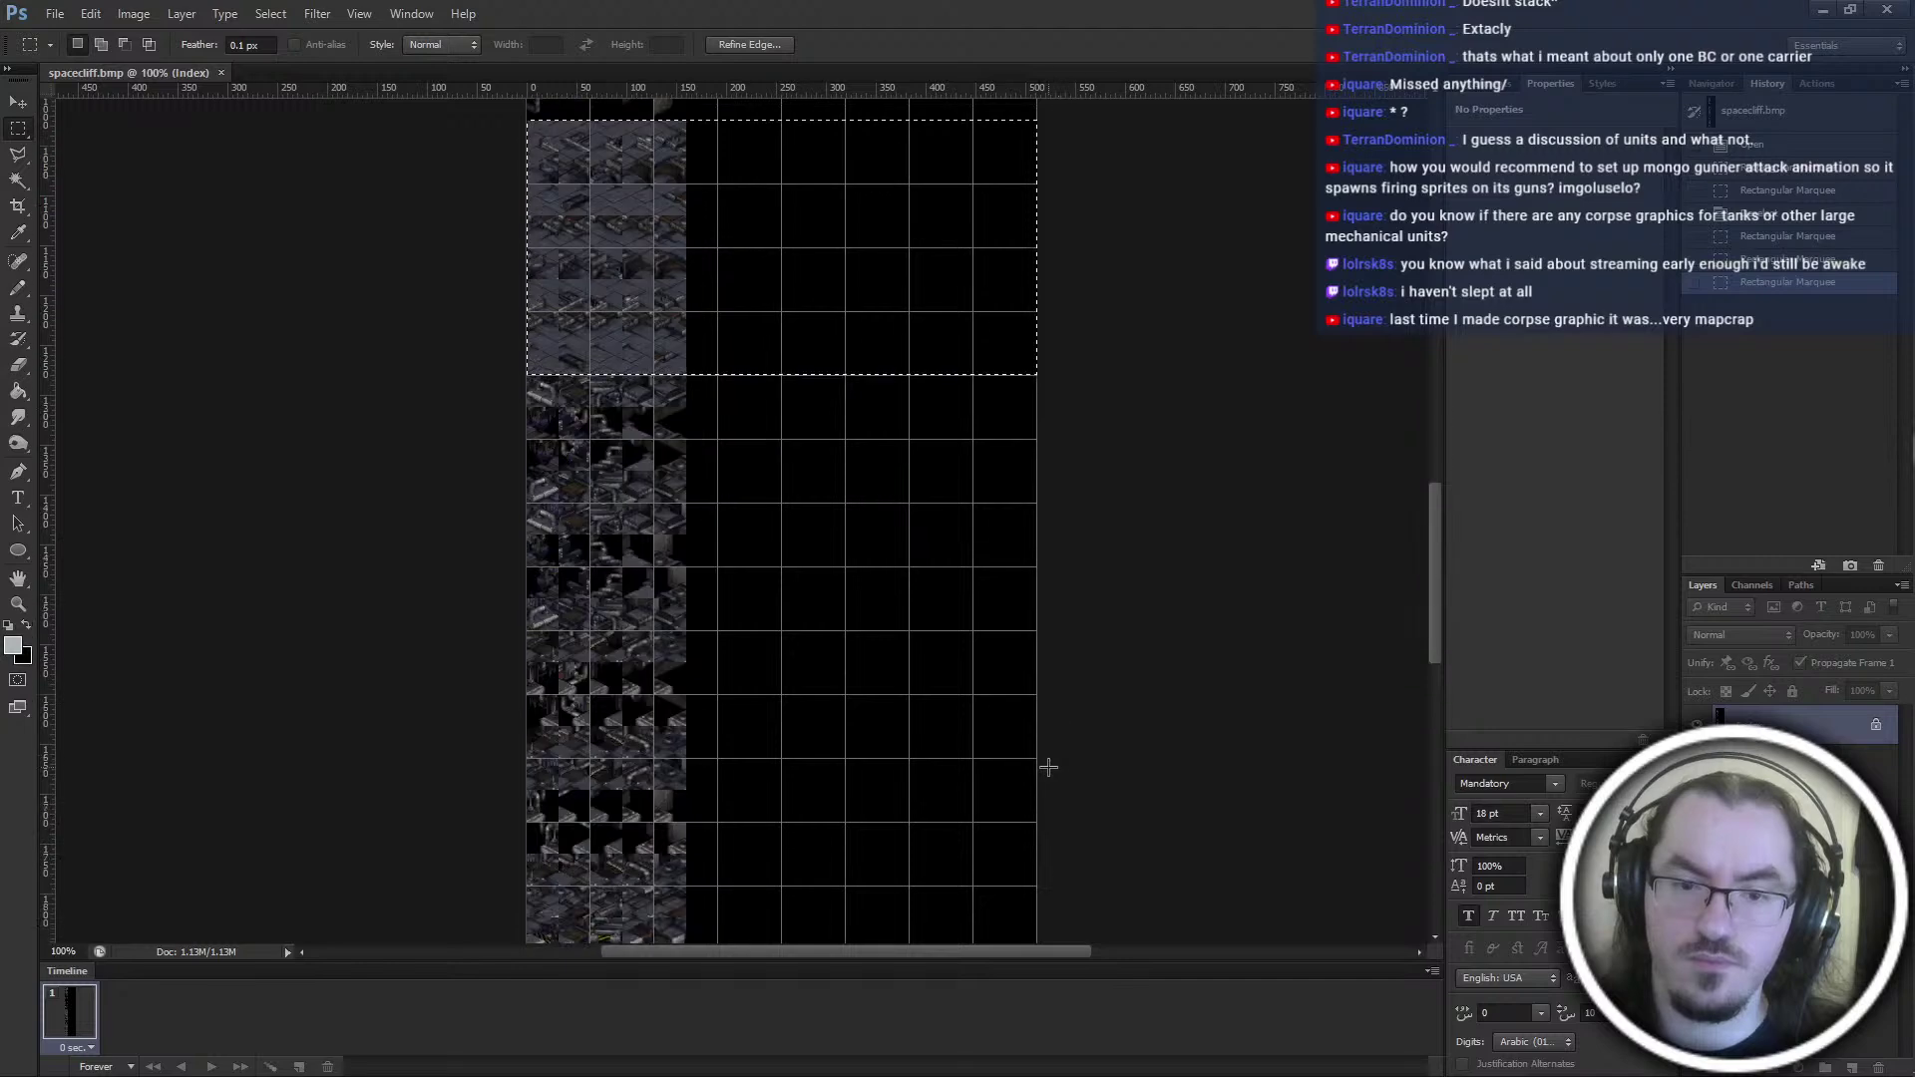
scroll(1046, 761, "up", 5)
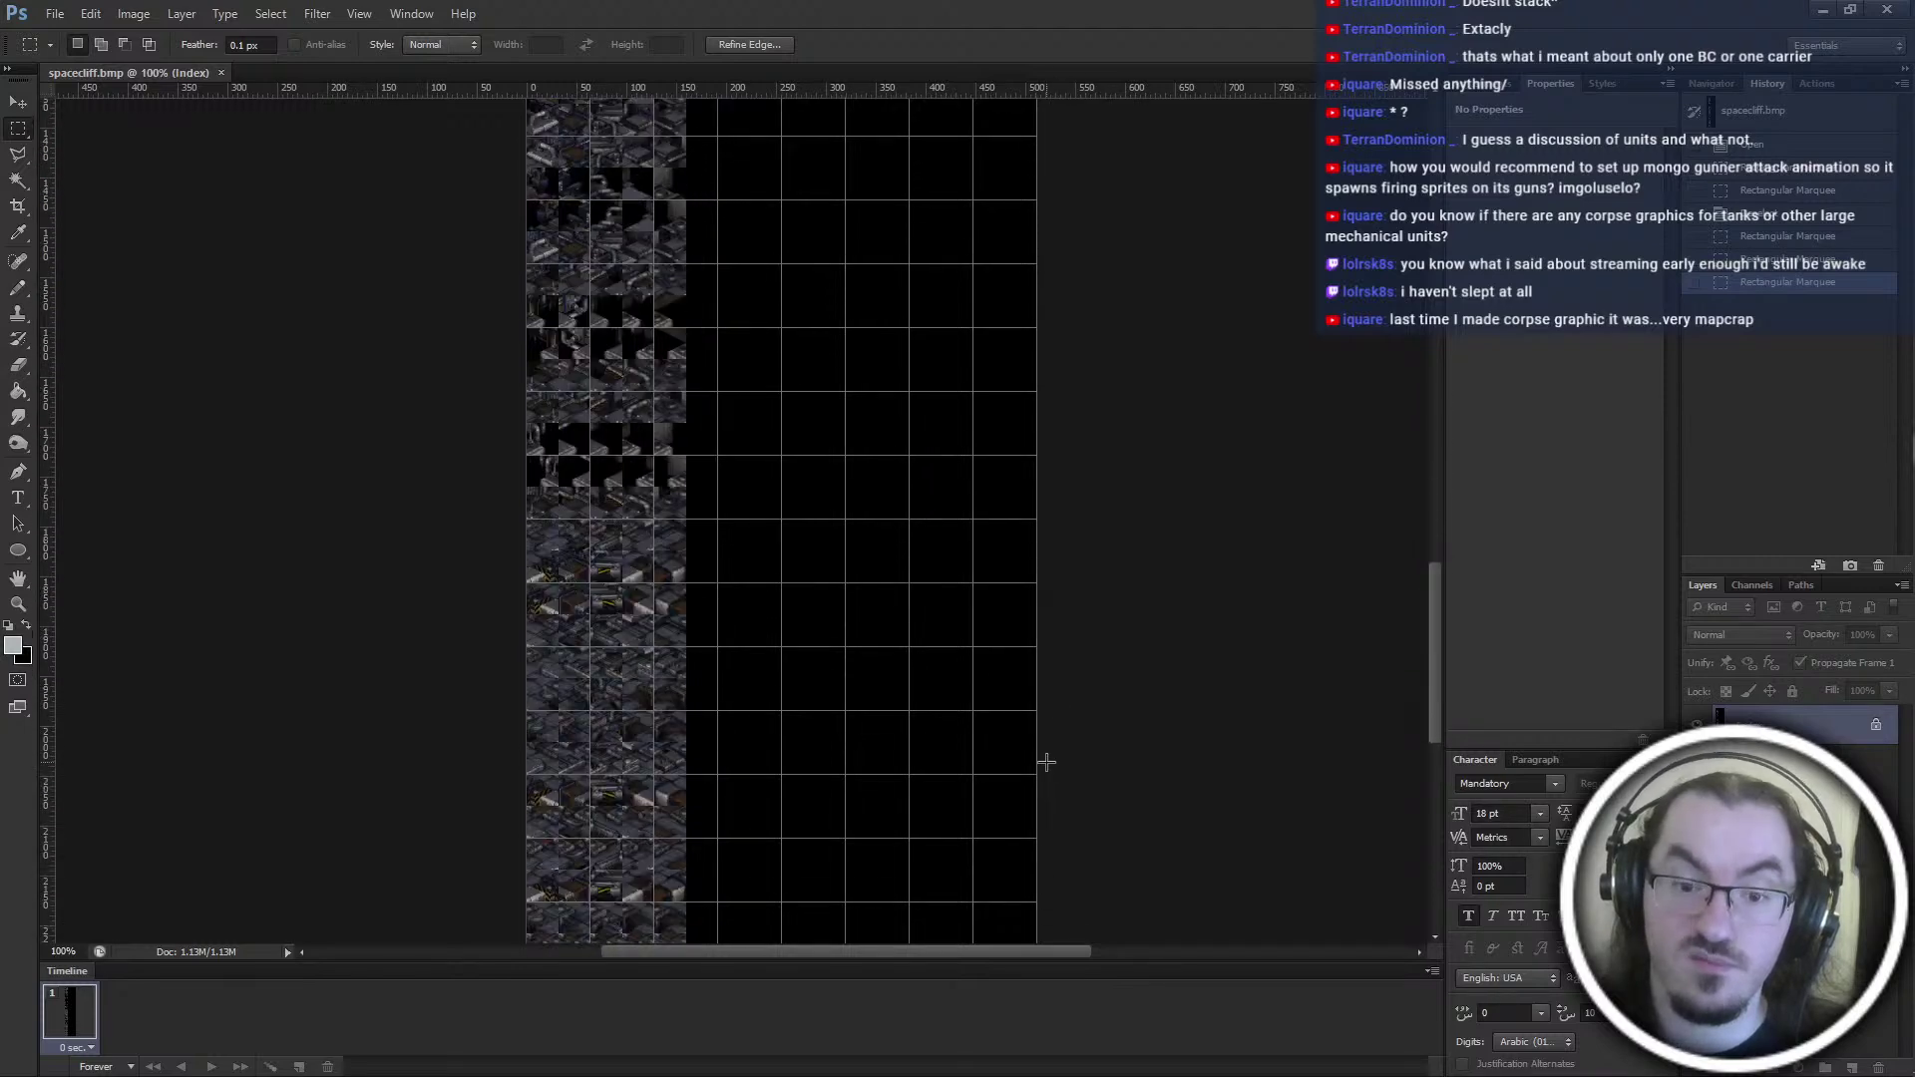
scroll(1001, 830, "up", 13)
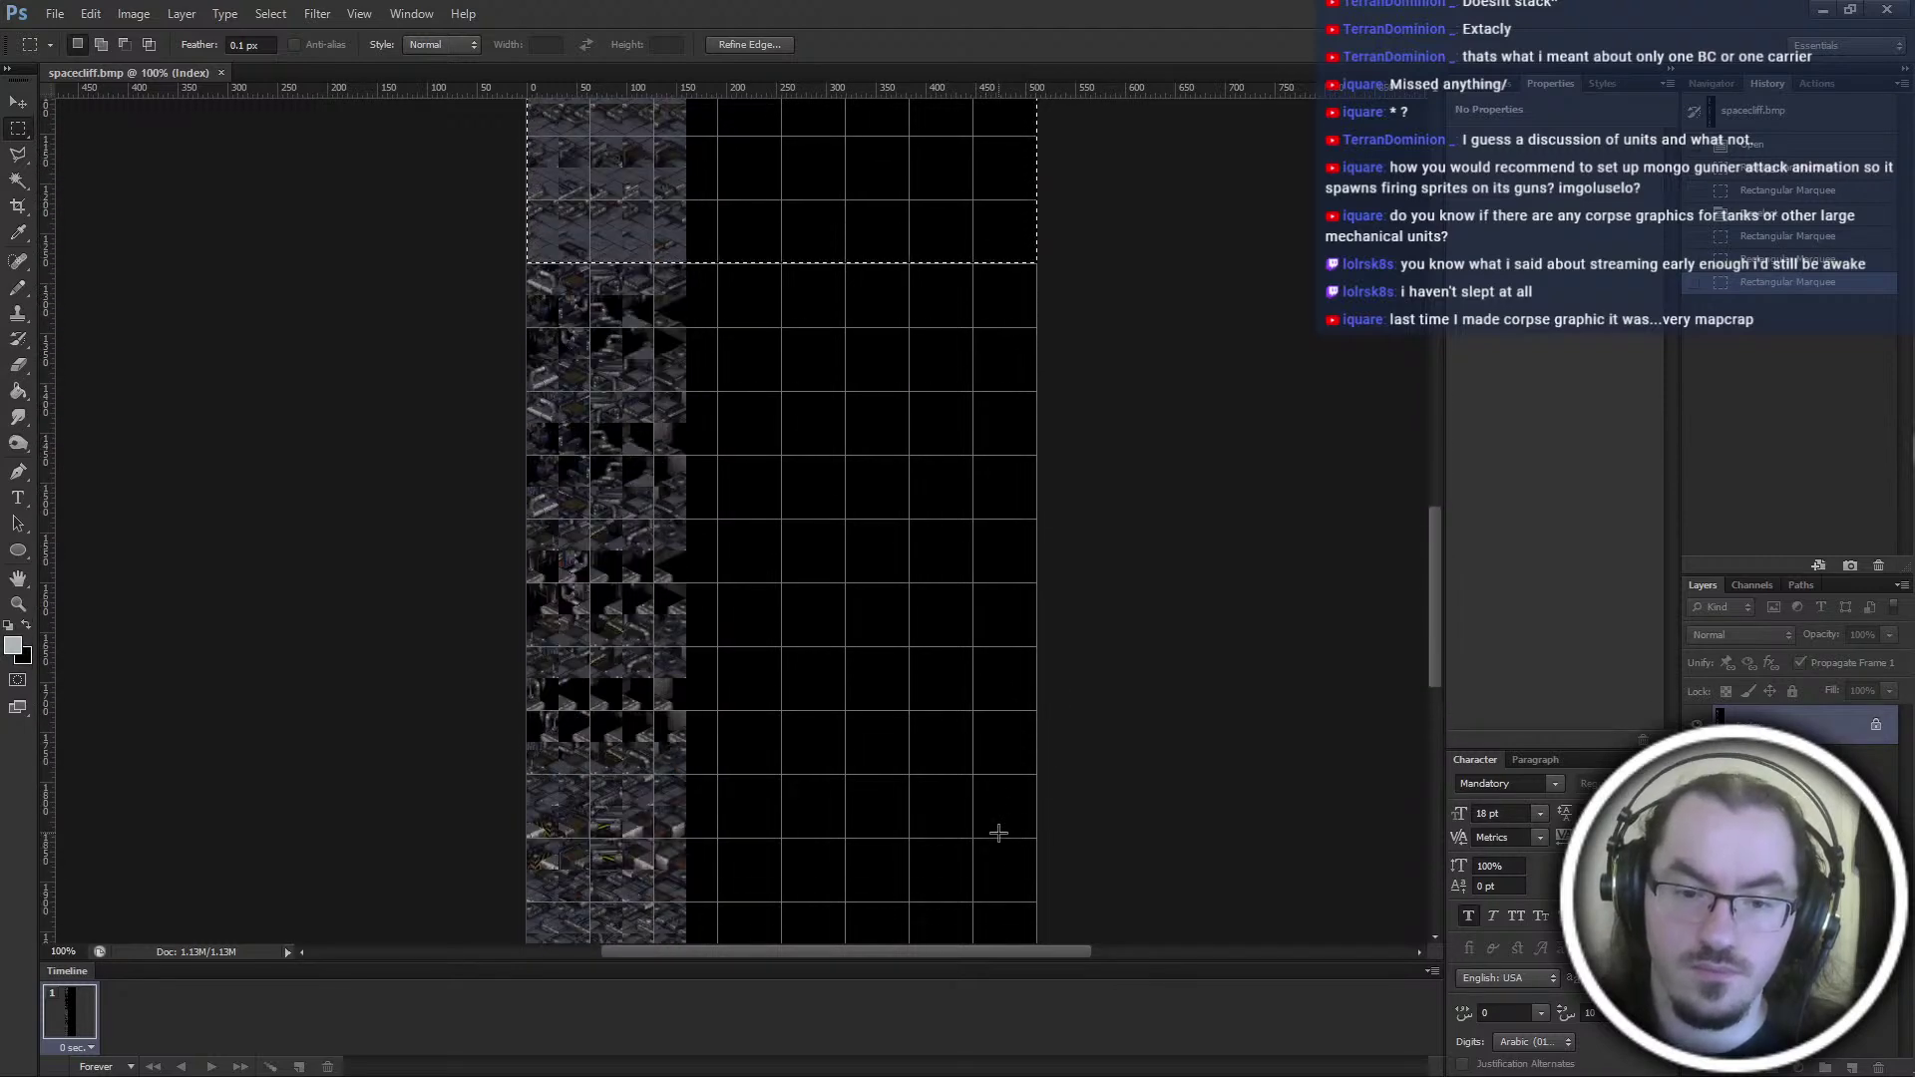
scroll(1000, 828, "up", 11)
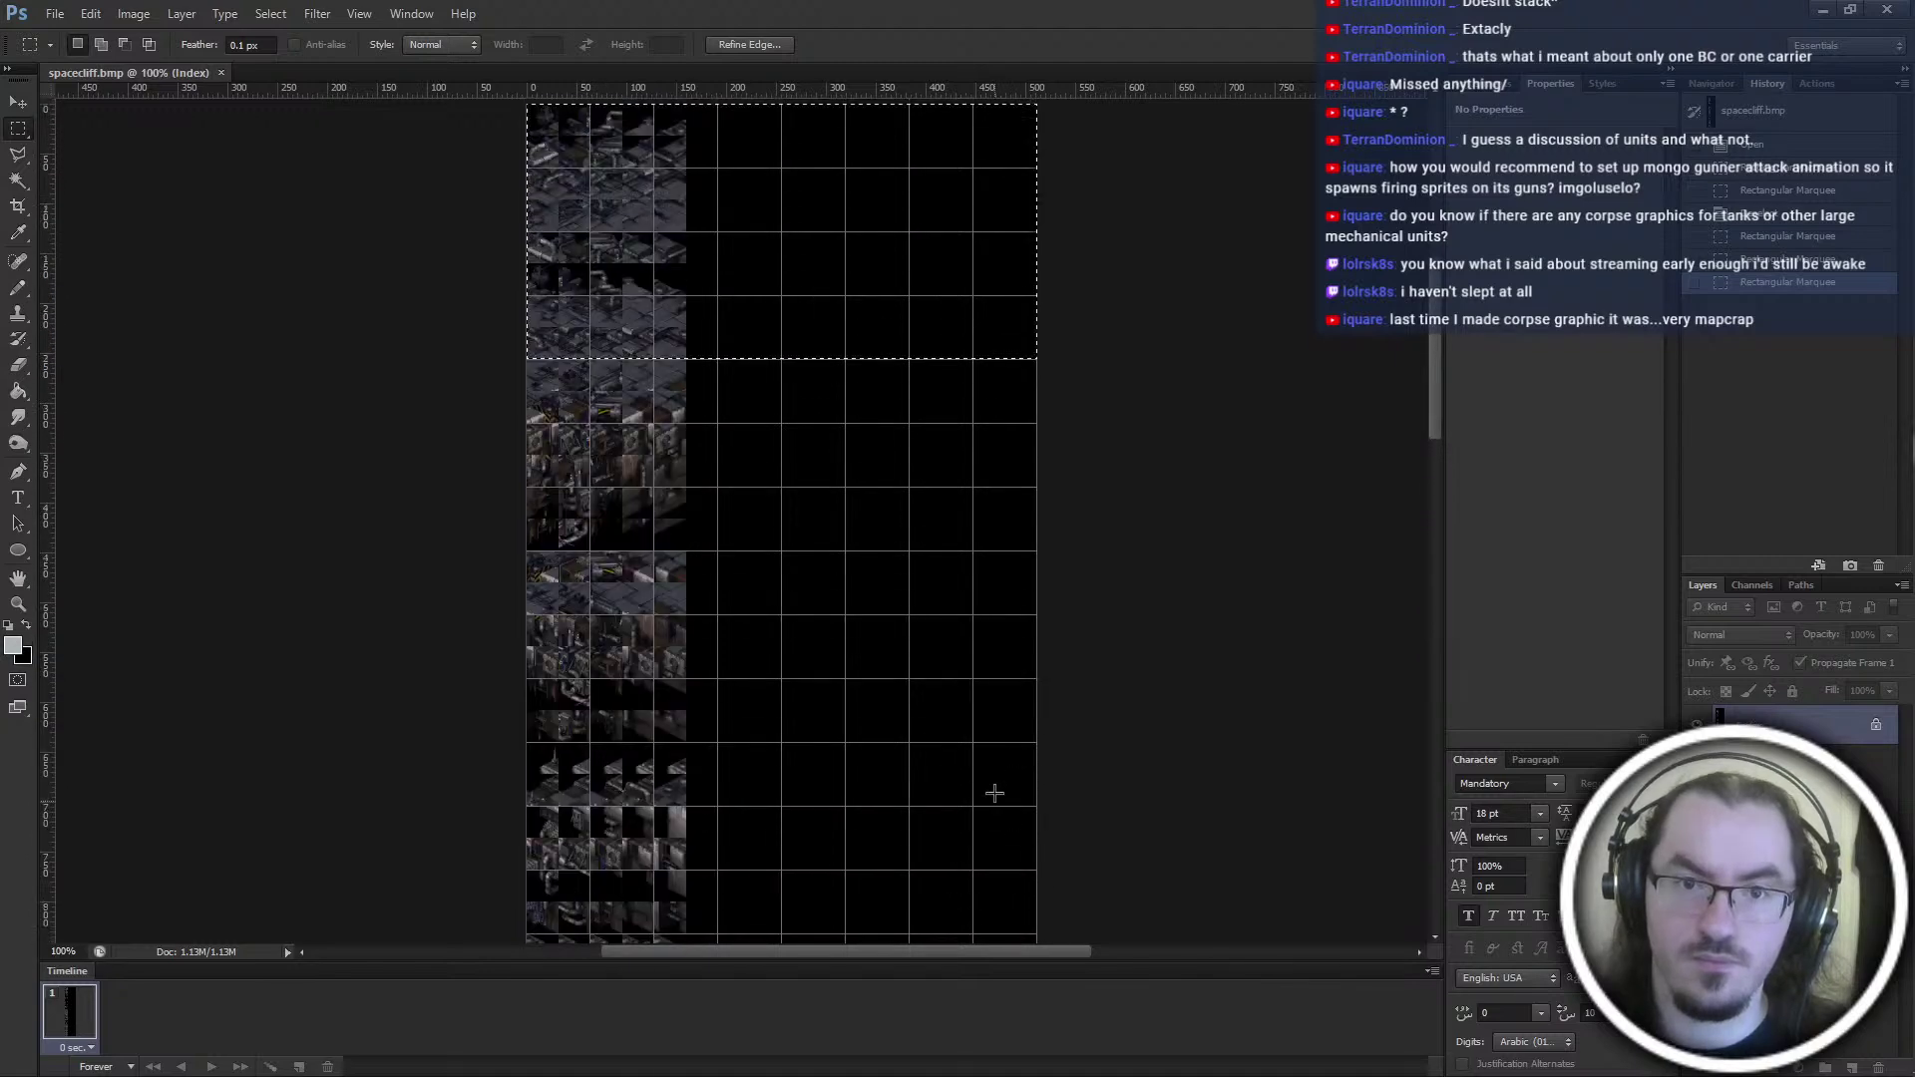
Run the Tileset script on spacecliff.bmp and review the rearranged cliff tiles down the whole sheet
left_click(55, 14)
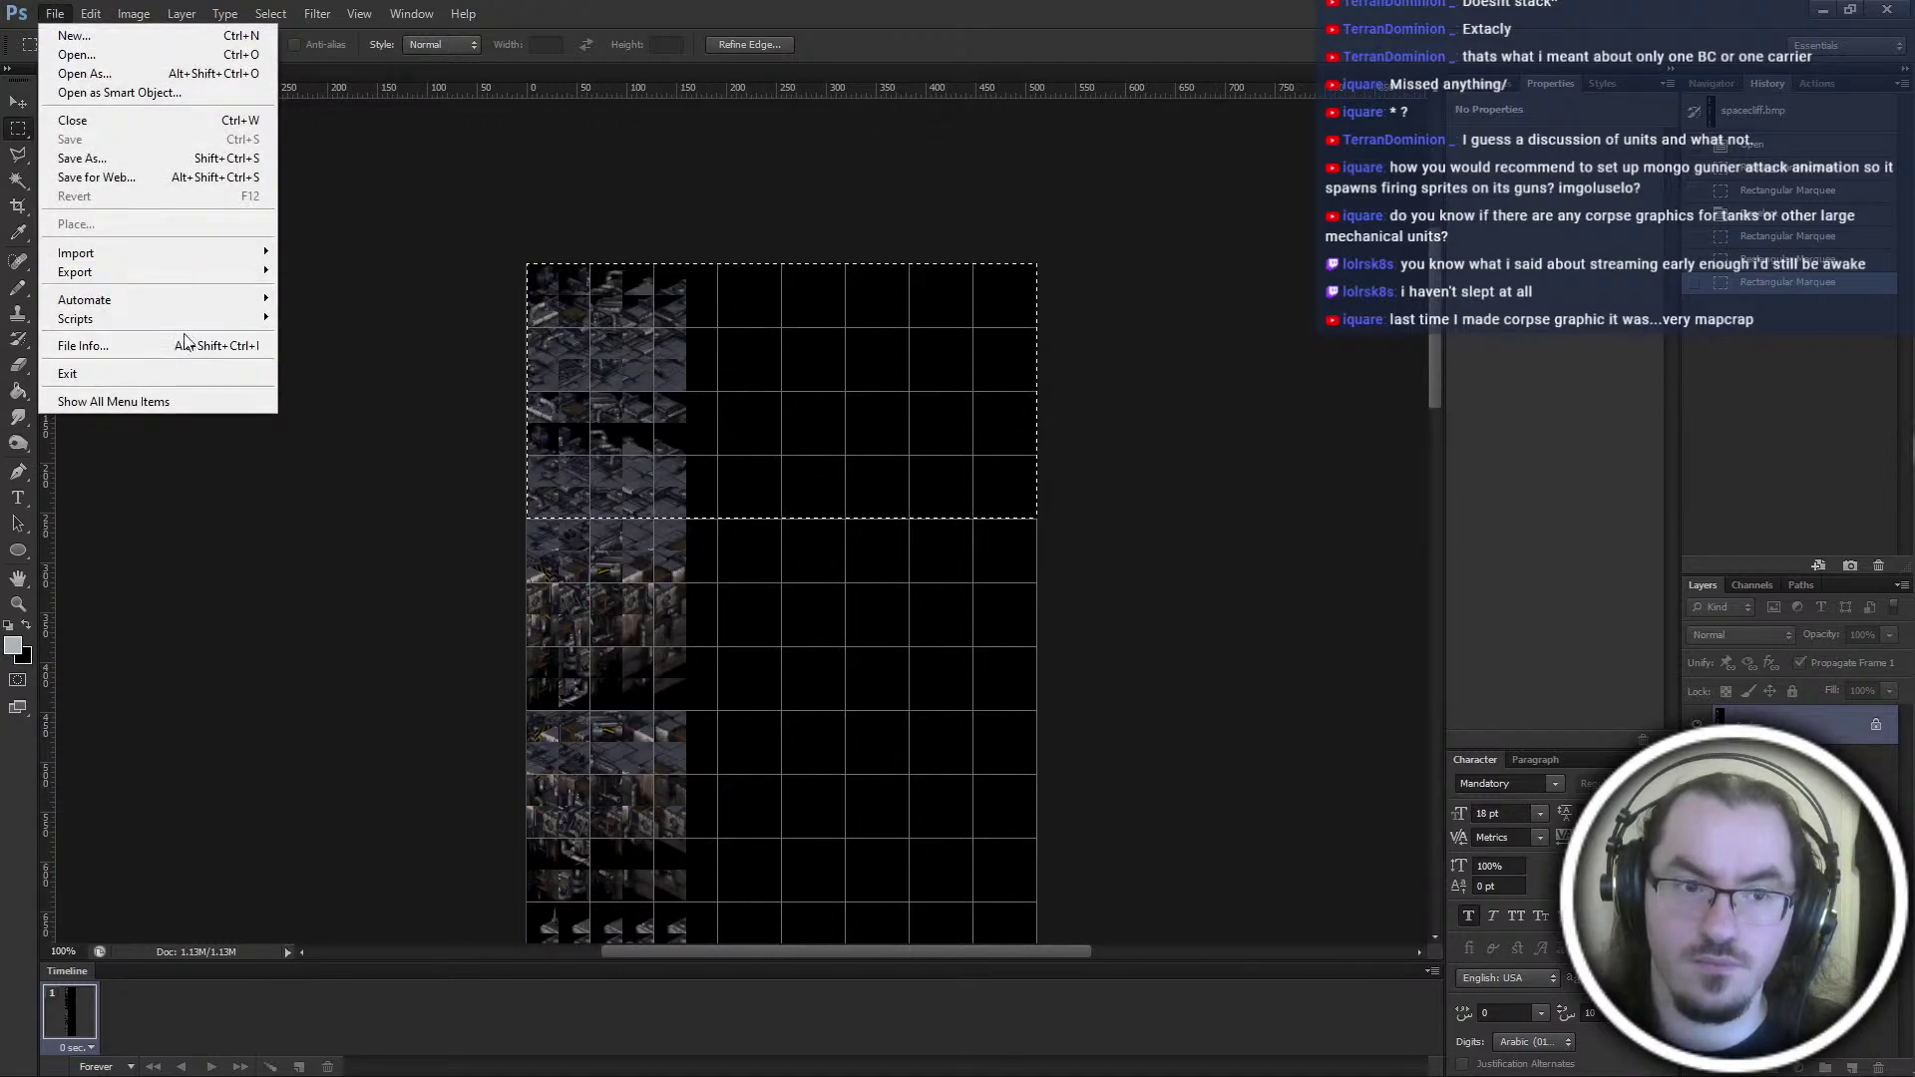
mouse_move(178, 321)
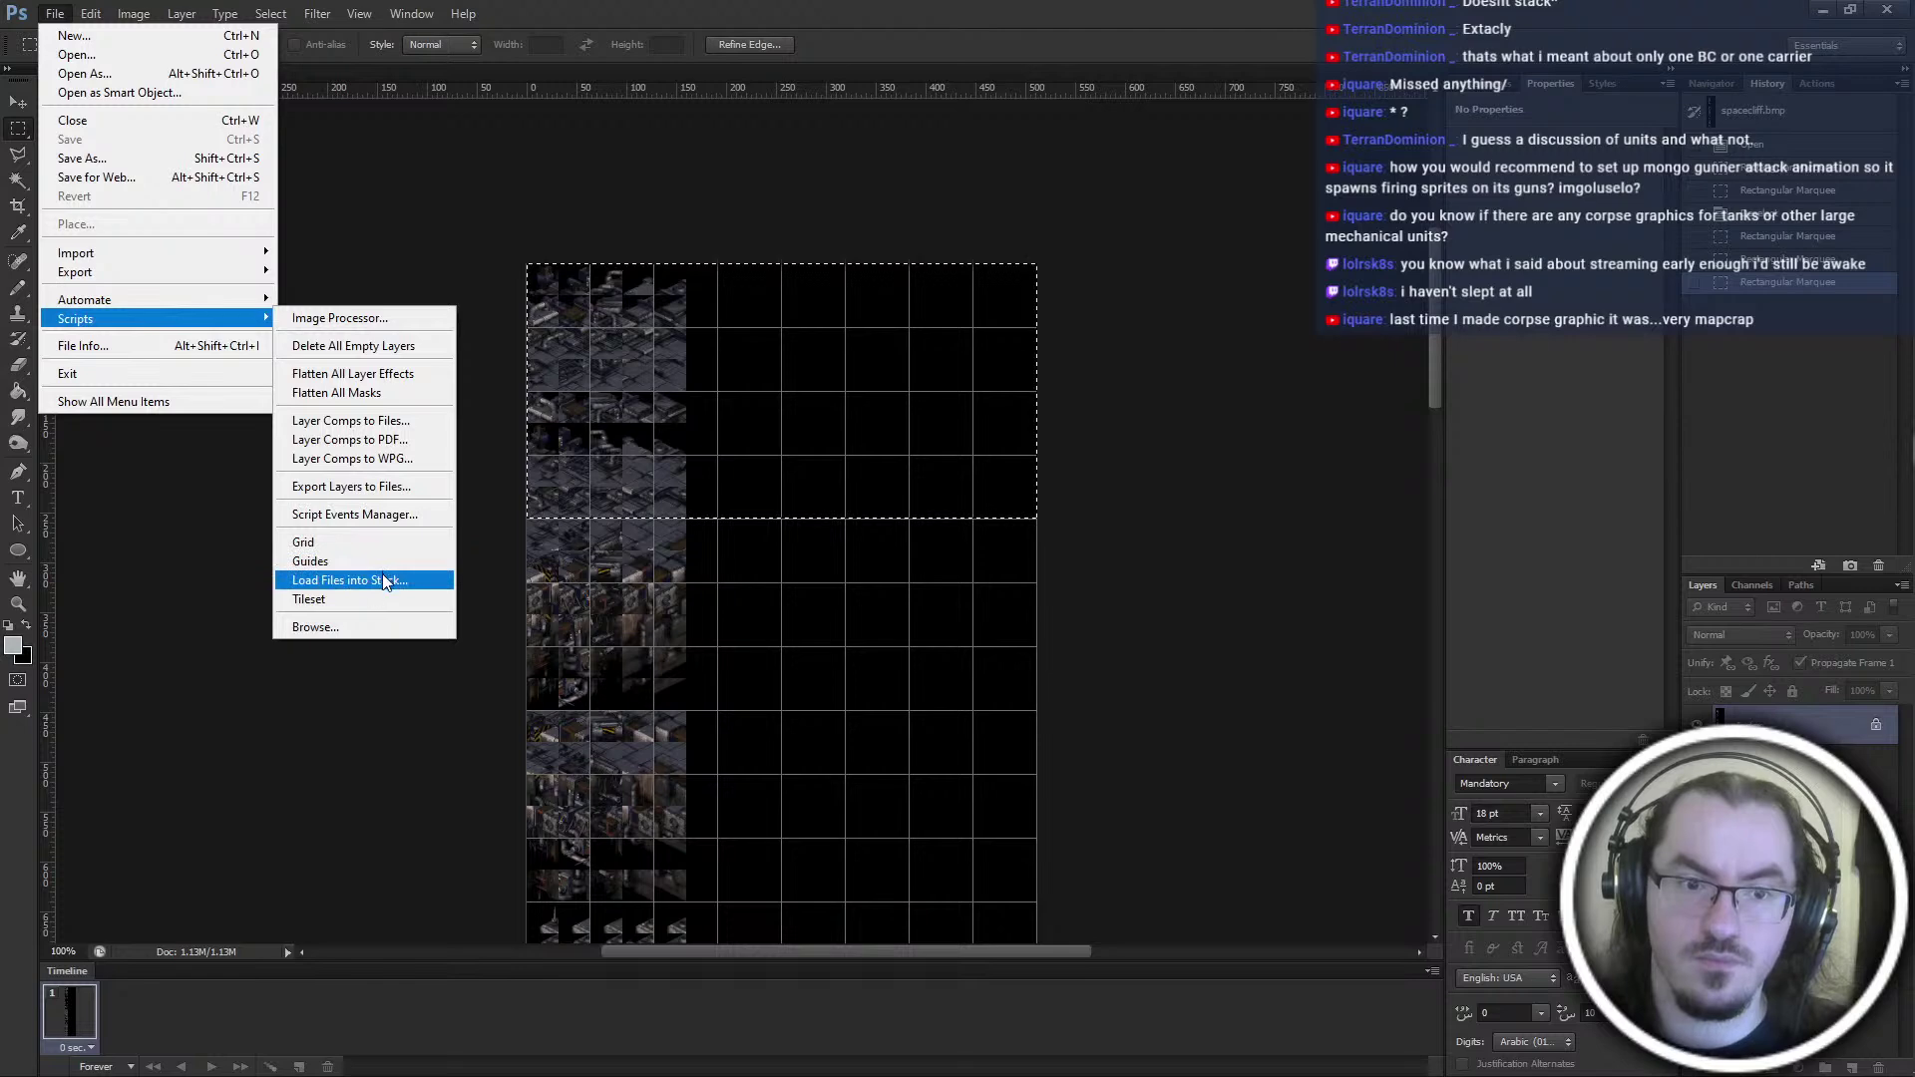
left_click(385, 599)
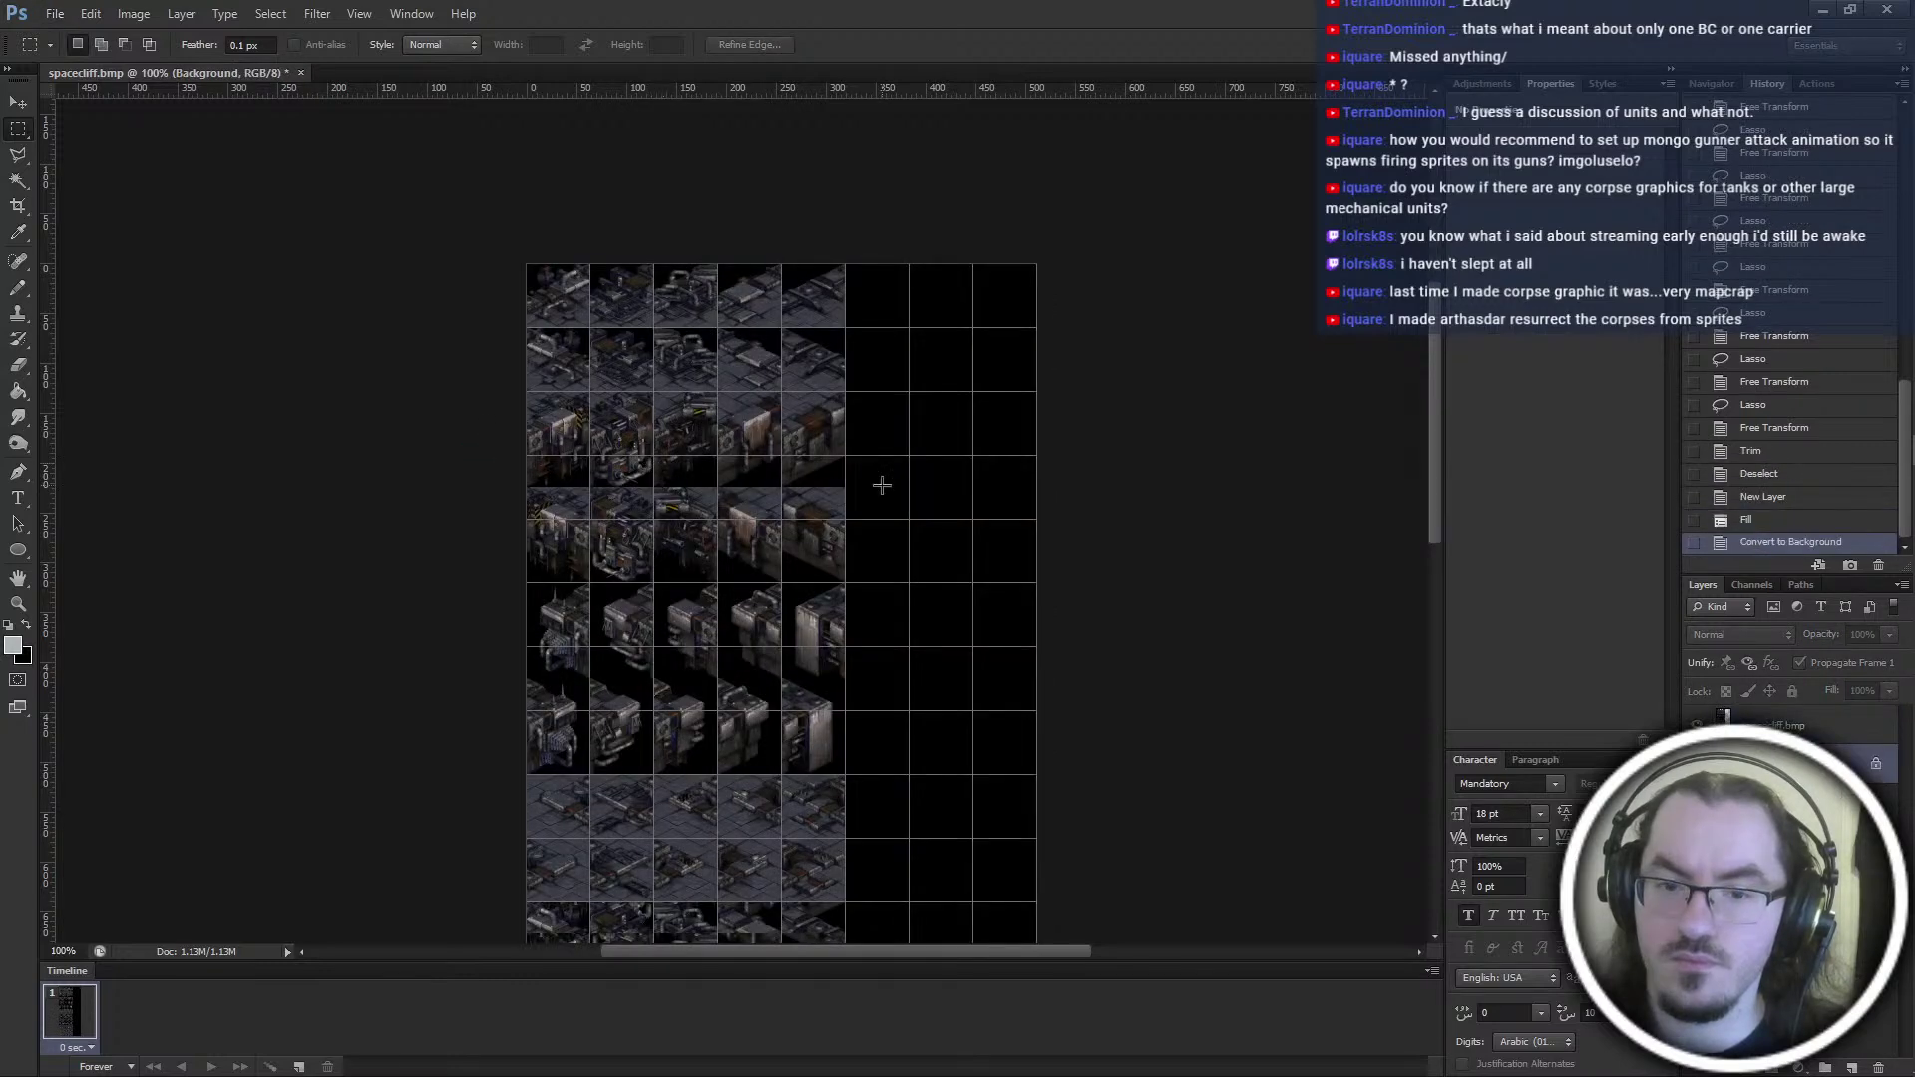
scroll(1351, 653, "down", 3)
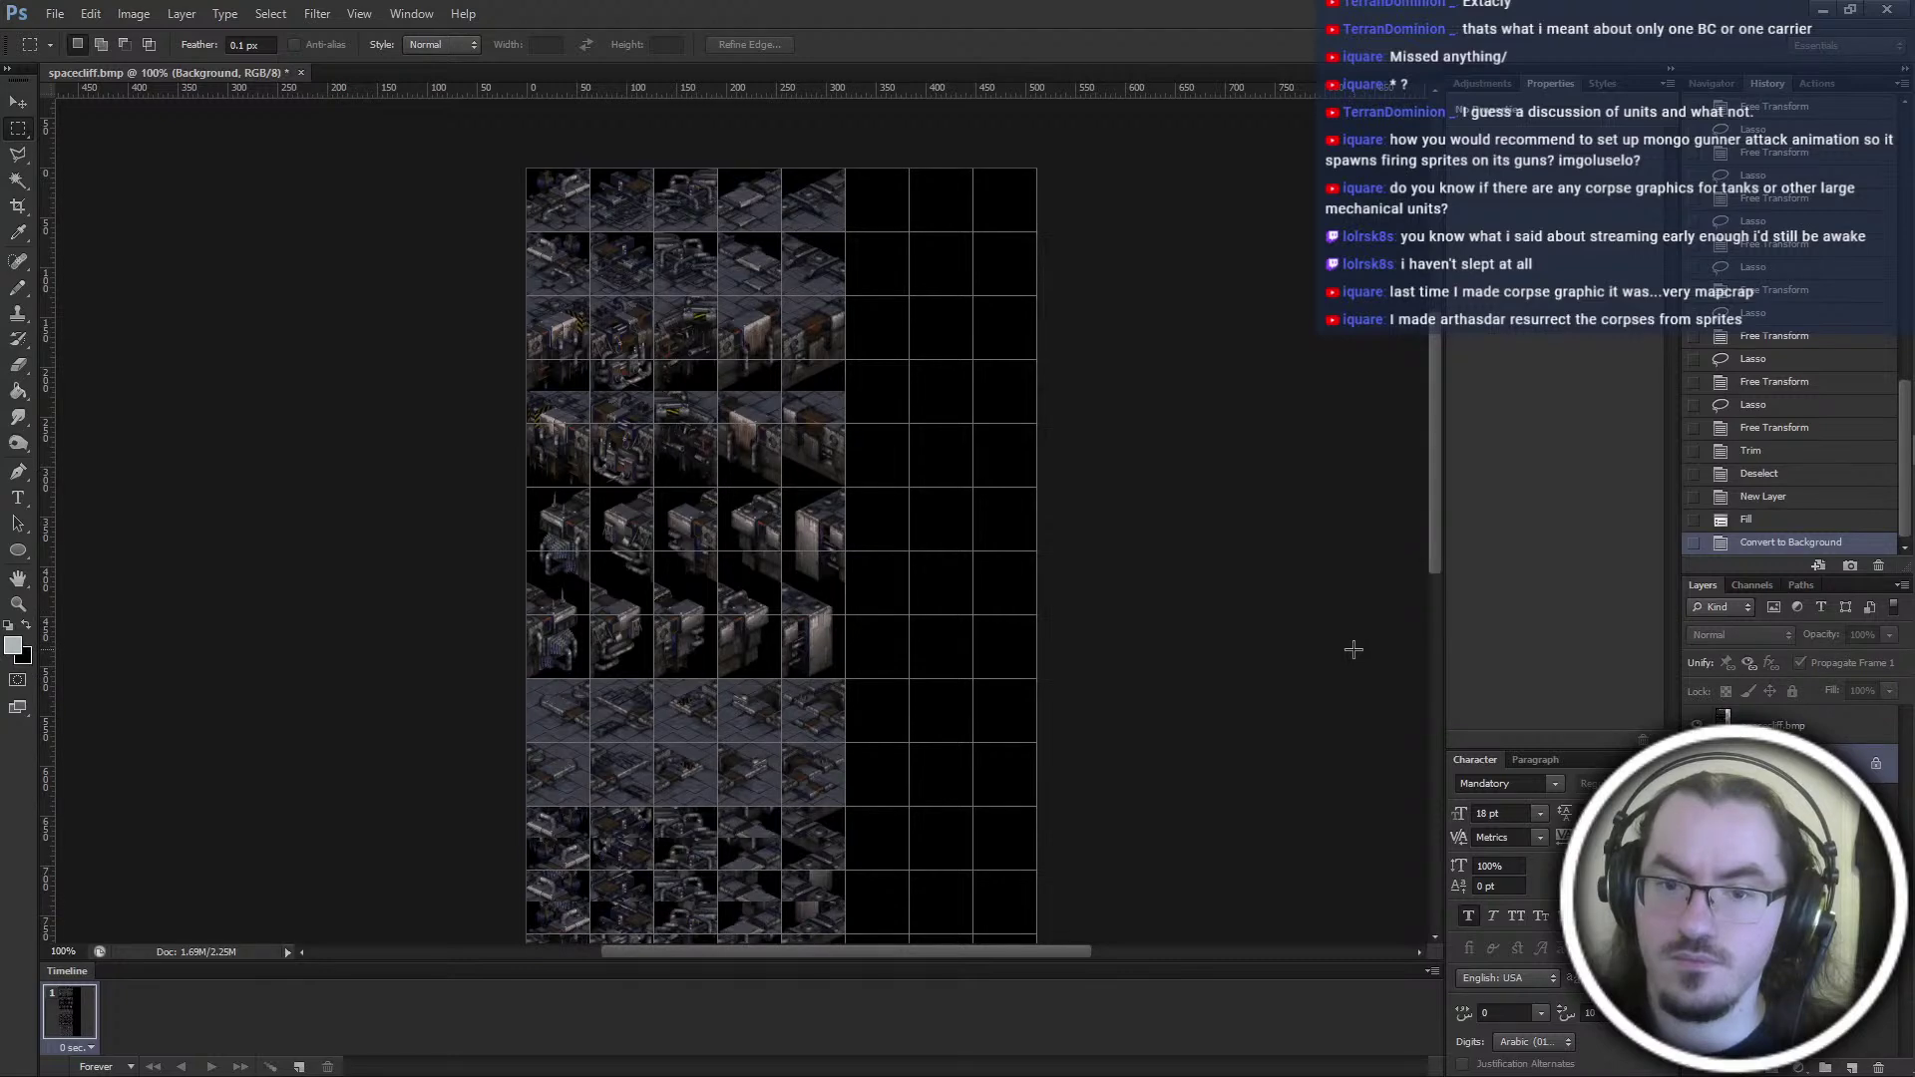
scroll(1352, 649, "down", 2)
scroll(1352, 649, "down", 5)
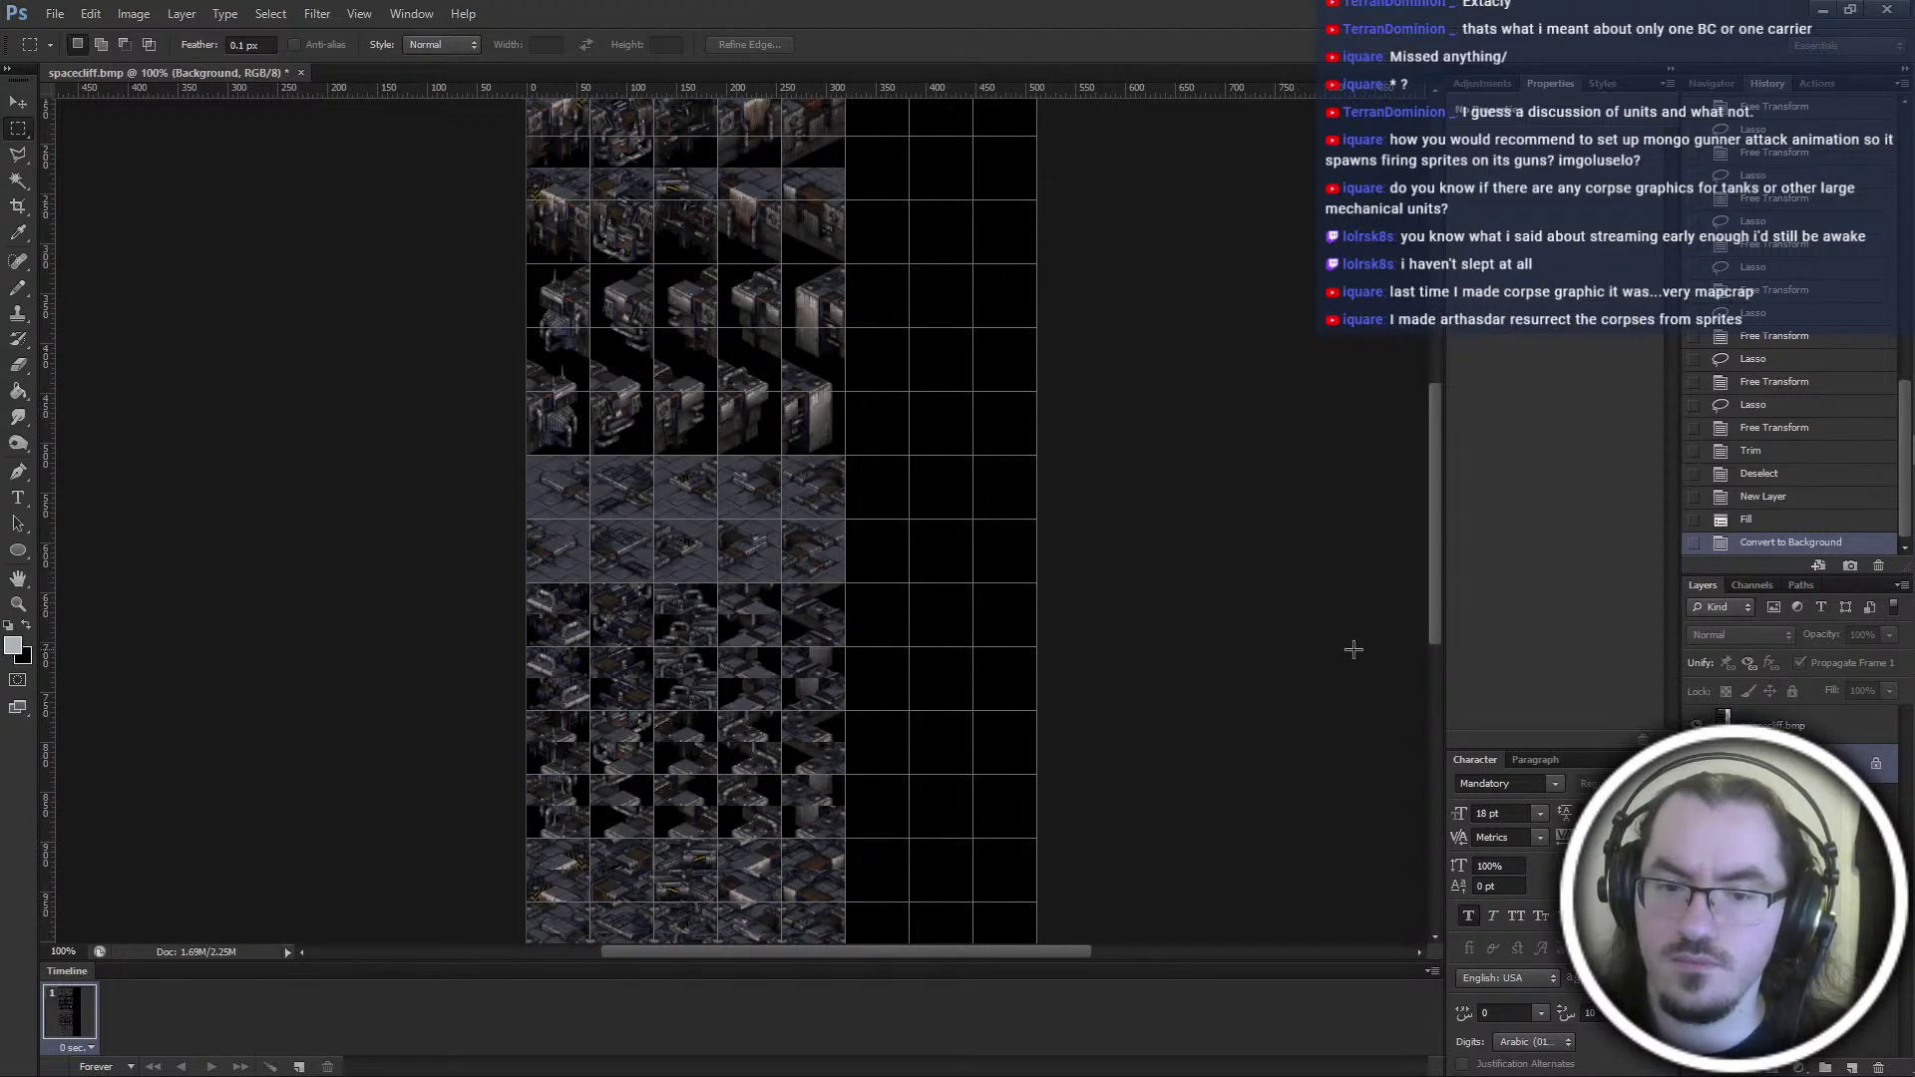
scroll(1351, 646, "down", 18)
scroll(1231, 761, "up", 16)
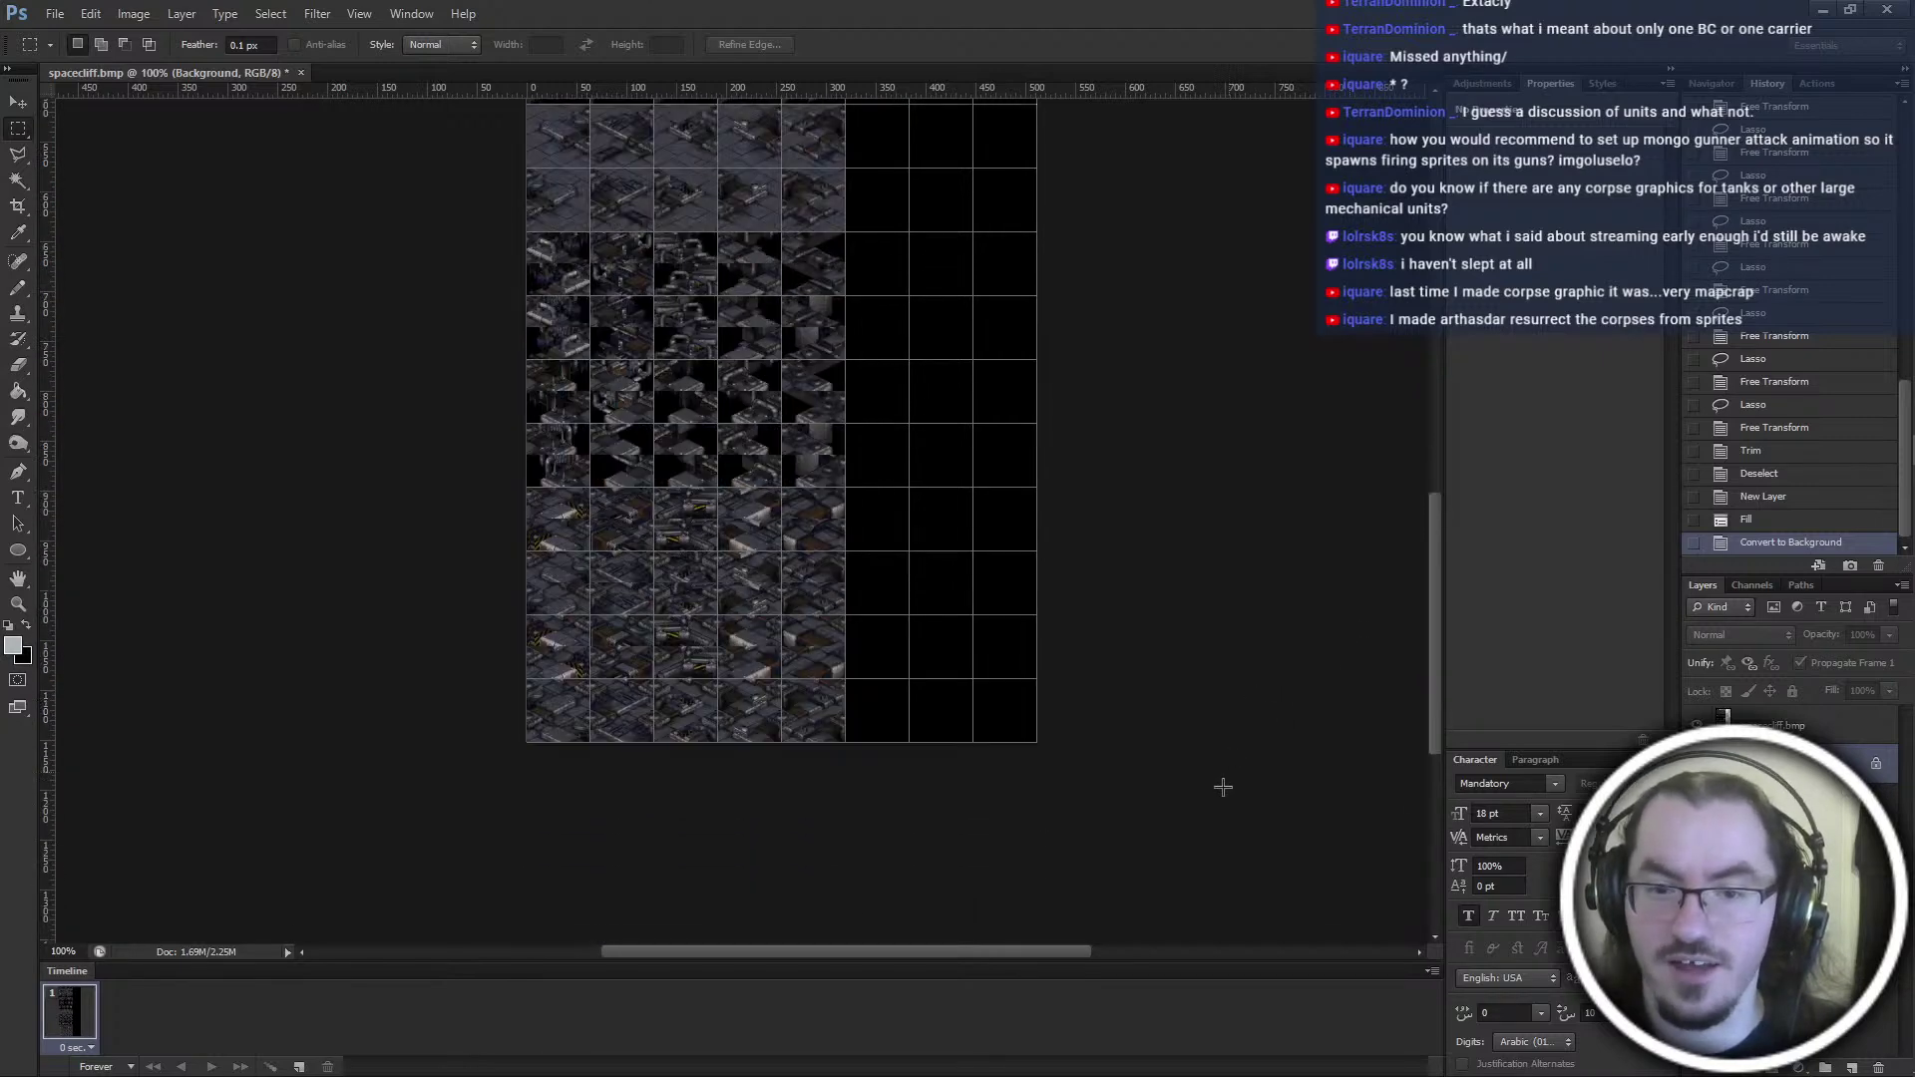
scroll(1217, 828, "up", 15)
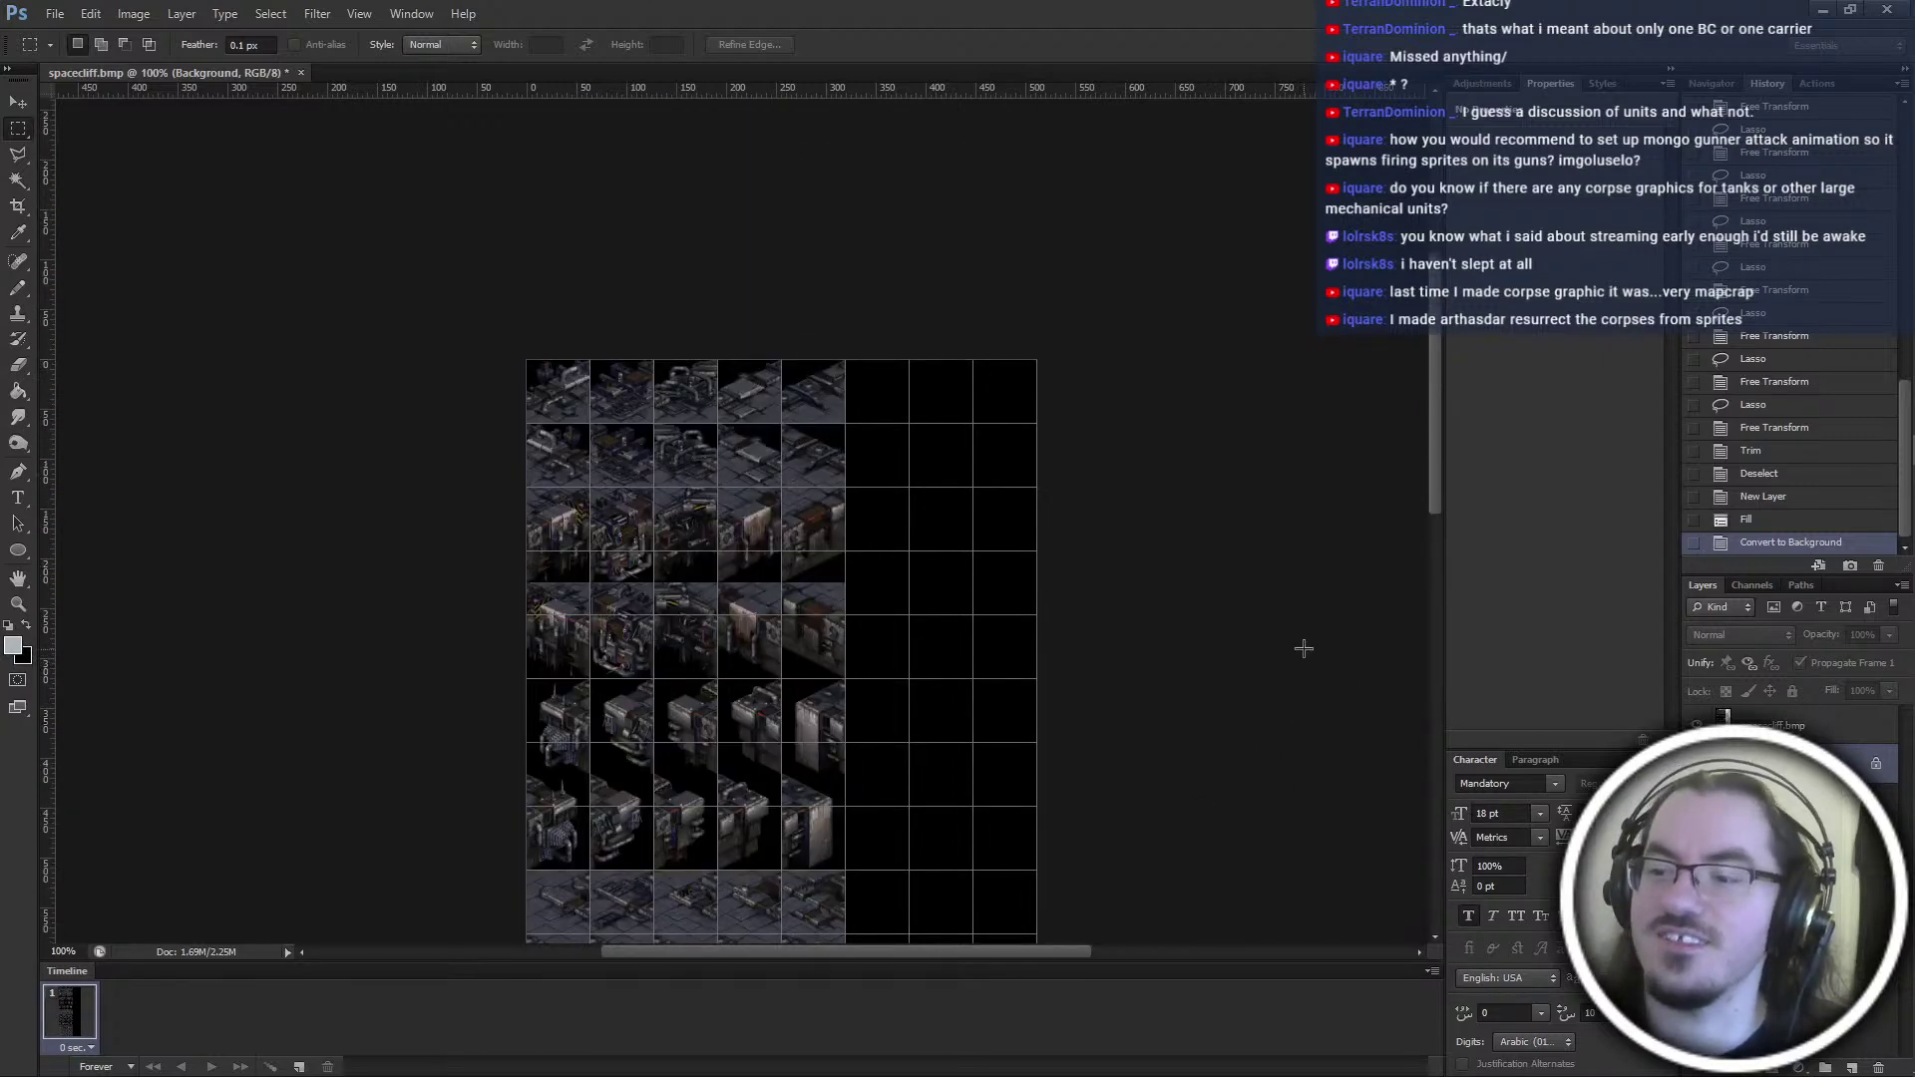
Activate the spacecliff.bmp tile layer, hide the grid and examine the assembled cliff tiles
left_click(1756, 720)
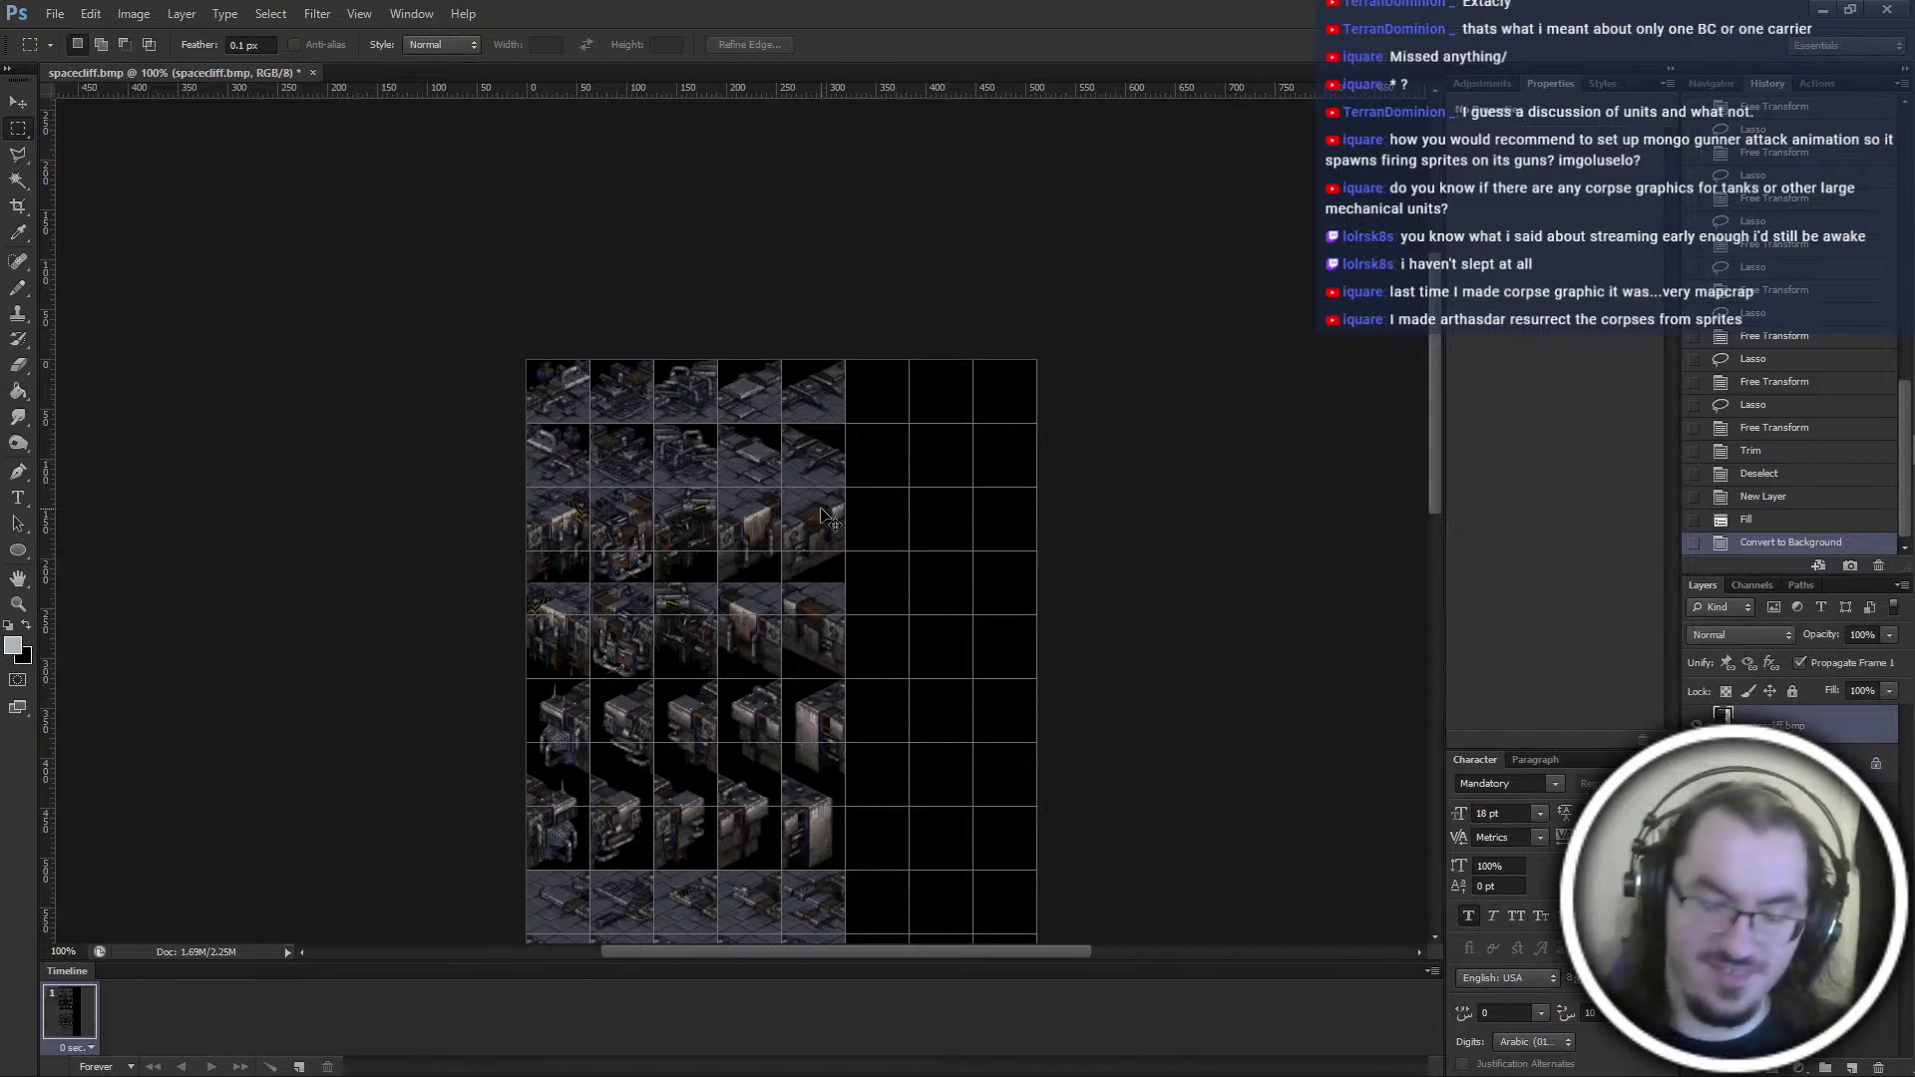
key("ctrl+apostrophe")
scroll(845, 533, "down", 1)
scroll(883, 484, "down", 10)
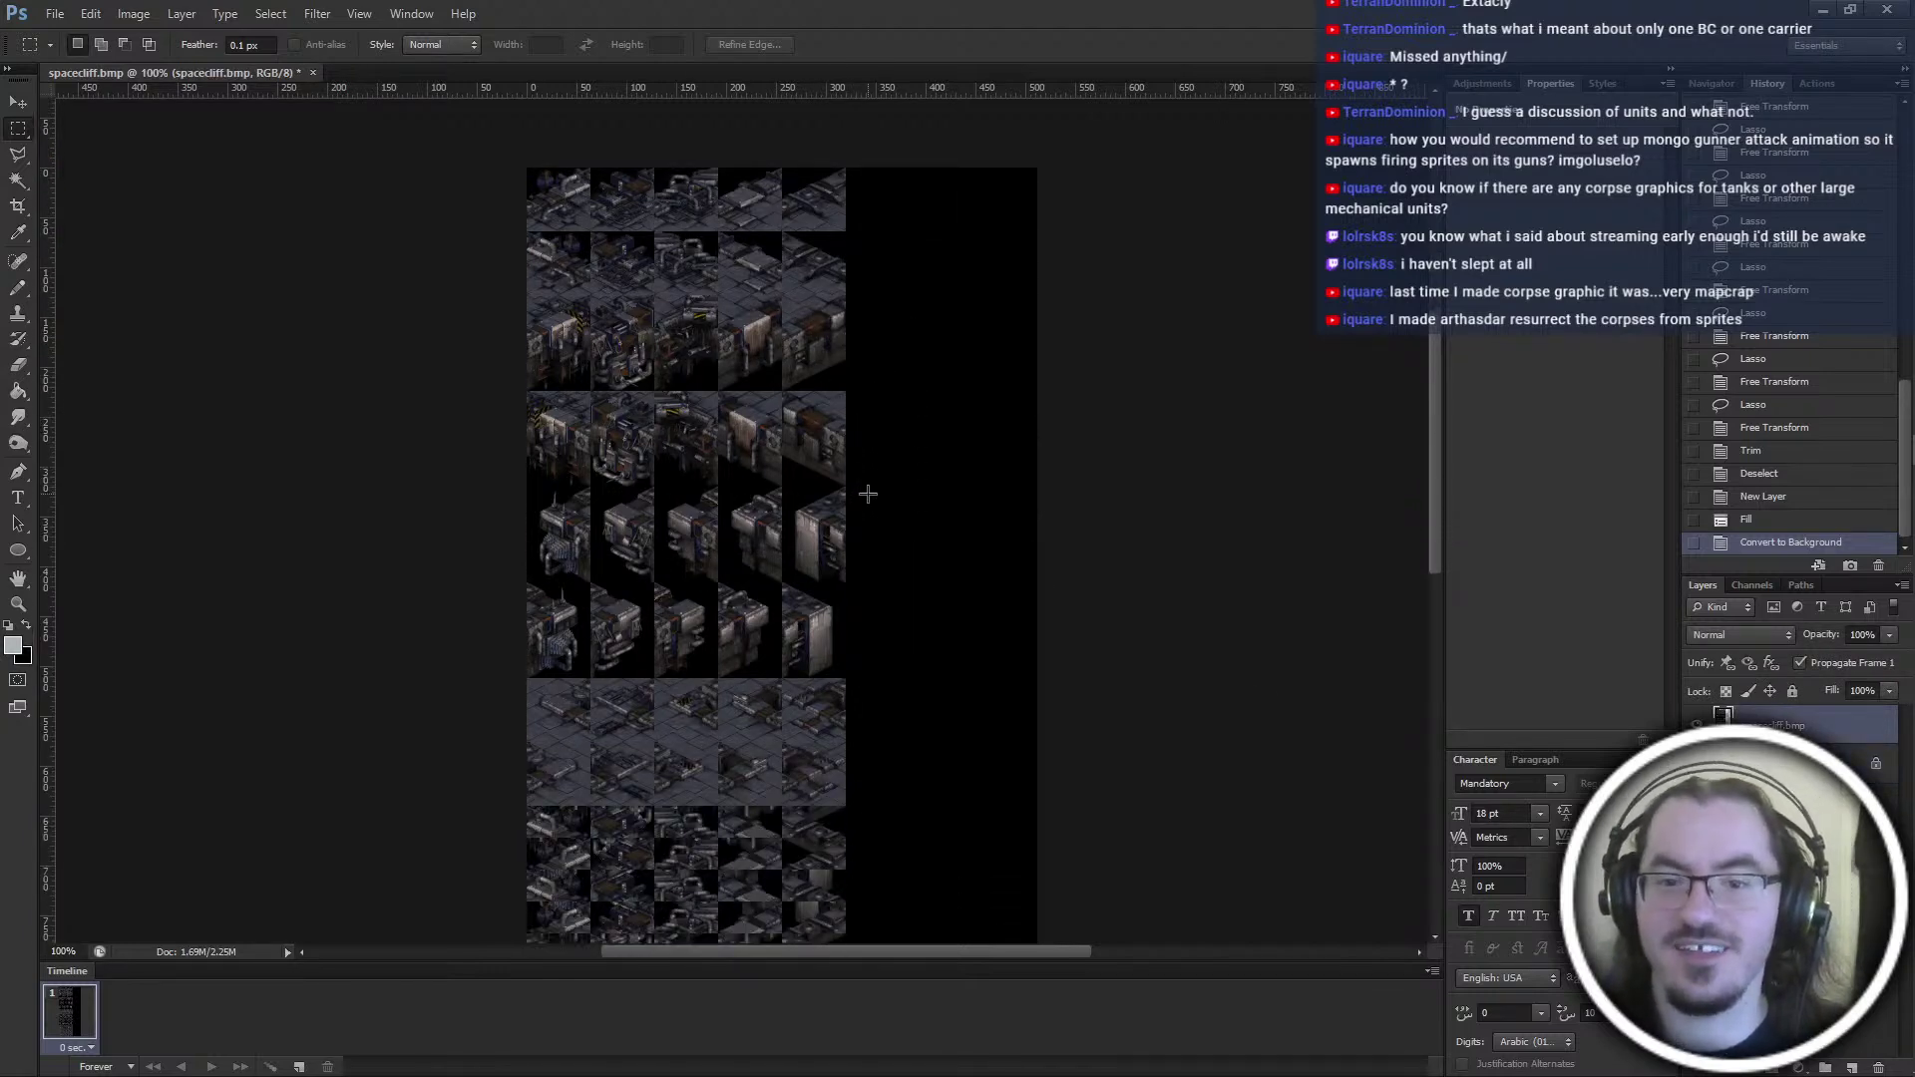
scroll(867, 494, "up", 12)
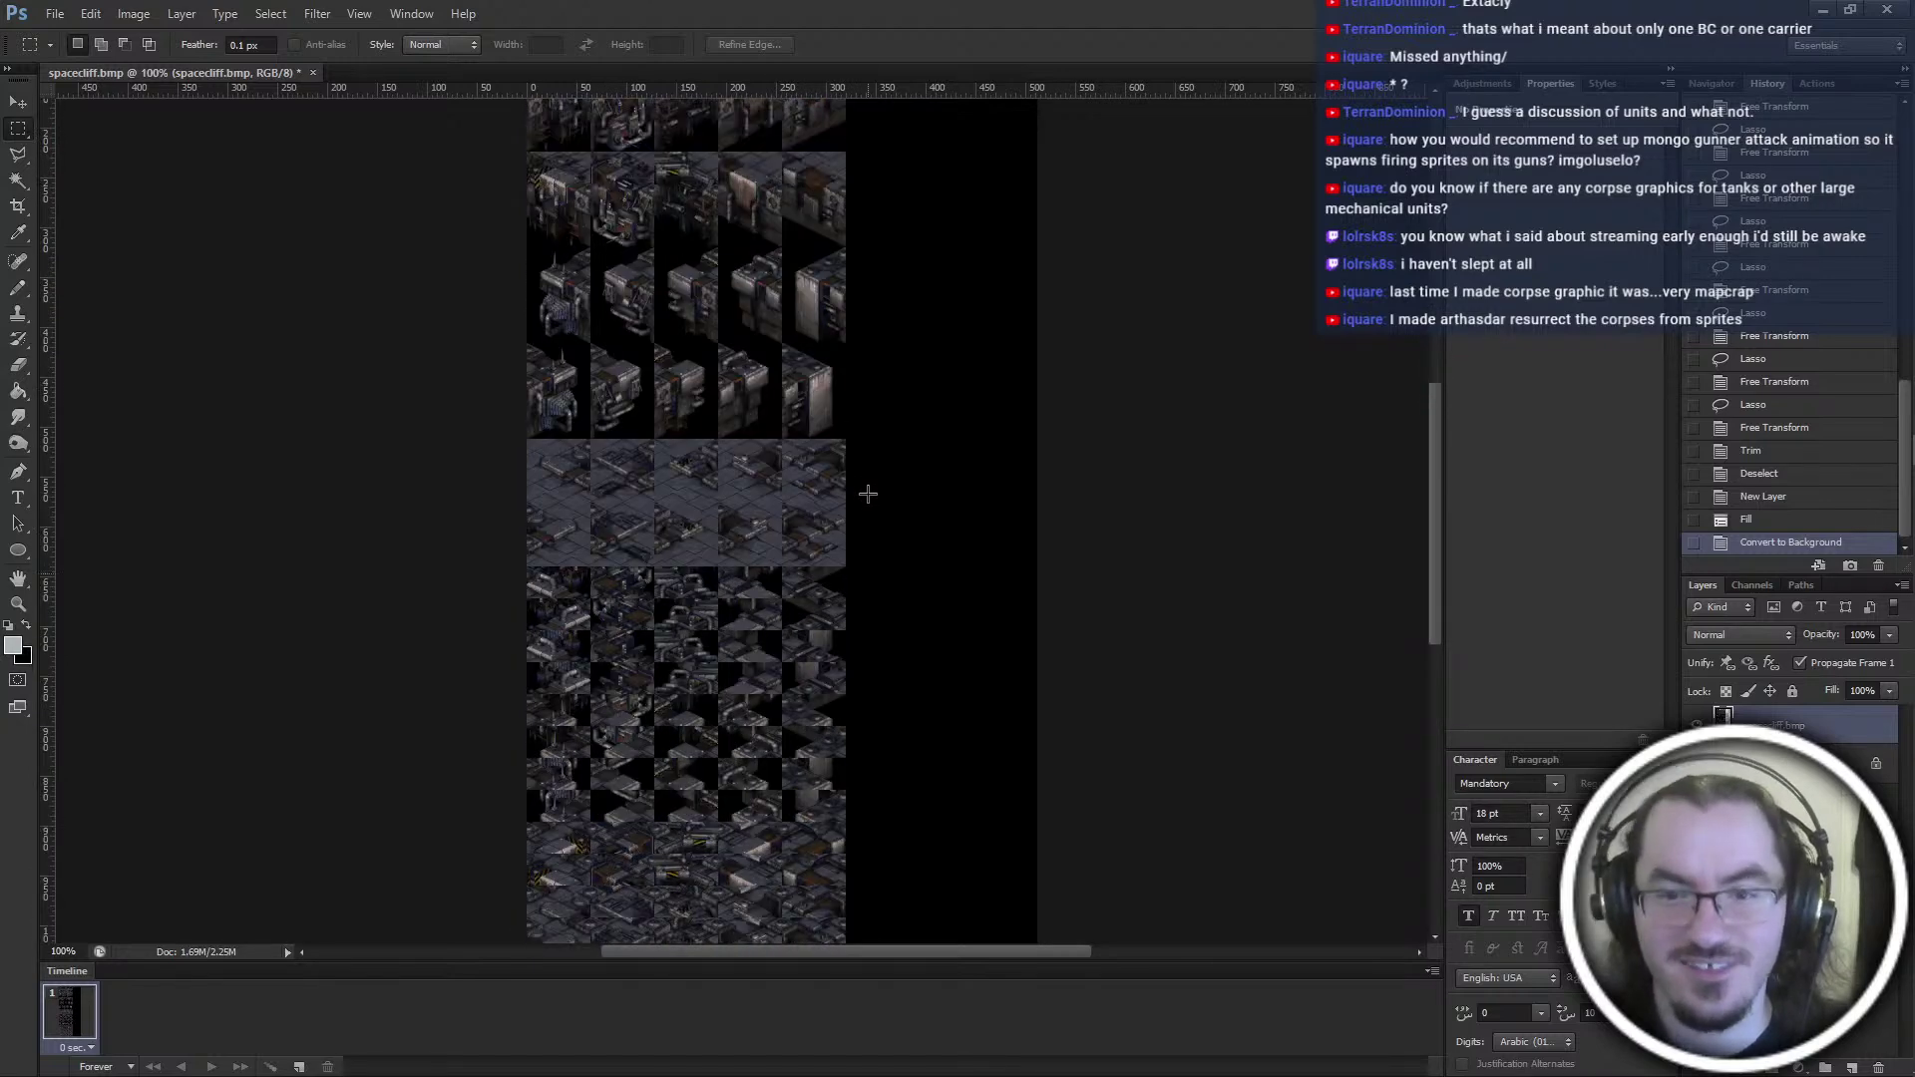
key("alt+Tab")
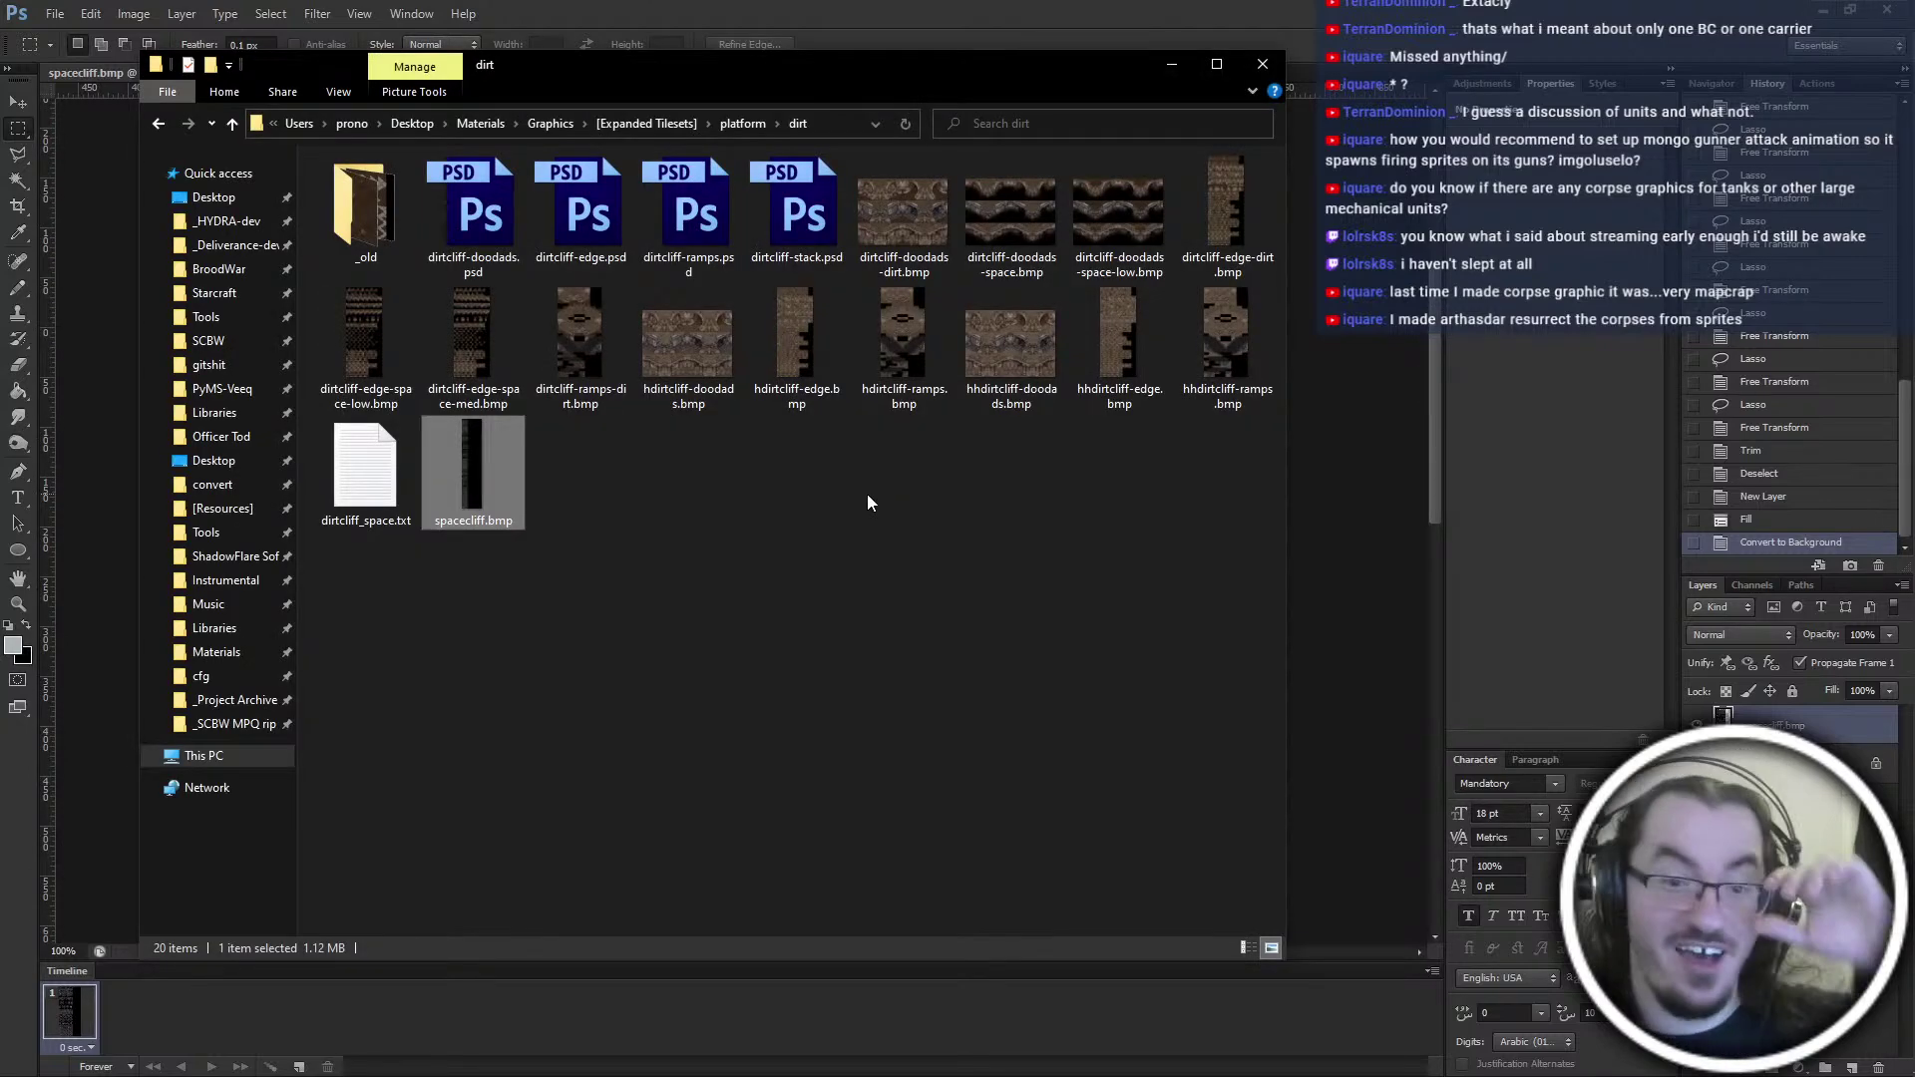
key("alt+Tab")
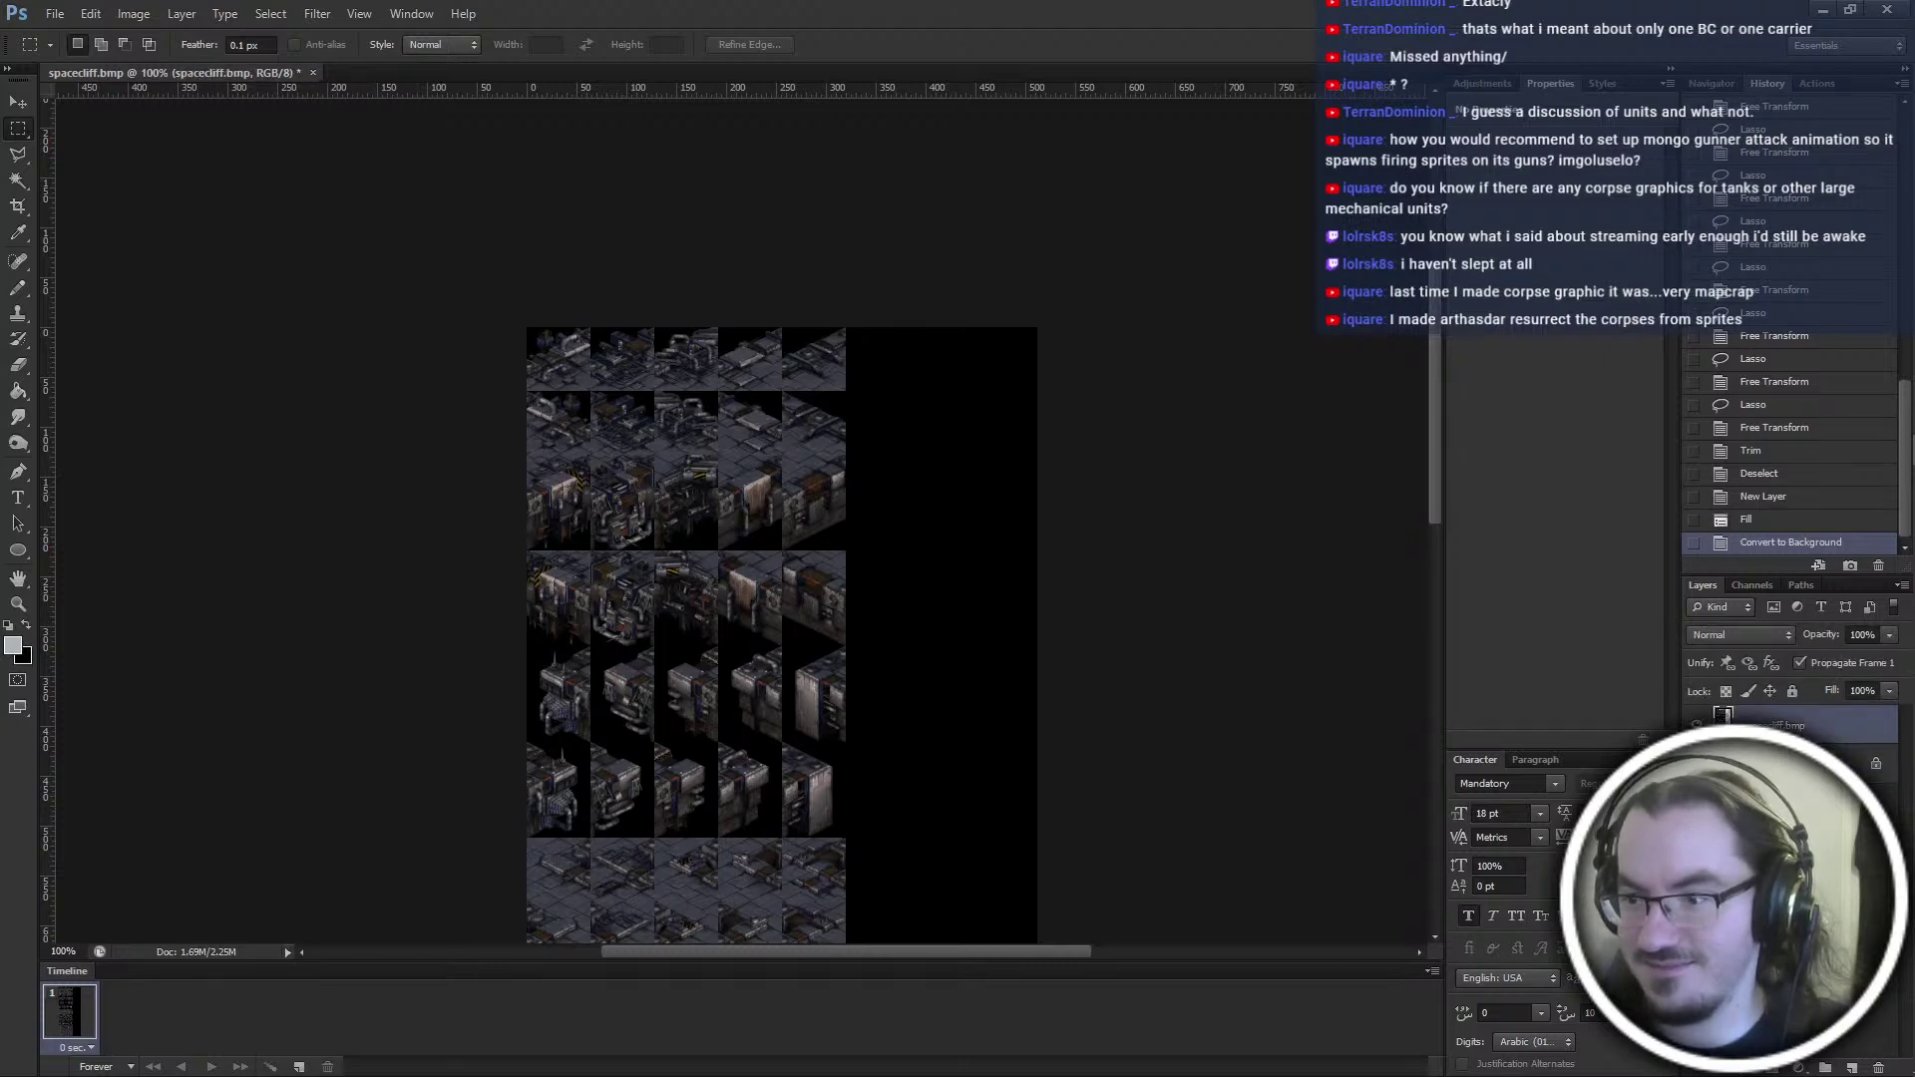
scroll(1157, 793, "down", 10)
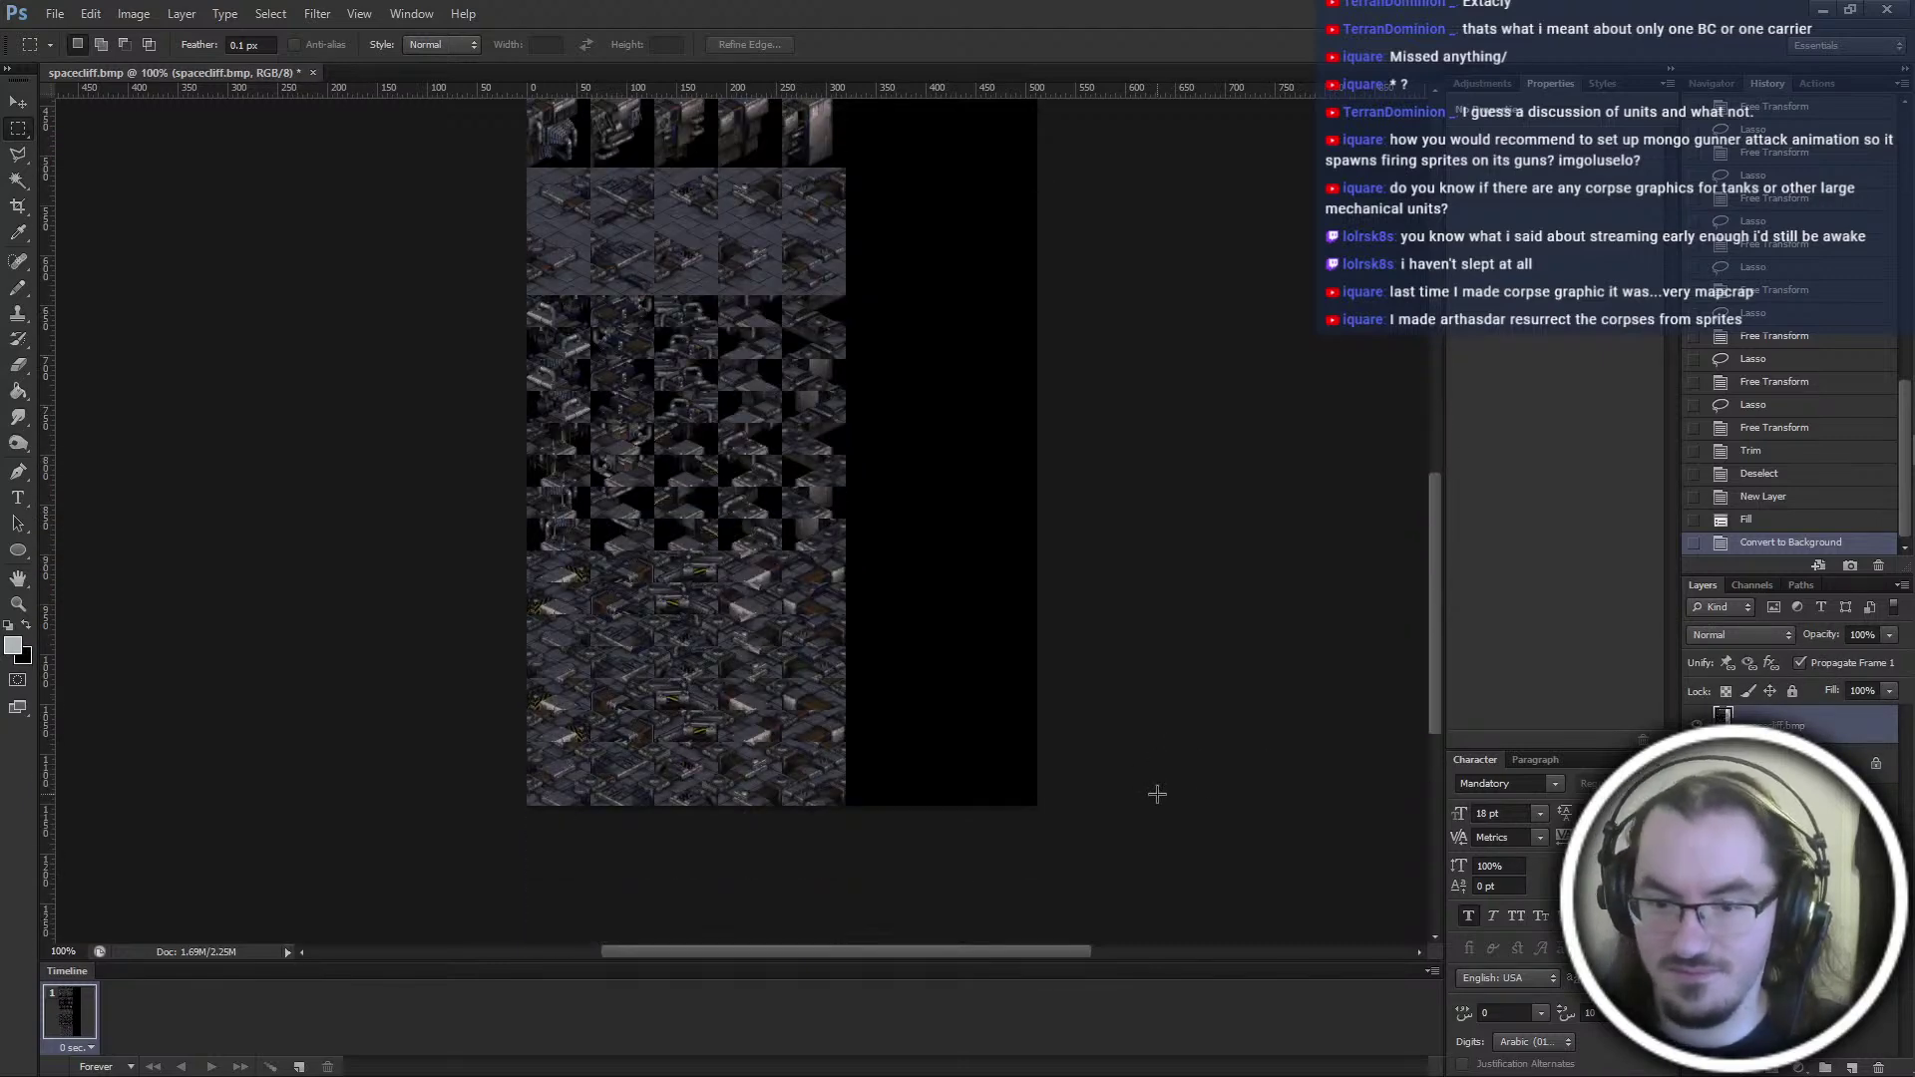
Show the grid, marquee the three empty columns, and convert the Background layer to a smart object and rasterize it
key("ctrl+apostrophe")
left_click_drag(1086, 858, 870, 186)
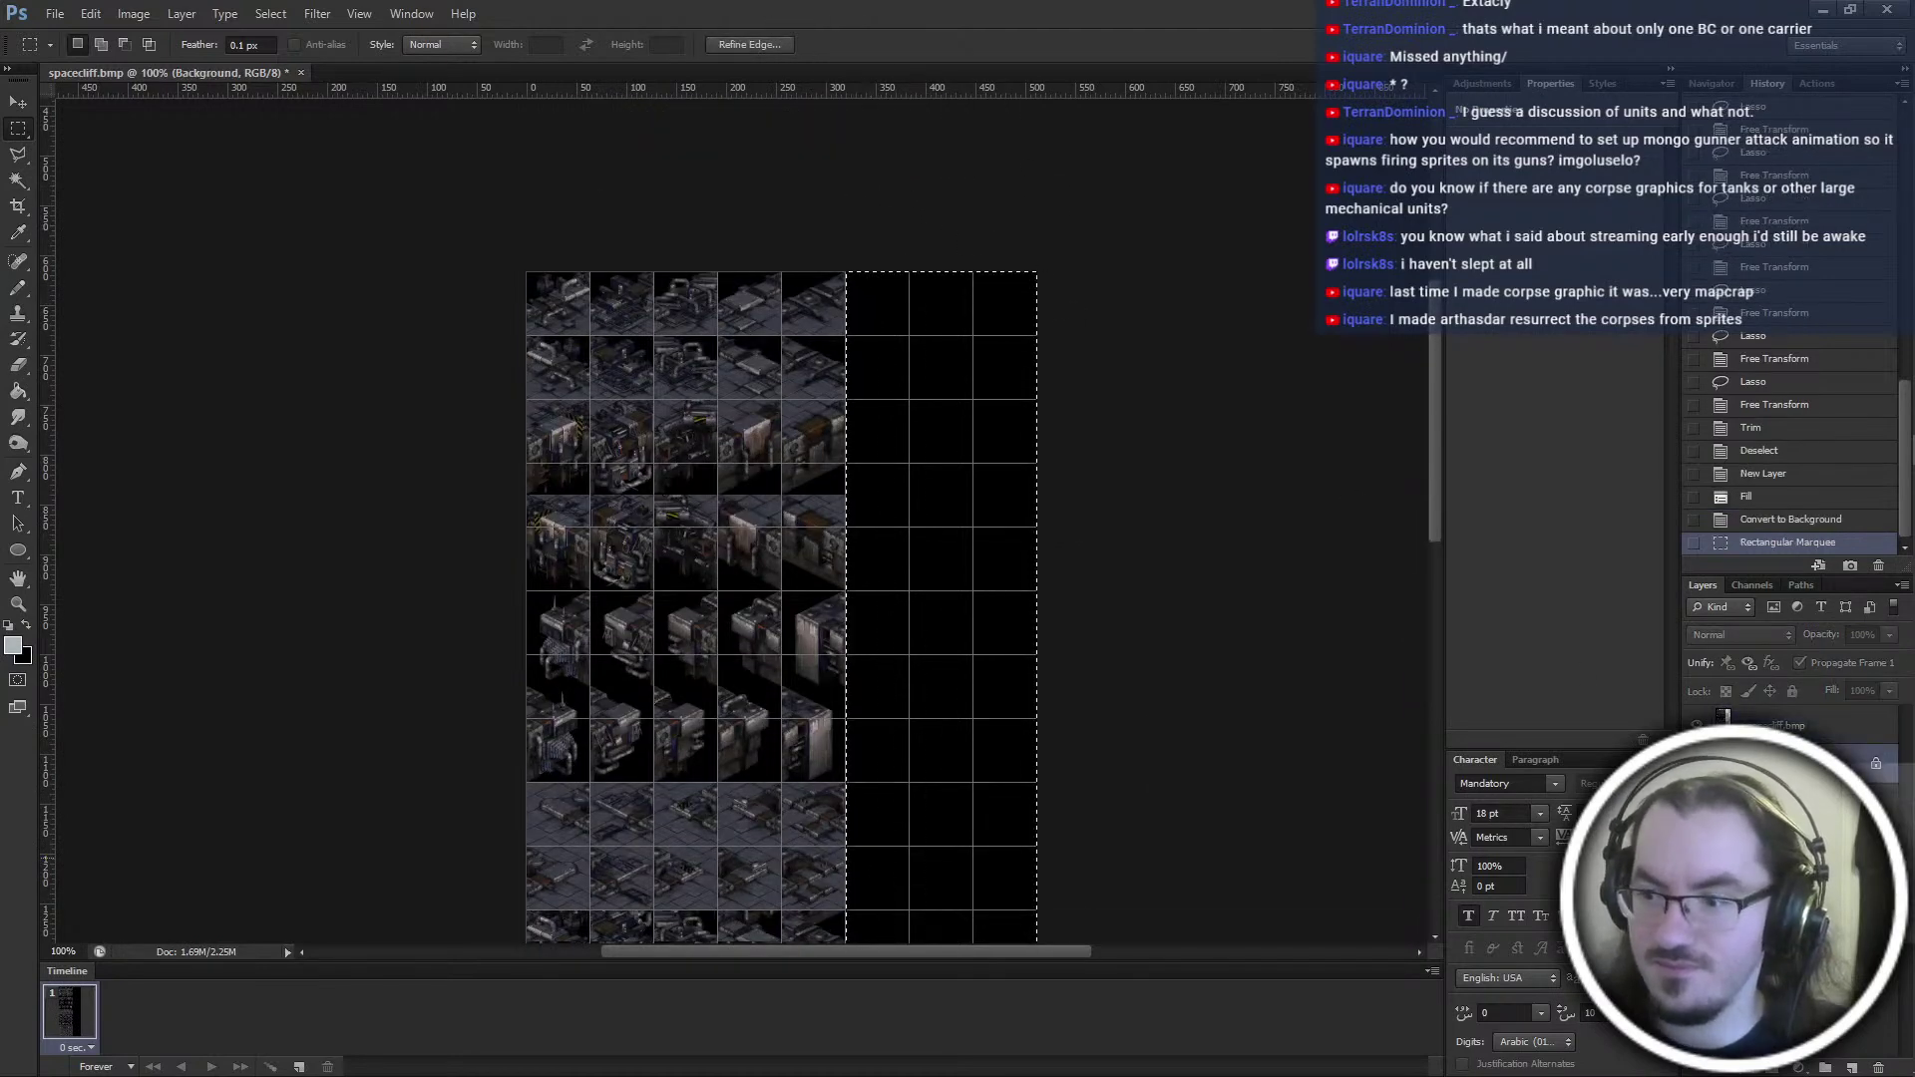
key("ctrl+alt+s")
key("e")
left_click(960, 576)
key("Return")
right_click(960, 577)
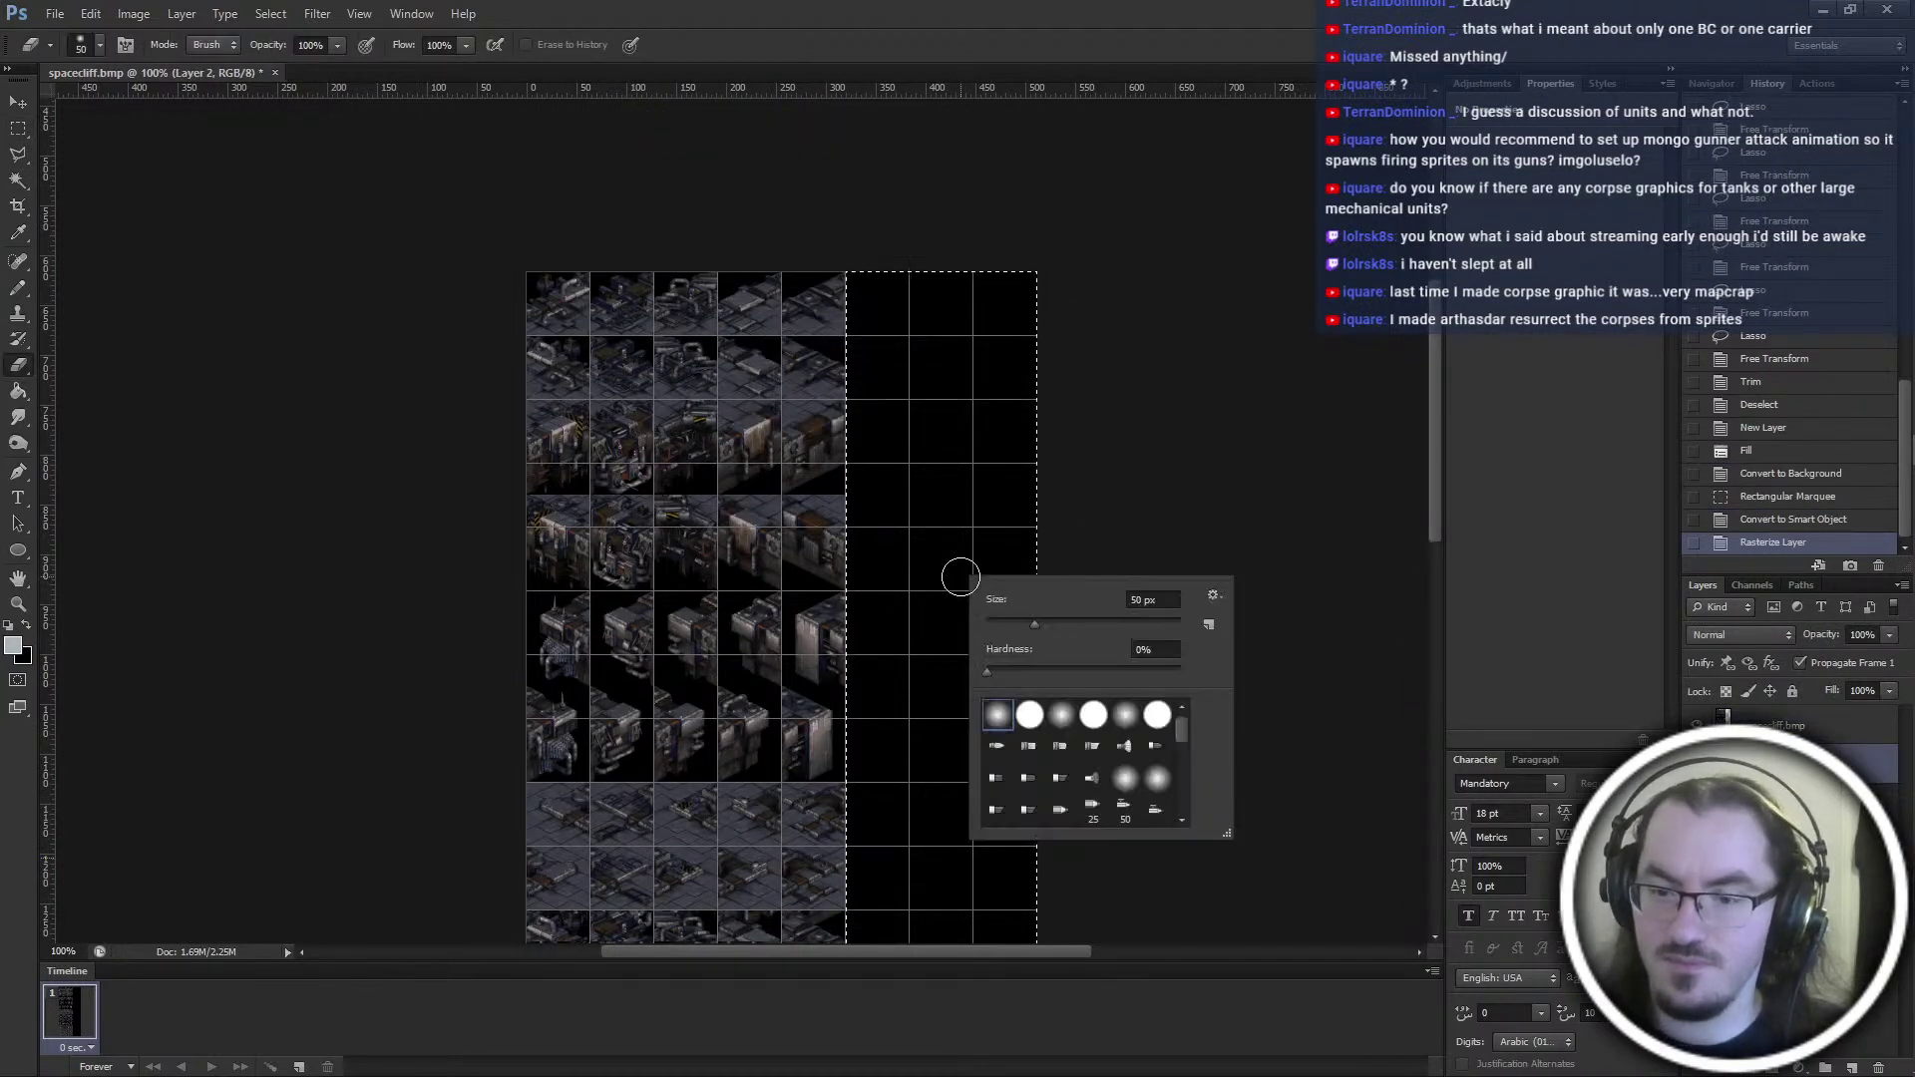
key("Escape")
Invert the marquee selection, clear the black fill behind the tile columns and deselect
key("m")
right_click(906, 480)
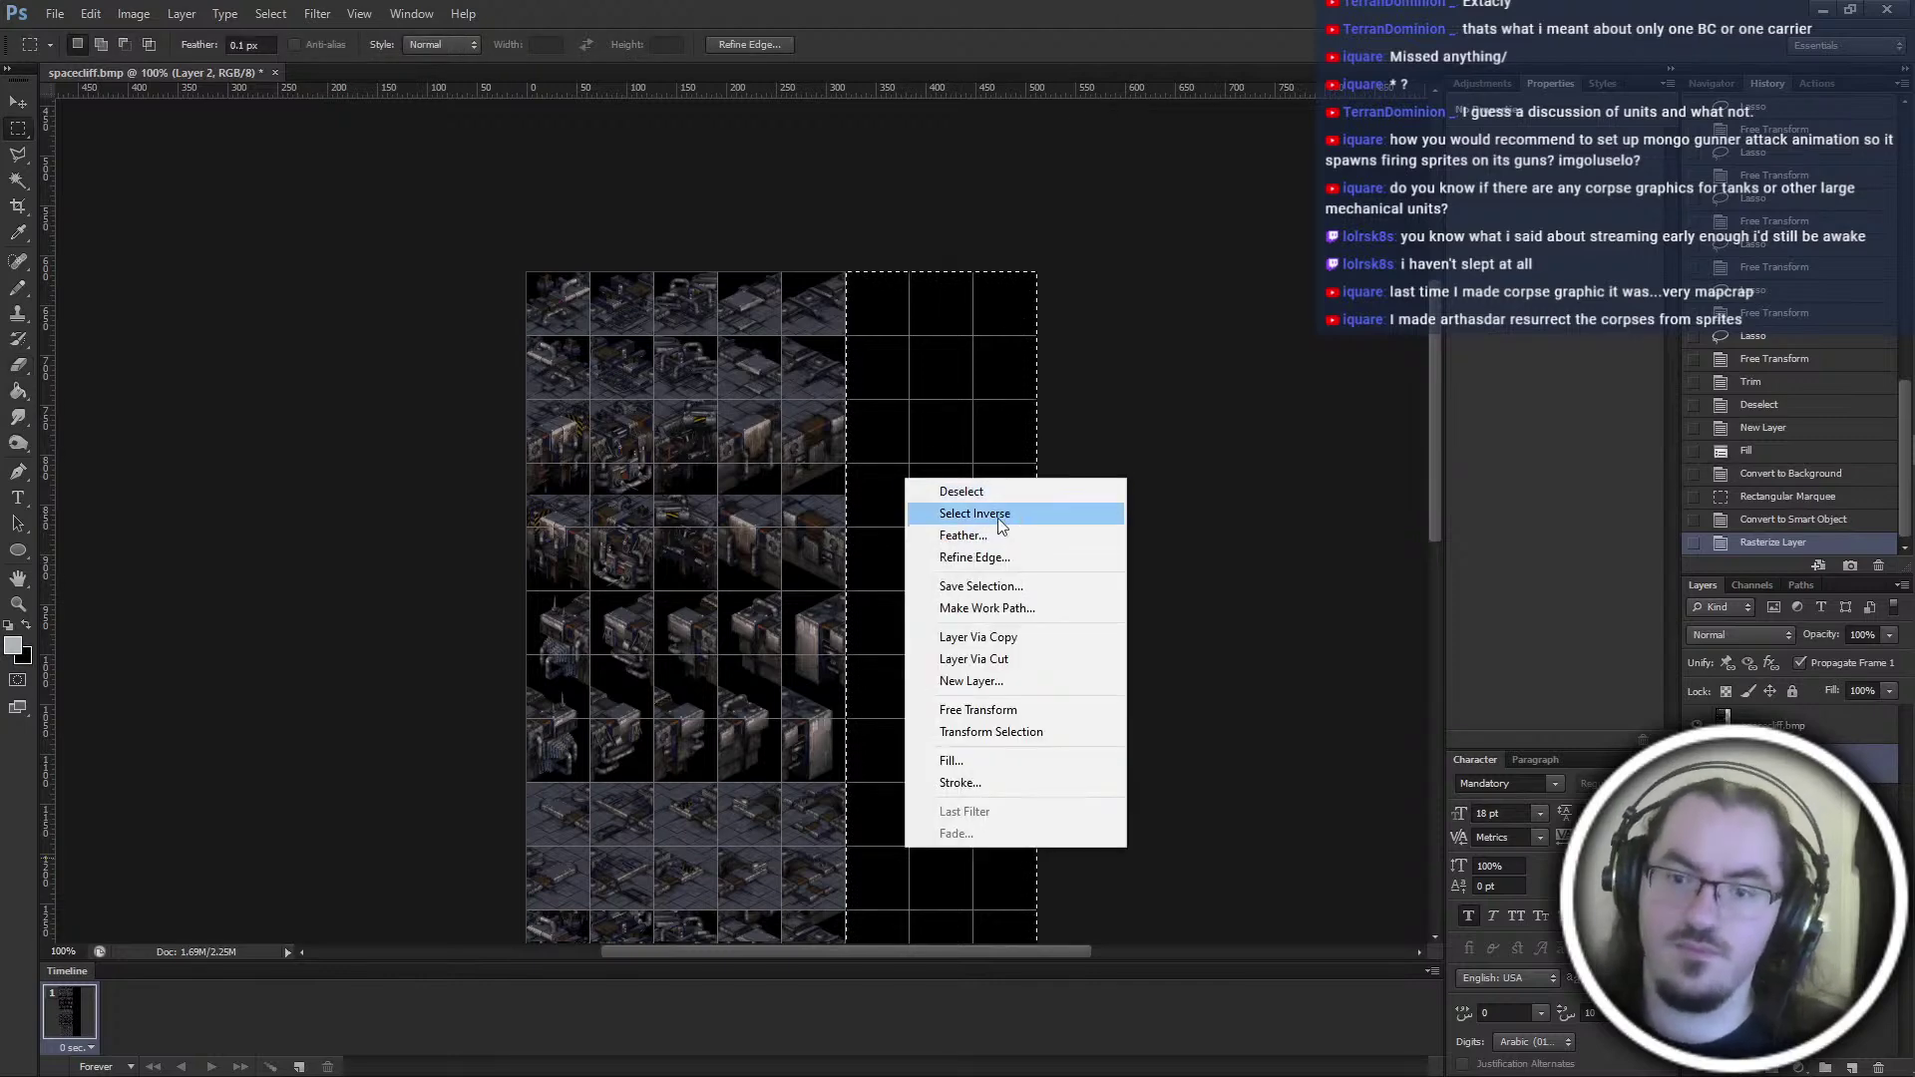
left_click(972, 513)
key("Delete")
key("ctrl+d")
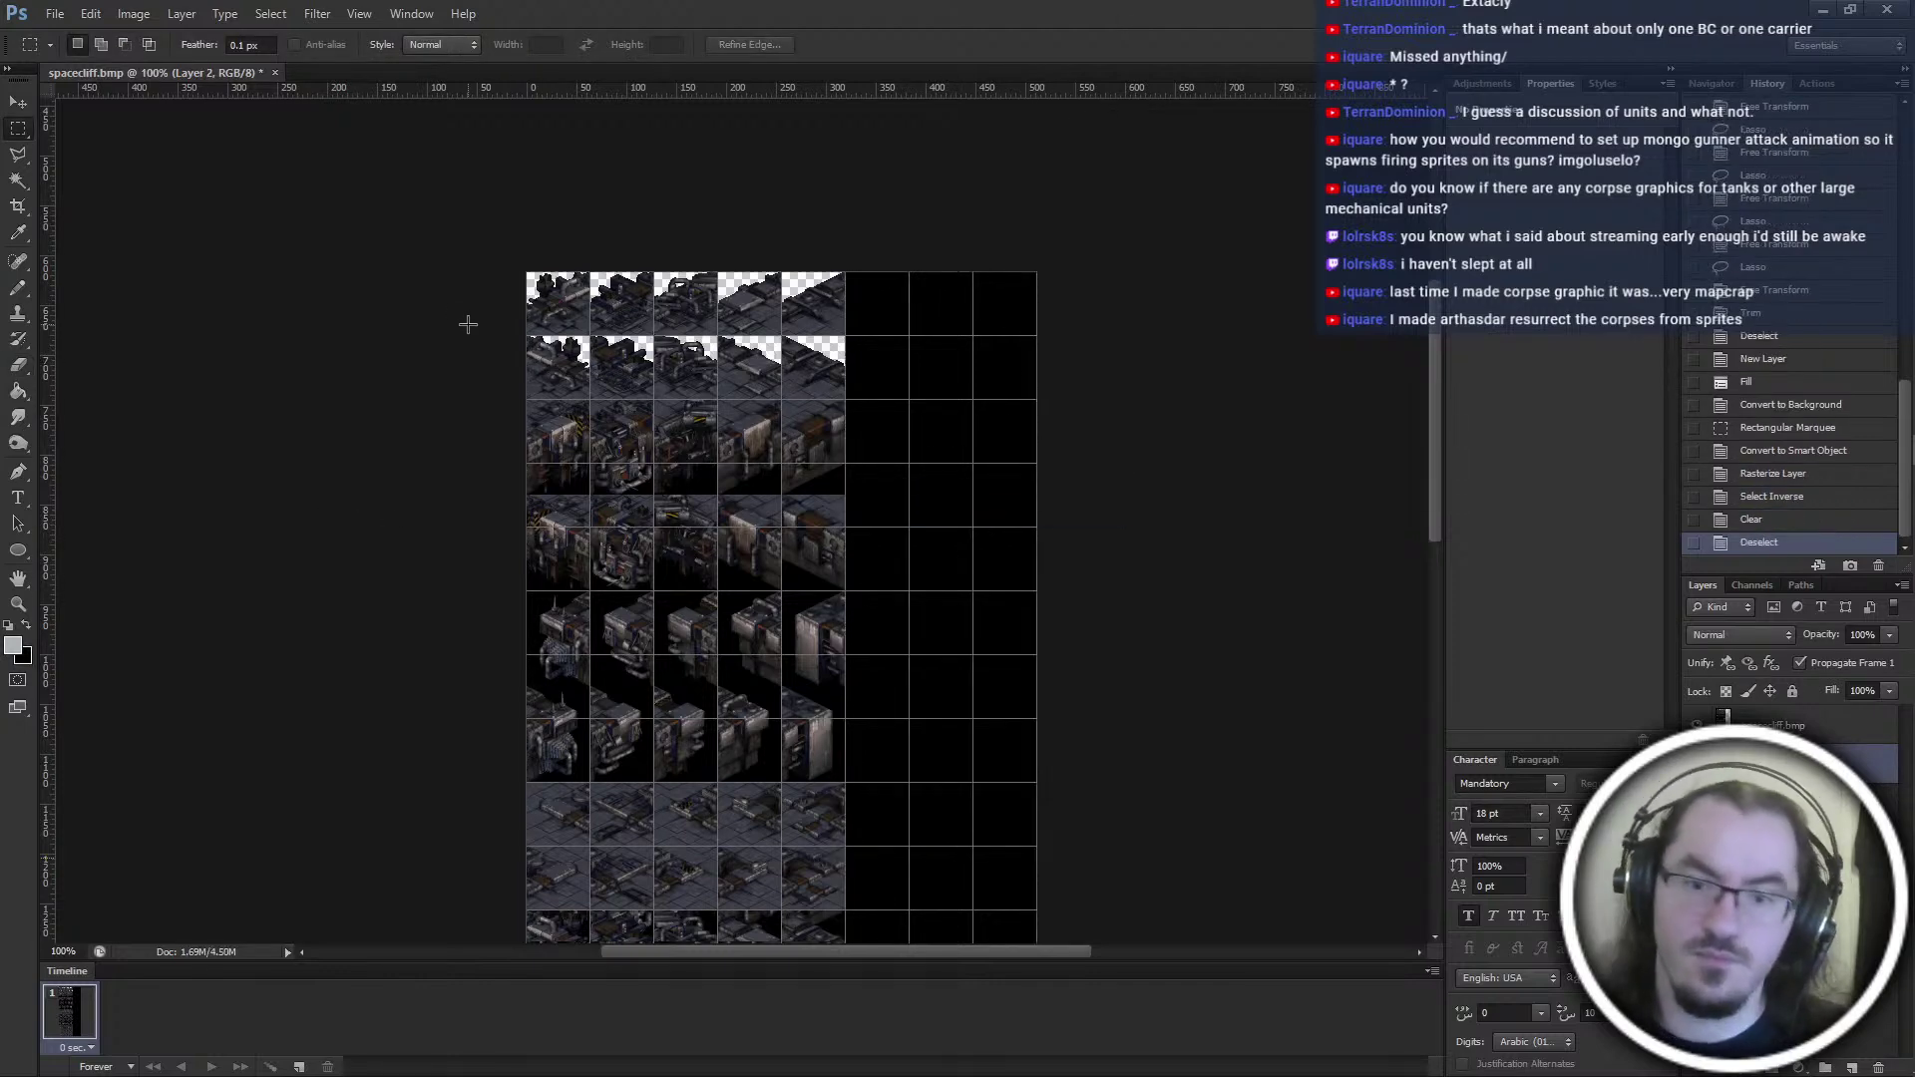
Activate the spacecliff.bmp layer and try to select its black areas using the Magic Wand with tolerance 20
key("ctrl+plus")
scroll(1378, 685, "up", 1, "ctrl")
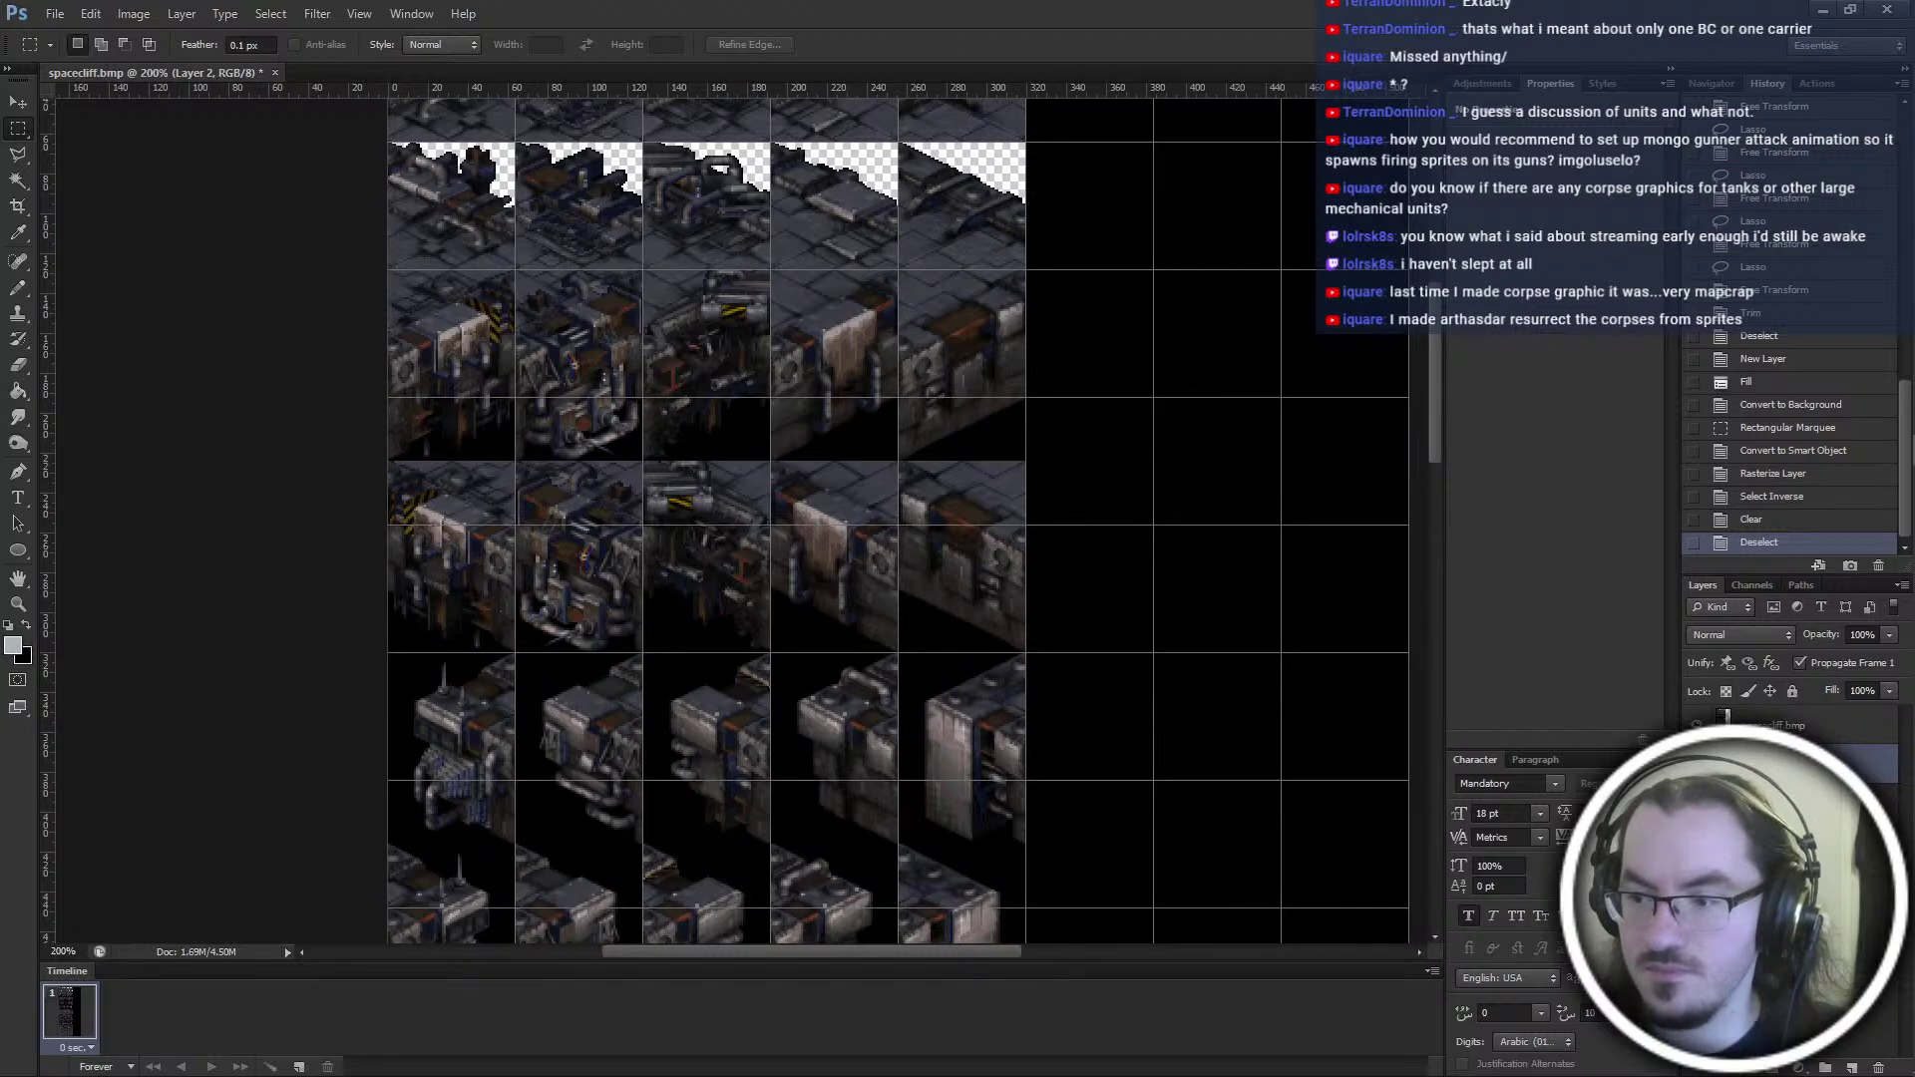
left_click(1795, 726)
scroll(1012, 671, "up", 7)
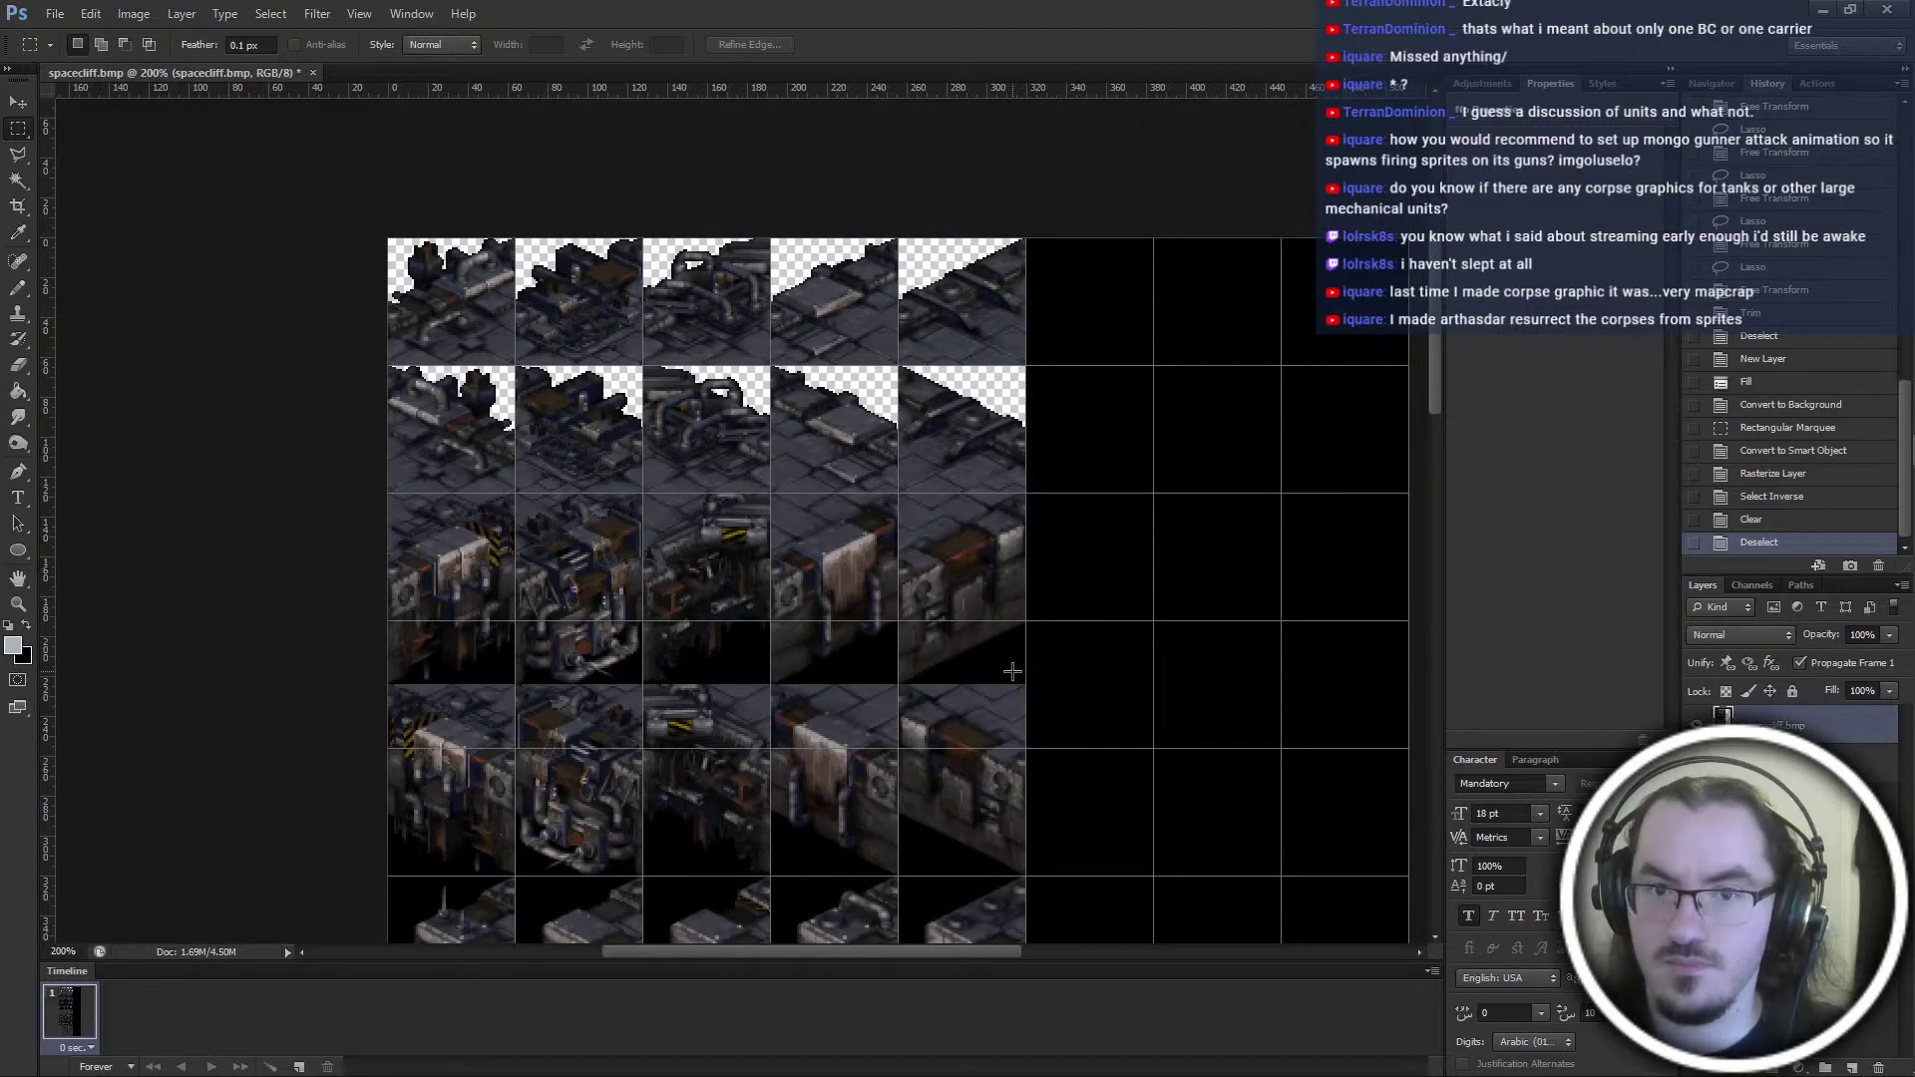
scroll(1013, 671, "down", 10)
key("w")
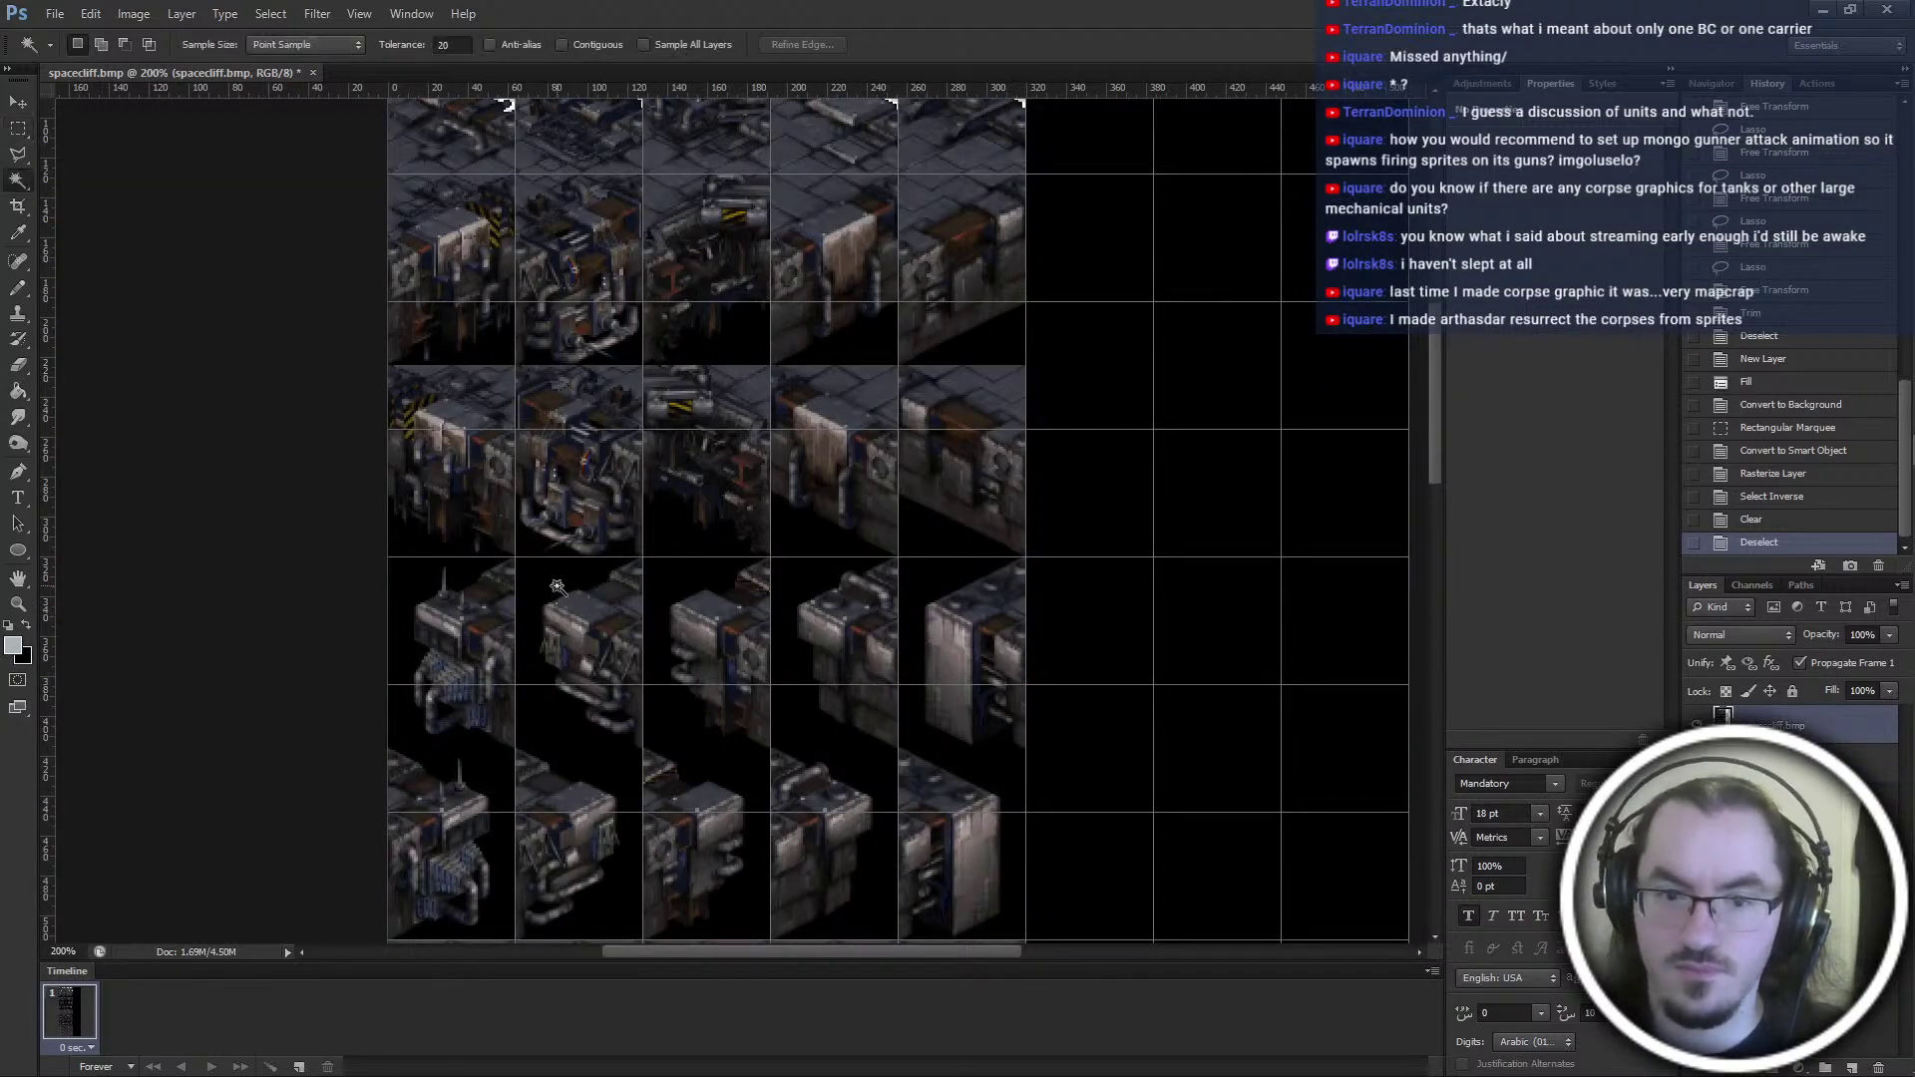
left_click(564, 584)
scroll(441, 816, "up", 4, "ctrl")
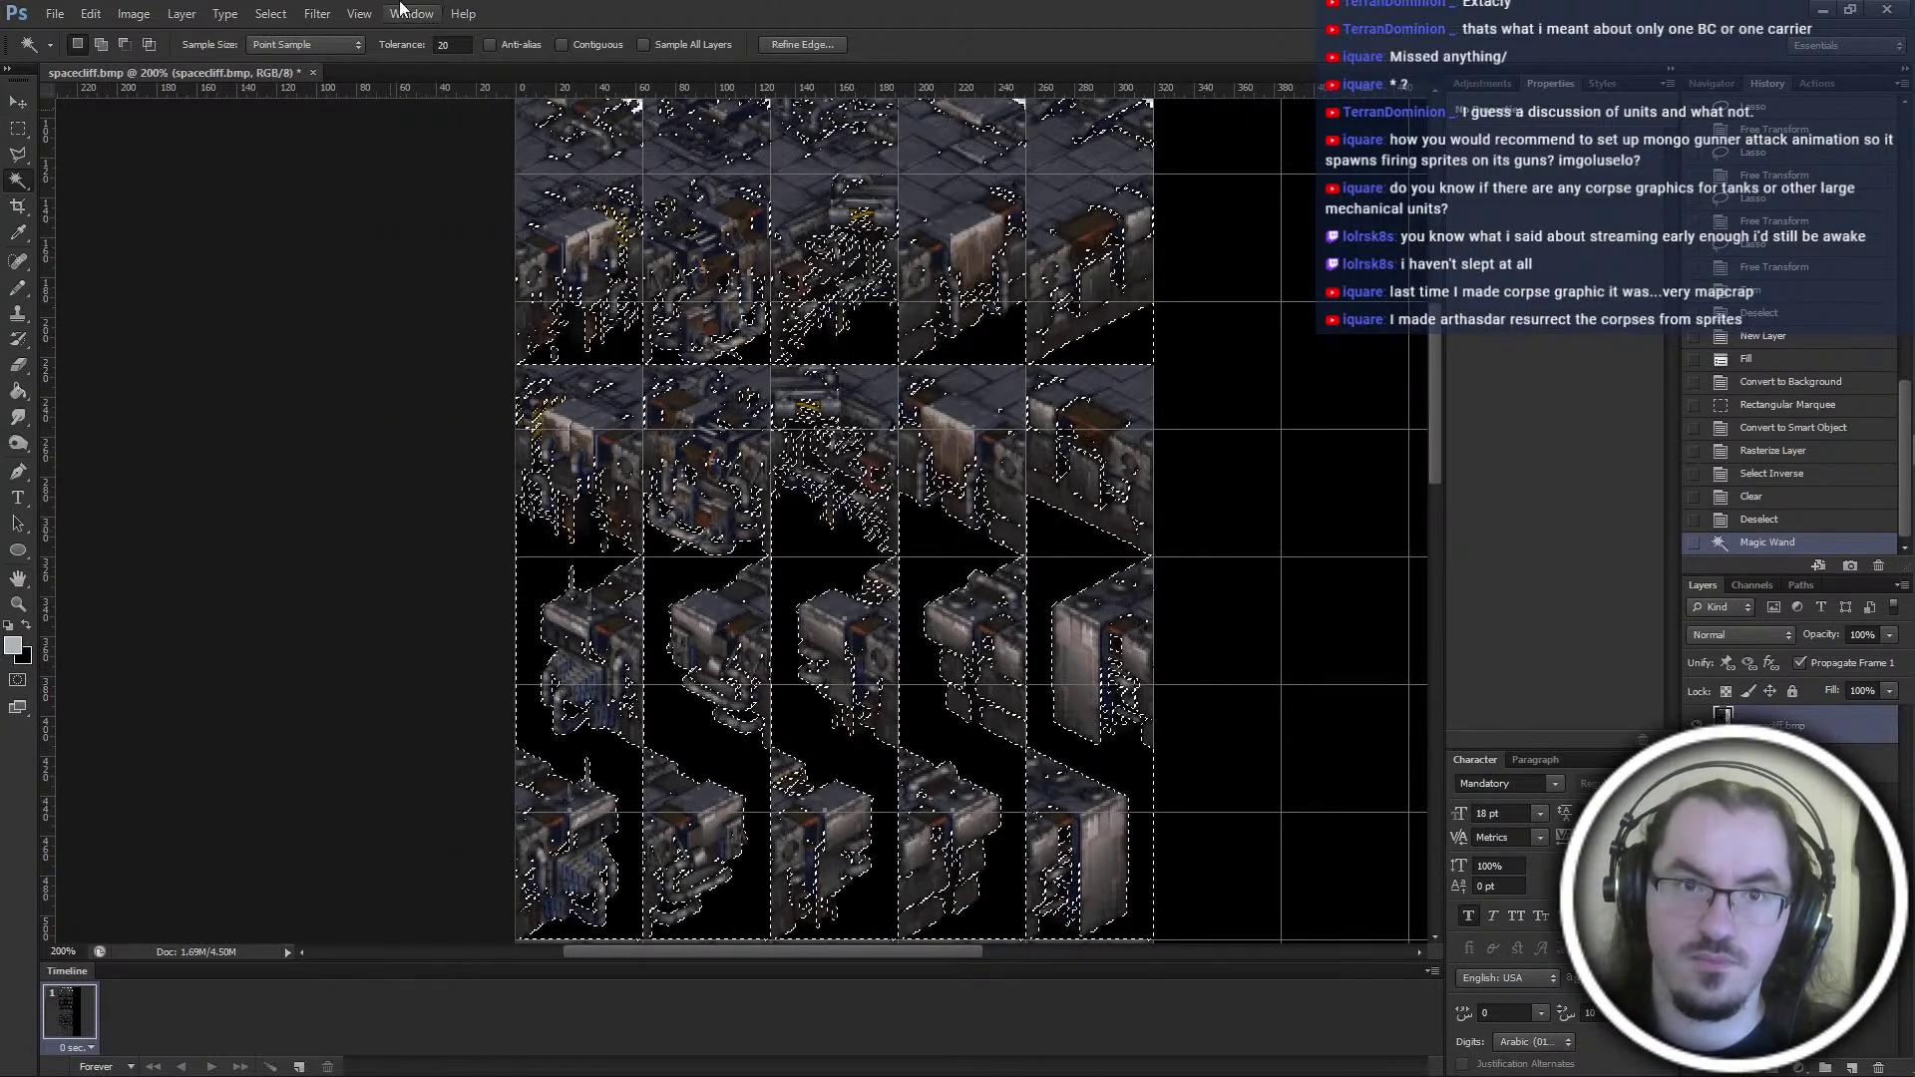
Reselect the layer's black areas using the Magic Wand with tolerance 0, delete them and deselect
double_click(447, 44)
type("0")
left_click(322, 540)
left_click(537, 598)
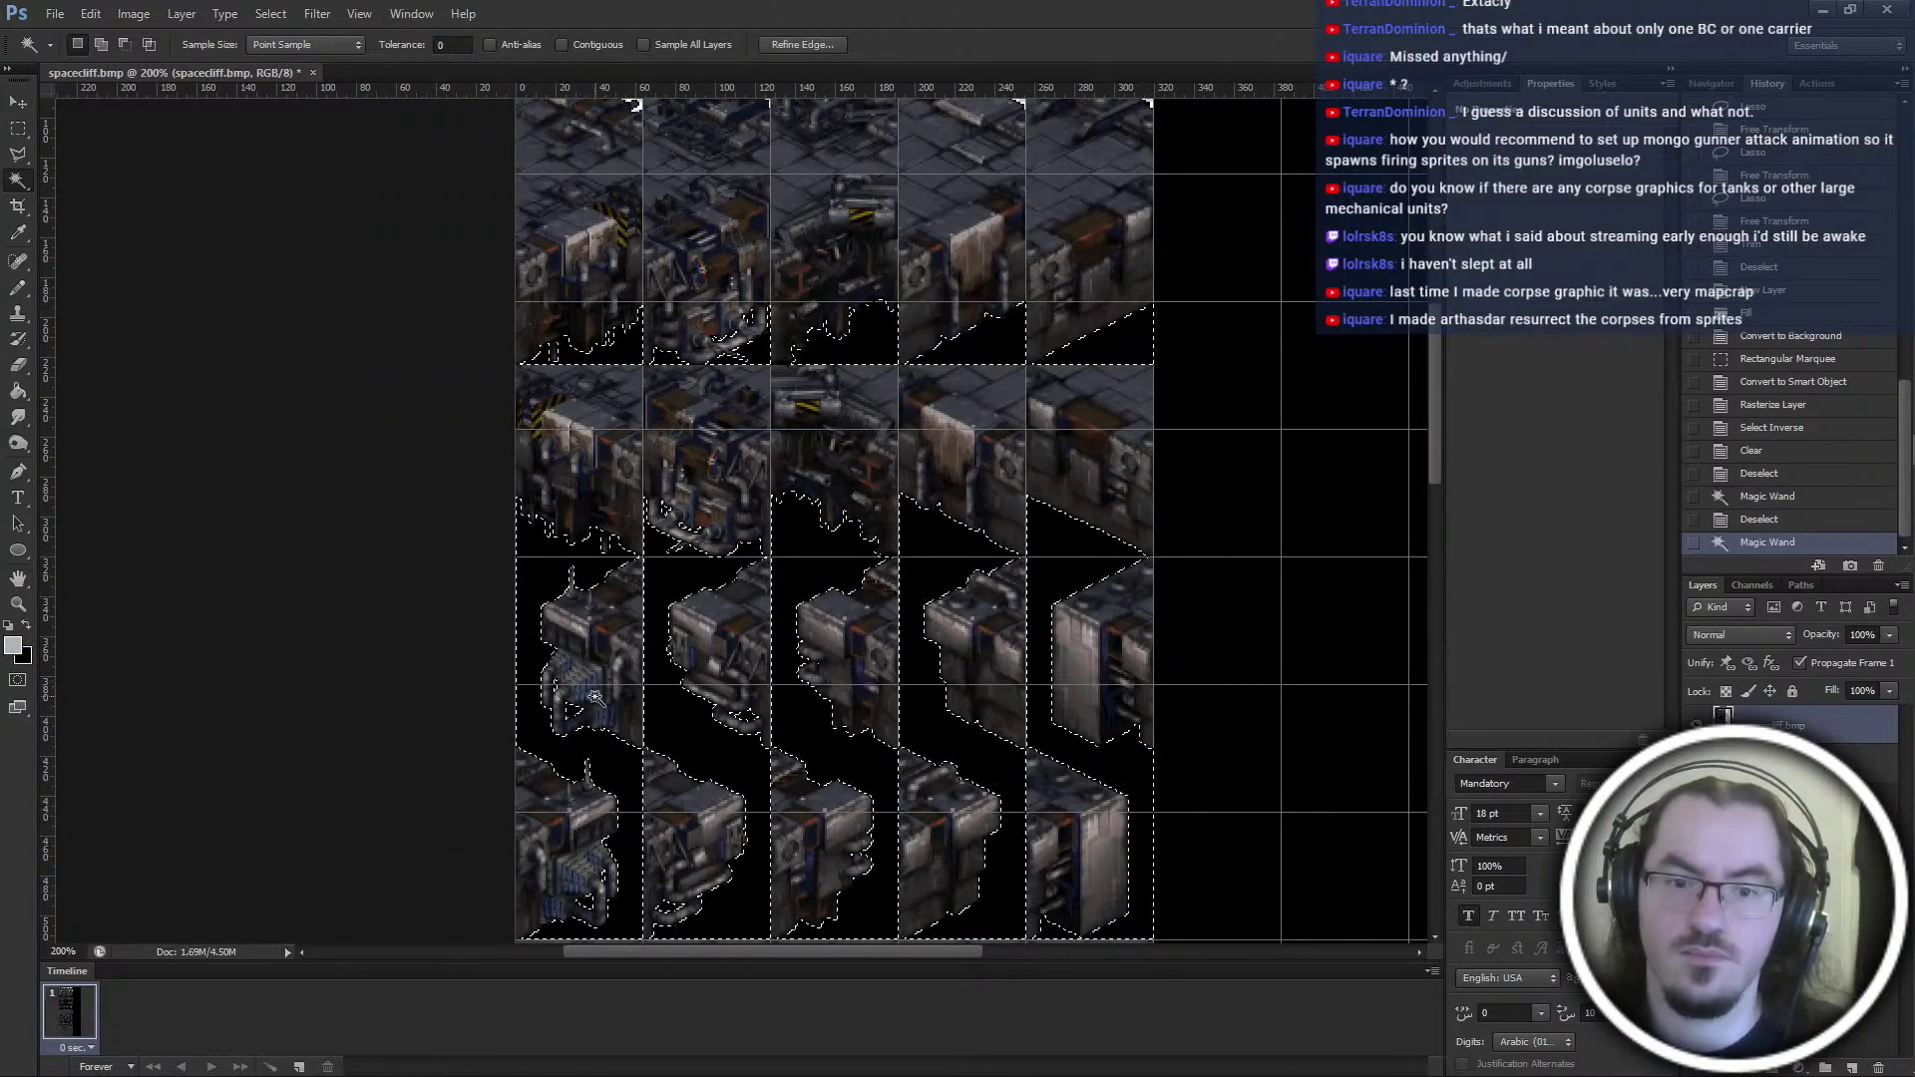
scroll(518, 660, "down", 10)
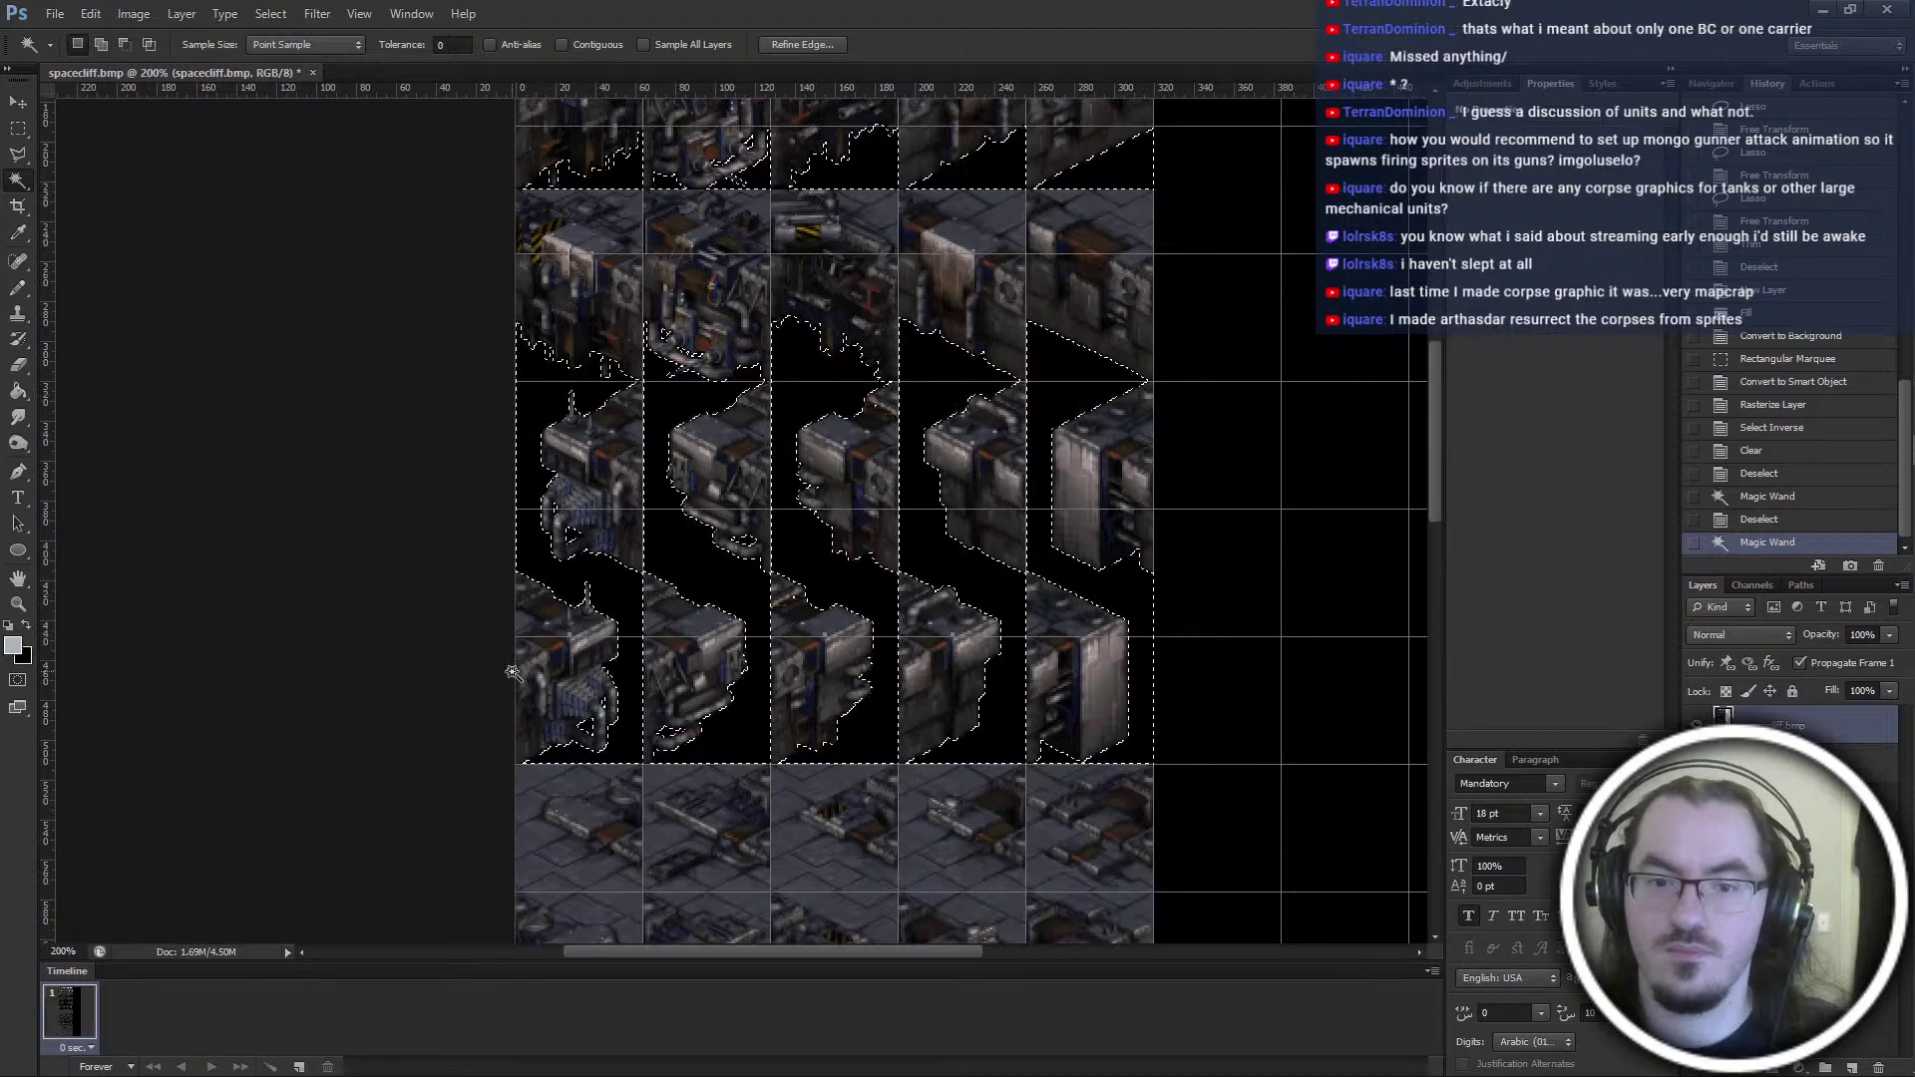
scroll(504, 673, "down", 4)
key("Delete")
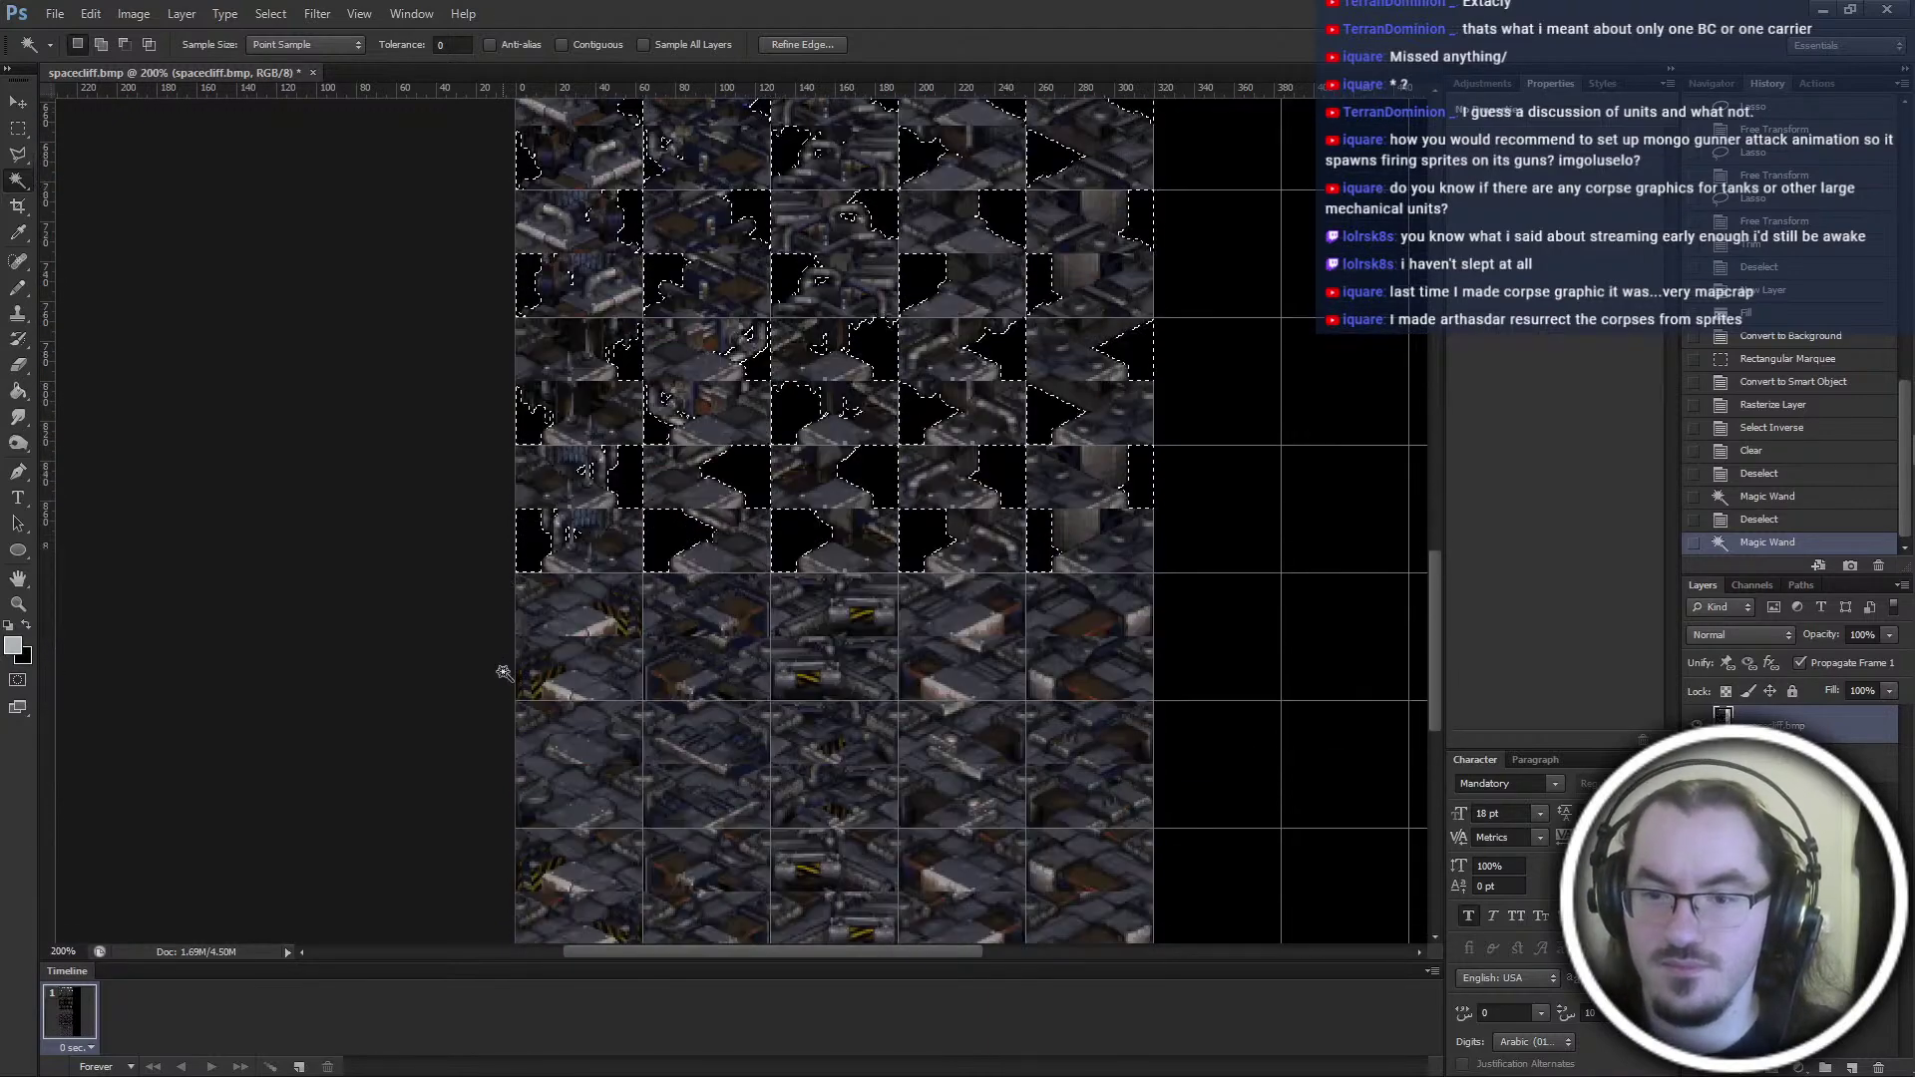
key("m")
key("ctrl+d")
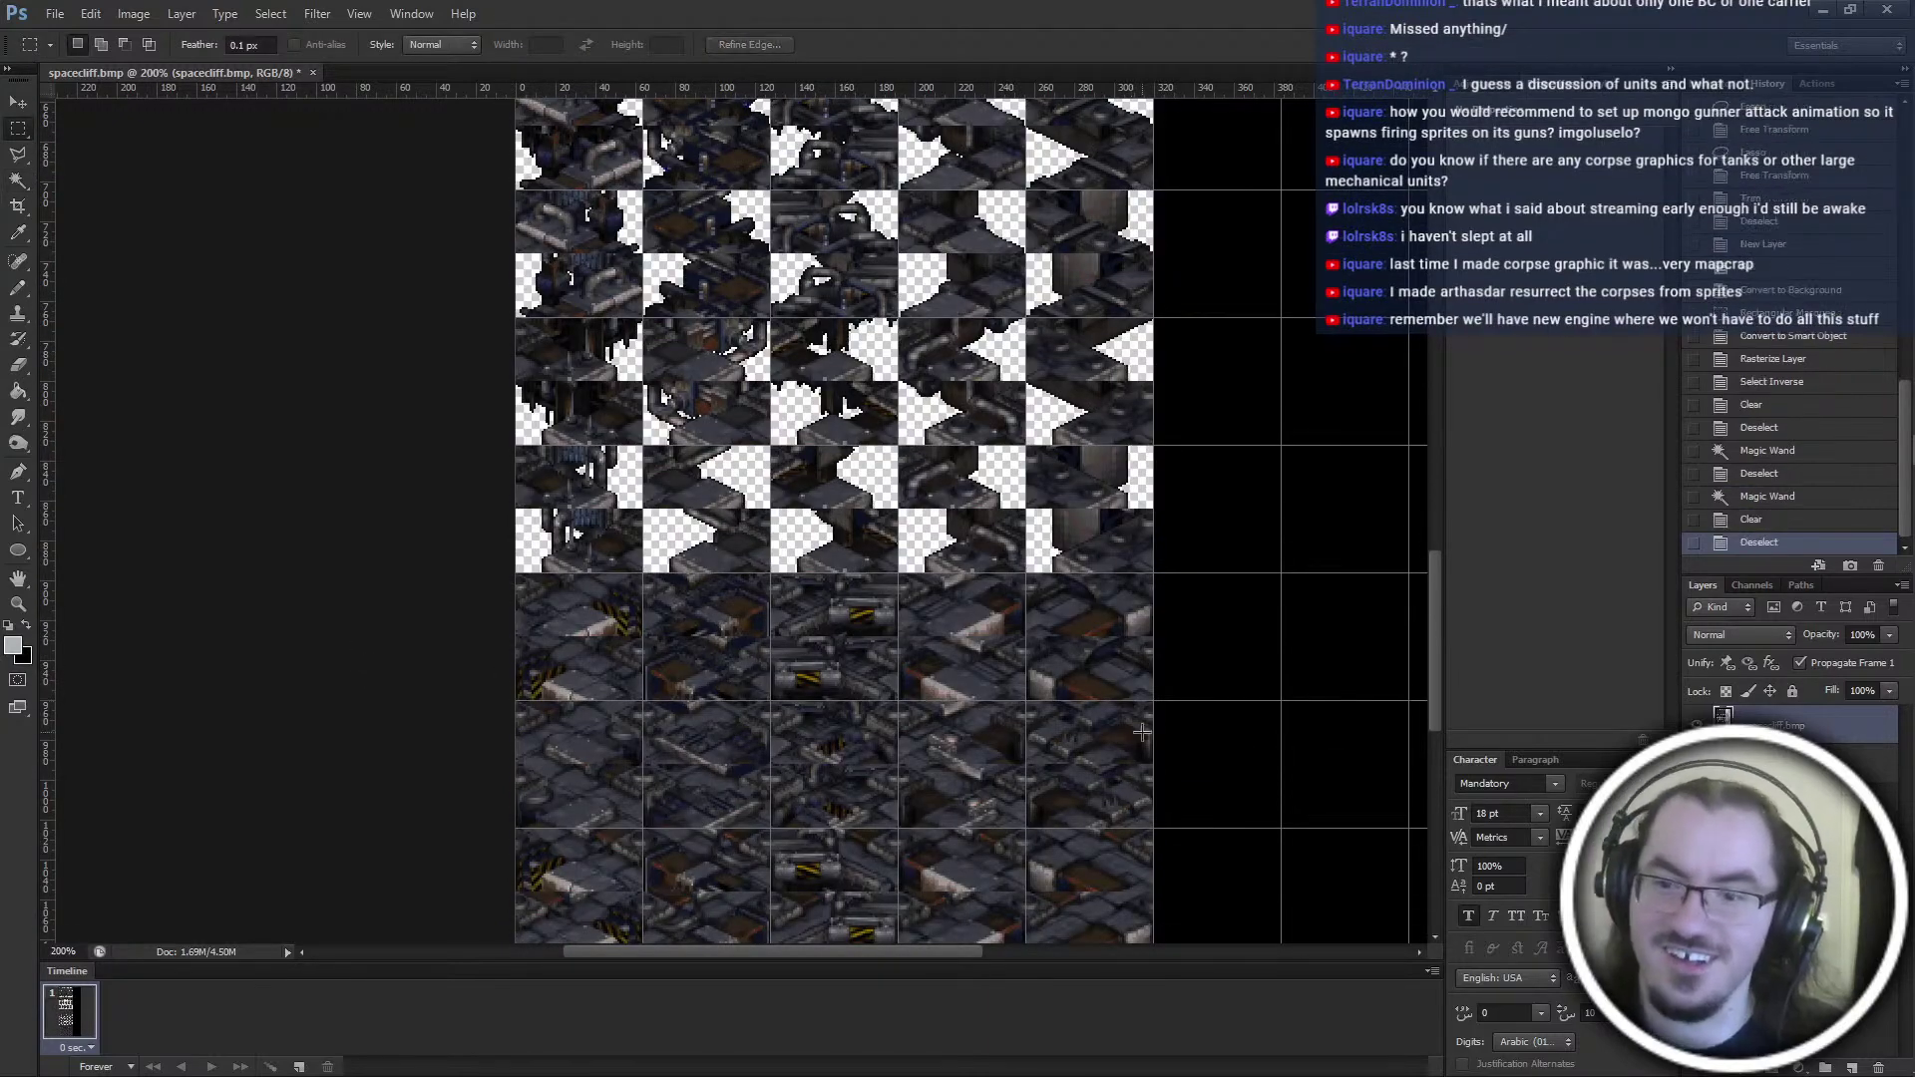
Hide the grid and examine the transparent cut-outs around the cliff tiles throughout the sheet
scroll(998, 698, "down", 5)
scroll(1081, 718, "up", 3)
scroll(1038, 812, "up", 3)
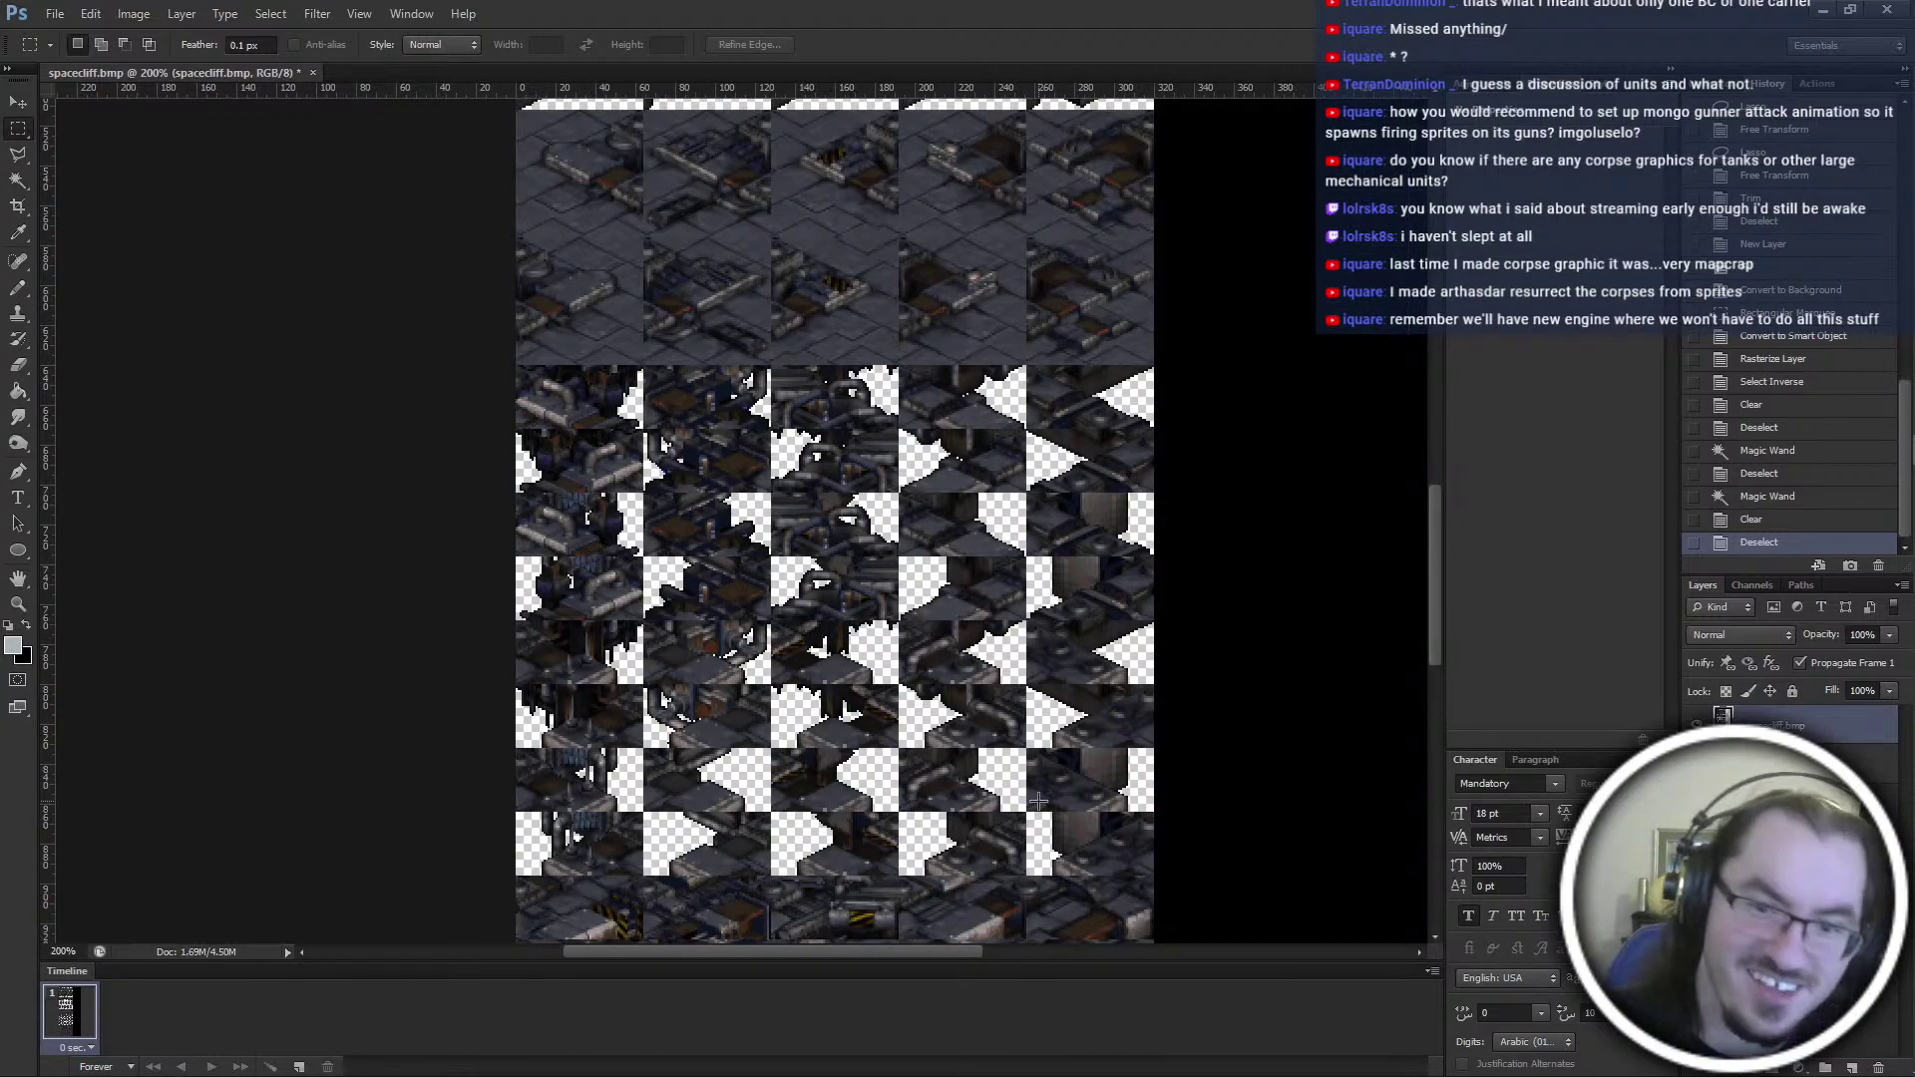
scroll(1035, 793, "up", 6)
scroll(1033, 748, "up", 2)
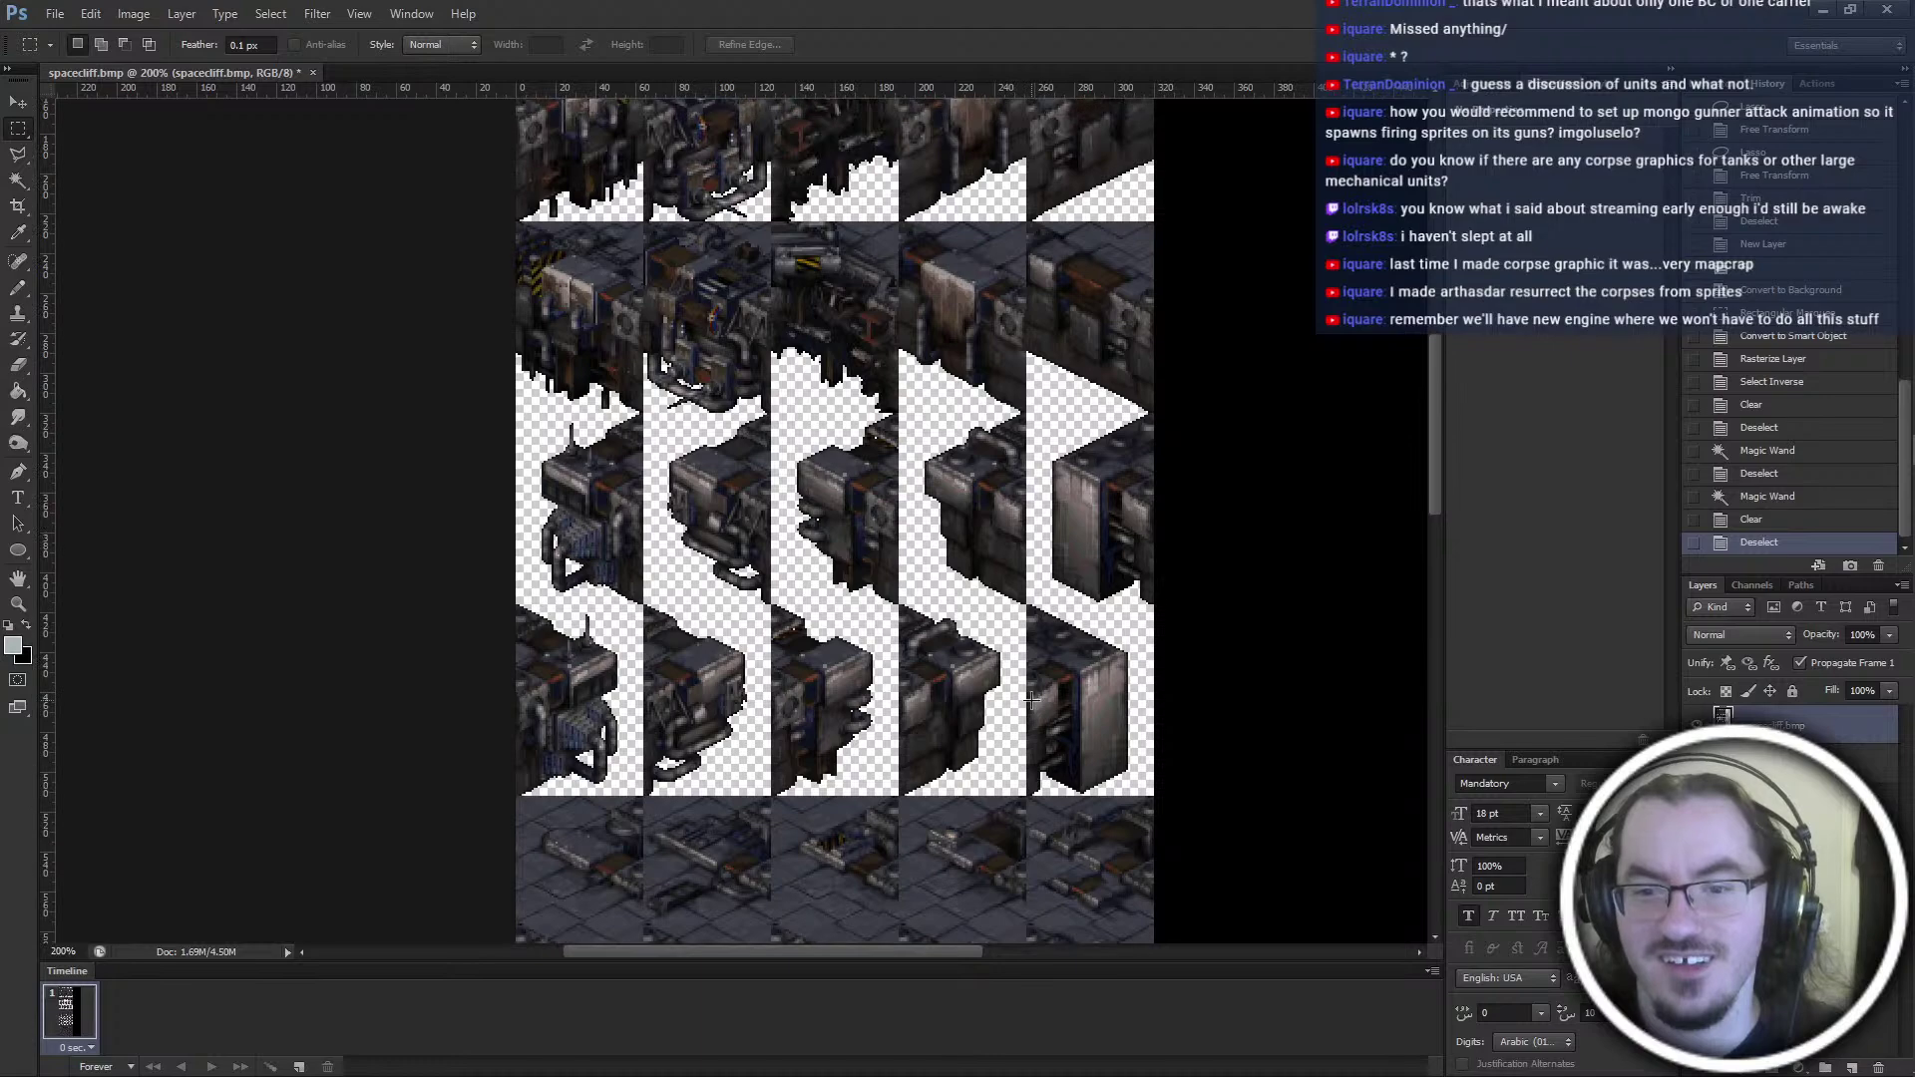
Choose the Pencil tool and set the foreground colour to near-black 080808
key("ctrl+plus")
key("ctrl+plus")
scroll(1032, 686, "down", 1, "ctrl")
scroll(963, 674, "down", 2)
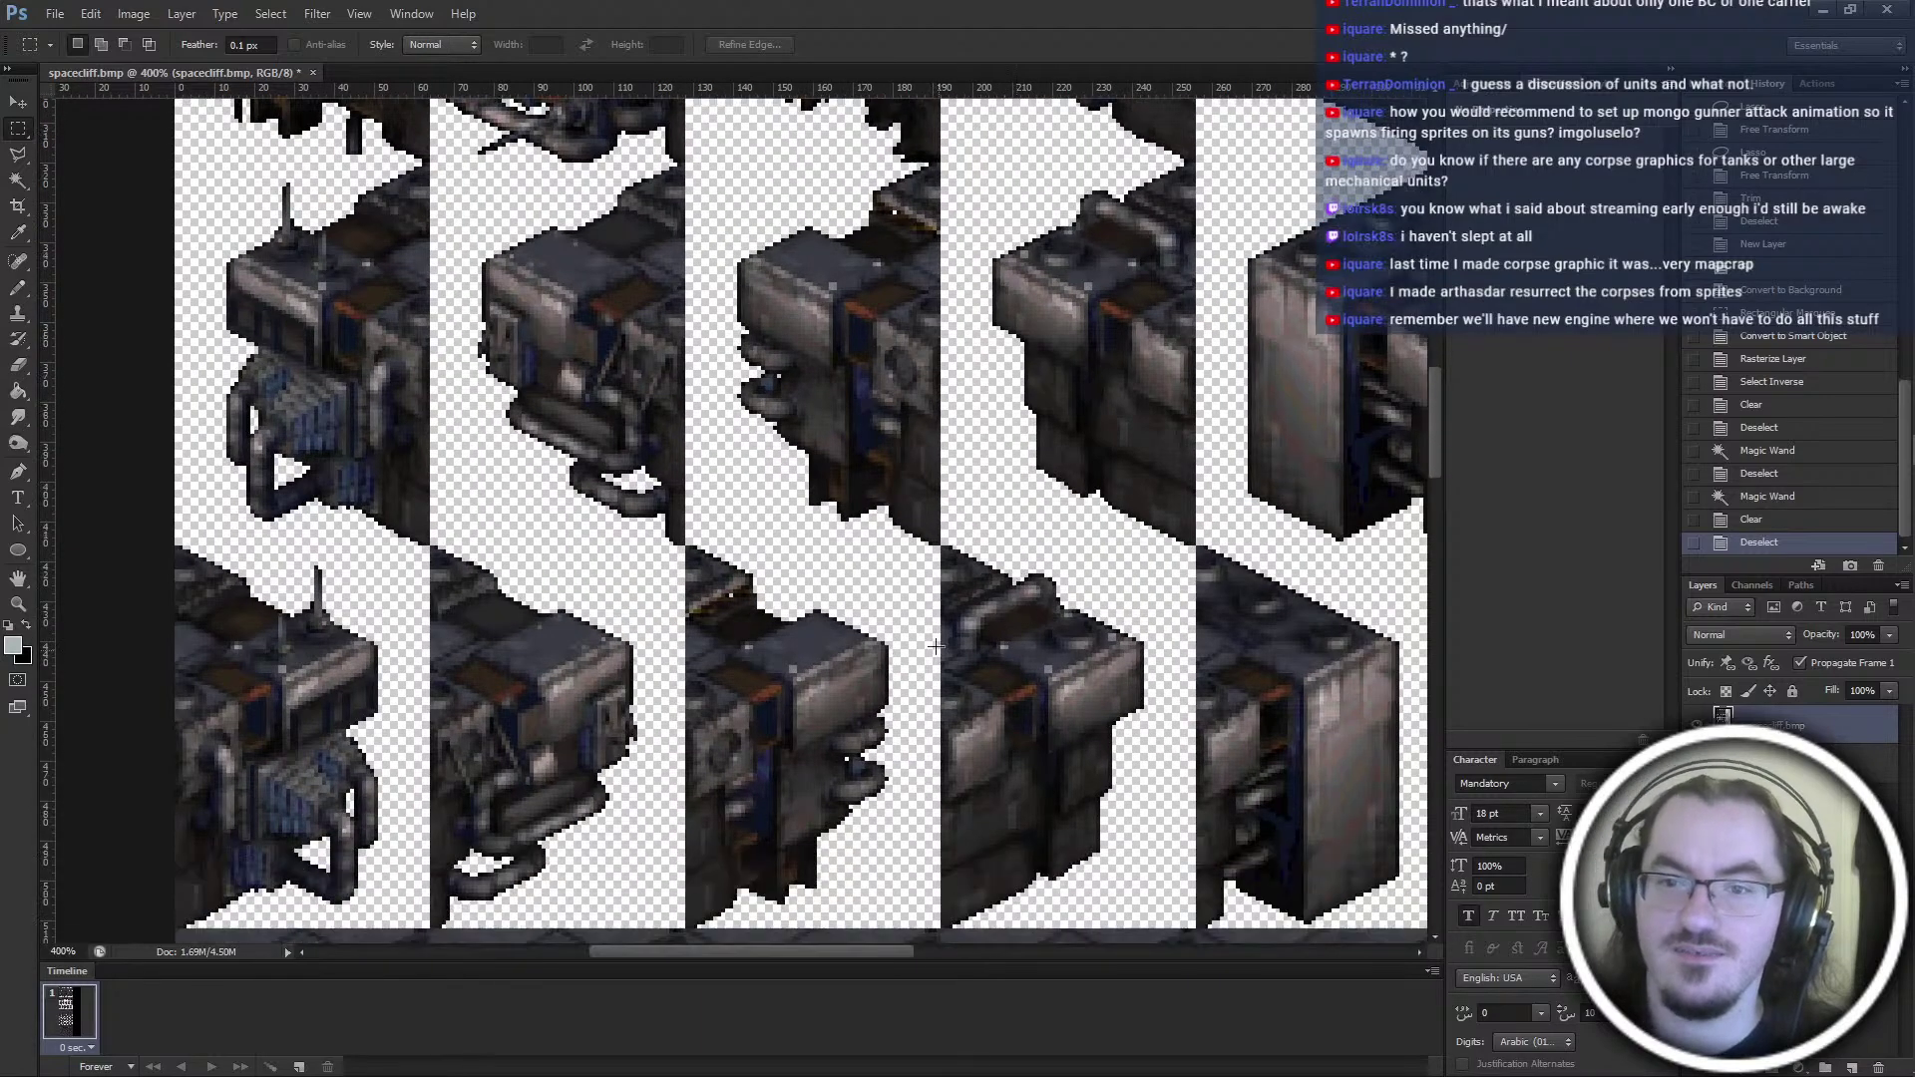
key("b")
left_click(7, 625)
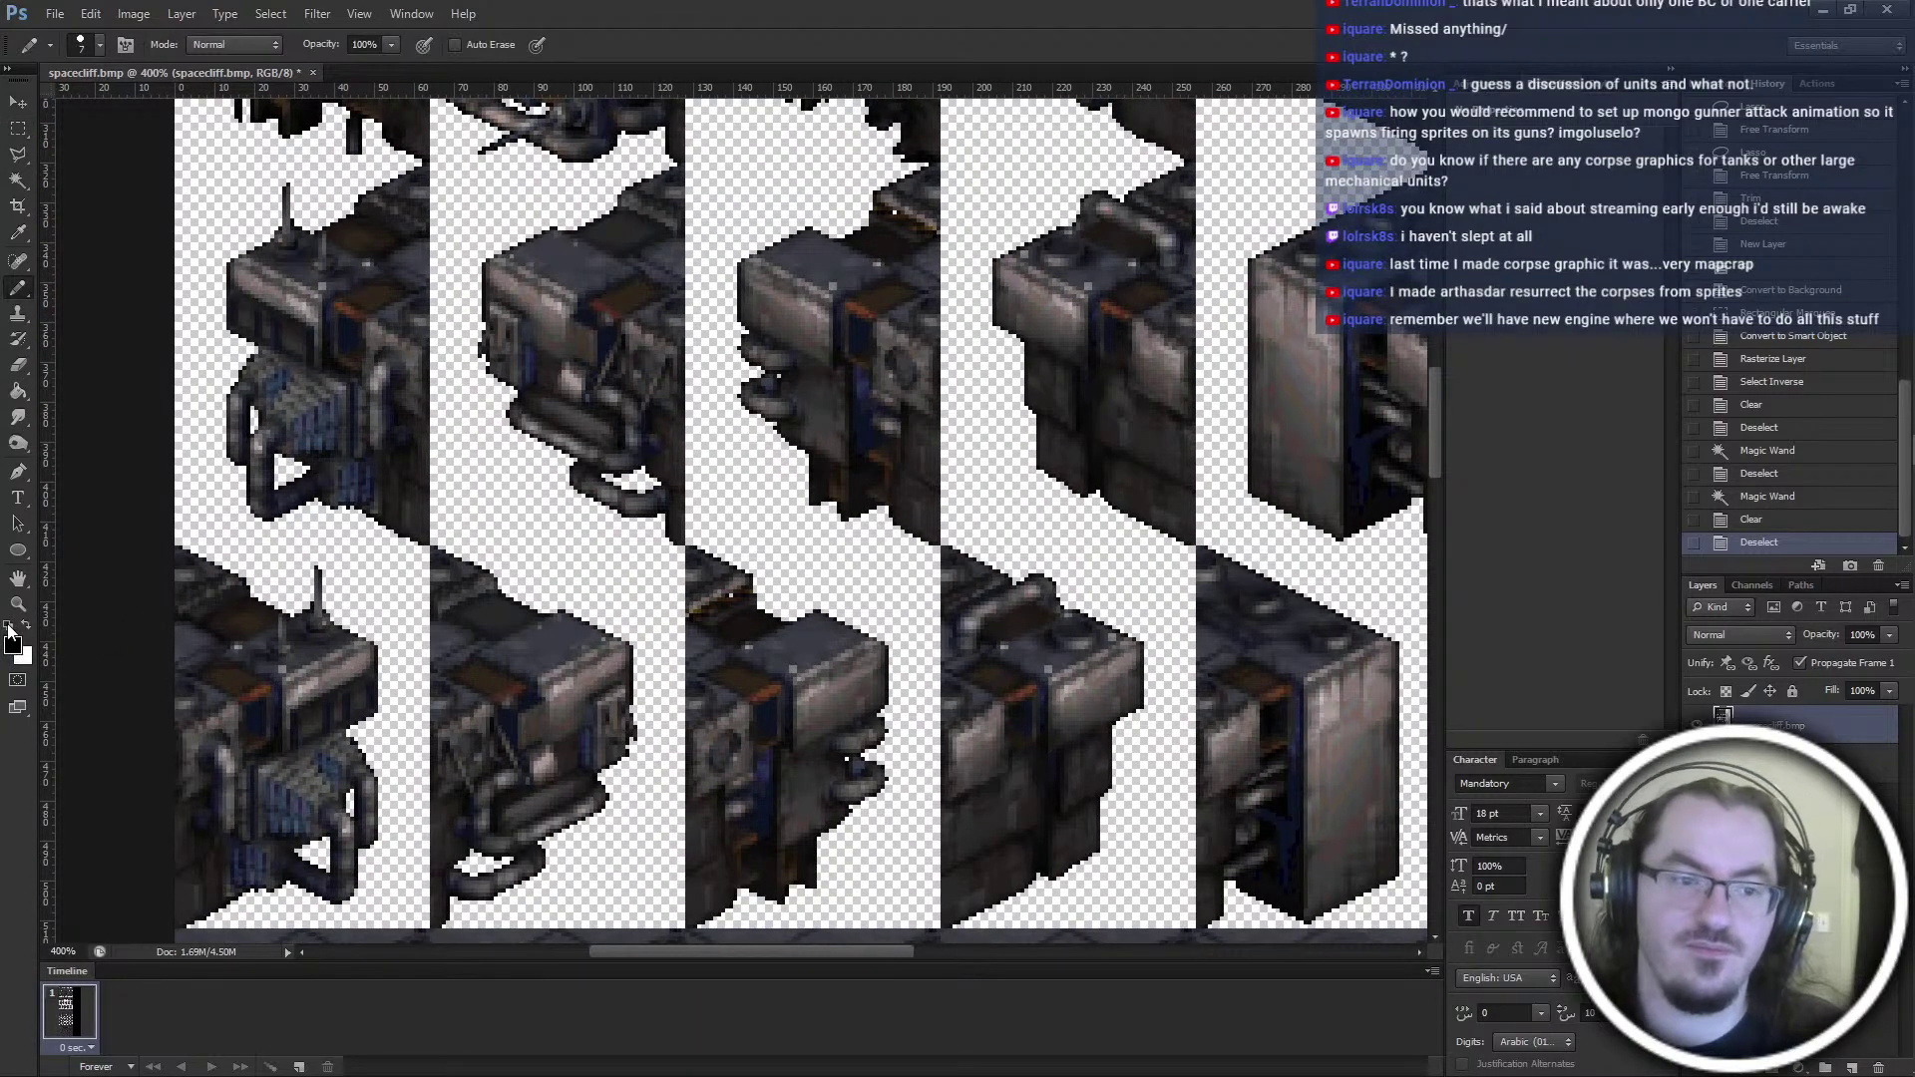
left_click(11, 651)
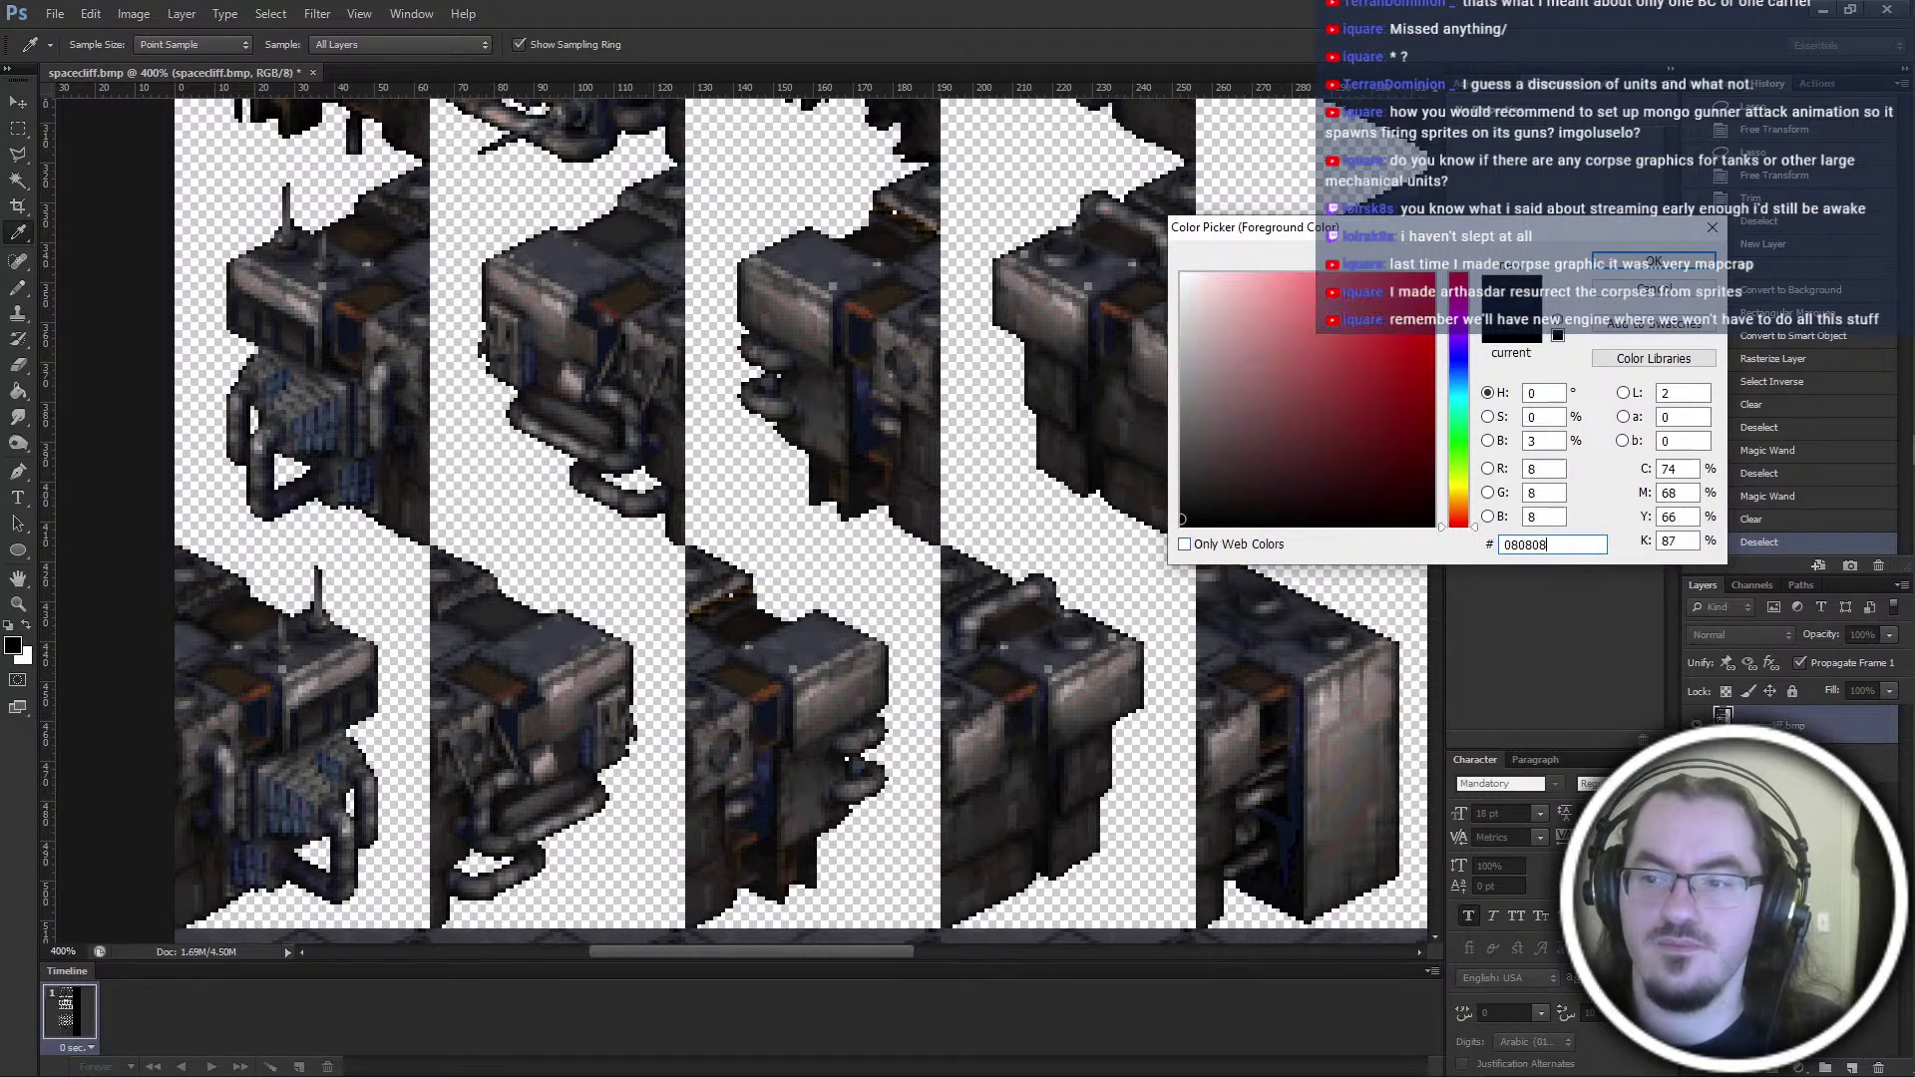
key("Return")
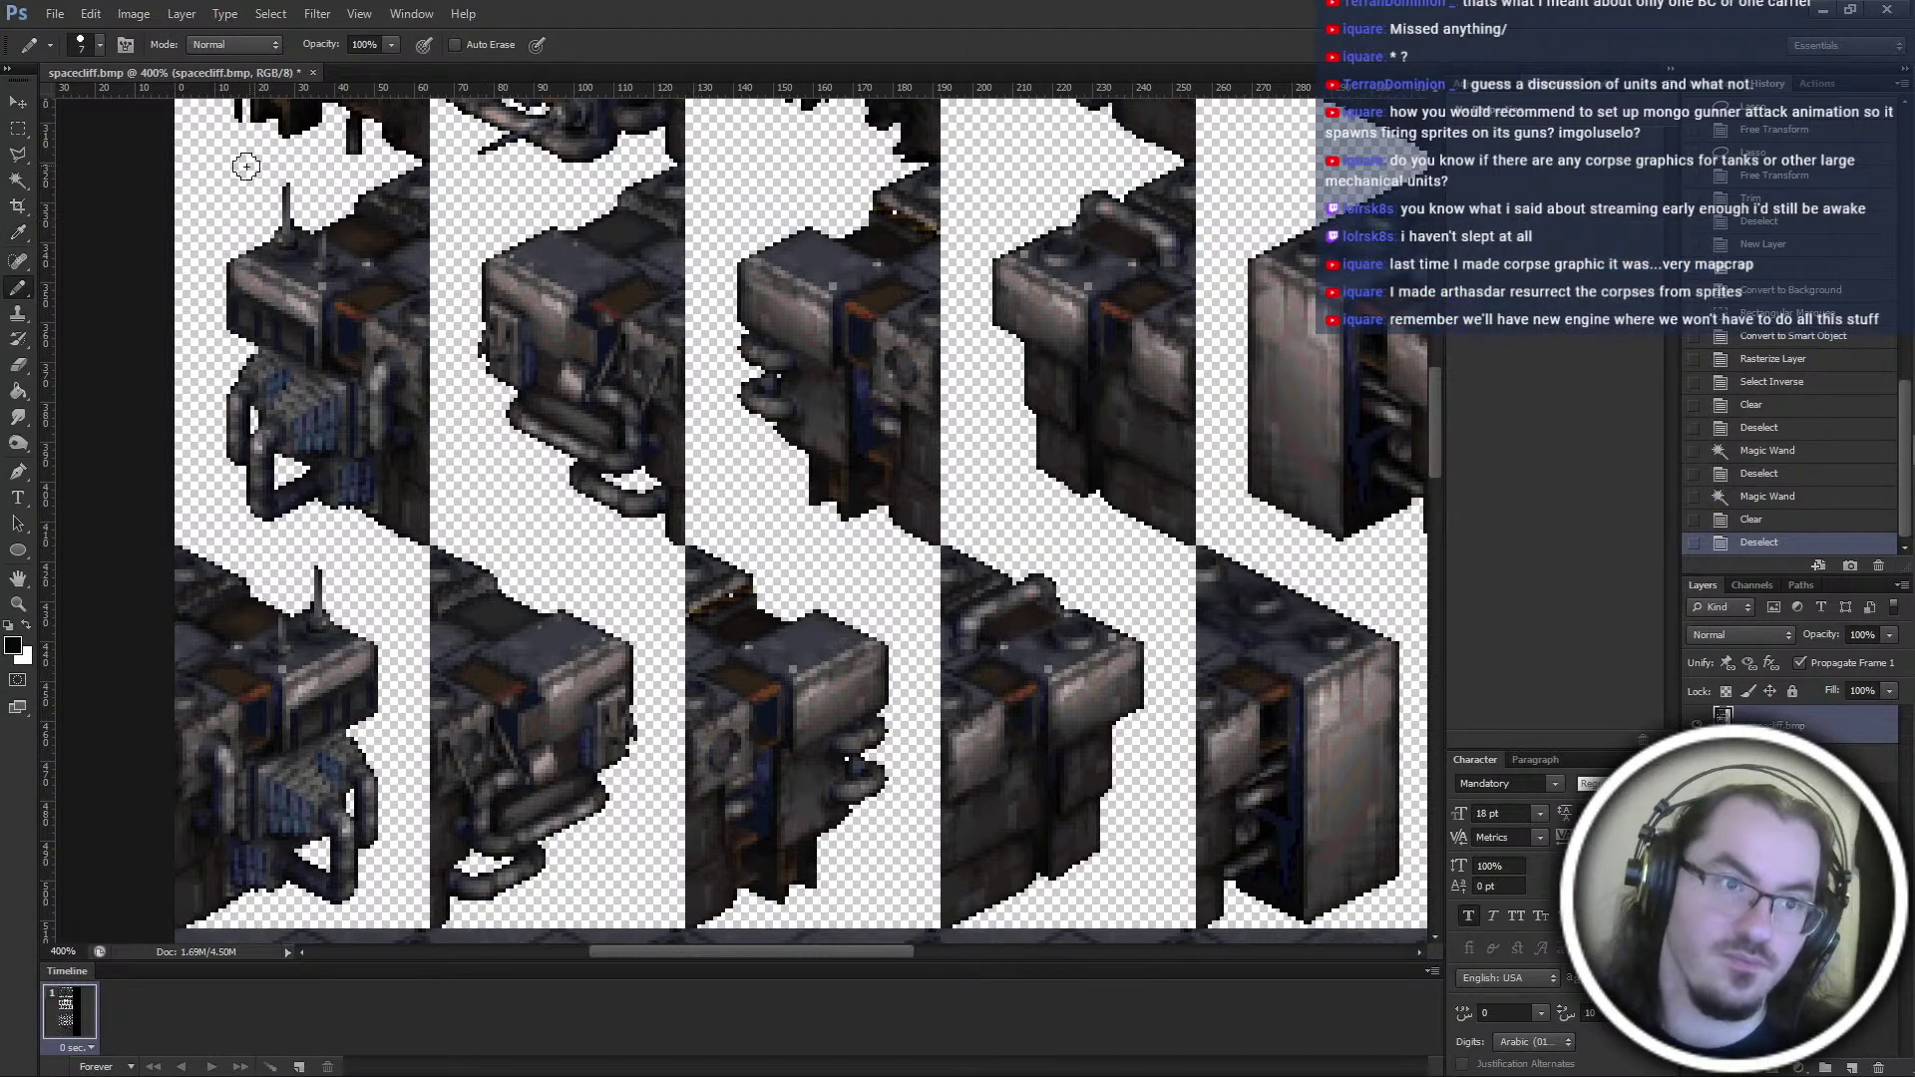
Reduce the Pencil to 1 px and fill stray transparent pixels inside the third-column cliff face tiles
key("bracketleft")
key("bracketleft")
key("bracketleft")
key("bracketleft")
key("bracketleft")
key("bracketleft")
left_click(867, 379)
left_click(893, 212)
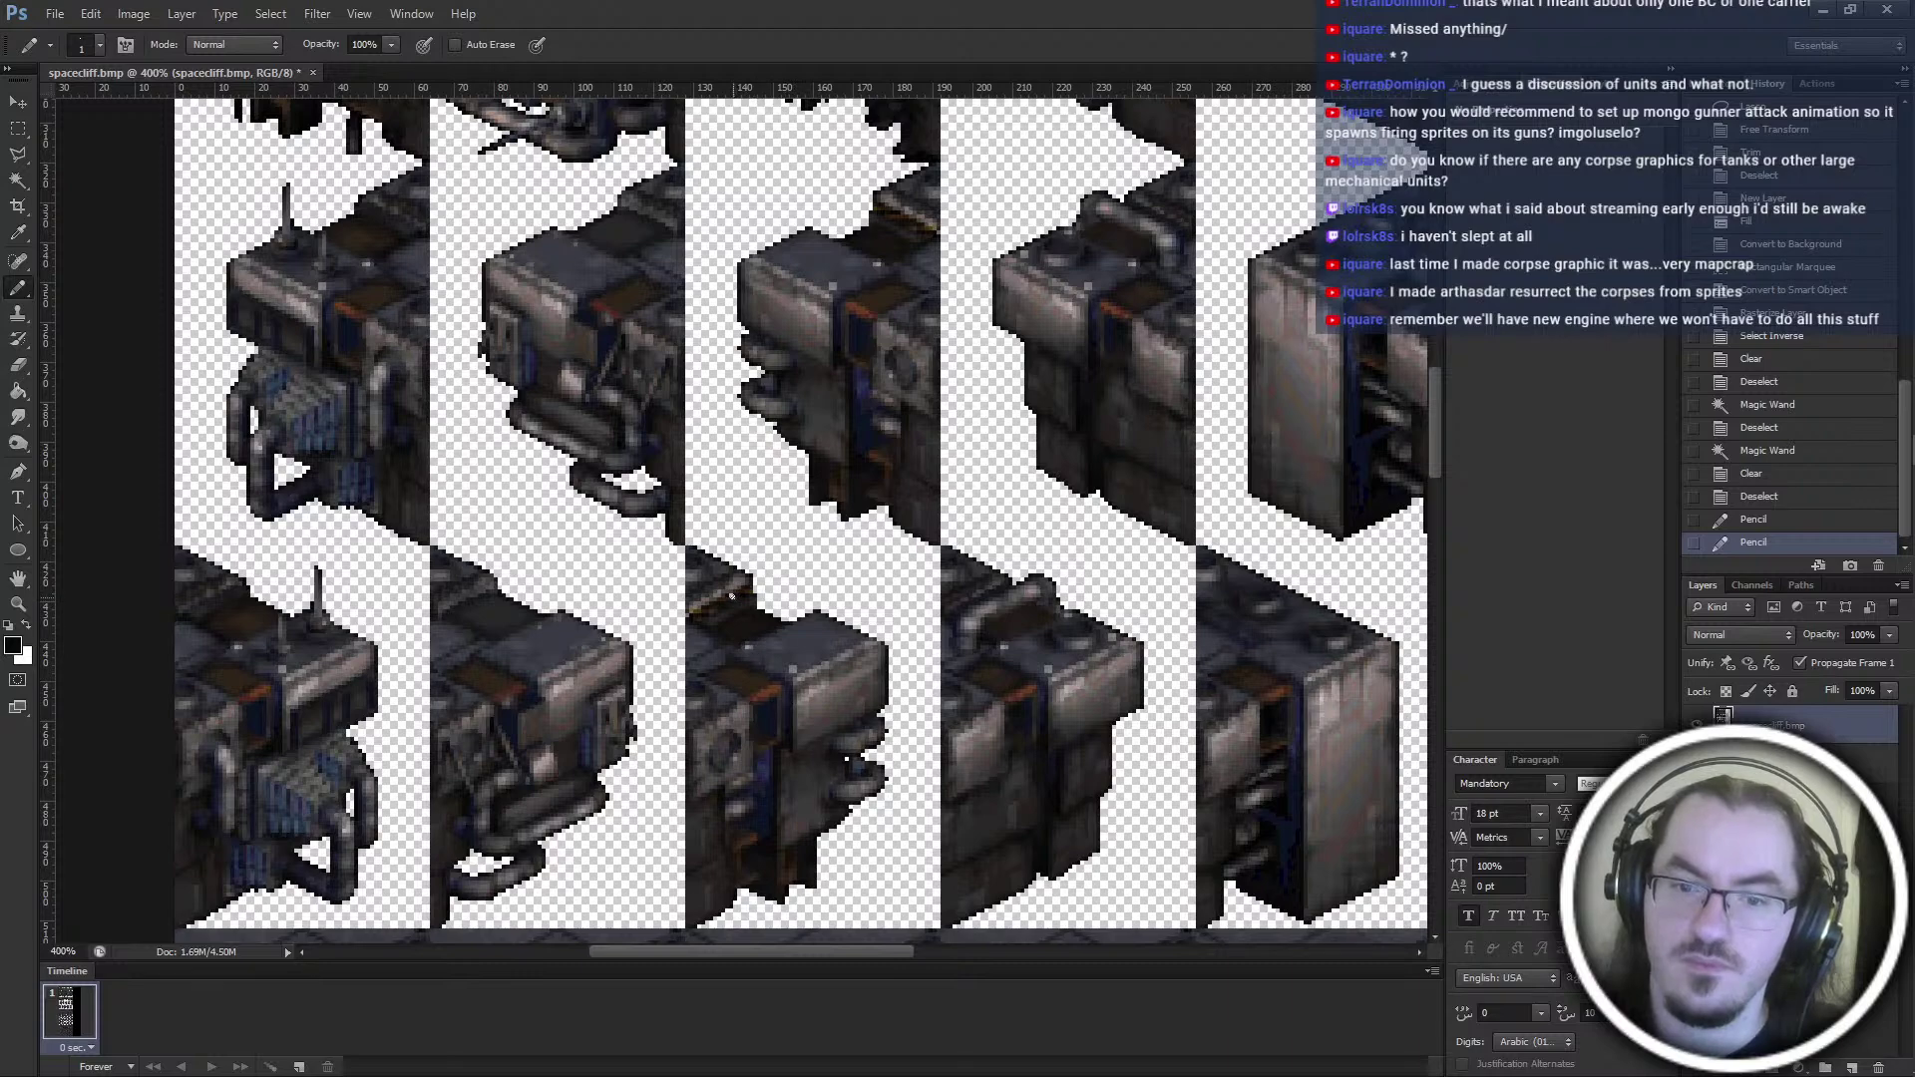
left_click(846, 769)
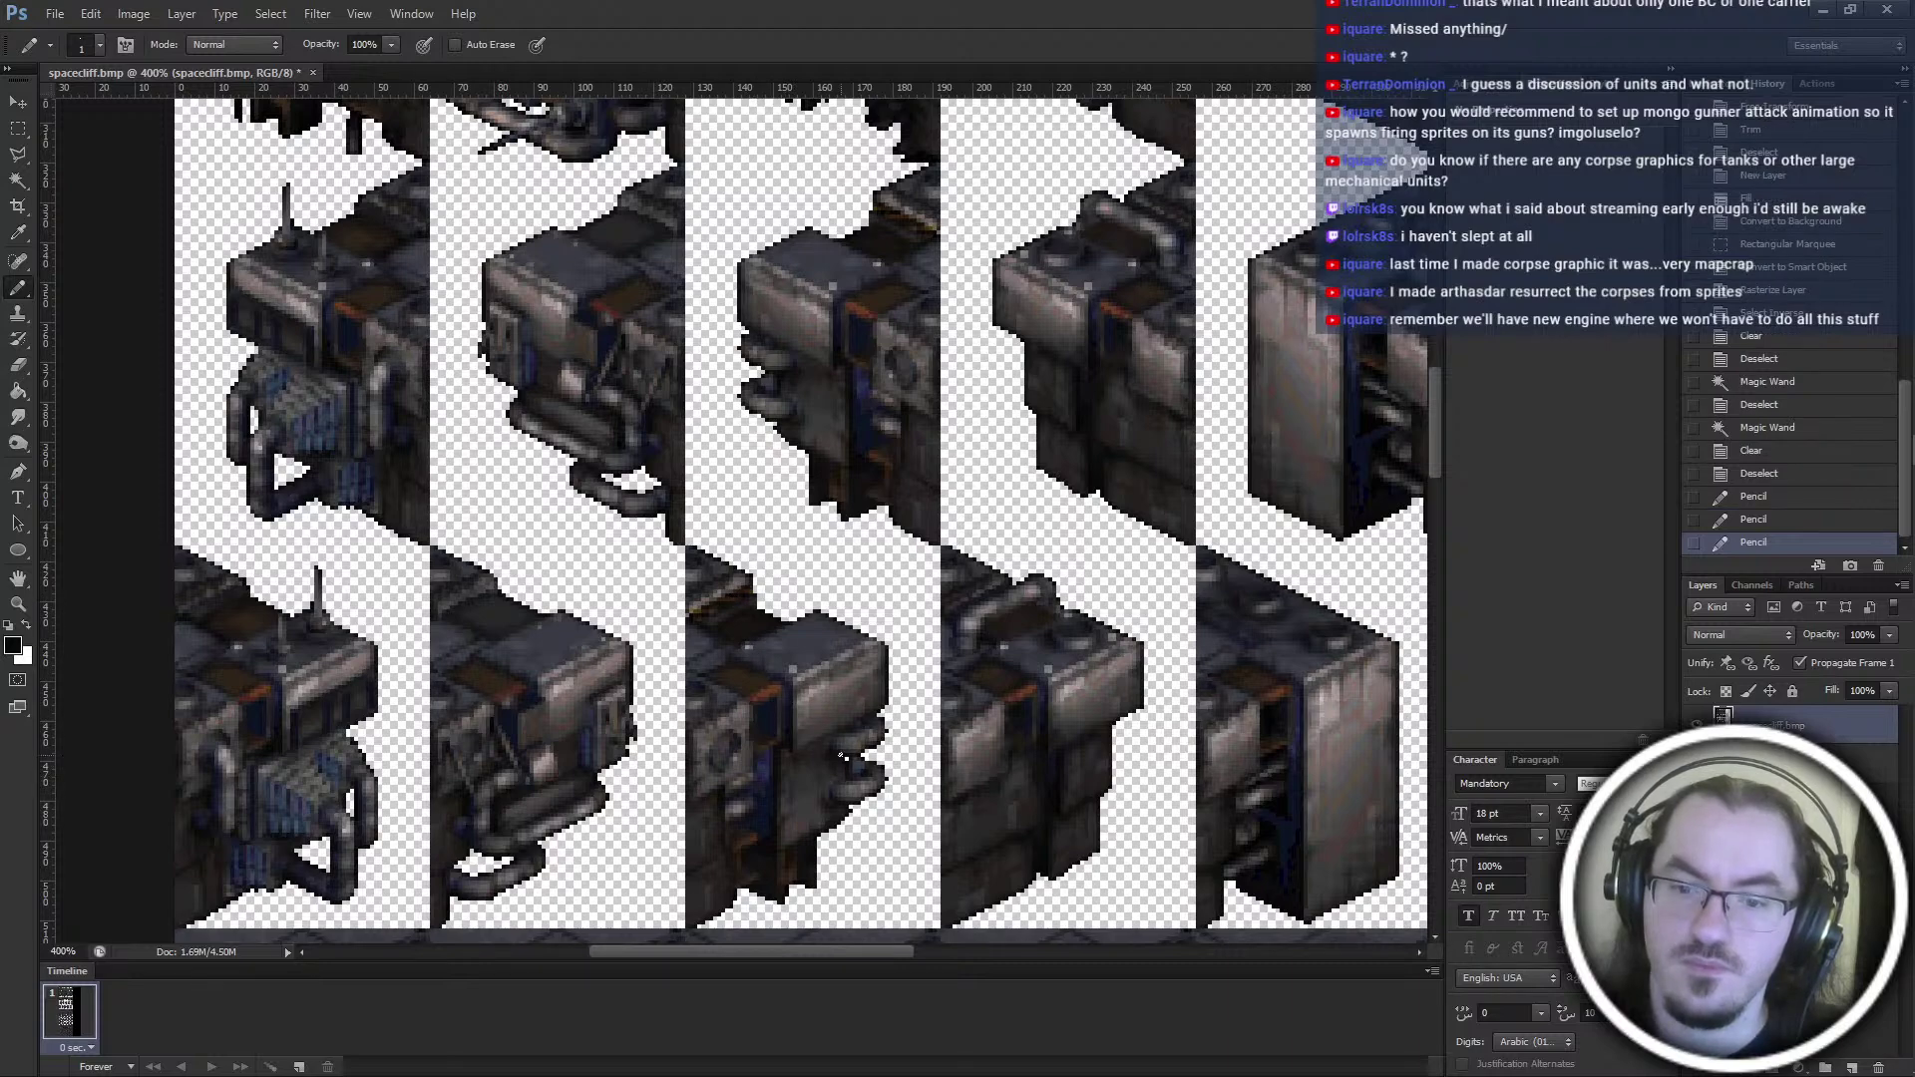
left_click(847, 758)
Select the sheet's transparent areas with the Magic Wand and patch stray holes in the upper pipe tiles using a 5 px Pencil
key("w")
left_click(860, 602)
key("b")
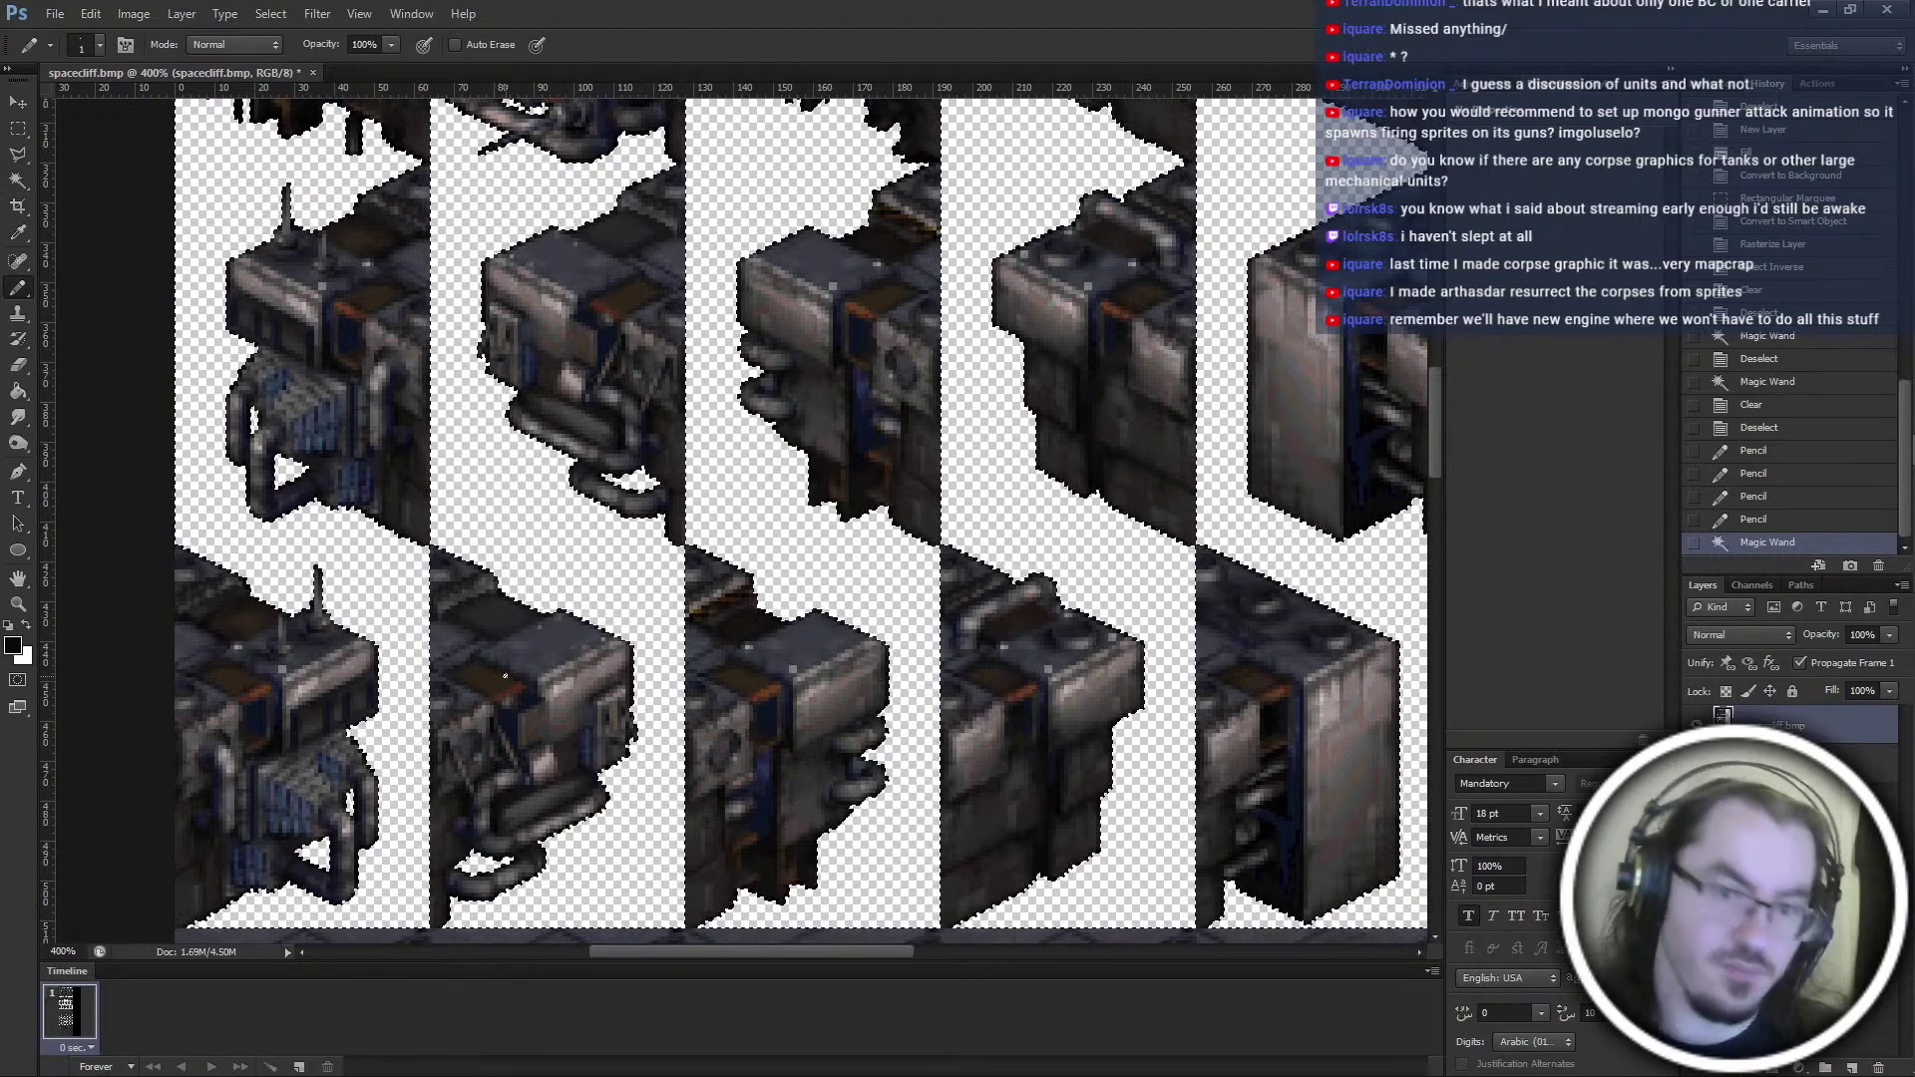
key("bracketright")
key("bracketright")
key("bracketright")
key("bracketright")
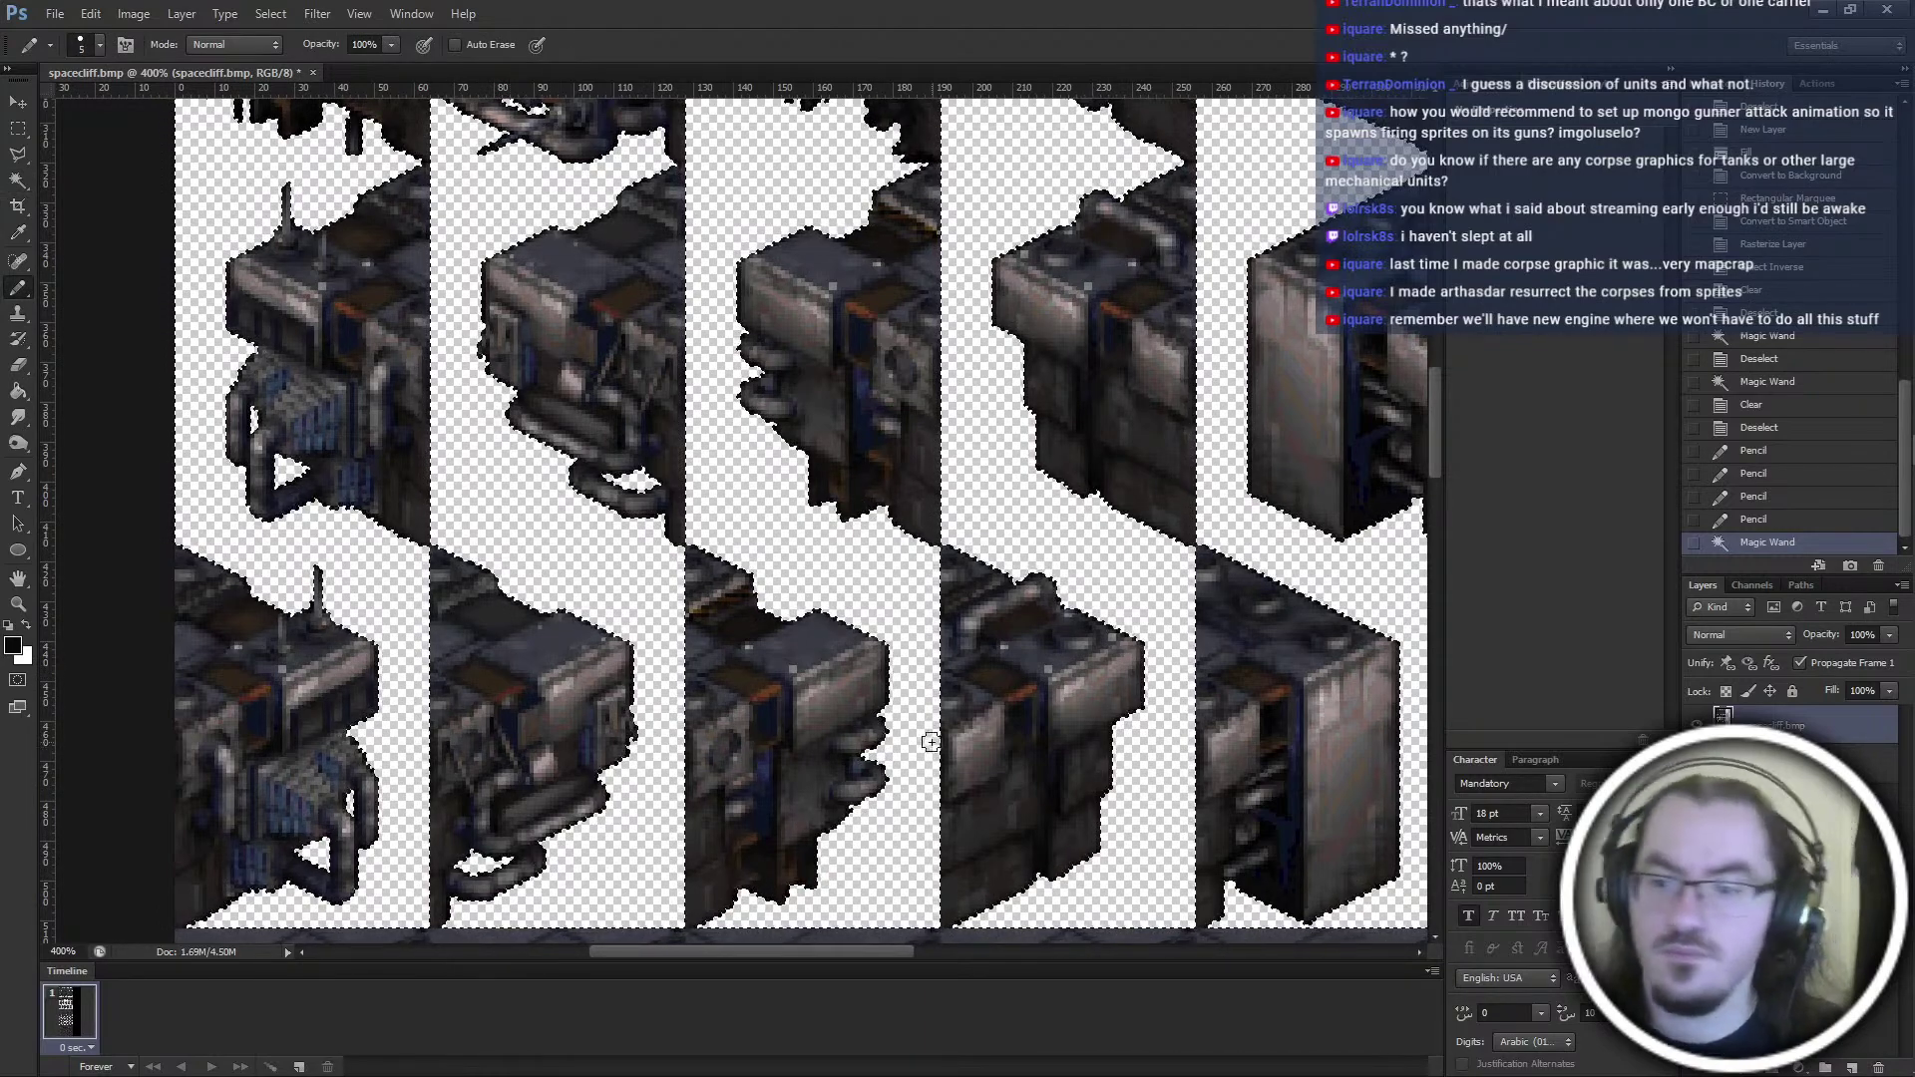
scroll(916, 718, "down", 5)
scroll(917, 718, "down", 5)
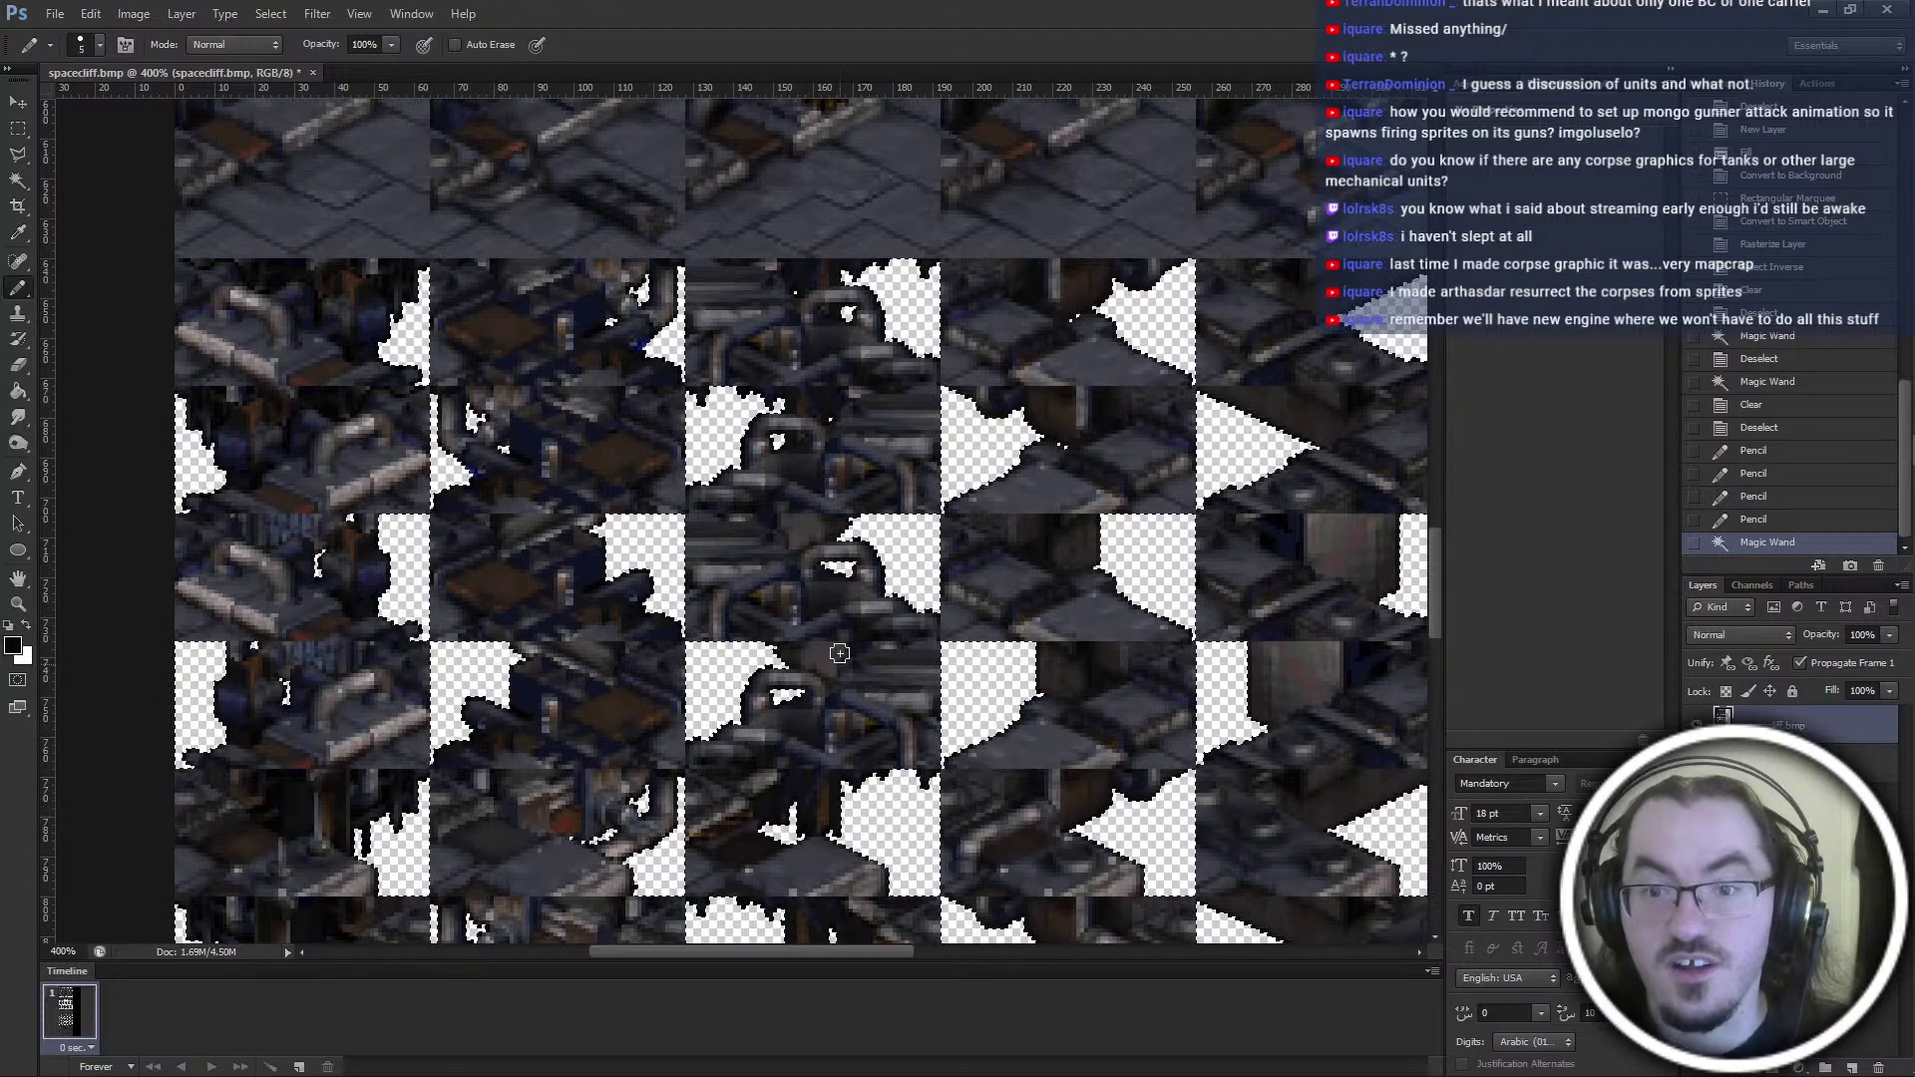
left_click(1180, 536)
left_click(1188, 634)
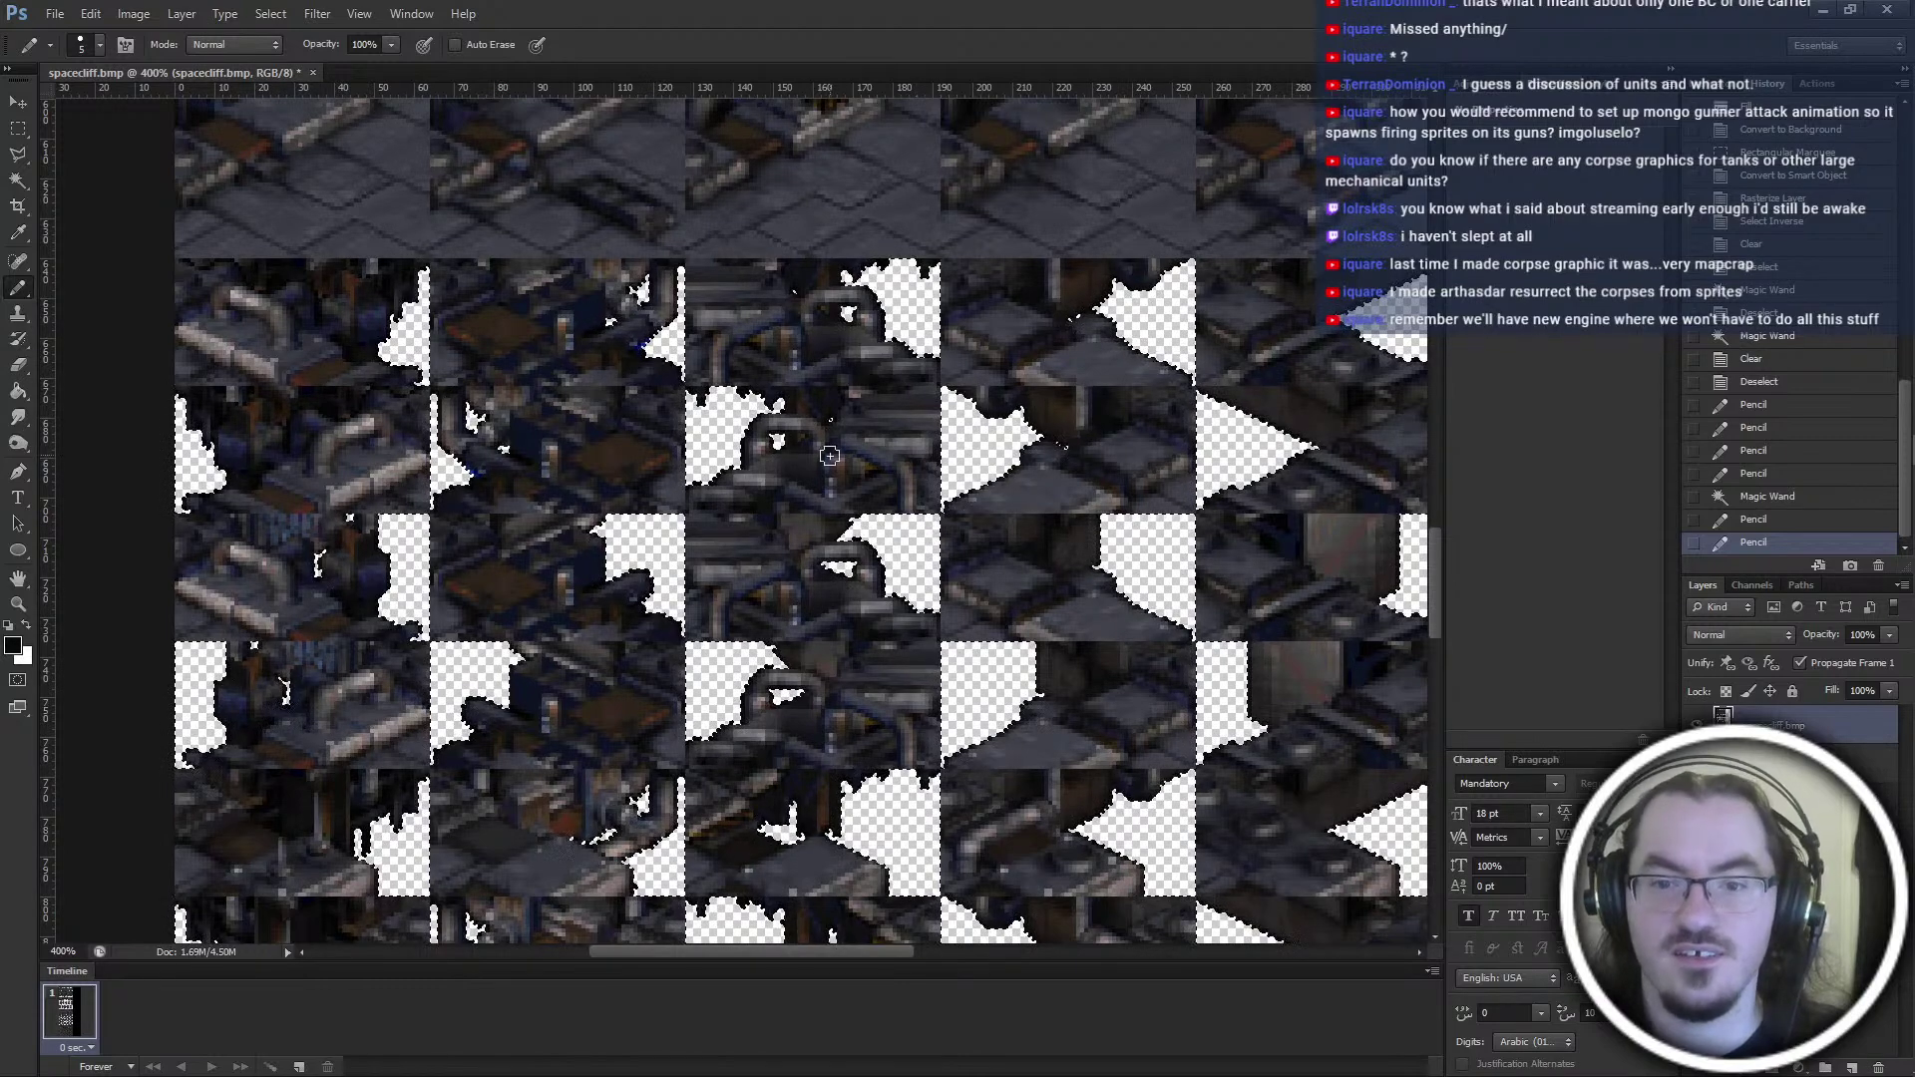
left_click(790, 292)
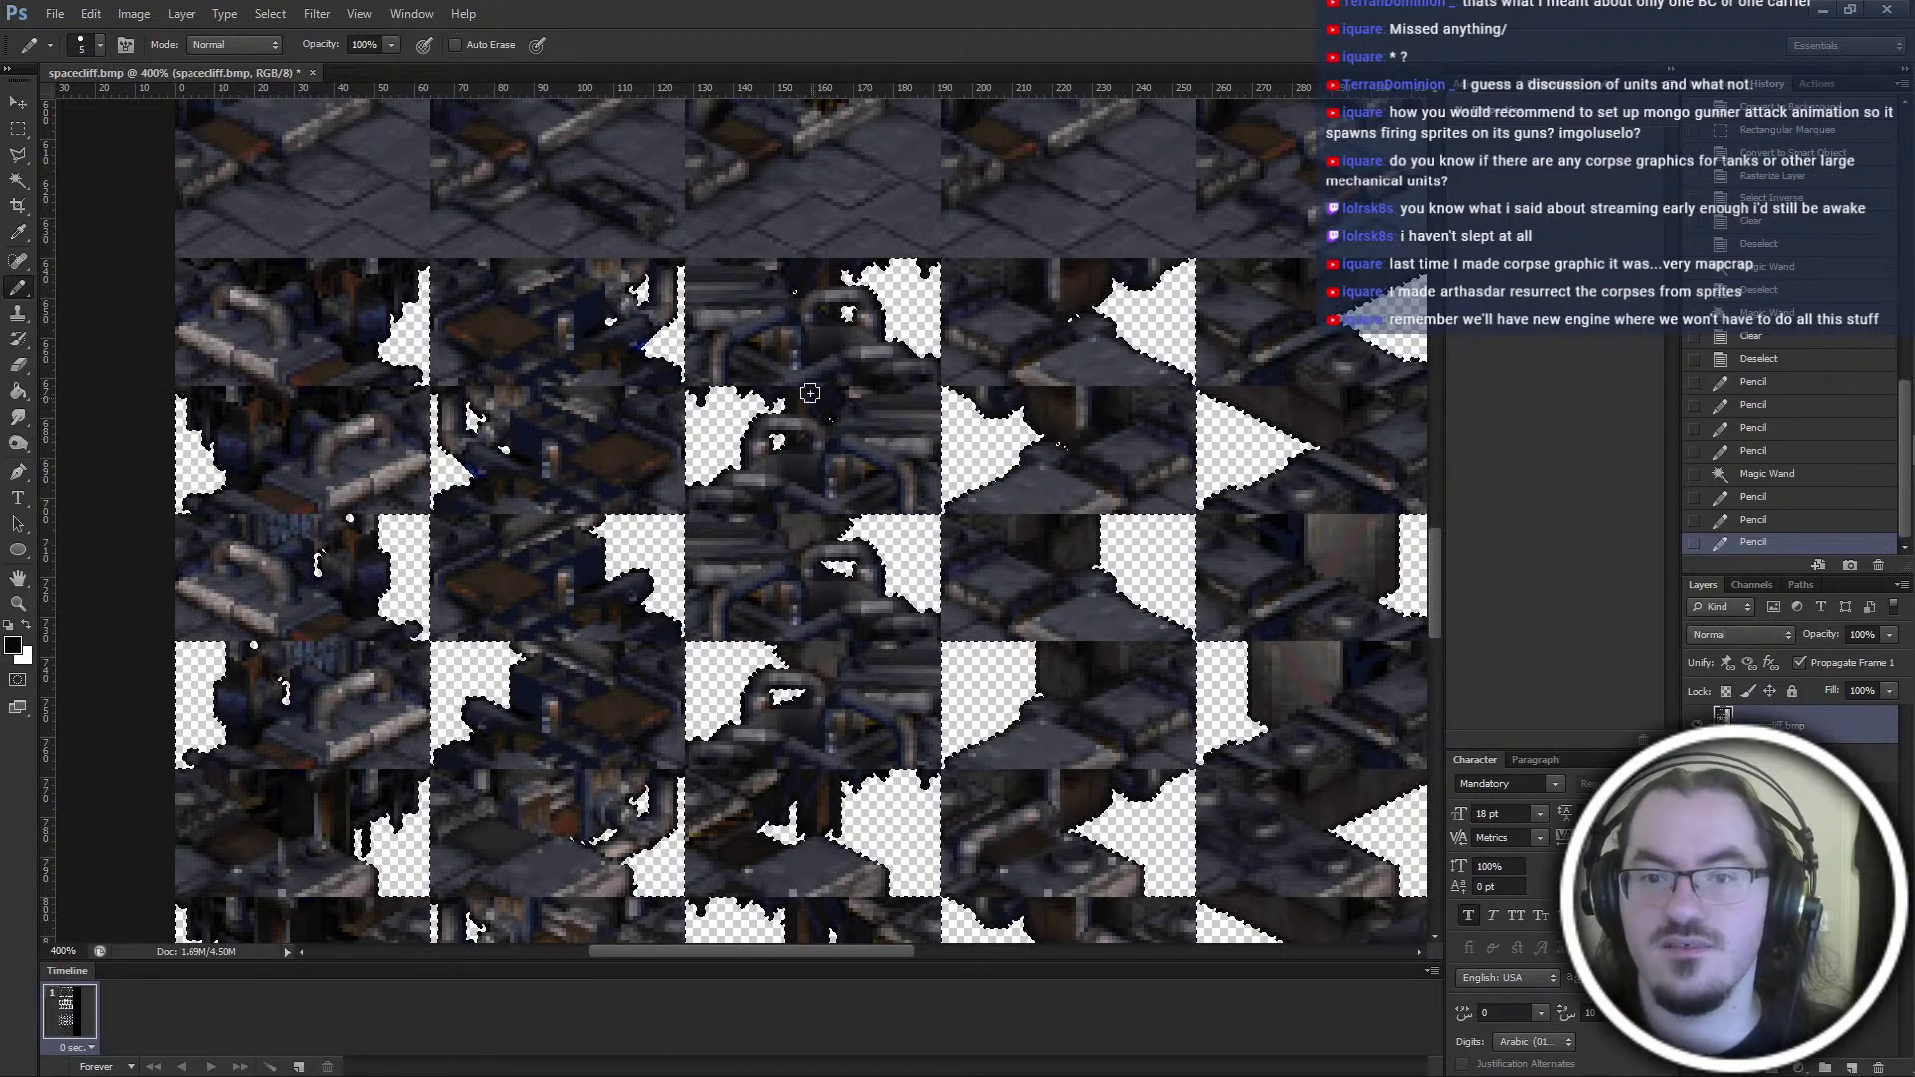
left_click(795, 268)
Fill the remaining small transparent holes in the fourth-column platform tiles and second-column machinery tiles with the Pencil
scroll(894, 394, "down", 2)
left_click(1065, 329)
left_click(1063, 337)
scroll(1017, 399, "down", 2)
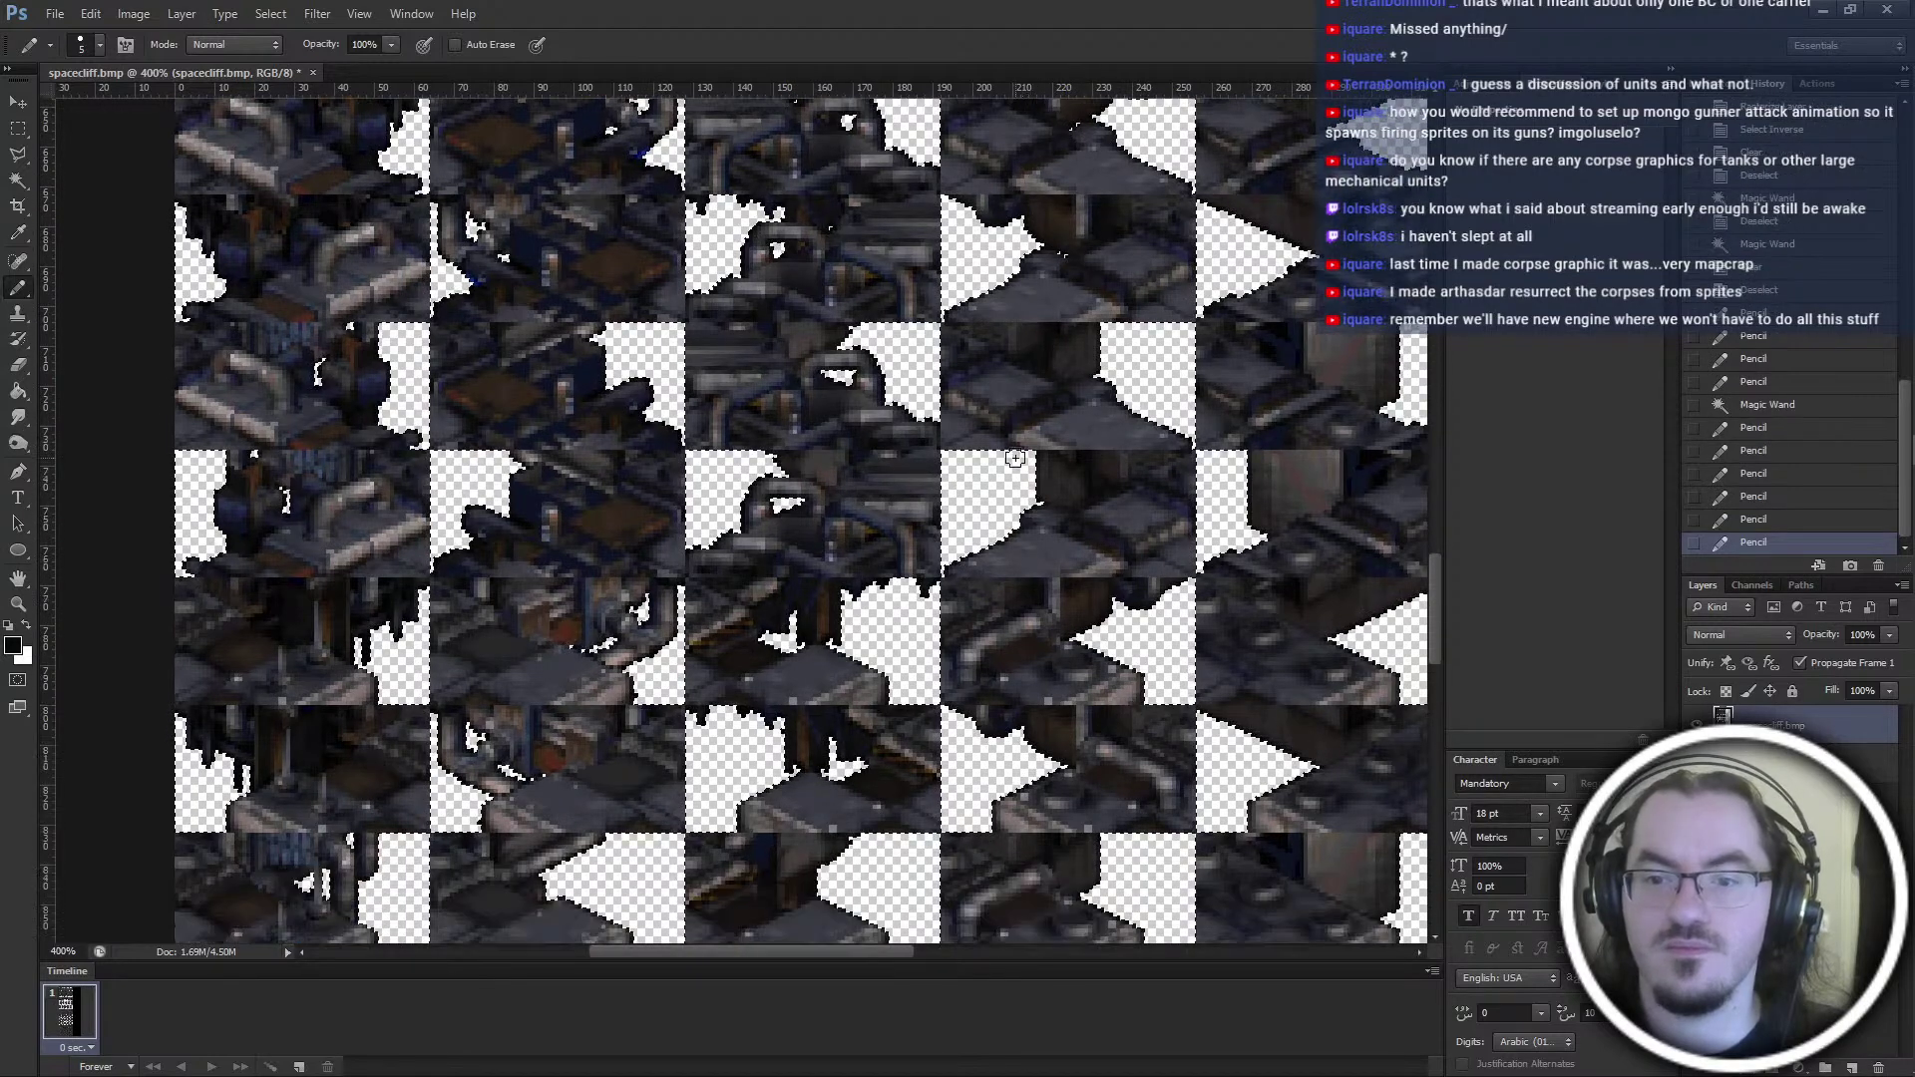
scroll(948, 459, "down", 1)
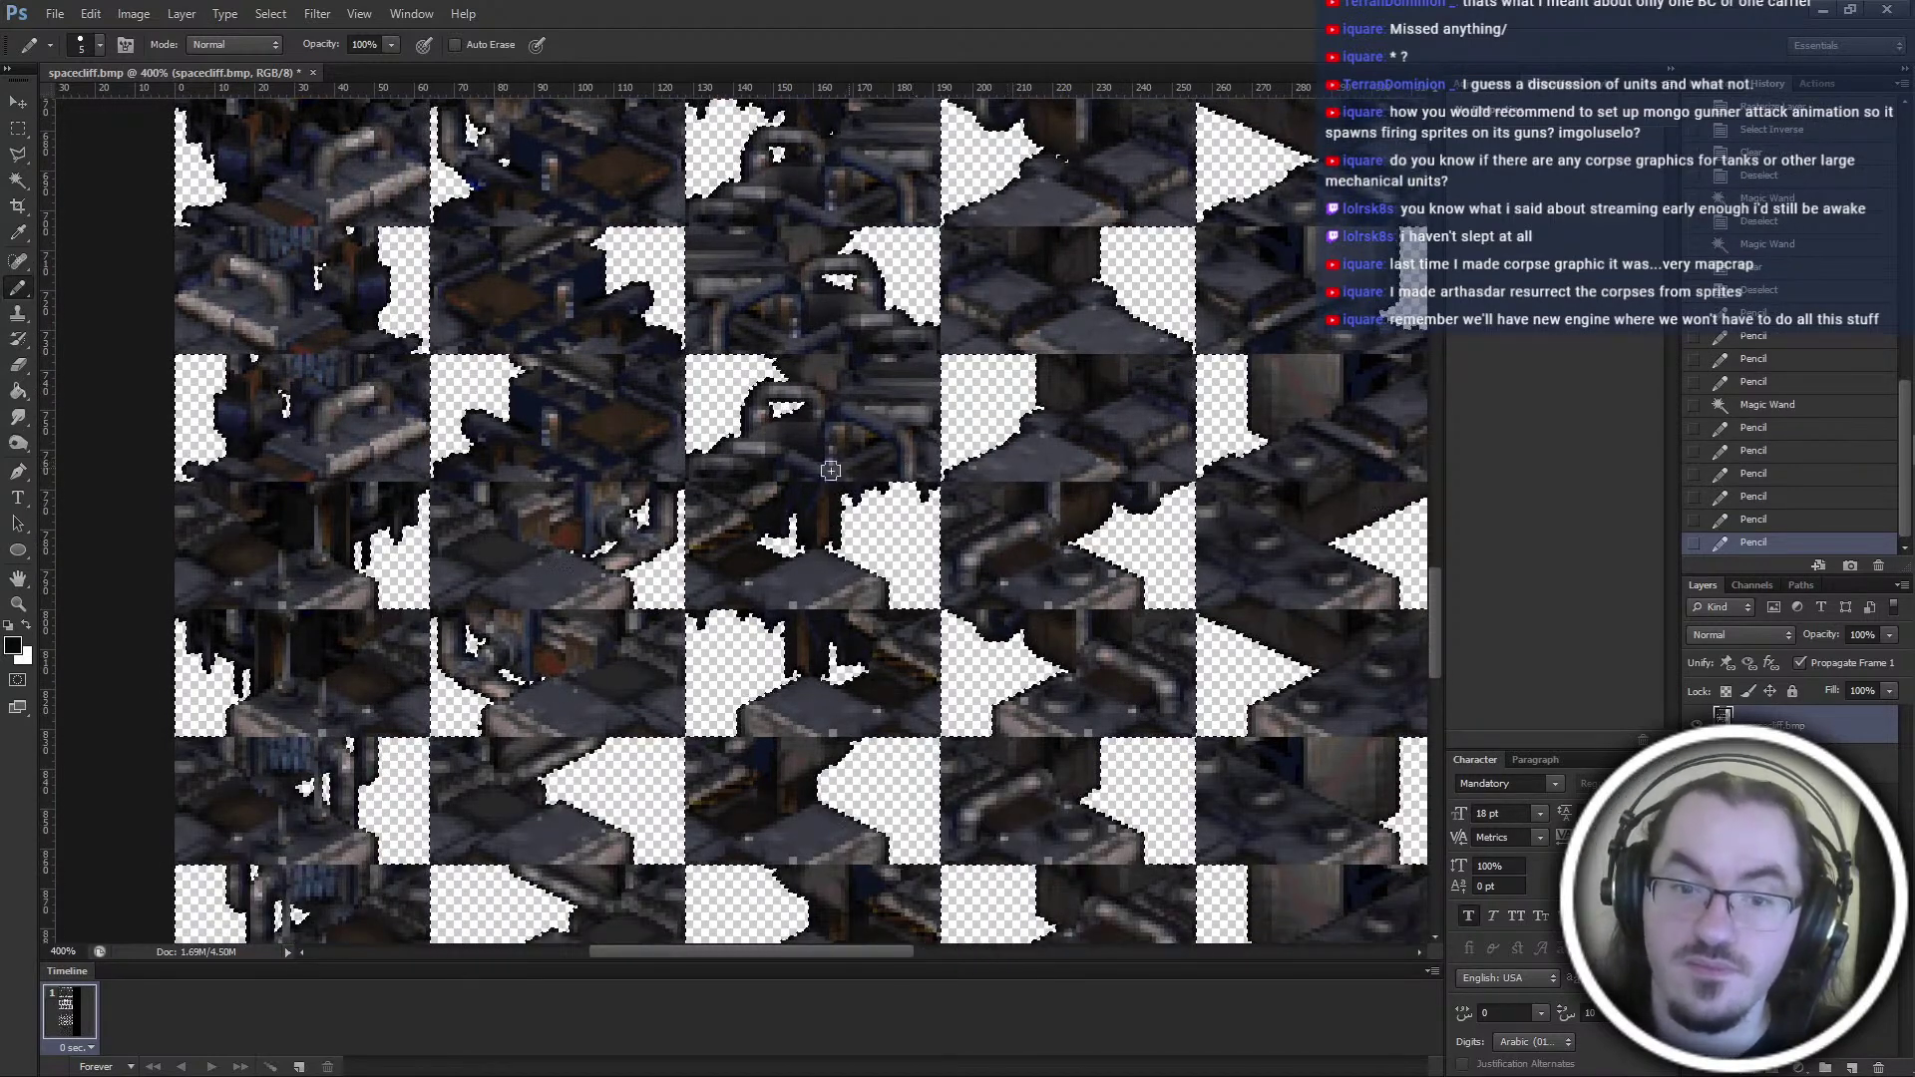
left_click(563, 549)
left_click(578, 559)
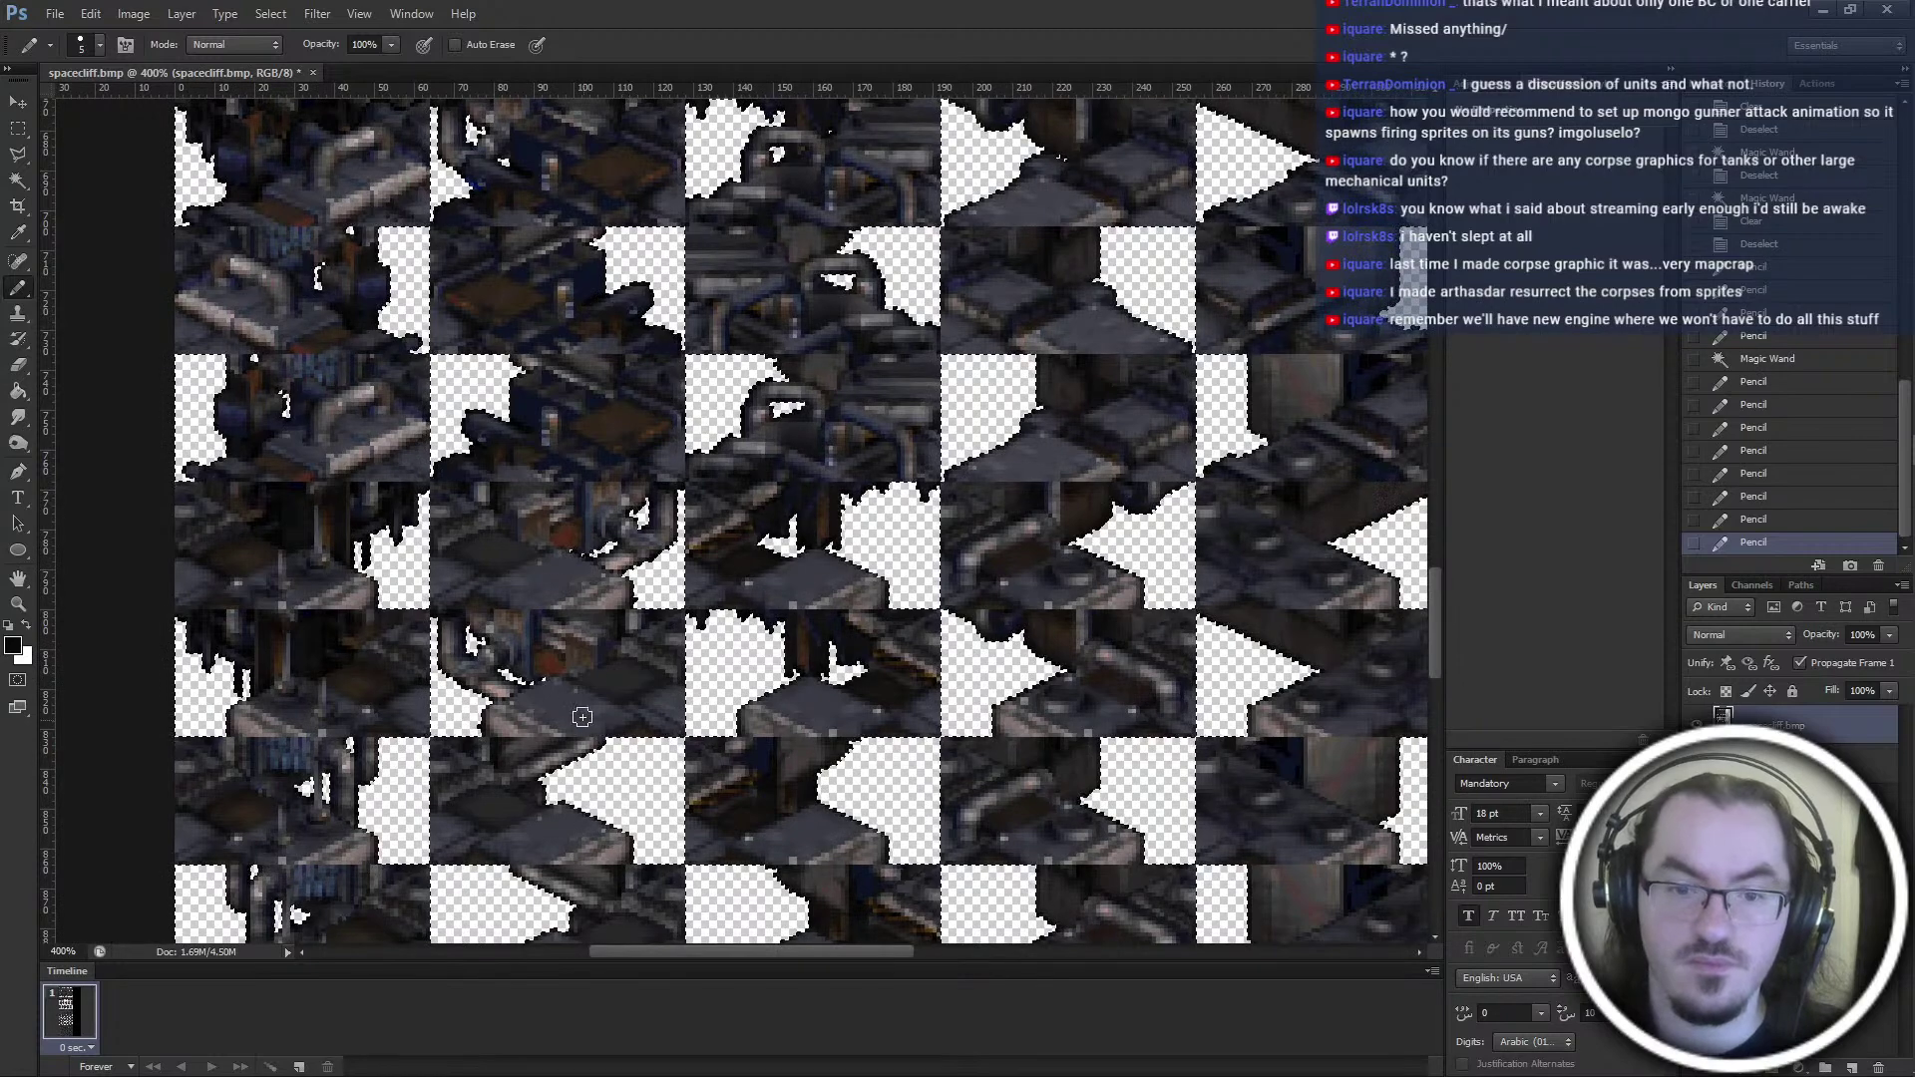
left_click(541, 680)
Examine the whole tile sheet for remaining stray transparent pixels among the floor, pipe and cliff face tiles
scroll(578, 731, "down", 2)
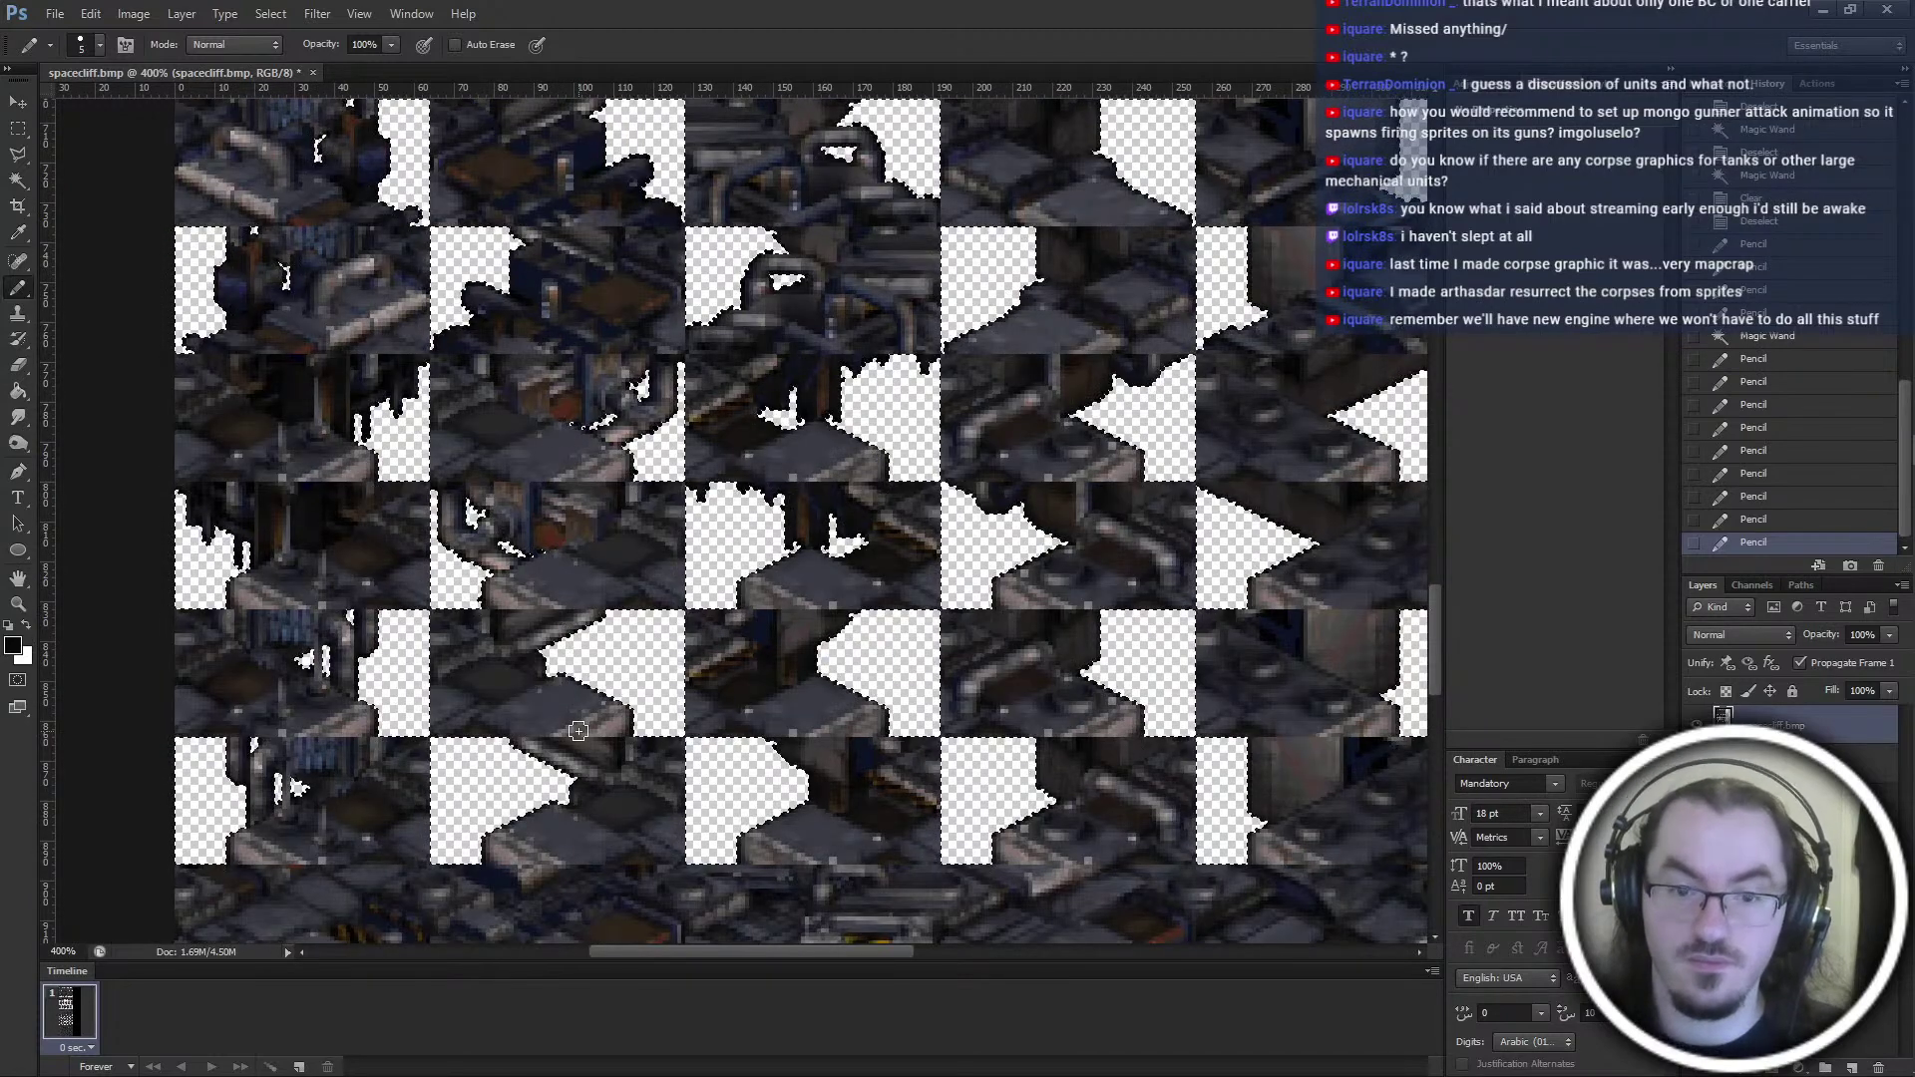
scroll(579, 731, "down", 2)
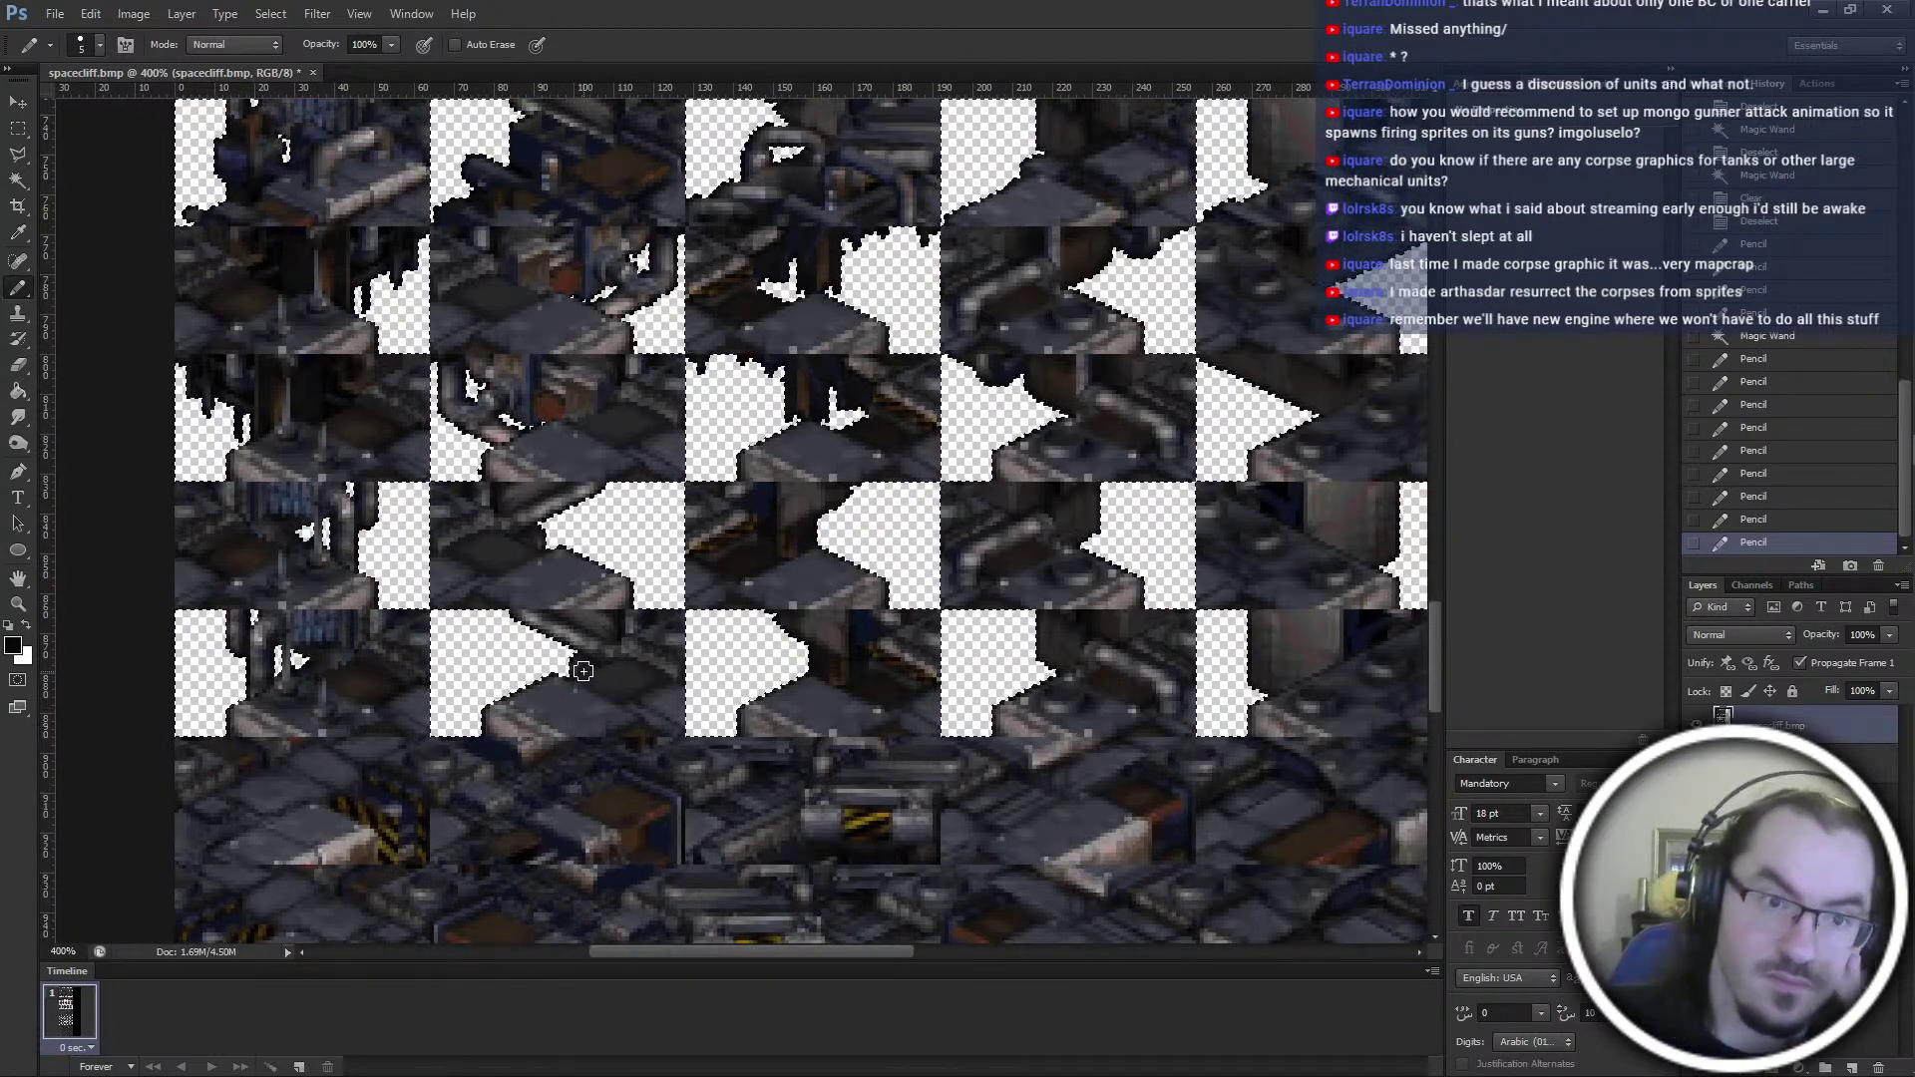
scroll(583, 689, "down", 2)
scroll(581, 671, "down", 1)
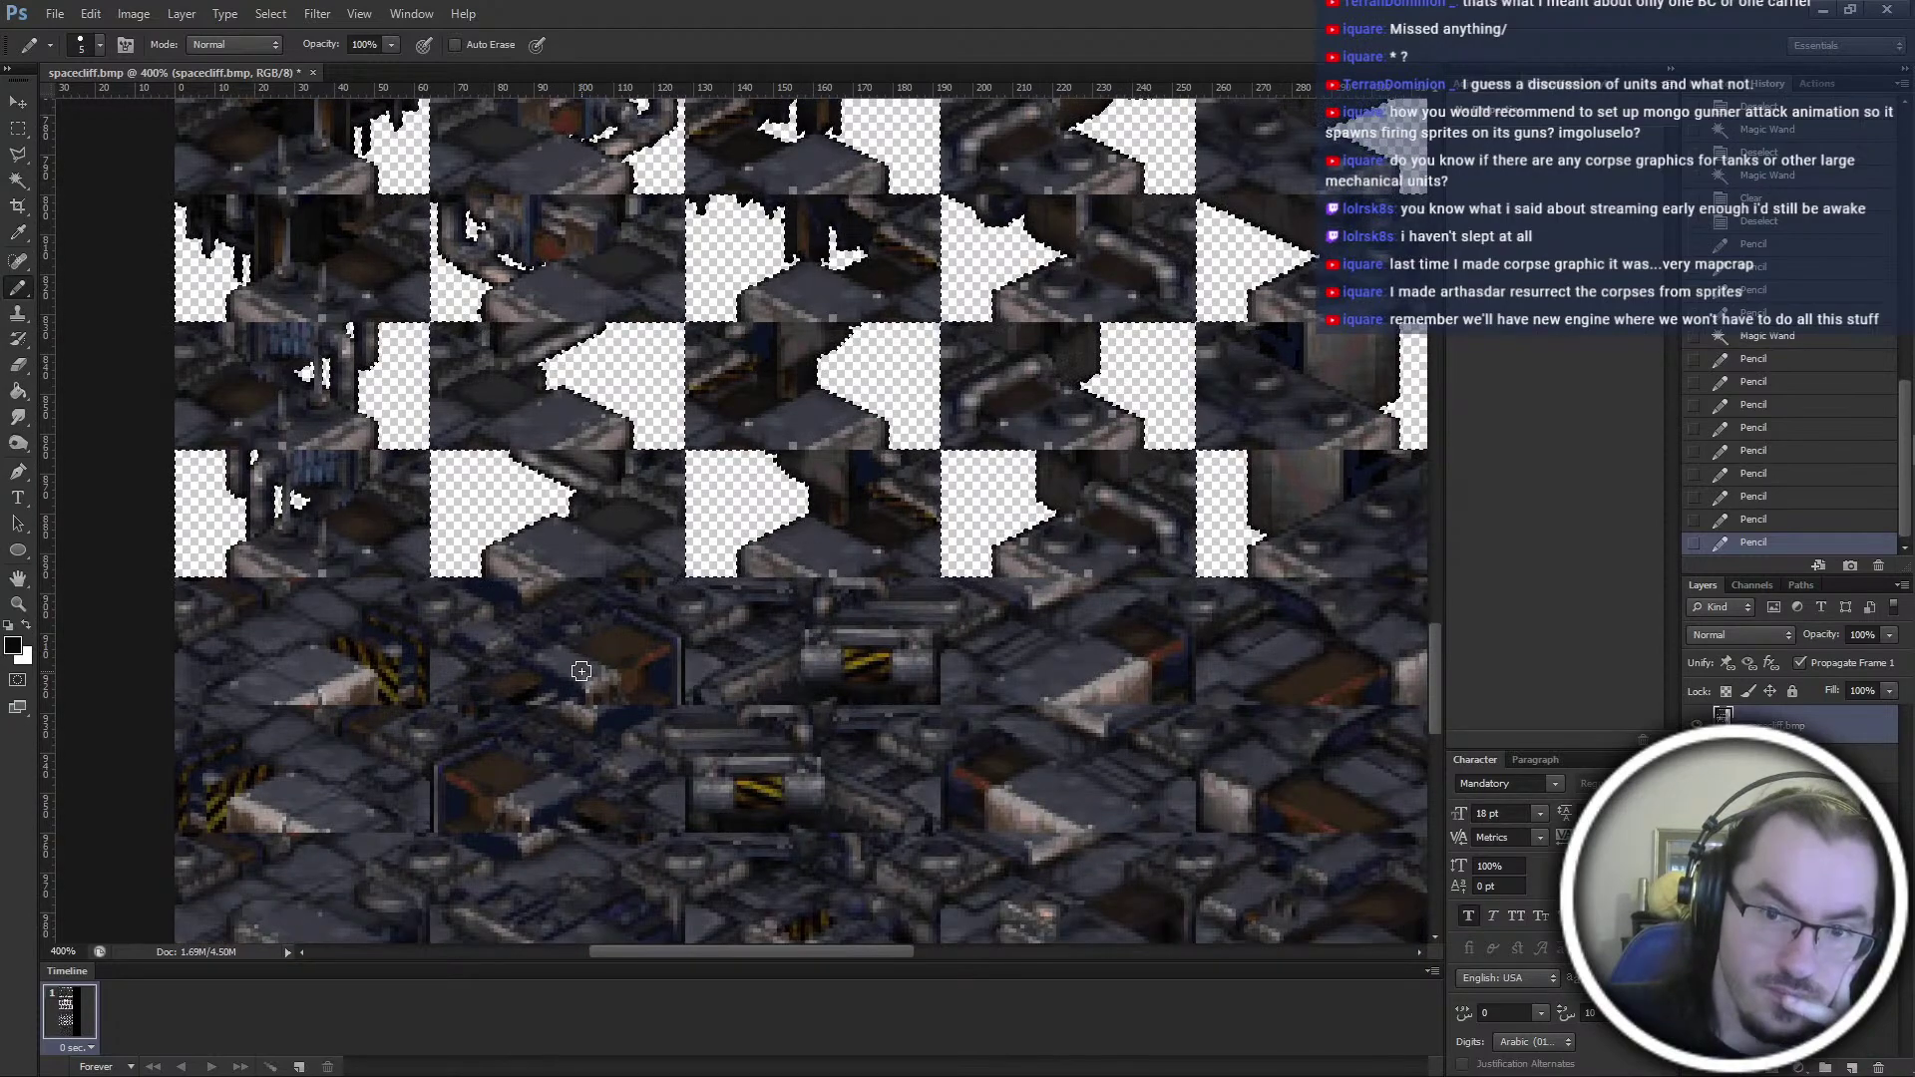
scroll(580, 671, "down", 7)
scroll(911, 791, "up", 12)
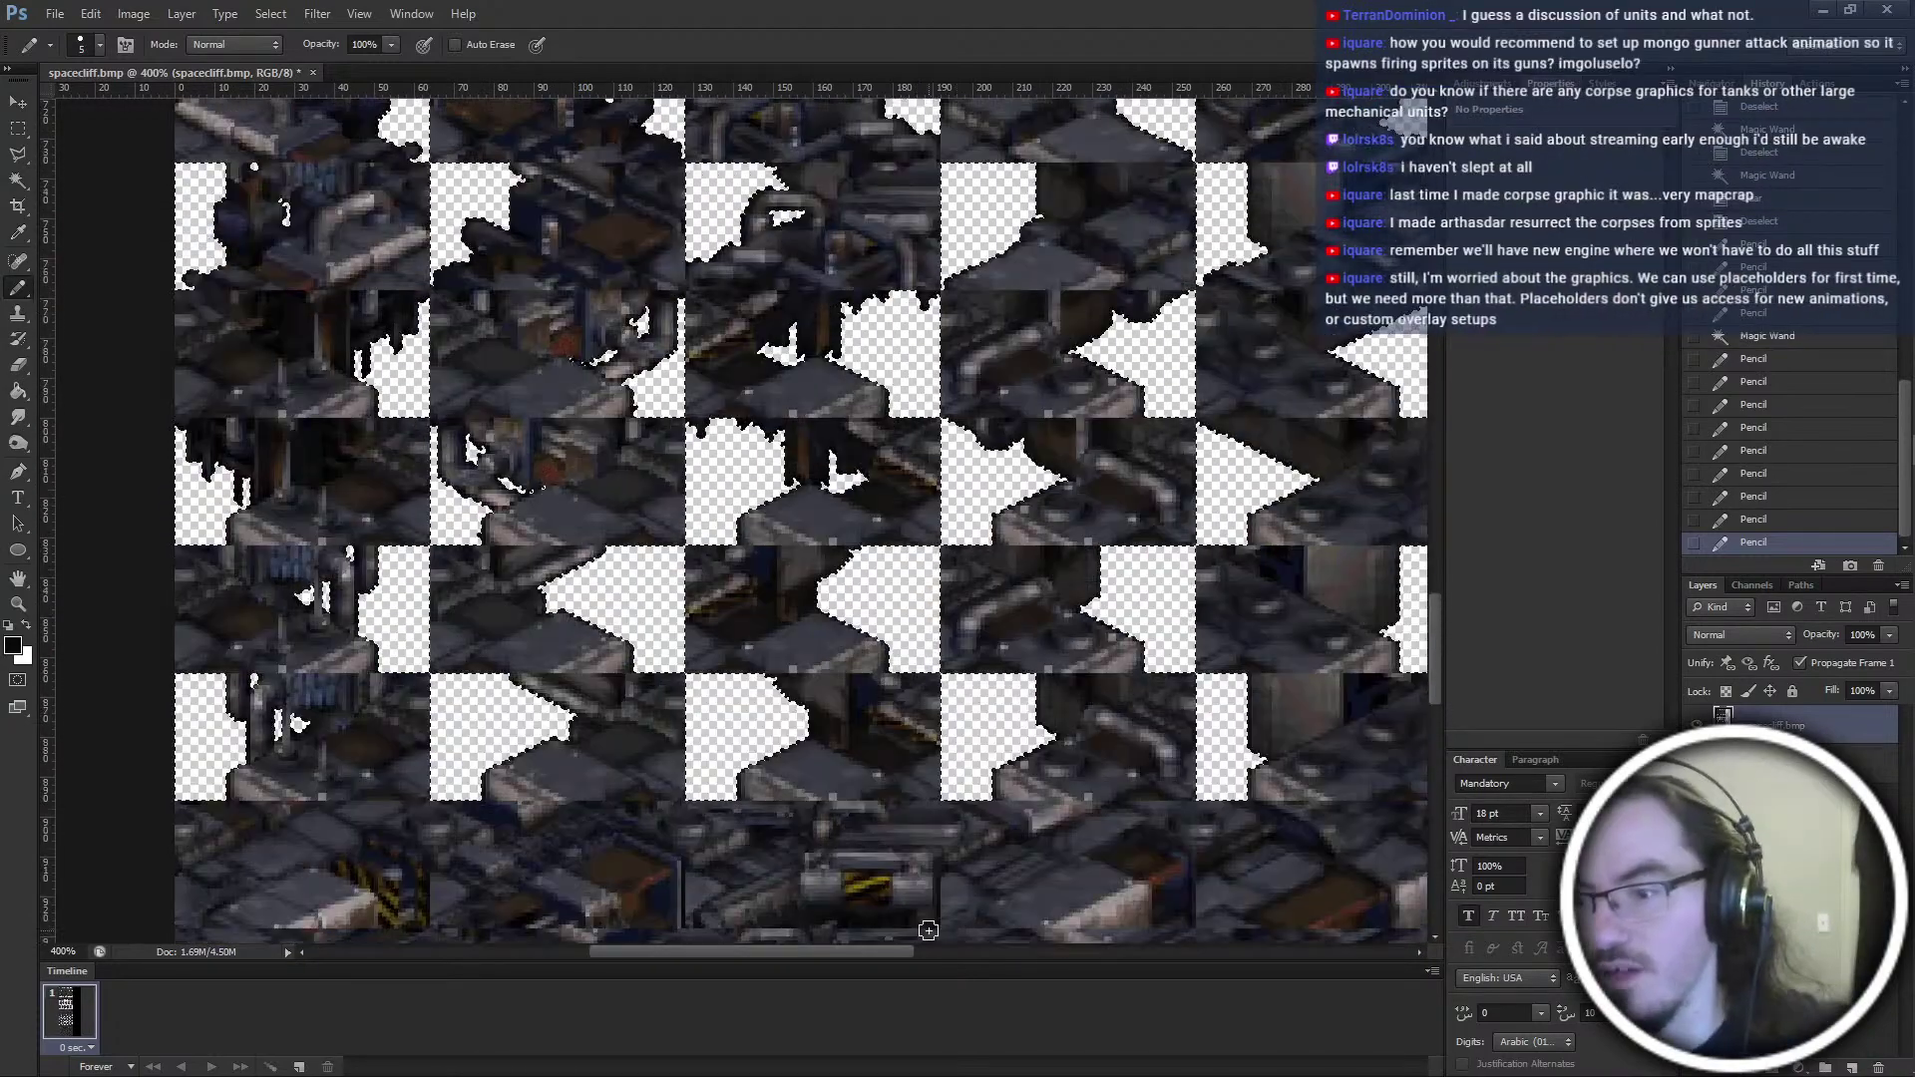
scroll(932, 843, "down", 9)
scroll(942, 828, "up", 20)
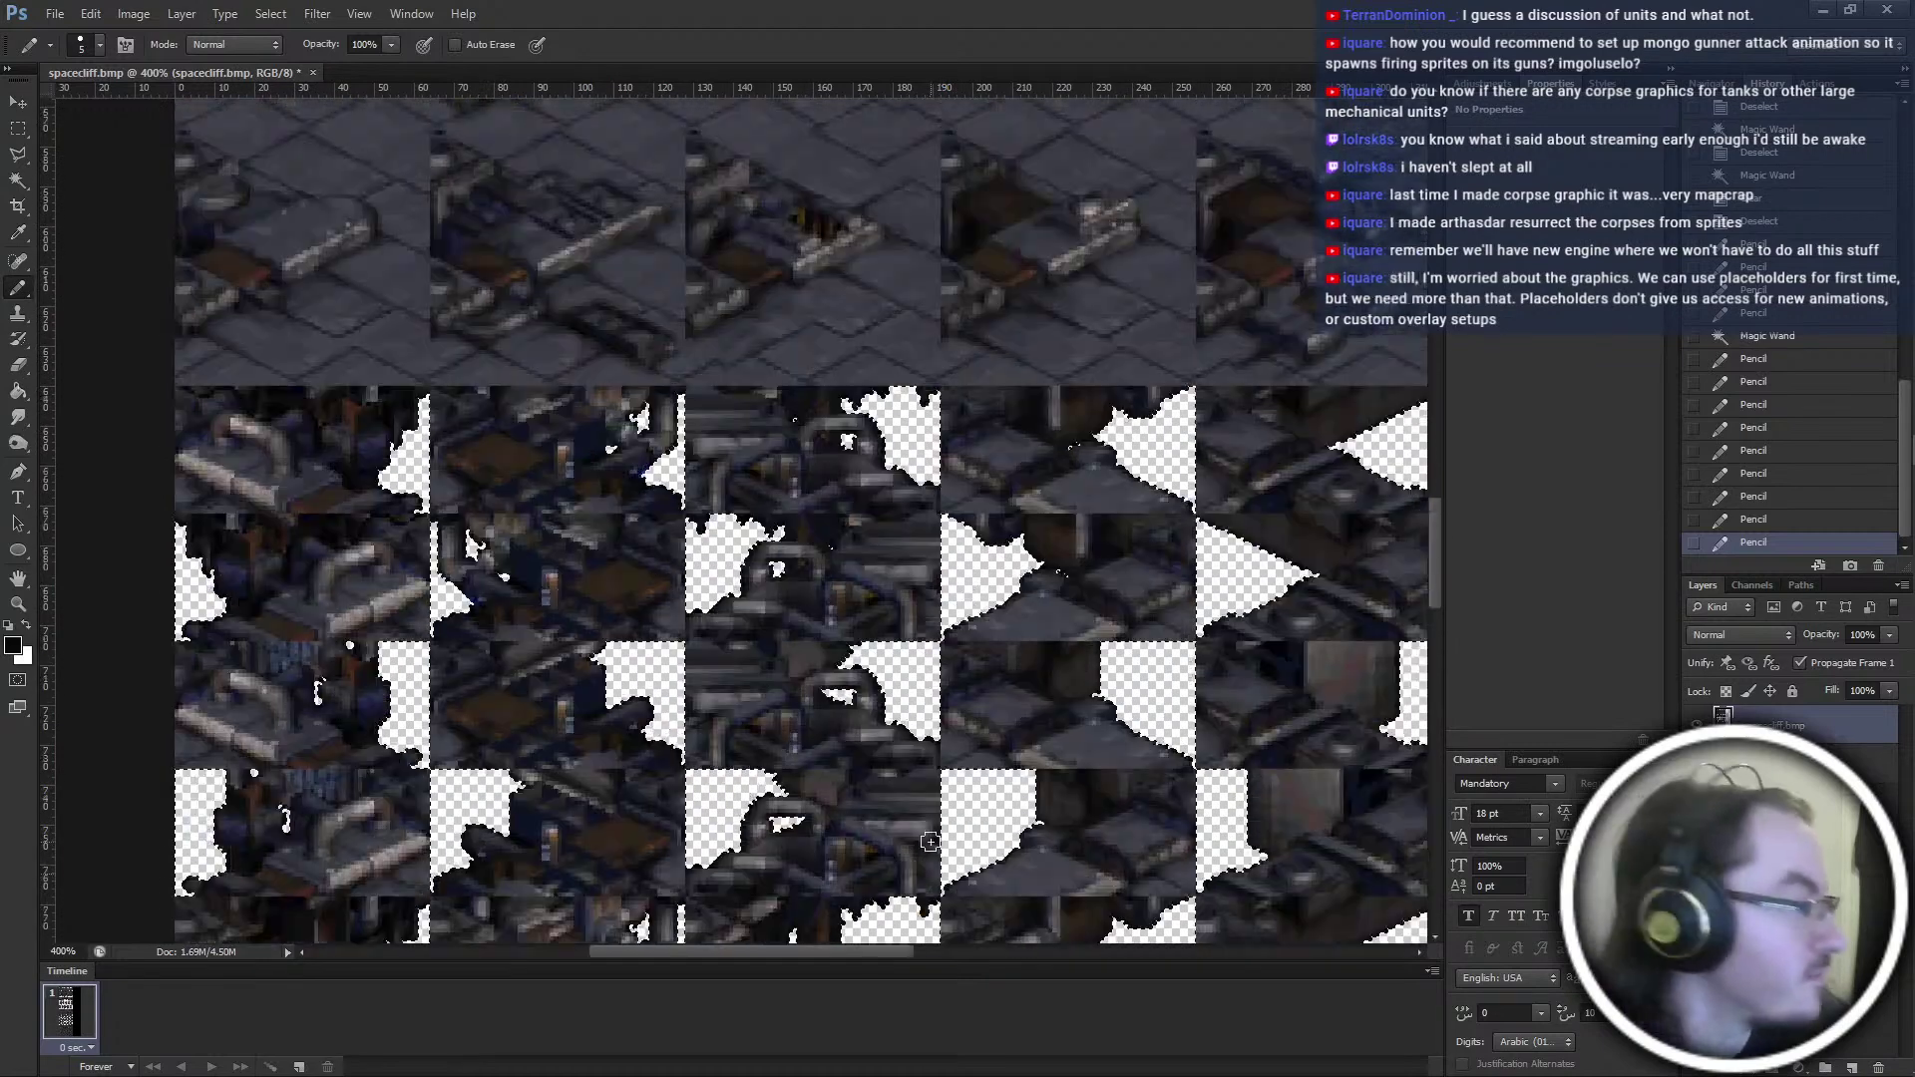
scroll(928, 842, "up", 15)
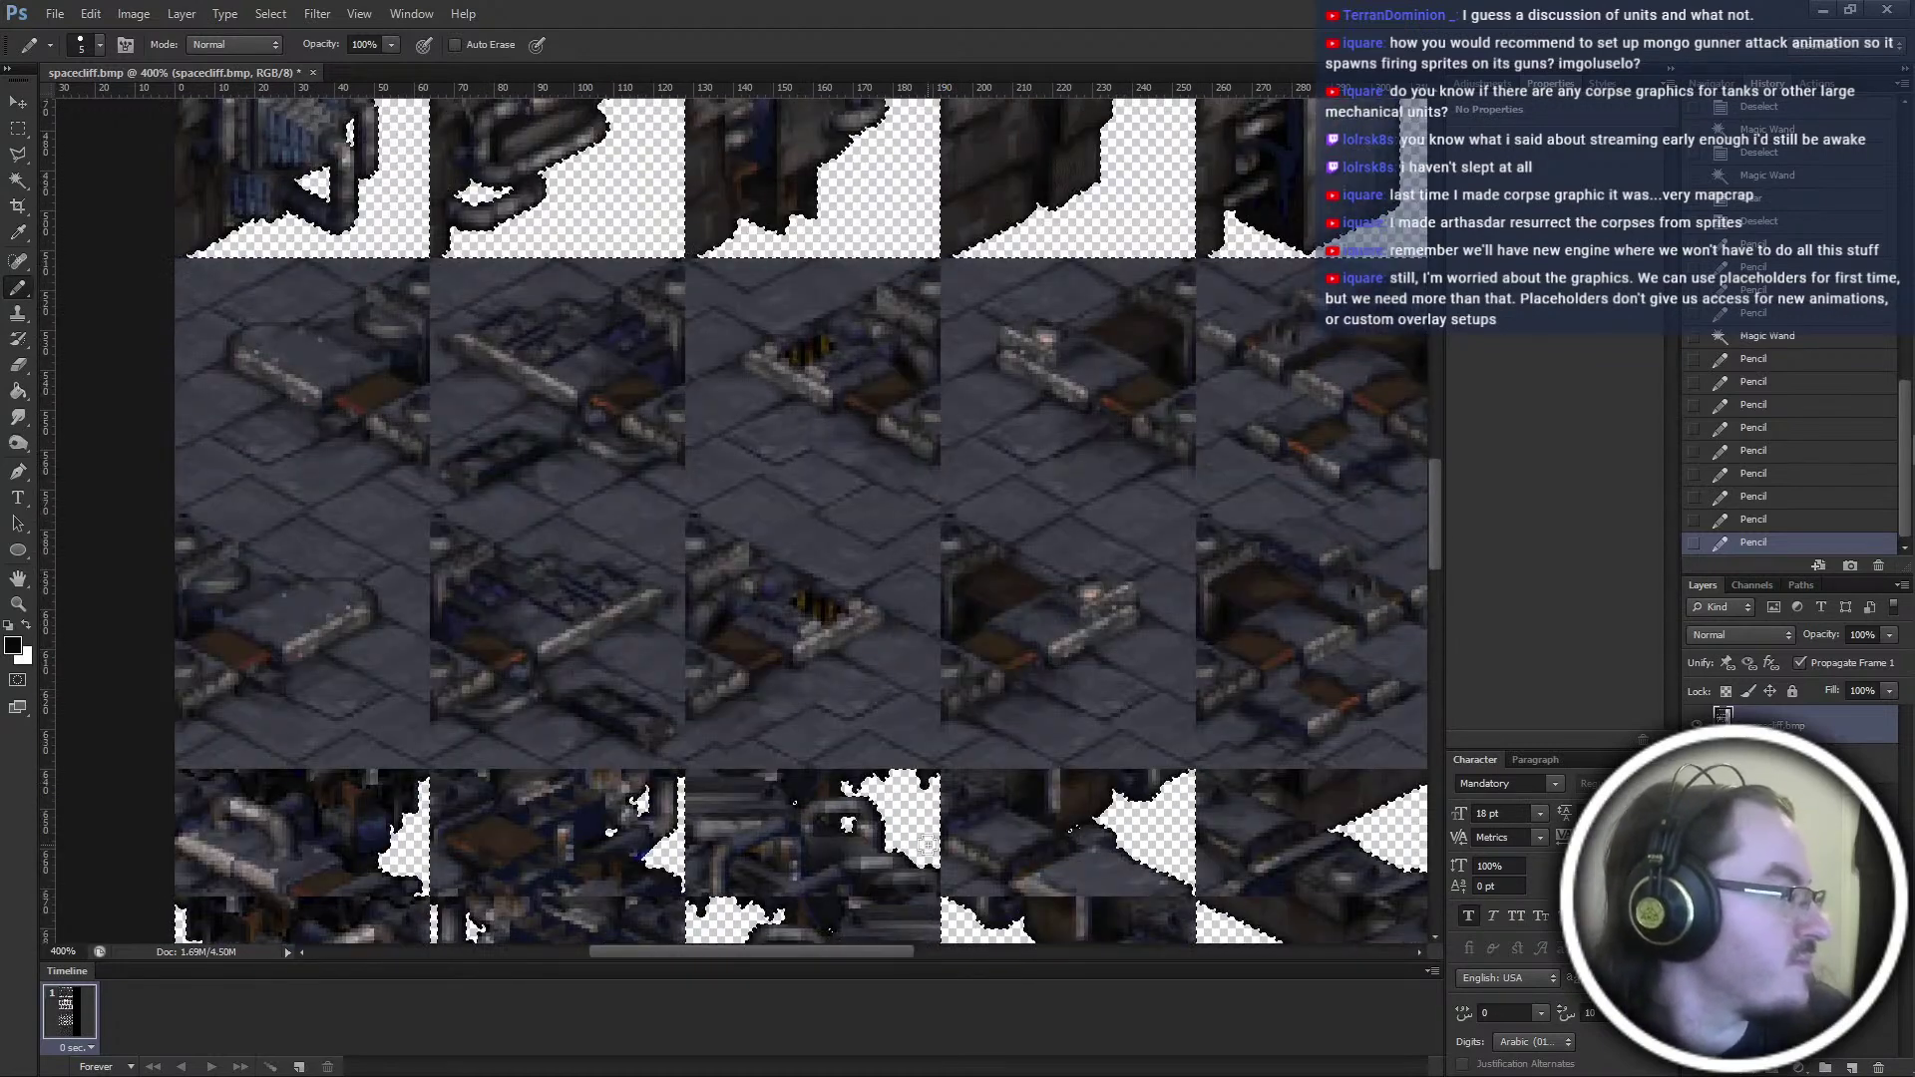
scroll(927, 844, "up", 5)
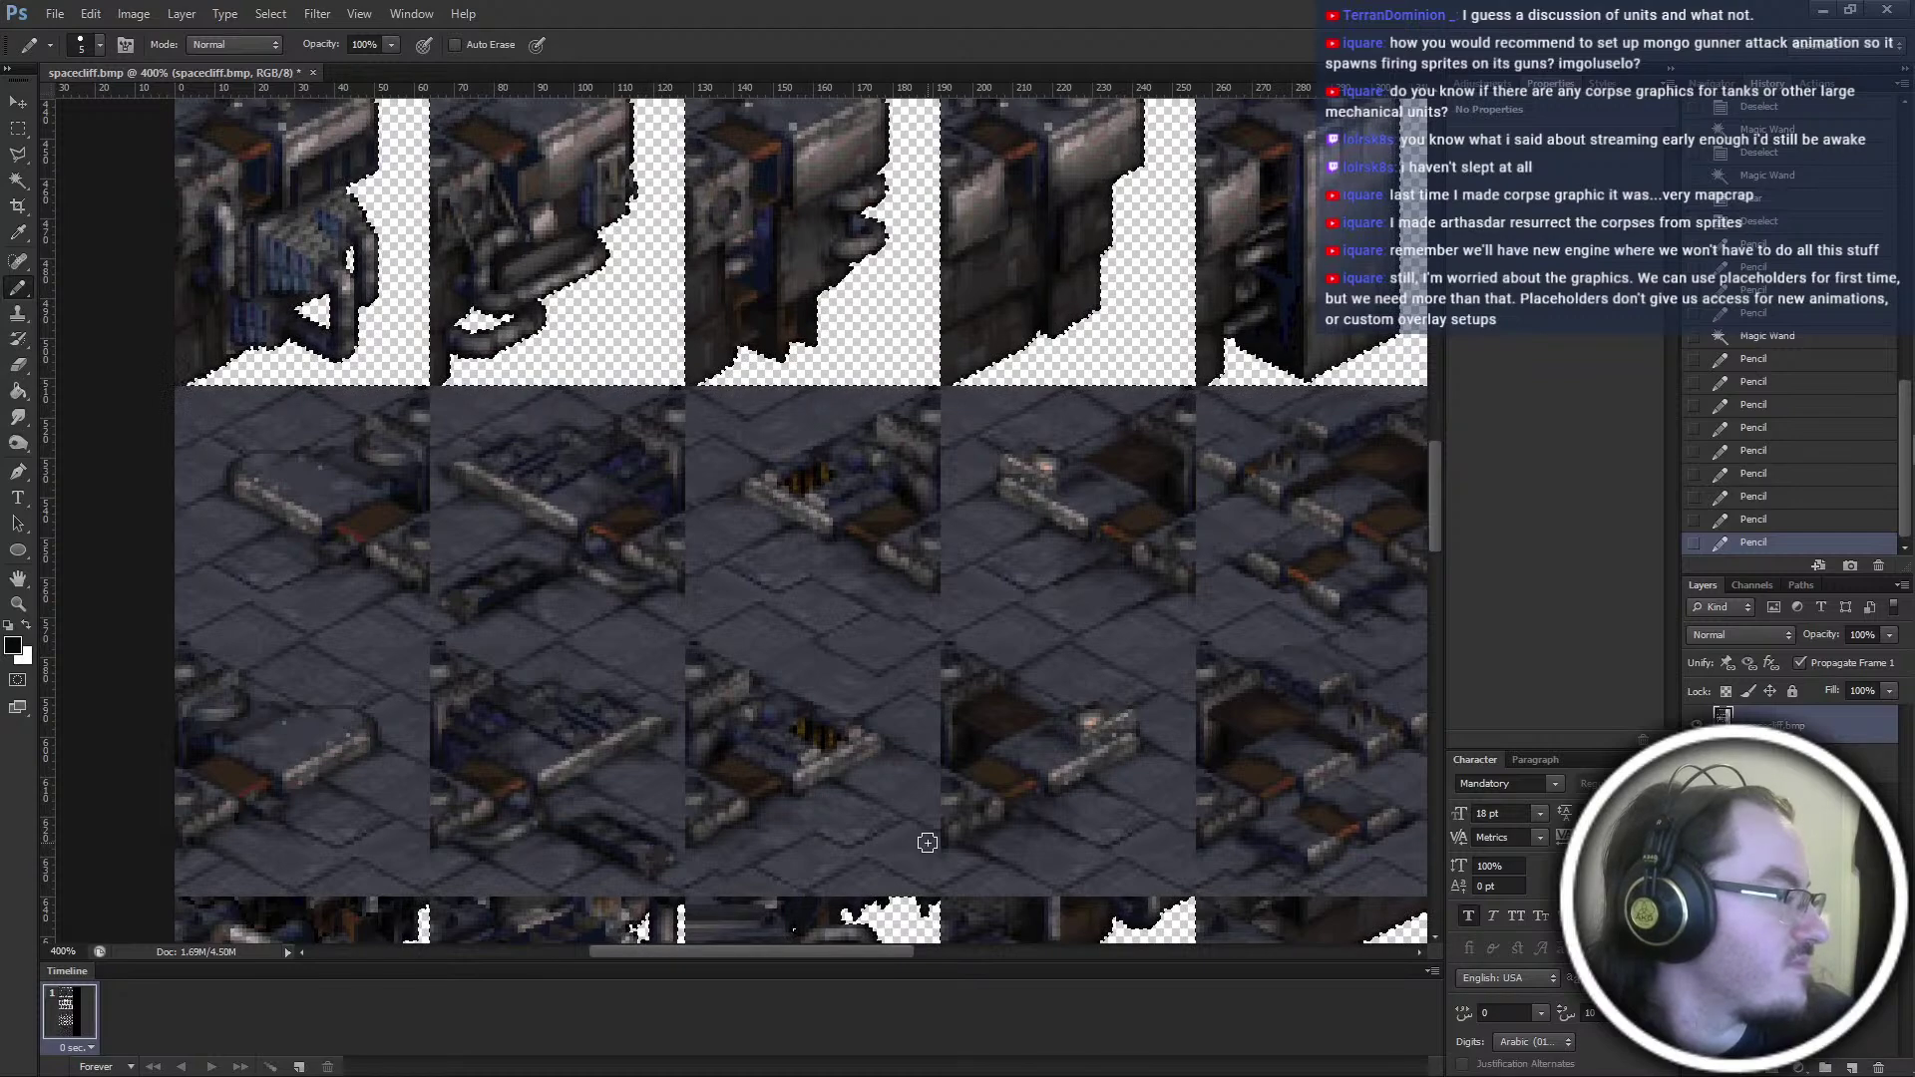
scroll(927, 843, "up", 10)
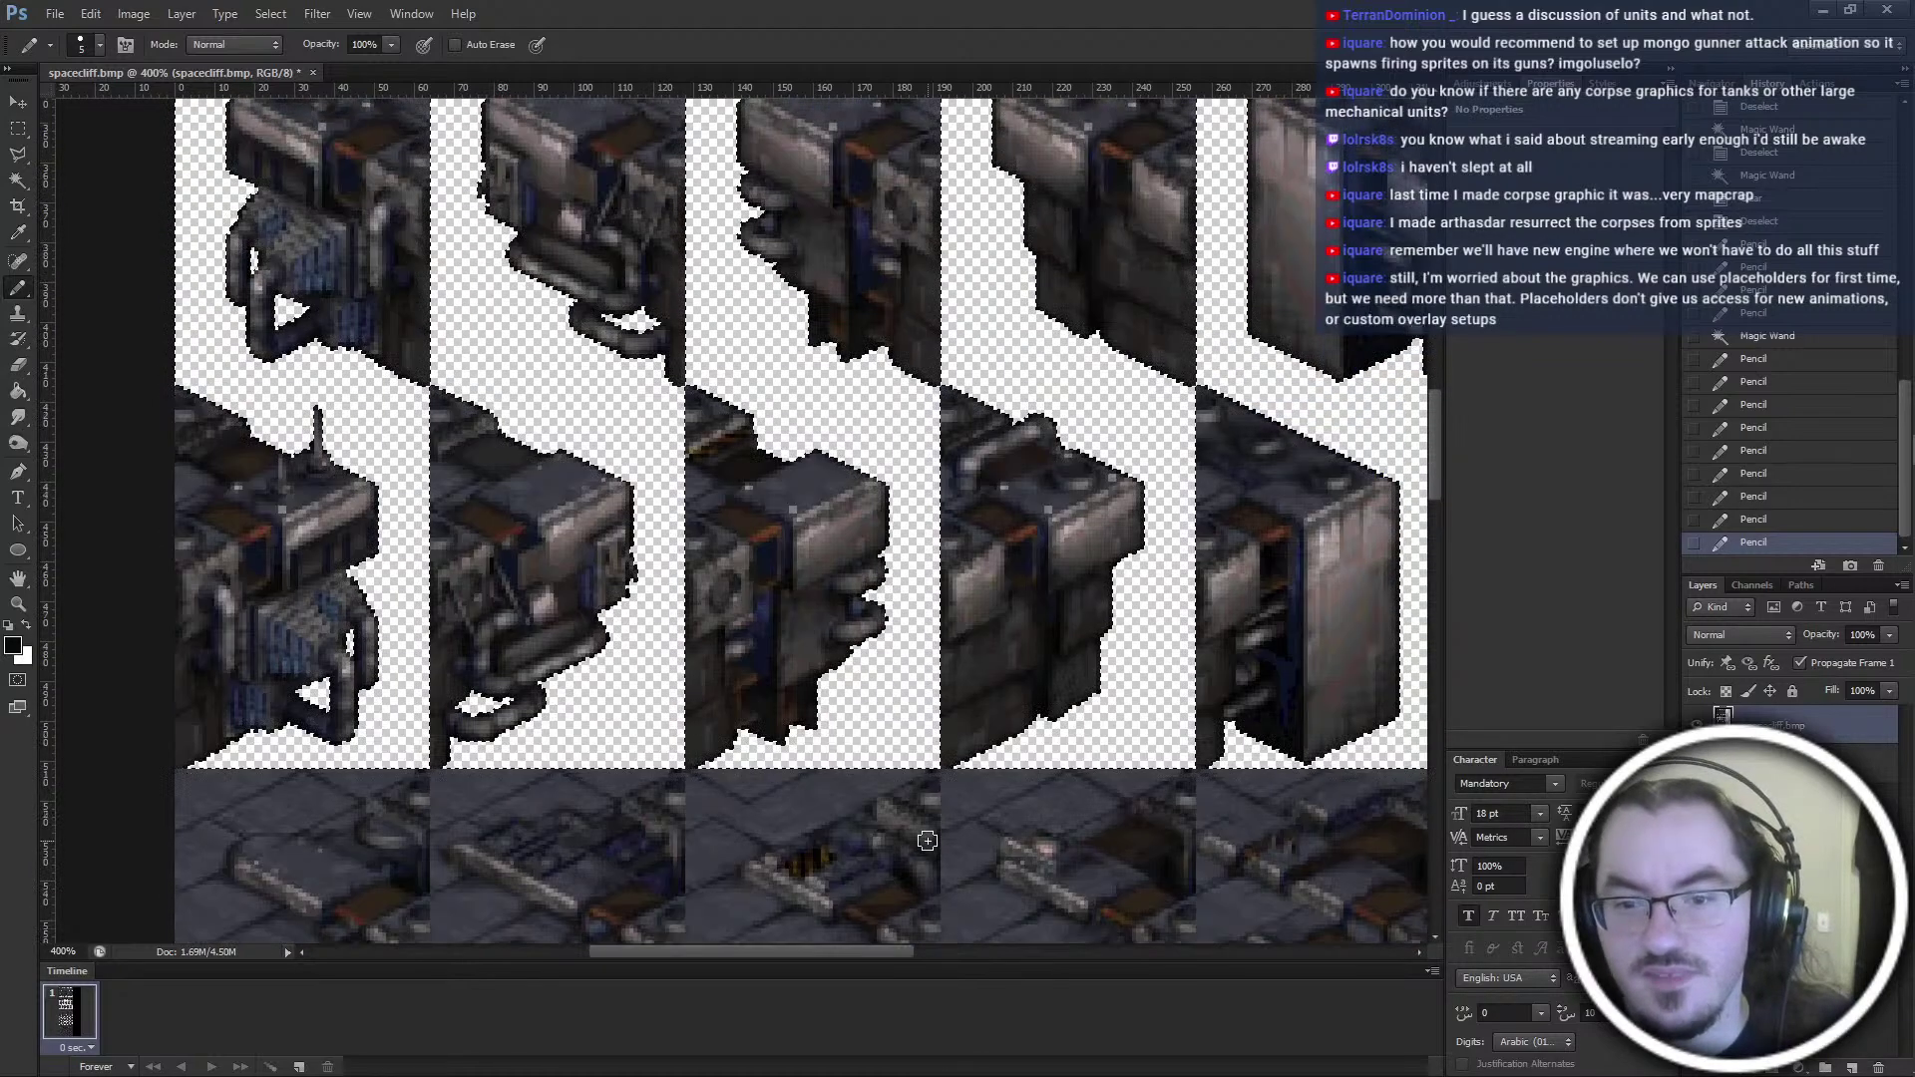
scroll(936, 829, "up", 5)
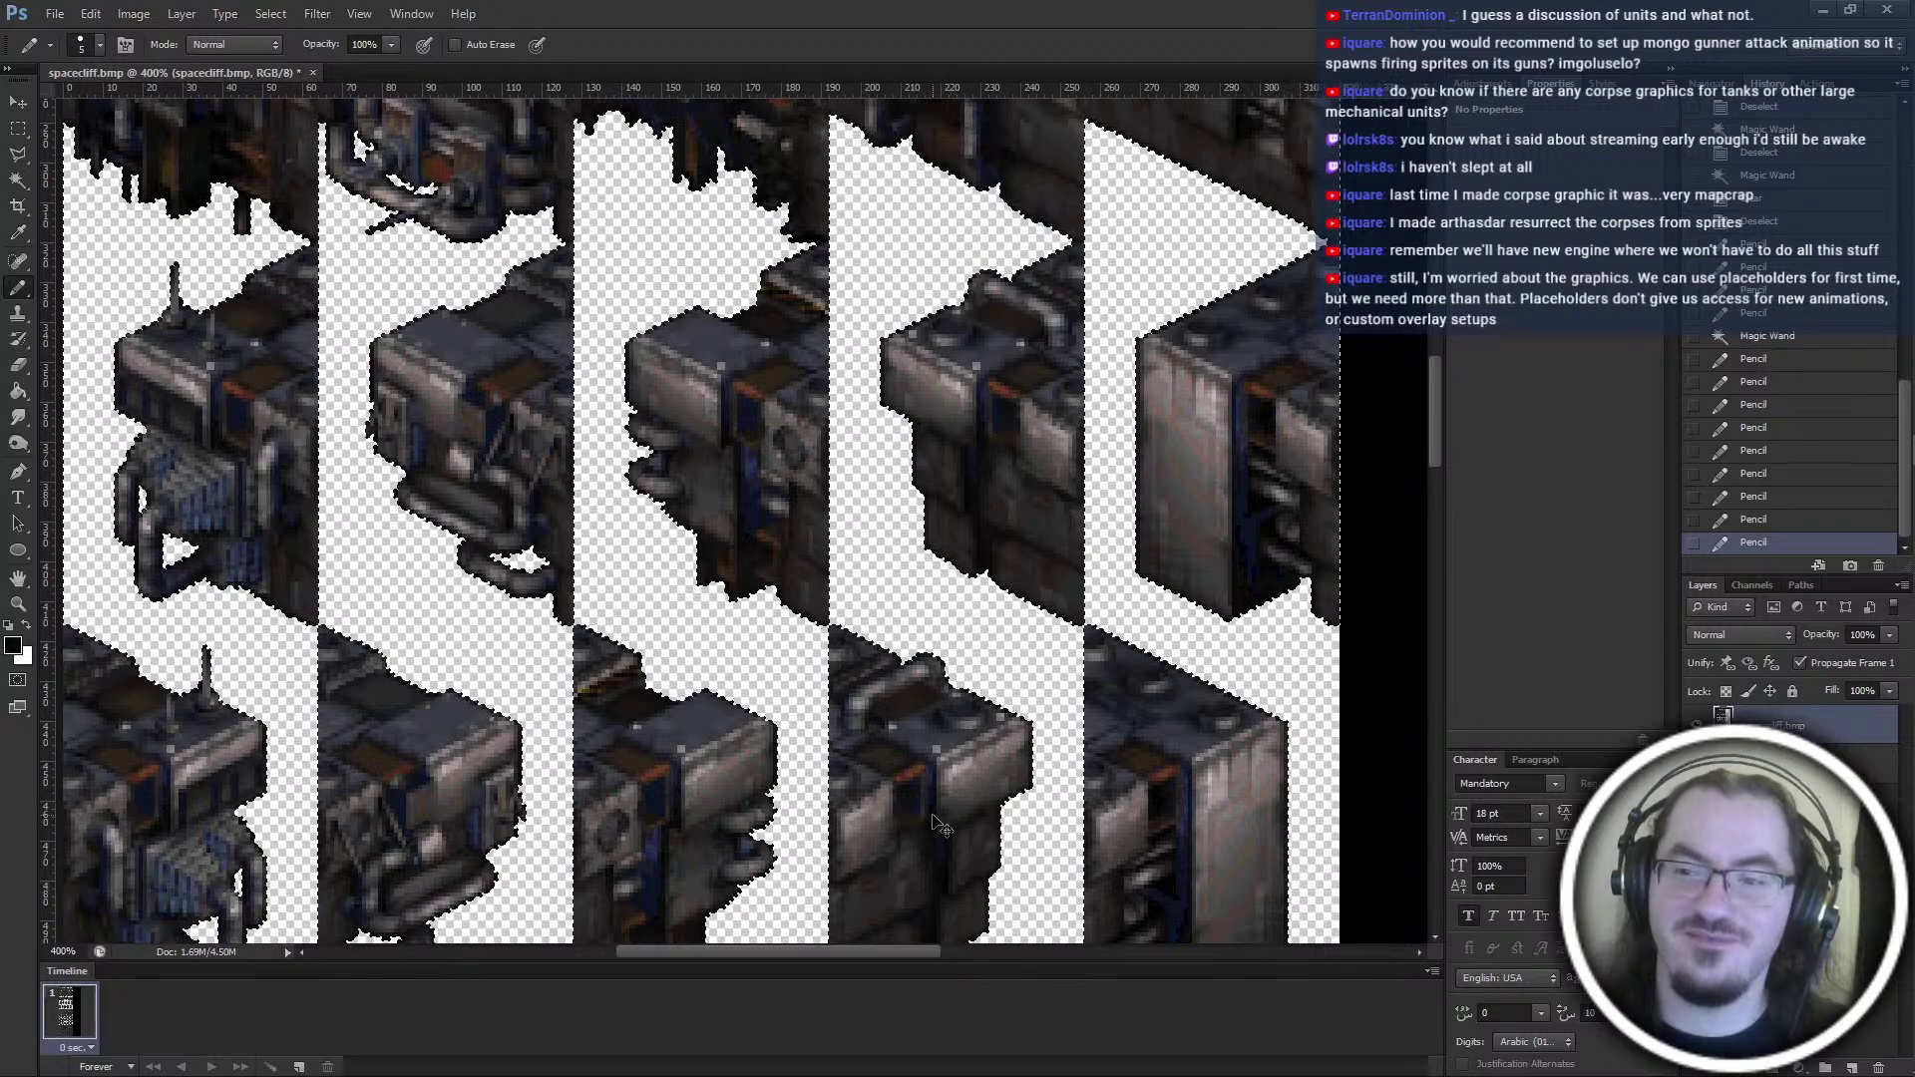
scroll(932, 815, "up", 5)
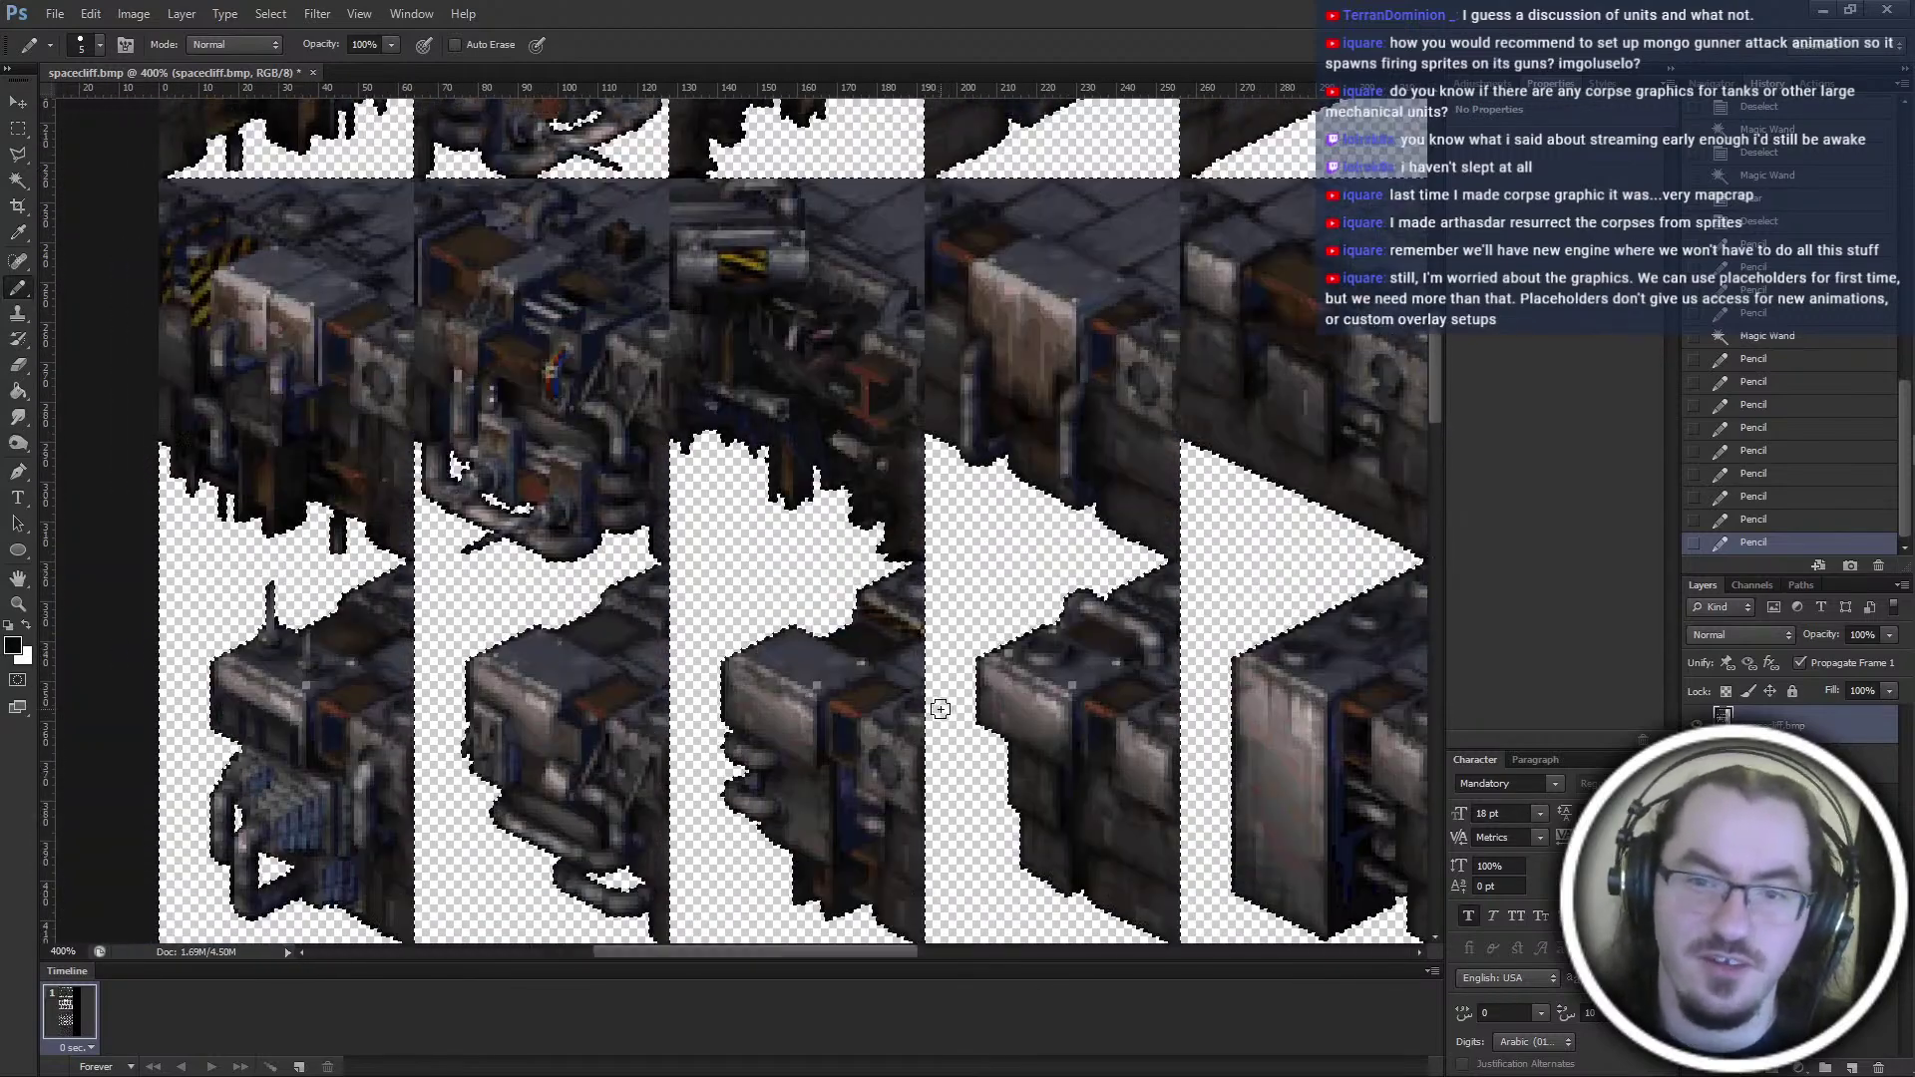
scroll(964, 691, "right", 3)
scroll(965, 691, "up", 7)
scroll(957, 692, "left", 4)
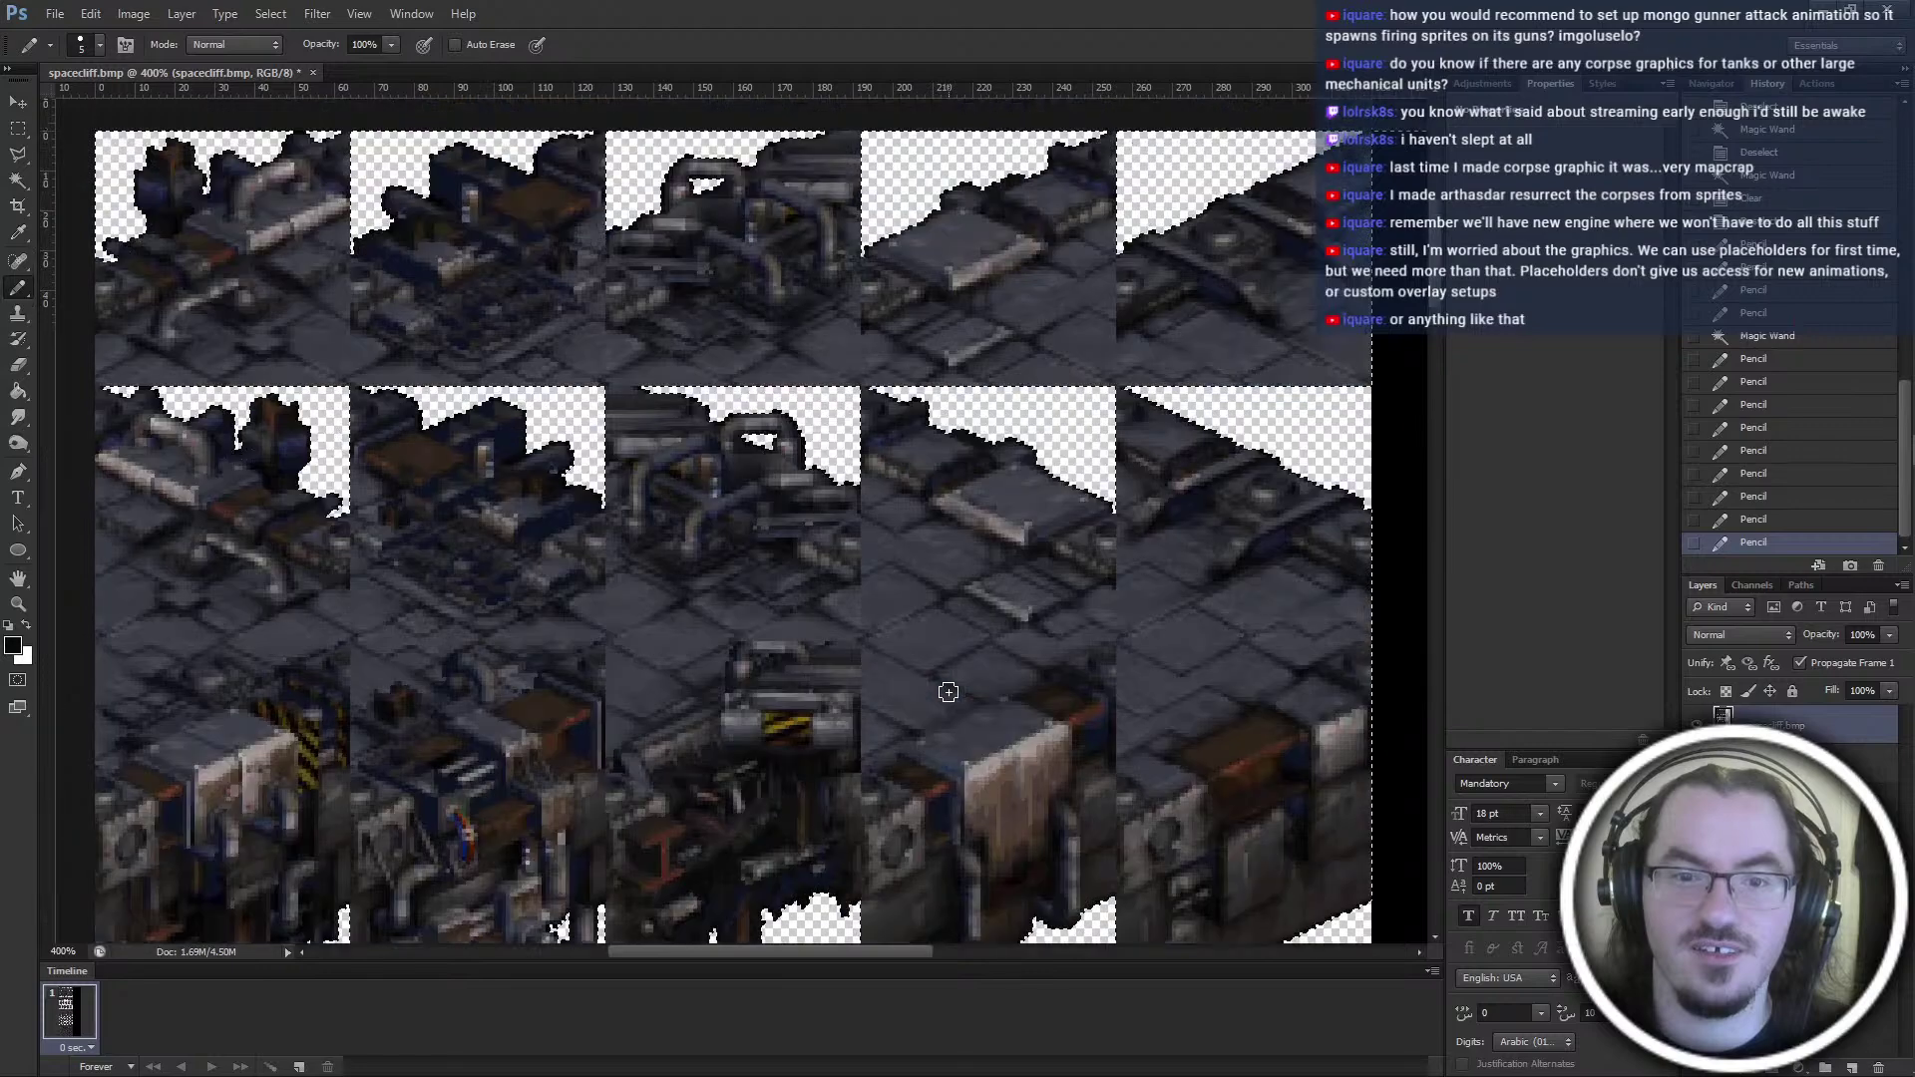
scroll(948, 691, "up", 3)
Deselect, rename Layer 2 as blackover and move it above the spacecliff.bmp layer
key("m")
key("ctrl+d")
key("ctrl+minus")
left_click(1785, 764)
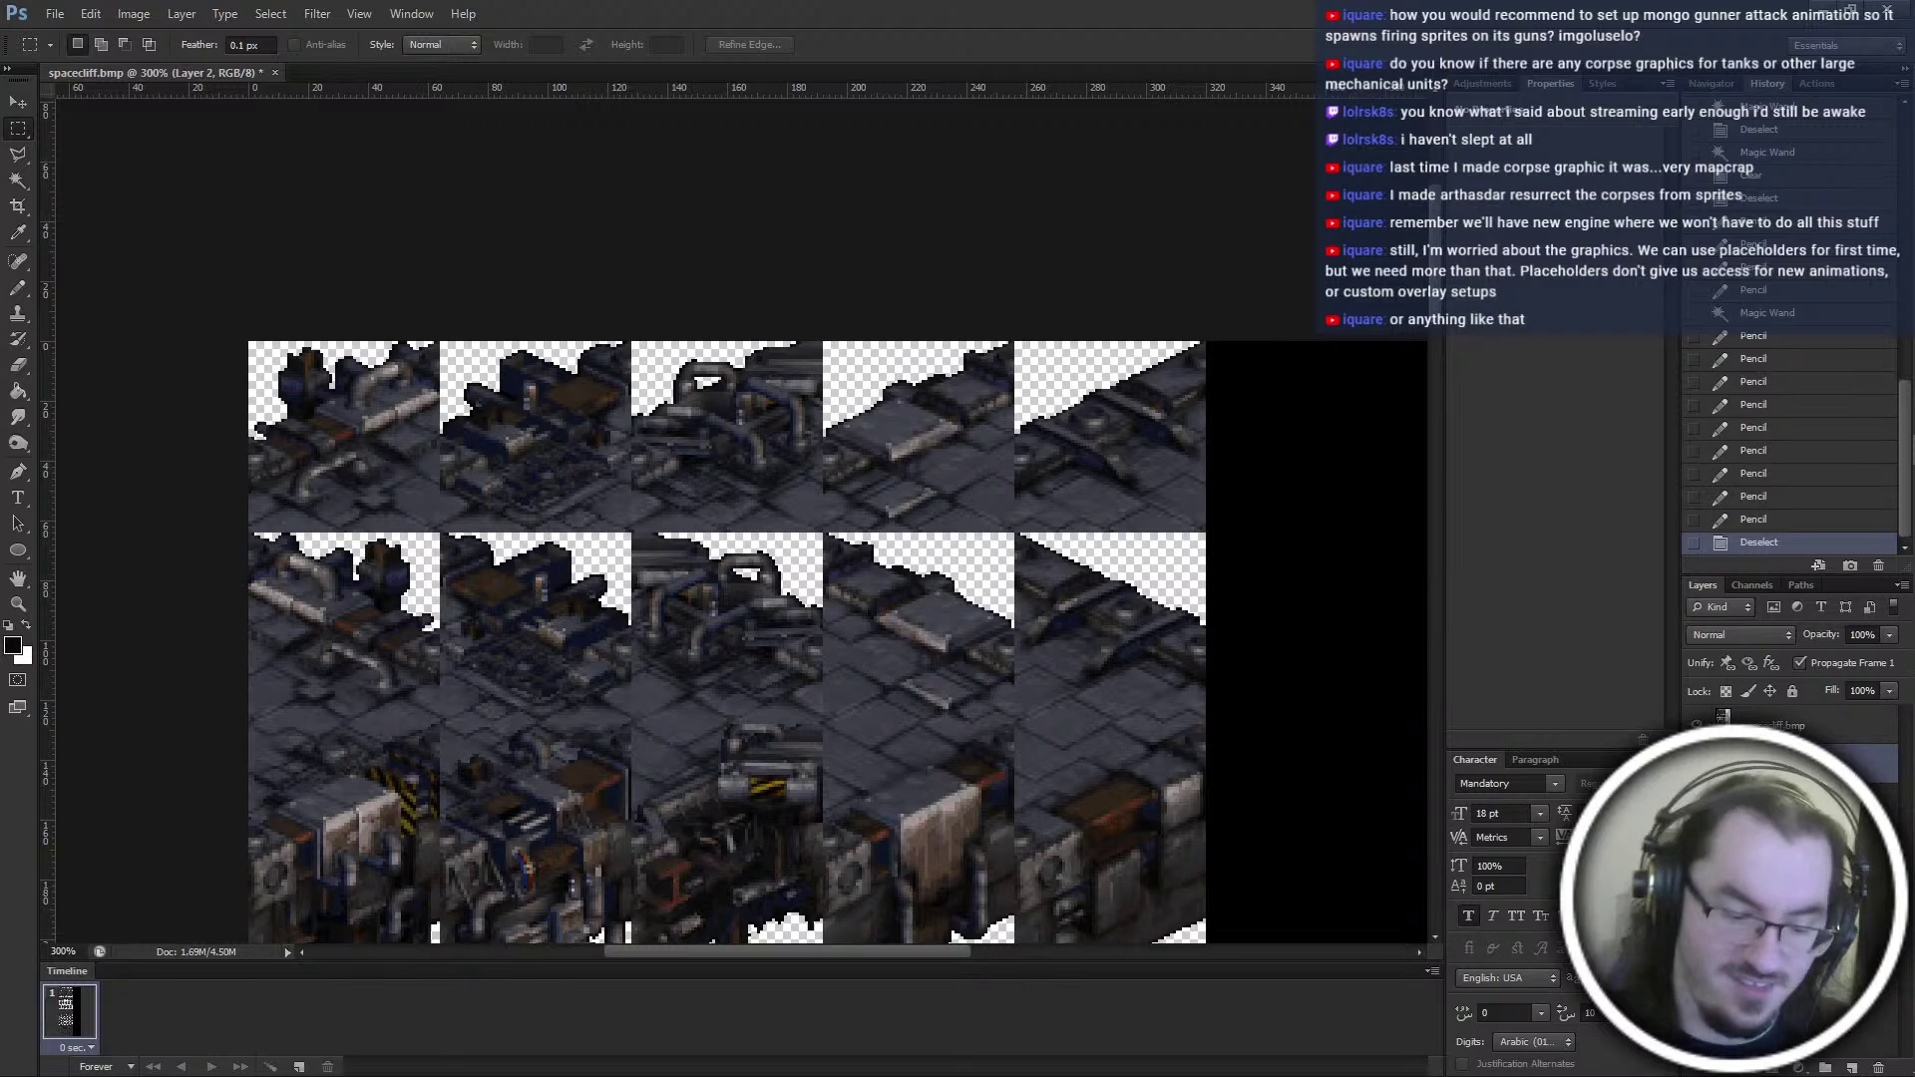
type("blackover")
key("Return")
left_click_drag(1783, 740, 1781, 718)
left_click(1781, 764)
key("ctrl+minus")
Add a new layer beneath the spacecliff.bmp layer and place it in a group named lower
scroll(799, 624, "down", 5)
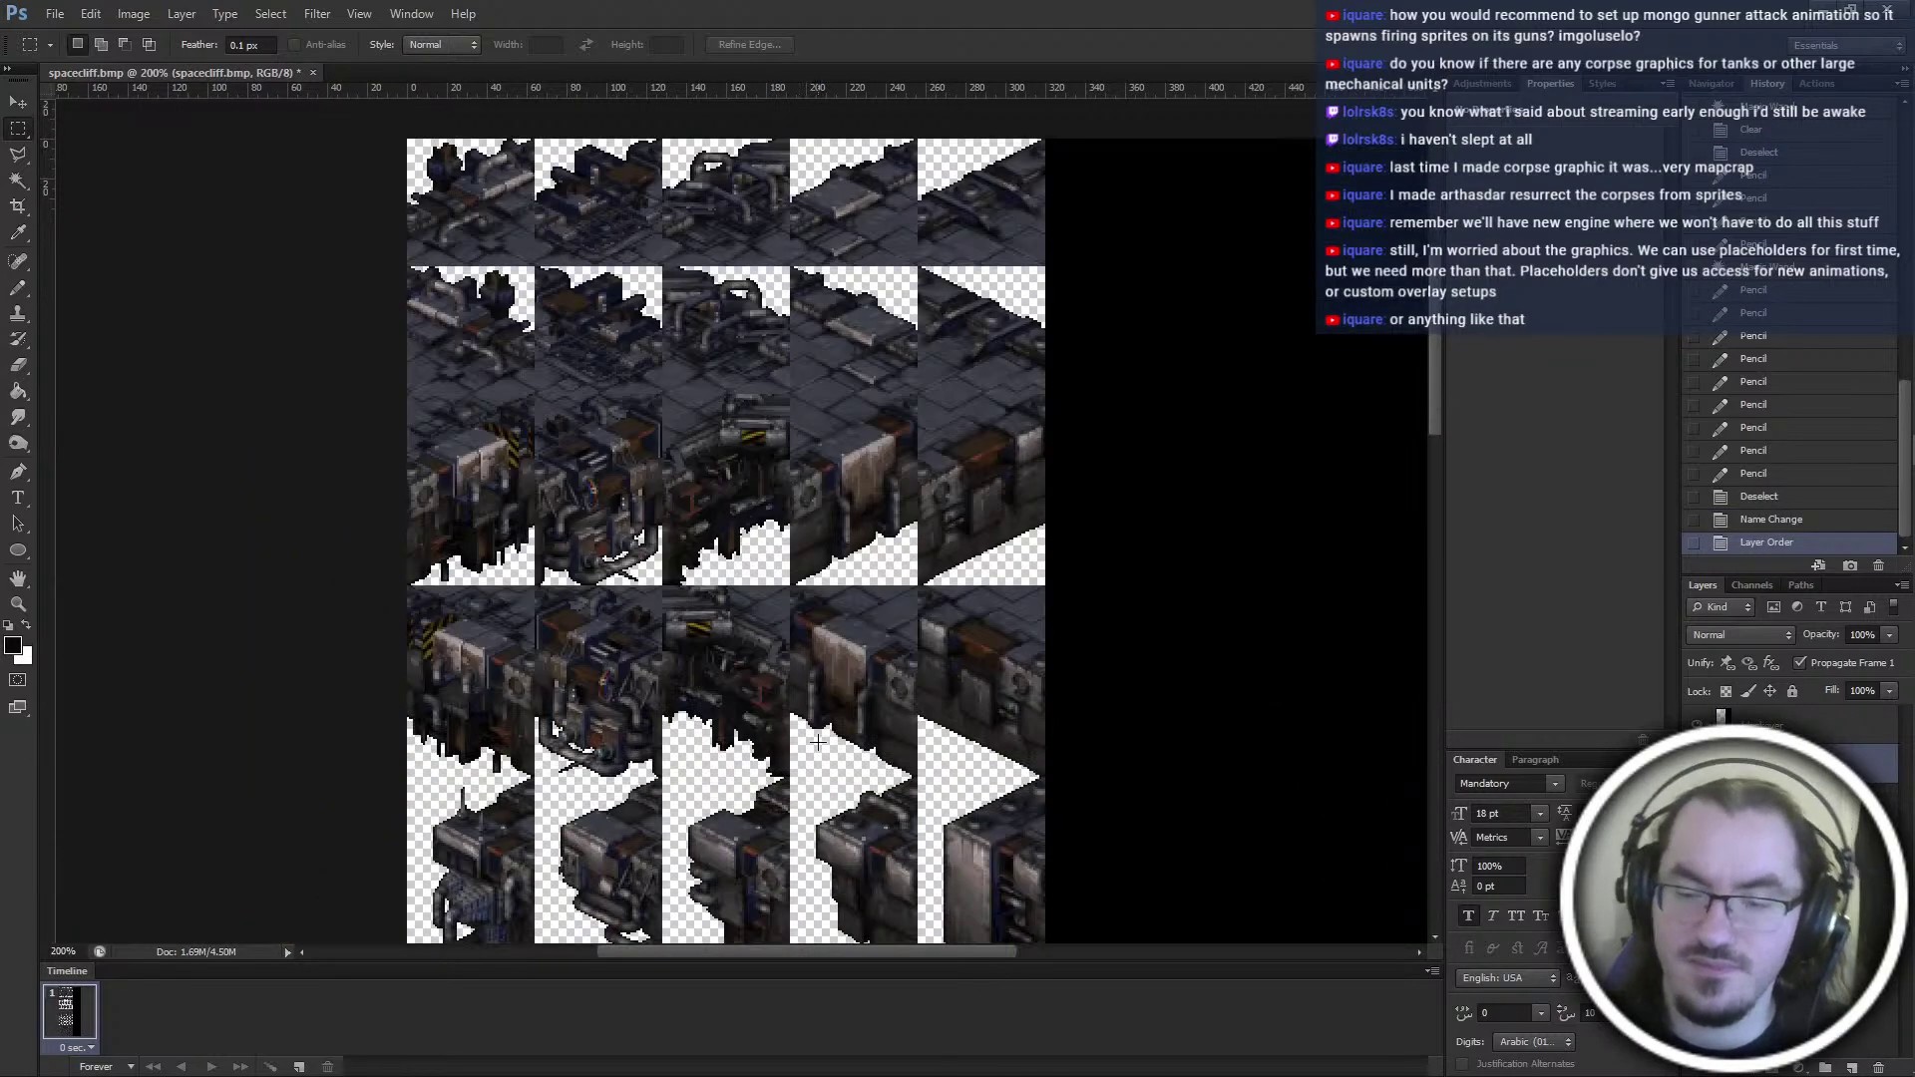
left_click(1825, 1067)
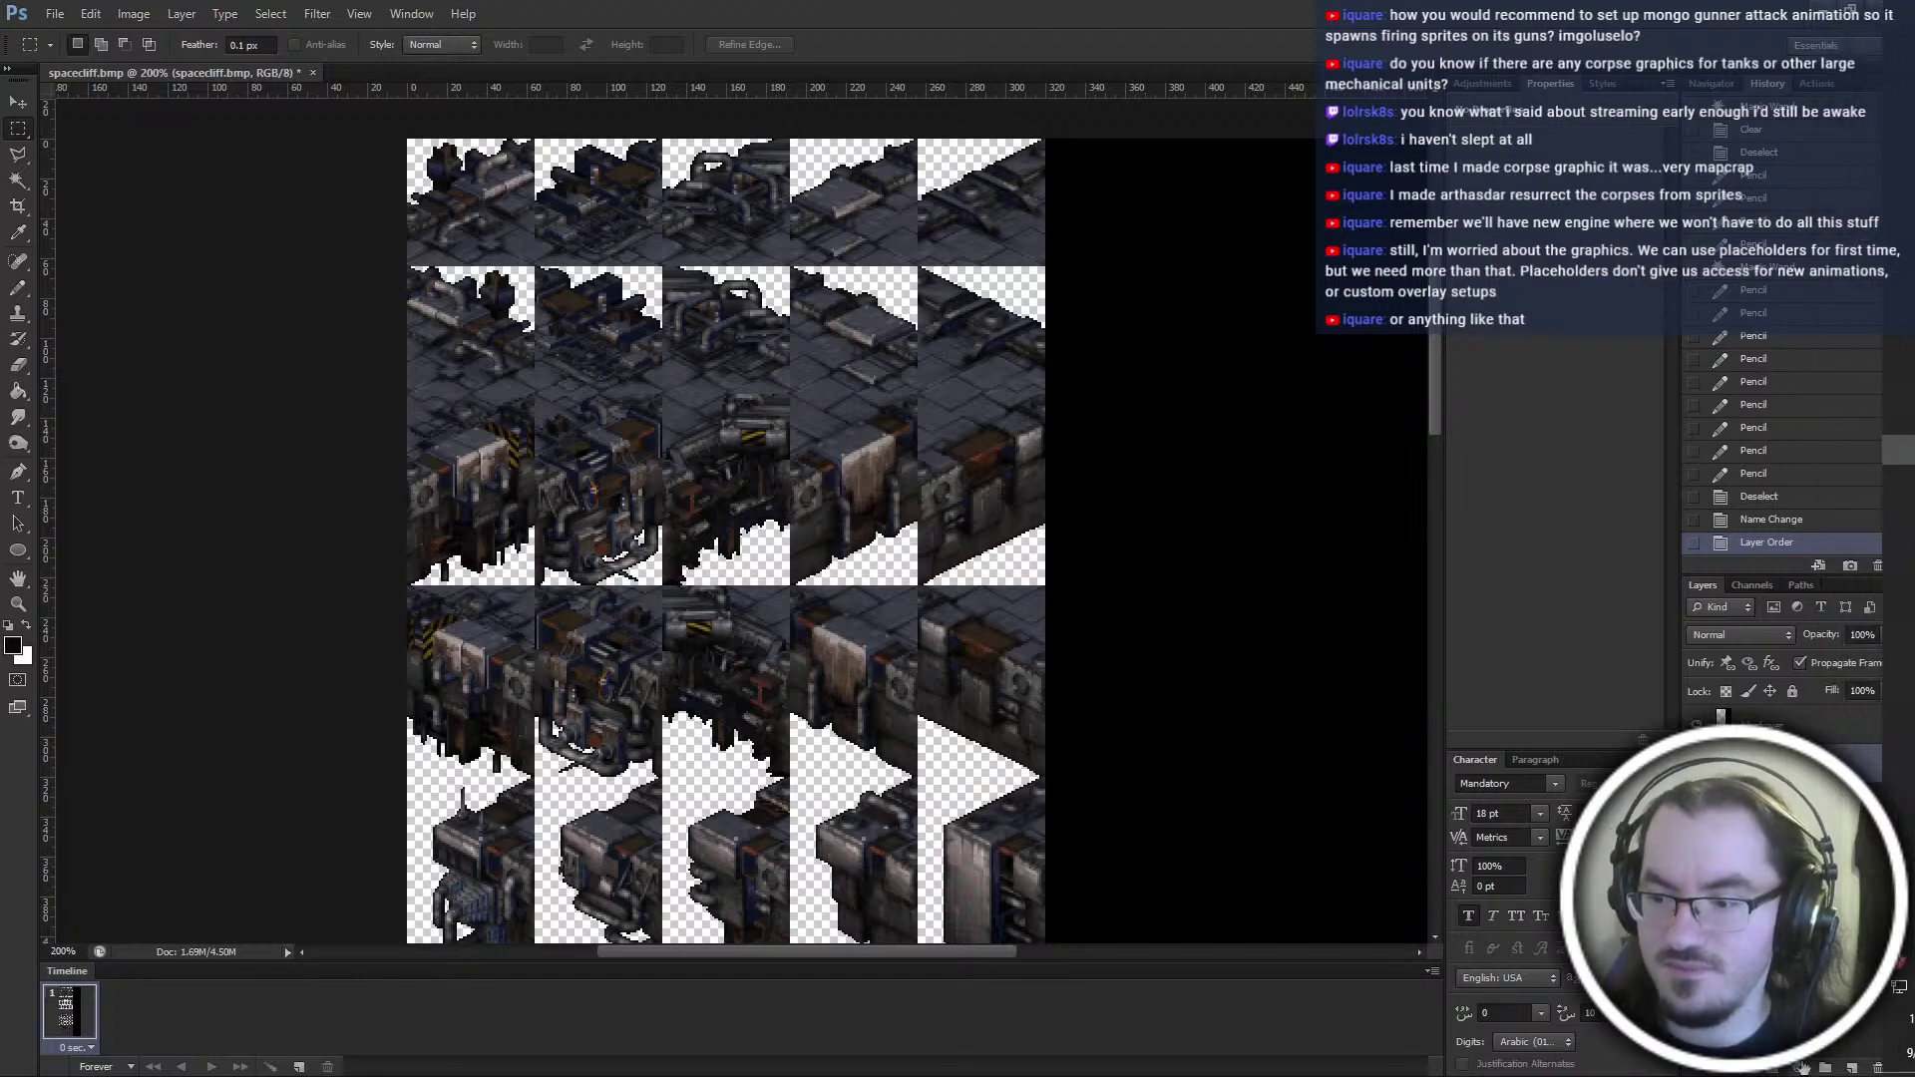
key("ctrl+z")
left_click(1852, 1068)
left_click_drag(1782, 764, 1782, 813)
key("ctrl+g")
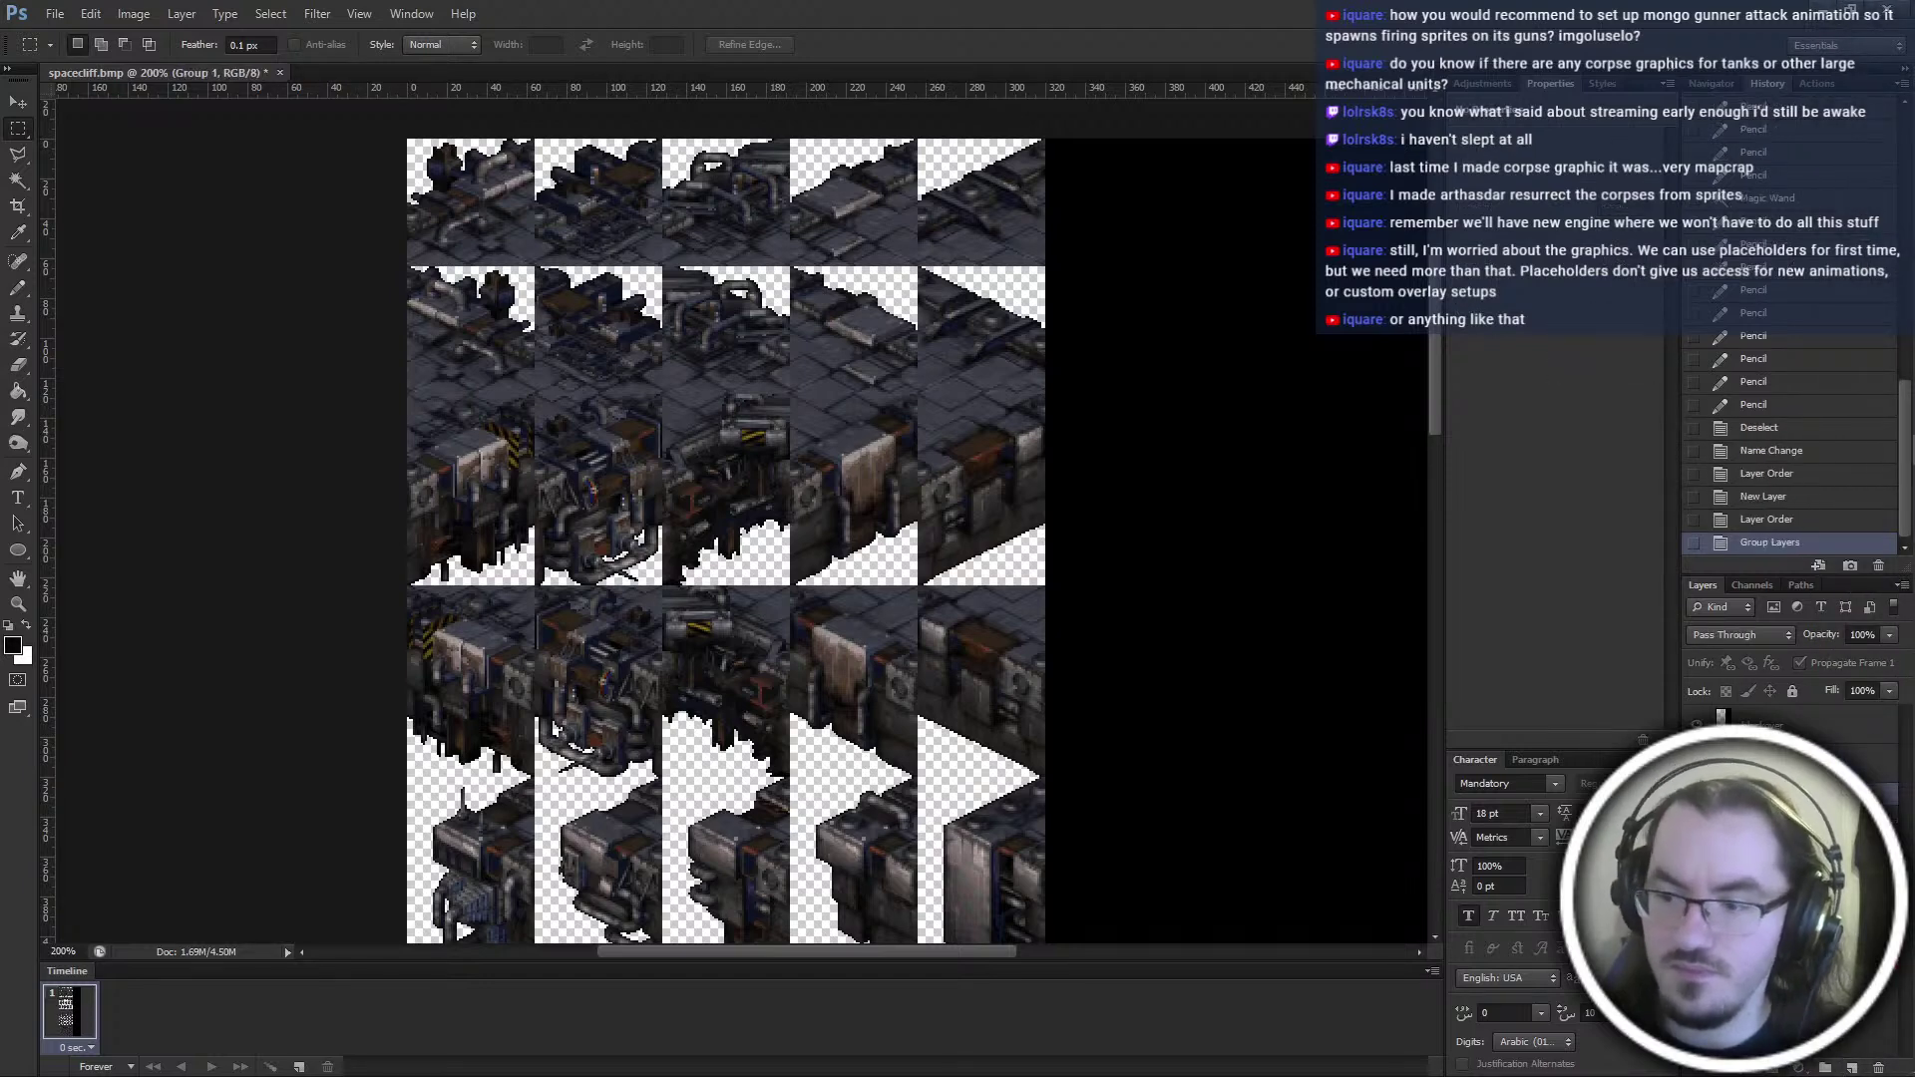
key("Return")
Create a second layer group, rearrange the group order and name the group upper
key("ctrl+g")
key("ctrl+bracketright")
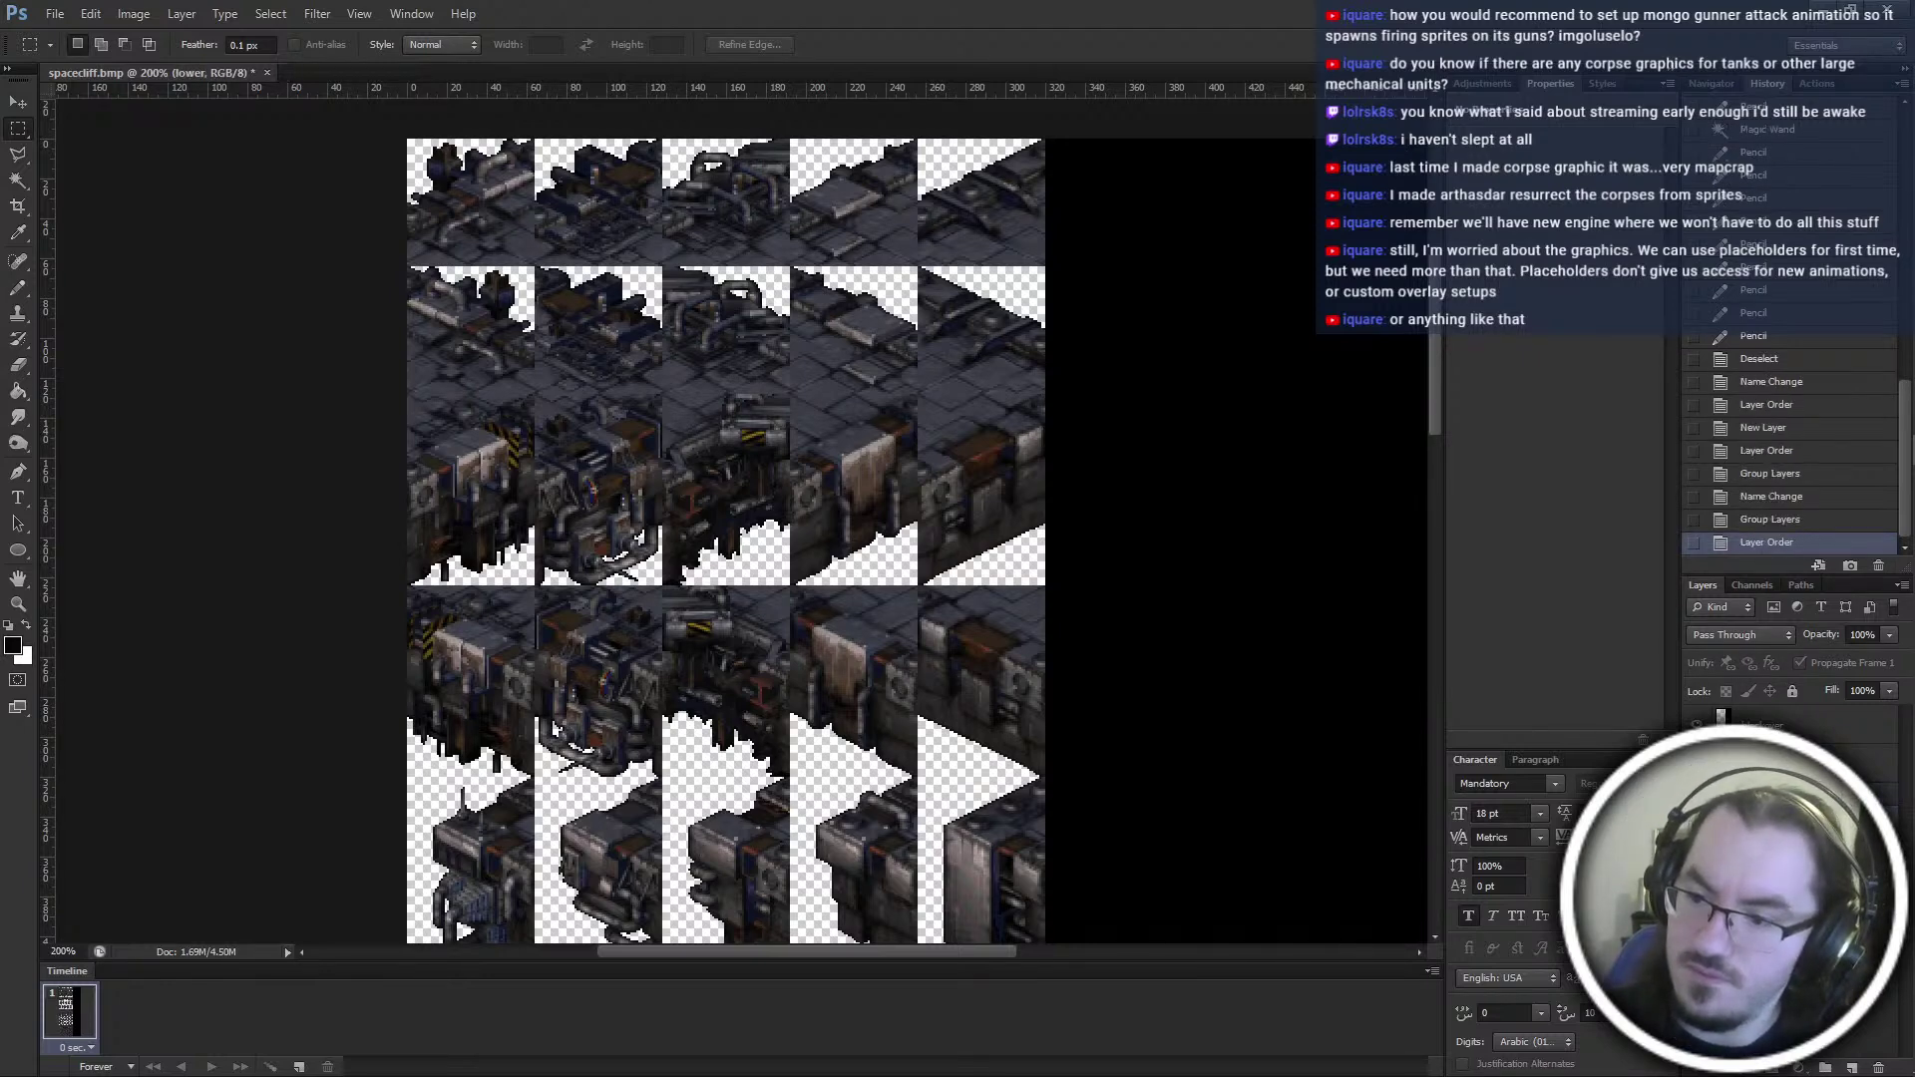
key("alt+bracketleft")
type("upper")
key("Return")
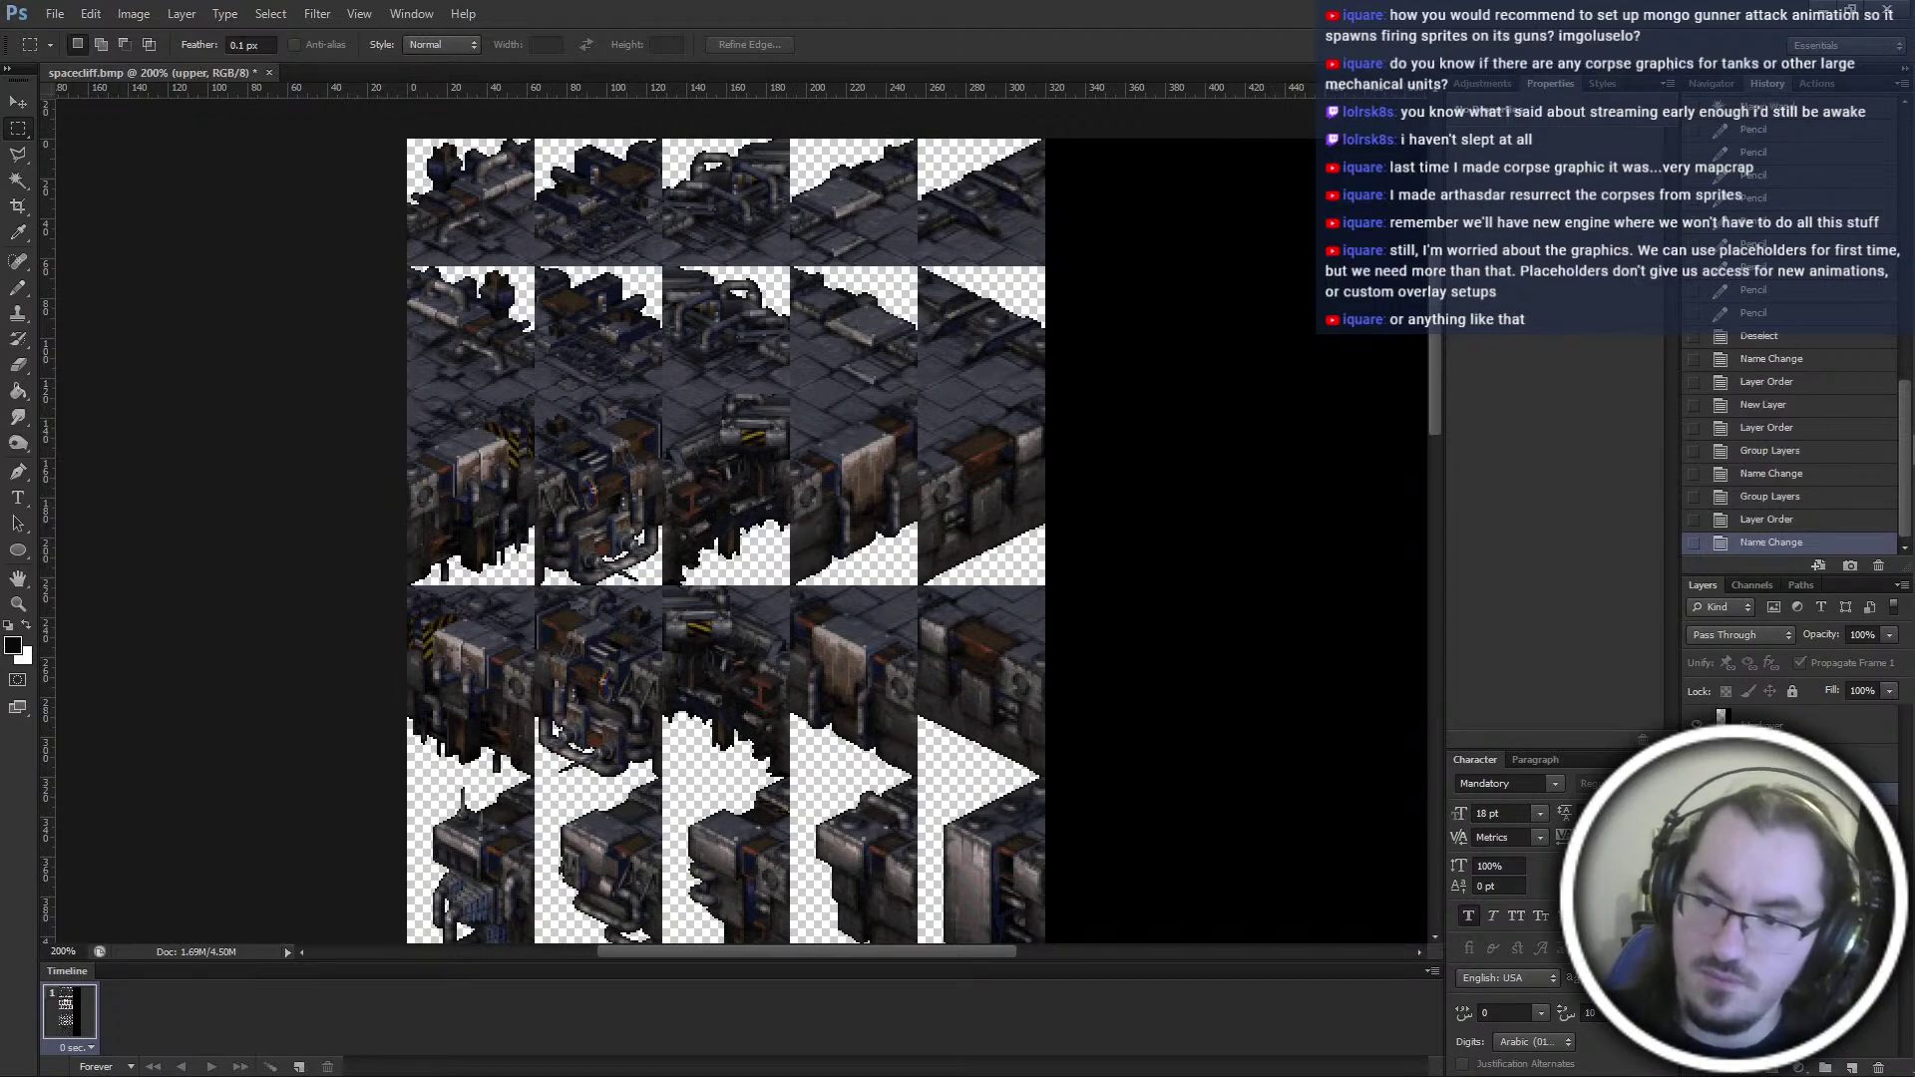
Save the document as spacecliff.psd, and delete spacecliff.bmp from the dirt folder in File Explorer
key("ctrl+shift+s")
key("Return")
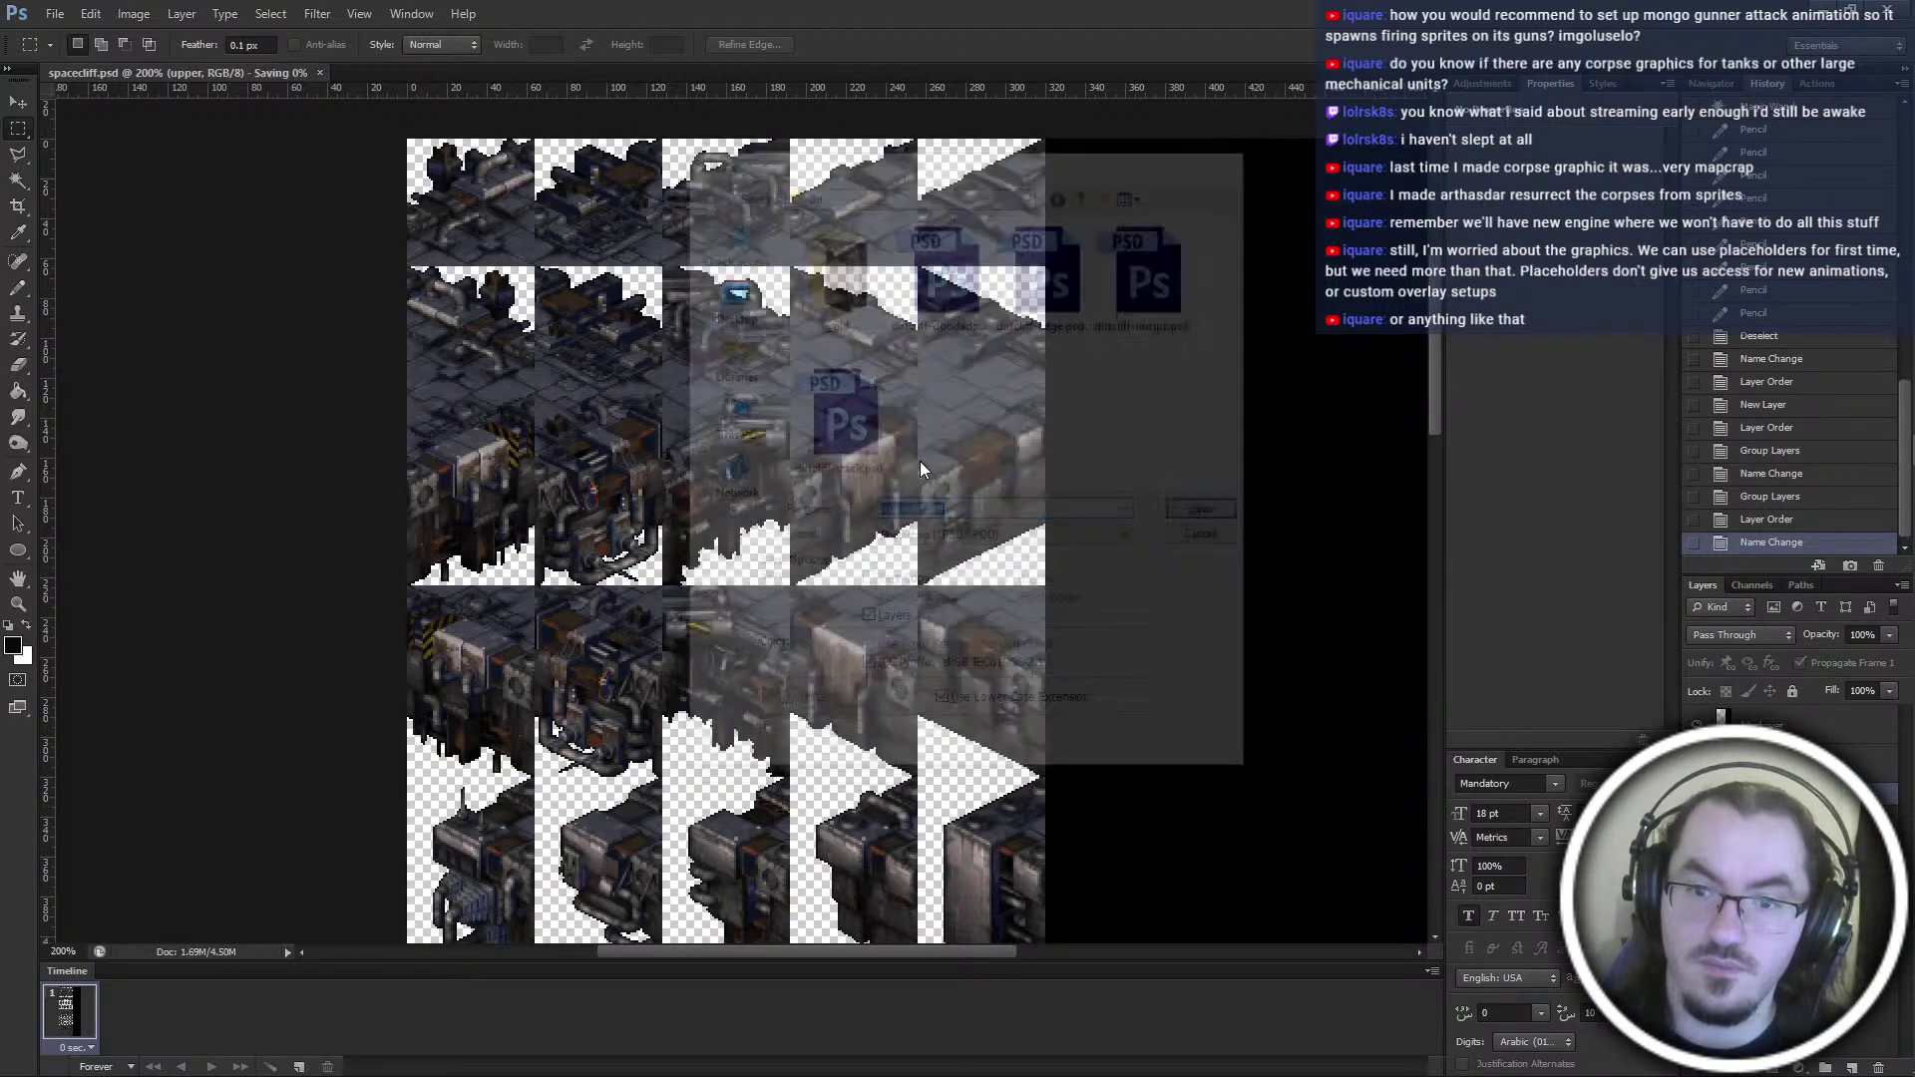
key("alt+Tab")
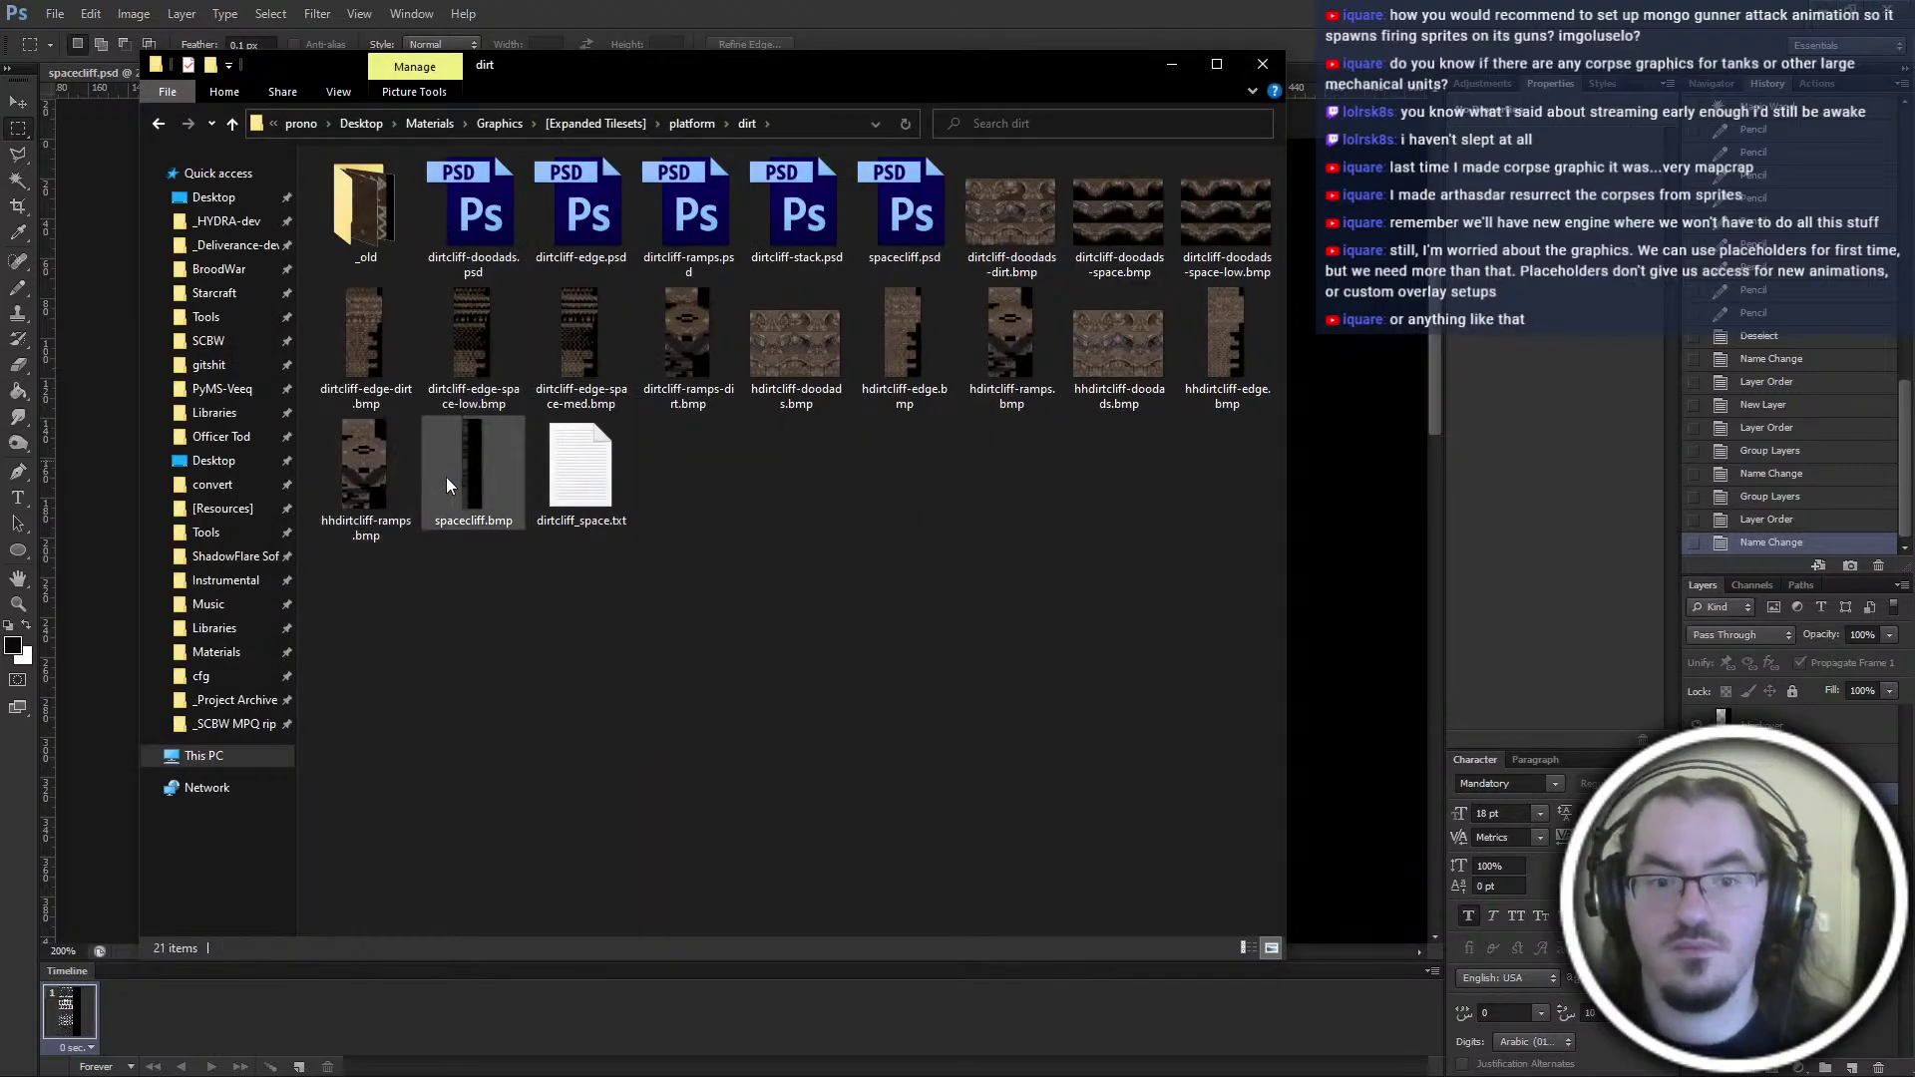
left_click(446, 477)
key("Delete")
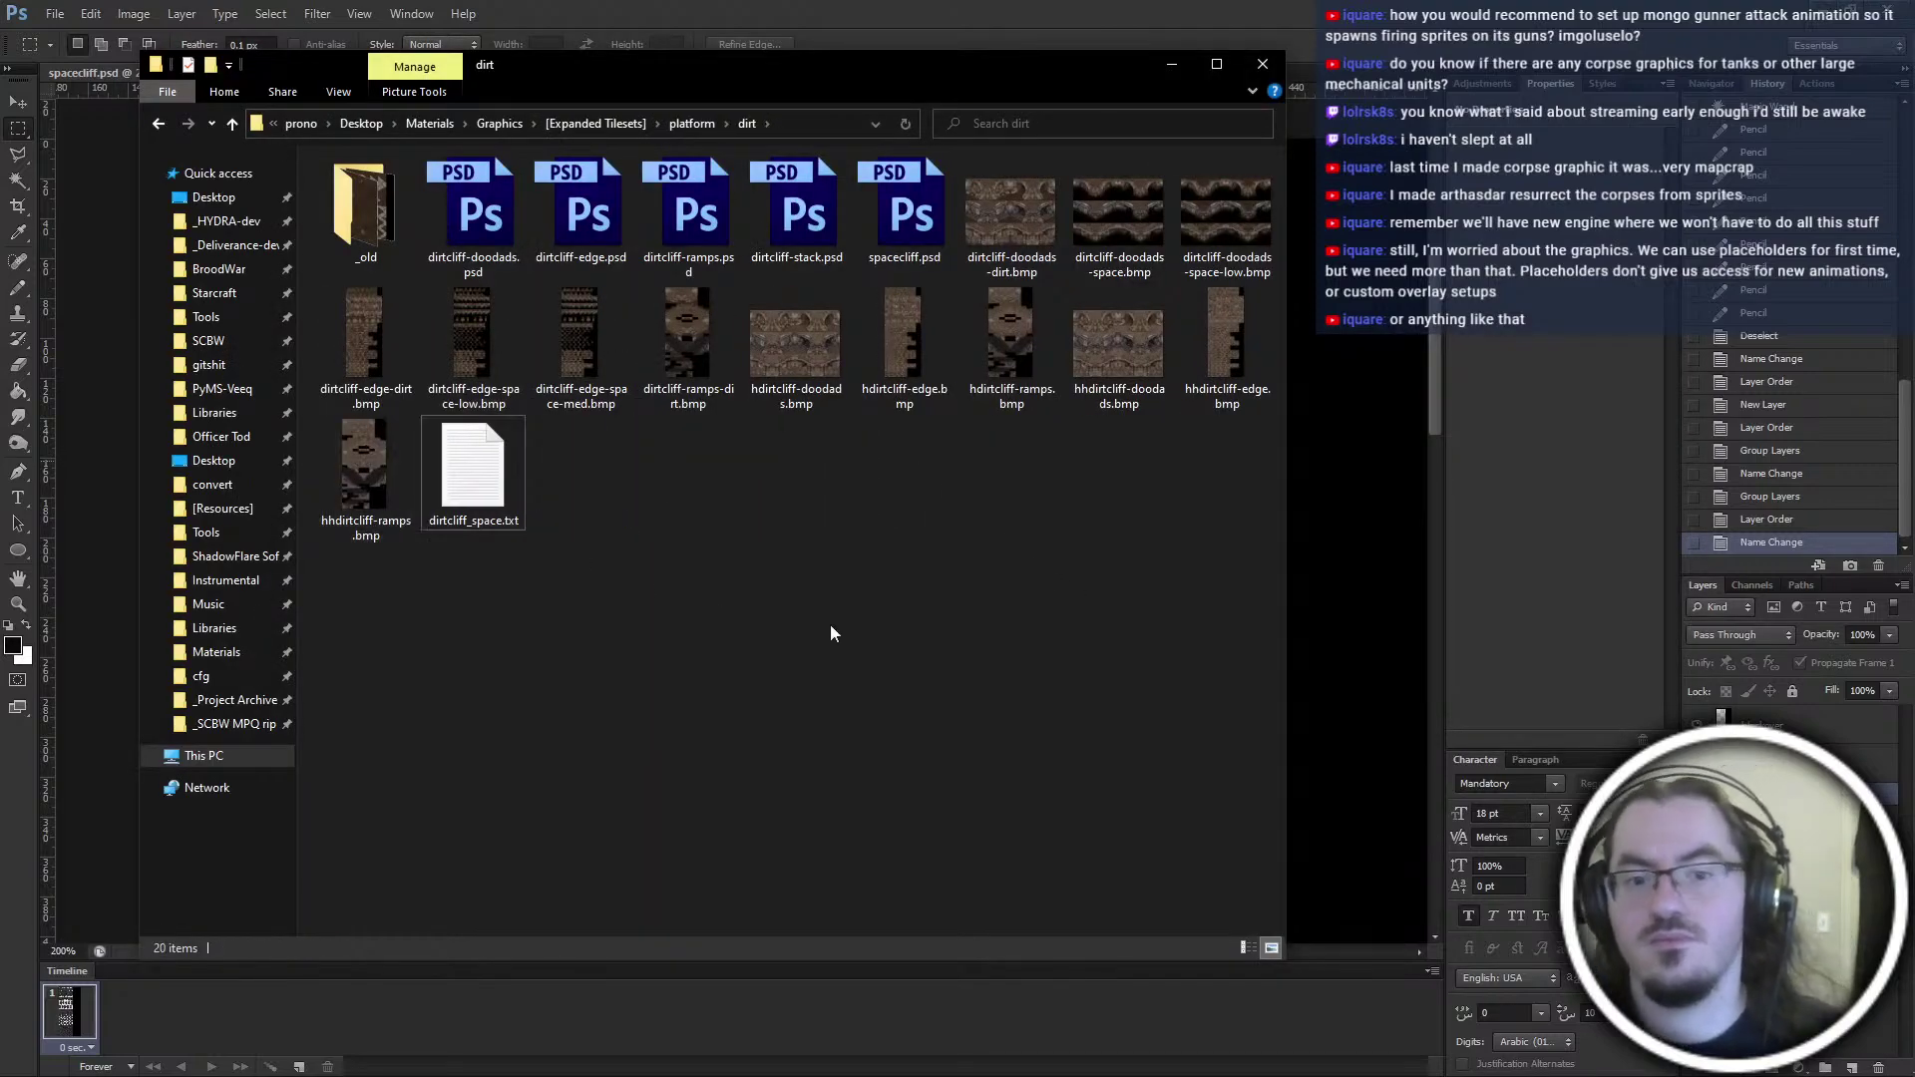
Open dirtcliff-edge.psd from the dirt folder in Photoshop
left_click(614, 231)
double_click(611, 243)
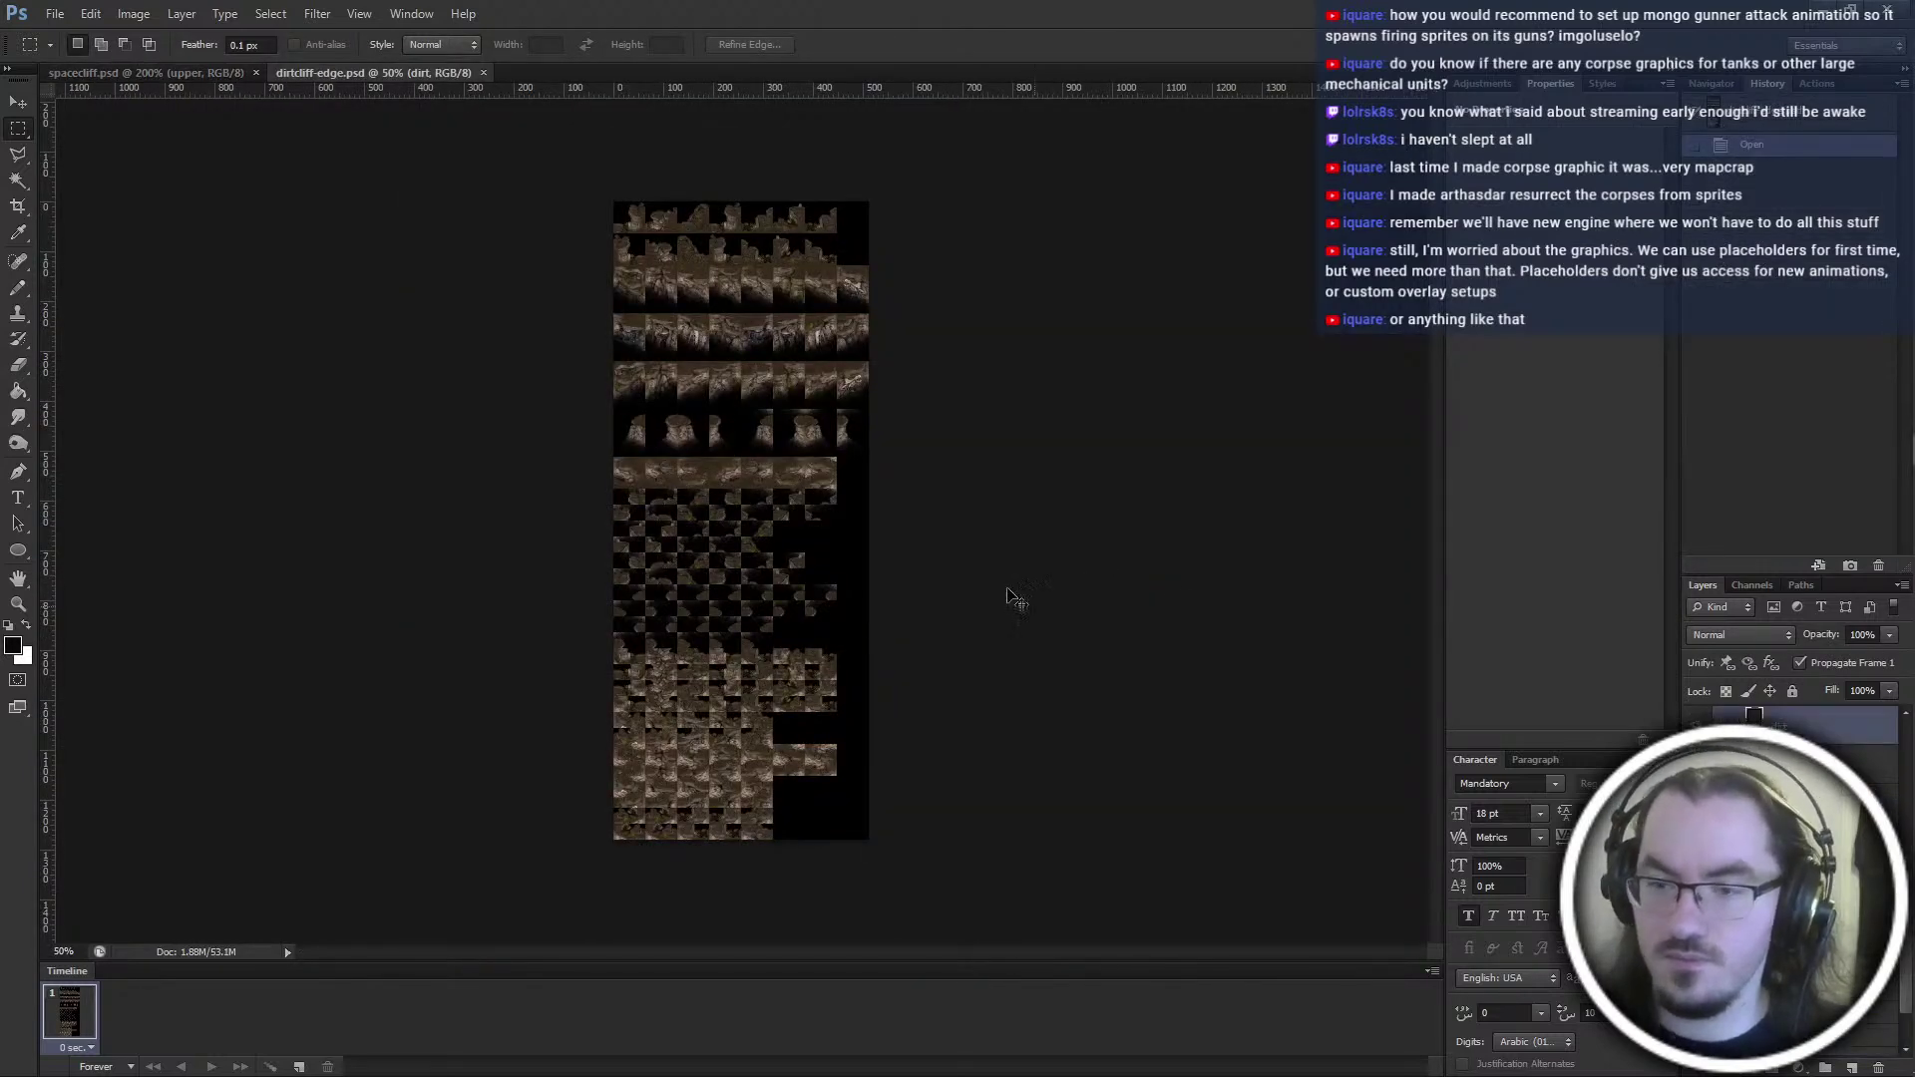
Paste the copied dirt ground texture behind the cliff tiles in spacecliff.psd
left_click(171, 73)
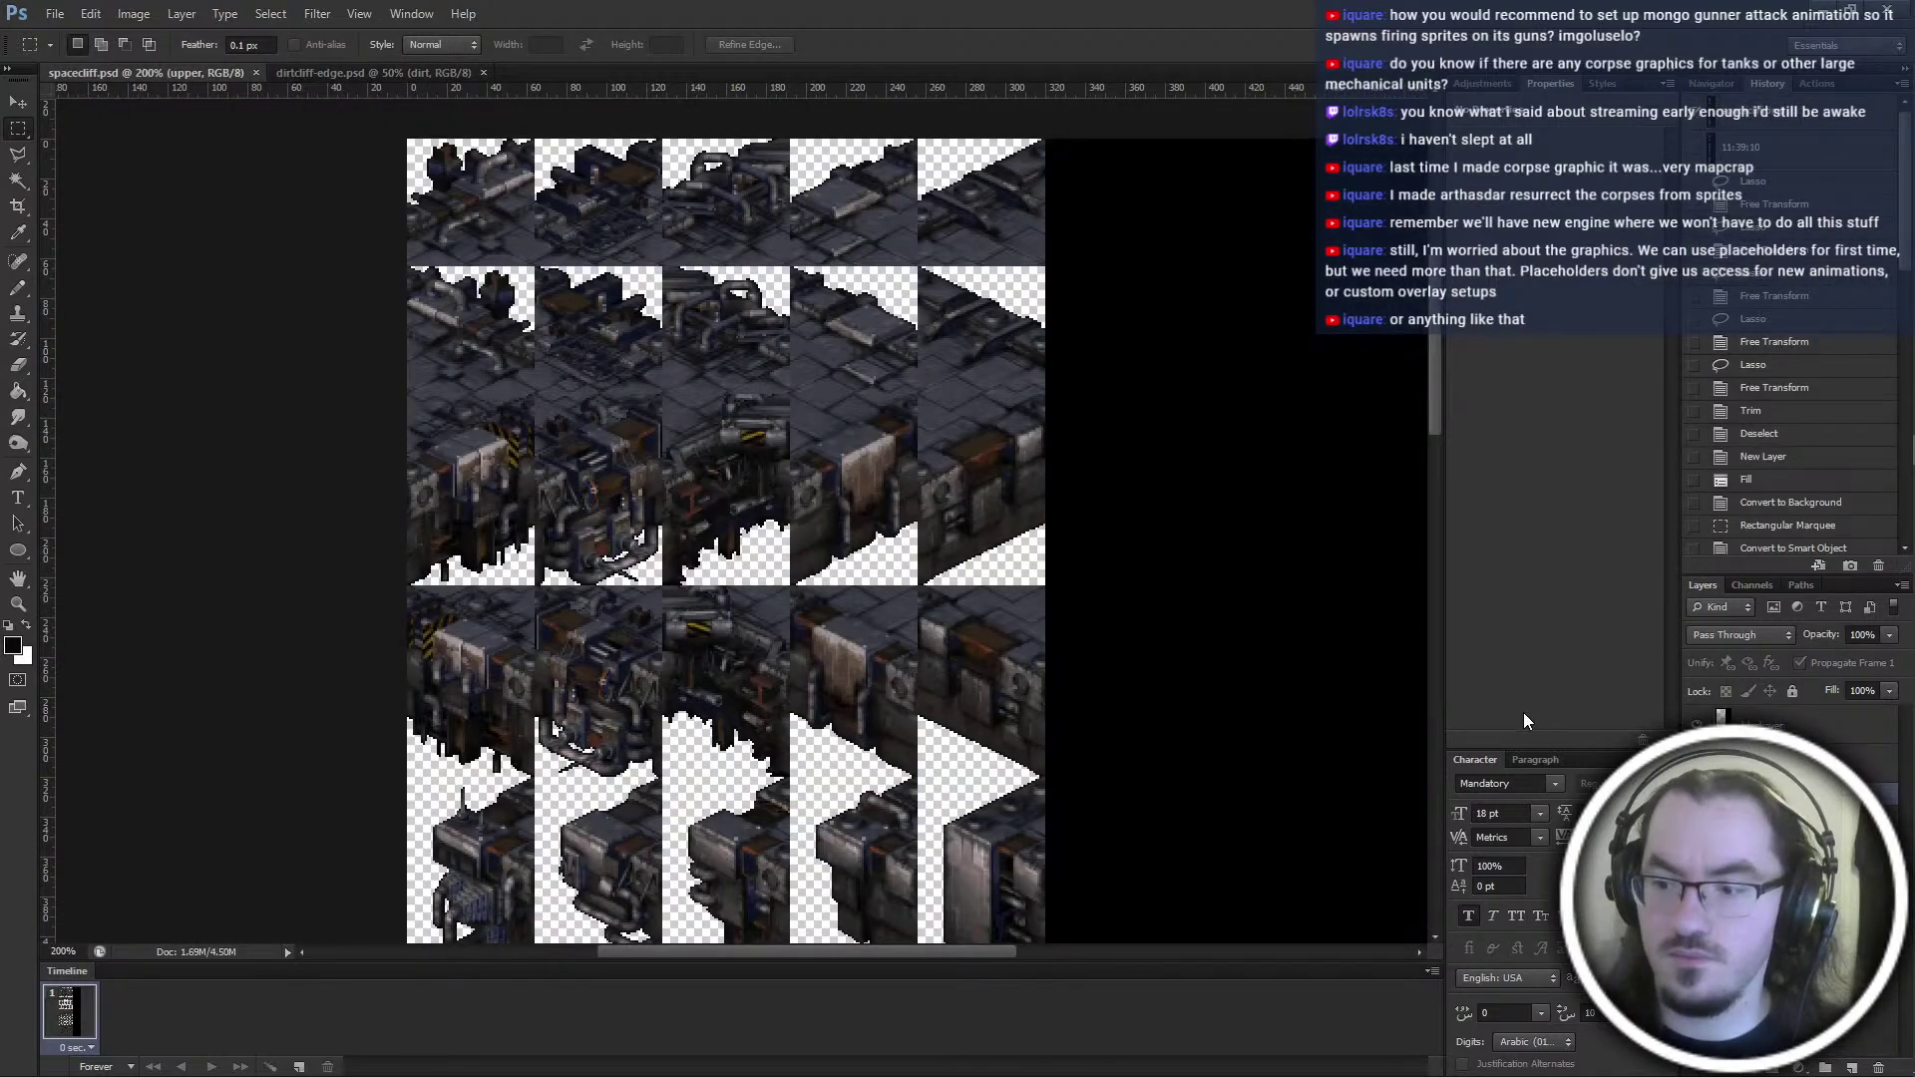
key("ctrl+v")
key("ctrl+minus")
scroll(735, 507, "down", 8)
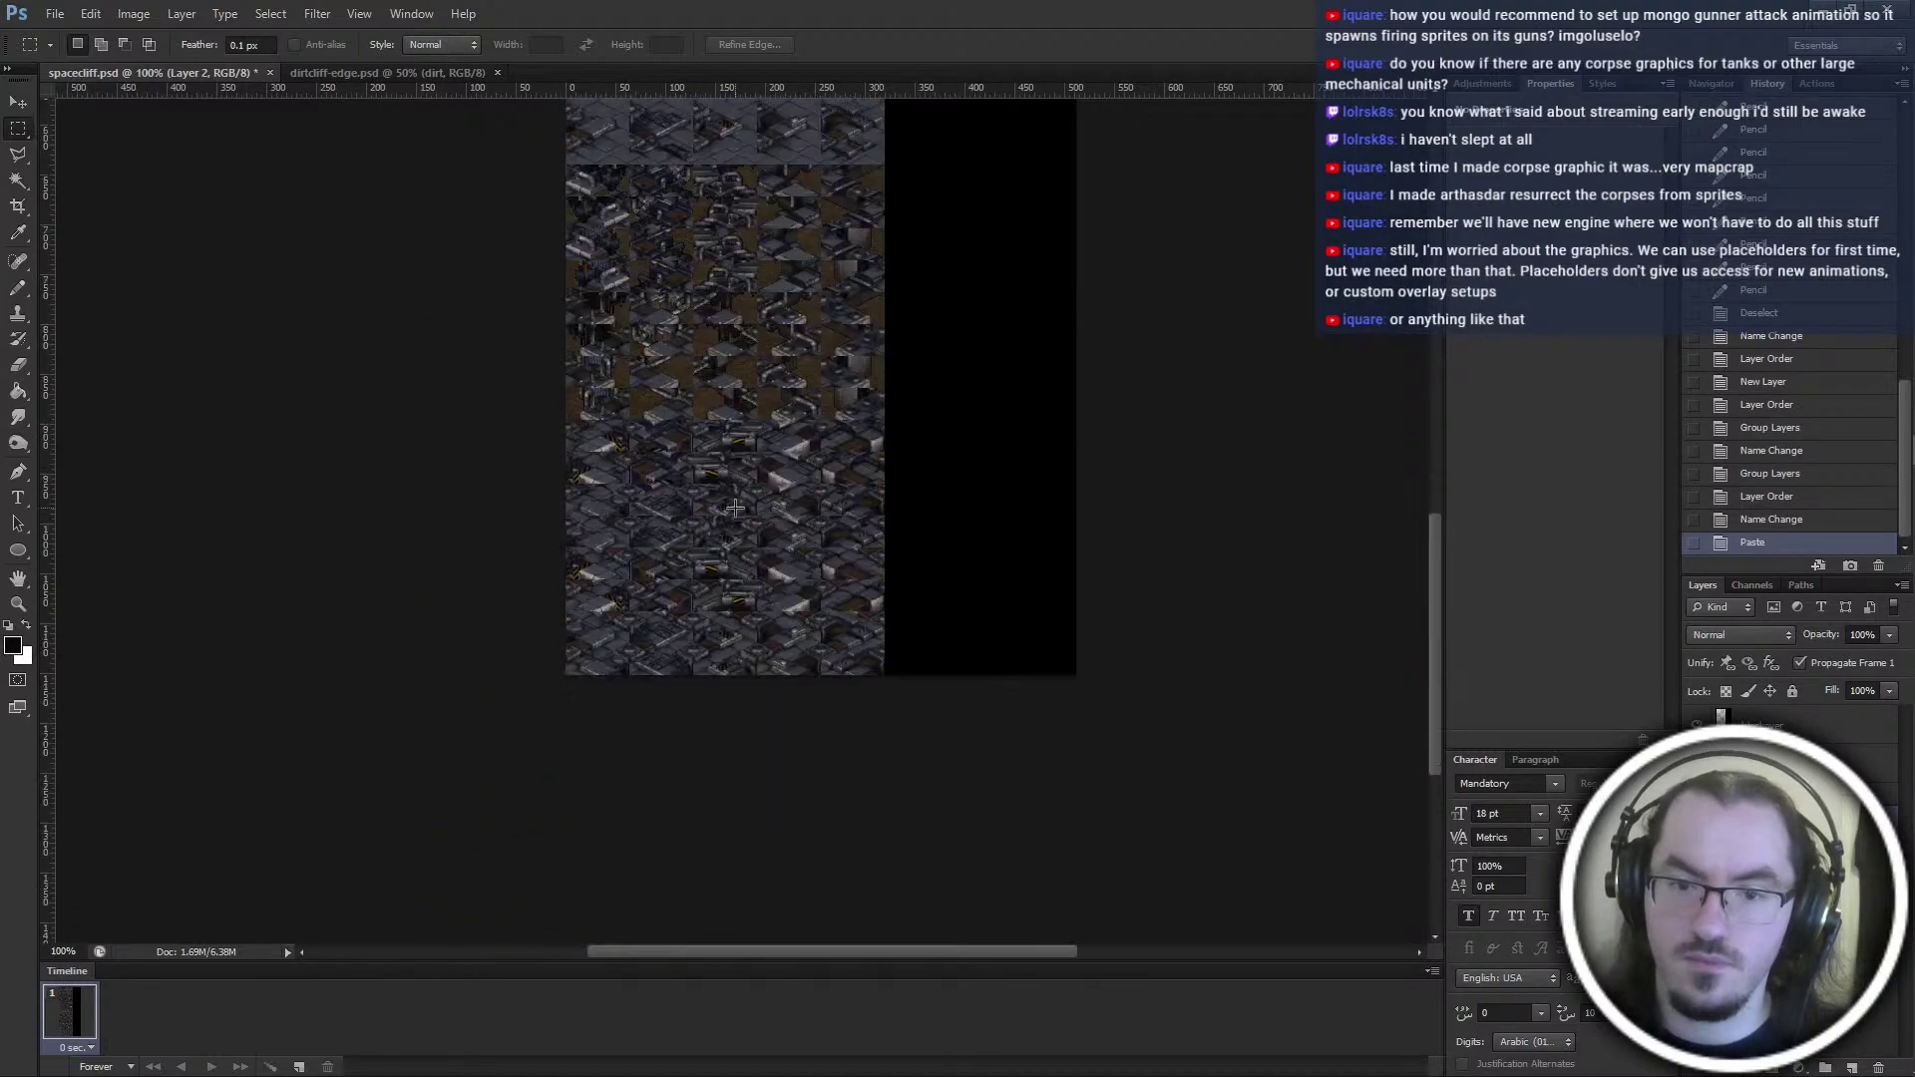
Select the whole canvas and crop the document to it, trimming the pasted dirt that extends beyond the edges
scroll(734, 507, "up", 1)
key("ctrl+a")
key("c")
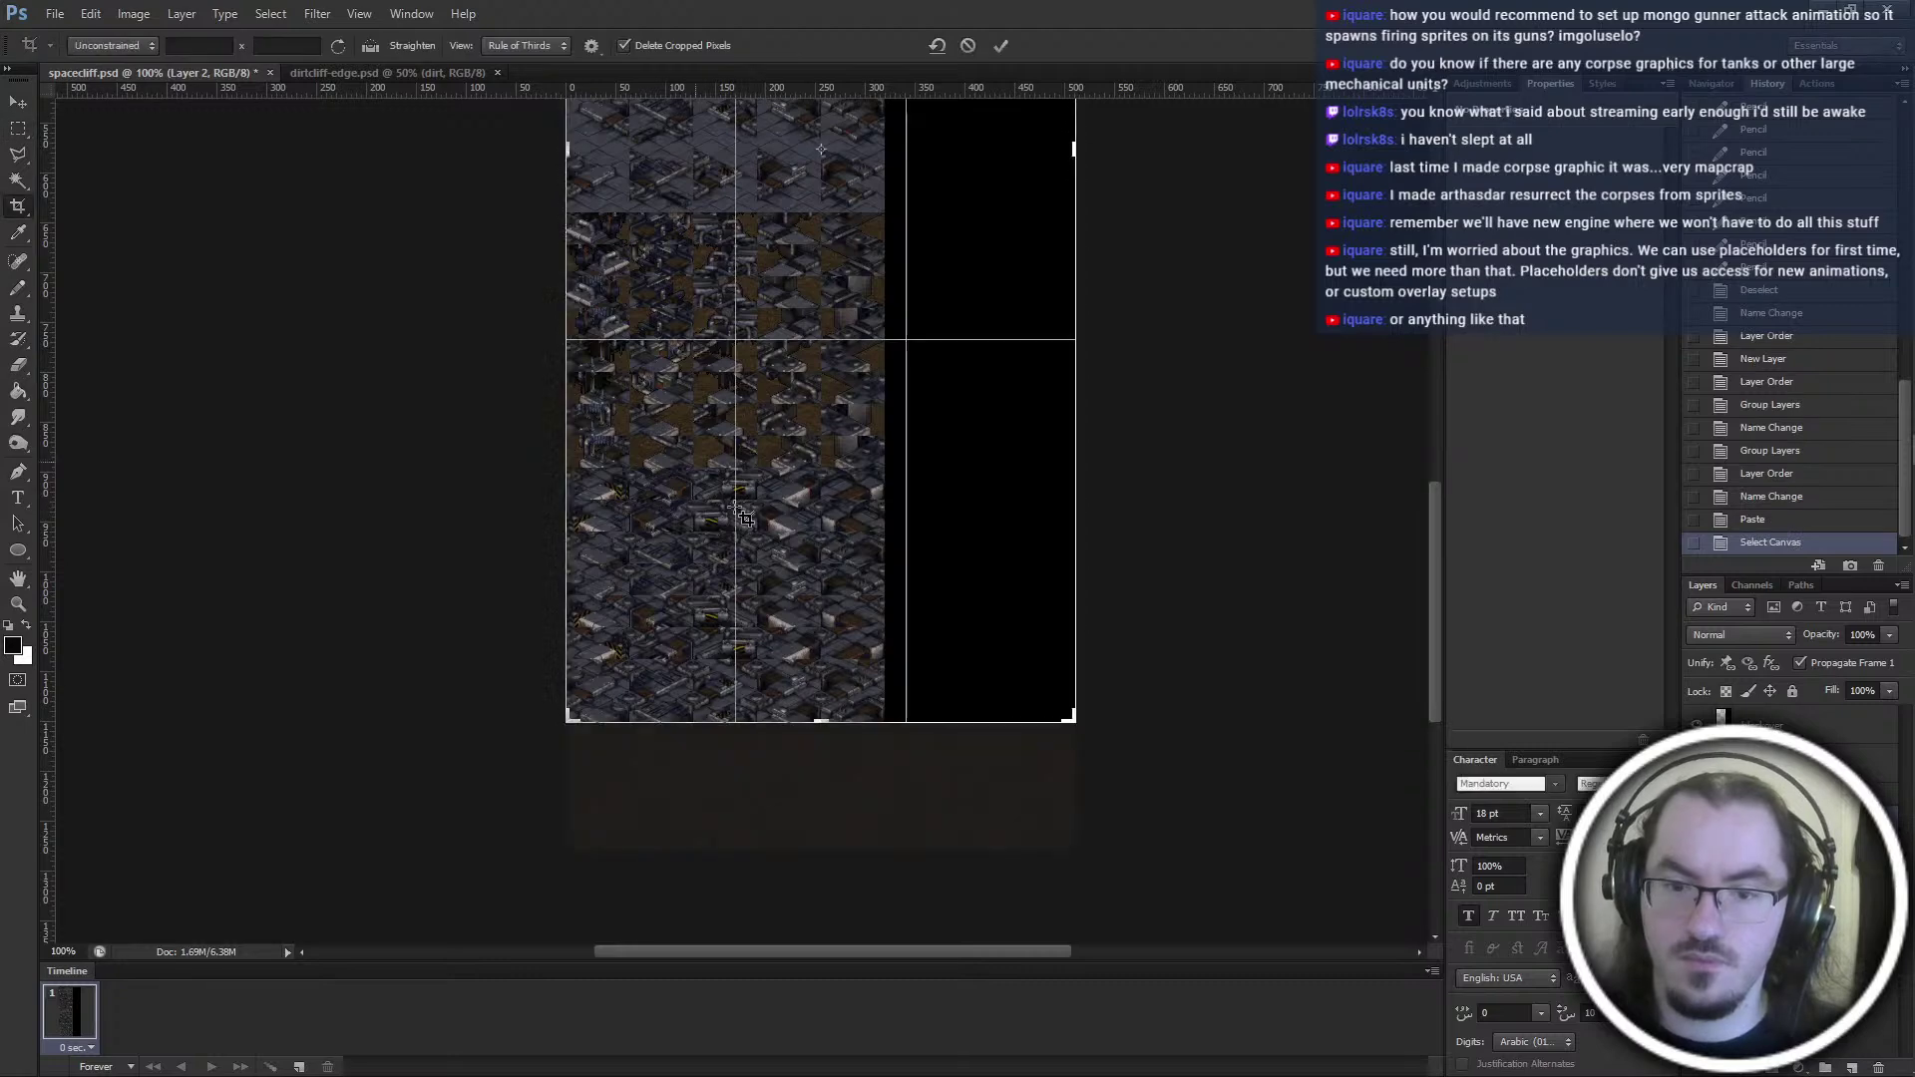
key("m")
scroll(898, 568, "up", 5)
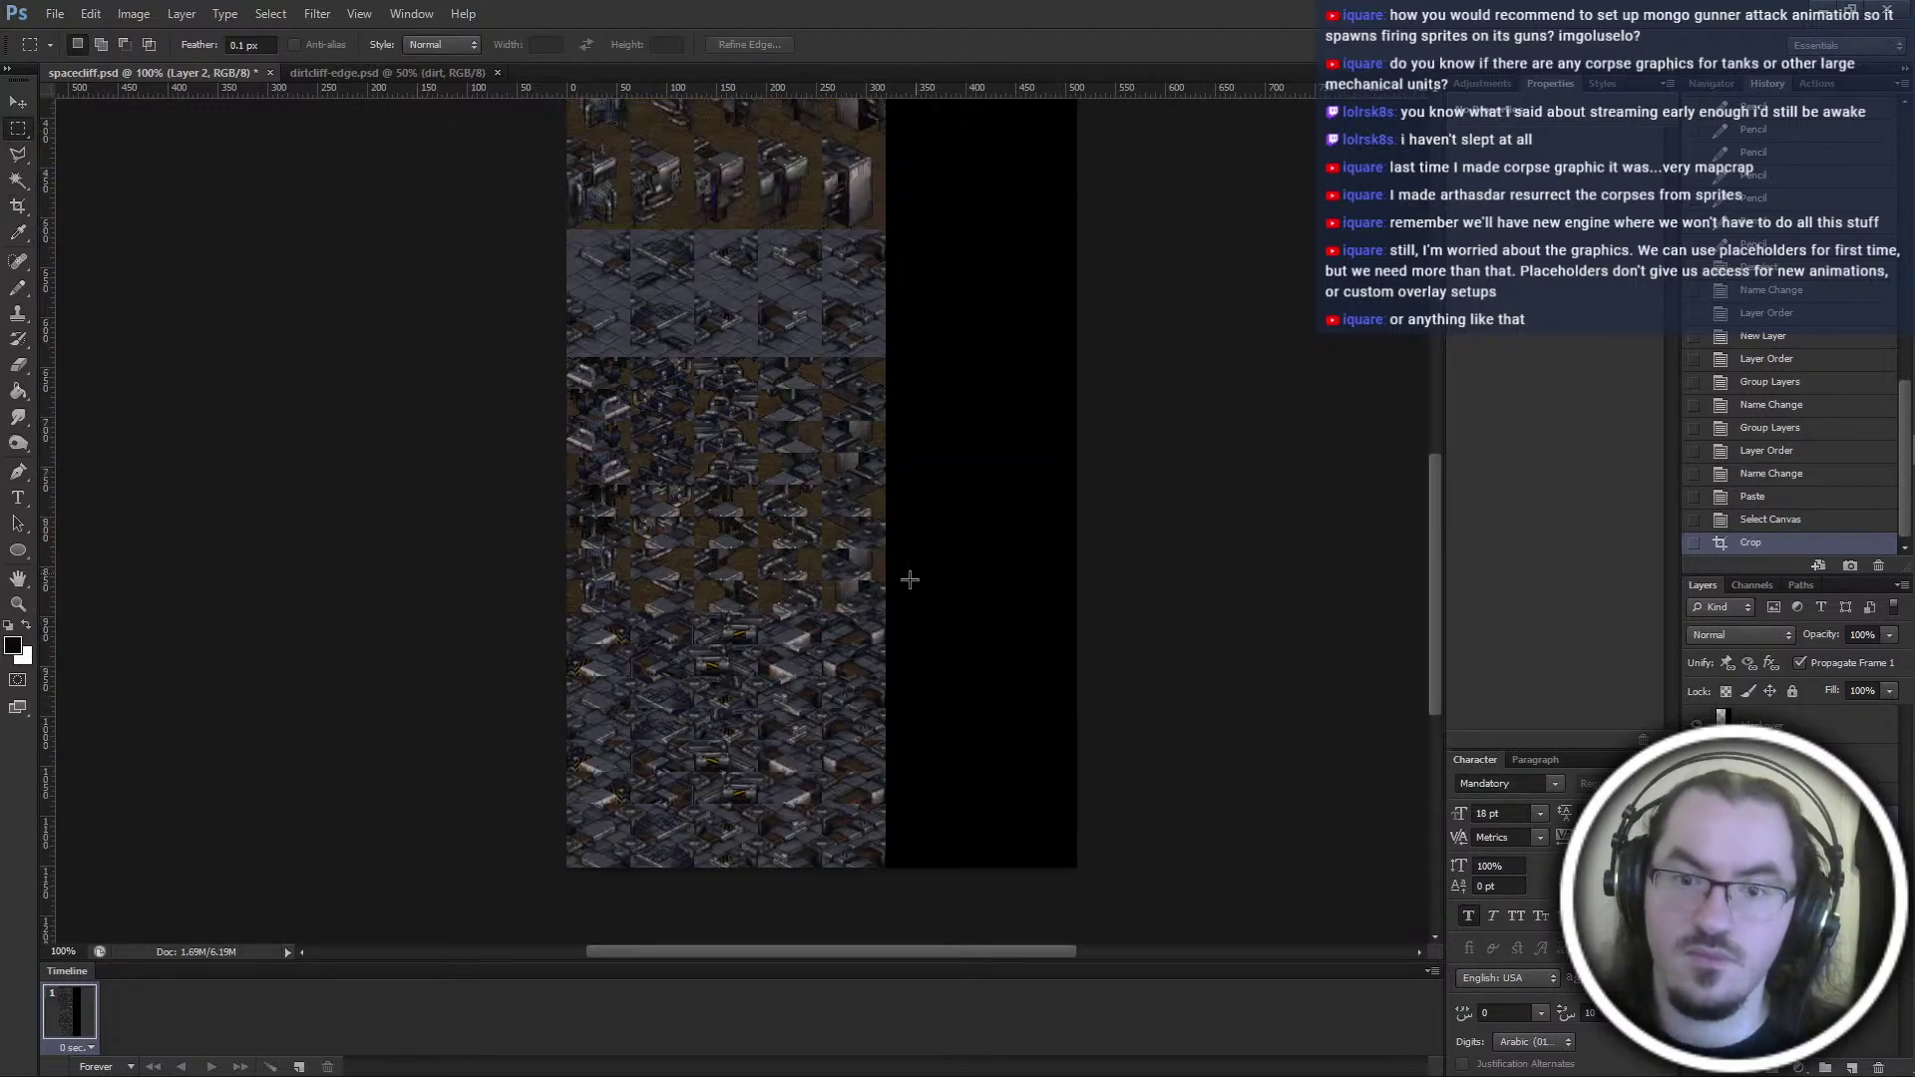
Examine the cliff tile edges against the dirt background across the rows of the tile sheet
scroll(807, 553, "up", 2)
key("ctrl+plus")
key("ctrl+plus")
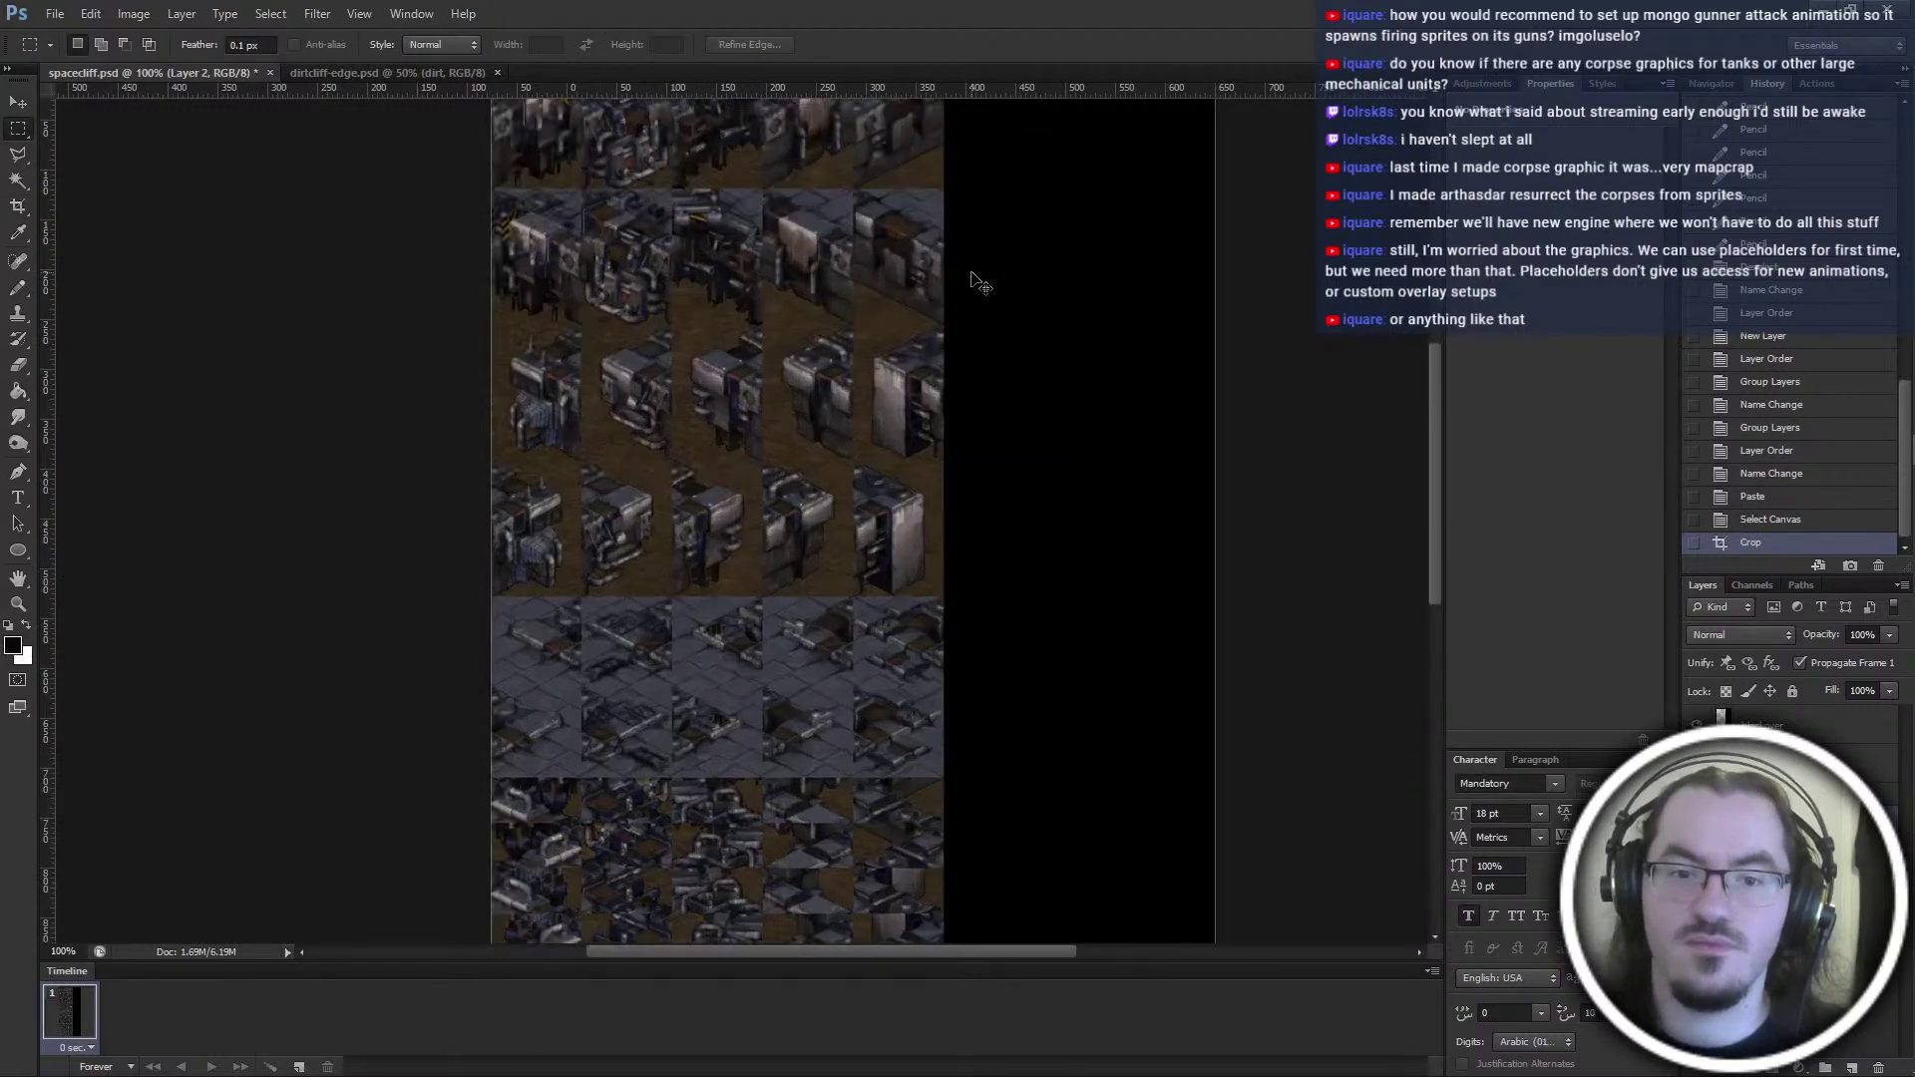
scroll(888, 510, "up", 4)
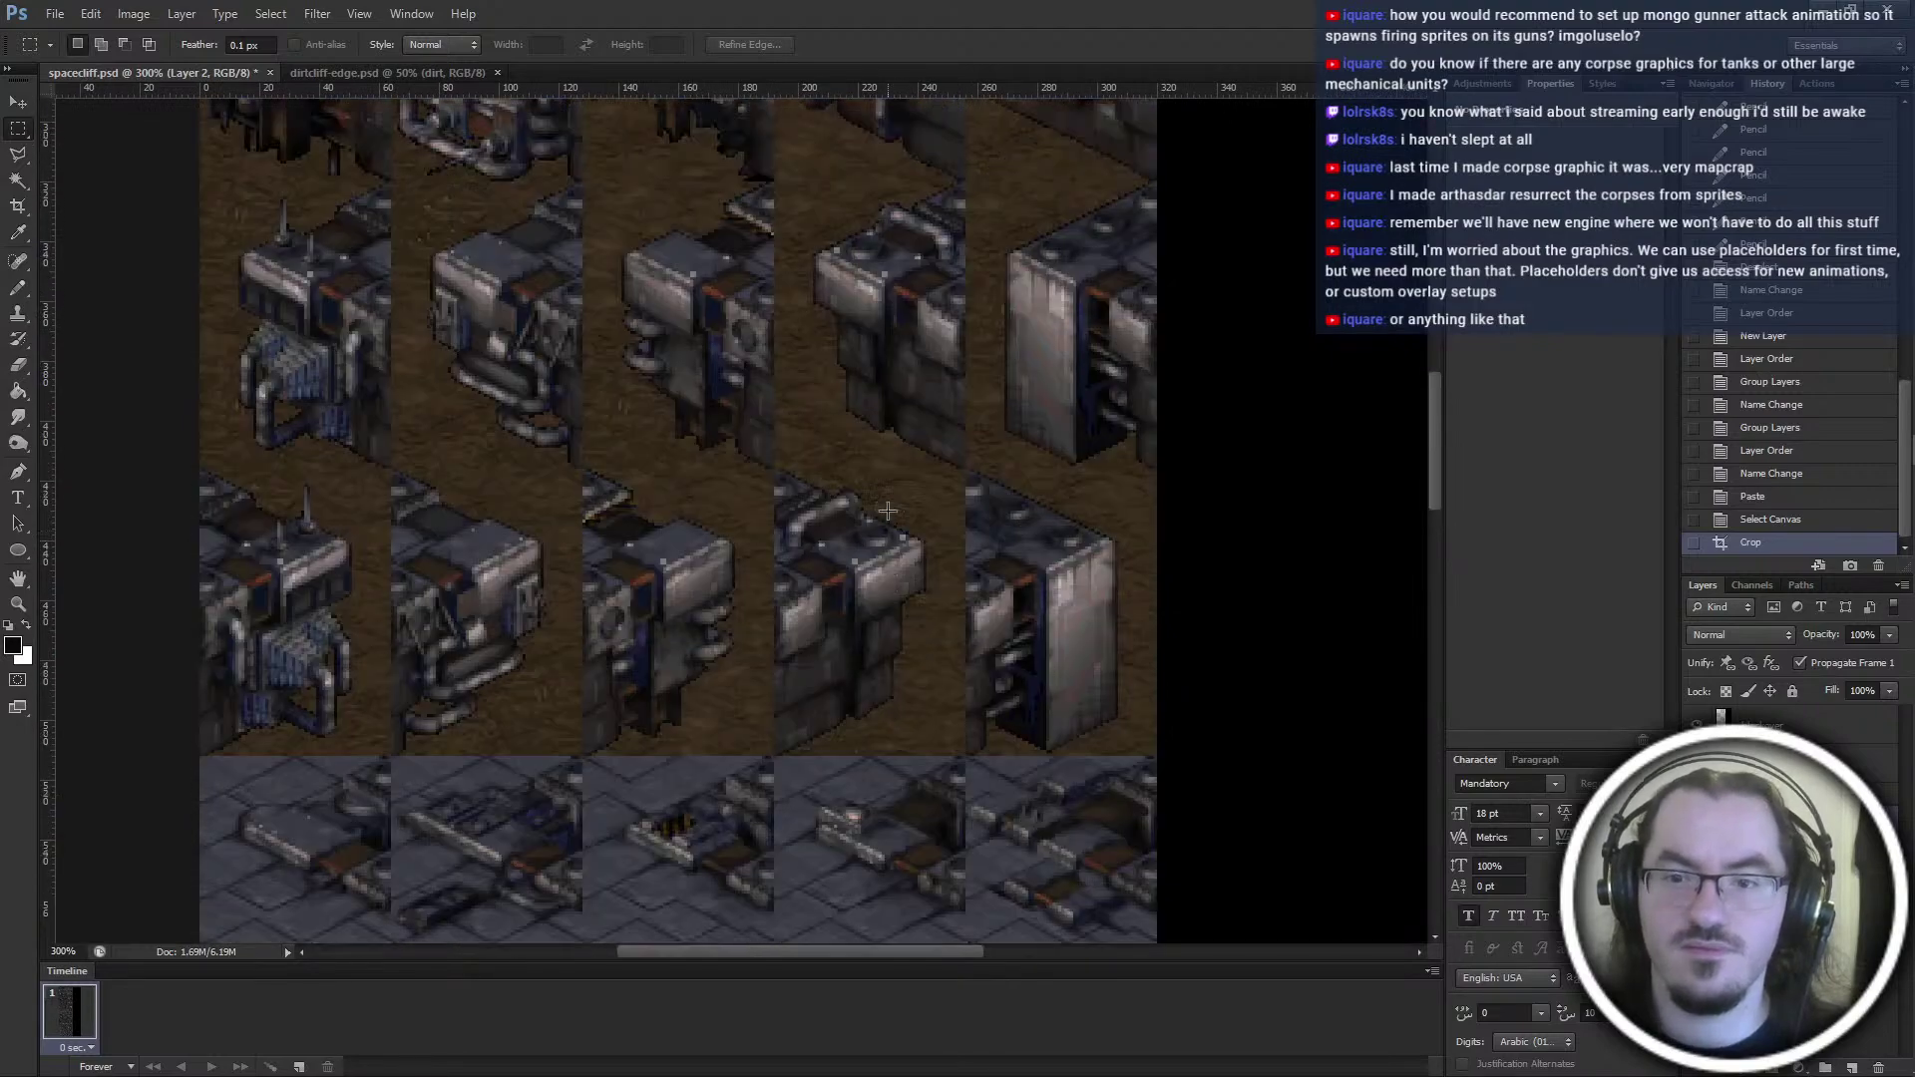
key("ctrl+minus")
scroll(898, 500, "up", 5)
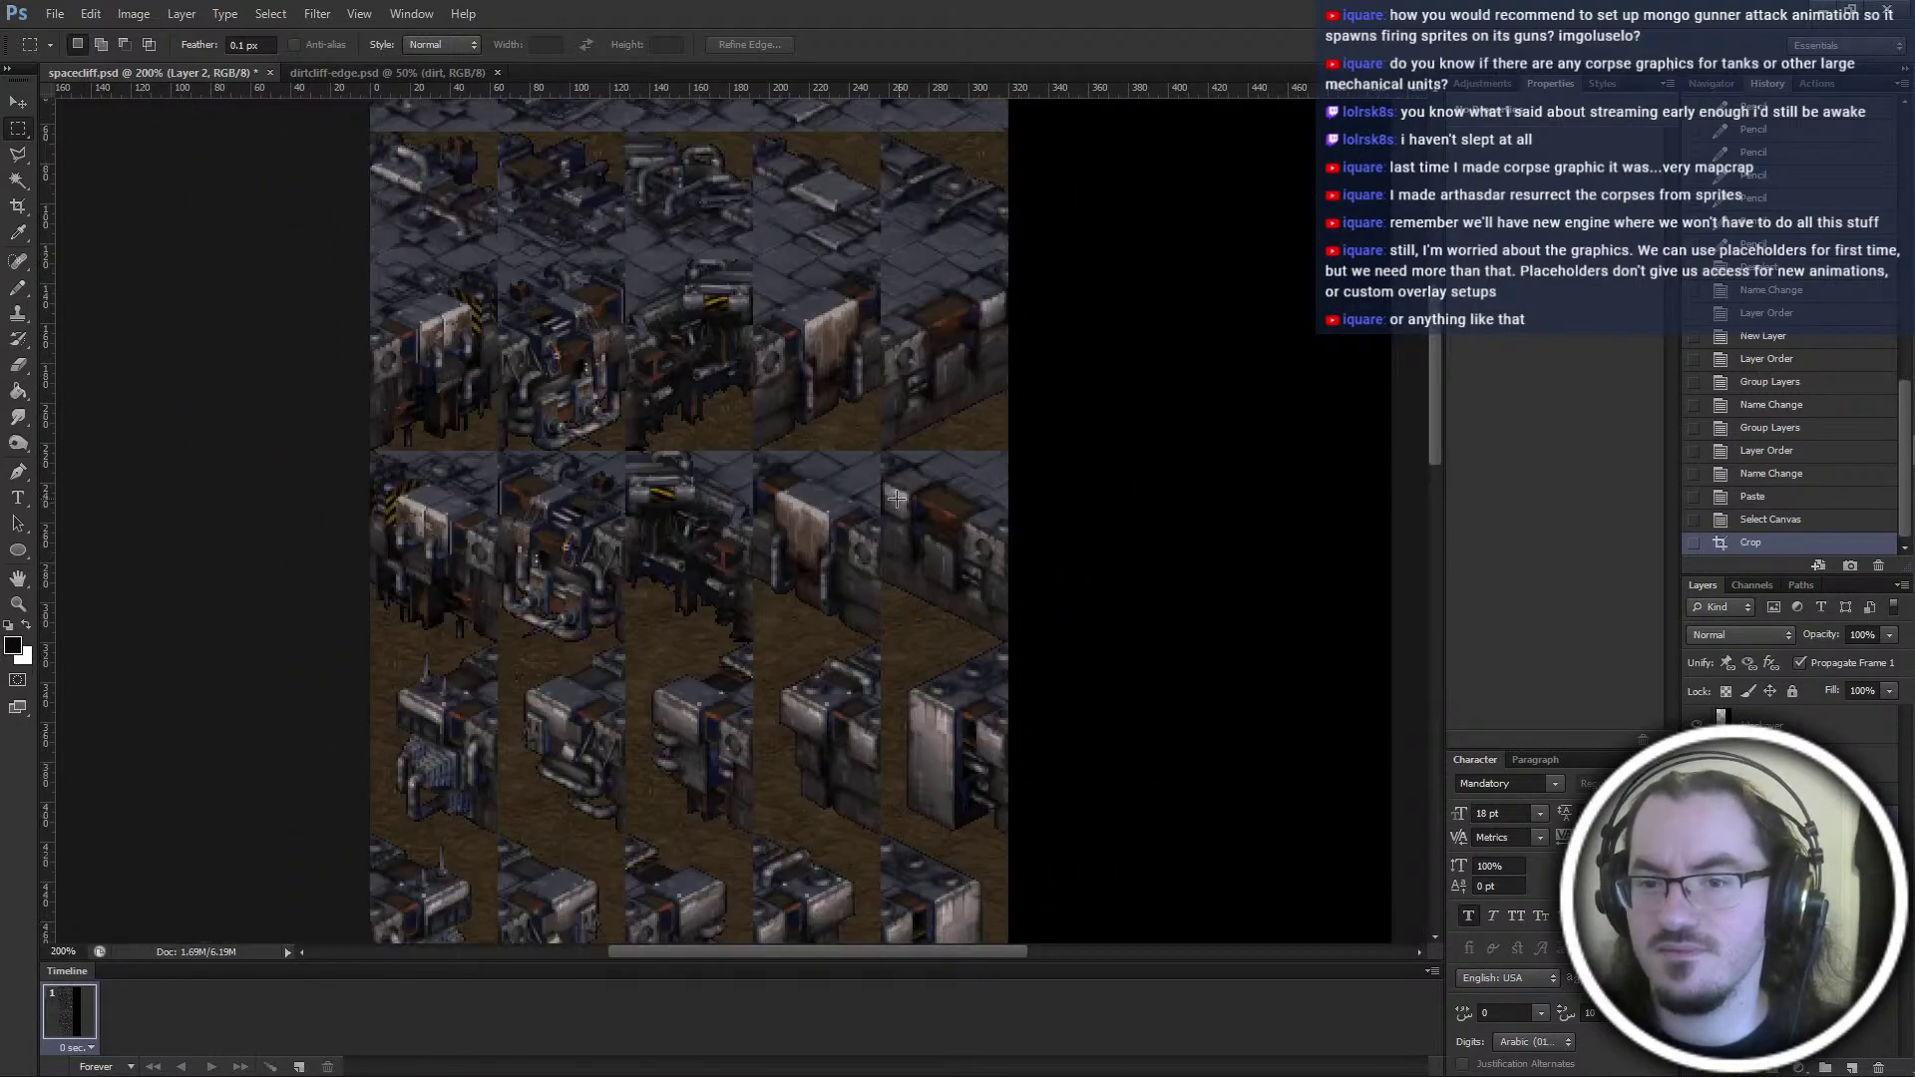
scroll(880, 488, "up", 1)
key("alt+Tab")
key("alt+Tab")
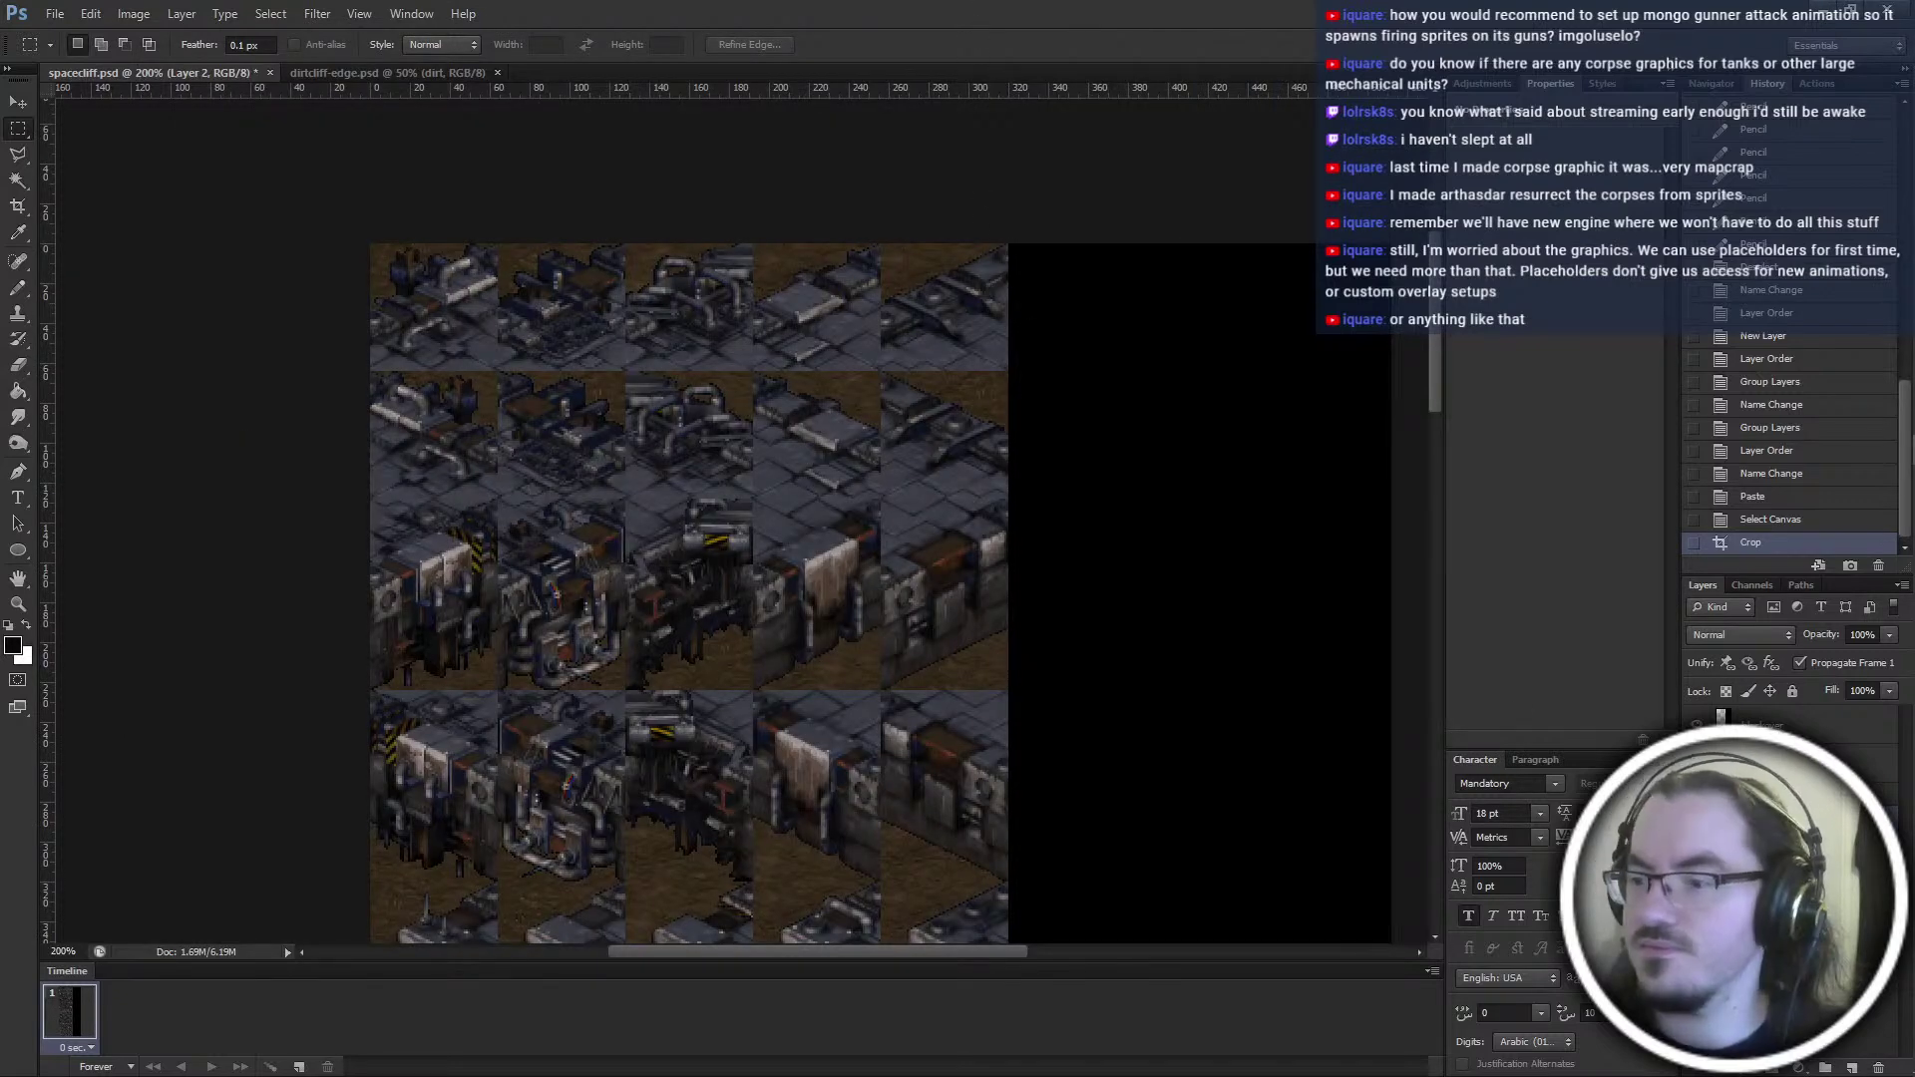
Add a drop shadow to the spacecliff.bmp layer with global light turned off and a 60° angle
left_click(1780, 763)
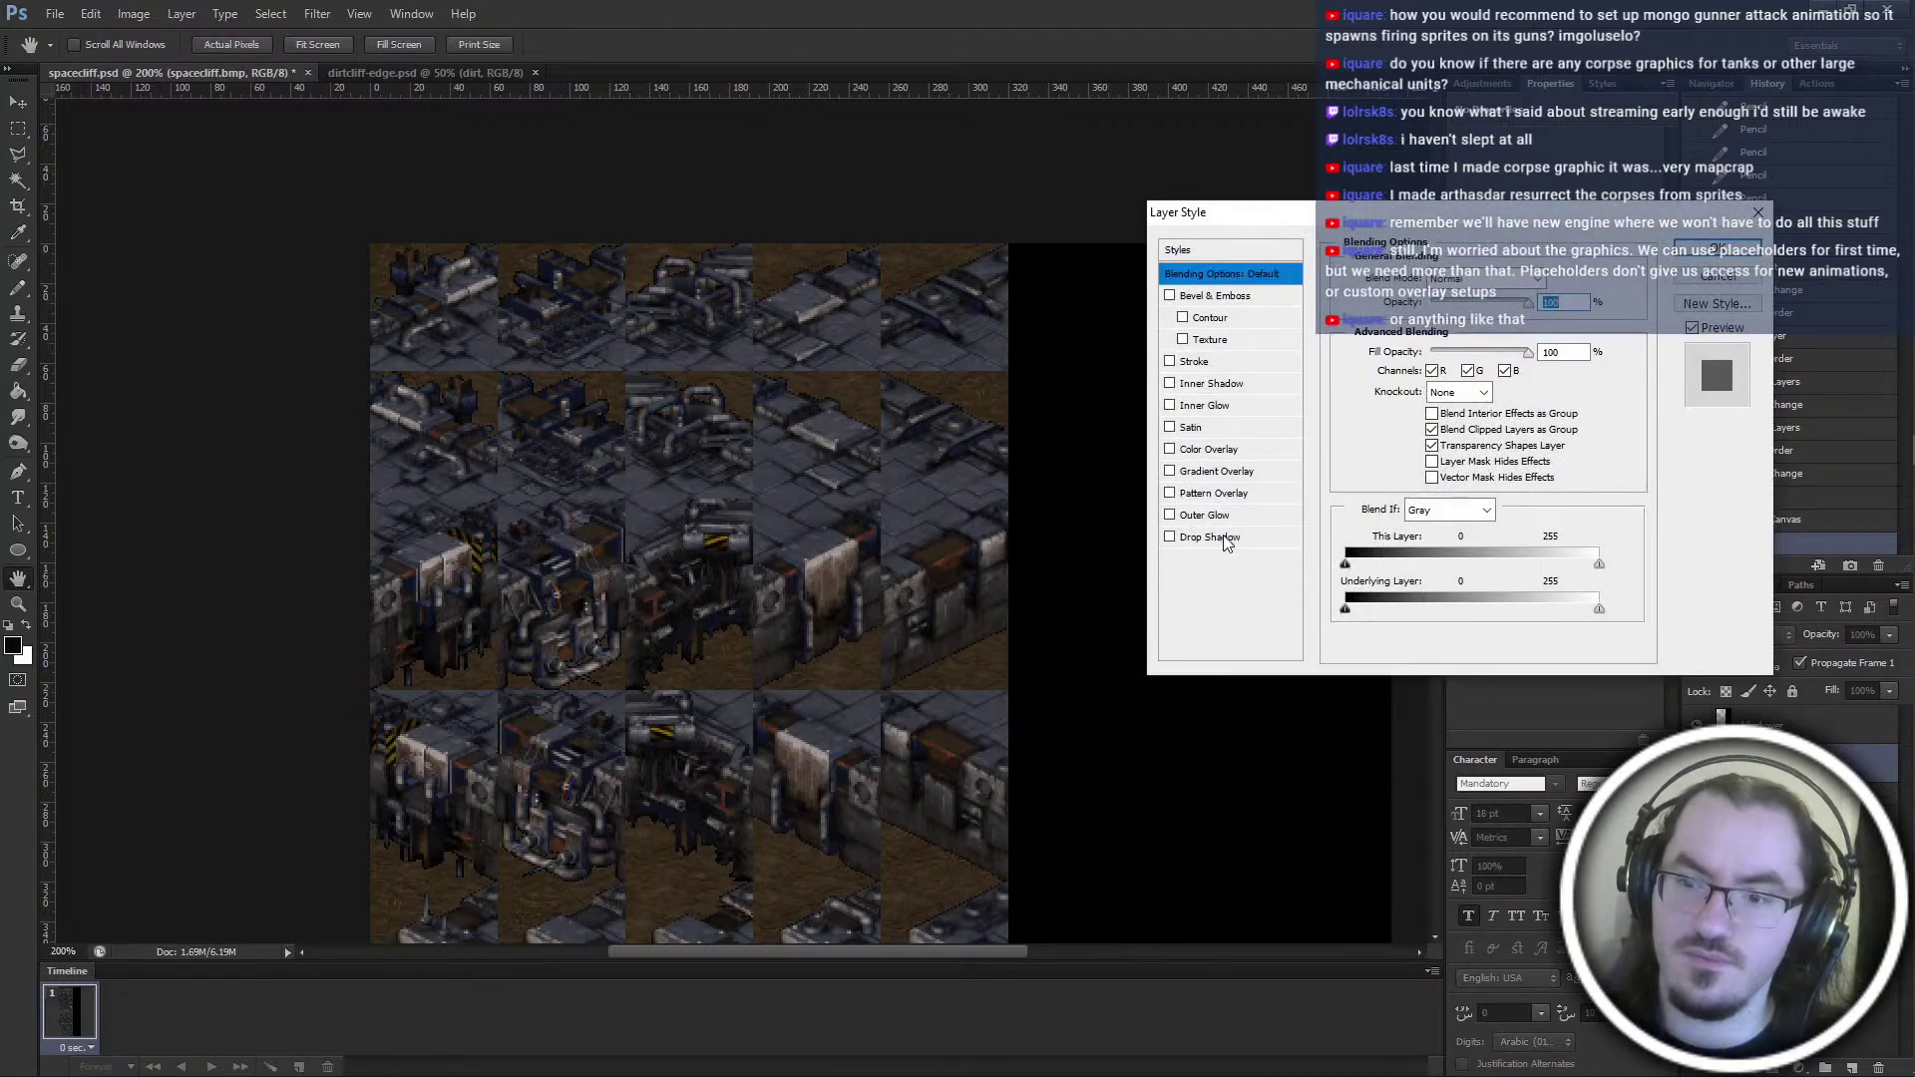
left_click(1226, 539)
left_click(1516, 334)
left_click(1443, 335)
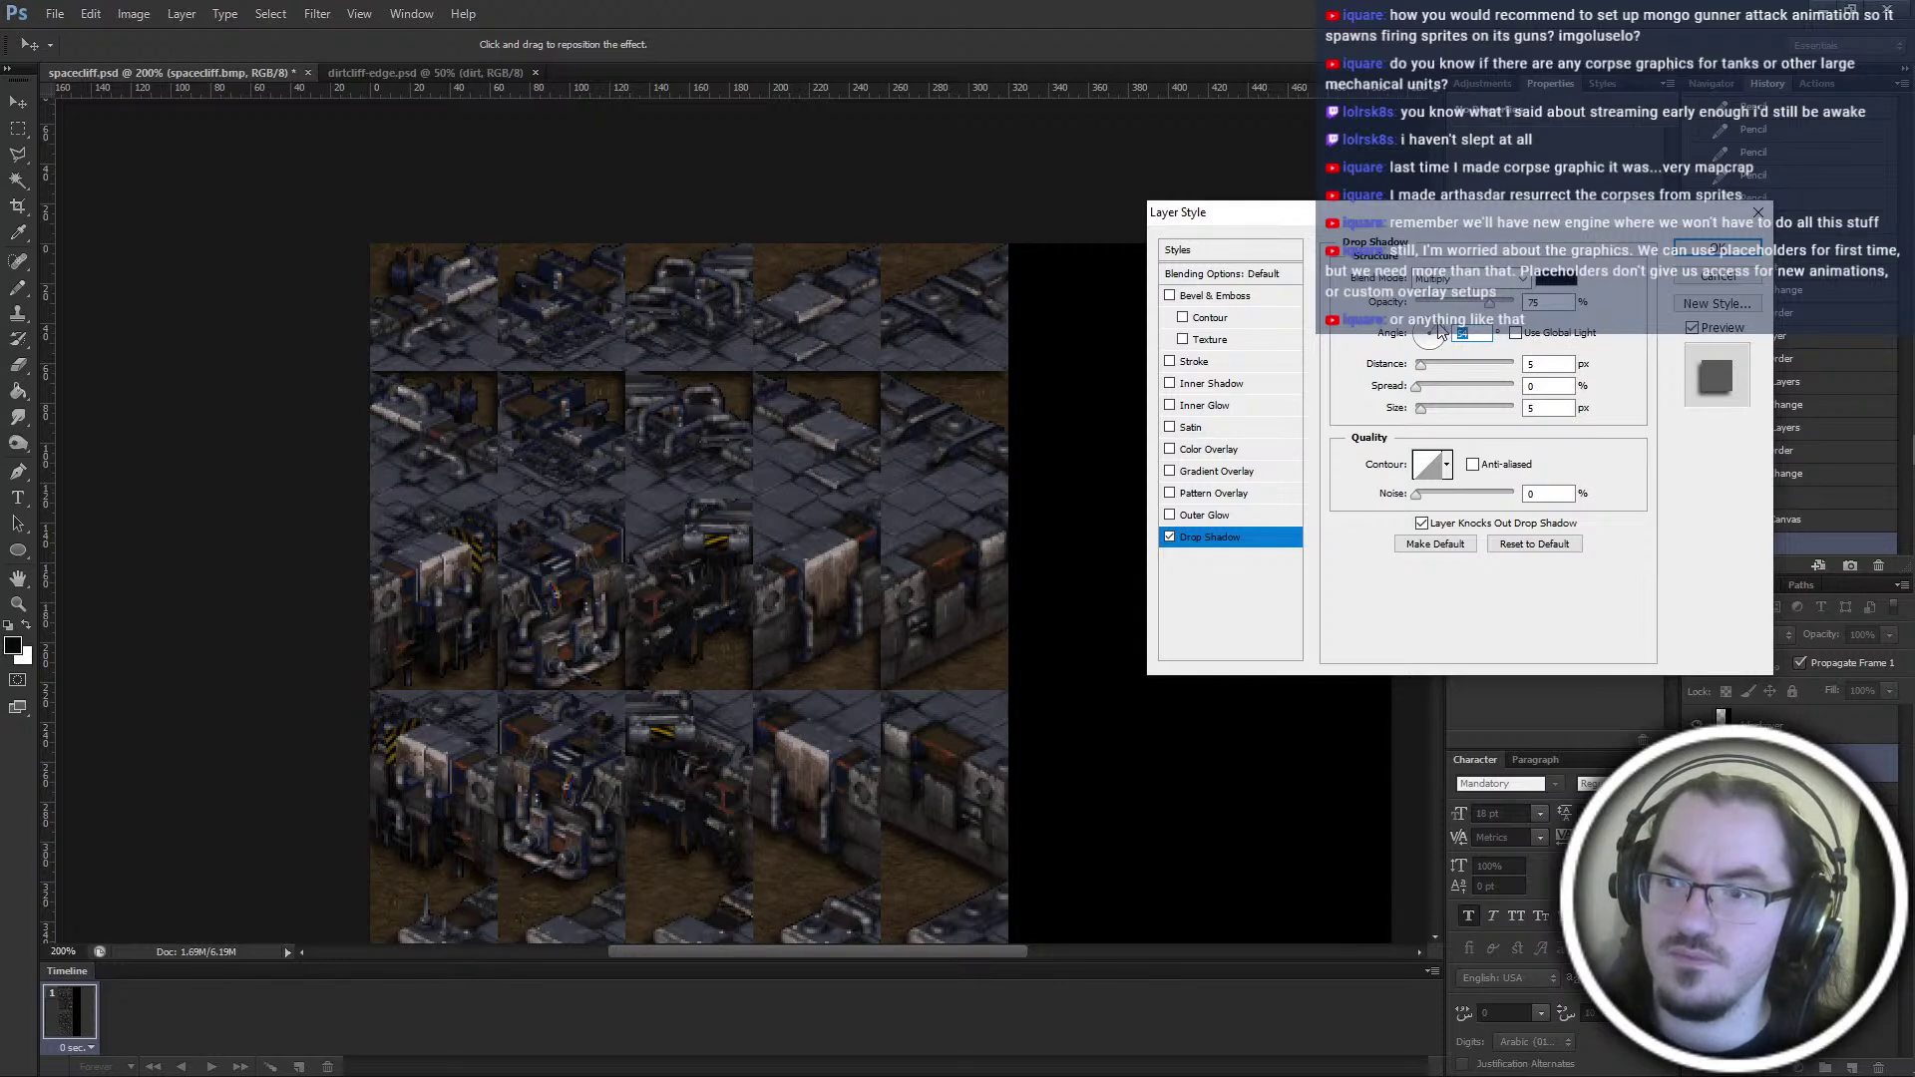
type("60")
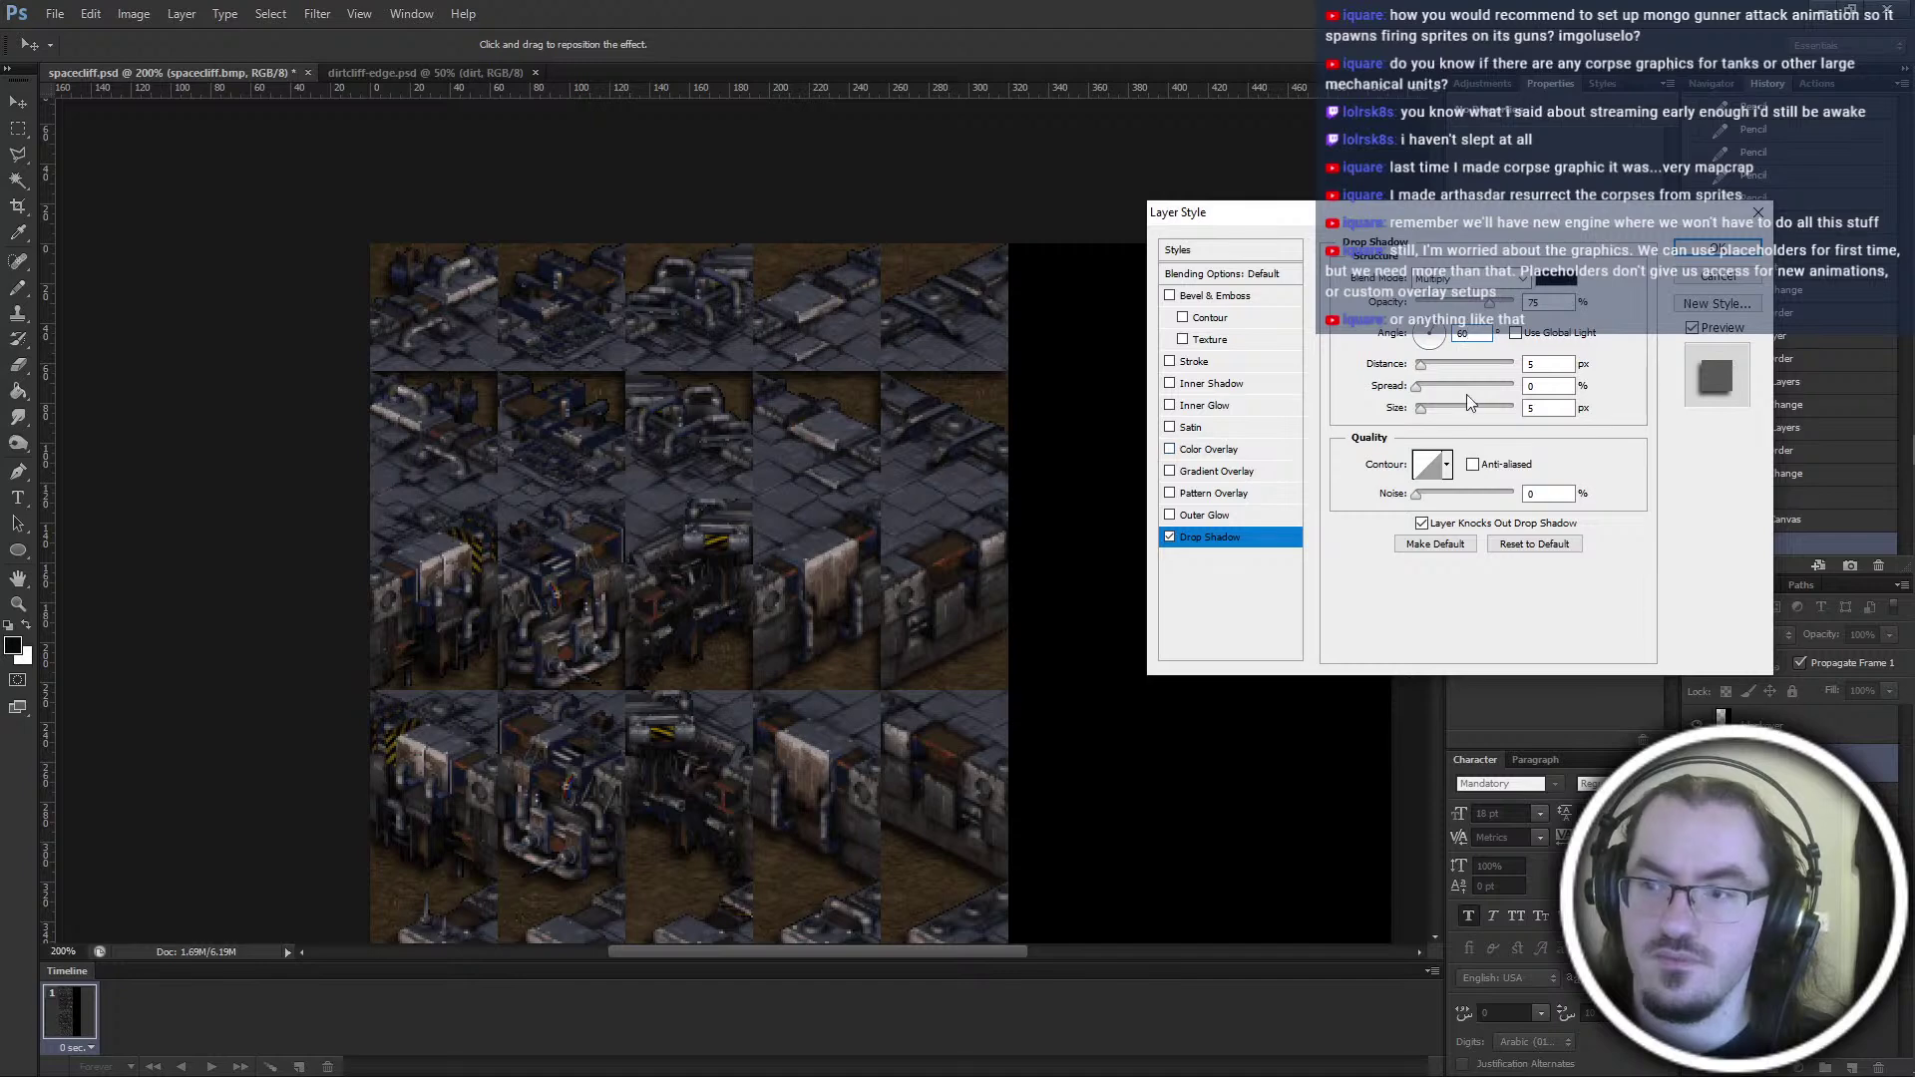
Set the drop shadow's distance to 10 px and its size to 3 px
double_click(1544, 363)
type("10")
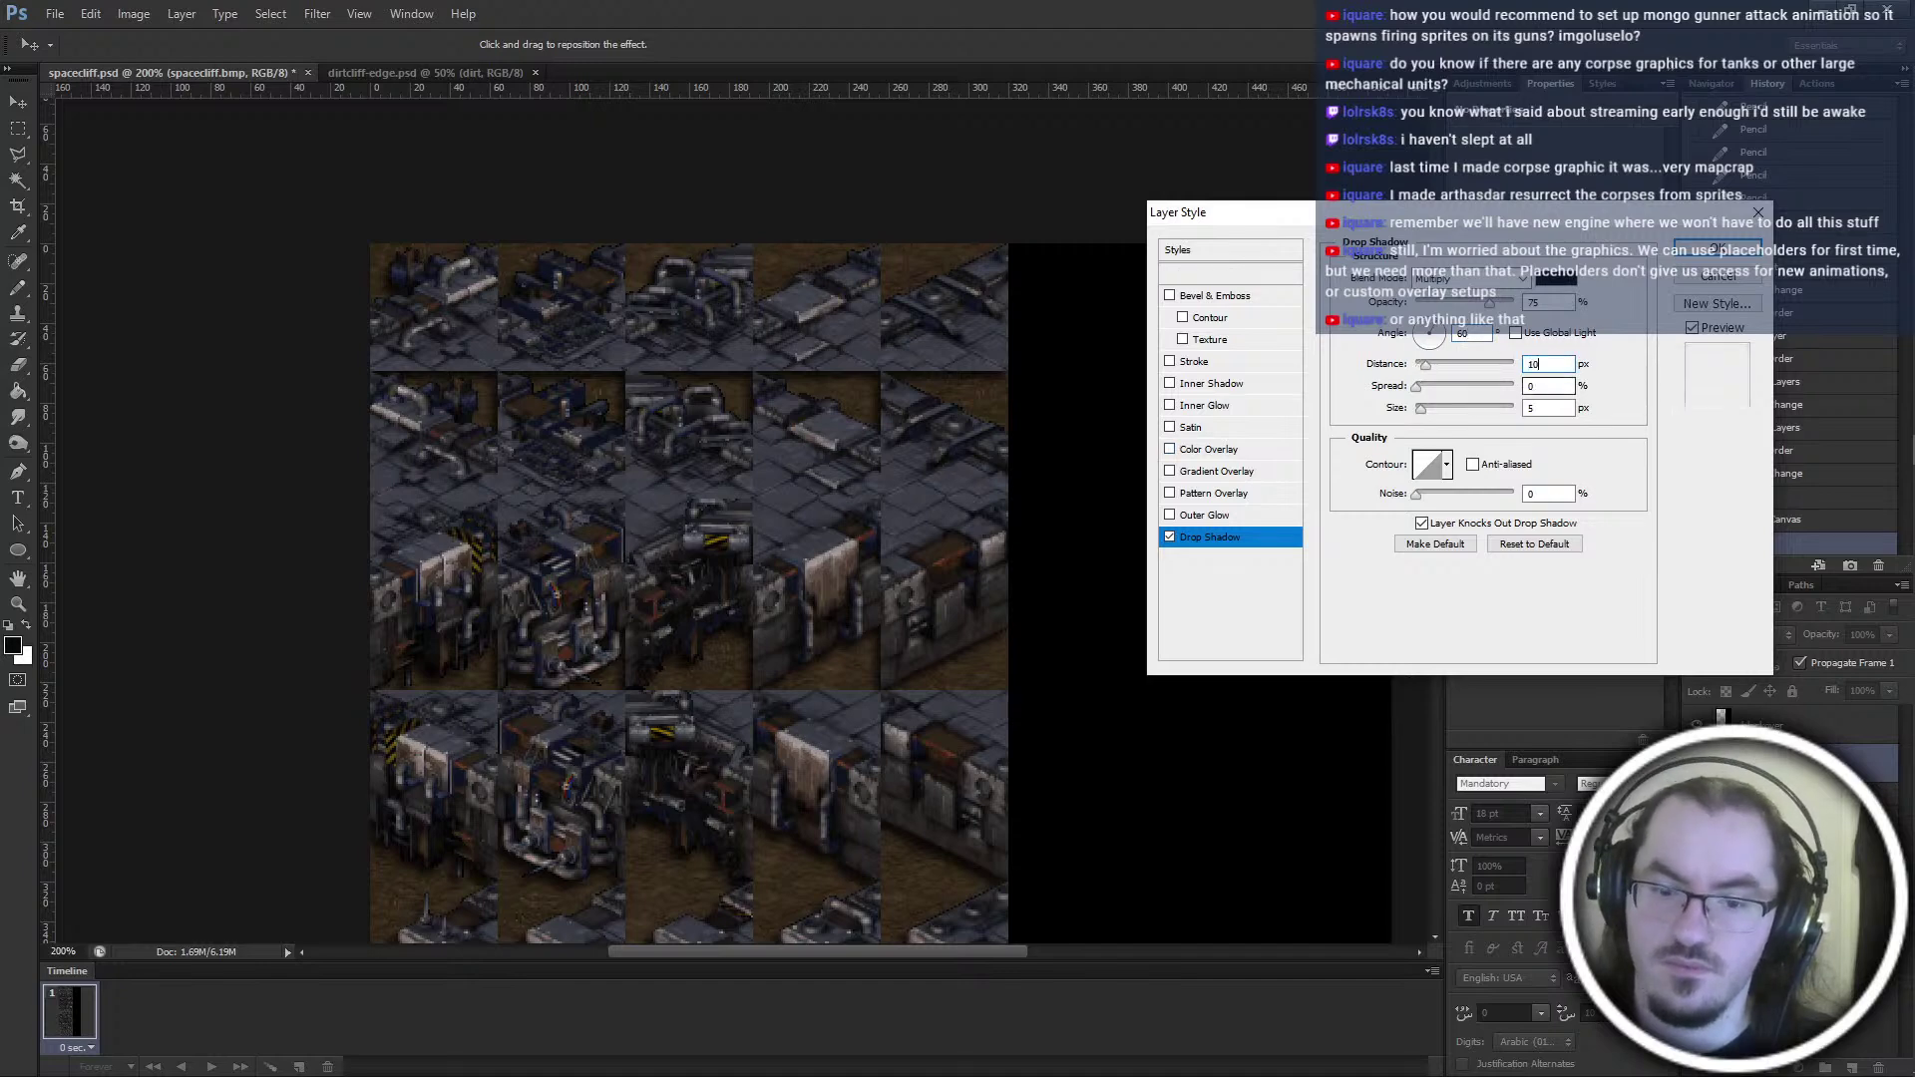
double_click(1544, 407)
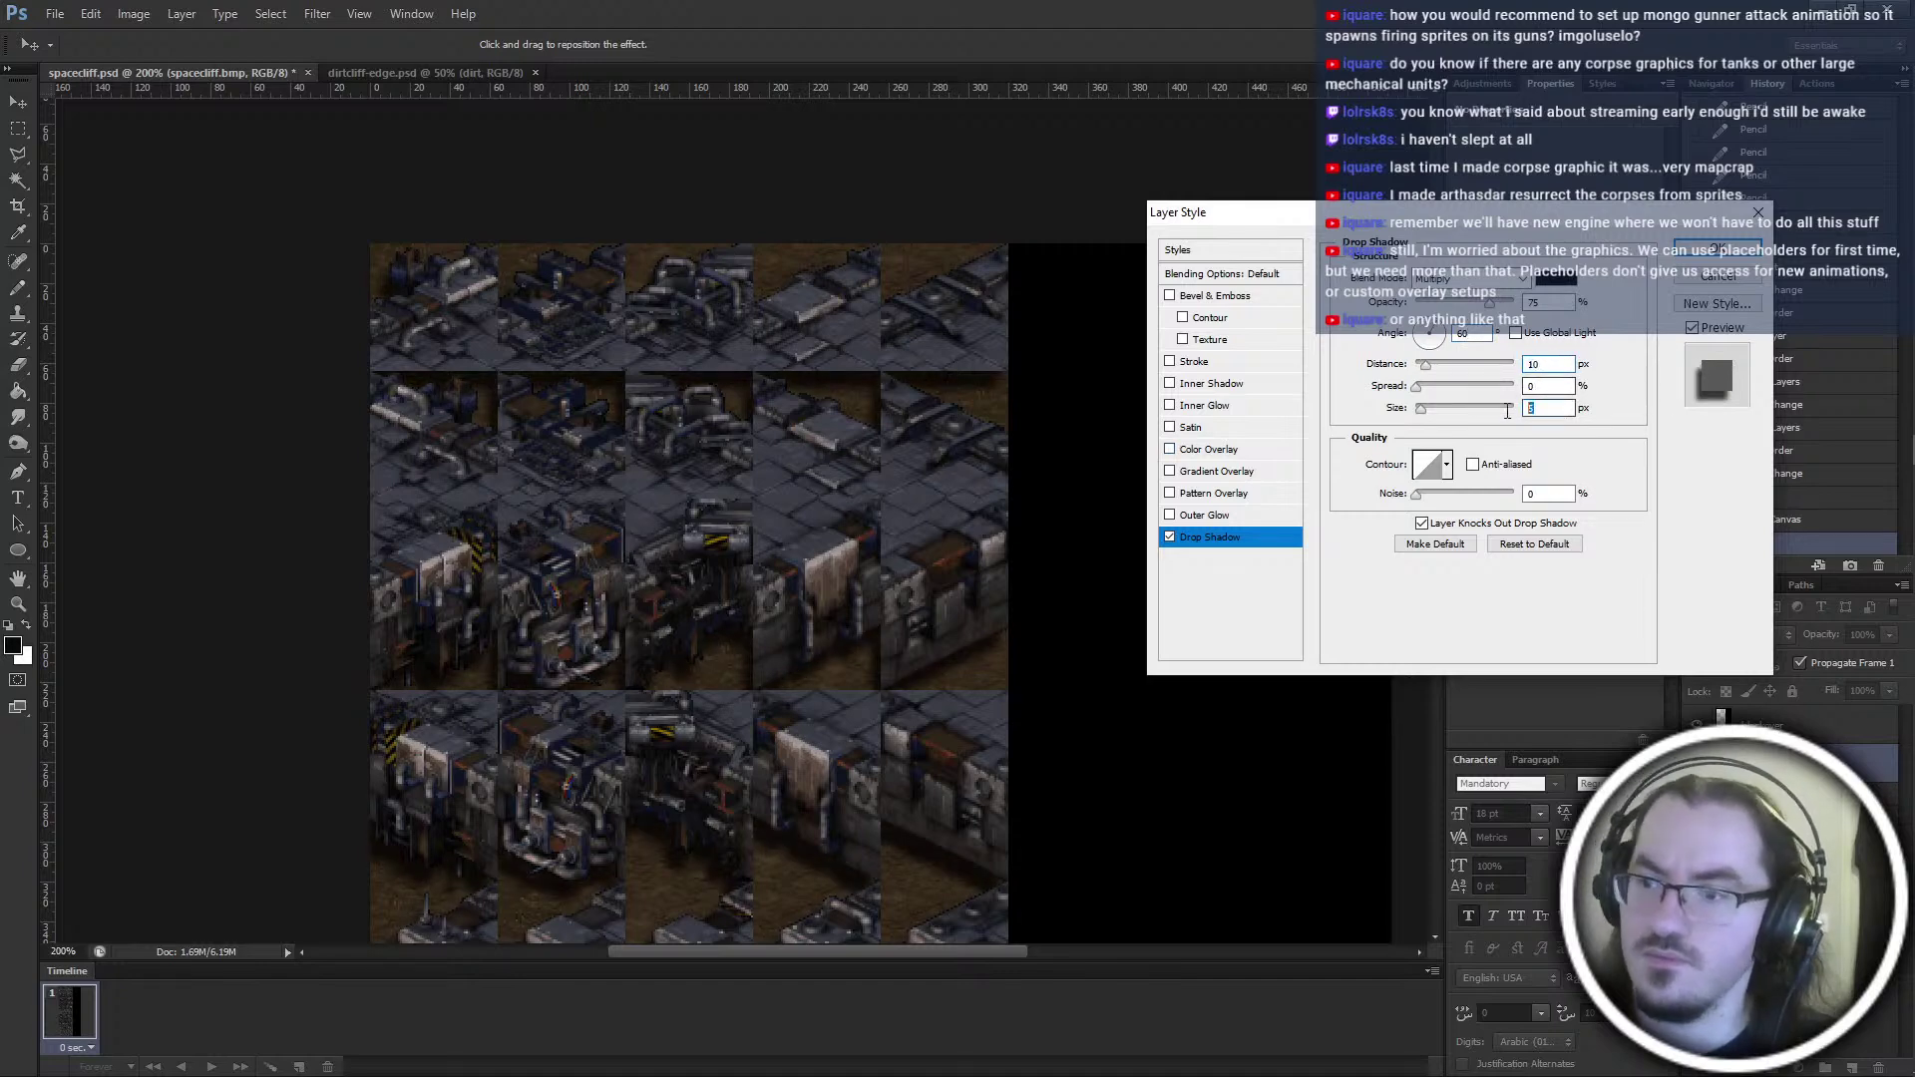
type("3")
Try the drop shadow at 33% opacity and settle on an opacity of 50%
double_click(1546, 301)
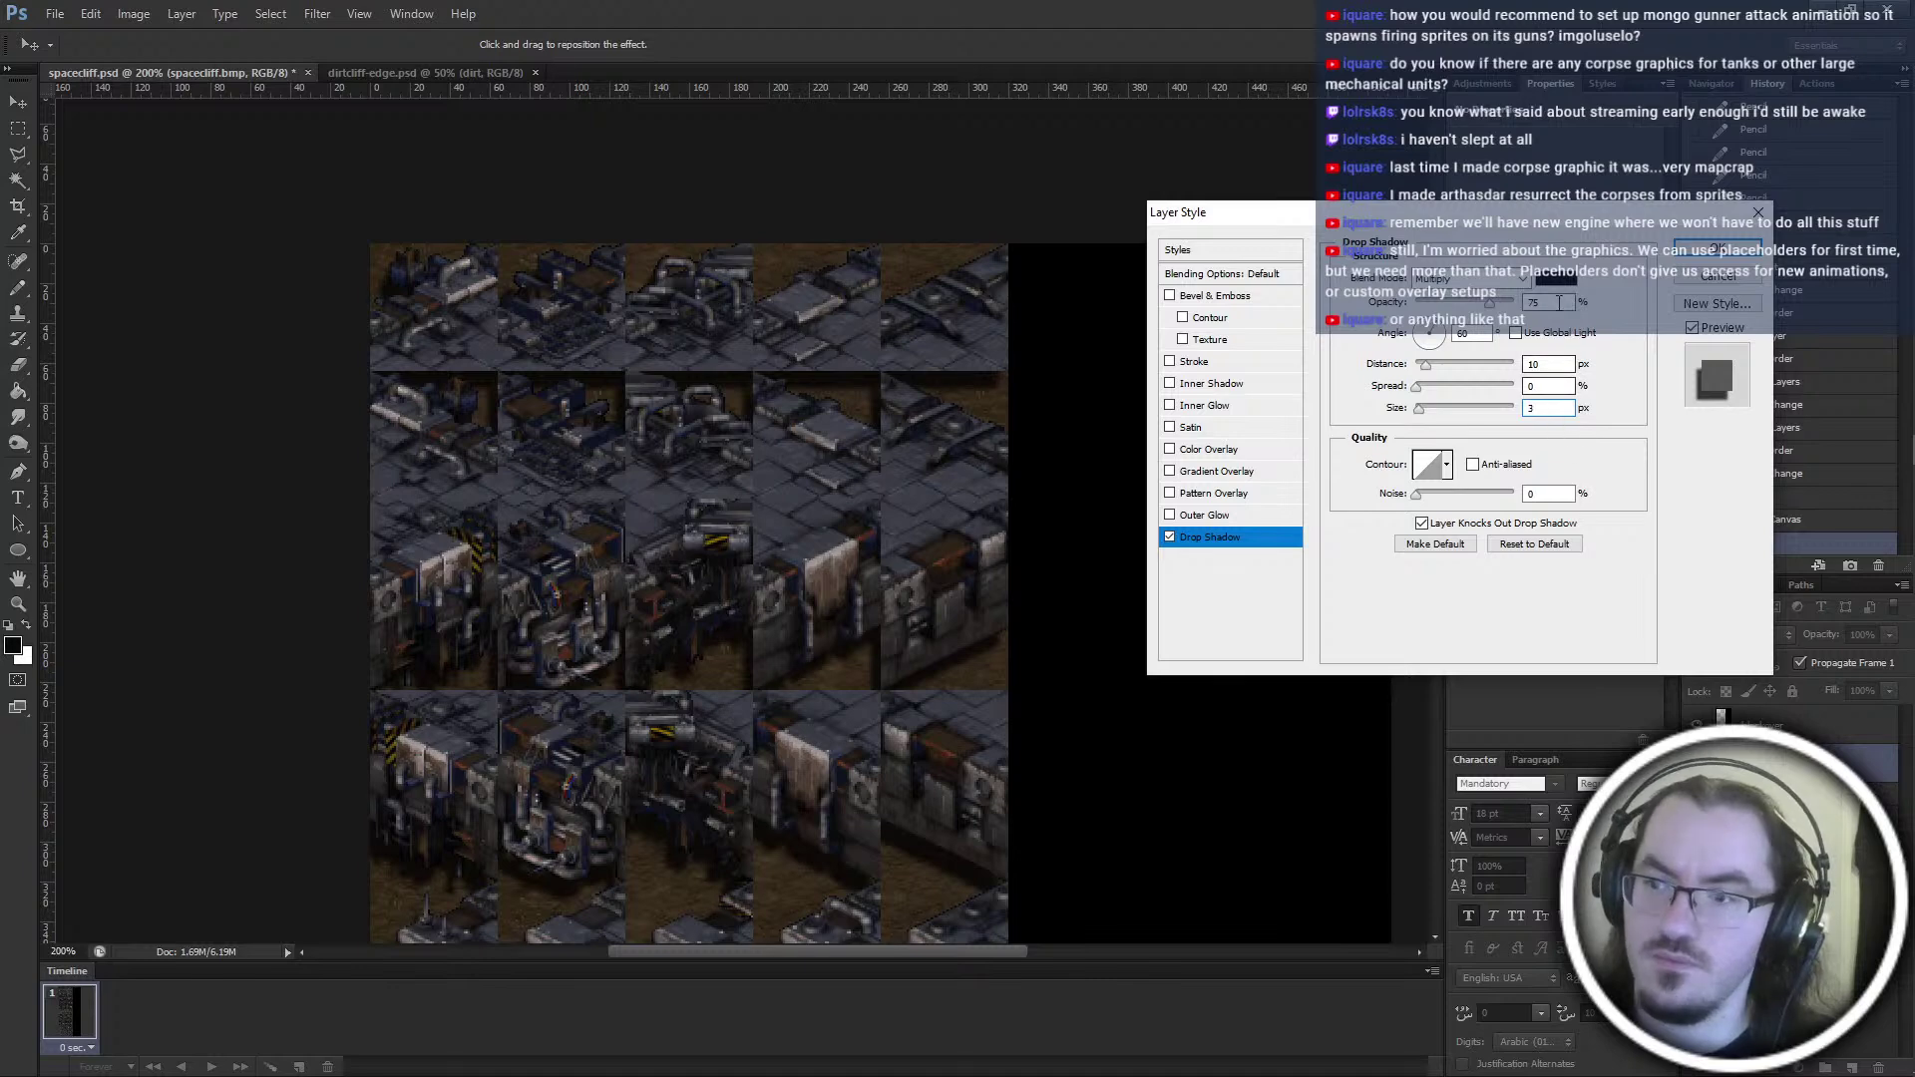
type("33")
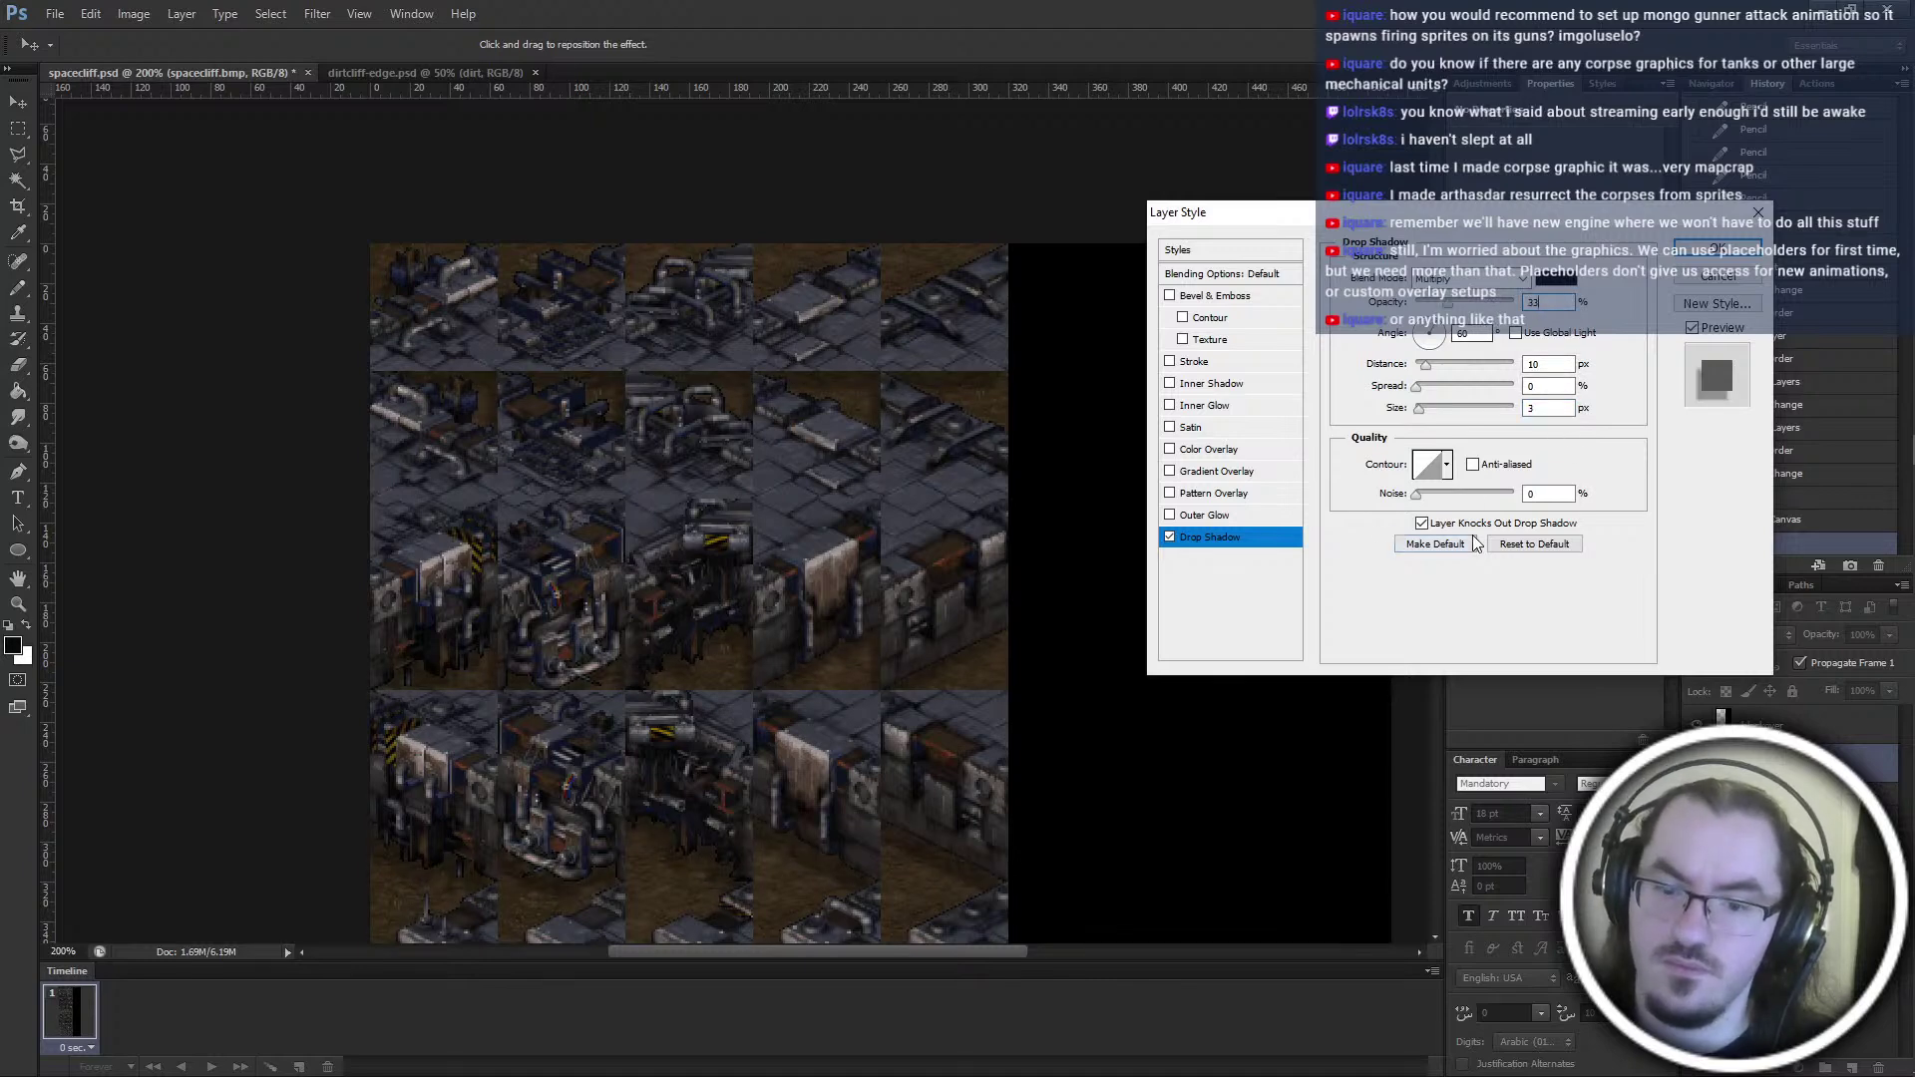
left_click_drag(1548, 303, 1503, 313)
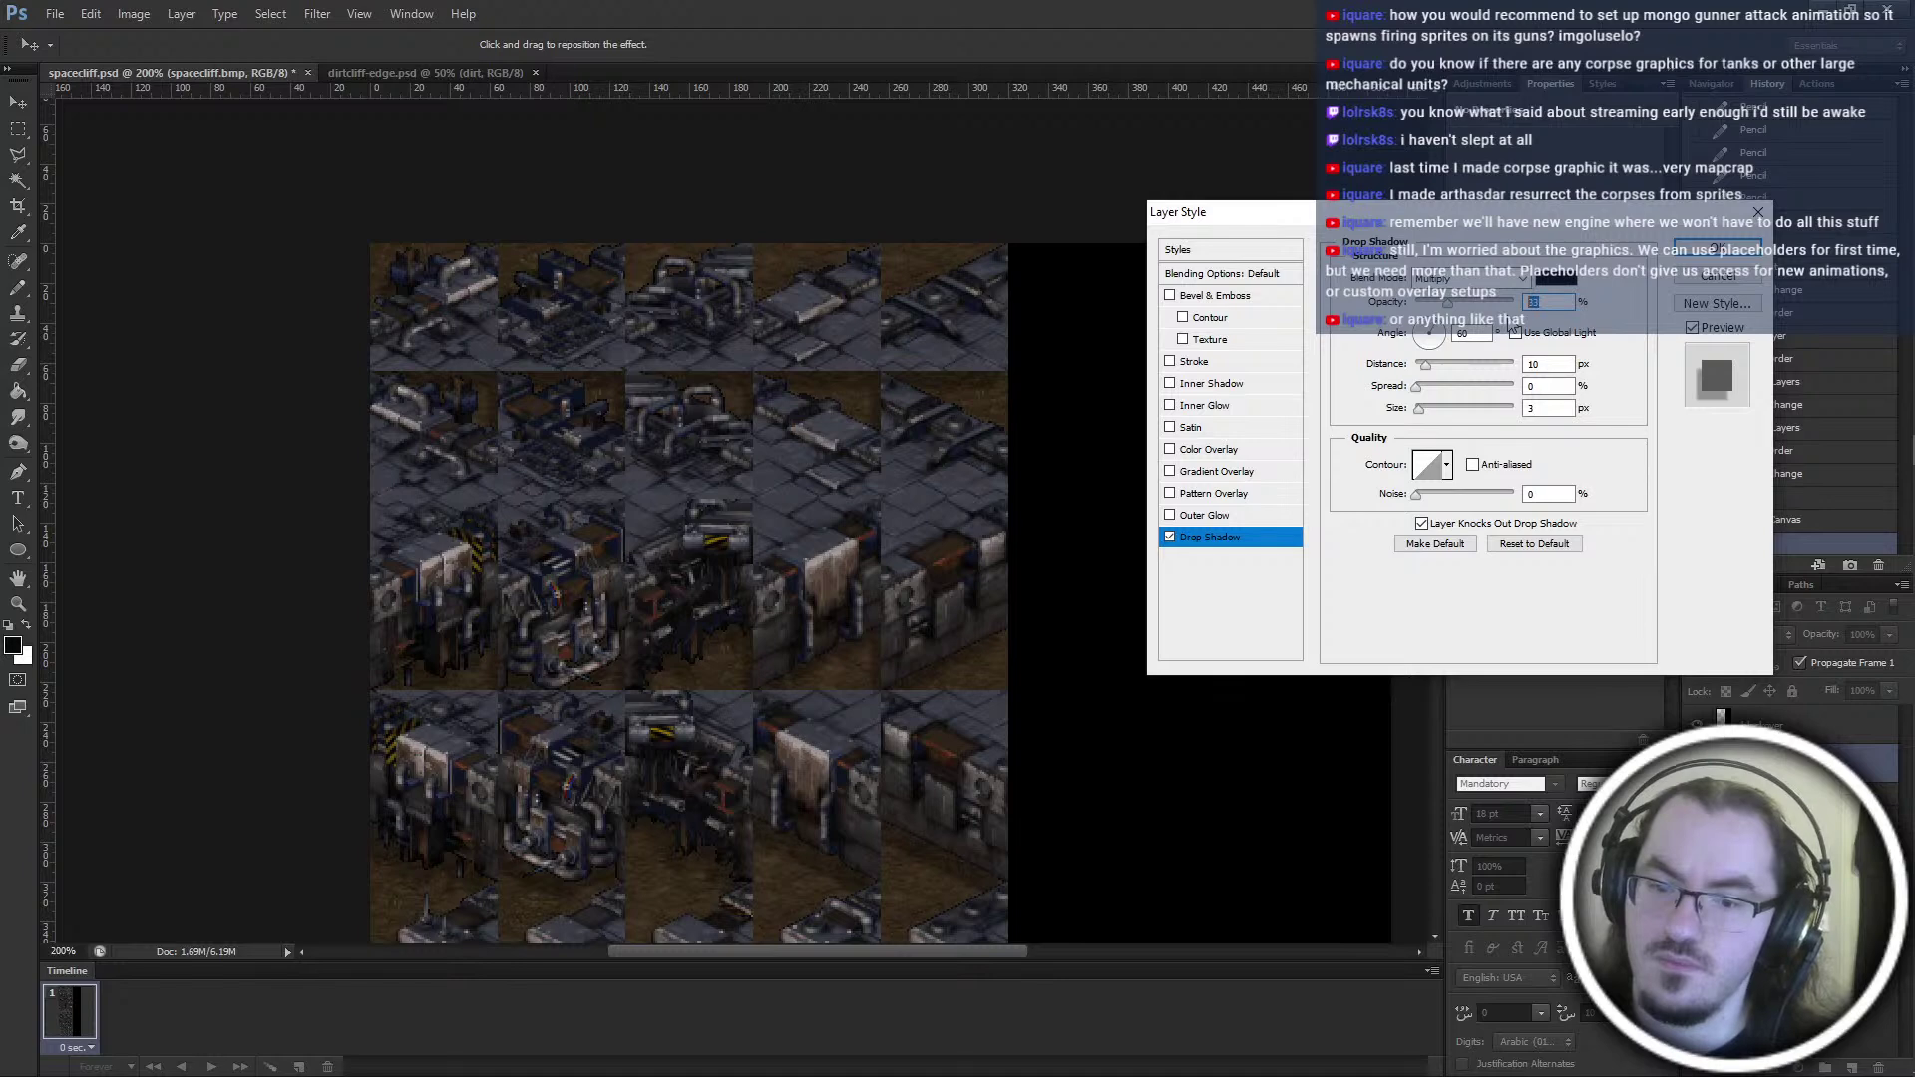
type("76")
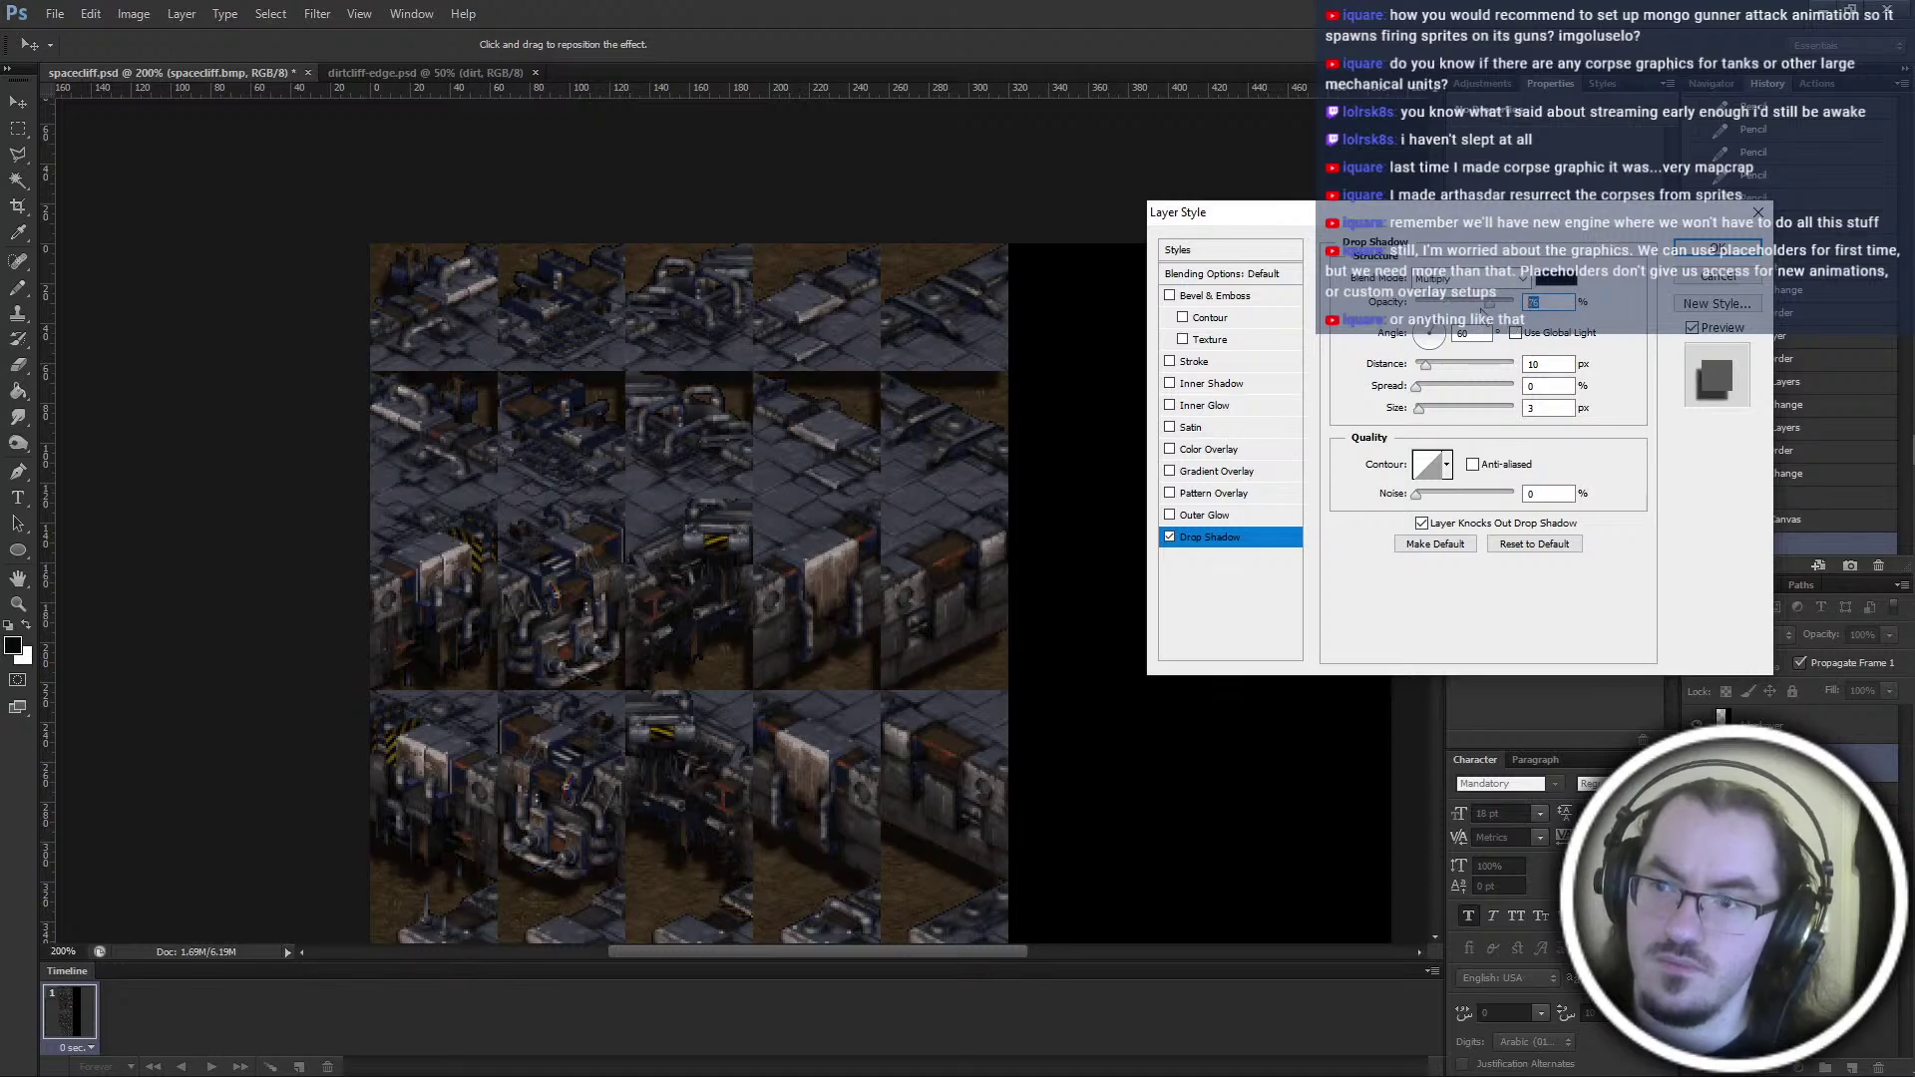
type("50")
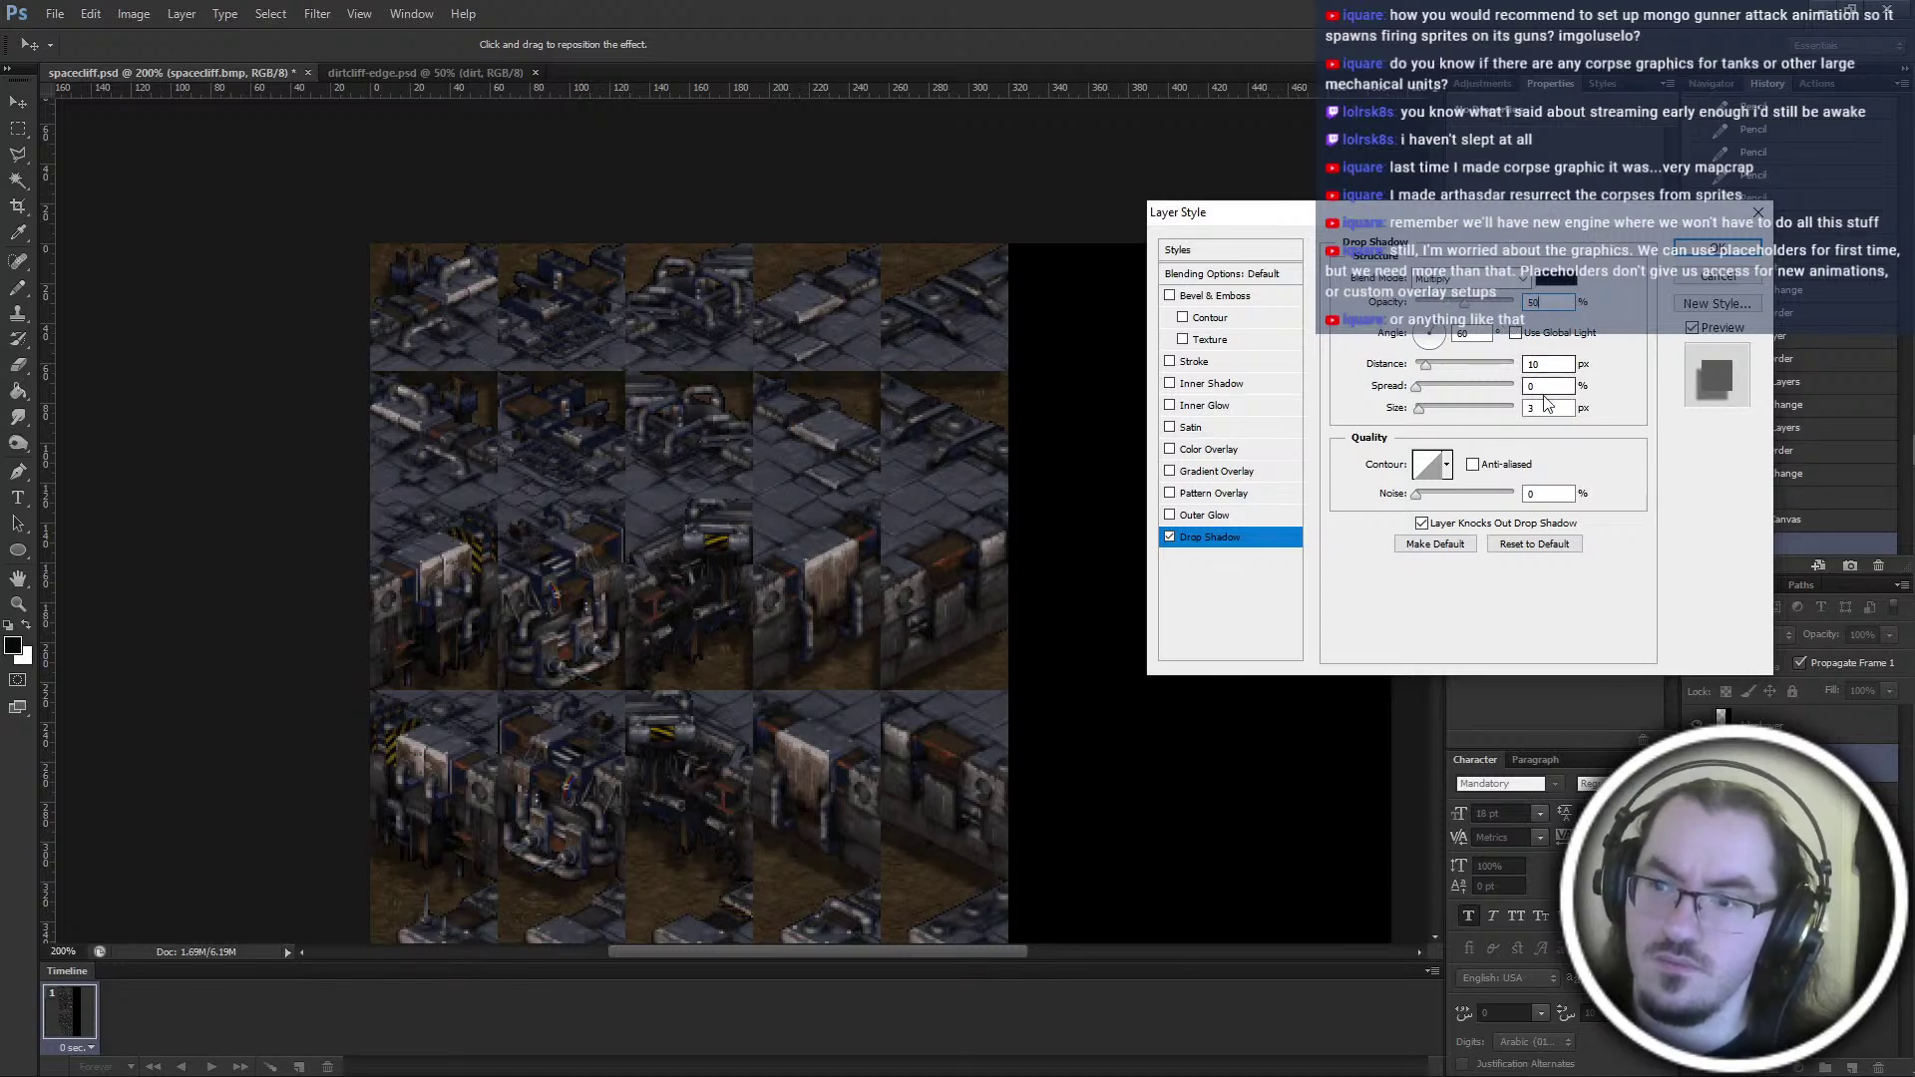
Reduce the drop shadow's distance to 7 px and set its angle to 30°
double_click(1536, 364)
type("7")
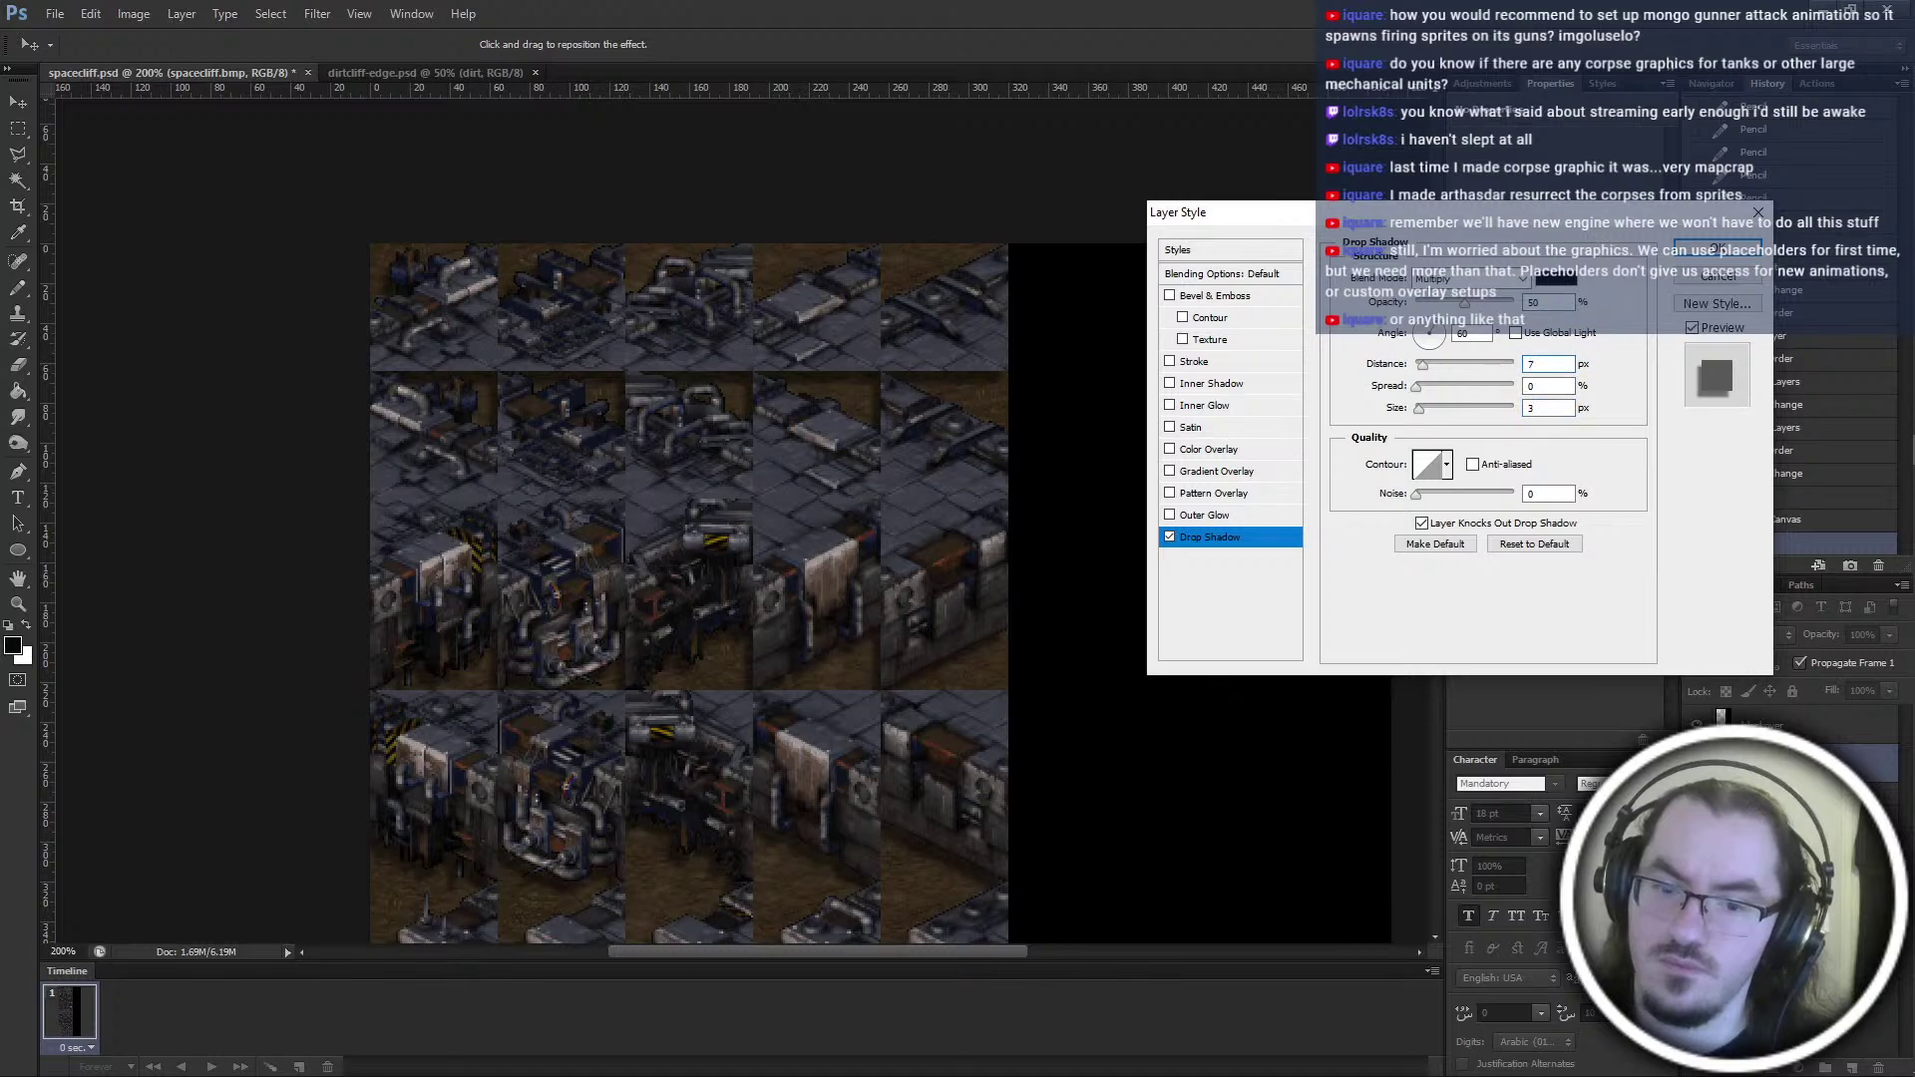
double_click(1462, 333)
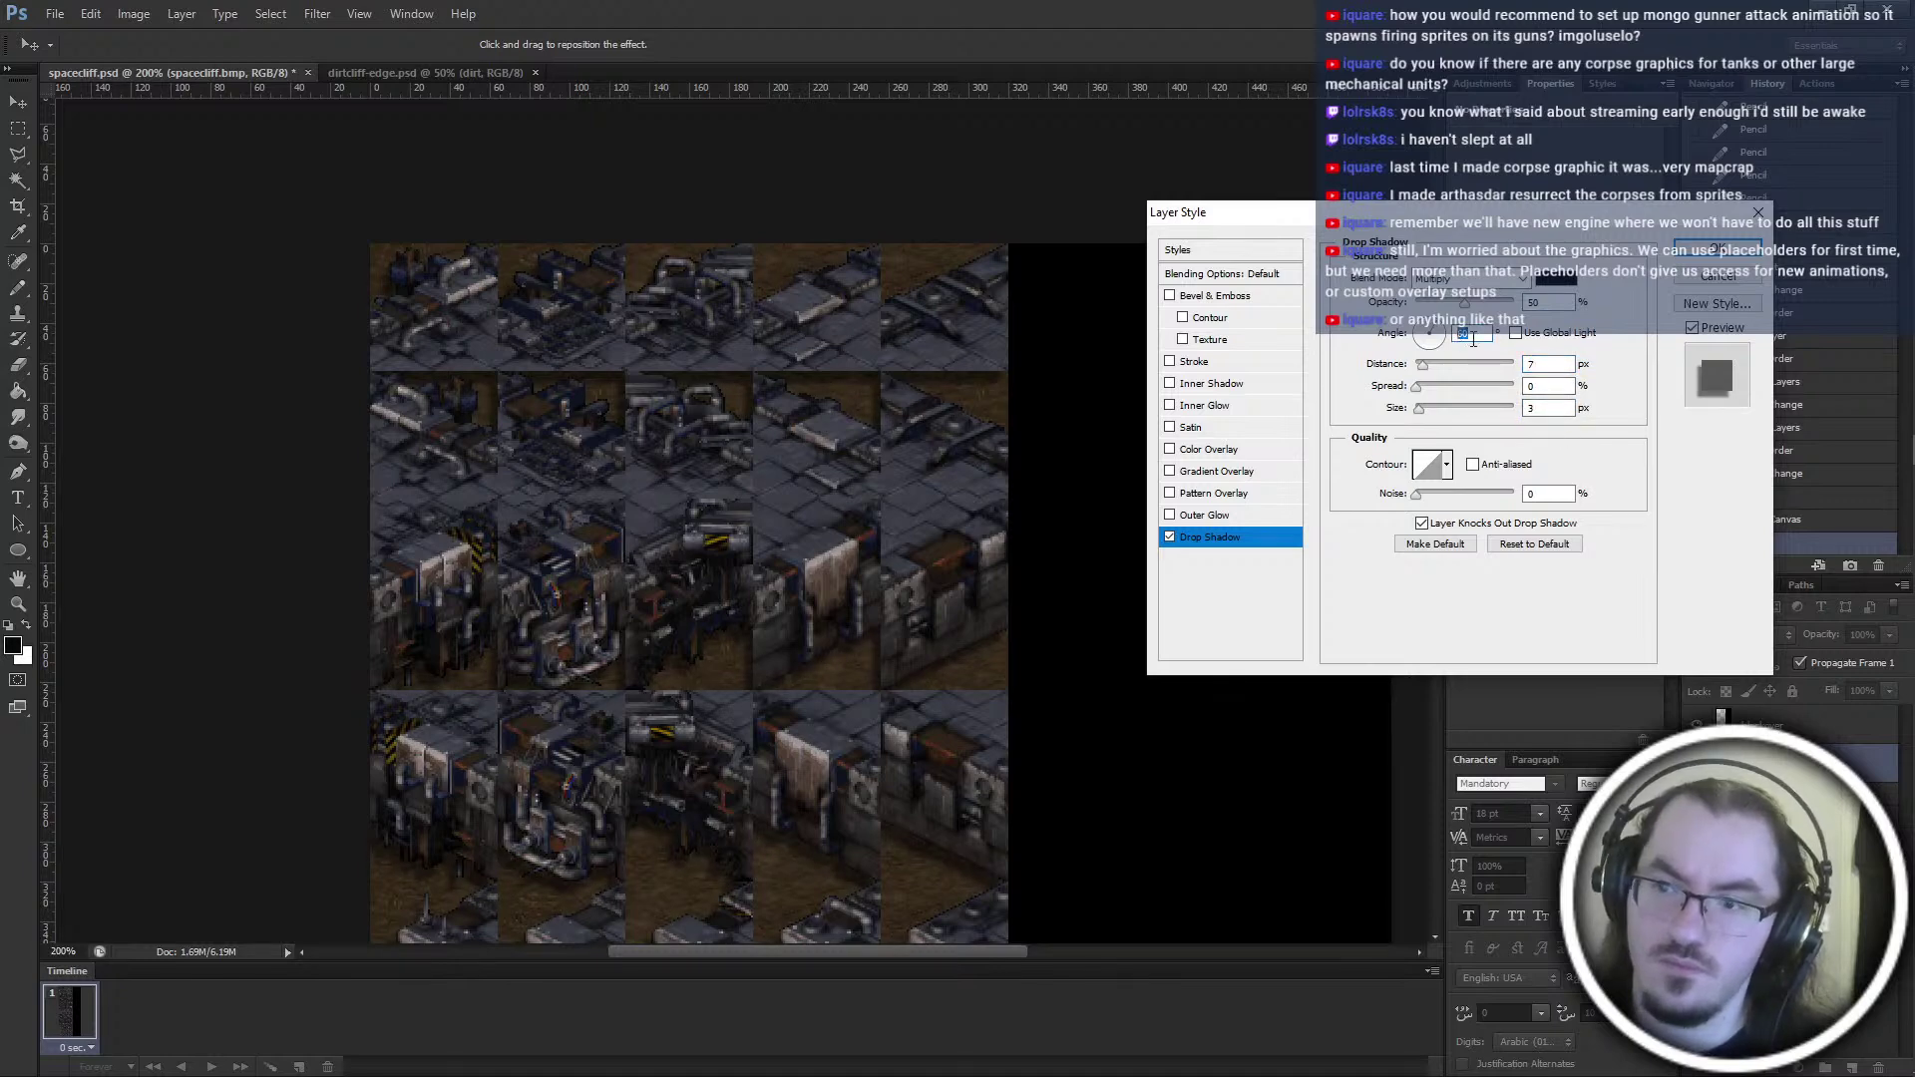
type("50")
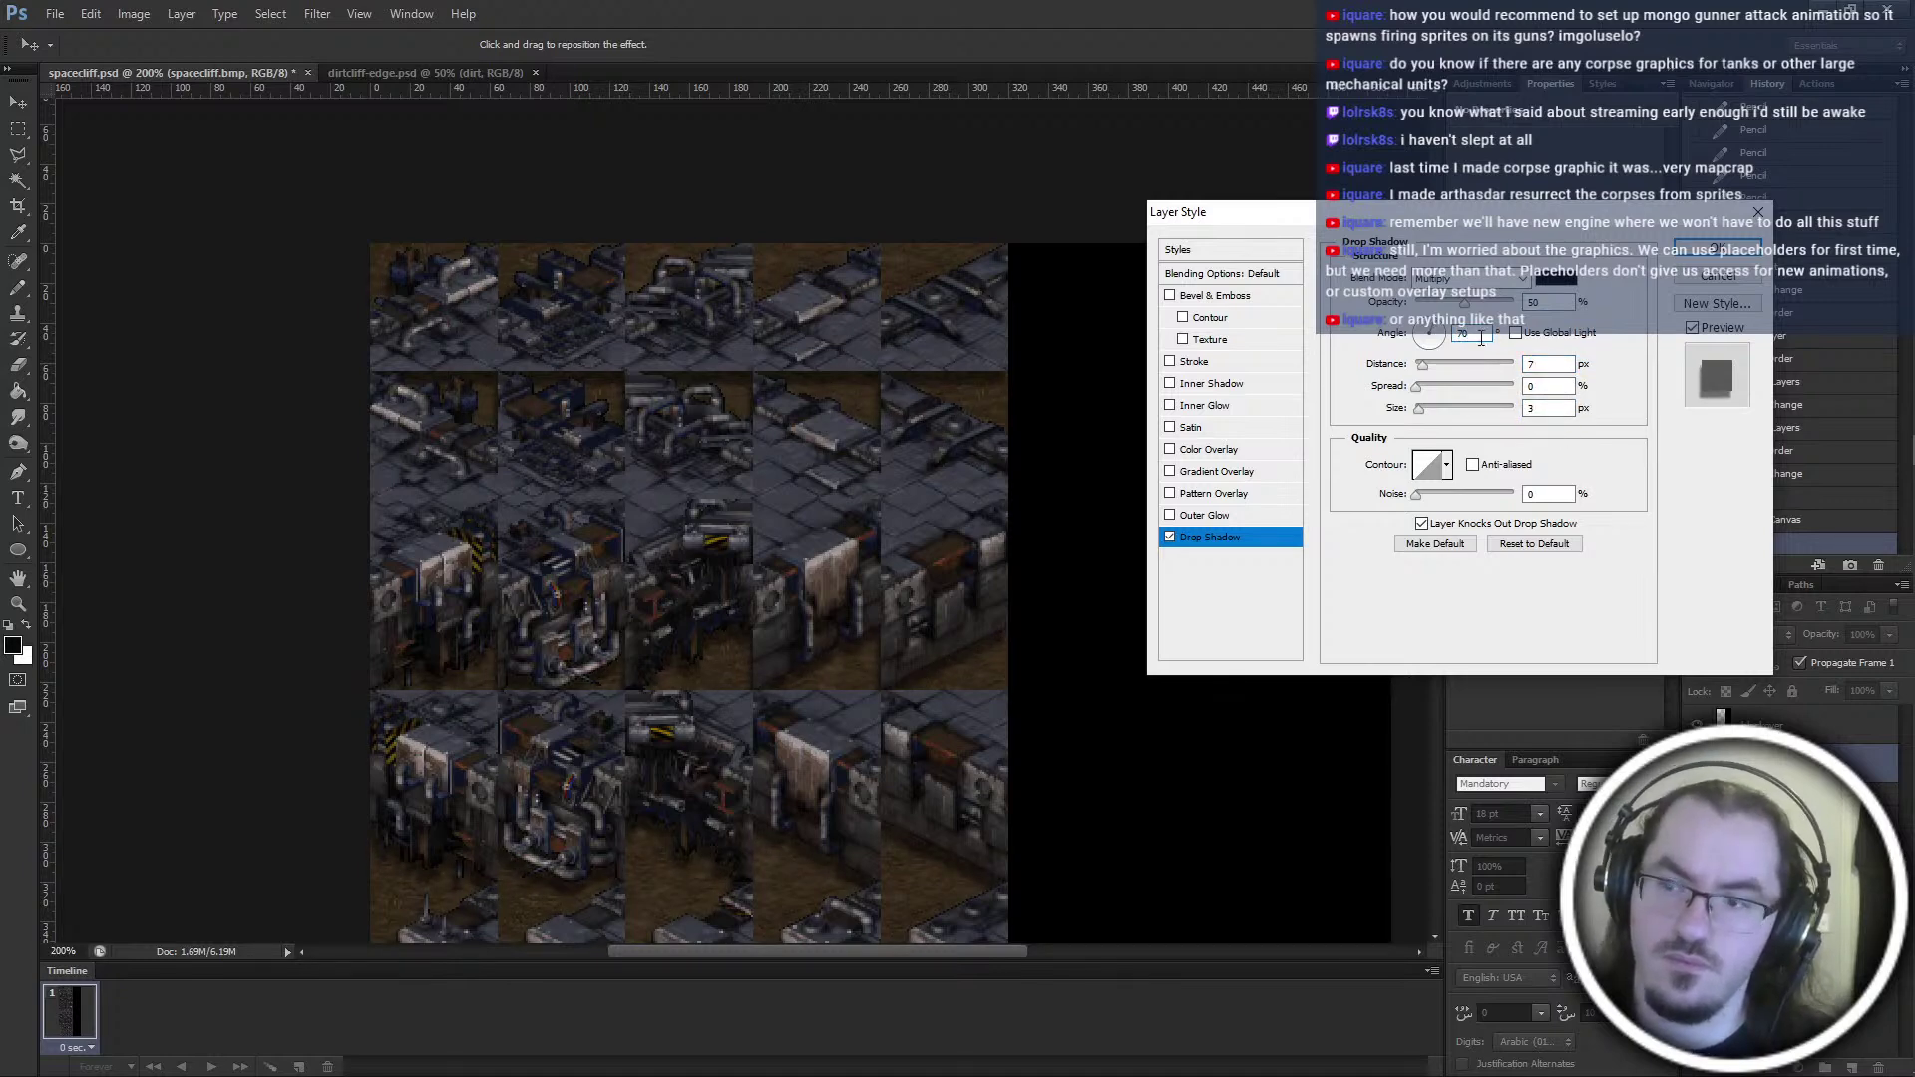
left_click_drag(1471, 335, 1427, 343)
type("30")
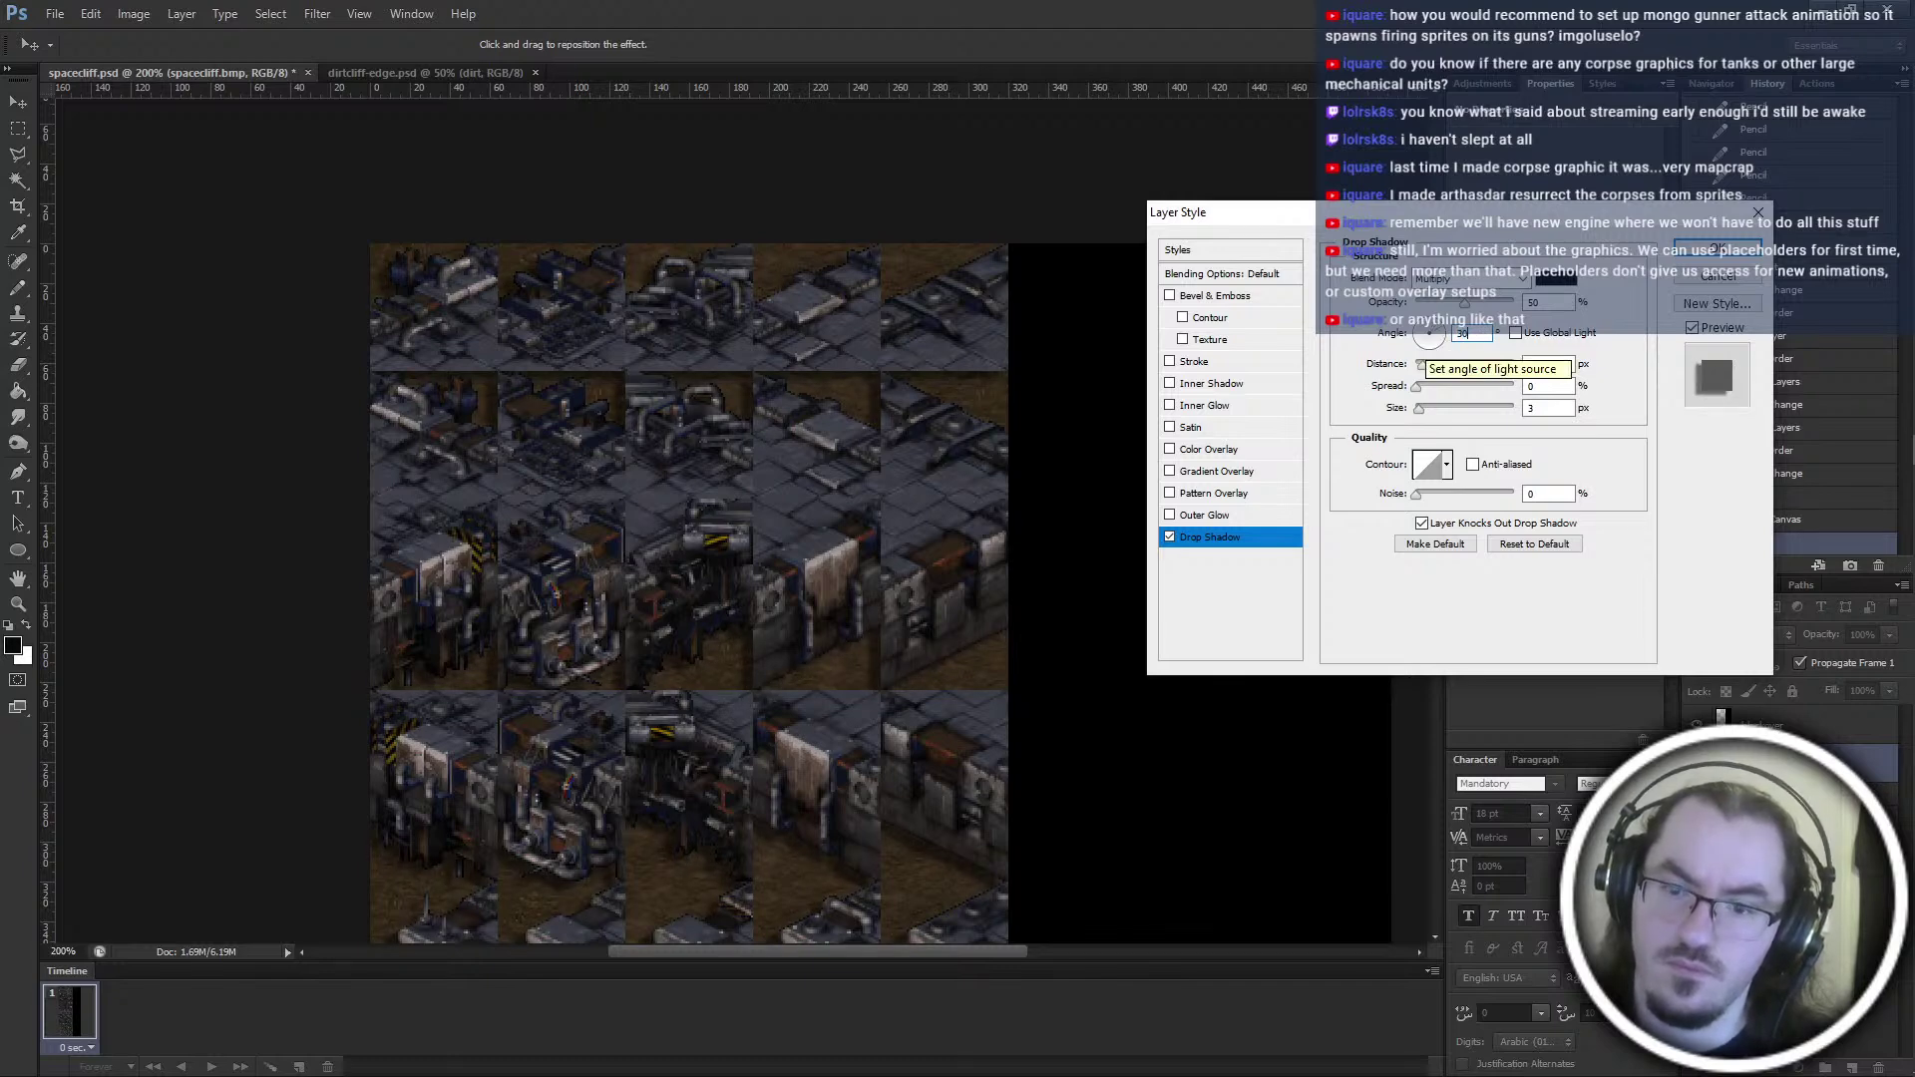
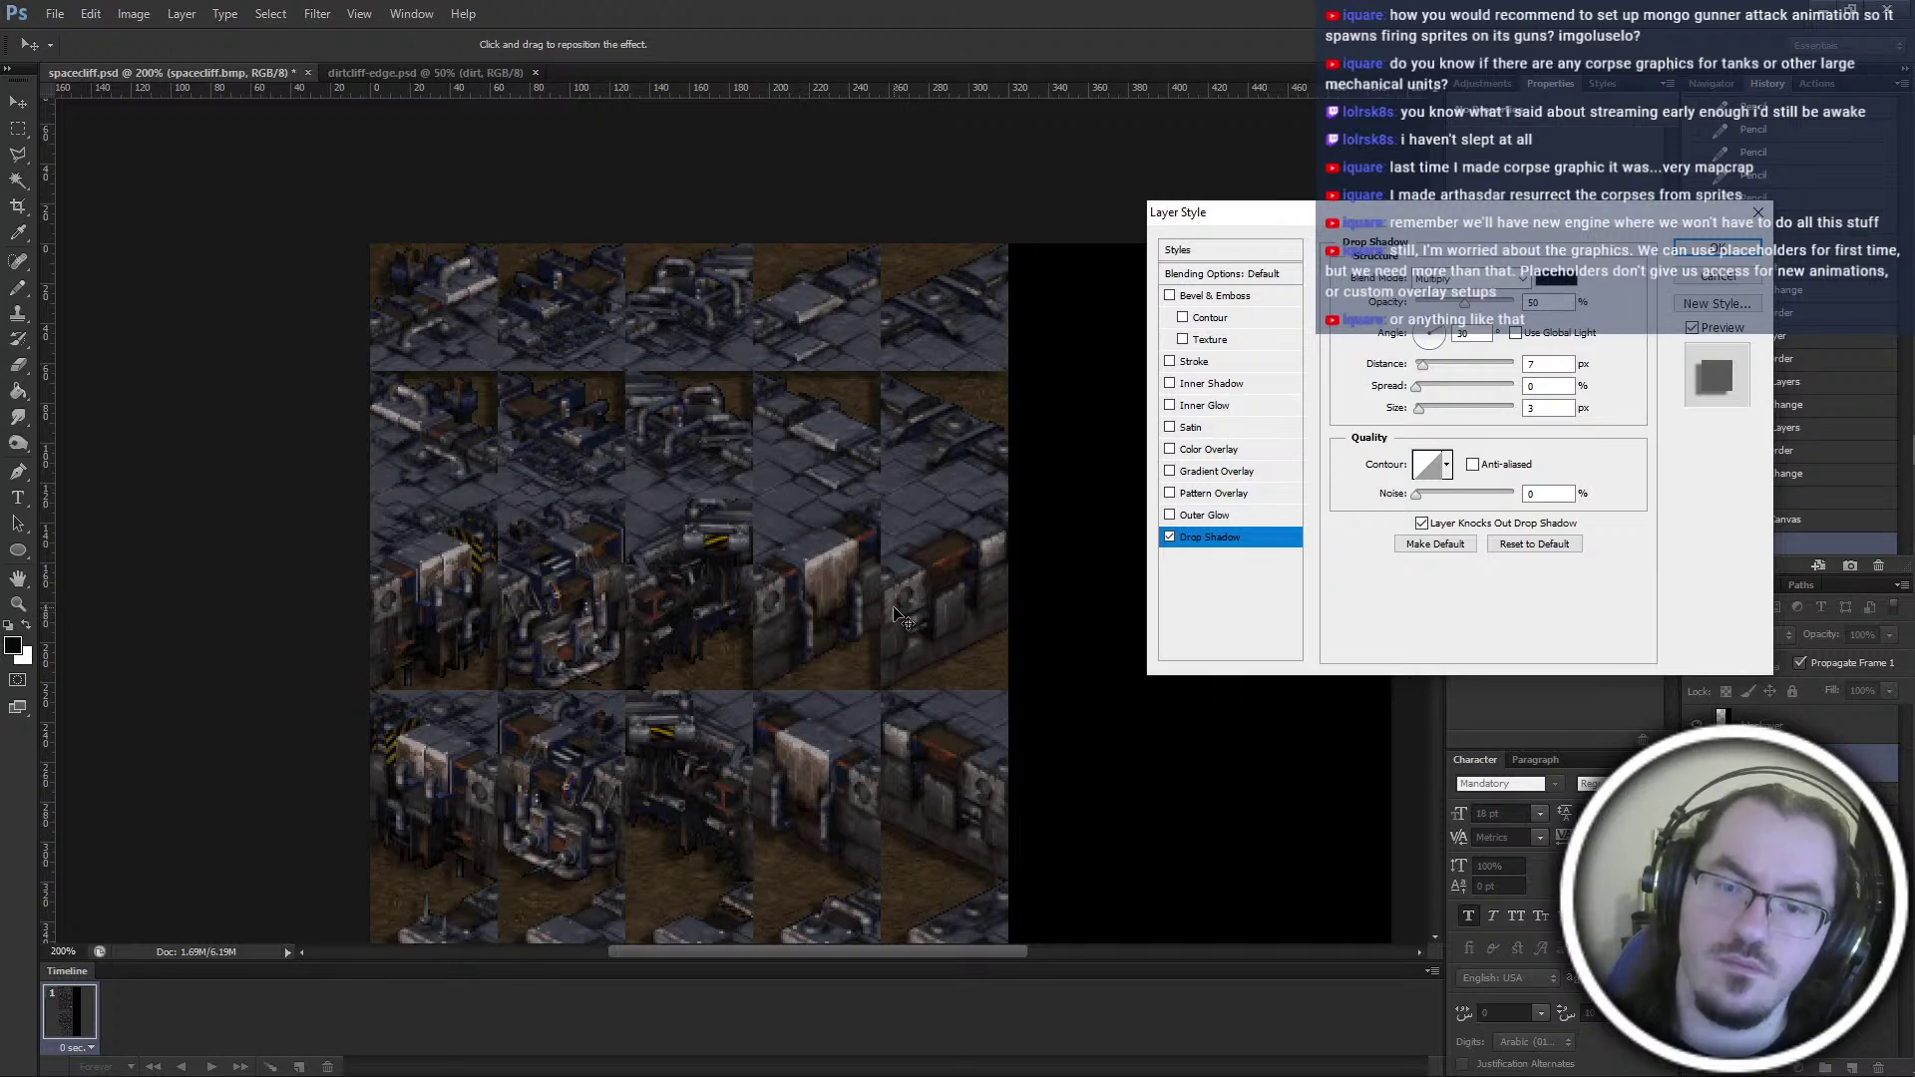
Compare the drop shadow's blend modes, including Darken, Linear Burn, Soft Light and Luminosity, and set the mode to Normal
scroll(895, 614, "down", 6)
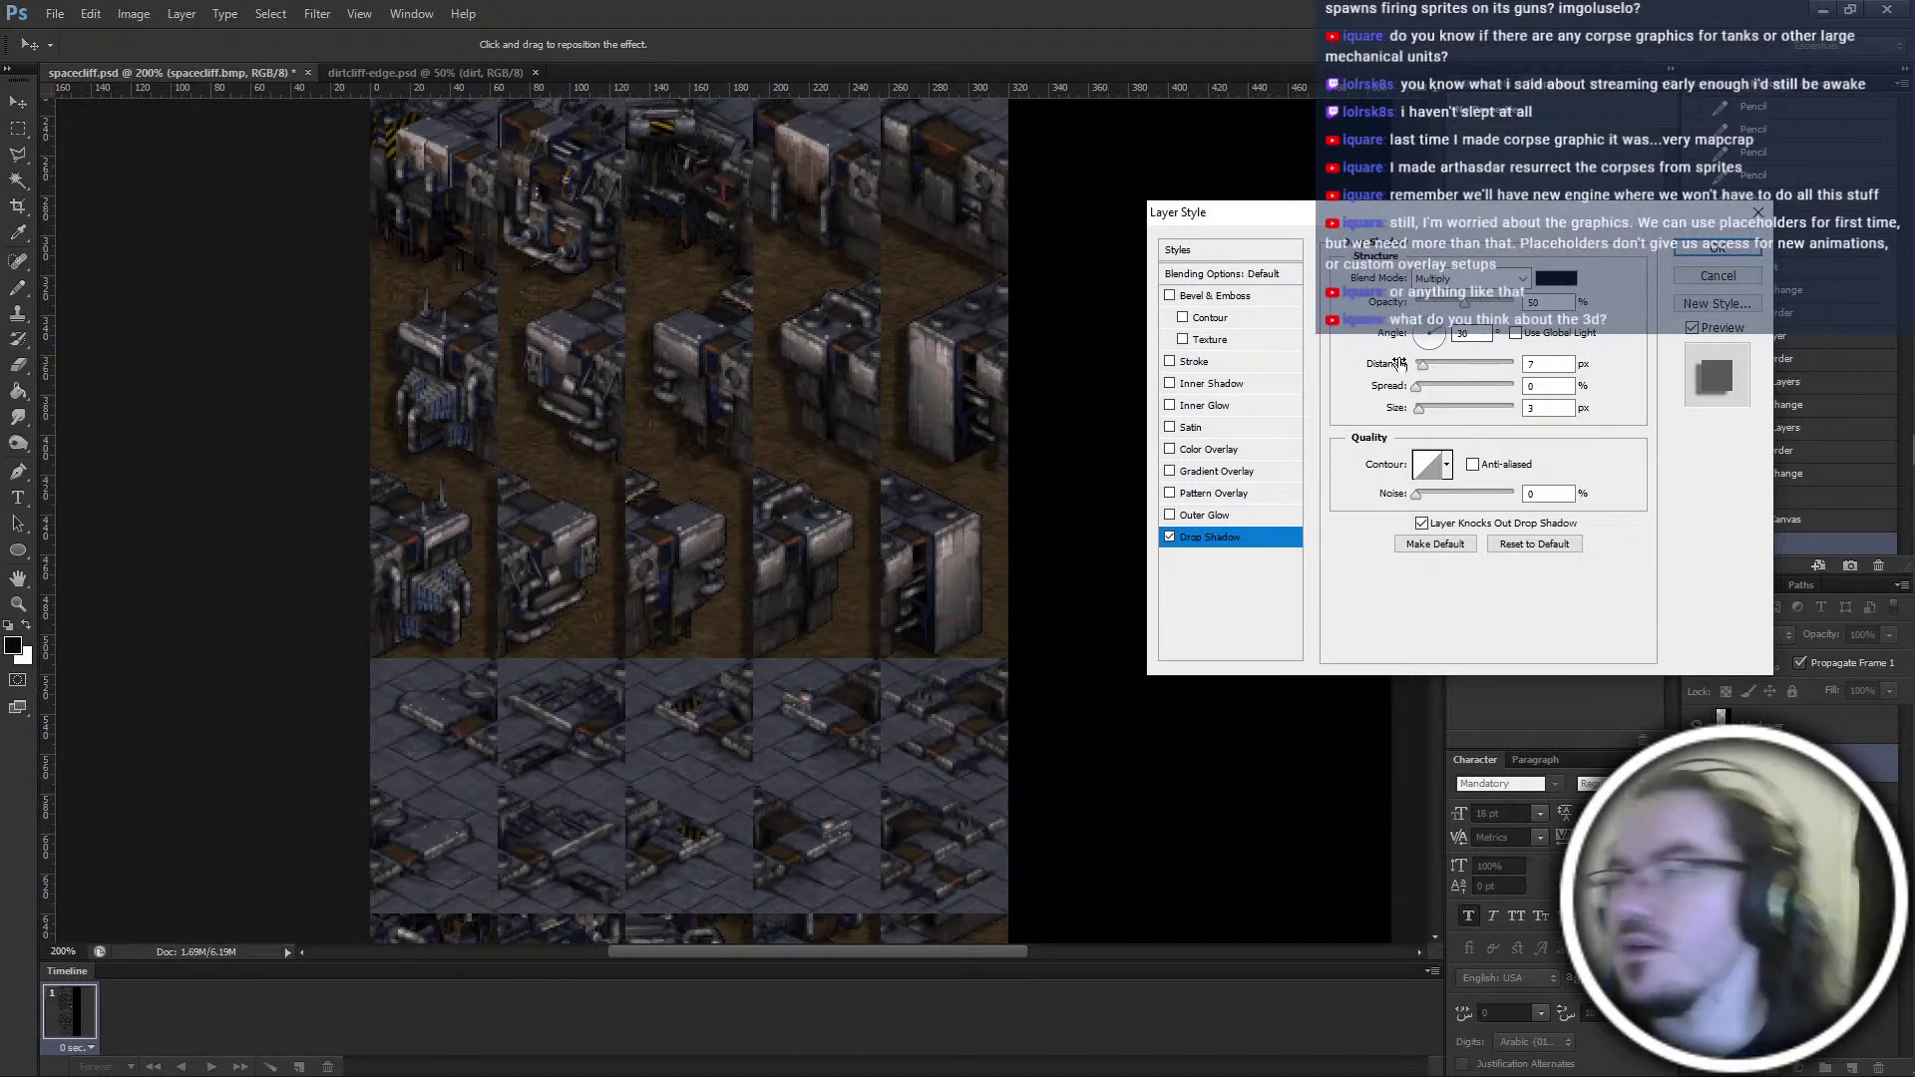
left_click(1479, 280)
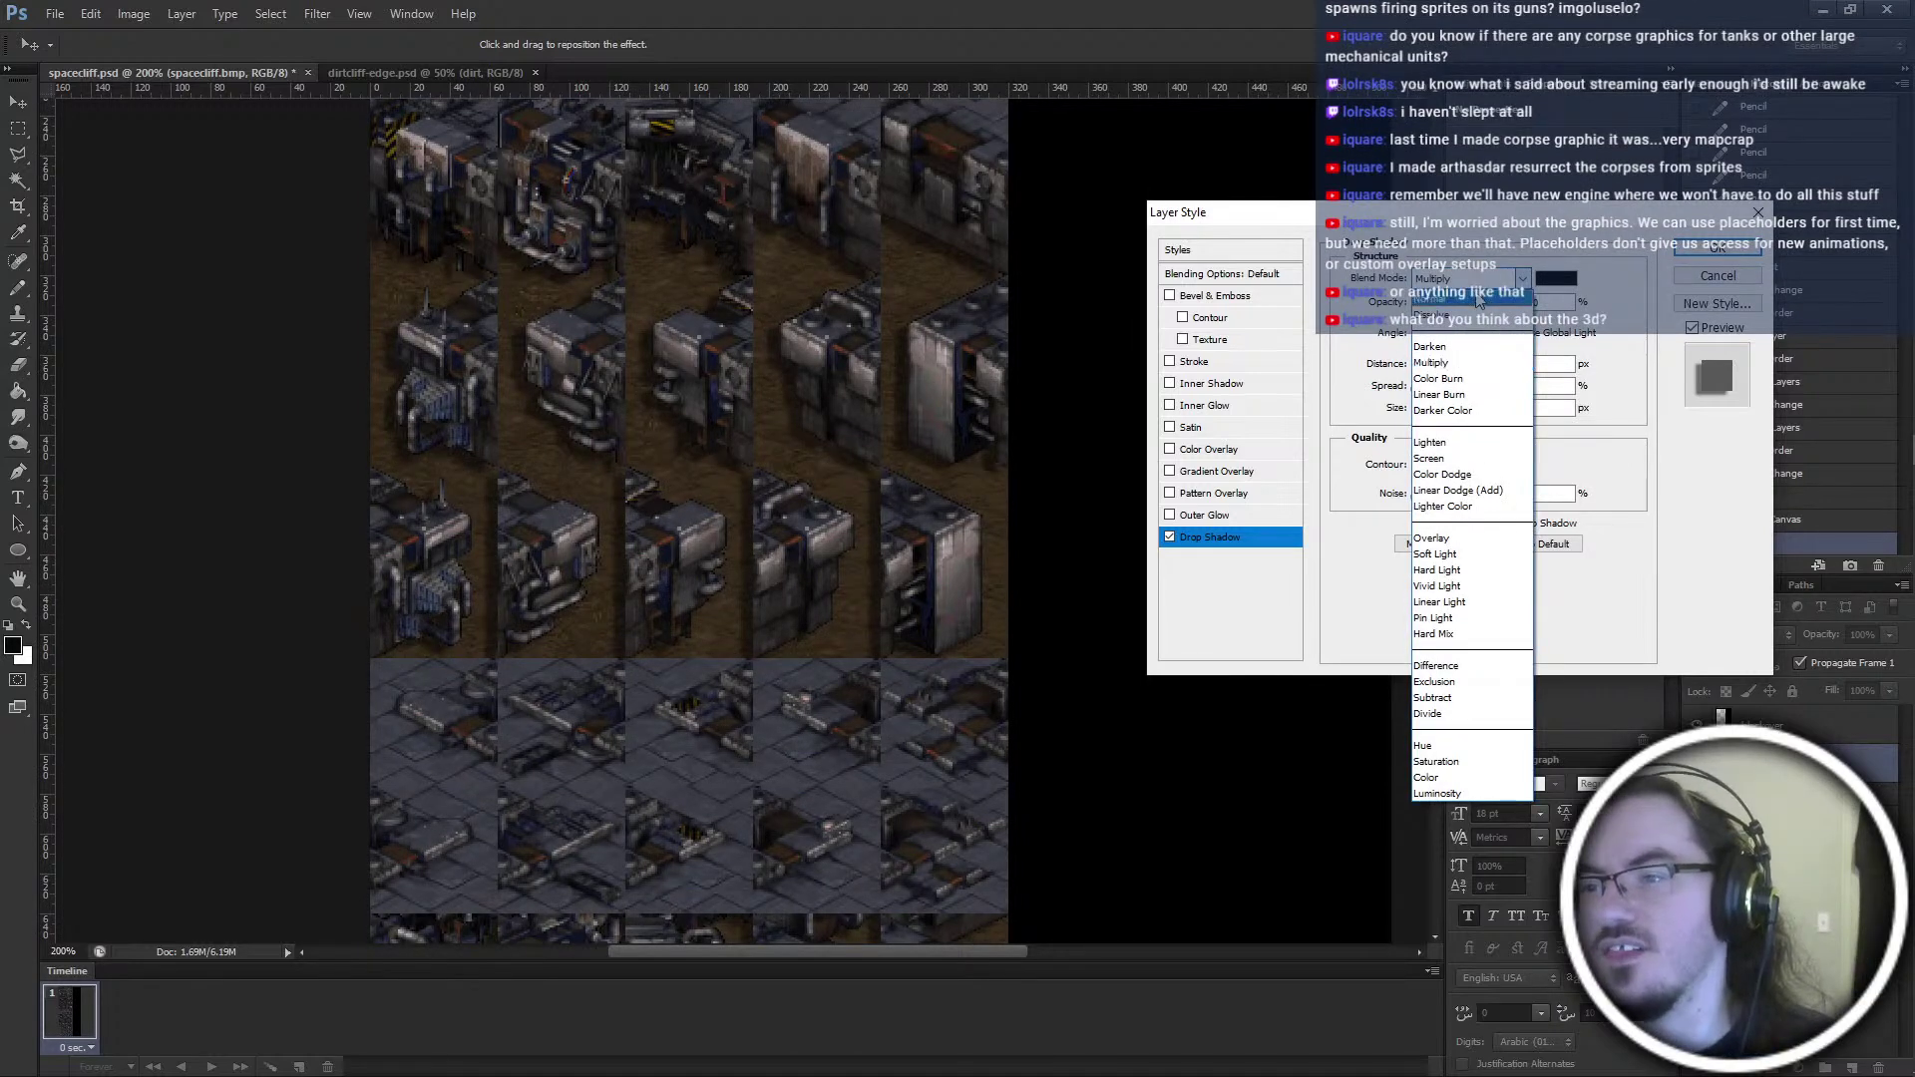
left_click(1480, 299)
left_click(1479, 279)
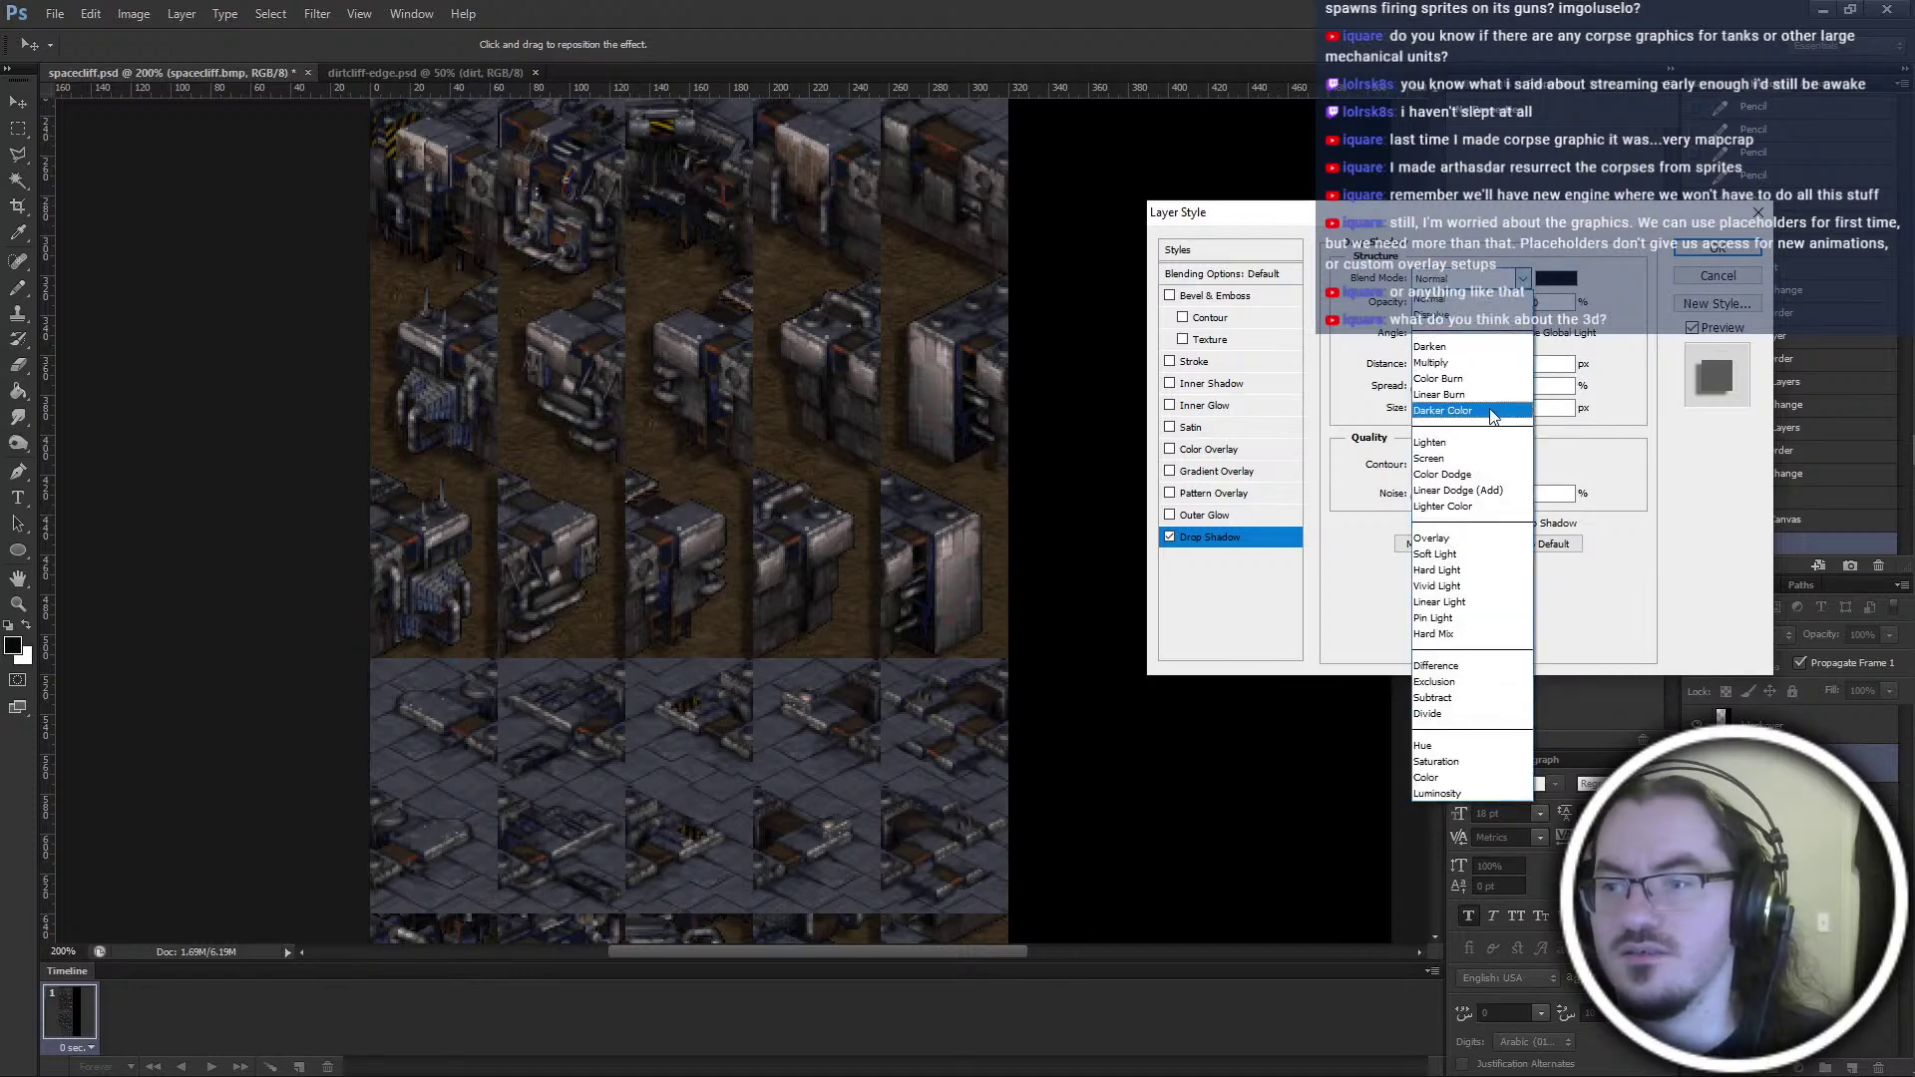
left_click(1464, 347)
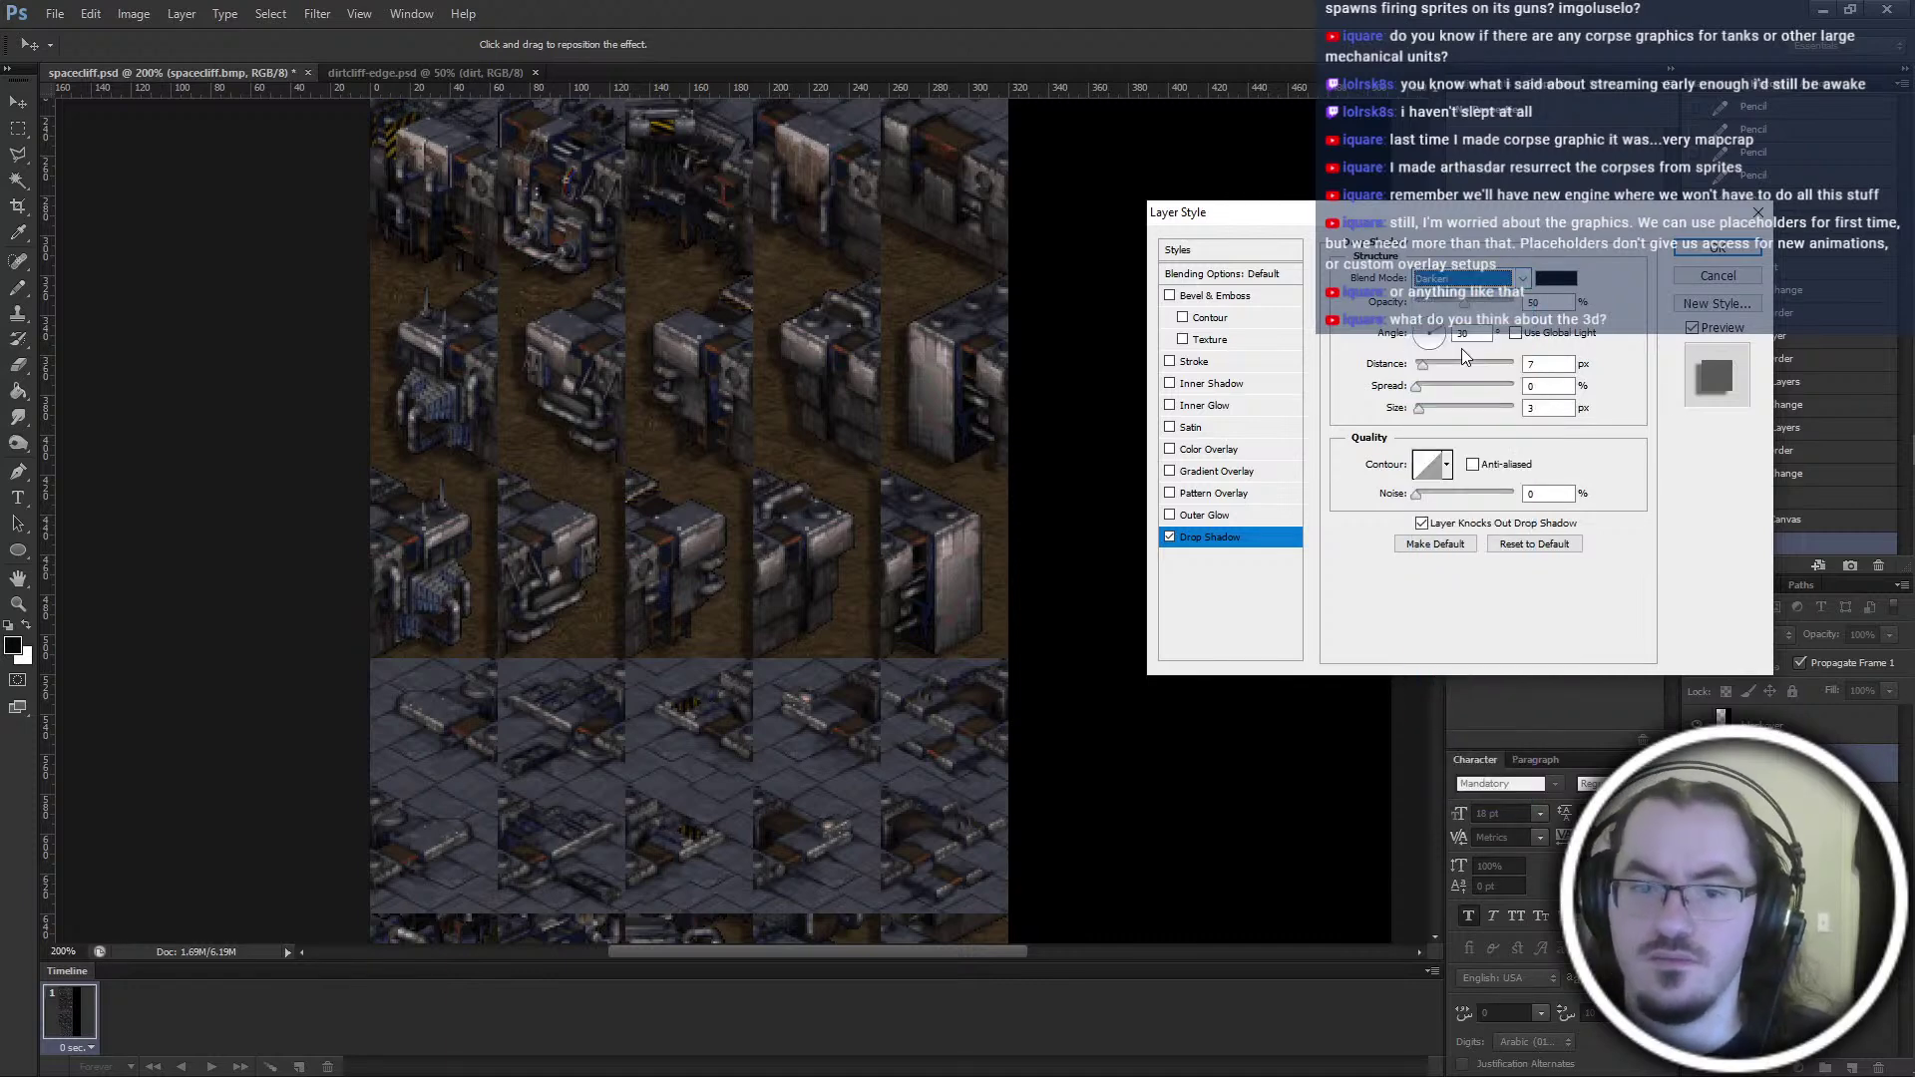
scroll(1465, 284, "down", 4)
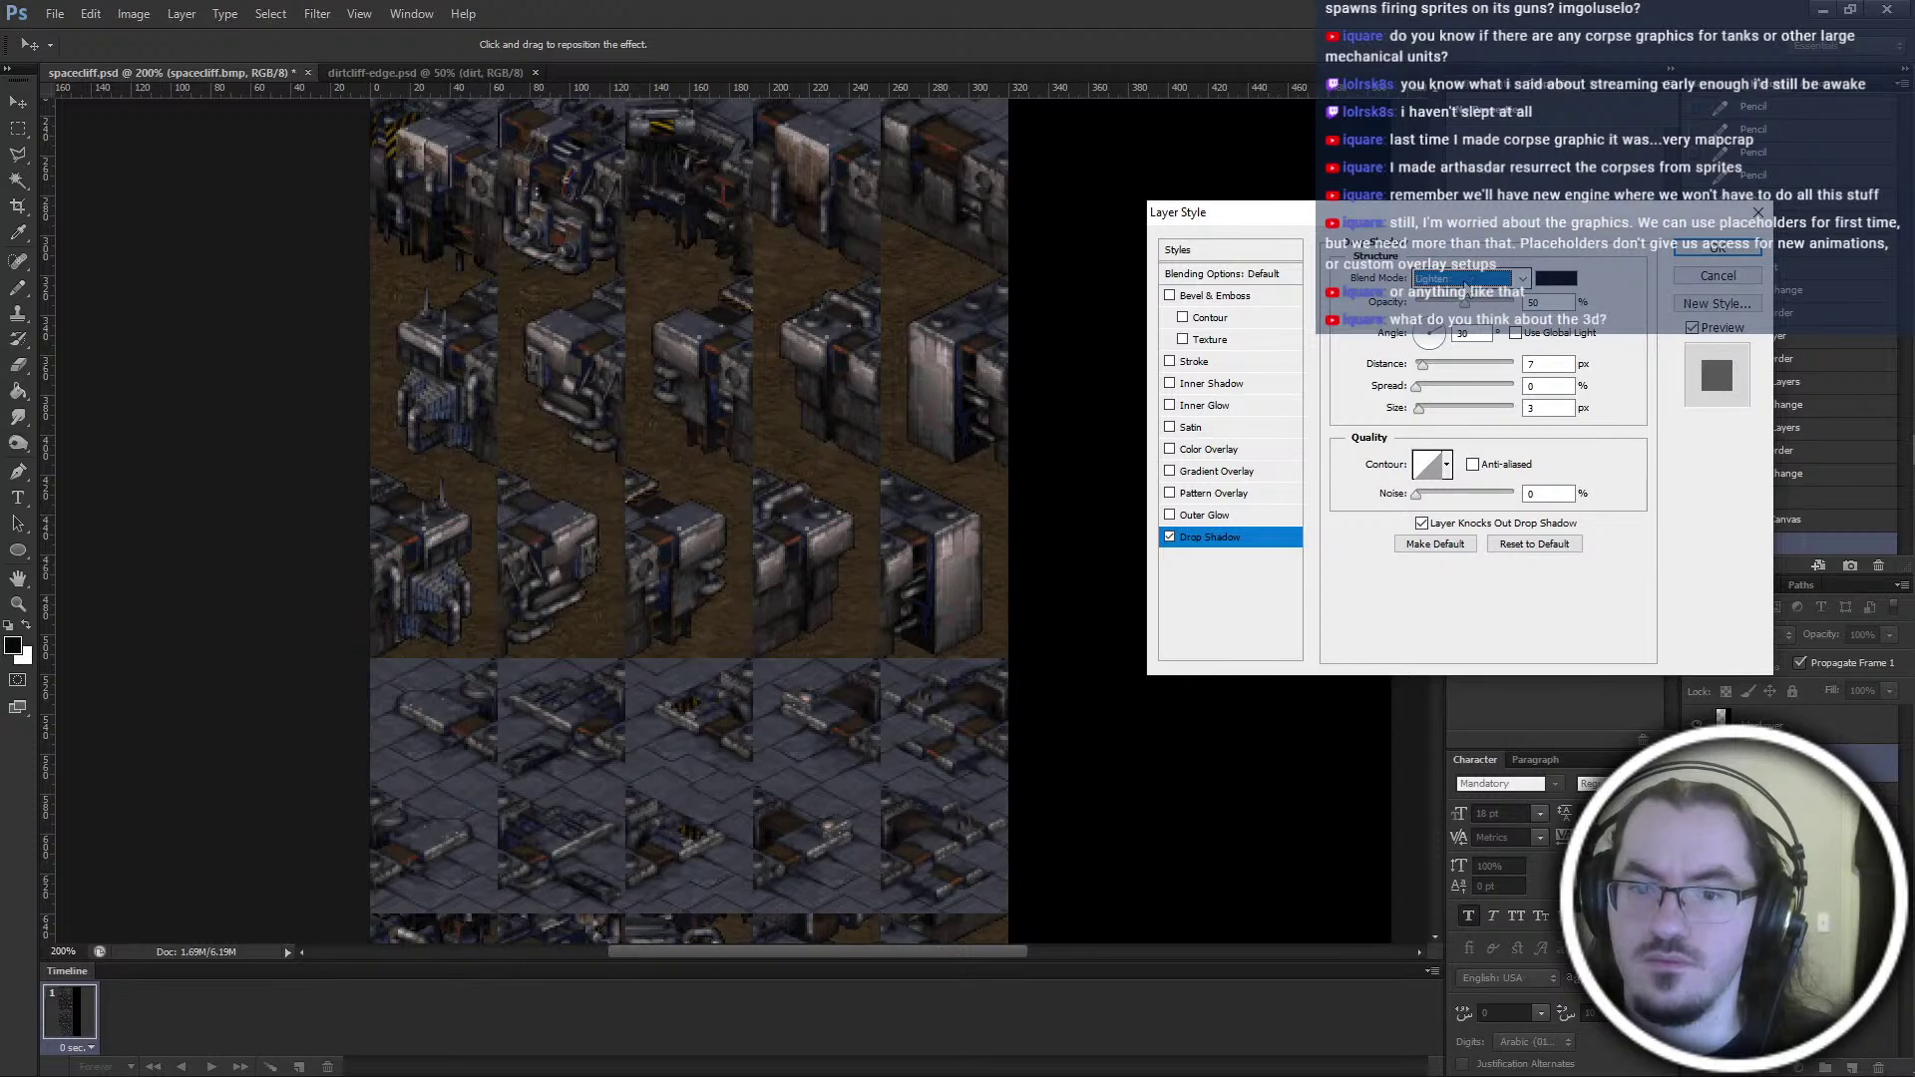
scroll(1465, 284, "up", 2)
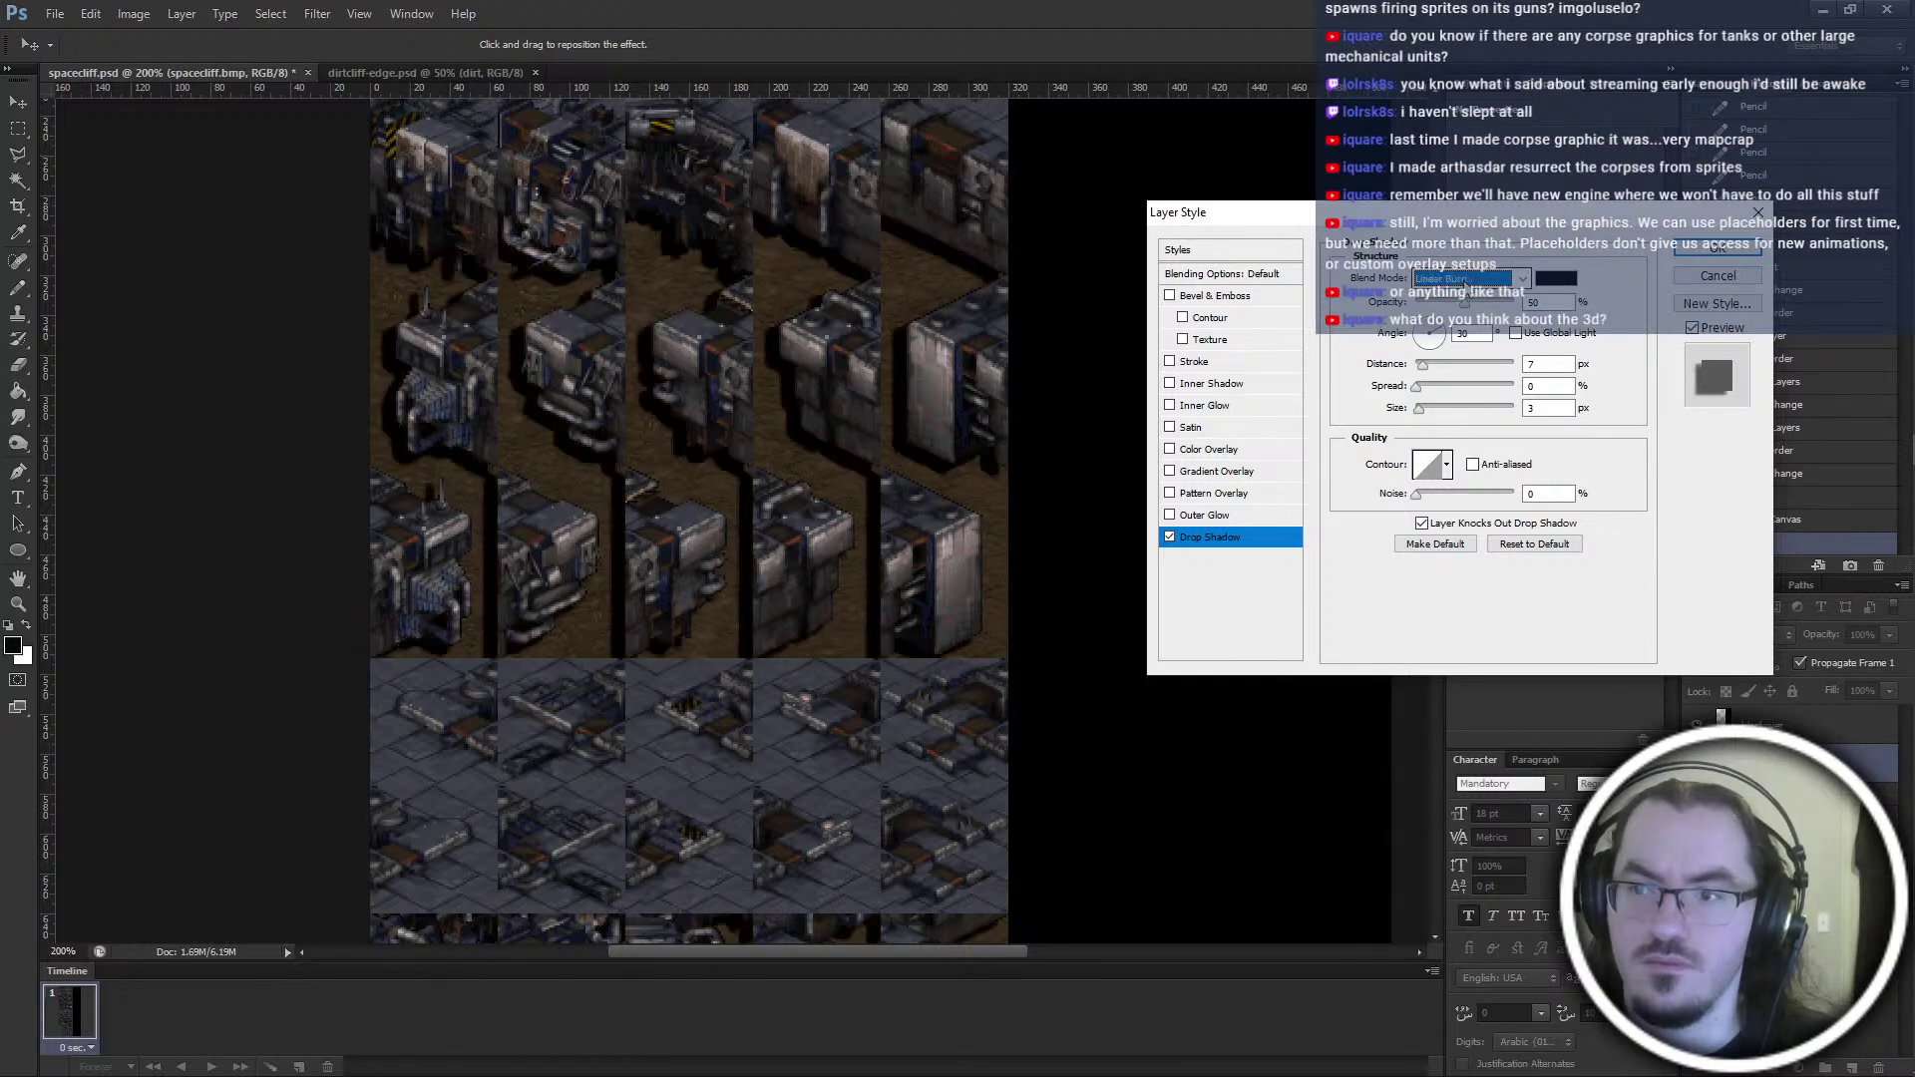
scroll(1465, 284, "down", 2)
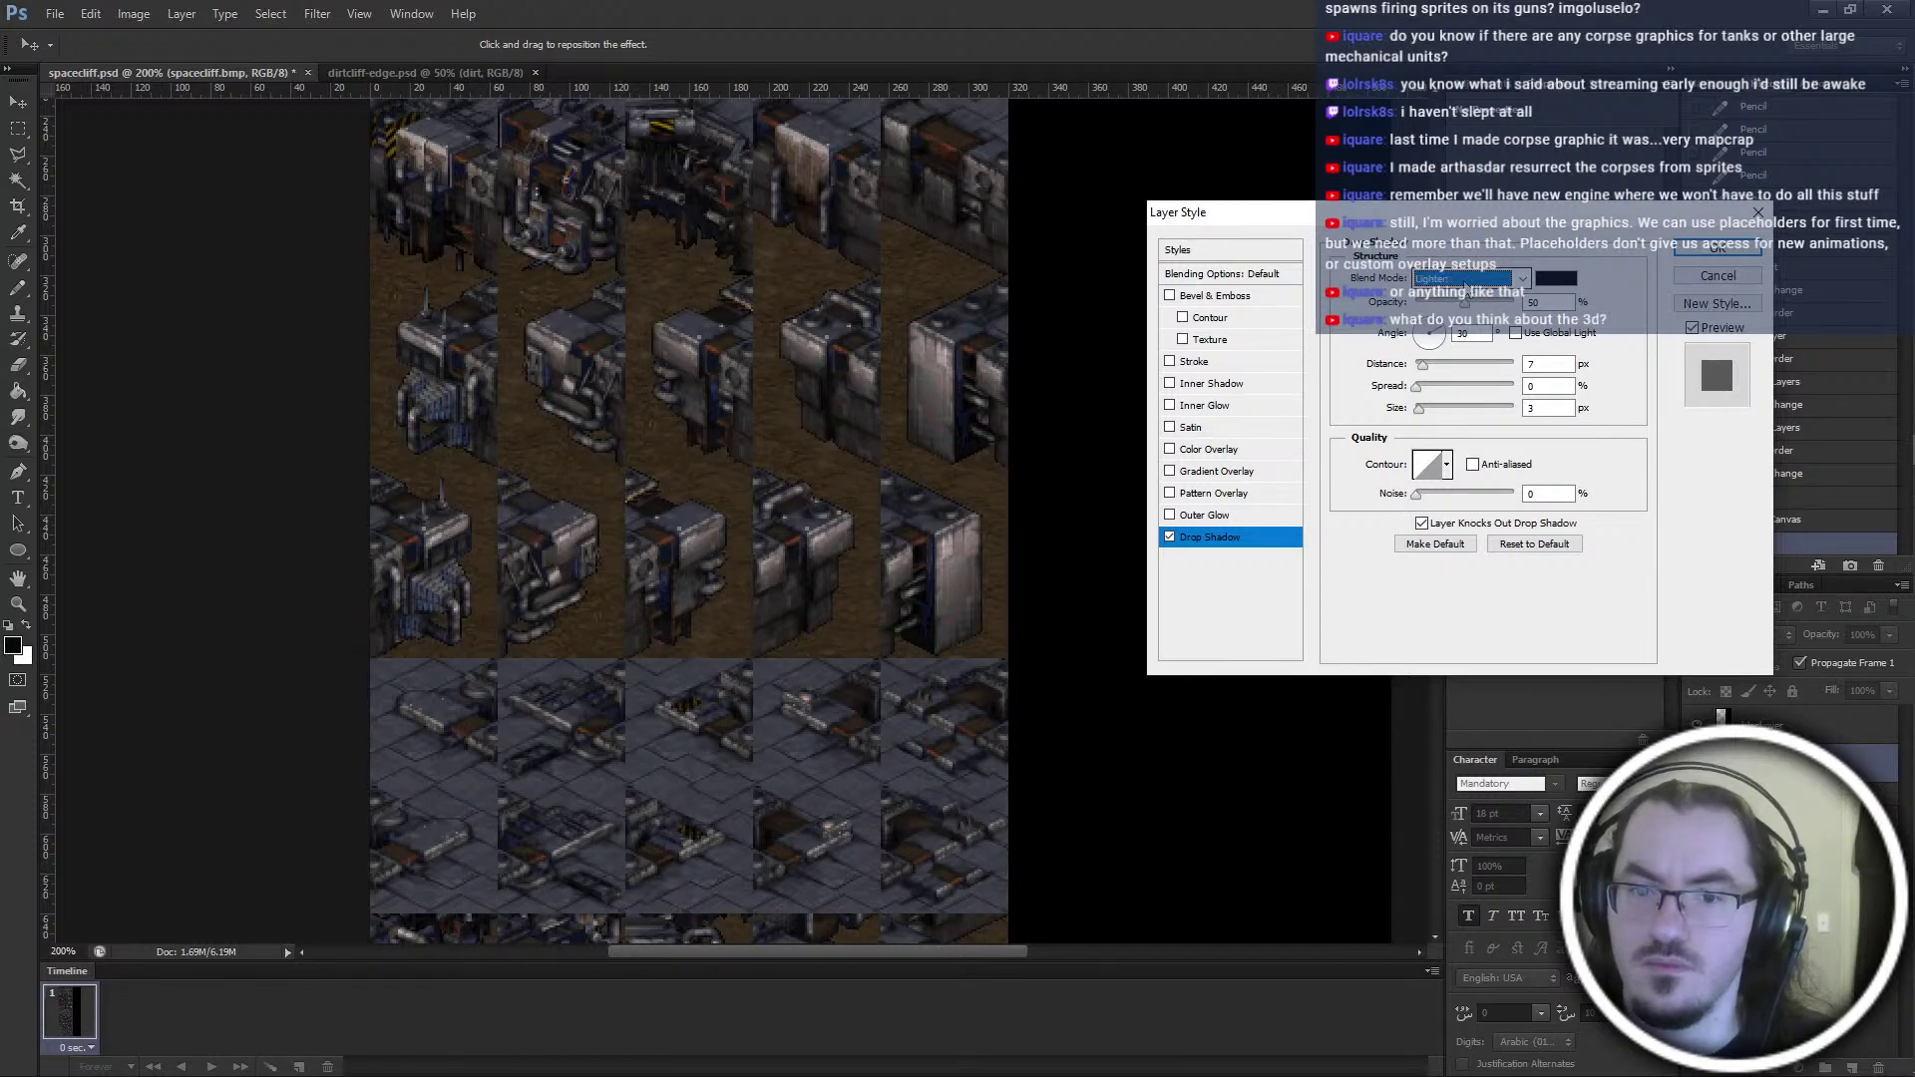
scroll(1465, 284, "down", 4)
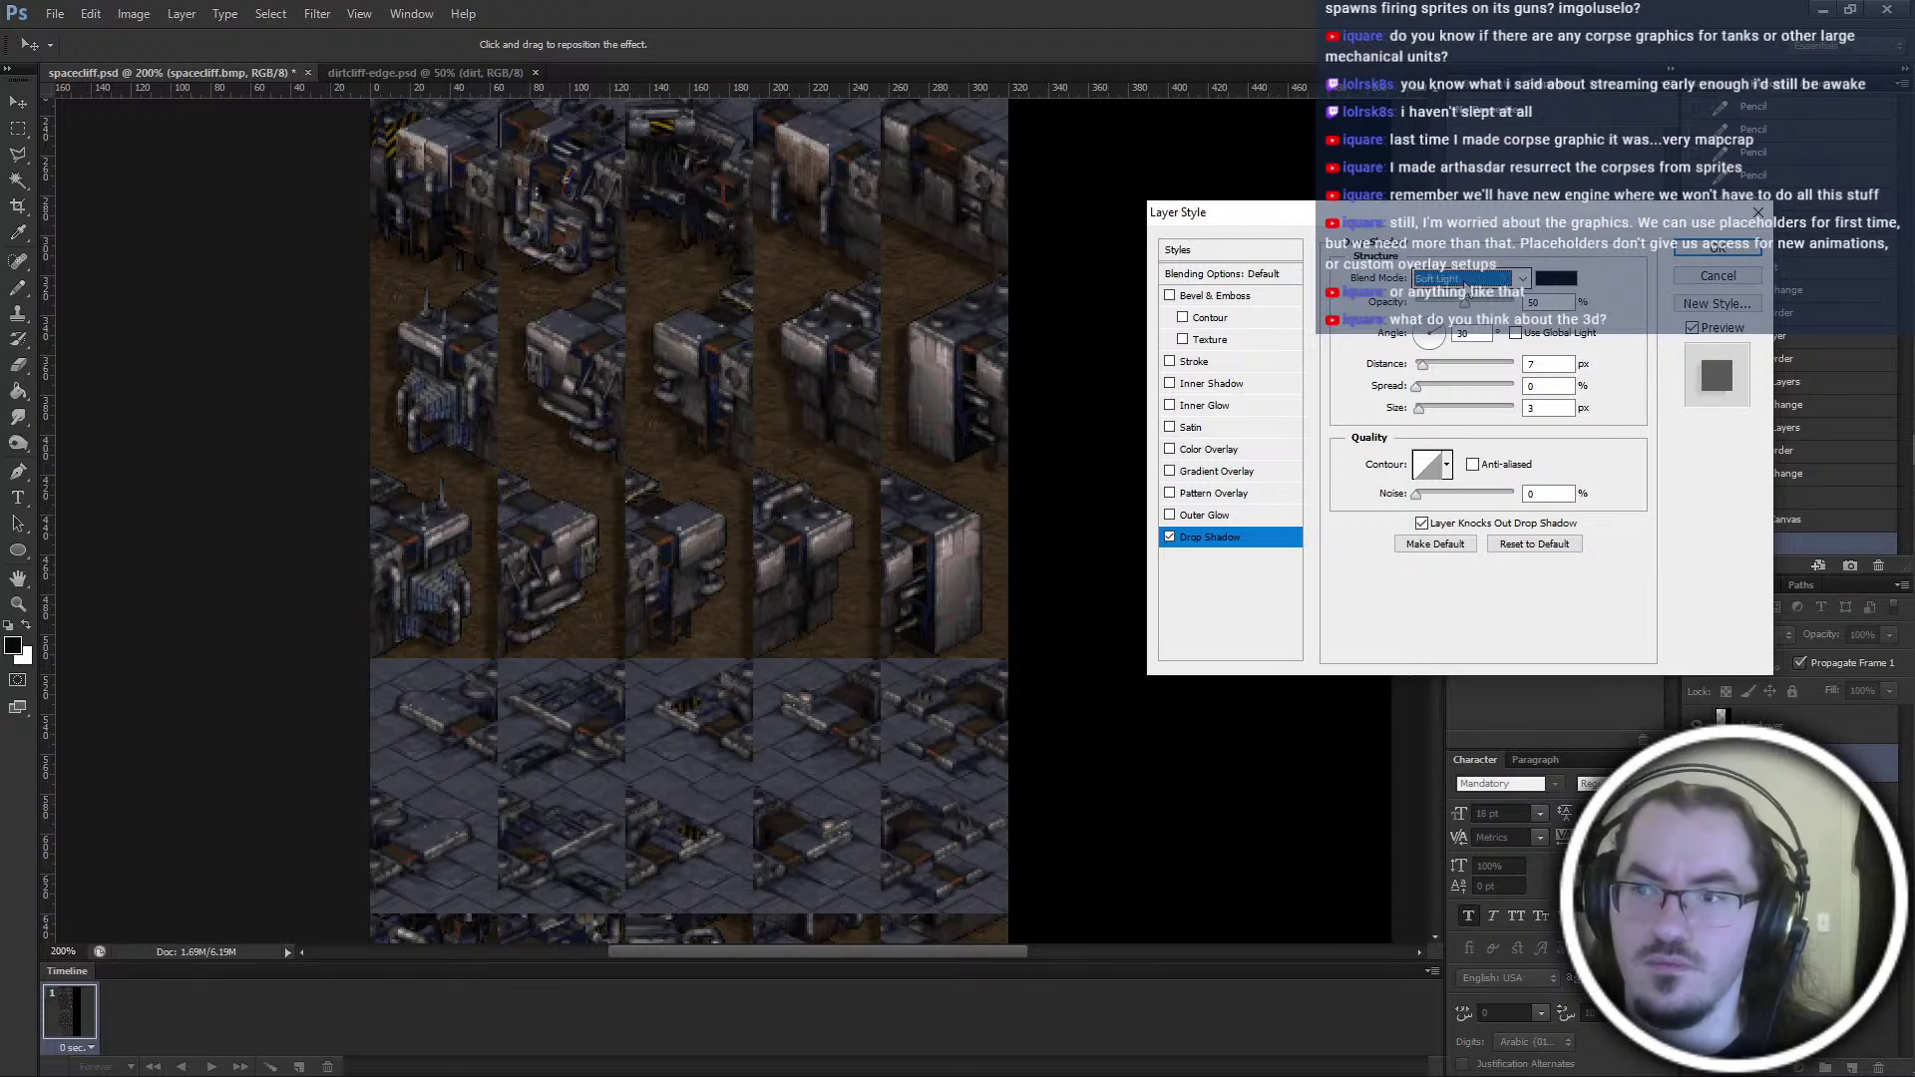
scroll(1465, 284, "down", 1)
scroll(1465, 284, "down", 3)
scroll(1465, 284, "down", 3)
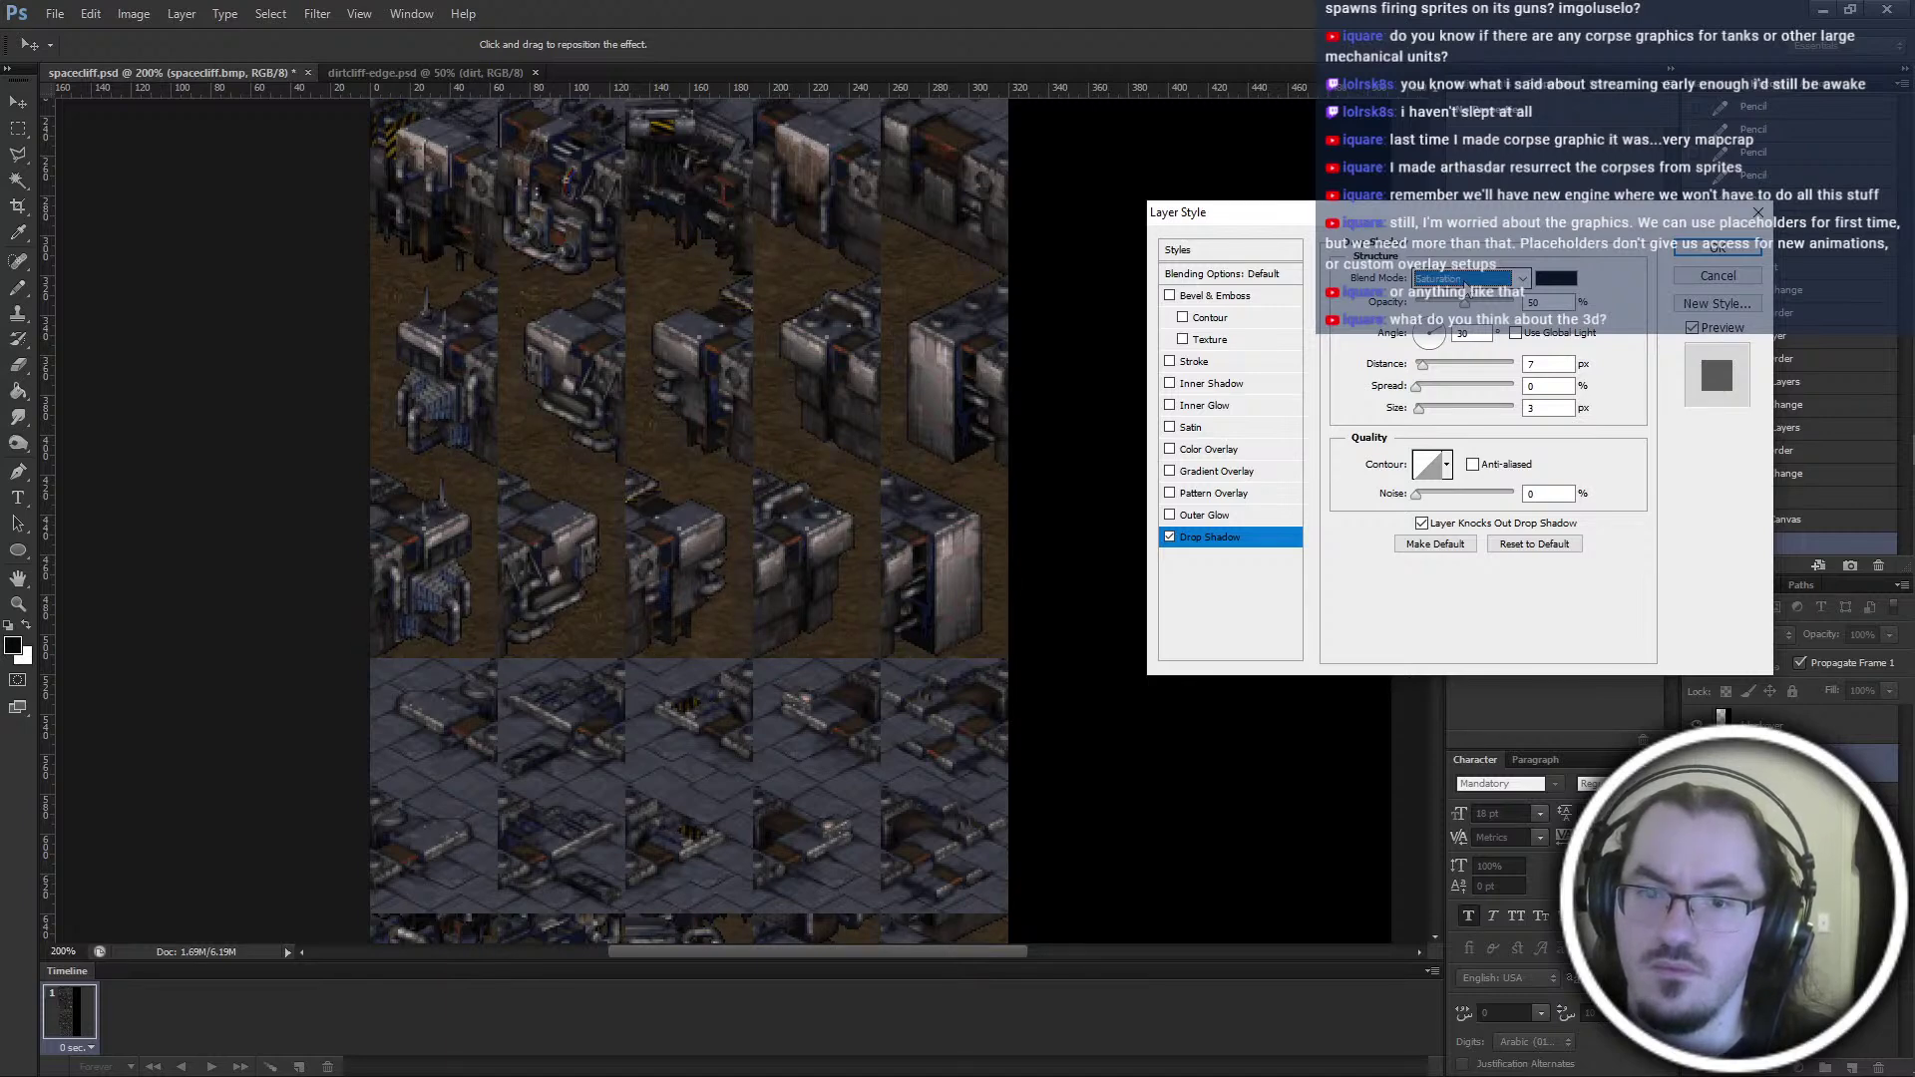
left_click(1465, 285)
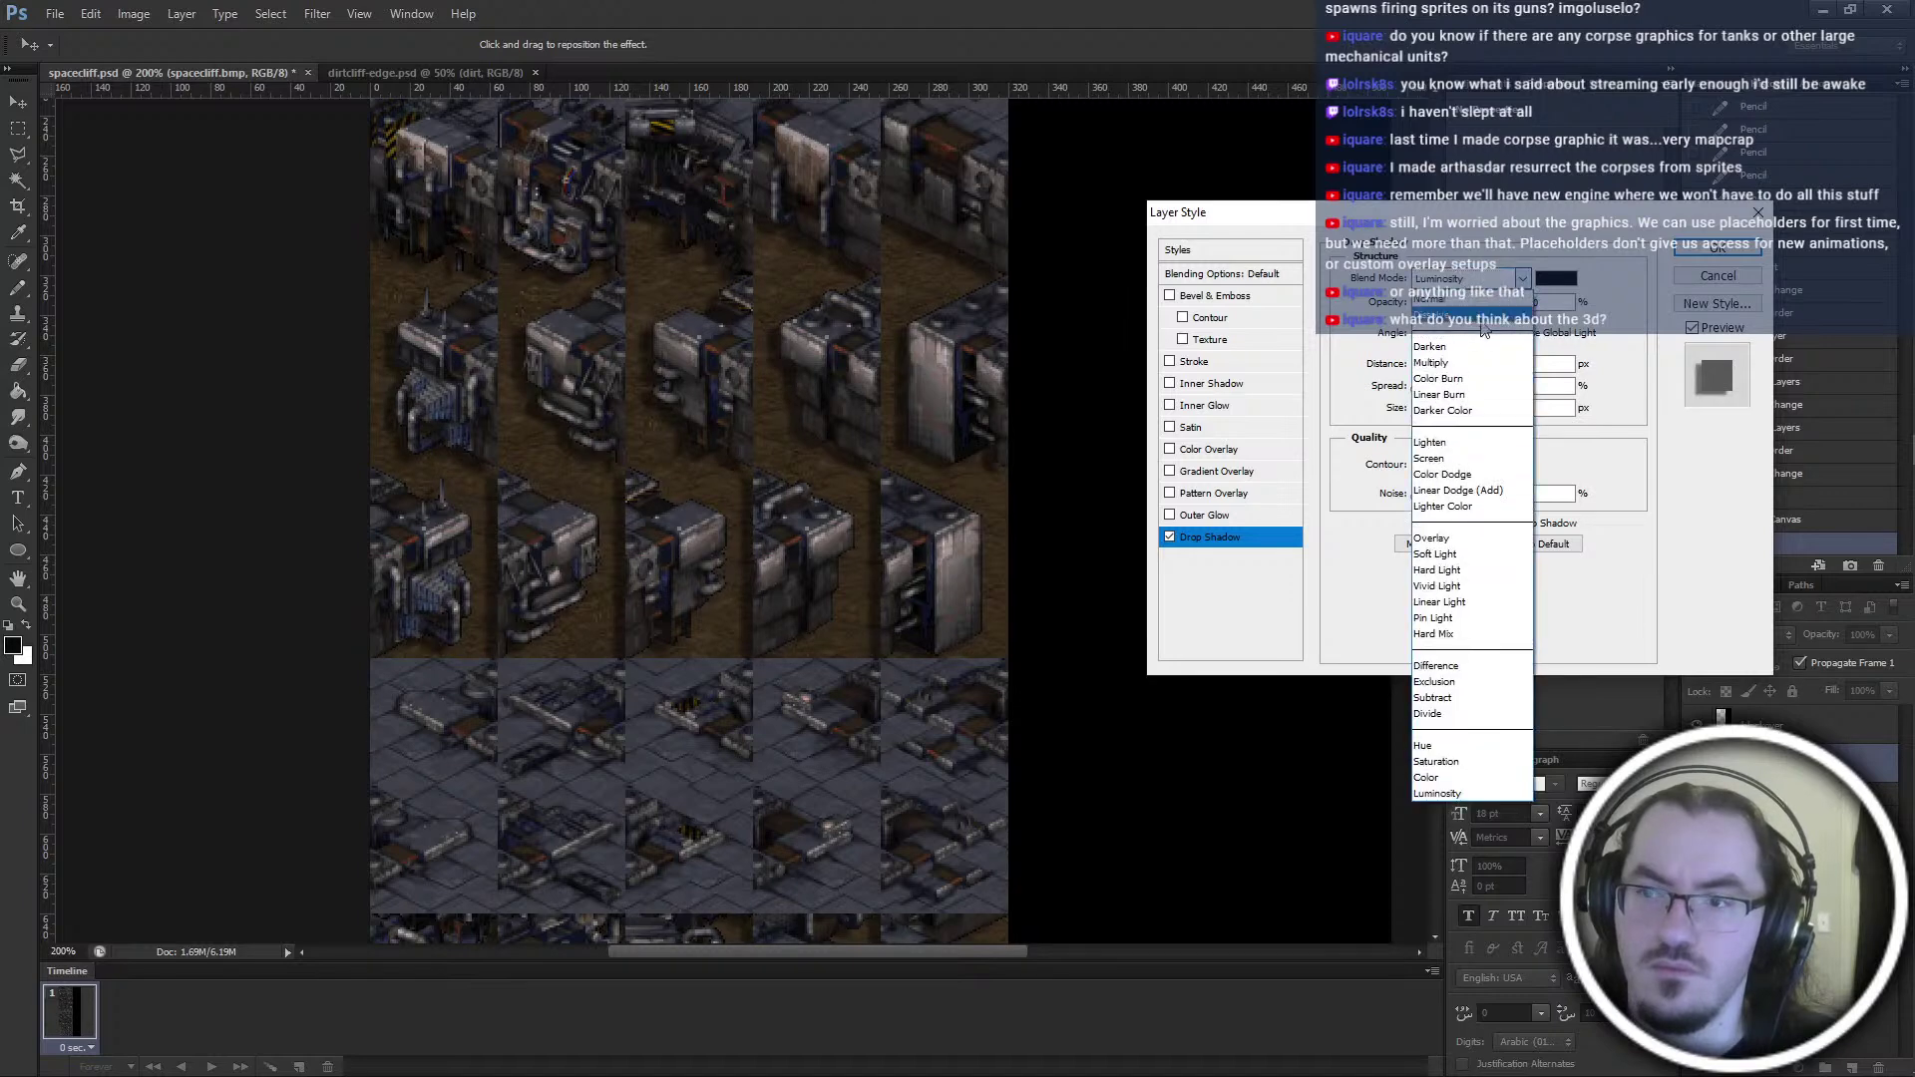
left_click(1467, 297)
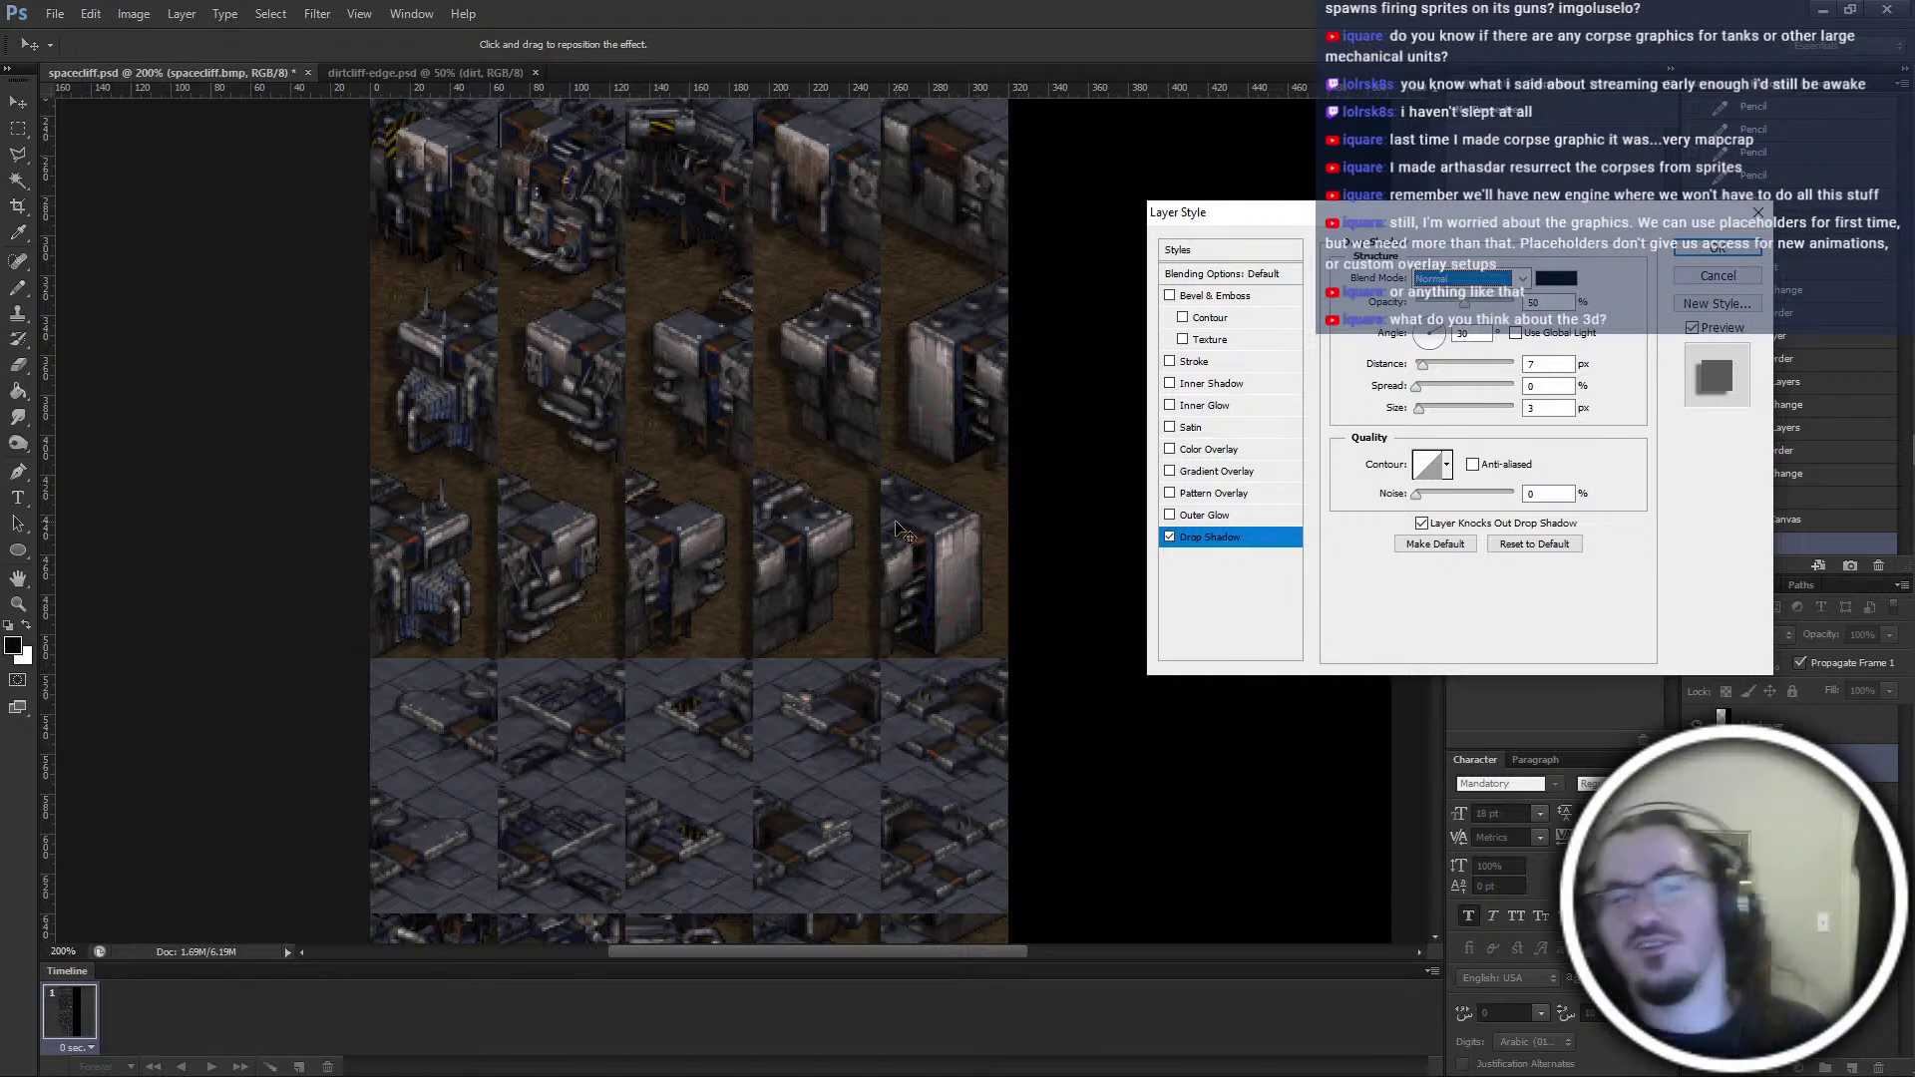
Reduce the drop shadow's distance to 5 px and apply the layer style to the cliff layer
left_click(1556, 365)
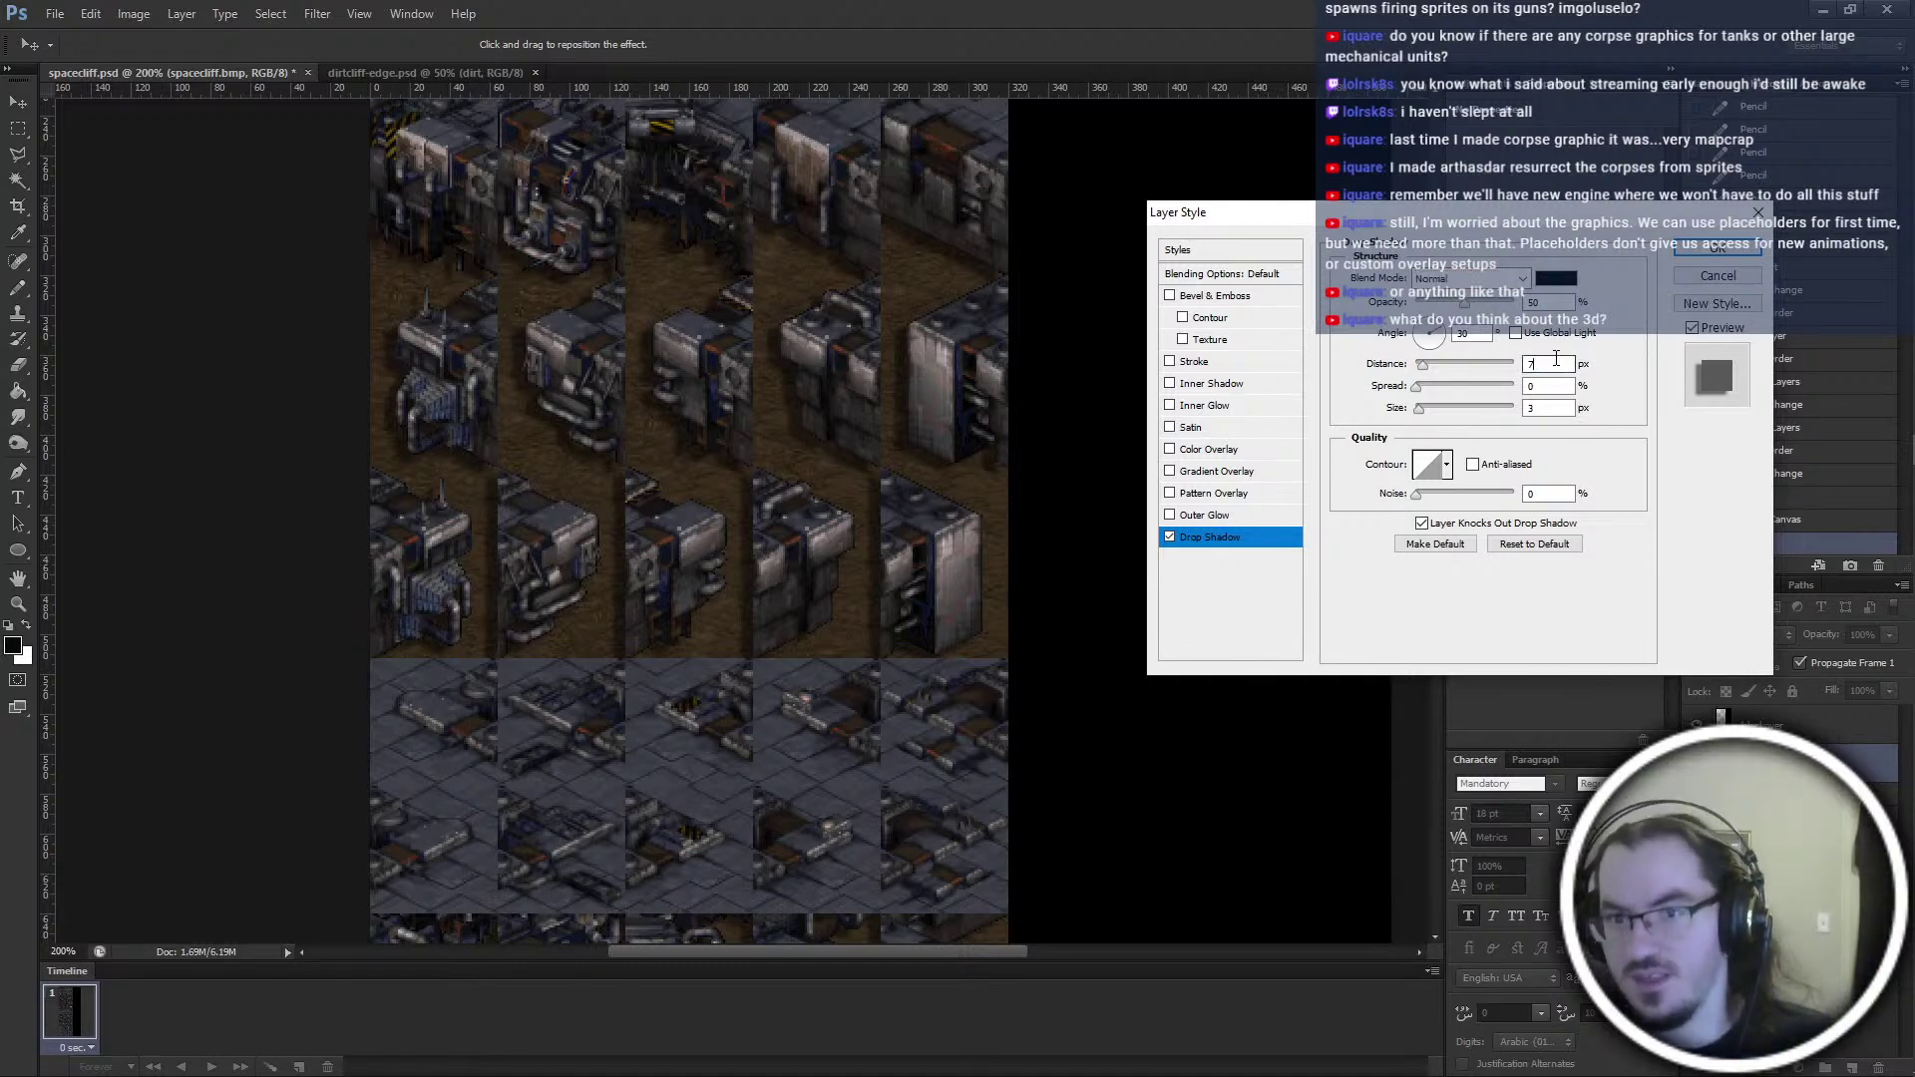
type("5")
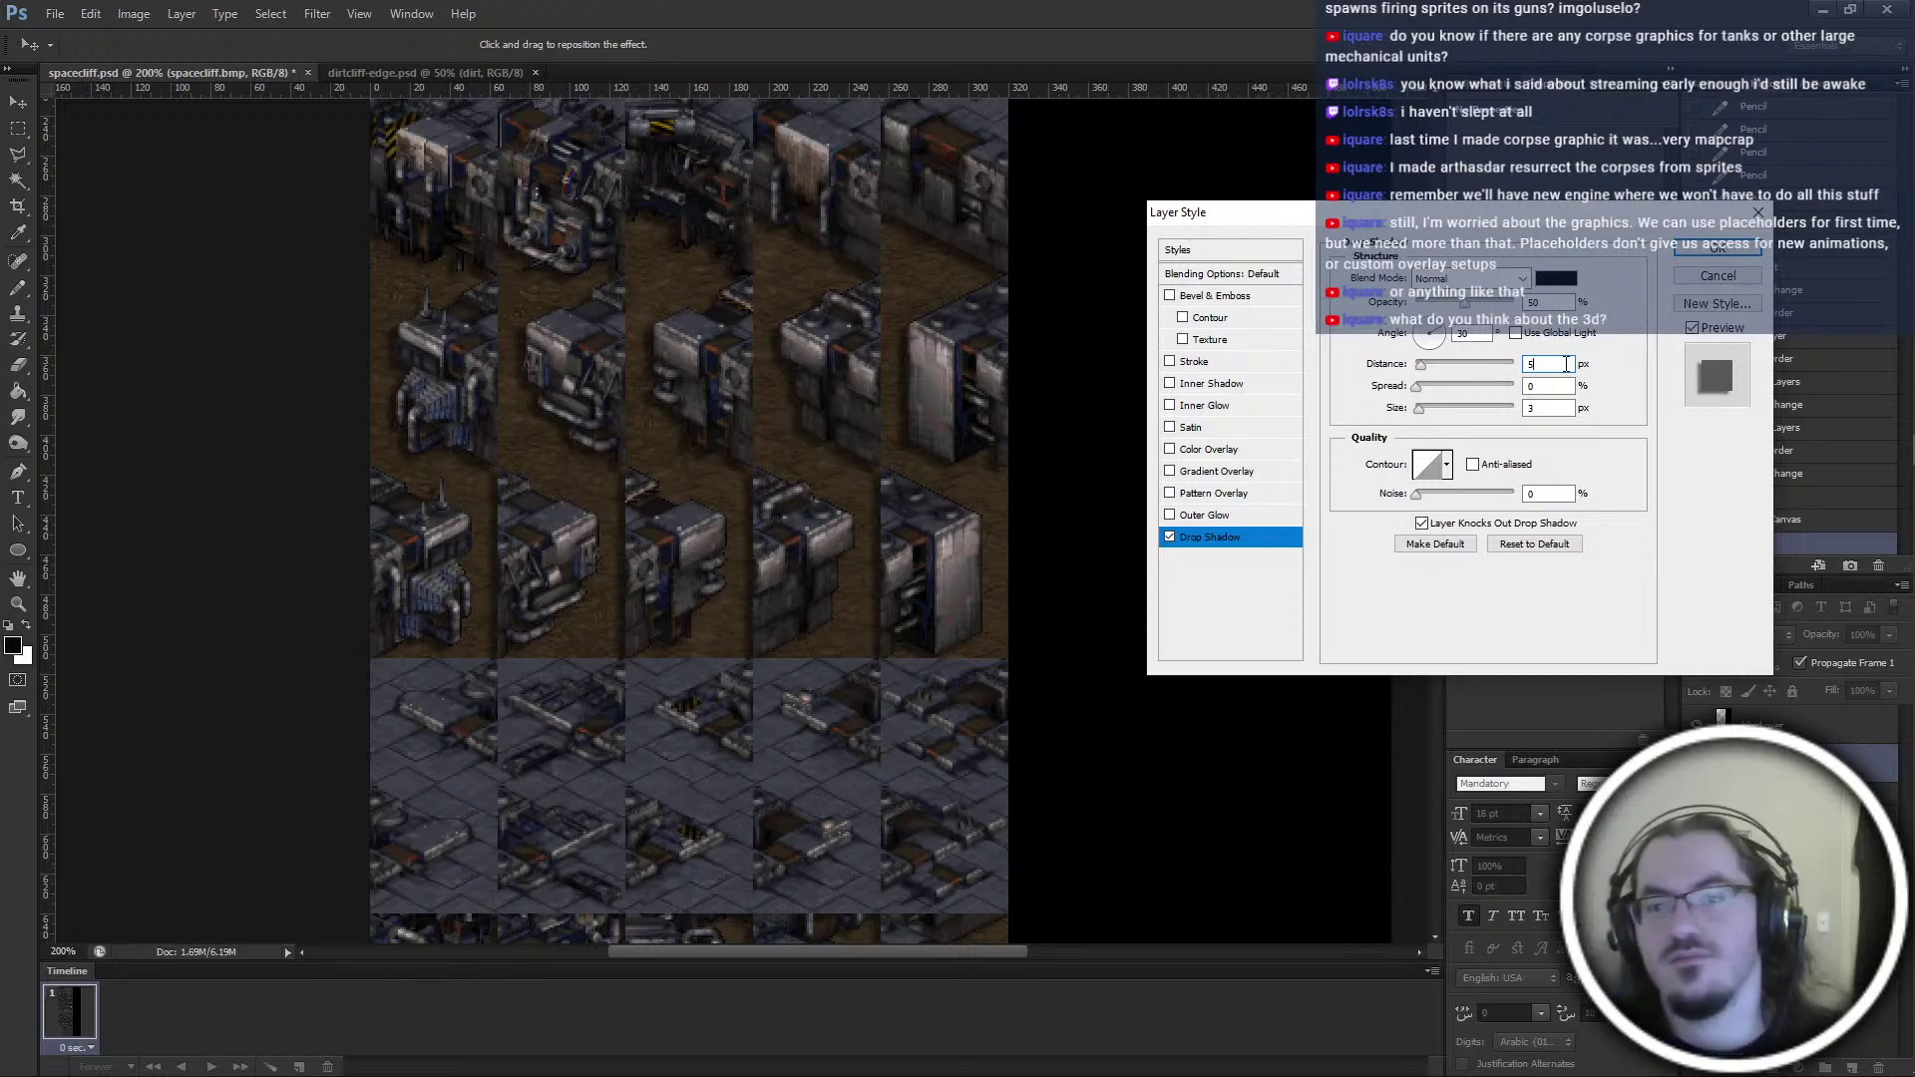
left_click(1549, 408)
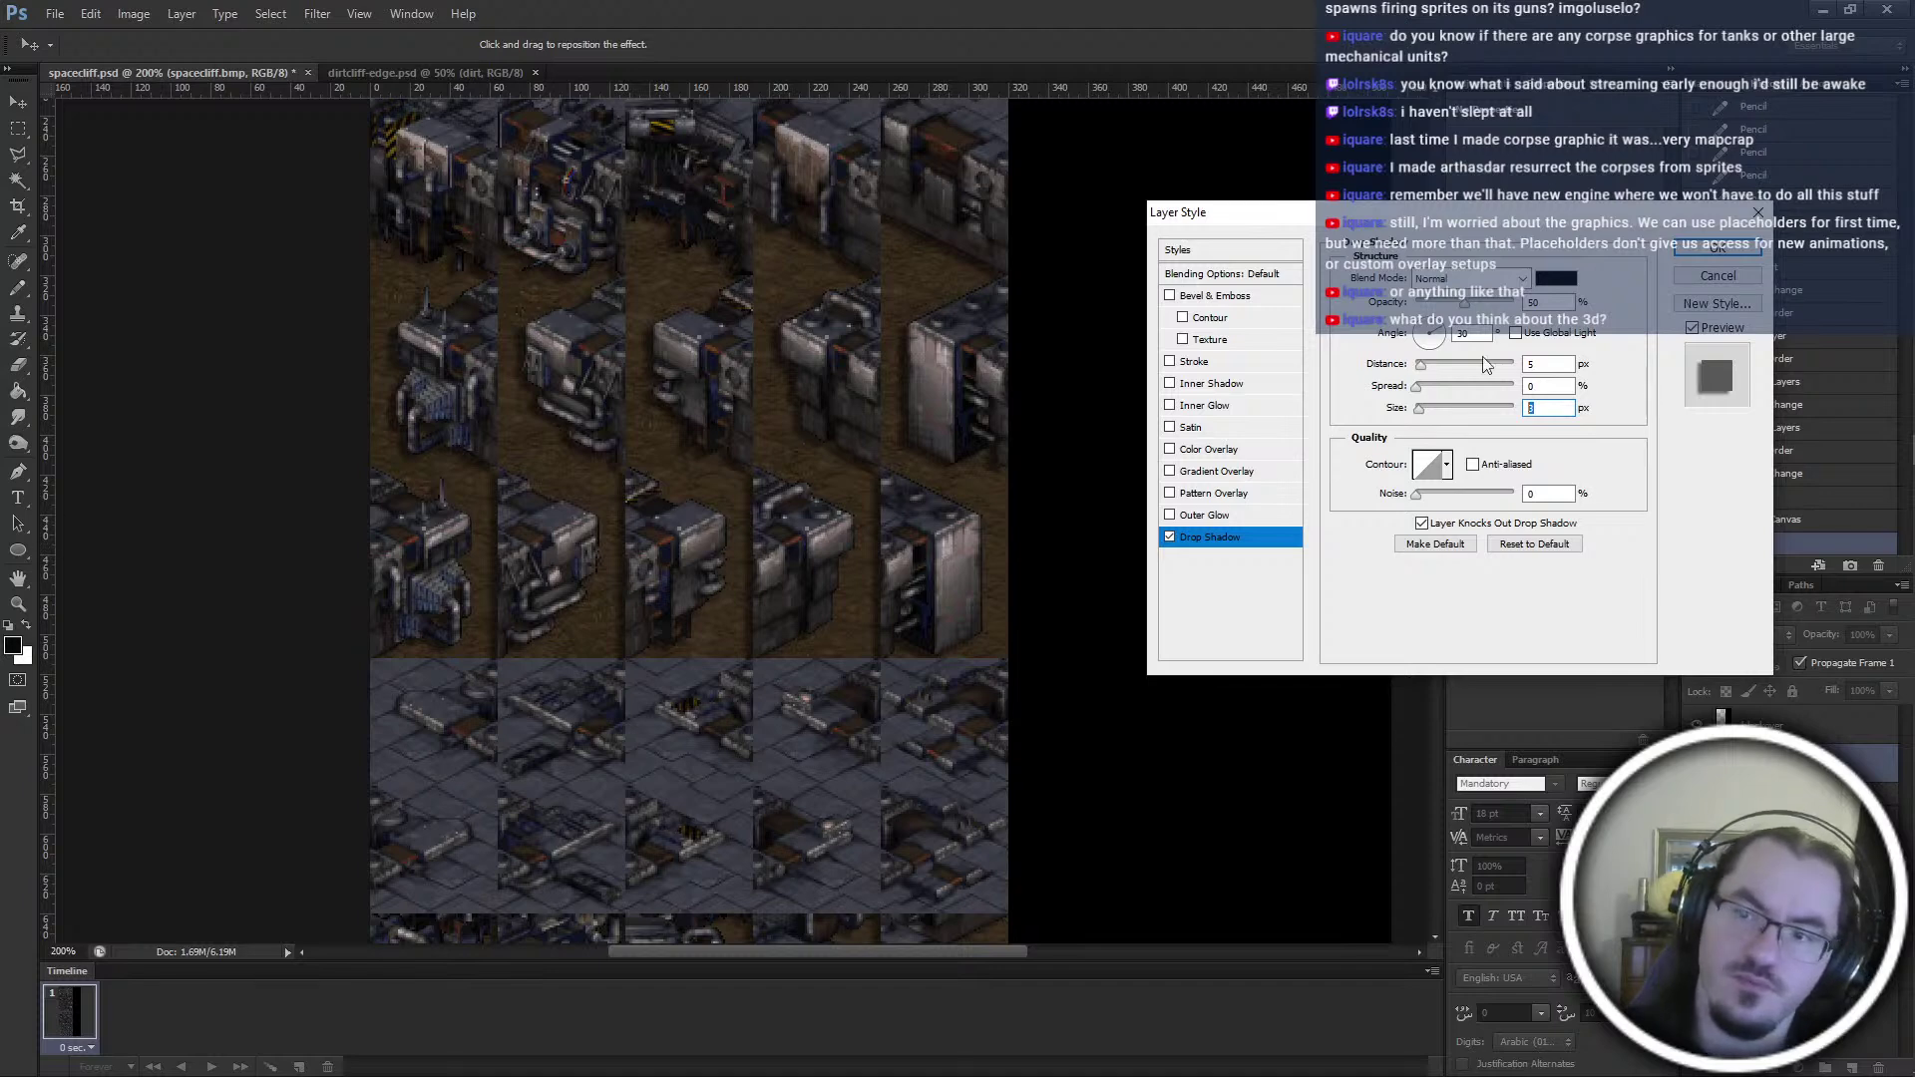
left_click(1717, 254)
Convert the spacecliff.bmp layer's drop shadow effect into a separate layer and compare the artwork with the cliffs hidden and shown
right_click(1693, 362)
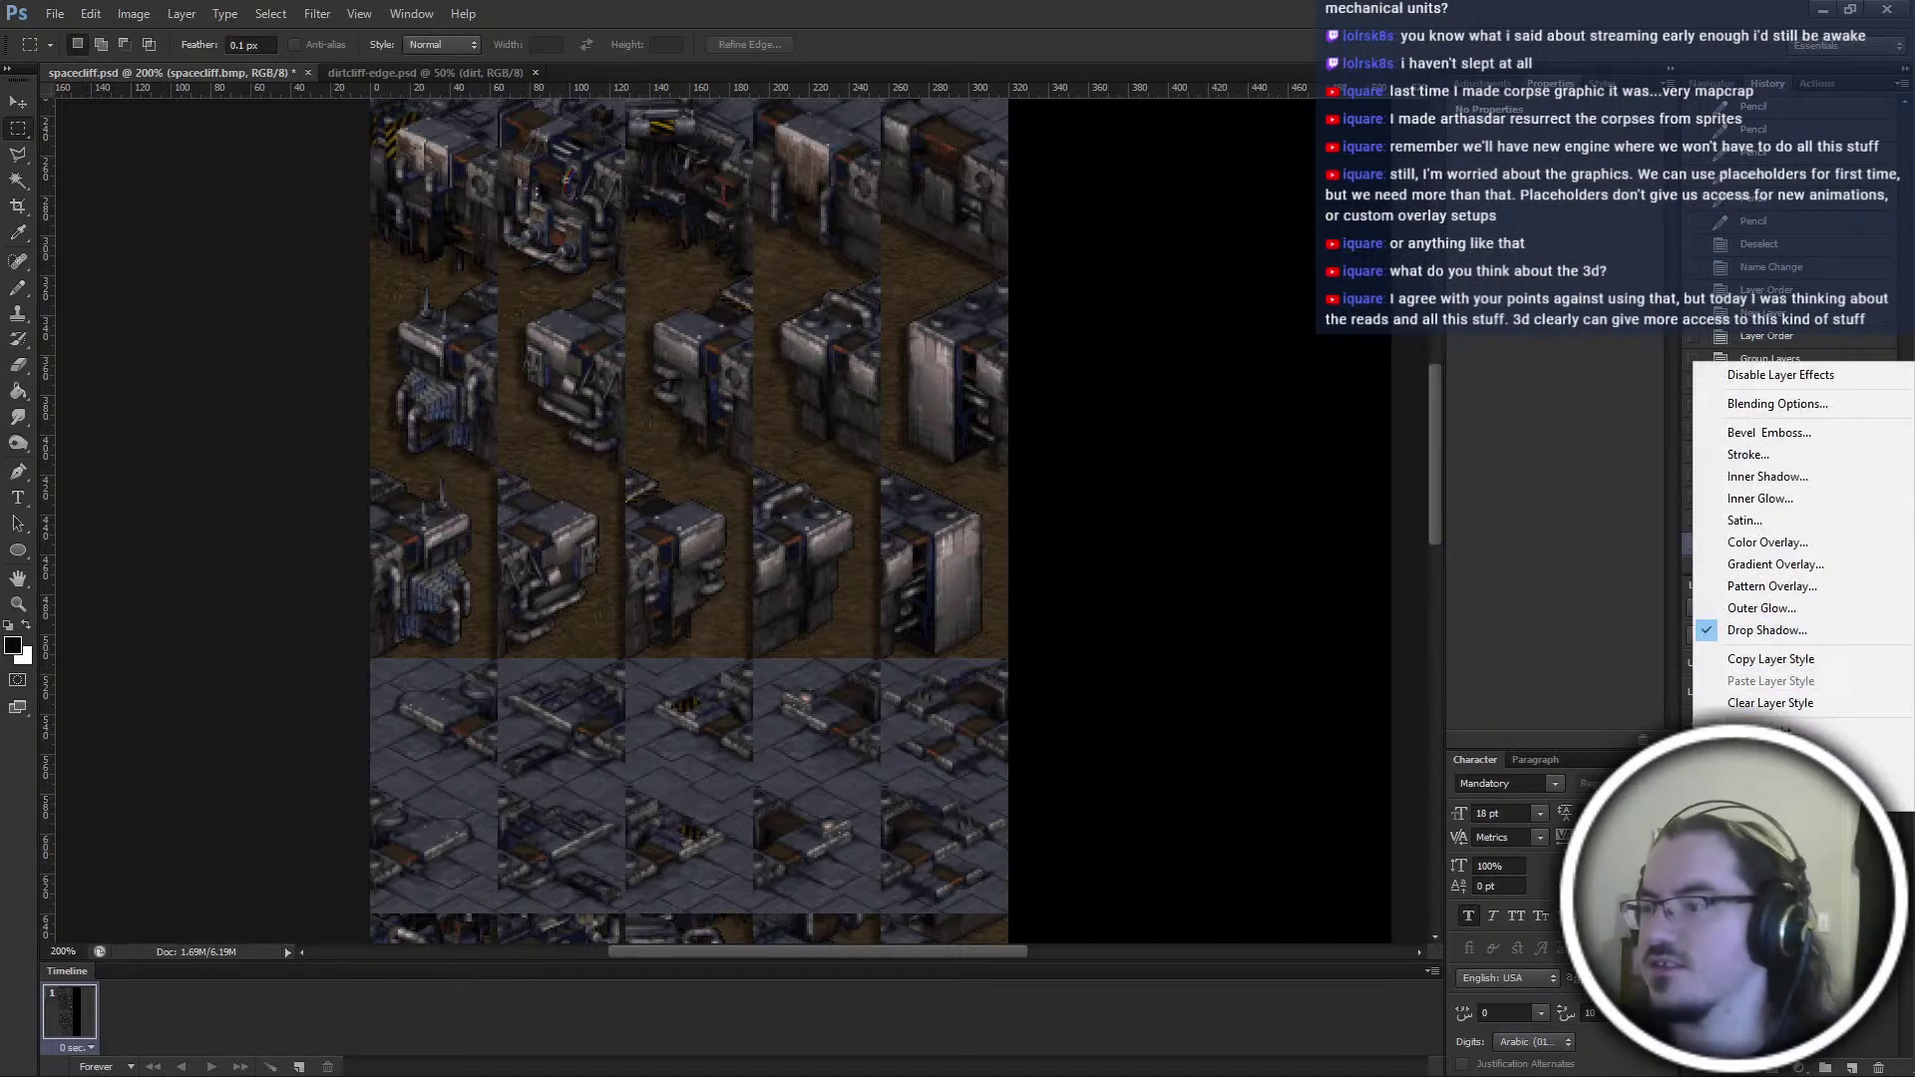
left_click(1775, 754)
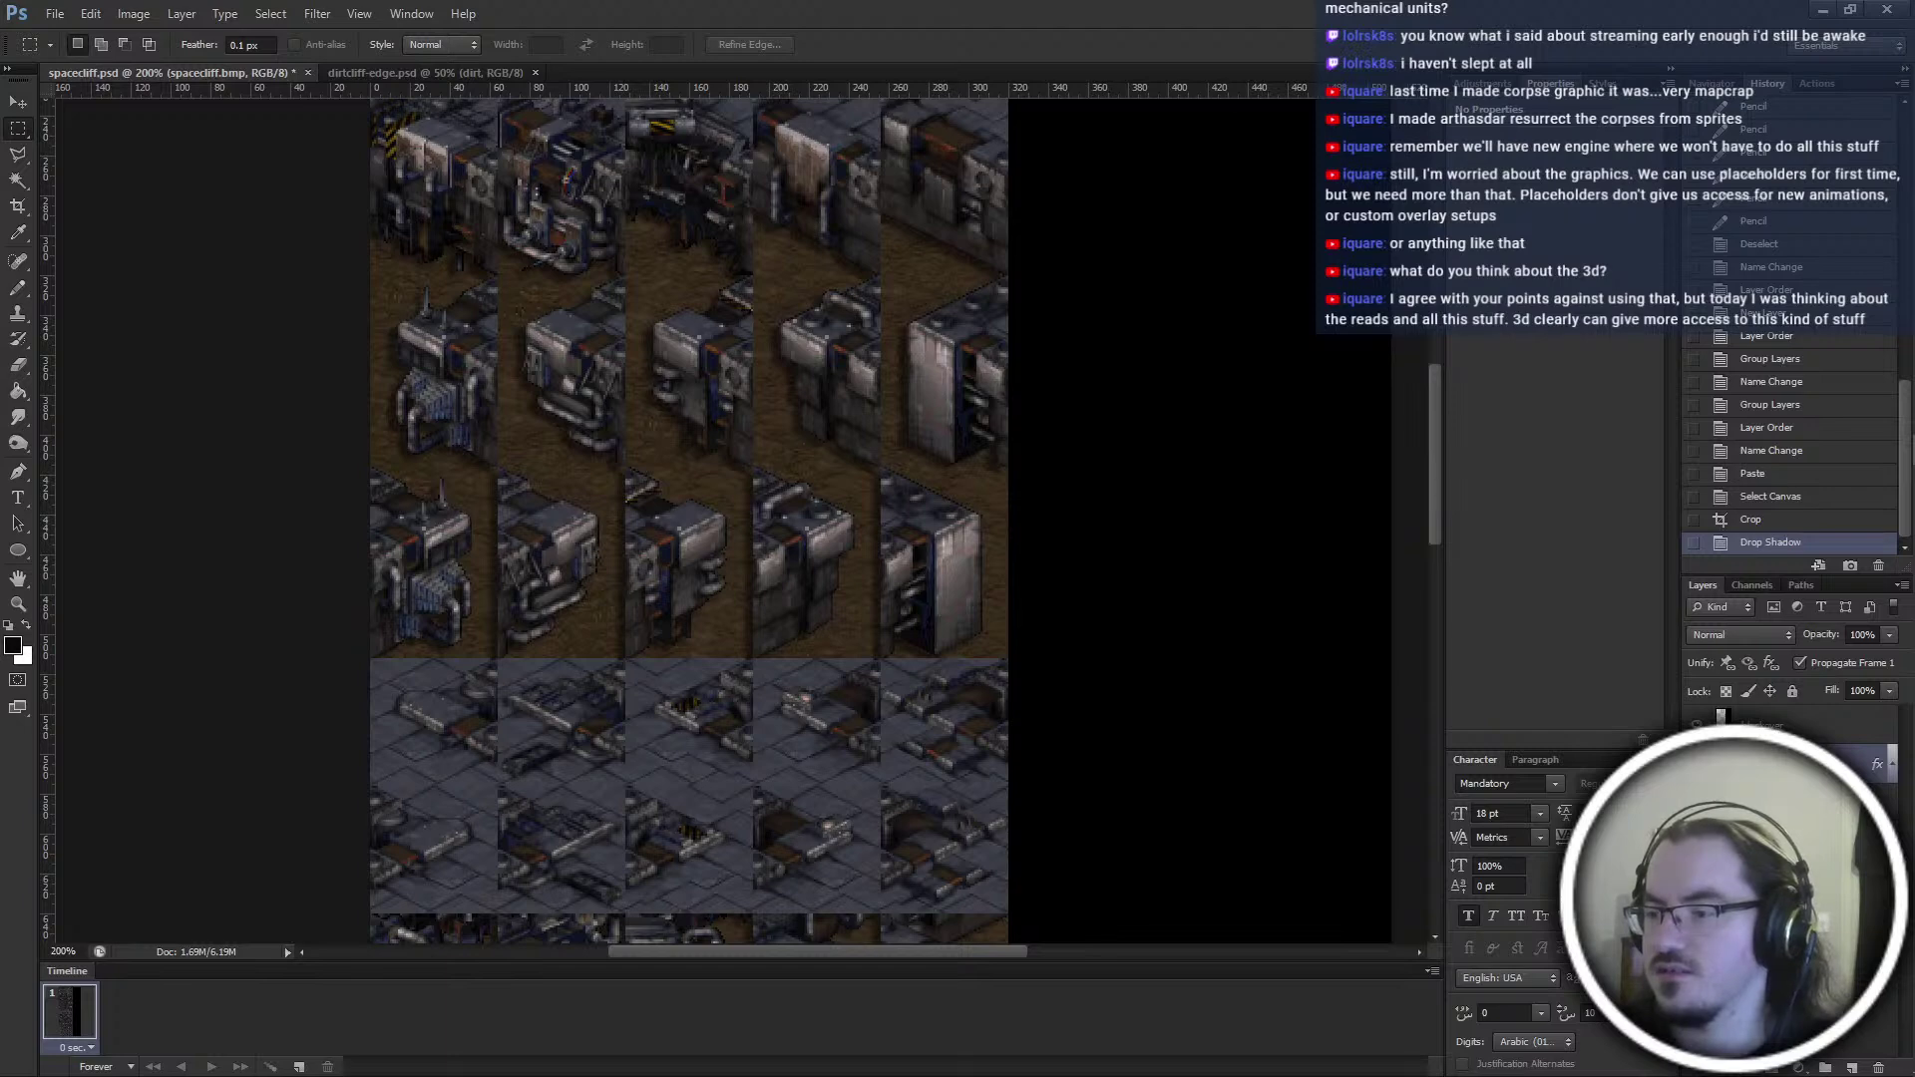
left_click(1775, 957)
right_click(1786, 806)
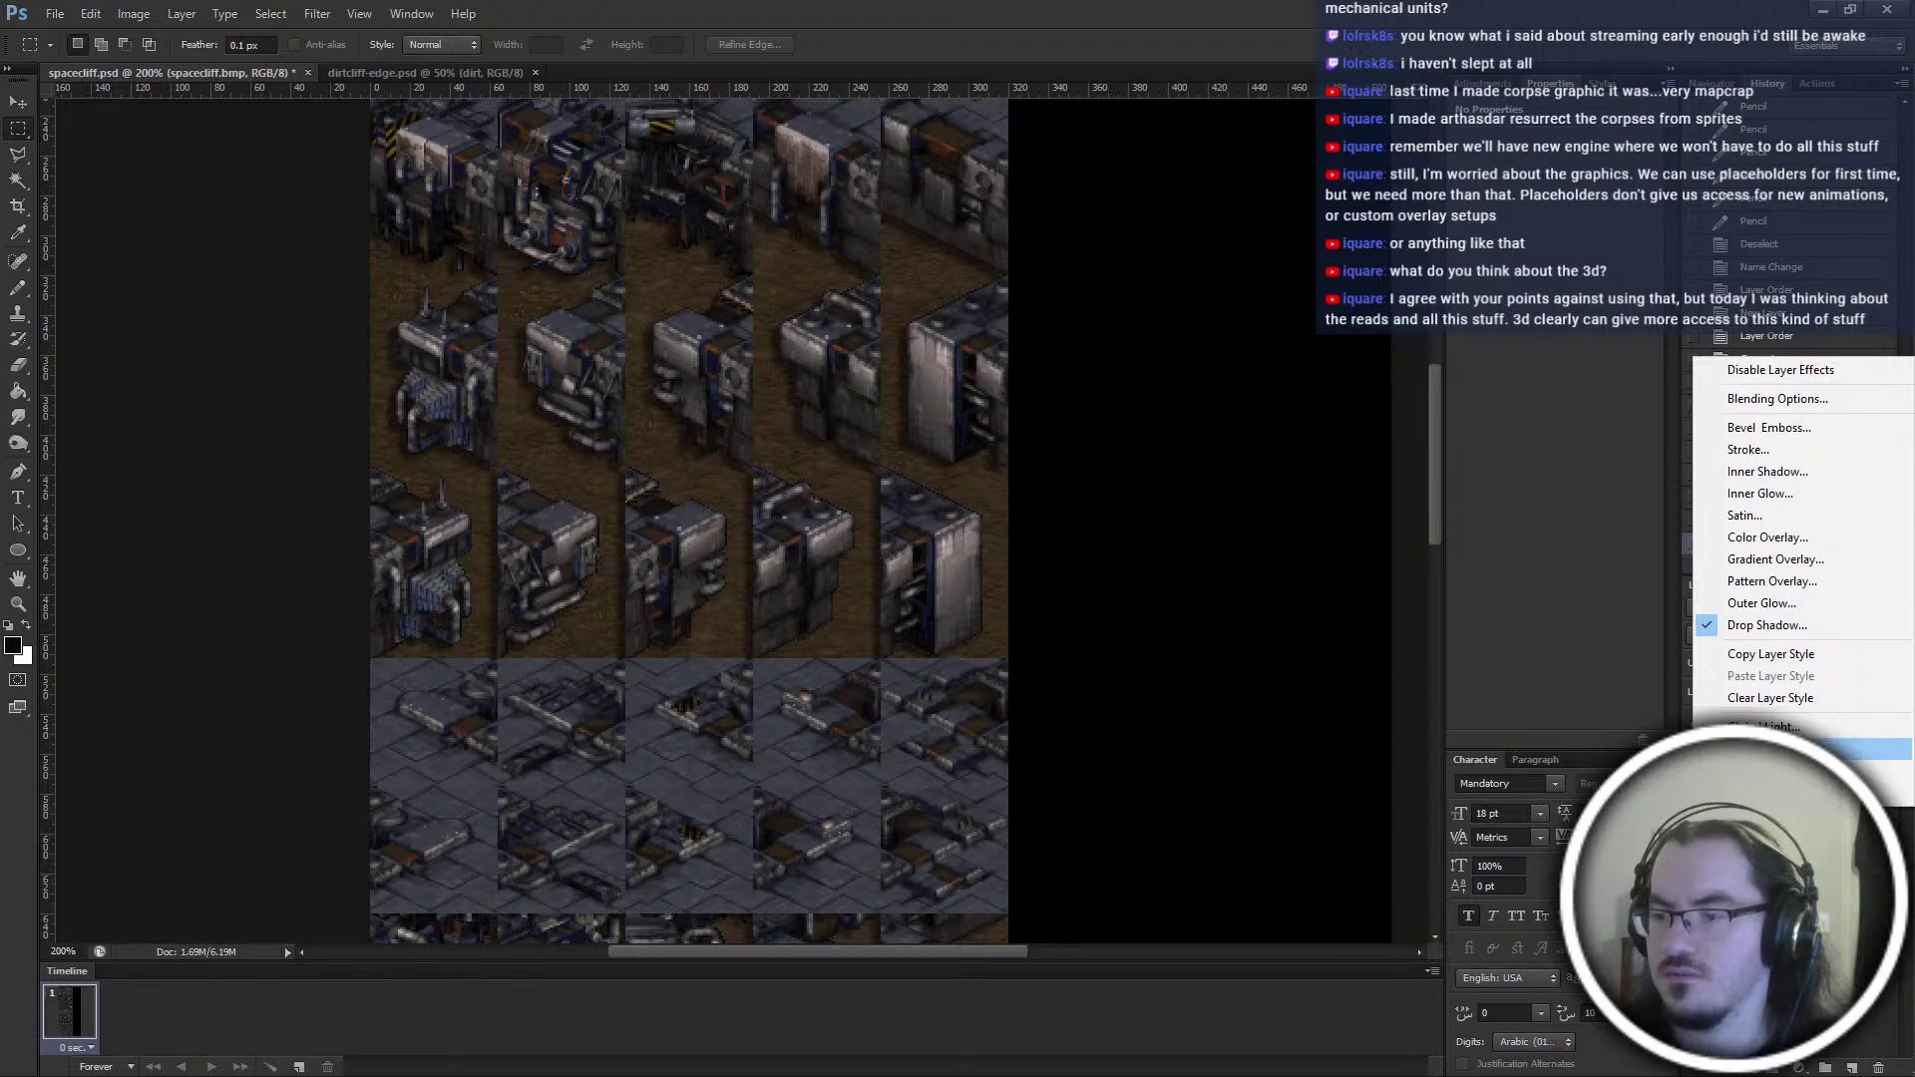
left_click(1775, 748)
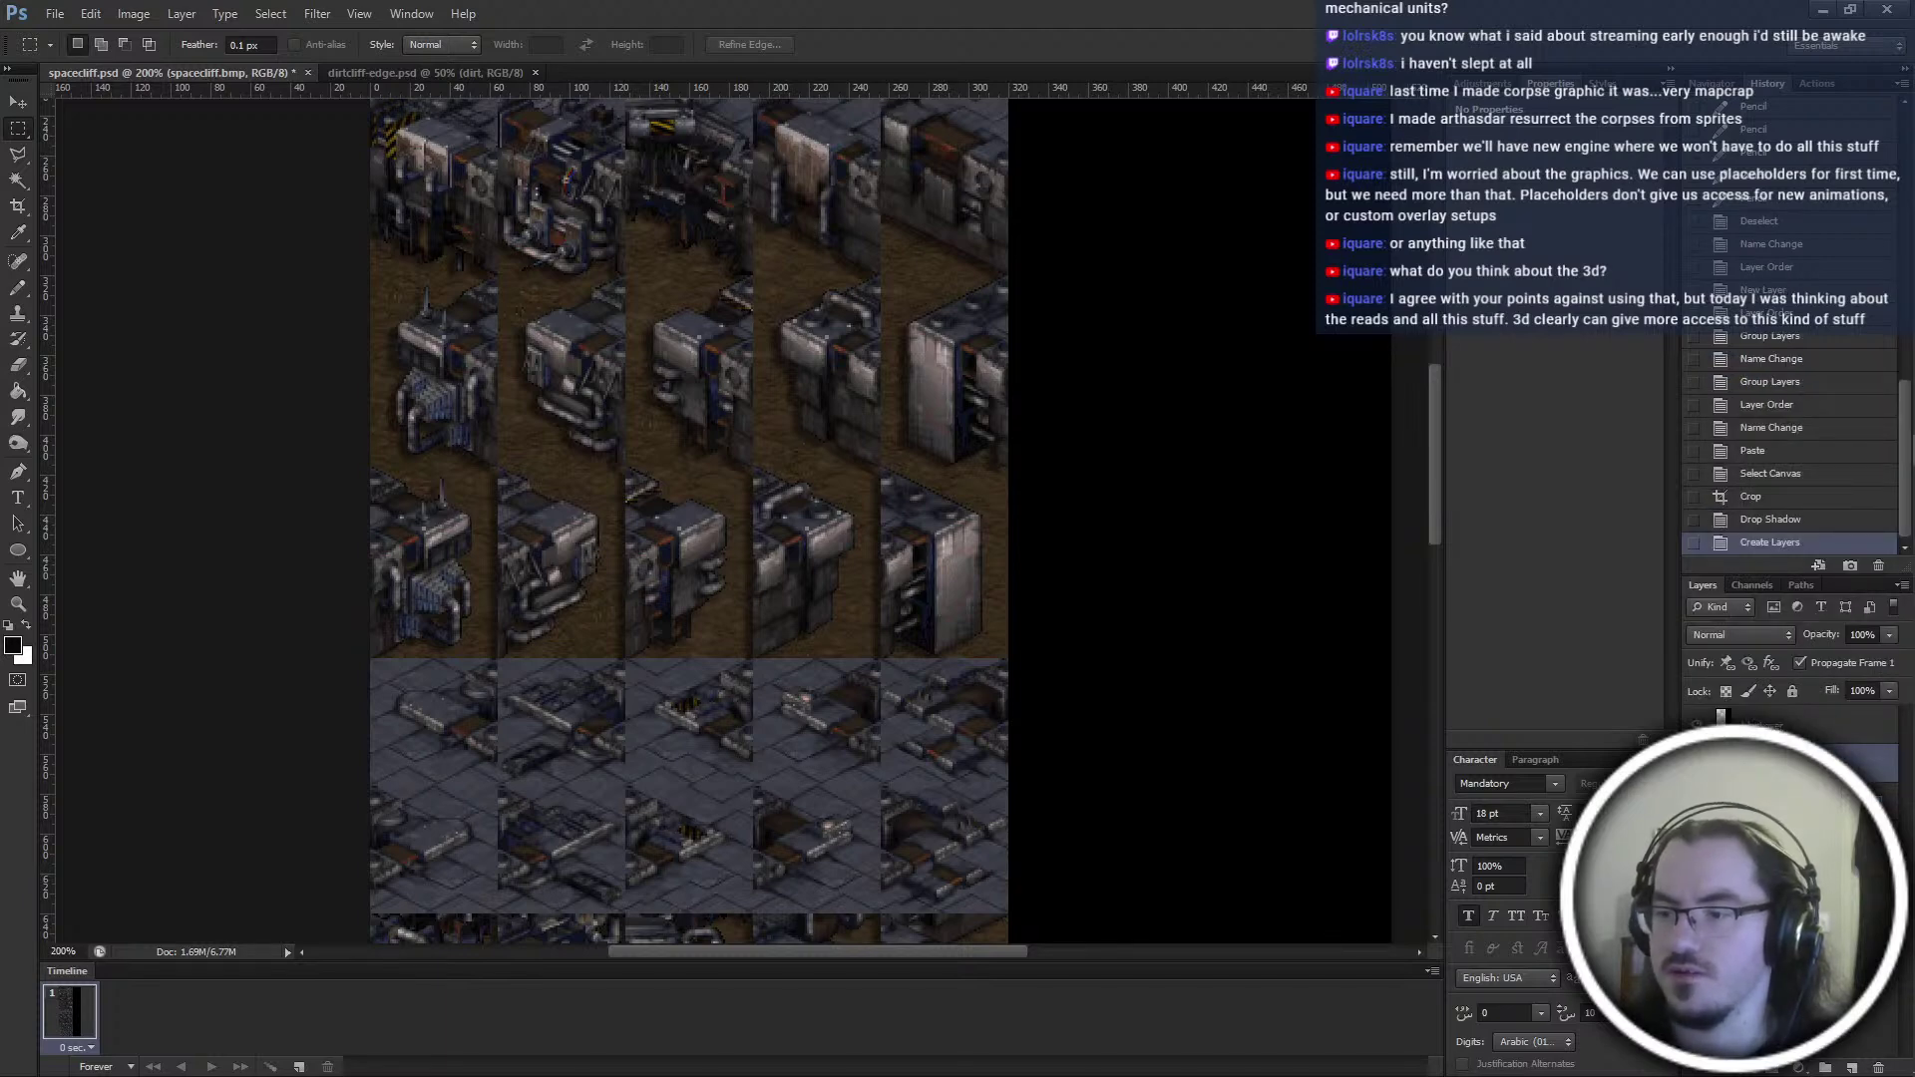
left_click(1697, 764)
left_click(1696, 764)
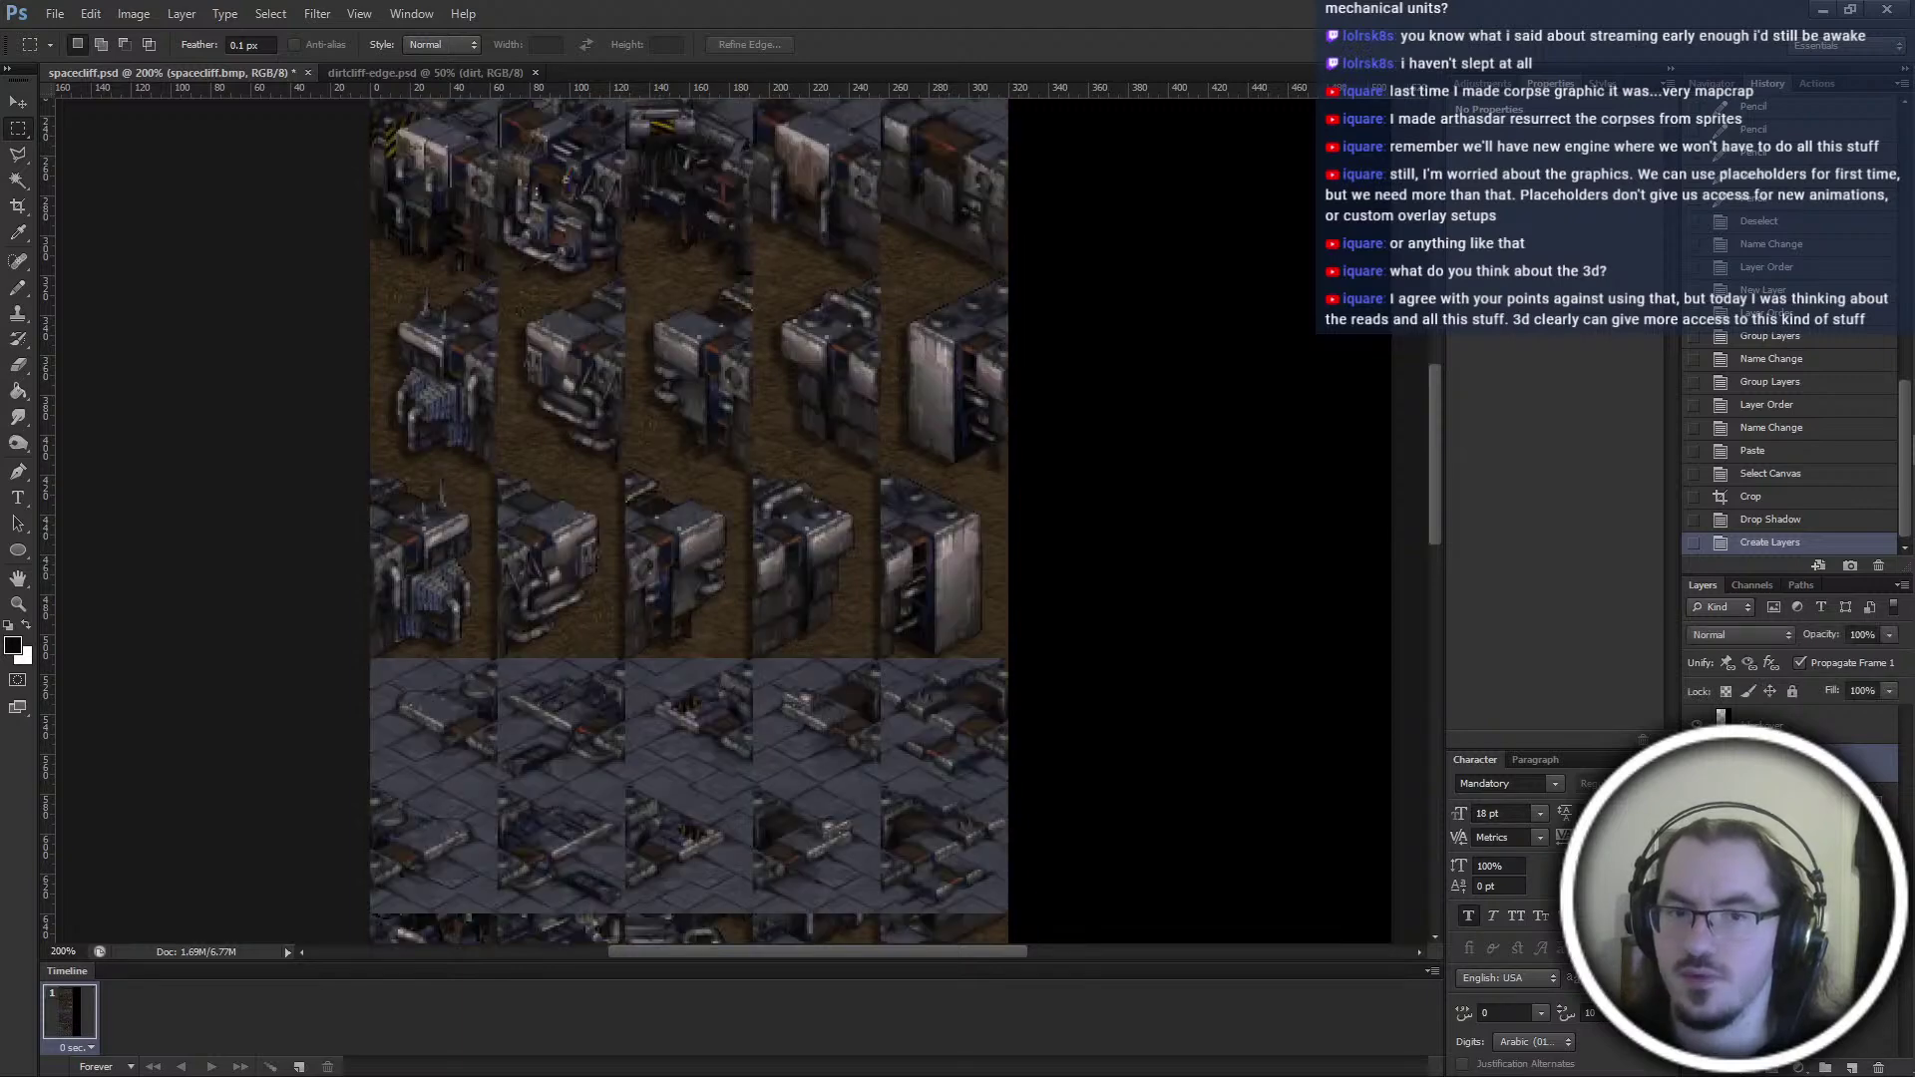
Try a Magic Wand selection of the tile areas on the spacecliff.bmp's Drop Shadow layer
scroll(1445, 894, "up", 5)
left_click(1776, 802)
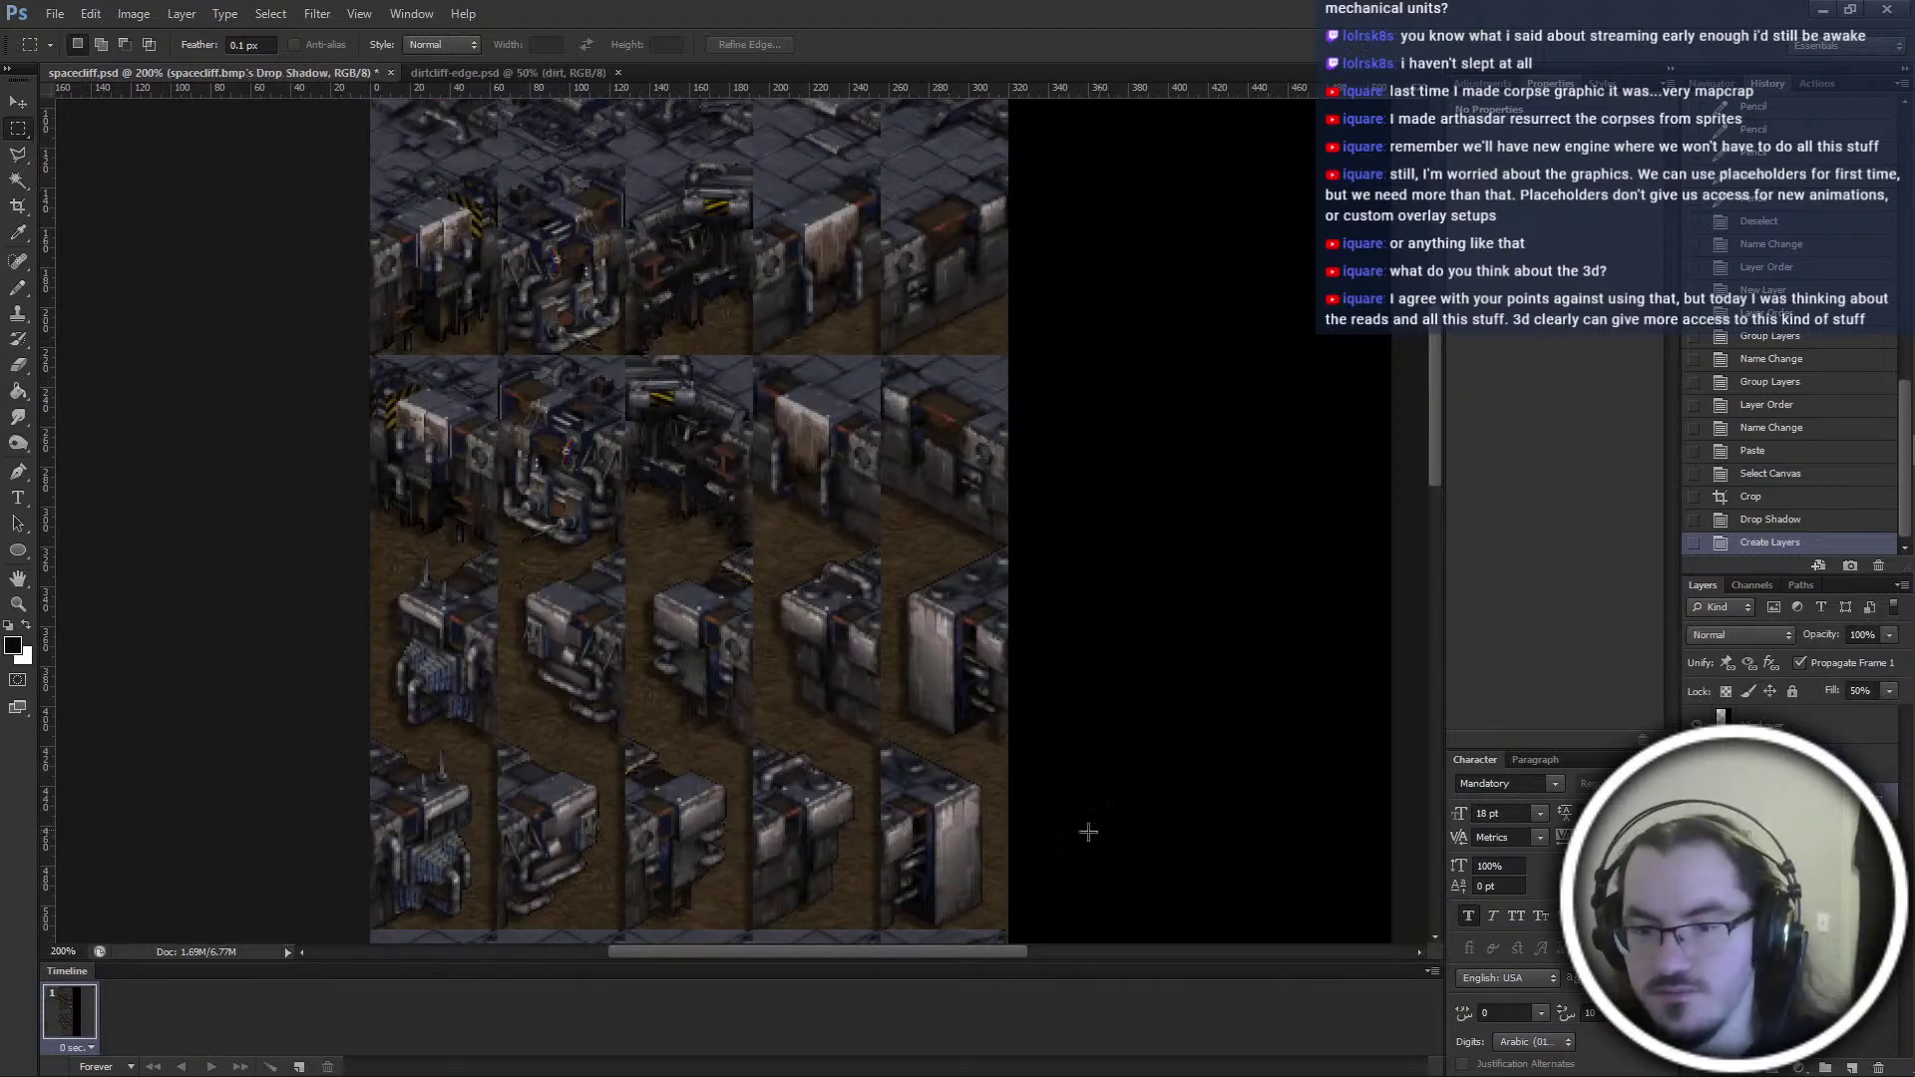
key("w")
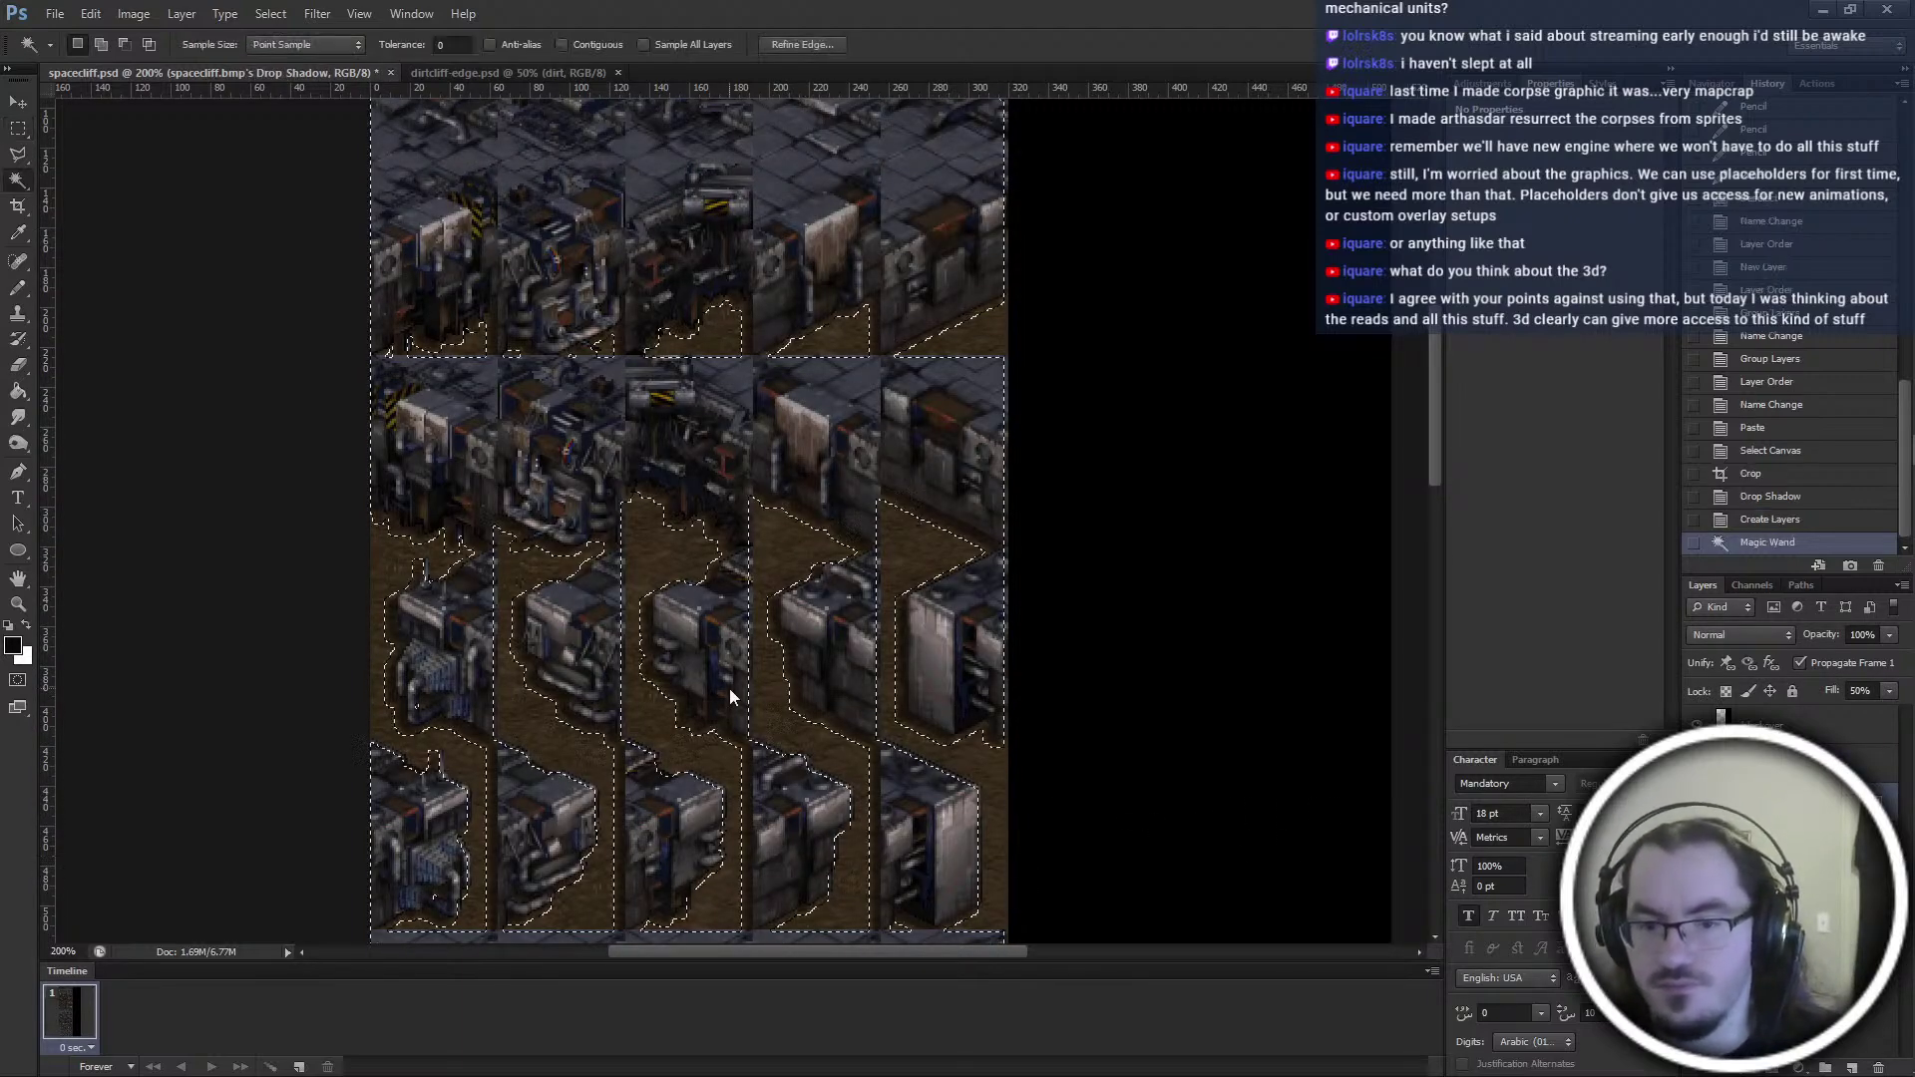
left_click(941, 804)
scroll(994, 814, "up", 5)
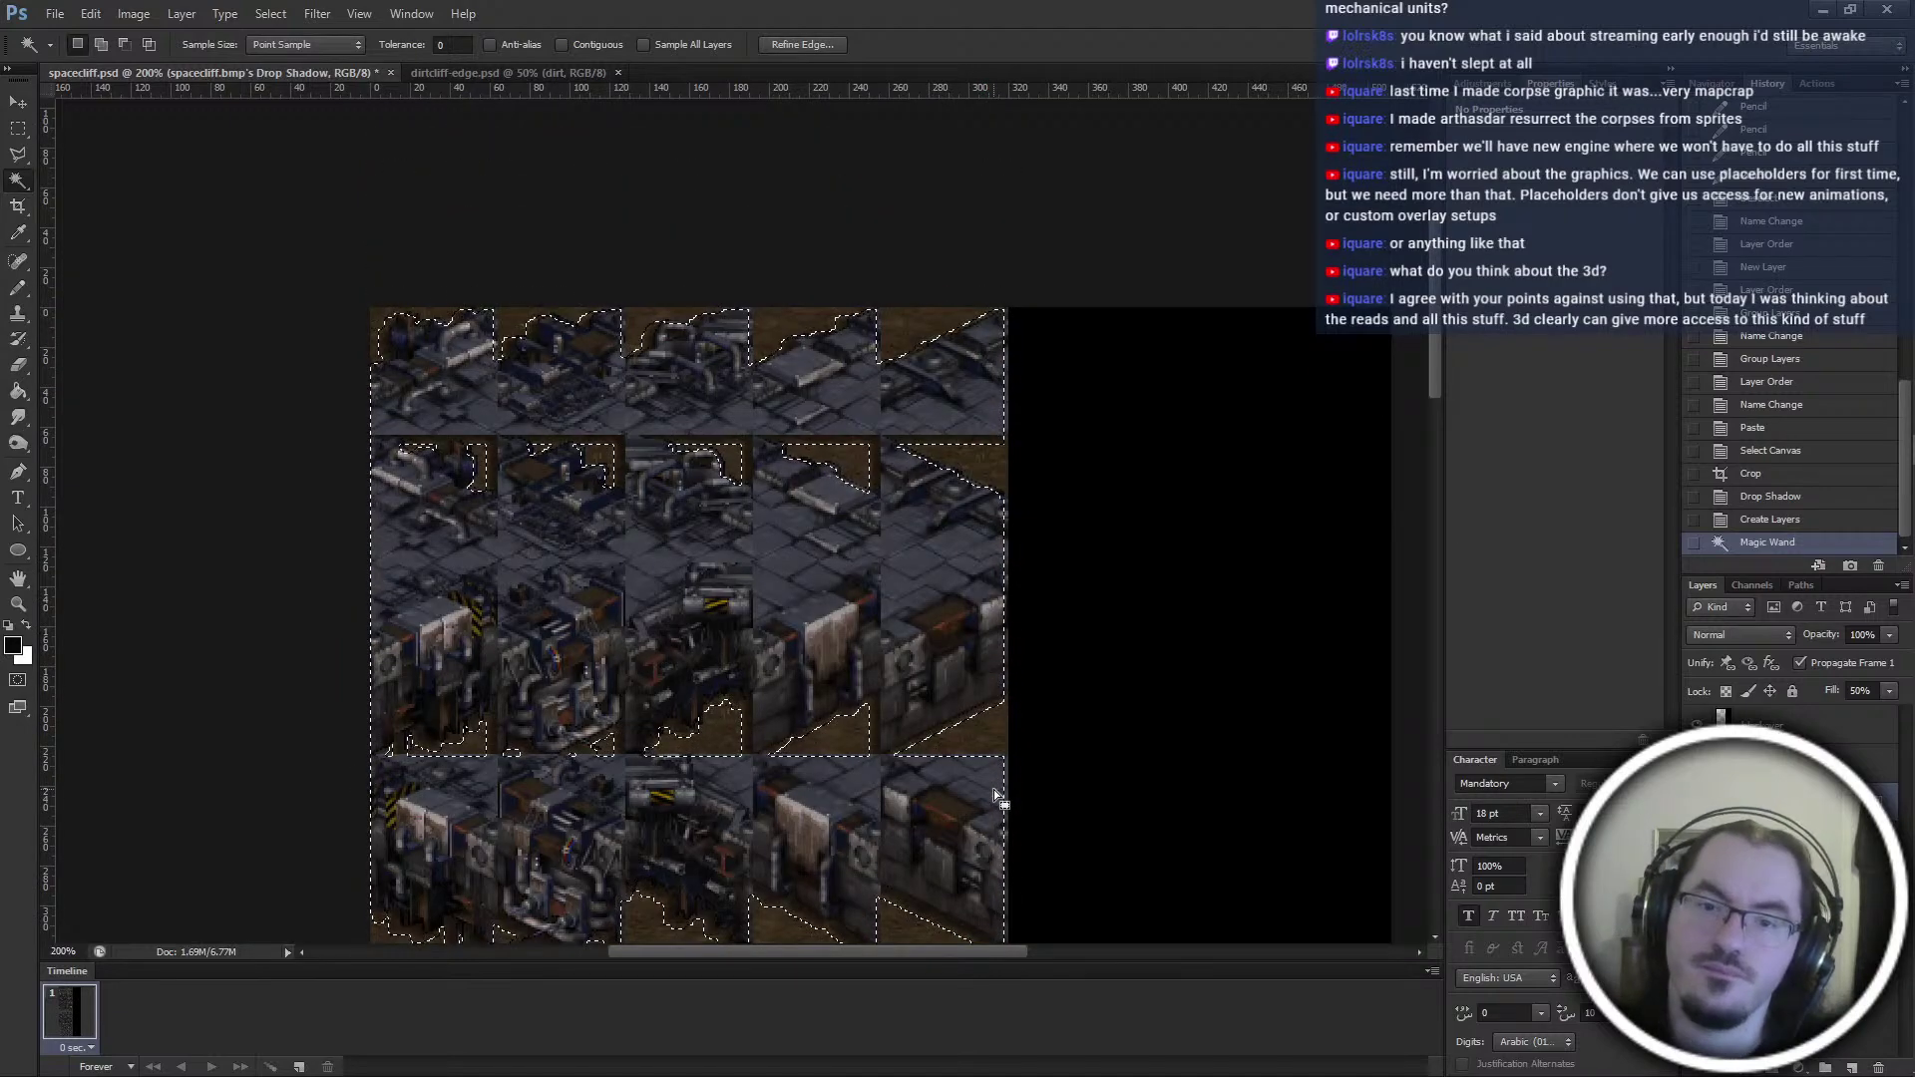
key("ctrl+plus")
scroll(993, 795, "up", 1)
scroll(994, 795, "left", 3)
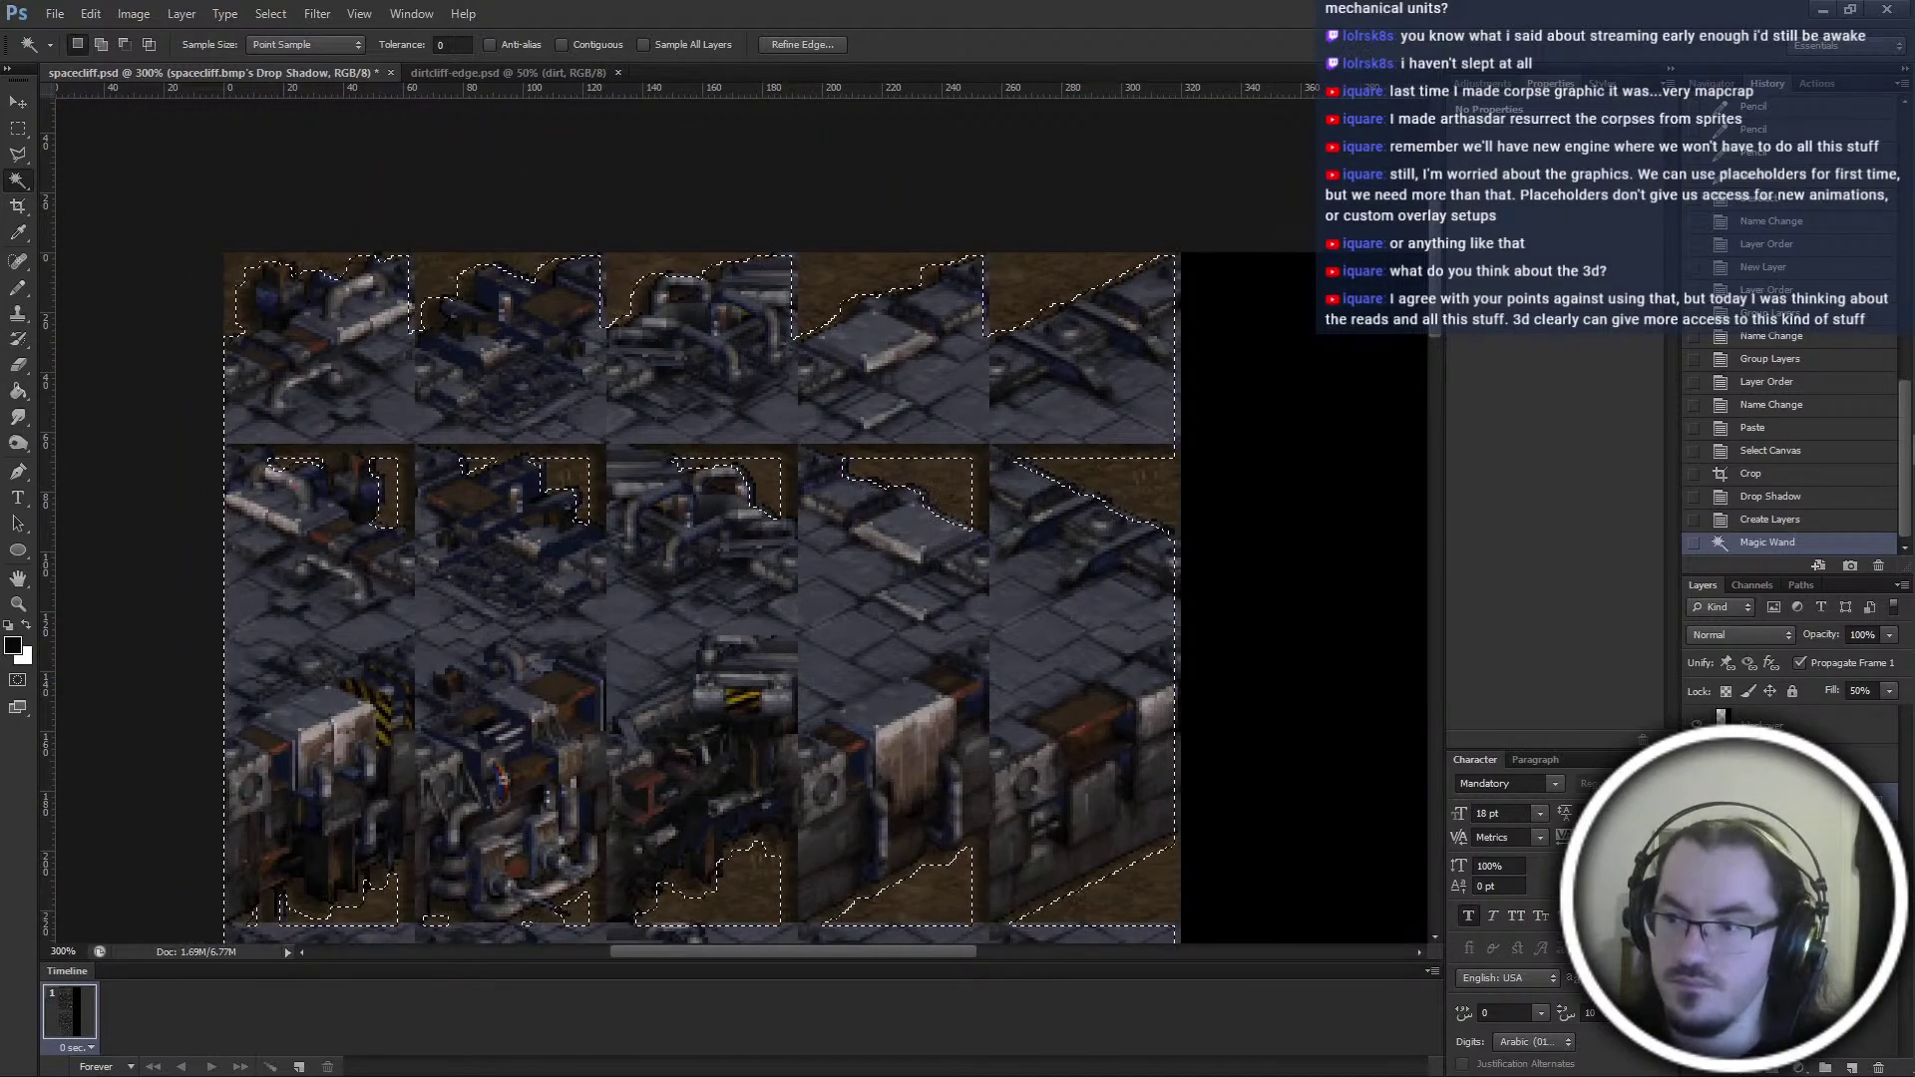
Select the cliff shapes by picking the empty area of the spacecliff.bmp layer with the Magic Wand and inverting the selection
left_click(1775, 763)
left_click(1146, 469)
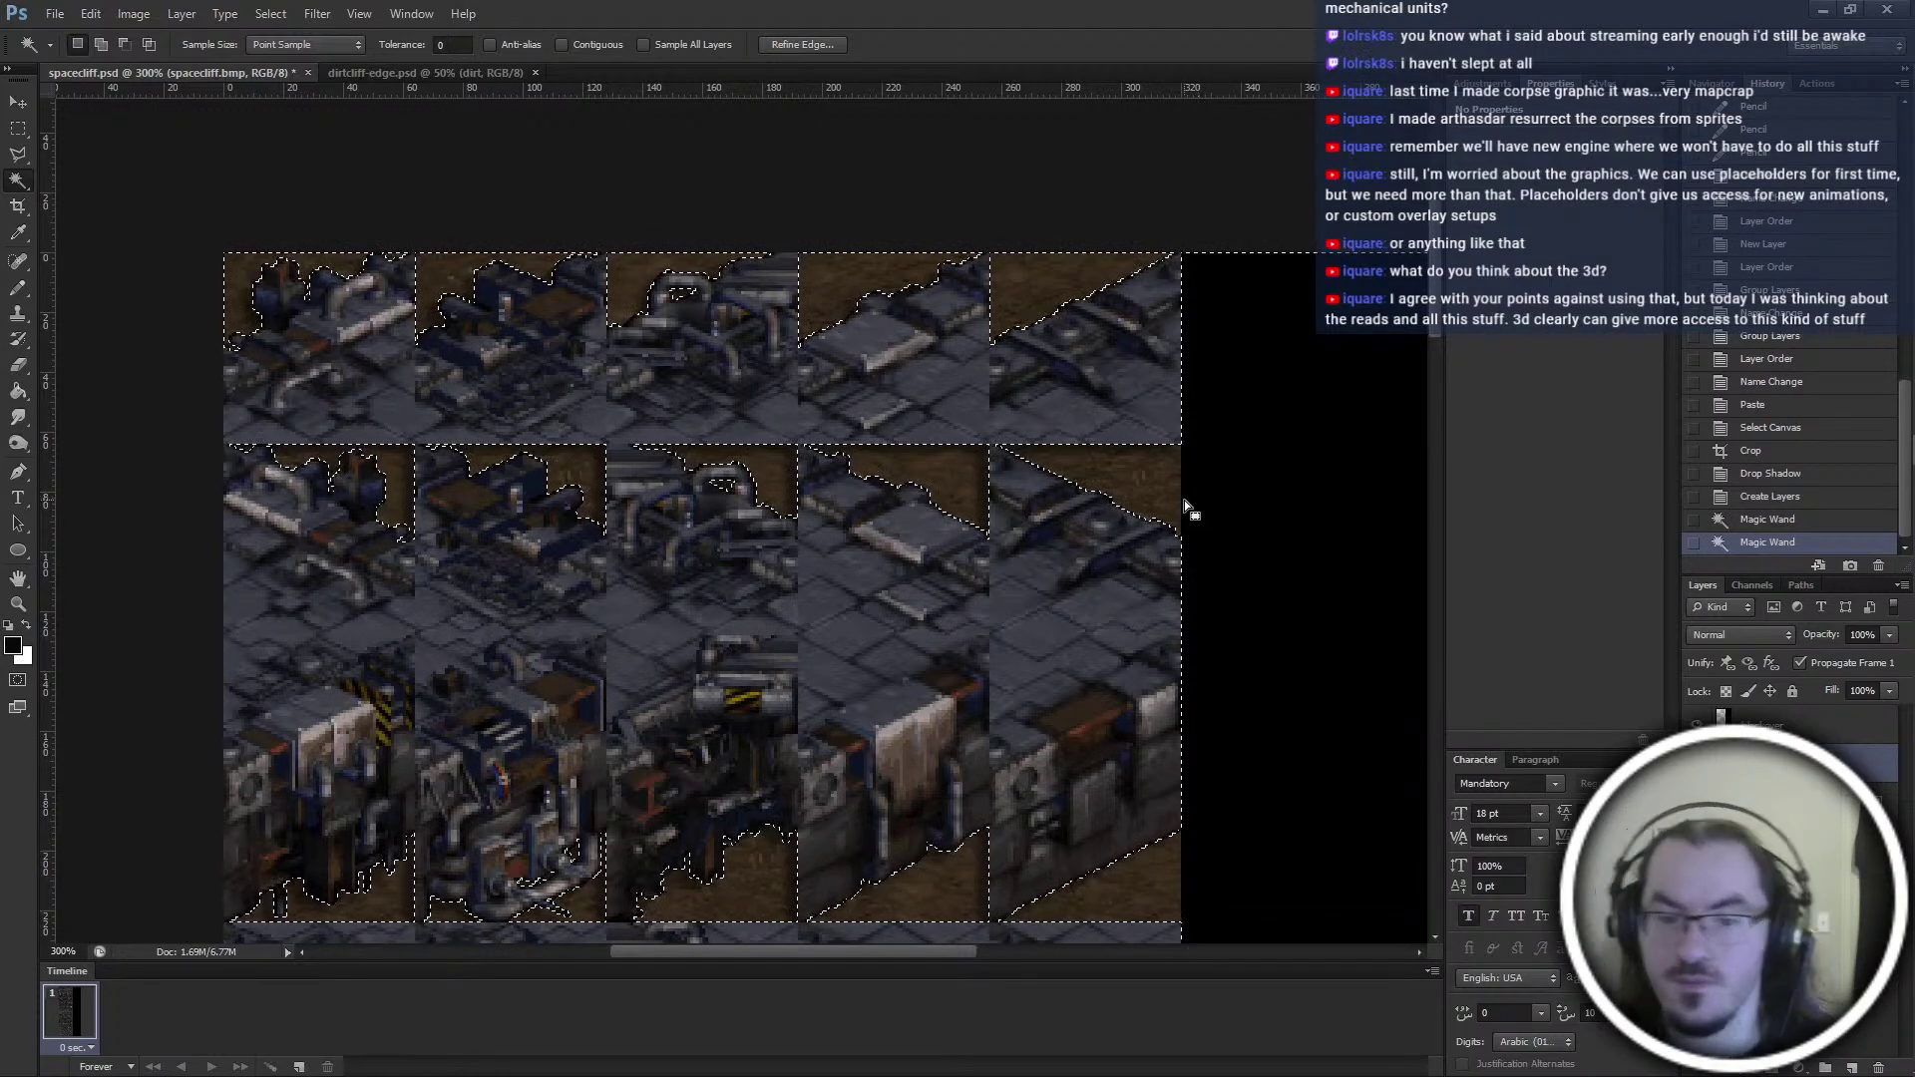
right_click(1135, 498)
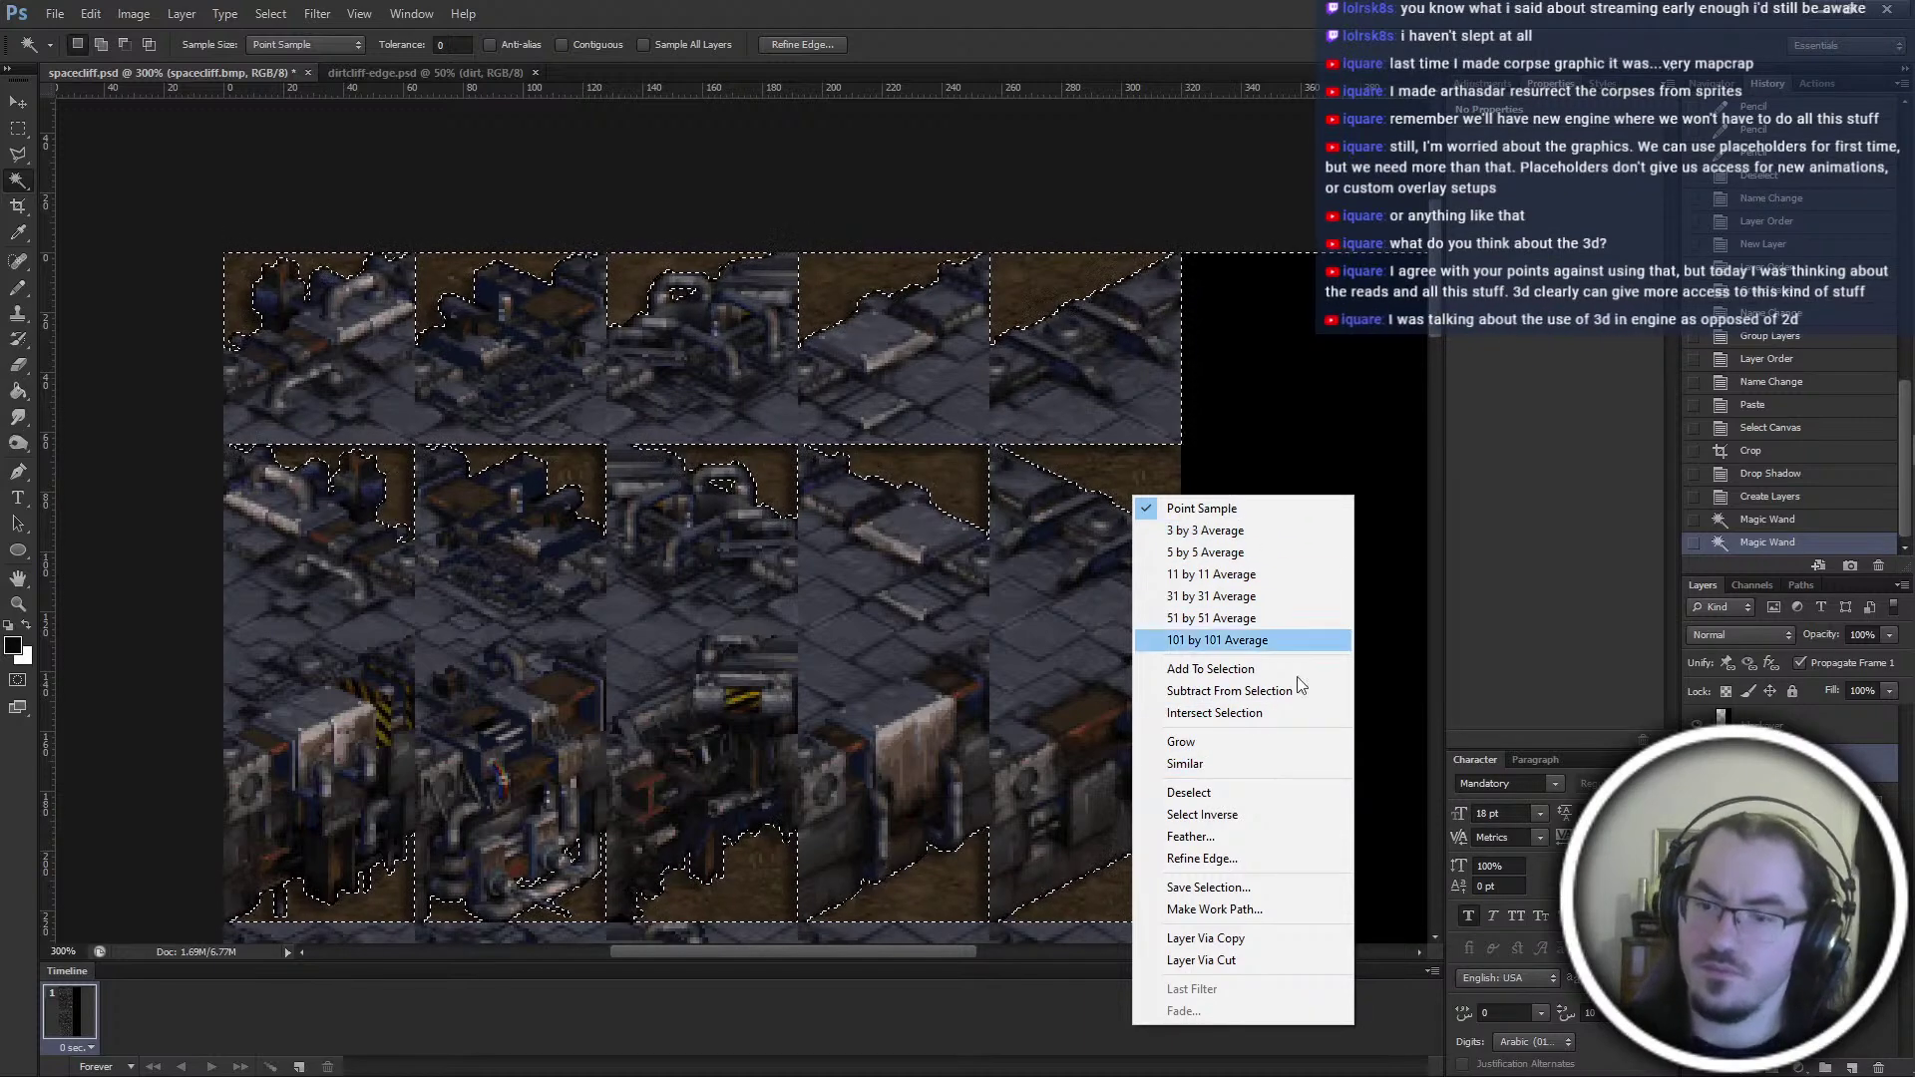
left_click(1226, 813)
scroll(1322, 783, "down", 1)
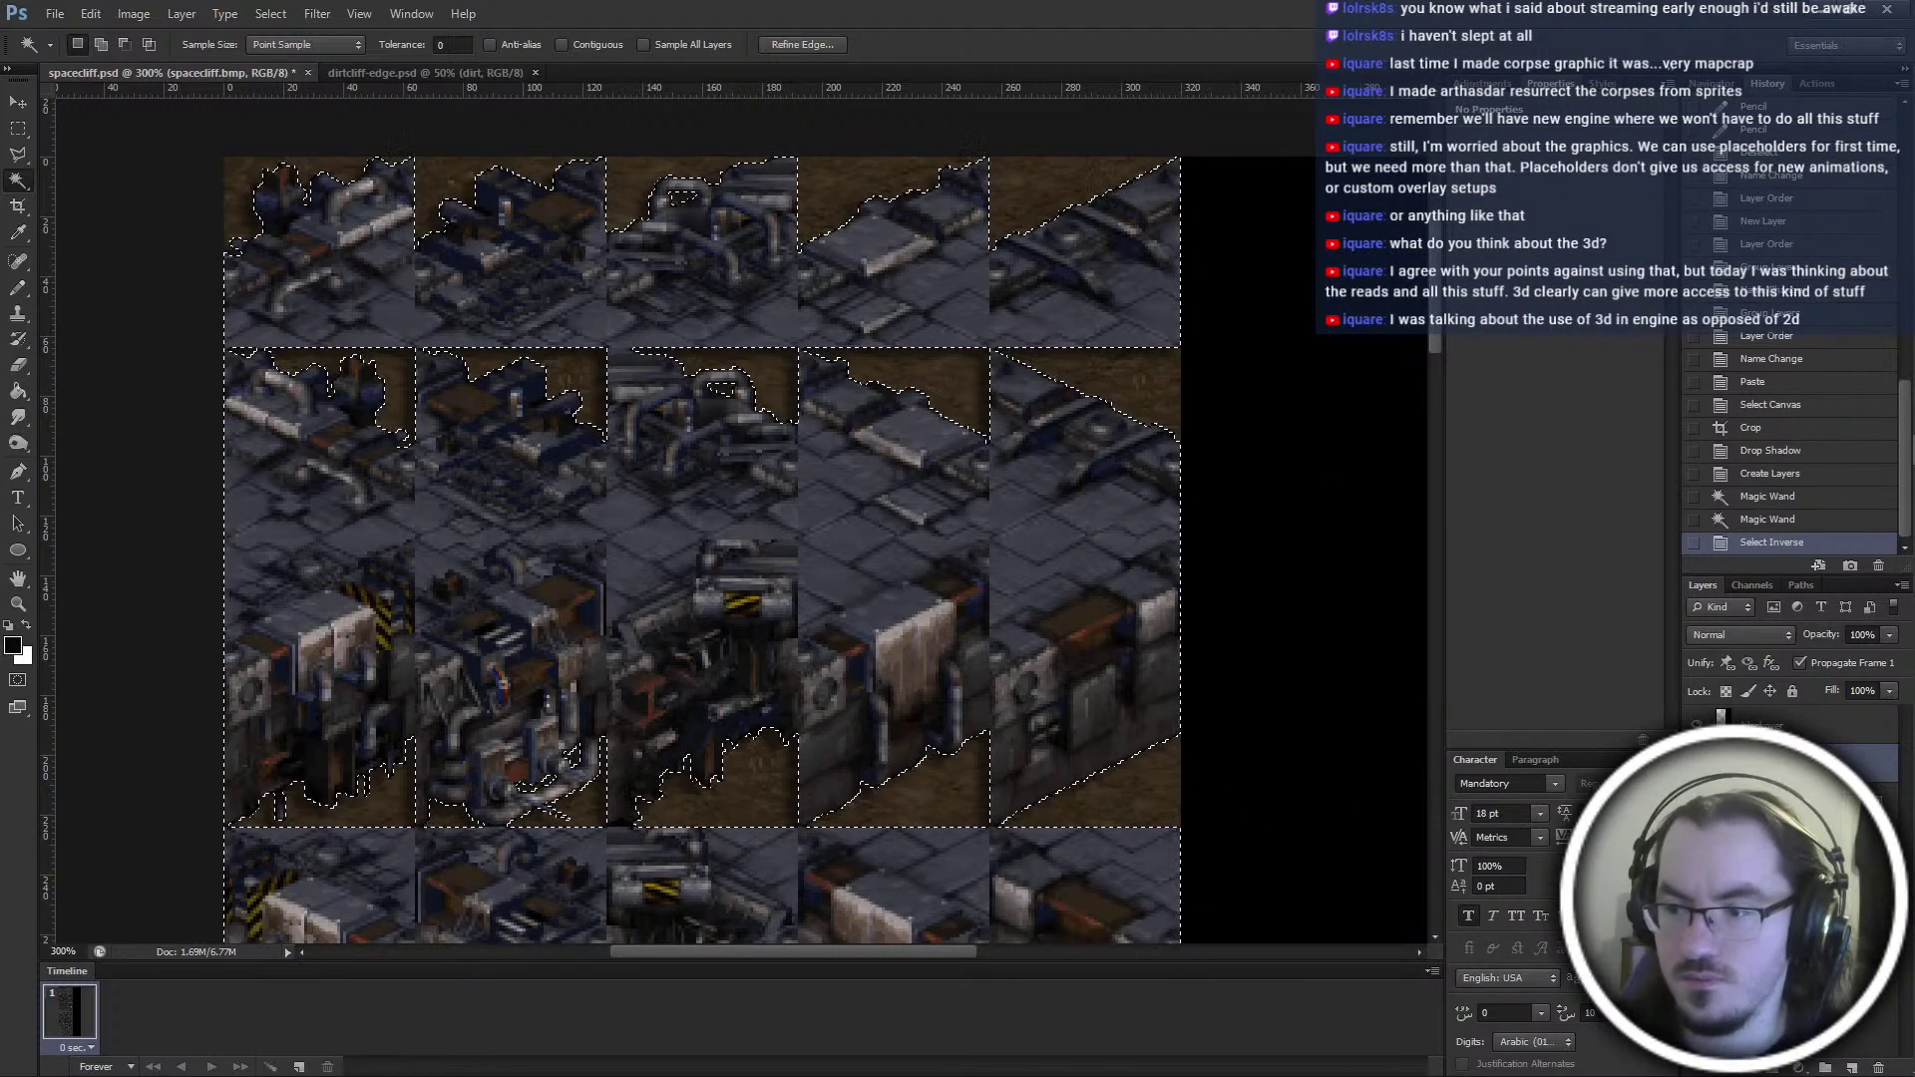
Delete the shadow lying within the cliff shapes from the drop shadow layer and deselect
left_click(1775, 801)
key("Delete")
scroll(1346, 698, "down", 5)
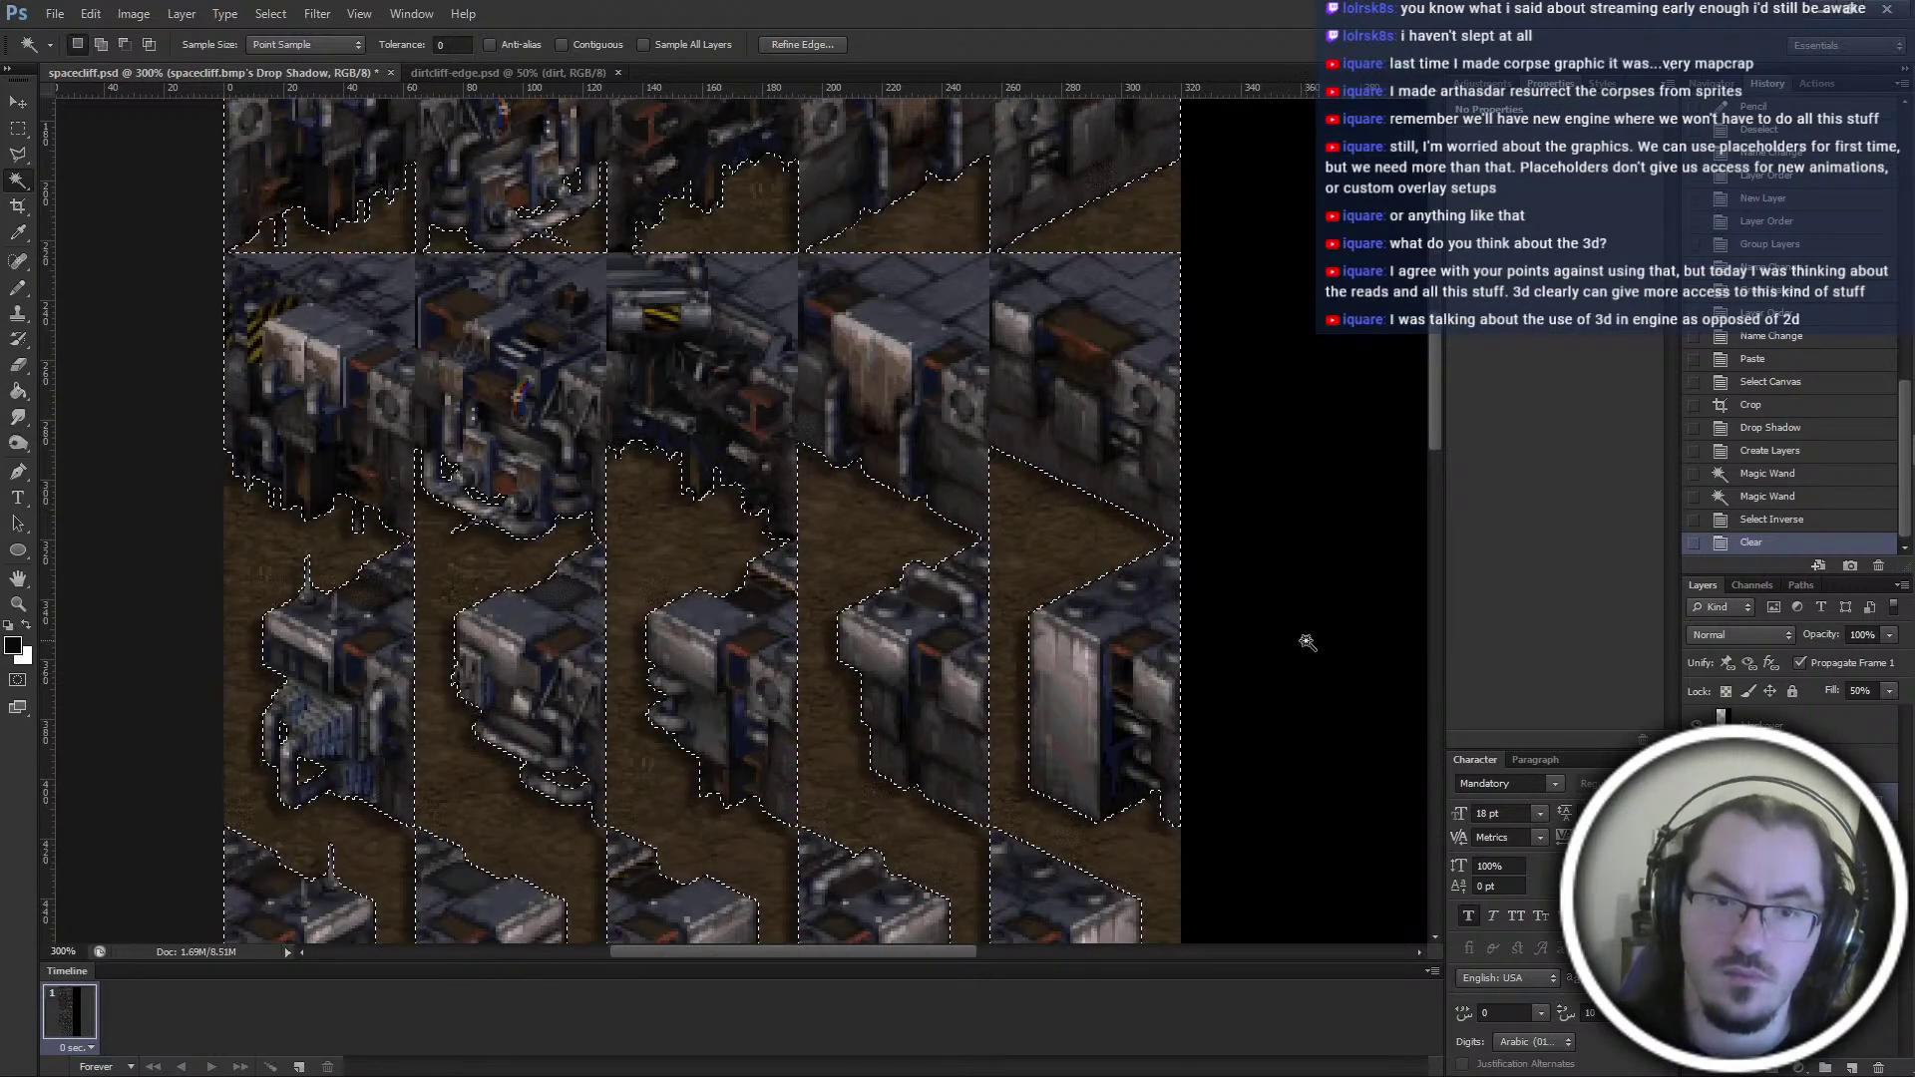
scroll(1294, 632, "up", 1)
key("m")
key("ctrl+d")
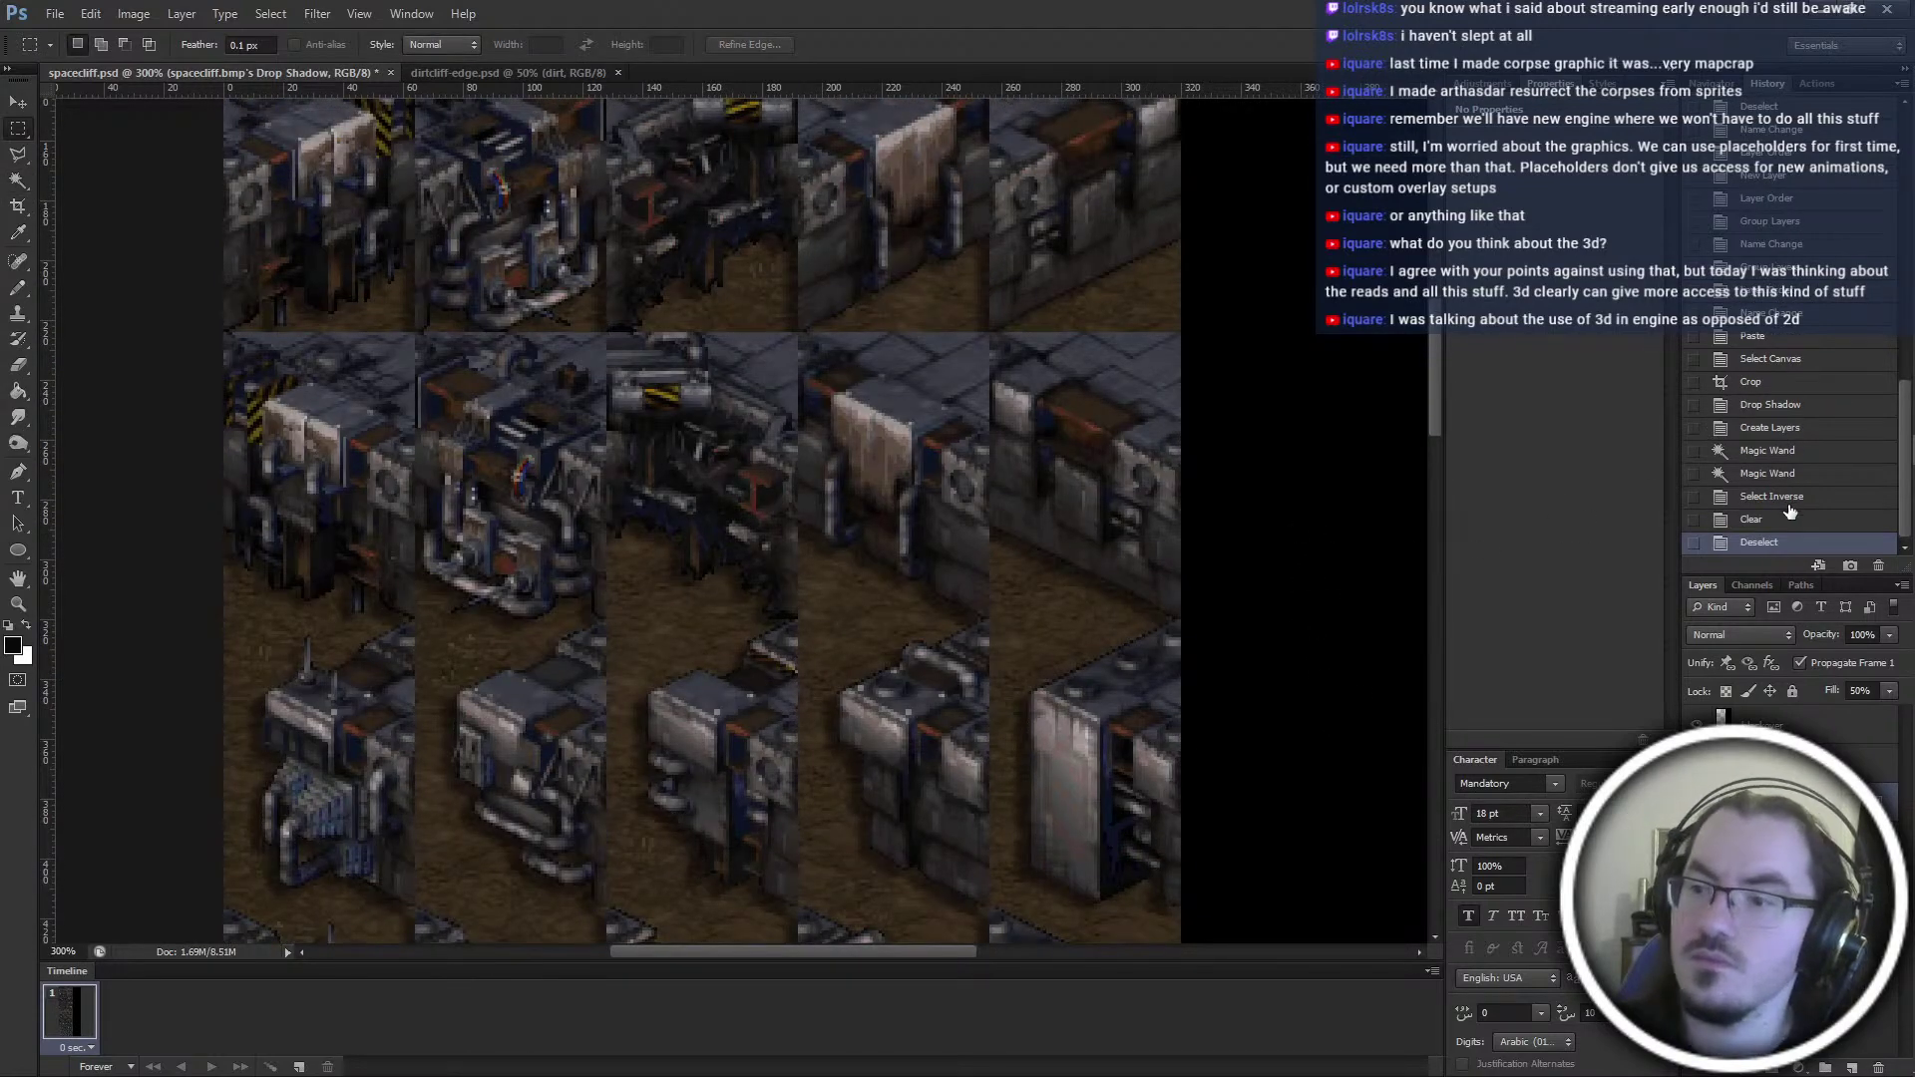
Examine the trimmed shadow around the cliff tiles, comparing the history states before and after deselecting
scroll(1192, 554, "up", 1)
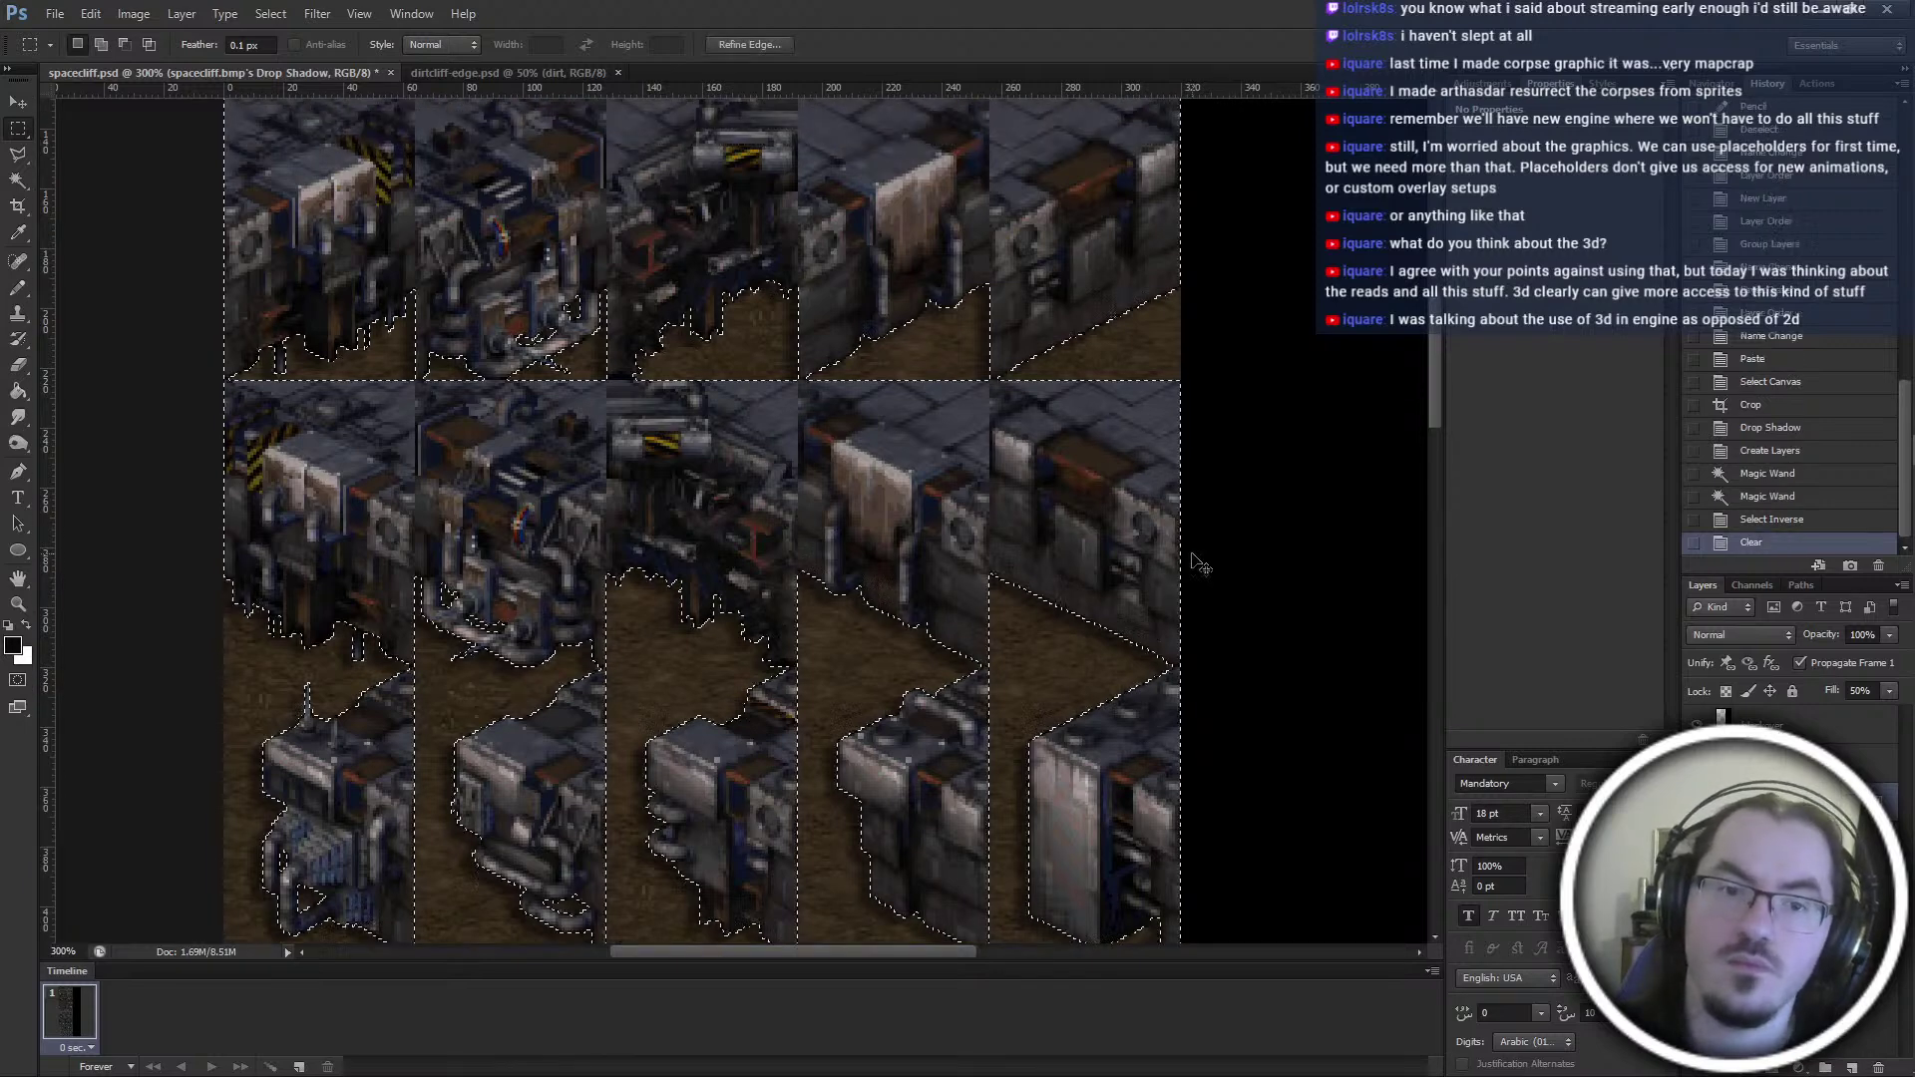
scroll(1171, 541, "up", 1)
scroll(1061, 516, "up", 1)
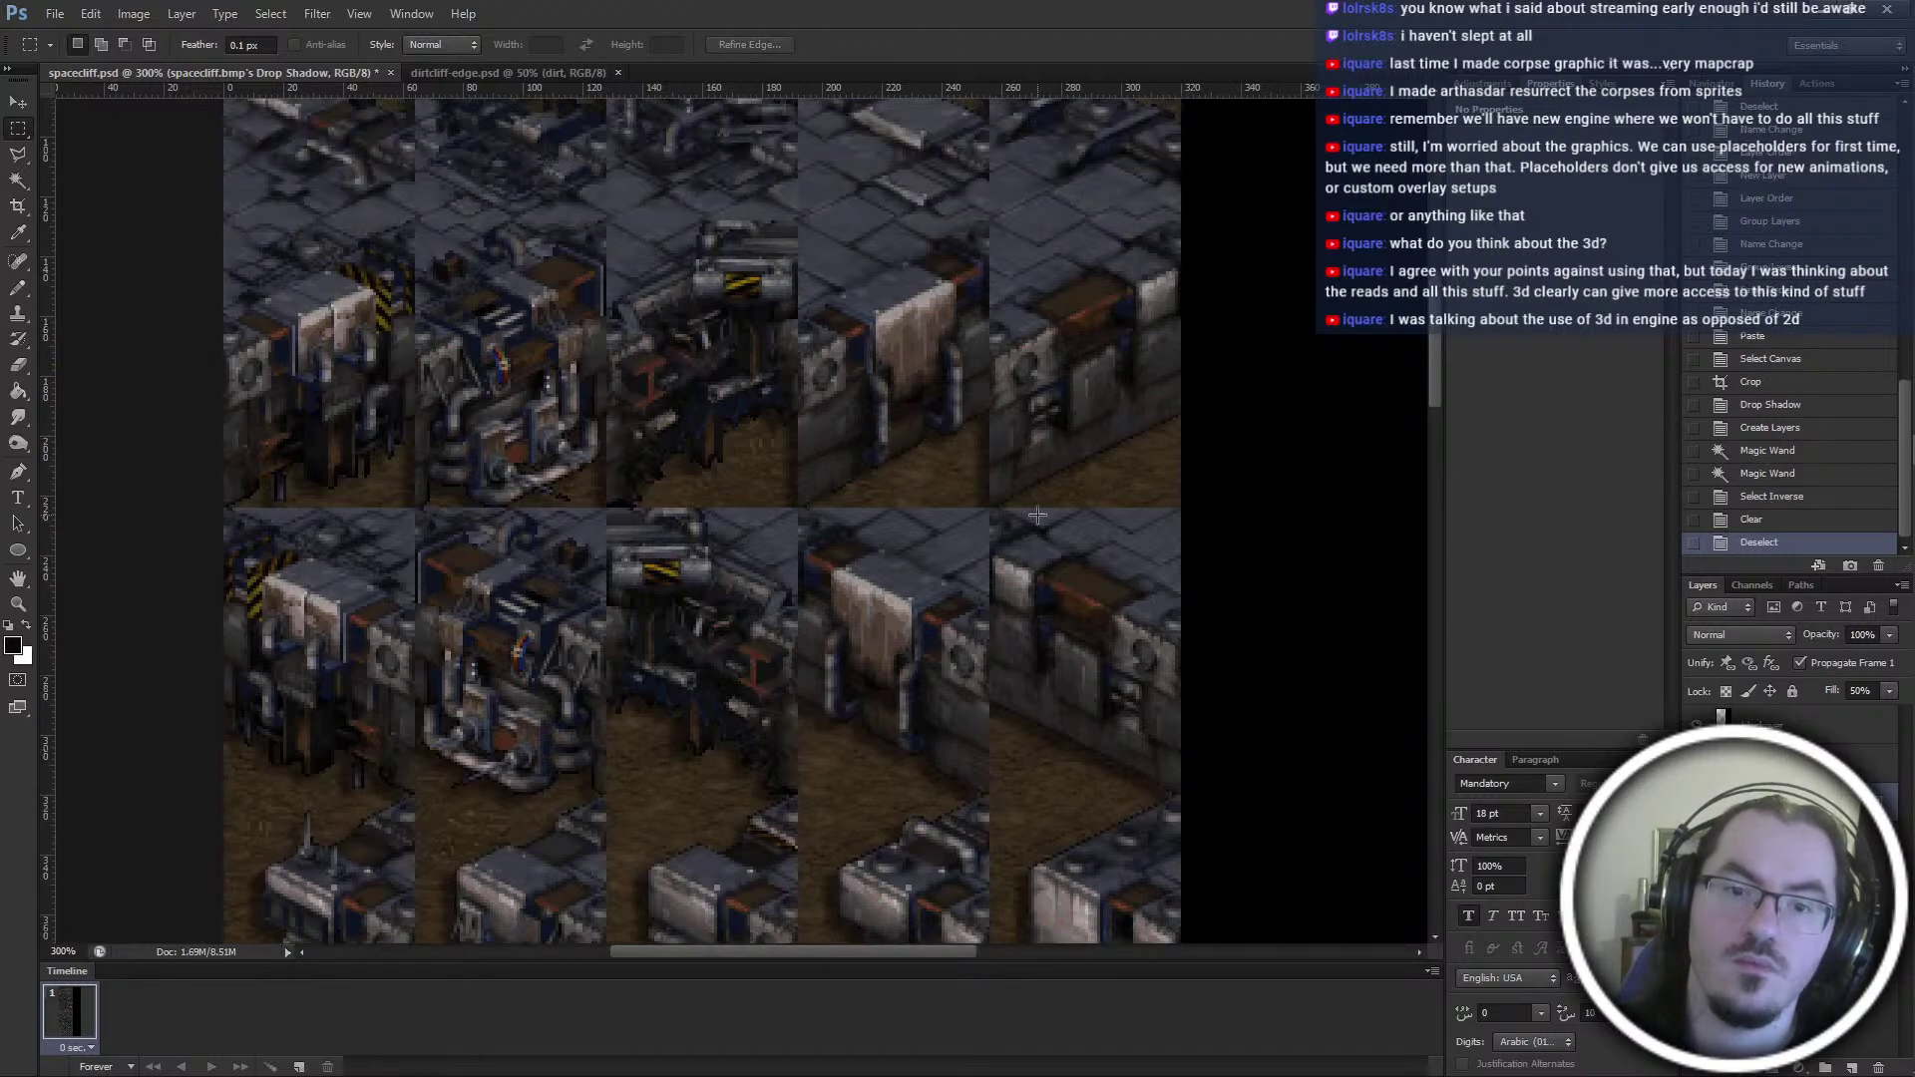
scroll(708, 590, "up", 1)
scroll(718, 582, "down", 10)
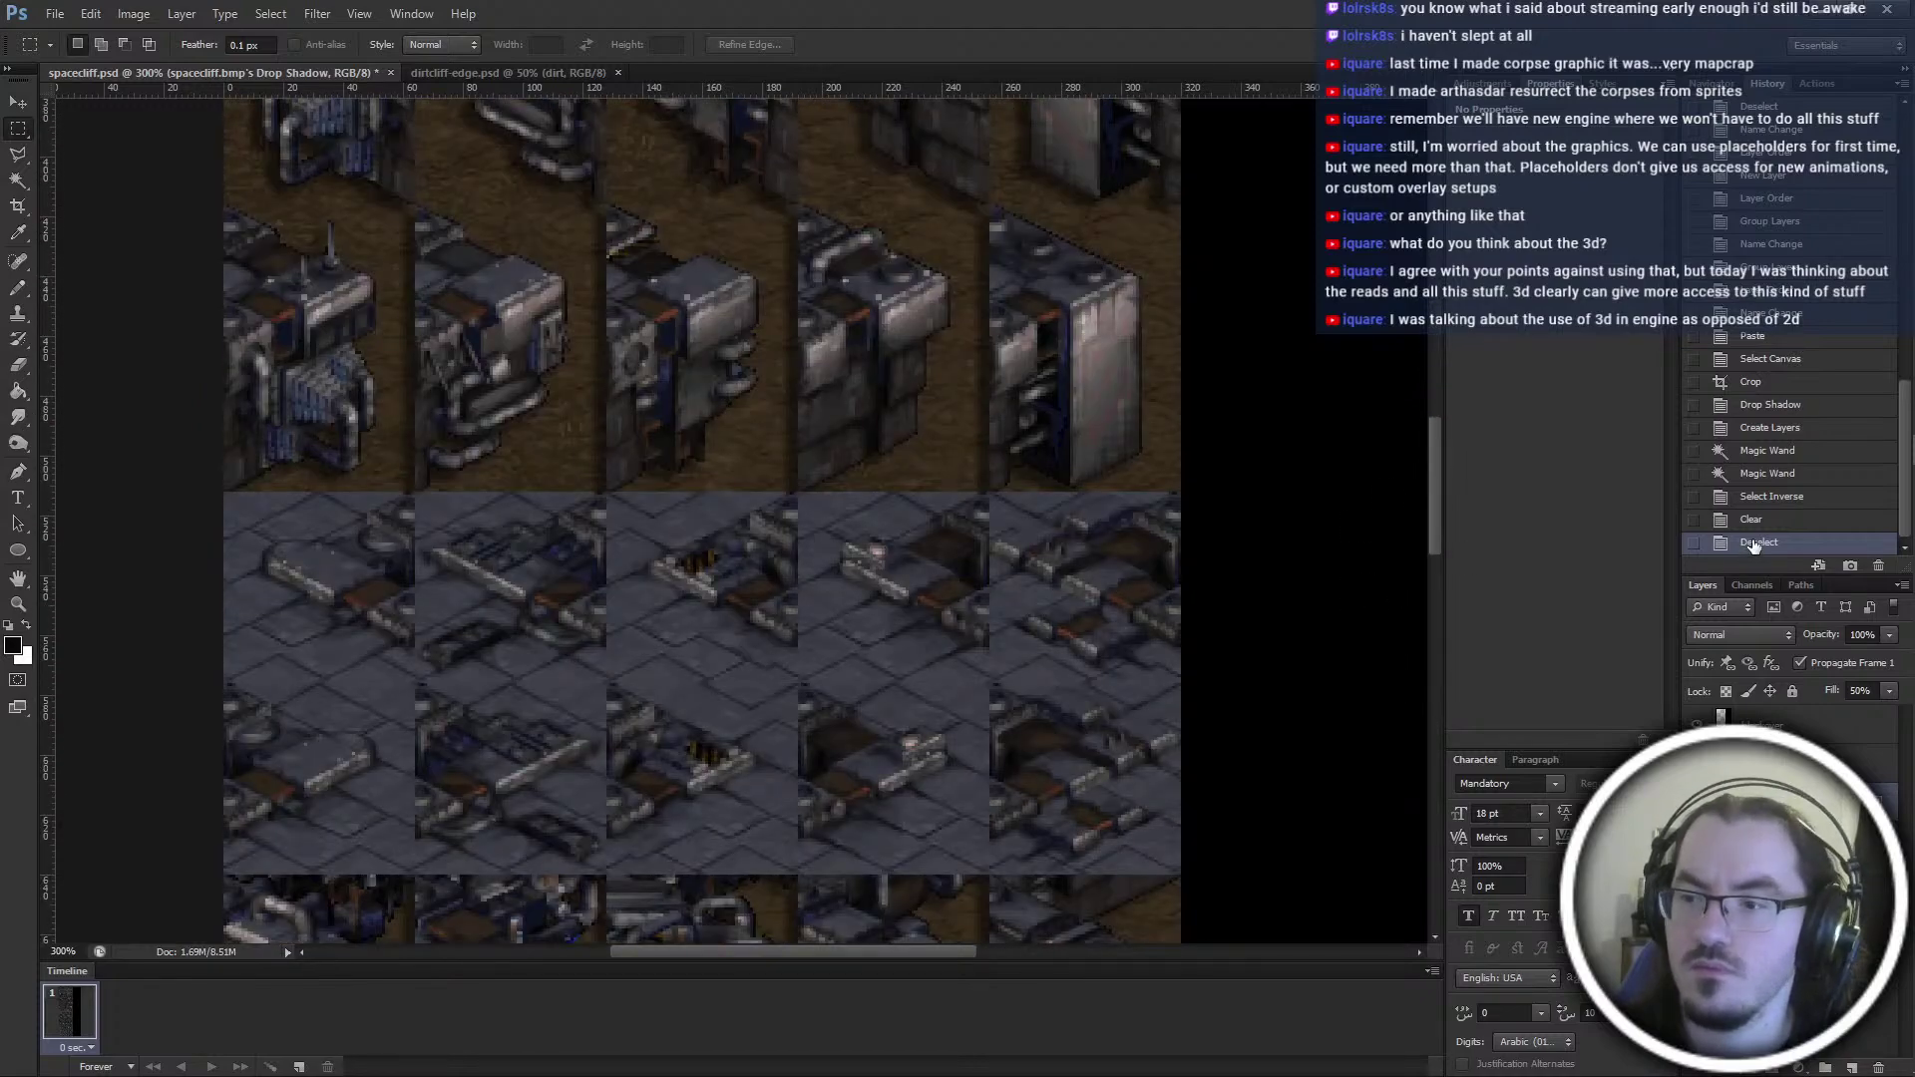
left_click(1764, 527)
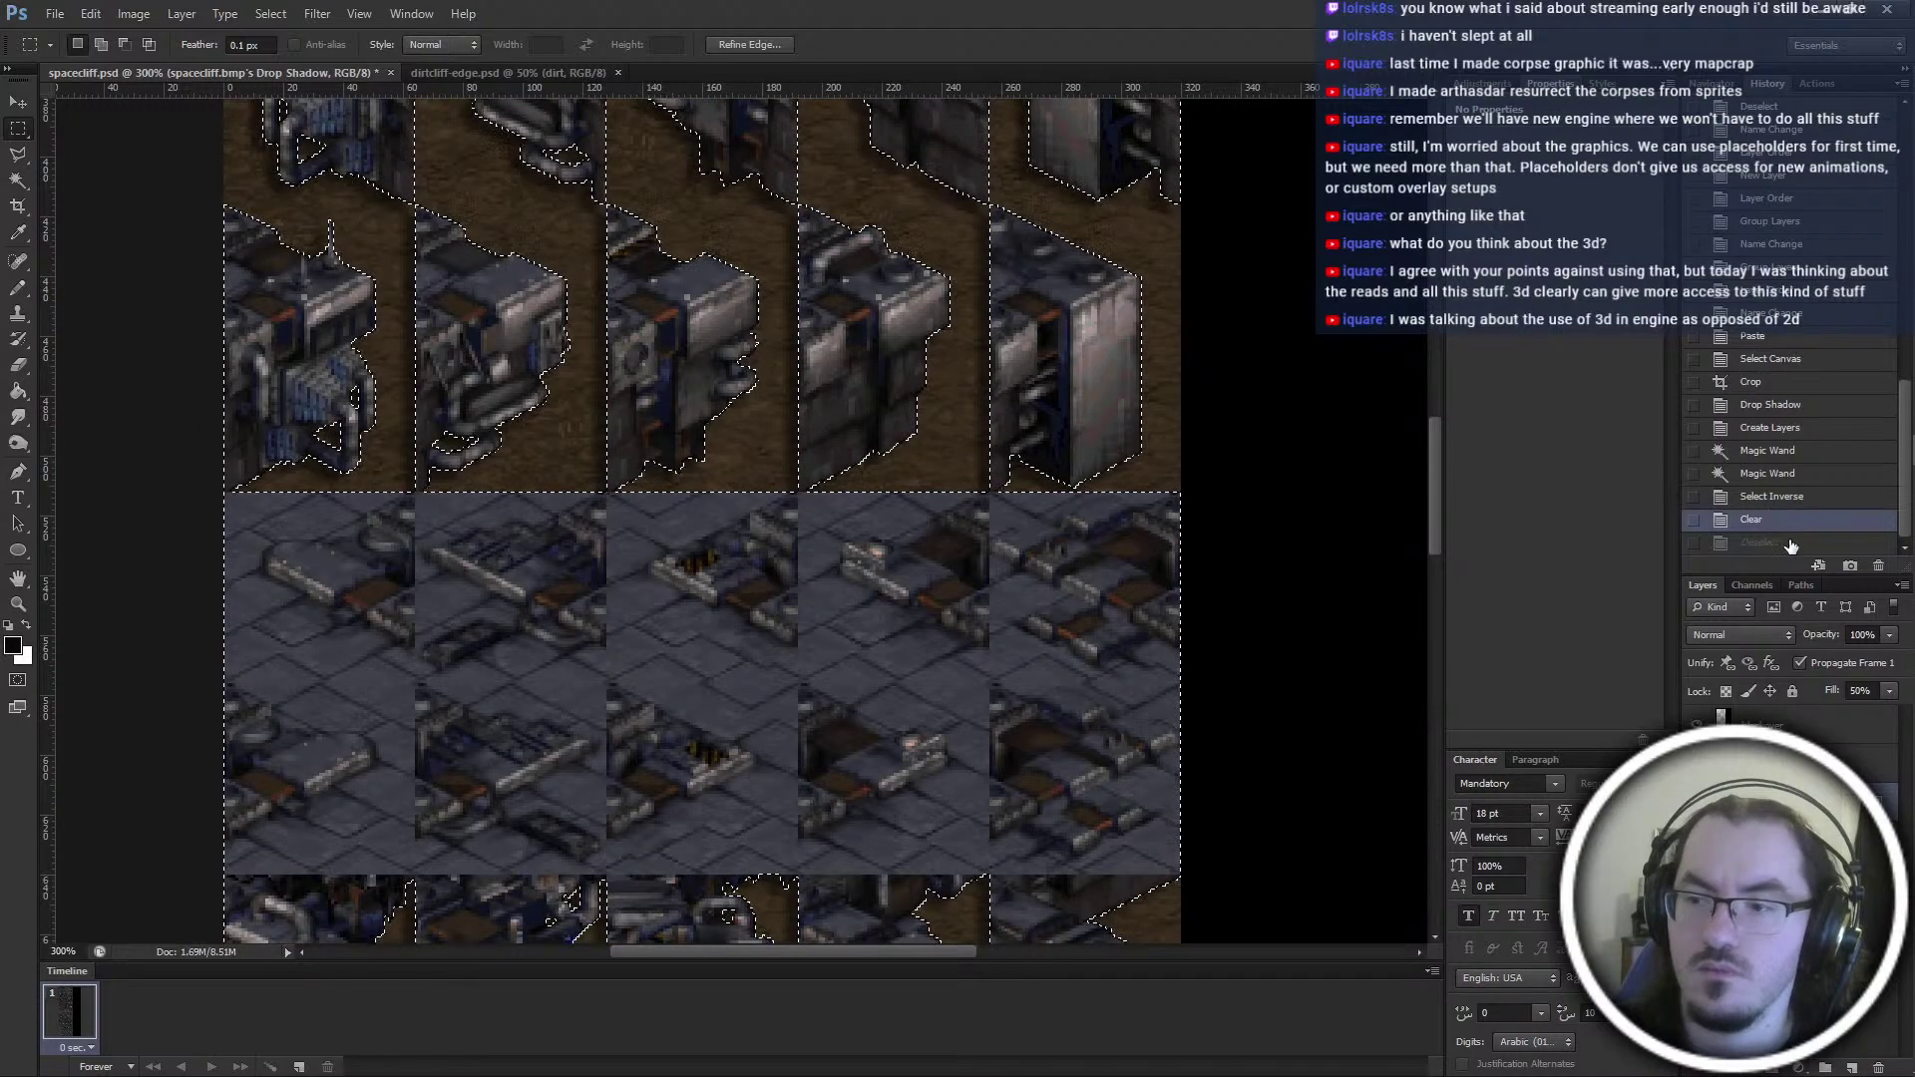
left_click(1790, 544)
left_click(1775, 432)
key("ctrl+z")
key("ctrl+z")
key("ctrl+z")
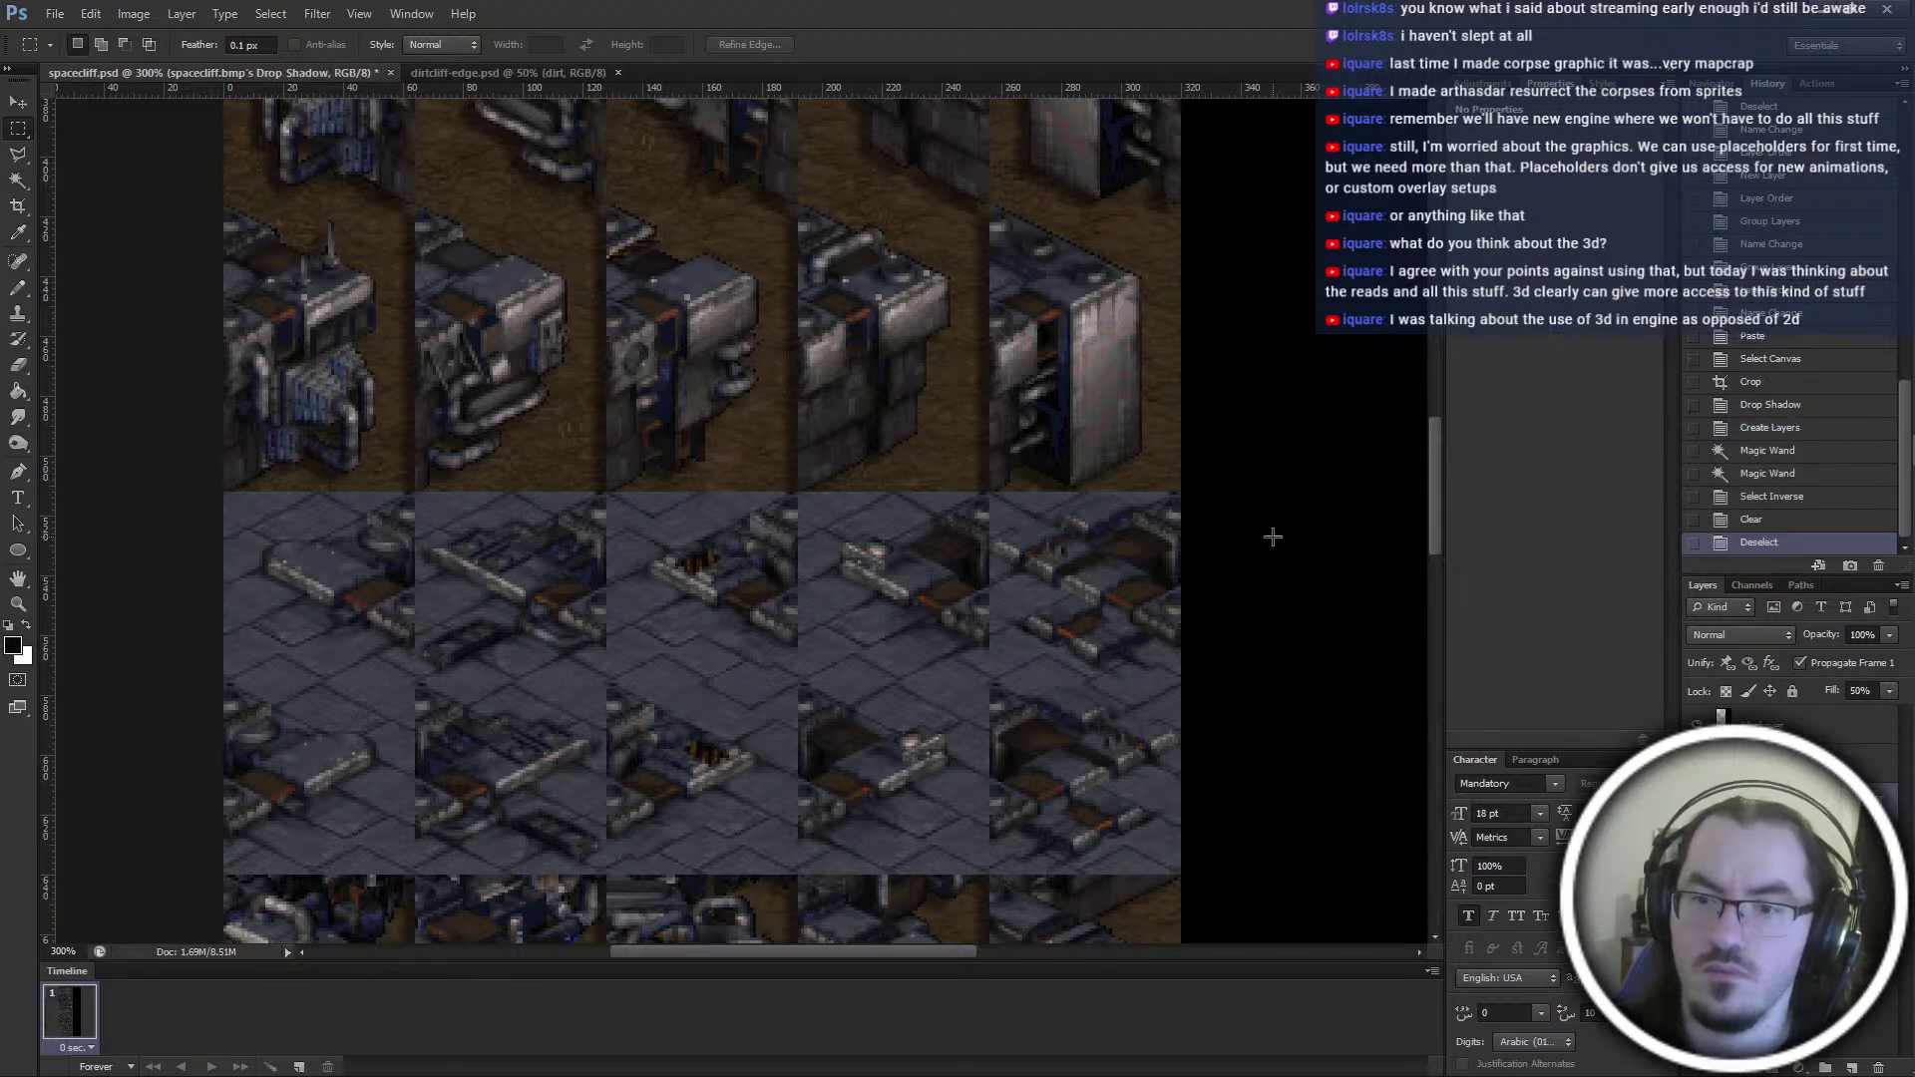
scroll(1276, 538, "up", 5)
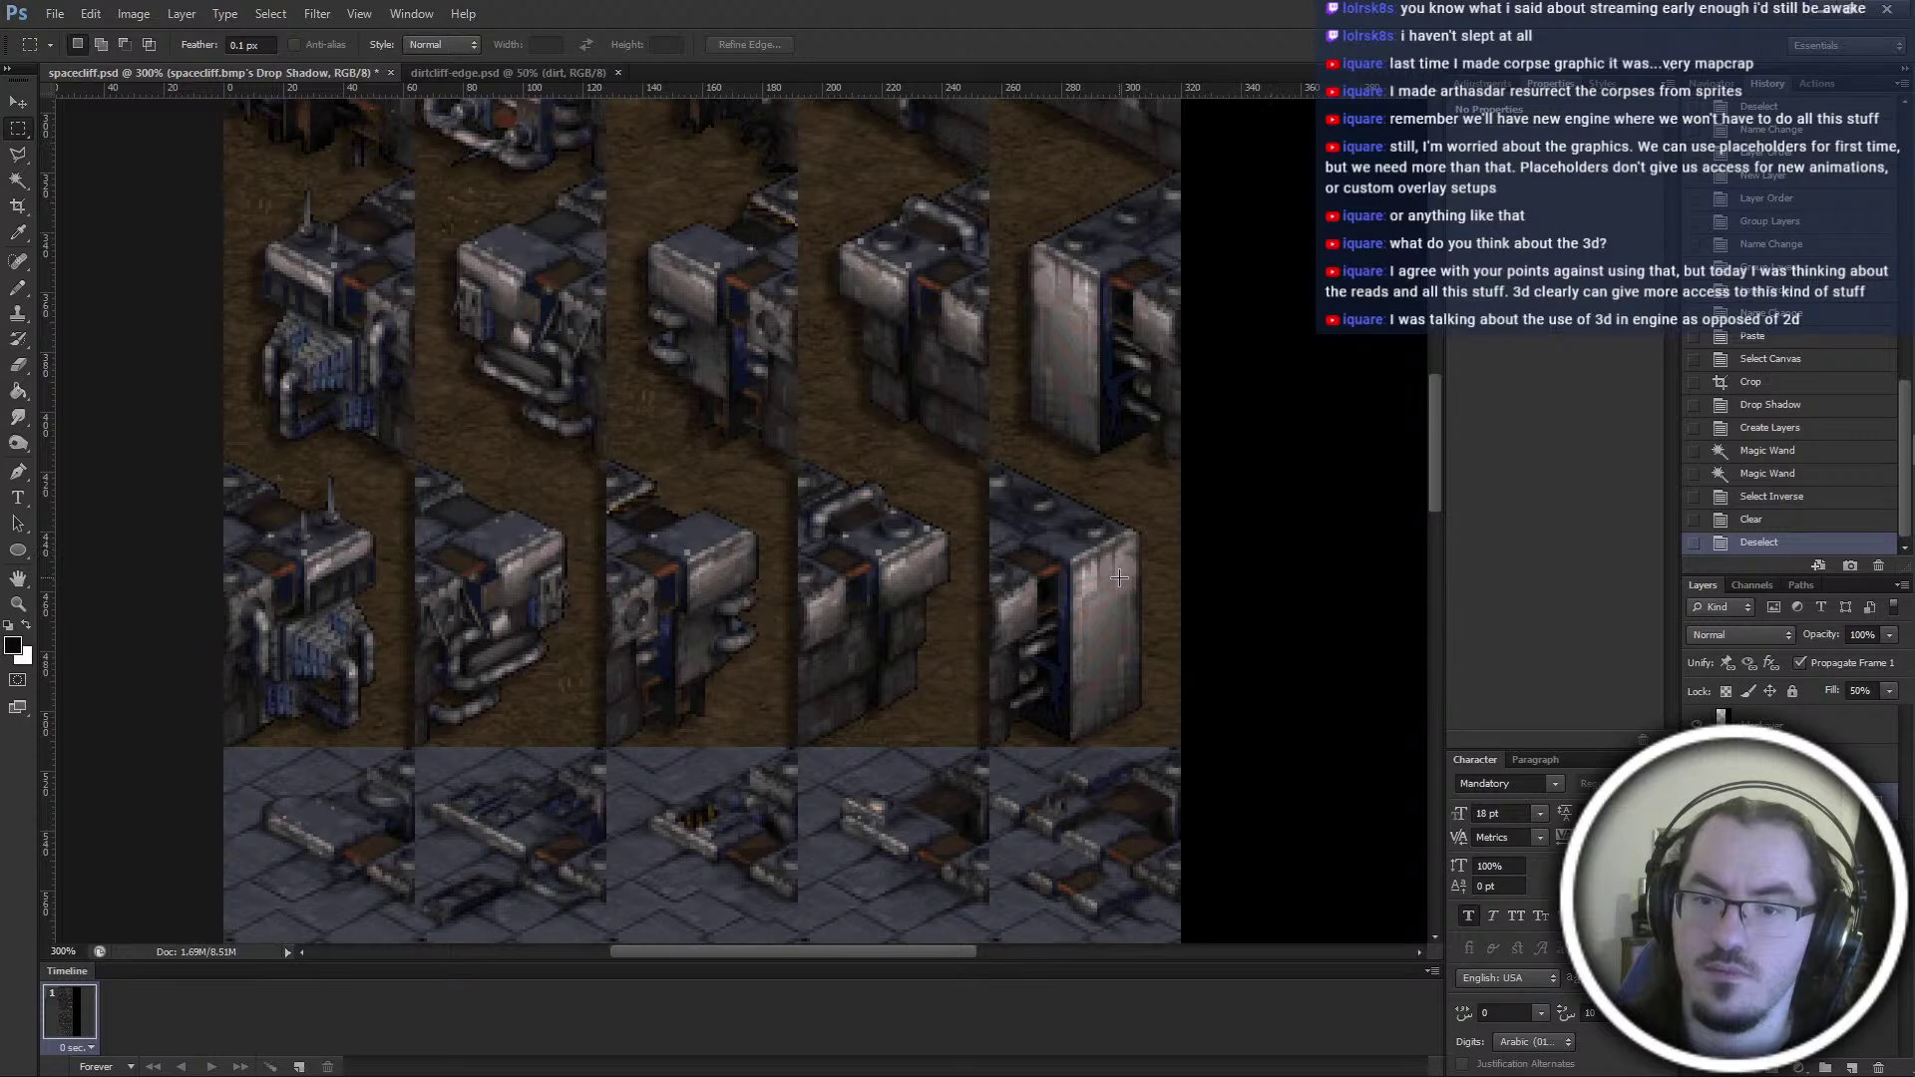
Show the grid and set its gridlines to every 32 pixels
key("ctrl+apostrophe")
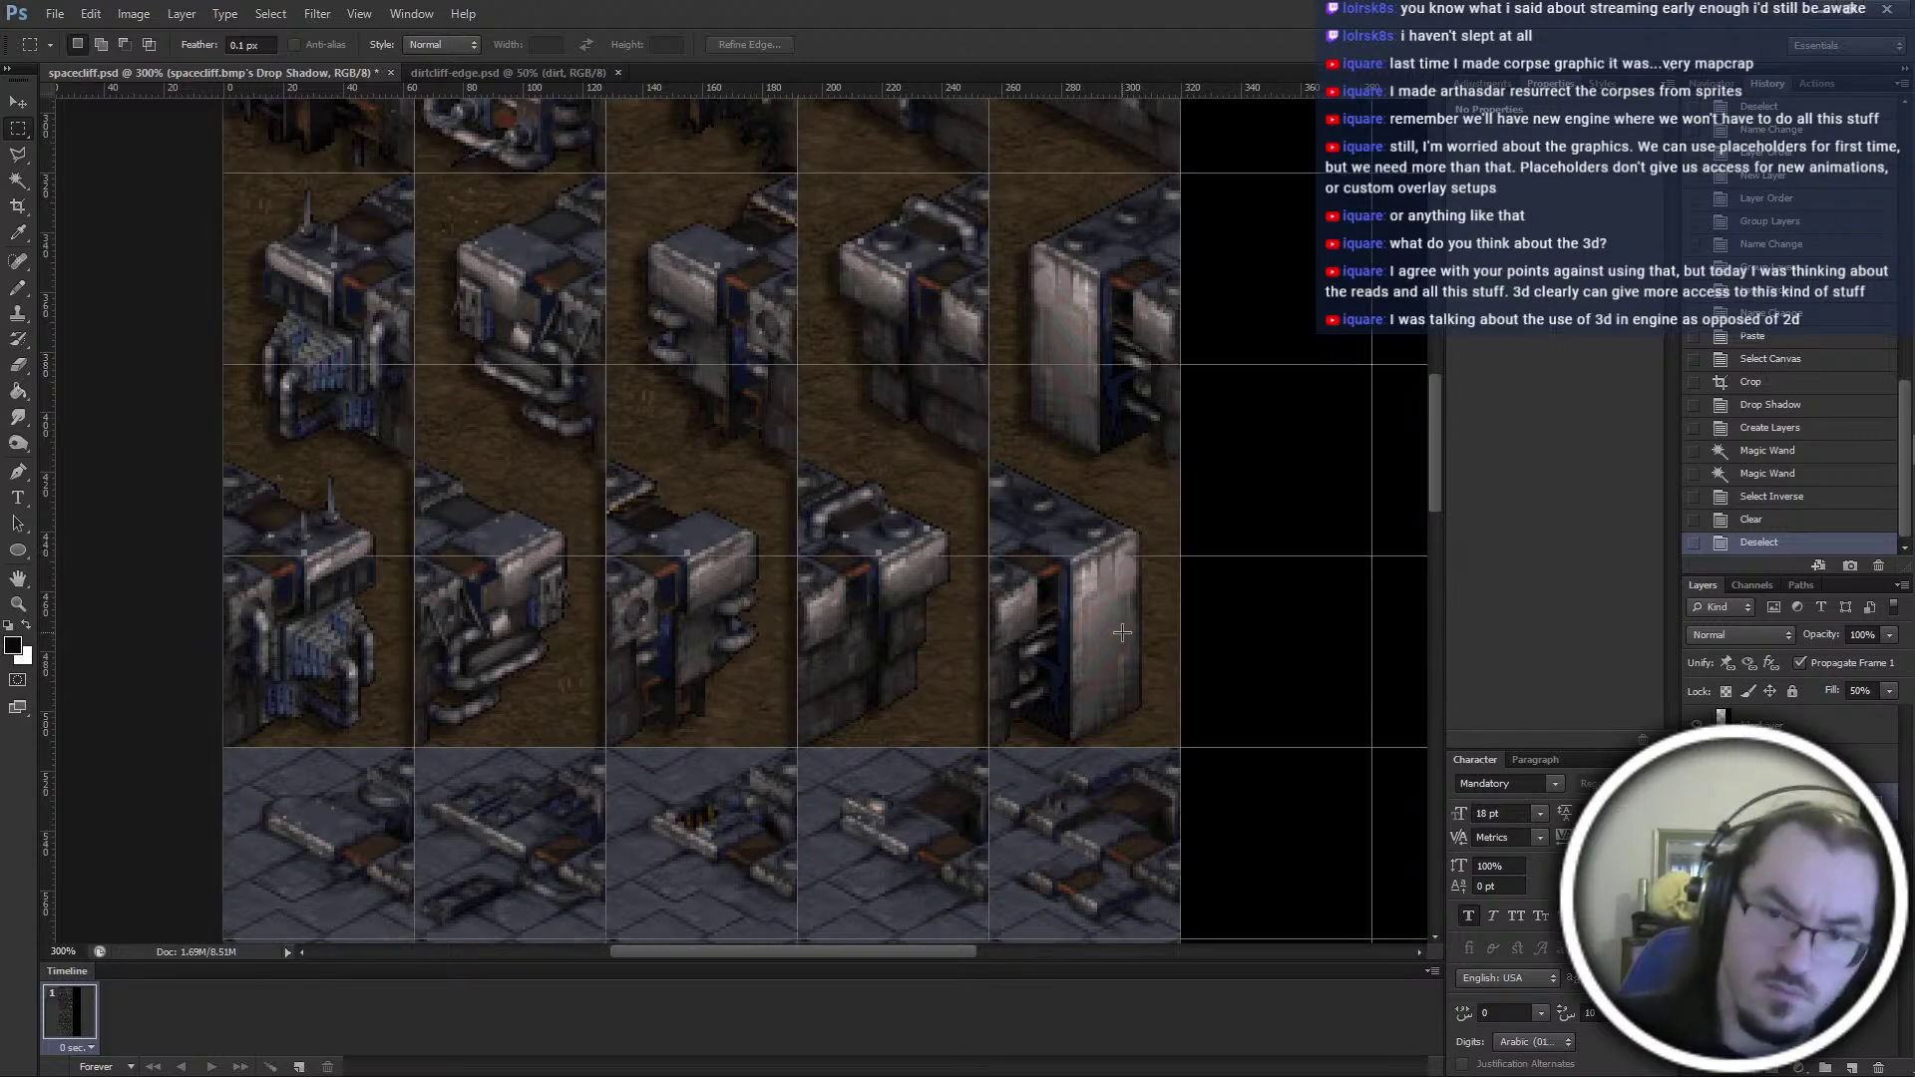
key("ctrl+k")
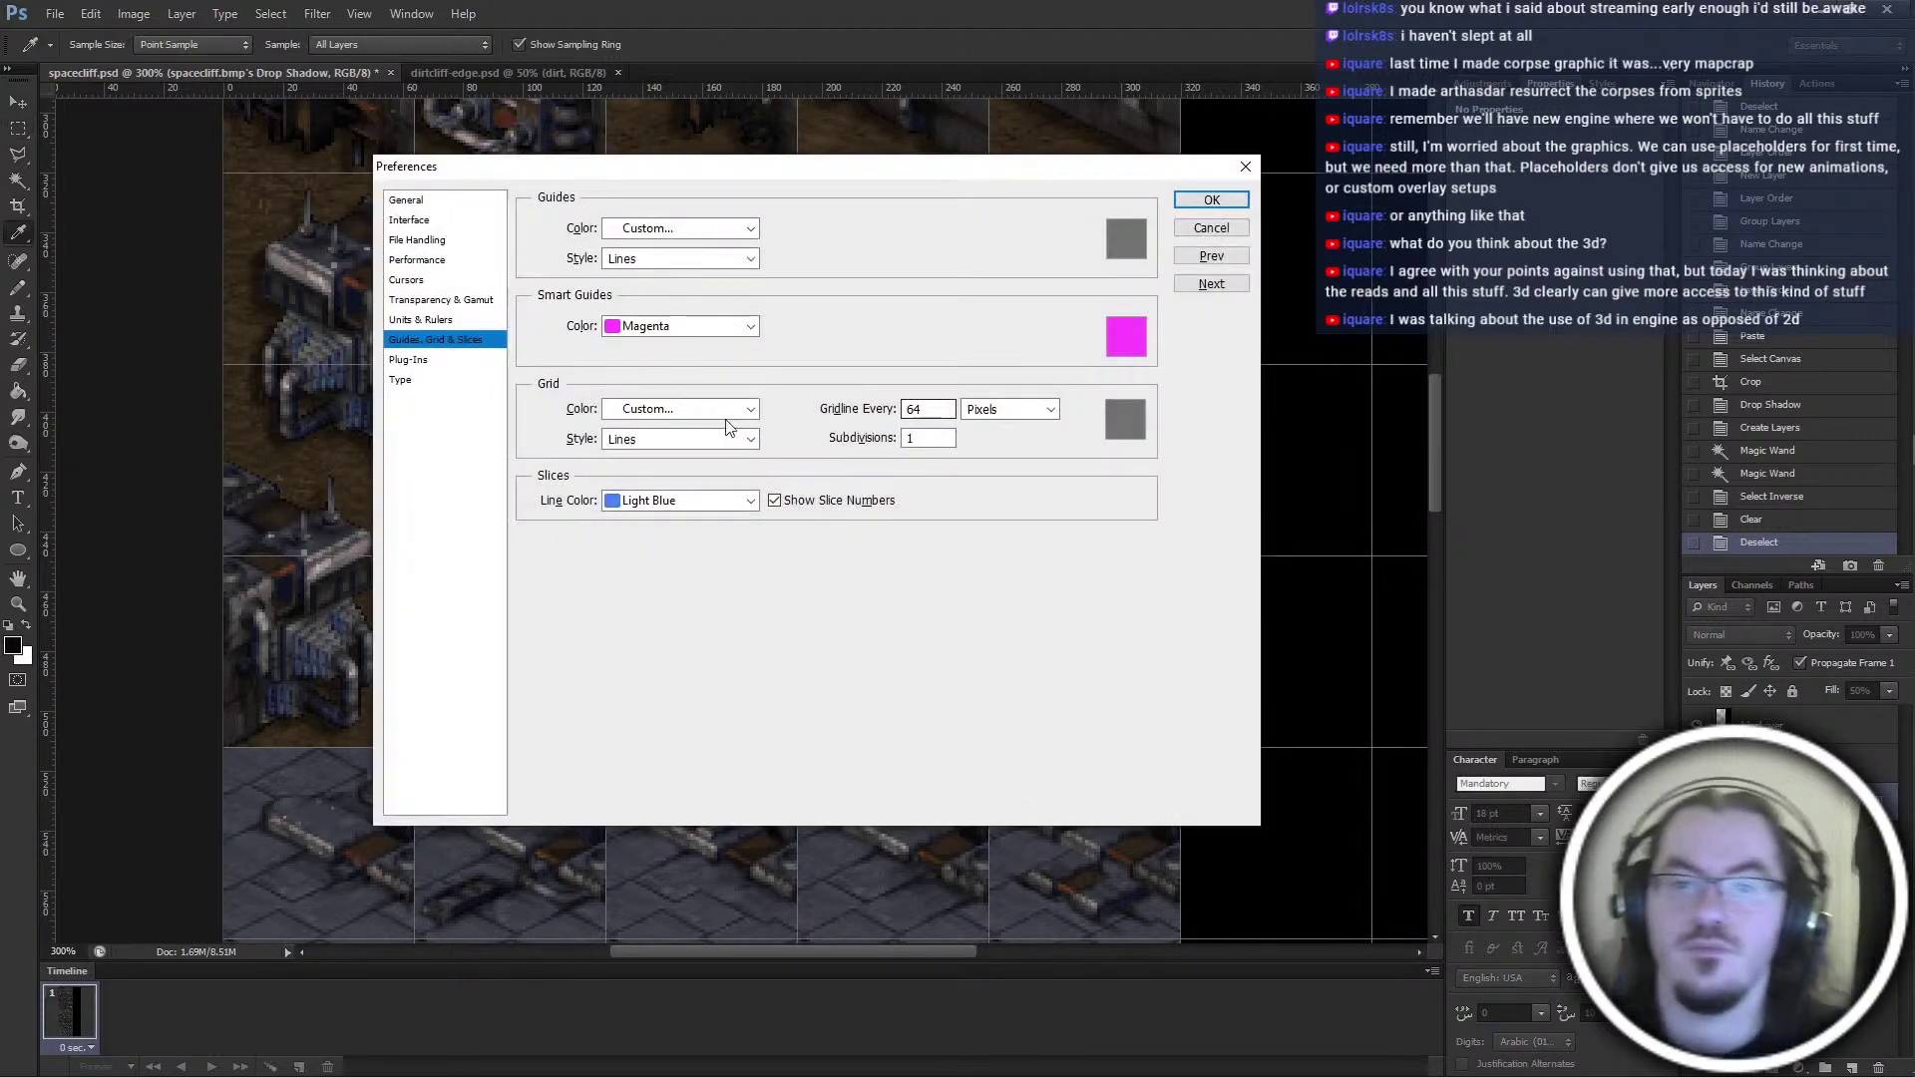
left_click_drag(947, 409, 820, 414)
type("32")
key("Return")
Delete the stray shadow strips along the right edges of the first four tiles in the lower dirt-backed cliff row
scroll(863, 566, "up", 1)
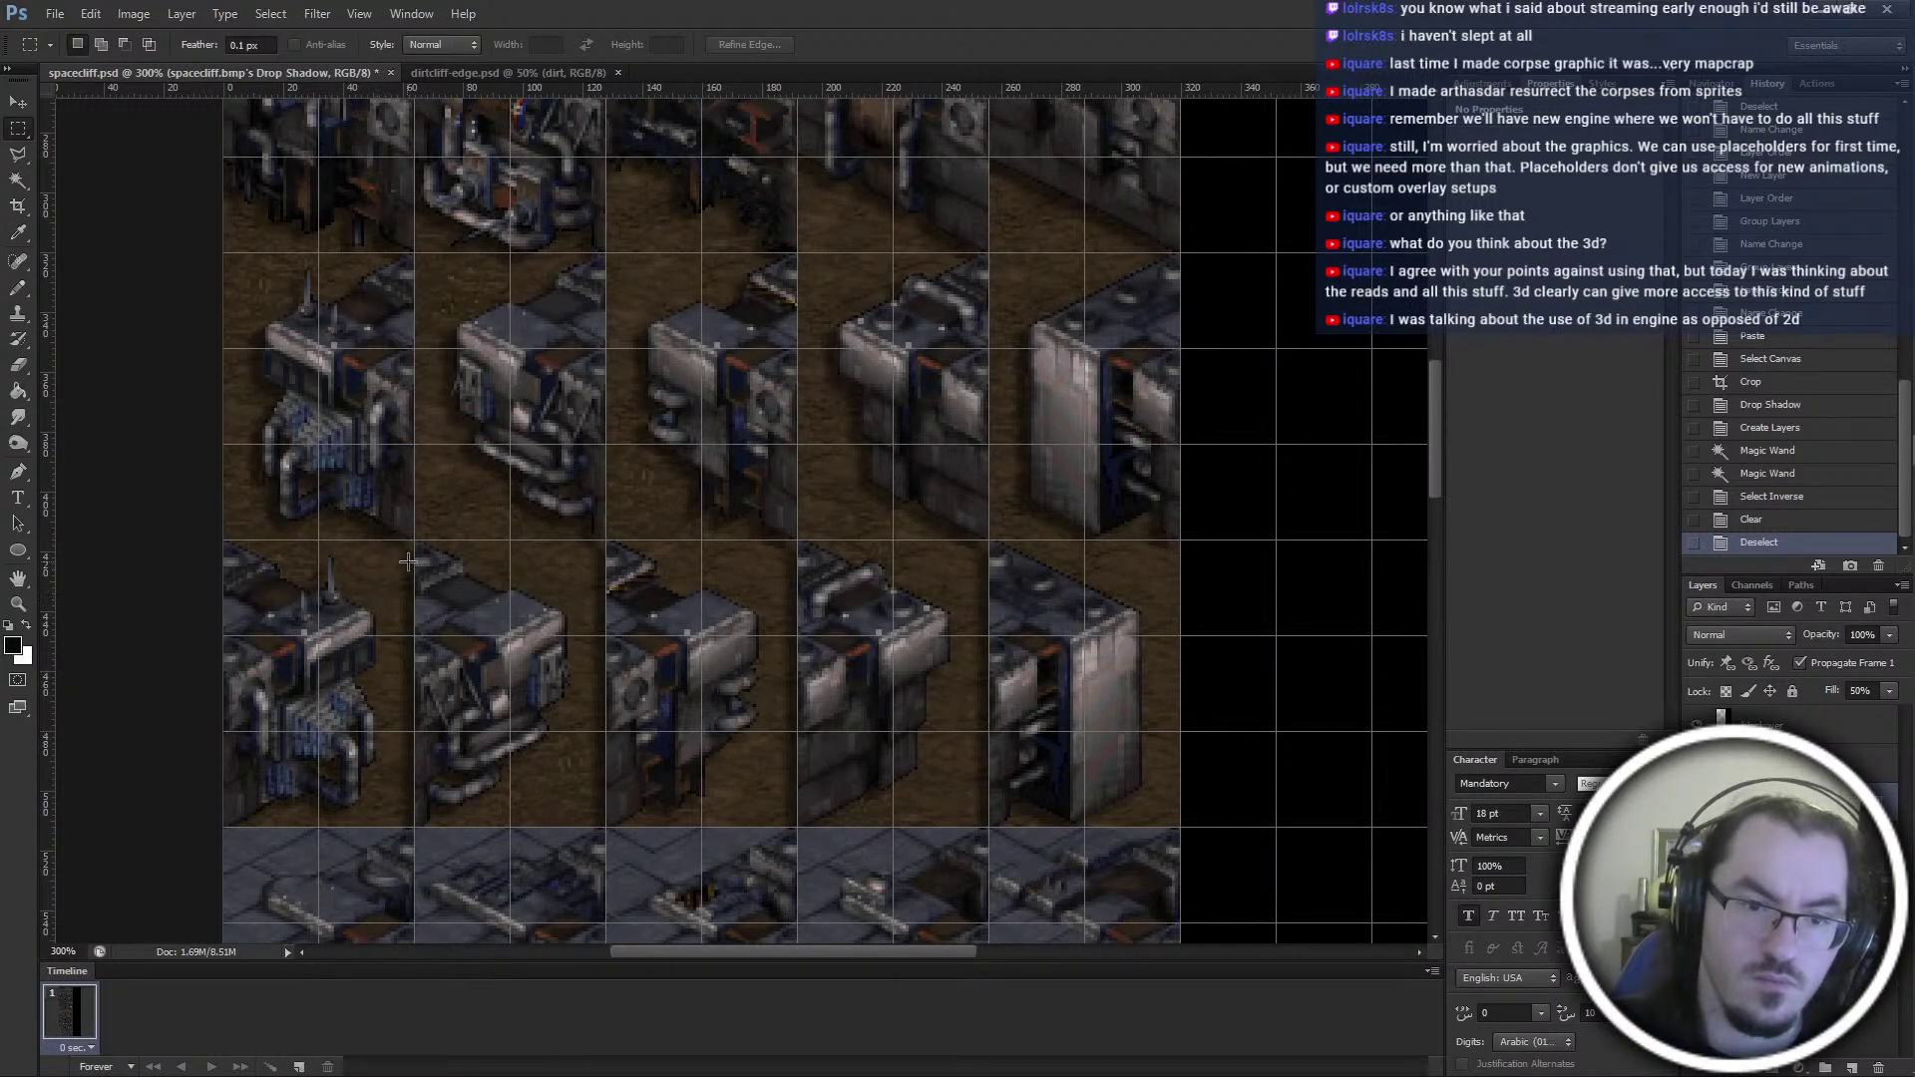
left_click_drag(415, 542, 379, 827)
key("Delete")
left_click_drag(605, 540, 577, 826)
key("Delete")
left_click_drag(797, 539, 757, 827)
key("Delete")
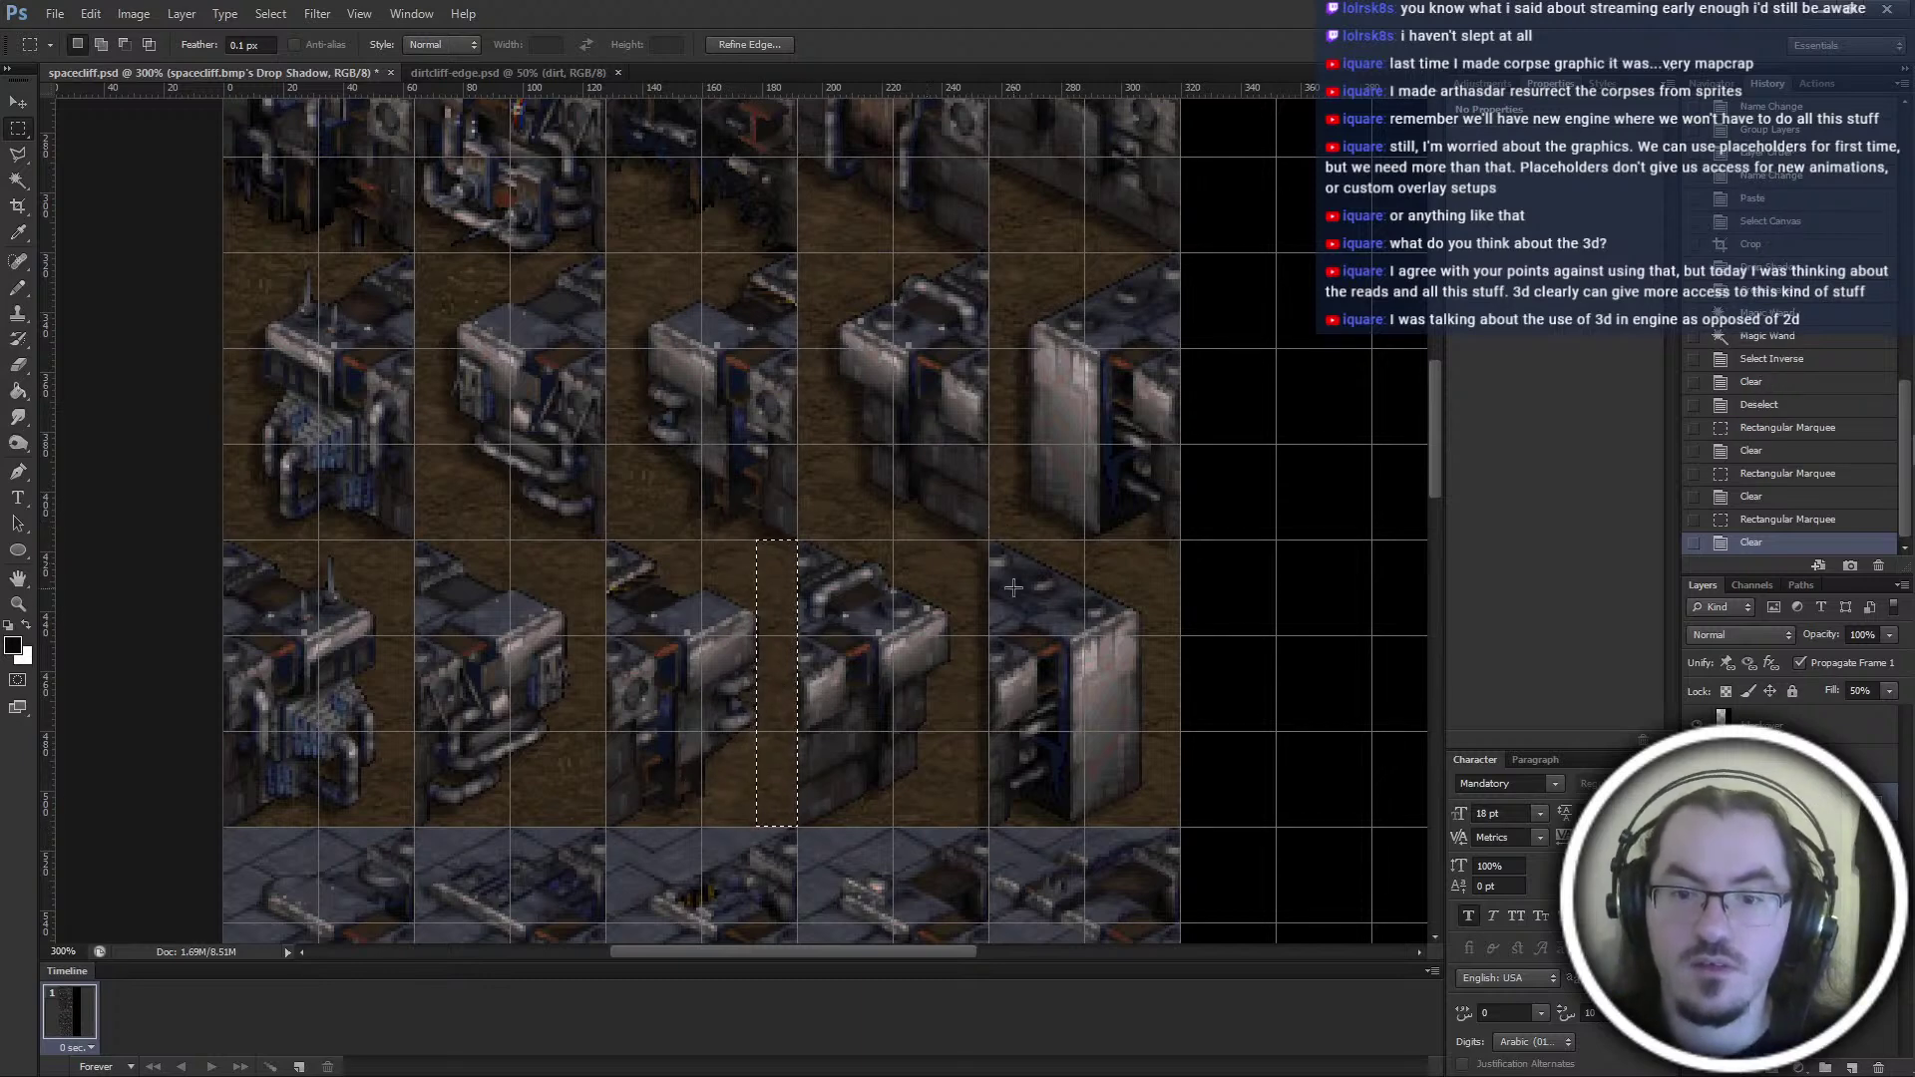
left_click_drag(988, 539, 951, 827)
key("Delete")
scroll(1153, 625, "up", 1)
left_click_drag(1037, 333, 990, 619)
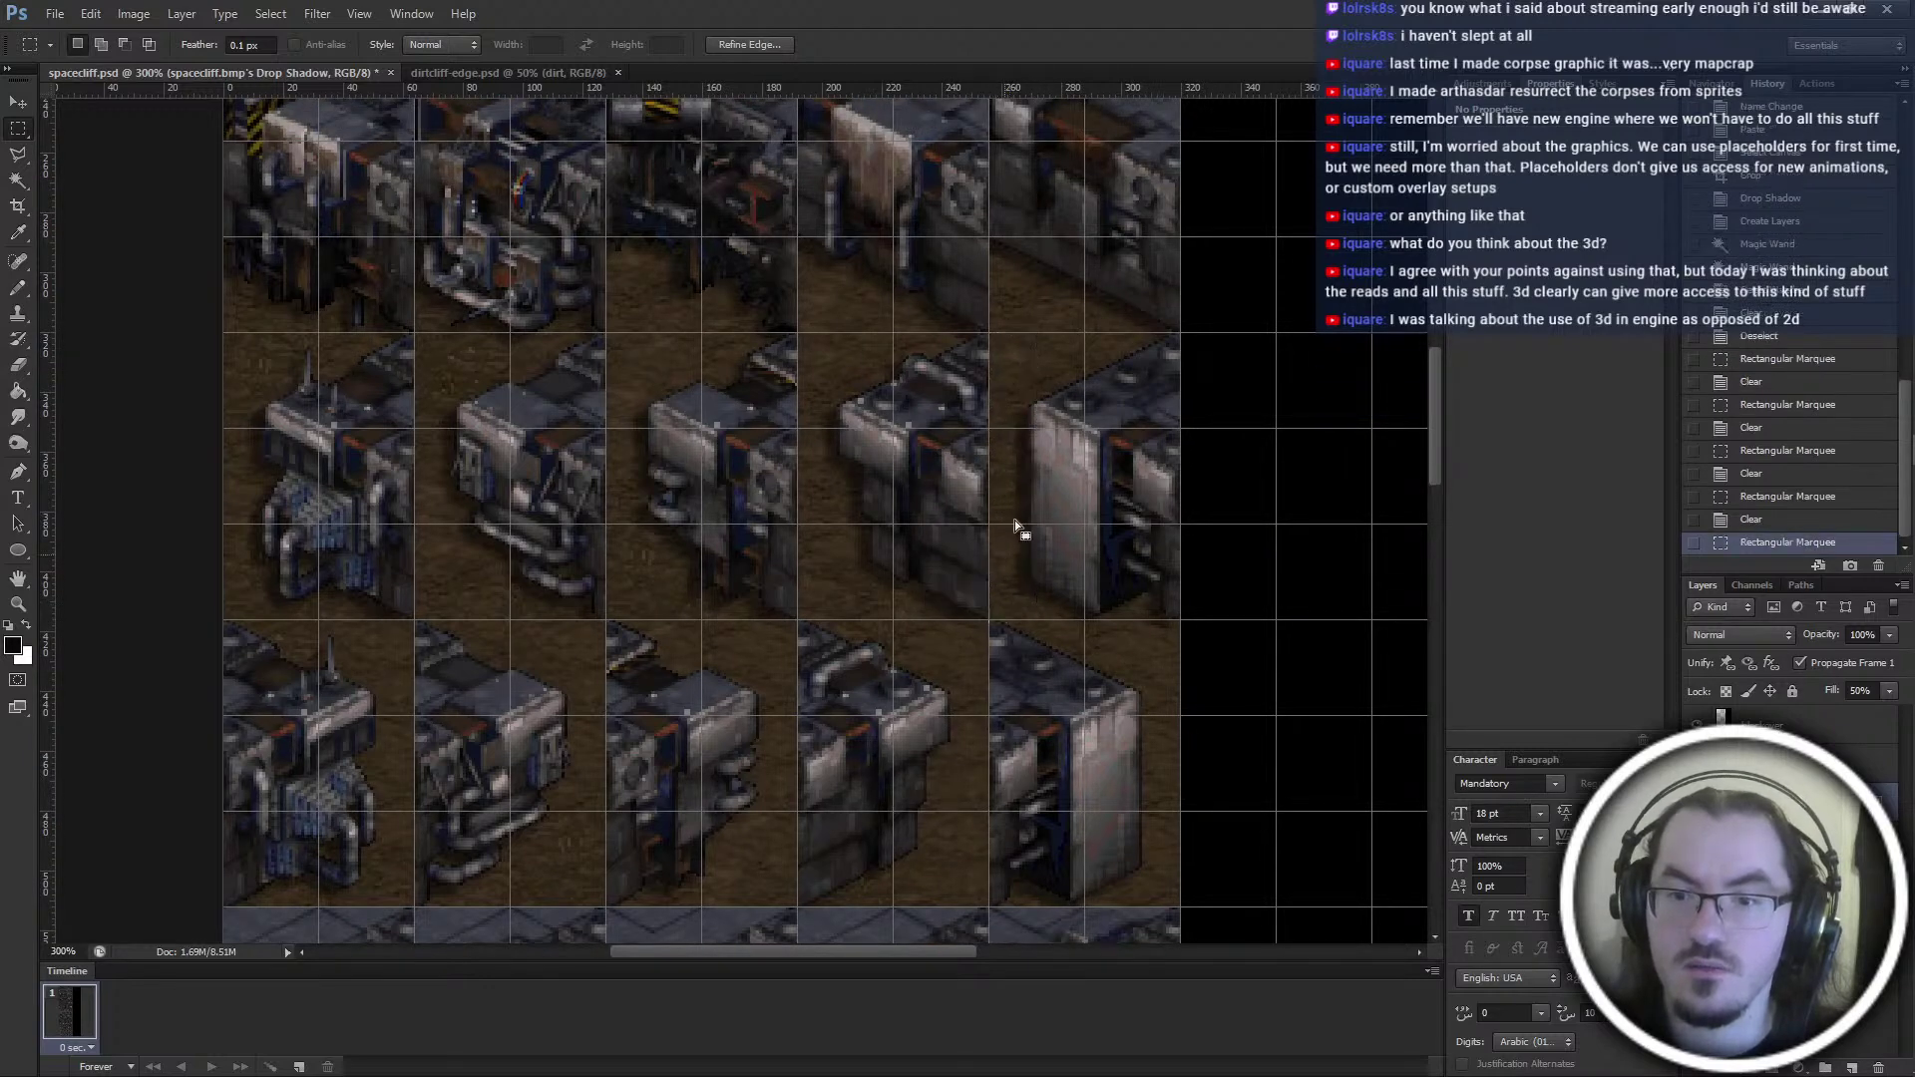
scroll(1021, 373, "up", 2)
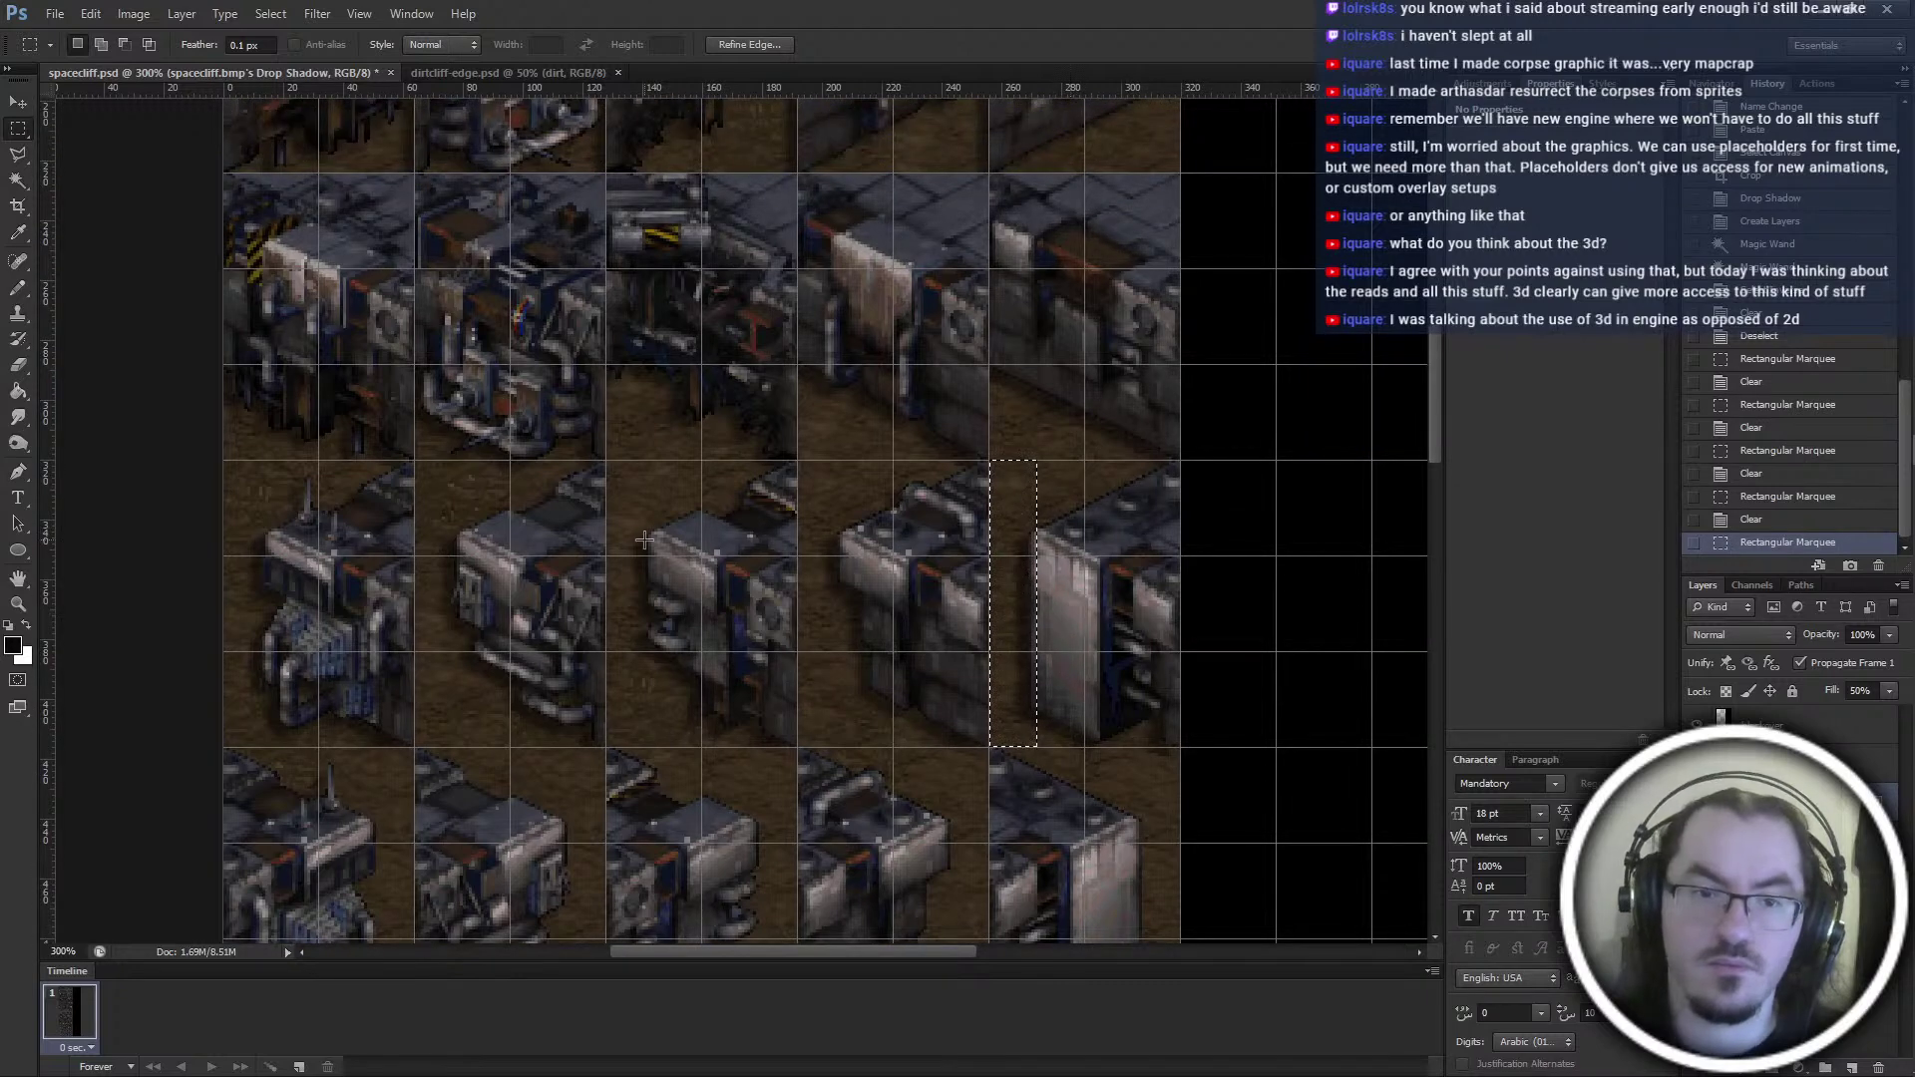
left_click(643, 539)
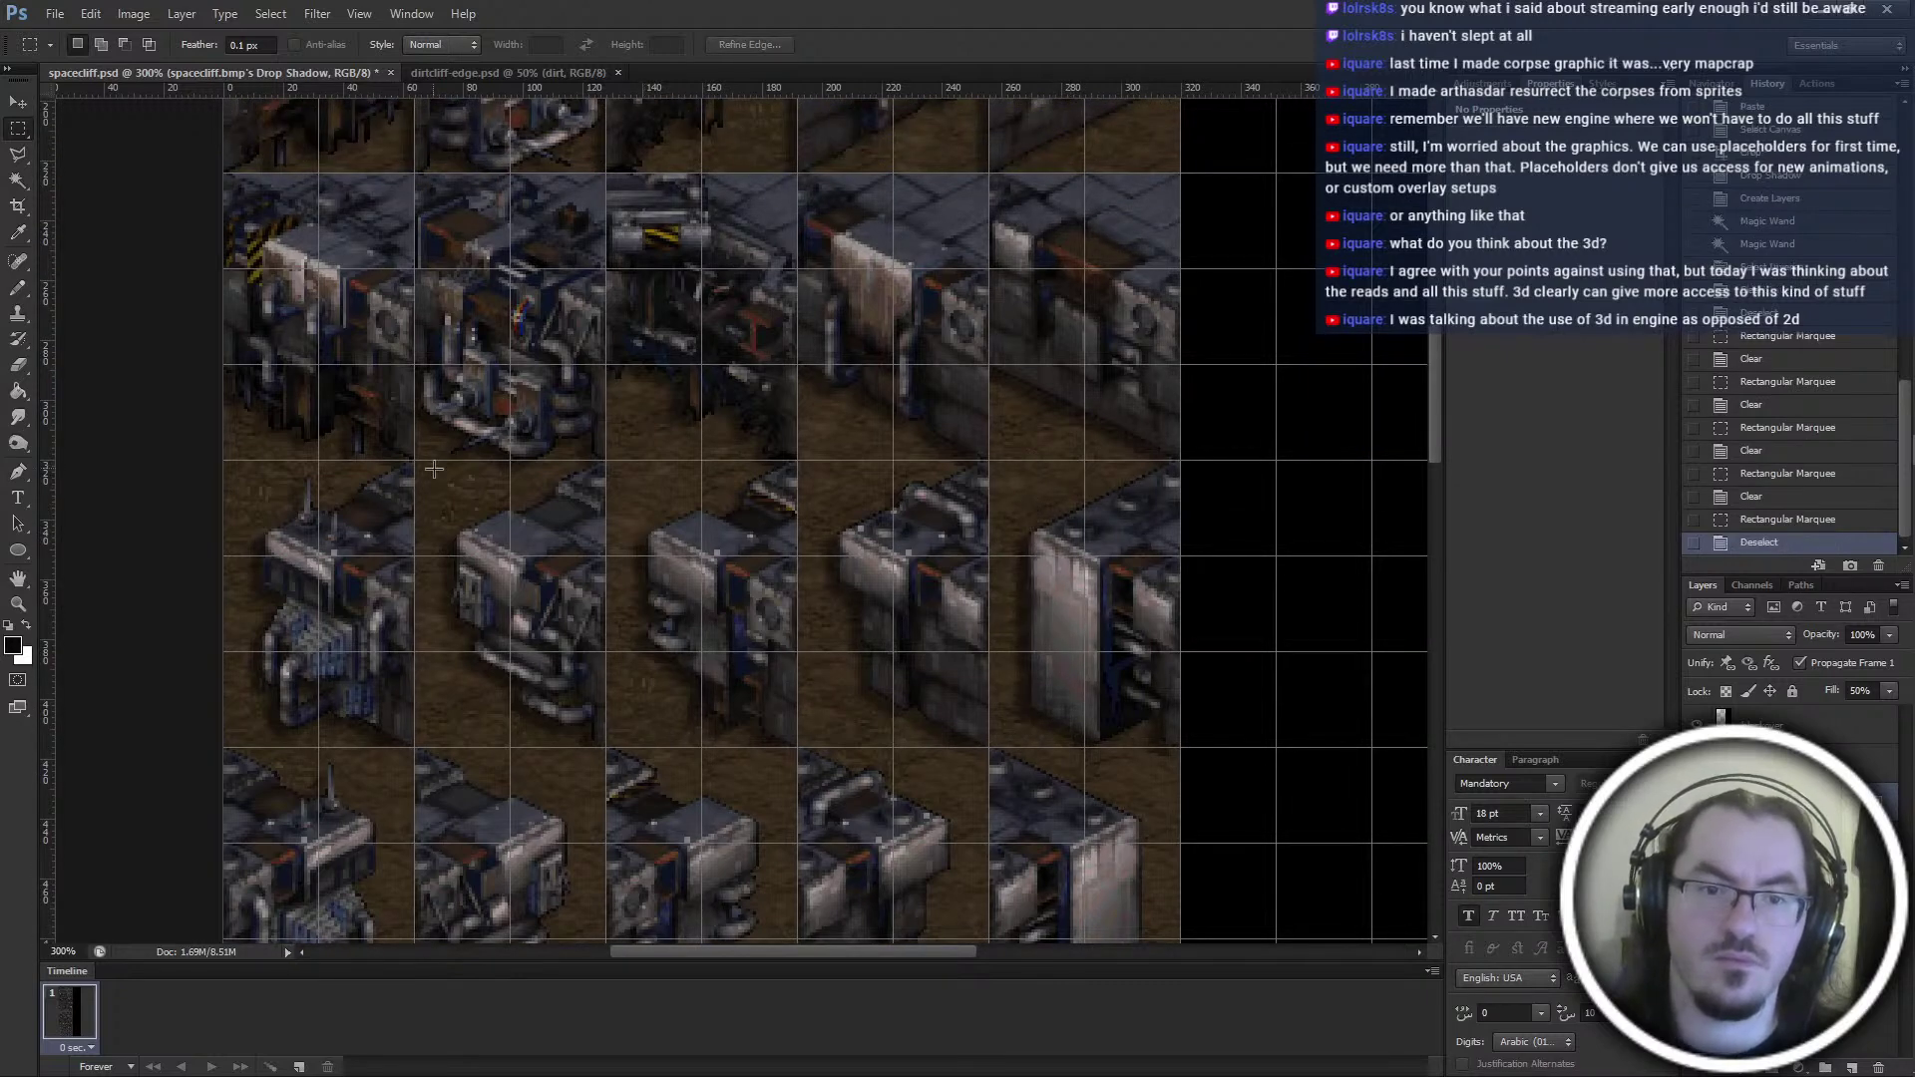
scroll(443, 488, "up", 1)
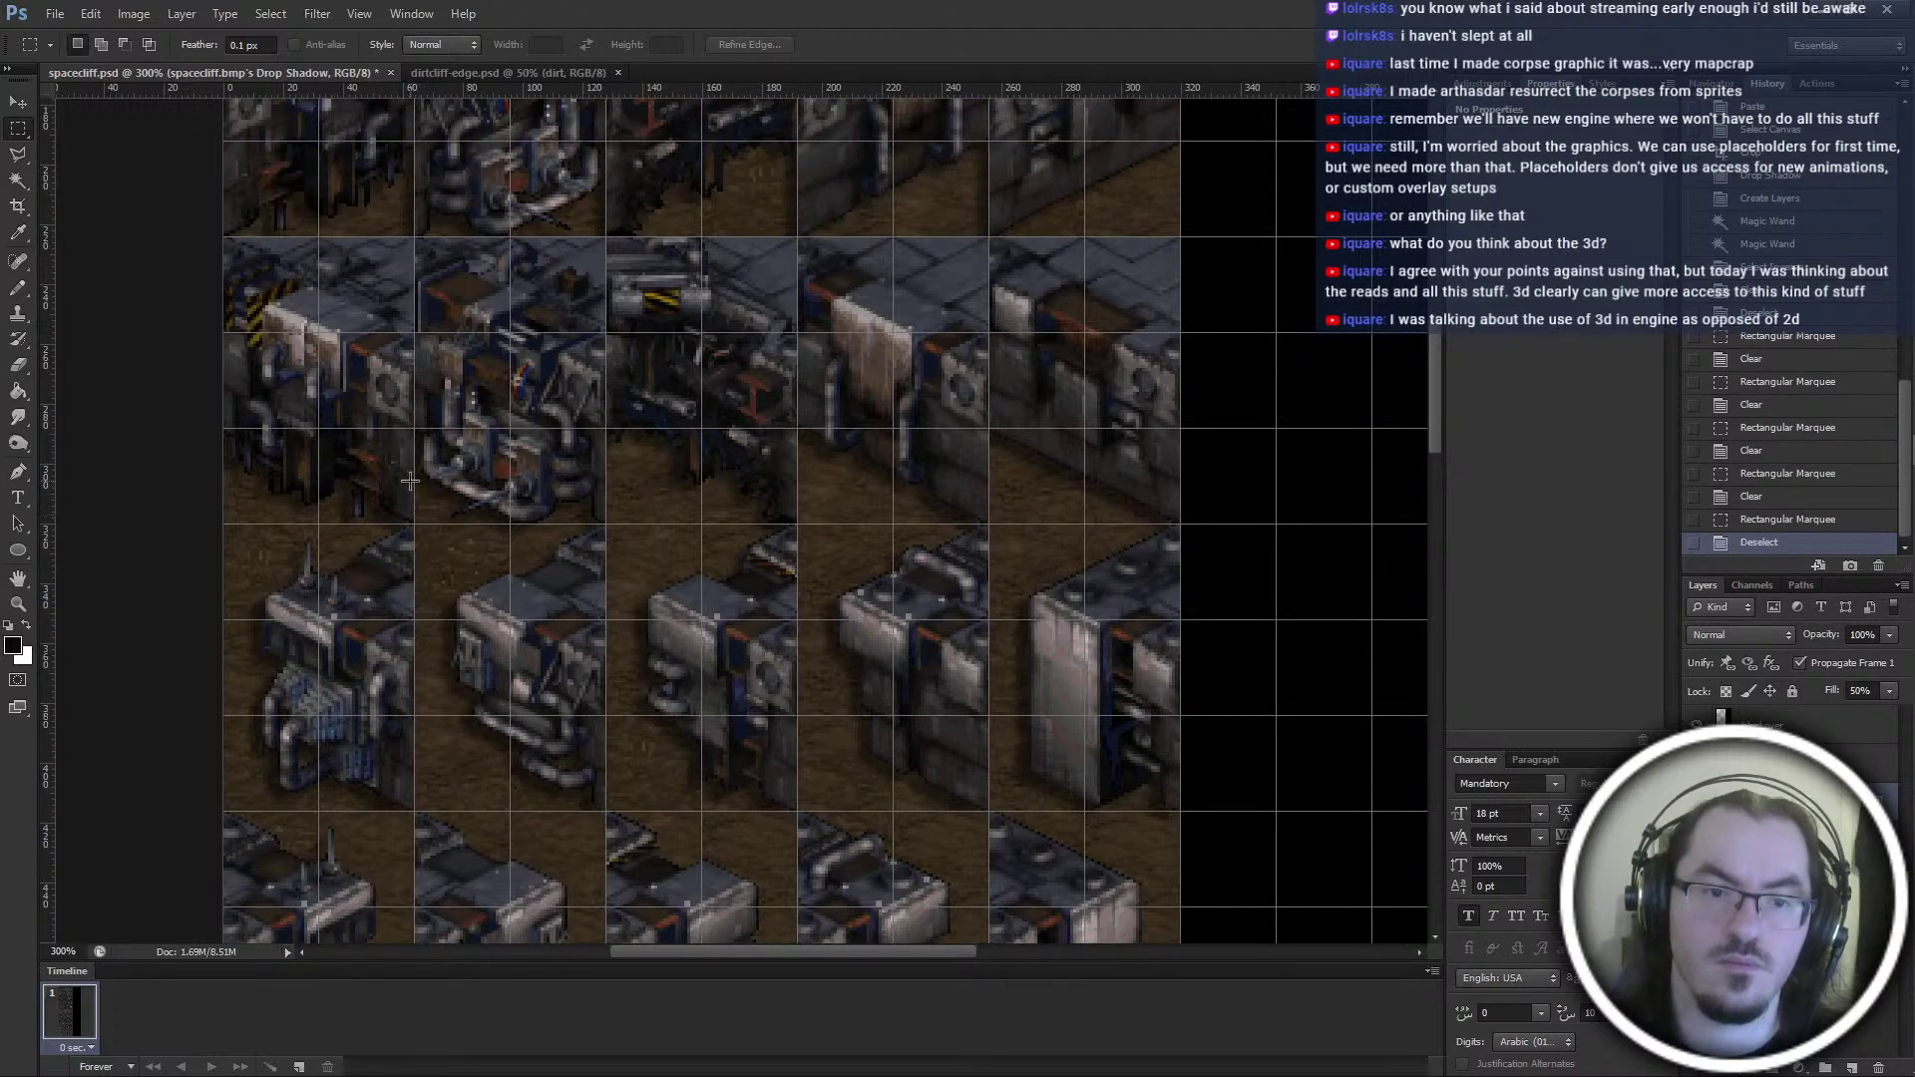
left_click_drag(415, 509, 395, 239)
scroll(1103, 777, "up", 3)
scroll(1103, 777, "up", 2)
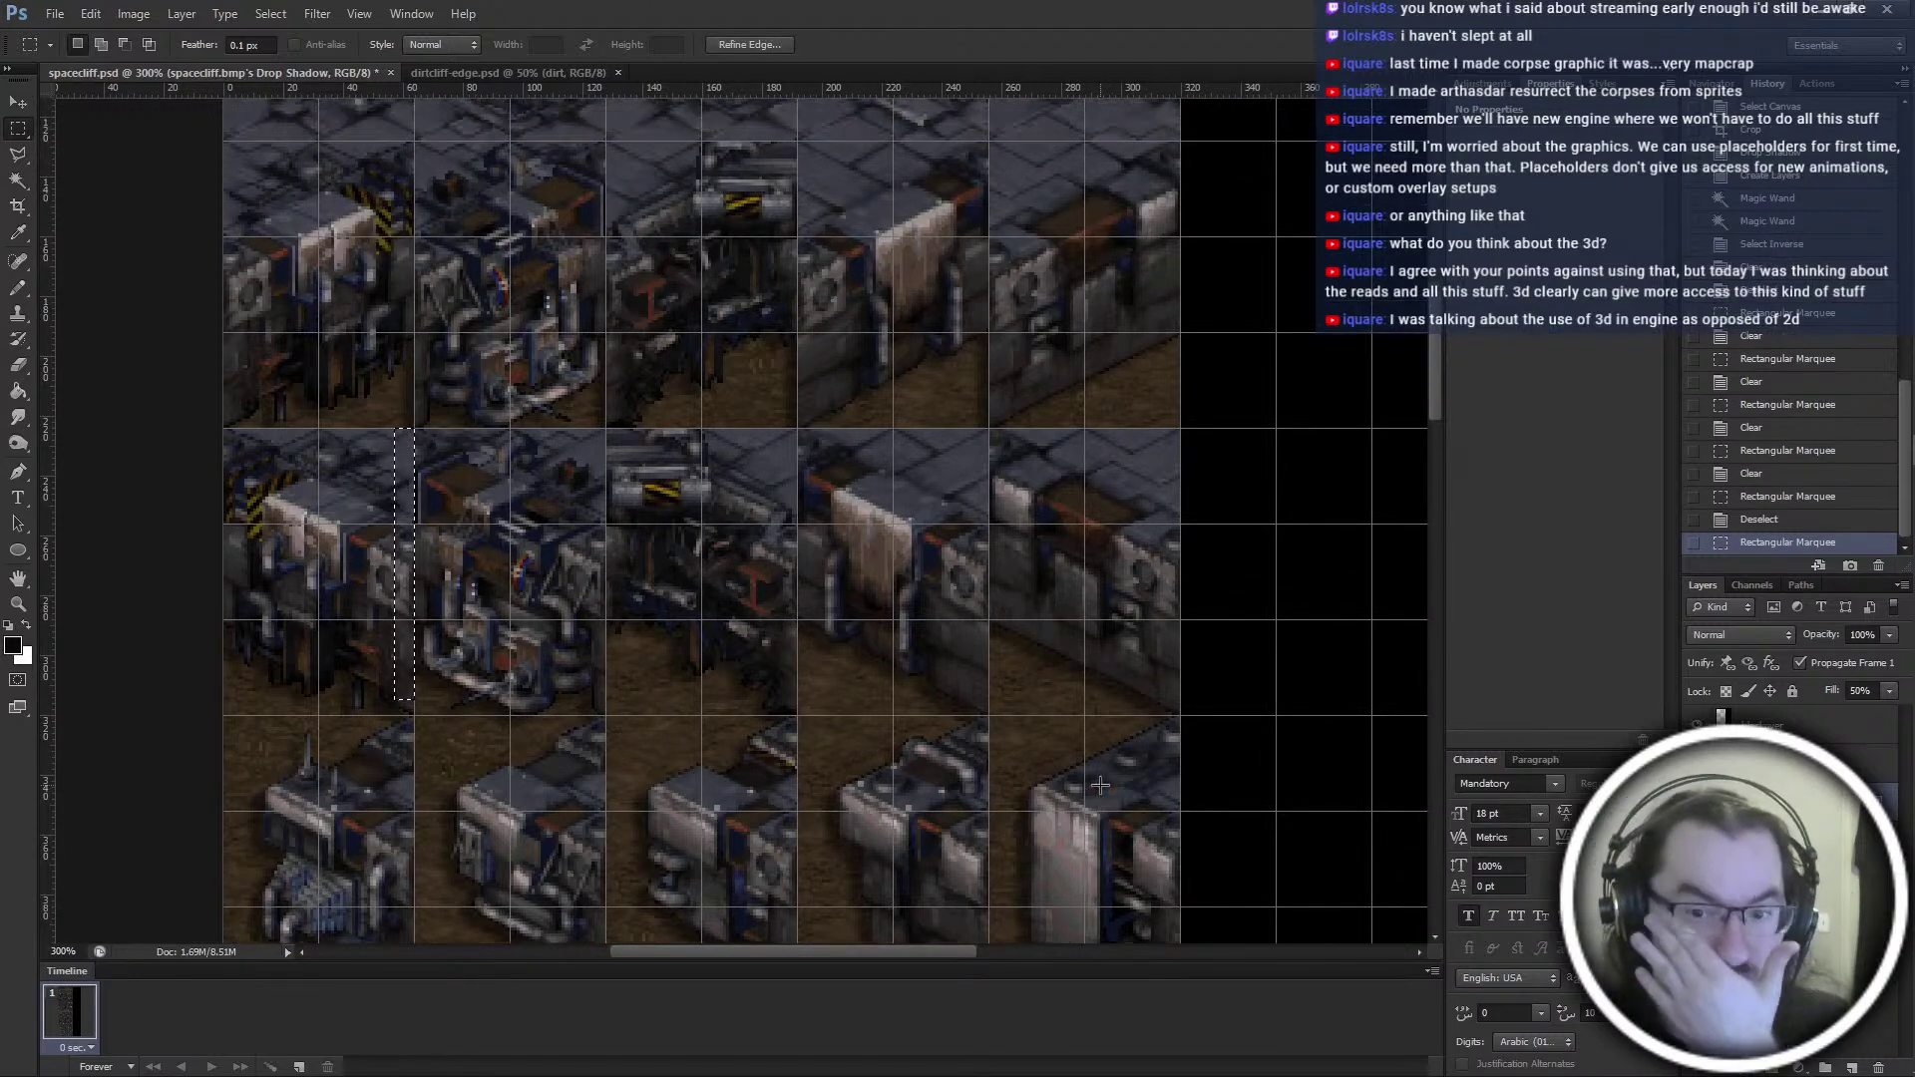
scroll(1060, 753, "up", 1)
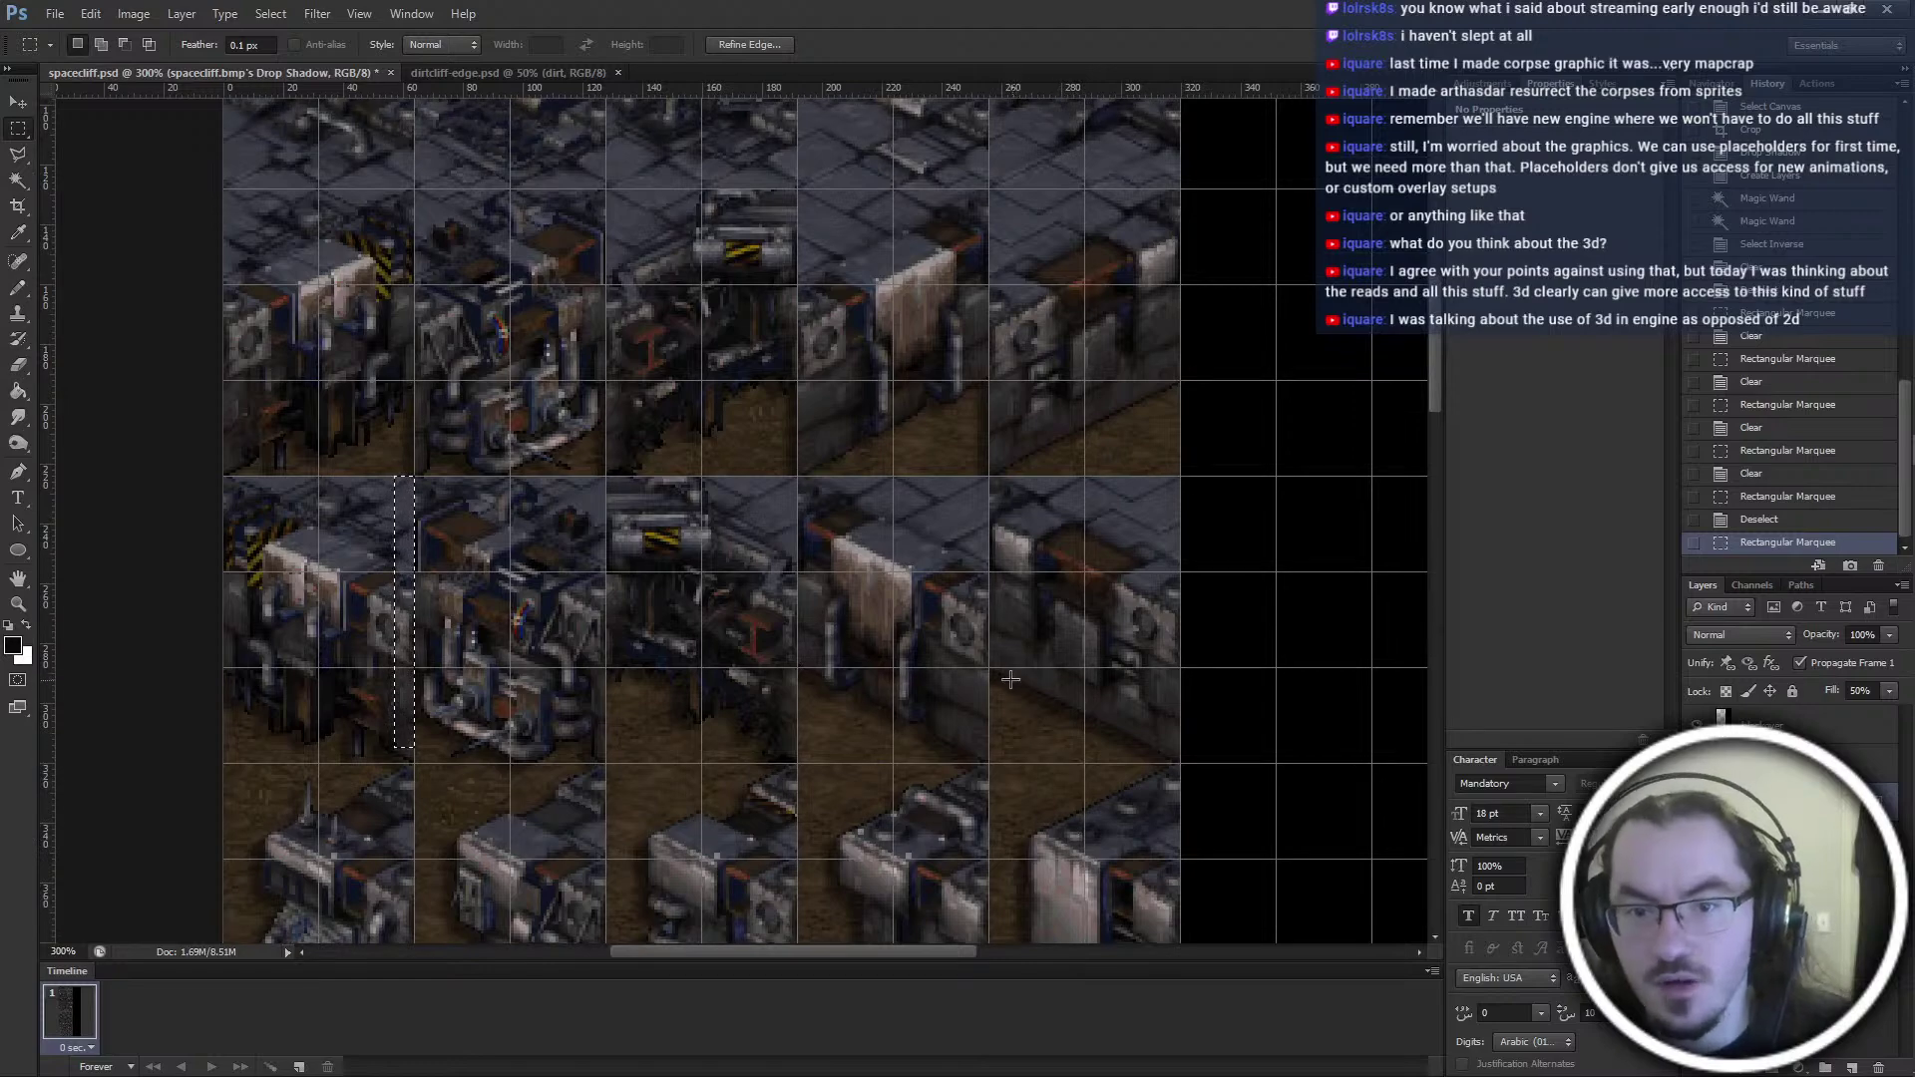
scroll(837, 559, "up", 2)
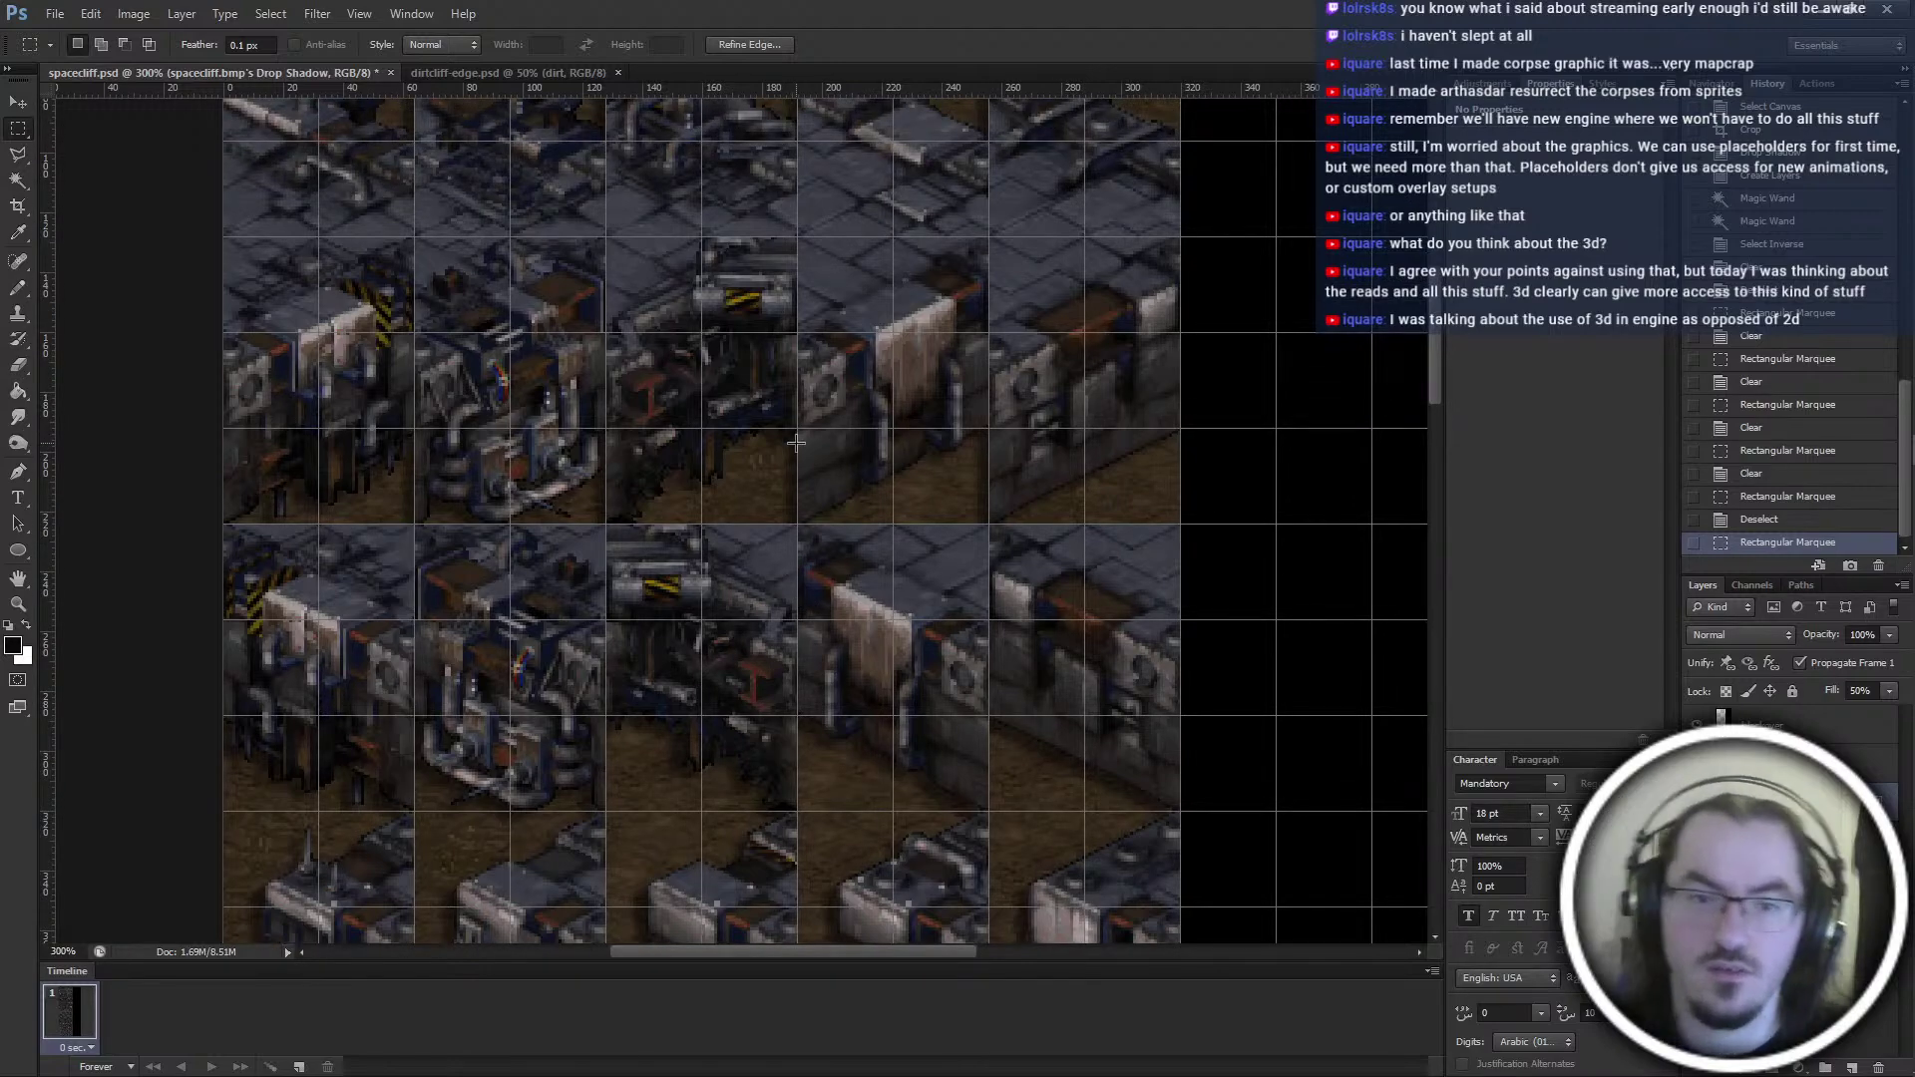
scroll(795, 498, "up", 4)
key("ctrl+d")
scroll(796, 604, "up", 2, "alt")
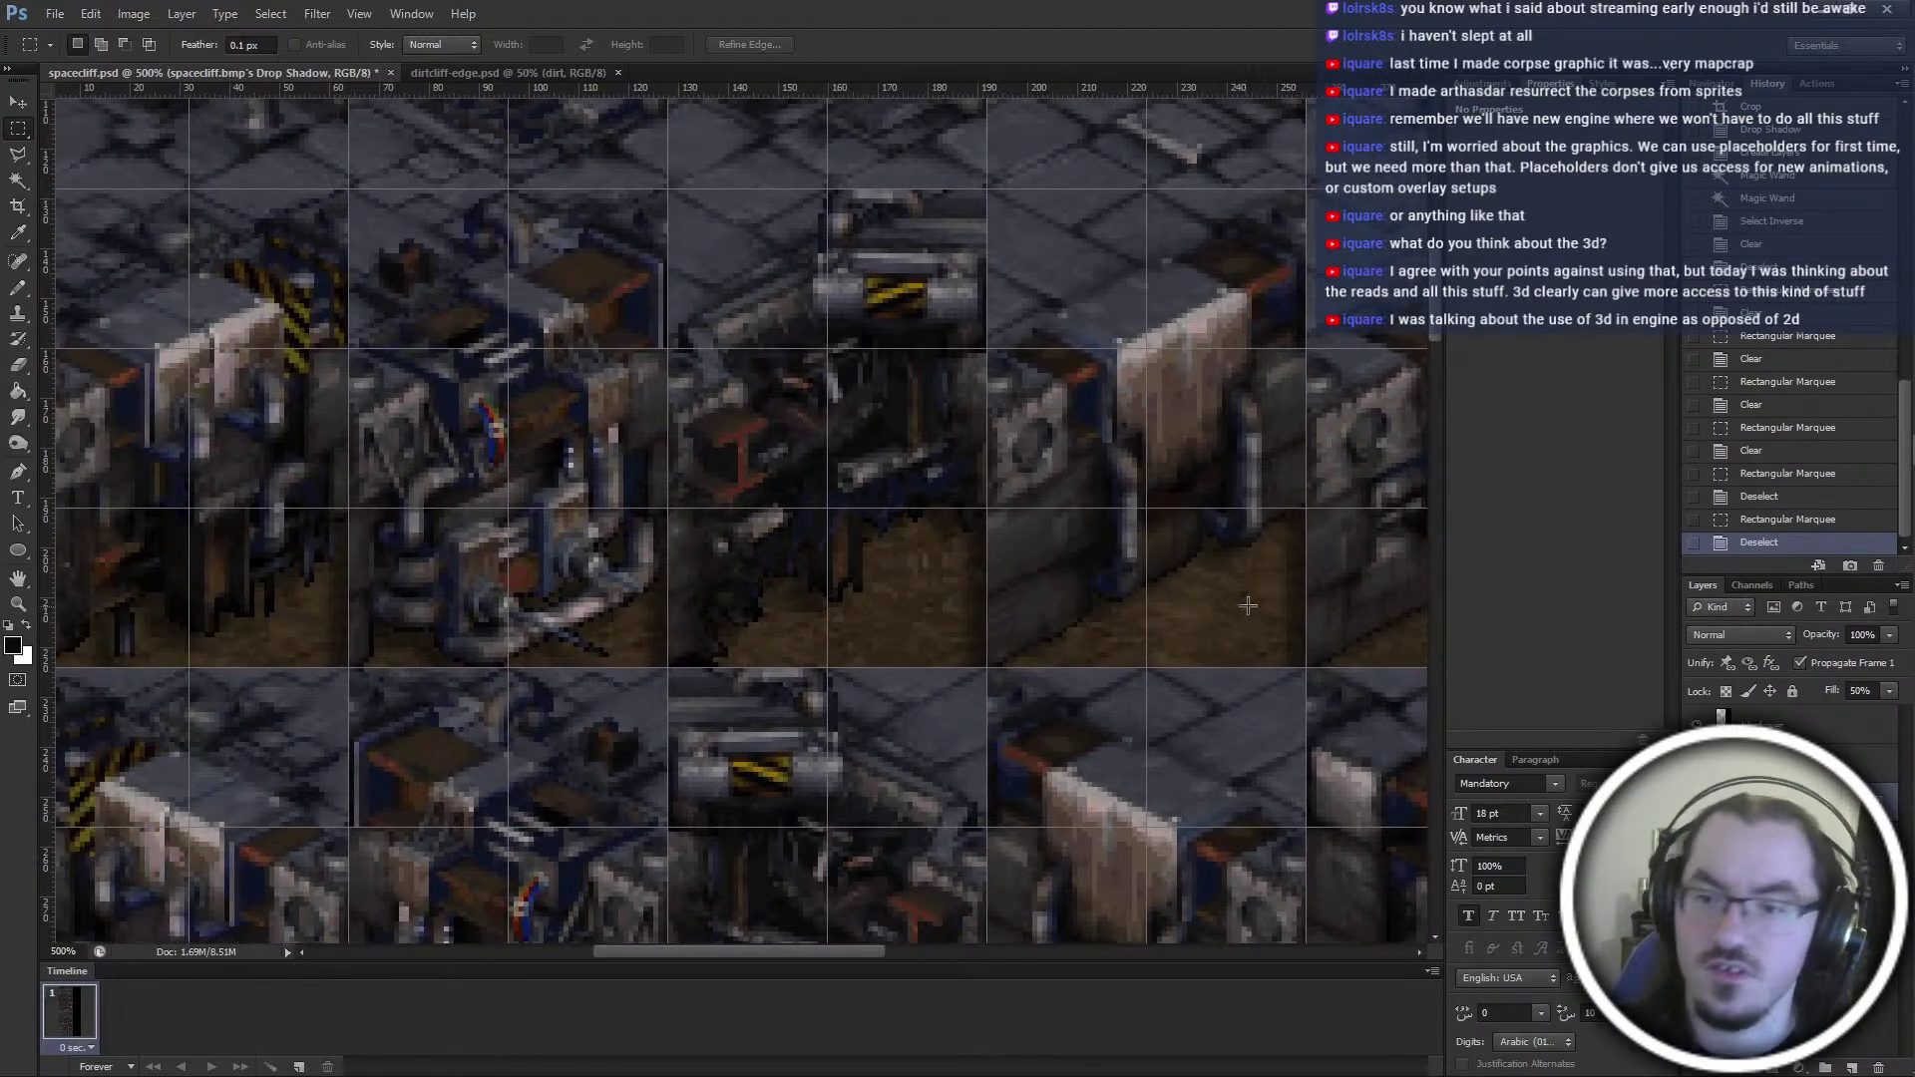
Hide the grid and delete the remaining shadow strip along the right edge of the fourth tile in the lower dirt-backed cliff row
scroll(1333, 579, "up", 1, "alt")
scroll(1333, 578, "down", 6, "ctrl")
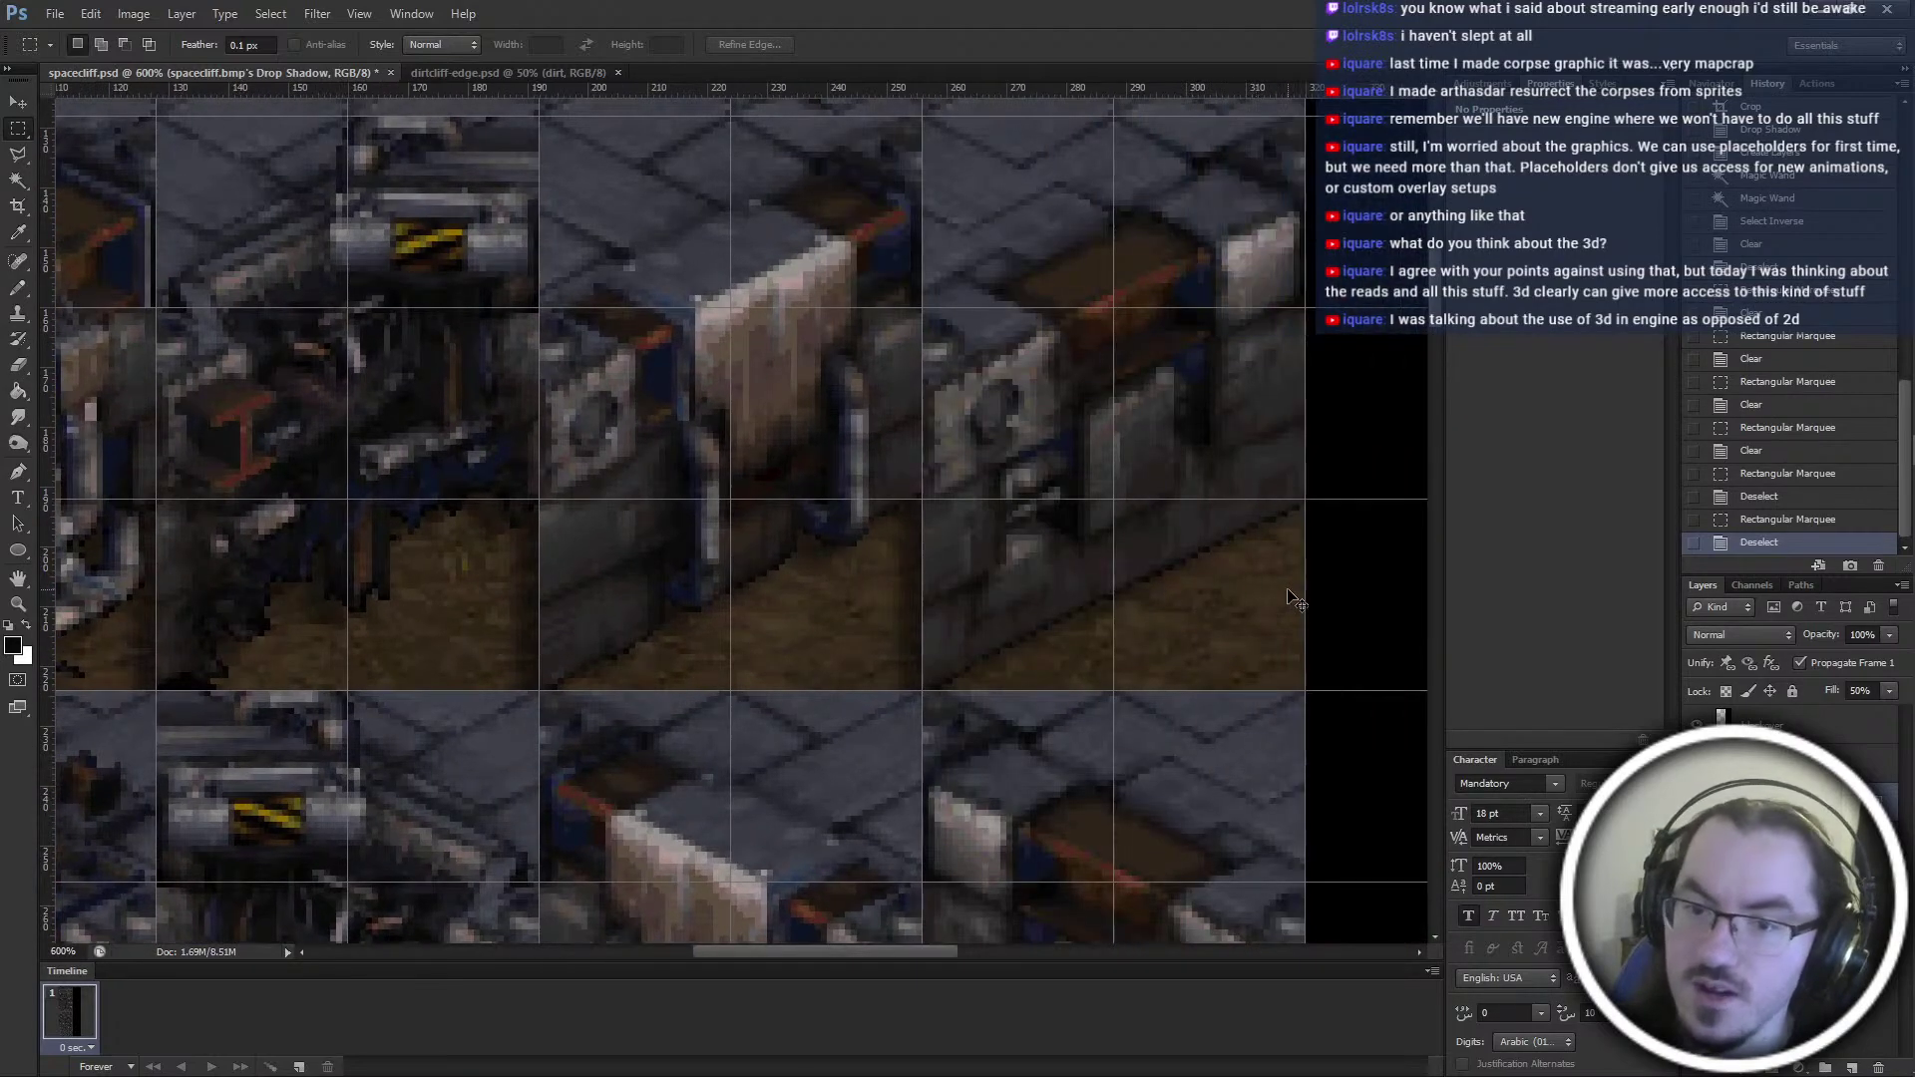
scroll(1288, 589, "up", 1, "alt")
key("ctrl+apostrophe")
left_click_drag(952, 561, 926, 486)
key("Delete")
key("ctrl+d")
left_click_drag(916, 506, 903, 707)
key("Delete")
key("ctrl+d")
scroll(818, 666, "left", 5)
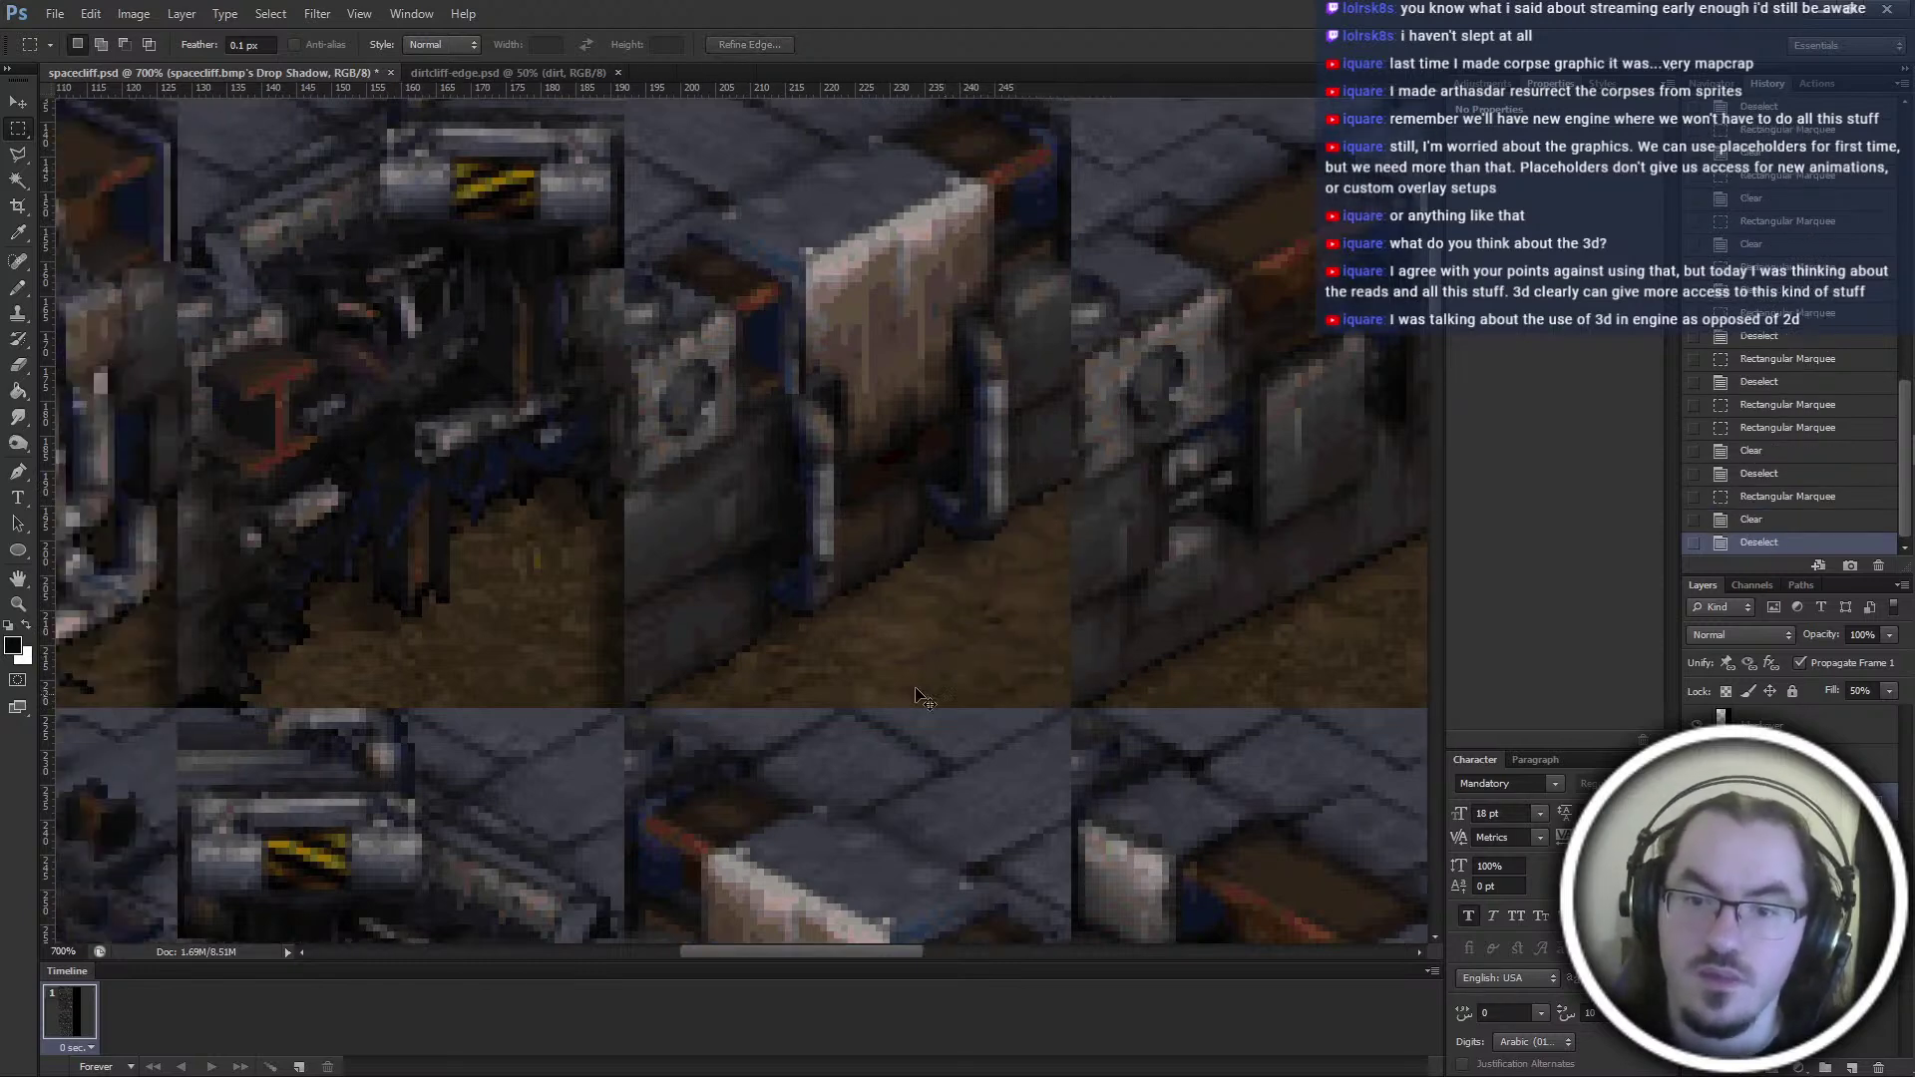
Select the leftover shadow along the third tile's right edge with combined rectangular selections, delete it and deselect
left_click_drag(755, 604, 771, 617)
left_click_drag(781, 506, 765, 704)
left_click_drag(778, 705, 737, 537, "shift")
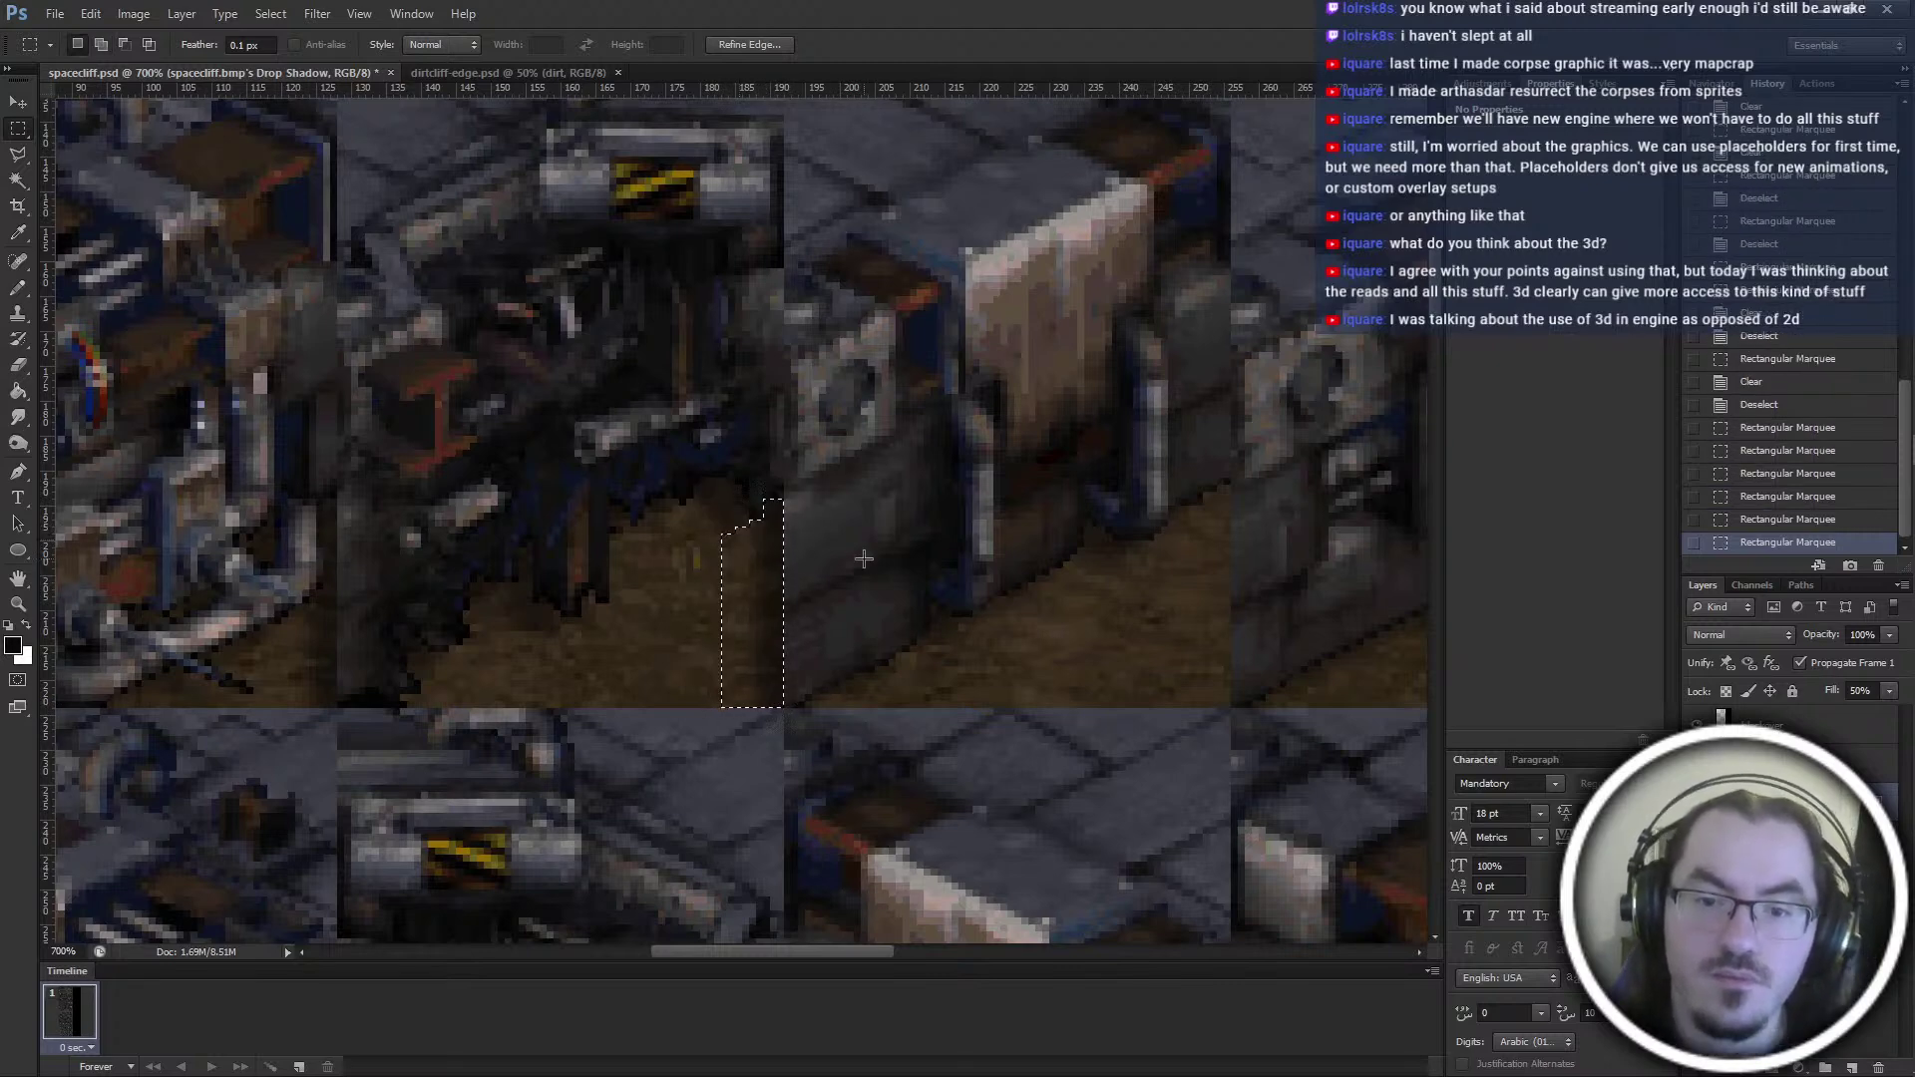
key("Delete")
key("ctrl+d")
scroll(992, 876, "left", 5)
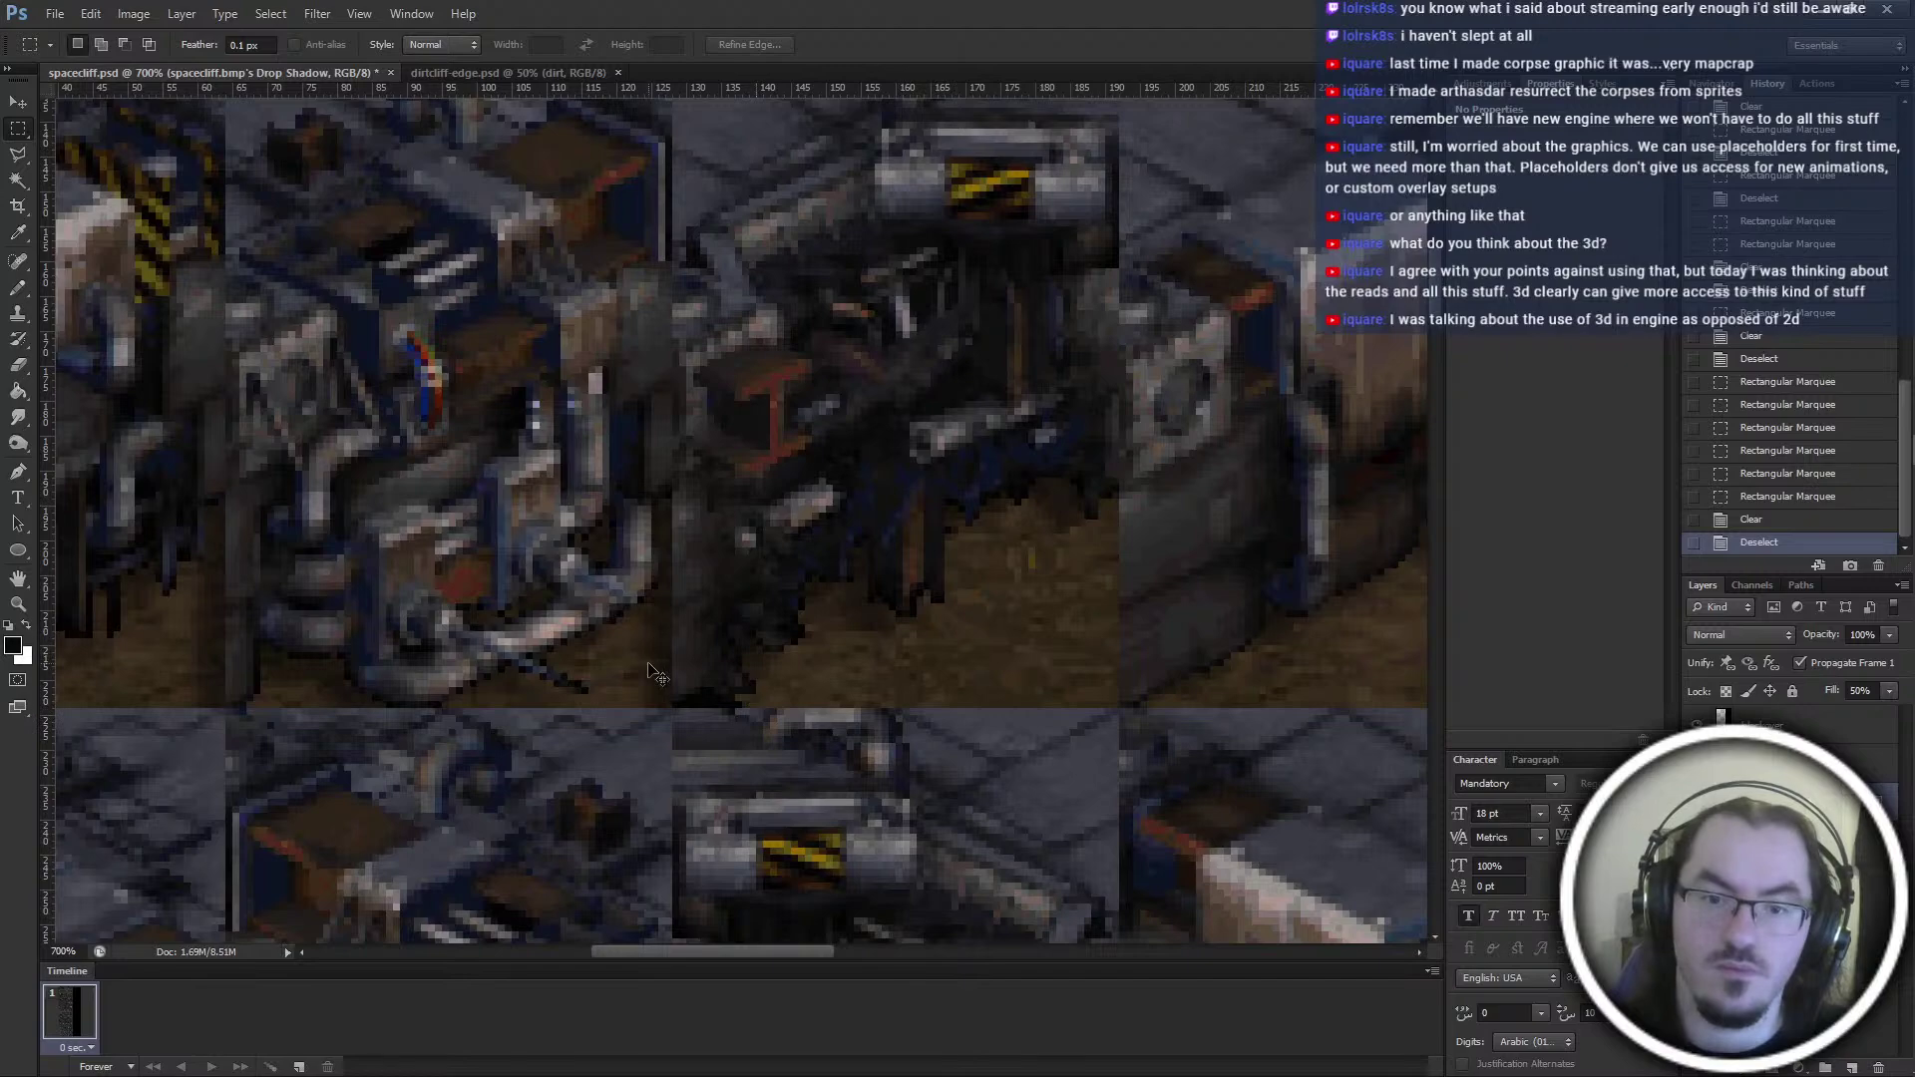
Delete the leftover shadow strips along the right edge of the second cliff tile in the same row and deselect
scroll(654, 638, "left", 3, "ctrl")
scroll(766, 536, "up", 3, "alt")
scroll(1130, 457, "down", 3)
left_click_drag(1133, 217, 1057, 692)
key("Delete")
left_click_drag(1053, 474, 1043, 696)
key("Delete")
key("ctrl+d")
scroll(1089, 762, "left", 10)
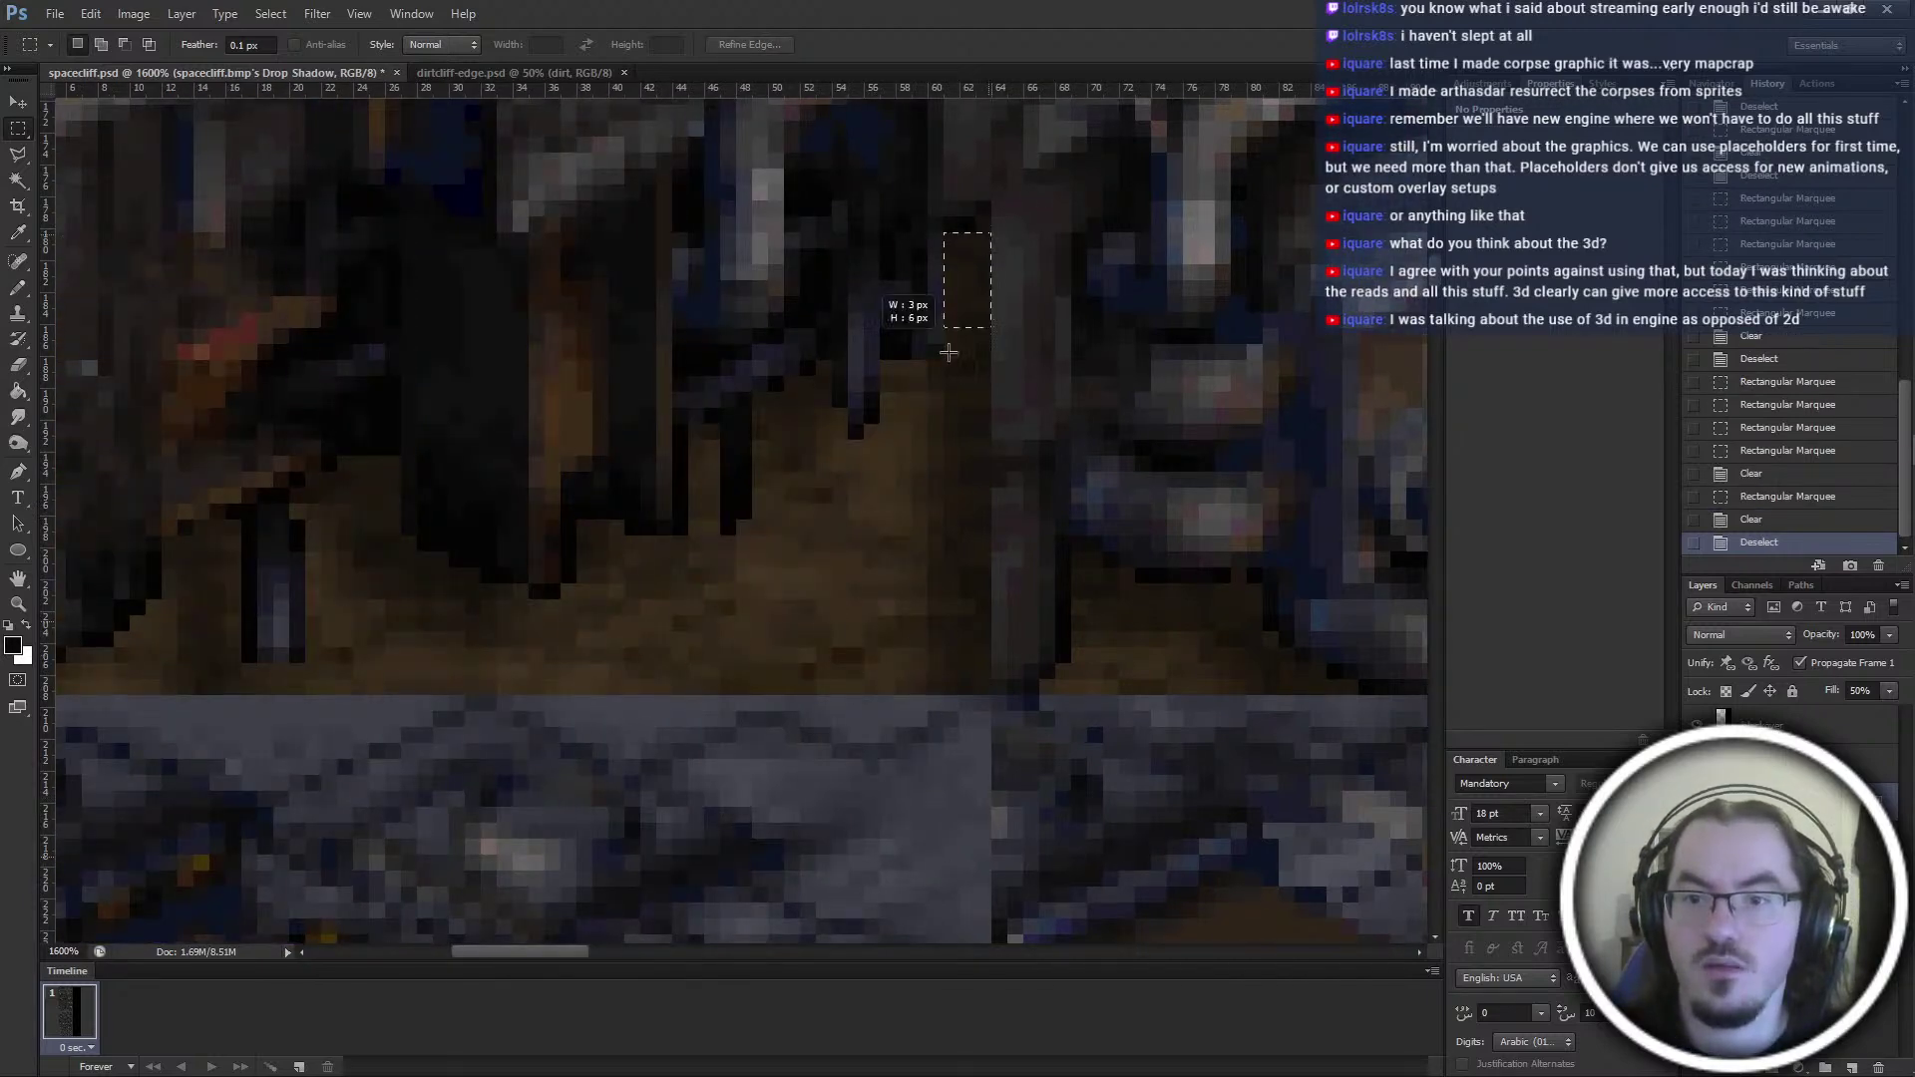
Delete the leftover shadow strip along the right edge of the first cliff tile in that row and deselect
left_click_drag(948, 352, 900, 695)
key("Delete")
key("ctrl+d")
scroll(1296, 487, "down", 1, "alt")
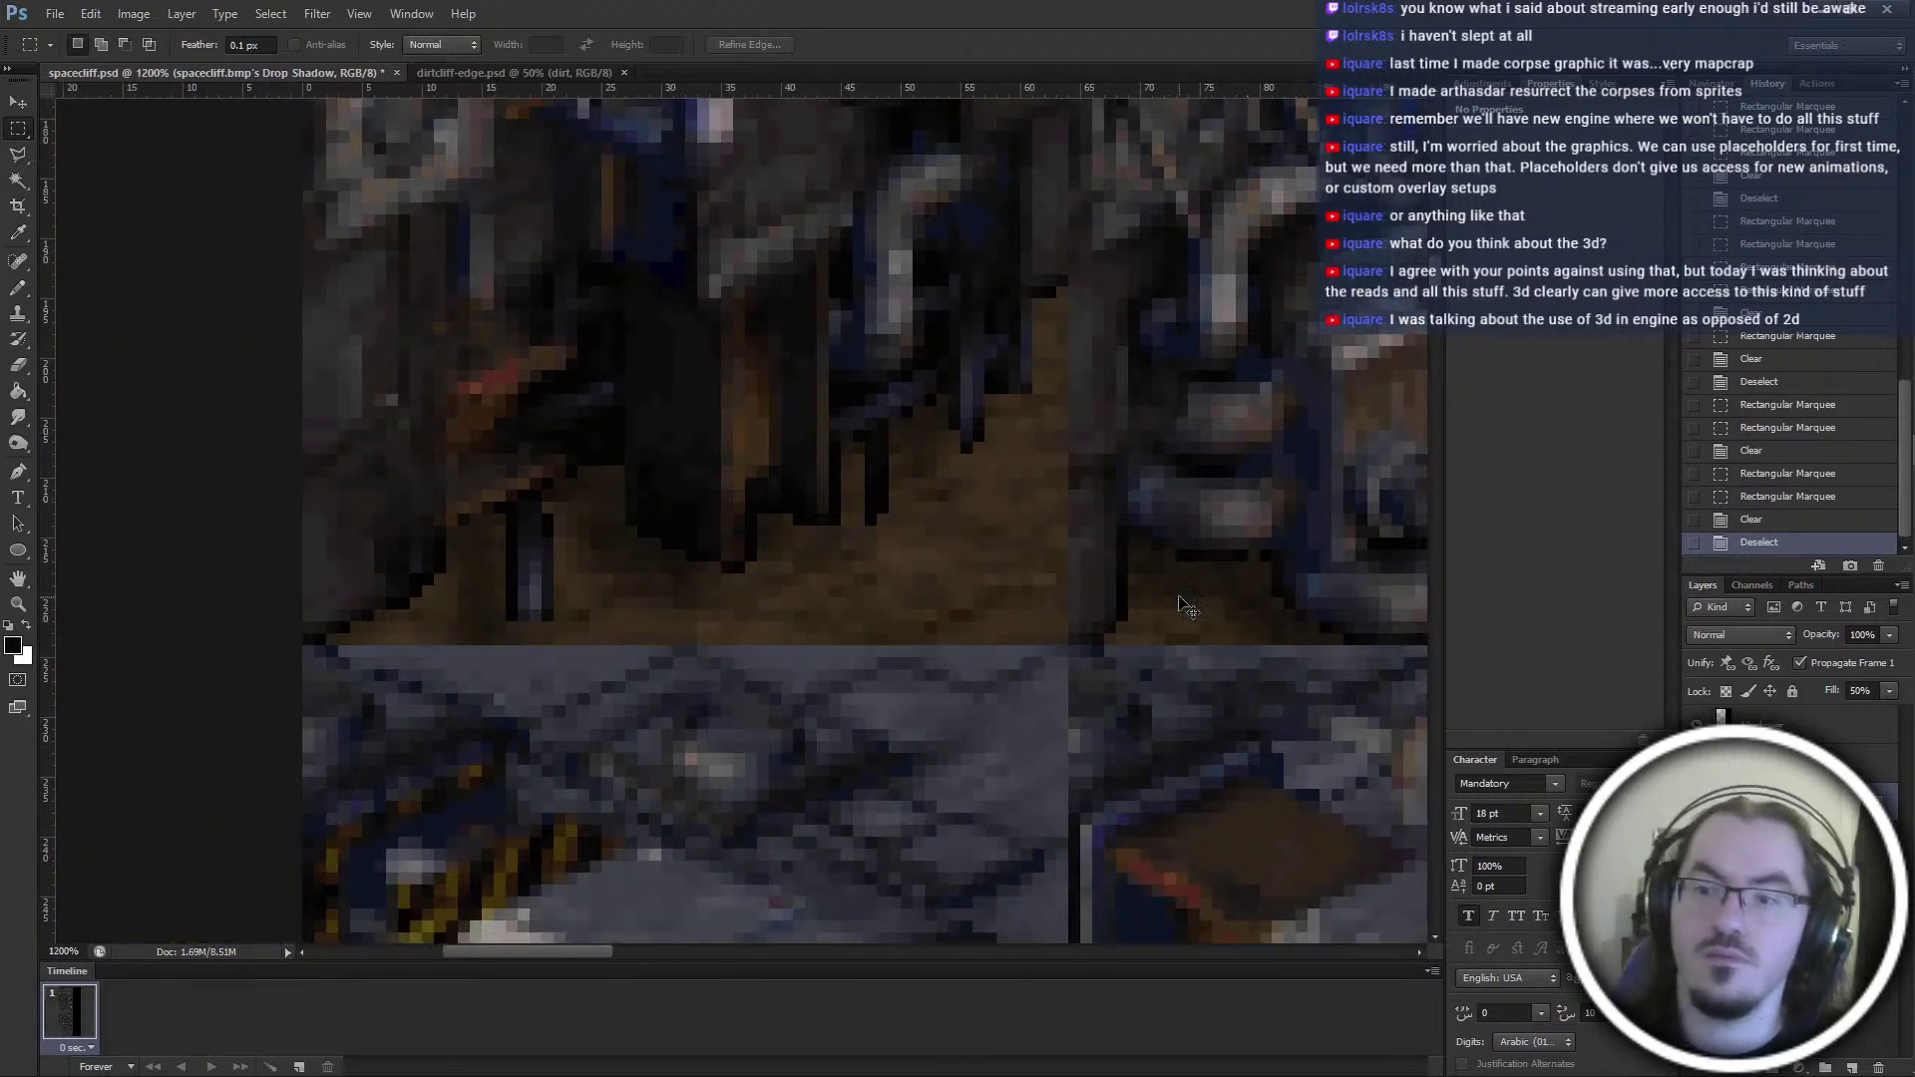
scroll(1177, 605, "up", 4, "ctrl")
scroll(1133, 623, "up", 2)
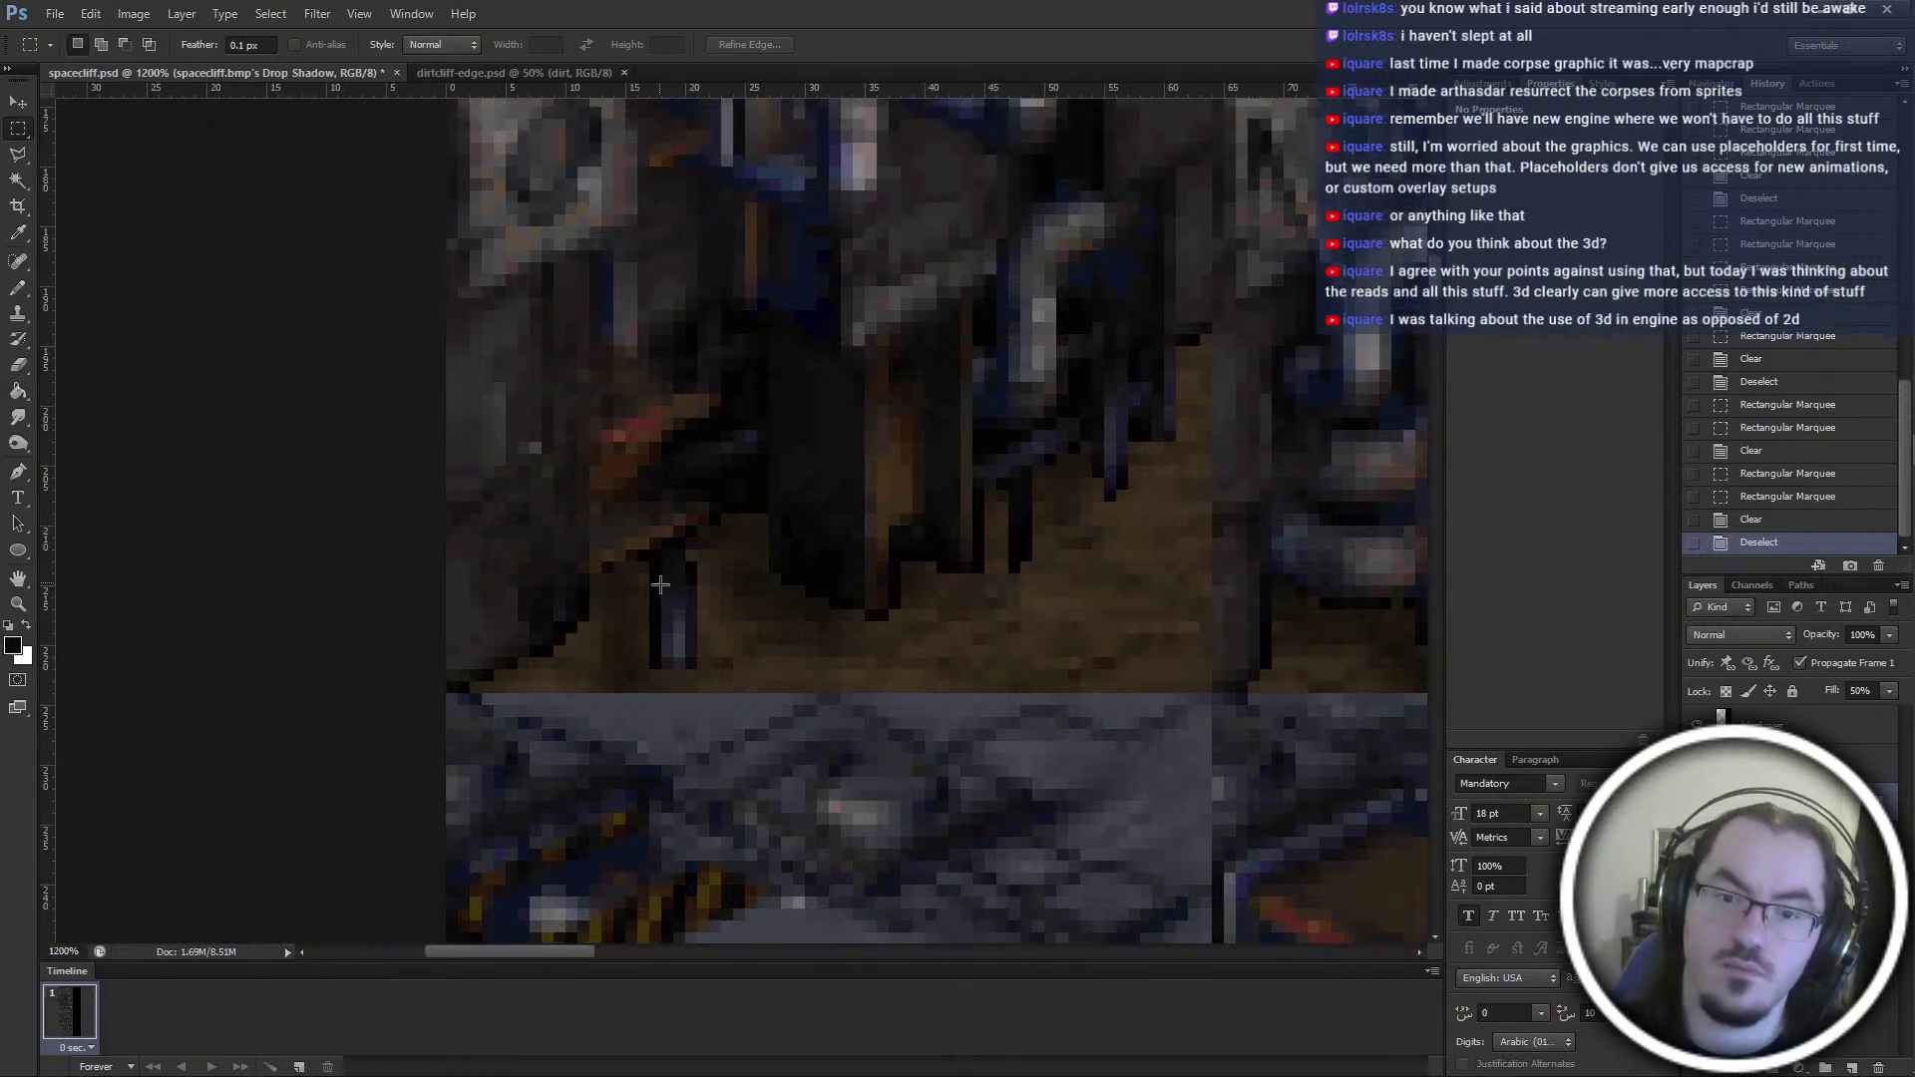
scroll(658, 580, "down", 1, "alt")
scroll(748, 658, "down", 6)
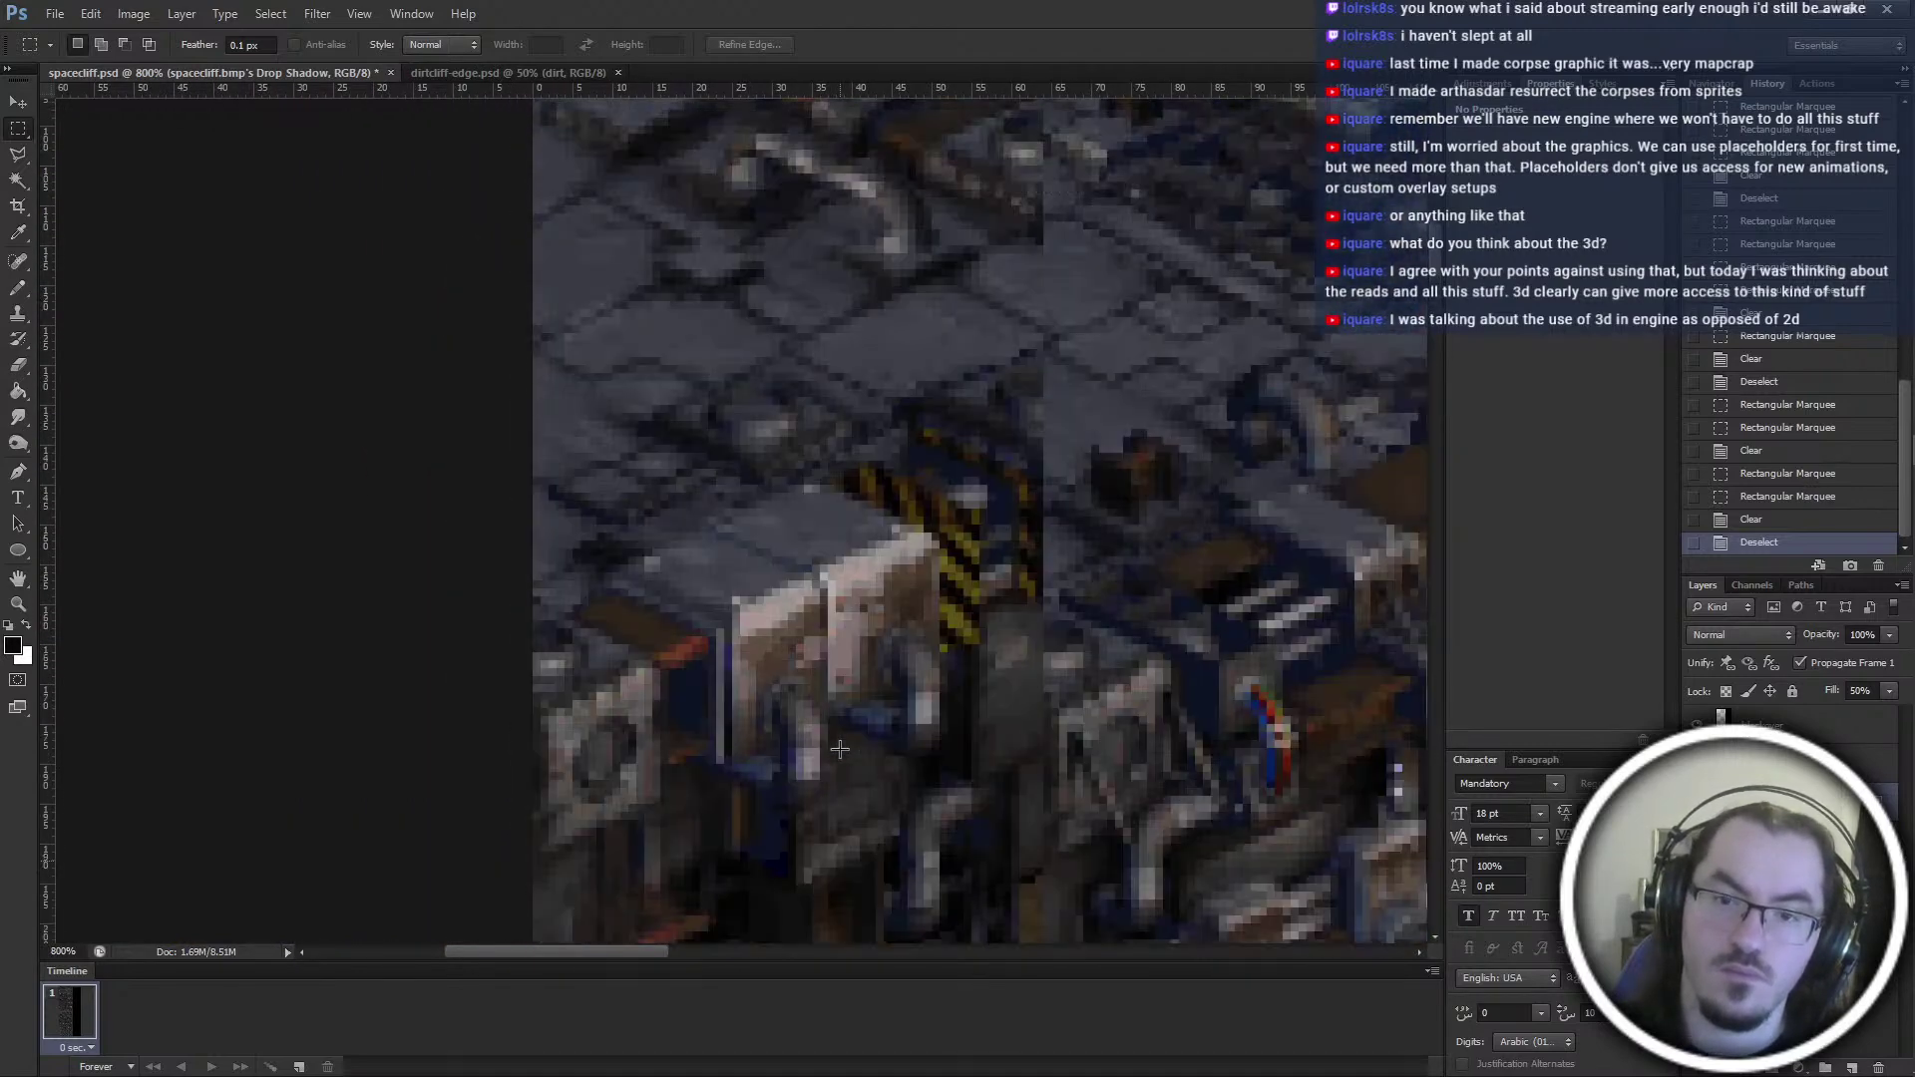
scroll(840, 749, "up", 6)
scroll(880, 525, "down", 2, "ctrl")
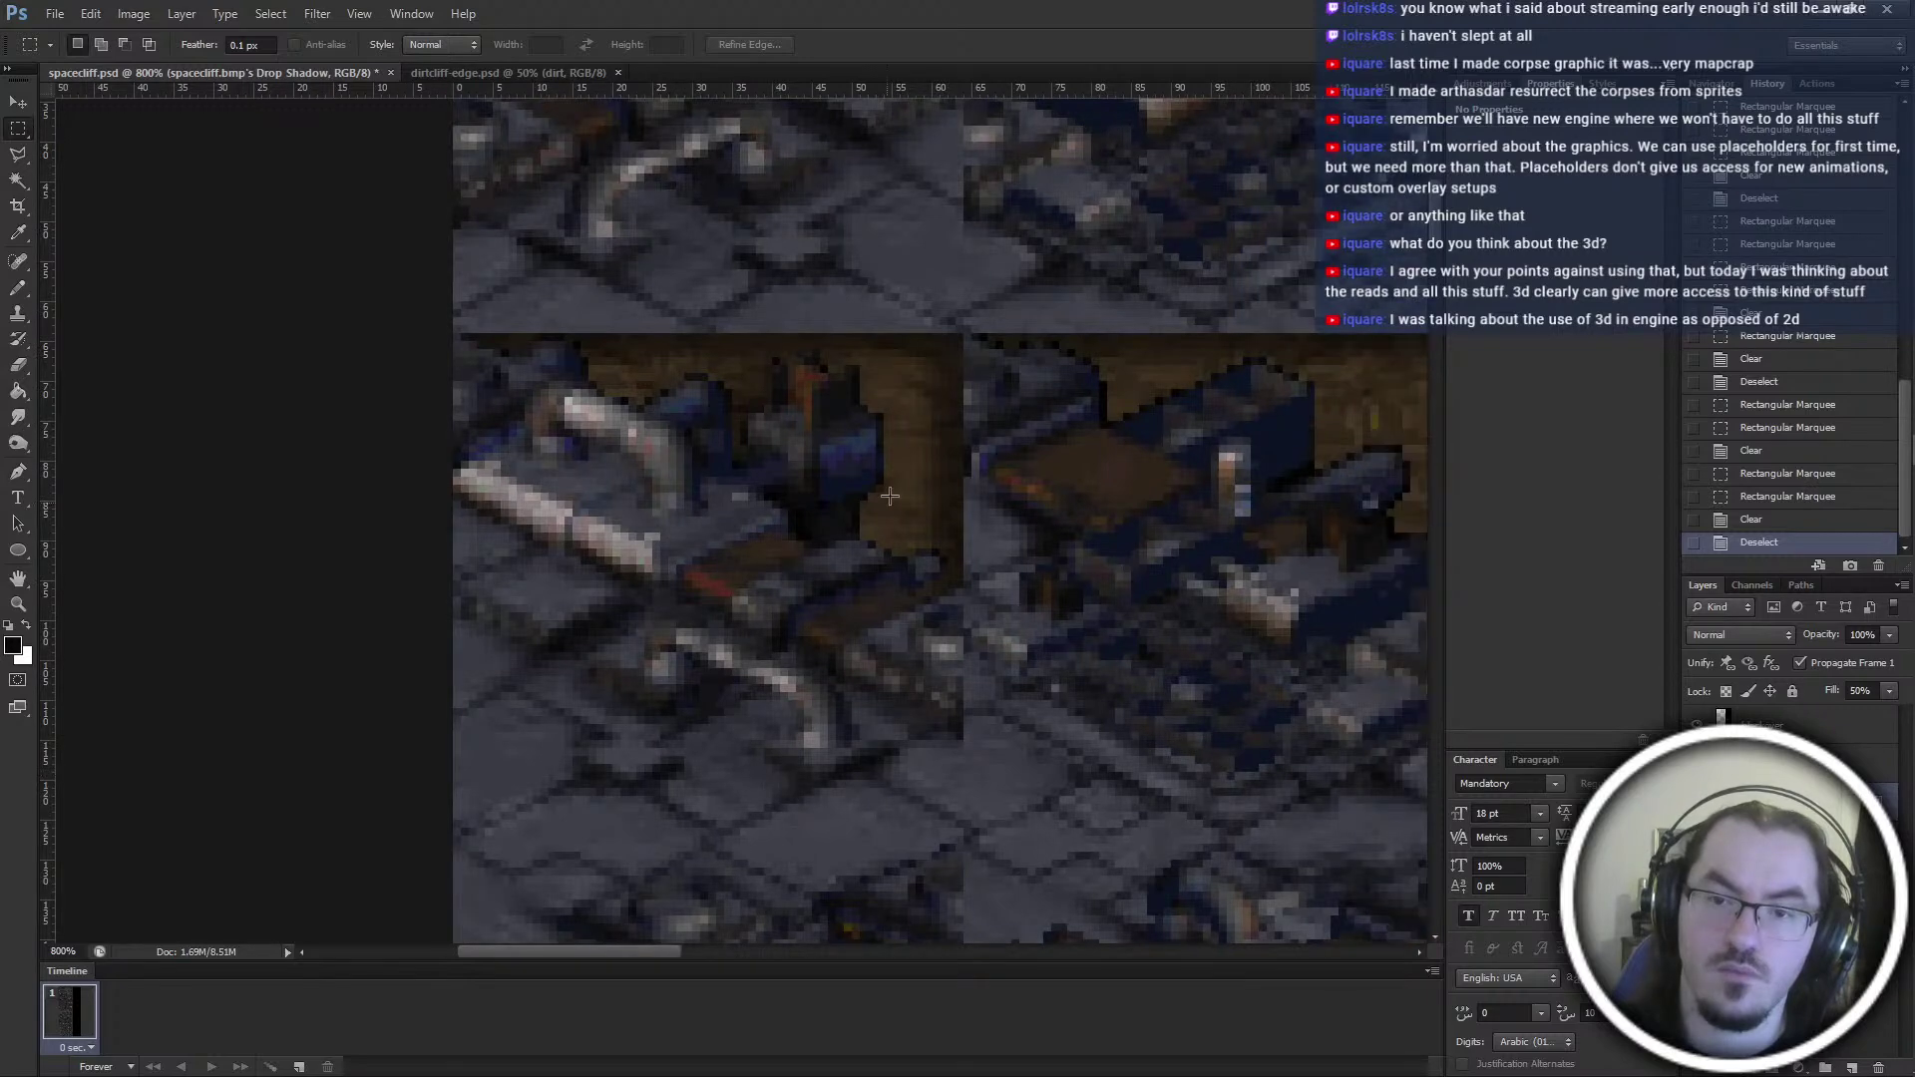
left_click_drag(957, 334, 409, 650)
scroll(501, 637, "down", 4, "alt")
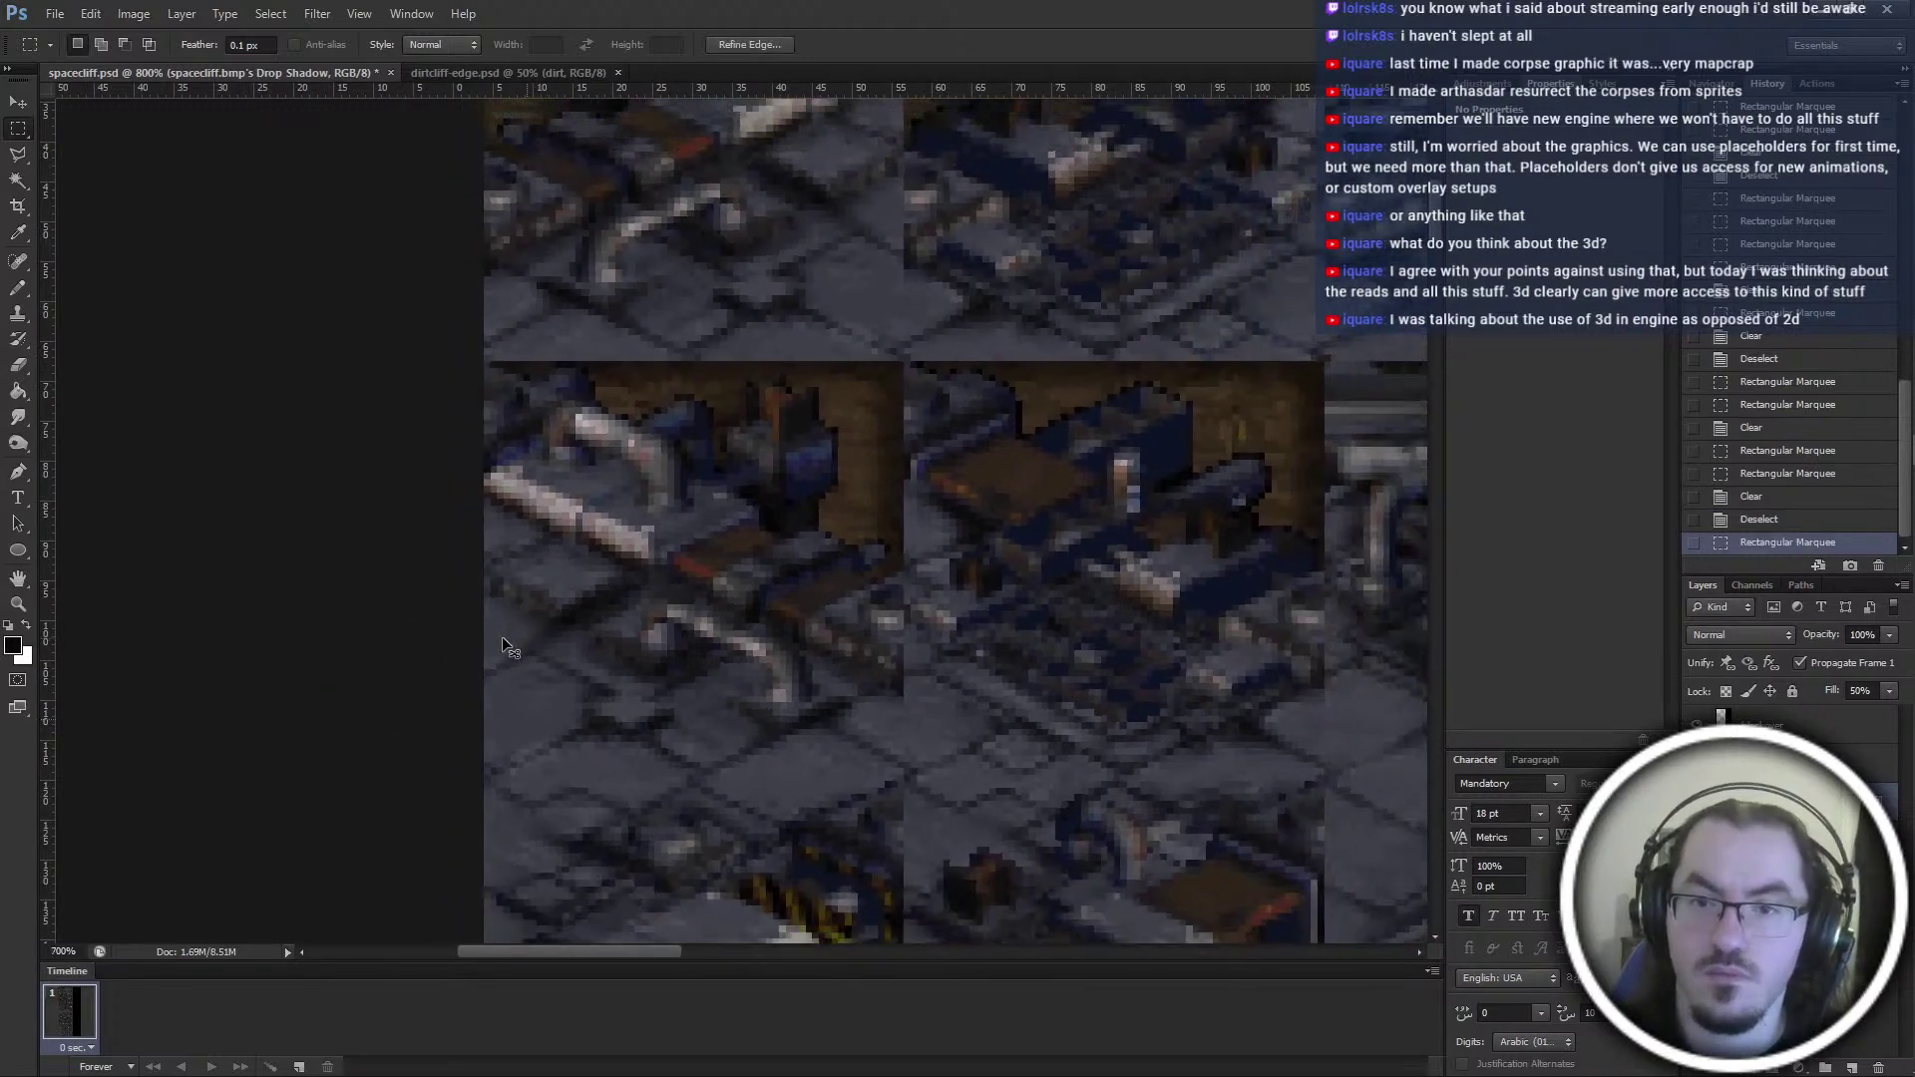
scroll(397, 441, "right", 3)
scroll(395, 442, "up", 2, "alt")
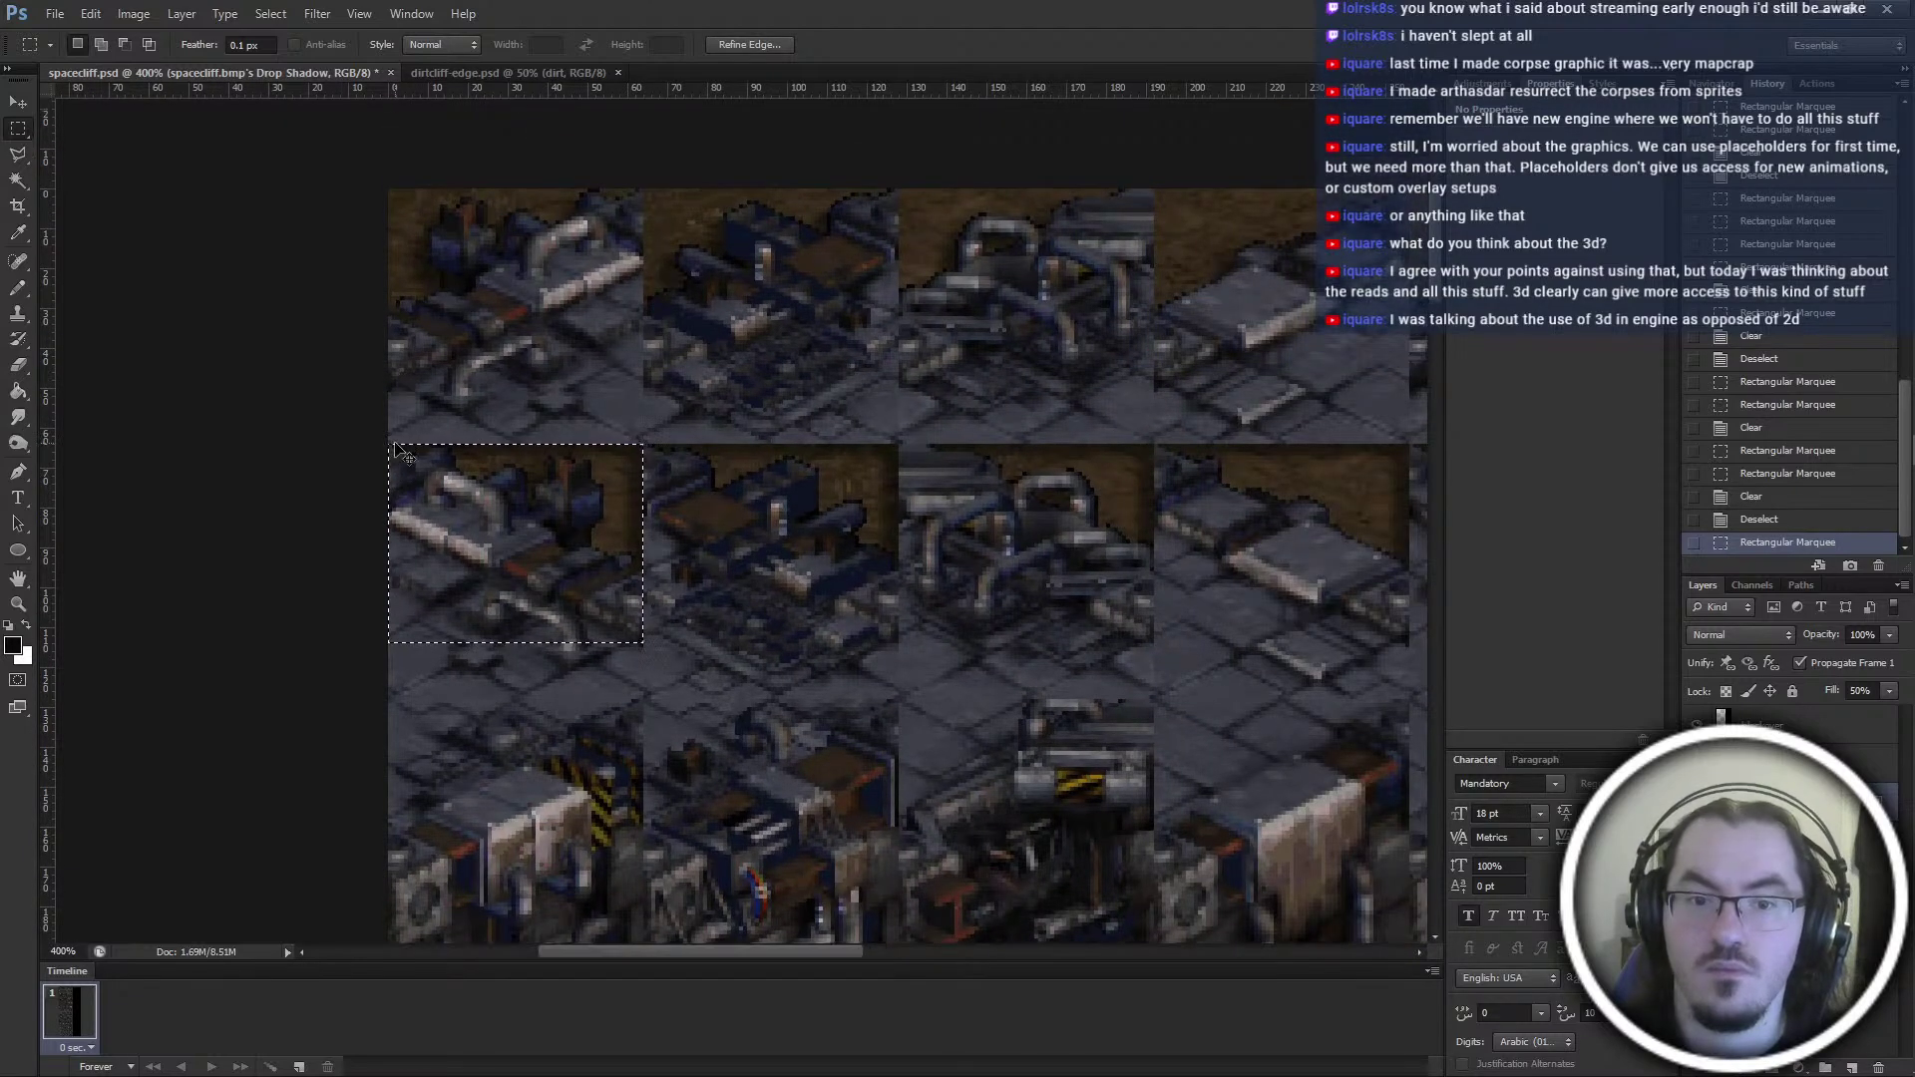
scroll(439, 439, "up", 2)
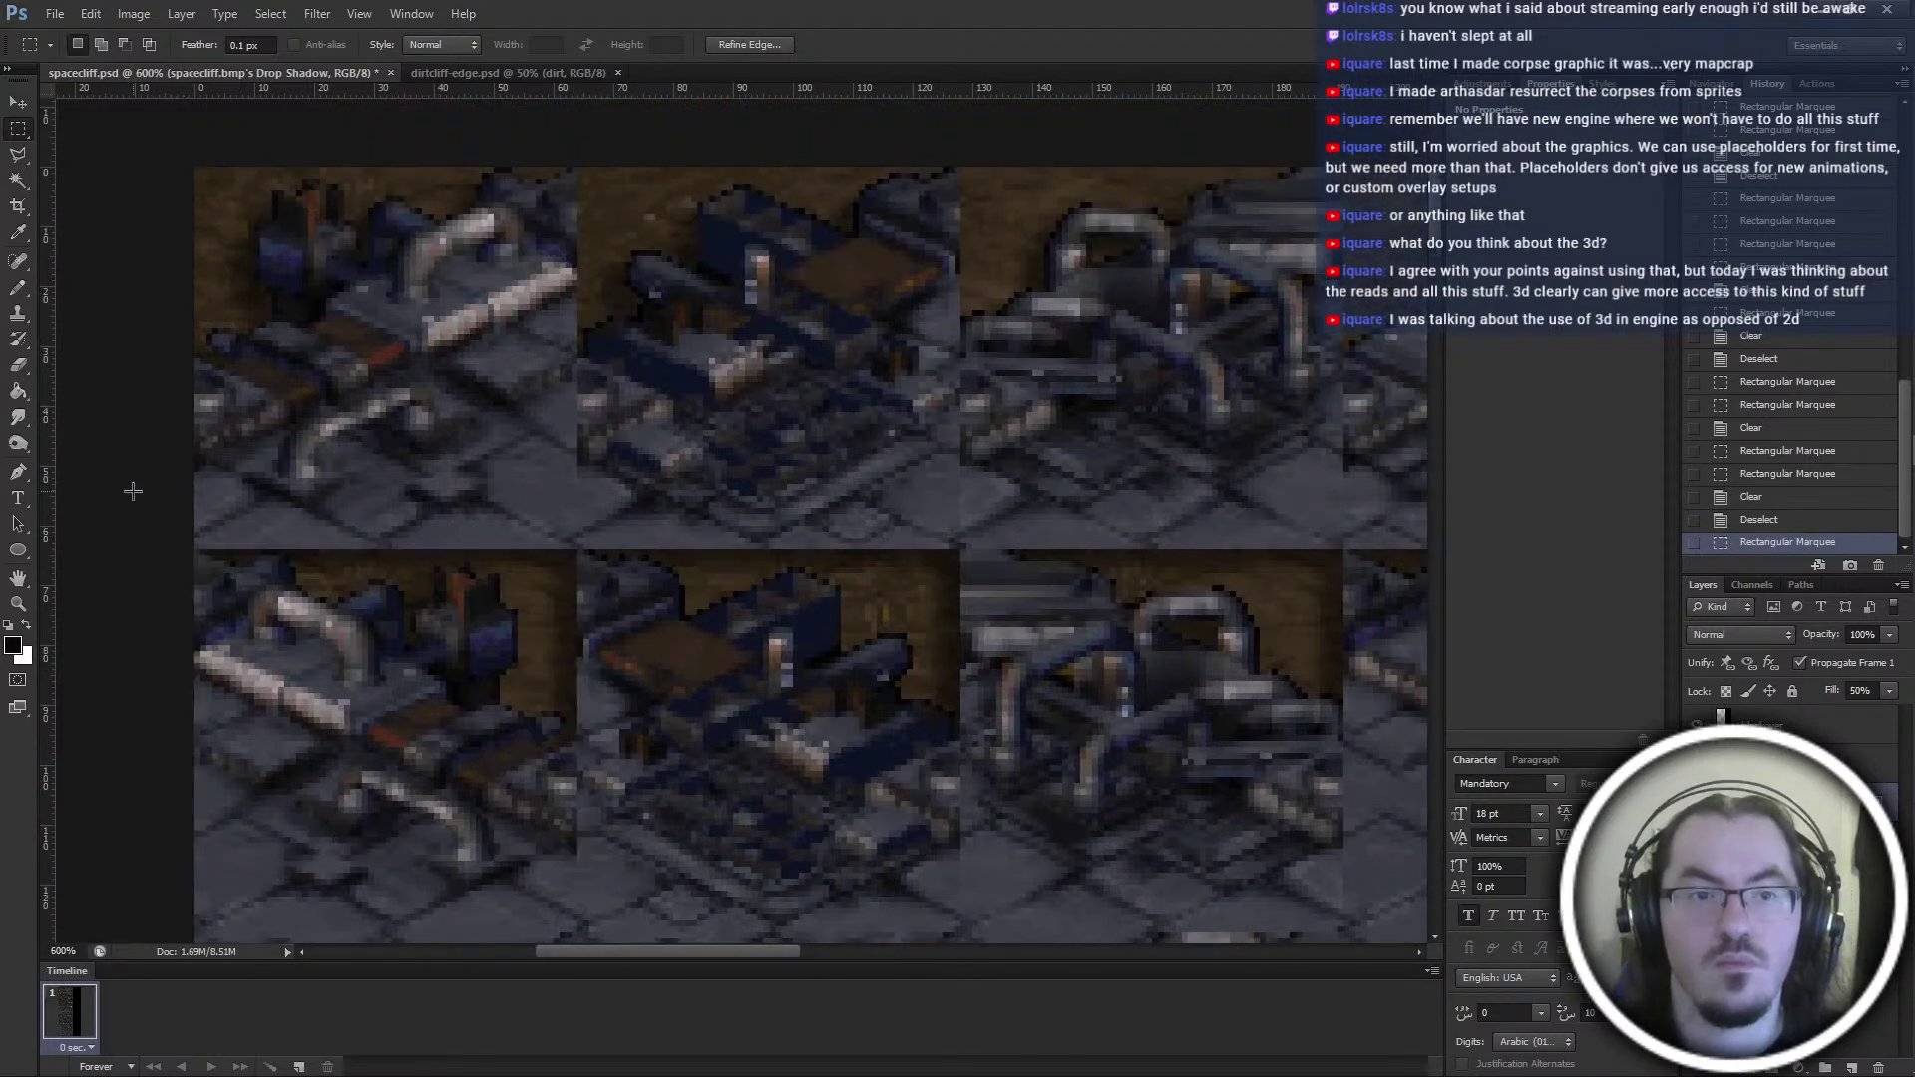
key("ctrl+d")
Delete the stray shadow along the right and top edges of the first tile in the second row from the top
left_click_drag(576, 551, 536, 752)
key("Delete")
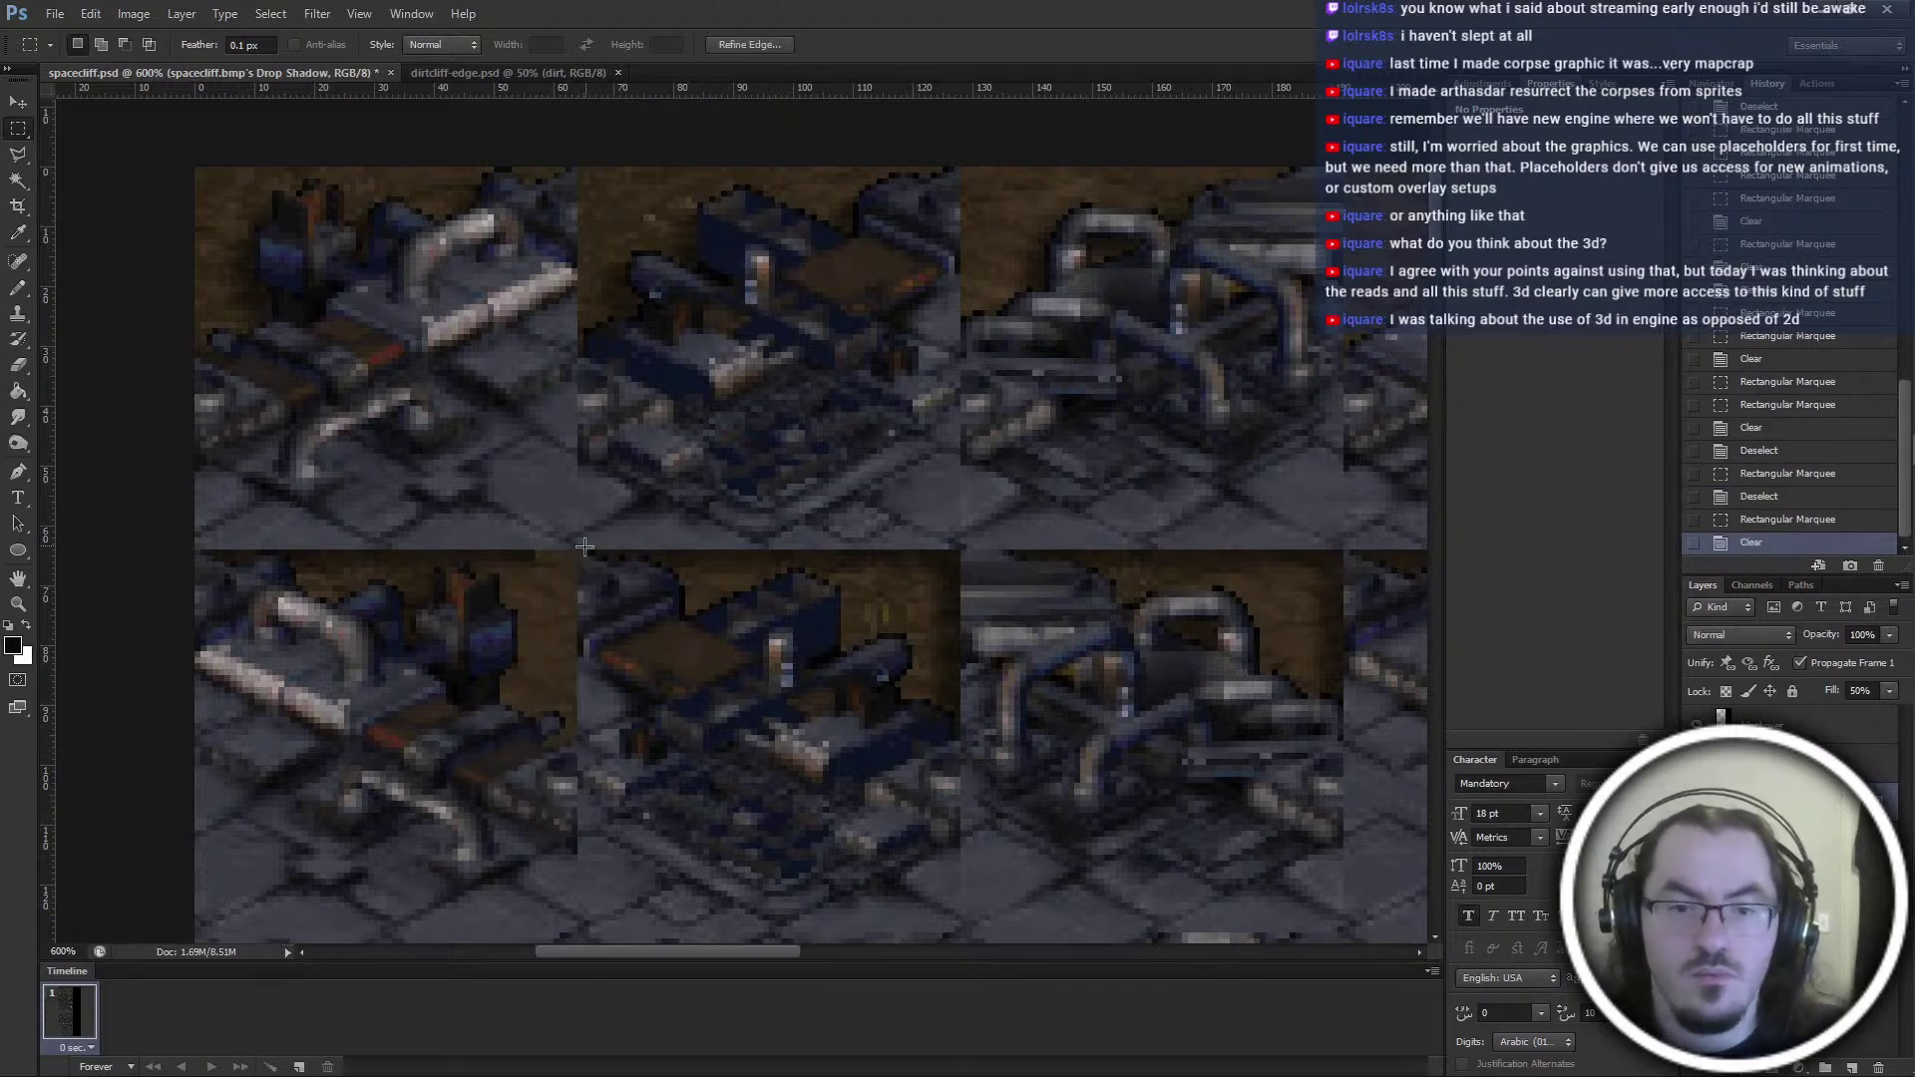
left_click(586, 545)
left_click_drag(577, 550, 189, 571)
key("Delete")
left_click(528, 599)
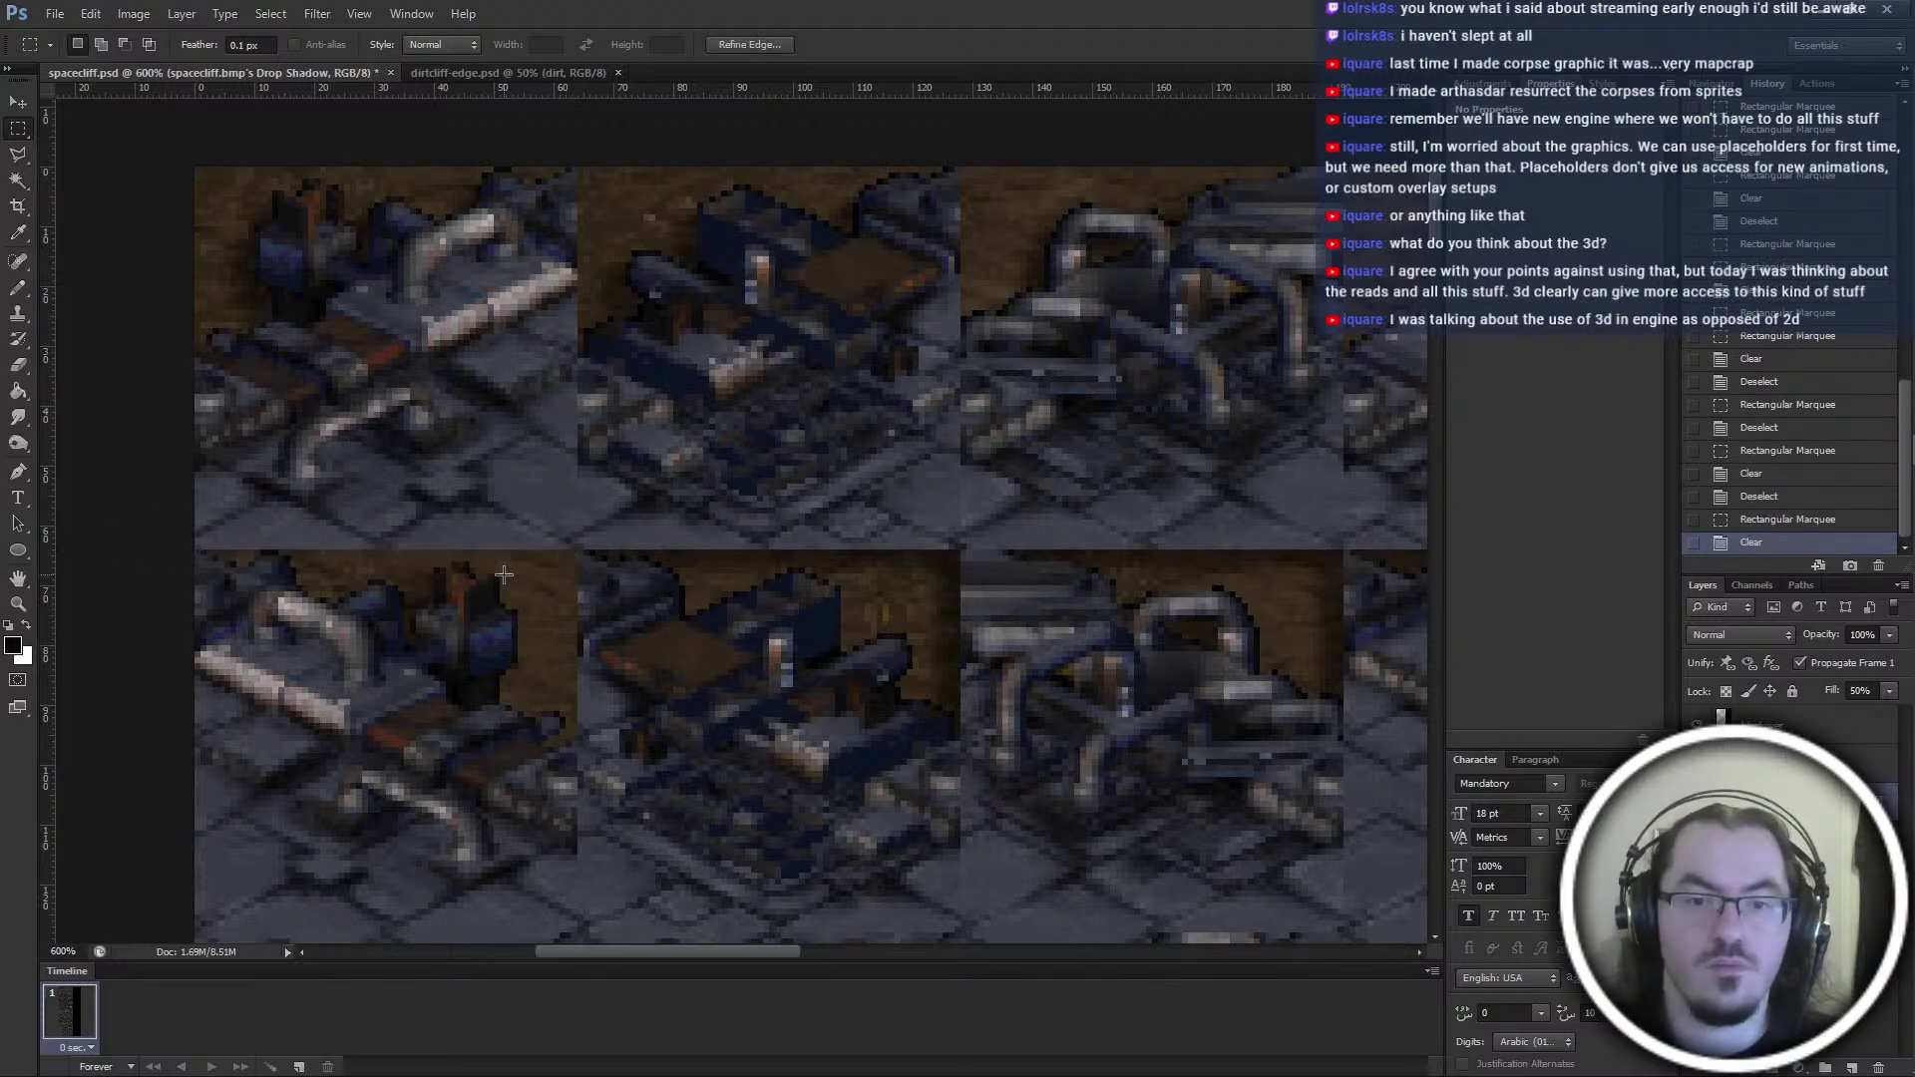
Delete the shadow strip along the top edges of the second to fifth tiles in the second row and deselect
left_click_drag(579, 559, 1146, 570)
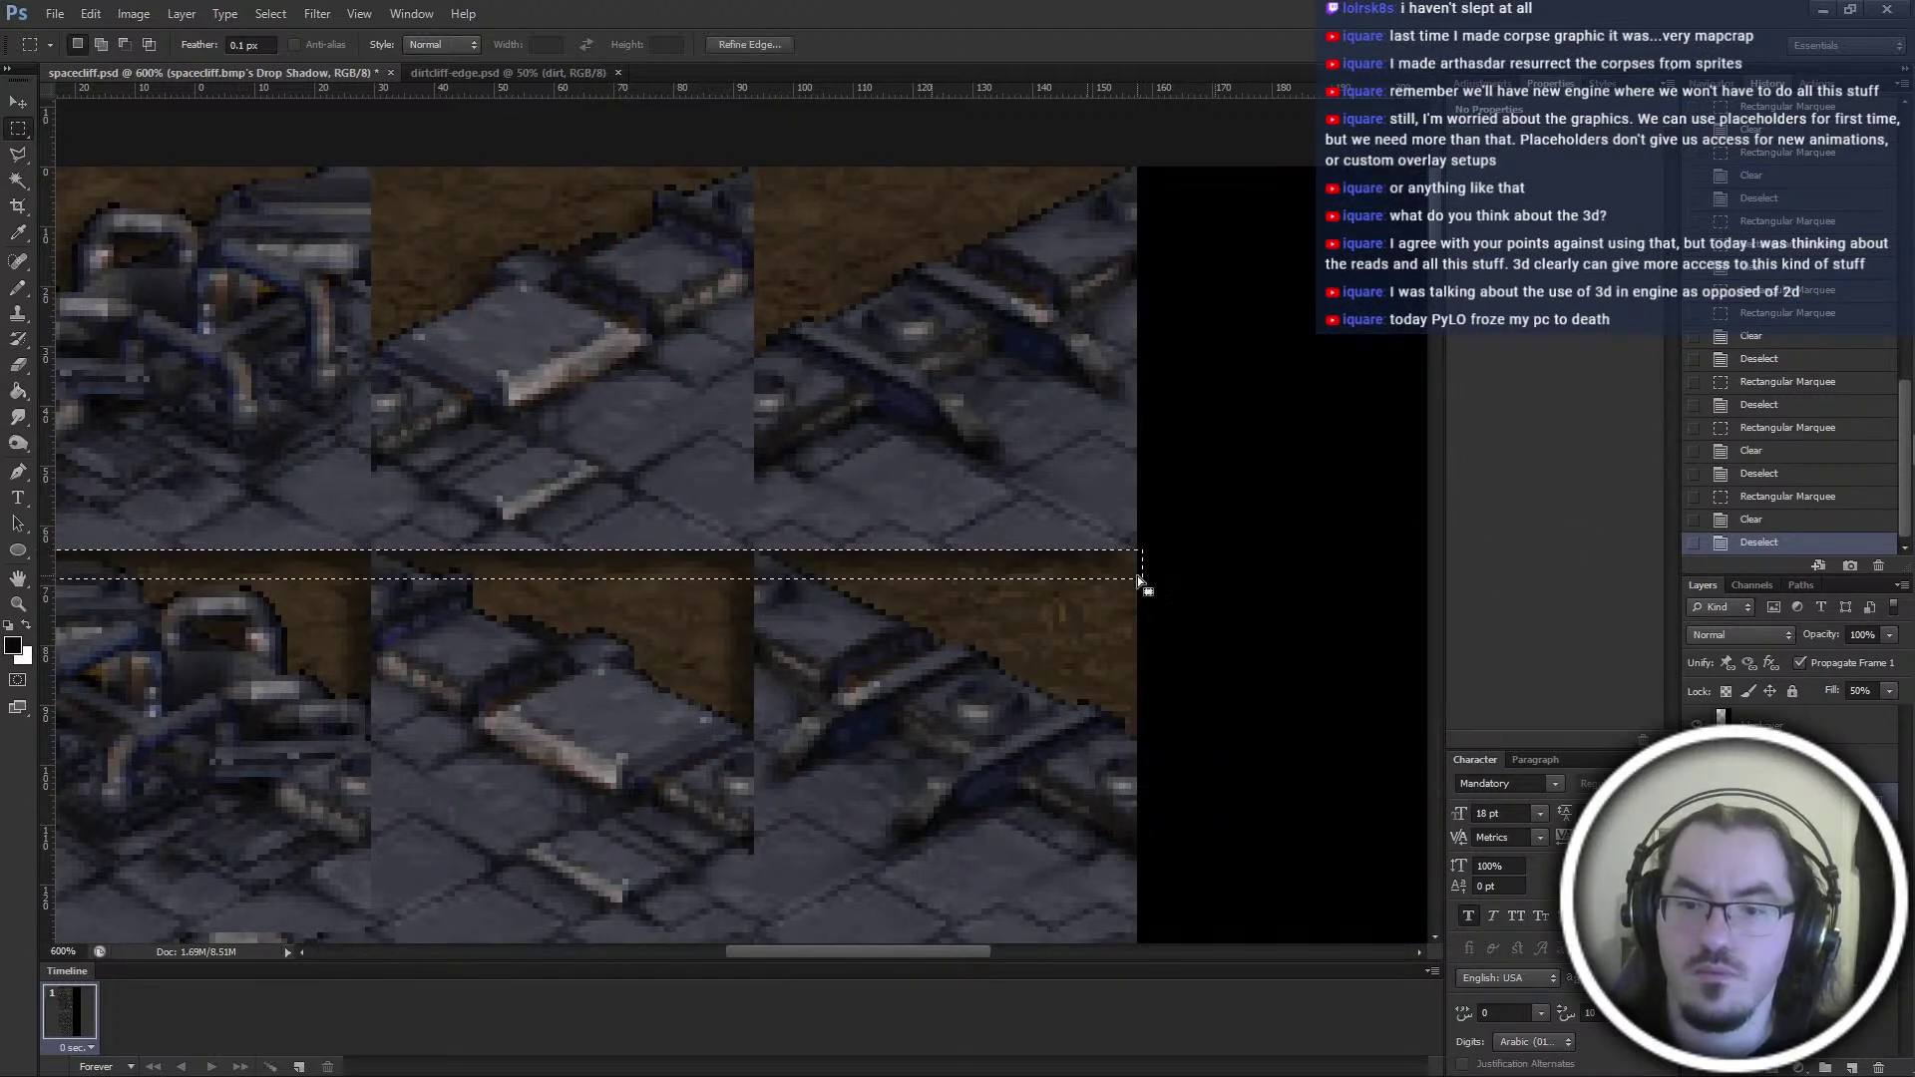
key("Delete")
left_click(1102, 695)
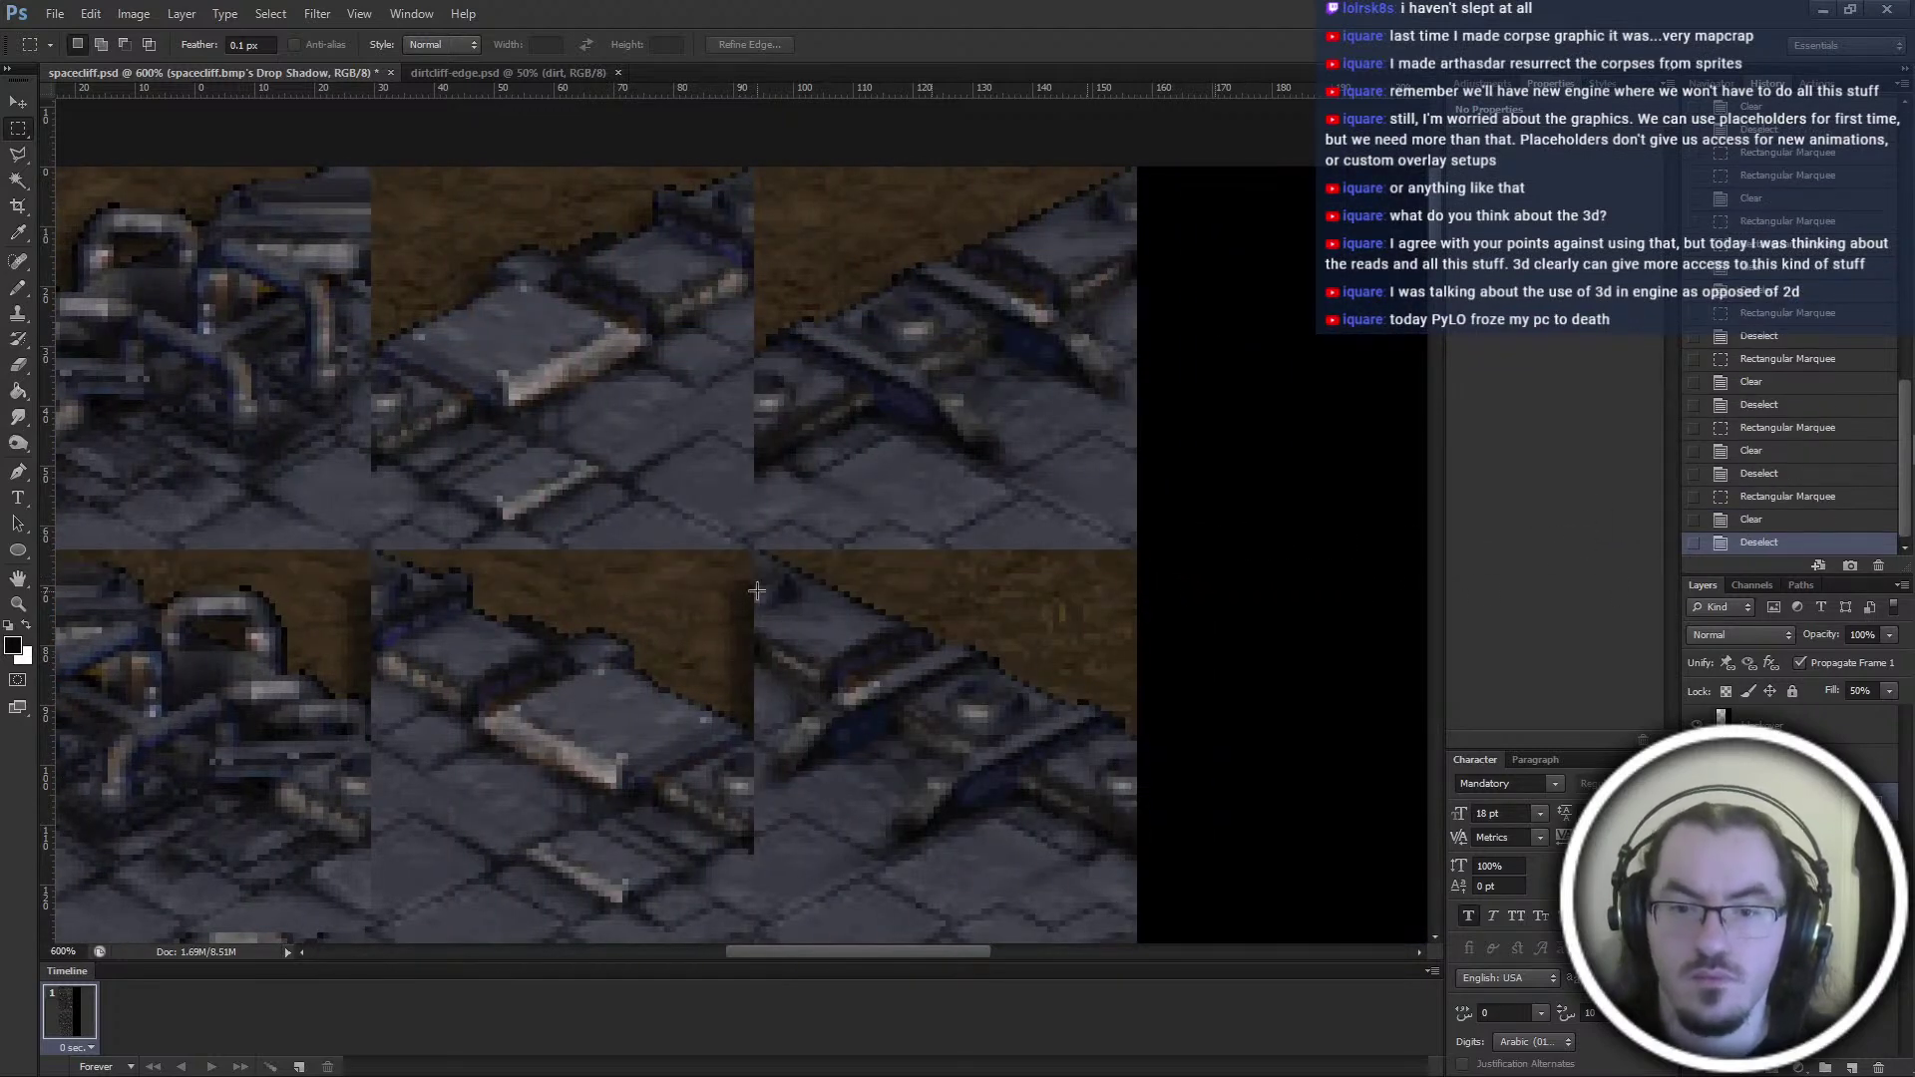
Delete the stray shadow strips along the right edges of the fourth, third and second tiles in the second row and deselect
left_click_drag(754, 579, 720, 751)
key("Delete")
left_click(630, 792)
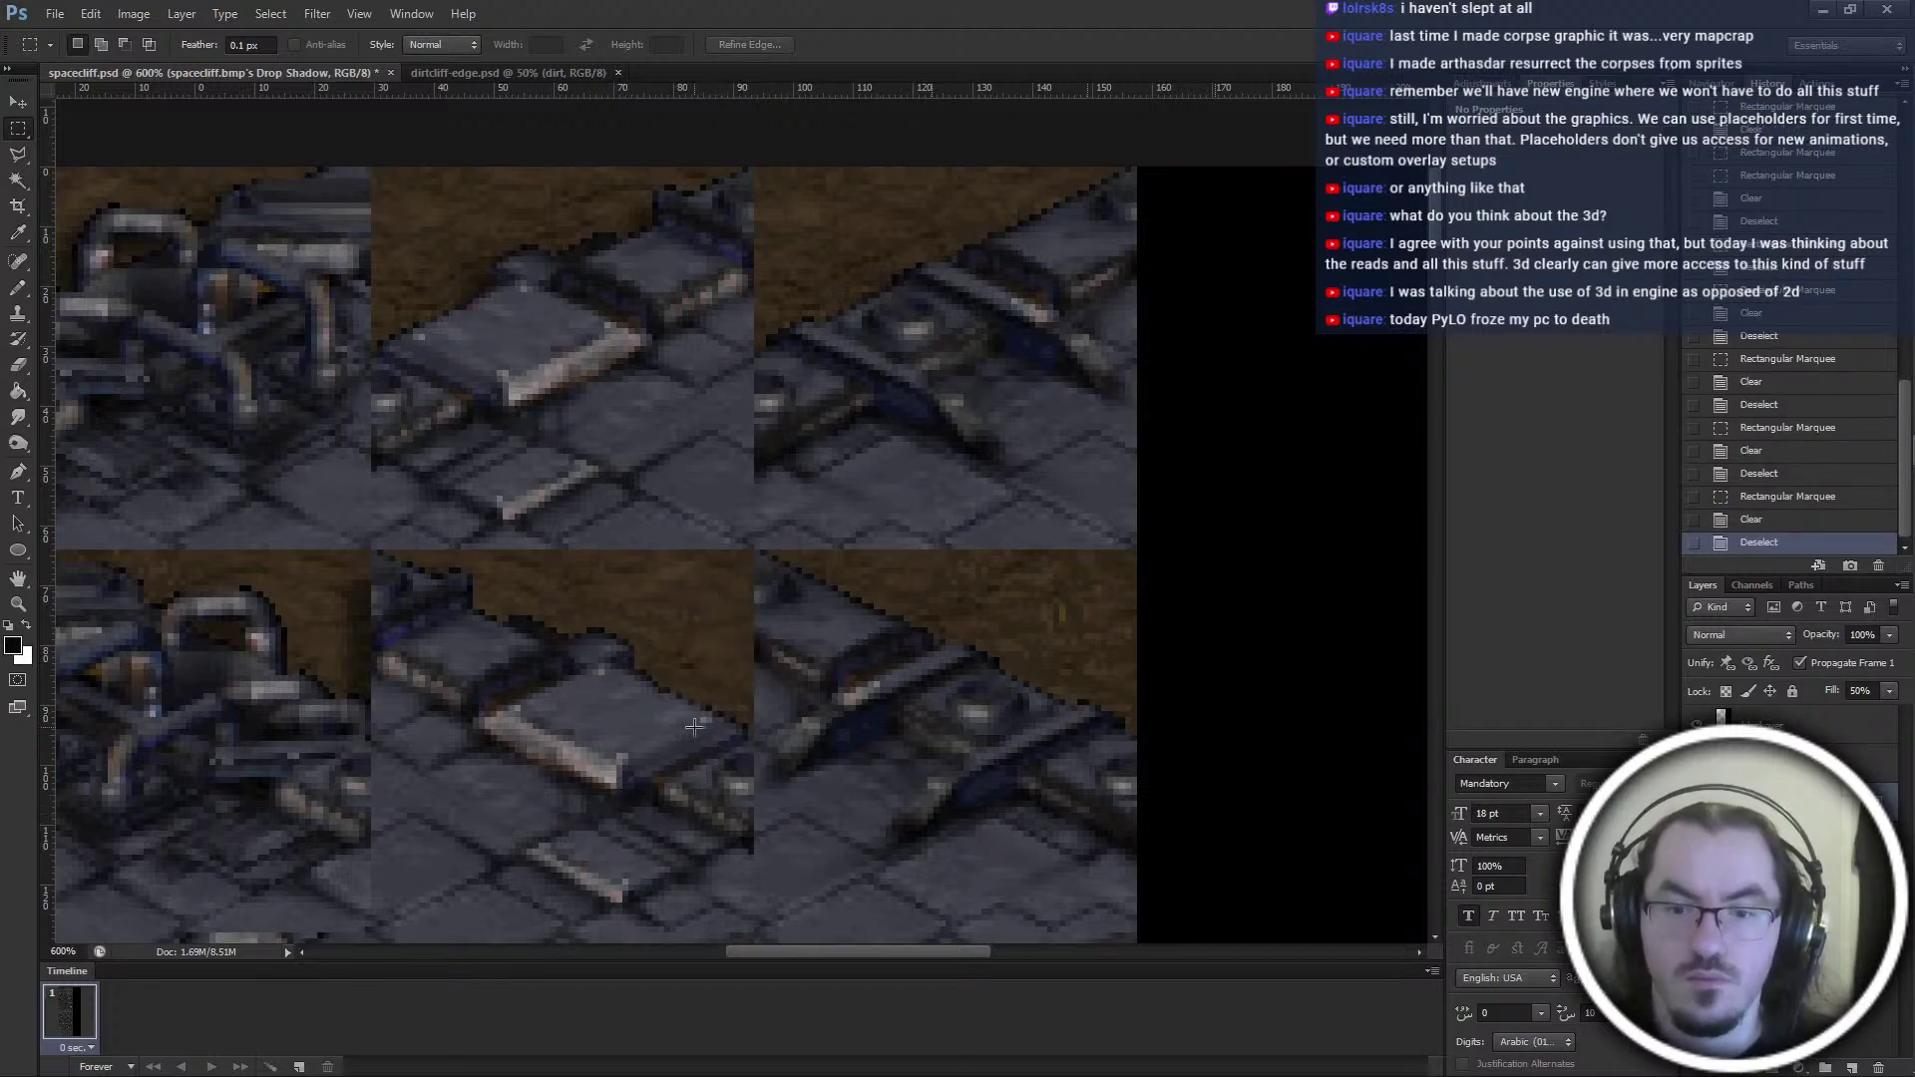
scroll(693, 727, "left", 5, "shift")
left_click_drag(675, 572, 640, 764)
key("Delete")
scroll(648, 803, "left", 5, "shift")
scroll(653, 810, "left", 1, "shift")
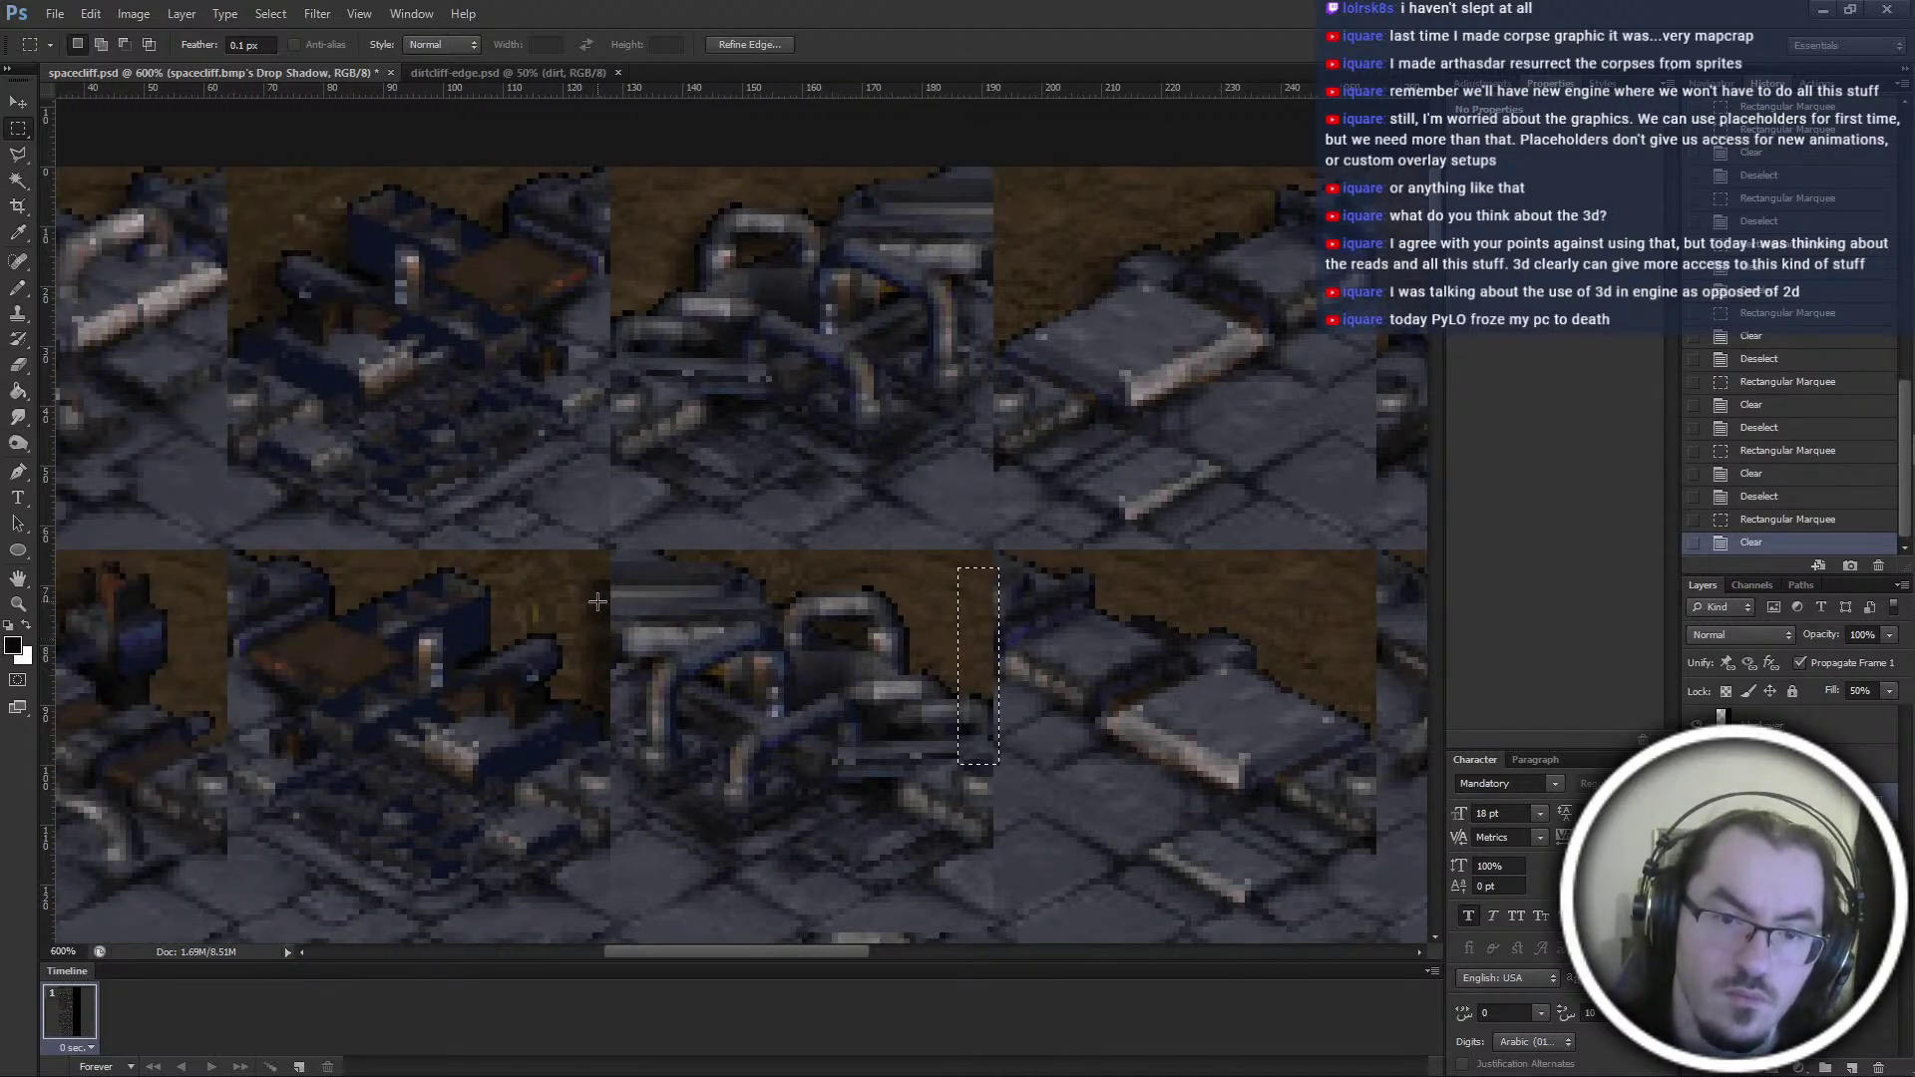
left_click_drag(612, 575, 570, 740)
key("Delete")
scroll(569, 753, "left", 5, "shift")
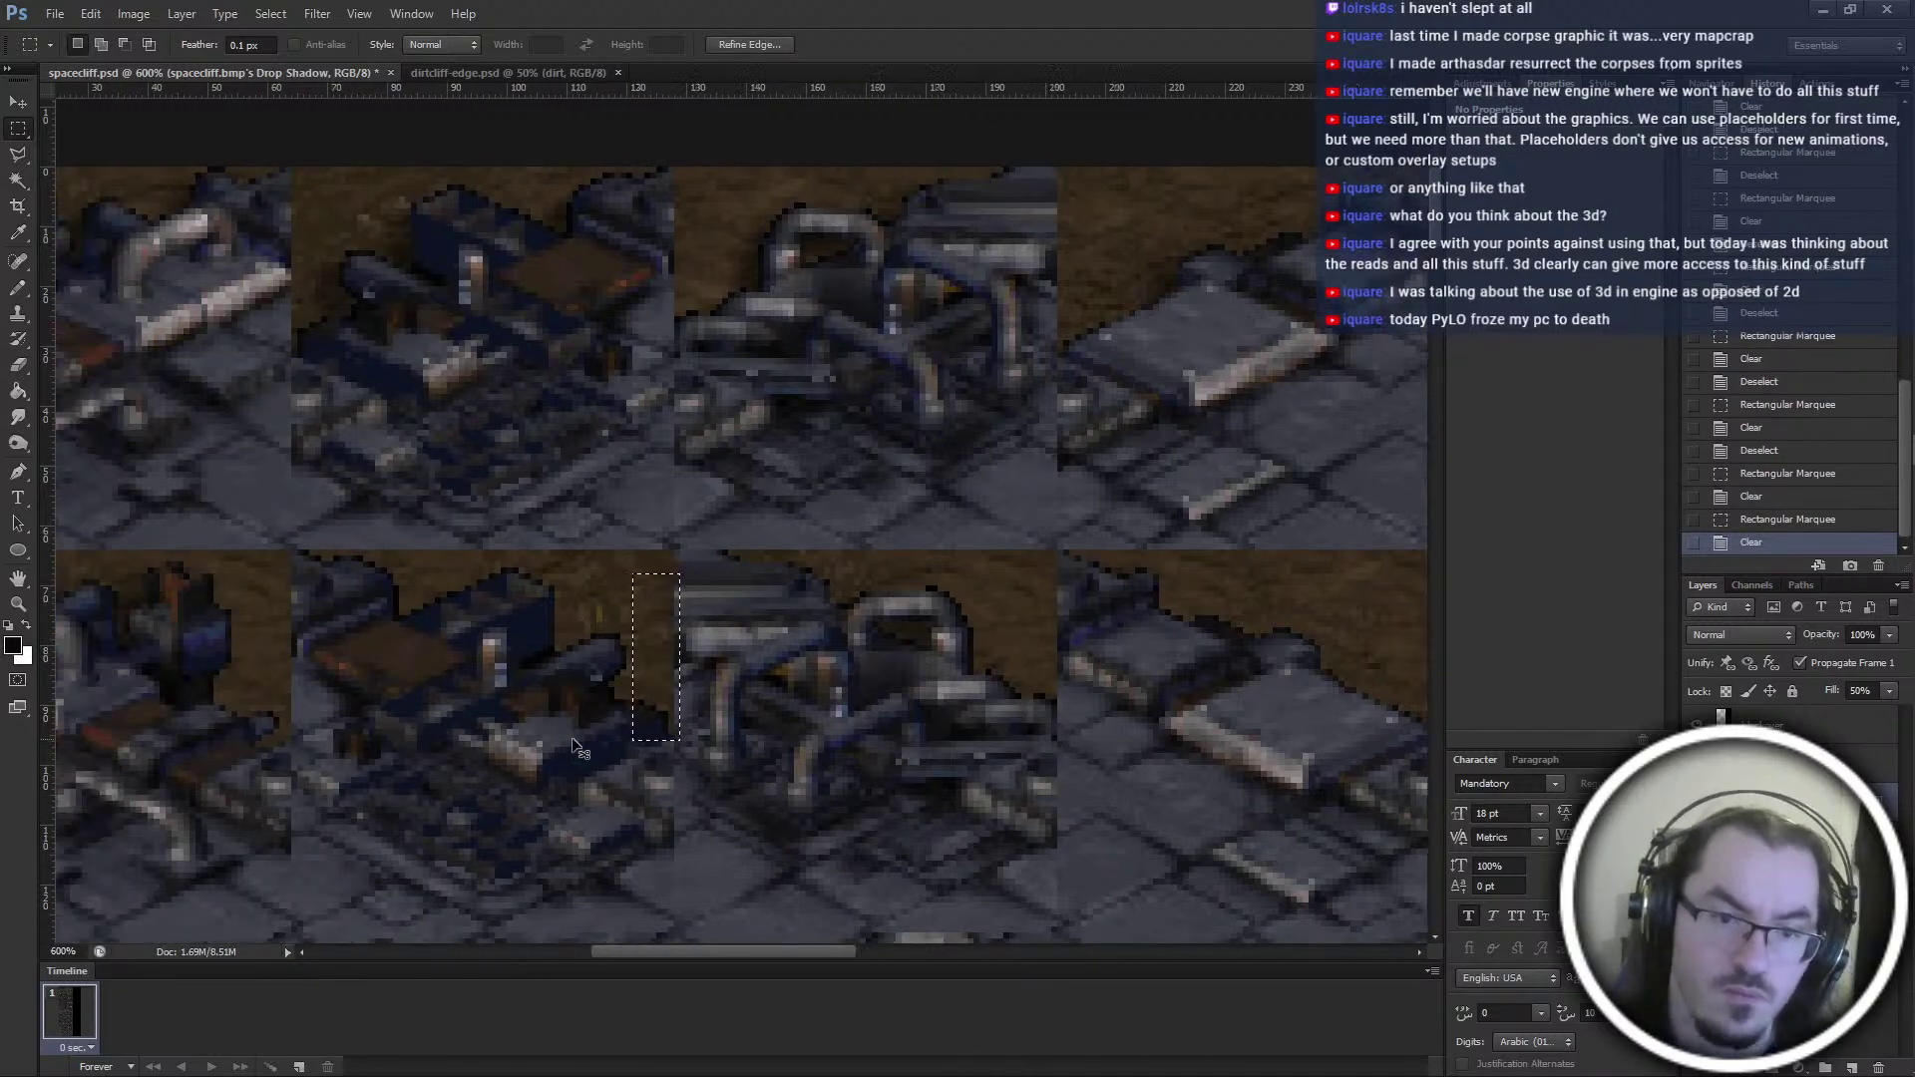
key("ctrl+d")
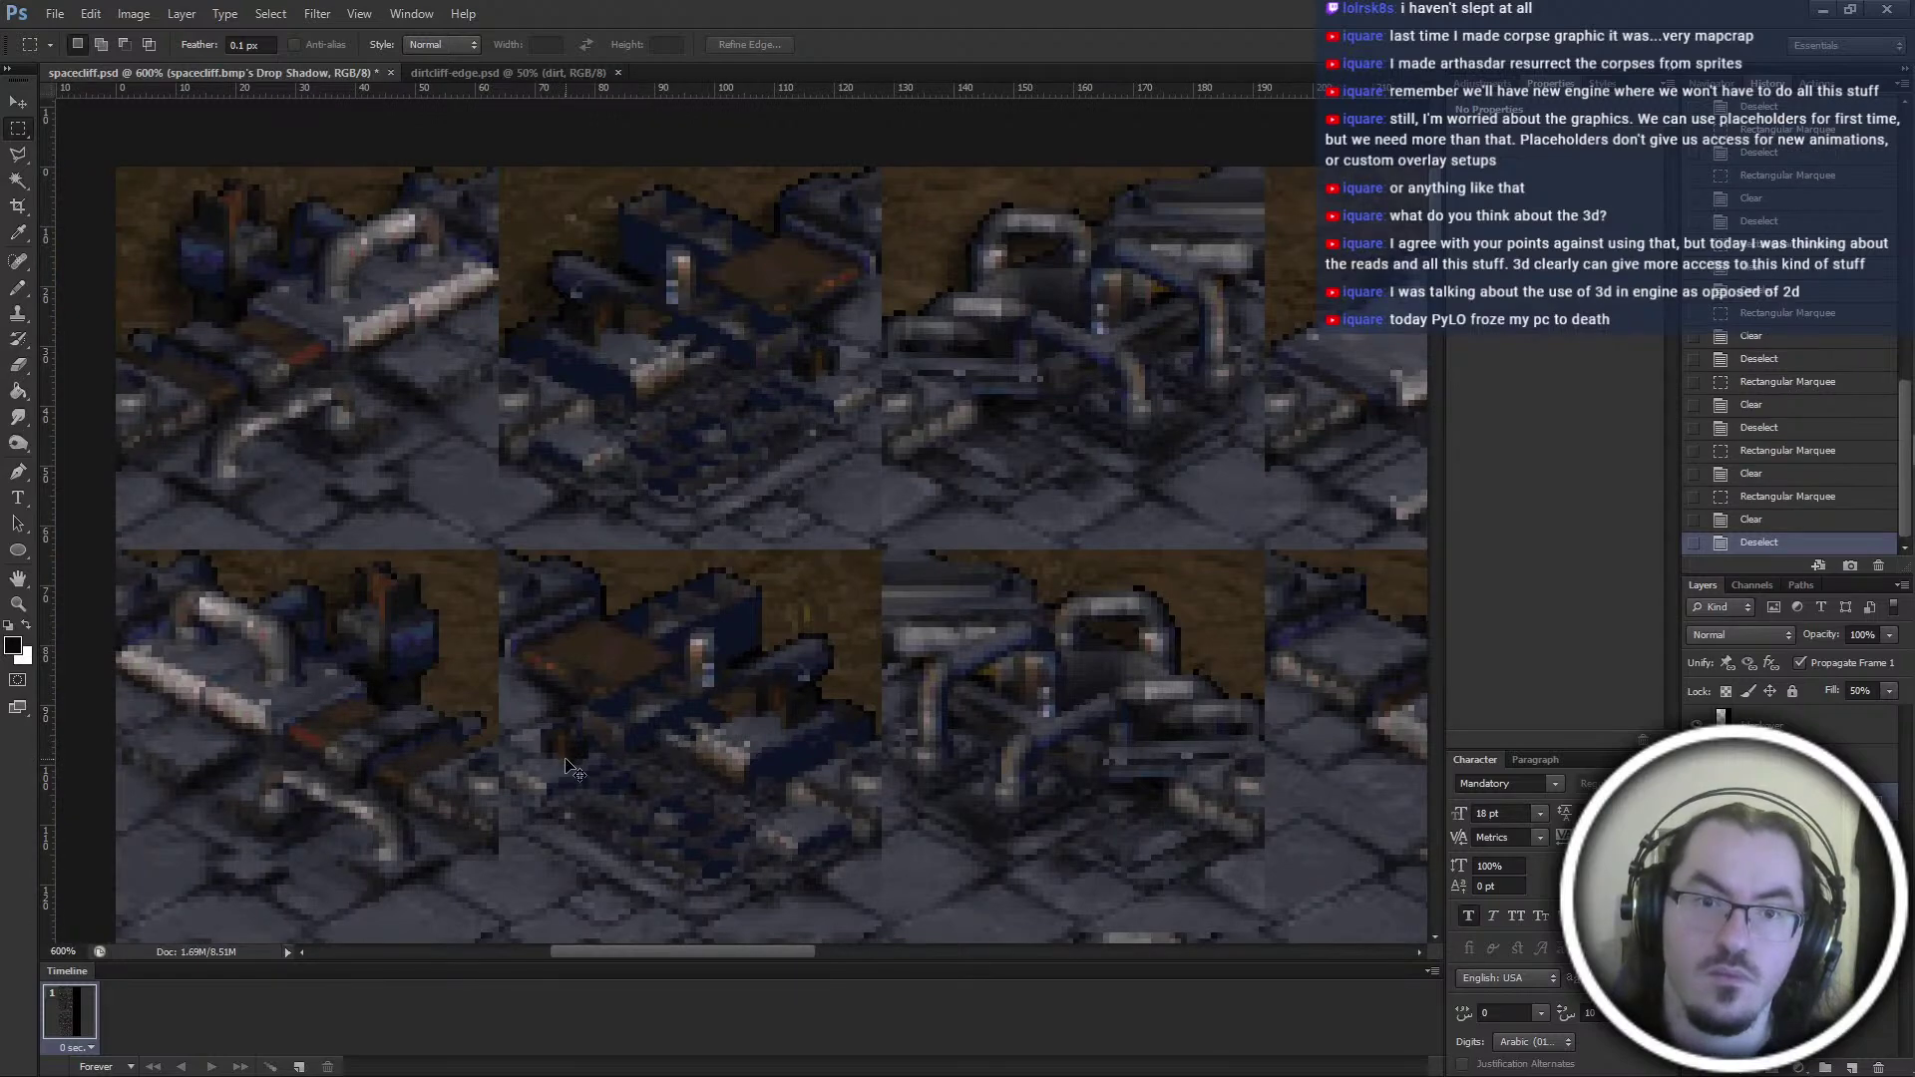
Examine the shadows along the tile borders from the top rows down to the protruding cliff blocks
scroll(565, 766, "down", 2, "alt")
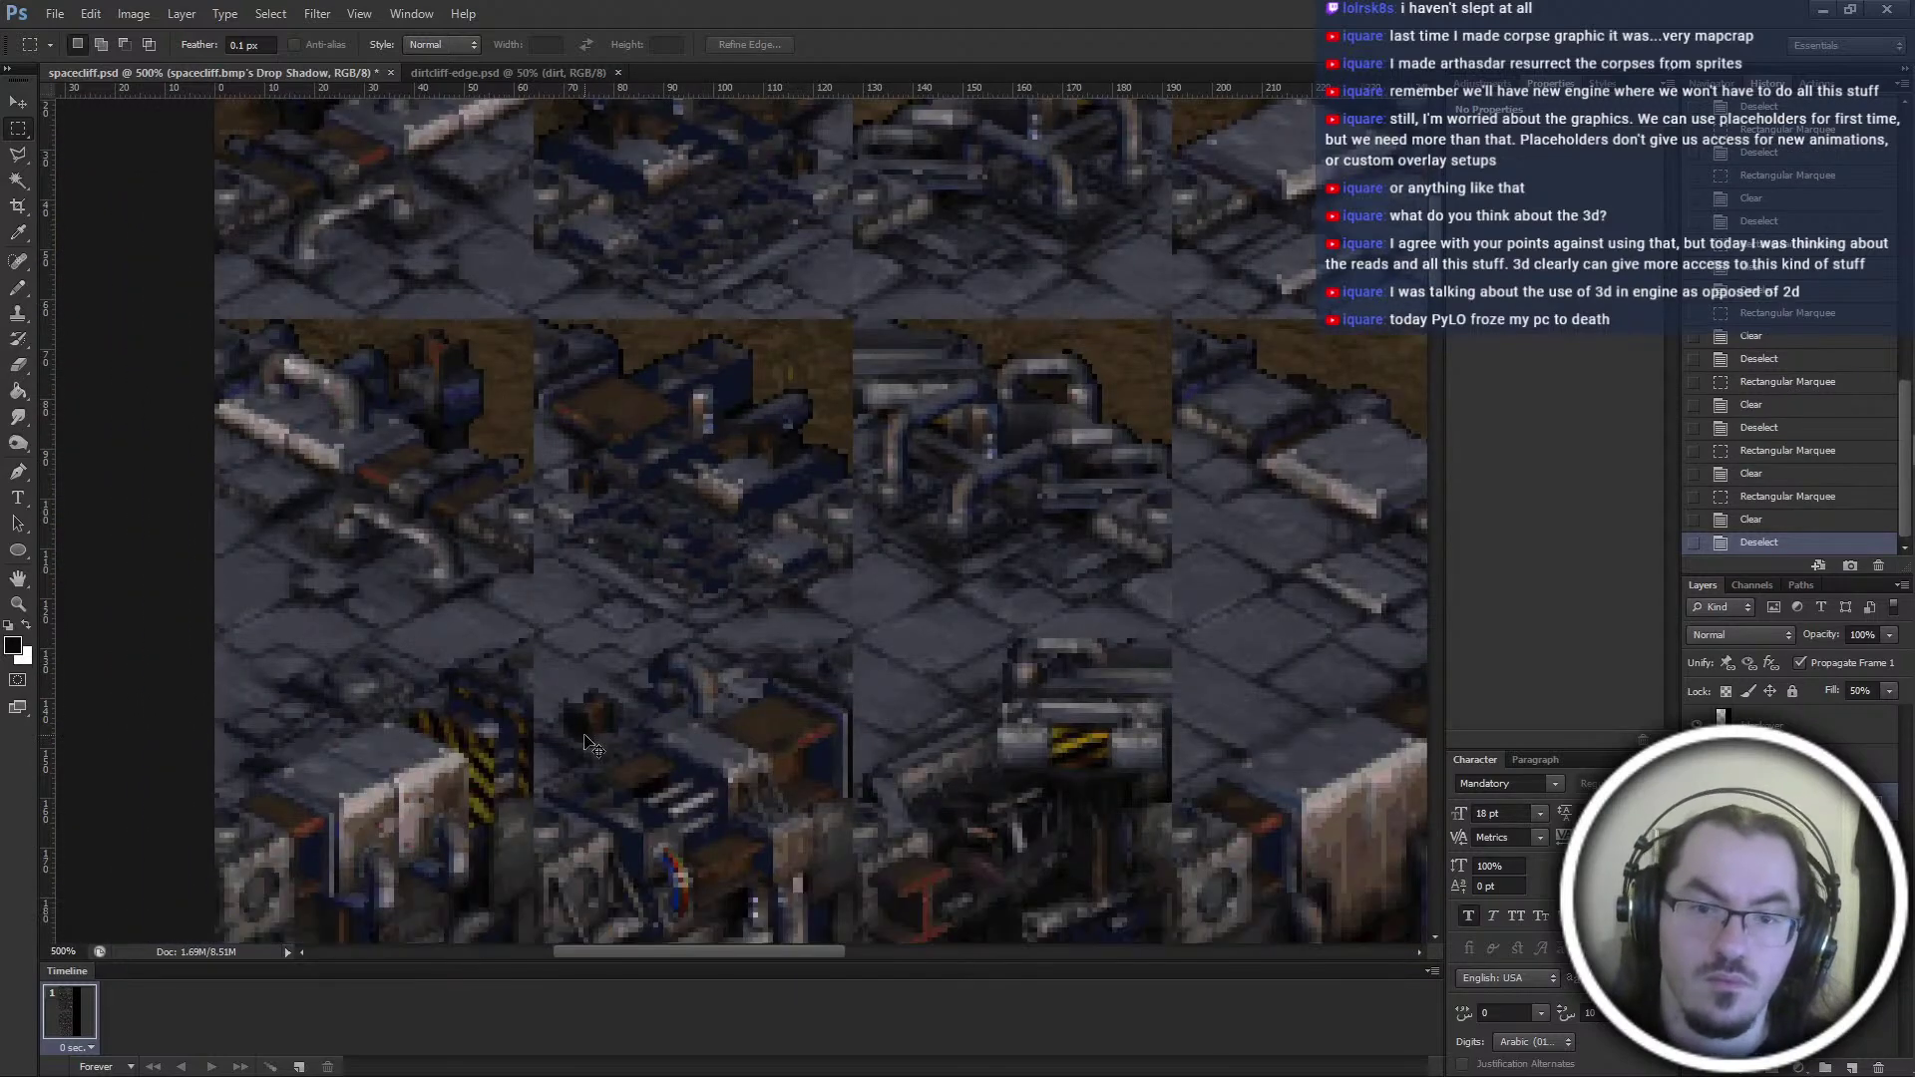
scroll(599, 723, "left", 3, "shift")
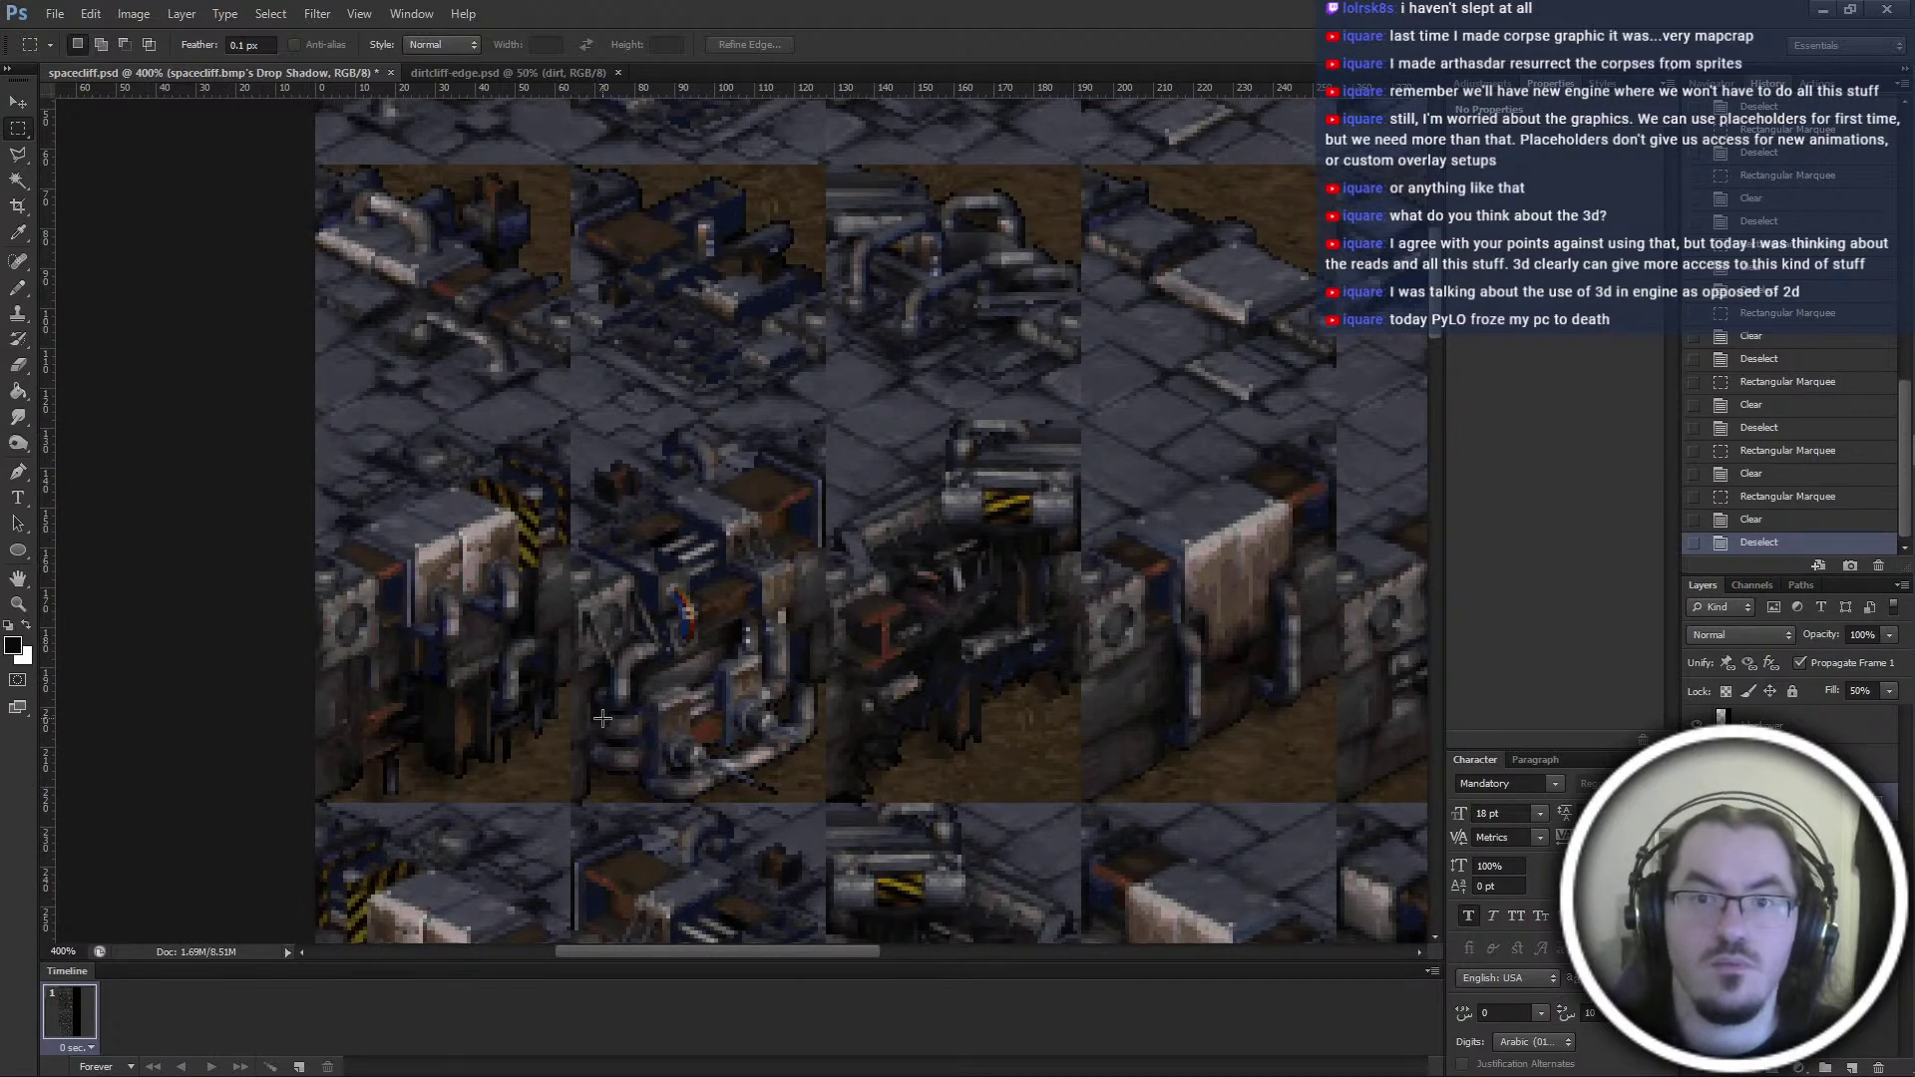
scroll(603, 716, "up", 3)
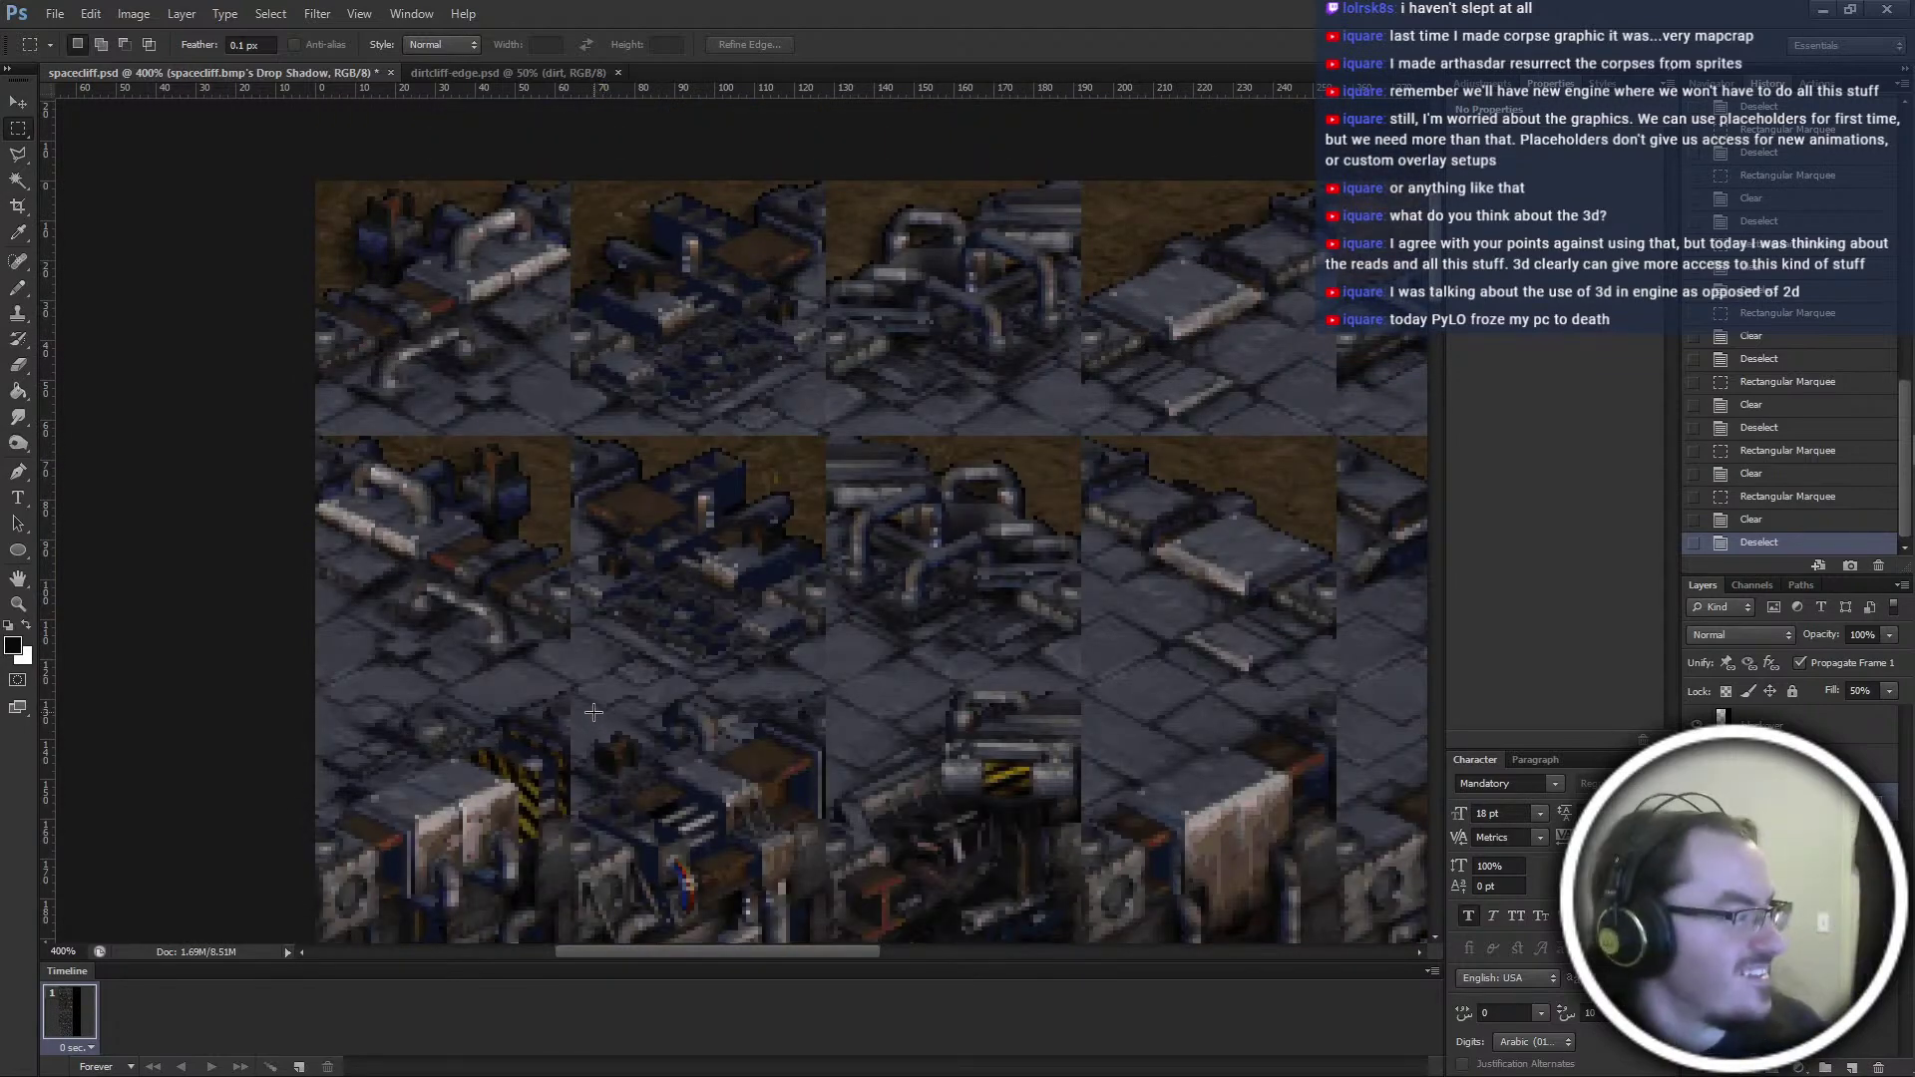
scroll(594, 719, "down", 3)
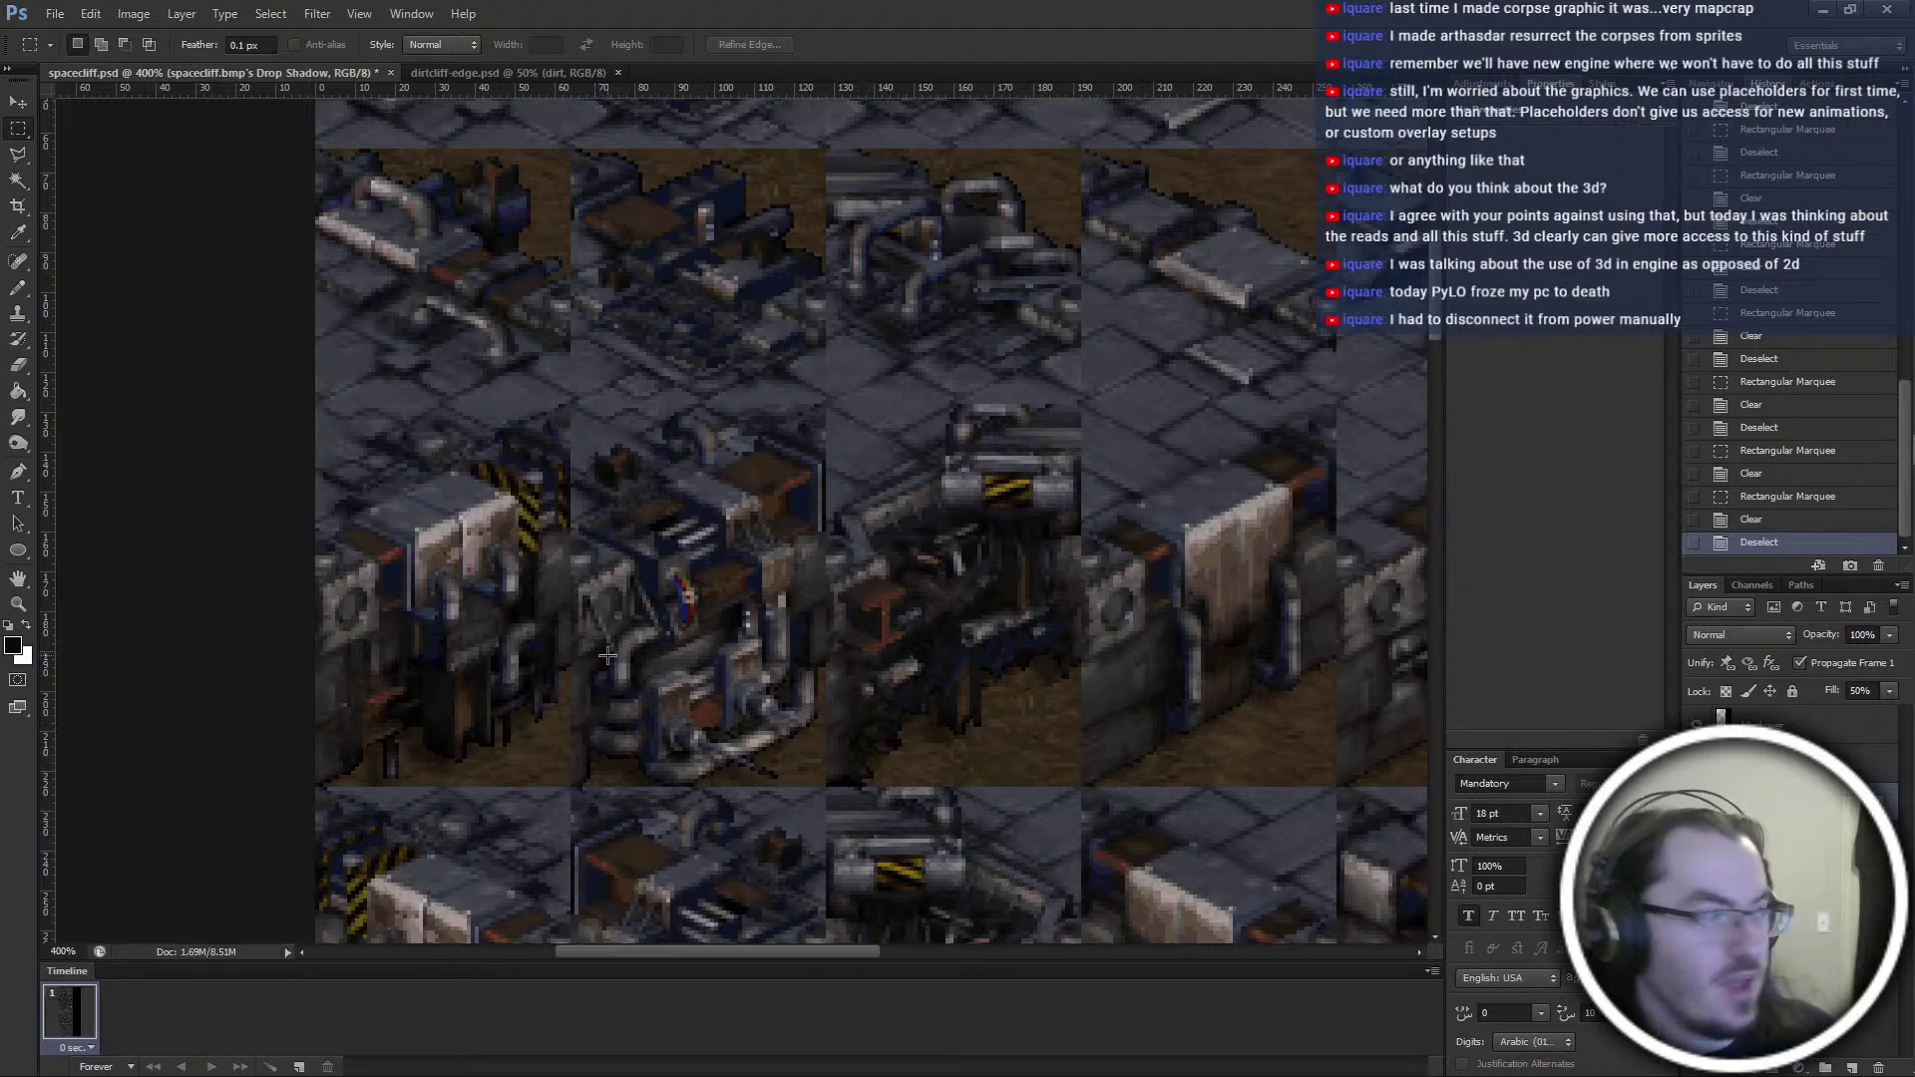
scroll(846, 695, "down", 2)
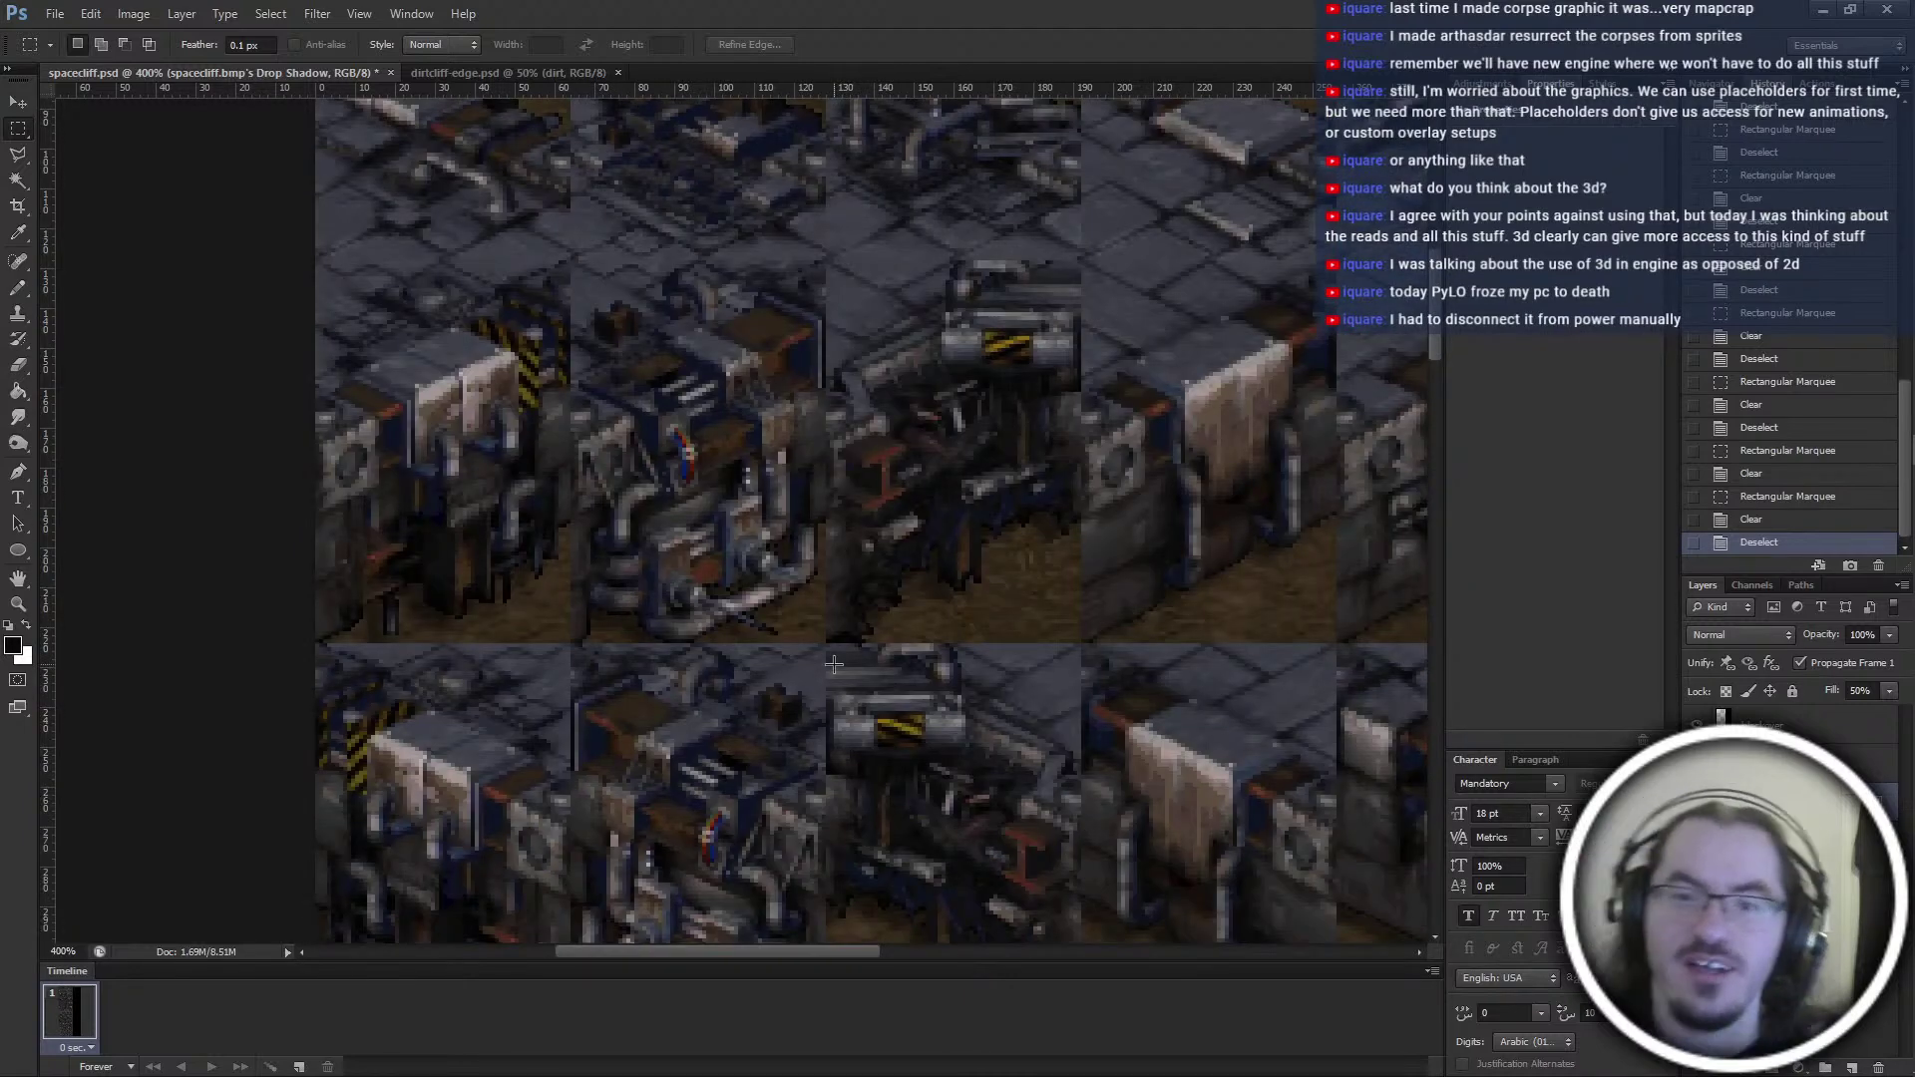
scroll(834, 663, "down", 2)
scroll(803, 716, "down", 3)
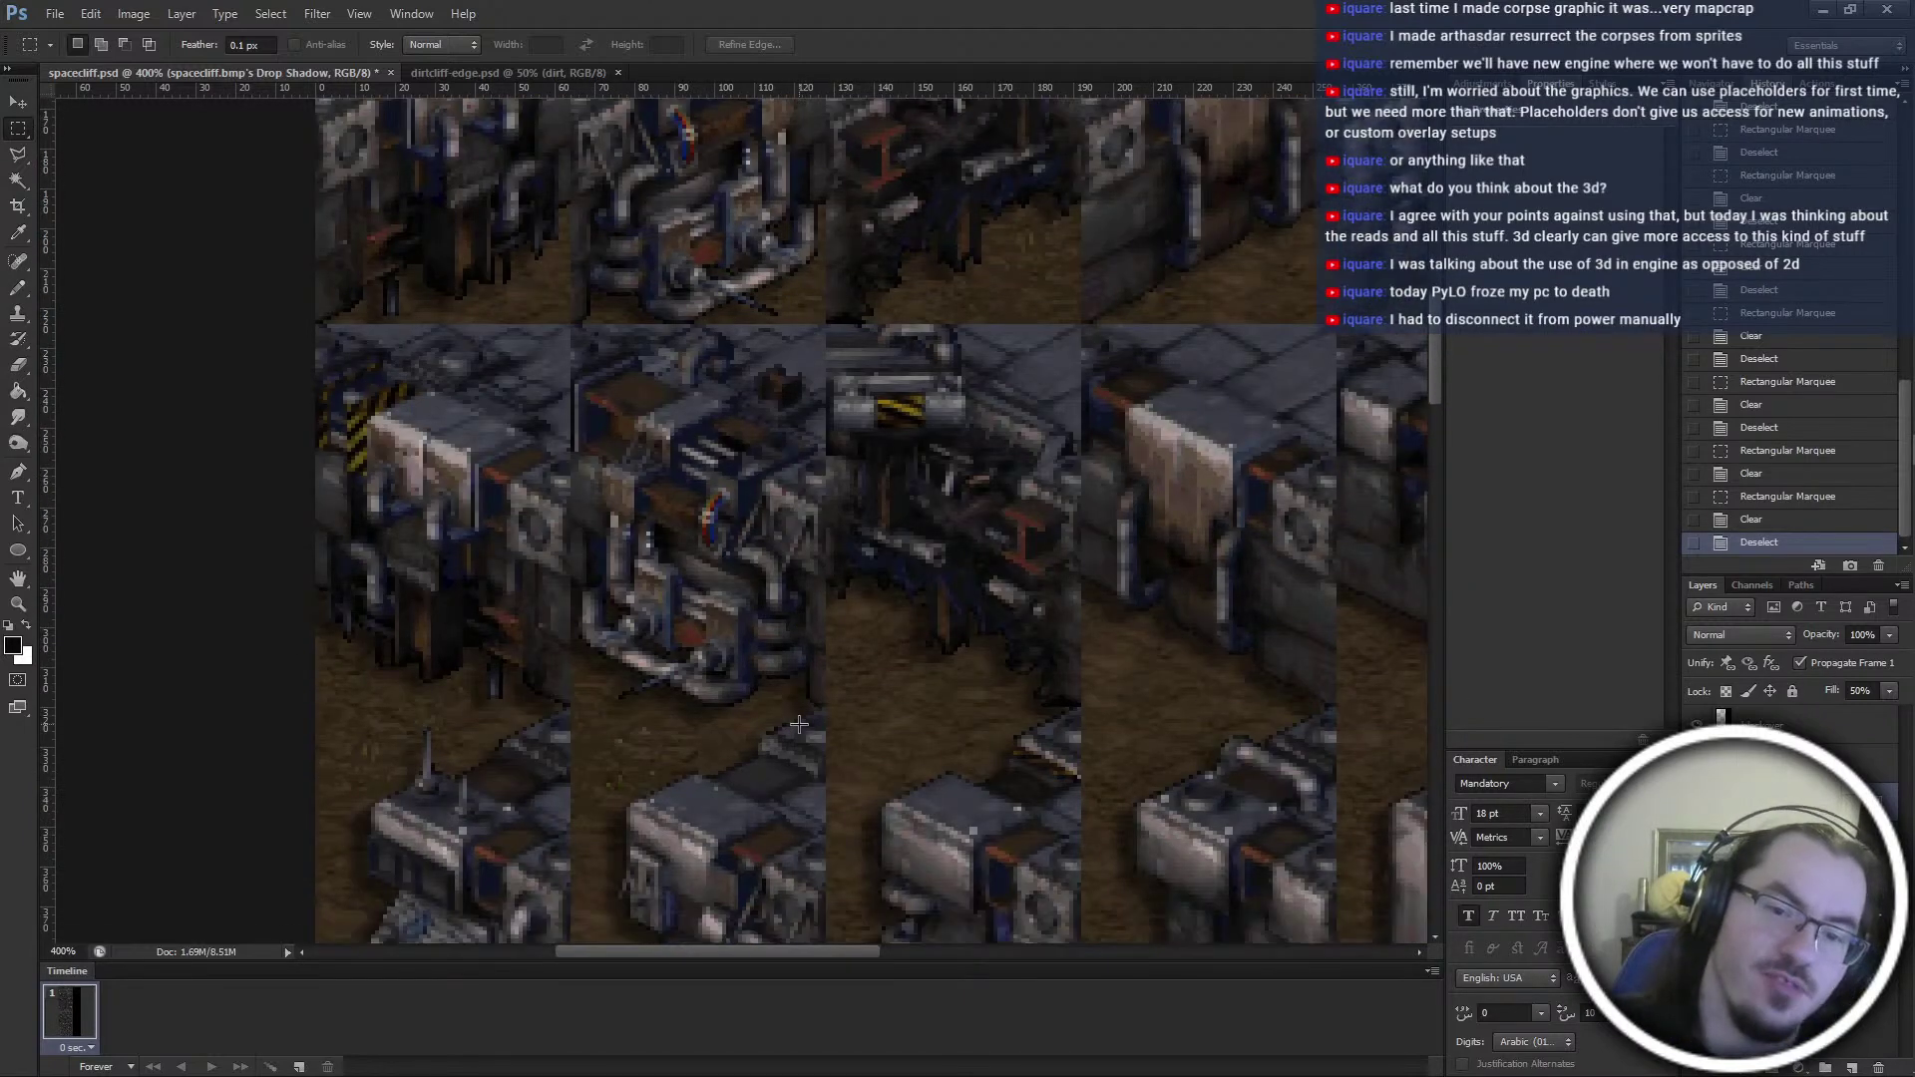
scroll(799, 725, "down", 2)
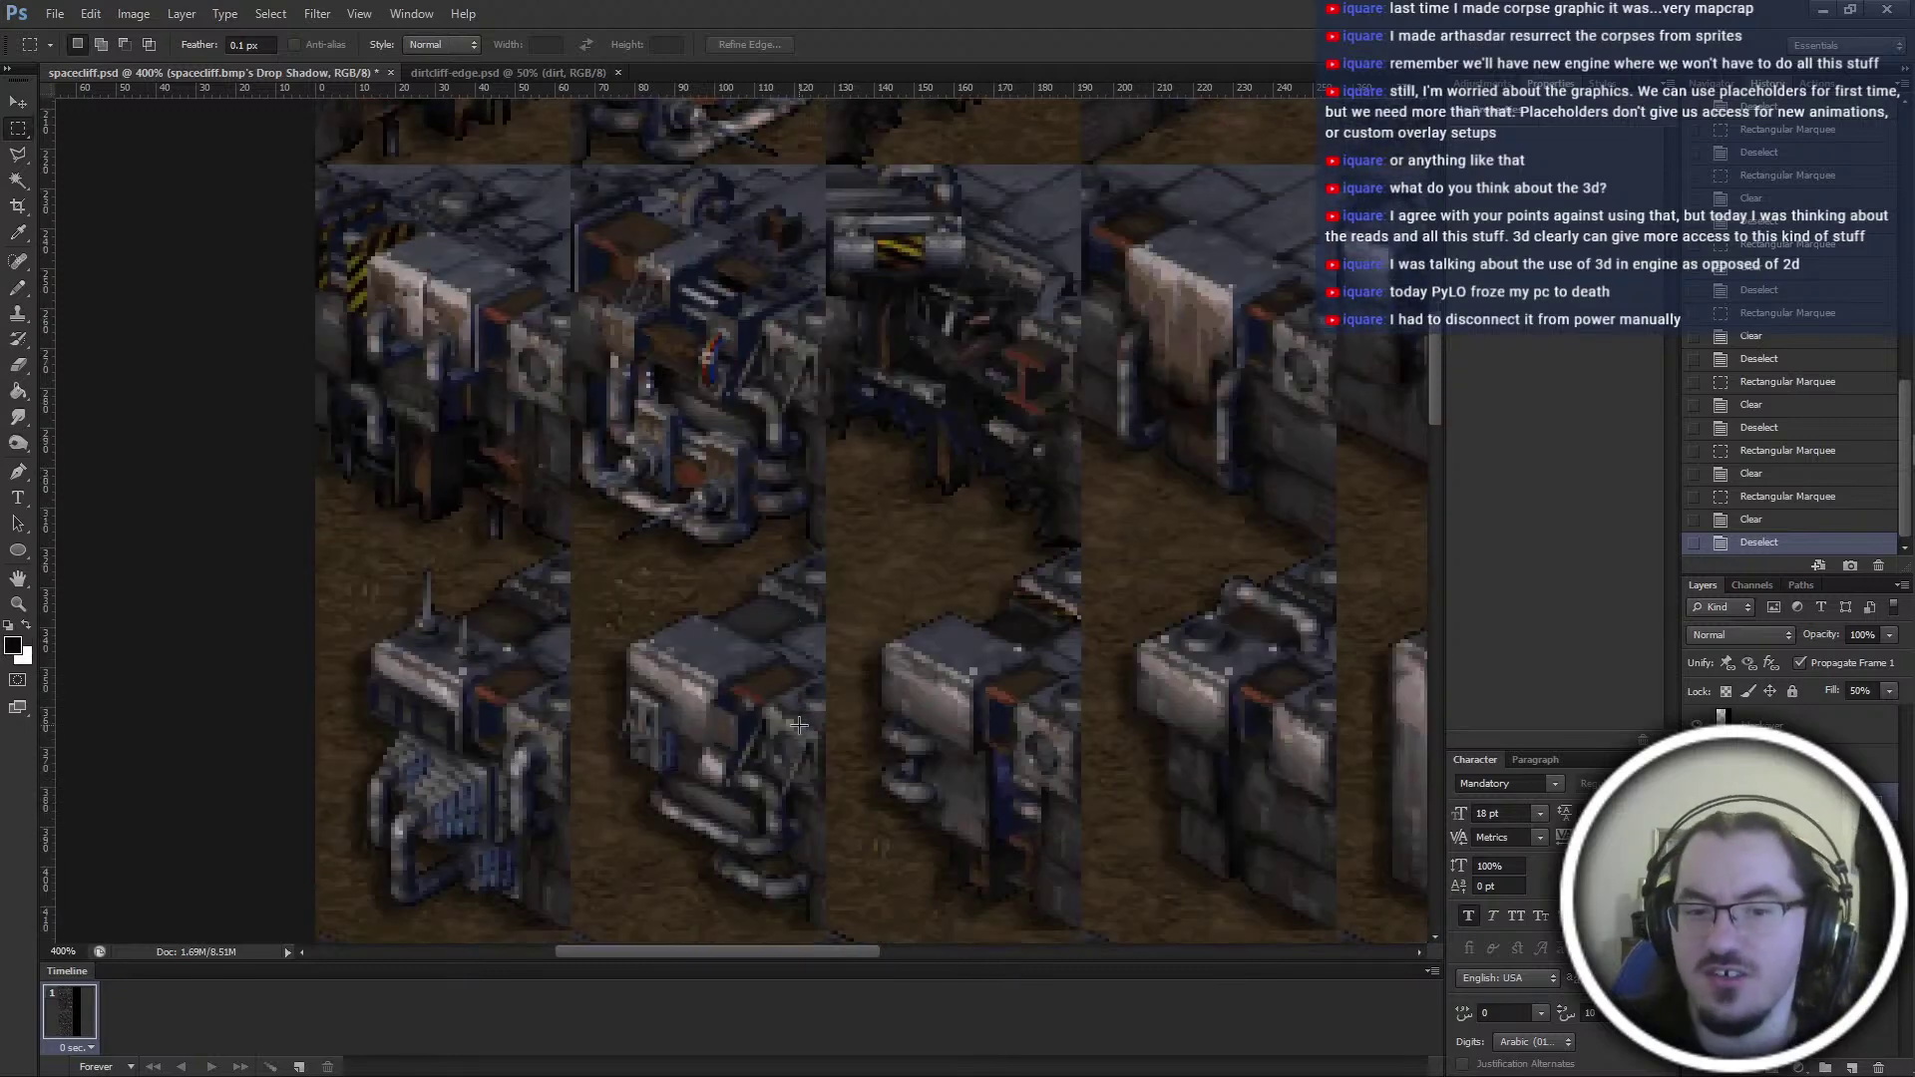
scroll(799, 725, "down", 1)
Show the grid and delete the shadow along the horizontal border between the mirrored cliff-face row and the protruding cliff blocks below
key("ctrl+apostrophe")
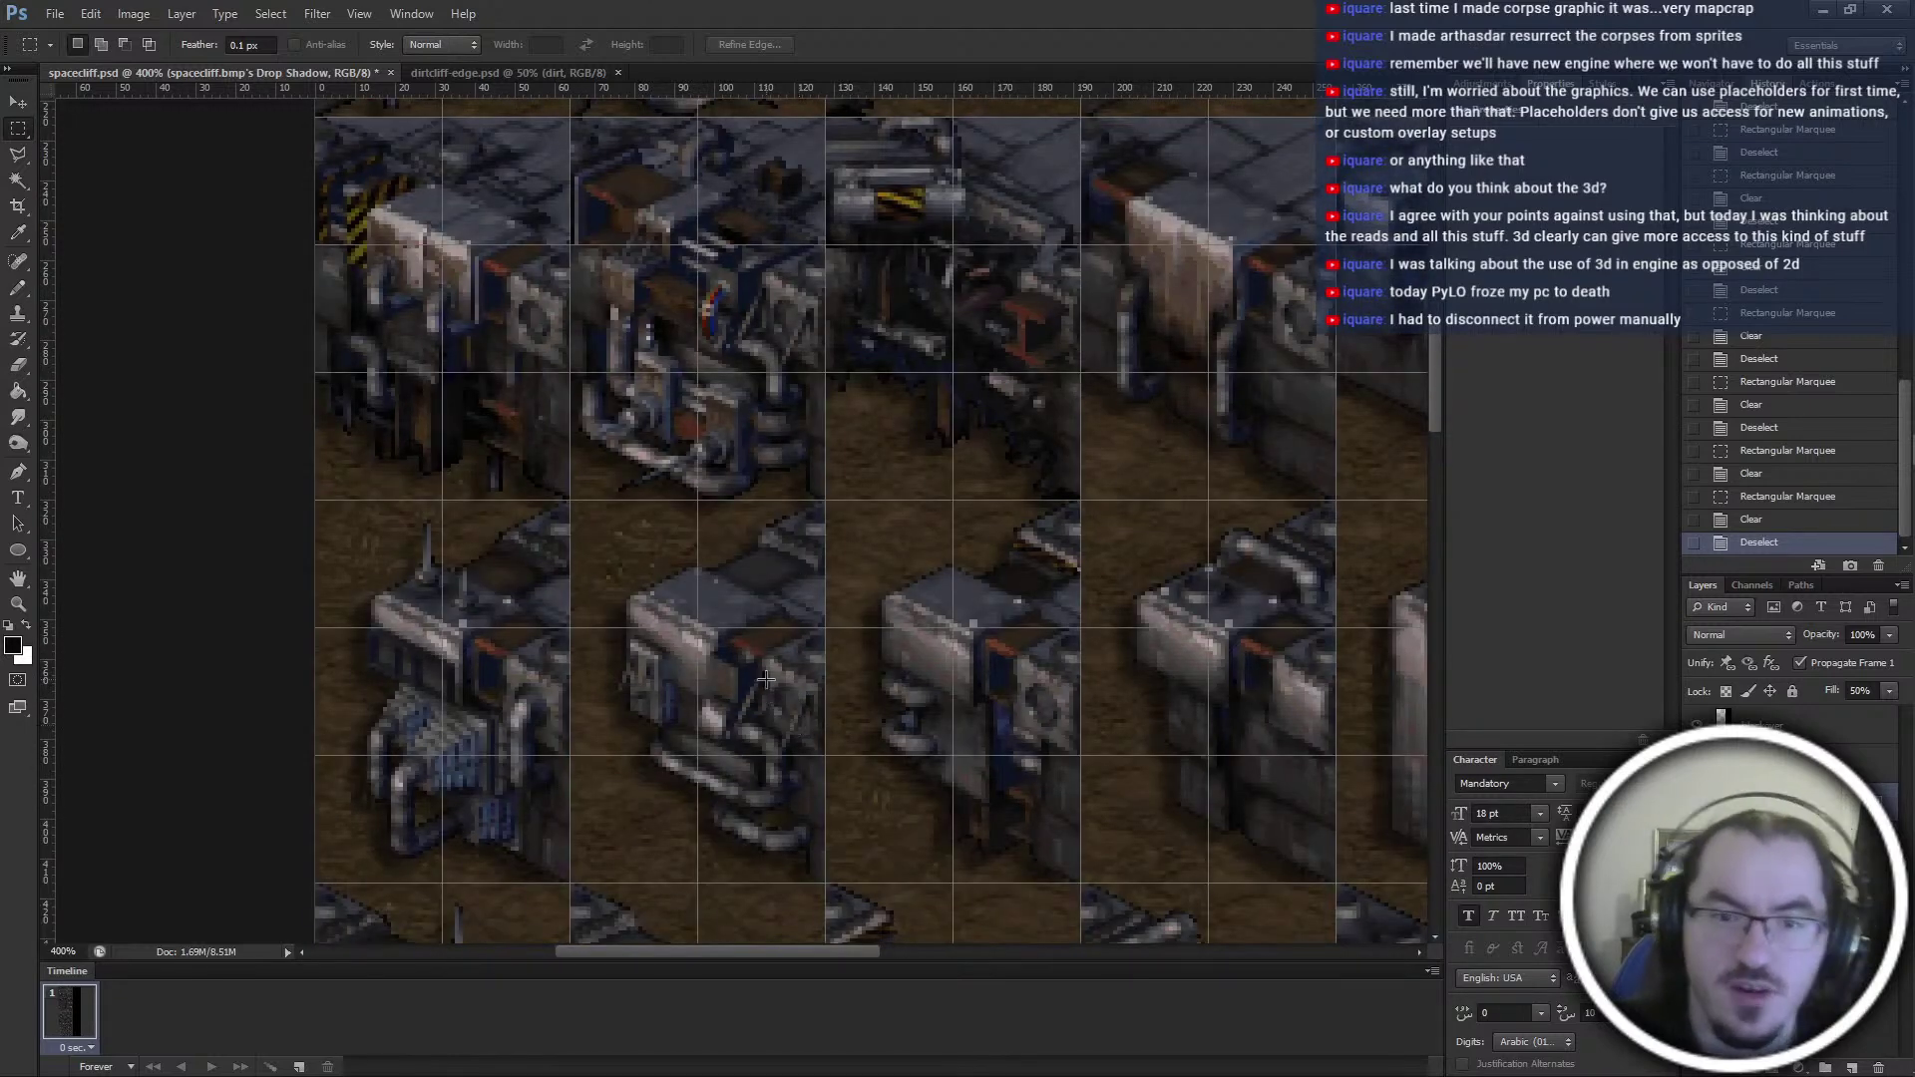
left_click_drag(440, 501, 618, 529)
key("Delete")
key("ctrl+d")
left_click_drag(304, 496, 1135, 508)
key("Delete")
key("ctrl+d")
Examine the protruding cliff rows and the shorter edge tiles farther down for shadow crossing the gridlines
scroll(1119, 788, "up", 4, "ctrl")
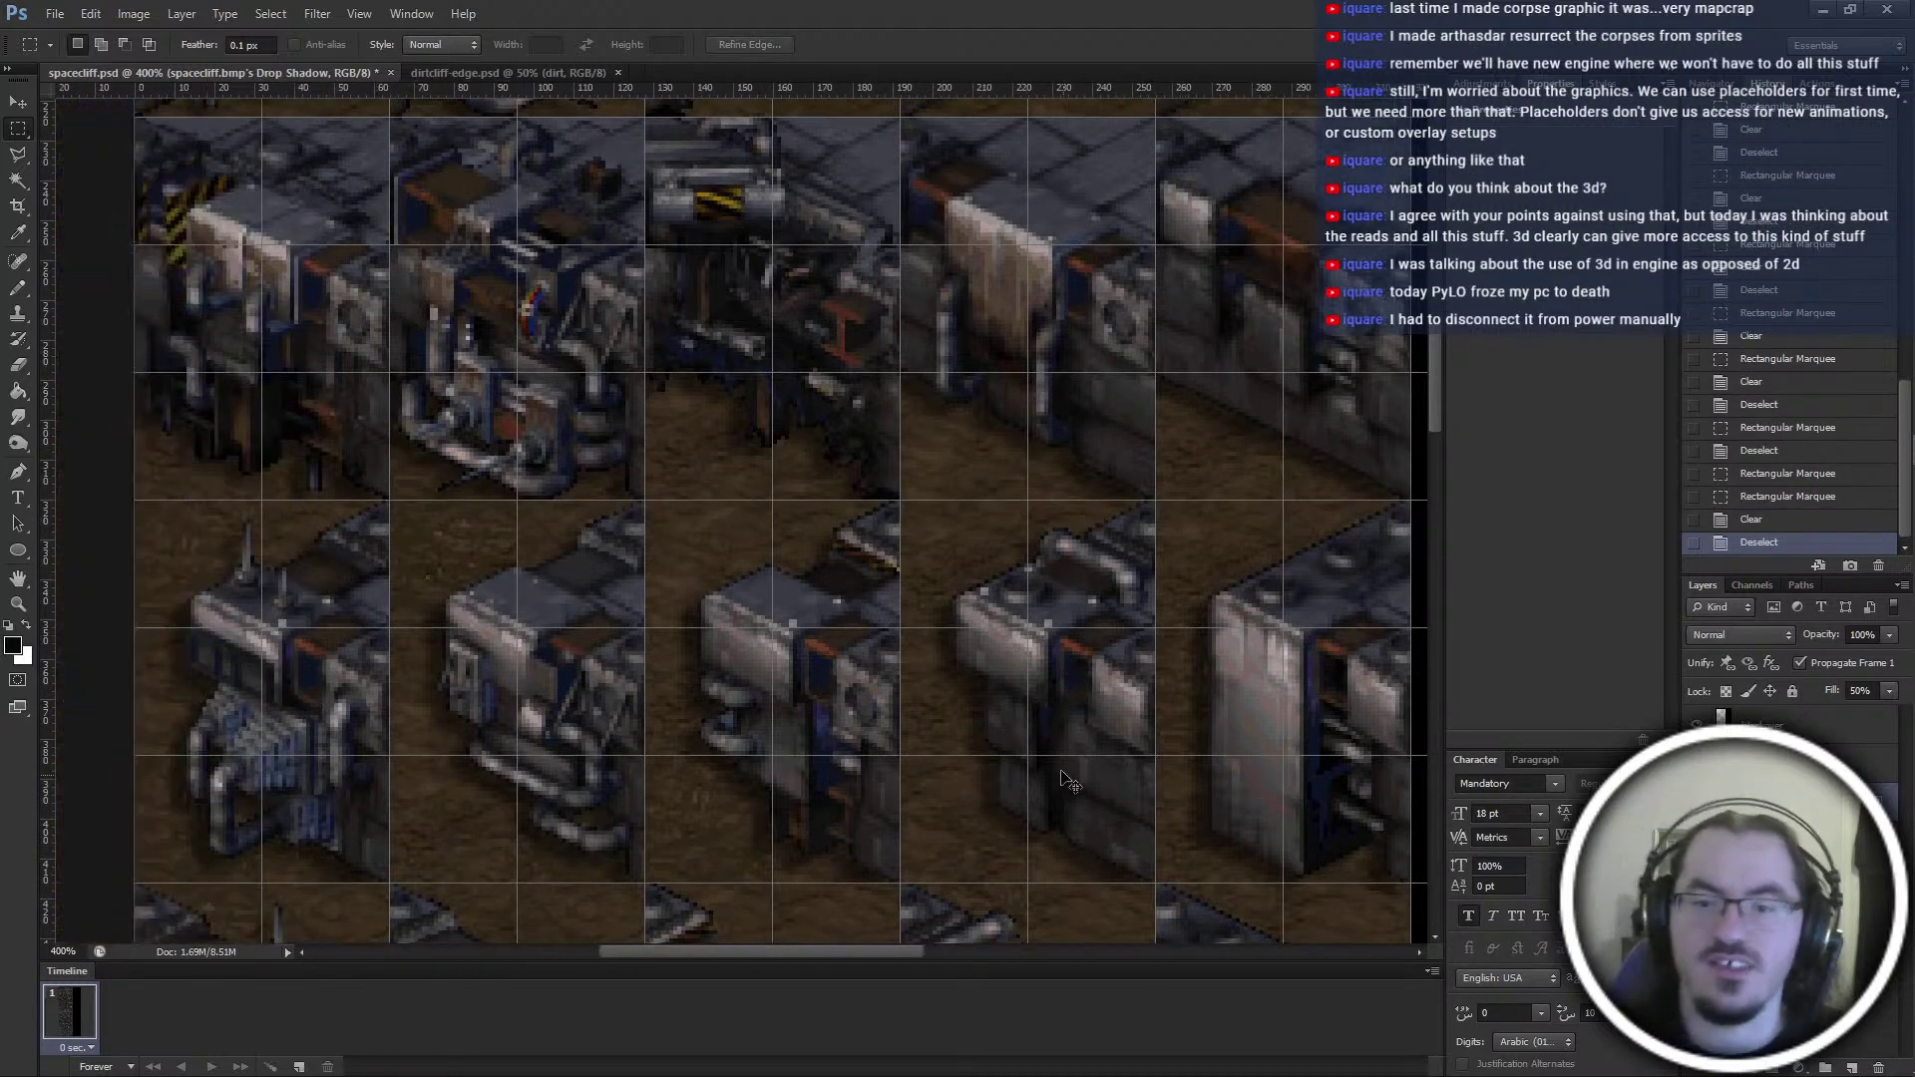
scroll(1057, 753, "left", 1, "ctrl")
scroll(1052, 746, "up", 1)
scroll(1053, 748, "down", 5)
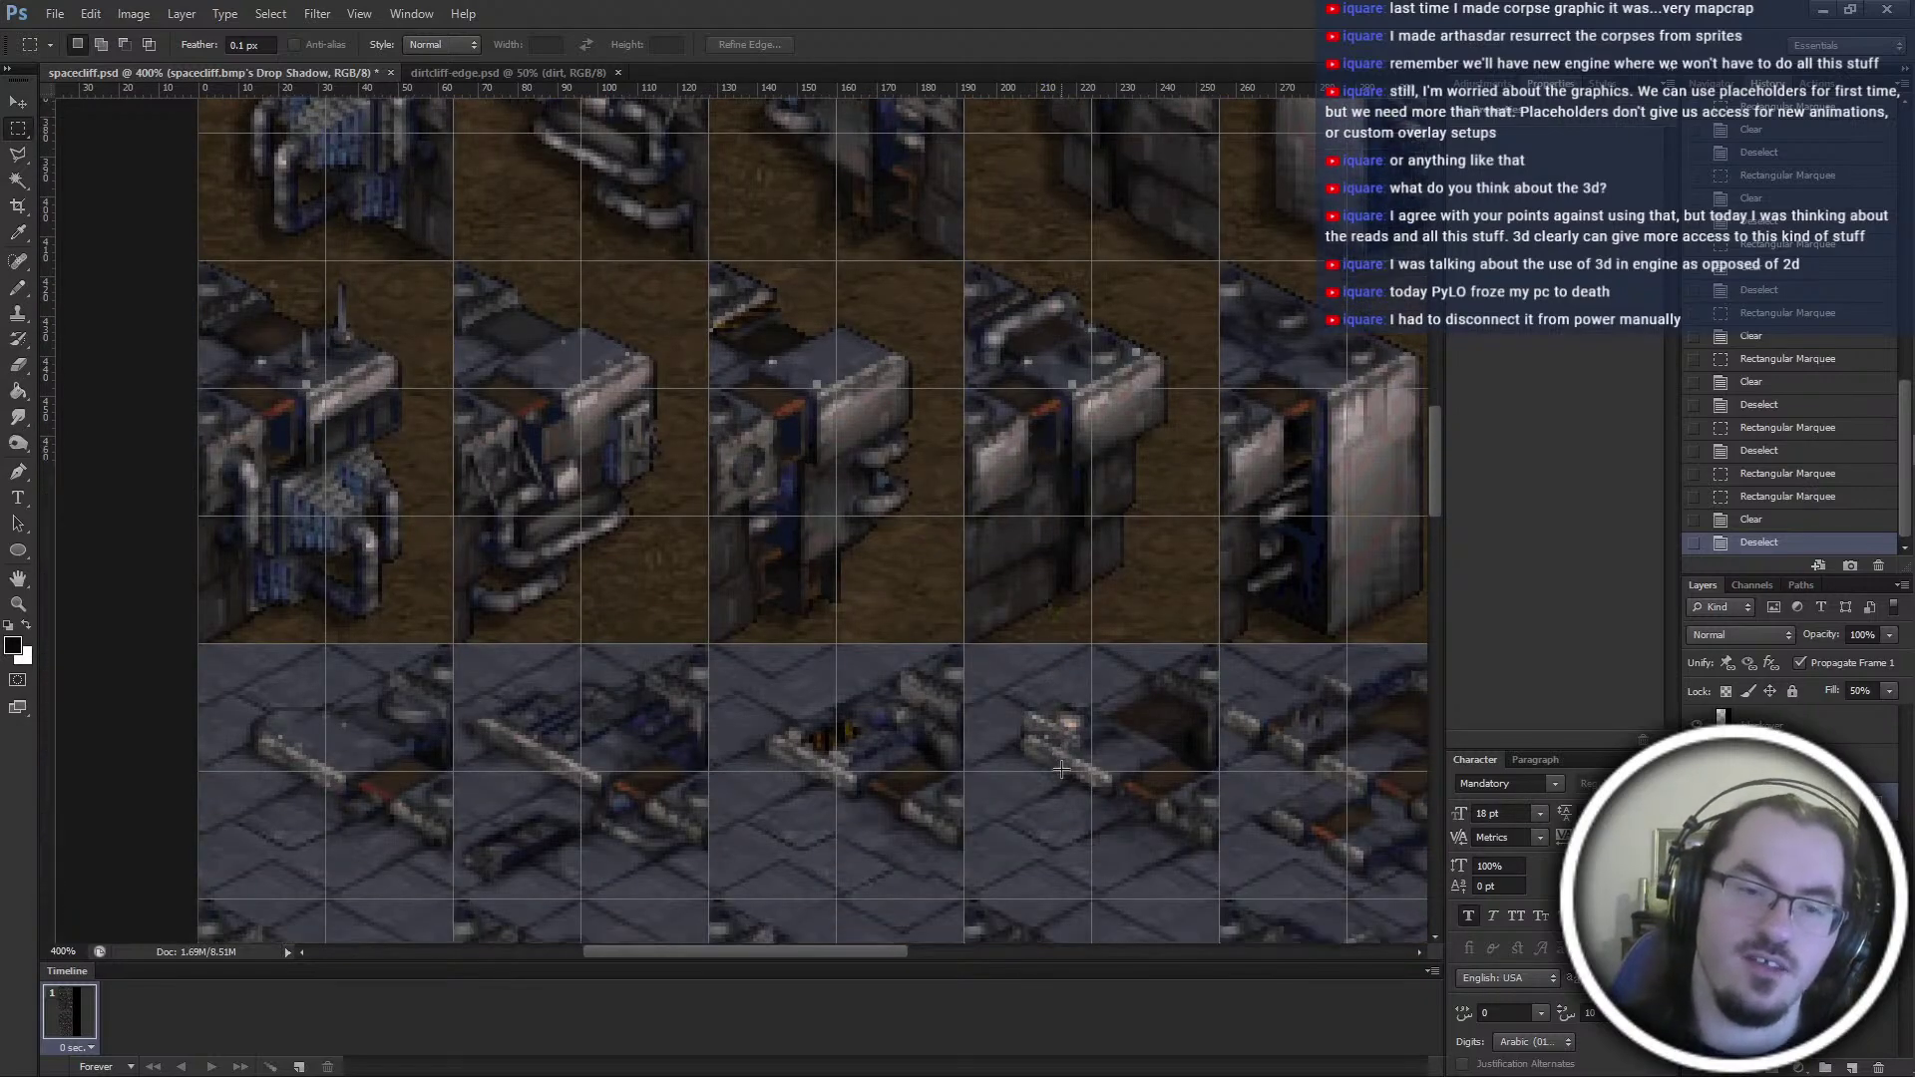
scroll(1062, 773, "up", 1)
scroll(1067, 777, "down", 2, "ctrl")
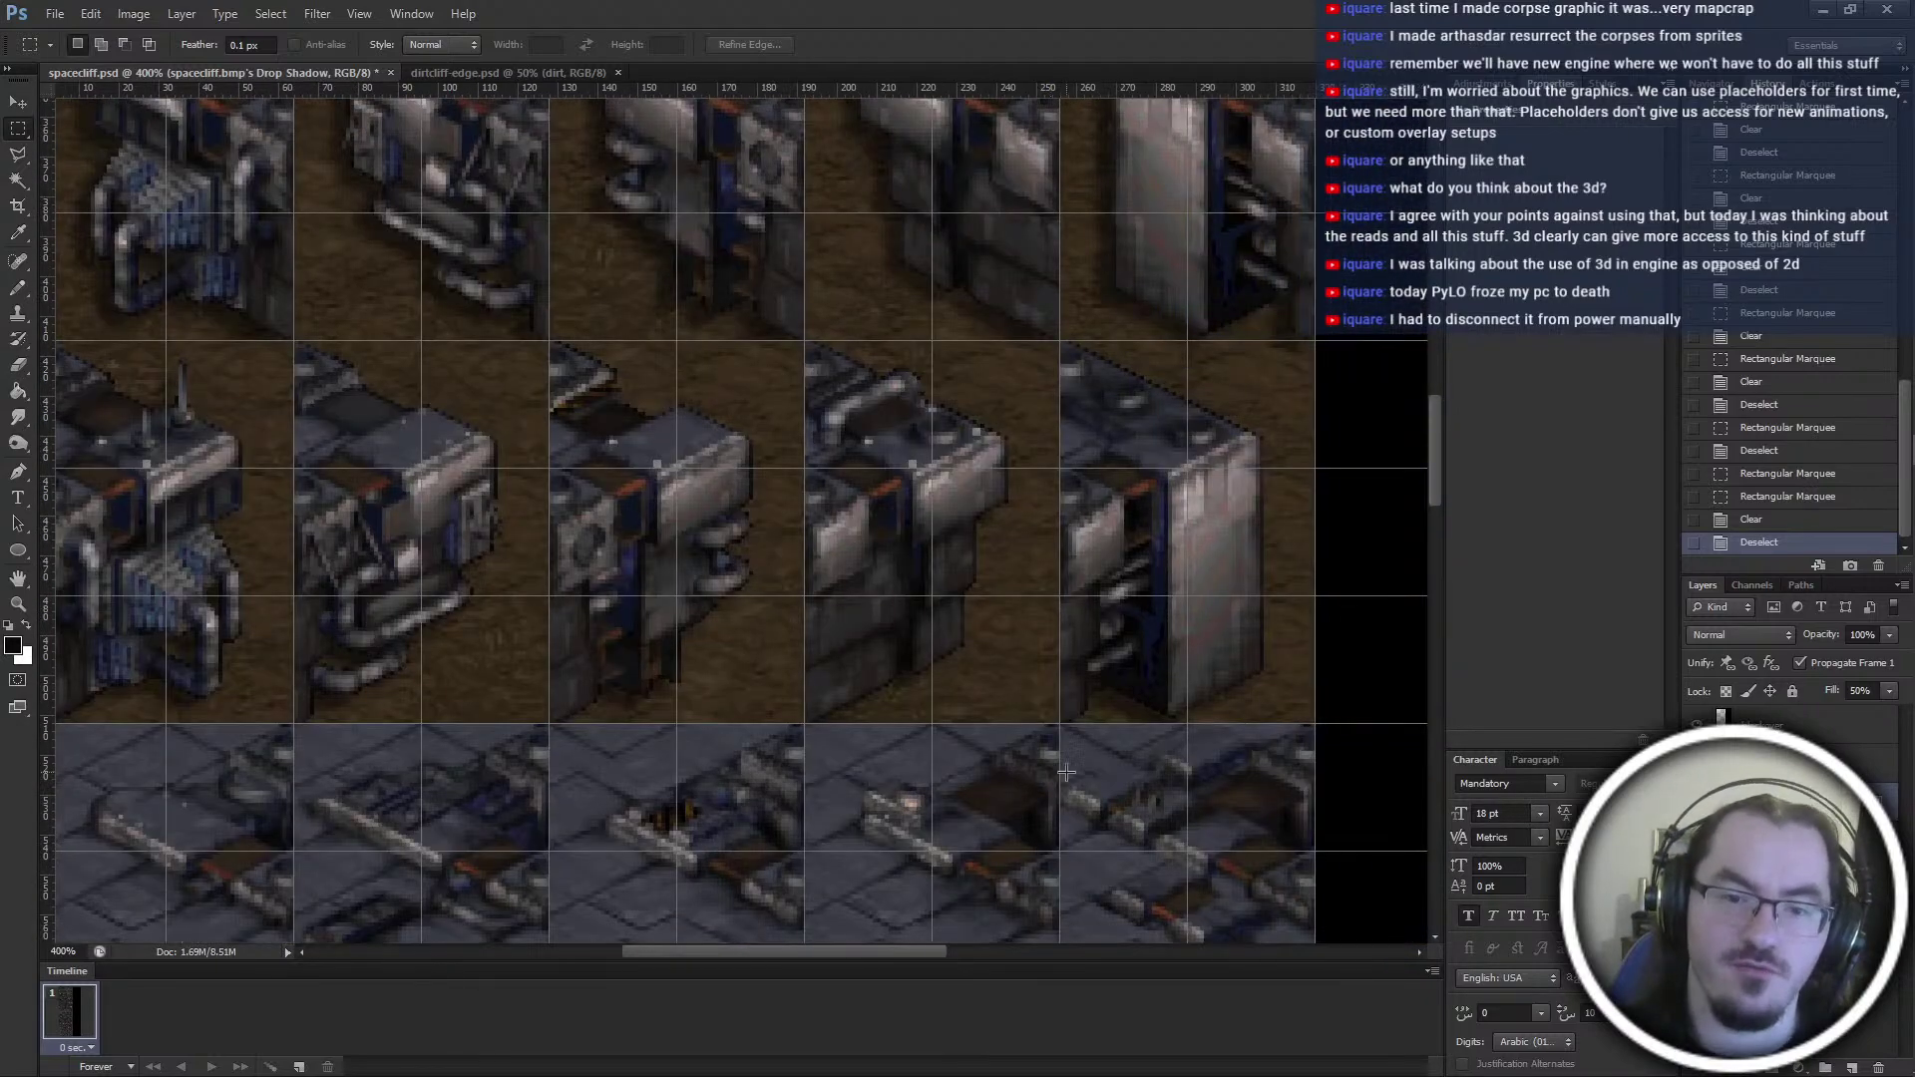
scroll(1067, 778, "down", 10)
scroll(1063, 848, "up", 2, "ctrl")
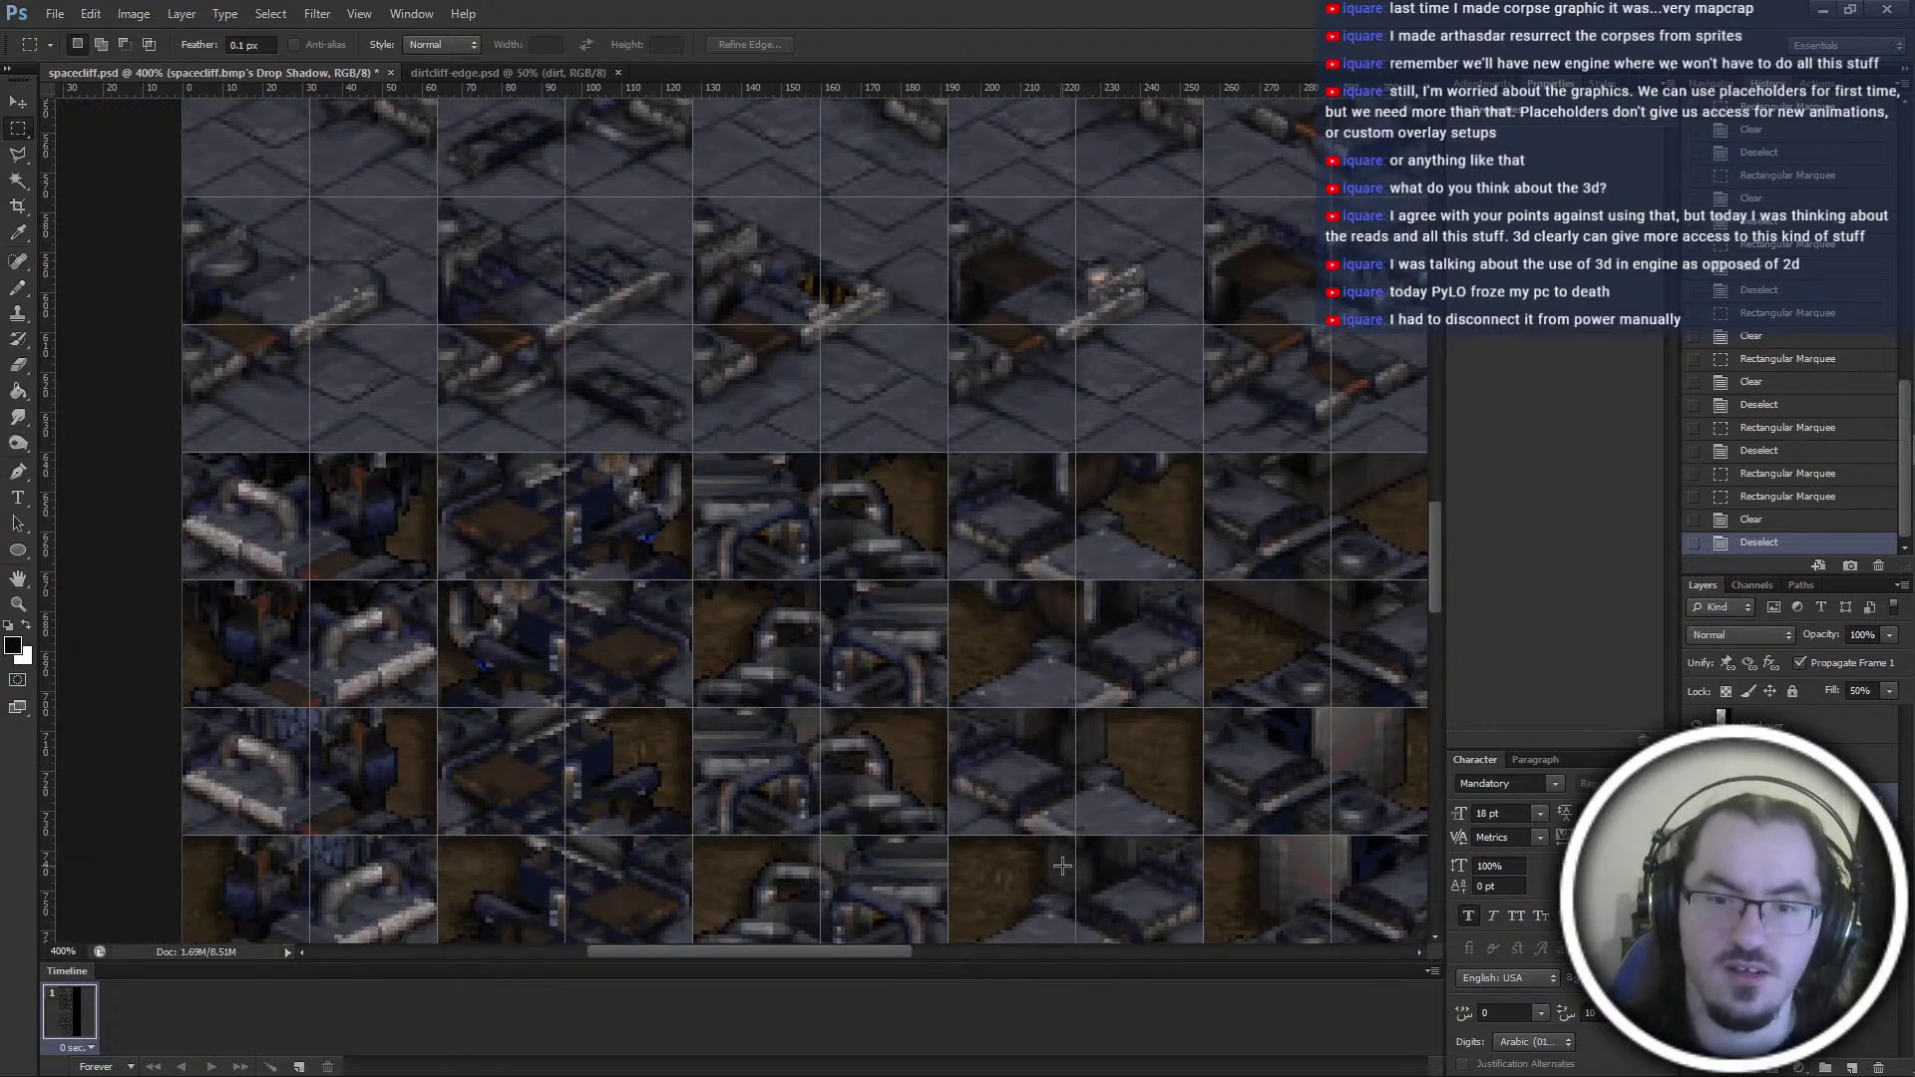
scroll(1058, 864, "down", 1)
scroll(366, 477, "down", 2)
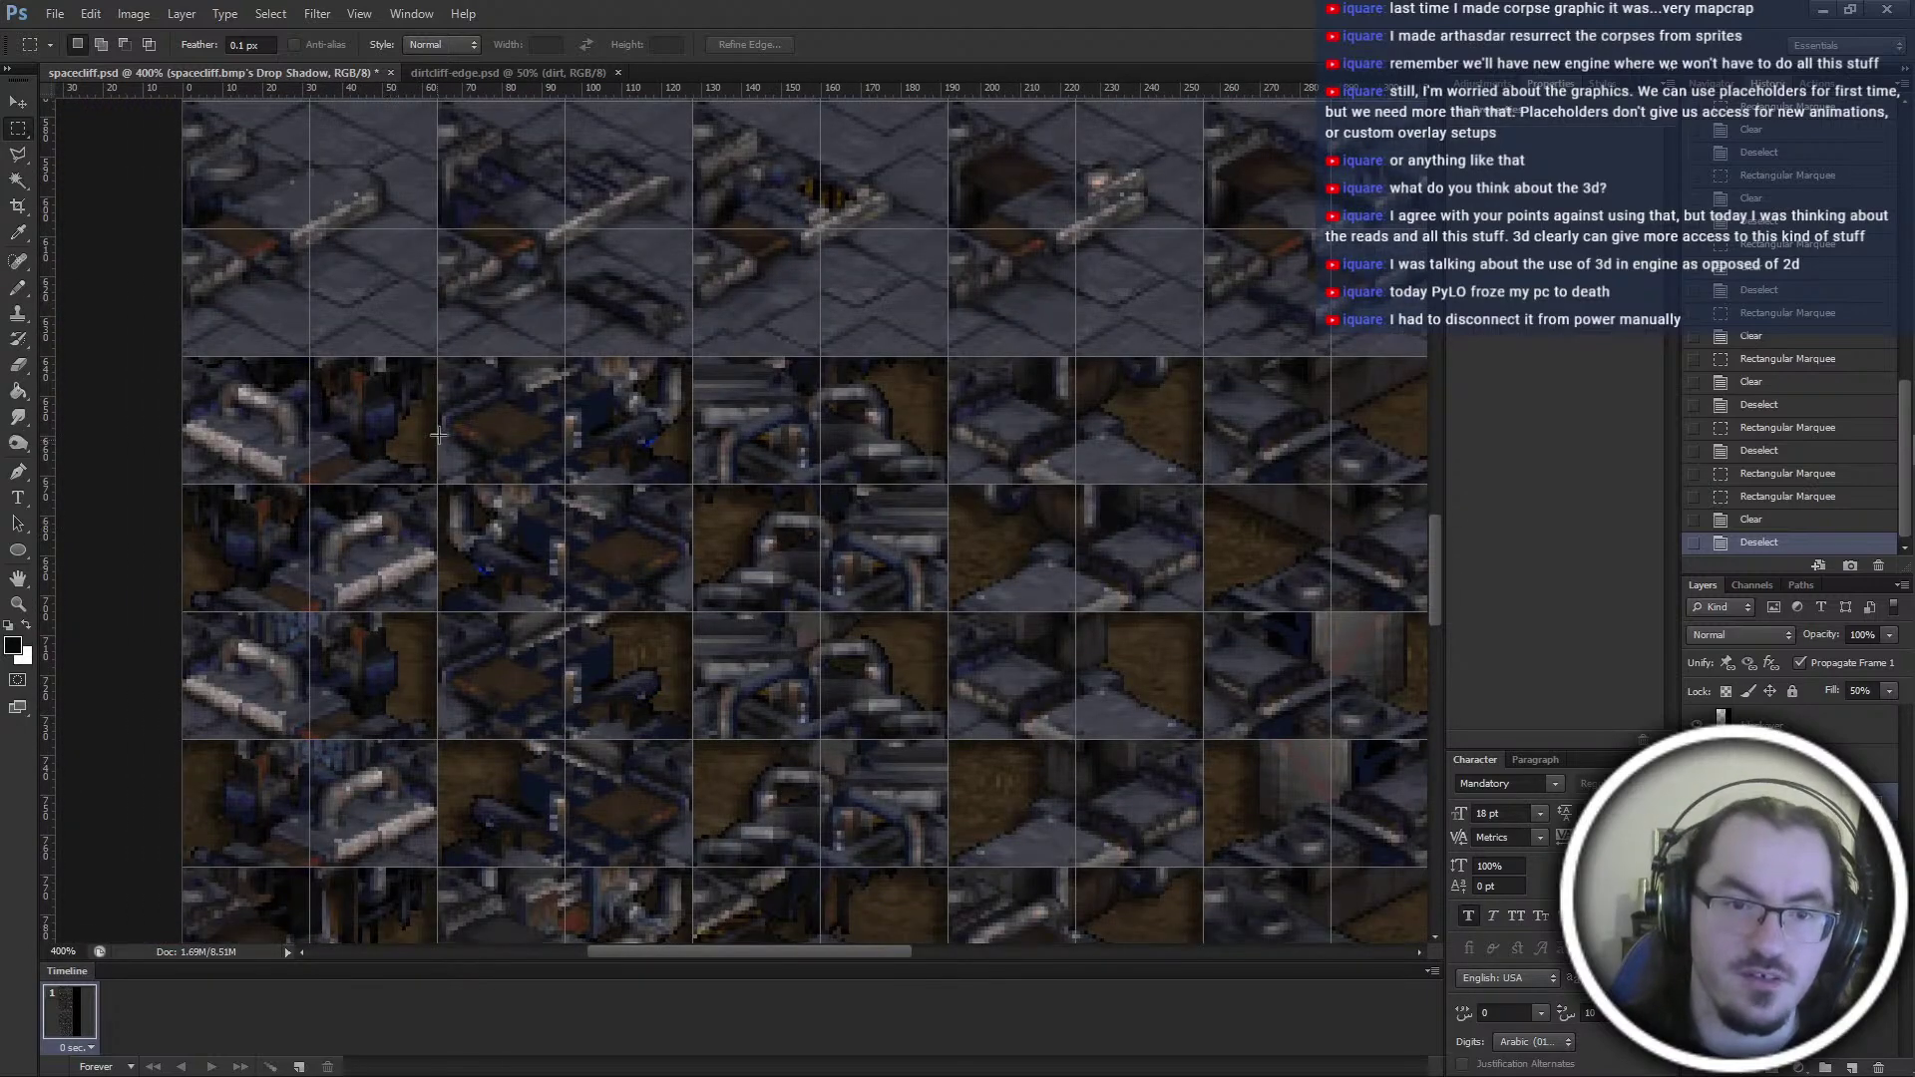
Delete the shadow strips along the first tile's right edge in the first and third rows of shorter cliff tiles, then deselect
scroll(427, 445, "up", 3, "alt")
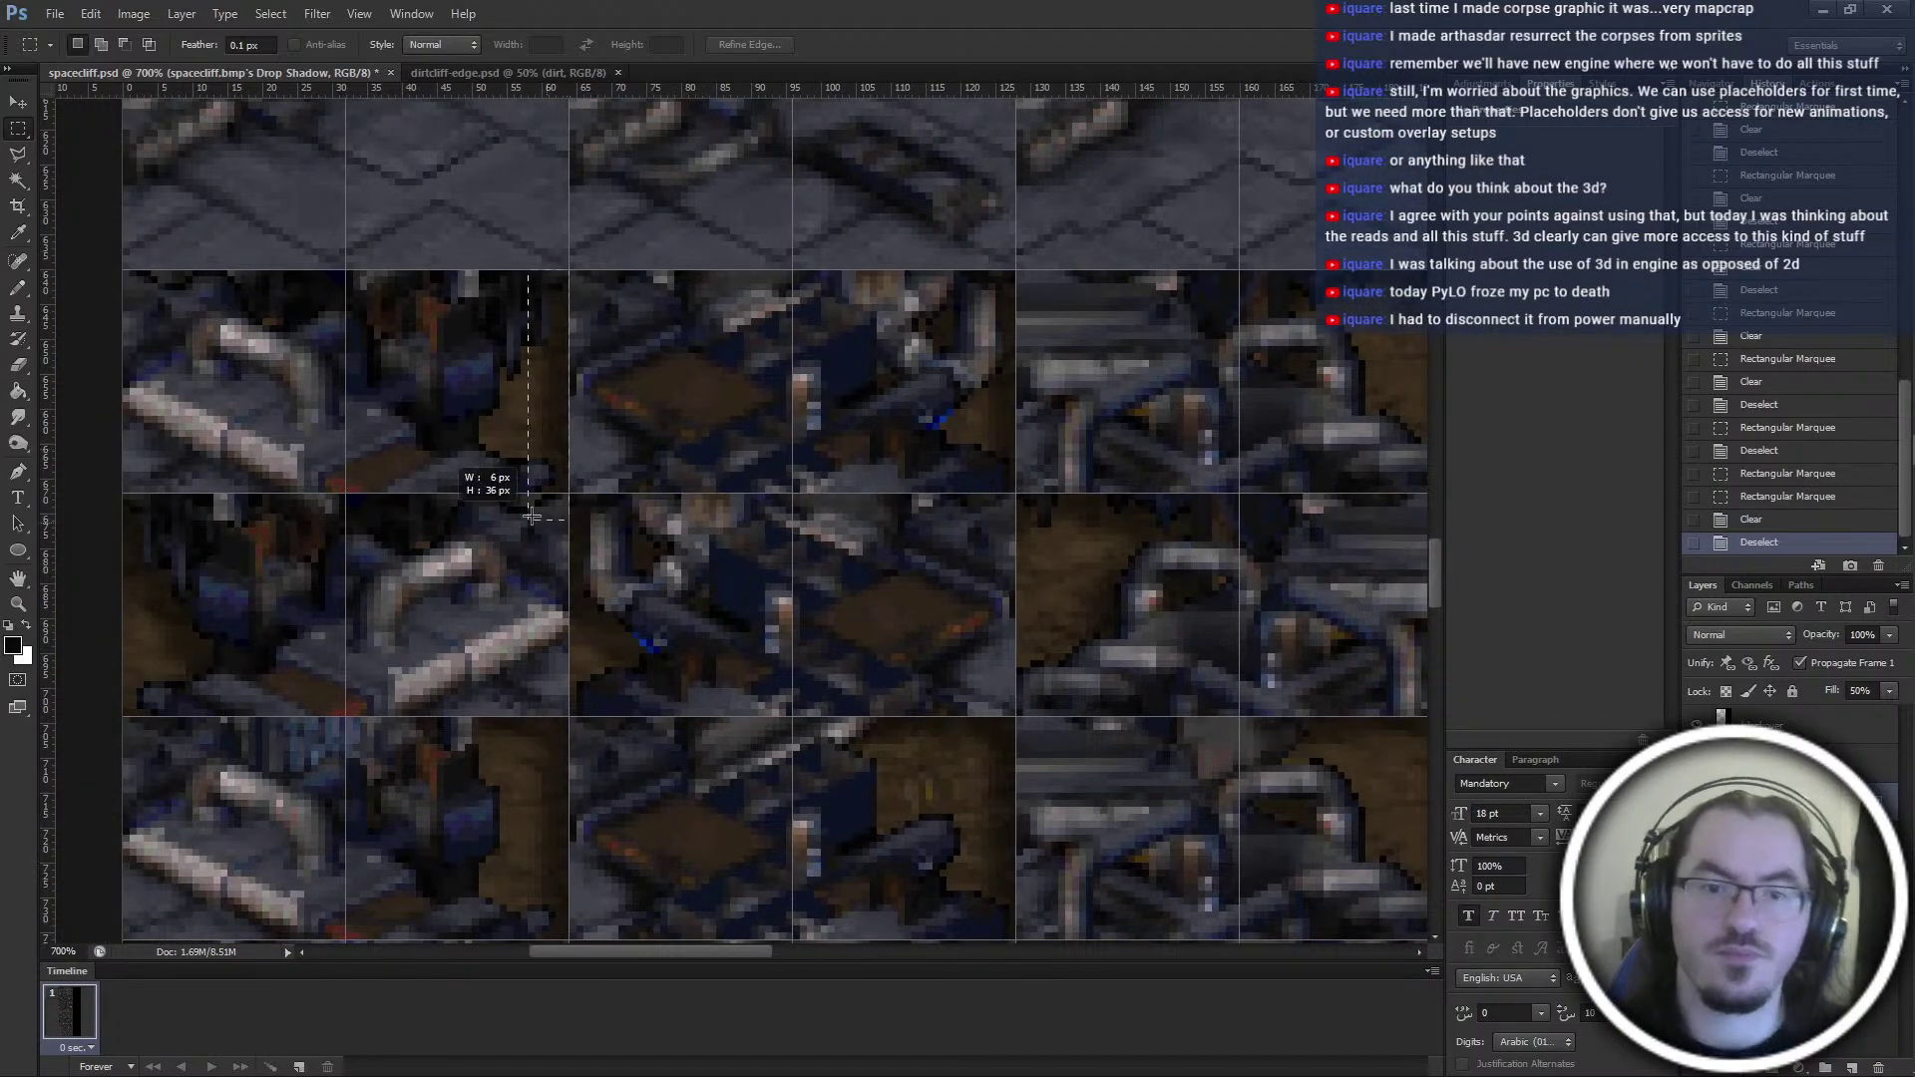
left_click_drag(539, 493, 564, 494)
key("Delete")
scroll(551, 304, "down", 5)
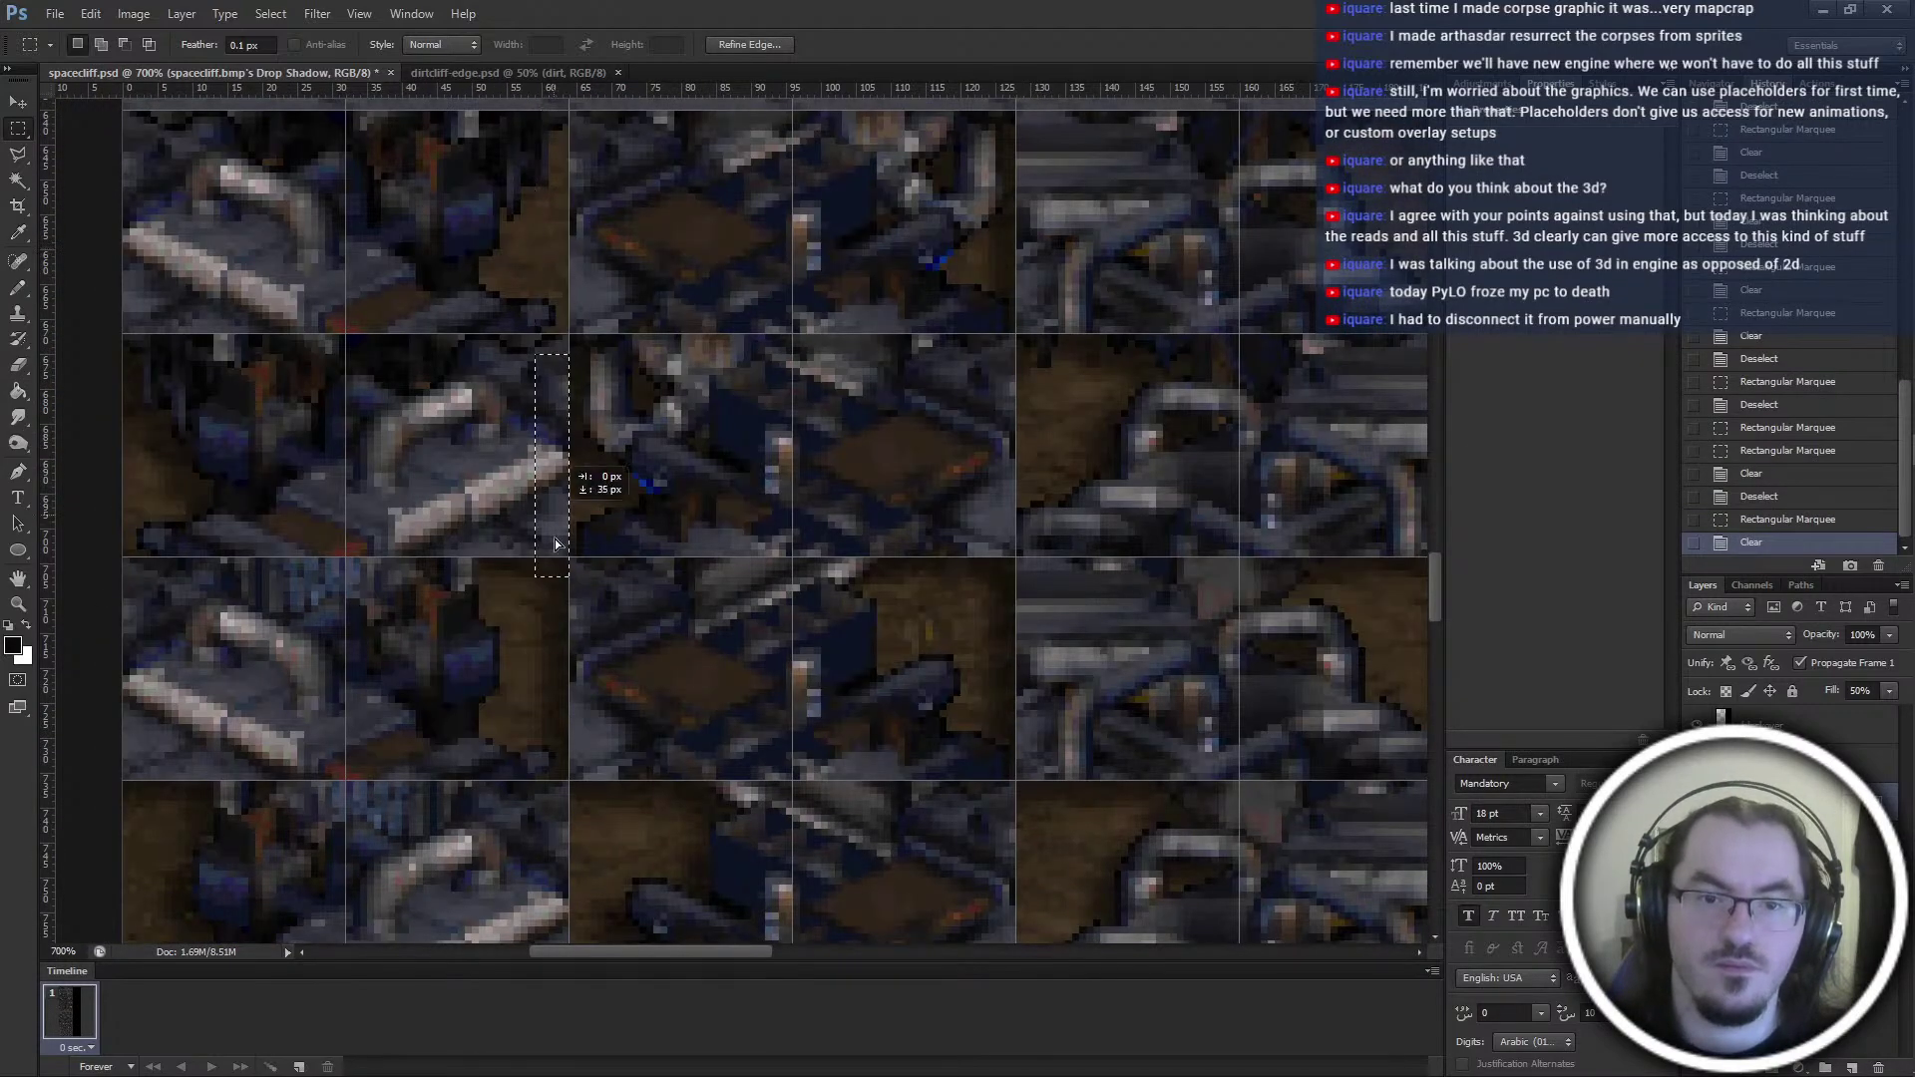
left_click_drag(544, 697, 545, 697)
key("Delete")
scroll(569, 571, "down", 2)
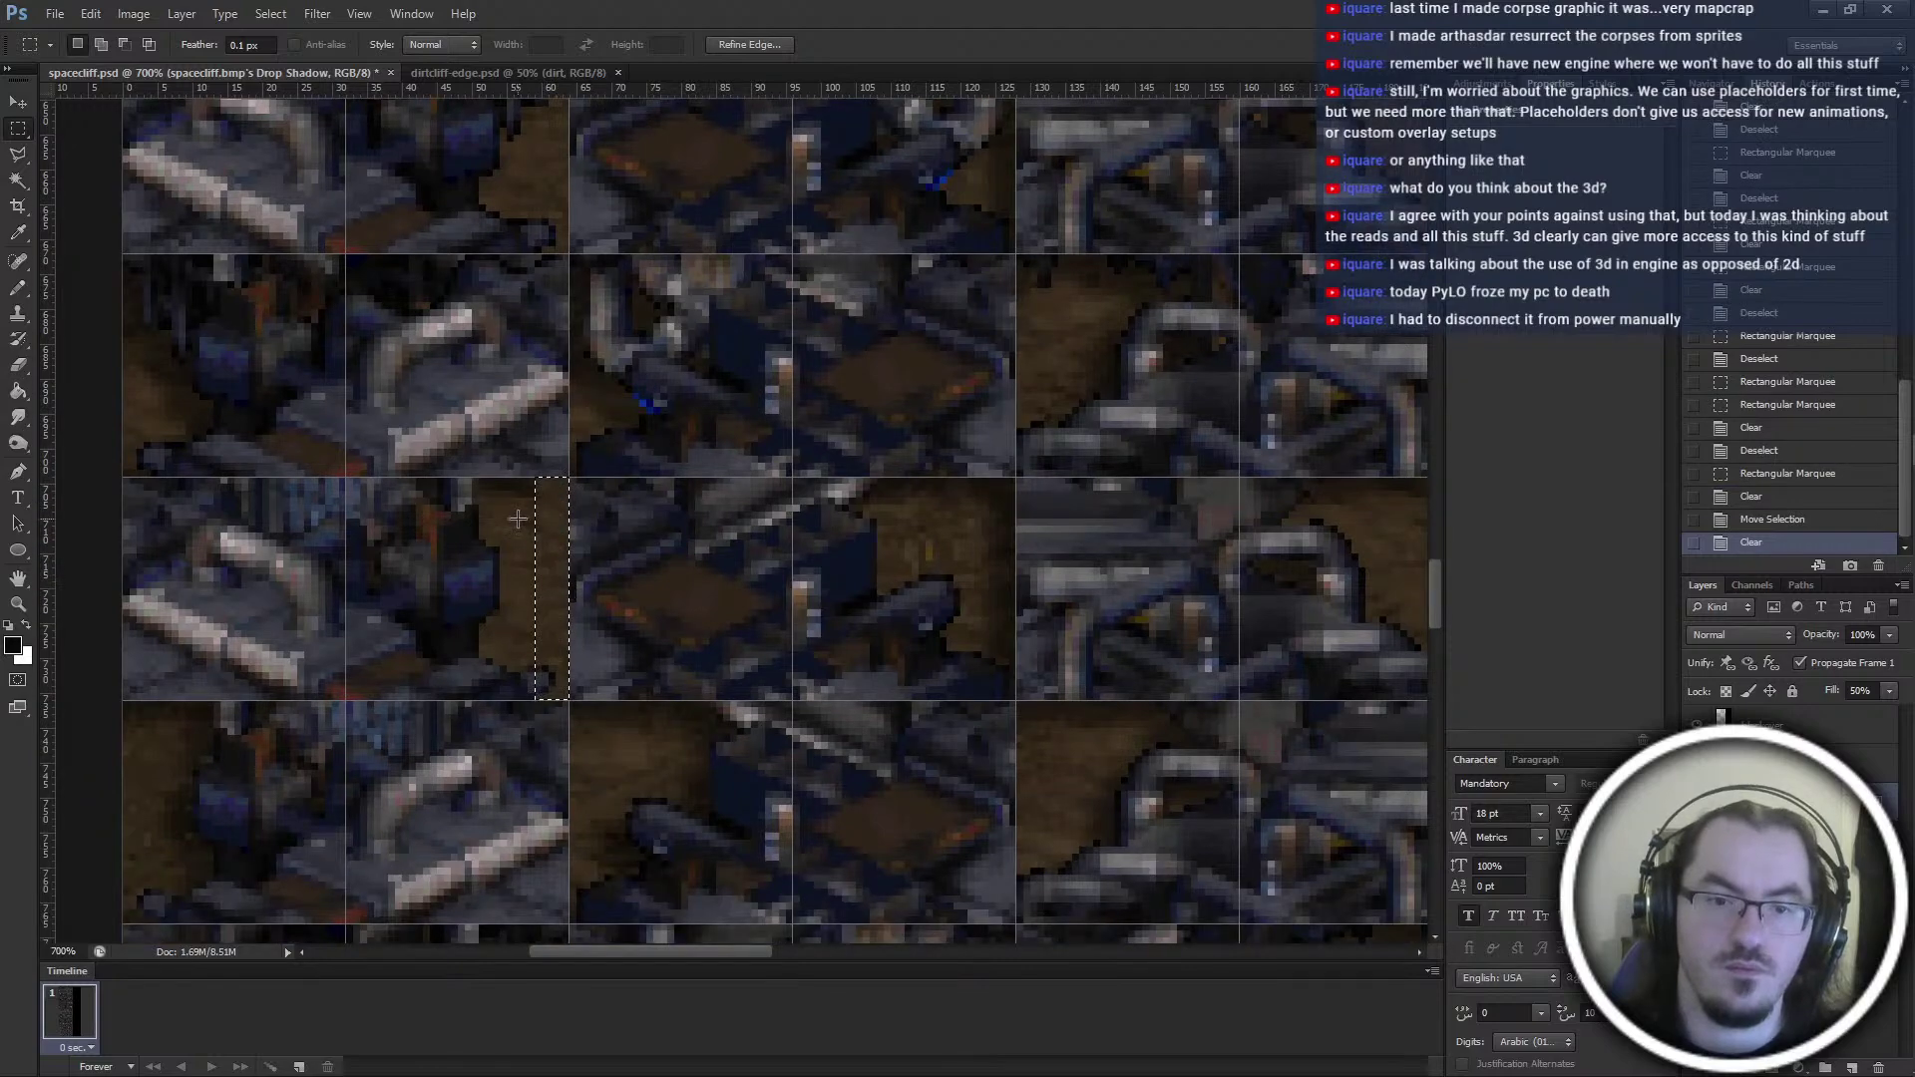
scroll(513, 531, "down", 4)
scroll(545, 454, "up", 2)
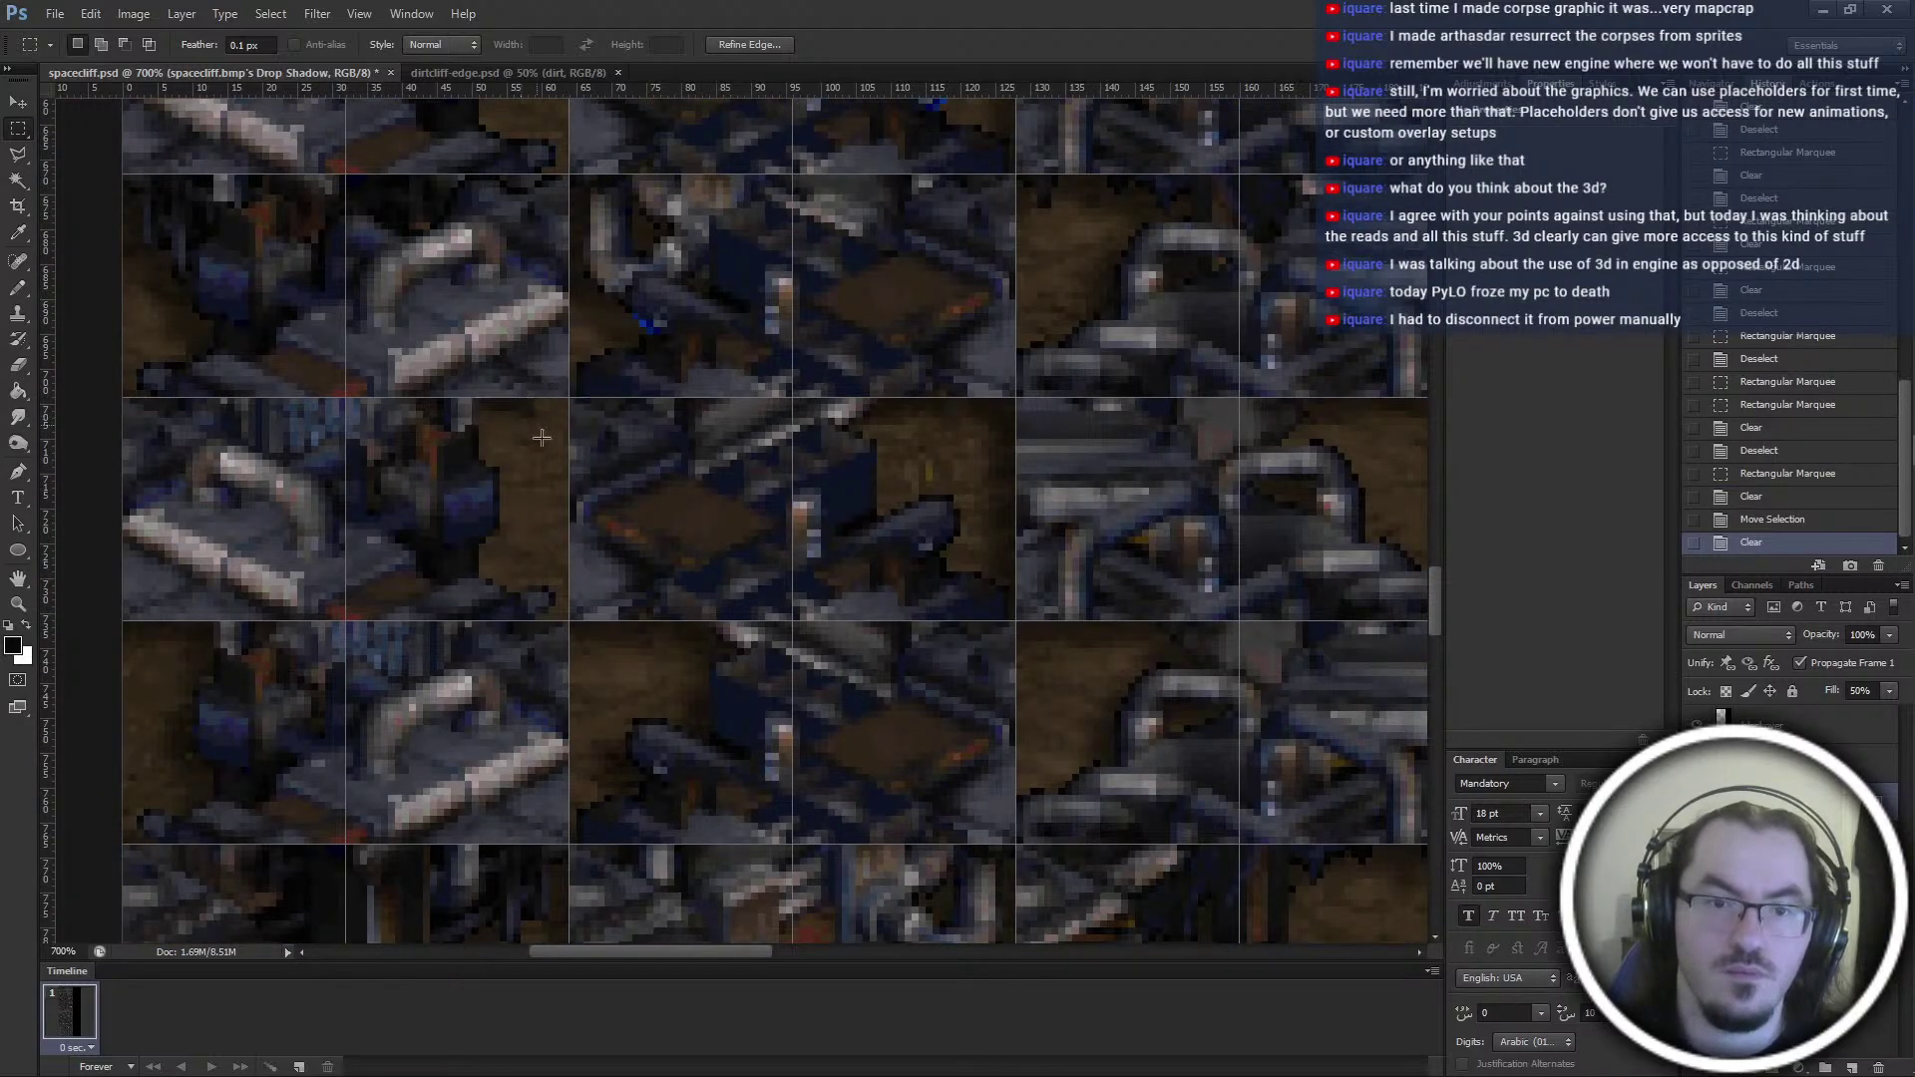
key("Delete")
key("ctrl+d")
scroll(543, 560, "up", 7)
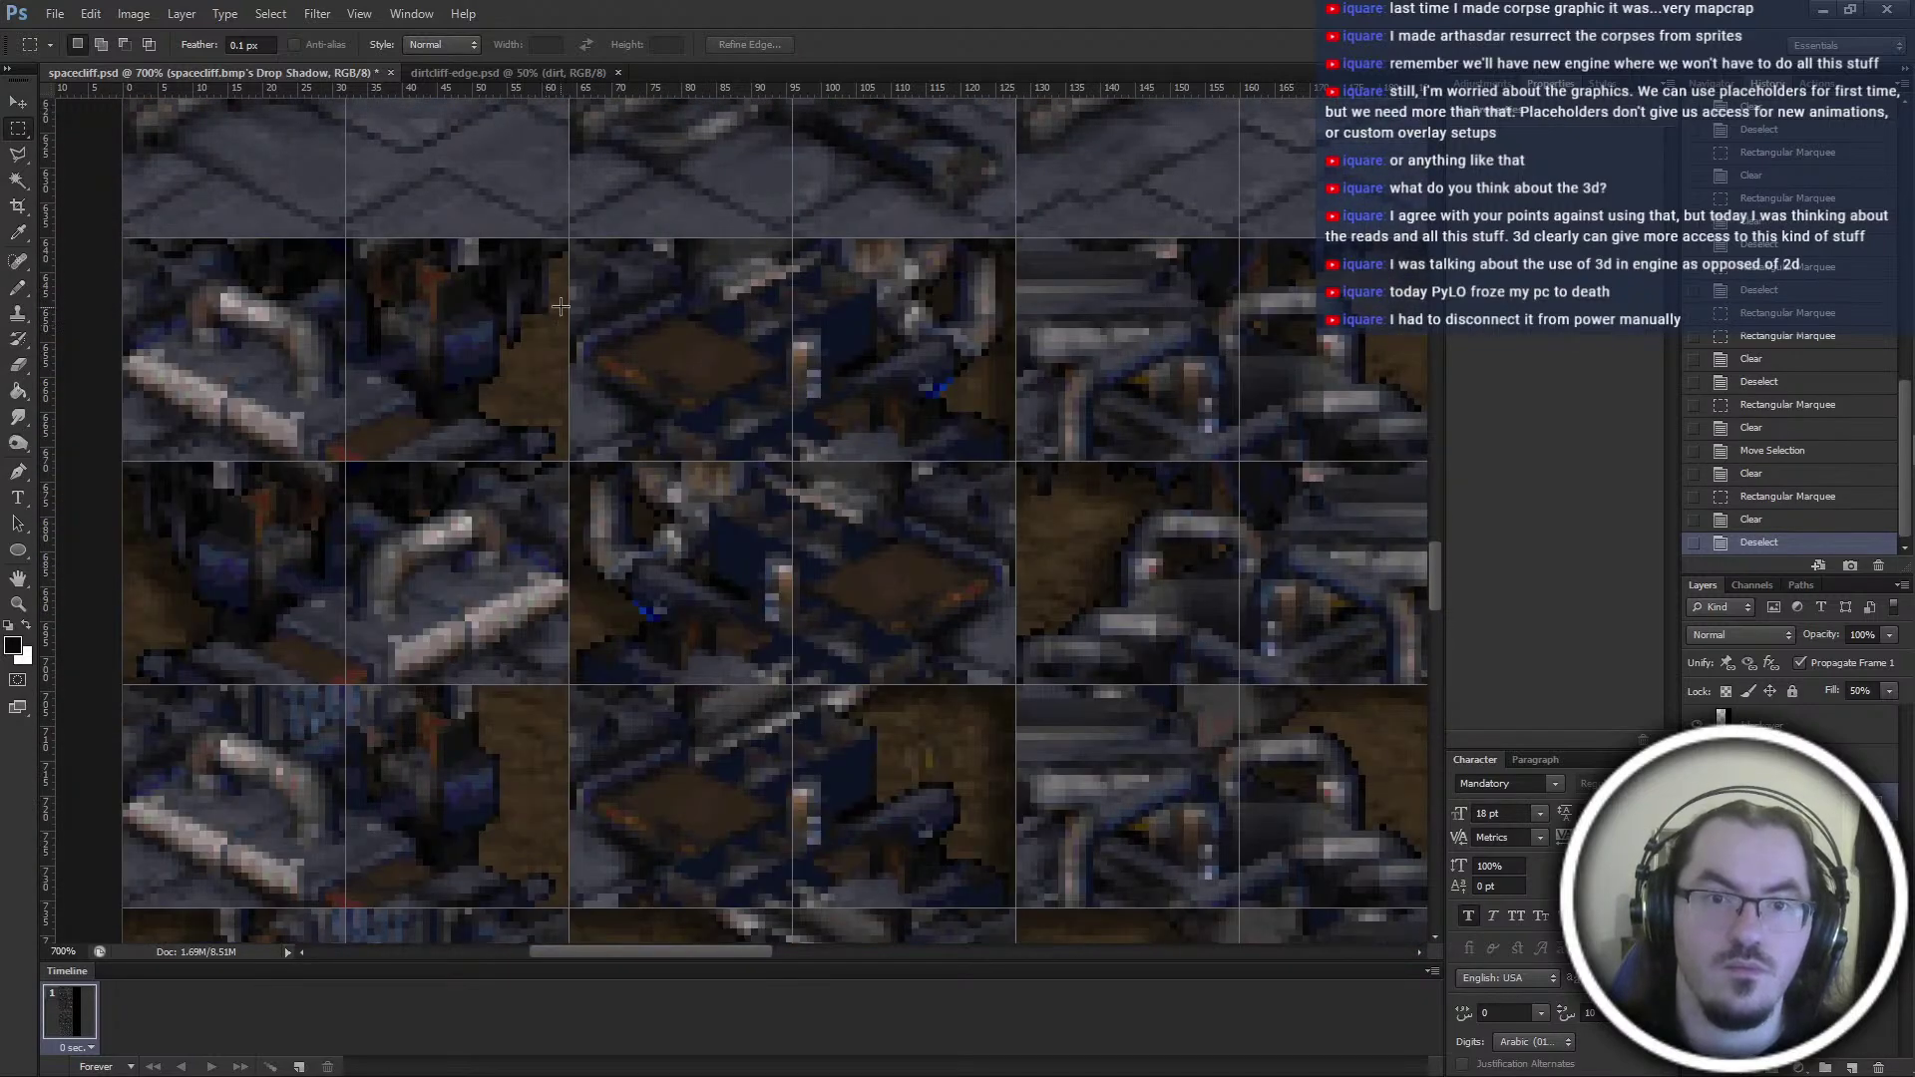
Delete the shadow strips along the first tile's right edge in the fifth and seventh rows of shorter cliff tiles, then deselect
scroll(540, 622, "down", 12)
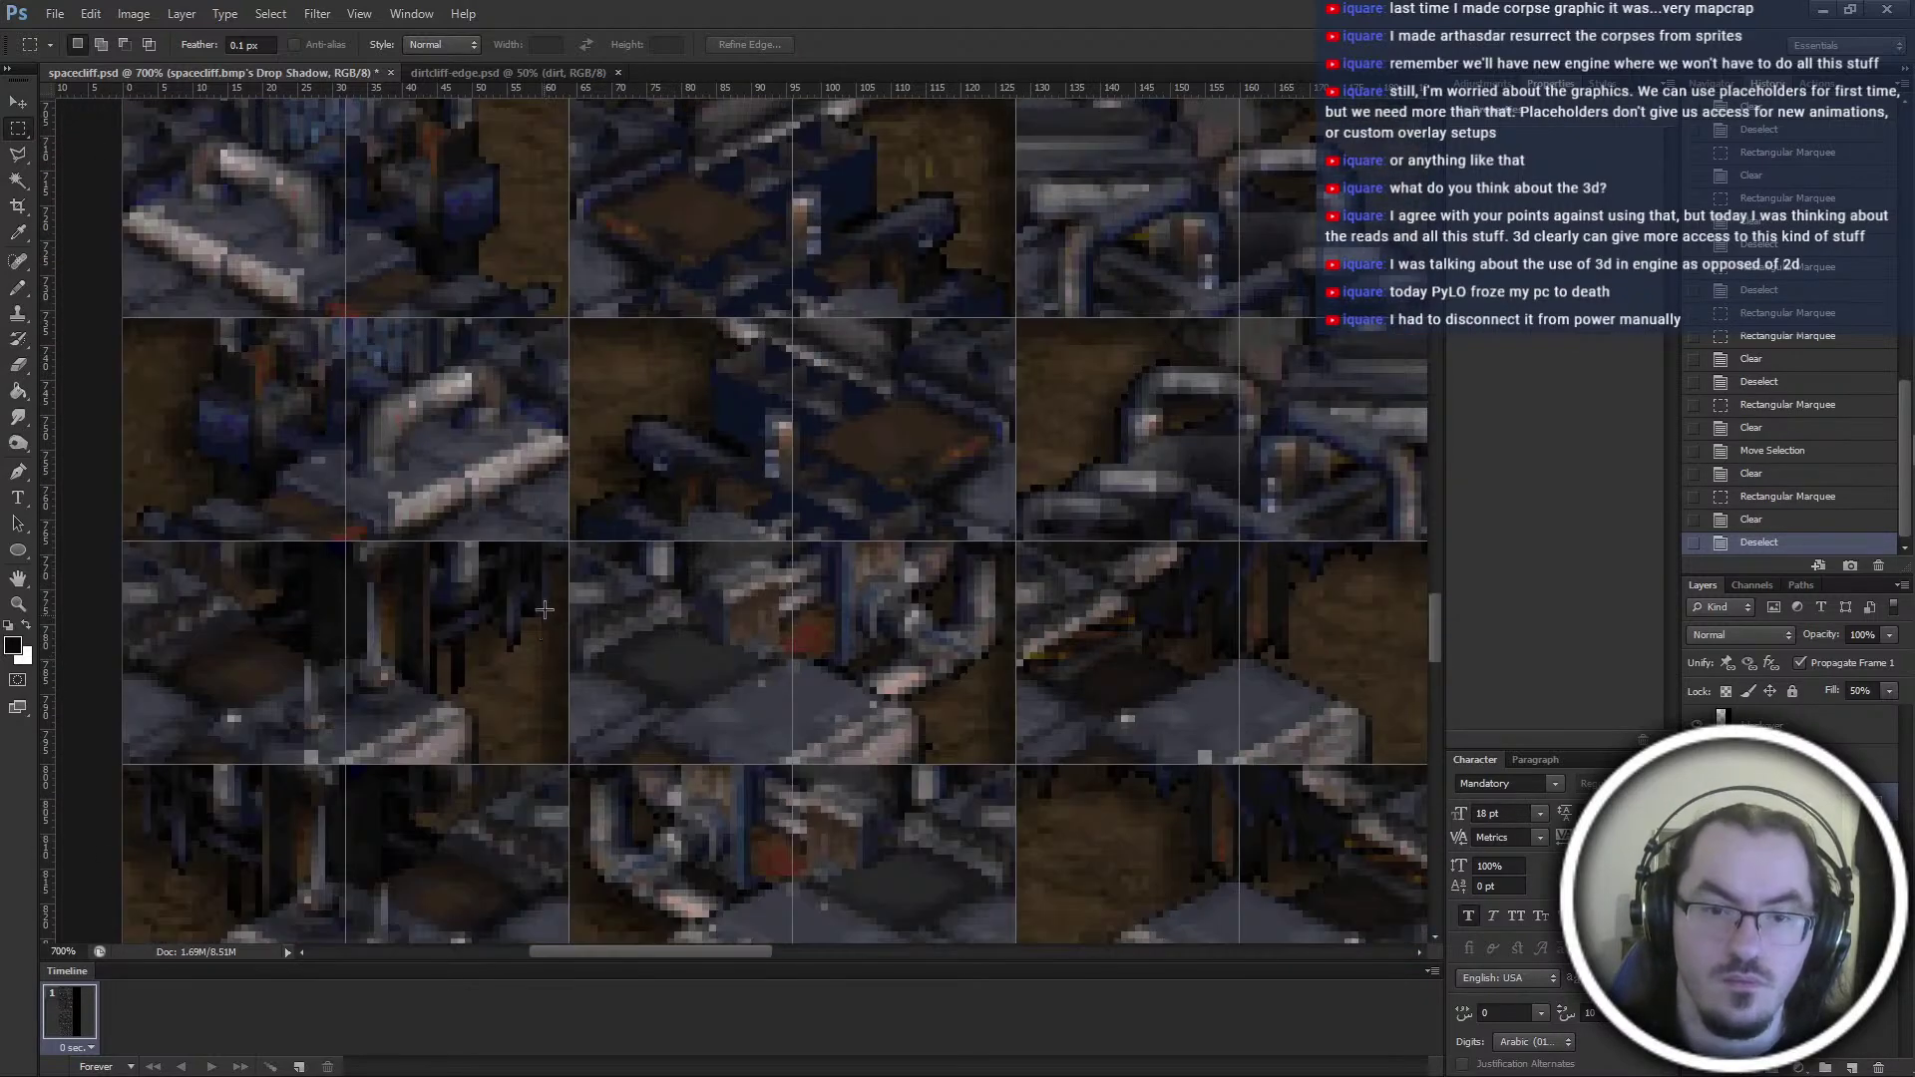
mouse_move(536, 540)
left_mouse_down()
mouse_move(585, 684)
mouse_move(570, 764)
left_mouse_up()
key("Delete")
scroll(569, 768, "down", 7)
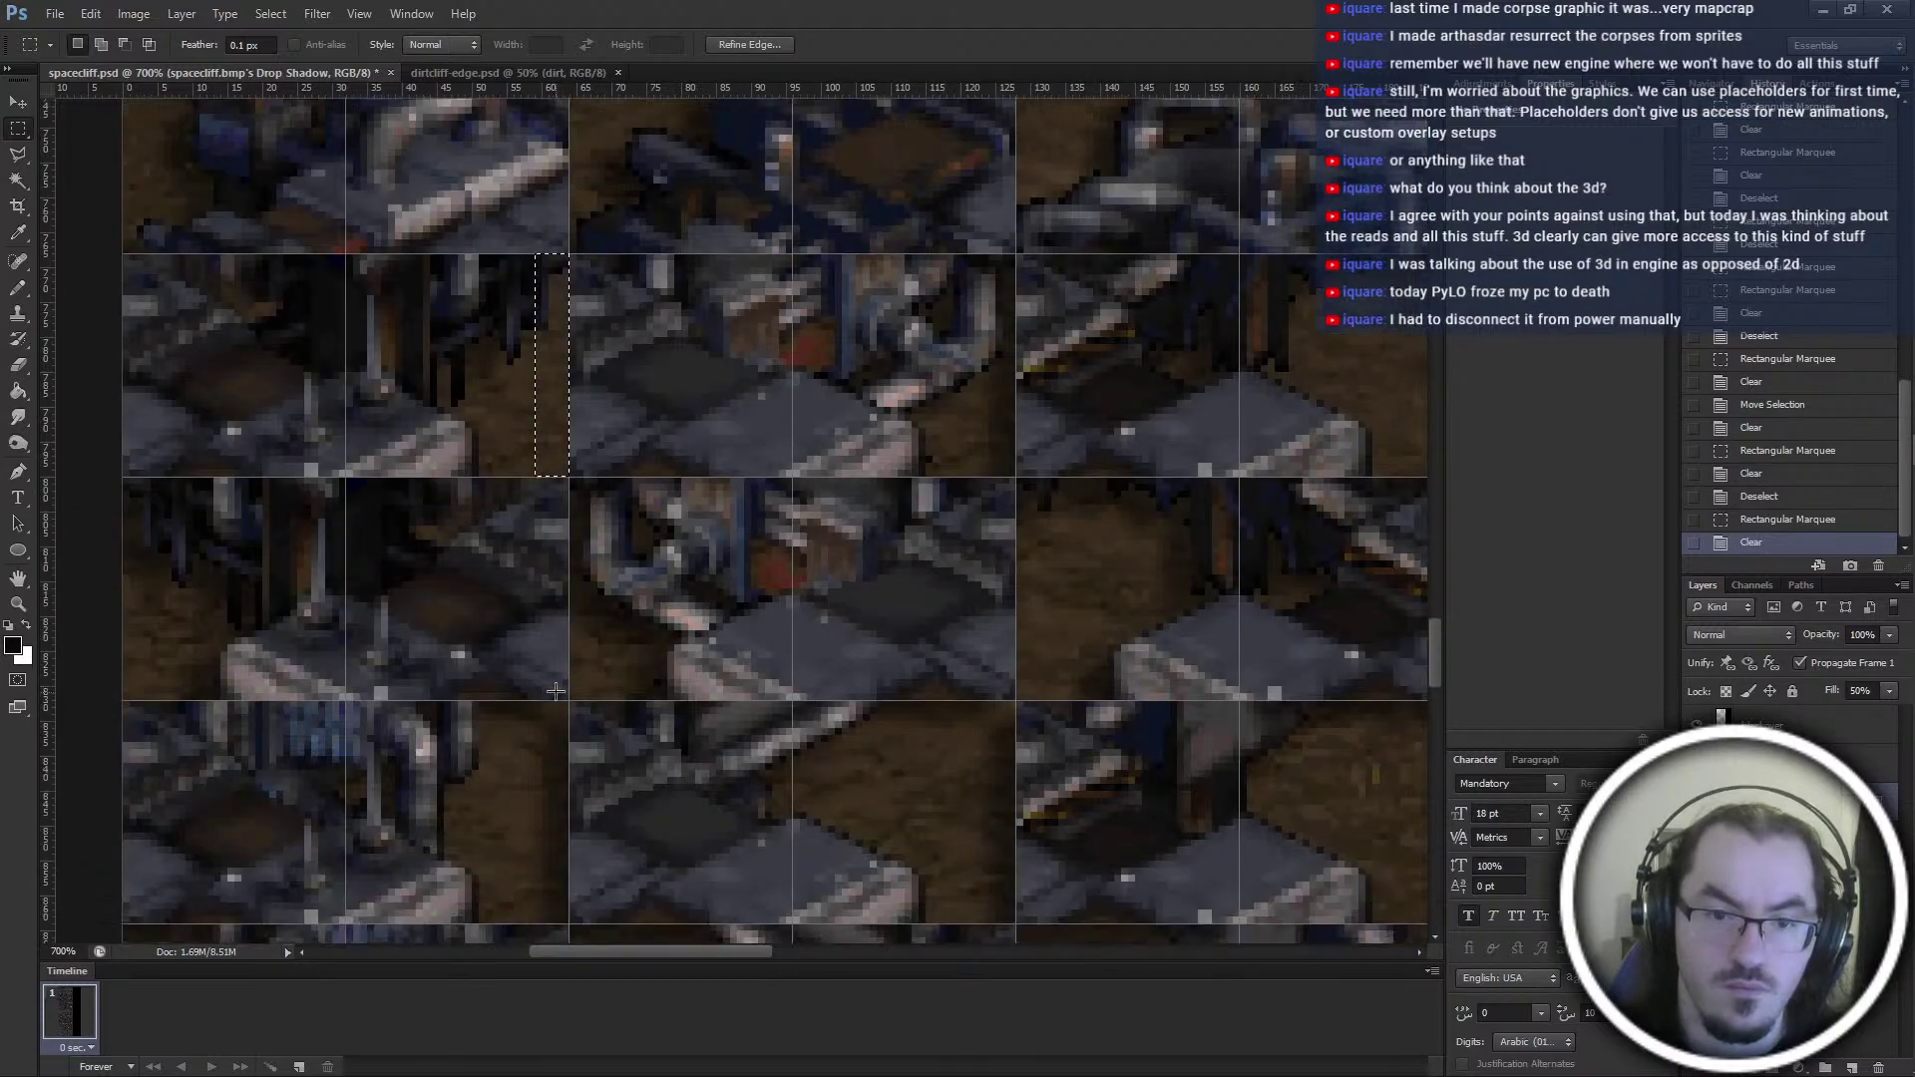
key("Delete")
left_click_drag(572, 720, 568, 929)
key("ctrl+d")
key("Delete")
scroll(562, 598, "down", 13)
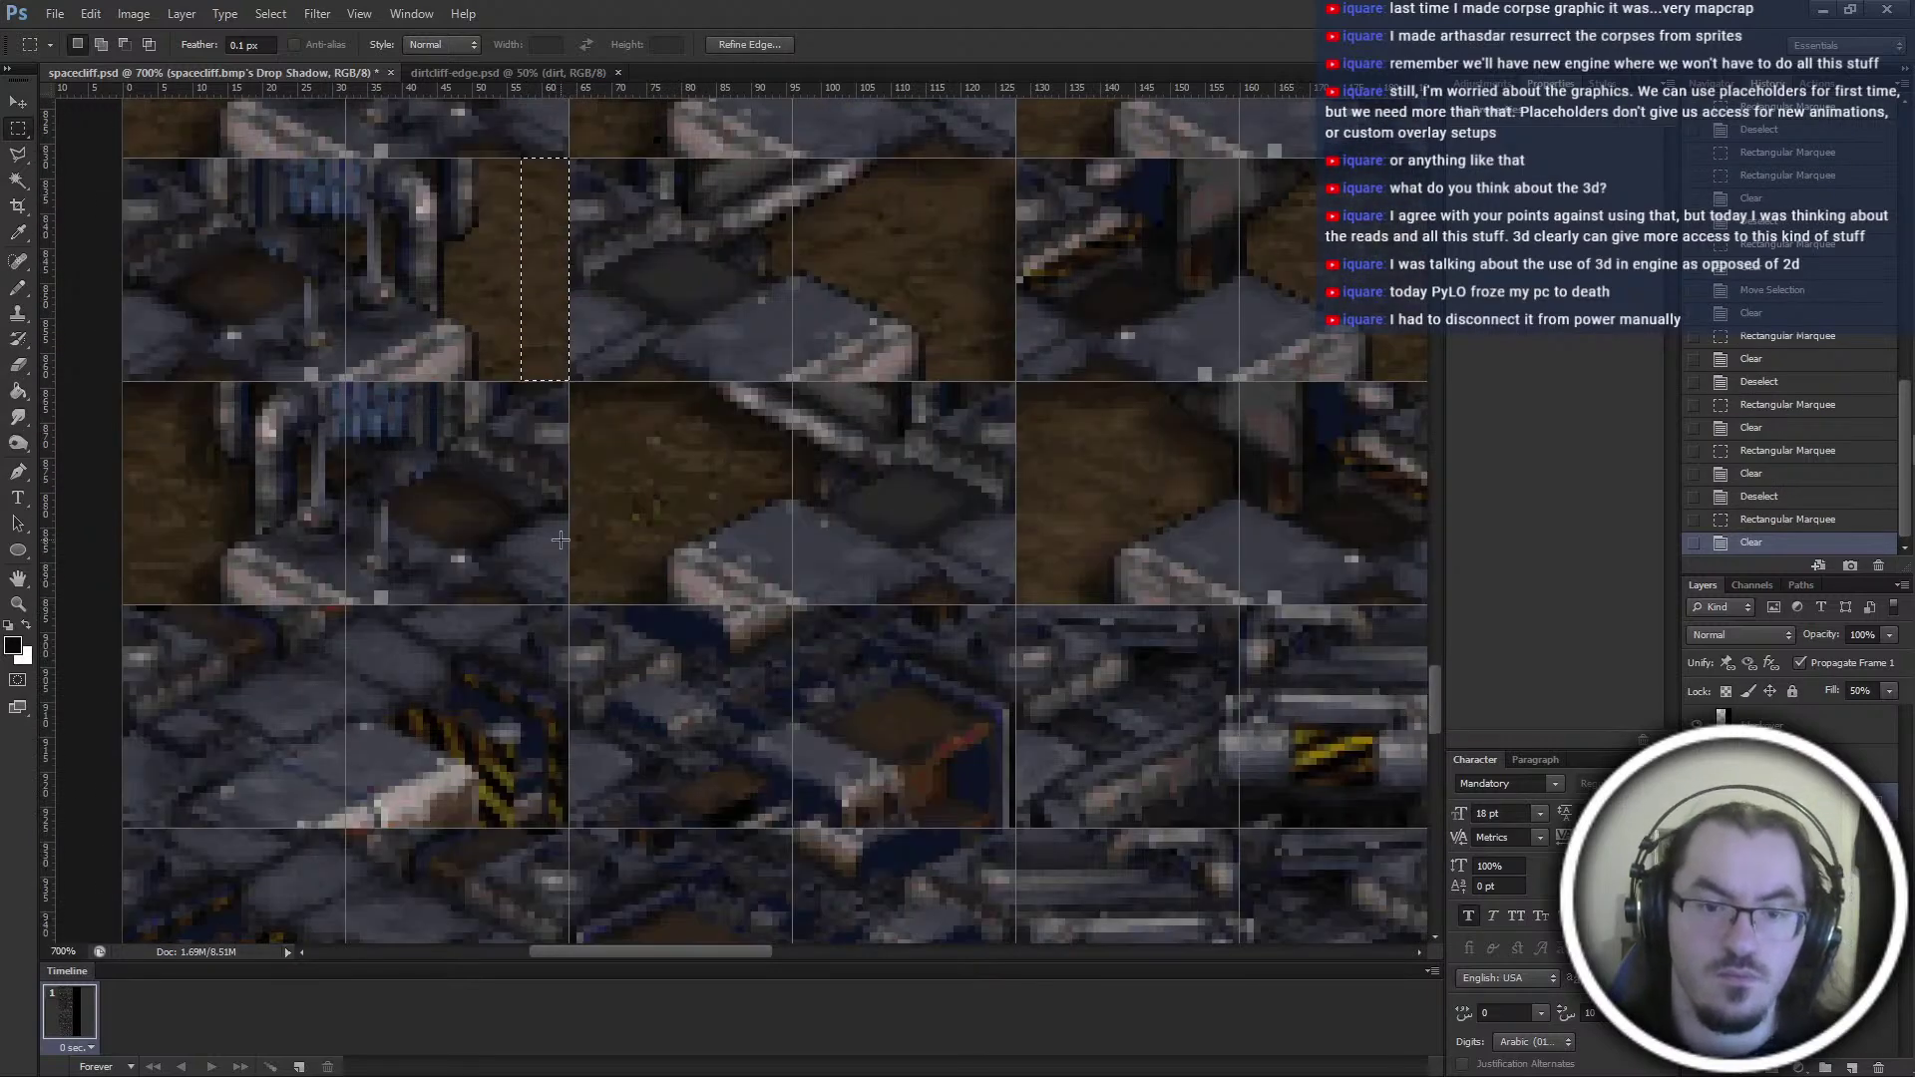
scroll(561, 539, "down", 6)
scroll(560, 598, "up", 5)
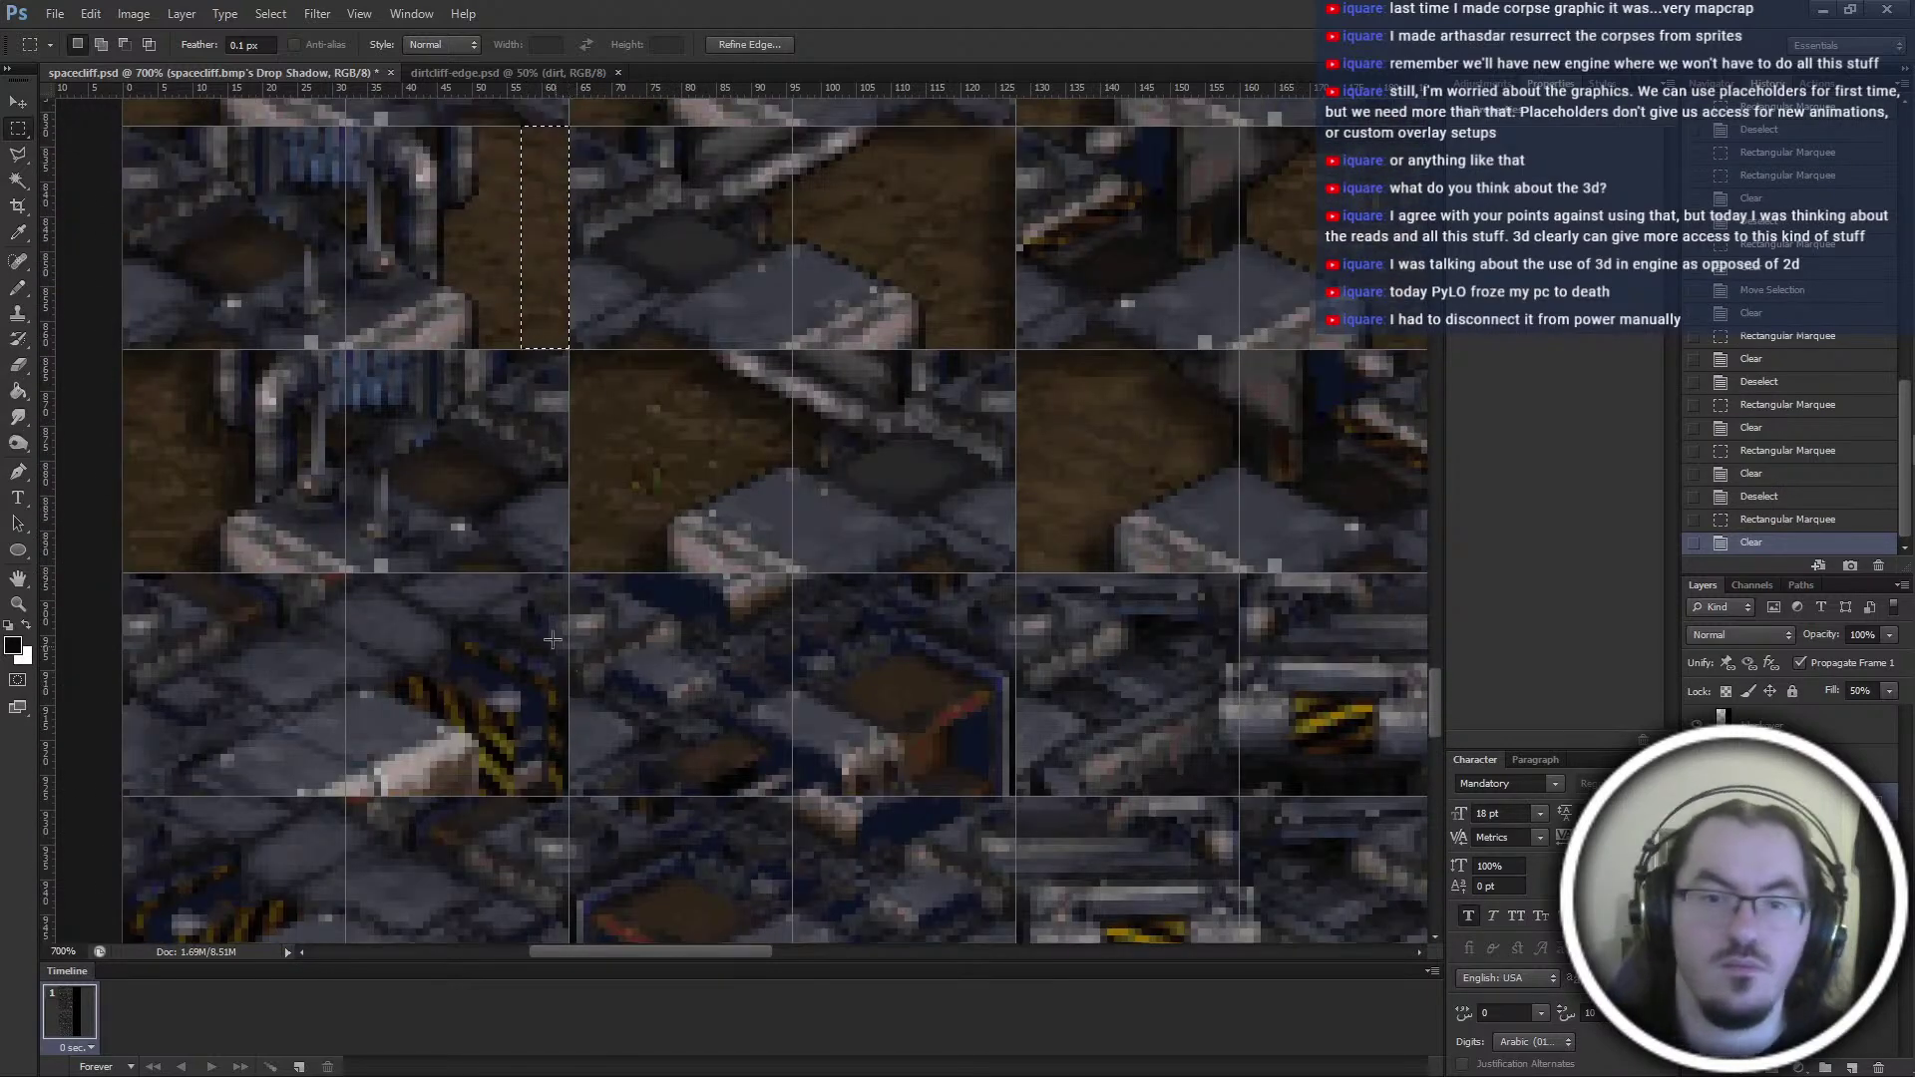
scroll(585, 520, "up", 3)
scroll(593, 535, "down", 1, "alt")
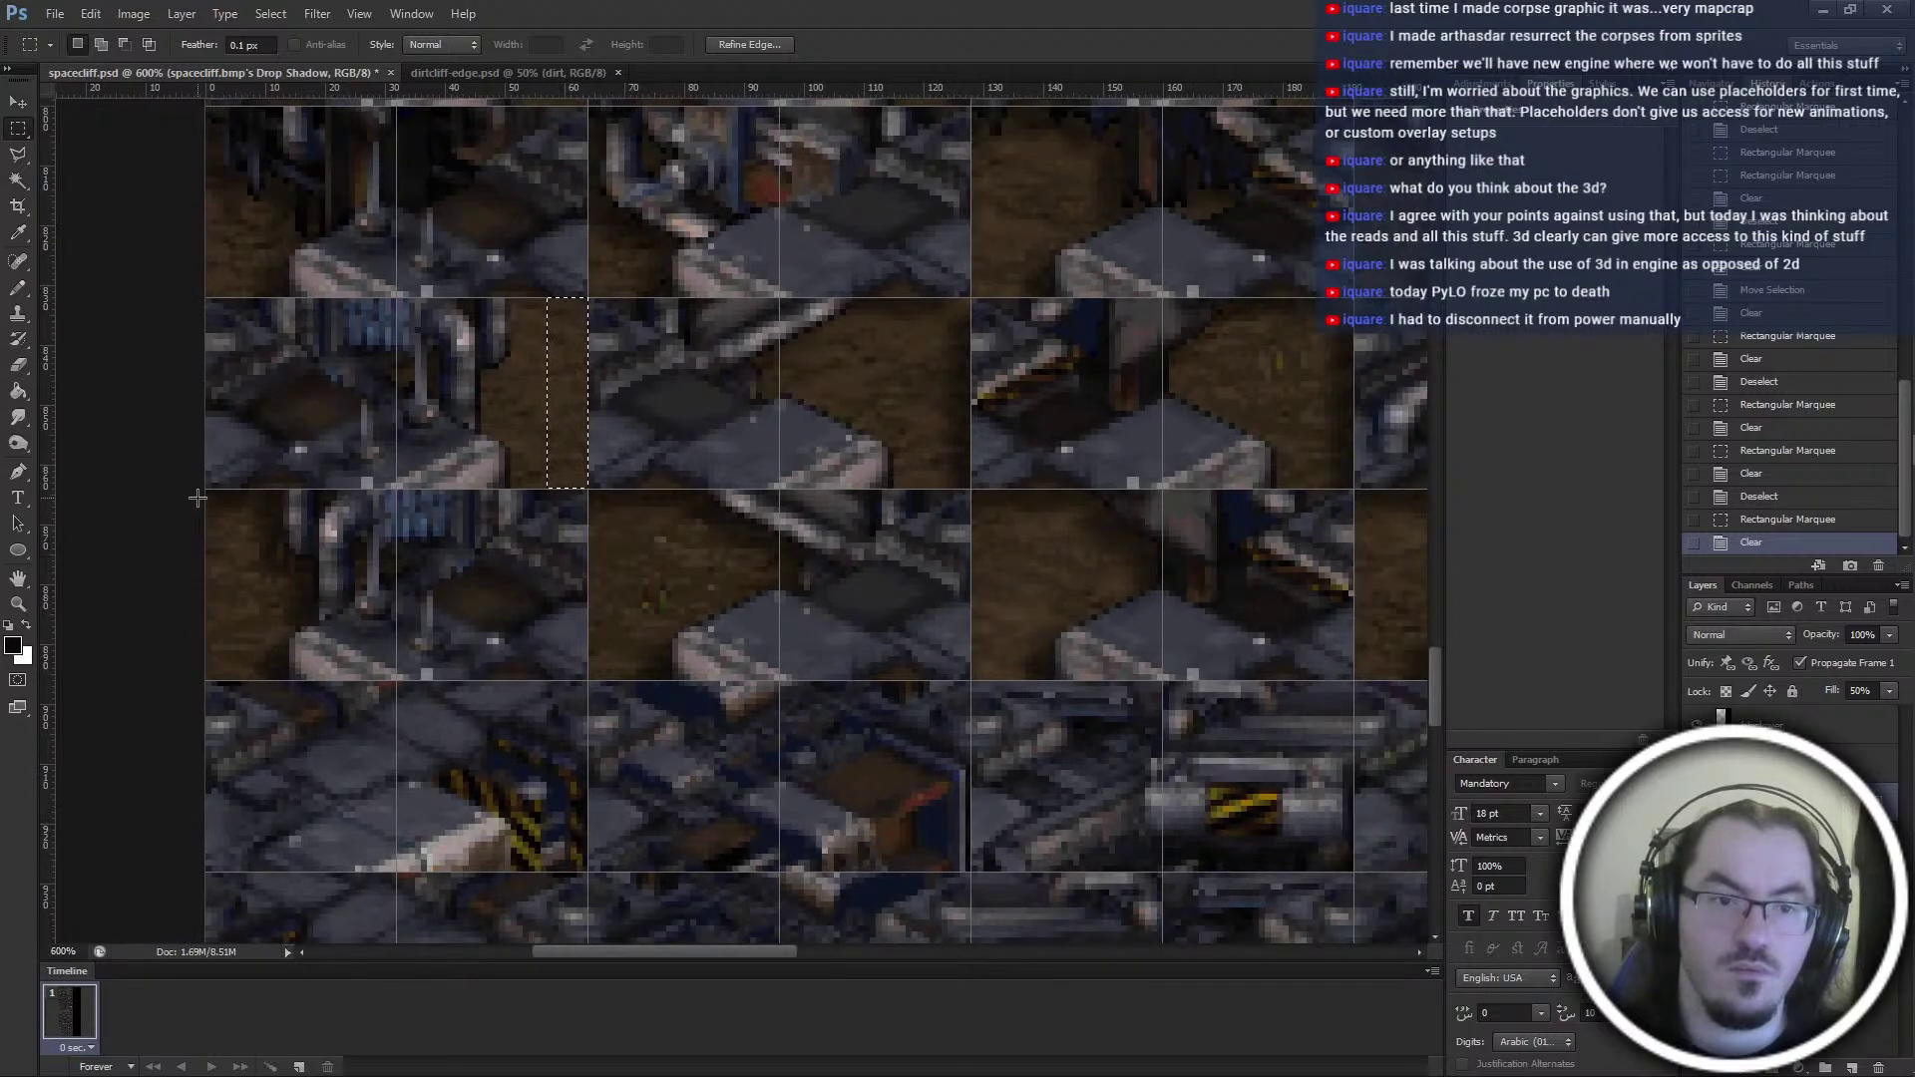
key("ctrl+d")
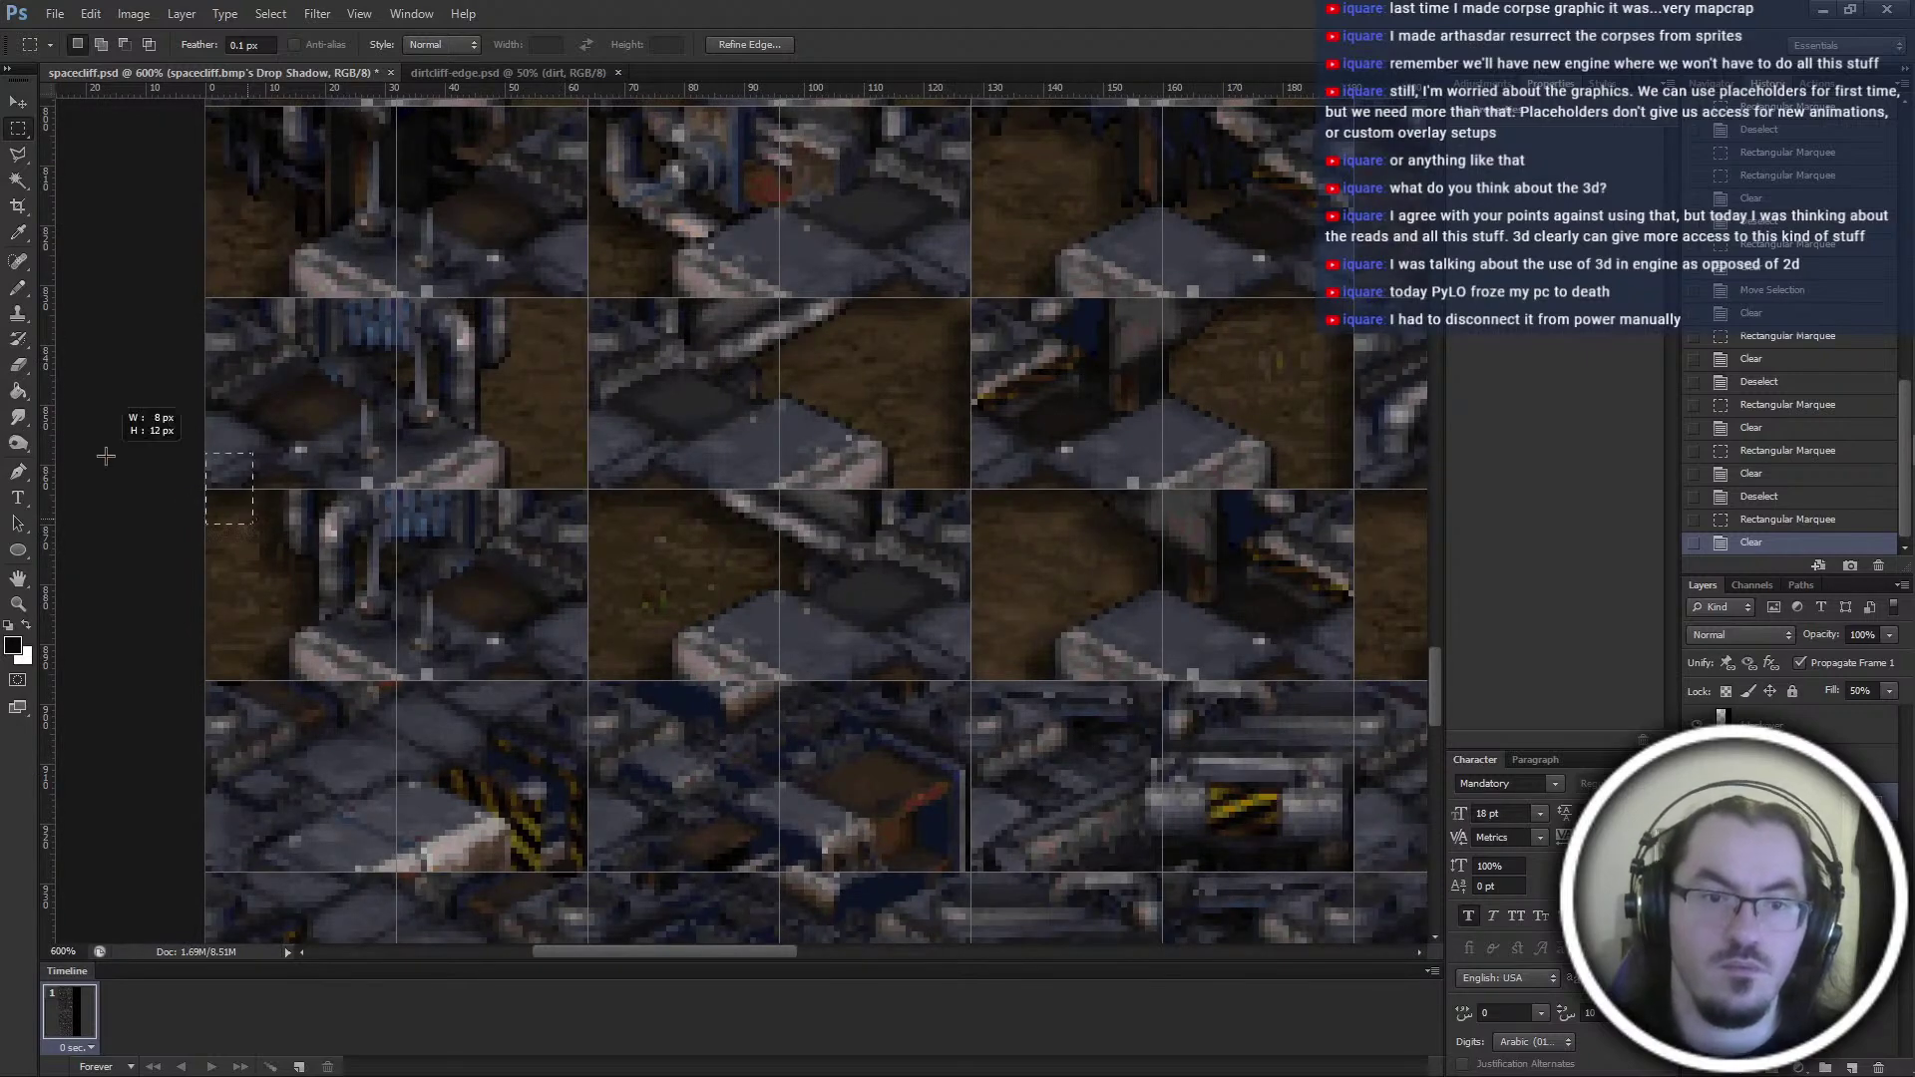
Revert the document to the earliest Deselect history state and delete the separate drop shadow layer
scroll(241, 599, "up", 3)
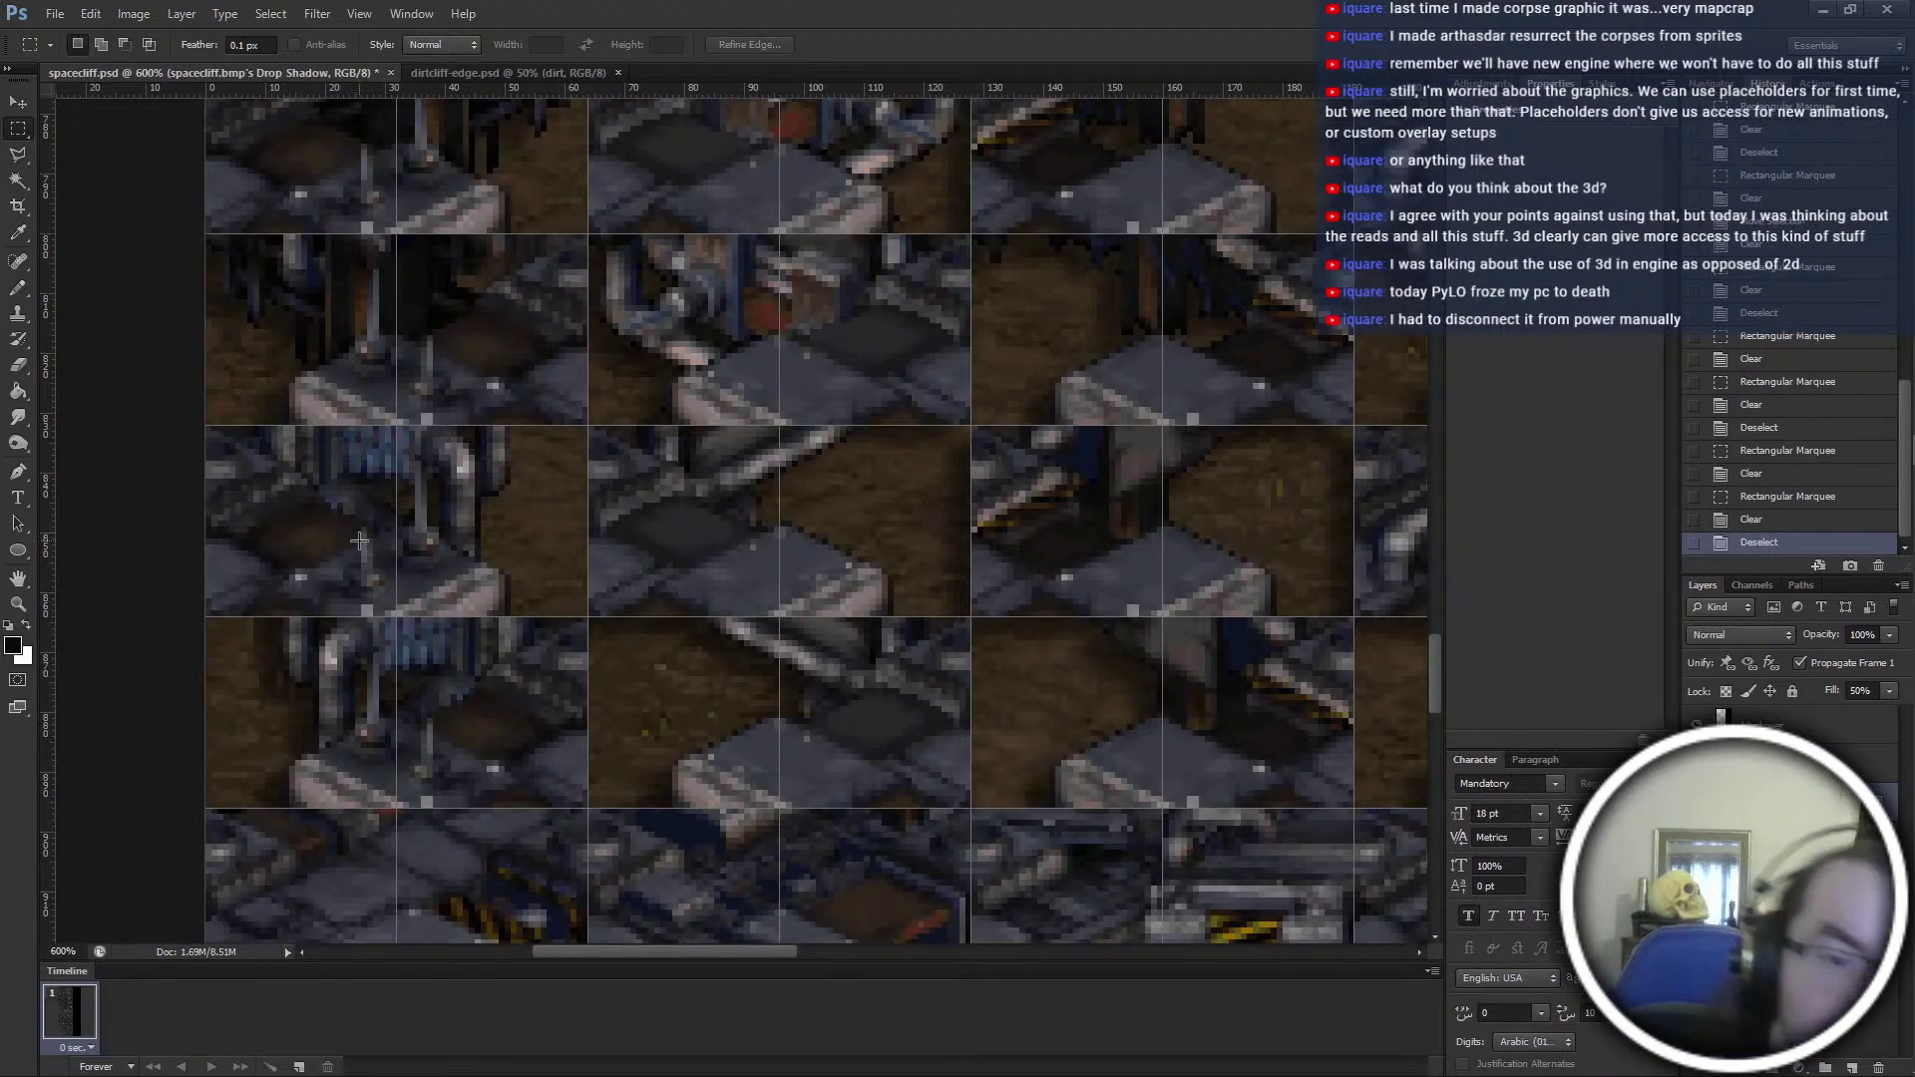
scroll(582, 642, "up", 3)
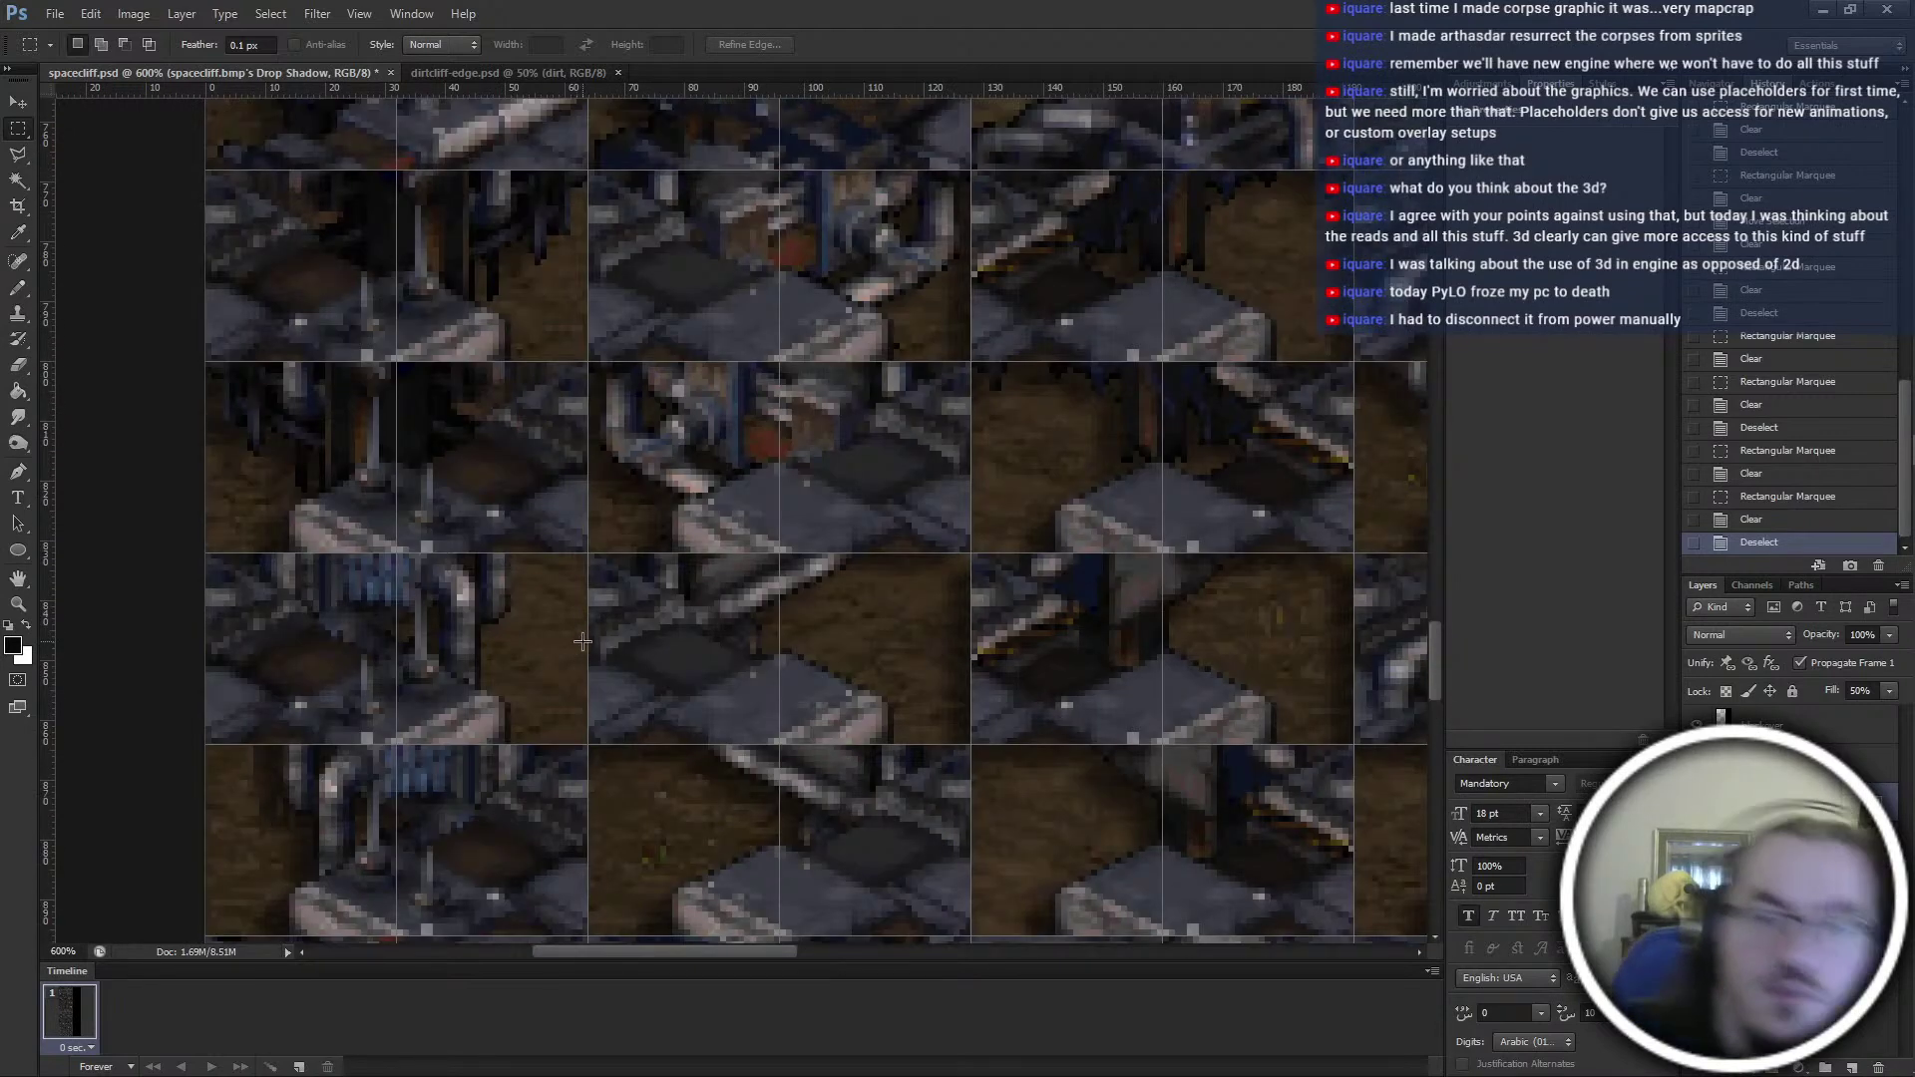
scroll(1835, 359, "up", 5)
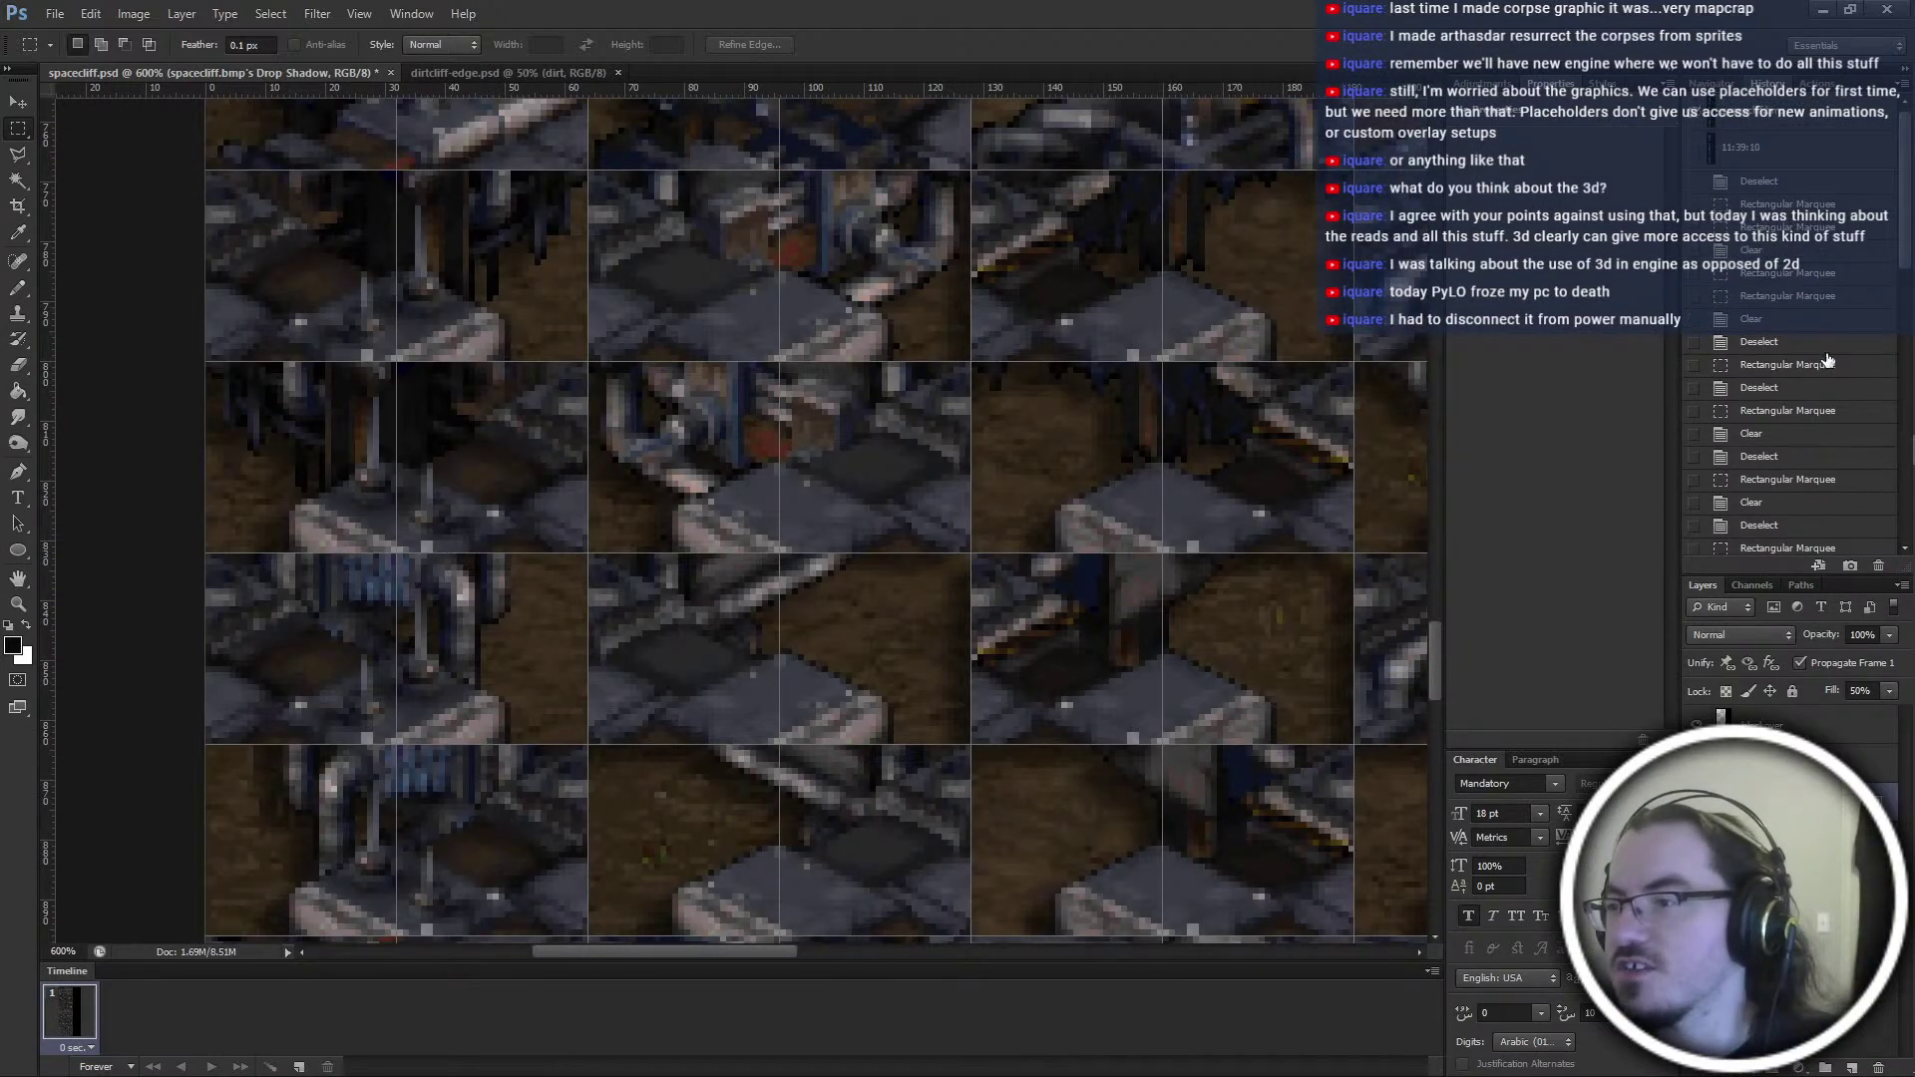
left_click(1791, 145)
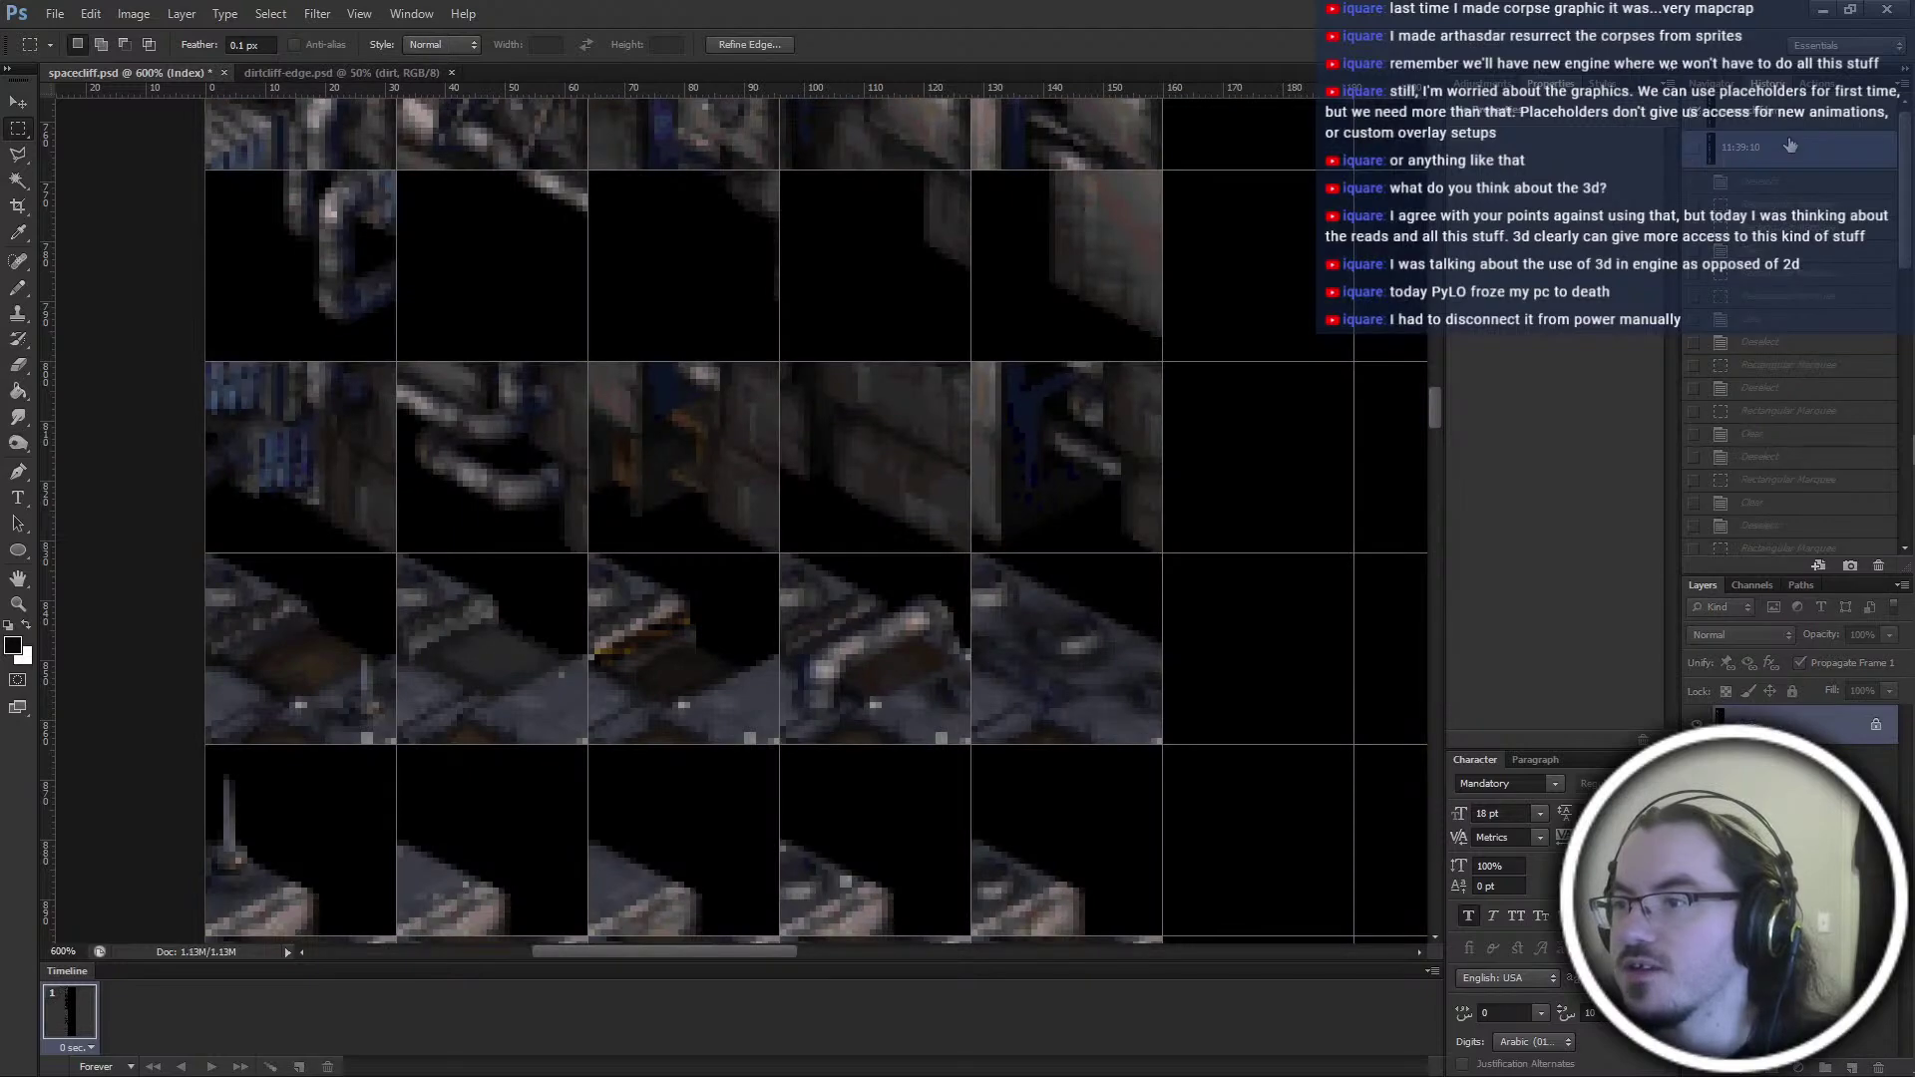
left_click(1795, 182)
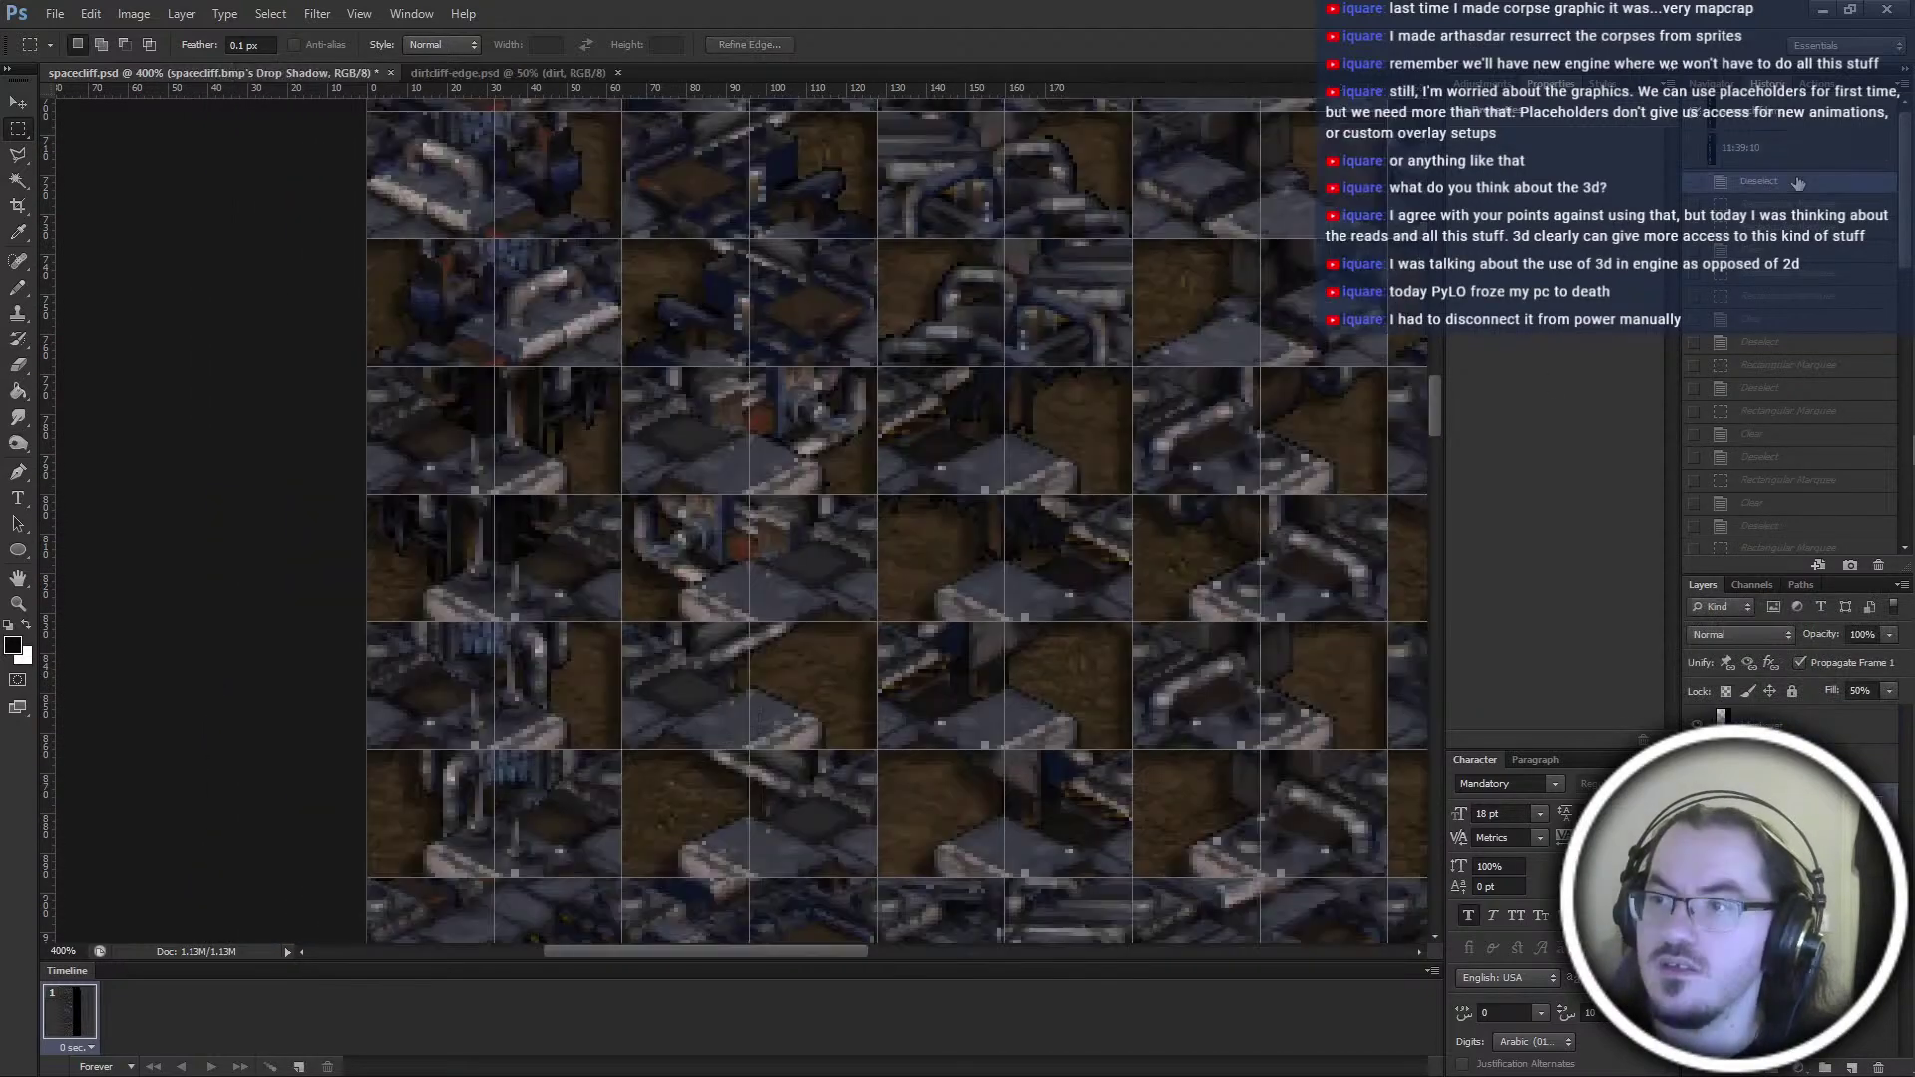
scroll(1059, 600, "right", 5)
scroll(1059, 600, "down", 2, "alt")
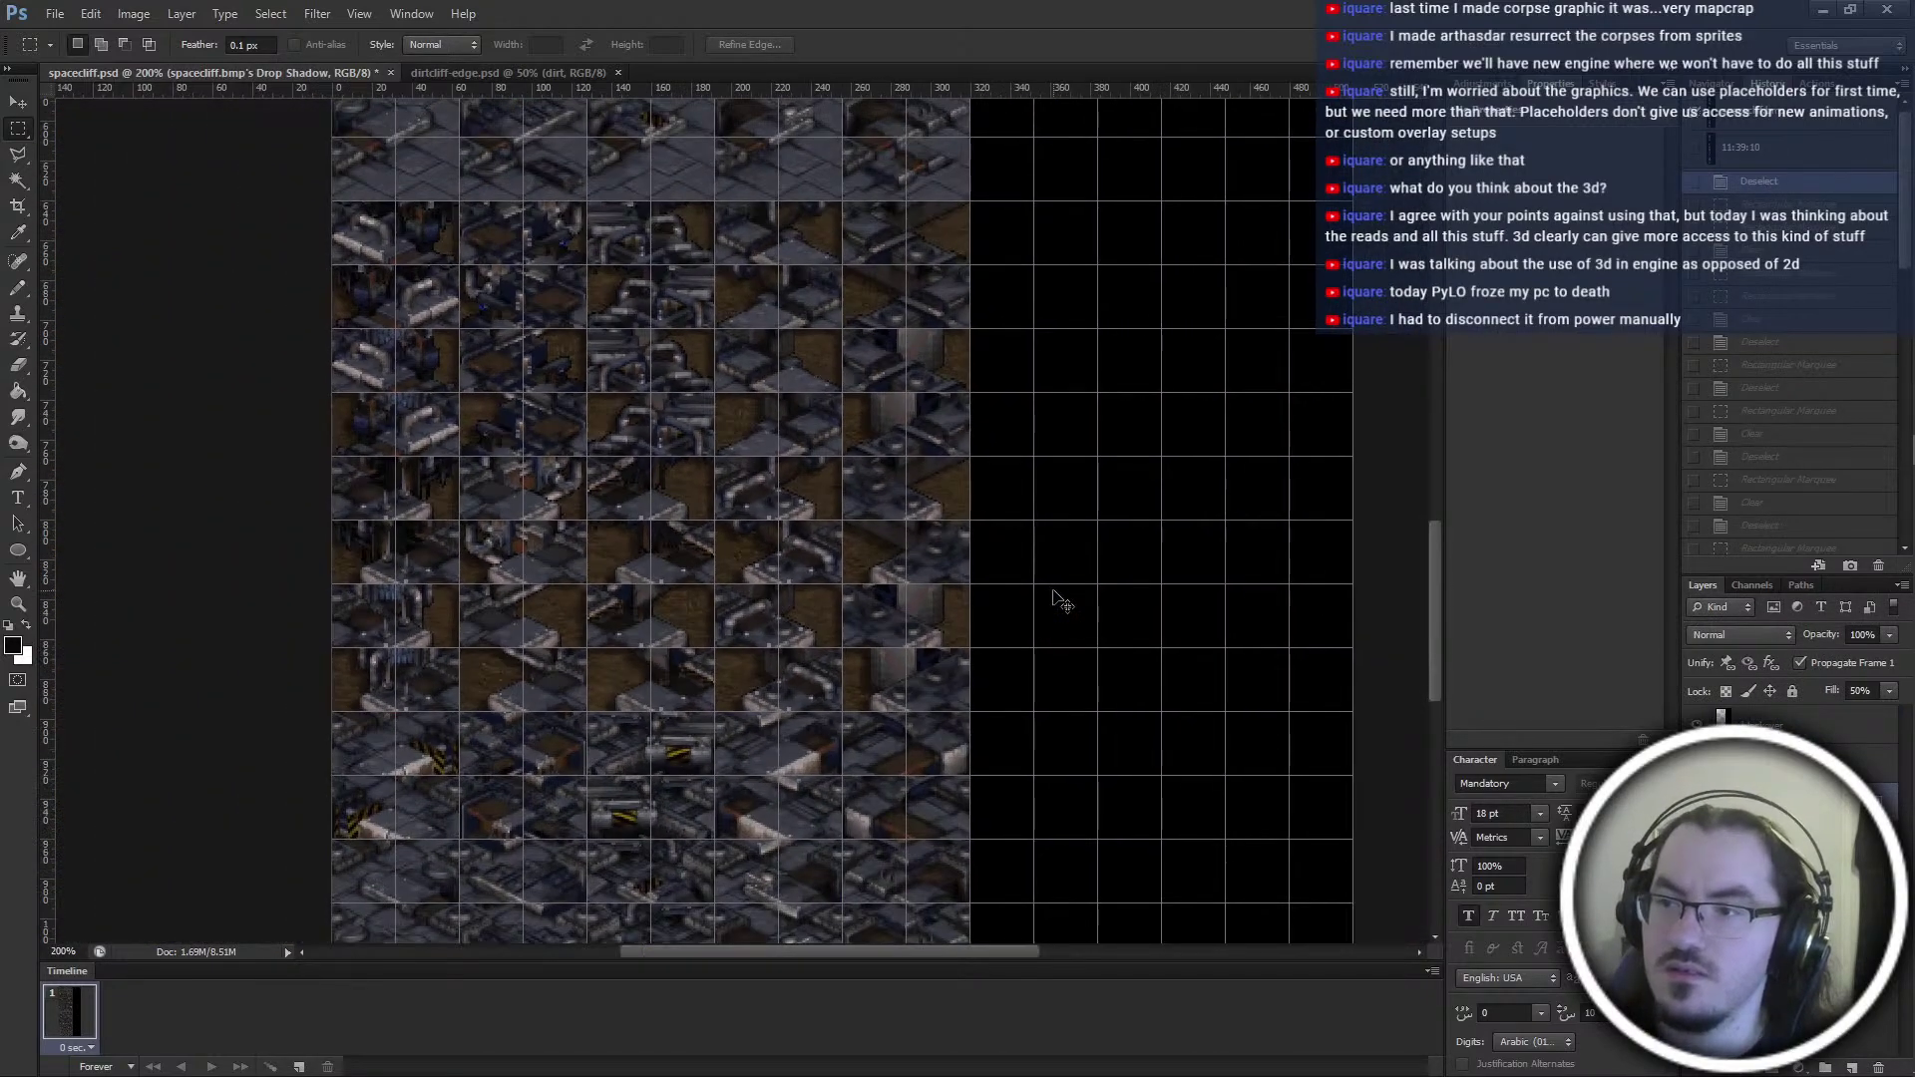
scroll(1085, 632, "up", 6)
key("Delete")
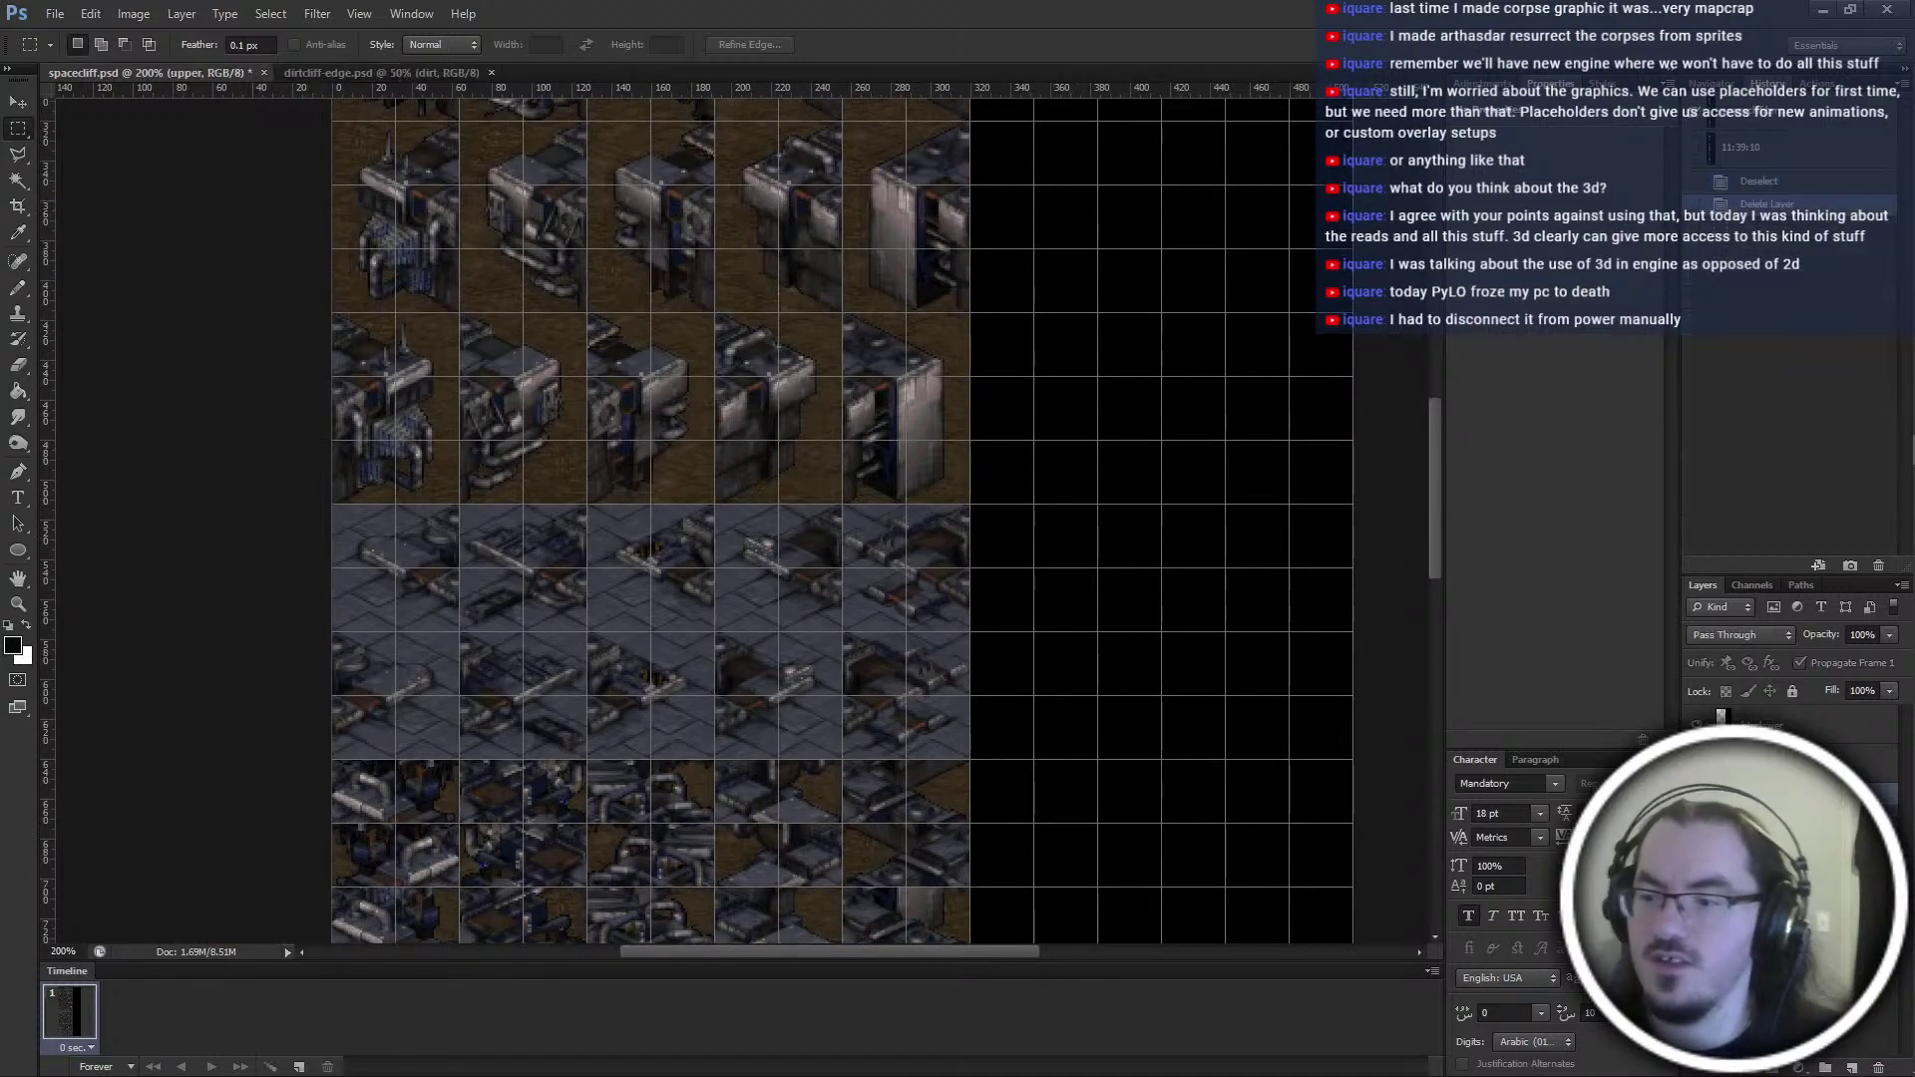
Select the full width of the topmost two-cell-high tile row on the spacecliff.bmp layer and cut it to a new layer
scroll(997, 646, "up", 4)
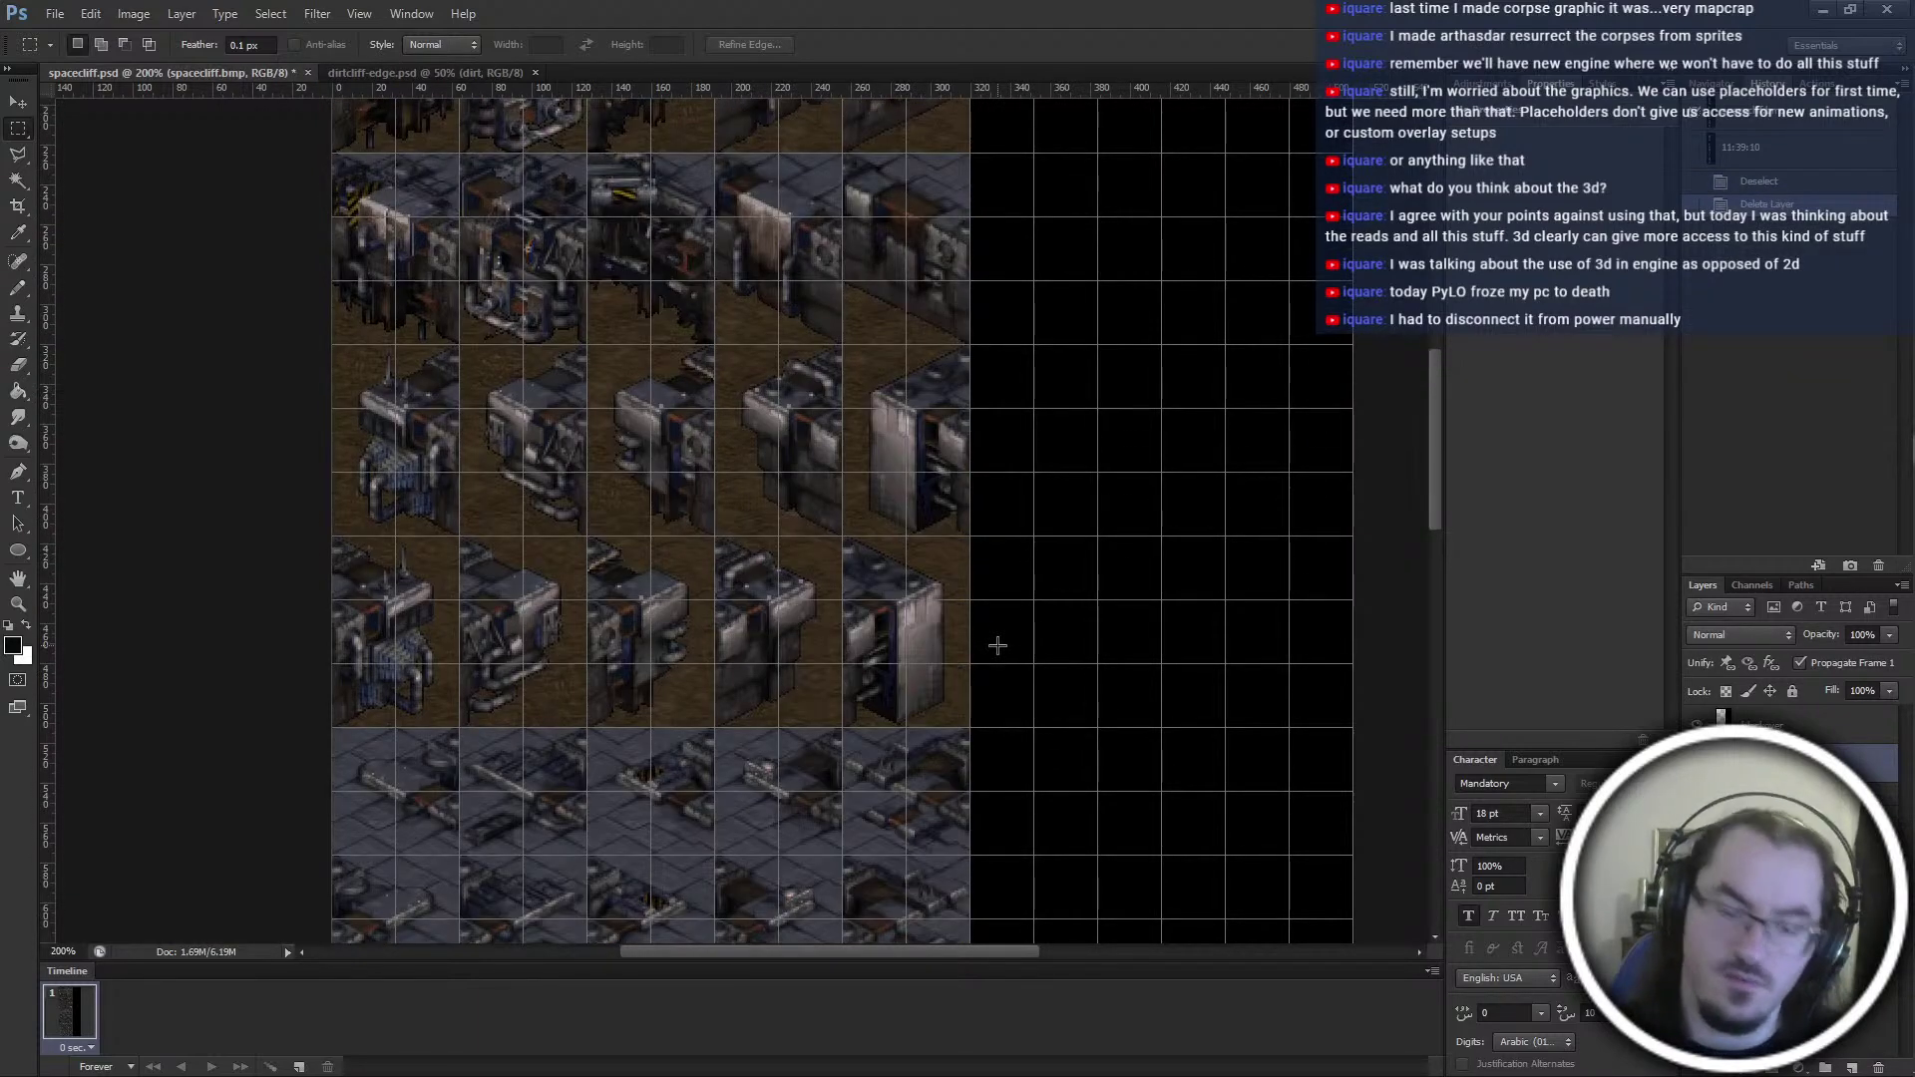
scroll(997, 647, "up", 6)
scroll(585, 678, "up", 2)
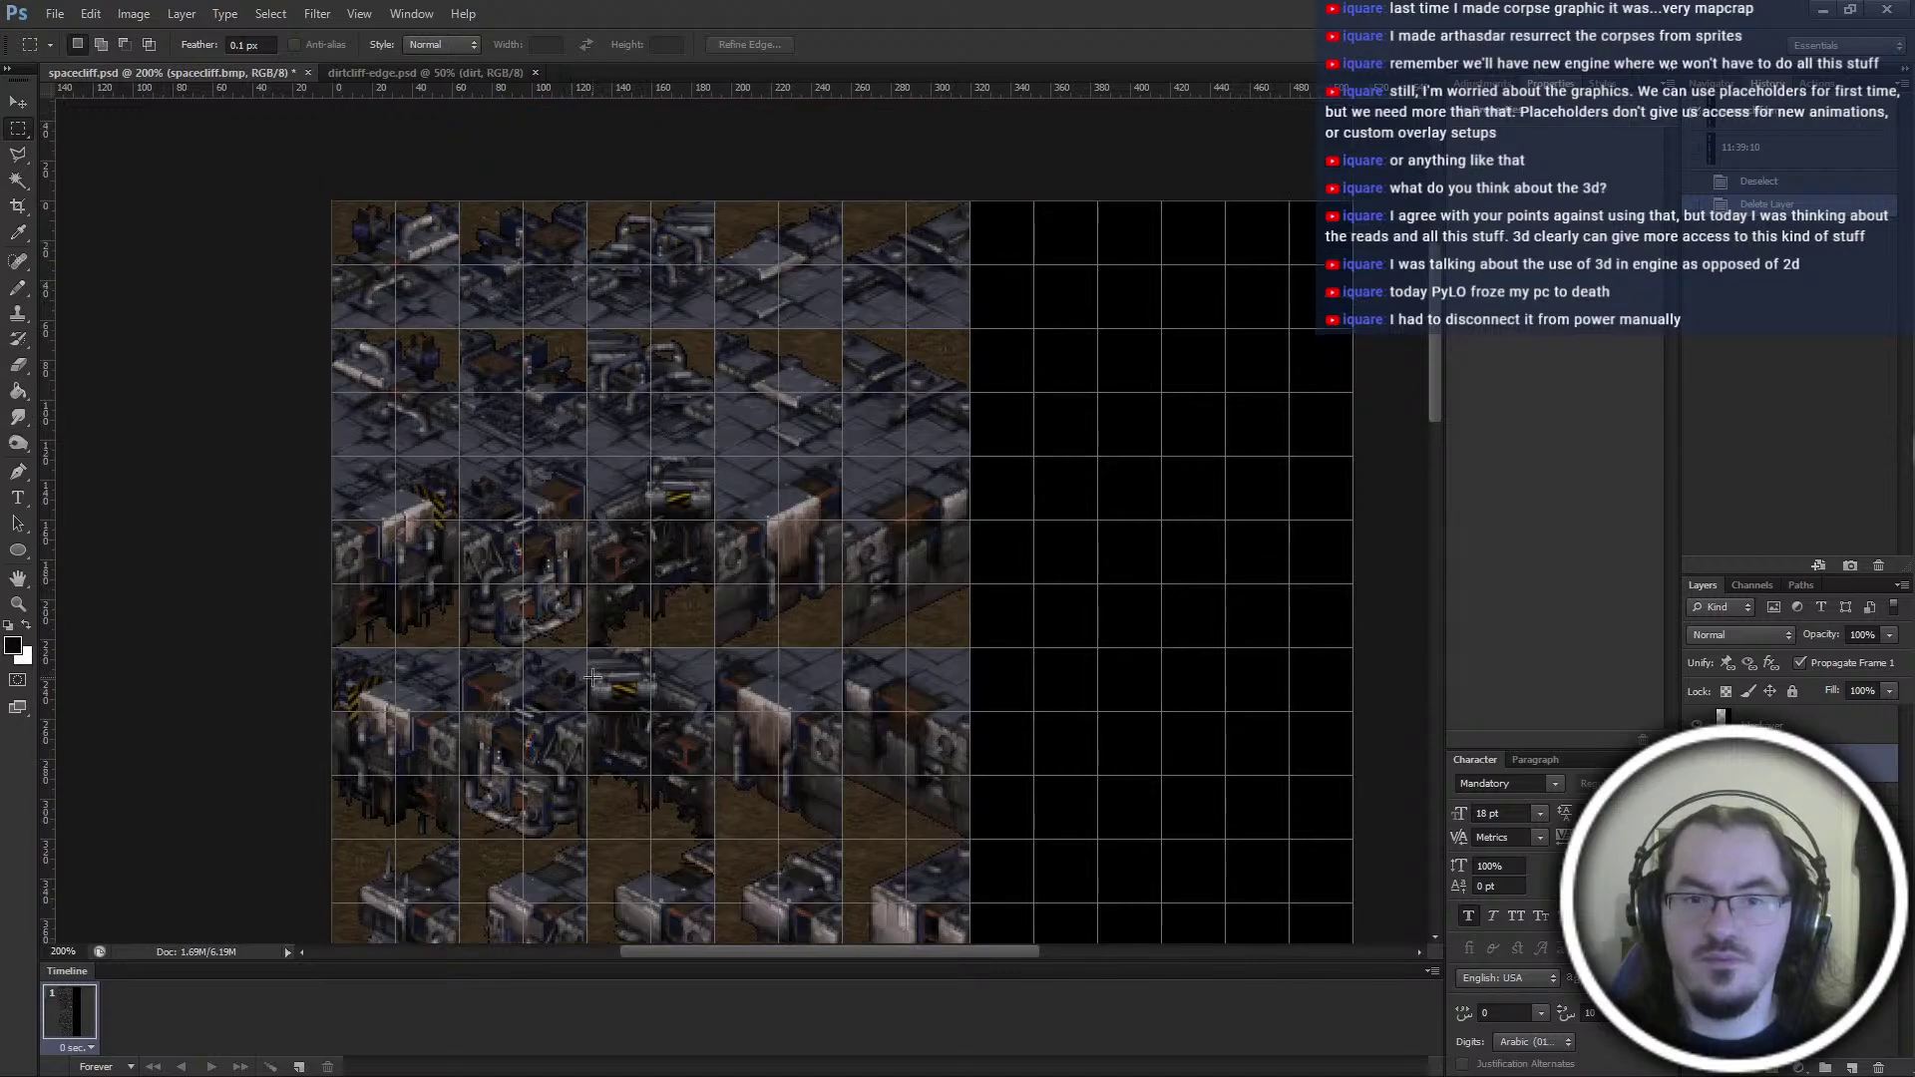
scroll(584, 678, "up", 1)
key("ctrl+minus")
key("ctrl+plus")
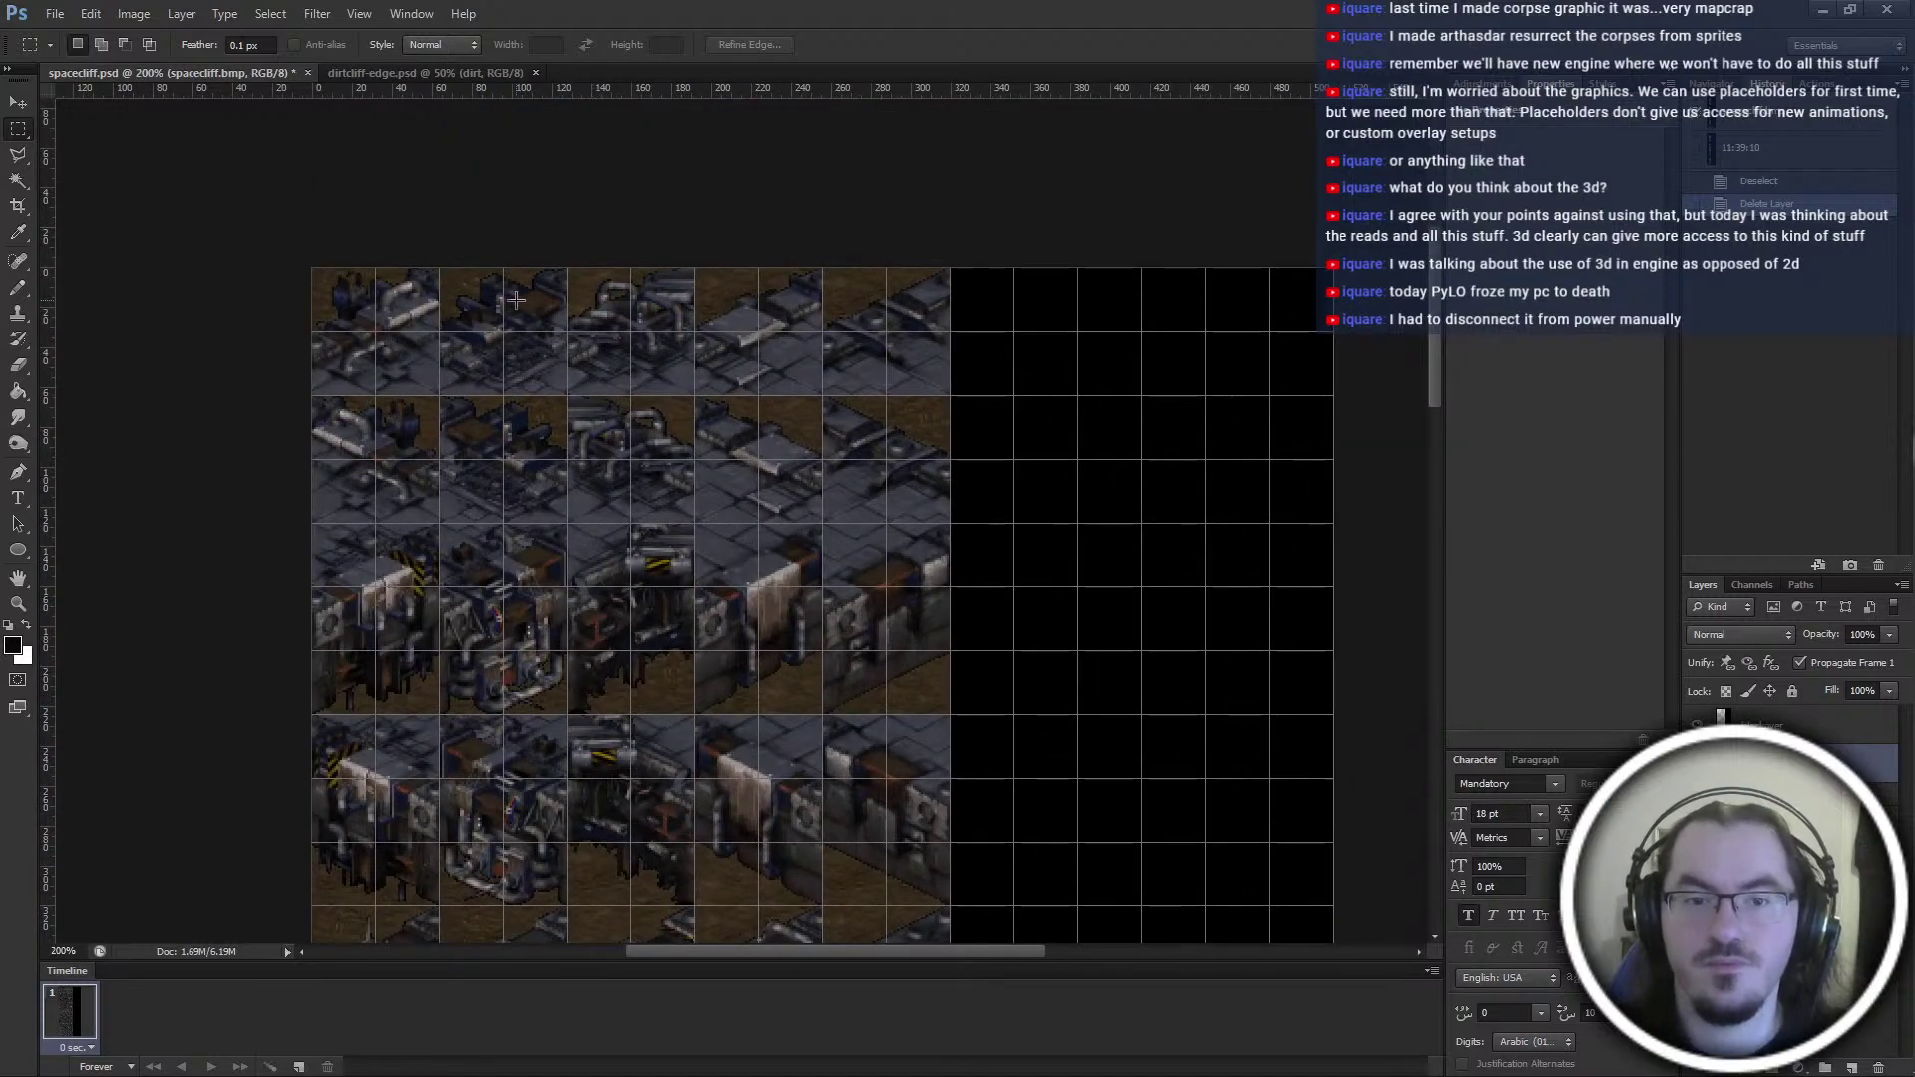
left_click_drag(311, 268, 950, 395)
right_click(857, 373)
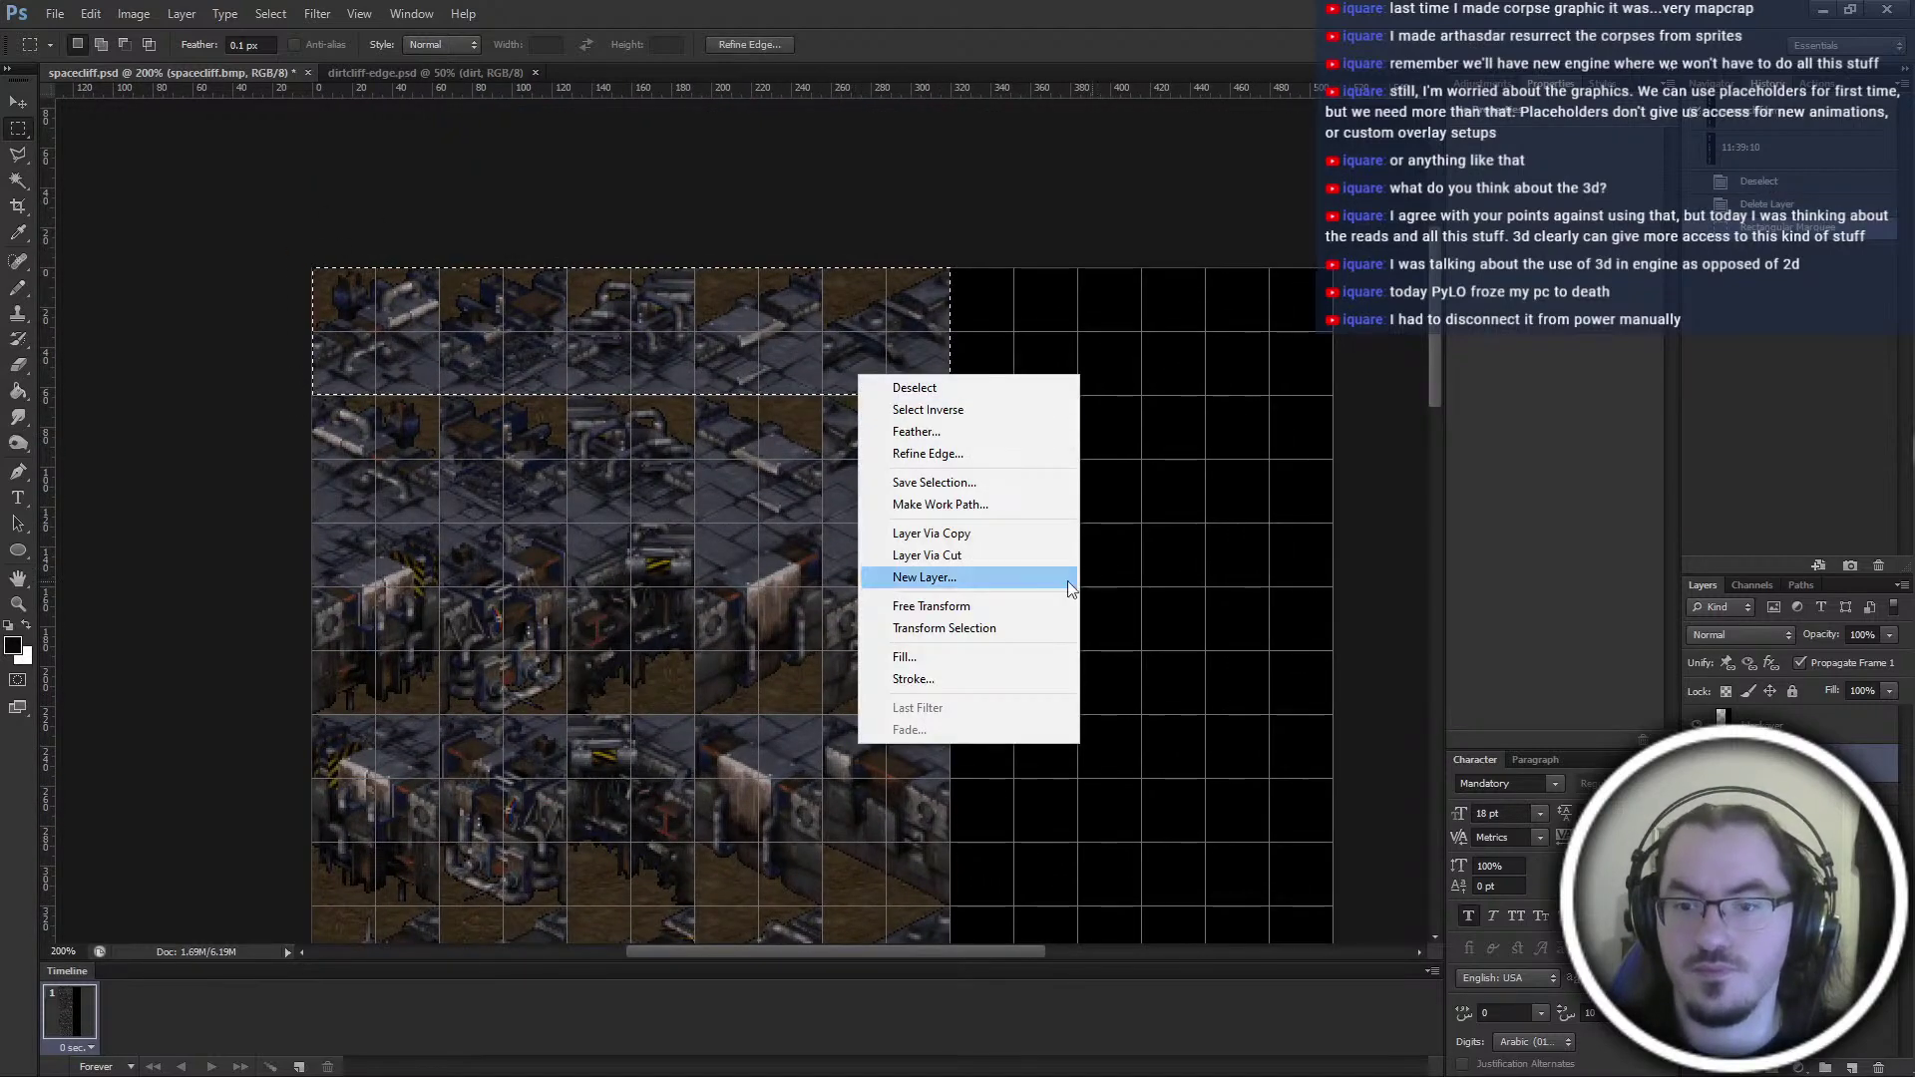
left_click(1025, 556)
Cut the second two-cell-high tile row from the spacecliff.bmp layer to its own new layer
left_click_drag(311, 396, 967, 526)
left_click(1785, 800)
right_click(768, 429)
left_click(907, 600)
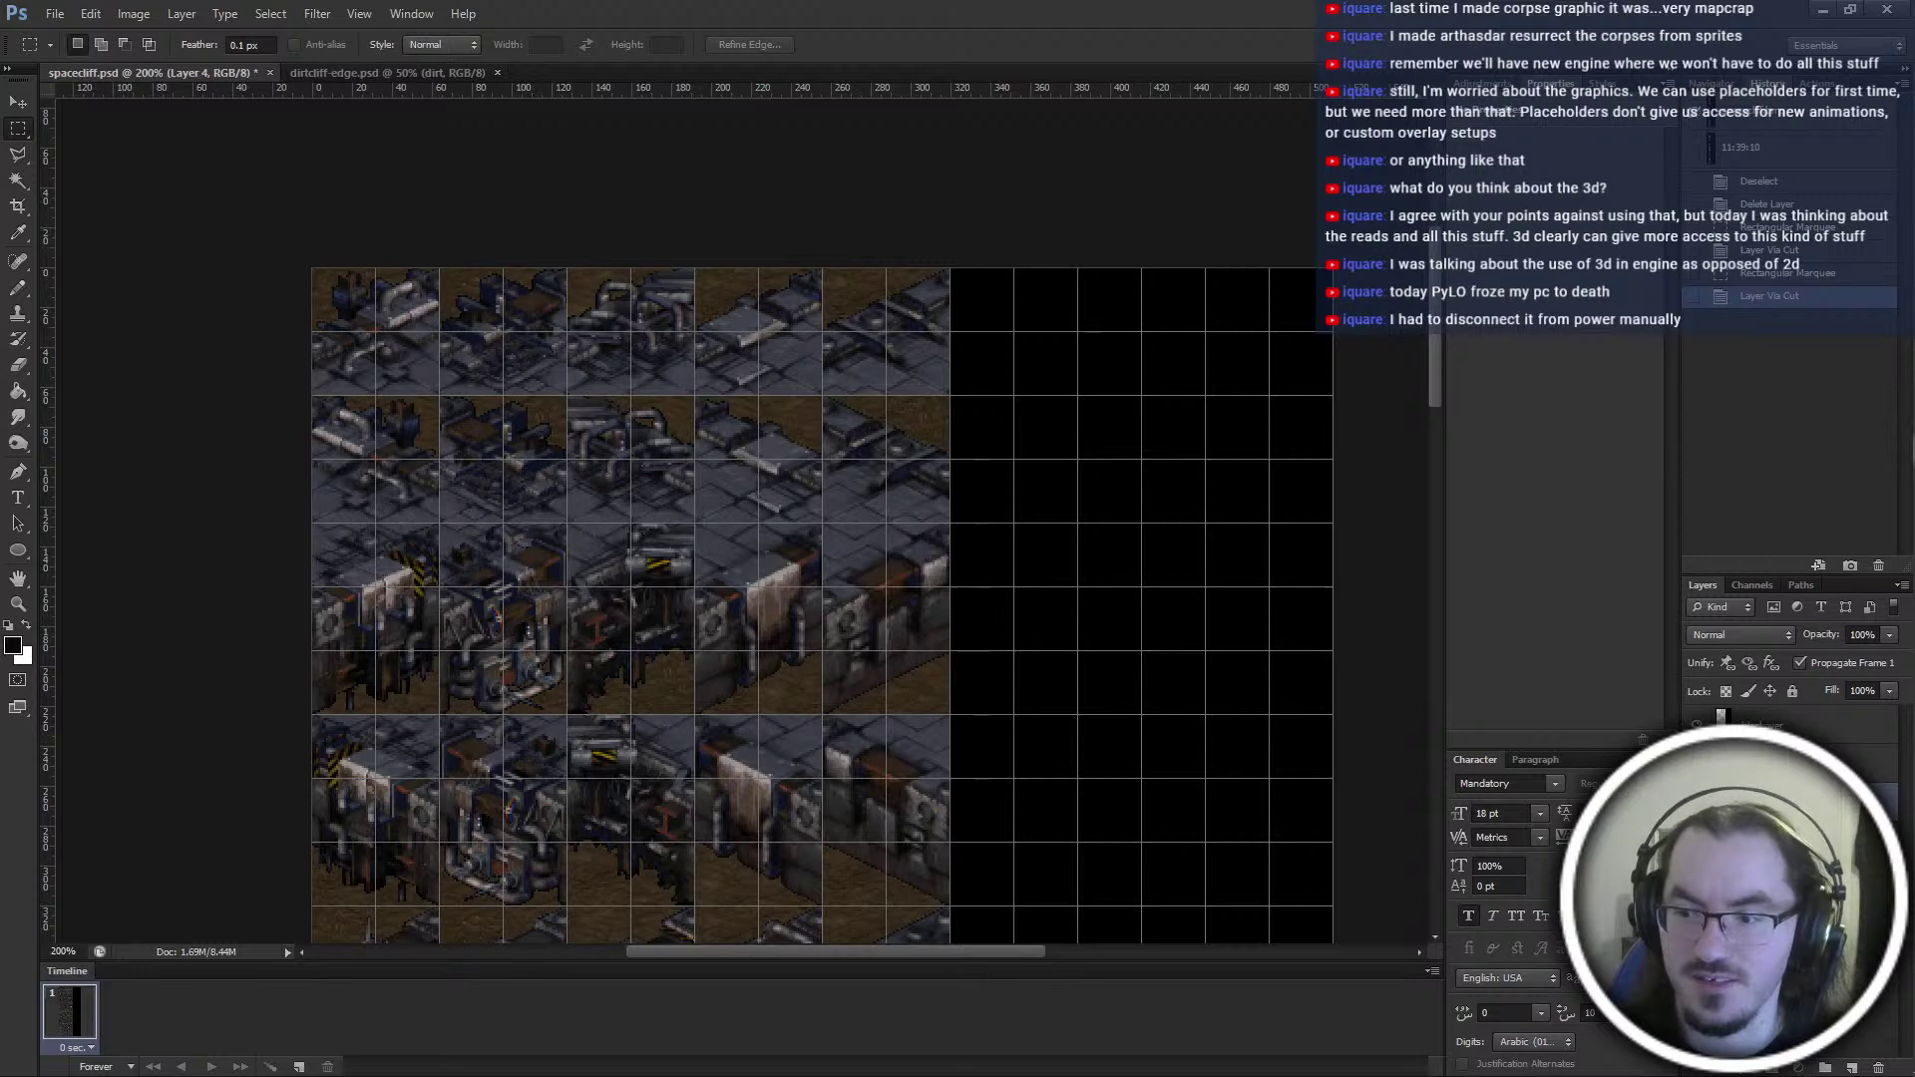
Cut the two three-cell-high cliff-face rows below from the spacecliff.bmp layer, each to its own new layer
left_click_drag(850, 793, 950, 714)
right_click(847, 671)
left_click(997, 852)
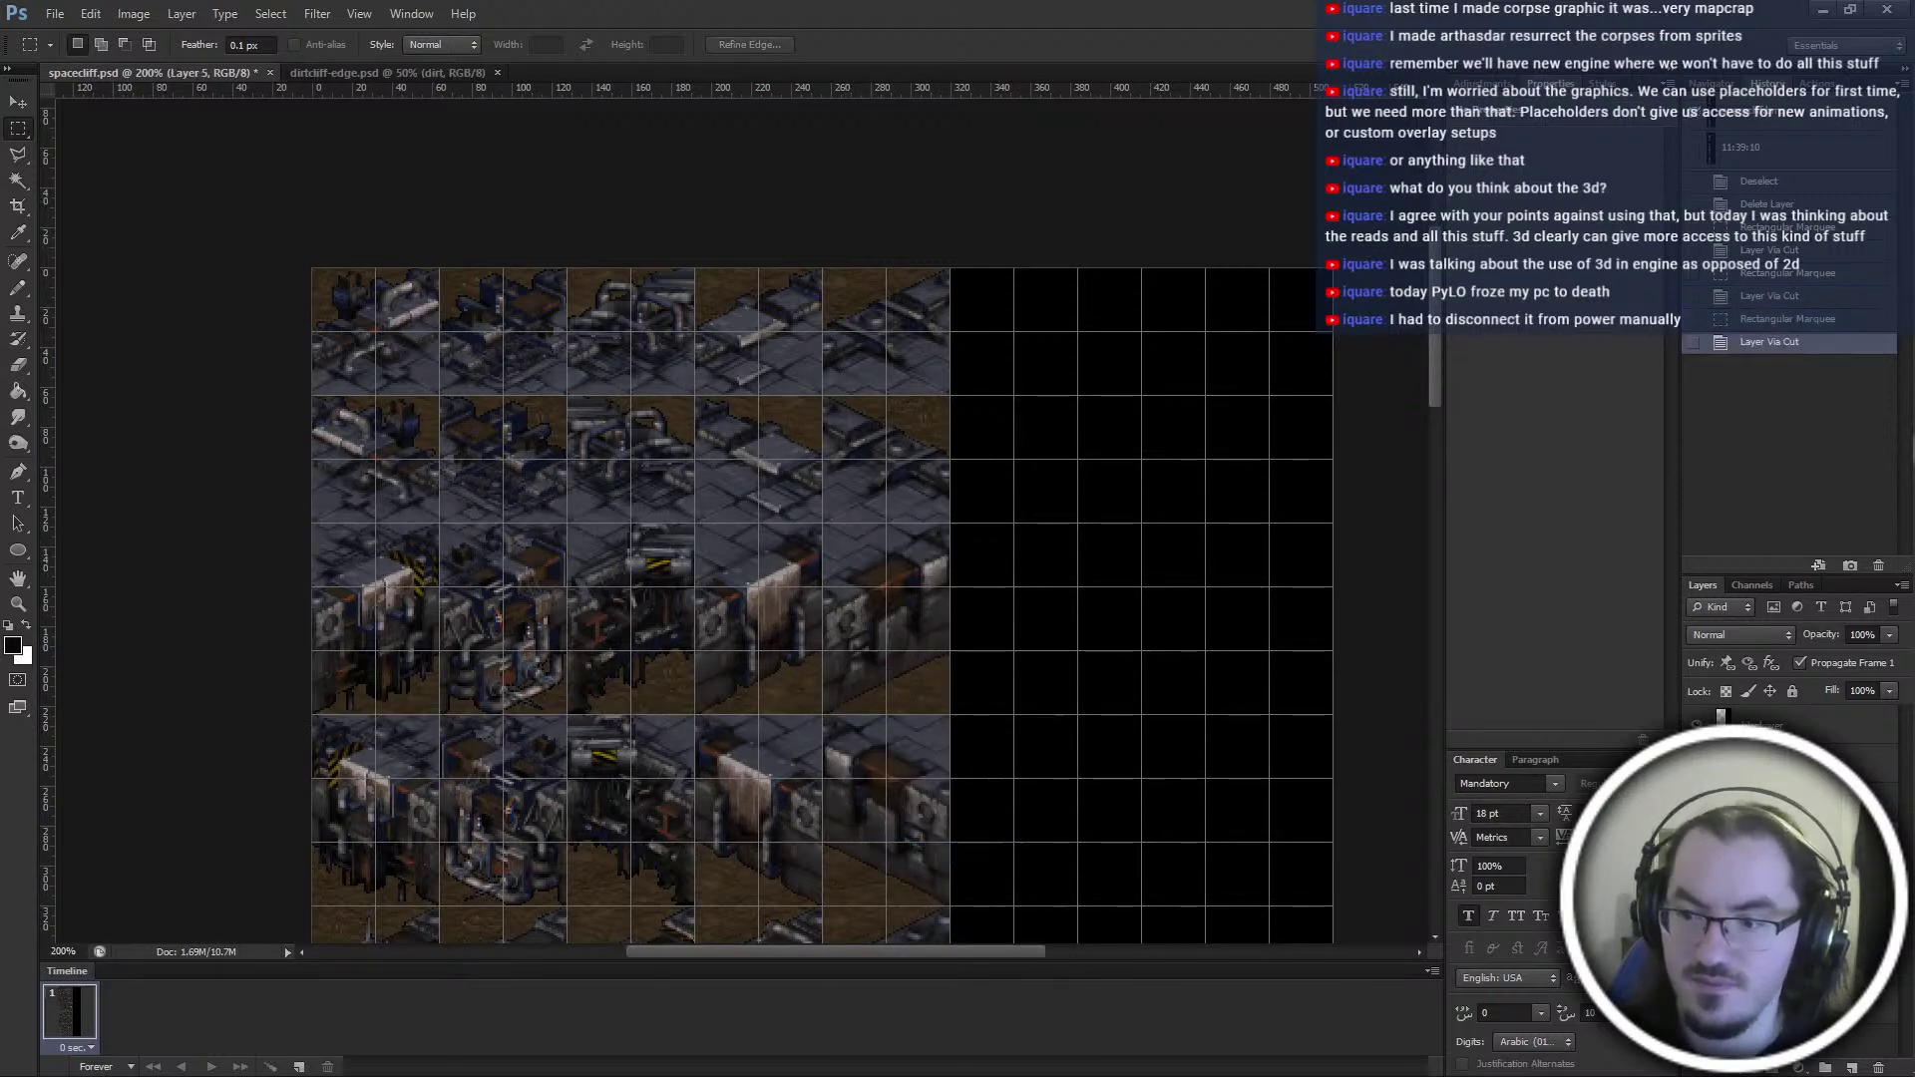
left_click_drag(630, 829, 951, 905)
right_click(1775, 723)
right_click(813, 746)
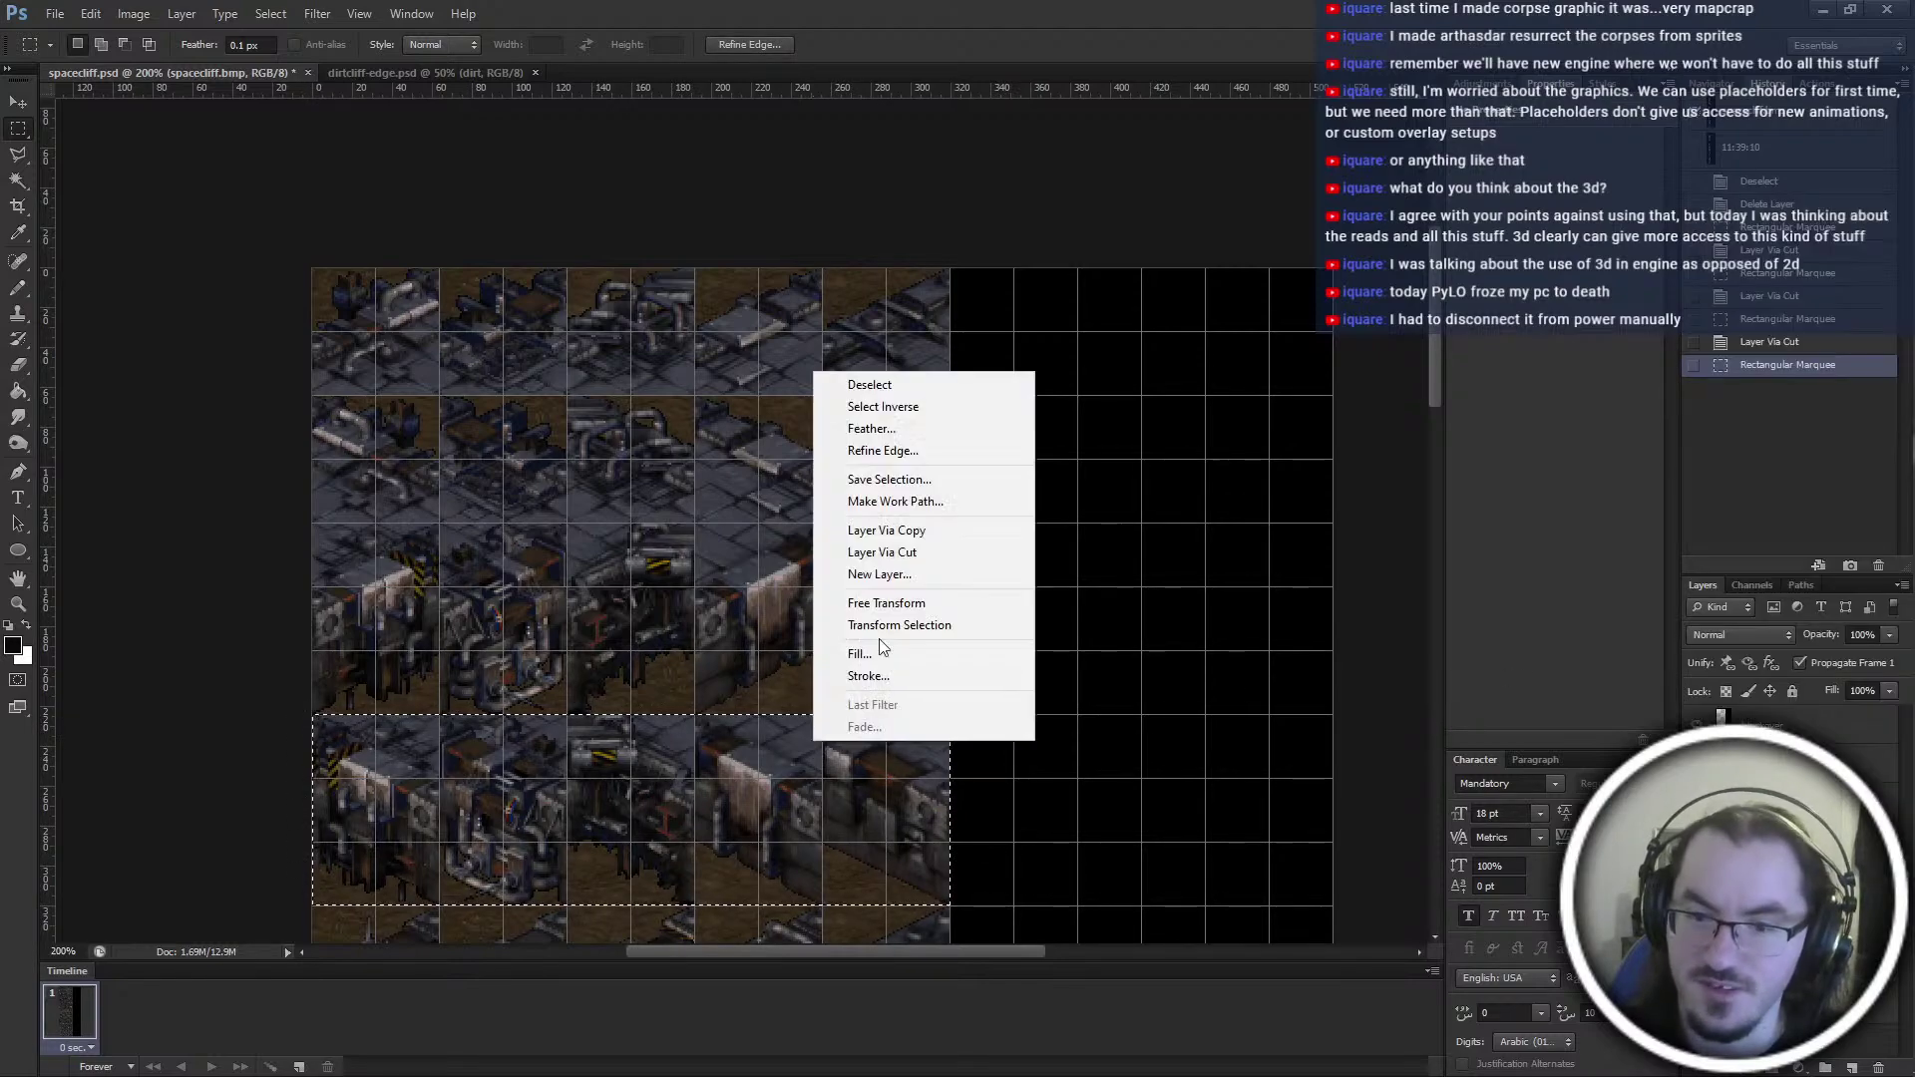
left_click(877, 548)
Cut the two three-cell-high rows of protruding cliff blocks from the spacecliff.bmp layer, each to its own new layer
scroll(878, 547, "down", 5)
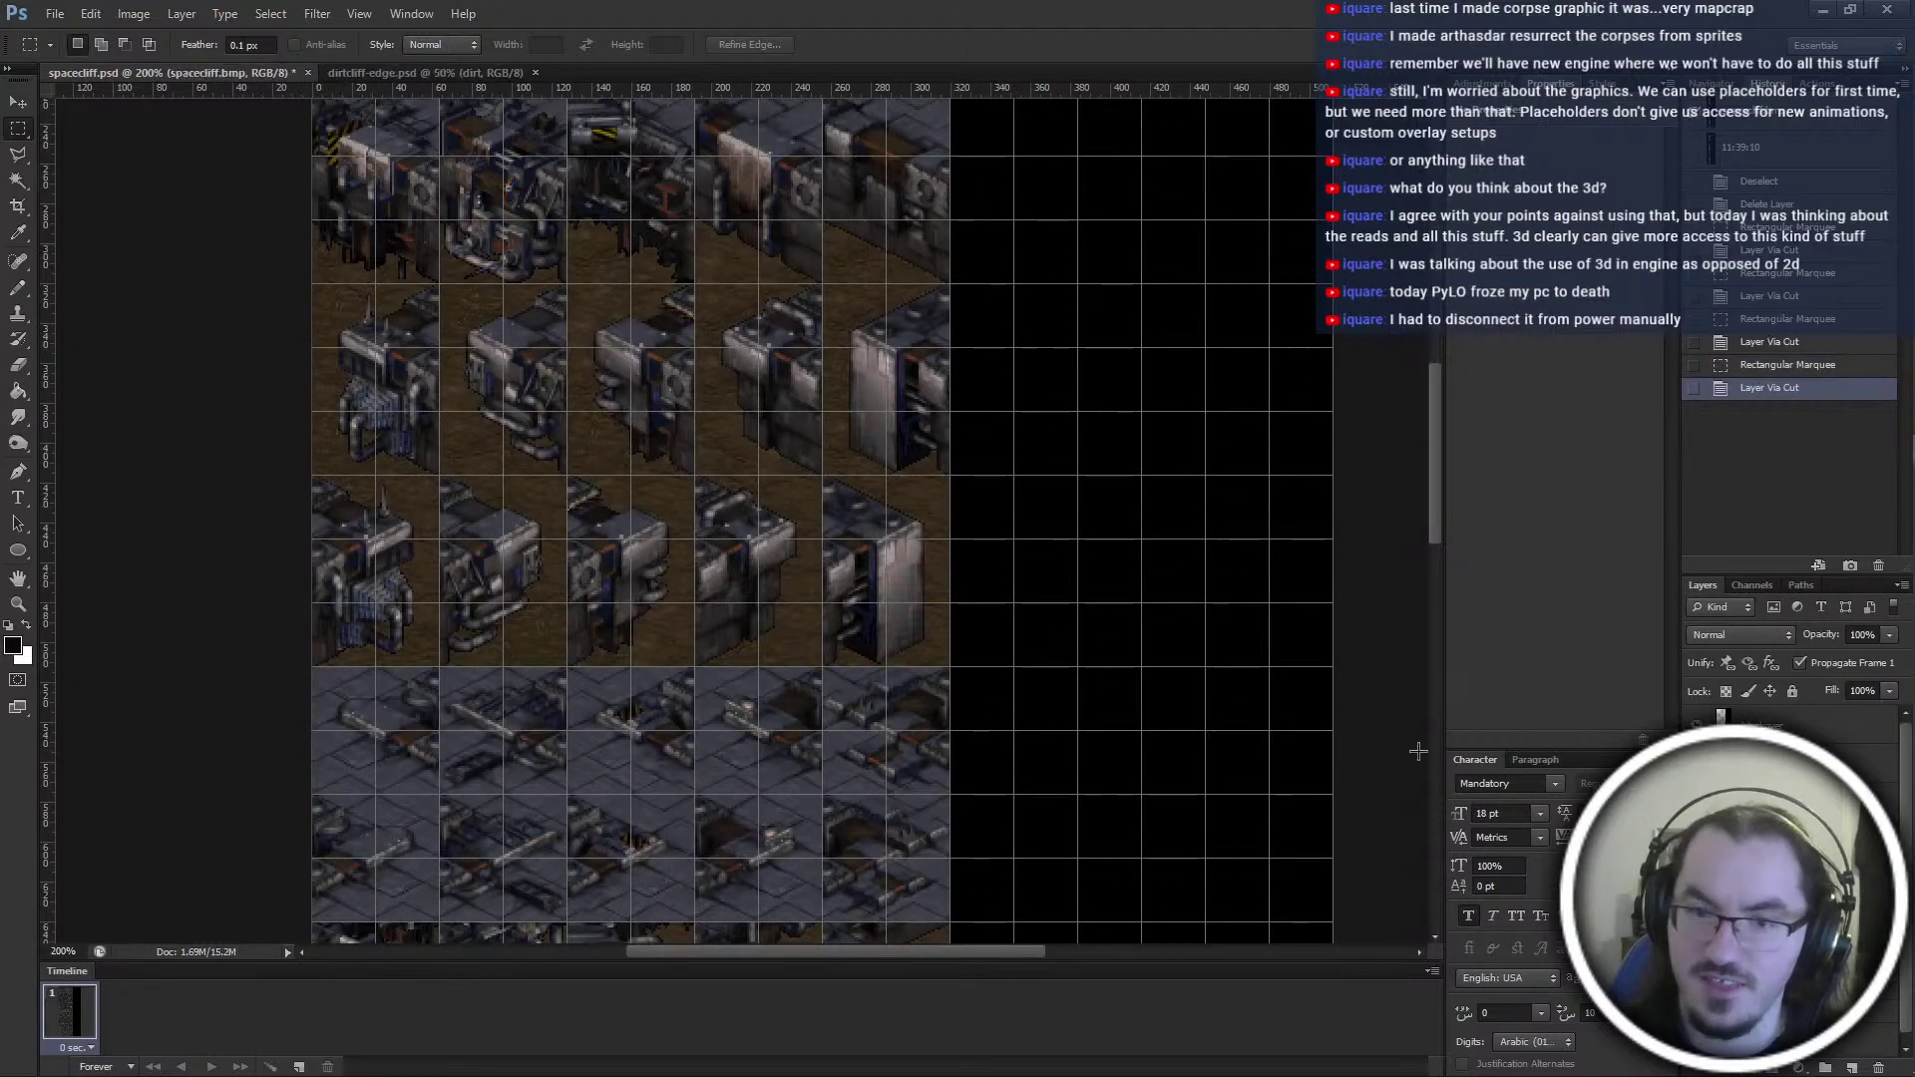
left_click_drag(314, 285, 914, 459)
right_click(915, 459)
left_click(985, 639)
left_click_drag(313, 477, 949, 658)
right_click(889, 758)
left_click(997, 821)
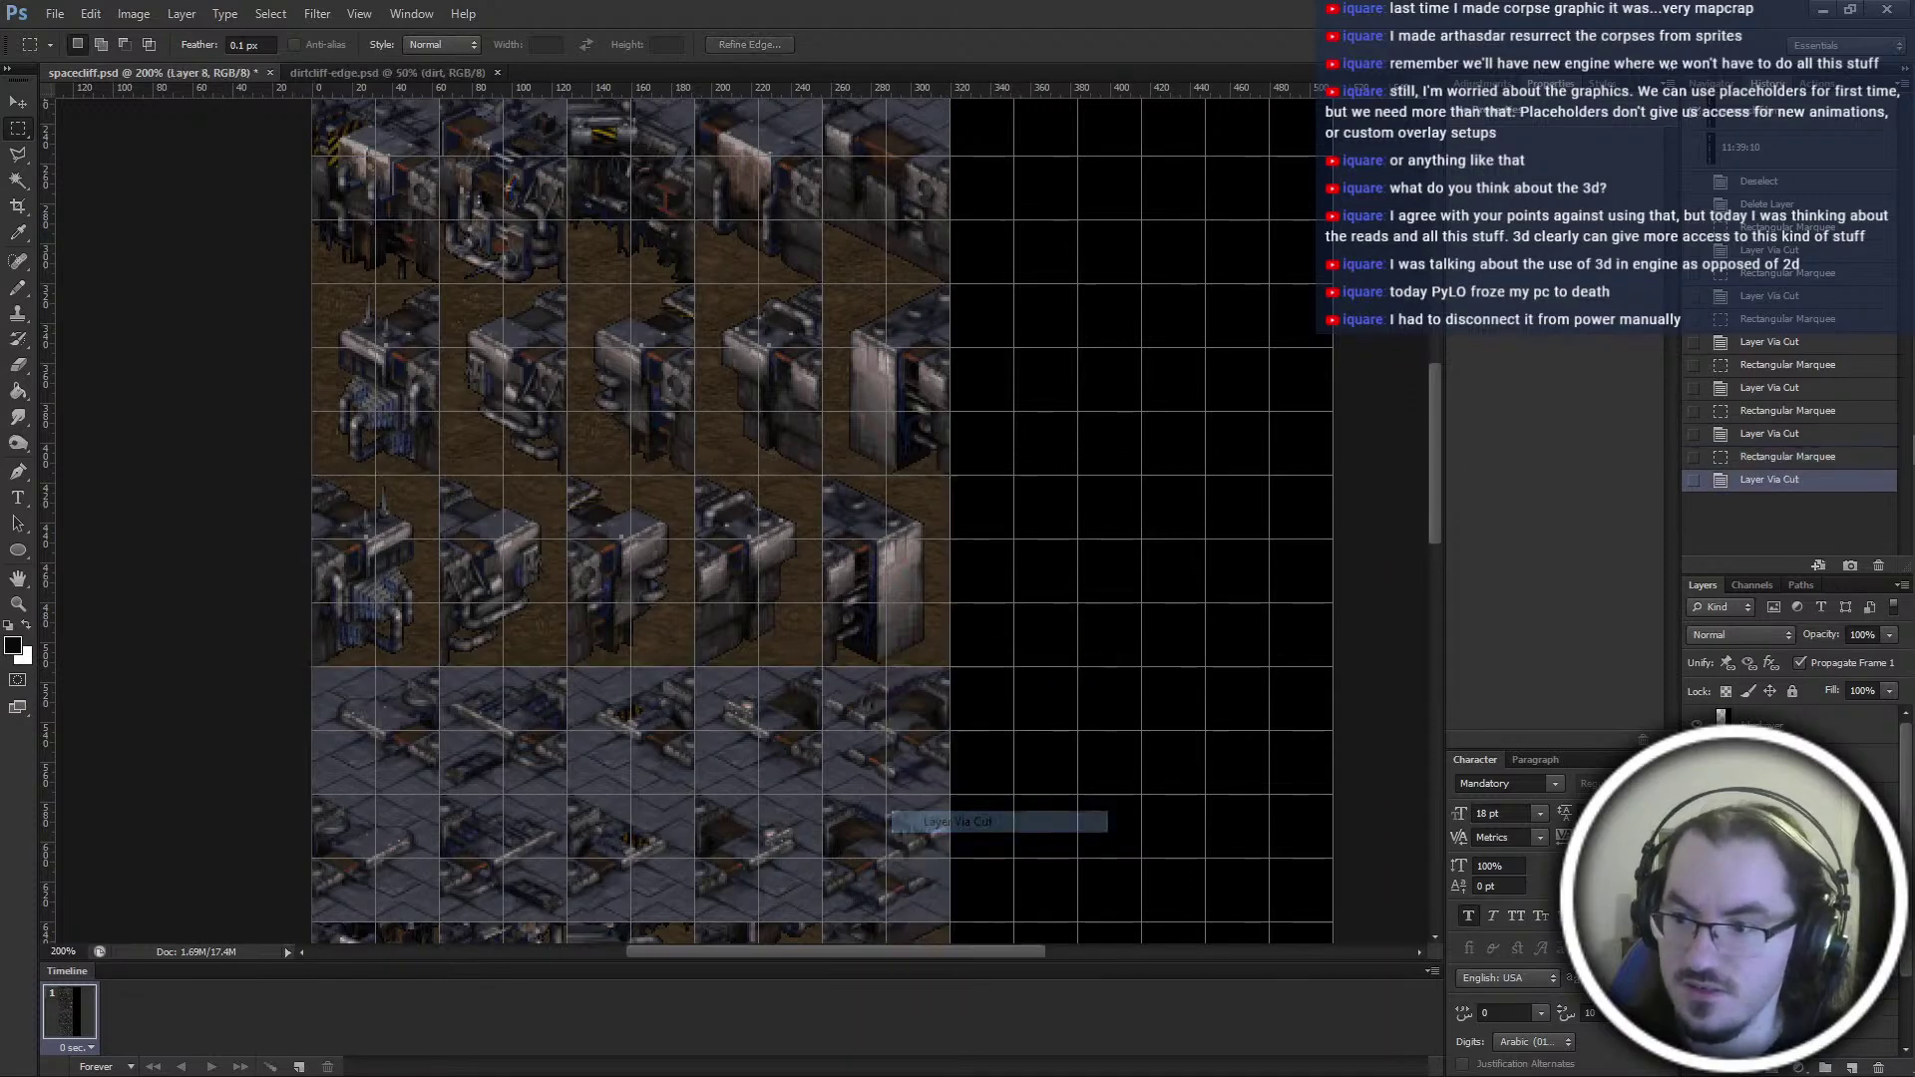
Select the first one-cell-high row of shorter cliff tiles below the floor tile rows on the spacecliff.bmp layer
scroll(399, 620, "down", 3)
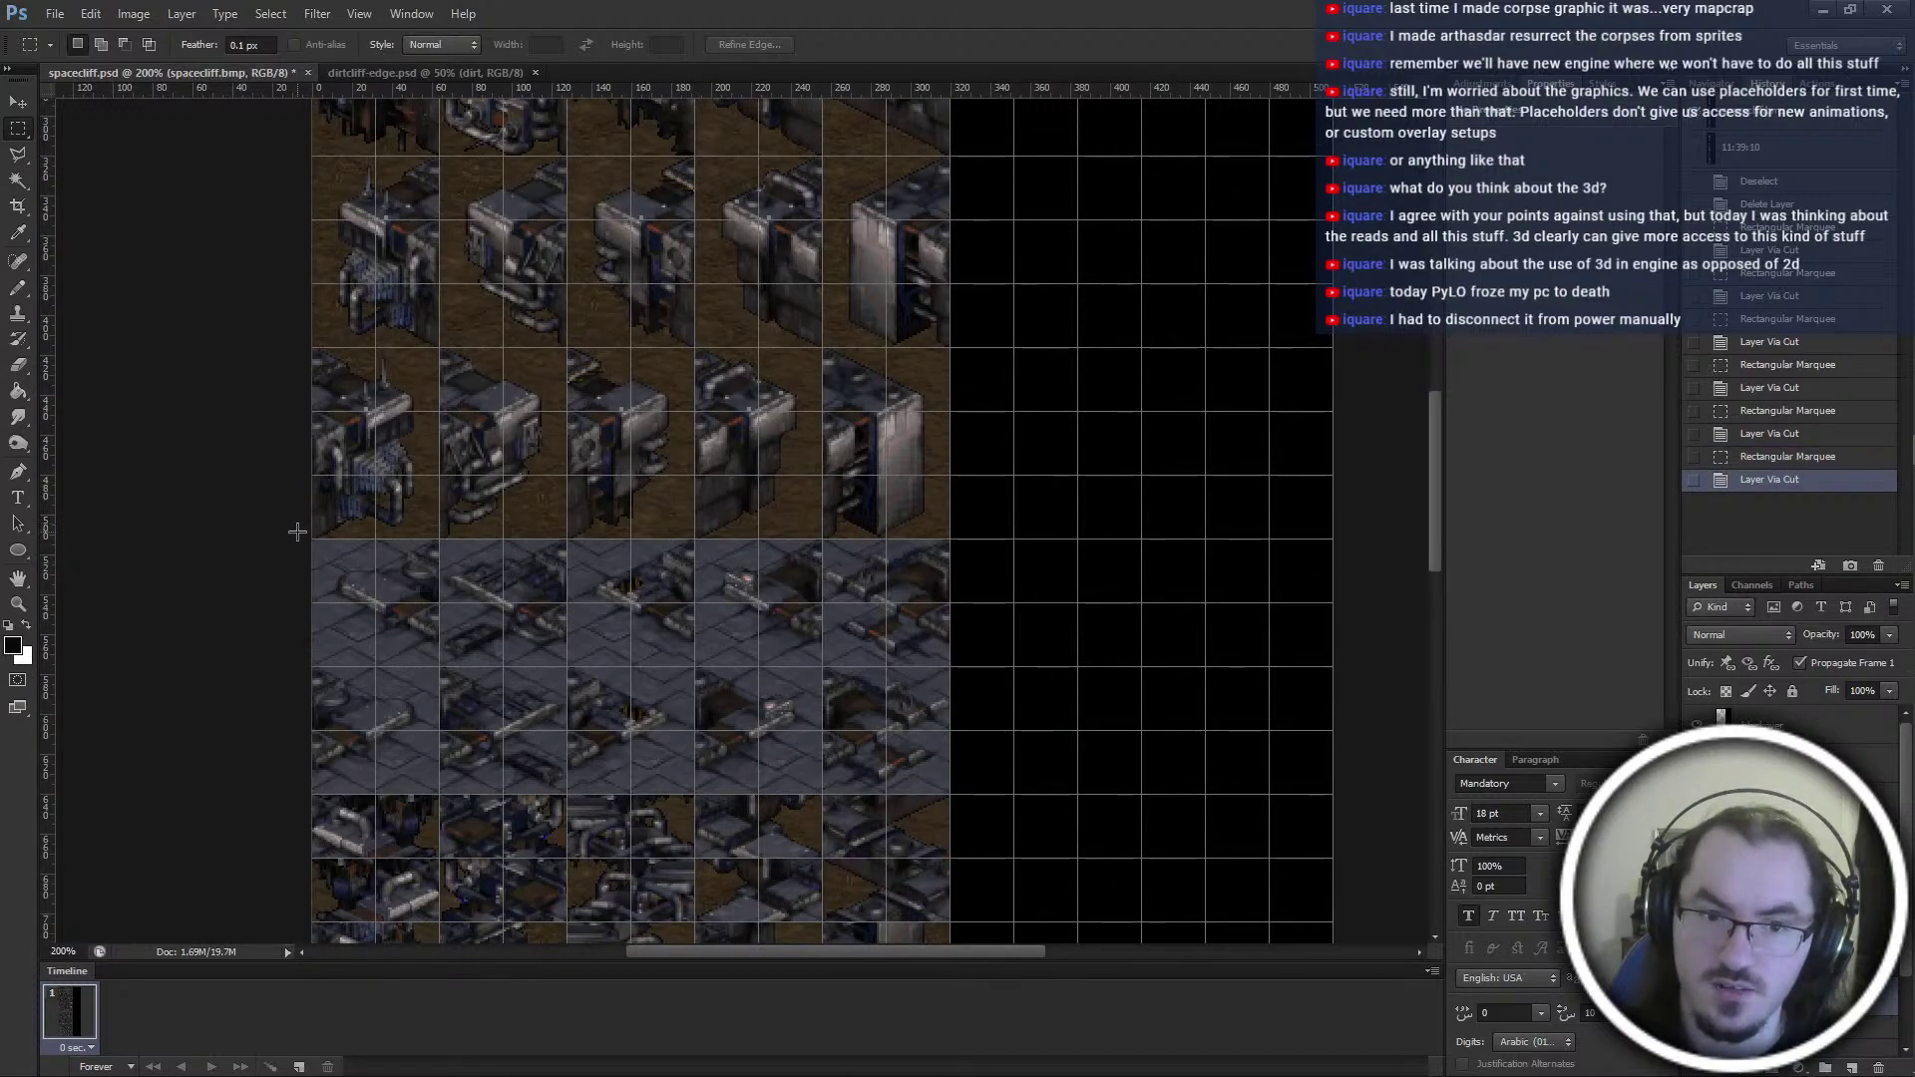
scroll(297, 532, "down", 5)
left_click_drag(308, 521, 946, 587)
scroll(884, 625, "down", 5)
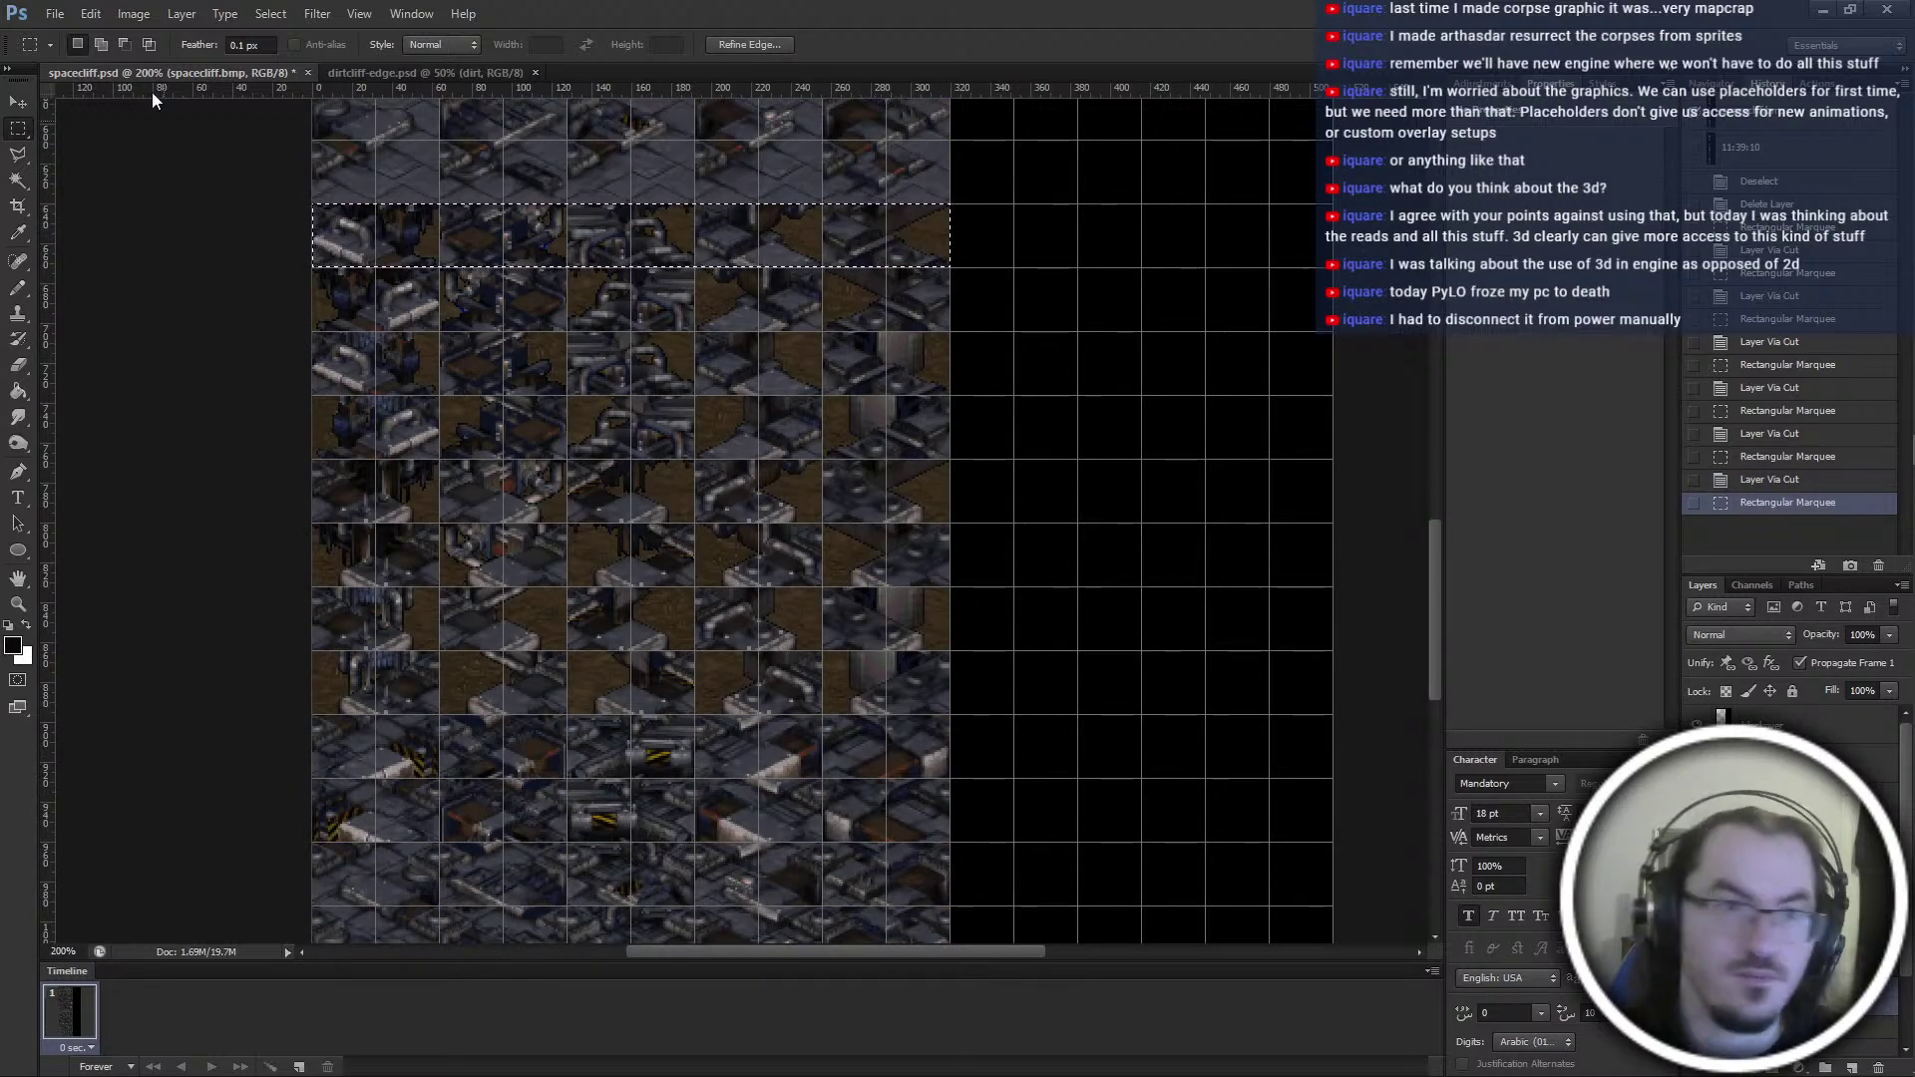
Look through the keyboard shortcuts assigned to the Select commands in the Keyboard Shortcuts and Menus settings
left_click(54, 14)
mouse_move(147, 305)
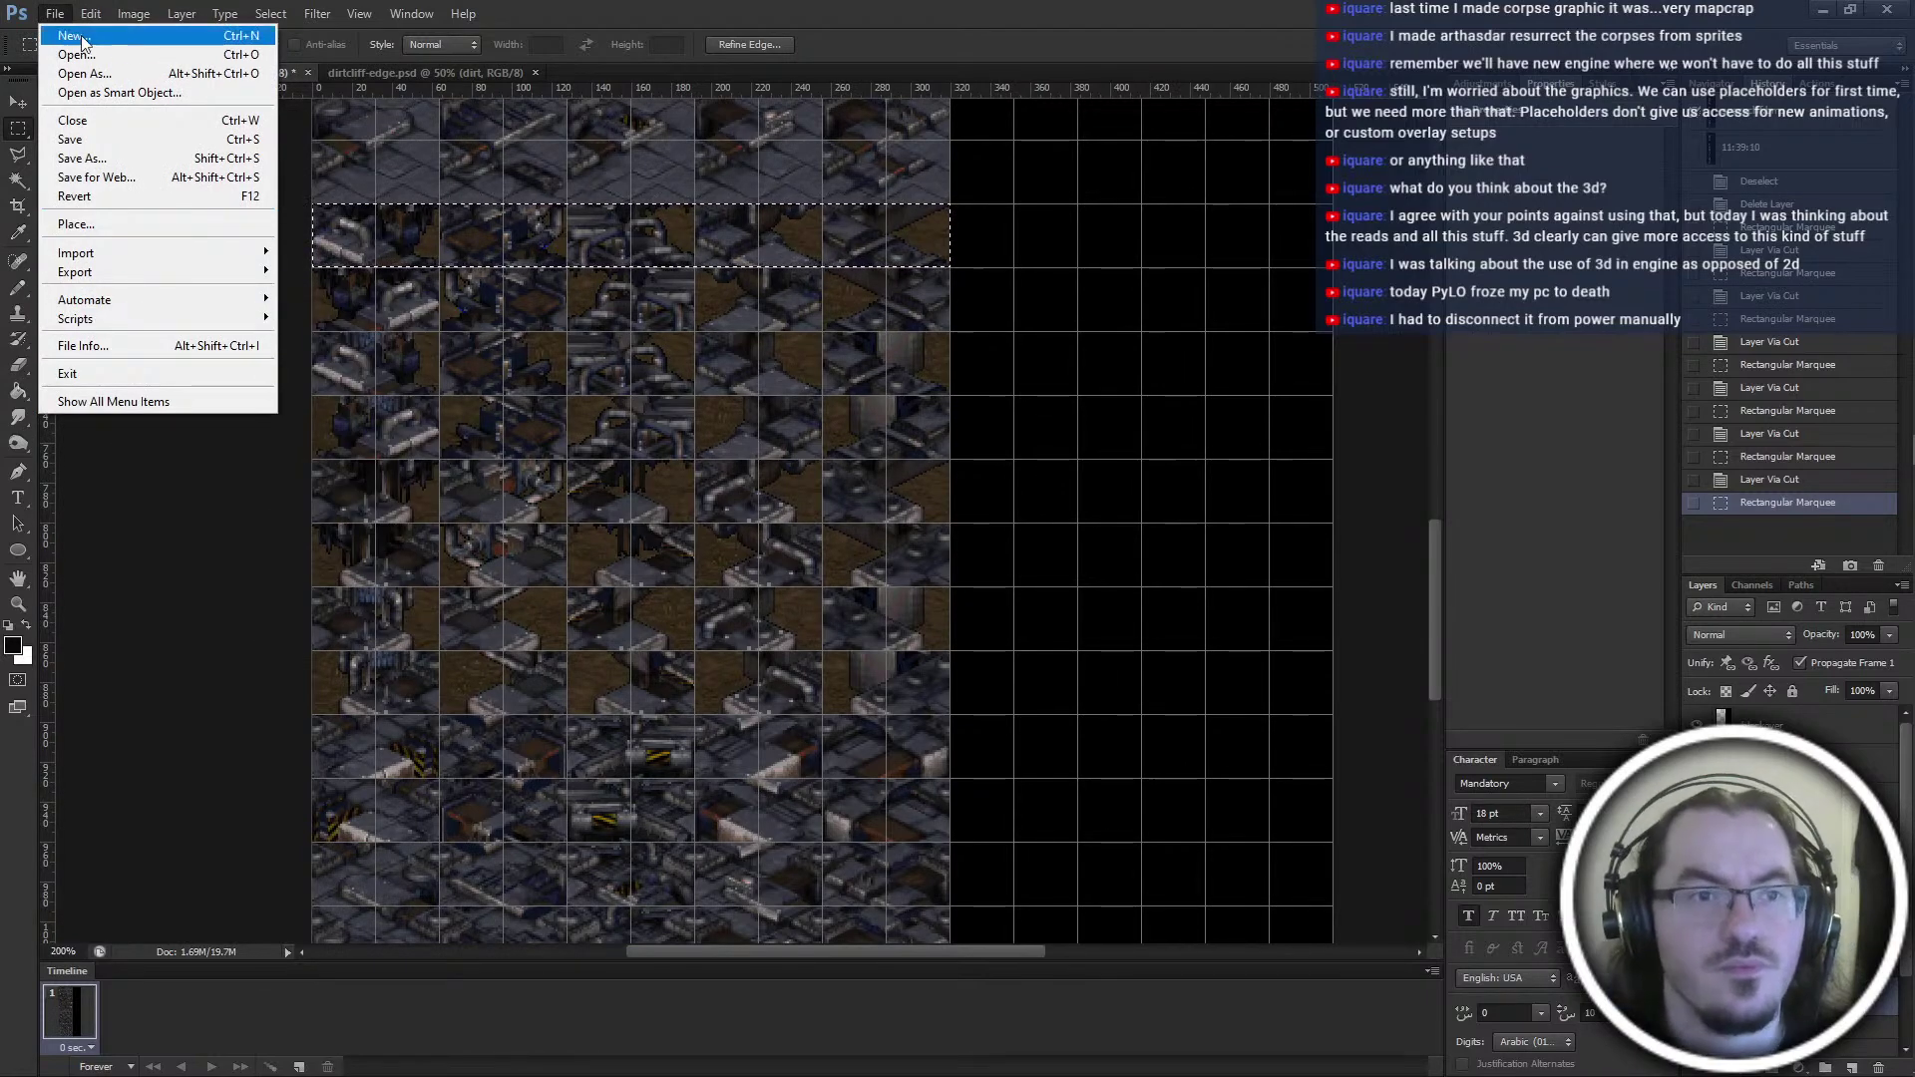
left_click(110, 712)
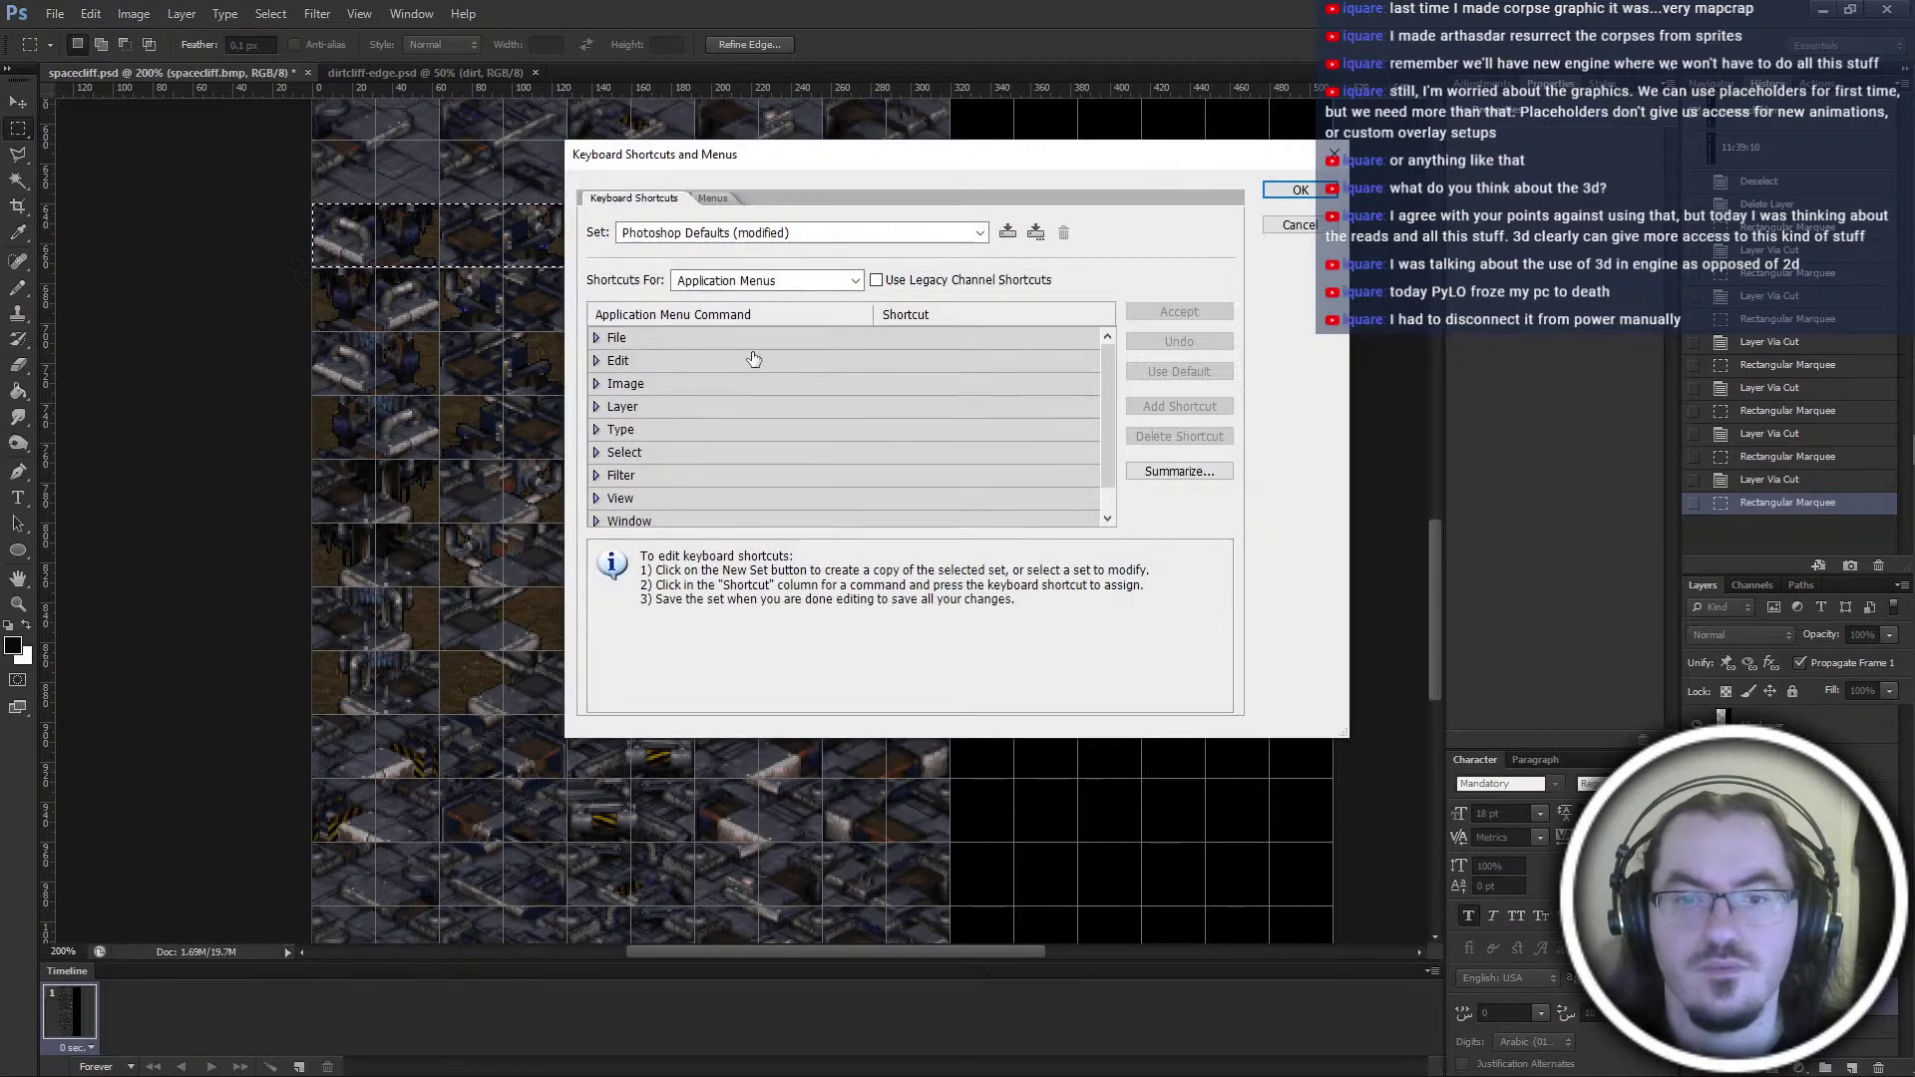
left_click(603, 456)
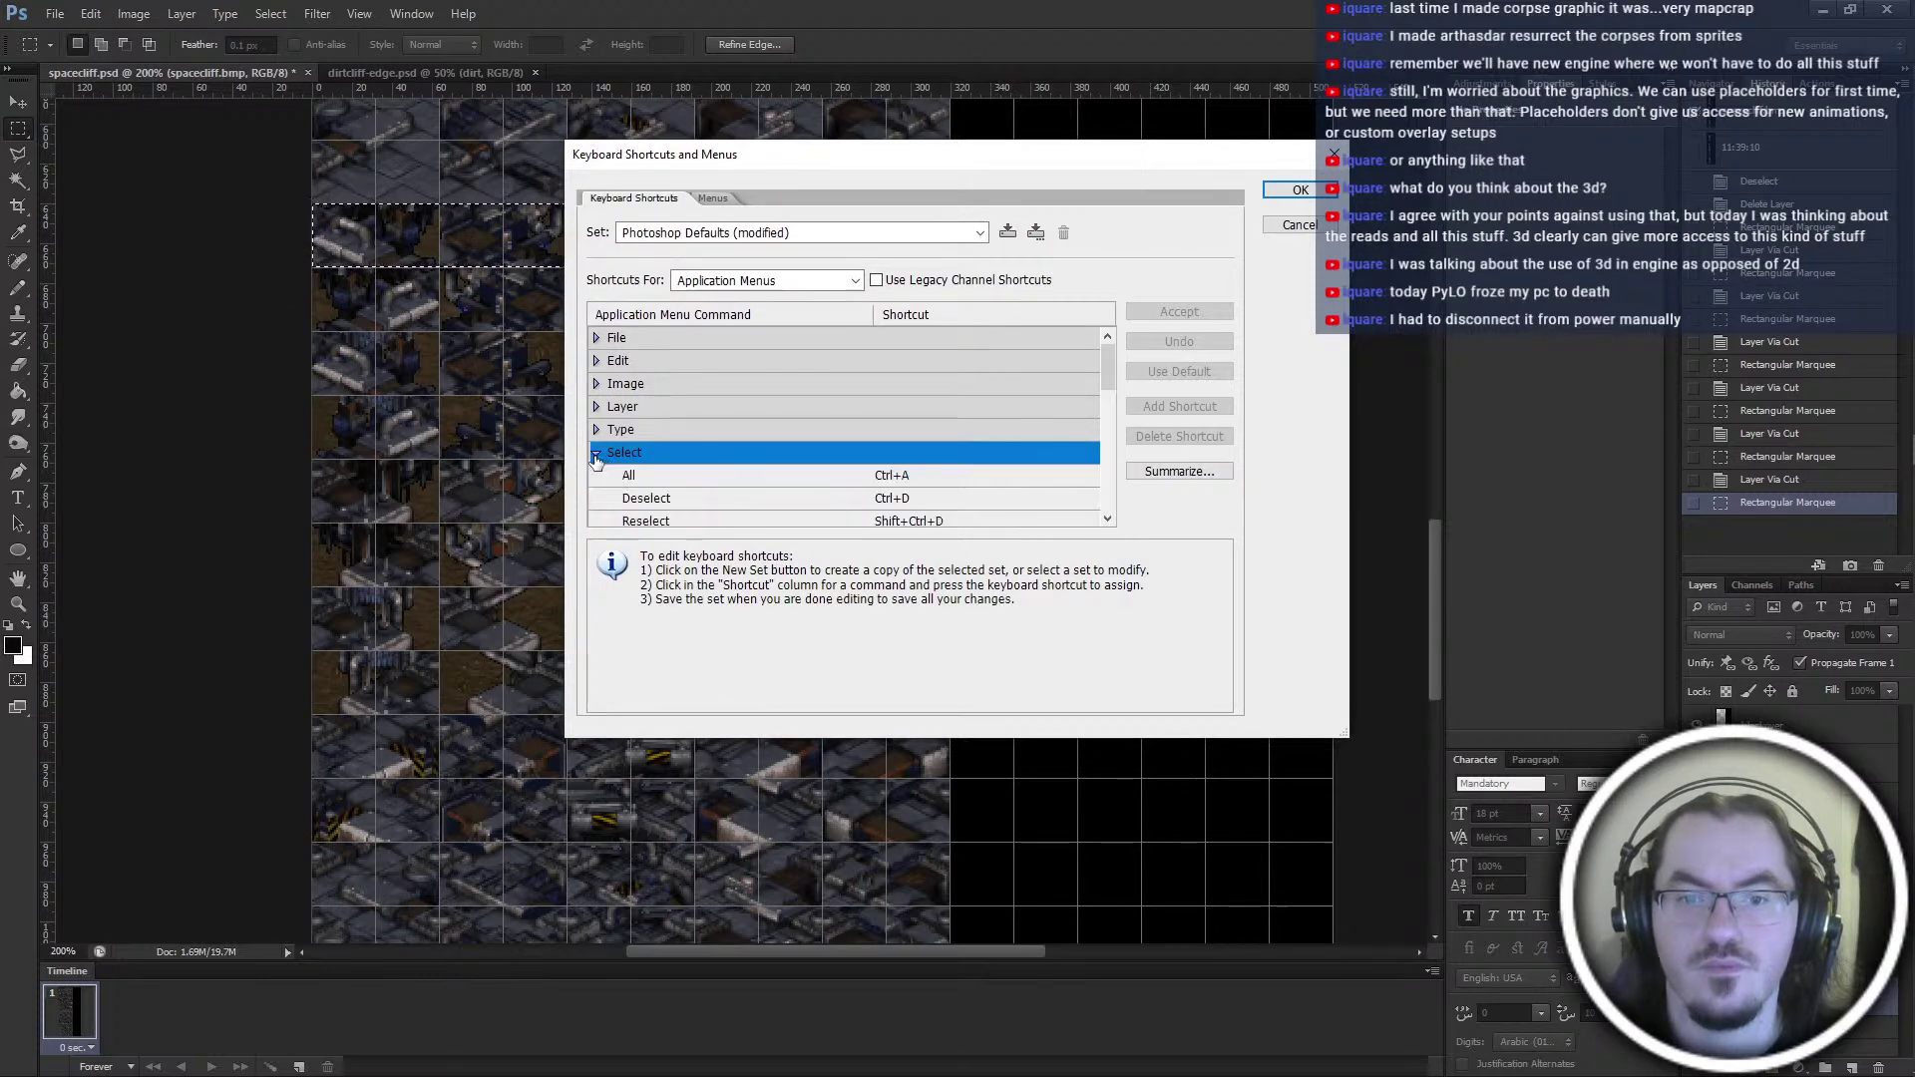
scroll(608, 464, "down", 4)
scroll(615, 467, "down", 4)
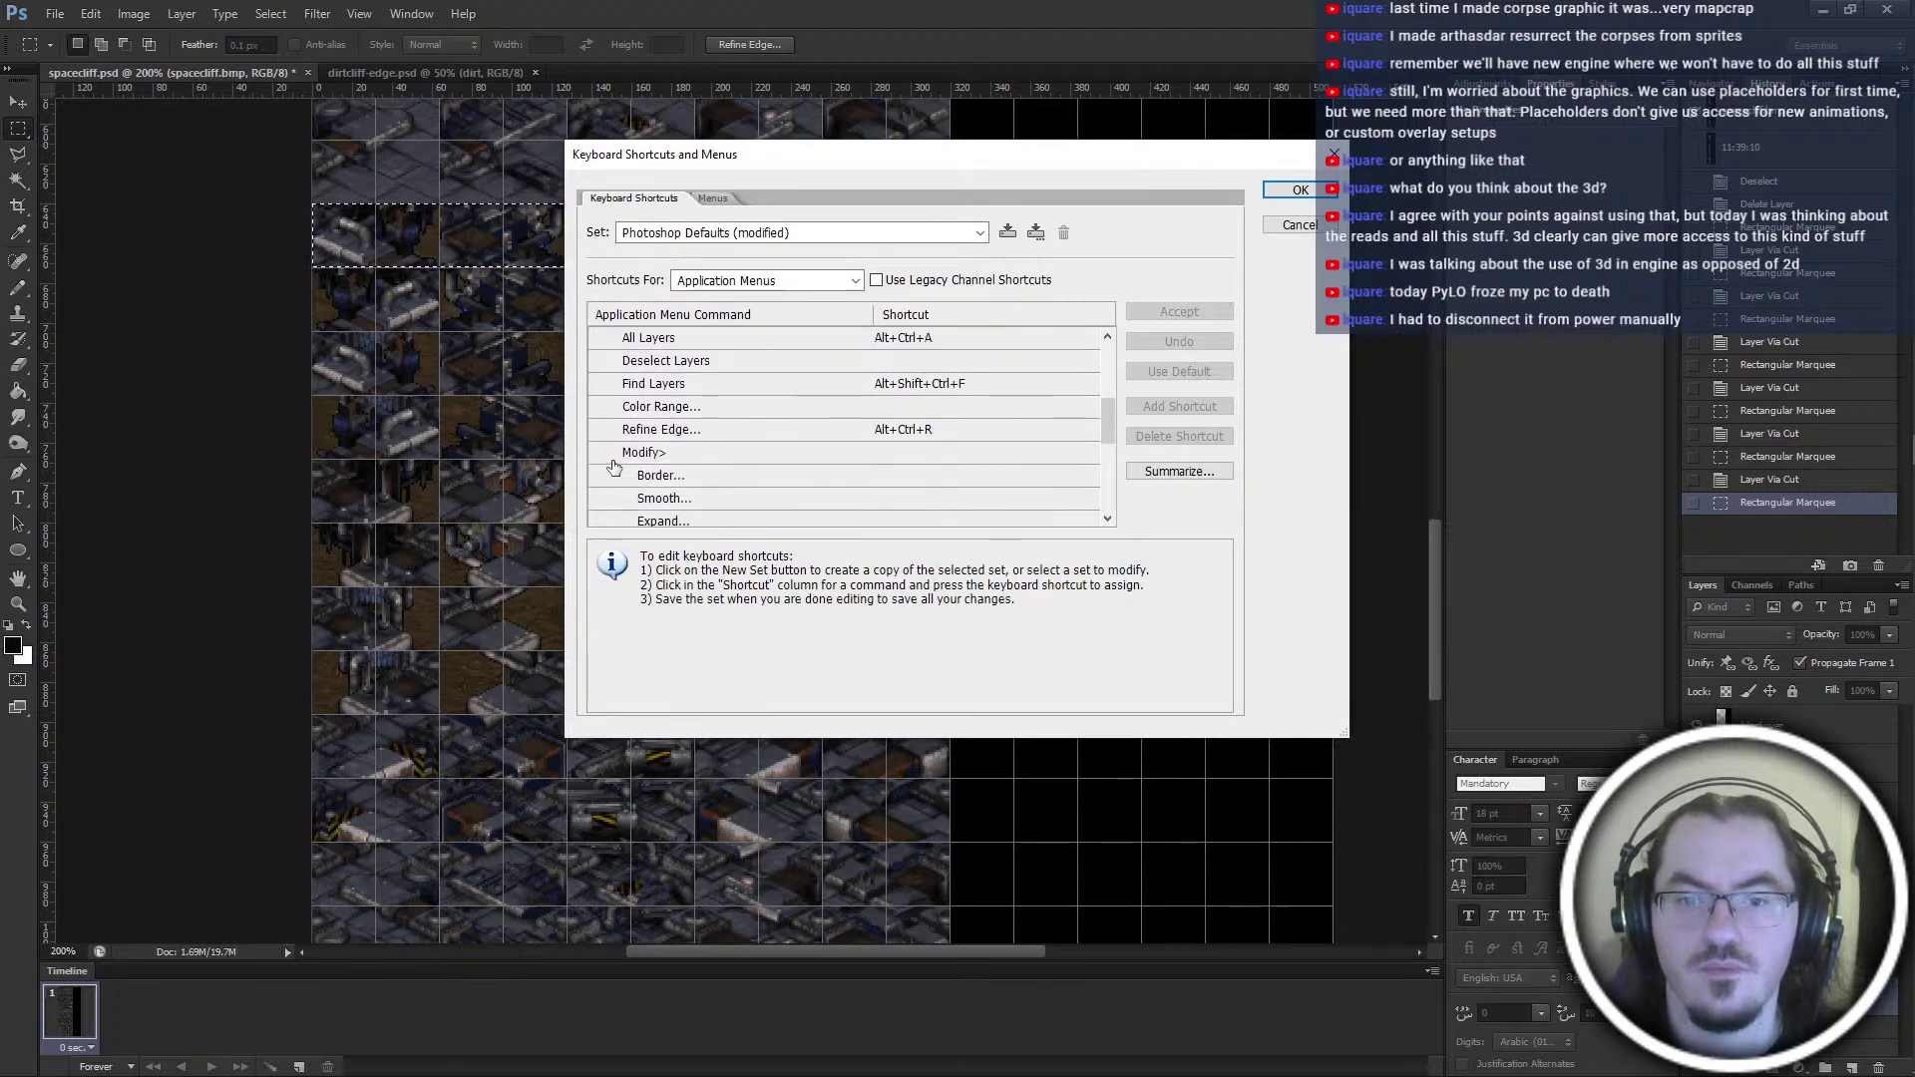
scroll(660, 478, "up", 3)
scroll(865, 494, "up", 2)
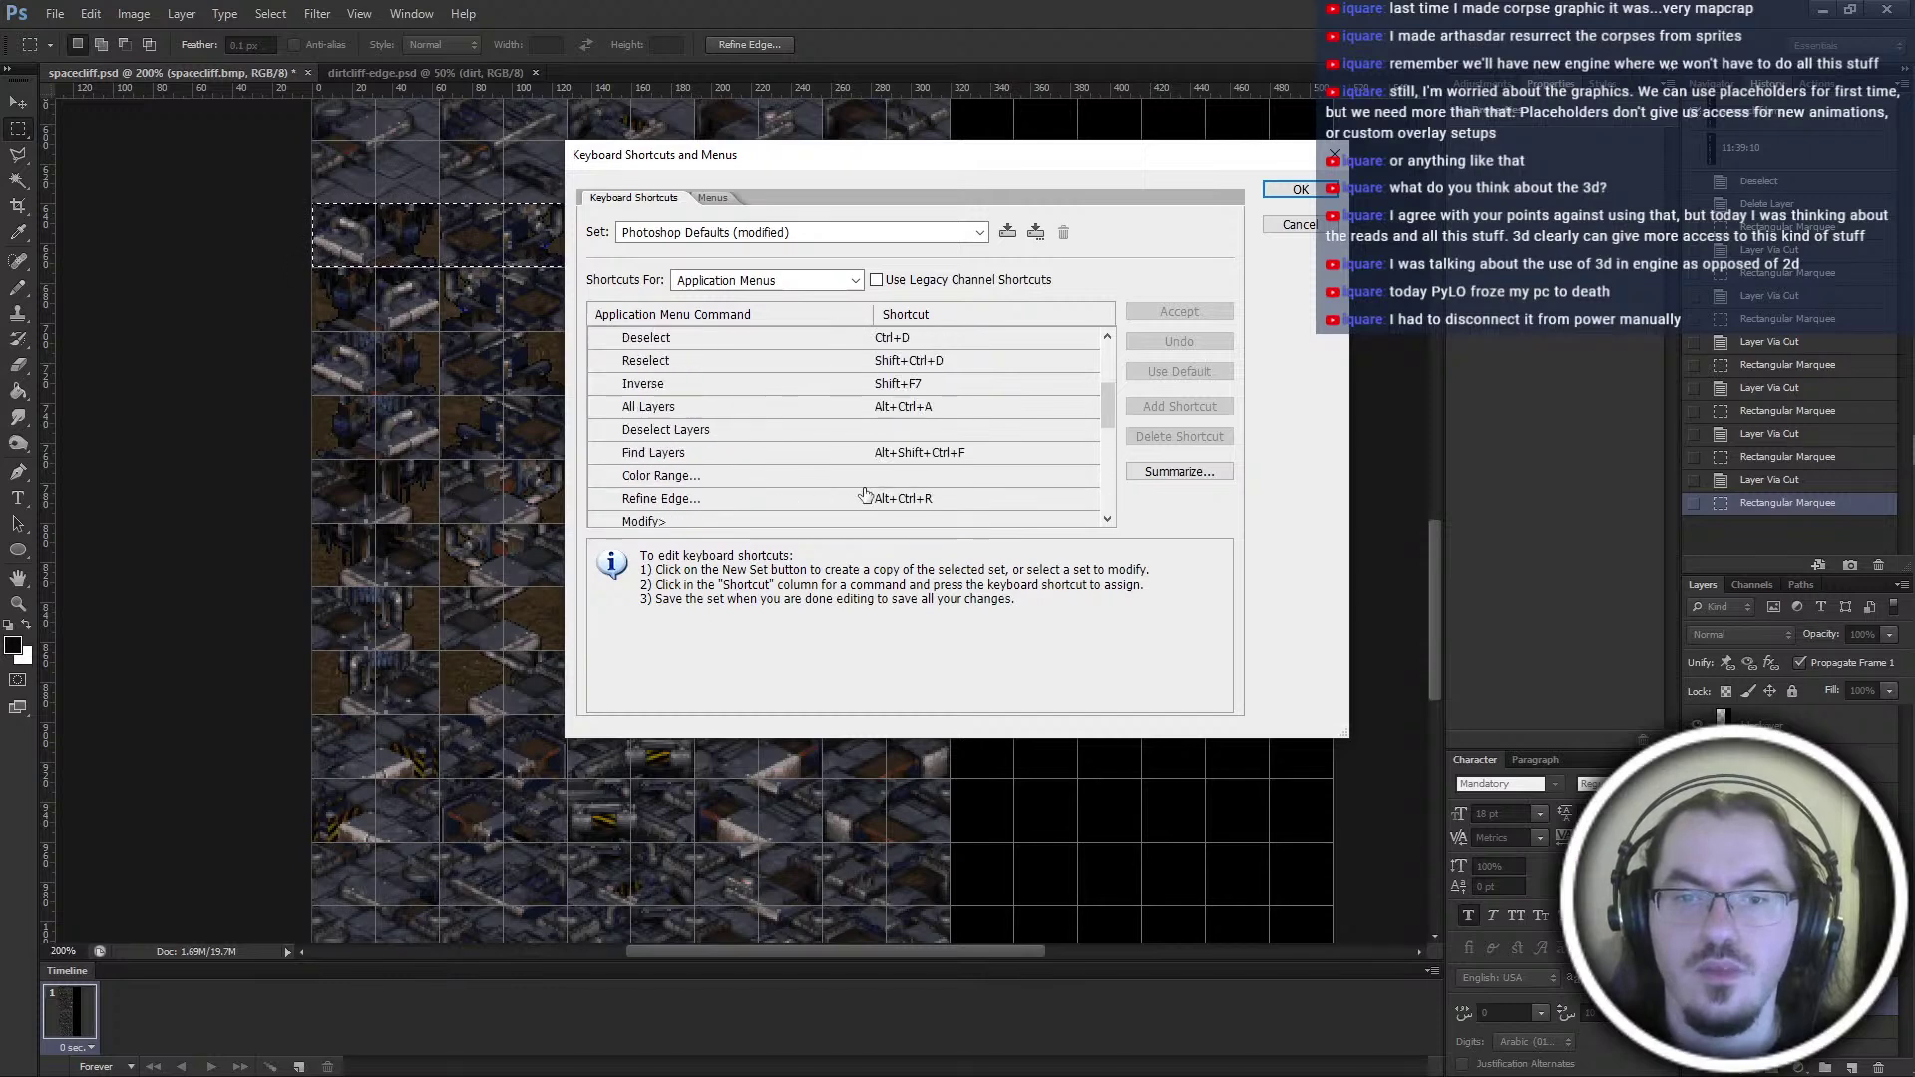
scroll(897, 484, "up", 1)
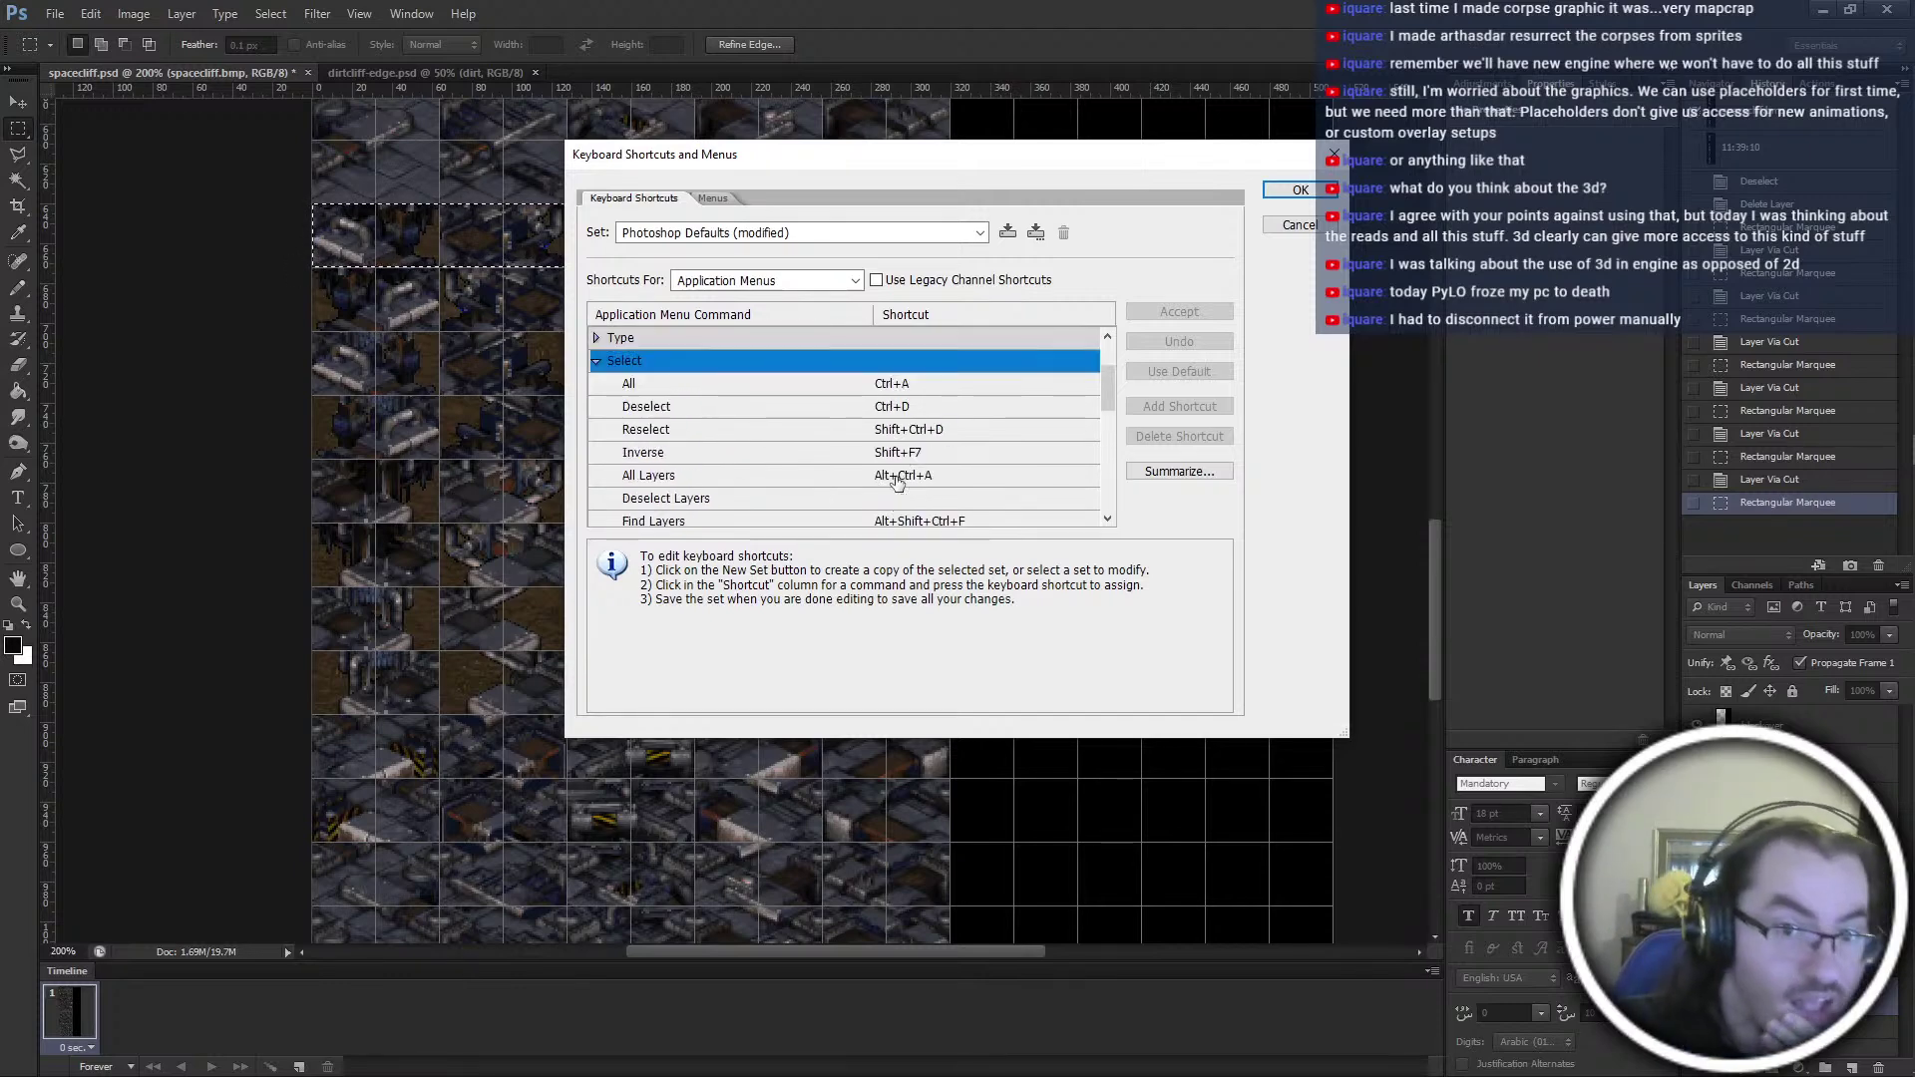
left_click(598, 363)
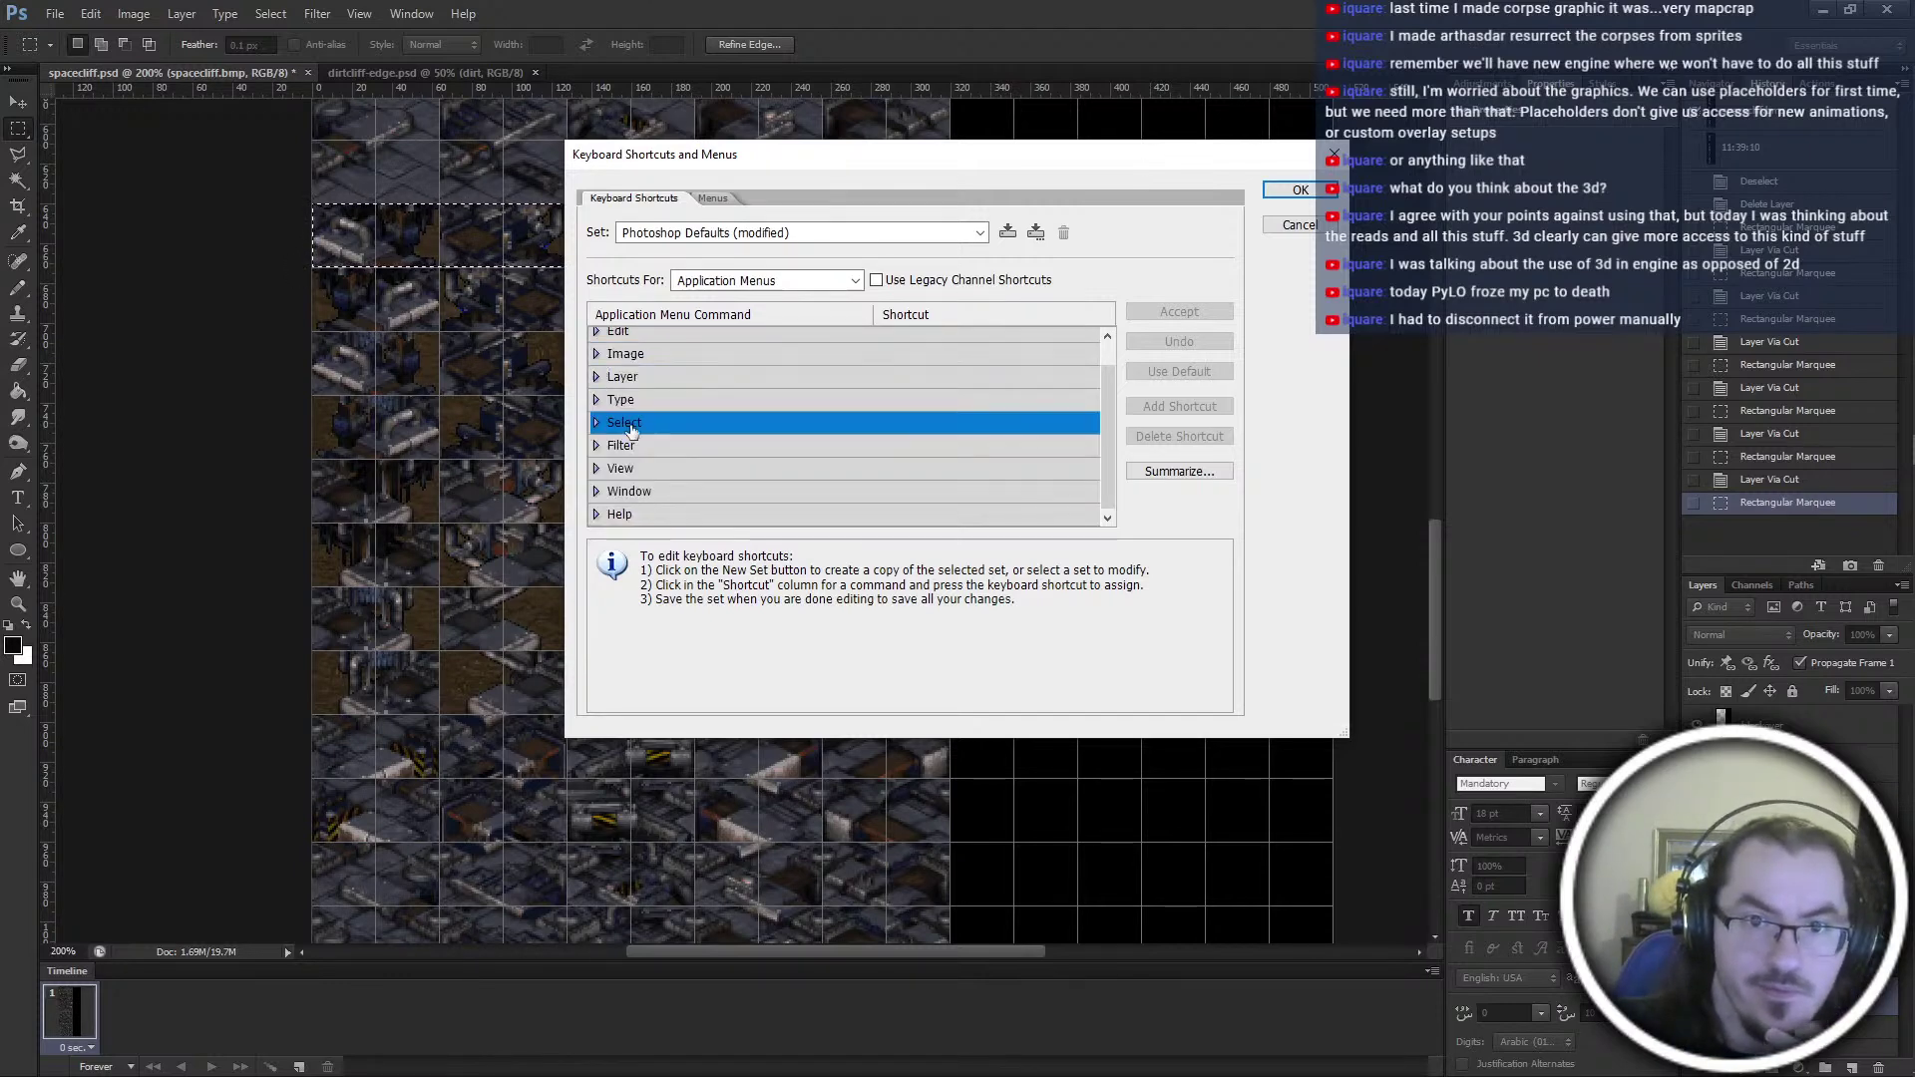
Examine the keyboard shortcuts of the Edit commands, including the second one for Cut, and leave the shortcut settings without changes
left_click(597, 332)
scroll(646, 417, "down", 4)
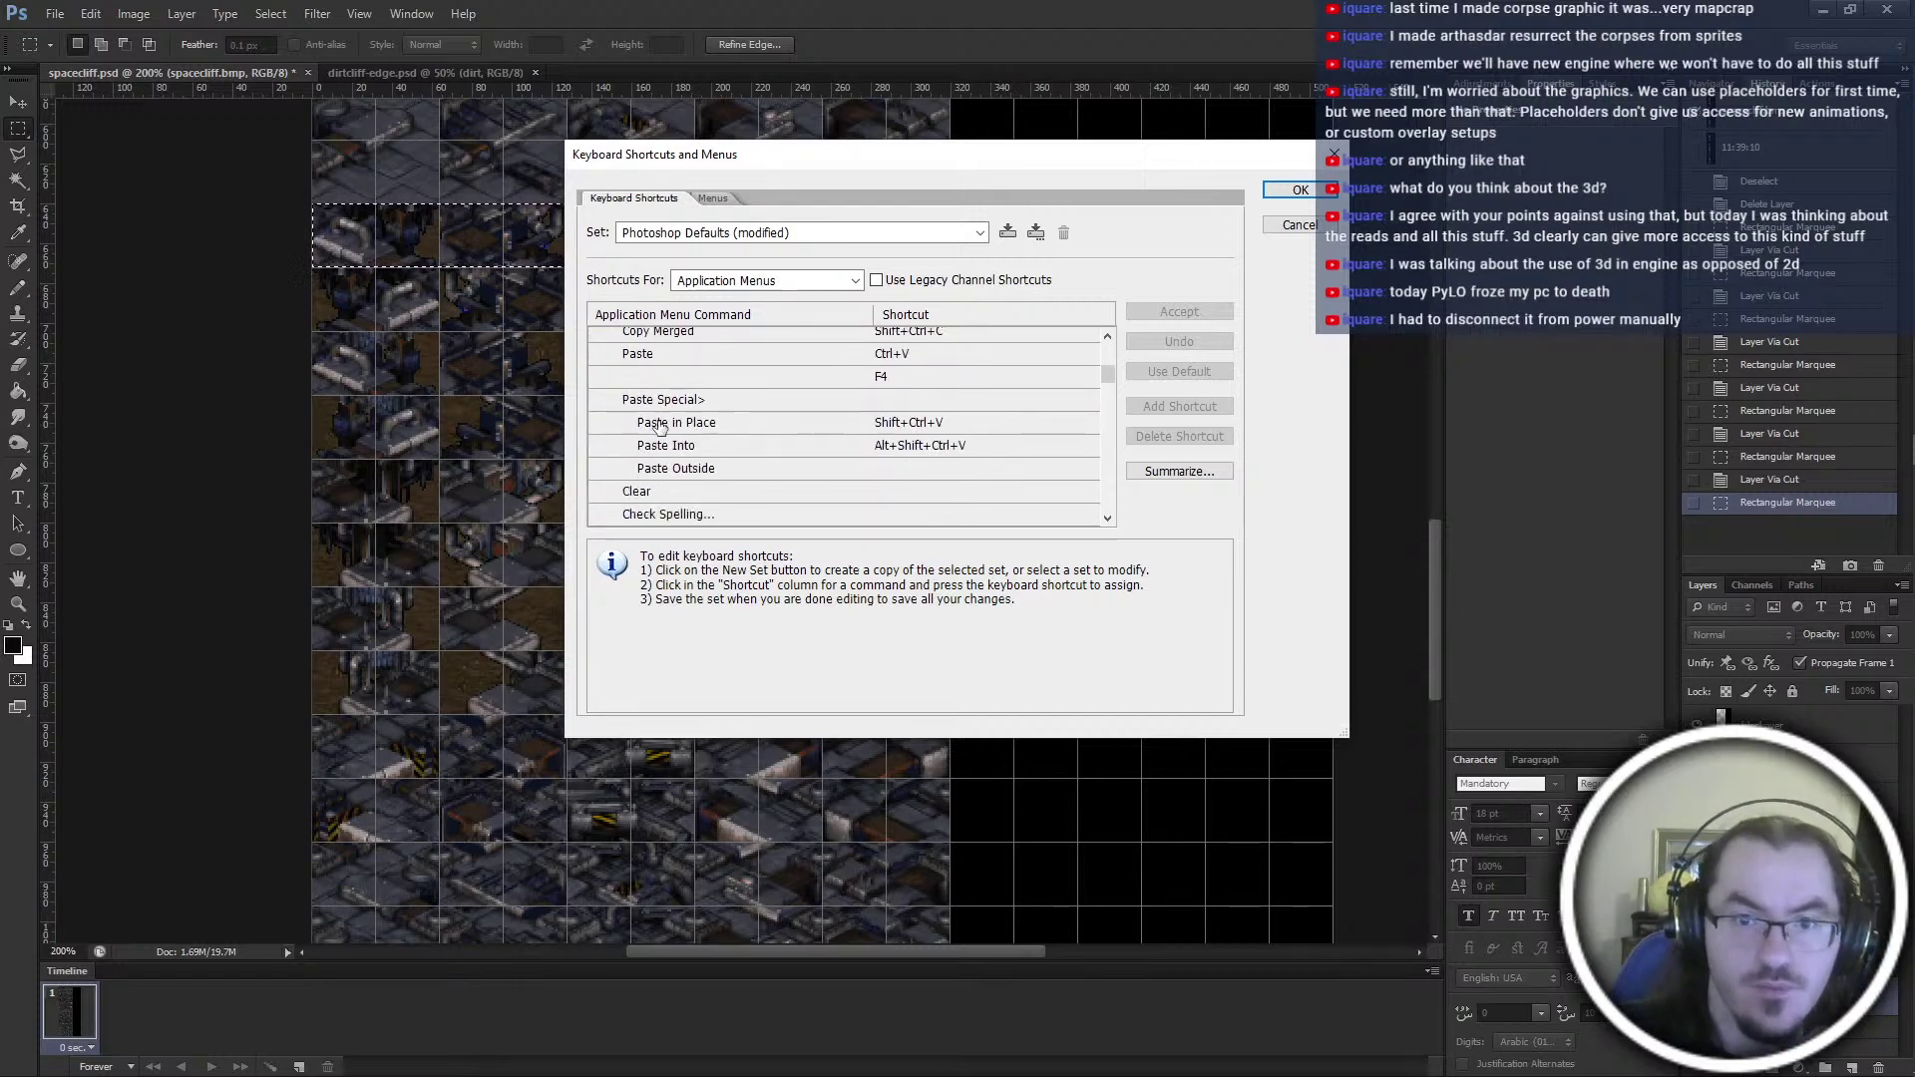
scroll(658, 426, "down", 8)
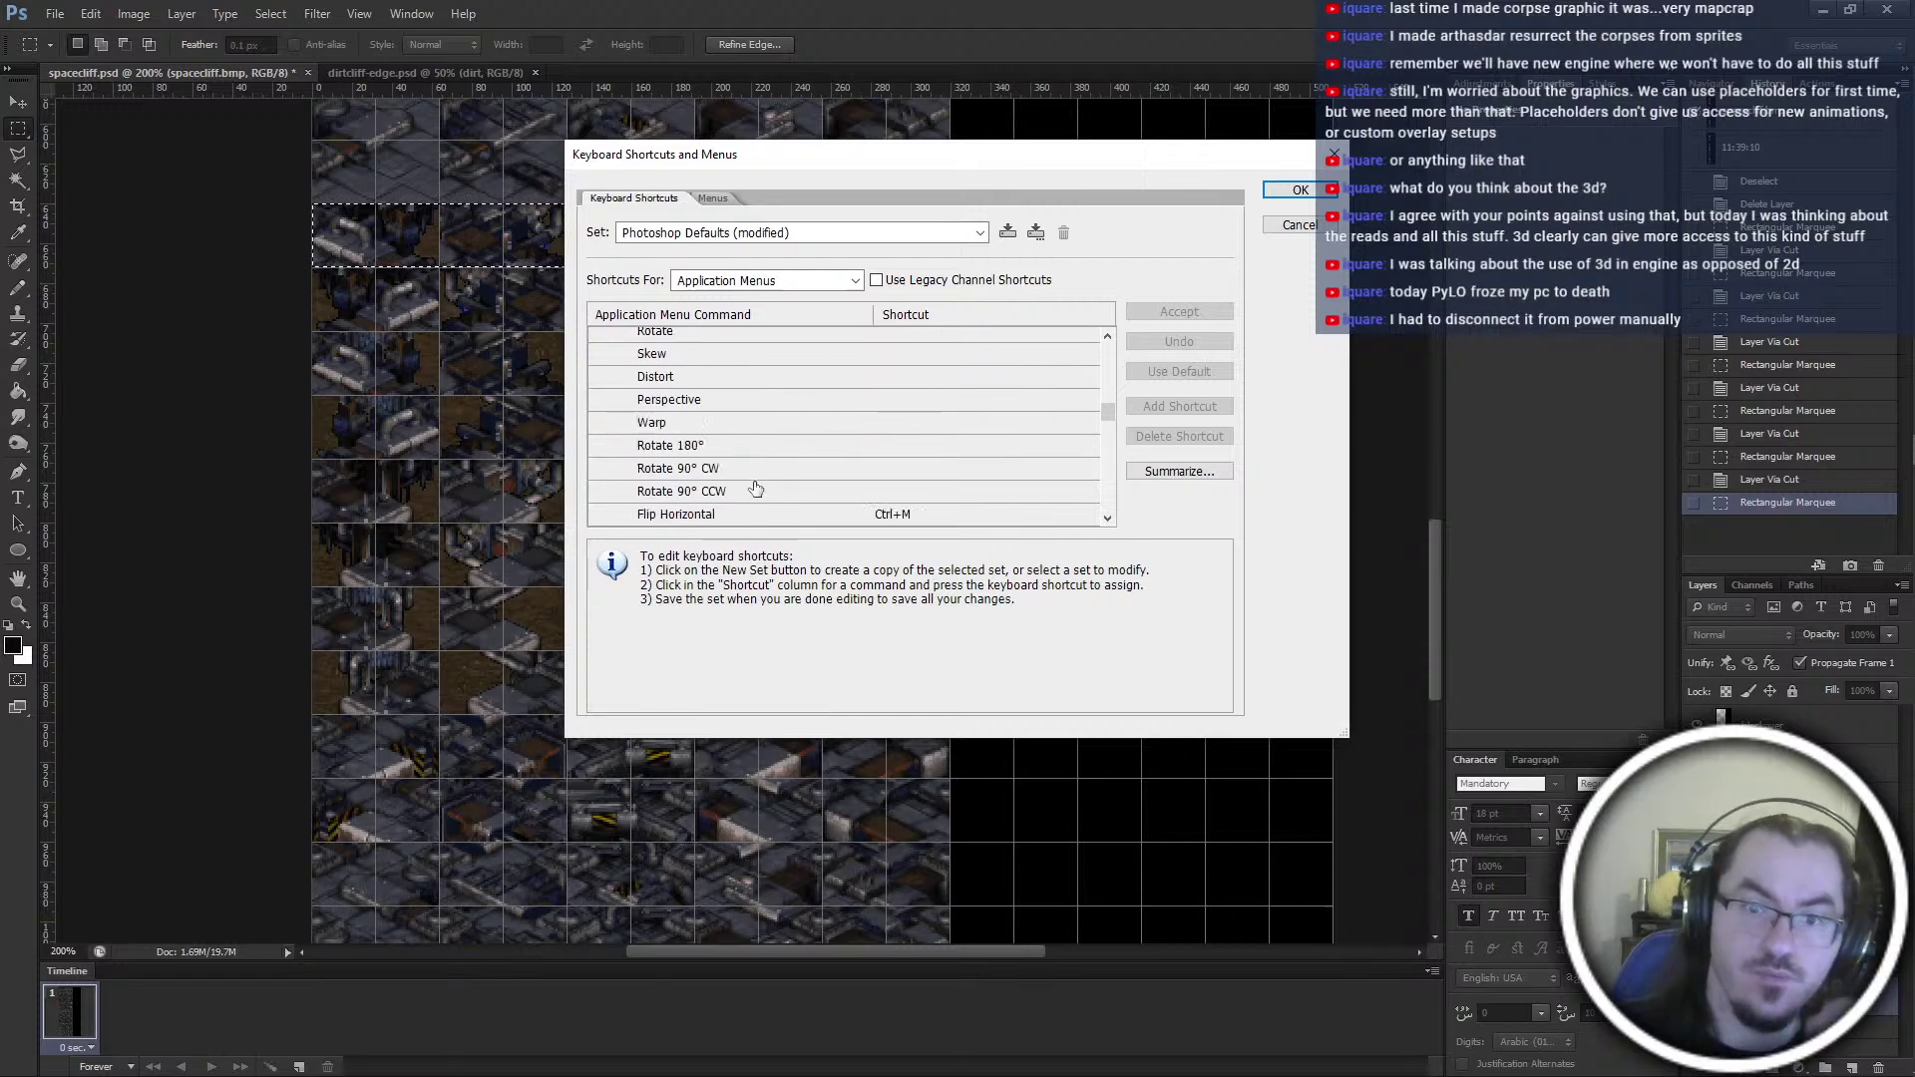
scroll(756, 489, "down", 6)
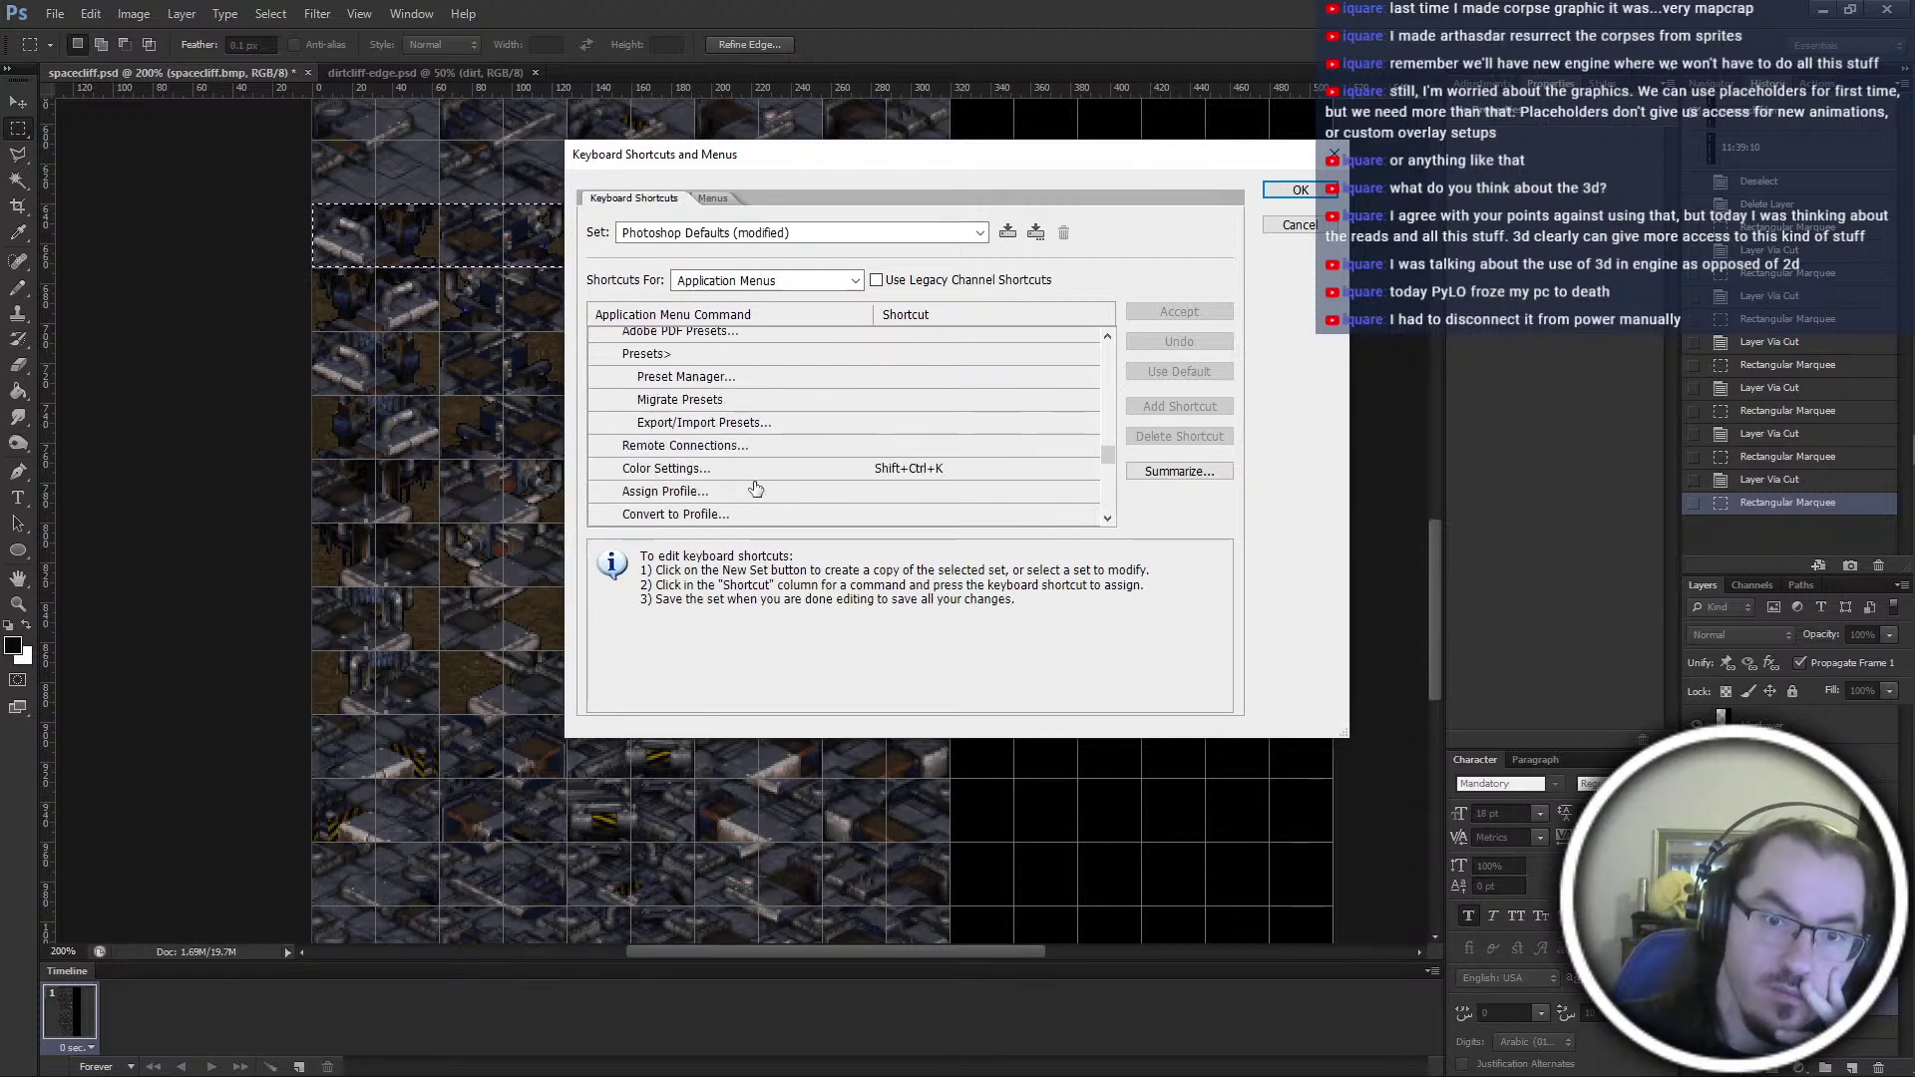
scroll(756, 489, "down", 1)
scroll(756, 489, "up", 4)
scroll(1012, 458, "up", 7)
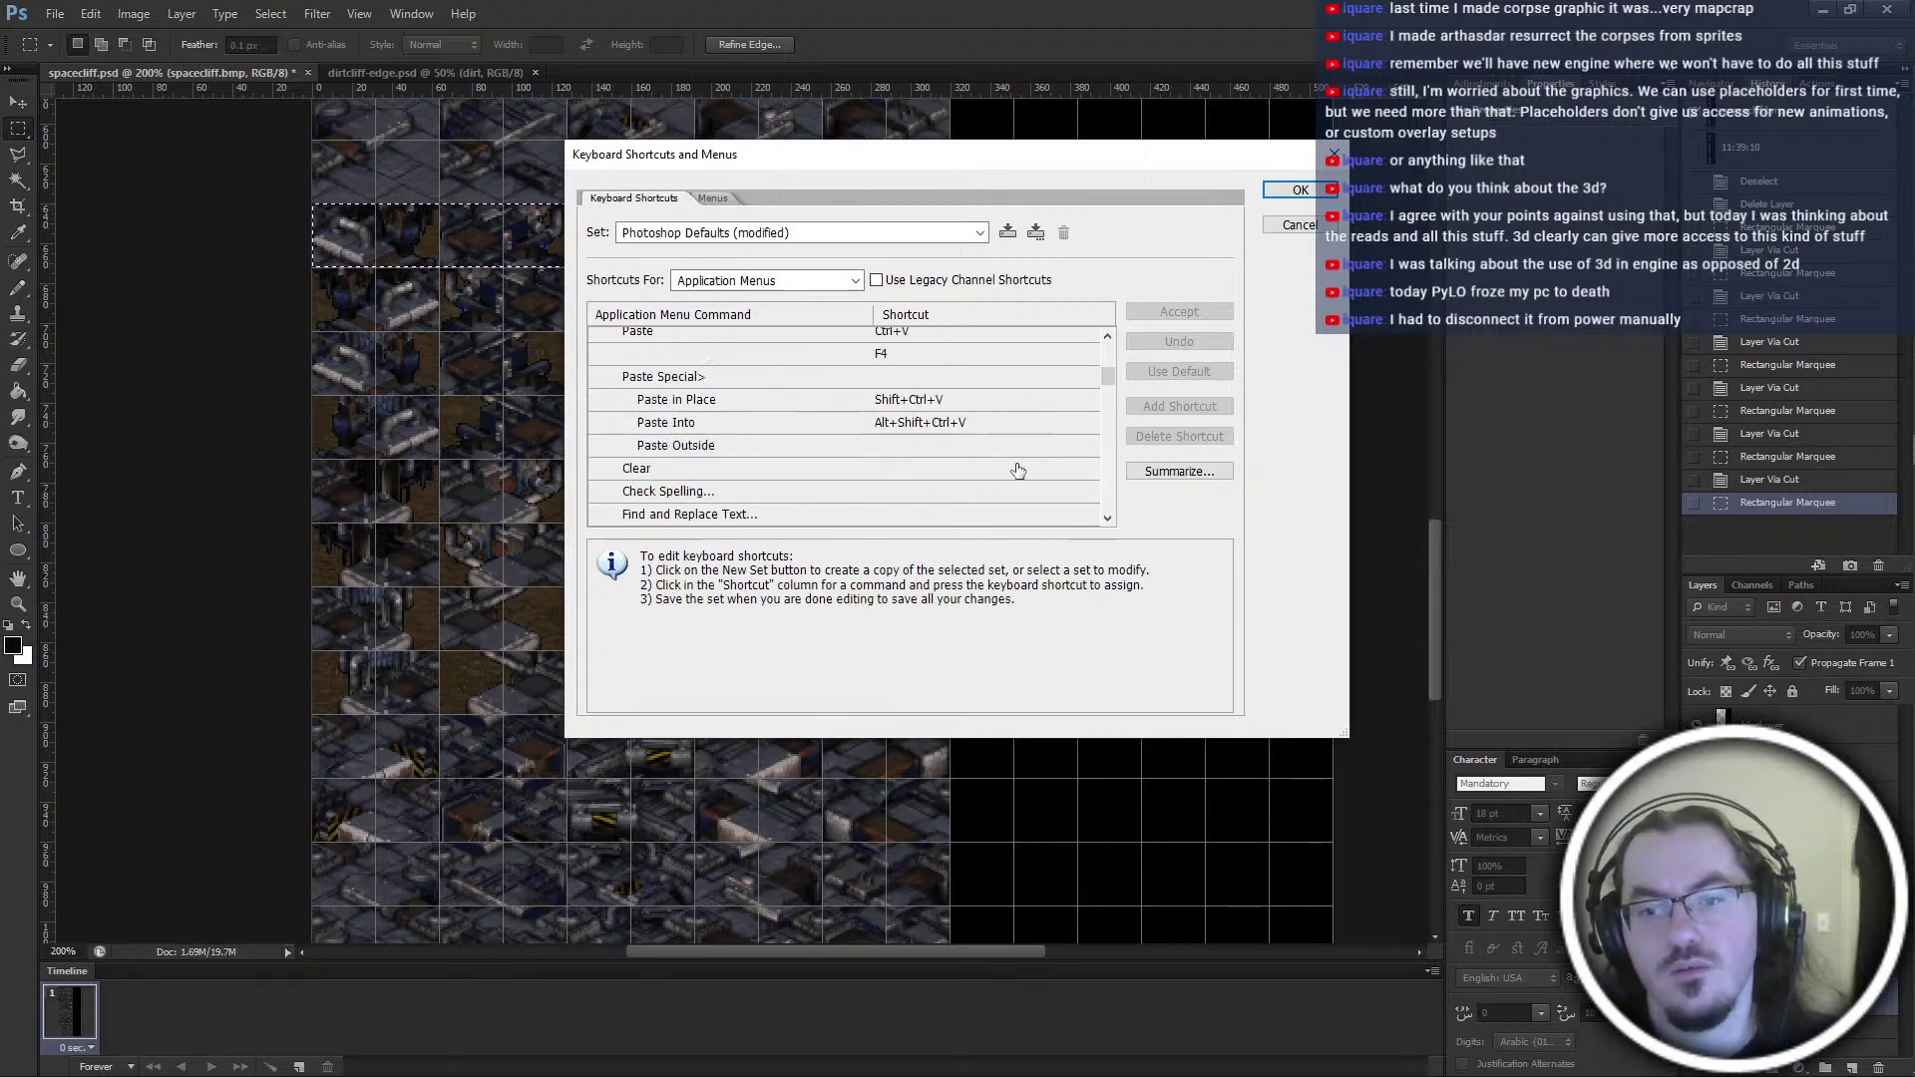
scroll(1015, 469, "up", 3)
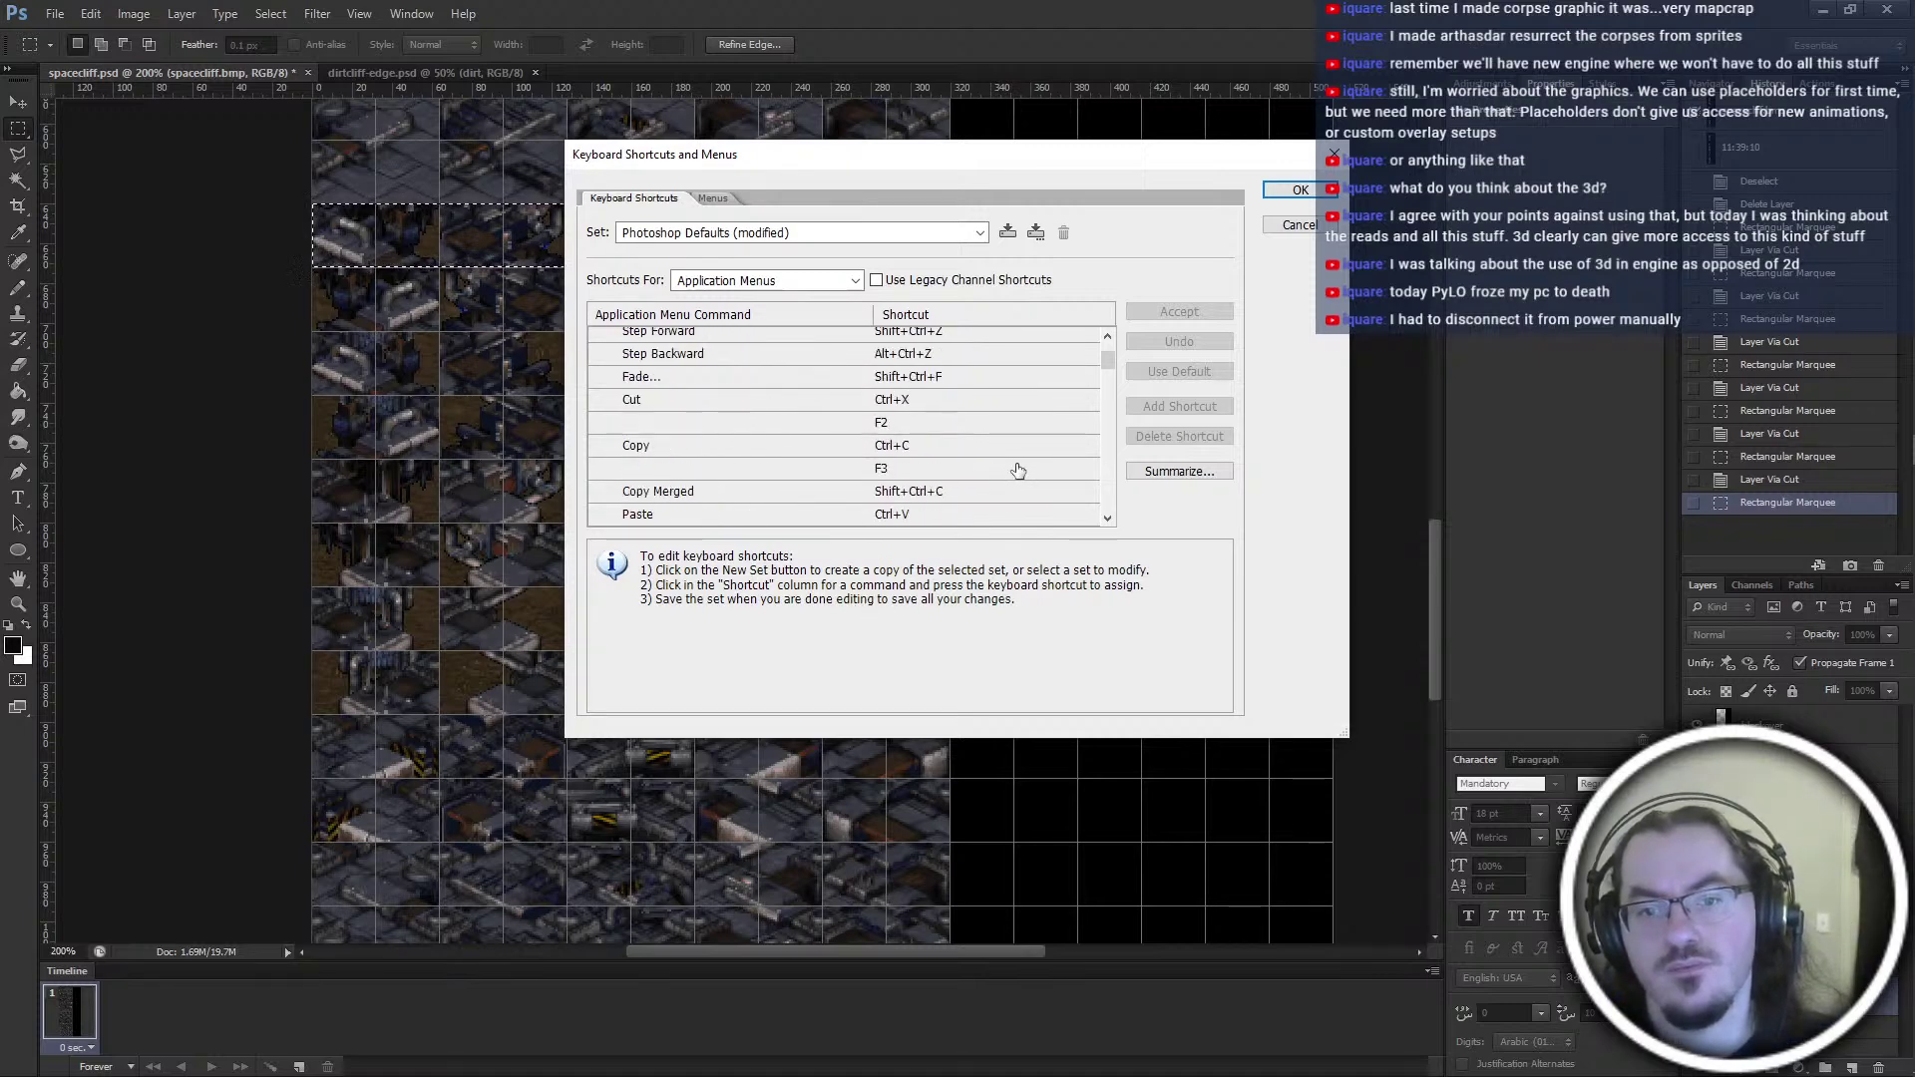
left_click(942, 421)
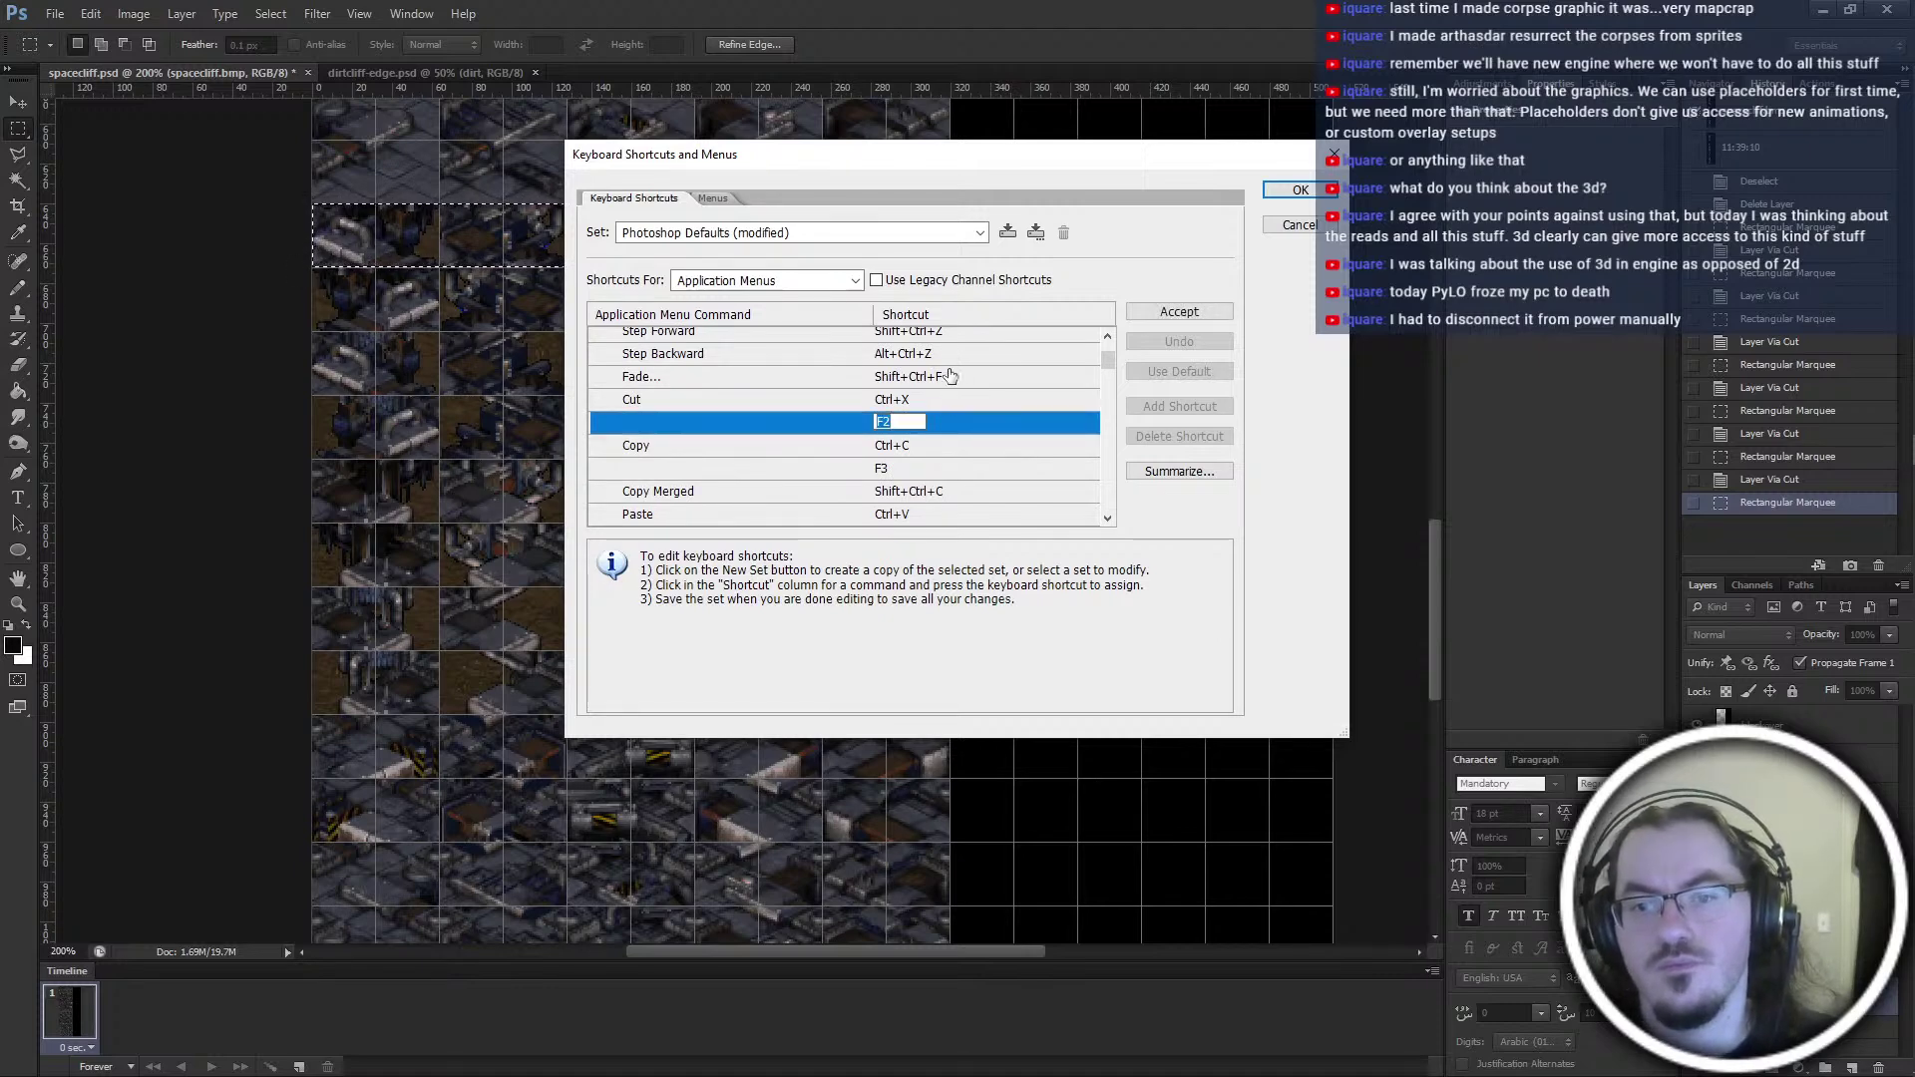
left_click(713, 431)
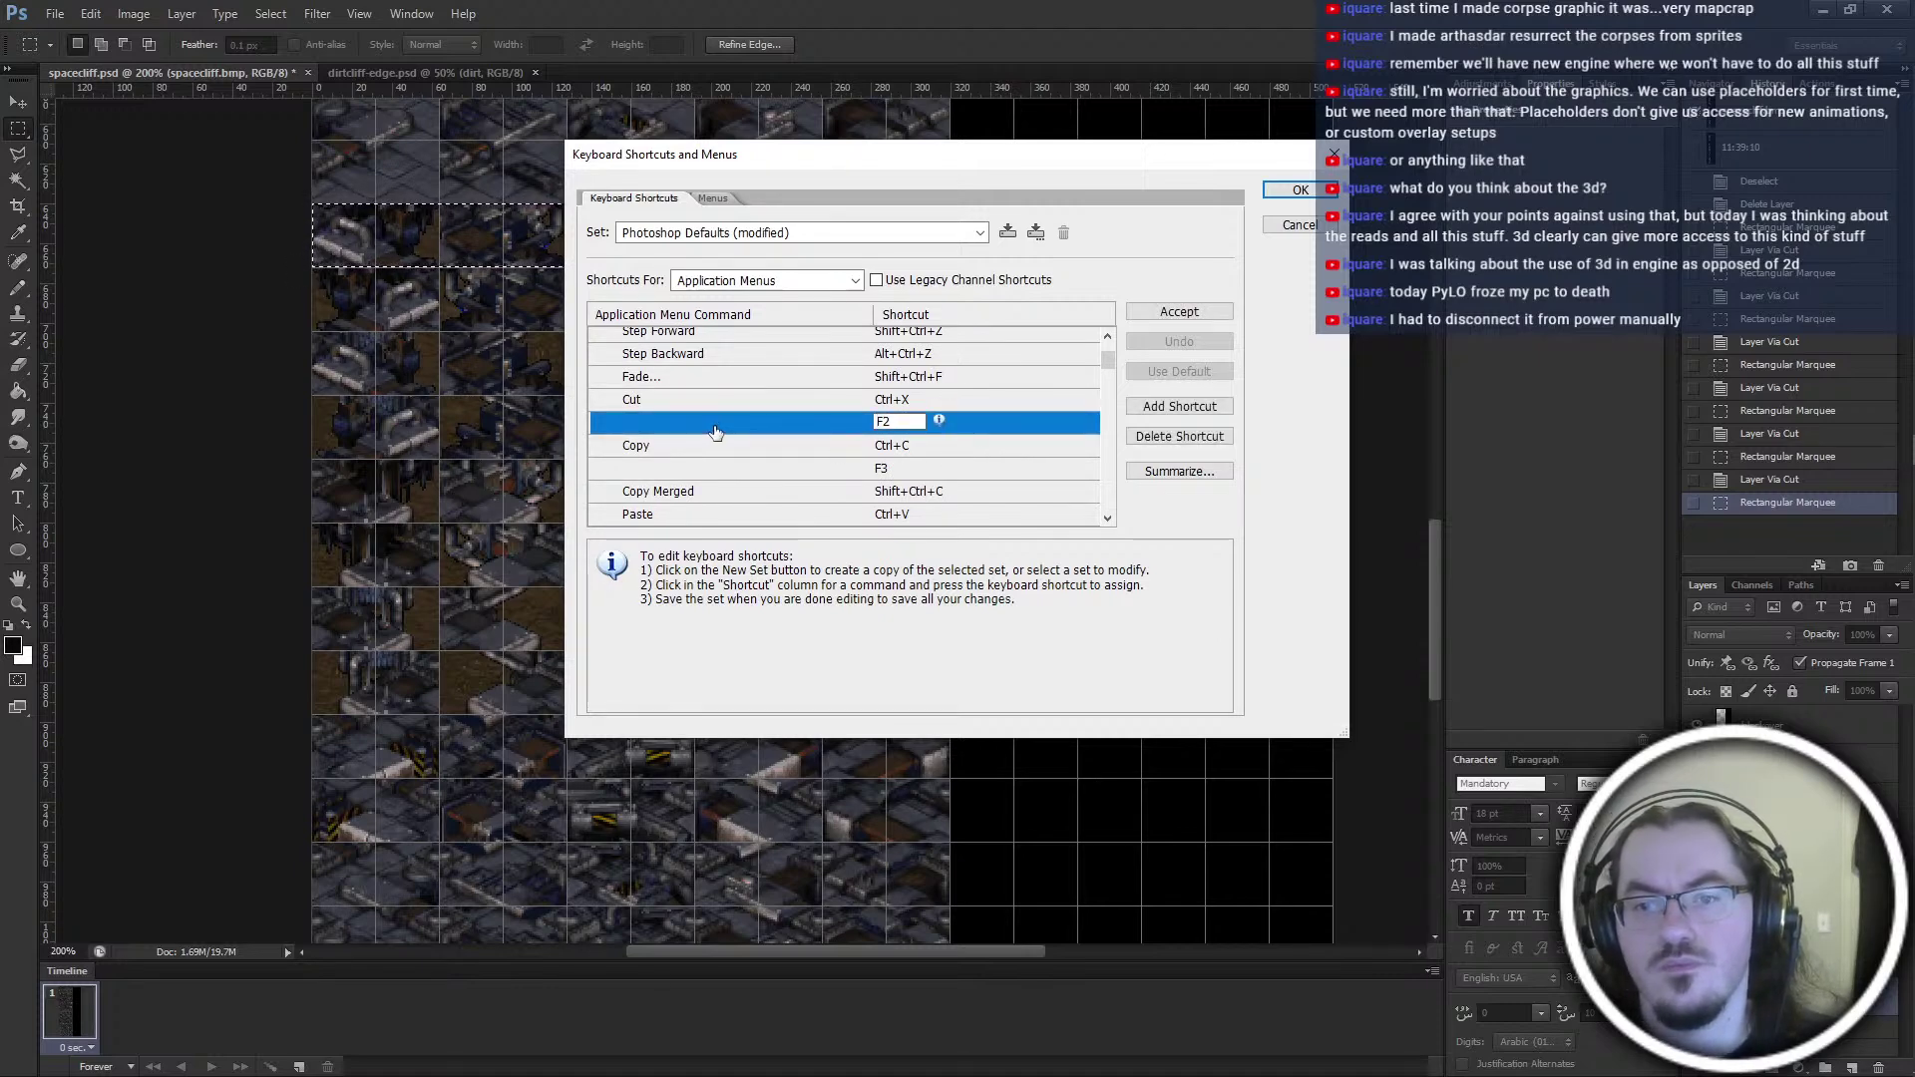
left_click(1055, 640)
scroll(890, 464, "up", 2)
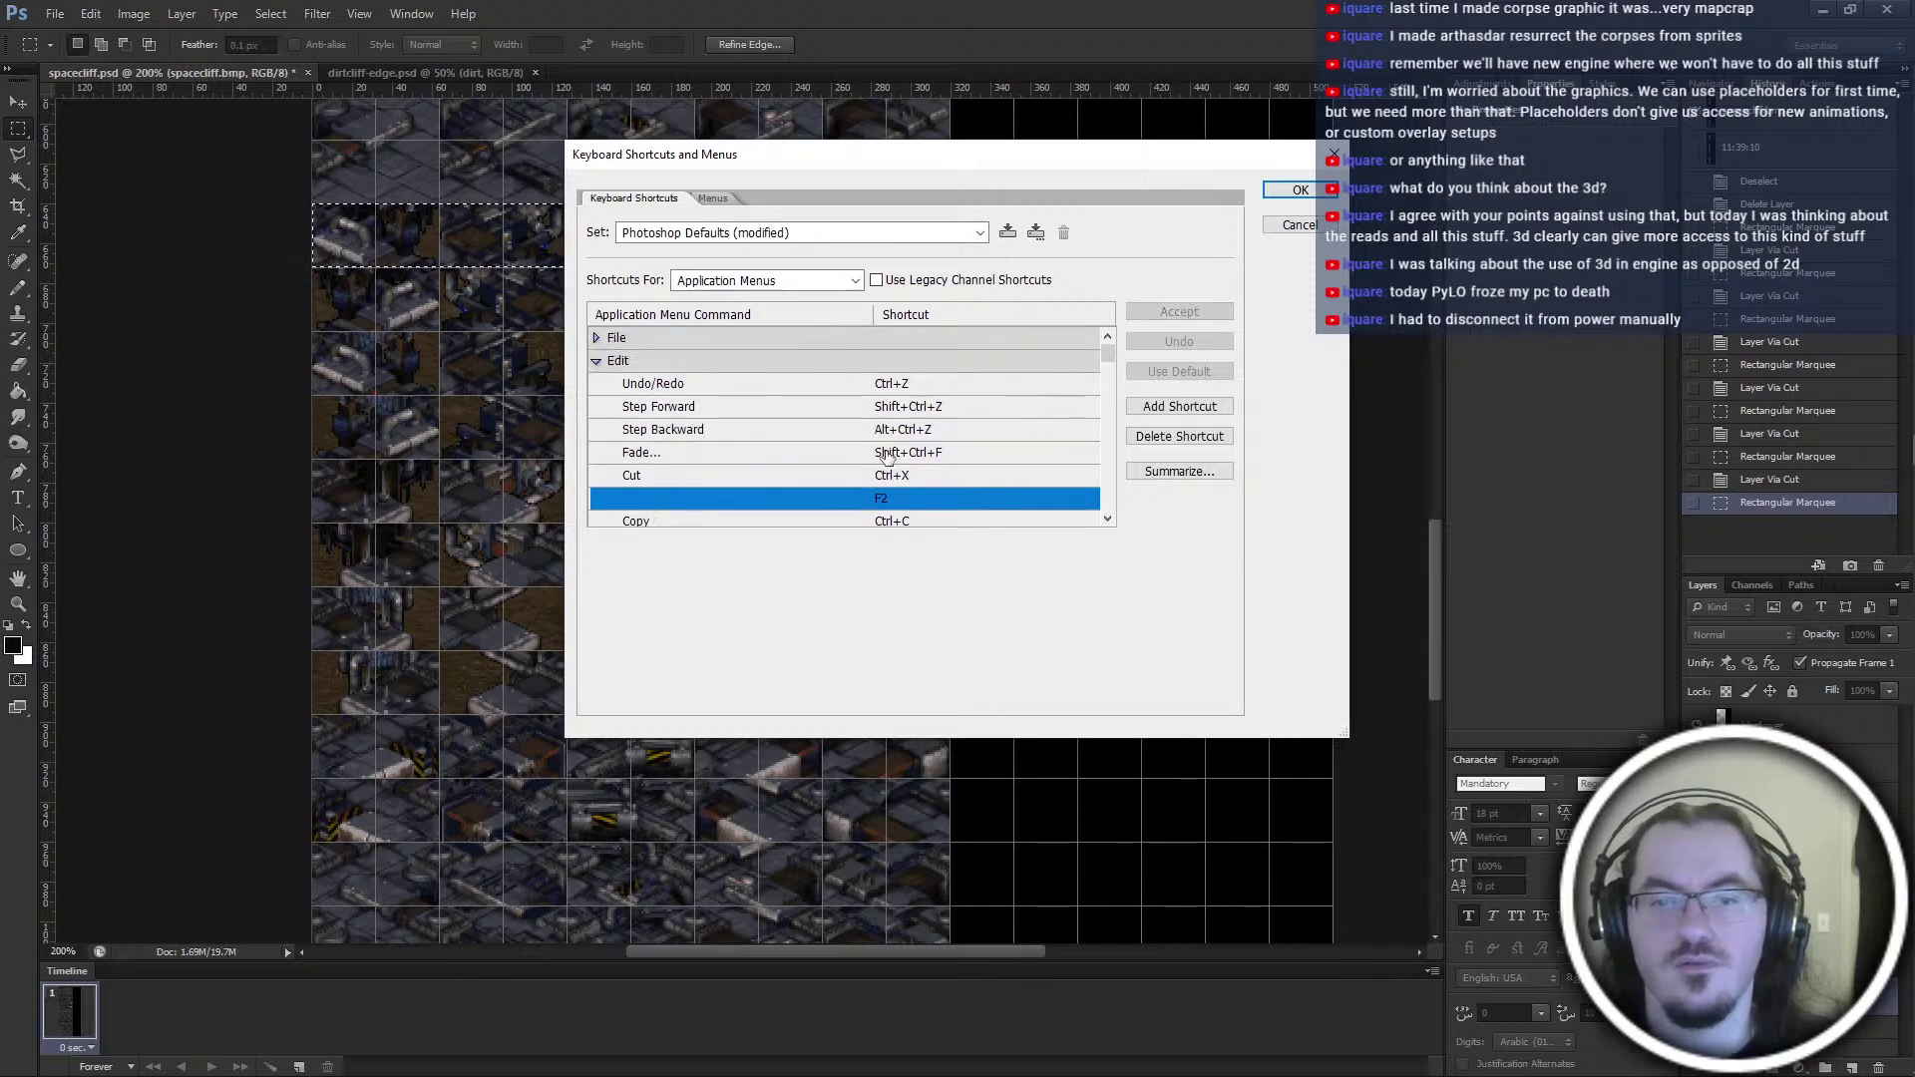
left_click(598, 362)
left_click(1297, 226)
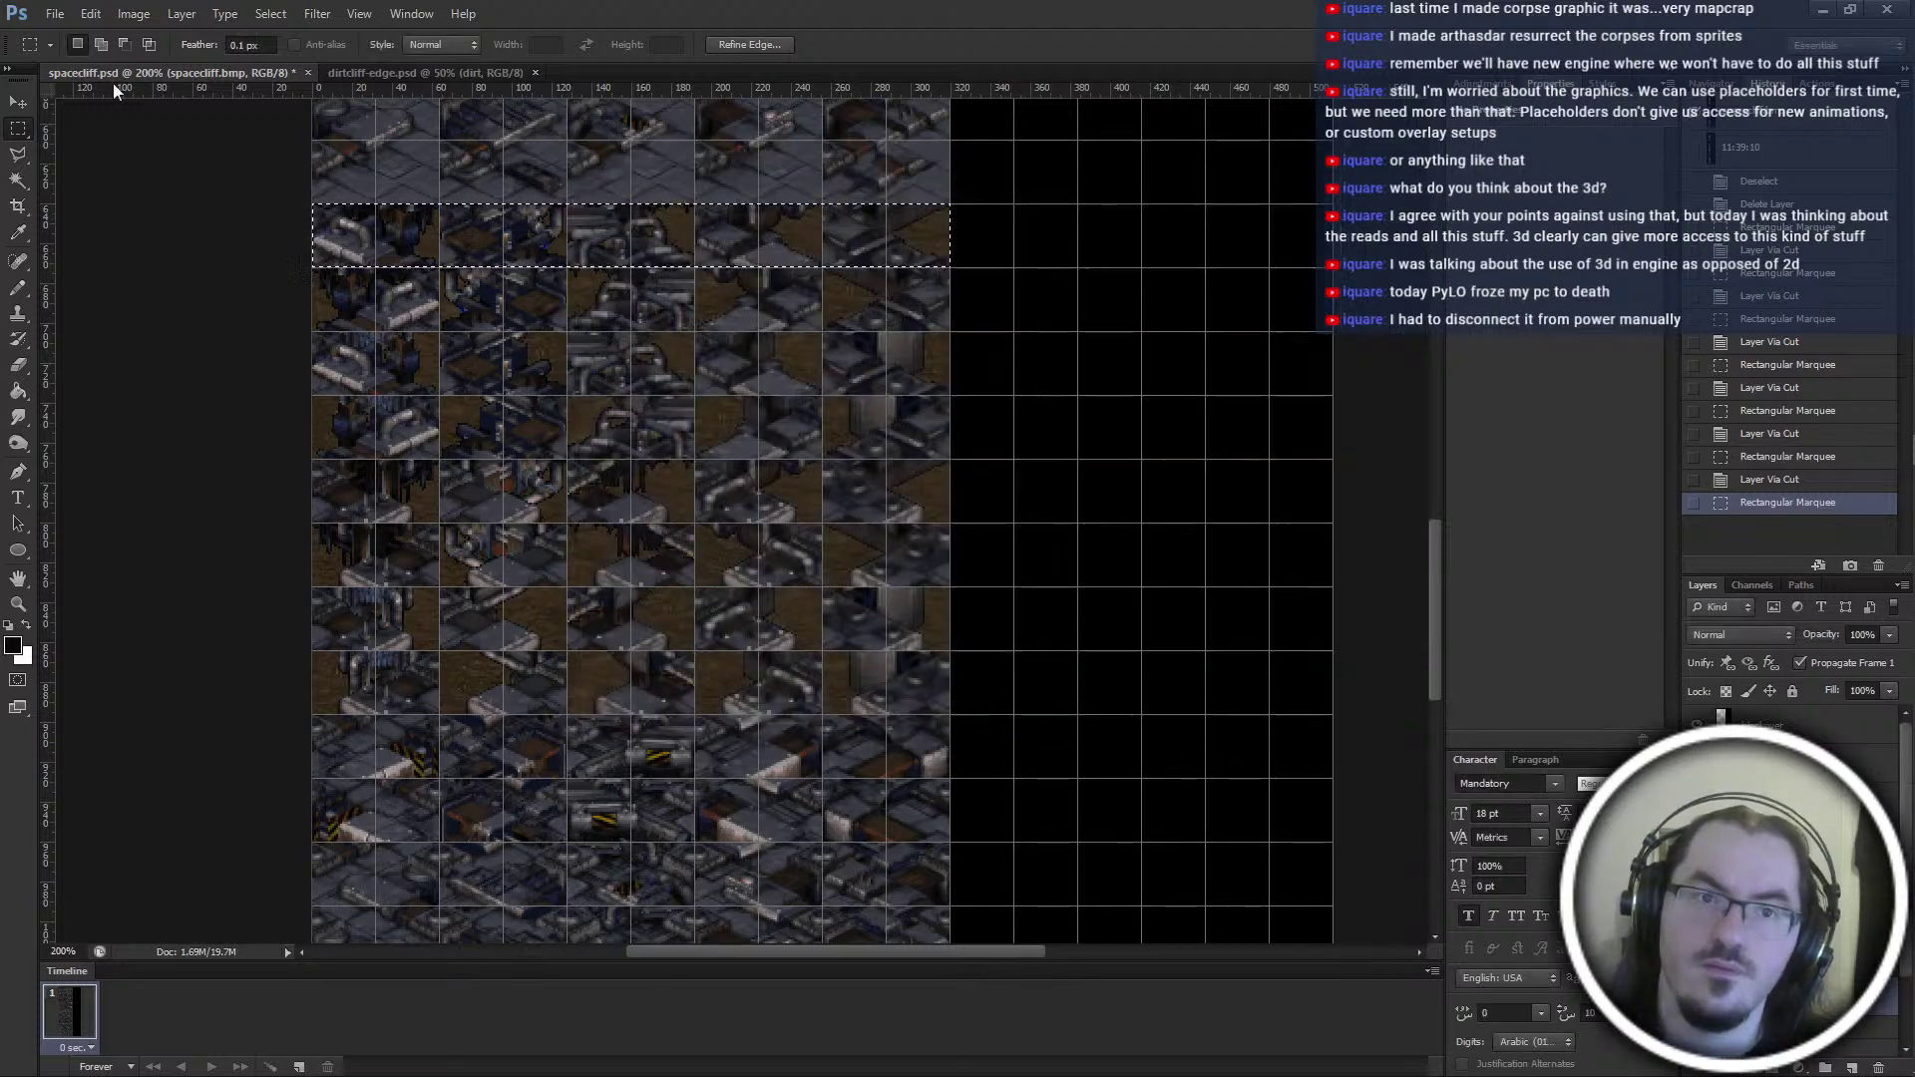
Cut the selected first one-cell-high row of shorter cliff tiles to its own new layer with Layer Via Cut
left_click(268, 14)
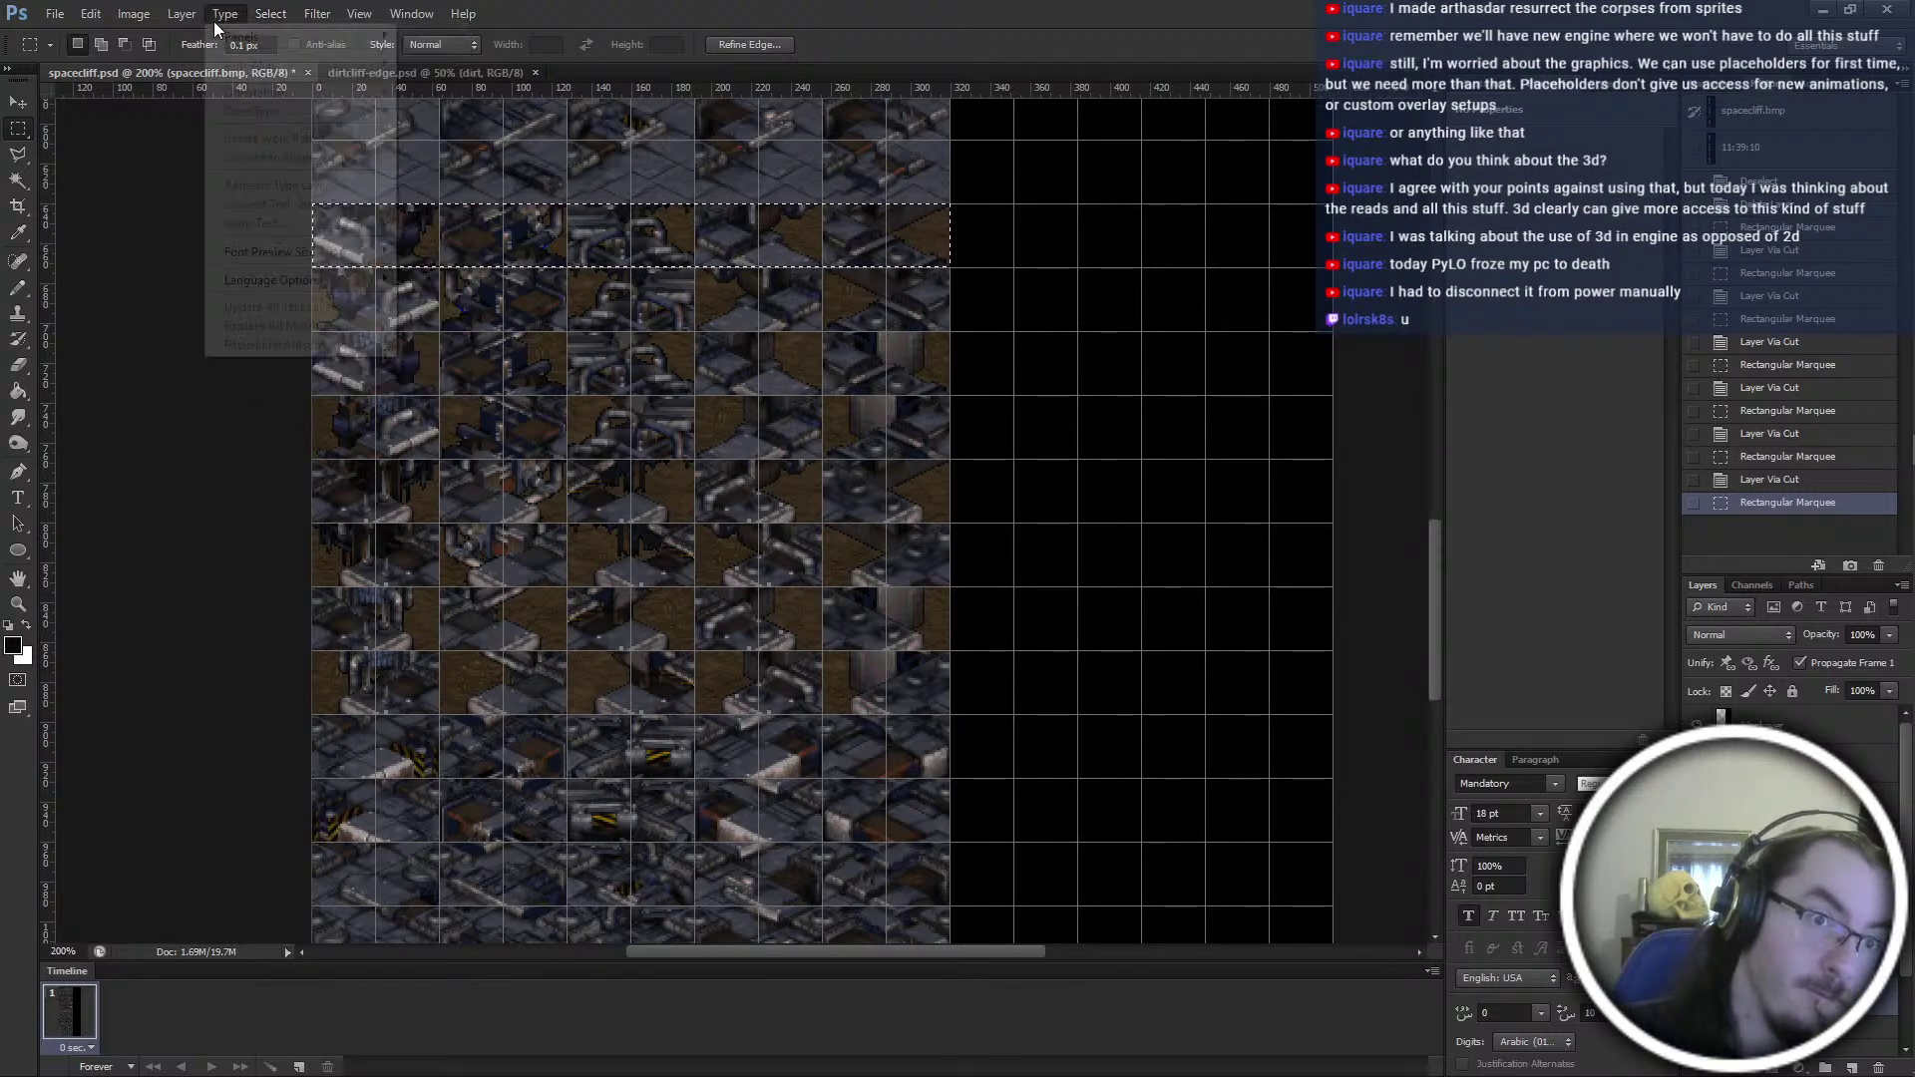
mouse_move(190, 15)
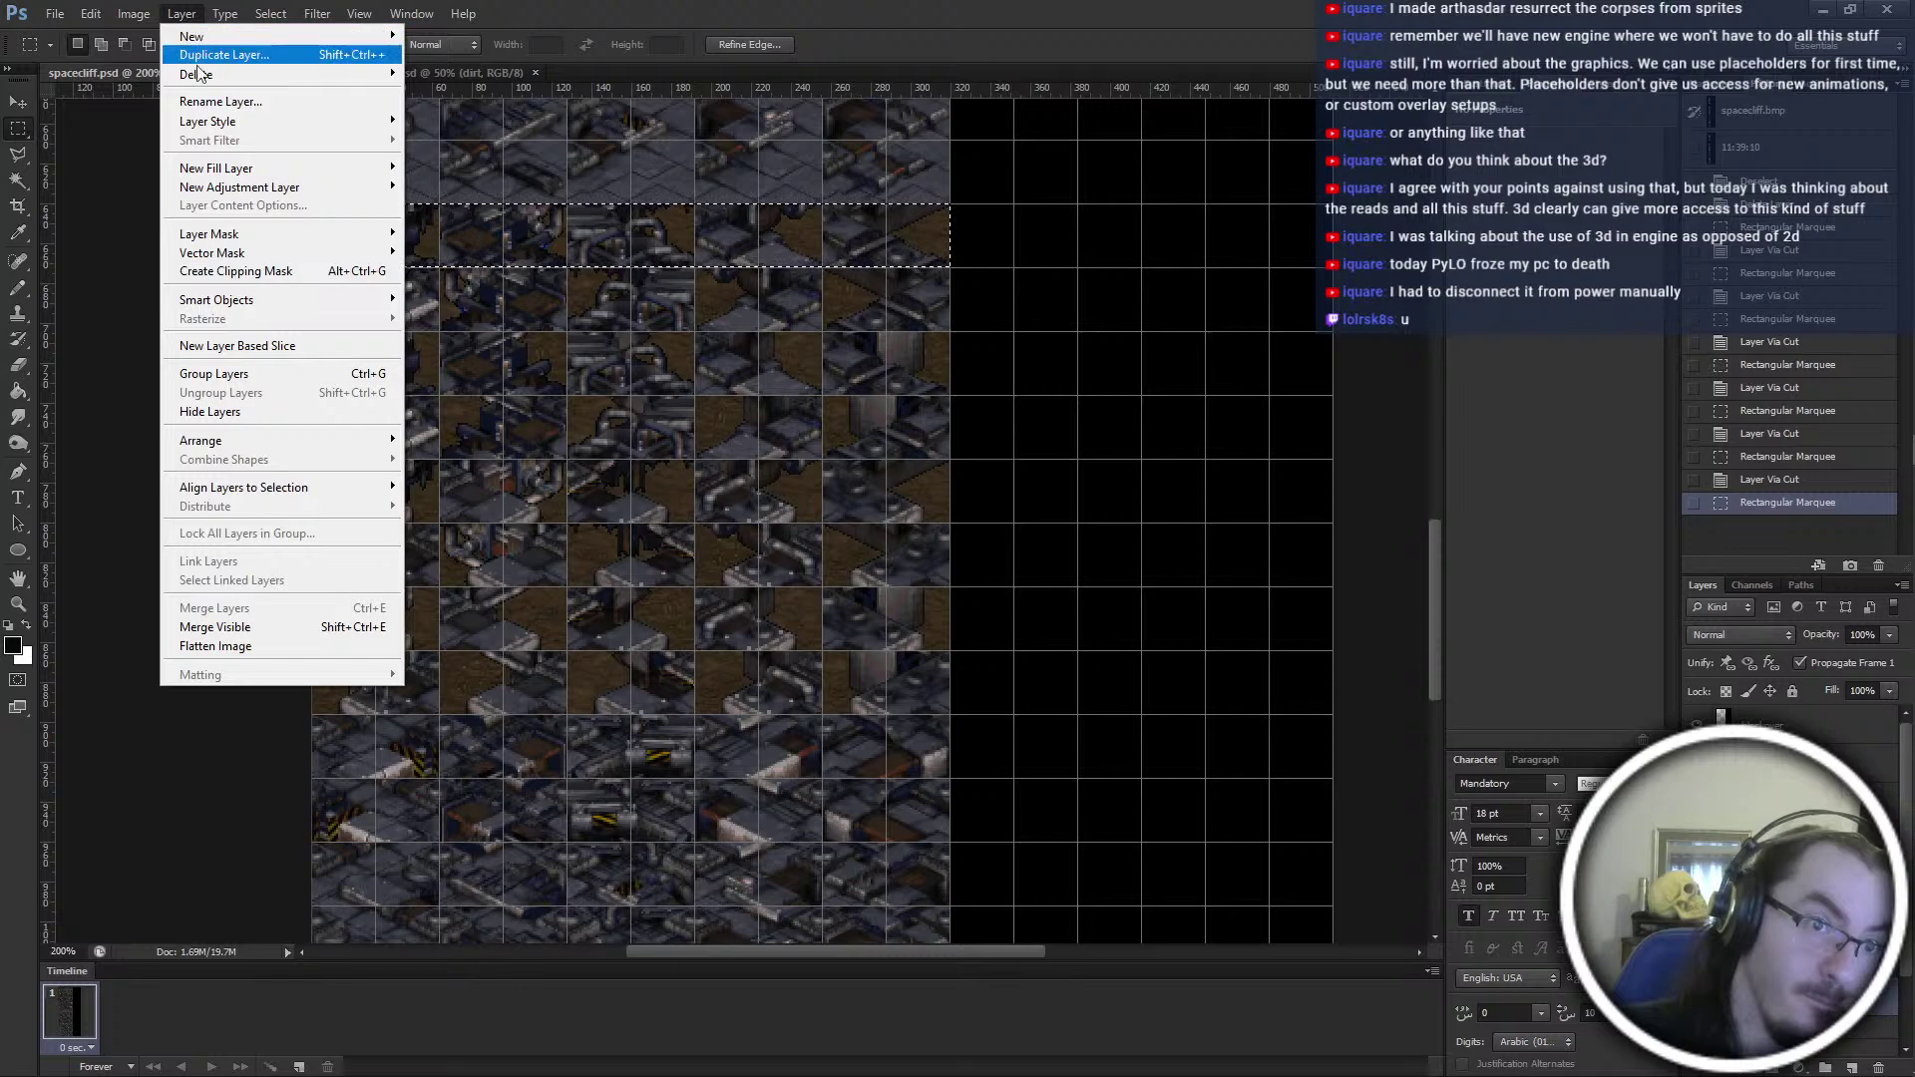
mouse_move(249, 37)
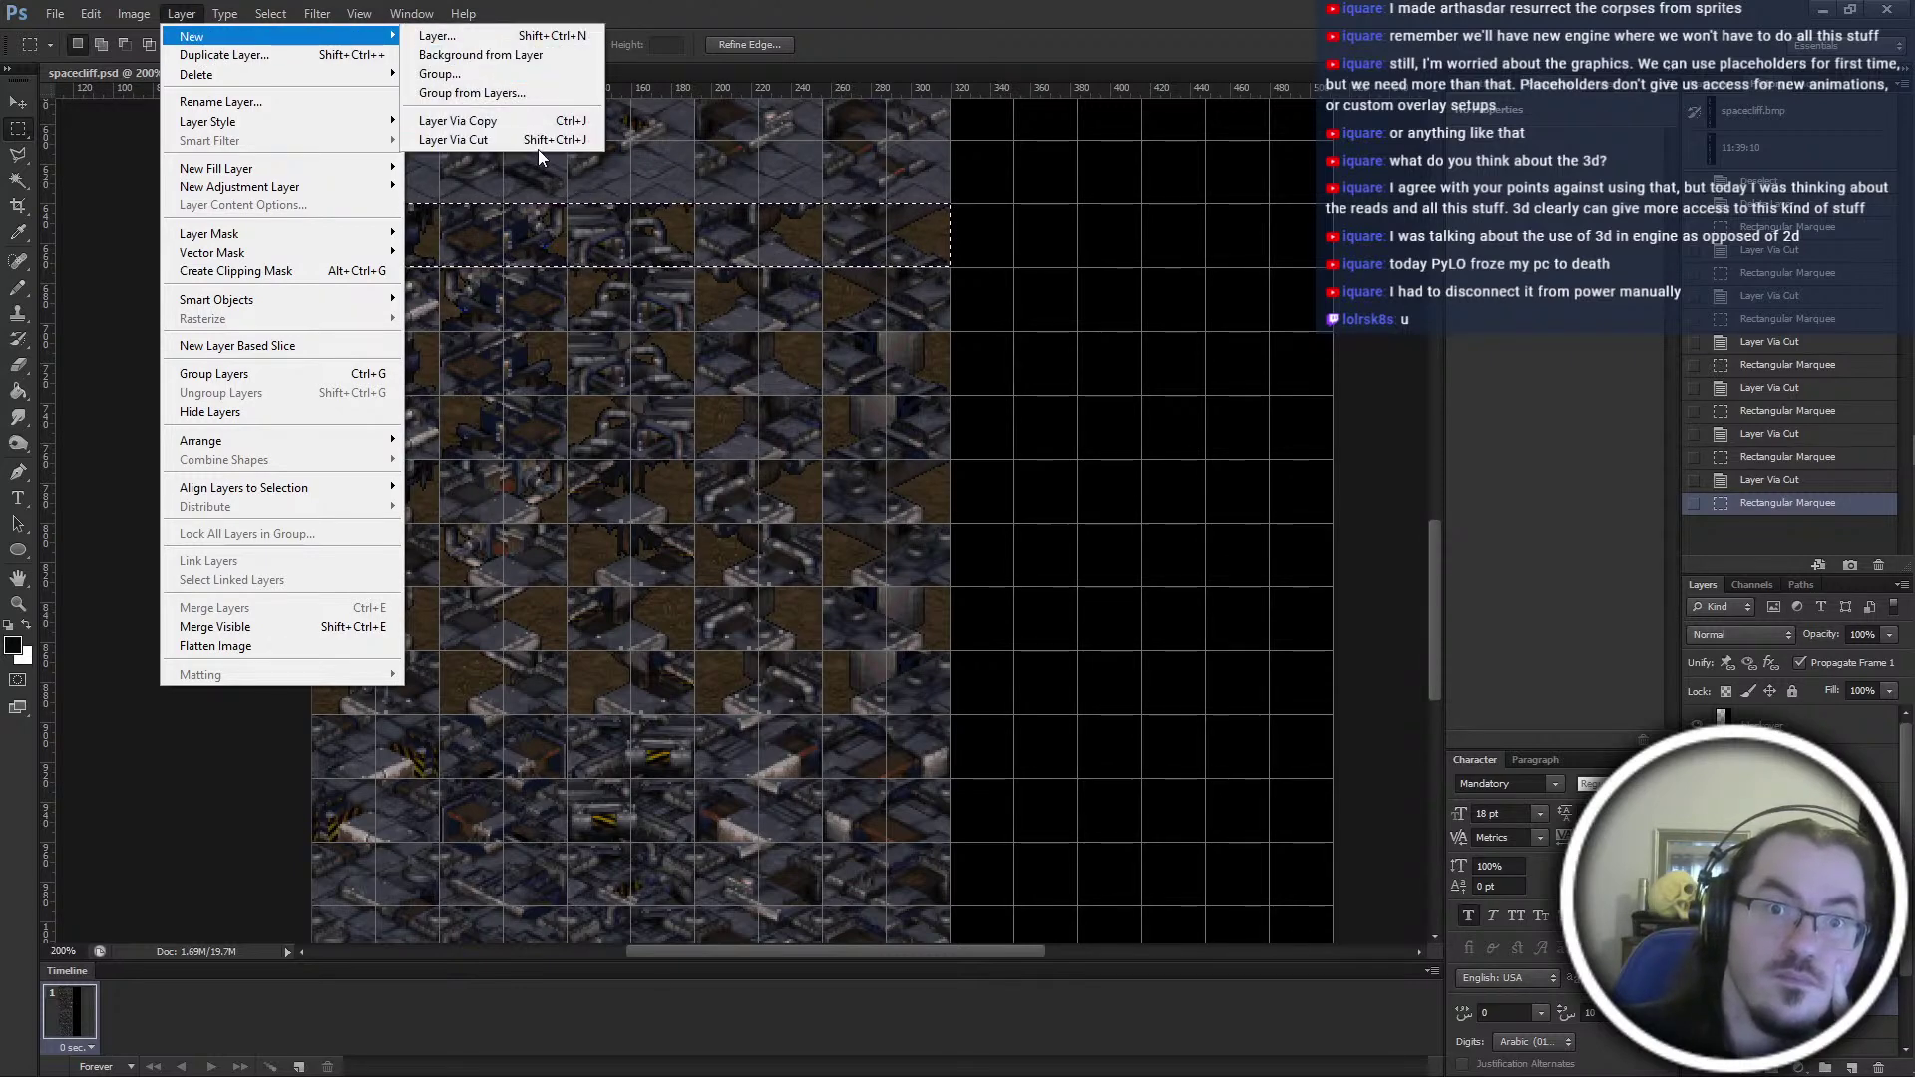
left_click(874, 9)
key("ctrl+shift+j")
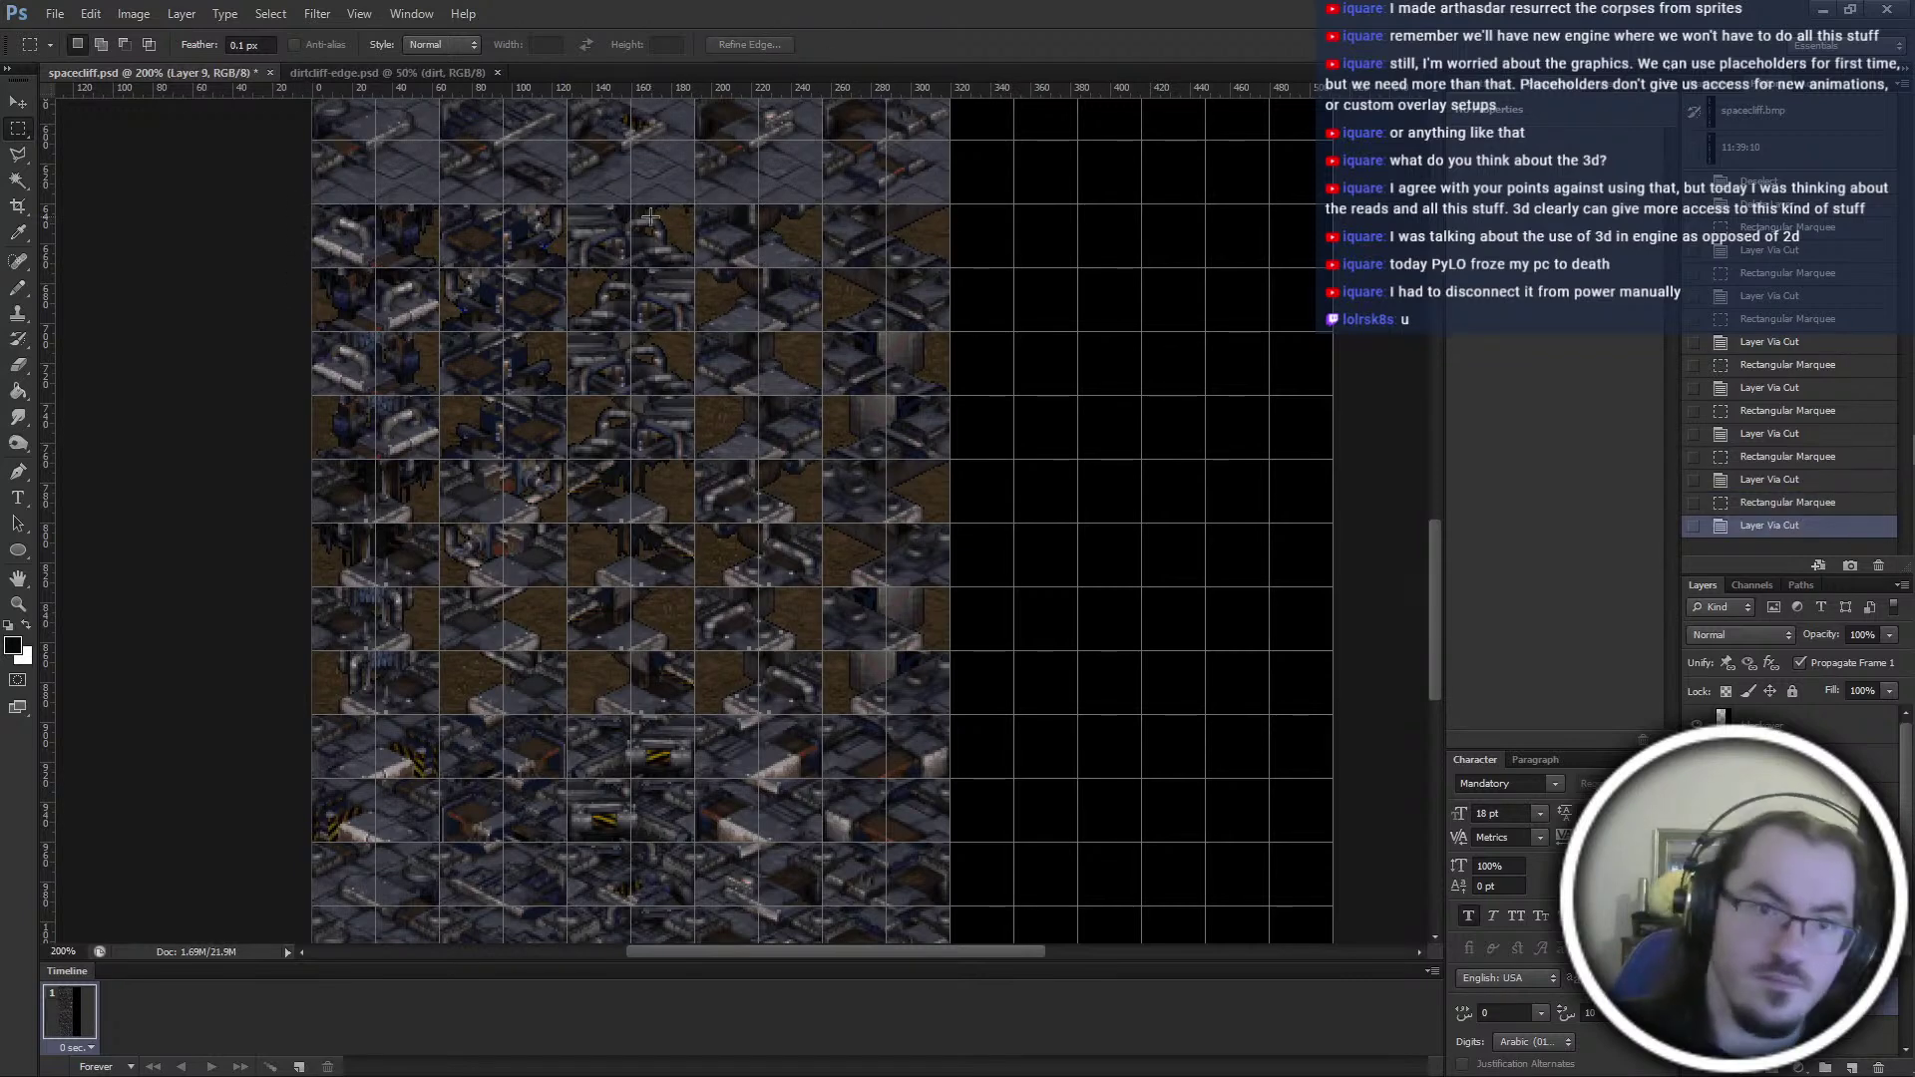
Cut the second and third one-cell-high rows of shorter cliff tiles from the spacecliff.bmp layer, each to its own new layer
left_click(1766, 1034)
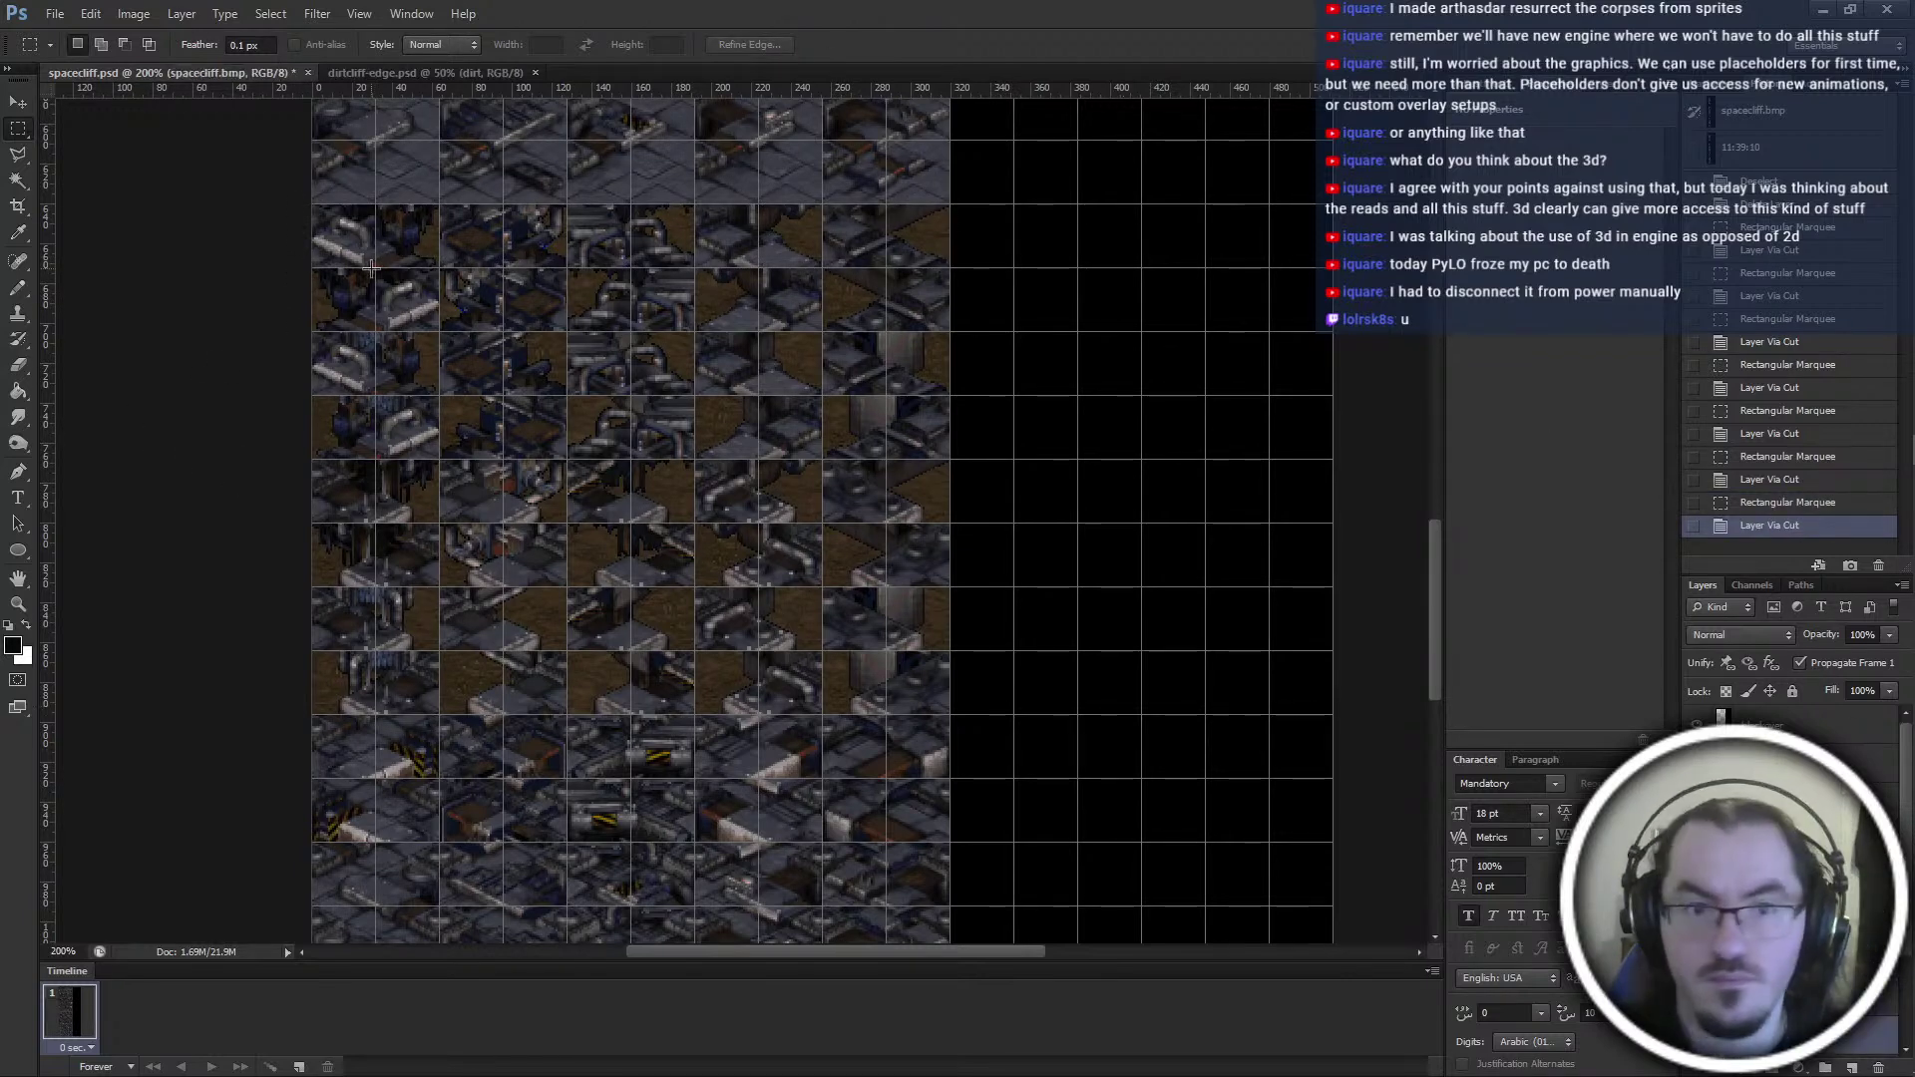
left_click_drag(307, 268, 949, 332)
key("ctrl+shift+j")
left_click_drag(304, 333, 956, 396)
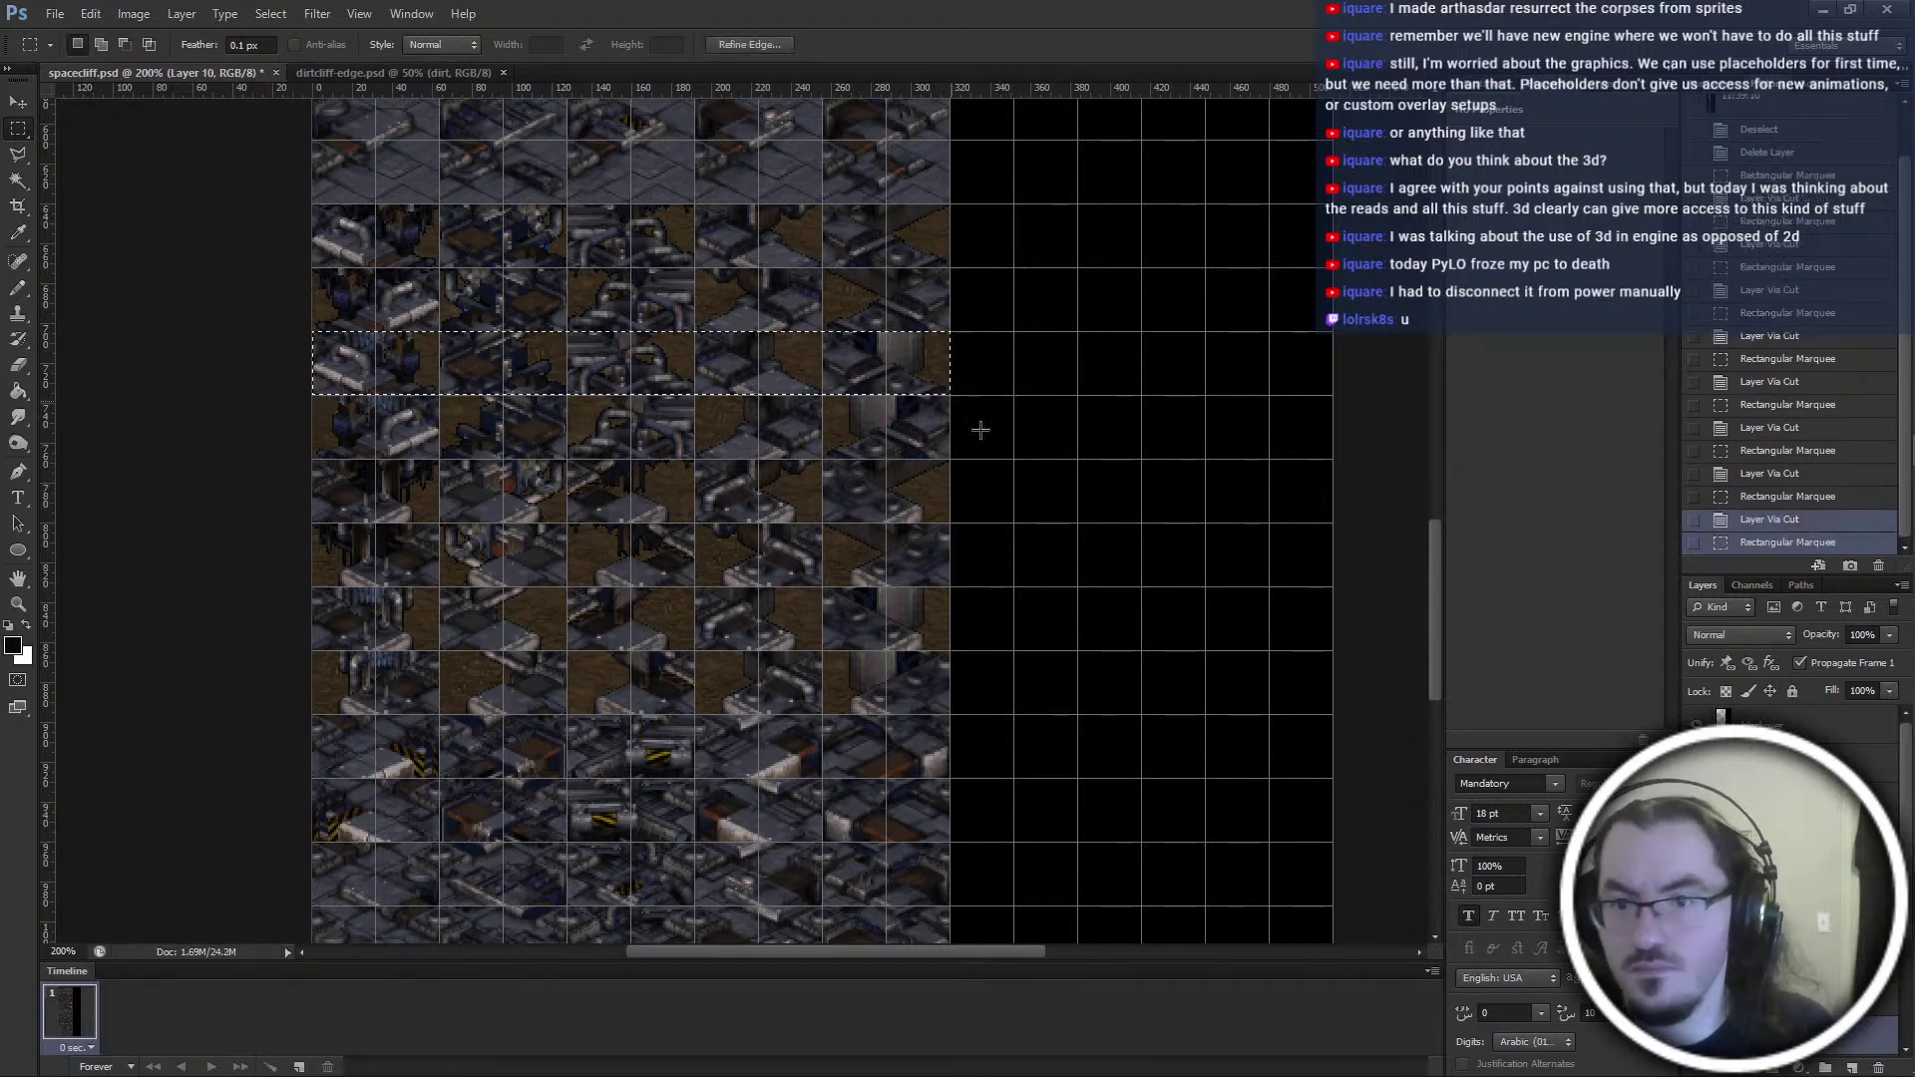
scroll(1817, 1008, "down", 5)
left_click(1780, 905)
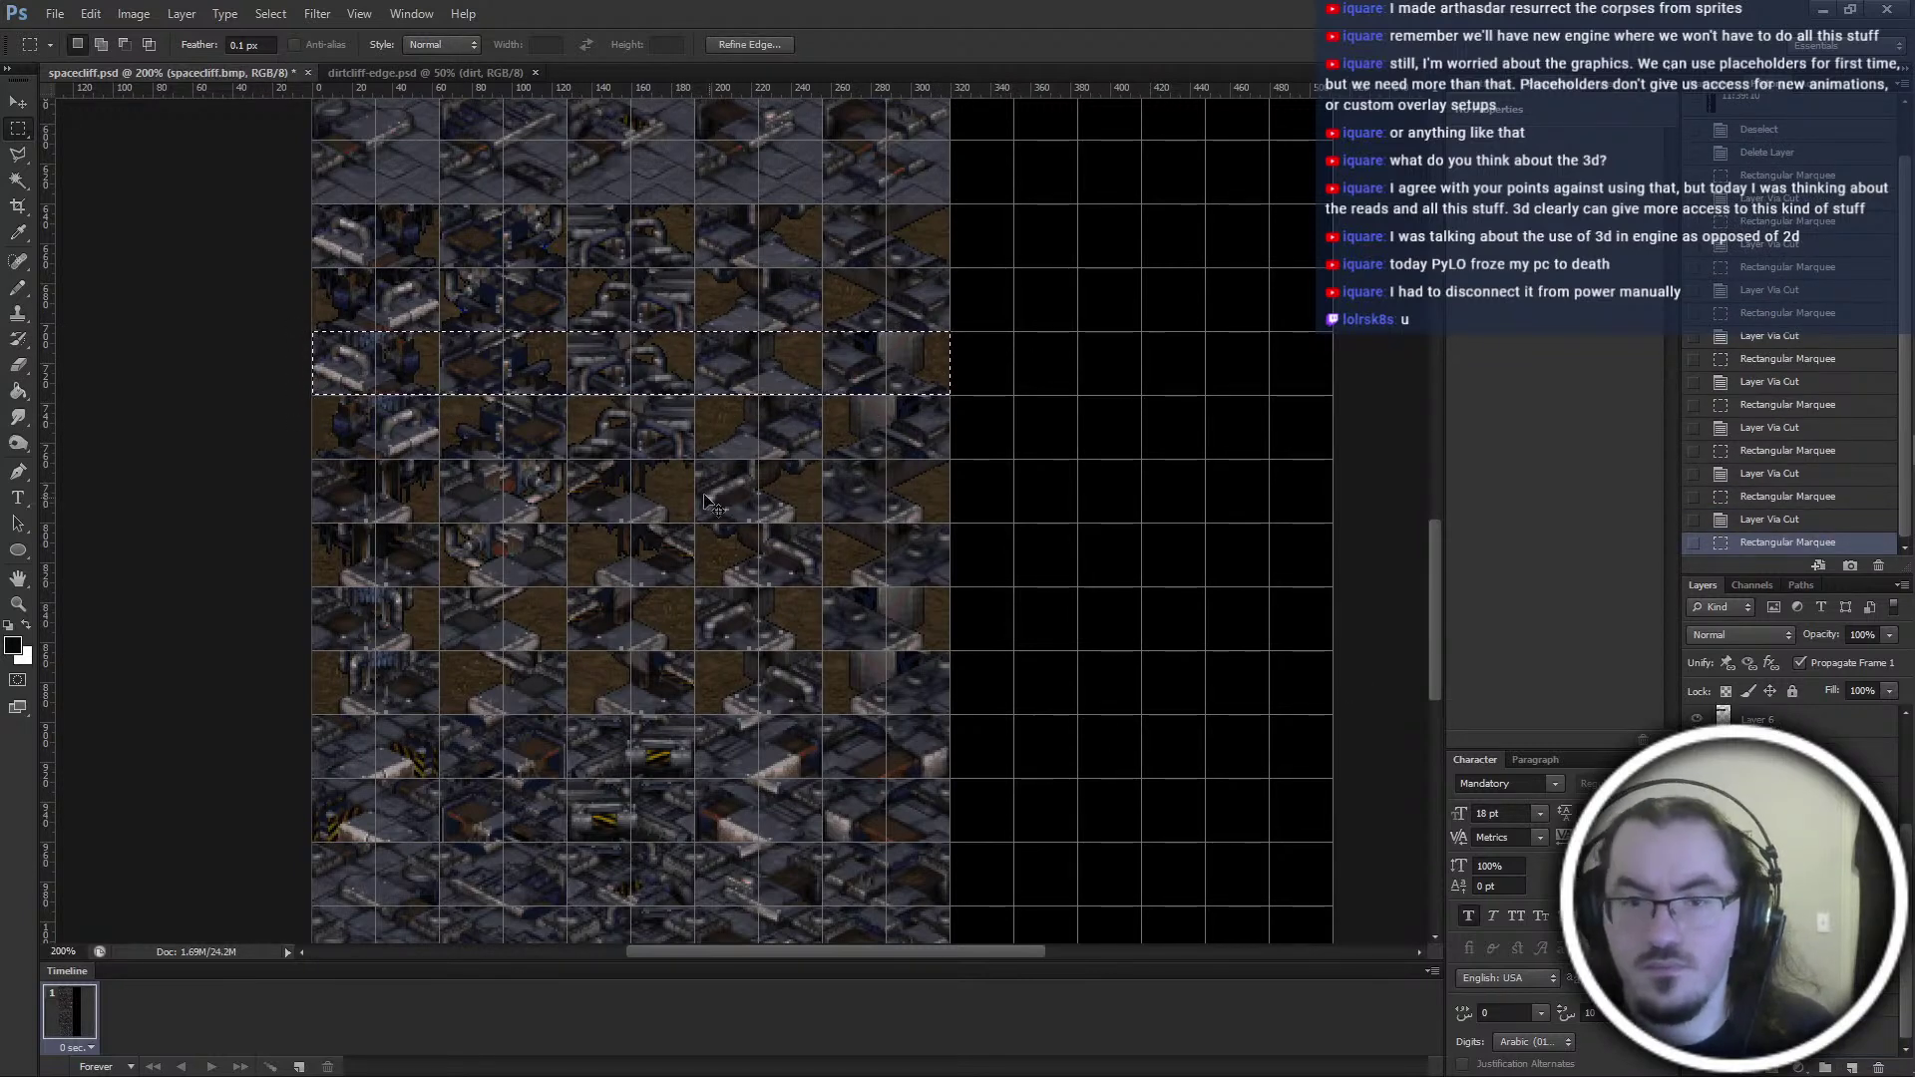
key("ctrl+shift+j")
Cut the fourth, fifth and sixth one-cell-high rows of shorter cliff tiles from the spacecliff.bmp layer, each to its own new layer
left_click_drag(304, 397, 340, 537)
key("ctrl+shift+j")
key("ctrl+shift+j")
left_click_drag(948, 522, 289, 586)
key("alt+bracketleft")
key("ctrl+shift+j")
Cut the seventh and eighth one-cell-high rows of shorter cliff tiles from the spacecliff.bmp layer, each to its own new layer
left_click_drag(952, 587, 249, 650)
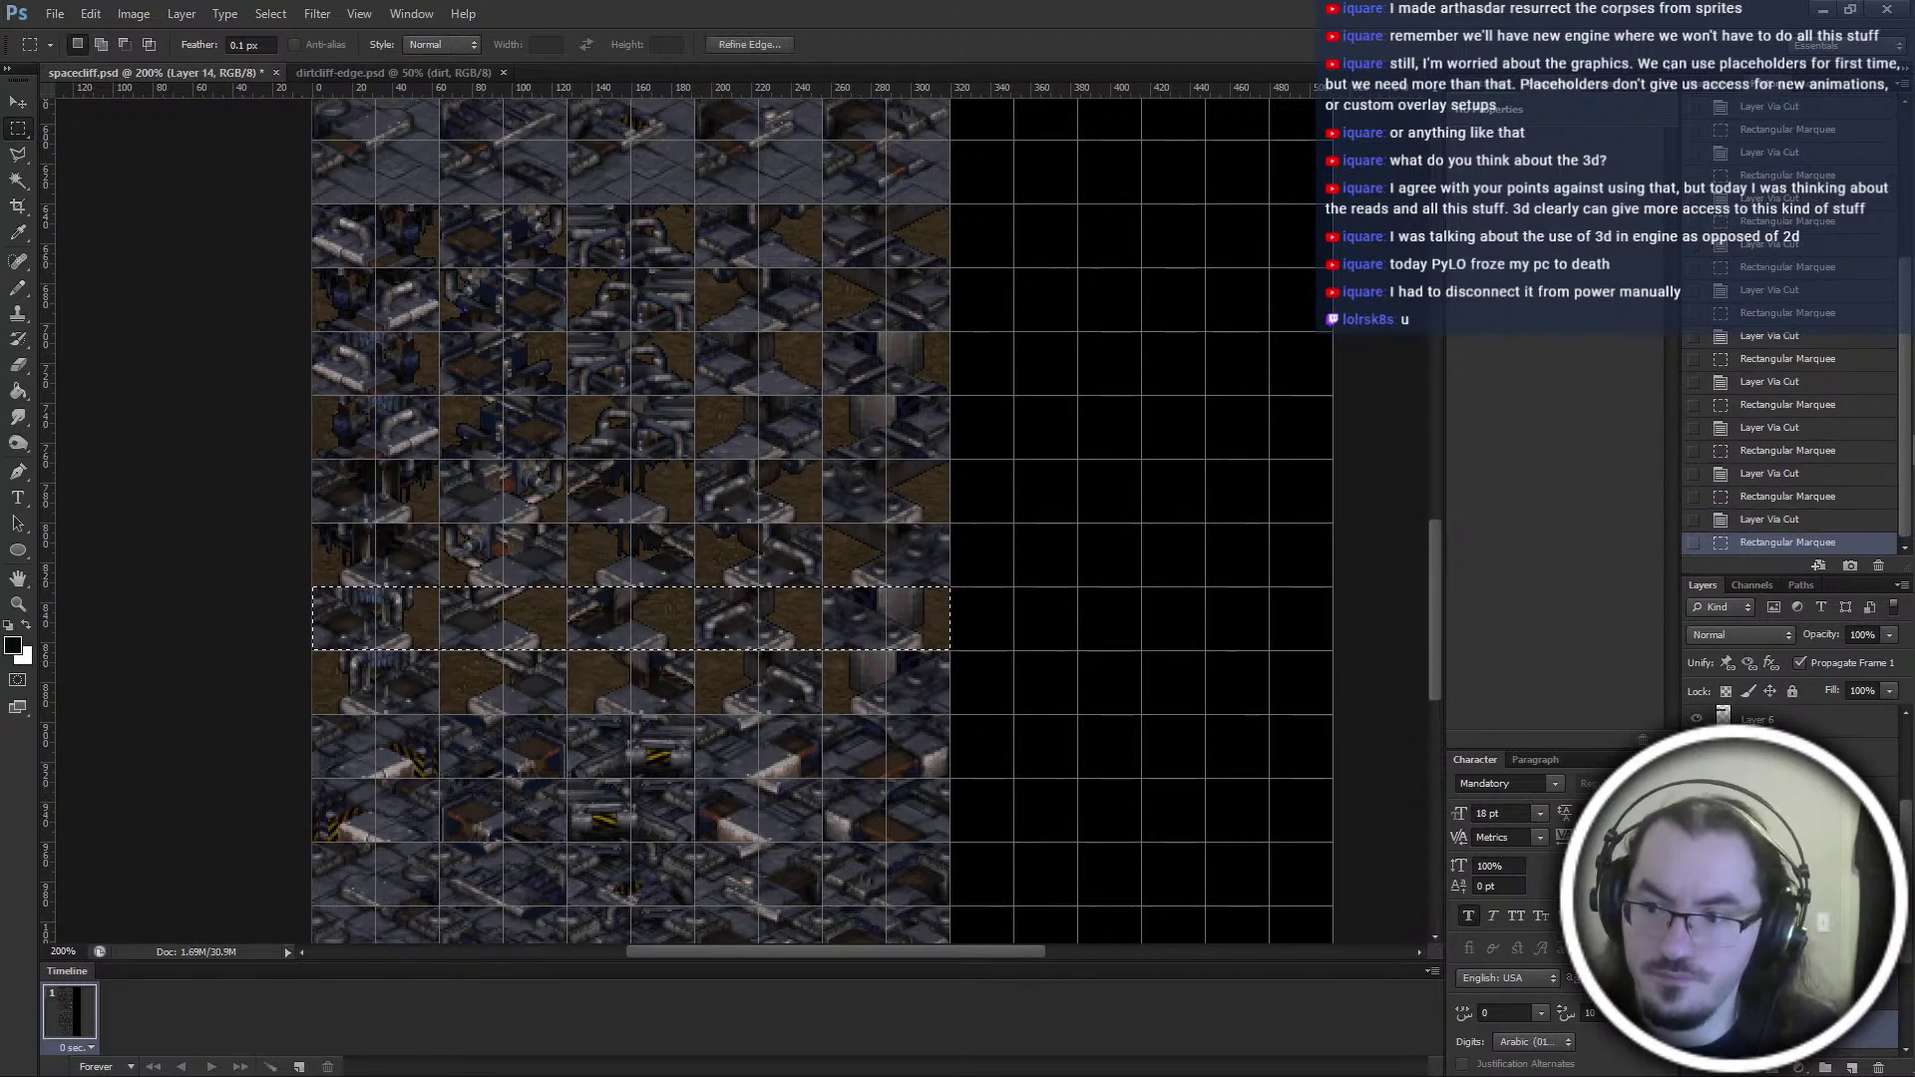
key("alt+bracketleft")
key("ctrl+shift+j")
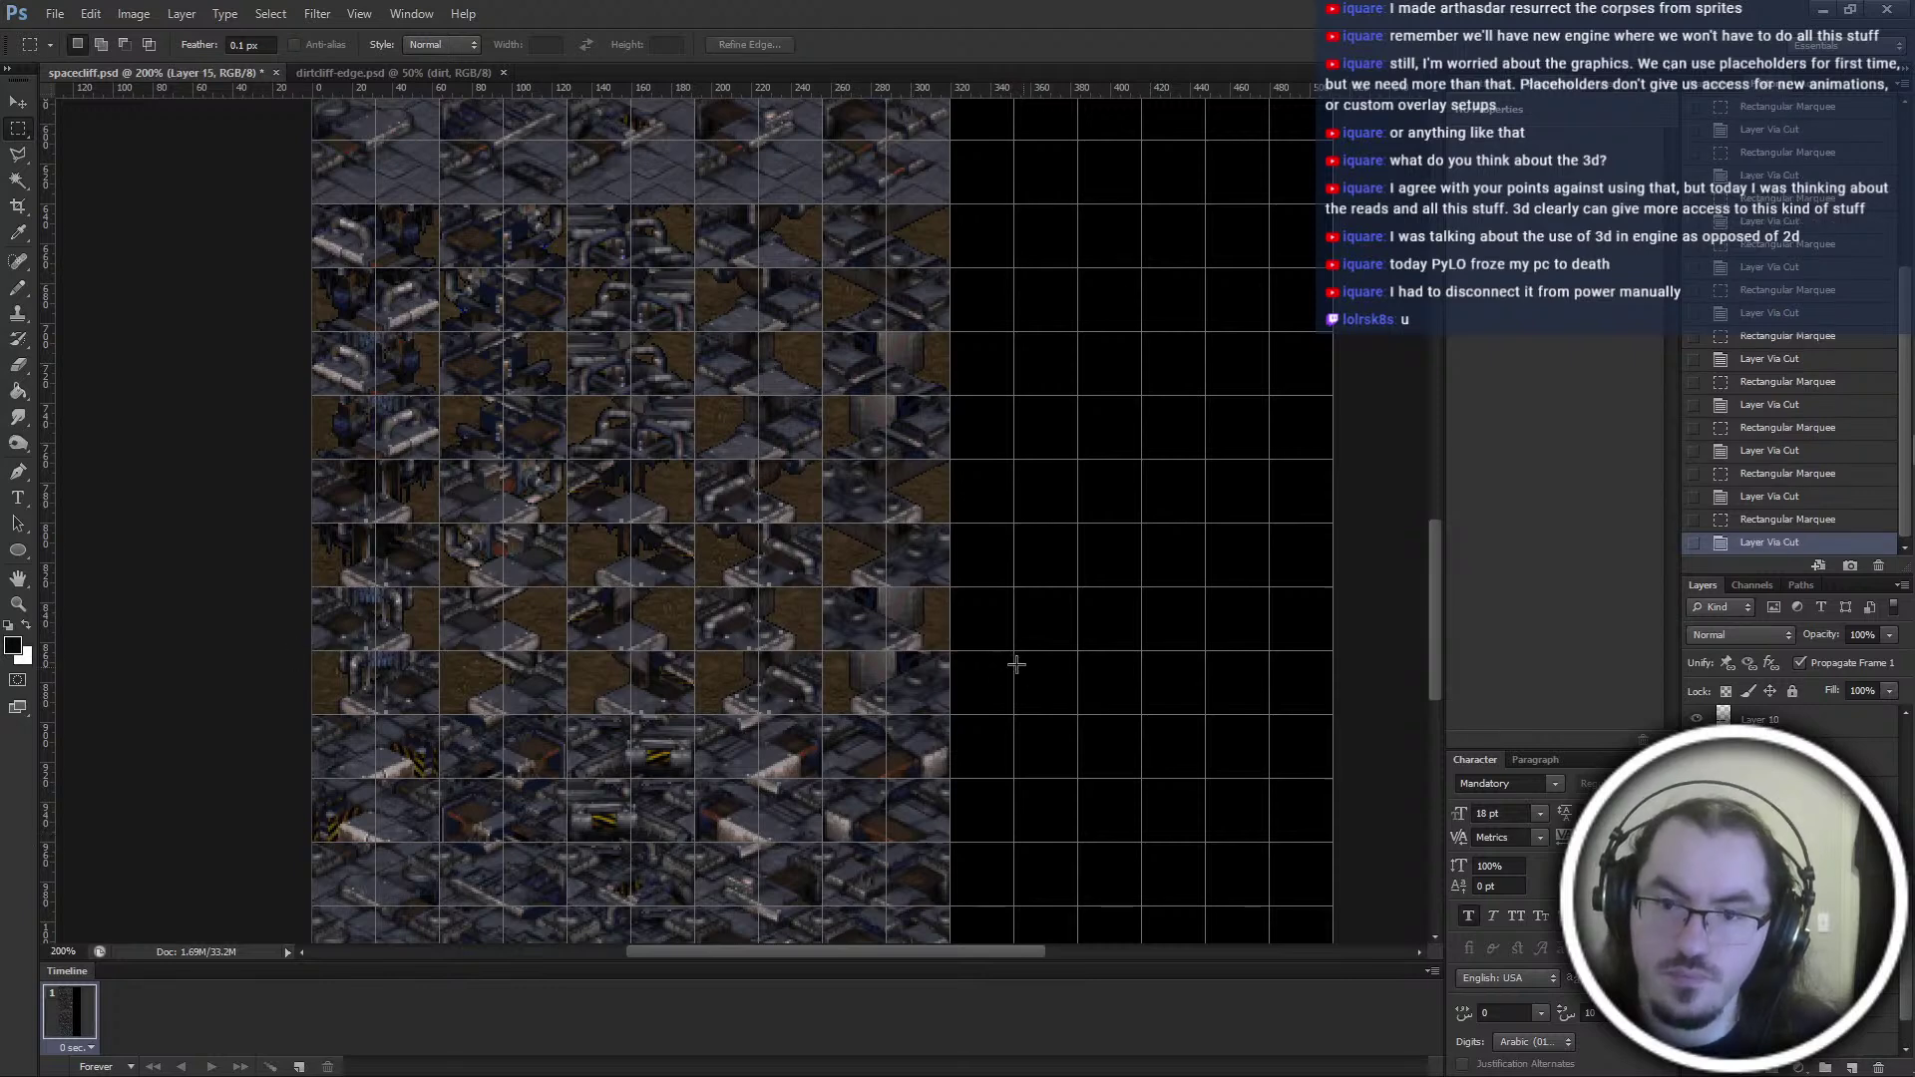
left_click_drag(953, 650, 262, 688)
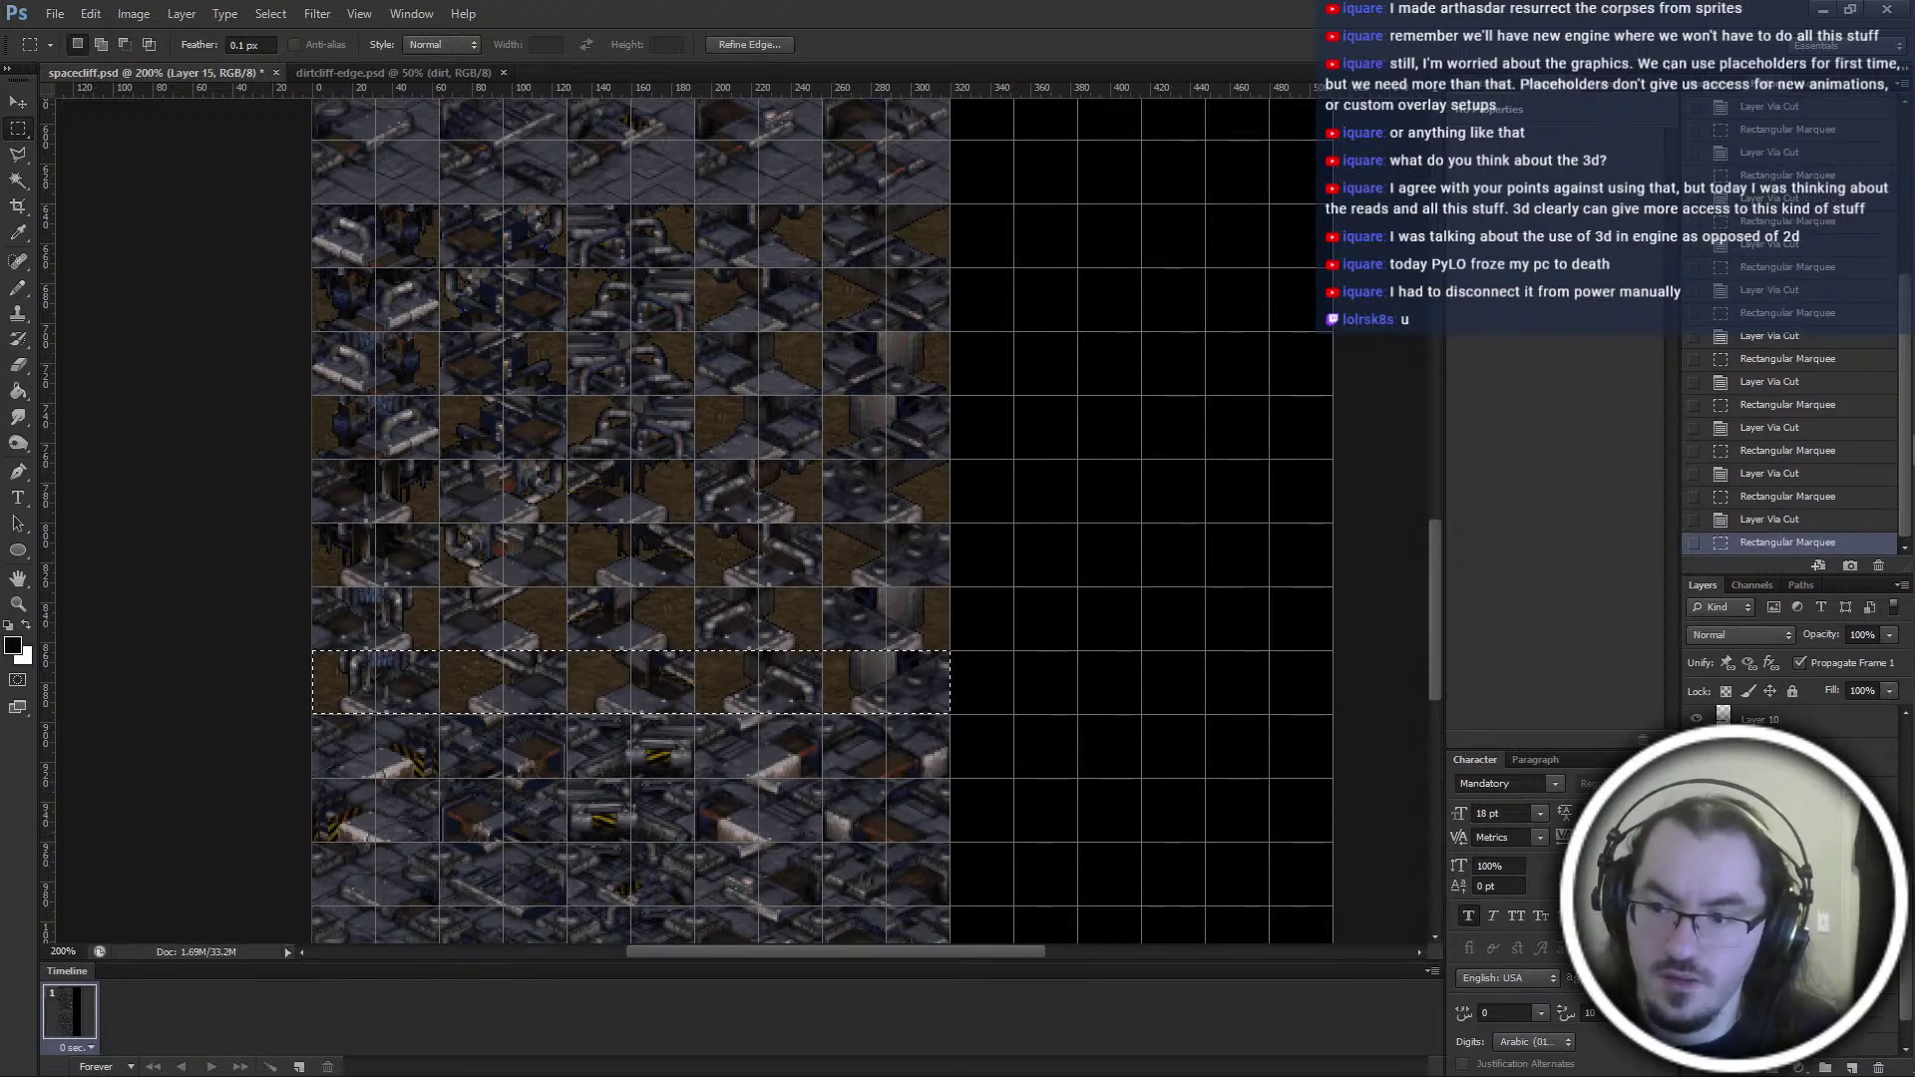
key("alt+bracketleft")
key("ctrl+shift+j")
Try to cut the first hazard-striped floor row below the dirt-backed tiles to its own layer, and try selecting the next row
left_click_drag(950, 714, 255, 777)
key("alt+bracketleft")
key("ctrl+shift+j")
left_click_drag(951, 779, 302, 829)
scroll(974, 555, "down", 3)
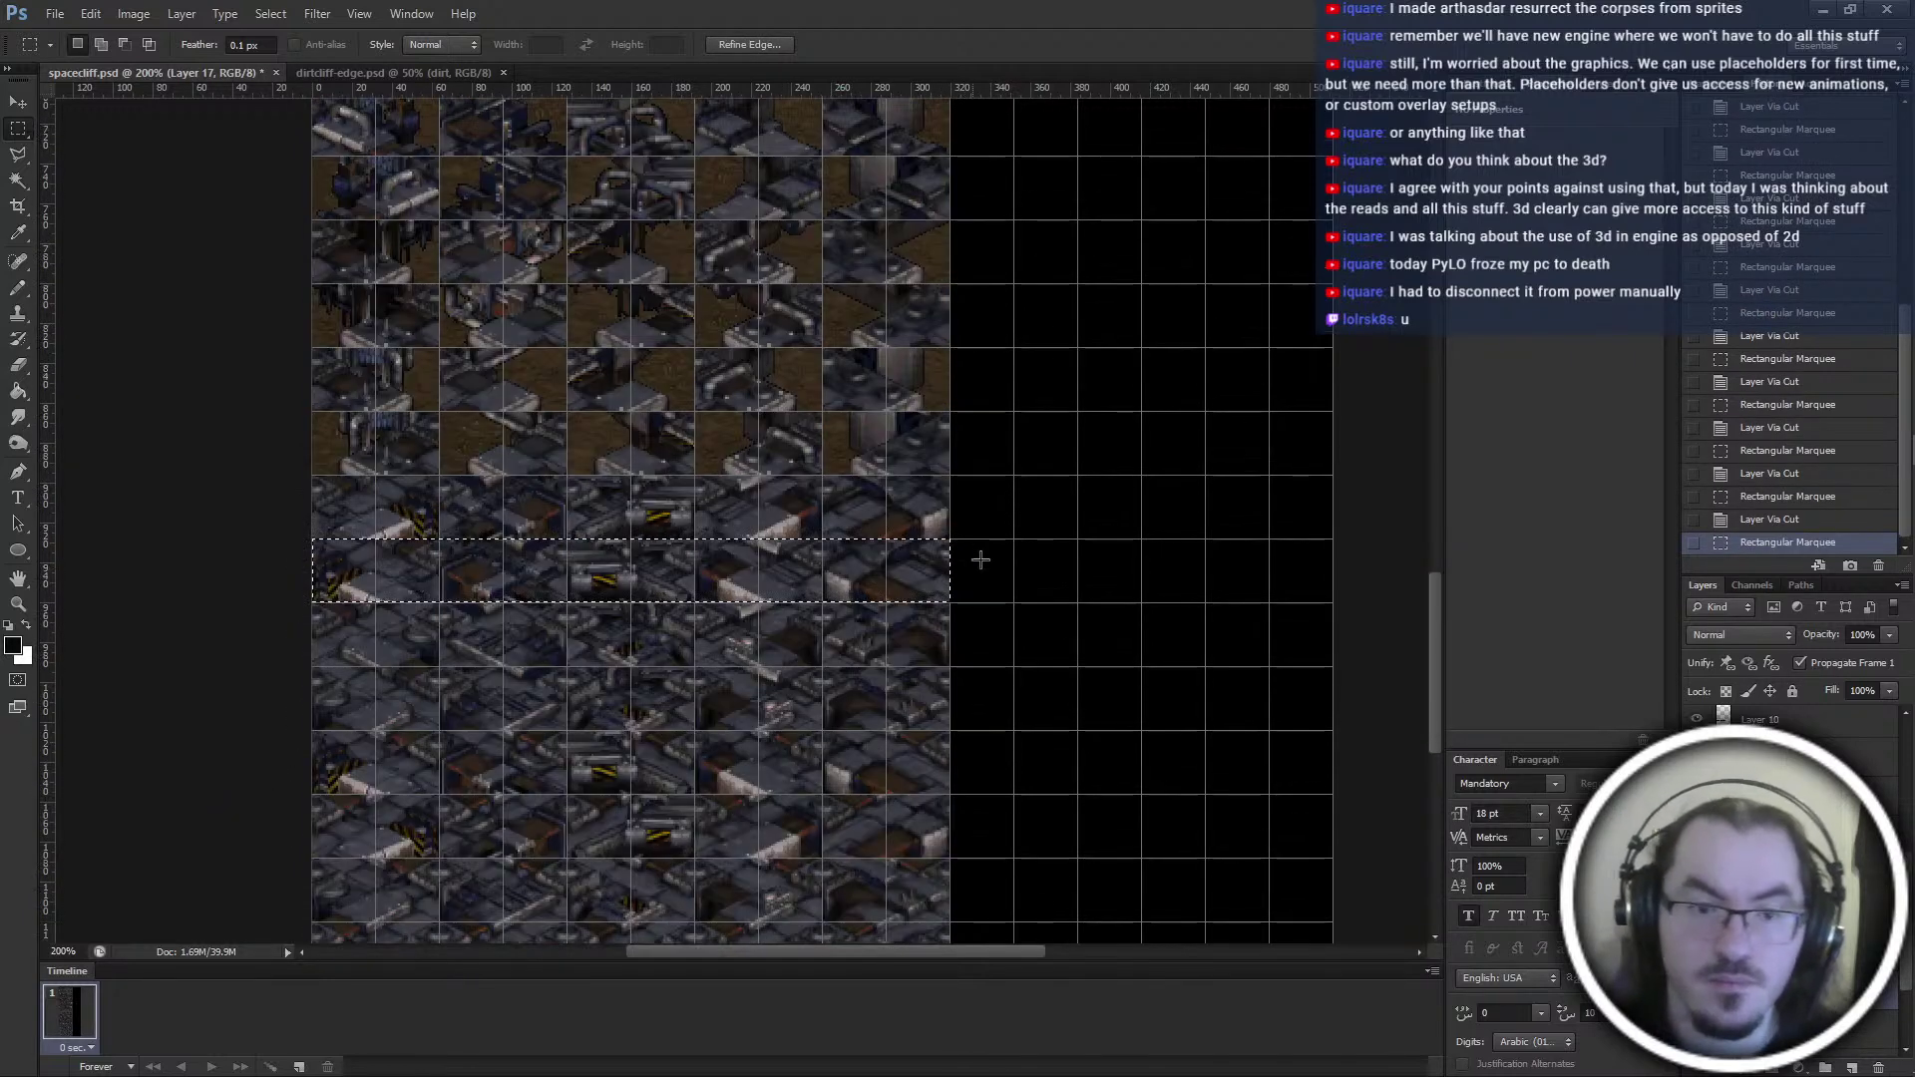
left_click(1144, 589)
Undo the layer cut of the first hazard-striped floor row and clear the selection
key("ctrl+alt+z")
key("ctrl+alt+z")
key("ctrl+alt+z")
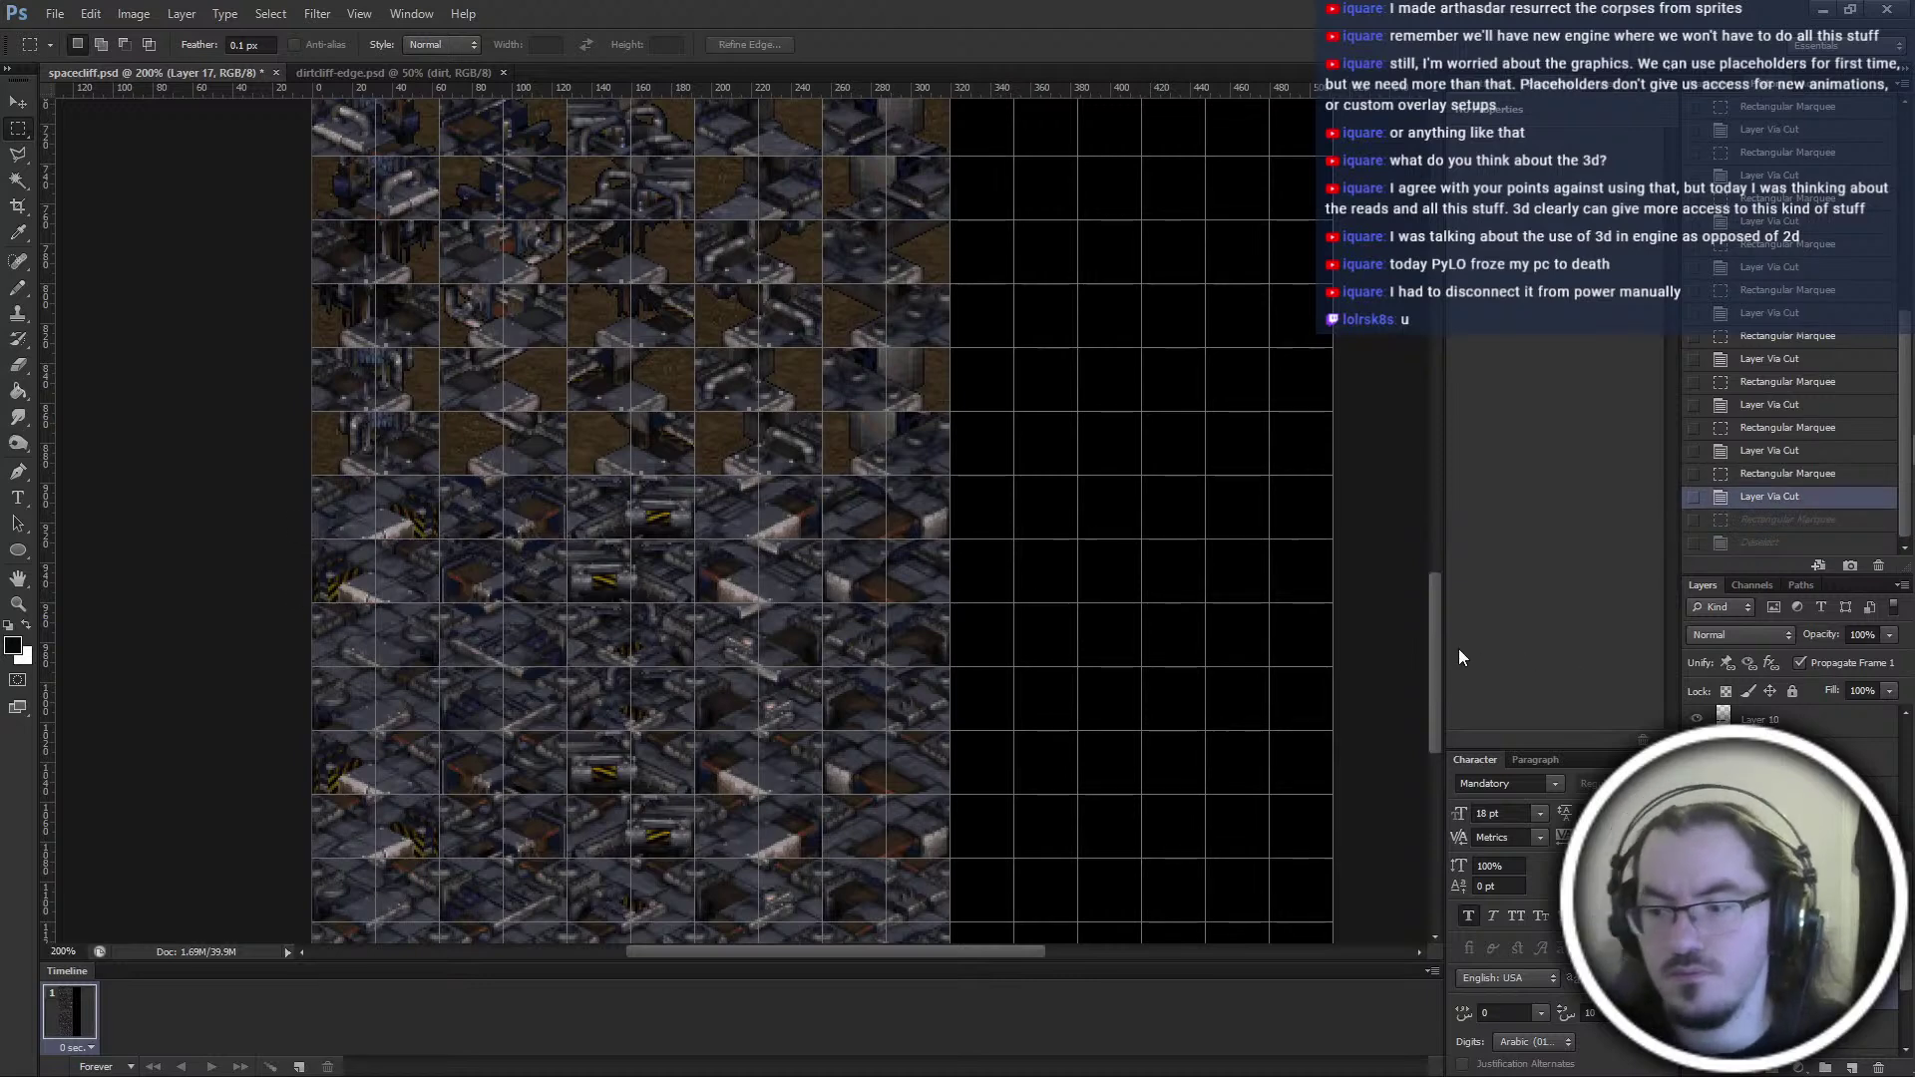
key("ctrl+shift+z")
key("ctrl+shift+z")
key("ctrl+shift+z")
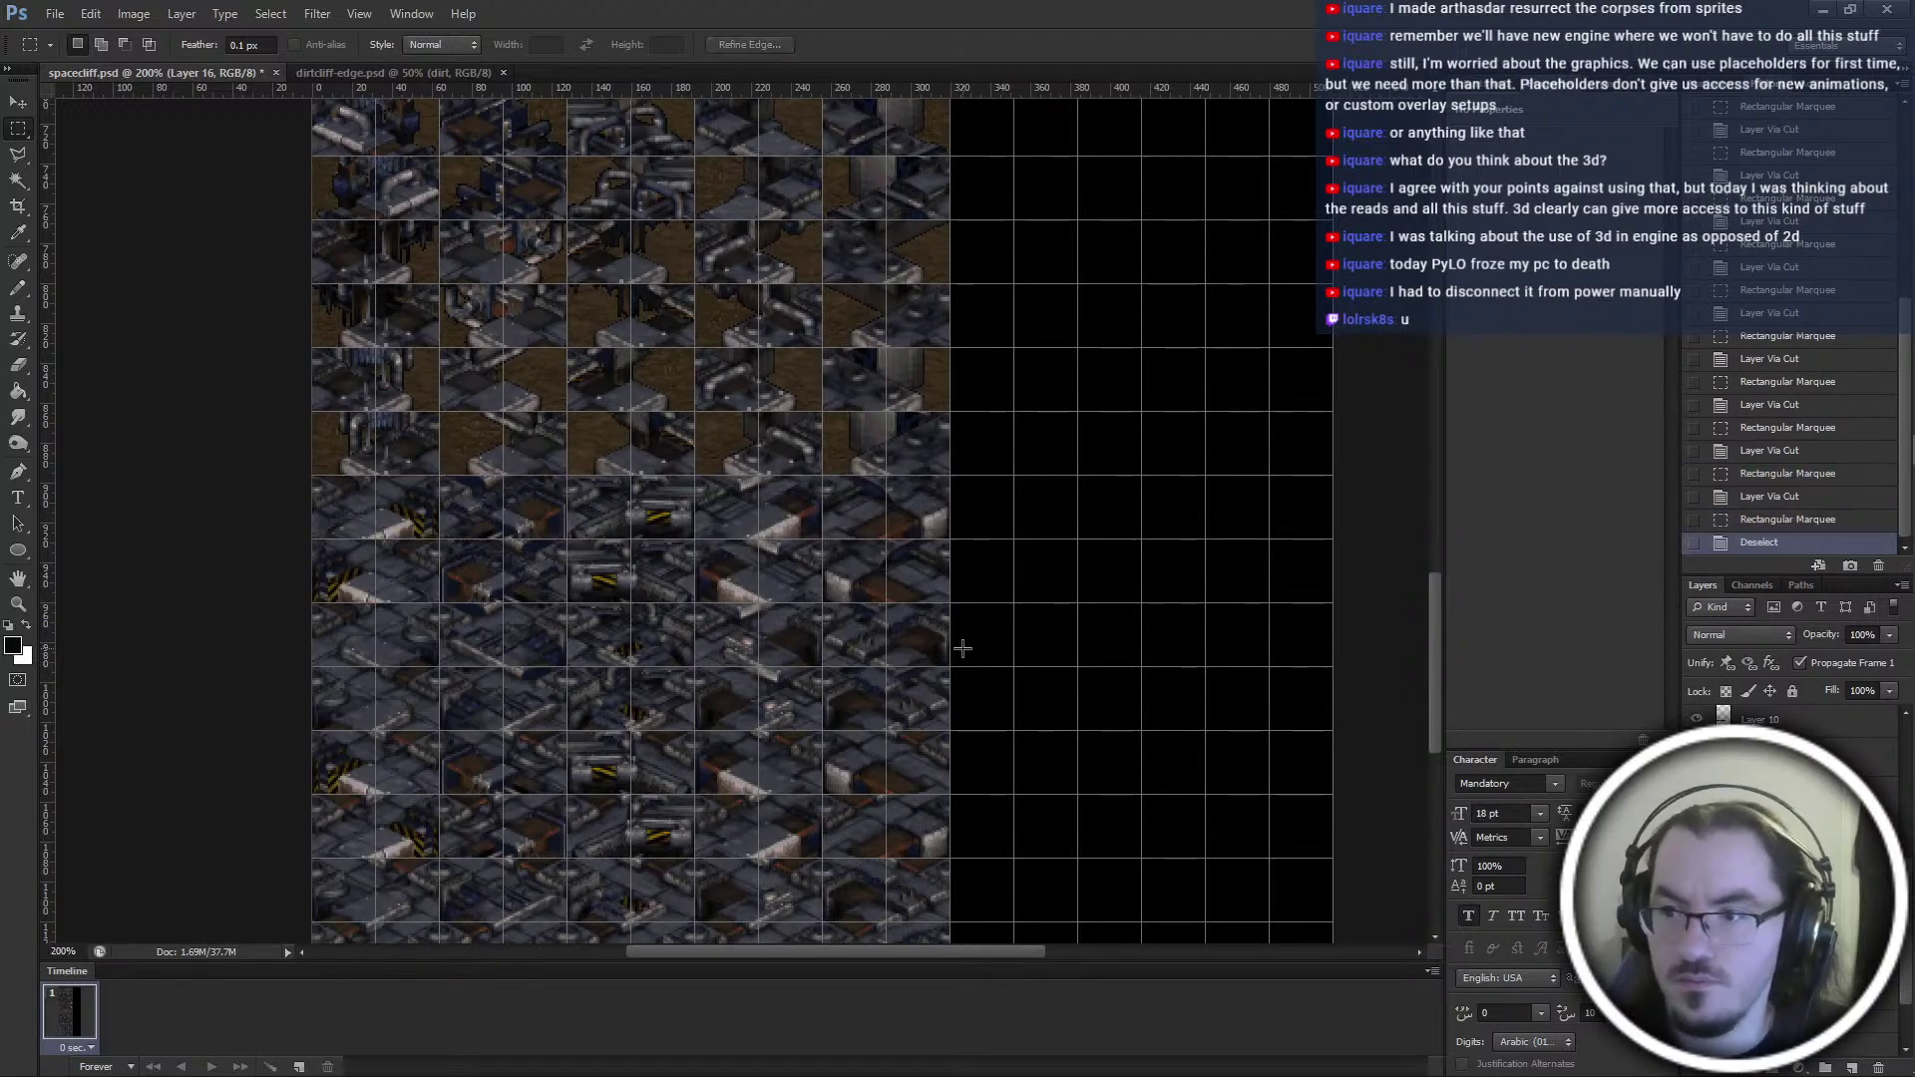
Rename the spacecliff.bmp layer that holds the remaining floor tiles, and make Layer 16 the active layer
scroll(963, 648, "down", 1)
scroll(962, 648, "down", 1)
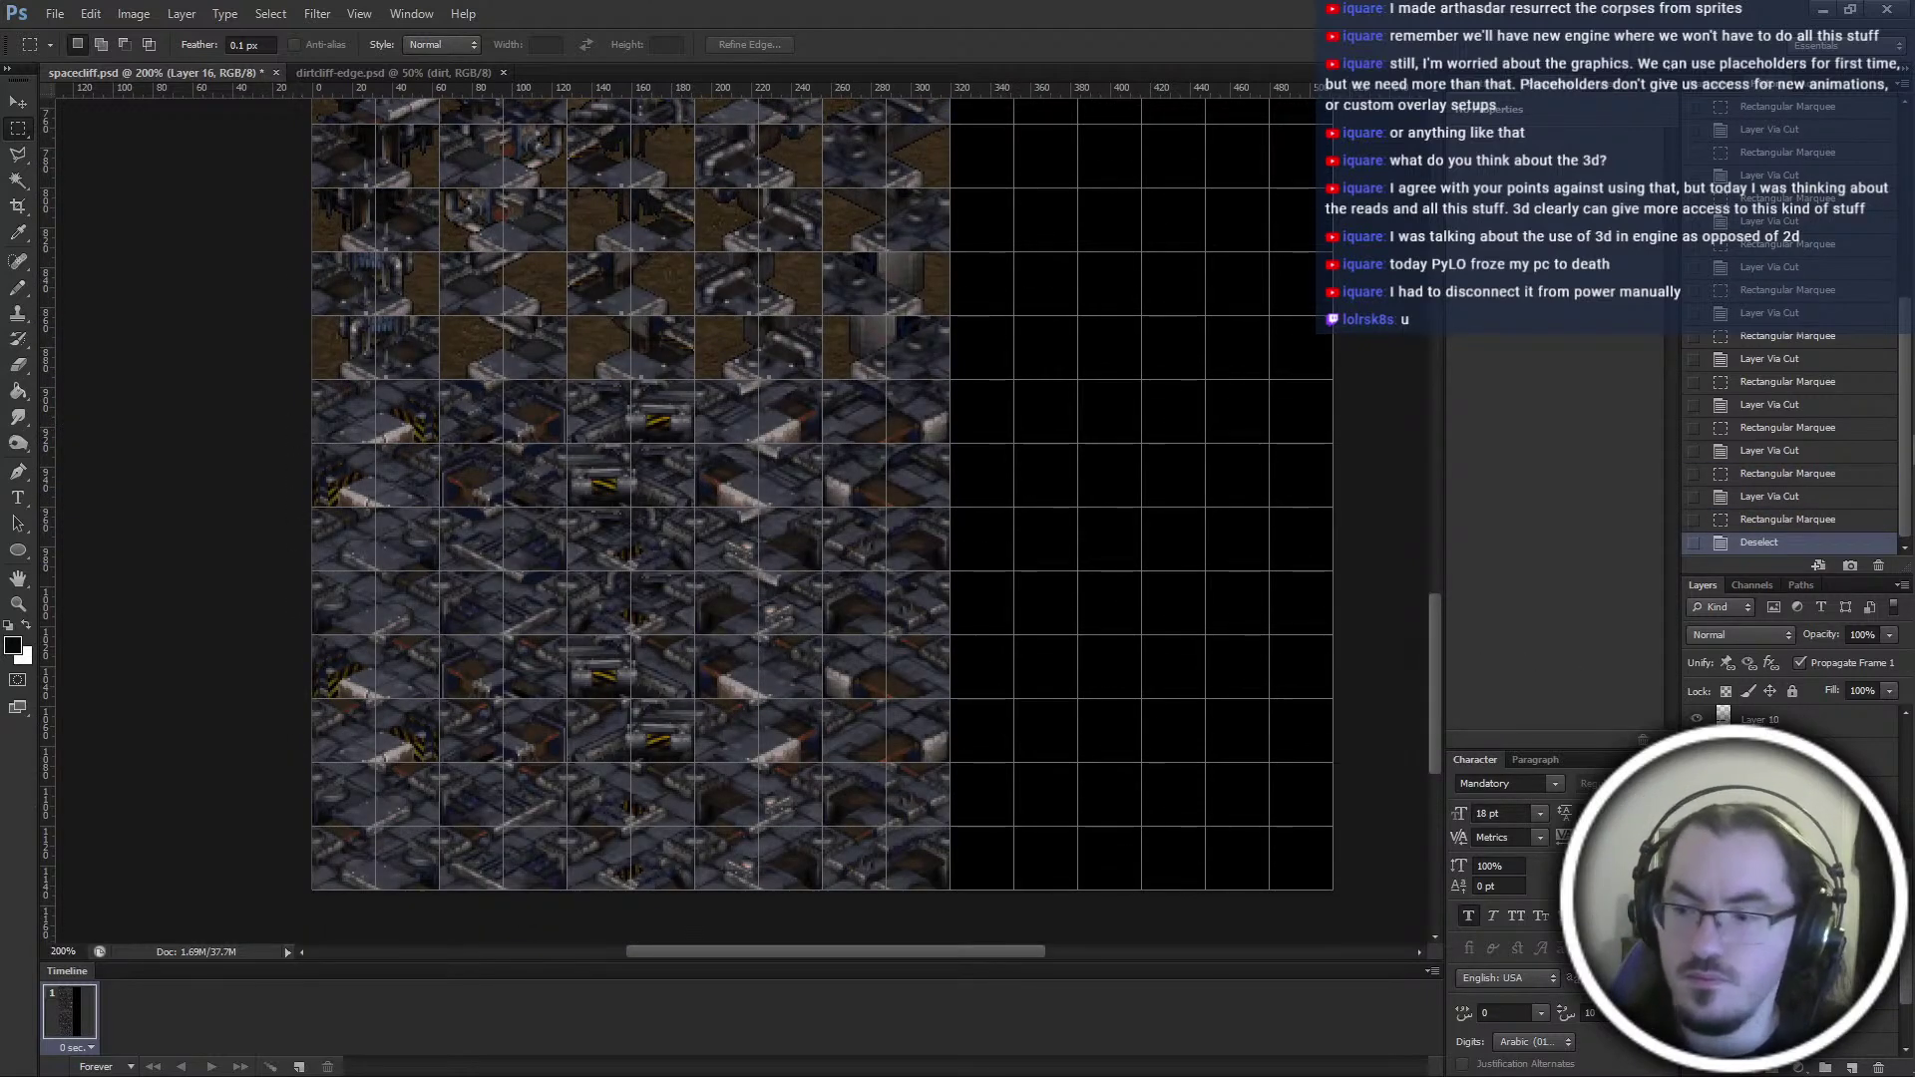
left_click(1770, 994)
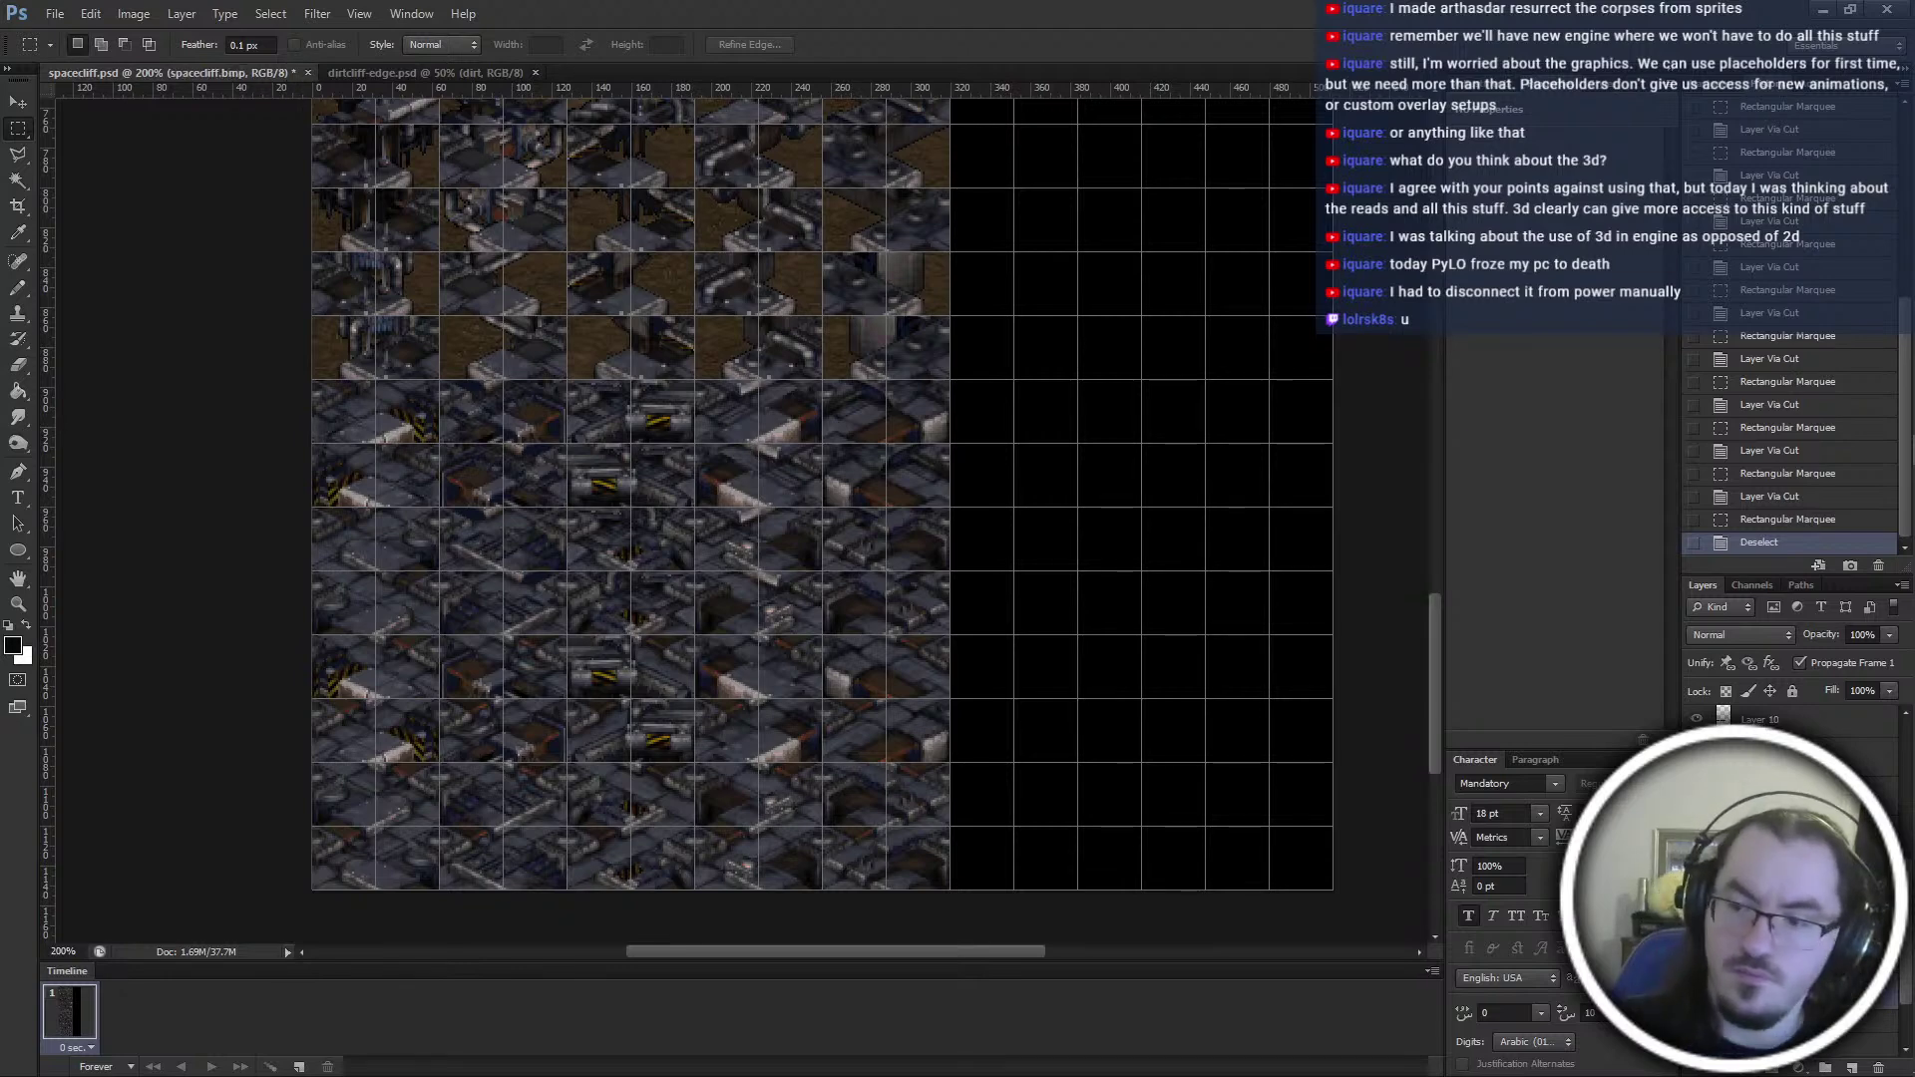
key("Return")
left_click(1770, 955)
Make Layer 3 the active layer and return to the cliff tile rows above the floor tiles
scroll(1770, 955, "up", 4)
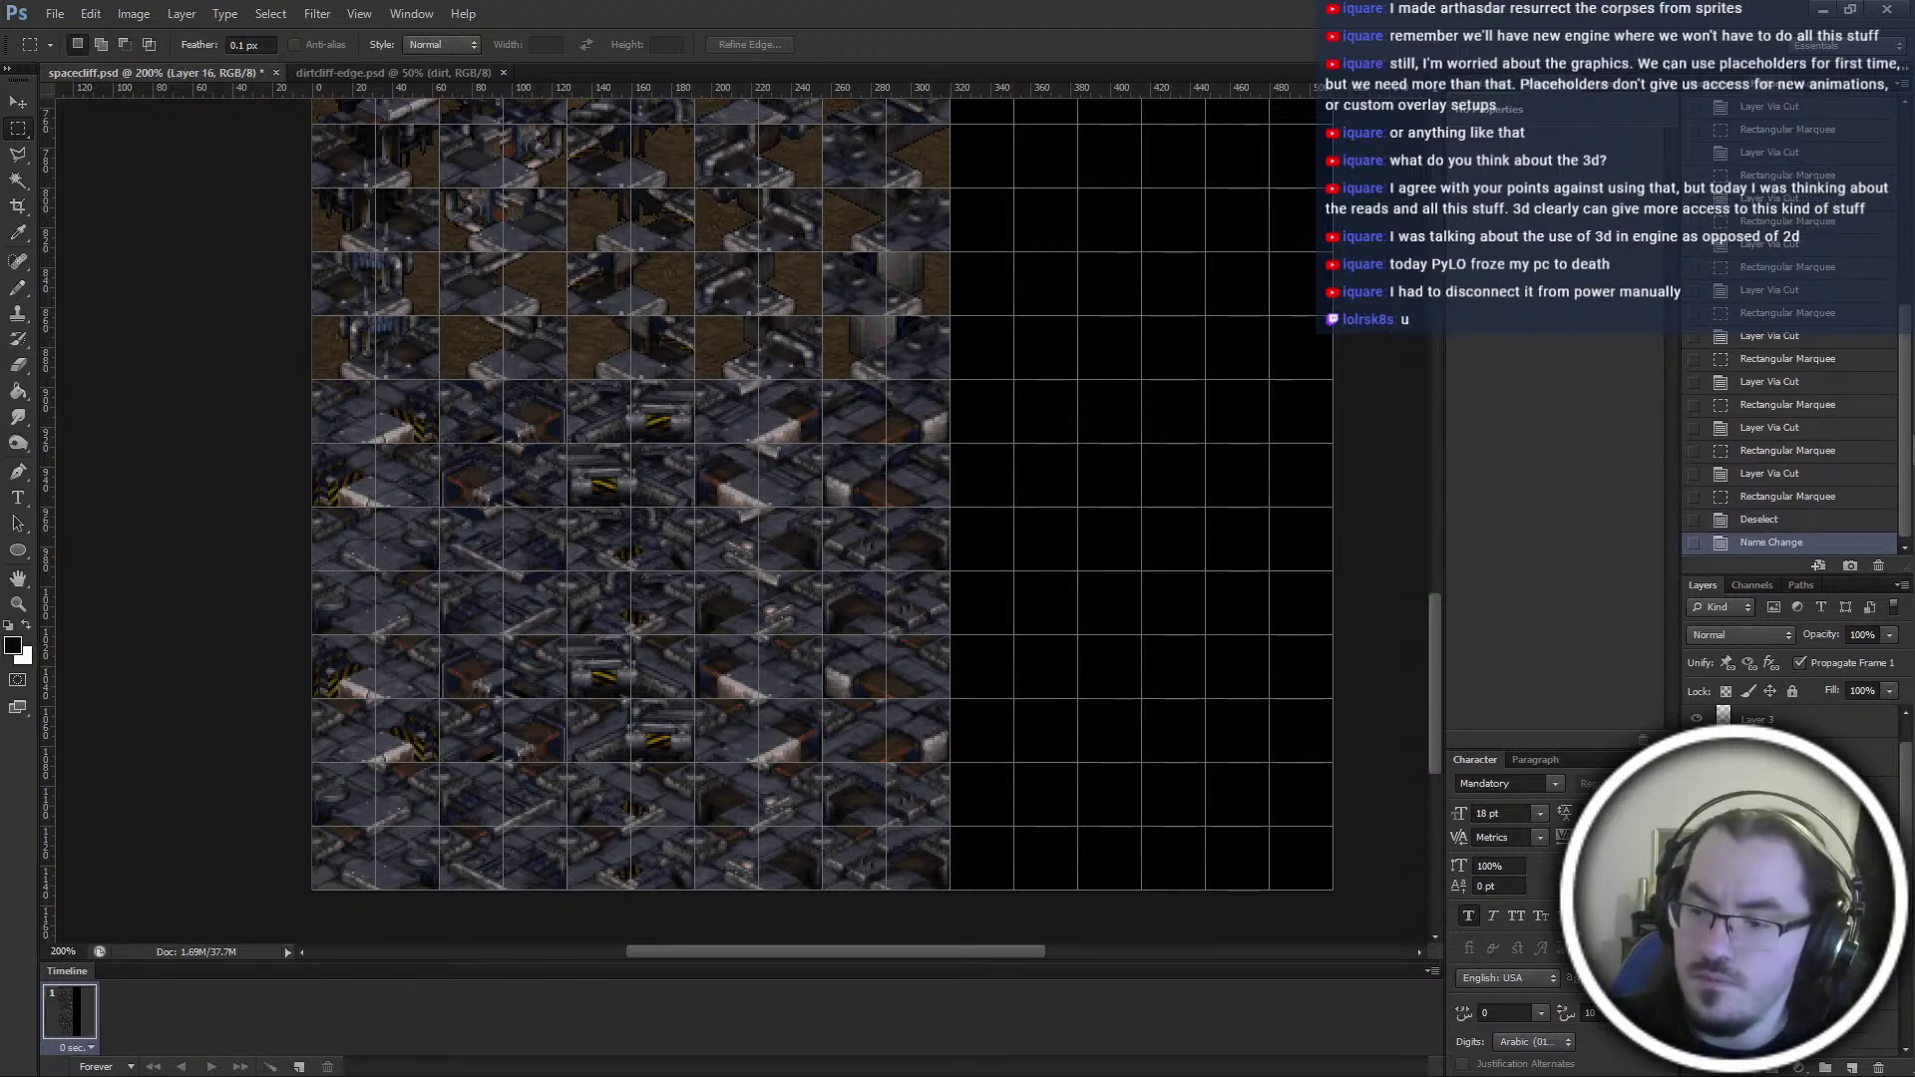
scroll(1396, 845, "up", 2)
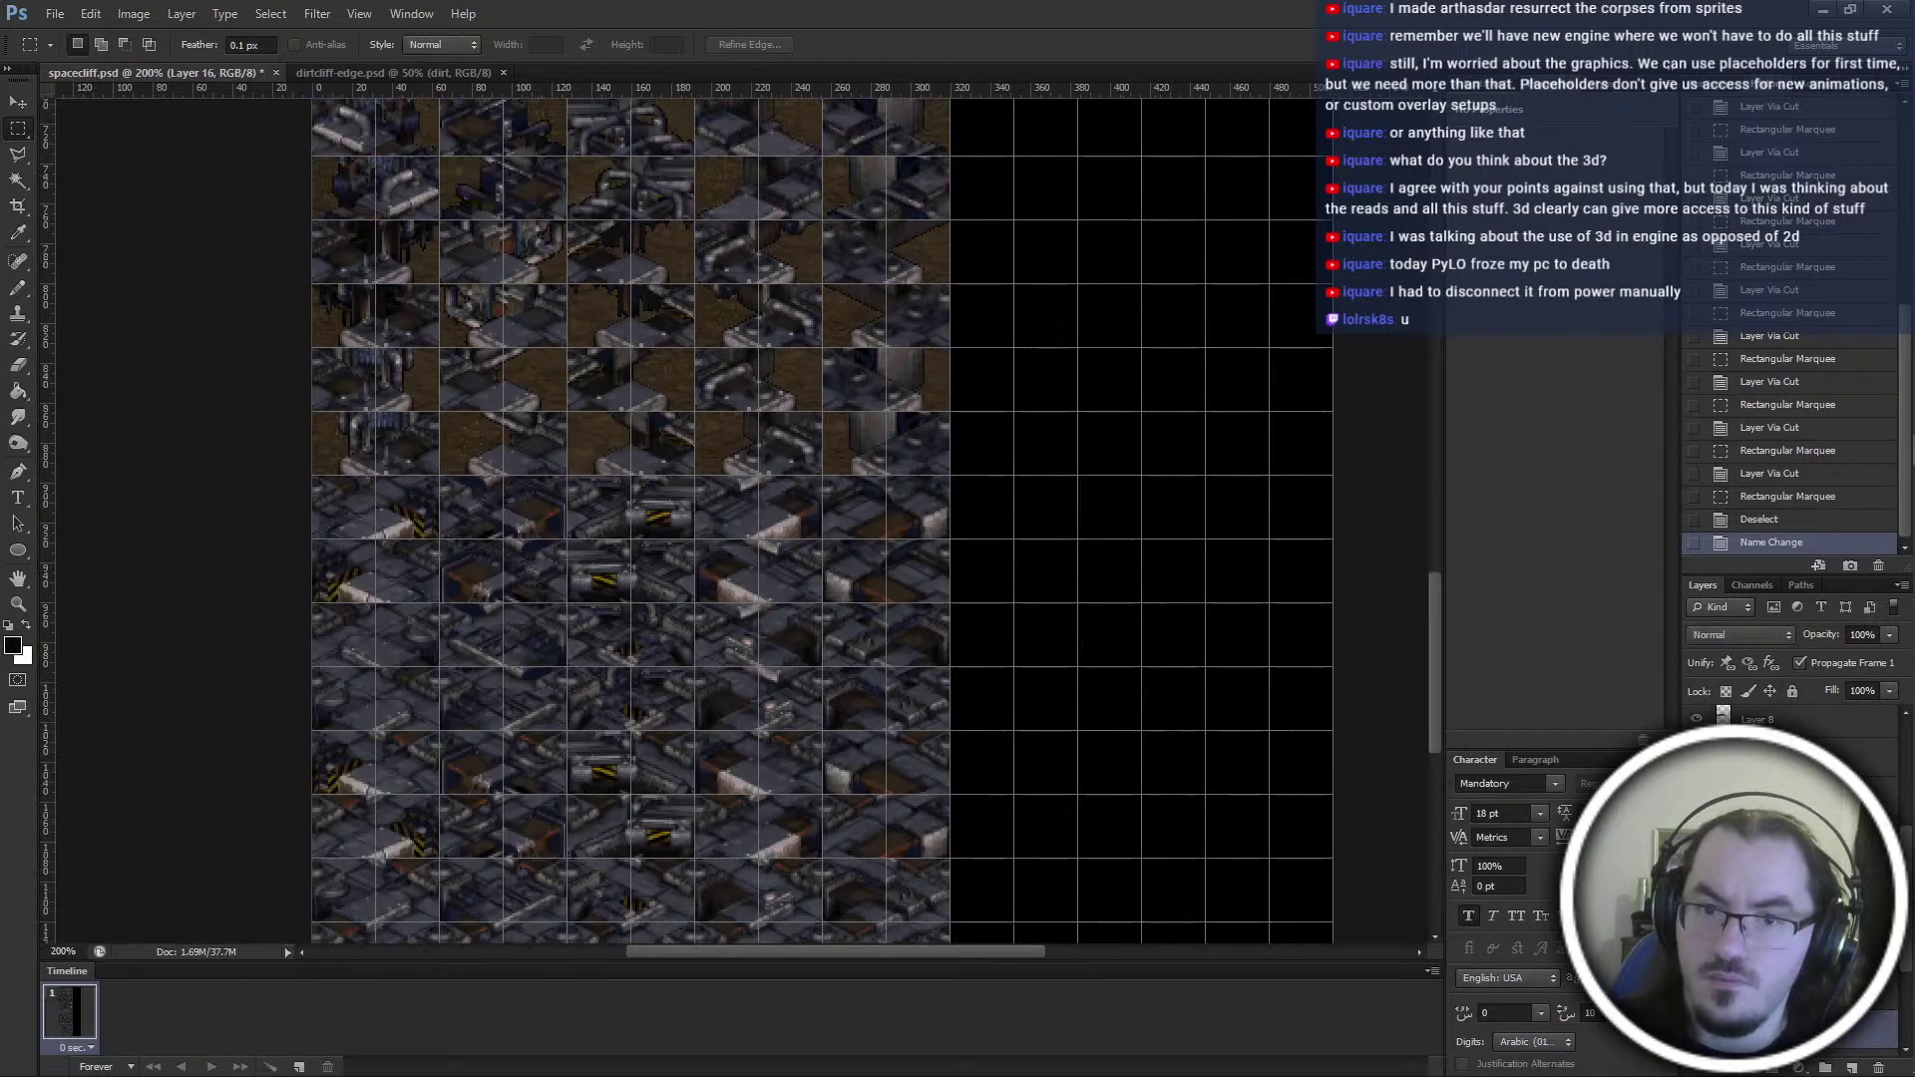
scroll(1735, 947, "up", 4)
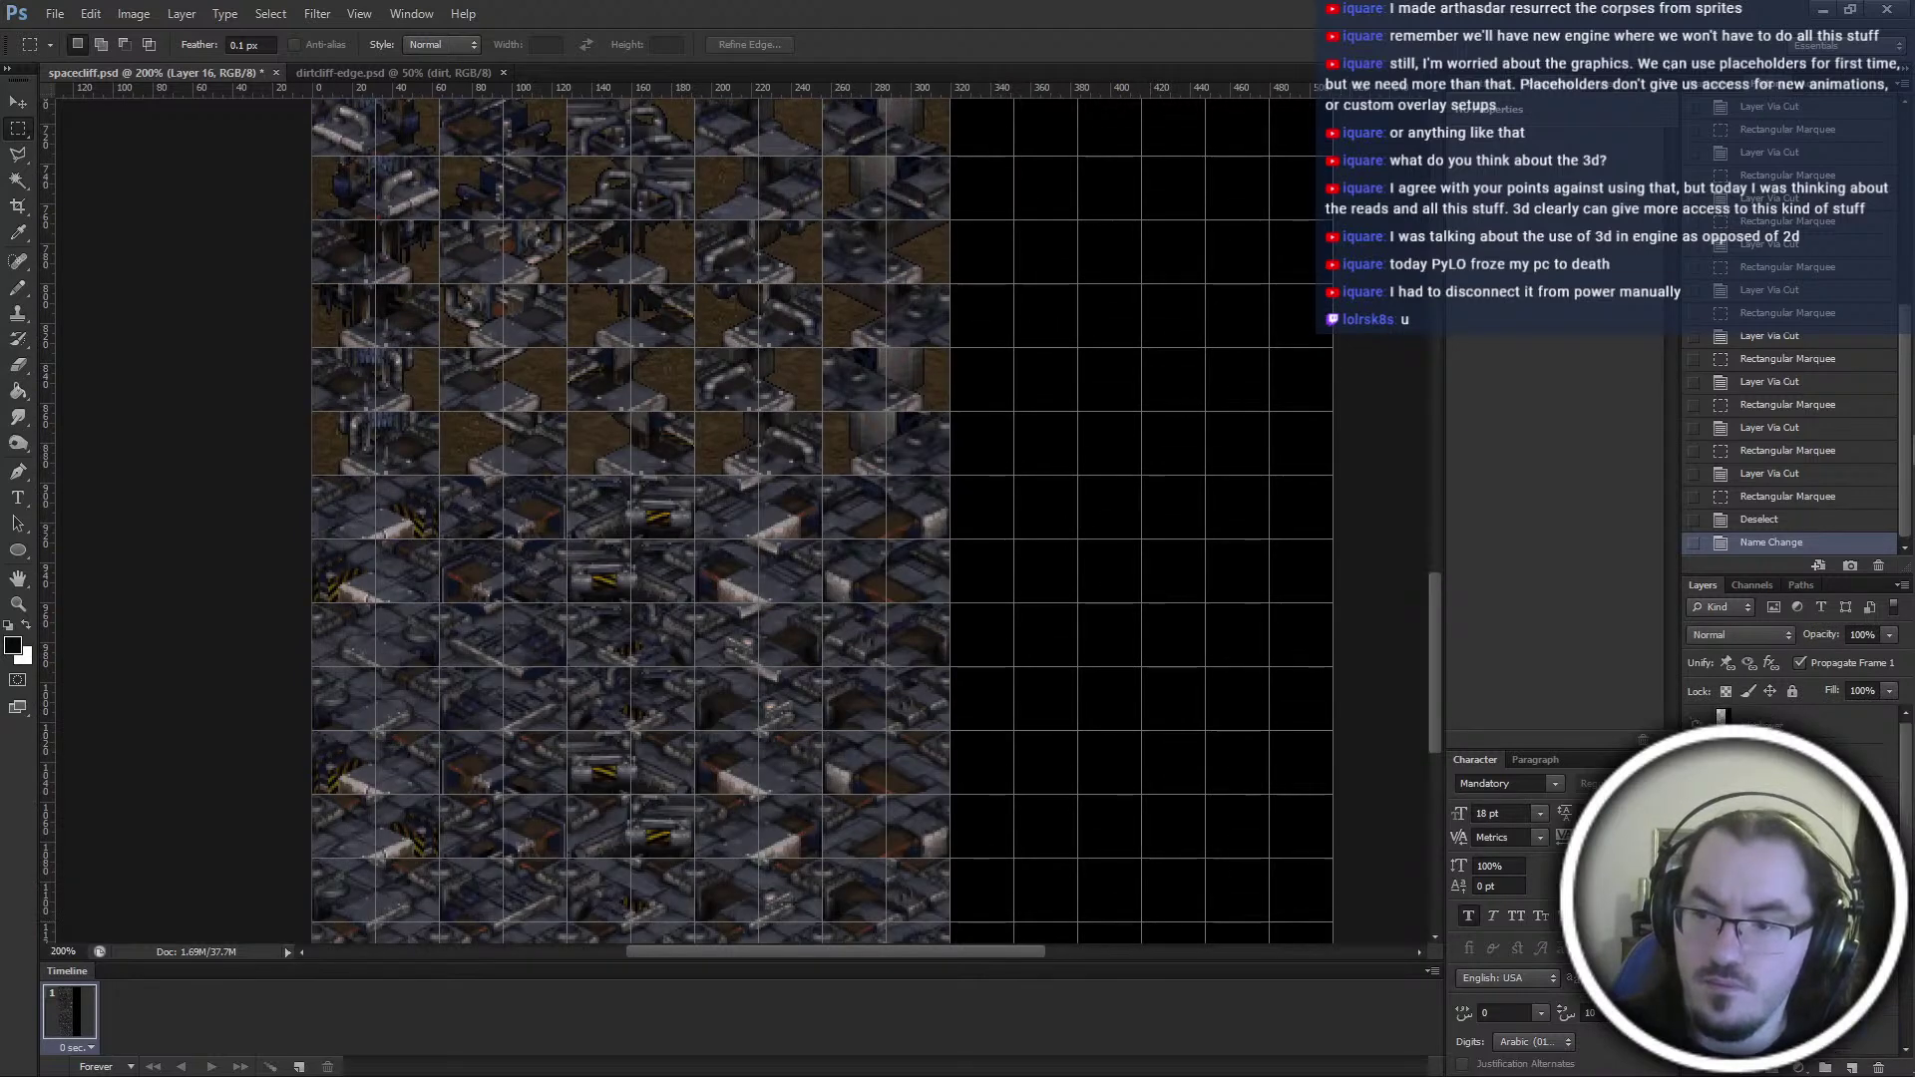
left_click(1860, 733)
scroll(995, 761, "up", 3)
left_click(878, 713, "ctrl")
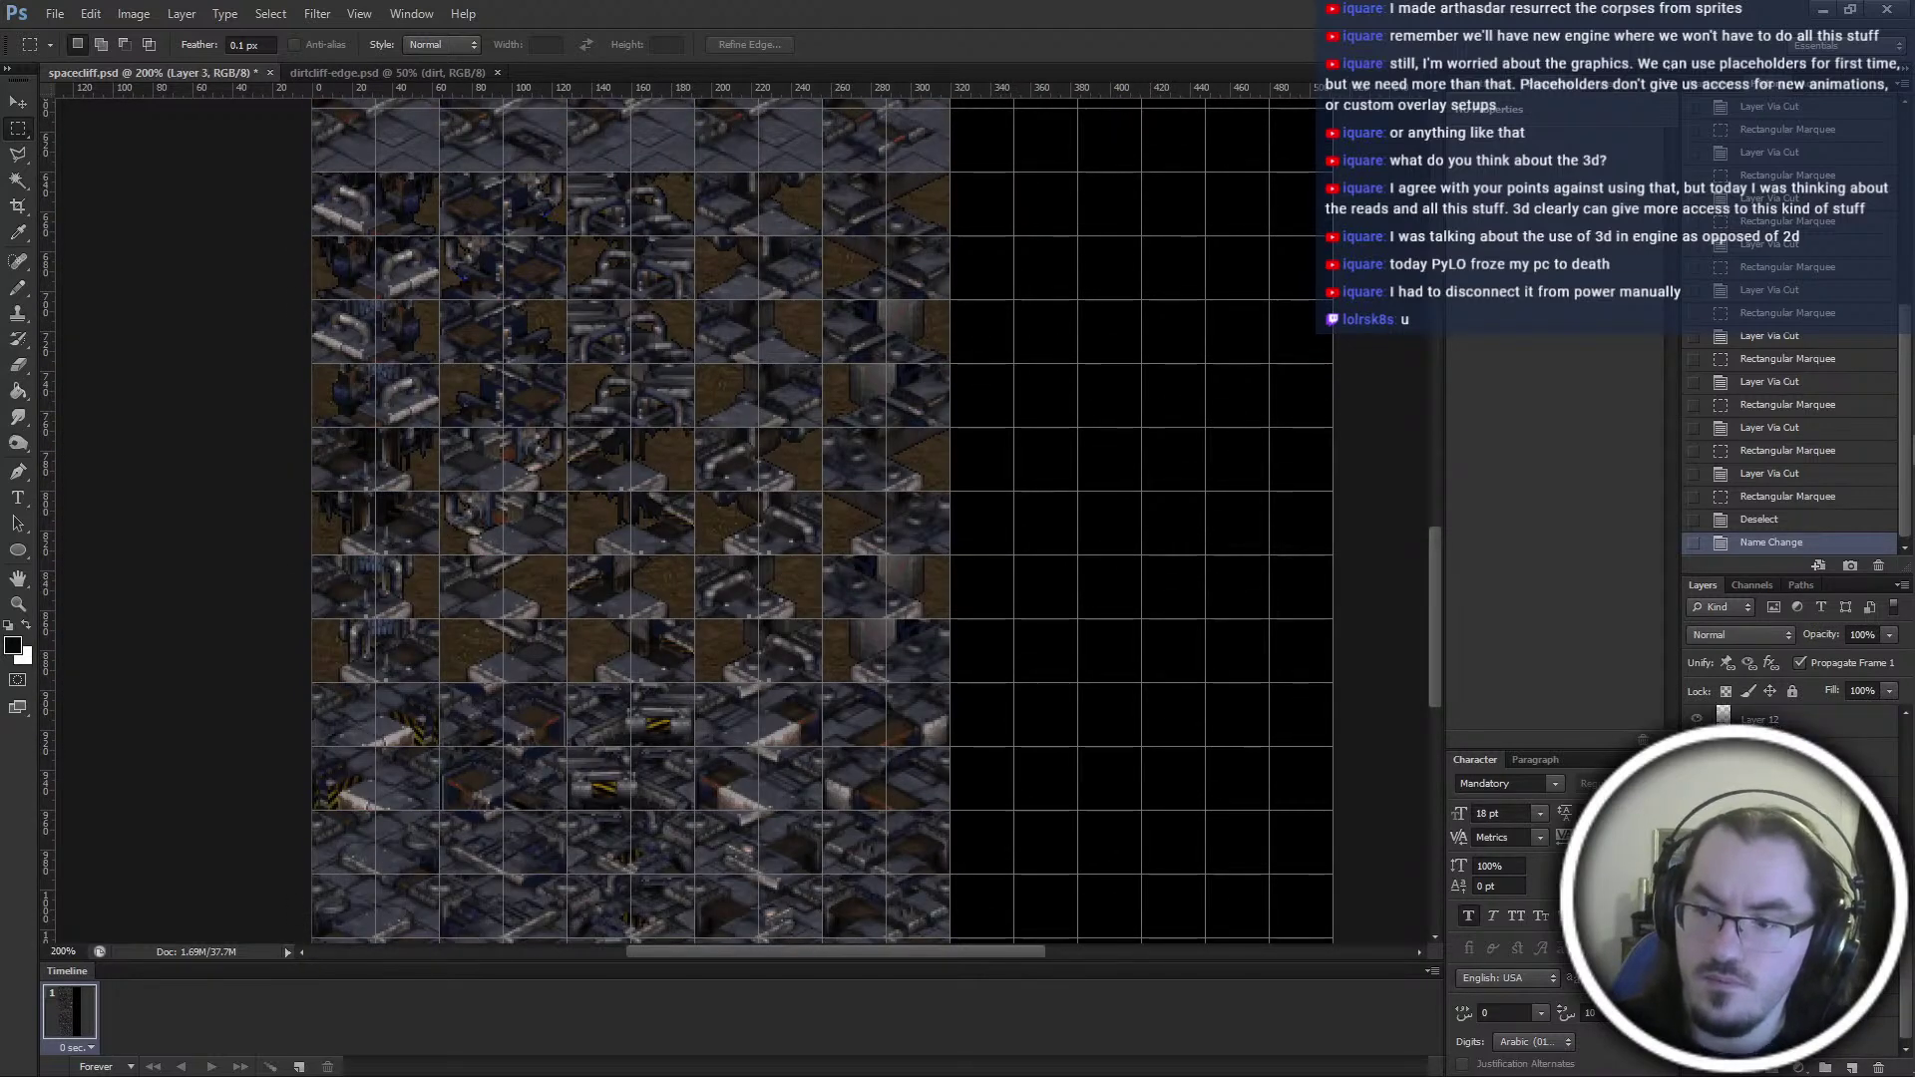
Group the cut tile row layers and name the group main
key("ctrl+g")
scroll(823, 518, "up", 3)
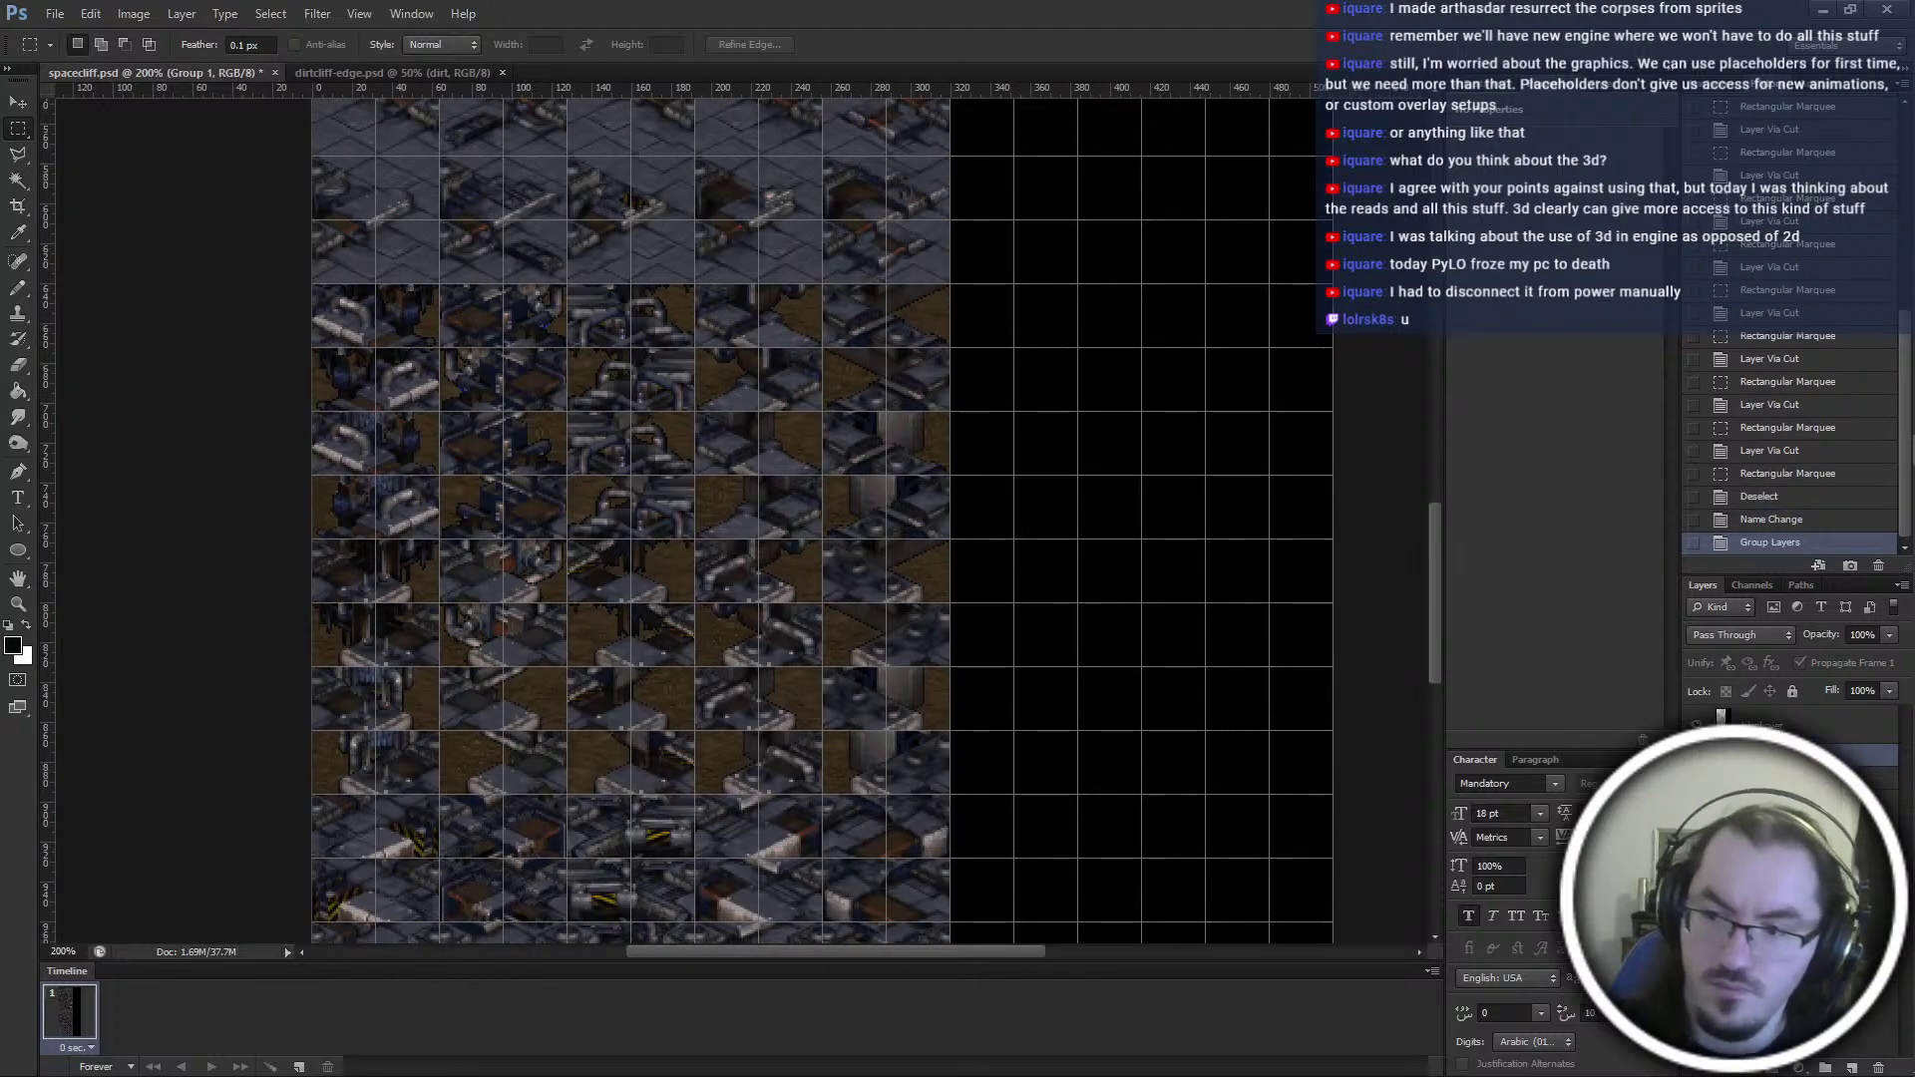
type("main")
key("Return")
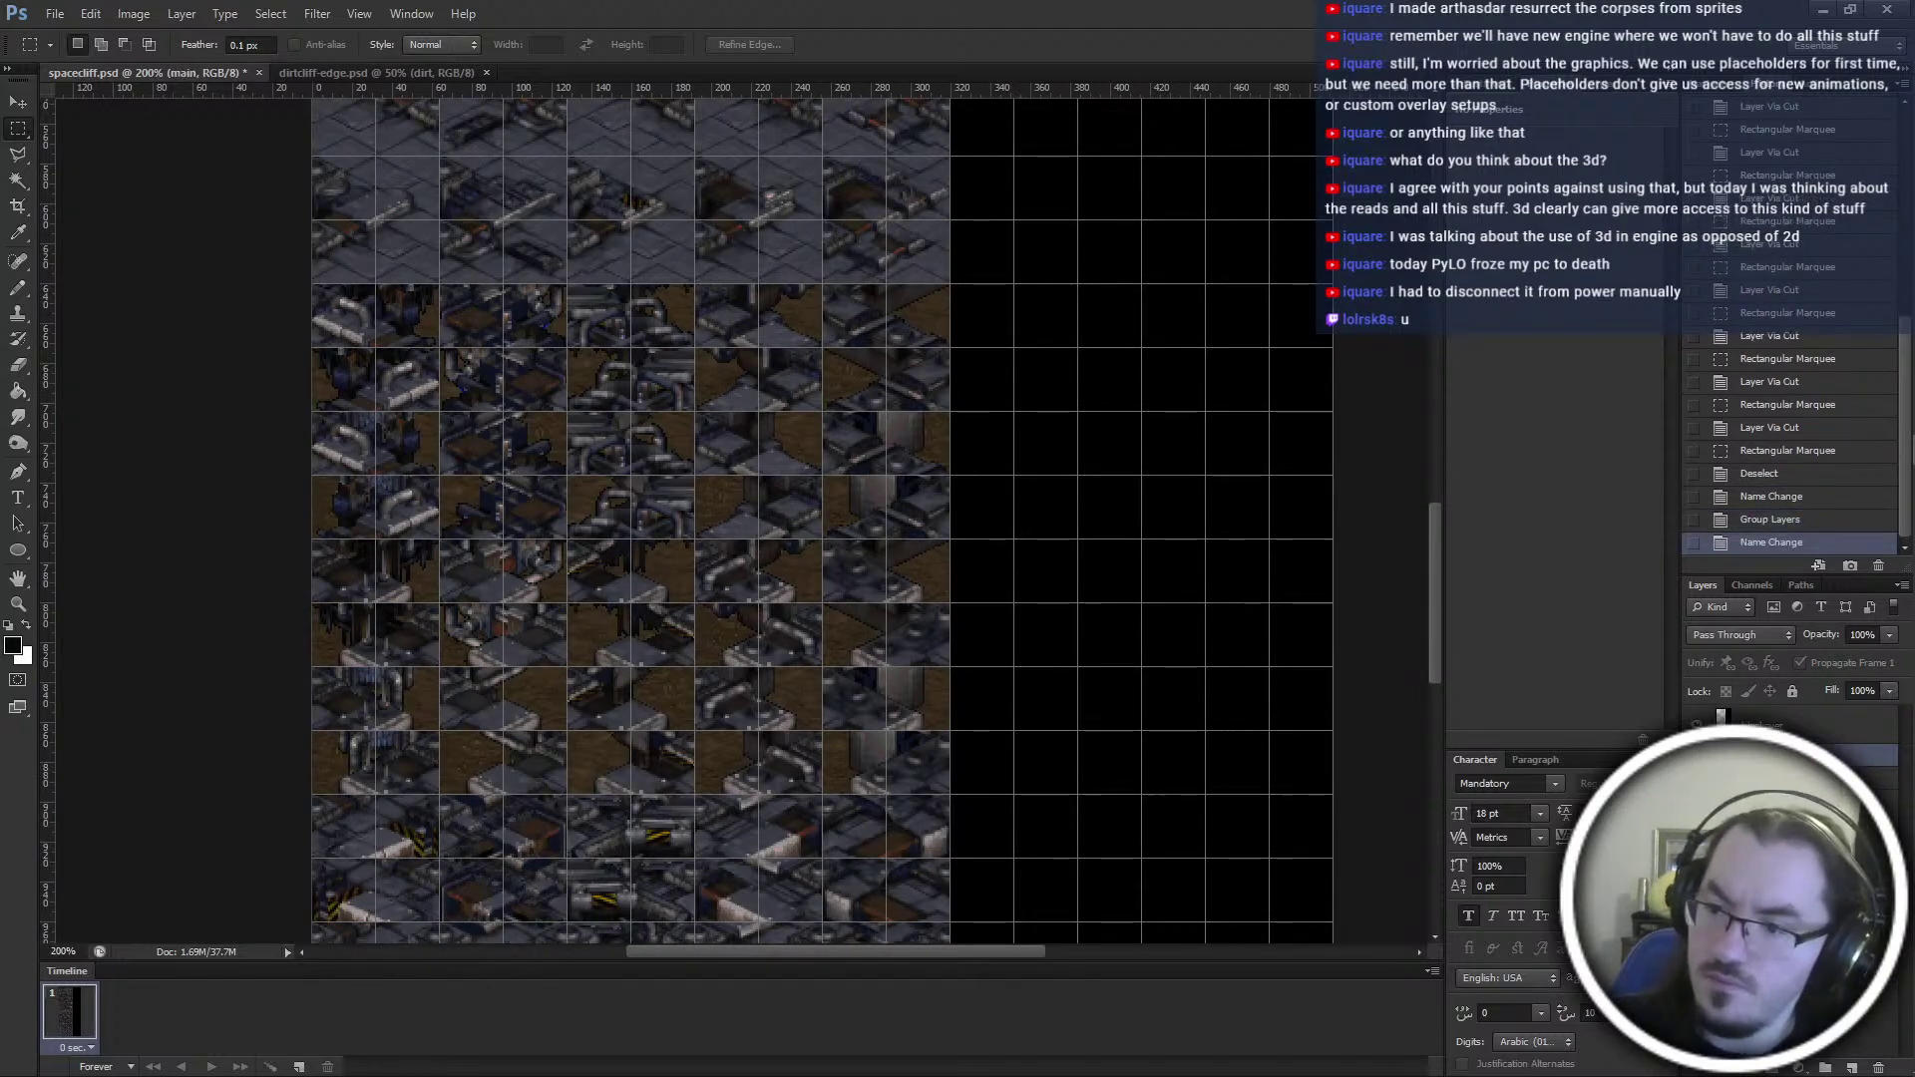
scroll(822, 519, "up", 3)
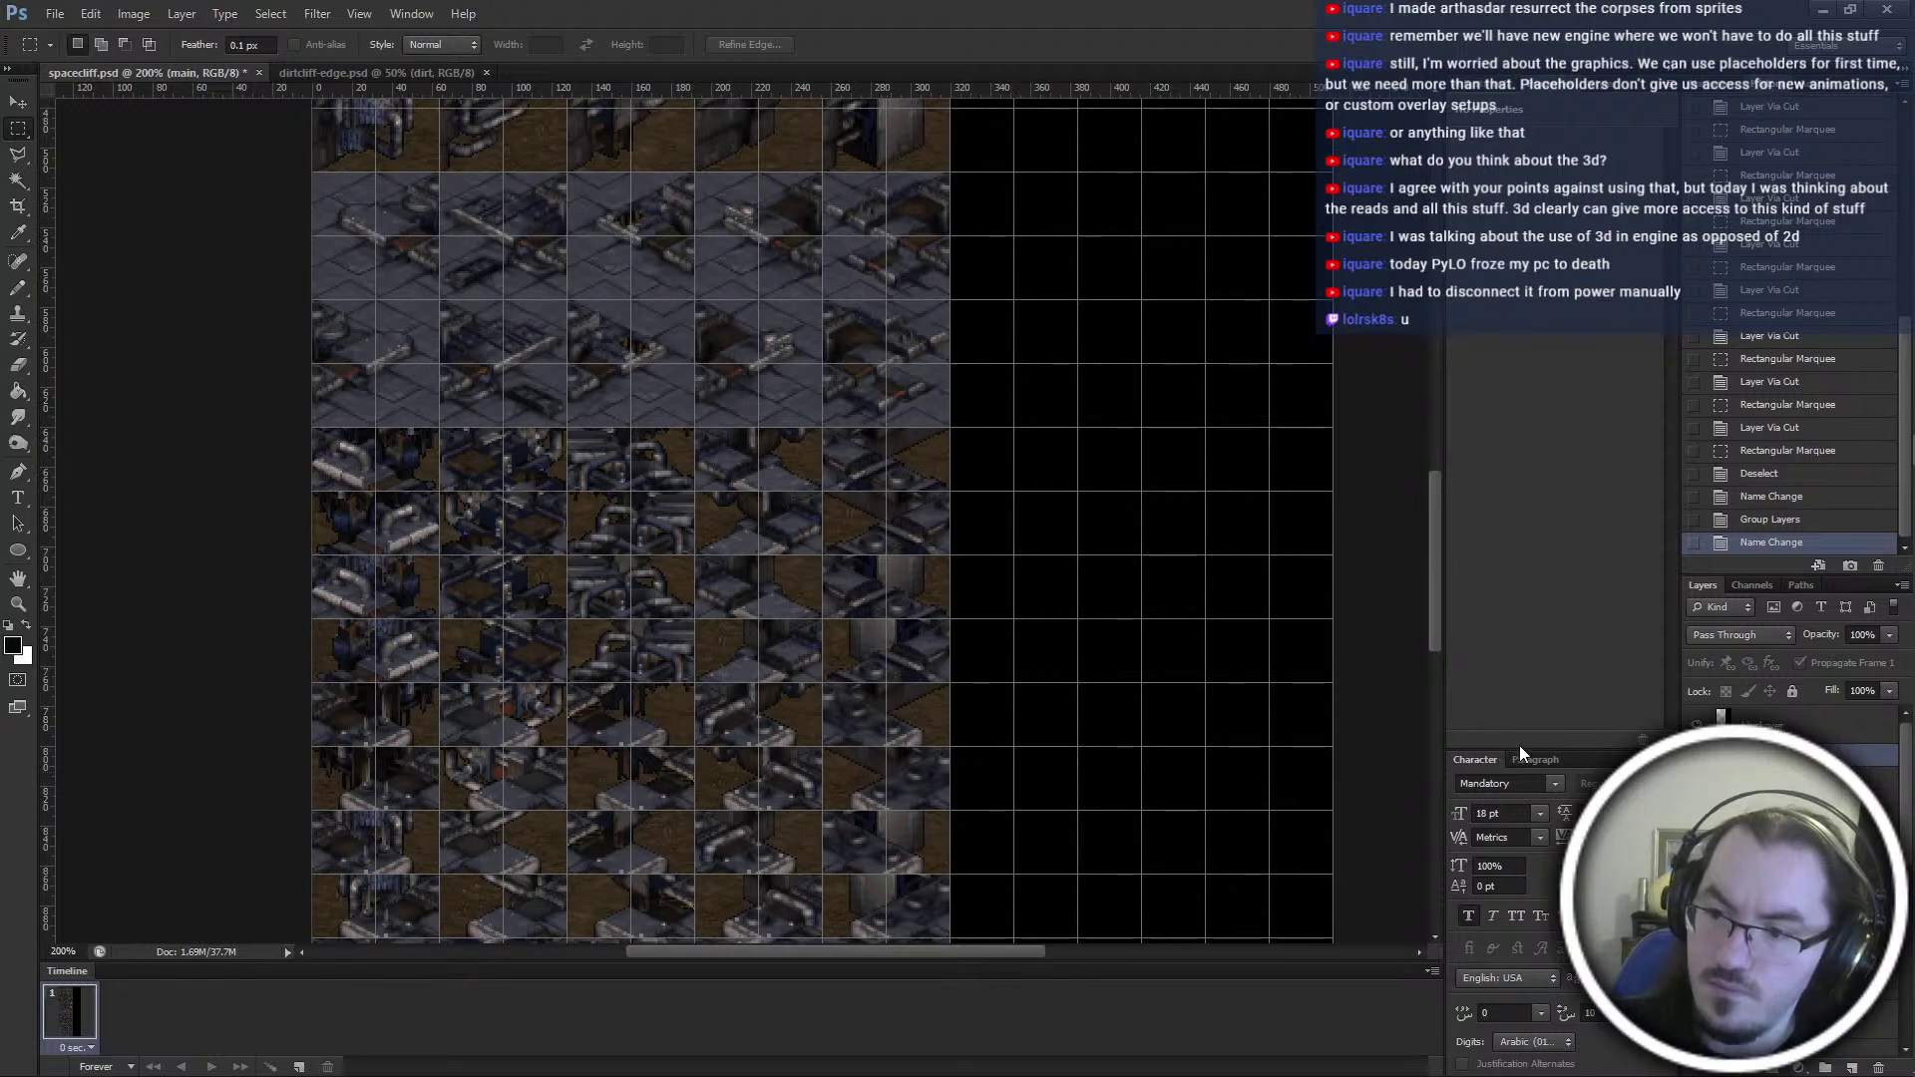
Add a drop shadow with 50% opacity, 5 px distance and 3 px size to the main group
double_click(1867, 763)
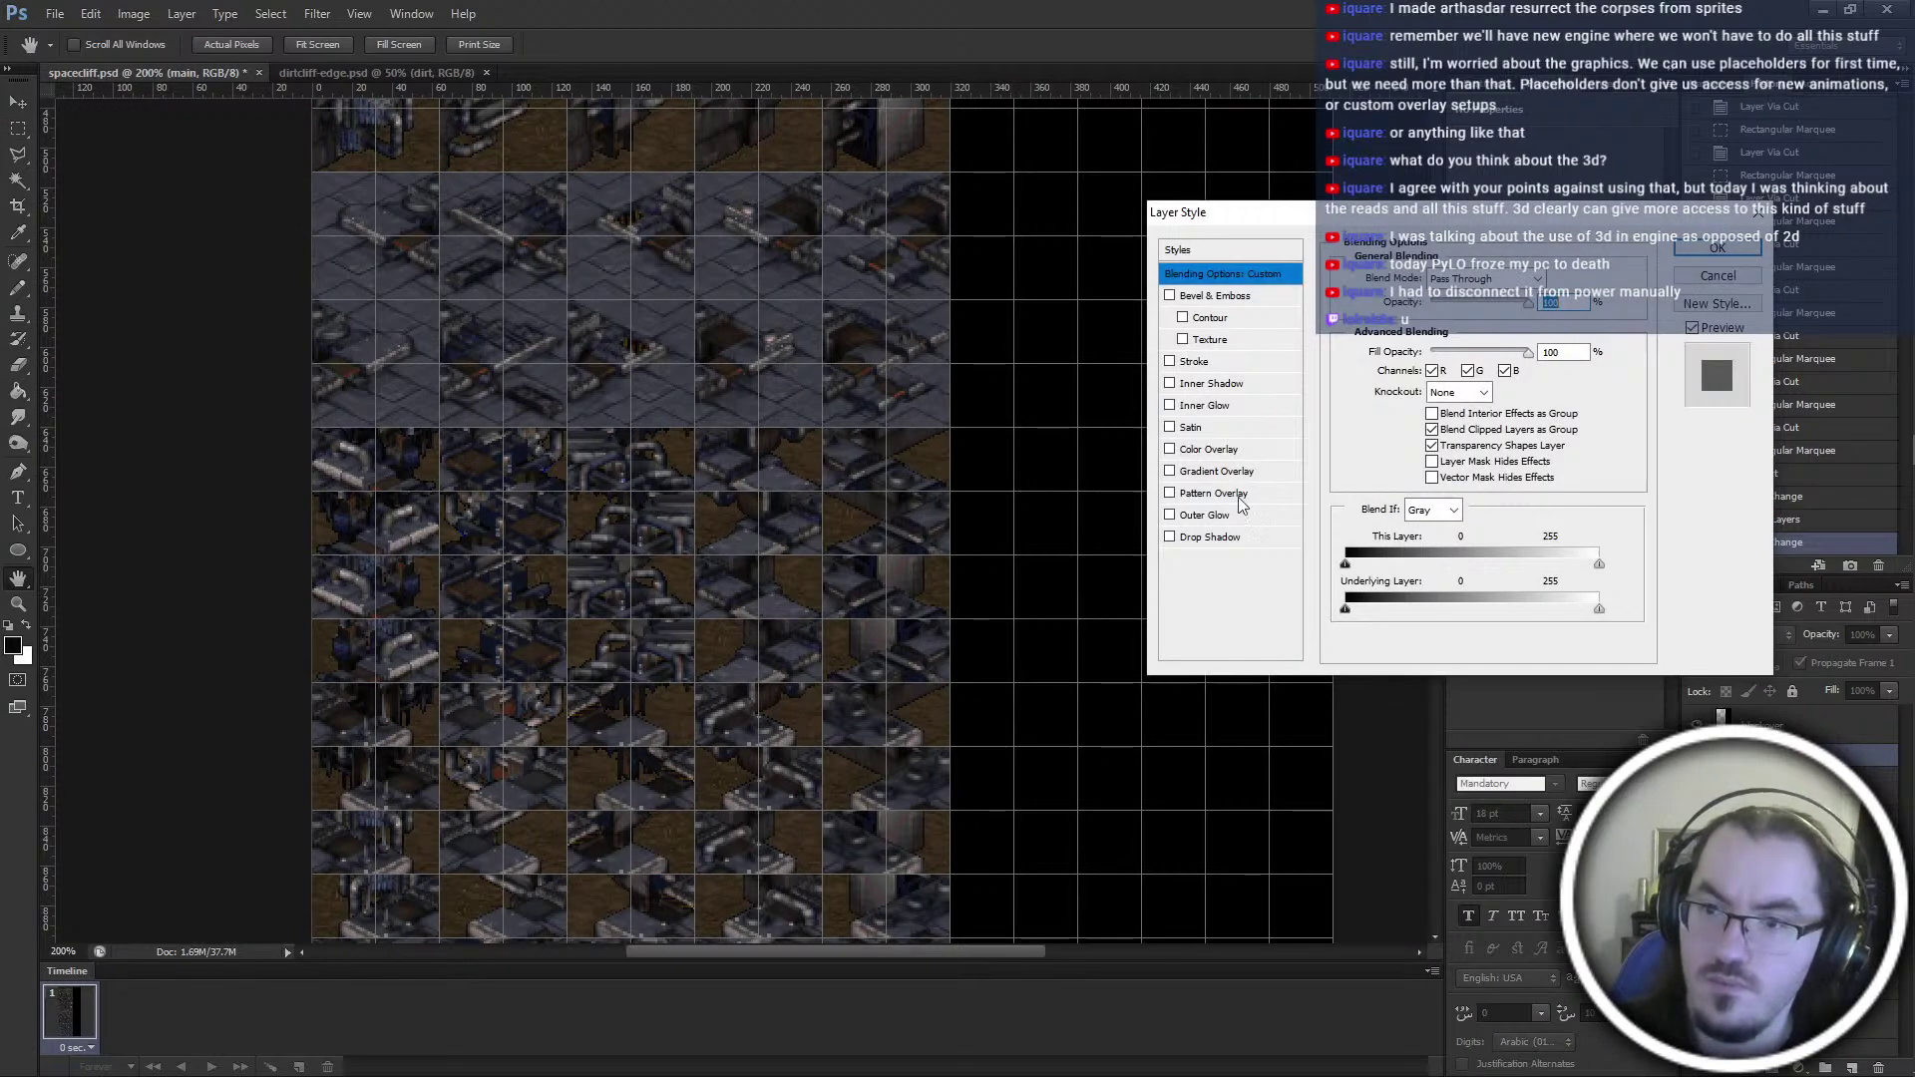
left_click(1209, 538)
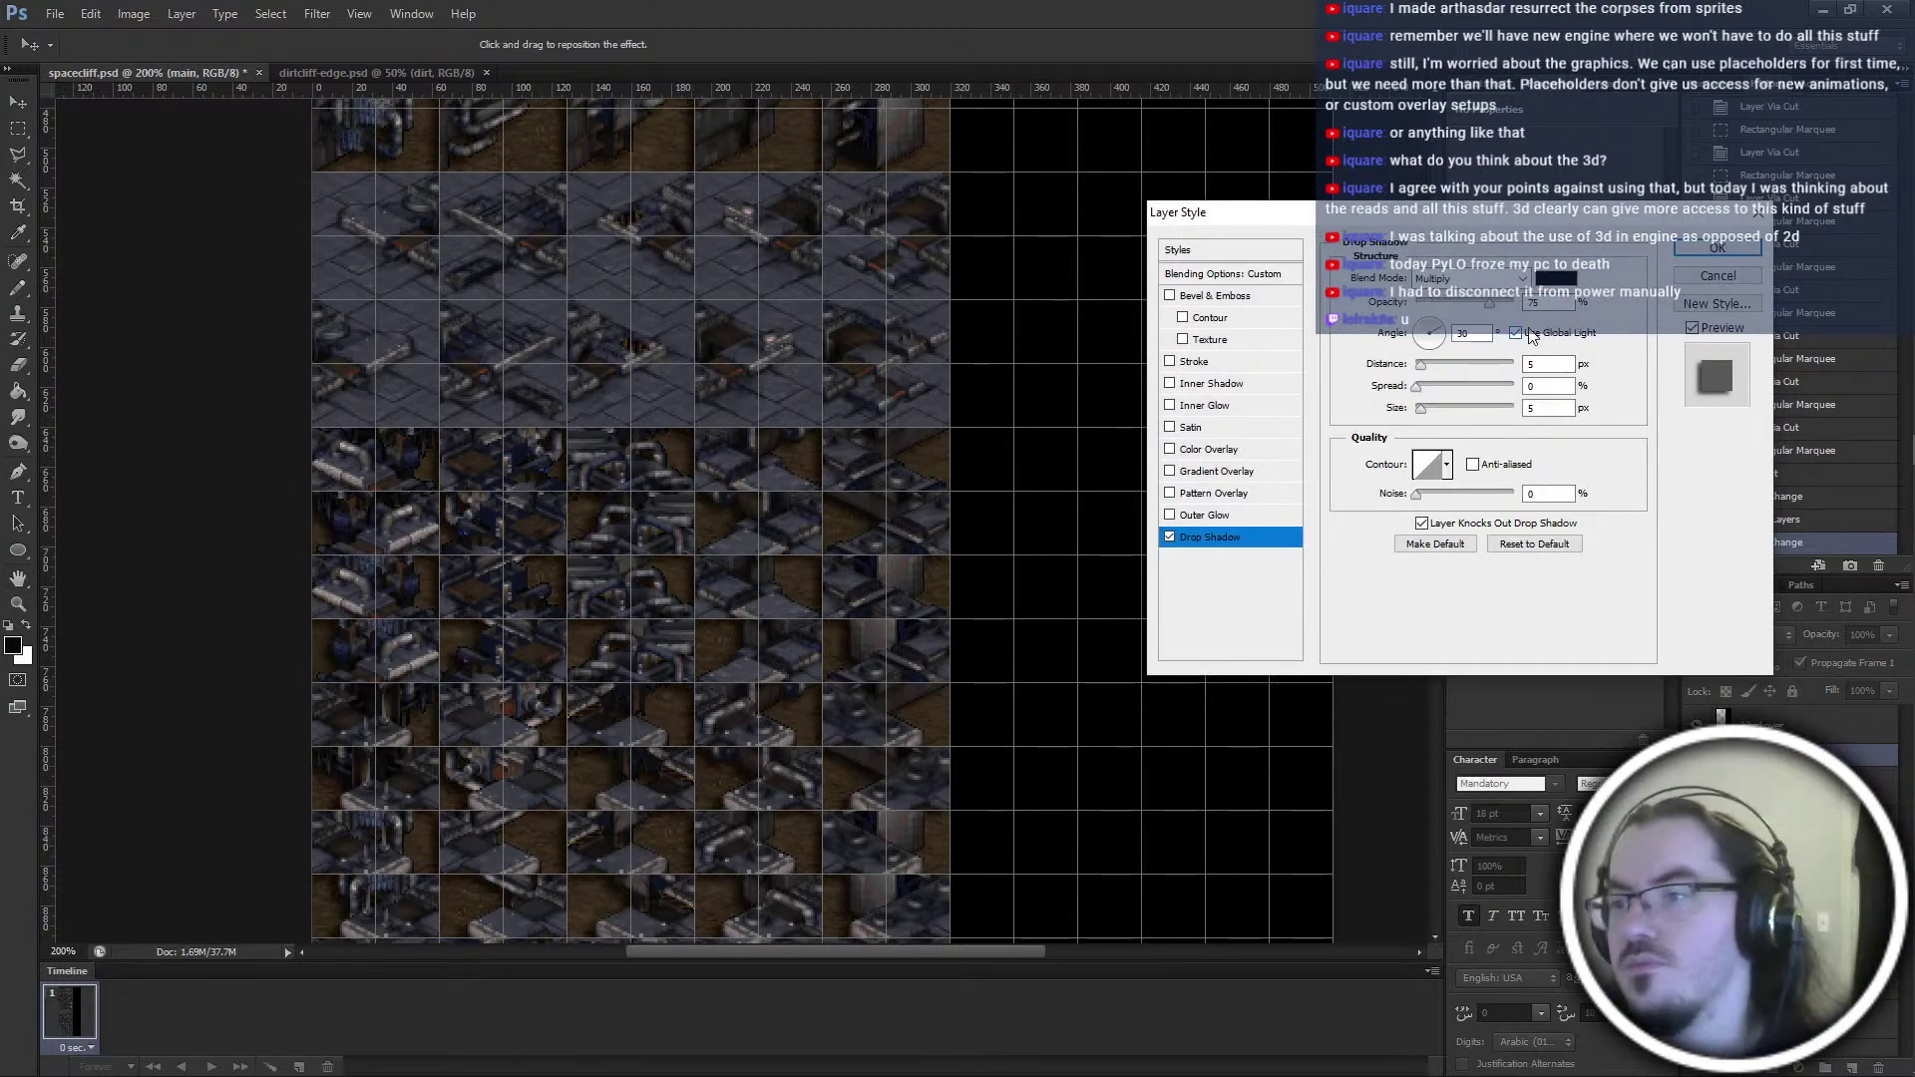
double_click(1549, 366)
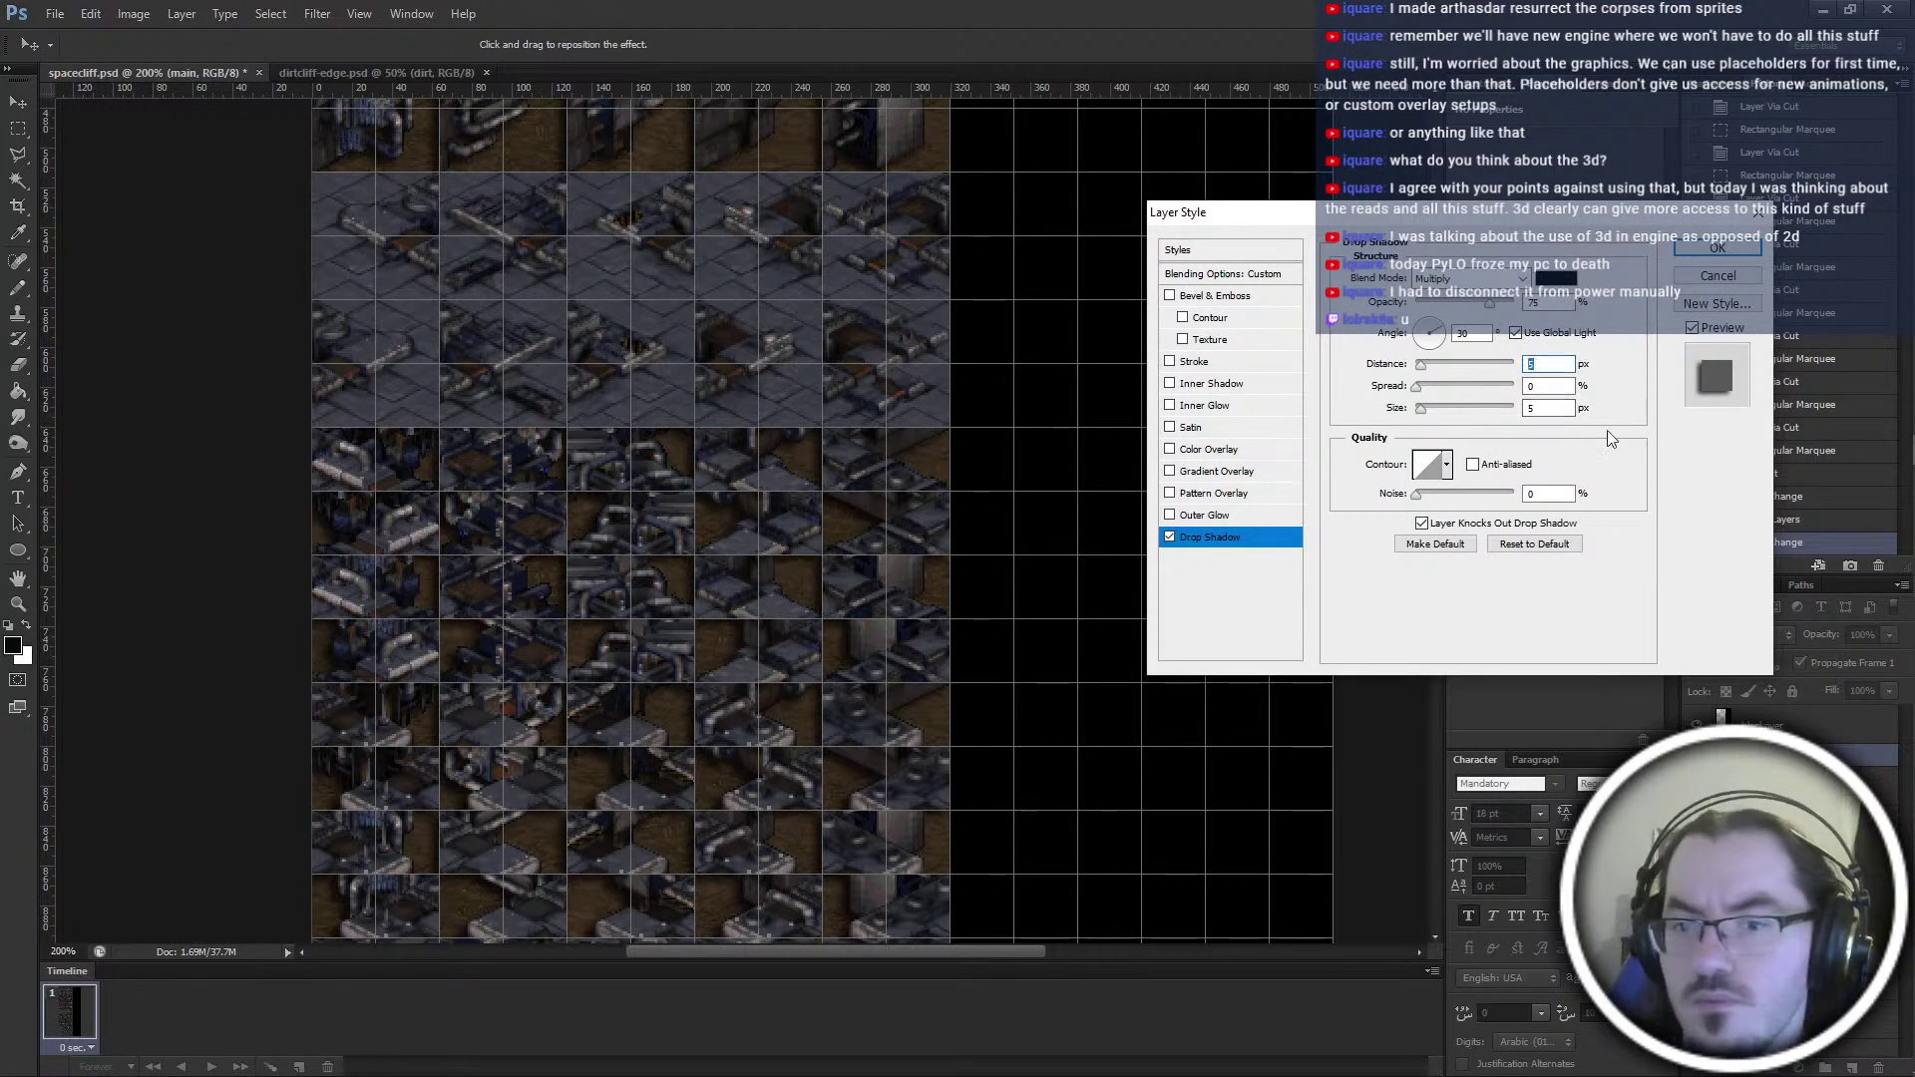
left_click_drag(1546, 303, 1424, 308)
type("50")
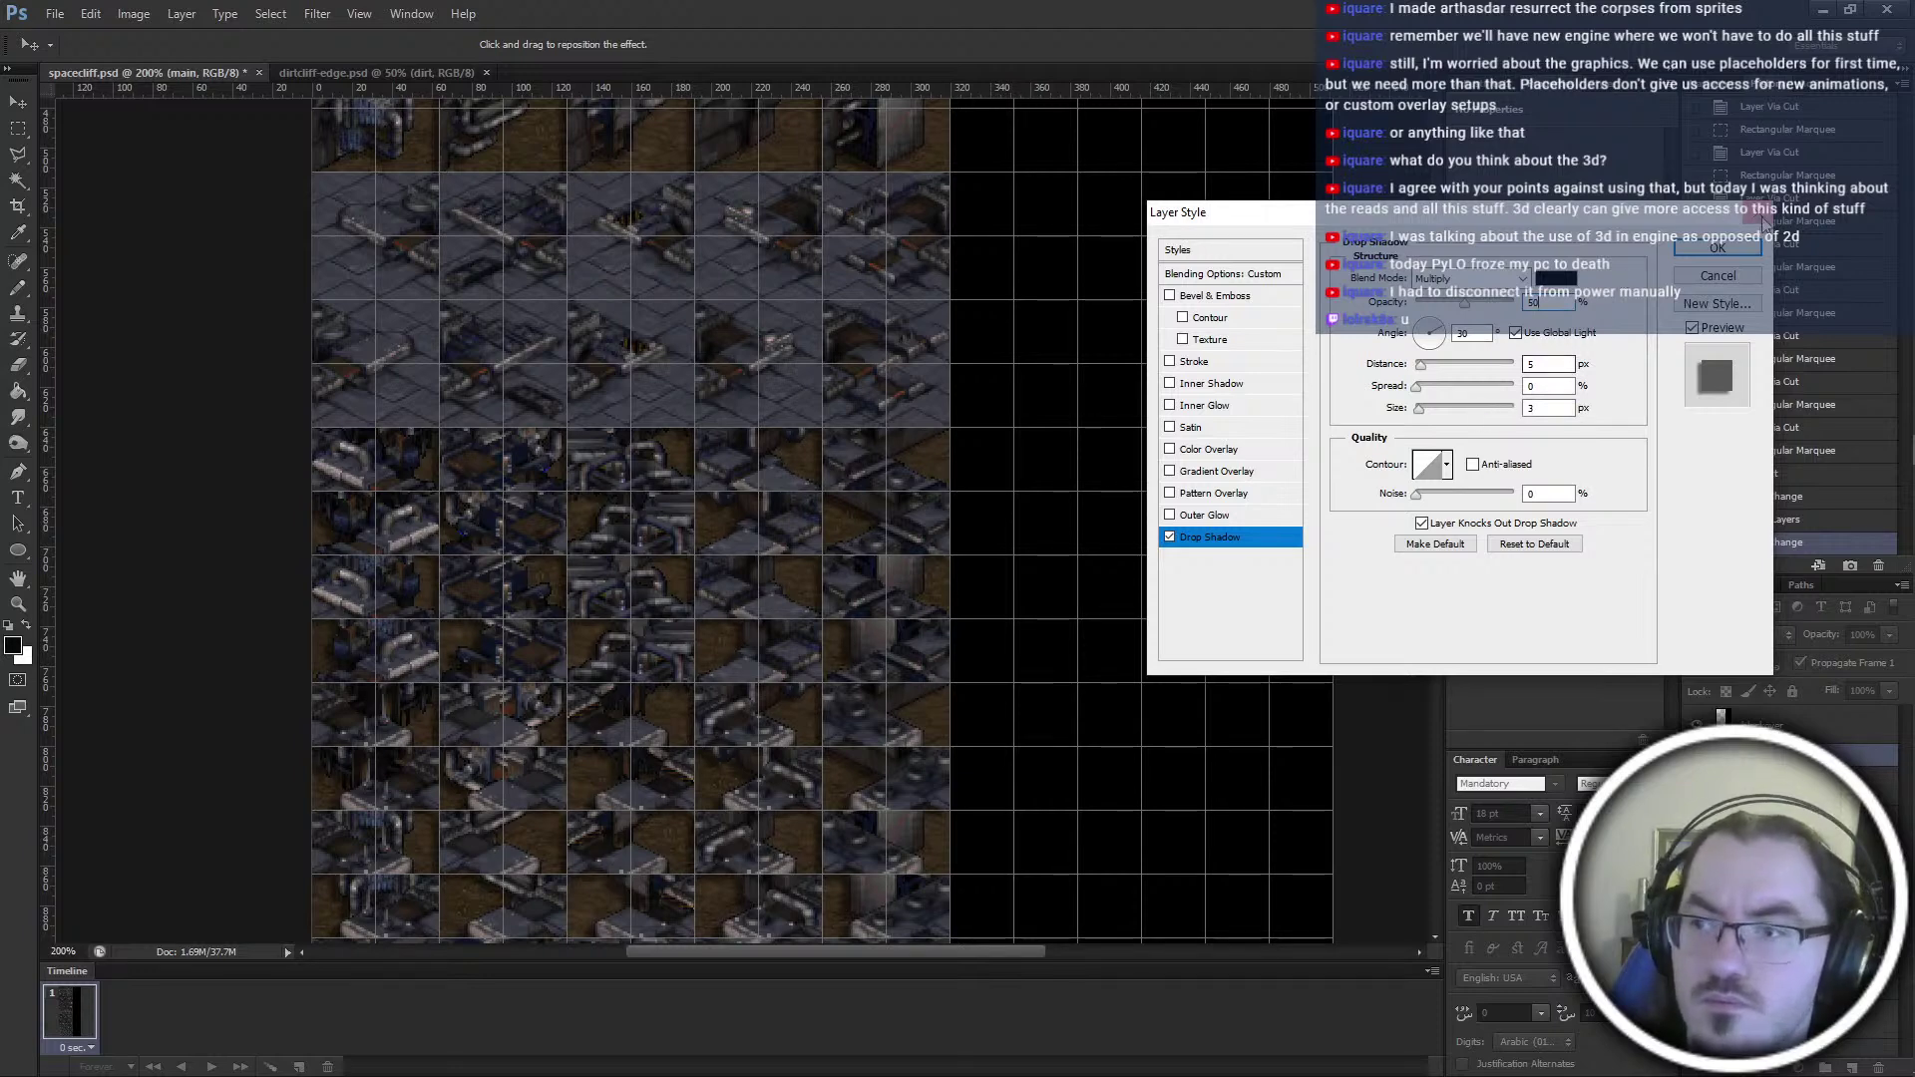
left_click(1718, 248)
right_click(1877, 755)
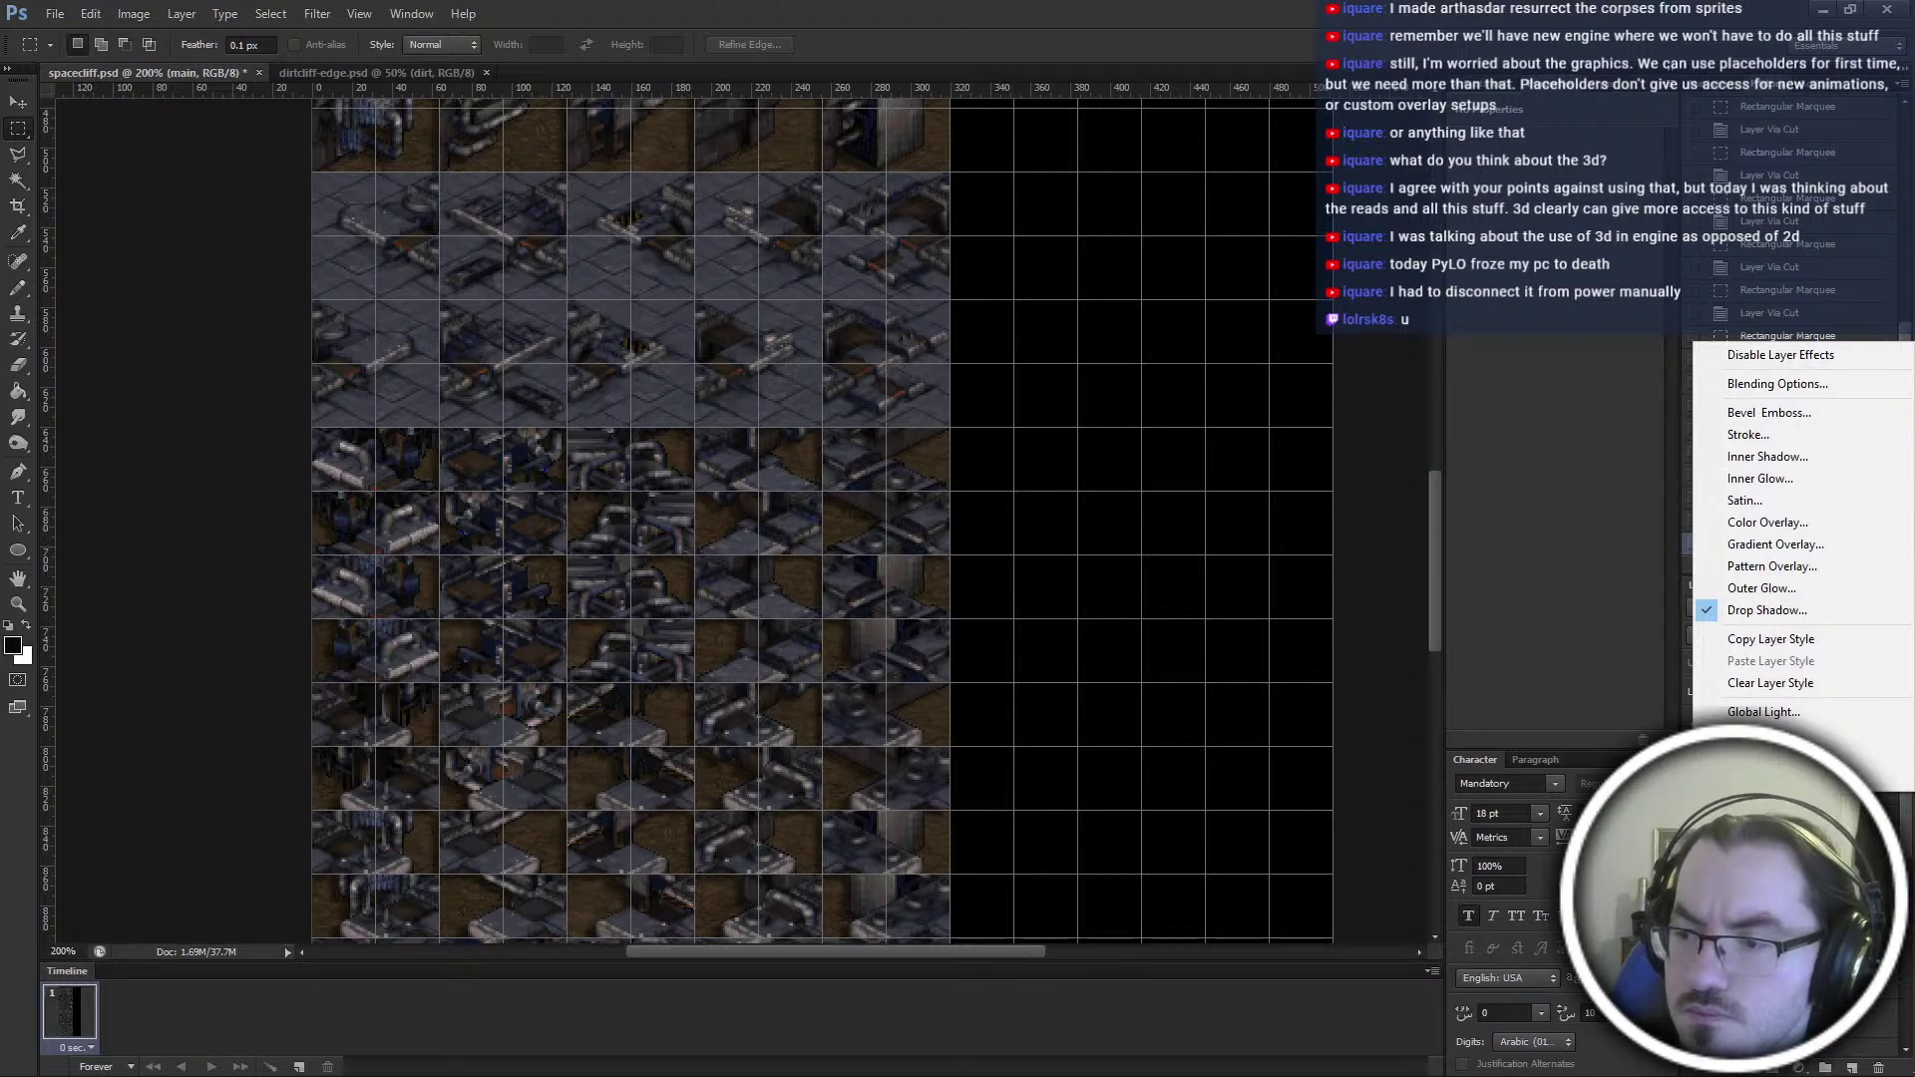
key("Escape")
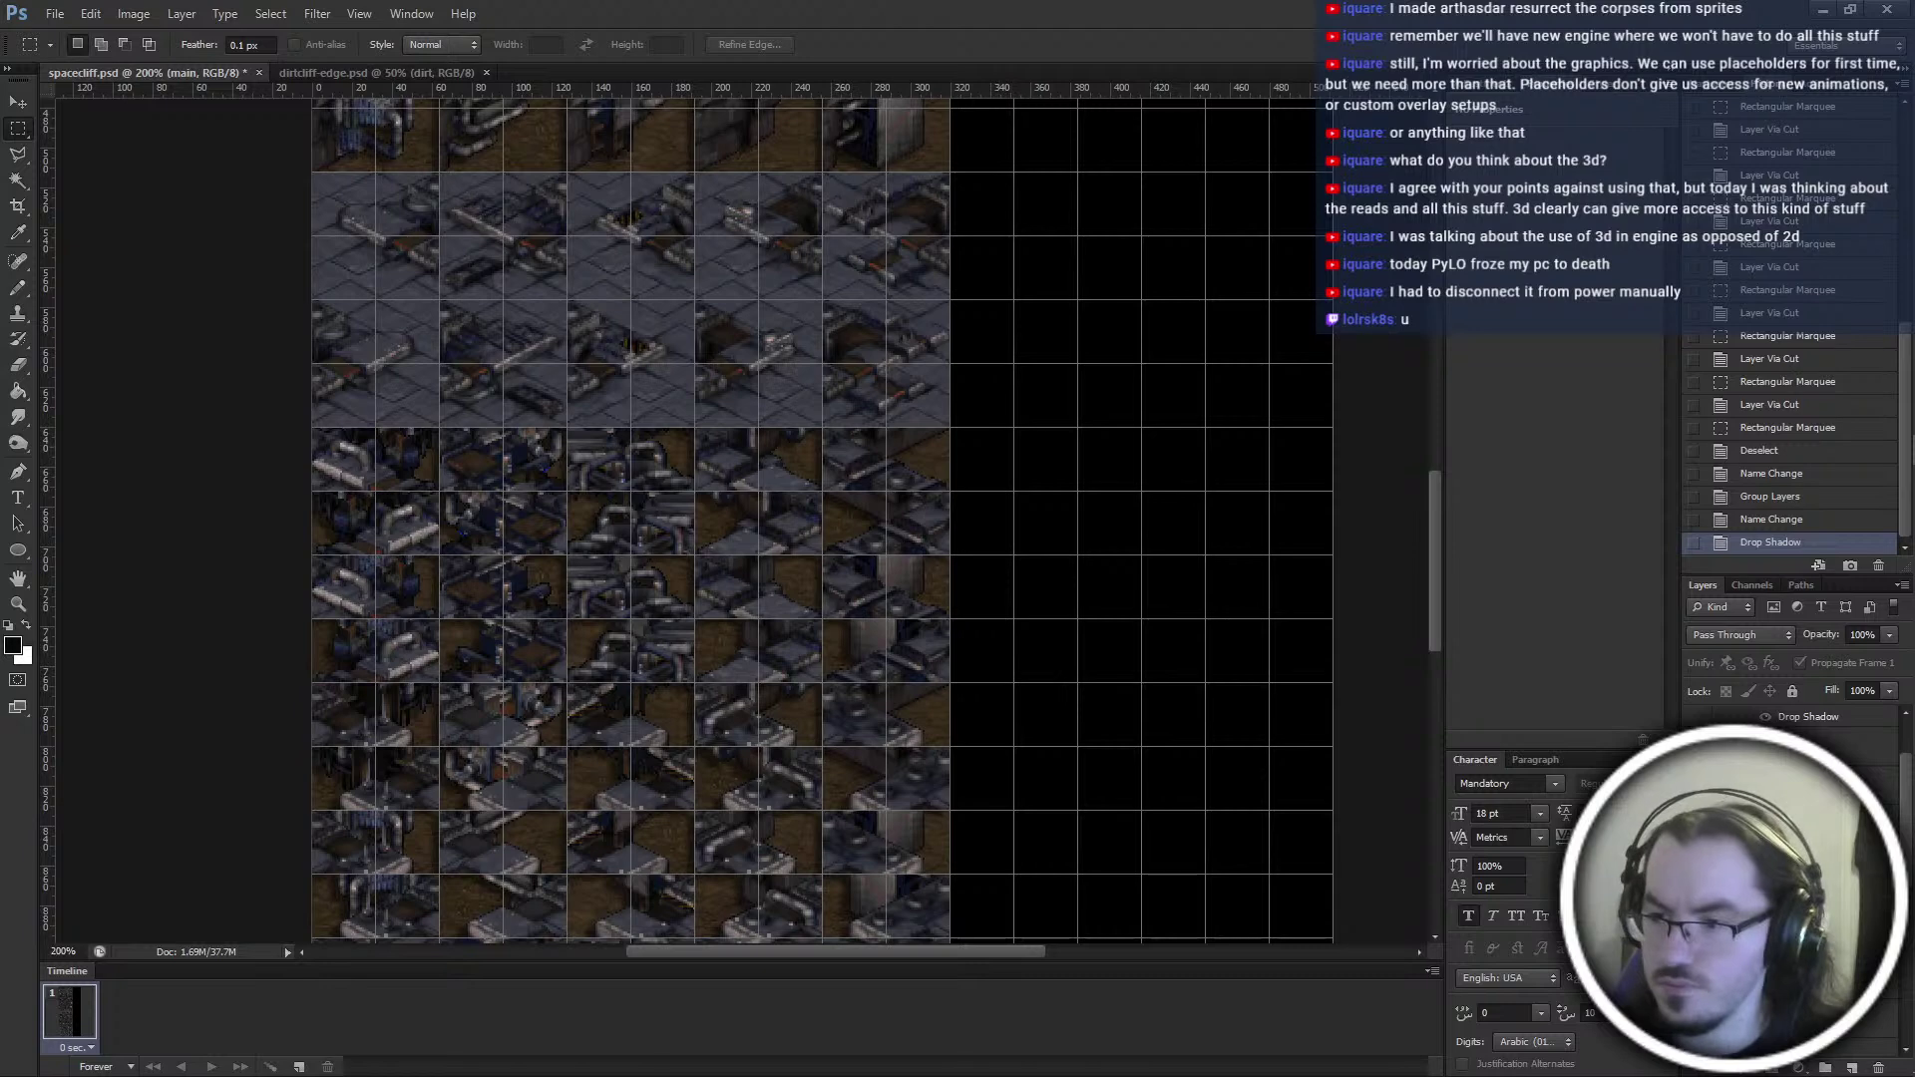
Copy the main group's drop shadow onto the first tile row layers in the stack, as far as Layer 8
left_click_drag(1877, 755, 1877, 830, "alt")
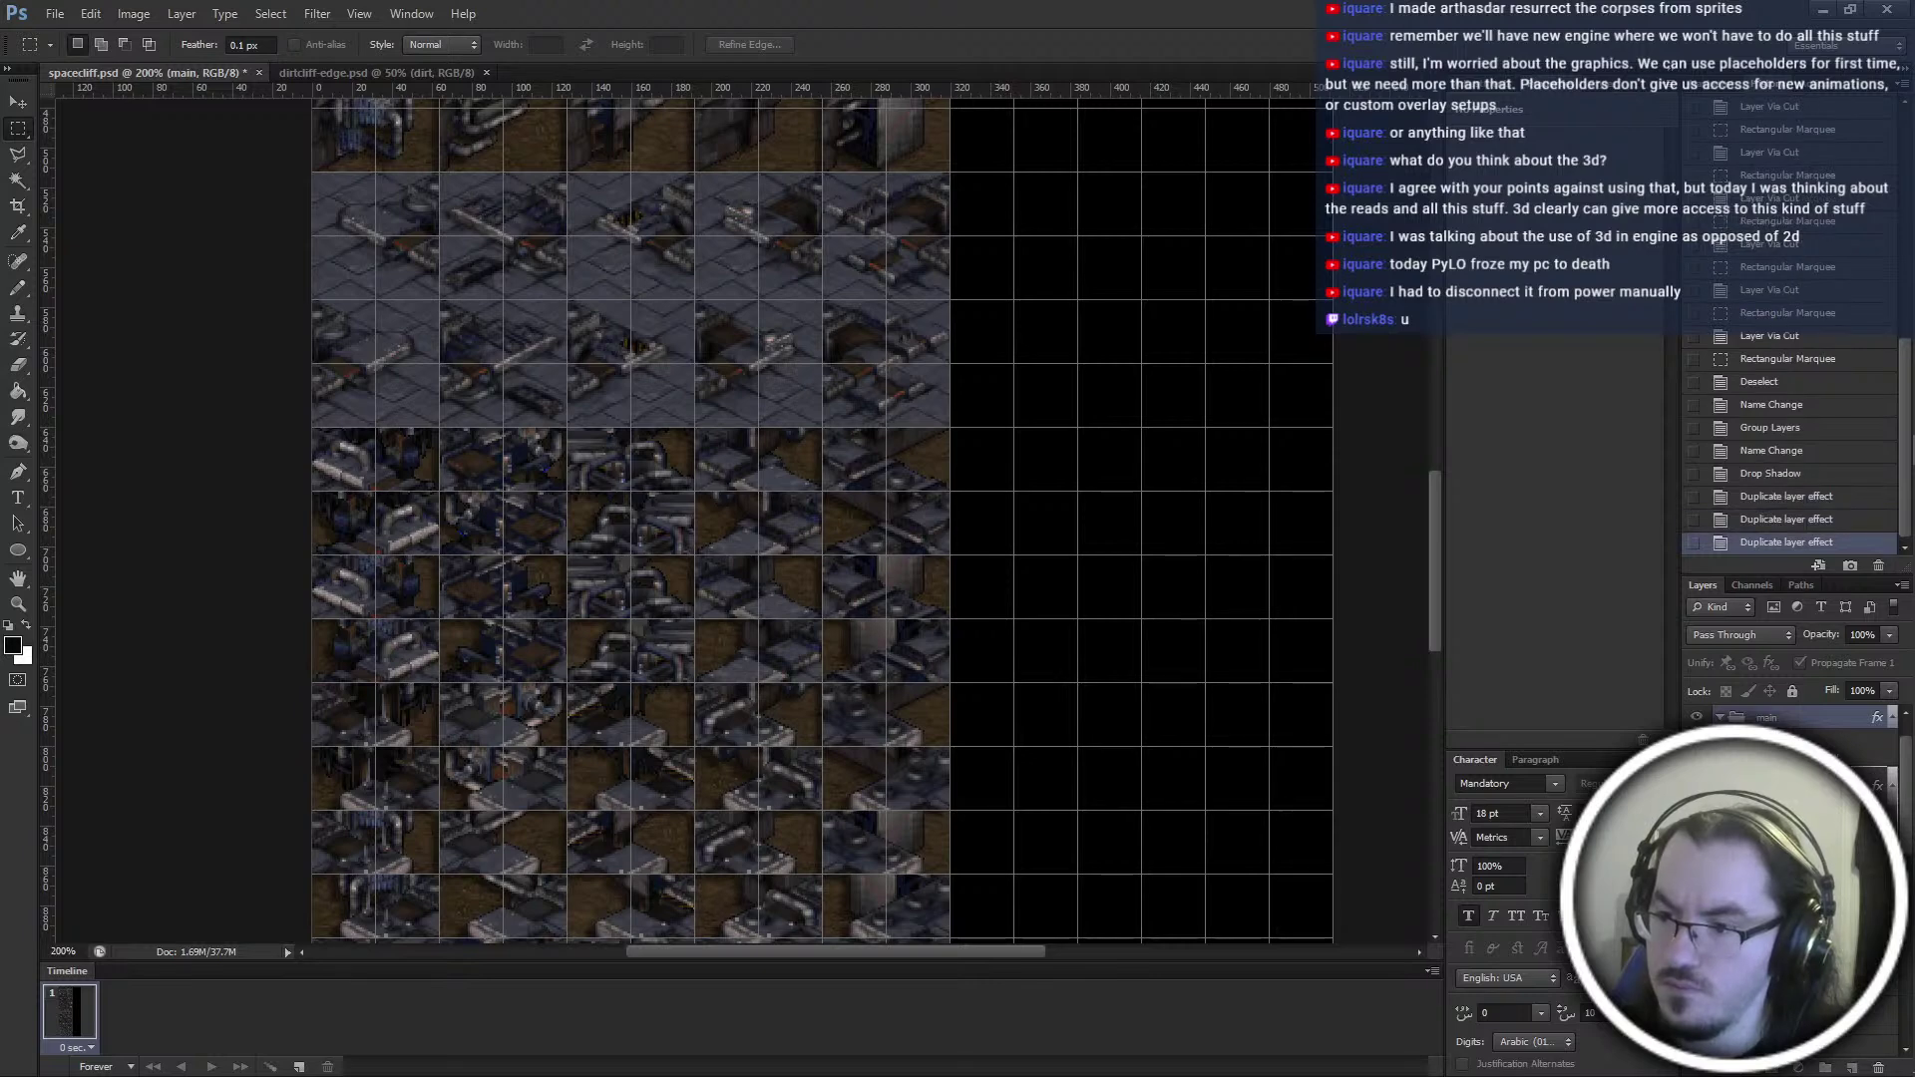
left_click_drag(1877, 755, 1877, 998, "alt")
scroll(1877, 997, "down", 3)
left_click_drag(1877, 765, 1877, 841, "alt")
left_click_drag(1877, 765, 1877, 841, "alt")
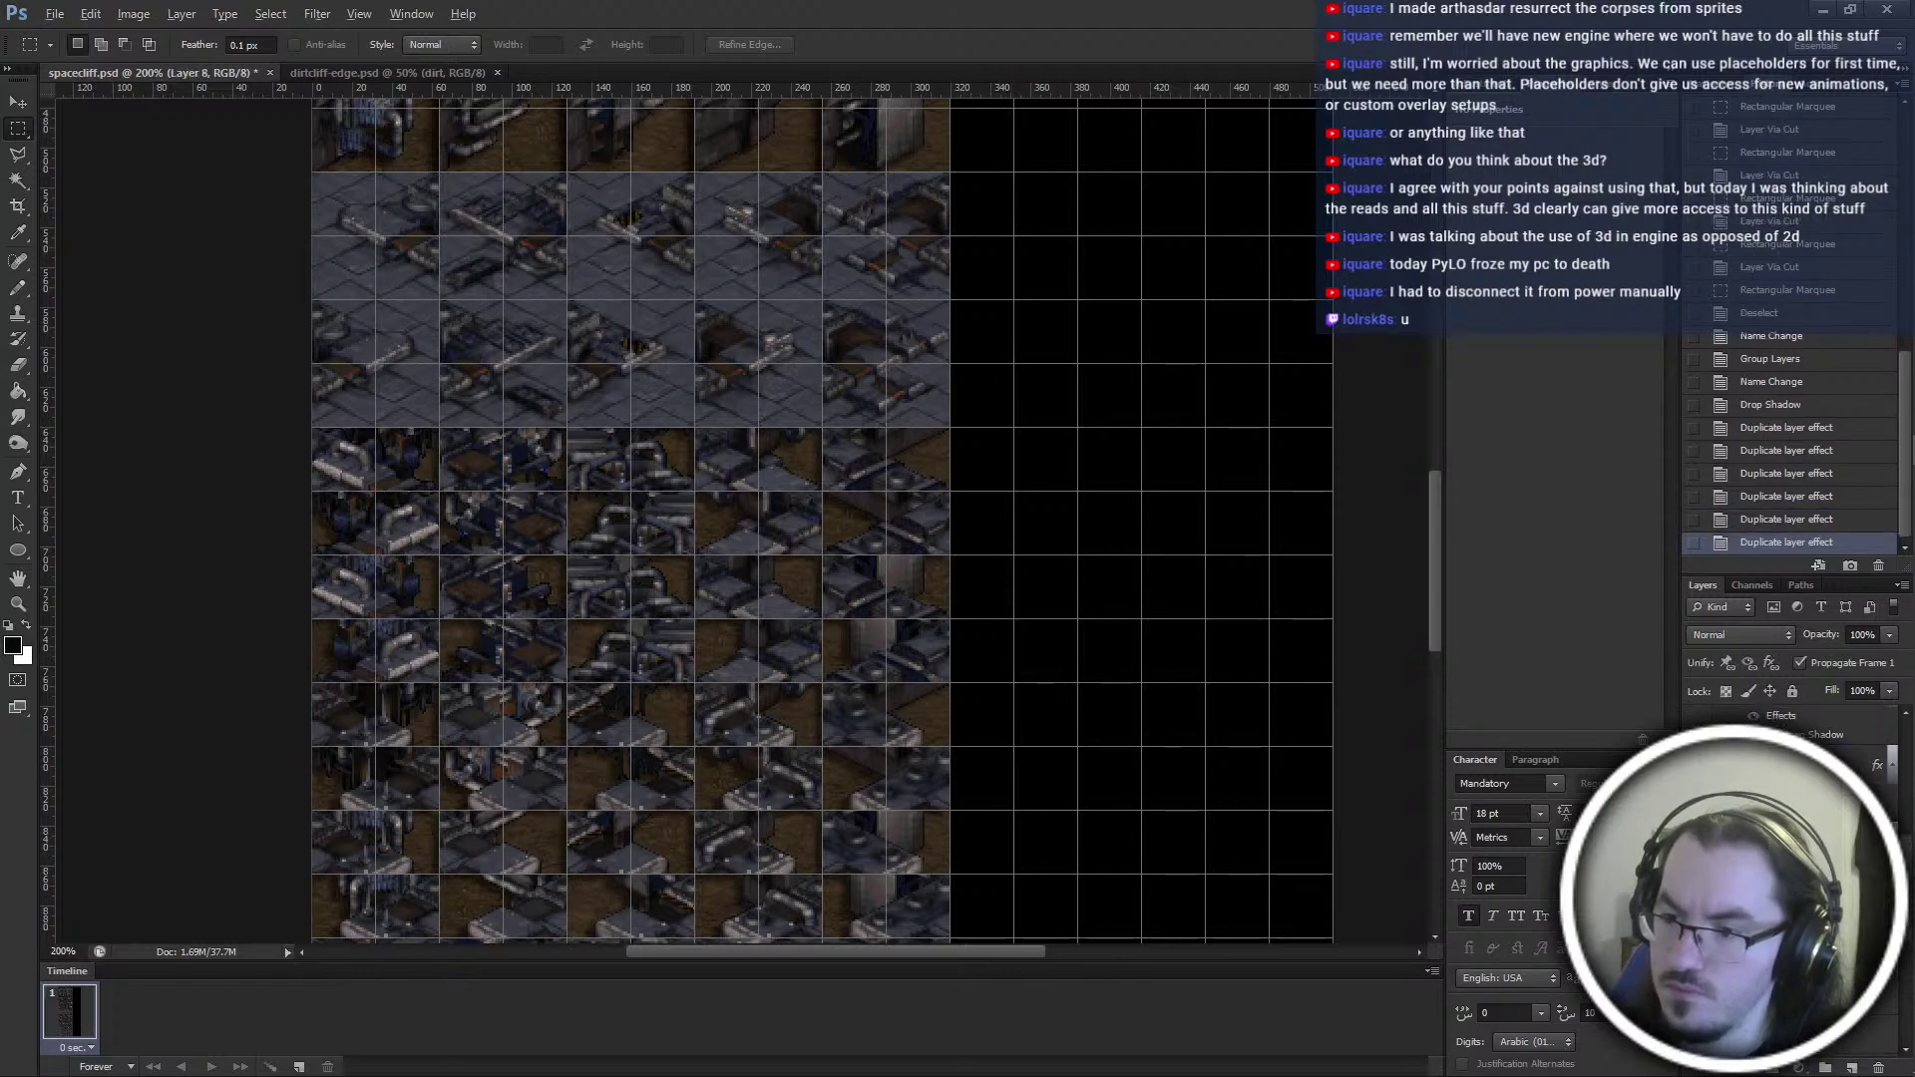
Copy the drop shadow onto the remaining tile row layers, from Layer 10 down to Layer 16
left_click_drag(1877, 765, 1877, 919, "alt")
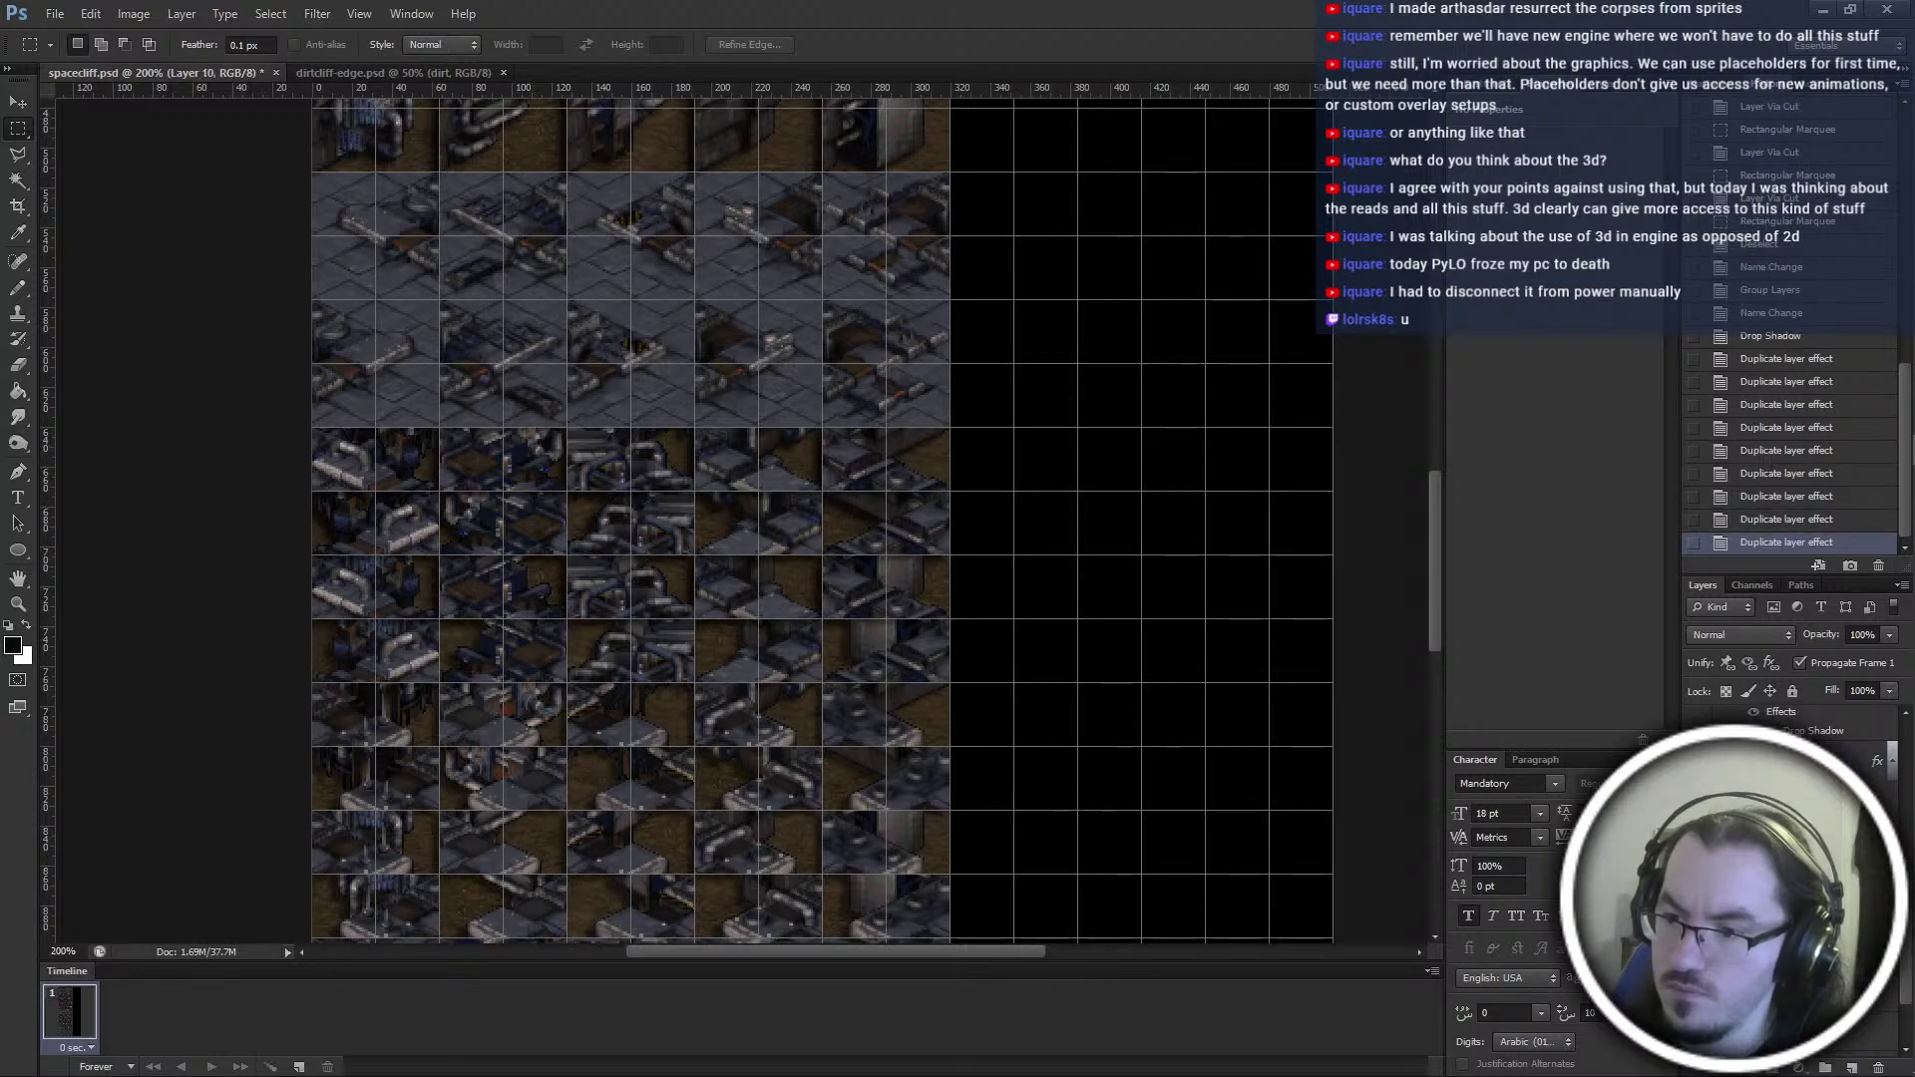
left_click_drag(1877, 763, 1877, 841, "alt")
left_click_drag(1876, 763, 1877, 858, "alt")
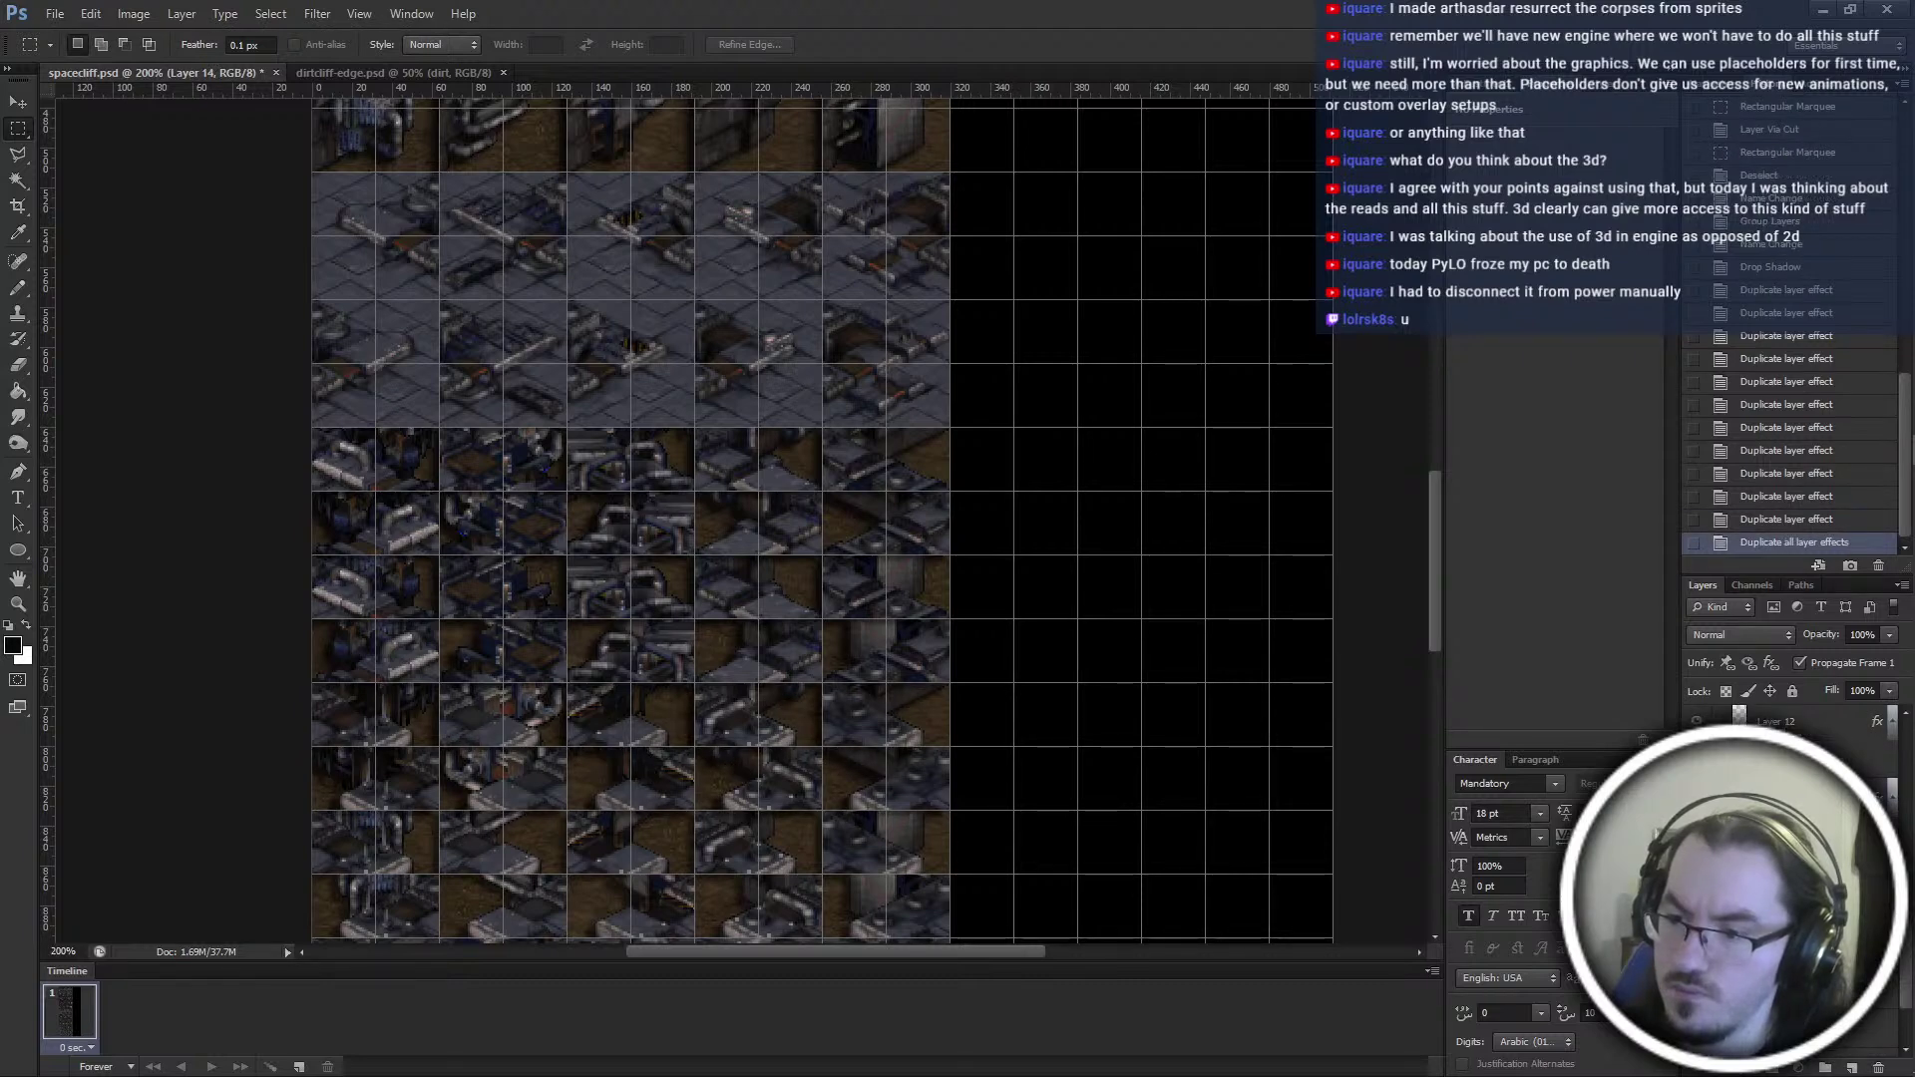
left_click_drag(1805, 837, 1805, 882, "alt")
left_click_drag(1805, 975, 1845, 1022, "alt")
scroll(1845, 1023, "down", 2)
left_click(1805, 877)
scroll(1805, 877, "up", 10)
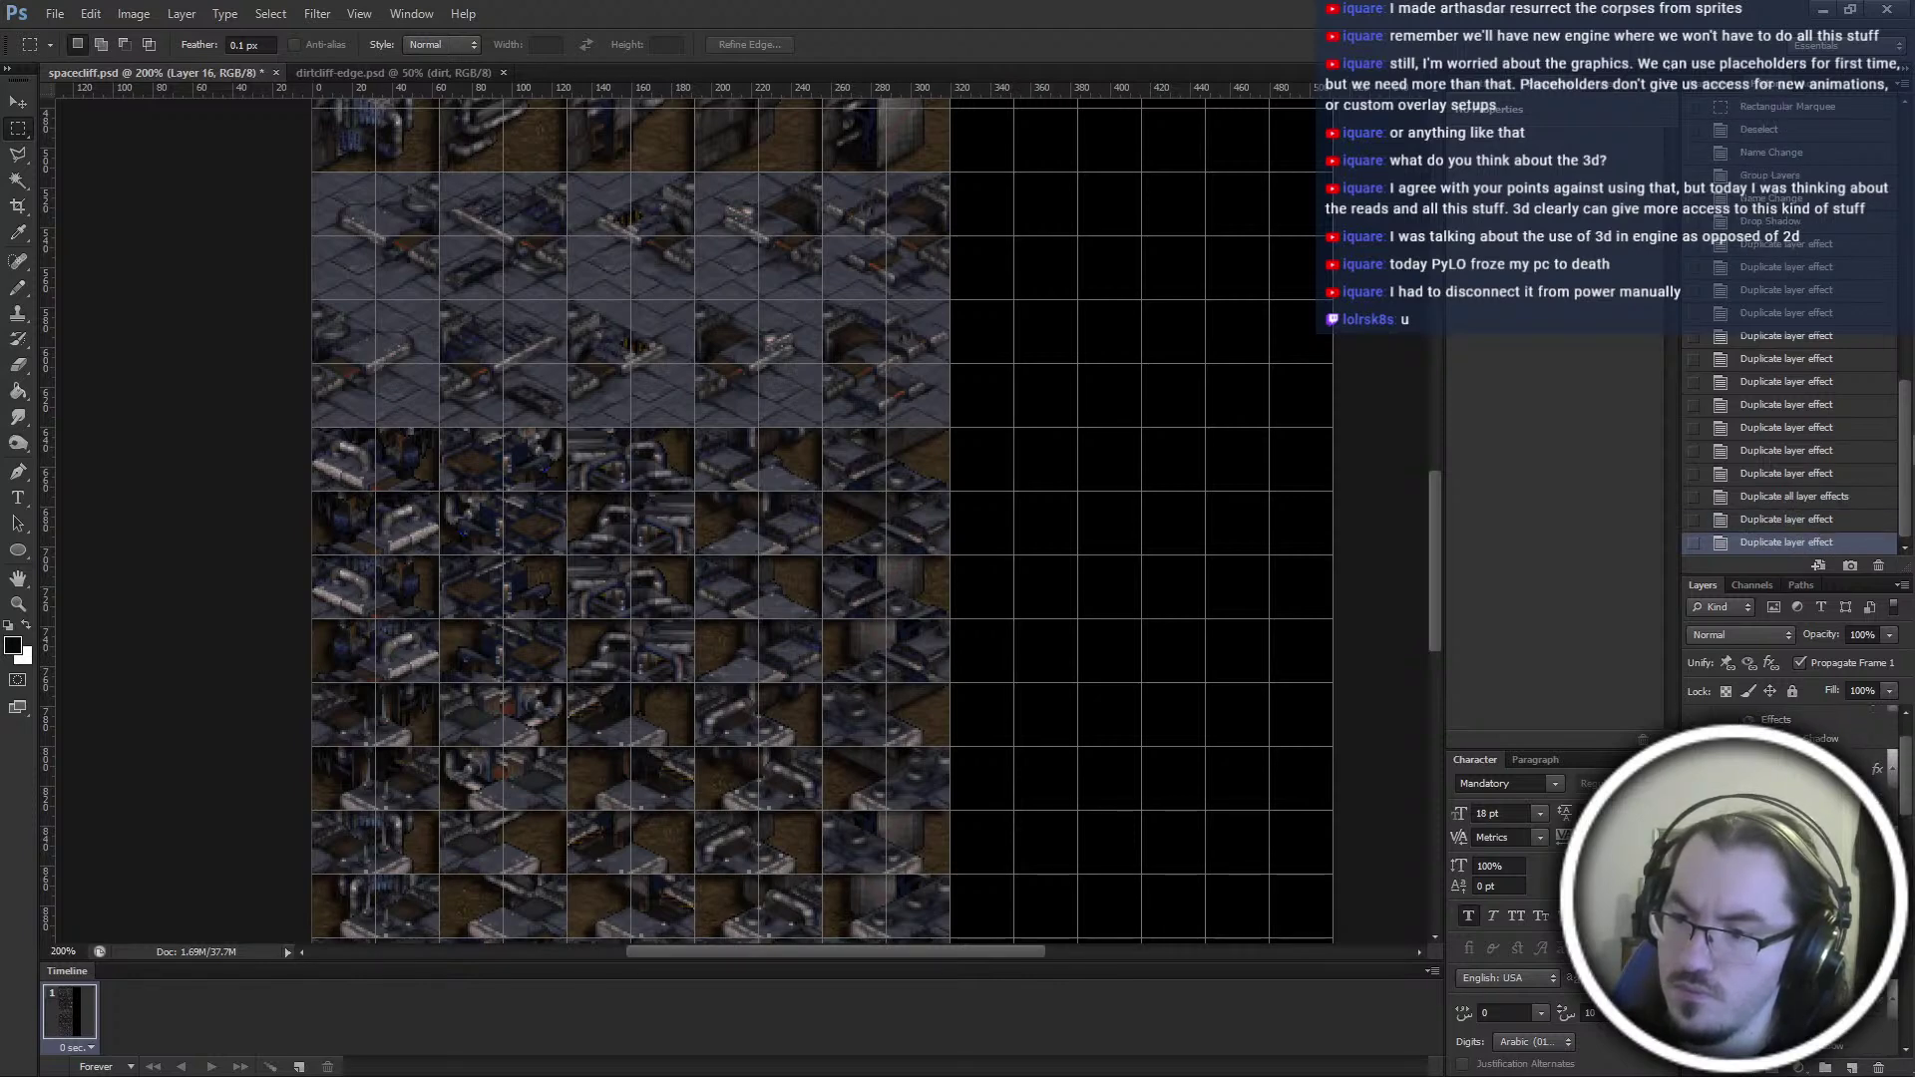
Disable the layer effects on the main group itself and make Layer 3 the active layer
left_click(1805, 756)
left_click(1731, 776)
left_click(1795, 826)
scroll(1795, 826, "down", 2)
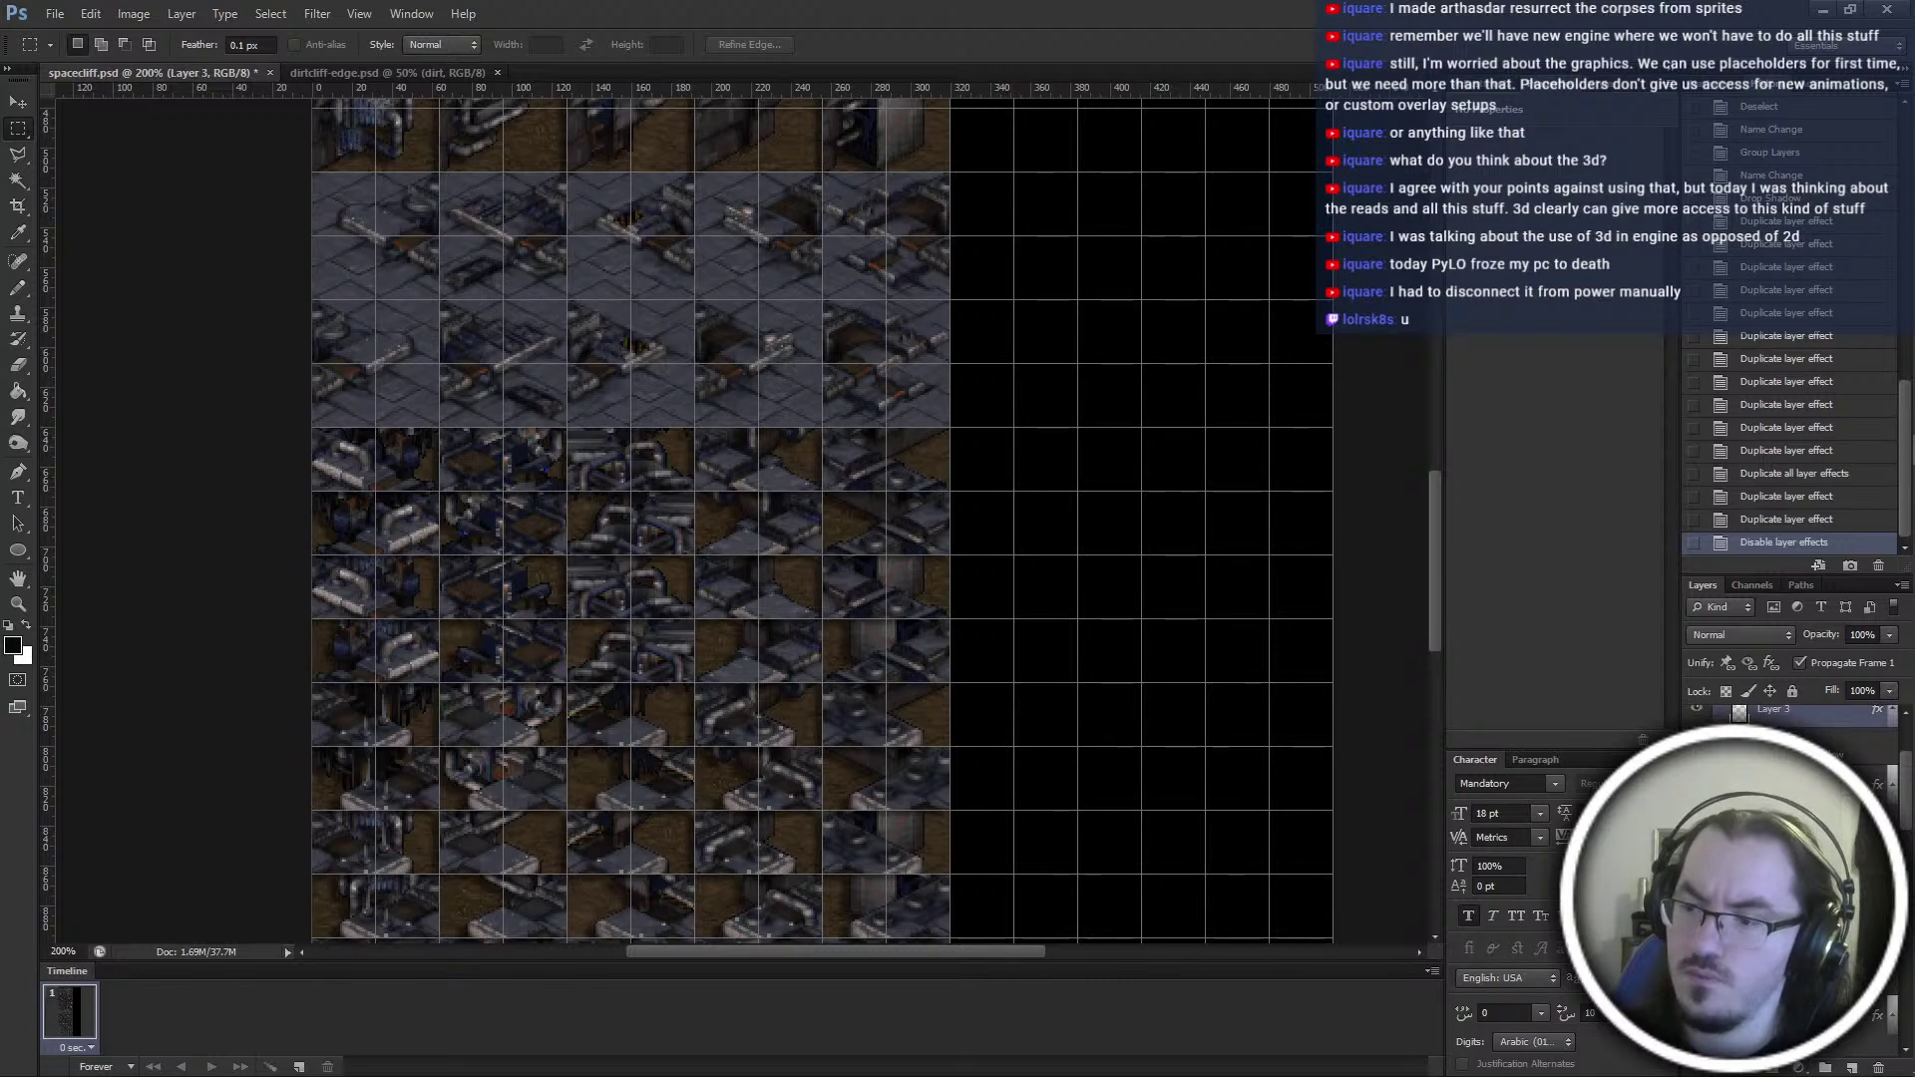
Start reversing the stacking order of the tile row layers, rearranging the ones from Layer 16 to Layer 13
scroll(1130, 710, "down", 3)
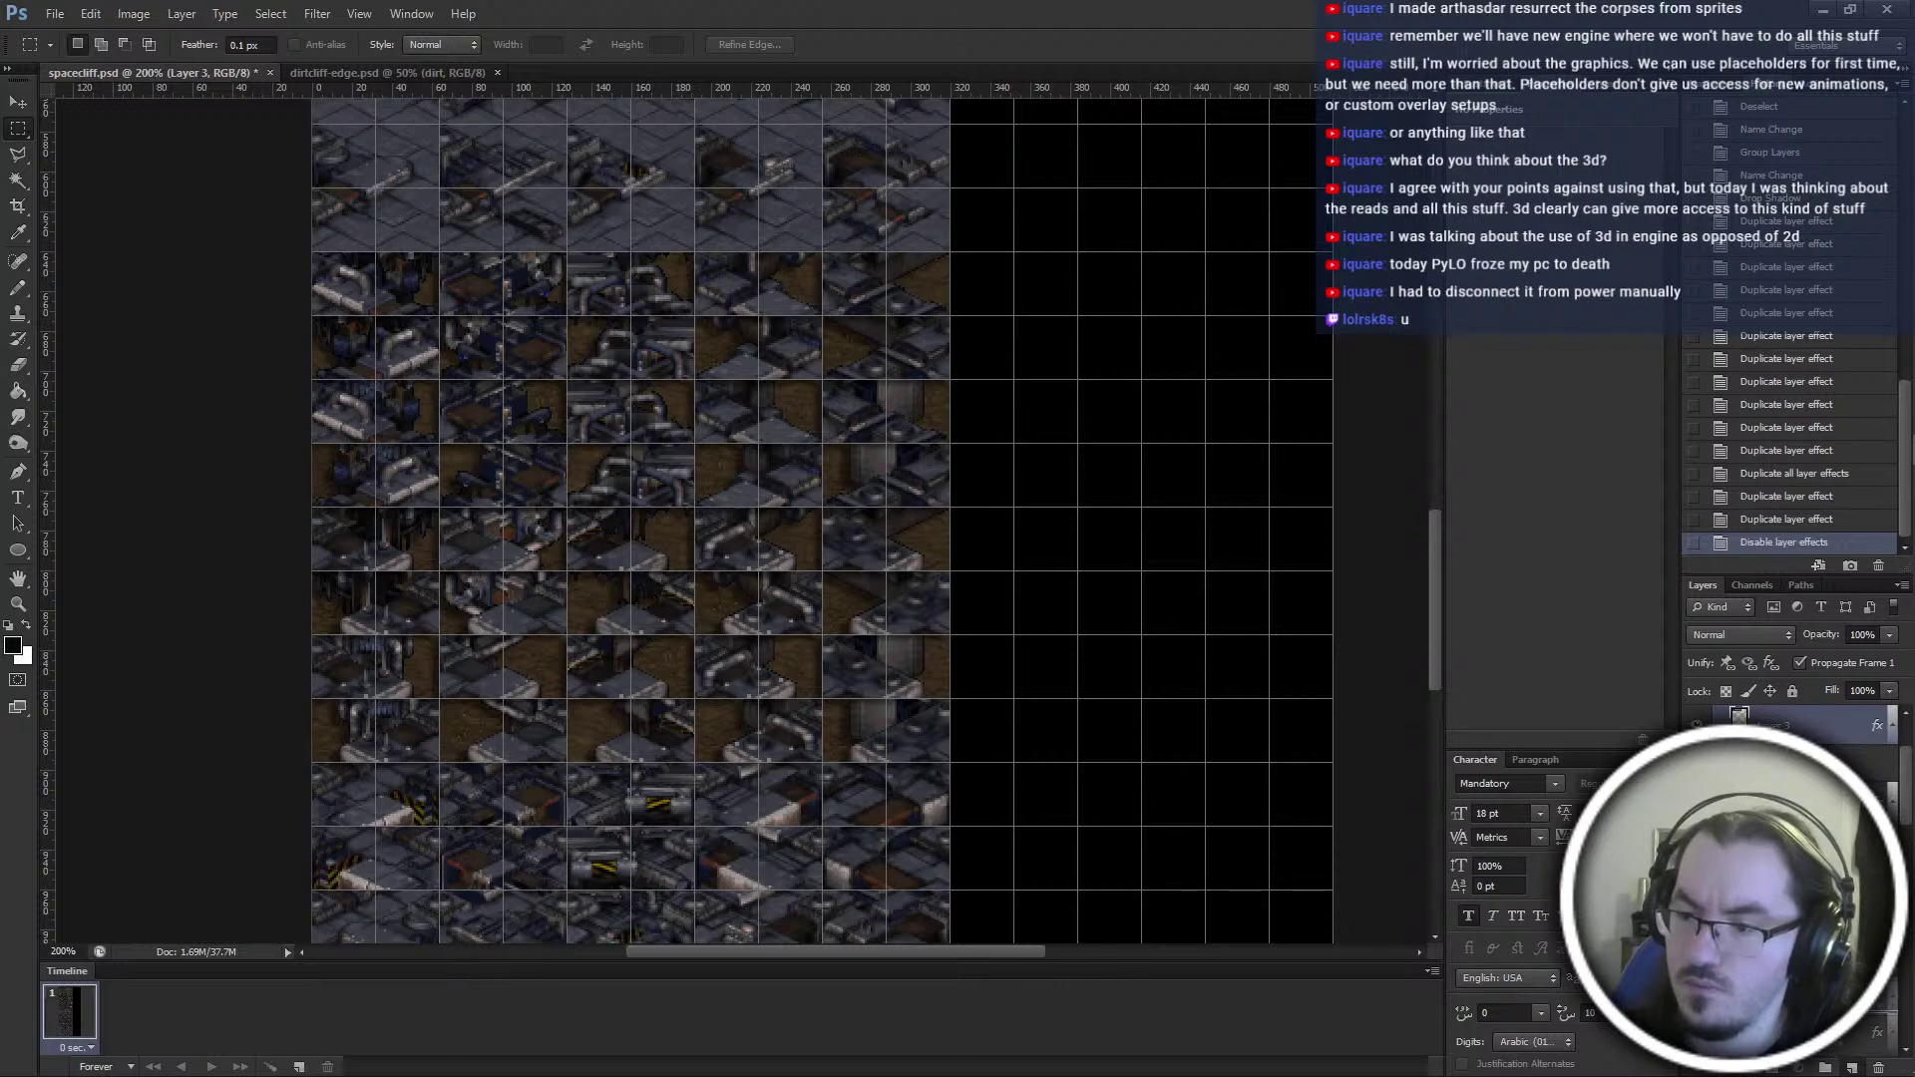
scroll(1785, 877, "down", 10)
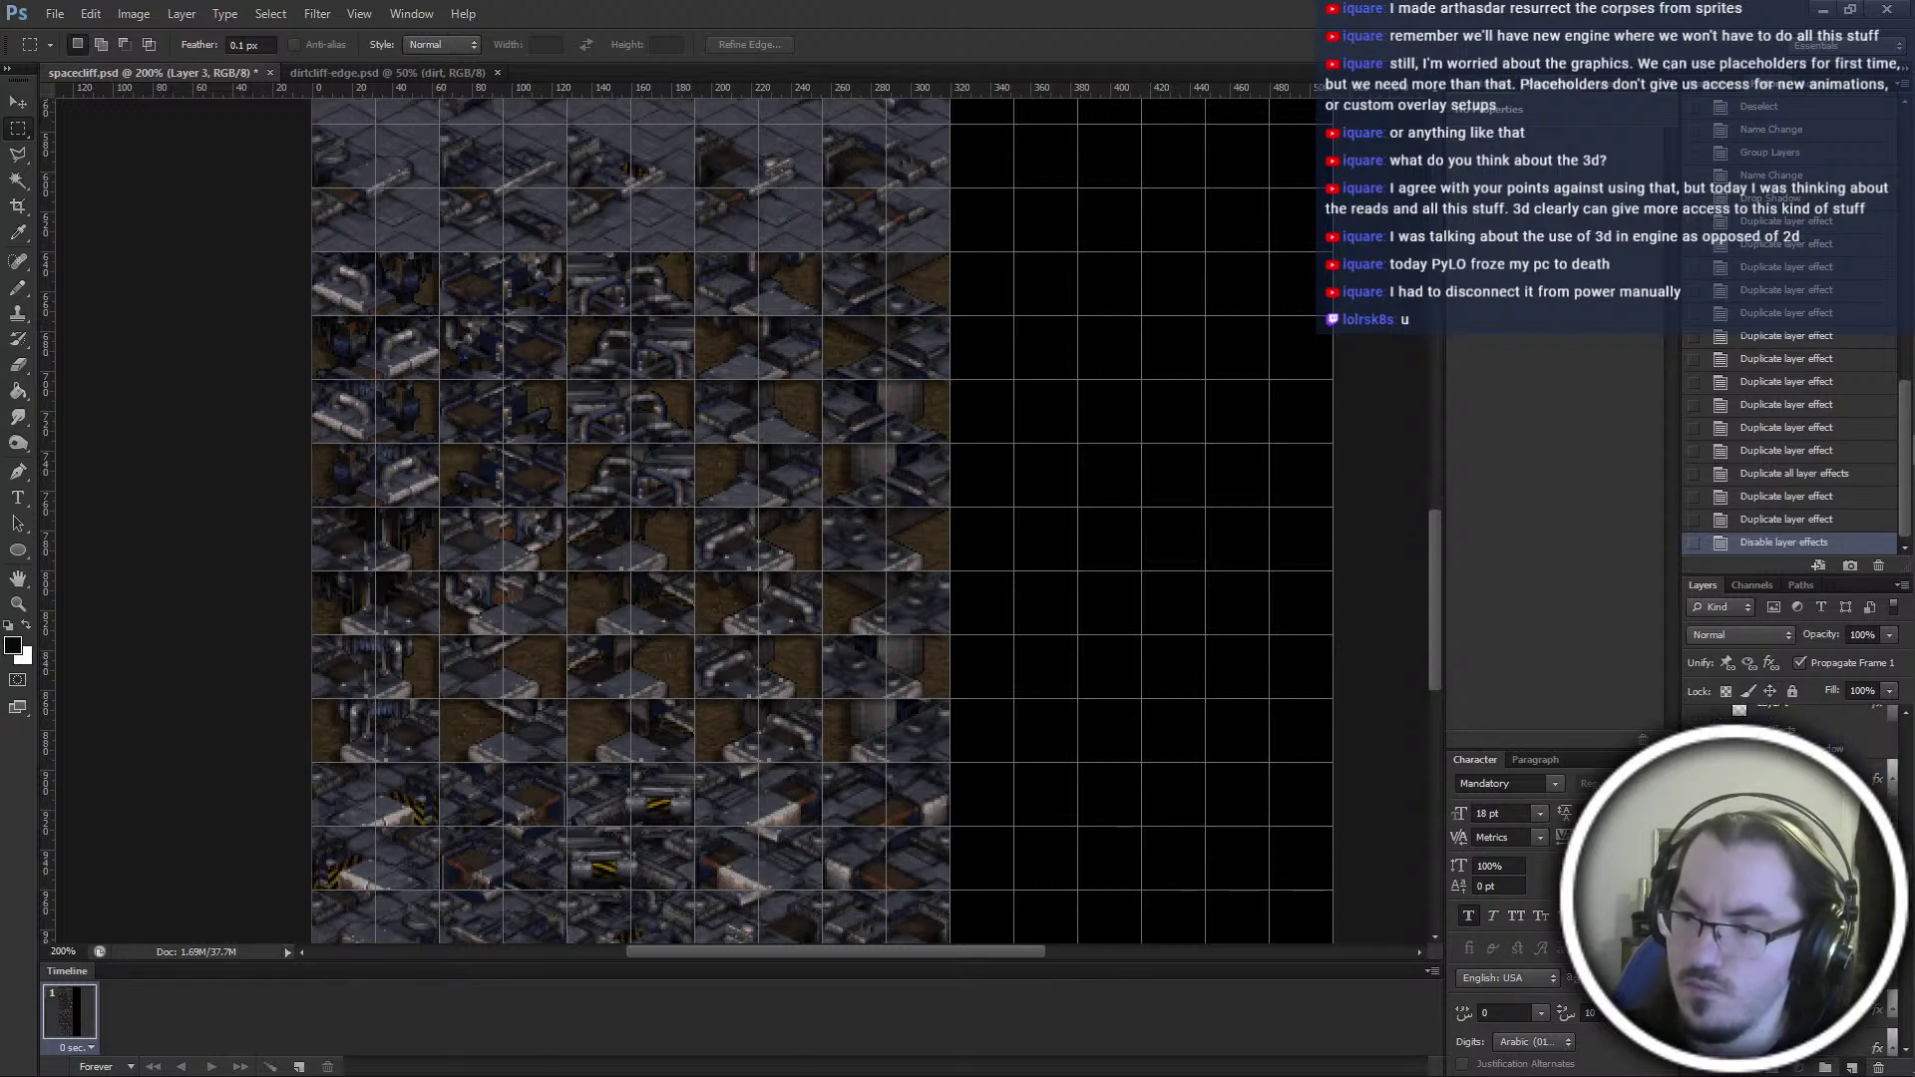
left_click(1830, 1038)
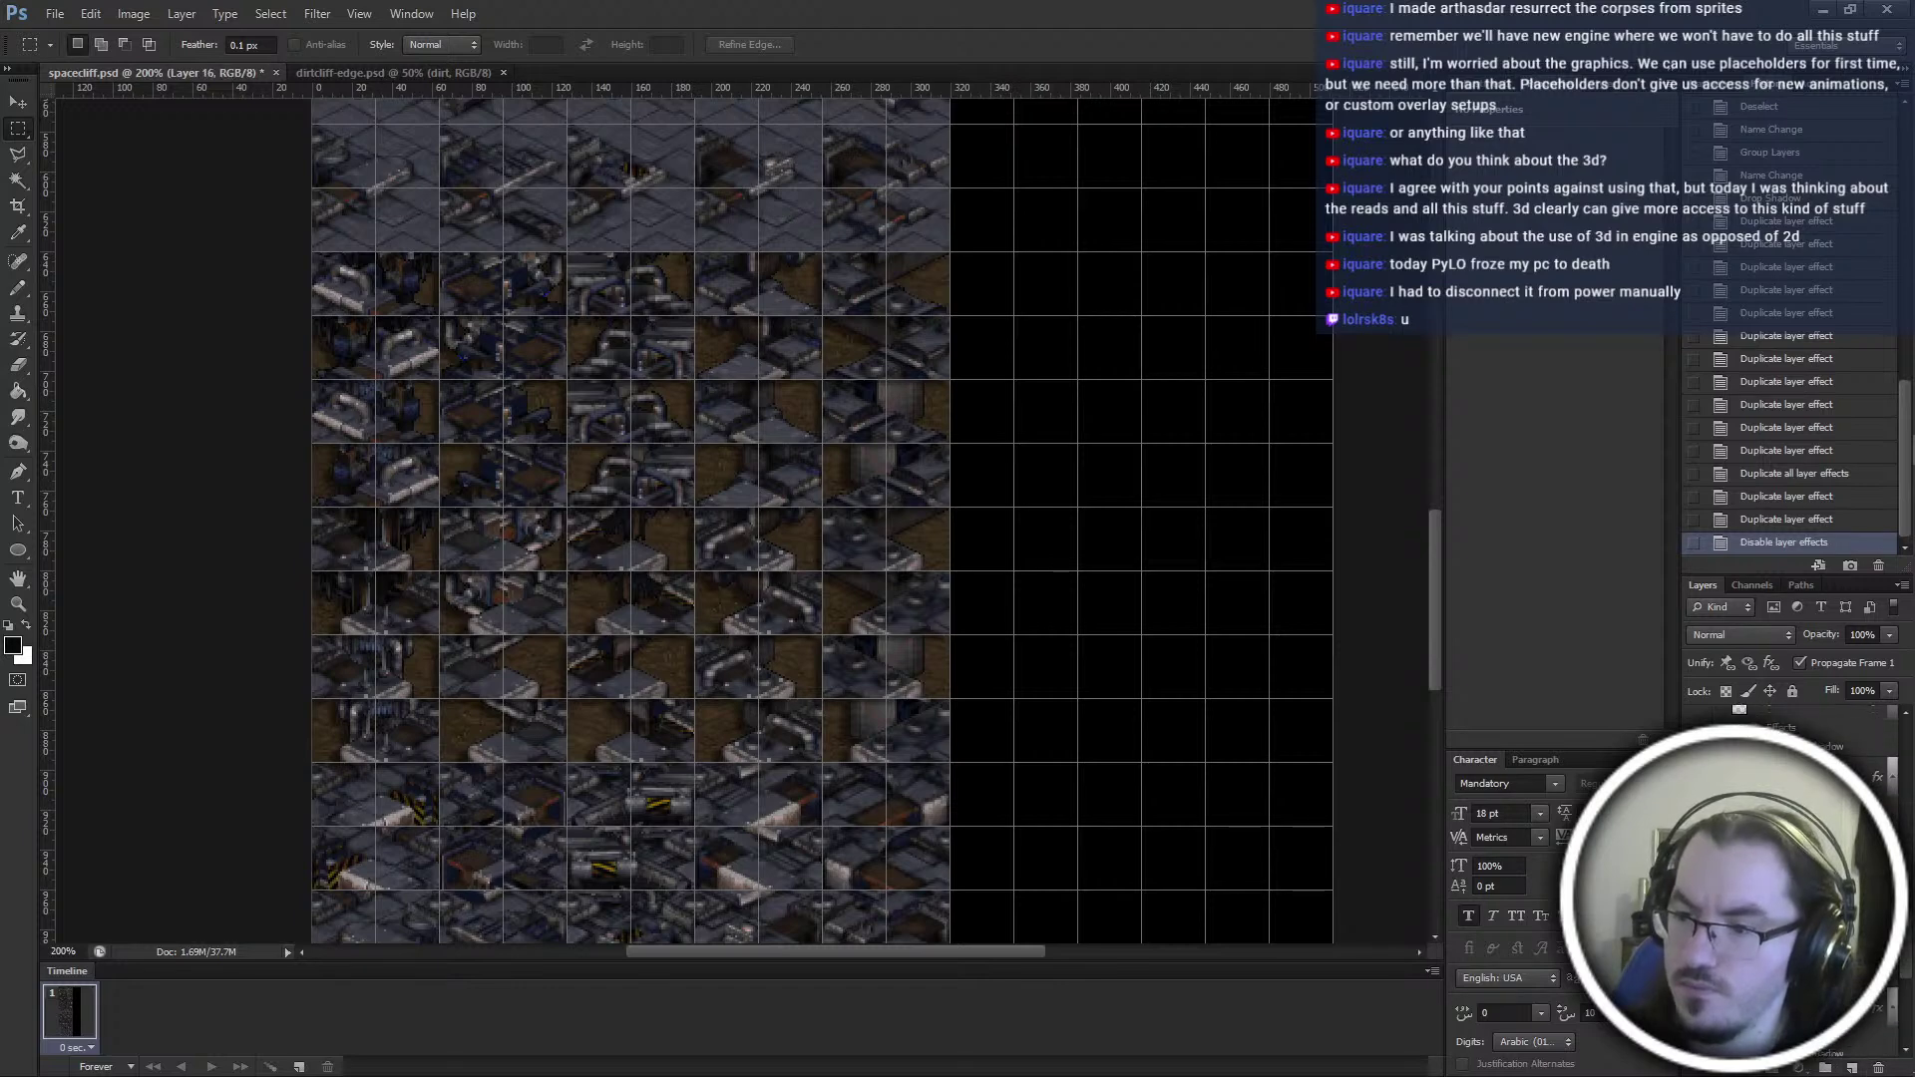
scroll(1795, 882, "down", 5)
left_click_drag(1795, 1009, 1795, 928)
scroll(1795, 897, "down", 1)
left_click_drag(1795, 1009, 1795, 932)
left_click_drag(1801, 734, 1813, 1019)
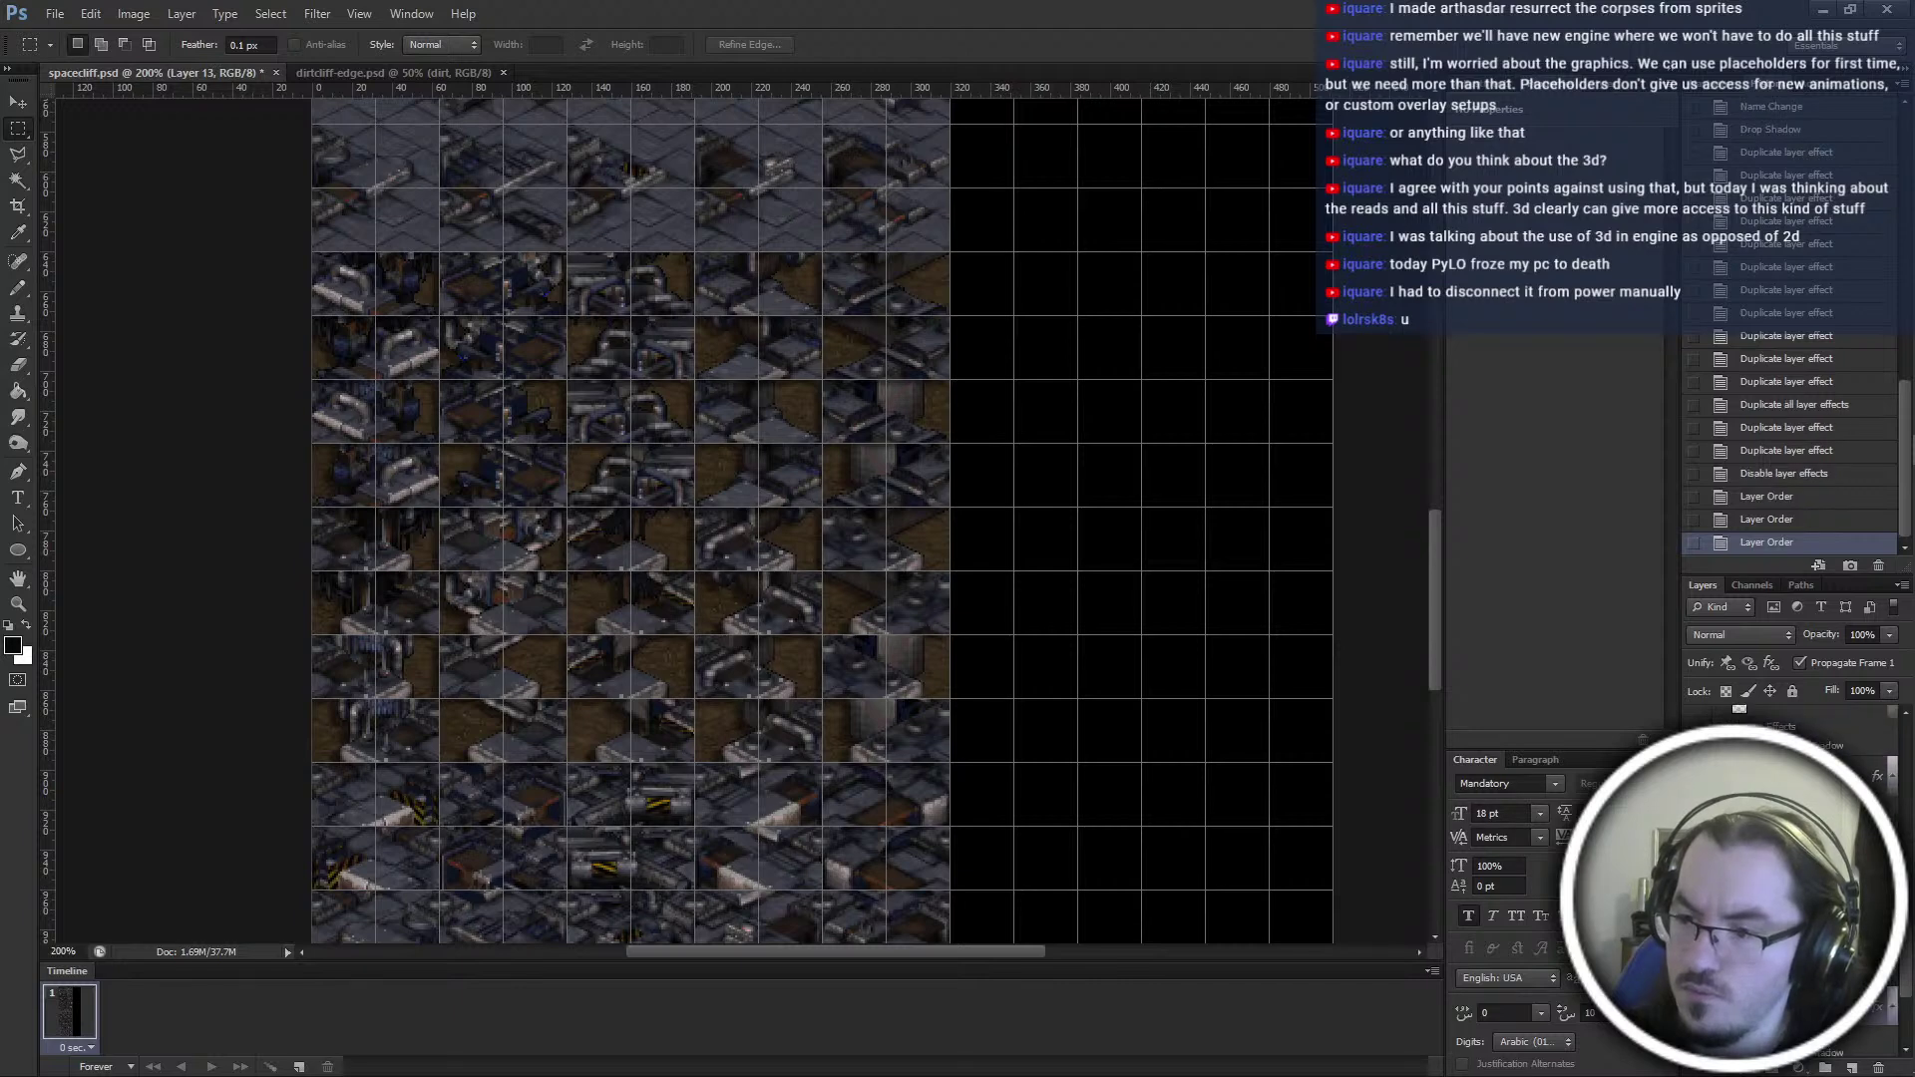
Move Layer 12 down the stack into its place in the reversed row order
left_click(1795, 738)
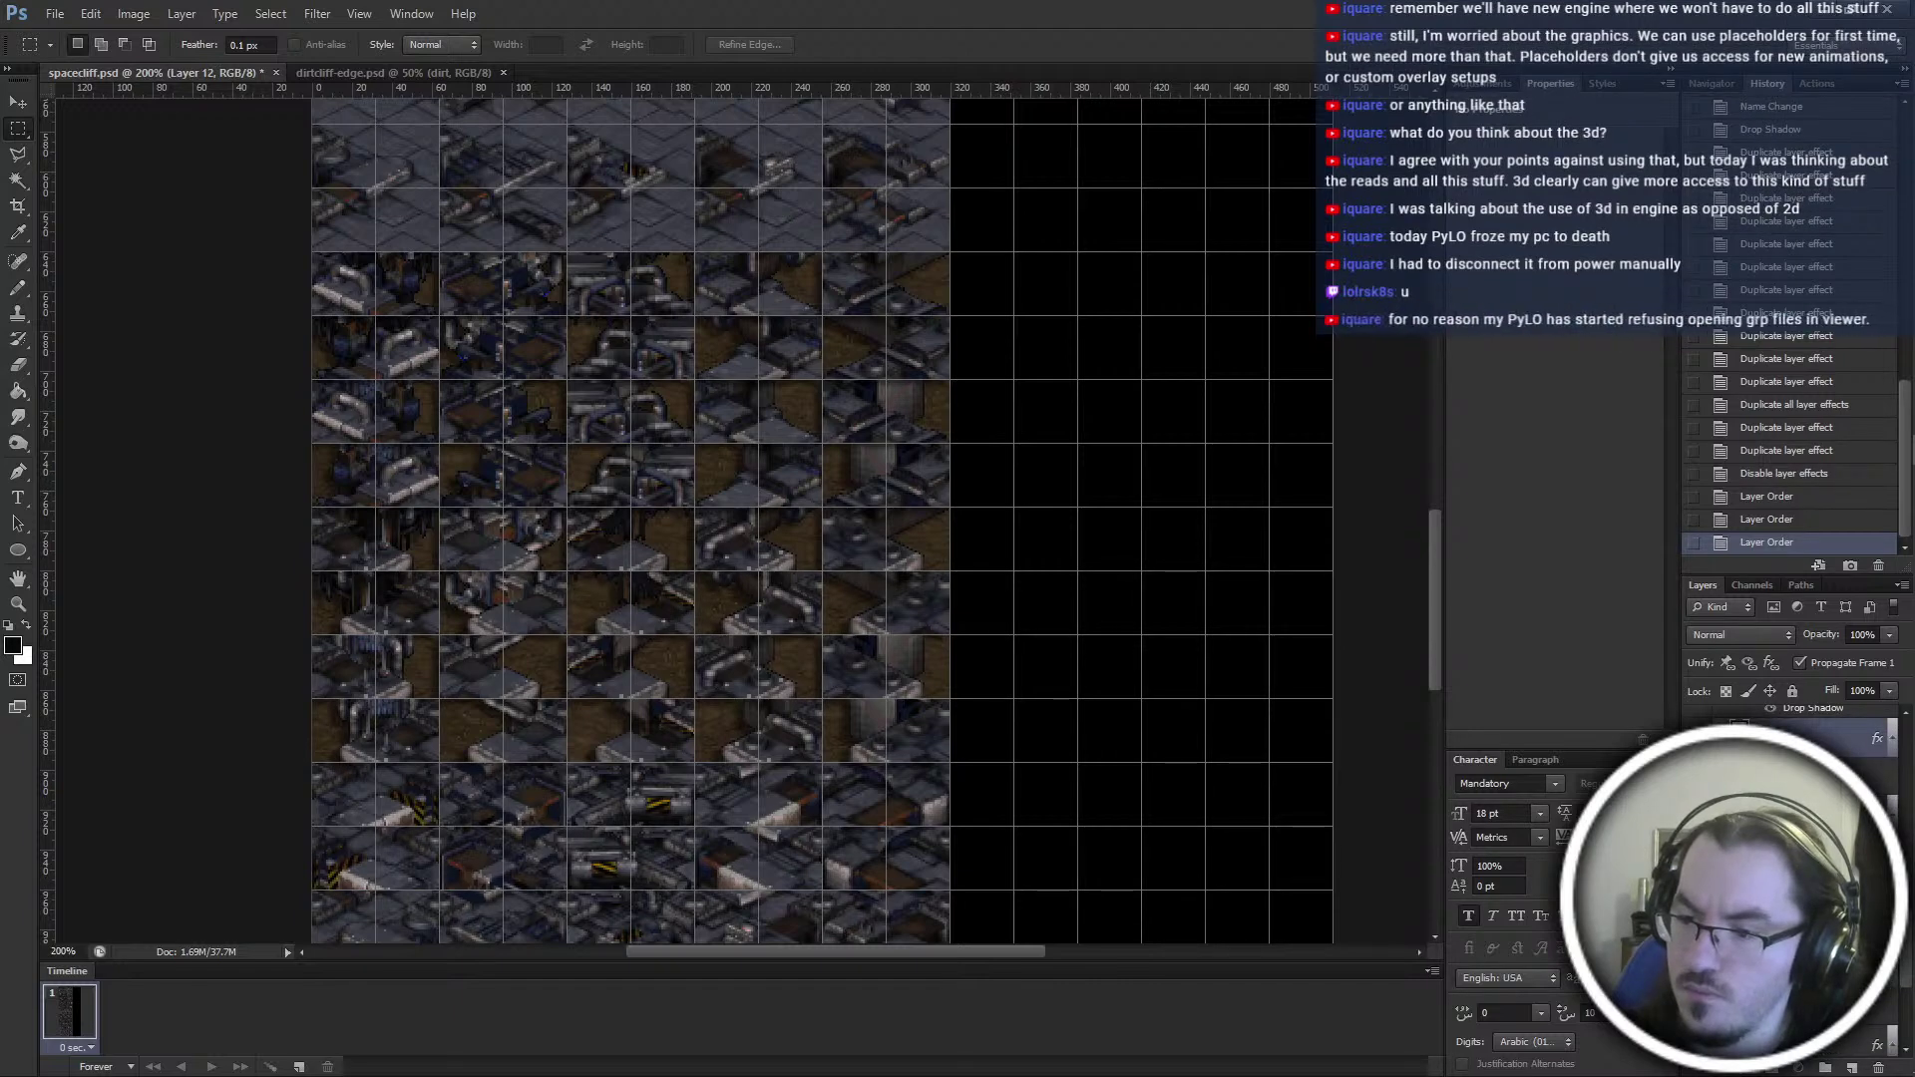
left_click_drag(1823, 1051, 1815, 985)
left_click(1815, 1002)
scroll(1815, 958, "up", 3)
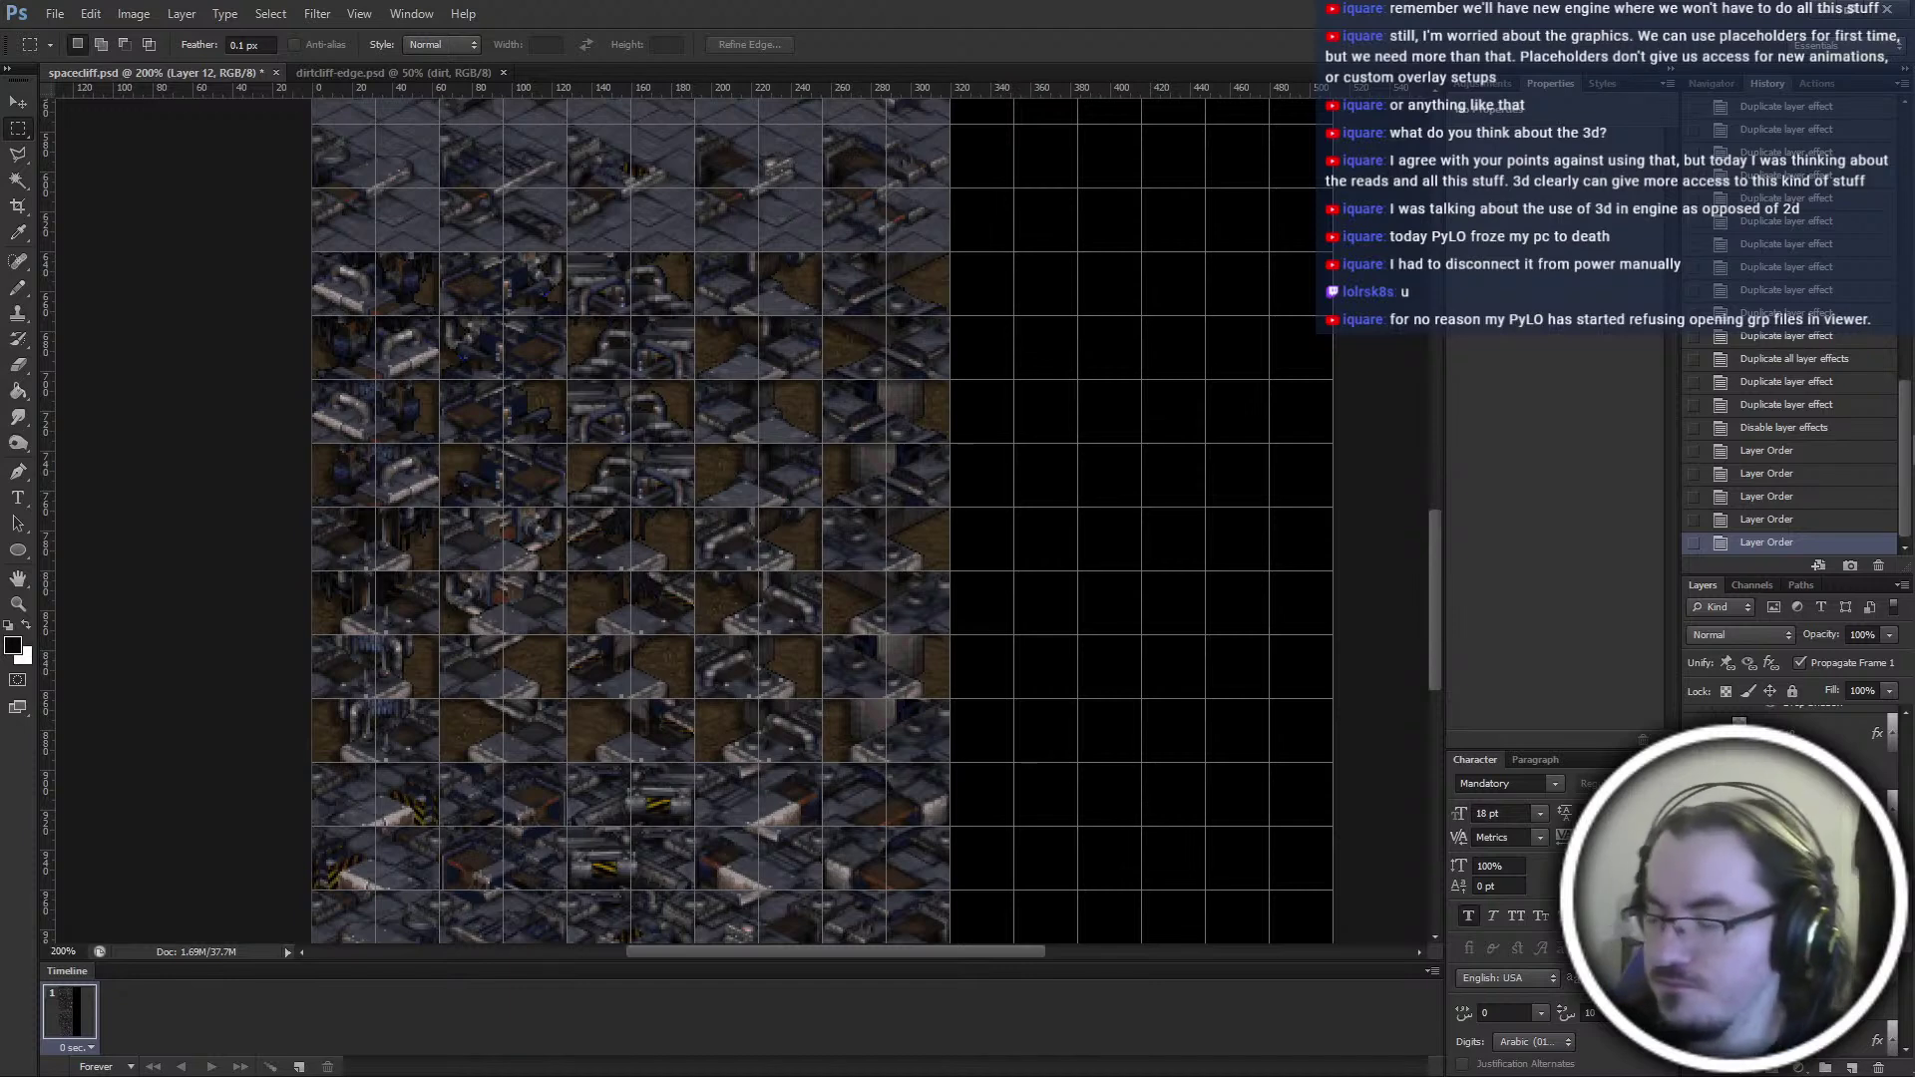
Select several tile row layers together and move them to a new place in the stacking order
scroll(1785, 878, "up", 8)
left_click(1785, 878)
left_click(1785, 968, "shift")
scroll(1785, 898, "down", 5)
scroll(1785, 898, "down", 2)
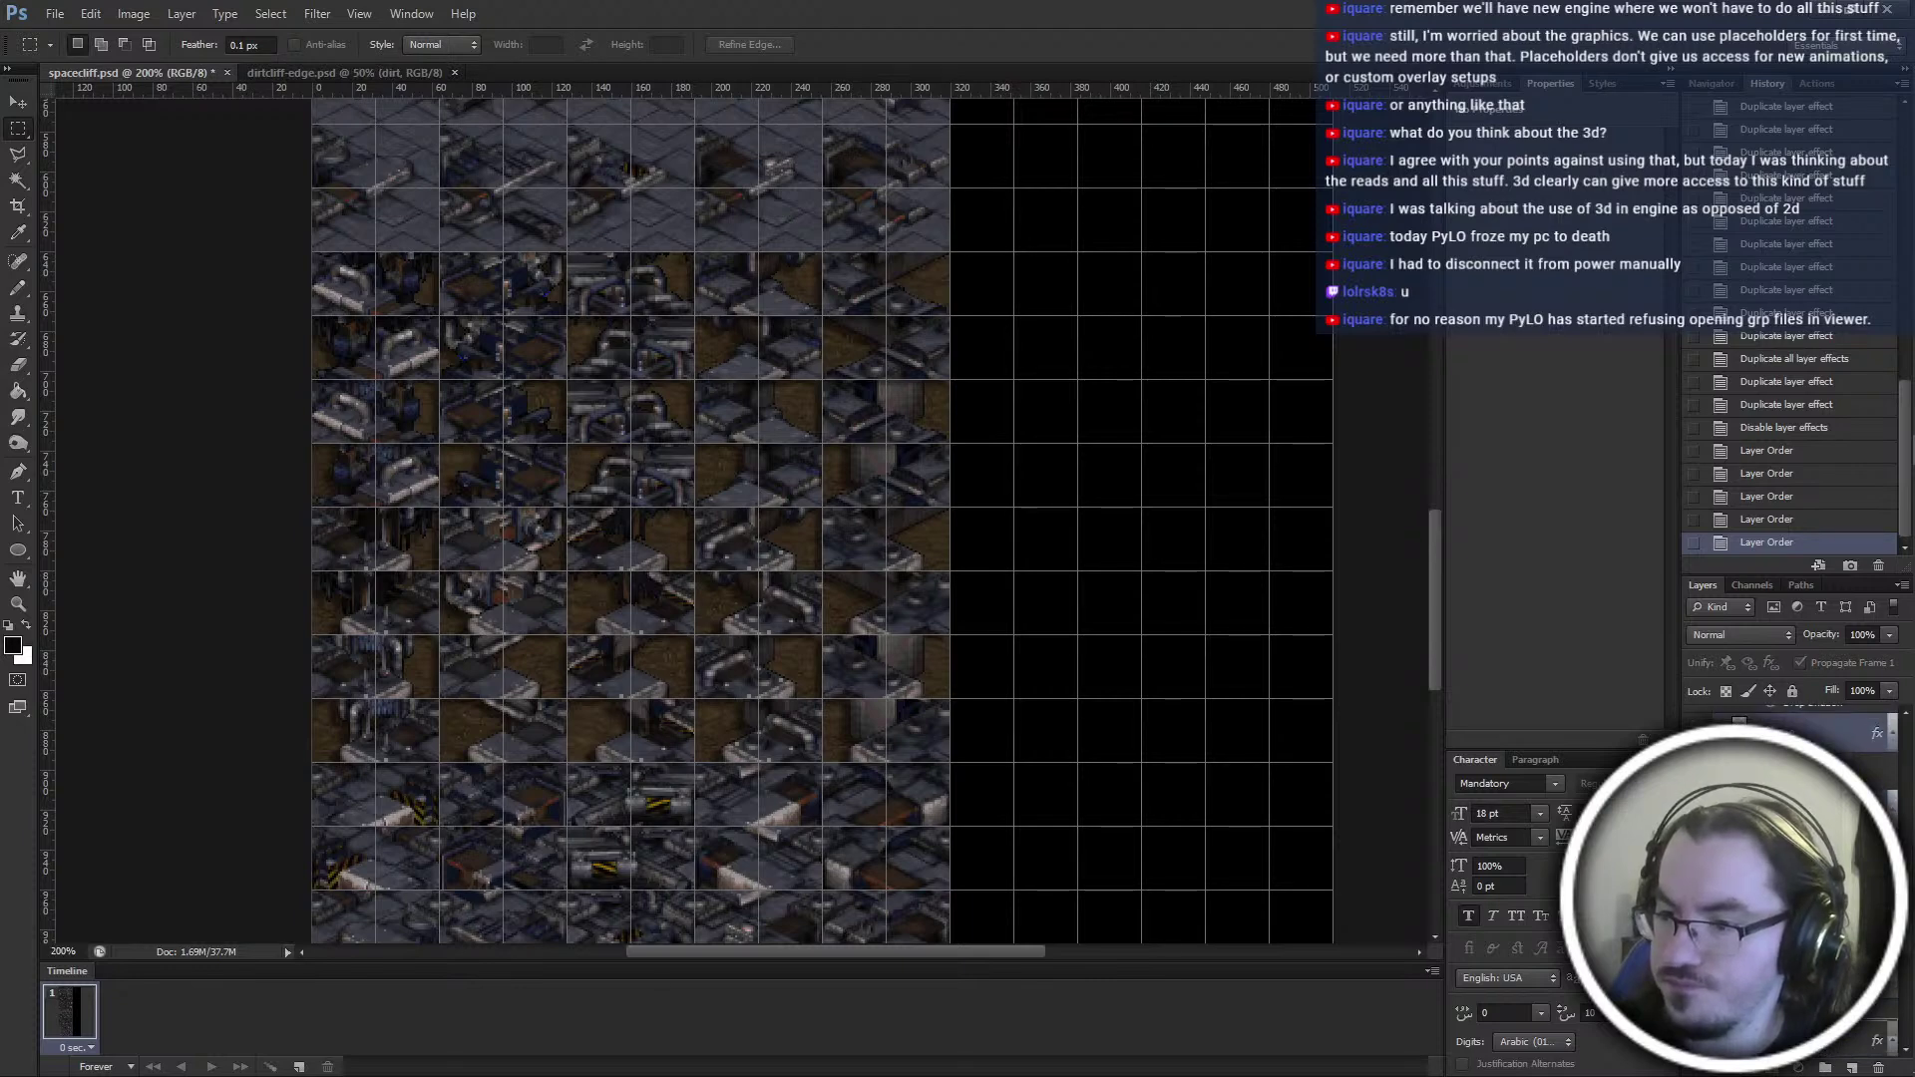
scroll(1786, 758, "up", 1)
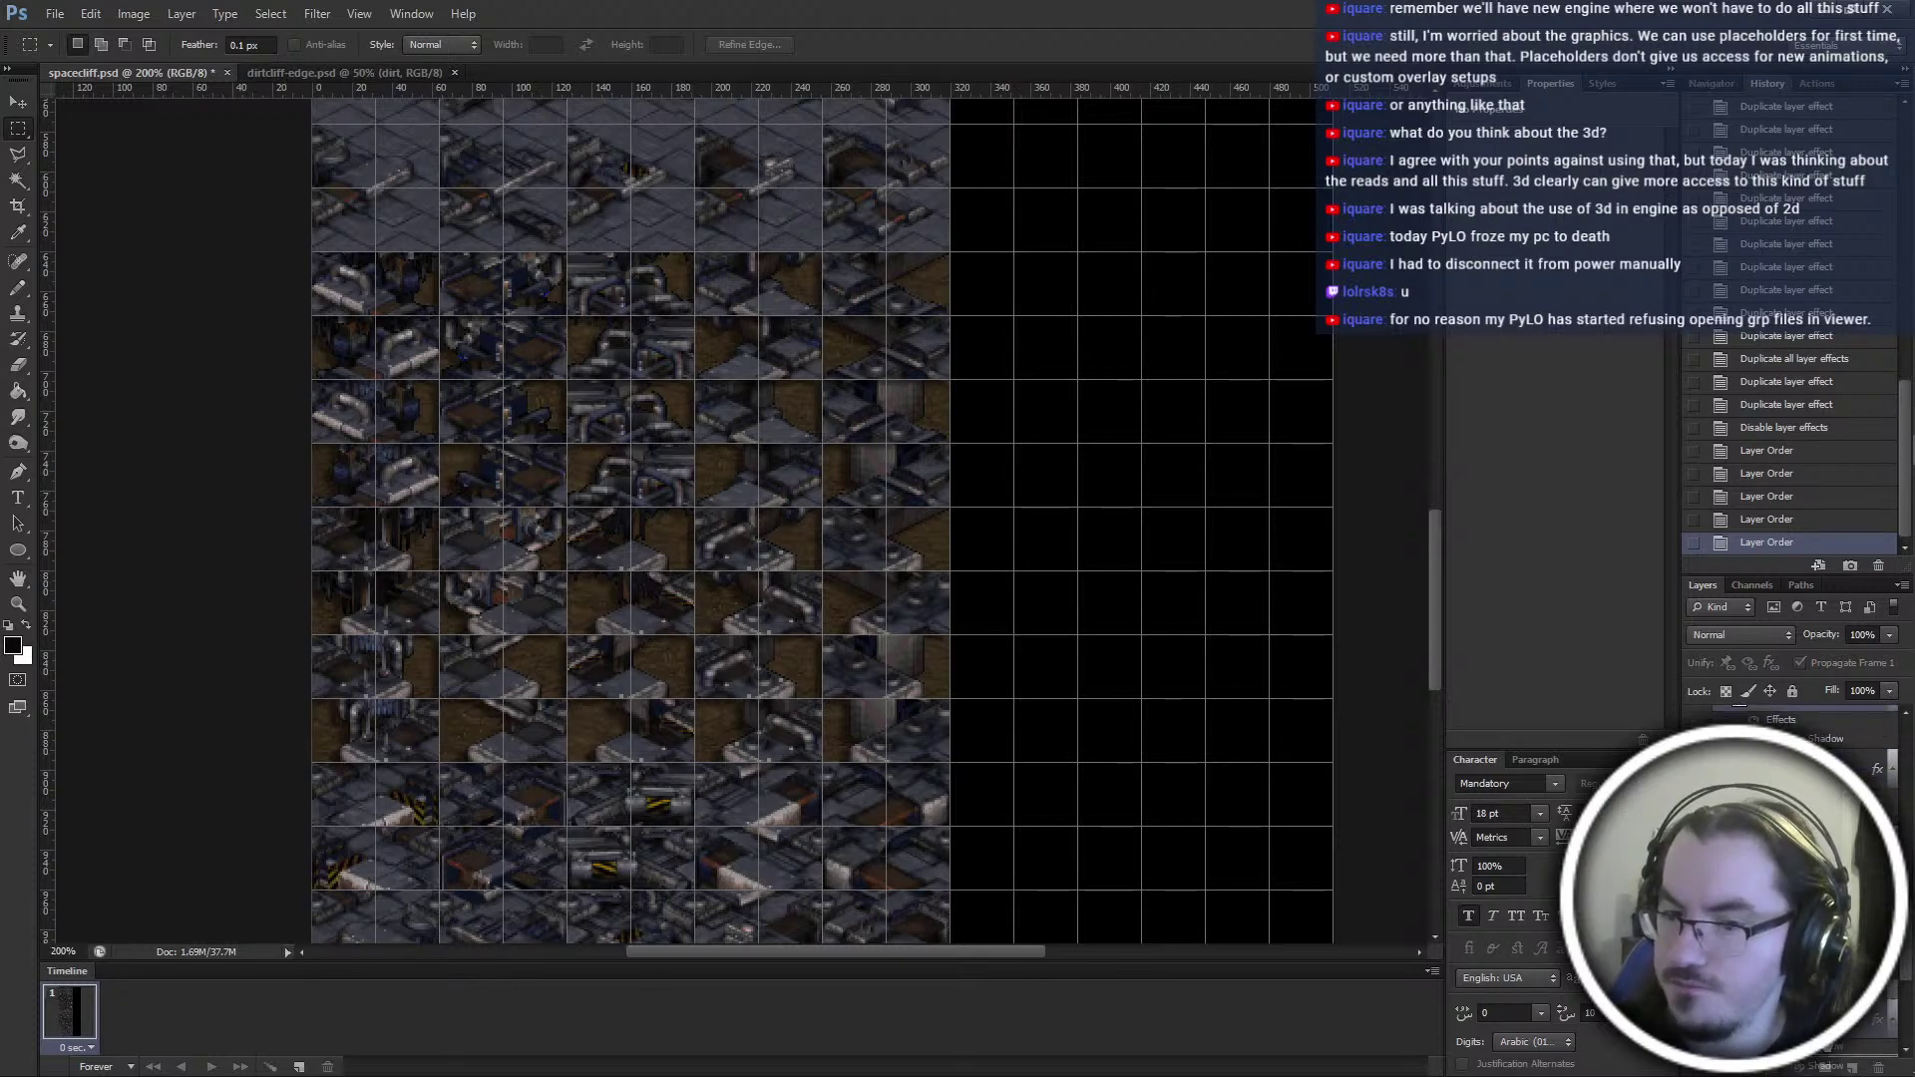
left_click_drag(1854, 1048, 1823, 1033)
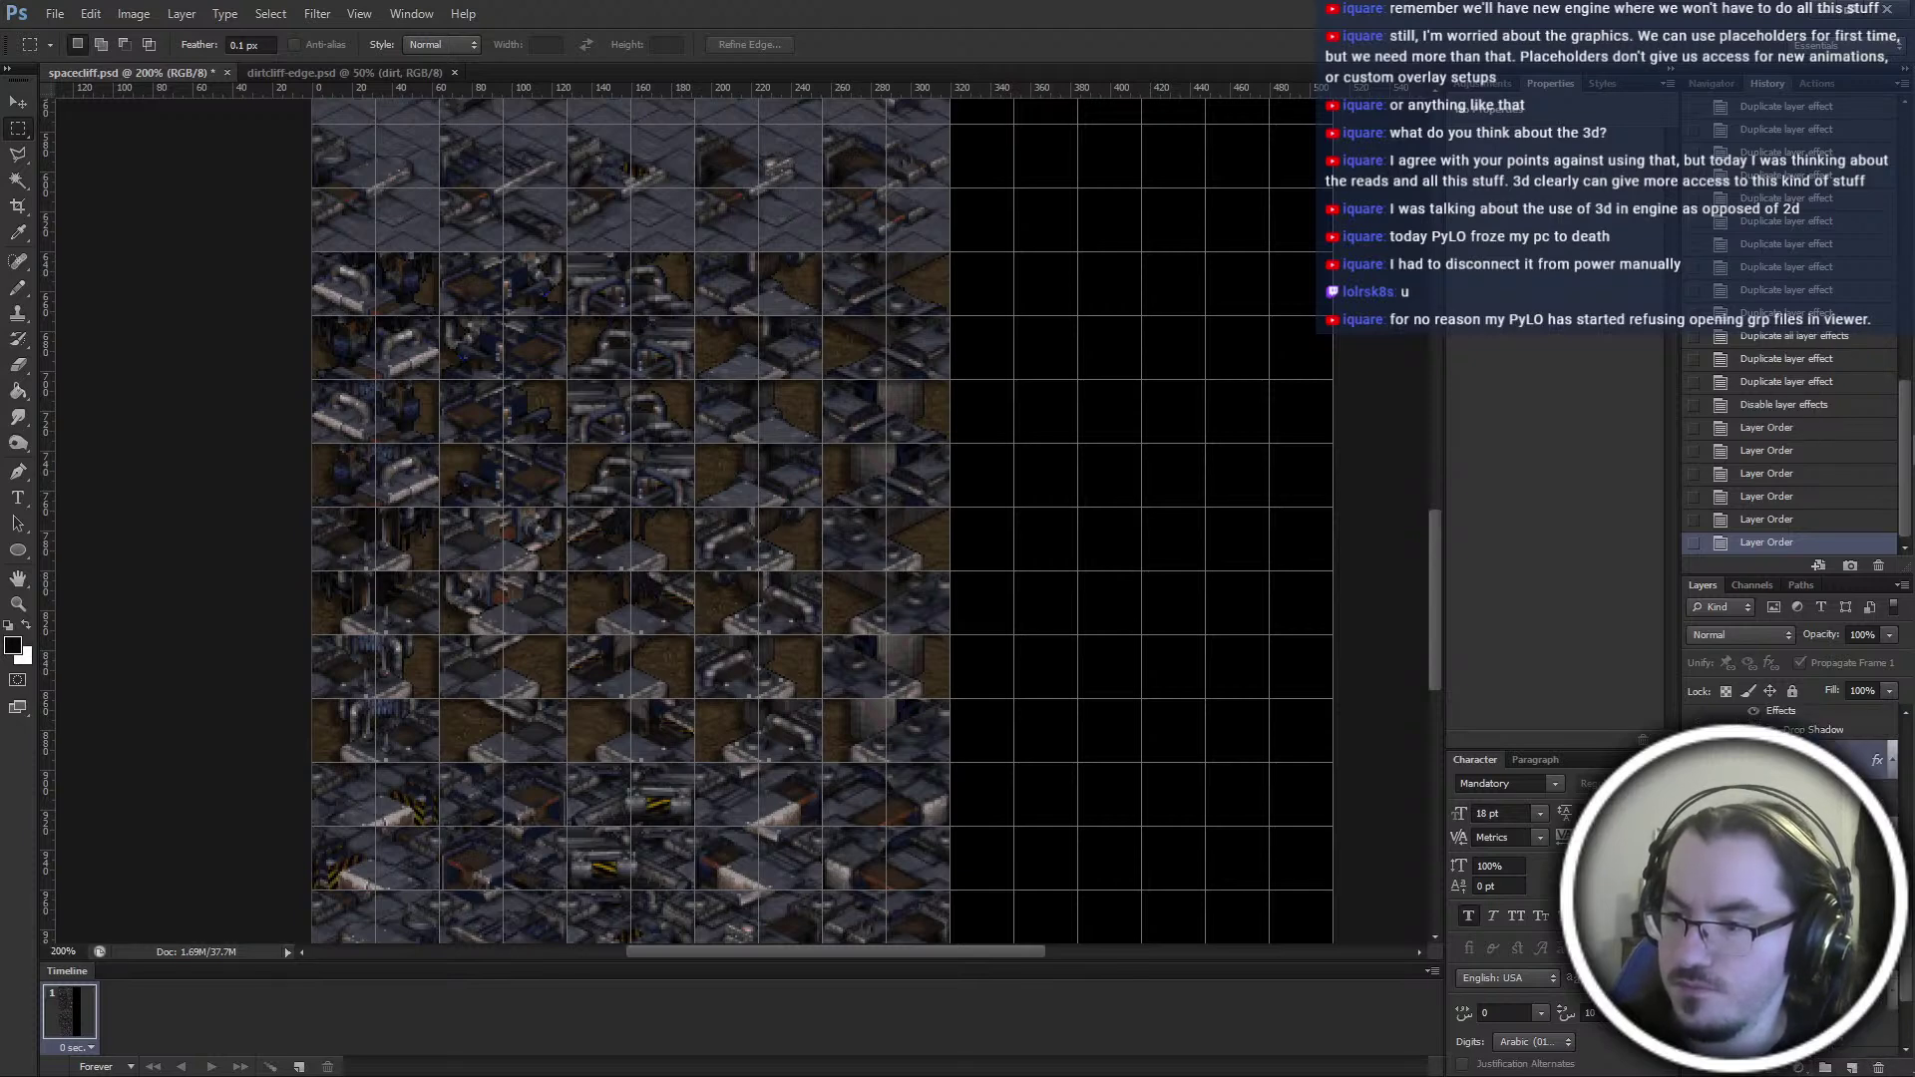
Move Layer 10 and Layer 9 down the stack to continue the reversed row order, undoing the misplaced move of layer effects
left_click_drag(1795, 723, 1823, 1041)
scroll(1823, 1037, "down", 3)
left_click(1821, 998)
scroll(1821, 997, "down", 2)
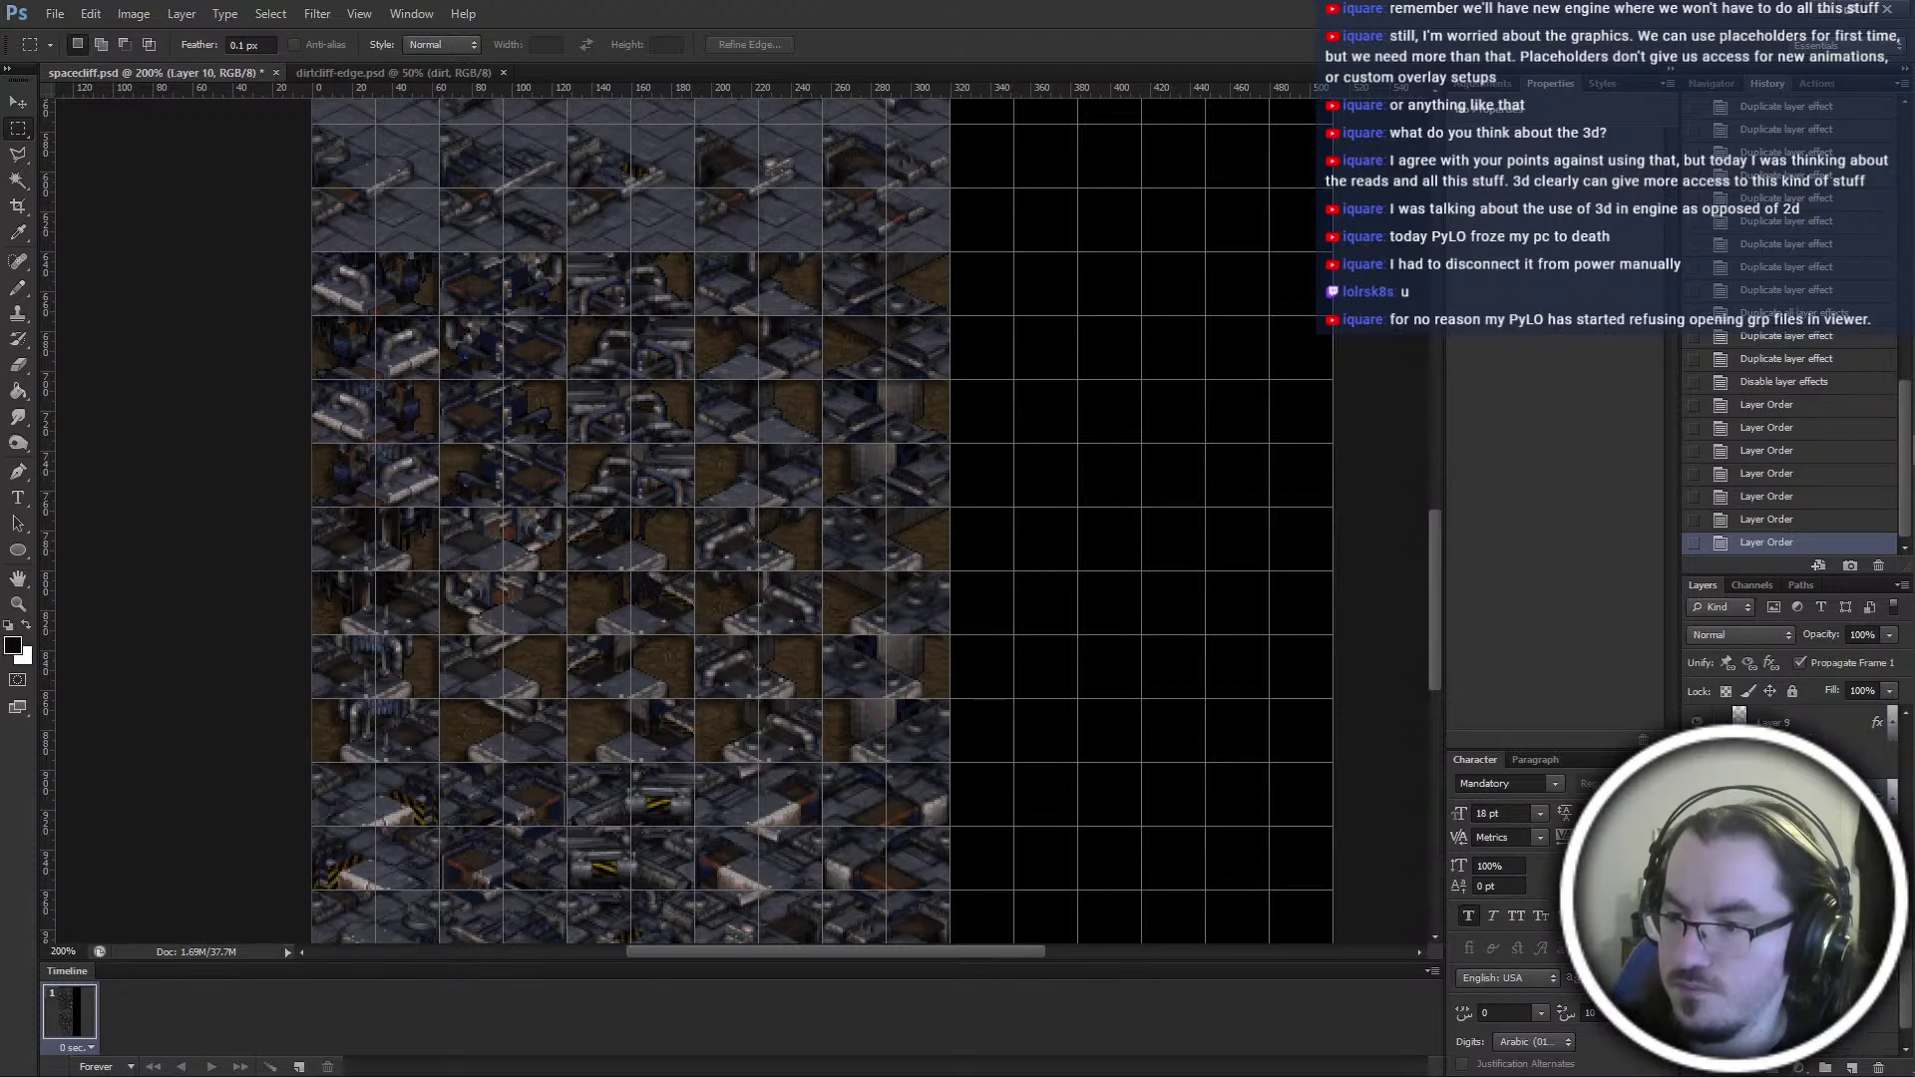
left_click_drag(1877, 797, 1857, 881)
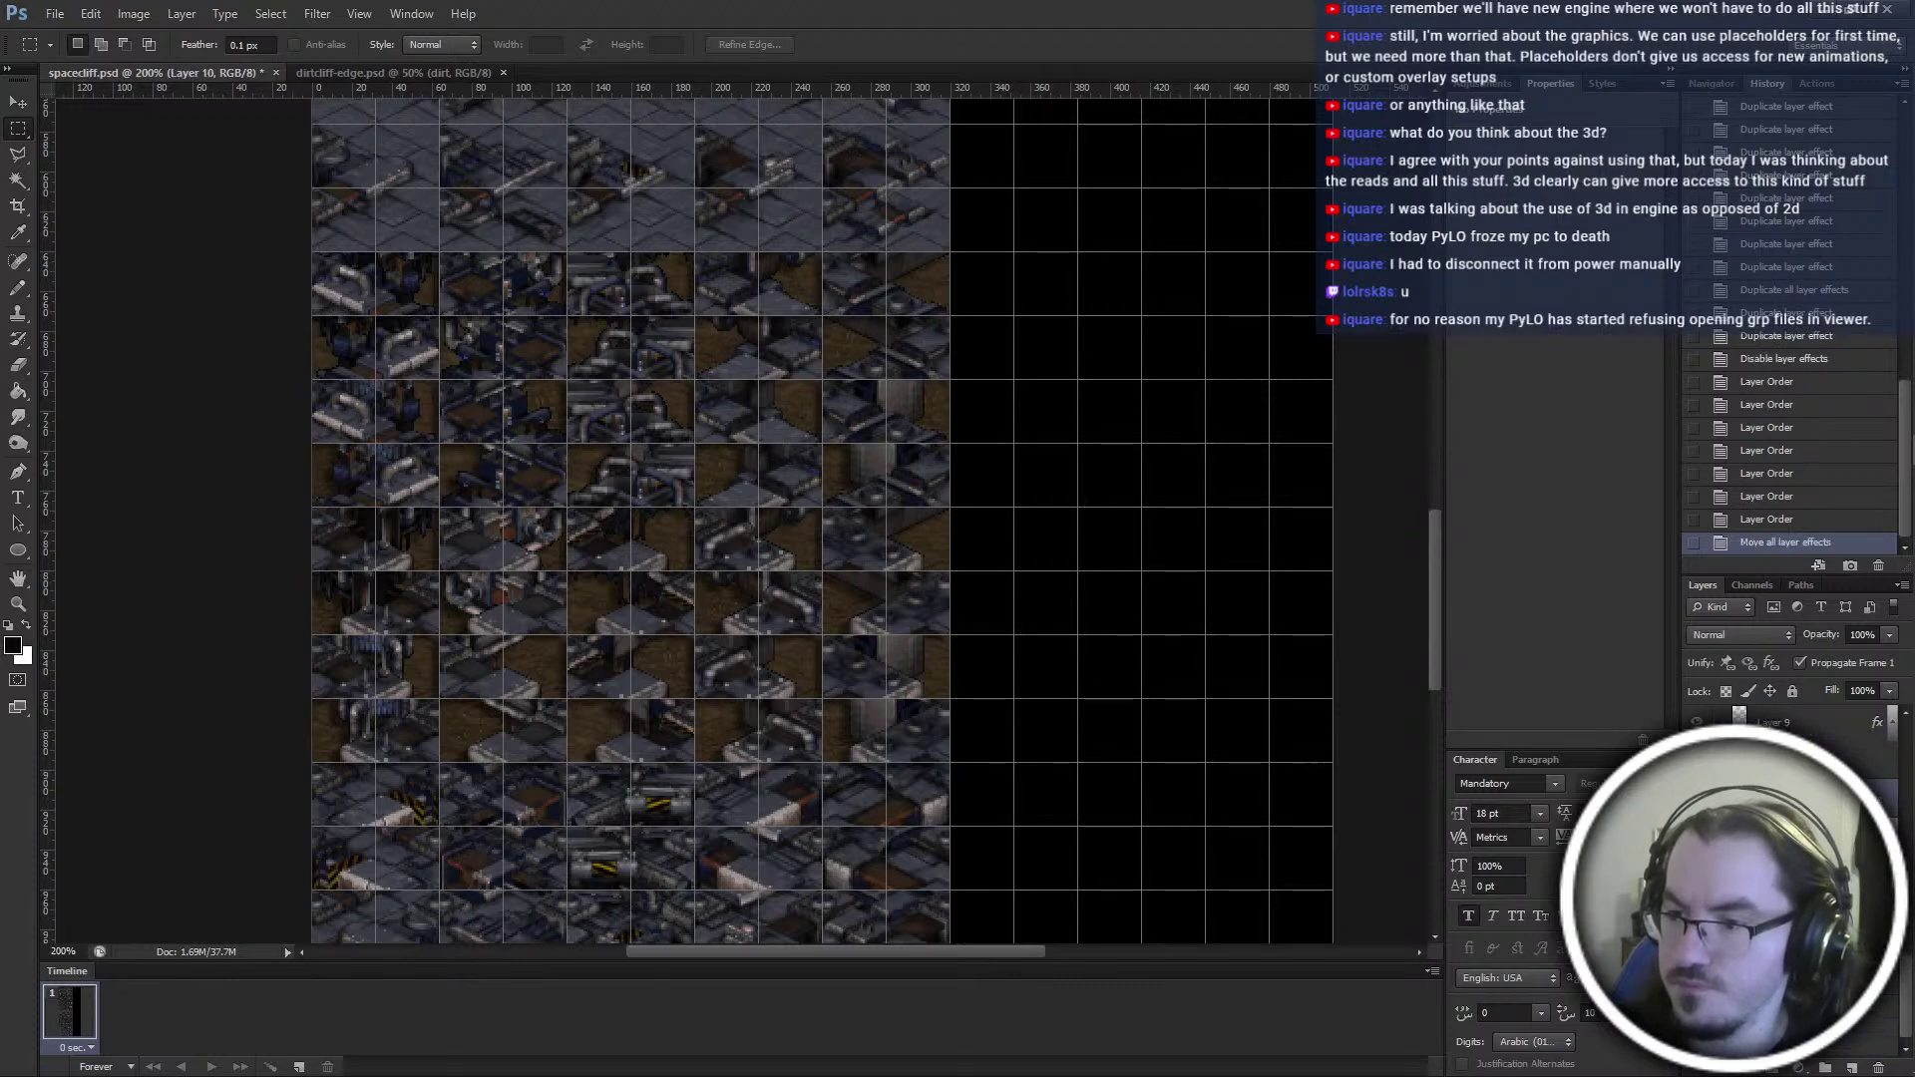
key("ctrl+z")
left_click_drag(1815, 798, 1815, 878)
left_click_drag(1810, 724, 1810, 868)
scroll(1810, 738, "down", 1)
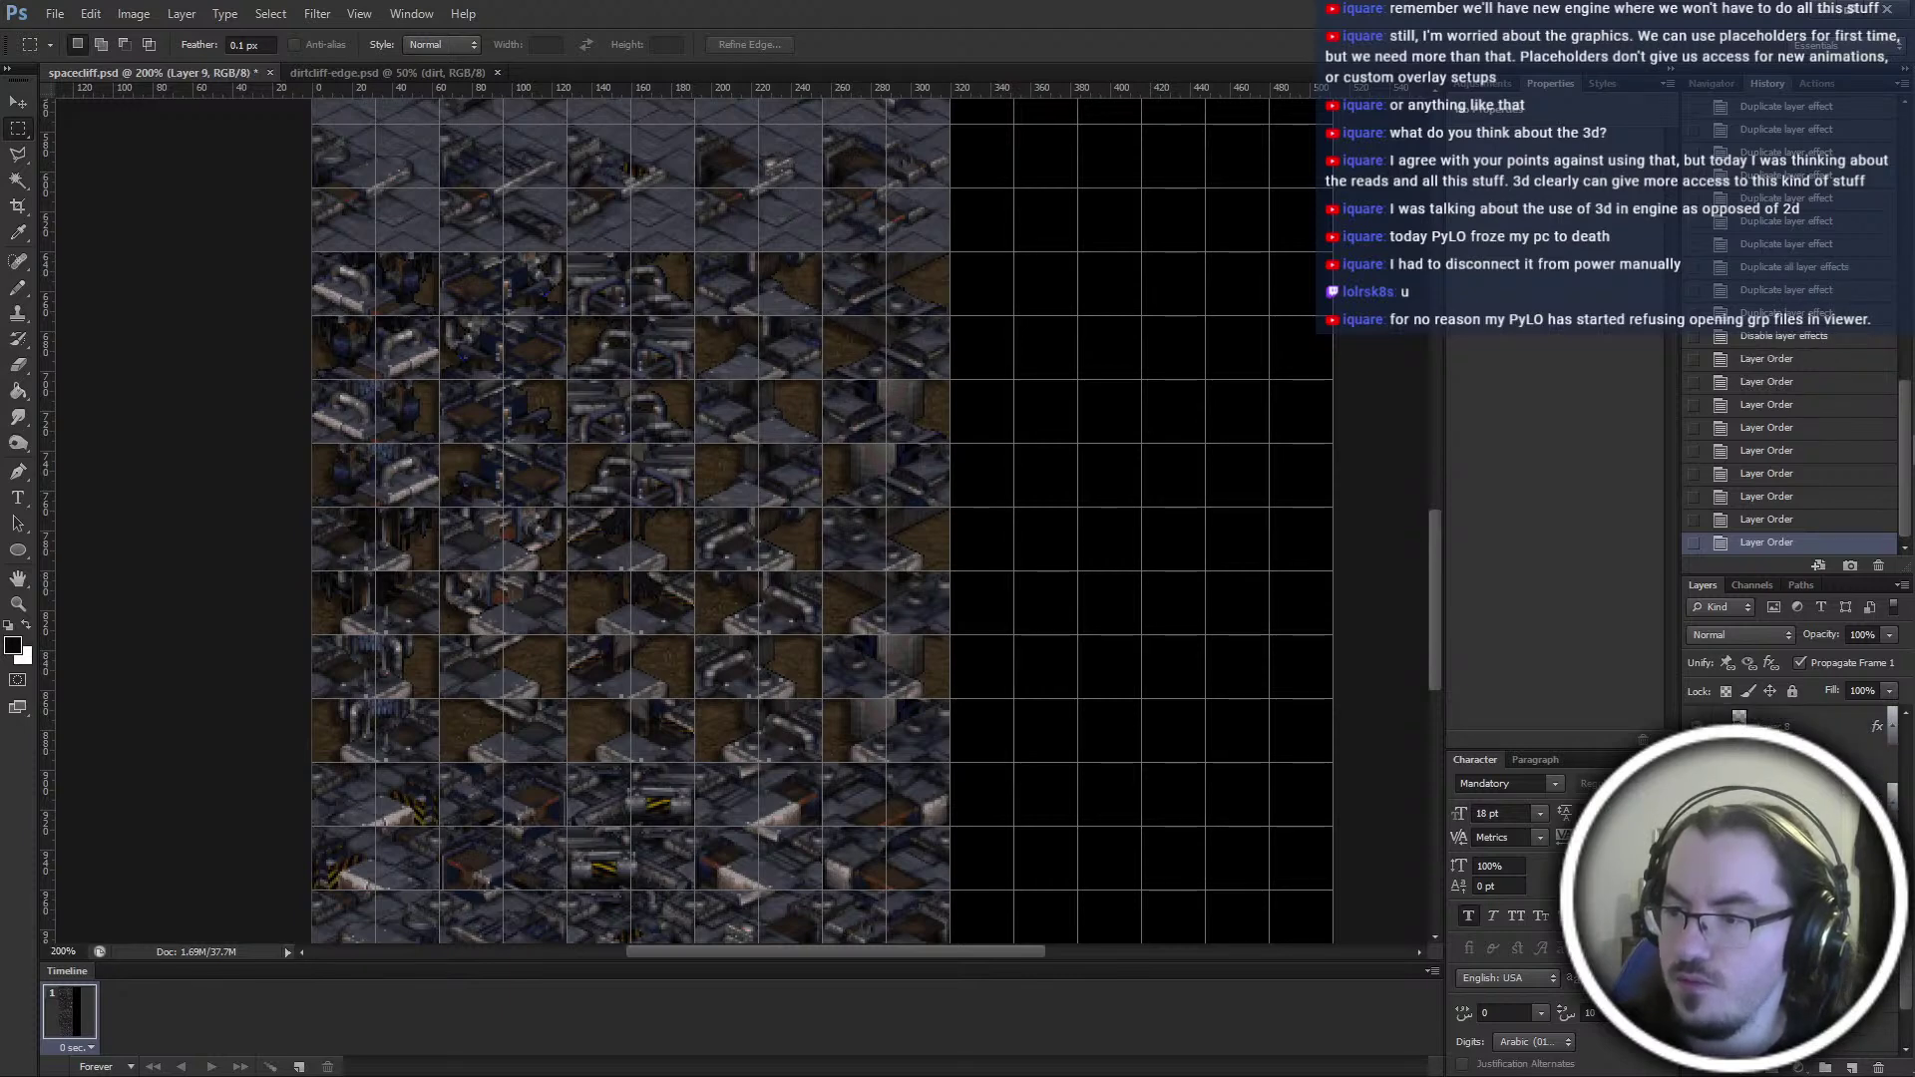
Move the next row layer and Layer 7 down the stack to their places in the reversed order
left_click(1810, 726)
left_click_drag(1811, 726, 1810, 1007)
left_click(1810, 800)
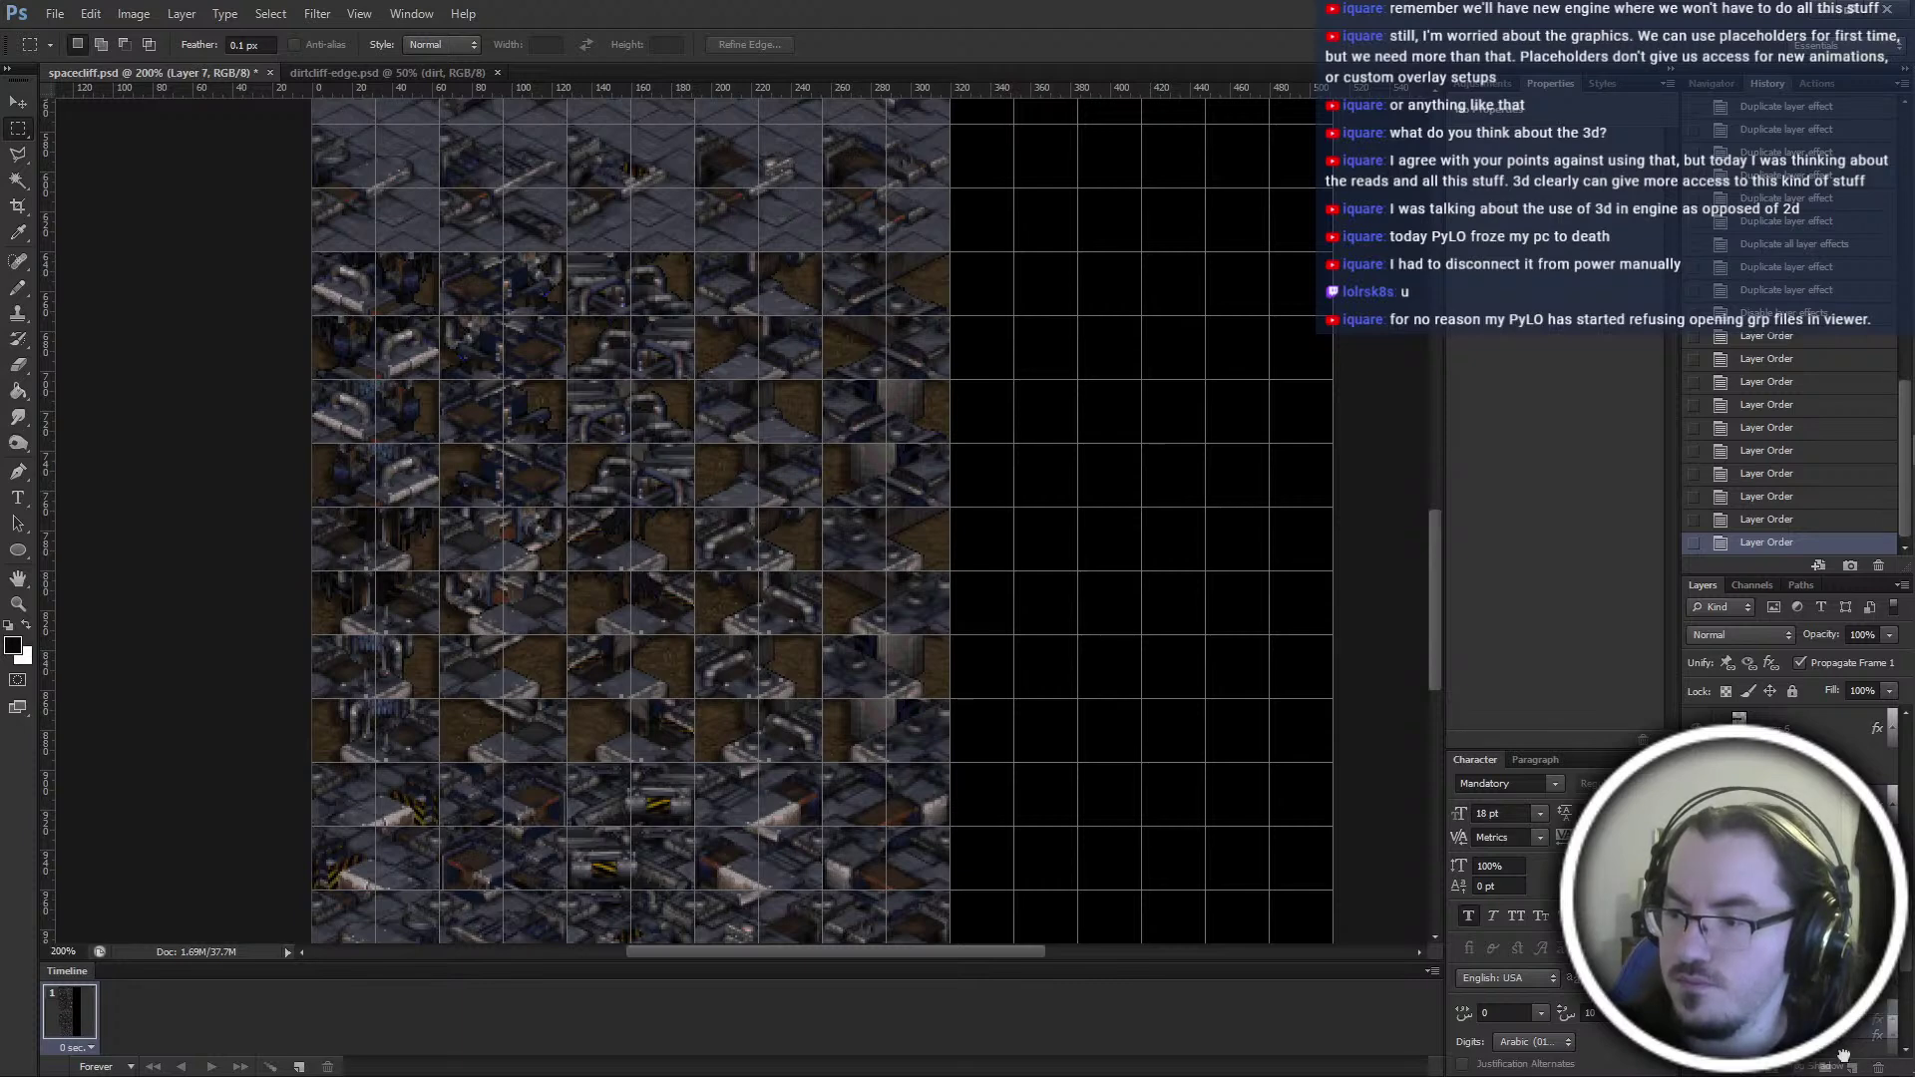
left_click_drag(1810, 800, 1810, 1017)
key("ctrl+z")
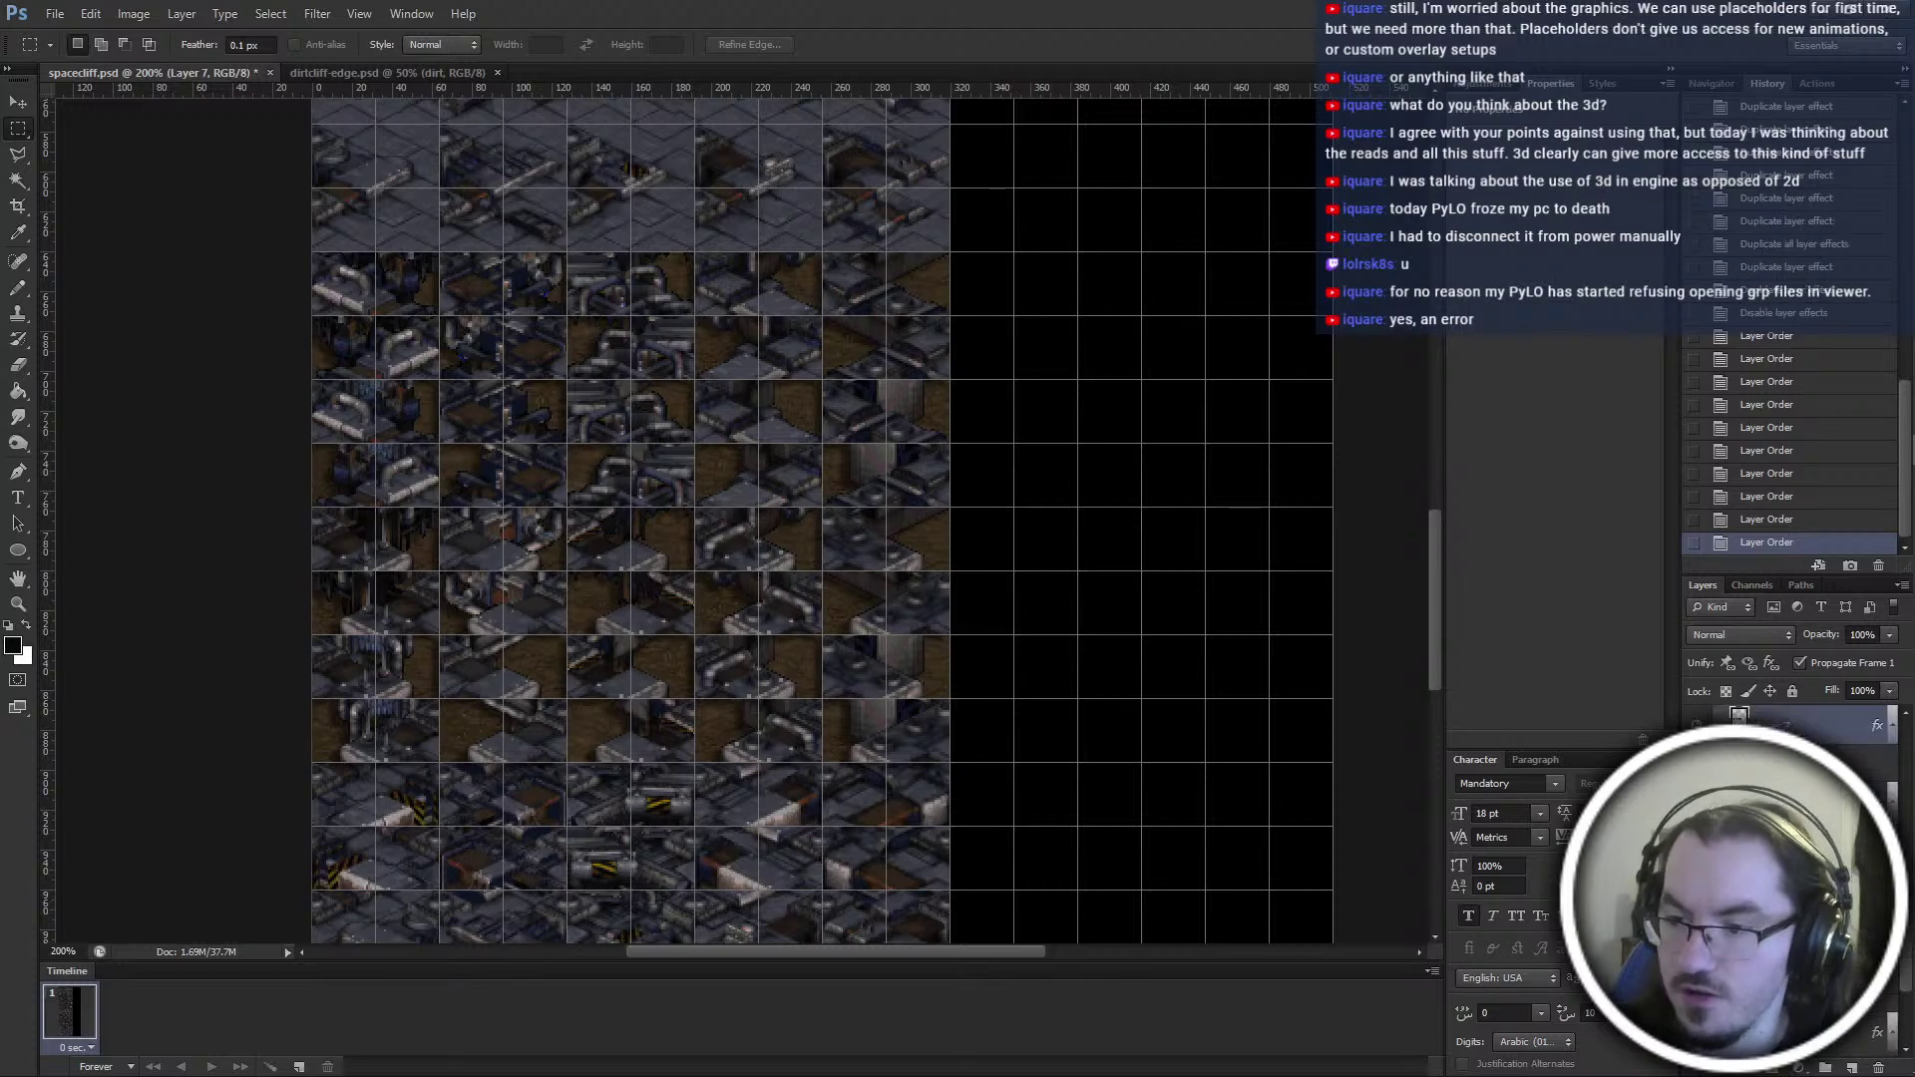
key("ctrl+z")
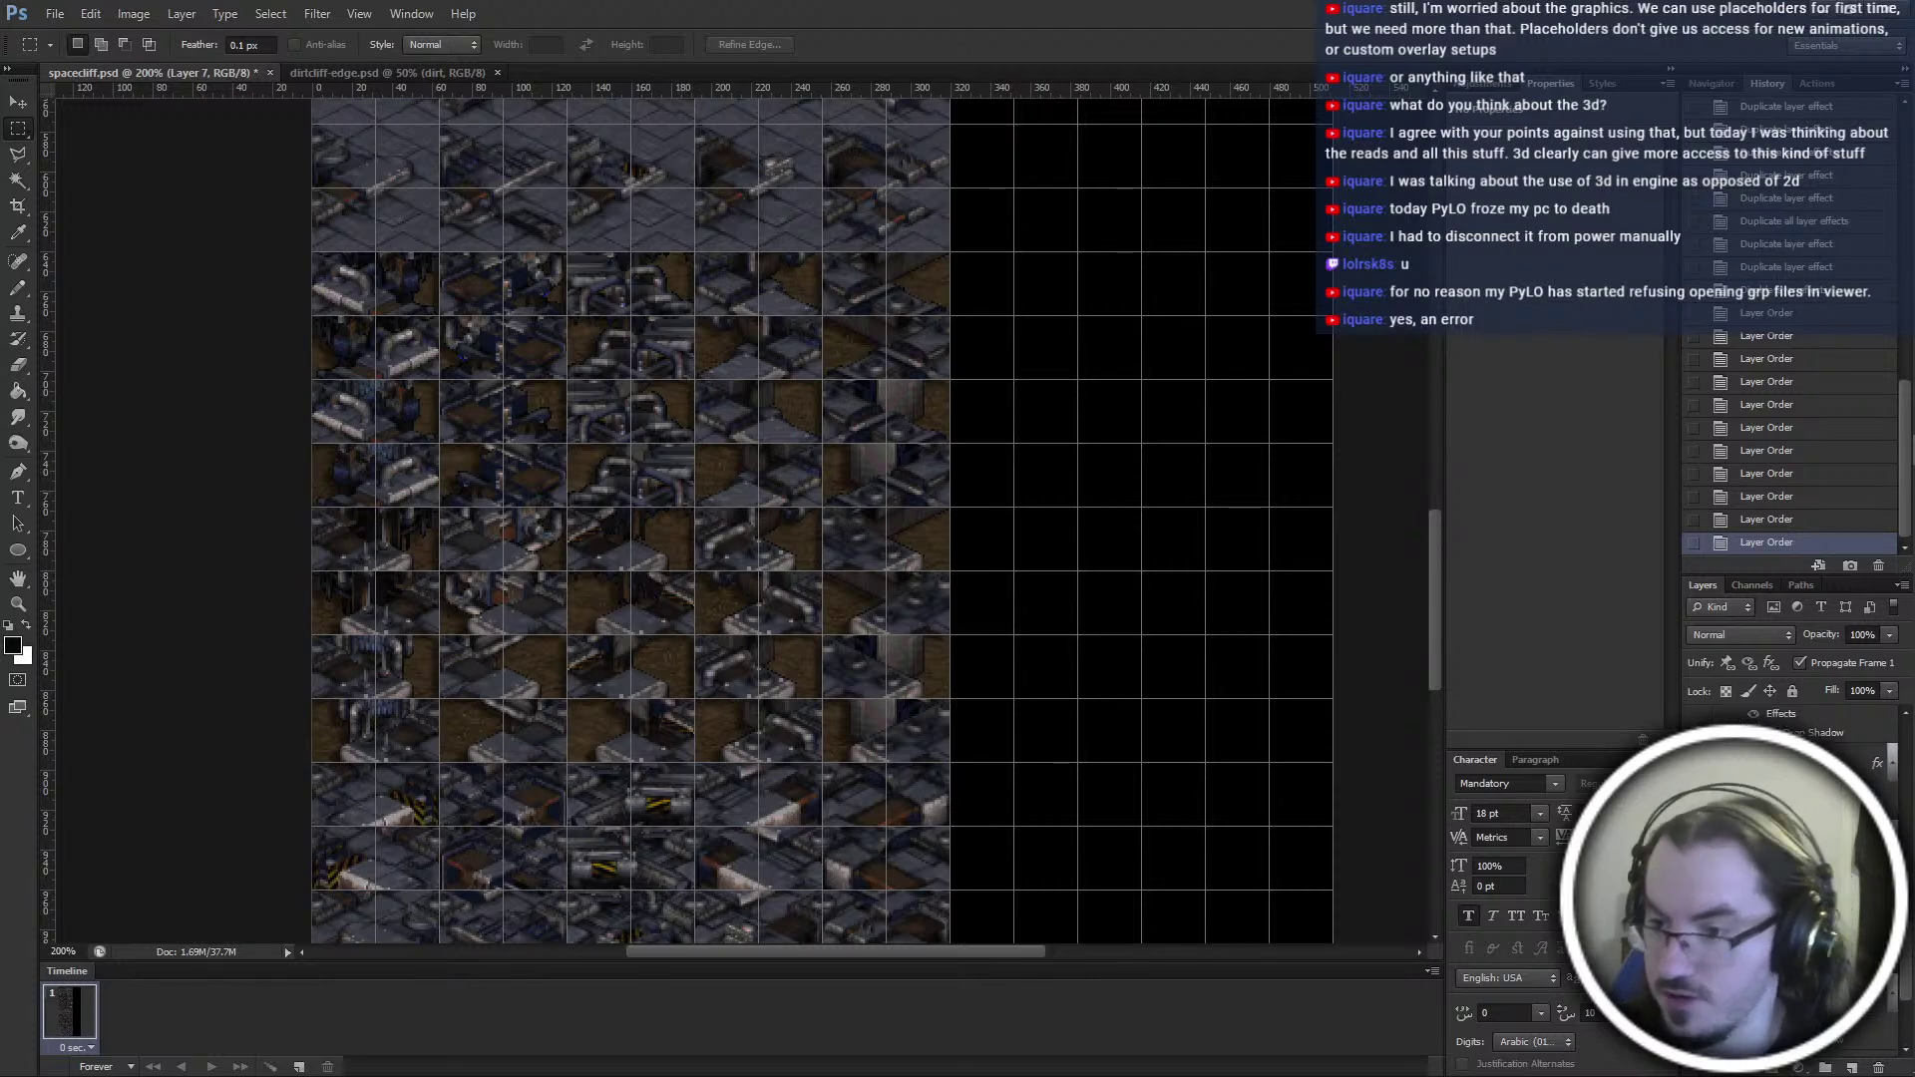
key("ctrl+[")
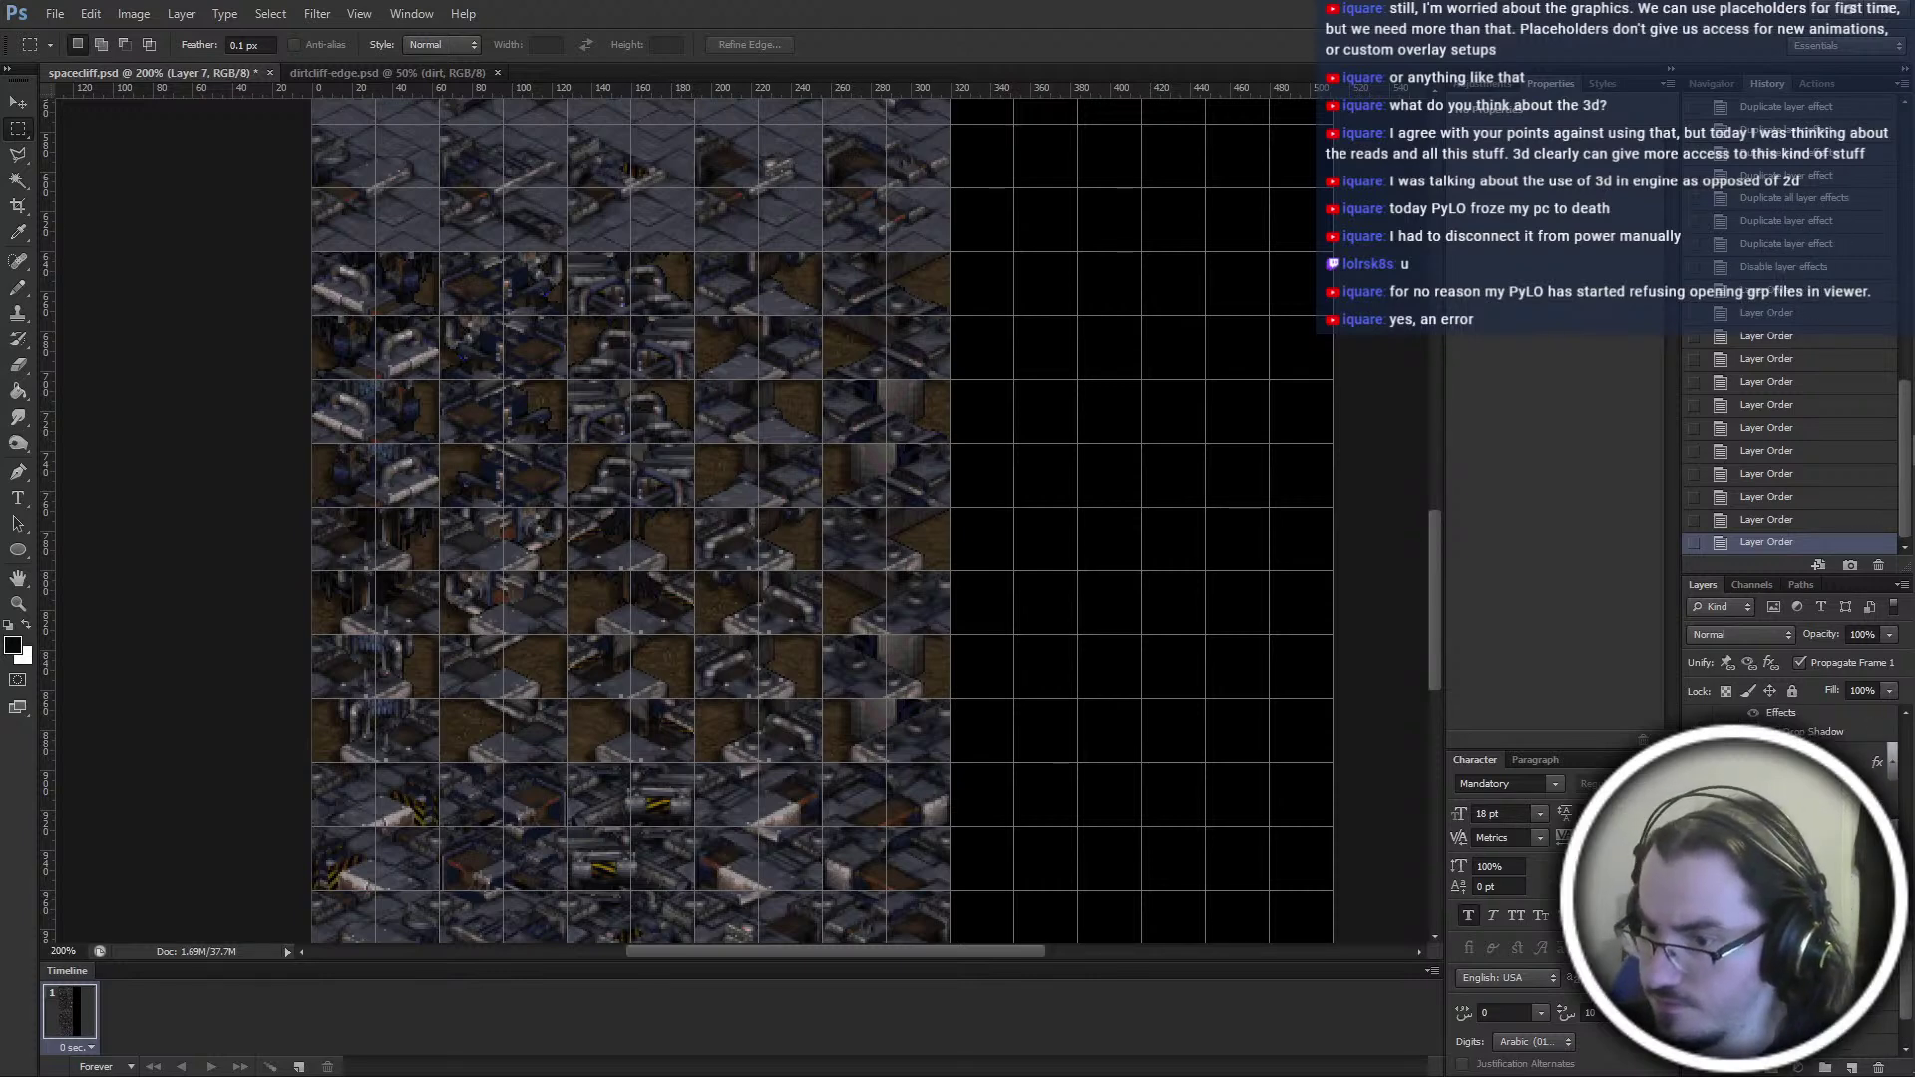
key("ctrl+bracketleft")
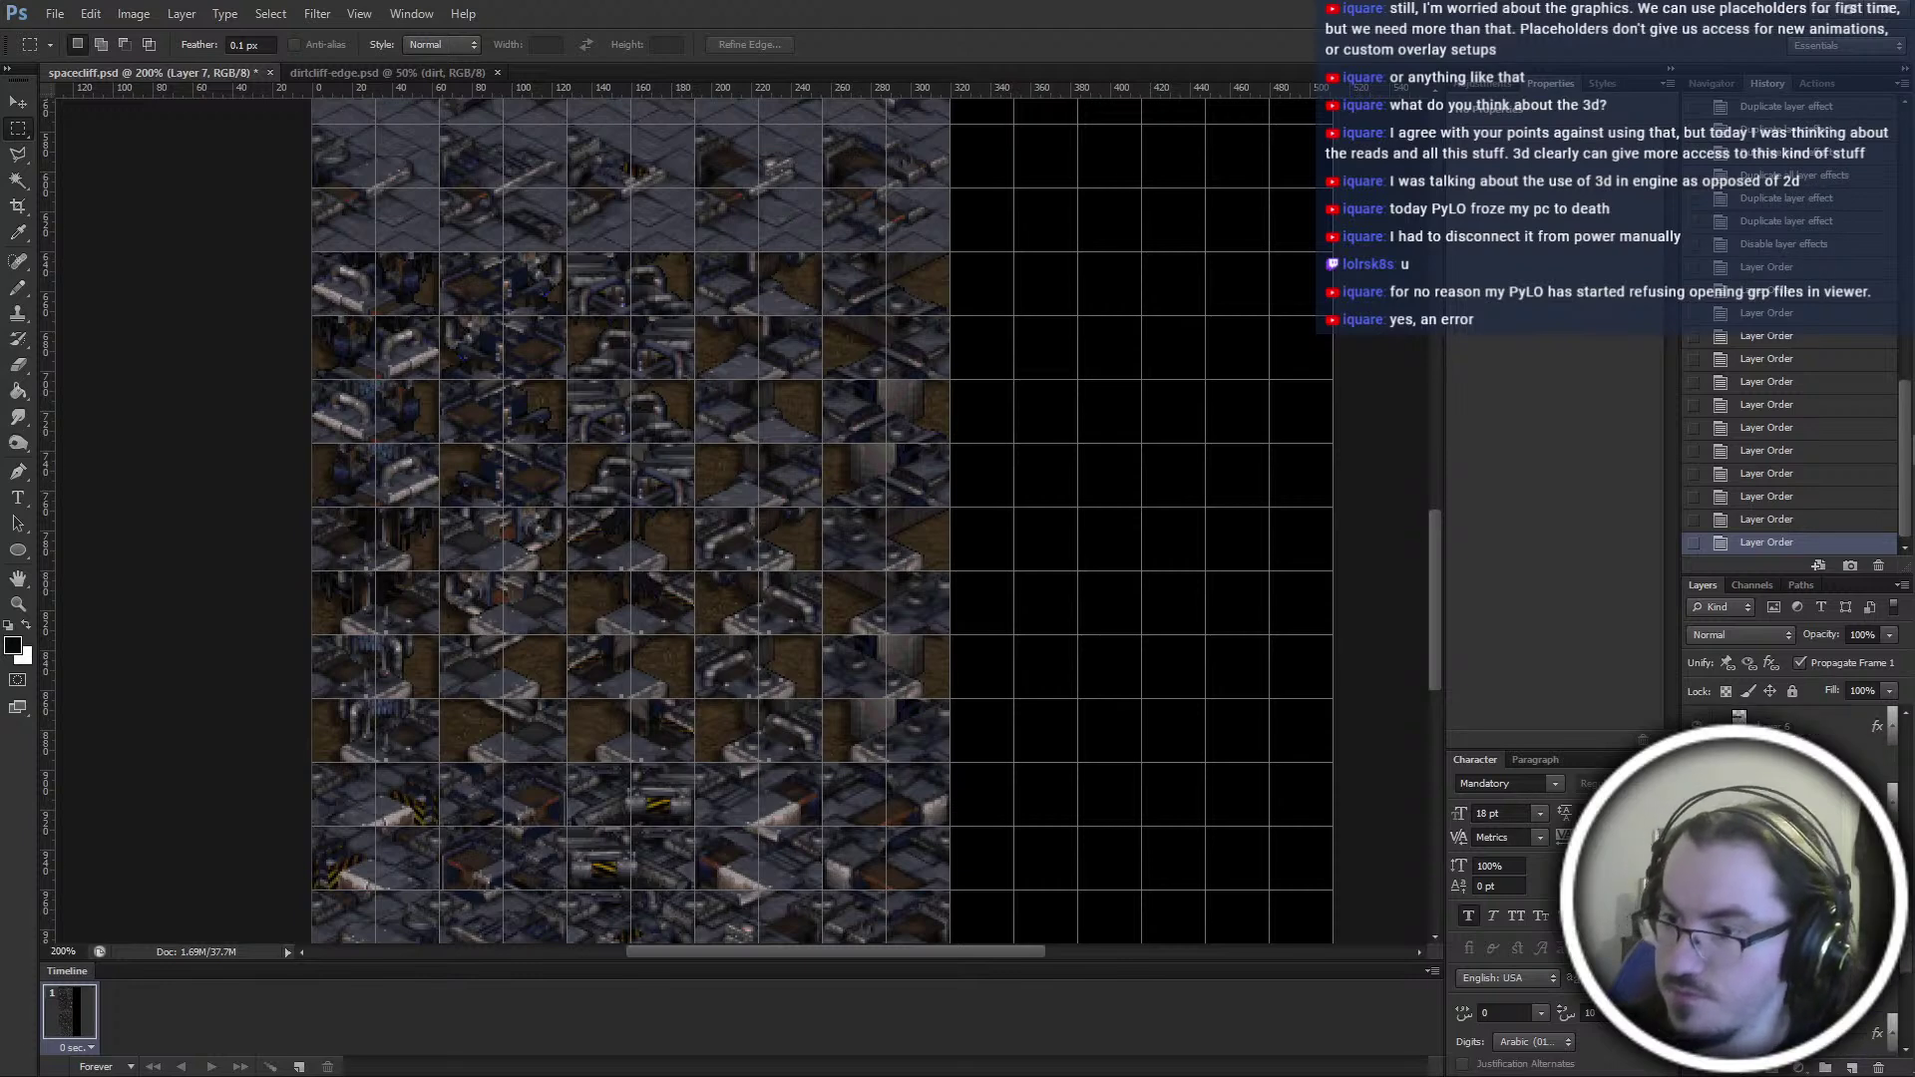
Move Layer 6 down the stack into its place in the reversed row order
left_click(1768, 731)
key("ctrl+bracketleft")
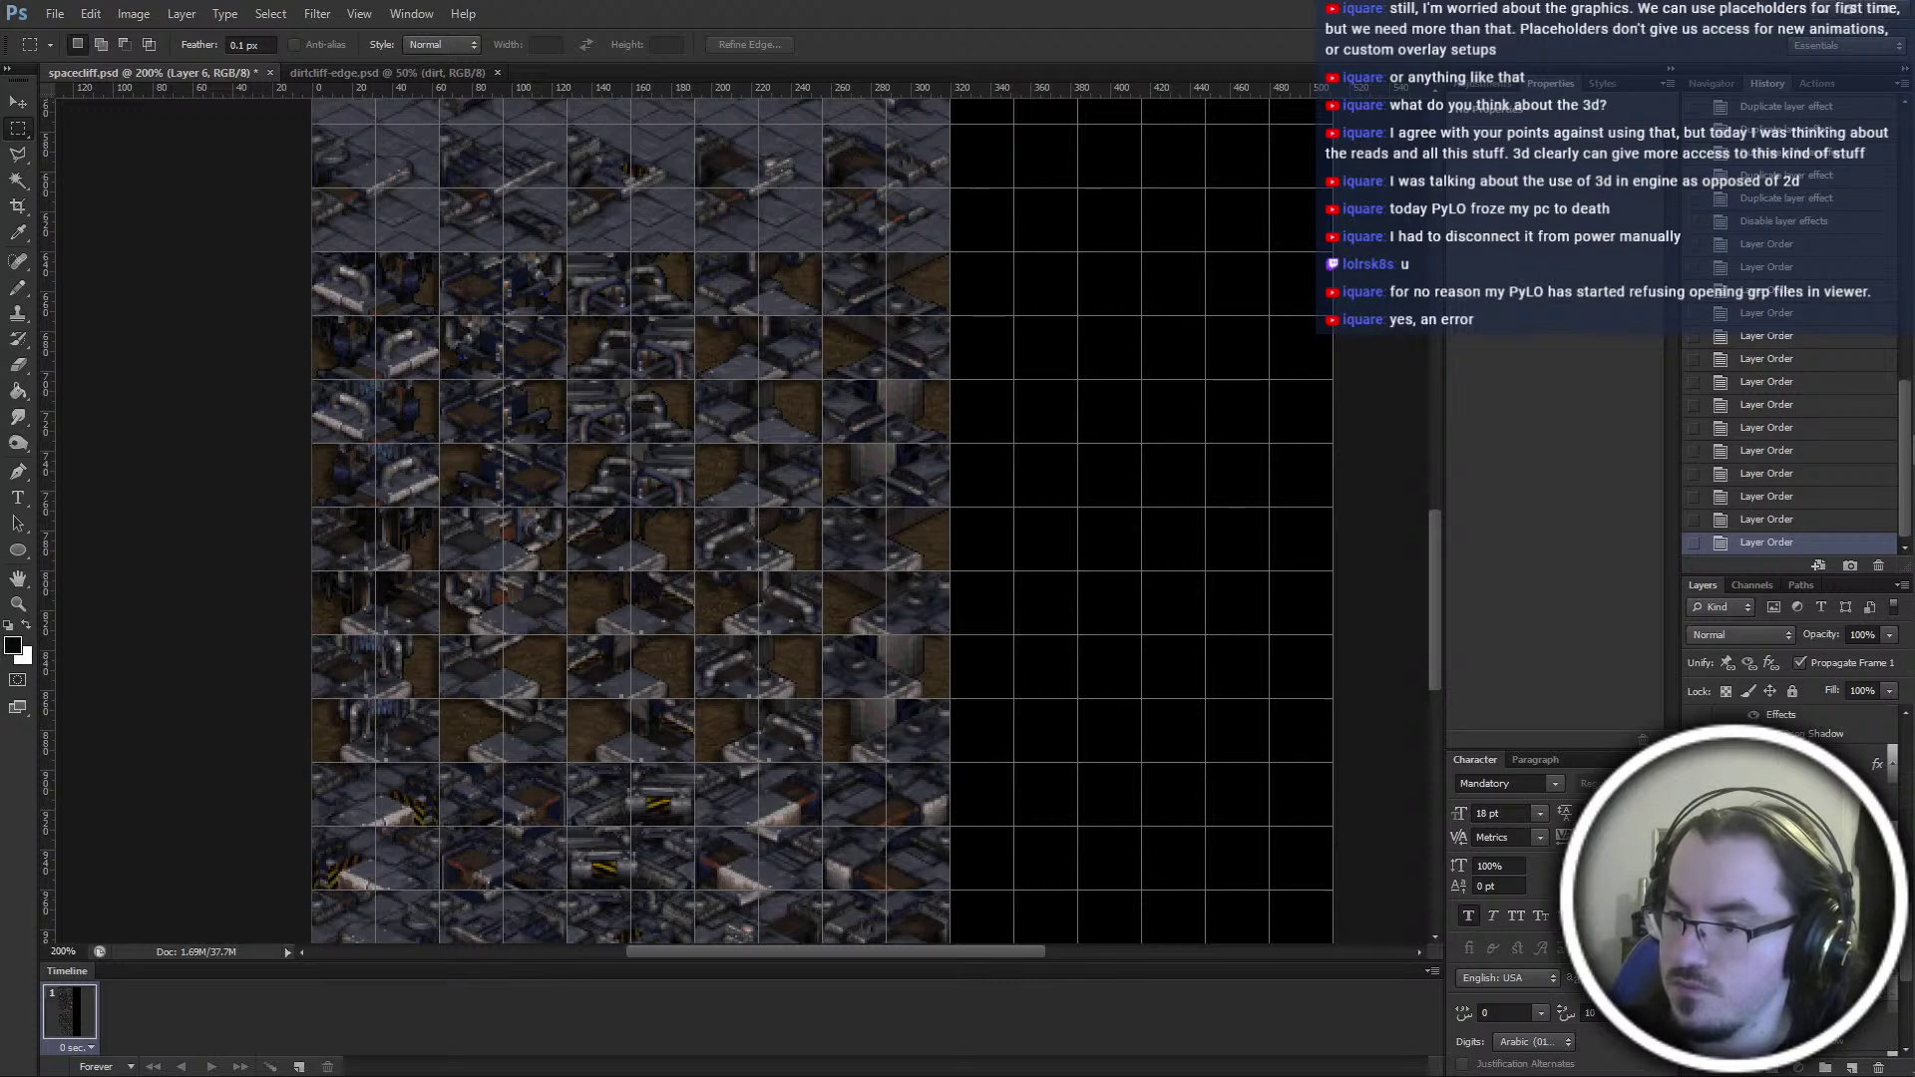
key("ctrl+bracketleft")
key("ctrl+bracketleft")
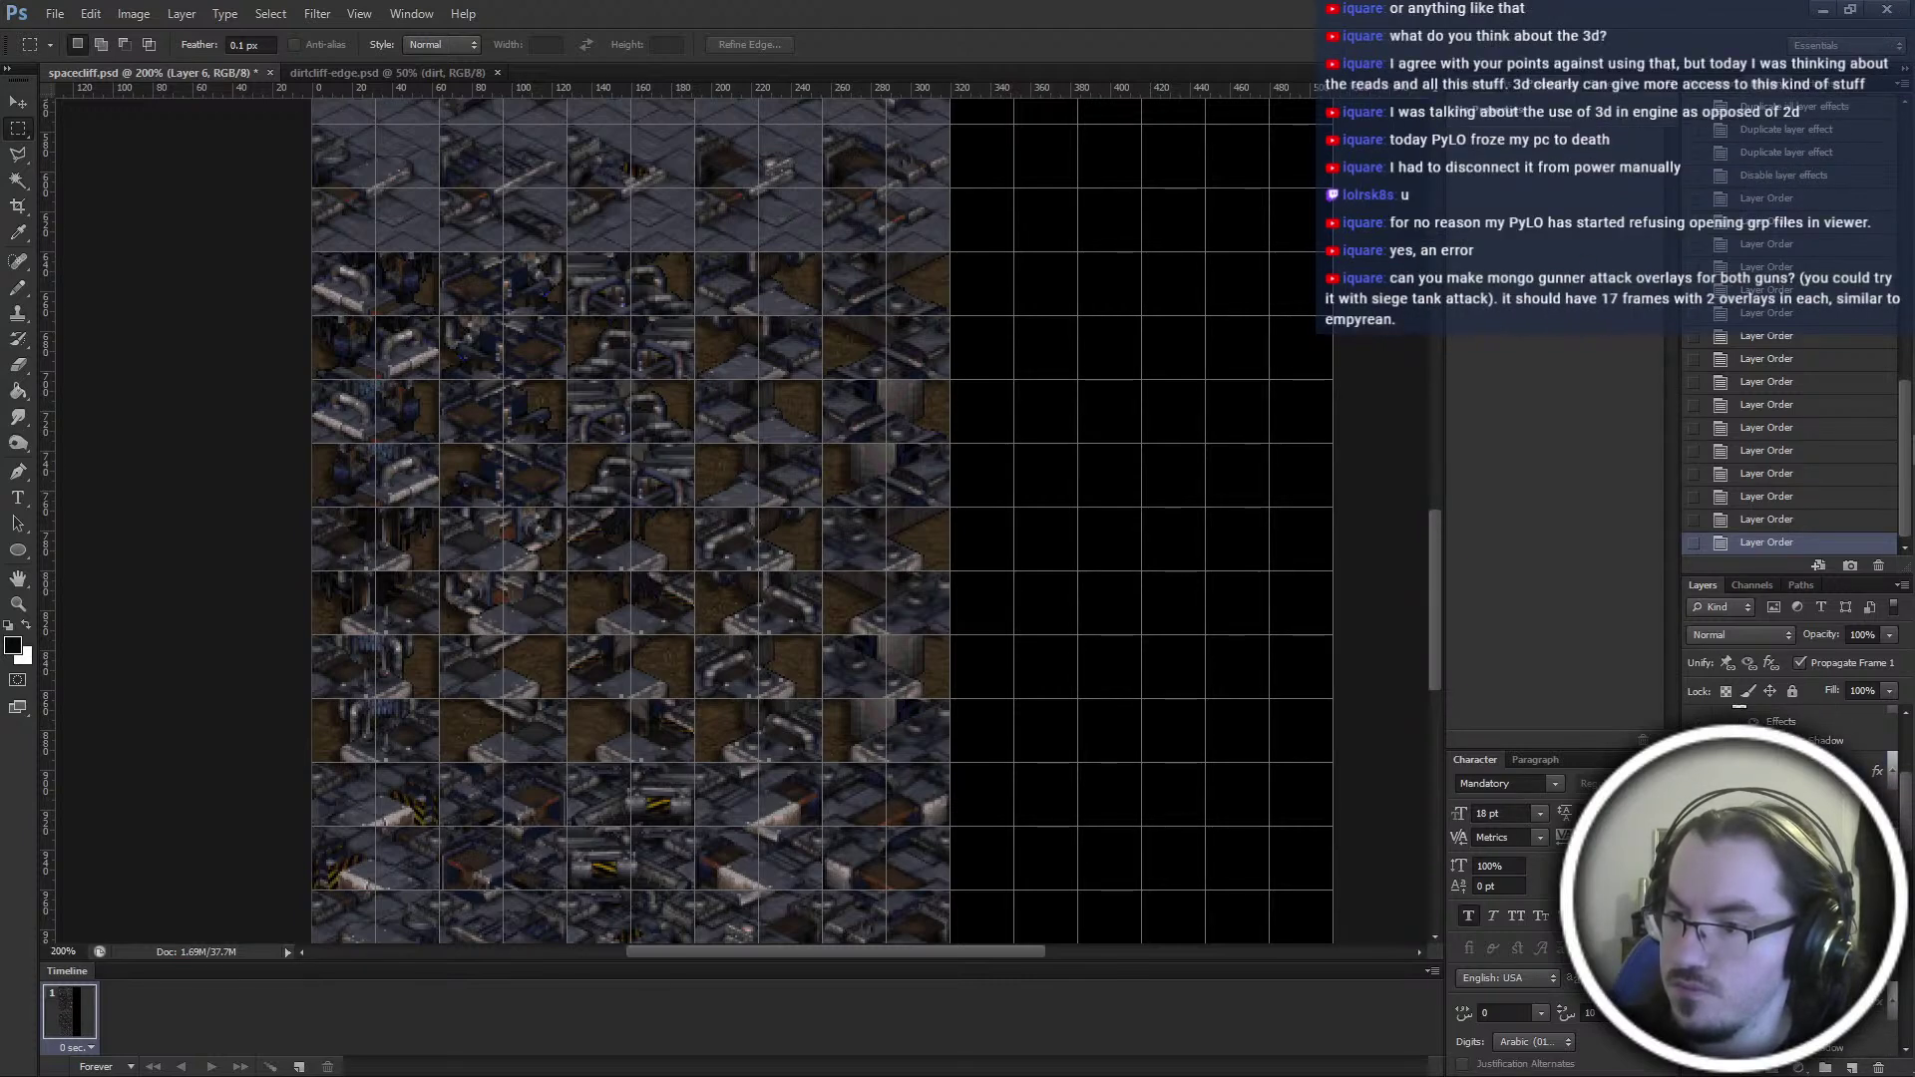
Select the next row layers together and move them down the stack to continue the reversed order
key("alt+bracketleft")
key("alt+bracketleft")
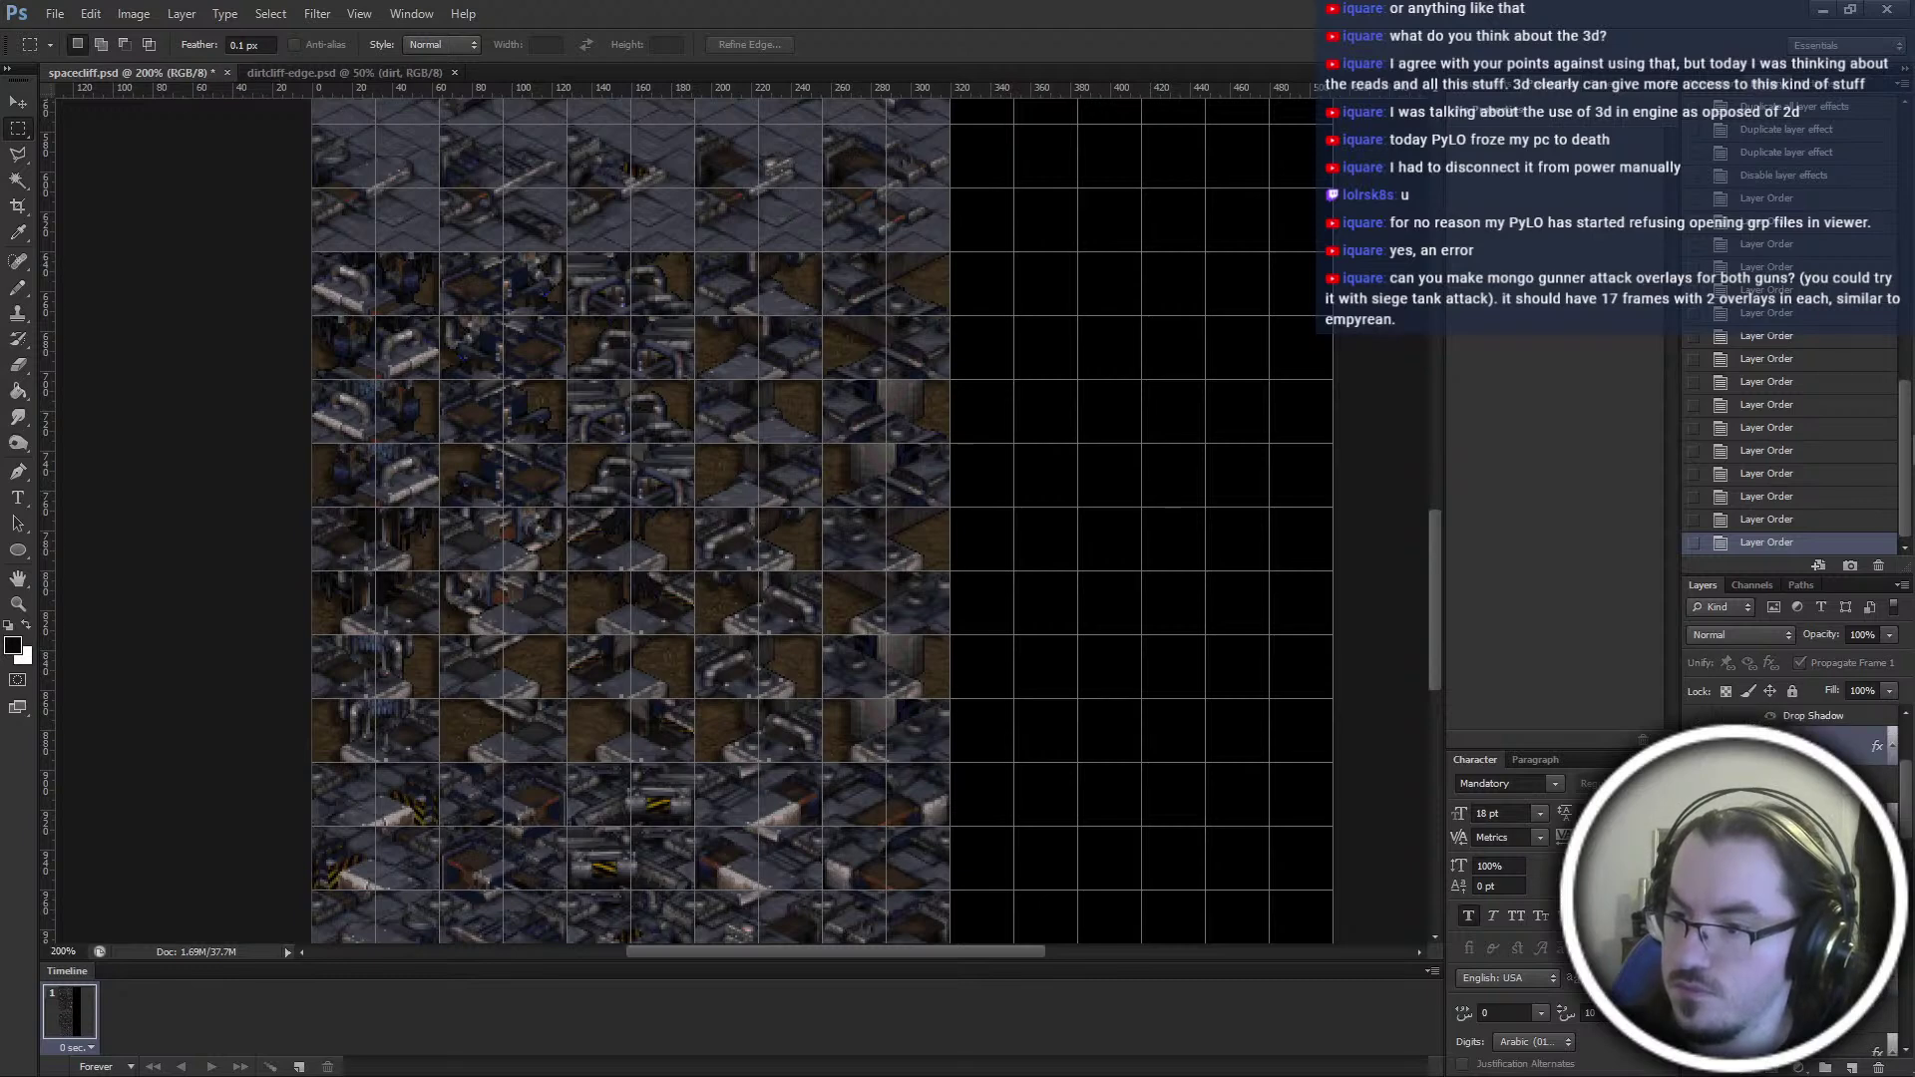
key("ctrl+bracketleft")
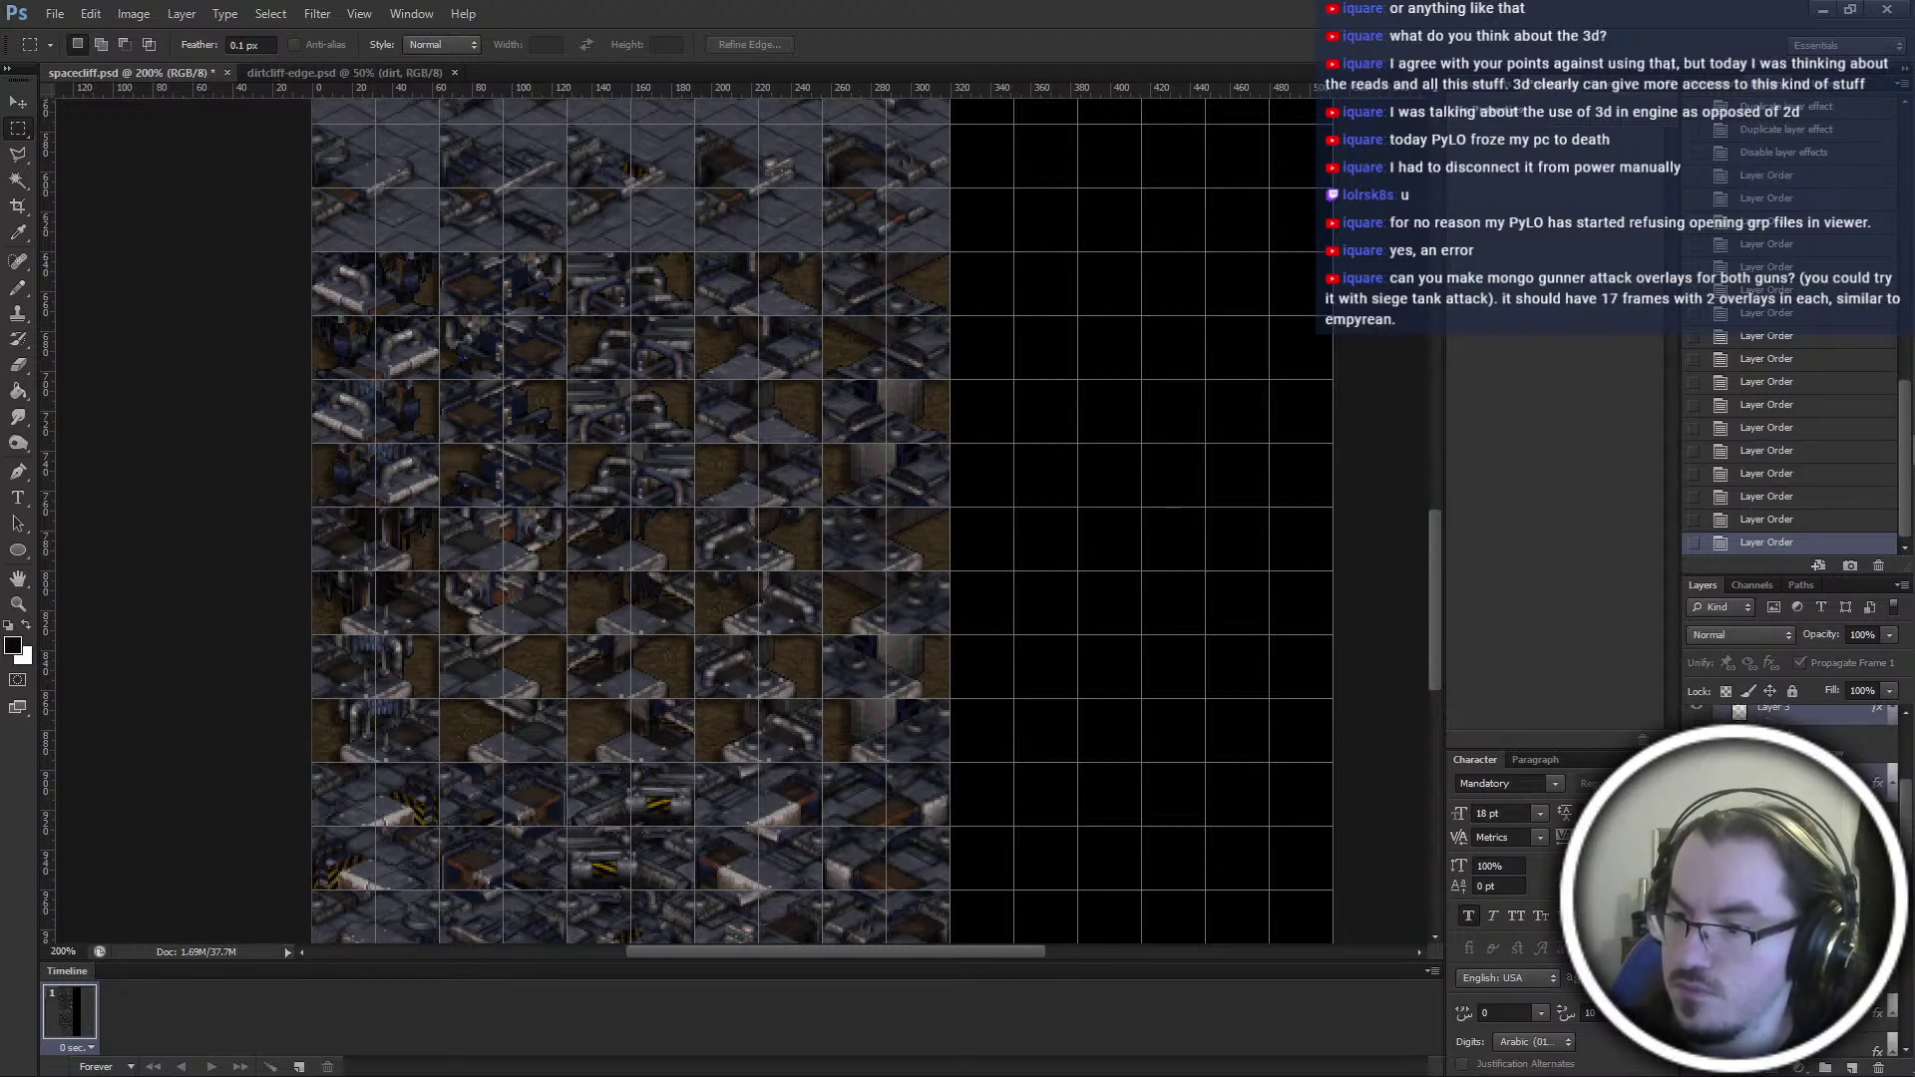
key("ctrl+bracketleft")
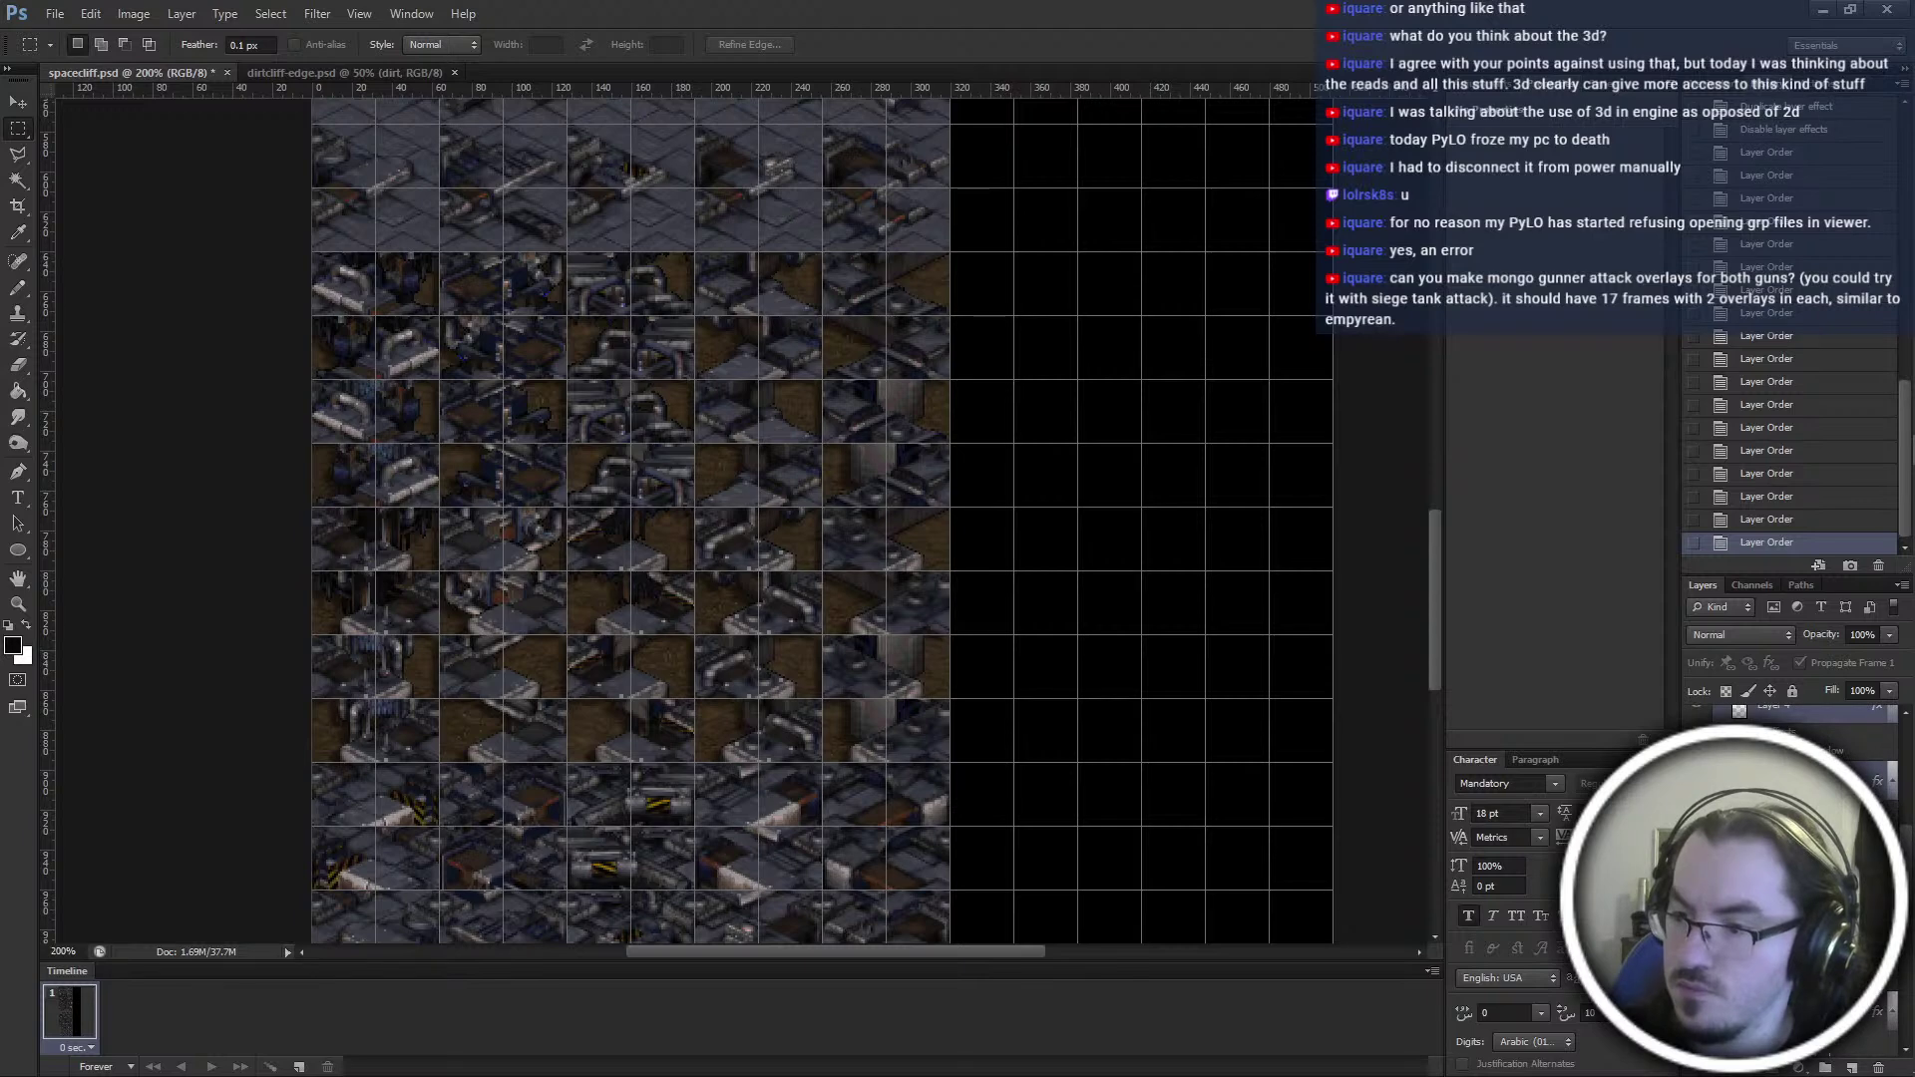
key("ctrl+bracketleft")
key("ctrl+bracketleft")
key("ctrl+bracketleft")
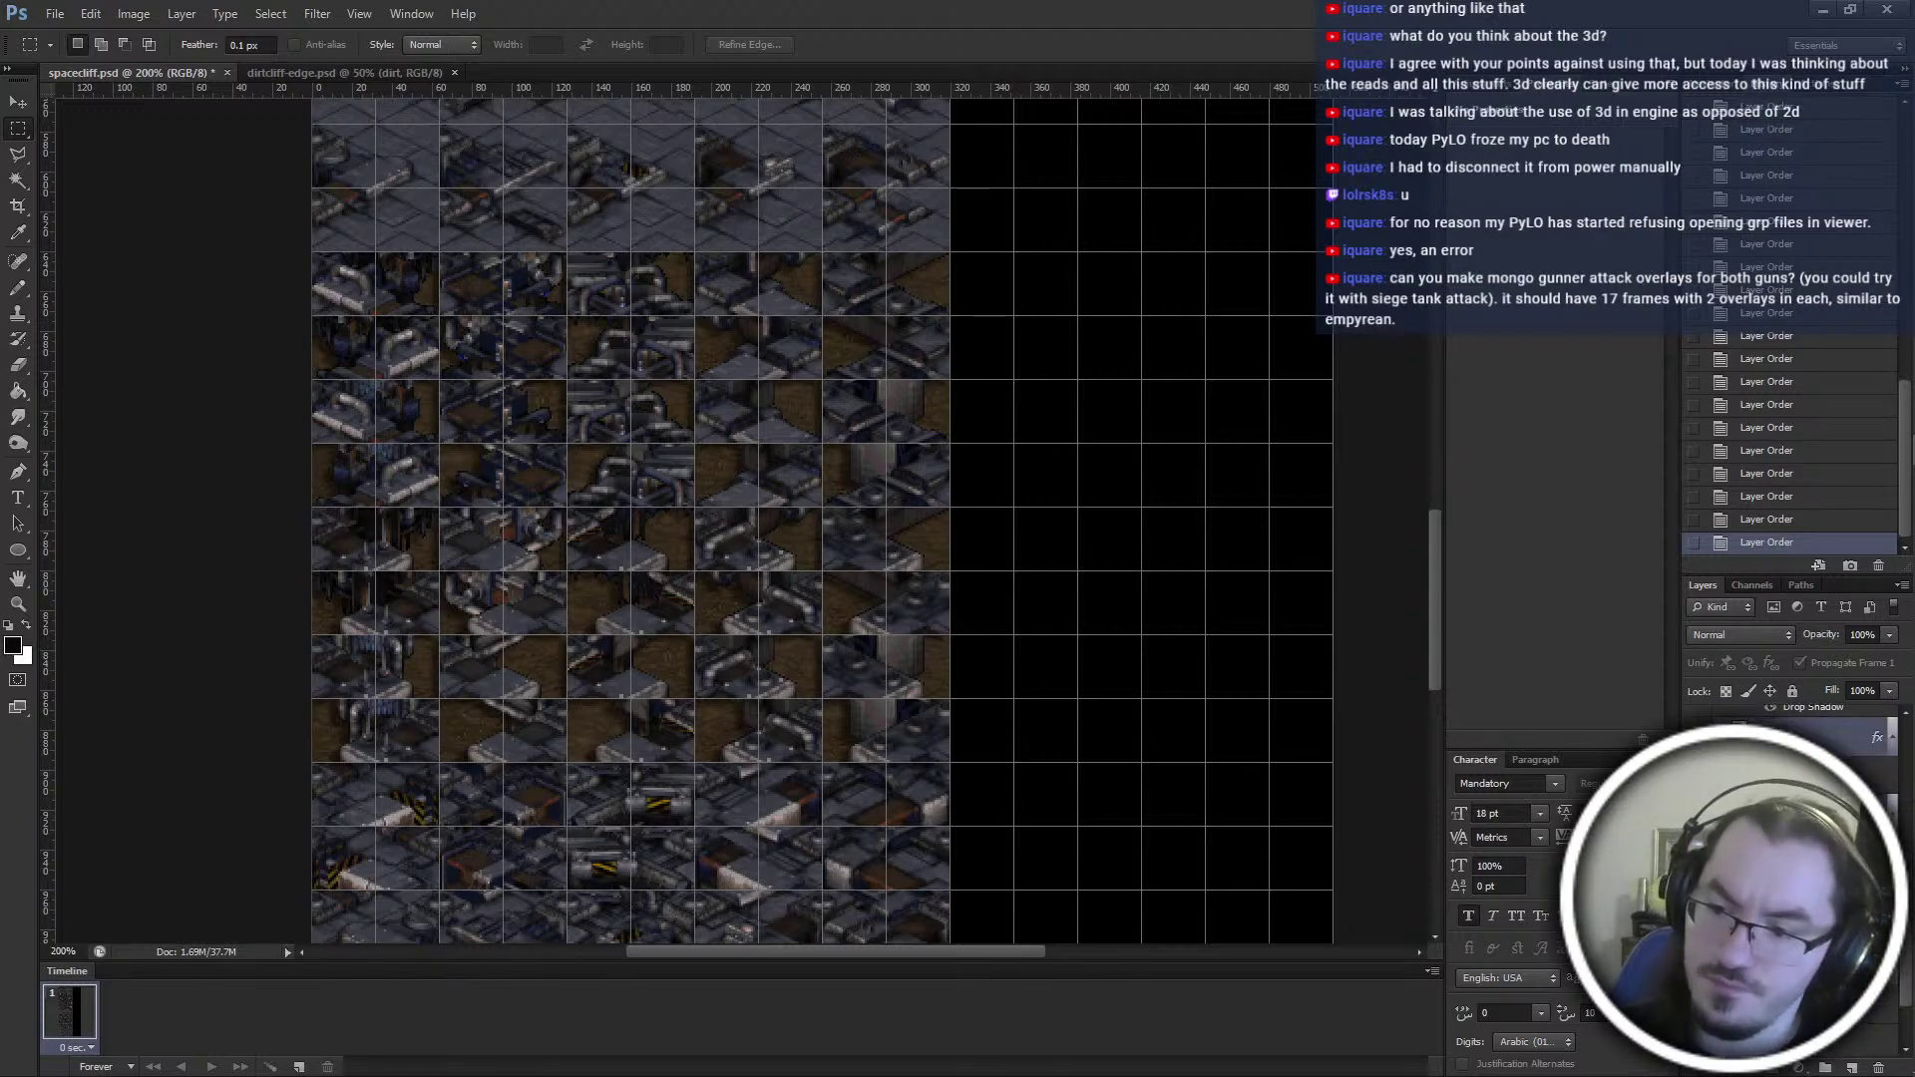
key("ctrl+bracketleft")
left_click(1785, 857)
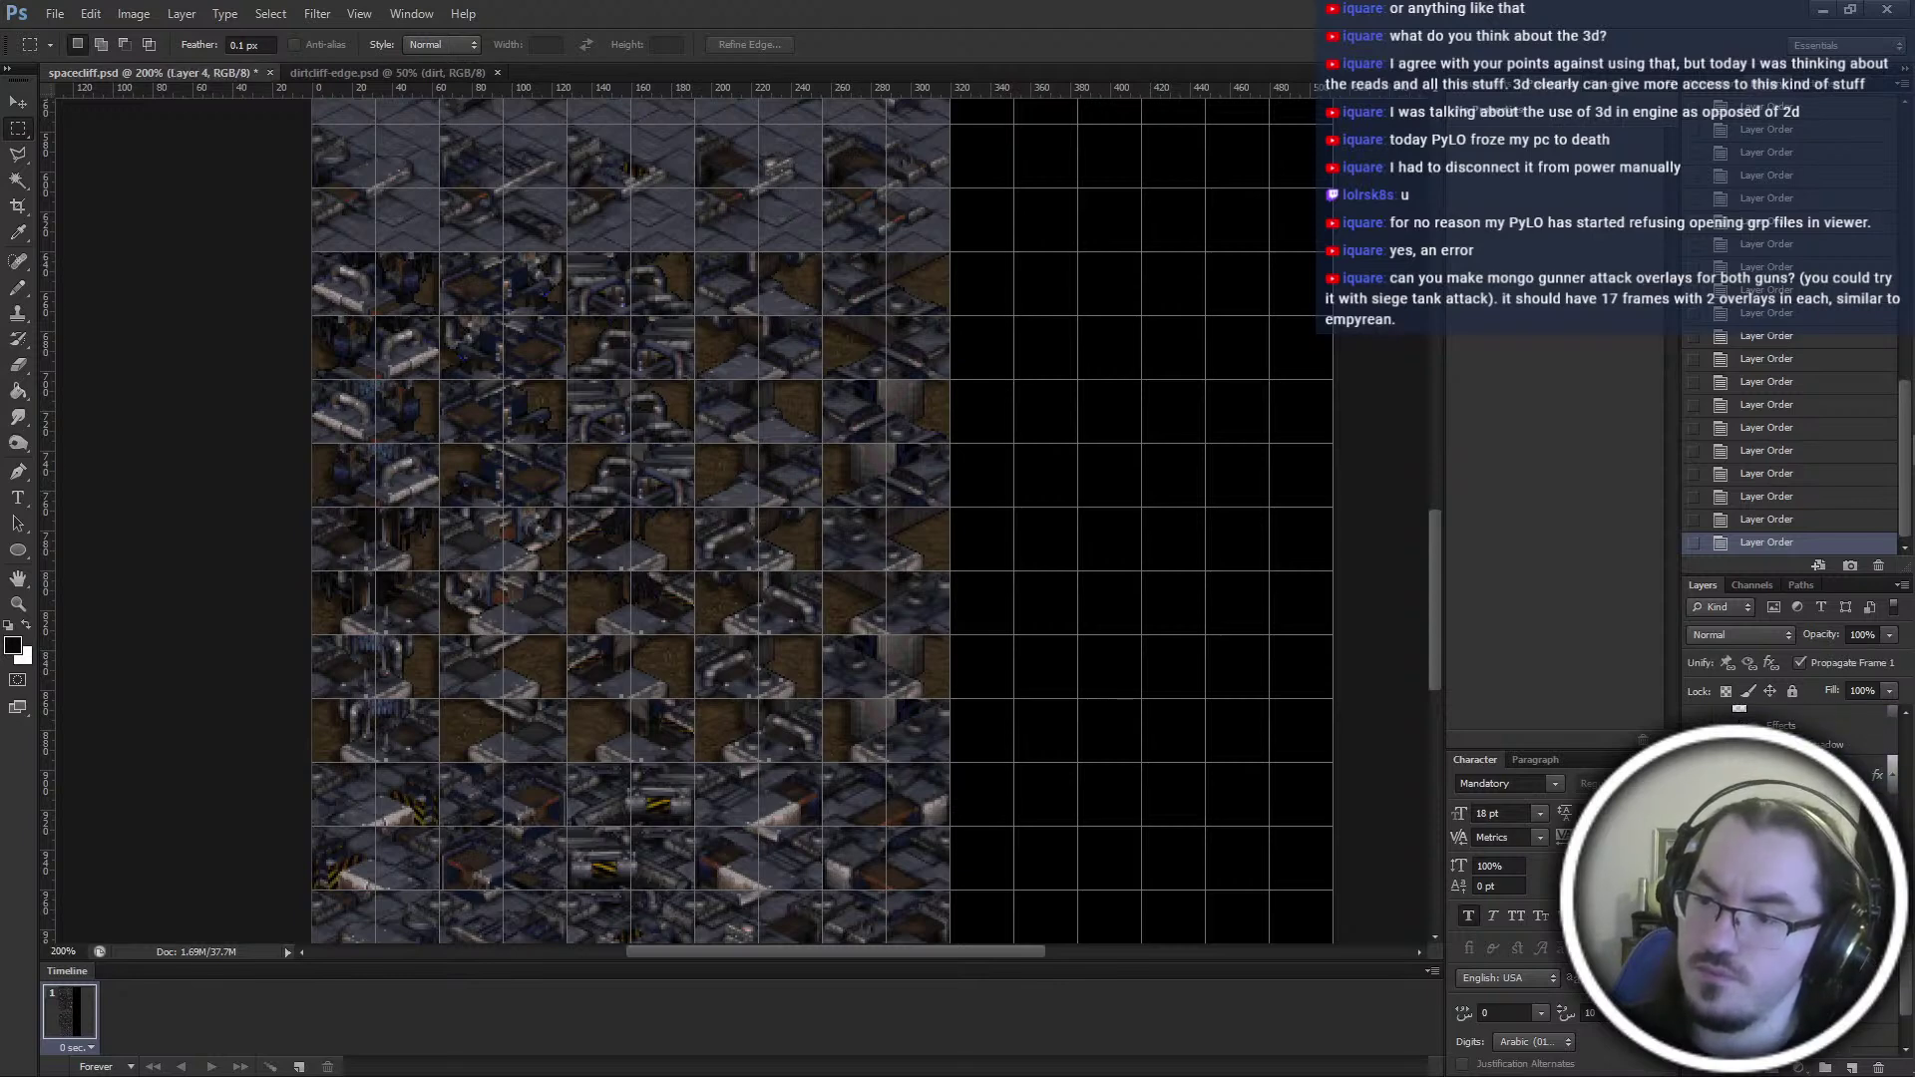
Inspect the reordered tile rows and their shadows from the lower rows up to the start of the tileset
key("ctrl+minus")
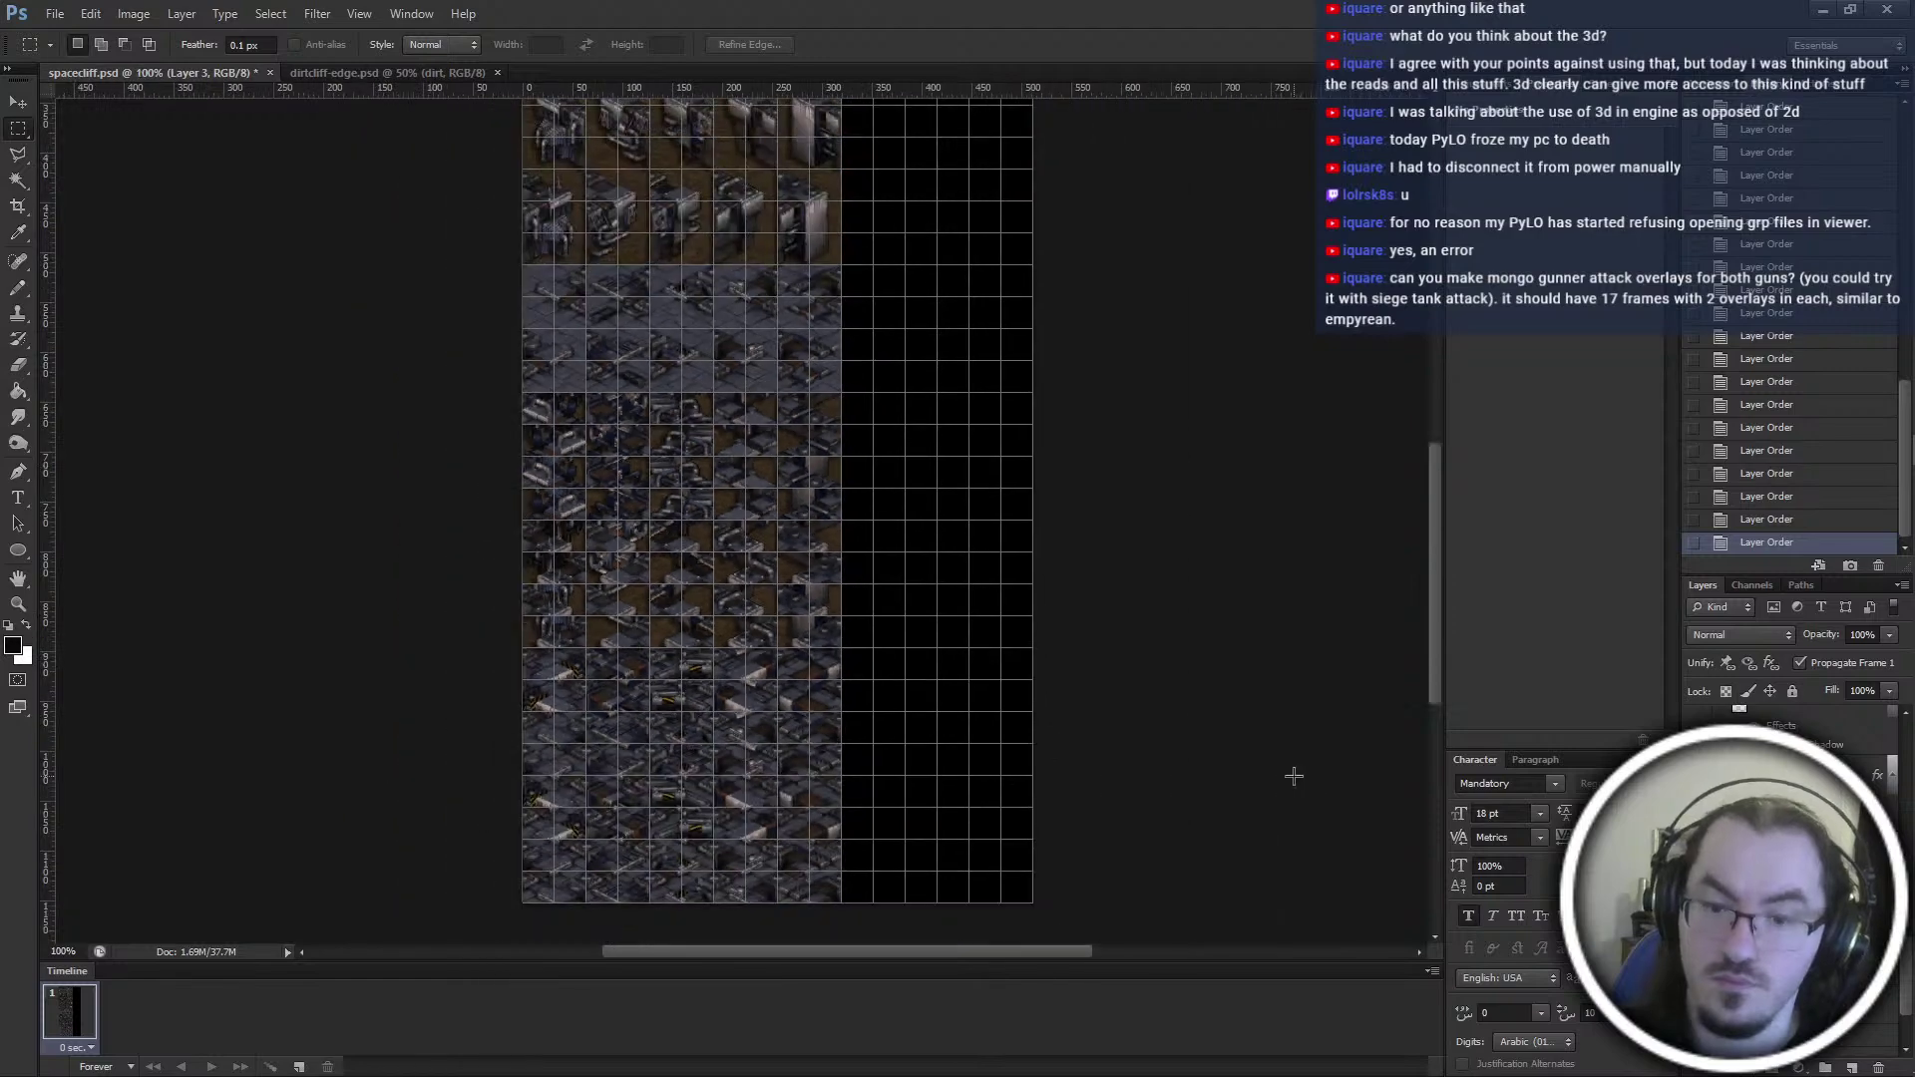
key("ctrl+plus")
scroll(1236, 790, "left", 2)
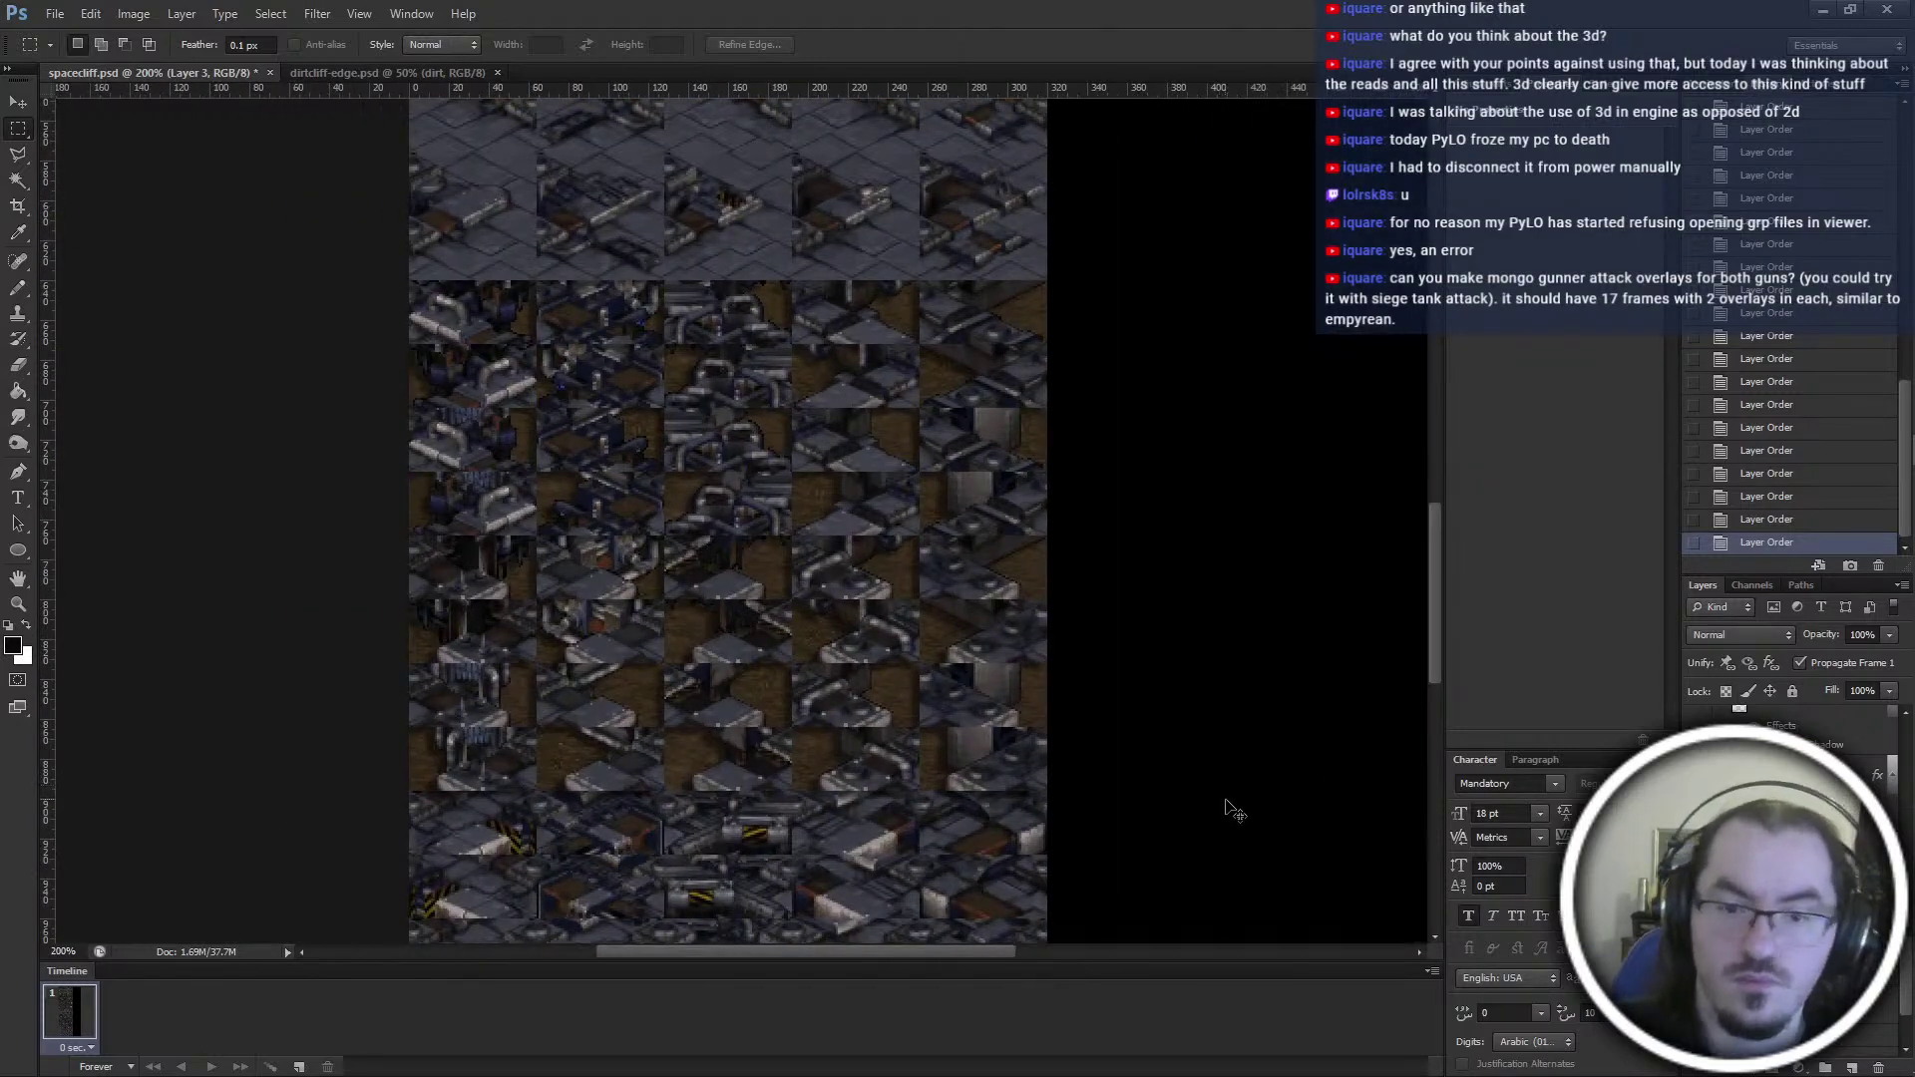
scroll(1222, 793, "left", 2)
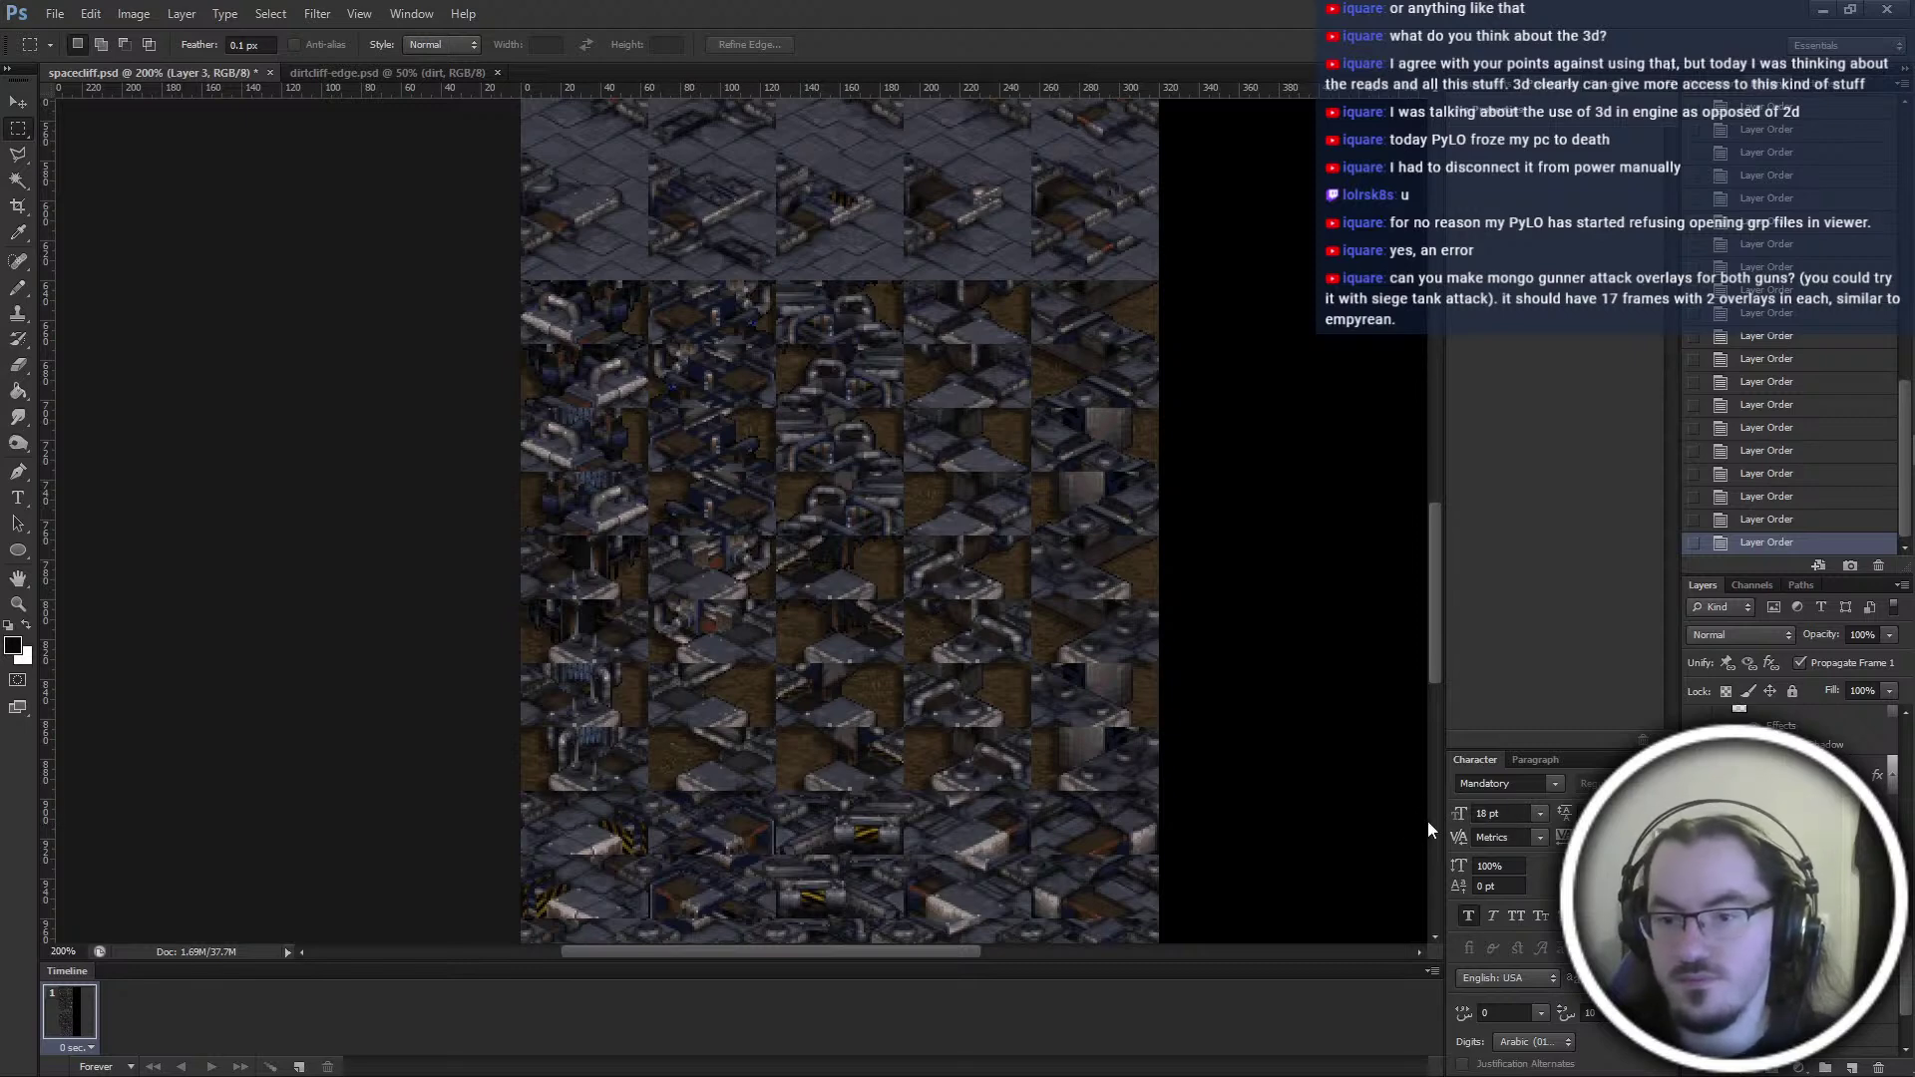
scroll(1396, 798, "up", 7)
scroll(1353, 890, "up", 10)
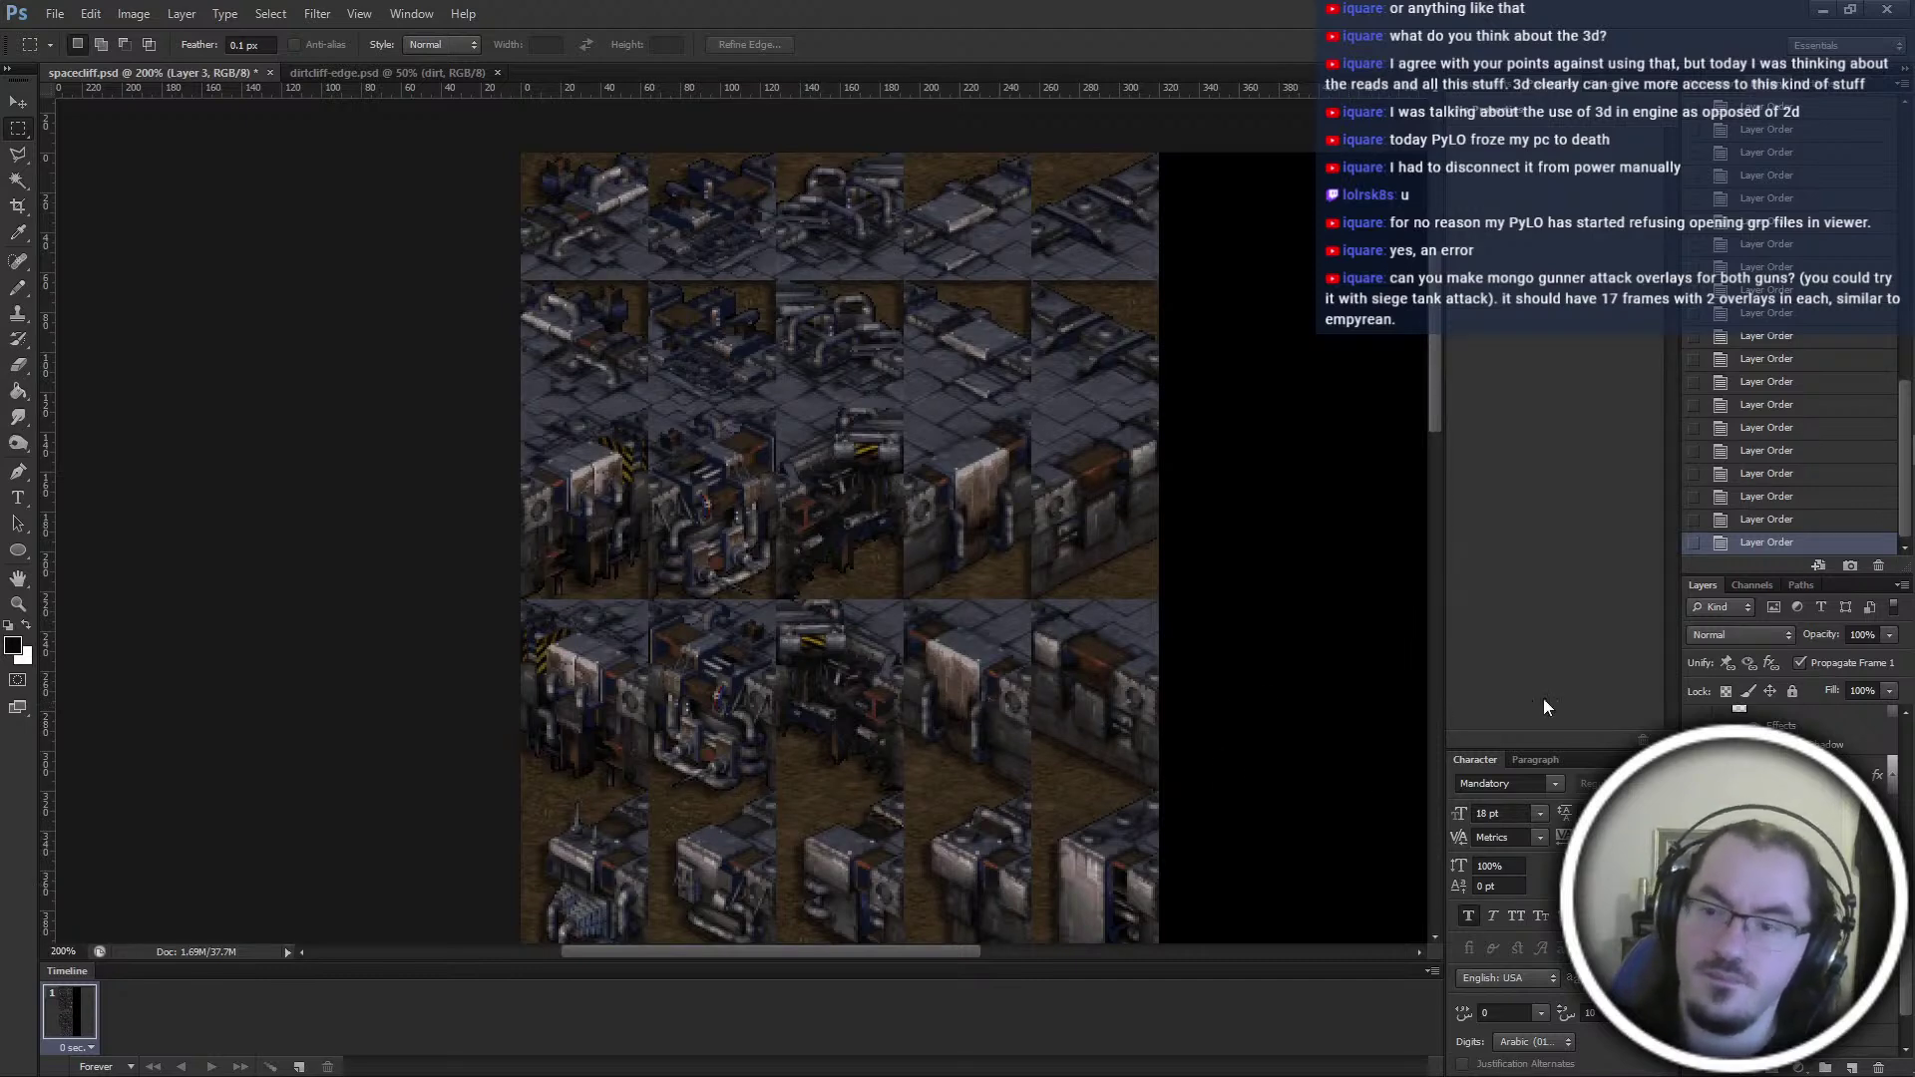
scroll(1152, 745, "up", 1)
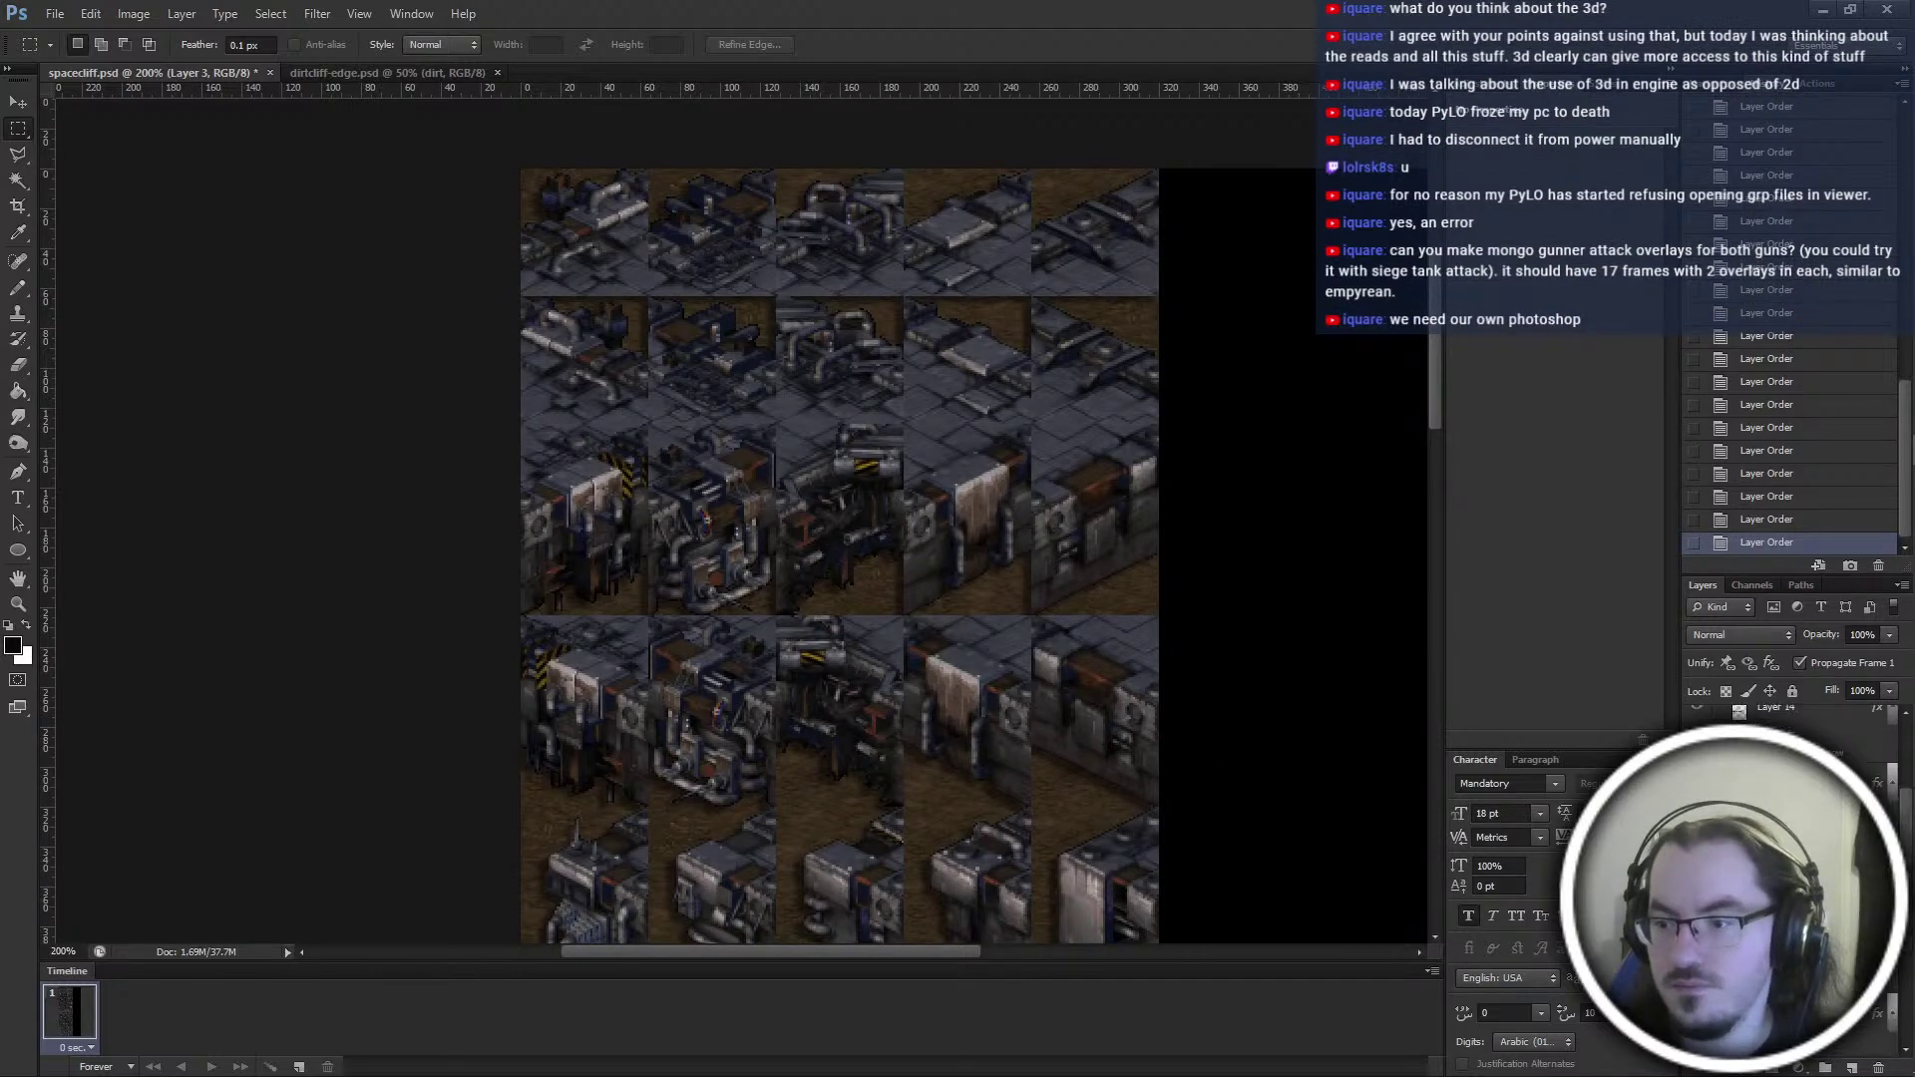
Try to select the empty areas of the main group with the Magic Wand
left_click(1785, 756)
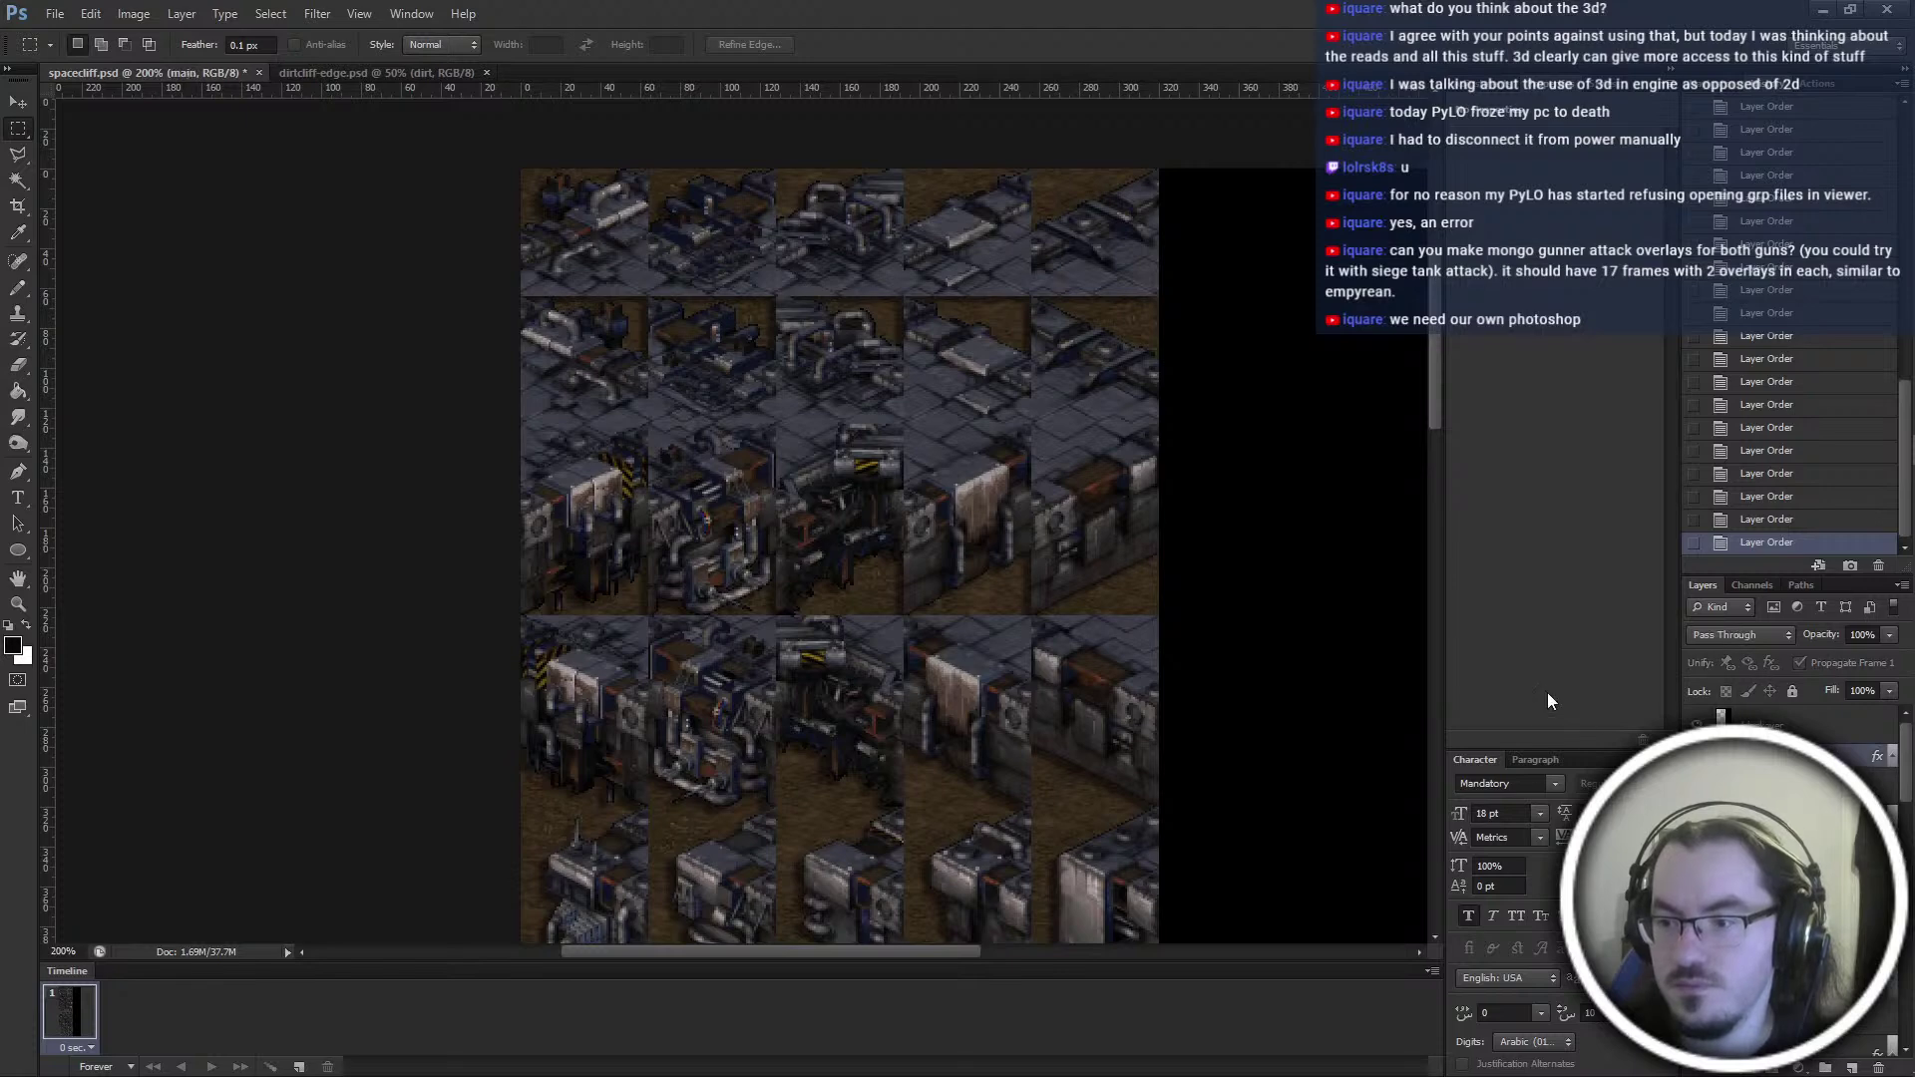
key("w")
left_click(1144, 607)
key("Return")
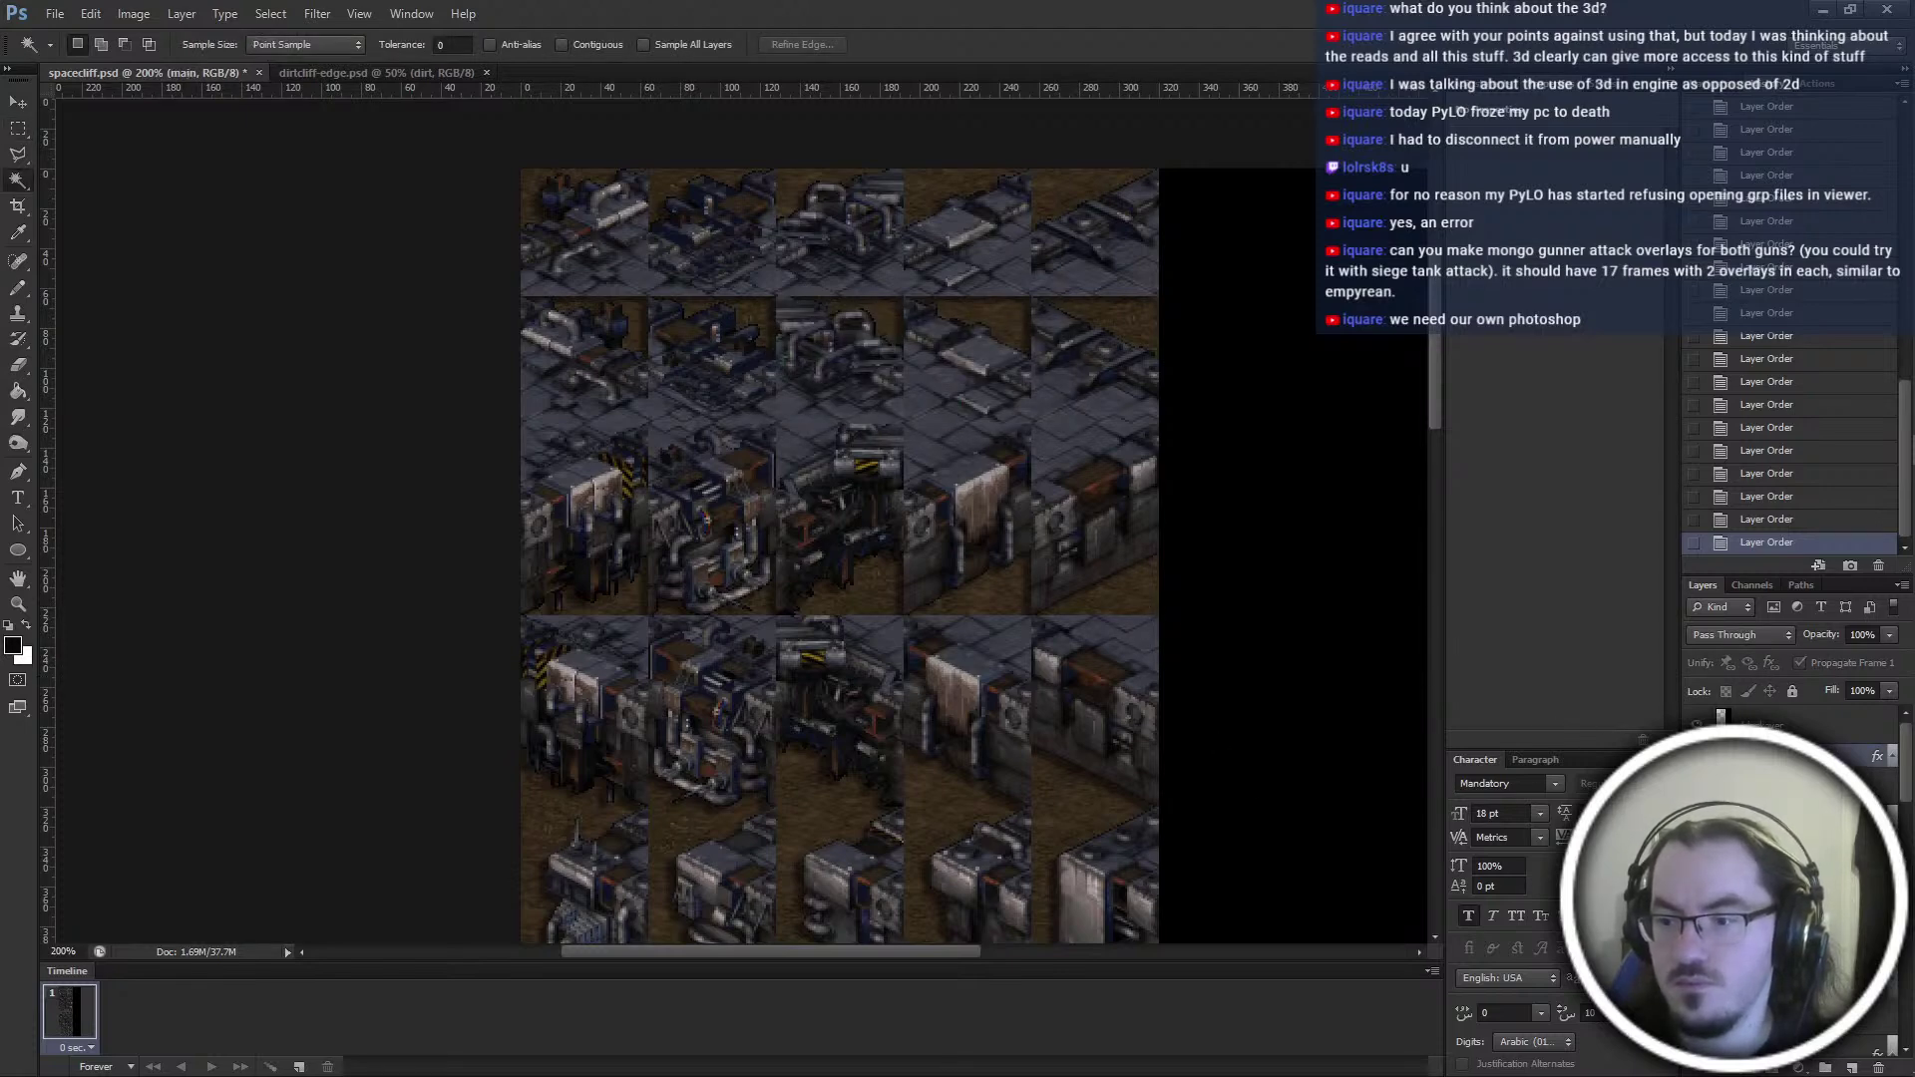
Select all the tile row layers, including Layer 16, and merge them into one layer
left_click(1785, 823)
scroll(1785, 823, "down", 10)
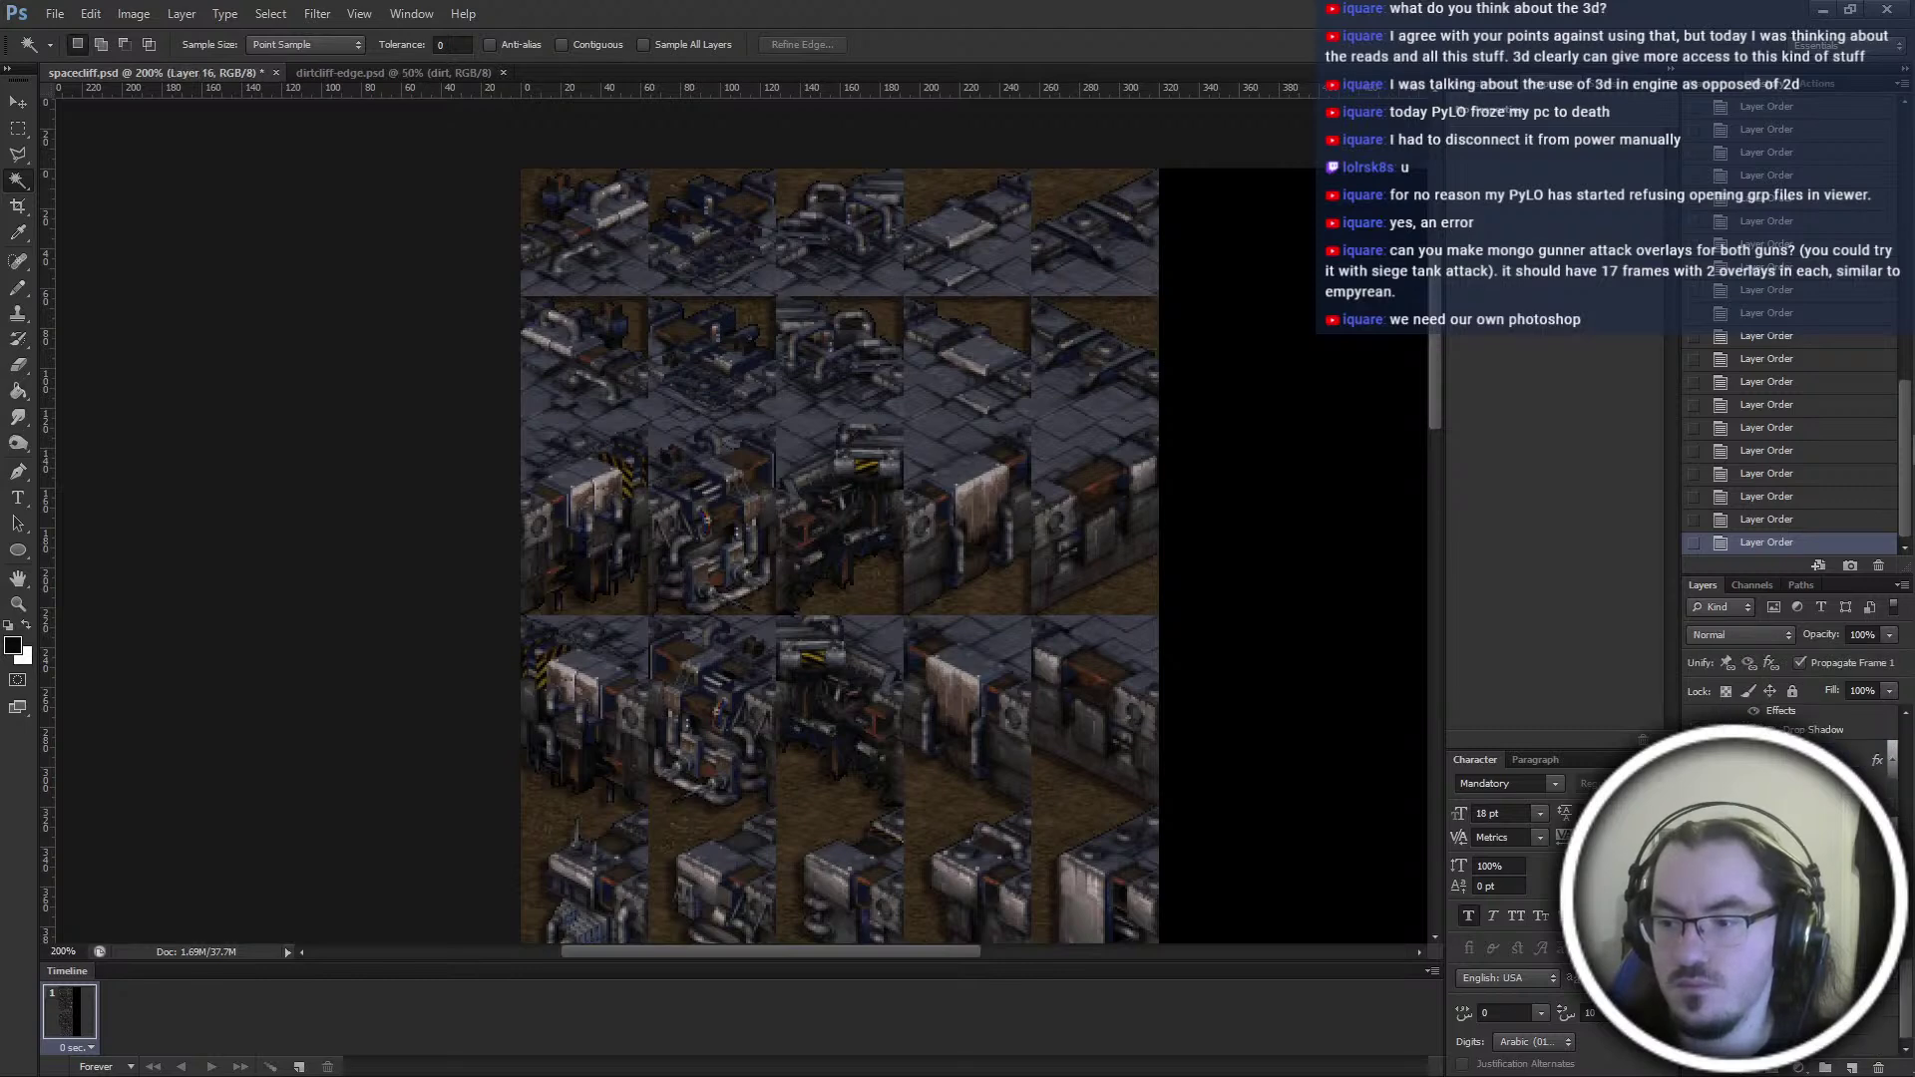
left_click(1796, 760, "shift")
left_click(1073, 812)
key("Return")
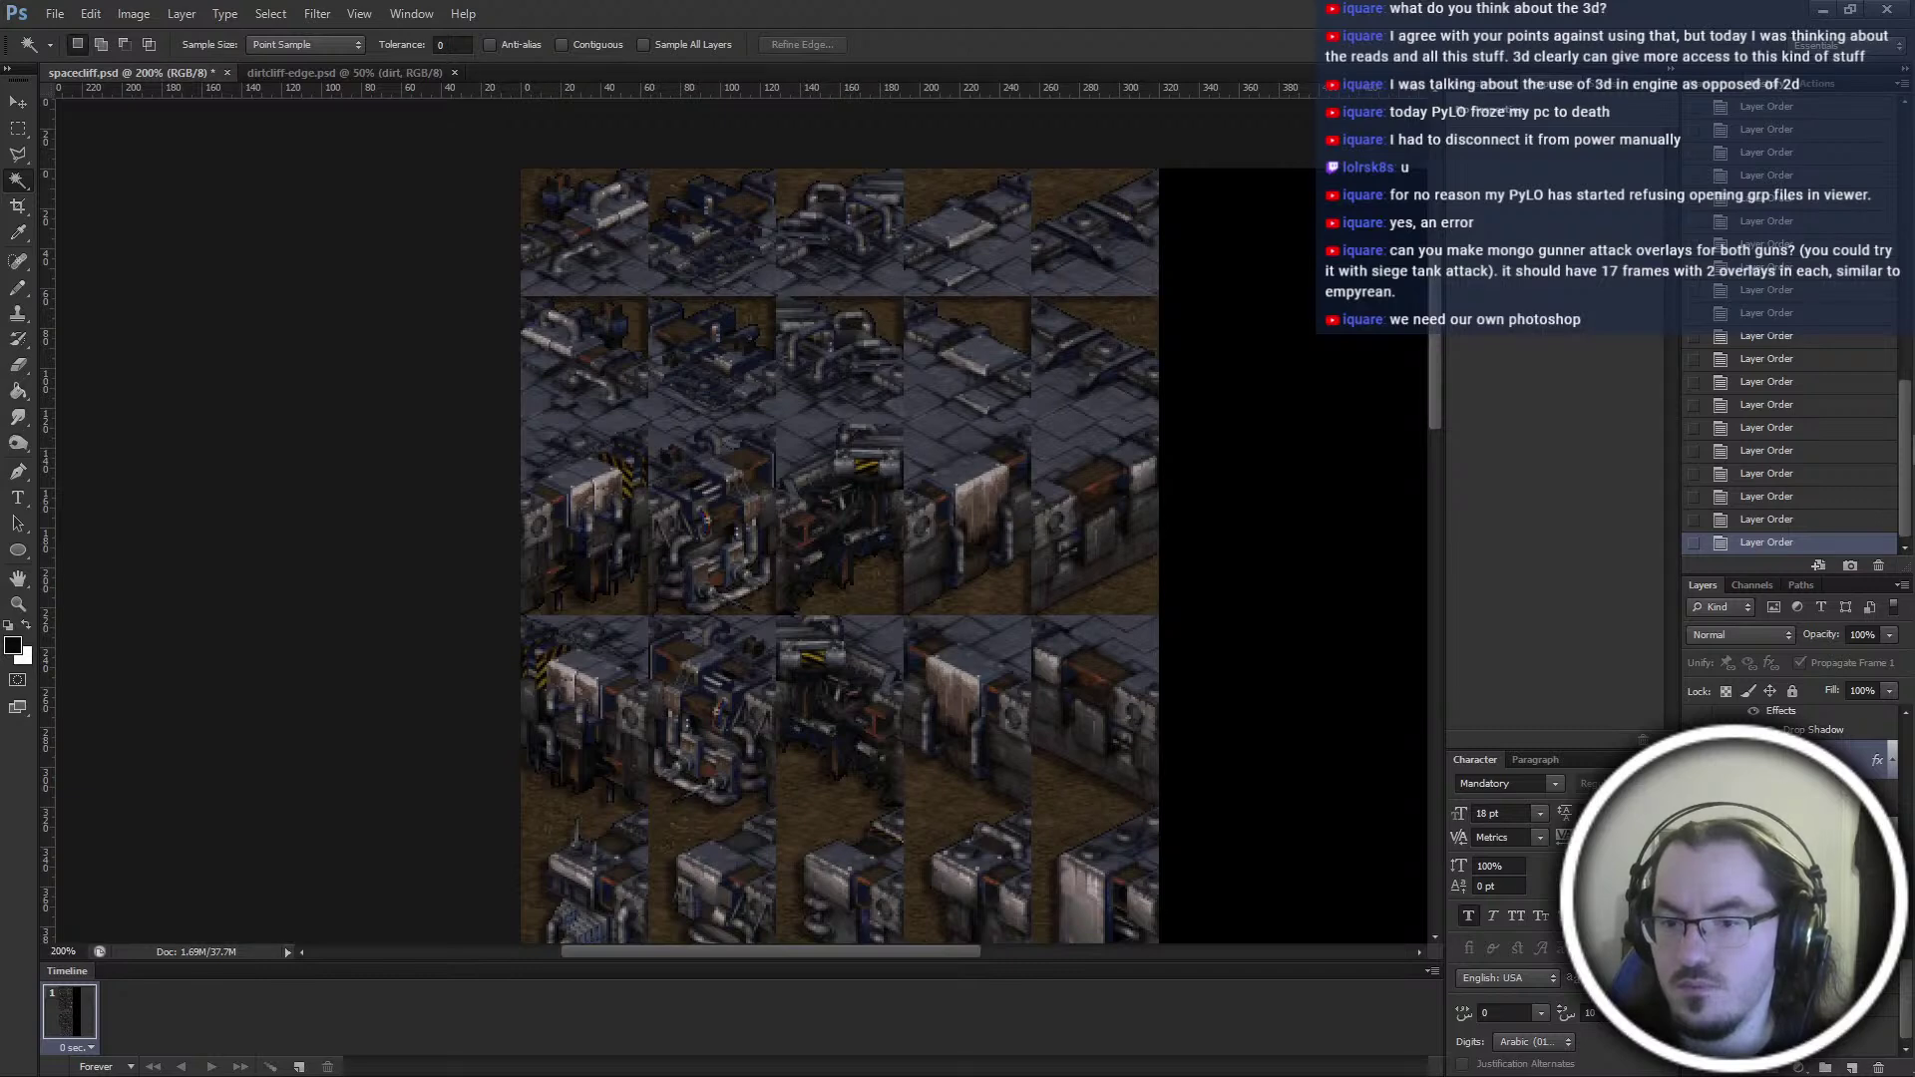
right_click(1791, 913)
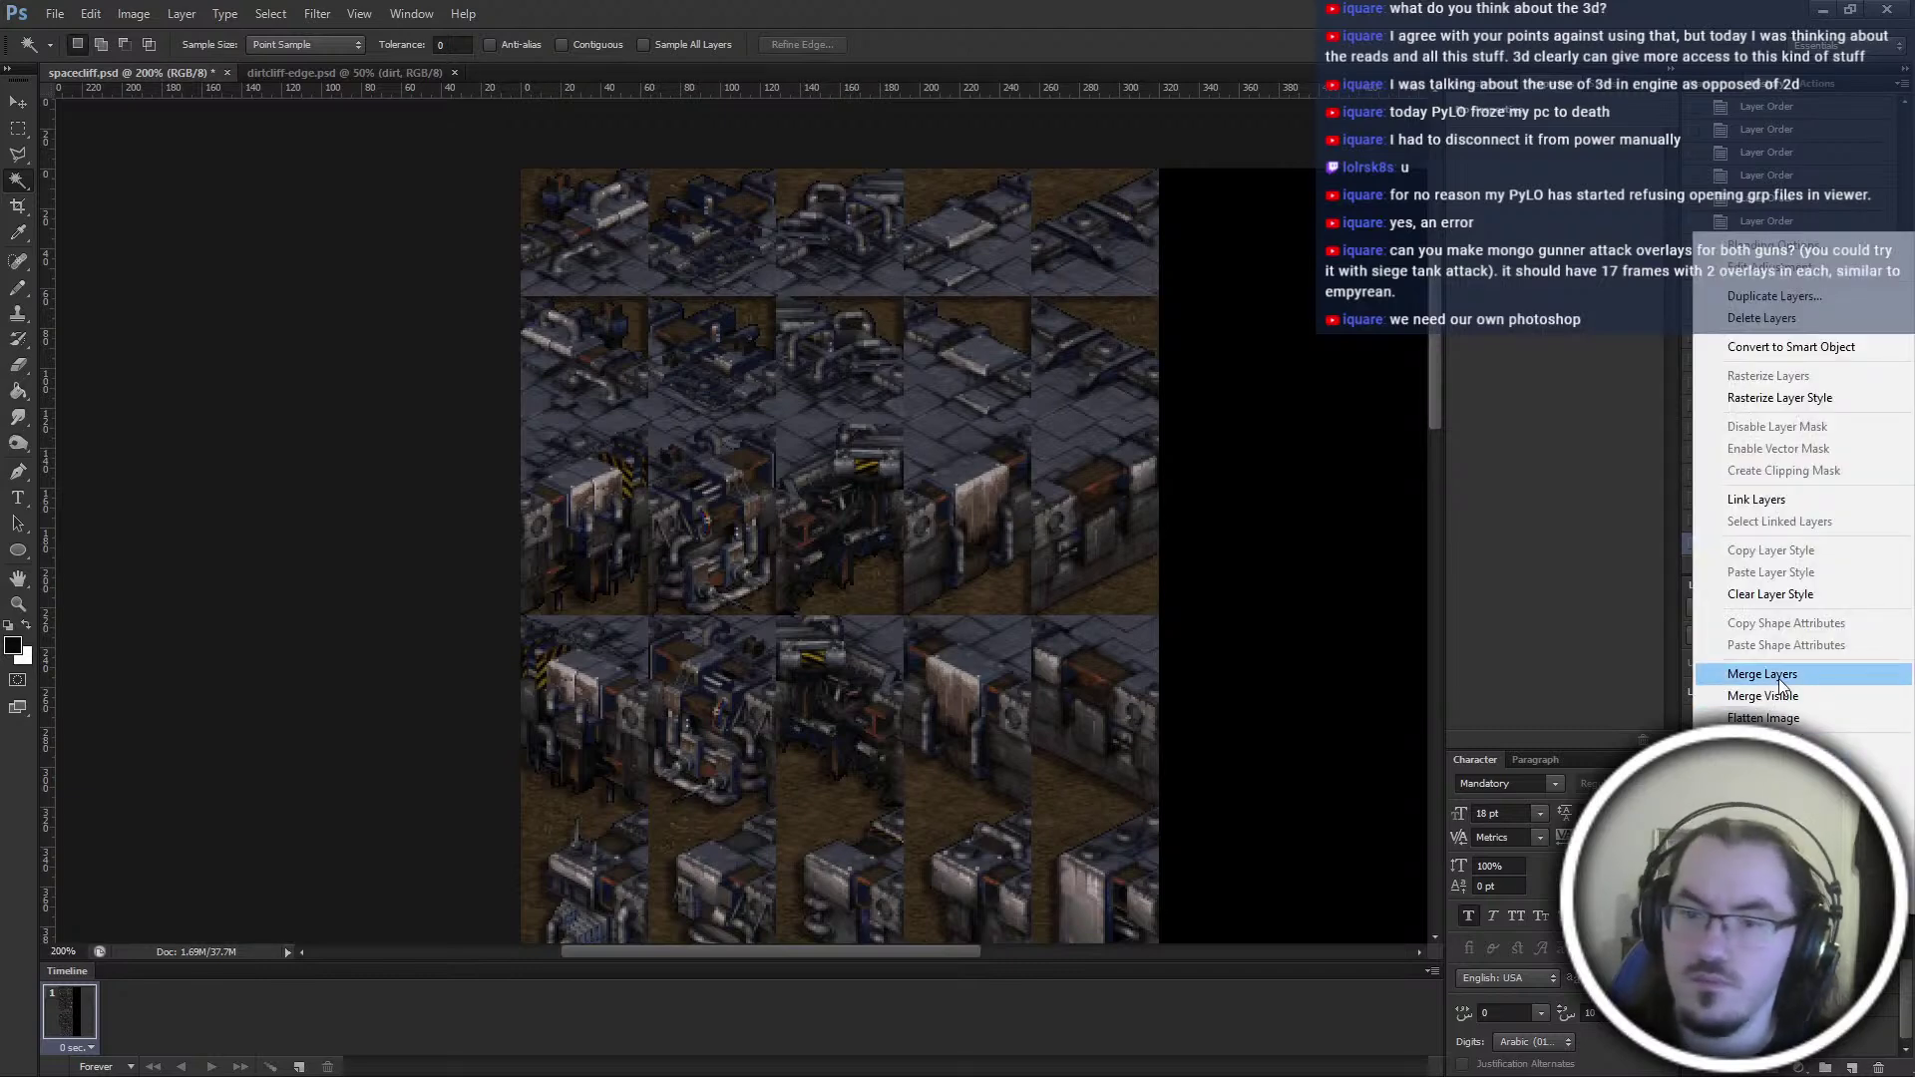
left_click(1781, 681)
Try a Magic Wand selection of the dirt areas around the merged tiles and discard it
left_click(1001, 837)
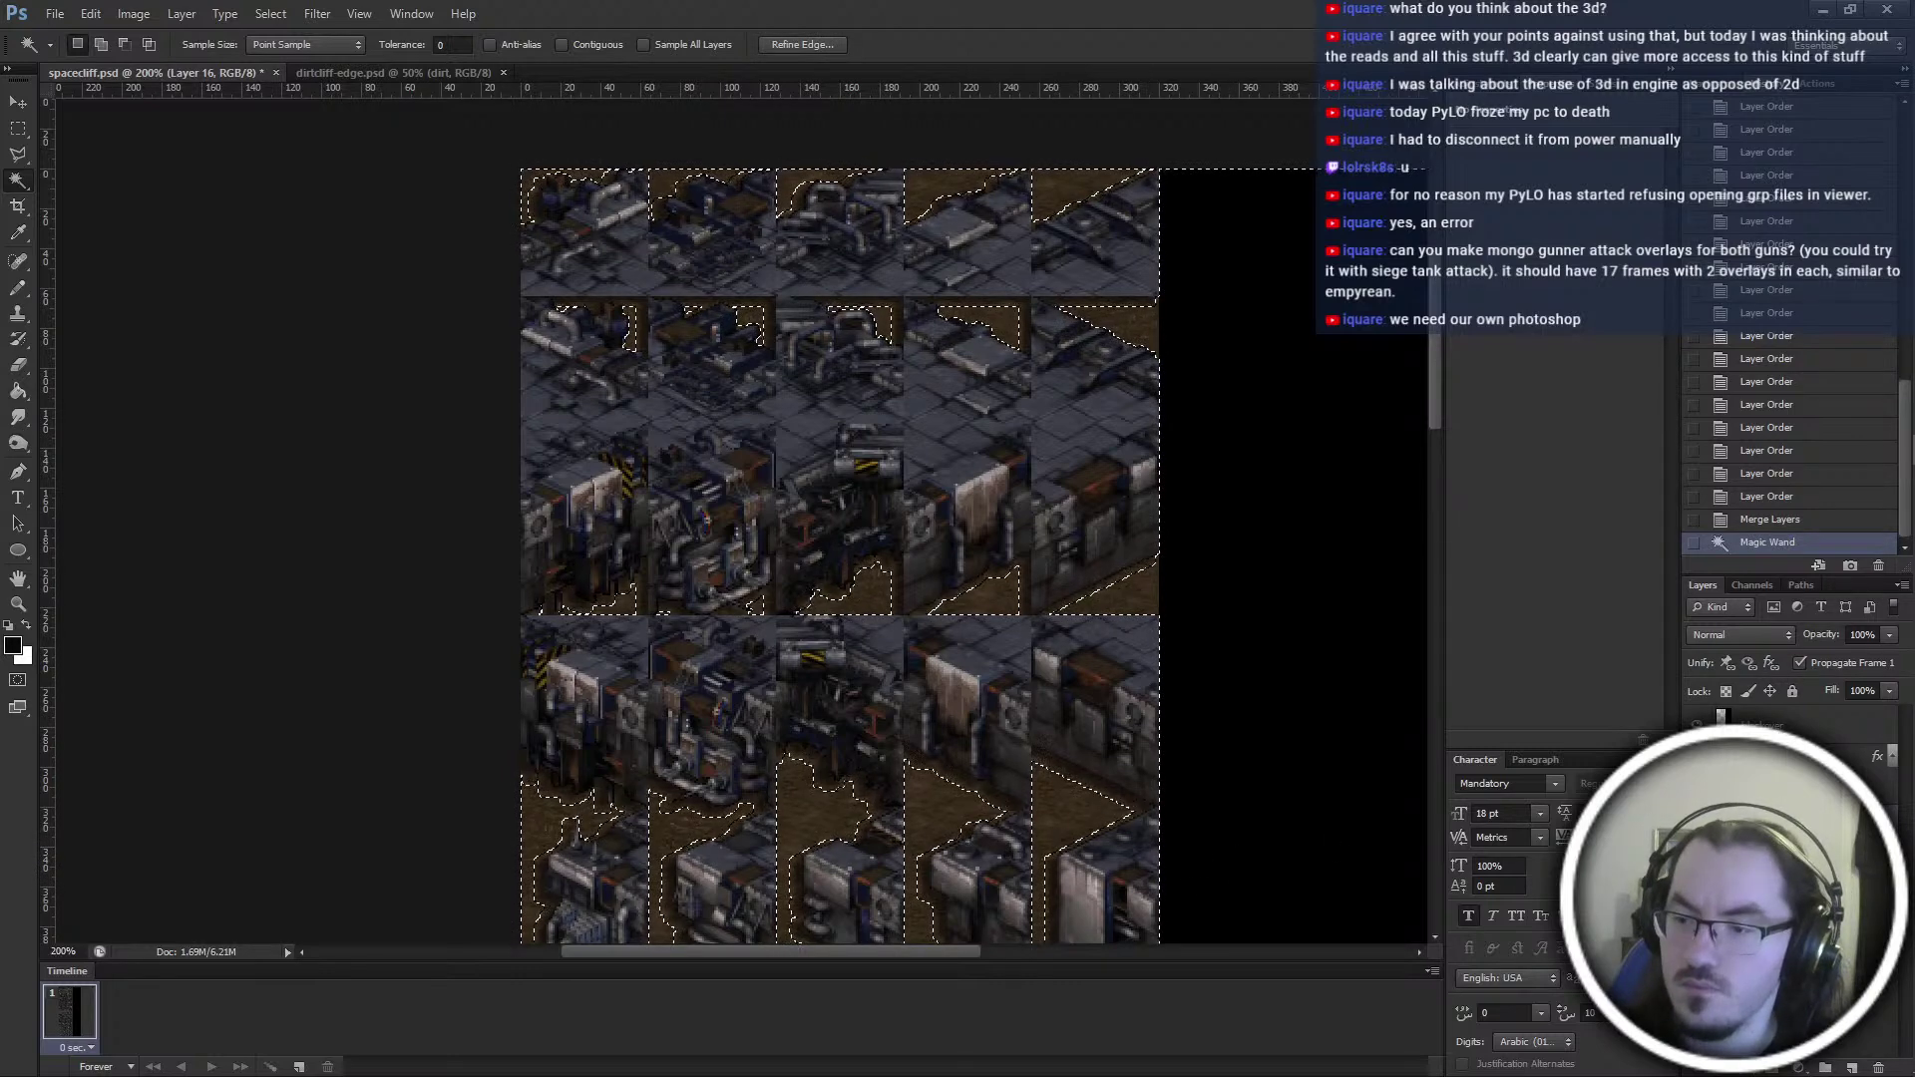
key("ctrl+z")
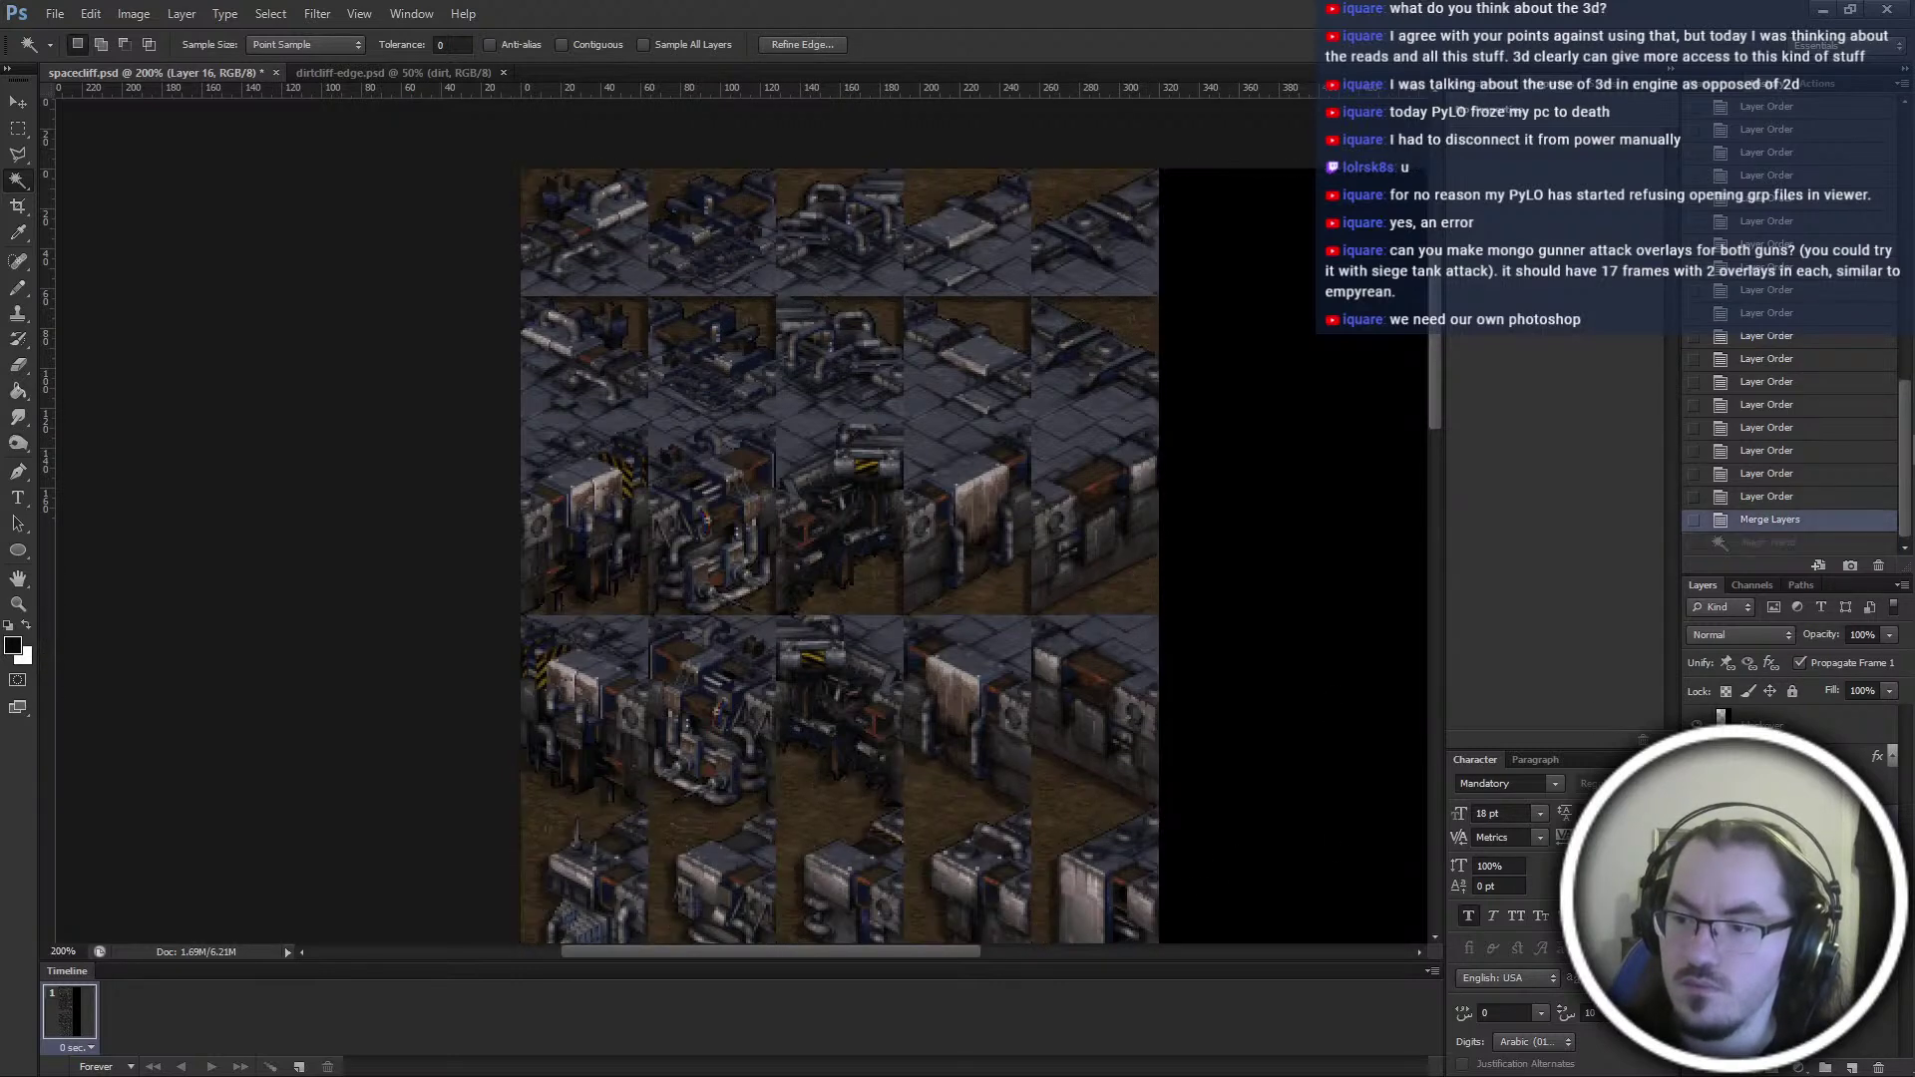
key("ctrl+z")
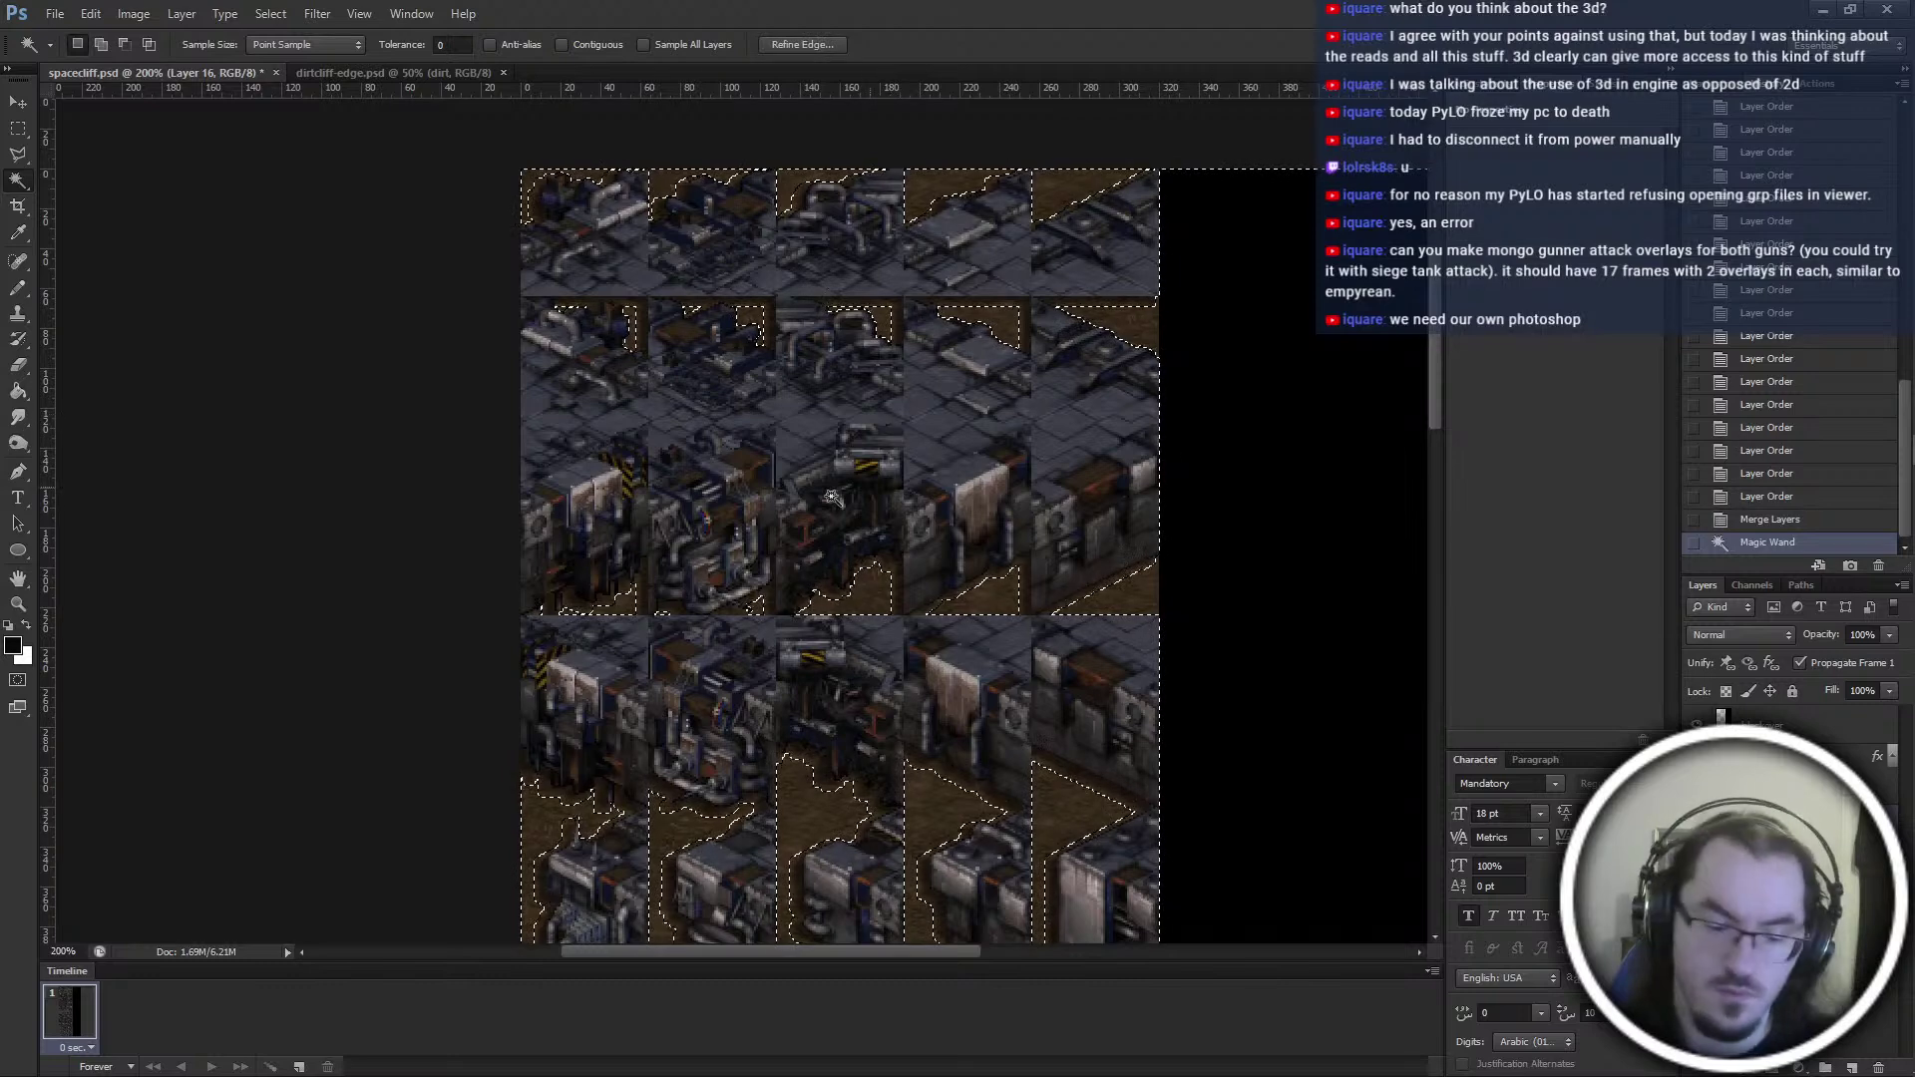
key("m")
left_click(362, 549)
Switch to File Explorer, duplicate spacecliff.psd in the dirt folder and open the copy in Photoshop
key("alt+Tab")
left_click(710, 468)
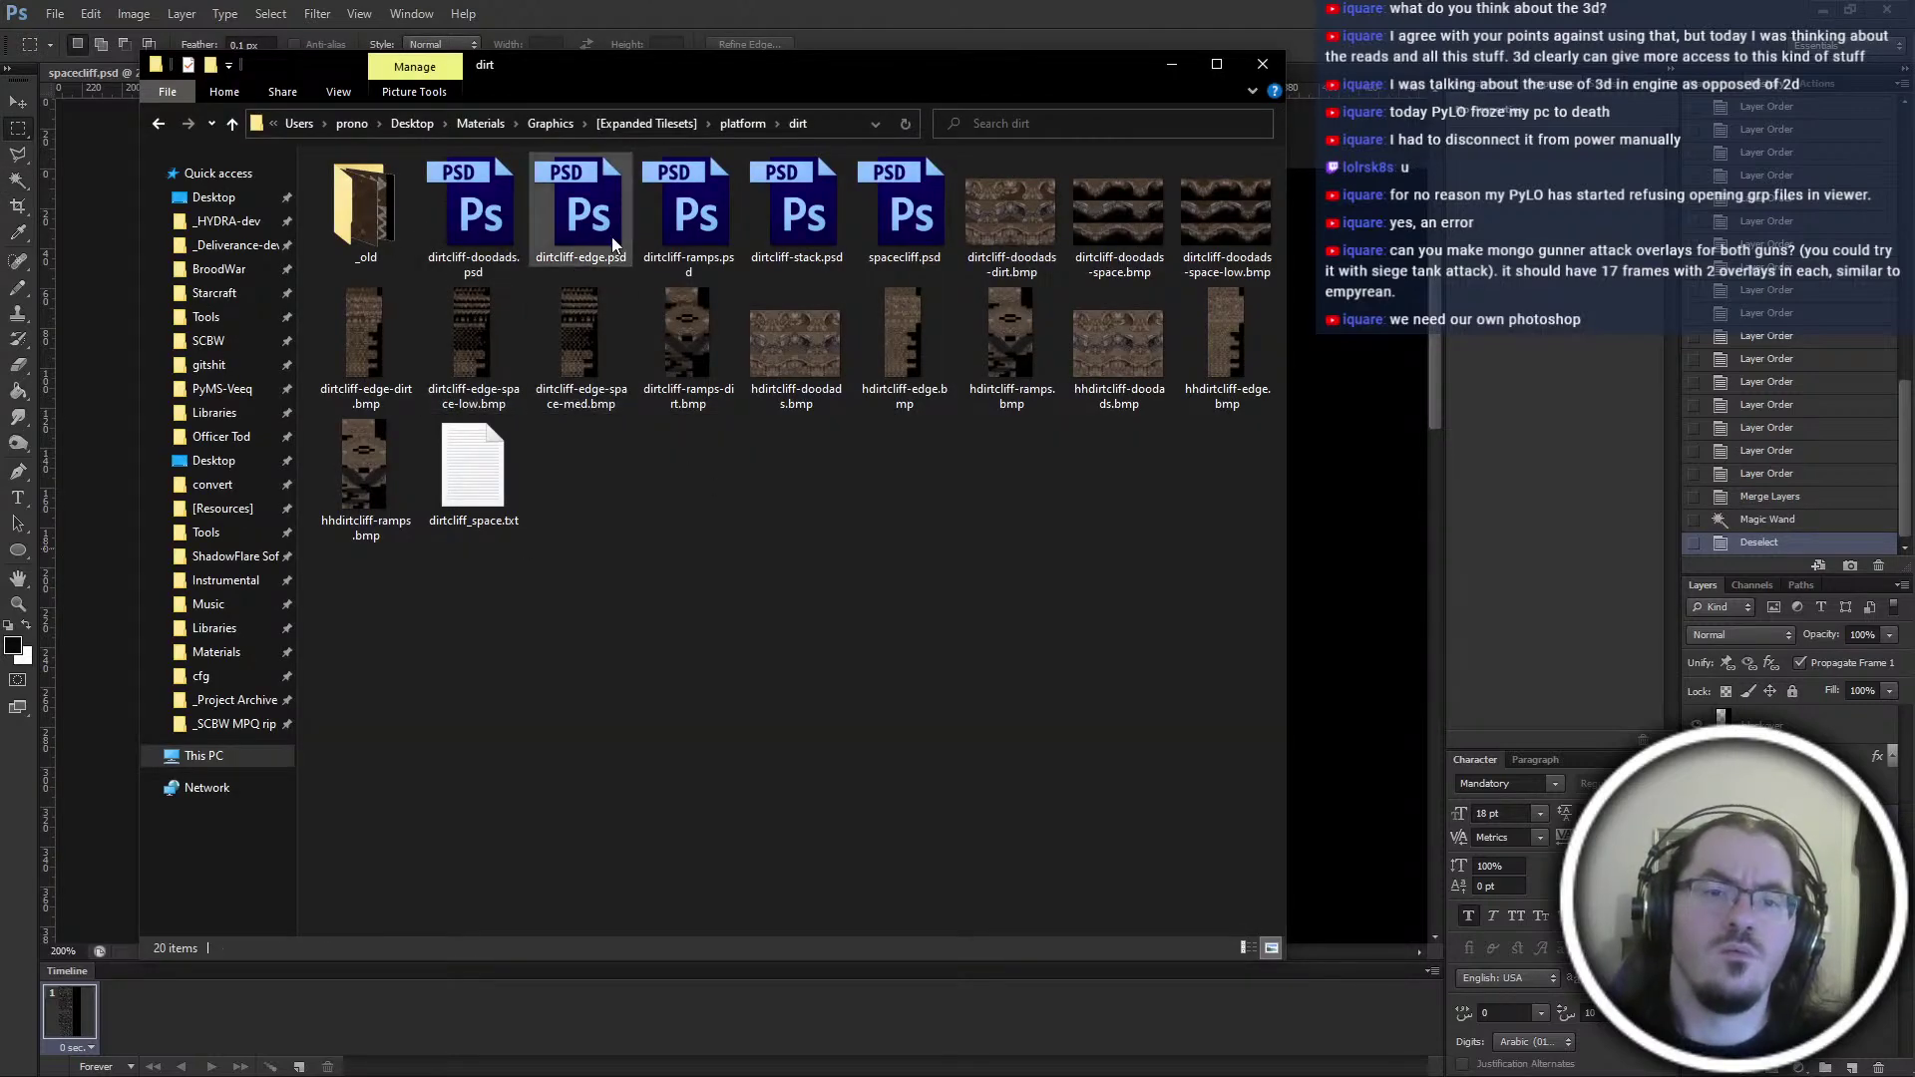
left_click(897, 230)
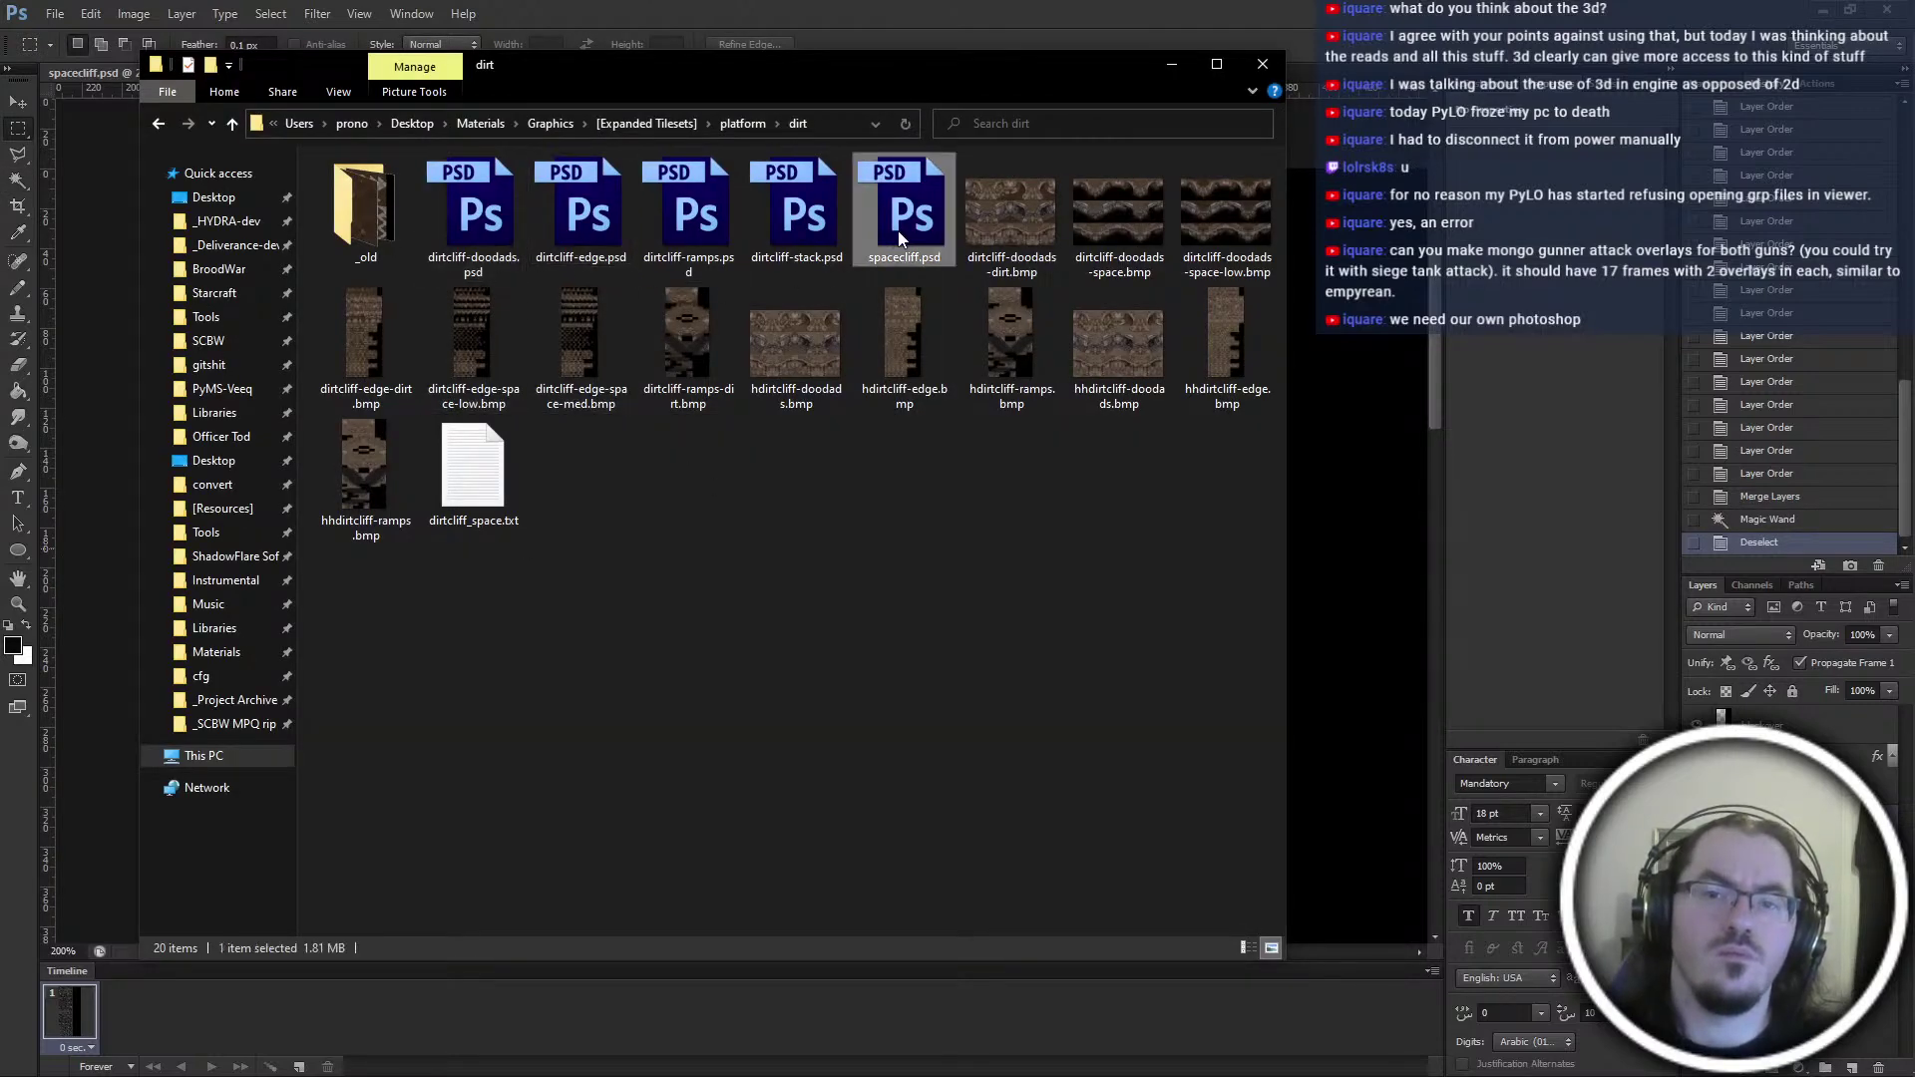
key("ctrl+c")
key("ctrl+v")
double_click(887, 244)
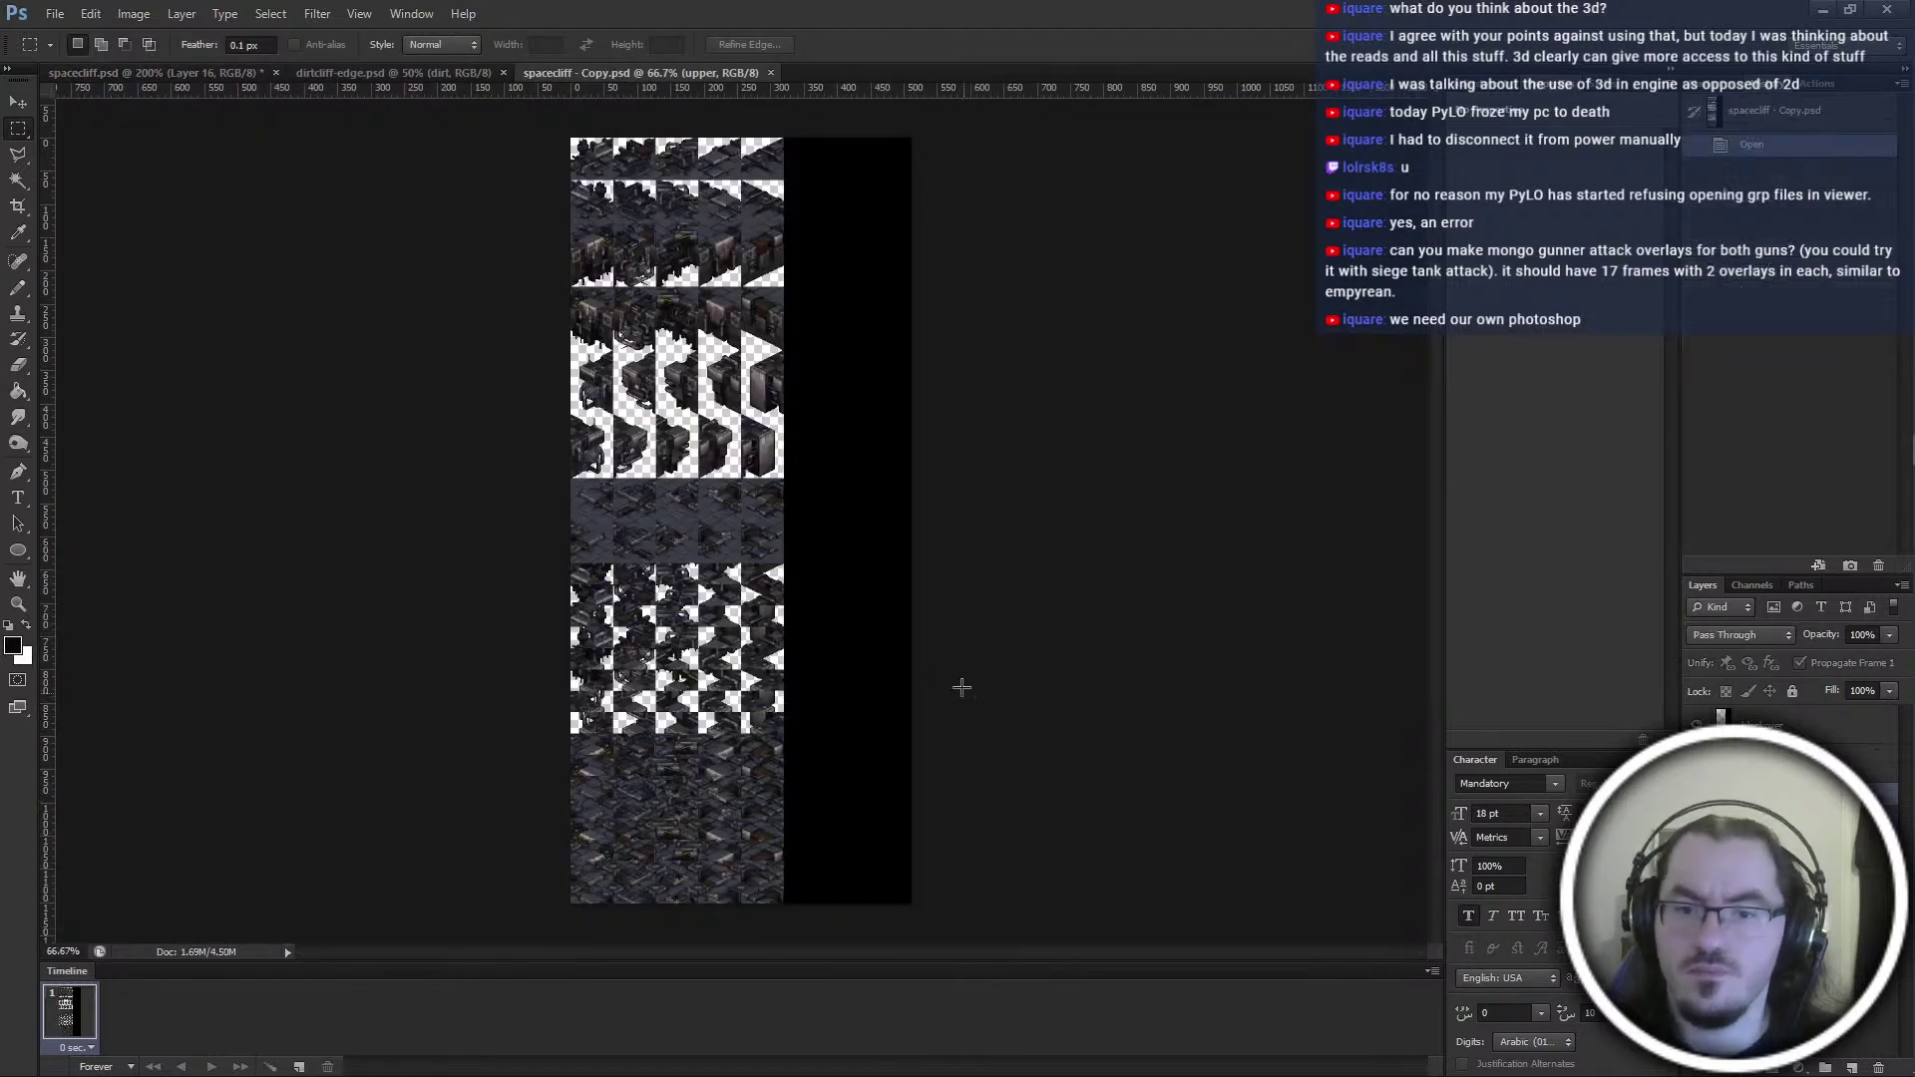
Select the empty areas of the spacecliff.bmp layer in the copied file with the Magic Wand
key("w")
left_click(650, 467)
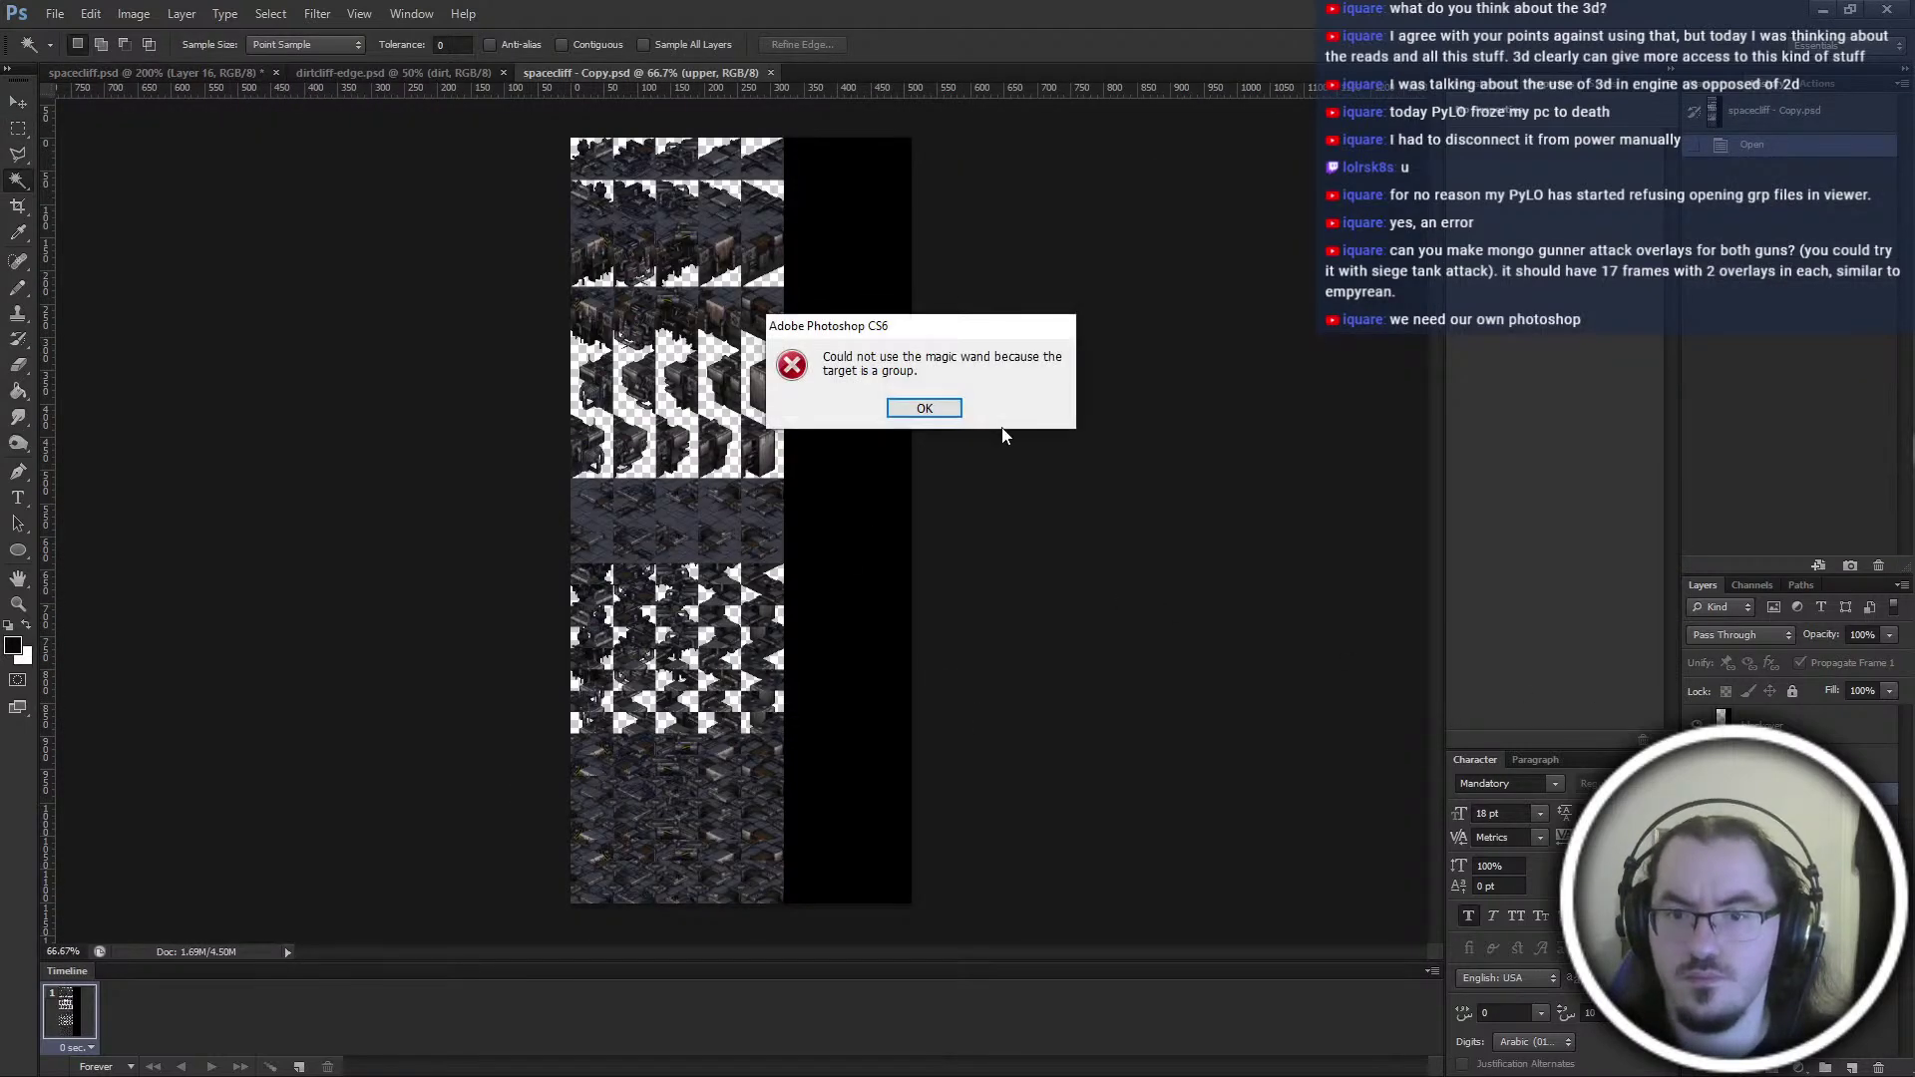
key("Return")
left_click(1574, 738)
left_click(653, 474)
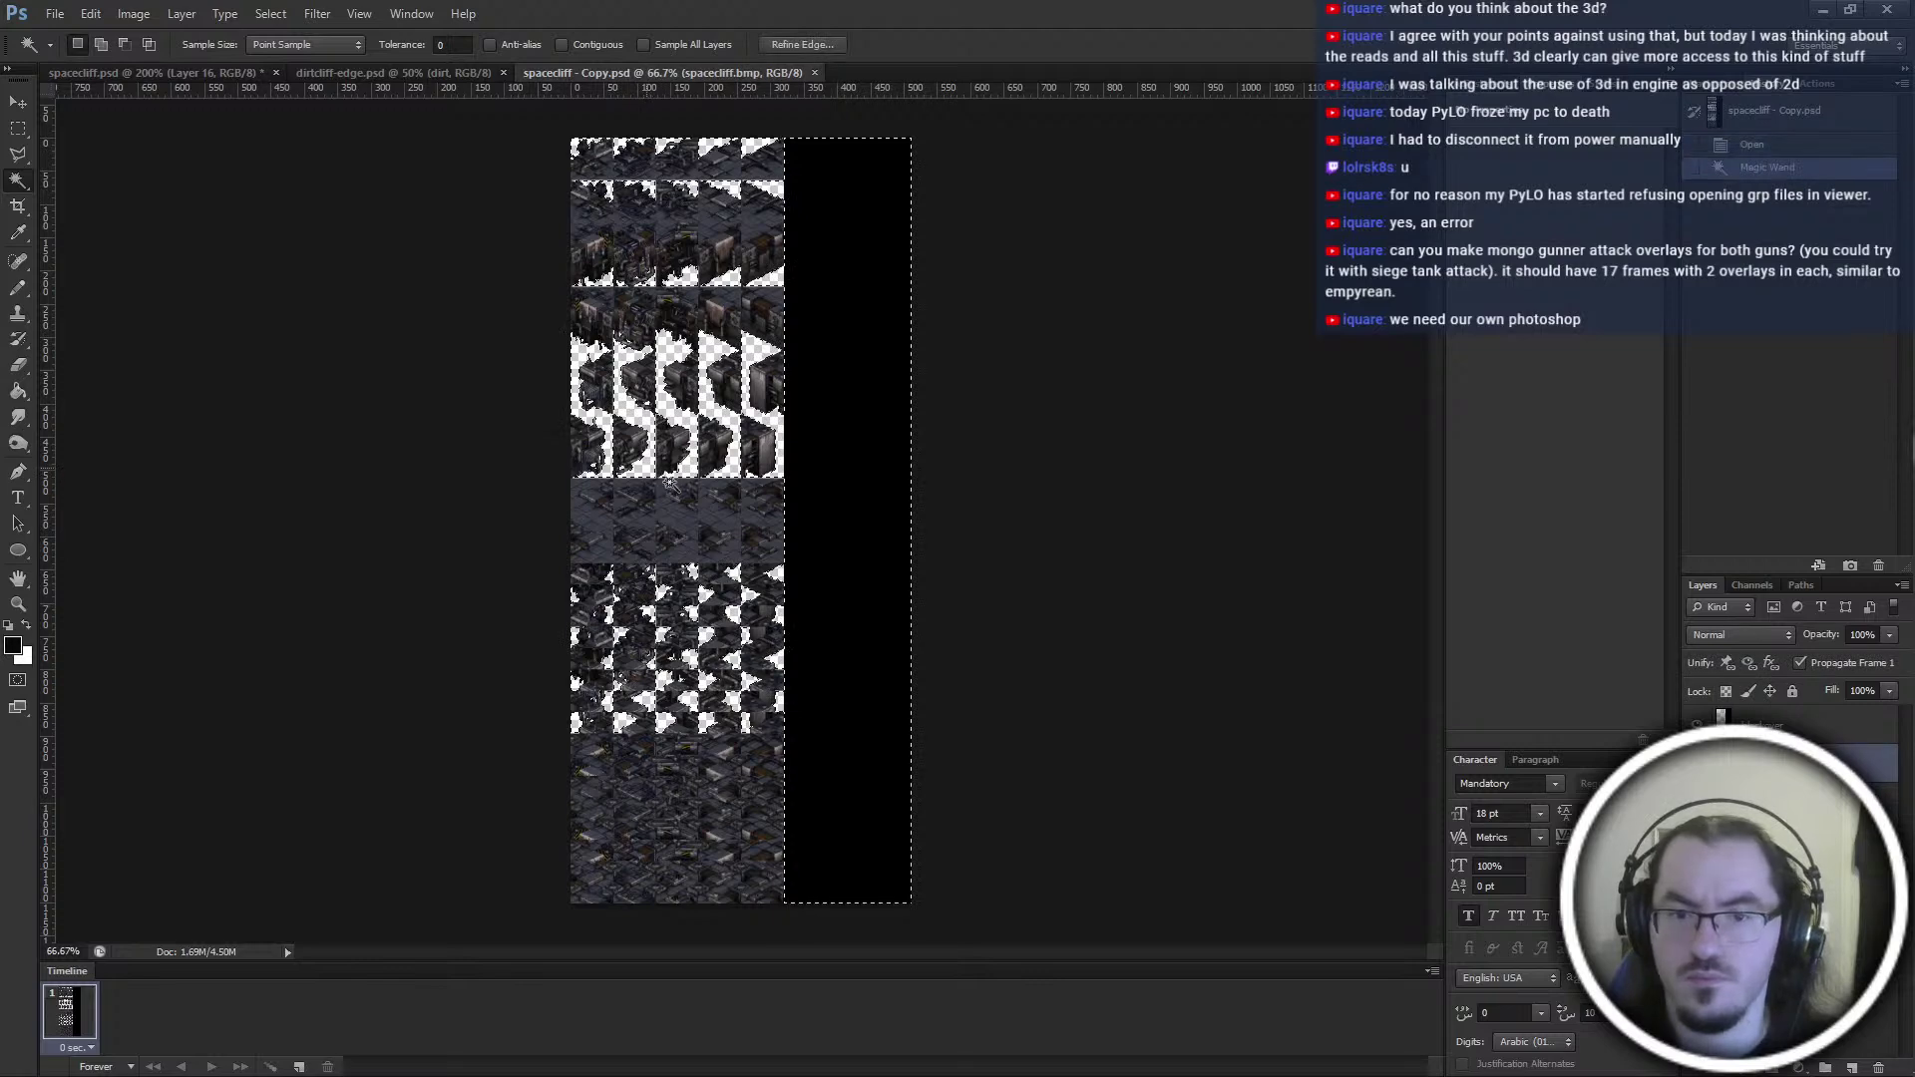
Invert the selection and mask the spacecliff.bmp layer with it, undoing the mask made from the uninverted selection
left_click(1772, 1068)
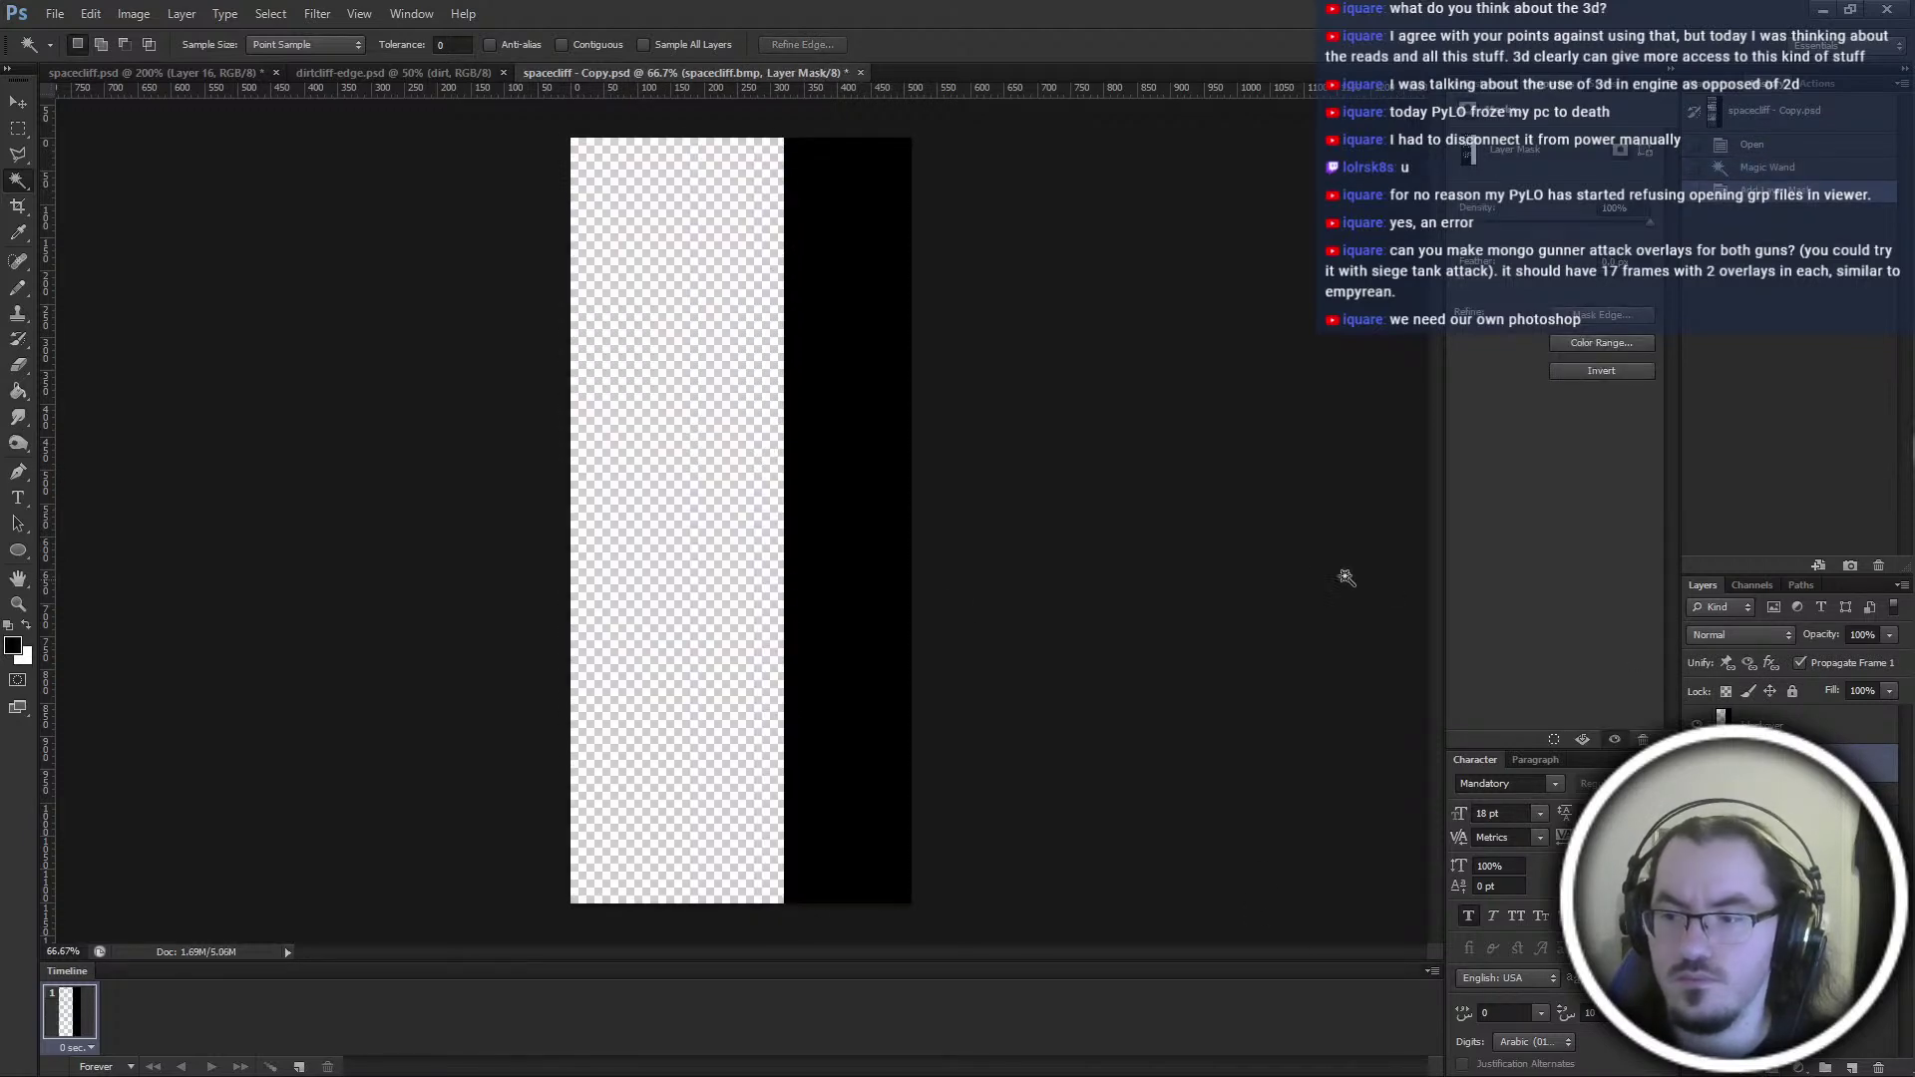
key("ctrl+z")
right_click(776, 530)
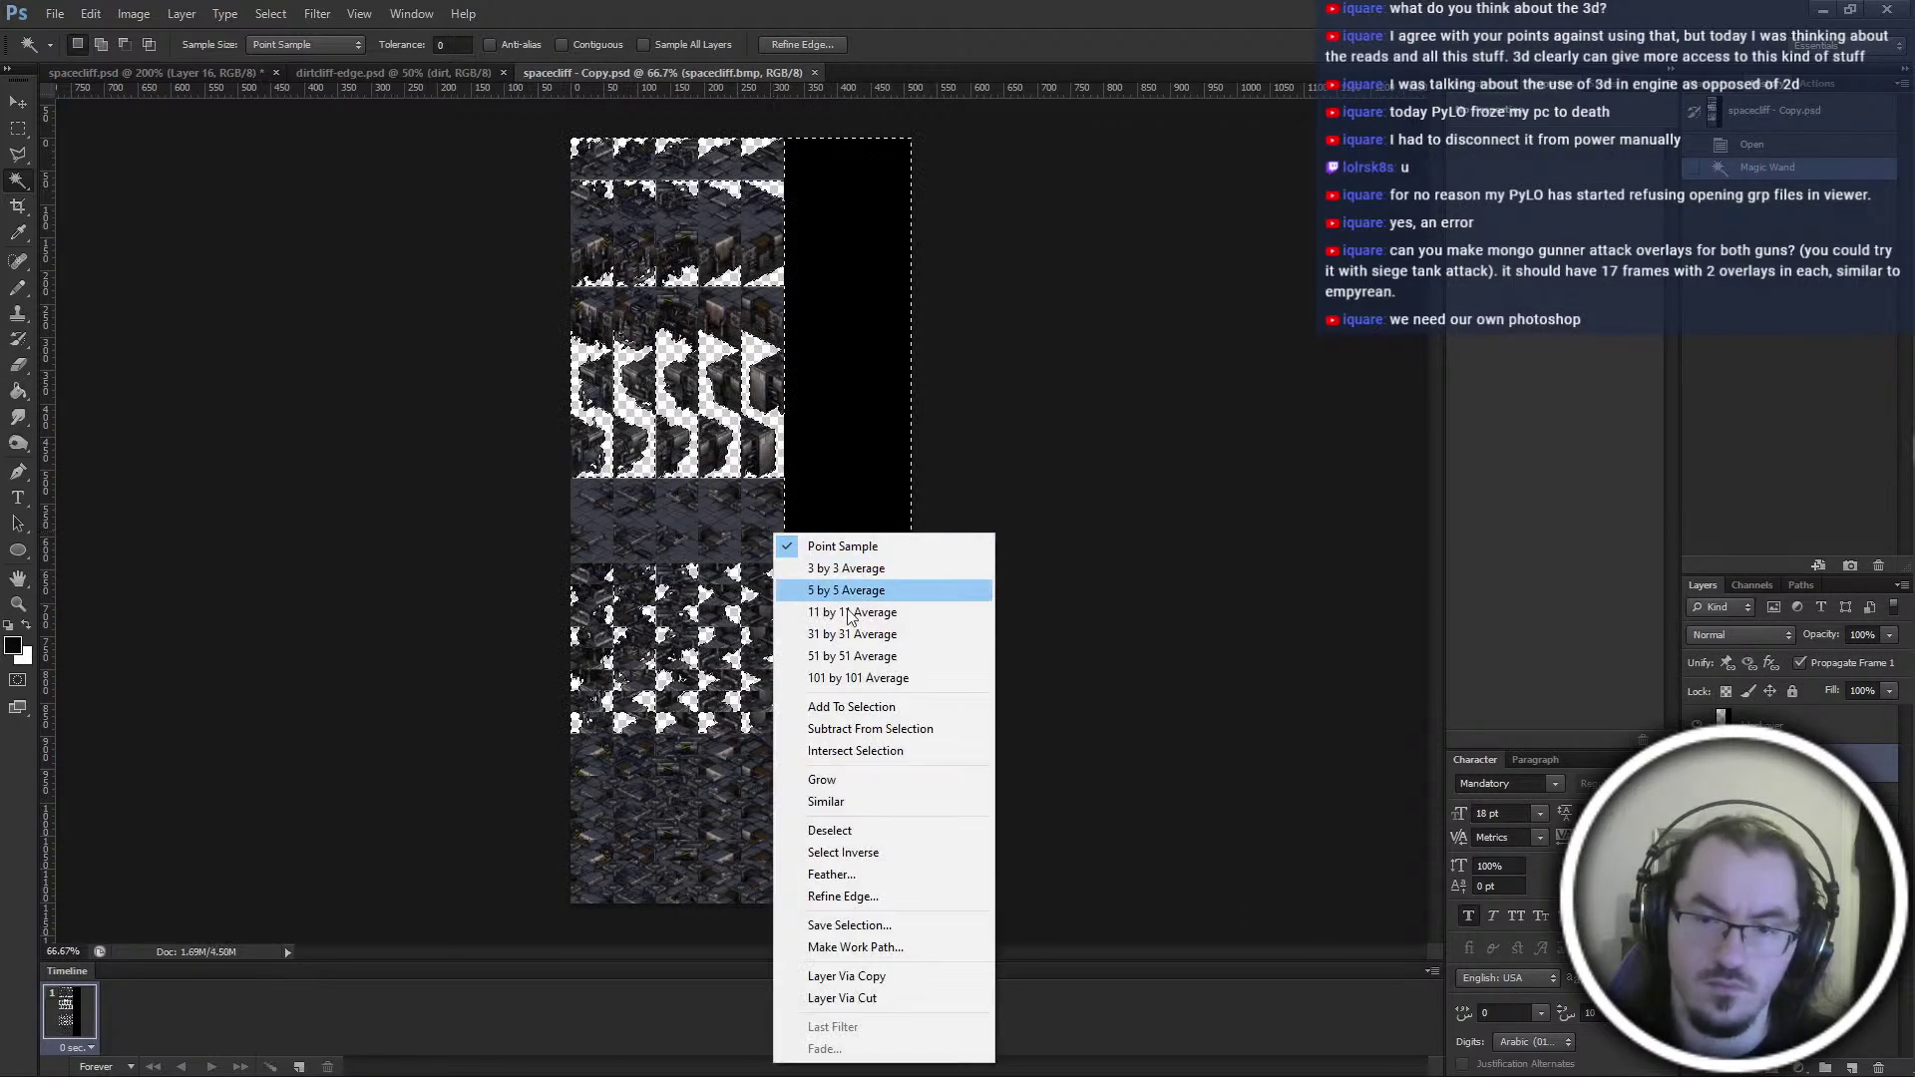
left_click(915, 859)
left_click(1771, 1067)
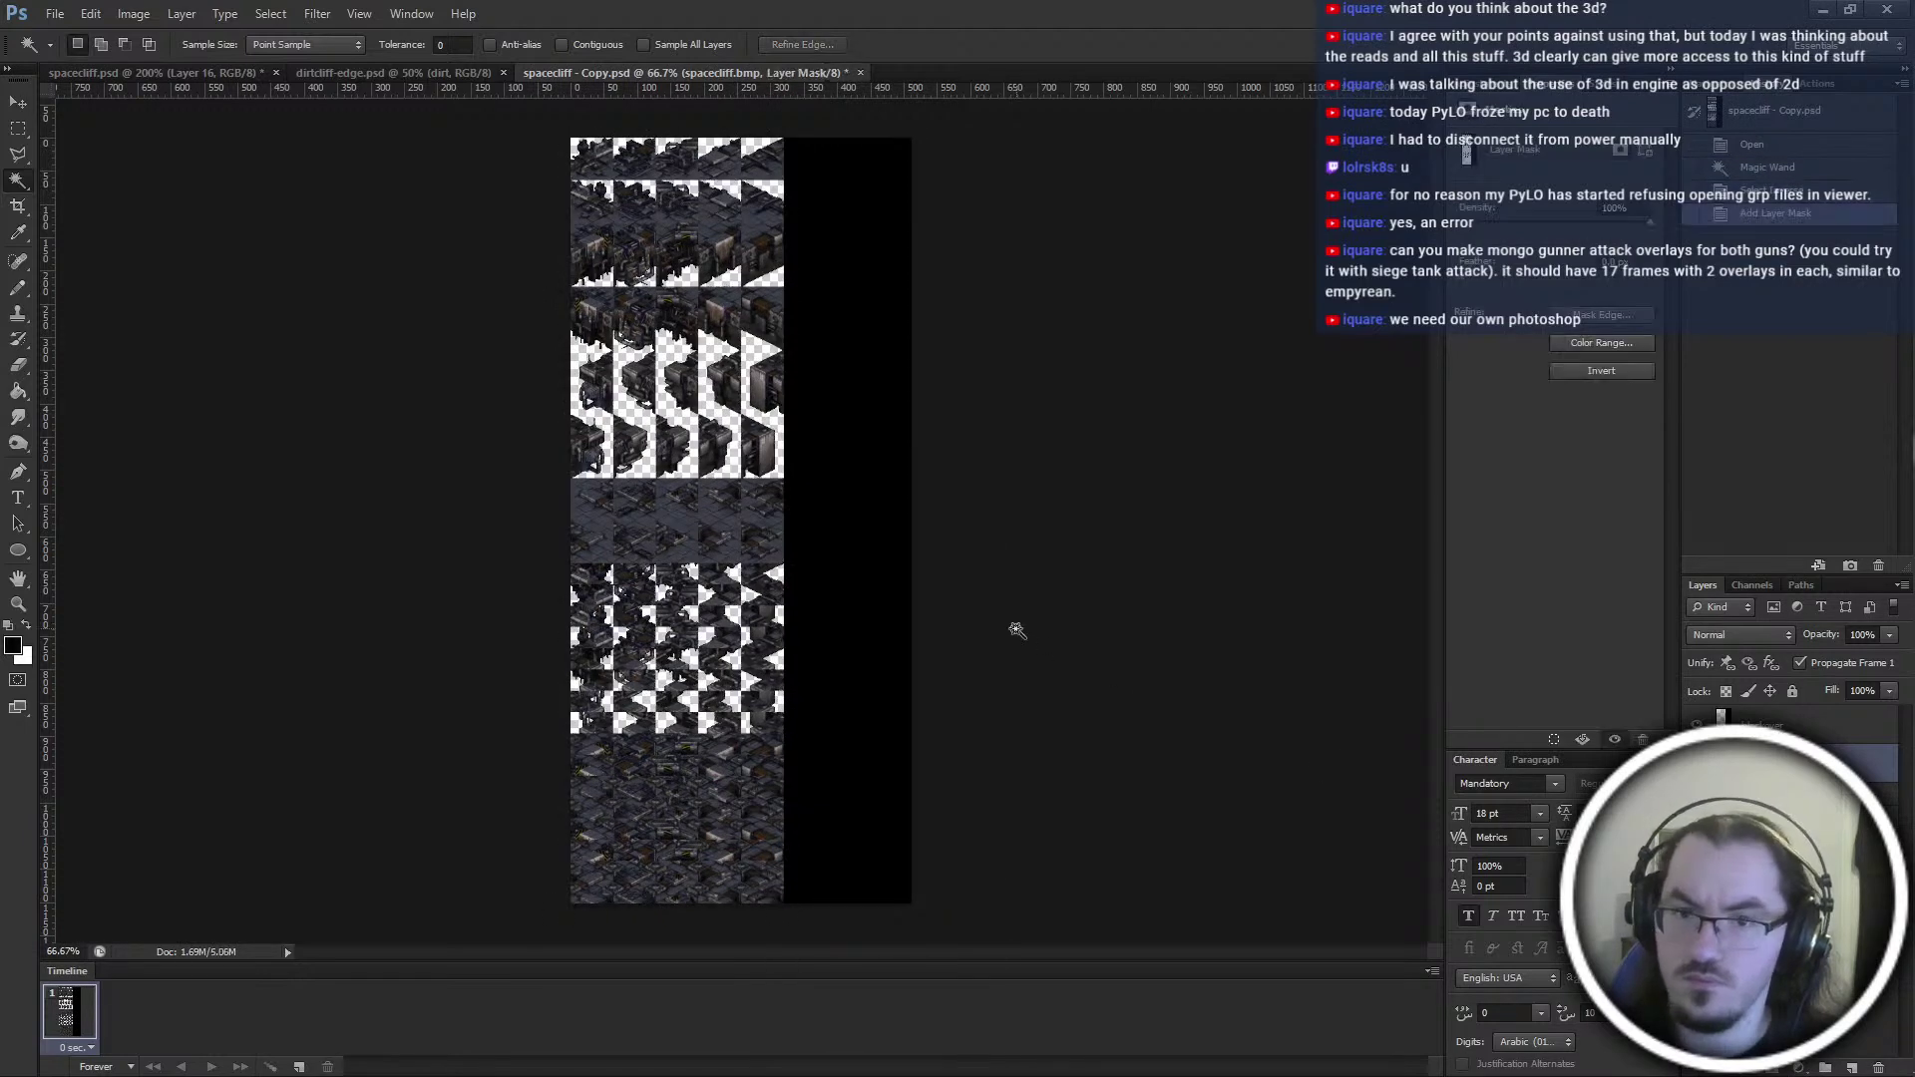
Copy the whole layer mask and paste it into a new mask on merged Layer 16 in spacecliff.psd
key("backslash")
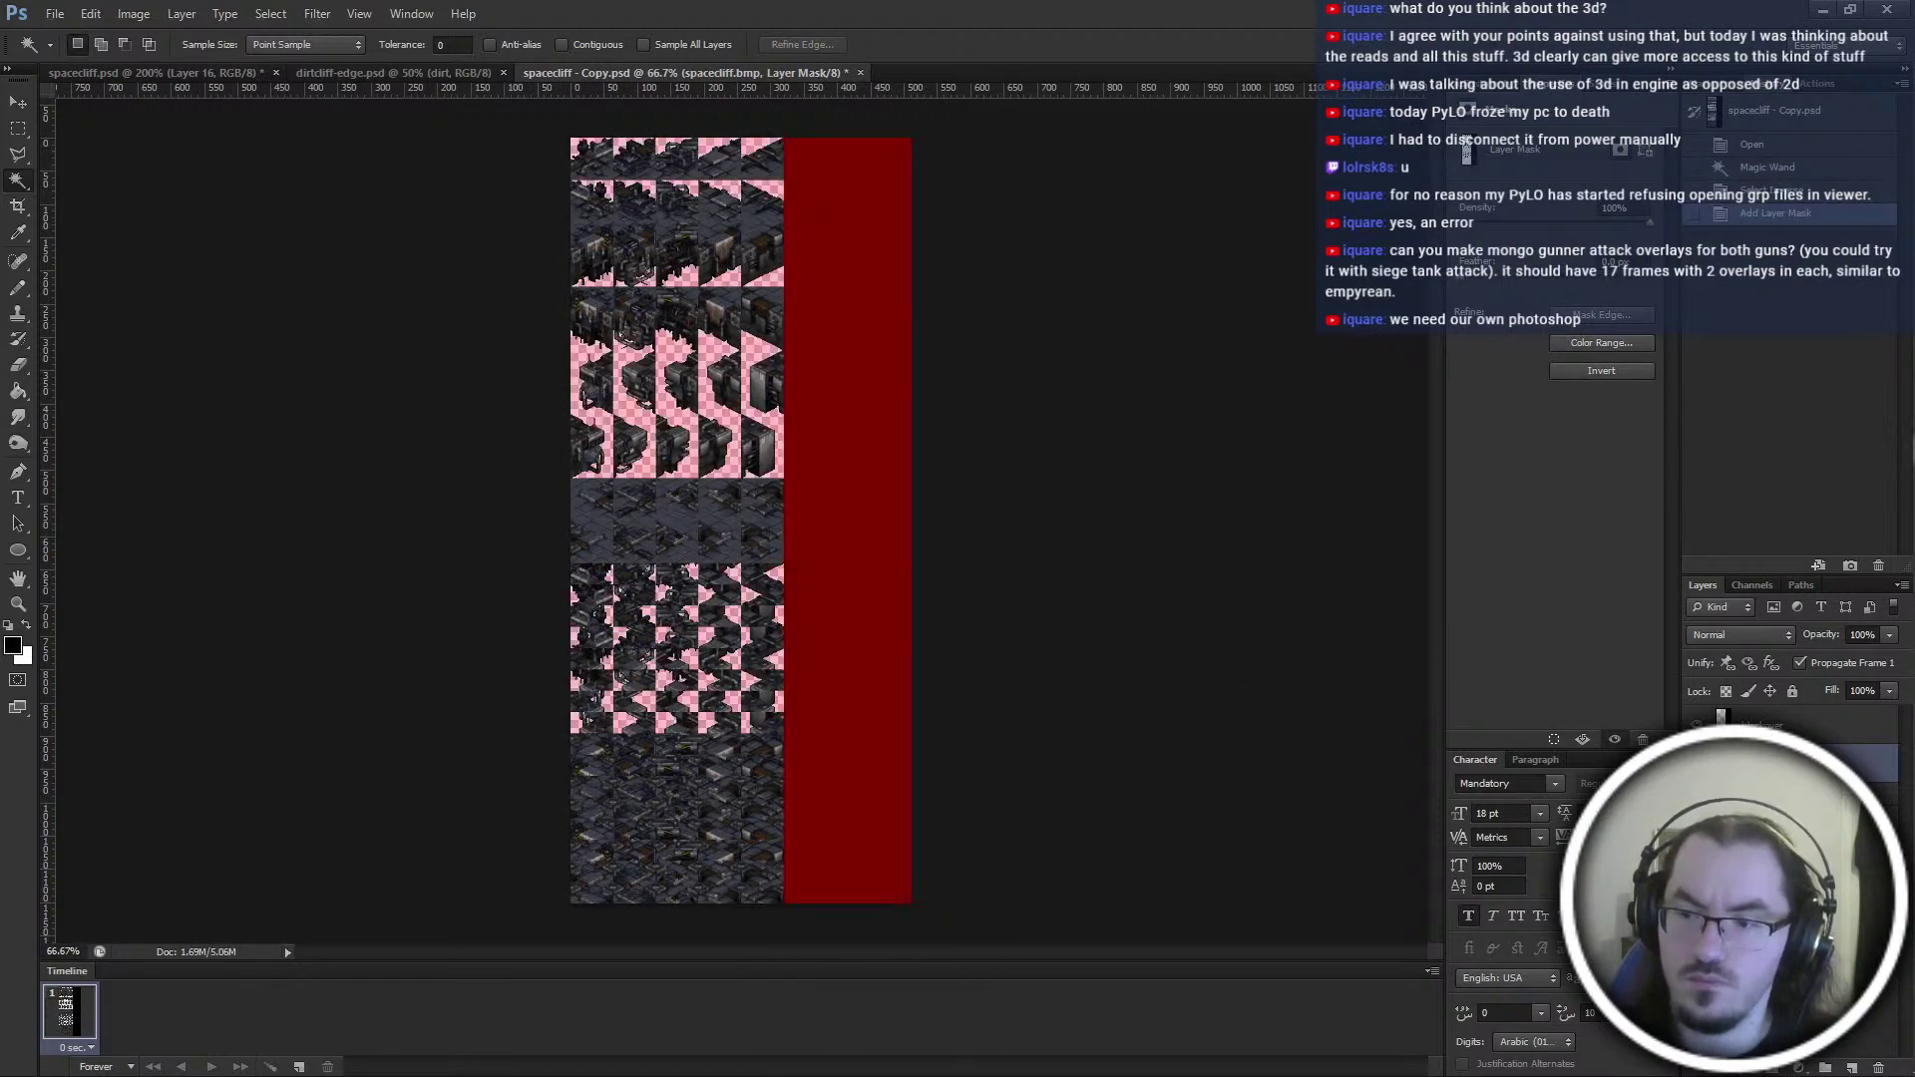
key("ctrl+a")
left_click(359, 72)
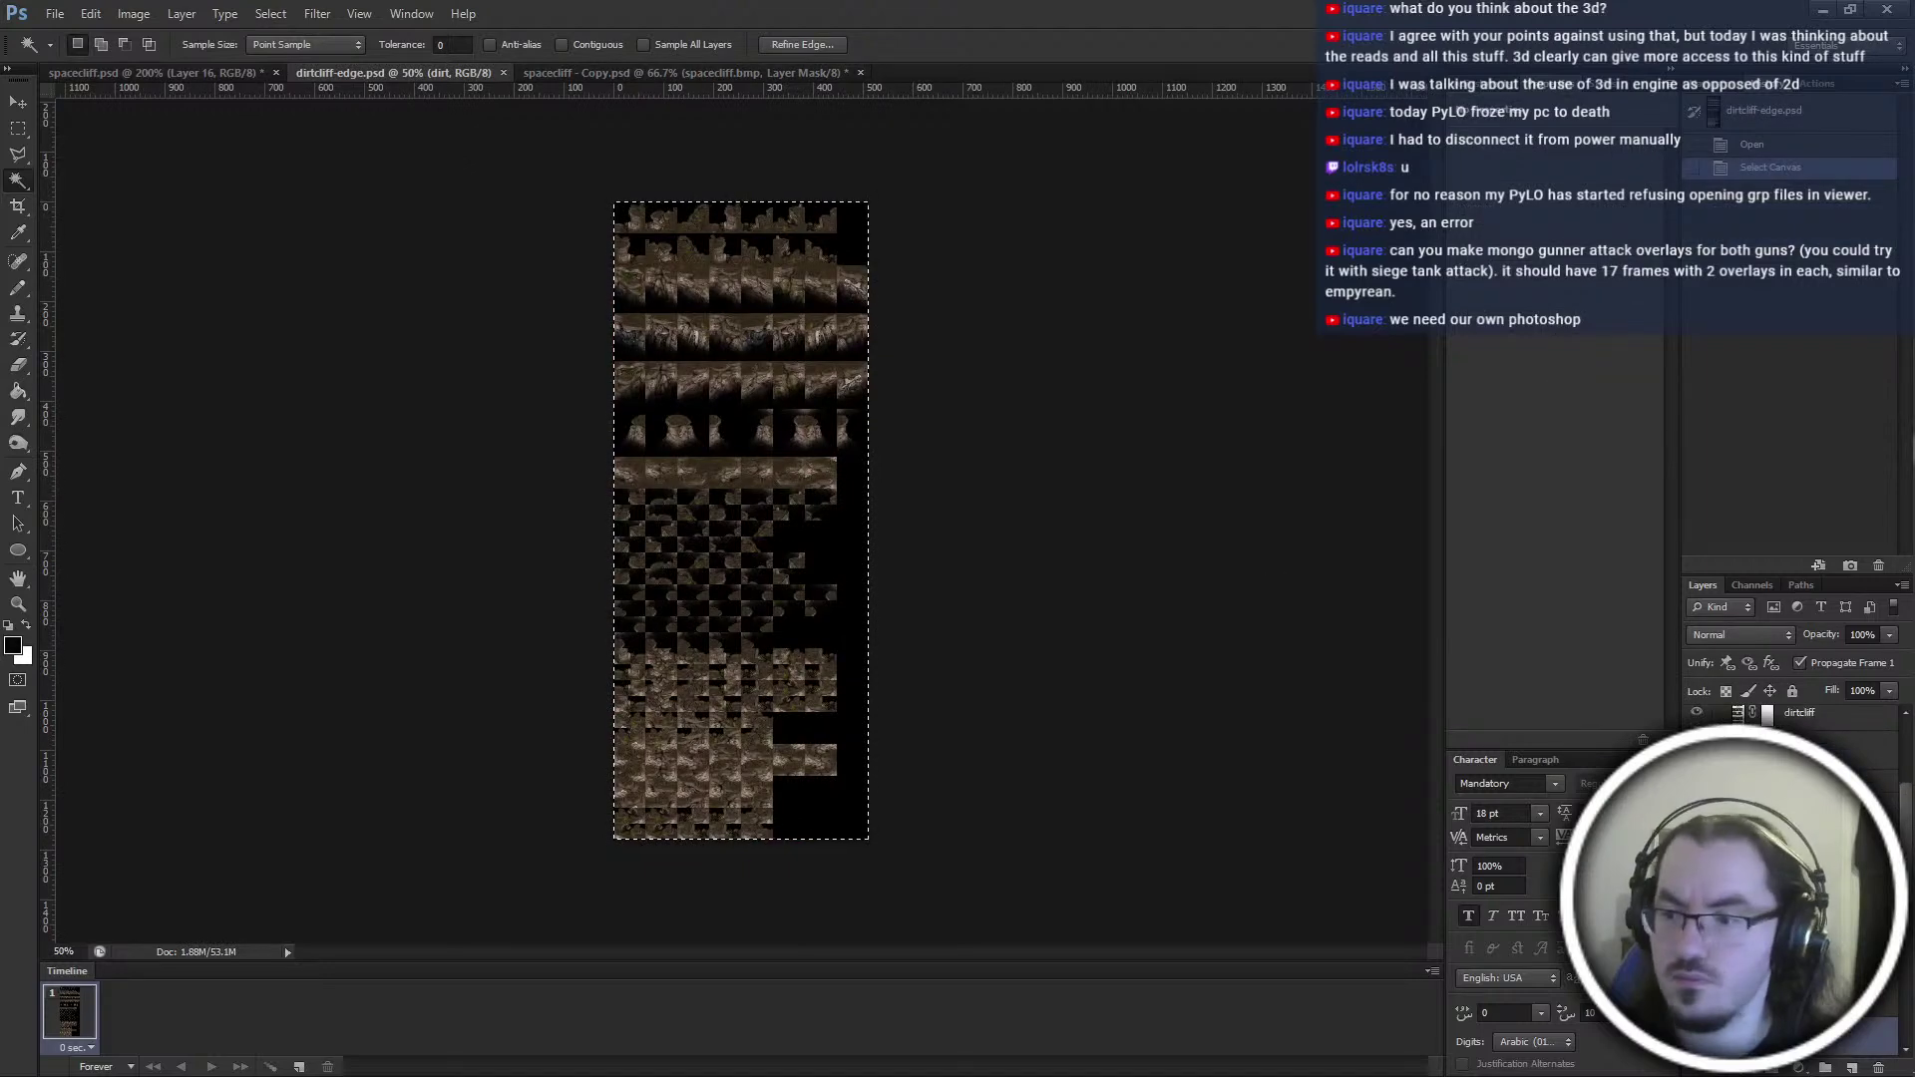
left_click(128, 72)
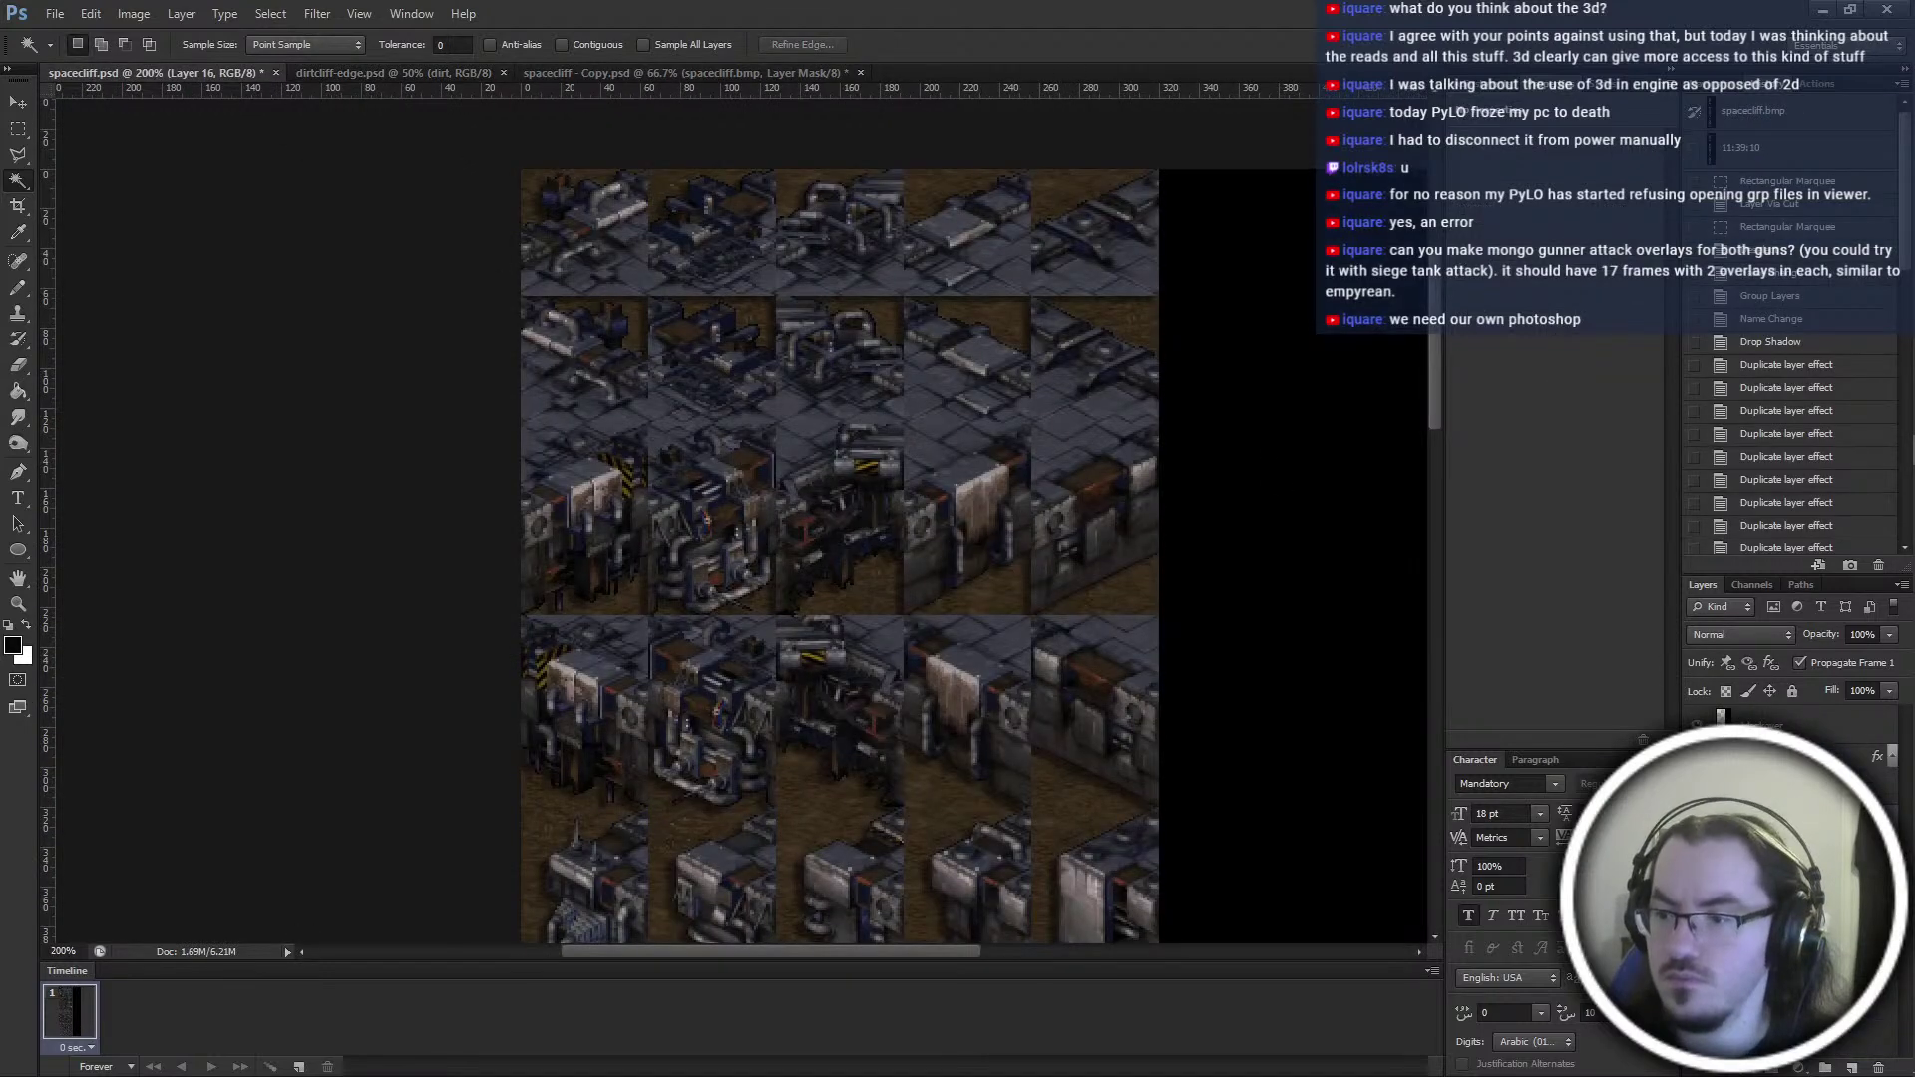
left_click(1771, 1067)
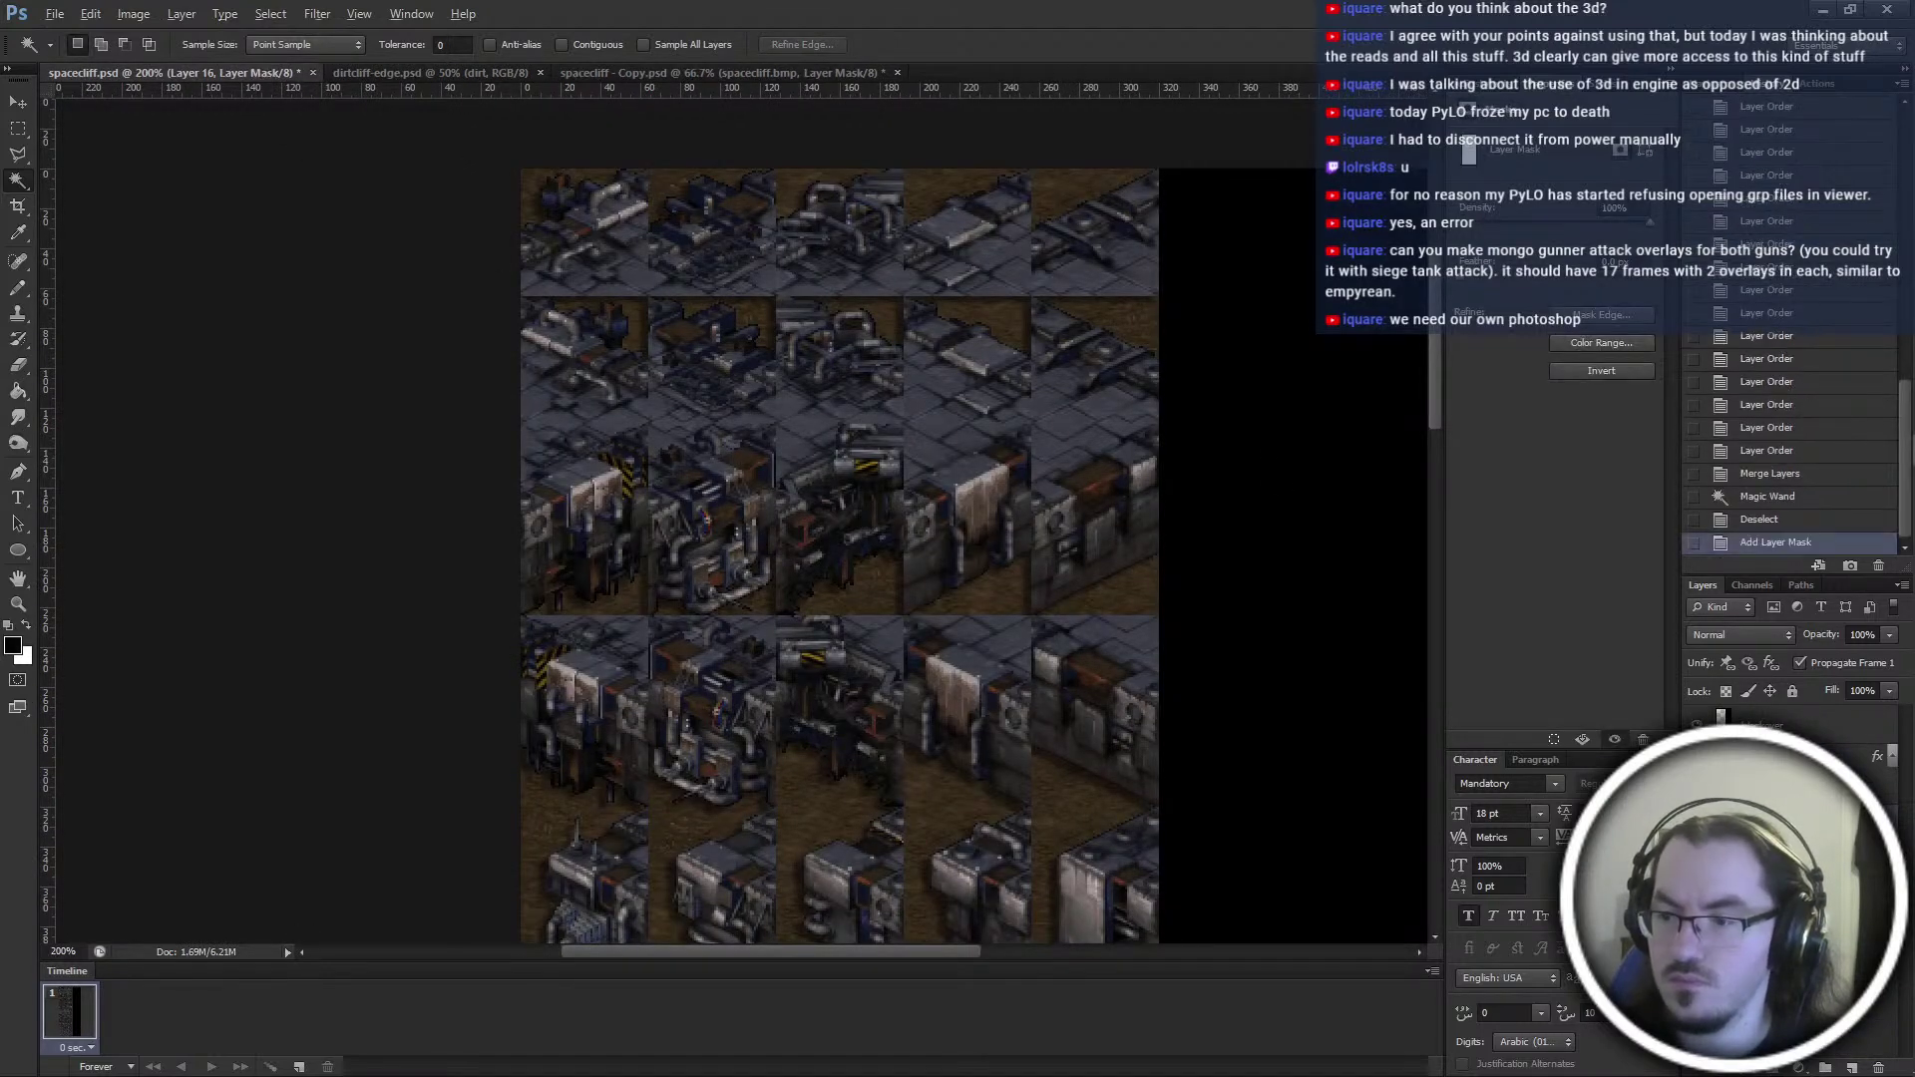
key("ctrl+a")
key("ctrl+v")
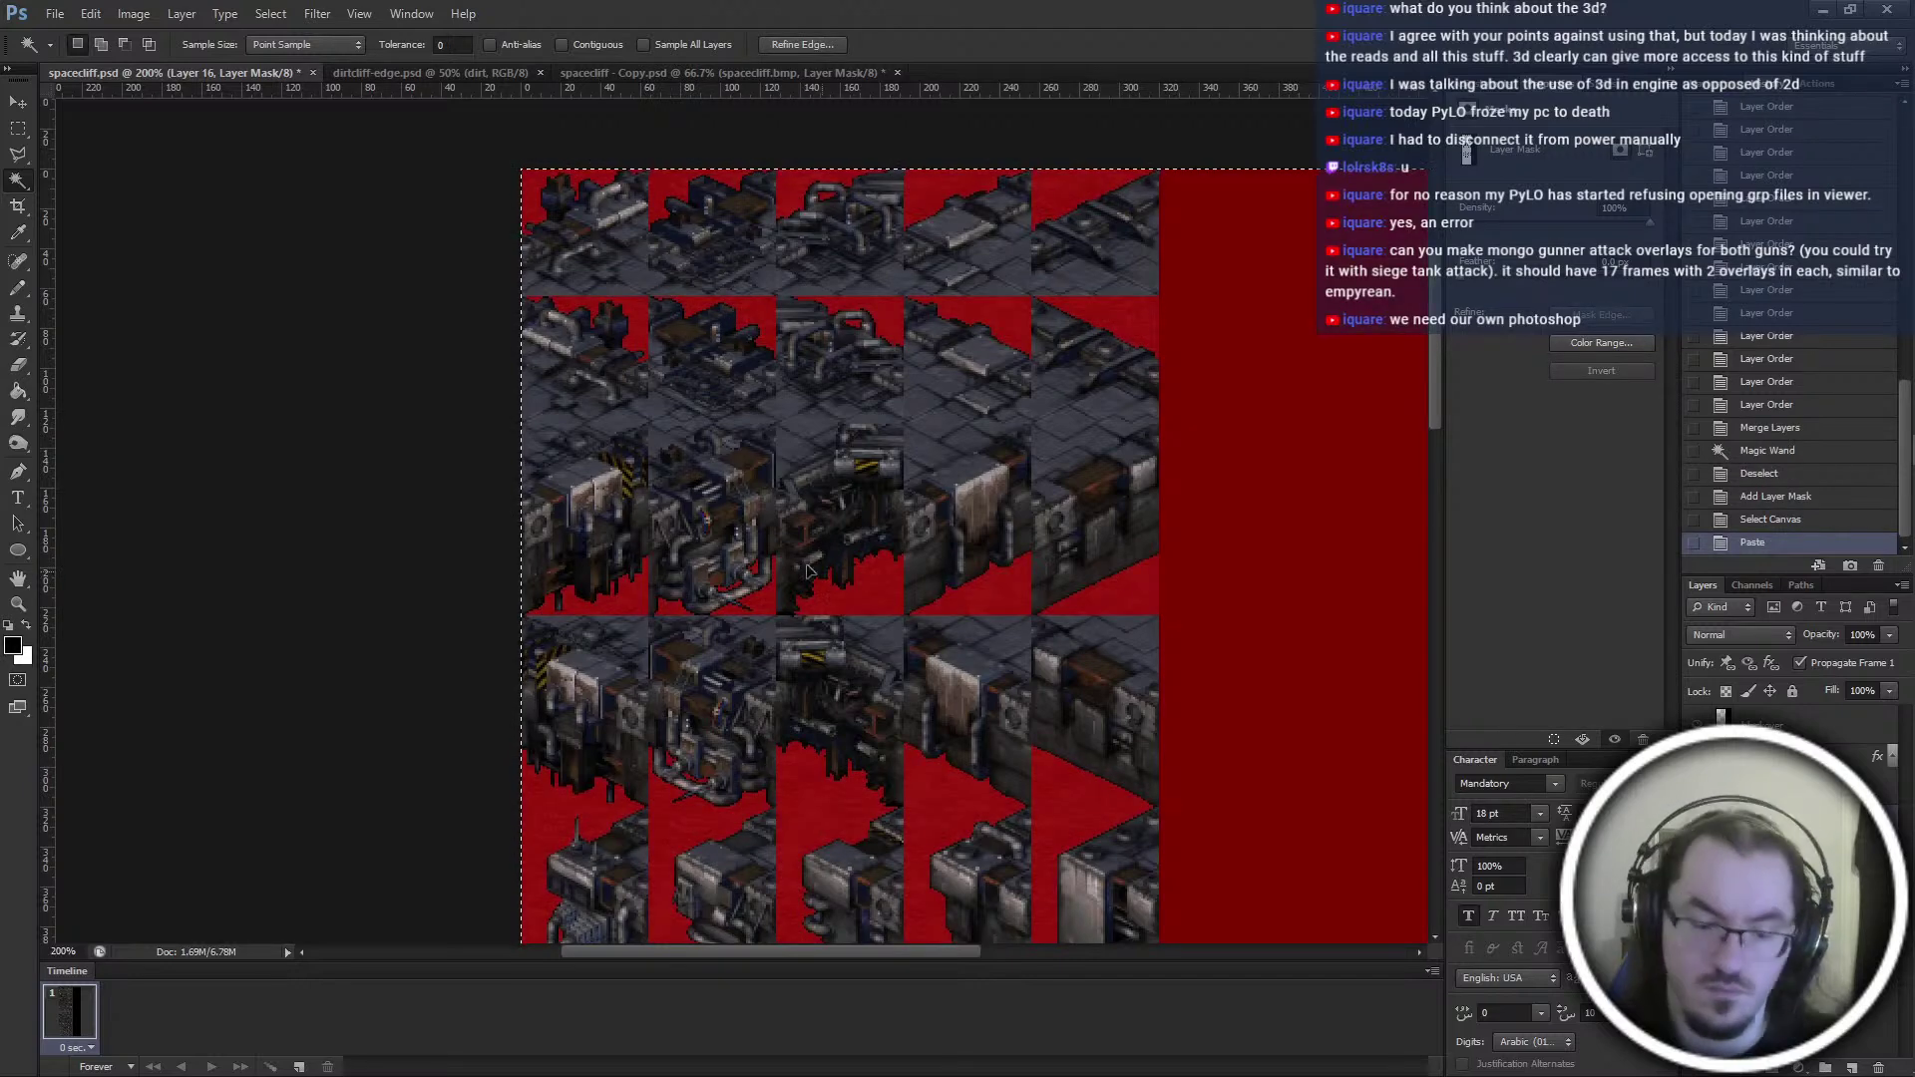
Clear the selection, leave the mask overlay view and rename the merged tile layer as space
key("m")
key("ctrl+d")
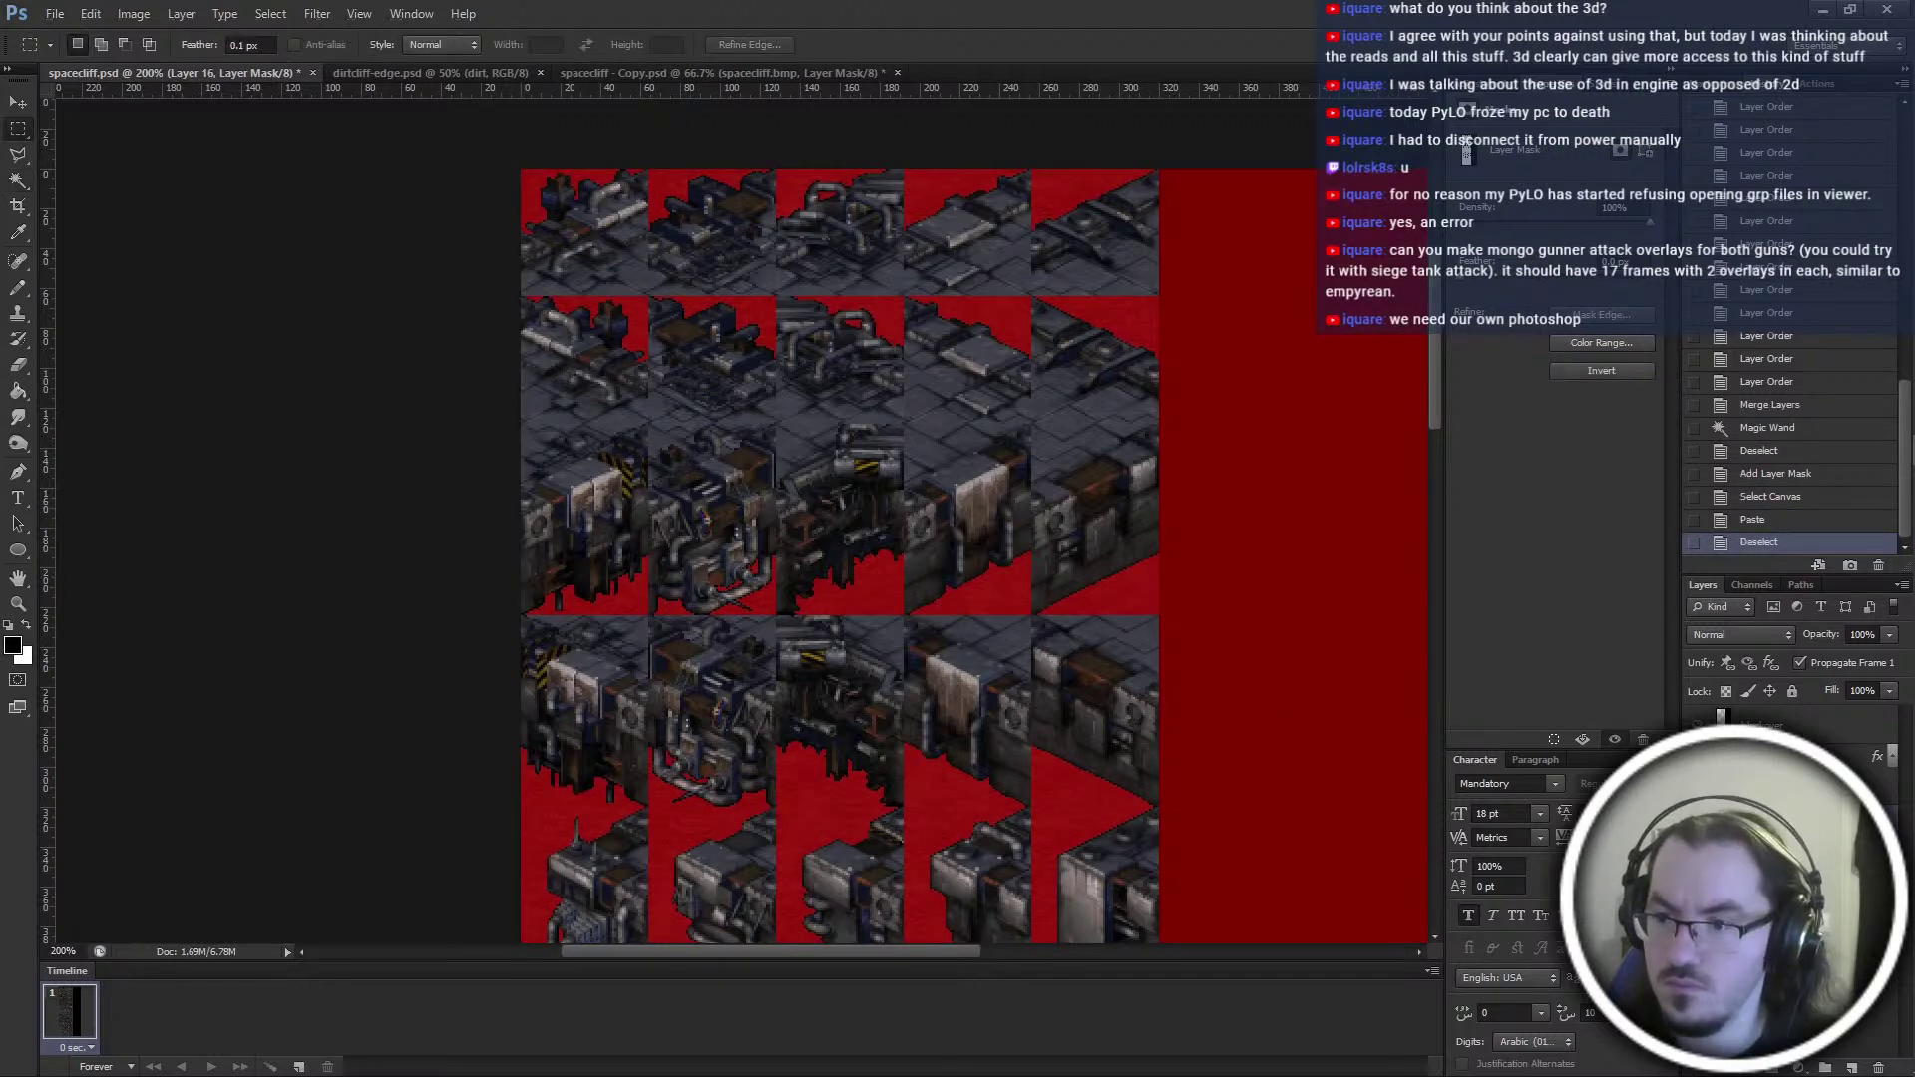
key("backslash")
key("ctrl+2")
key("Return")
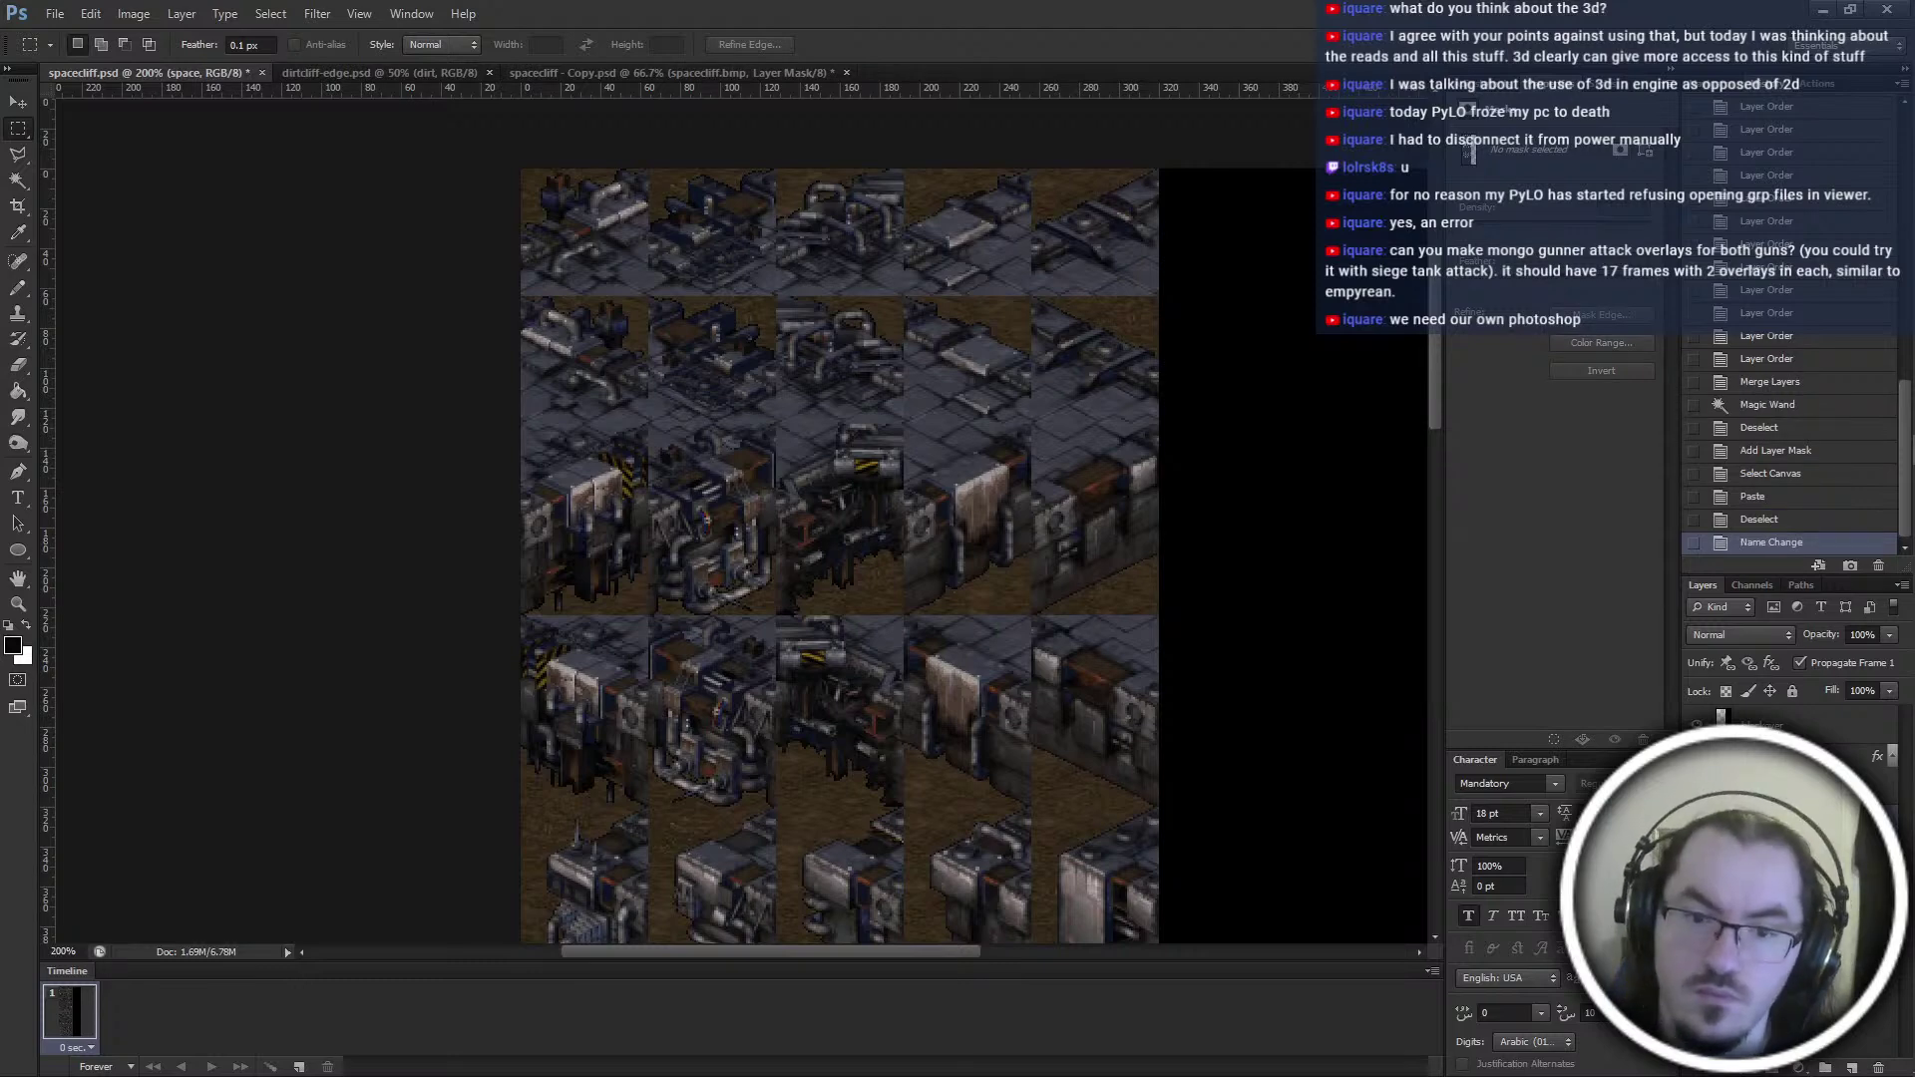
Examine the masked space cliff tiles against the dirt ground, from the top rows down to the lower cliff rows
key("ctrl+plus")
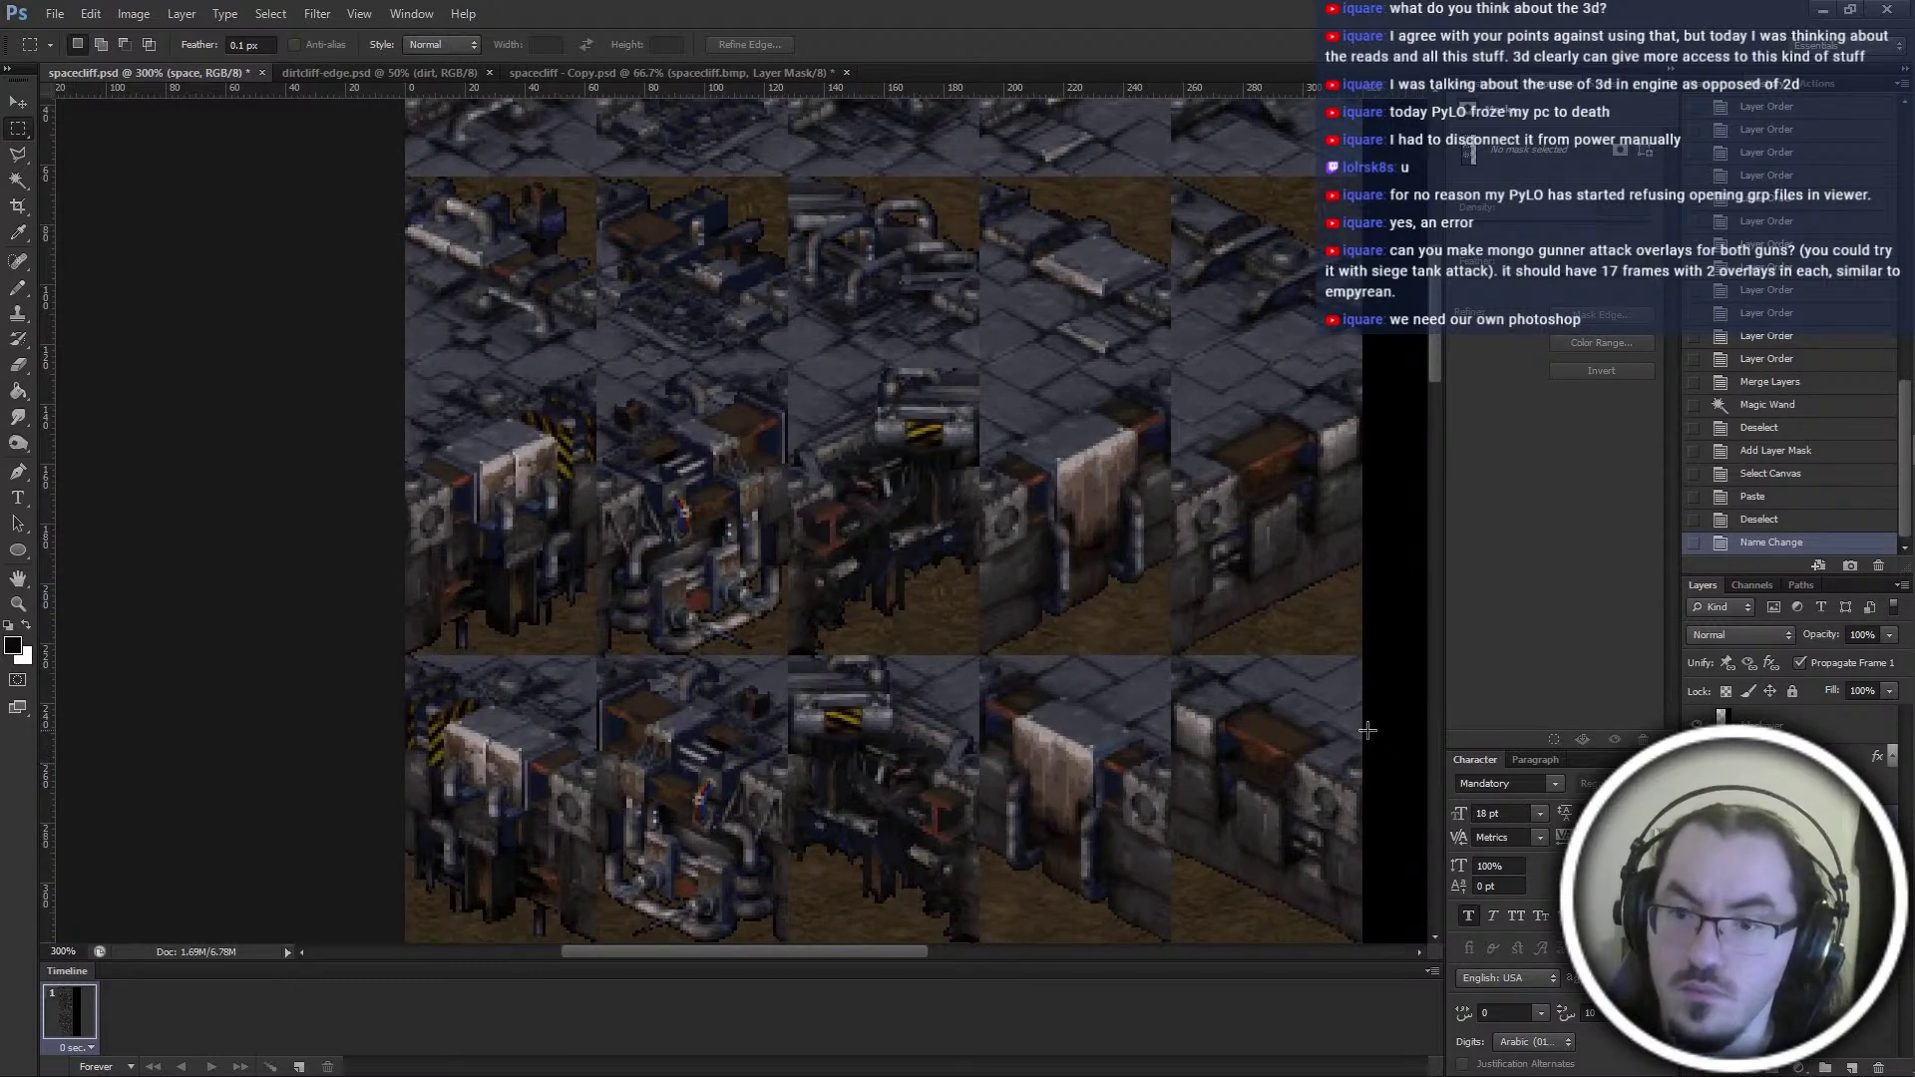
scroll(1362, 720, "down", 8)
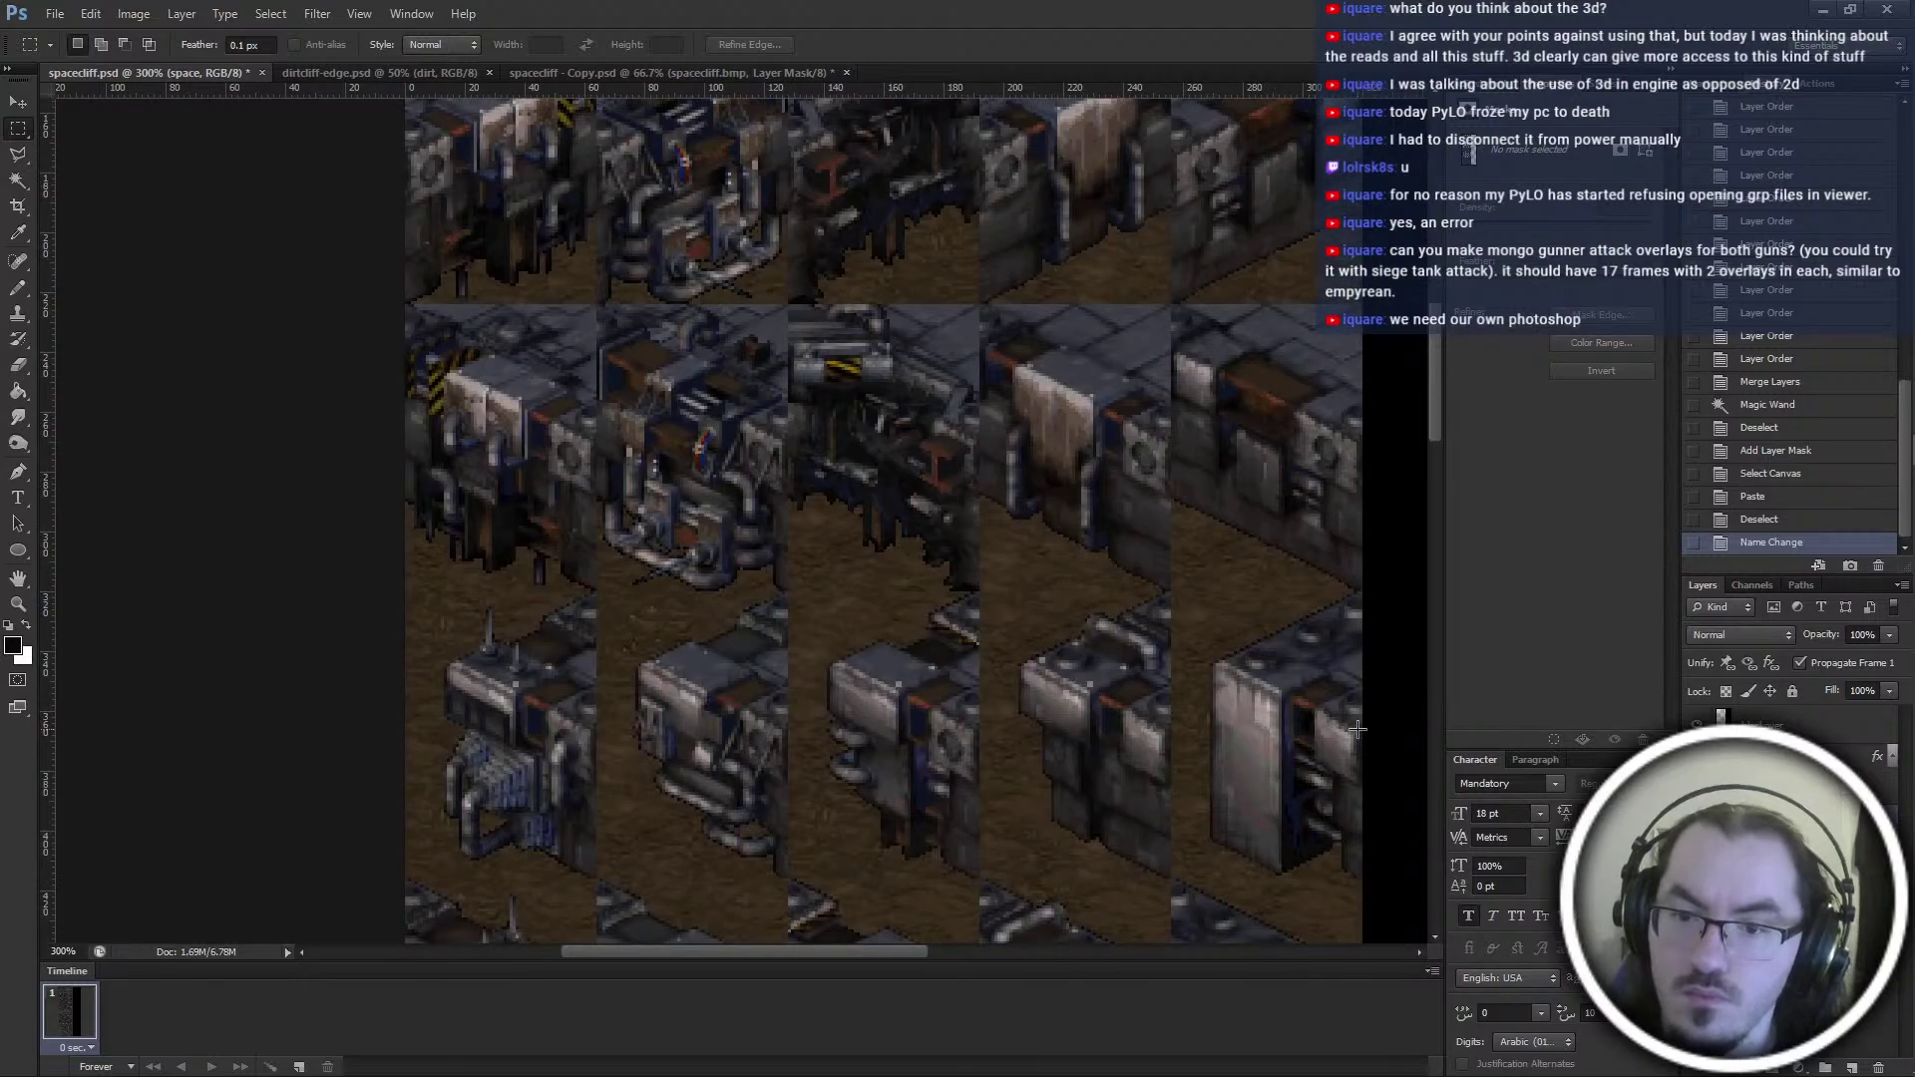
key("ctrl+minus")
key("ctrl+minus")
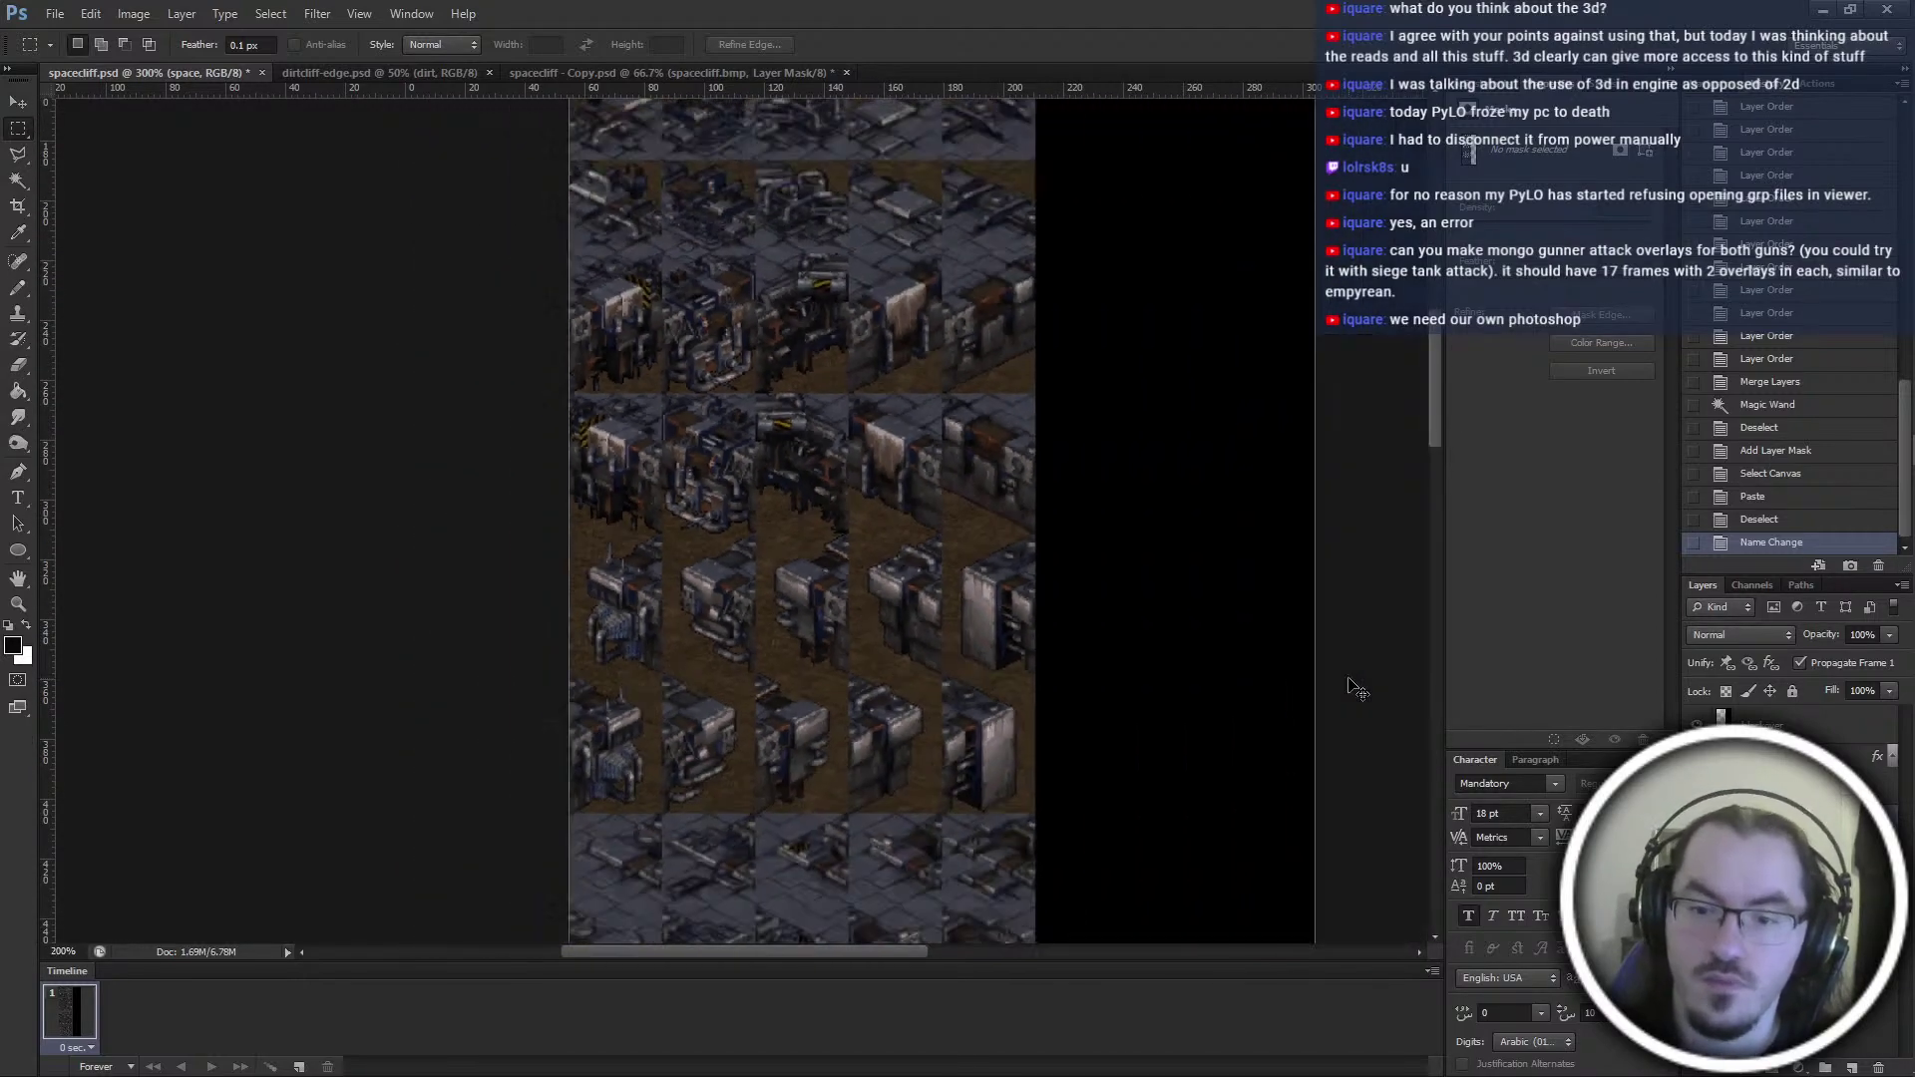
key("ctrl+plus")
scroll(1253, 654, "up", 4)
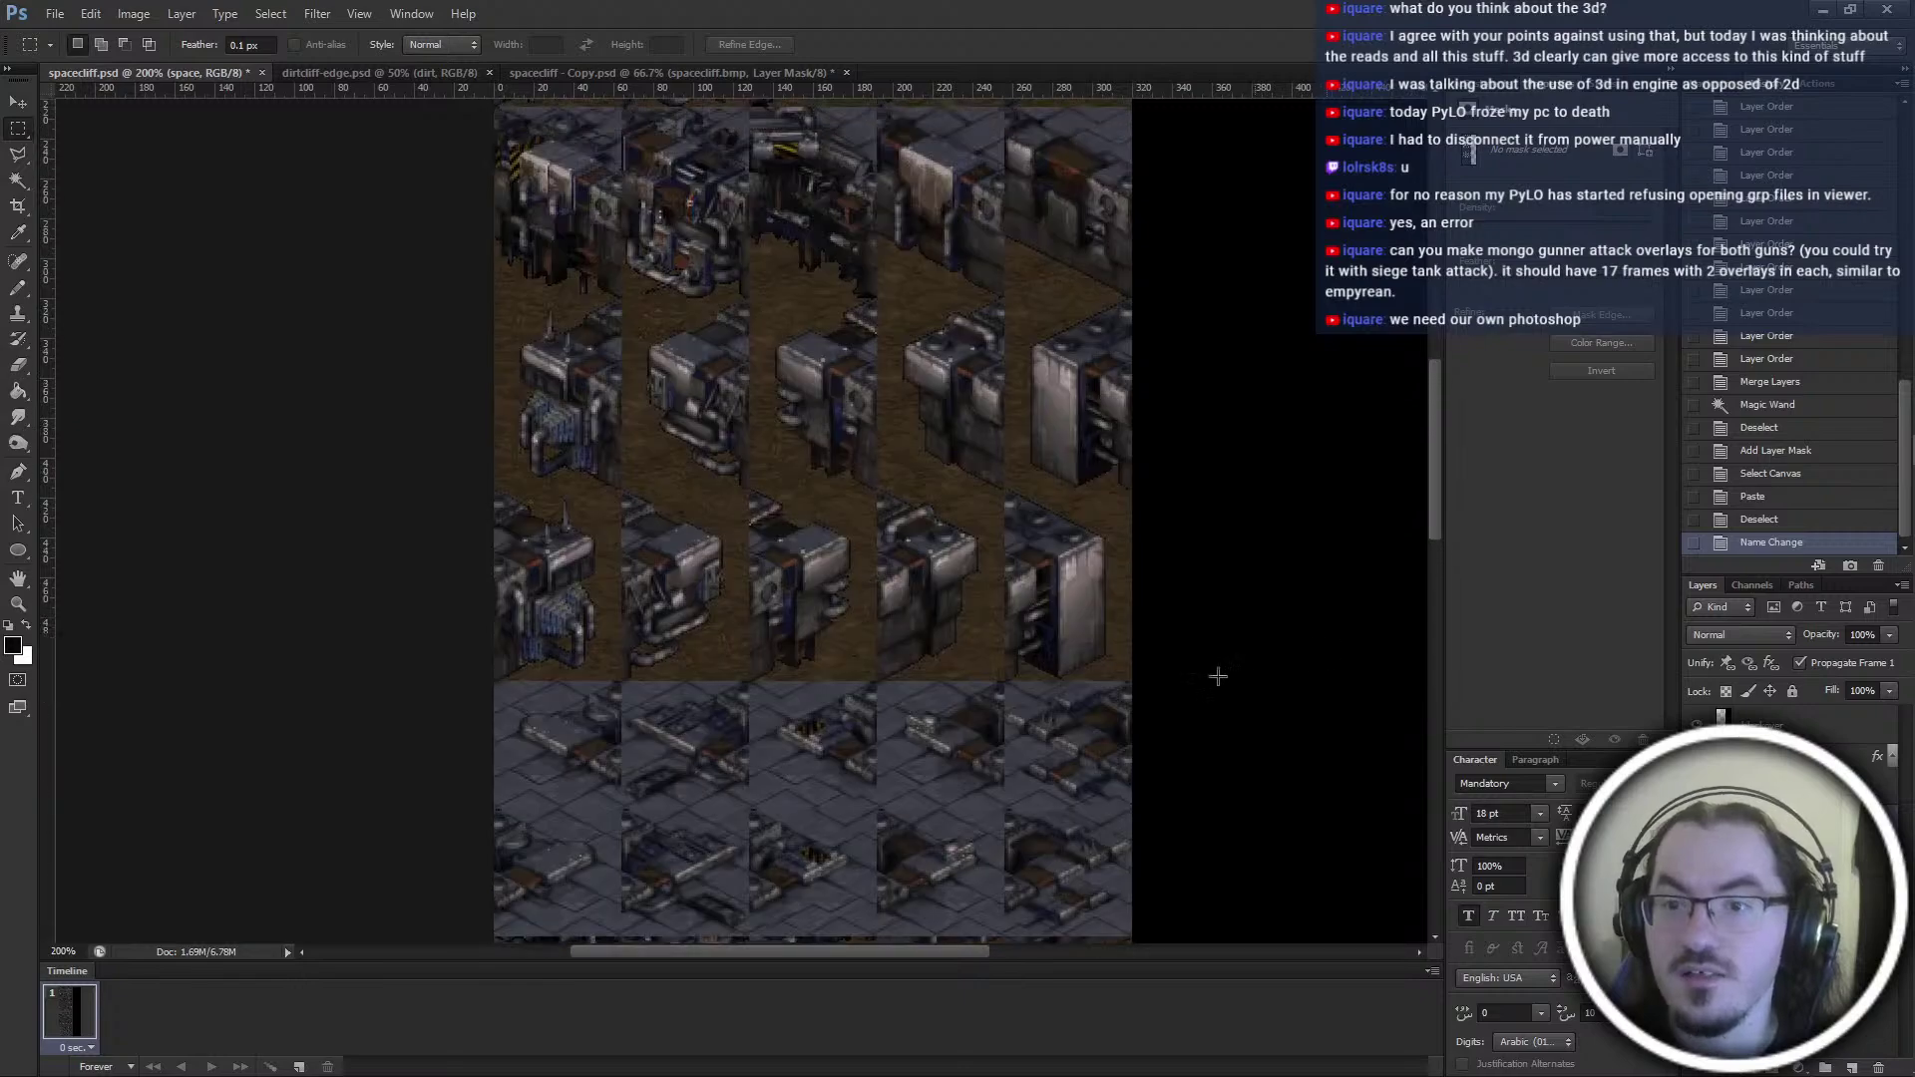
key("ctrl+plus")
scroll(1147, 838, "down", 3)
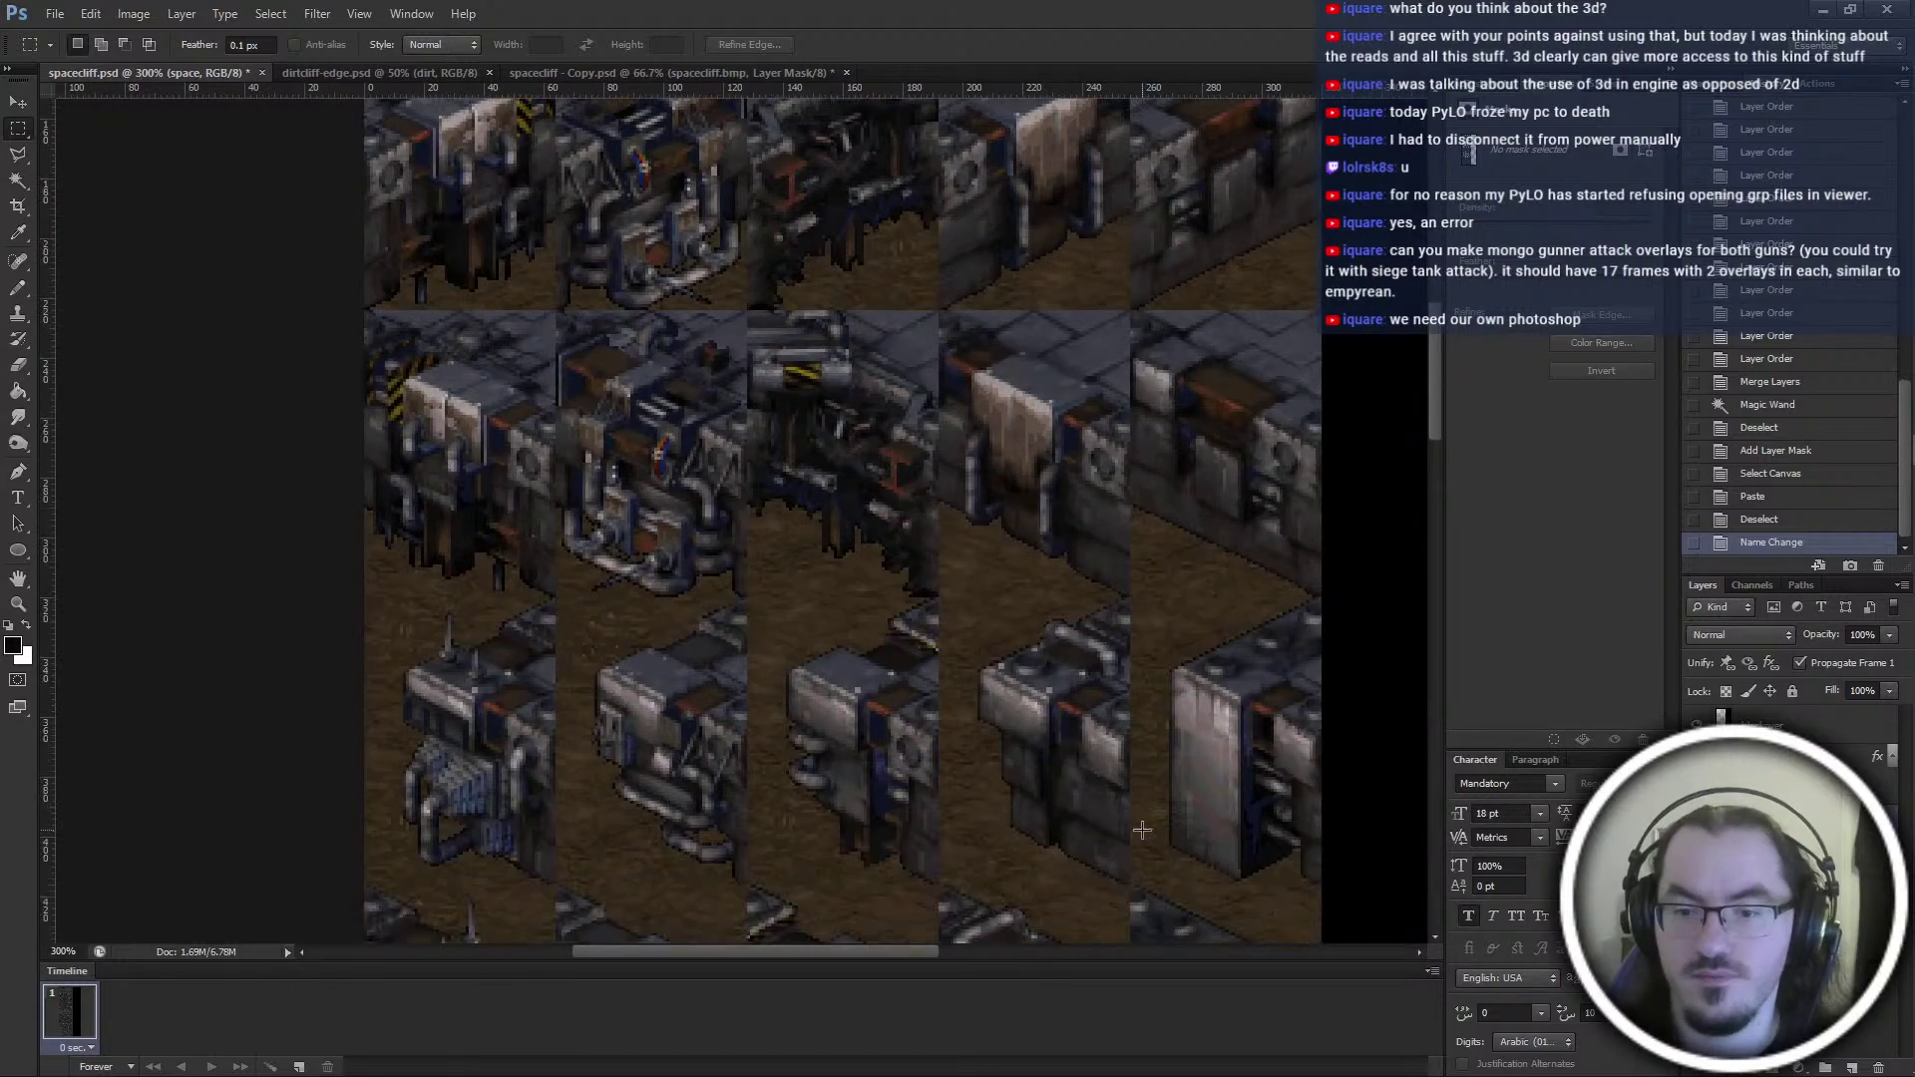
scroll(1117, 797, "up", 14)
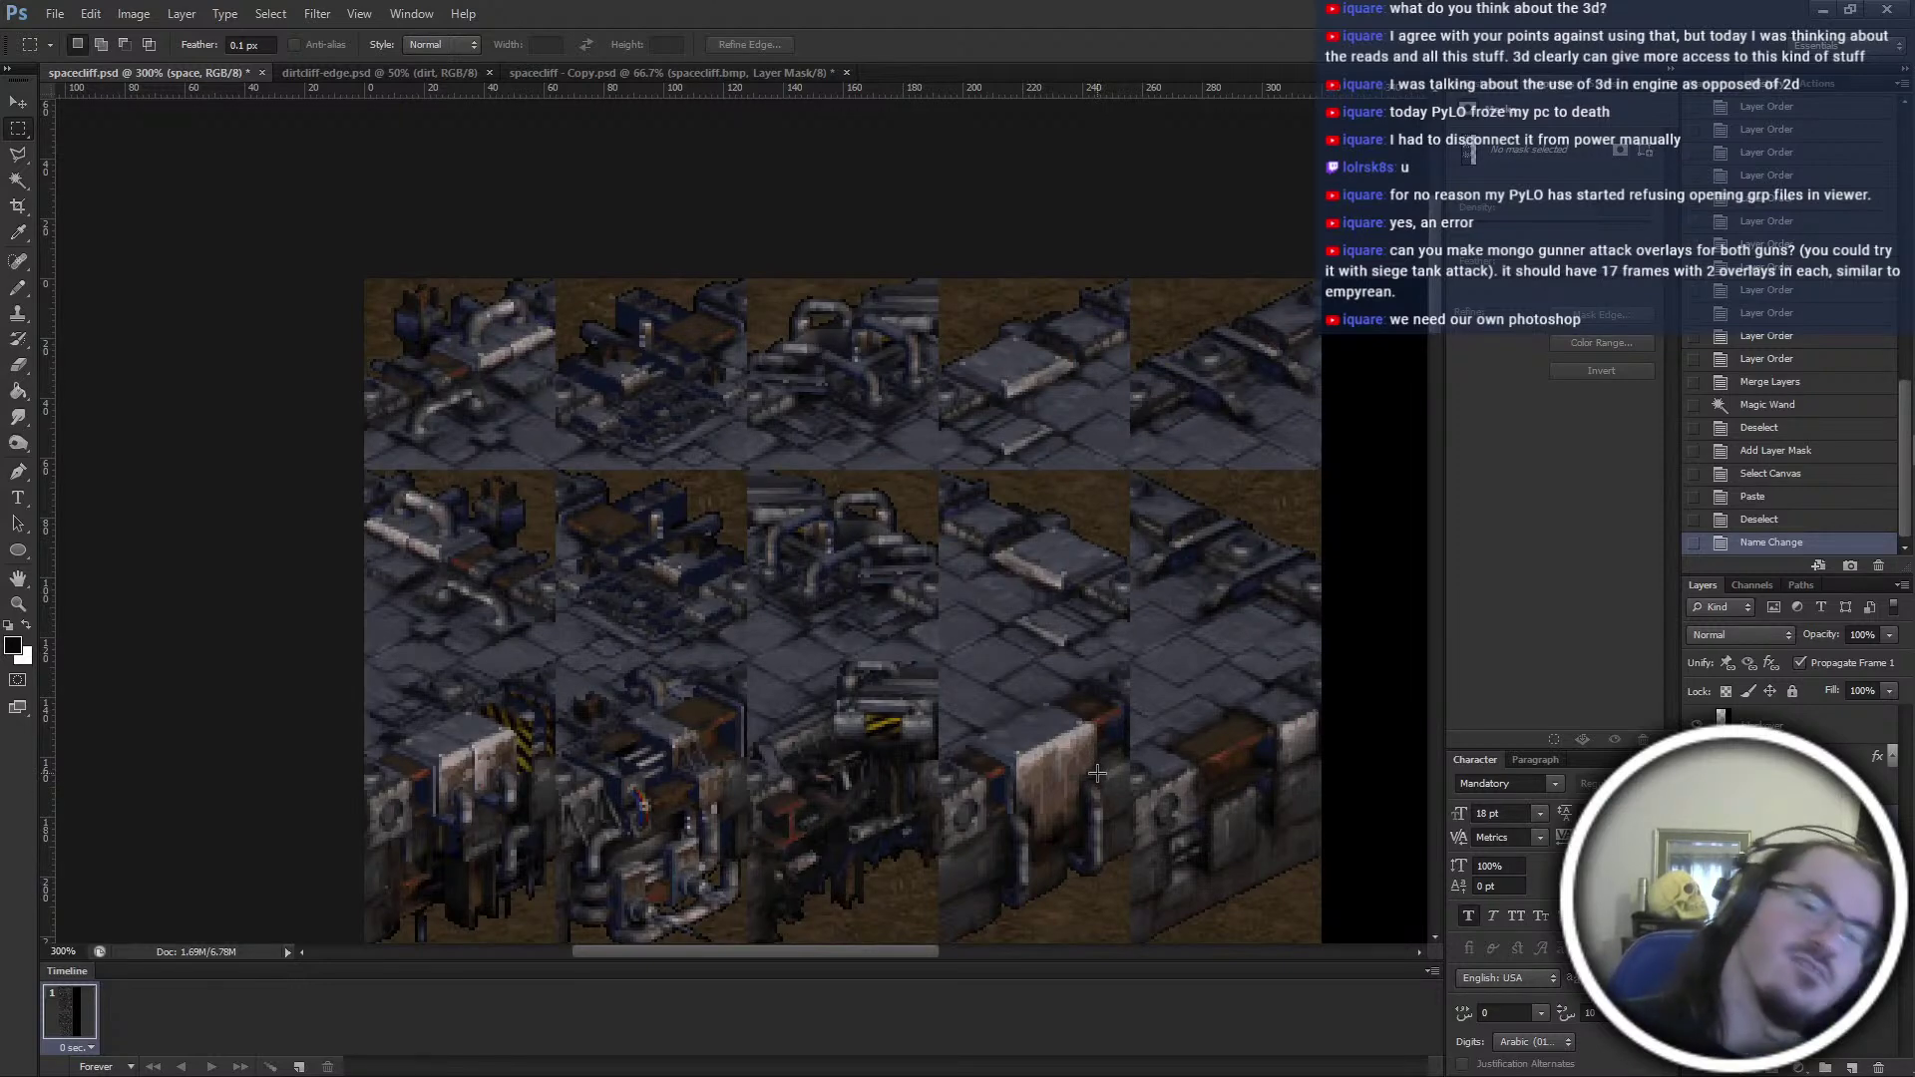
scroll(1096, 773, "down", 3)
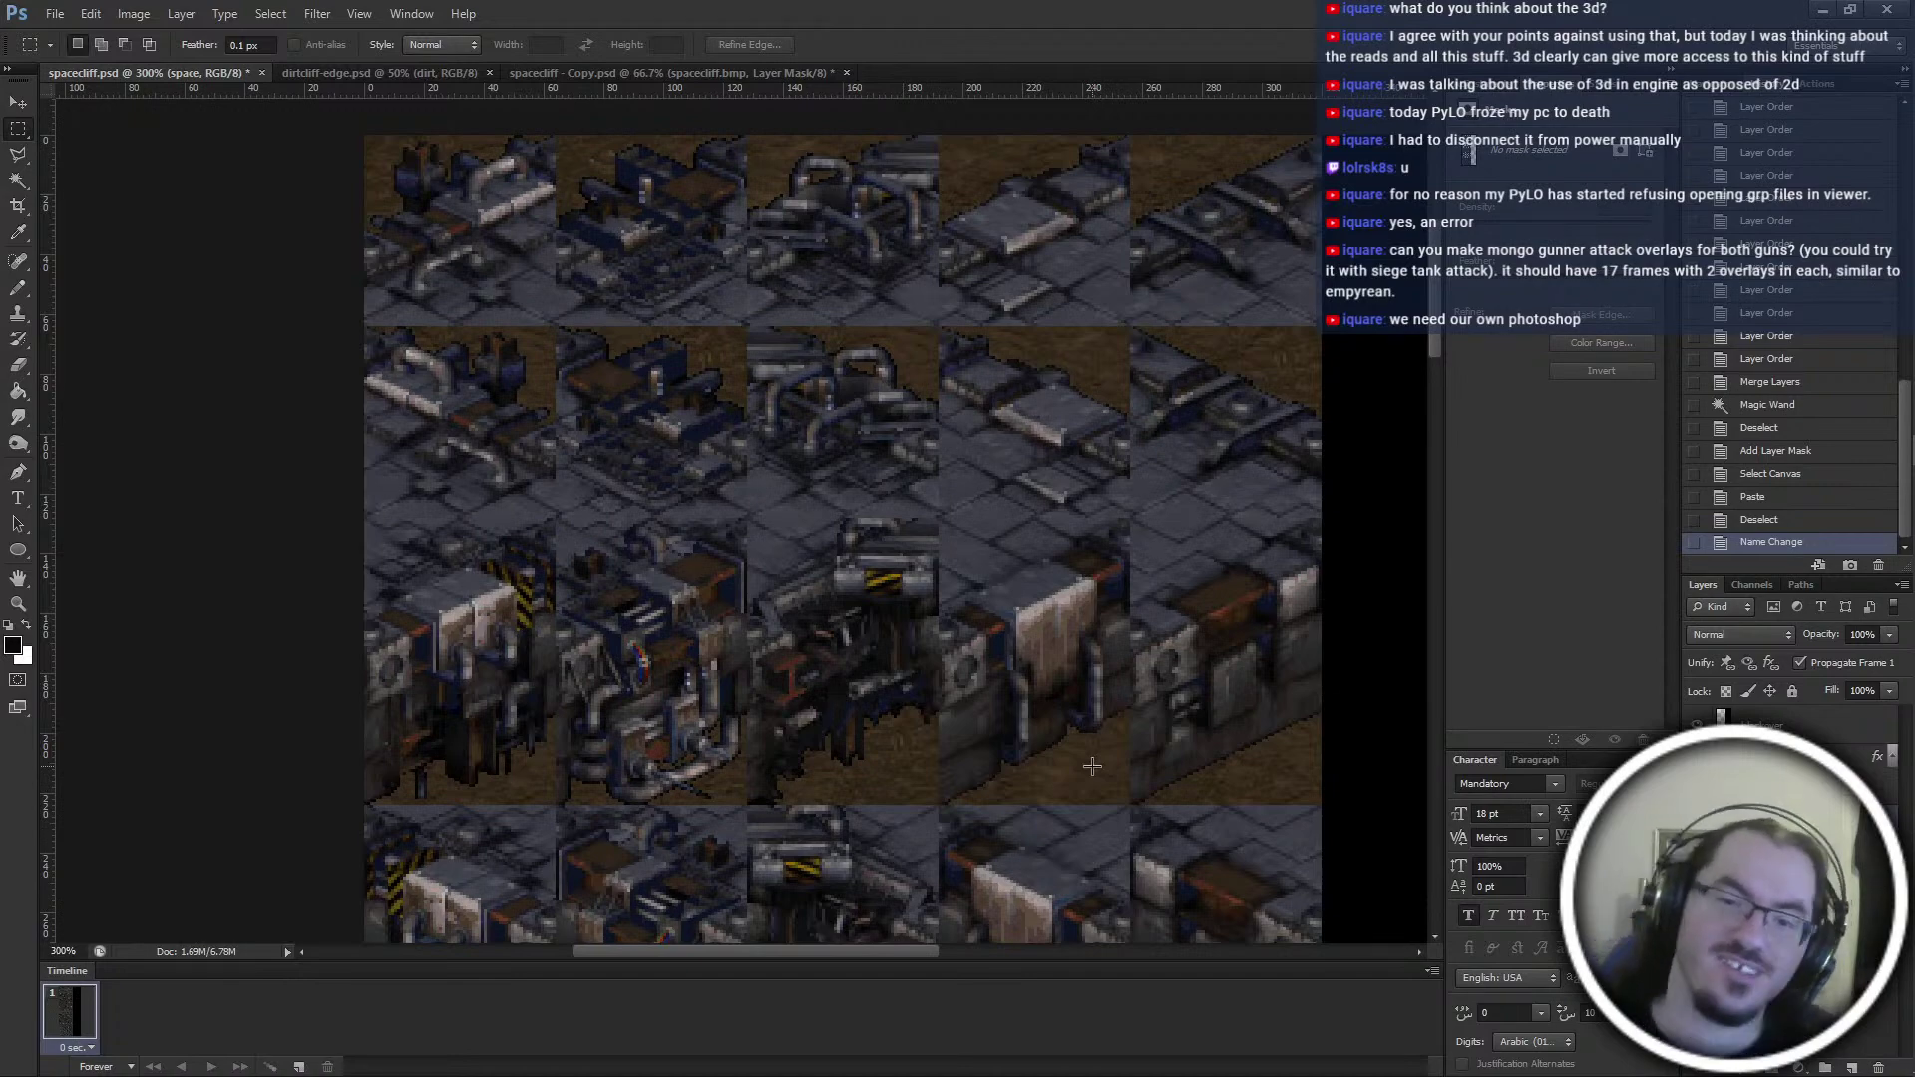
scroll(1082, 683, "down", 1)
scroll(1142, 589, "up", 3)
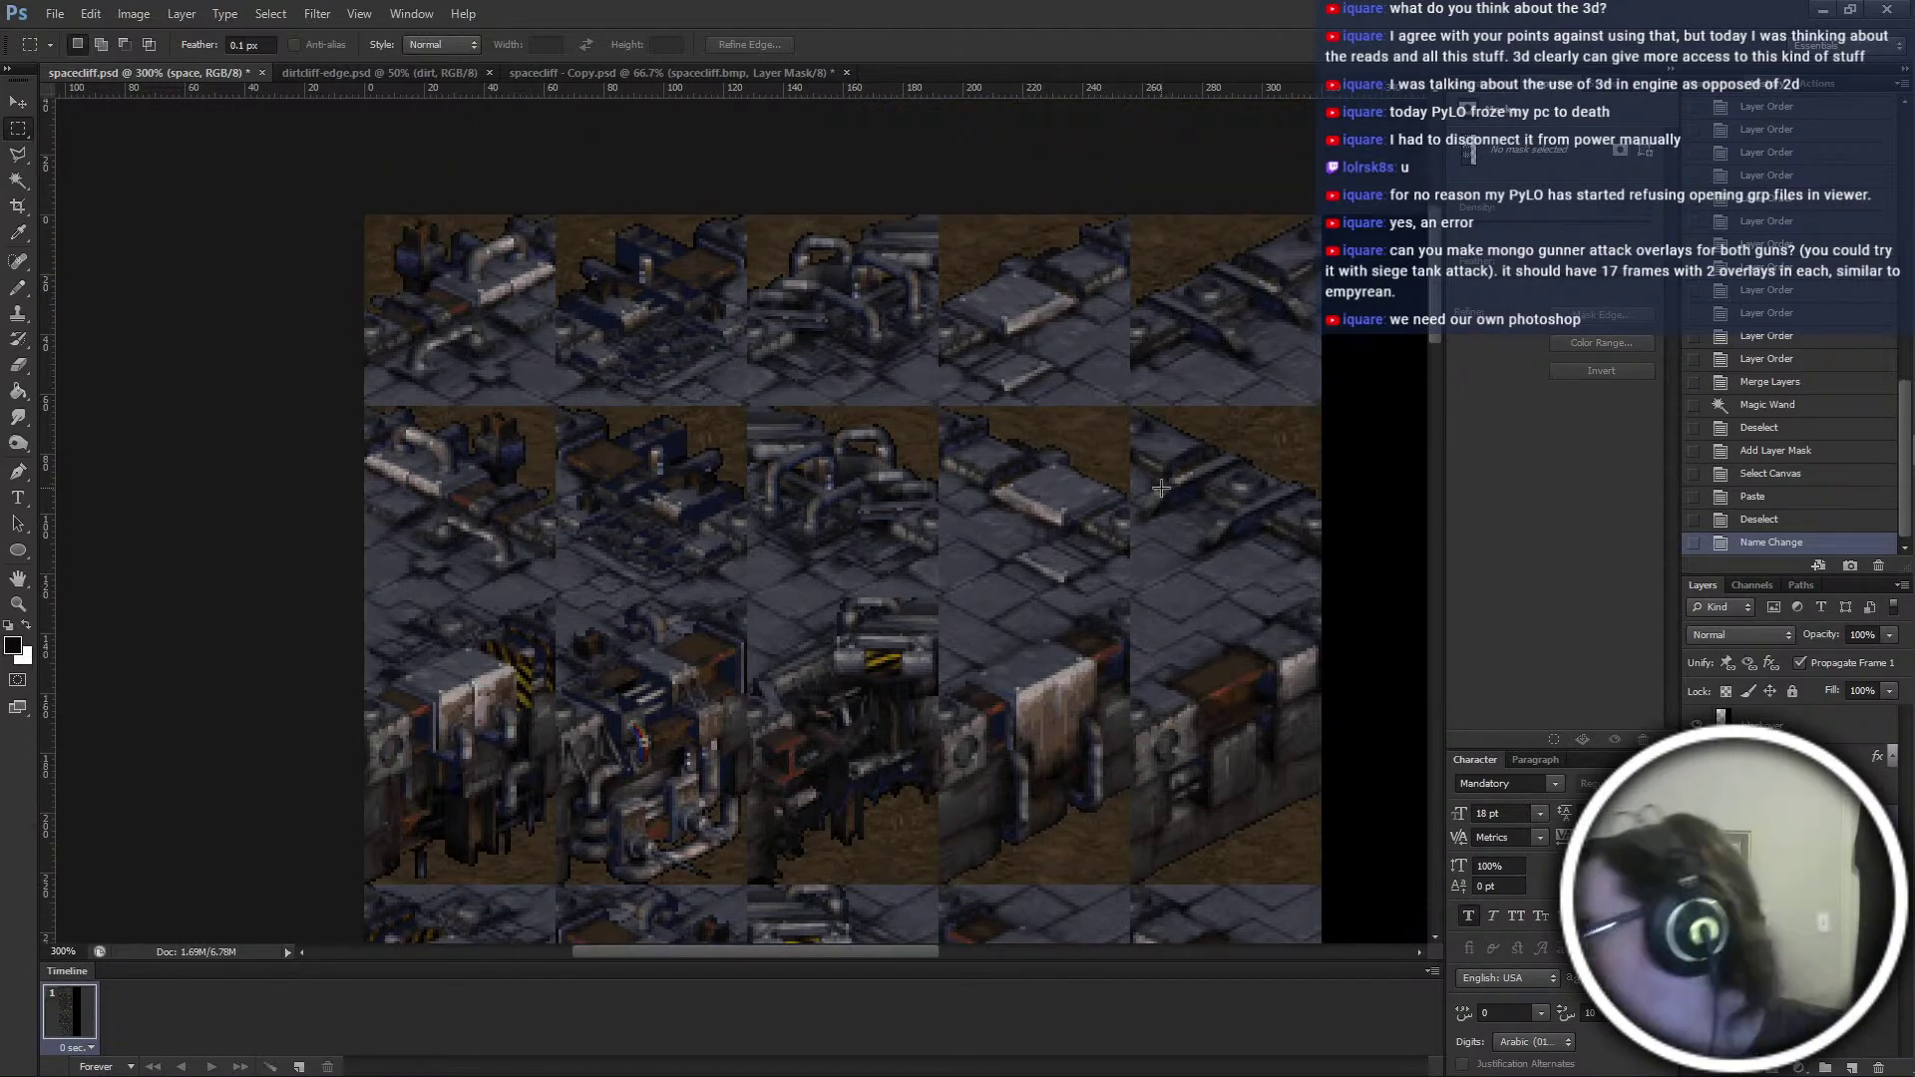
scroll(1161, 488, "down", 1)
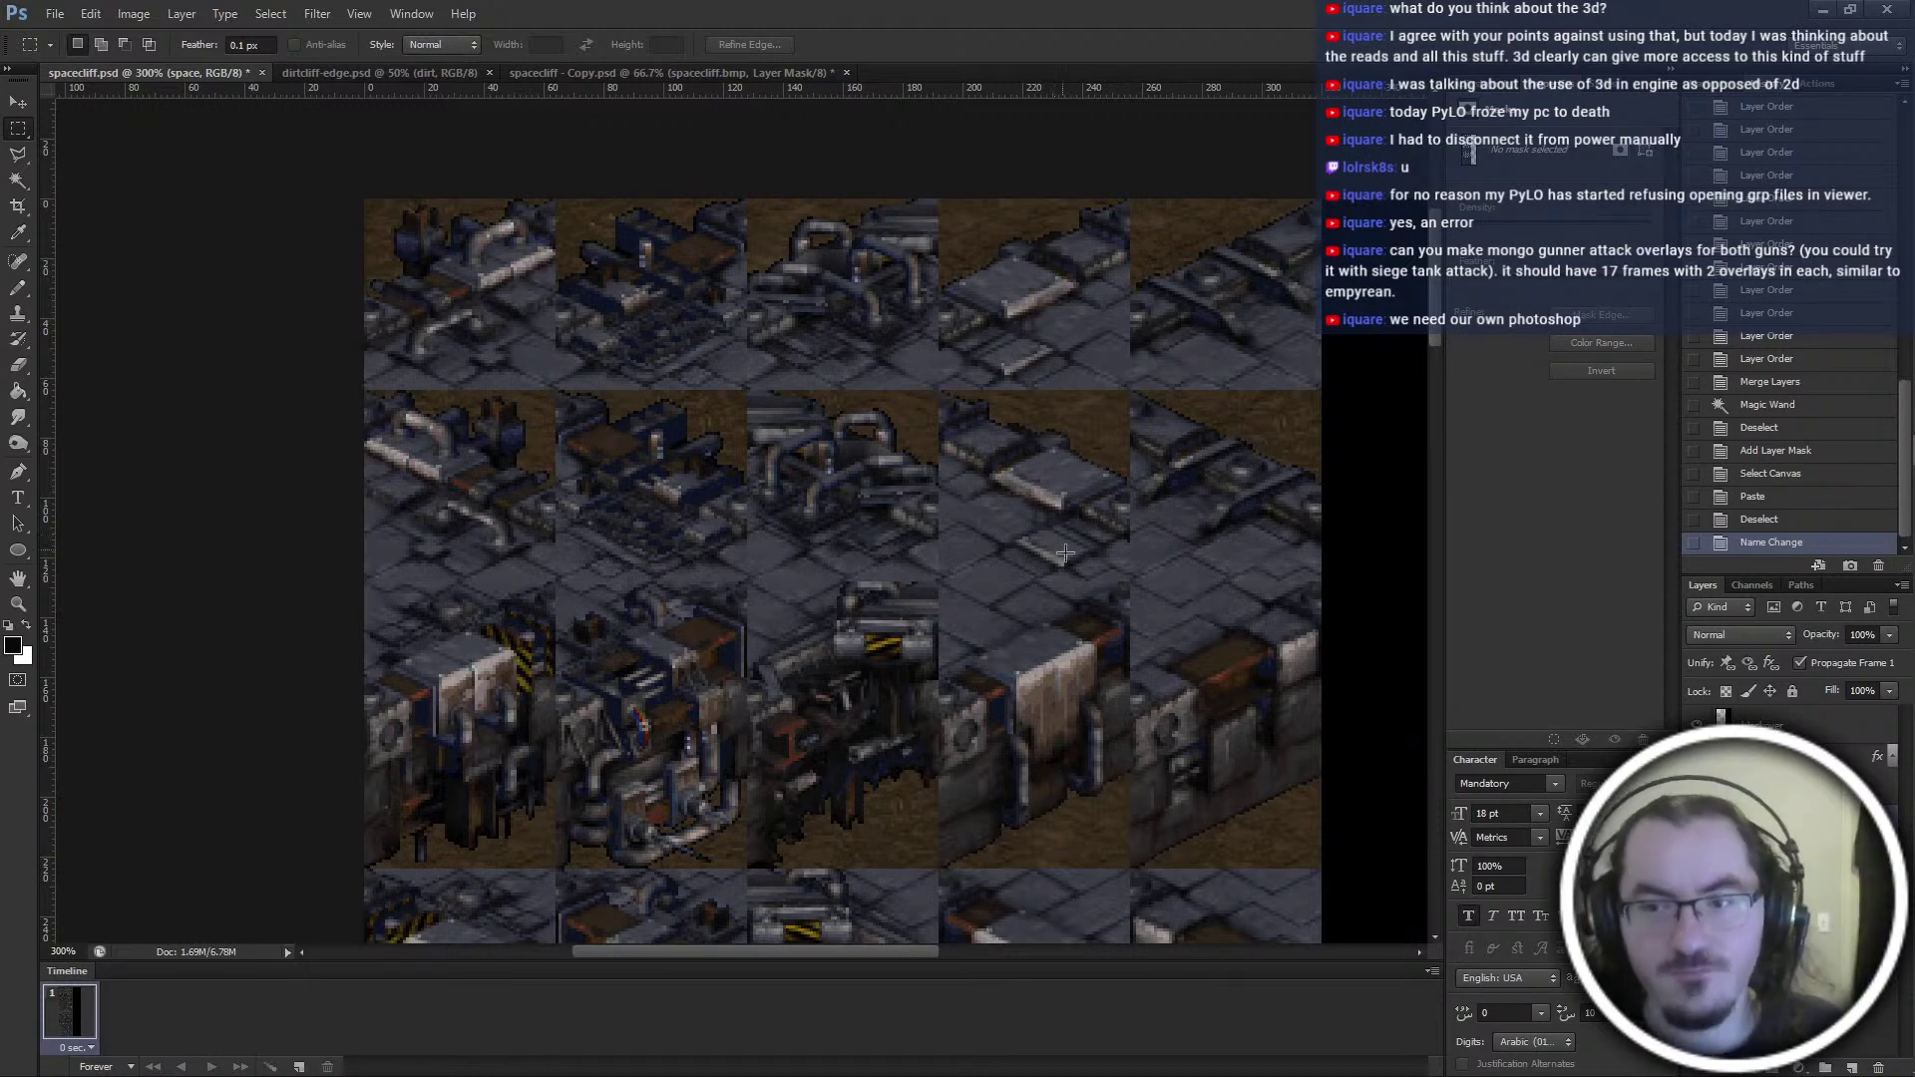
Switch to a new File Explorer window and open the effect folder under _HYDRA-dev\mpq\unit\hydra
key("alt+Tab")
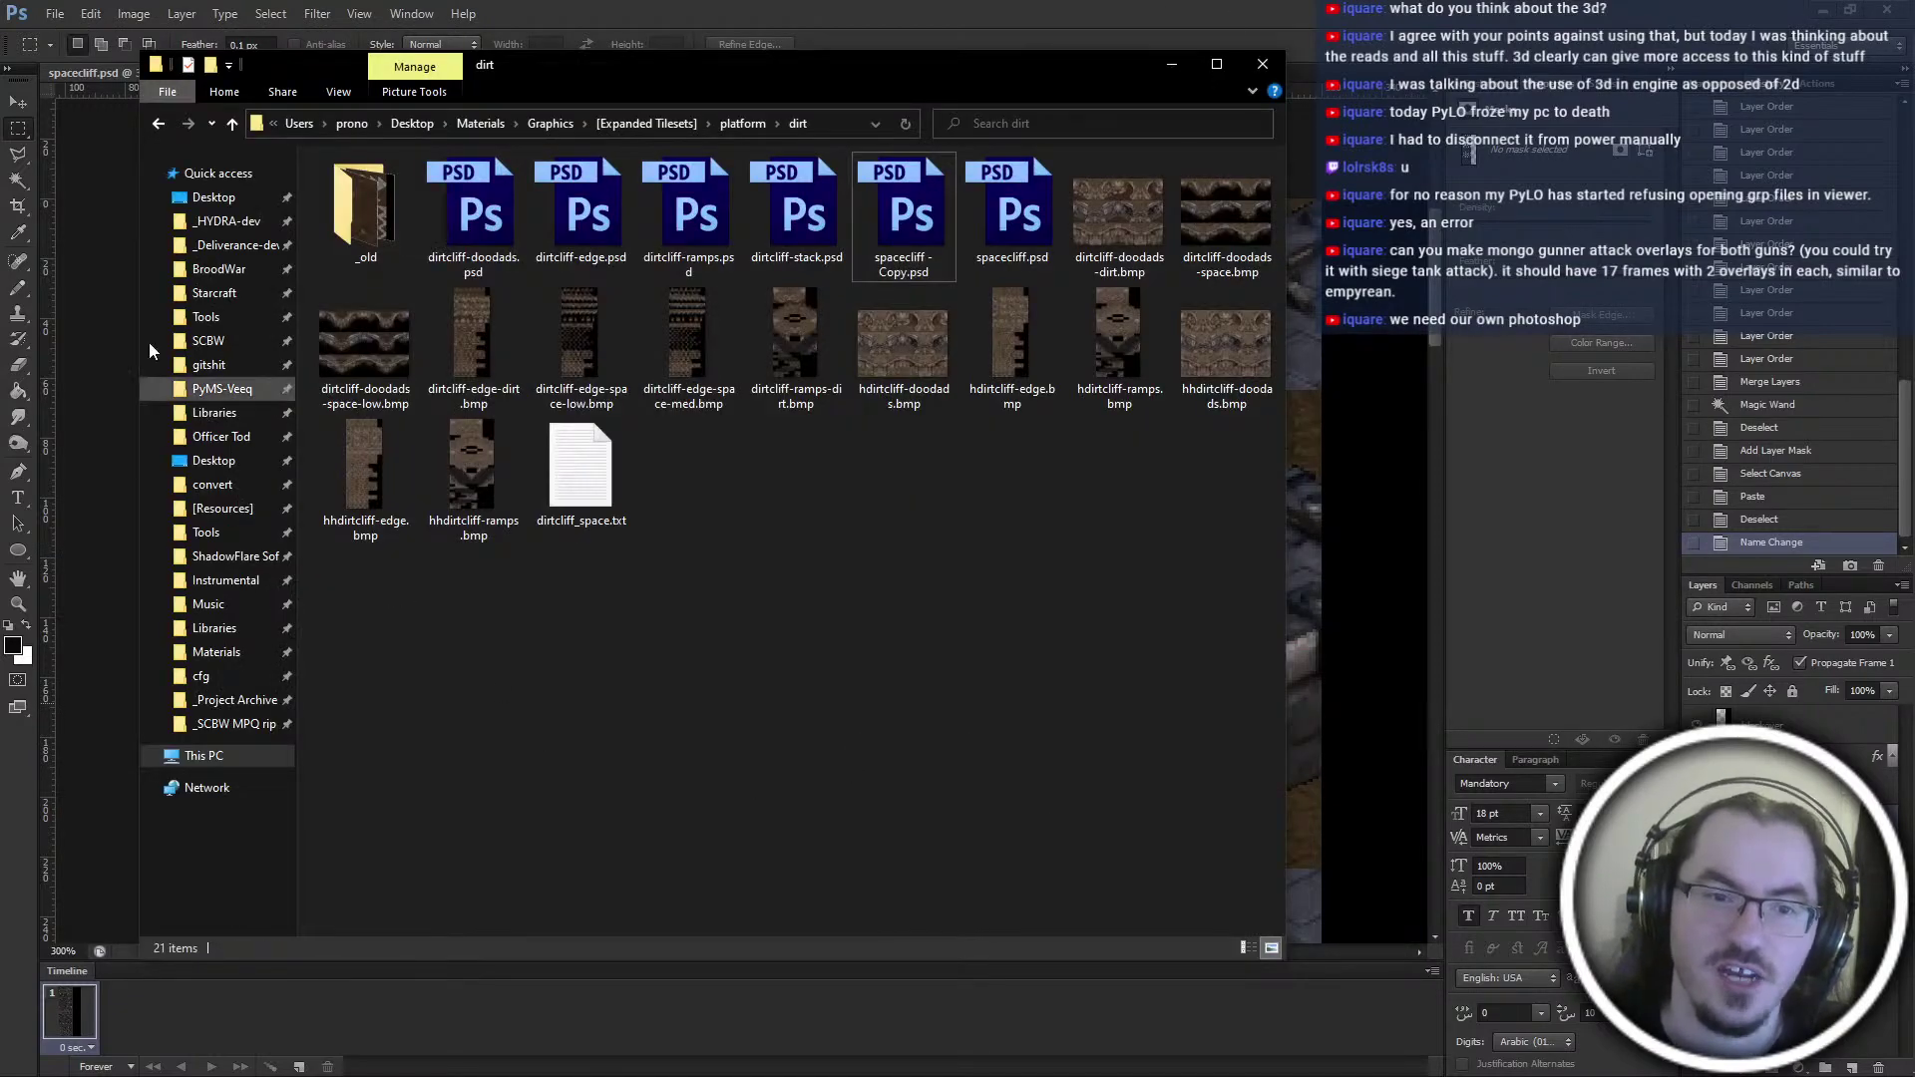
key("alt+Tab")
key("super+e")
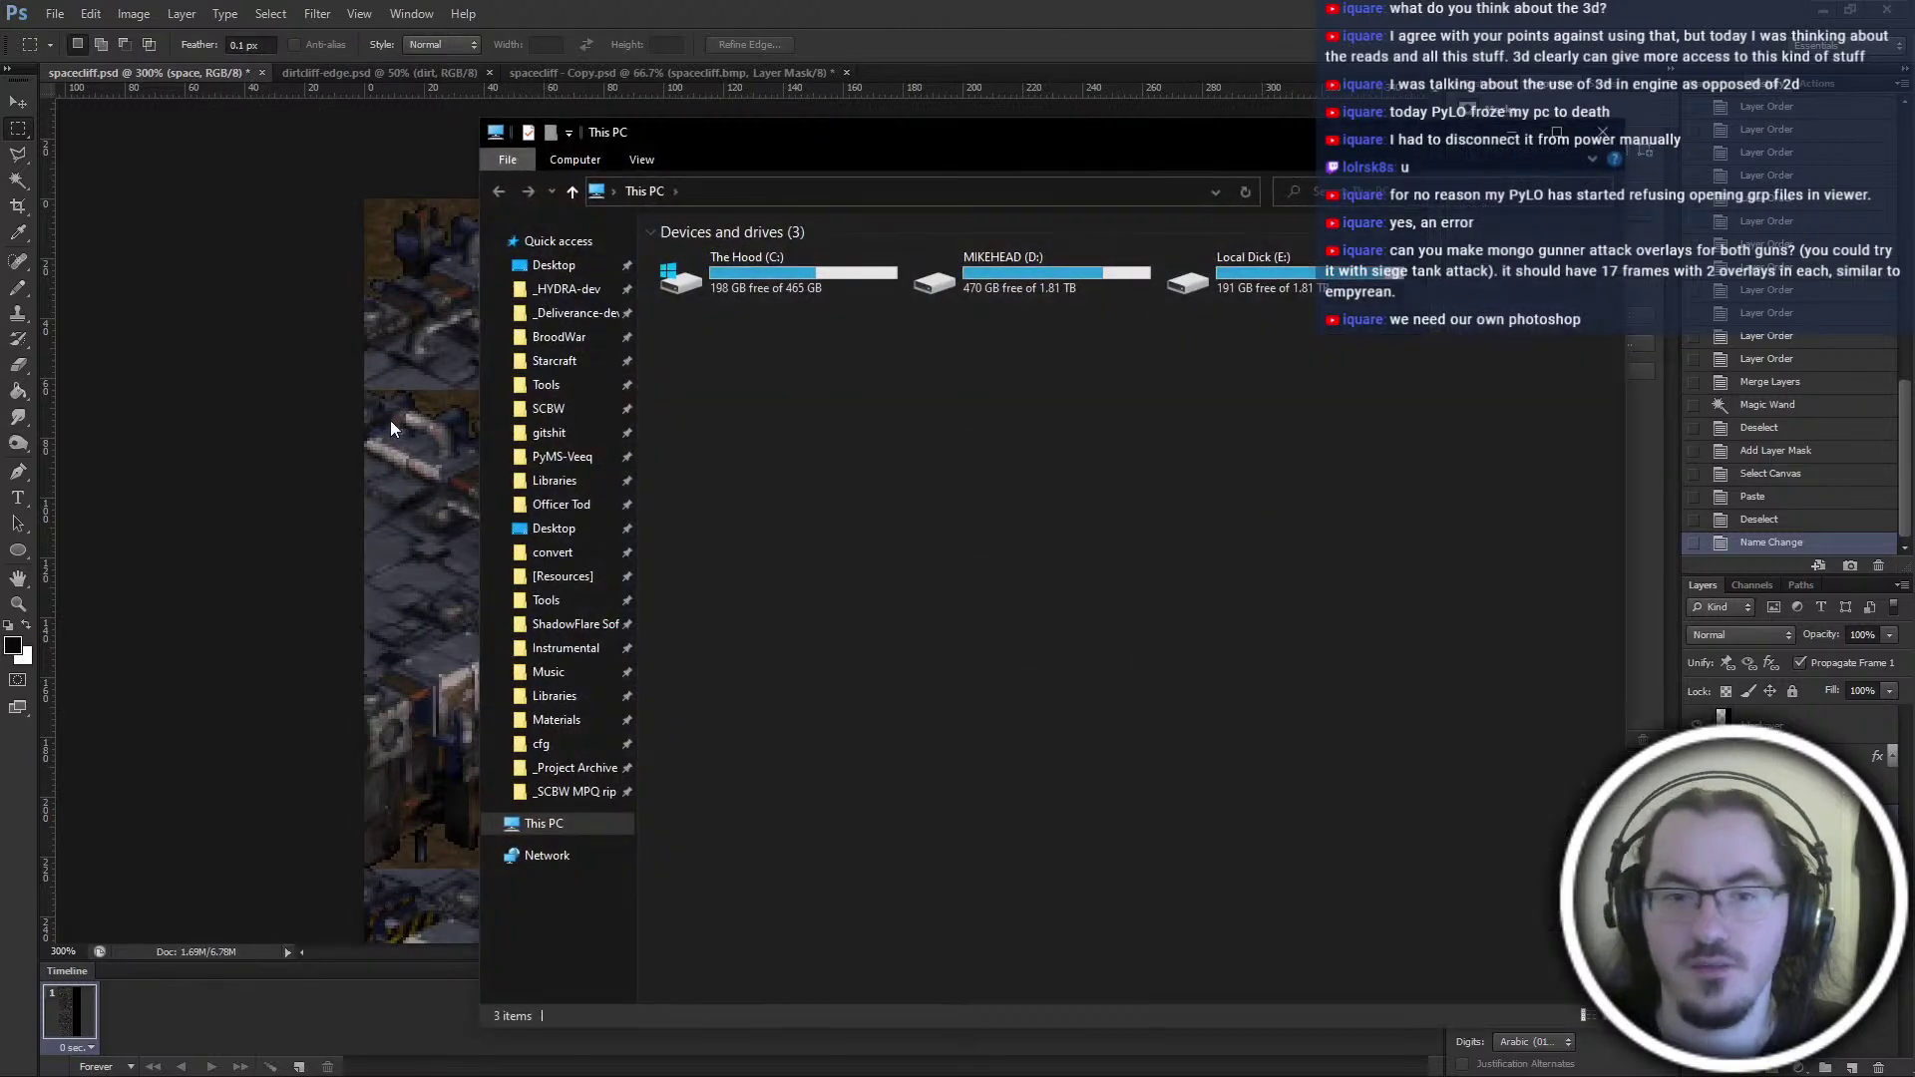
left_click(566, 288)
double_click(691, 277)
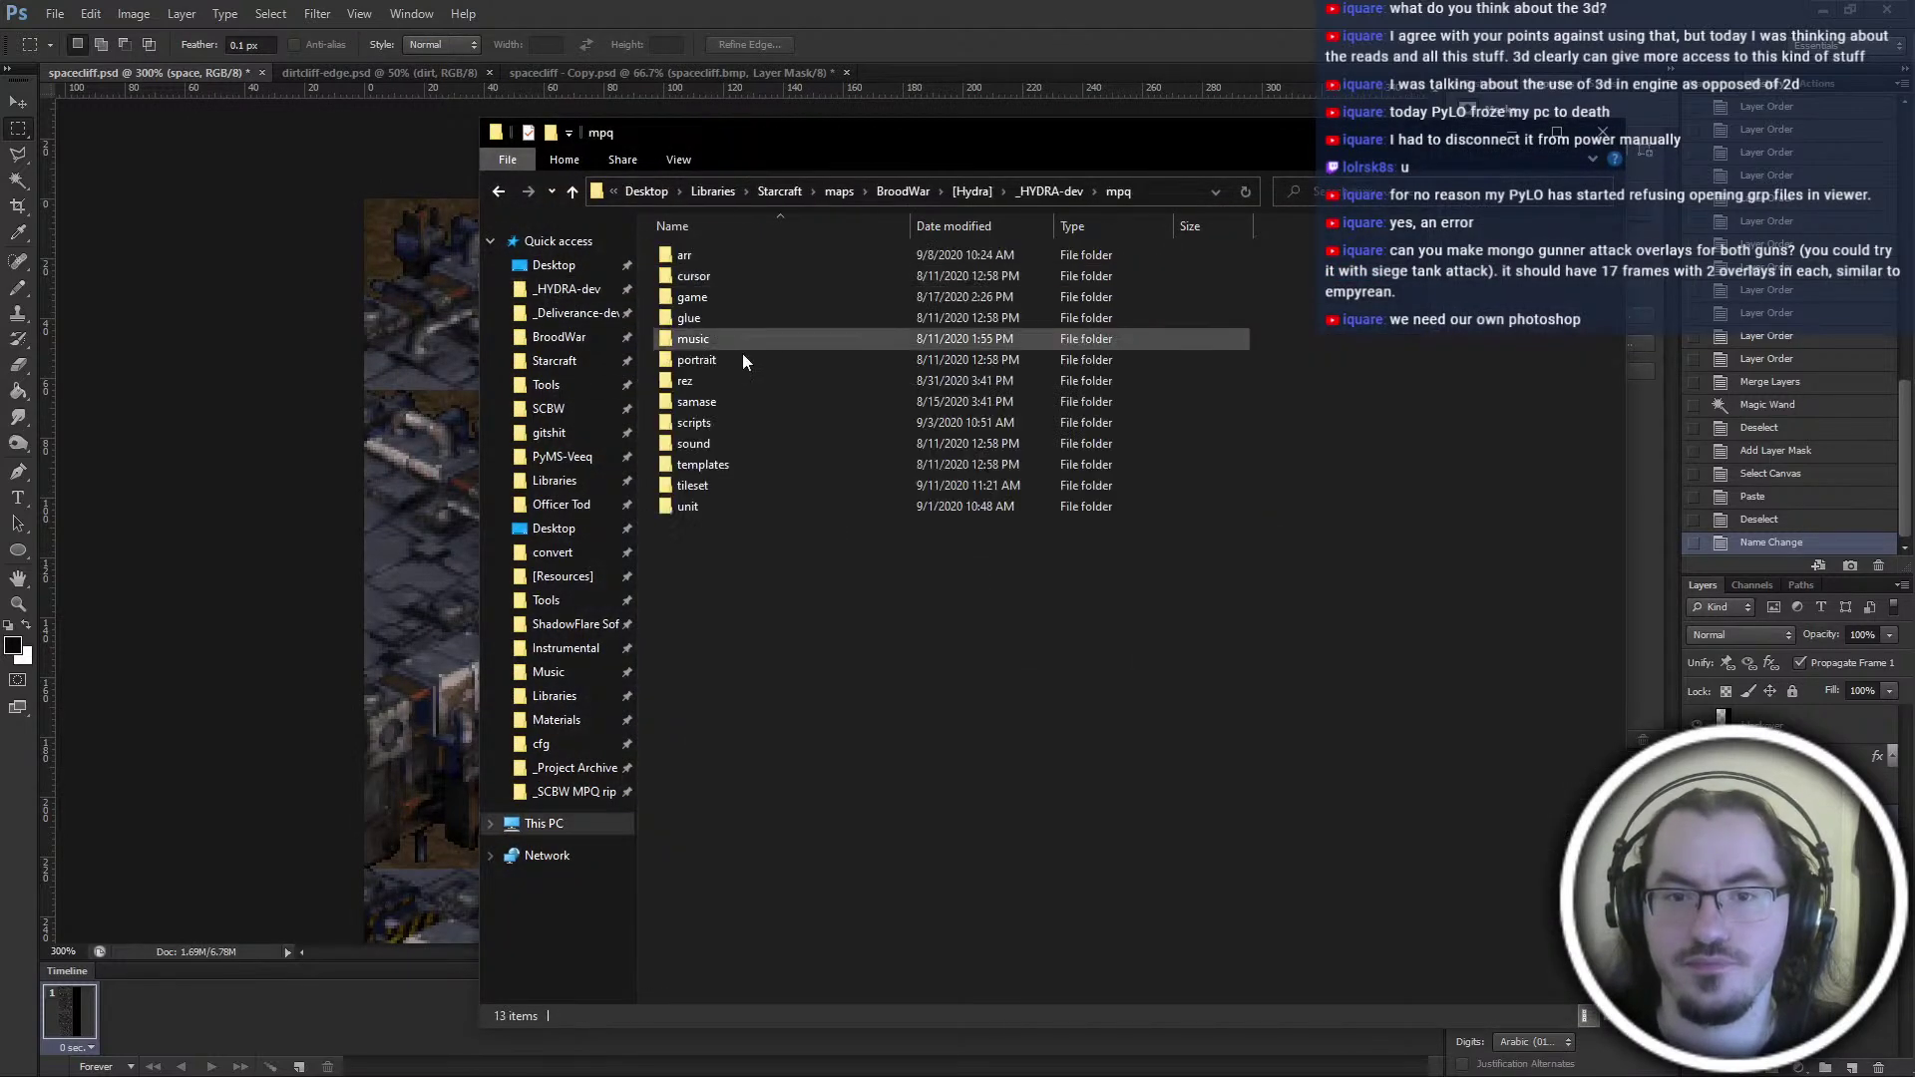
double_click(746, 507)
left_click(727, 275)
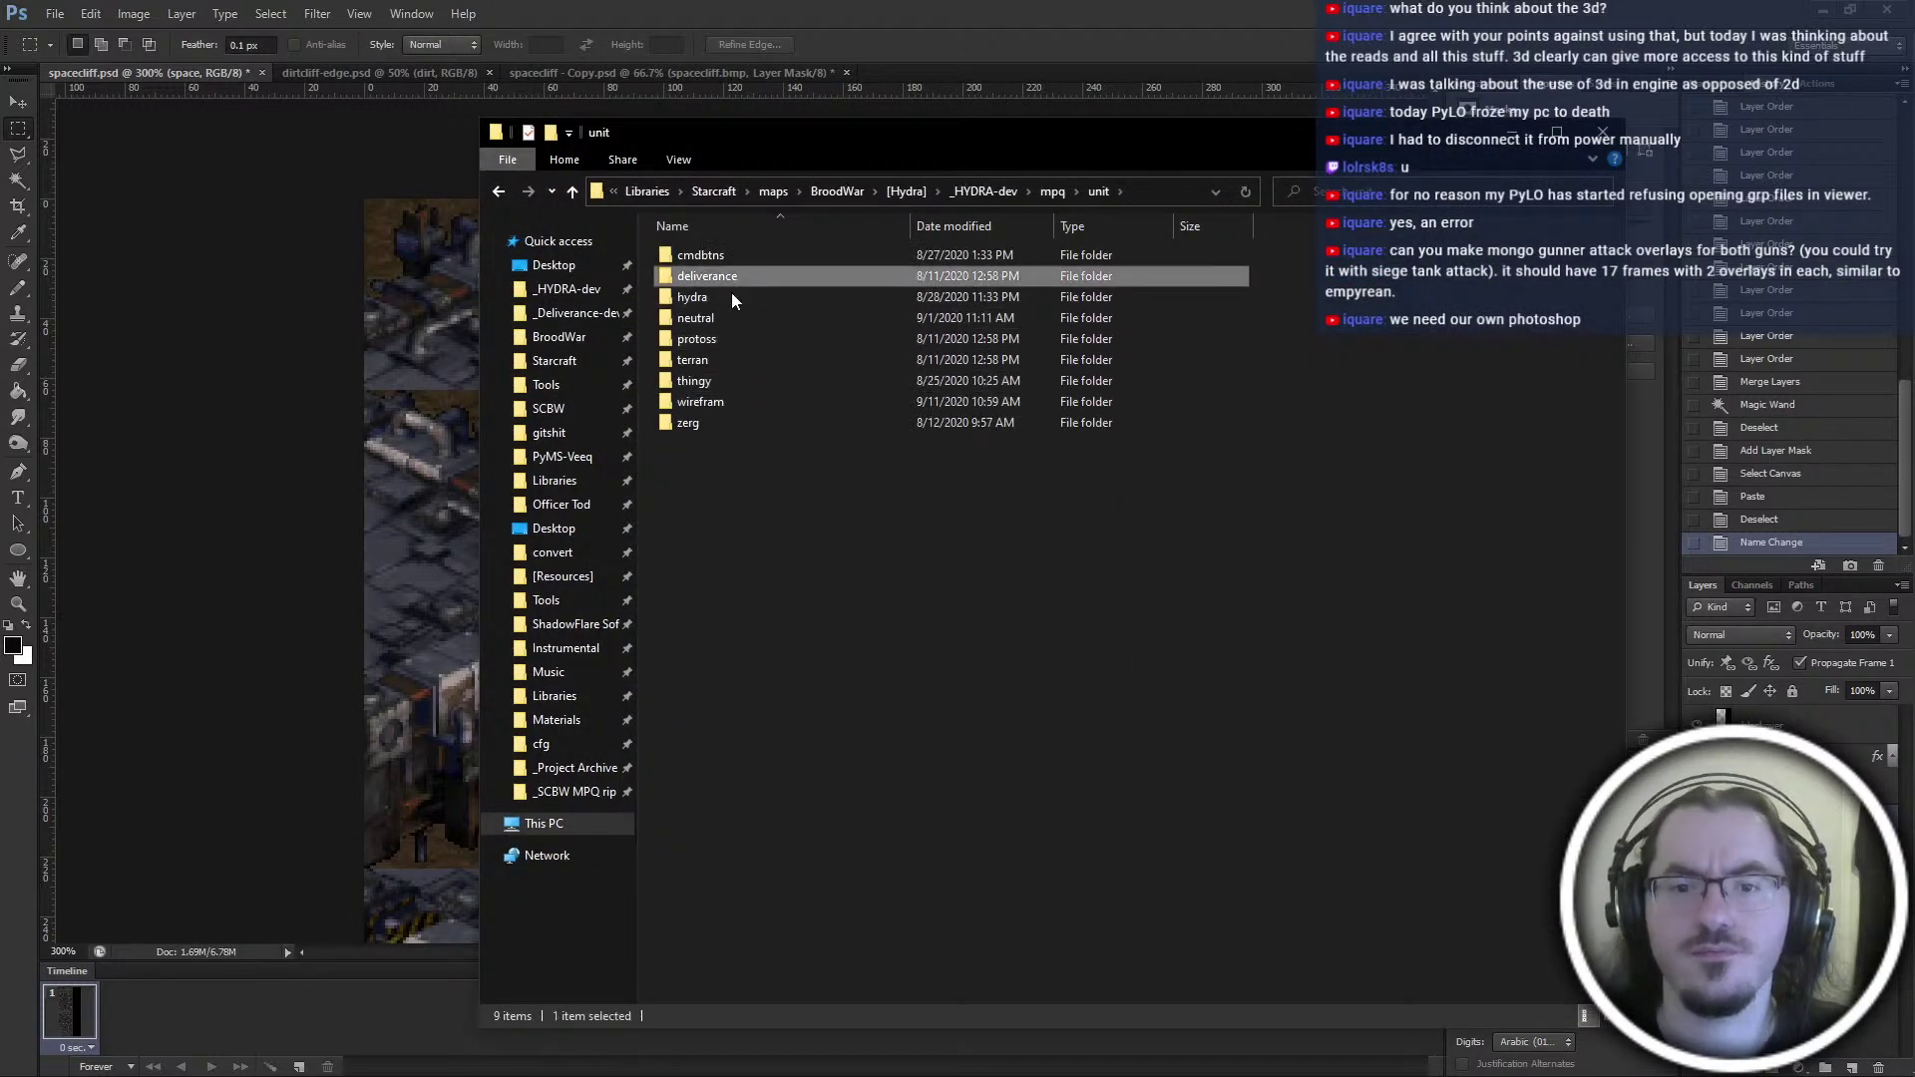
left_click(756, 381)
double_click(726, 296)
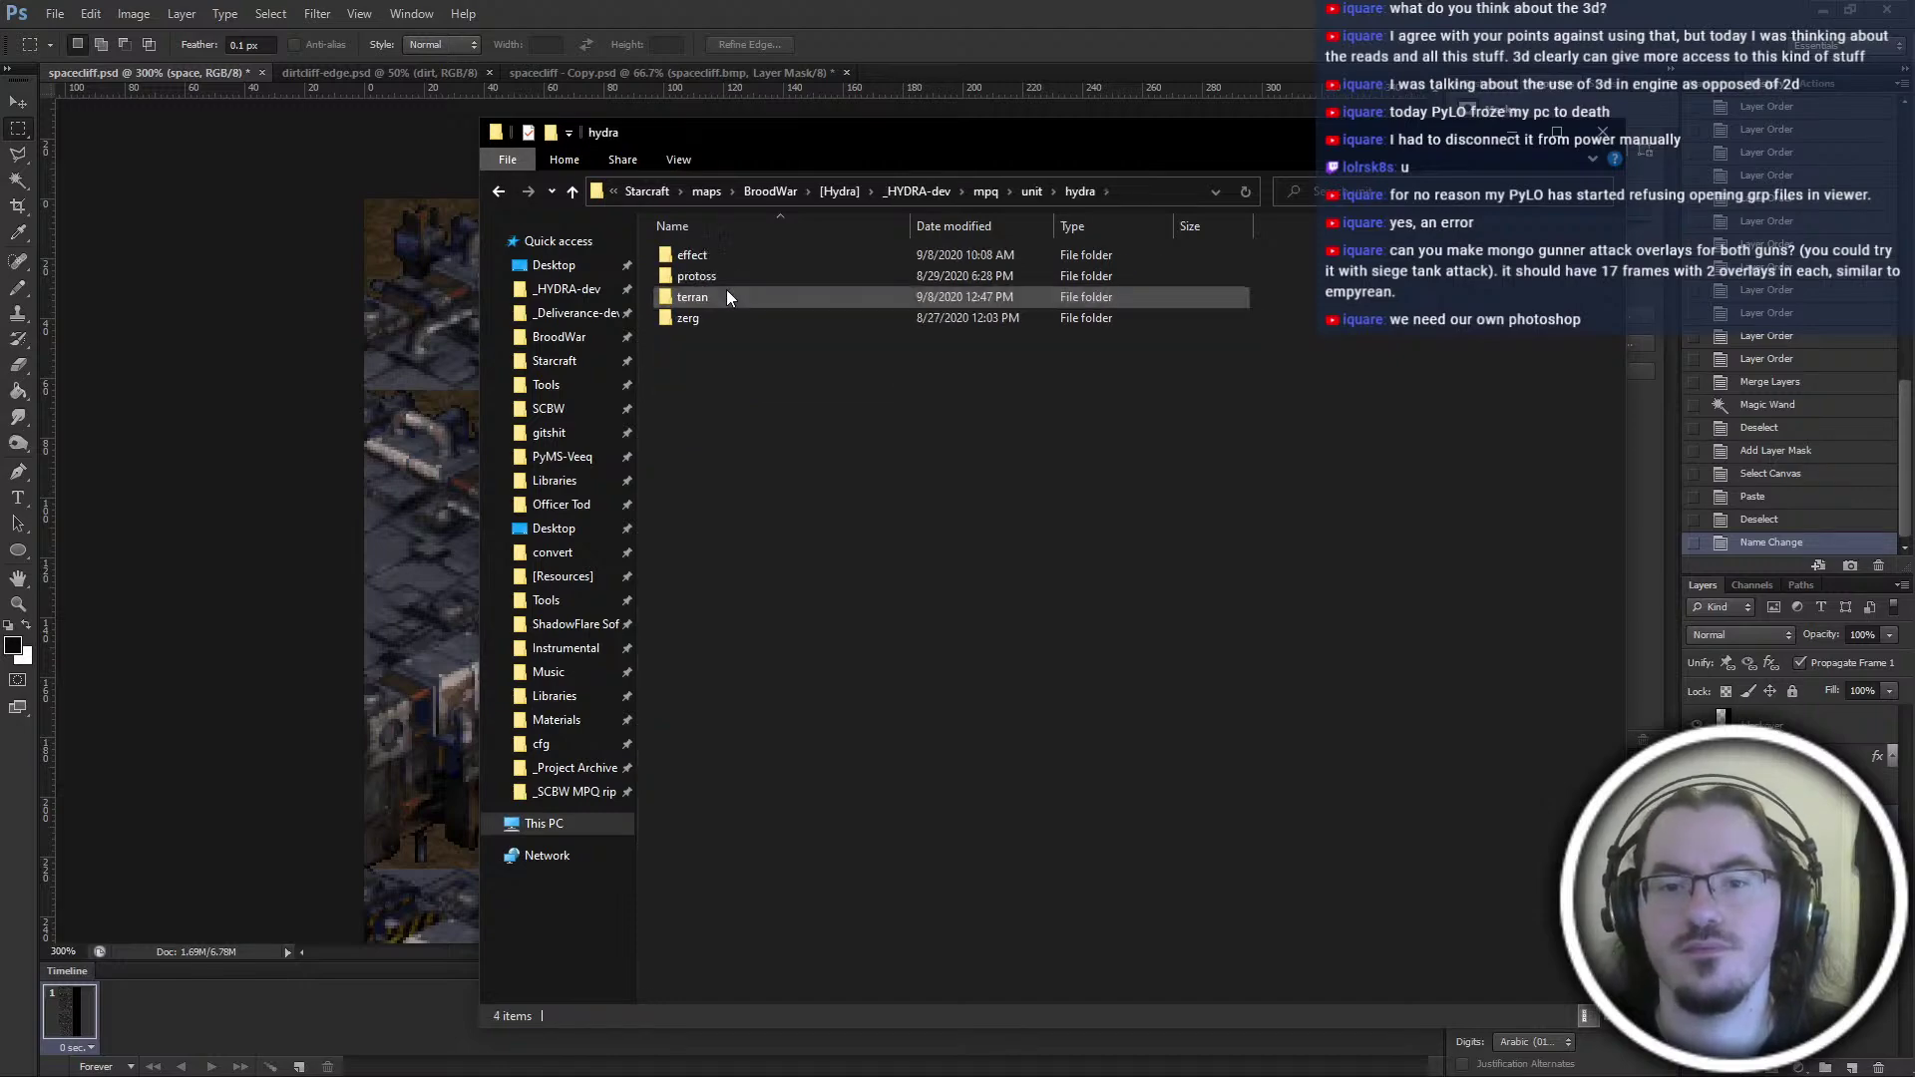
double_click(716, 261)
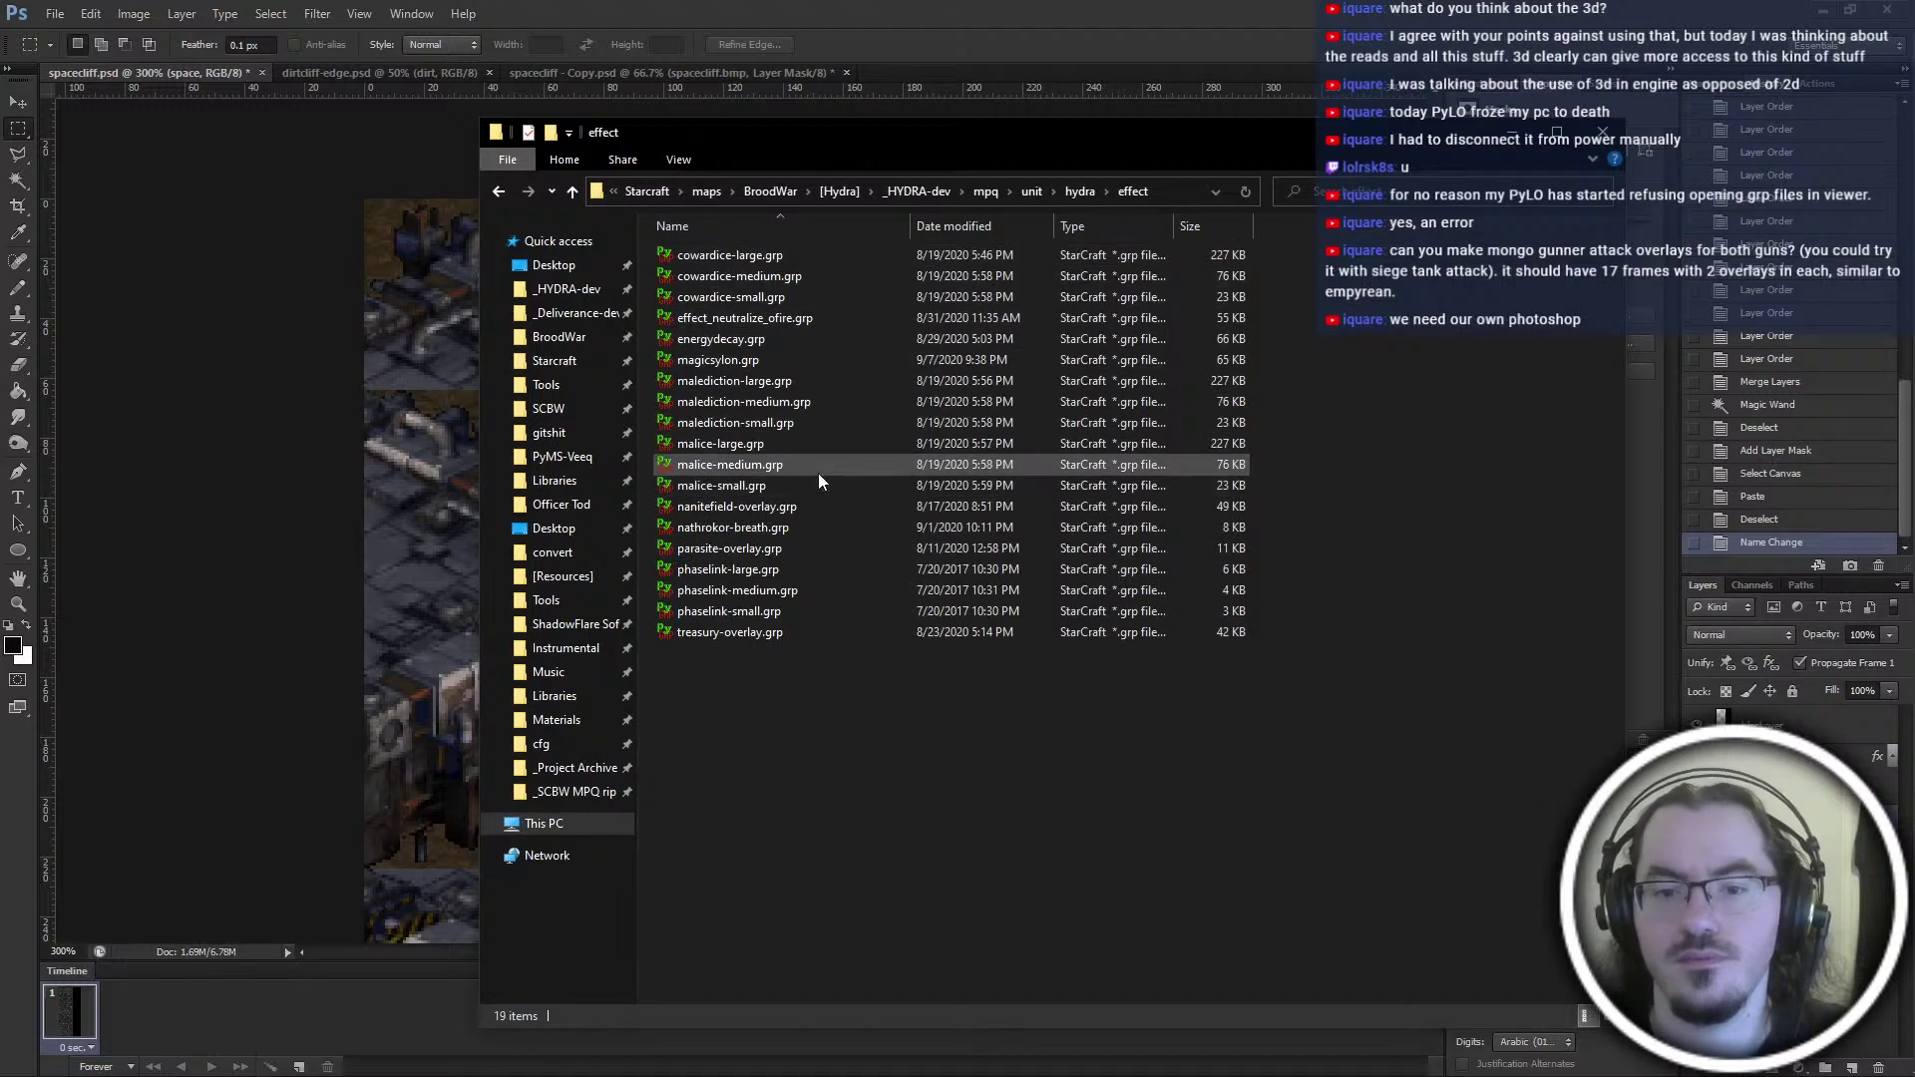
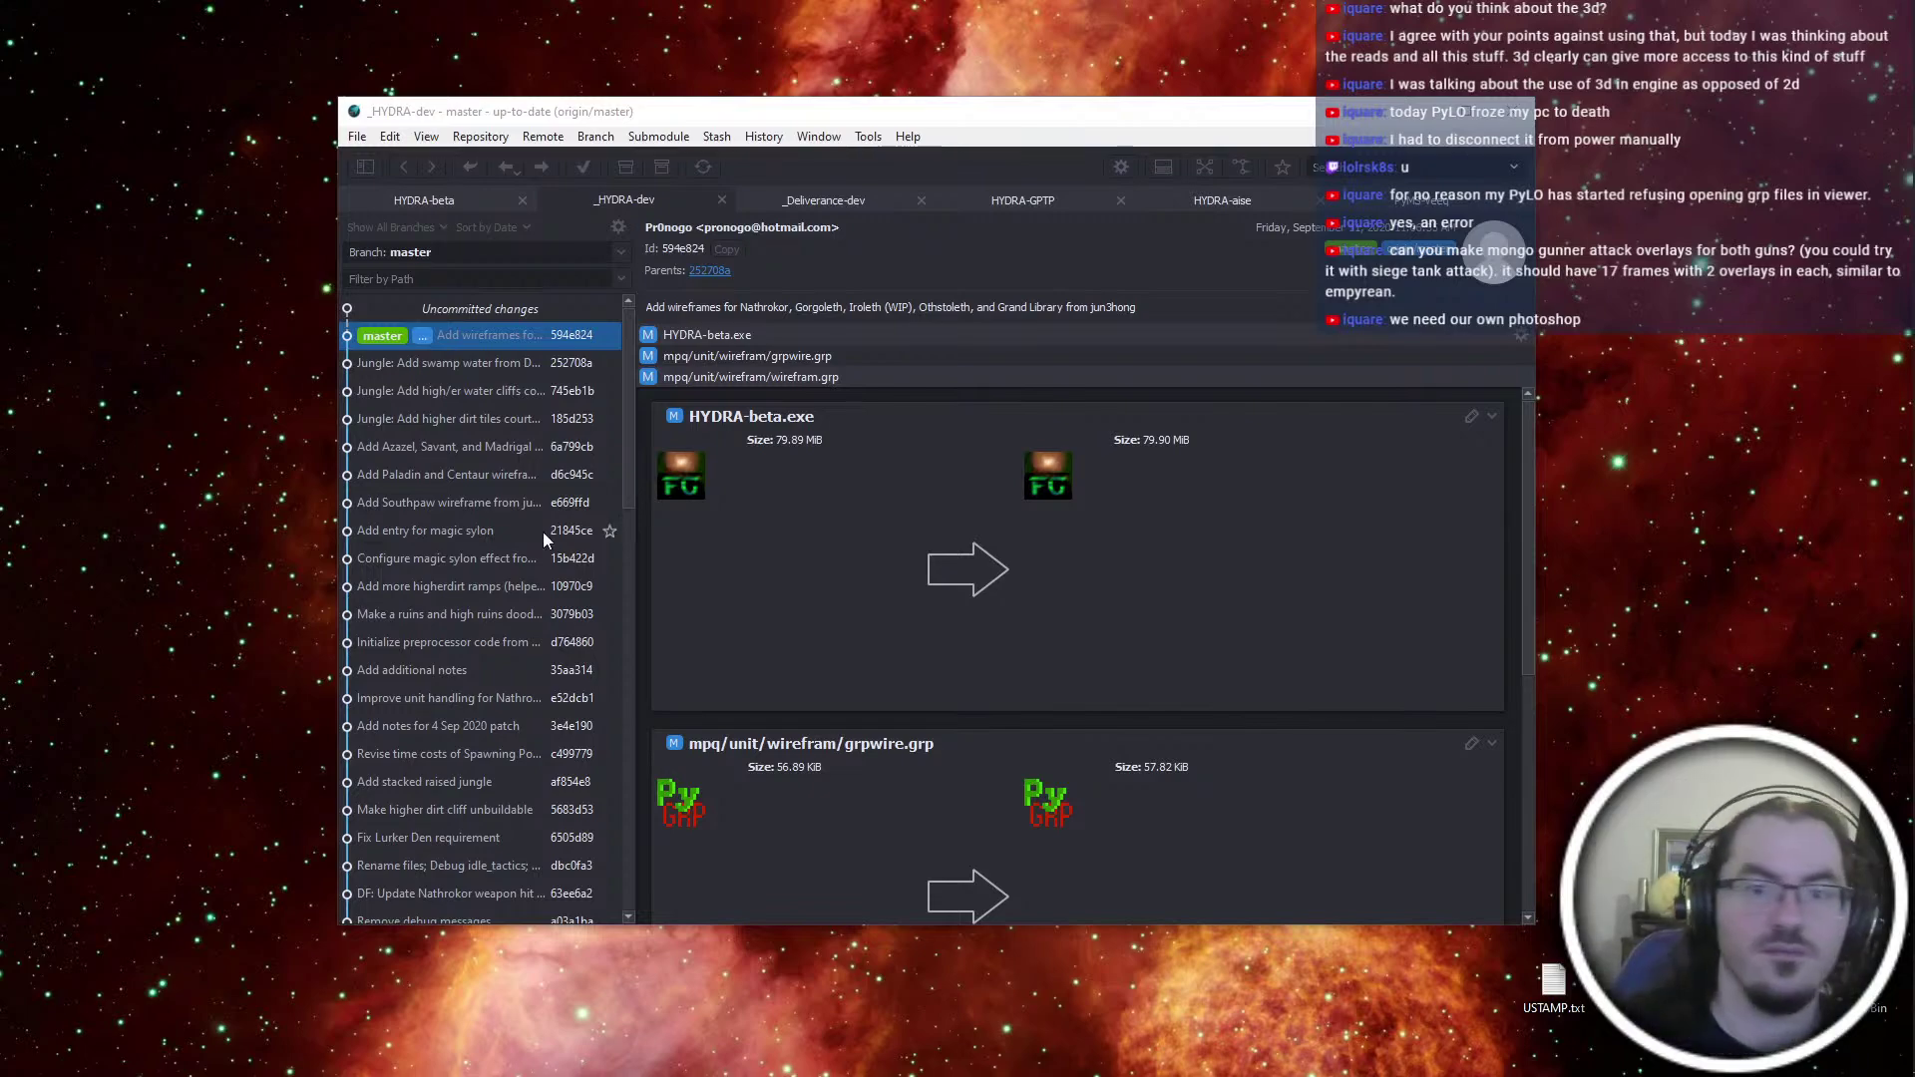
Return from the repository window to File Explorer and open the zerg folder inside mpq\unit\hydra
key("ctrl+super+Left")
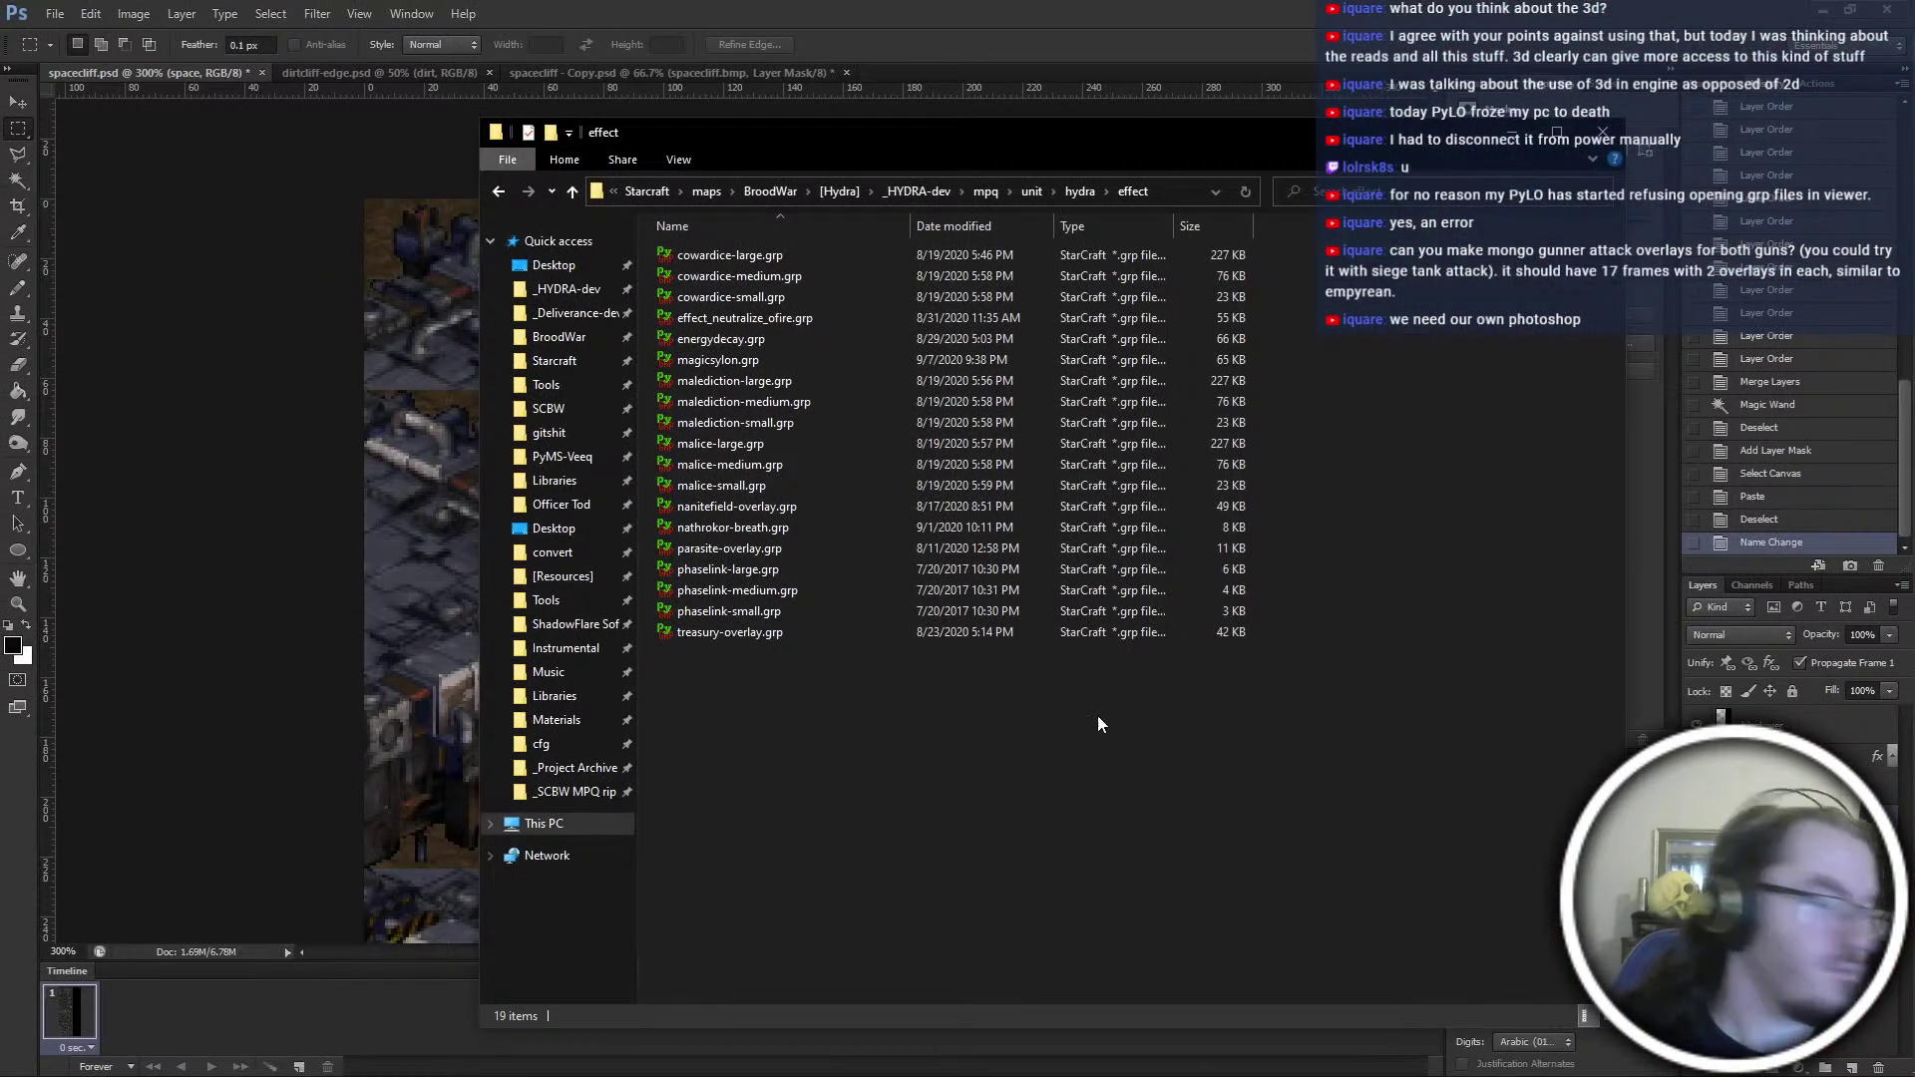
key("alt+Up")
double_click(963, 321)
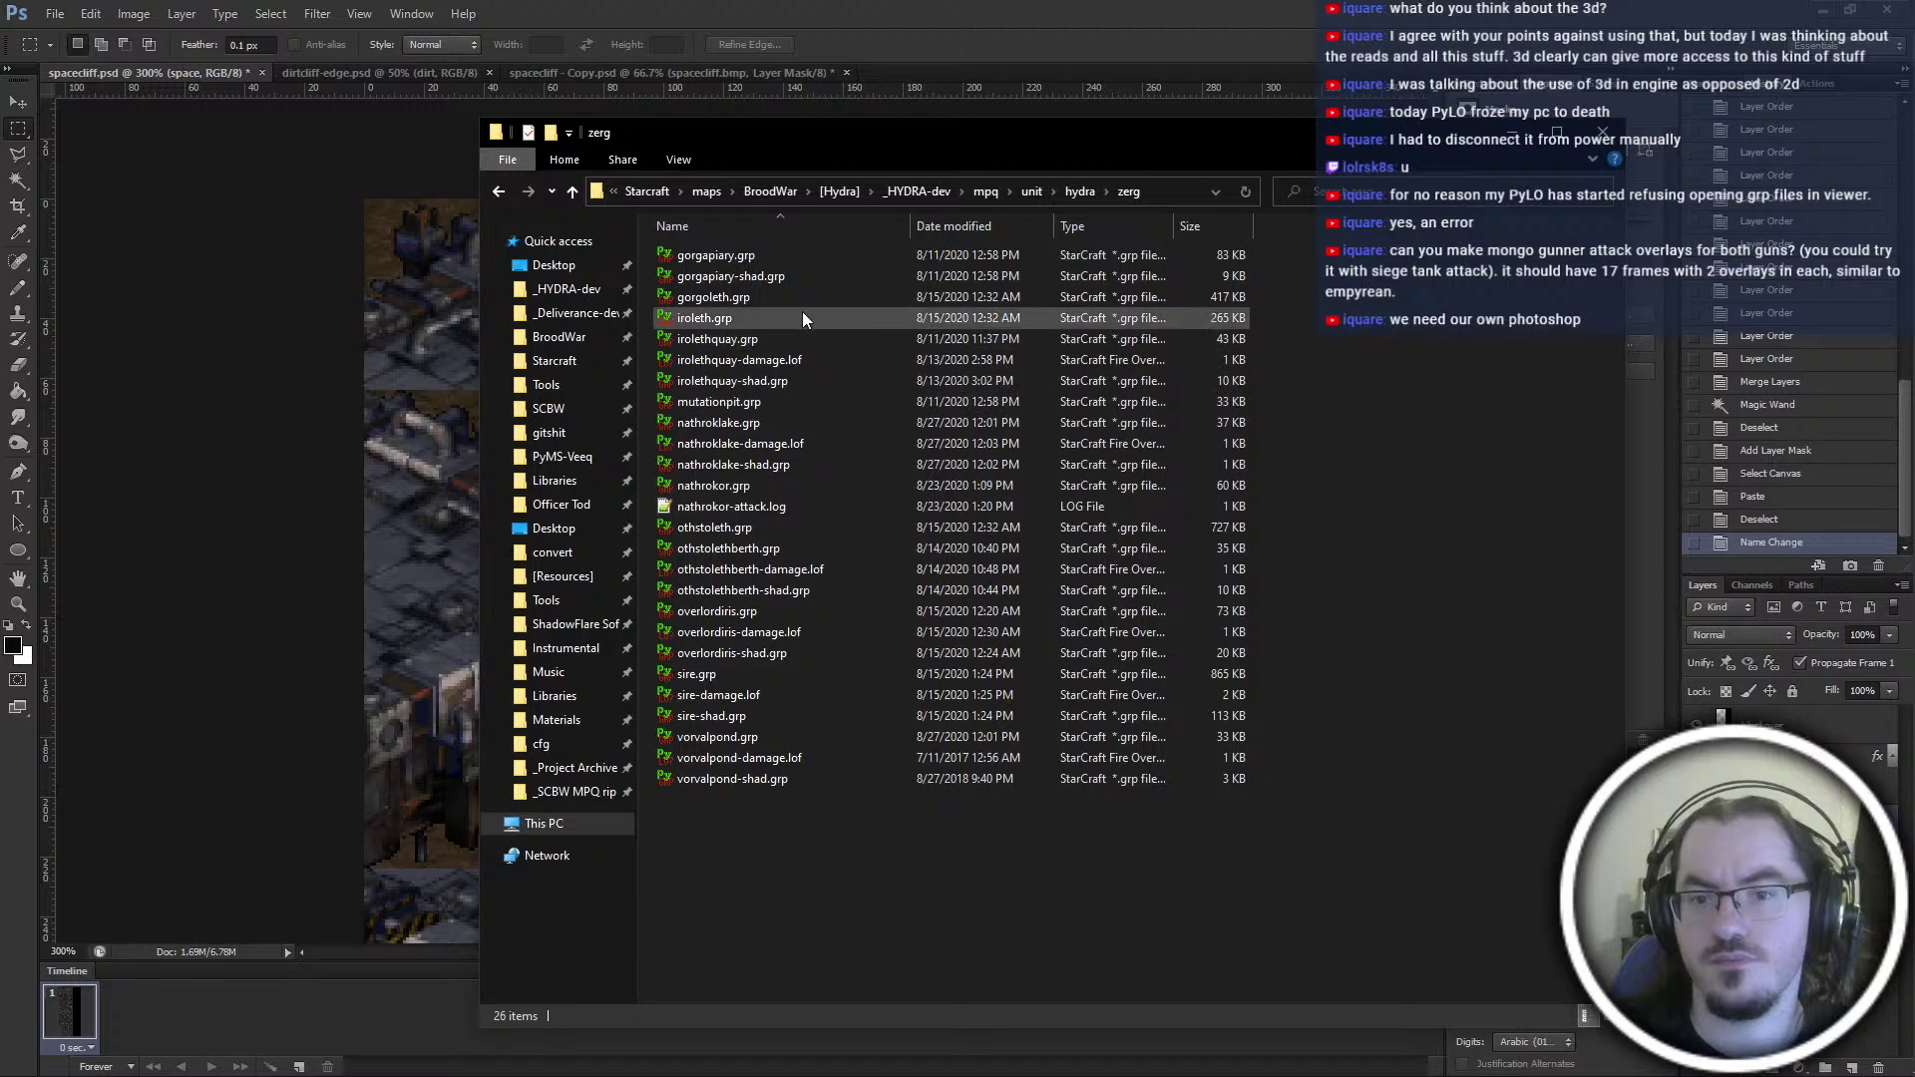
Switch to PyLO by opening cosmicaltar-damage.lof from the hydra protoss unit folder, closing the irolethquay-damage.lof window first
double_click(816, 359)
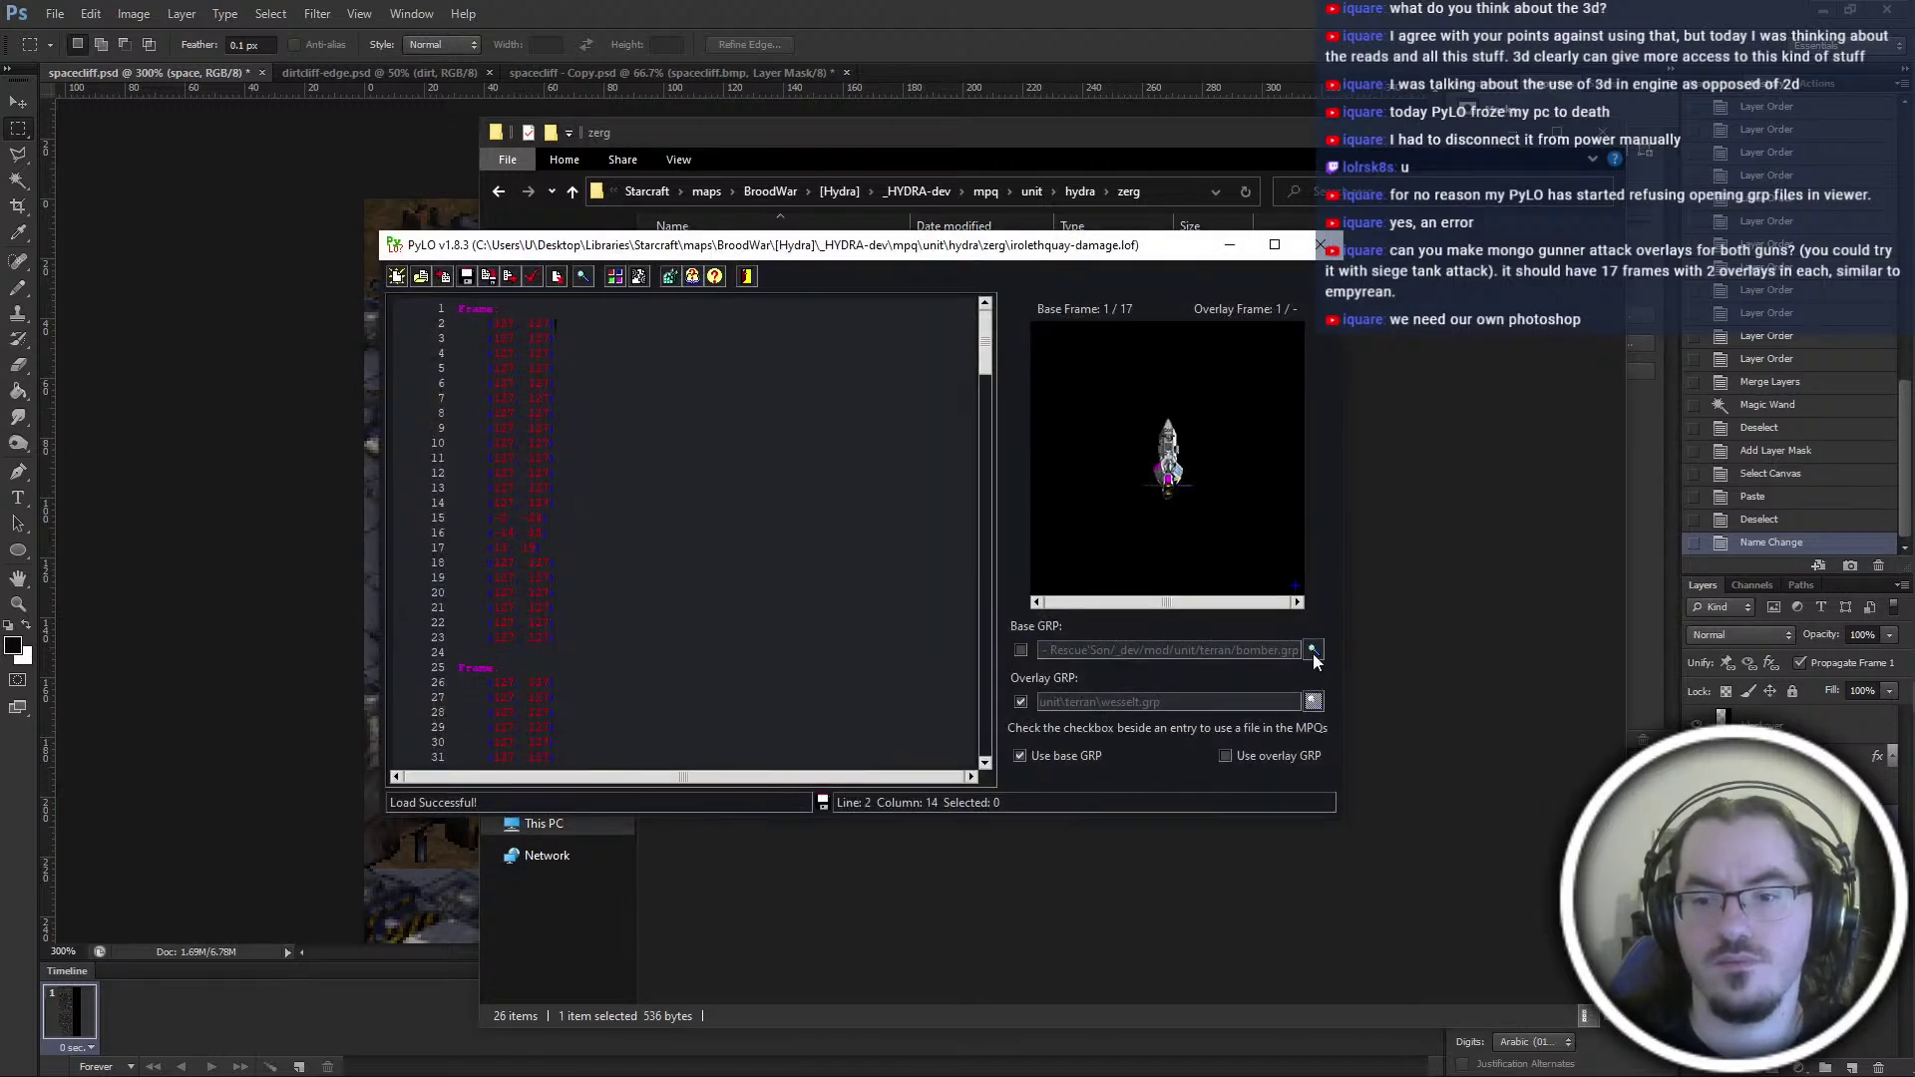
left_click(1319, 244)
key("alt+Up")
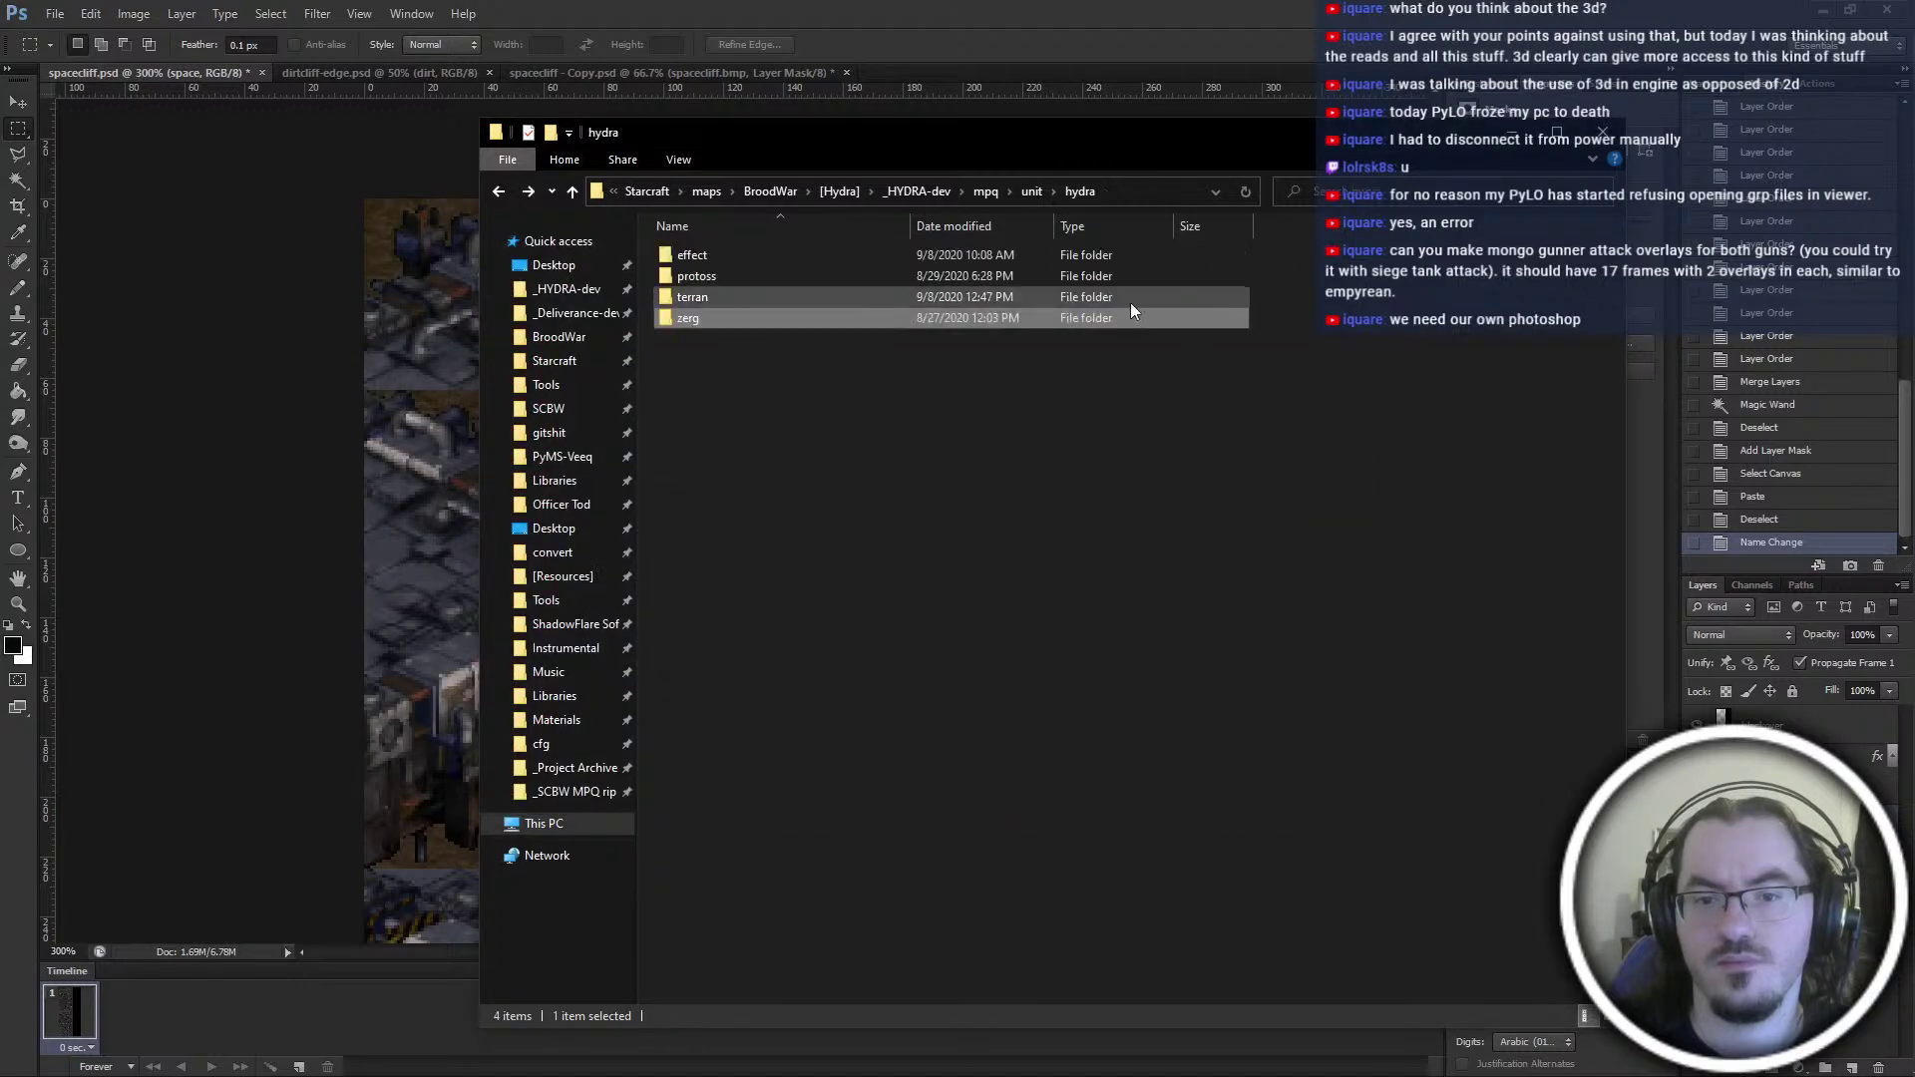
double_click(1051, 279)
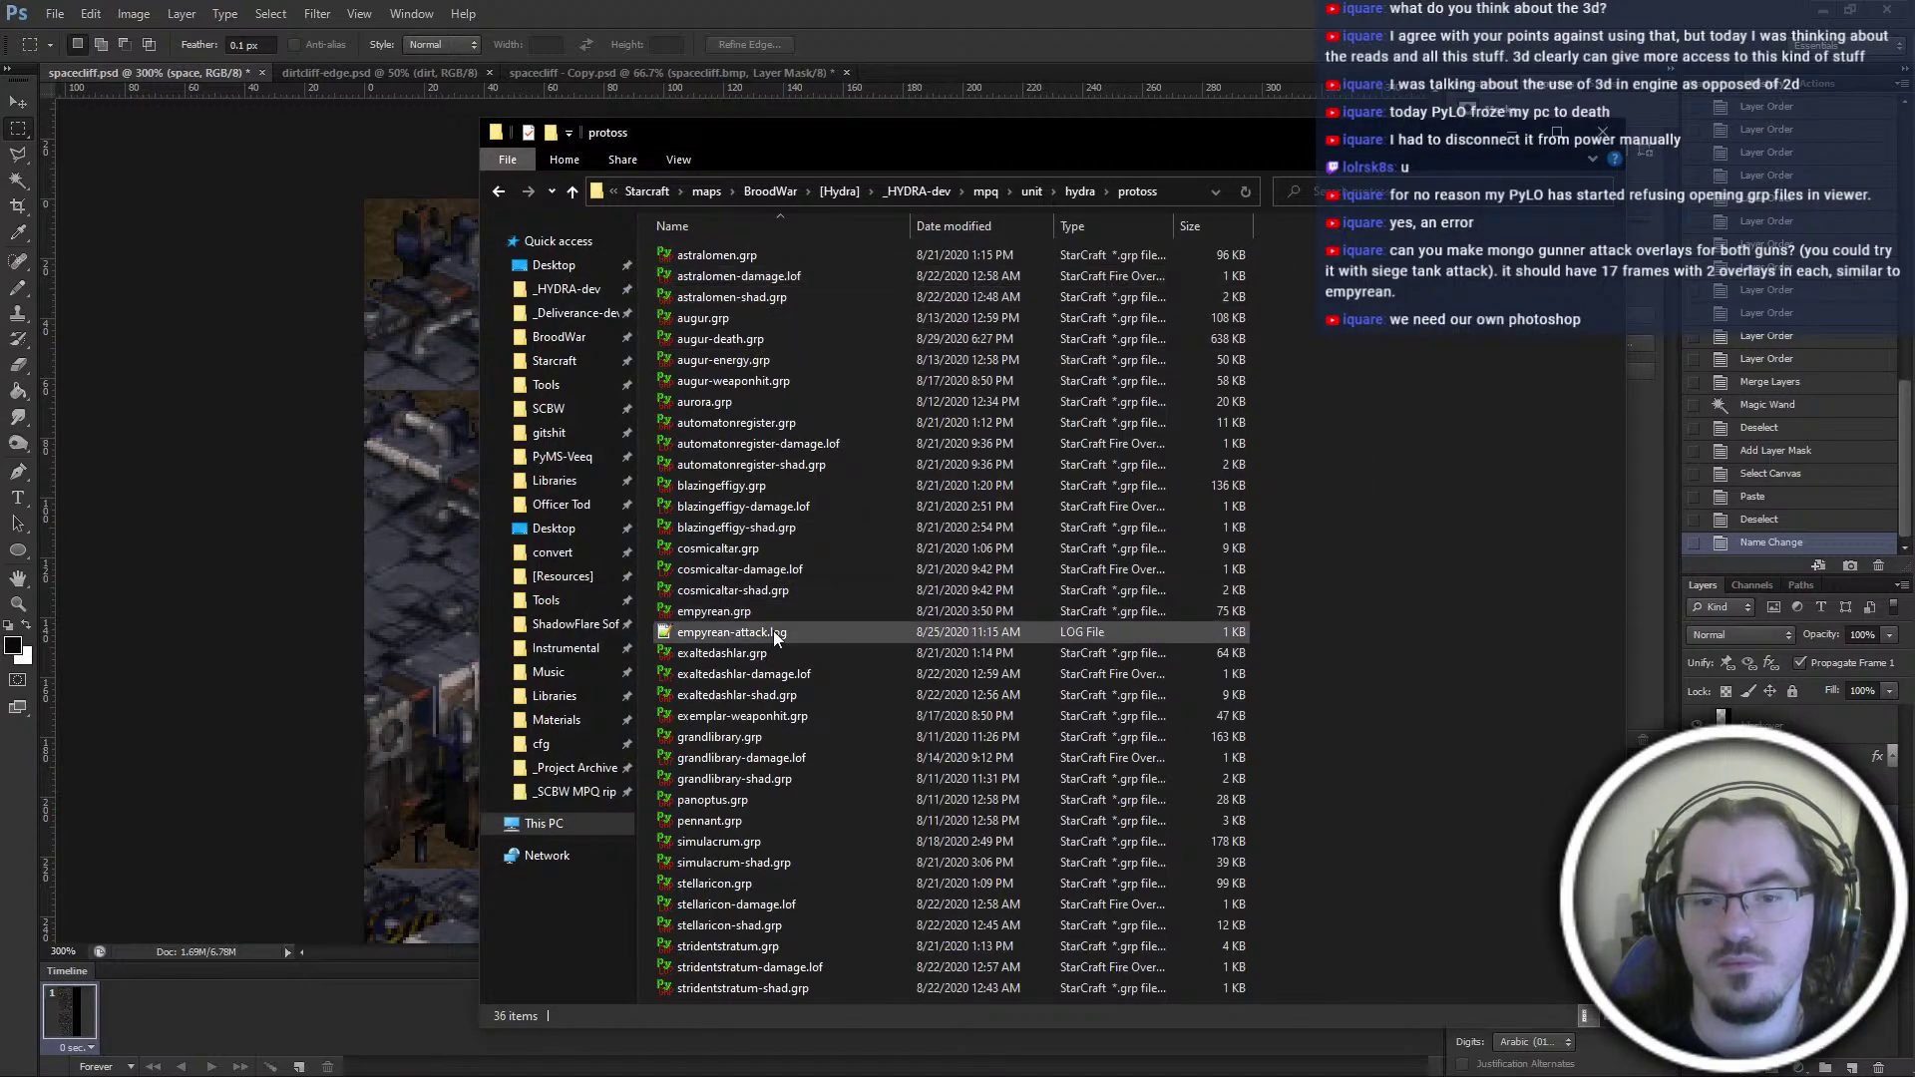
double_click(822, 575)
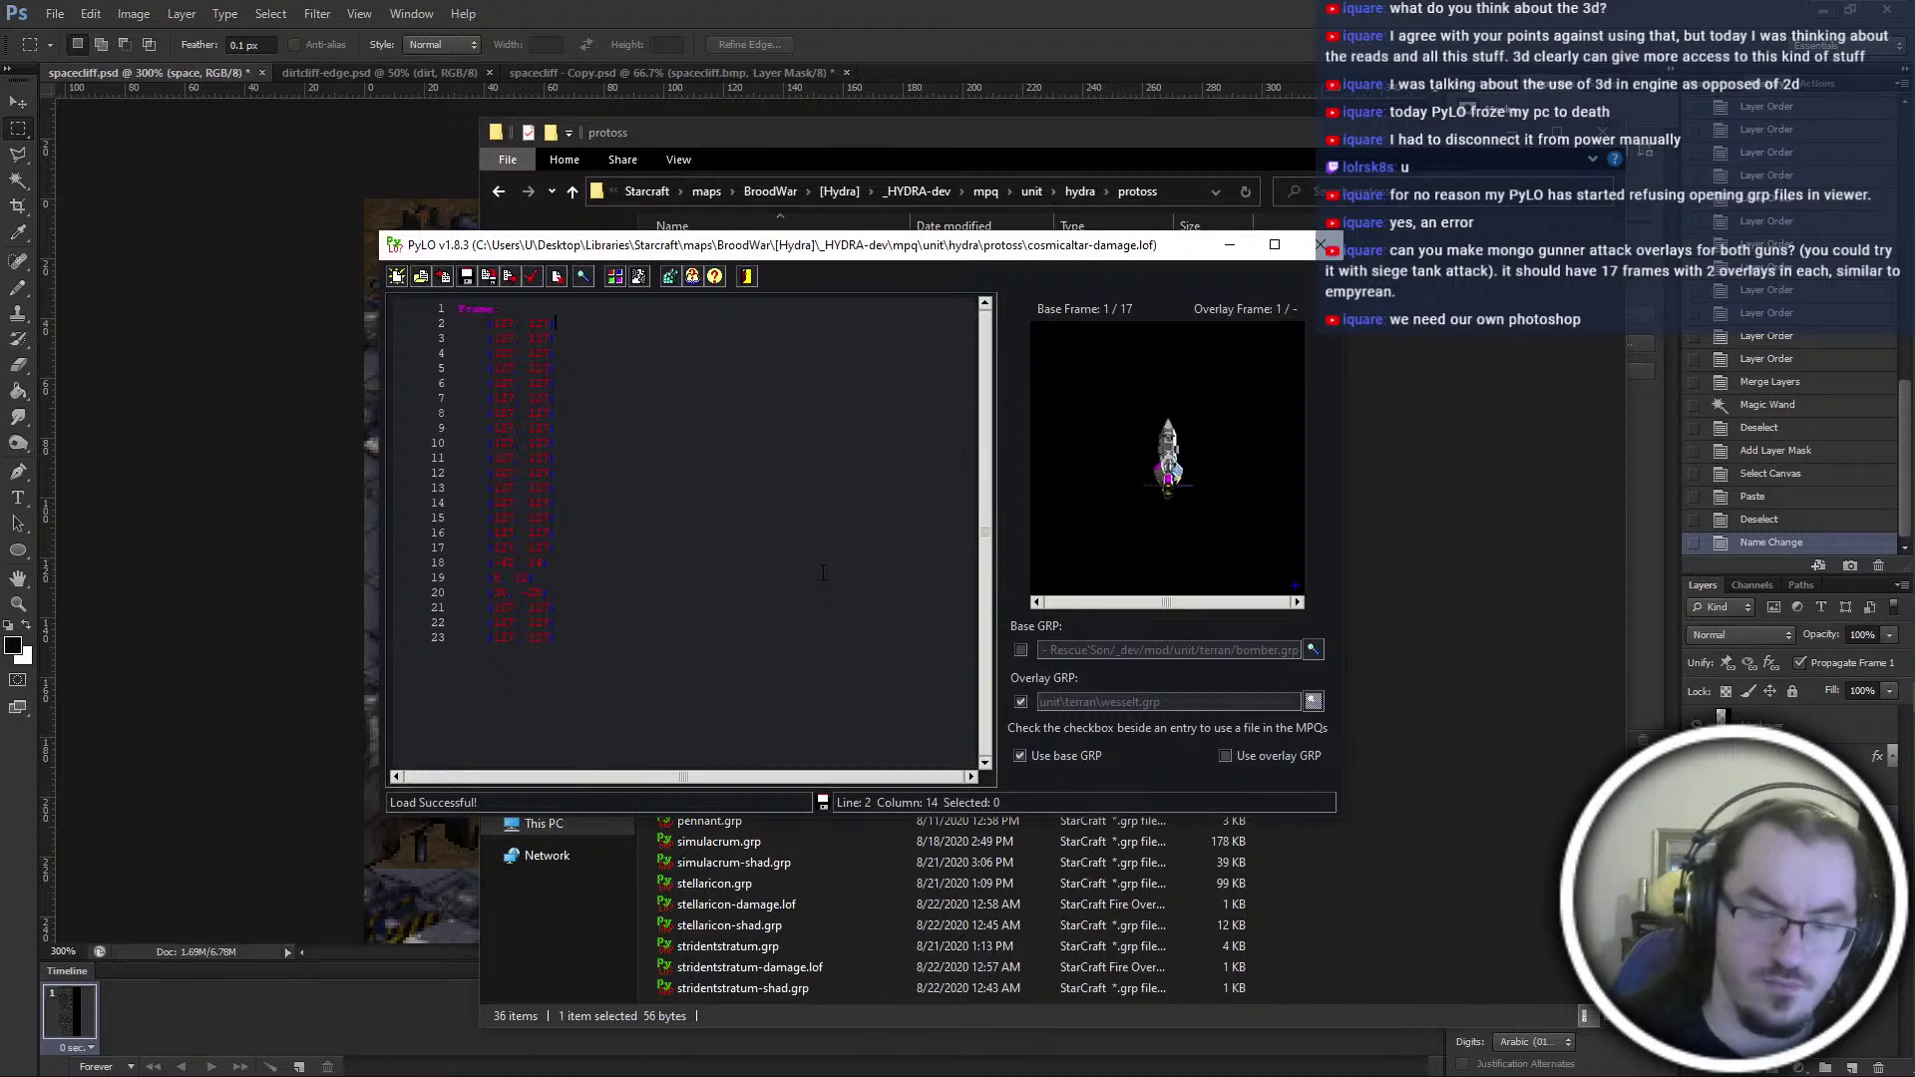
Load empyrean-attack.log from the hydra protoss folder, using that folder's copied path
key("ctrl+o")
left_click(1182, 191)
key("ctrl+c")
left_click(1556, 588)
key("alt+Tab")
key("ctrl+v")
key("Return")
double_click(728, 436)
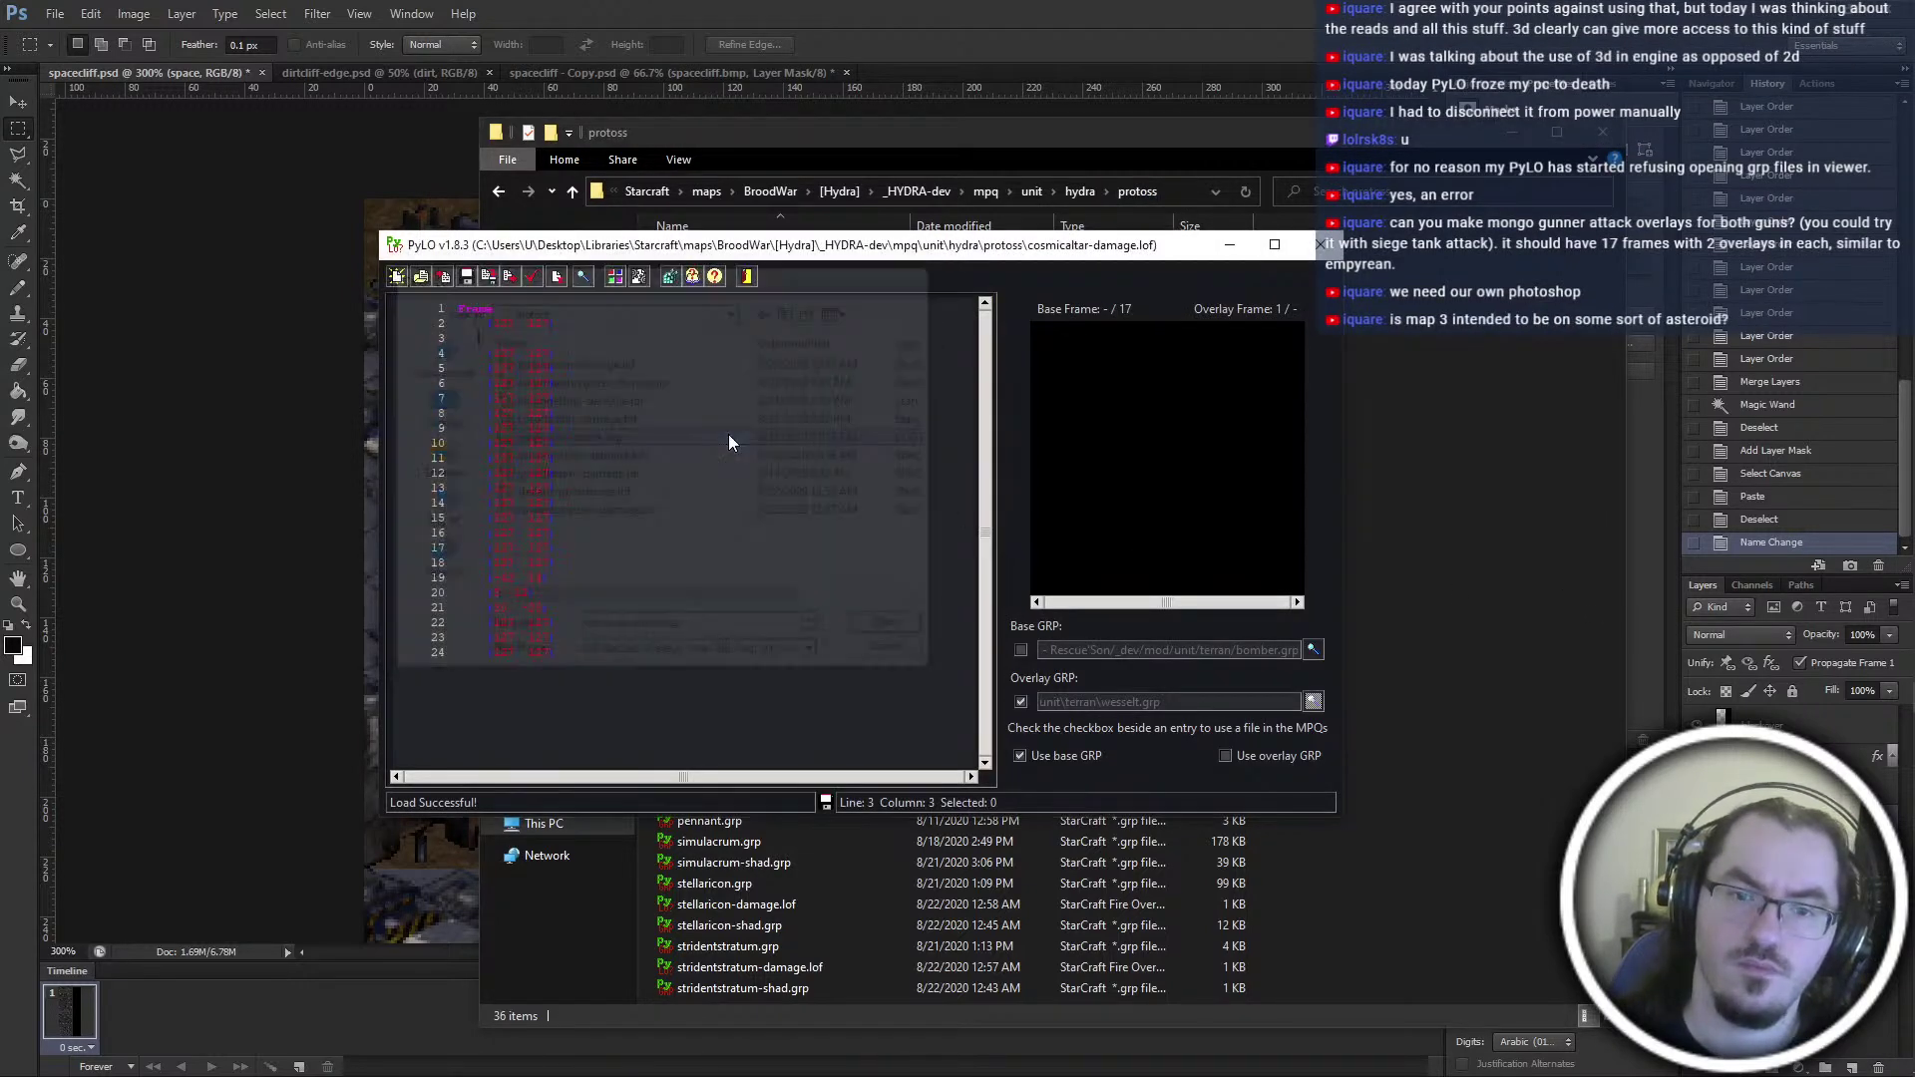
left_click_drag(618, 368, 617, 354)
left_click(610, 388)
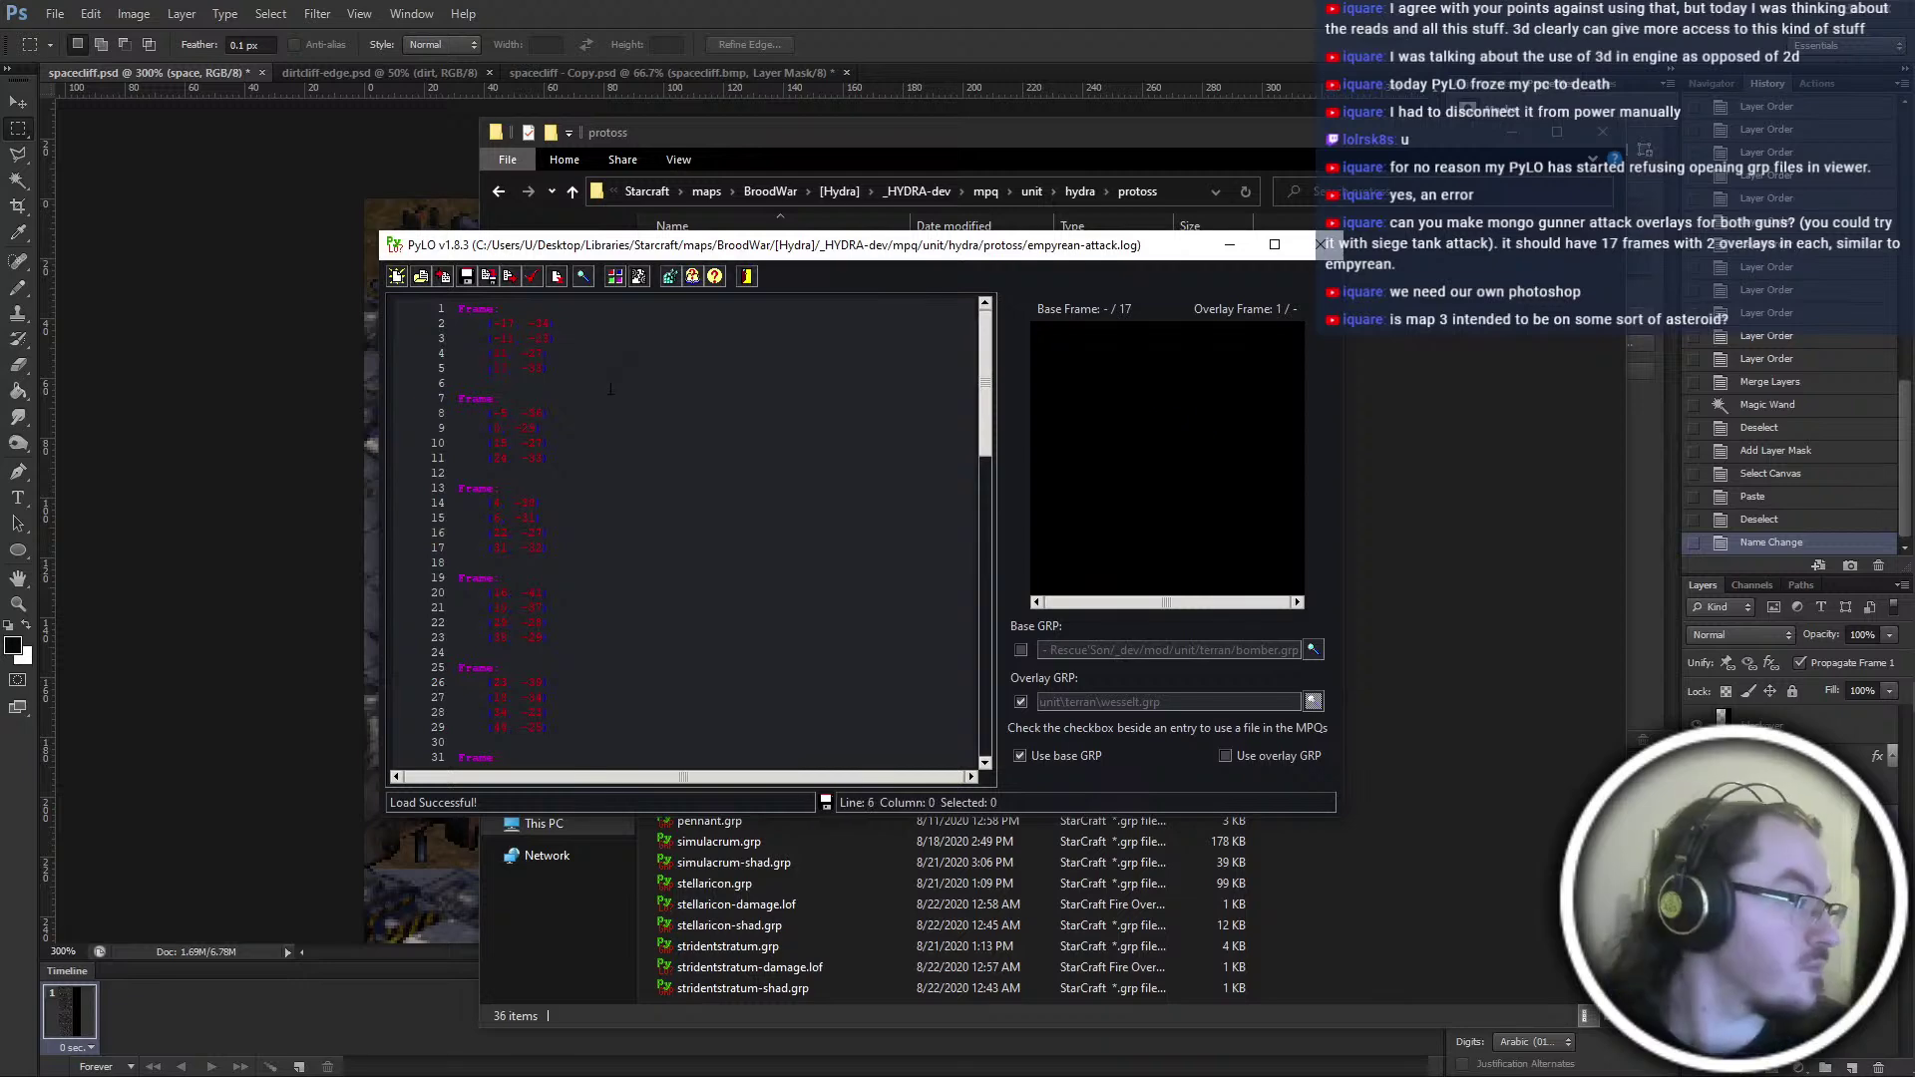
Switch to ScmDraft and look over the terrain of the map 4. The Shield, glancing at spacecliff.psd in Photoshop
key("super+Tab")
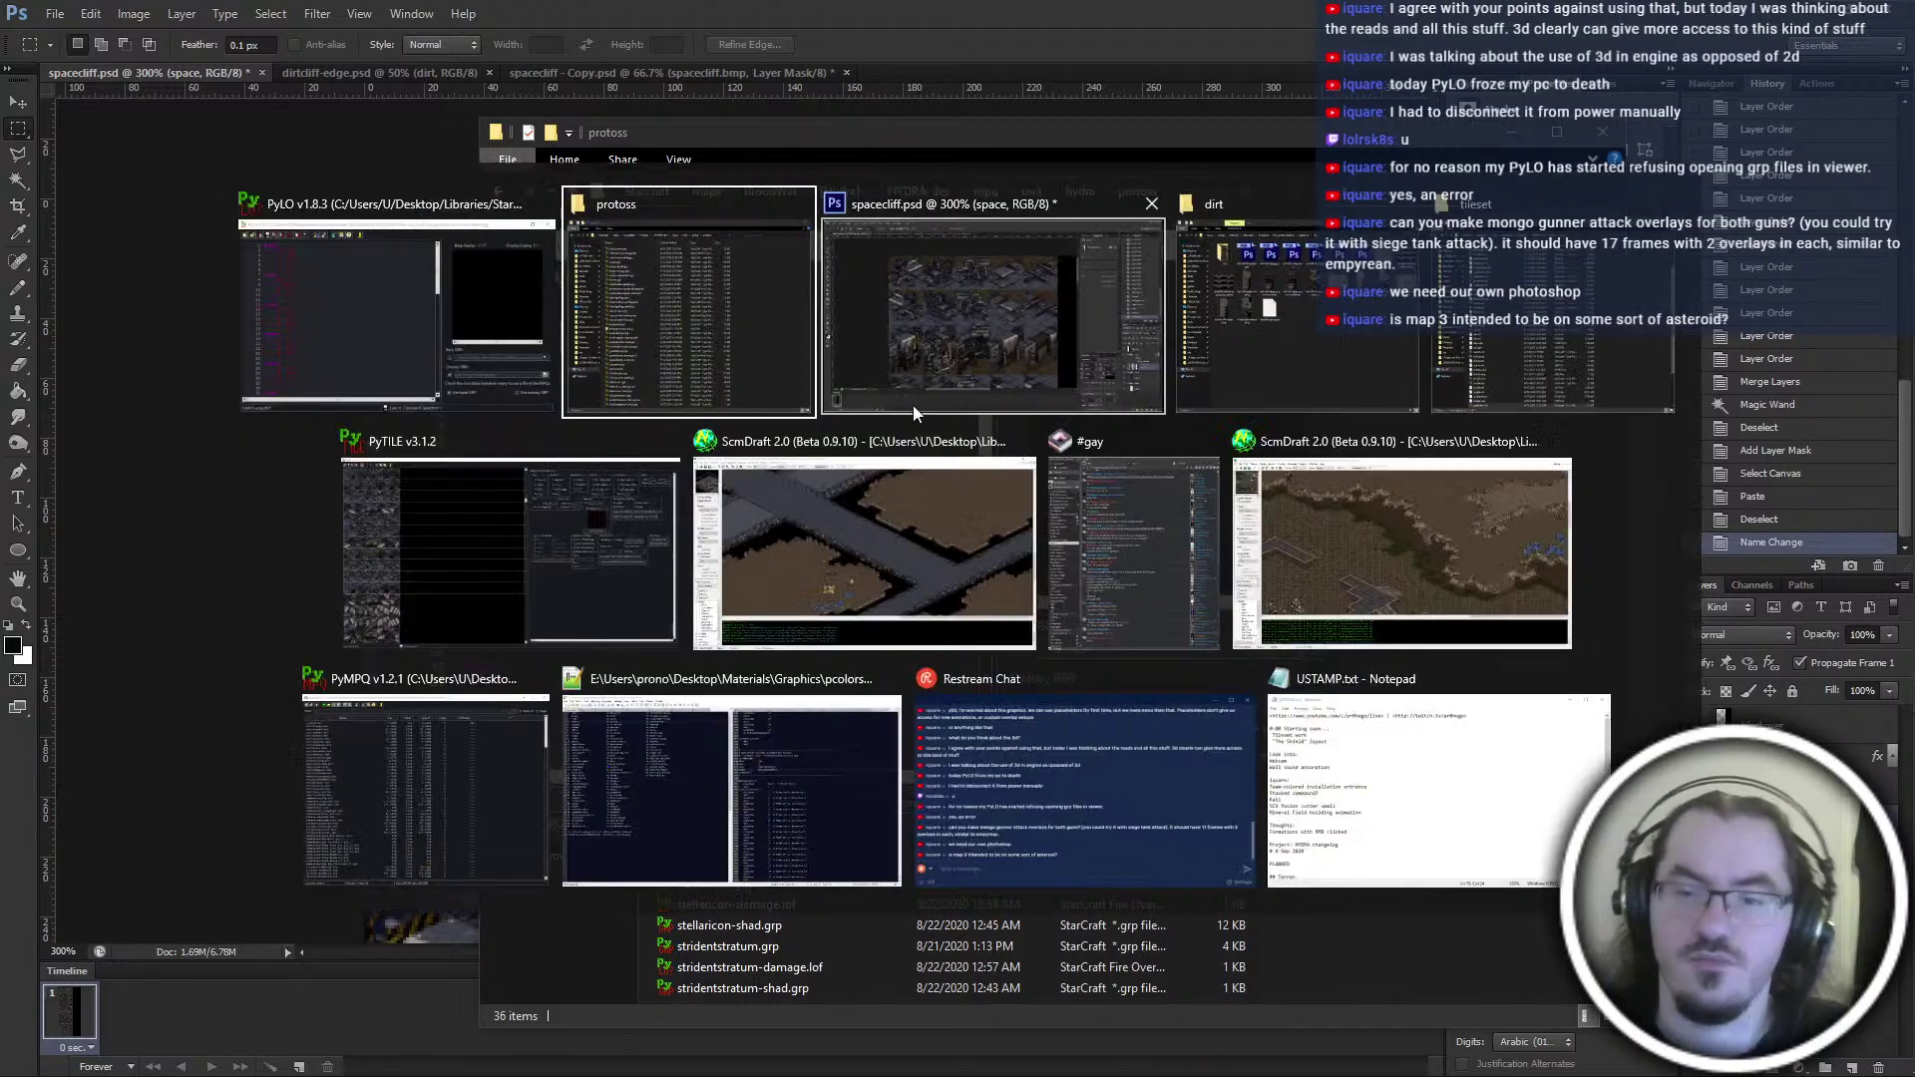
left_click(868, 543)
middle_click_drag(1195, 435, 1195, 350)
key("alt+Tab")
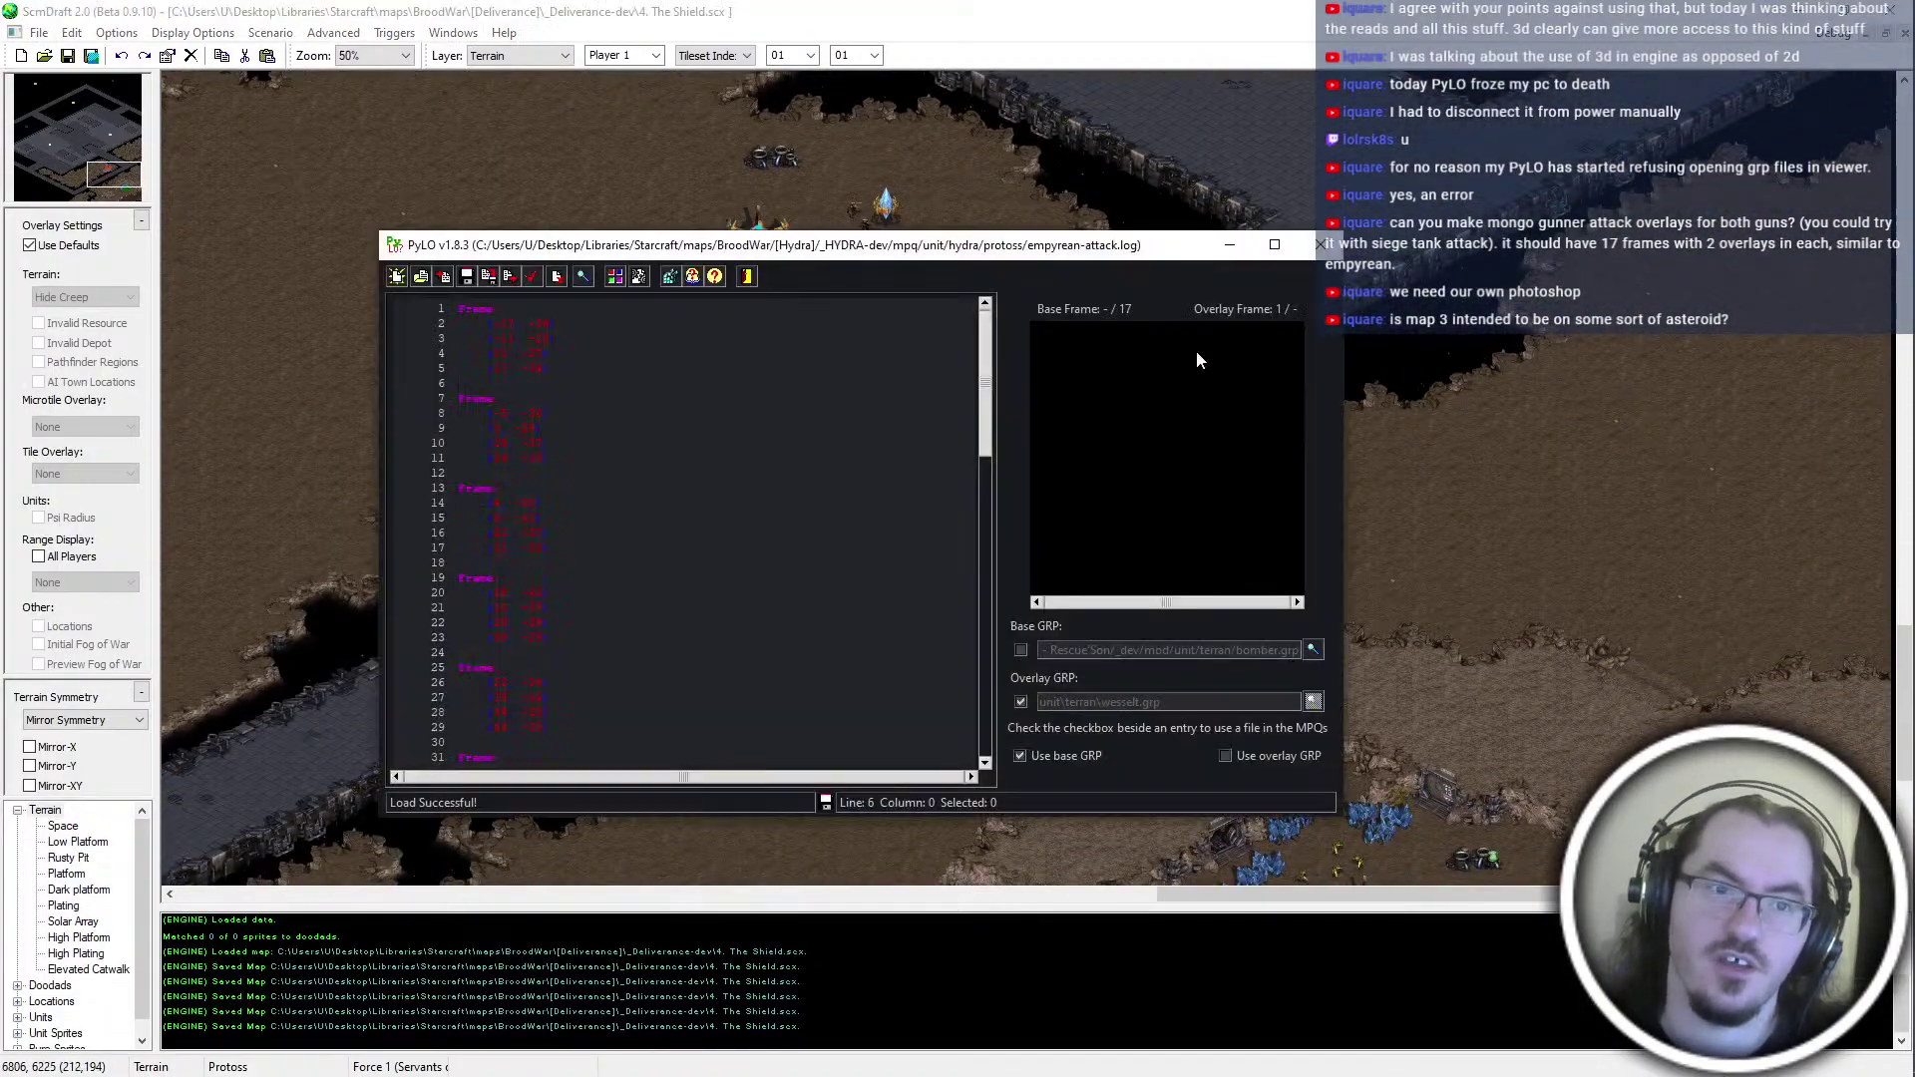
left_click(1193, 3)
middle_click_drag(766, 455, 778, 469)
key("alt+Tab")
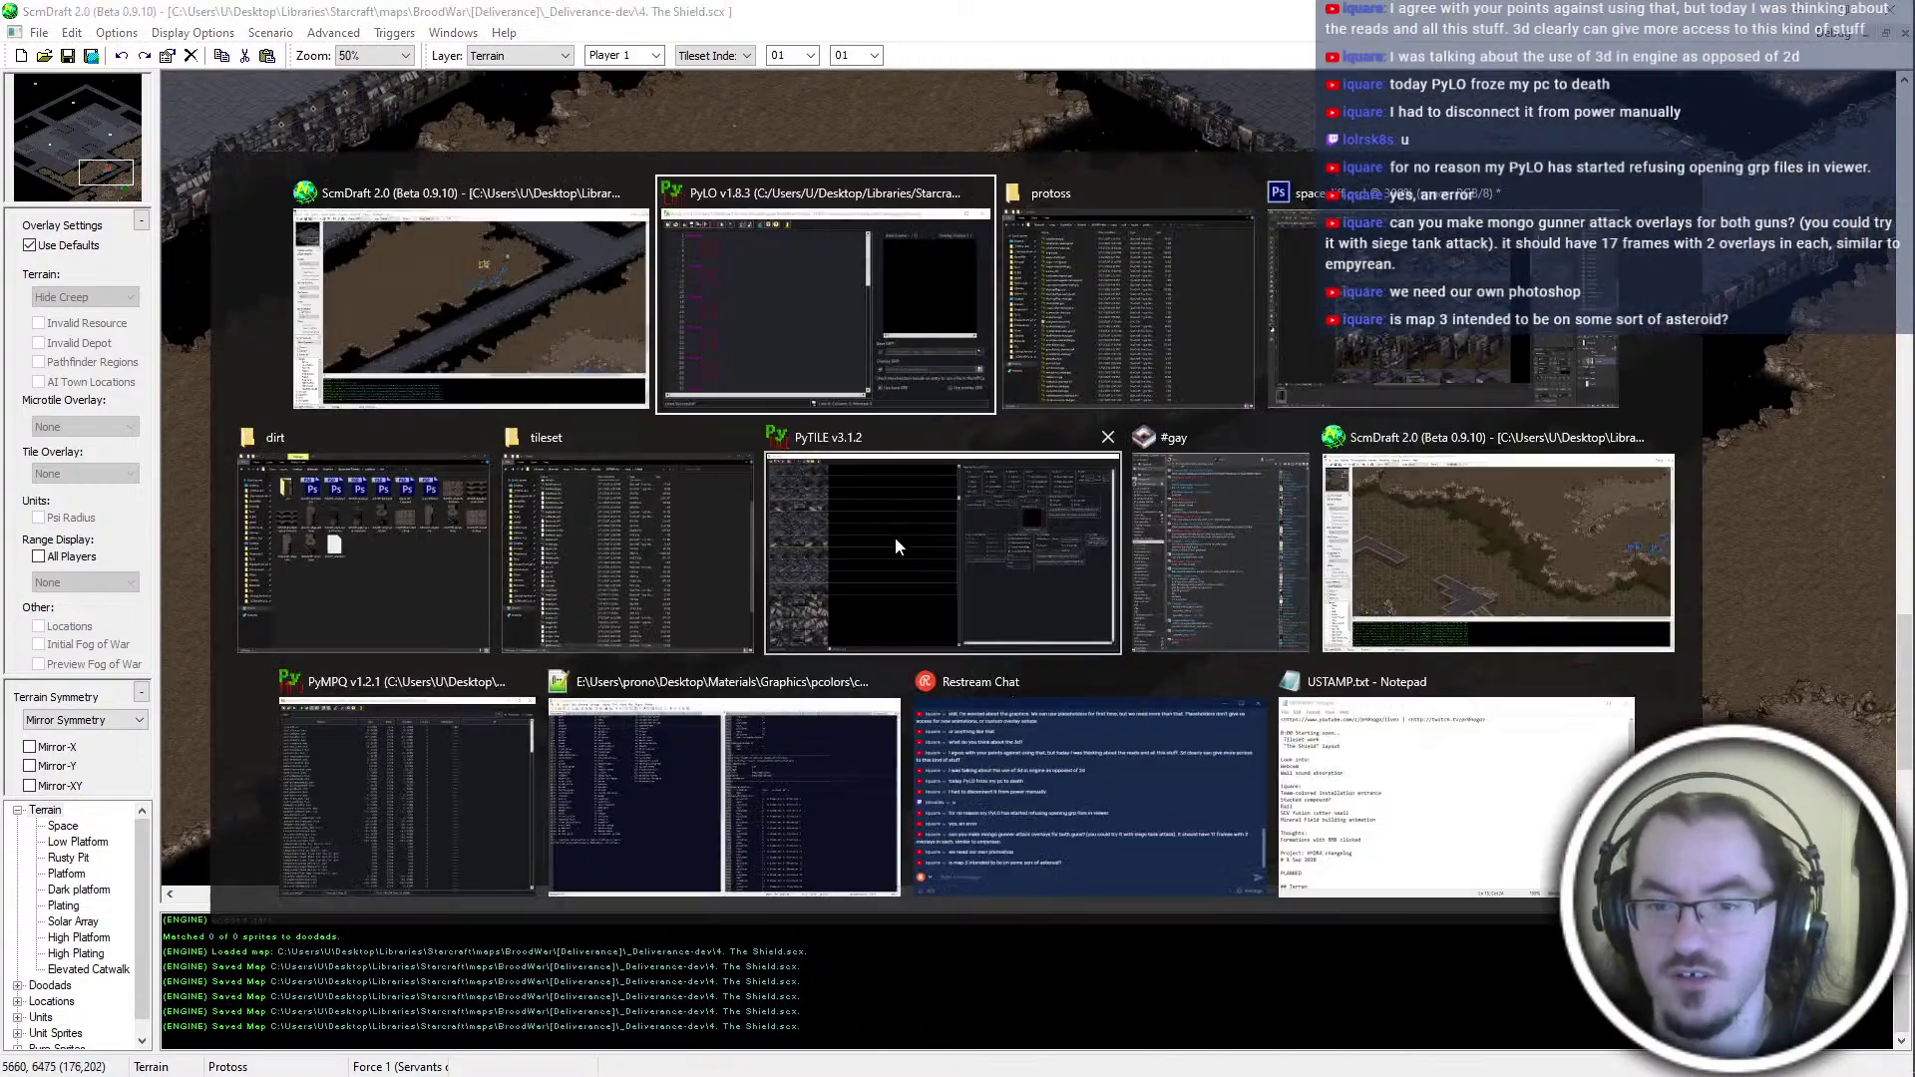
left_click(1424, 334)
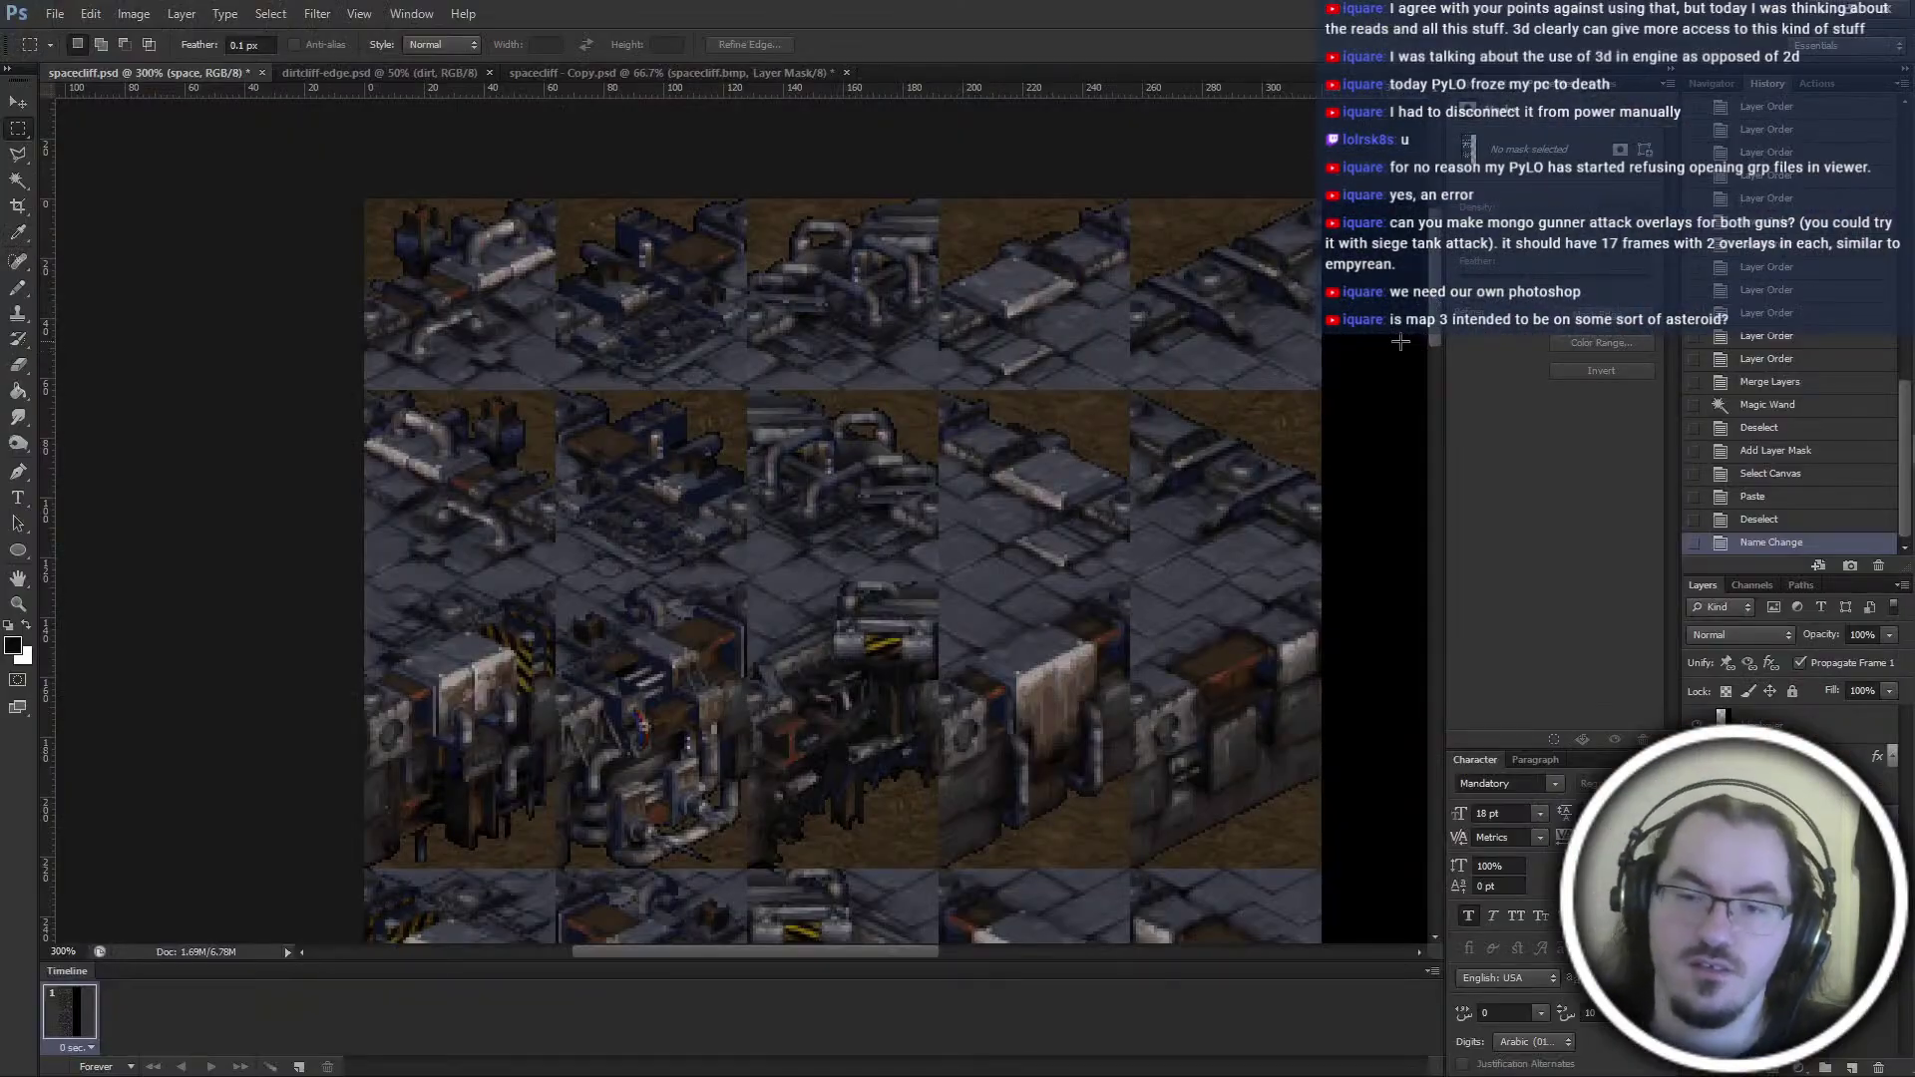
key("alt+Tab")
key("alt+Tab")
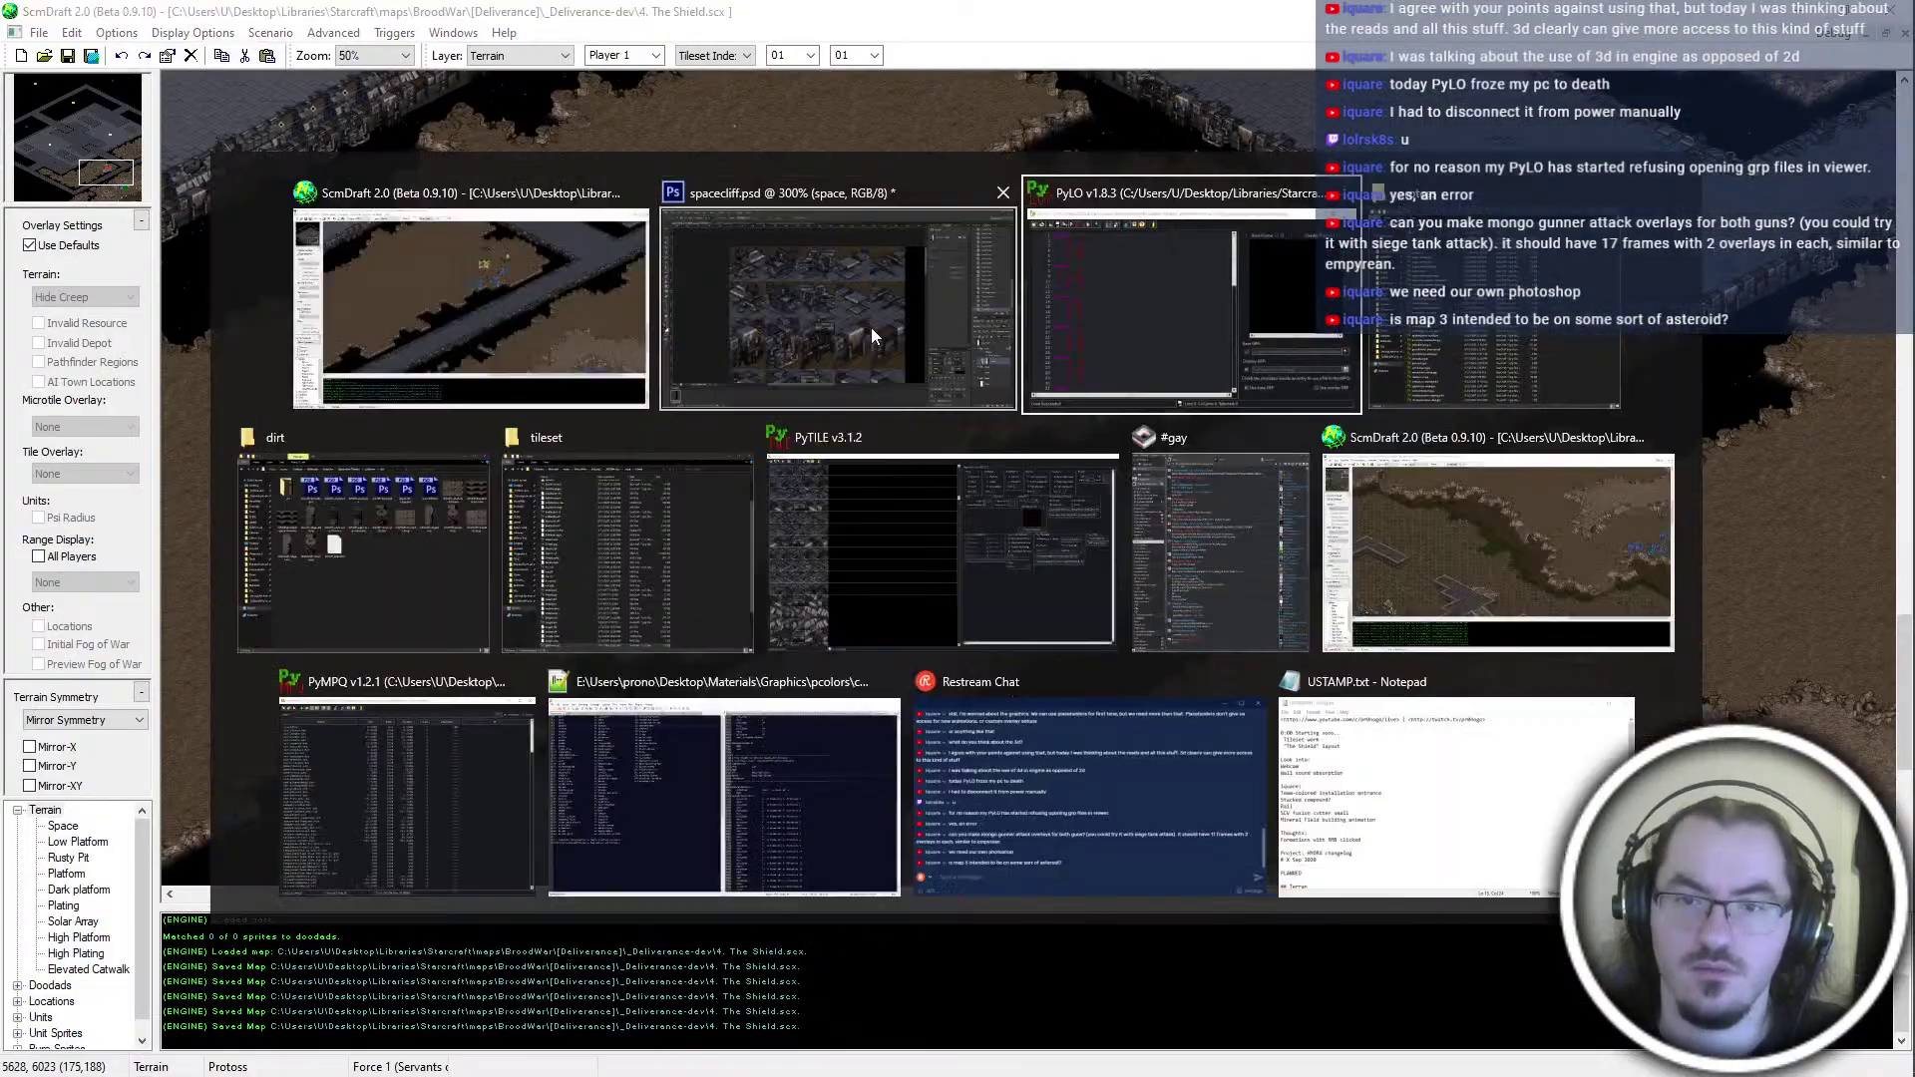
Return to PyLO, select the first frame's first offset, and start choosing a base GRP, browsing to the Desktop
key("alt+Tab")
left_click(584, 323)
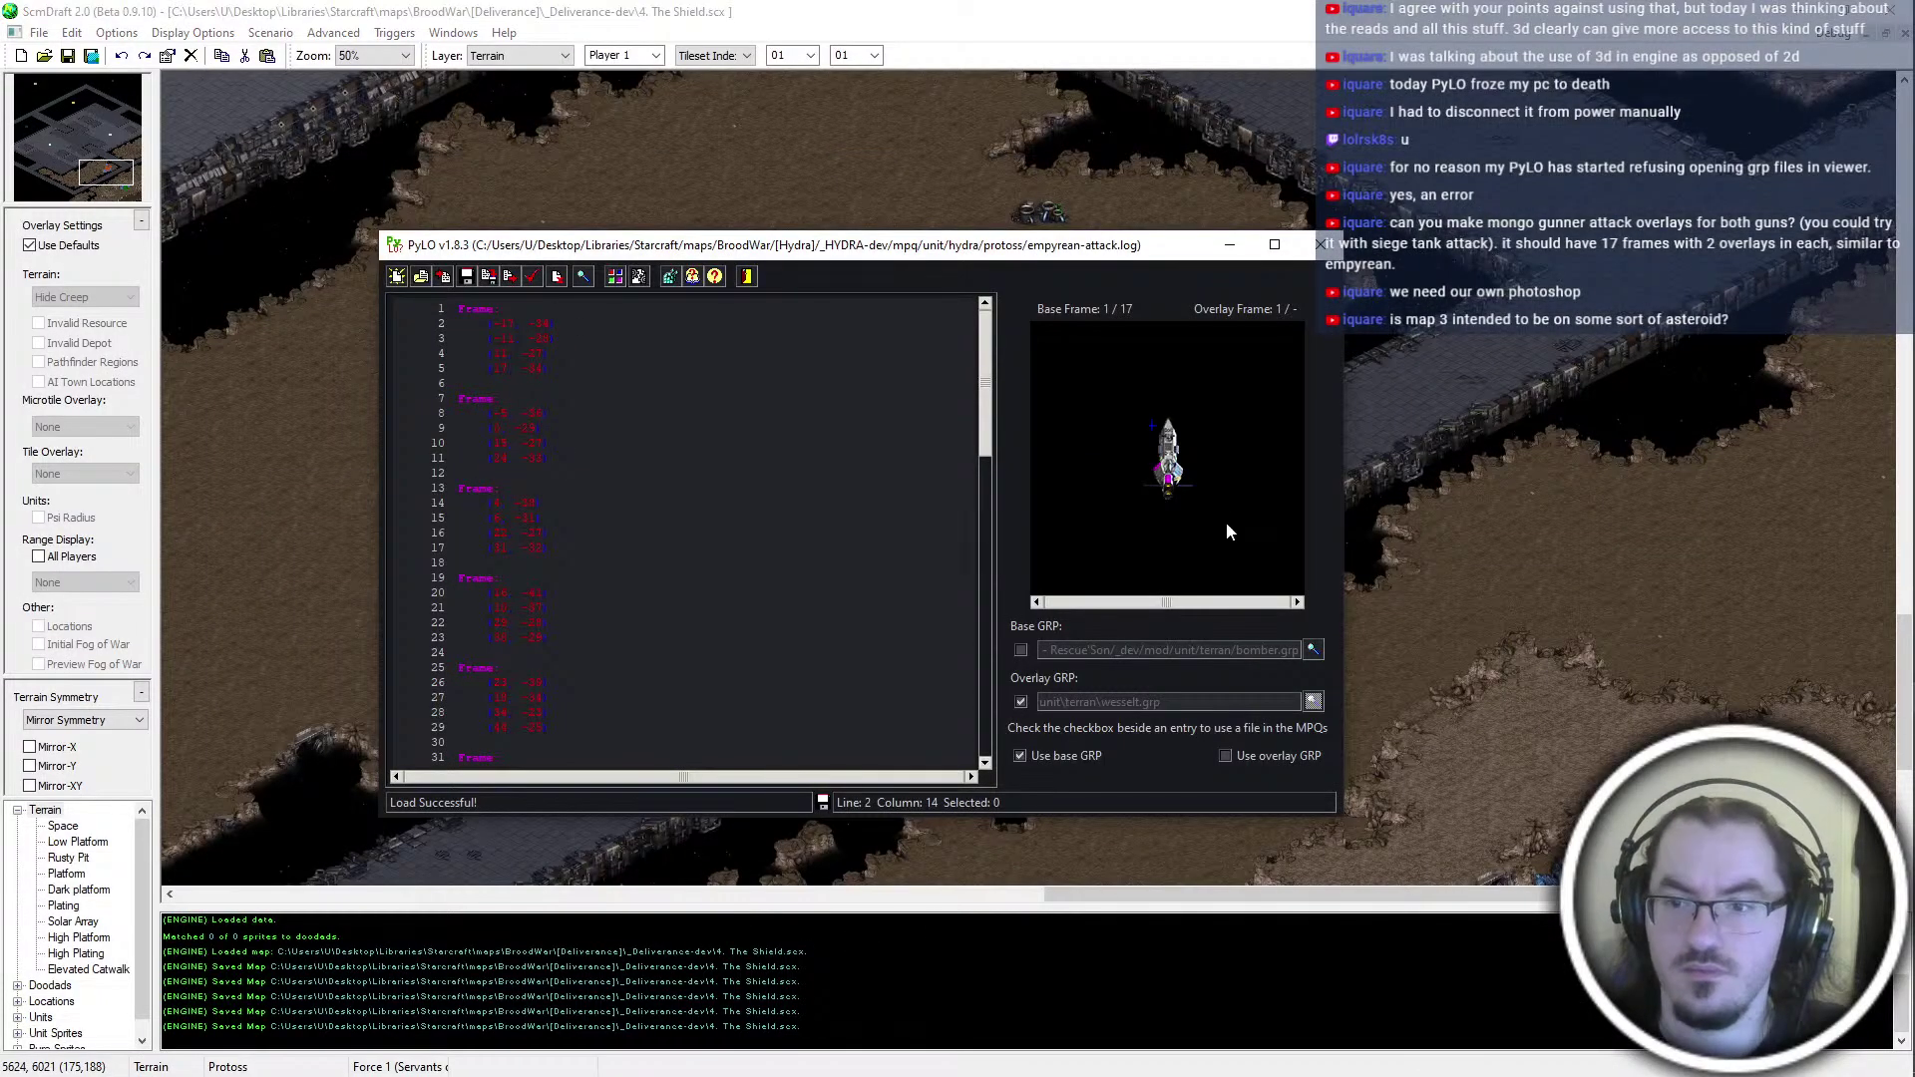
left_click(1315, 652)
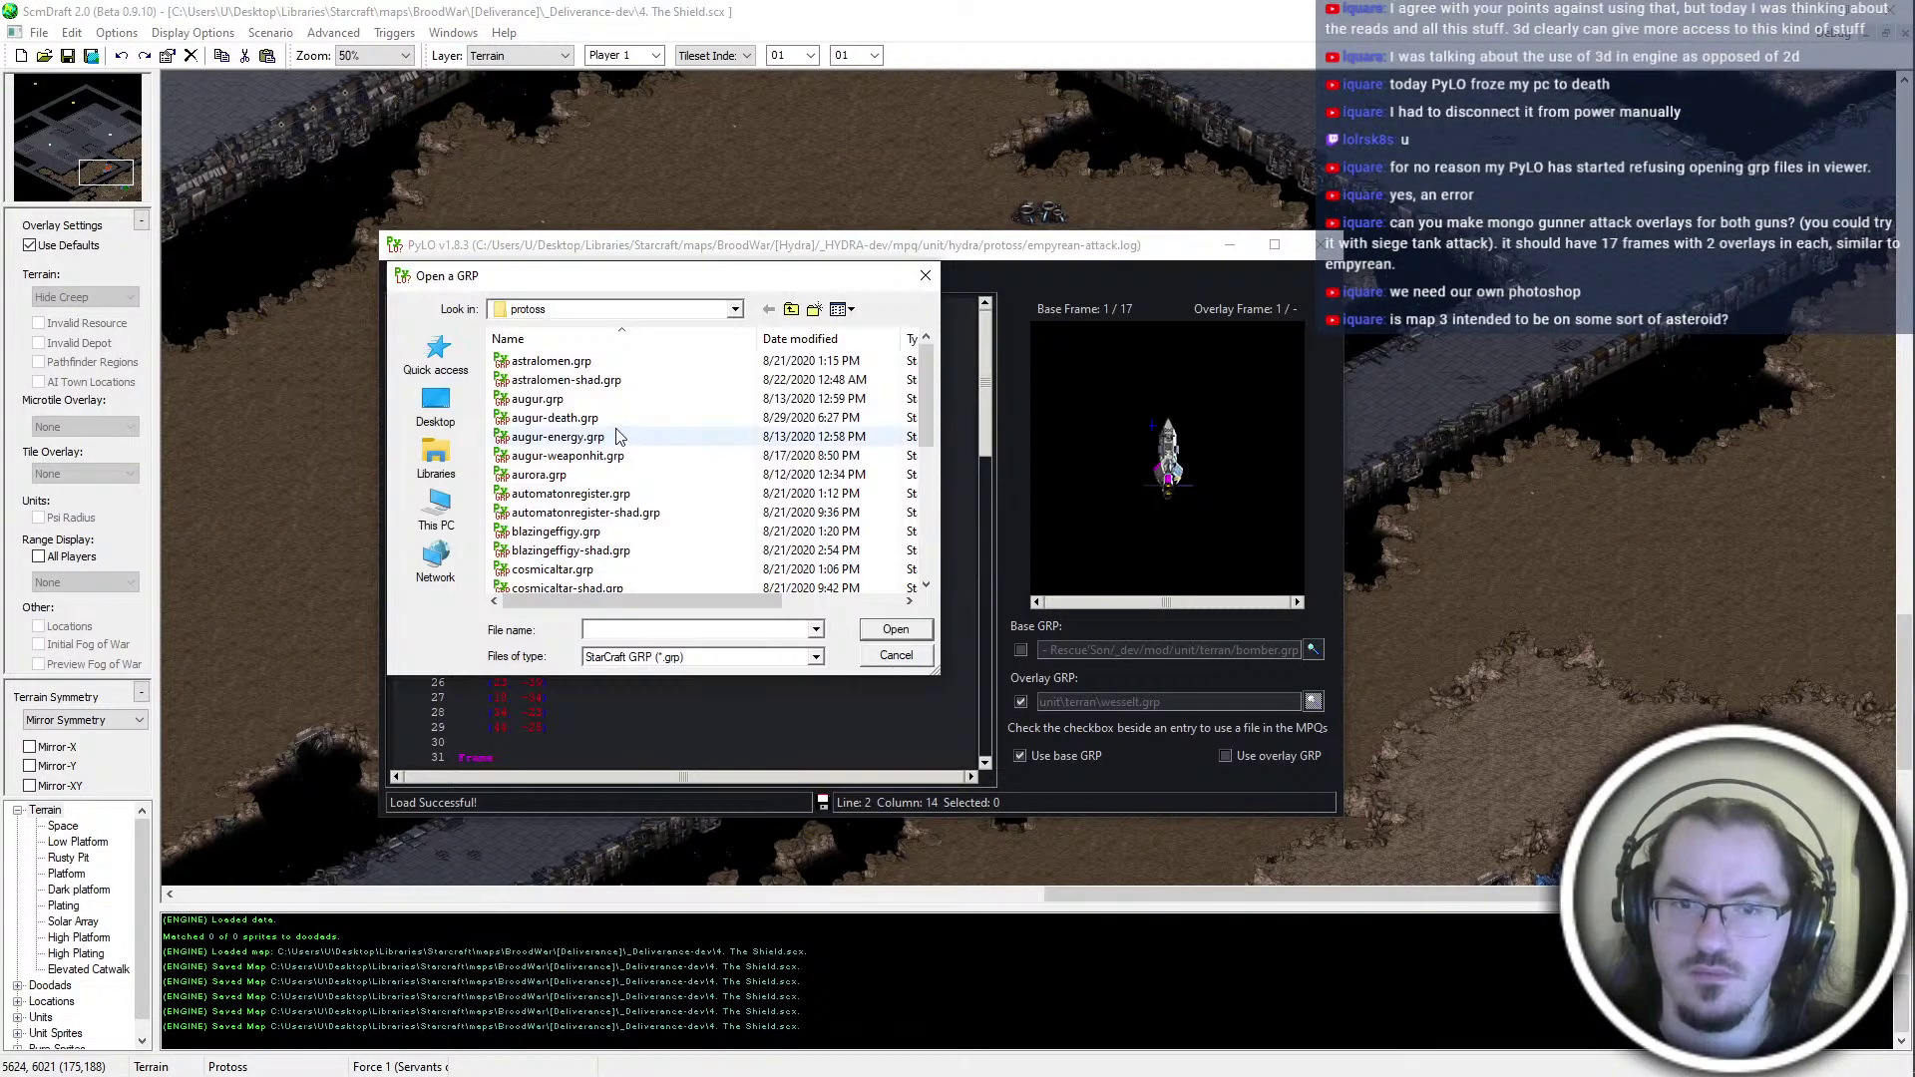
left_click(436, 404)
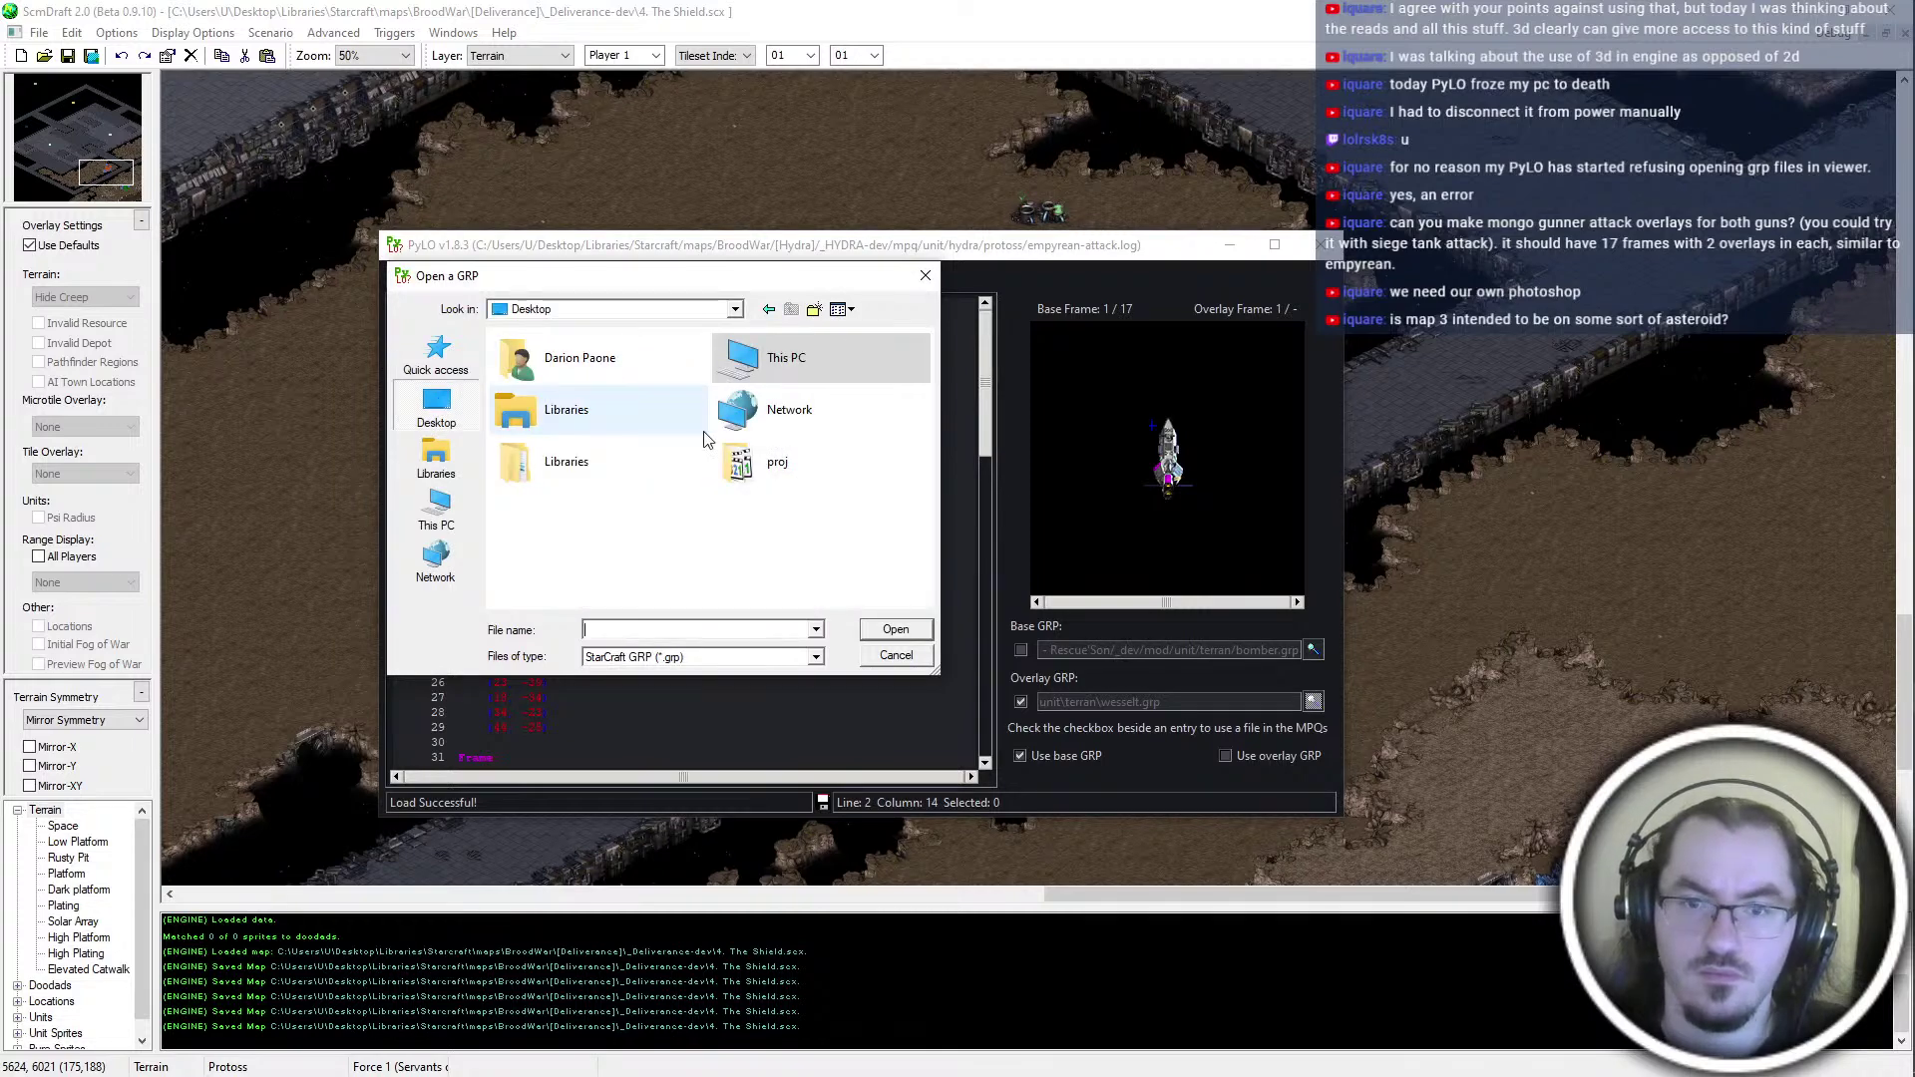
In a new file explorer window, open the thounit07 -- mongo gunner folder inside convert, five nations, tho
key("alt+Tab")
key("super+e")
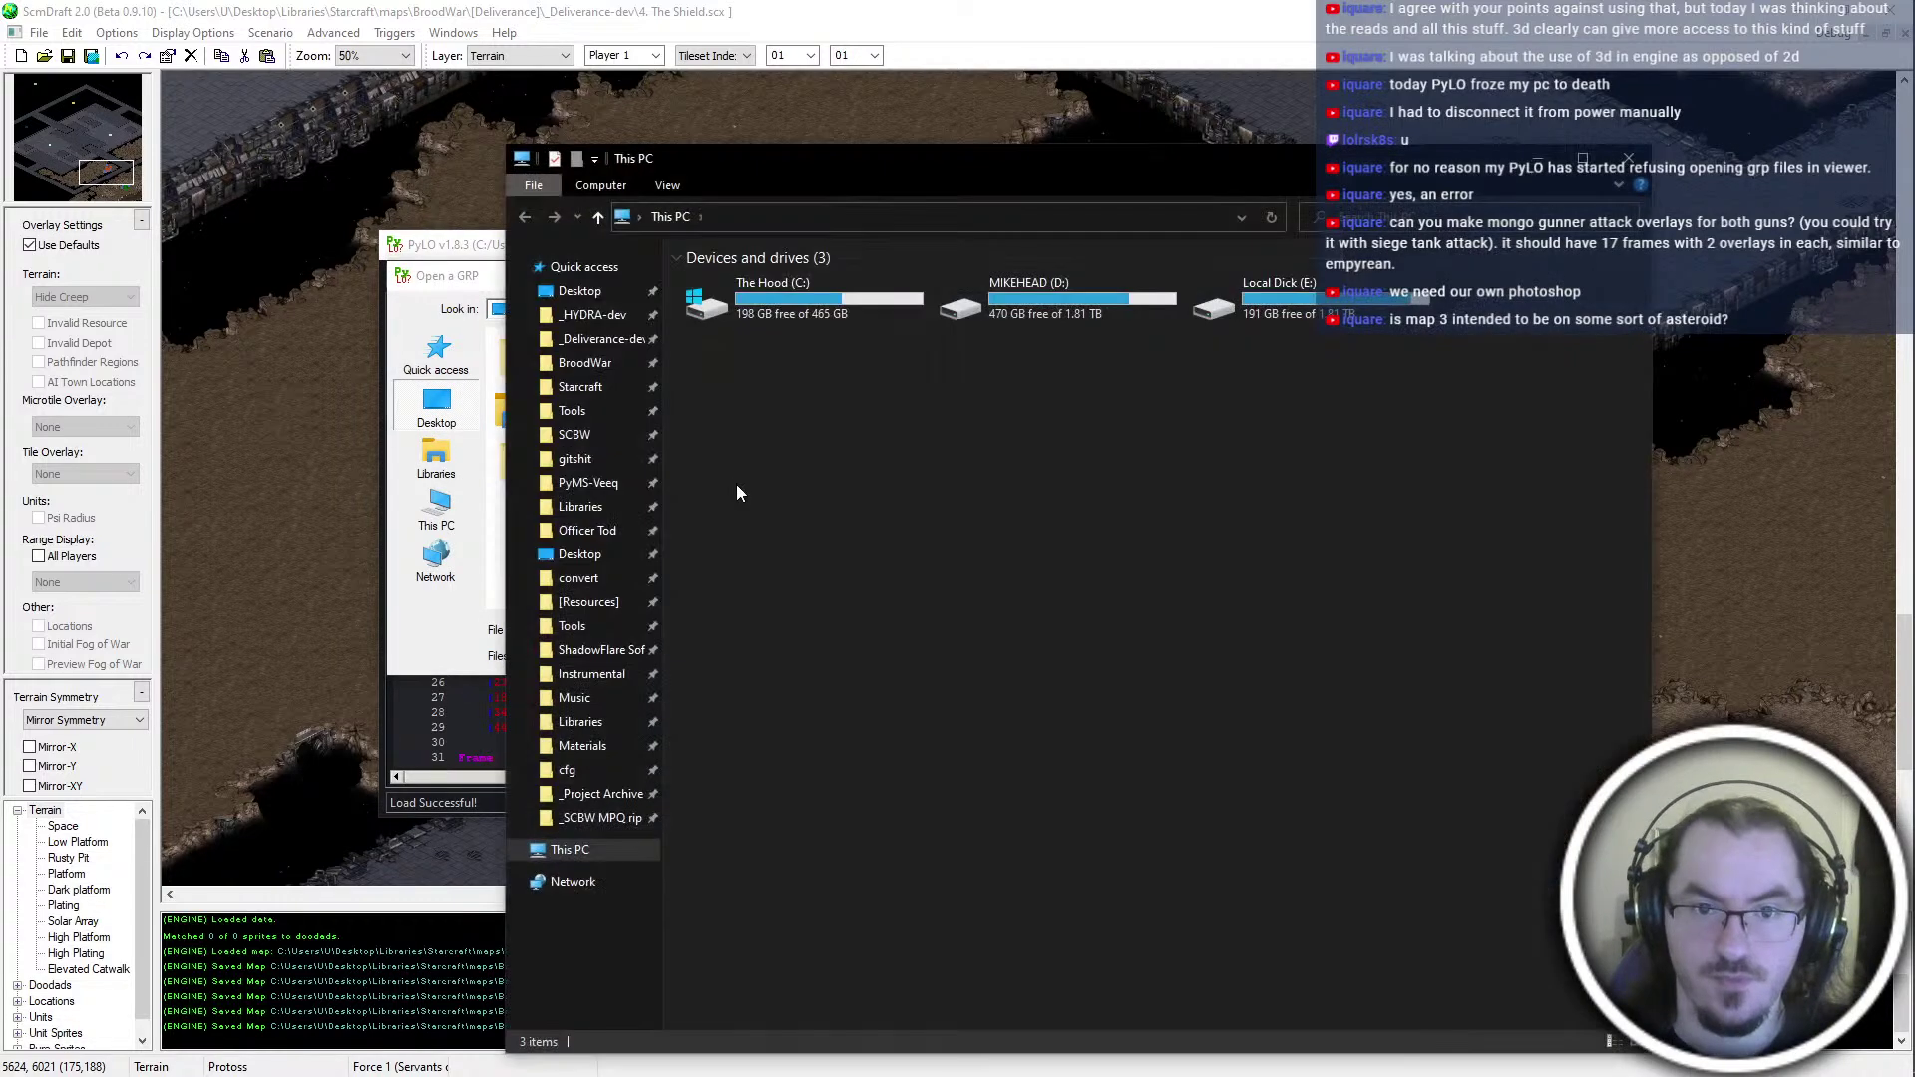
left_click(598, 602)
left_click(583, 578)
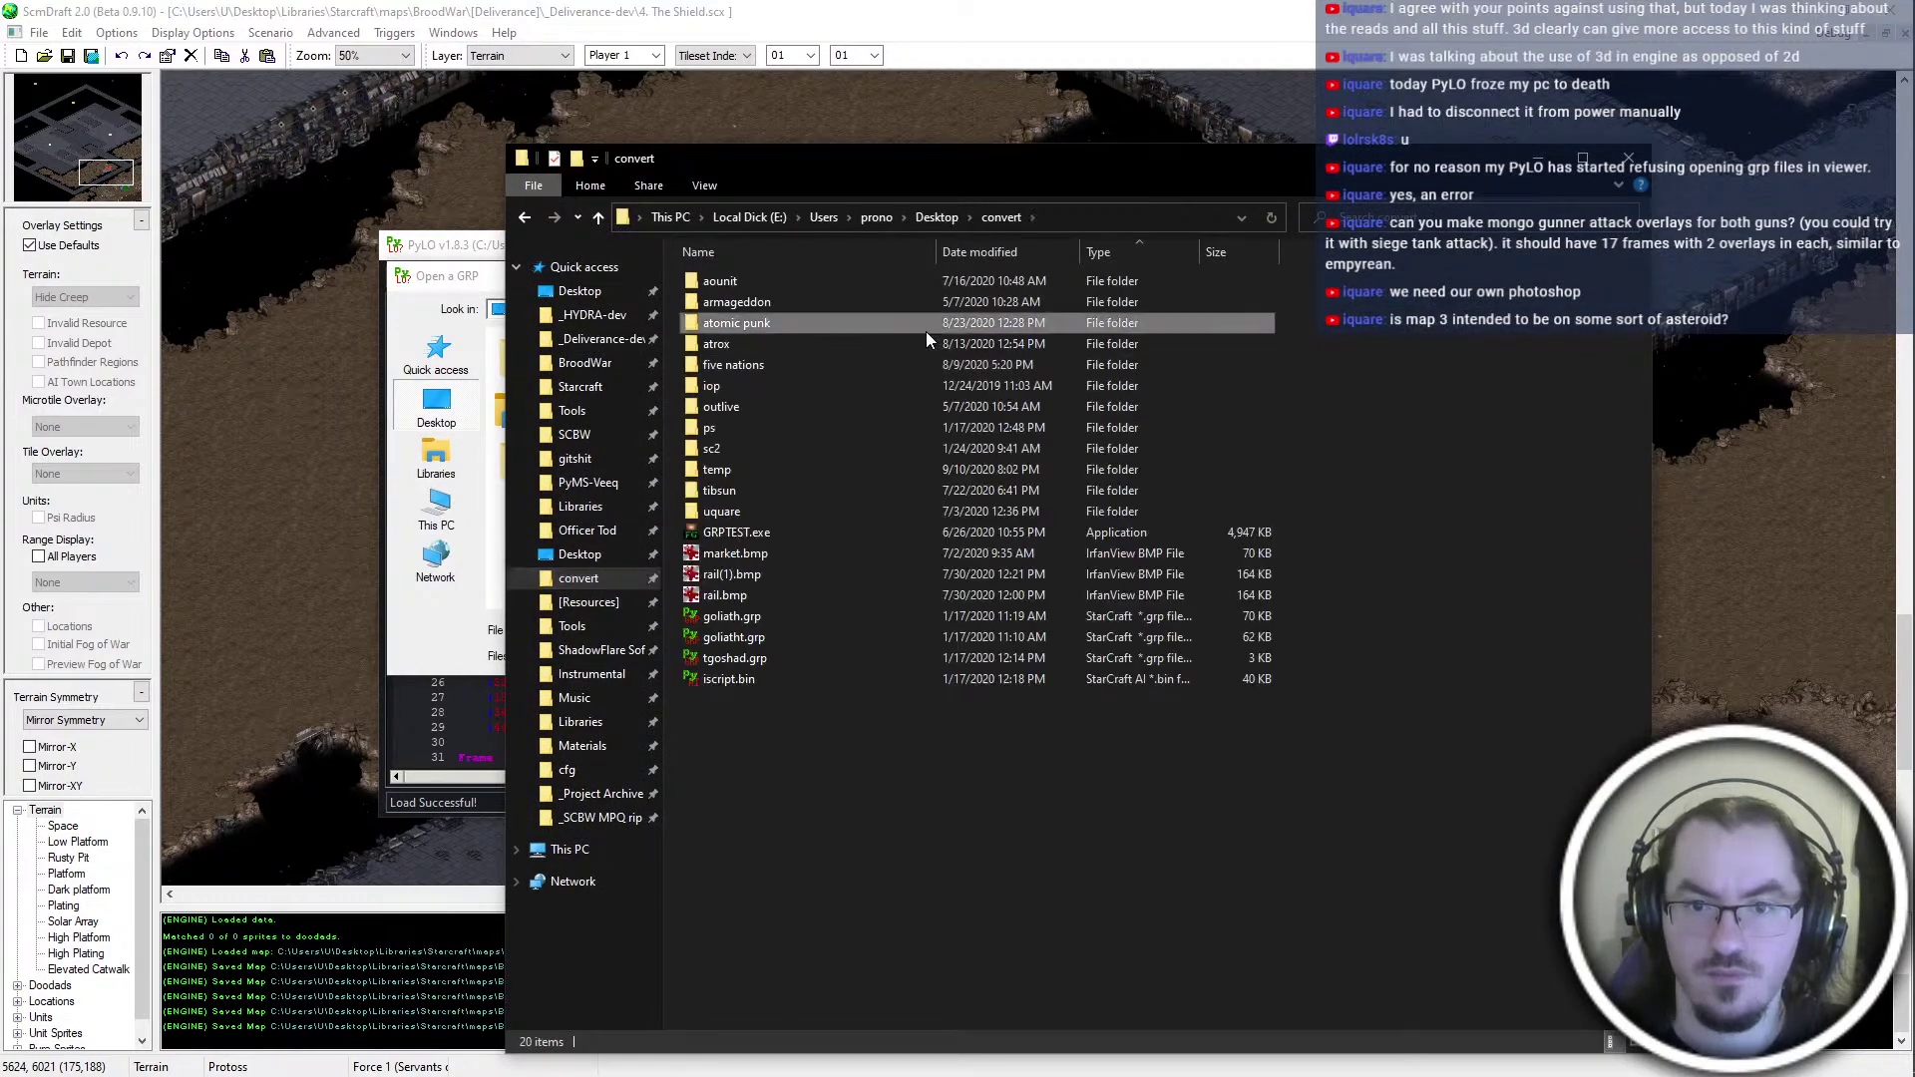
double_click(925, 331)
double_click(918, 388)
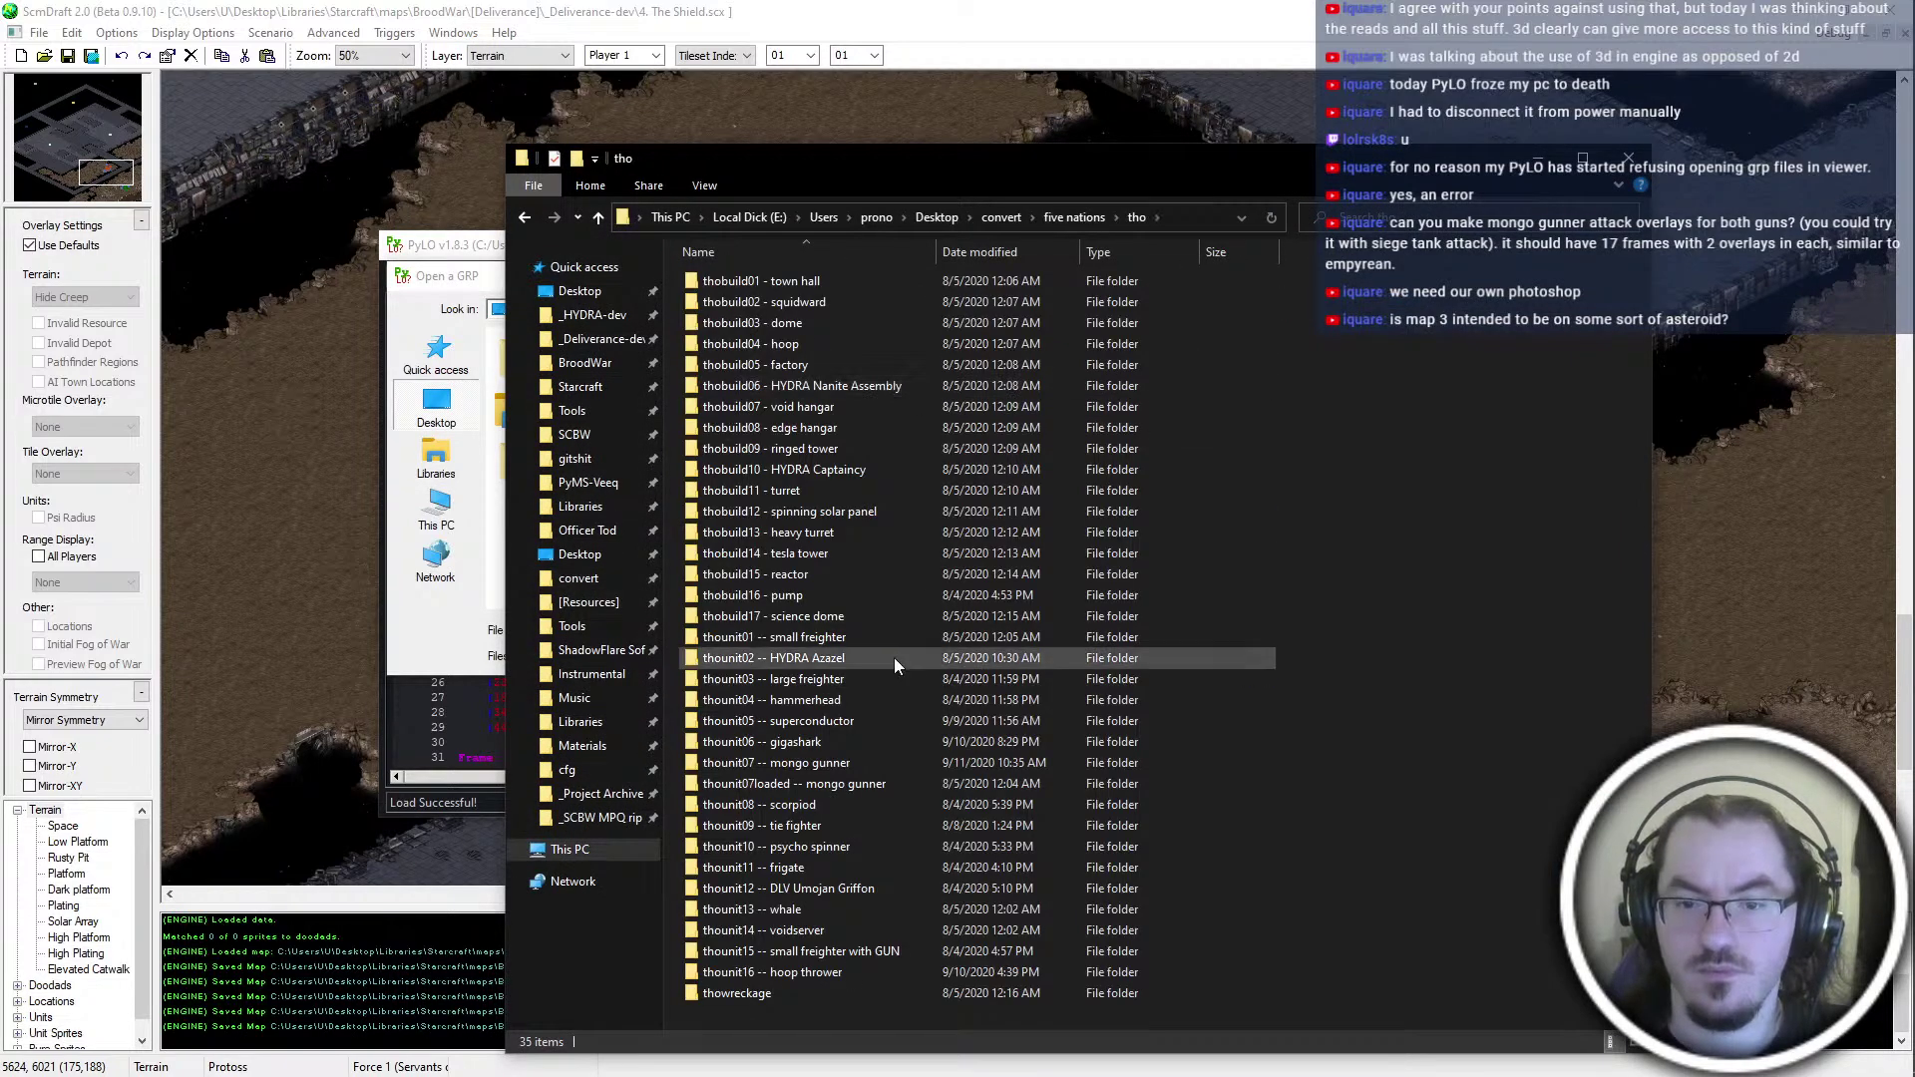
double_click(893, 781)
key("alt+Left")
double_click(865, 763)
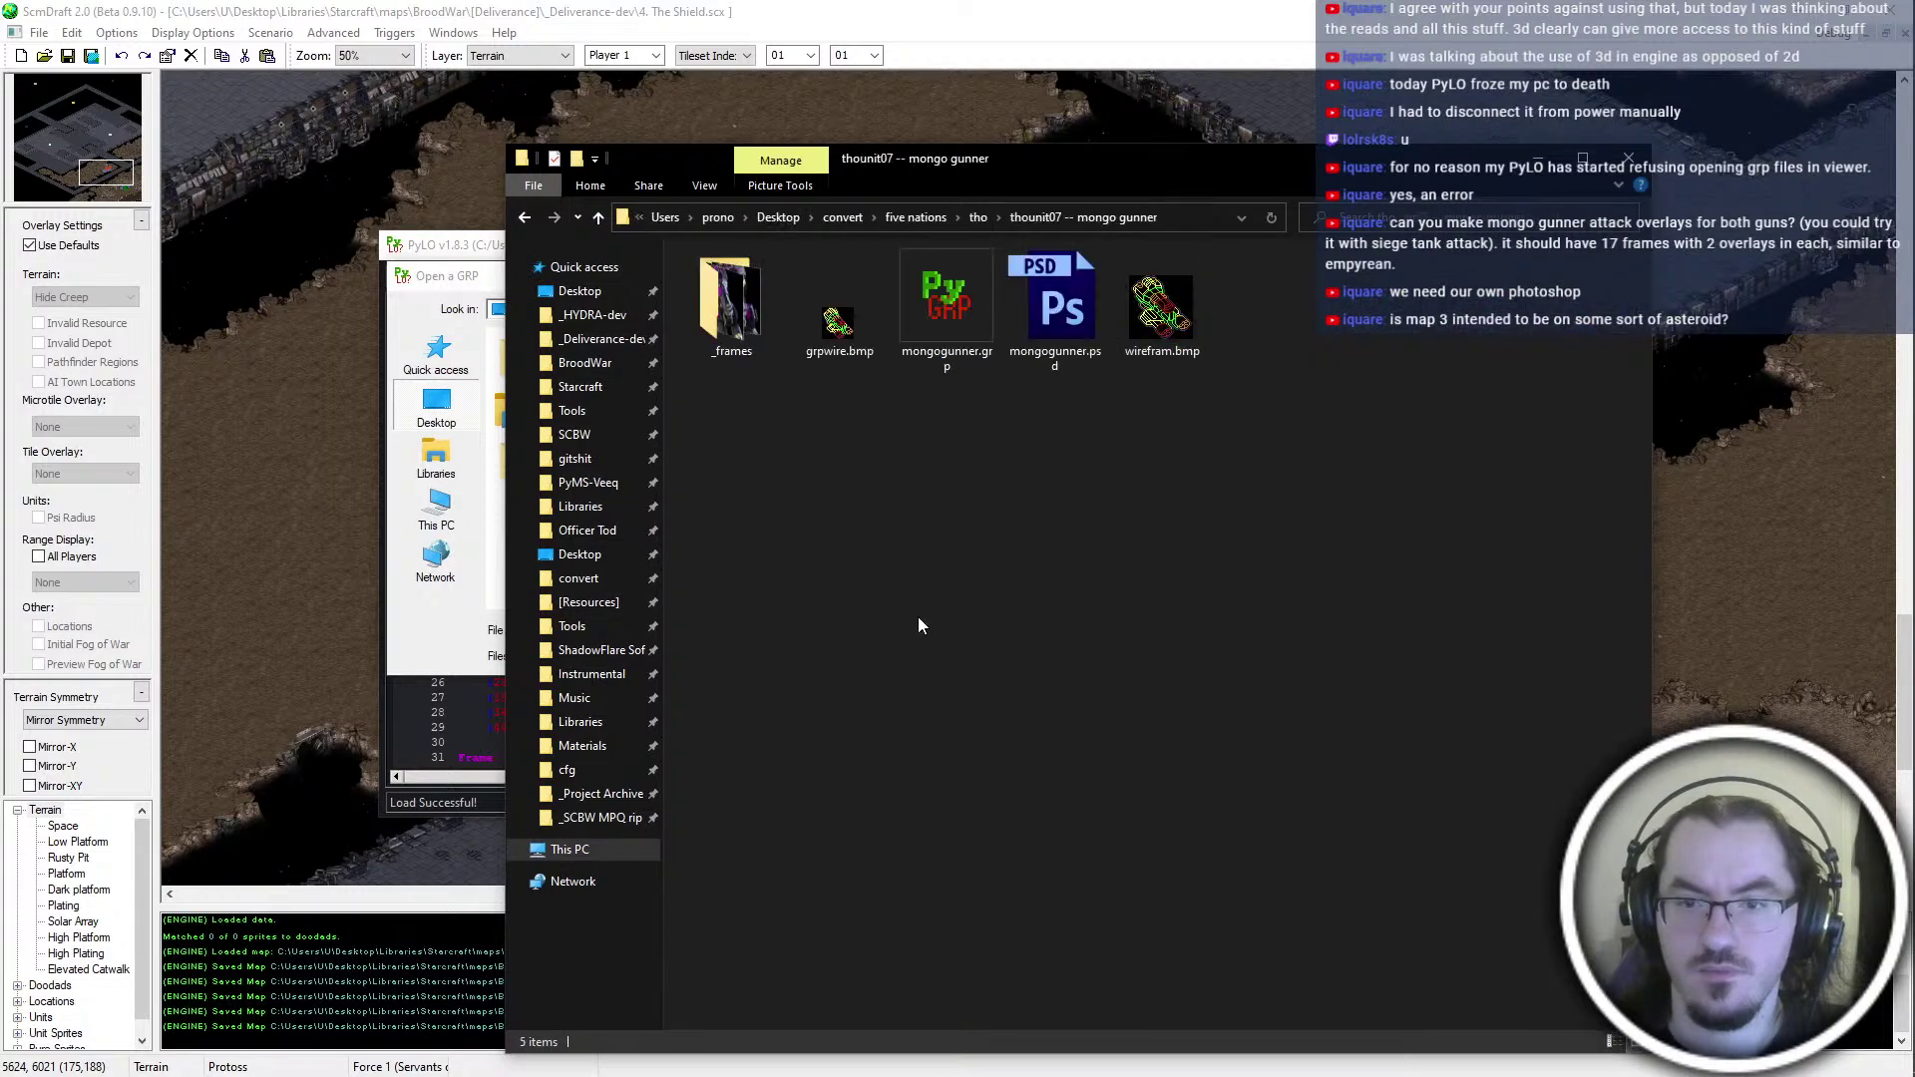
Load mongogunner.grp from the mongo gunner folder as the base GRP, using the folder's copied path
left_click(1200, 209)
key("ctrl+c")
left_click(1069, 650)
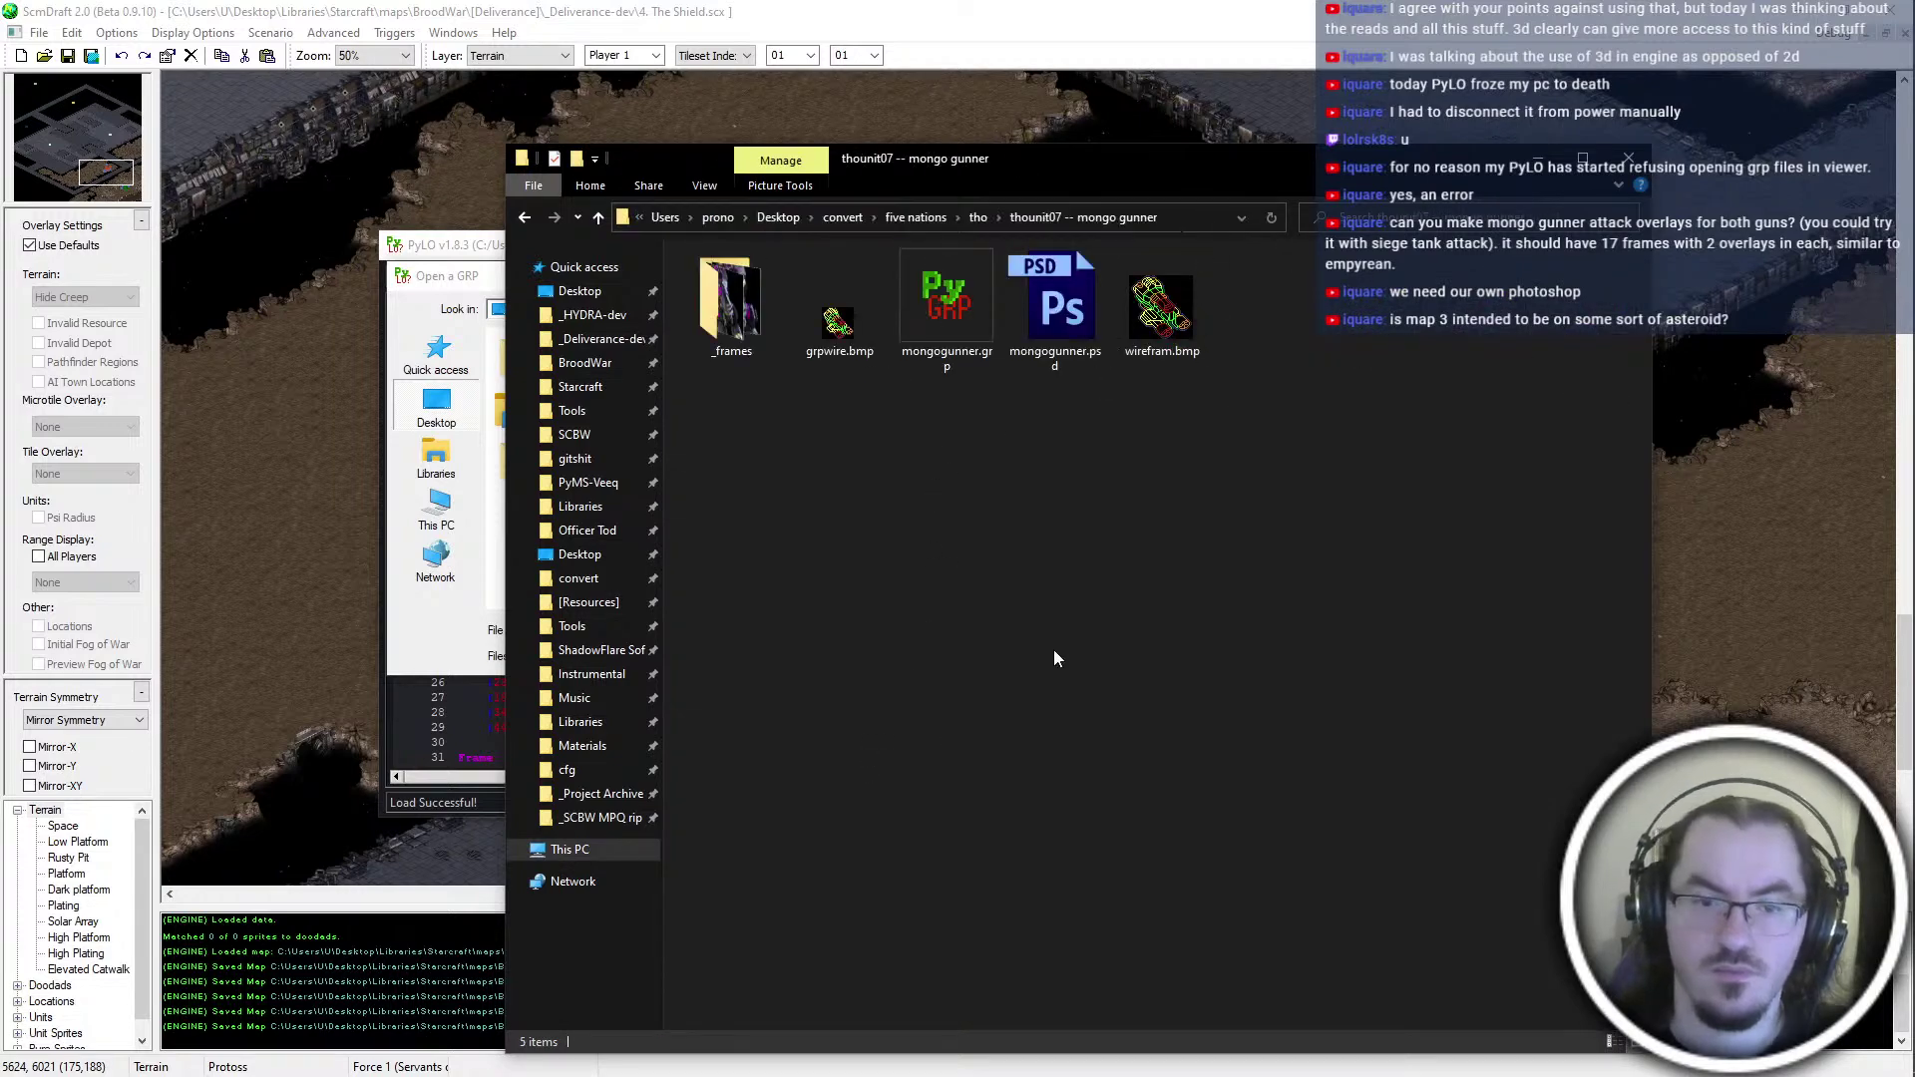
left_click(398, 665)
key("ctrl+v")
key("Return")
double_click(647, 394)
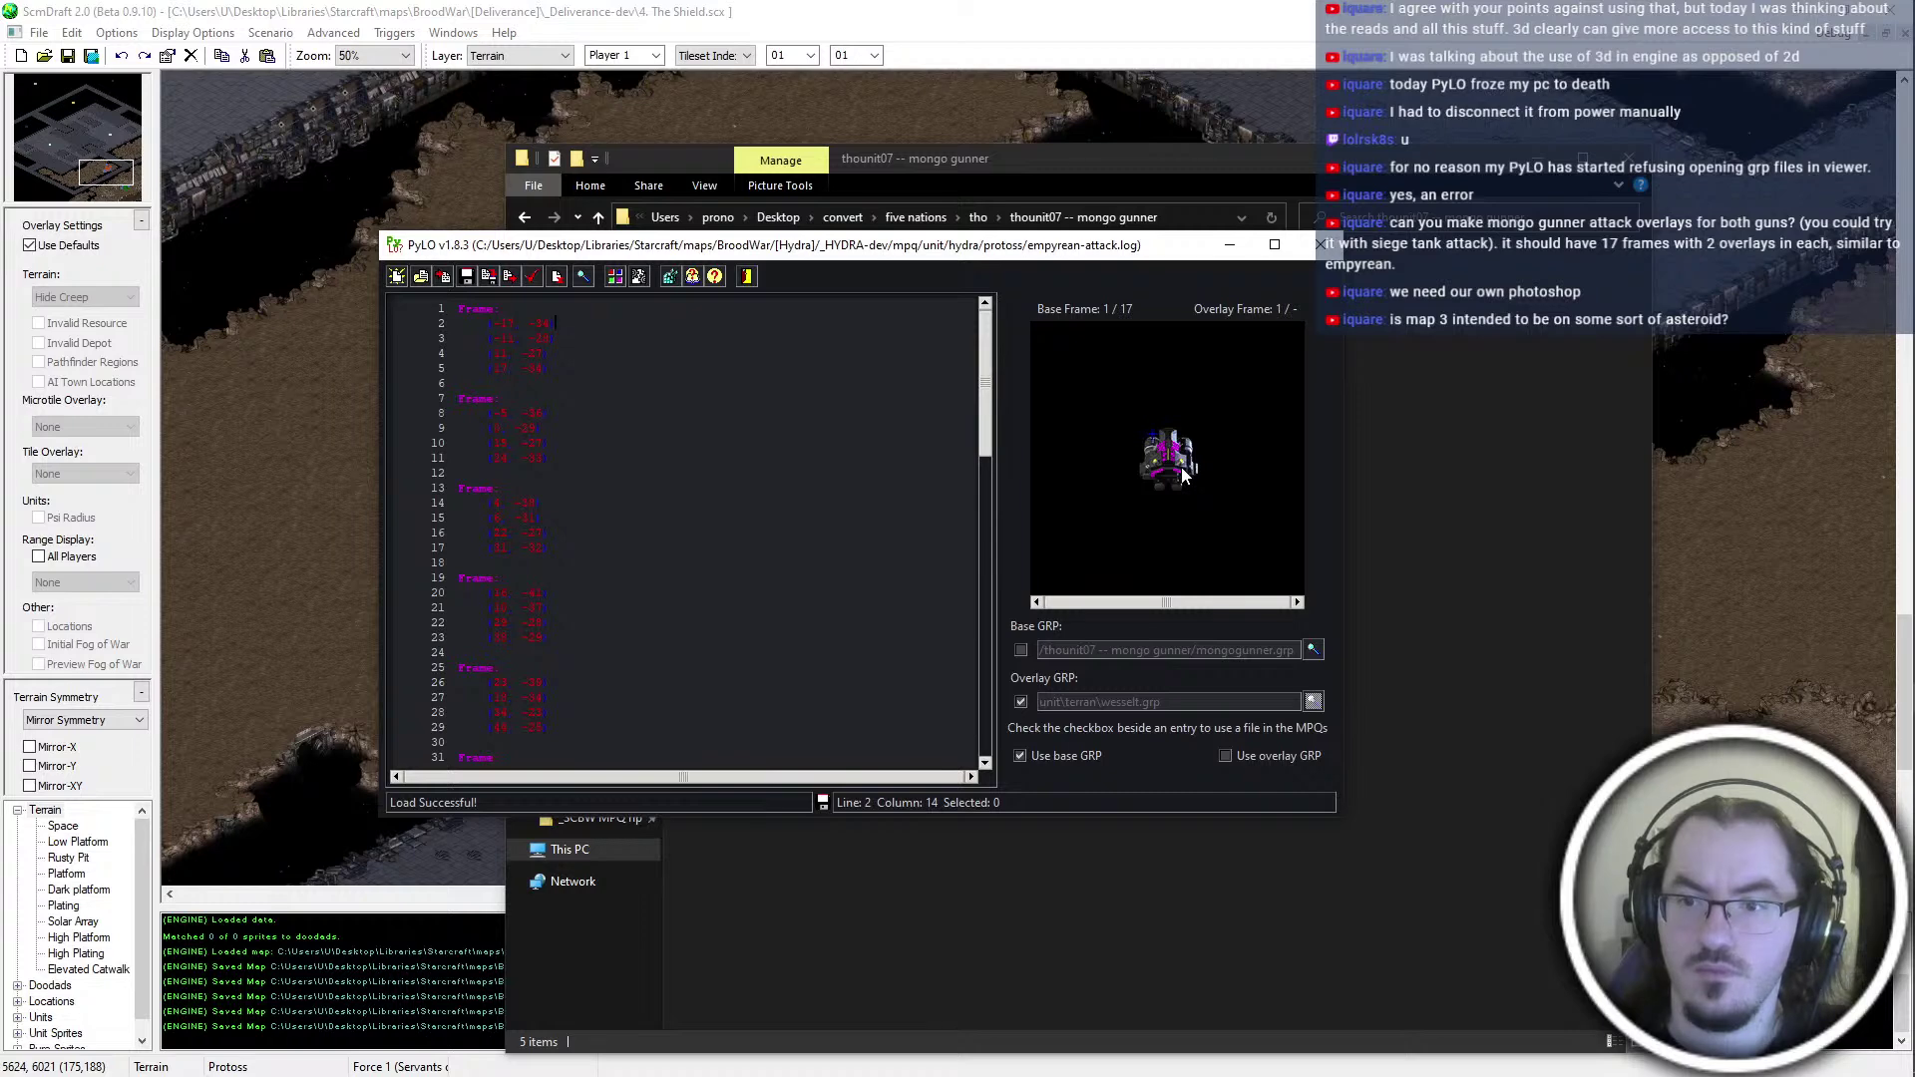
Position frame 1's two attack overlay offsets on the mongo gunner's guns and delete the frame's two surplus offset lines
left_click(1183, 461)
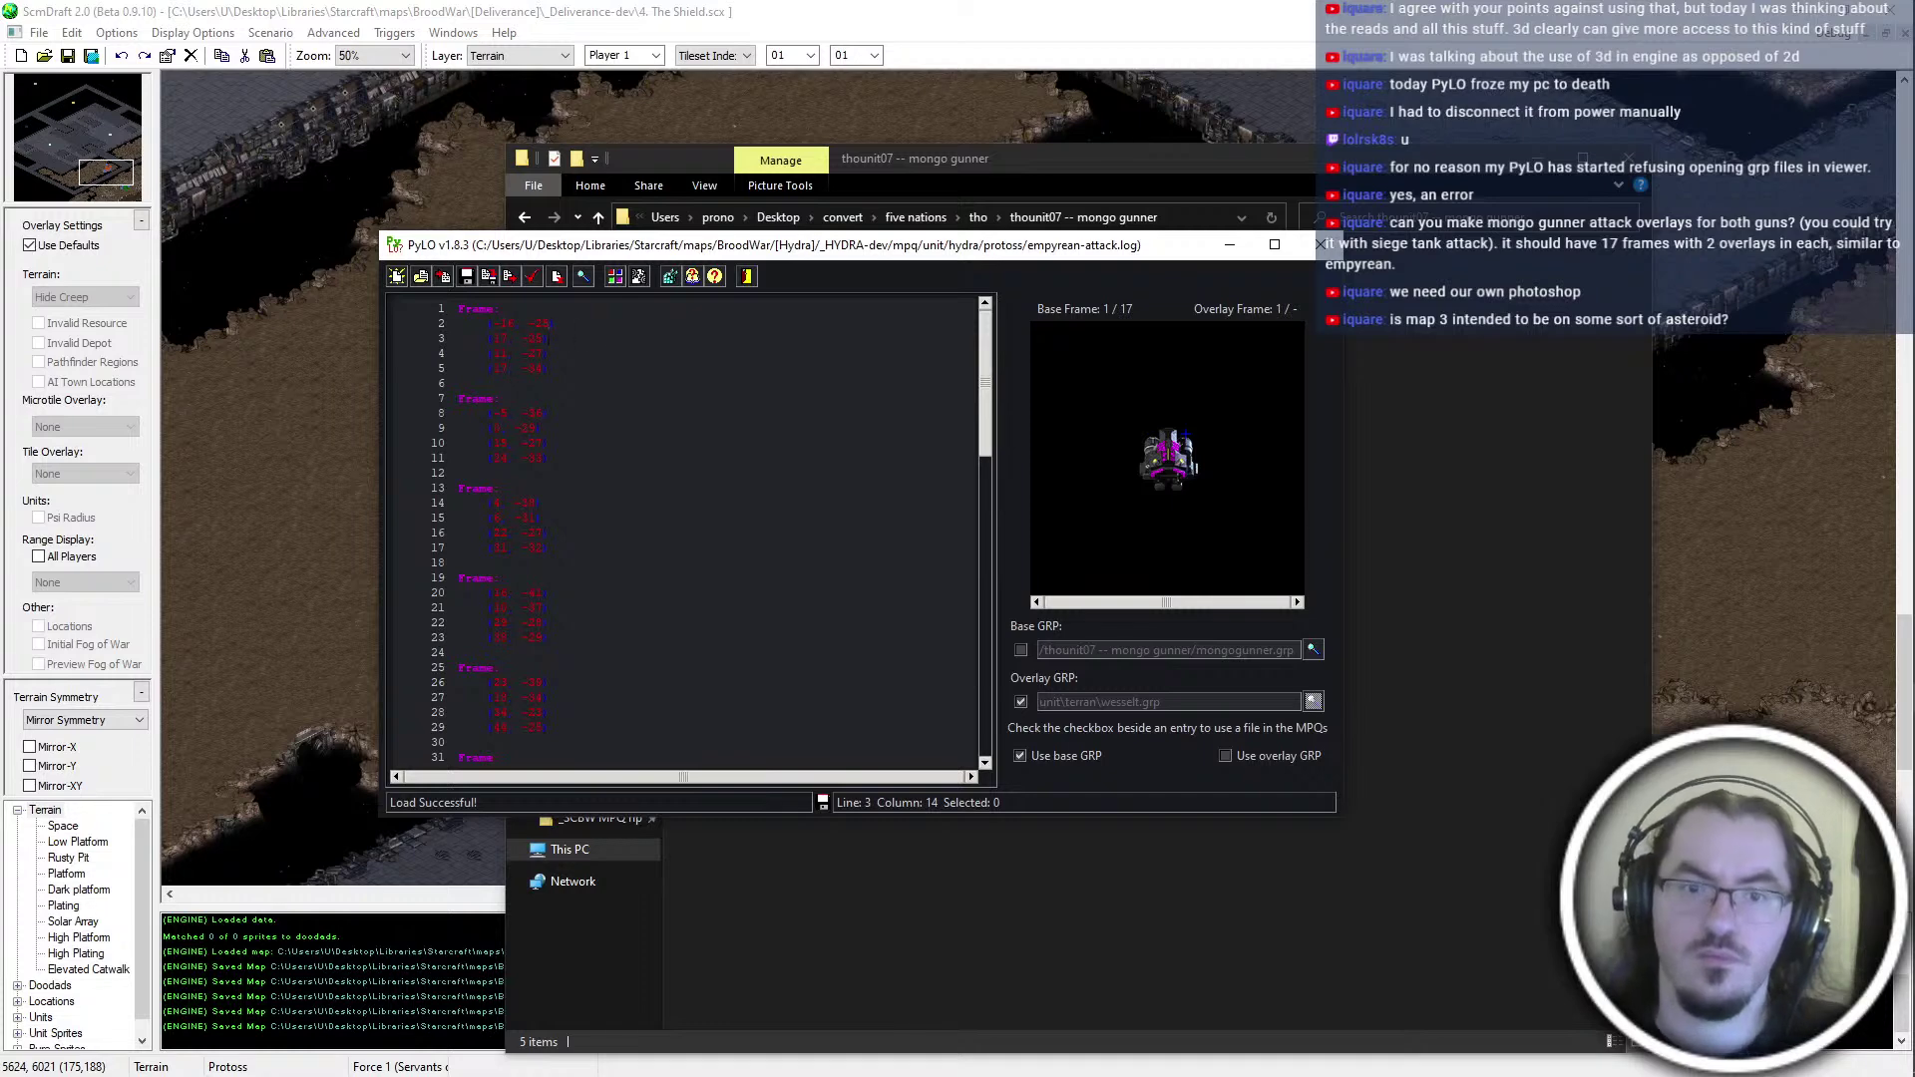
left_click(507, 338)
key("BackSpace")
type("6")
left_click(588, 356)
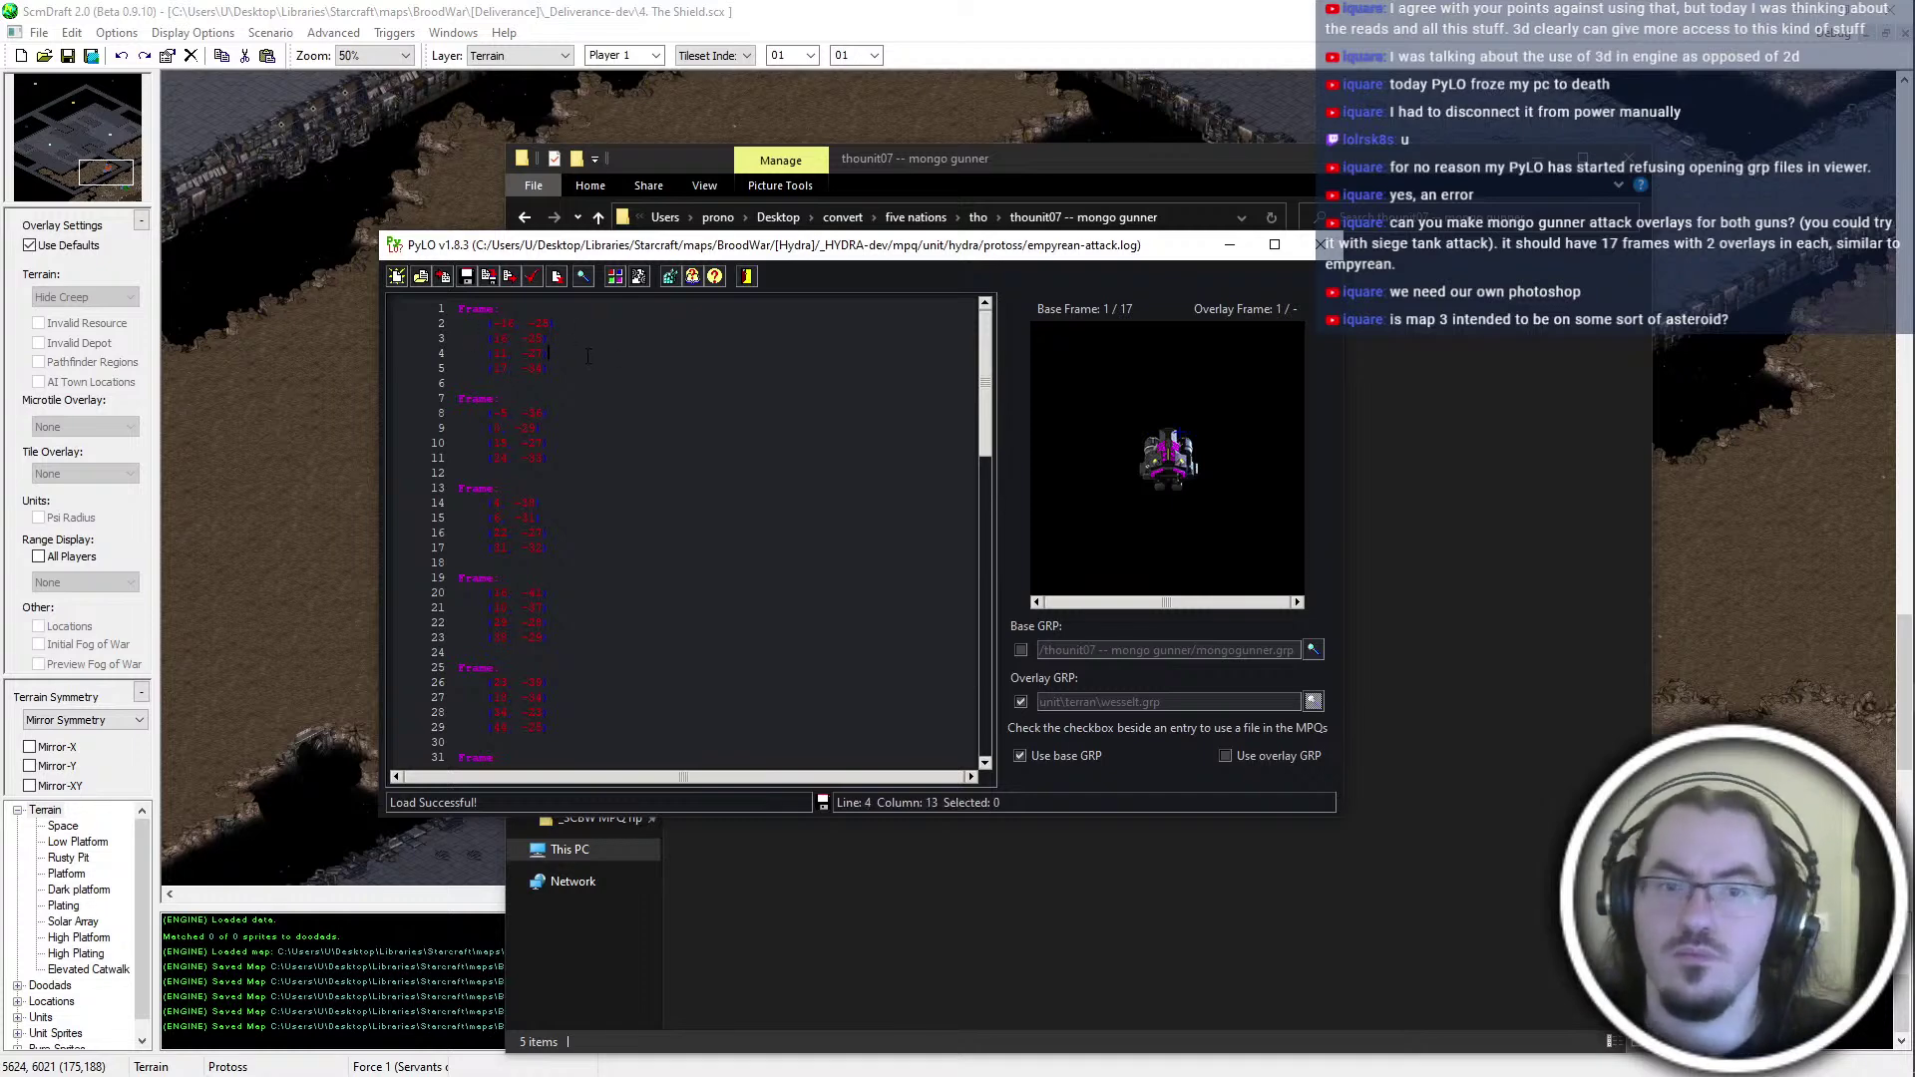
left_click_drag(588, 367, 619, 341)
key("BackSpace")
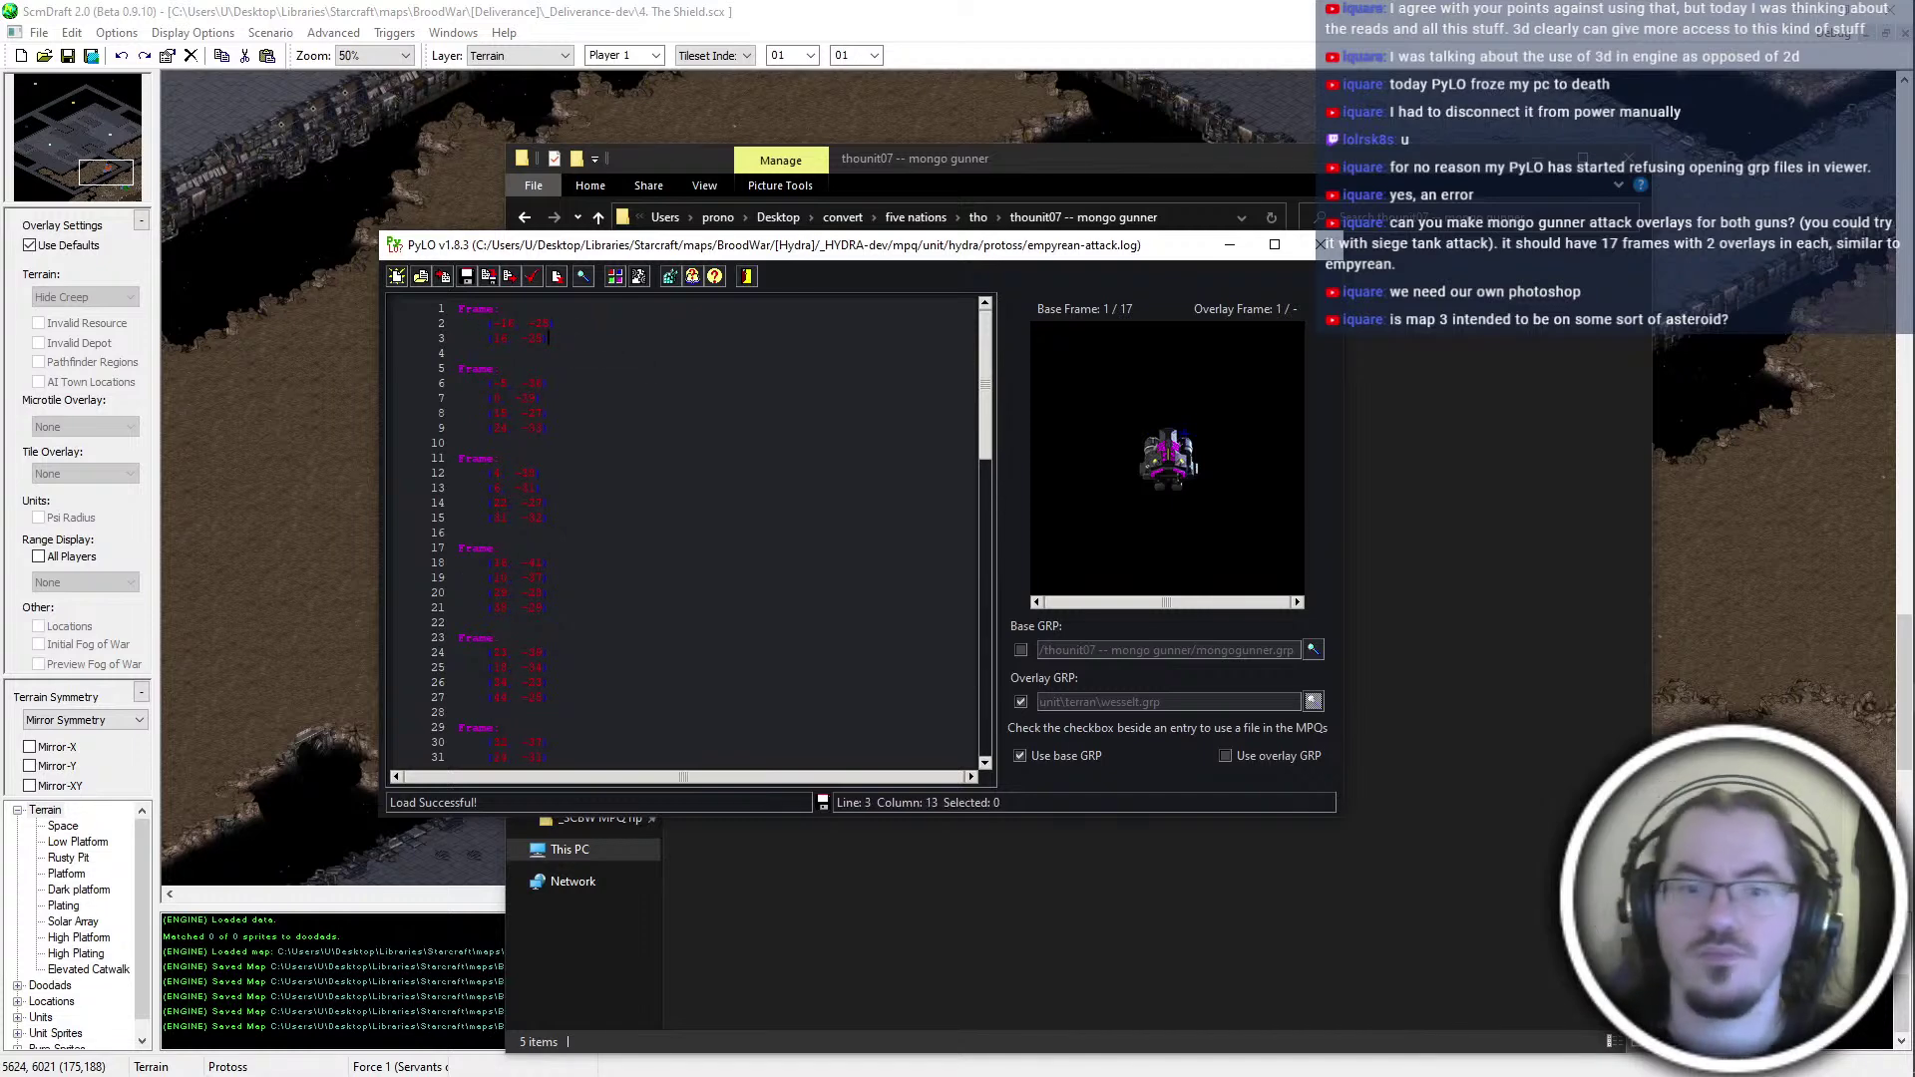
Position the two gun overlay offsets of frames 2 and 3 and delete the two surplus offset lines in each
left_click(1144, 510)
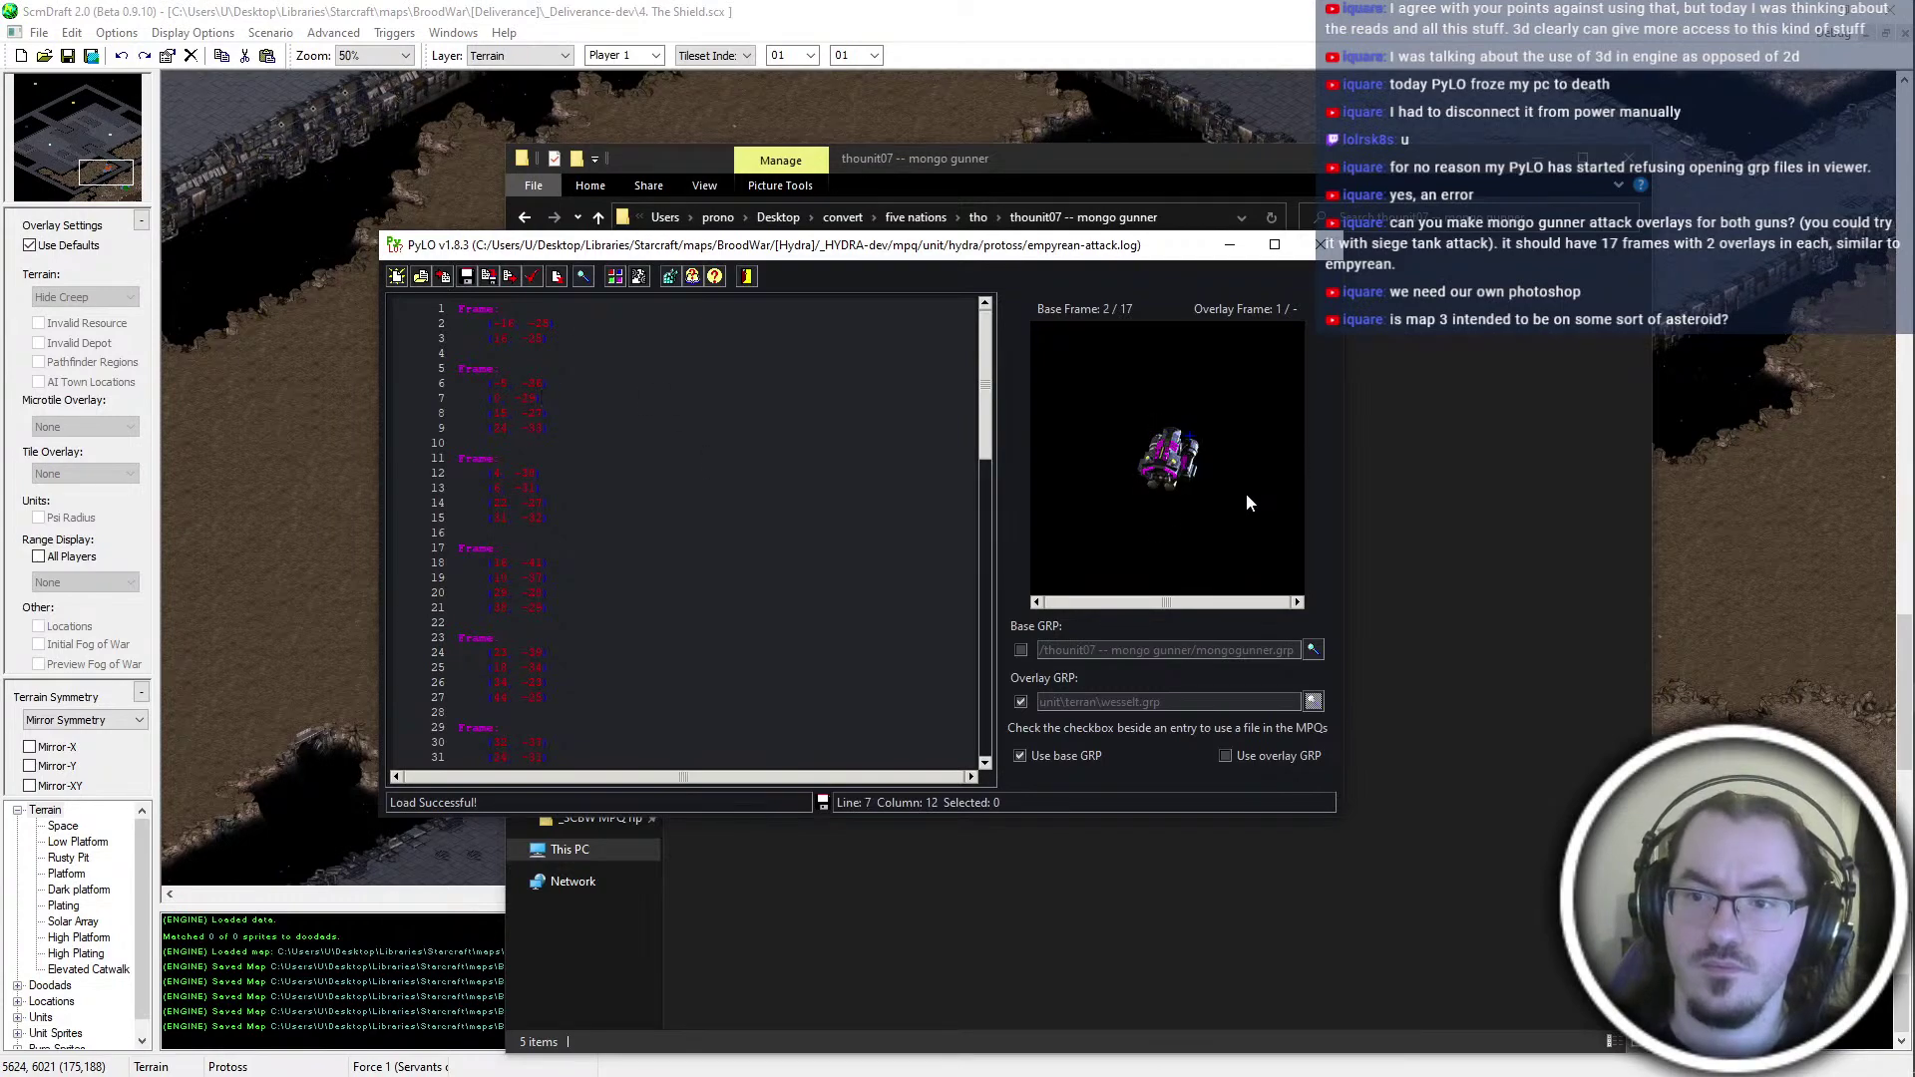
left_click_drag(619, 393, 600, 429)
key("BackSpace")
left_click(581, 440)
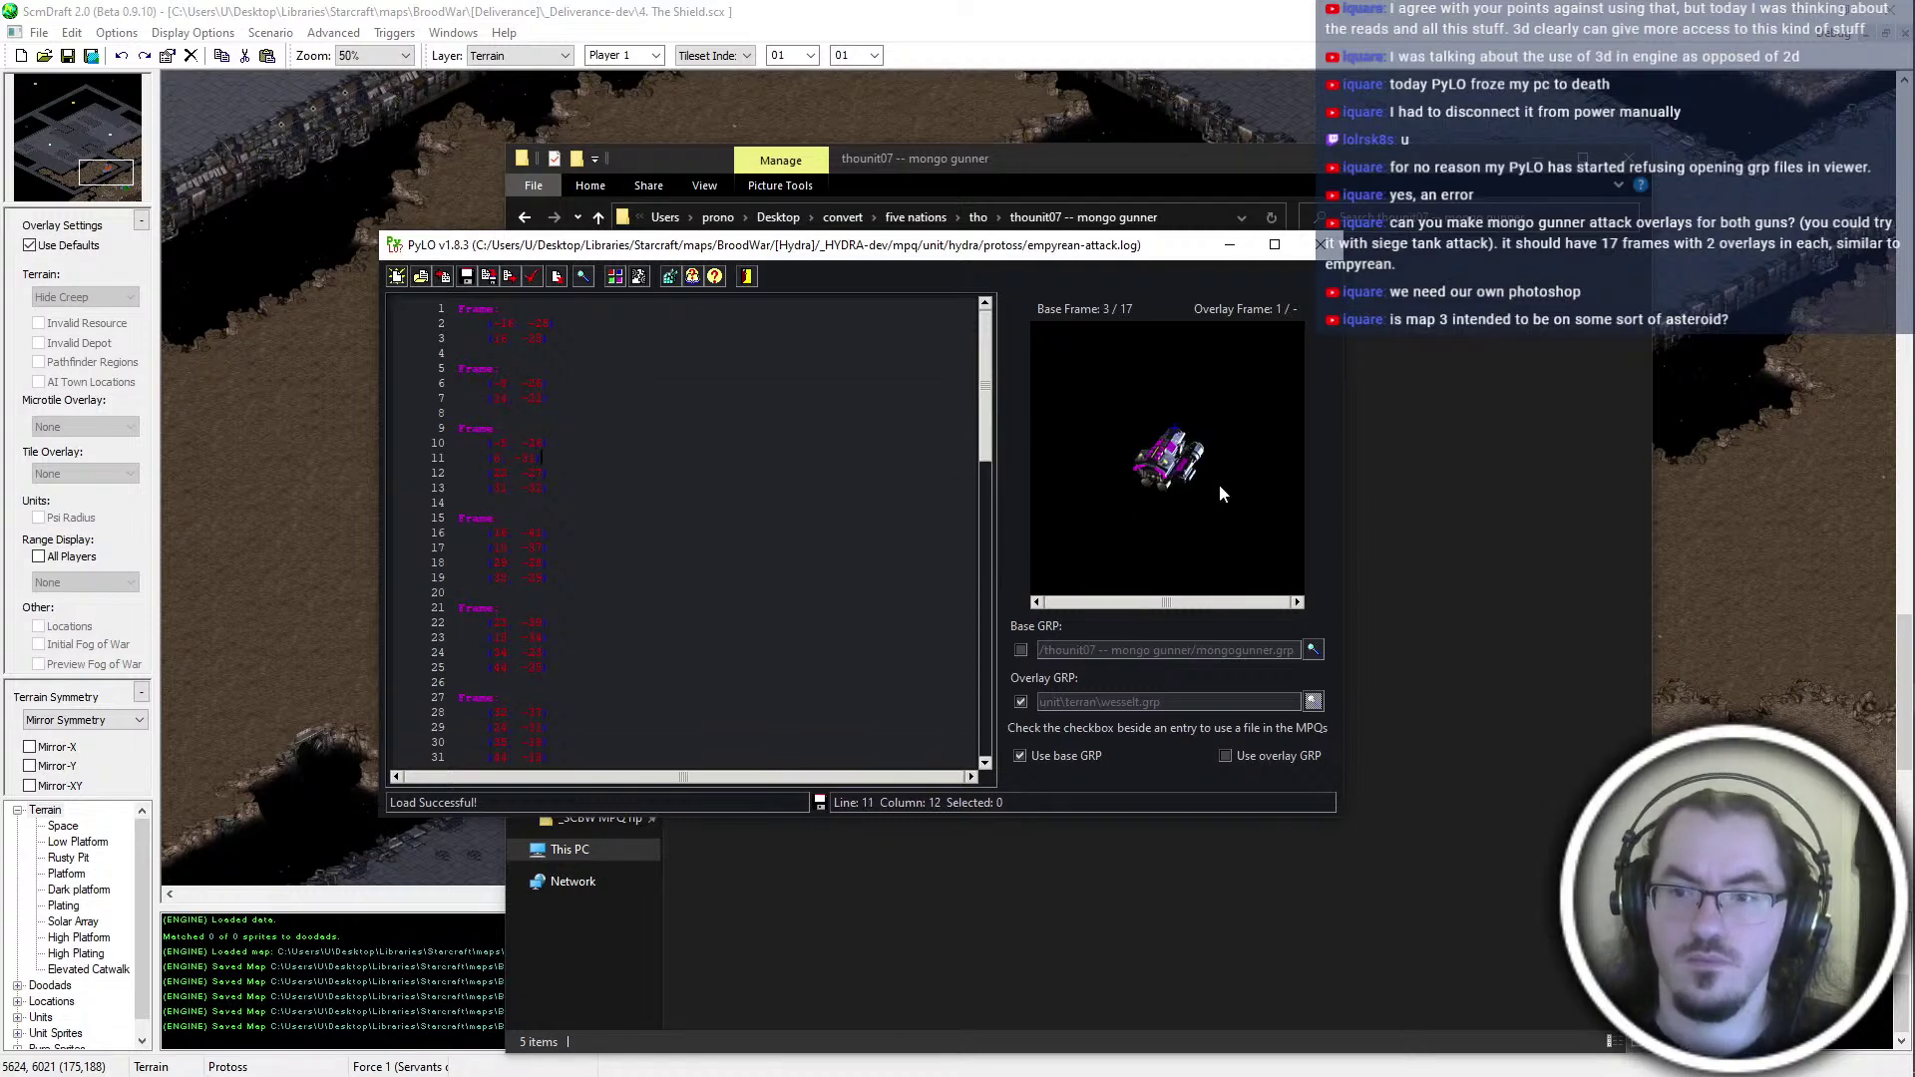
left_click_drag(599, 487, 599, 459)
key("BackSpace")
Set frame 4's two overlay offsets on the guns and delete its two surplus offset lines
left_click(672, 499)
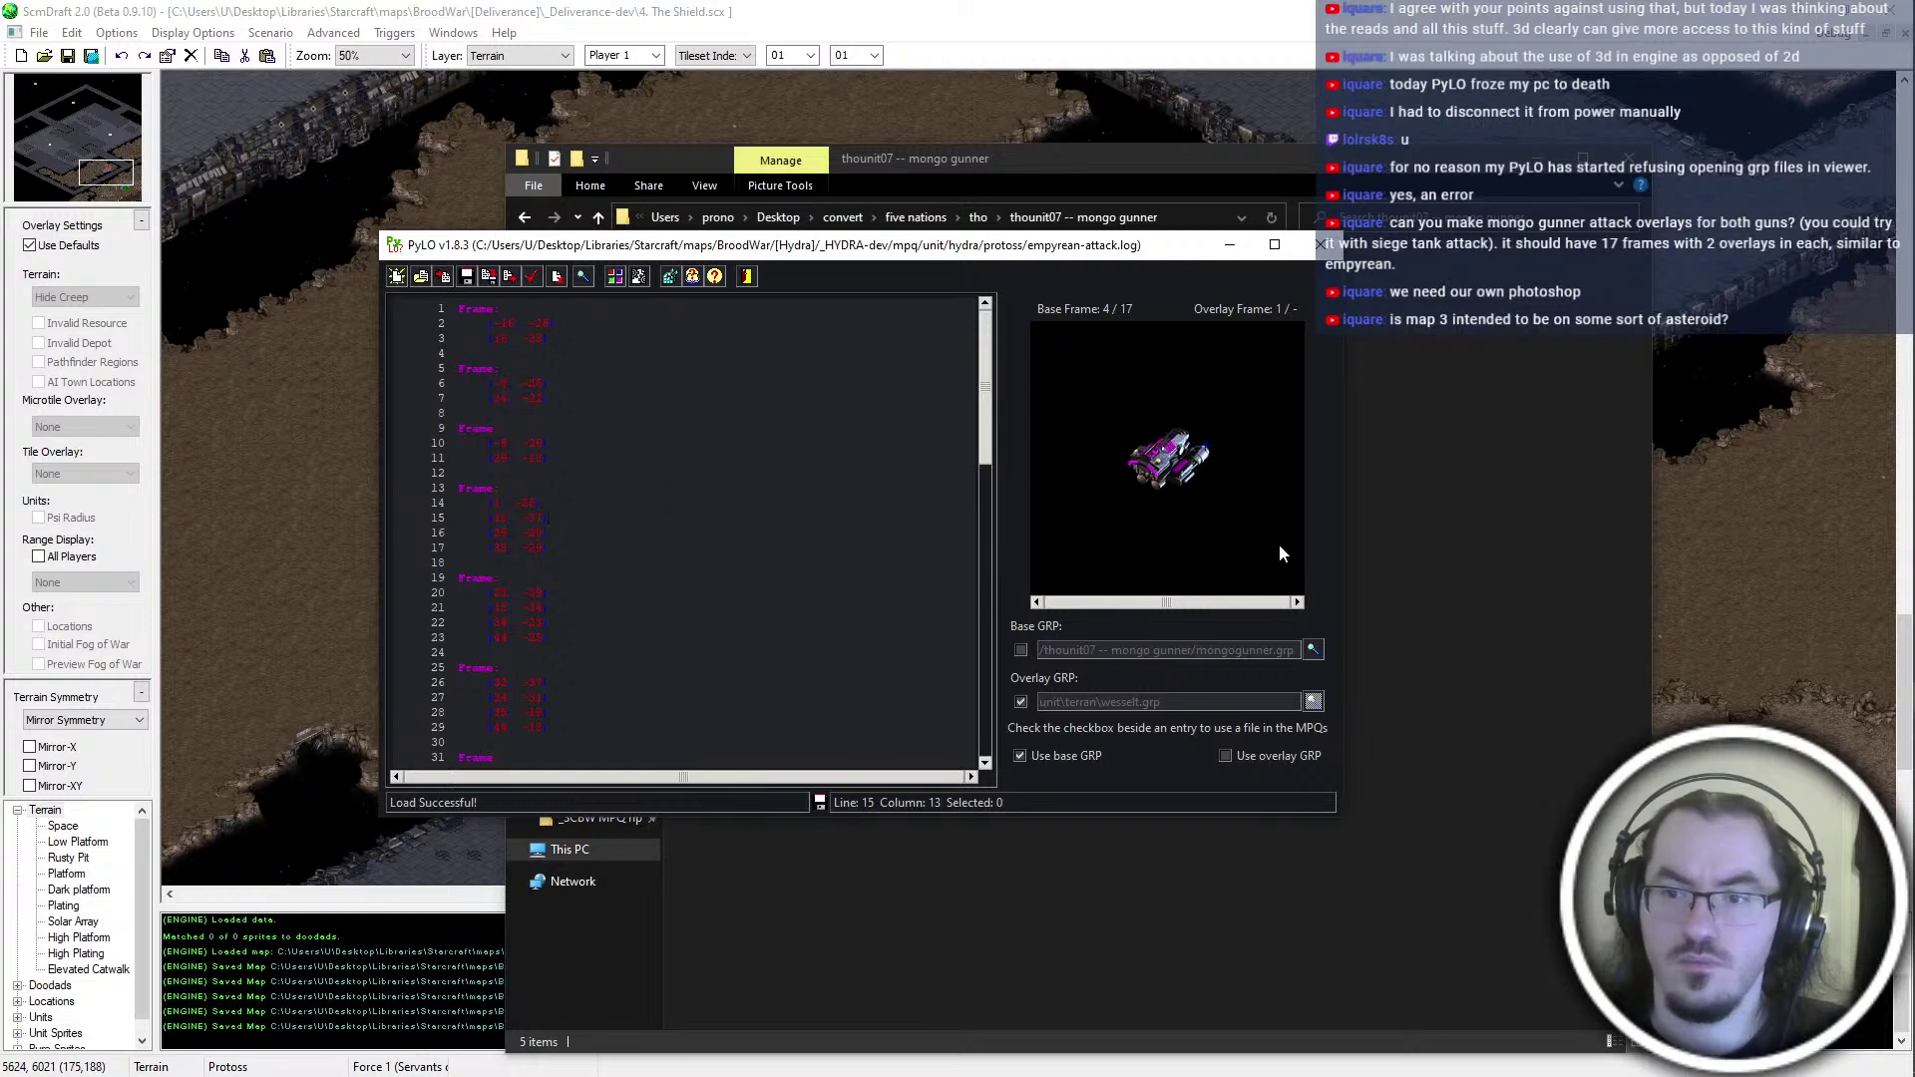
left_click_drag(618, 560, 607, 520)
key("BackSpace")
Place frame 5's two overlay offsets on the guns, delete its two surplus lines, and readjust its first offset
key("Down")
key("Down")
key("Down")
key("Down")
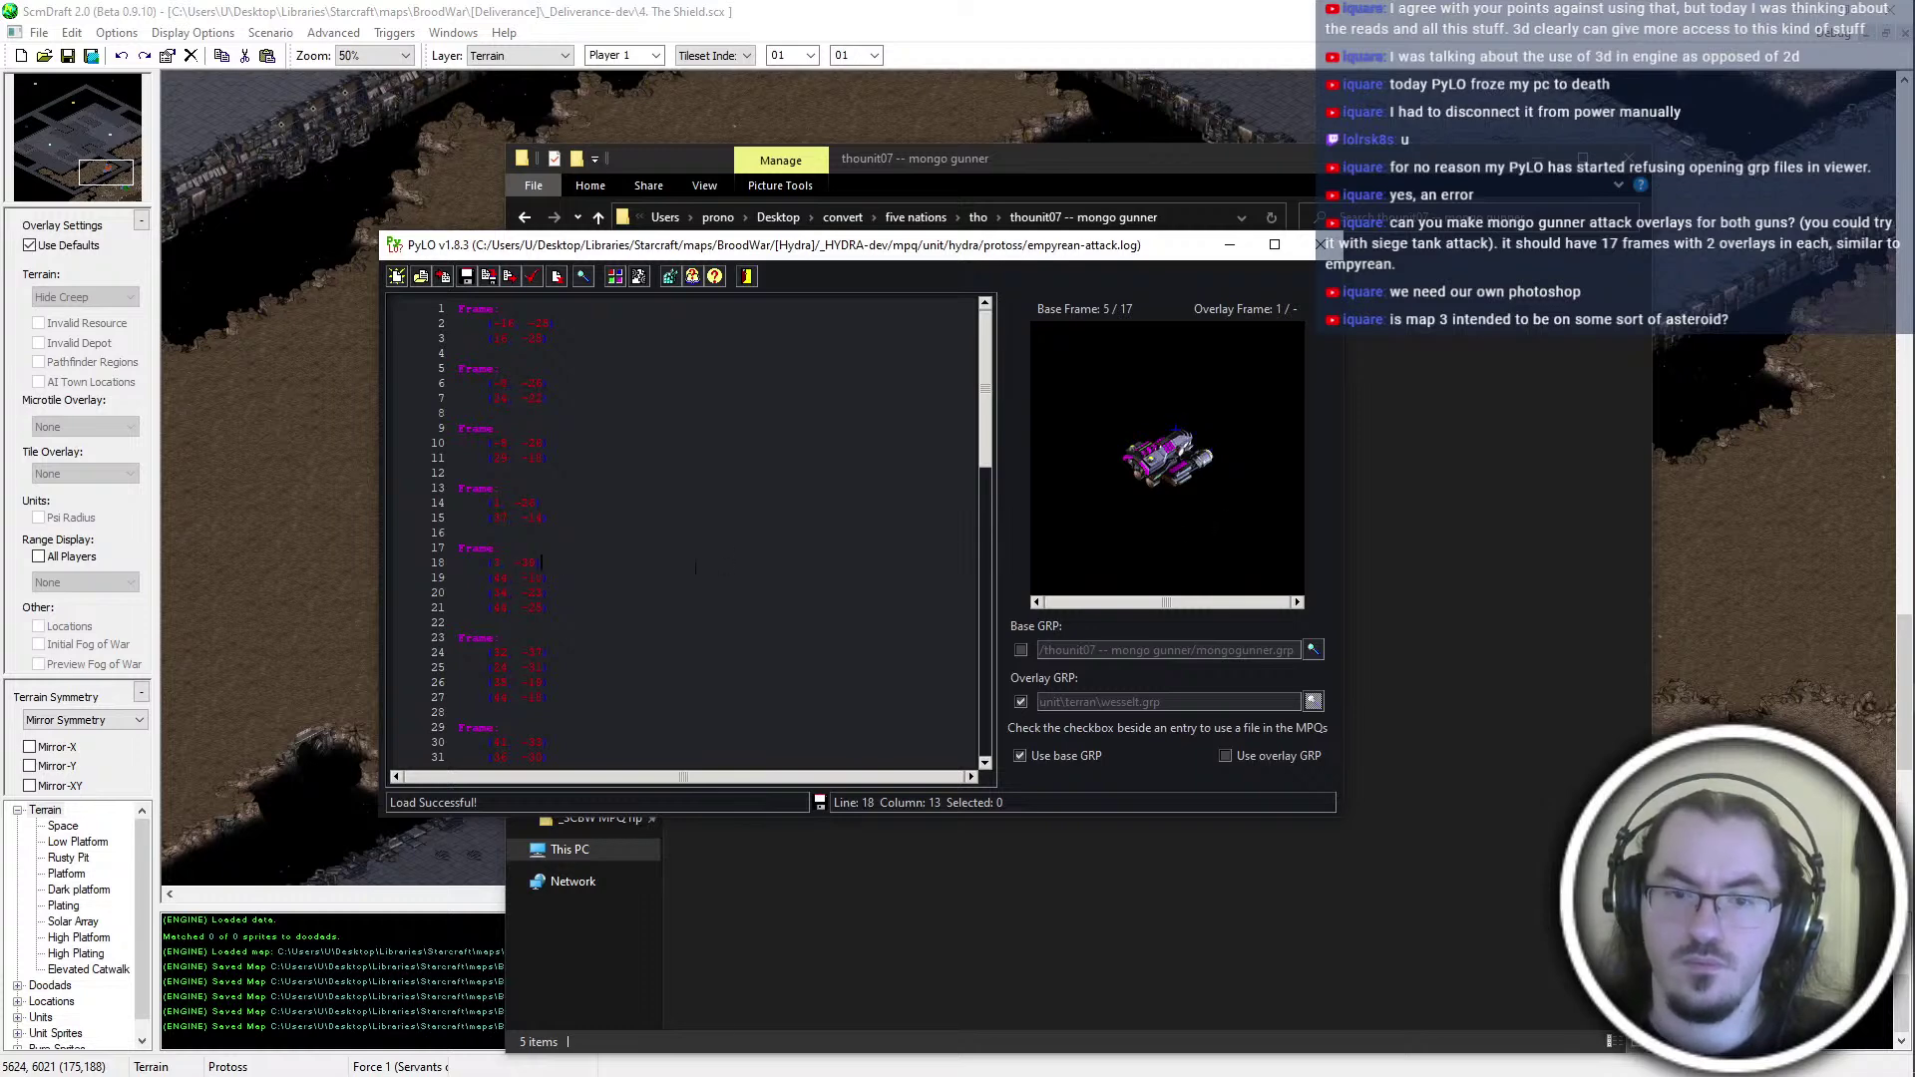
left_click_drag(628, 606, 623, 577)
key("BackSpace")
key("Down")
key("Down")
key("Down")
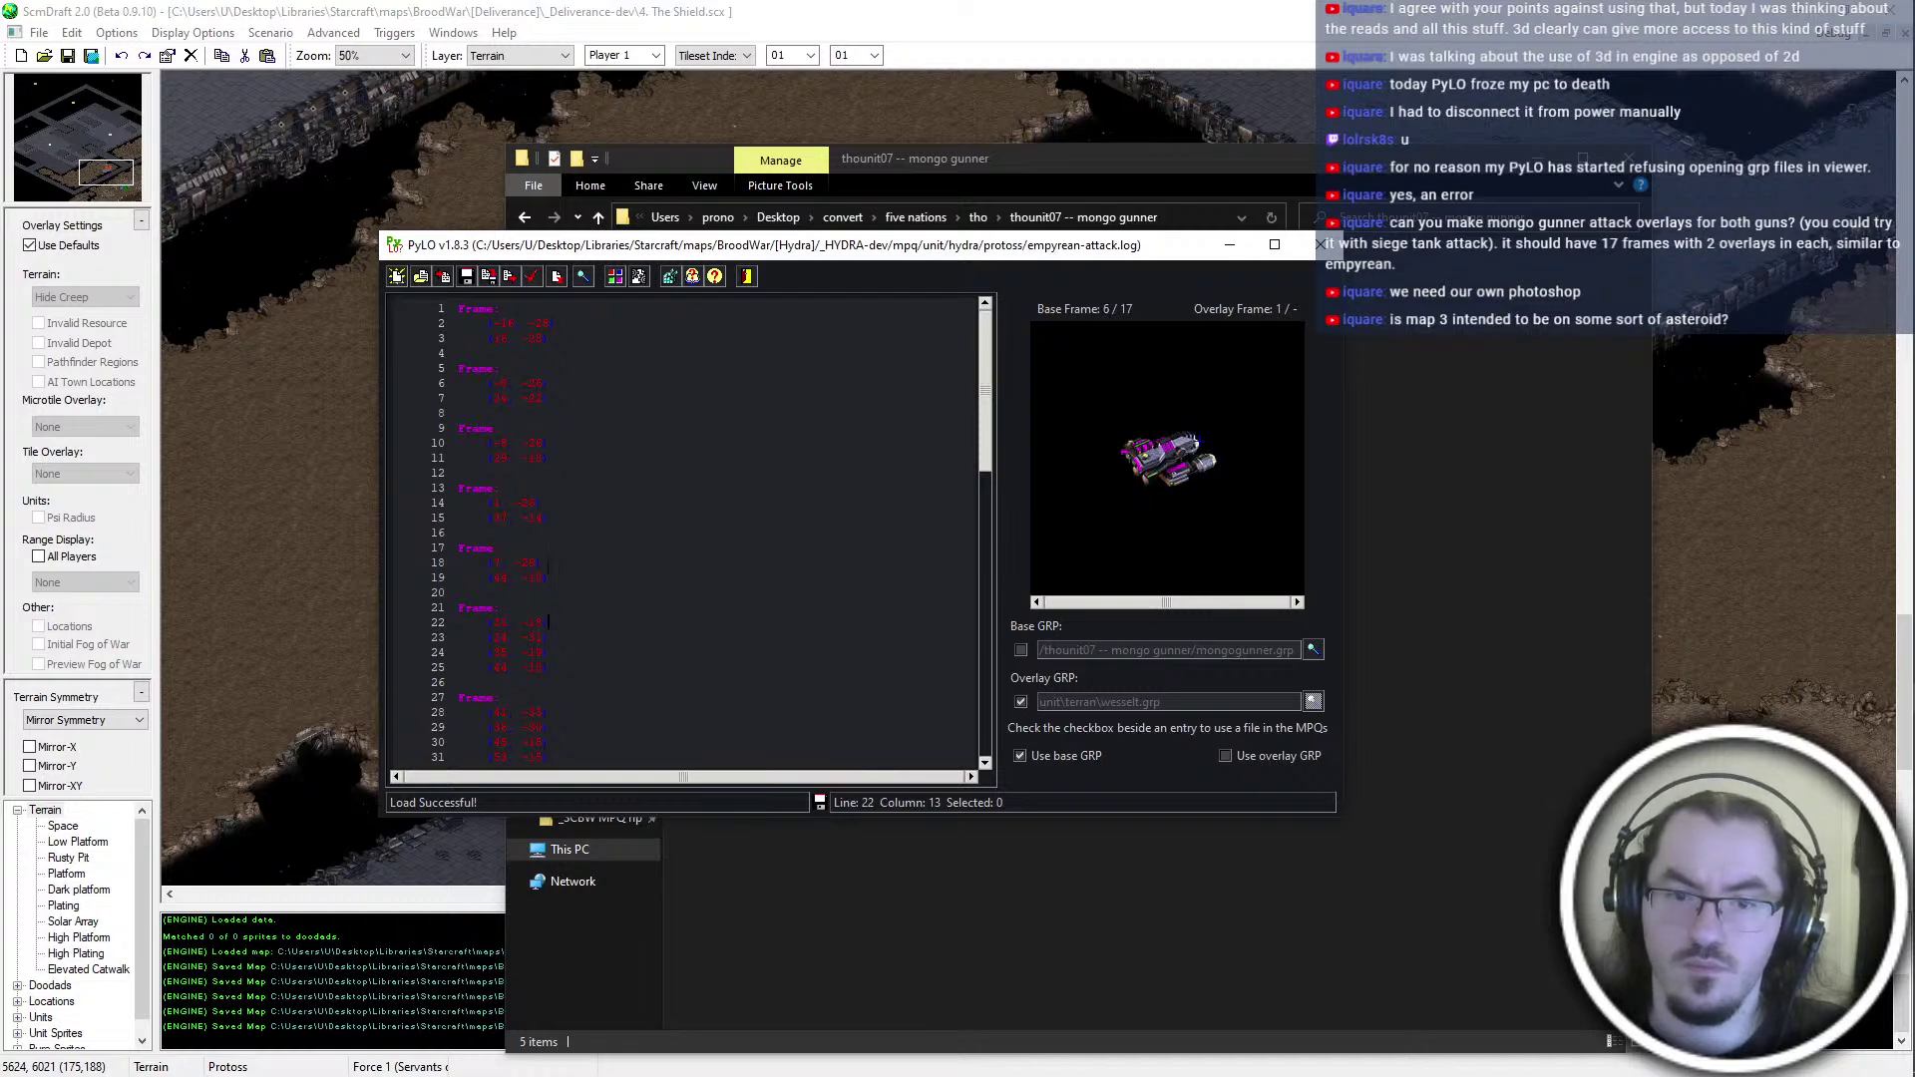
left_click(579, 563)
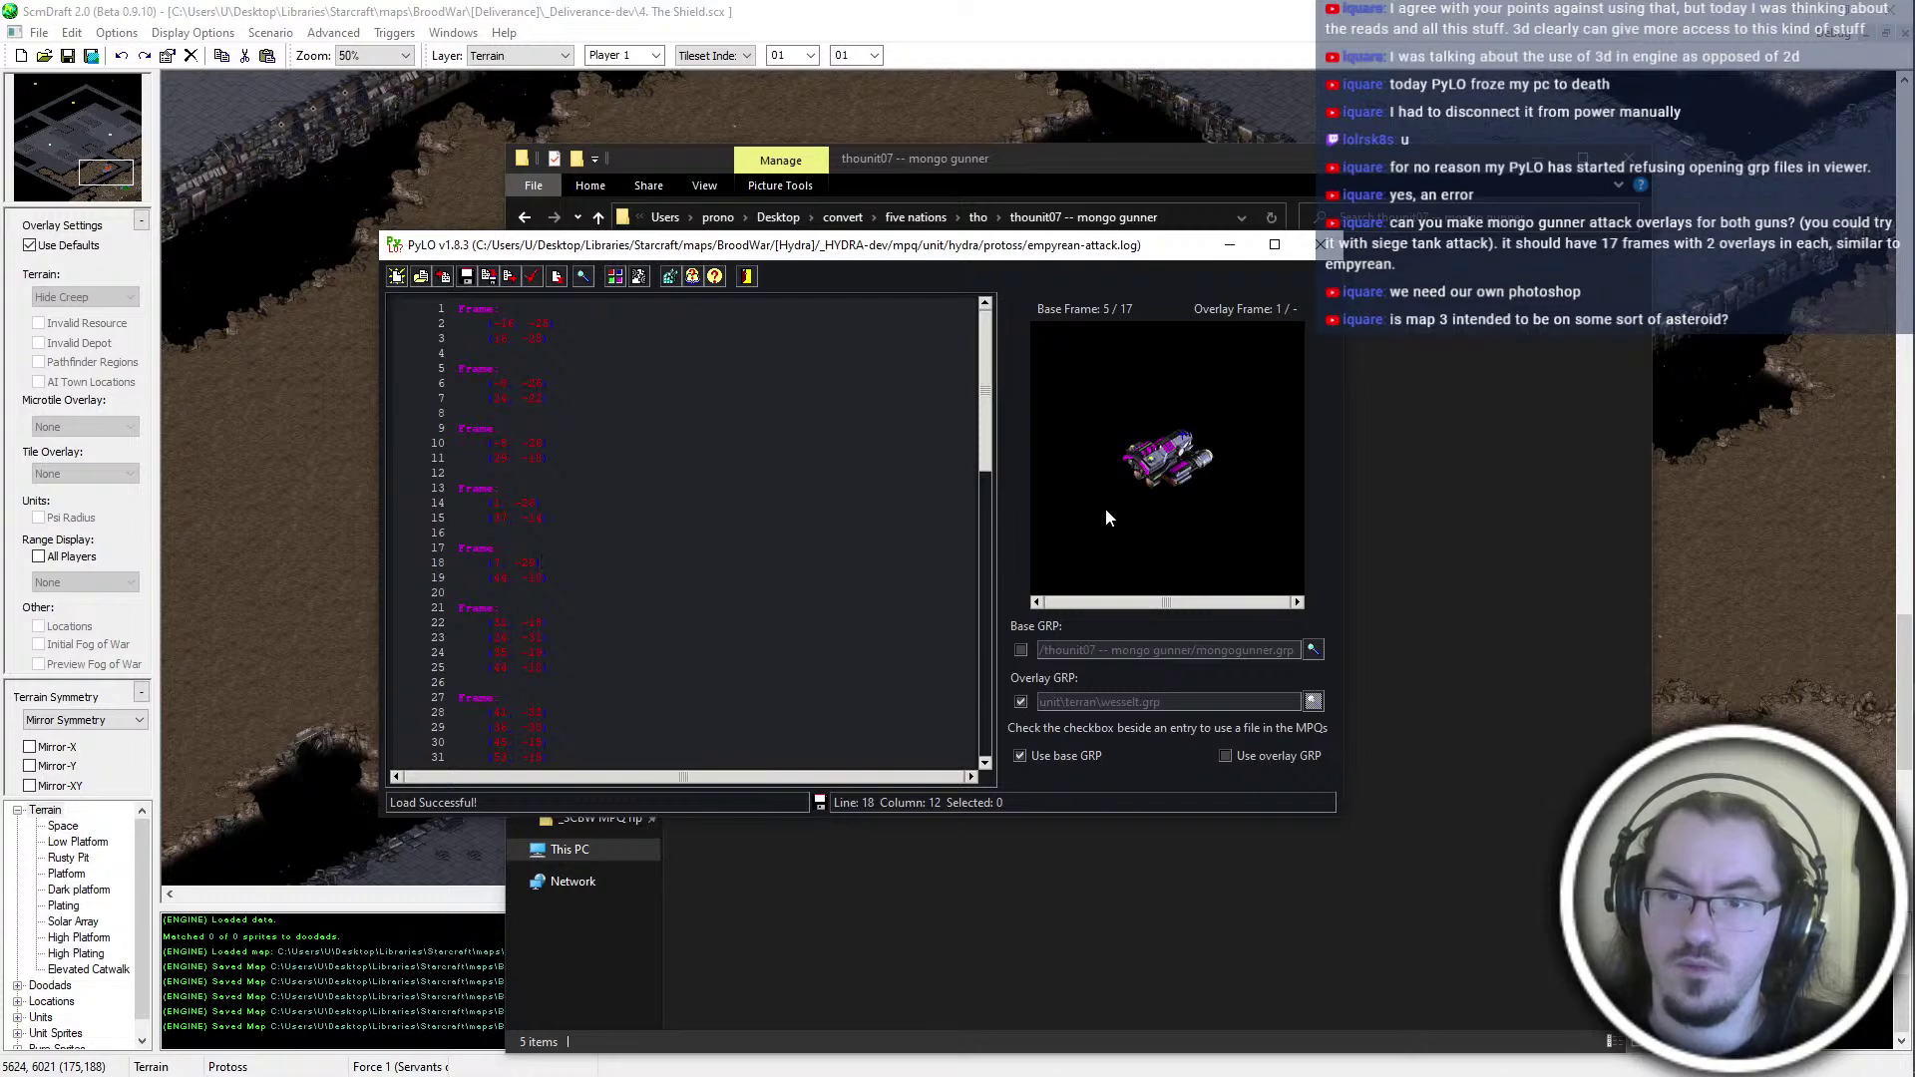
Set the two gun overlay offsets of frames 6 and 7 and remove the surplus offset lines from both frames
left_click(569, 637)
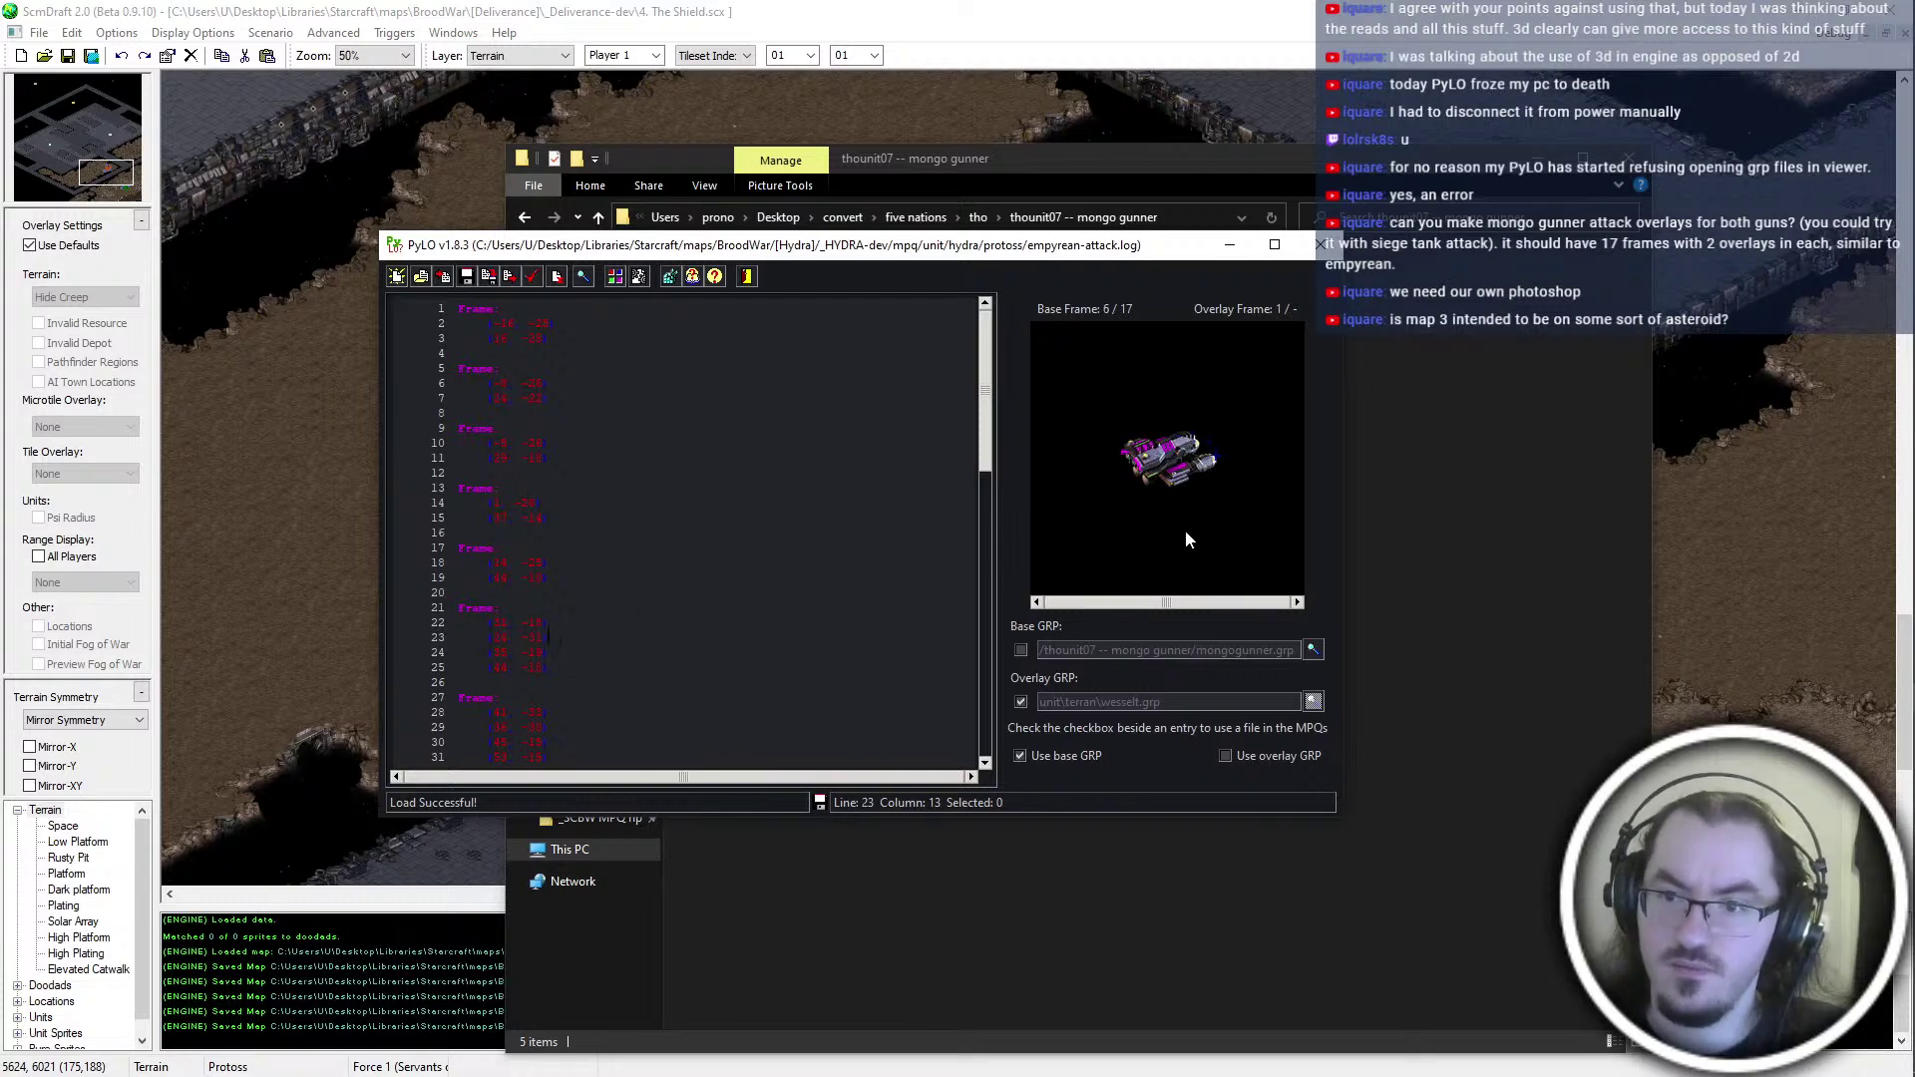
mouse_move(548, 667)
left_mouse_down()
mouse_move(595, 651)
mouse_move(569, 637)
left_mouse_up()
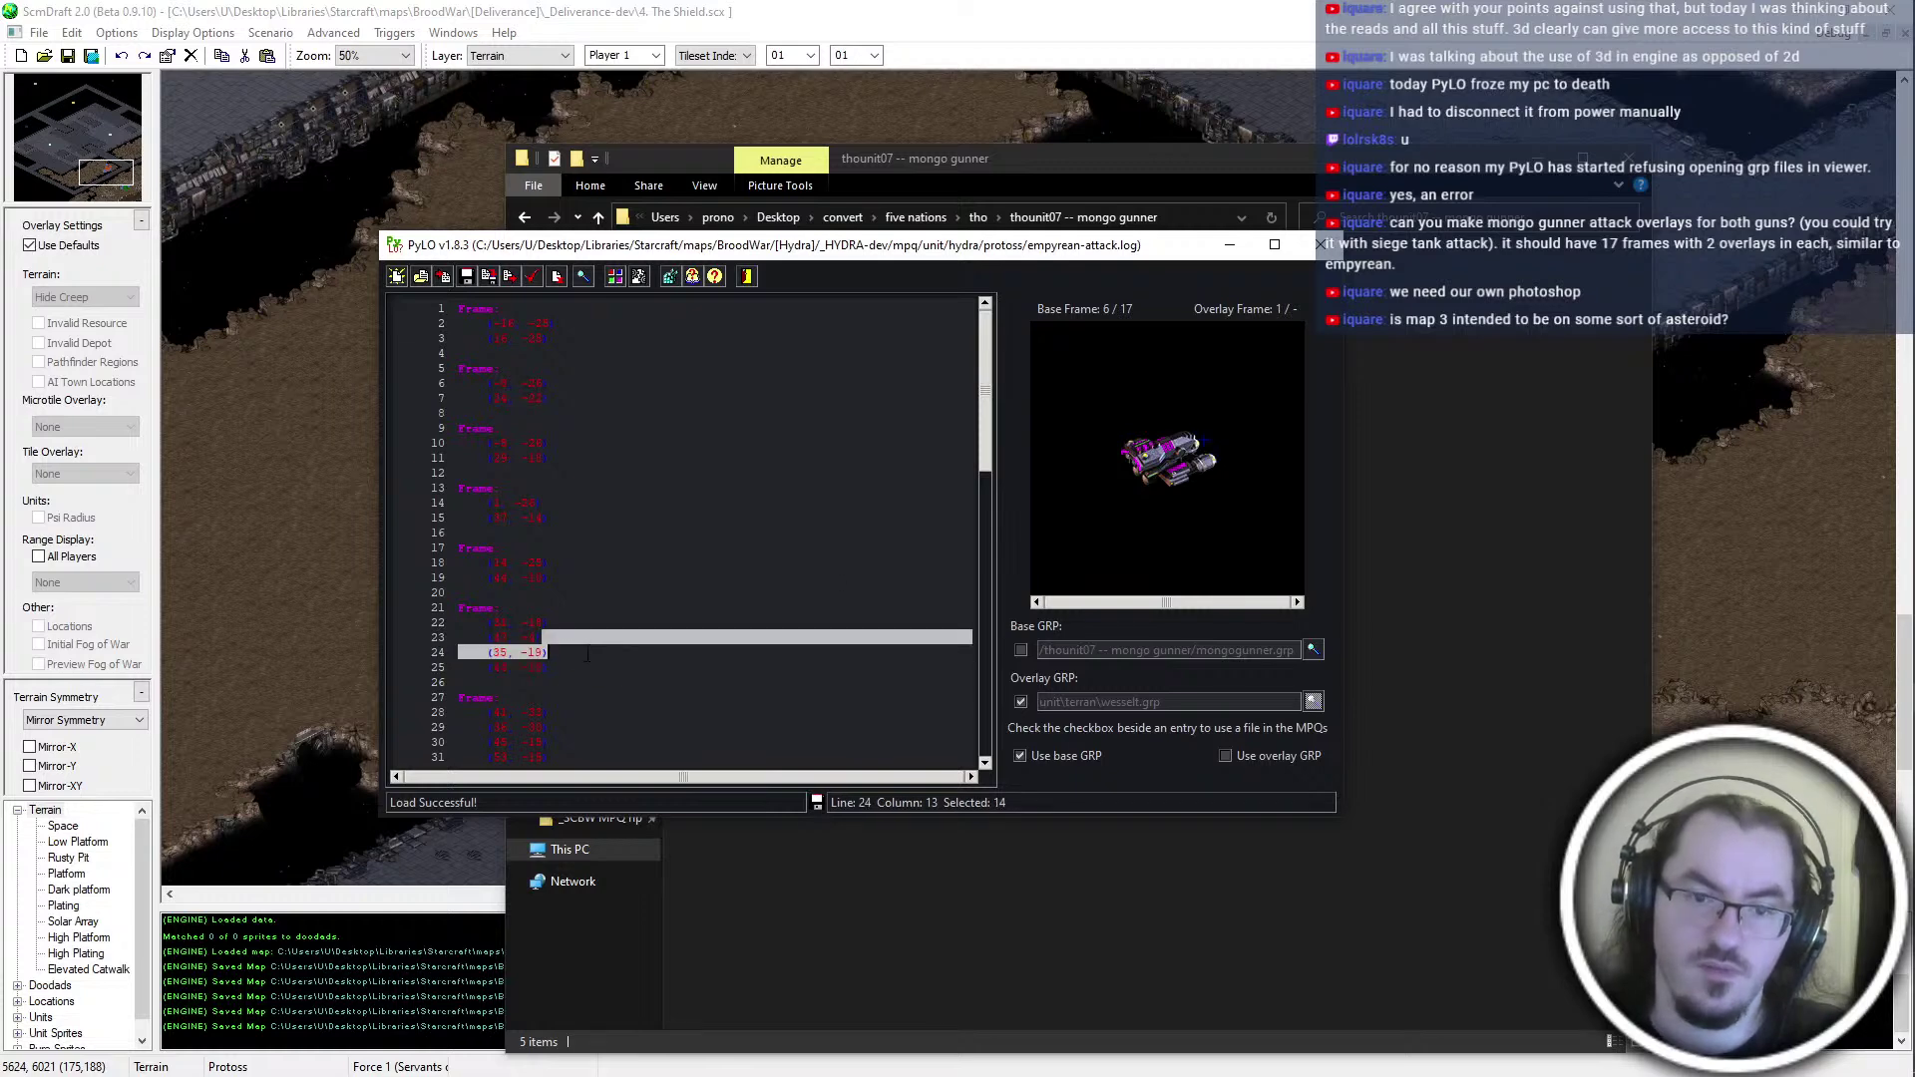
key("BackSpace")
scroll(570, 613, "down", 2)
left_click(564, 605)
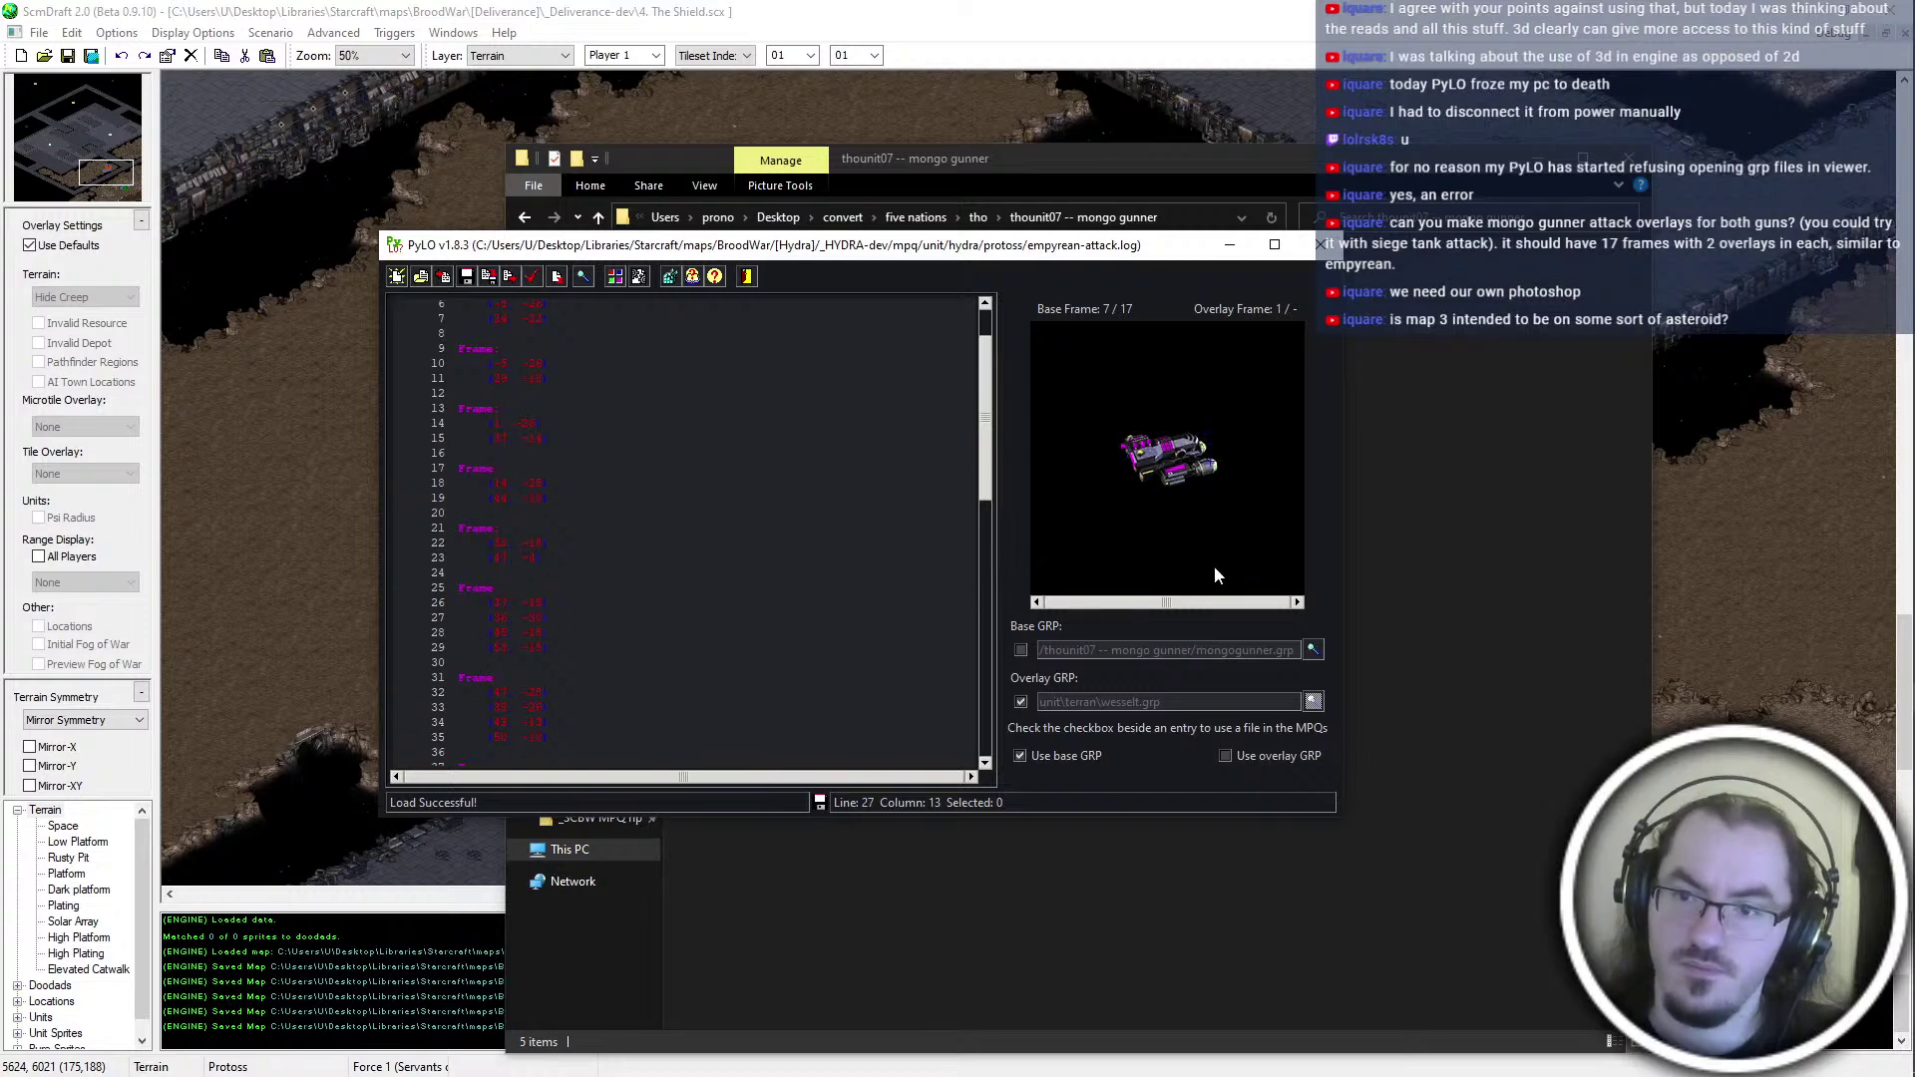
left_click_drag(635, 649, 625, 618)
key("BackSpace")
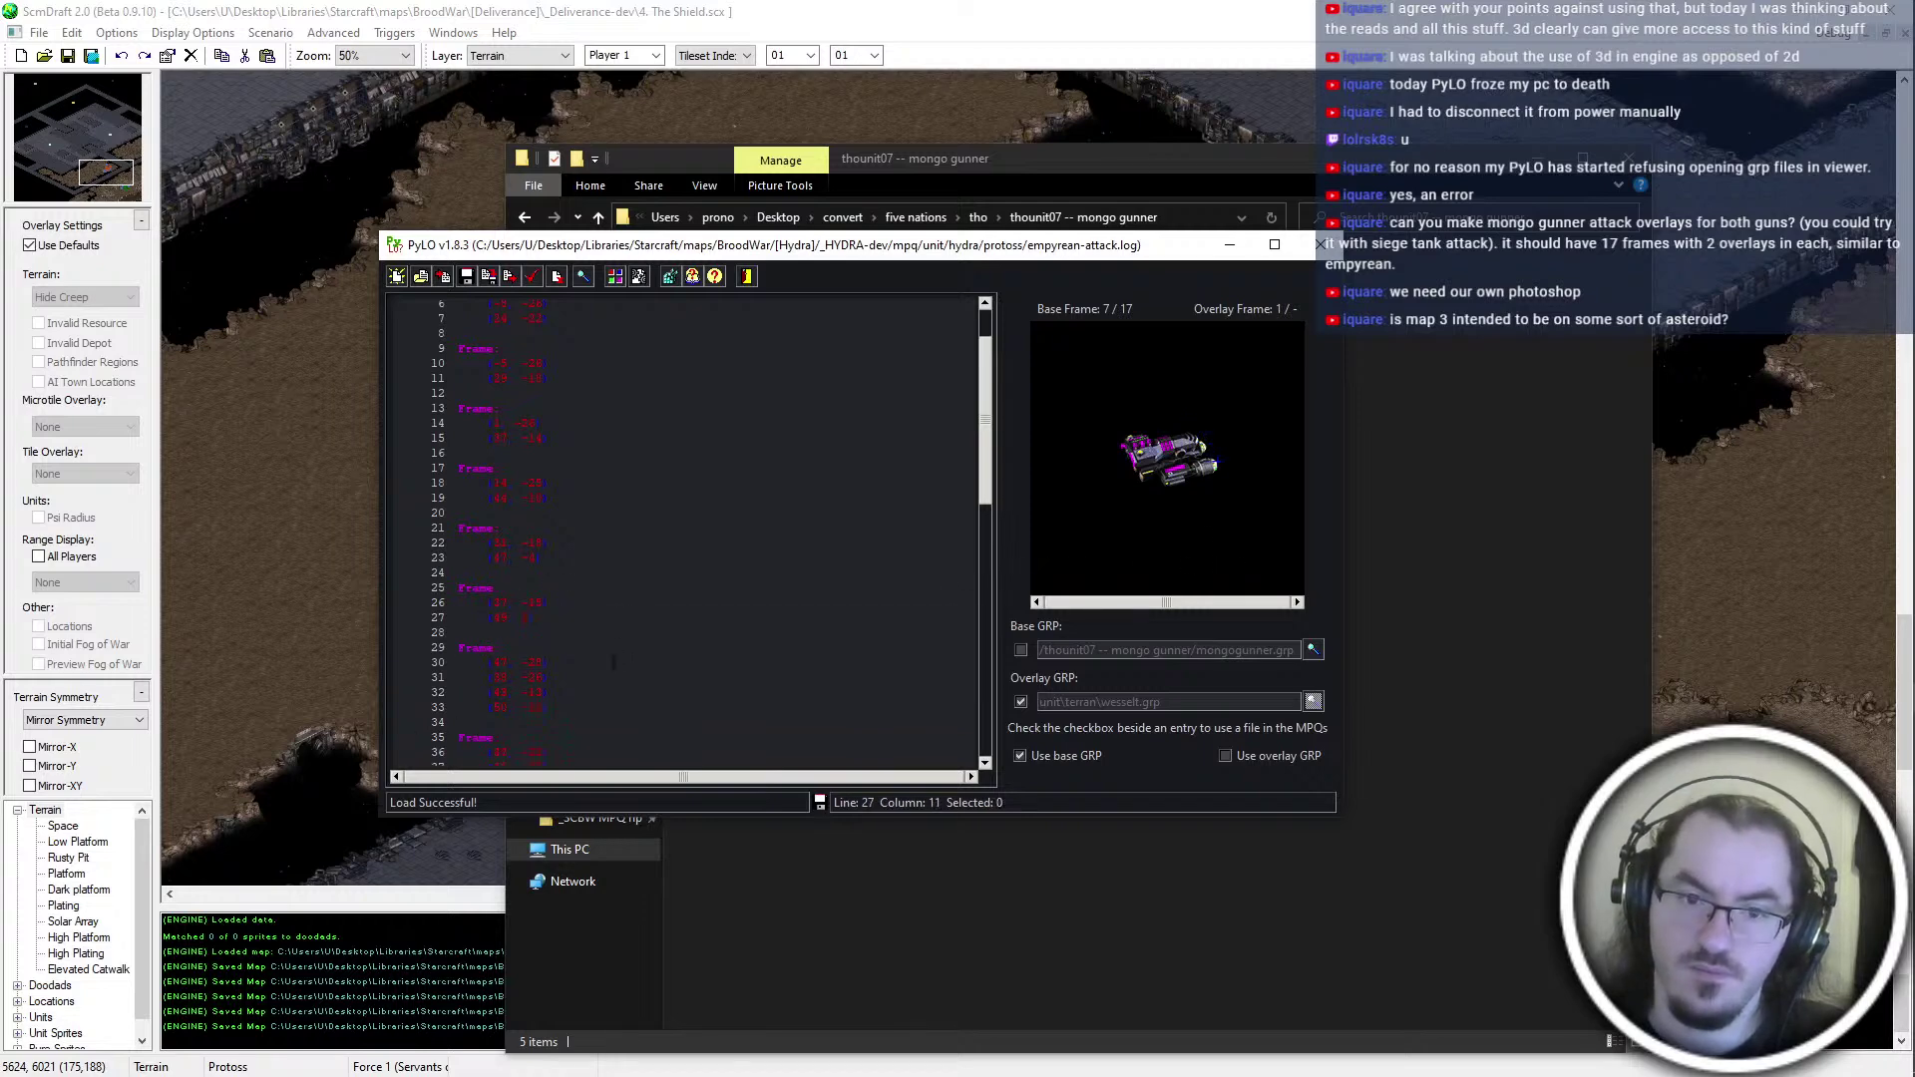
Position frame 8's two overlay offsets on the guns and delete its two surplus offset lines
left_click(619, 659)
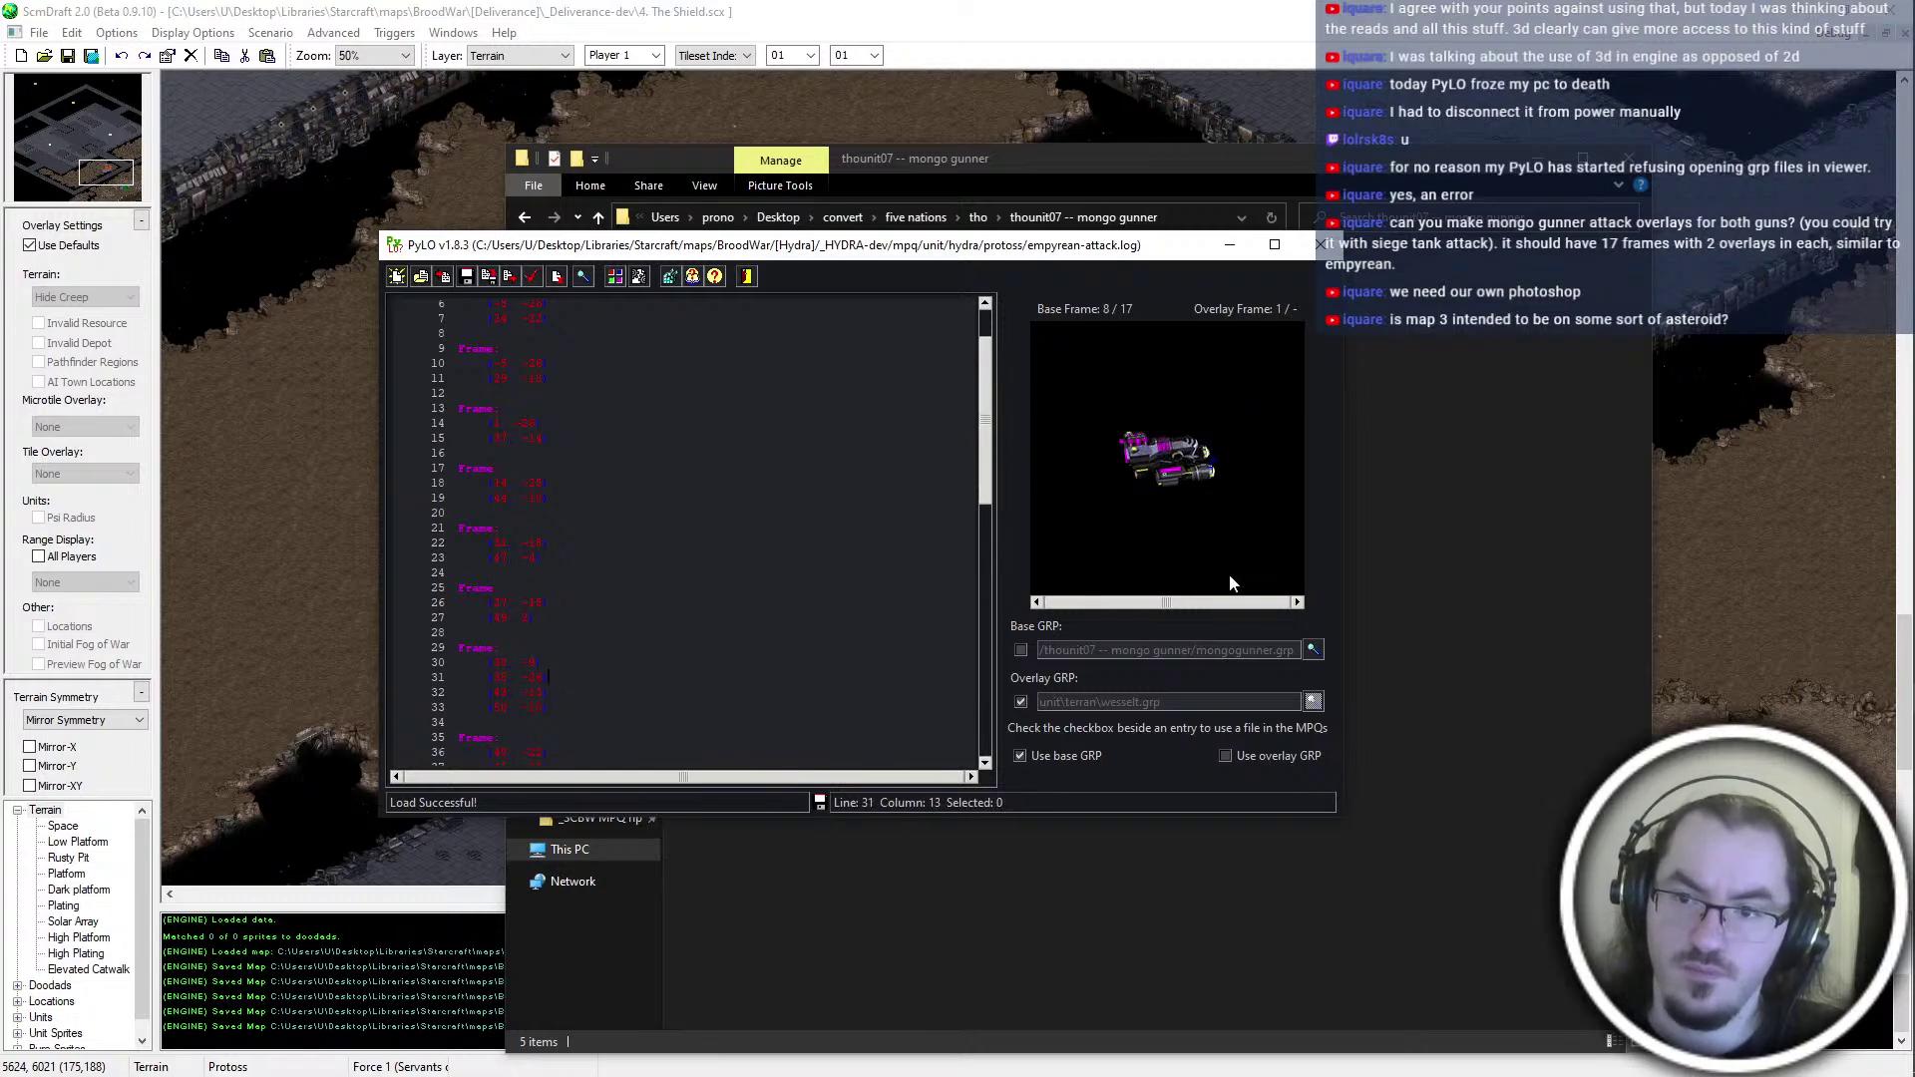
left_click_drag(548, 678, 591, 709)
key("BackSpace")
Place frame 9's two overlay offsets on the guns and delete the frame's two surplus offset lines
scroll(591, 695, "down", 1)
scroll(592, 695, "down", 2)
left_click(558, 602)
left_click_drag(1108, 581, 1053, 588)
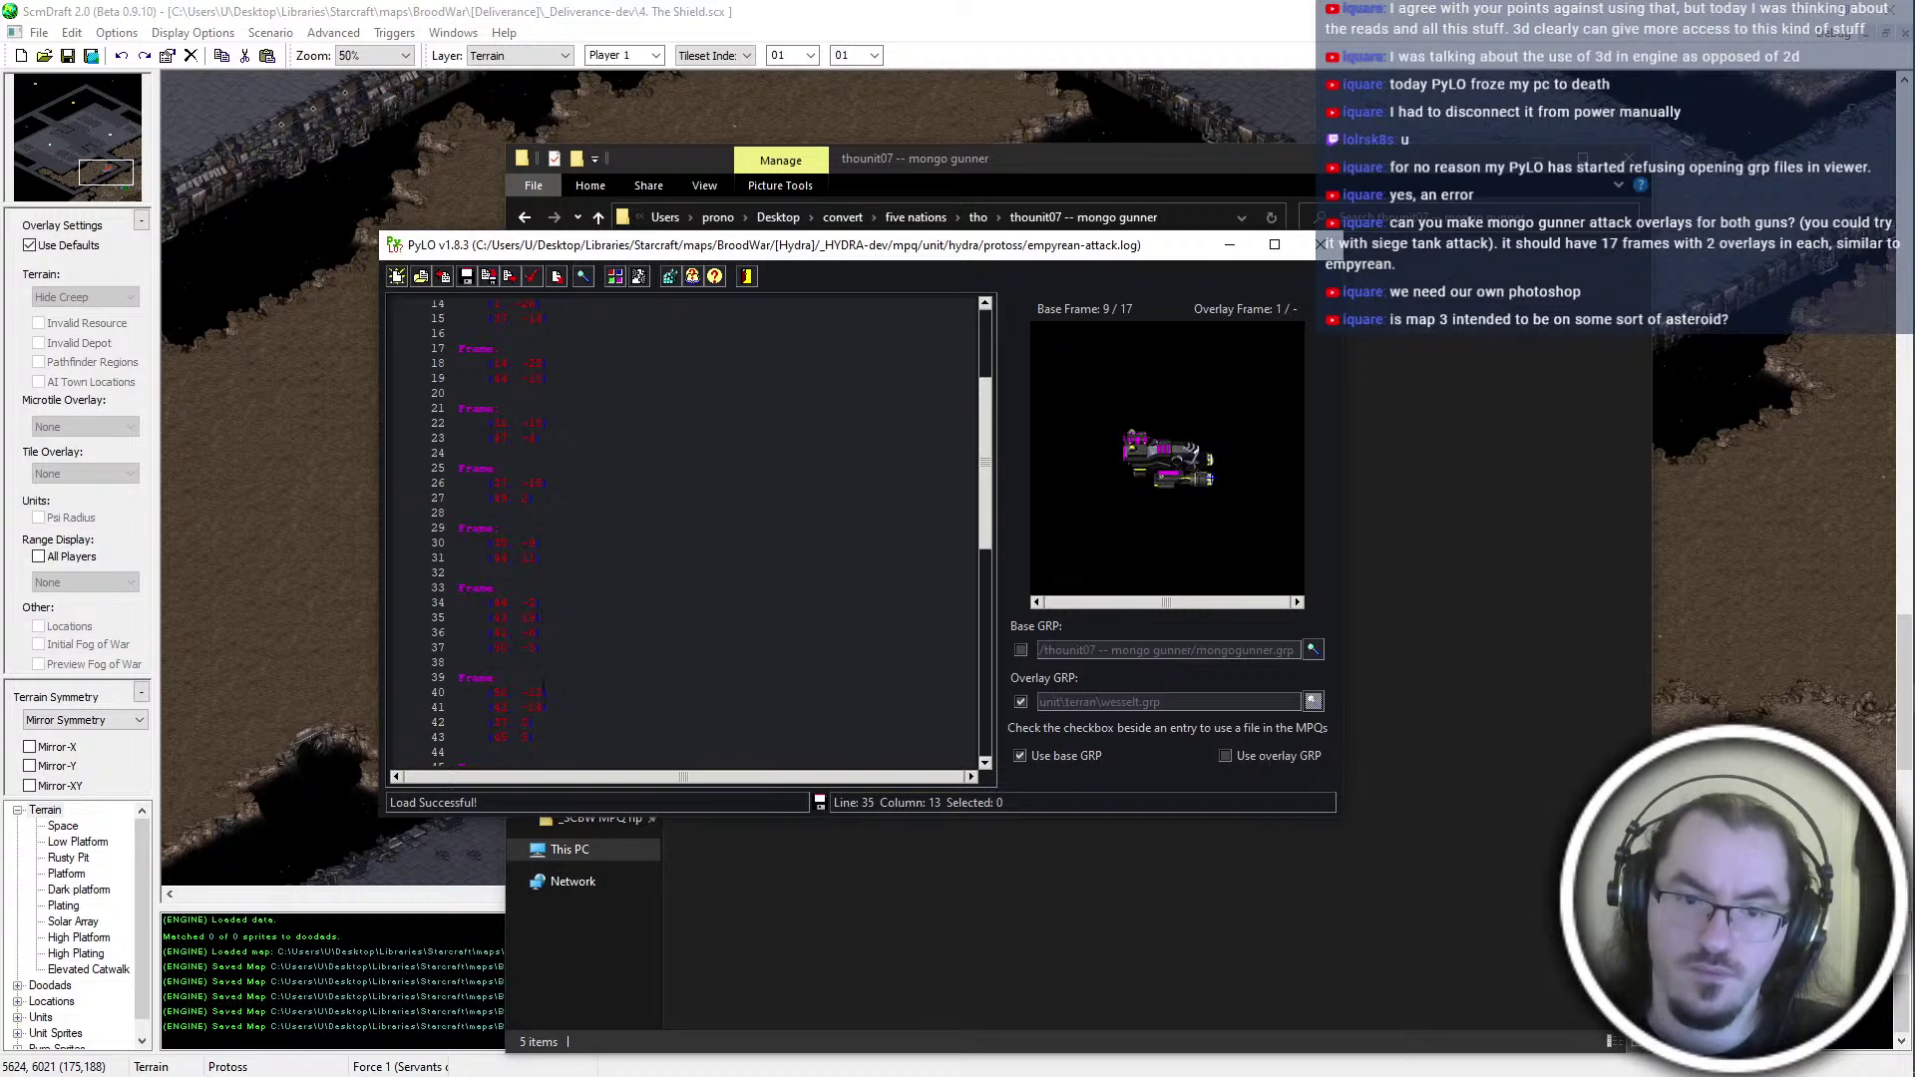
double_click(529, 617)
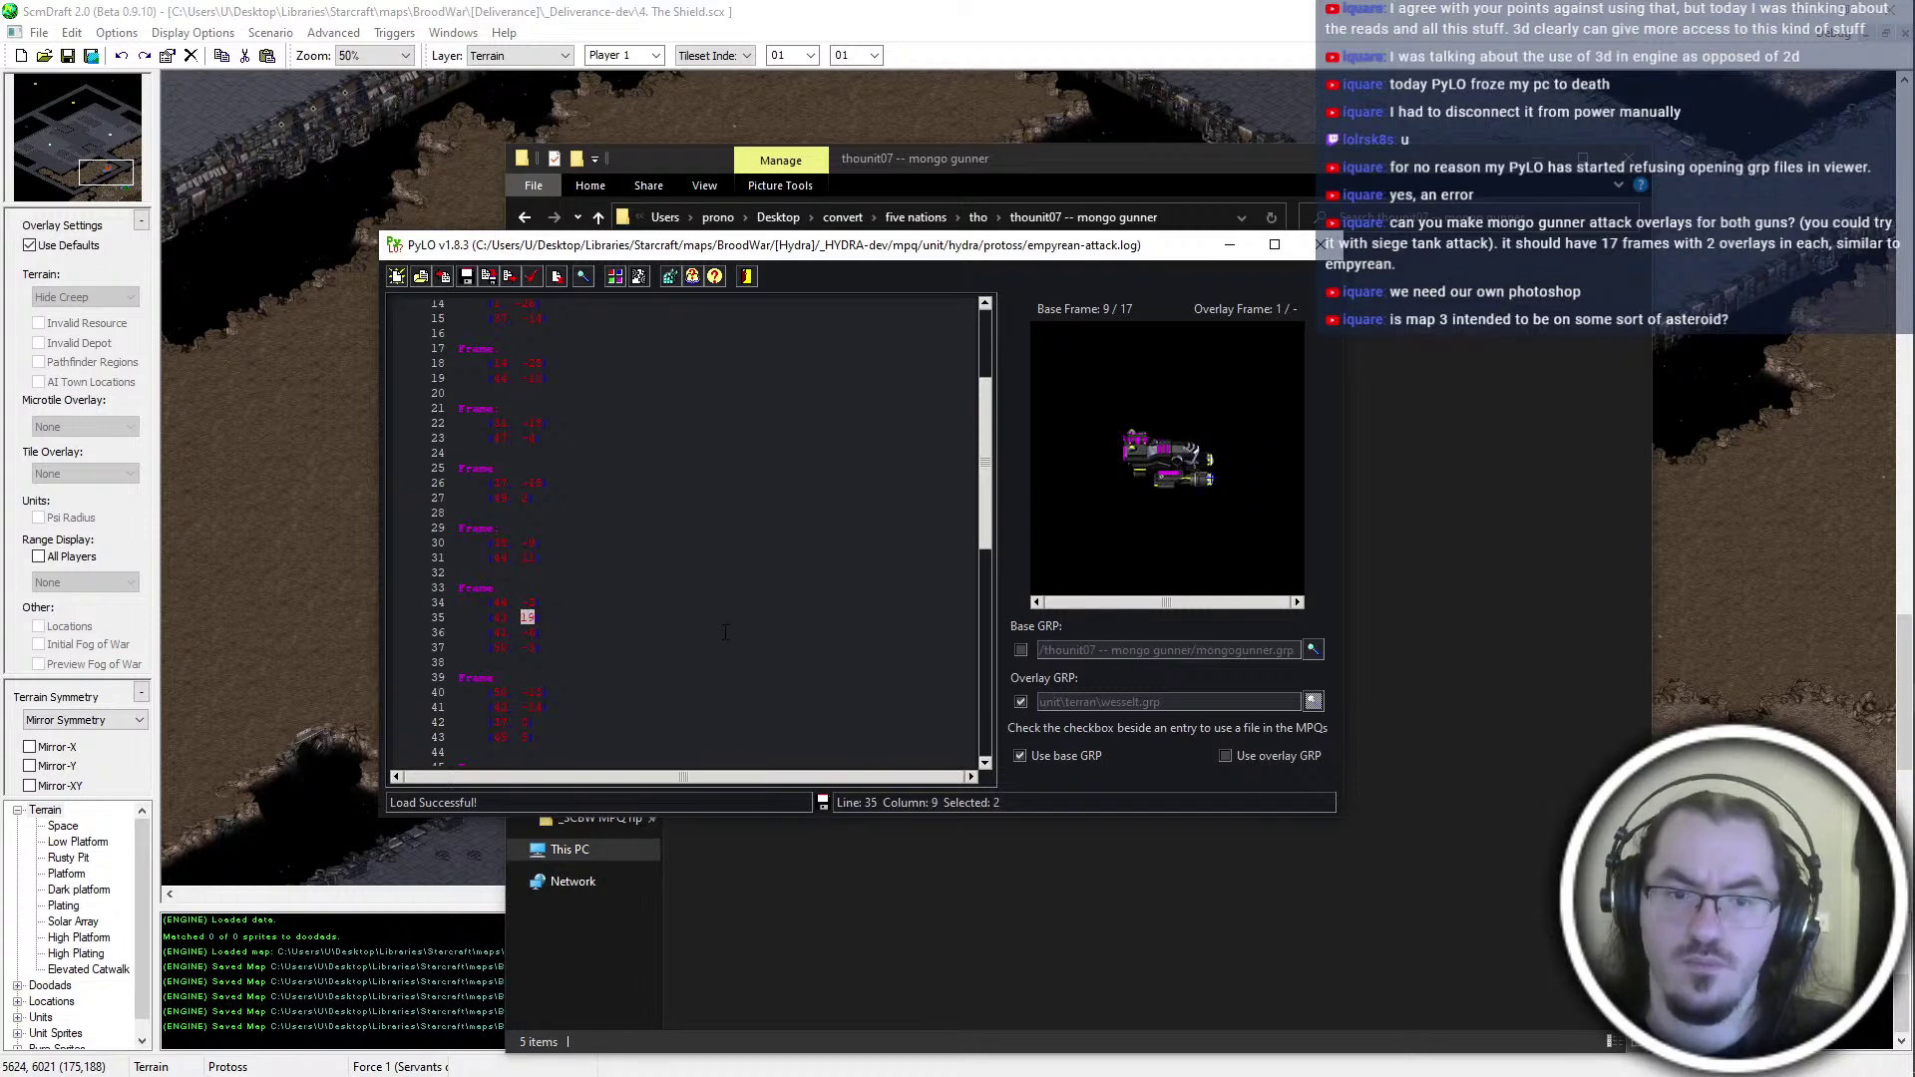
key("Left")
key("Left")
key("shift+Left")
type("4")
key("End")
key("shift+Down")
key("shift+Down")
key("BackSpace")
Set frame 10's two overlay offsets on the guns and remove its two surplus offset lines
key("Down")
key("Down")
key("Down")
key("End")
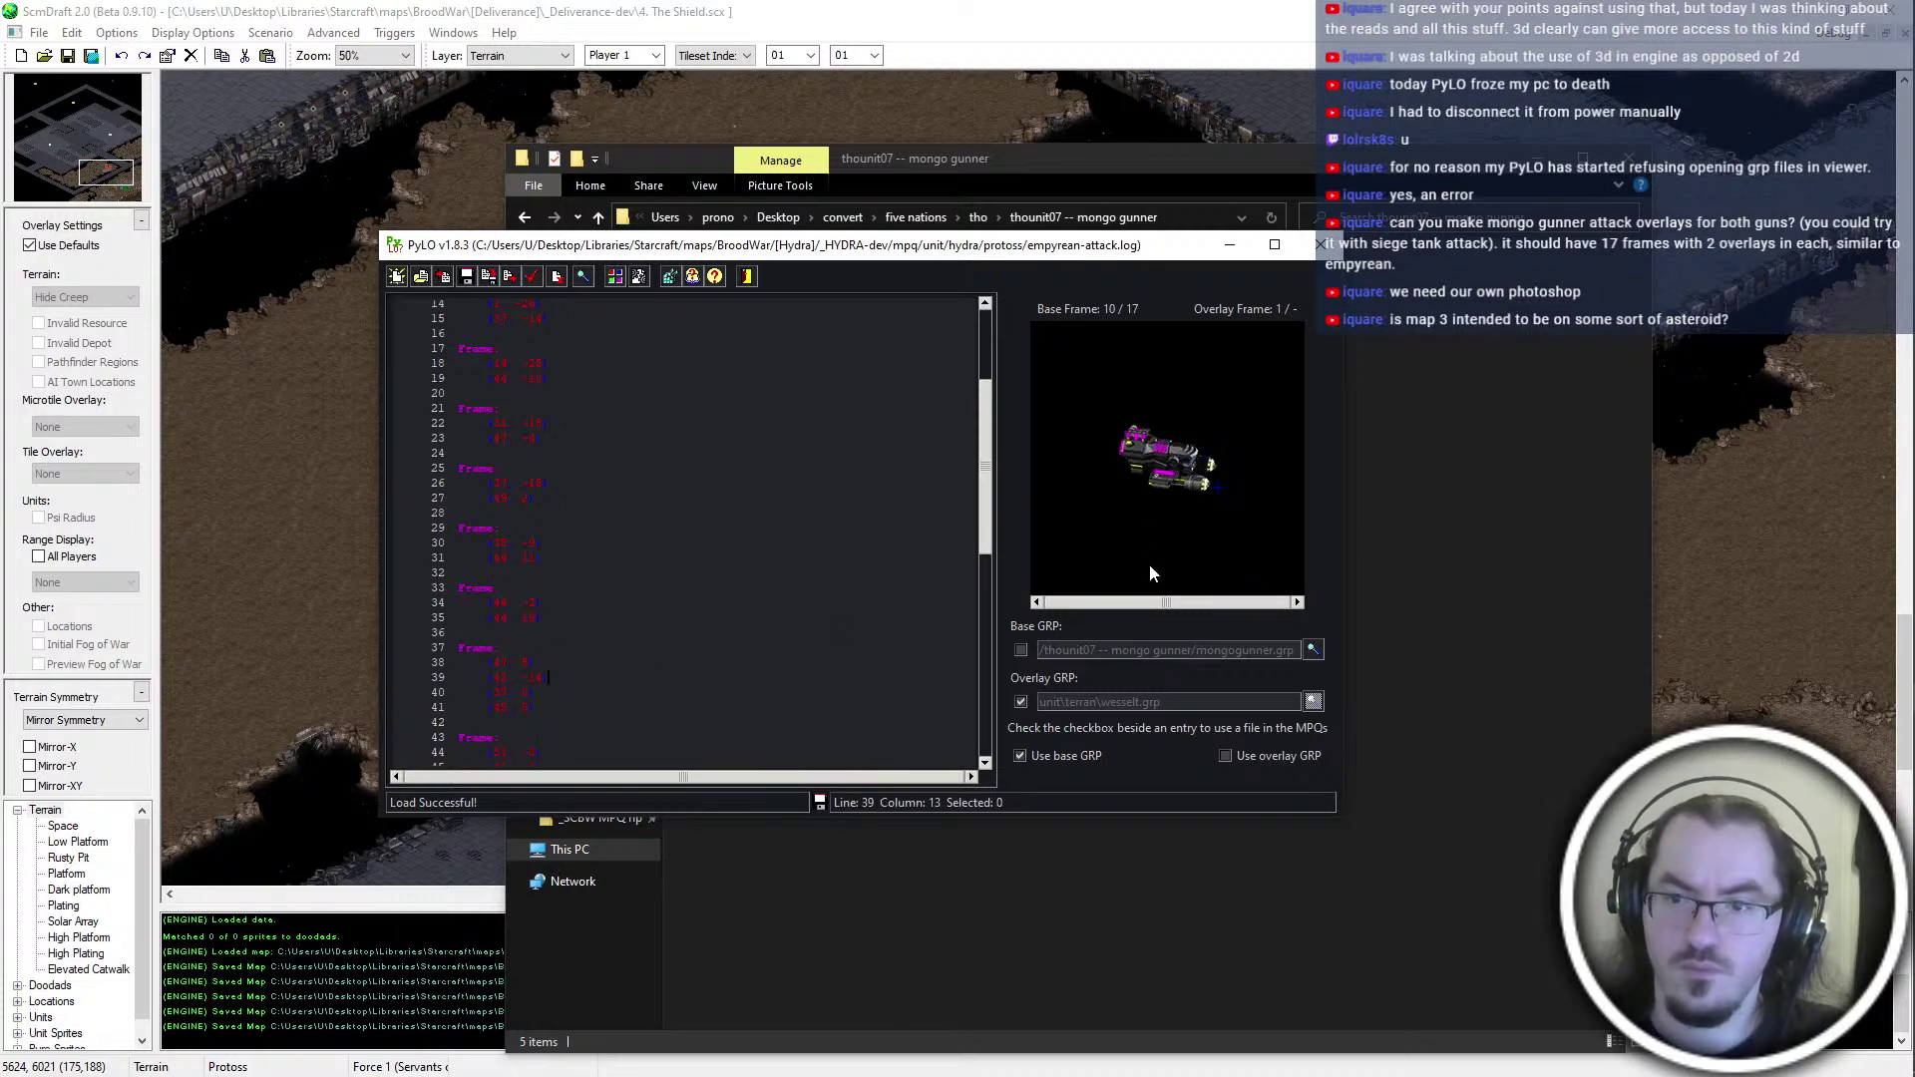
key("shift+Down")
key("shift+Down")
key("BackSpace")
Position frame 11's two overlay offsets on the gun muzzles and delete the frame's two extra offset lines
scroll(683, 528, "down", 3)
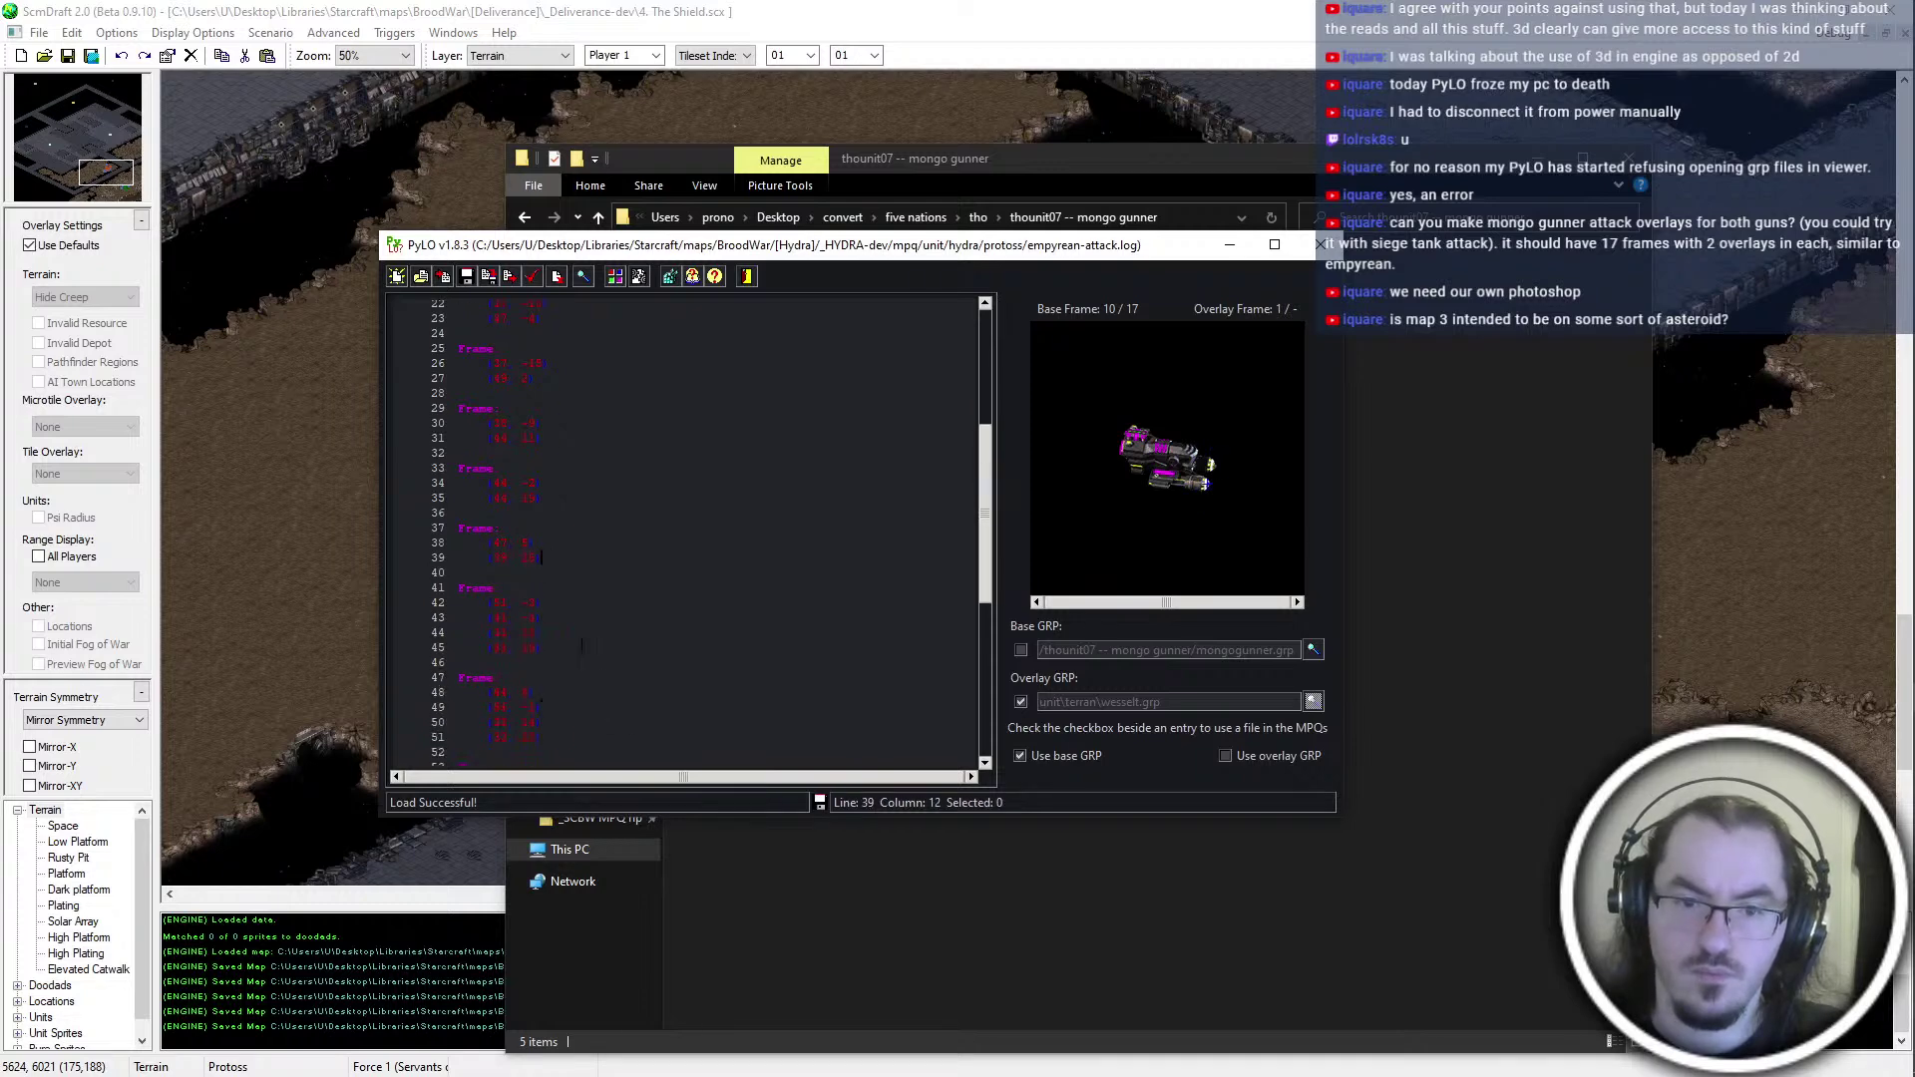
key("Down")
key("Down")
key("Down")
key("Down")
key("shift+Down")
key("shift+Down")
key("BackSpace")
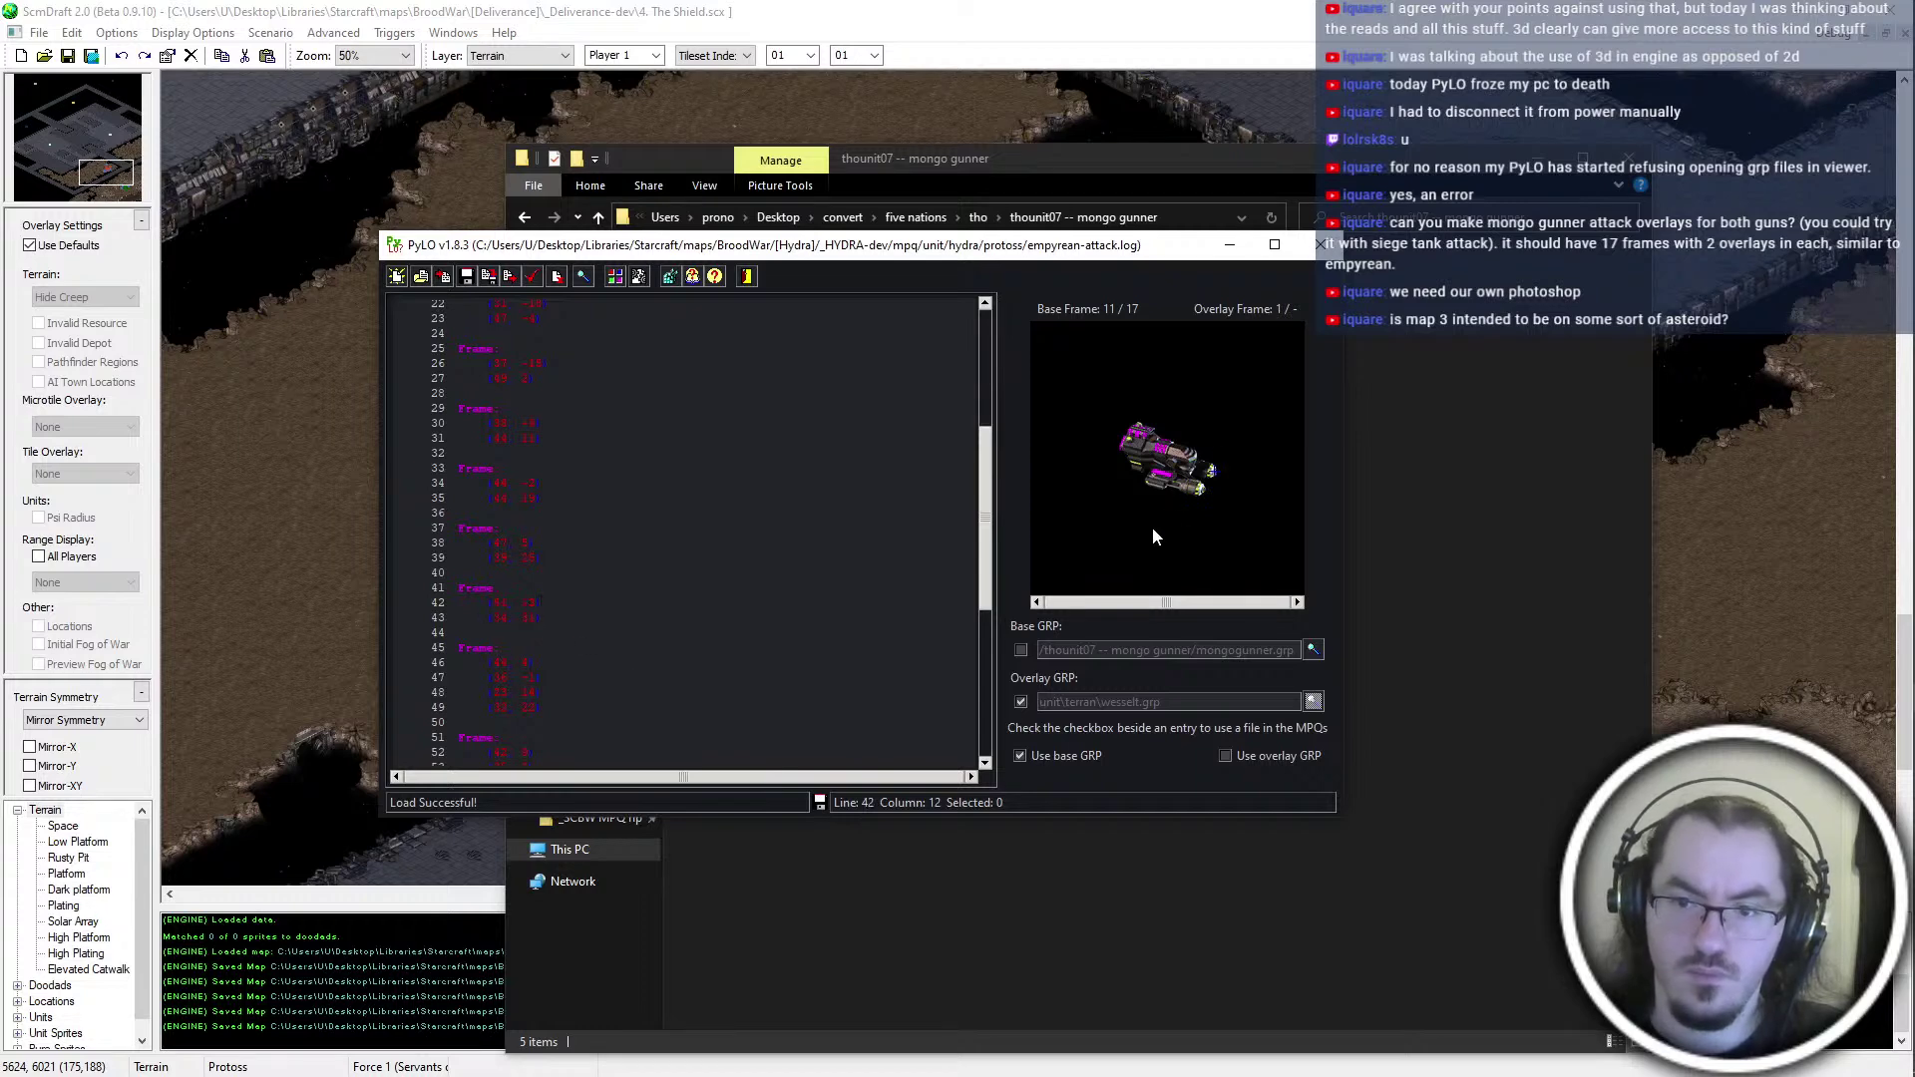
Adjust frame 12's two overlay offsets to the guns and delete its two surplus offset lines
key("Down")
key("Down")
key("Down")
key("Down")
key("Down")
key("shift+Down")
key("shift+Down")
key("BackSpace")
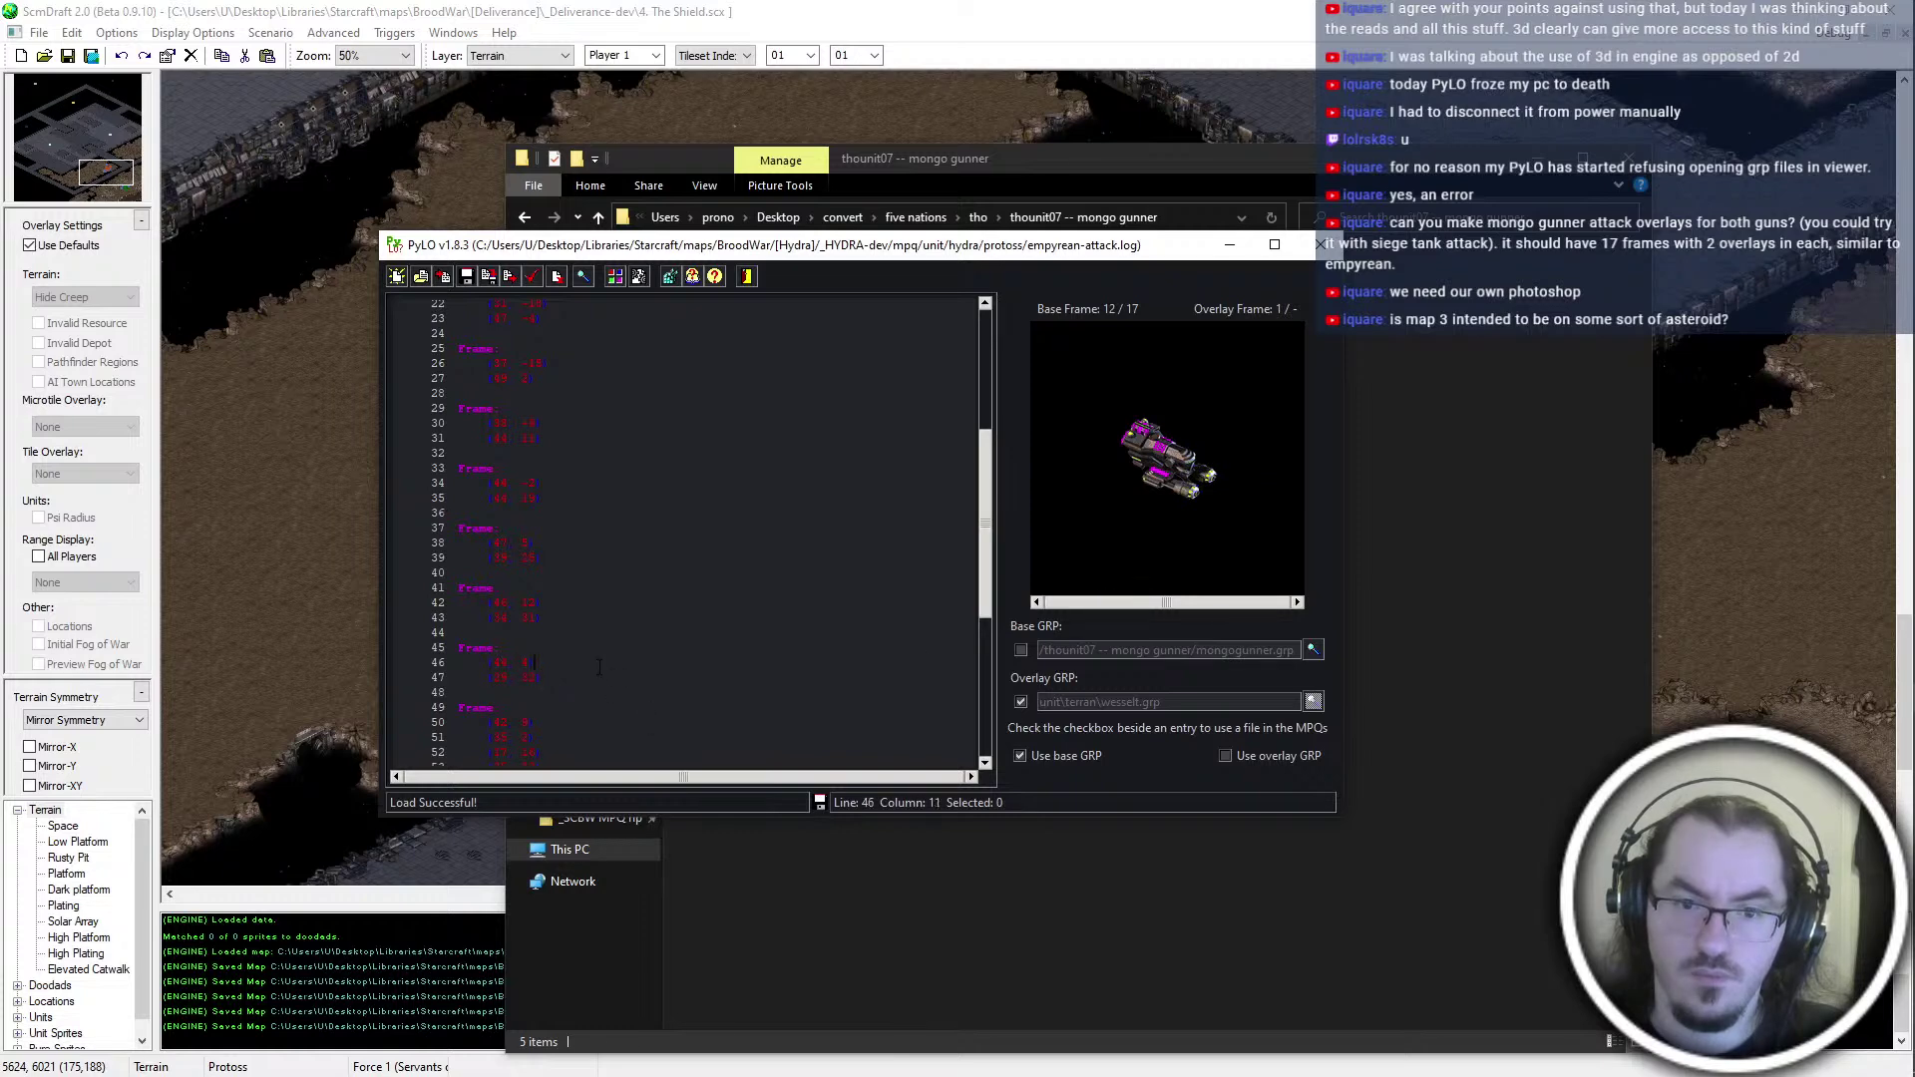
Set both gun overlay offsets of frame 13 and remove the frame's two surplus offset lines
key("Down")
key("Down")
key("Down")
key("Down")
key("Down")
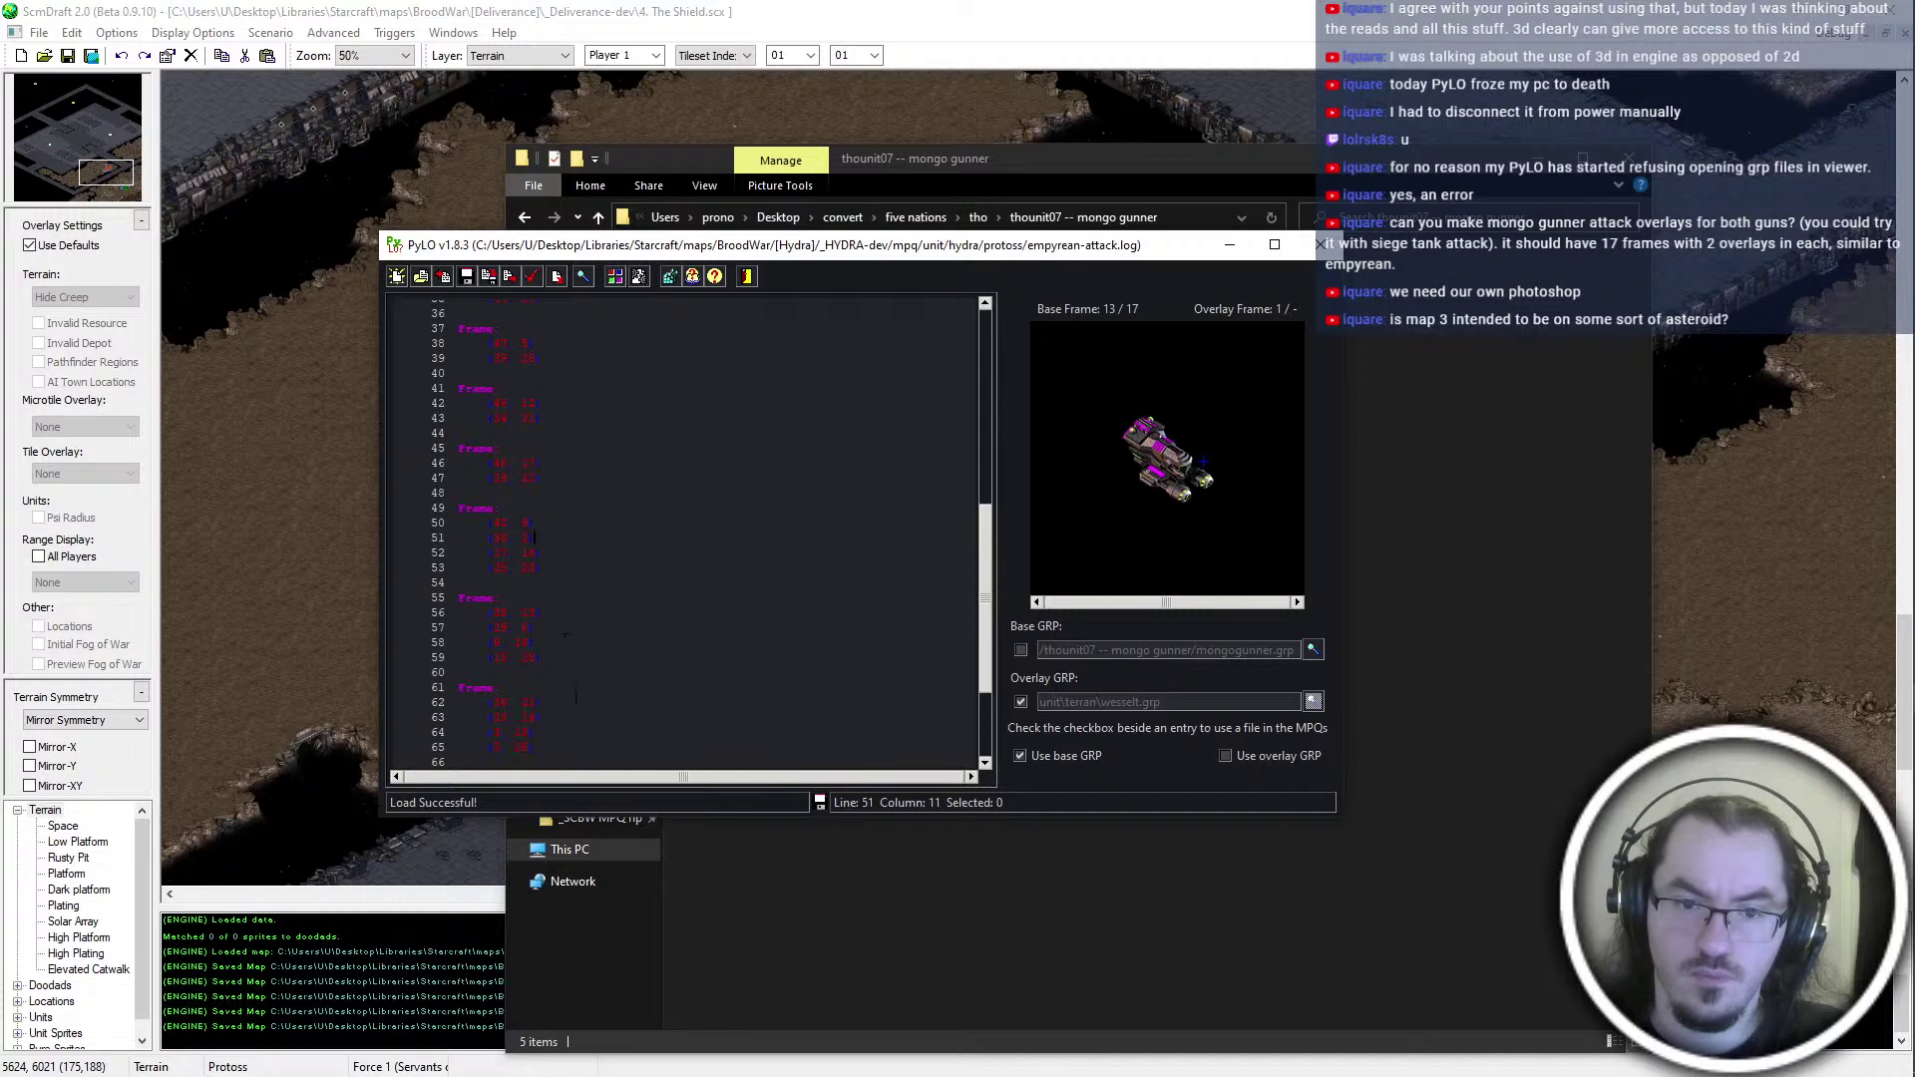
scroll(575, 698, "down", 3)
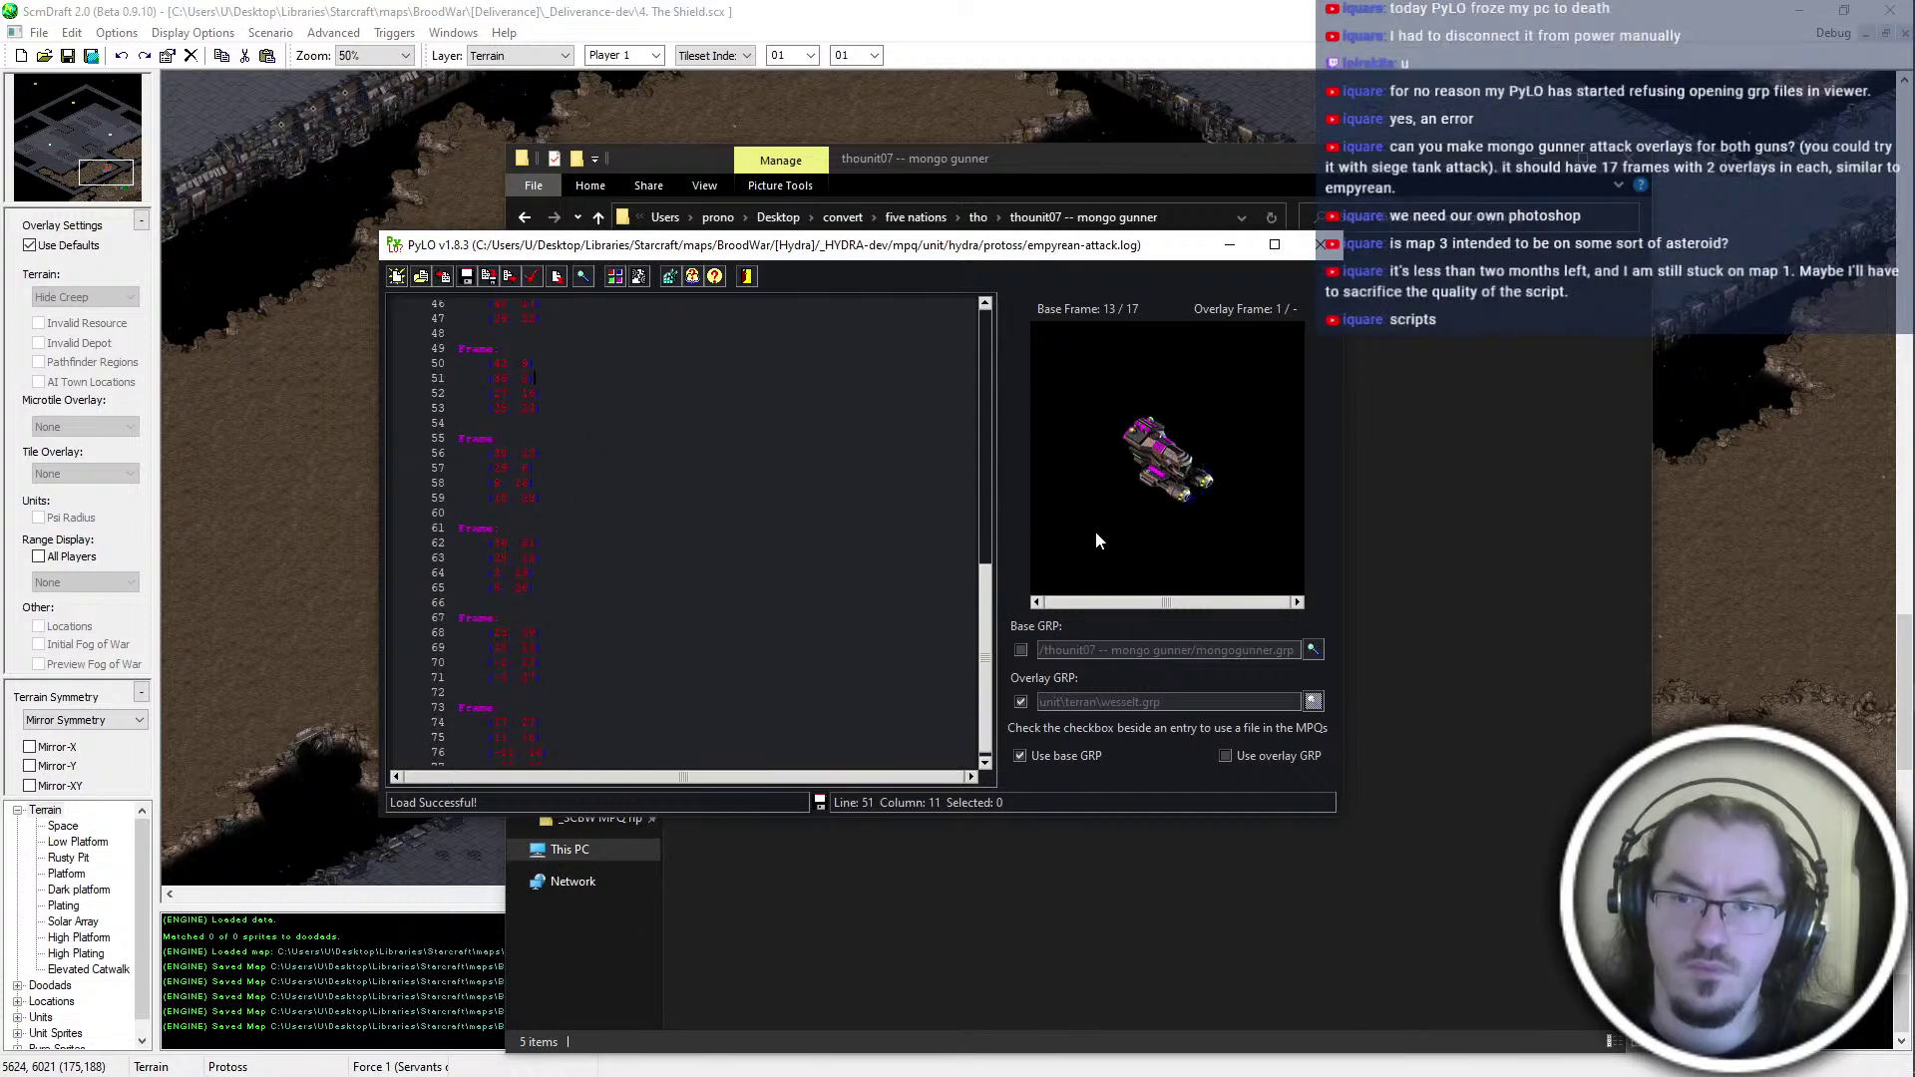
left_click(539, 364)
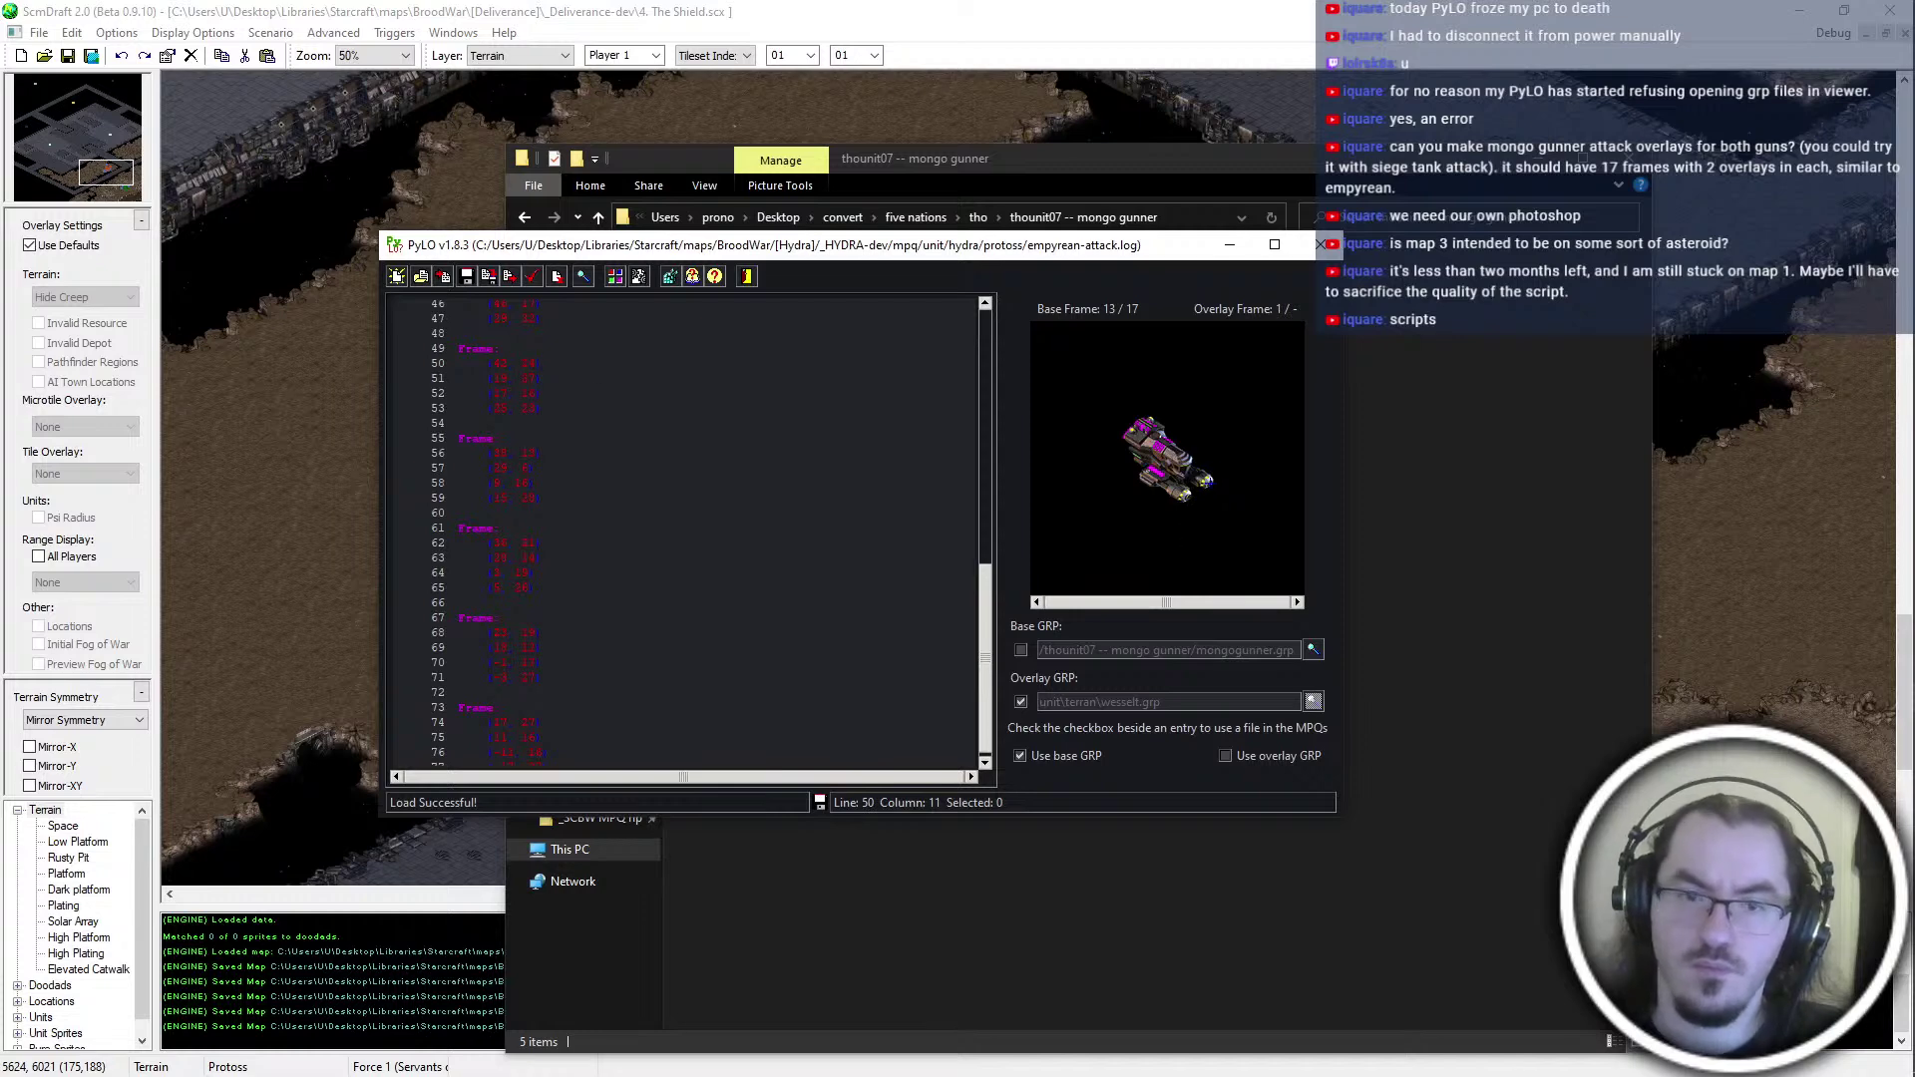
key("BackSpace")
left_click_drag(595, 408, 591, 387)
key("BackSpace")
Place the two gun overlay offsets of frames 14 and 15 and delete the surplus offset lines from both frames
left_click(580, 454)
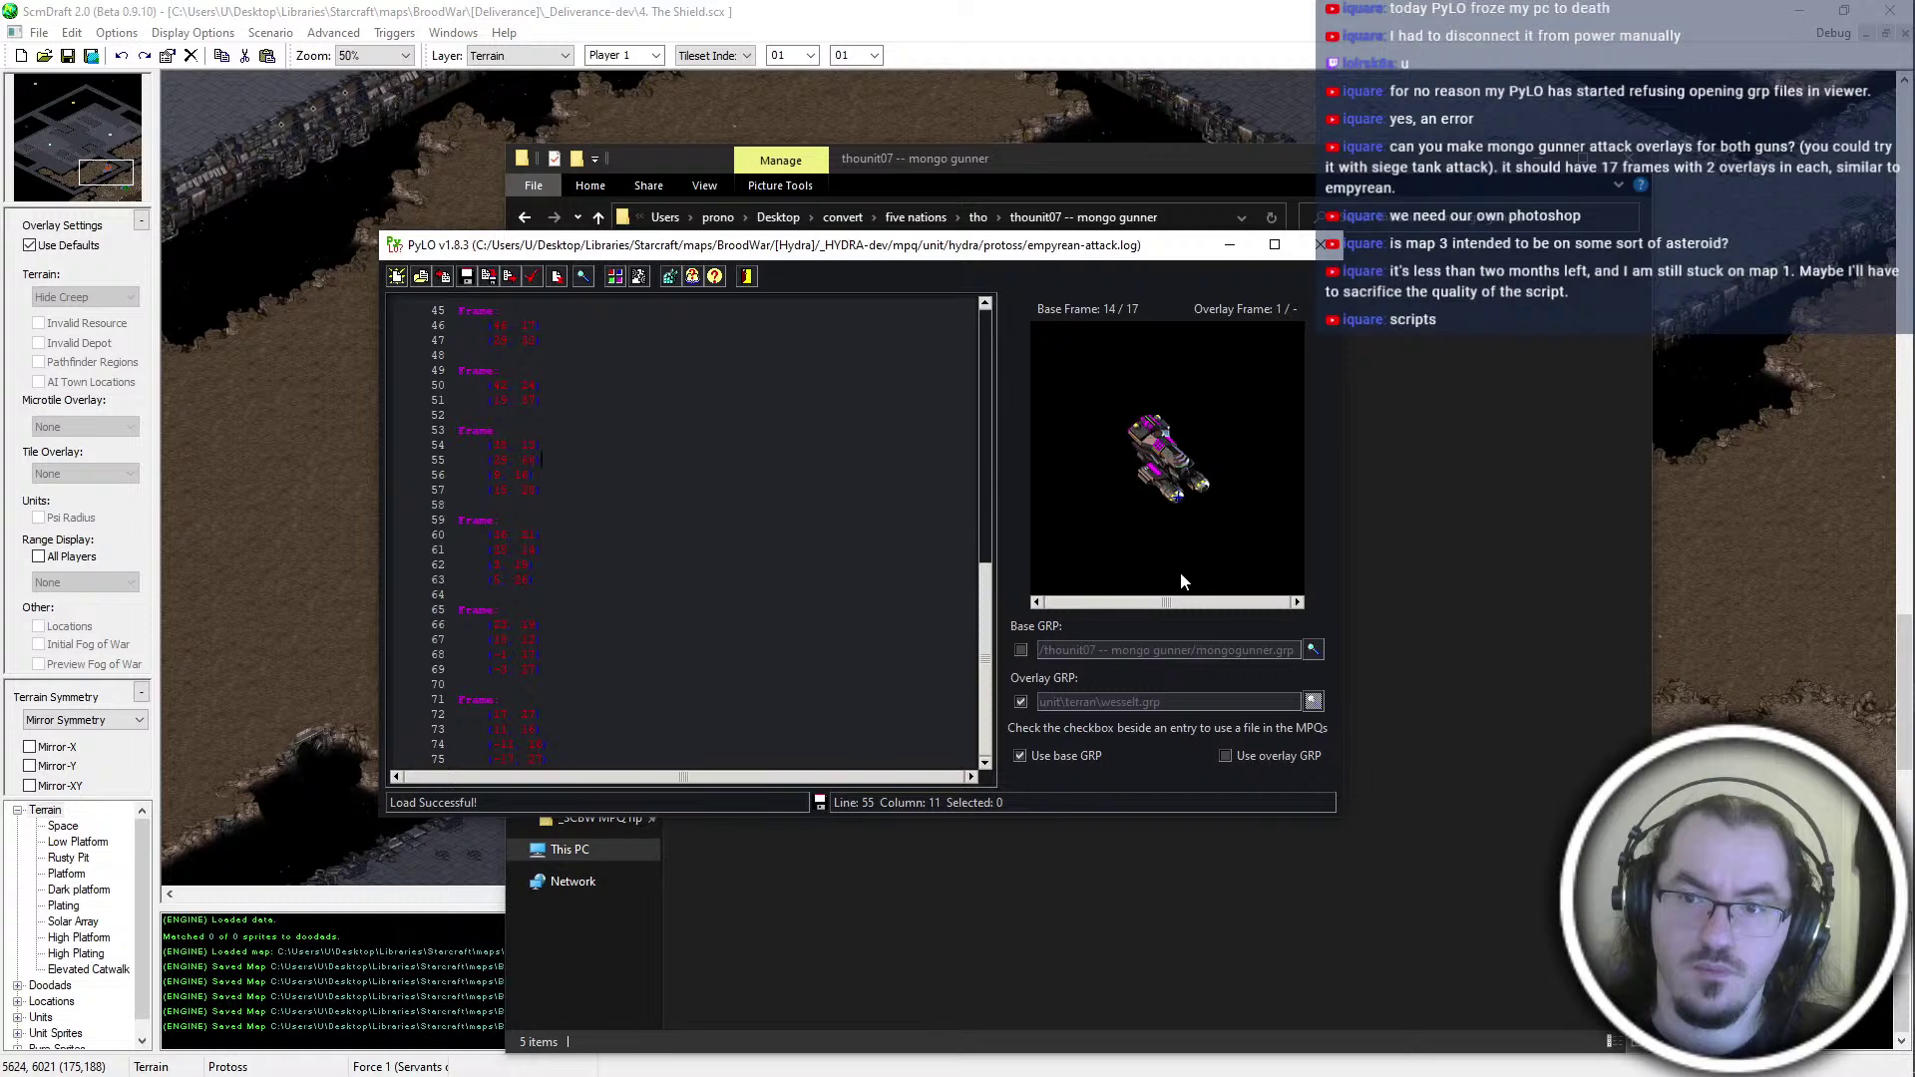
left_click(641, 440)
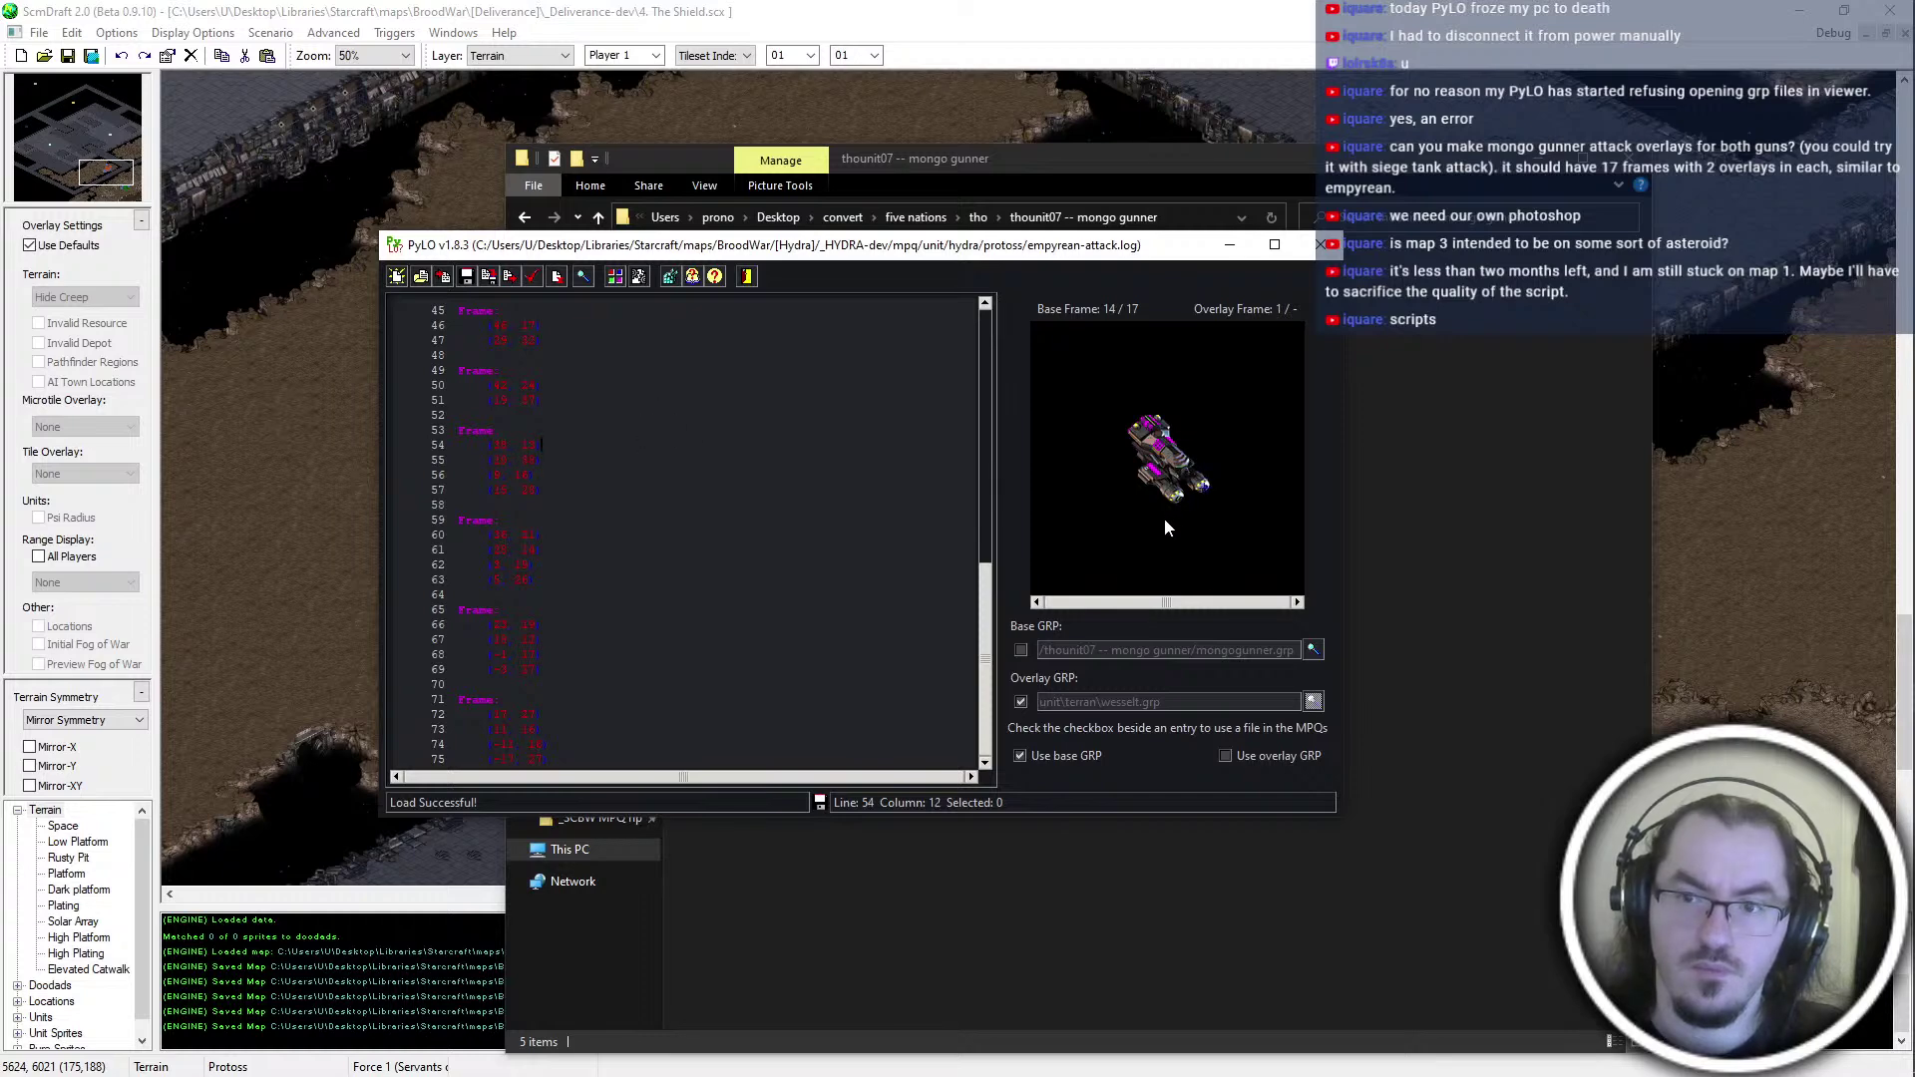
left_click_drag(590, 492, 592, 462)
key("BackSpace")
left_click(598, 522)
left_click(618, 537)
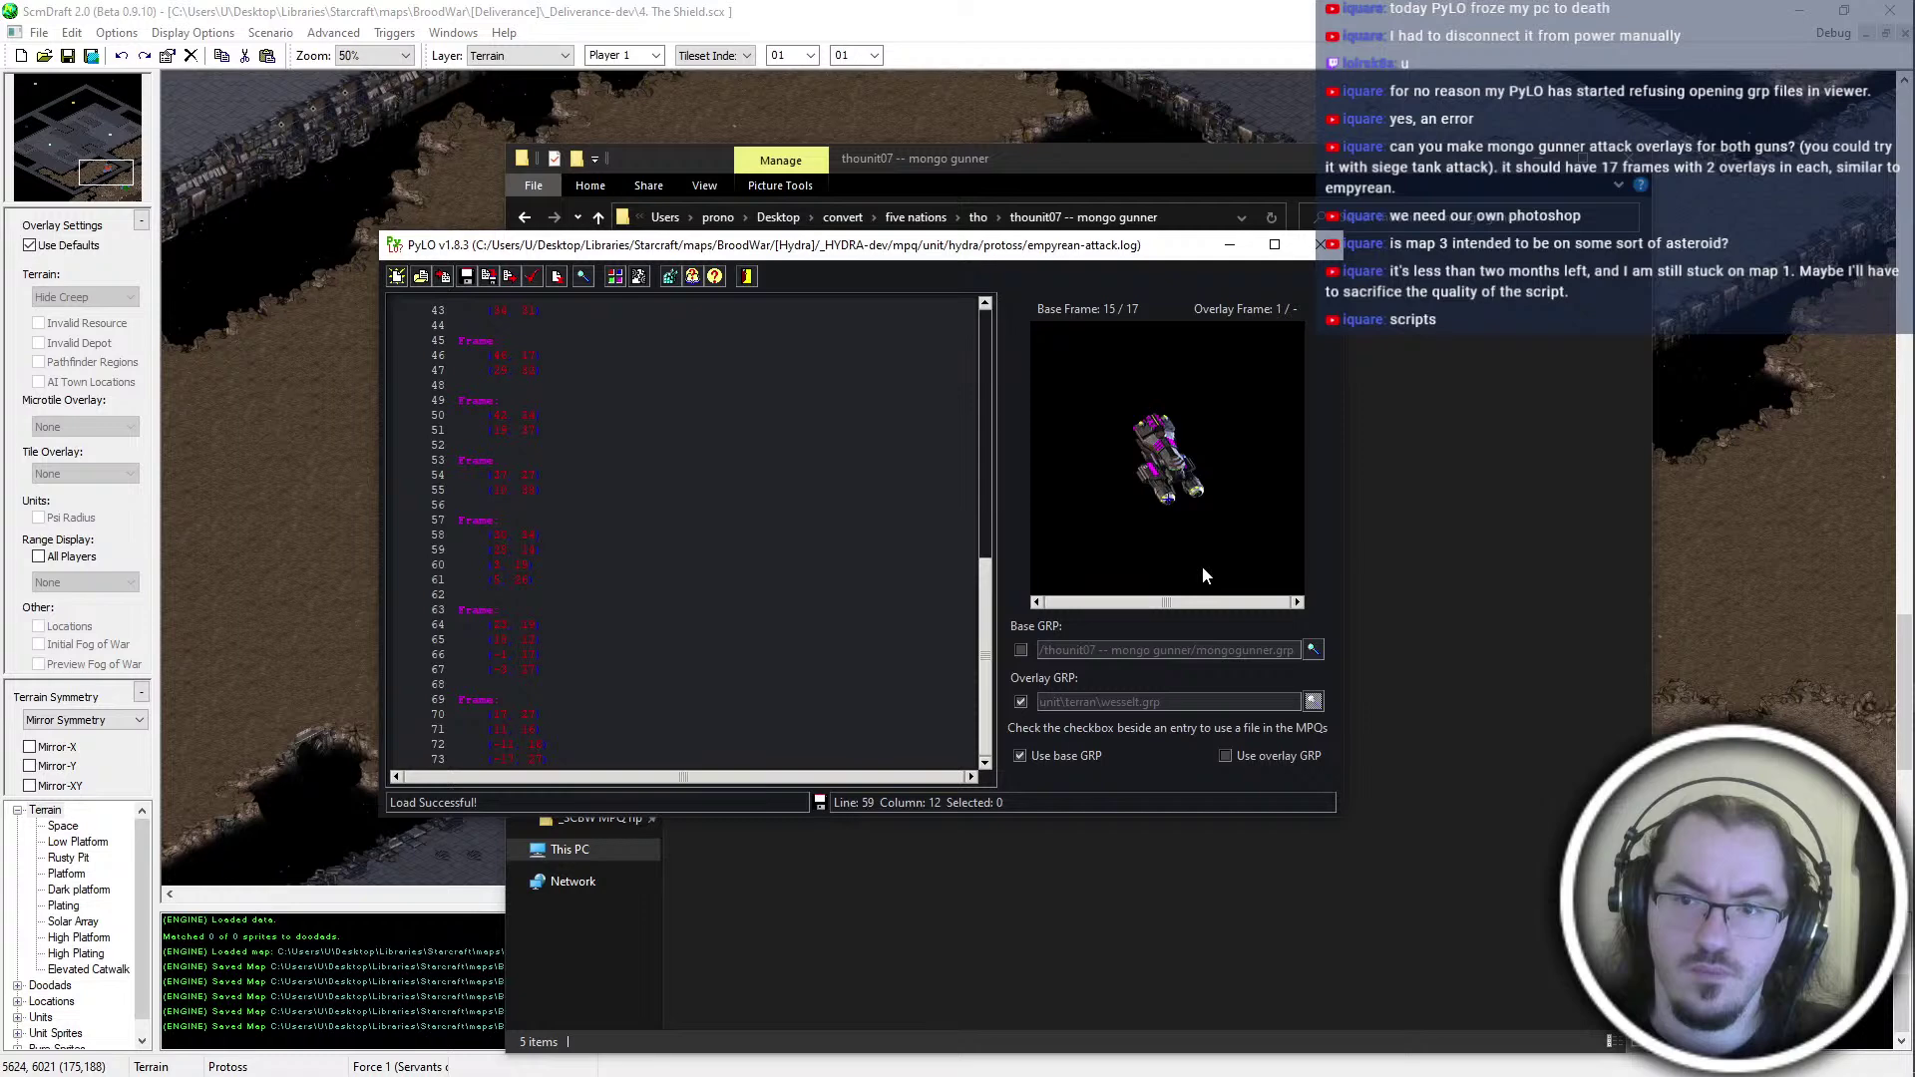
left_click_drag(594, 572, 589, 554)
key("BackSpace")
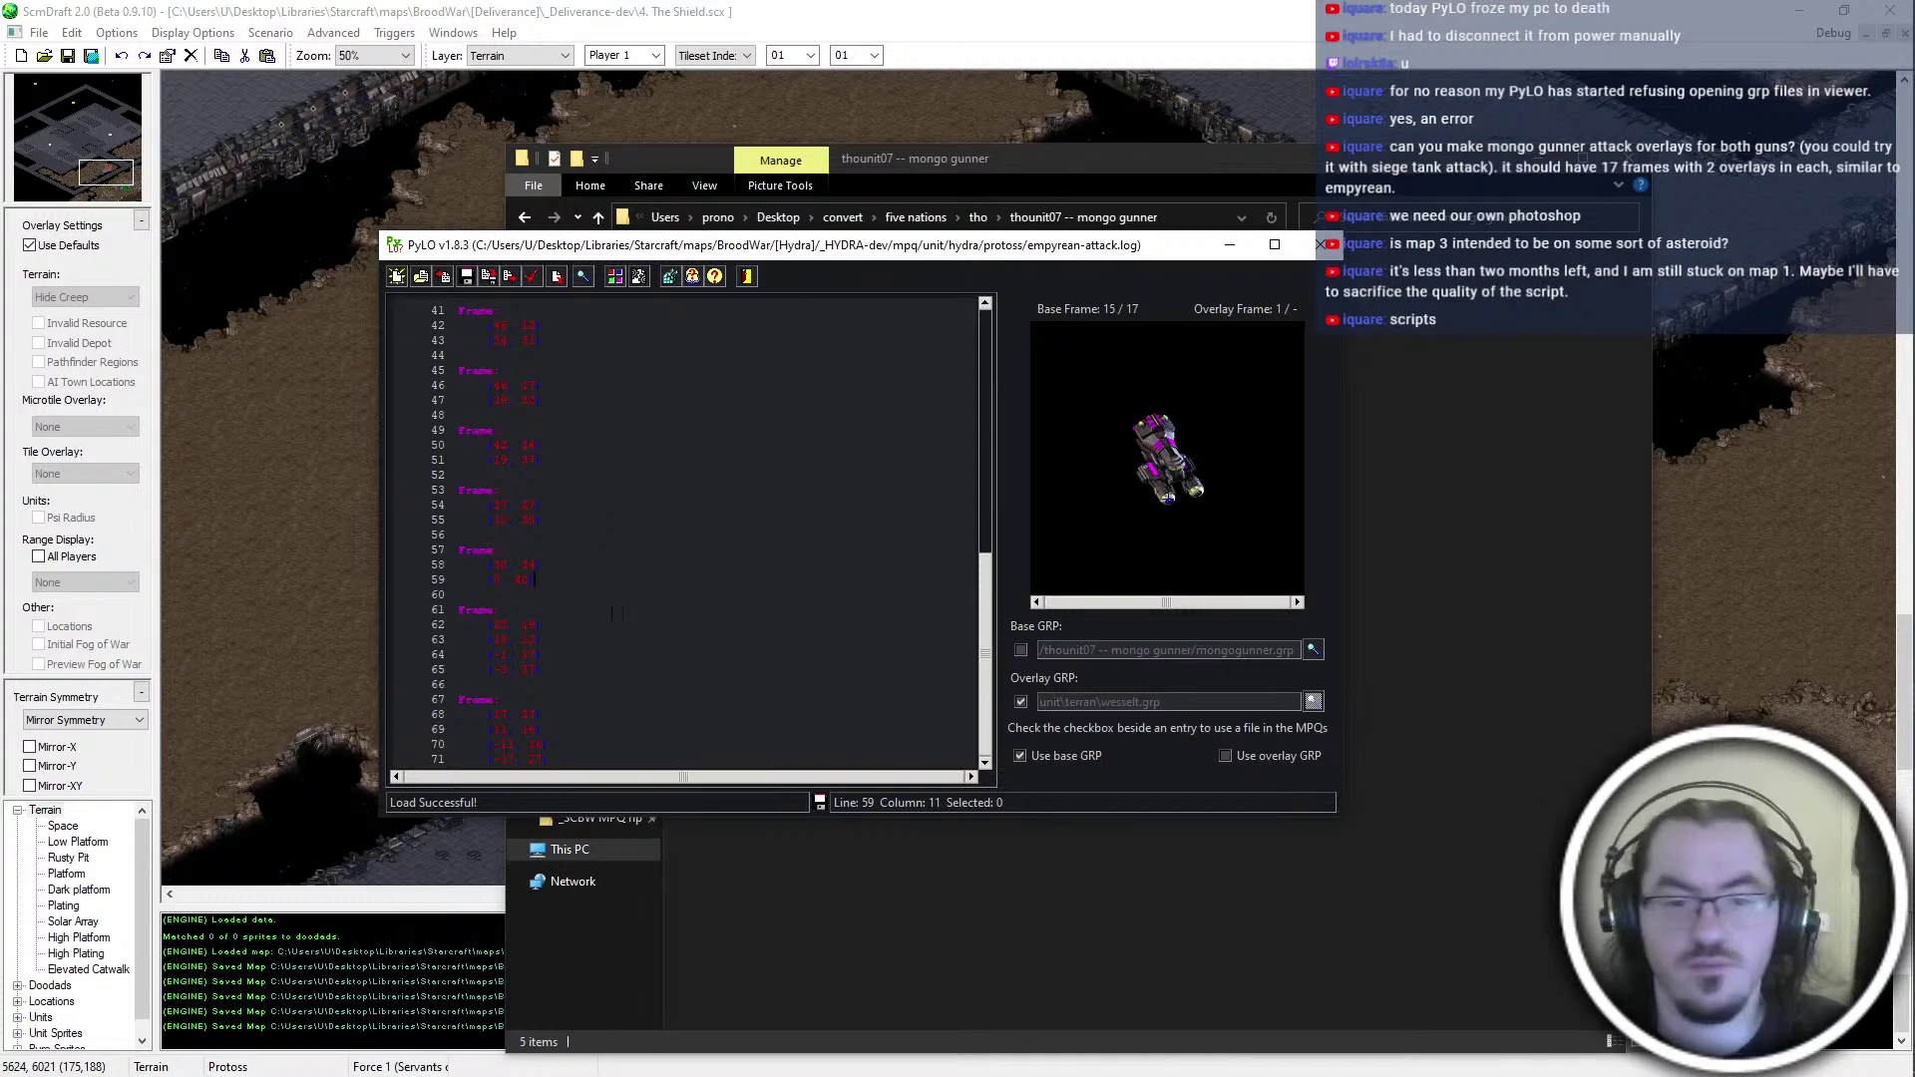
Set the two gun overlay offsets of frames 16 and 17 and remove the surplus offset lines from both frames
left_click(553, 634)
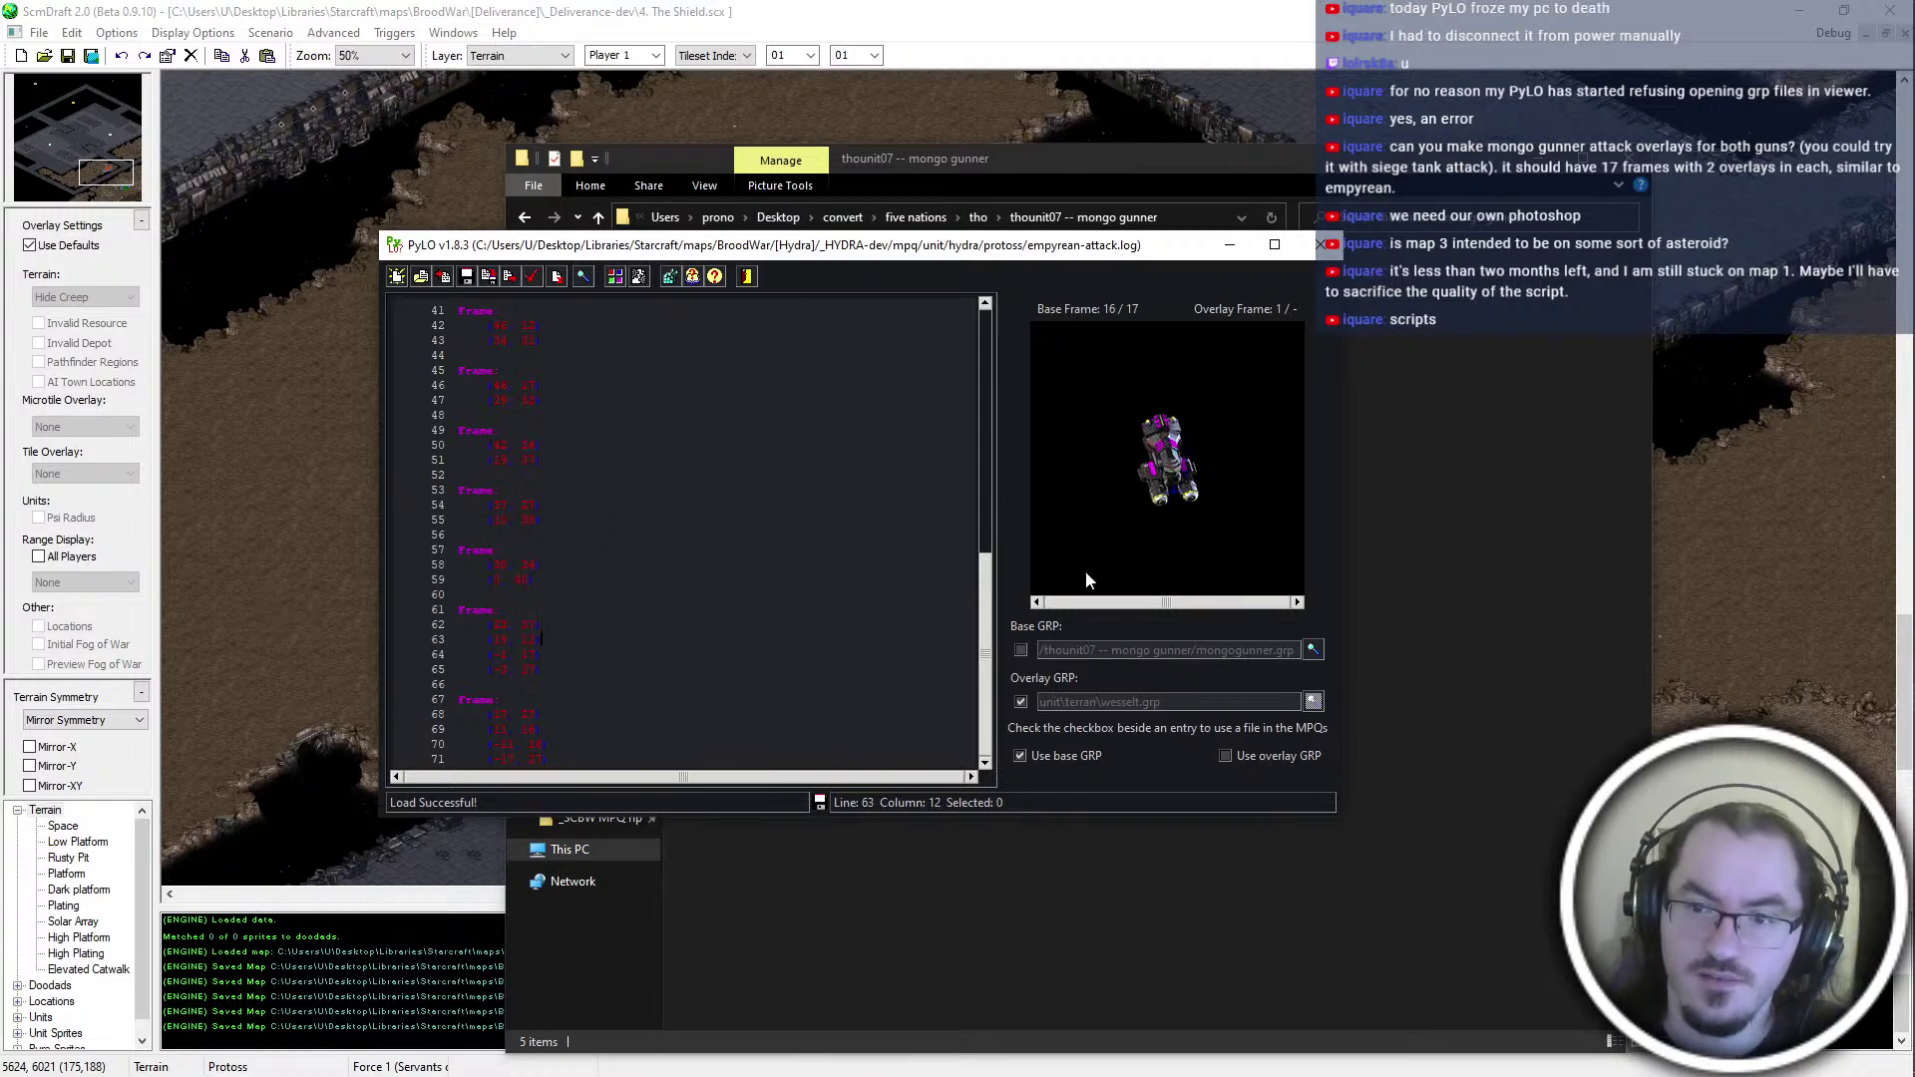
left_click_drag(608, 679, 564, 641)
left_click(605, 680)
key("BackSpace")
left_click(584, 714)
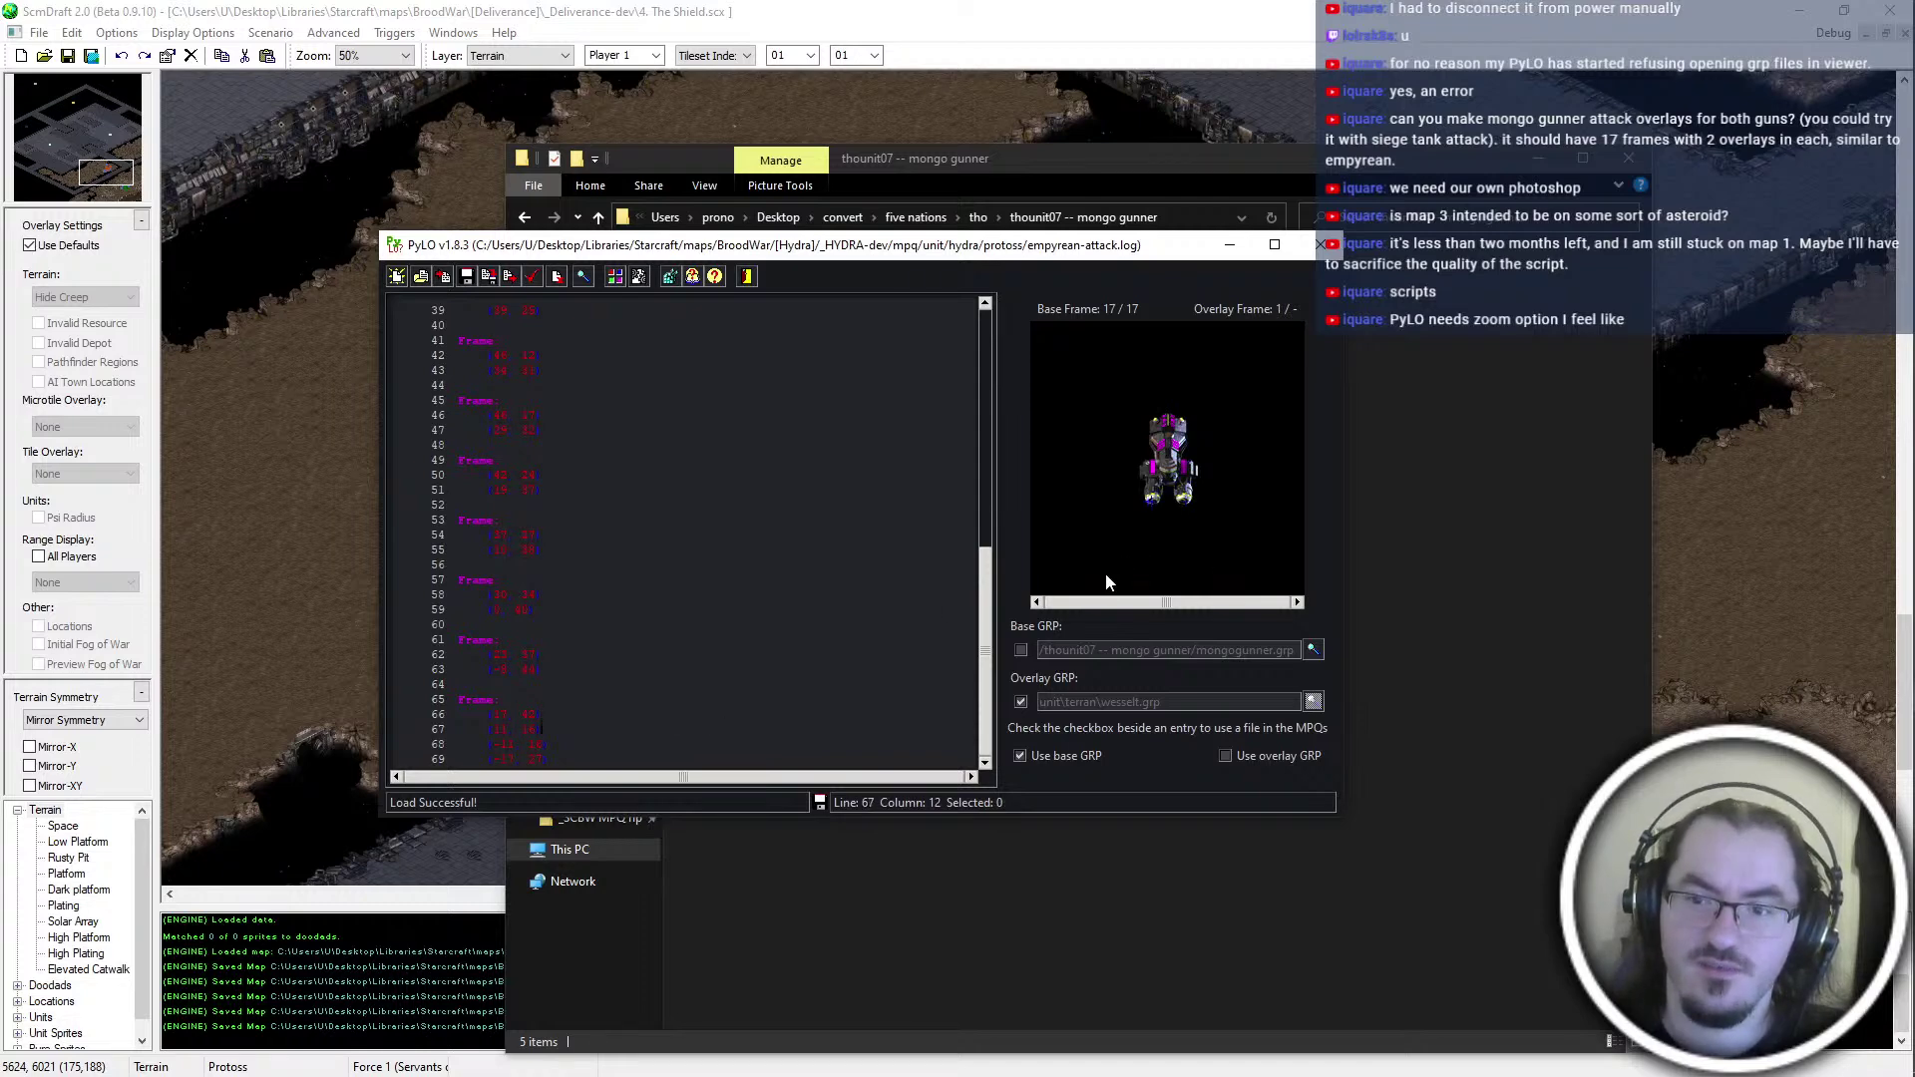
left_click_drag(611, 745, 626, 758)
key("BackSpace")
key("BackSpace")
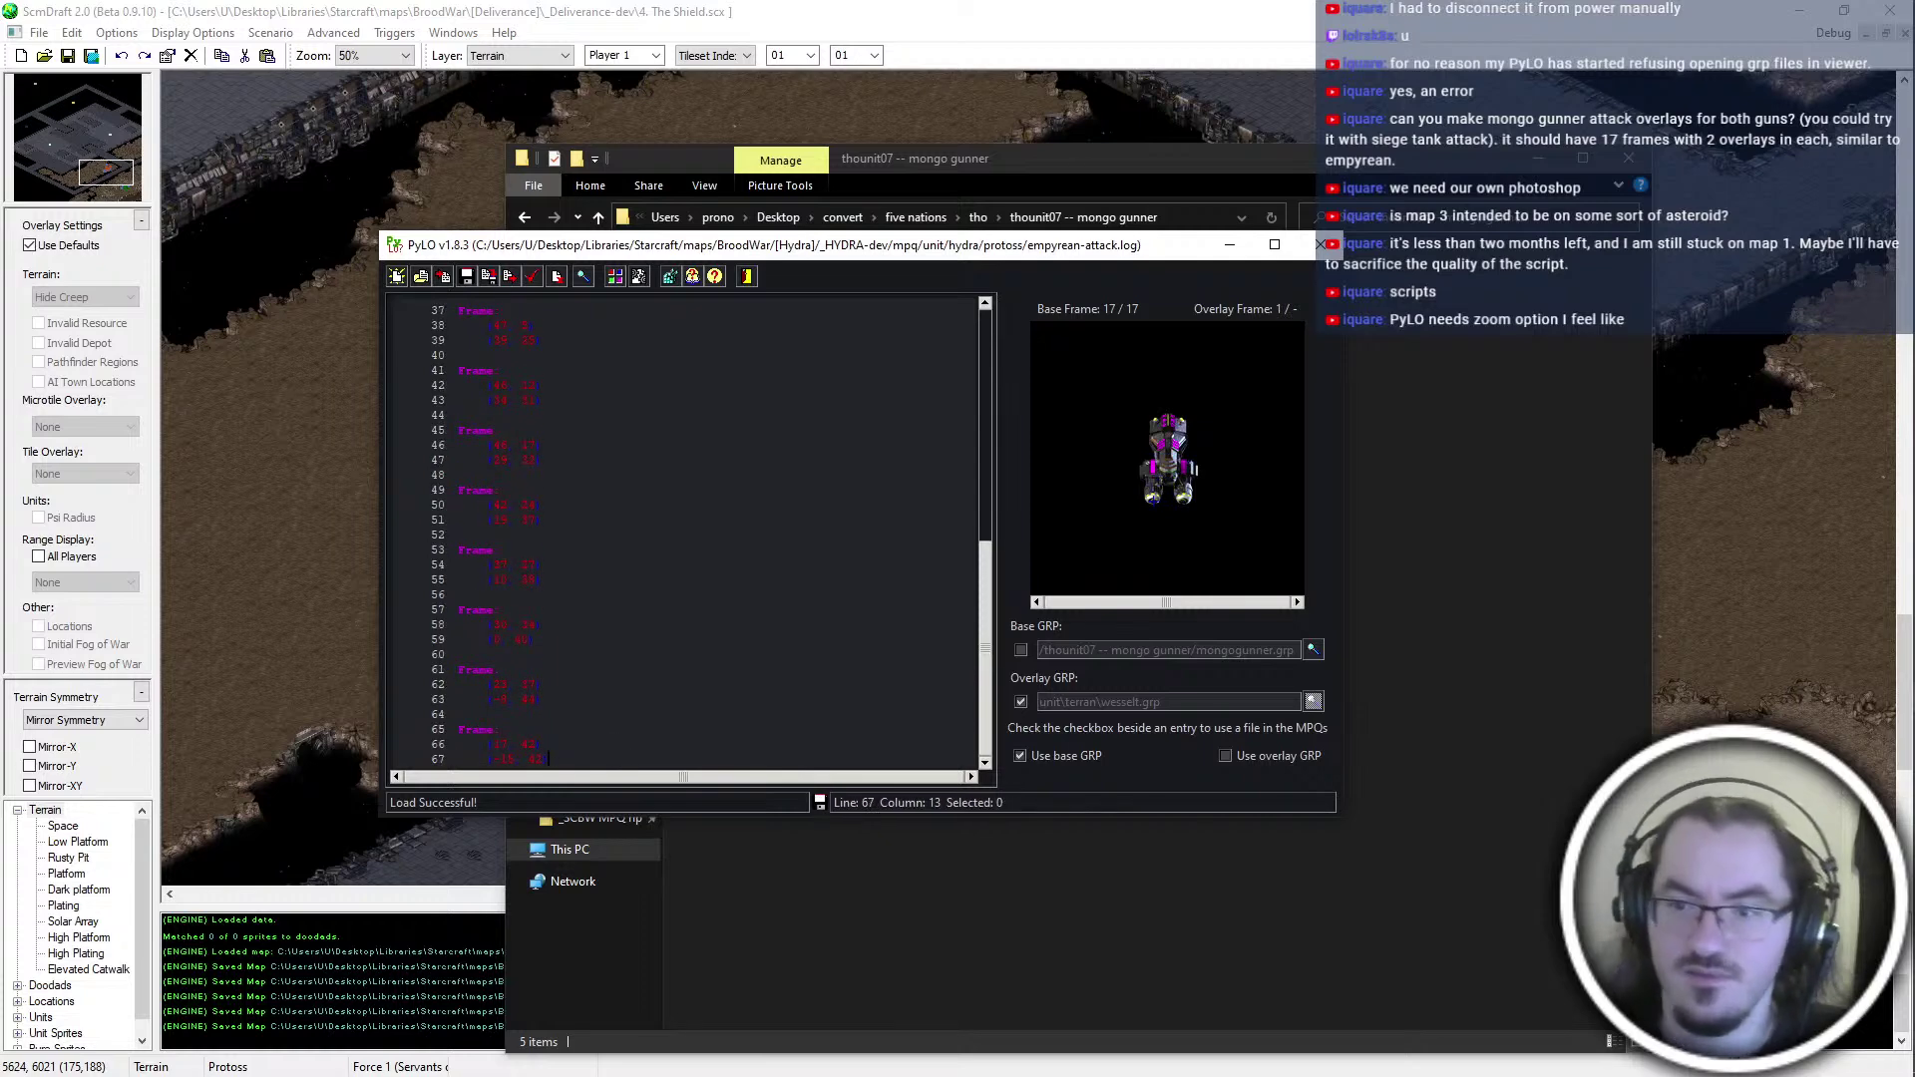
Close PyLO and move empyrean-attack.log from the hydra protoss folder to the Desktop folder
left_click(1319, 244)
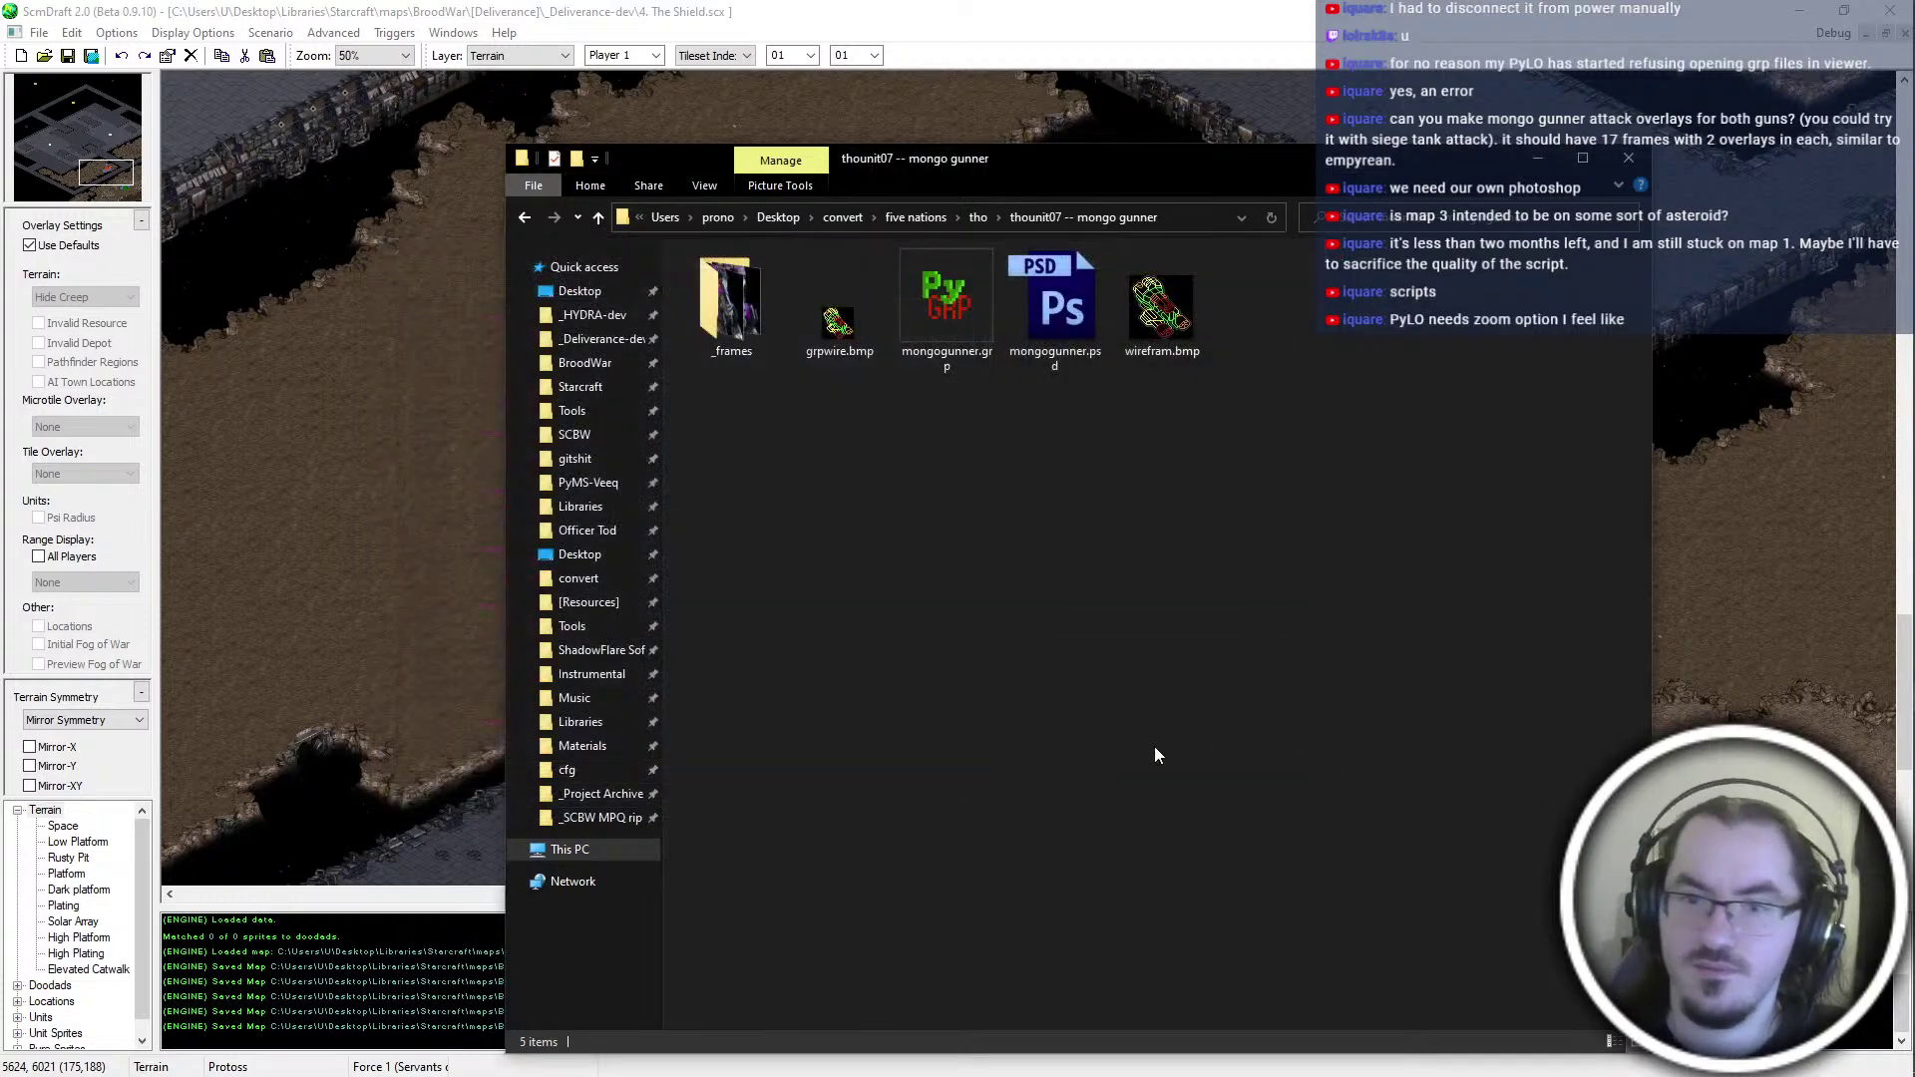
key("alt+Tab")
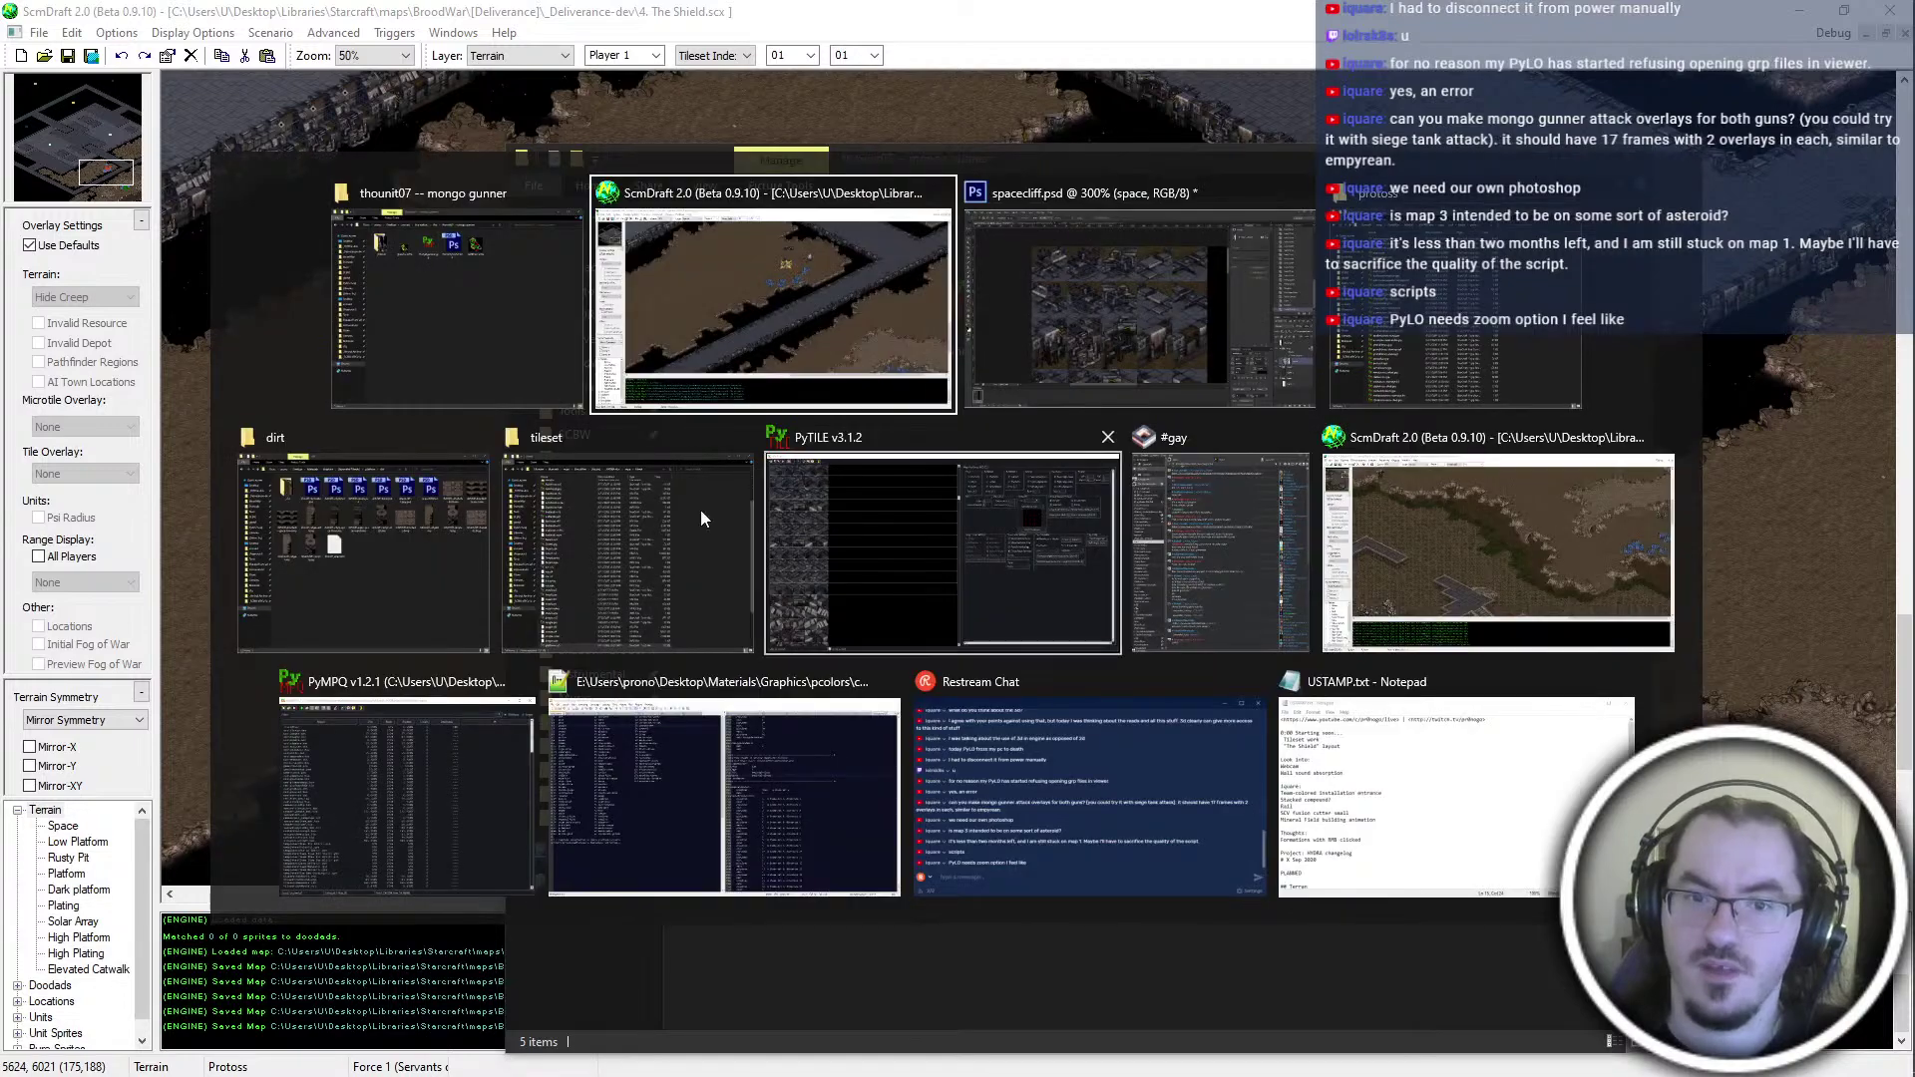
left_click(1374, 268)
left_click(835, 617)
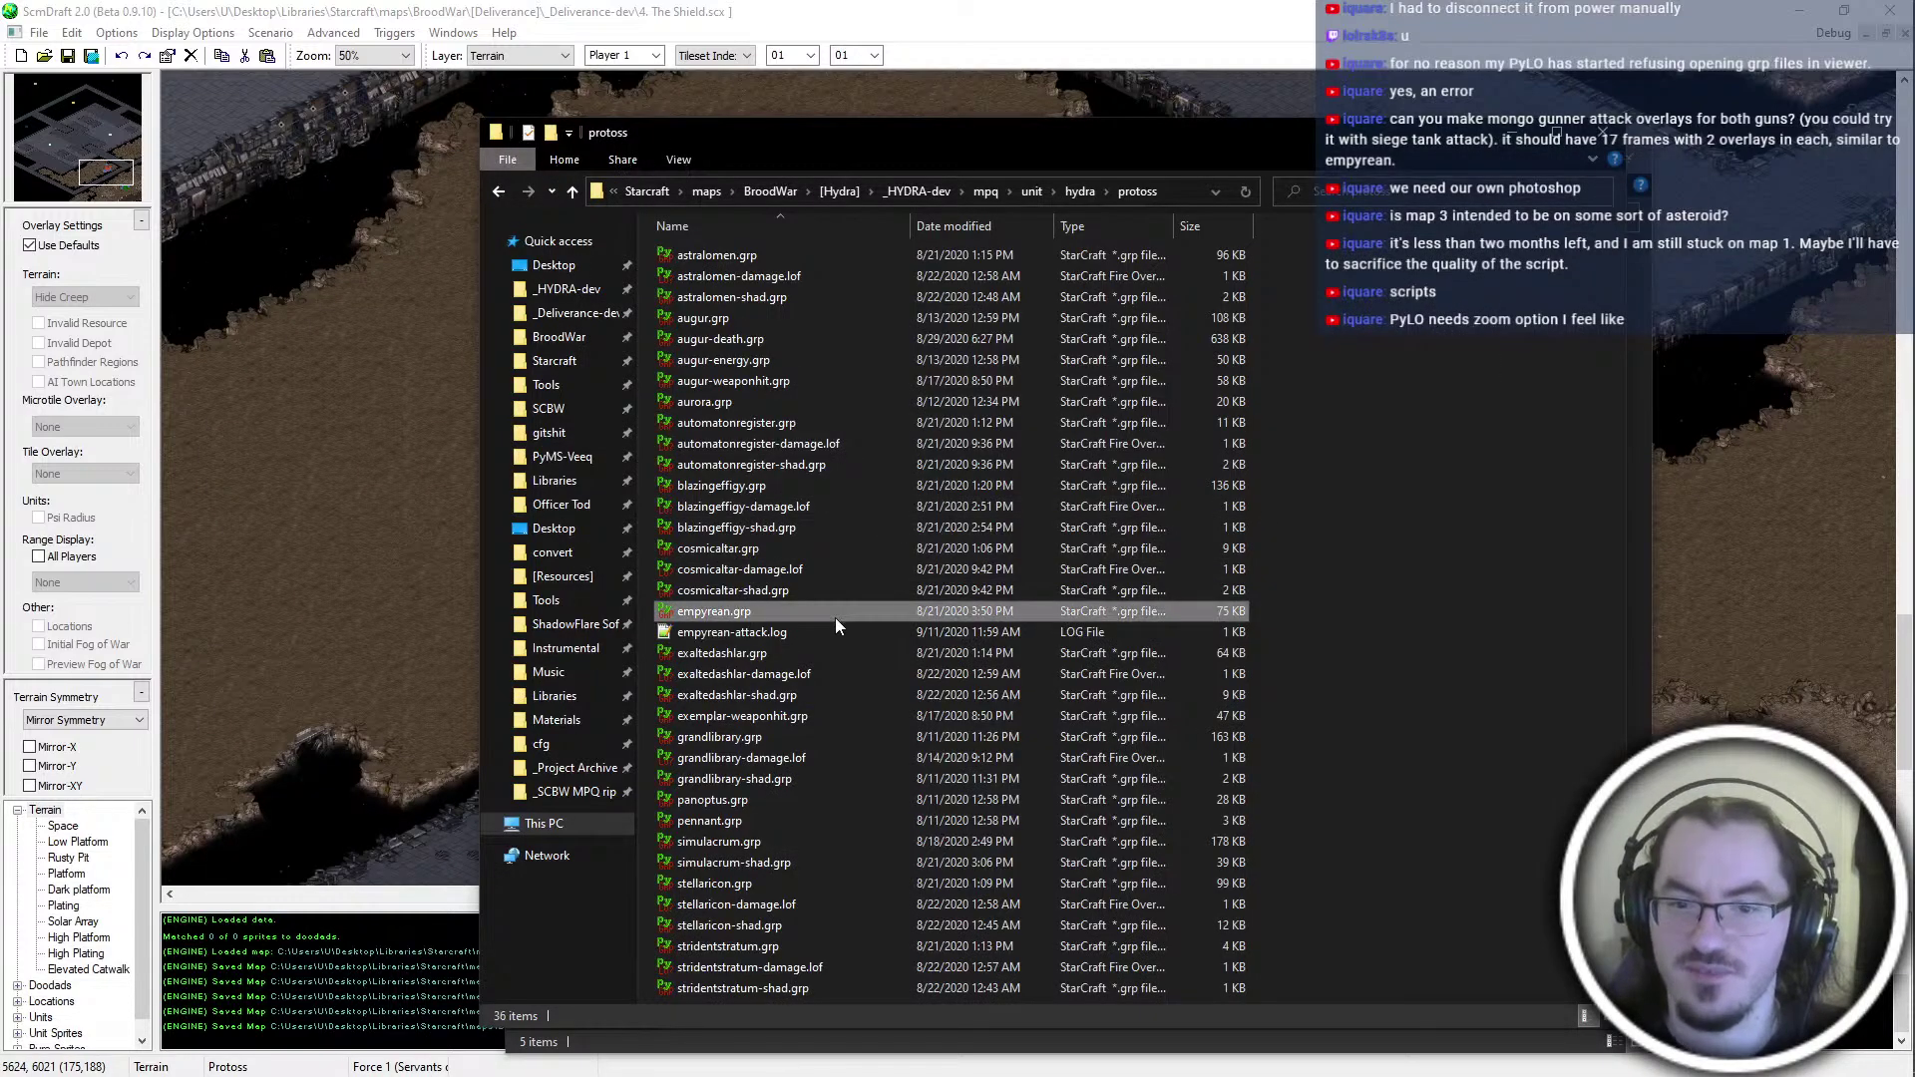
left_click(811, 636)
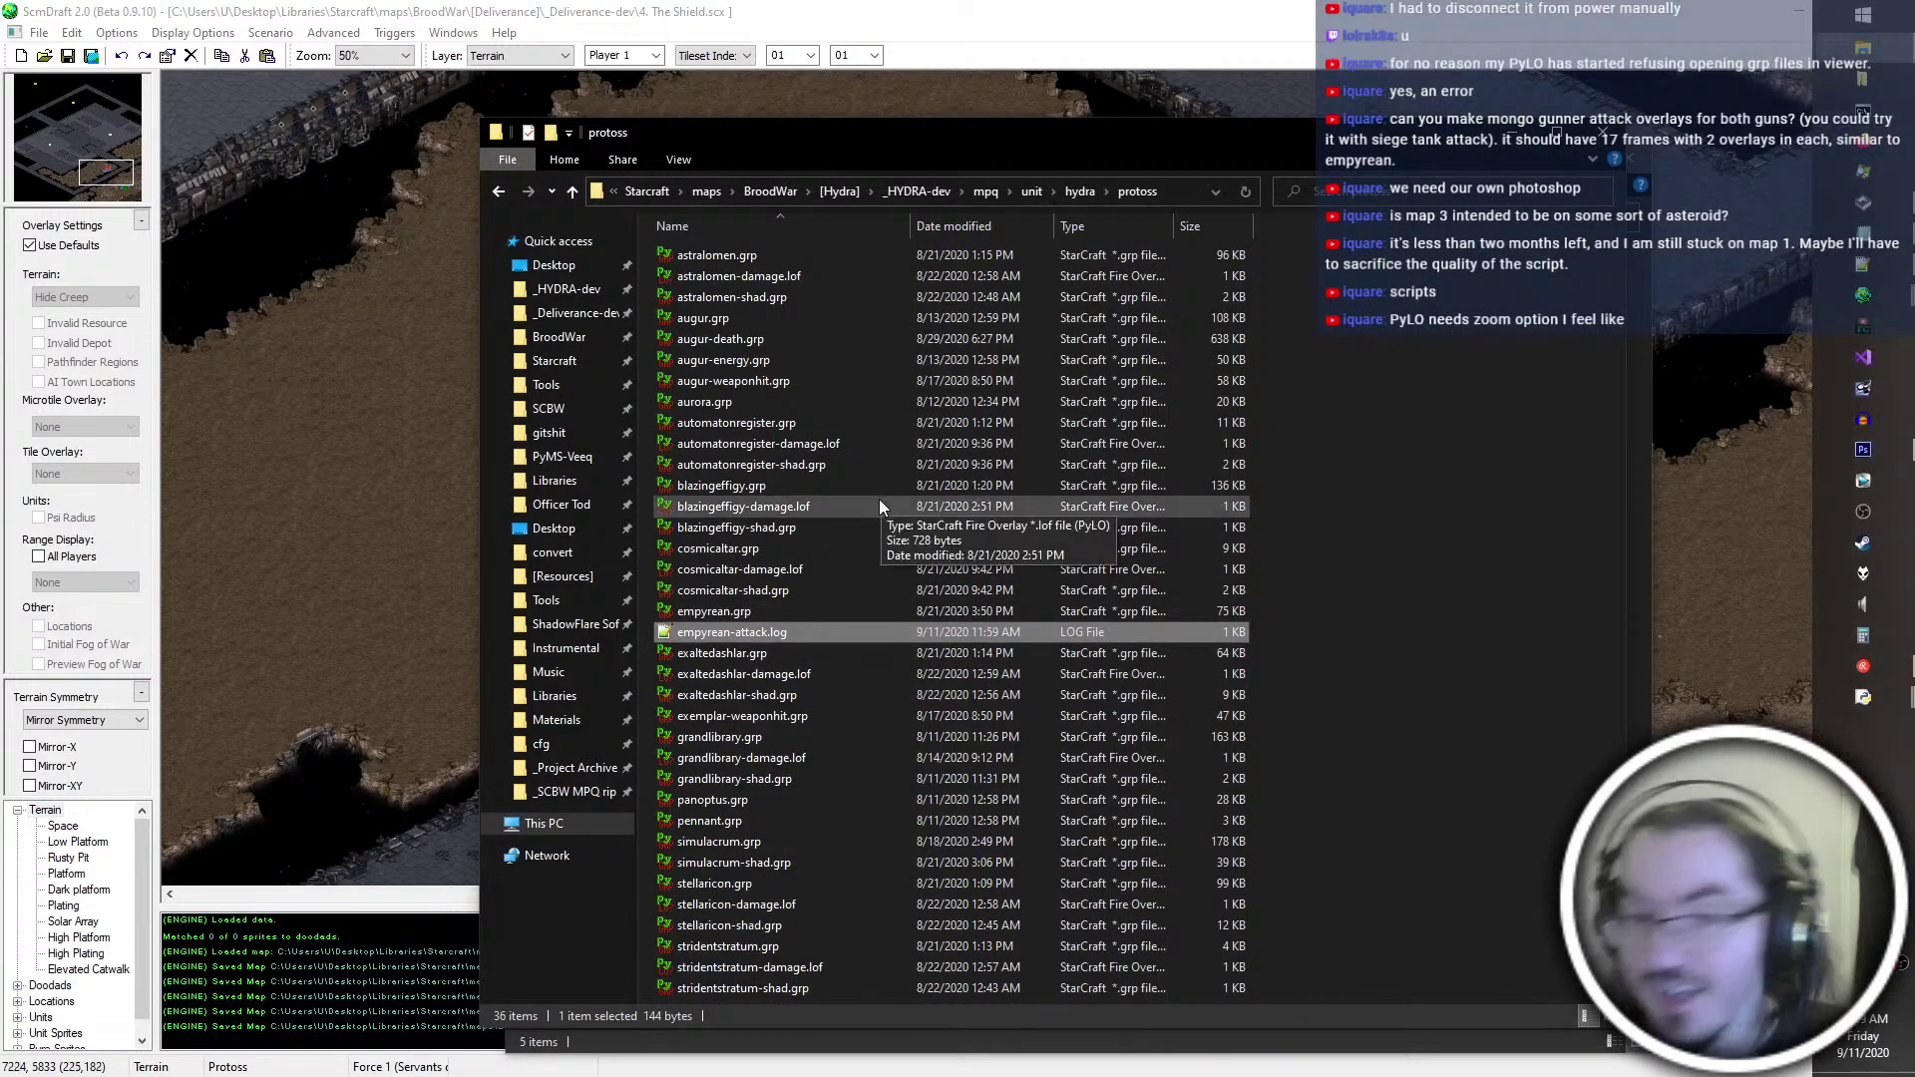
left_click(596, 266)
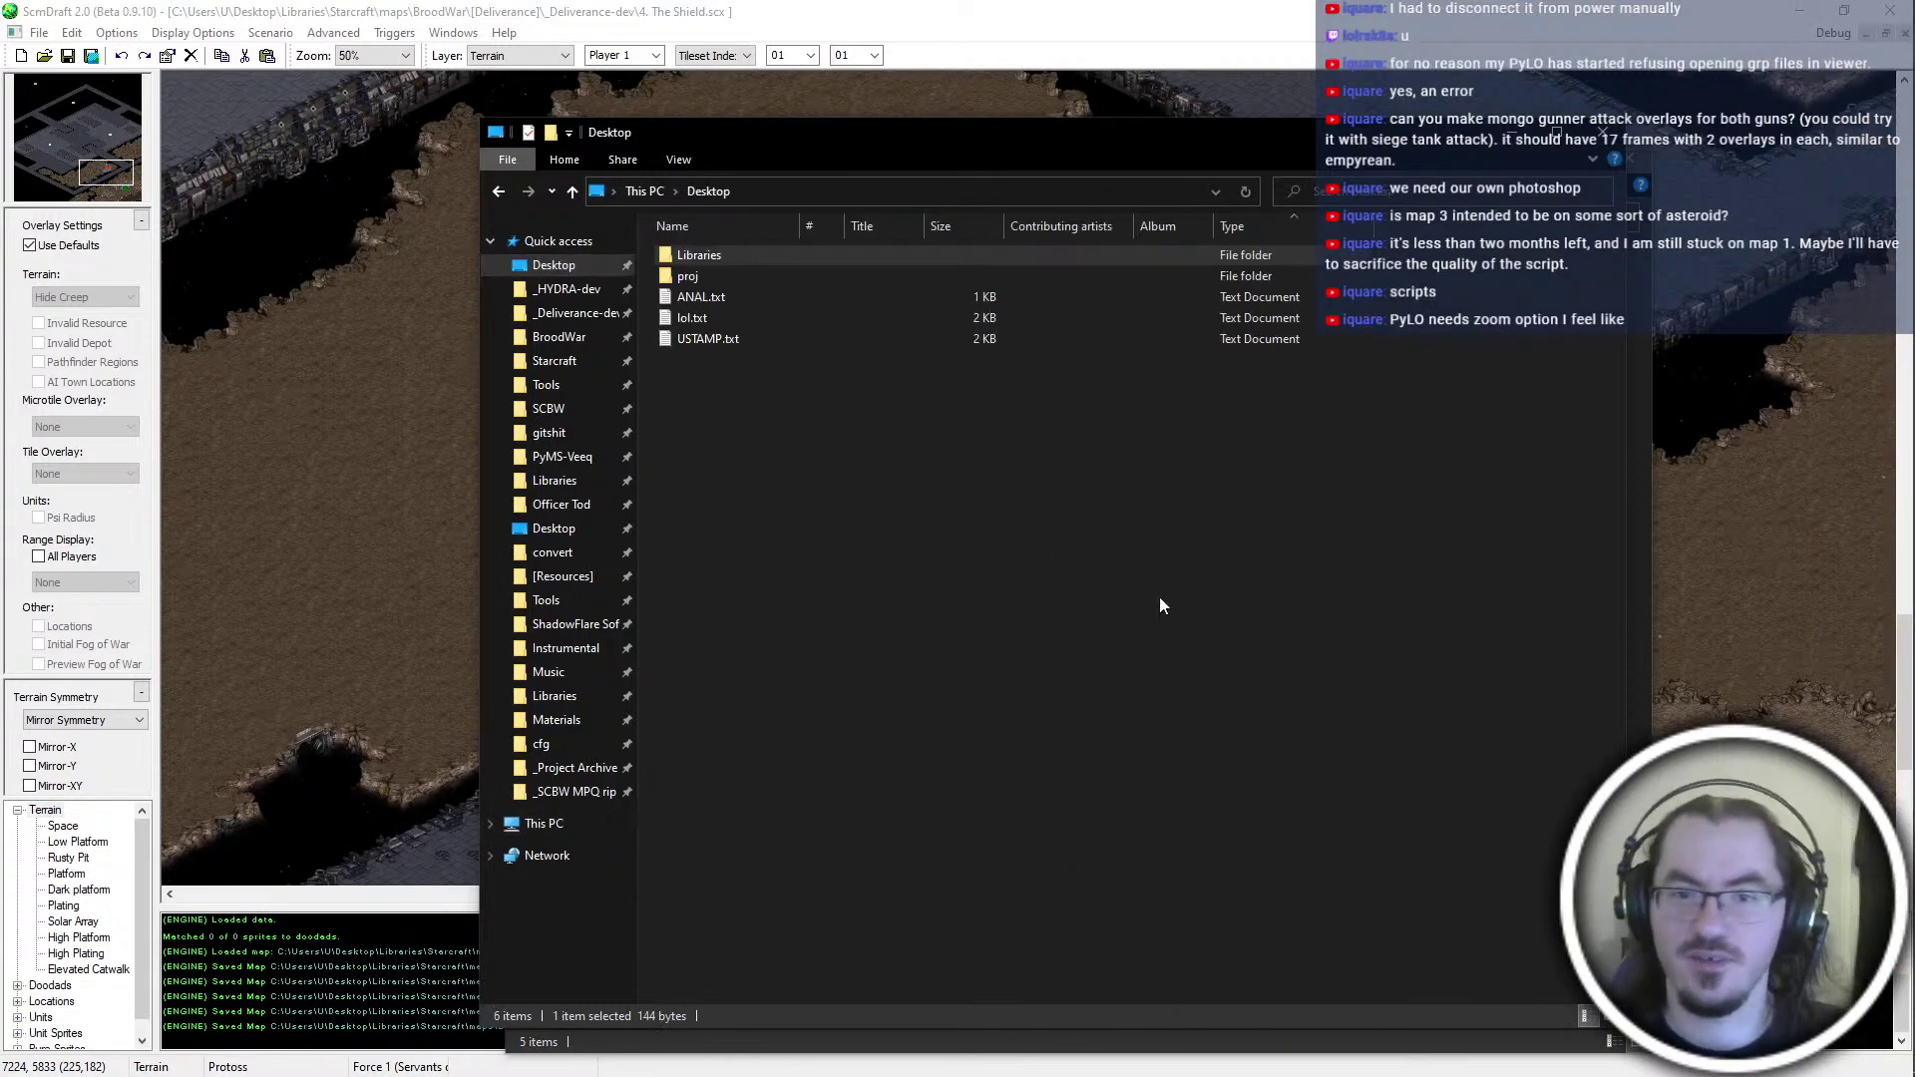
key("ctrl+v")
key("F2")
Switch to the Git client, review _HYDRA-dev's uncommitted changes, and stage HYDRA-editor.mpq and the four platform tileset files with an empty commit message
key("ctrl+super+Right")
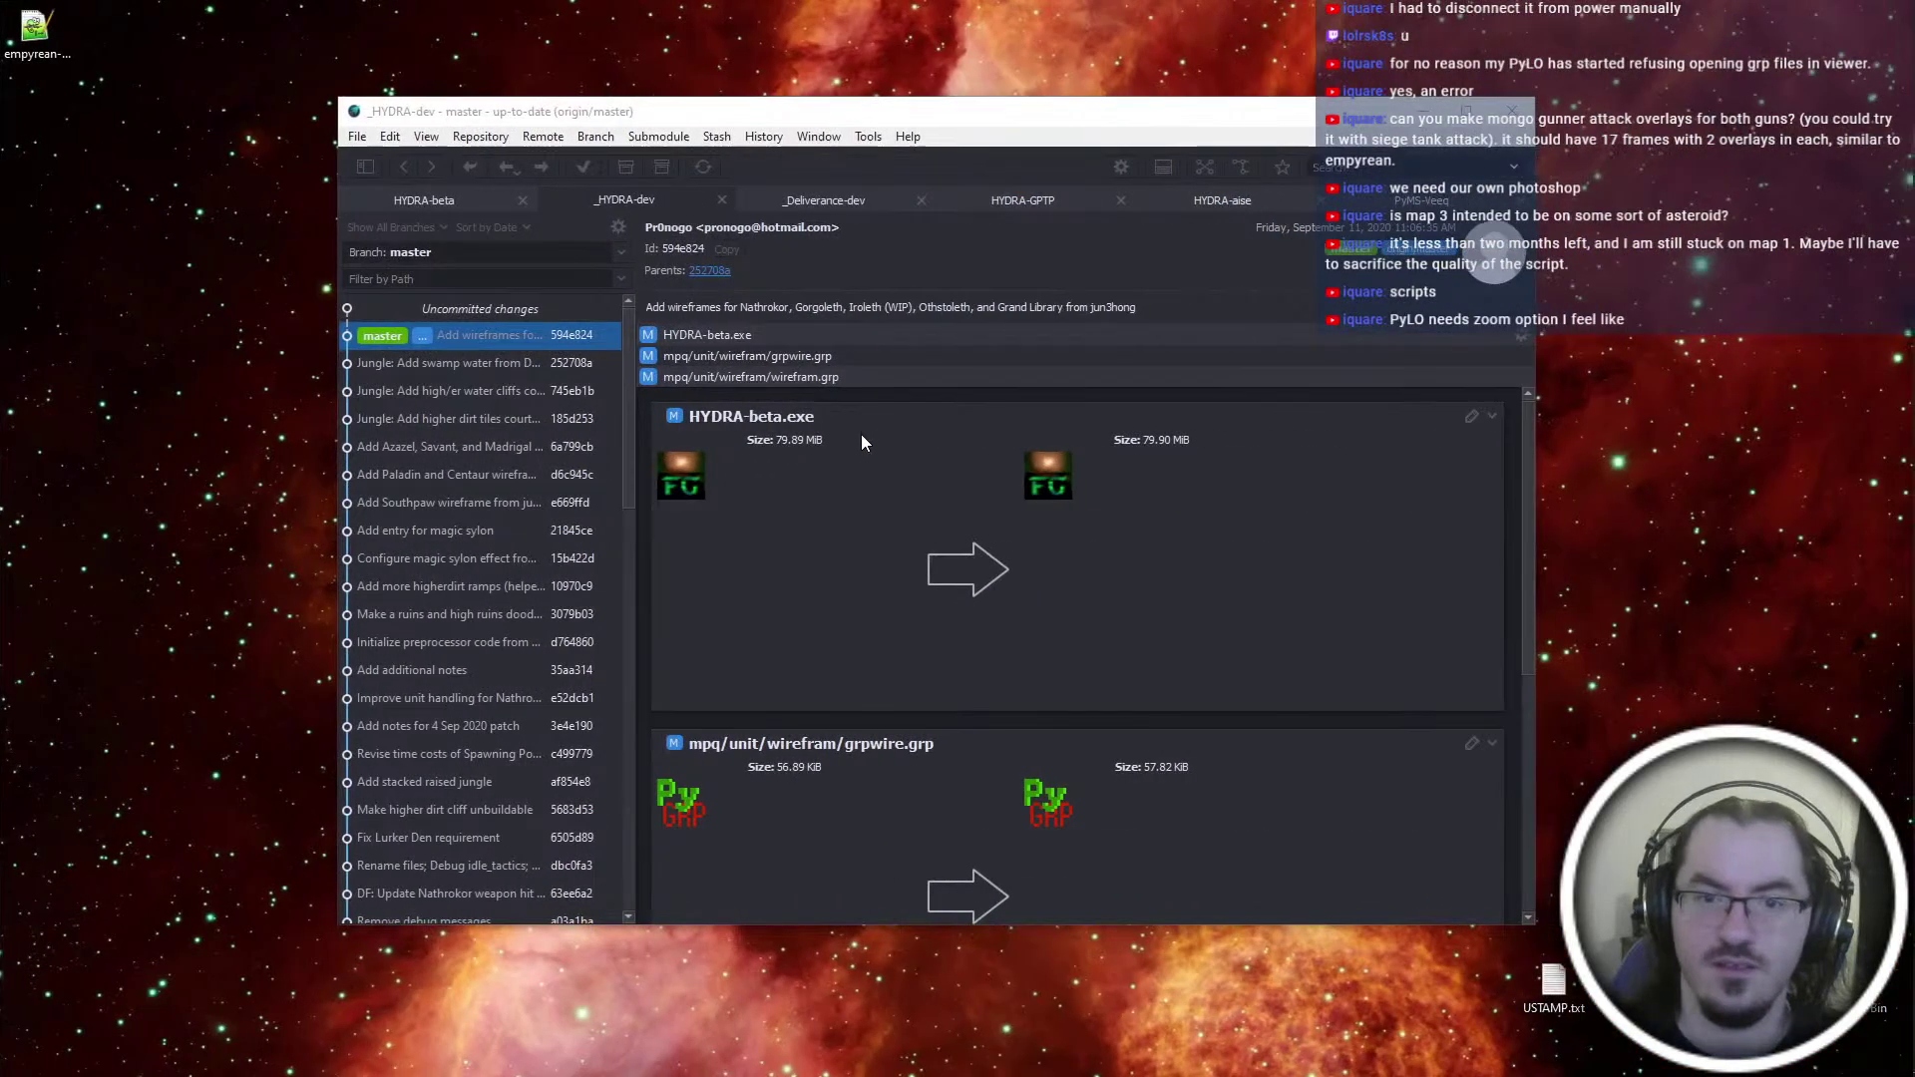
left_click(771, 375)
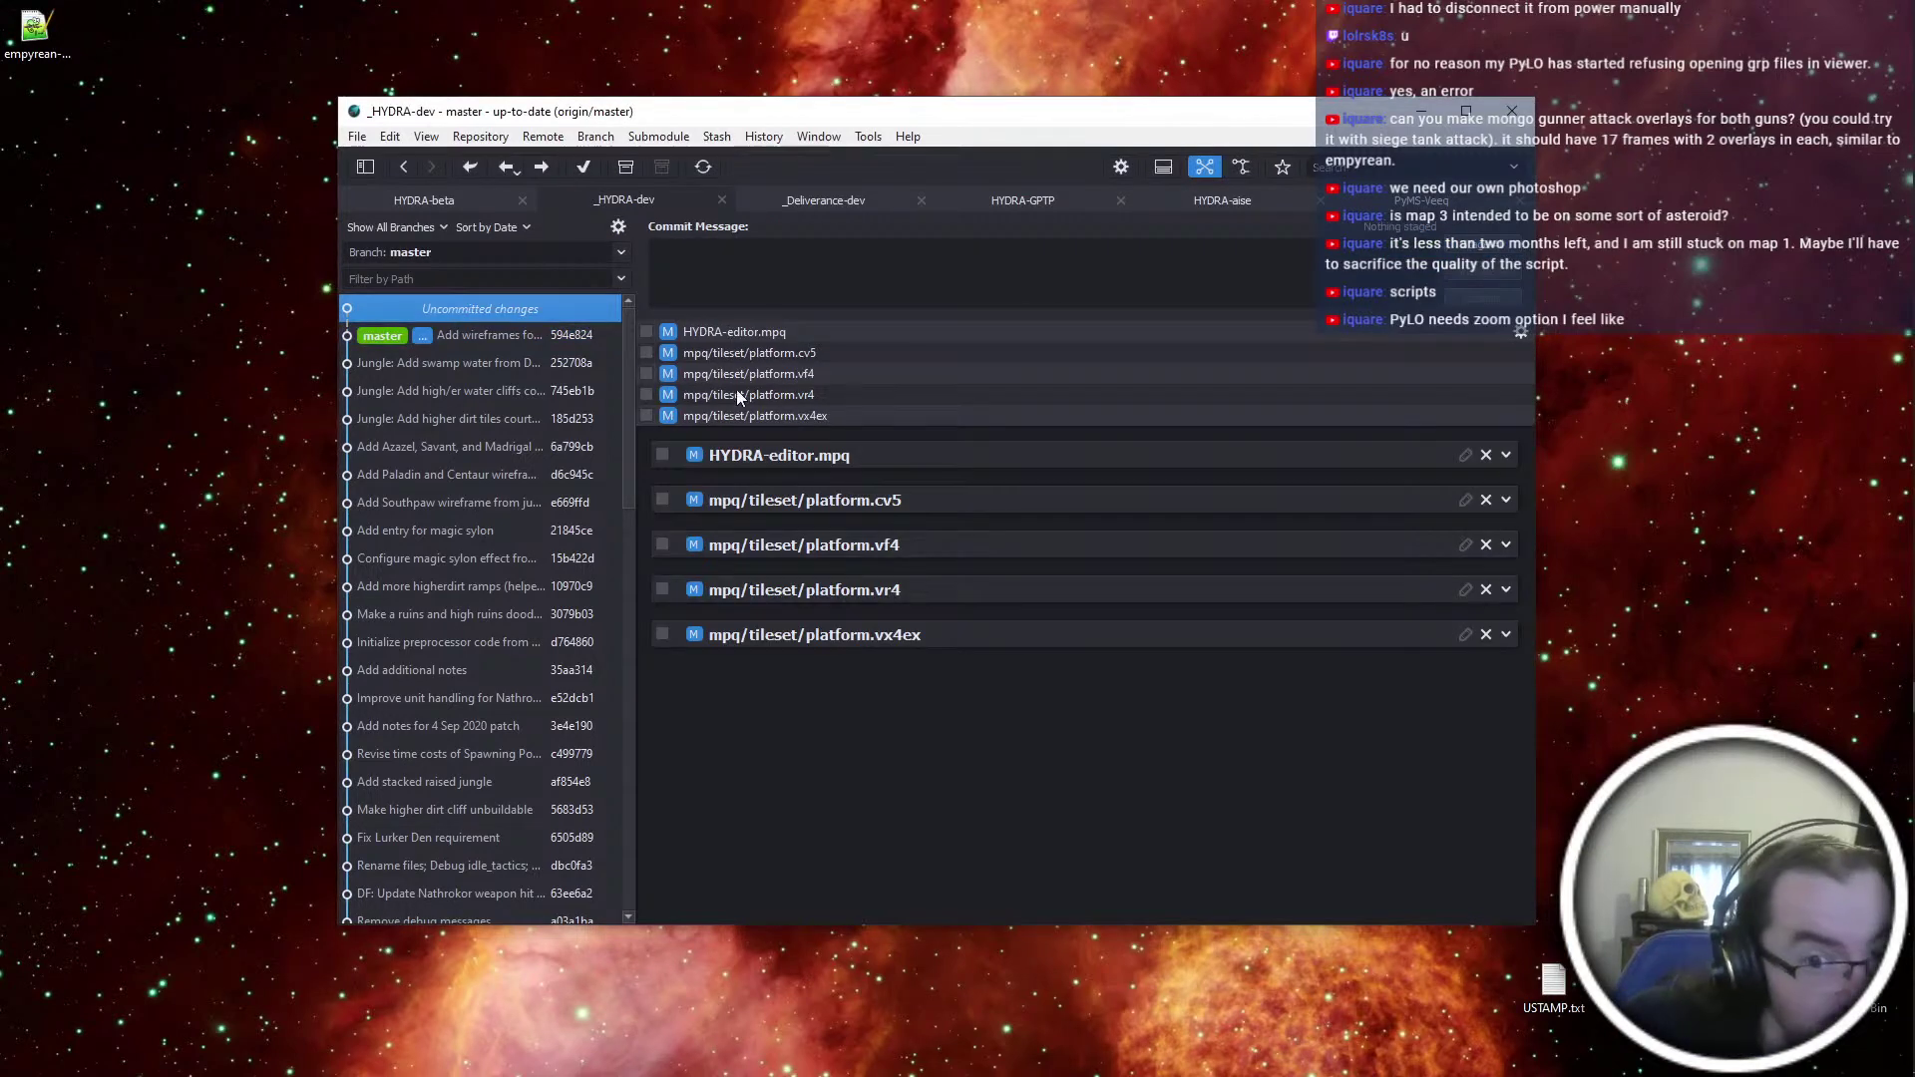
left_click(777, 355)
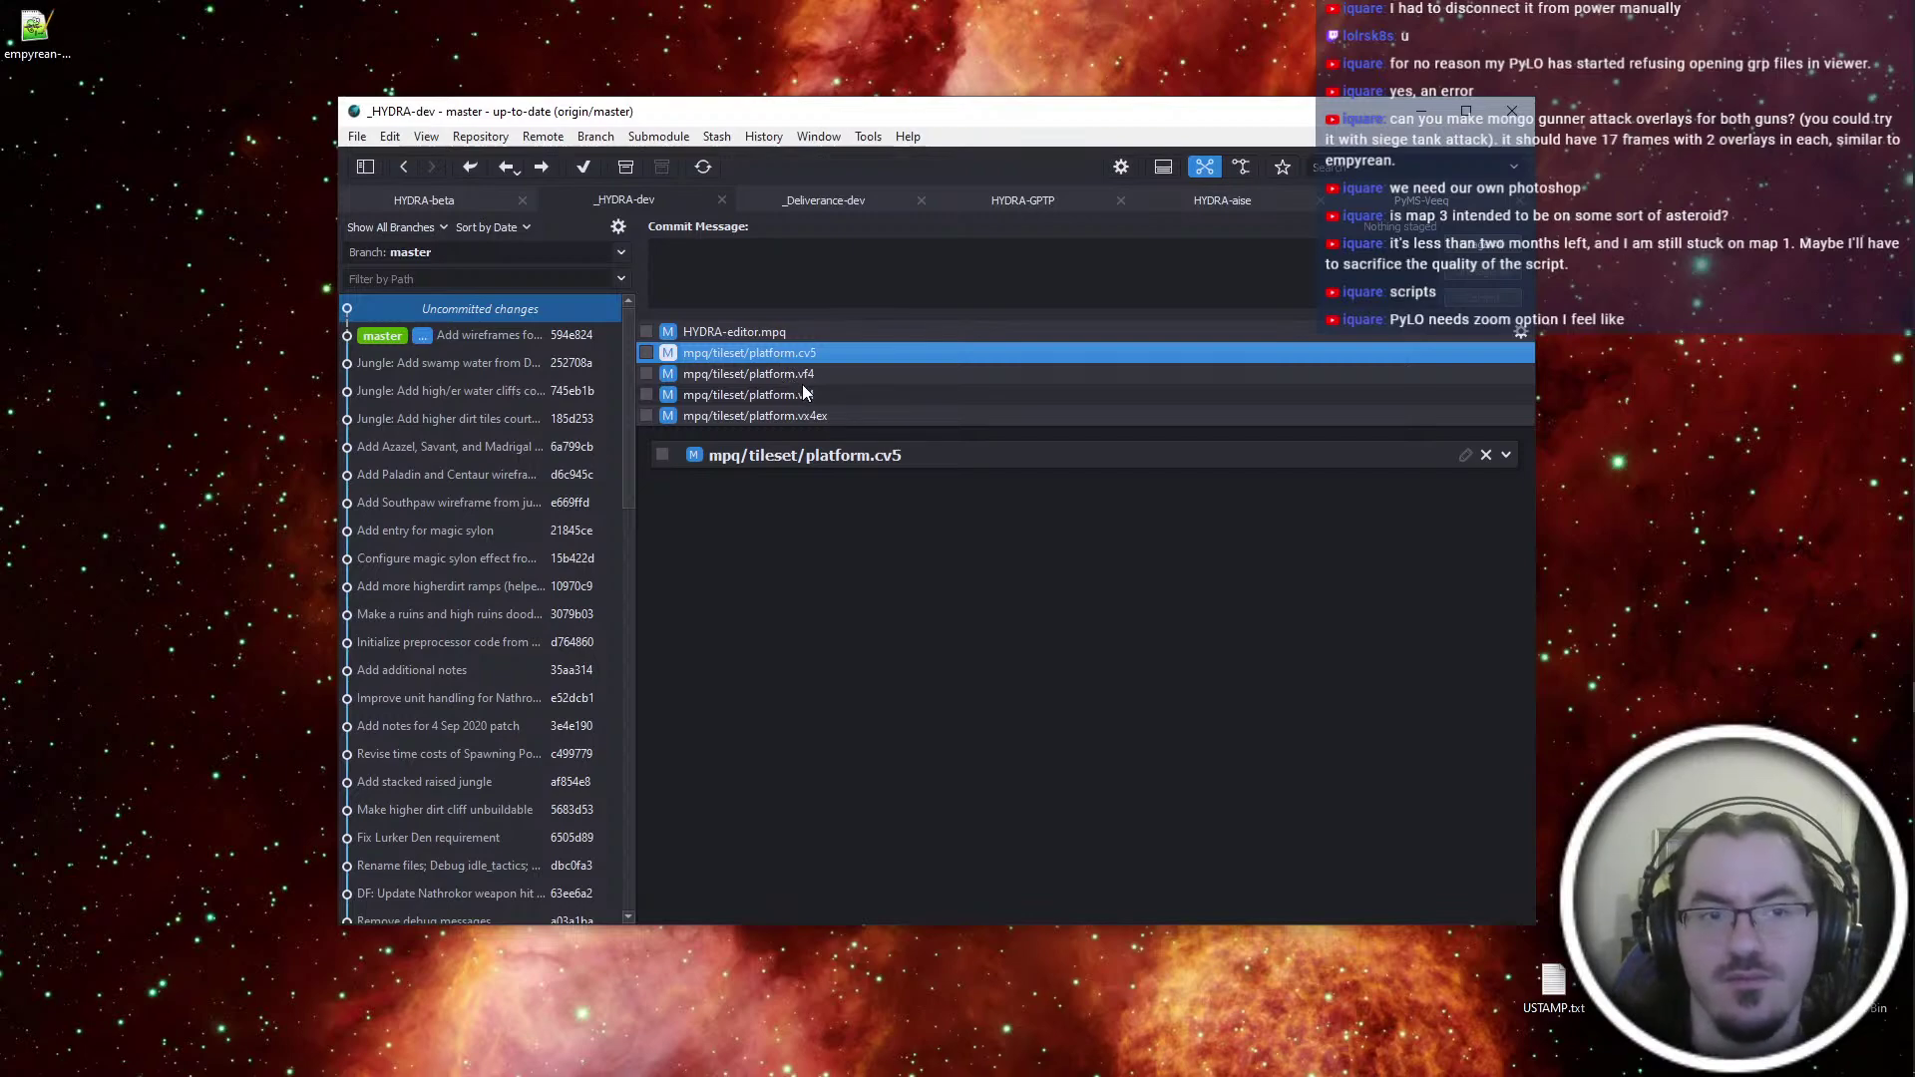
key("ctrl+super+Left")
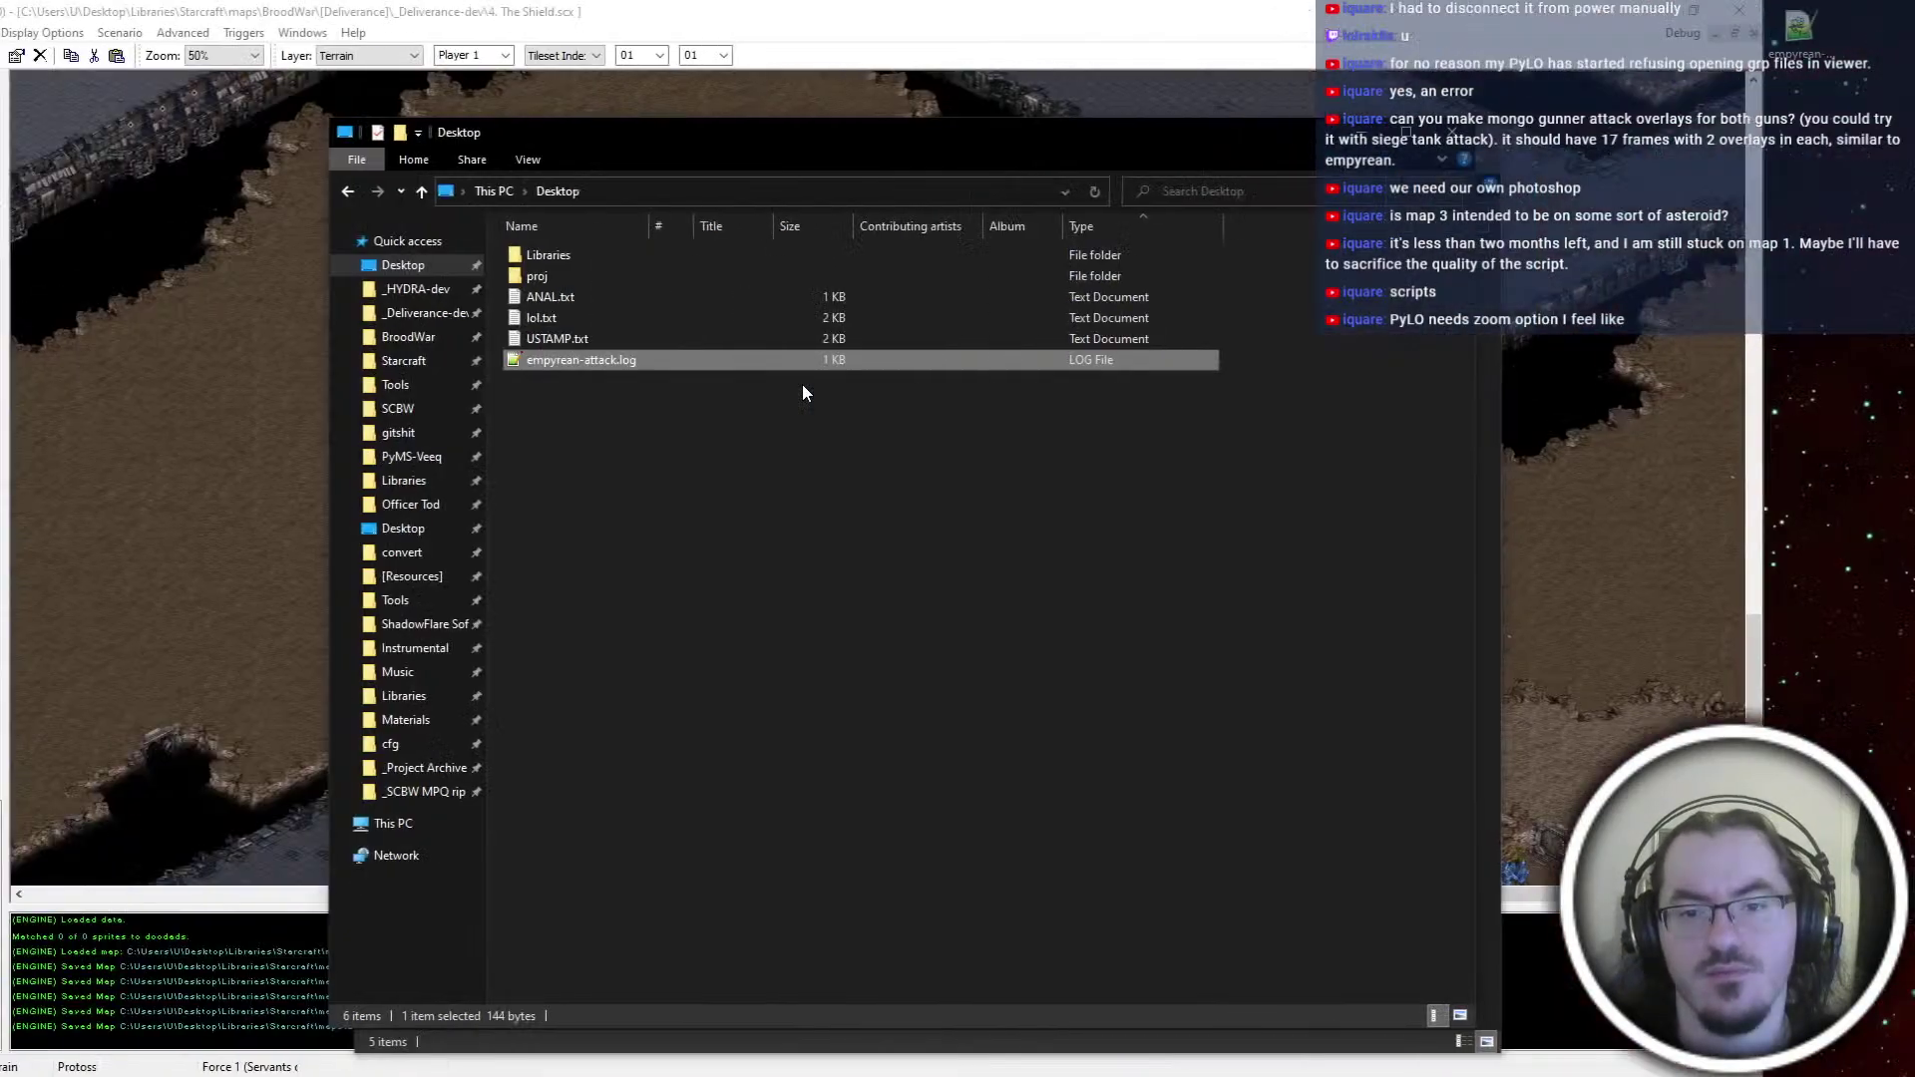
key("ctrl+super+Right")
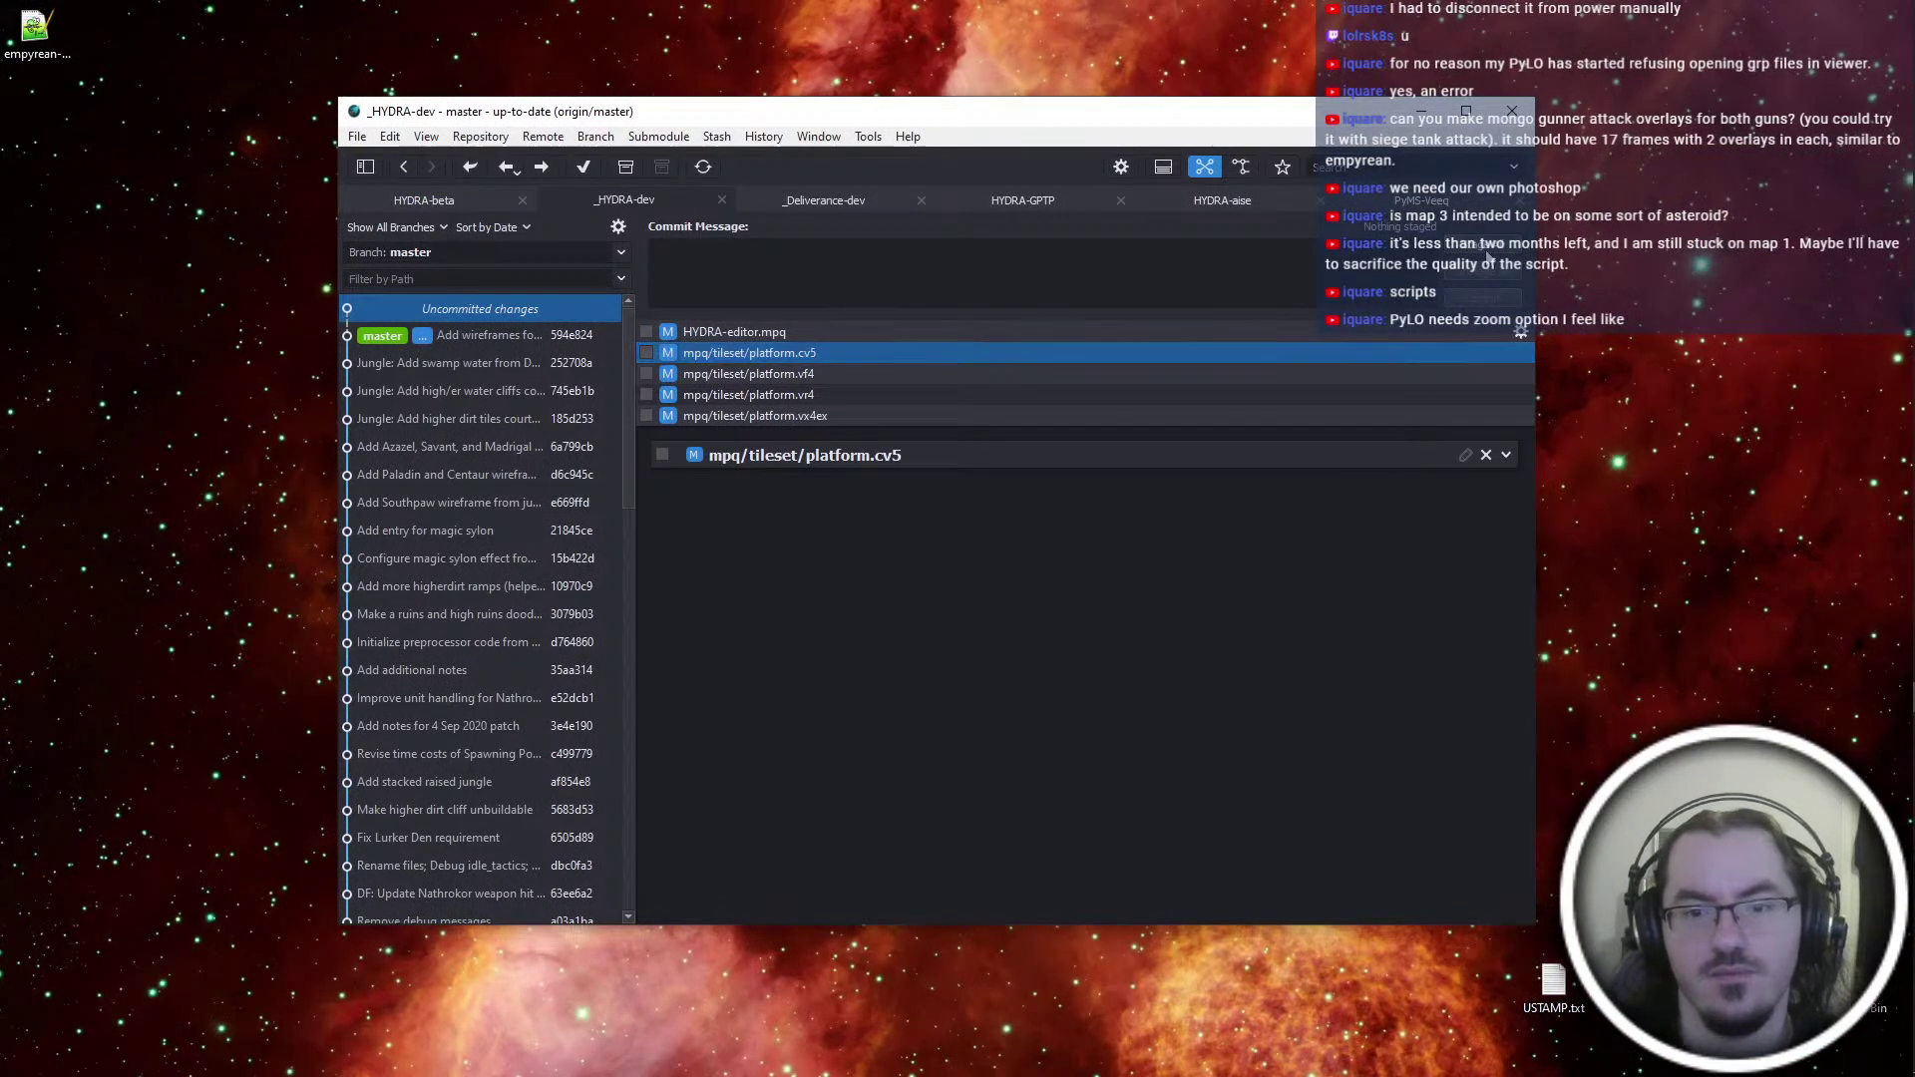
key("ctrl+plus")
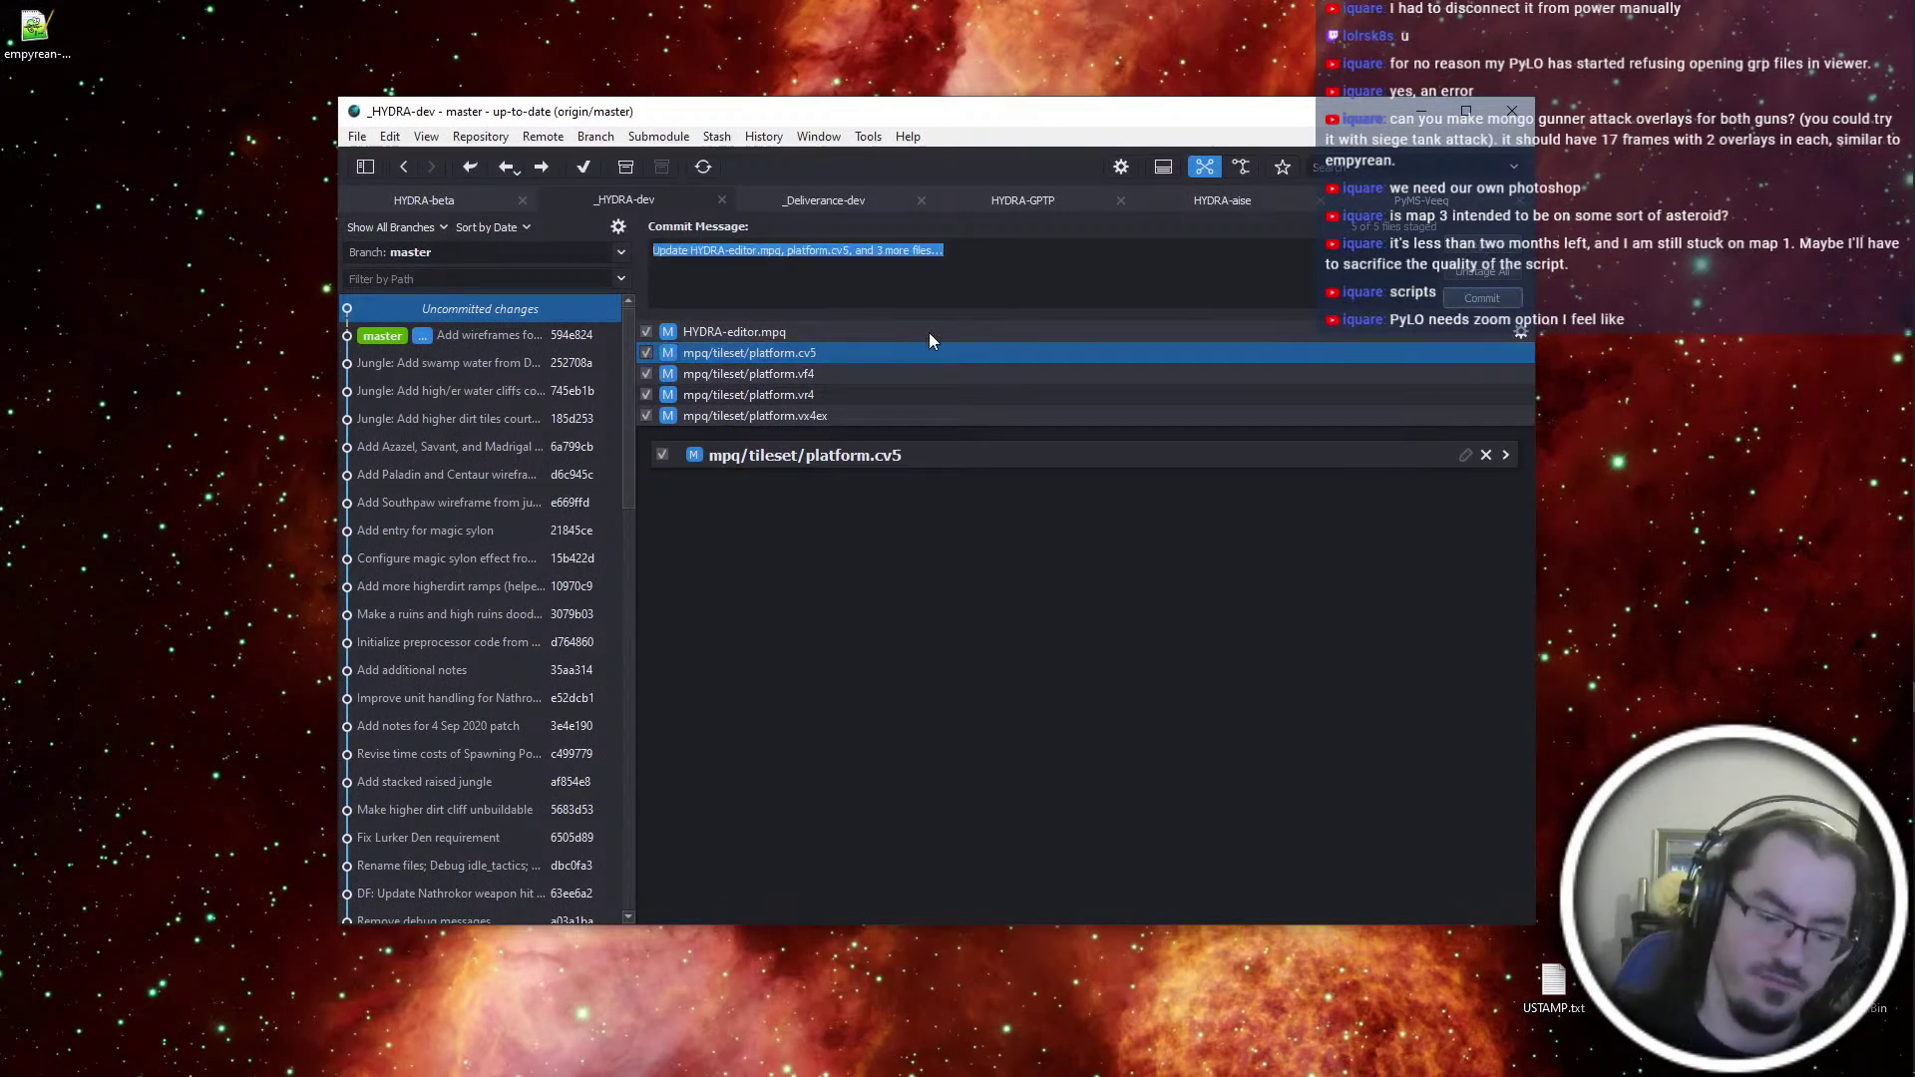
type("Add")
key("BackSpace")
key("BackSpace")
key("BackSpace")
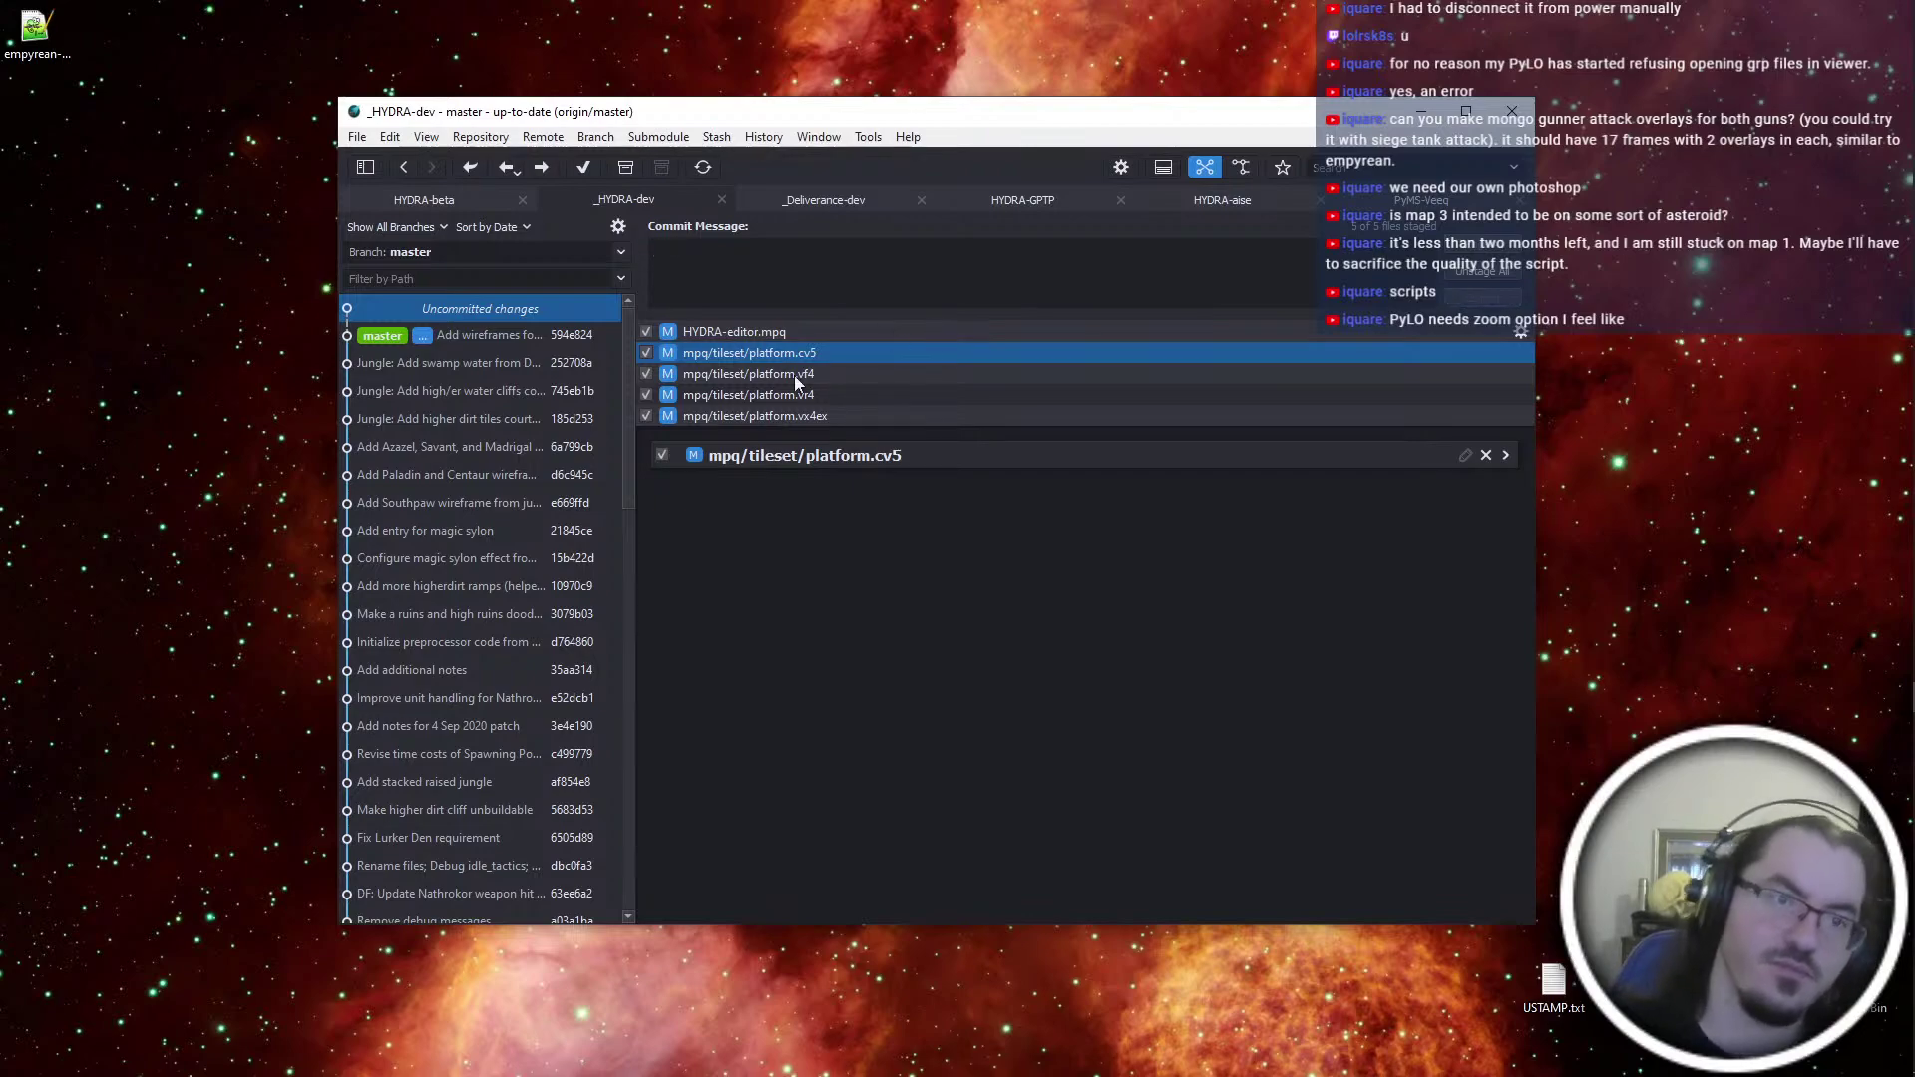
Return to the Desktop folder in File Explorer and rename empyrean-attack.log to mongogunner-attack.log
key("ctrl+super+Left")
key("alt+Left")
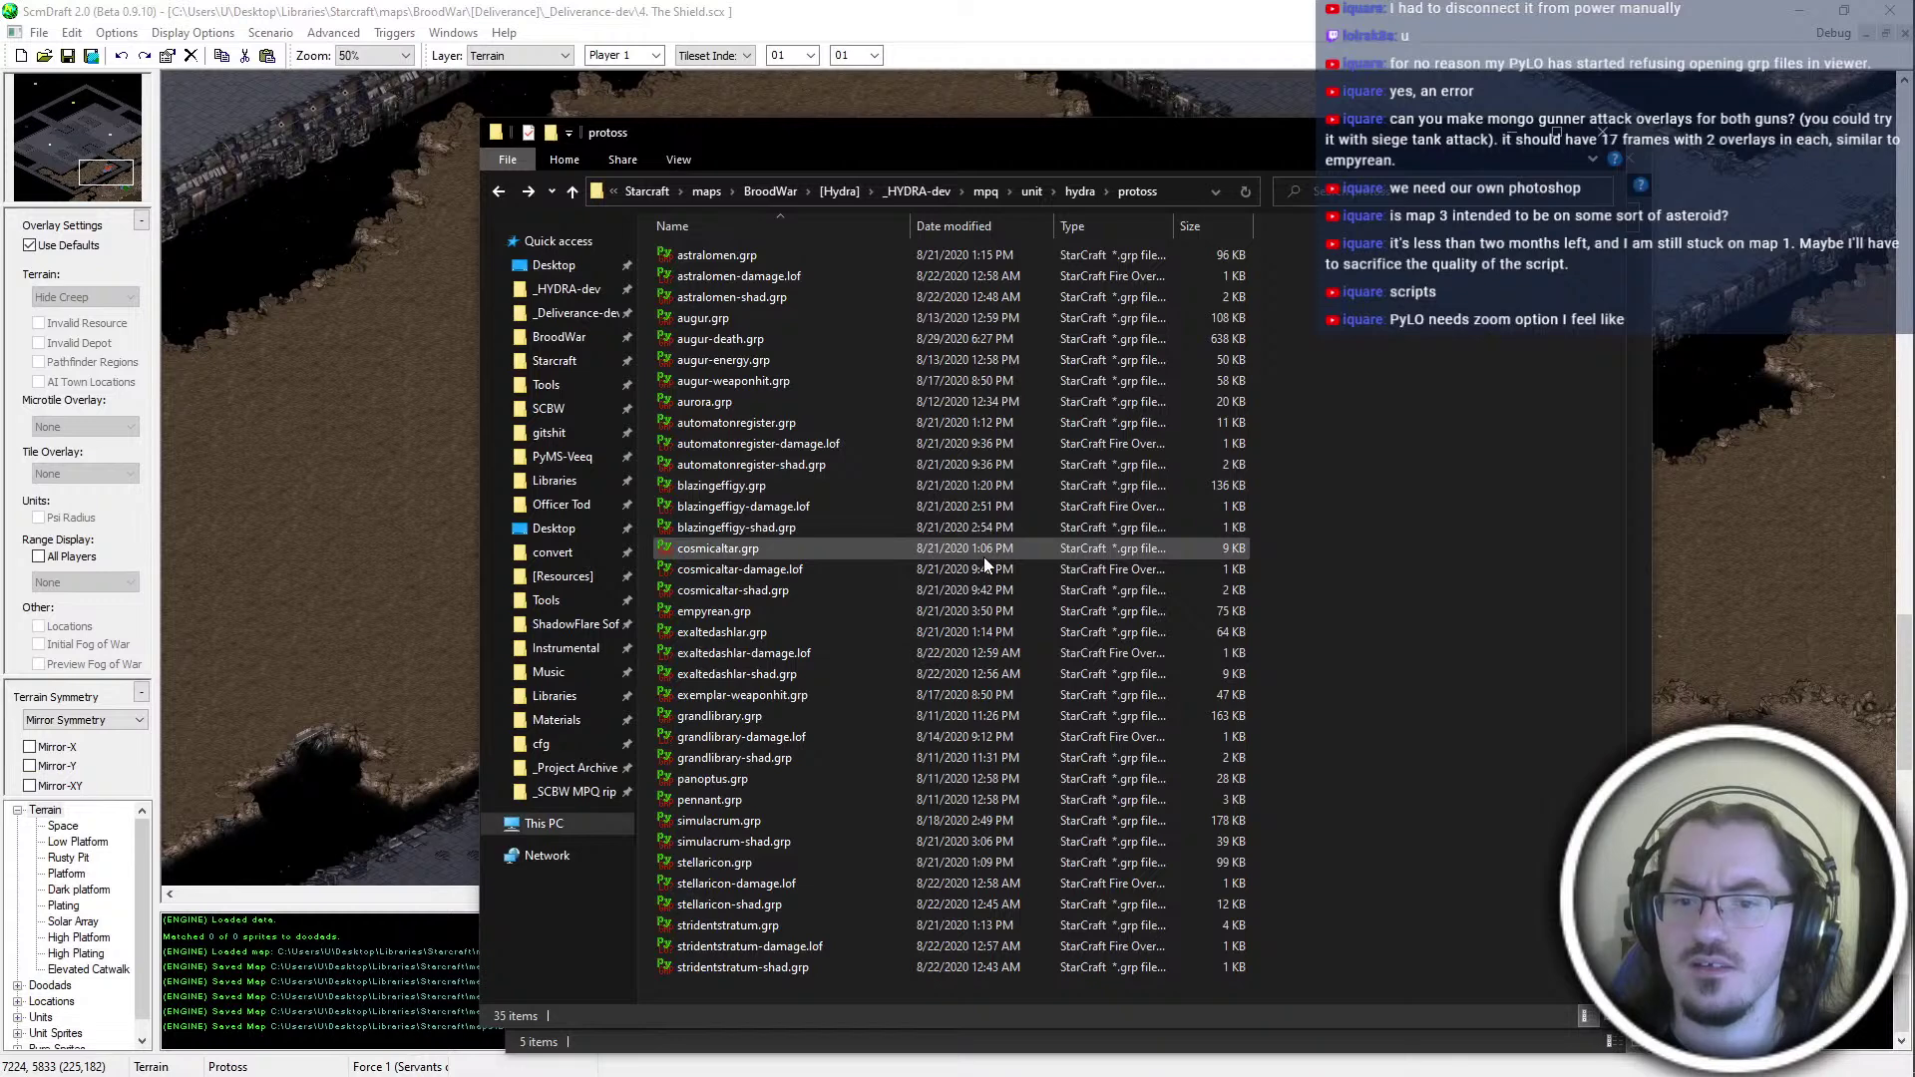
key("alt+Right")
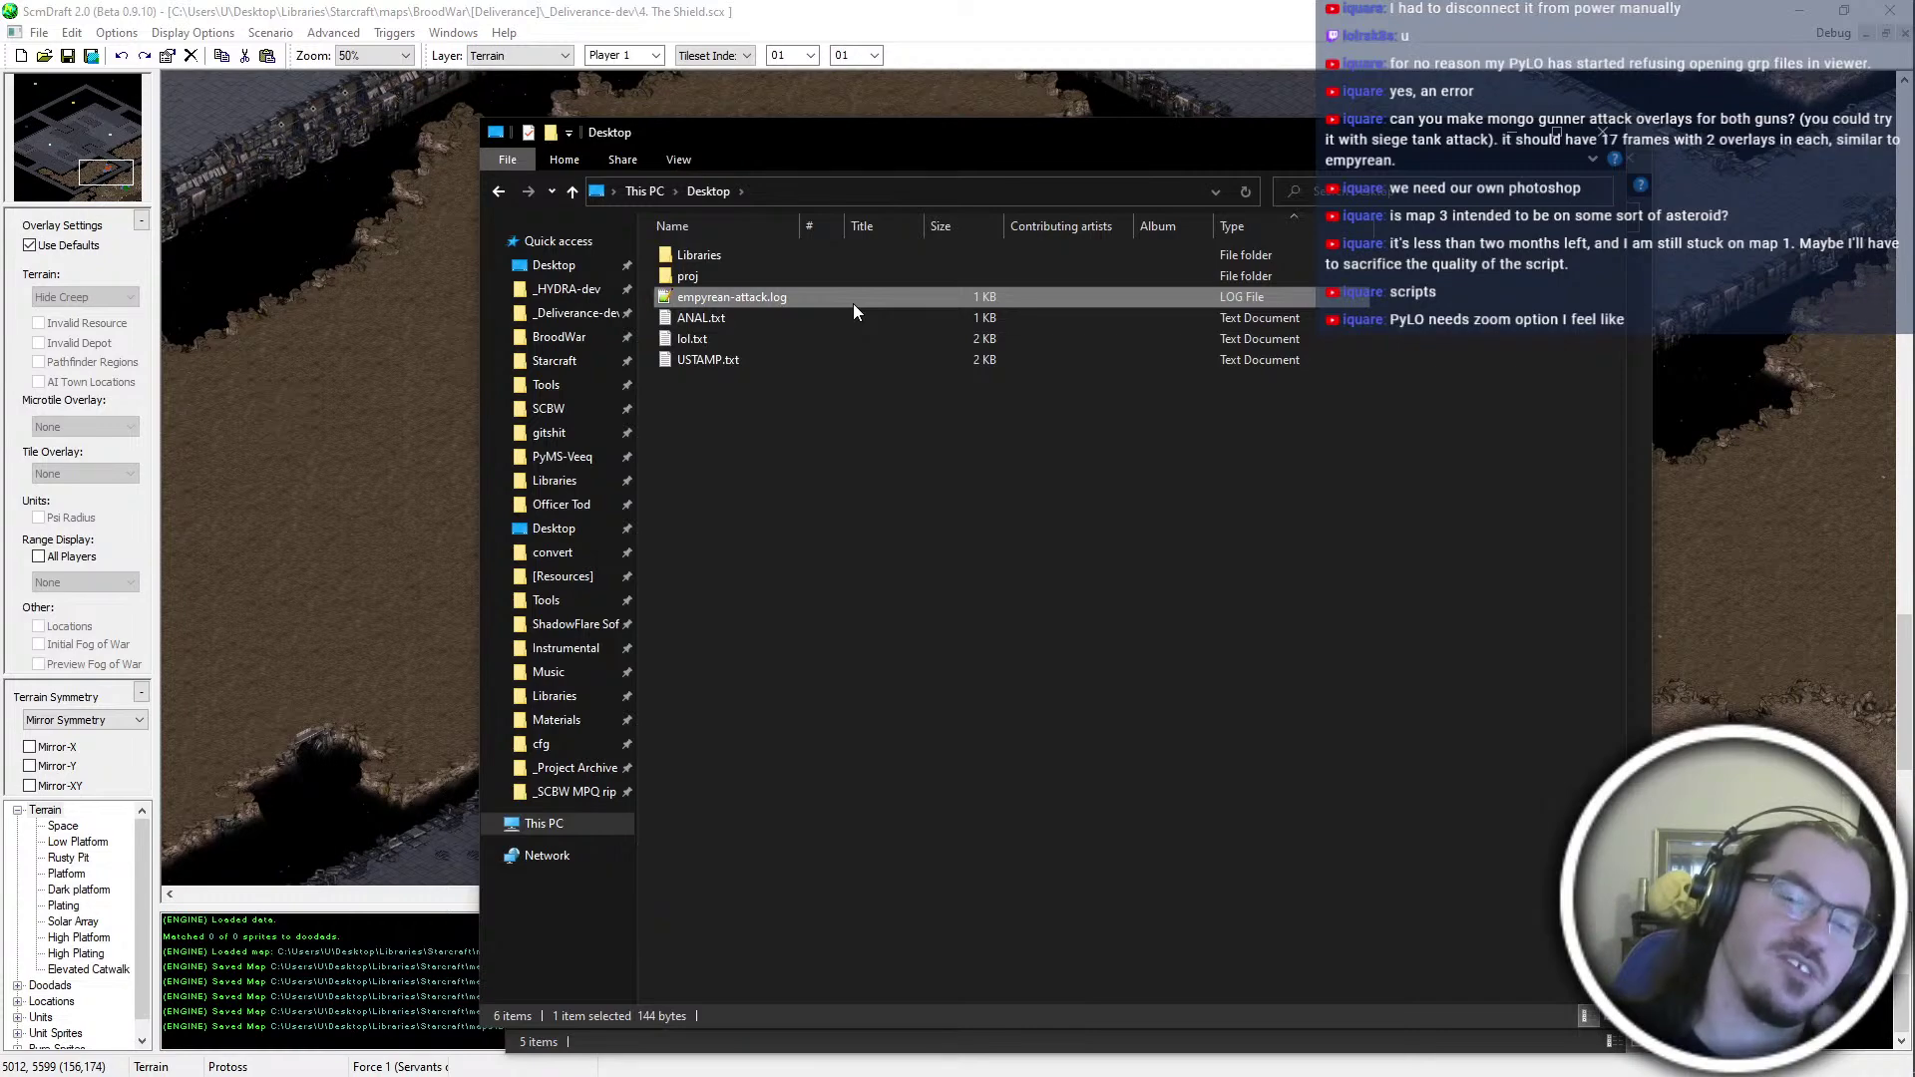
key("F2")
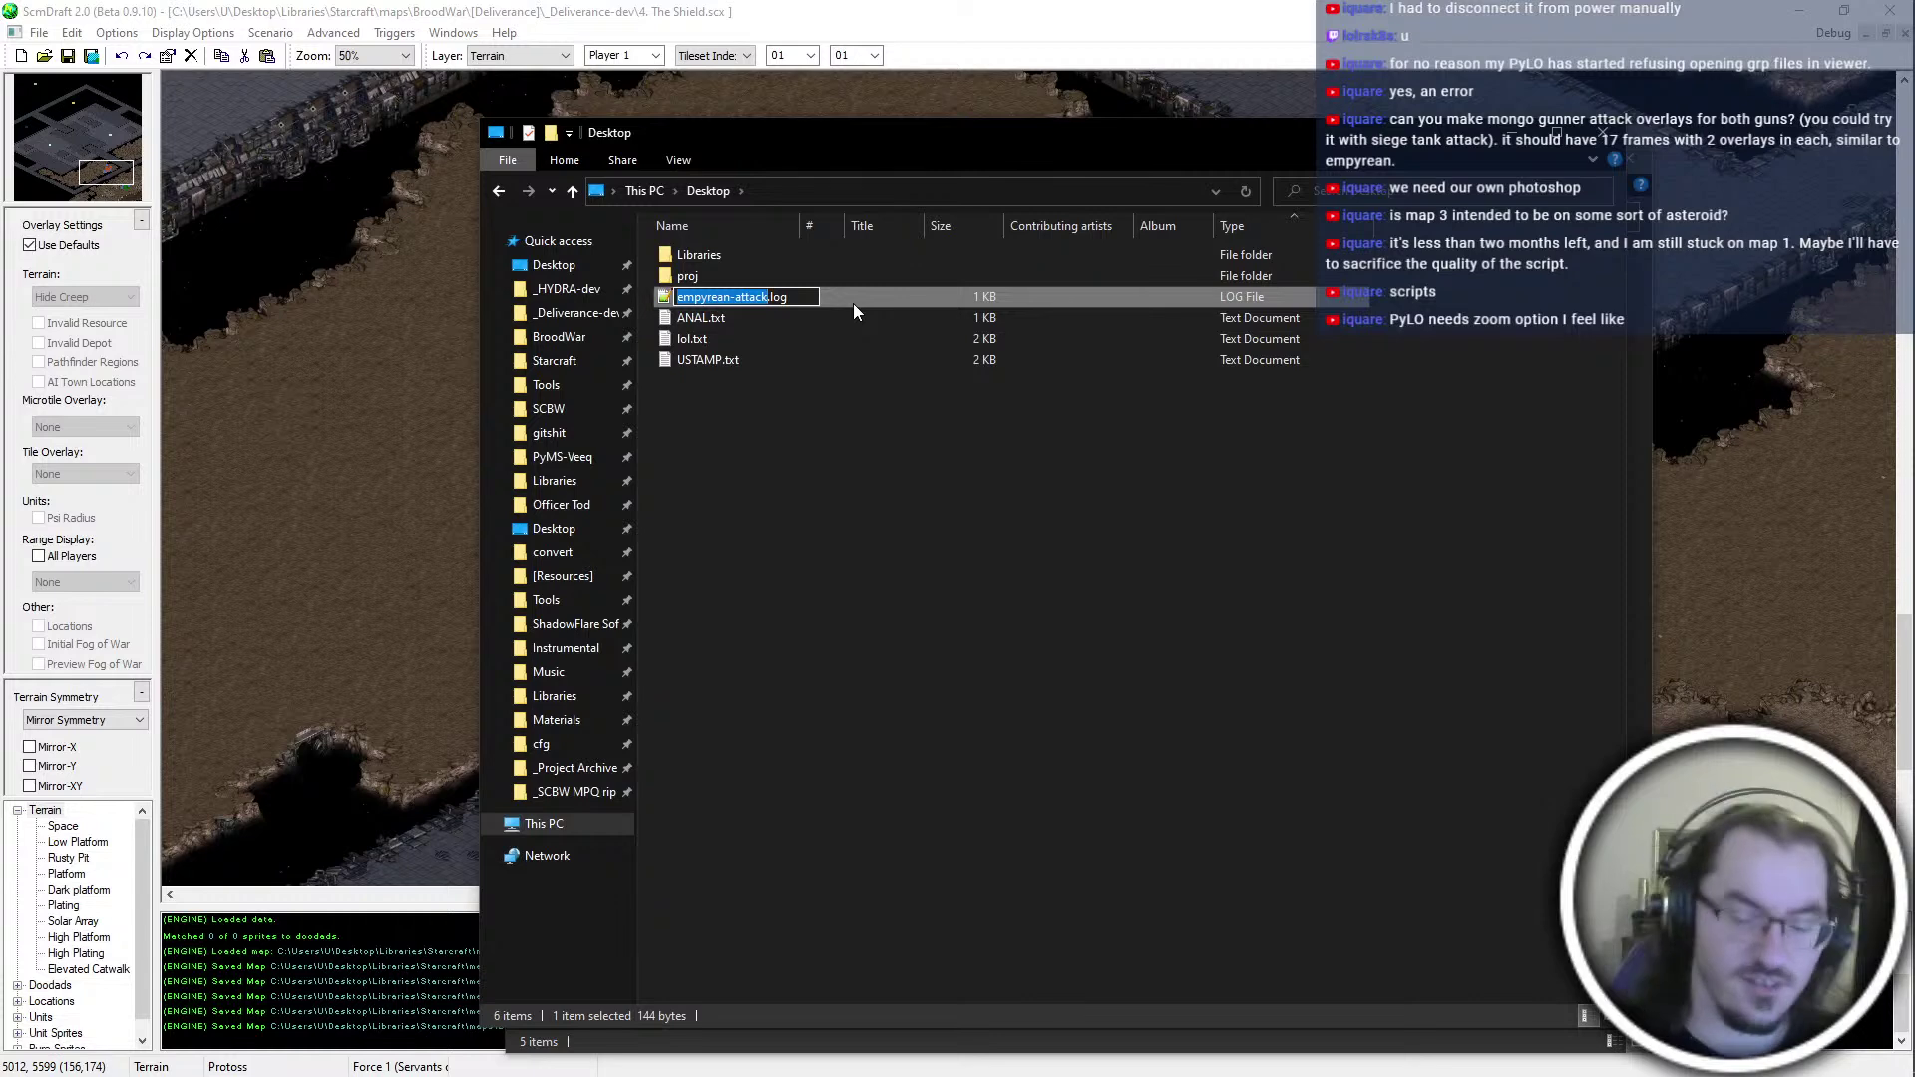
type("mongogunner-attack")
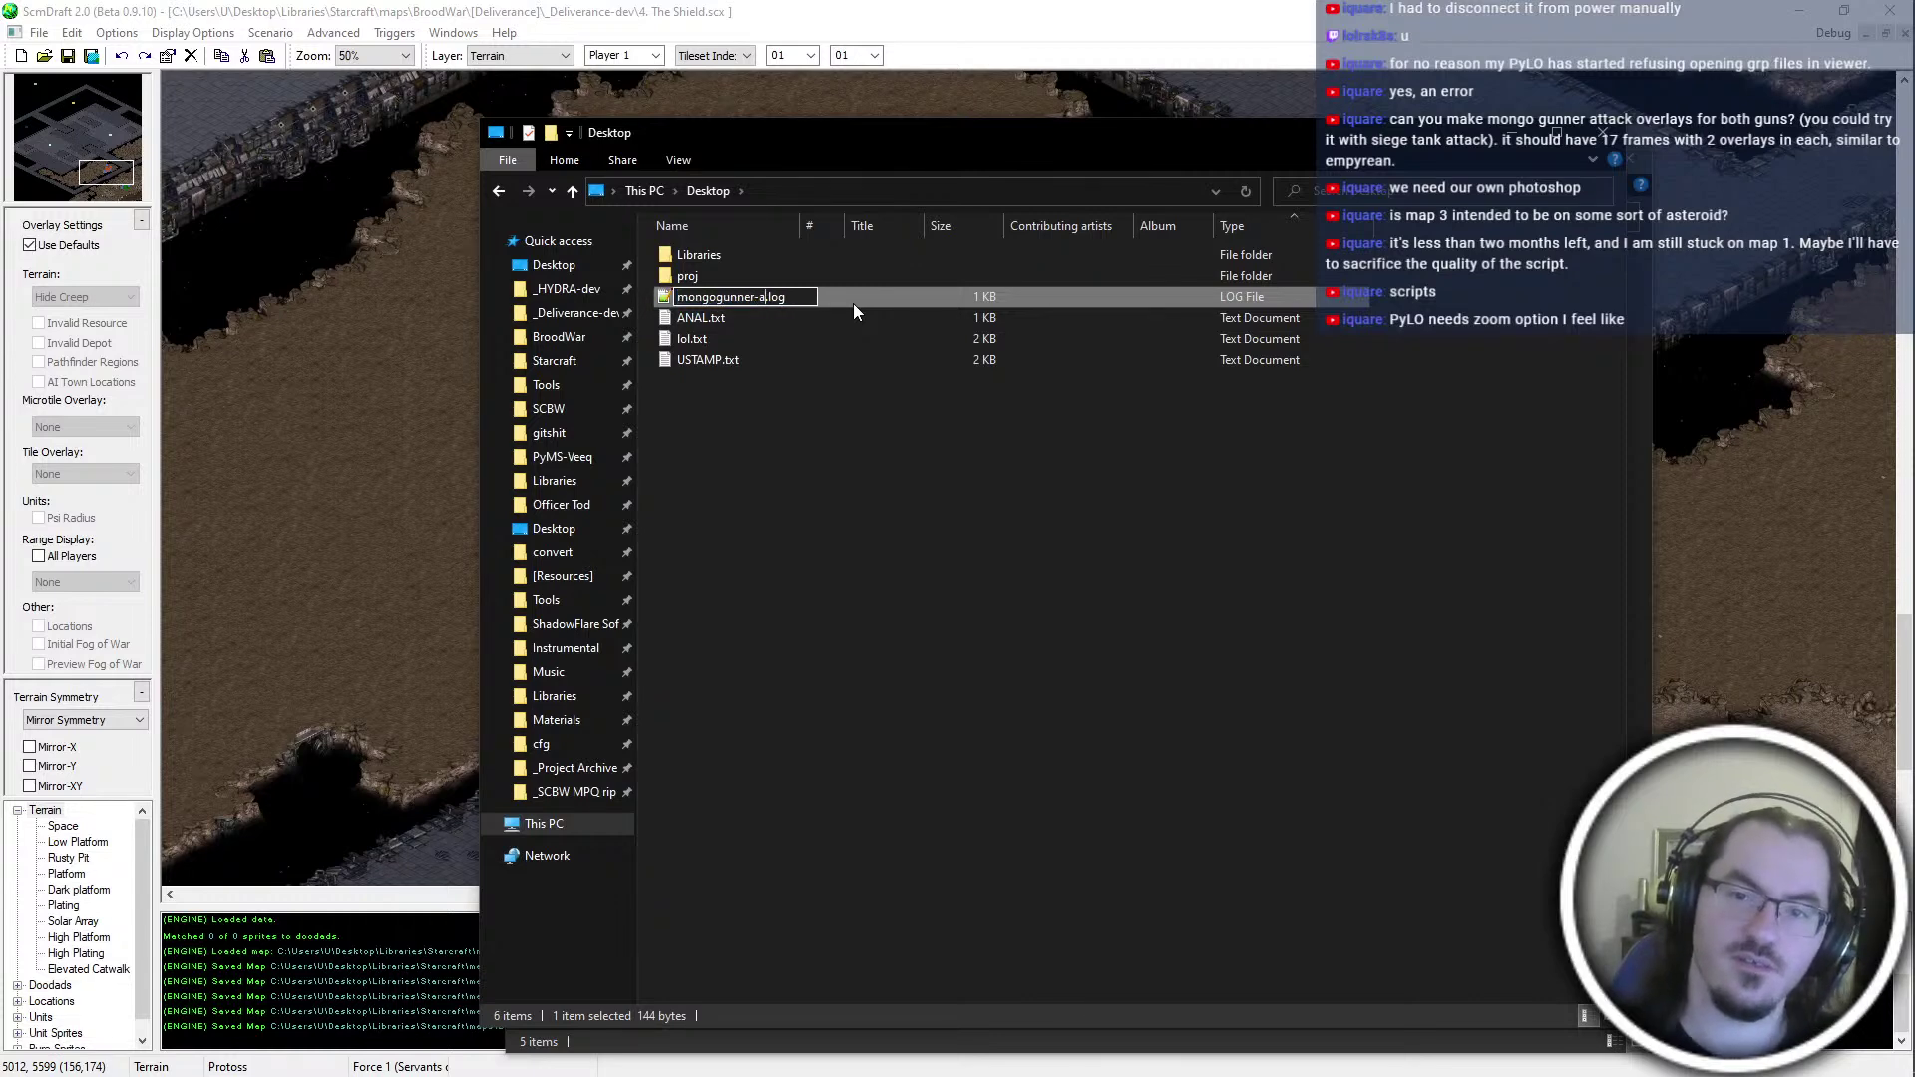
key("Return")
key("alt+Tab")
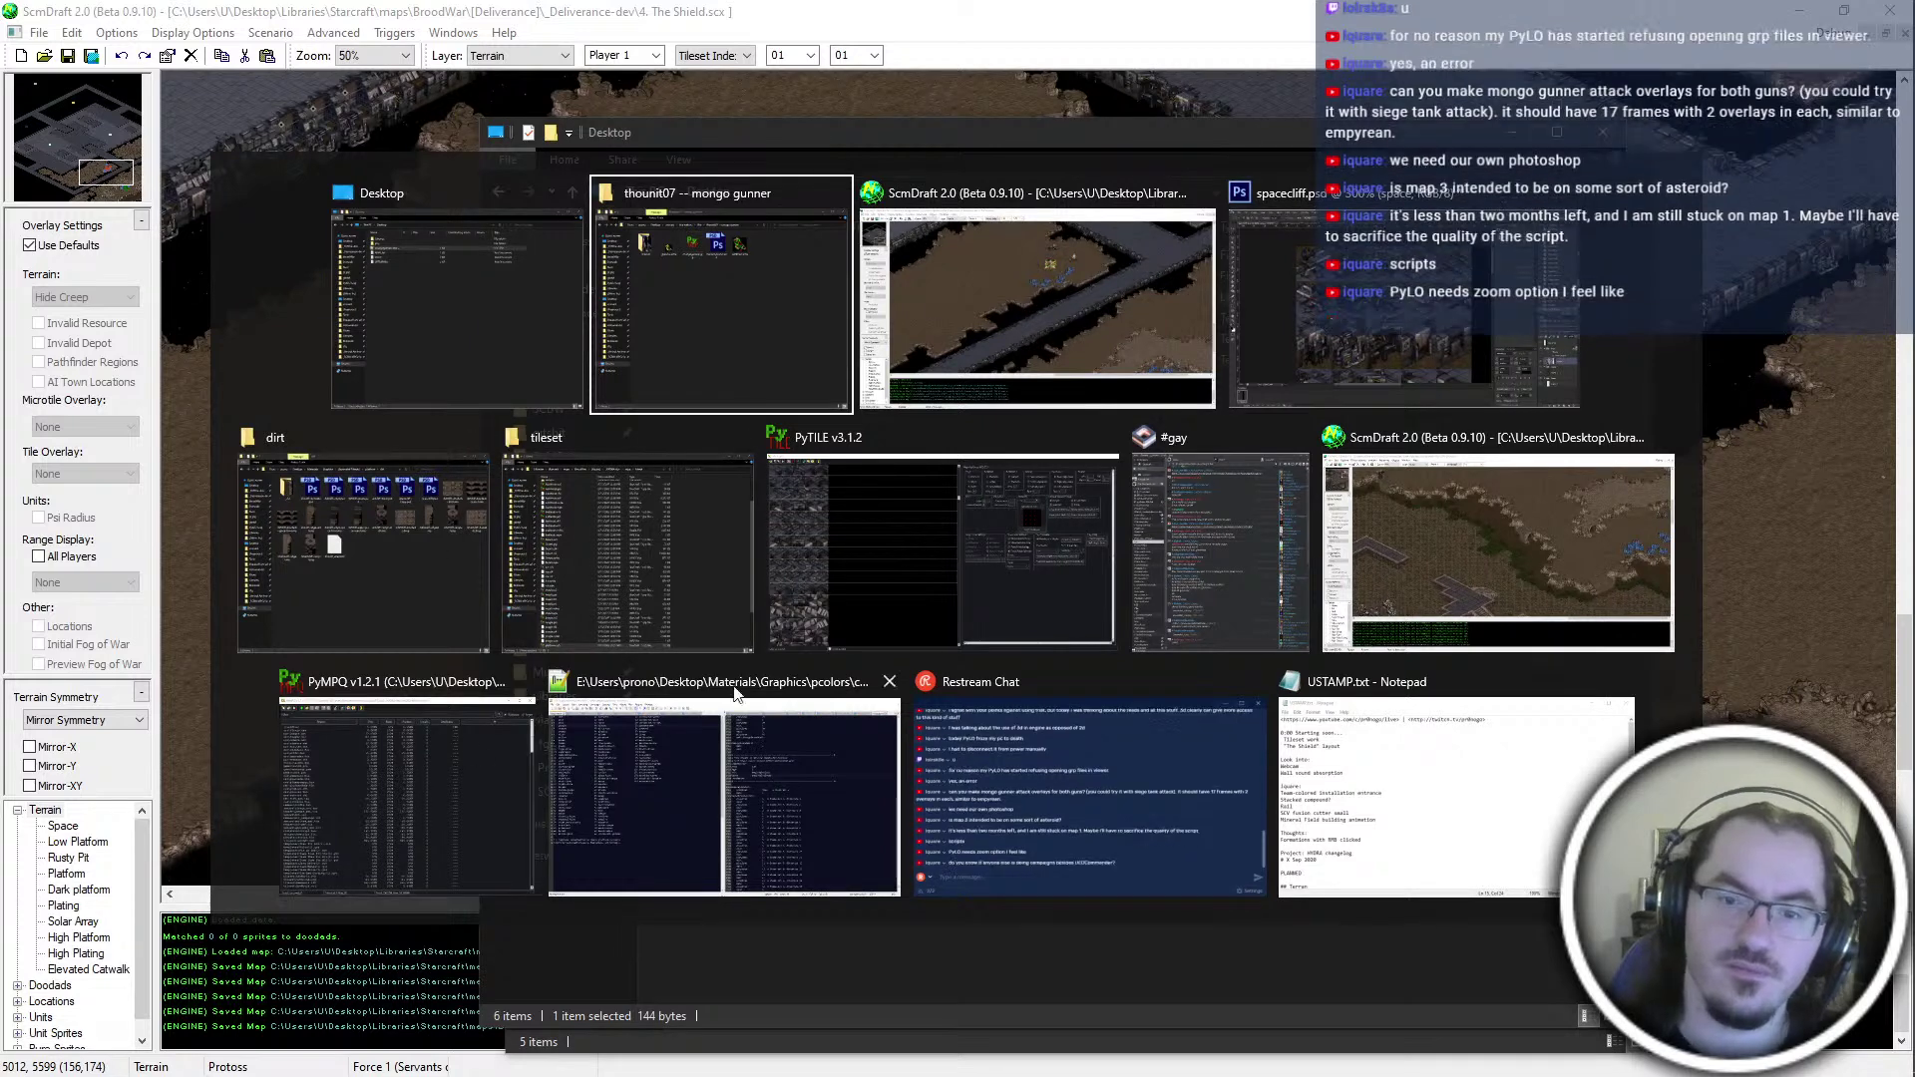
left_click(1184, 547)
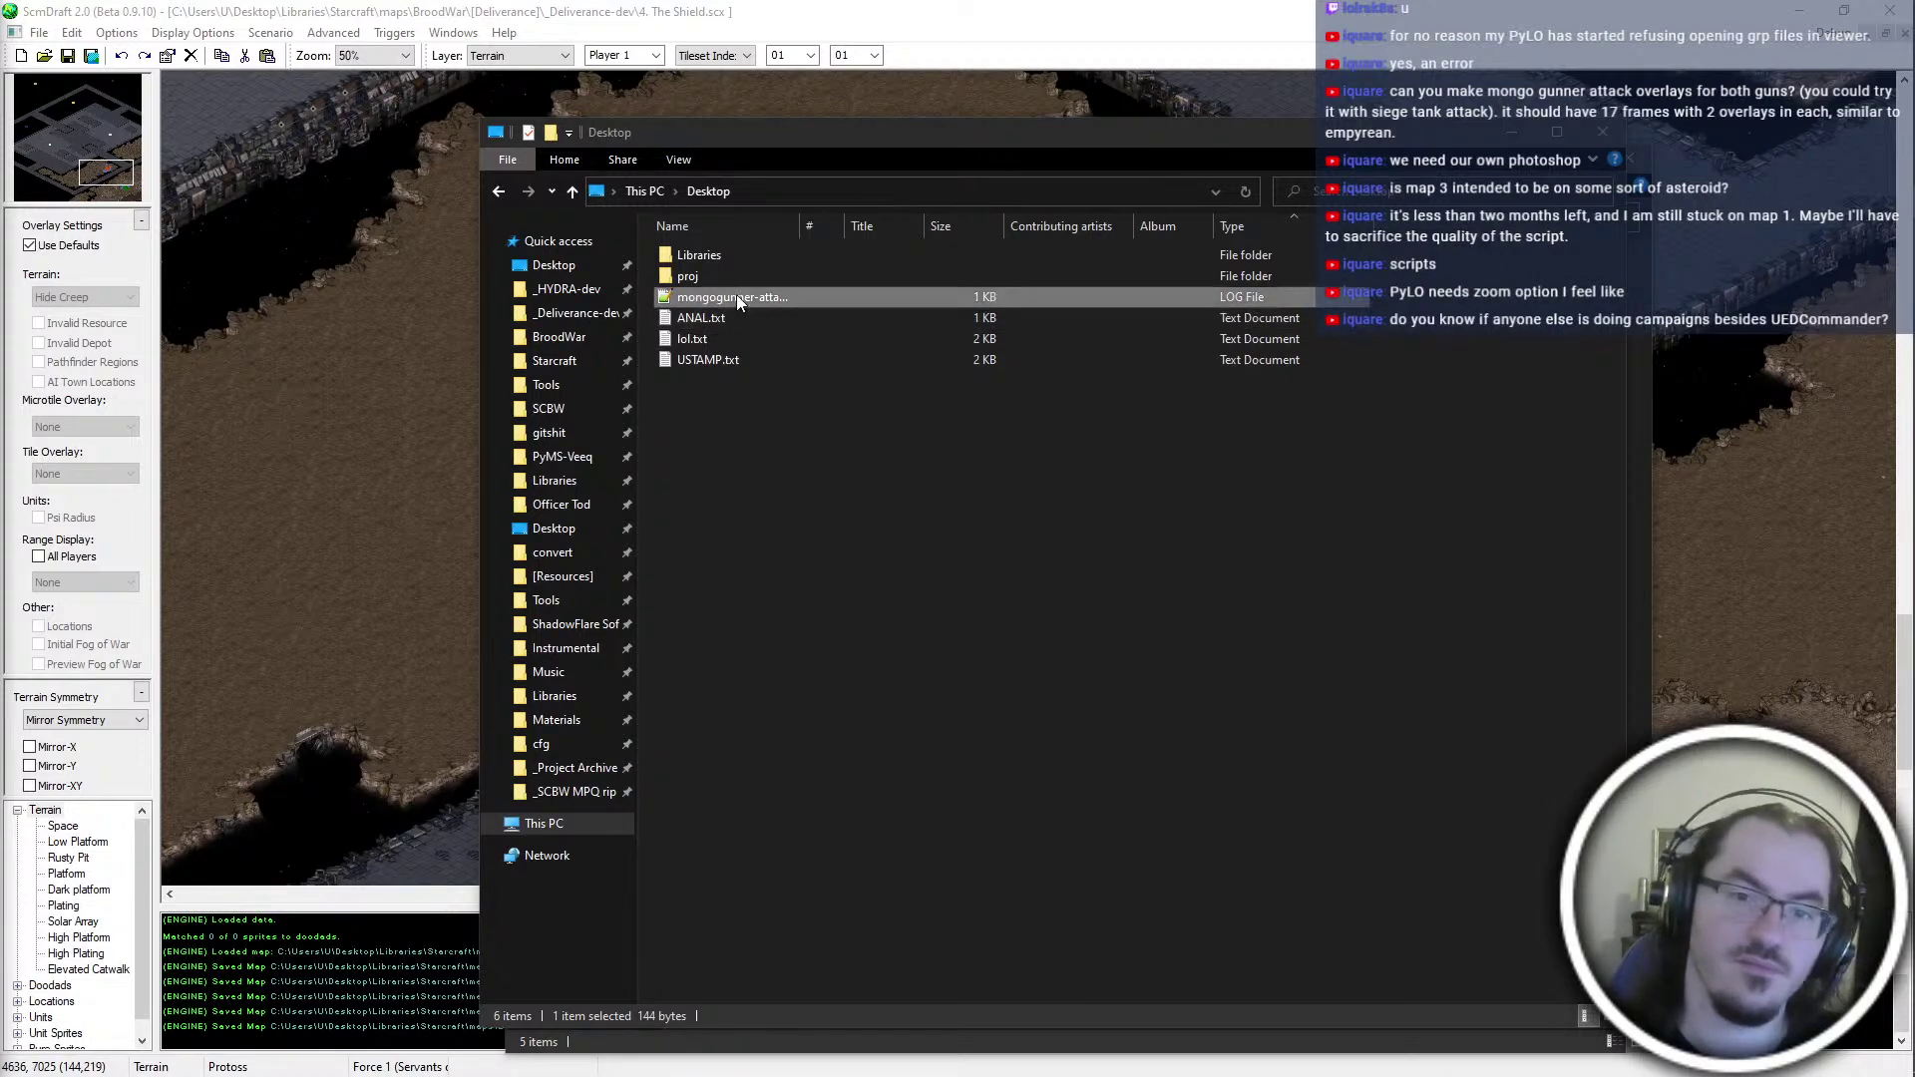
left_click(847, 511)
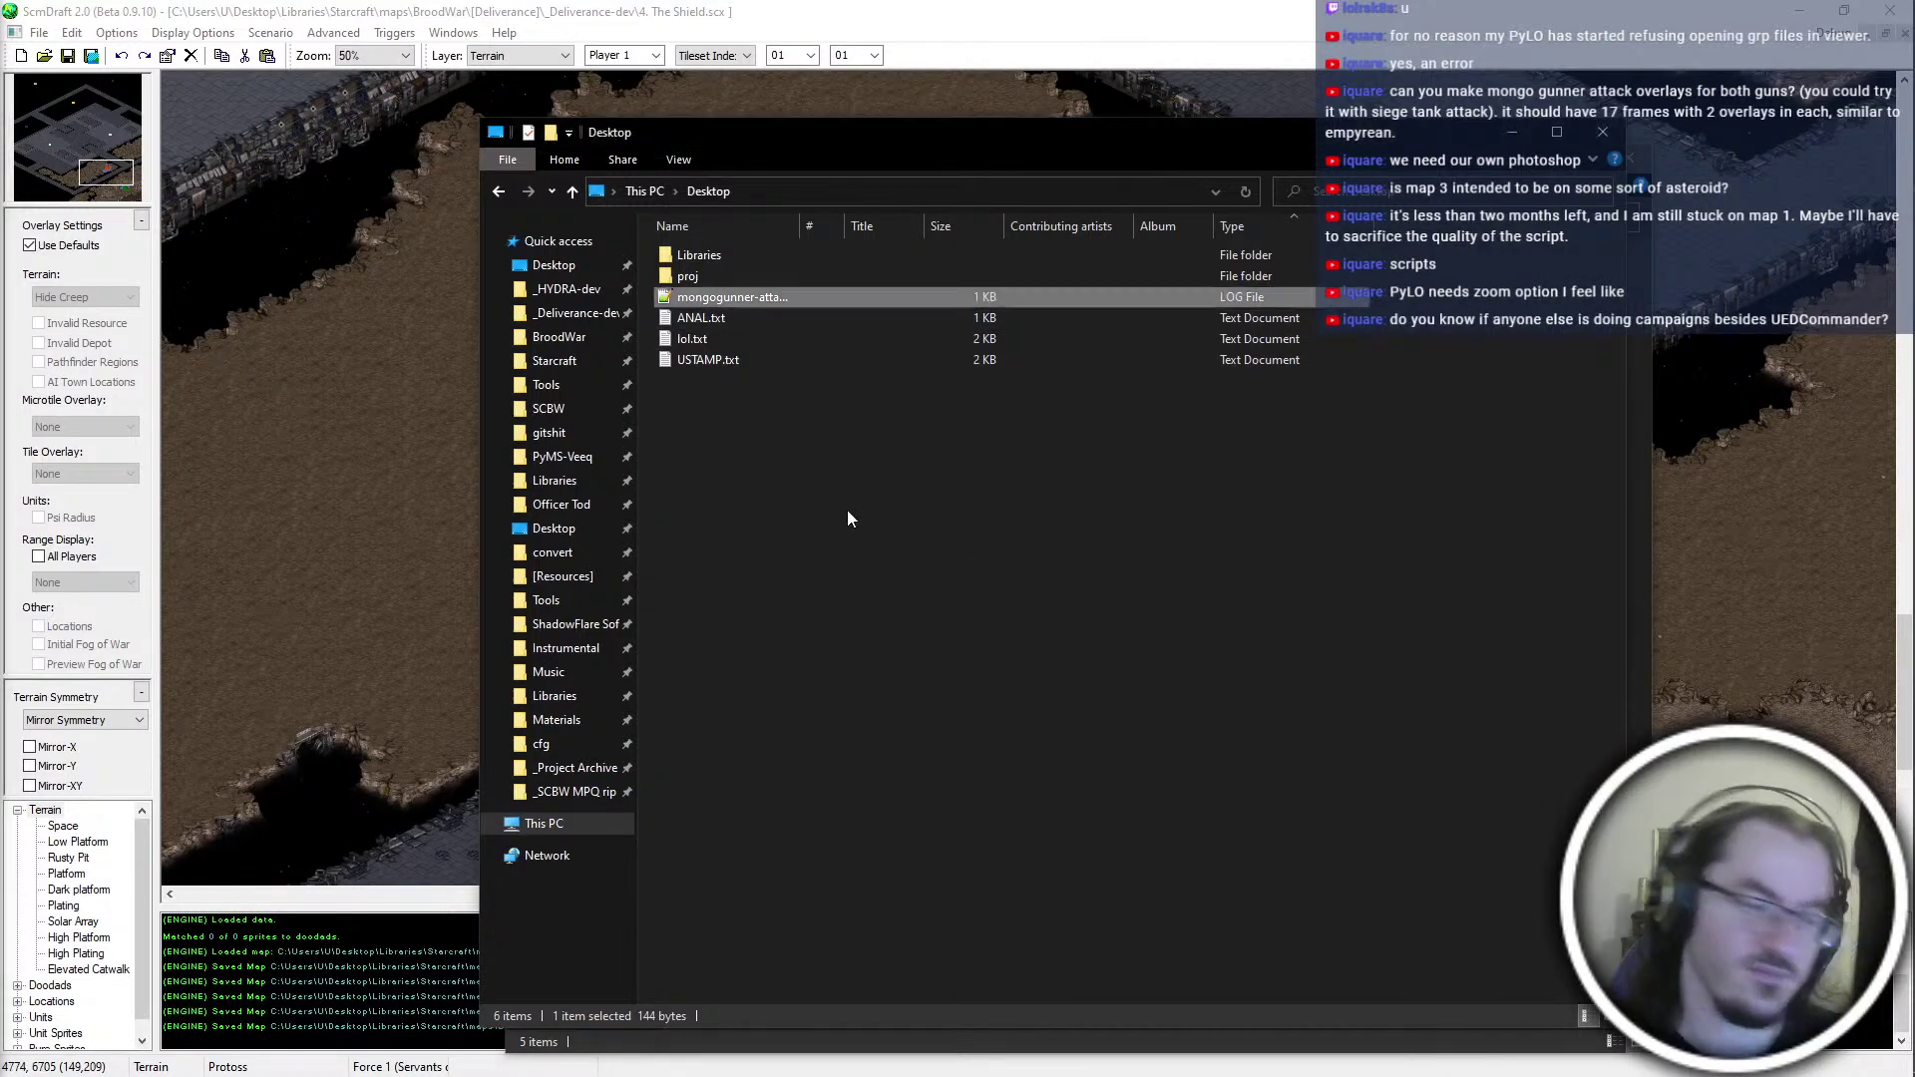
Delete mongogunner-attack.log from the Desktop folder
left_click(723, 295)
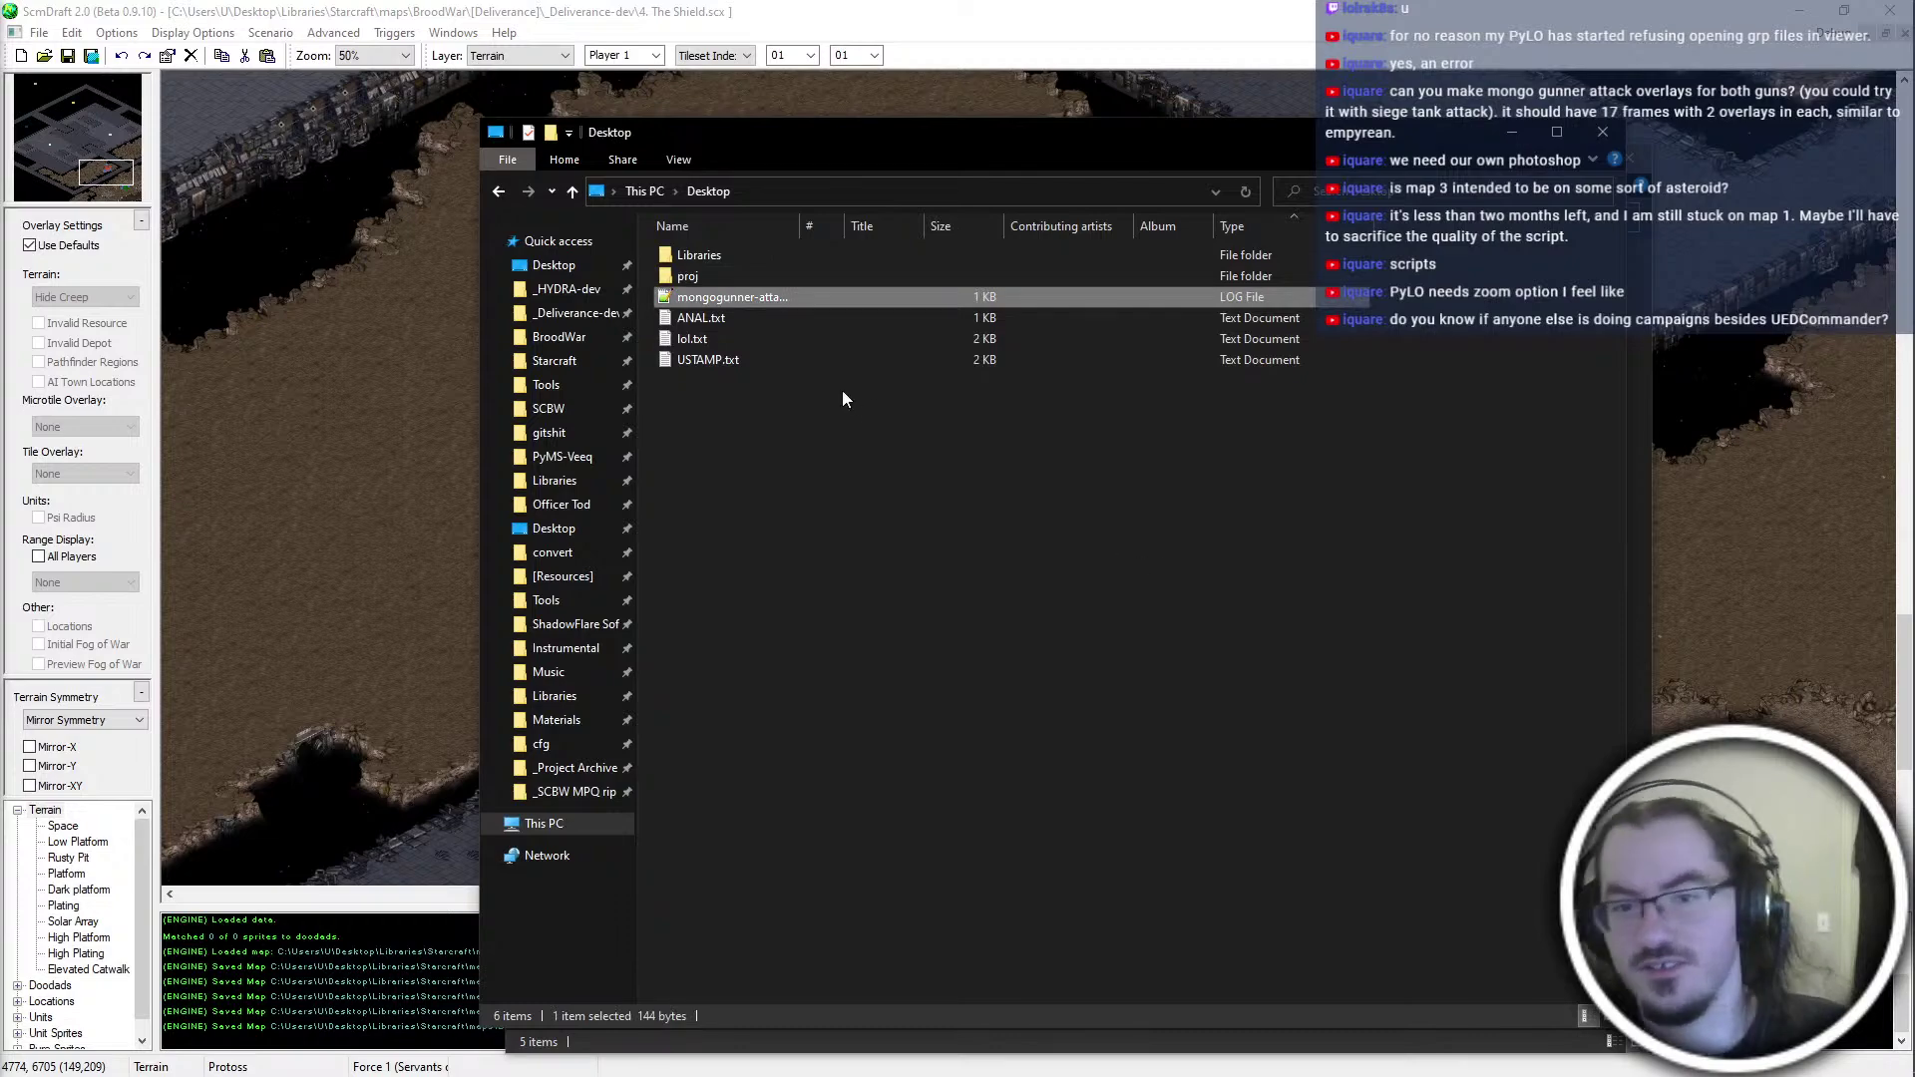
key("Delete")
key("ctrl+super+Right")
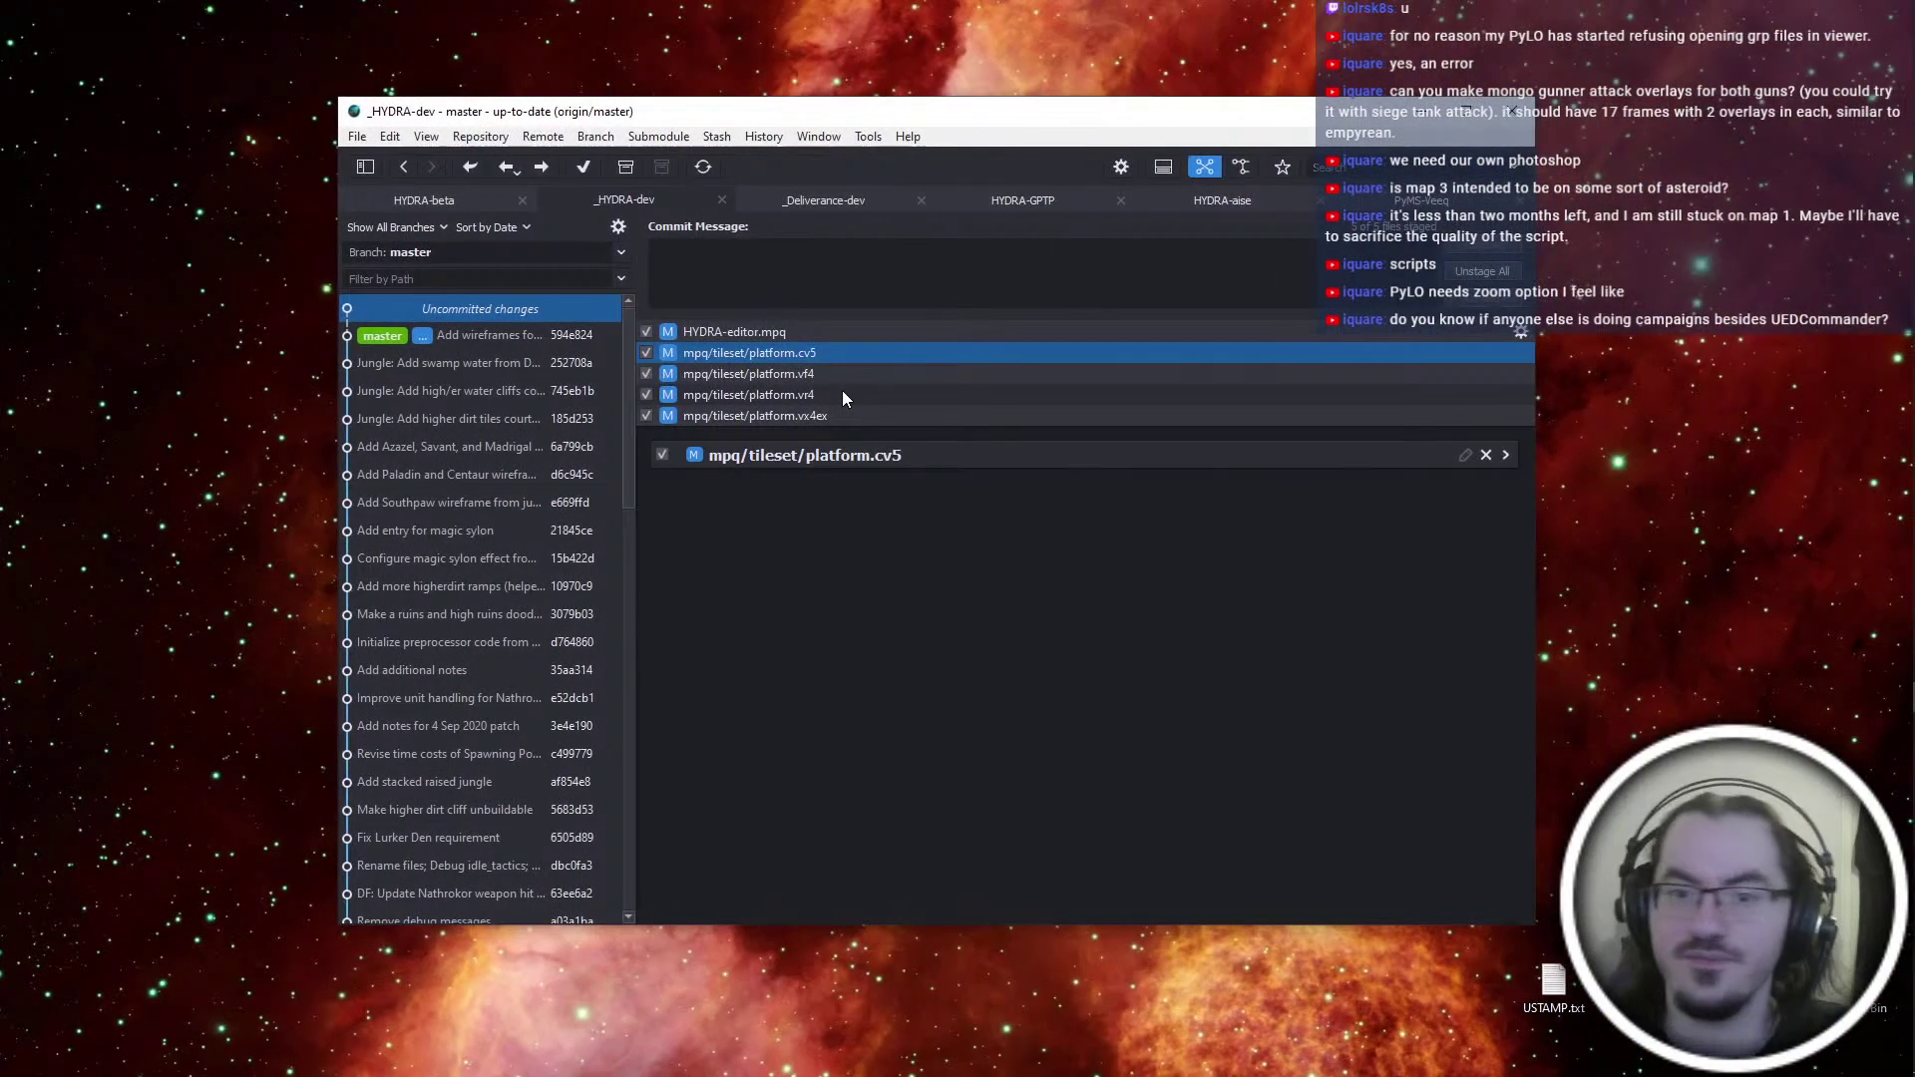
key("ctrl+super+Left")
key("alt+Tab")
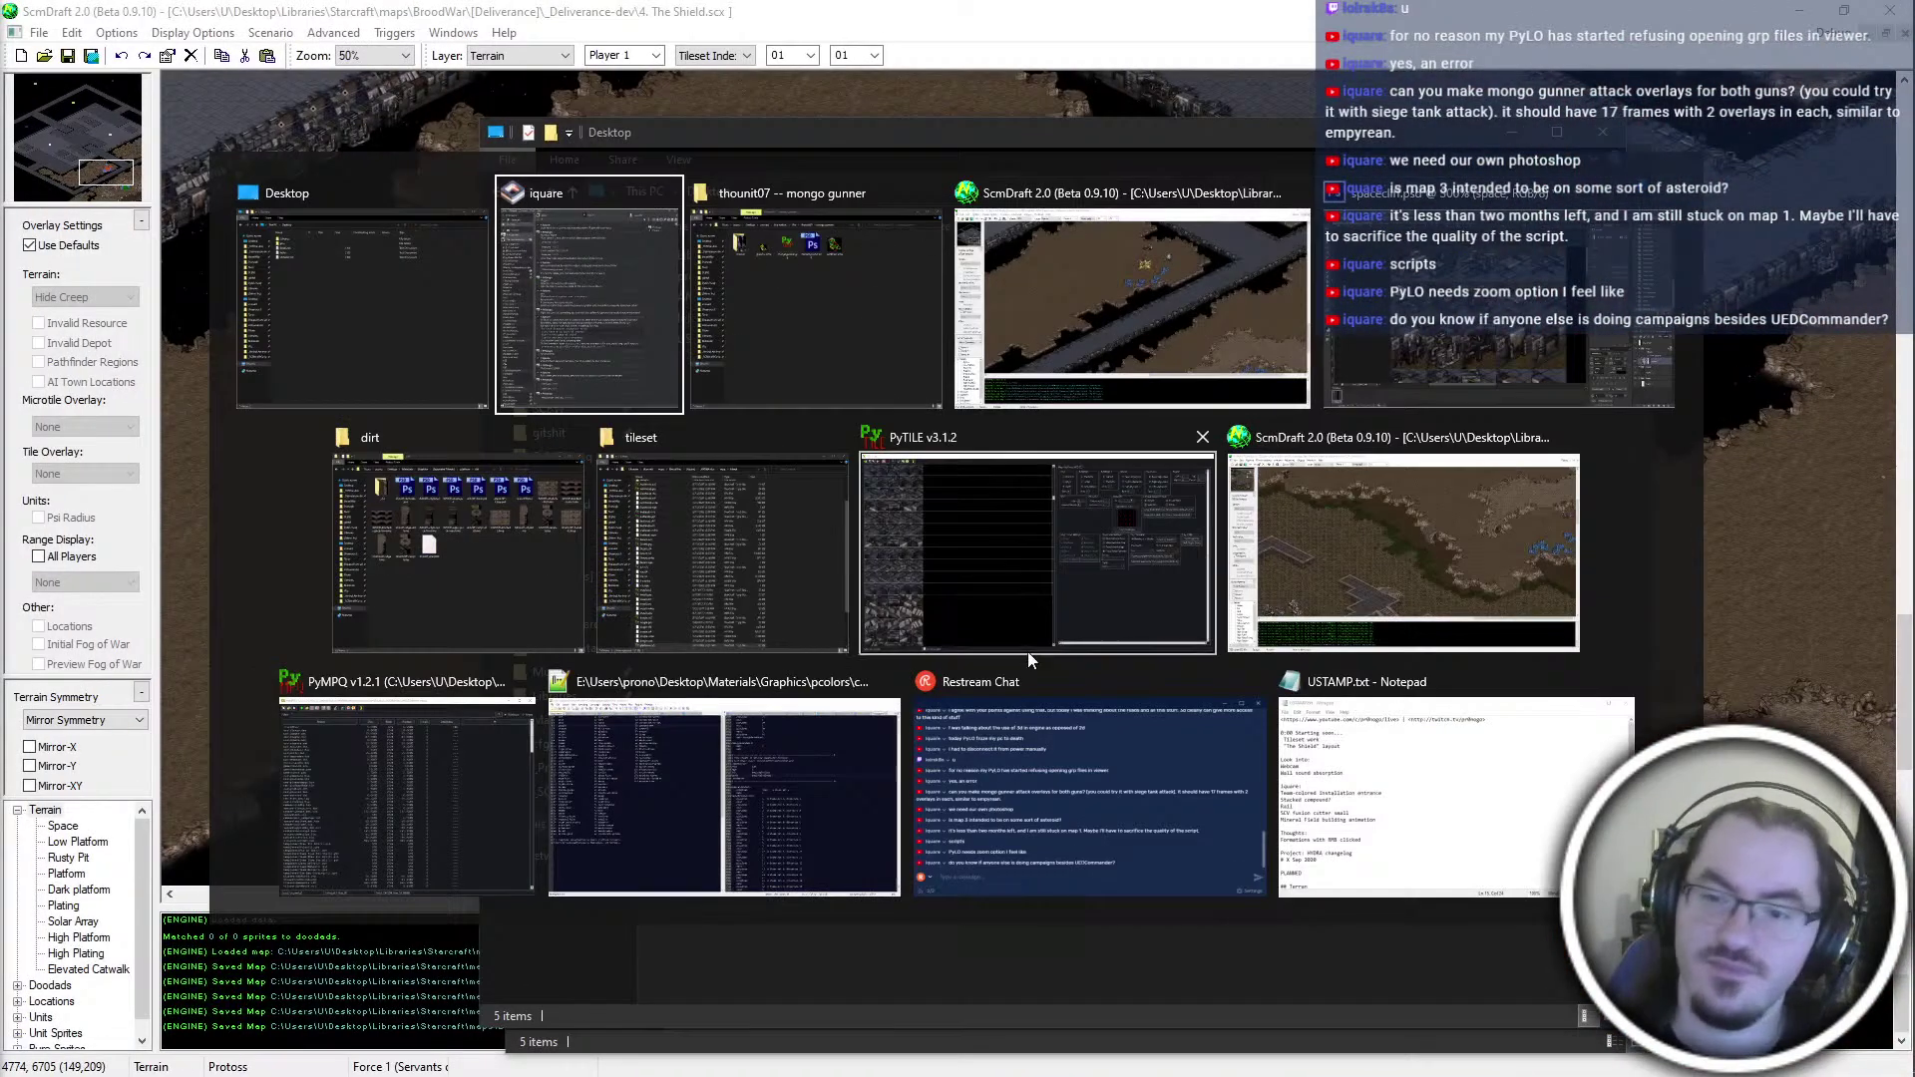
left_click(1094, 46)
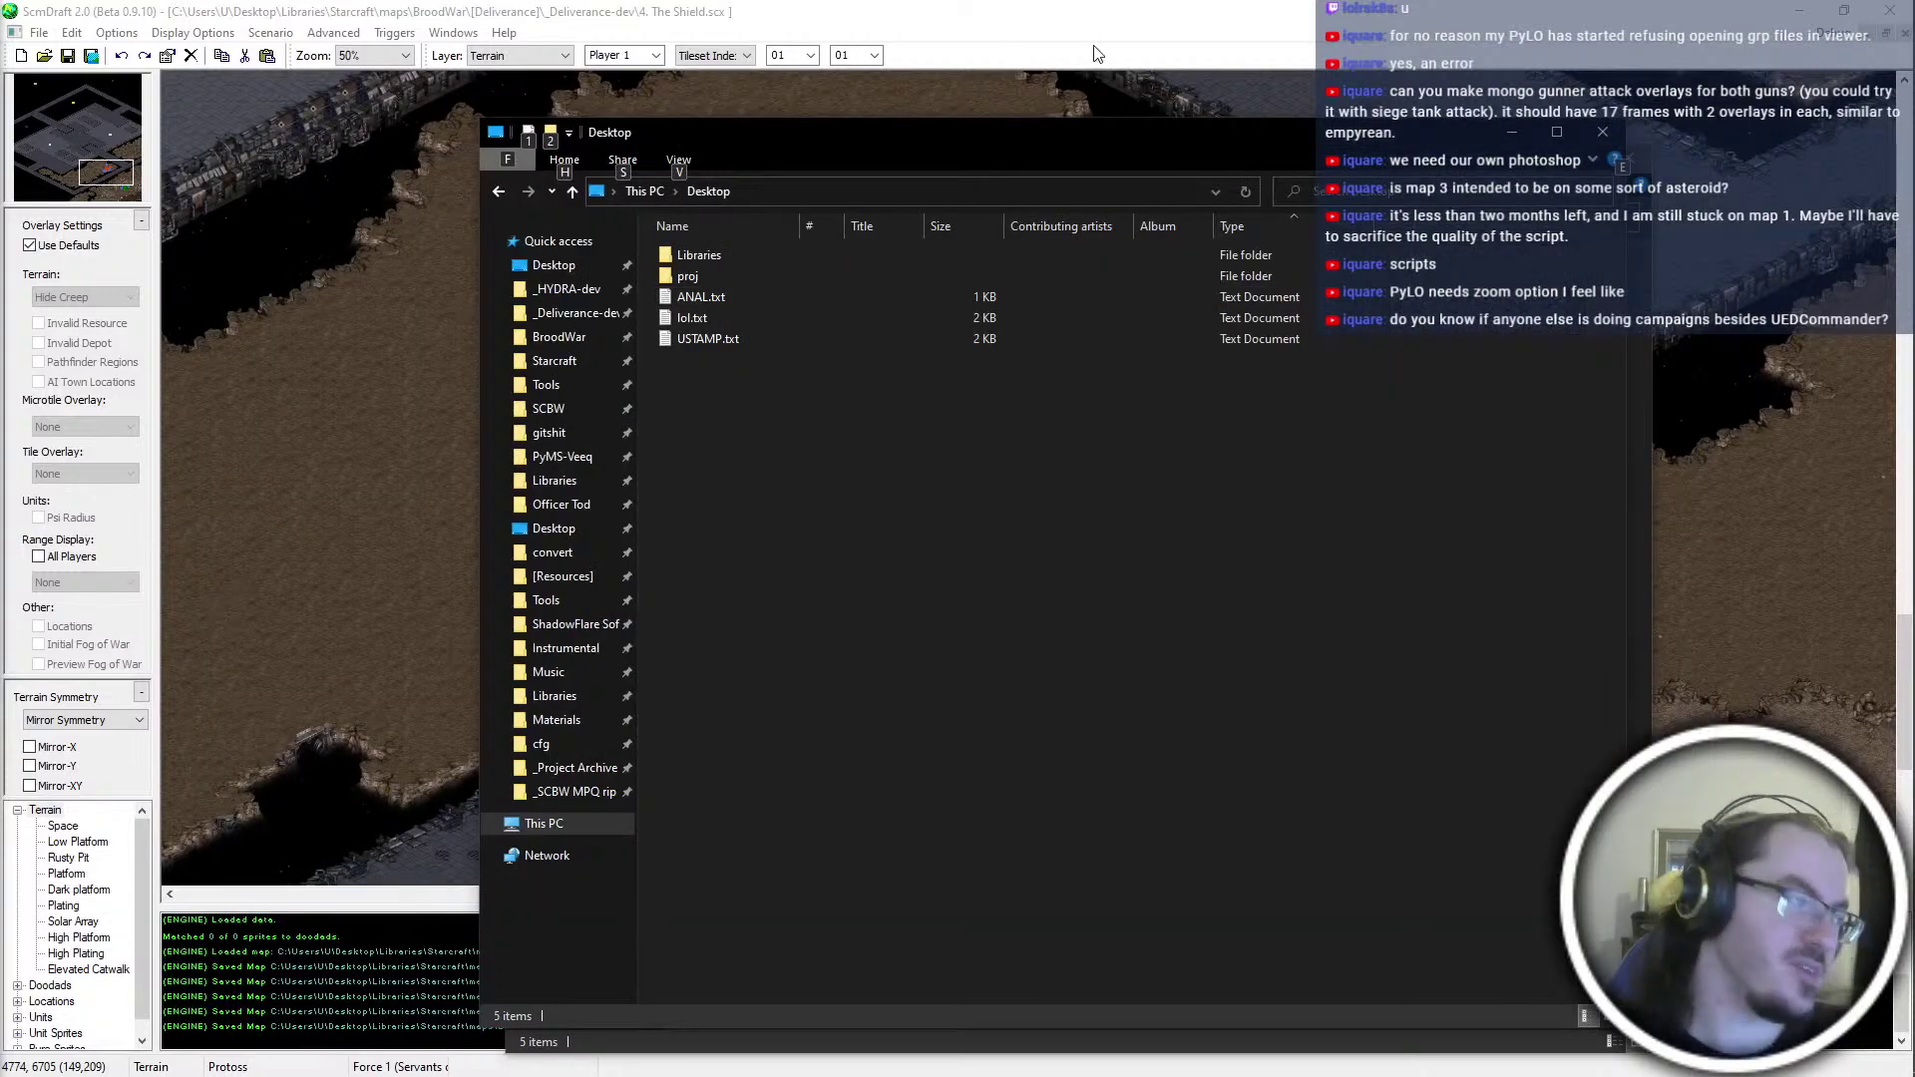
left_click(1121, 674)
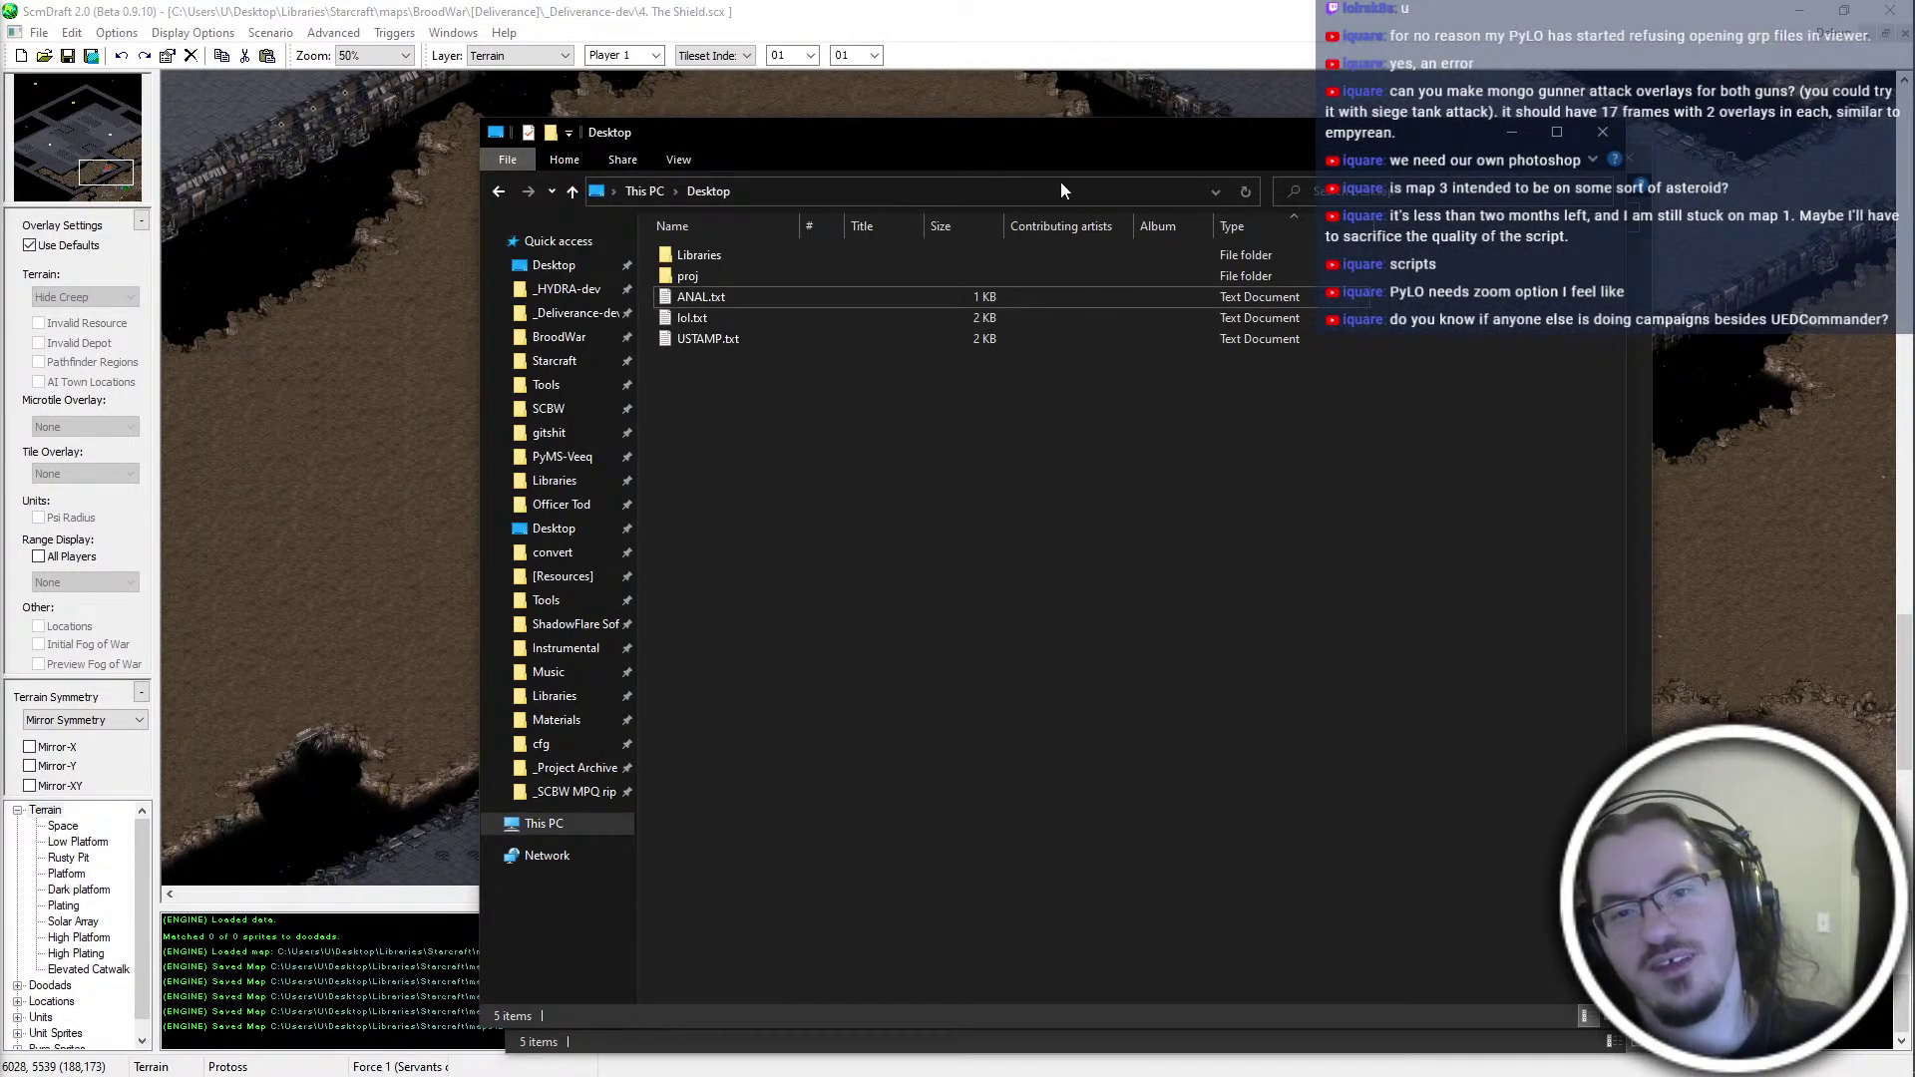
Switch to ScmDraft and examine the dirt cliffs and platform walkways around the lower part of the 4. The Shield map
left_click(1103, 6)
key("Right")
key("Down")
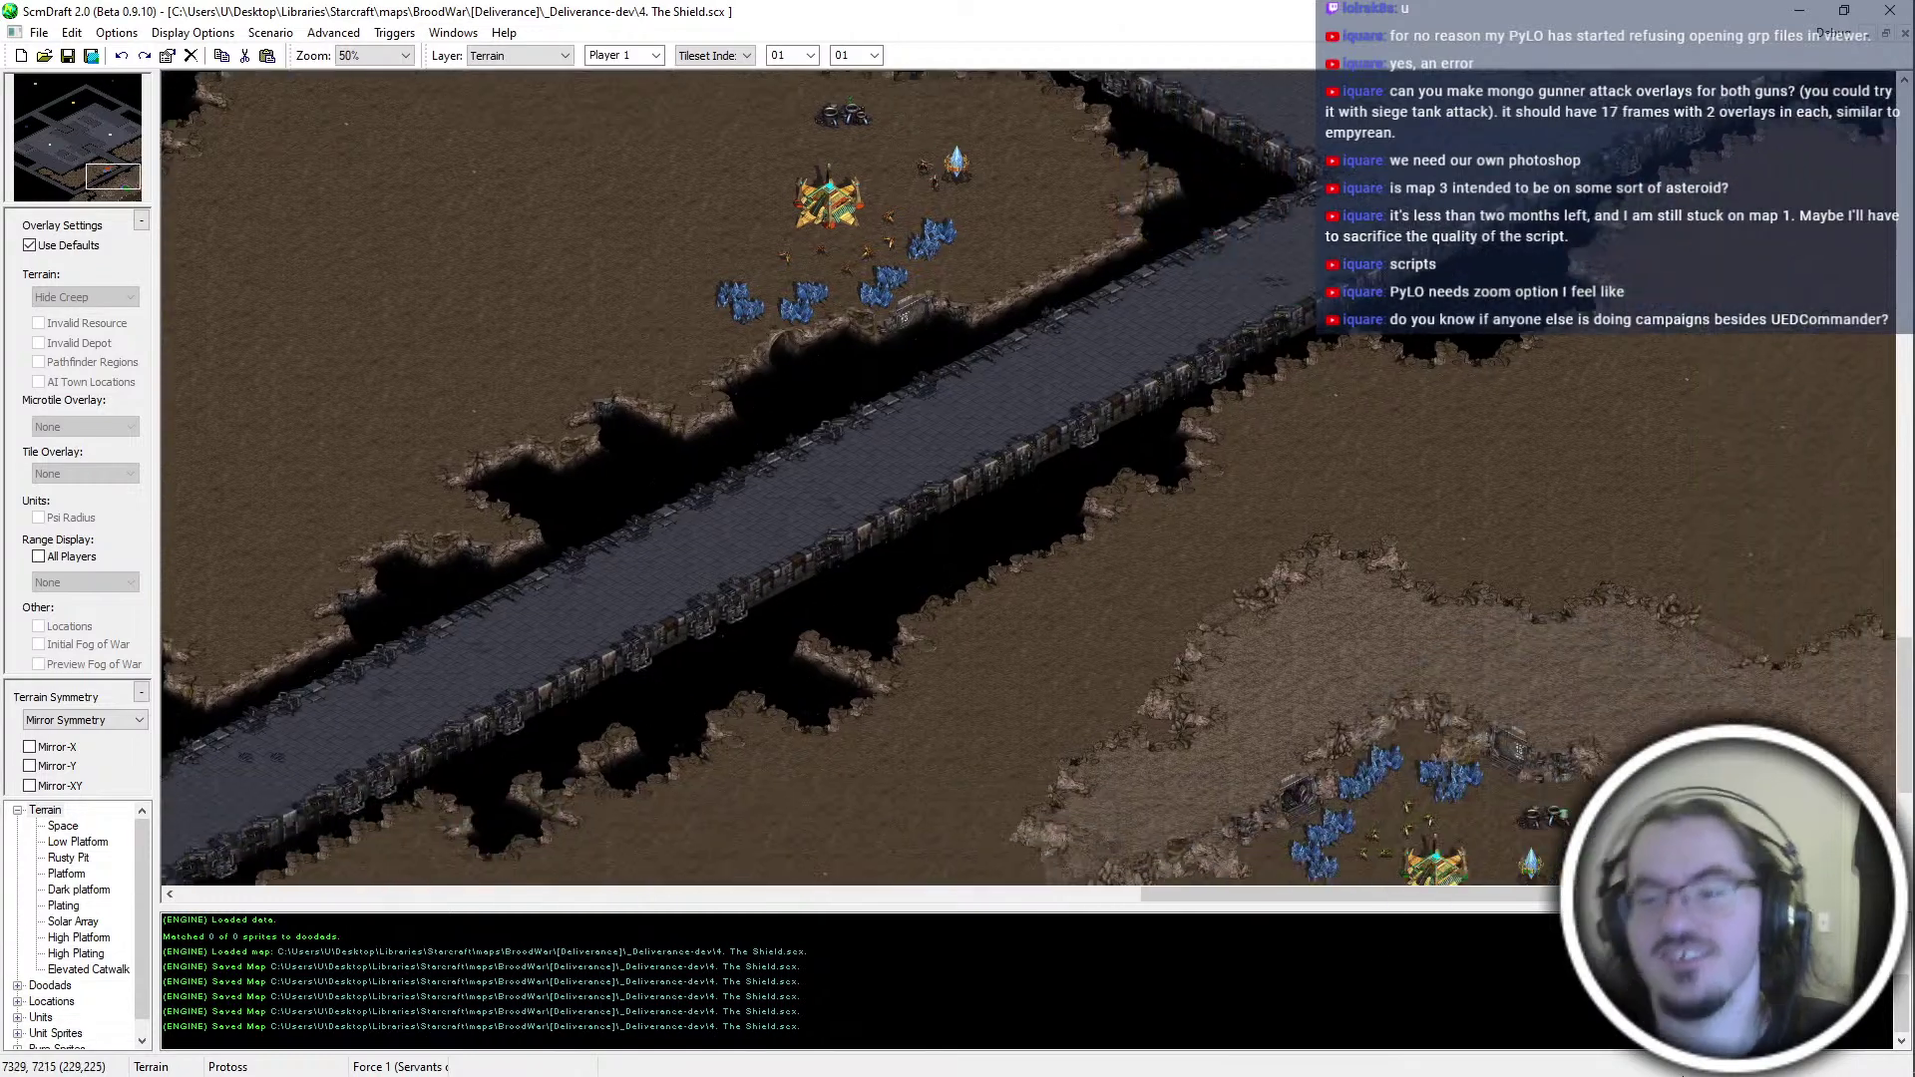
mouse_move(1480, 1076)
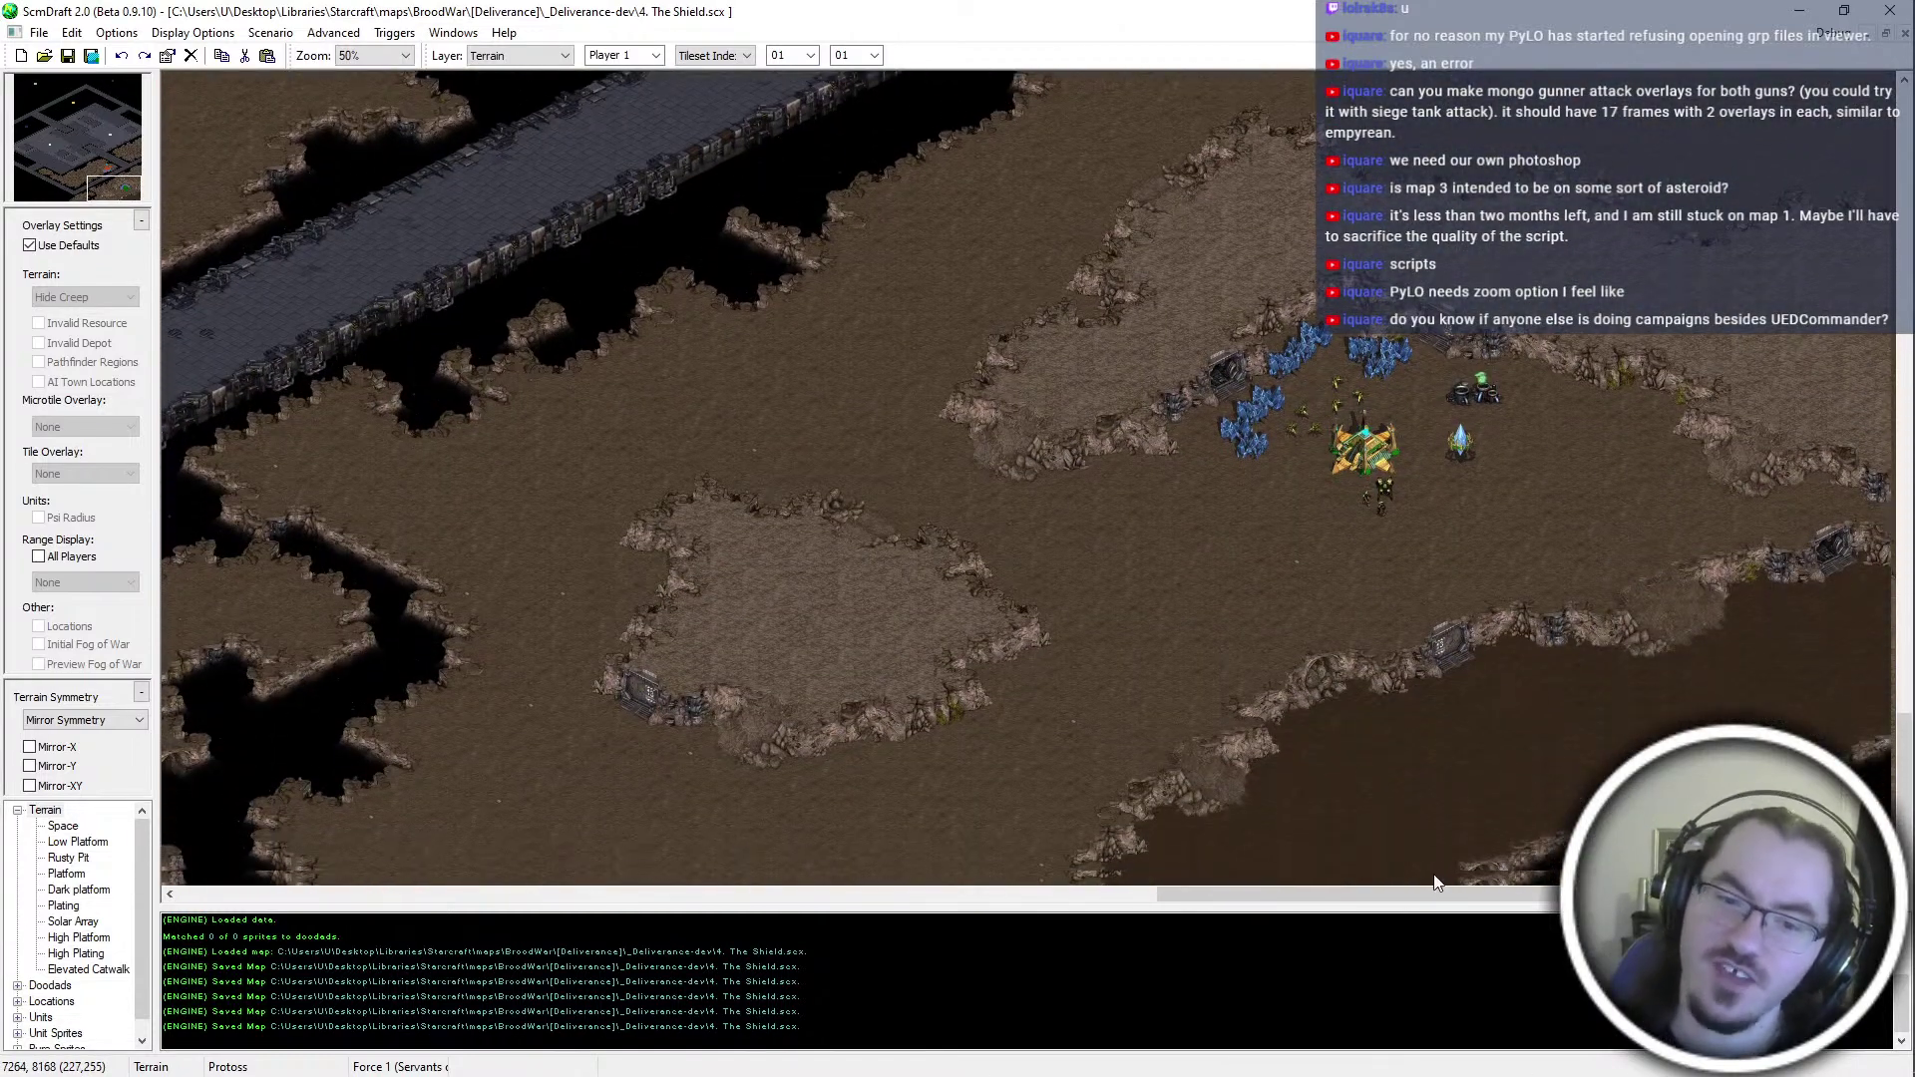
mouse_move(0, 648)
scroll(758, 727, "up", 2, "ctrl")
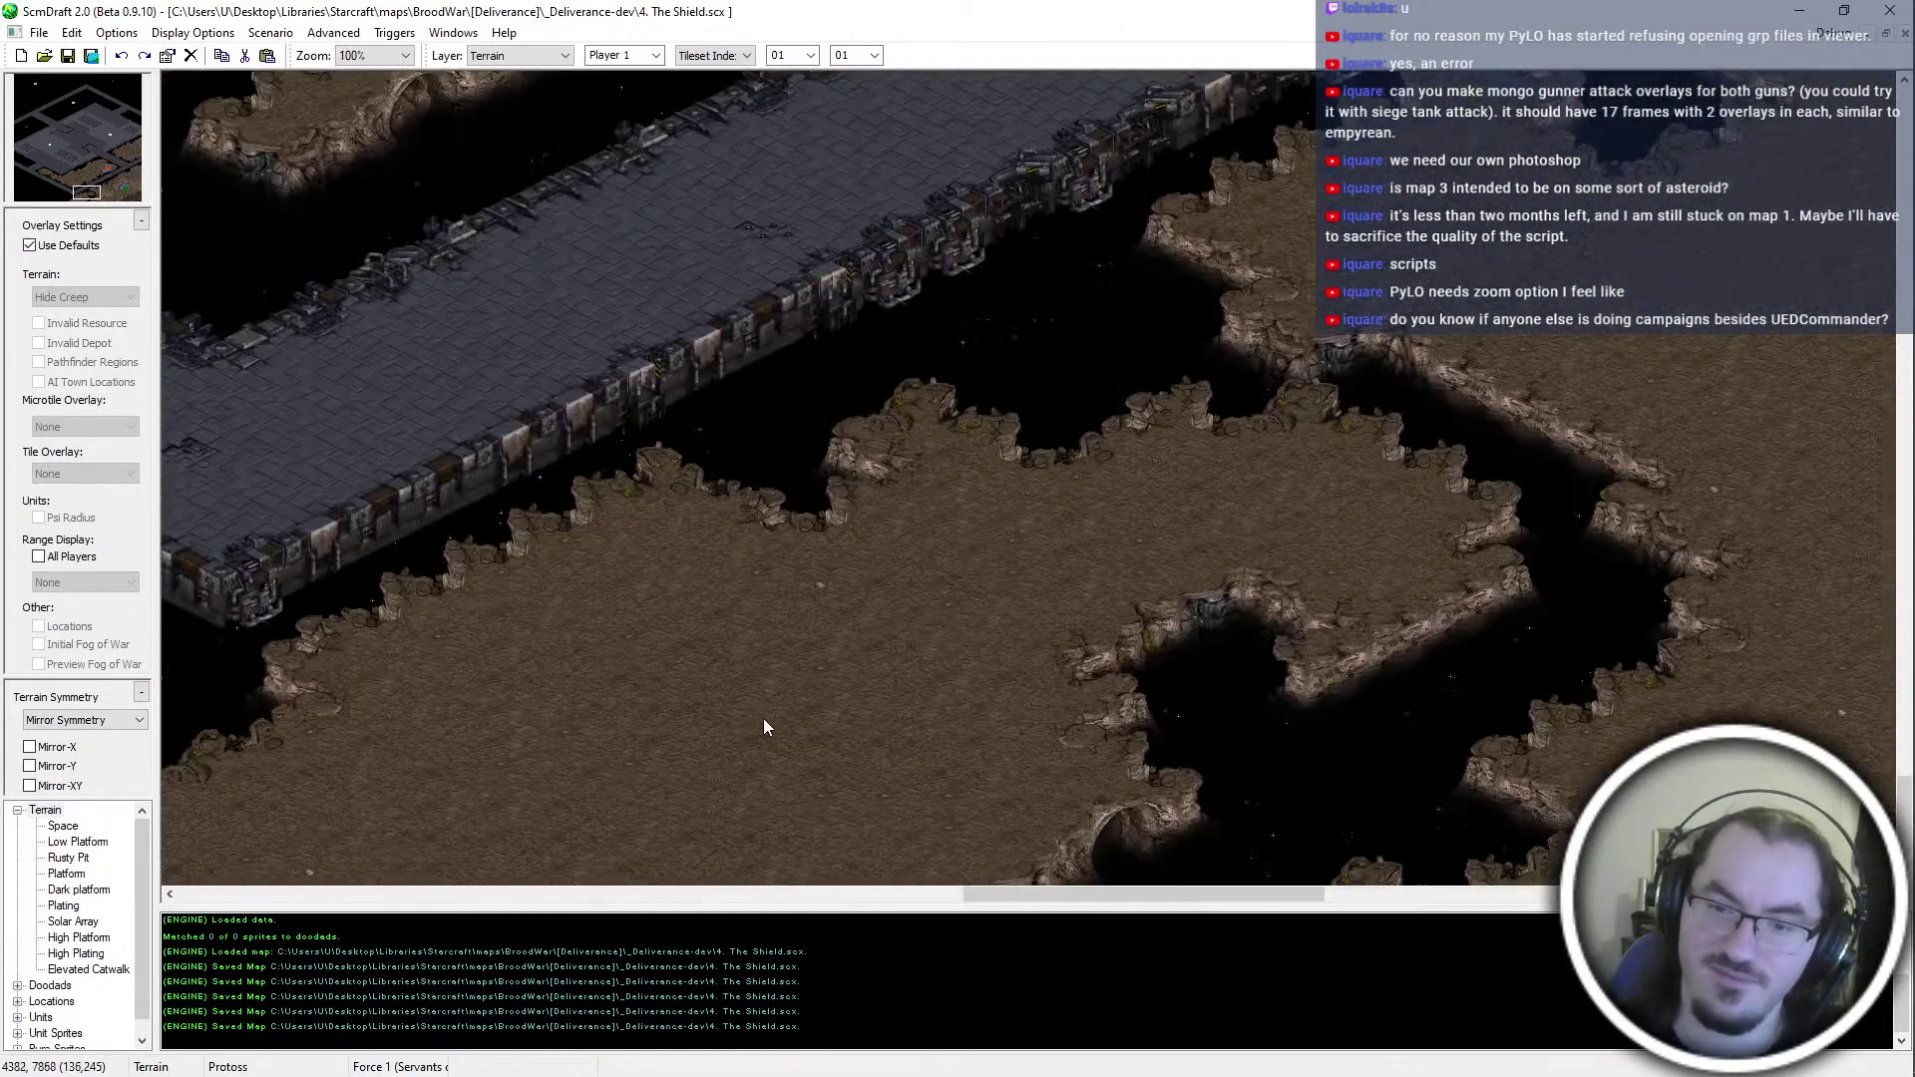
middle_click_drag(688, 648, 842, 441)
scroll(867, 389, "down", 2, "ctrl")
middle_click_drag(897, 307, 997, 140)
Switch to Photoshop, add a layer mask to the space layer of spacecliff.psd, and clear the whole canvas on it
key("alt+Tab")
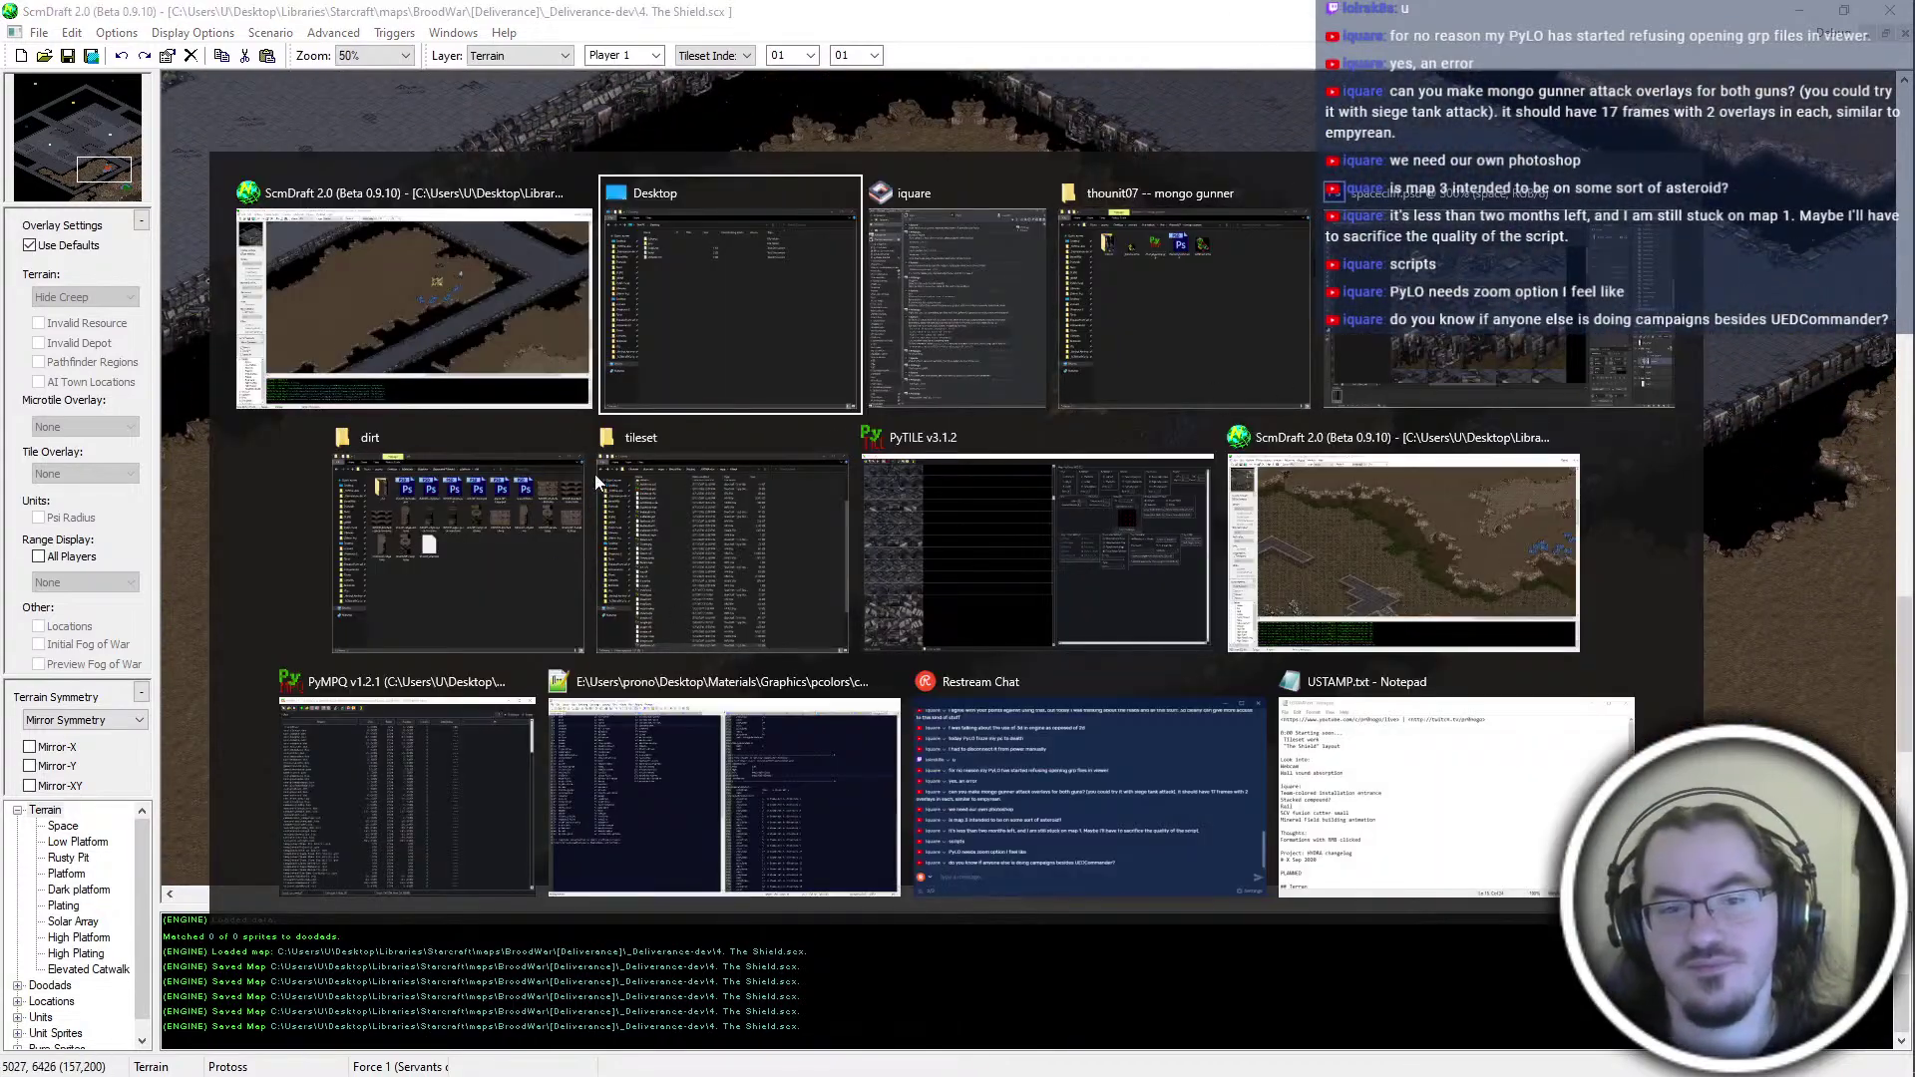
left_click(1362, 299)
scroll(863, 595, "up", 3)
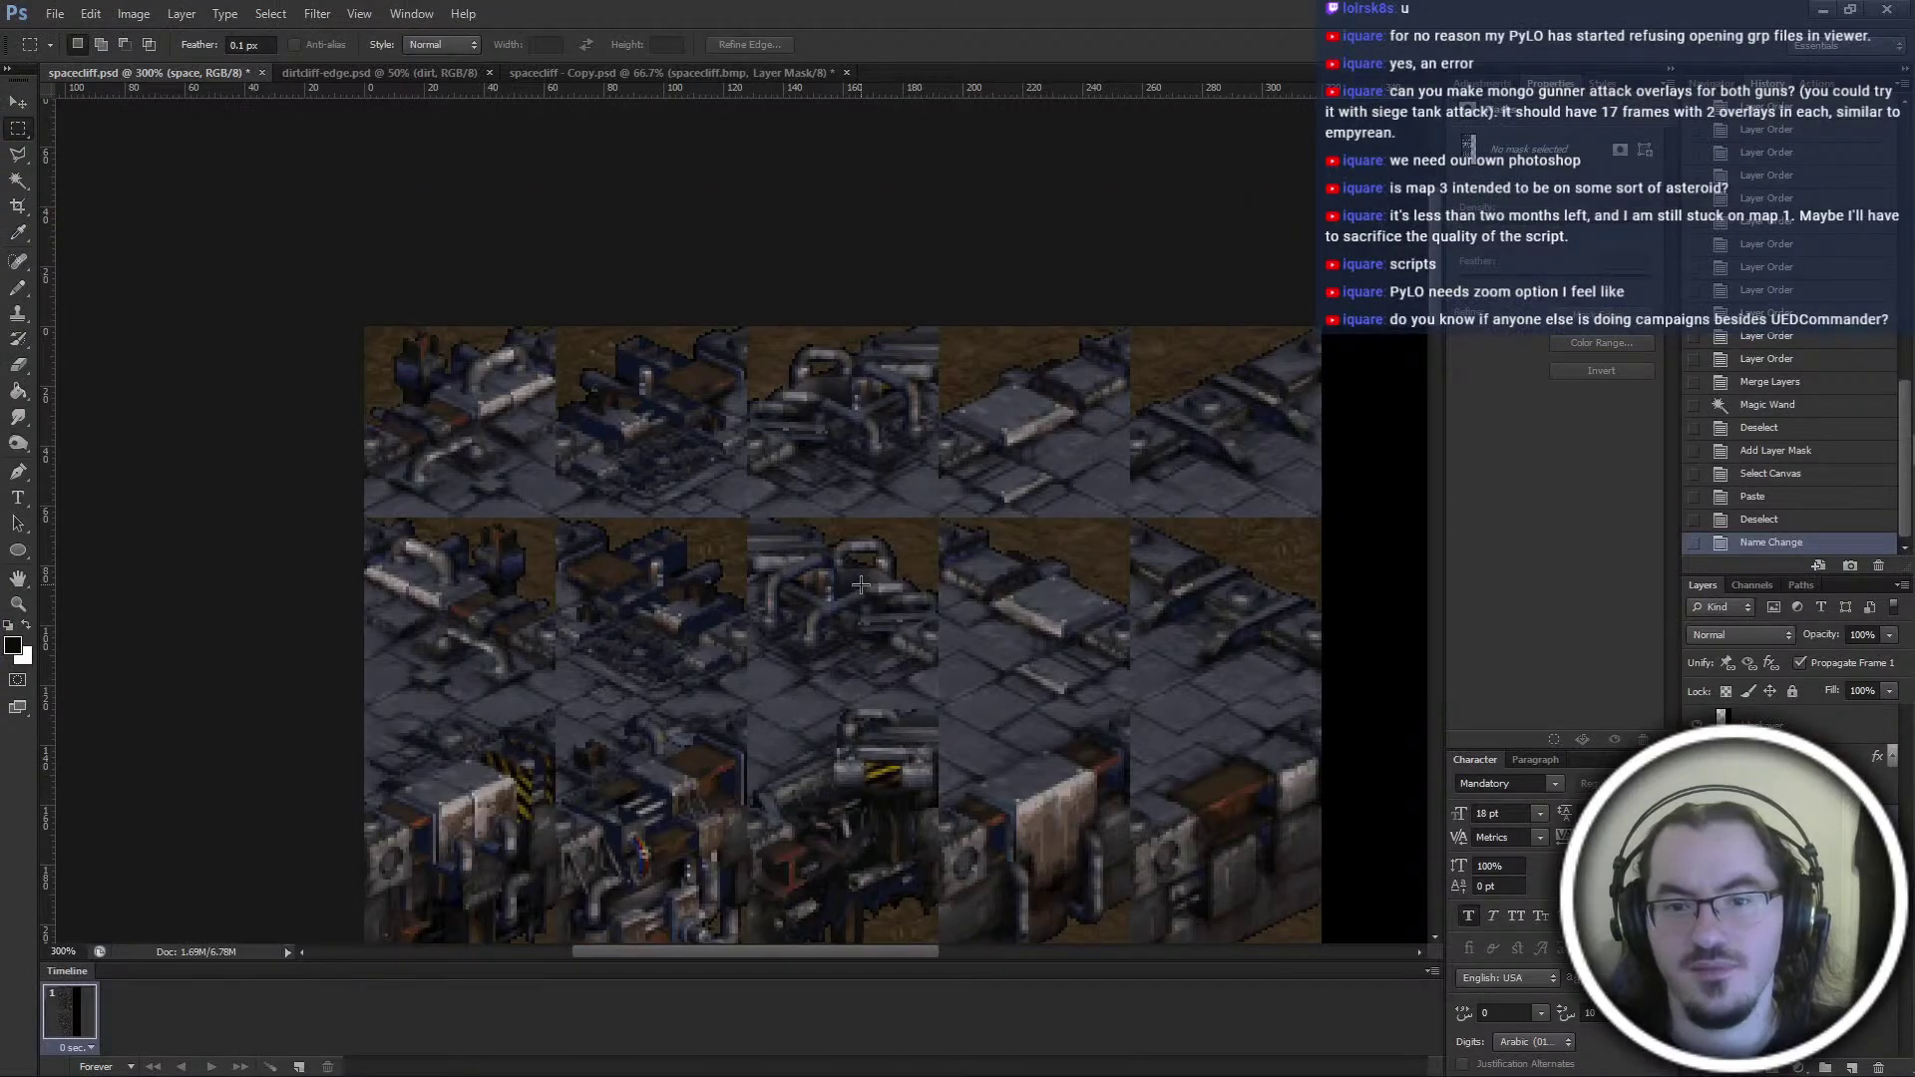
scroll(863, 595, "right", 2, "ctrl")
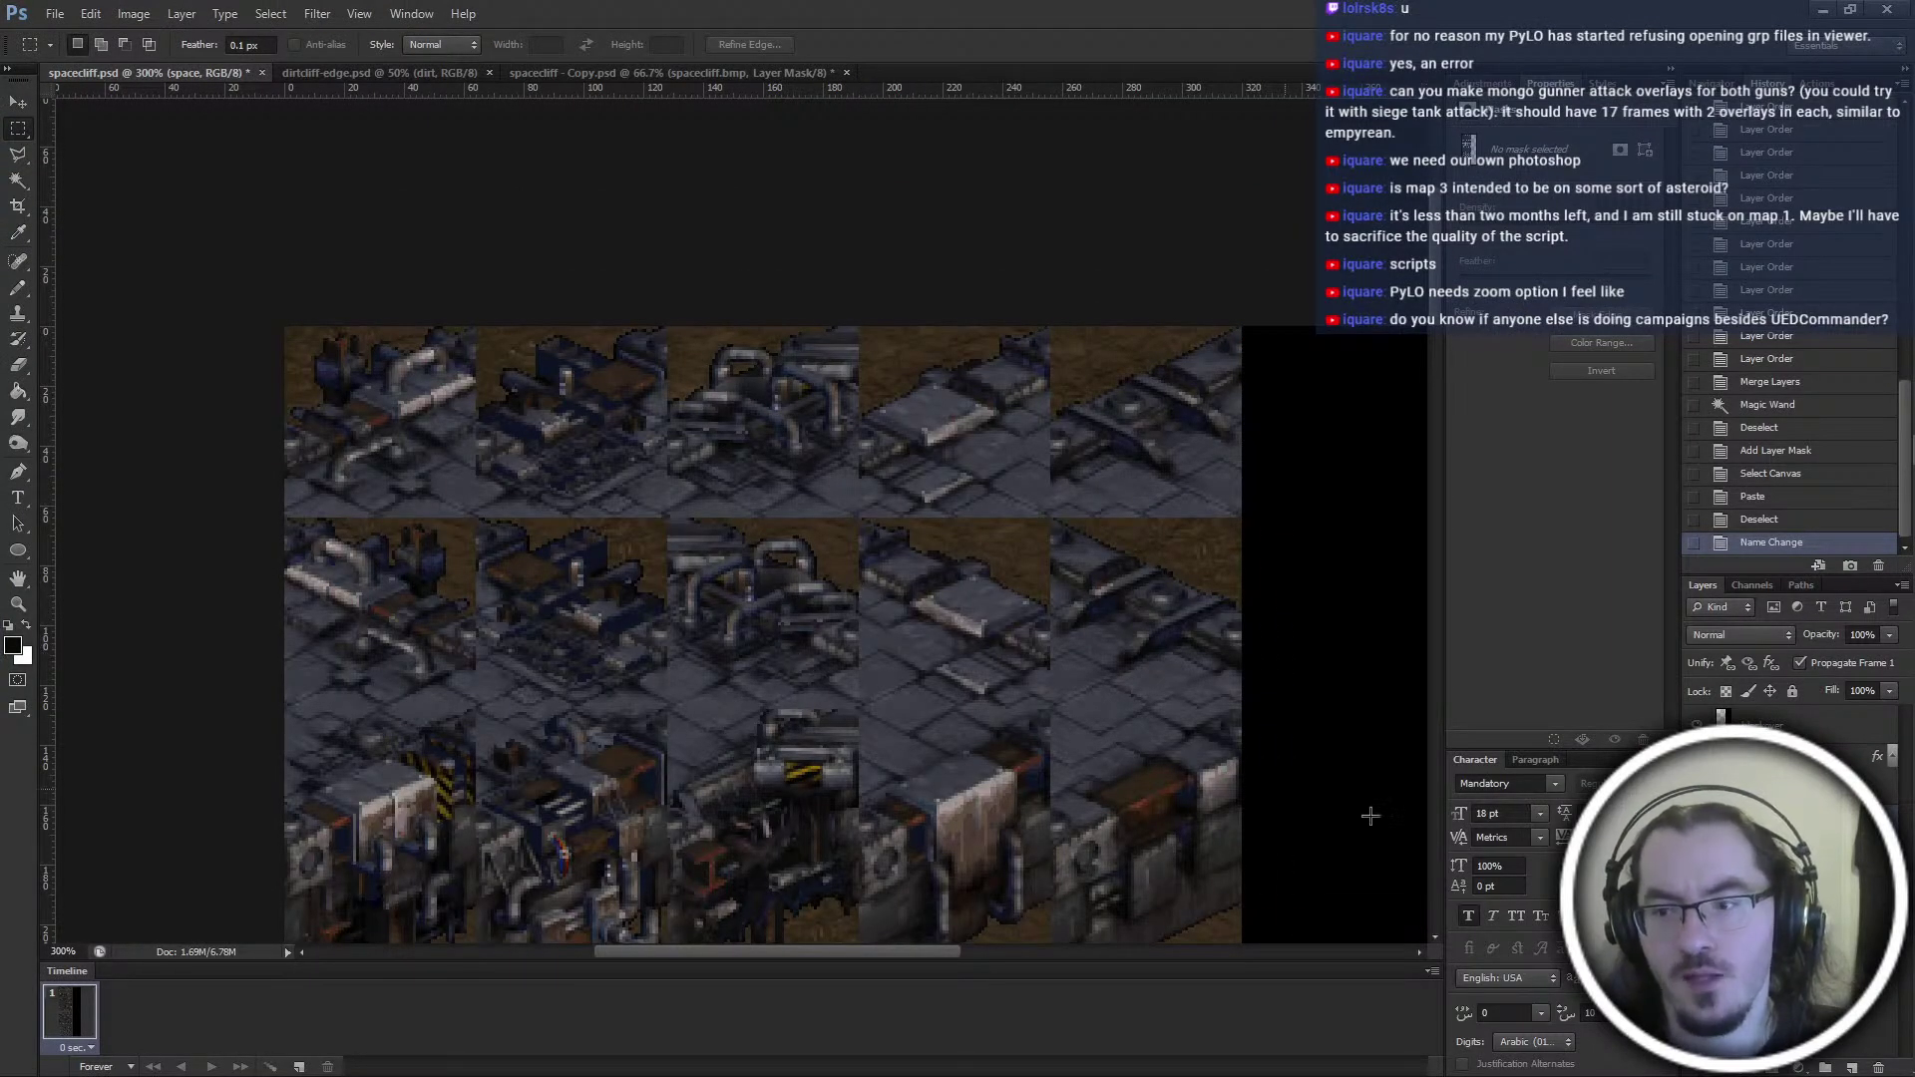
left_click(1761, 848)
left_click_drag(1761, 847, 1762, 773, "alt")
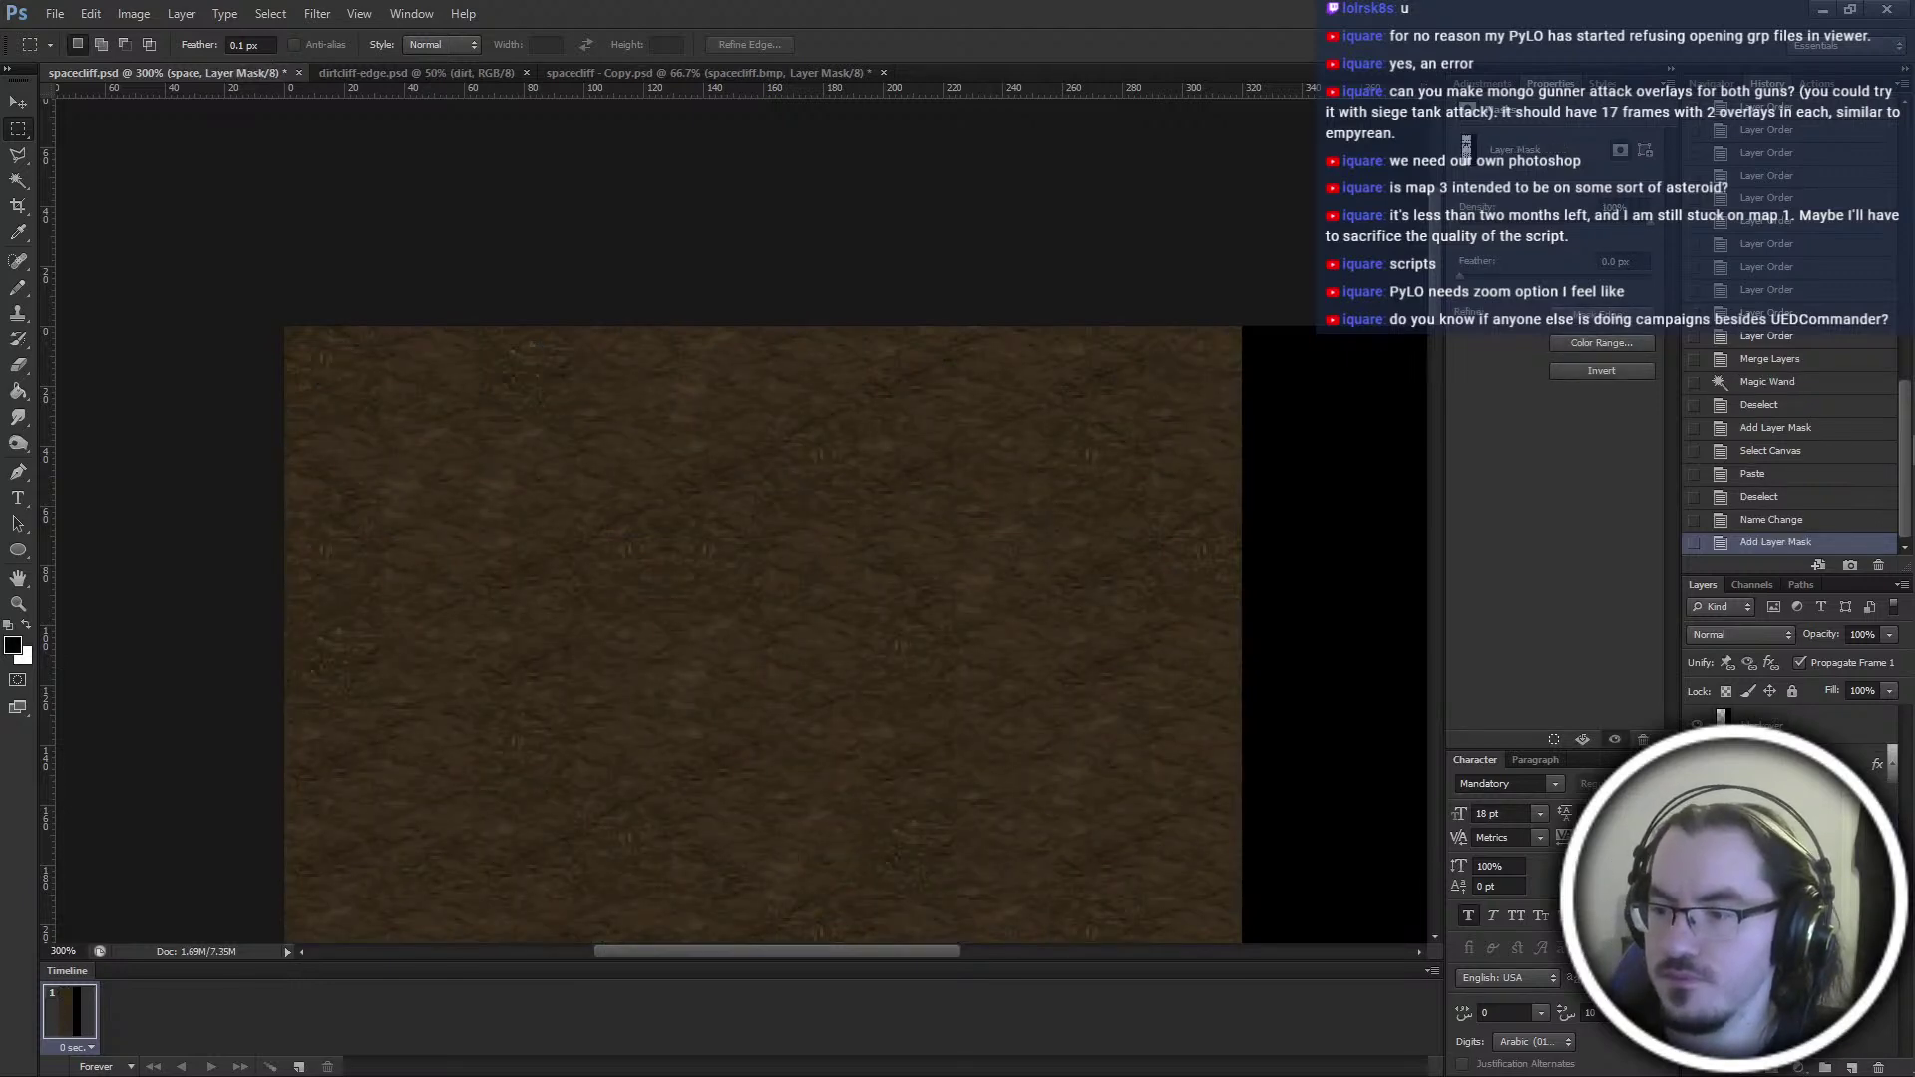
key("ctrl+a")
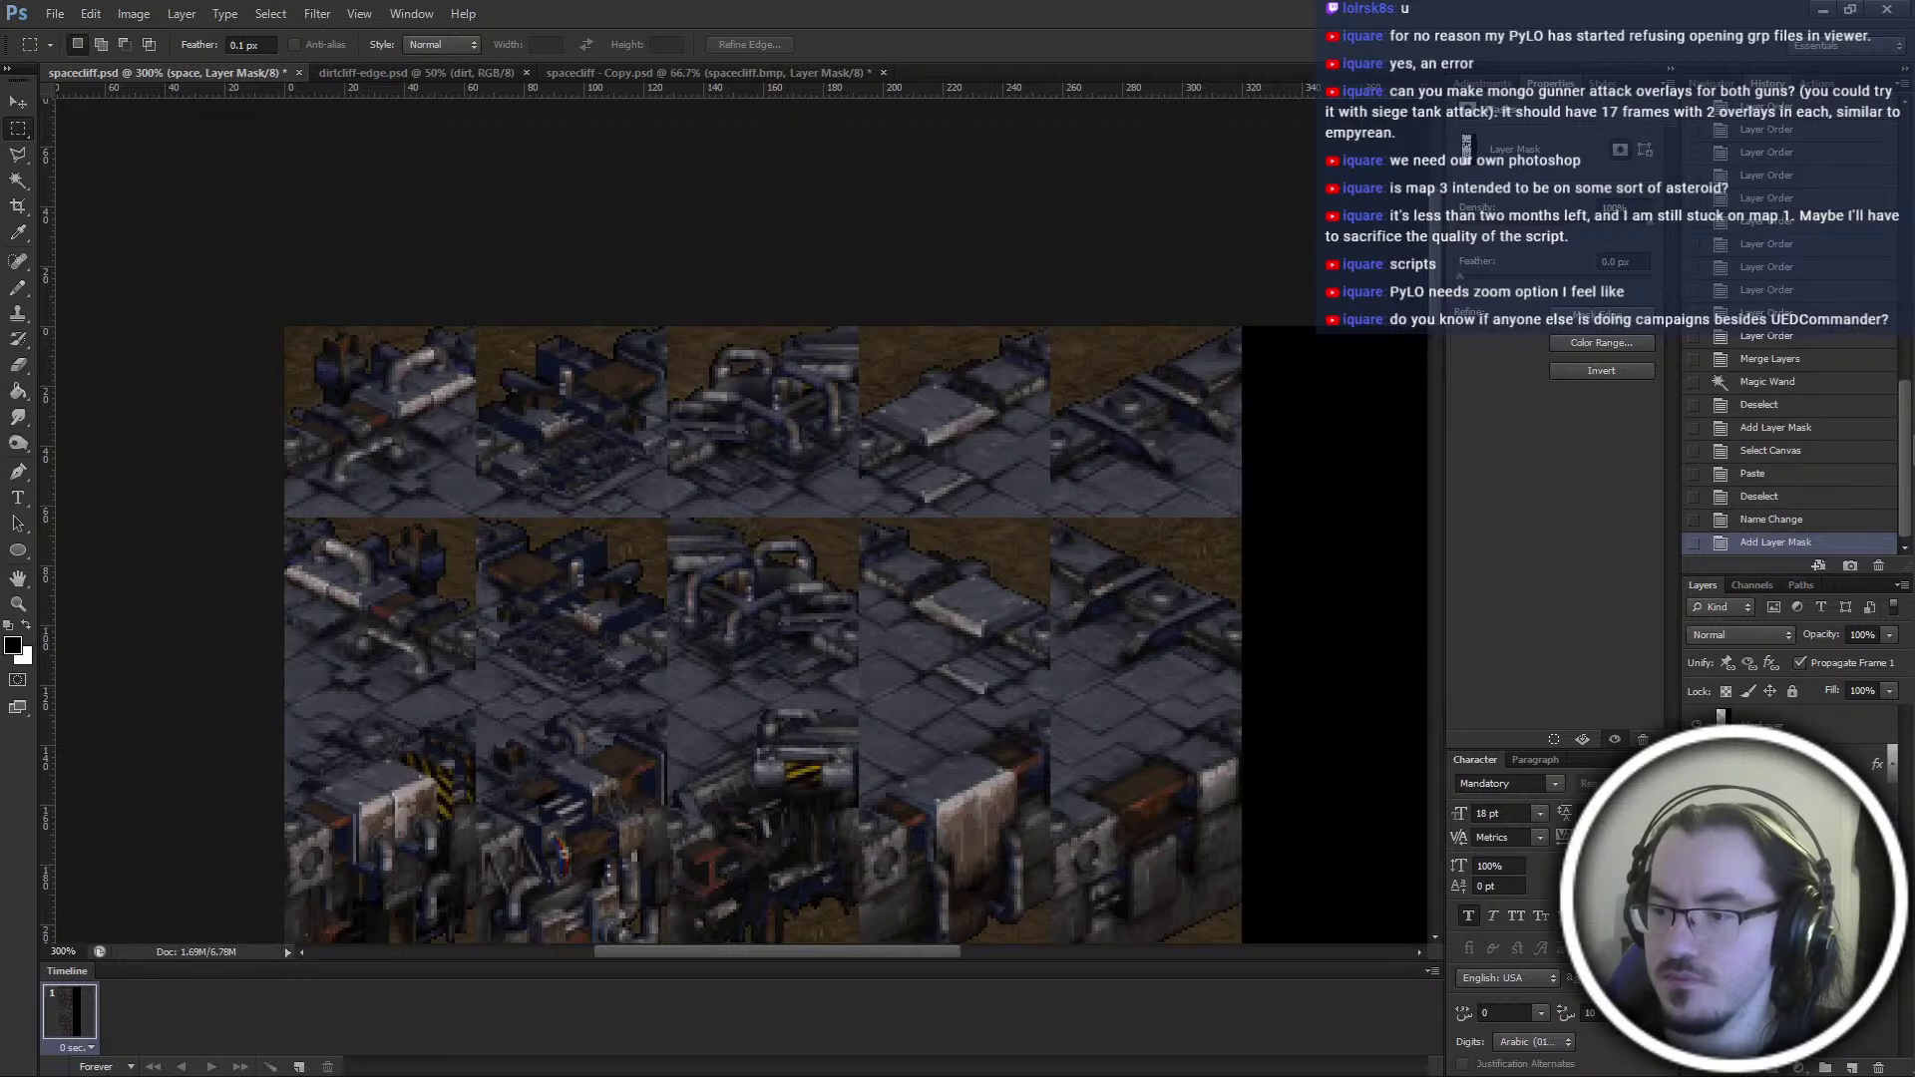
key("Delete")
key("ctrl+d")
Duplicate the space layer, cancel a free transform on the copy, and delete the copy
left_click(1722, 848)
key("ctrl+j")
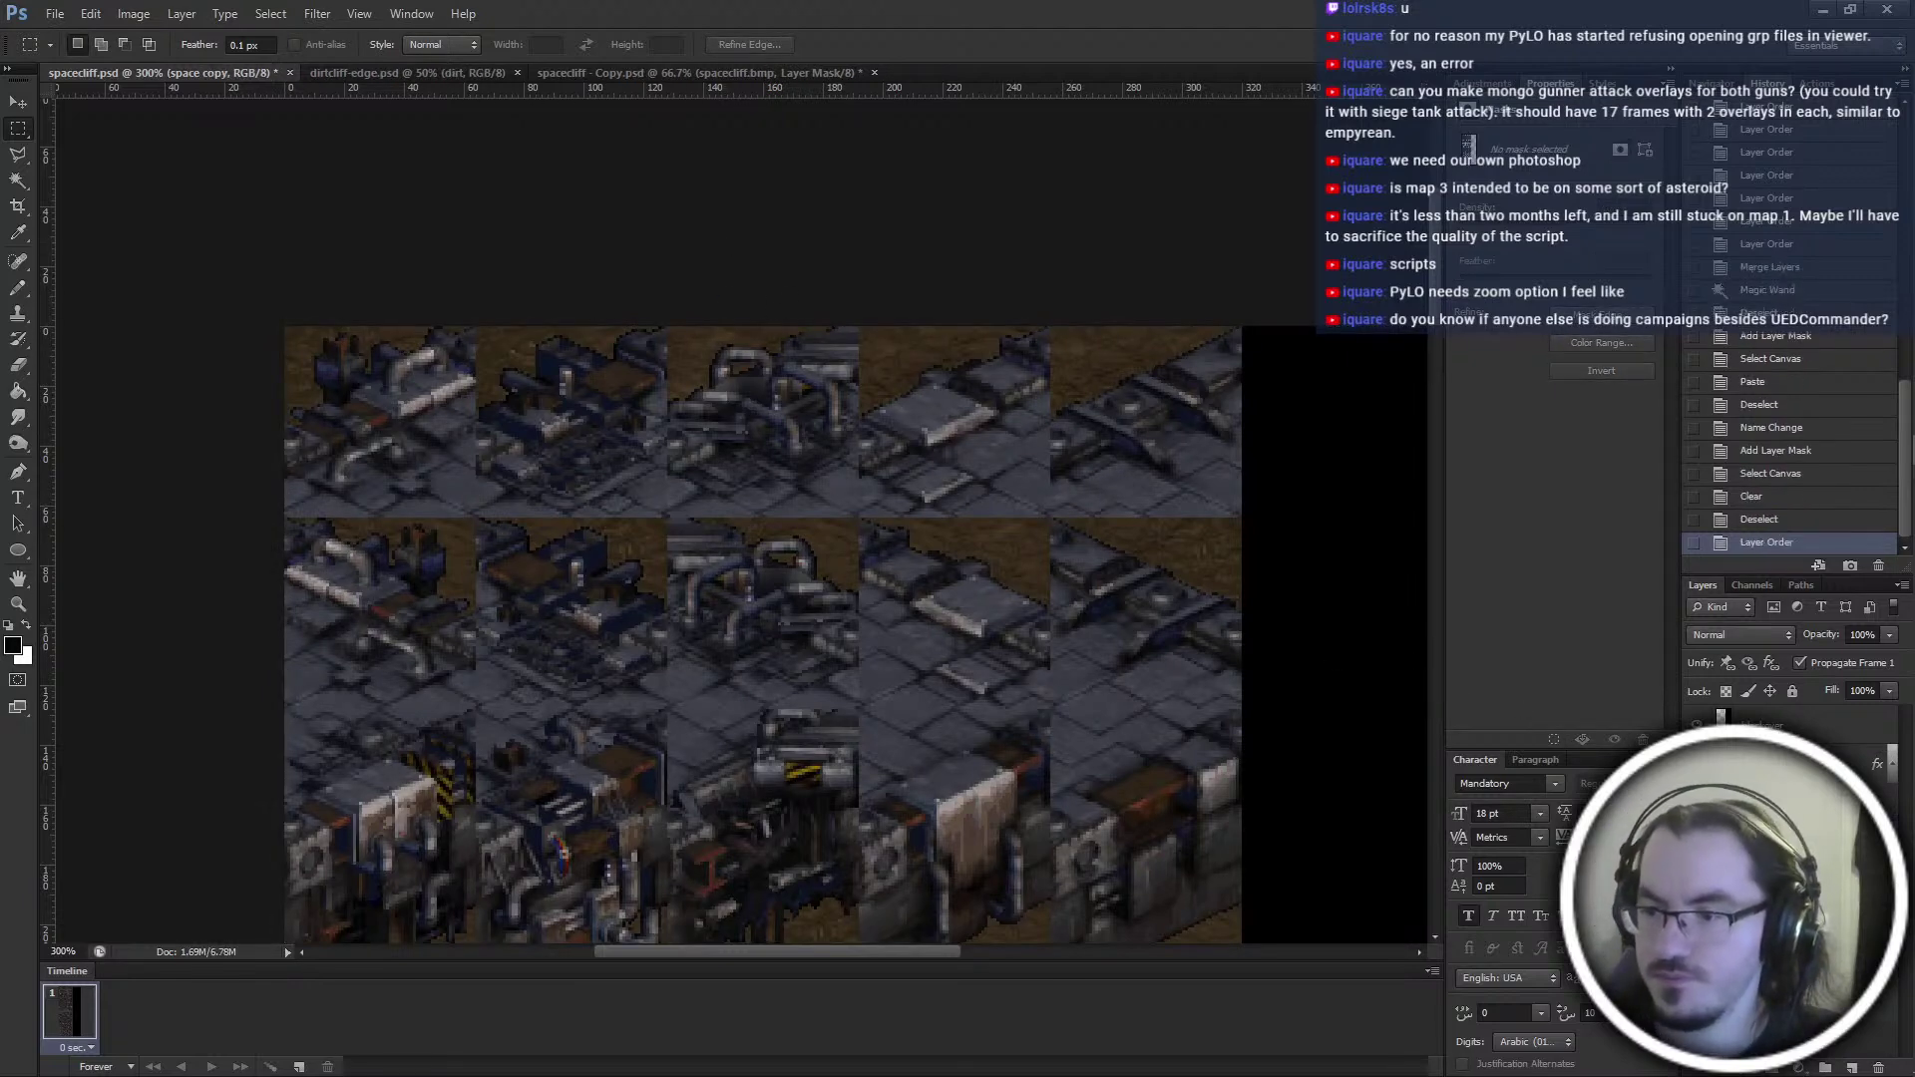
key("ctrl+t")
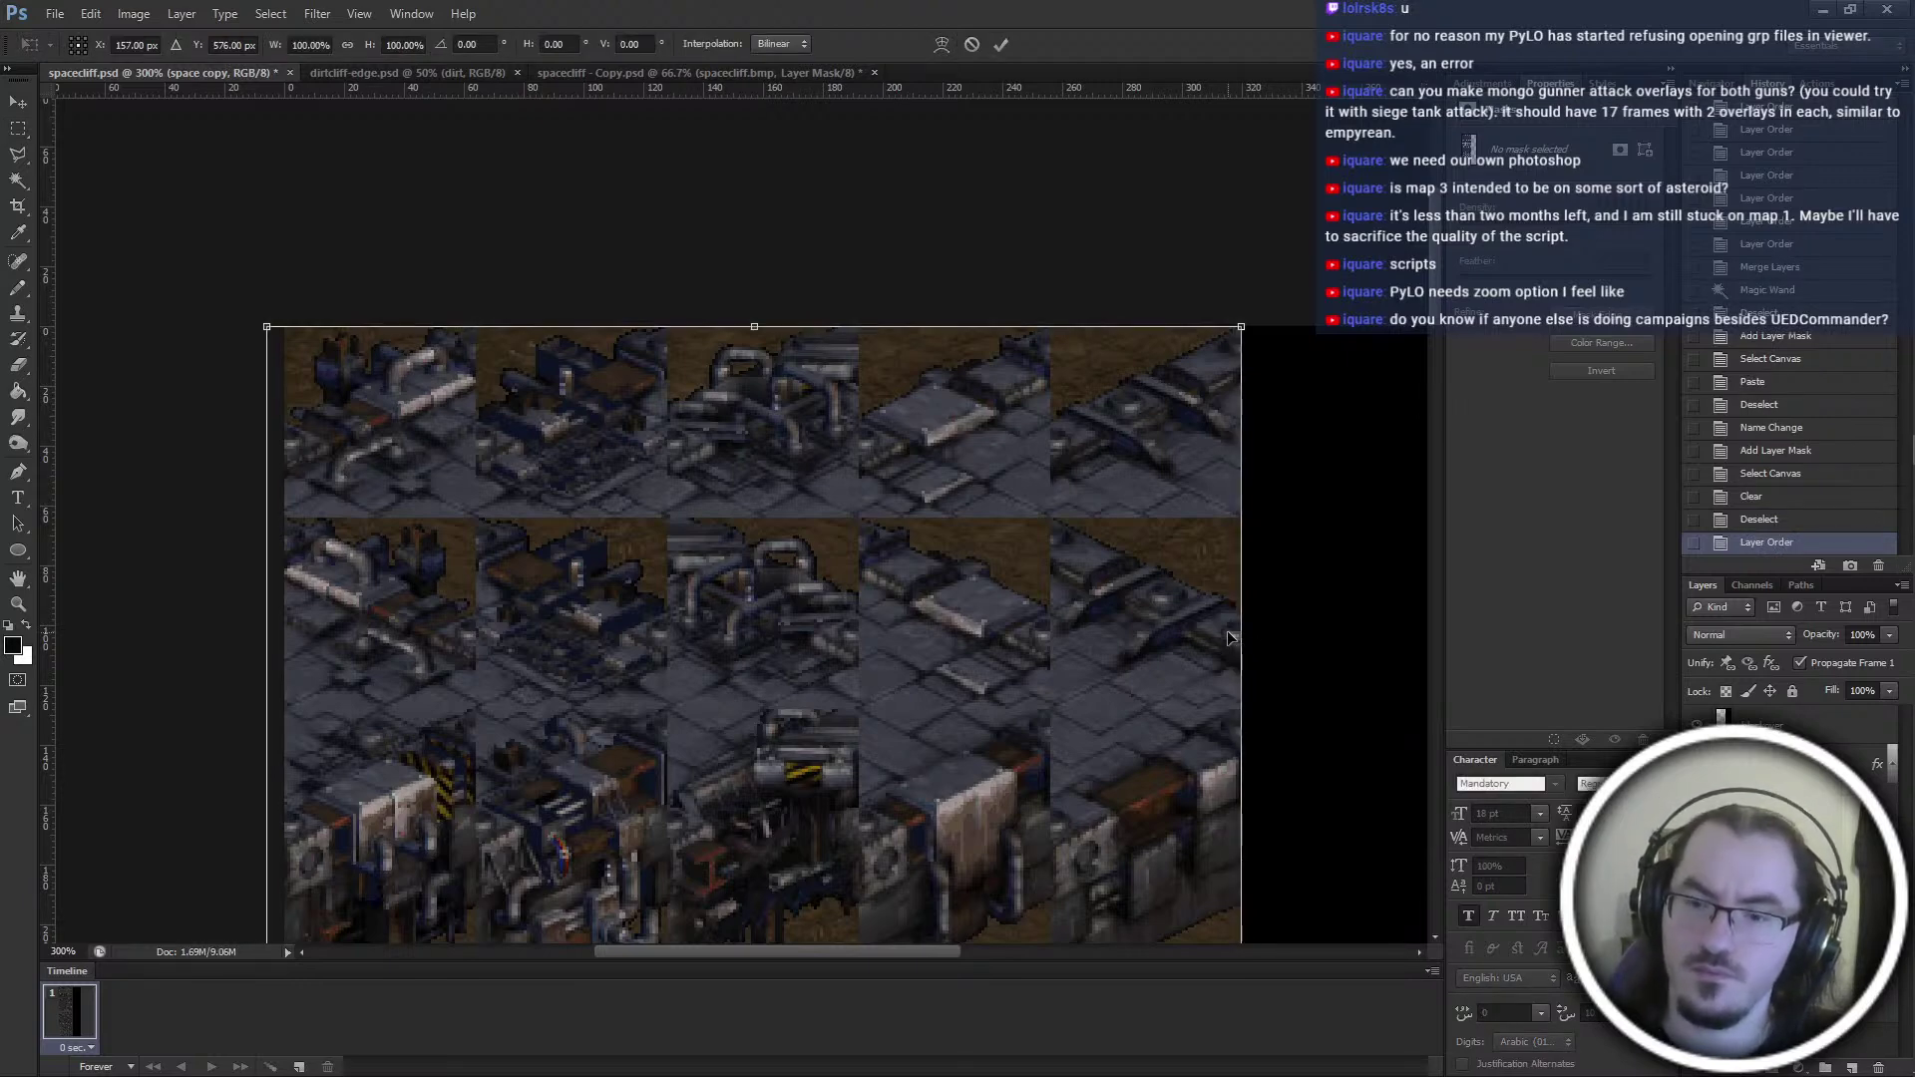
key("Escape")
key("Delete")
key("ctrl+minus")
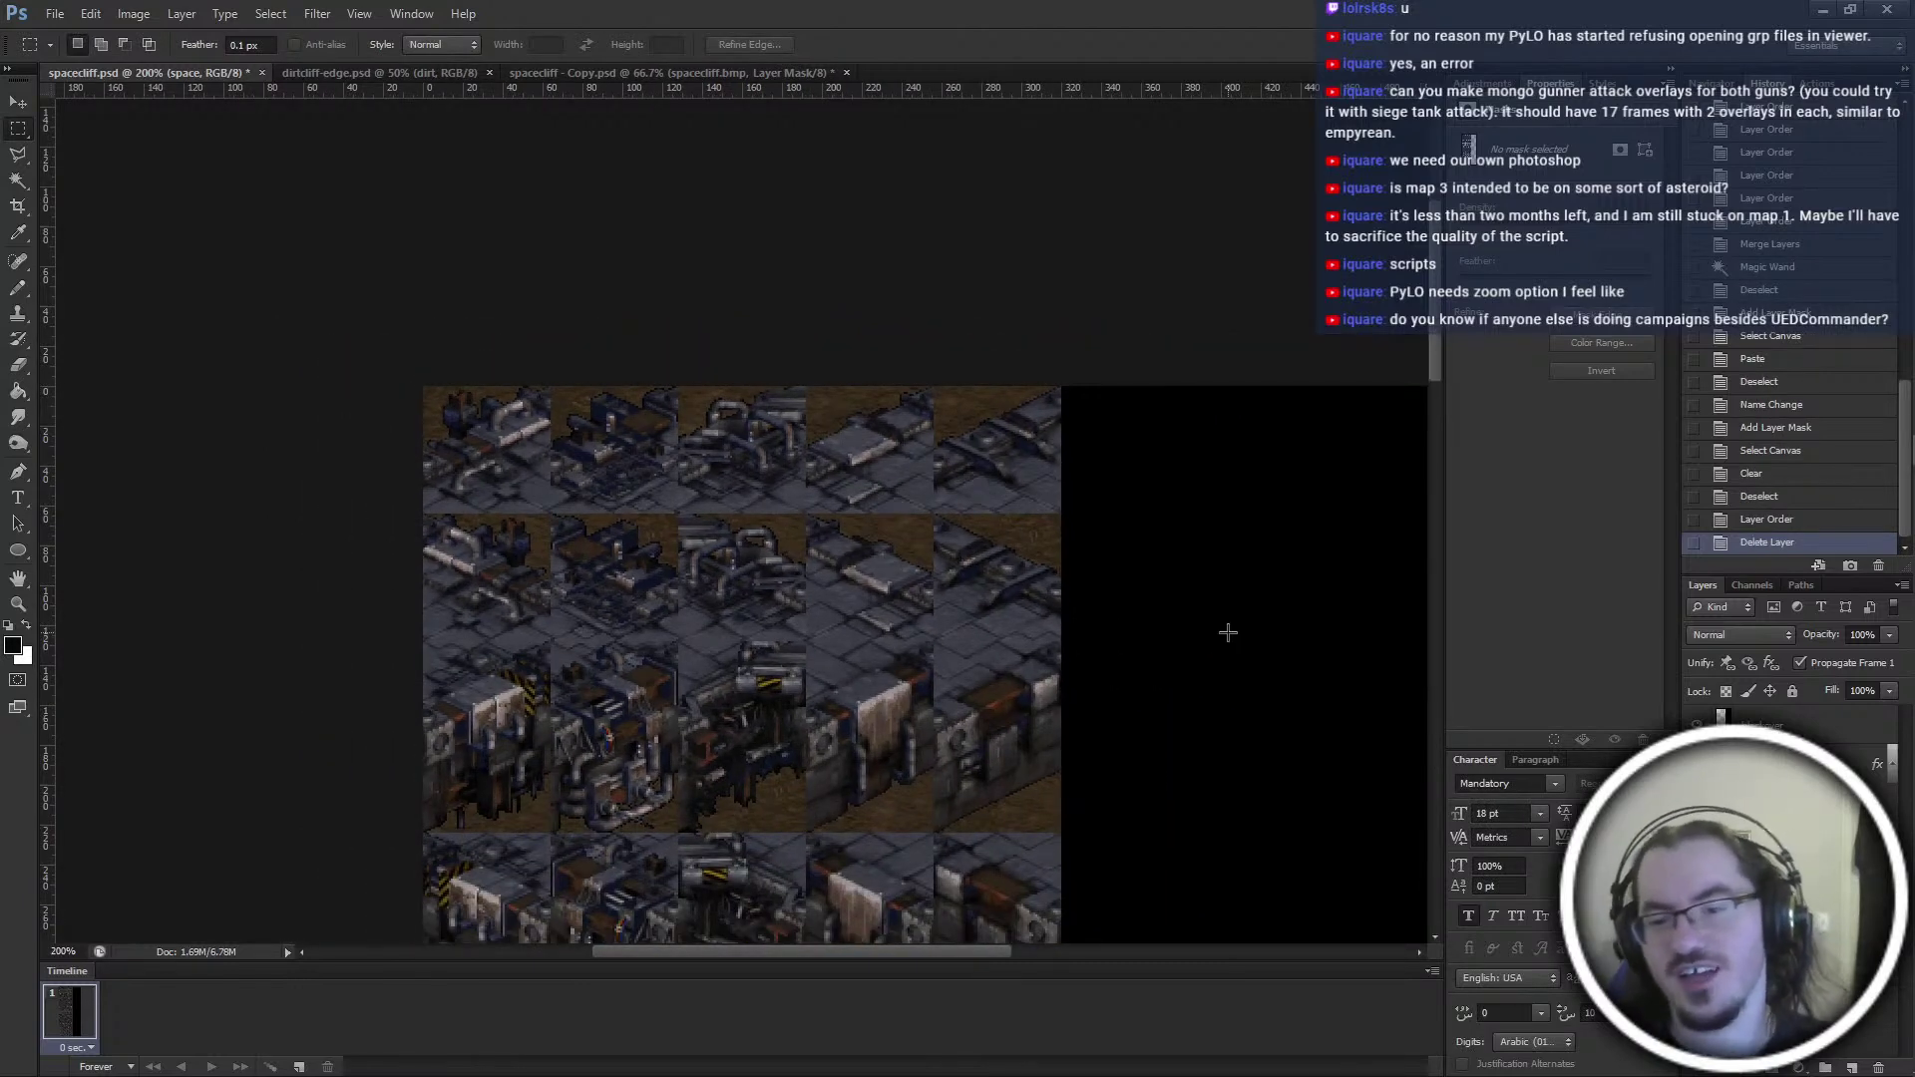
key("ctrl+minus")
Delete the space layer's mask and save spacecliff.psd
left_click(1758, 841)
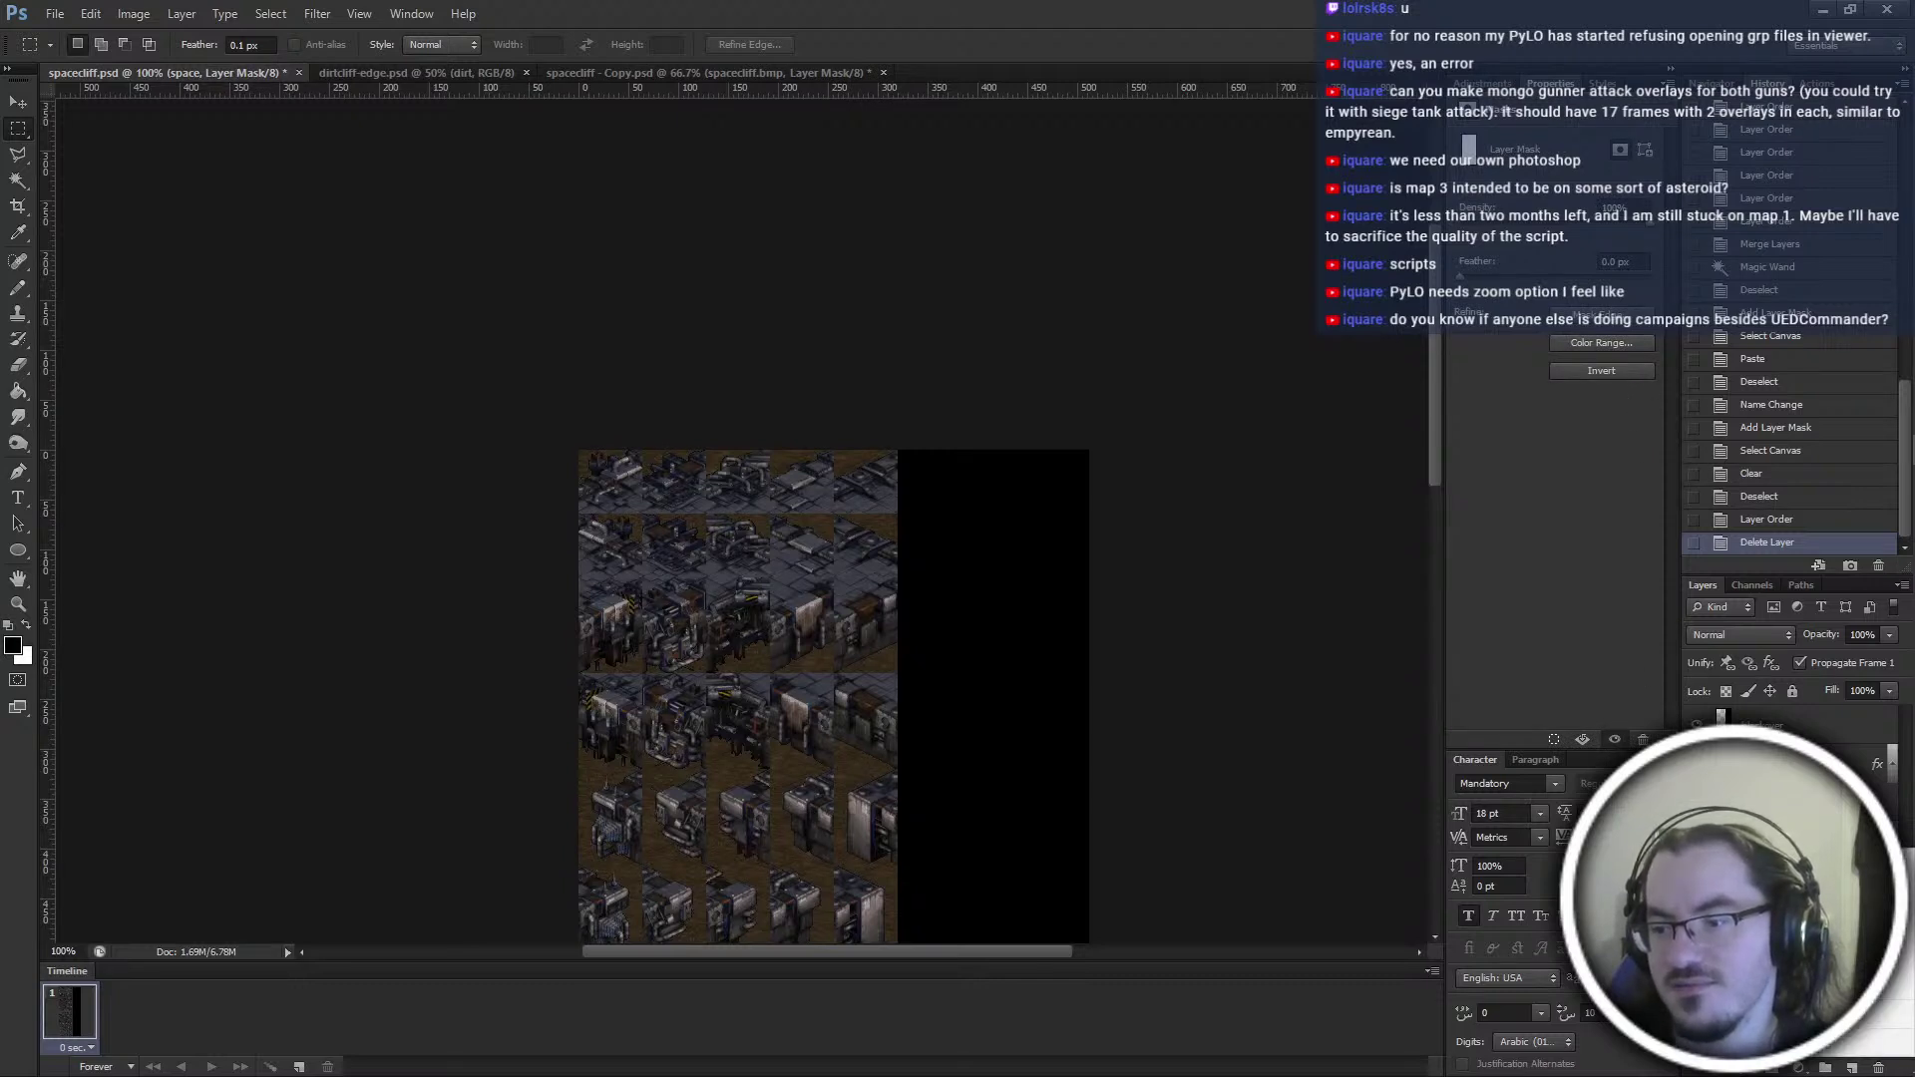
key("Delete")
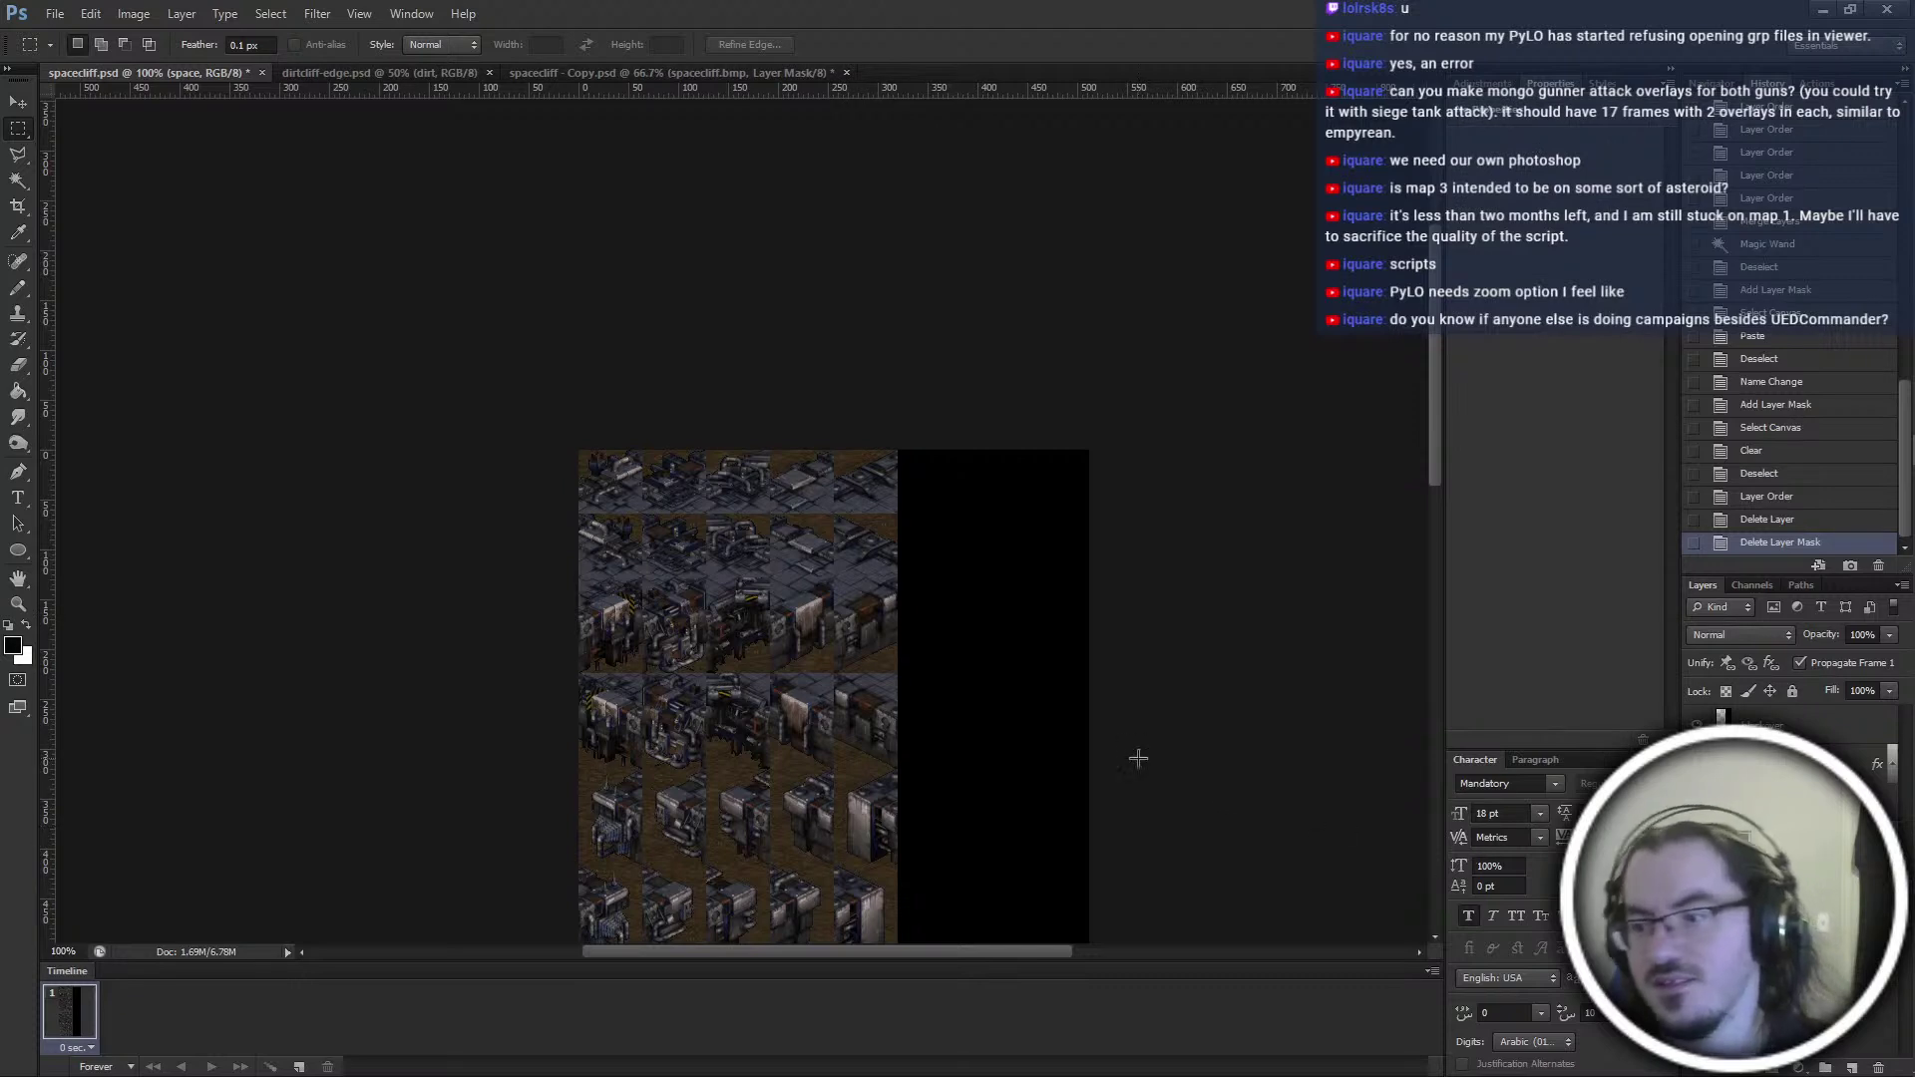
key("ctrl+s")
scroll(1047, 637, "down", 3)
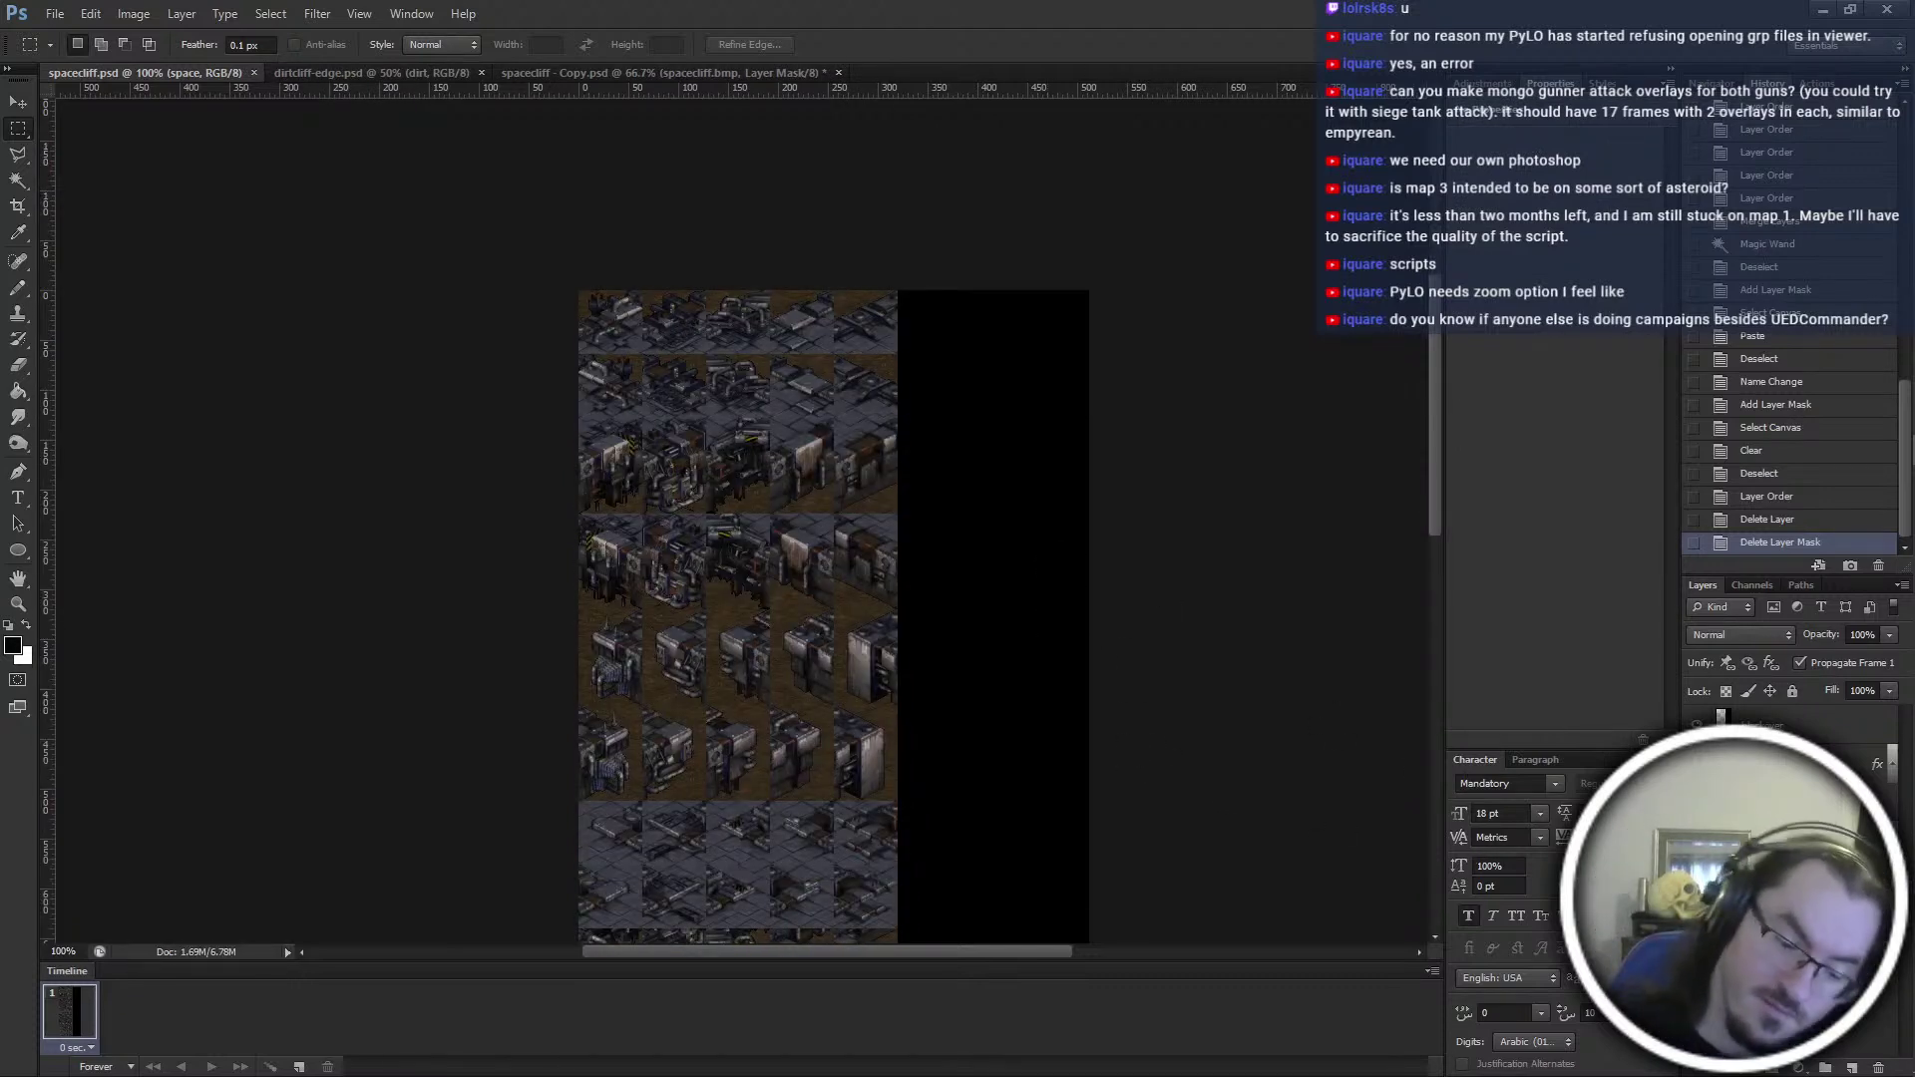
Rename the space layer to spacecliff, reorder the layers, and delete two surplus layers
key("Return")
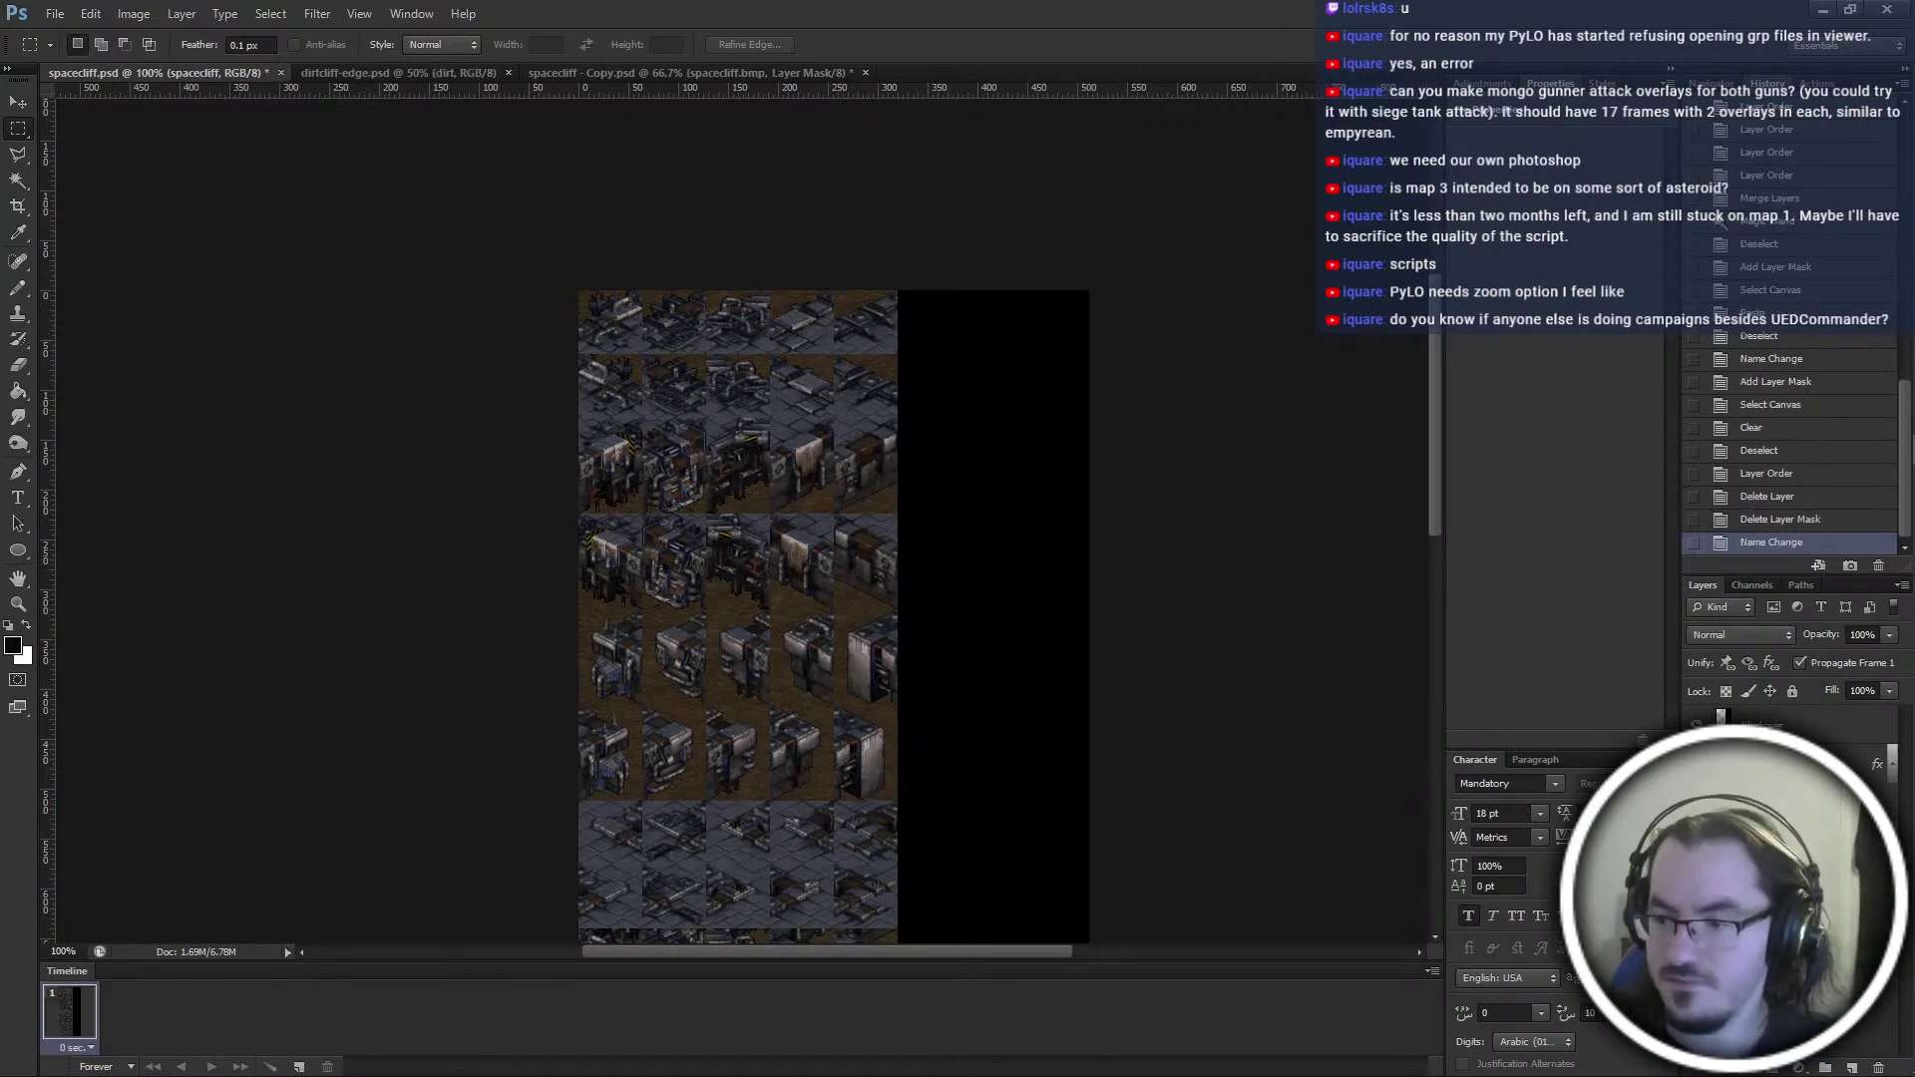
key("Return")
key("ctrl+bracketleft")
key("Delete")
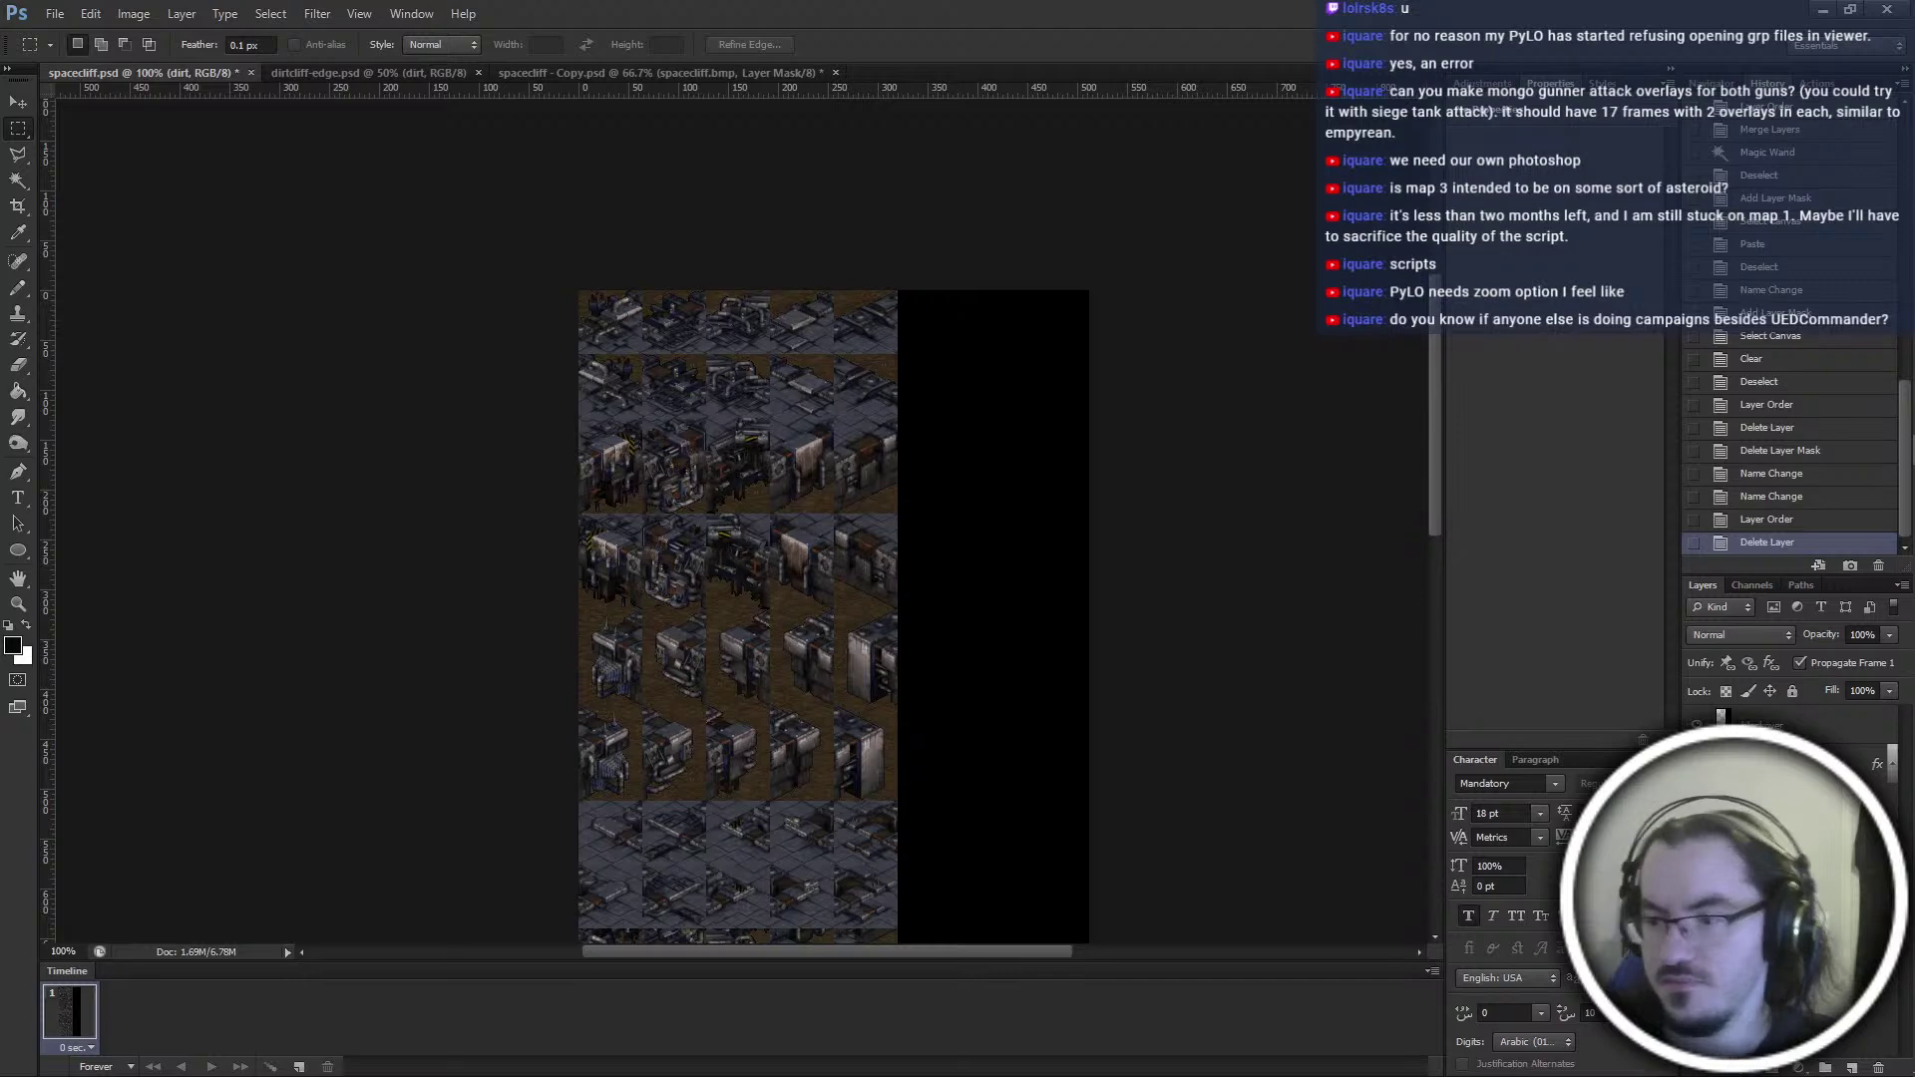
key("ctrl+bracketleft")
key("Delete")
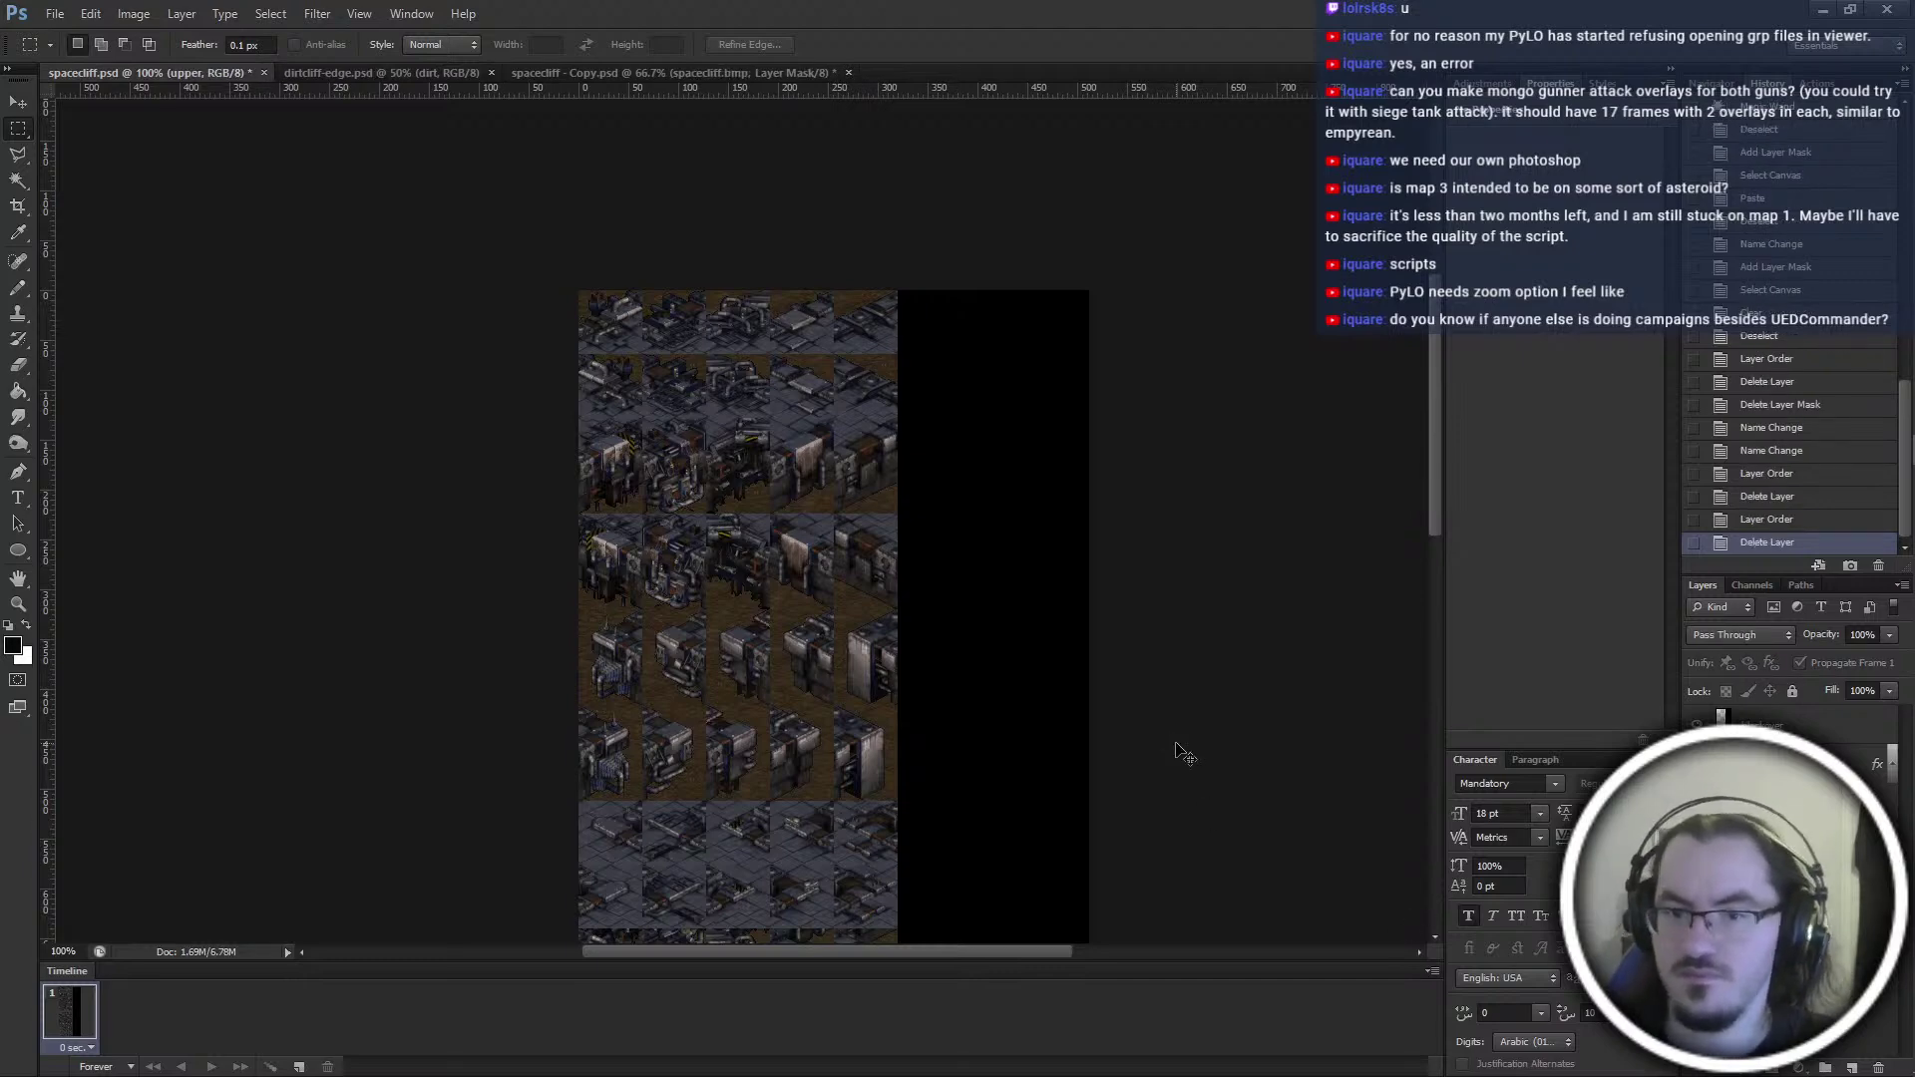
Examine the platform cliff tiles in the upper rows of spacecliff.psd up close
key("ctrl+plus")
scroll(1176, 743, "up", 2)
key("ctrl+plus")
key("ctrl+plus")
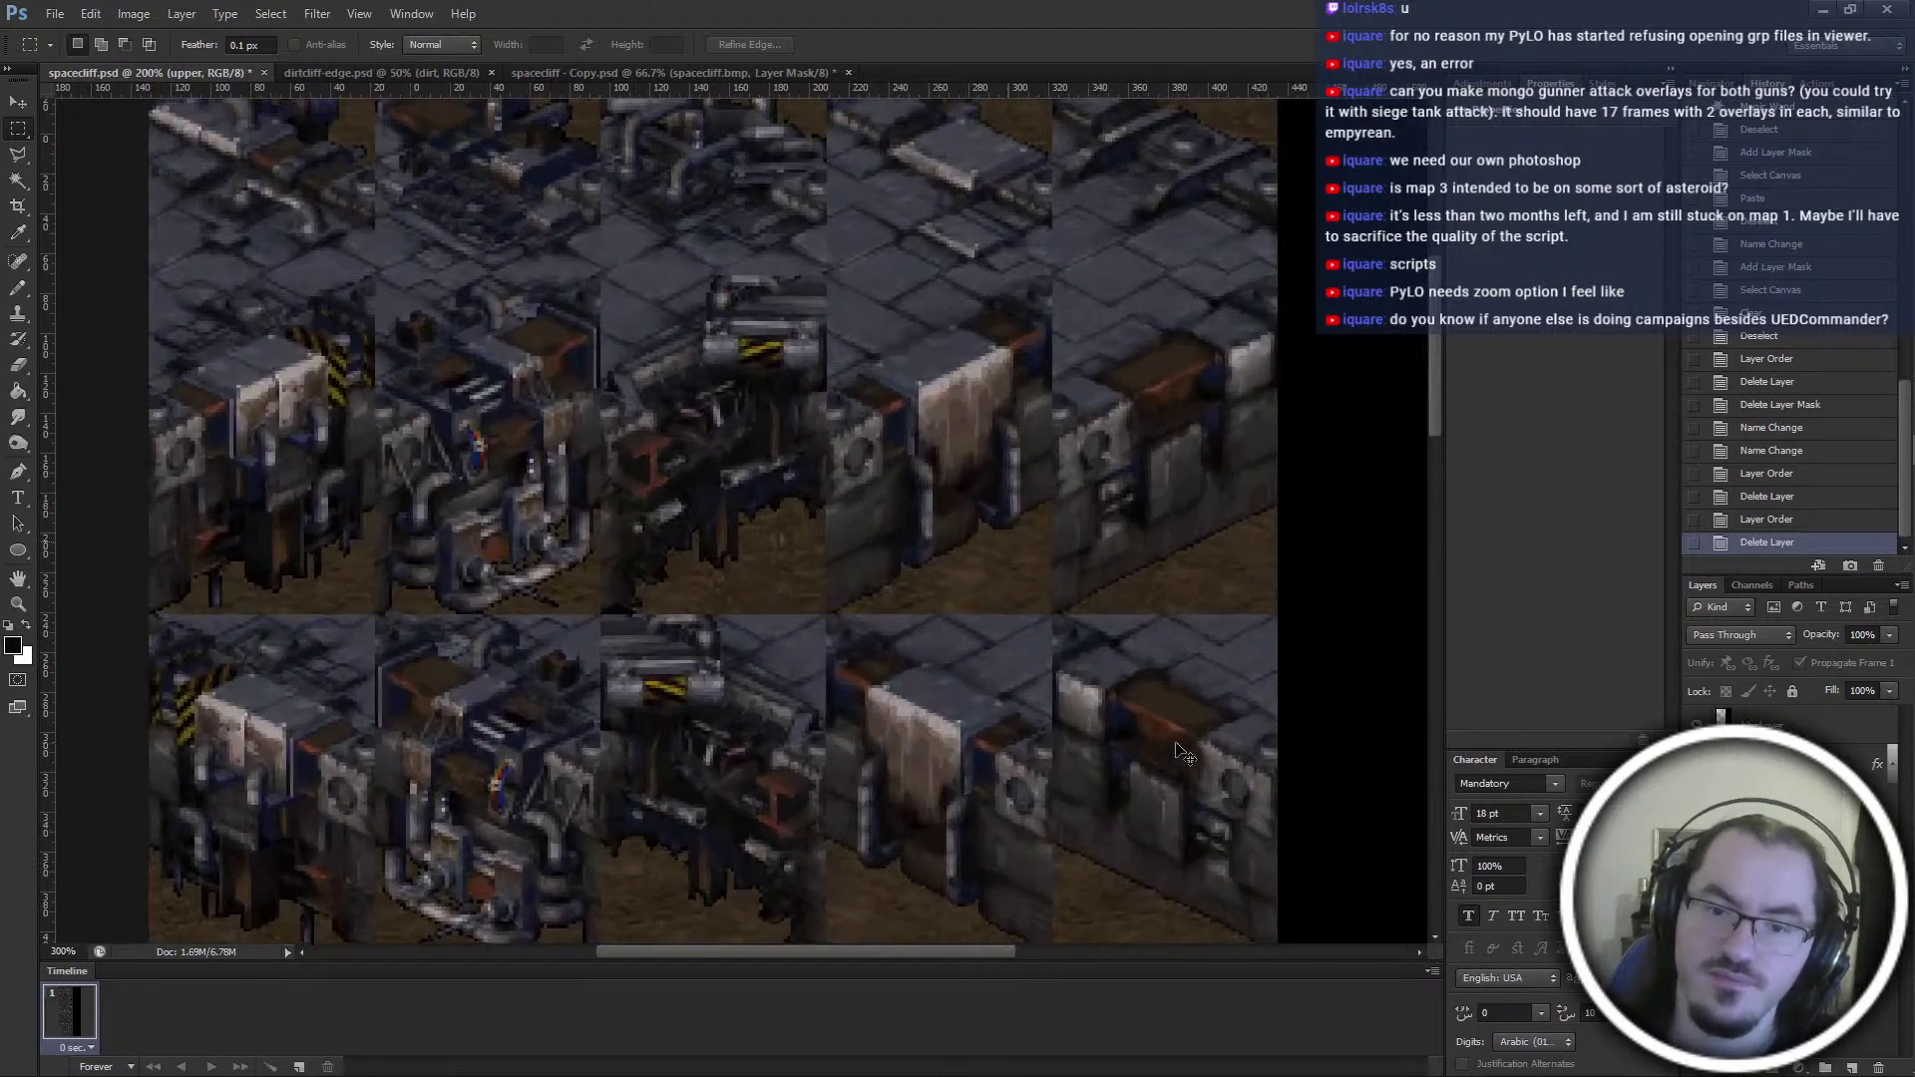
scroll(1176, 743, "up", 3)
scroll(1176, 743, "up", 3, "ctrl")
scroll(1176, 743, "up", 5, "ctrl")
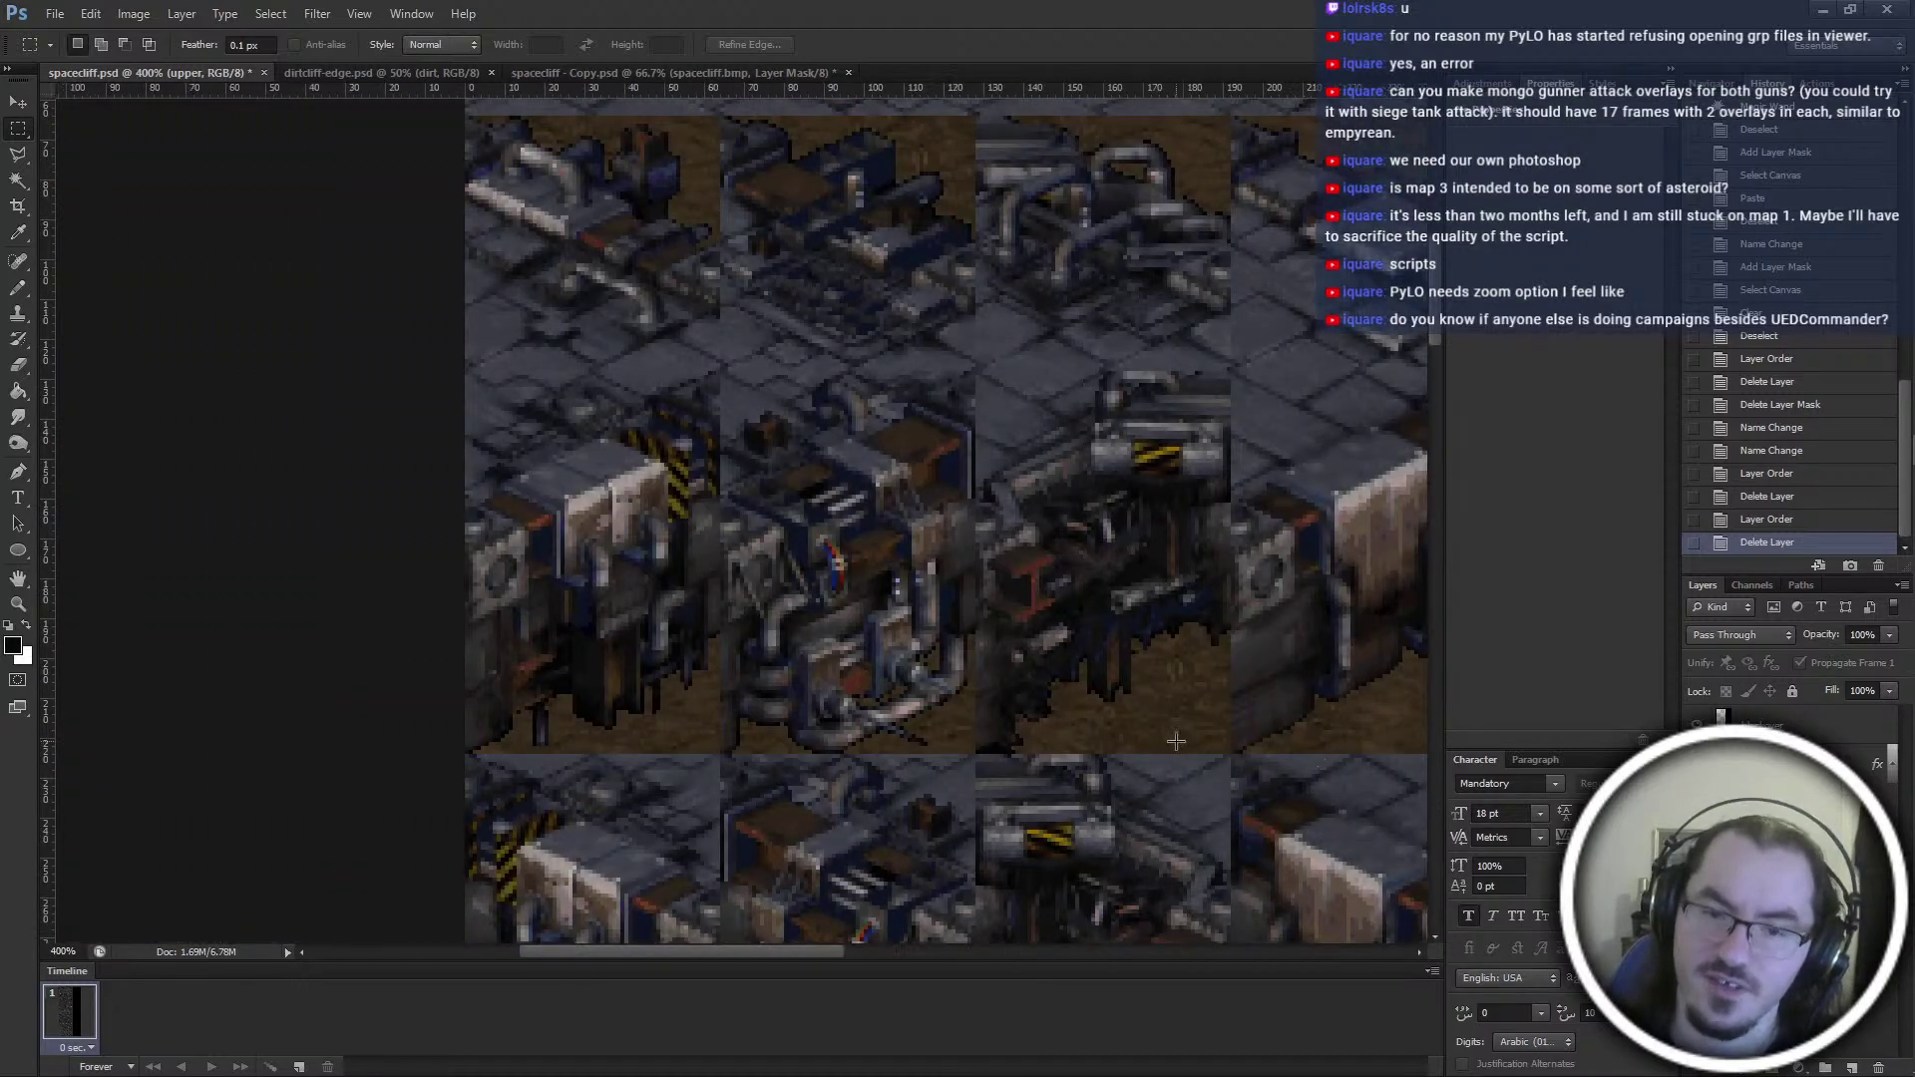
scroll(1176, 743, "up", 3)
scroll(1176, 743, "up", 2, "ctrl")
scroll(1176, 743, "up", 3)
scroll(1175, 741, "up", 1)
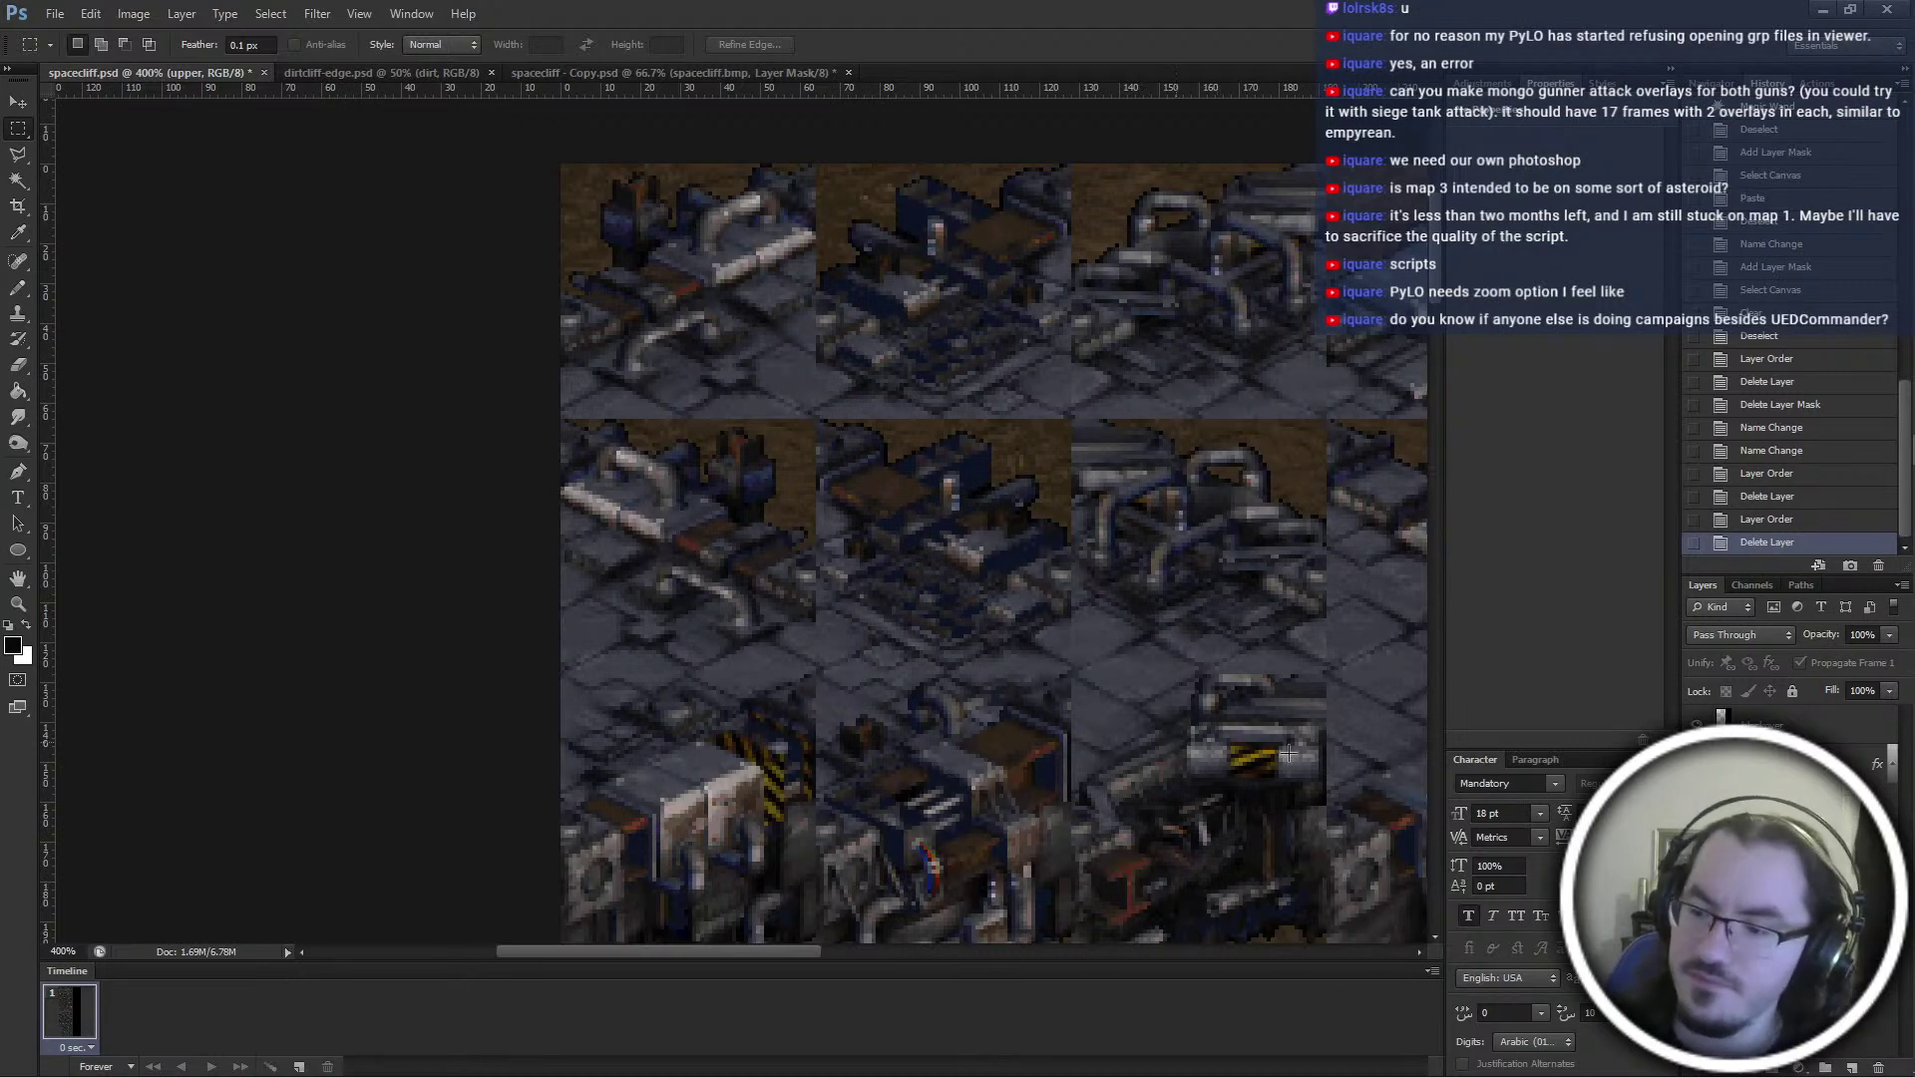
Add a layer mask to the upper group
scroll(1281, 742, "right", 3)
left_click(1763, 878)
left_click(1763, 918)
left_click(1764, 878)
left_click(1763, 897)
left_click(1764, 858)
left_click(1779, 1069)
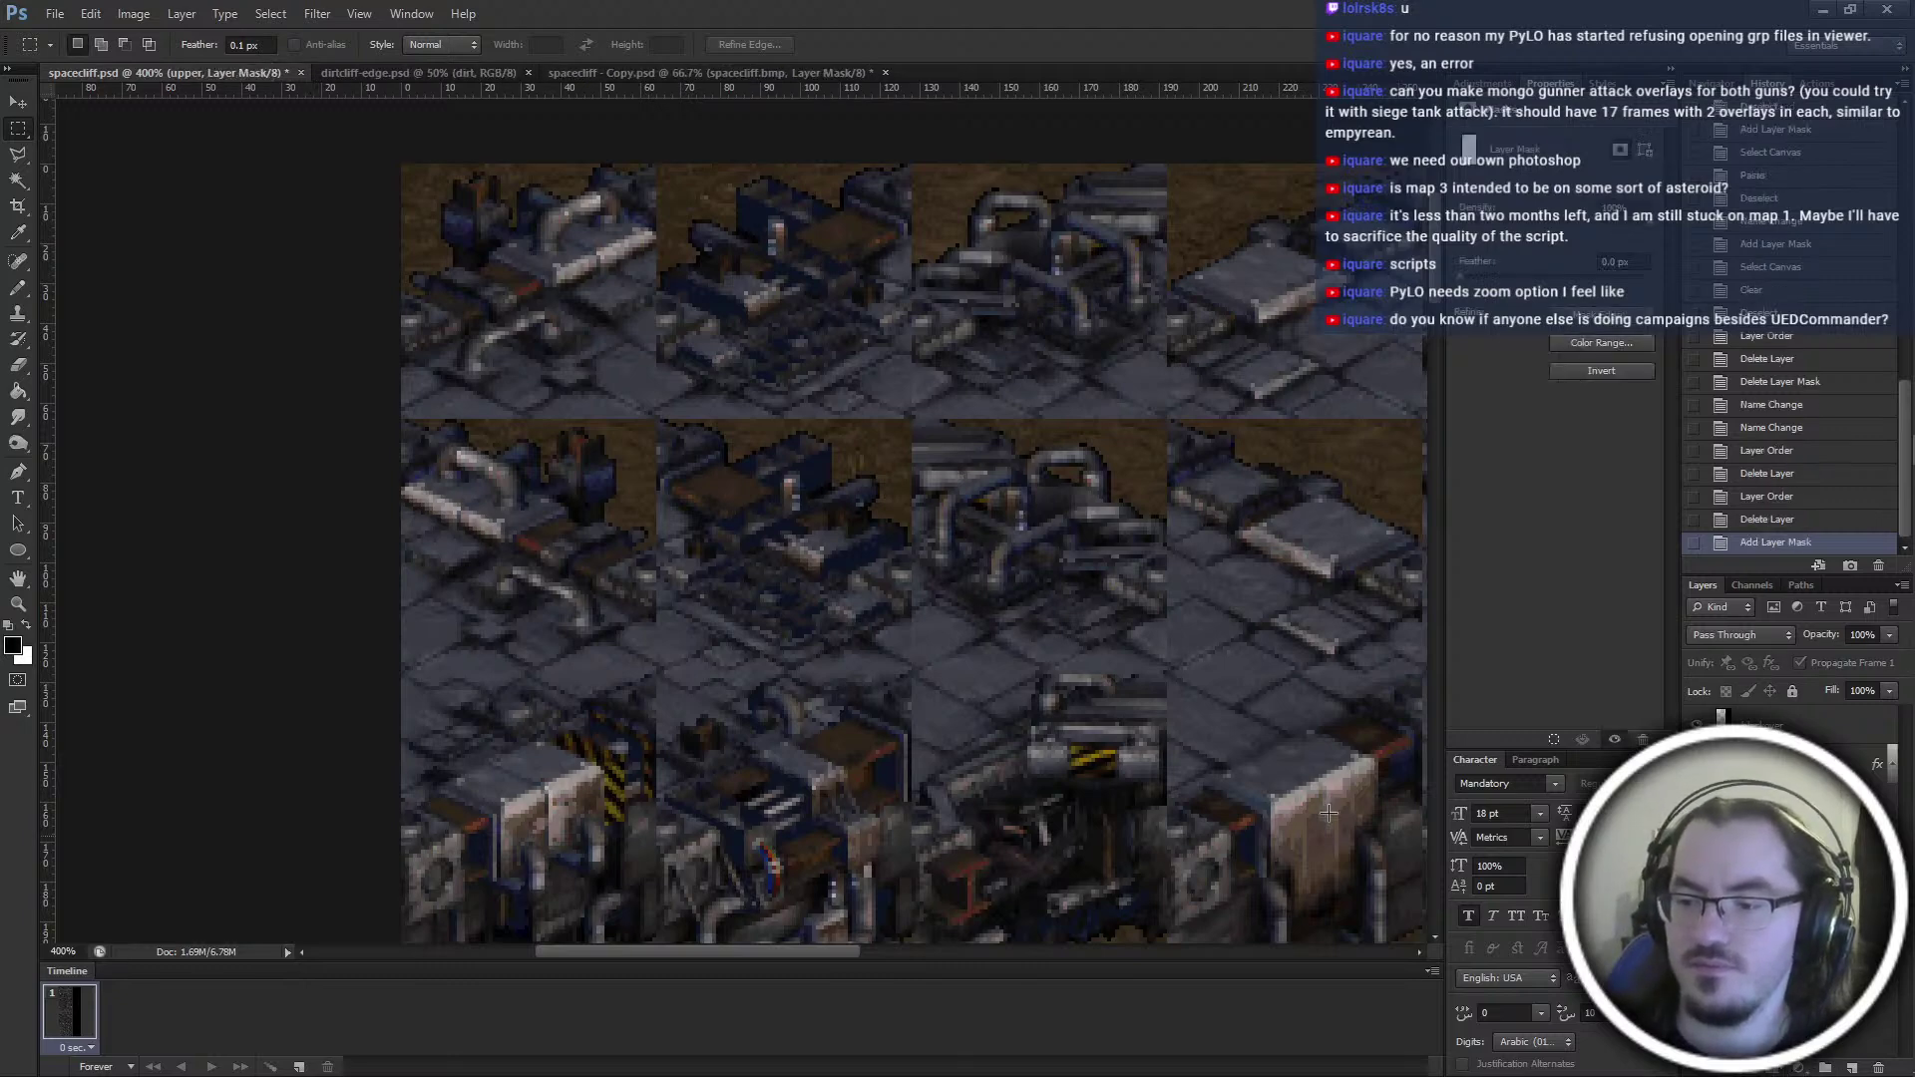
Draw 1 px black Pencil lines on the upper group's mask along the first tile's right and bottom edges
scroll(760, 489, "up", 5)
scroll(832, 551, "up", 13, "ctrl")
scroll(836, 555, "up", 2, "alt")
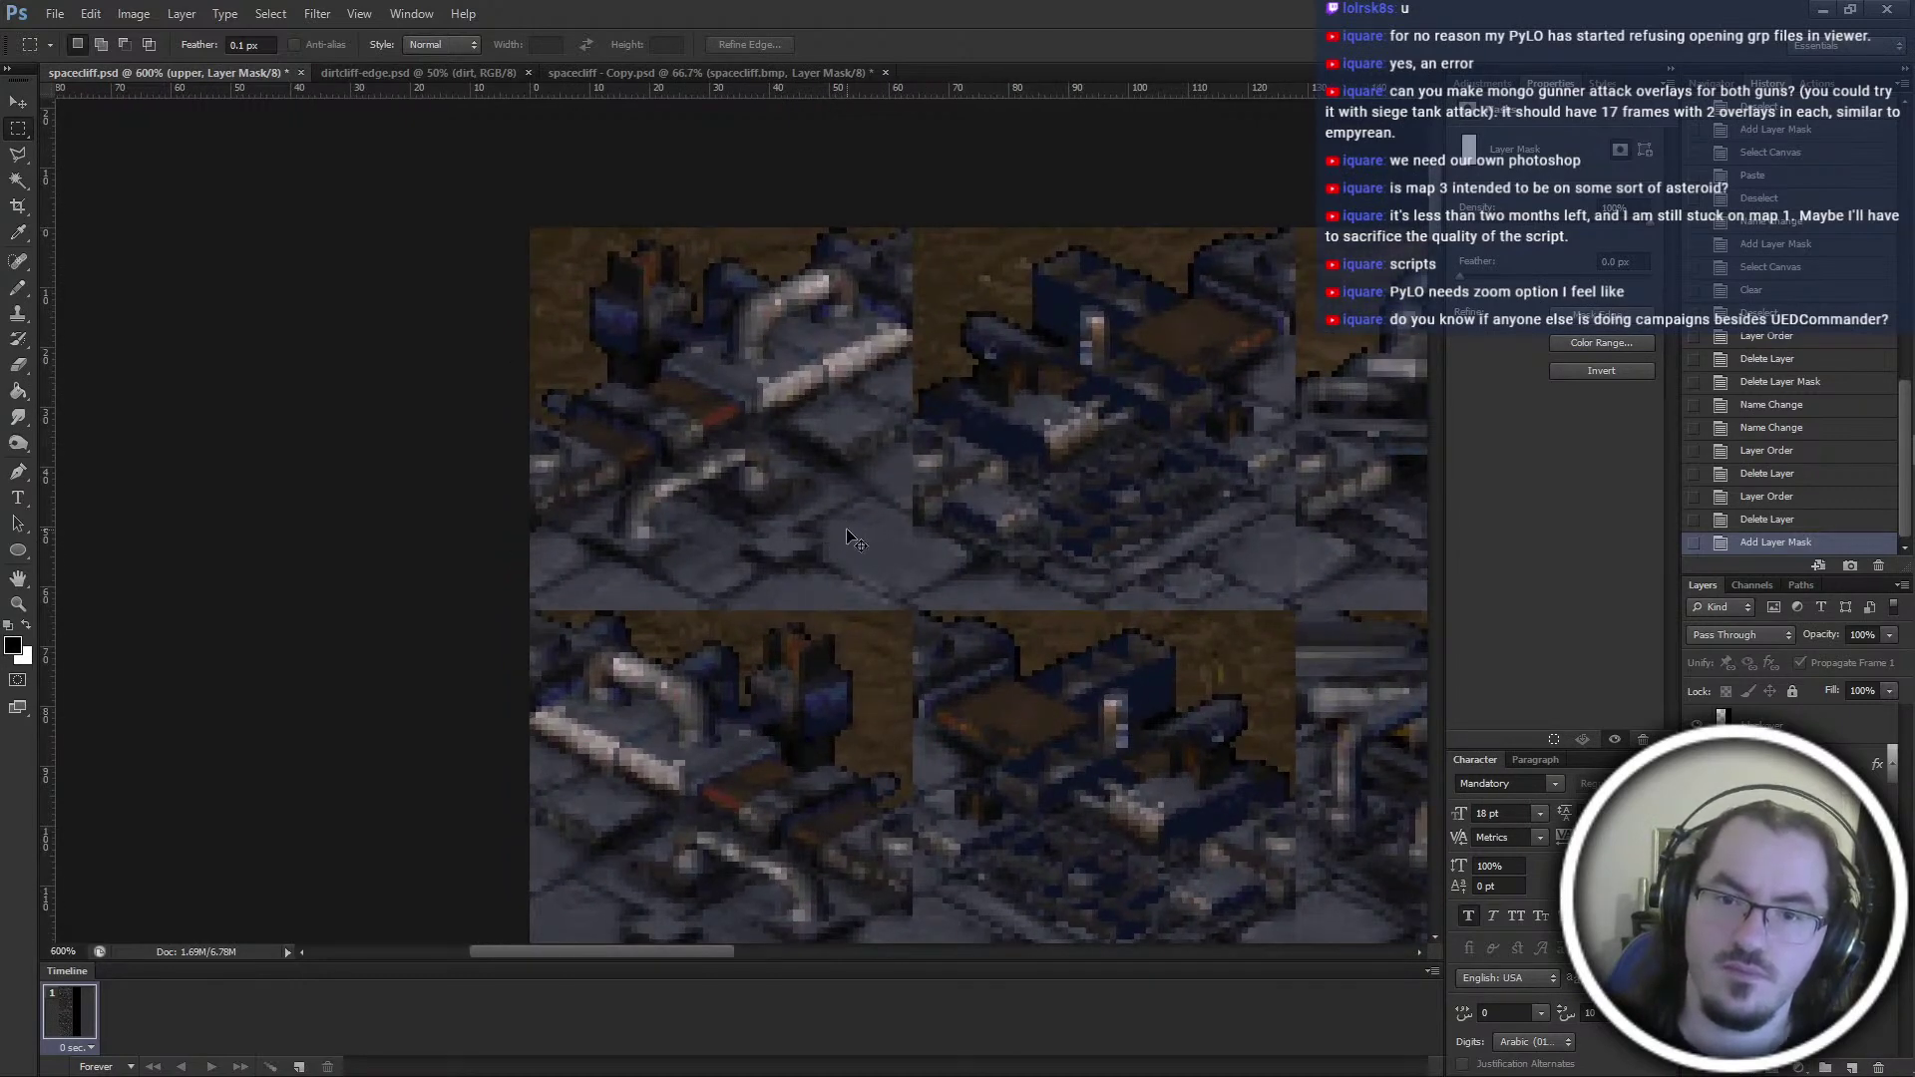
scroll(848, 539, "down", 1, "alt")
scroll(848, 539, "up", 1, "alt")
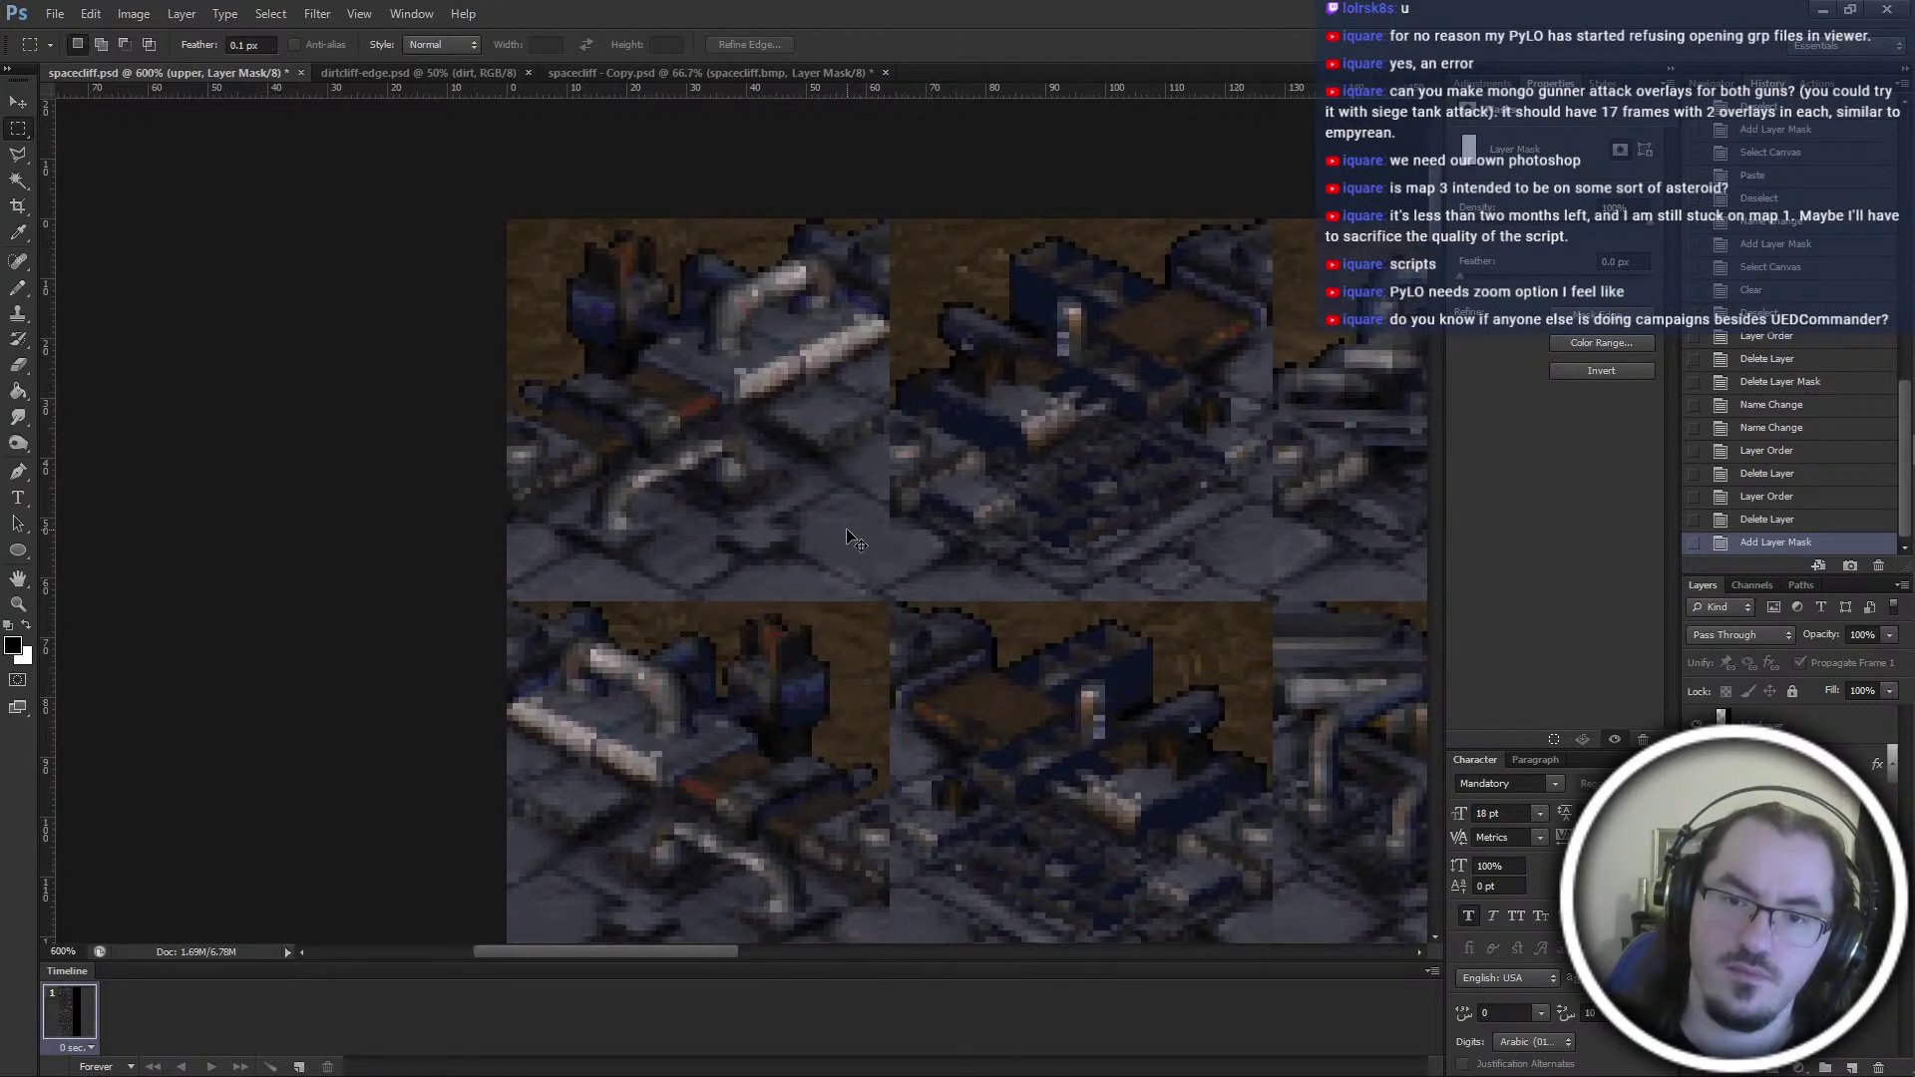
scroll(847, 540, "up", 2, "alt")
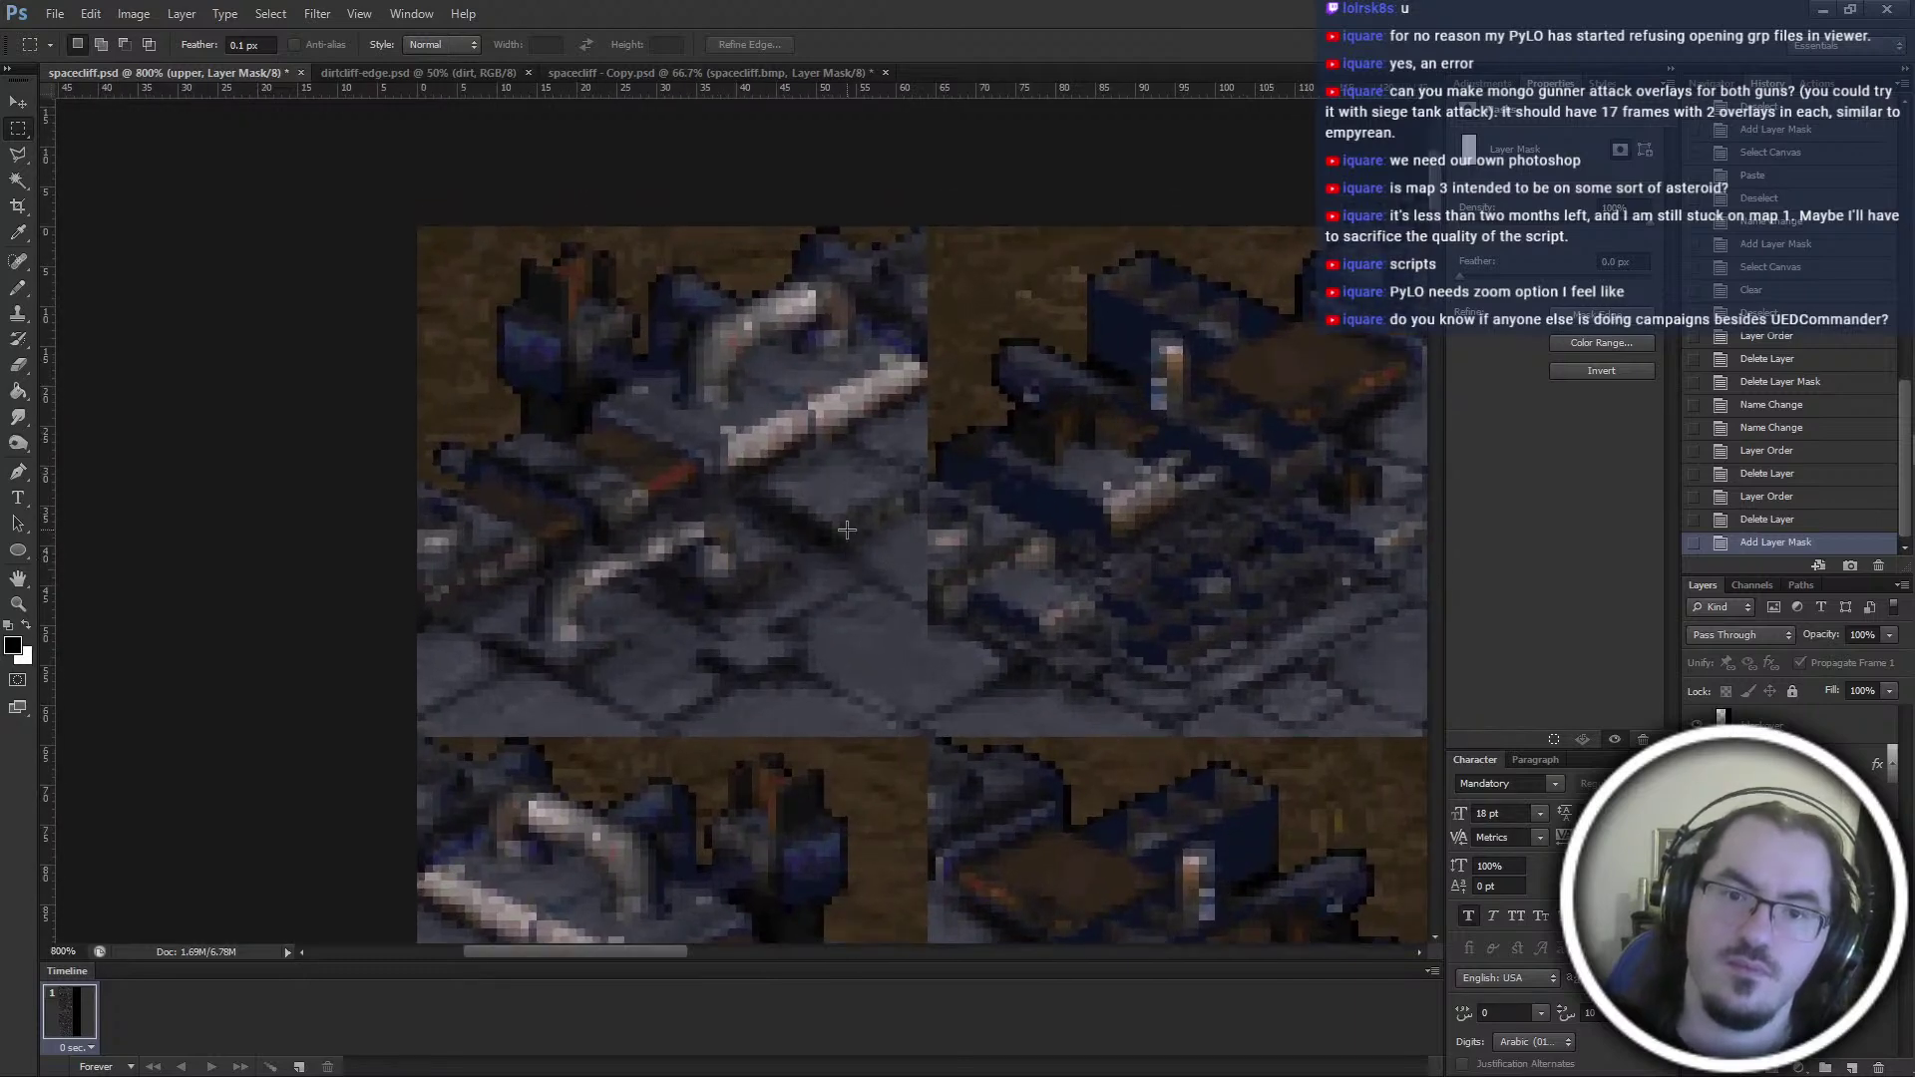
key("w")
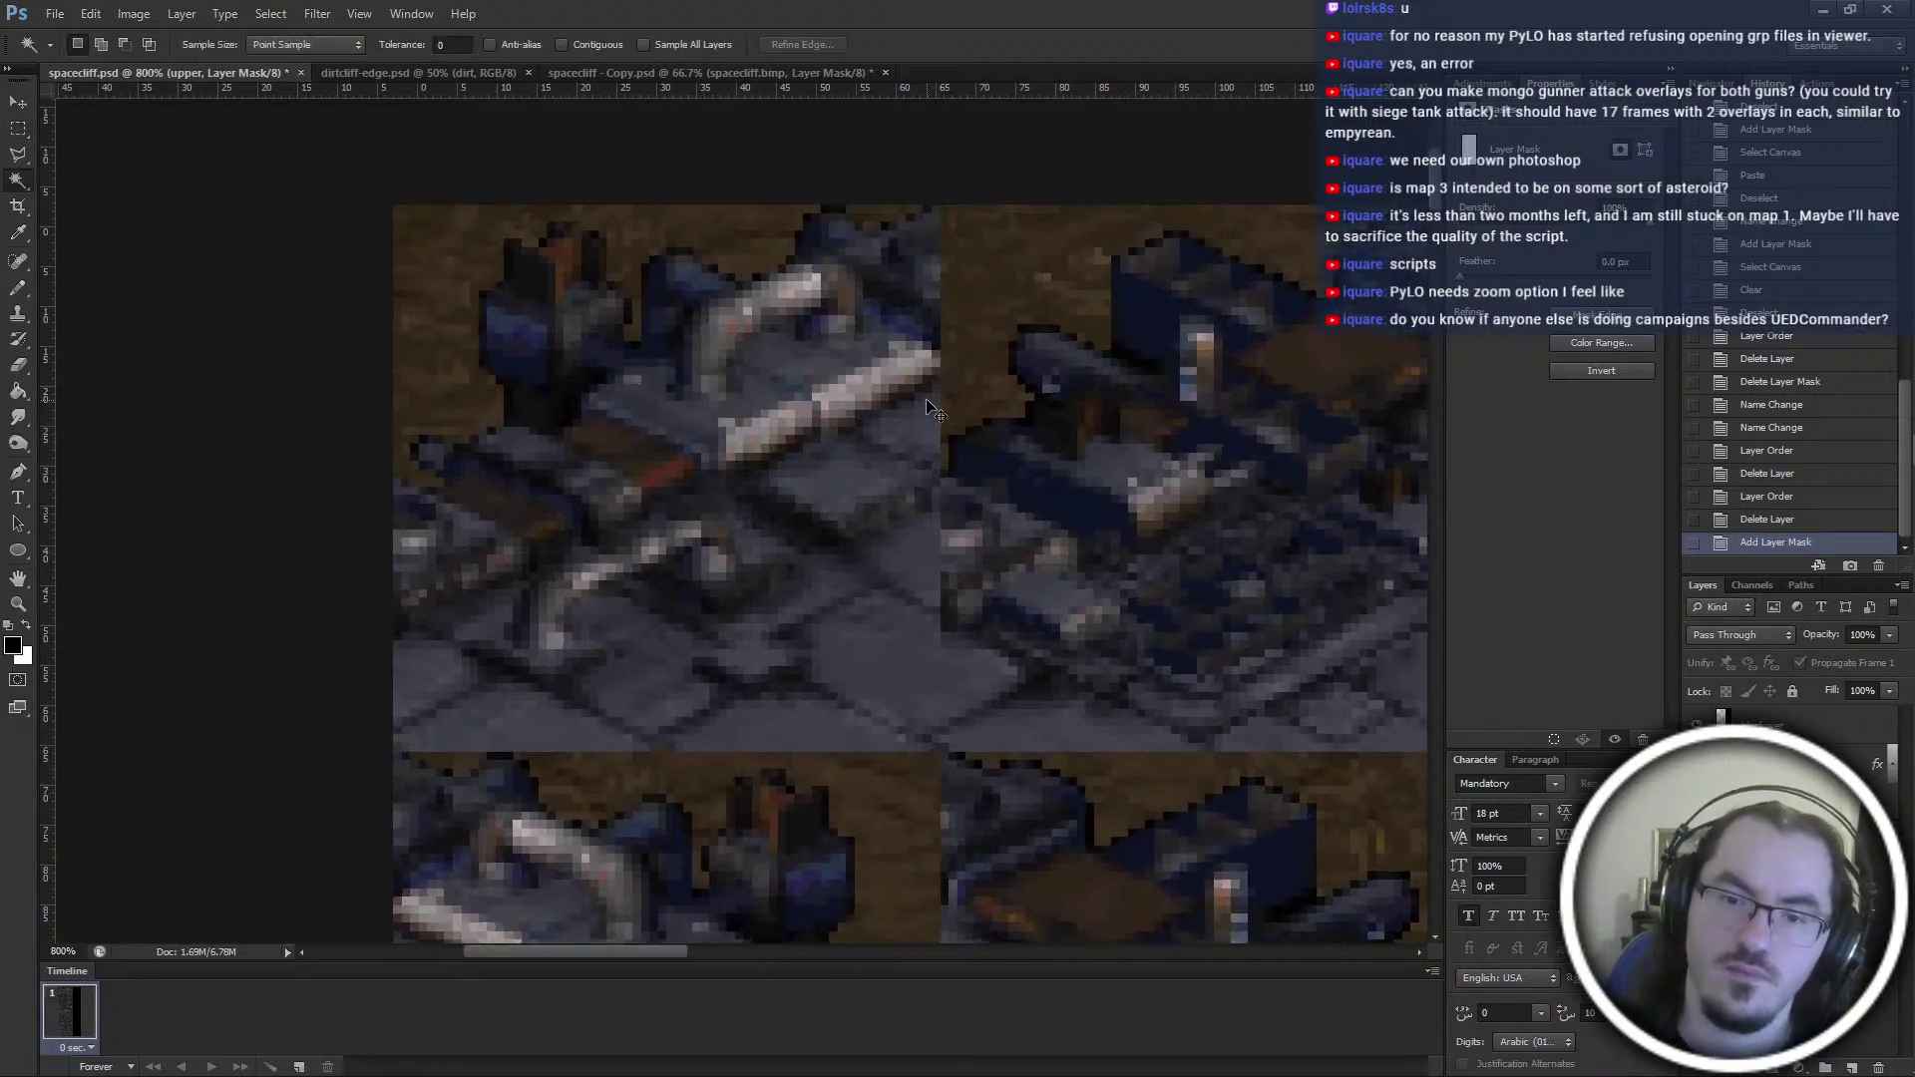
key("ctrl+plus")
key("ctrl+plus")
key("m")
left_click_drag(944, 598, 1069, 535)
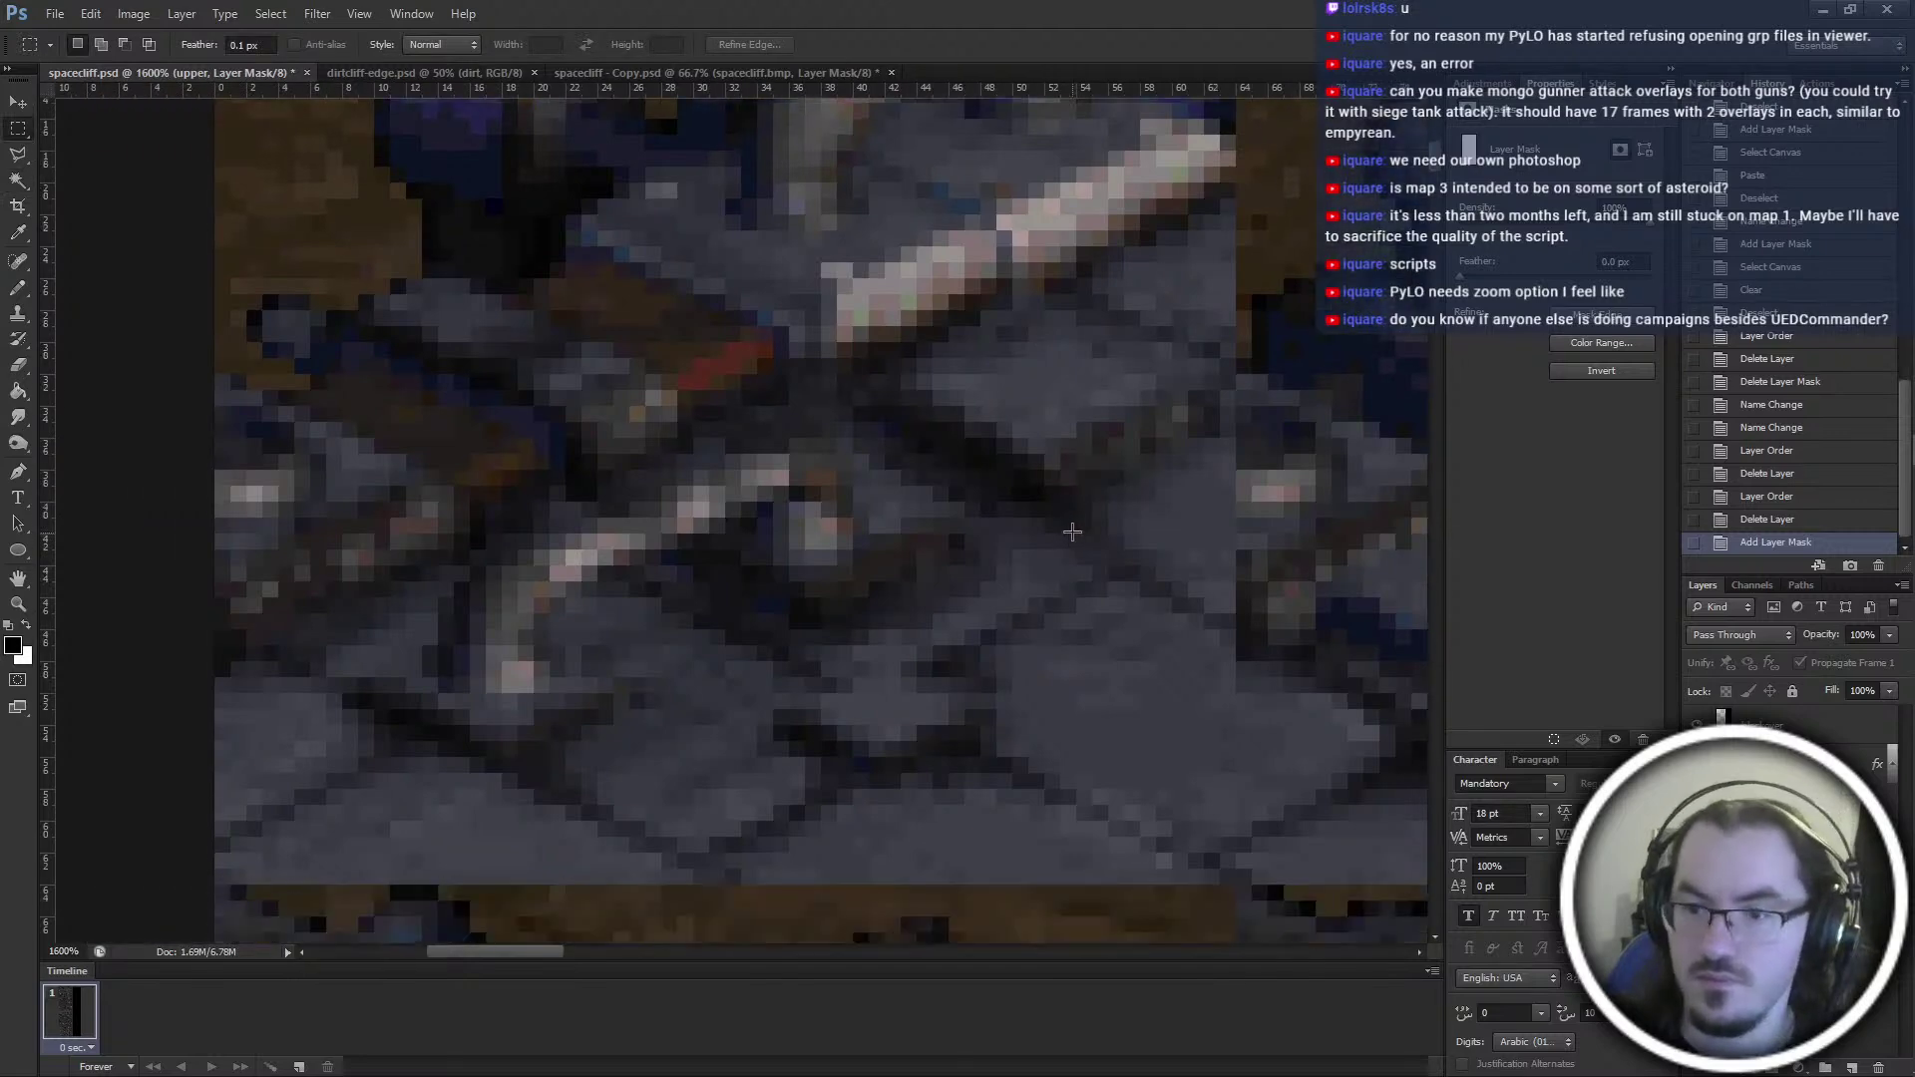
key("b")
key("bracketleft")
key("bracketleft")
key("bracketleft")
key("bracketleft")
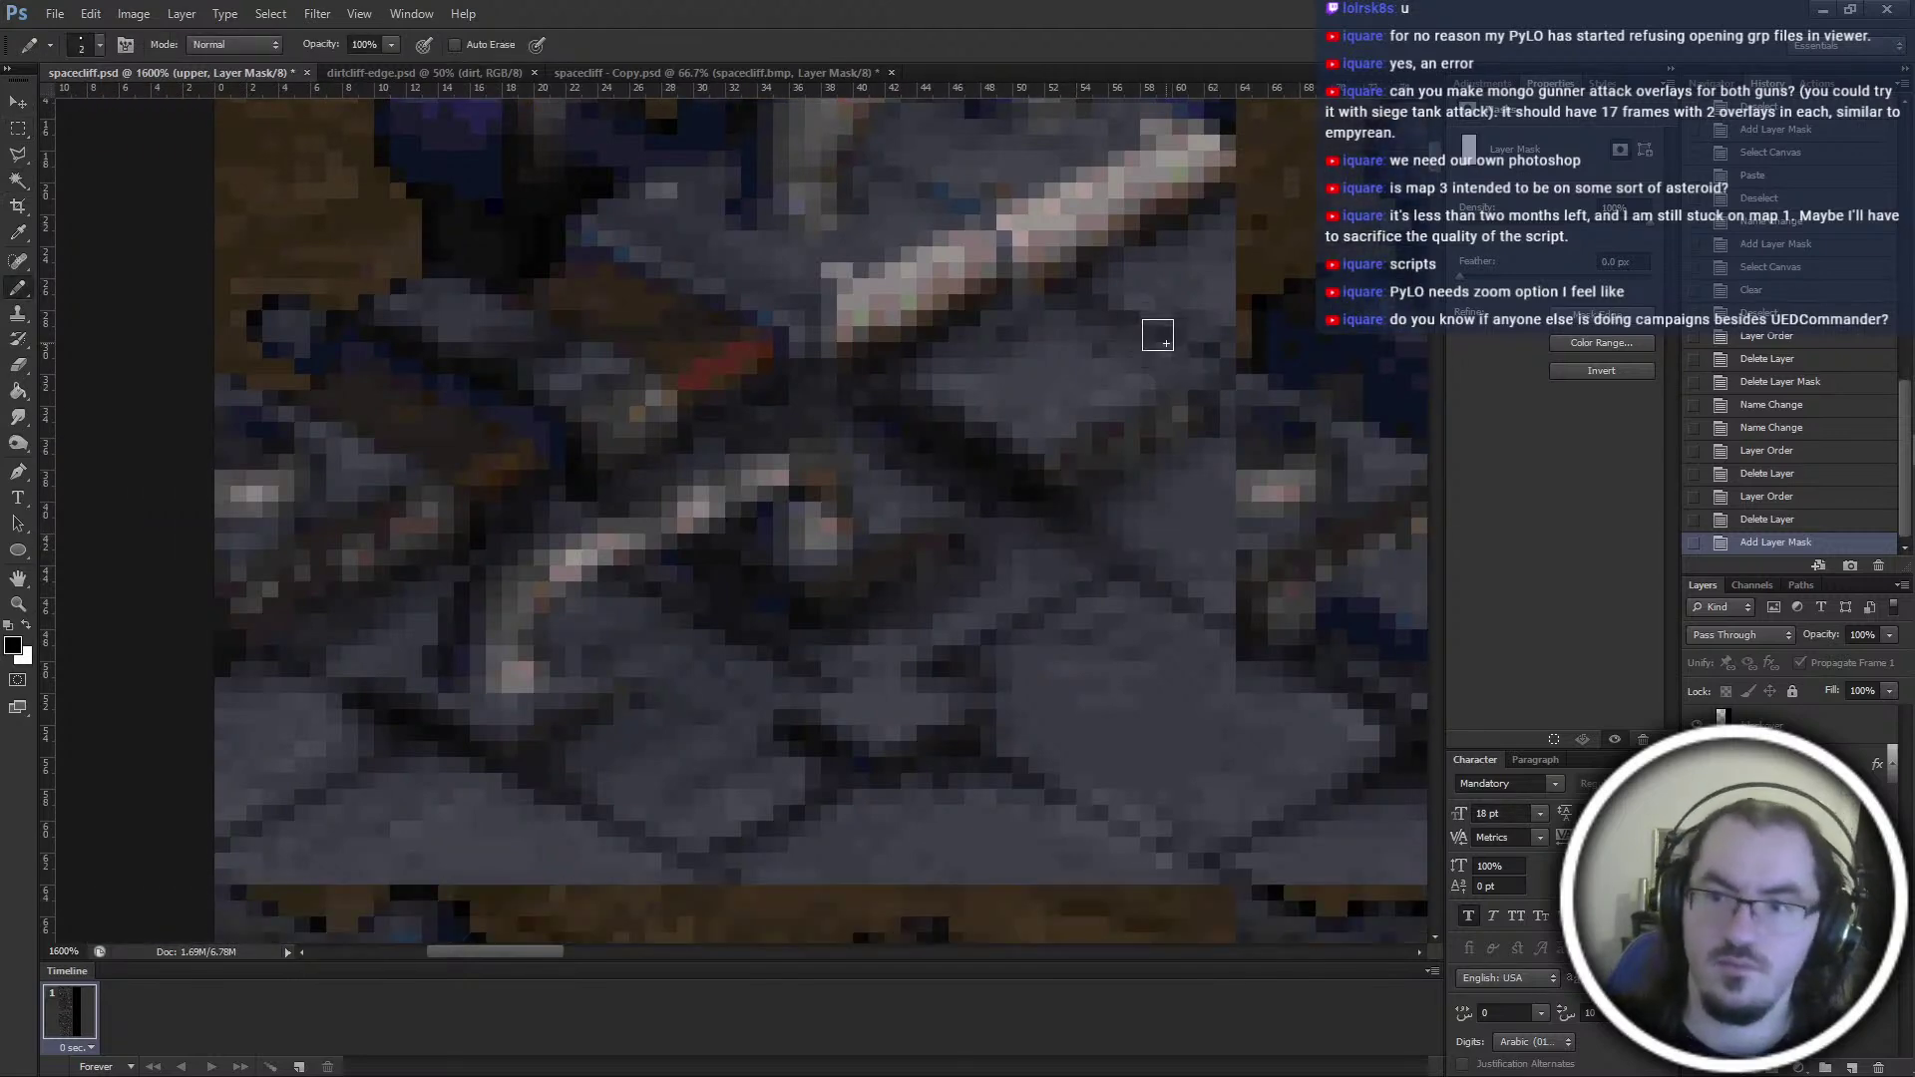
left_click(1220, 880)
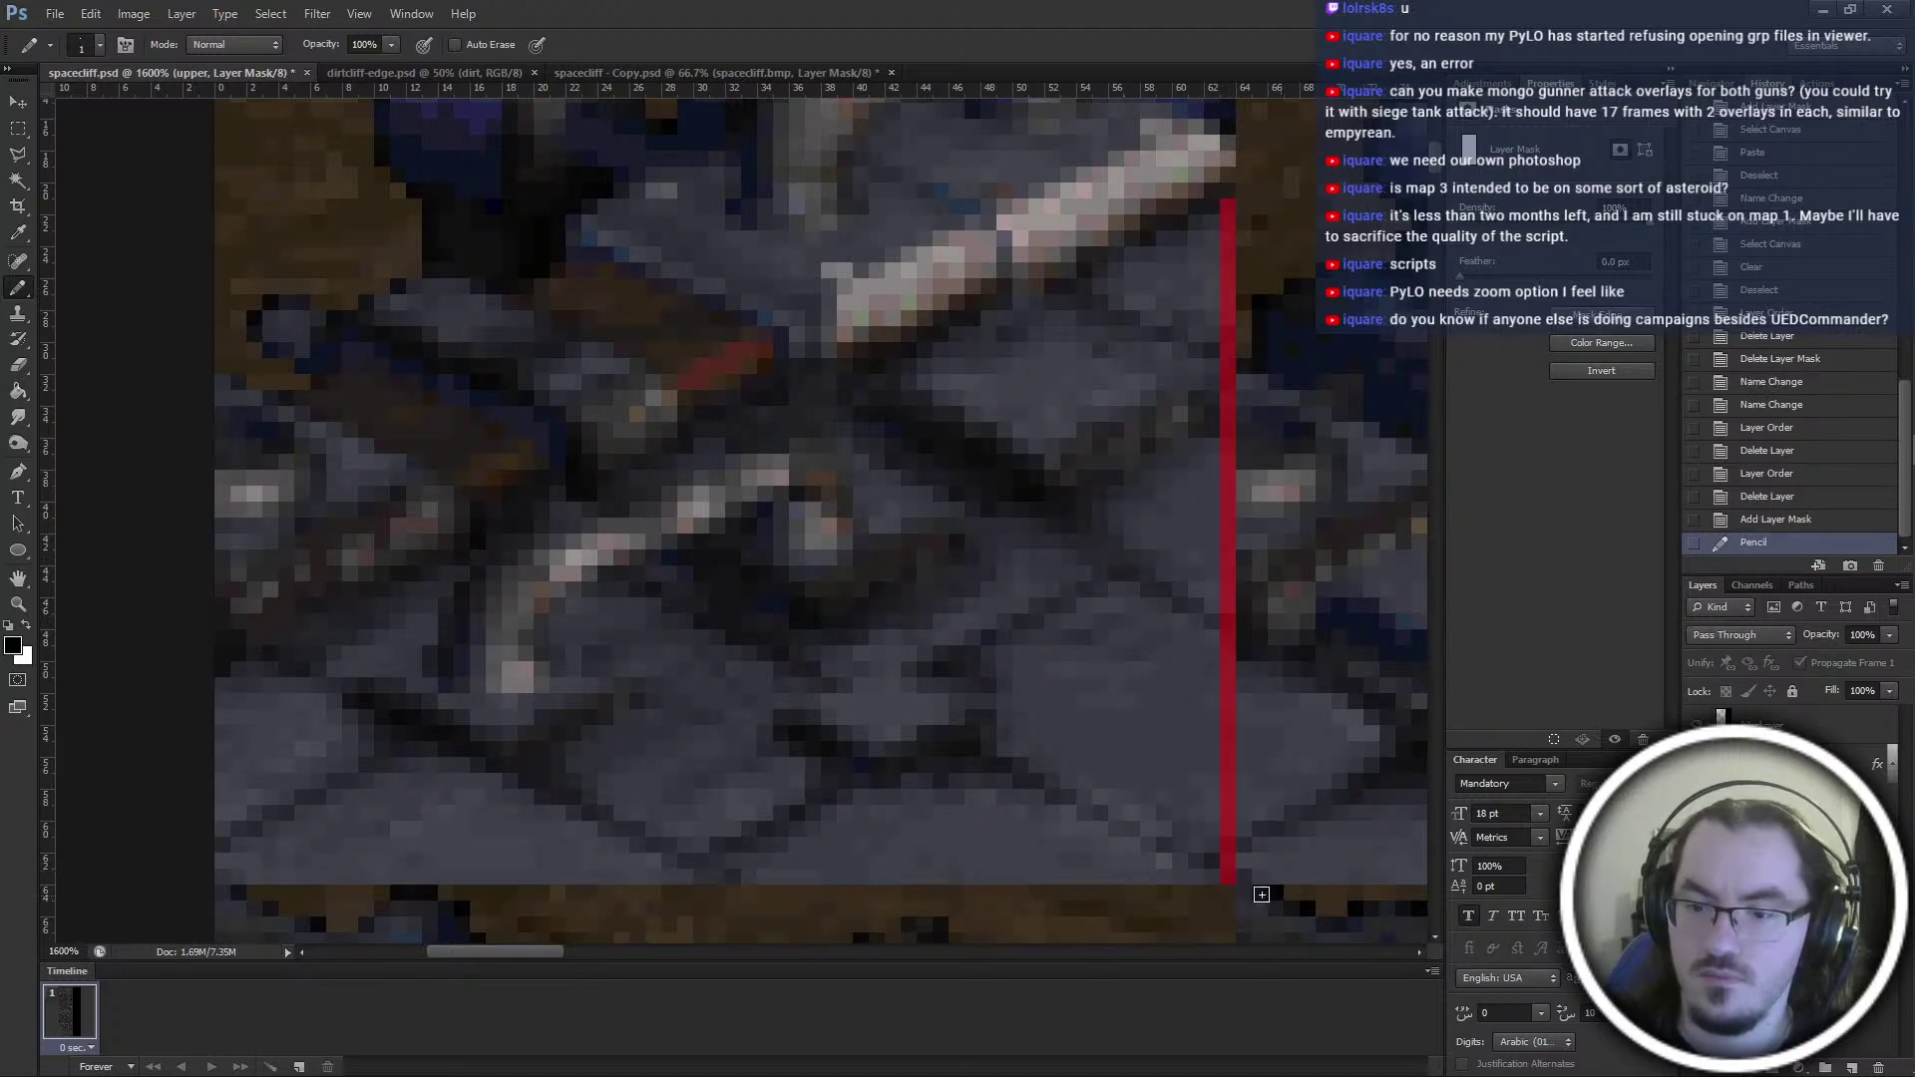
left_click(113, 875, "shift")
Outline the first tile's floor in black Pencil on the mask along its left edge and around the curved pipe
left_click_drag(222, 686, 292, 651)
left_click_drag(218, 800, 223, 858)
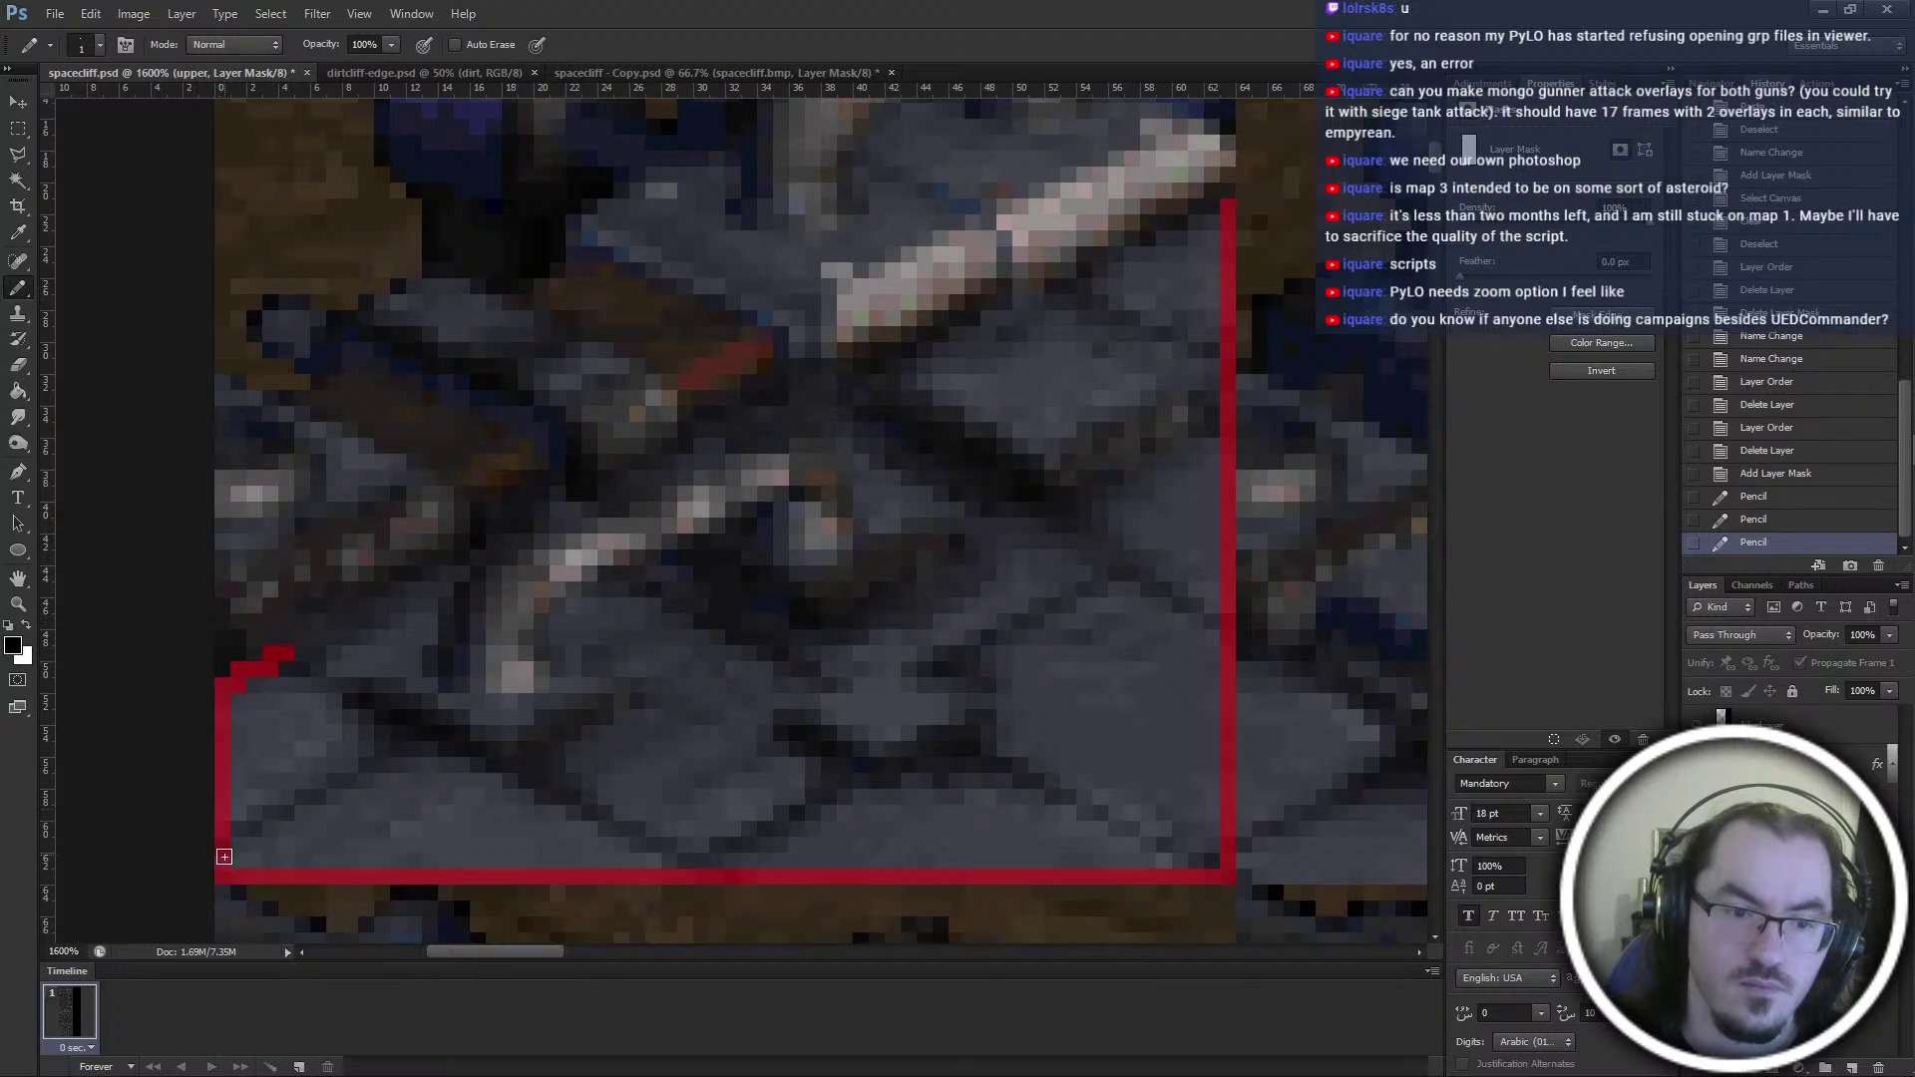
mouse_move(258, 655)
left_mouse_down()
mouse_move(477, 557)
mouse_move(423, 671)
mouse_move(398, 654)
mouse_move(419, 696)
mouse_move(559, 693)
mouse_move(548, 634)
mouse_move(573, 611)
mouse_move(664, 561)
mouse_move(705, 616)
mouse_move(692, 560)
mouse_move(733, 534)
mouse_move(782, 615)
mouse_move(842, 642)
mouse_move(896, 625)
mouse_move(926, 596)
mouse_move(869, 624)
mouse_move(937, 576)
mouse_move(925, 533)
mouse_move(864, 496)
mouse_move(861, 461)
mouse_move(794, 419)
mouse_move(816, 428)
mouse_move(712, 446)
mouse_move(542, 518)
mouse_move(493, 550)
mouse_move(509, 557)
left_mouse_up()
left_click(476, 568)
scroll(489, 566, "right", 1, "ctrl")
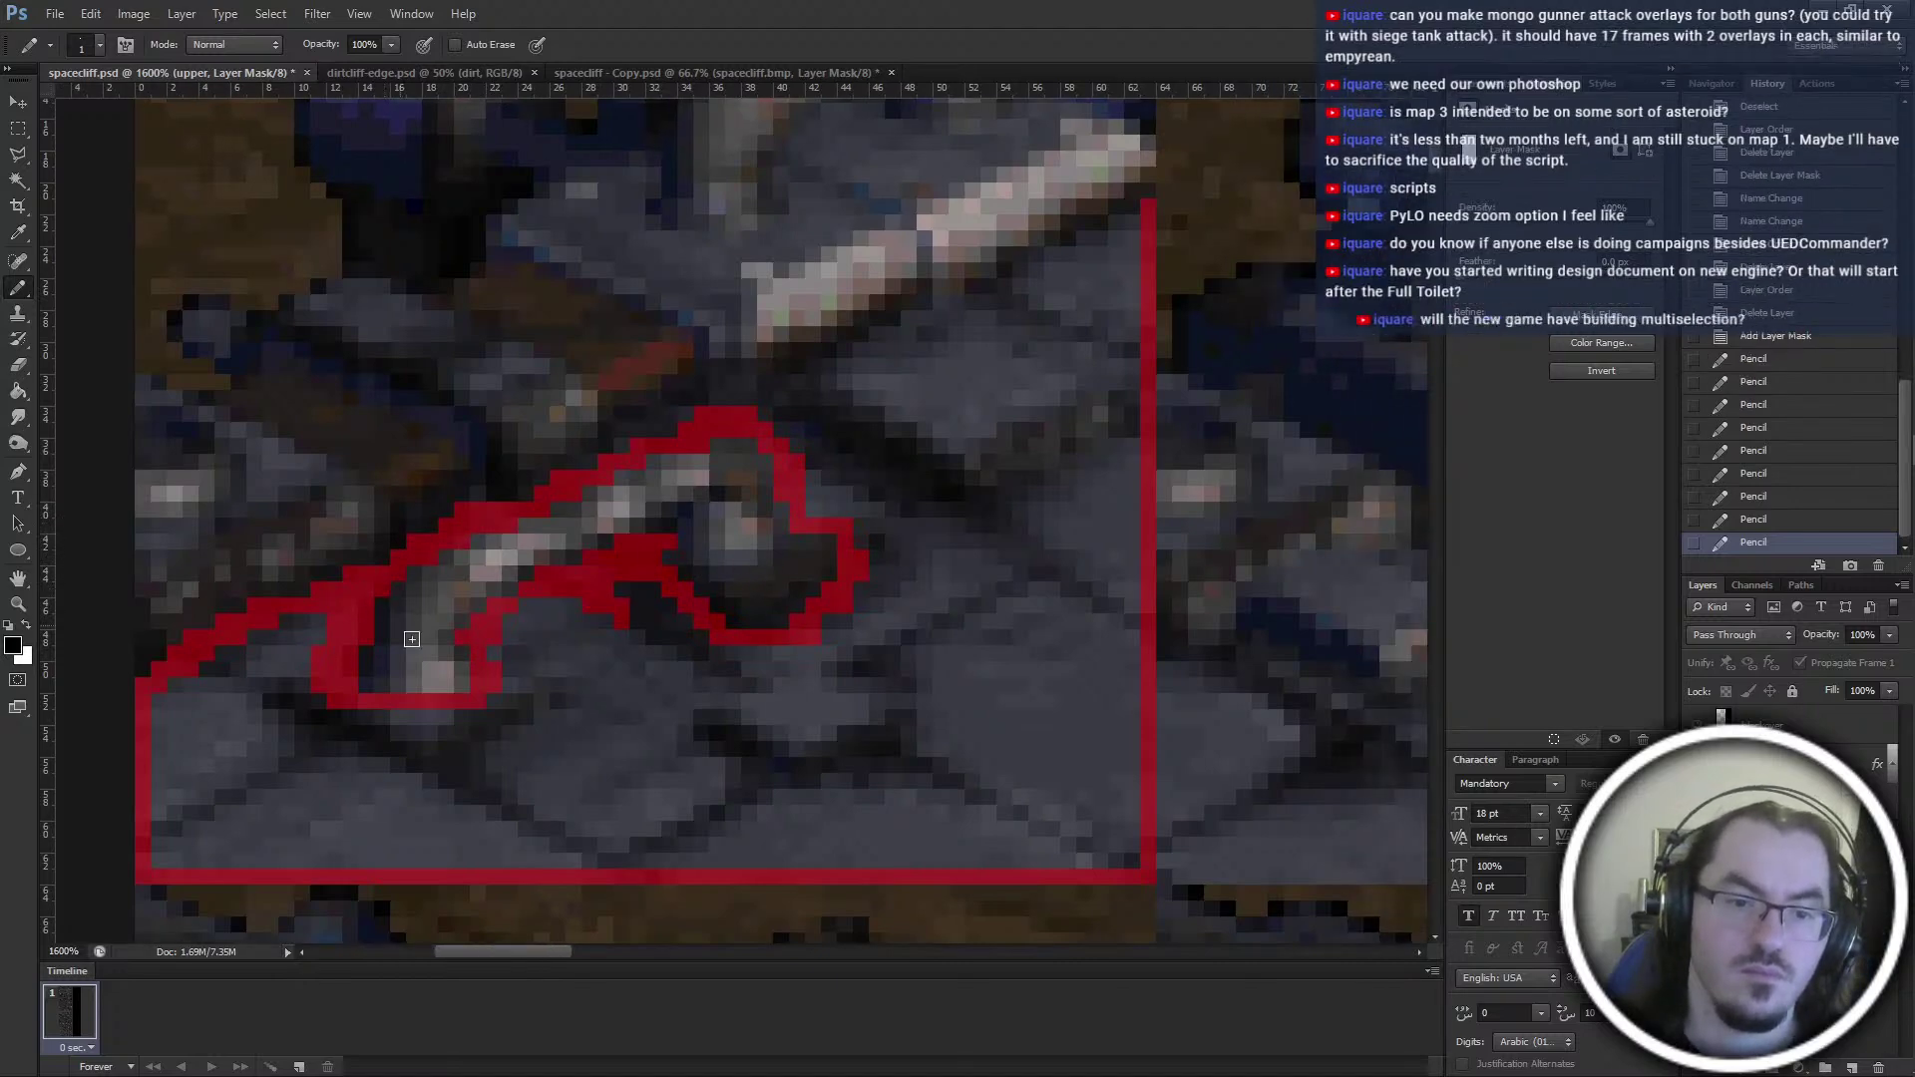
scroll(547, 798, "right", 1, "ctrl")
scroll(547, 797, "right", 1, "ctrl")
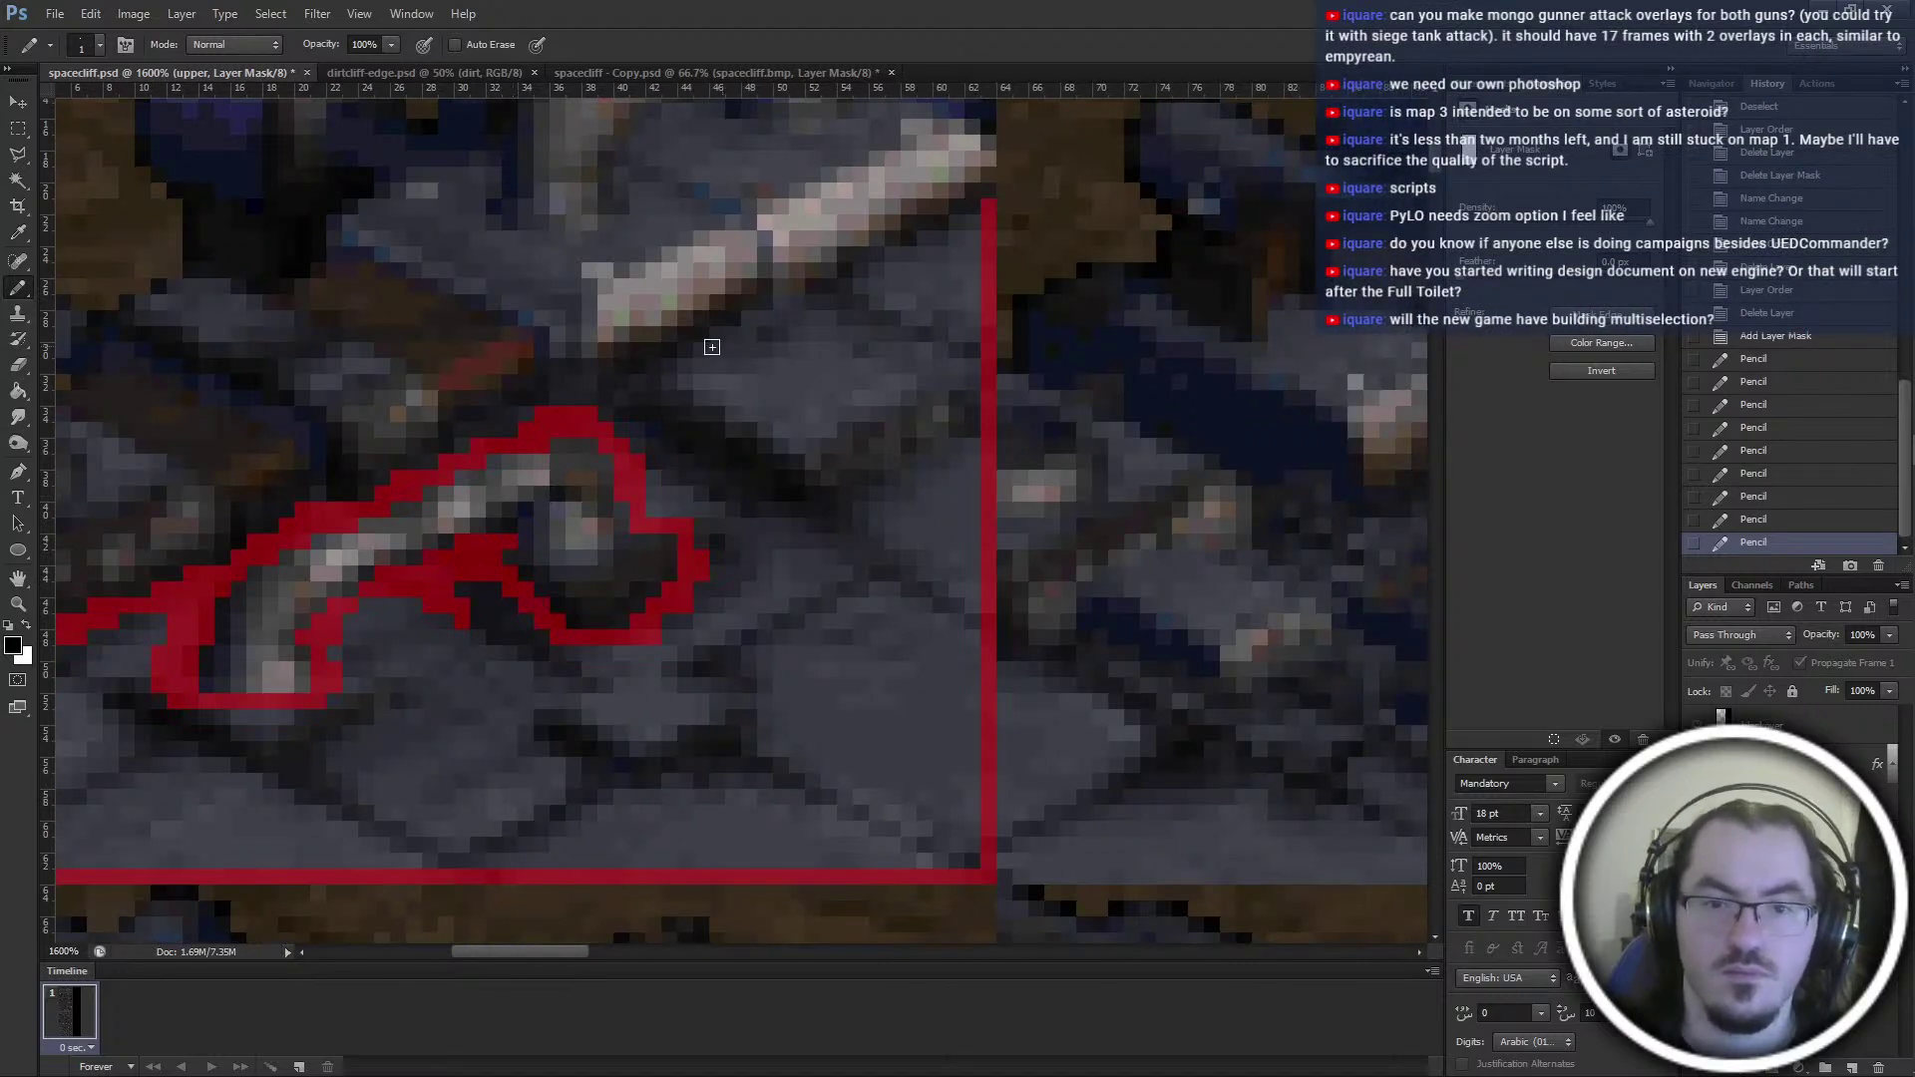
Extend the first tile's mask outline along the base of the bright ledge from the curved pipe to the right edge
left_click_drag(608, 409, 981, 215)
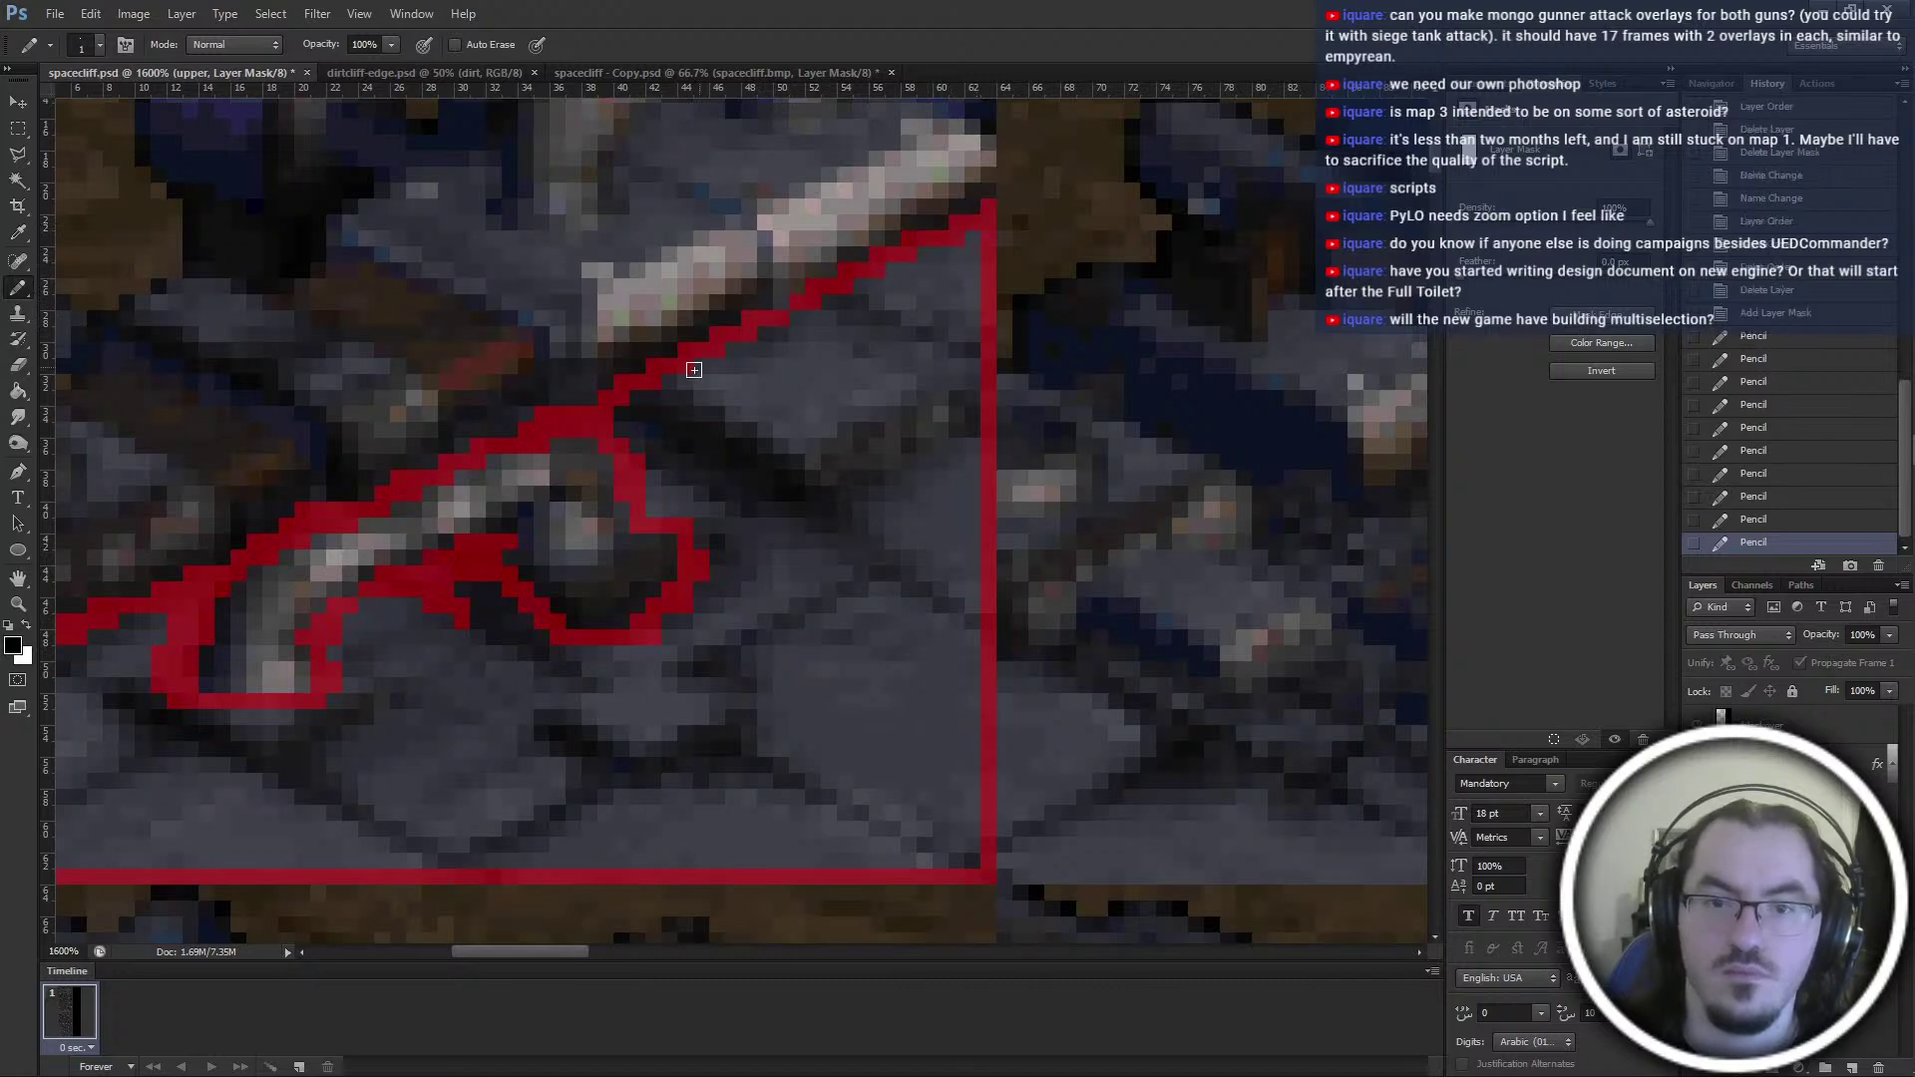
left_click(582, 403)
key("ctrl+z")
left_click_drag(593, 398, 577, 399)
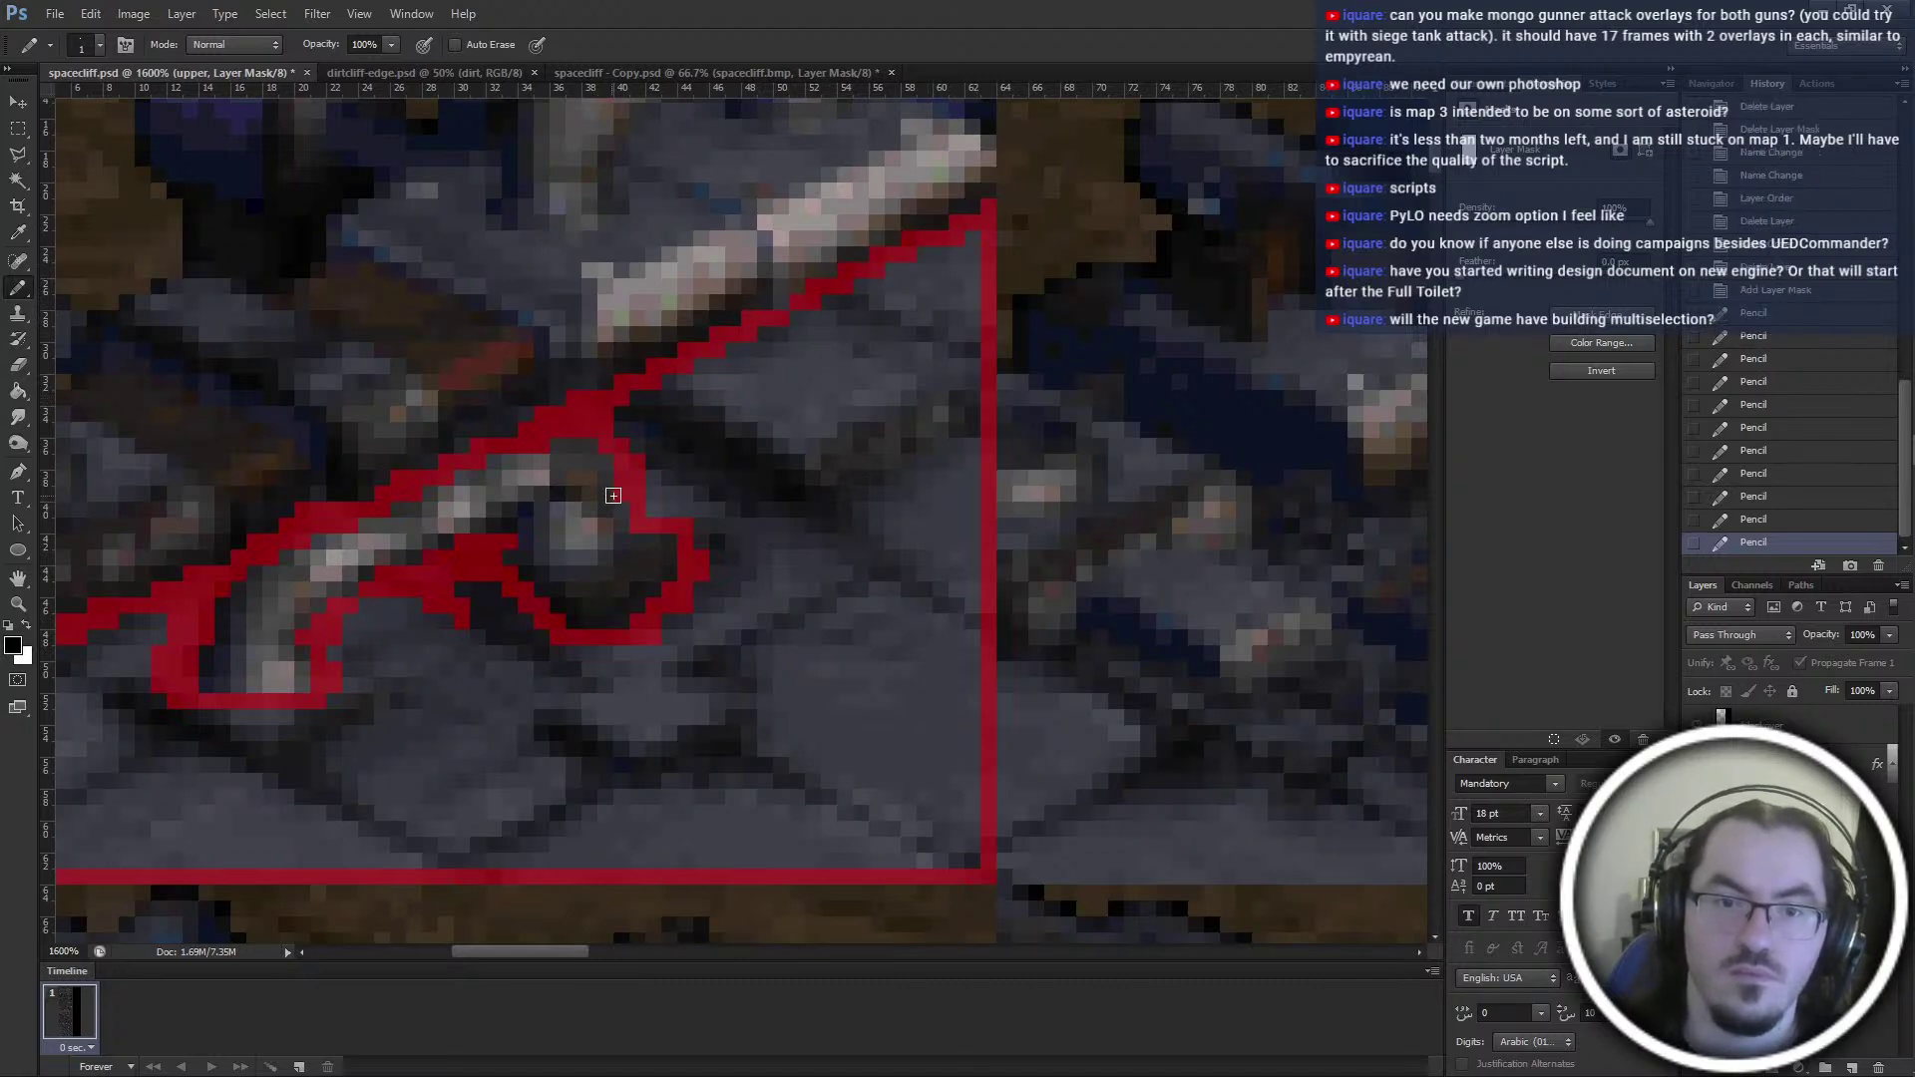
Enable Contiguous for the Paint Bucket and fill the first tile's outlined floor with black on the mask
key("ctrl+minus")
key("ctrl+minus")
key("g")
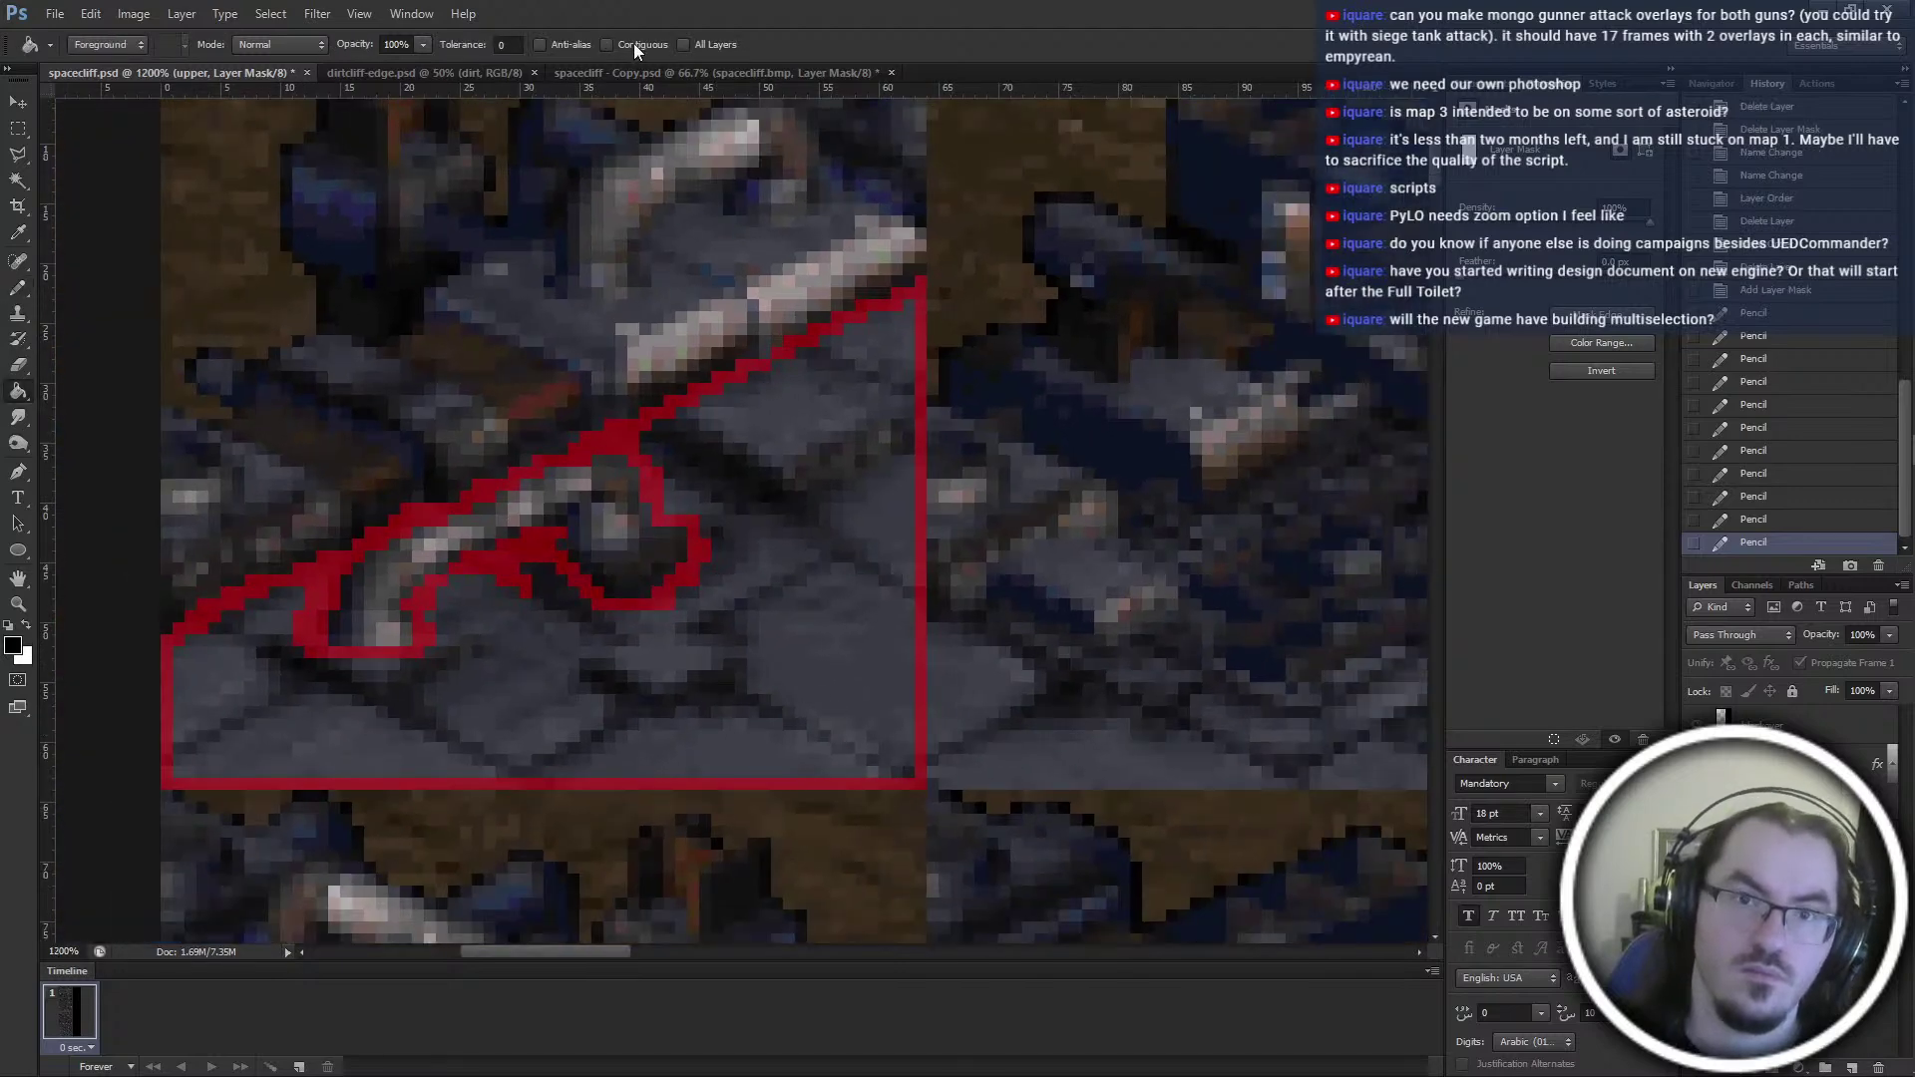
left_click(842, 695)
Draw black Pencil lines on the mask along the second tile's bottom, right and lower left edges
scroll(843, 695, "right", 5)
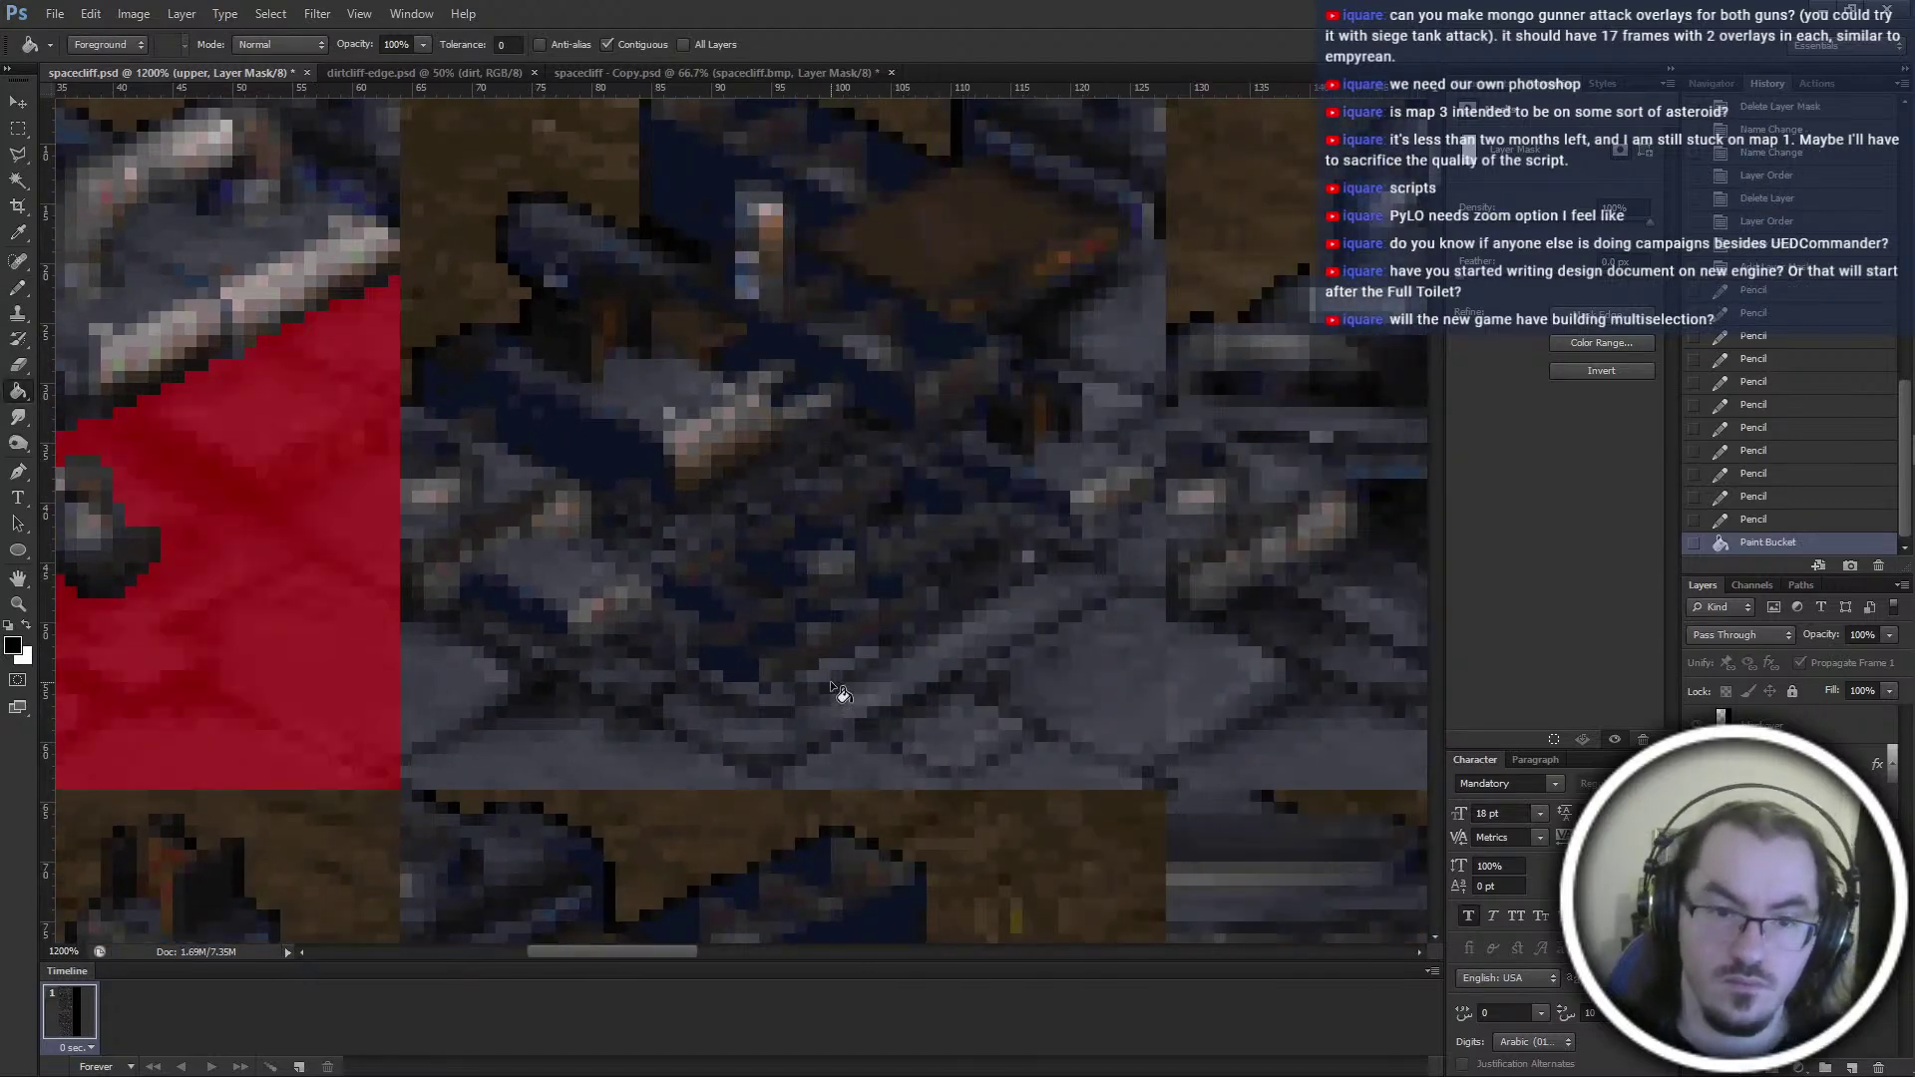
key("b")
mouse_move(411, 788)
left_mouse_down()
mouse_move(1160, 791)
mouse_move(1163, 247)
left_mouse_up()
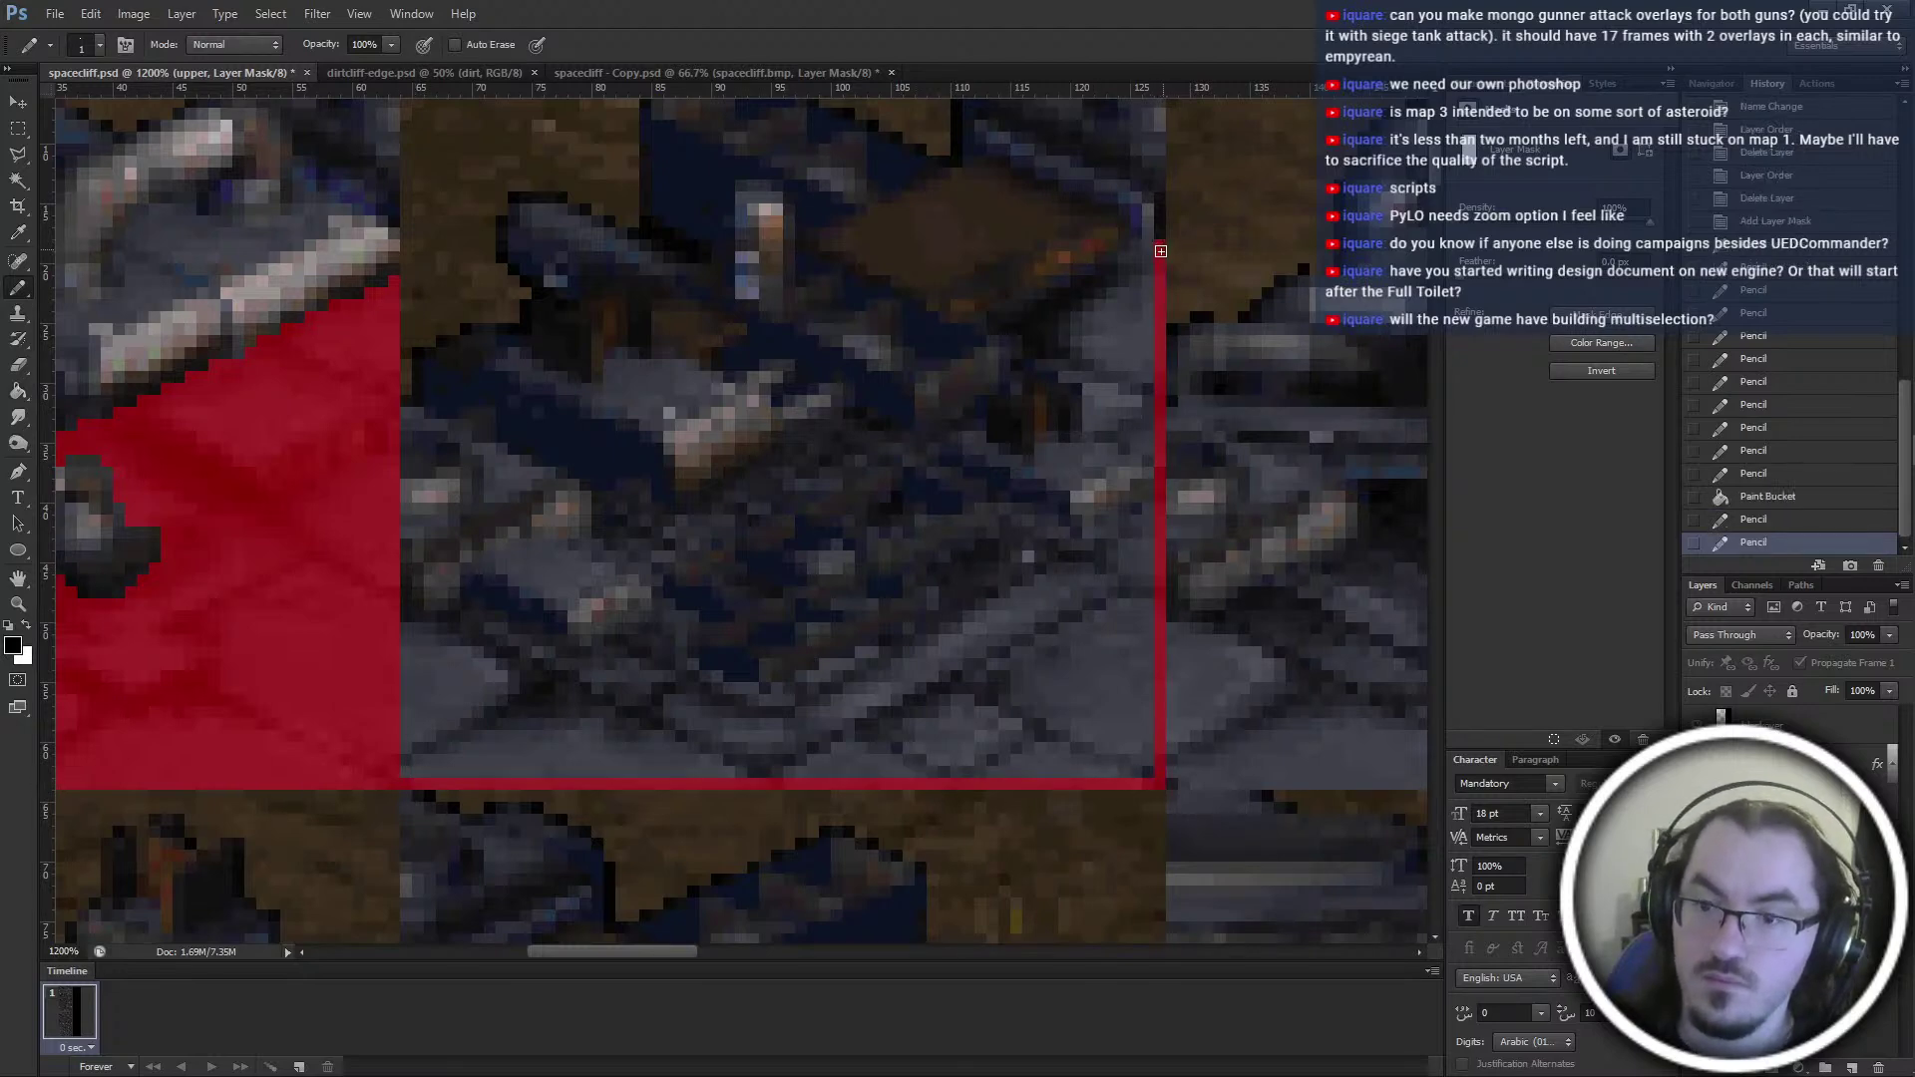
left_click_drag(405, 627, 408, 776)
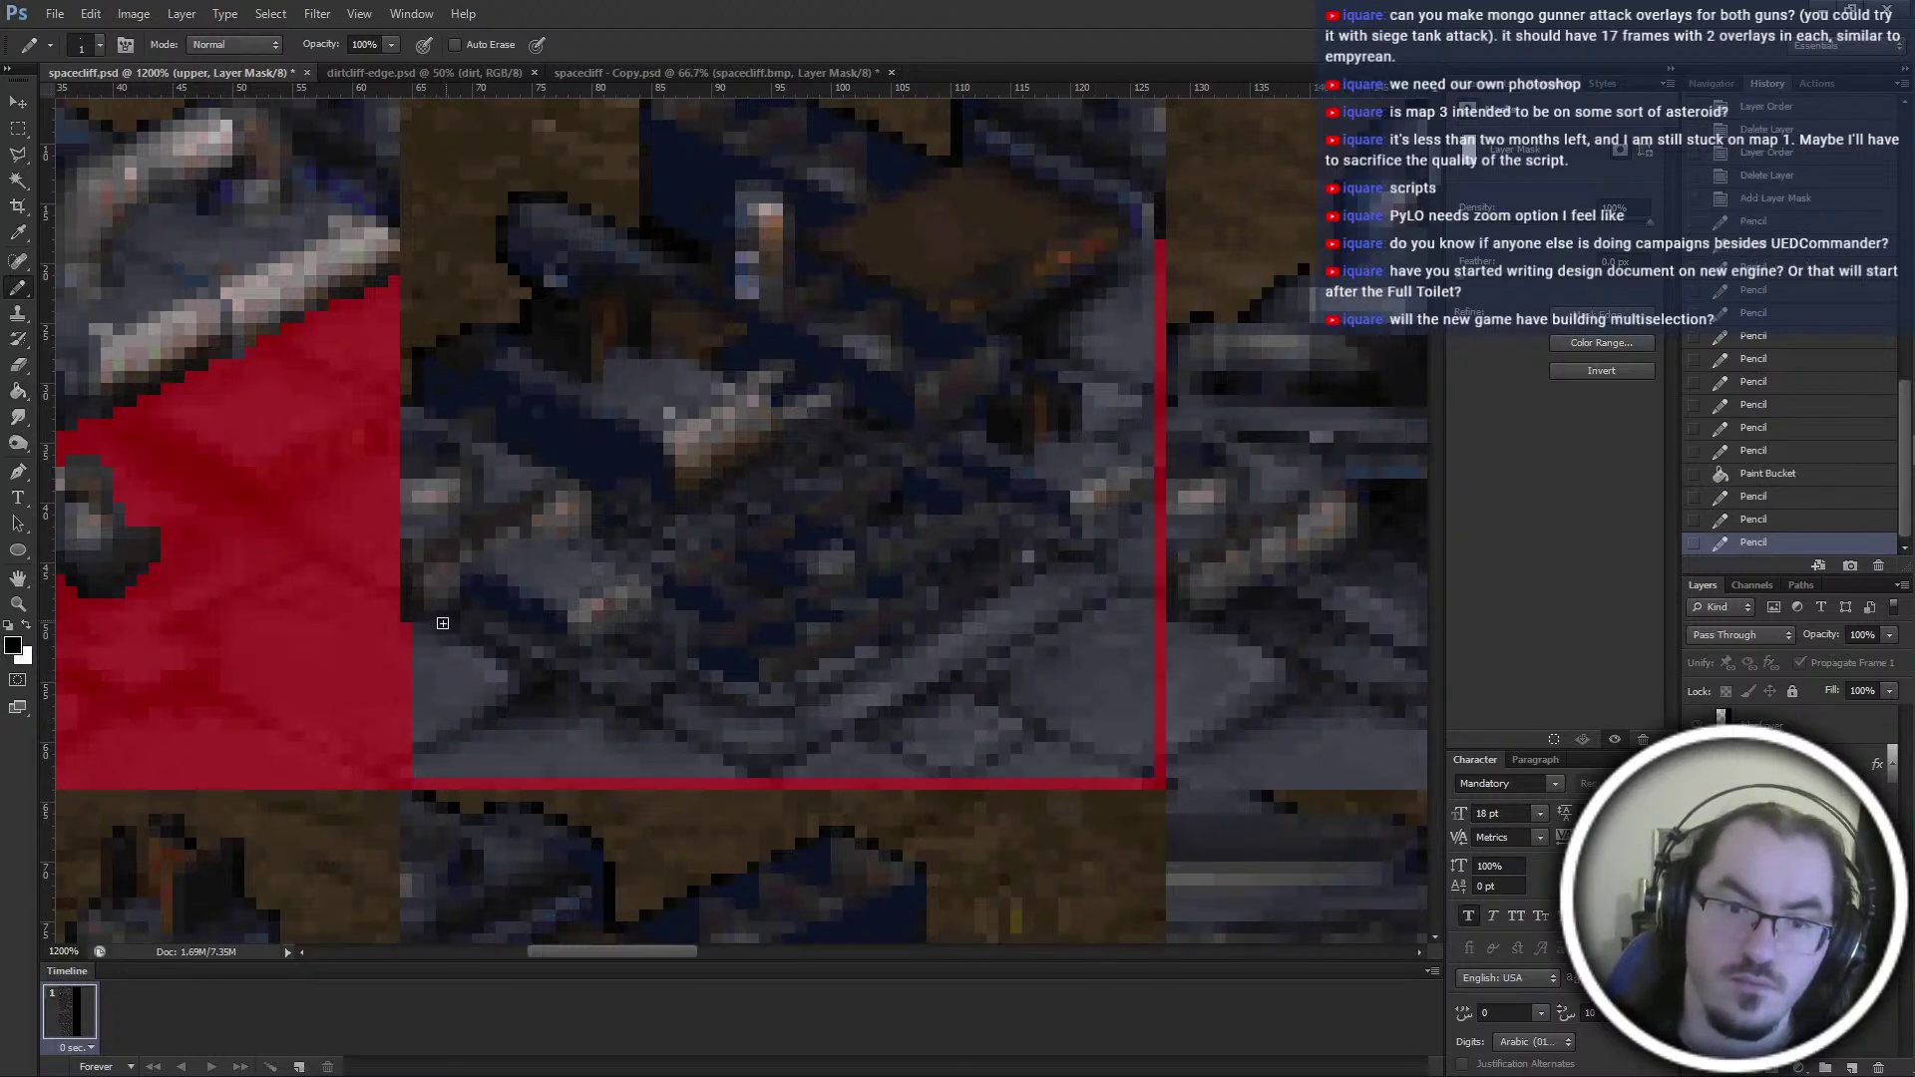
Trace the diagonal seam and the start of the cliff base in the second tile, and fill its lower-left floor corner black
mouse_move(433, 638)
left_mouse_down()
mouse_move(729, 774)
mouse_move(714, 770)
left_mouse_up()
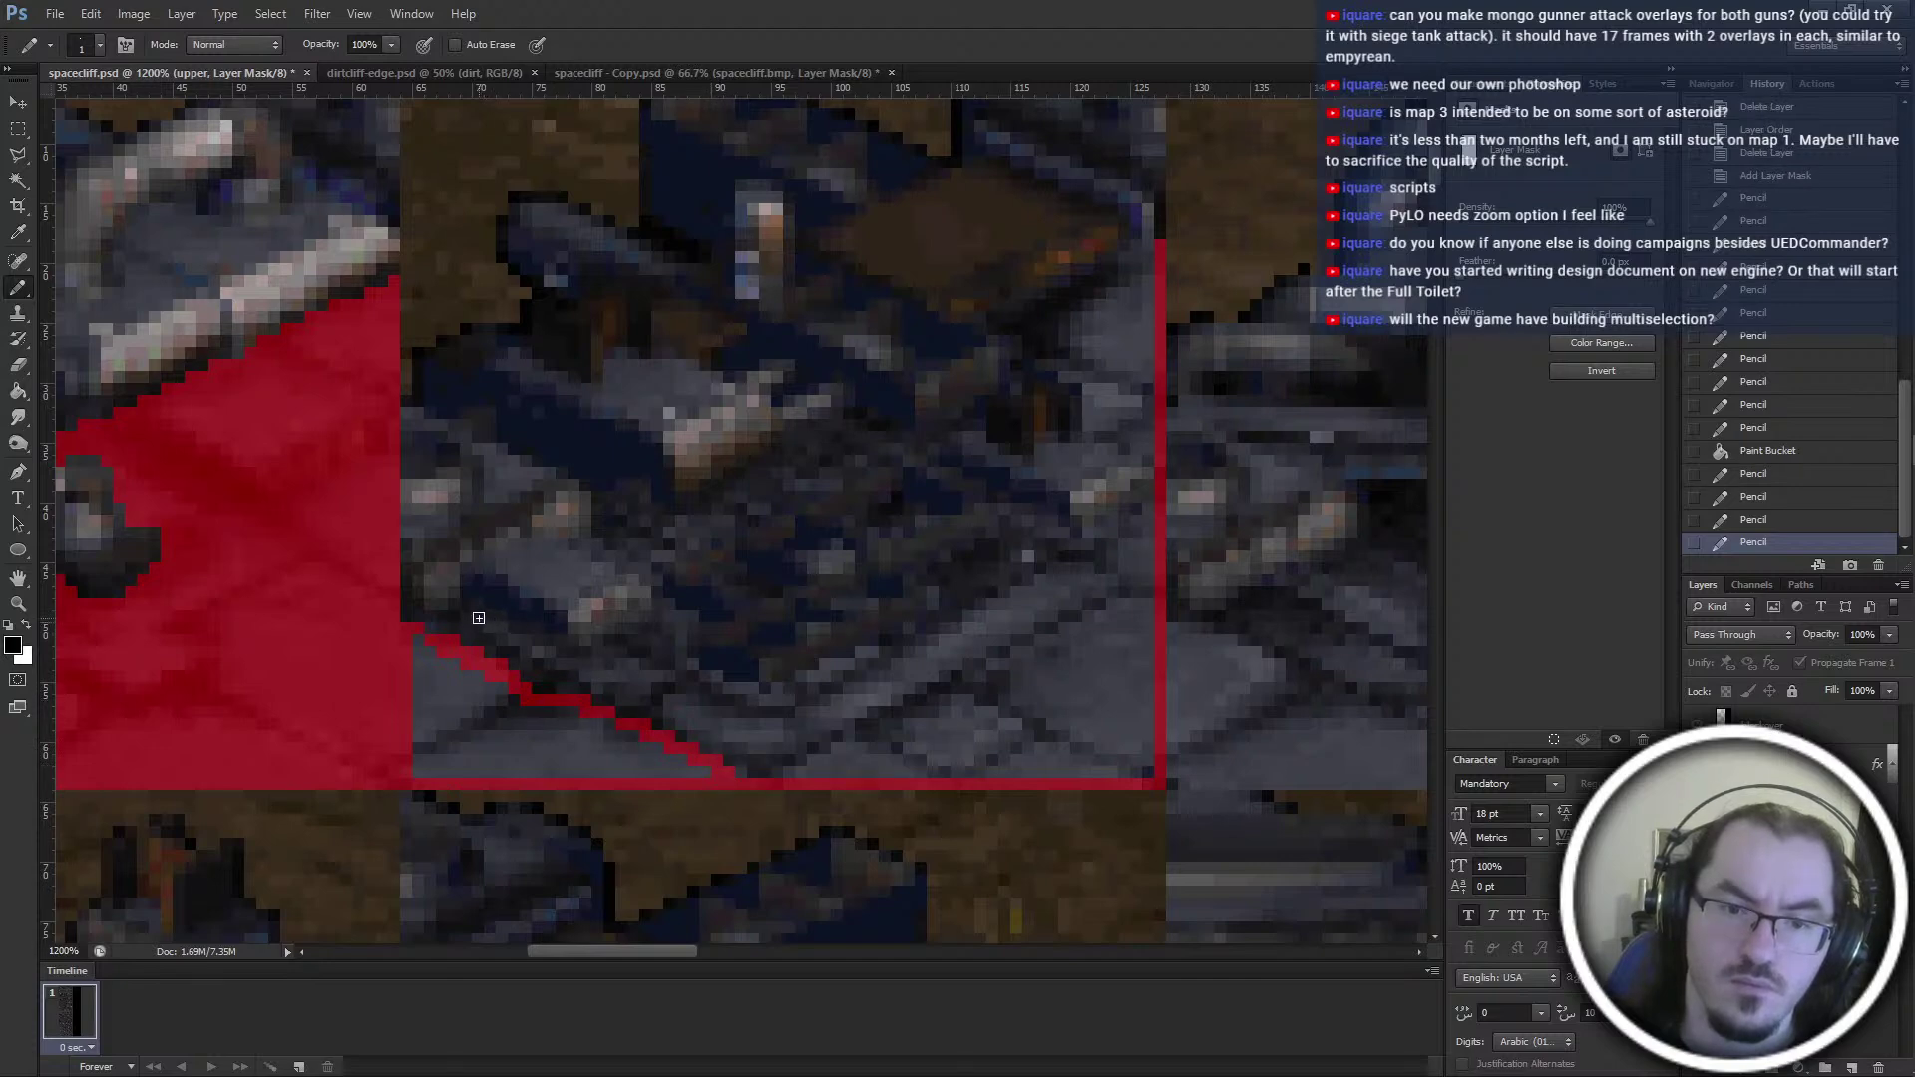
mouse_move(479, 609)
left_mouse_down()
mouse_move(544, 647)
mouse_move(638, 632)
mouse_move(730, 686)
left_mouse_up()
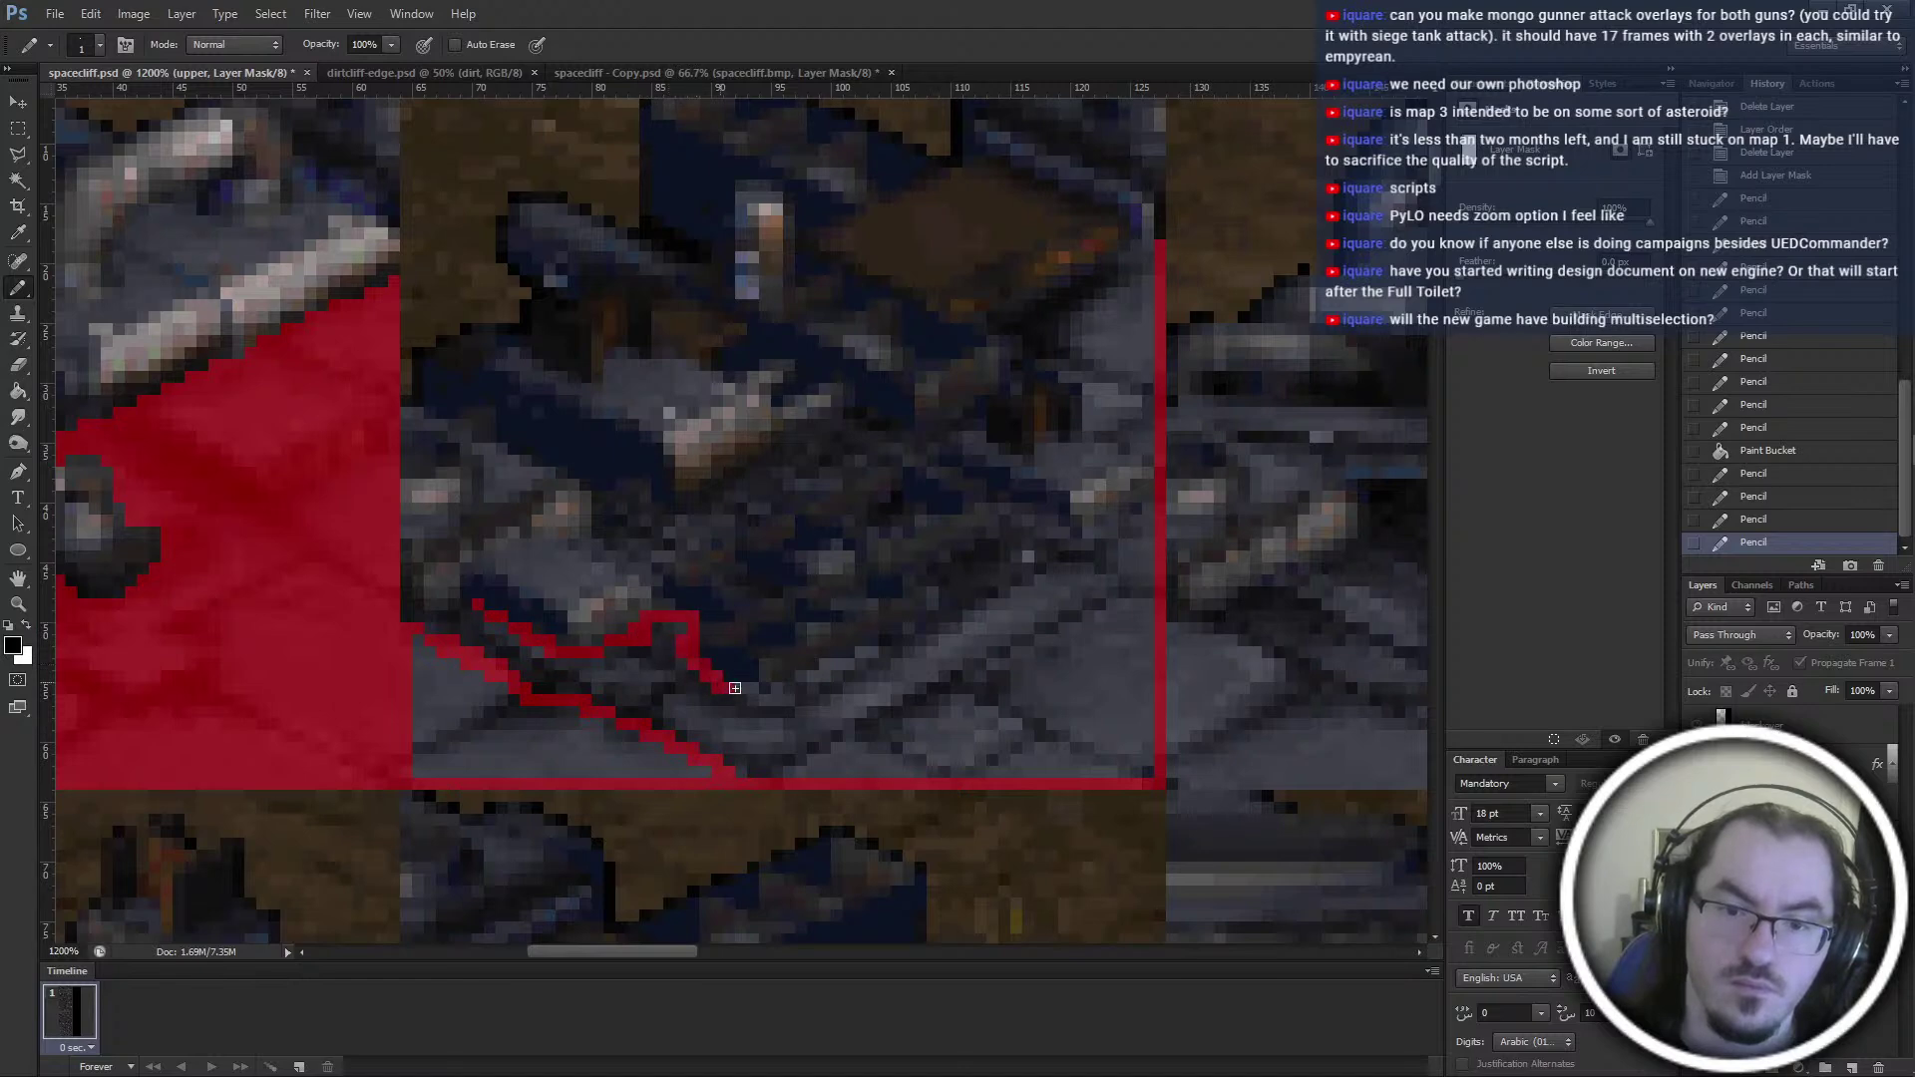
key("g")
left_click(578, 766)
key("b")
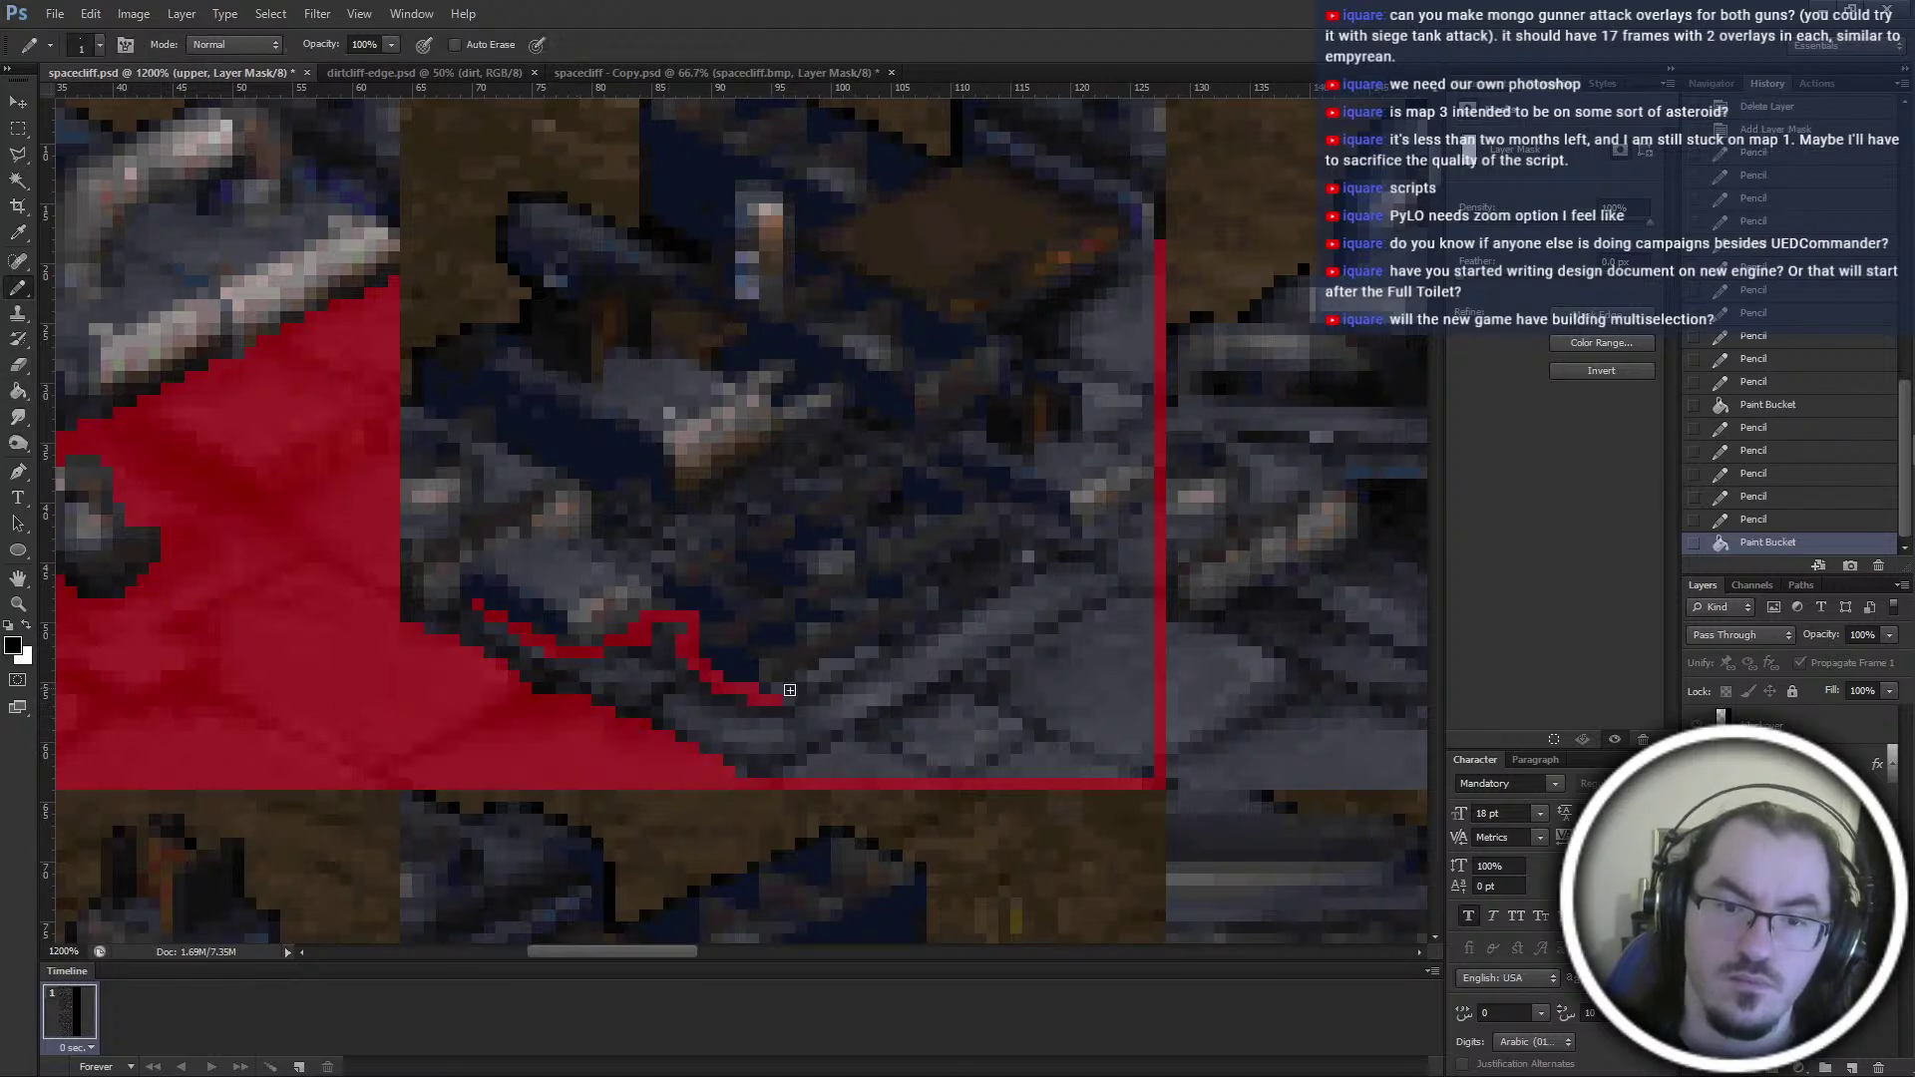
Join the second tile's cliff base outline to the masked corner and extend it around the lowest point of the machinery
left_click_drag(472, 613, 437, 630)
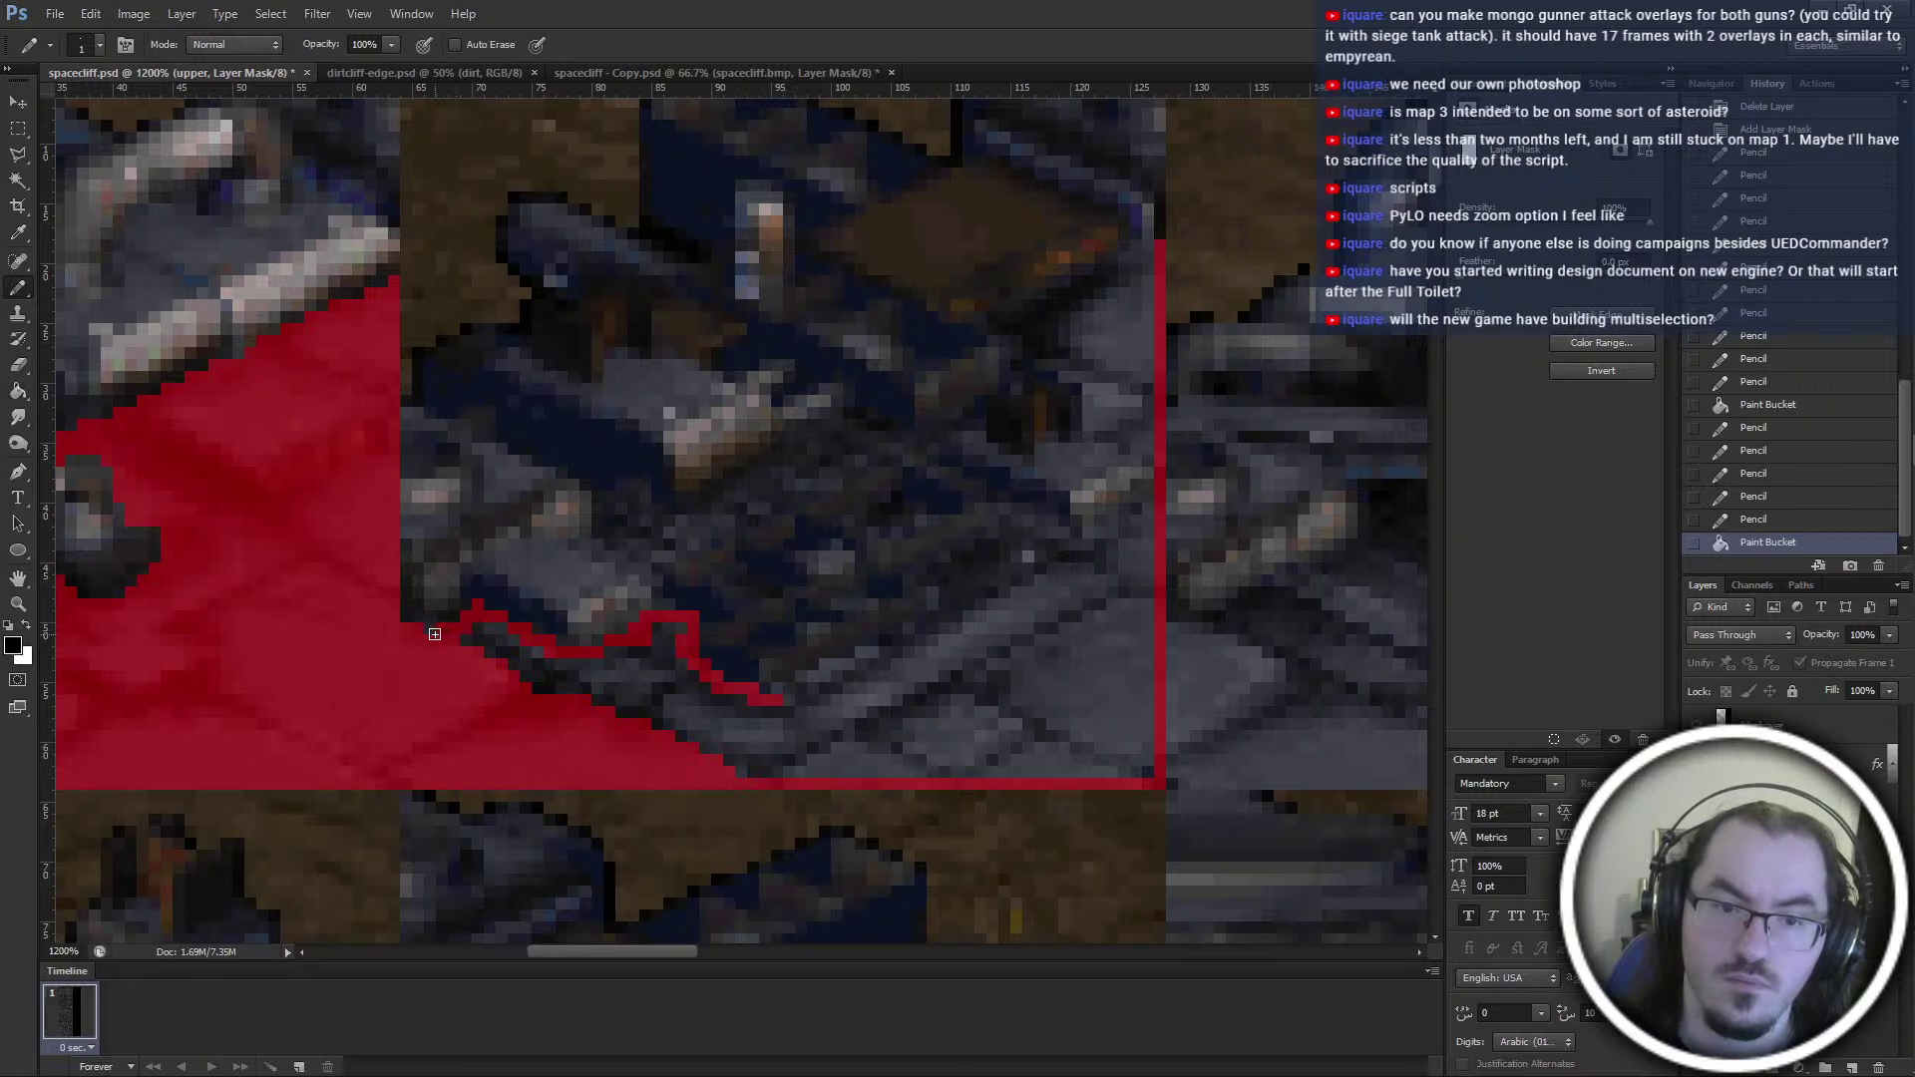
left_click(424, 629)
left_click(436, 632)
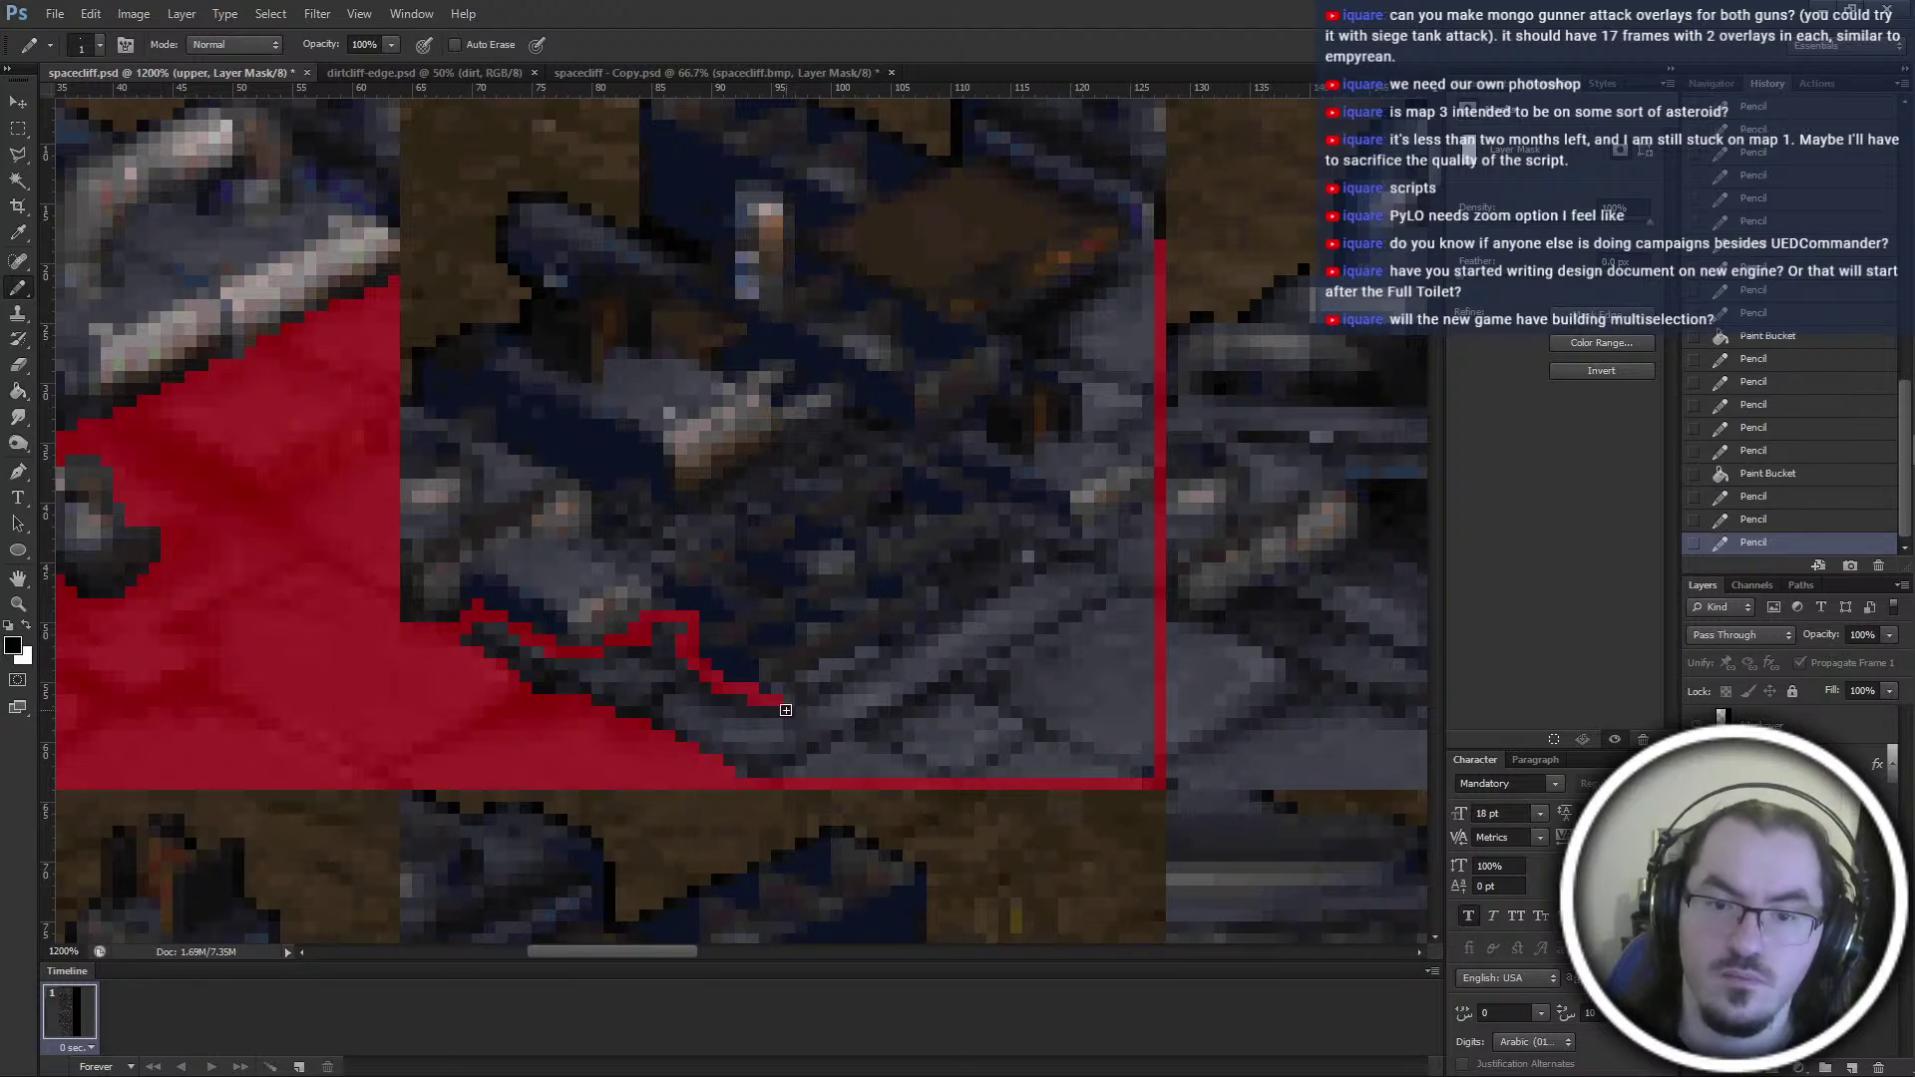
left_click_drag(776, 695, 840, 662)
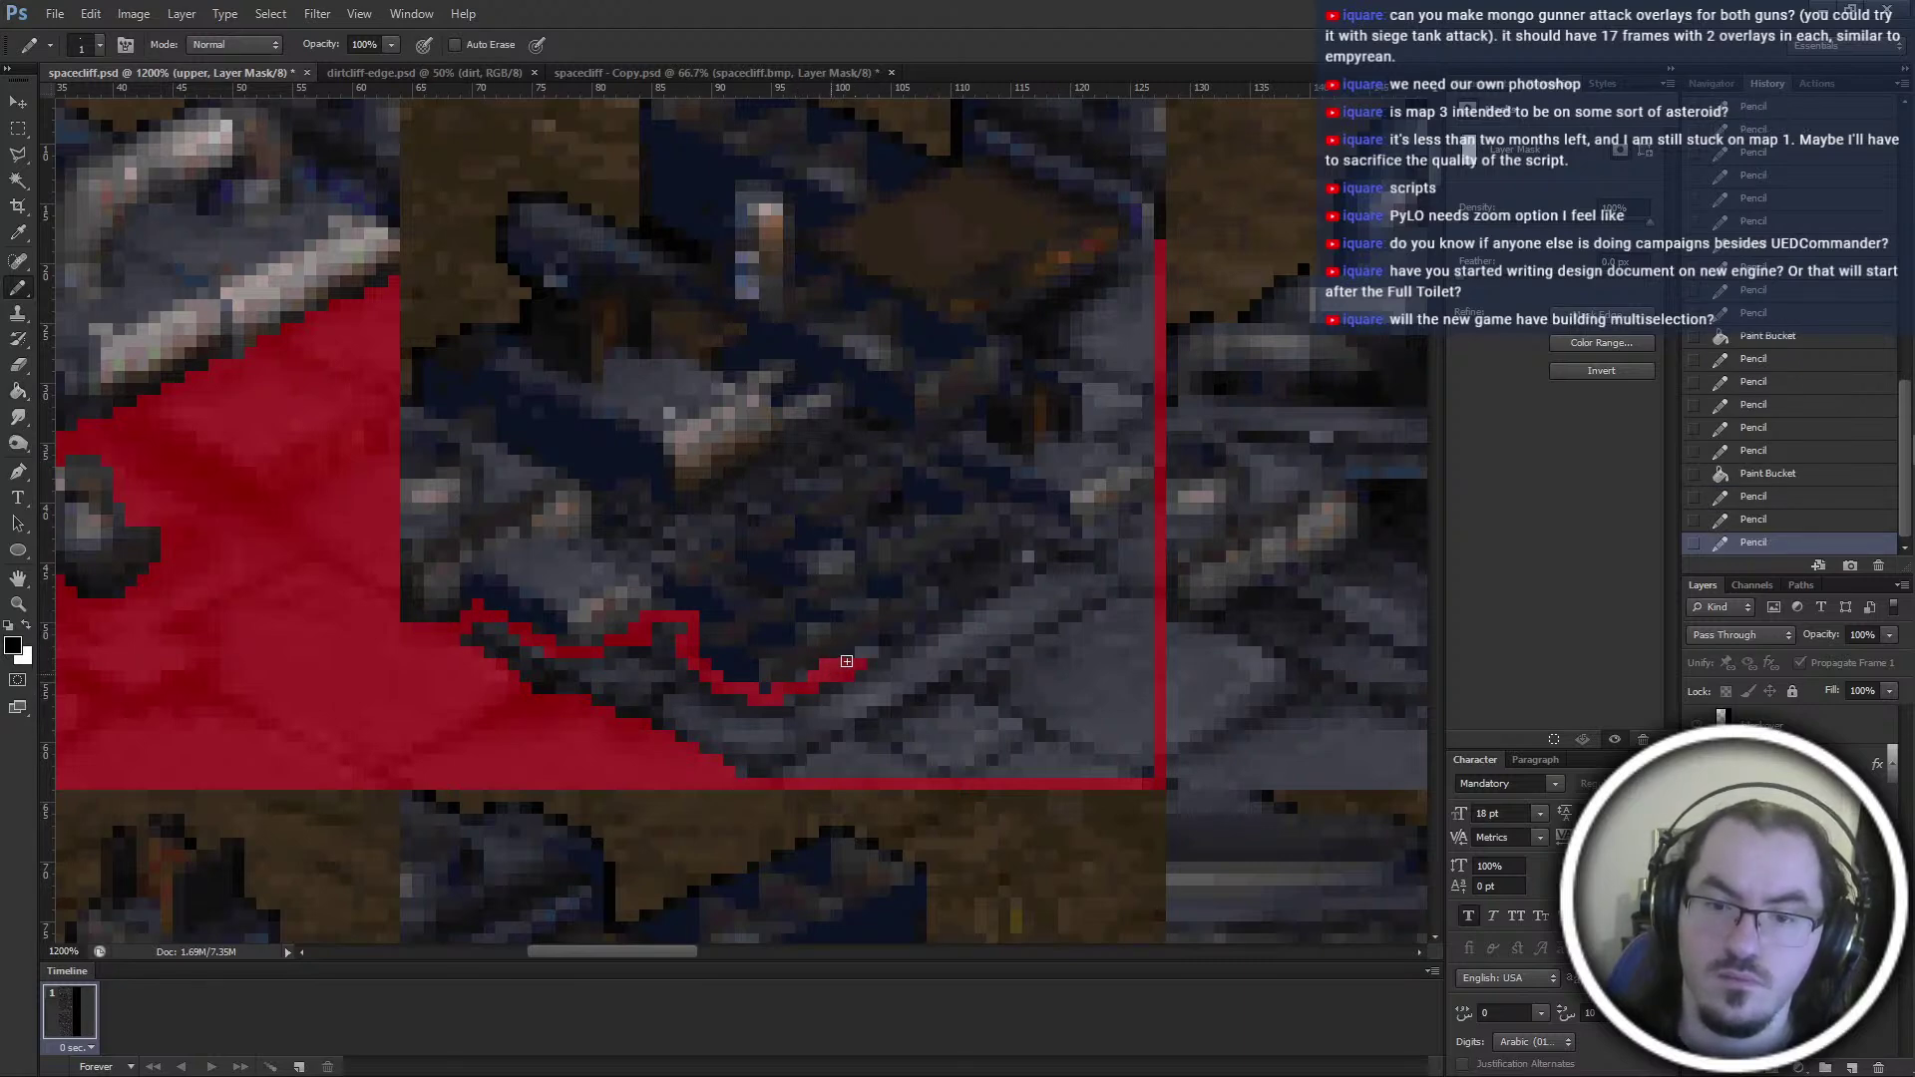
left_click(865, 655)
left_click(823, 674)
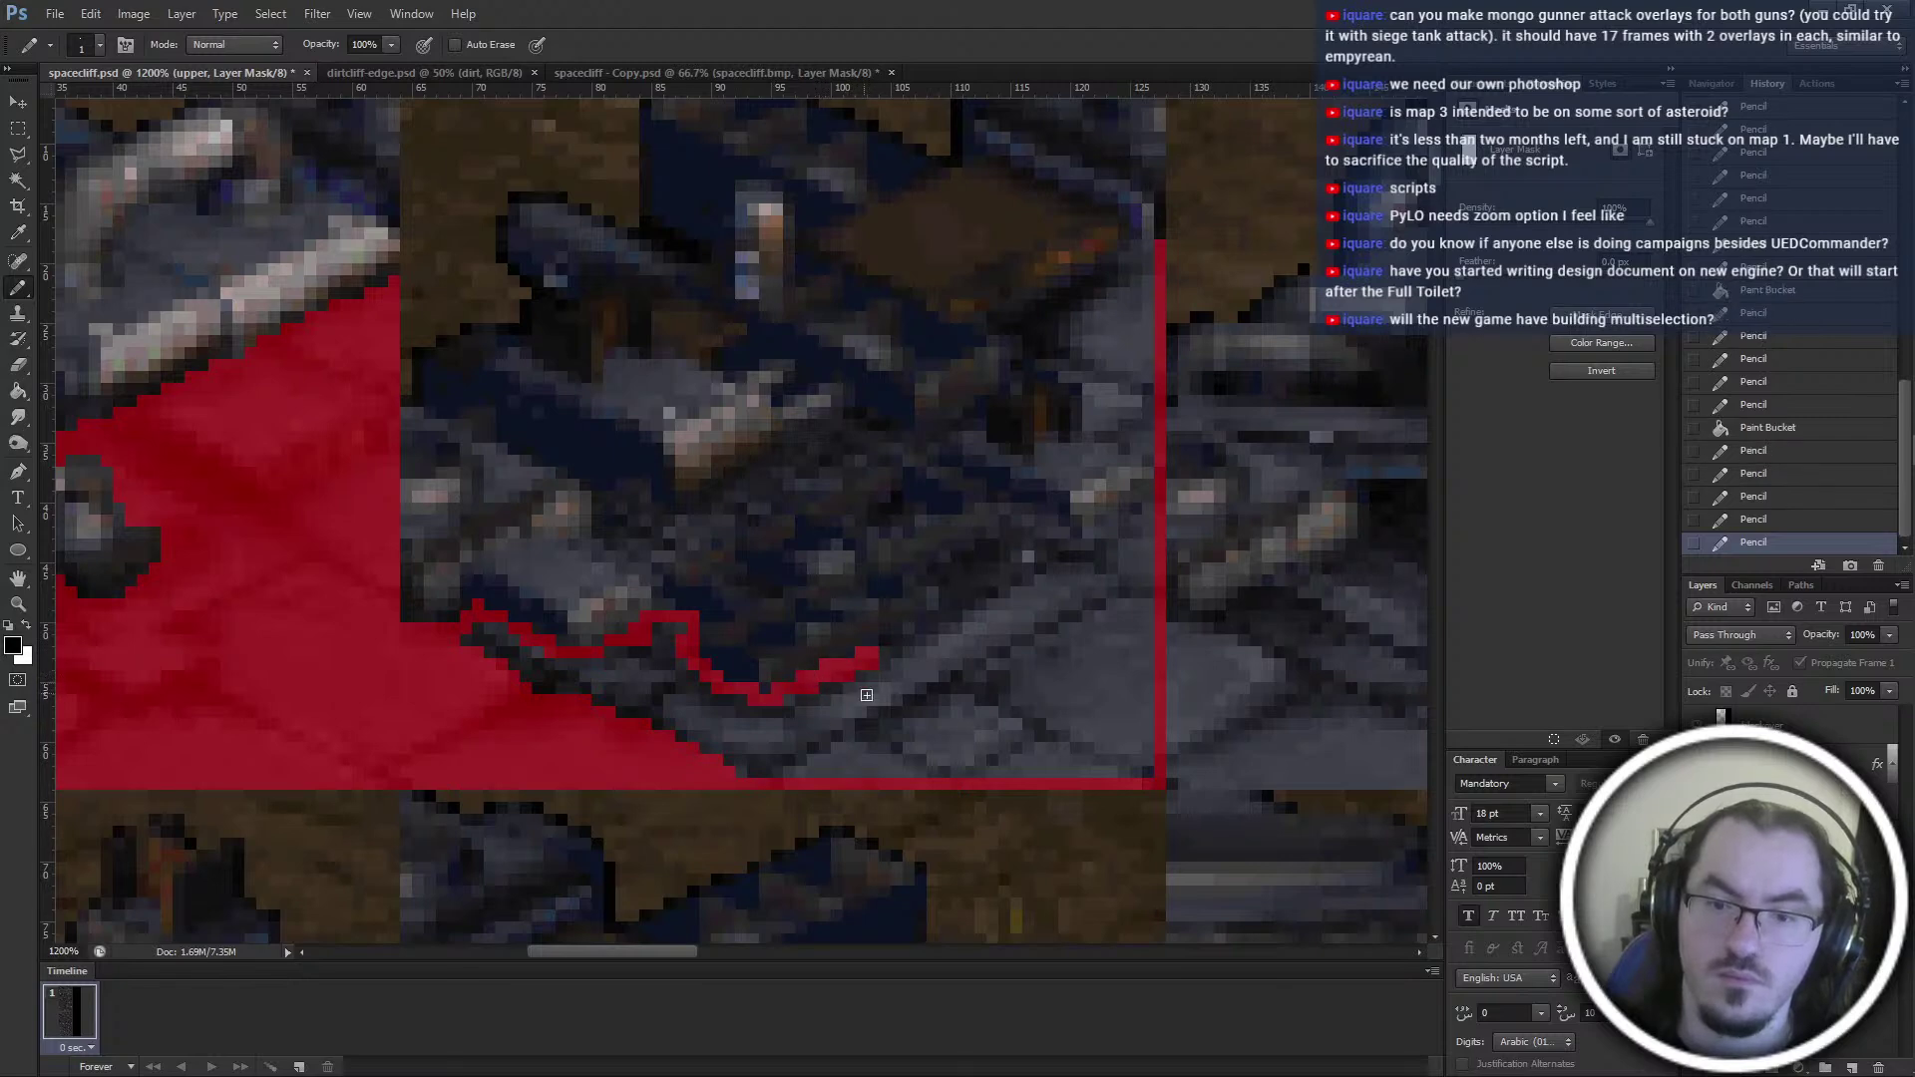
Complete the second tile's outline around the machinery up to the right edge and fill the enclosed floor black
scroll(912, 703, "up", 1)
left_click_drag(889, 719, 1020, 662)
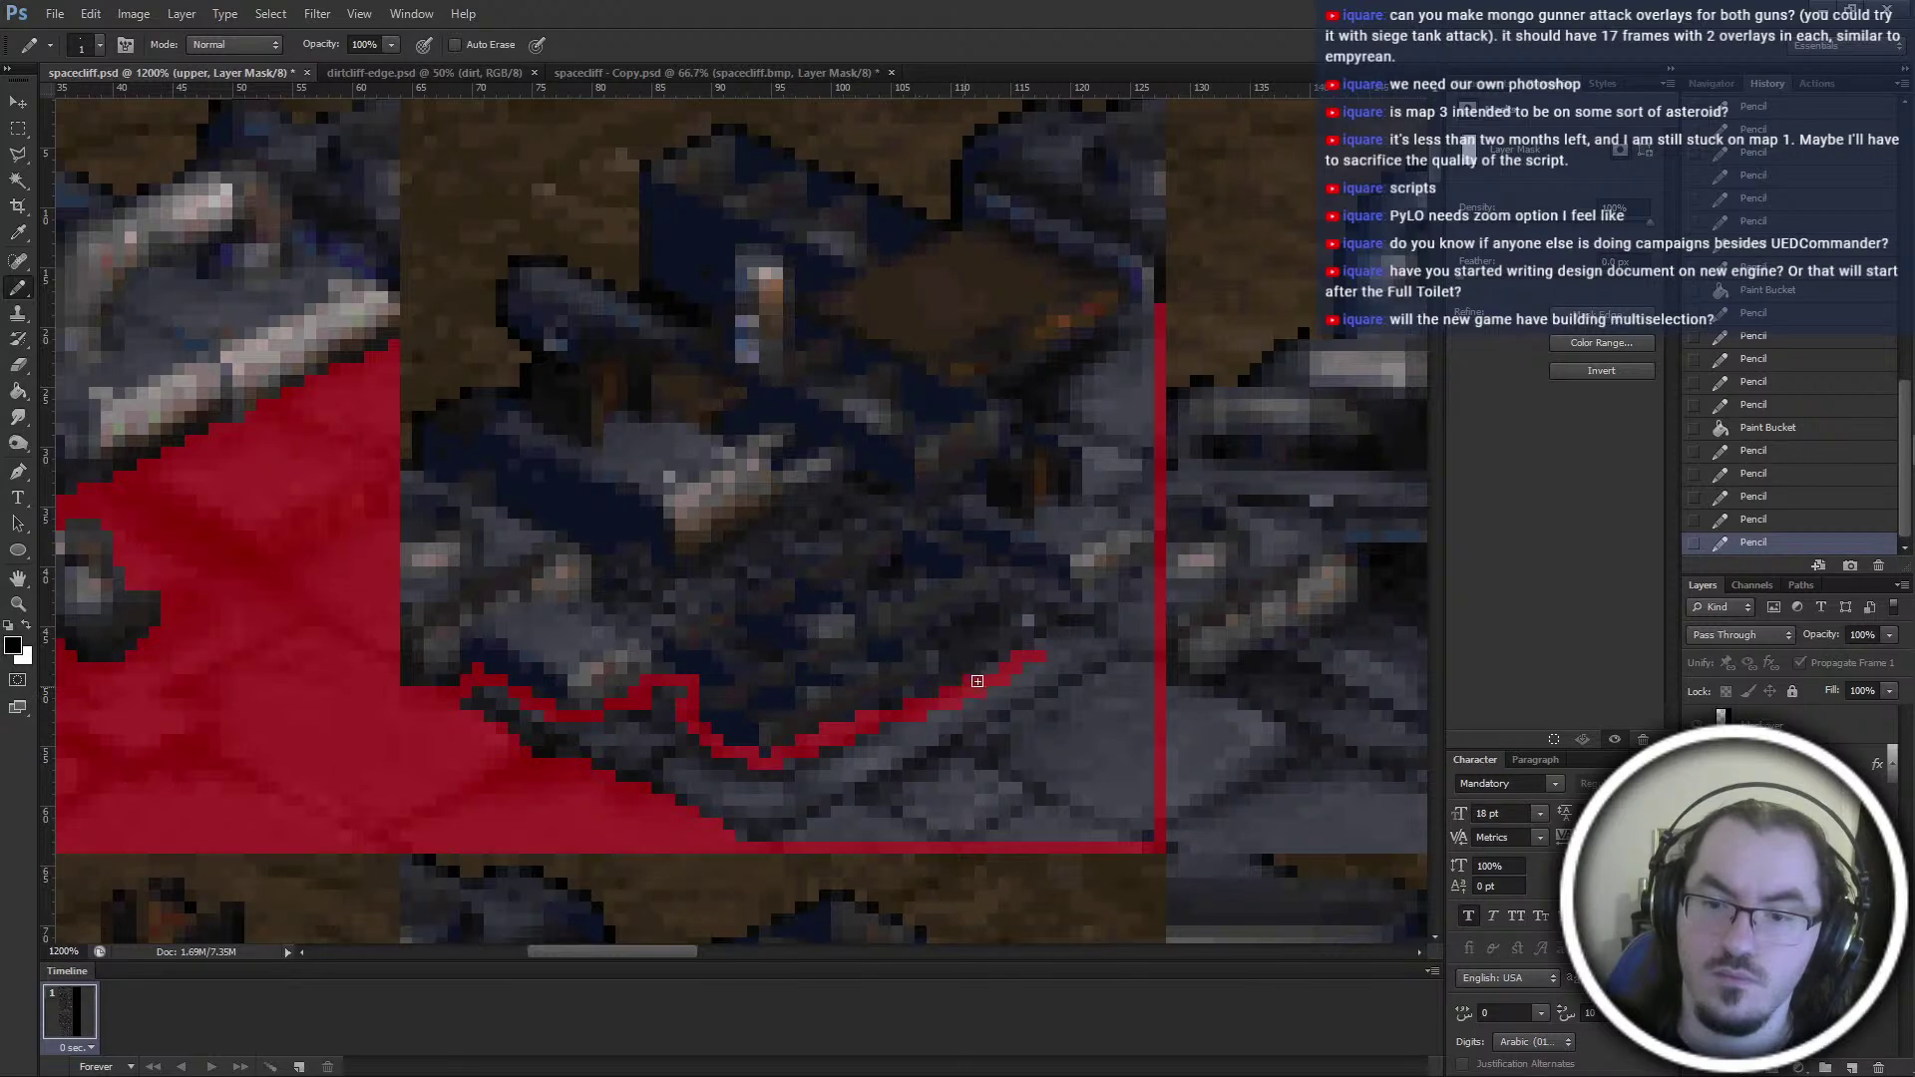
mouse_move(1024, 659)
left_mouse_down()
mouse_move(1107, 620)
mouse_move(1072, 557)
mouse_move(984, 515)
left_mouse_up()
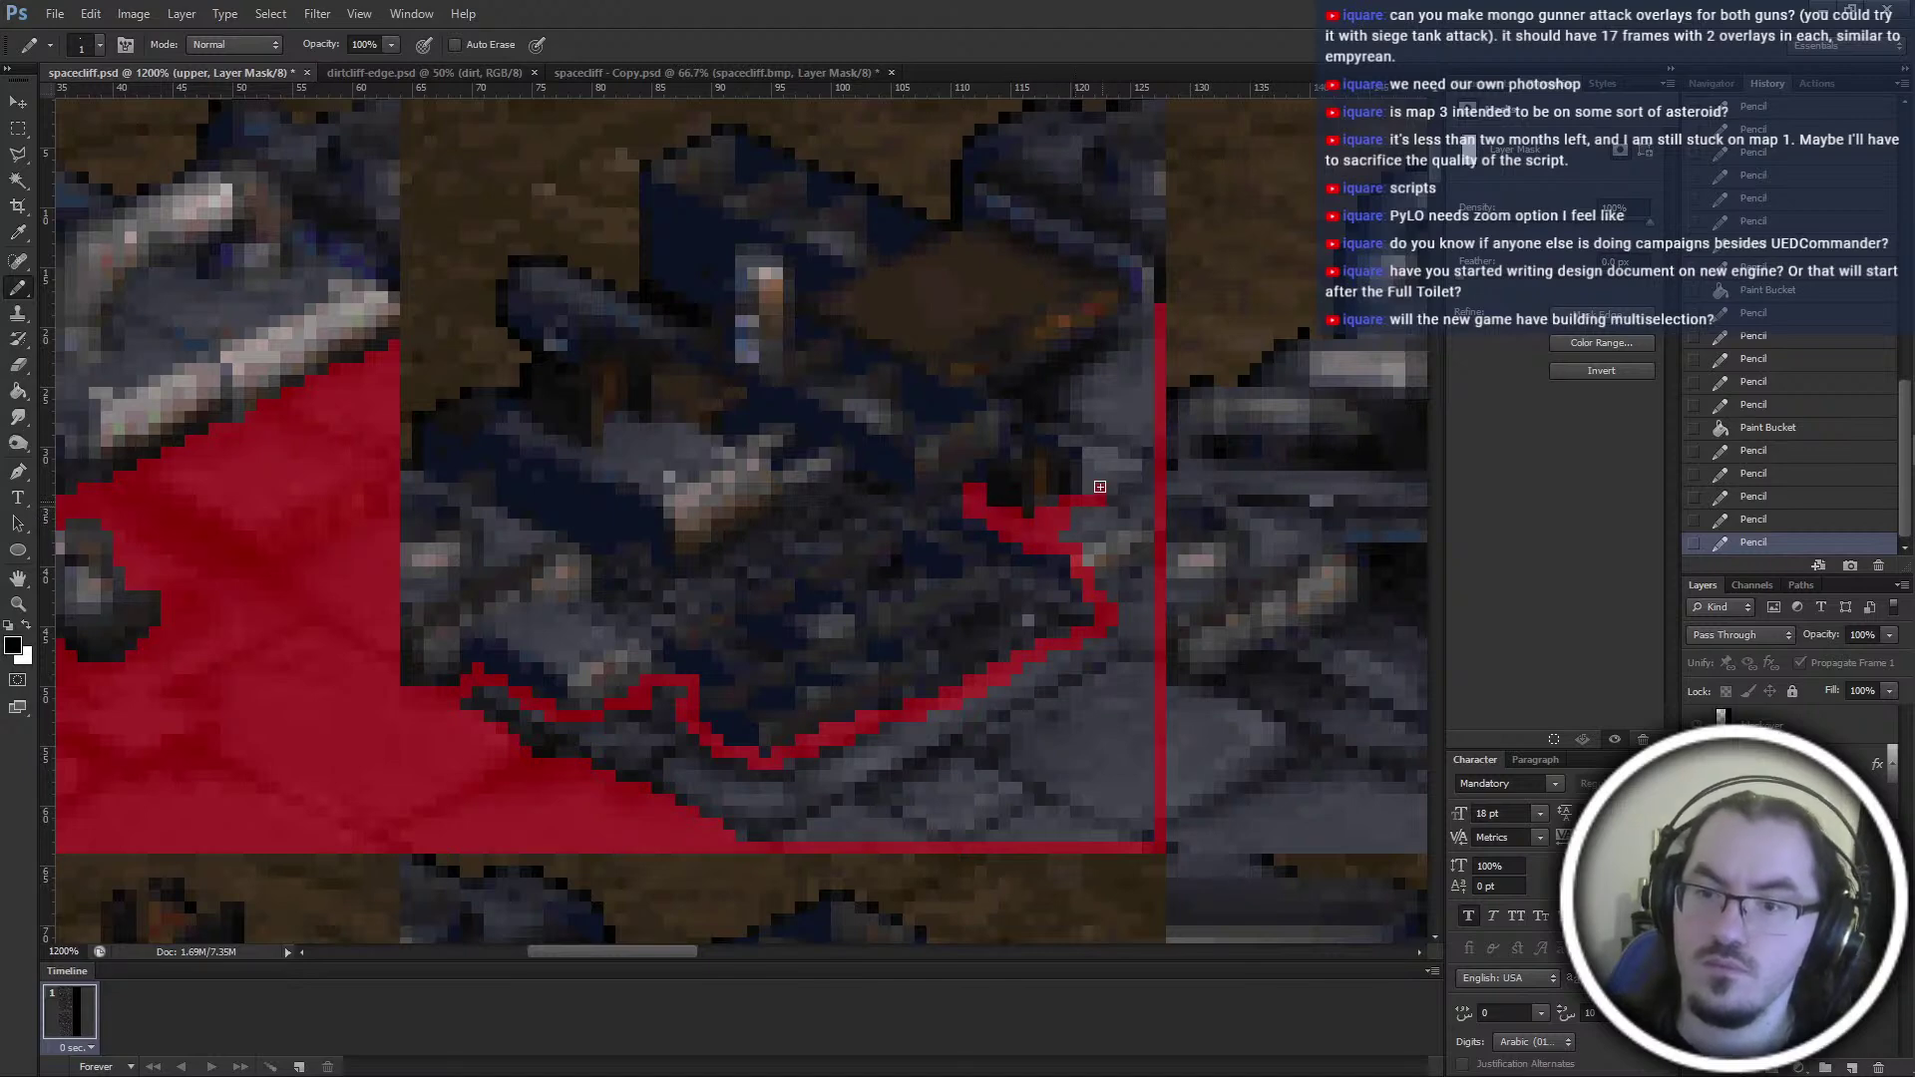
mouse_move(1088, 468)
left_mouse_down()
mouse_move(1047, 425)
mouse_move(1111, 357)
left_mouse_up()
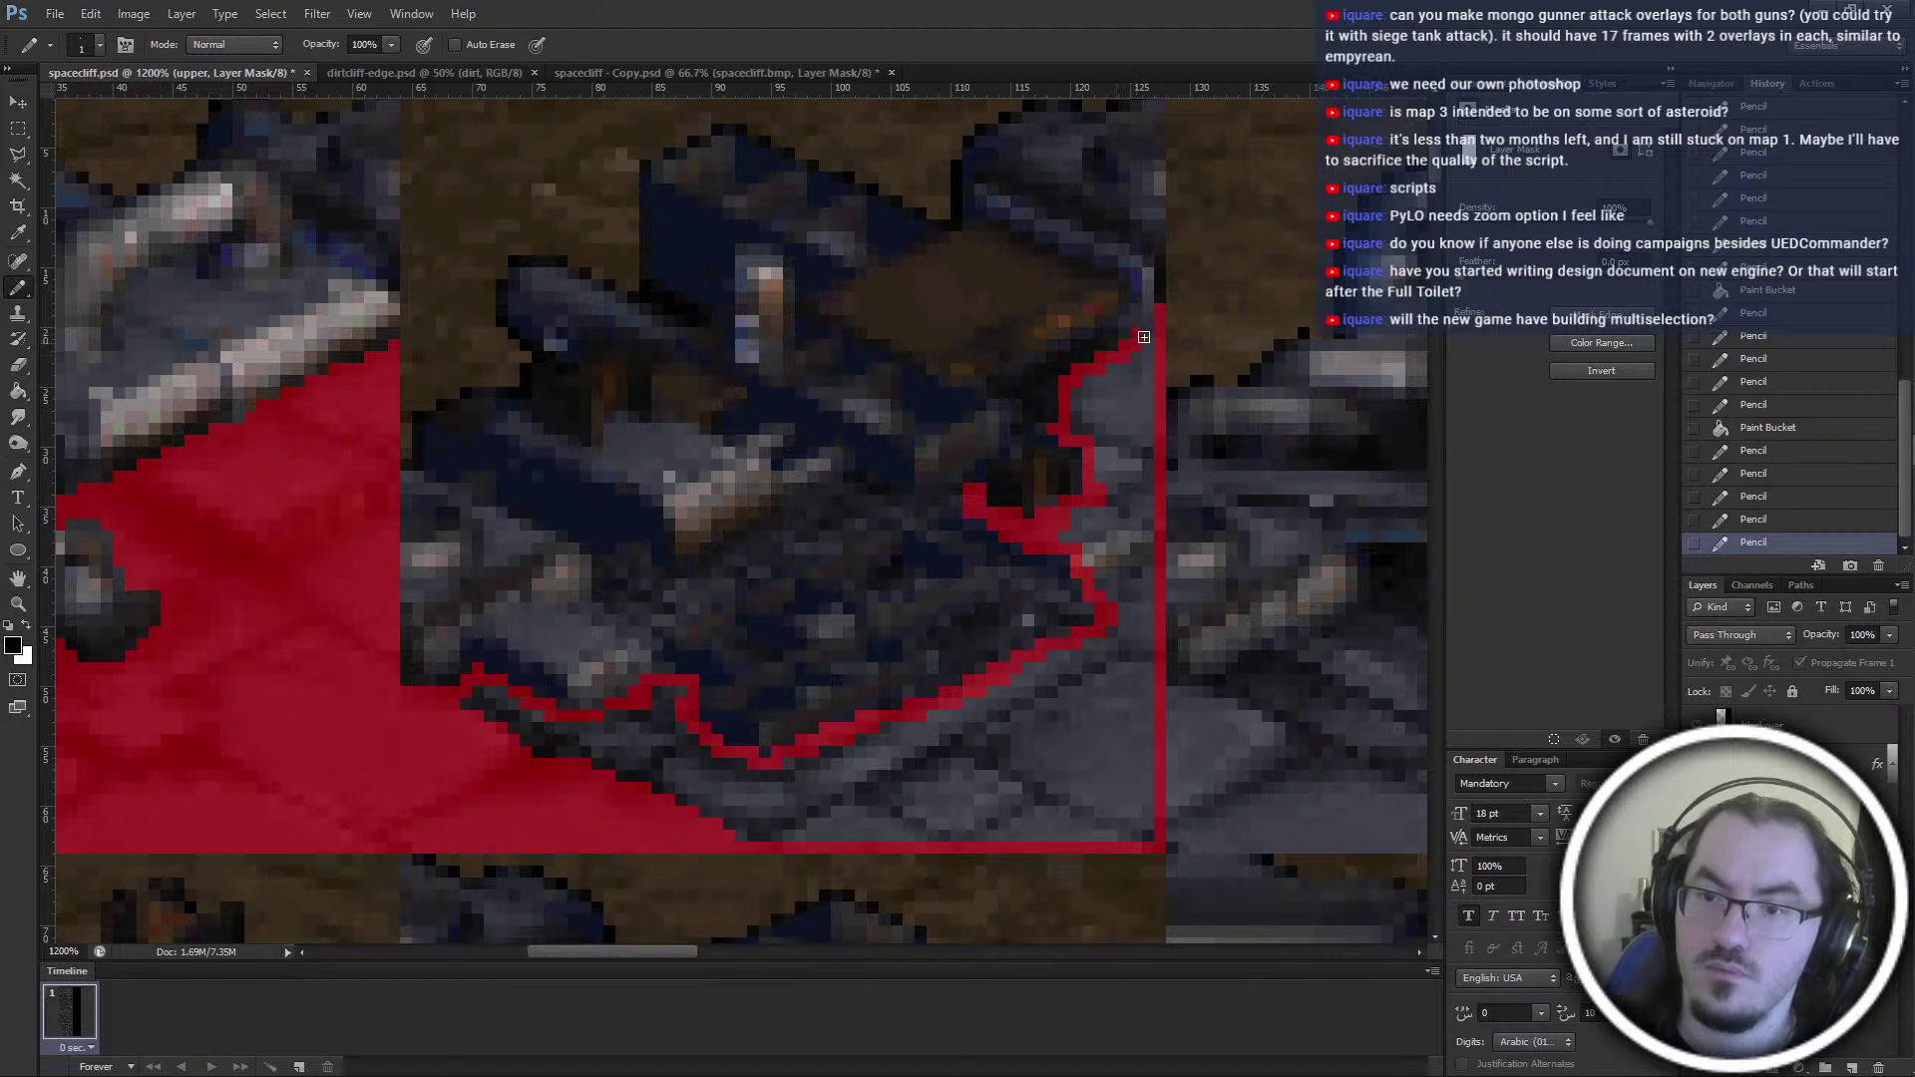
key("g")
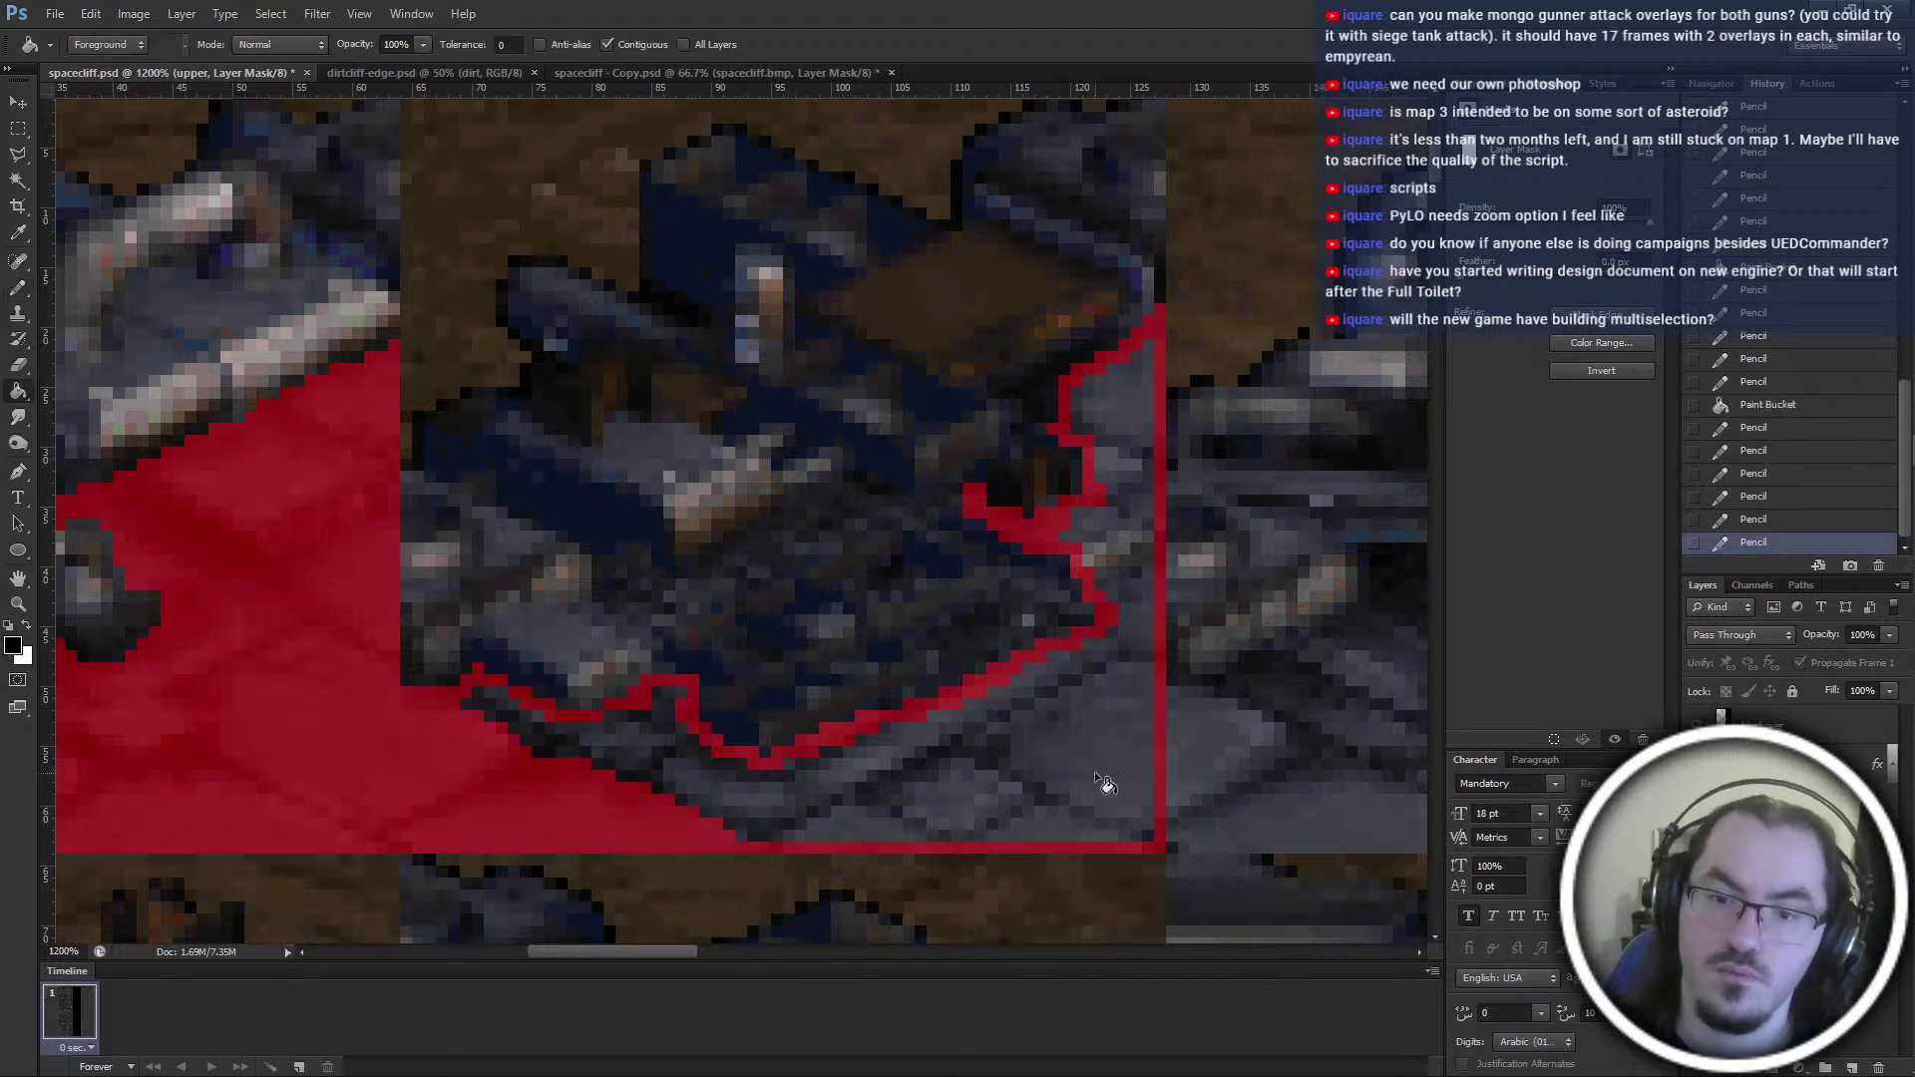
left_click(743, 796)
Outline the small flat plate at the second tile's lower left on the mask and fill it black
key("b")
left_click_drag(599, 629, 559, 609)
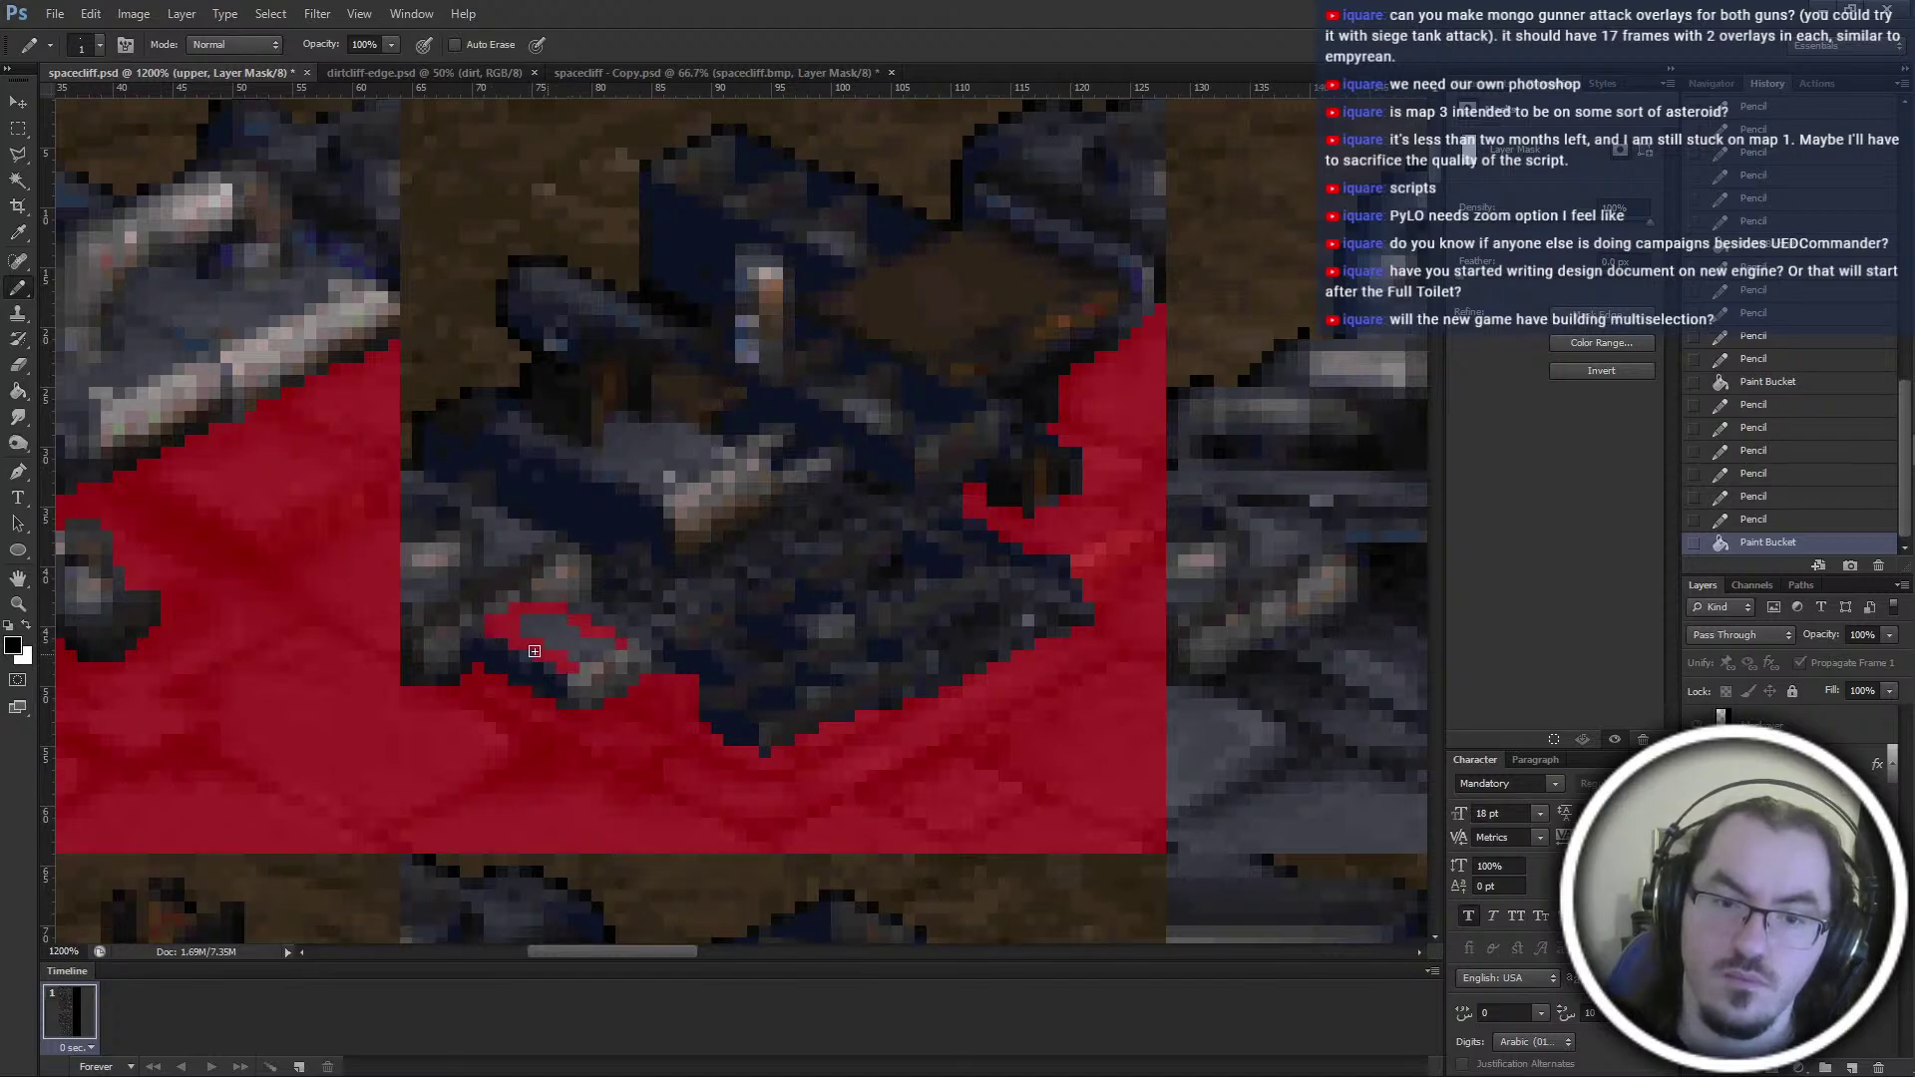
left_click_drag(613, 644, 607, 650)
key("g")
left_click(587, 647)
key("b")
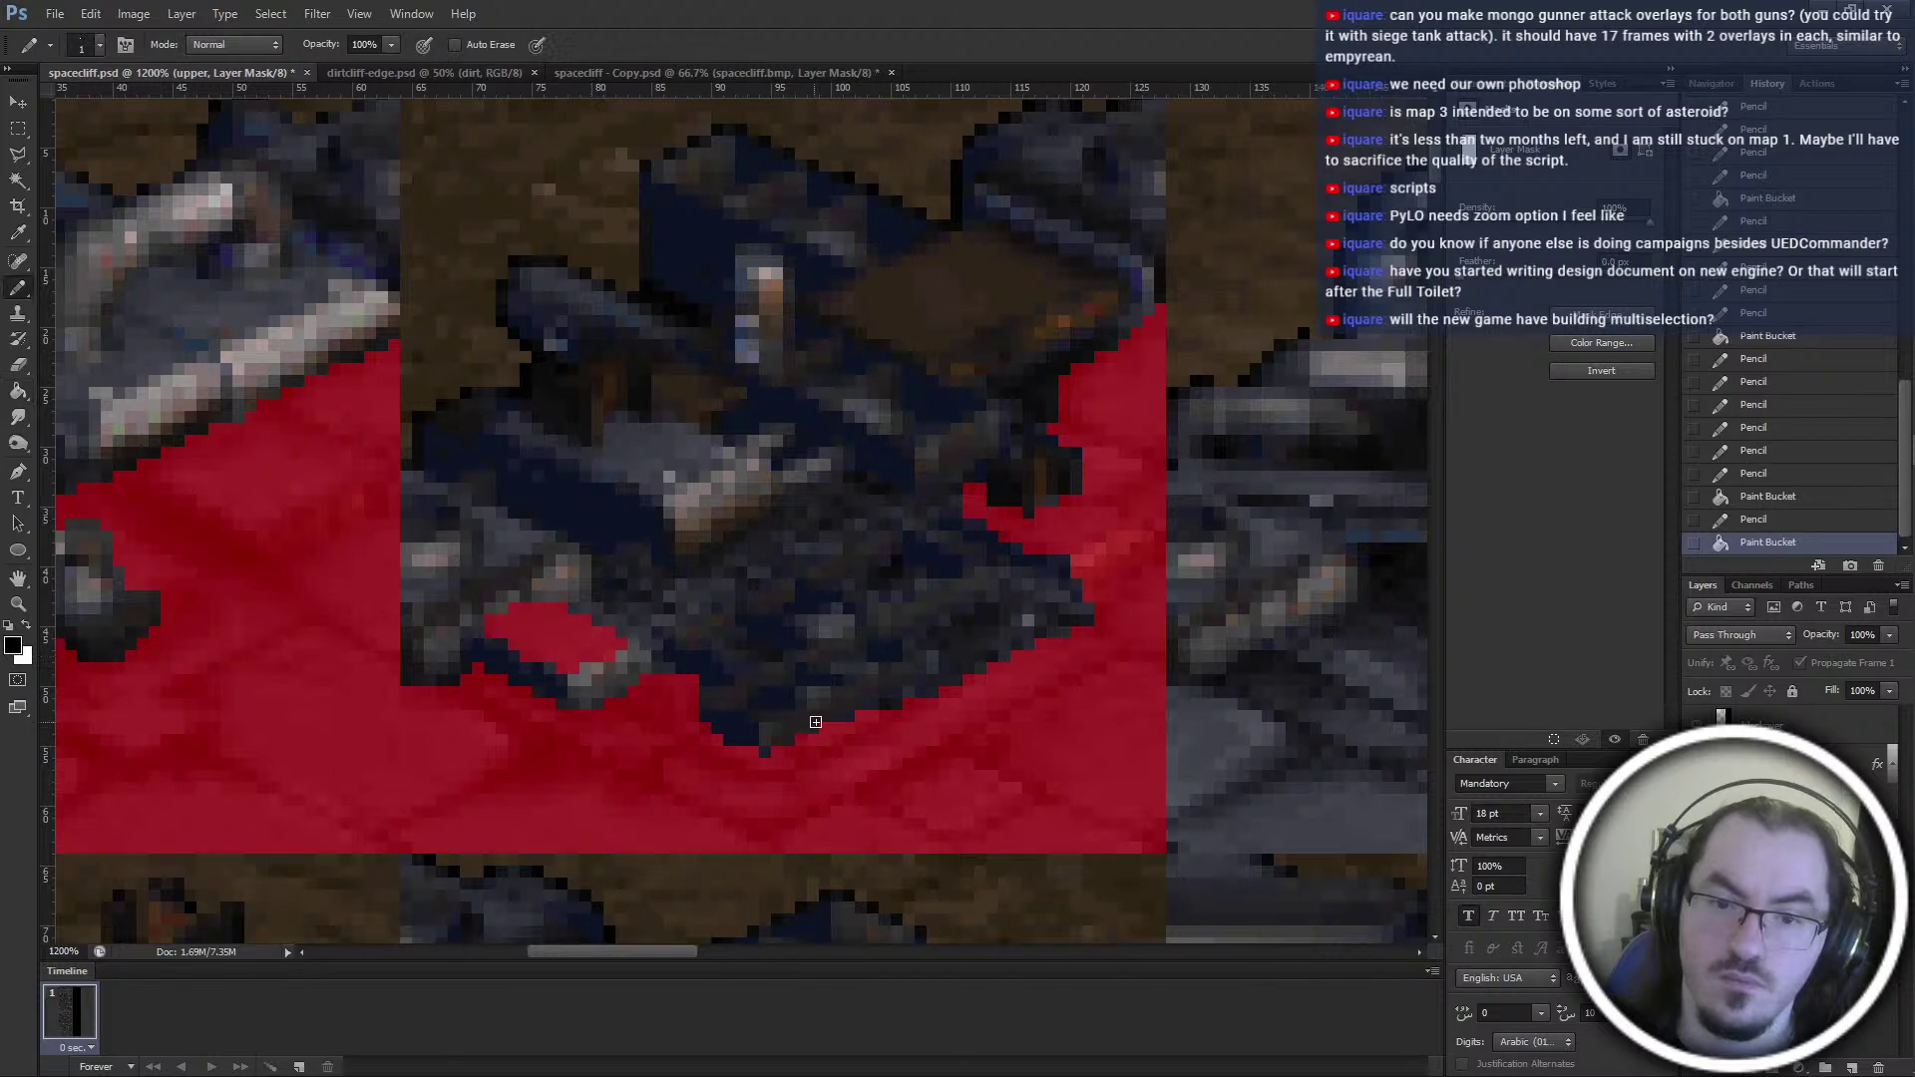
Draw black Pencil lines on the mask along the third tile's left, bottom and right floor edges
scroll(814, 723, "down", 2, "ctrl")
scroll(534, 684, "down", 2, "ctrl")
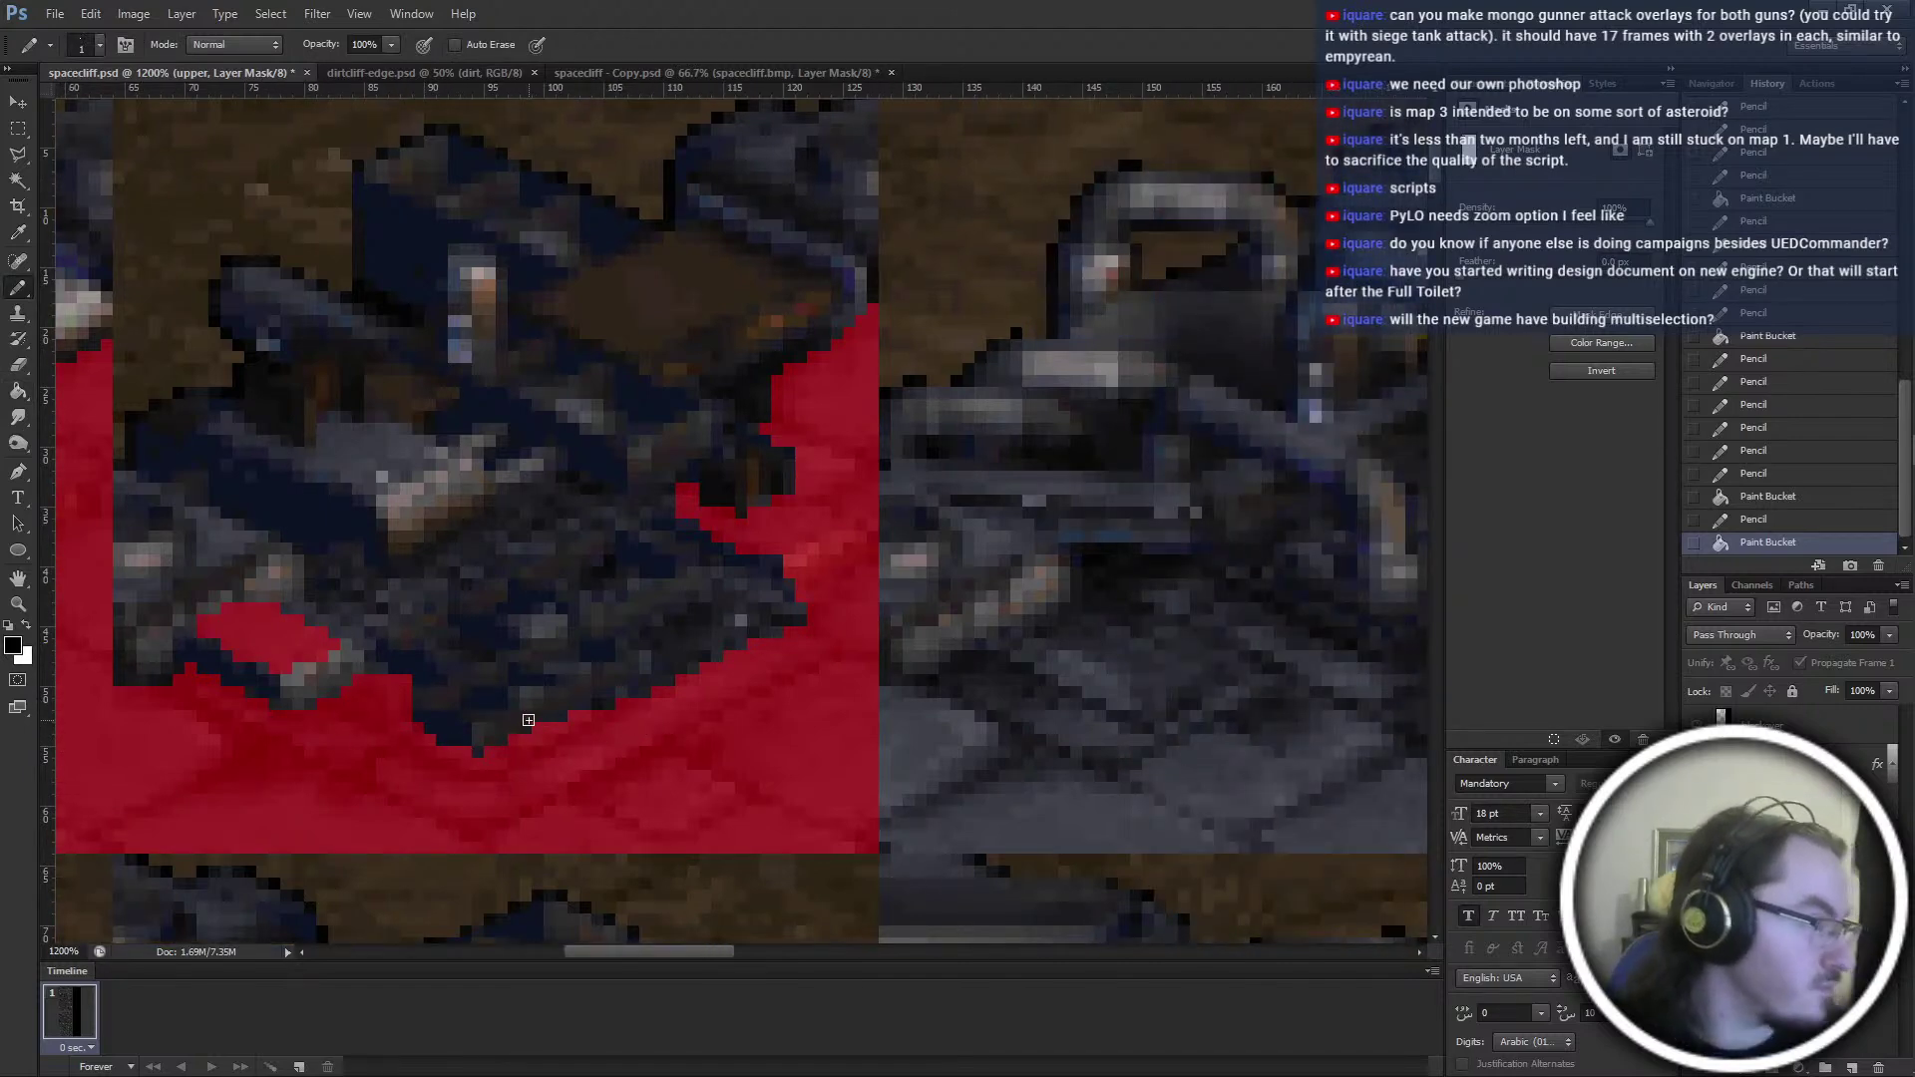
scroll(529, 720, "down", 5, "ctrl")
left_click_drag(454, 703, 458, 845)
left_click(1194, 856, "shift")
left_click_drag(1205, 855, 1208, 359)
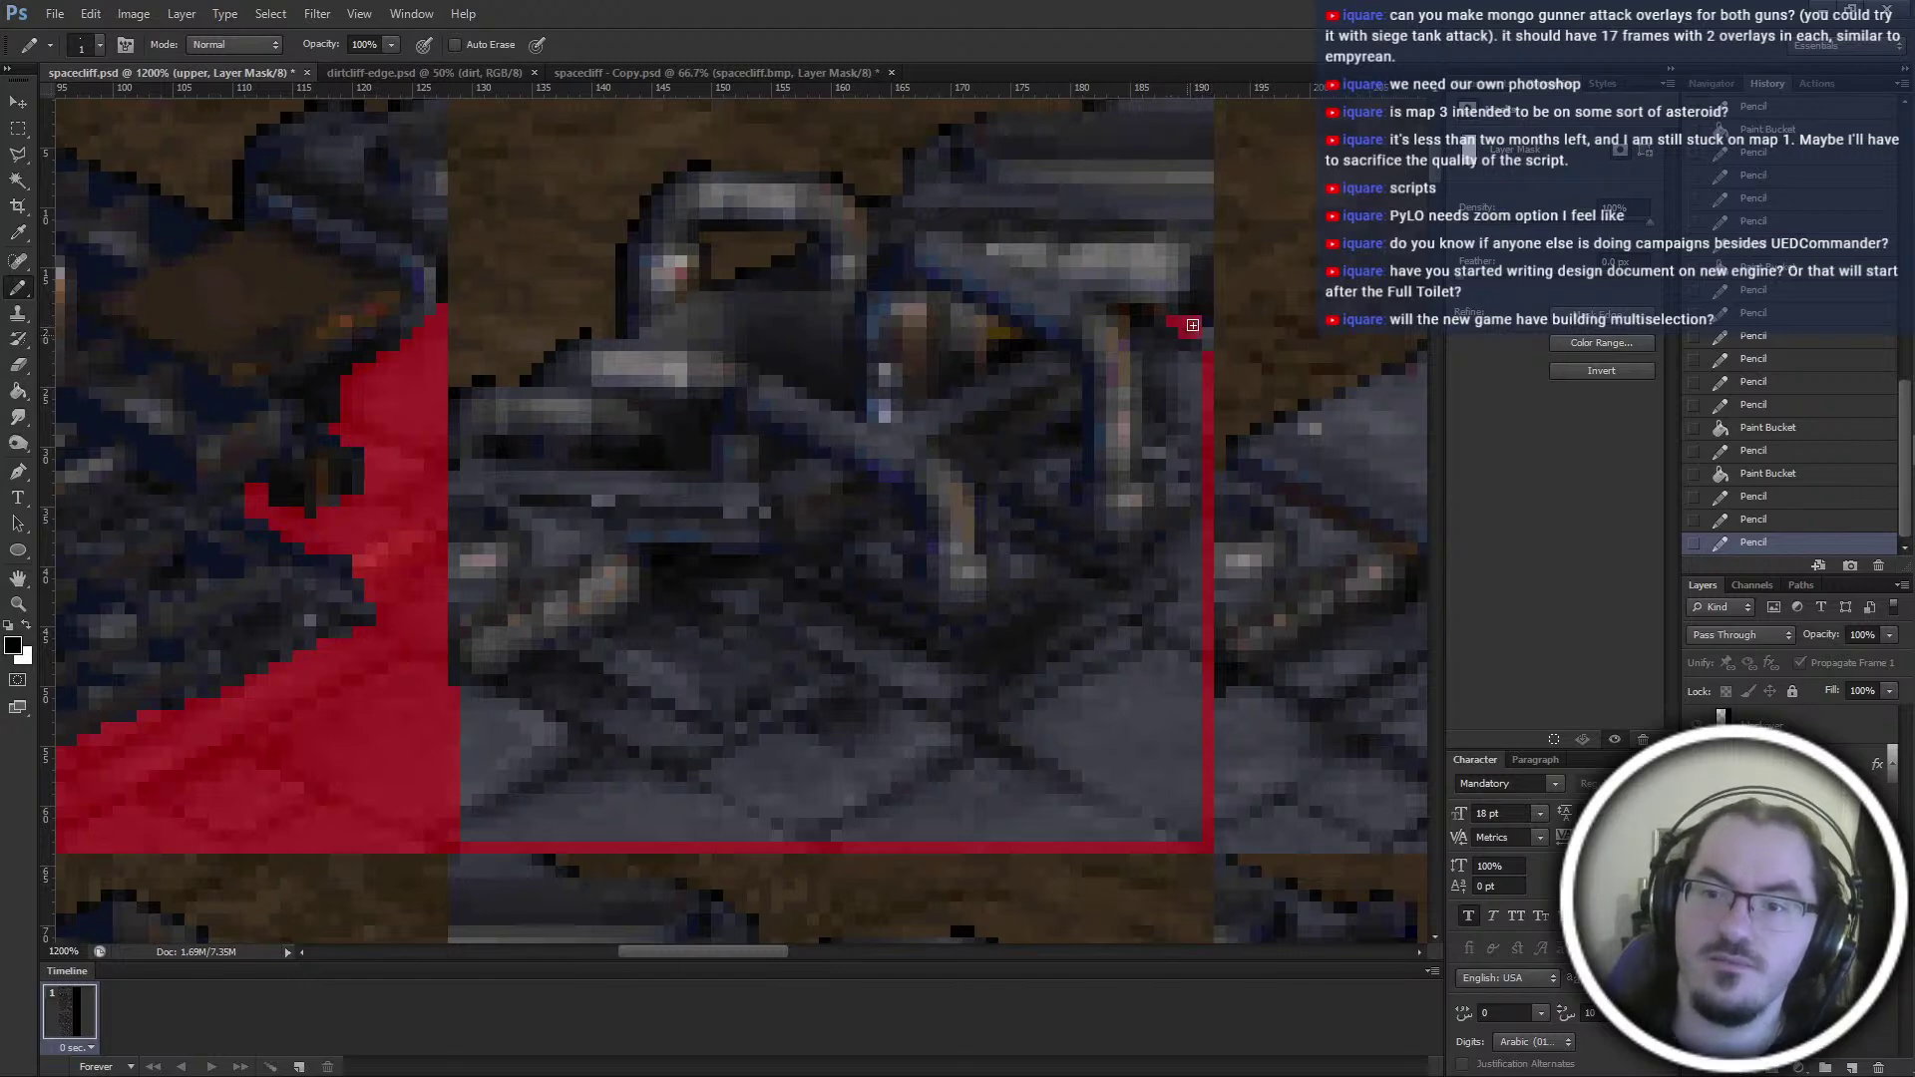
left_click(1205, 343)
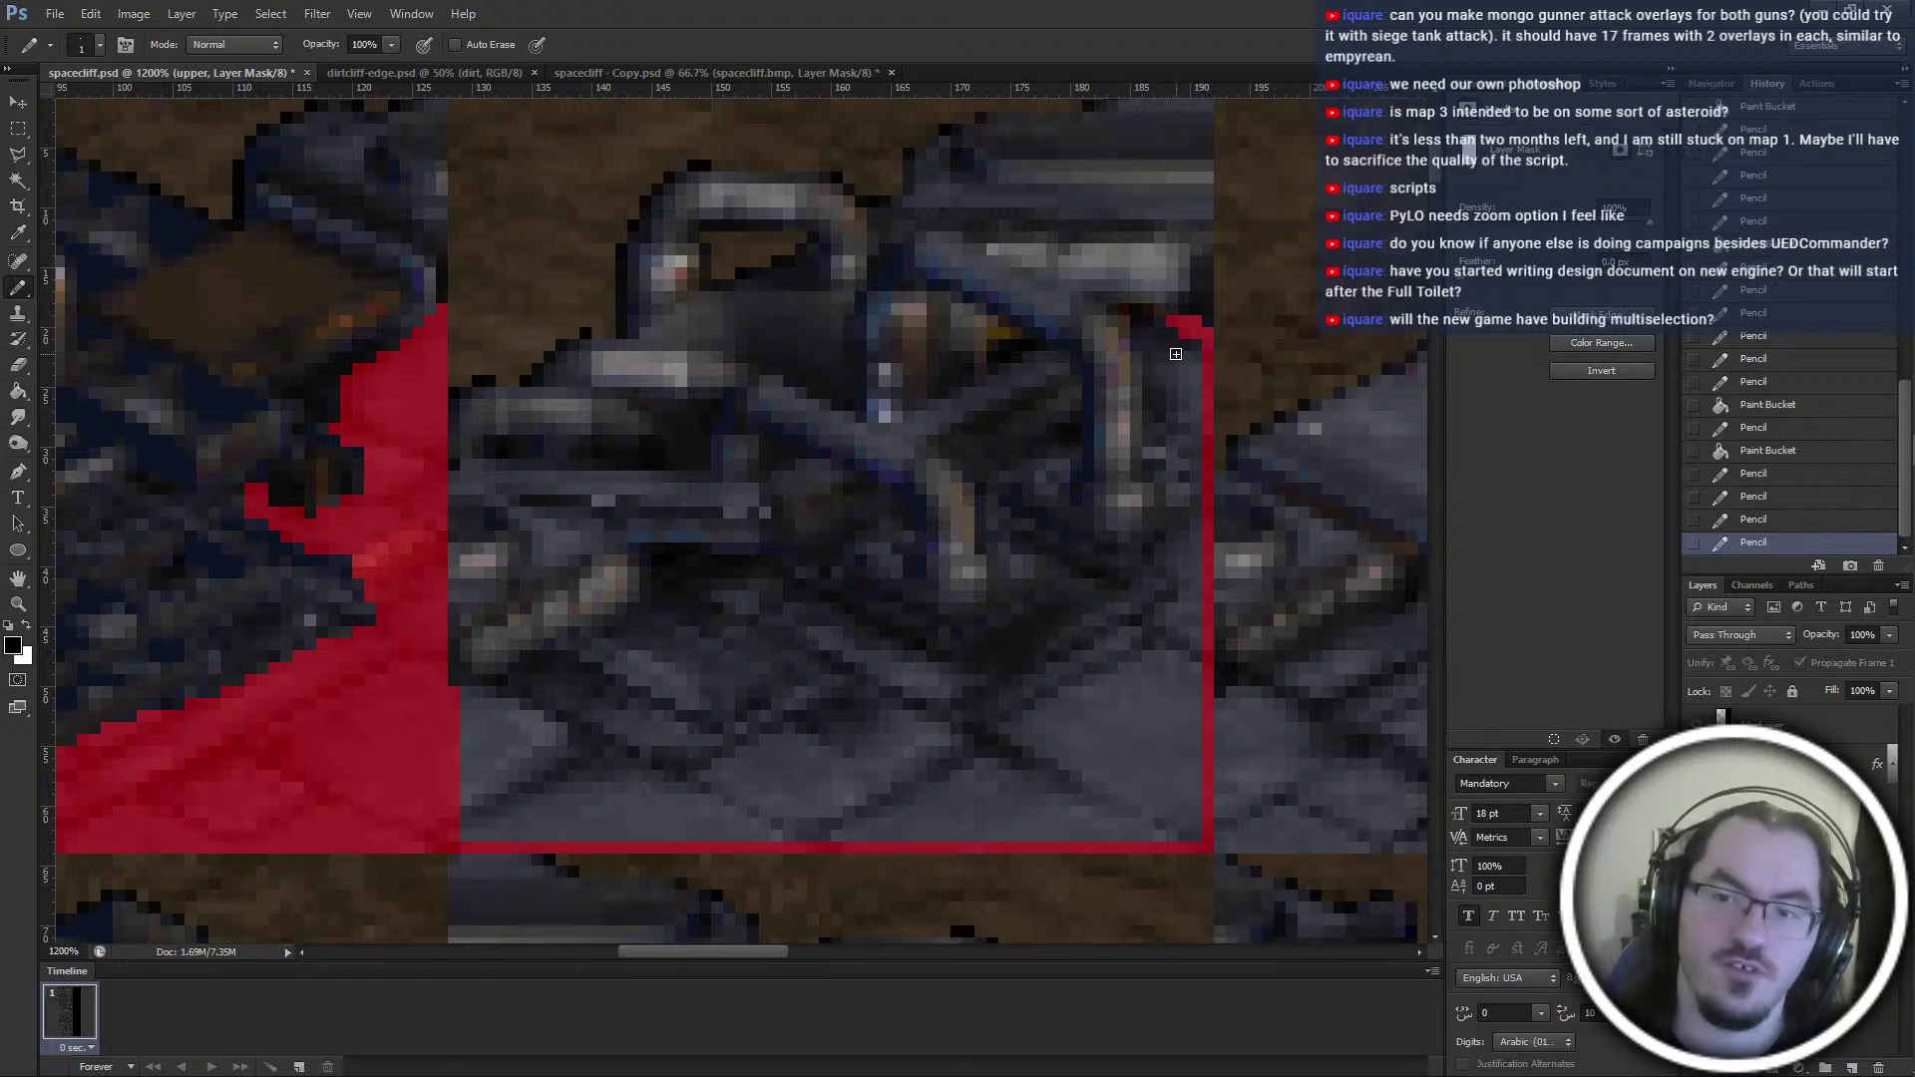
Trace the base of the third tile's pipes on the mask and close the narrow floor strip beside the rightmost pipe
mouse_move(470, 692)
left_mouse_down()
mouse_move(736, 593)
mouse_move(997, 680)
mouse_move(1119, 618)
left_mouse_up()
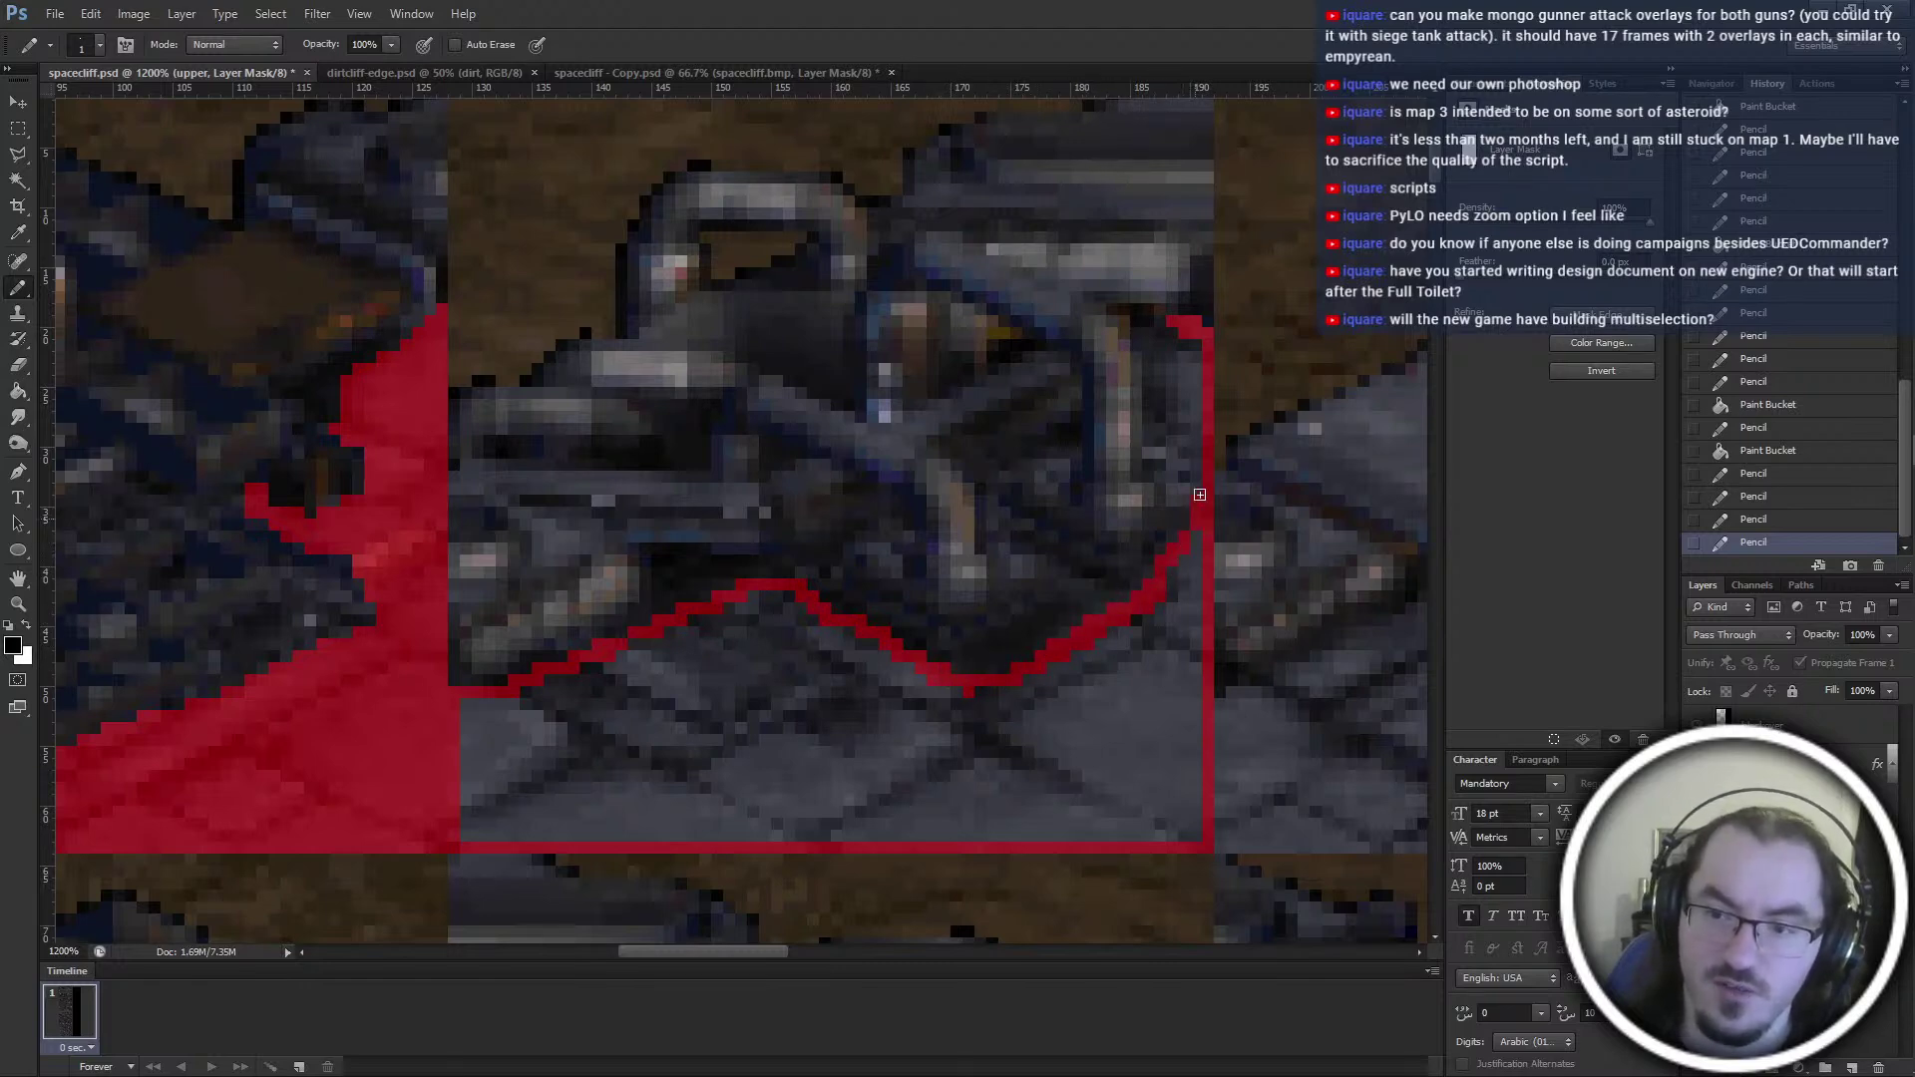
left_click(1169, 440)
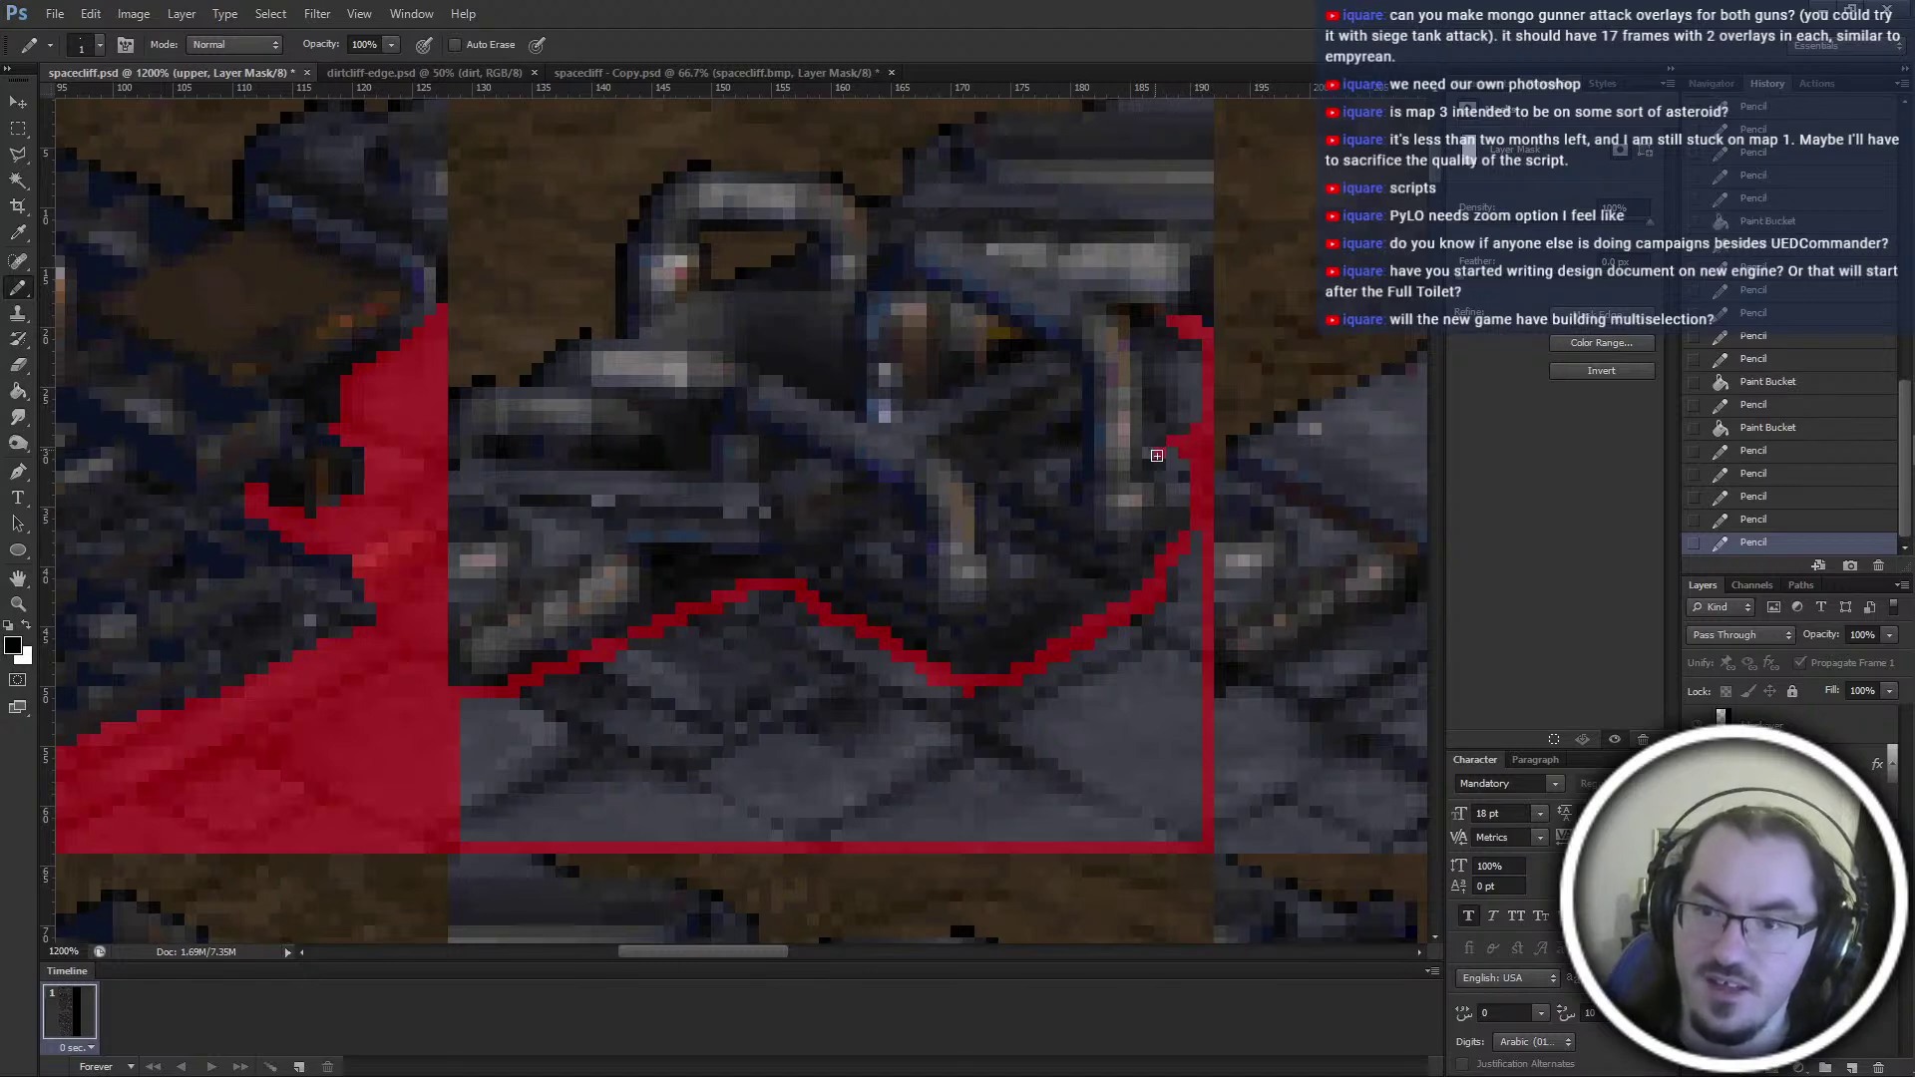
mouse_move(1154, 456)
left_mouse_down()
mouse_move(1172, 472)
mouse_move(1169, 554)
left_mouse_up()
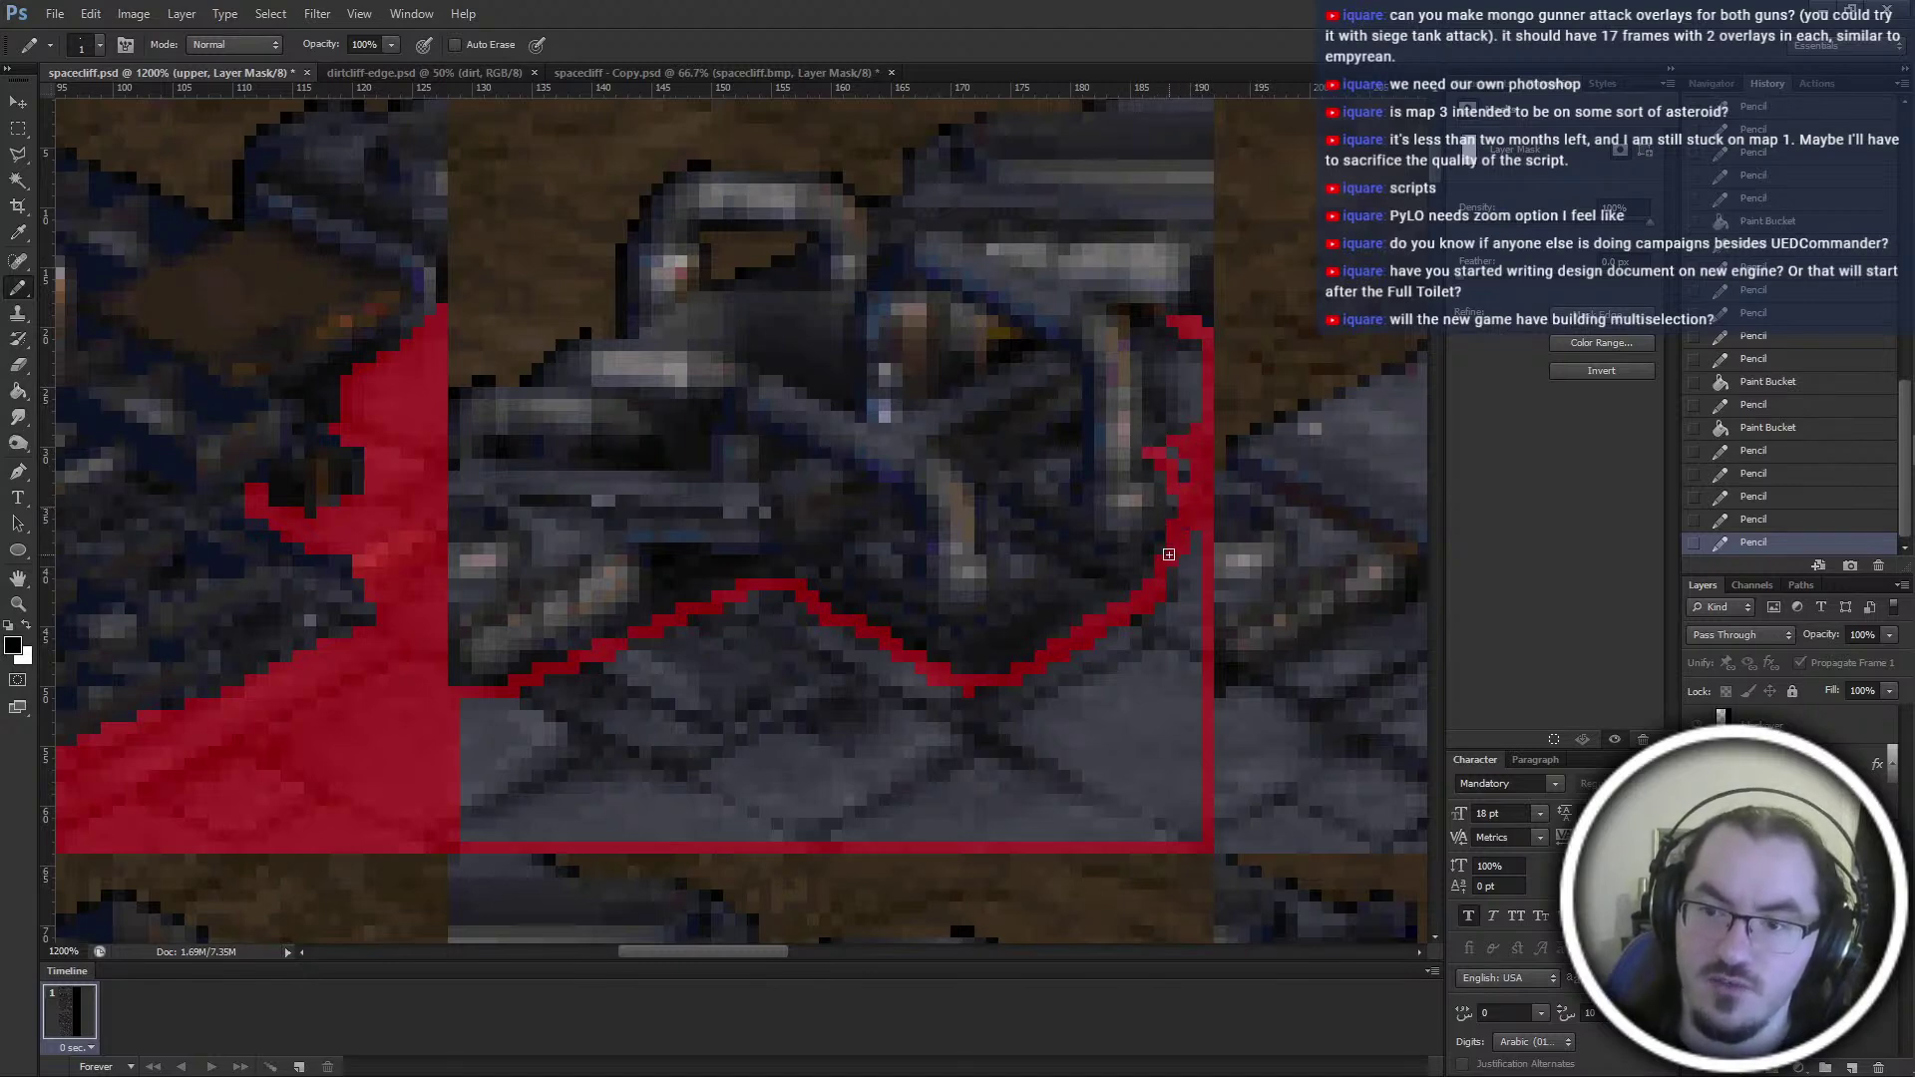
mouse_move(1149, 417)
left_mouse_down()
mouse_move(1142, 347)
mouse_move(1169, 331)
left_mouse_up()
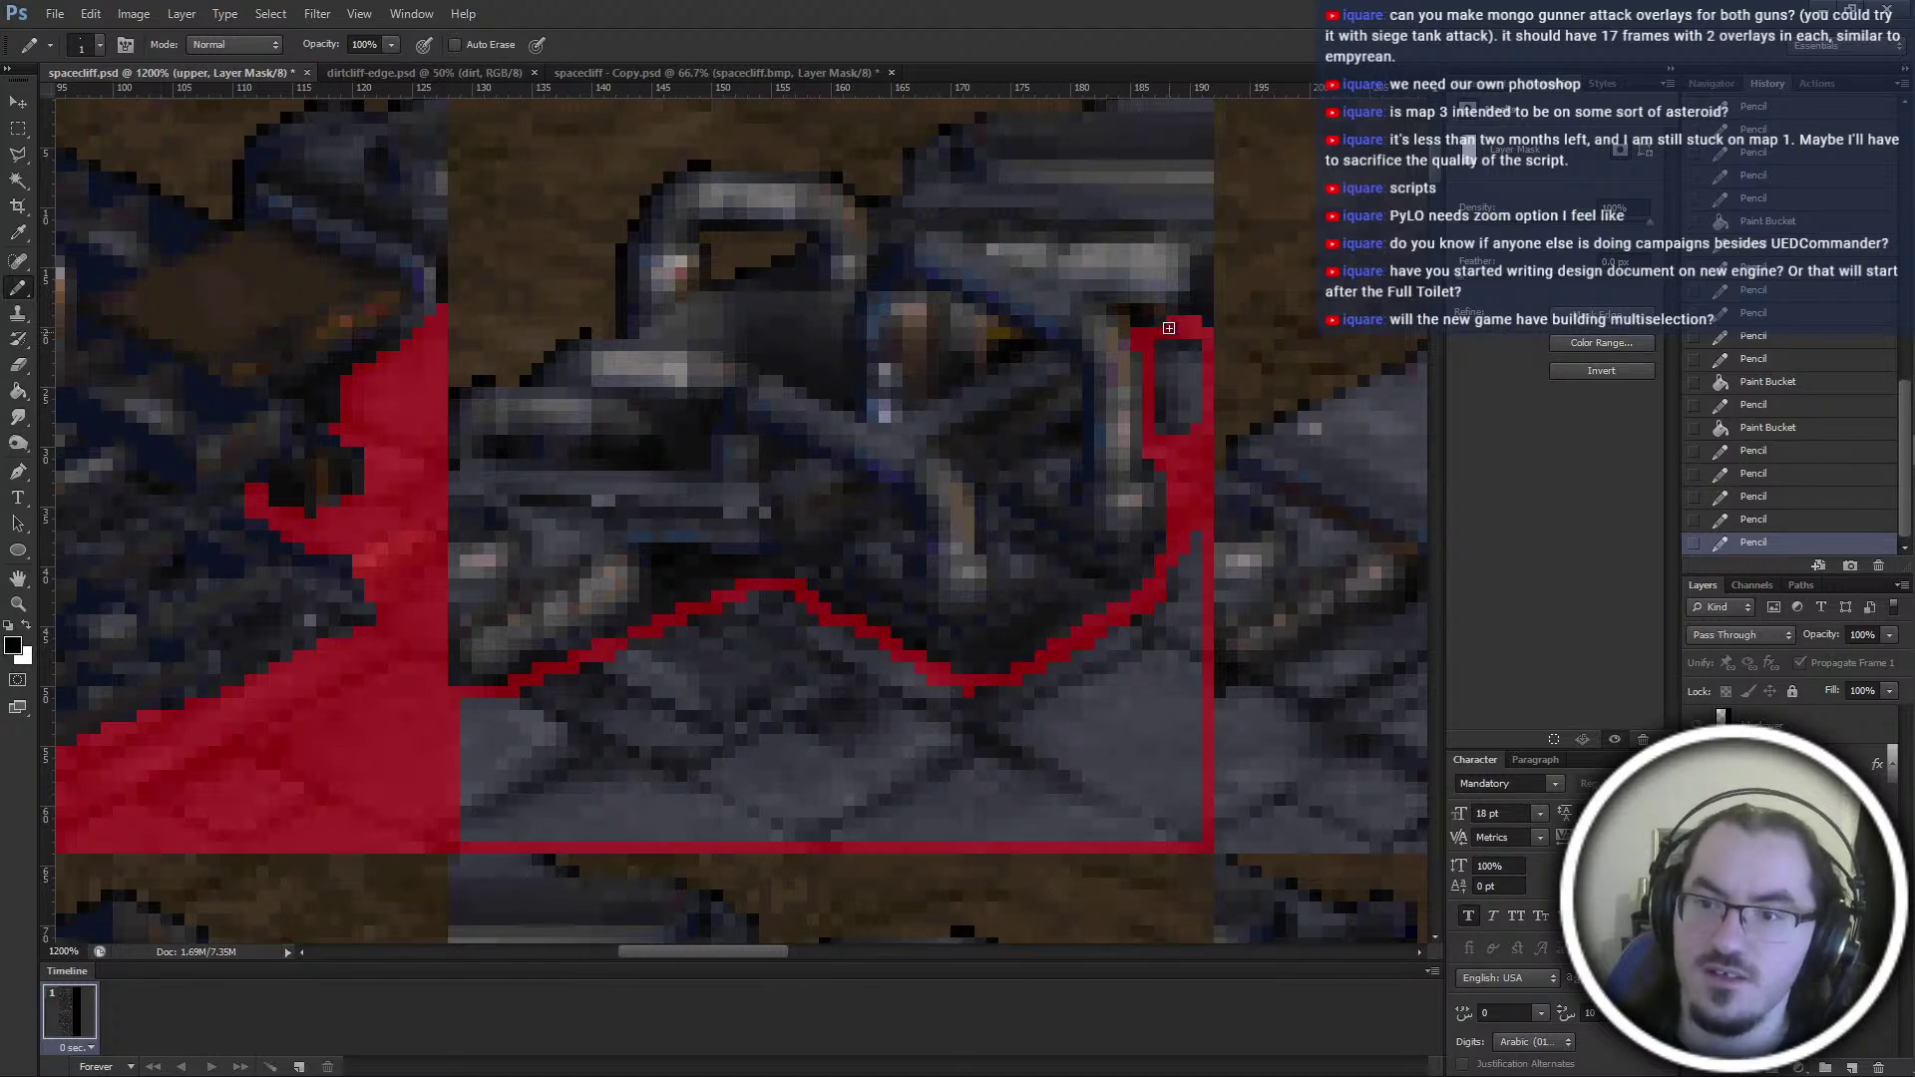
Fill the third tile's narrow strip and main floor area with black on the mask
key("g")
left_click(1183, 391)
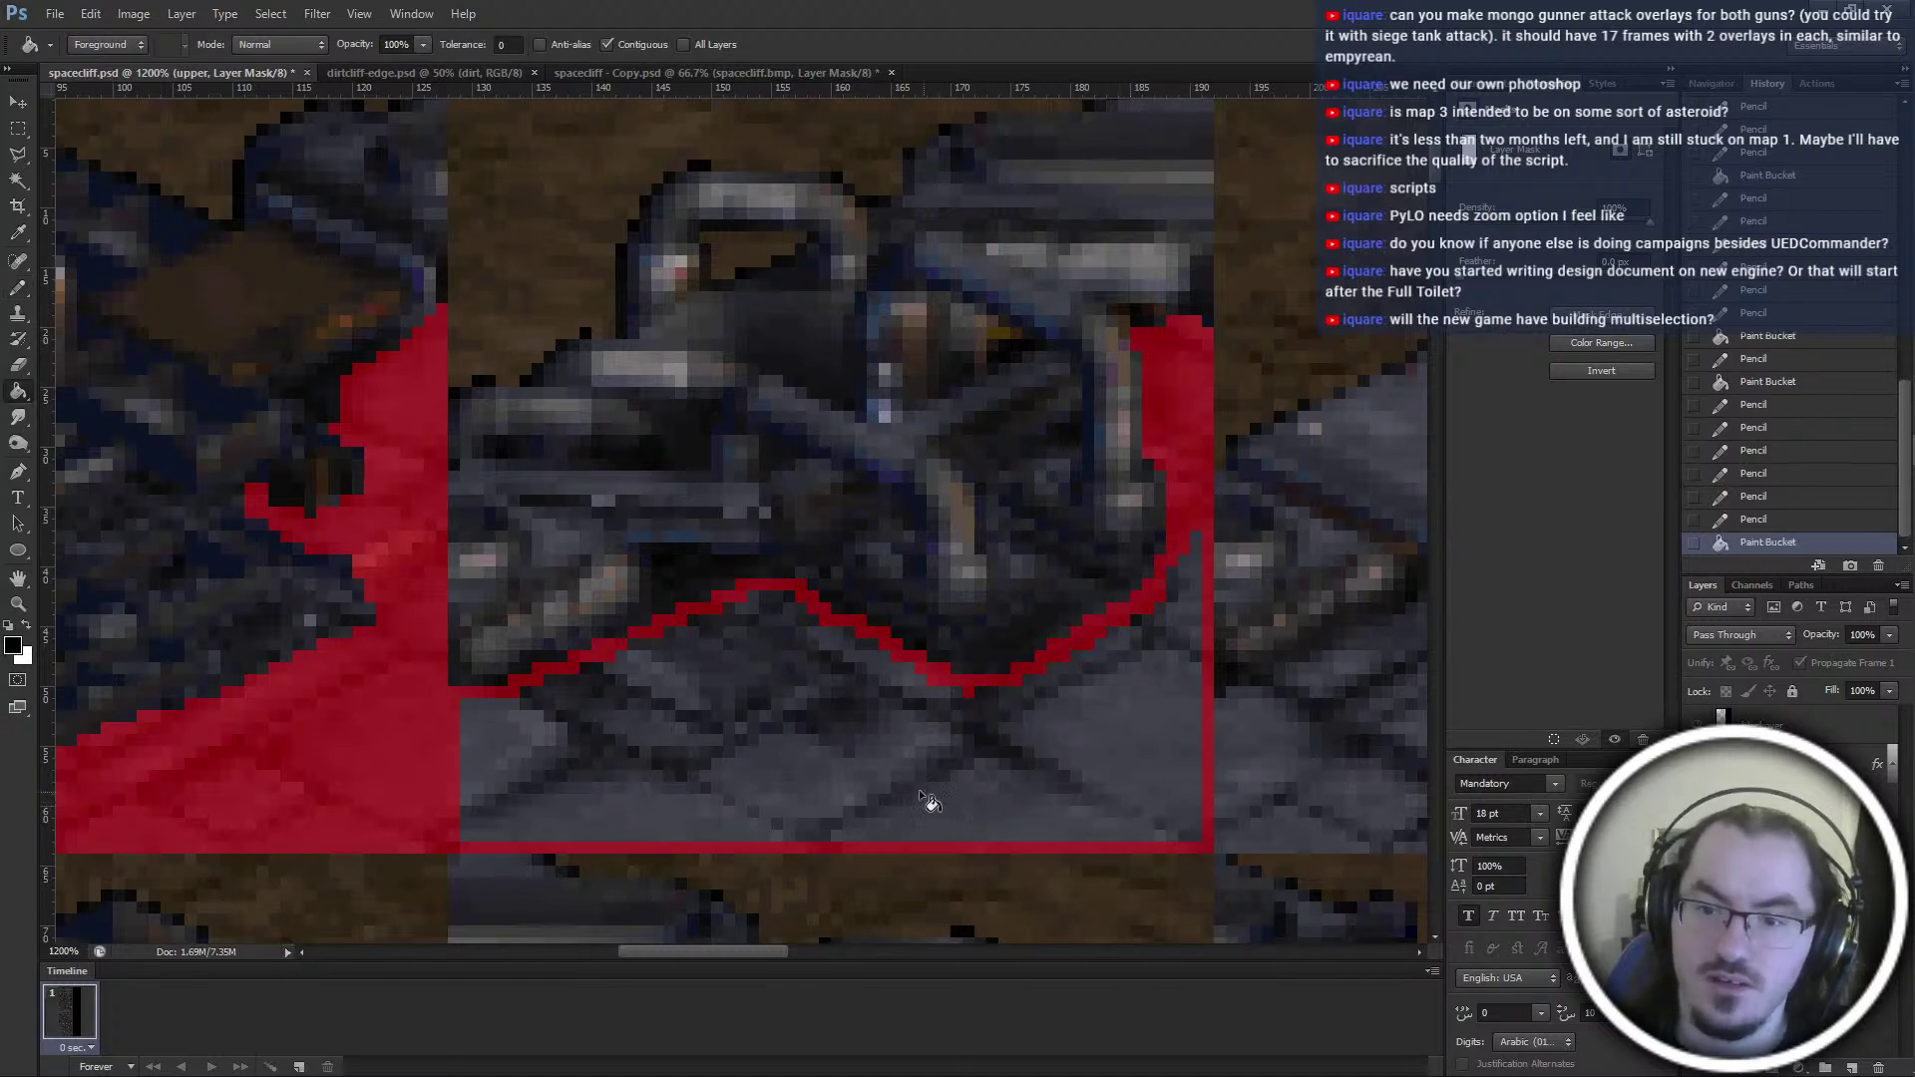
left_click(706, 780)
Outline the fourth tile's floor on the mask with black Pencil lines along the platform base and the tile's right and bottom edges
key("b")
scroll(1034, 735, "right", 3, "ctrl")
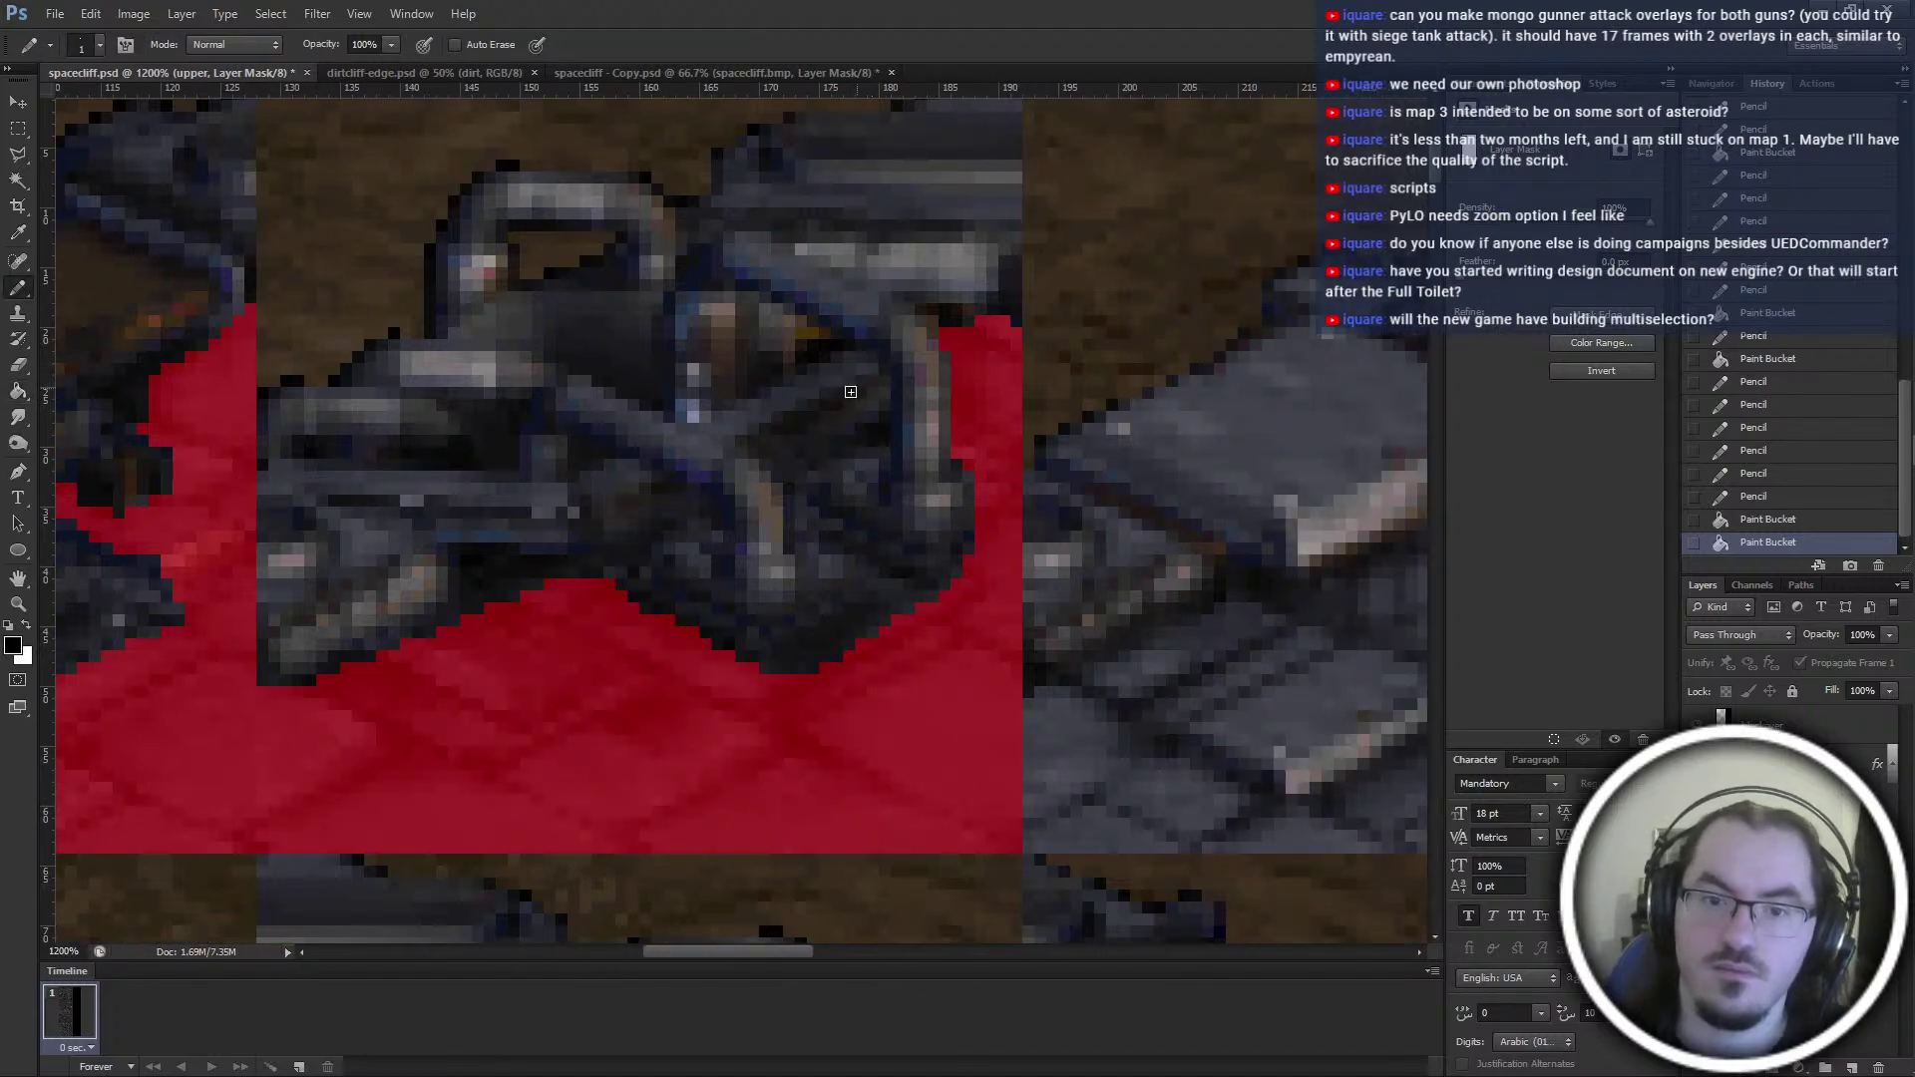
scroll(582, 535, "right", 2, "ctrl")
scroll(662, 681, "right", 2, "ctrl")
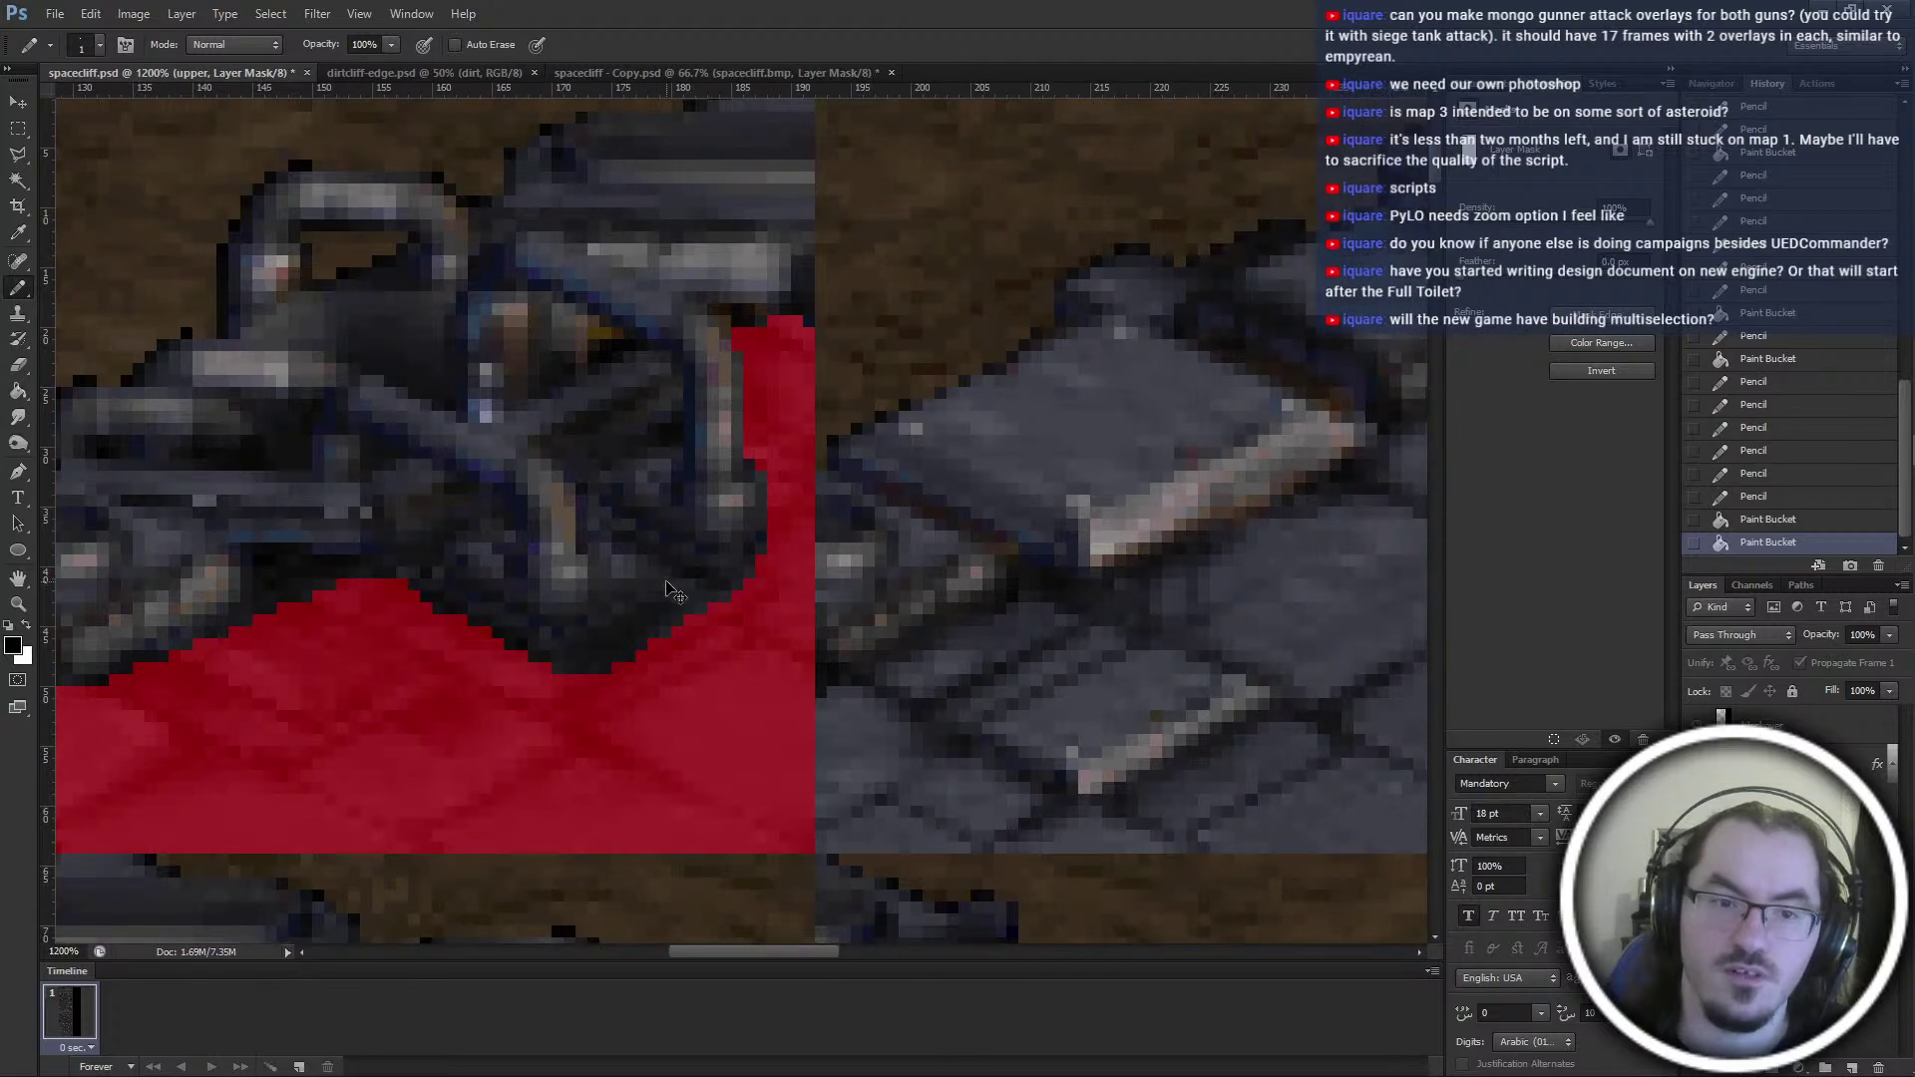
scroll(660, 679, "right", 10, "ctrl")
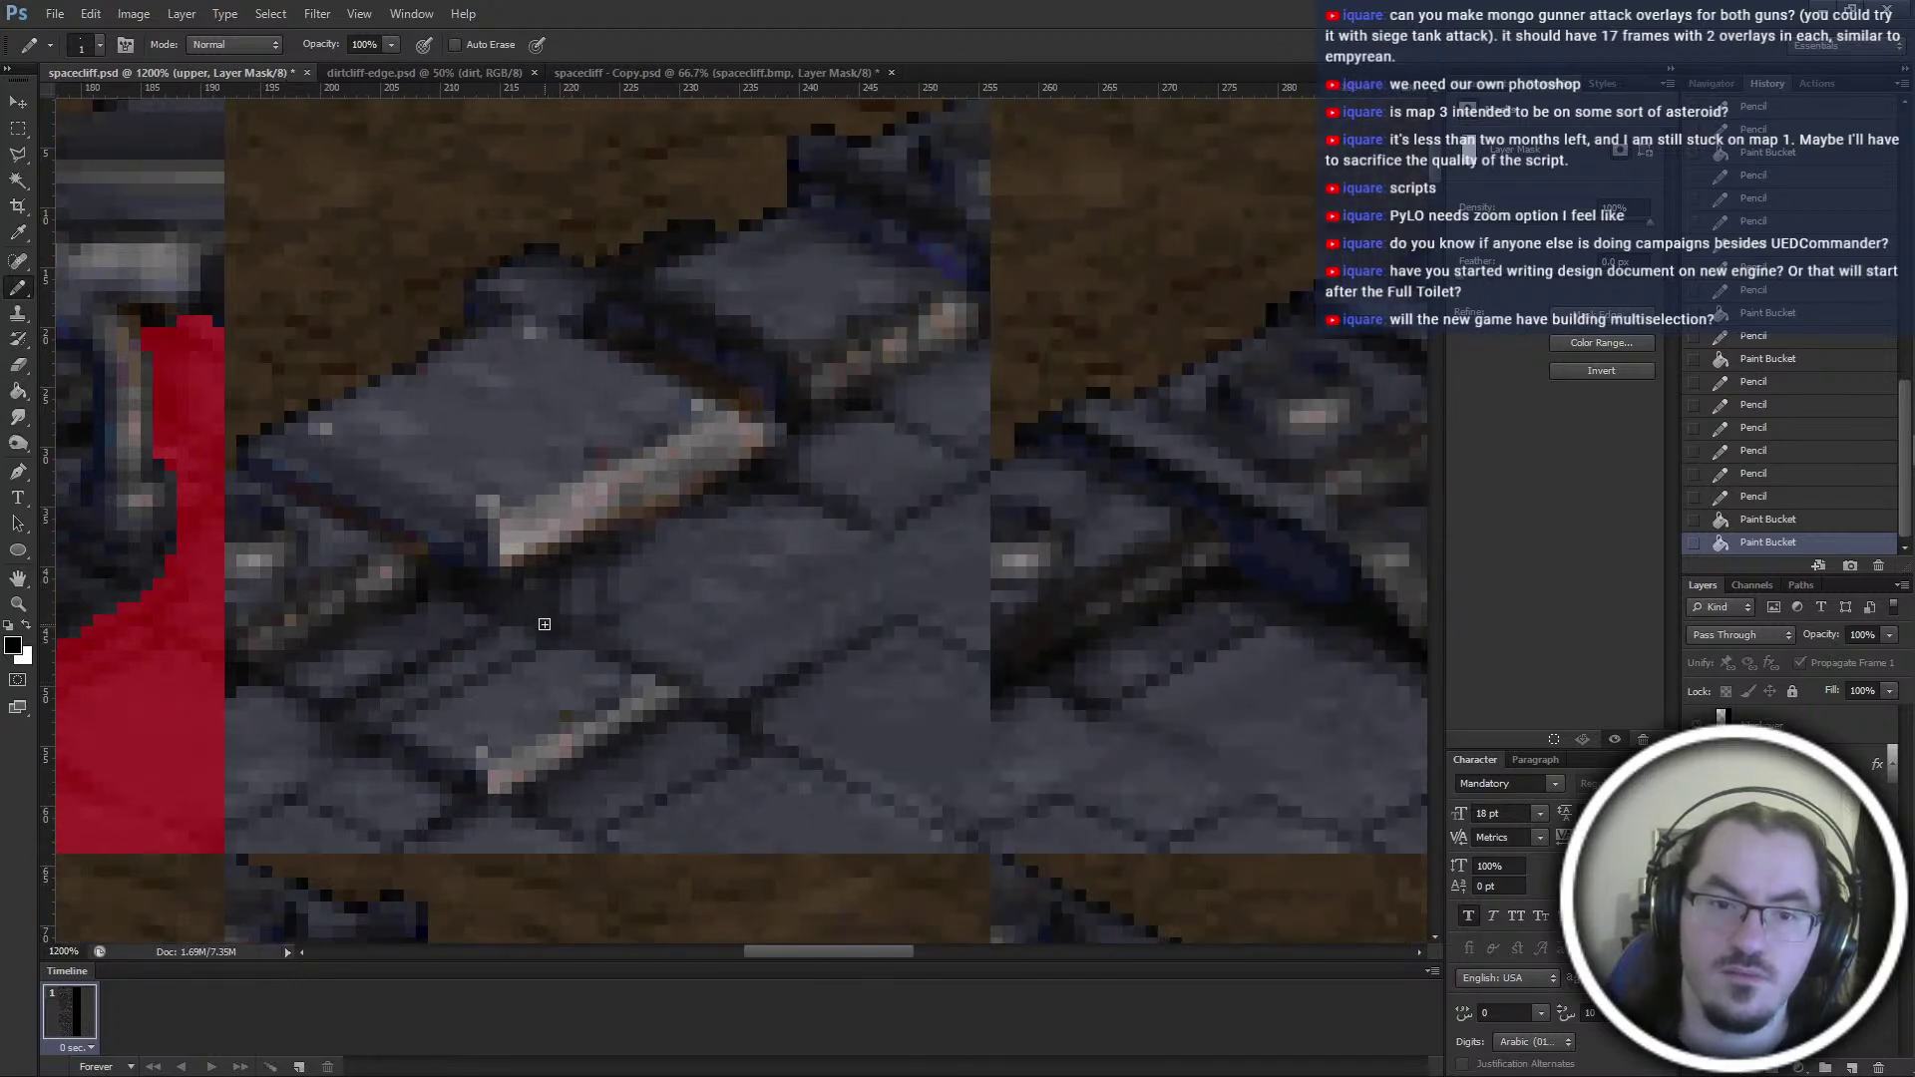
left_click_drag(247, 695, 297, 685)
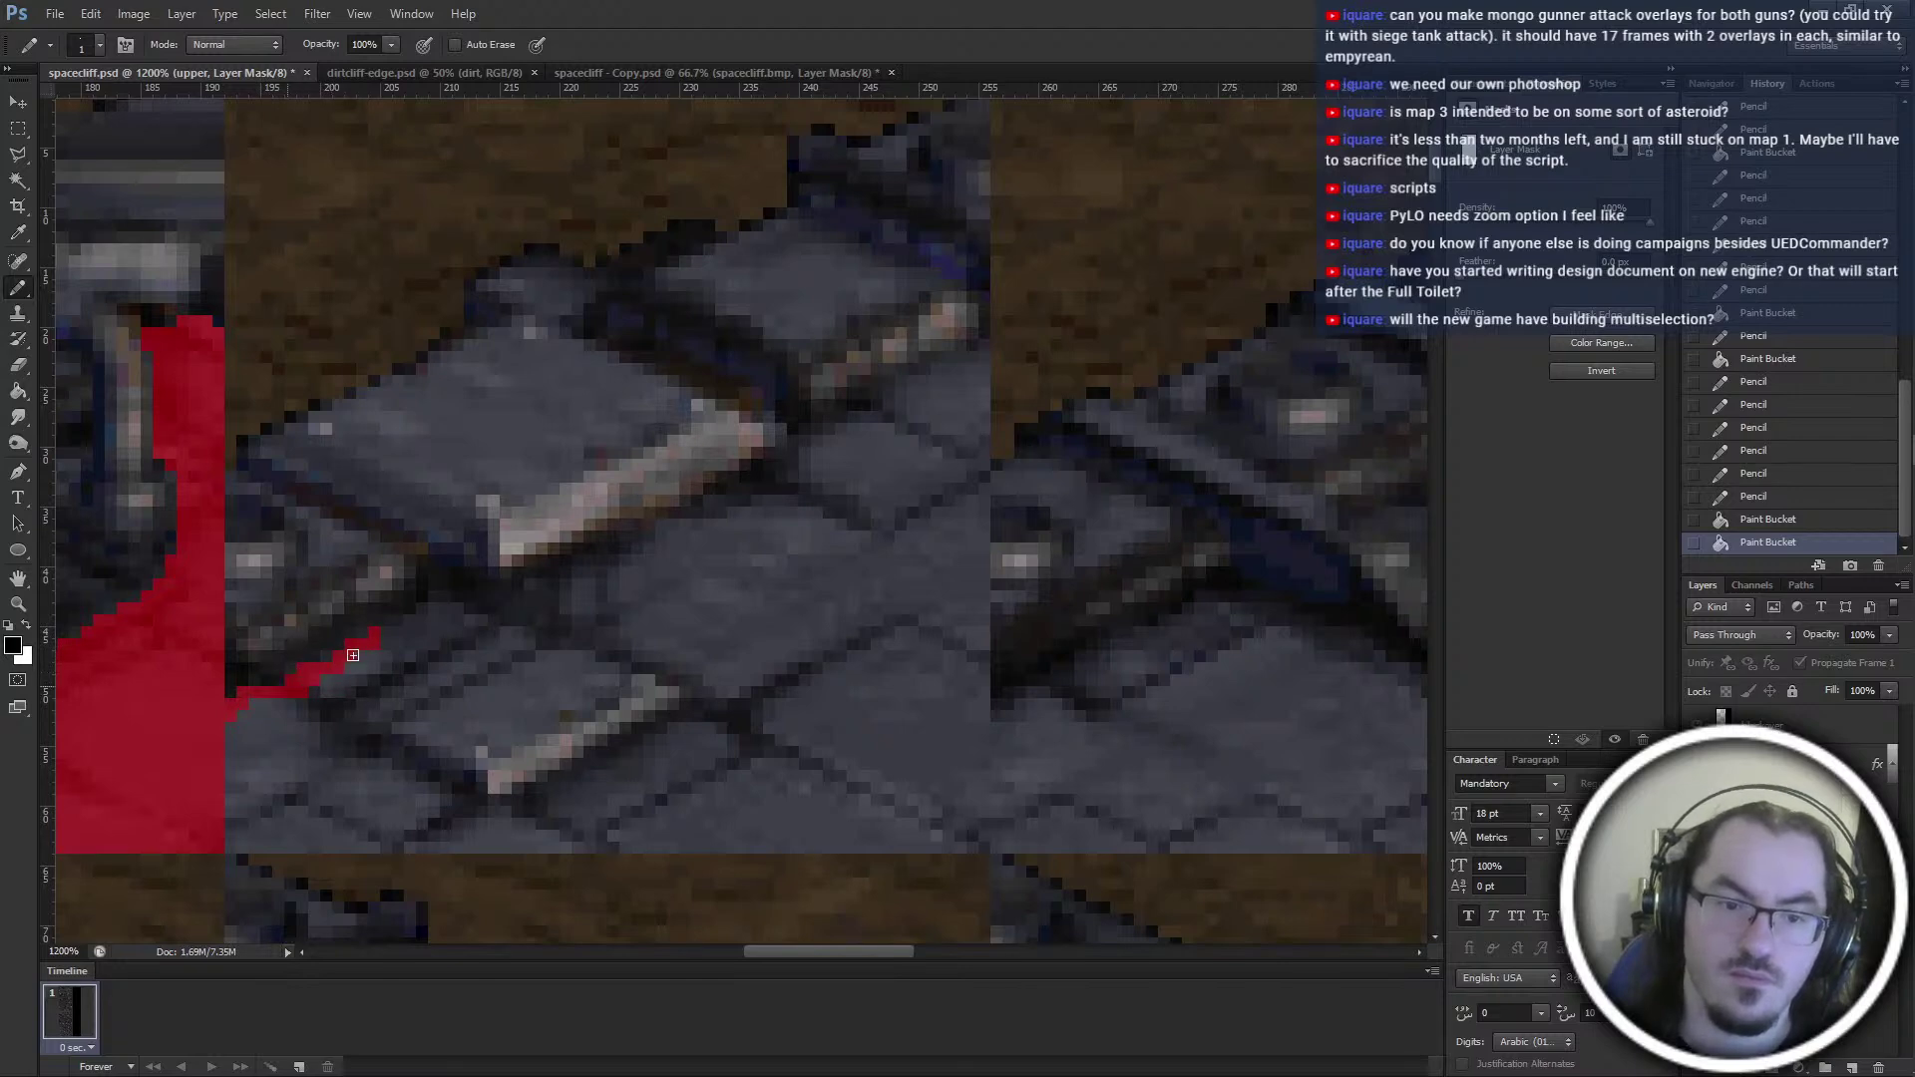
mouse_move(410, 624)
left_mouse_down()
mouse_move(526, 598)
mouse_move(877, 410)
left_mouse_up()
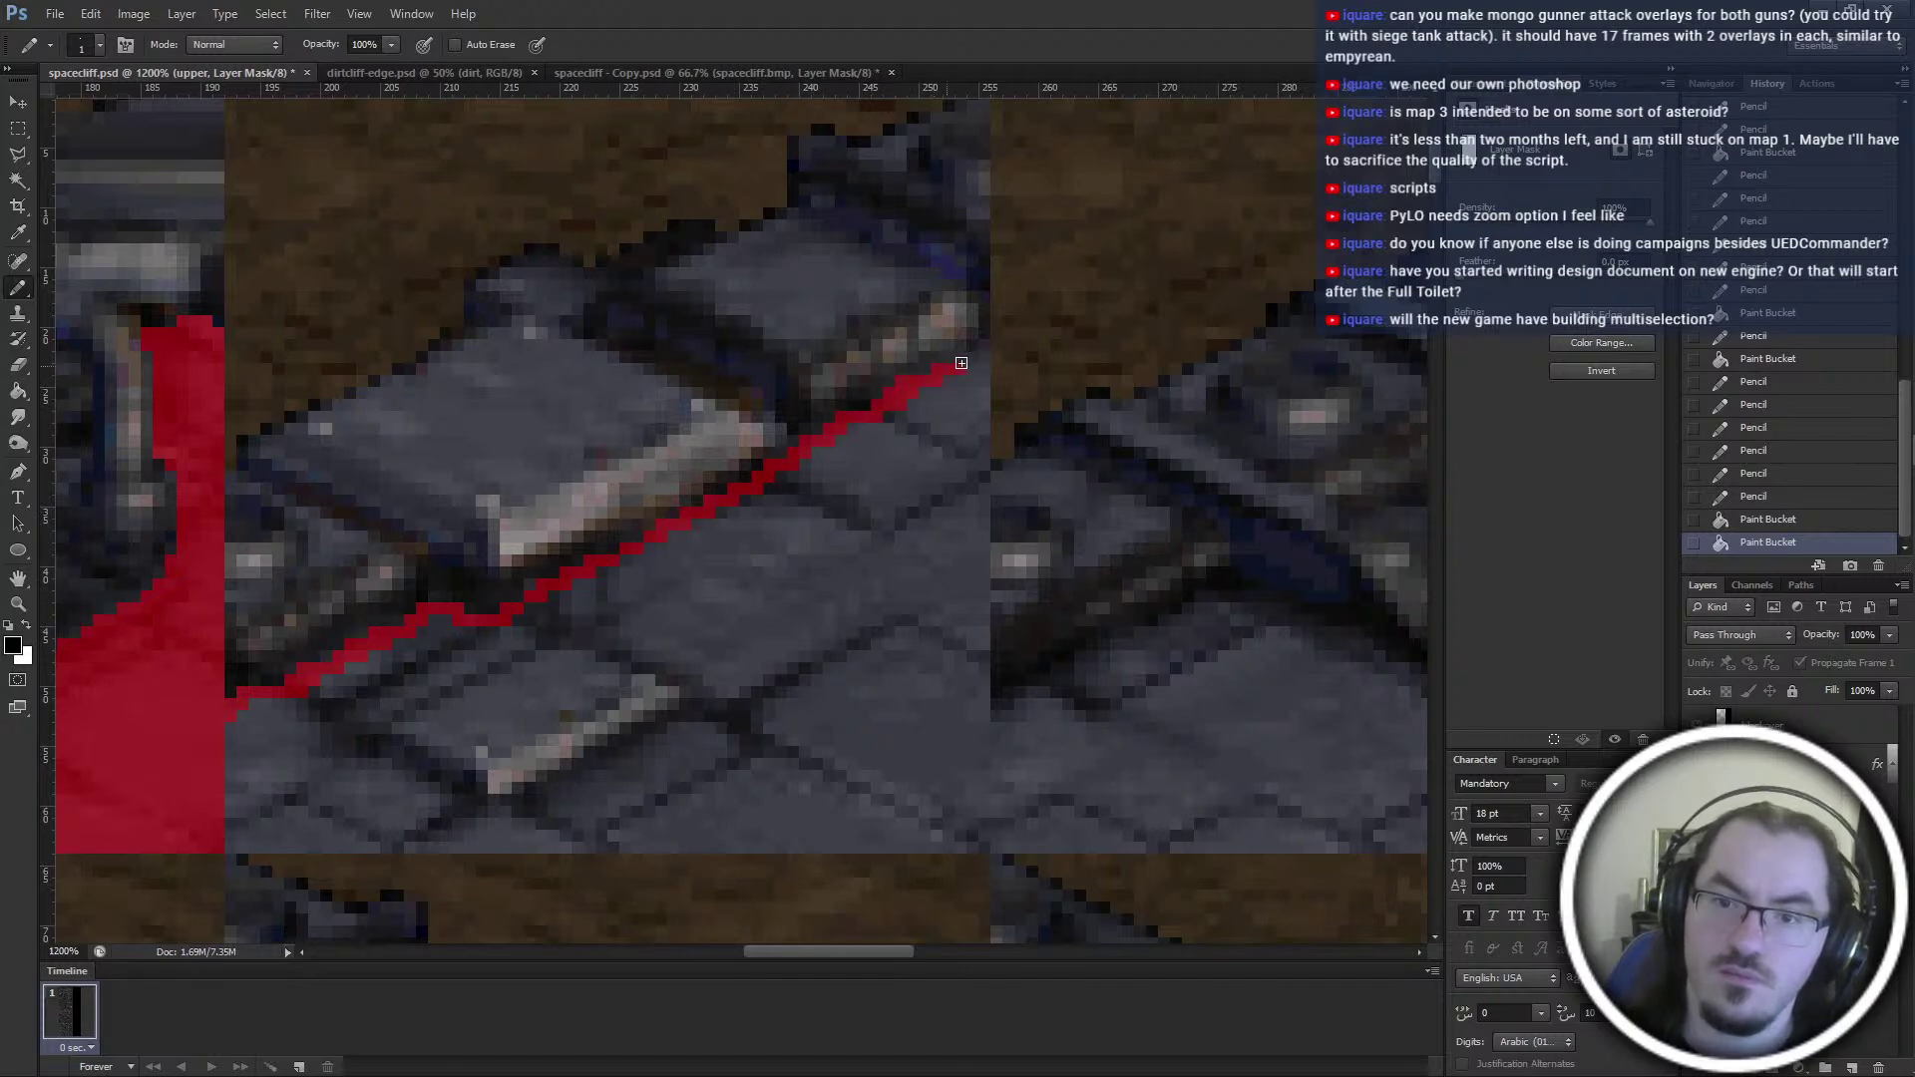
left_click_drag(977, 359, 962, 628)
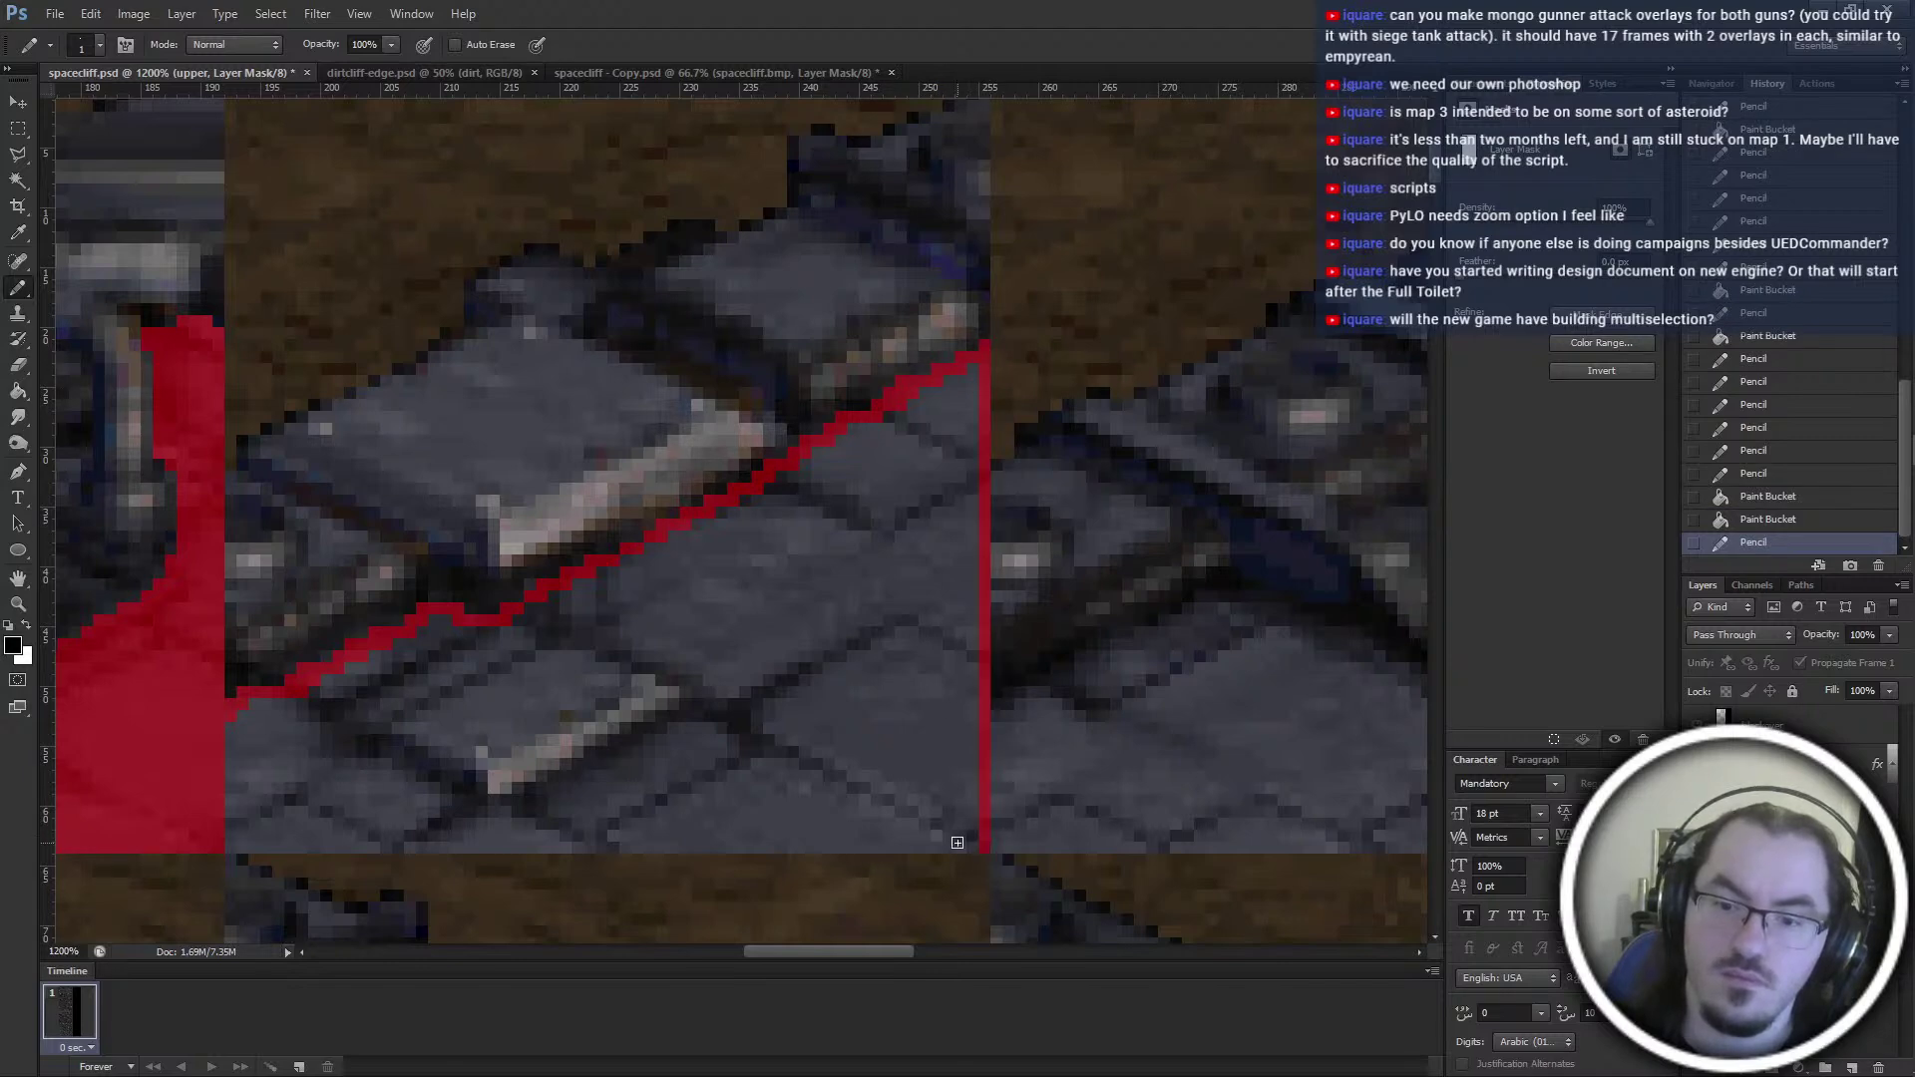
left_click_drag(959, 843, 332, 853, "shift")
Fill the fourth tile's outlined floor with black on the mask and touch up its boundary below the platform with the Pencil
key("g")
left_click(469, 783)
scroll(524, 793, "right", 5)
key("b")
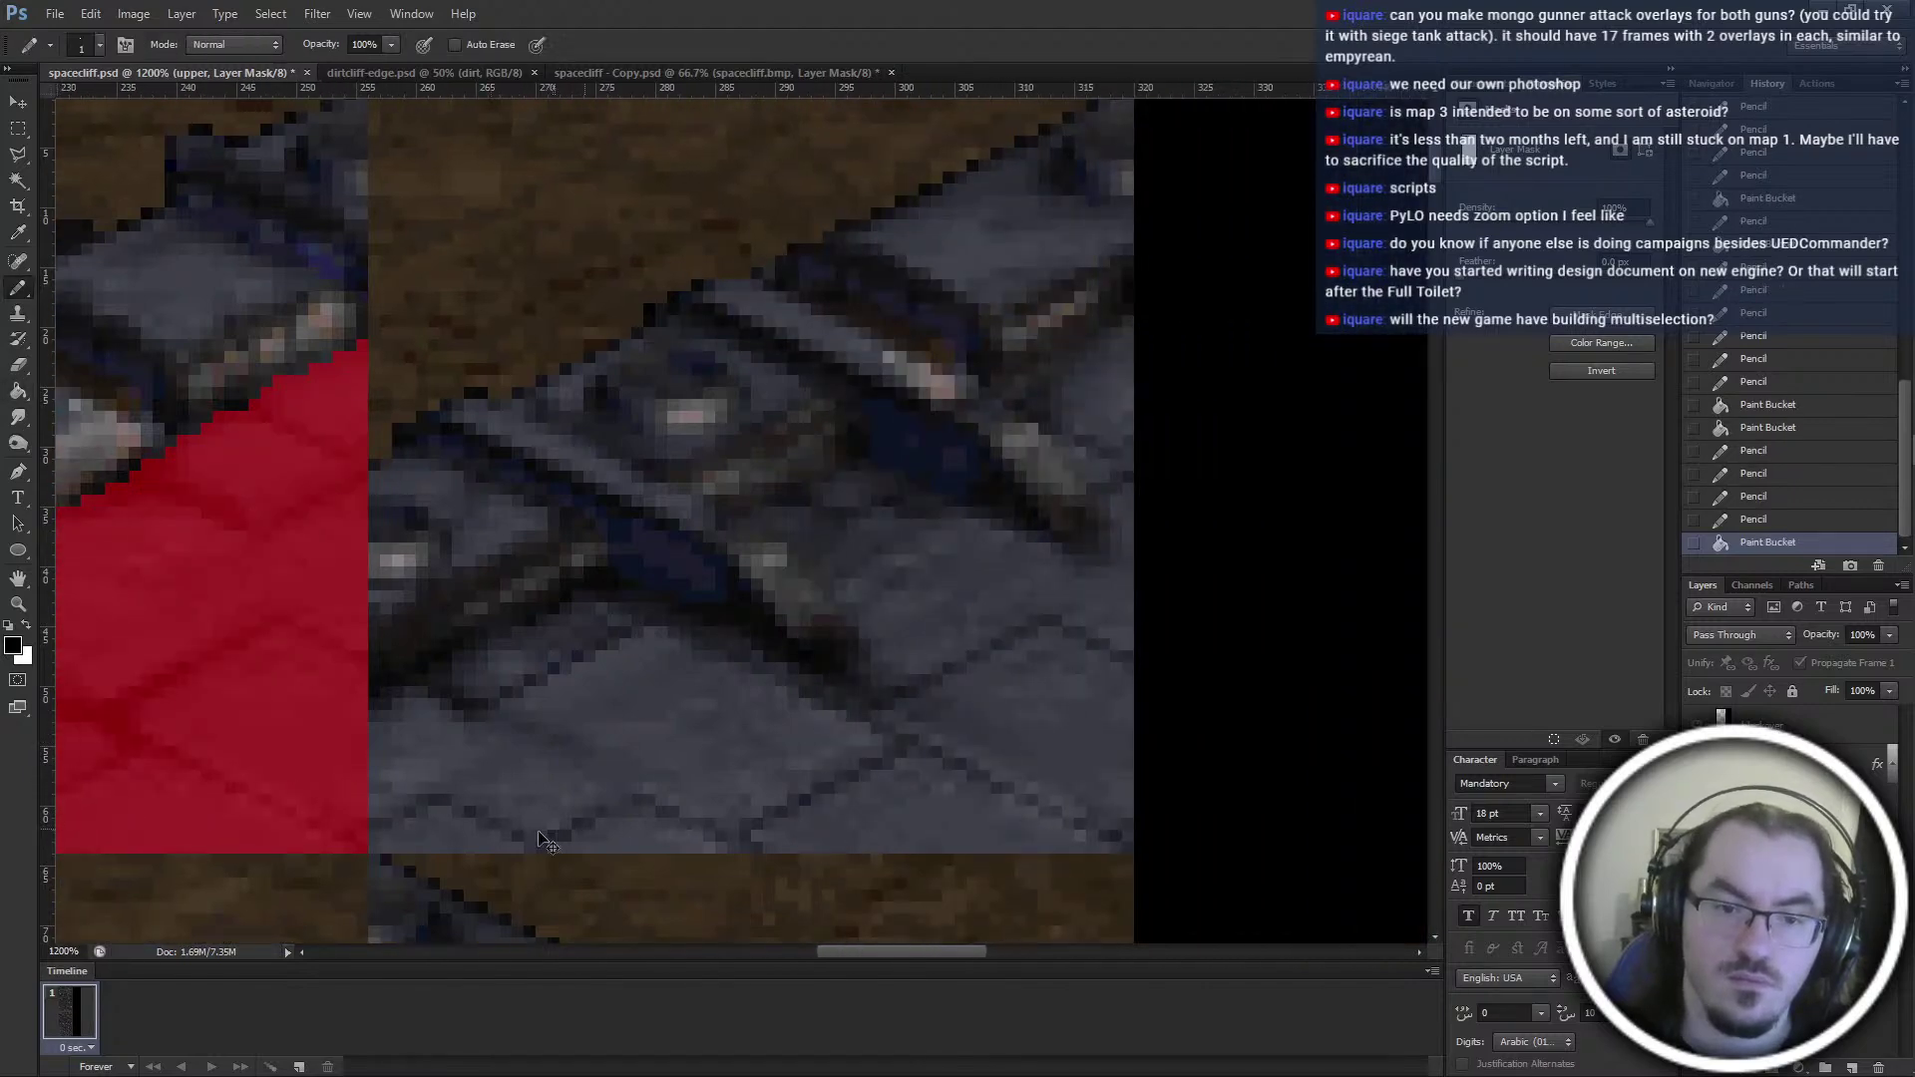
scroll(146, 725, "left", 4)
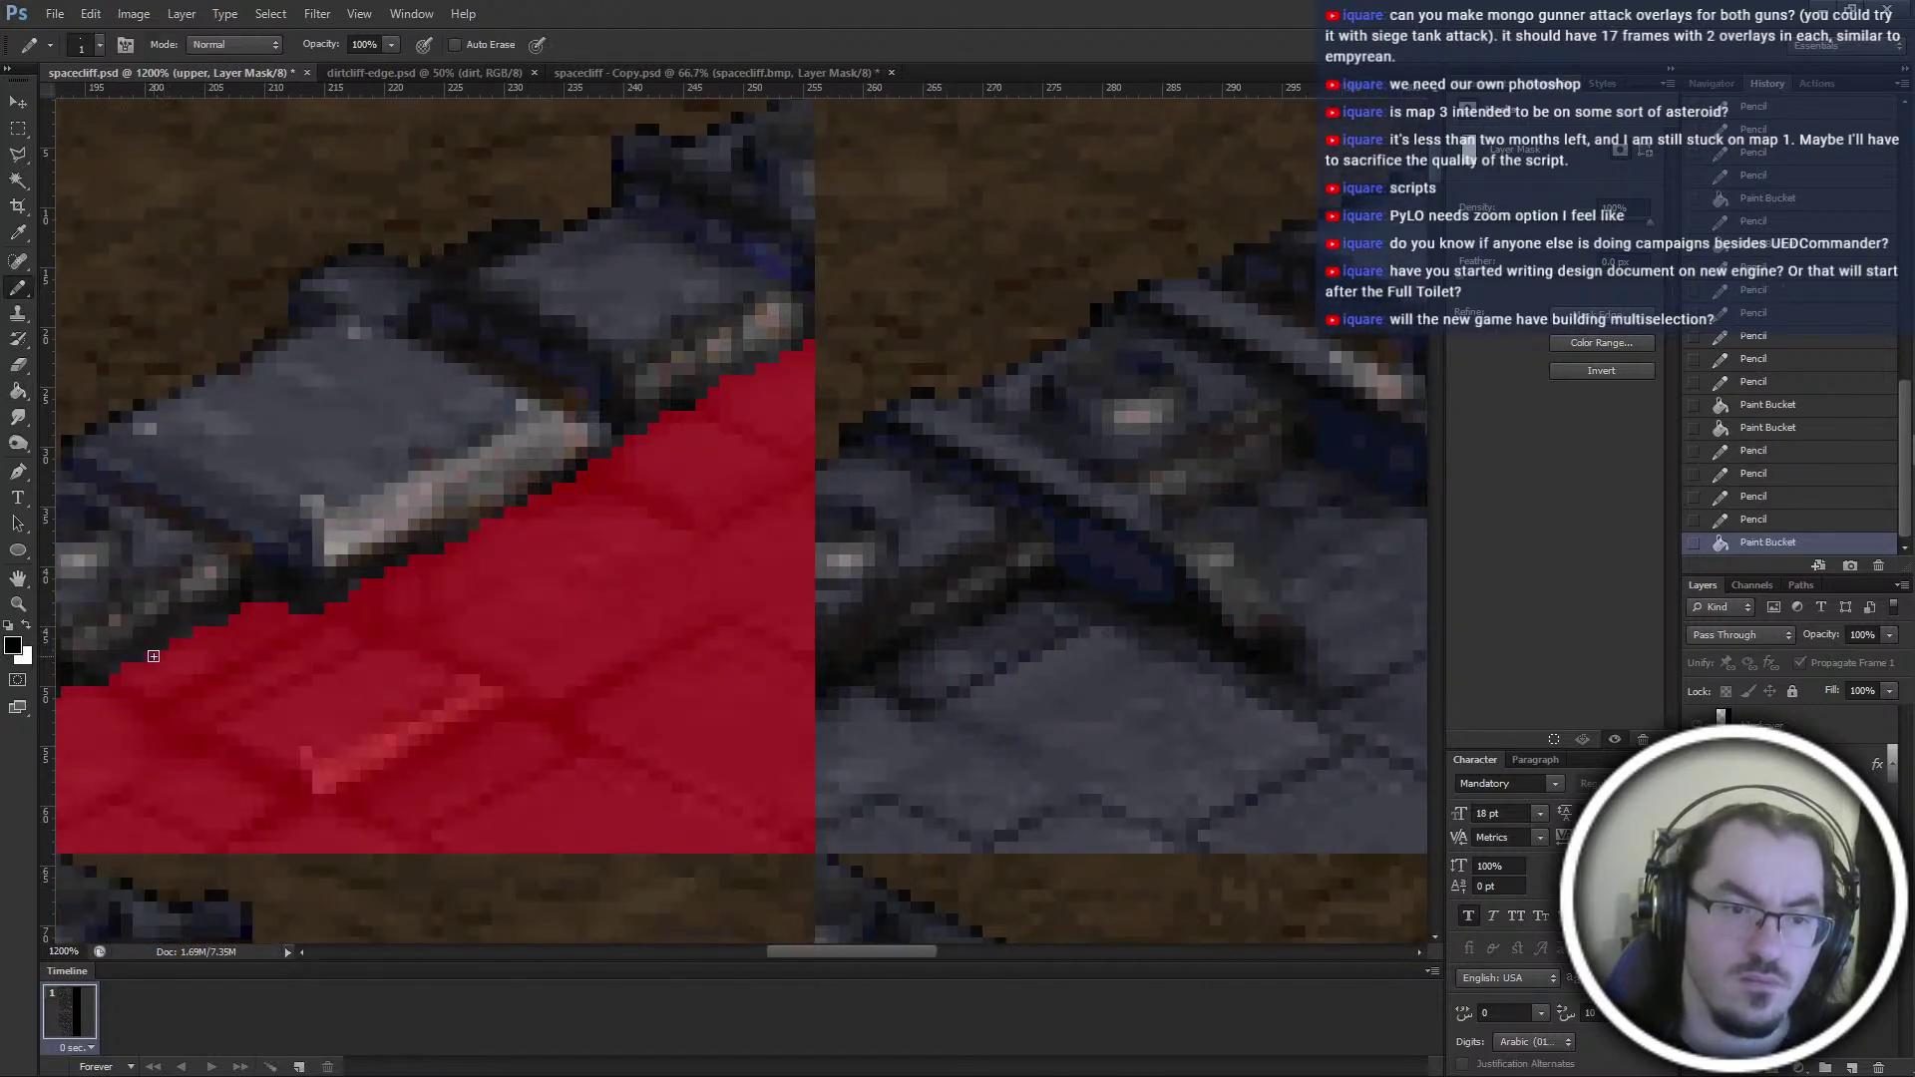
left_click(154, 657)
scroll(186, 753, "left", 1)
Outline the fifth tile's floor on the mask around both protruding struts and along the tile's right and bottom edges
scroll(204, 728, "right", 6)
mouse_move(333, 710)
left_mouse_down()
mouse_move(562, 596)
mouse_move(802, 701)
mouse_move(872, 707)
mouse_move(860, 650)
left_mouse_up()
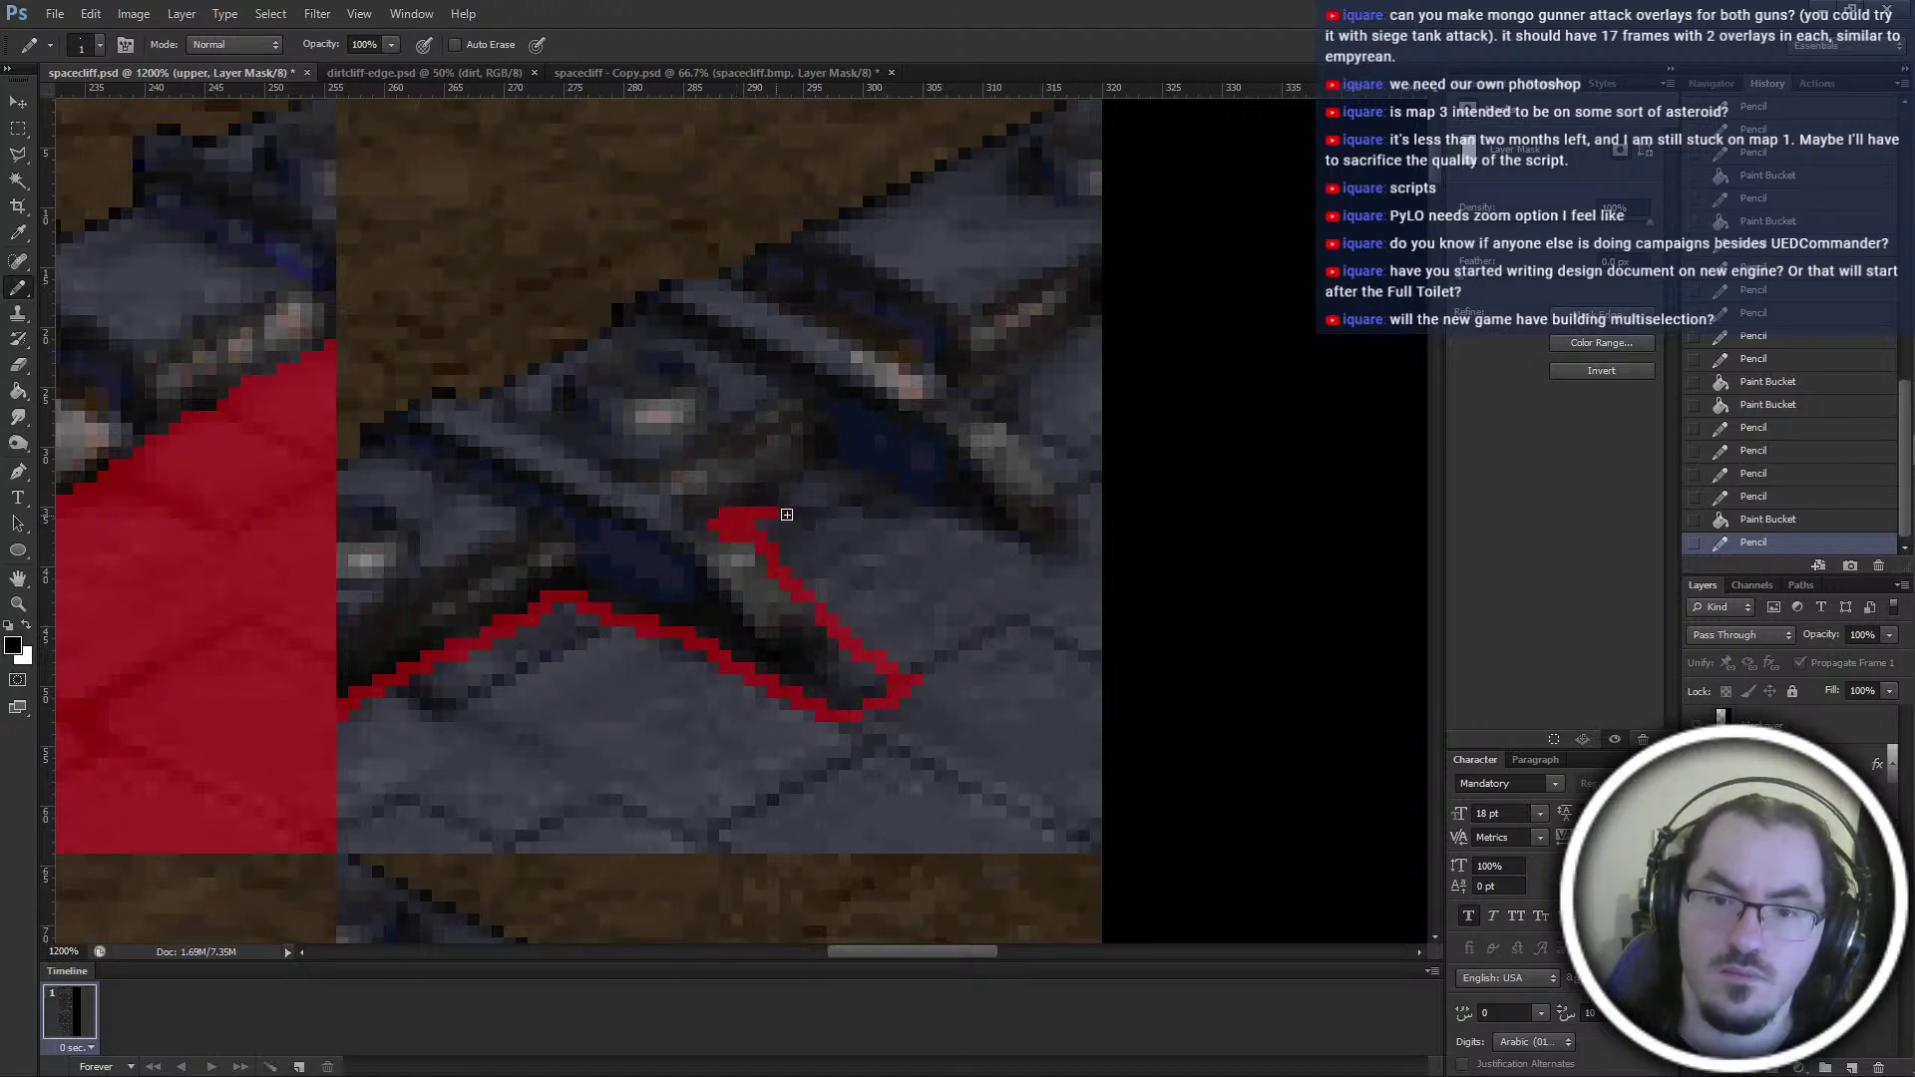
mouse_move(803, 501)
left_mouse_down()
mouse_move(814, 477)
mouse_move(978, 536)
left_mouse_up()
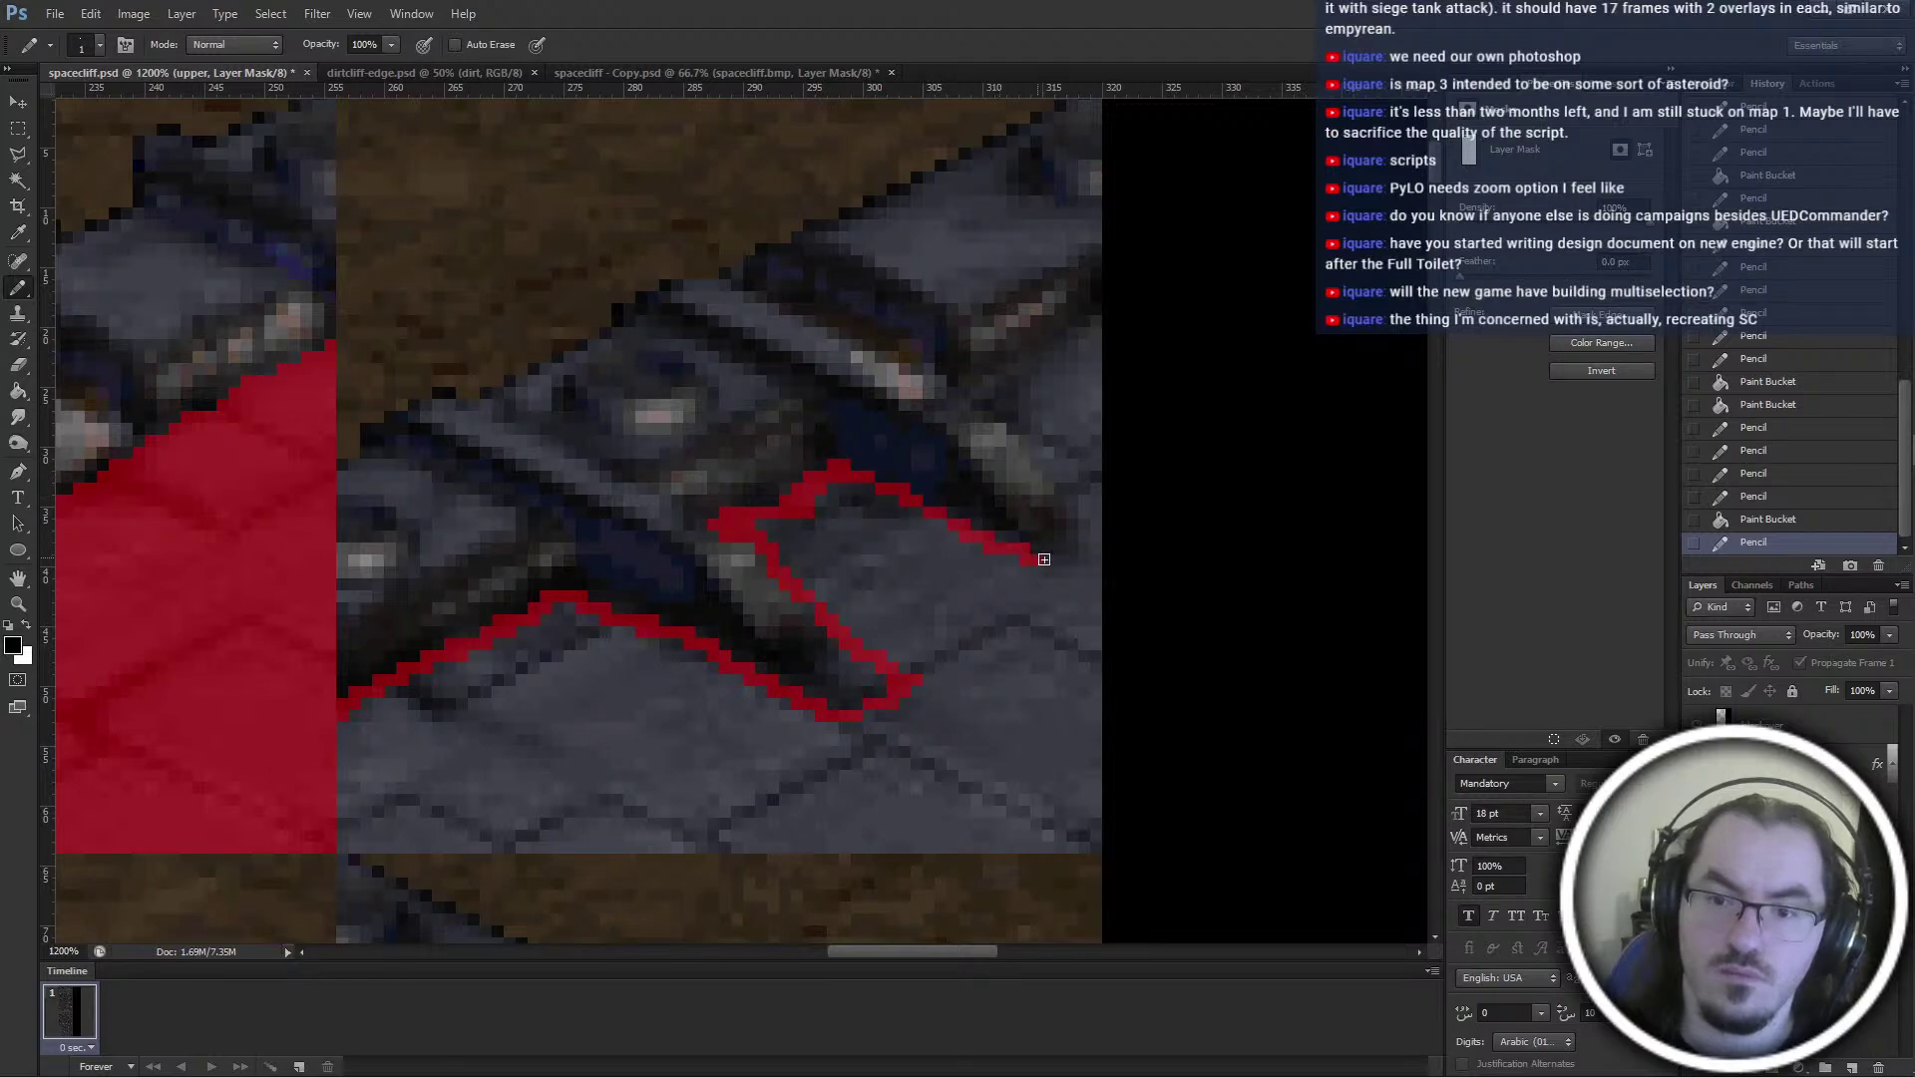
mouse_move(1061, 475)
left_mouse_down()
mouse_move(975, 390)
mouse_move(1049, 364)
mouse_move(1003, 378)
left_mouse_up()
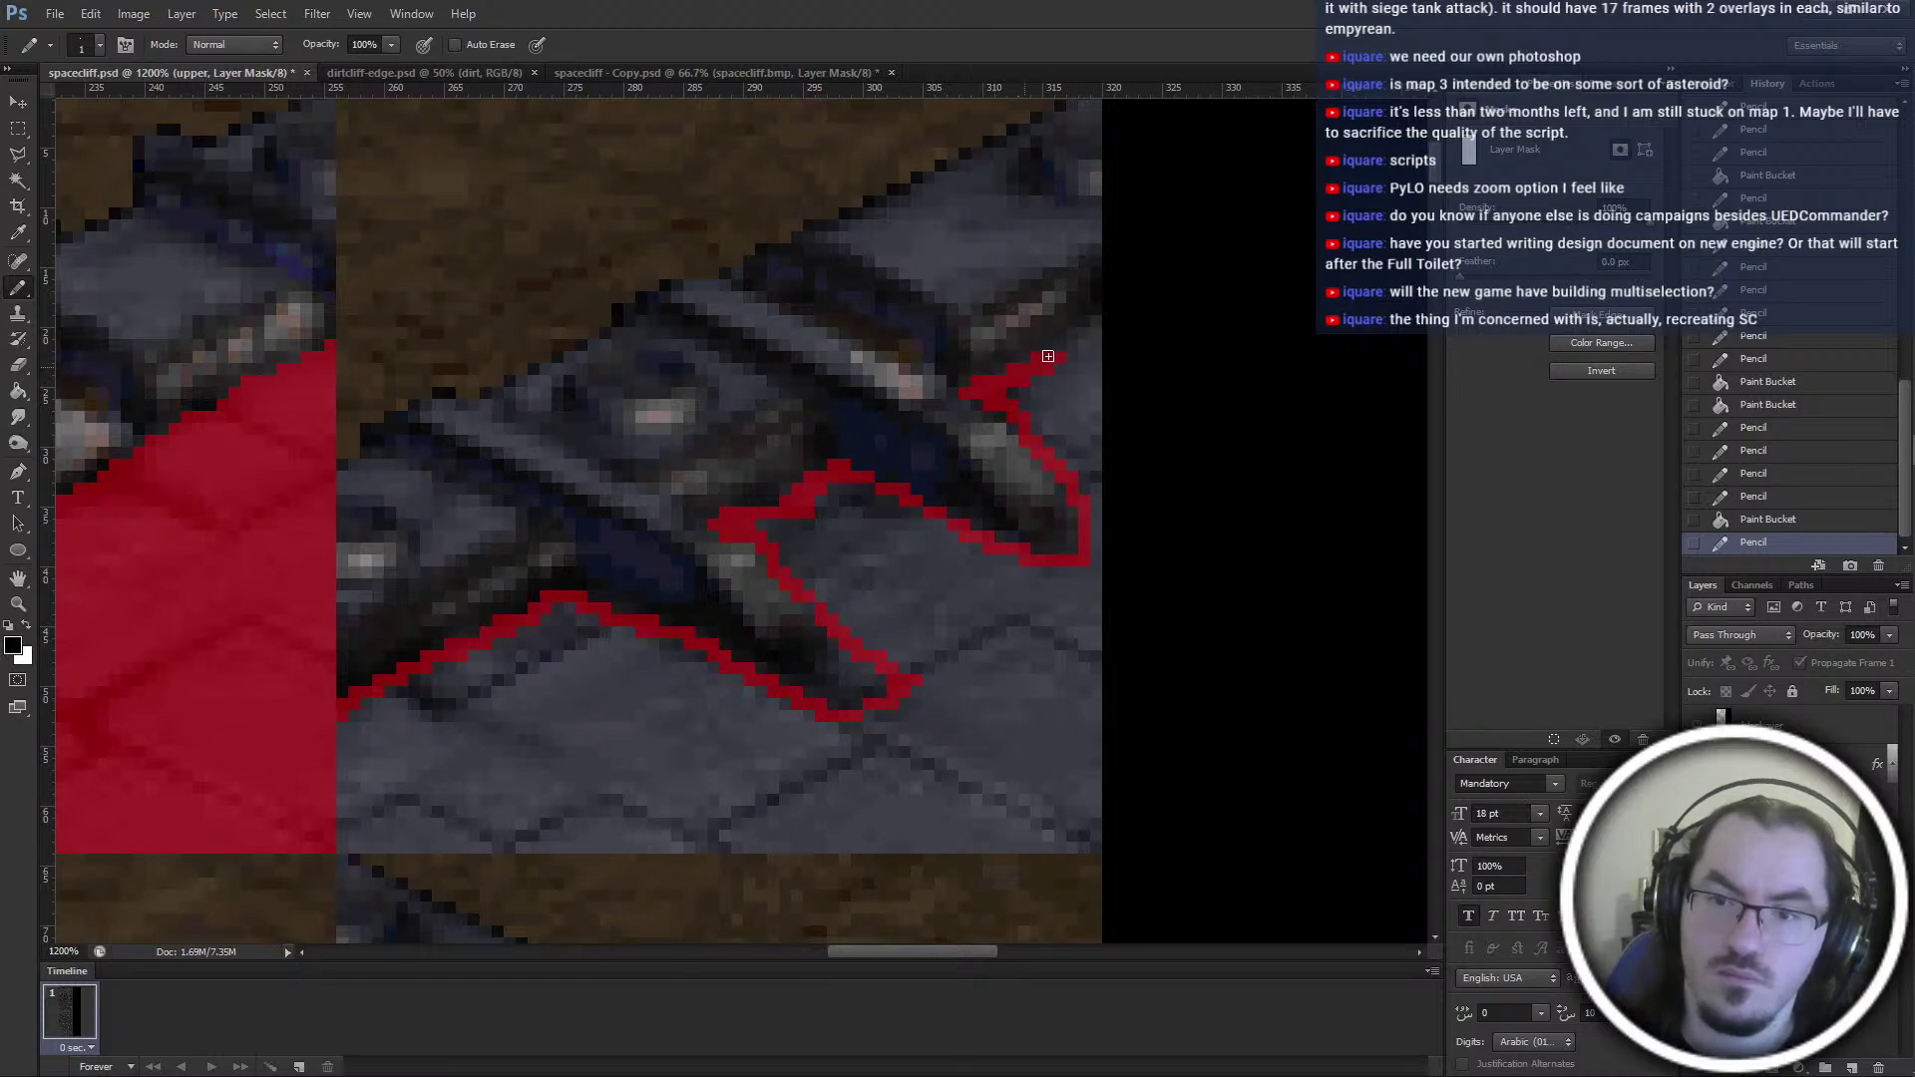
left_click(1093, 327, "shift")
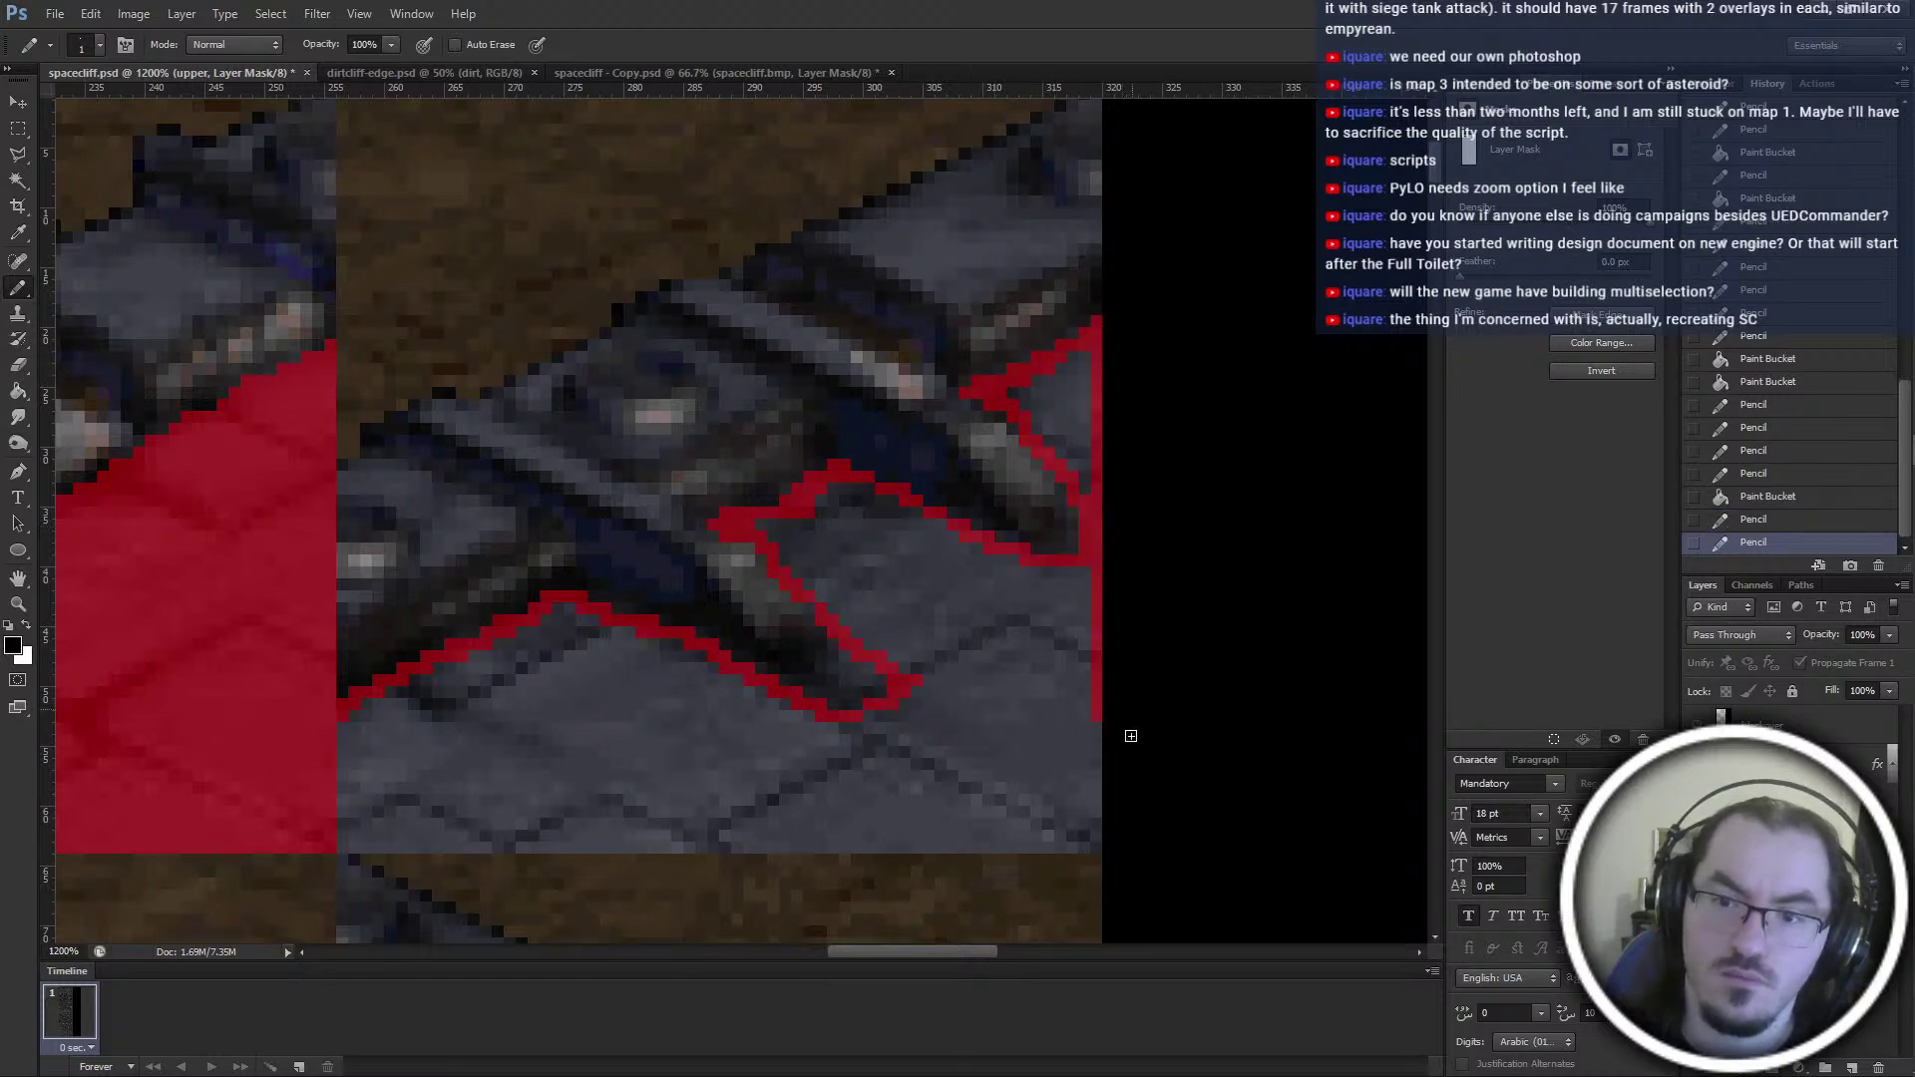
left_click_drag(1105, 840, 331, 839, "shift")
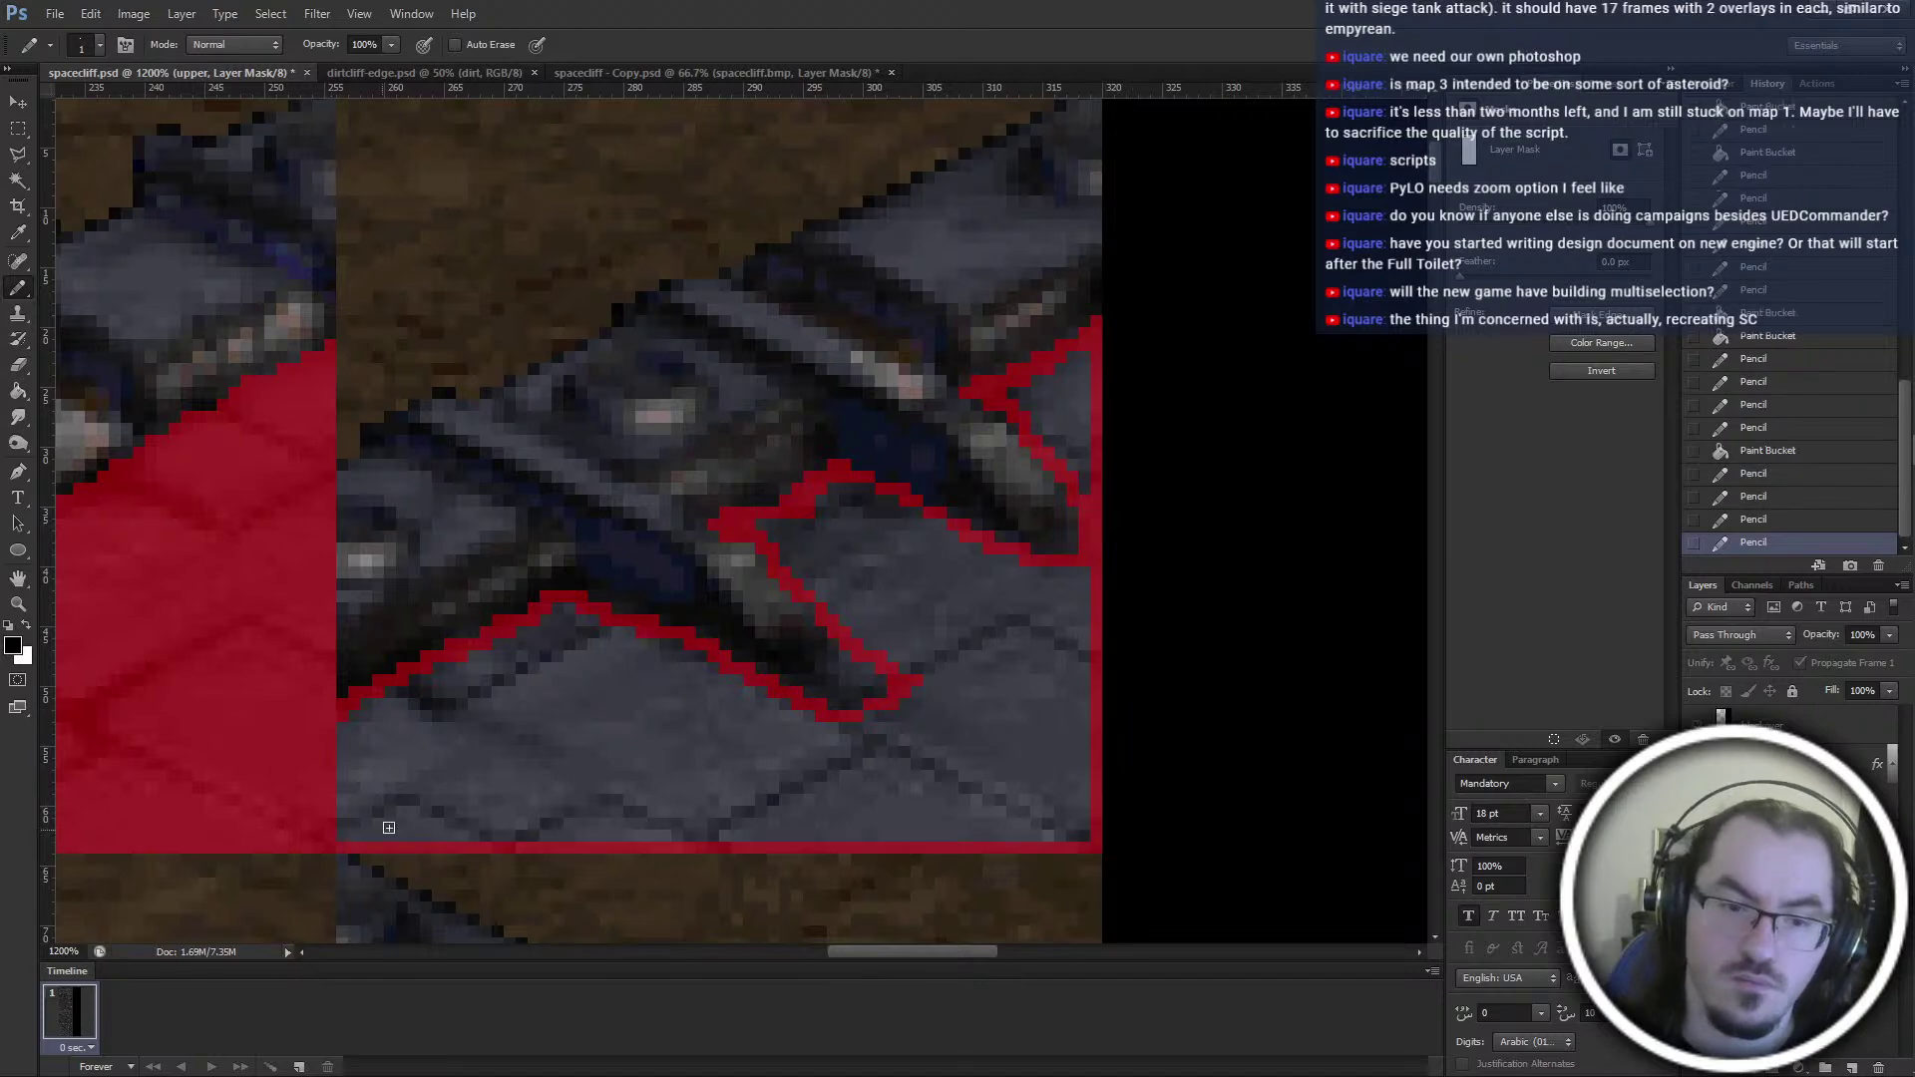
Fill the fifth tile's main floor and the small pocket beside the upper strut with black on the mask
key("g")
left_click(519, 758)
key("b")
left_click(1081, 410)
key("g")
left_click(1059, 433)
key("b")
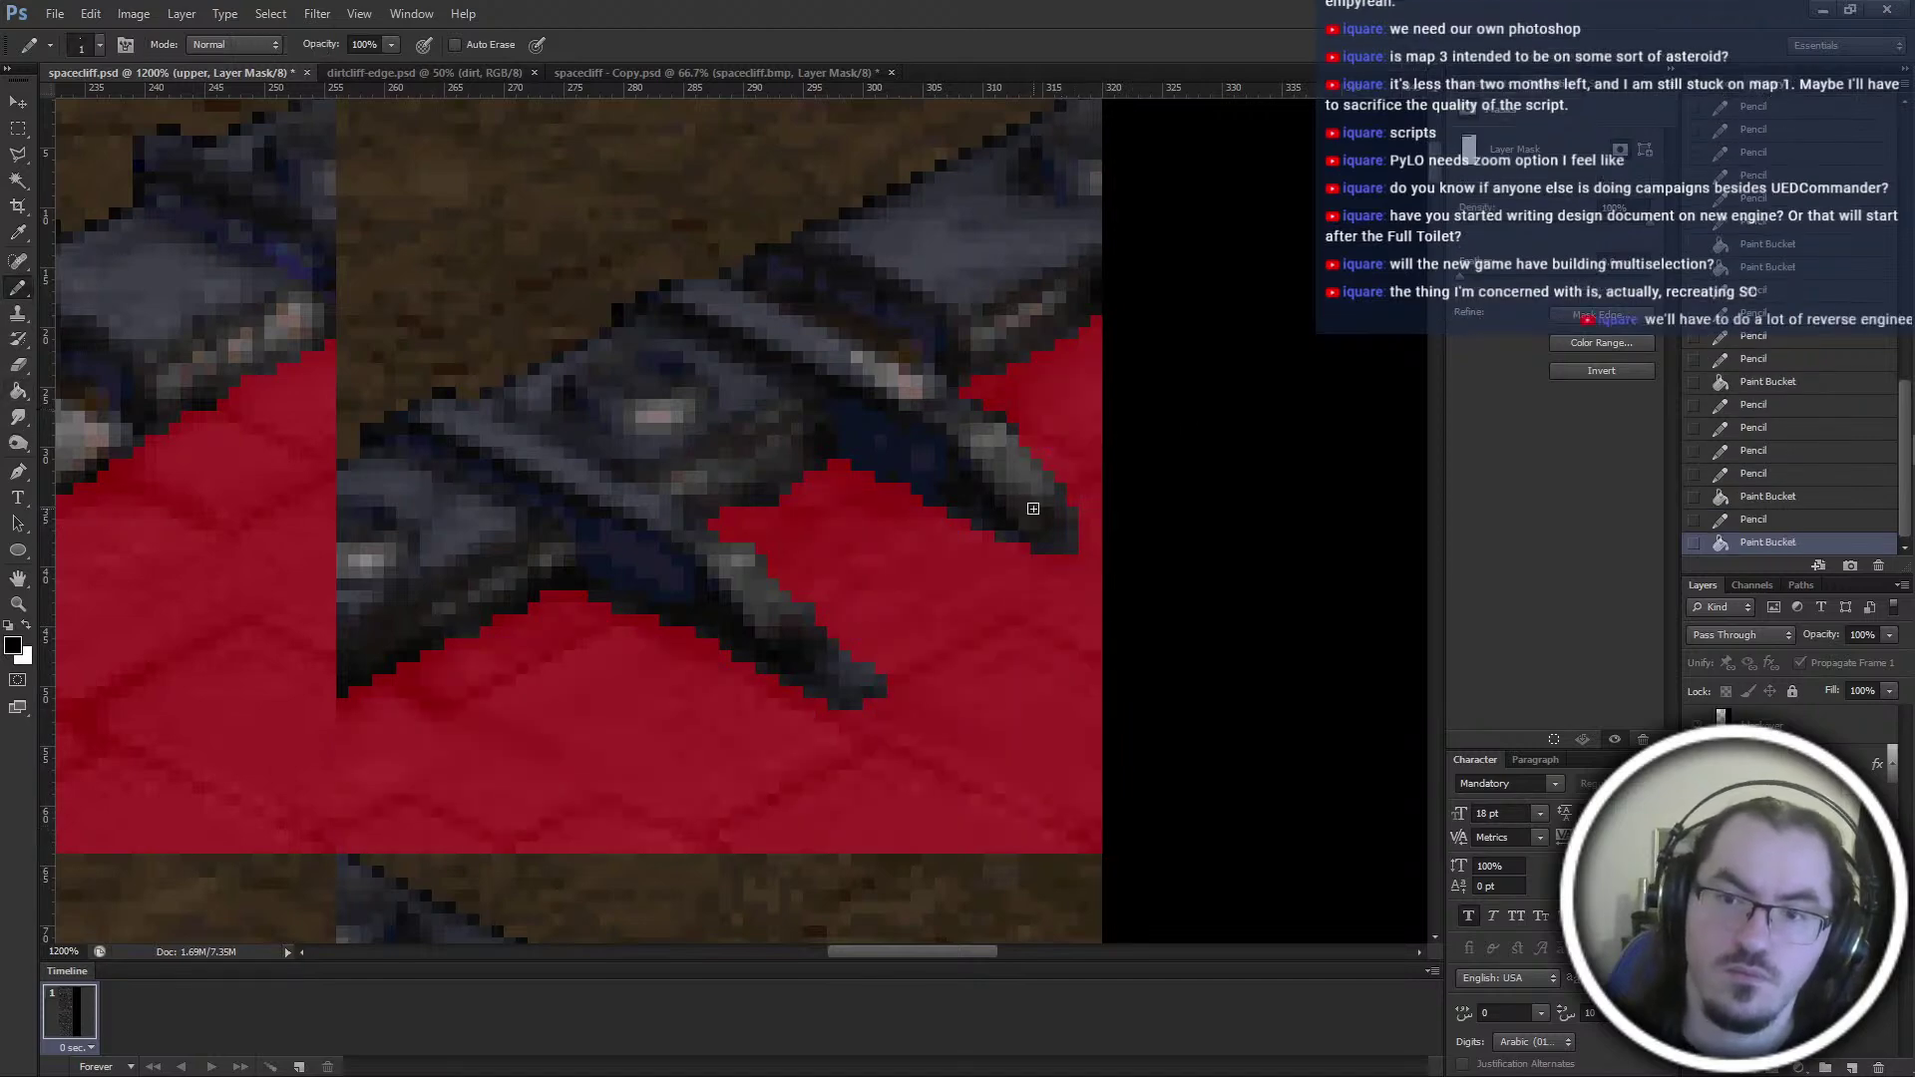
Inspect the cliff tiles with the red mask overlay hidden, and show the overlay again
key("ctrl+minus")
scroll(980, 720, "up", 2, "ctrl")
scroll(981, 725, "up", 1, "ctrl")
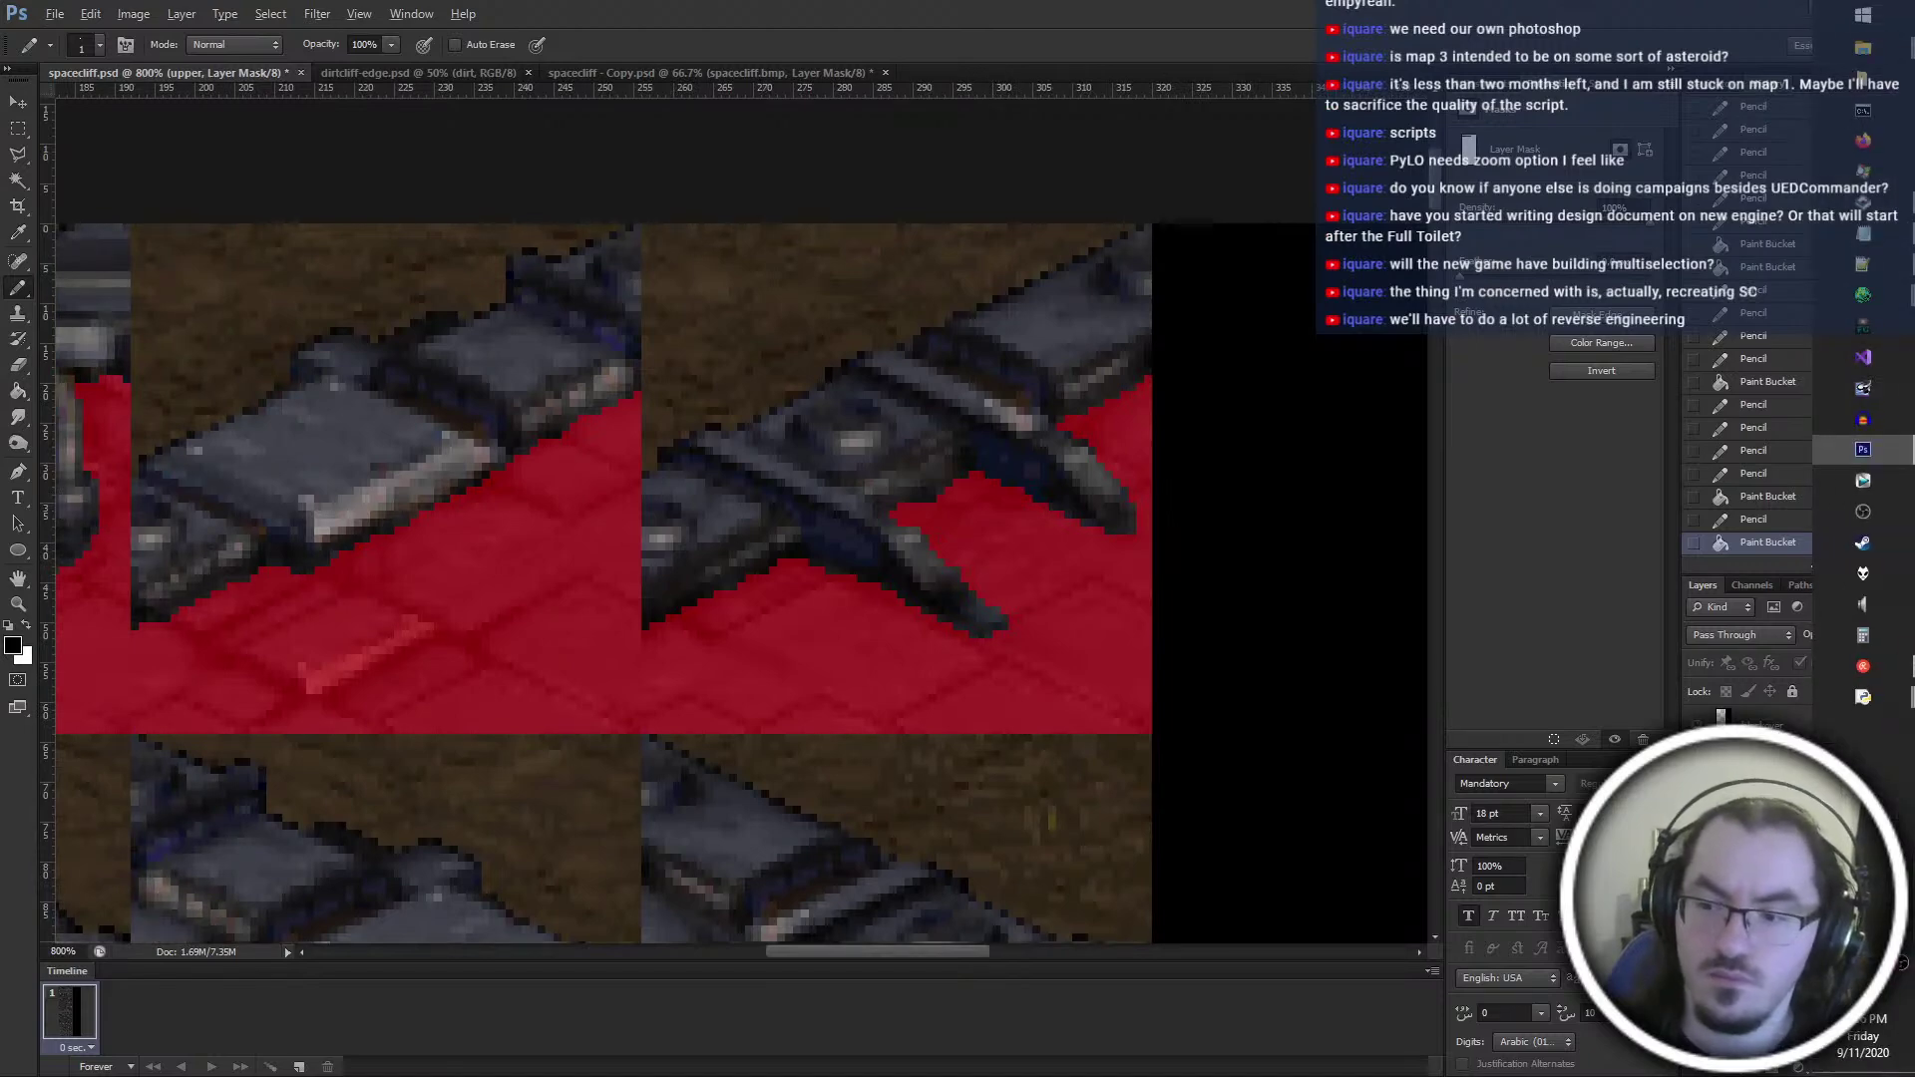
key("backslash")
scroll(1067, 839, "up", 5, "ctrl")
scroll(1072, 843, "up", 2, "ctrl")
scroll(1069, 843, "down", 3, "alt")
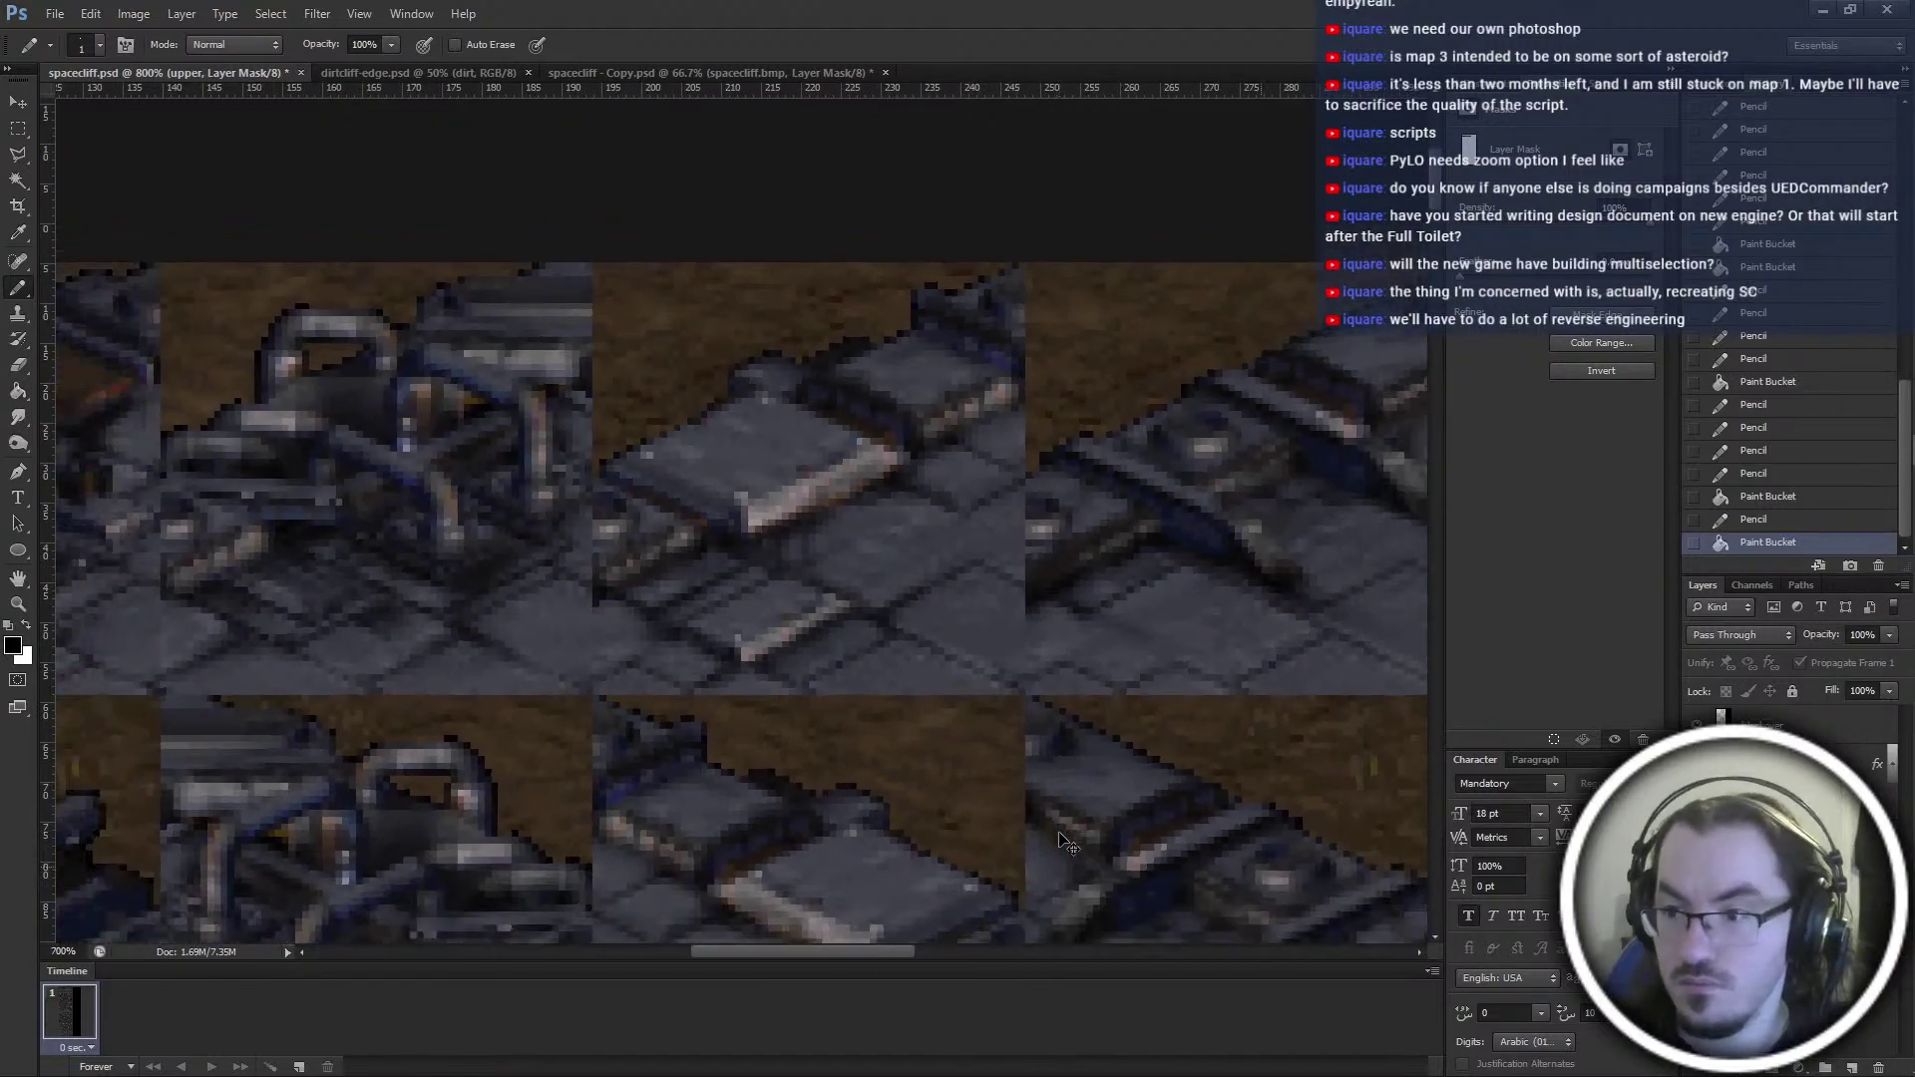
scroll(1067, 842, "up", 1, "ctrl")
scroll(1062, 833, "down", 3, "alt")
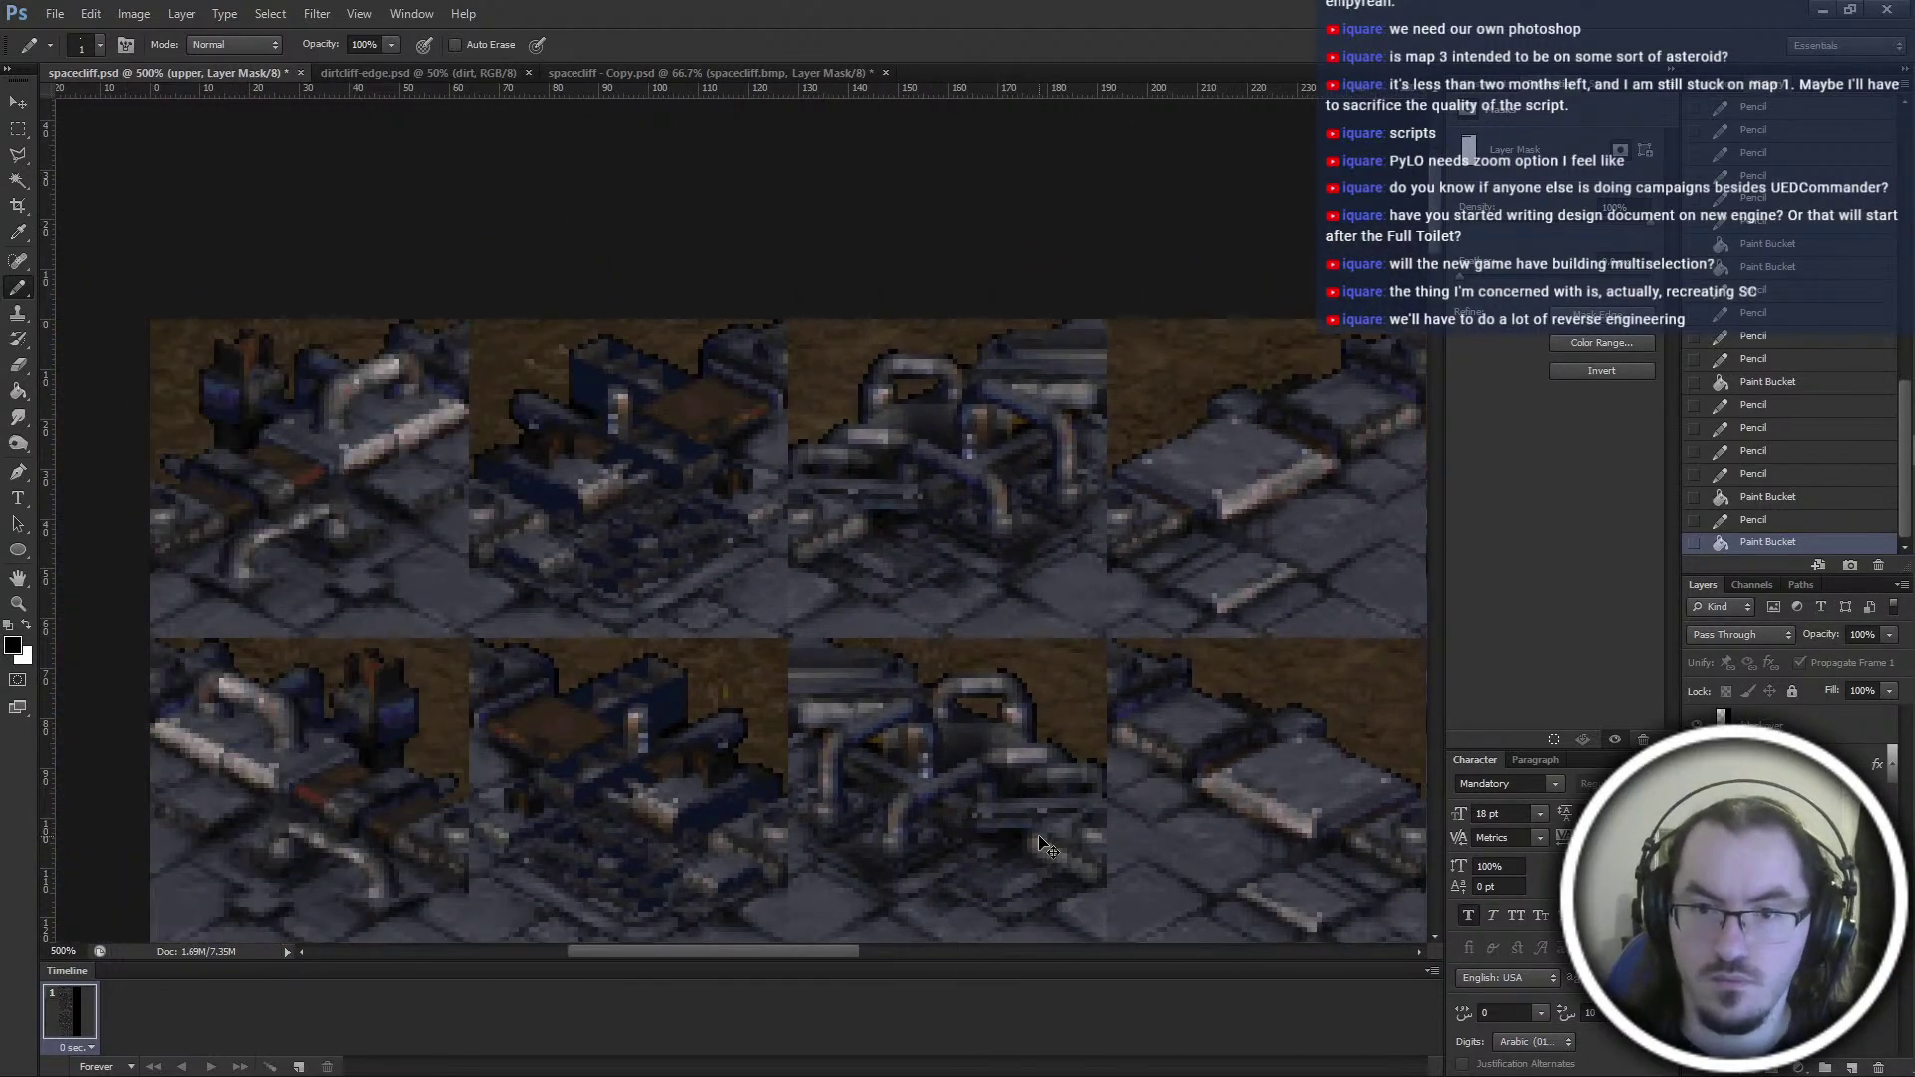
scroll(1047, 801, "down", 1, "ctrl")
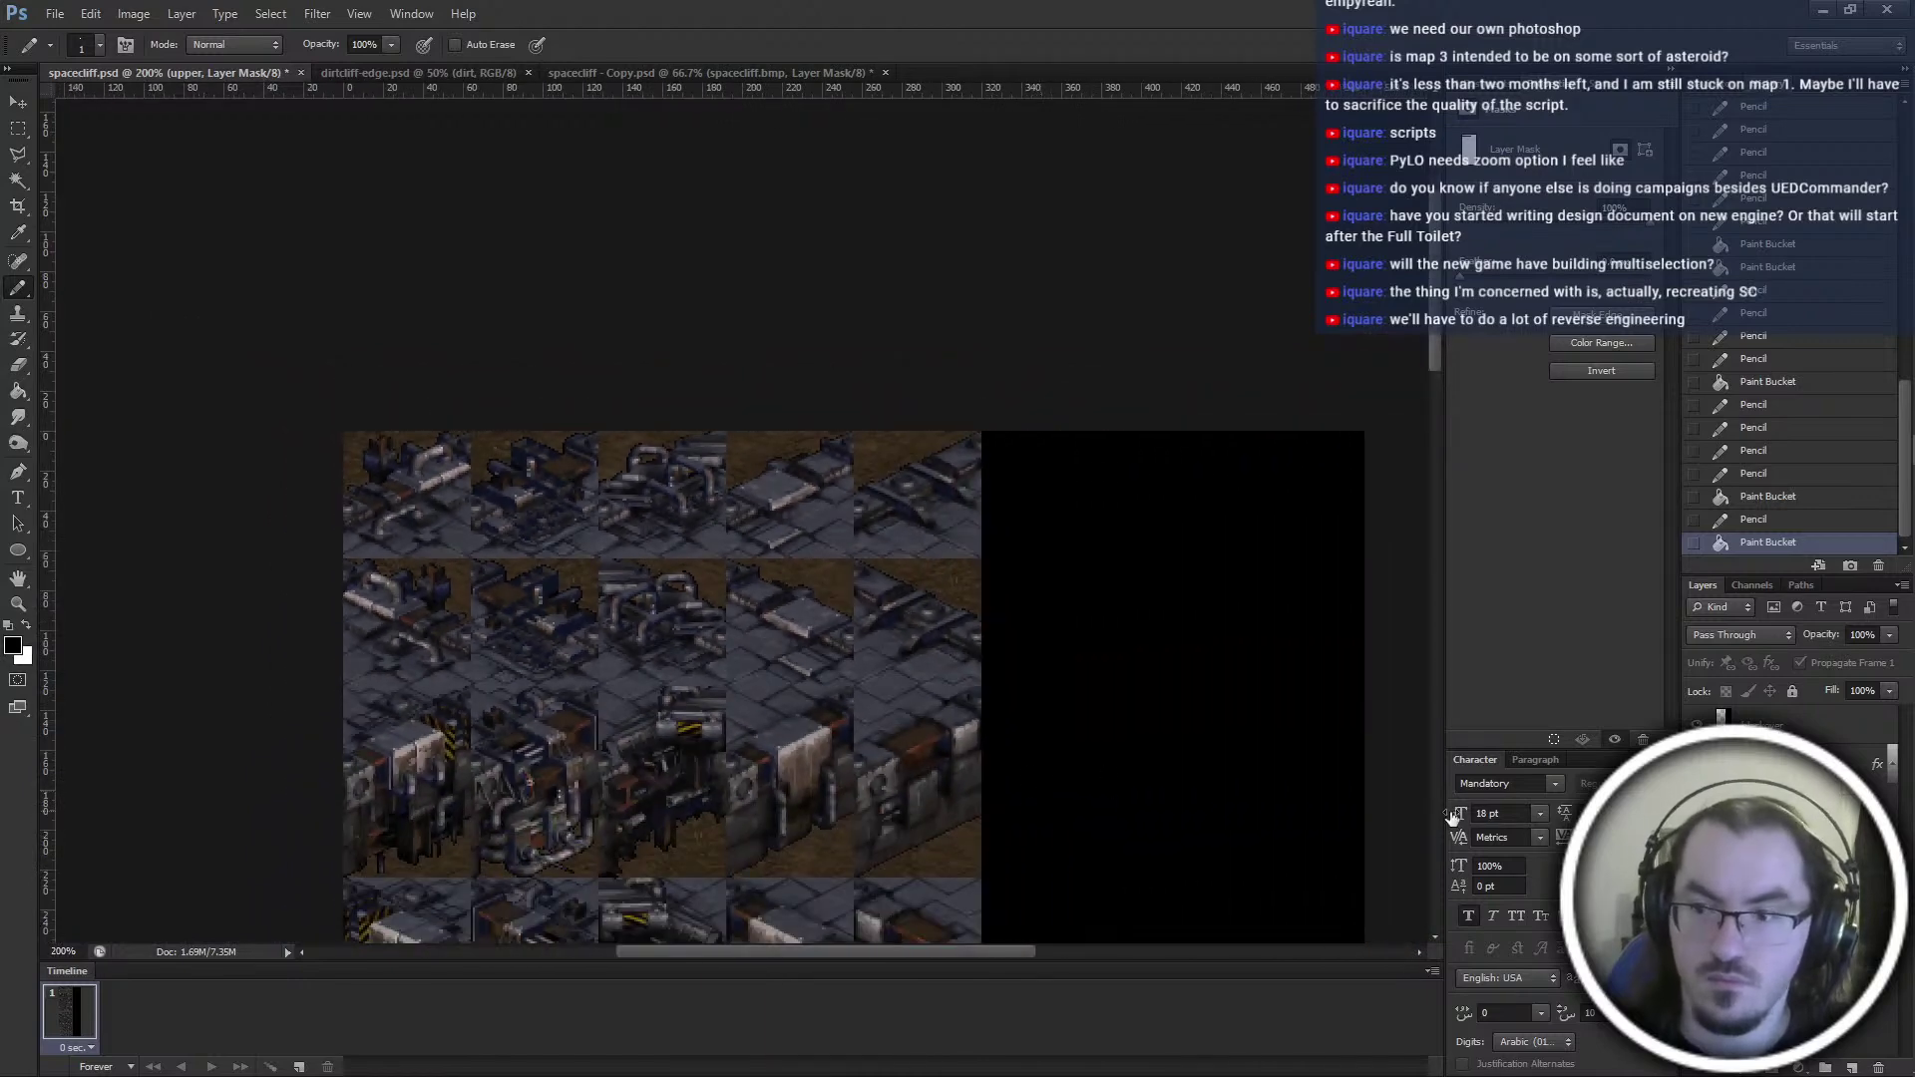
left_click(1695, 802)
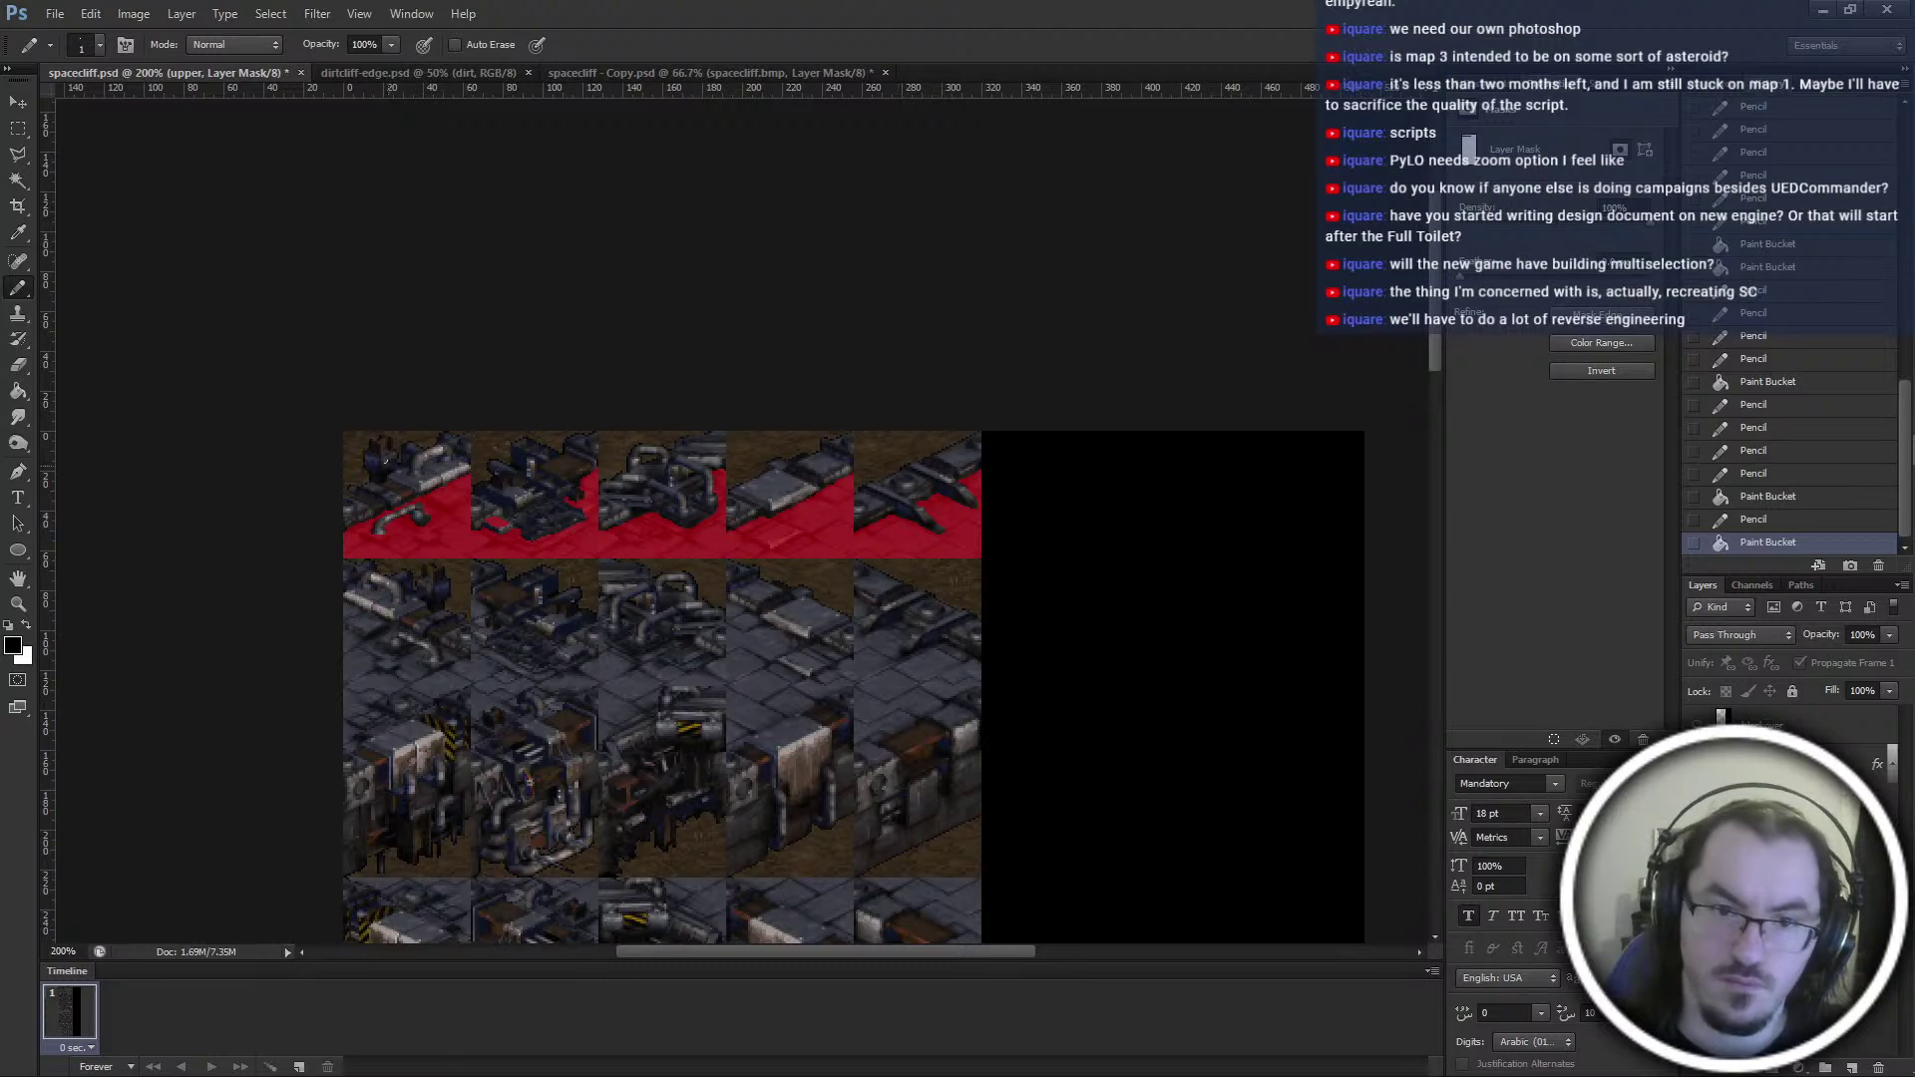
Copy the mask of the first tile row and paste it onto the second tile row
key("m")
mouse_move(344, 431)
left_mouse_down()
mouse_move(973, 544)
mouse_move(930, 649)
left_mouse_up()
key("ctrl+v")
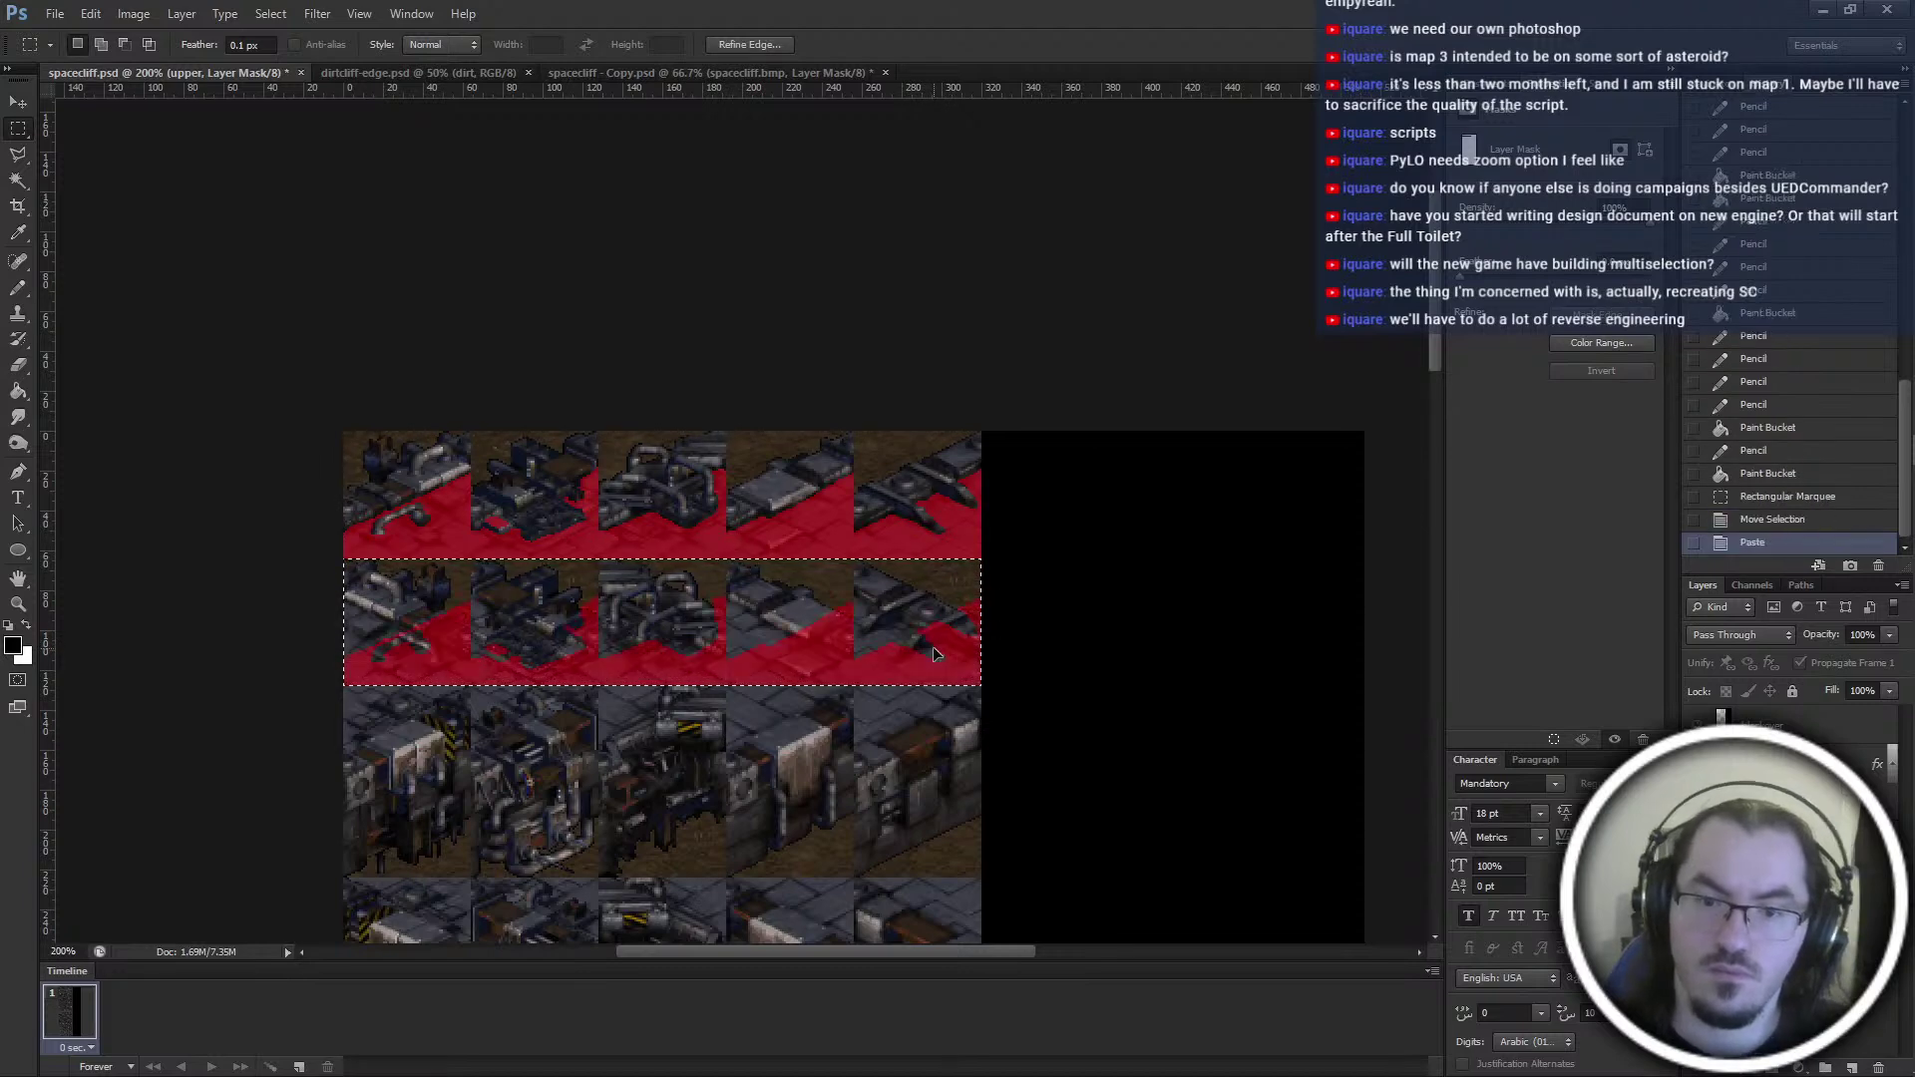
Try to flip the second row's pasted mask horizontally as one block
key("ctrl+shift+h")
left_click(847, 829)
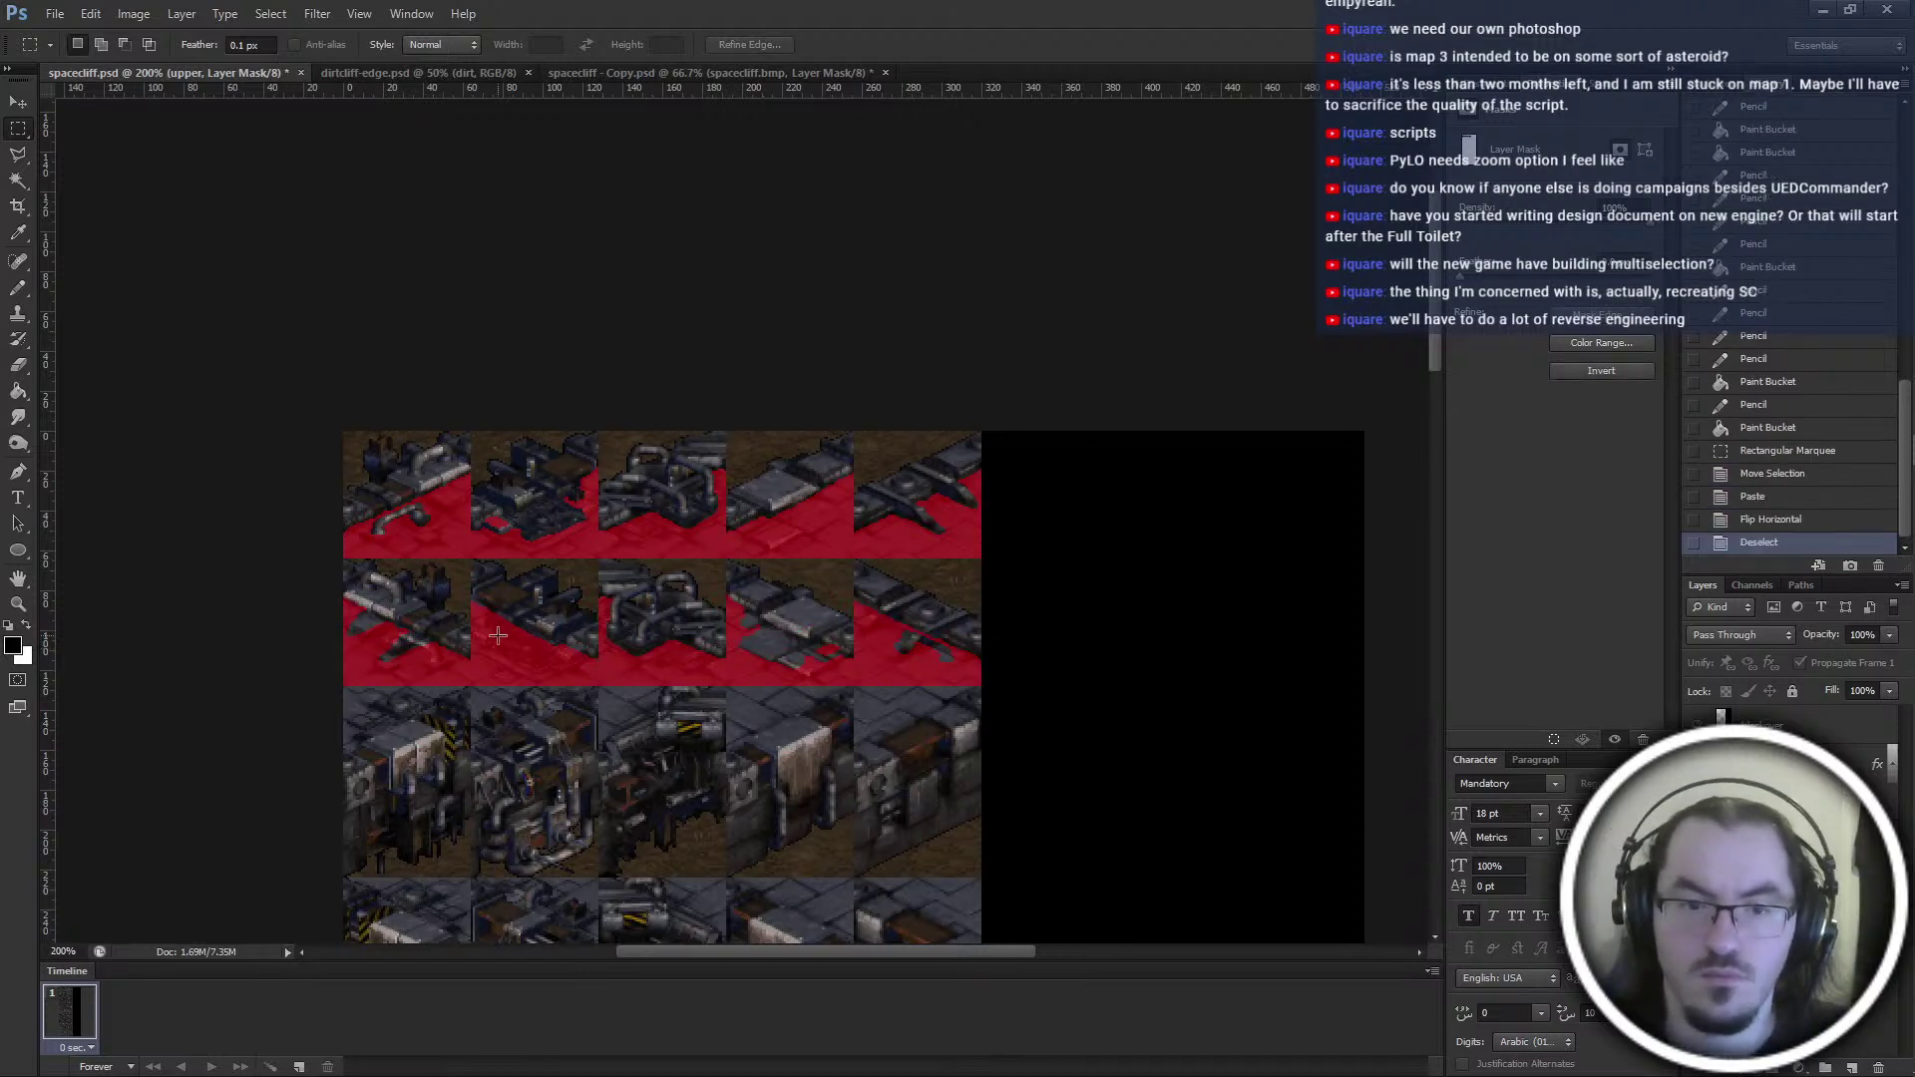
key("ctrl+alt+z")
key("ctrl+alt+z")
Show the grid and flip the mask of the first three second-row tiles horizontally, one tile at a time
left_click(333, 567)
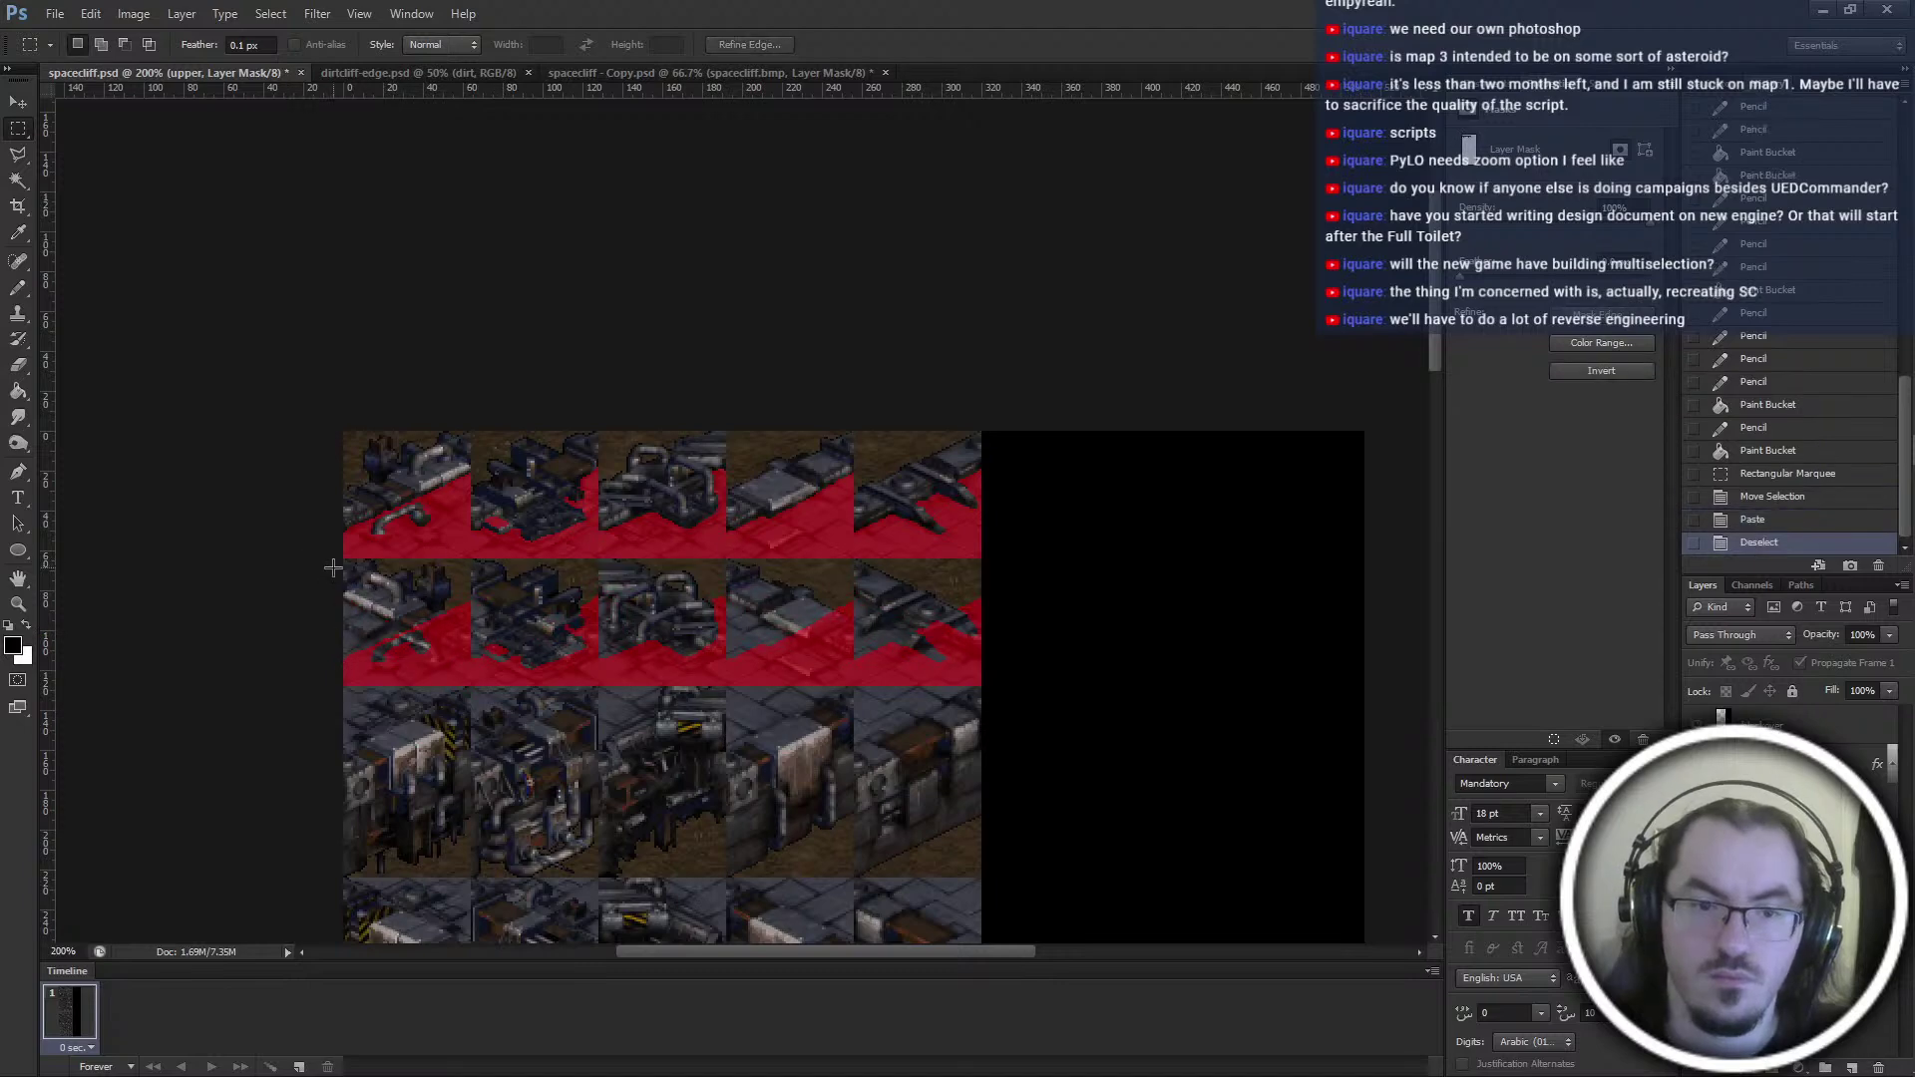
key("ctrl+apostrophe")
mouse_move(341, 557)
left_mouse_down()
mouse_move(454, 613)
mouse_move(471, 686)
left_mouse_up()
key("ctrl+shift+h")
mouse_move(471, 560)
left_mouse_down()
mouse_move(601, 630)
mouse_move(598, 686)
left_mouse_up()
key("ctrl+shift+h")
left_click_drag(606, 555, 726, 687)
key("ctrl+shift+h")
Flip the mask of the fourth and fifth second-row tiles horizontally, tile by tile, and save spacecliff.psd
left_click_drag(727, 560, 859, 687)
key("ctrl+shift+h")
left_click(959, 679)
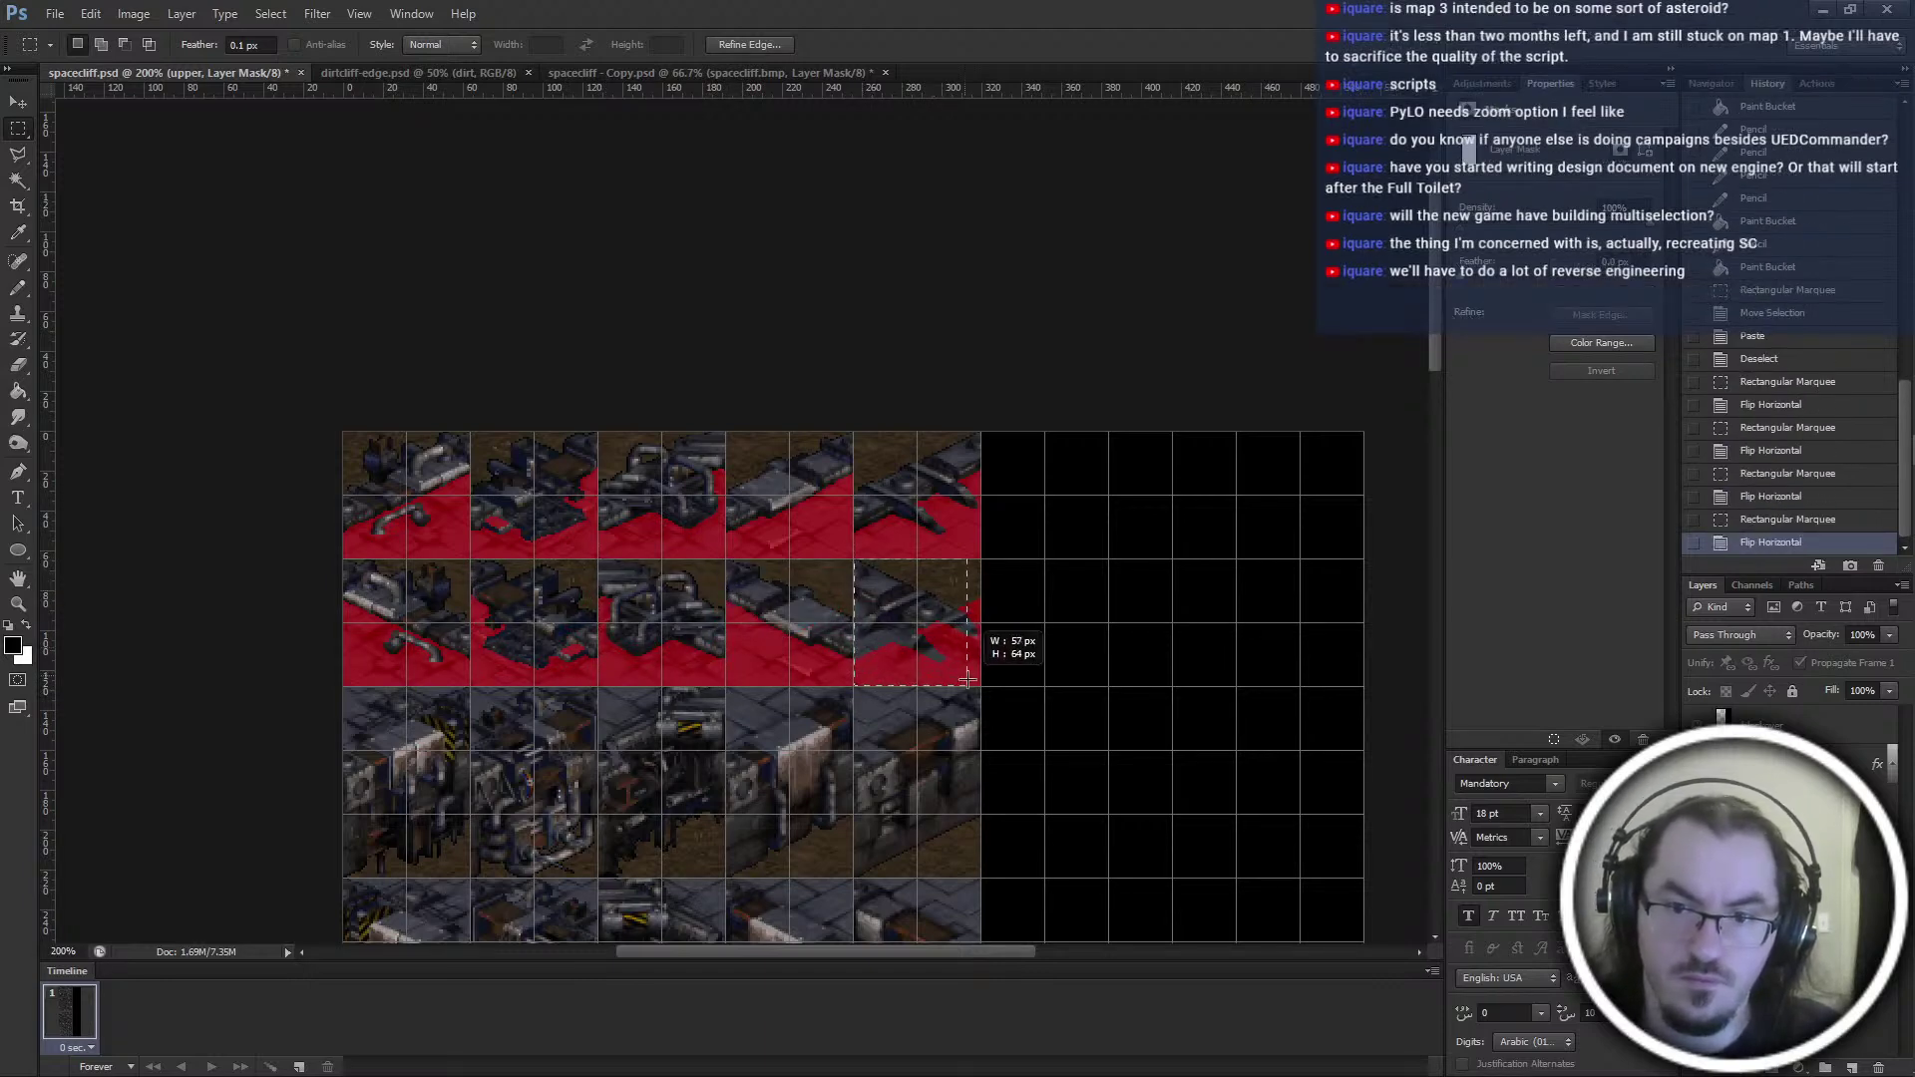
left_click(990, 703)
key("ctrl+s")
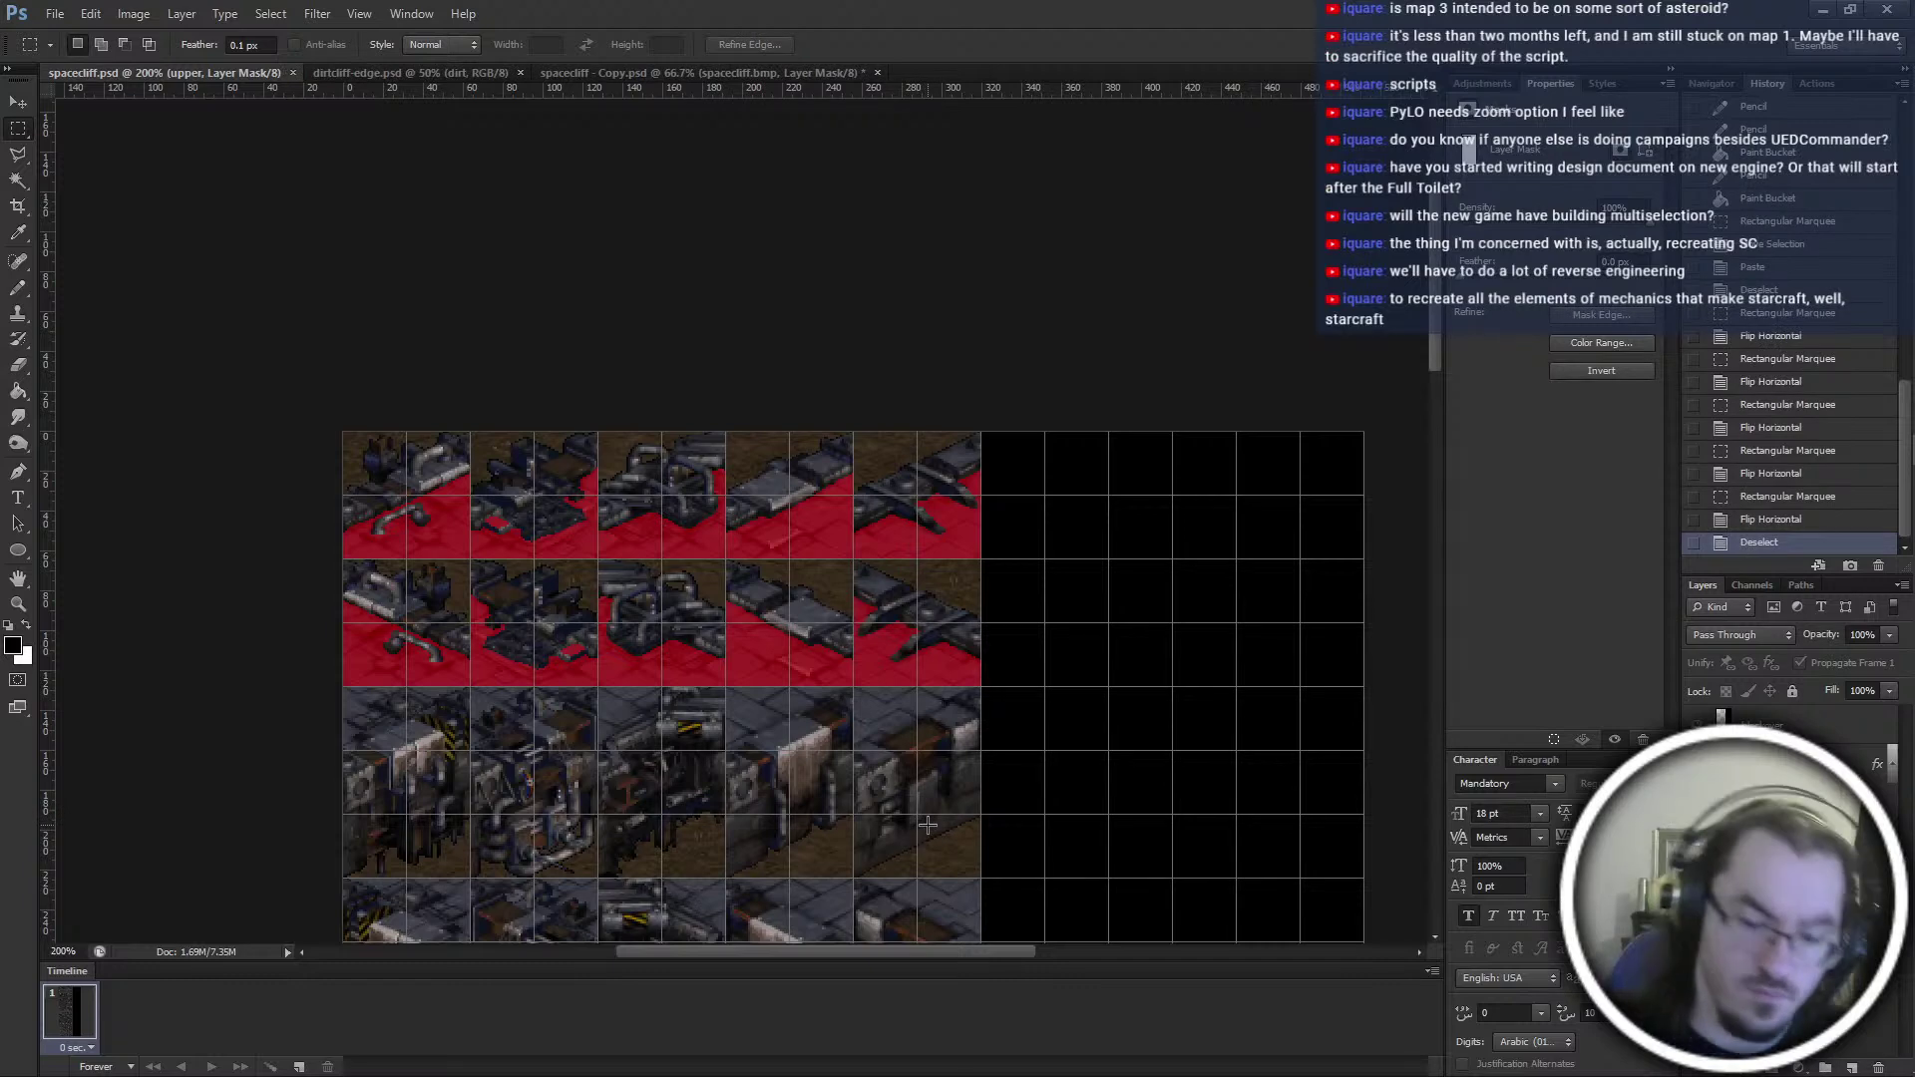
key("ctrl+apostrophe")
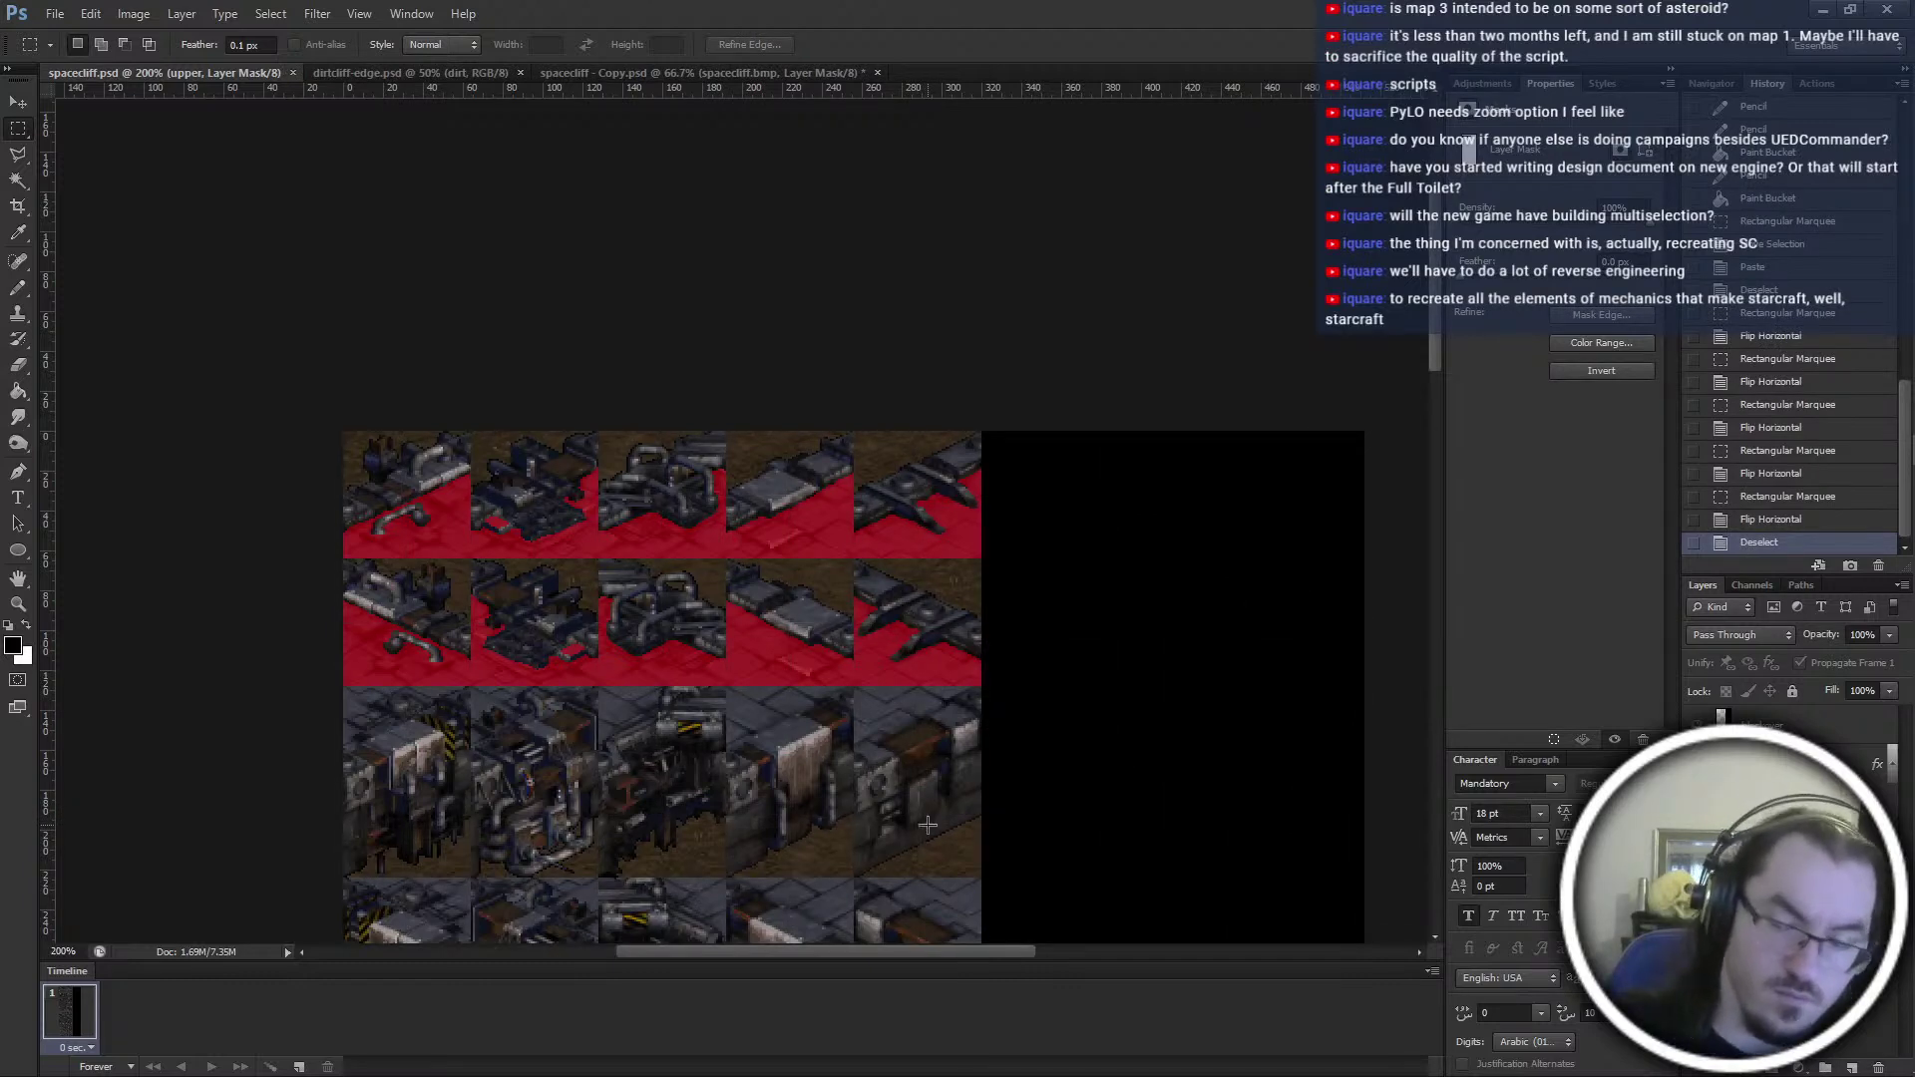
Resize the whole tileset image to a width of 2048
scroll(1060, 842, "down", 5)
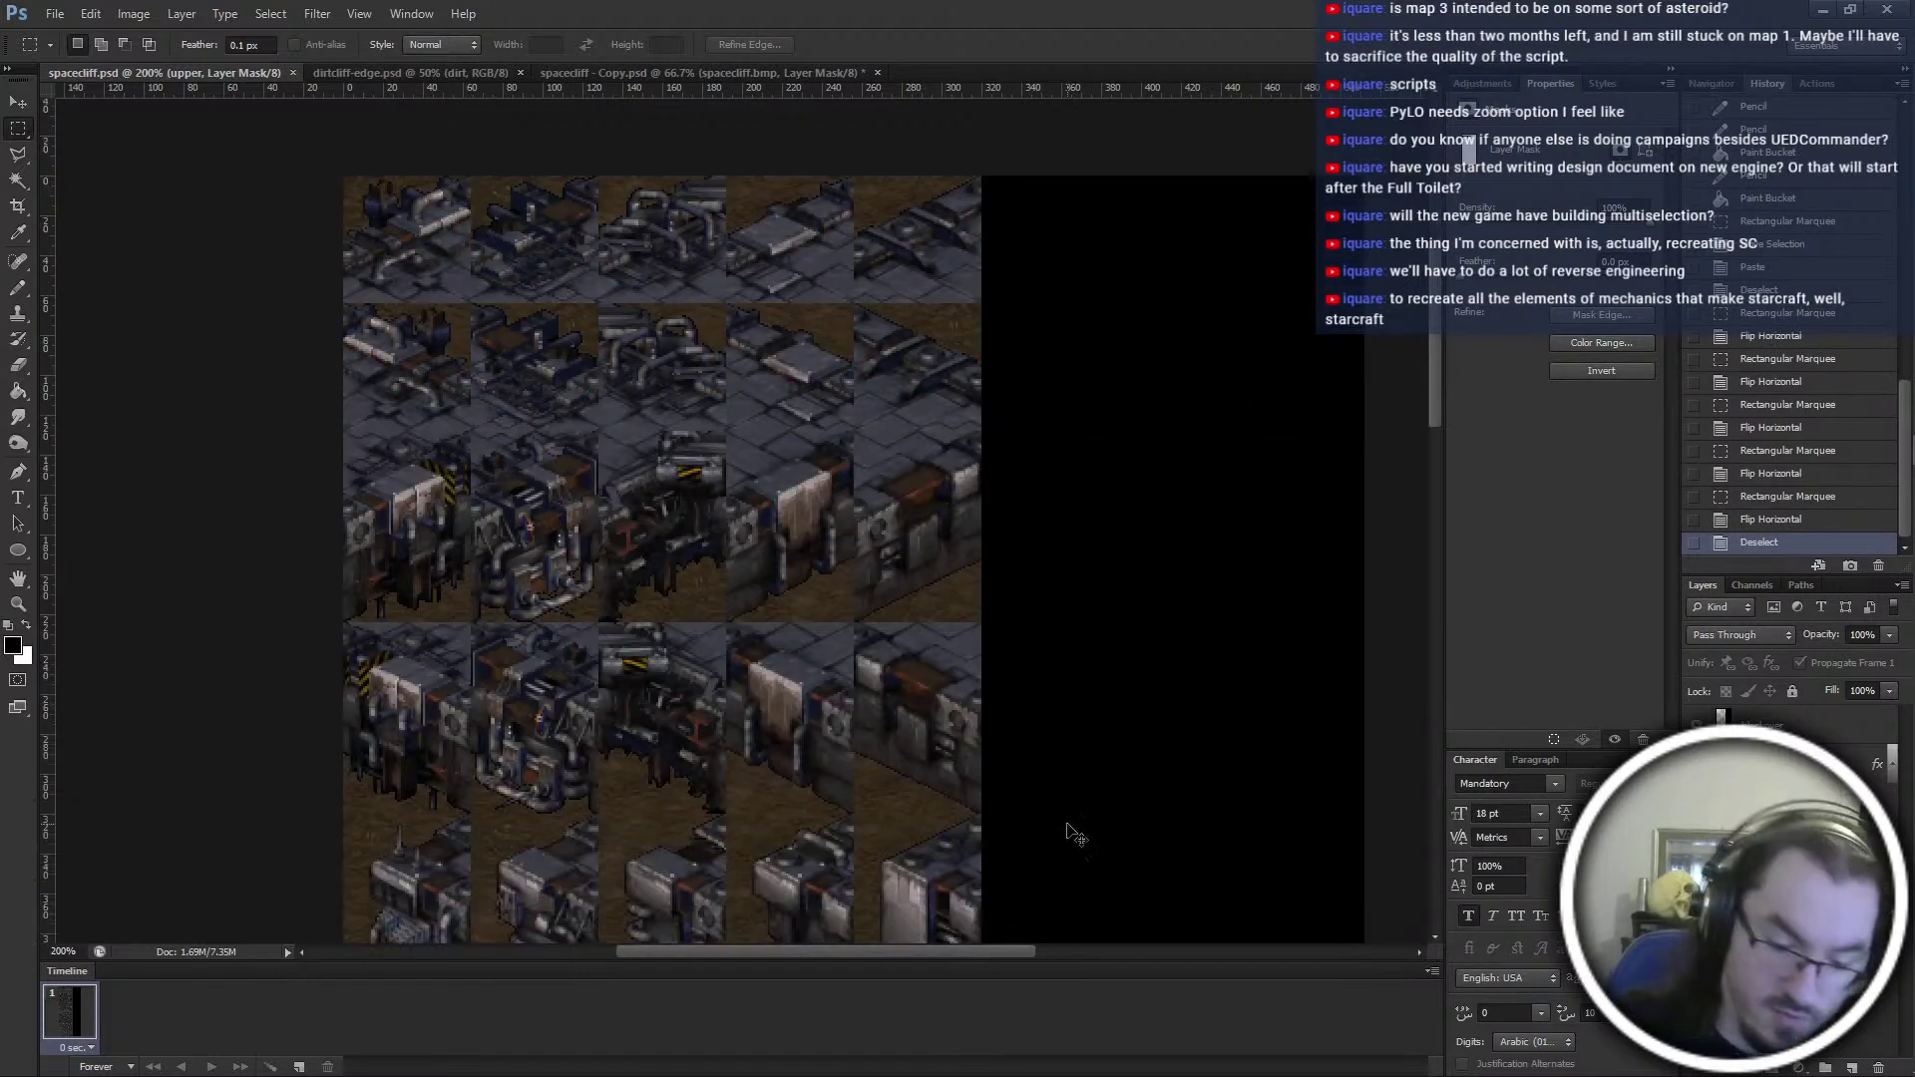
key("ctrl+alt+i")
type("2048")
key("Return")
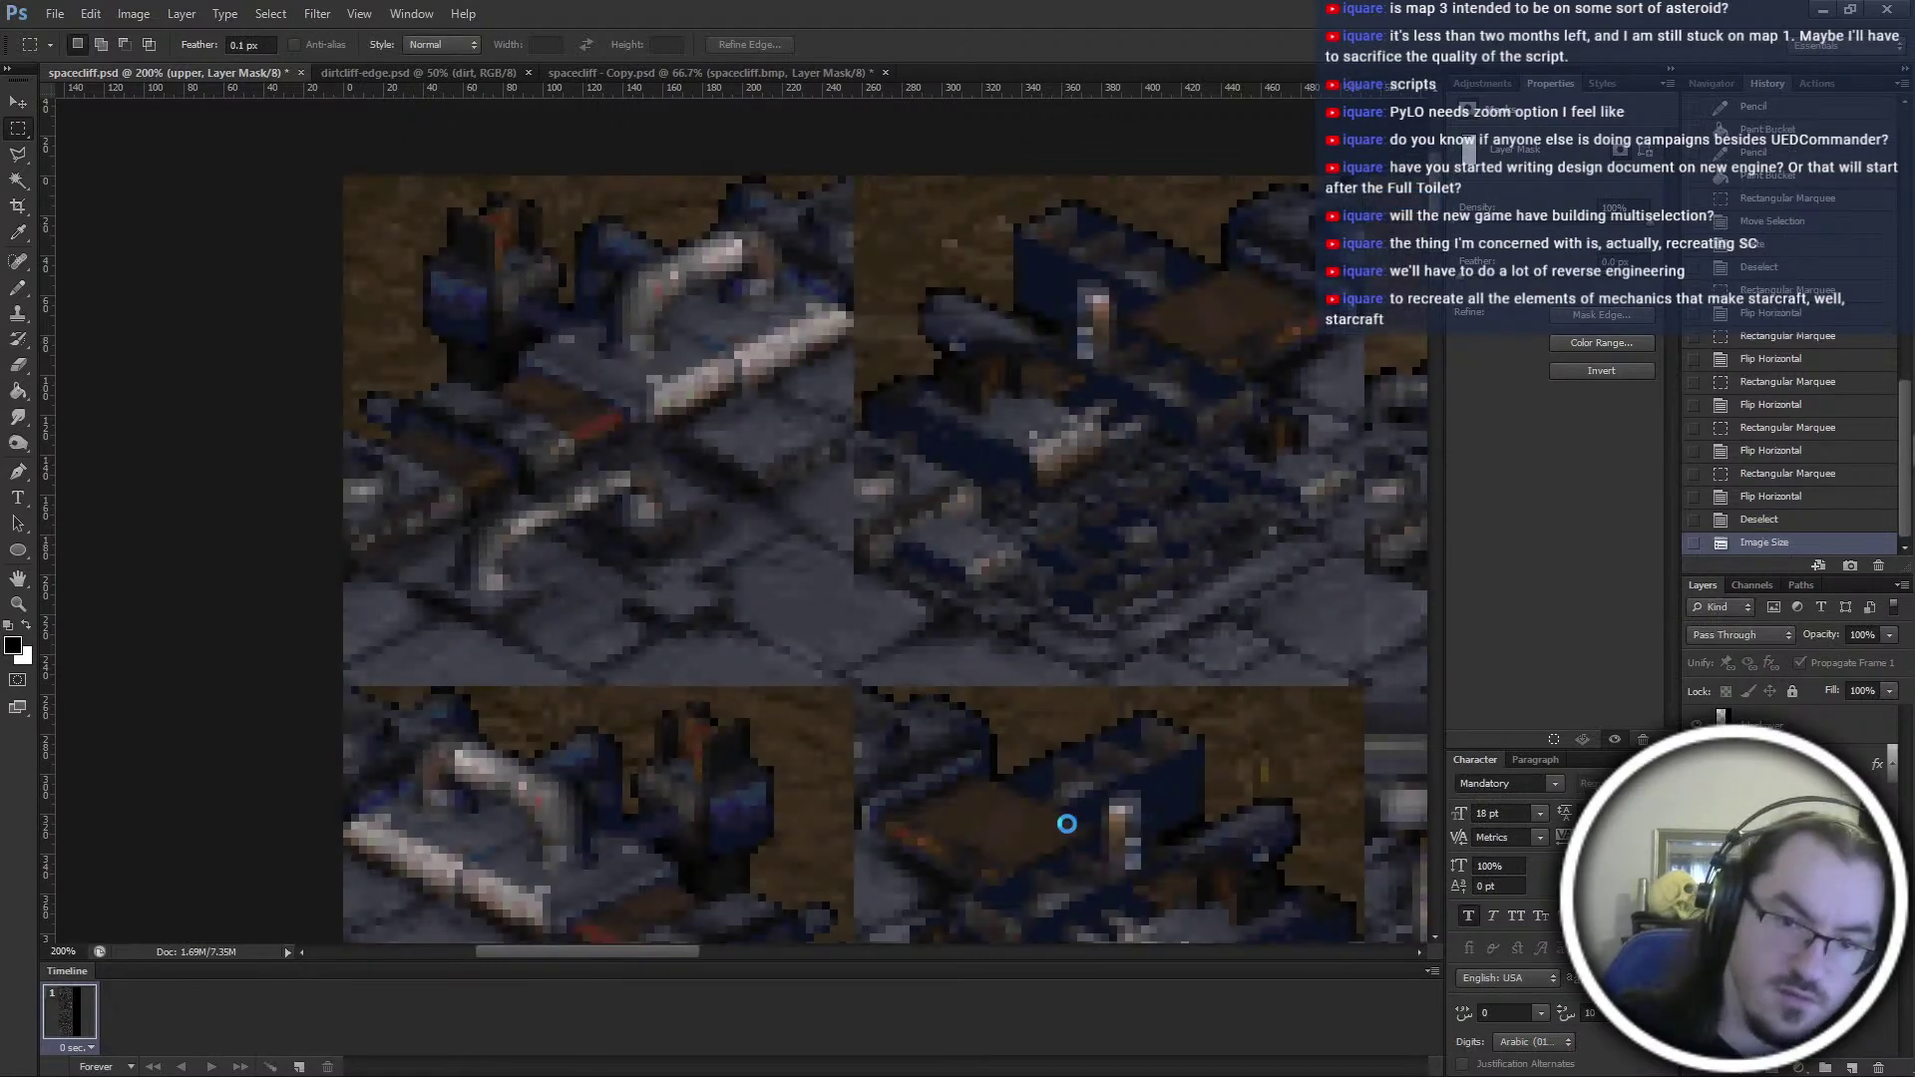
Convert the enlarged image to Indexed Color and resize it to a width of 512
key("ctrl+alt+i")
type("512")
key("Return")
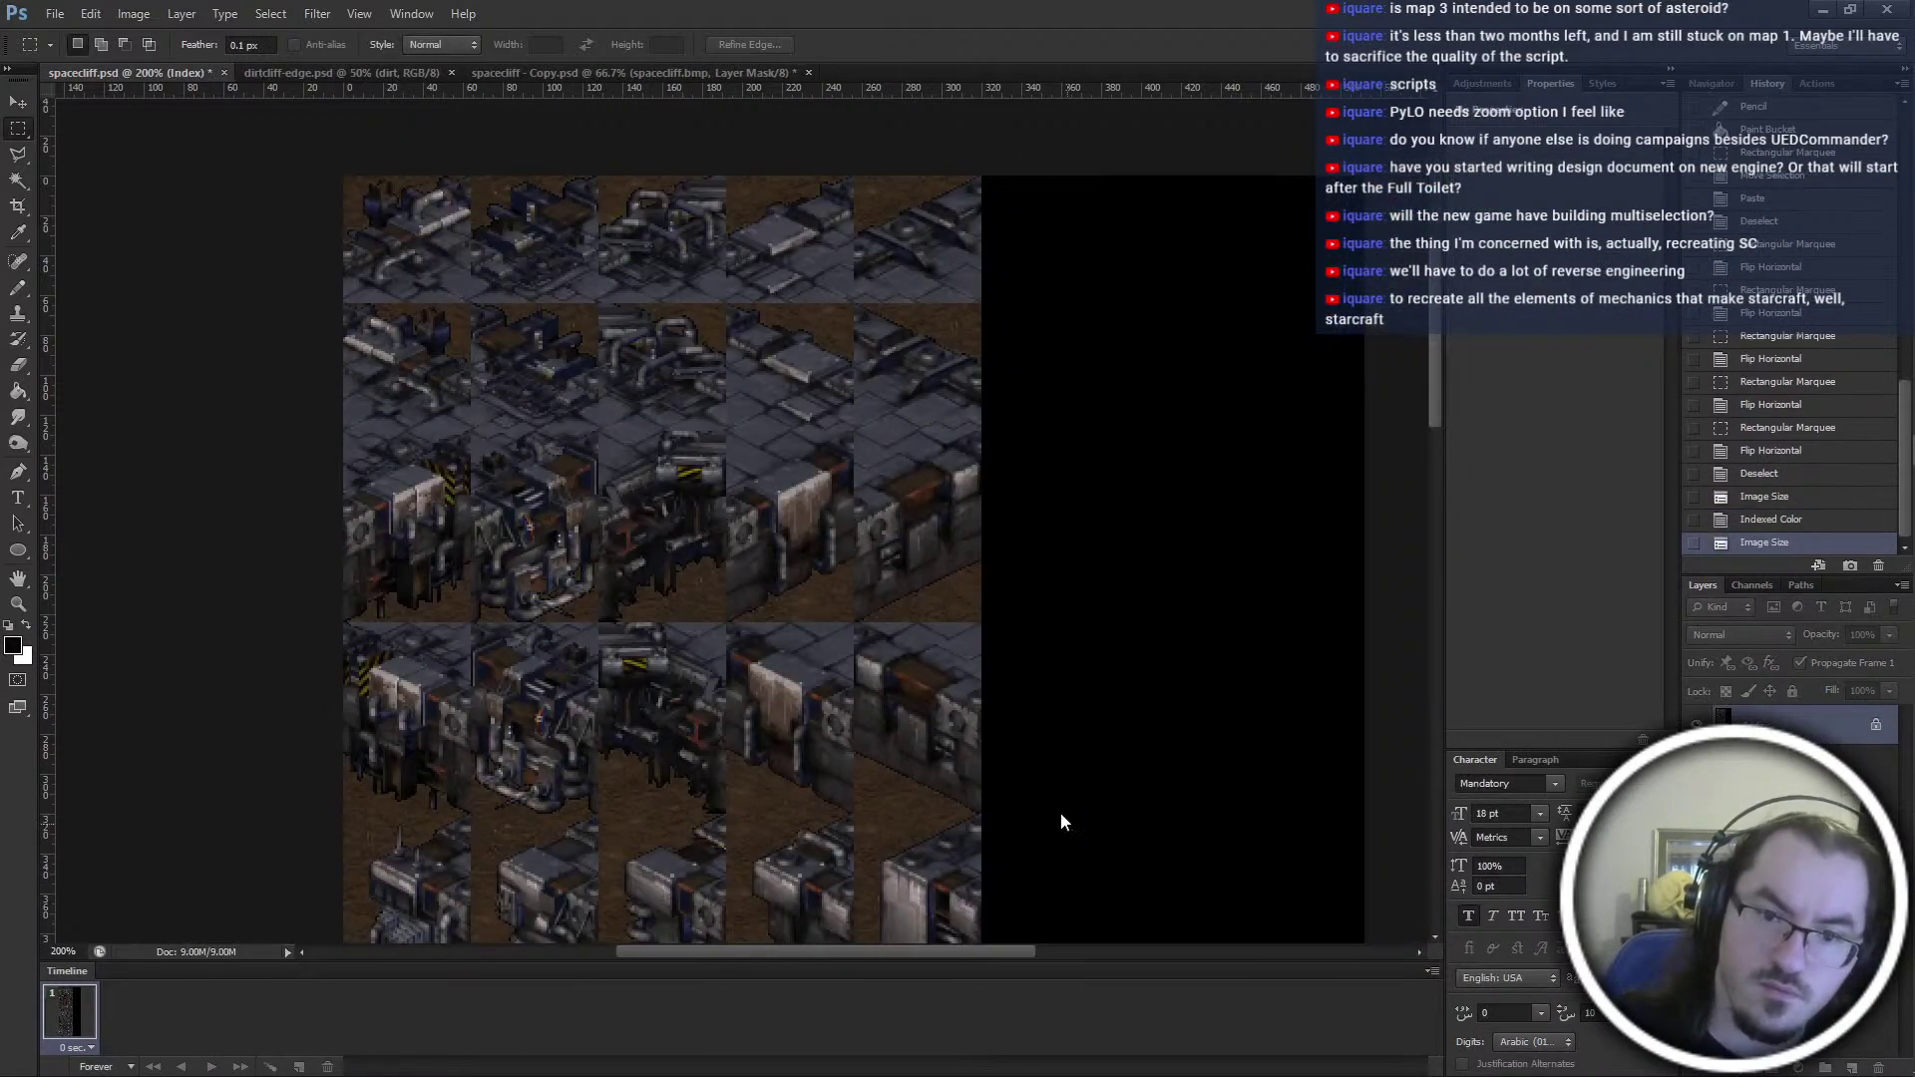
Save the indexed image as spacecliff-dirt.bmp in BMP format in the dirt folder
key("ctrl+shift+s")
left_click(999, 538)
left_click(937, 580)
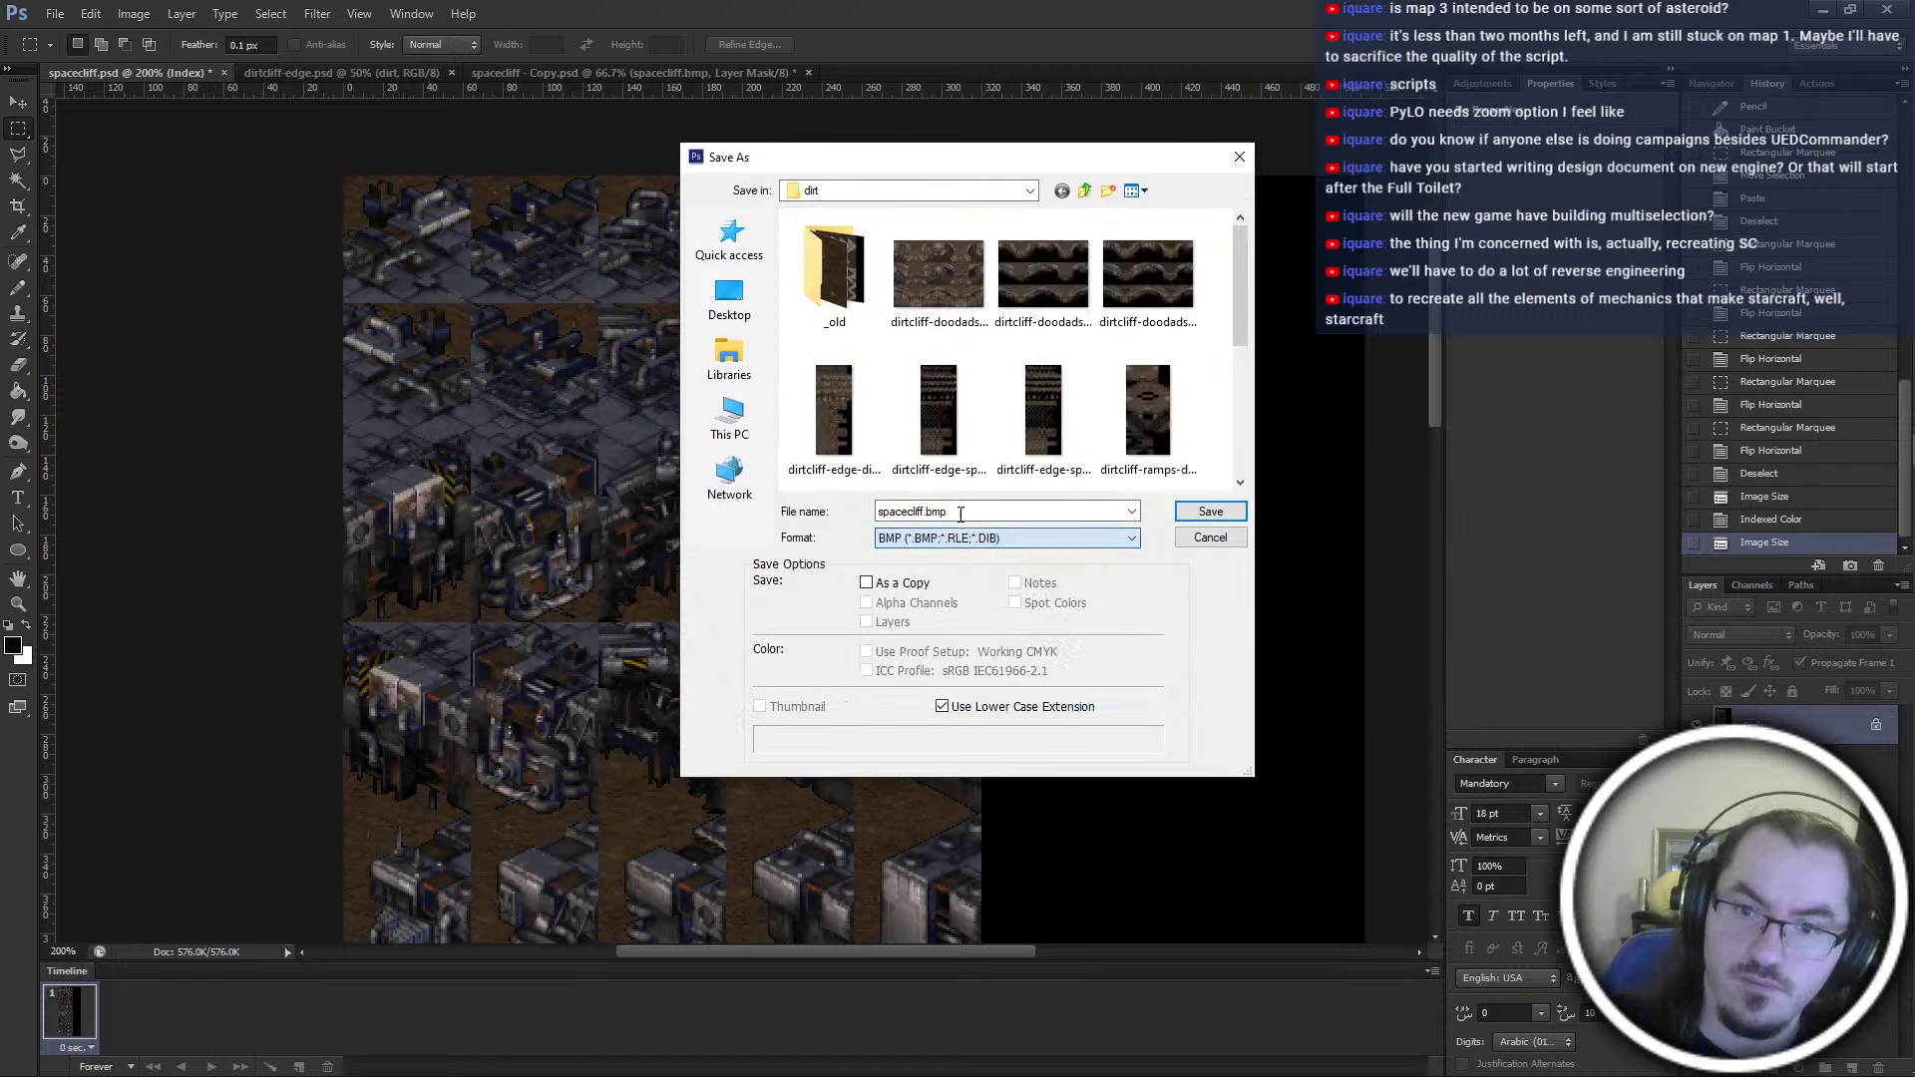
left_click(951, 510)
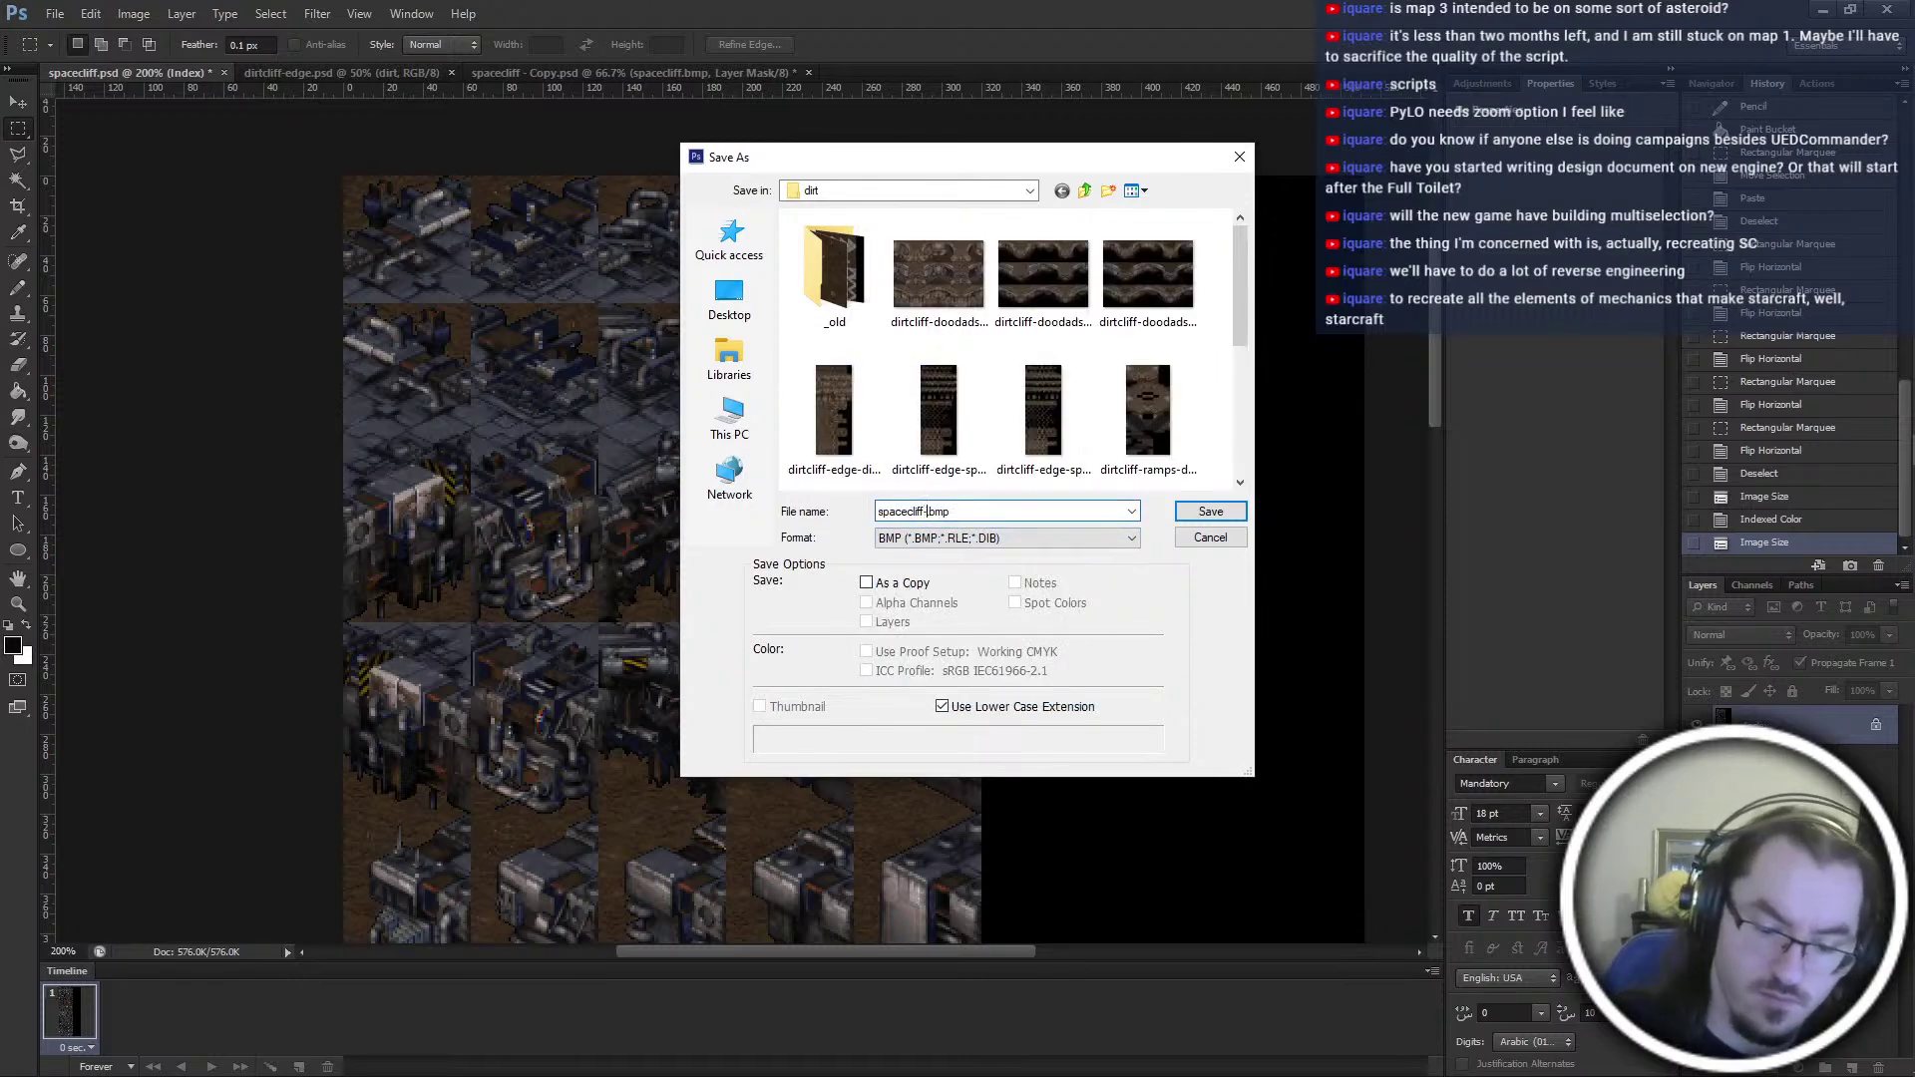
type("-dirt")
key("Return")
Close all open documents, discarding the changes to spacecliff - Copy.psd, and exit Photoshop
key("ctrl+w")
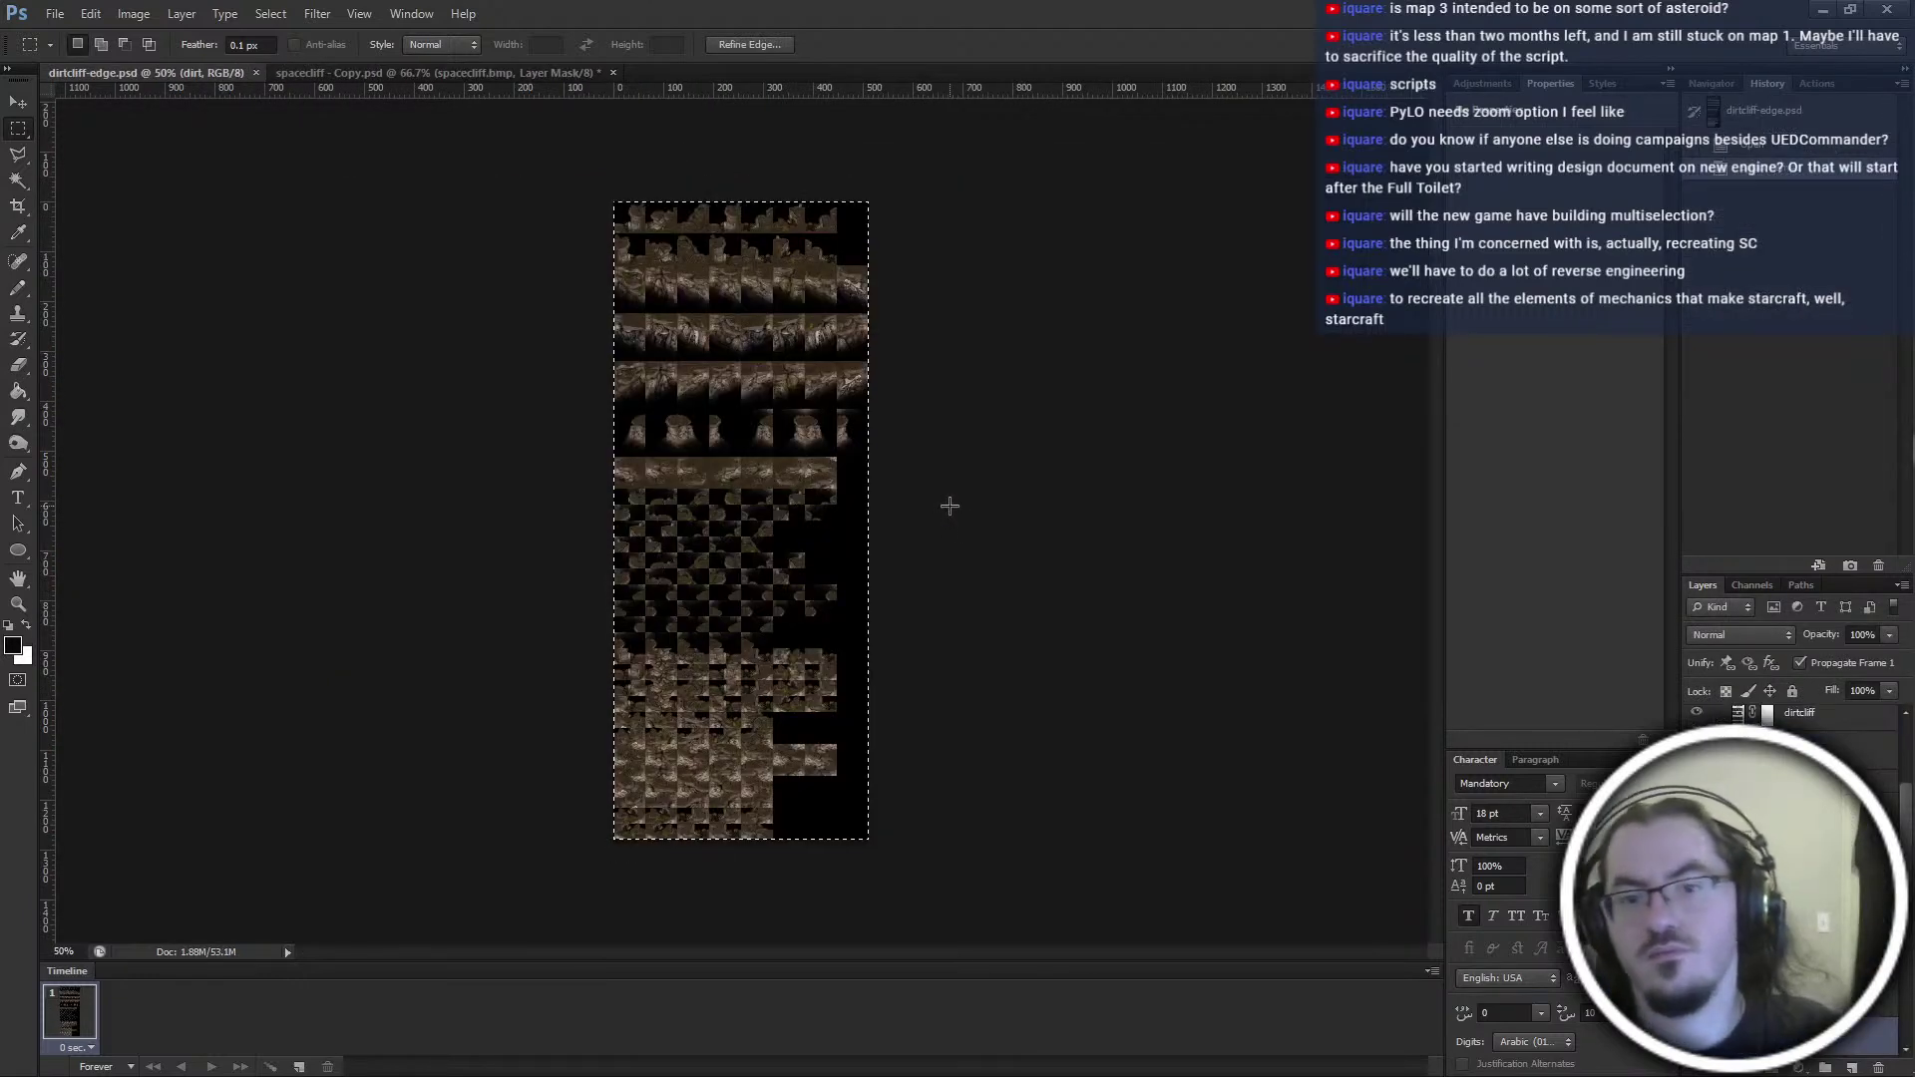
key("ctrl+w")
key("ctrl+w")
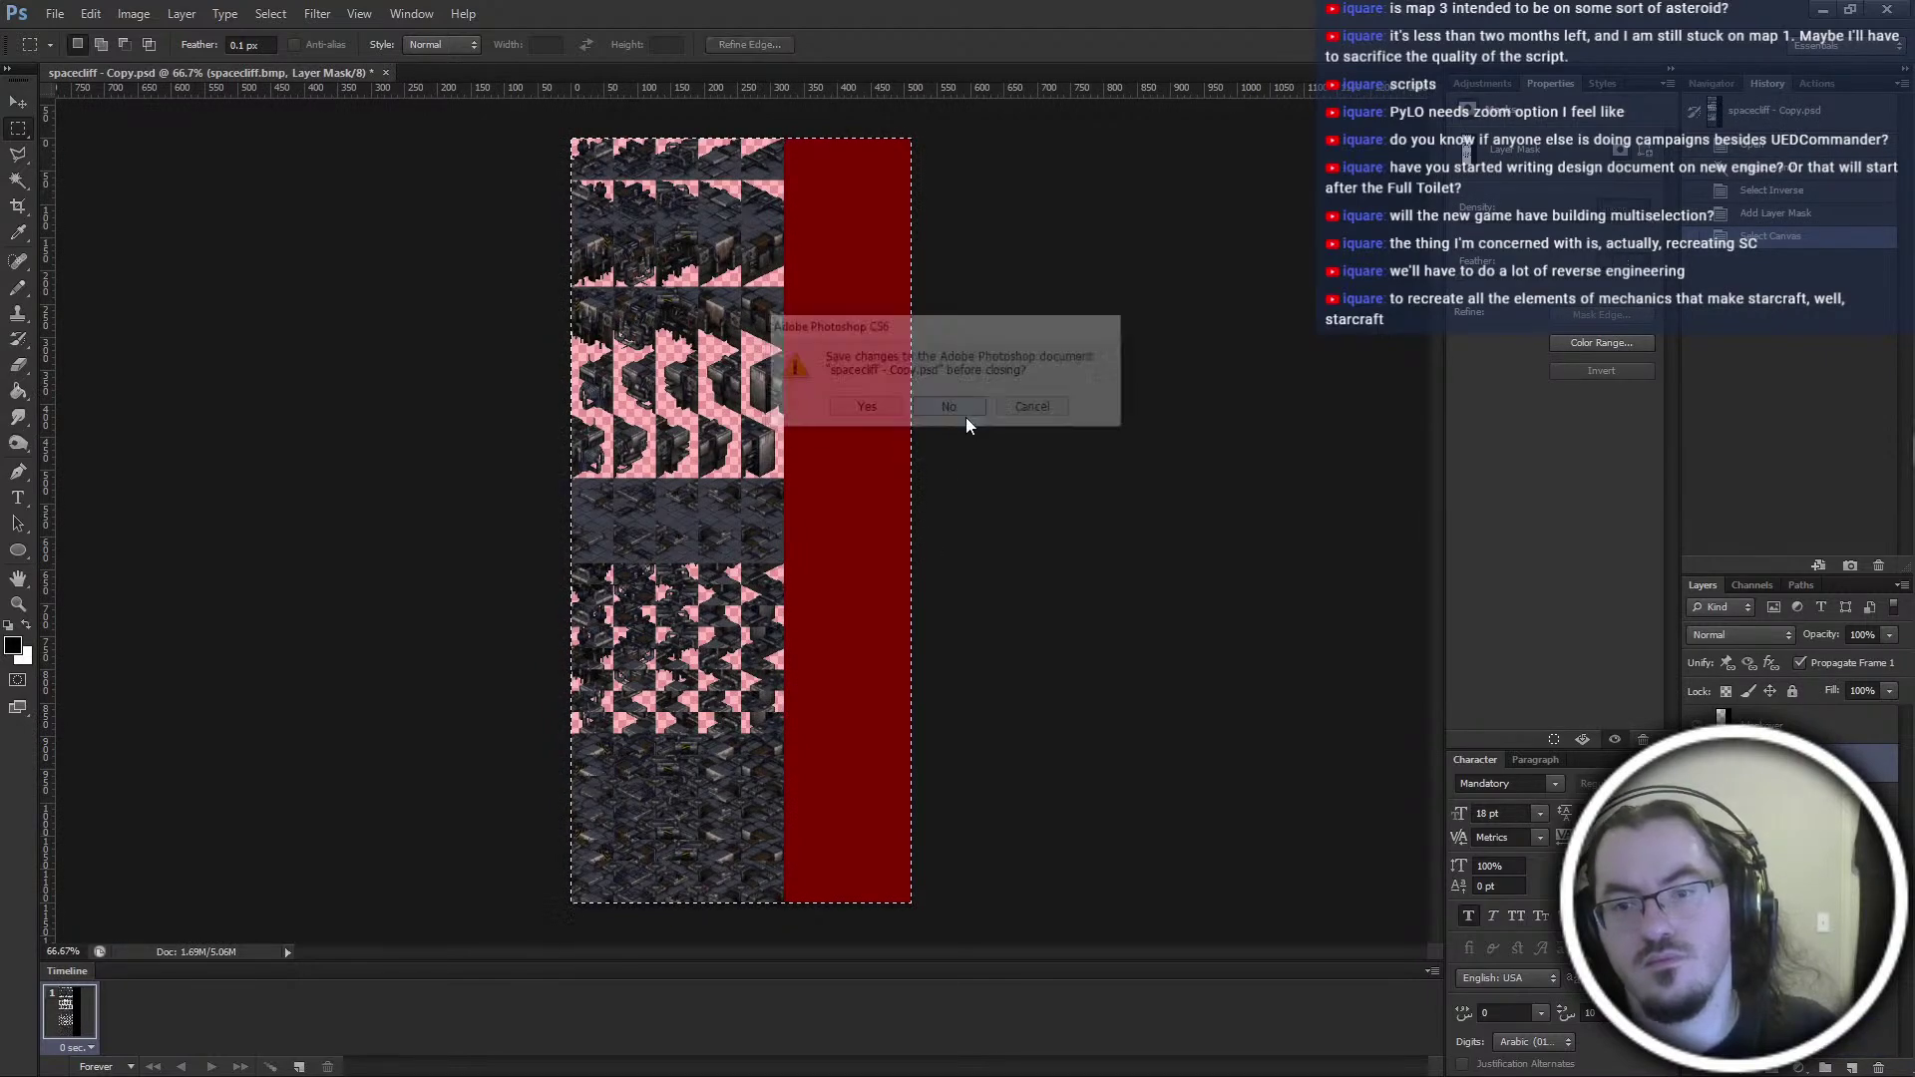
left_click(964, 412)
key("ctrl+q")
Close the Desktop folder window and switch to ScmDraft 2.0 with the map 4. The Shield.scx
key("alt+Tab")
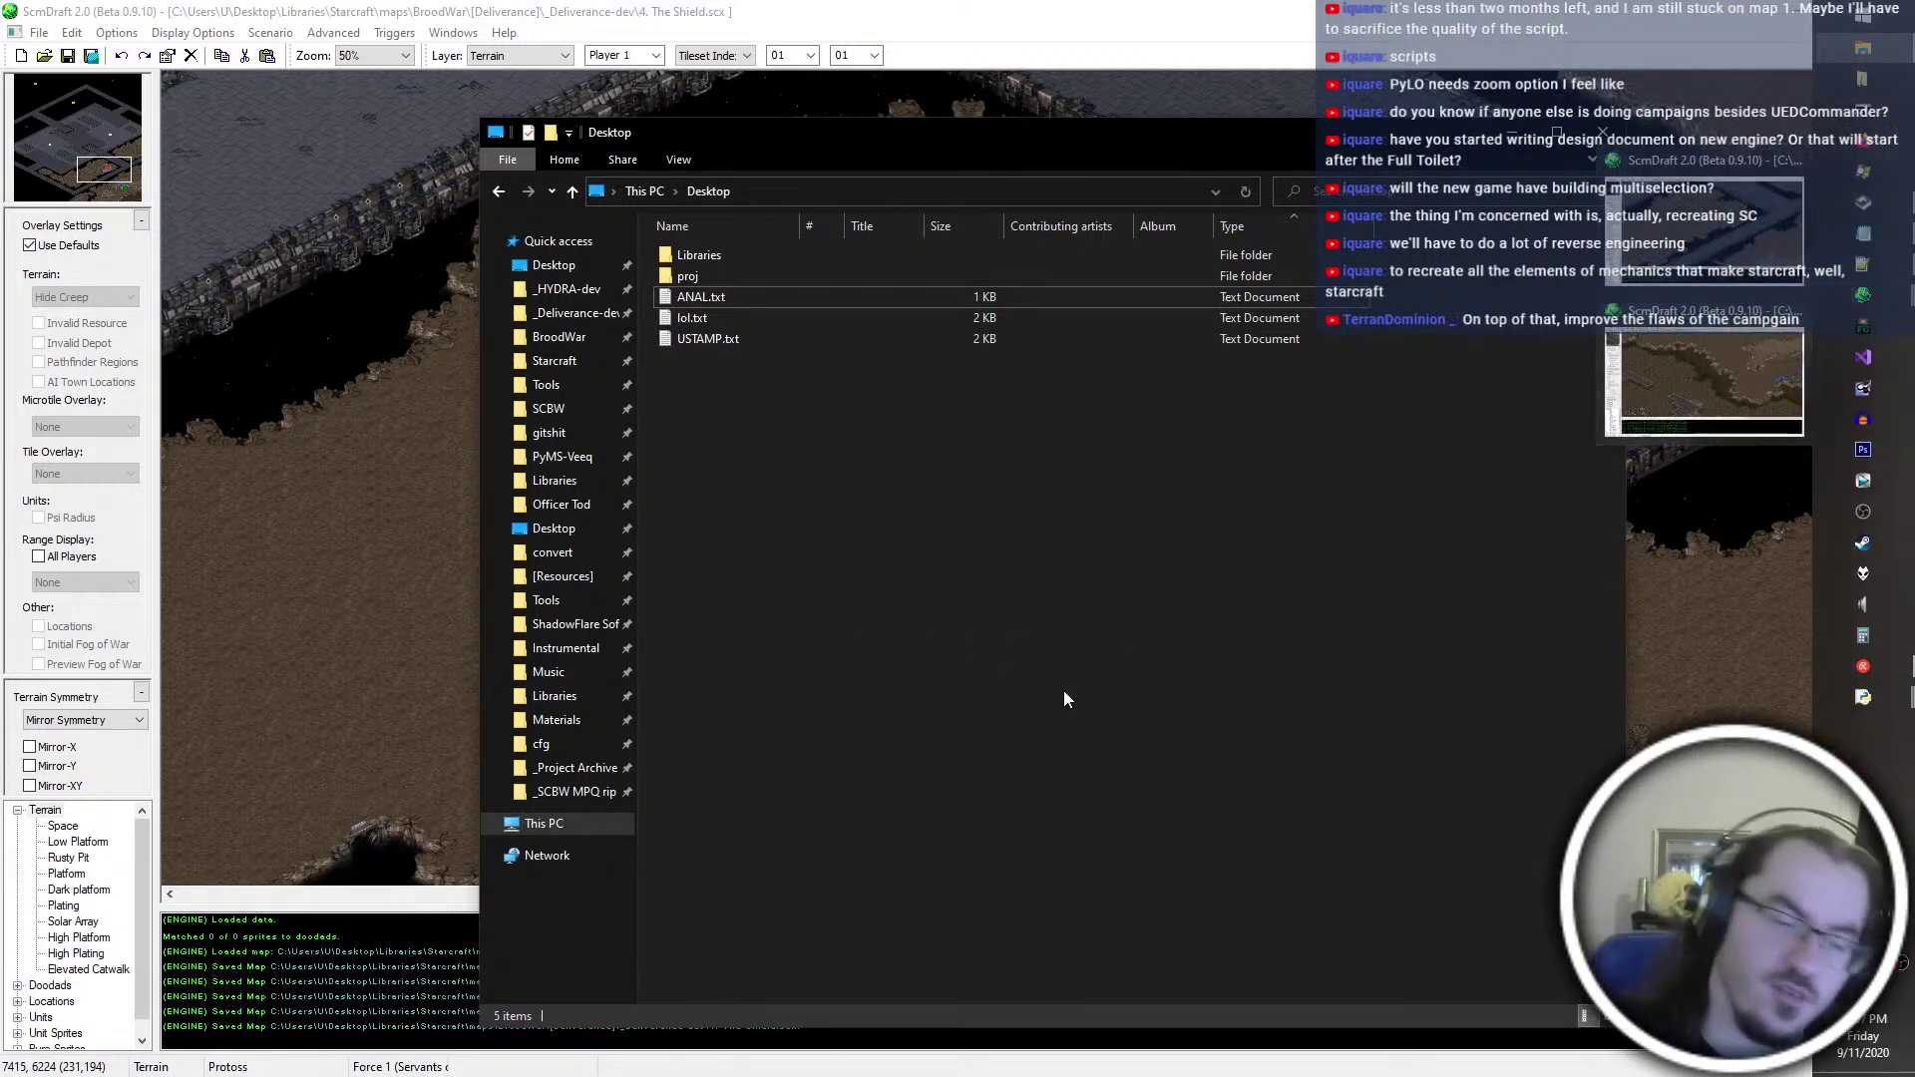
key("alt+Tab")
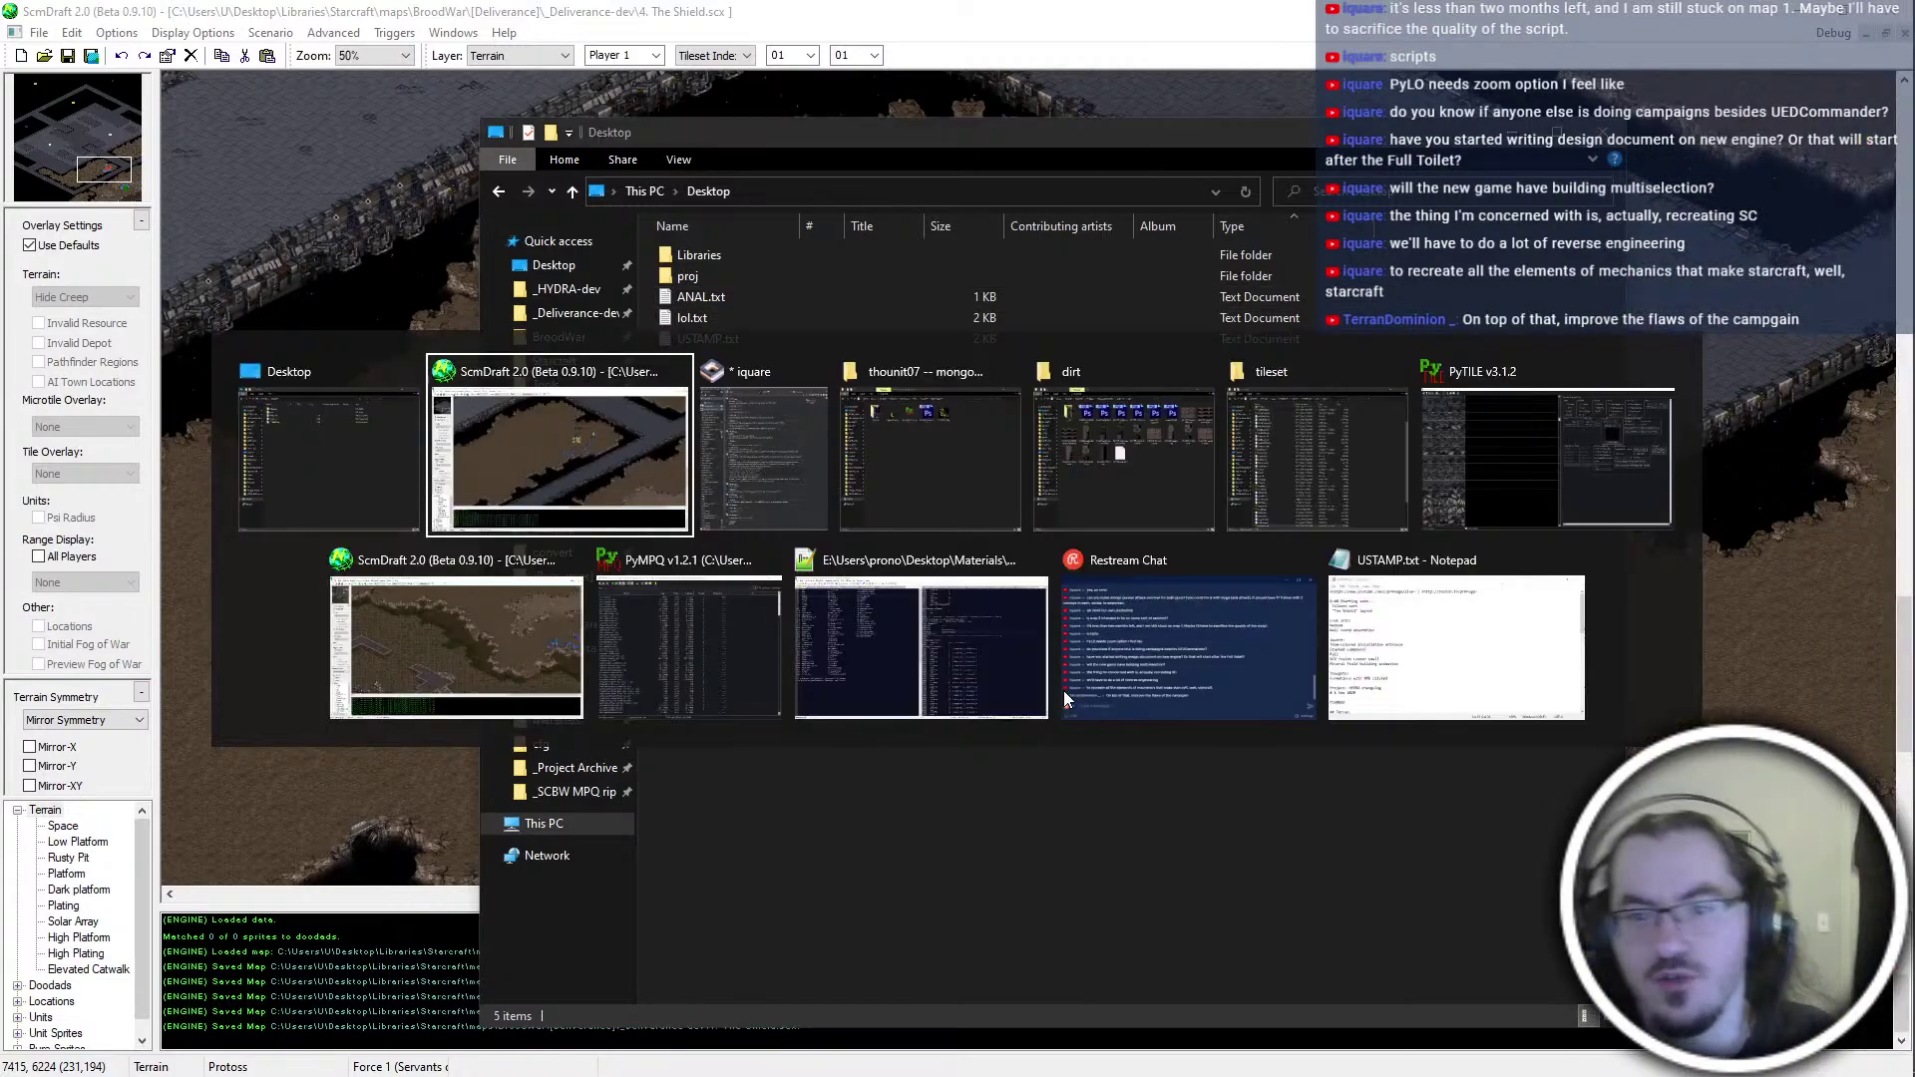
left_click(467, 650)
key("alt+F4")
key("alt+F4")
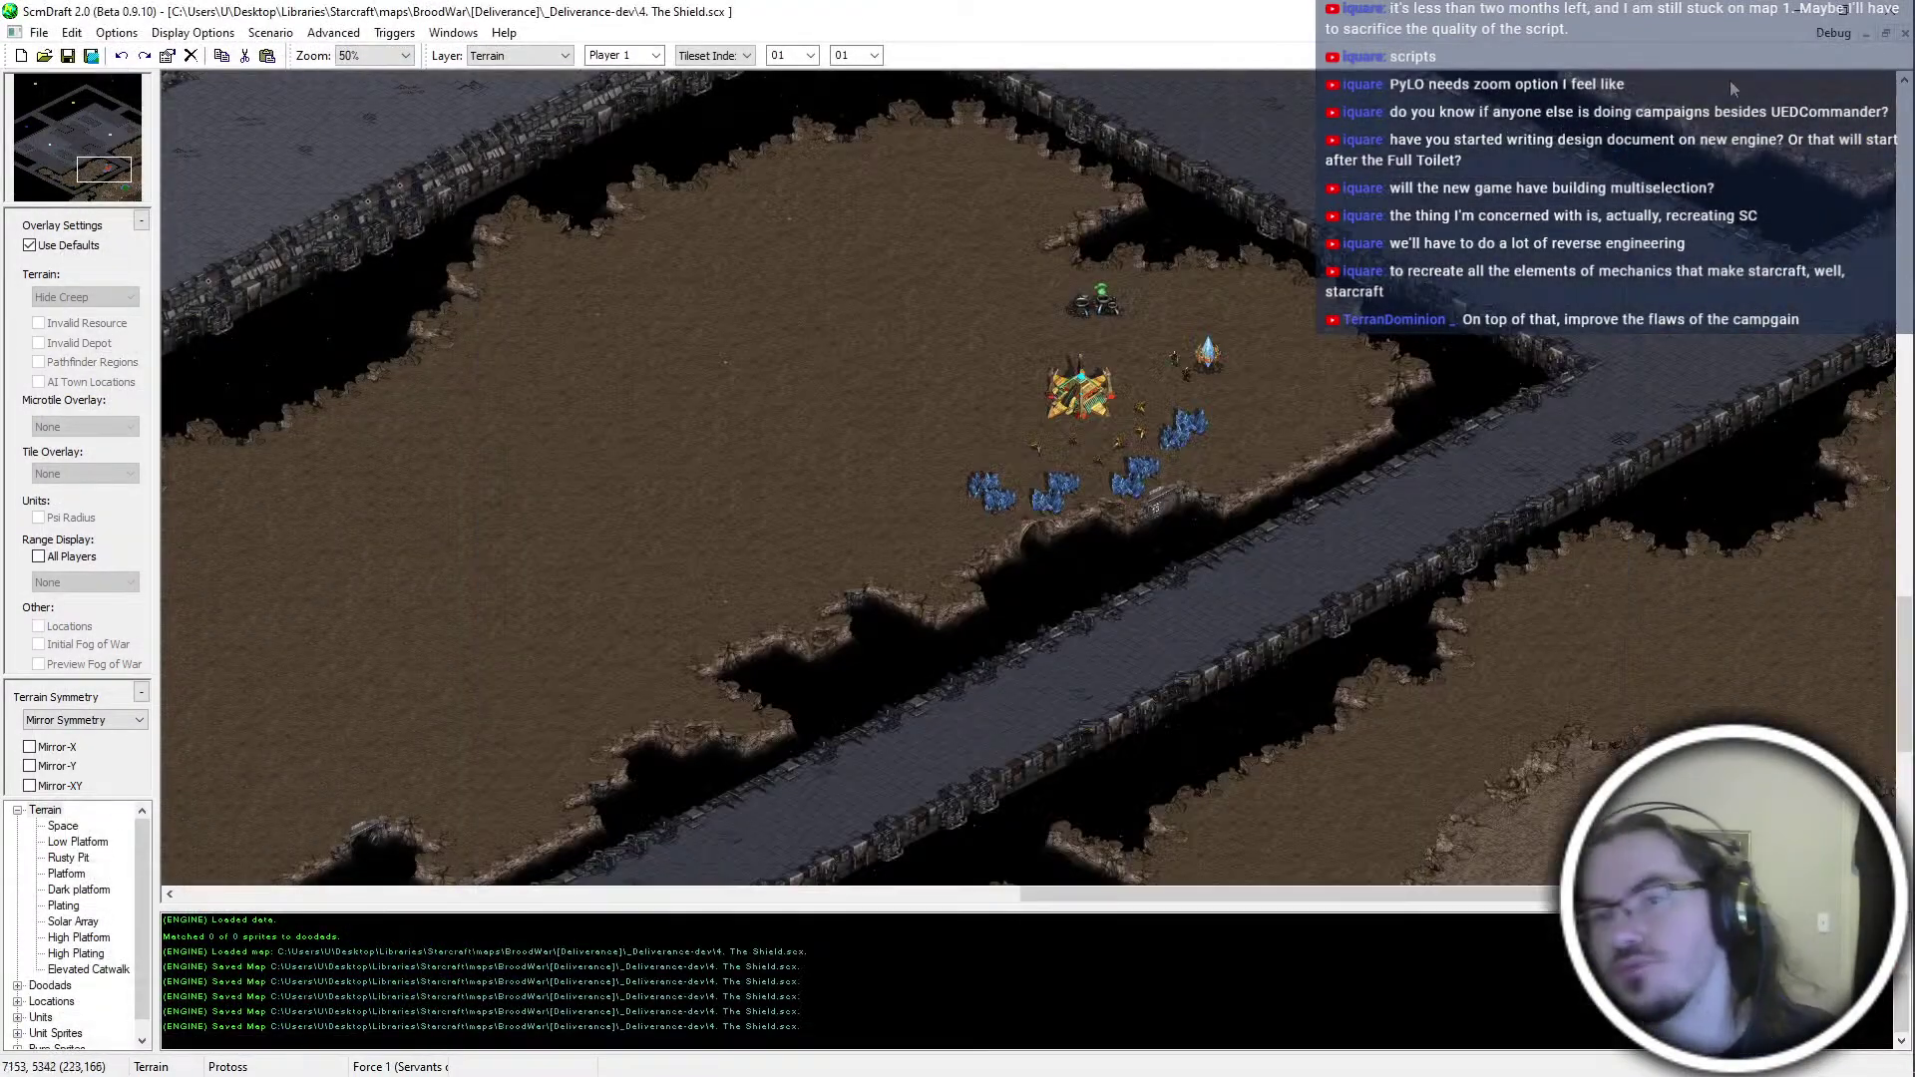
Close the map editor, switch to PyTILE and go to the last megatile groups at the end of the tileset
left_click(1882, 10)
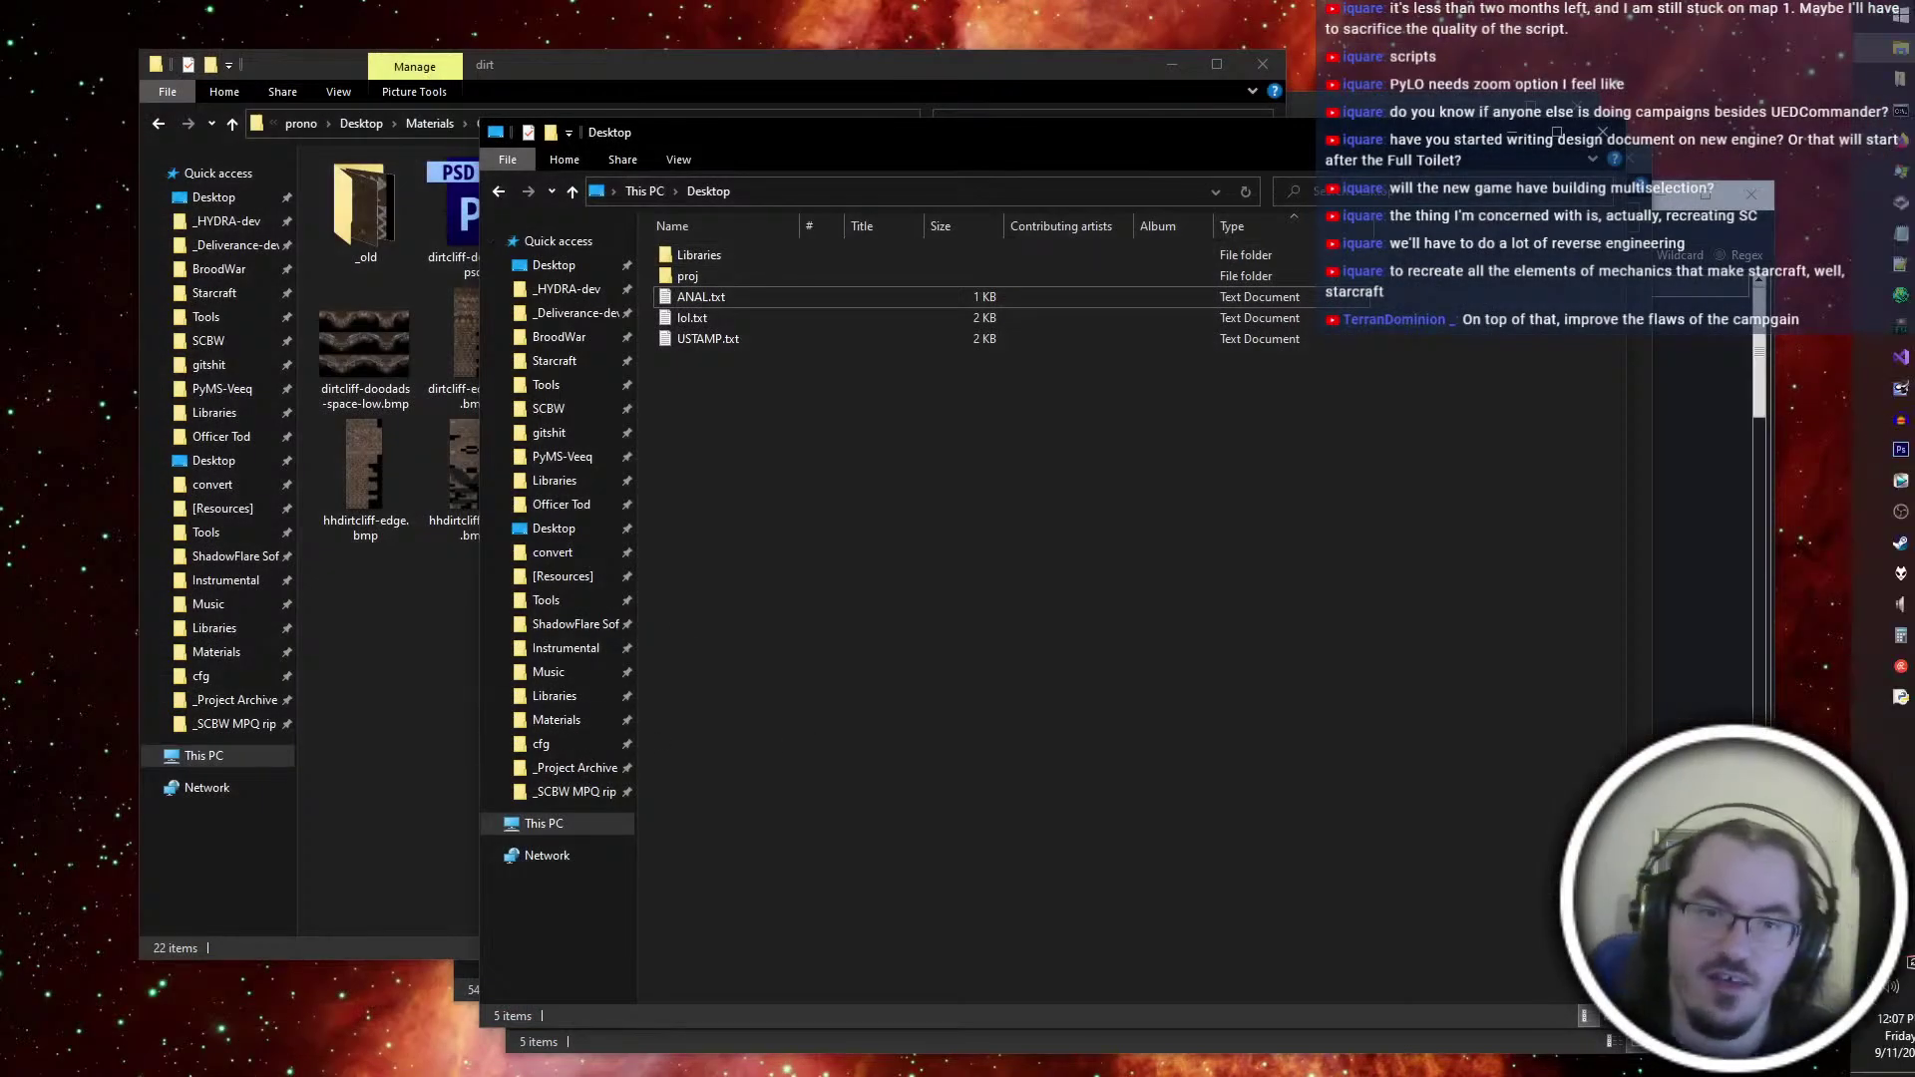
left_click(1862, 696)
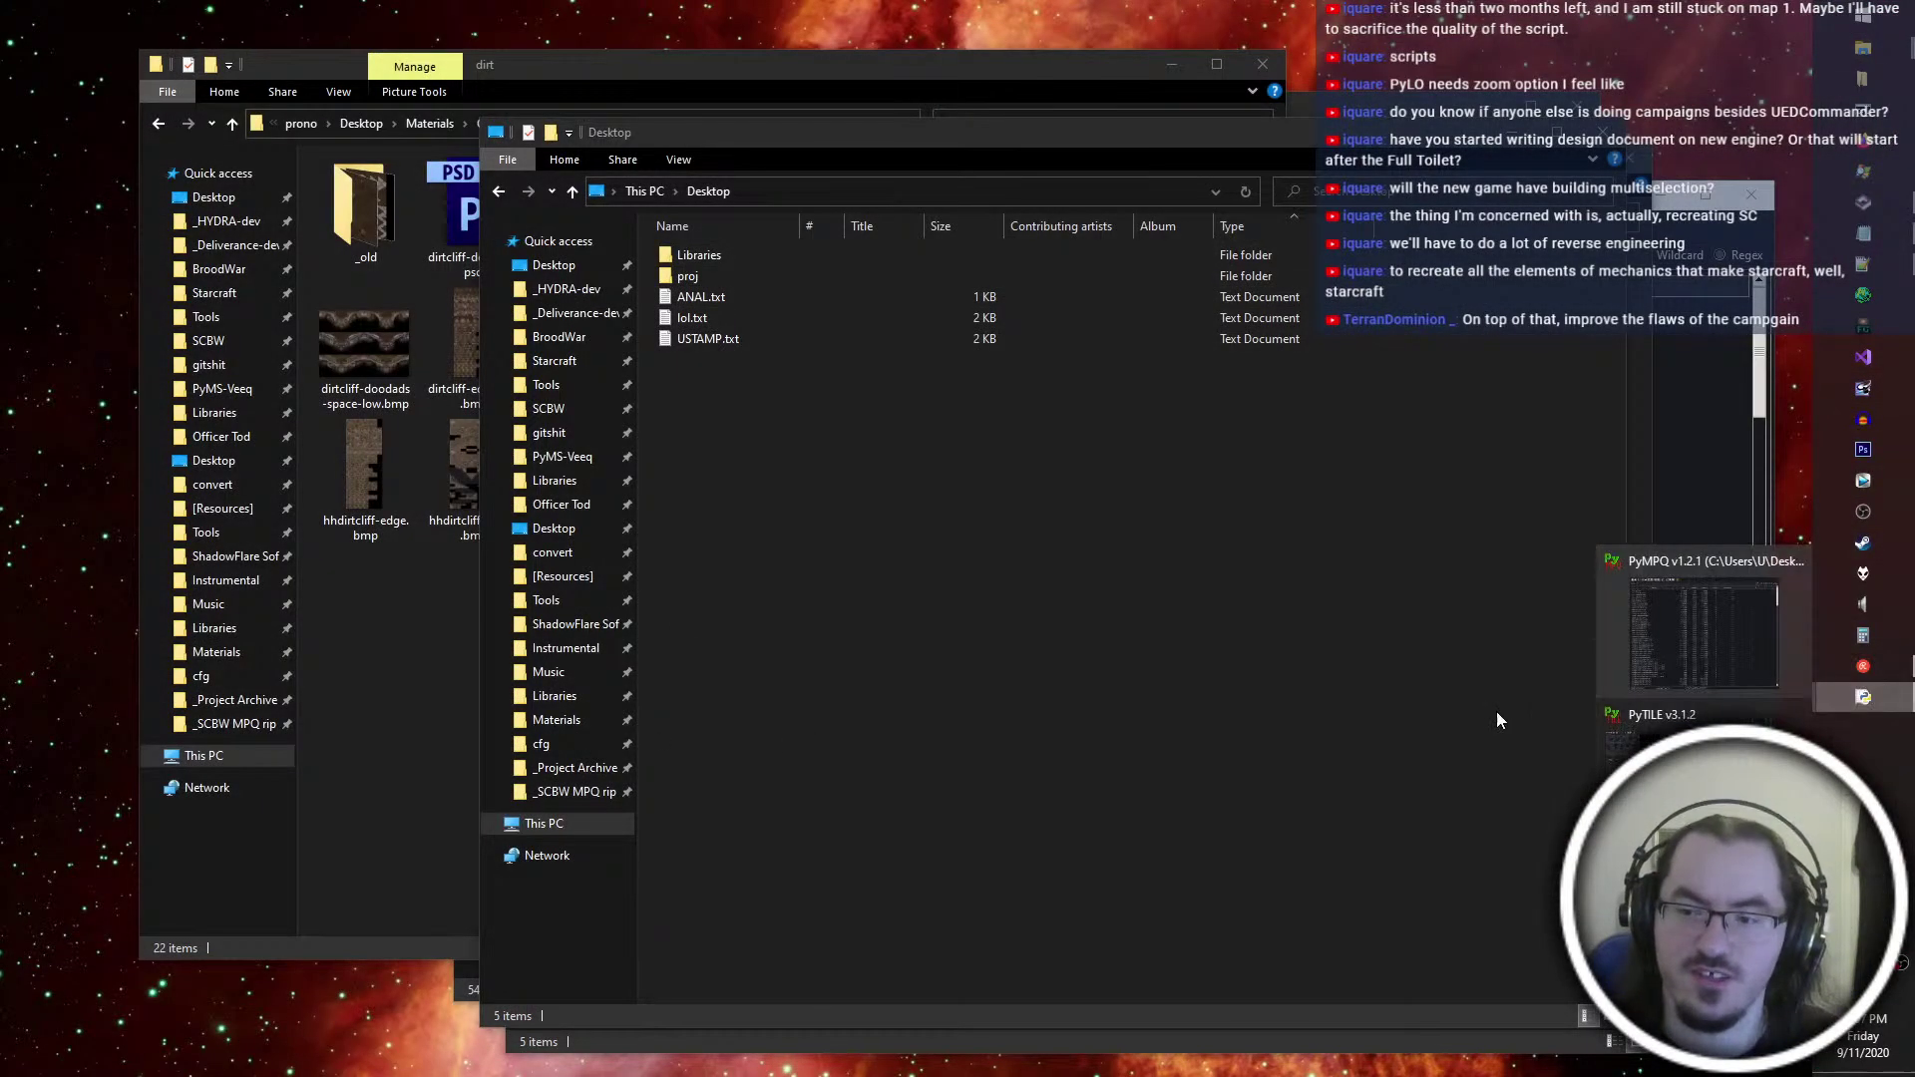
left_click(1662, 723)
left_click_drag(1047, 255, 1117, 1055)
left_click(250, 111)
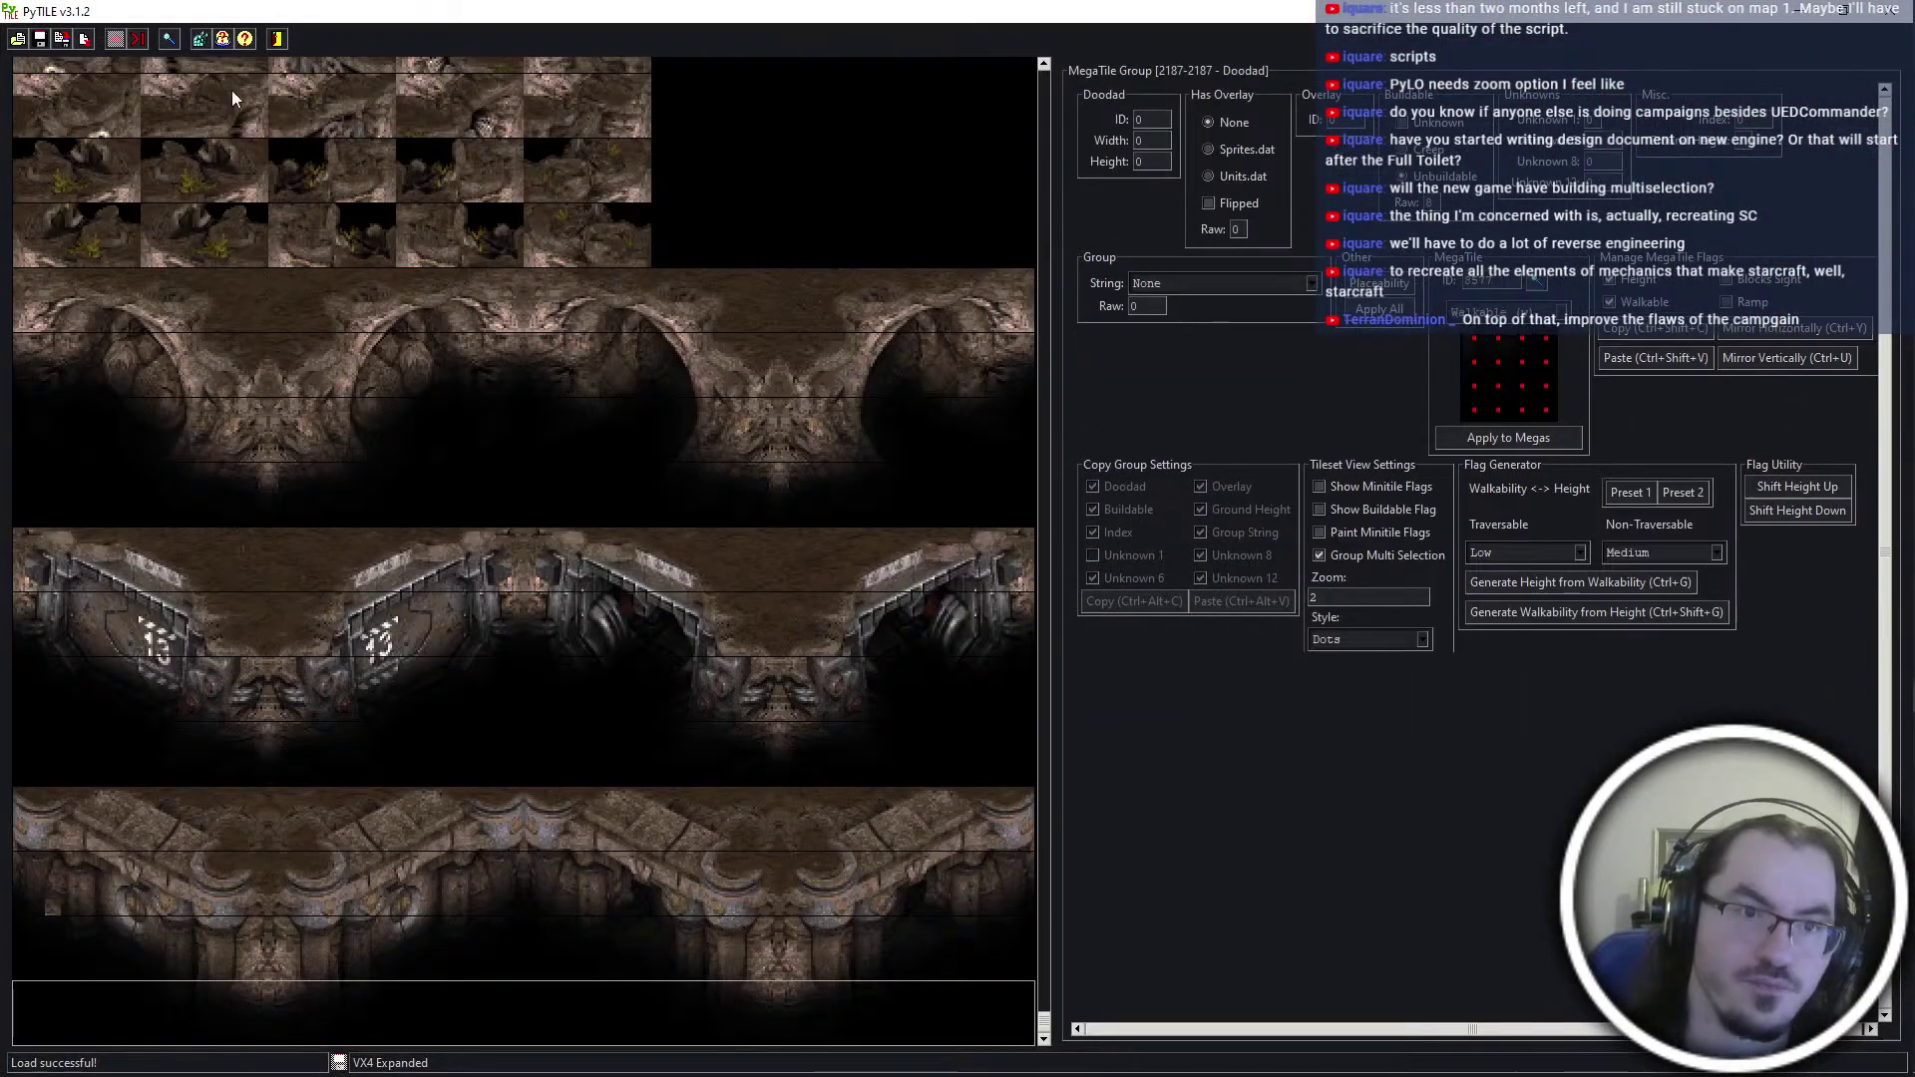
Import spacecliff-dirt.bmp from the dirt folder as new megatile group graphics at the end of the group palette
left_click(203, 40)
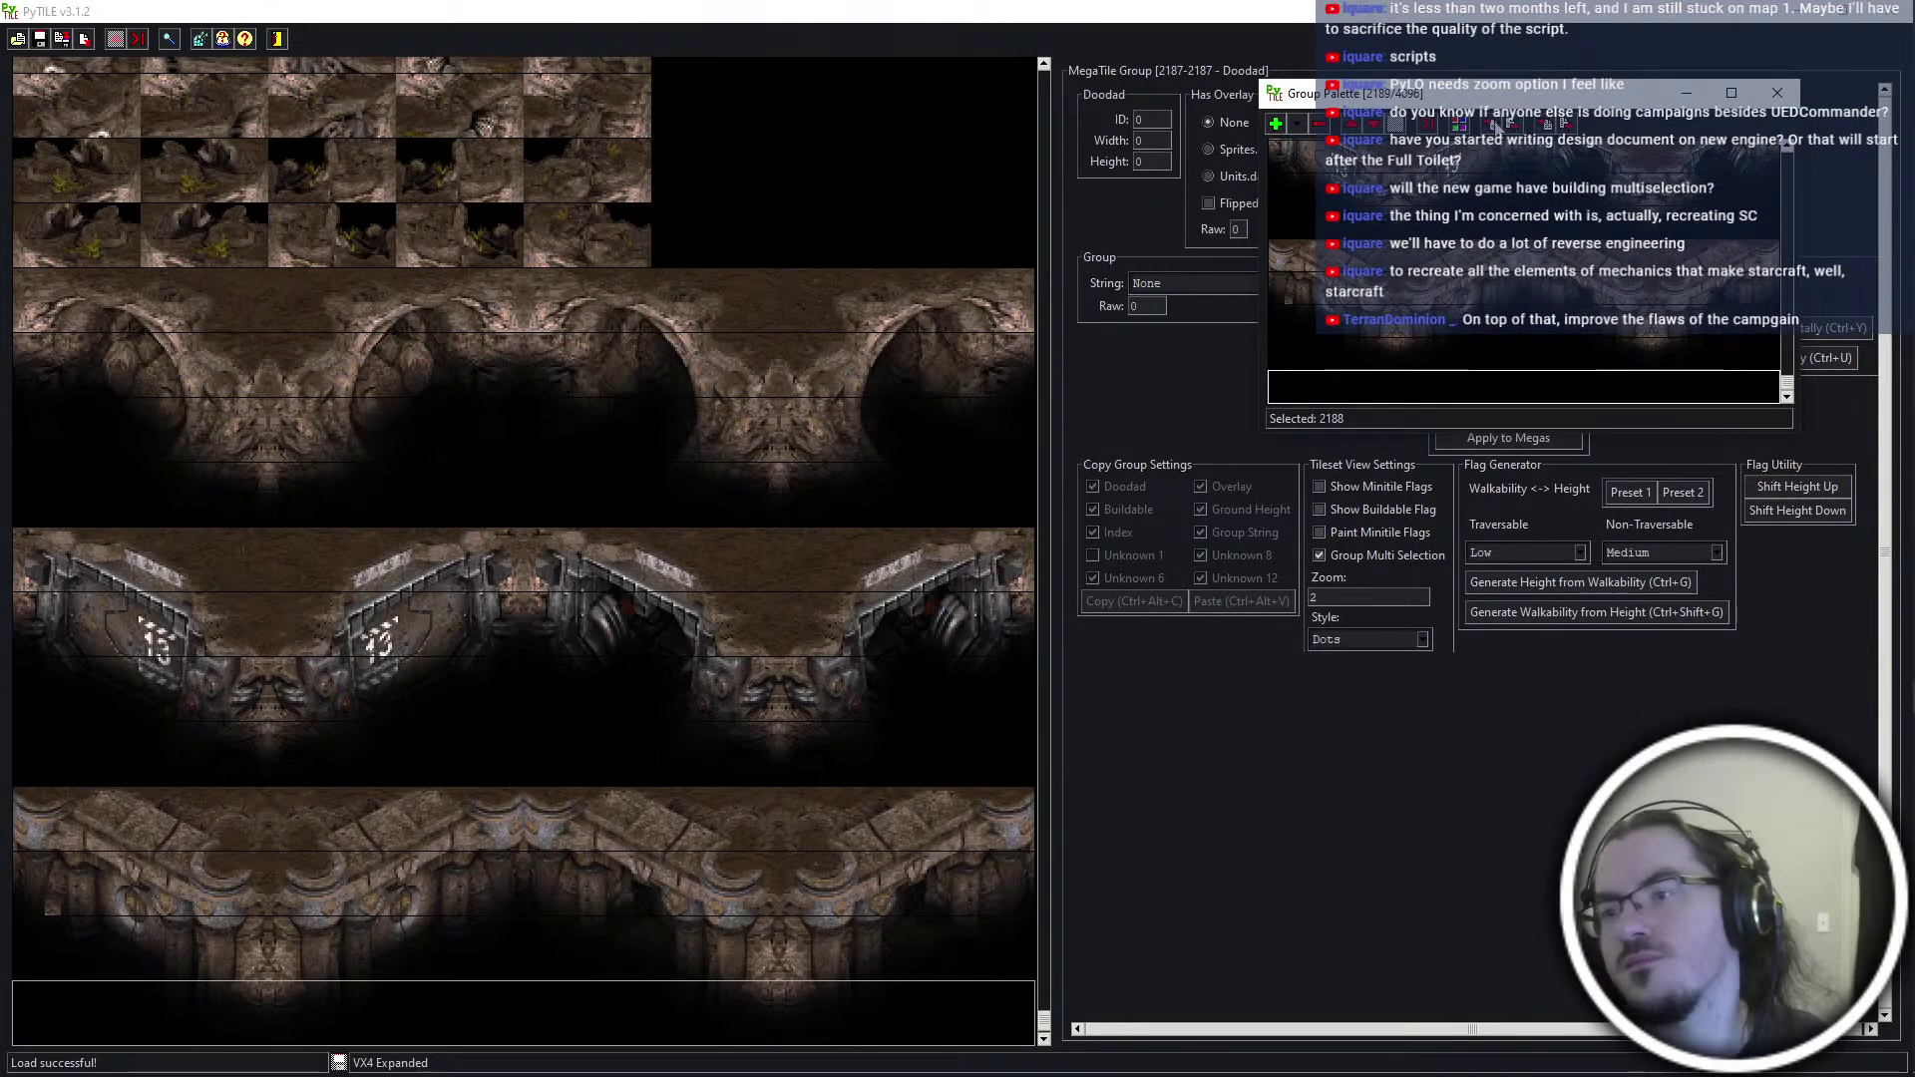
left_click(1493, 124)
left_click(256, 676)
scroll(472, 735, "down", 5)
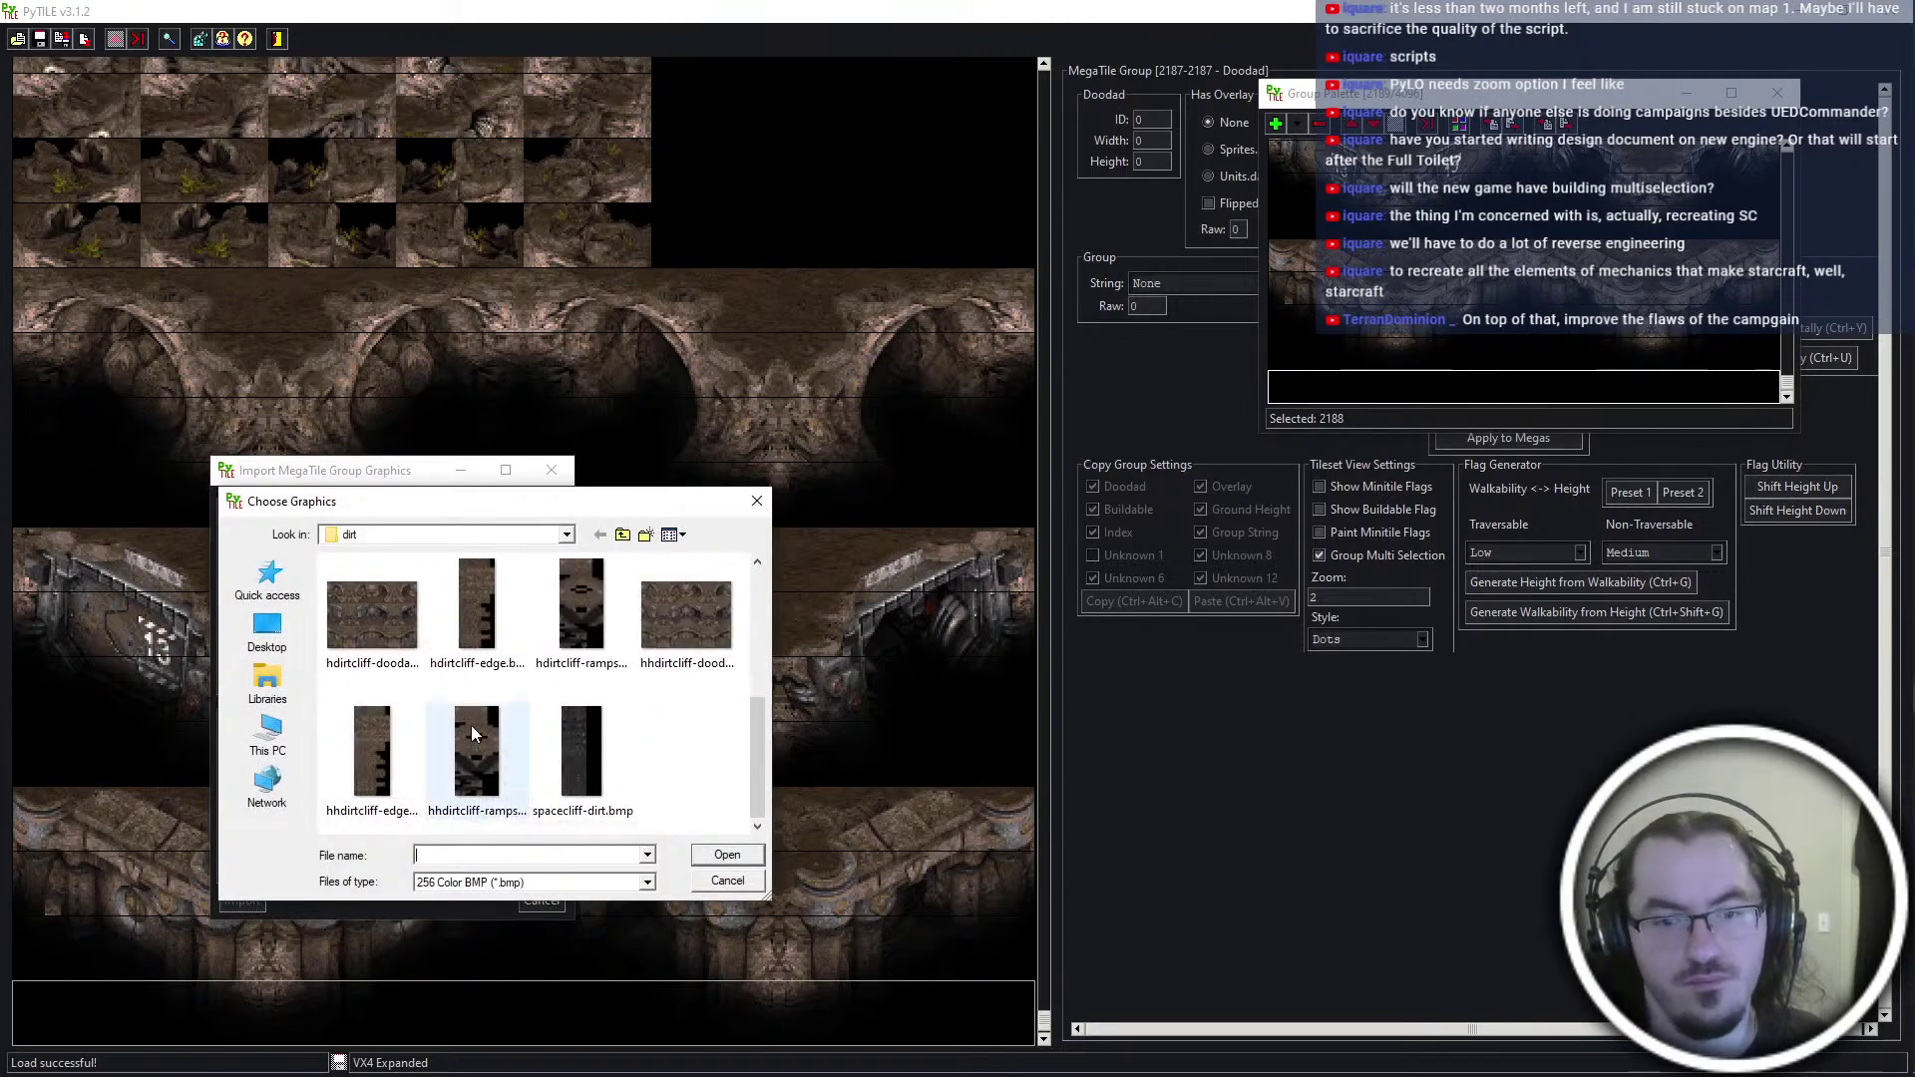
double_click(617, 760)
left_click(249, 902)
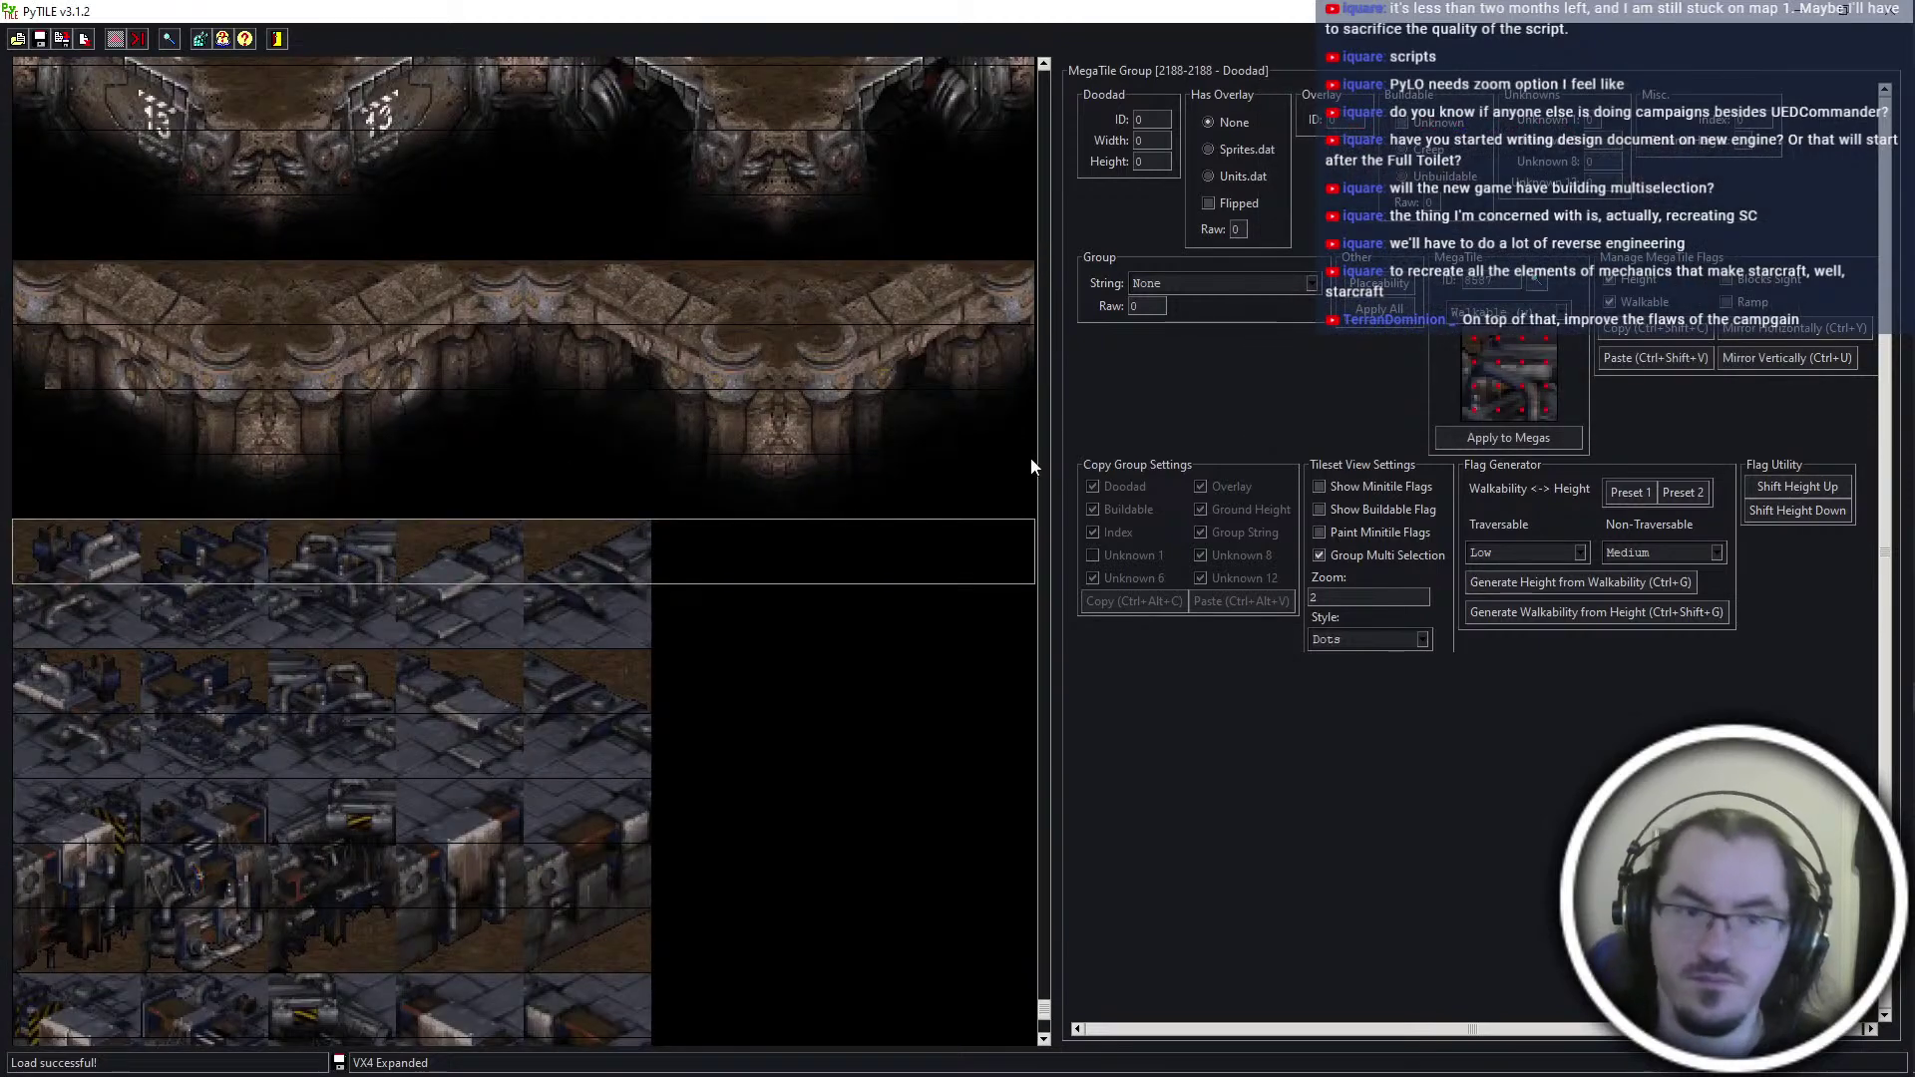
Examine the newly imported spacecliff megatile groups from 2188 to 2223
scroll(384, 808, "down", 8)
scroll(397, 811, "down", 3)
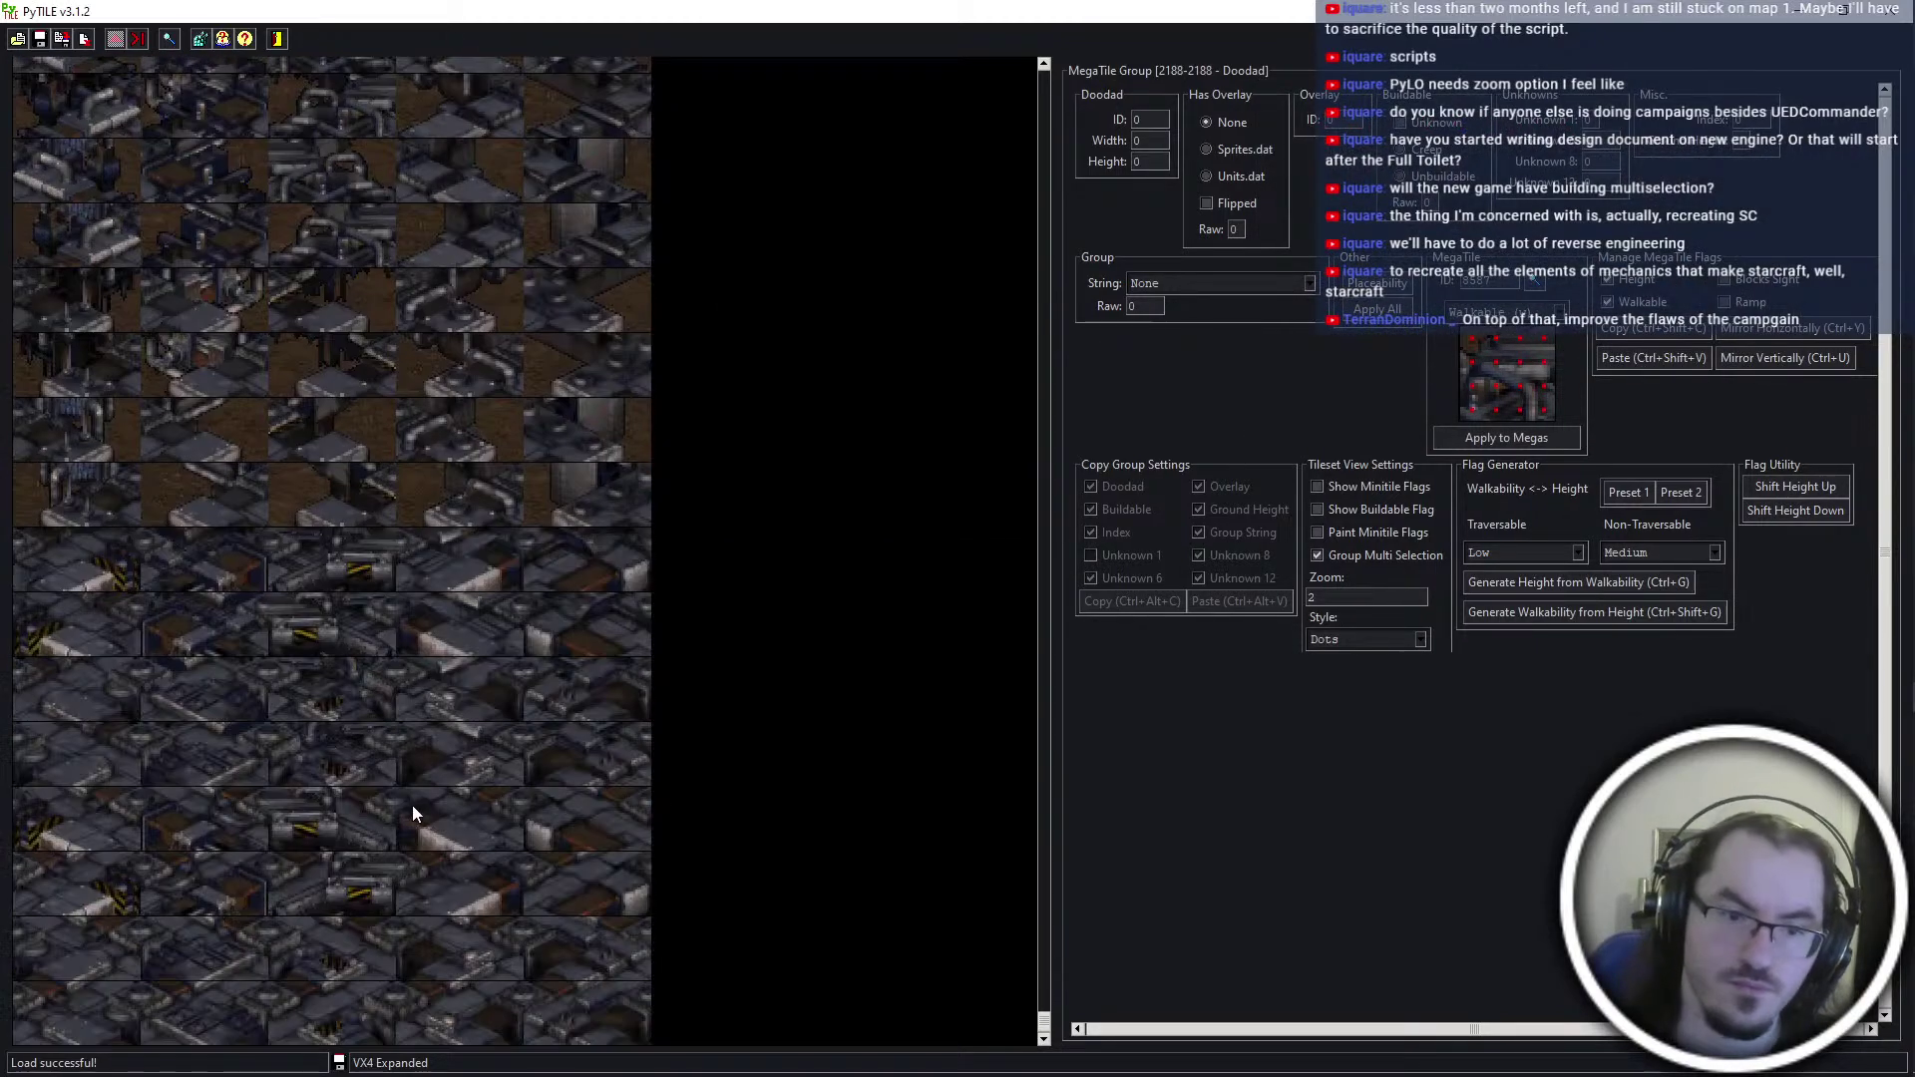
left_click(488, 1038, "shift")
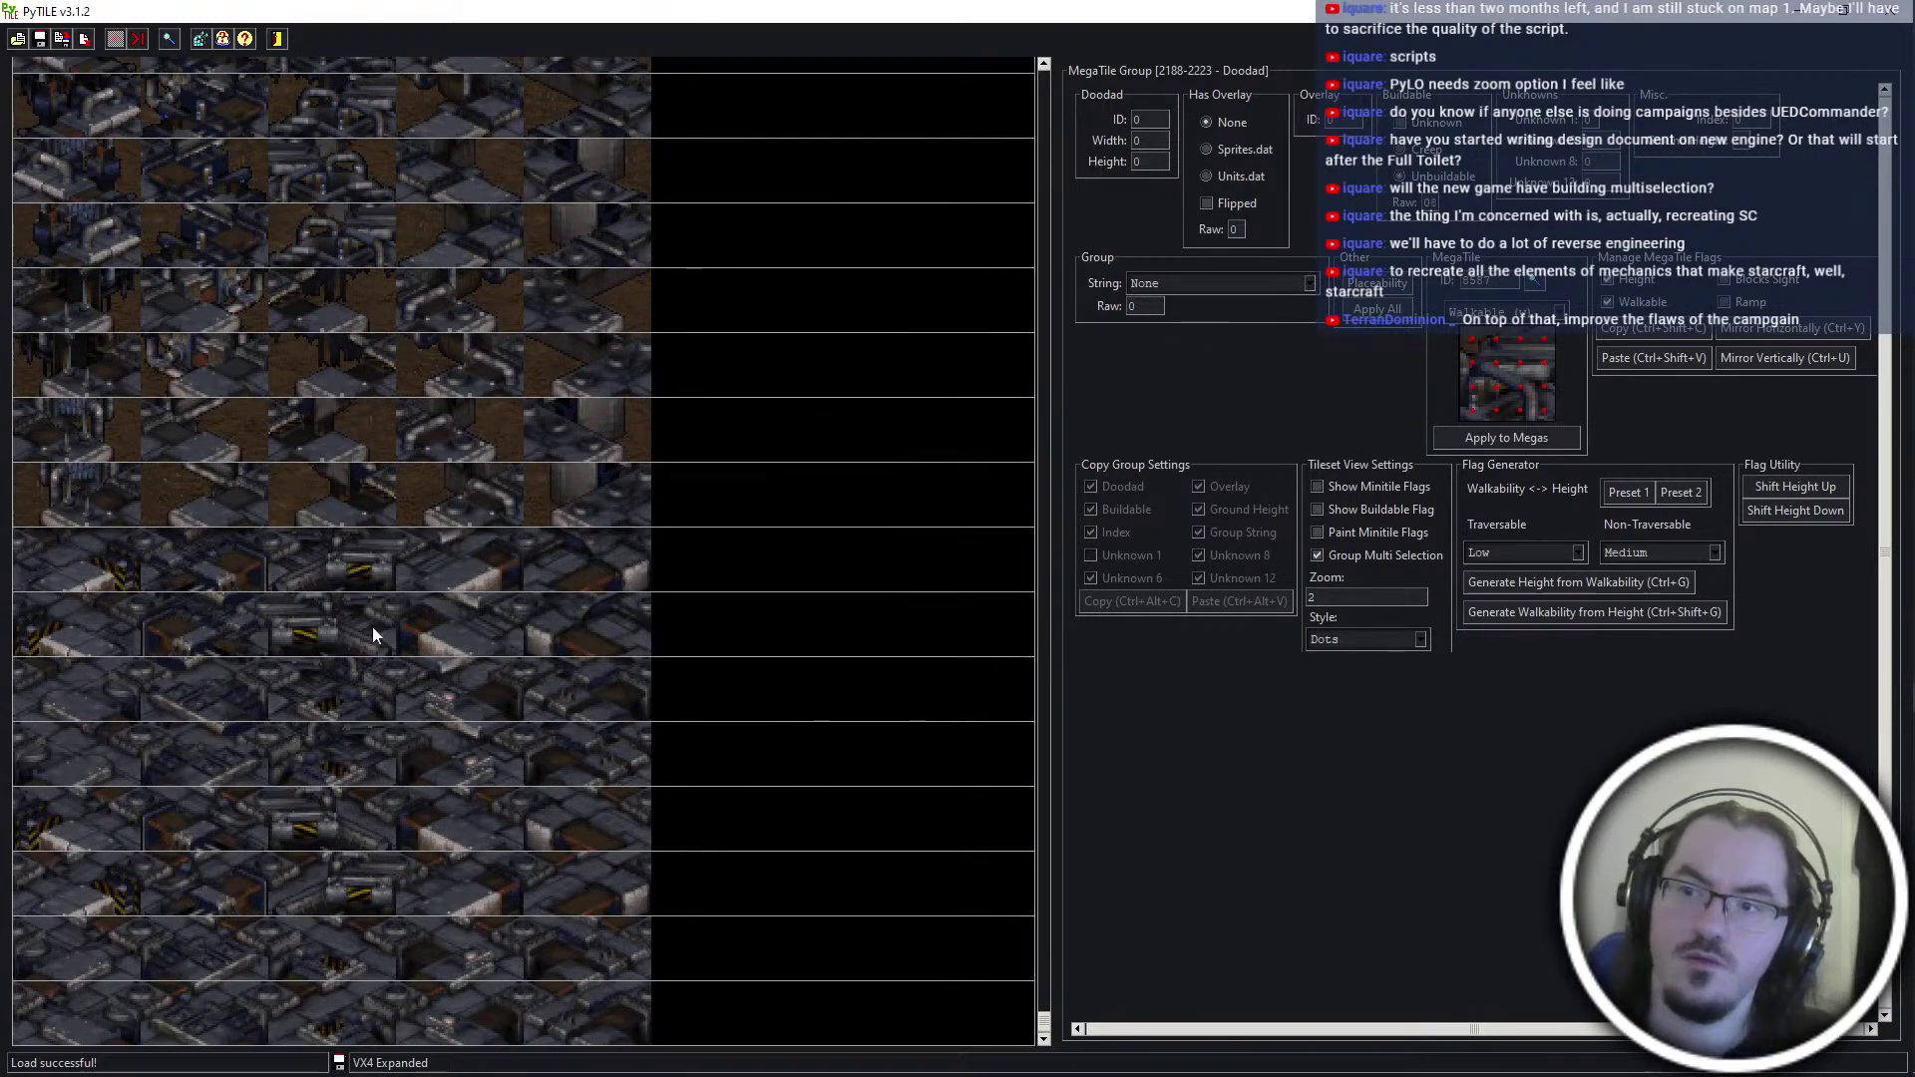
left_click(494, 614)
scroll(391, 660, "up", 8)
scroll(291, 662, "up", 4)
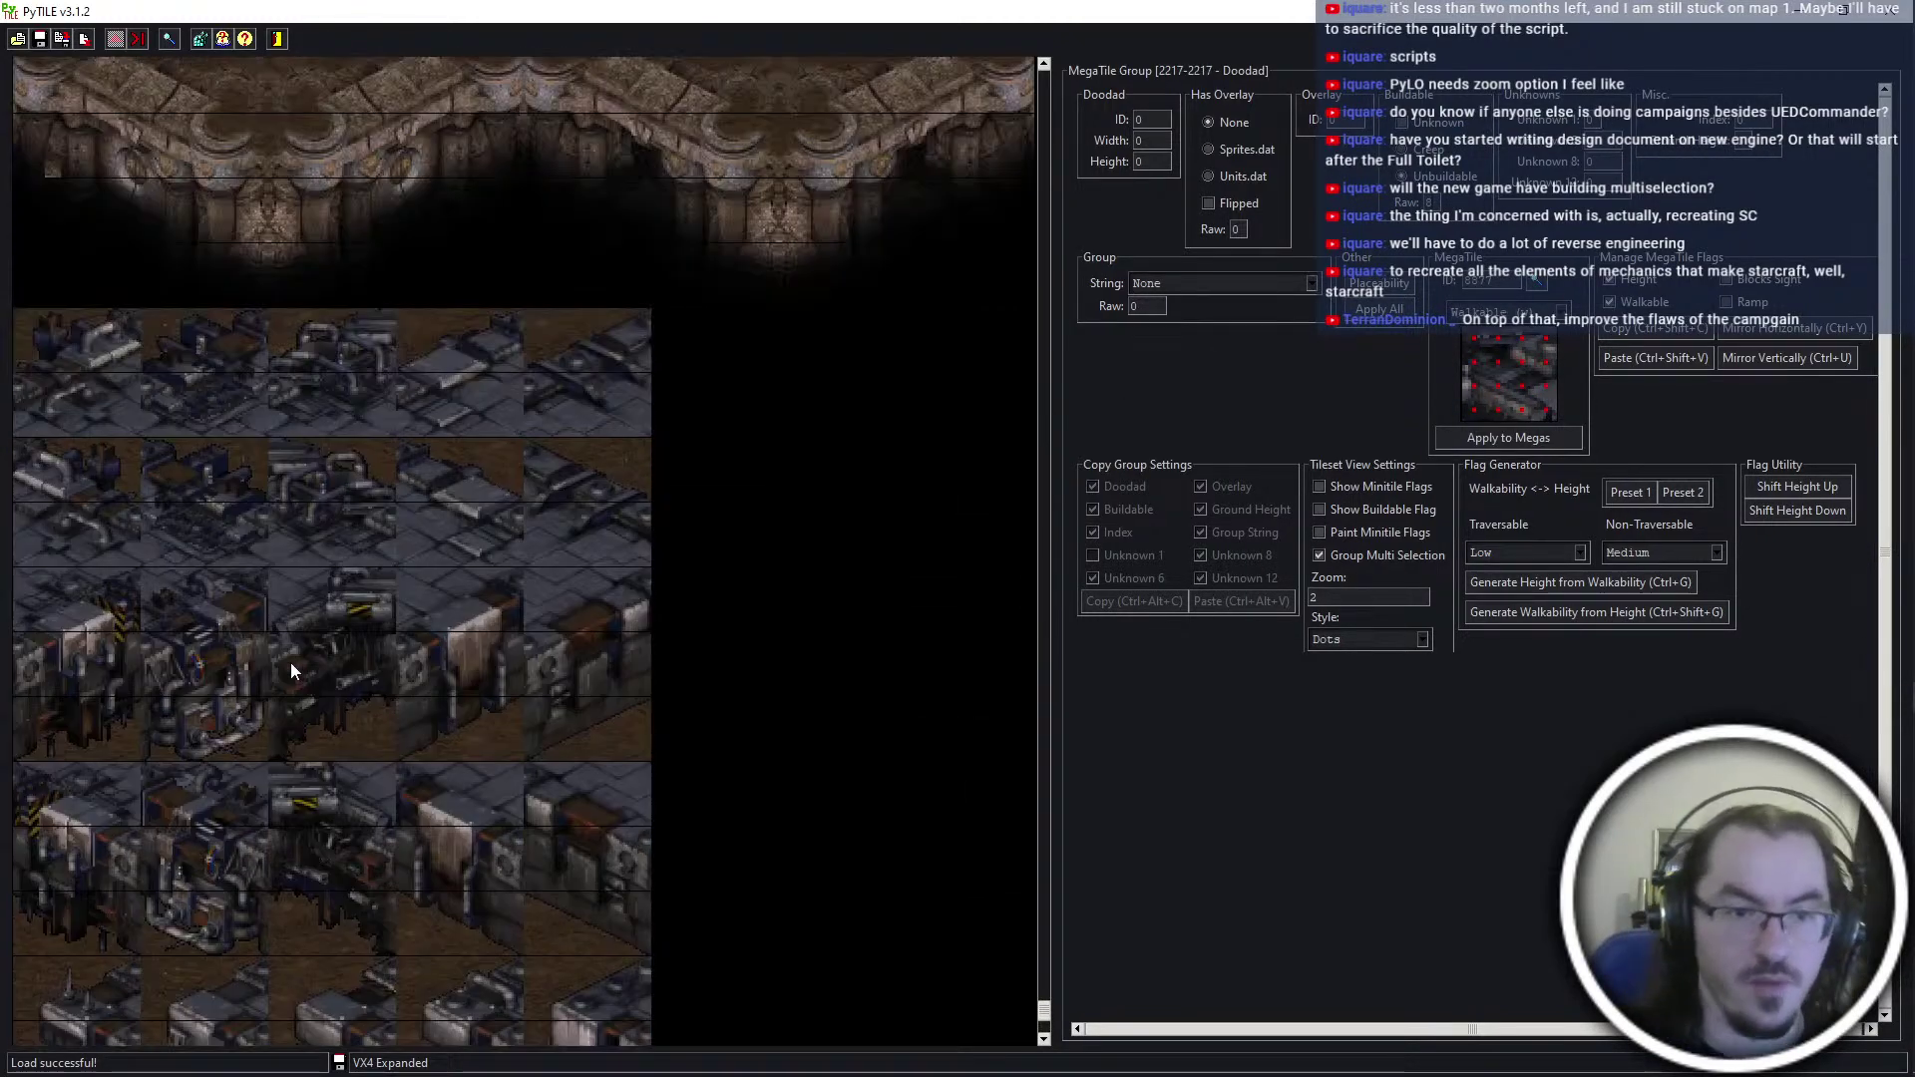
left_click(88, 375)
scroll(335, 516, "up", 5)
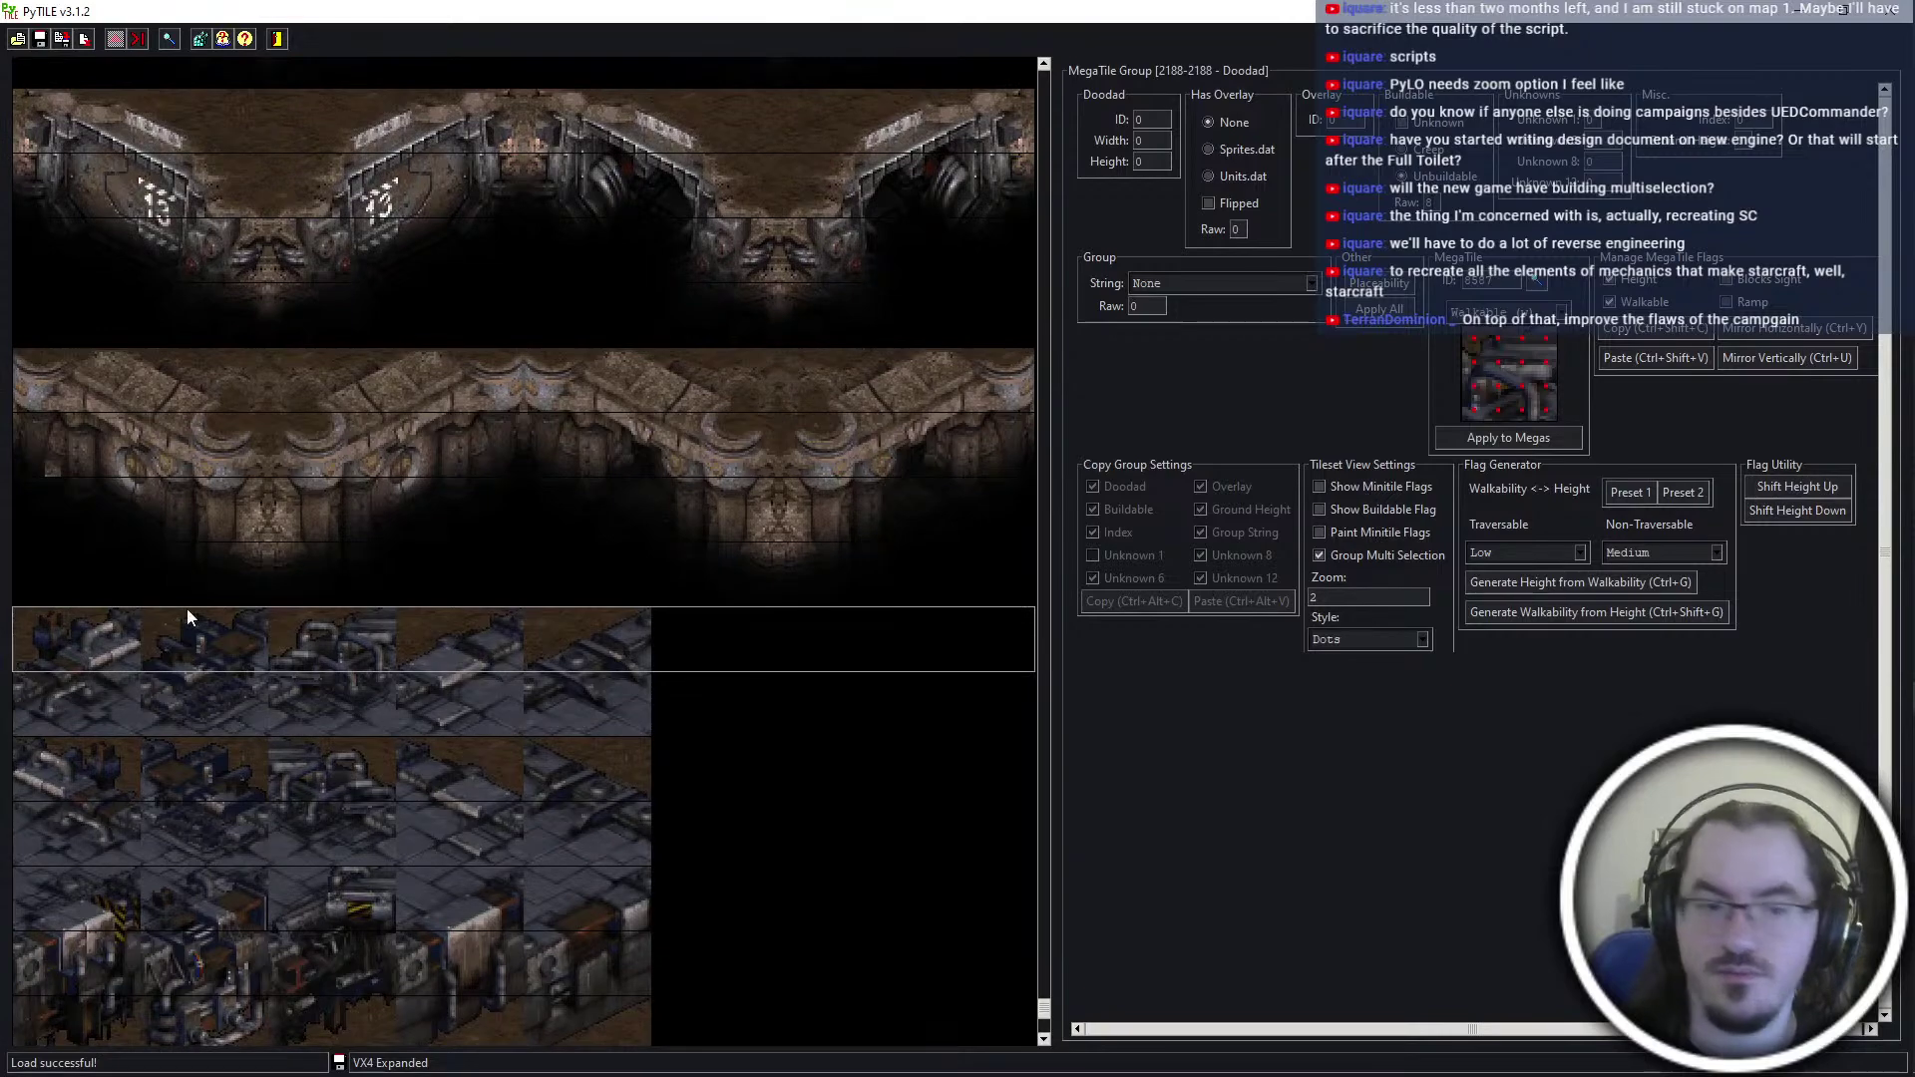
left_click(70, 712)
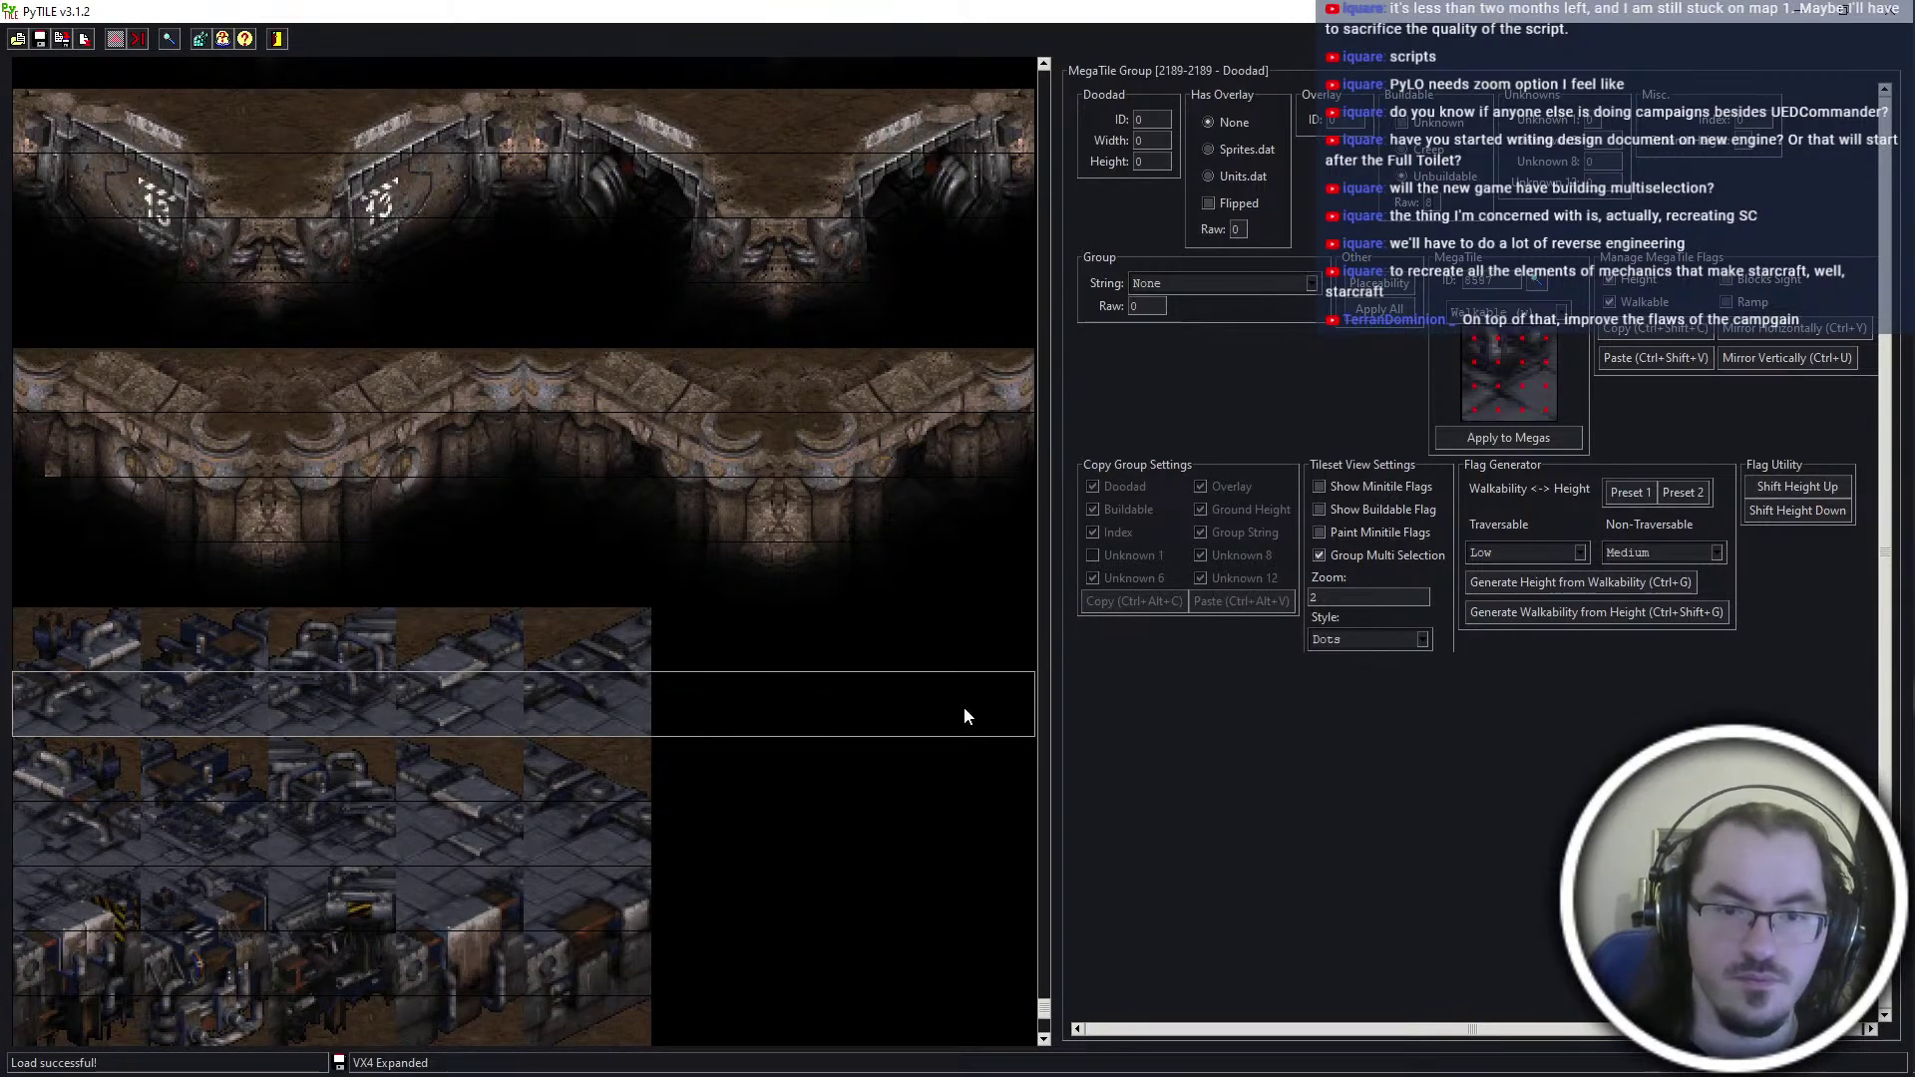
With group 2188 selected, show minitile flags, enable painting of minitile flags and disable group multi selection
left_click(439, 631)
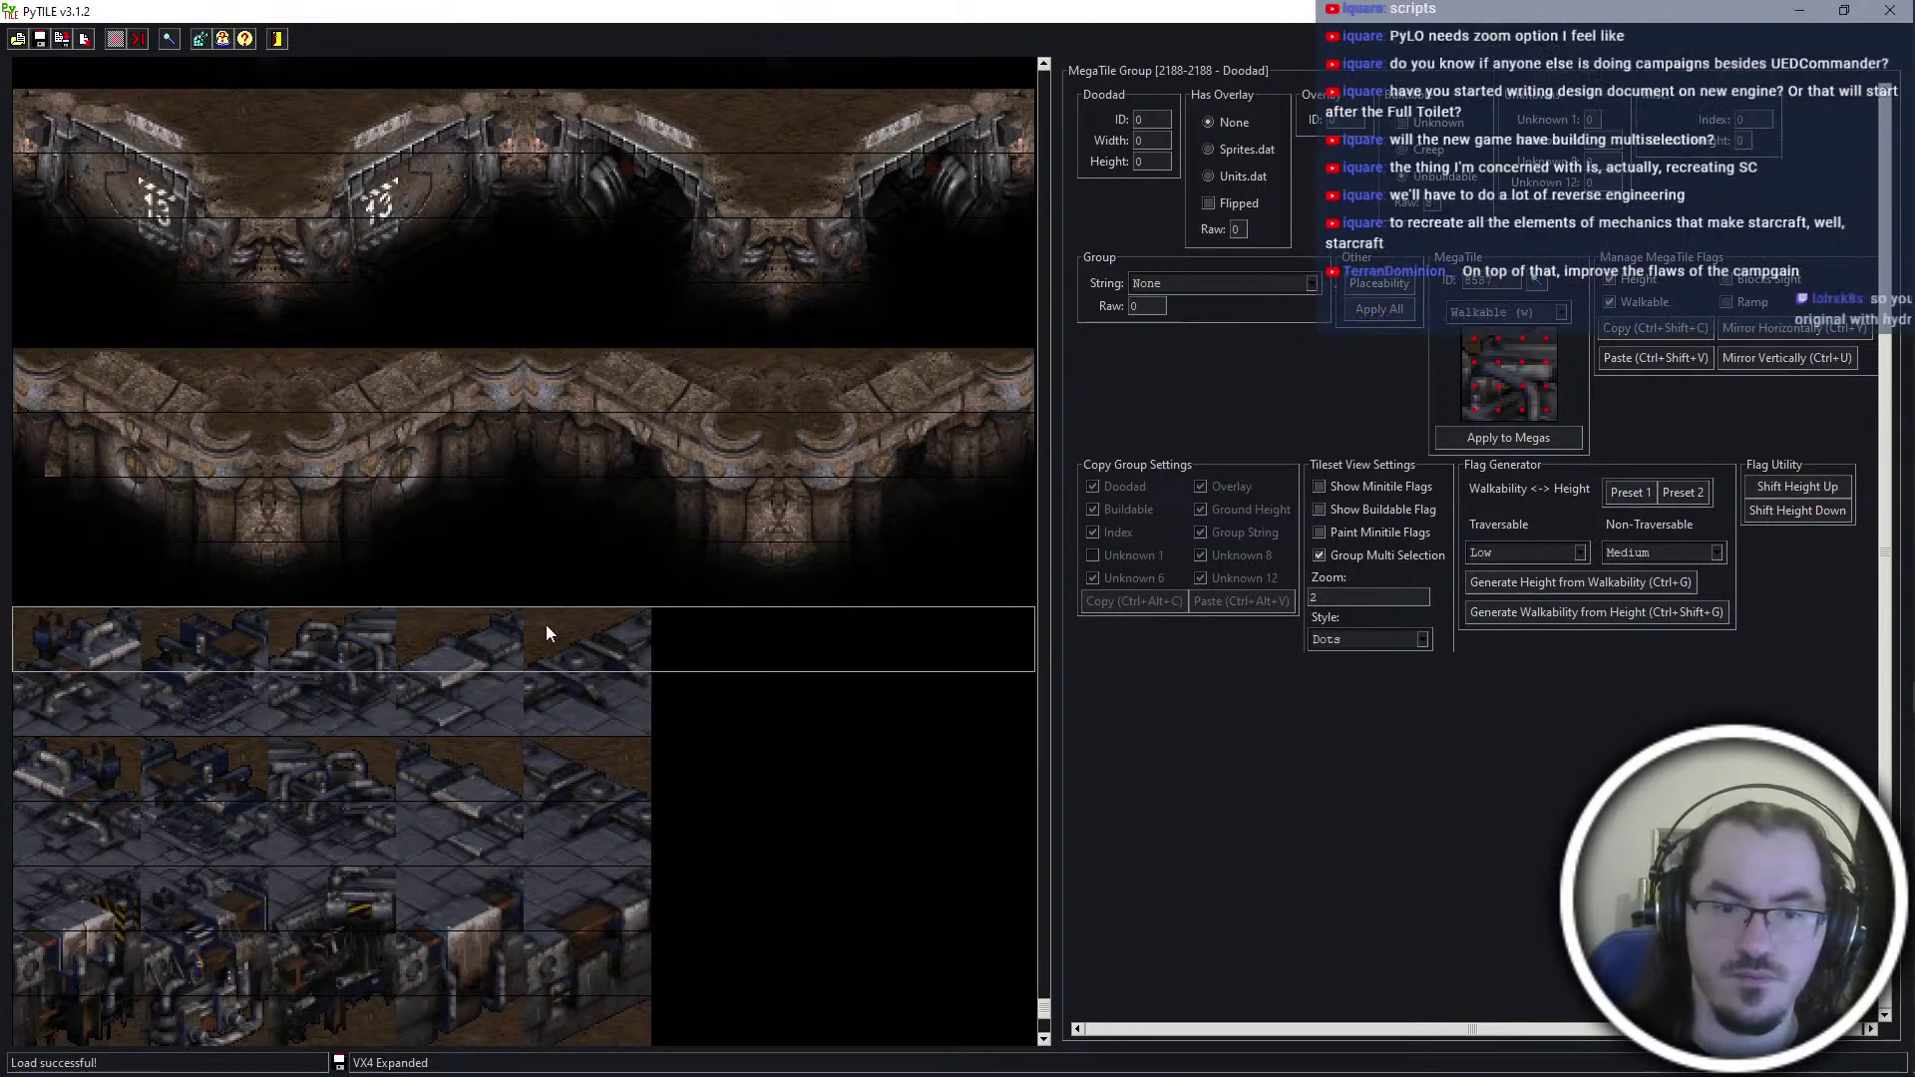
left_click(1372, 533)
left_click(1377, 505)
left_click(1378, 510)
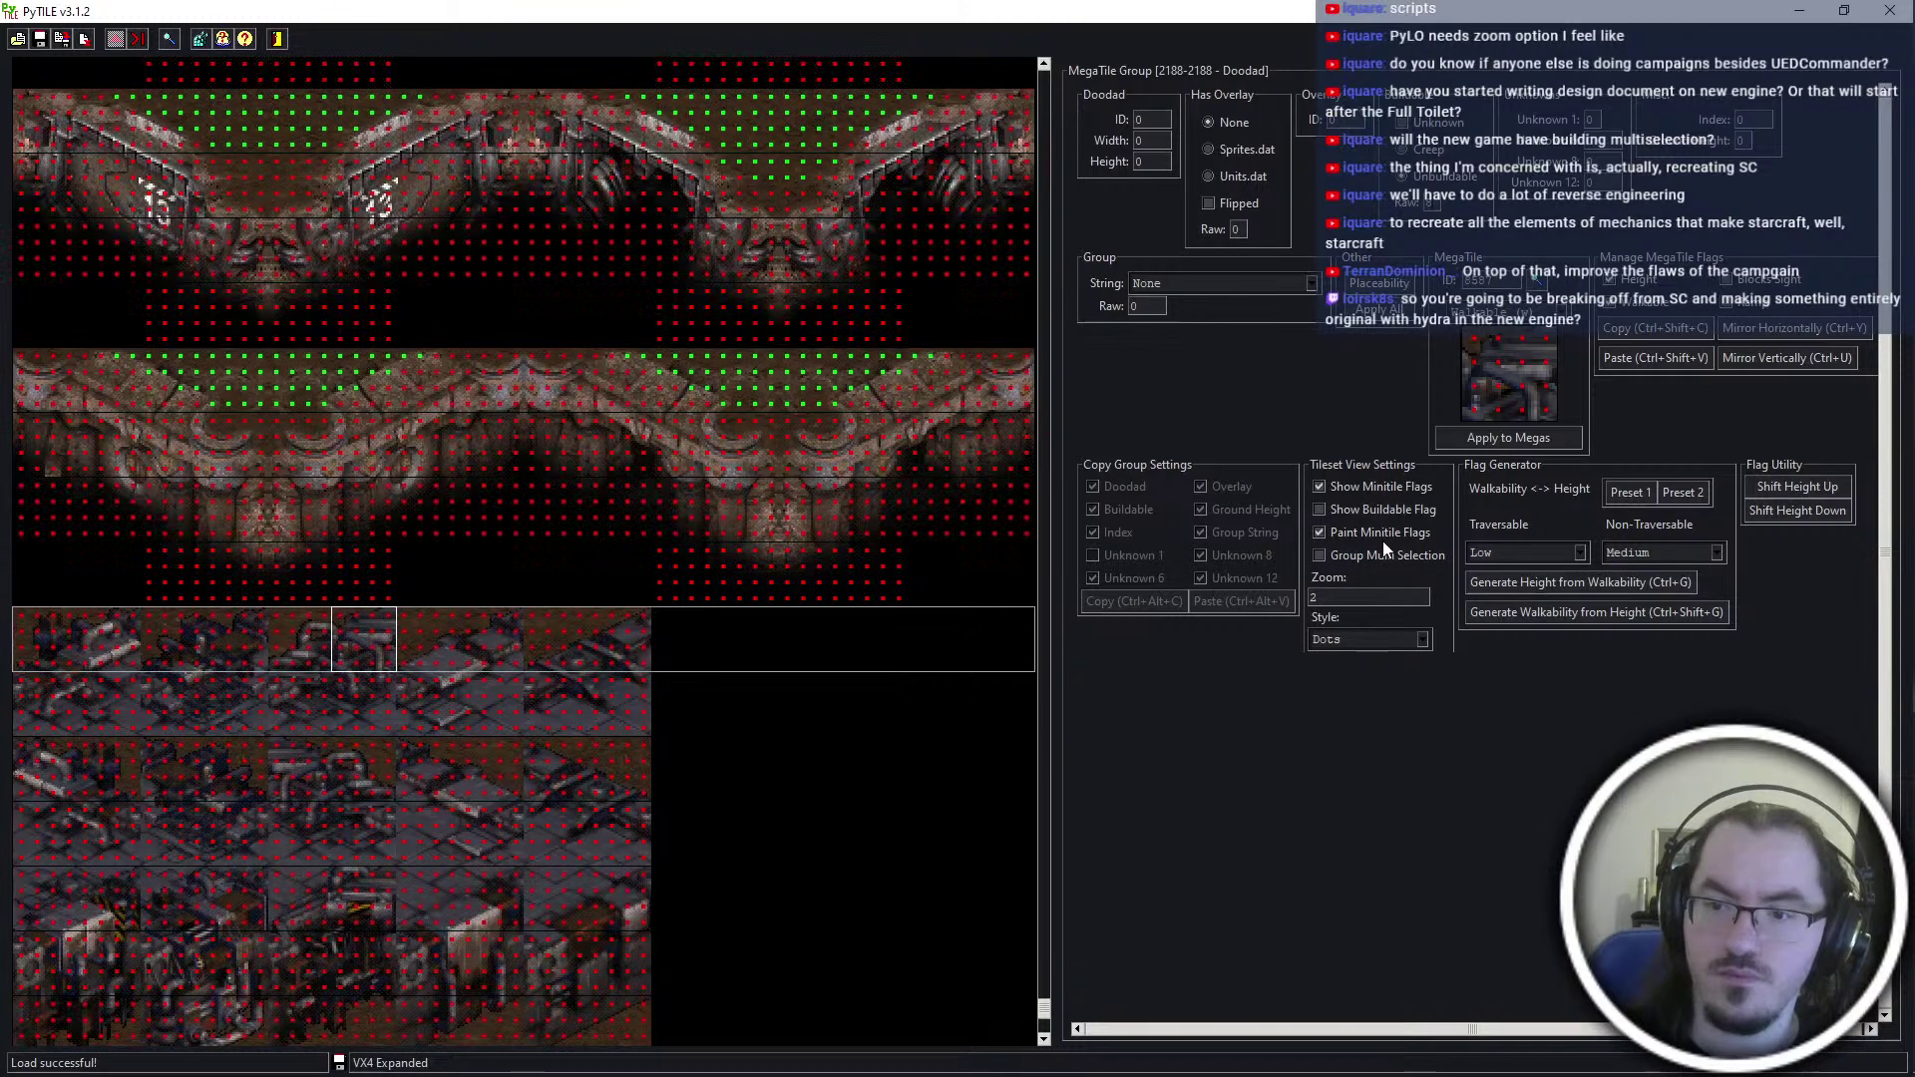
Paint walkable minitiles on the dirt of the two last doodads and along the lower edges of the doodads in group 2188
left_click(423, 631)
left_click(553, 638)
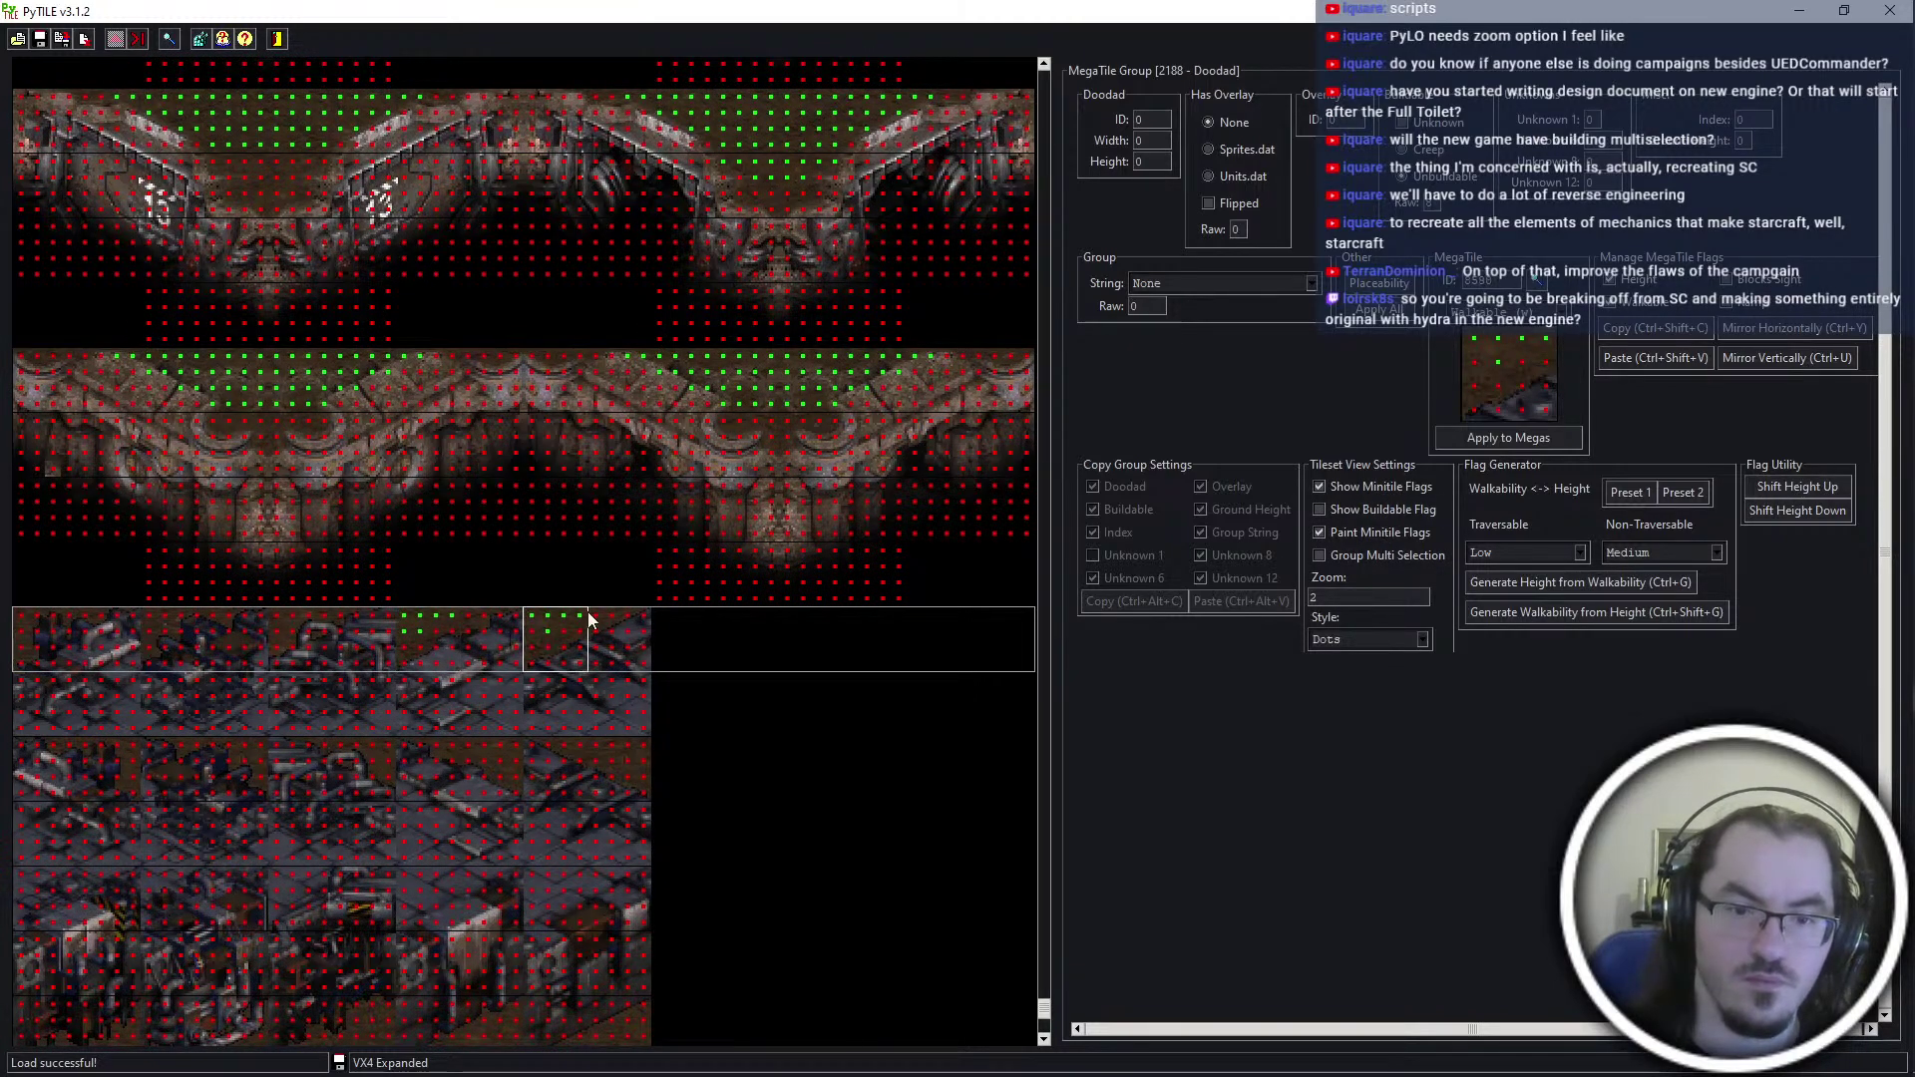
left_click(635, 663)
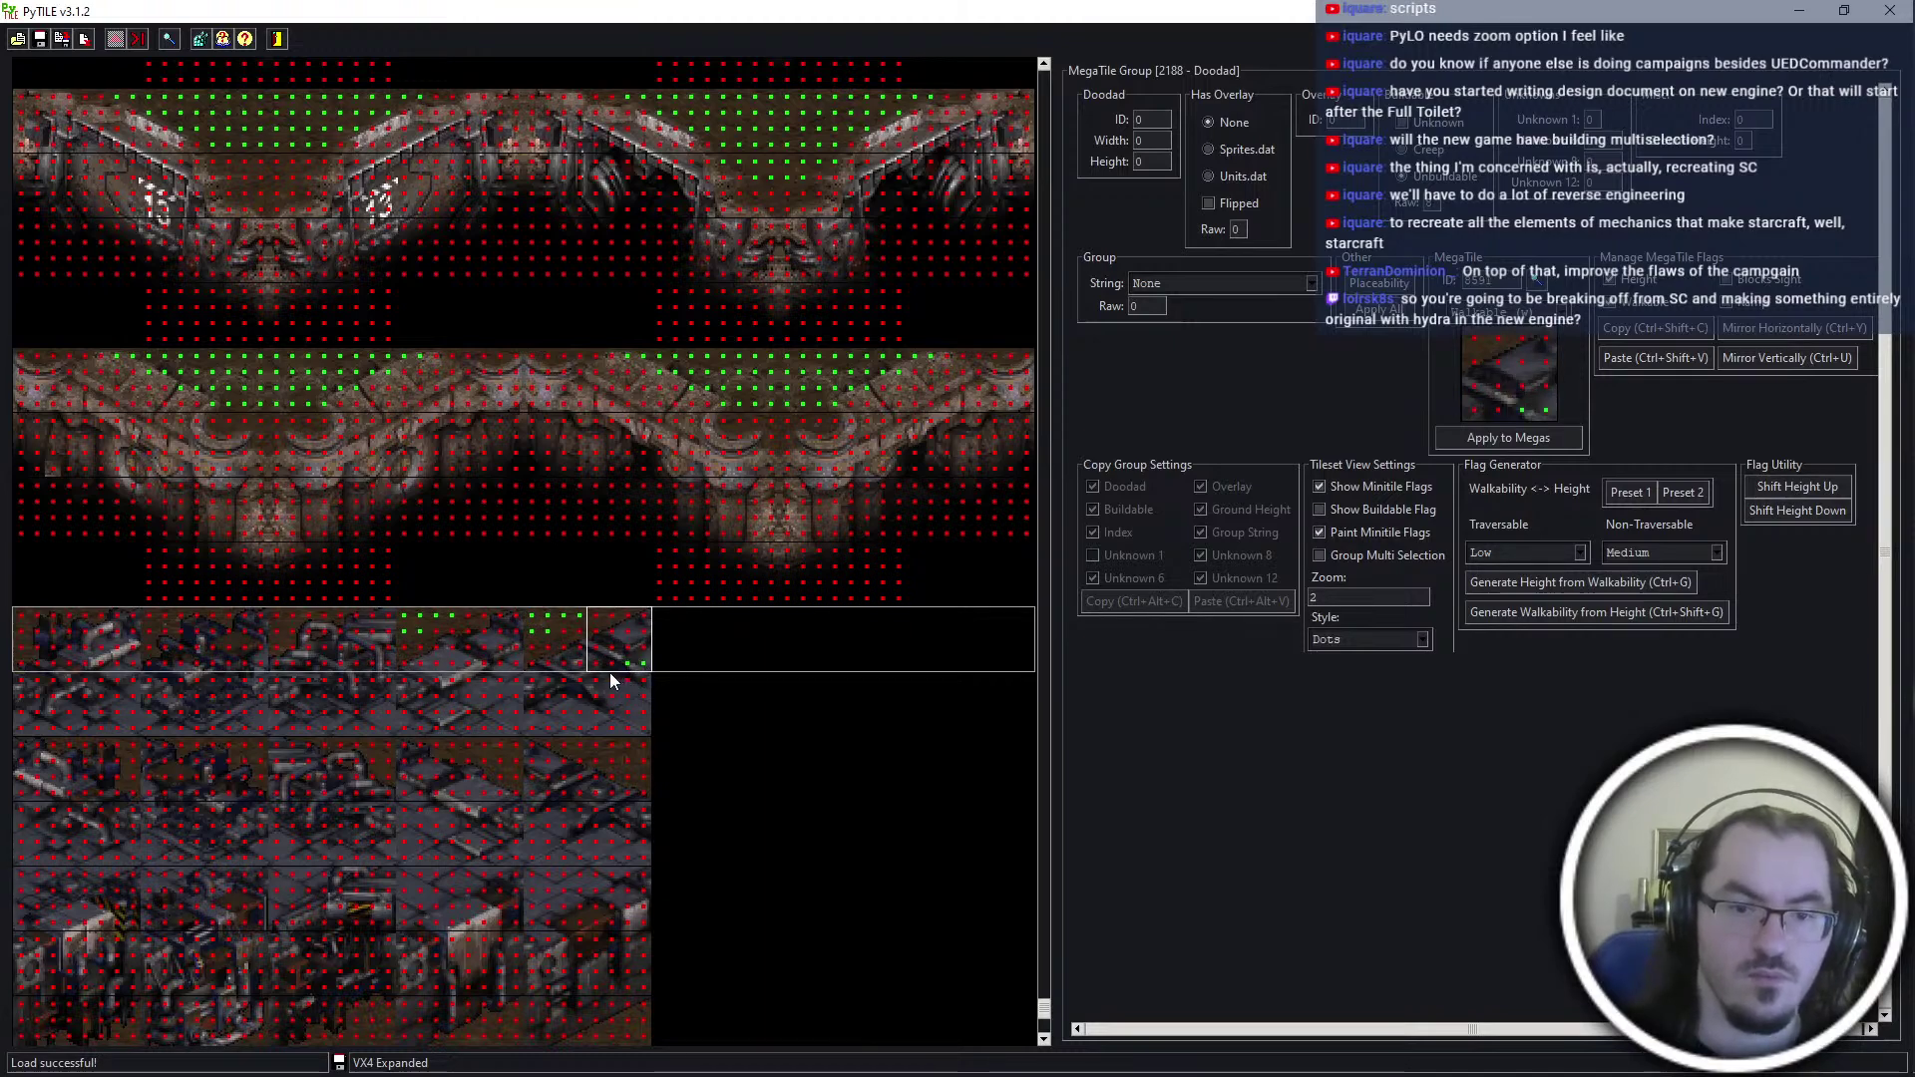
left_click(504, 669)
left_click(368, 656)
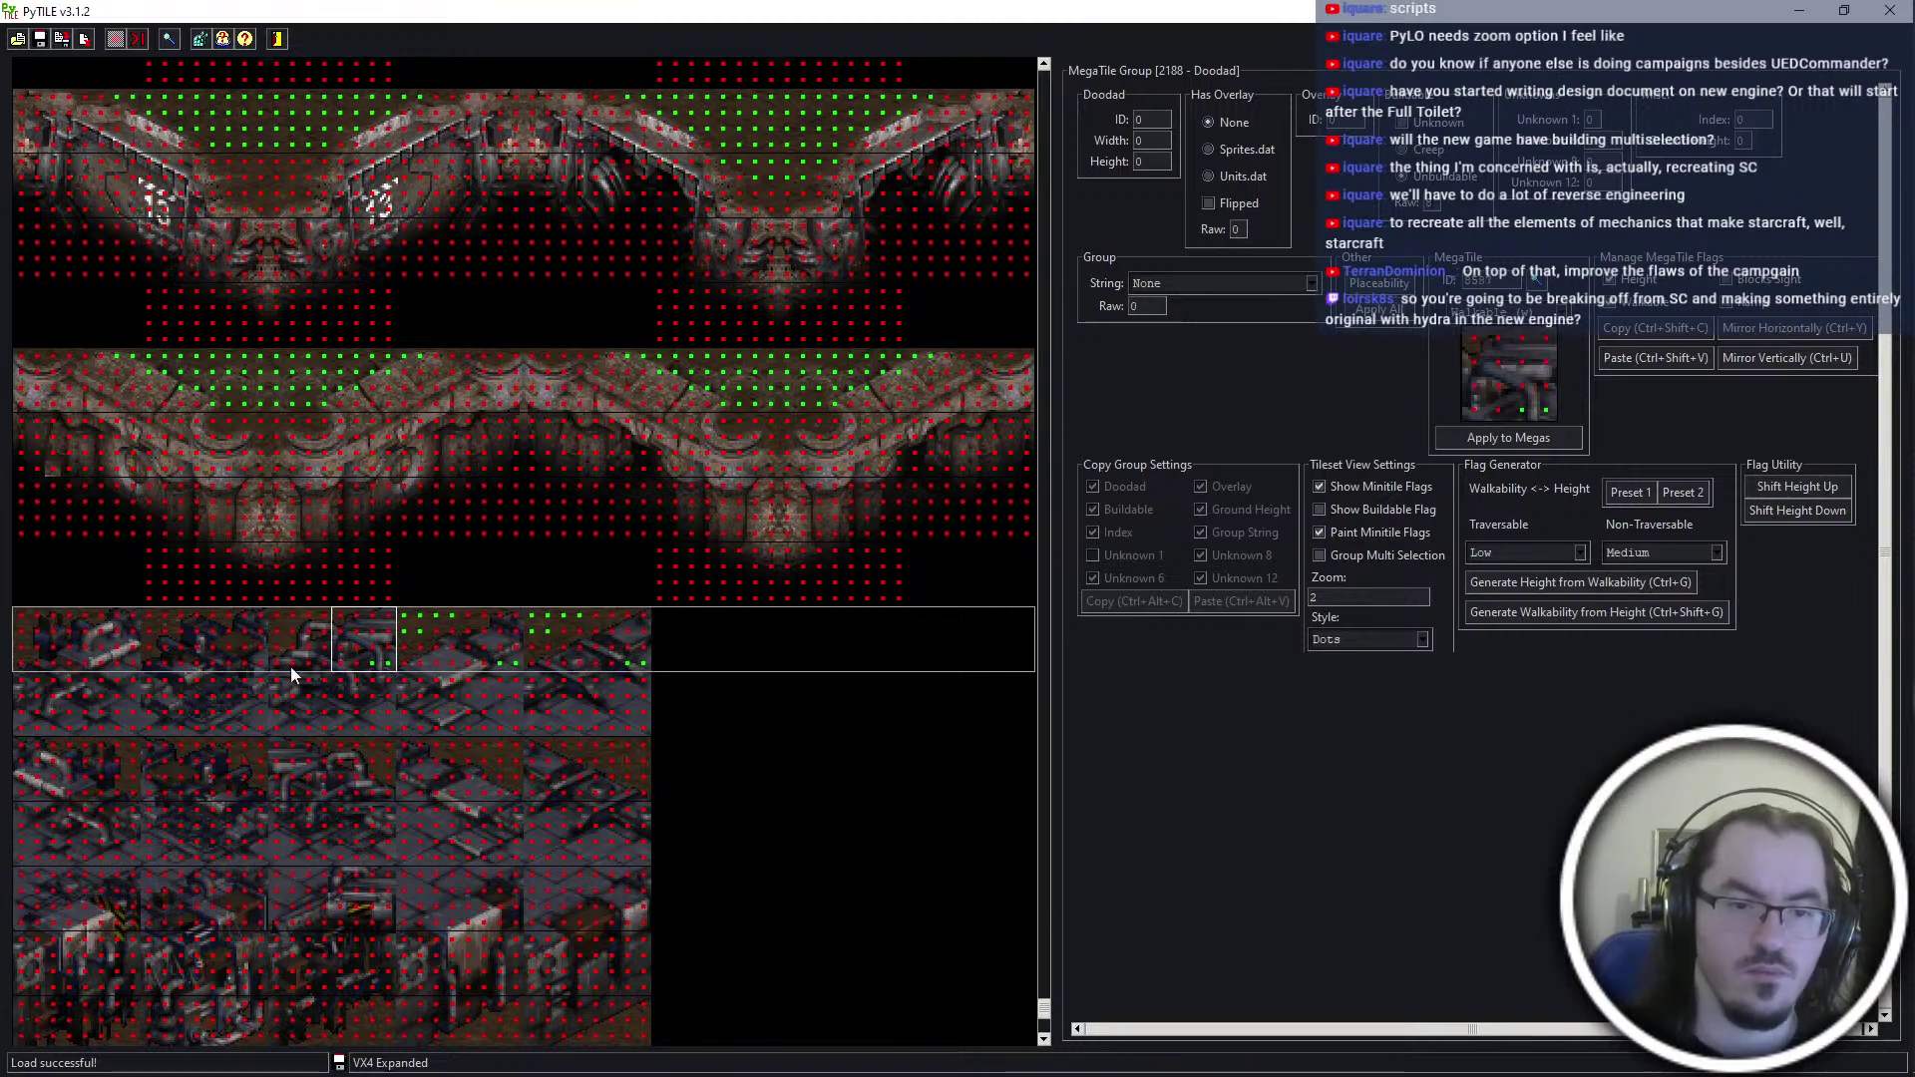
left_click(249, 662)
left_click(133, 667)
Paint the walkable floor minitiles in the first two tiles of group 2189 and give the other odd-numbered tiles the same flags
left_click(117, 702)
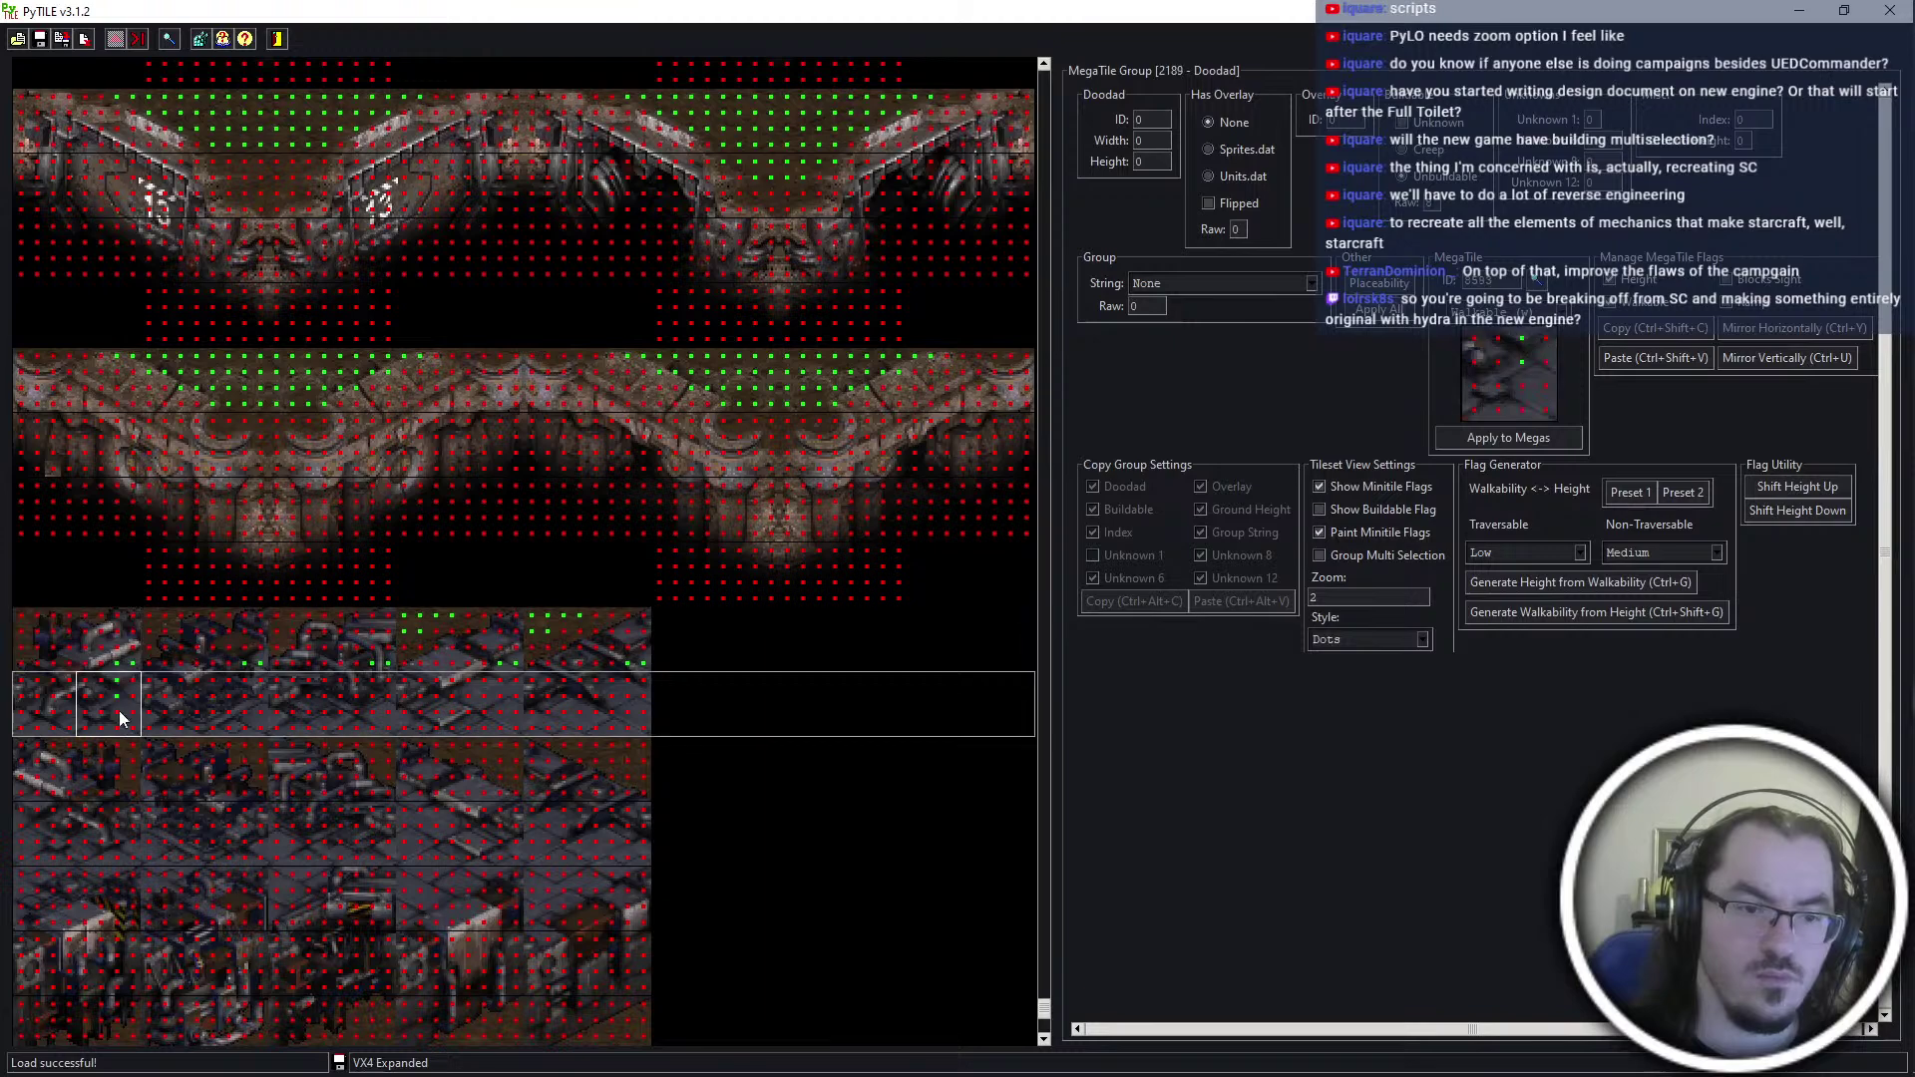
mouse_move(135, 709)
left_mouse_down()
mouse_move(94, 696)
mouse_move(21, 722)
left_mouse_up()
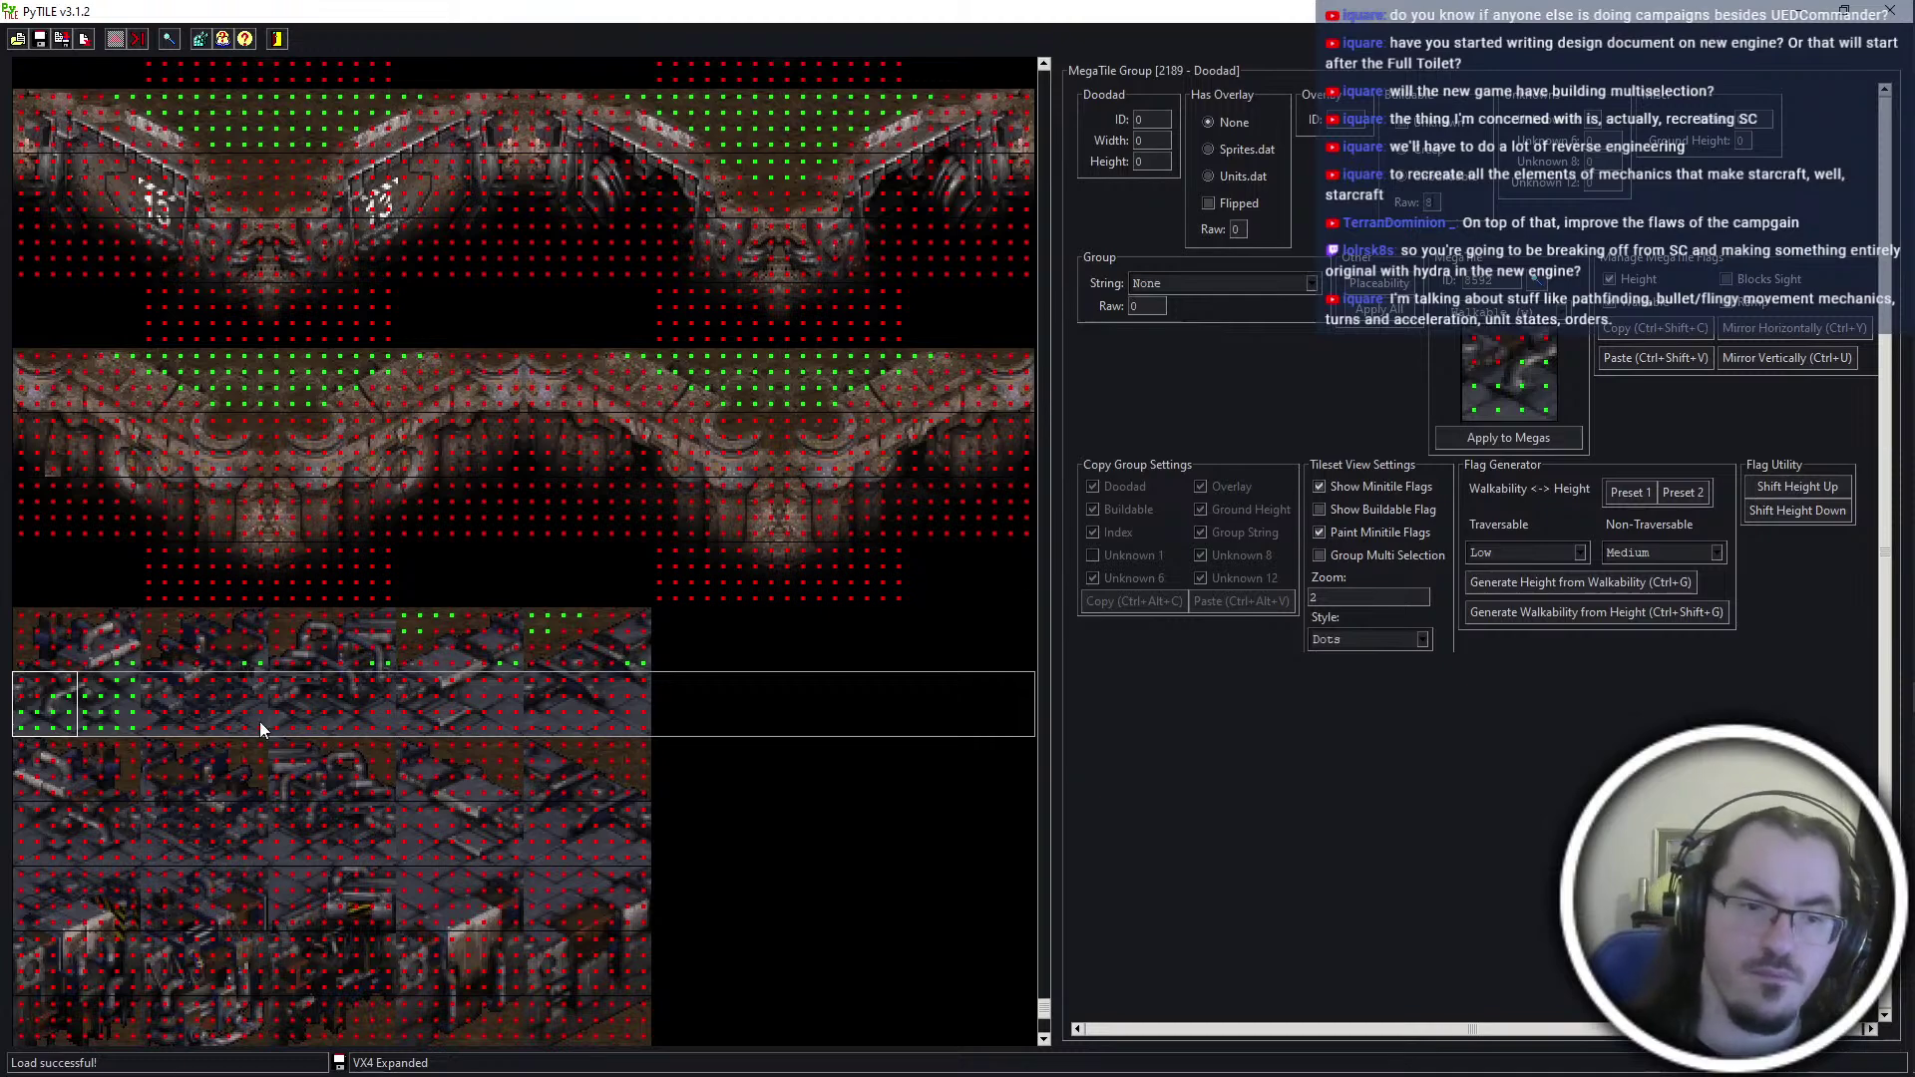
left_click_drag(183, 710, 518, 715)
left_click(547, 715)
key("ctrl+shift+v")
Copy the flags of the second tile in group 2189 to the fourth, sixth, eighth and tenth tiles of that group
left_click(110, 694)
key("ctrl+shift+c")
left_click(261, 728)
key("ctrl+shift+v")
left_click(389, 724)
key("ctrl+shift+v")
left_click(506, 715)
key("ctrl+shift+v")
left_click(612, 711)
key("ctrl+shift+v")
Apply walkable floor flags to the ninth, seventh, fifth, third and first tiles of group 2191
left_click(548, 812)
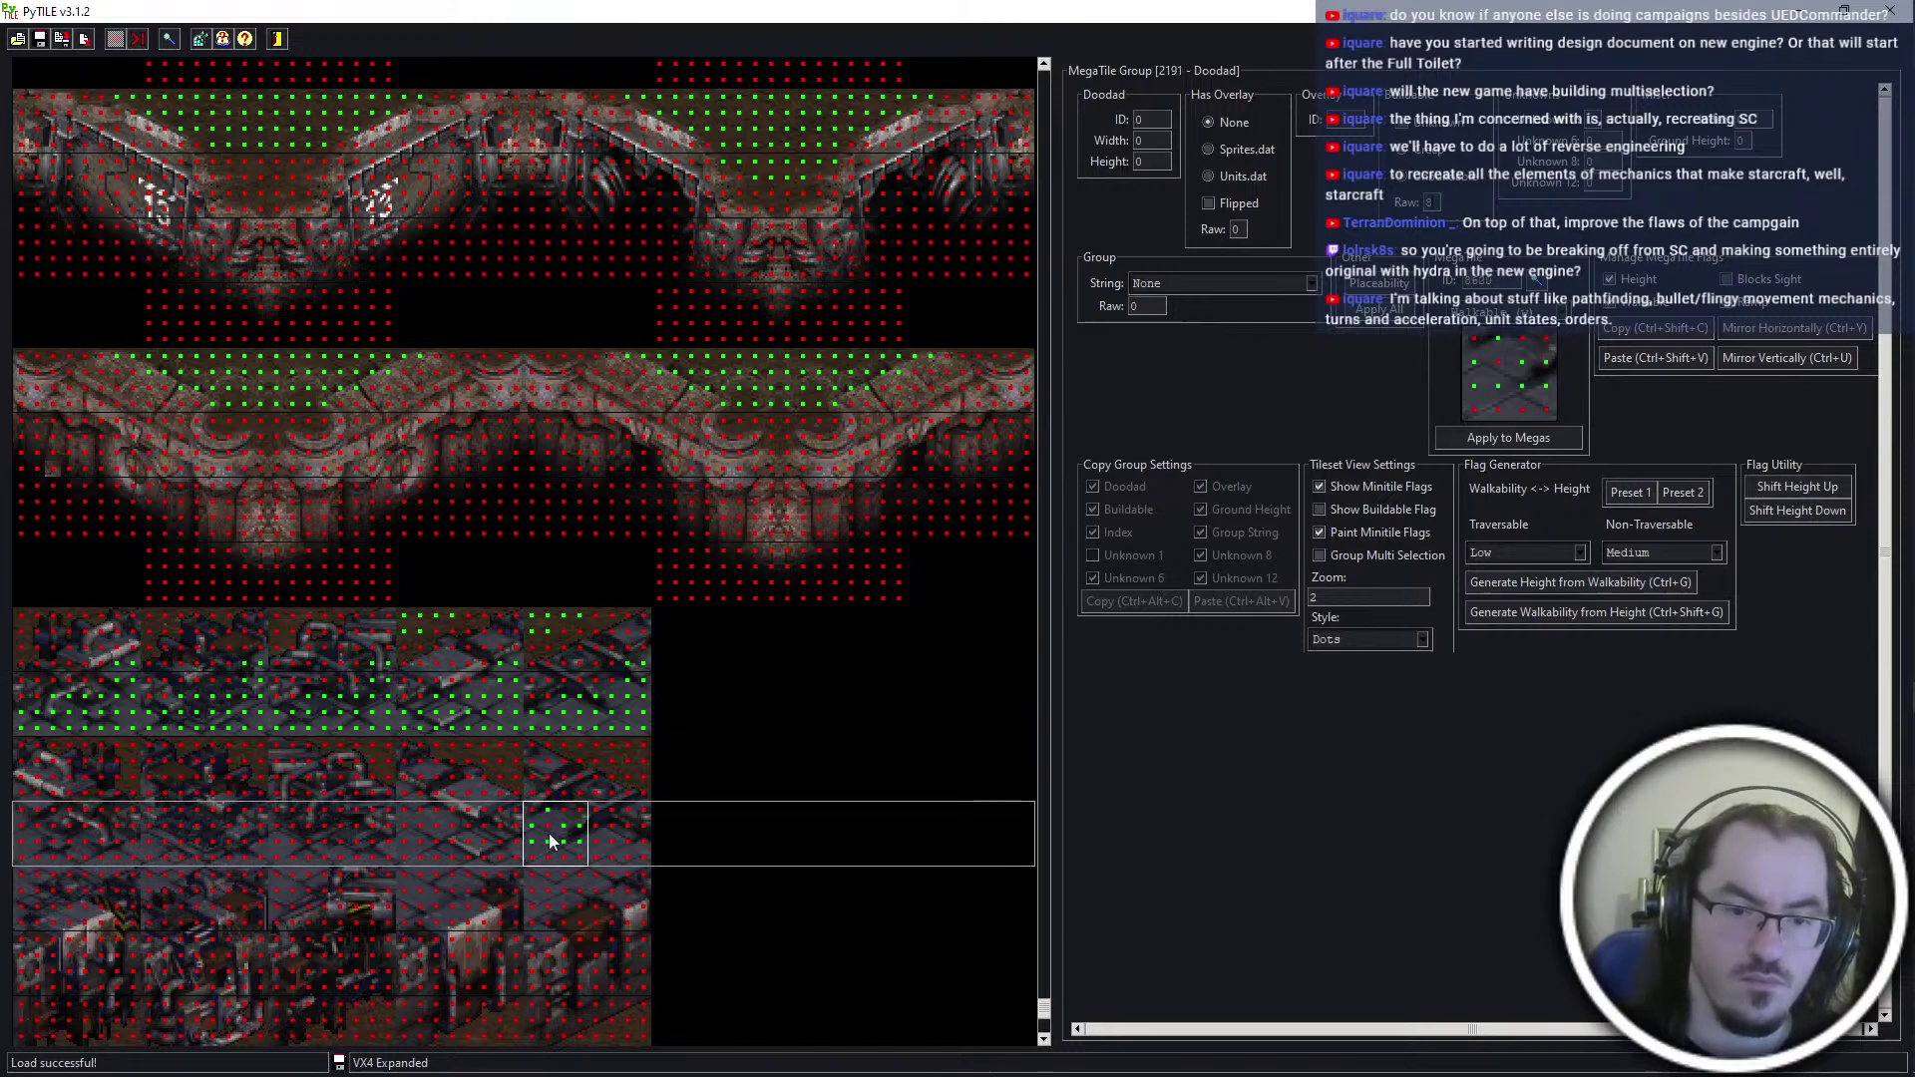
left_click(429, 830)
key("ctrl+shift+v")
left_click(299, 830)
key("ctrl+shift+v")
left_click(181, 831)
key("ctrl+shift+v")
left_click(50, 823)
key("ctrl+shift+v")
Paint the remaining floor minitiles walkable in the odd-numbered tiles of group 2191
left_click_drag(37, 794, 23, 794)
left_click(66, 811)
left_click(183, 831)
left_click(308, 831)
left_click(178, 830)
left_click(303, 832)
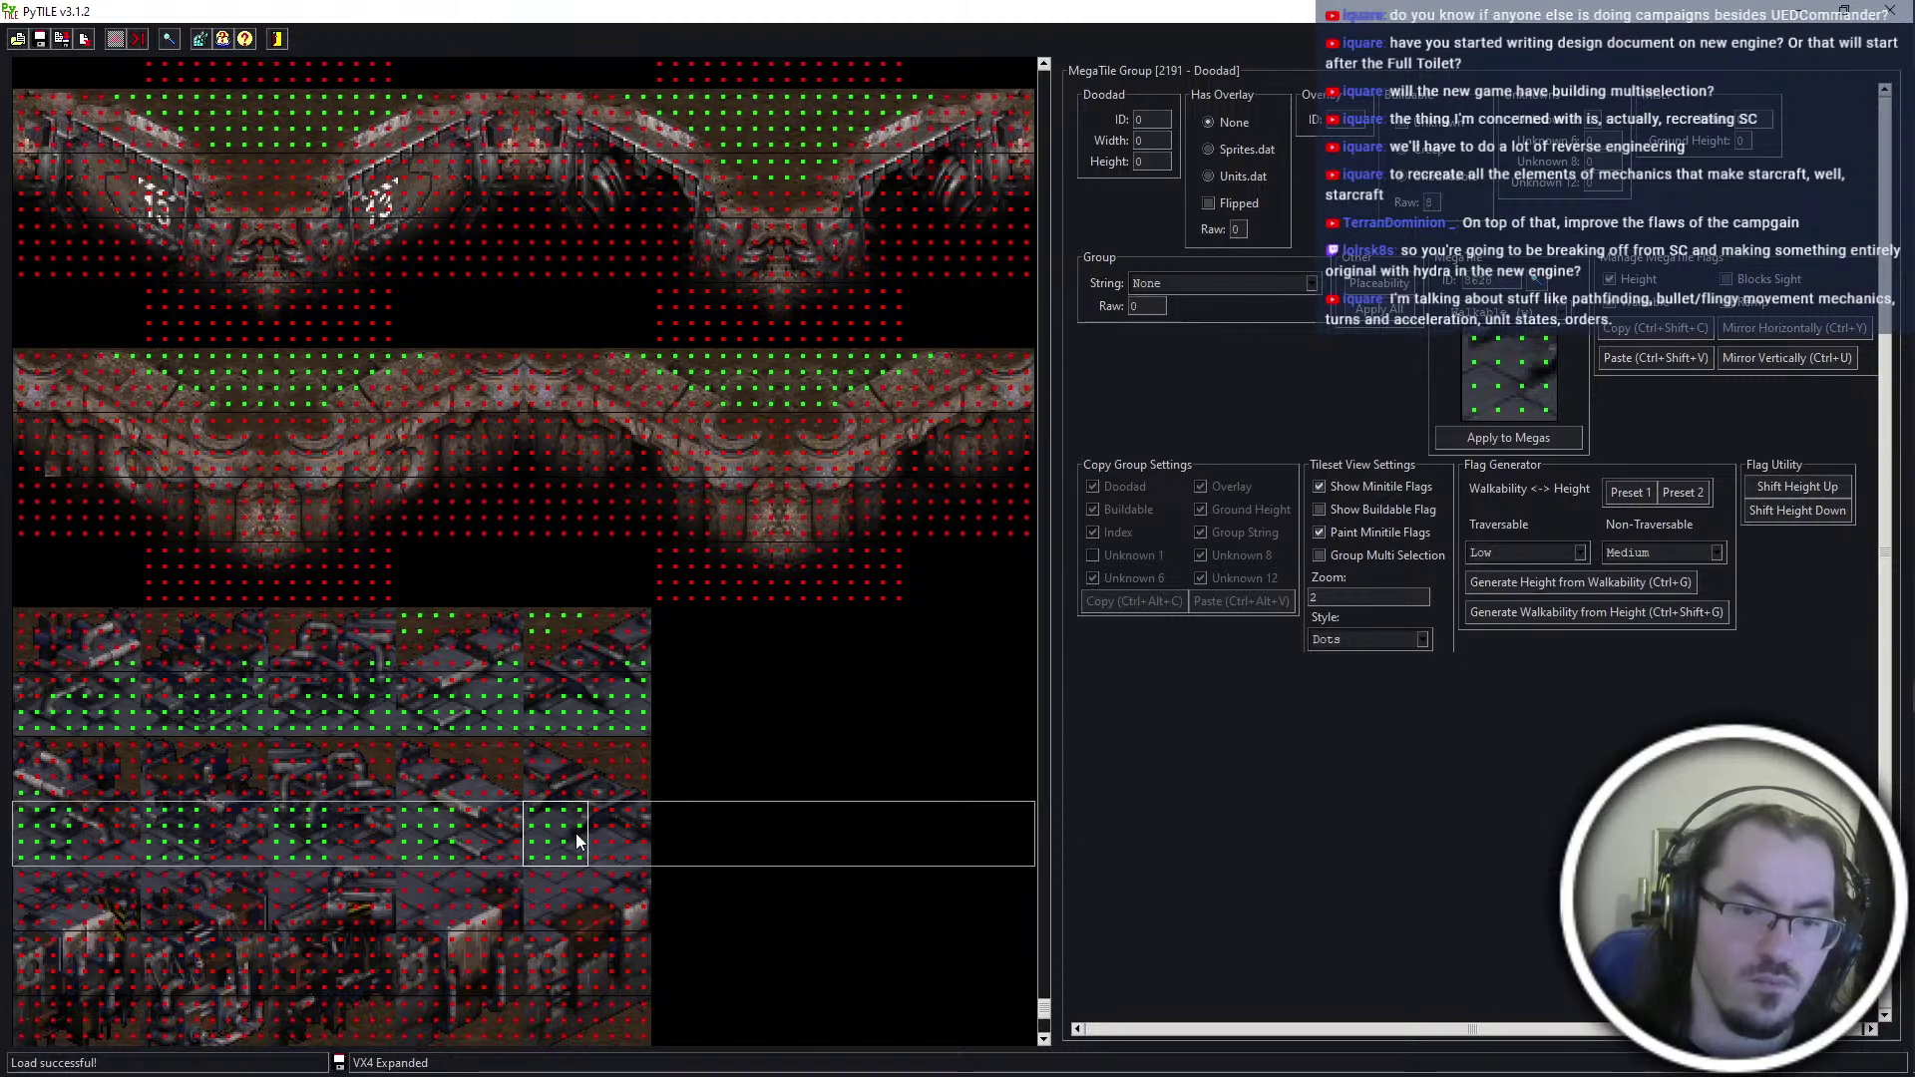
Paint the remaining floor minitiles walkable in the even-numbered tiles of group 2189
left_click(624, 714)
left_click(484, 716)
left_click(369, 715)
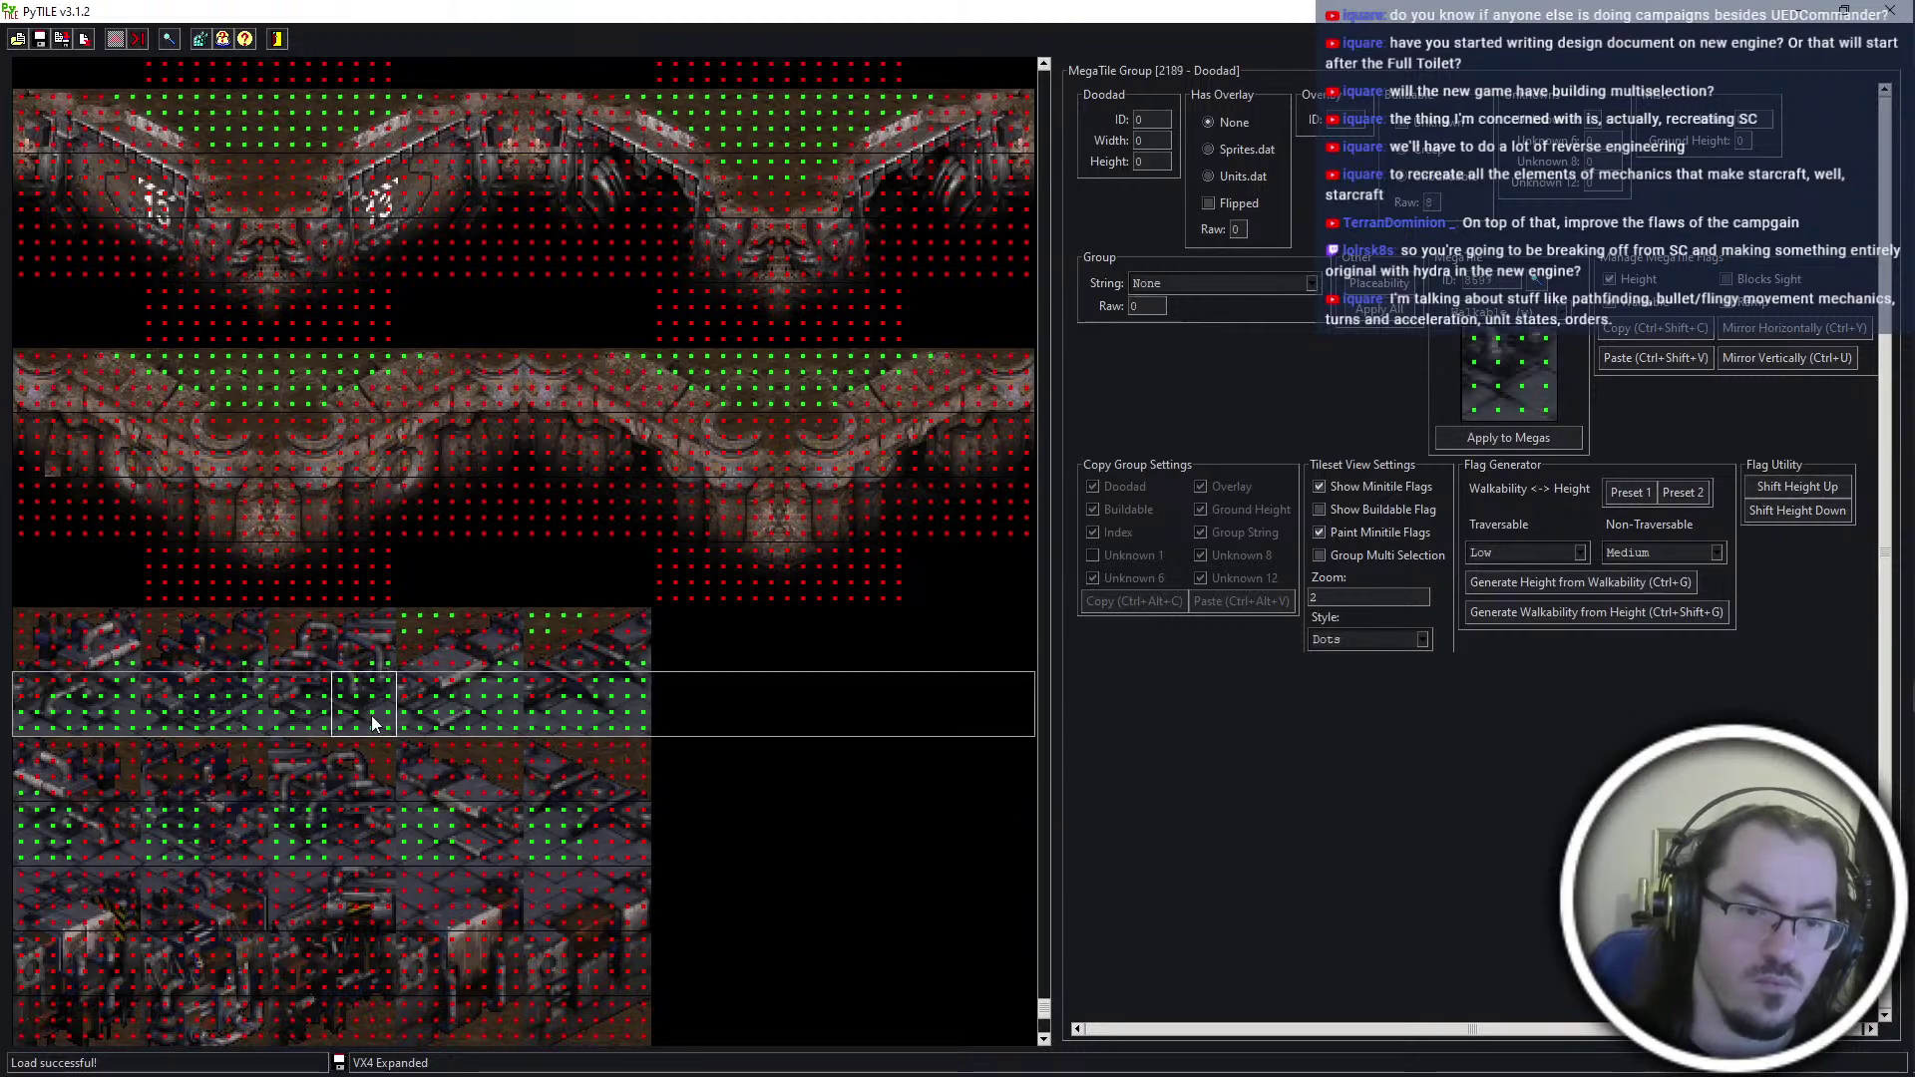
left_click(229, 710)
left_click(88, 714)
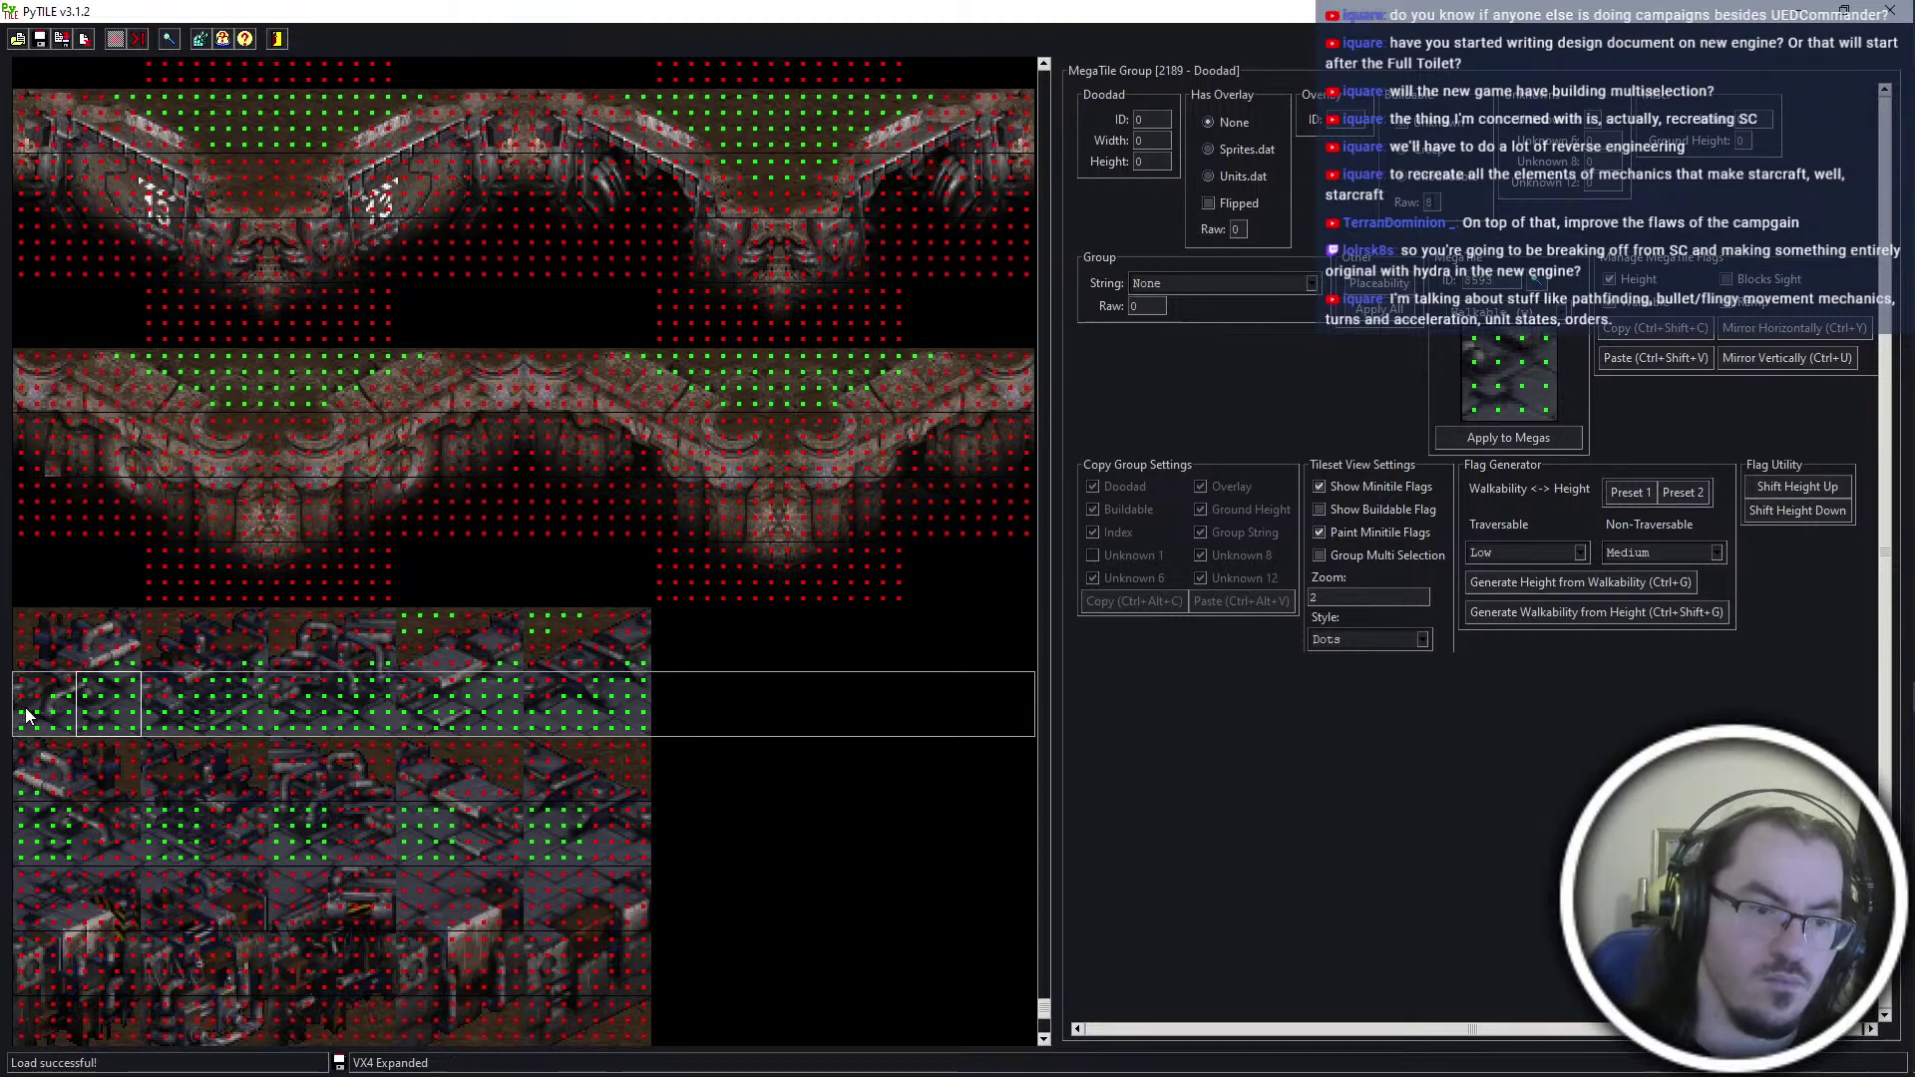
Paint the floor minitiles walkable in the even-numbered tiles of group 2191
left_click(100, 828)
left_click(232, 847)
left_click(365, 836)
left_click(467, 841)
left_click(641, 848)
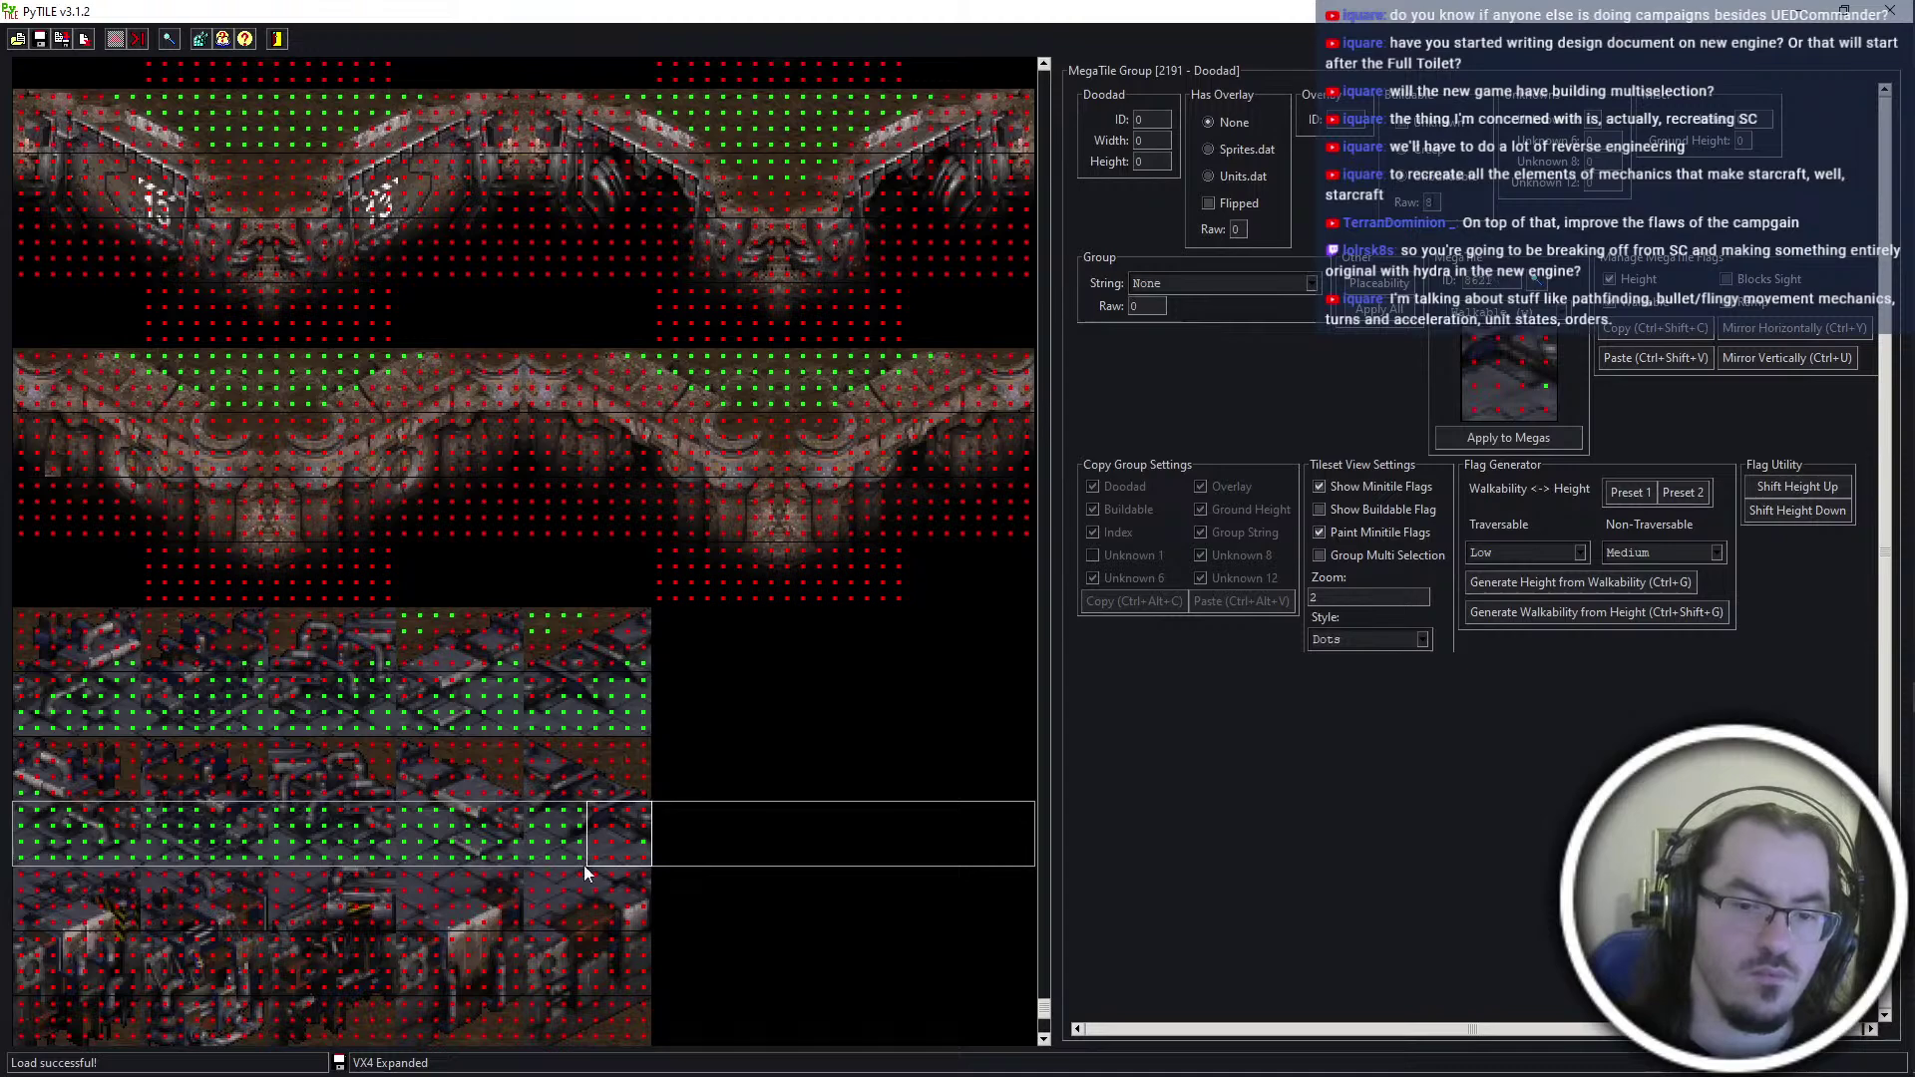
Paint the open dirt minitiles walkable in the even-numbered tiles of group 2190 from tenth to fourth, and in the fifth tile of group 2188
left_click(625, 768)
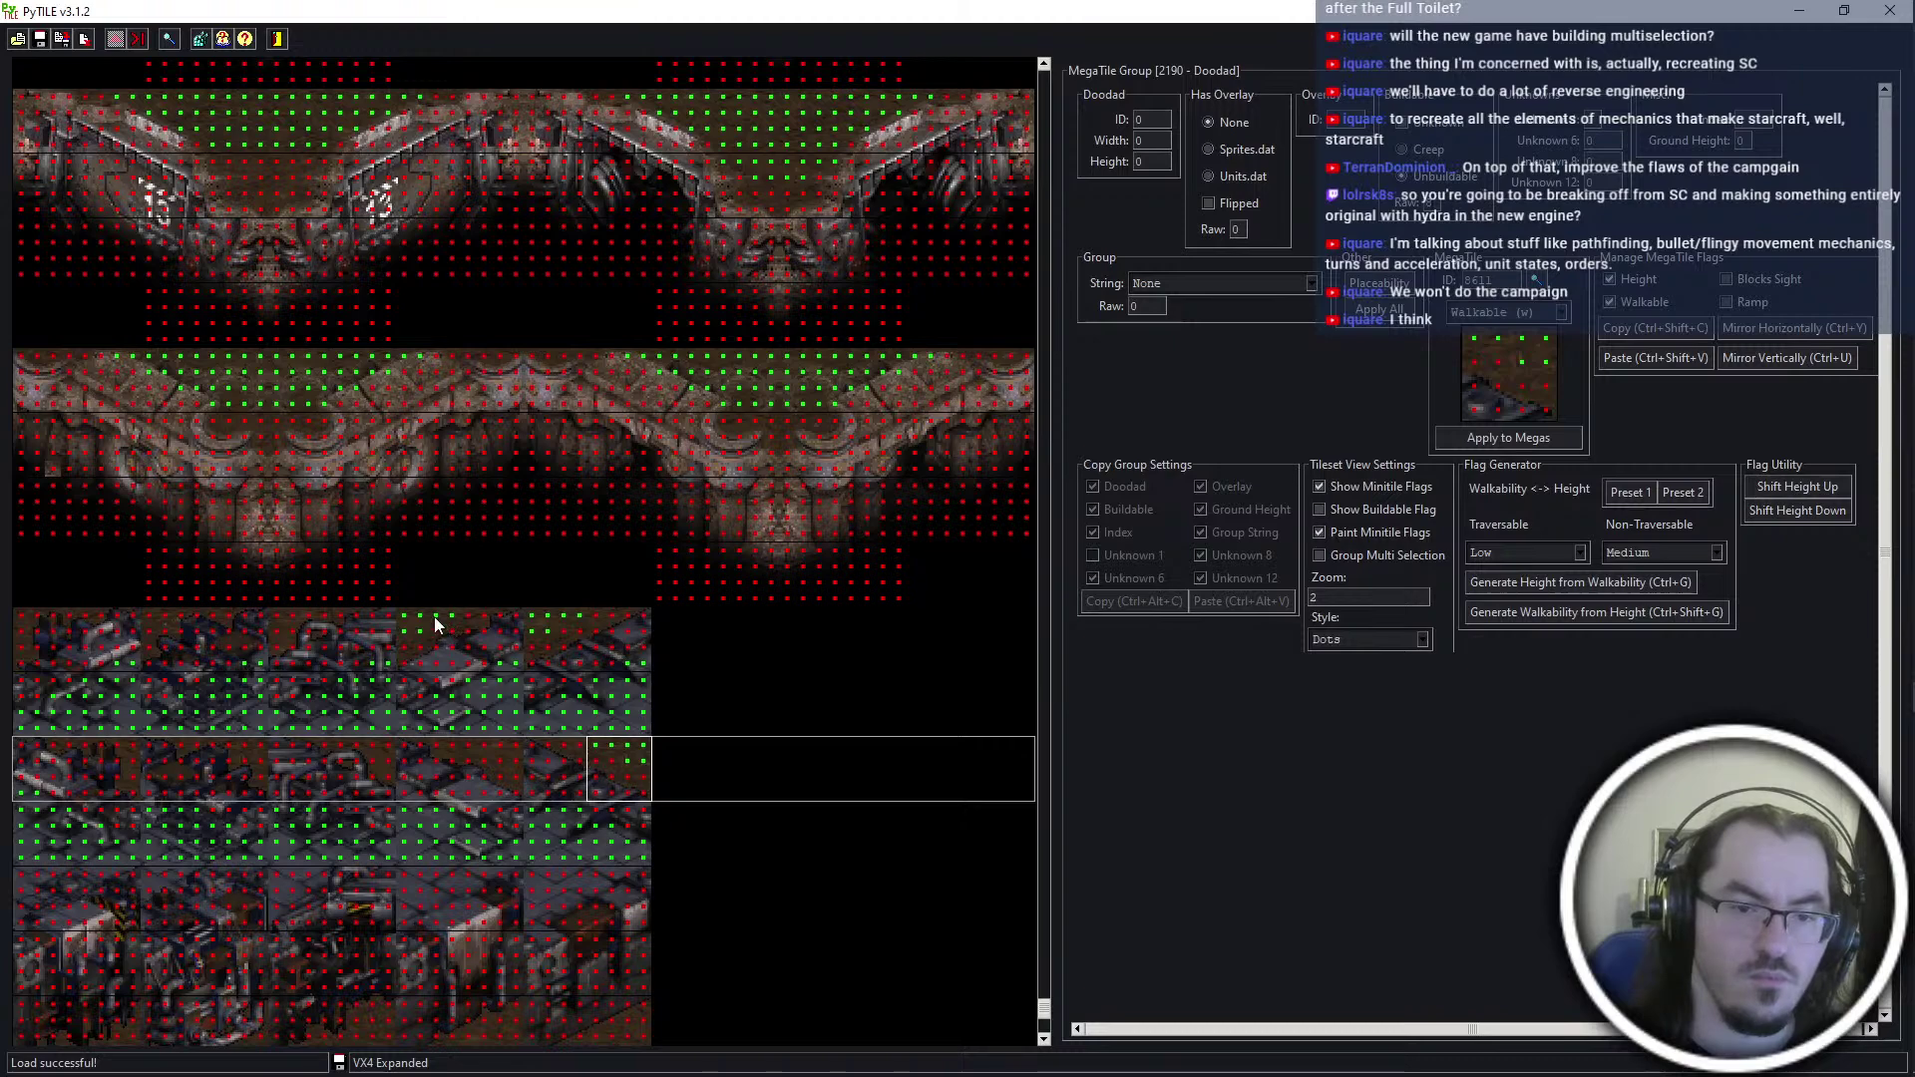
left_click(519, 748)
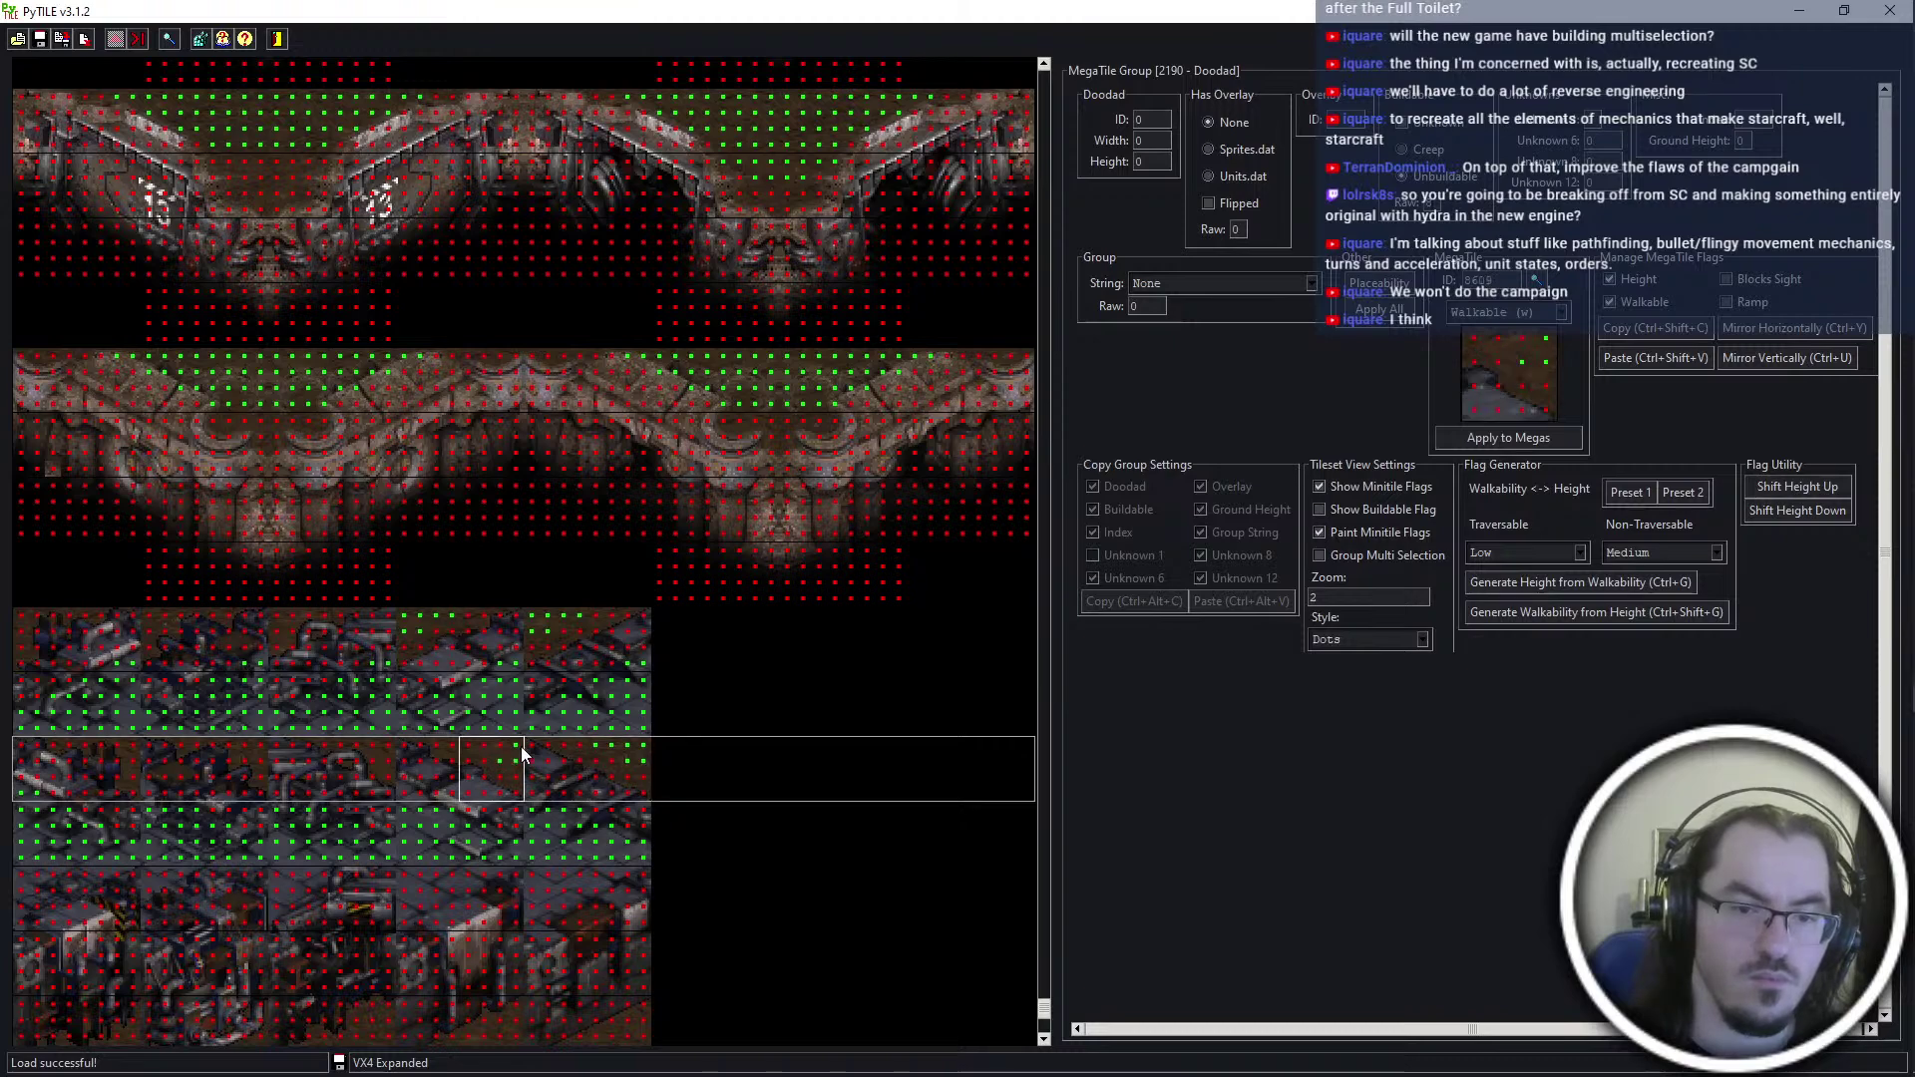
left_click(379, 758)
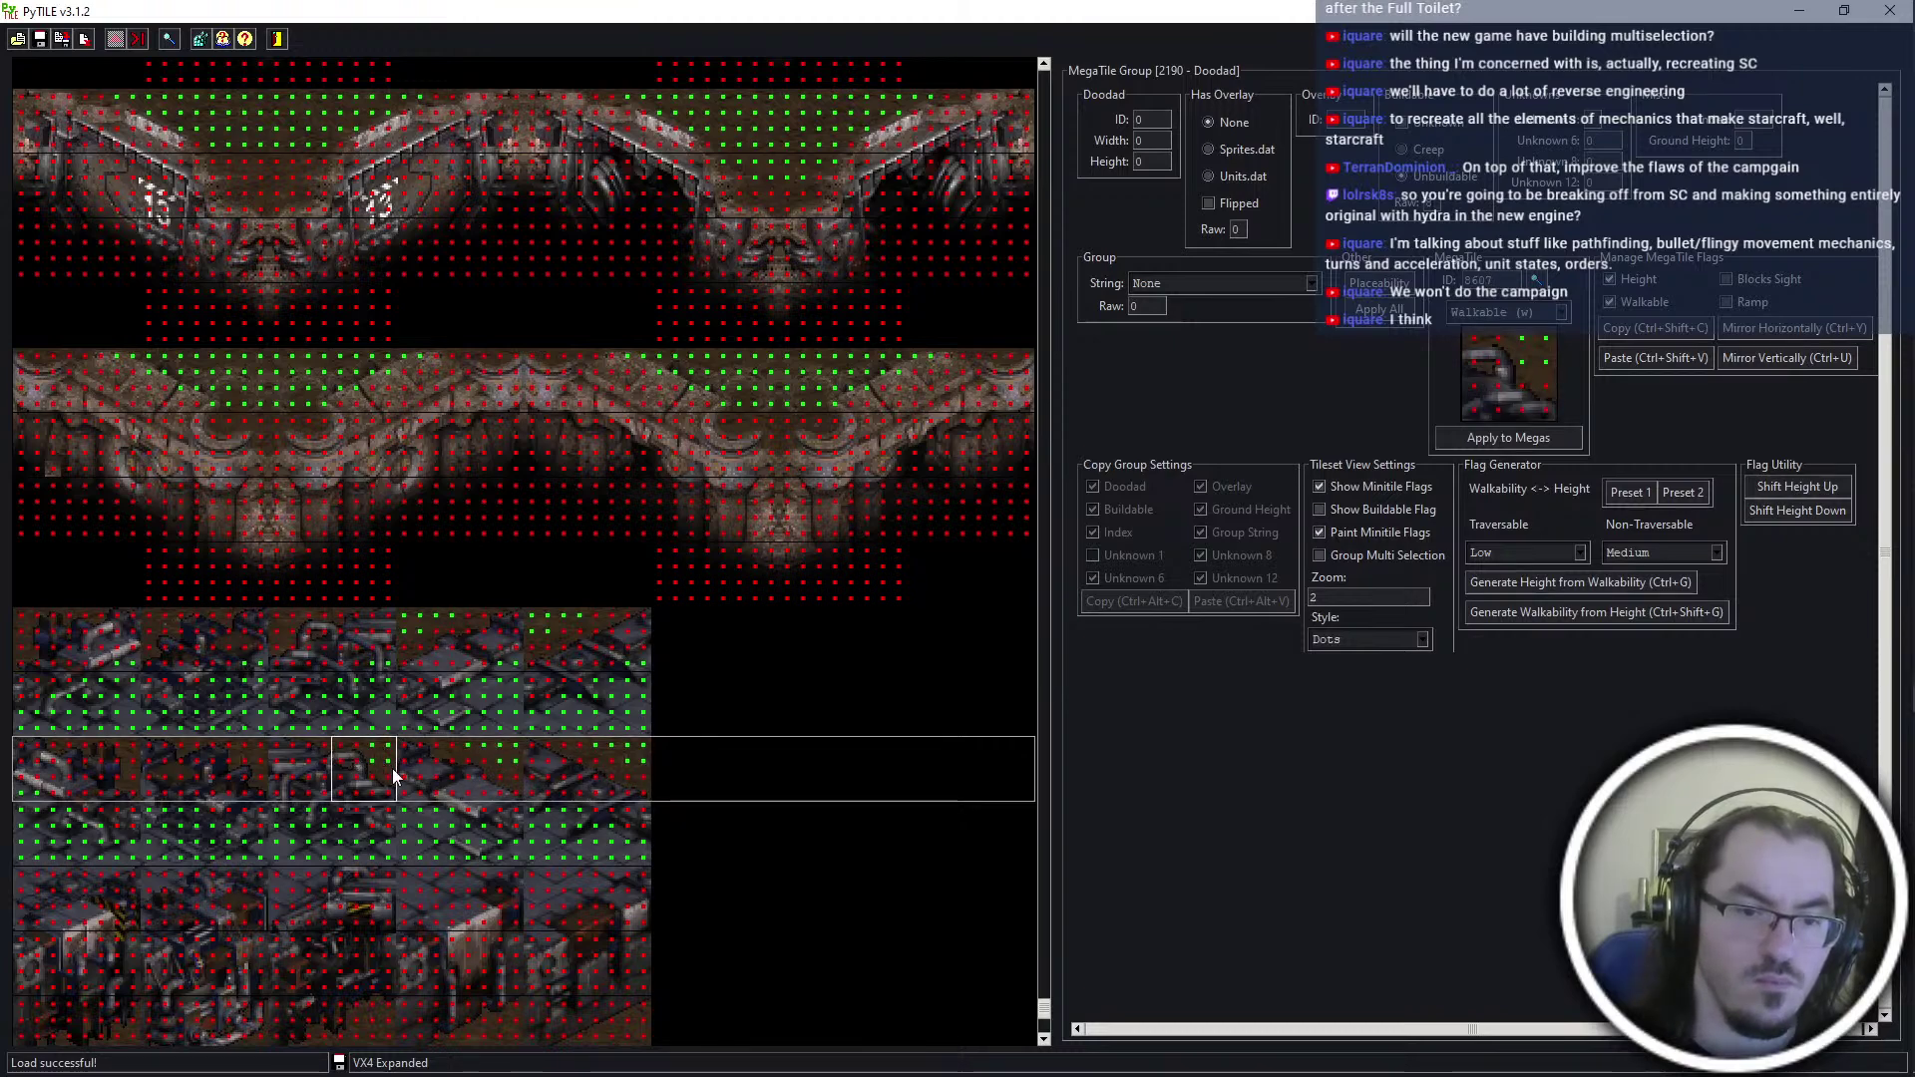
left_click(285, 631)
left_click(290, 617)
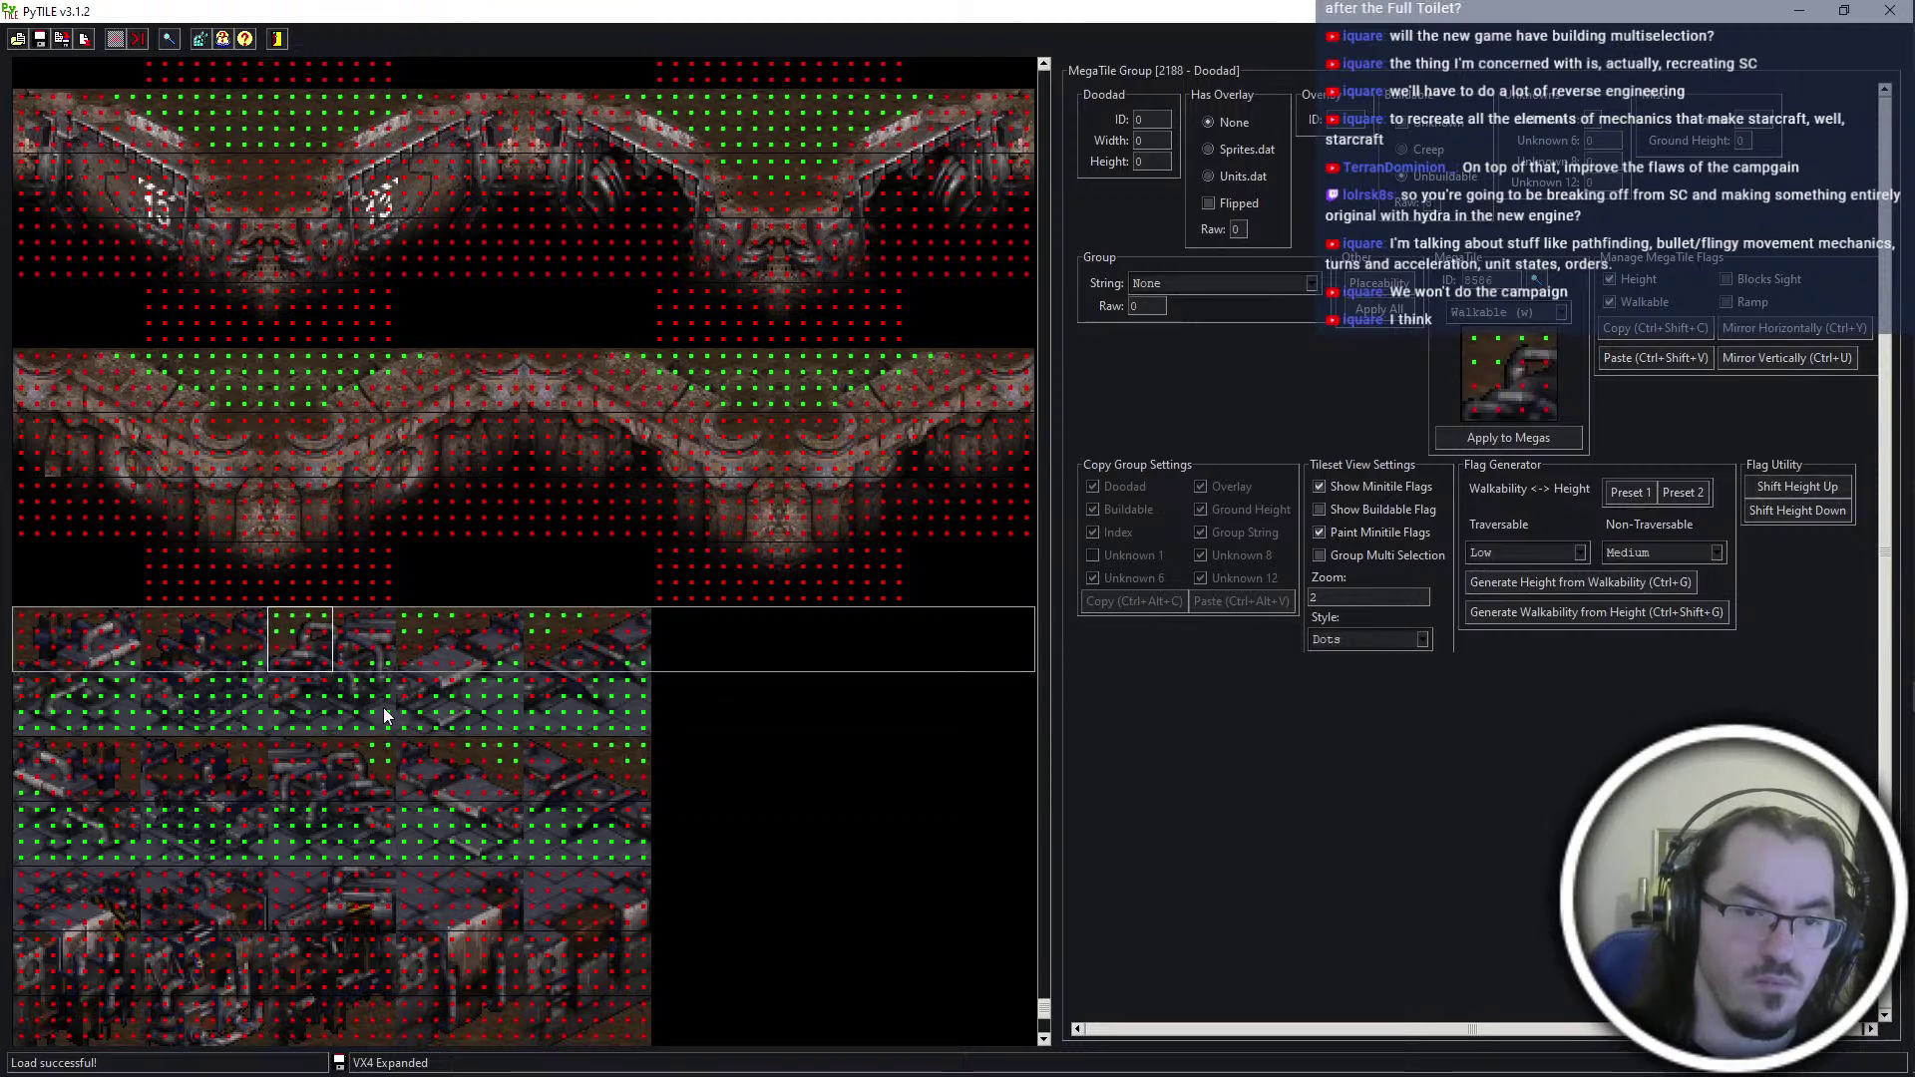
left_click(339, 748)
left_click(247, 750)
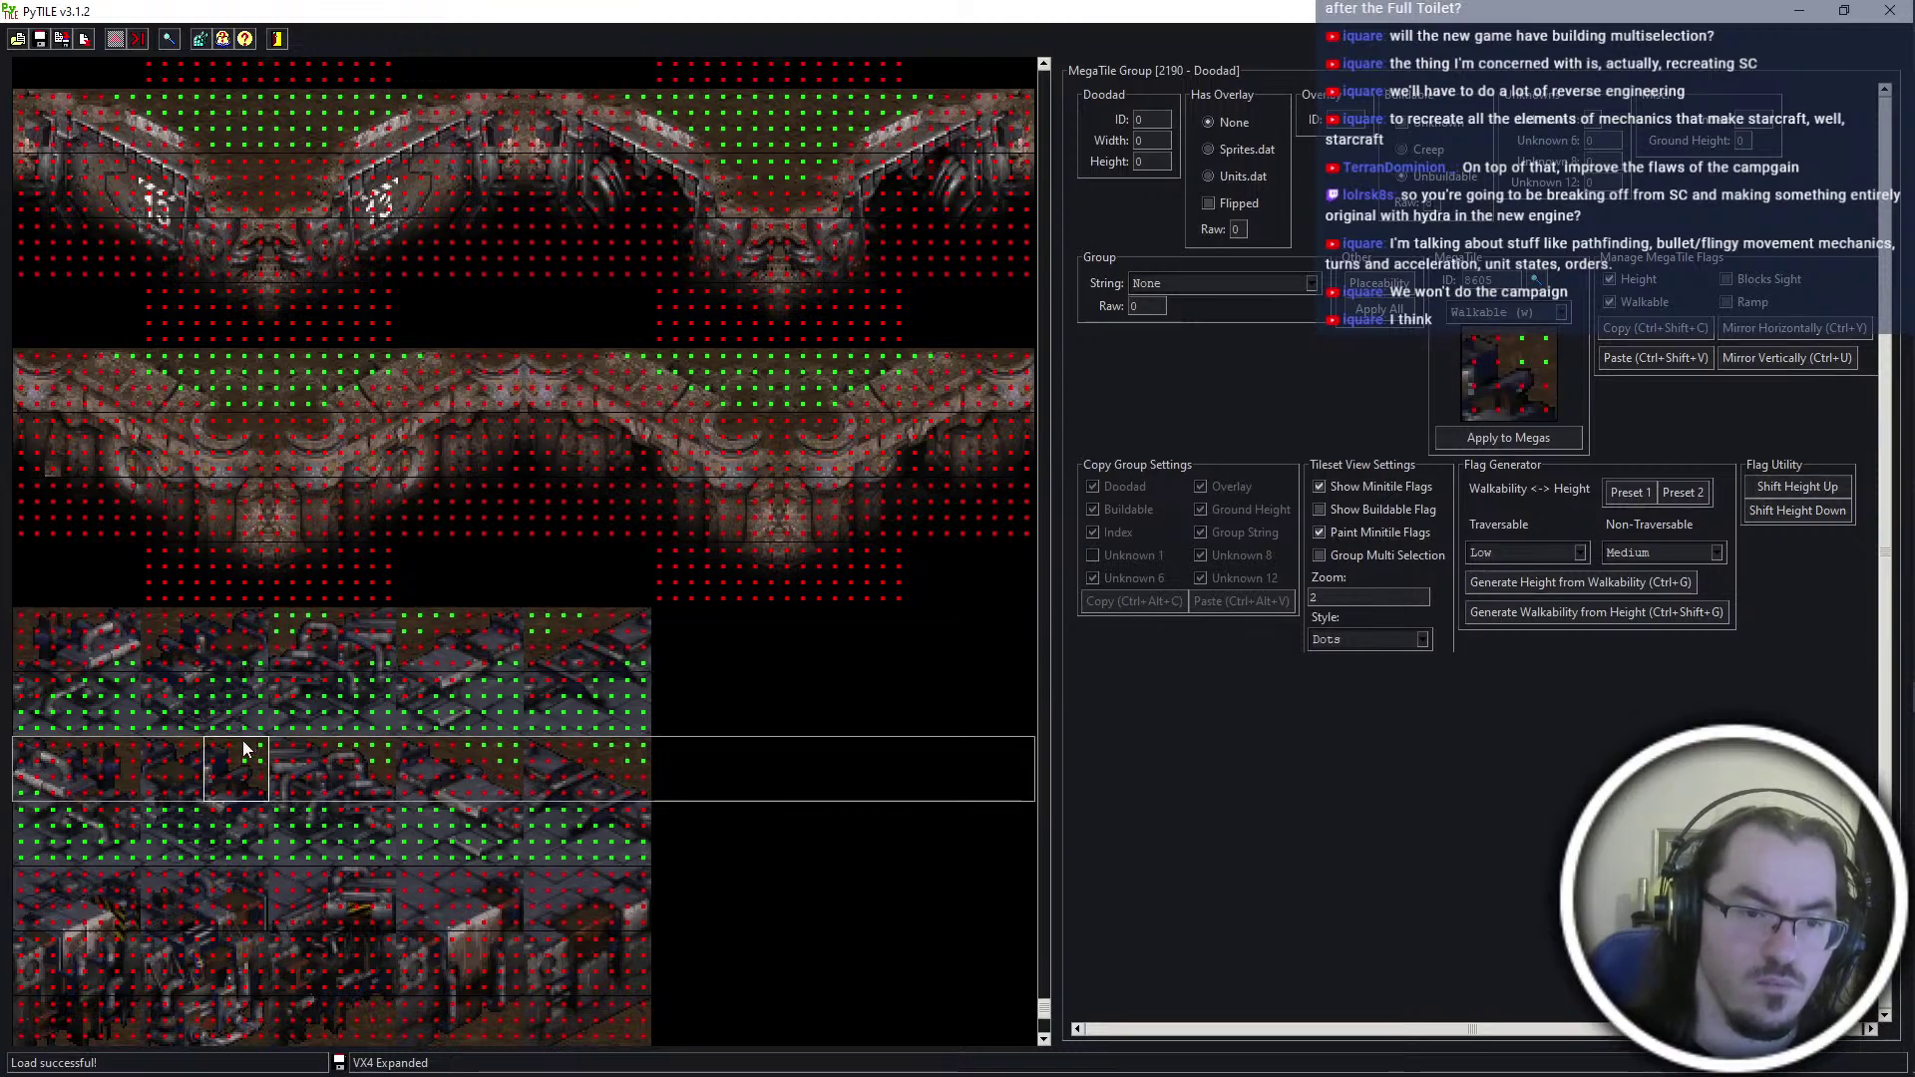
Paint and touch up the walkable dirt corners in the first, third and fifth tiles of group 2188 and the matching tiles of group 2190
left_click(168, 619)
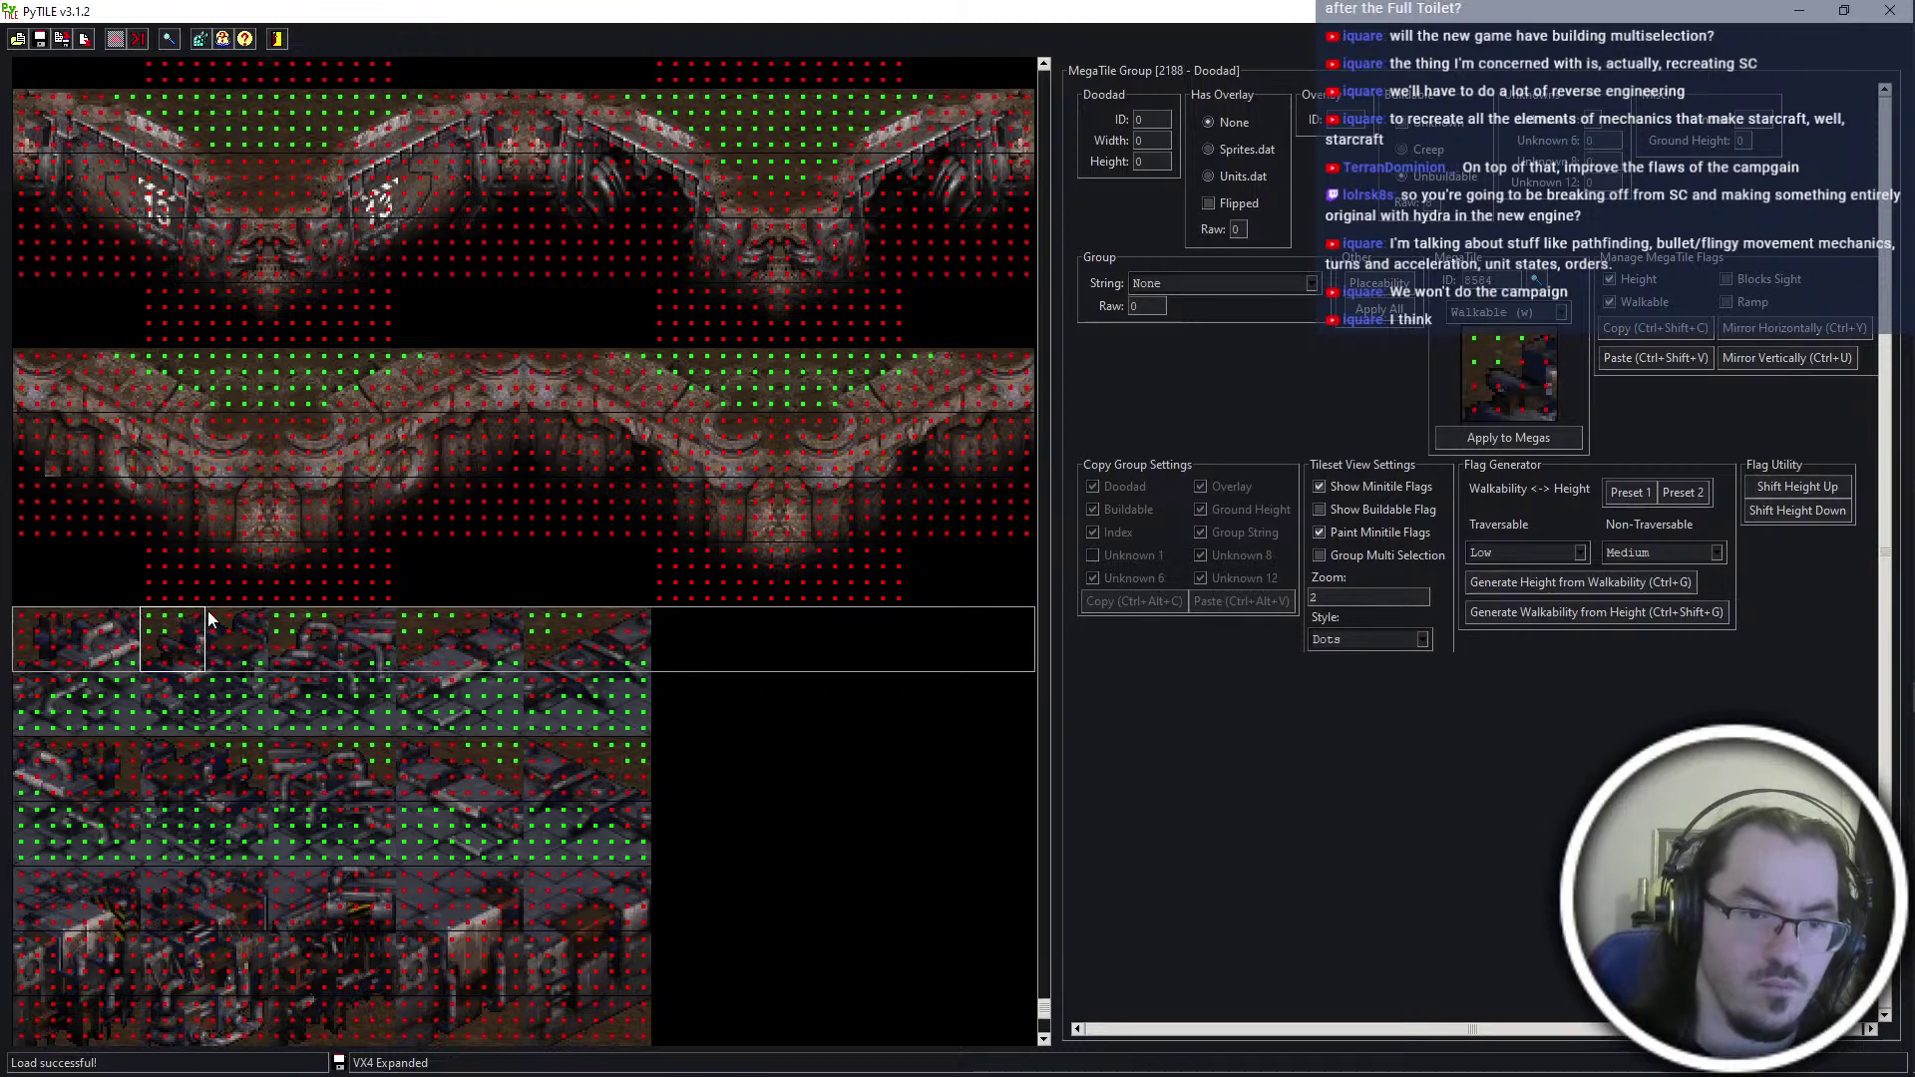
left_click(33, 624)
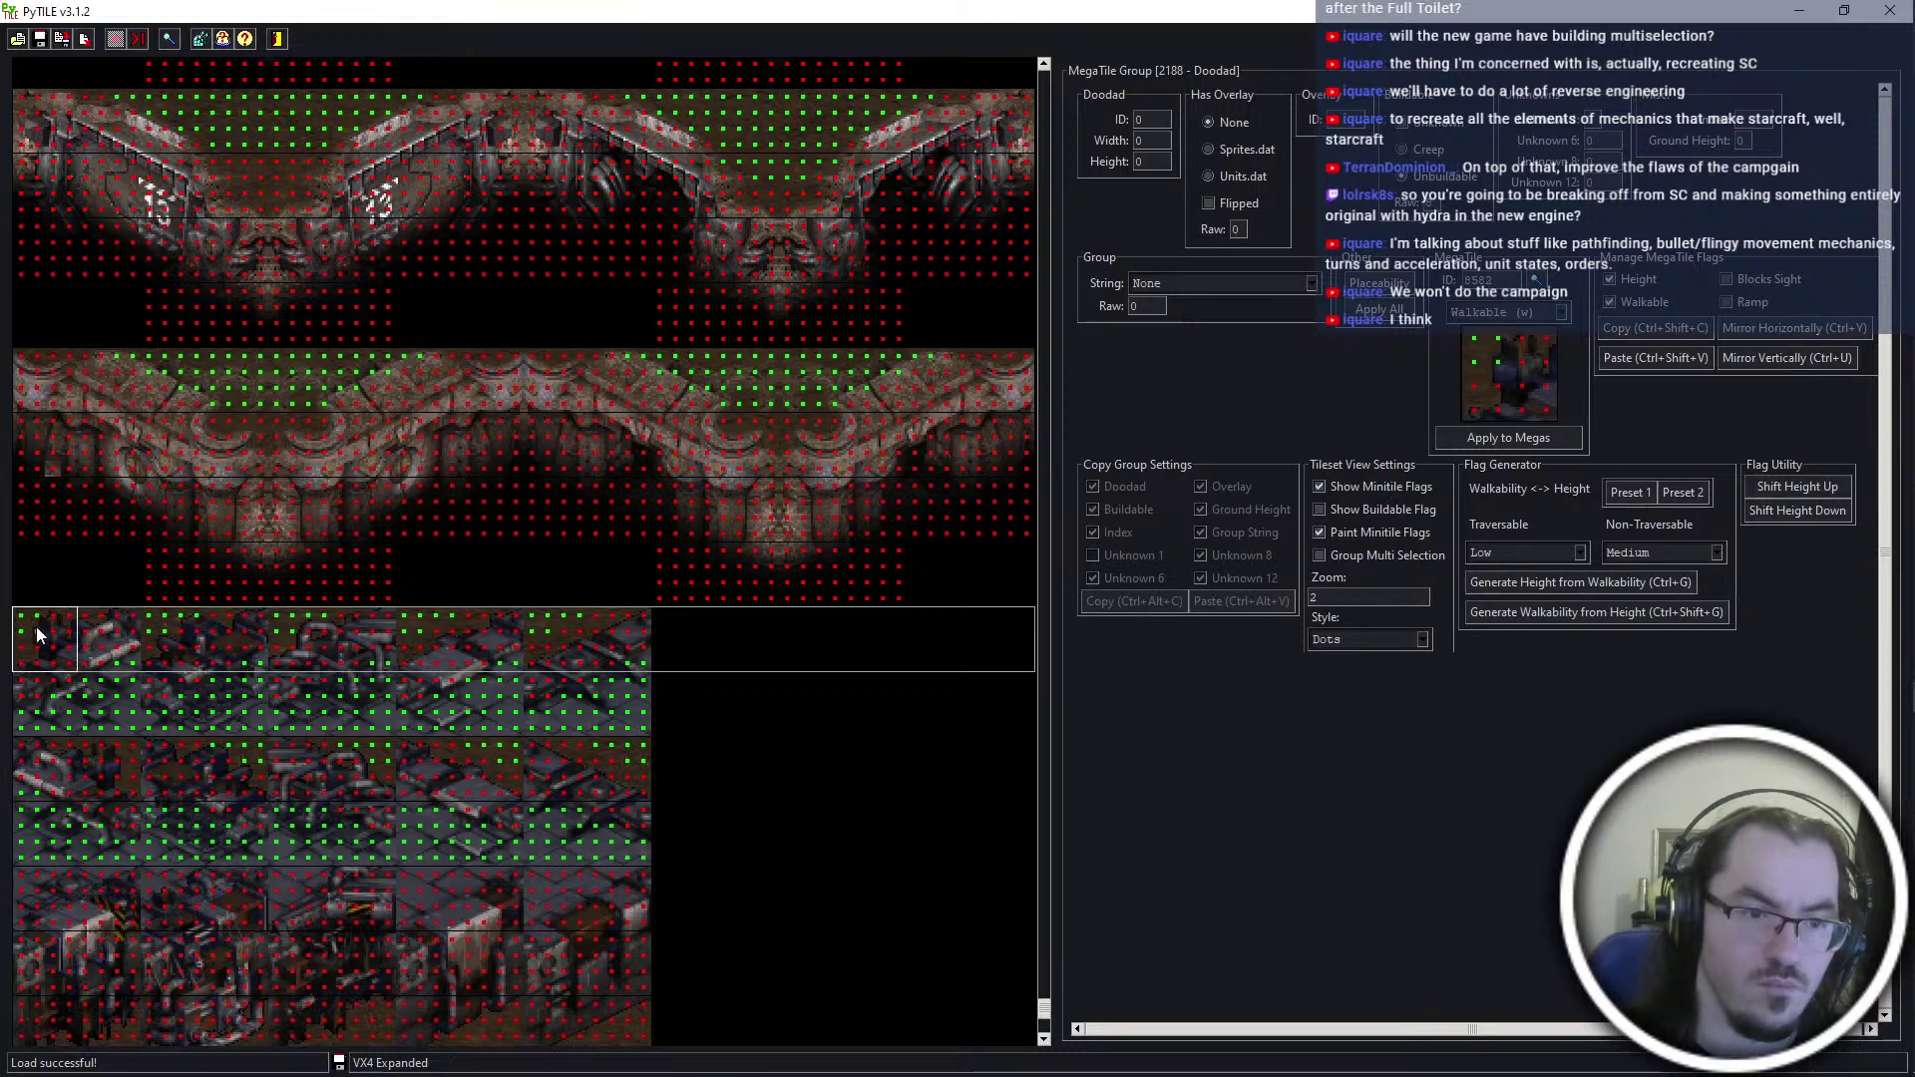
left_click(120, 756)
left_click(221, 760)
left_click(183, 620)
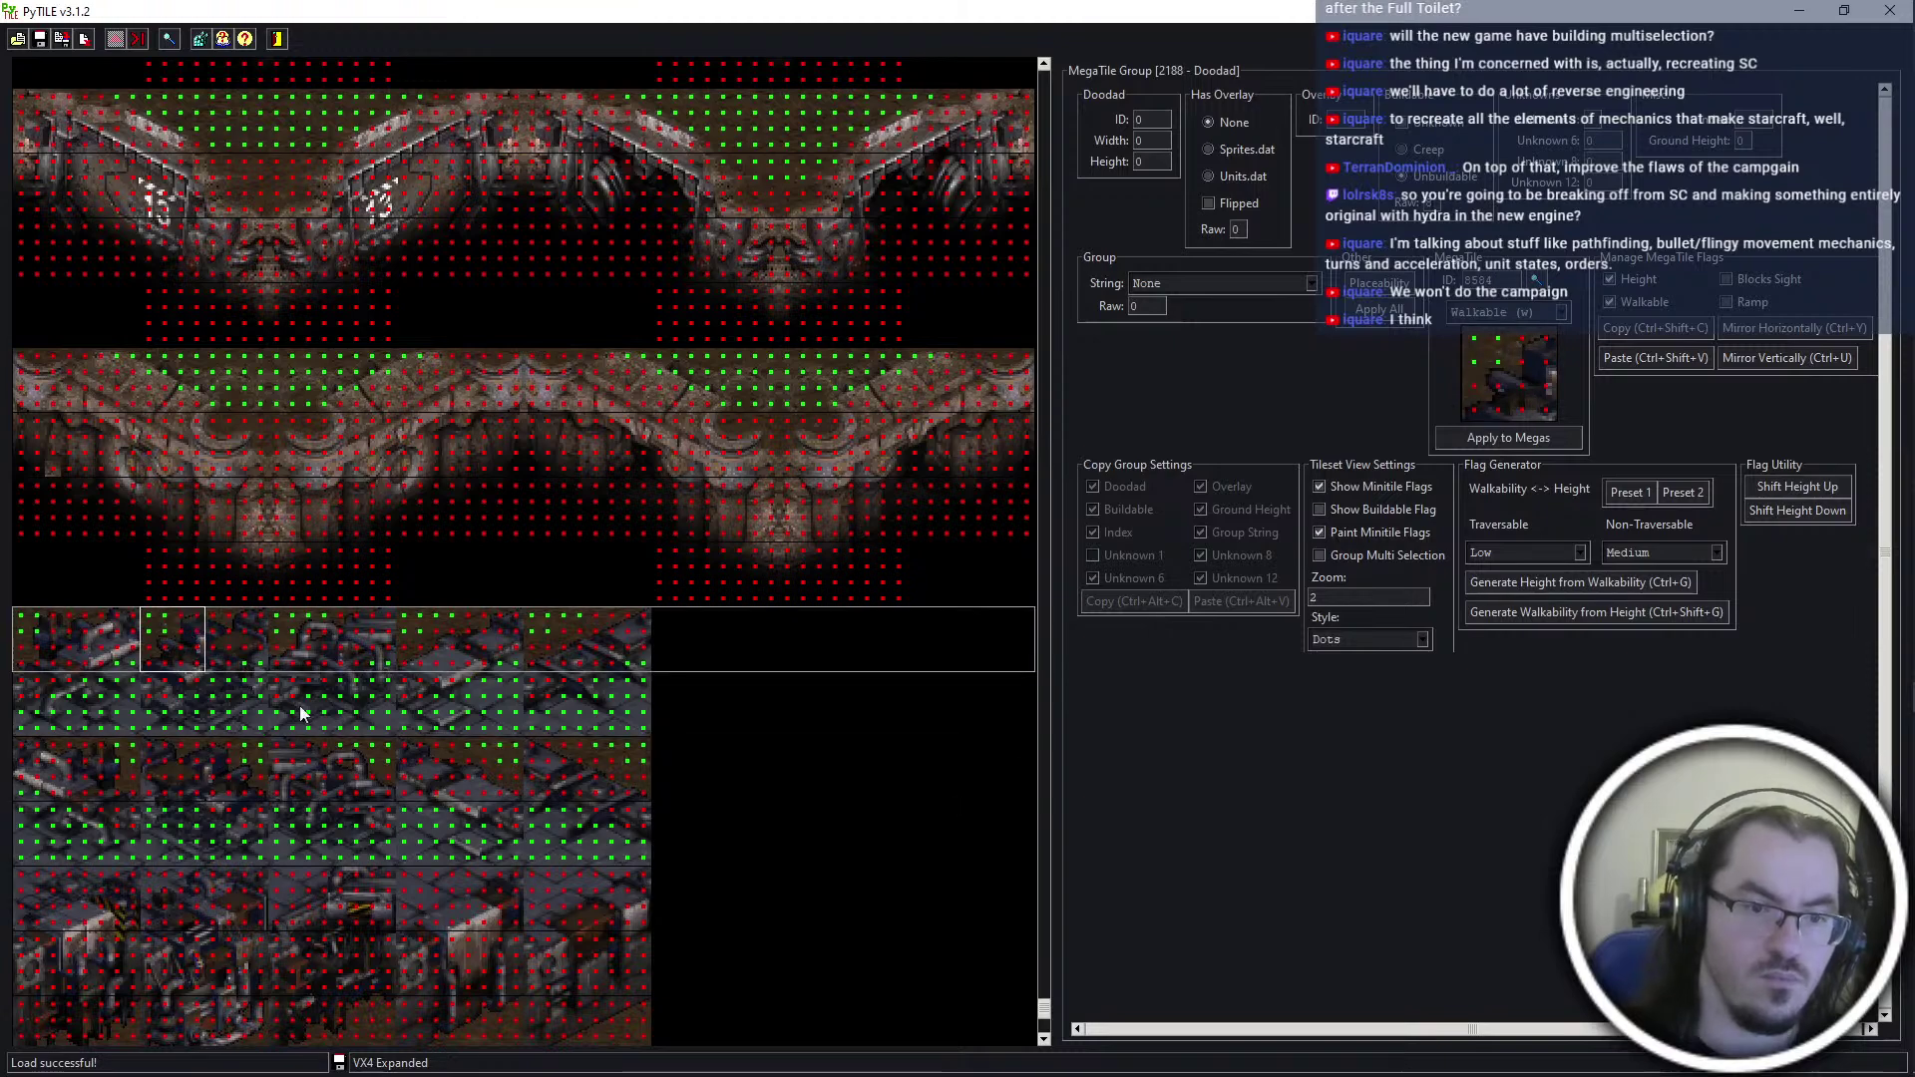
left_click(320, 627)
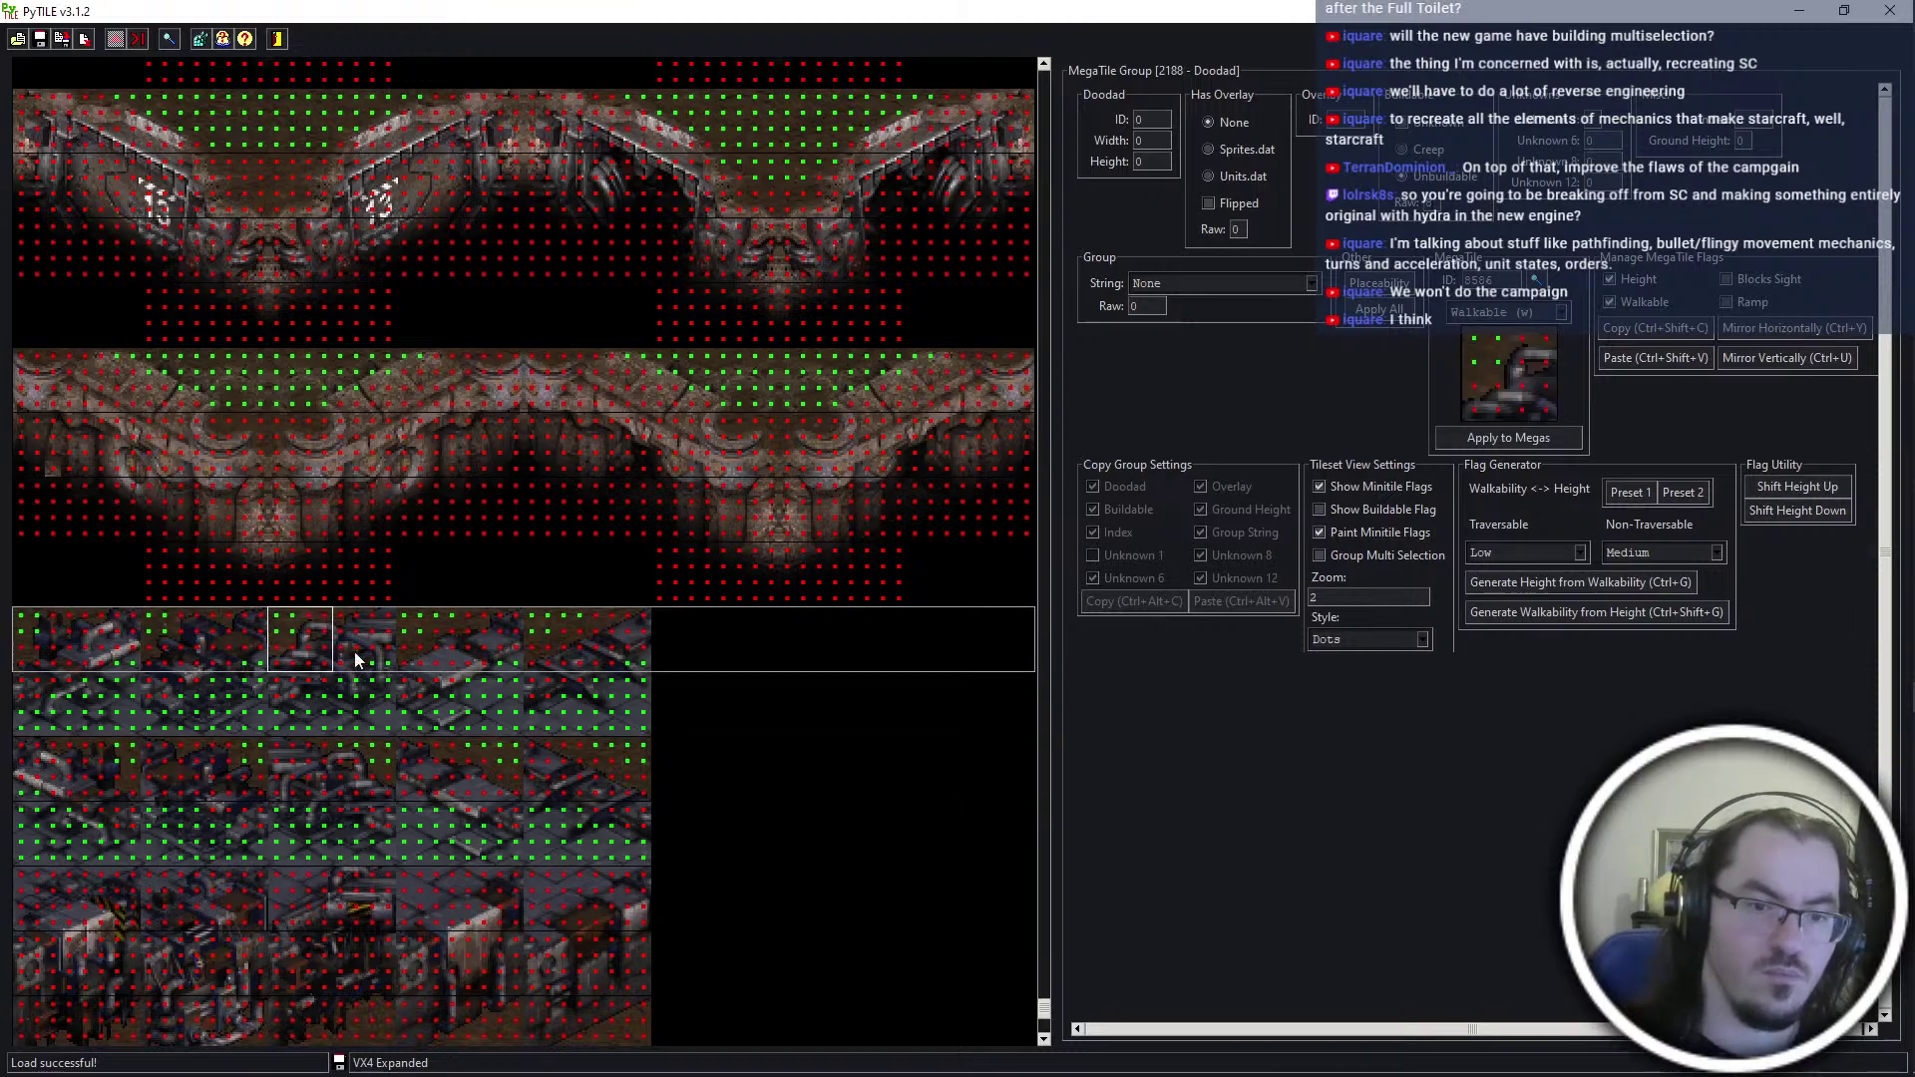
left_click(356, 746)
Paint walkable floor minitiles in the first tile of group 2192 and copy its flags to the third, fifth, seventh and ninth tiles
scroll(474, 758, "down", 3)
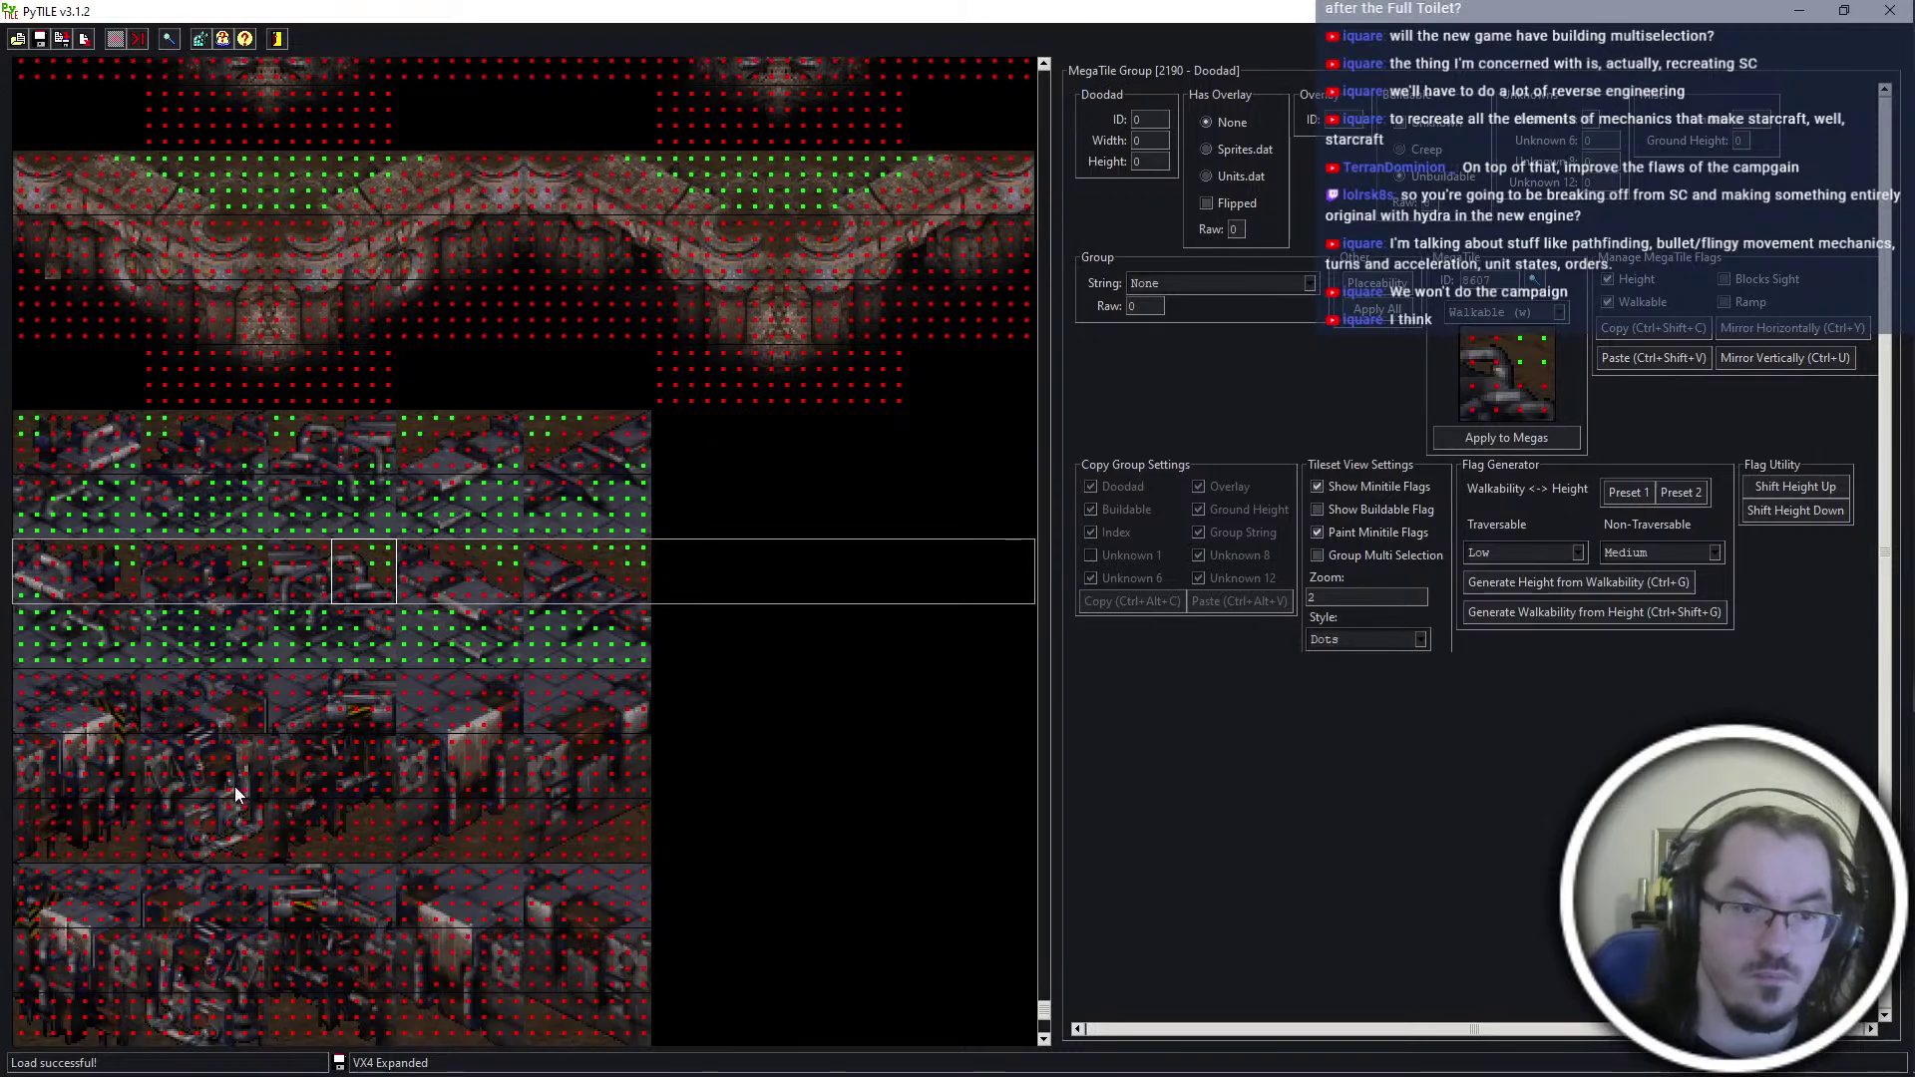
left_click(80, 690)
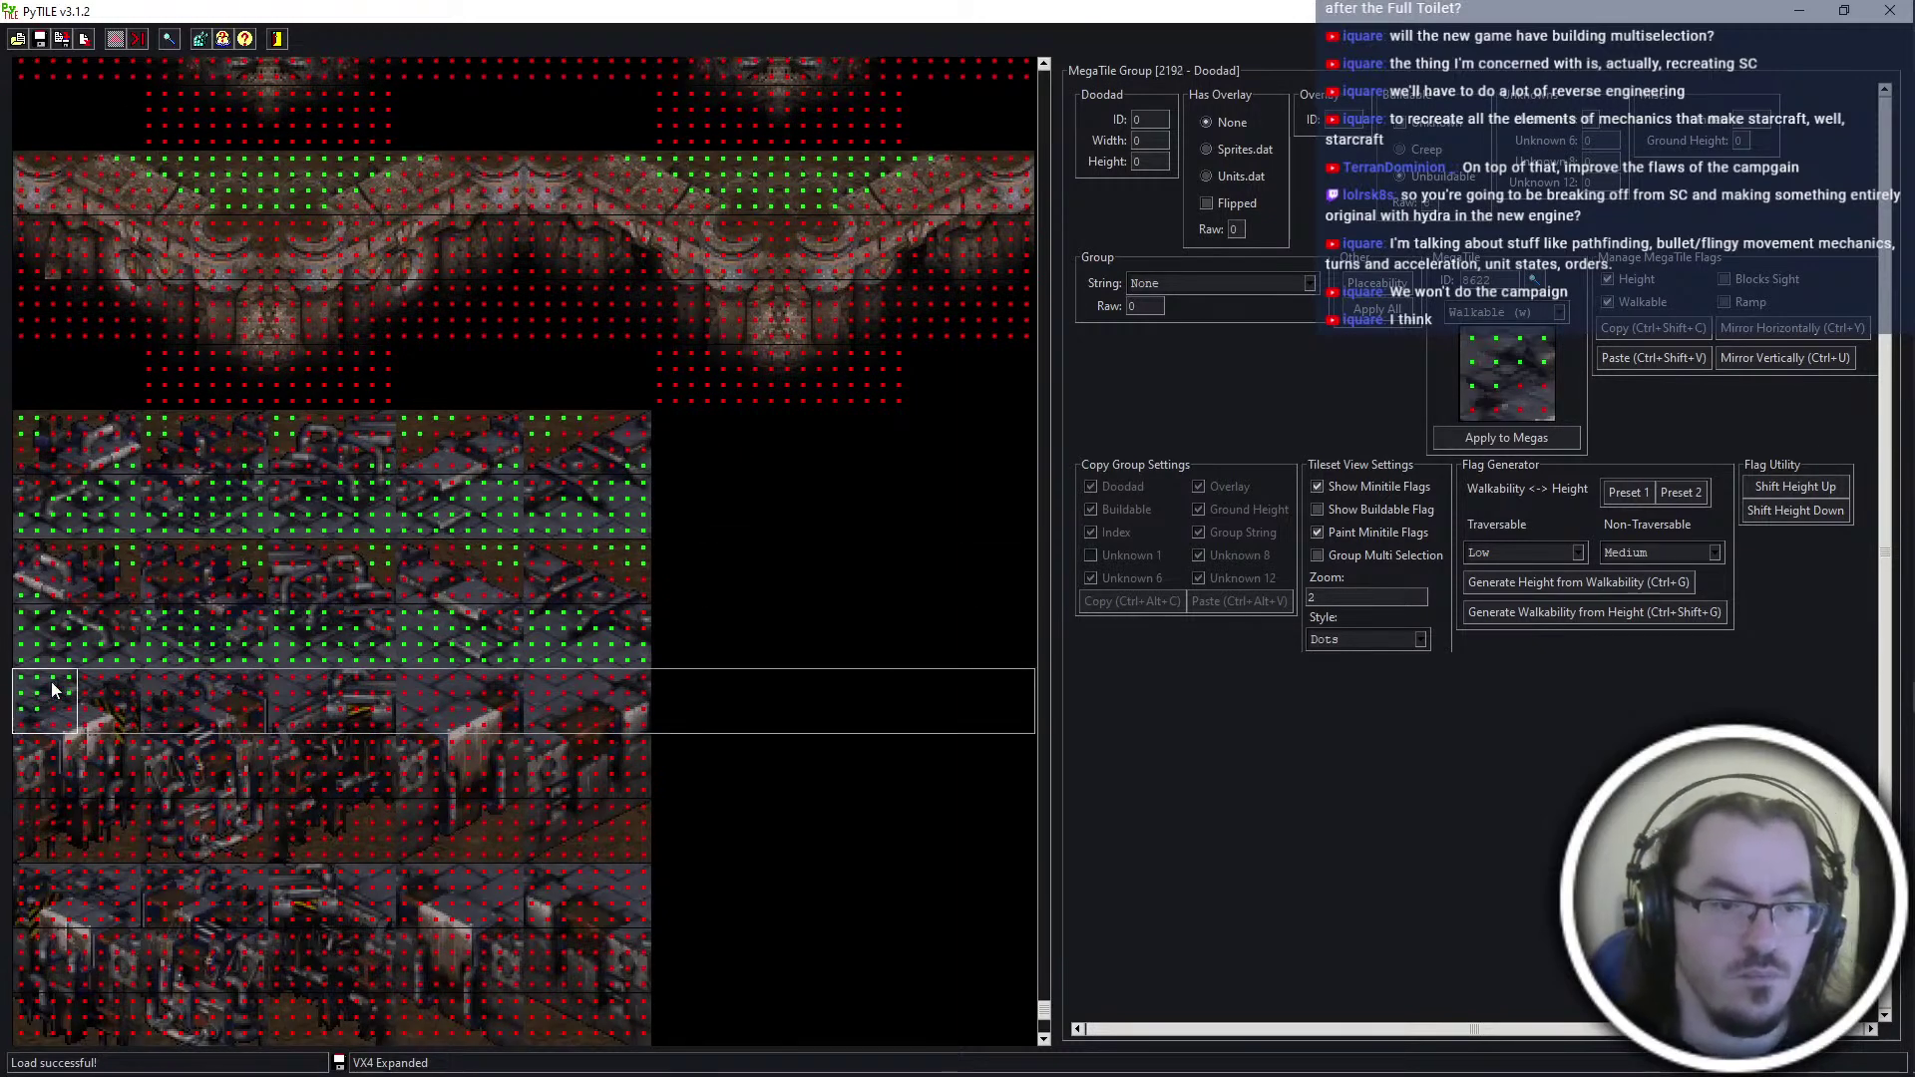
left_click(66, 688)
key("ctrl+shift+c")
left_click(180, 684)
key("ctrl+shift+v")
left_click(323, 686)
key("ctrl+shift+v")
left_click(429, 686)
key("ctrl+shift+v")
left_click(543, 687)
key("ctrl+shift+v")
Paint the open floor minitiles walkable in the even-numbered tiles of group 2192, from the tenth back to the second
left_click_drag(612, 679, 603, 678)
left_click(487, 680)
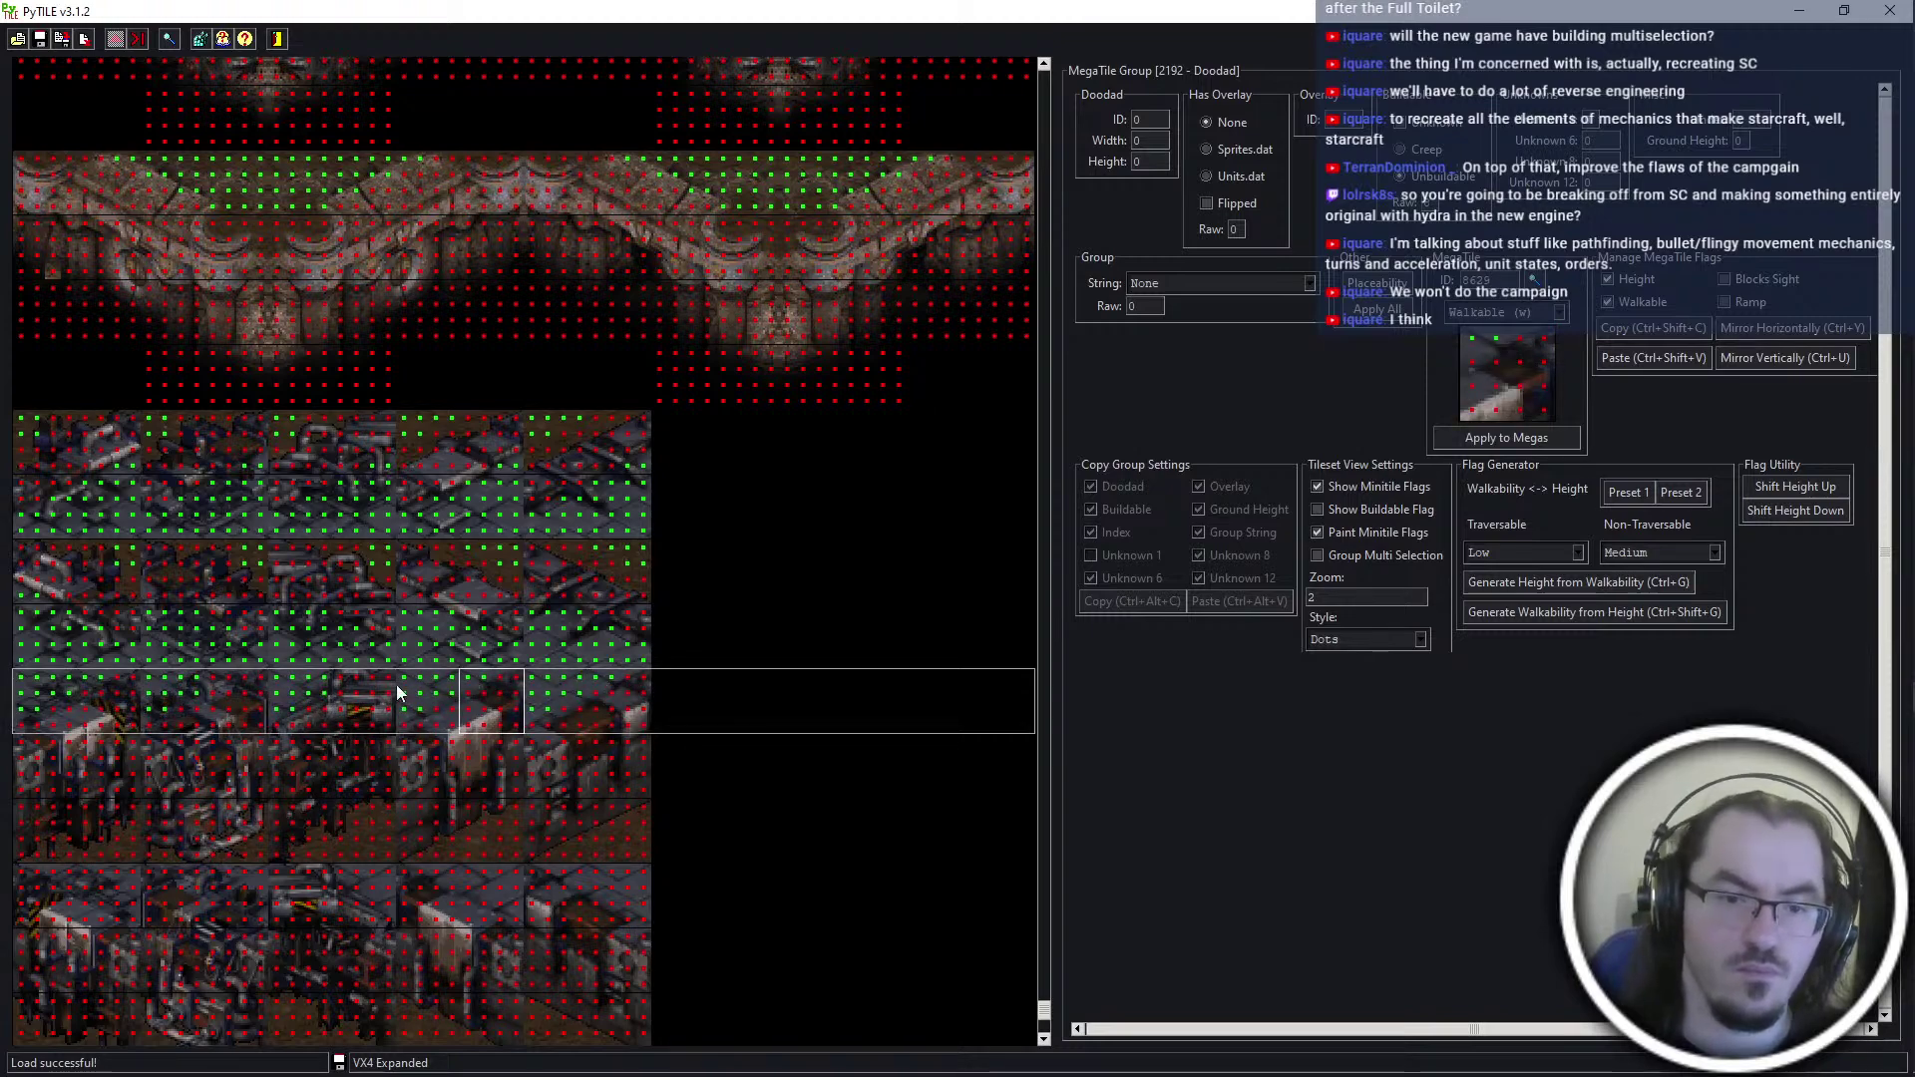
left_click(351, 679)
left_click(235, 679)
left_click_drag(235, 678, 218, 678)
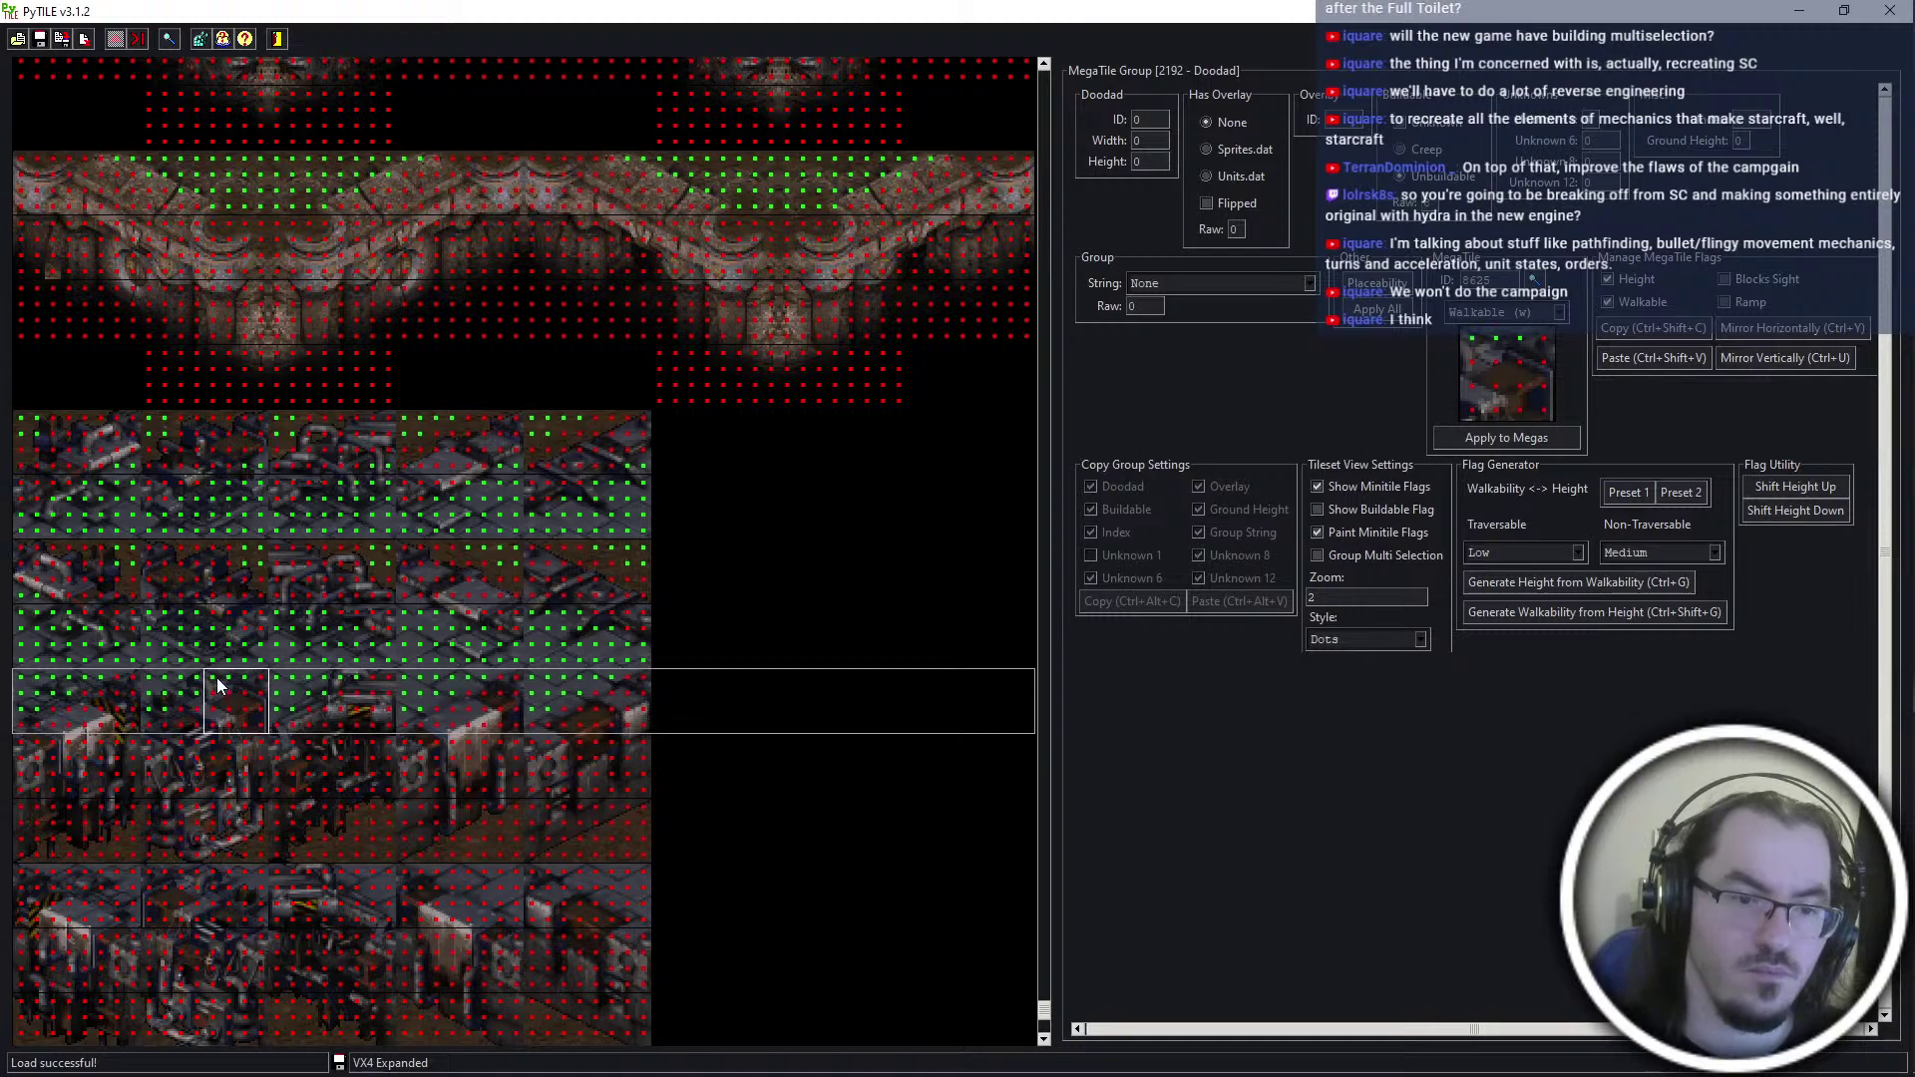
left_click(106, 677)
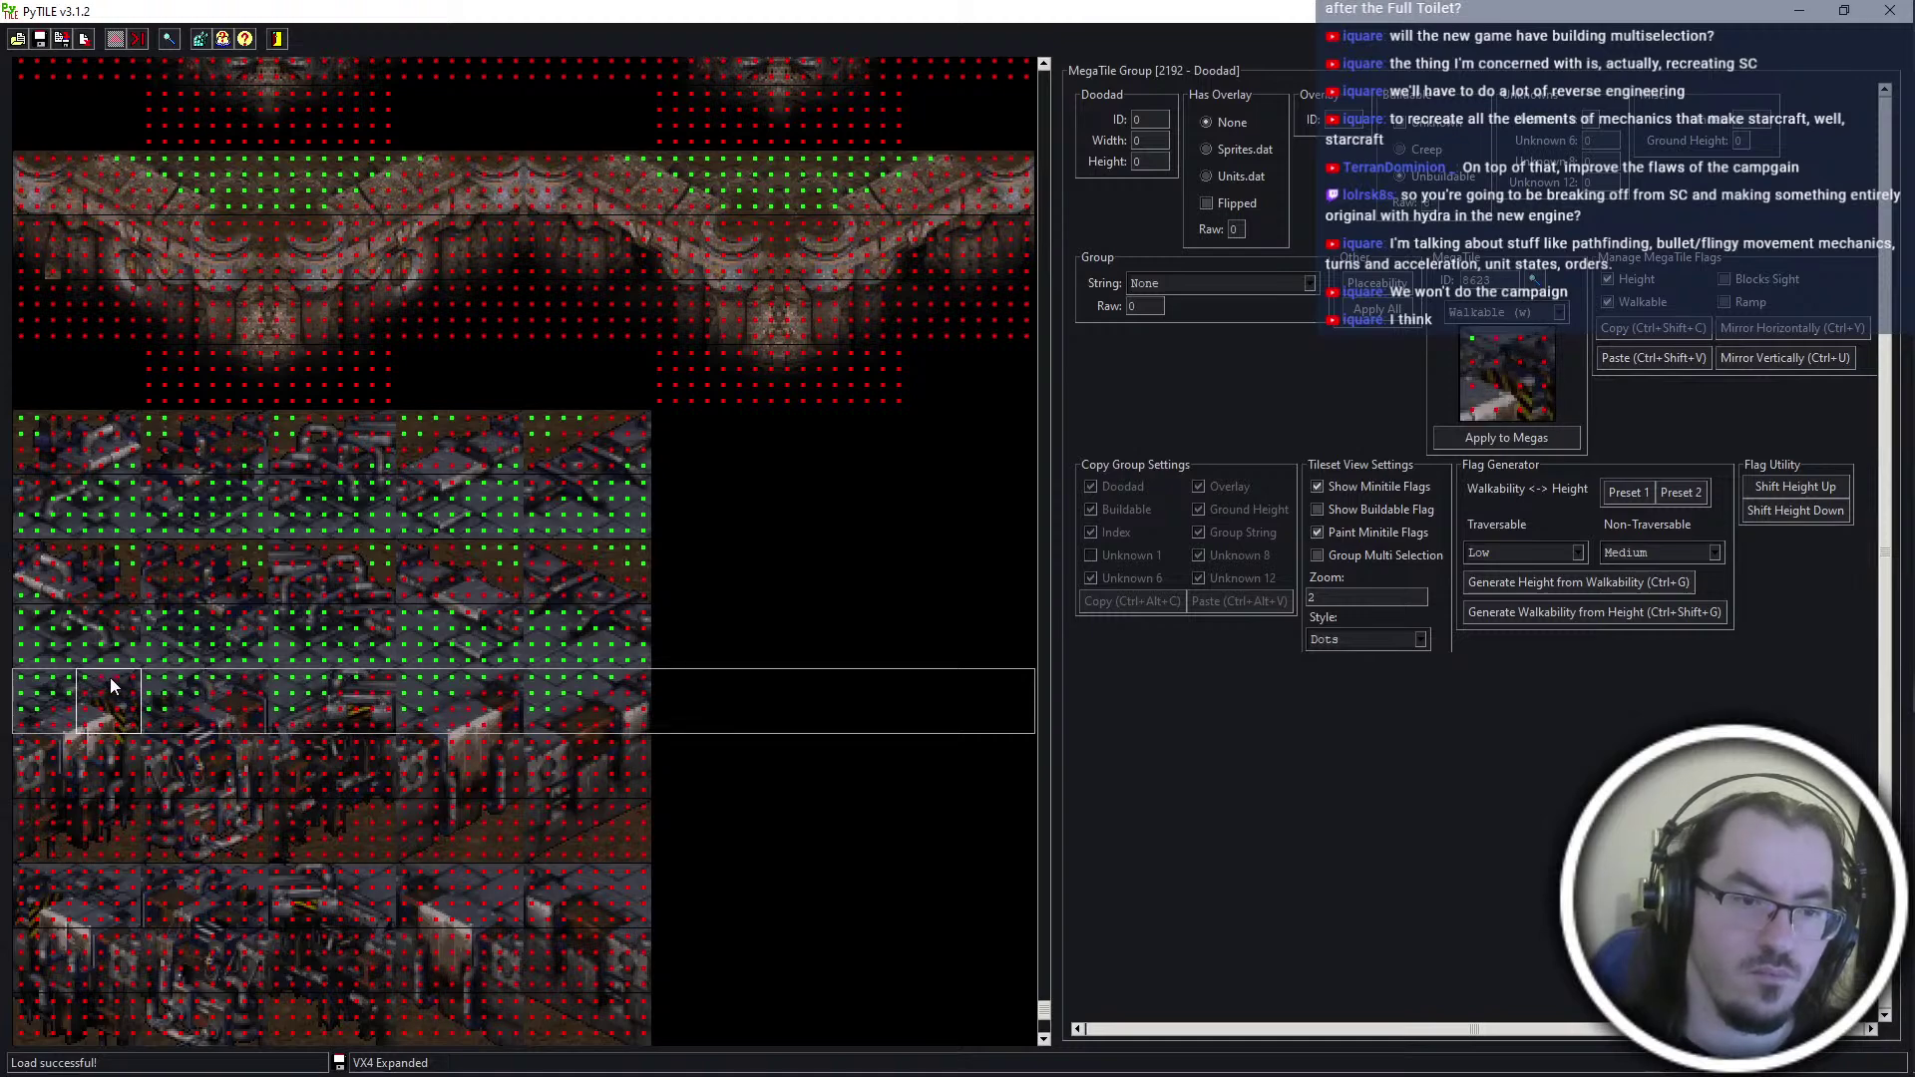
Paint the dirt minitiles along the cliff base walkable in the first, ninth and even-numbered tiles of group 2194
left_click(54, 838)
left_click(88, 834)
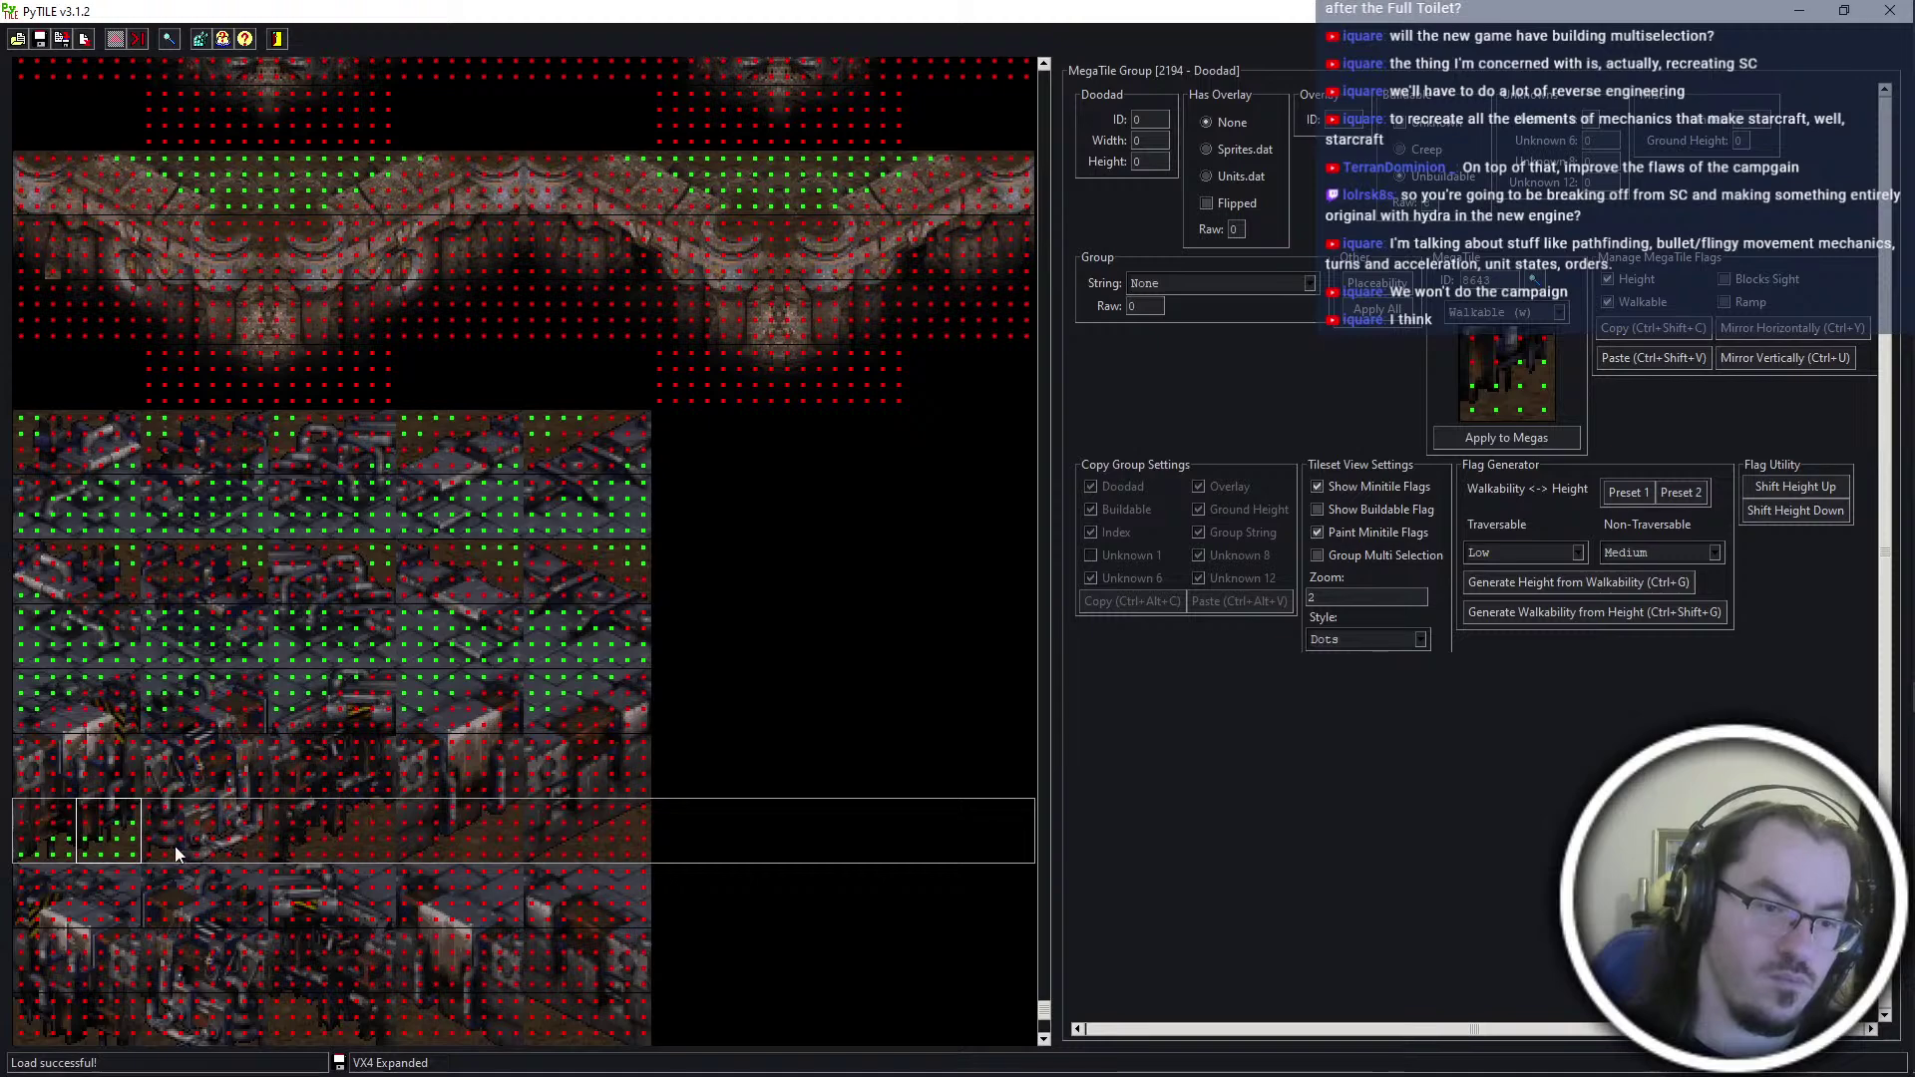
left_click(238, 851)
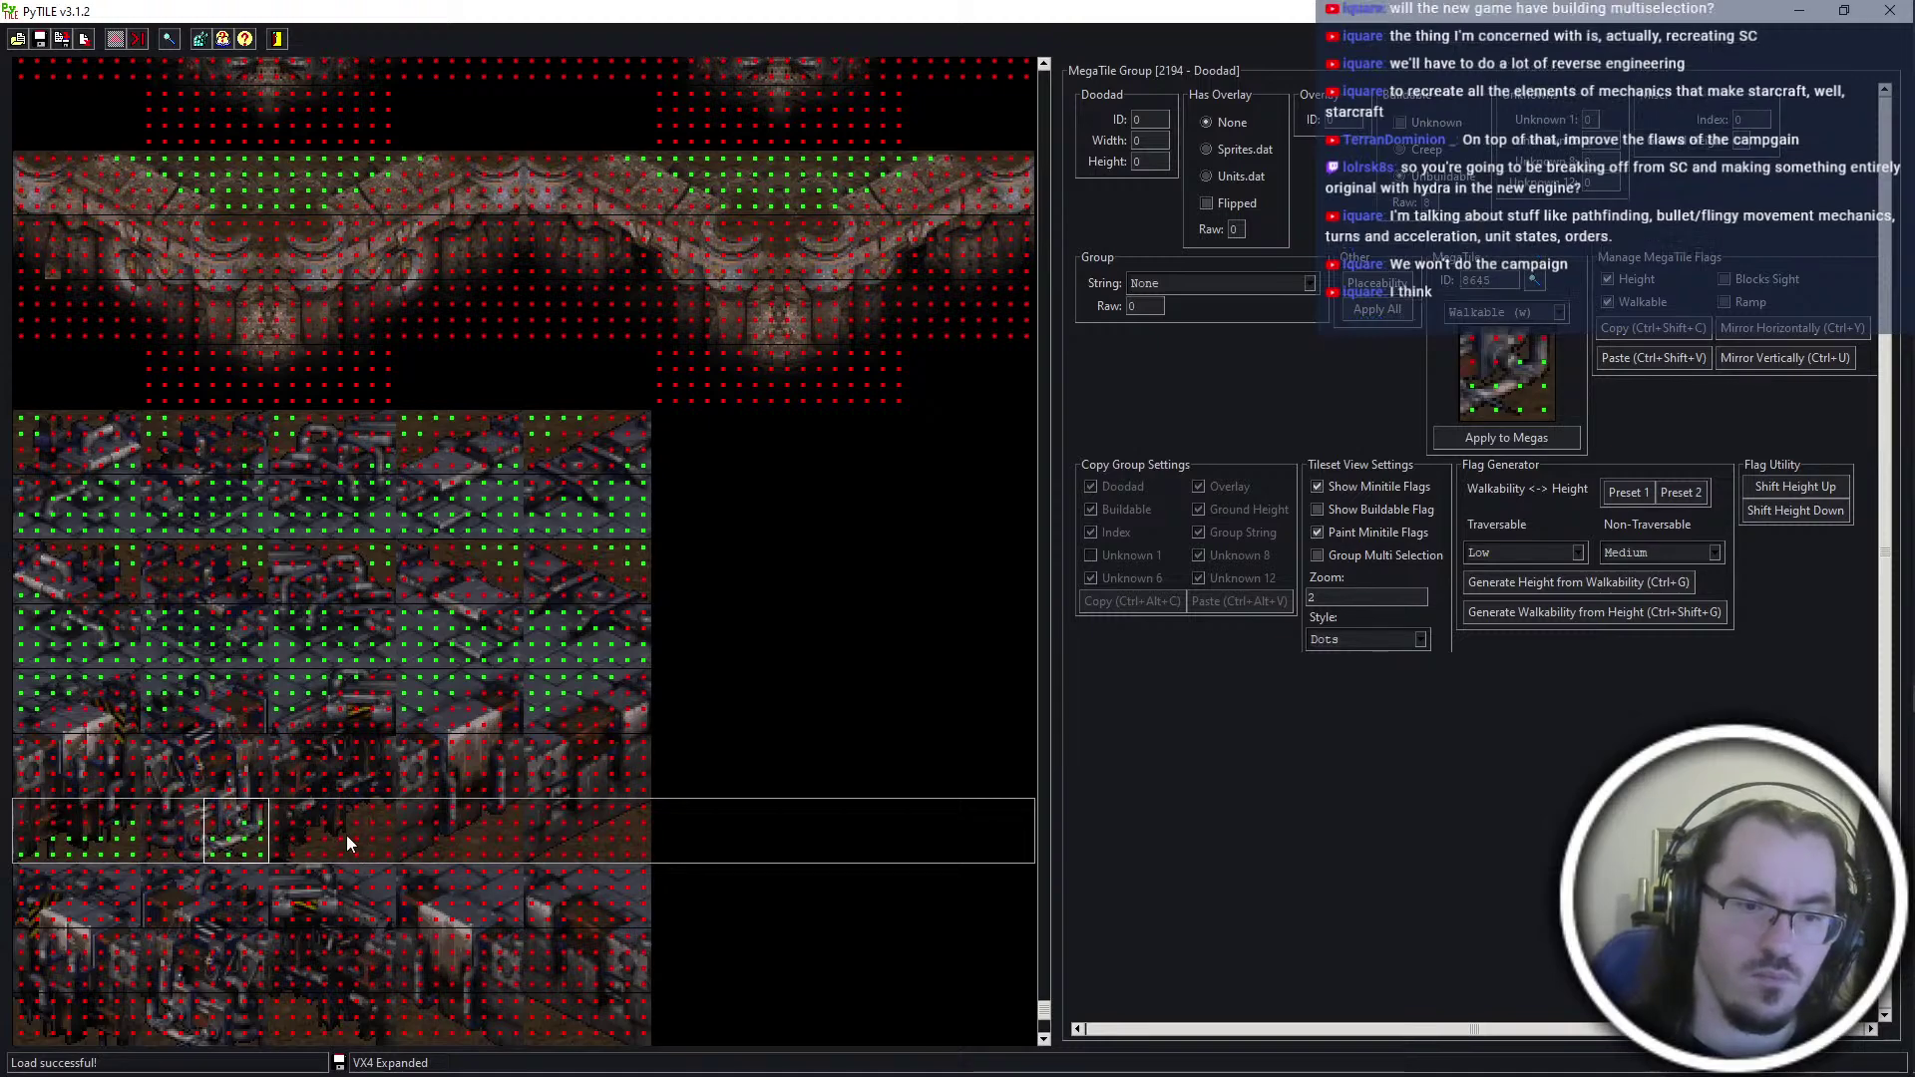
left_click(361, 835)
left_click(469, 842)
left_click_drag(630, 834, 505, 860)
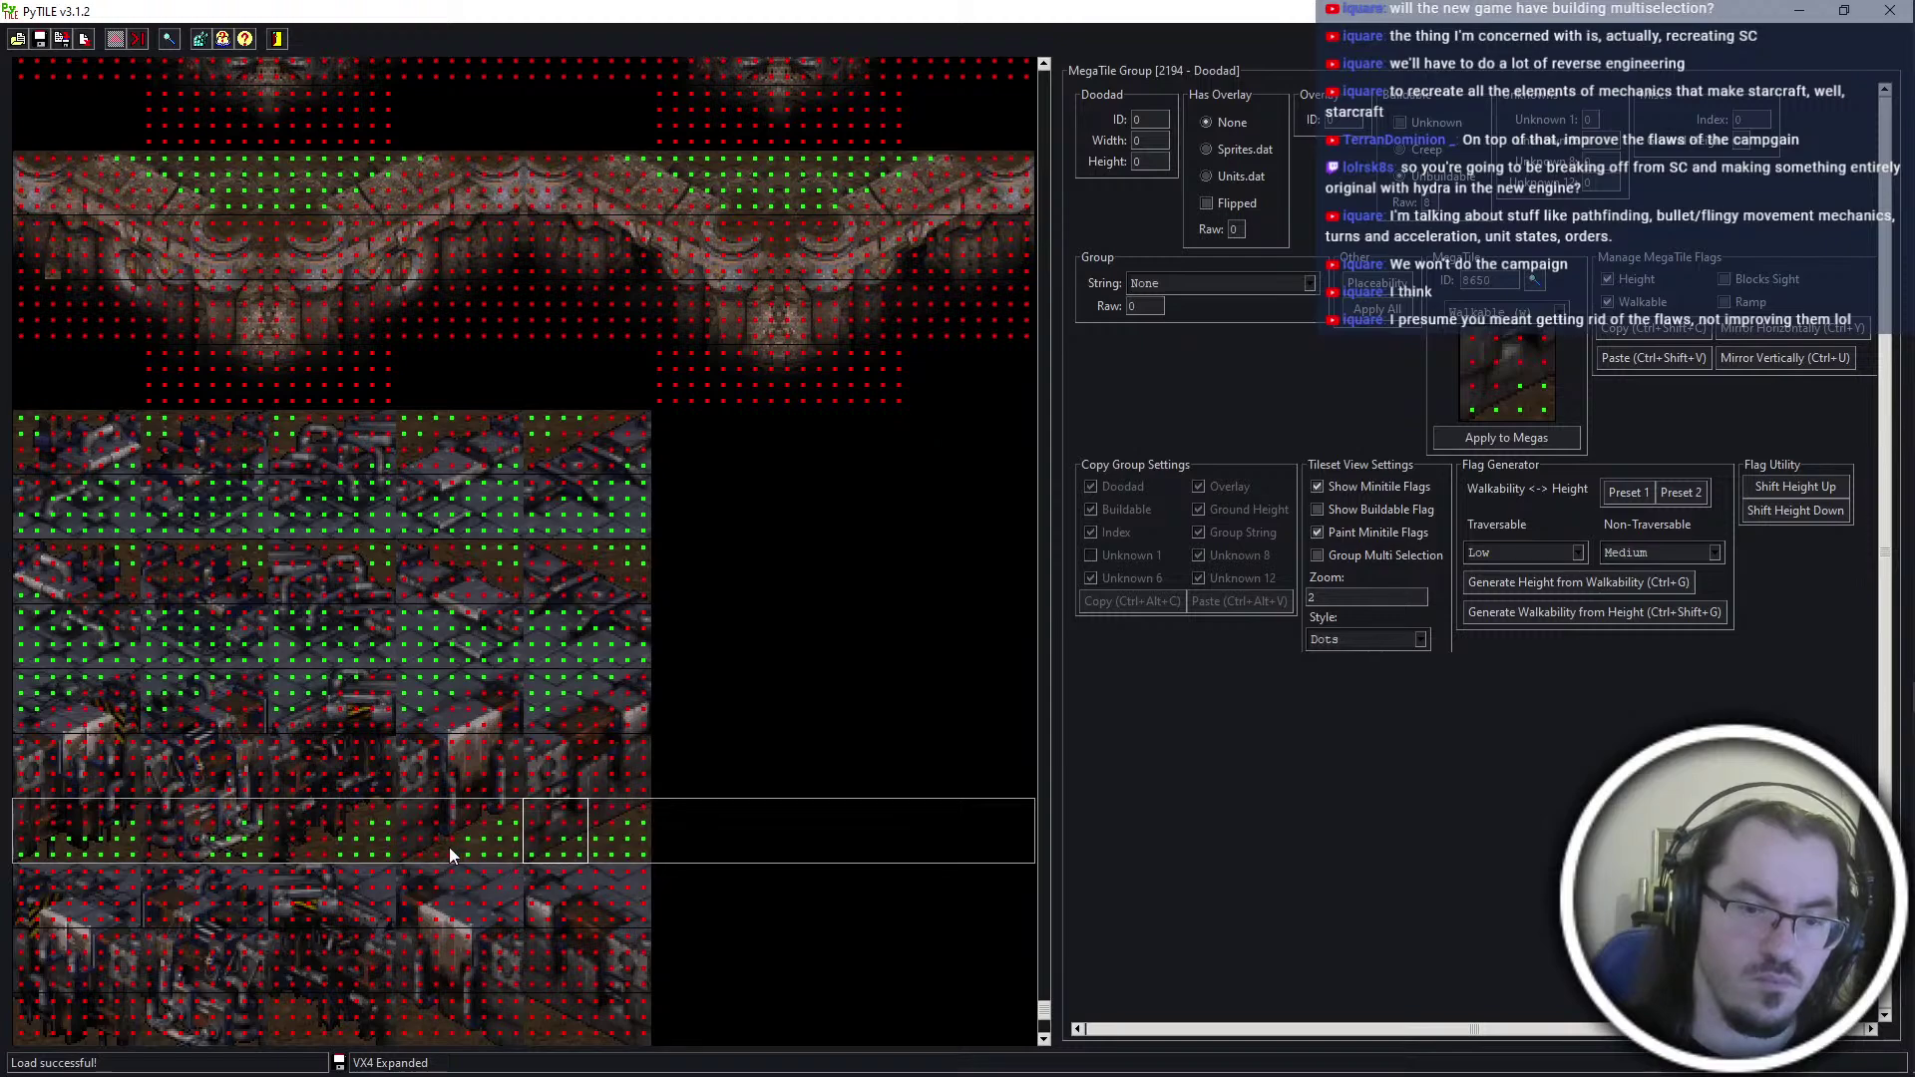
Paint walkable dirt in the fifth and third tiles of group 2194 and touch up its eighth, tenth and sixth tiles
left_click(299, 841)
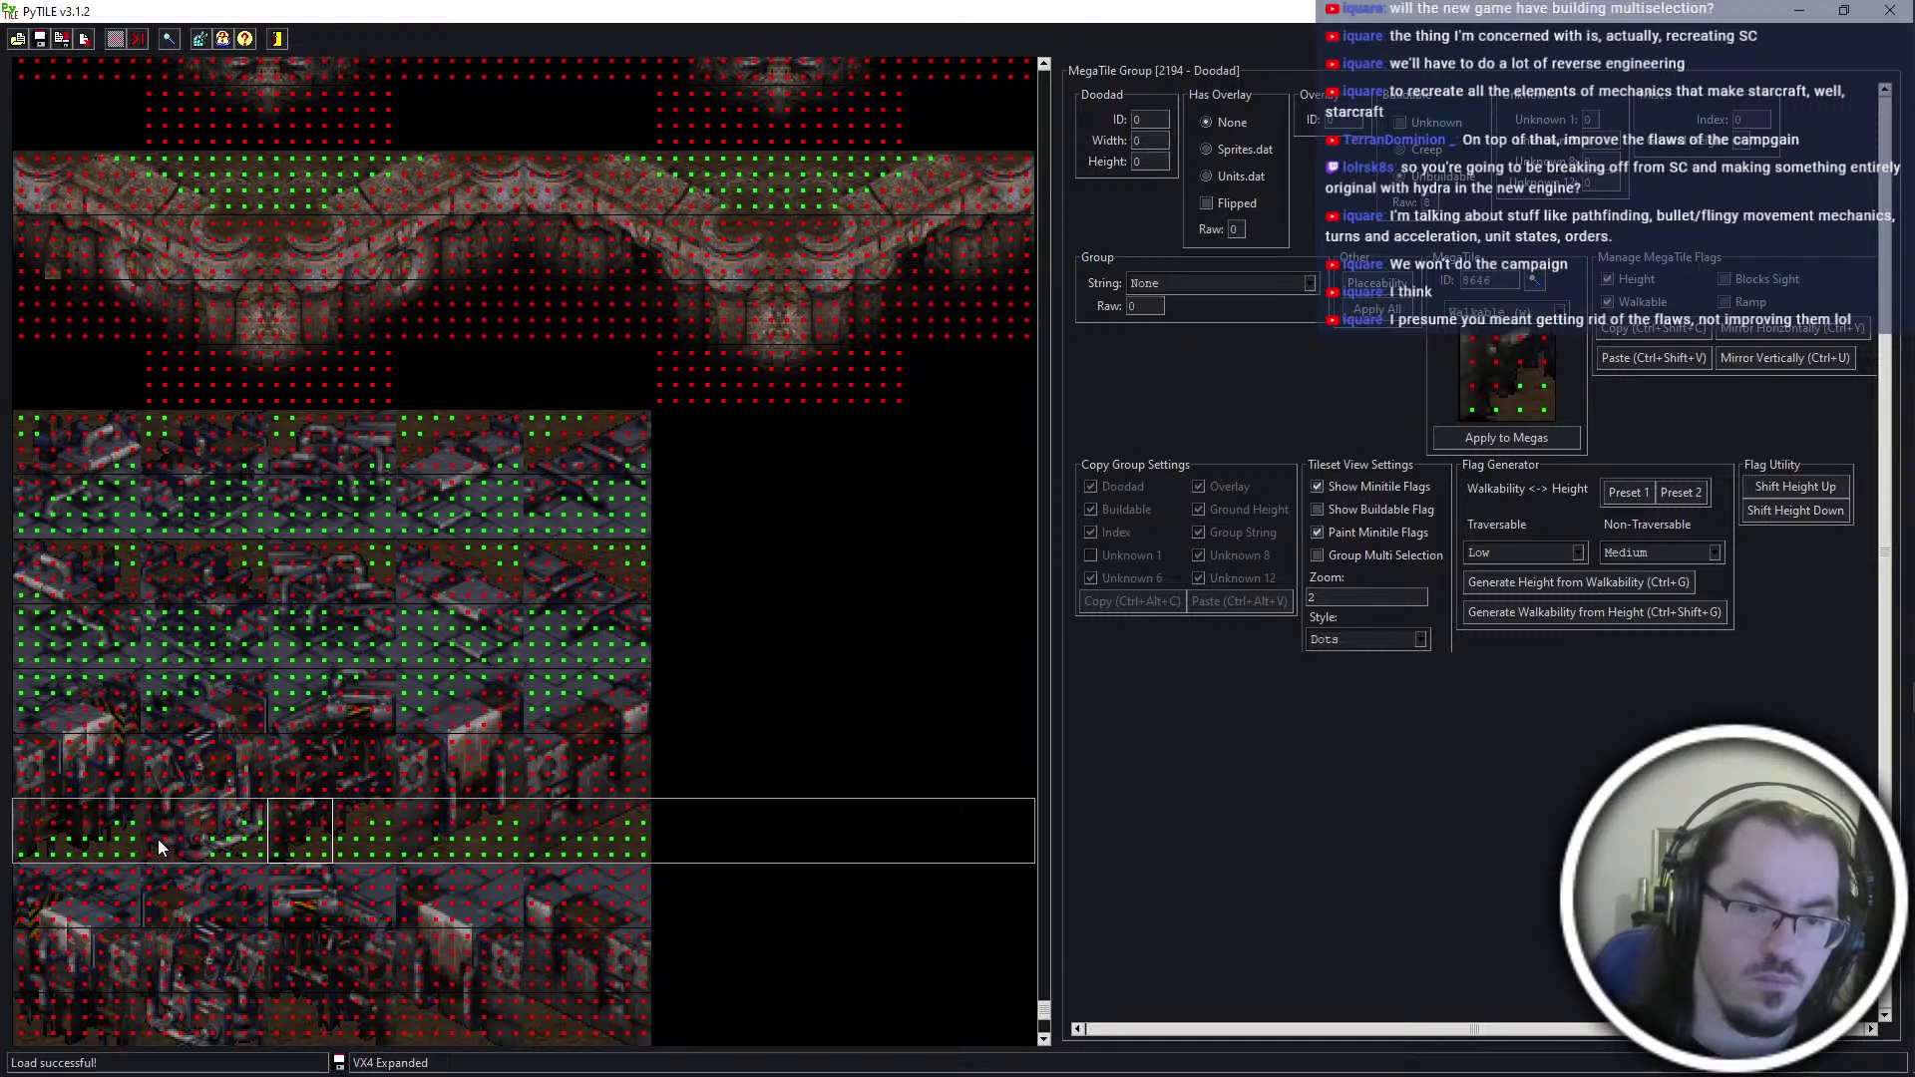
left_click(189, 847)
left_click(485, 828)
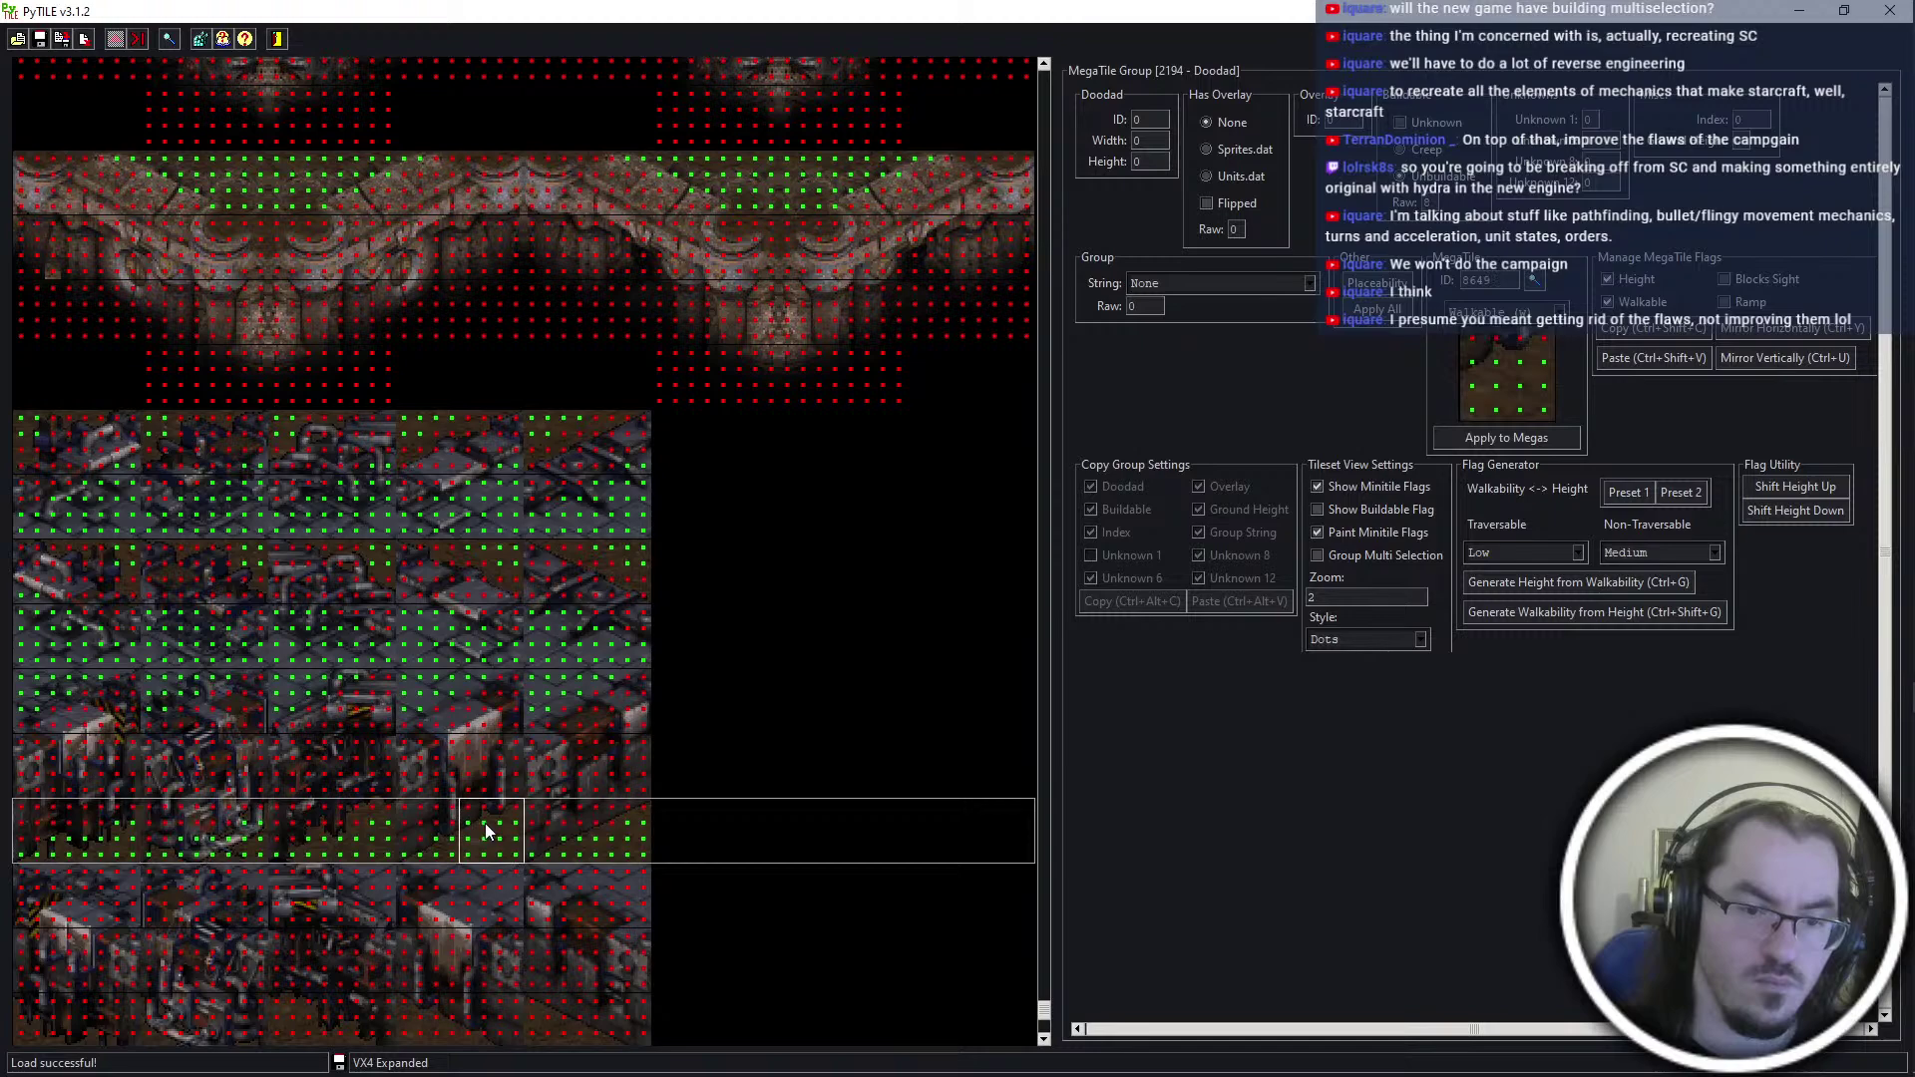
left_click(634, 812)
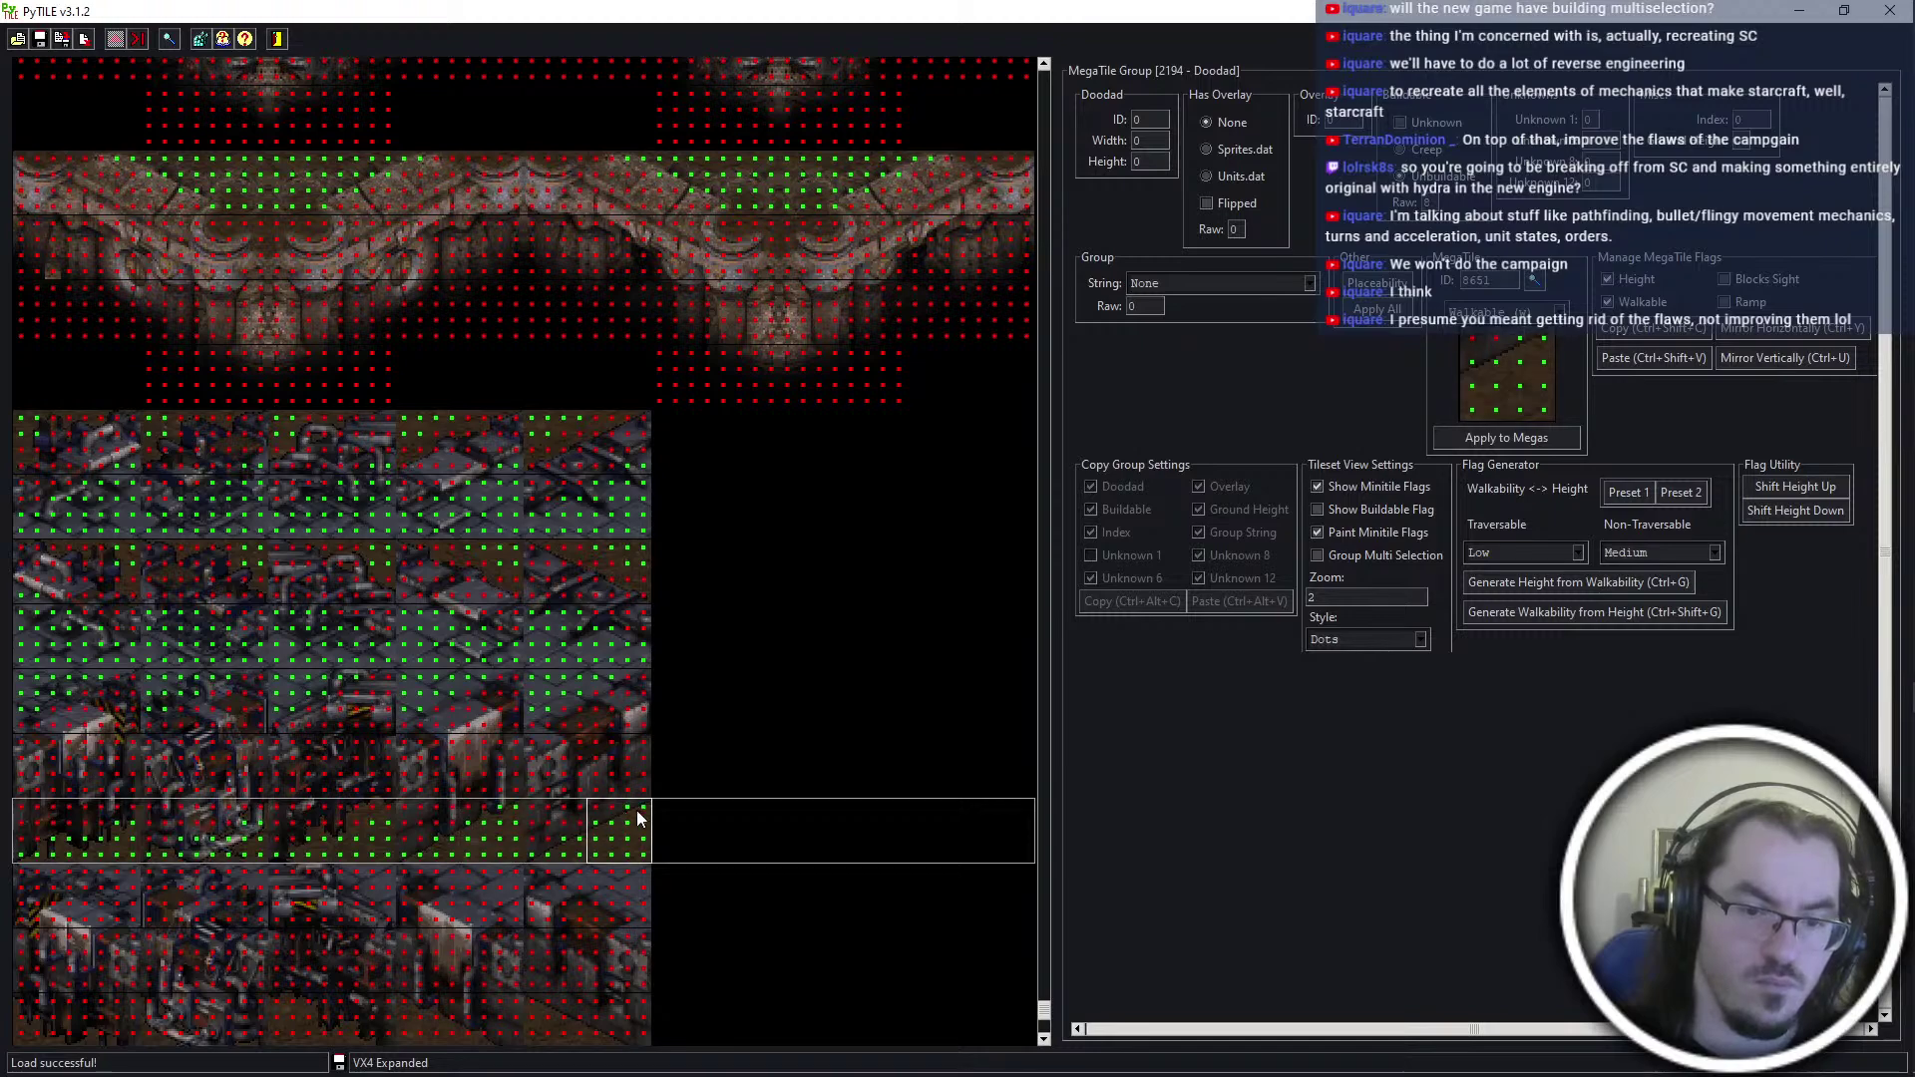
left_click(364, 819)
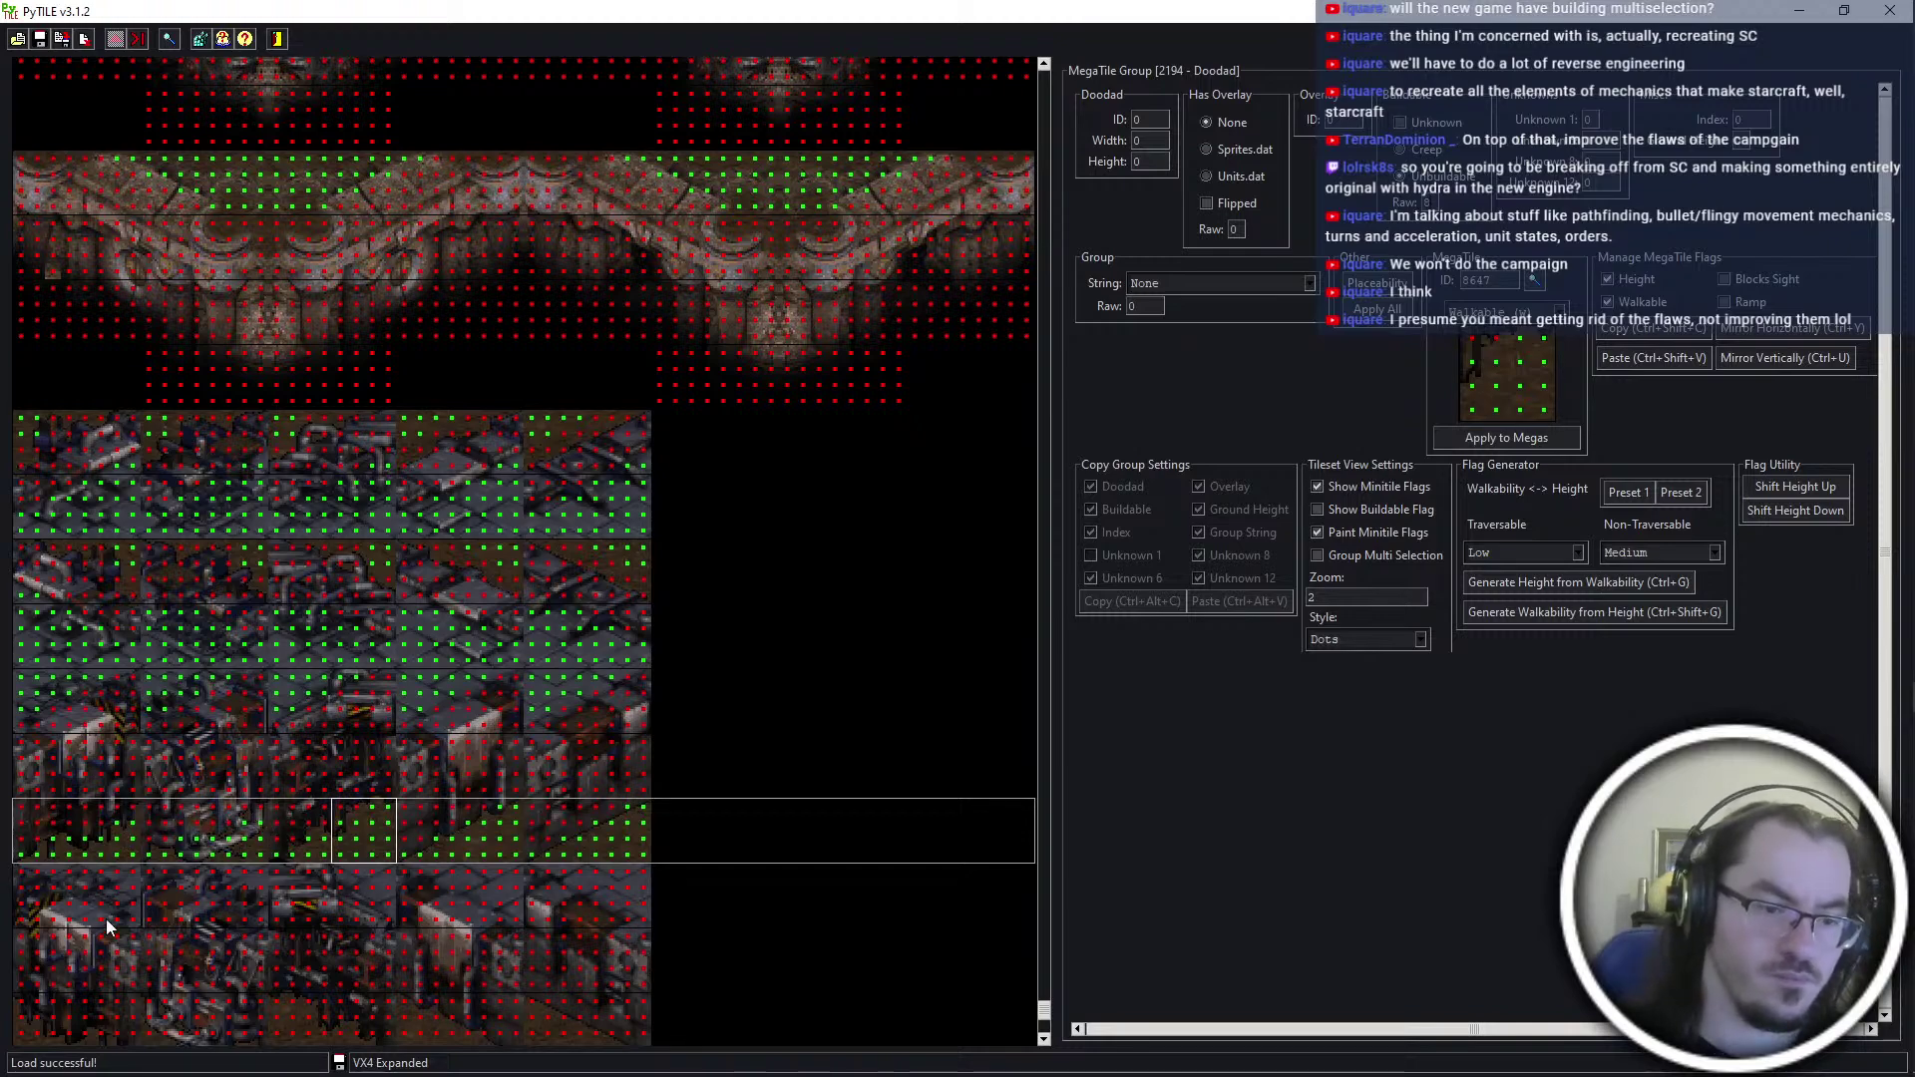
Paint the dirt minitiles at the cliff base walkable in the first, second and fourth tiles of group 2197
scroll(106, 913, "down", 3)
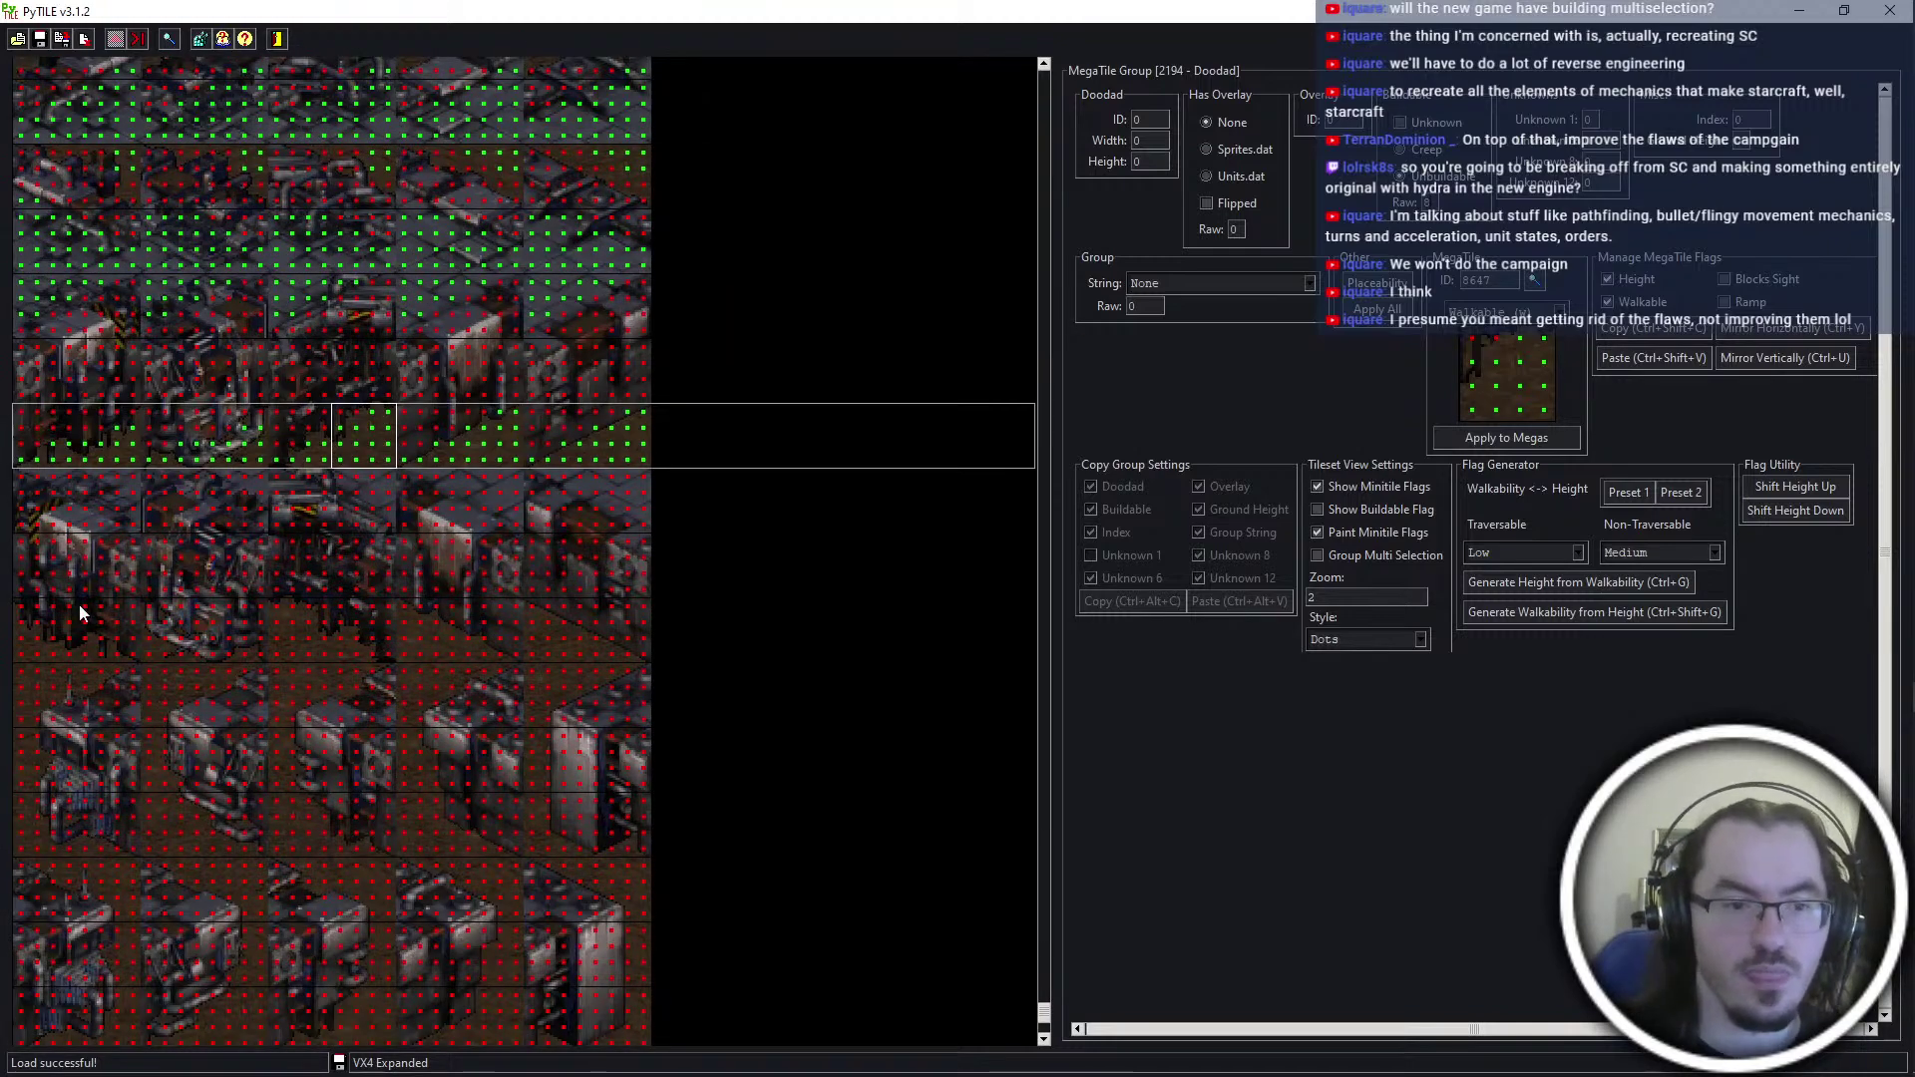
left_click(34, 606)
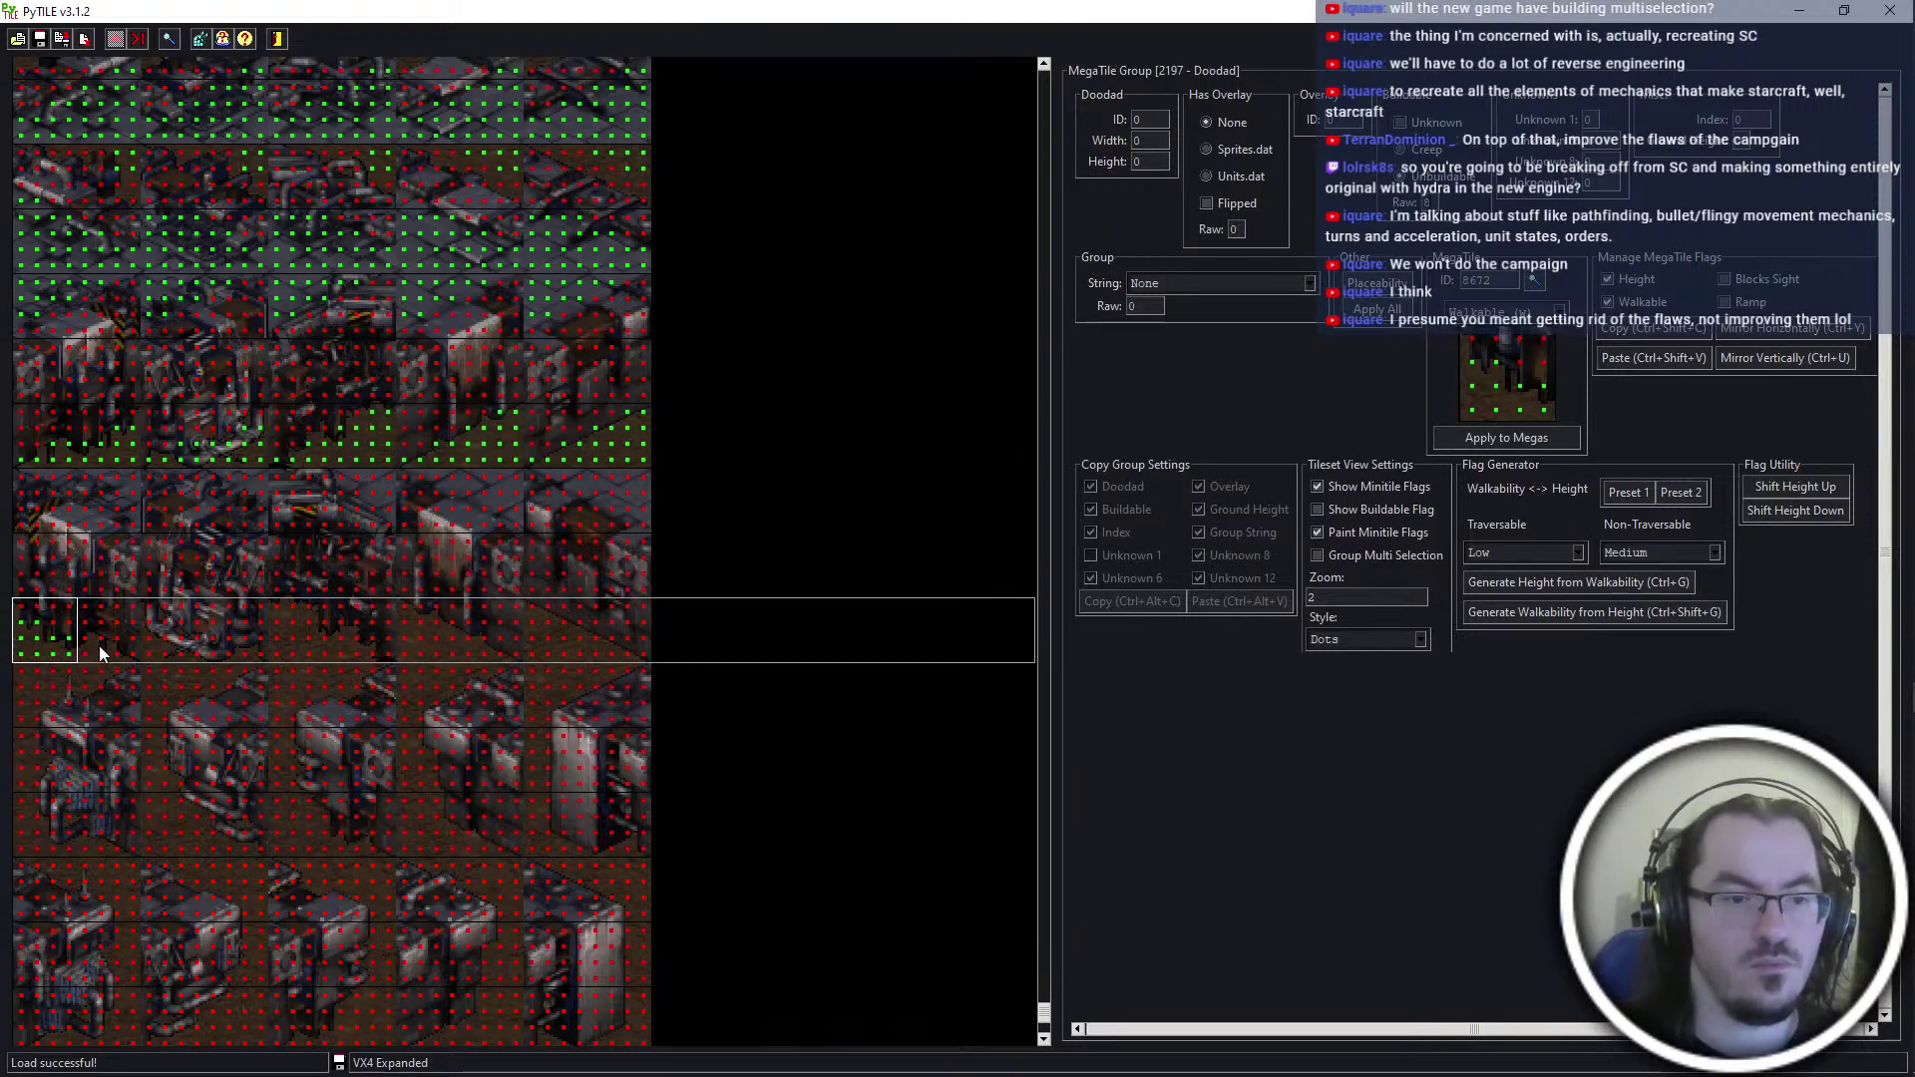
left_click(98, 651)
left_click(244, 649)
key("ctrl+shift+v")
Mark the dirt minitiles walkable in the odd-numbered tiles of group 2197, copying the fifth tile's flags to the seventh and ninth
left_click(50, 648)
left_click(177, 654)
key("ctrl+shift+v")
left_click_drag(279, 607, 326, 658)
key("ctrl+shift+c")
left_click(436, 643)
key("ctrl+shift+v")
left_click(557, 637)
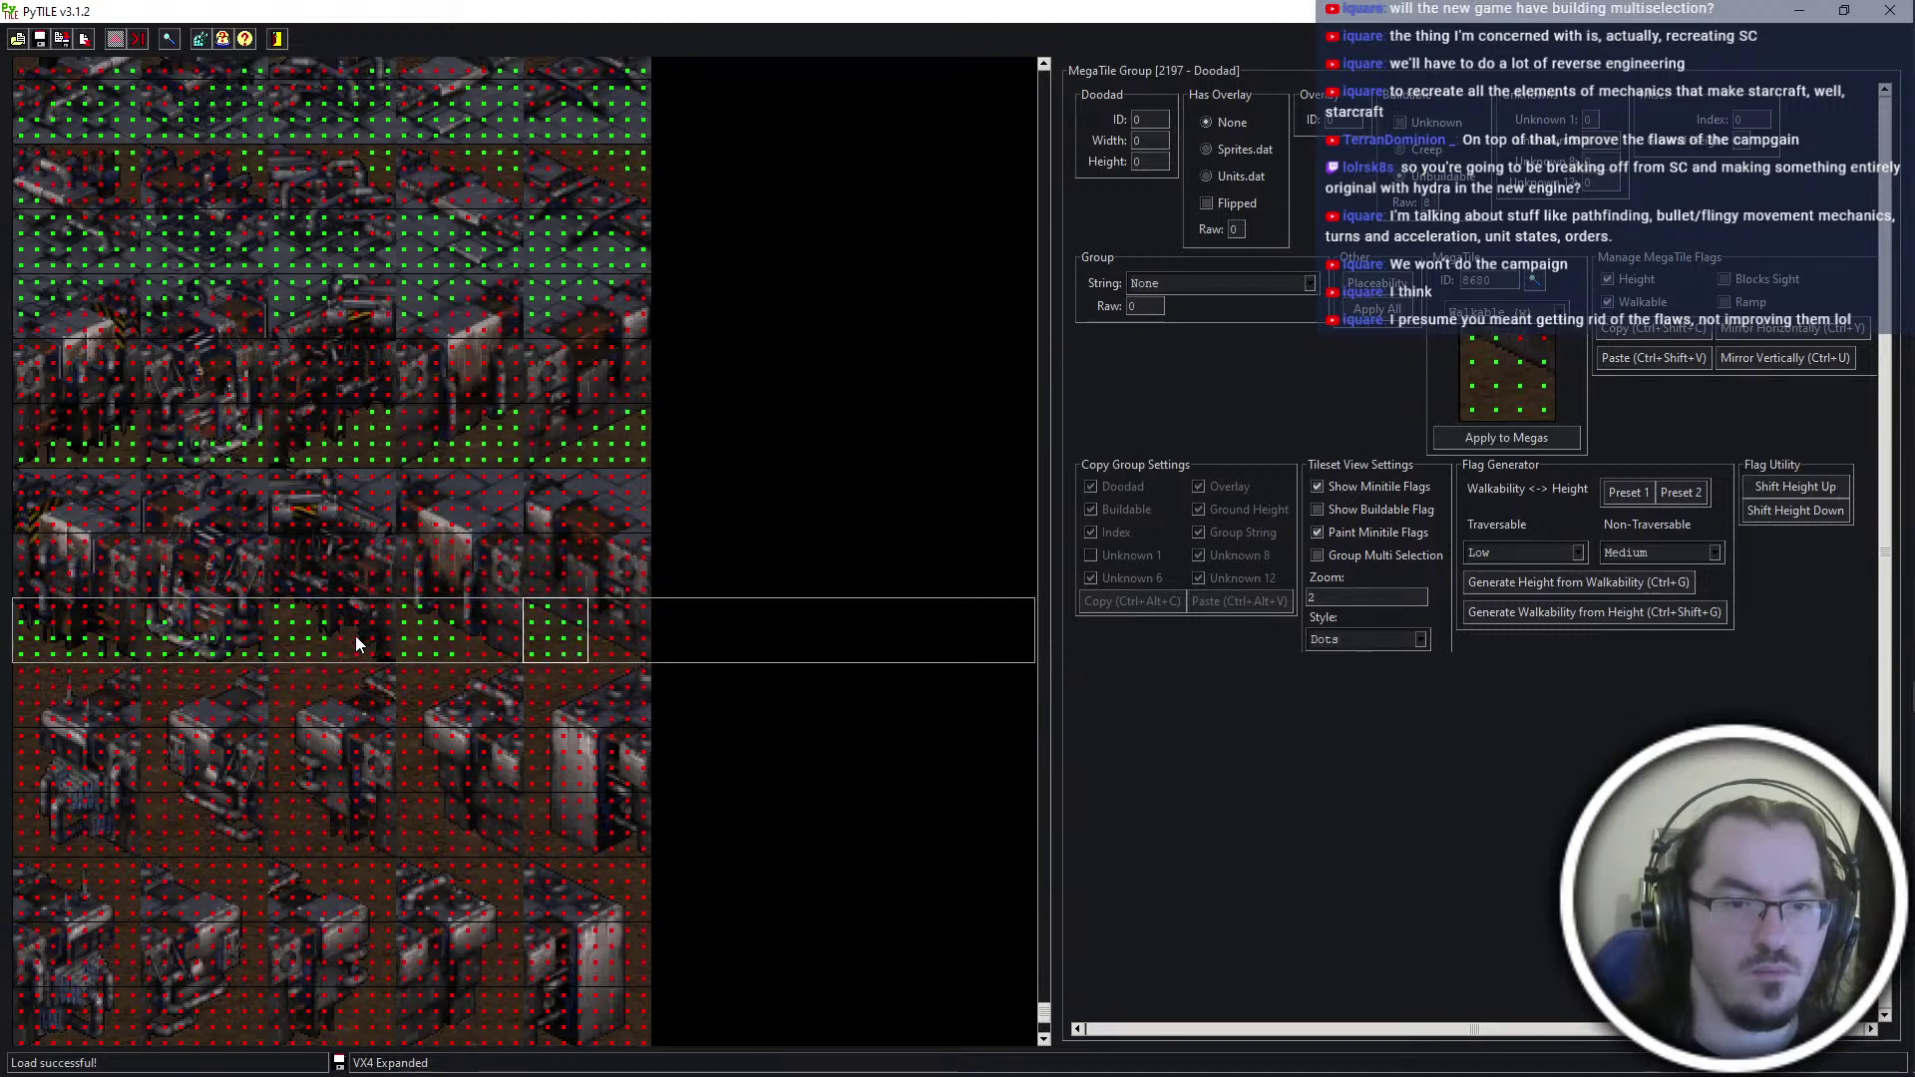
Fill in the walkable dirt minitiles in the sixth, eighth and tenth tiles of group 2197
left_click(377, 650)
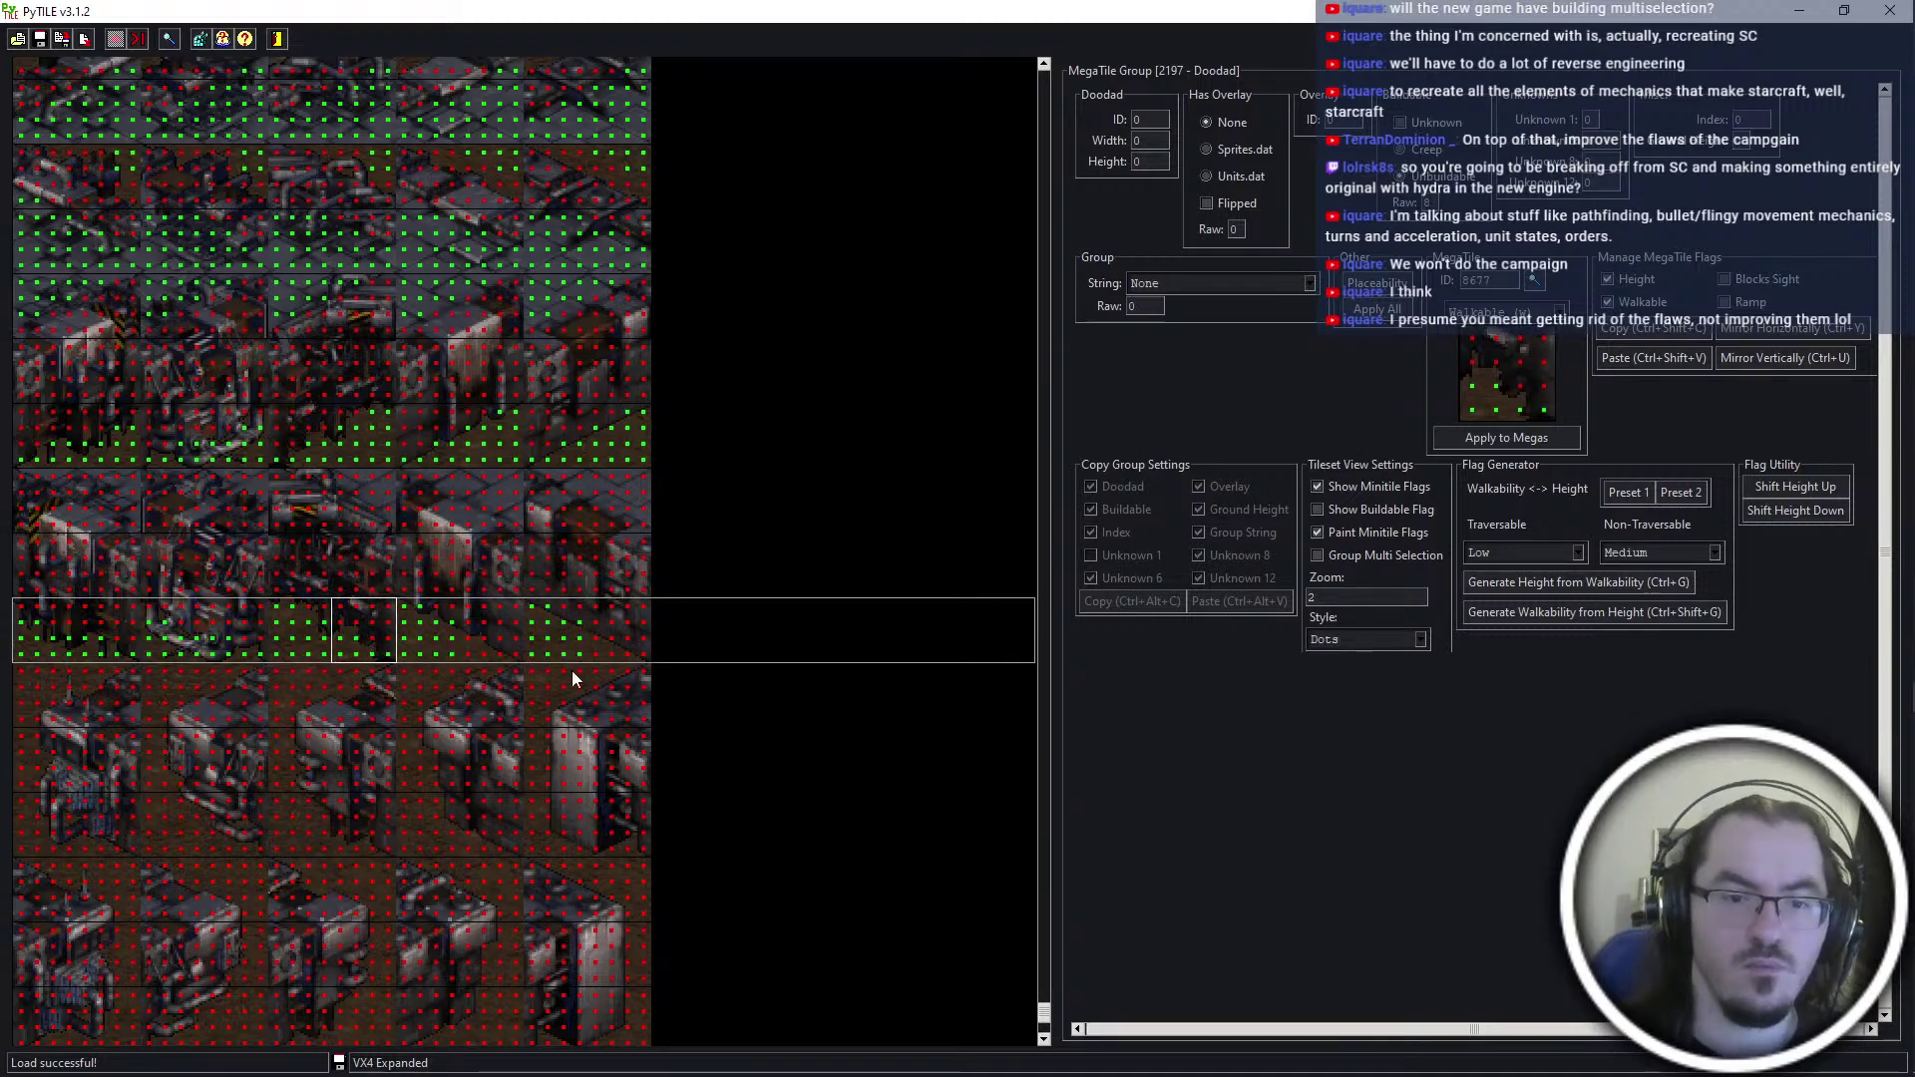
left_click(502, 653)
key("ctrl+shift+v")
left_click(639, 652)
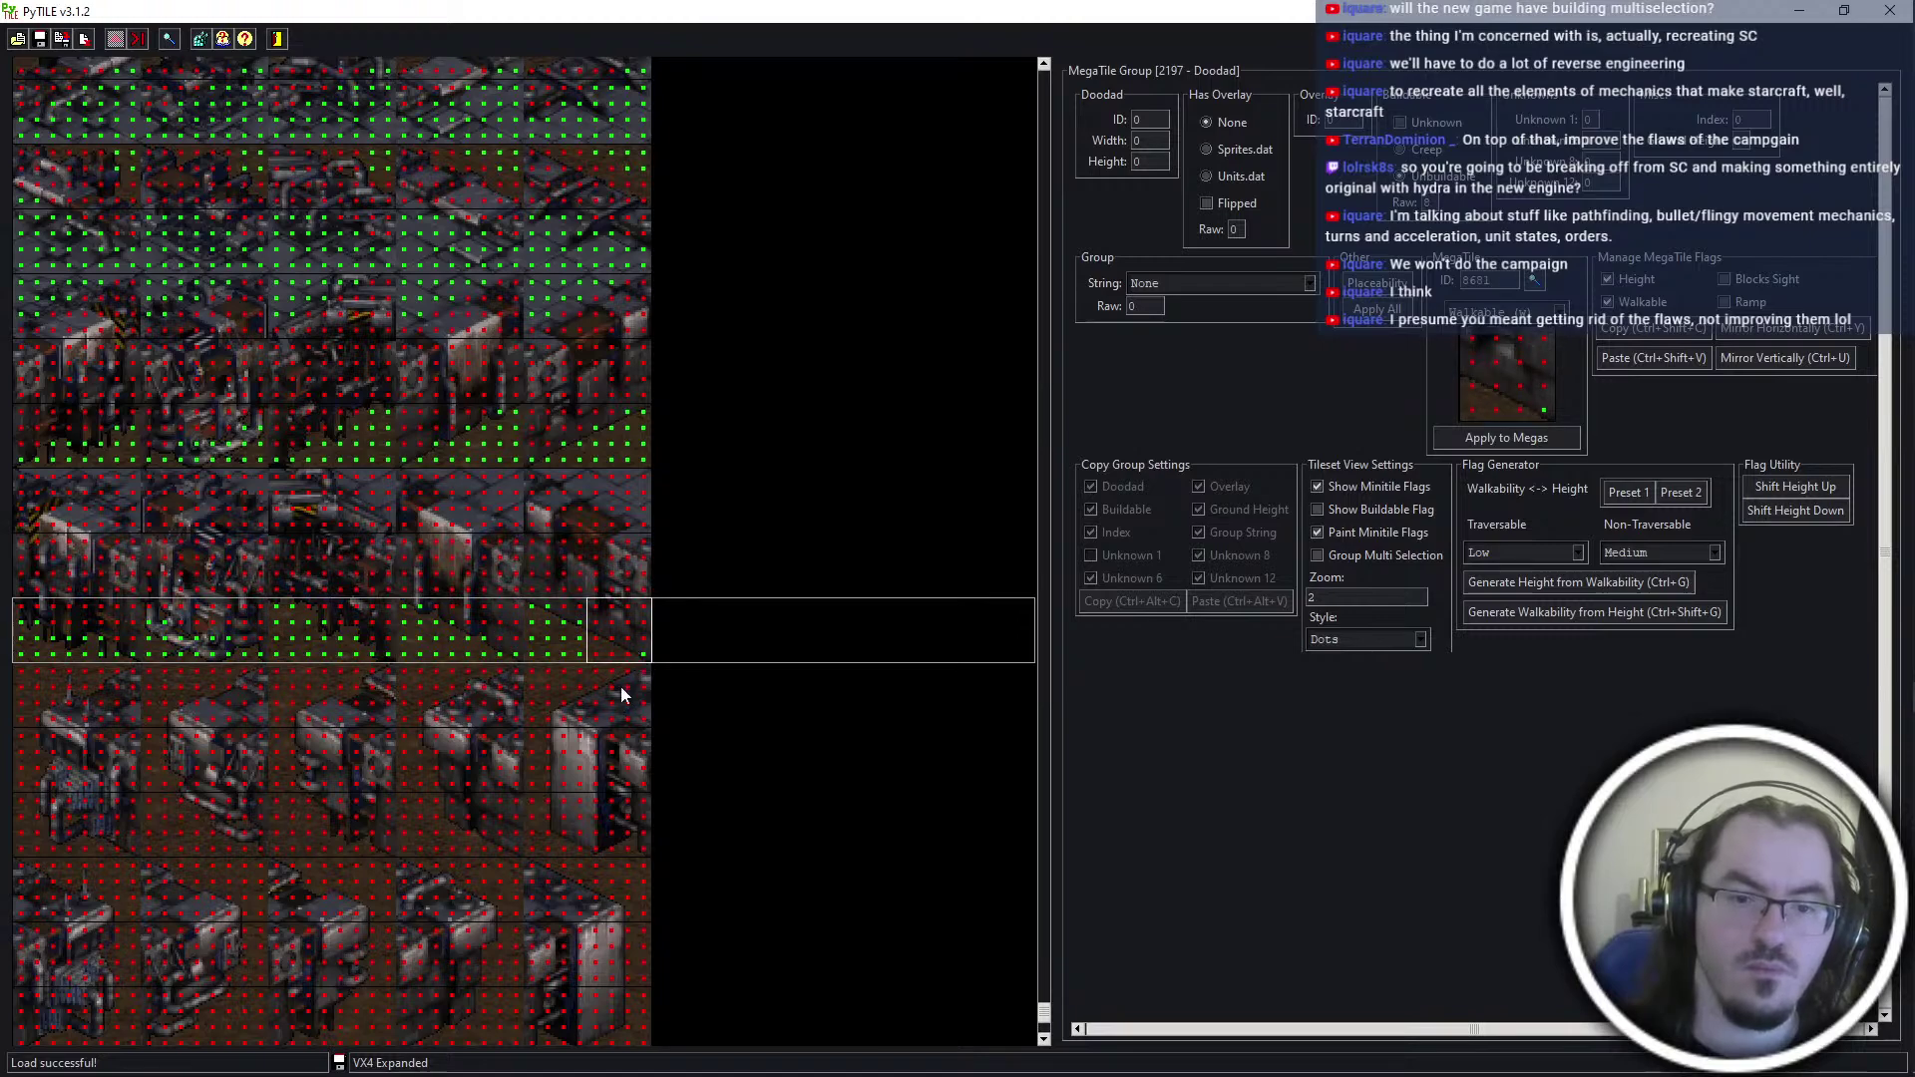
Mark the dirt minitiles below the cliff walkable in the even-numbered tiles of group 2200, from the second to the tenth
scroll(540, 794, "down", 3)
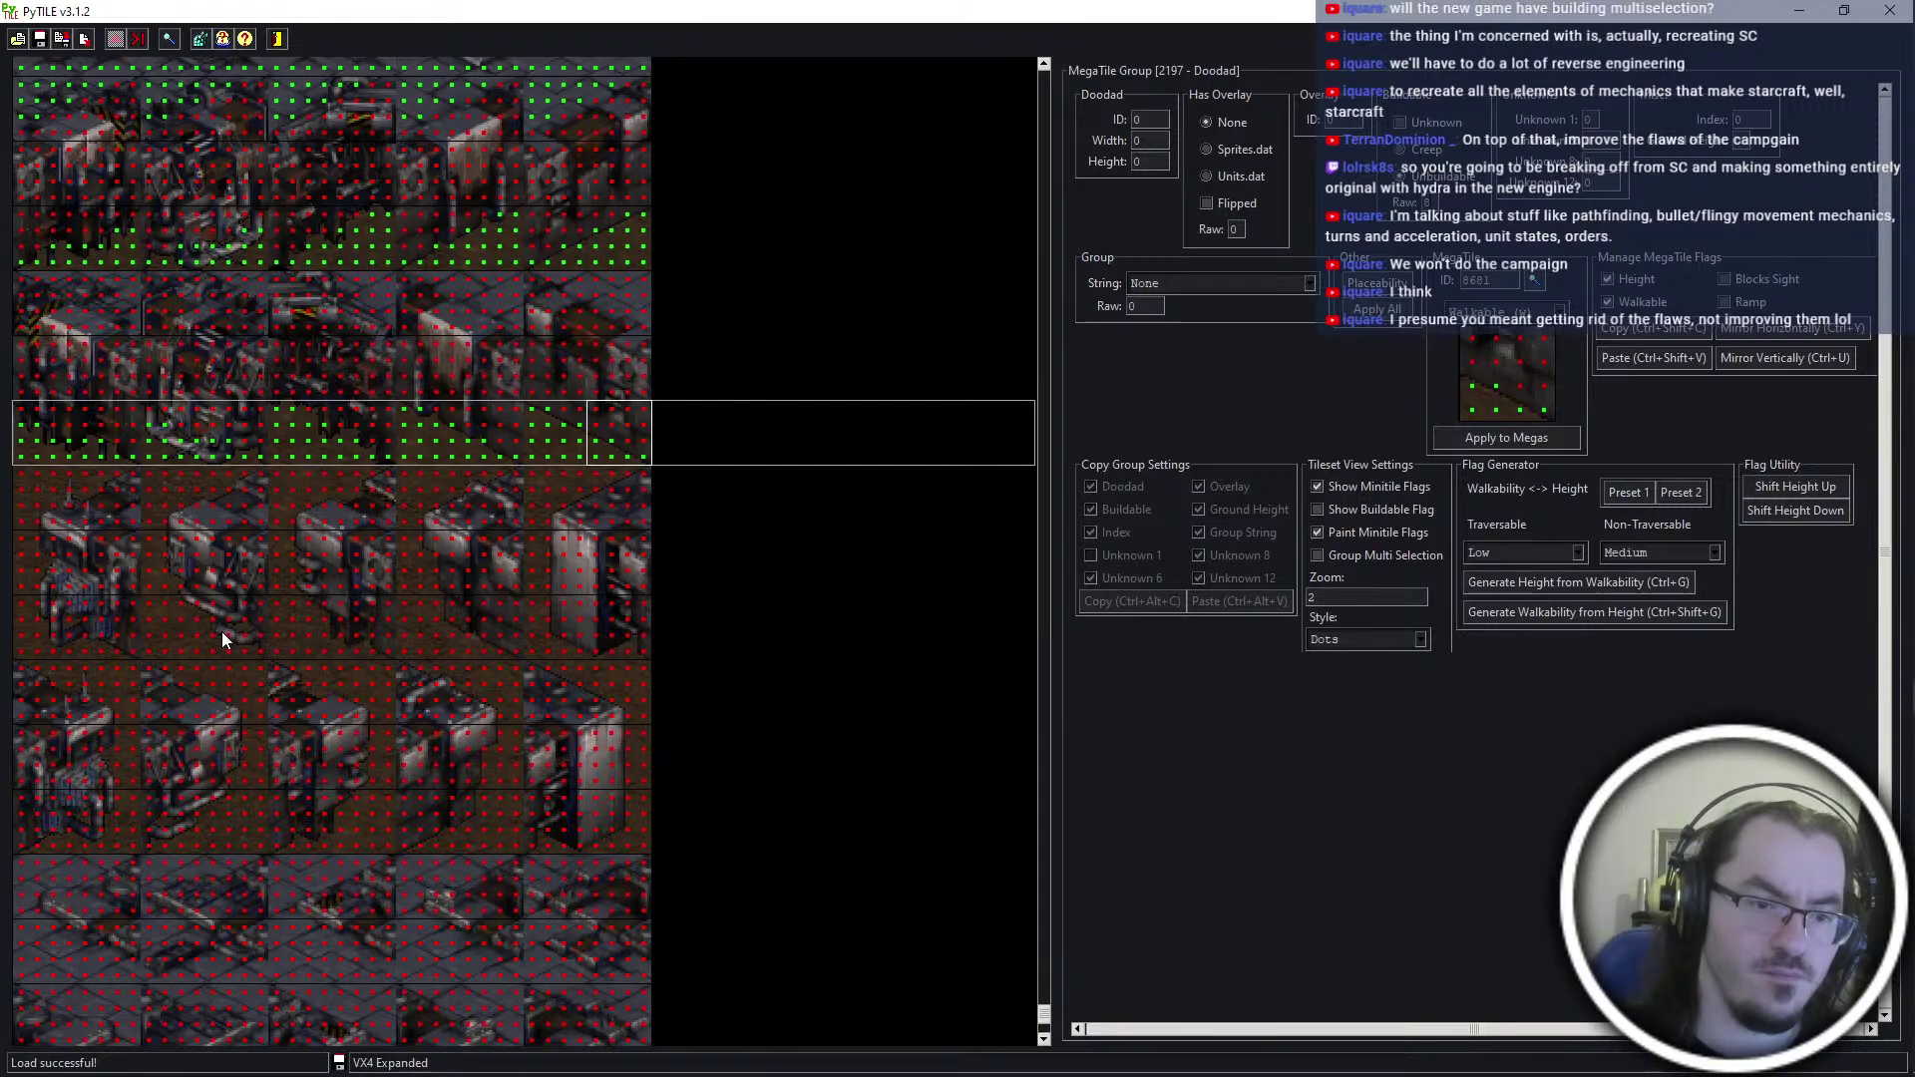
left_click(131, 647)
key("ctrl+shift+v")
left_click(236, 649)
key("ctrl+shift+v")
left_click(350, 636)
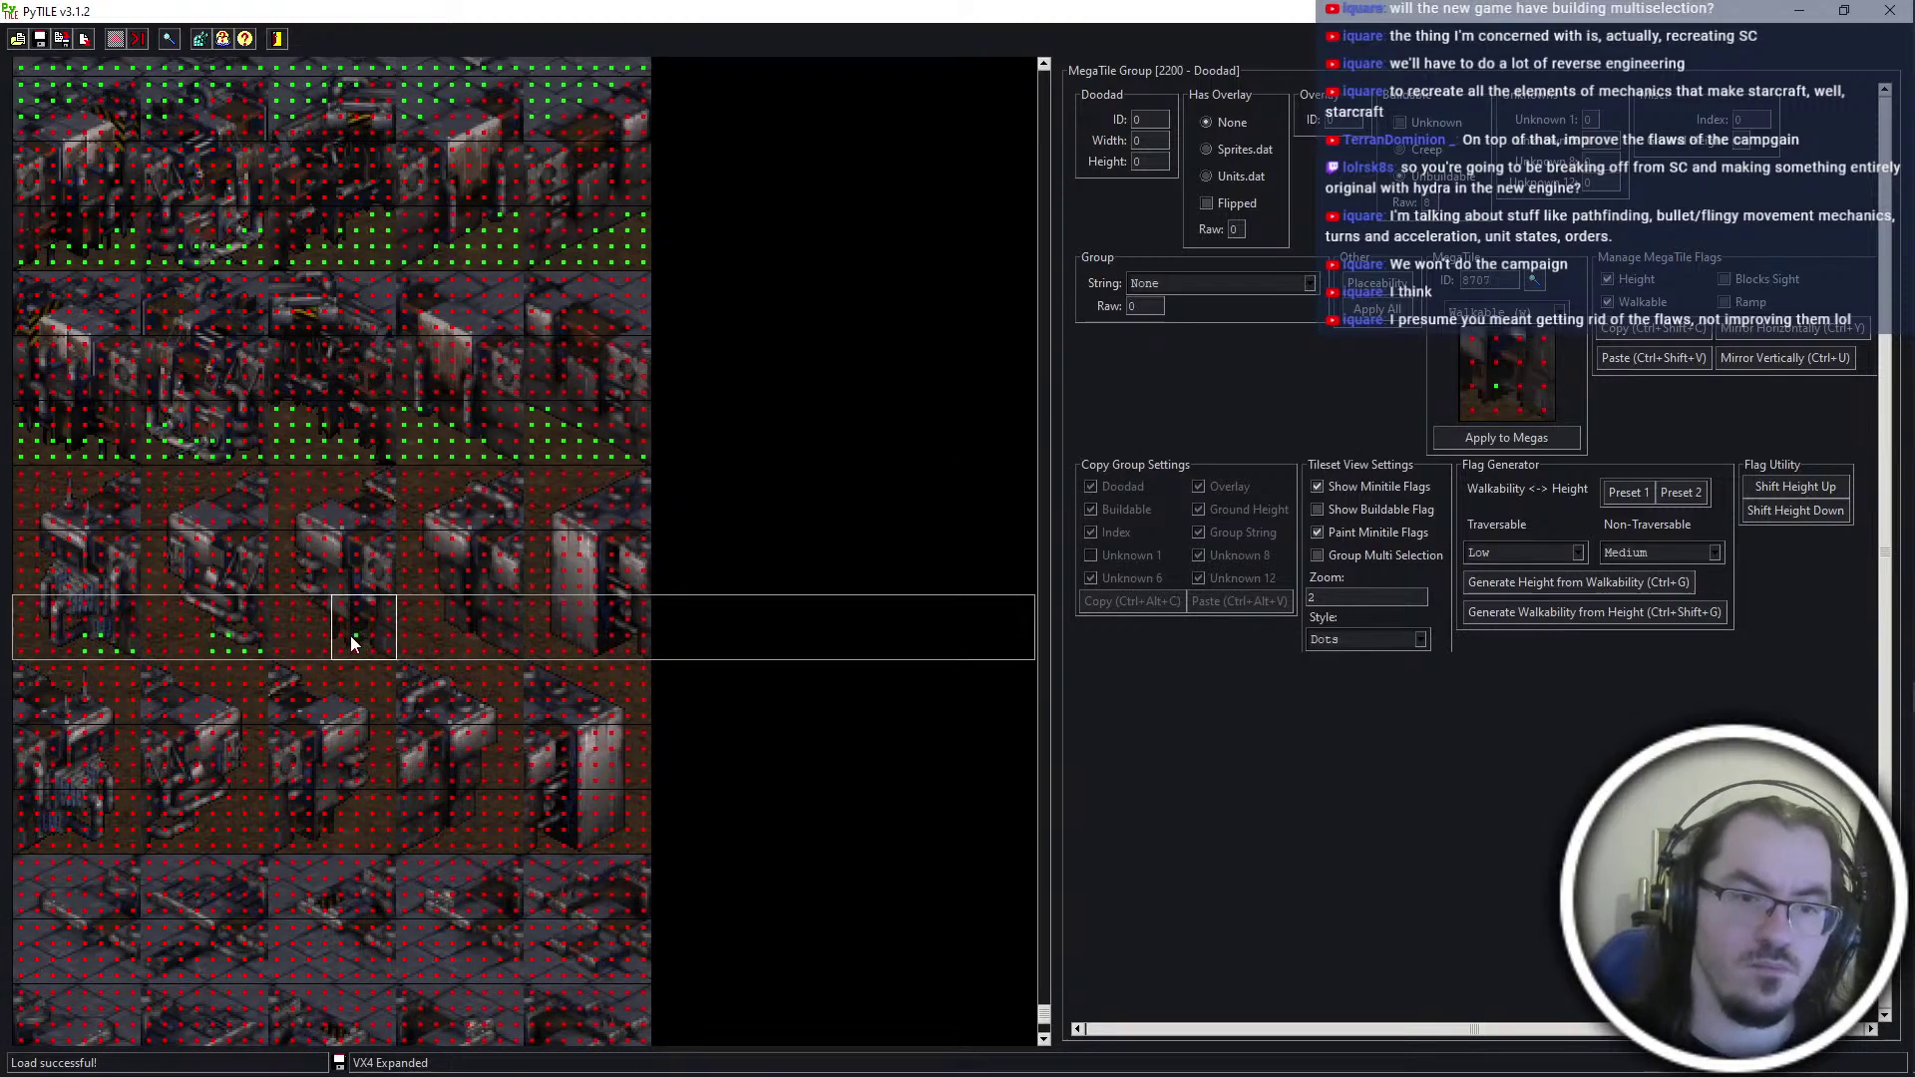
key("ctrl+shift+v")
left_click(516, 653)
key("ctrl+shift+v")
left_click(630, 639)
key("ctrl+shift+v")
Paint walkable dirt in the ninth tile of group 2200 and apply matching flags to the seventh, fifth, third and first tiles
mouse_move(547, 606)
left_mouse_down()
mouse_move(527, 614)
mouse_move(576, 644)
left_mouse_up()
left_click(415, 642)
key("ctrl+shift+v")
left_click(305, 626)
key("ctrl+shift+v")
left_click(173, 620)
key("ctrl+shift+v")
left_click(30, 611)
key("ctrl+shift+v")
Paint the left dirt strip walkable in the first tiles of groups 2199 and 2198, and in the other odd-numbered tiles of group 2199
mouse_move(33, 585)
left_mouse_down()
mouse_move(17, 545)
mouse_move(37, 512)
mouse_move(17, 527)
left_mouse_up()
left_click(25, 596)
left_click(30, 580)
left_click(167, 564)
key("ctrl+shift+v")
left_click(291, 566)
key("ctrl+shift+v")
left_click(432, 567)
key("ctrl+shift+v")
left_click(556, 561)
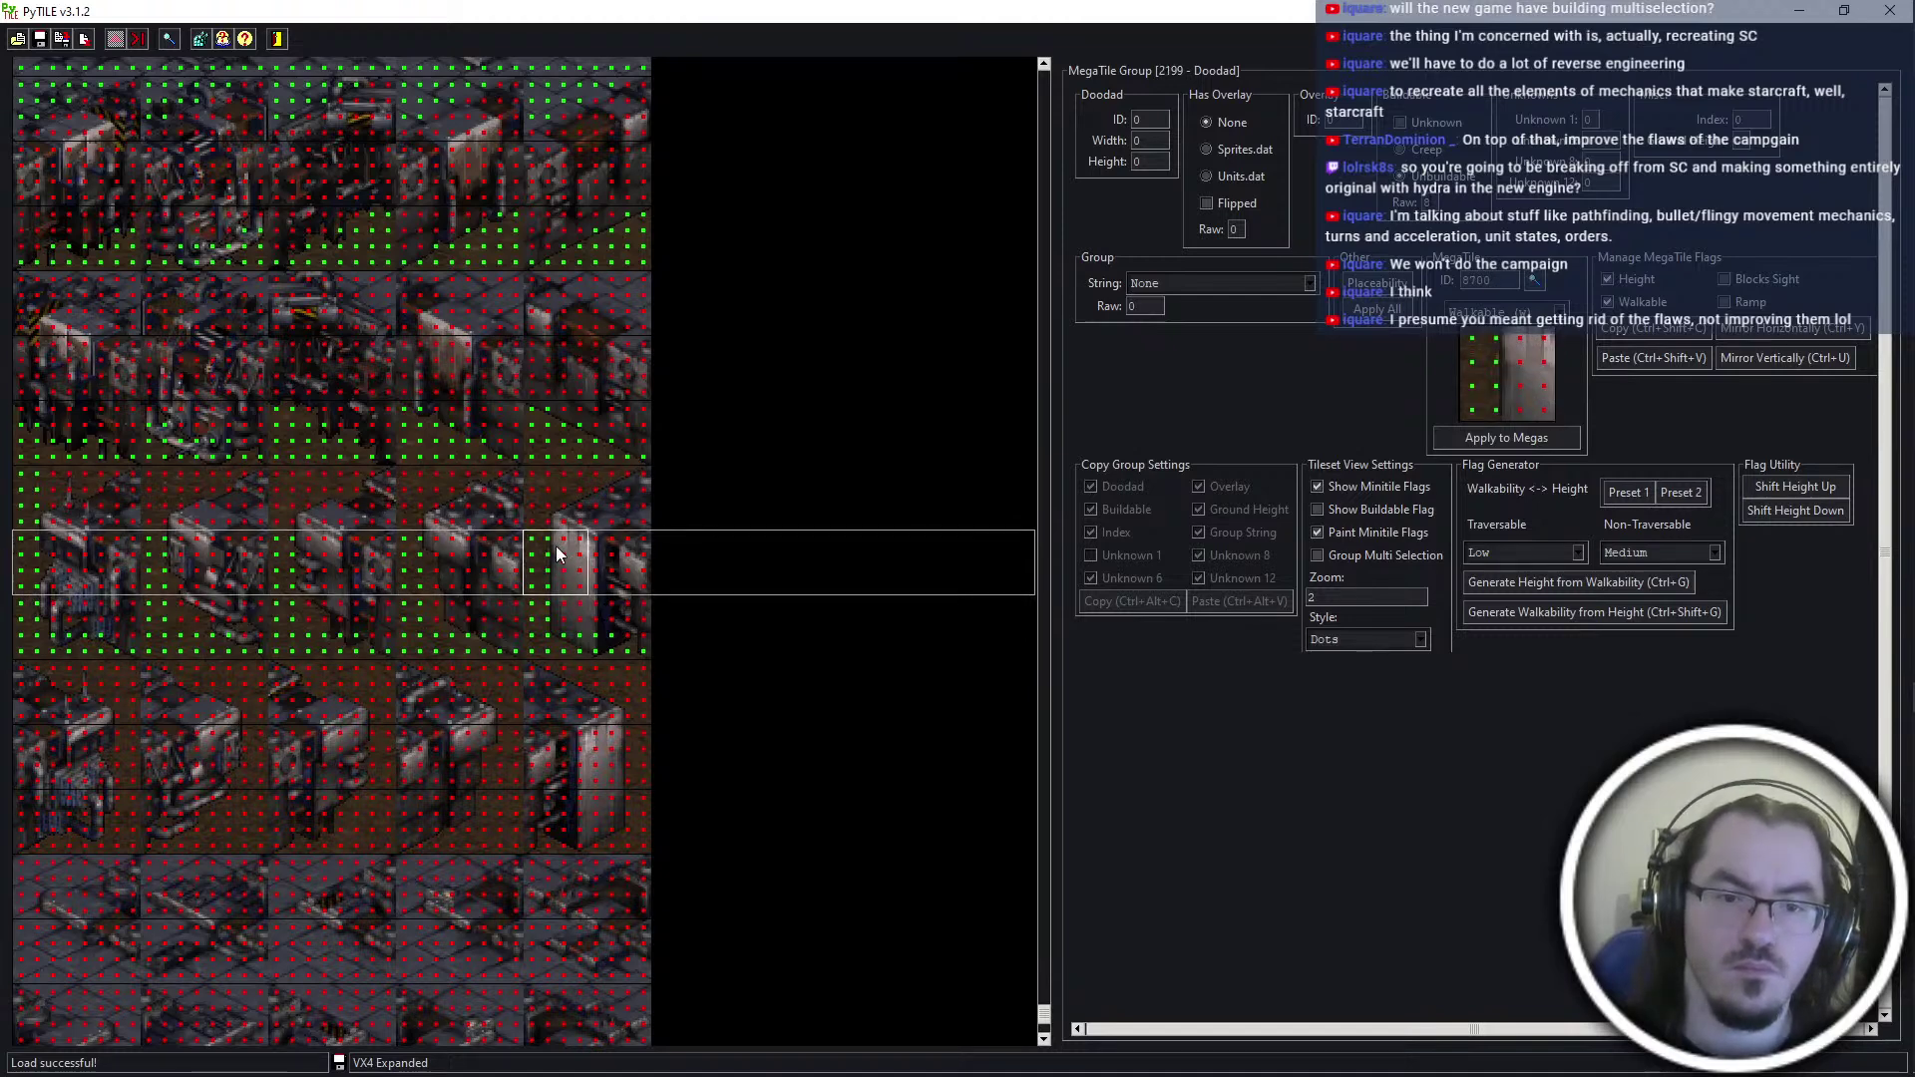
Paint walkable dirt in the odd-numbered tiles of group 2198 and along the upper edge from its first to its tenth tile
left_click(554, 485)
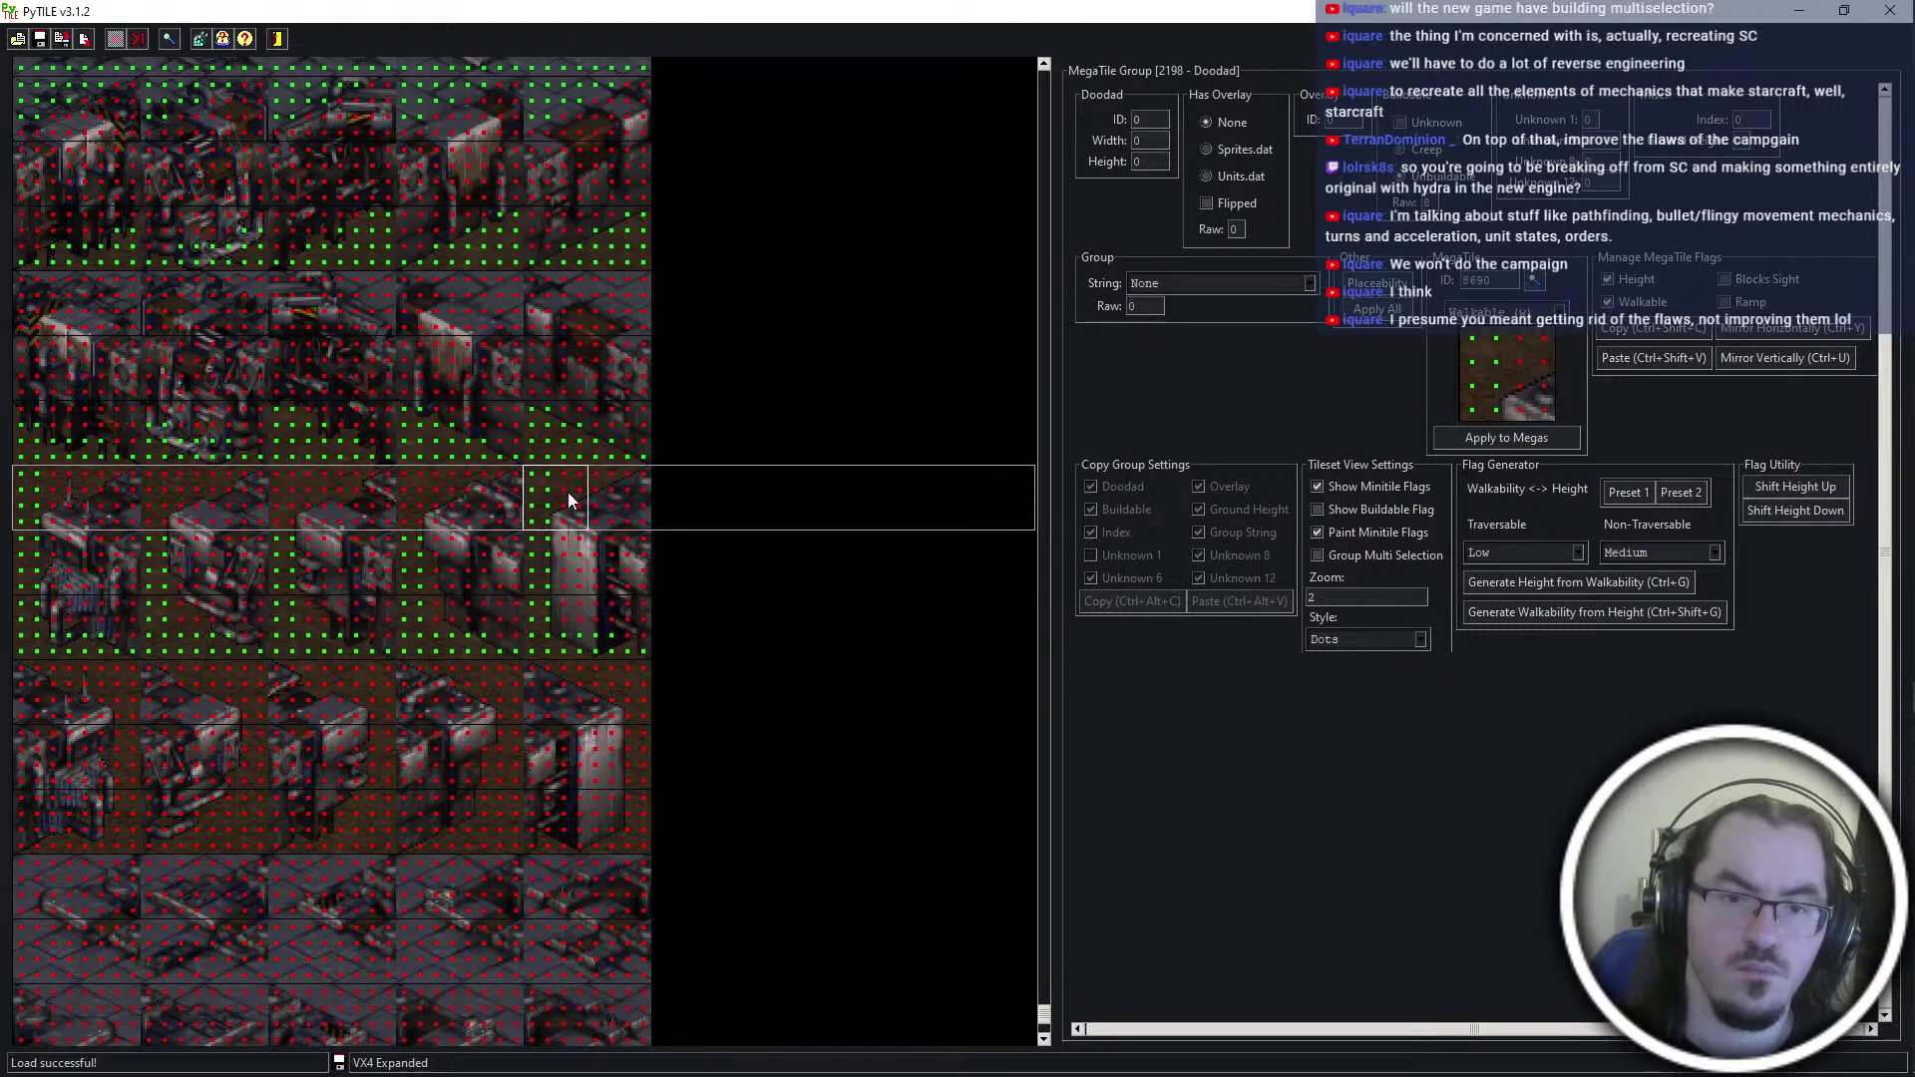
left_click(429, 488)
left_click(296, 481)
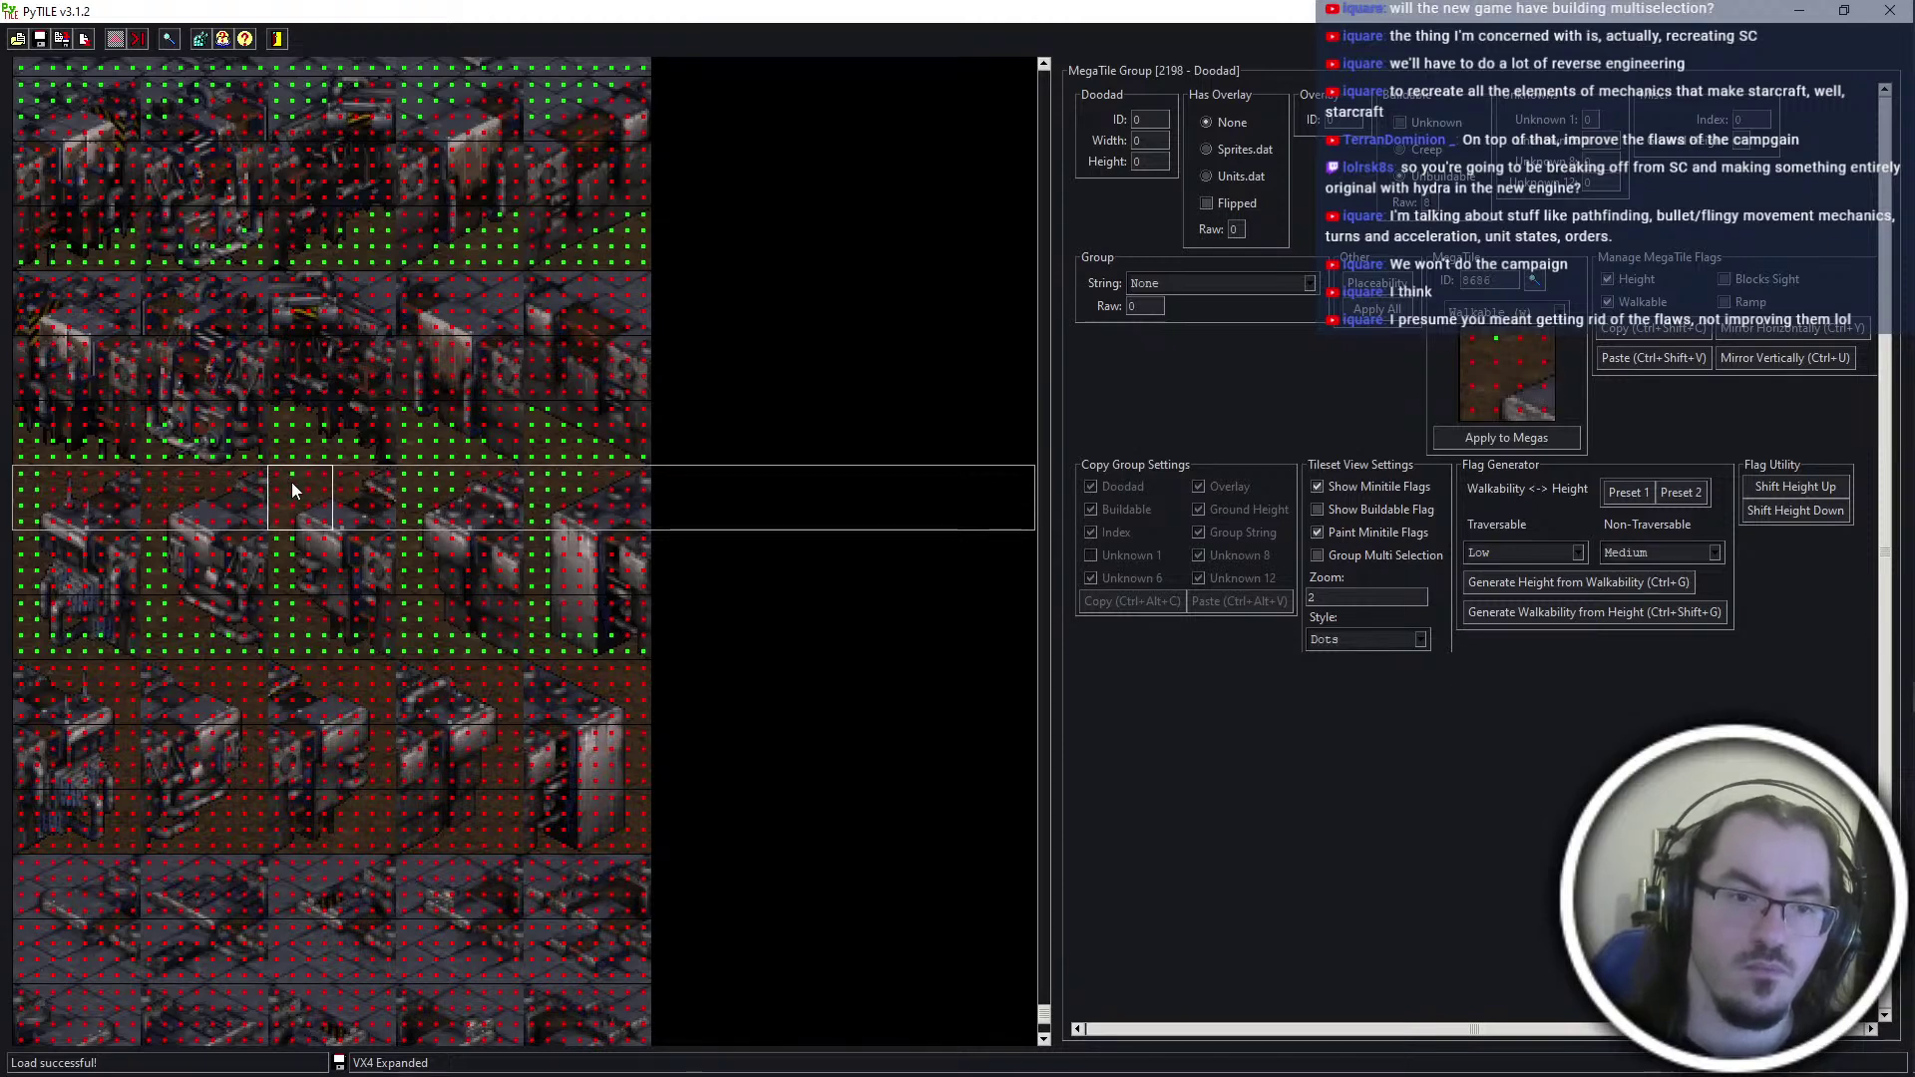
left_click(156, 488)
left_click(88, 489)
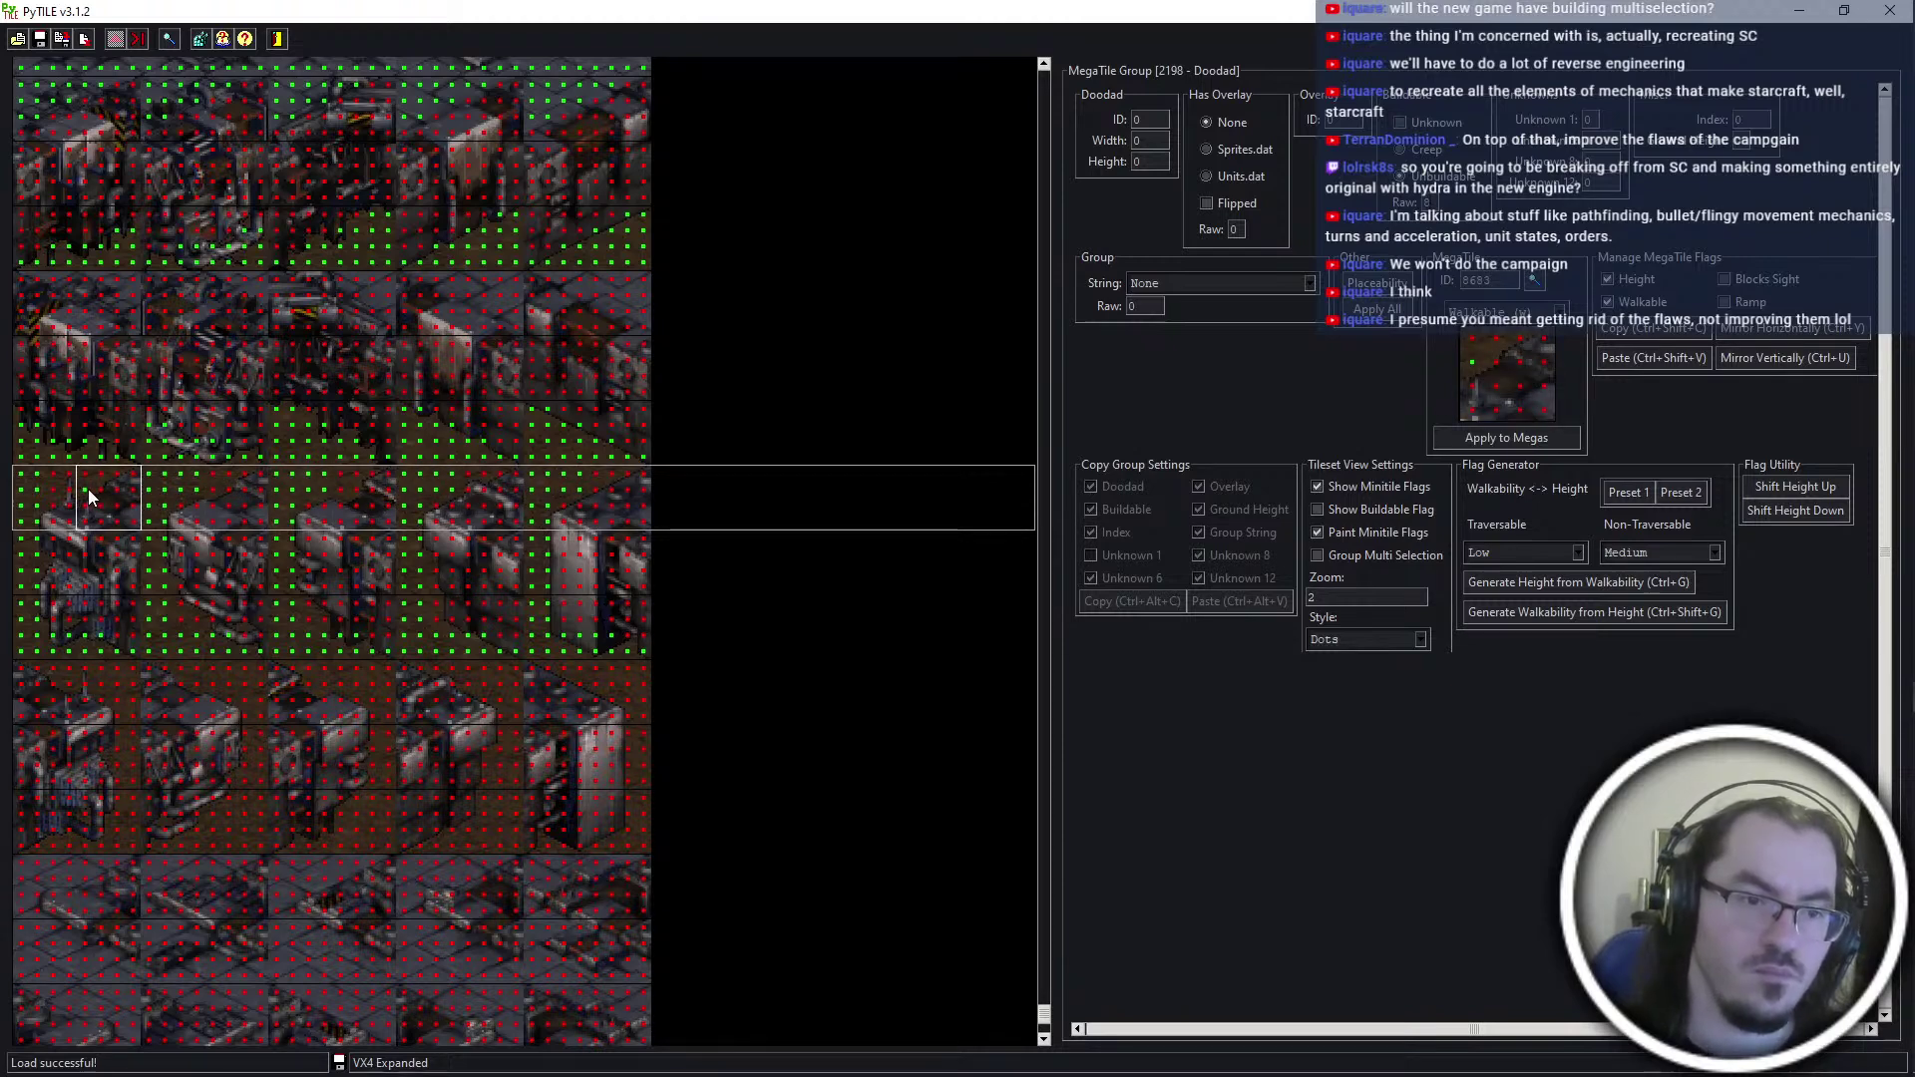
left_click_drag(62, 479, 612, 482)
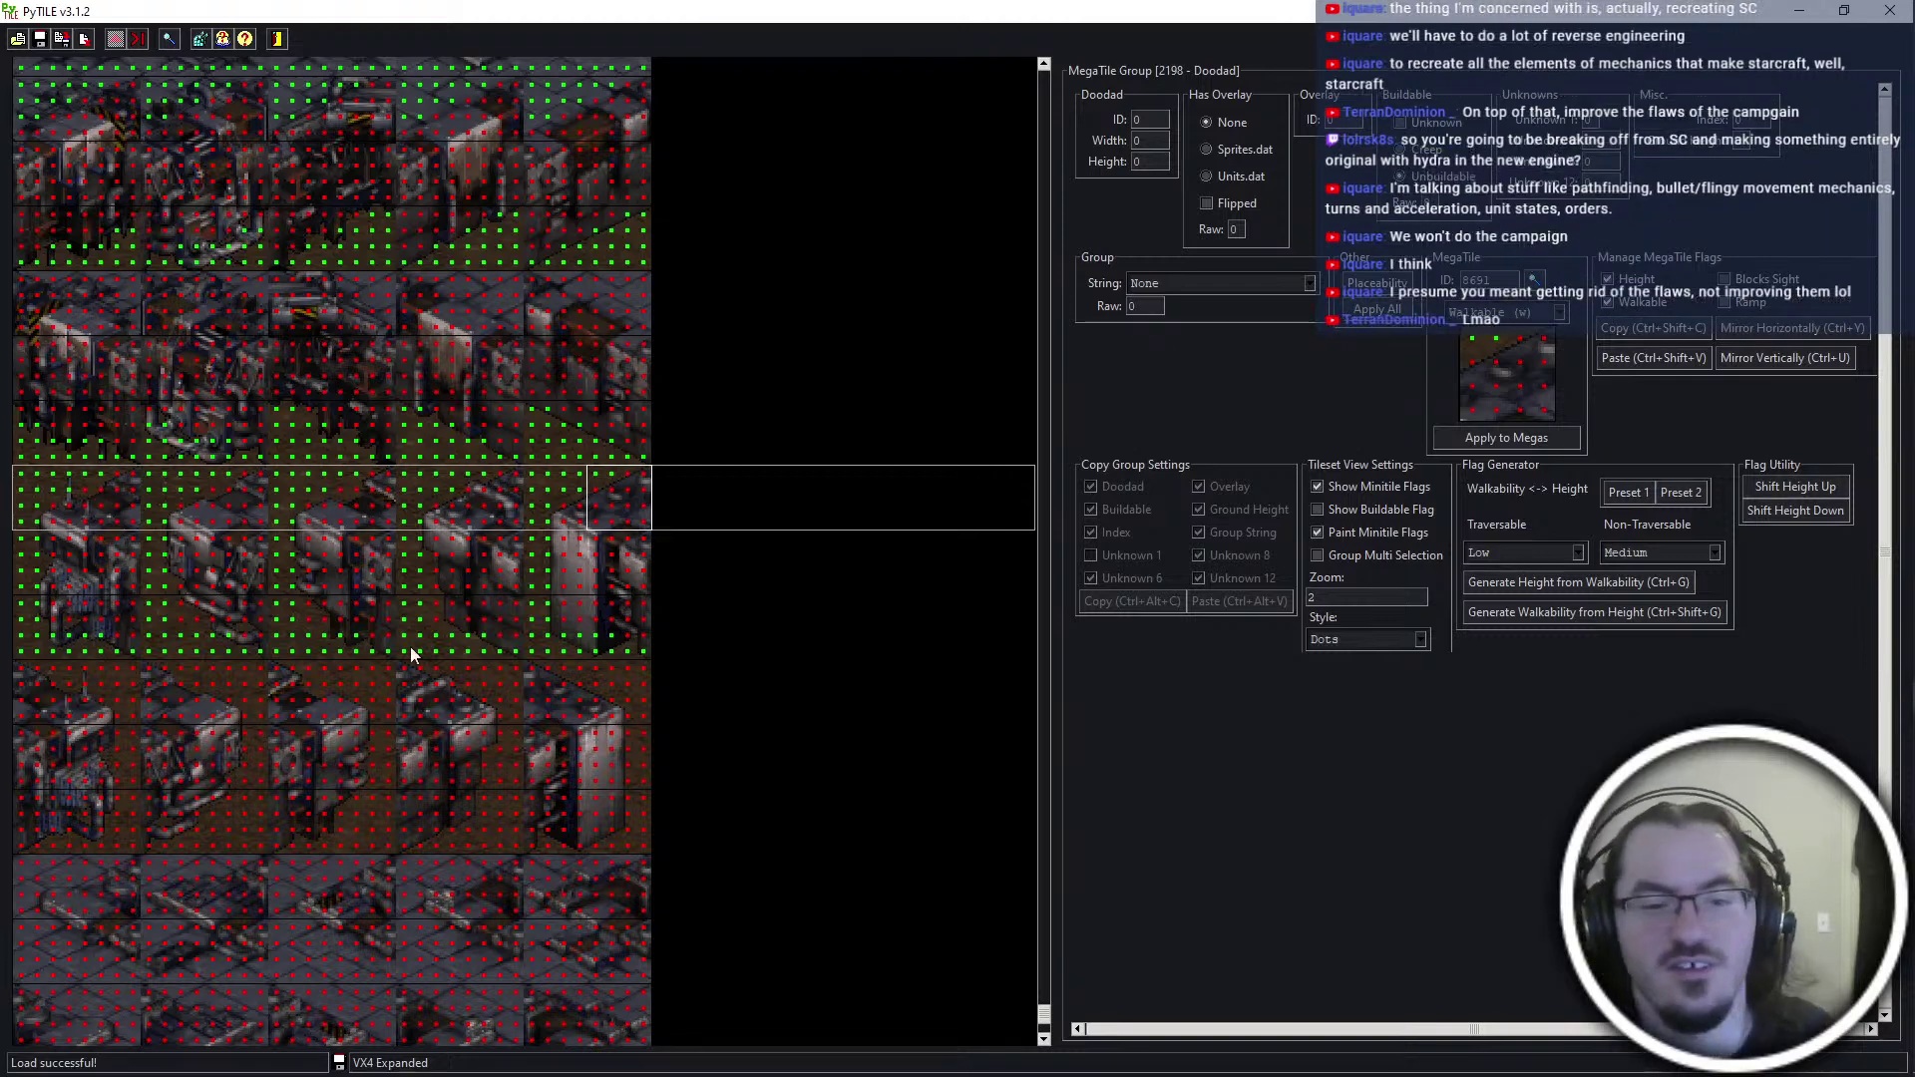
Paint the open dirt minitiles walkable in the first and second tiles of group 2201 and in its remaining even-numbered tiles
left_click(66, 675)
left_click(92, 670)
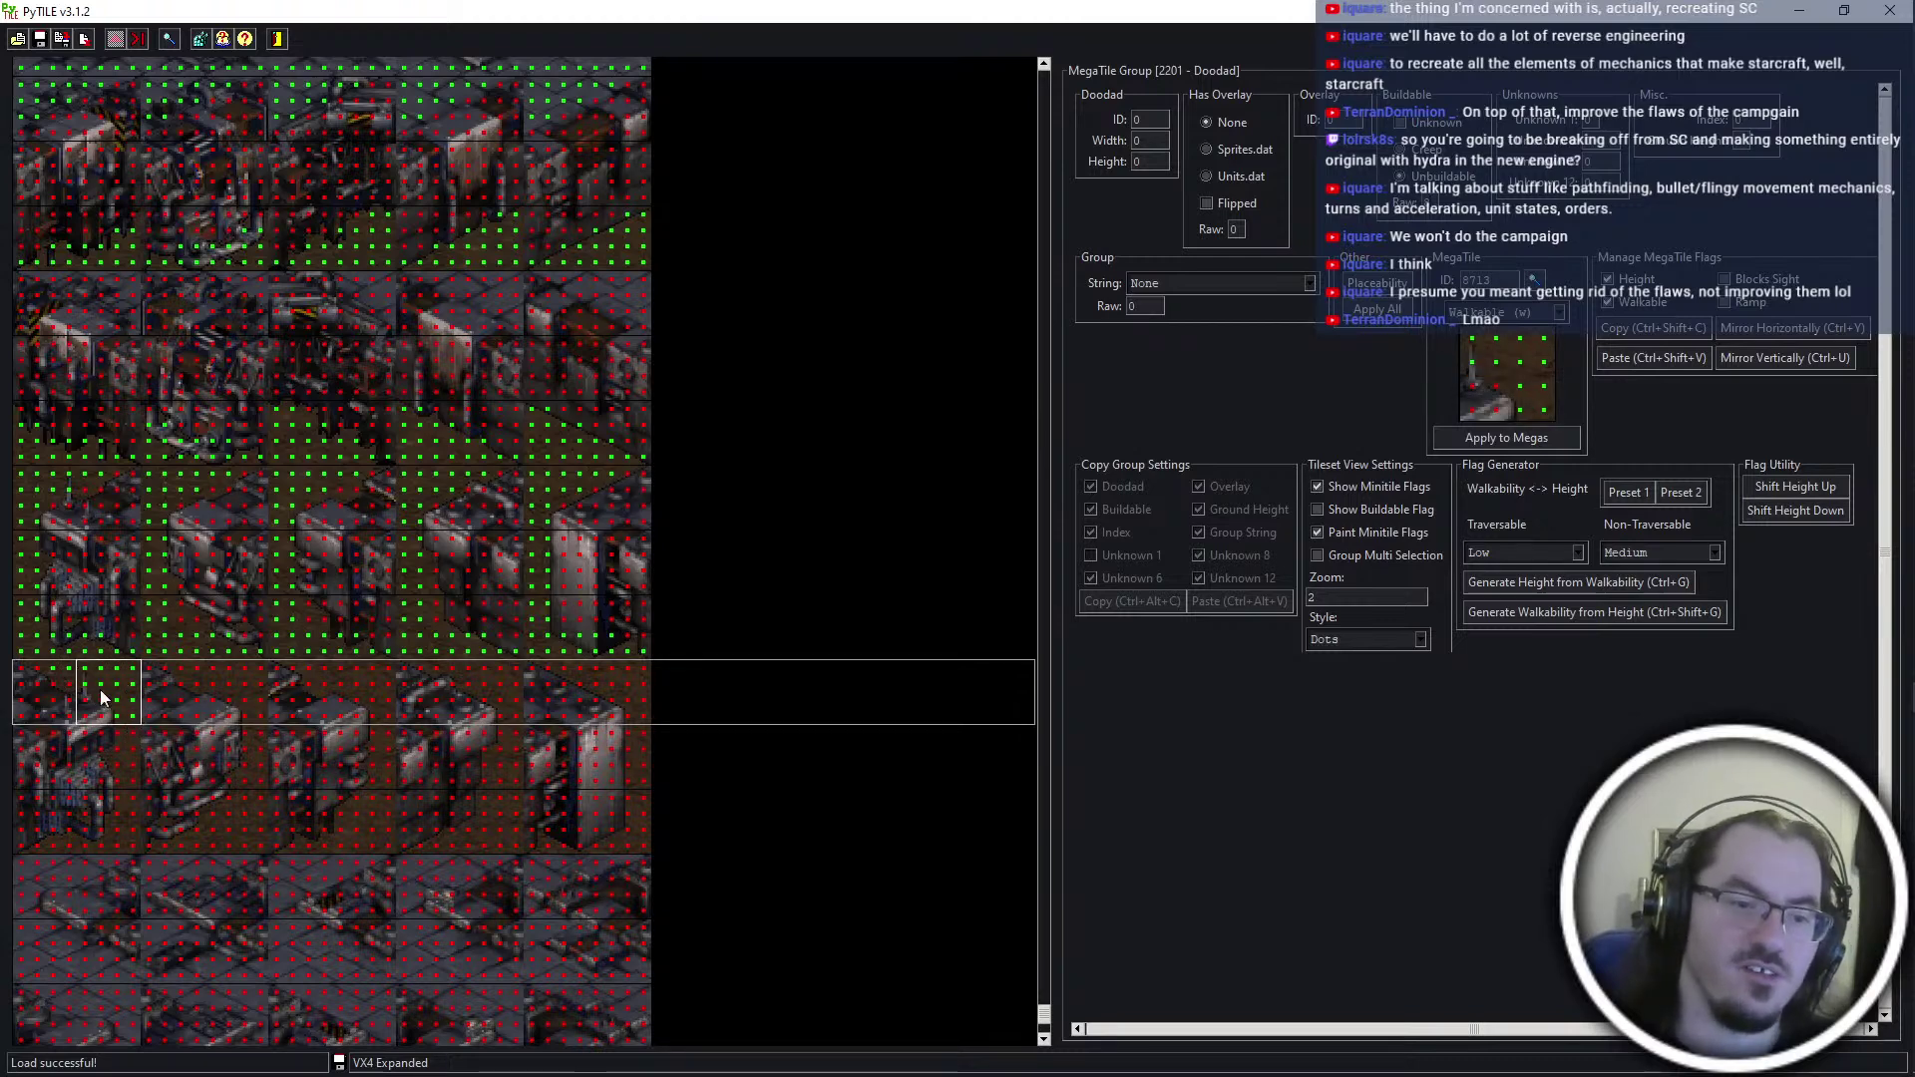
left_click(255, 689)
left_click(382, 683)
key("ctrl+shift+v")
left_click(503, 682)
key("ctrl+shift+v")
left_click(630, 688)
key("ctrl+shift+v")
Paint the upper dirt minitiles walkable in the ninth, seventh, fifth and third tiles of group 2201
left_click(548, 666)
left_click(440, 667)
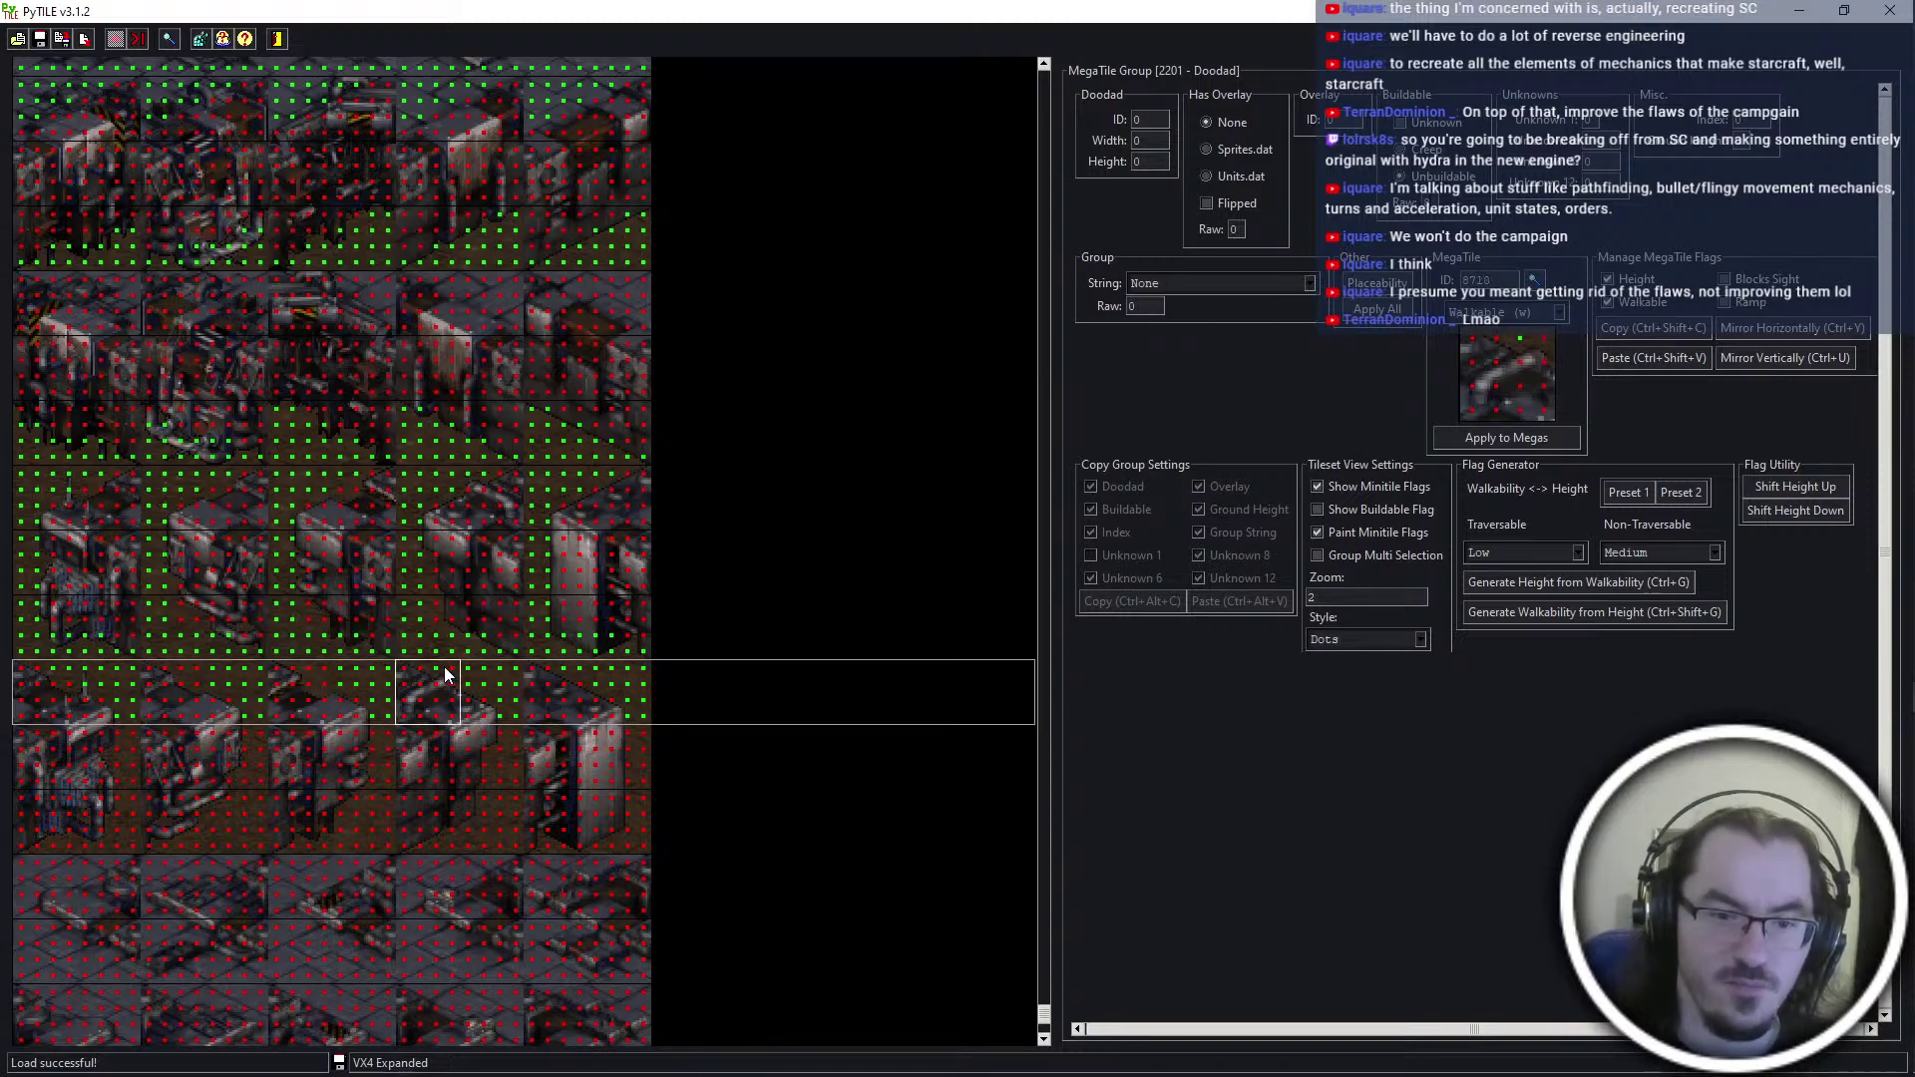
left_click(319, 673)
left_click(147, 696)
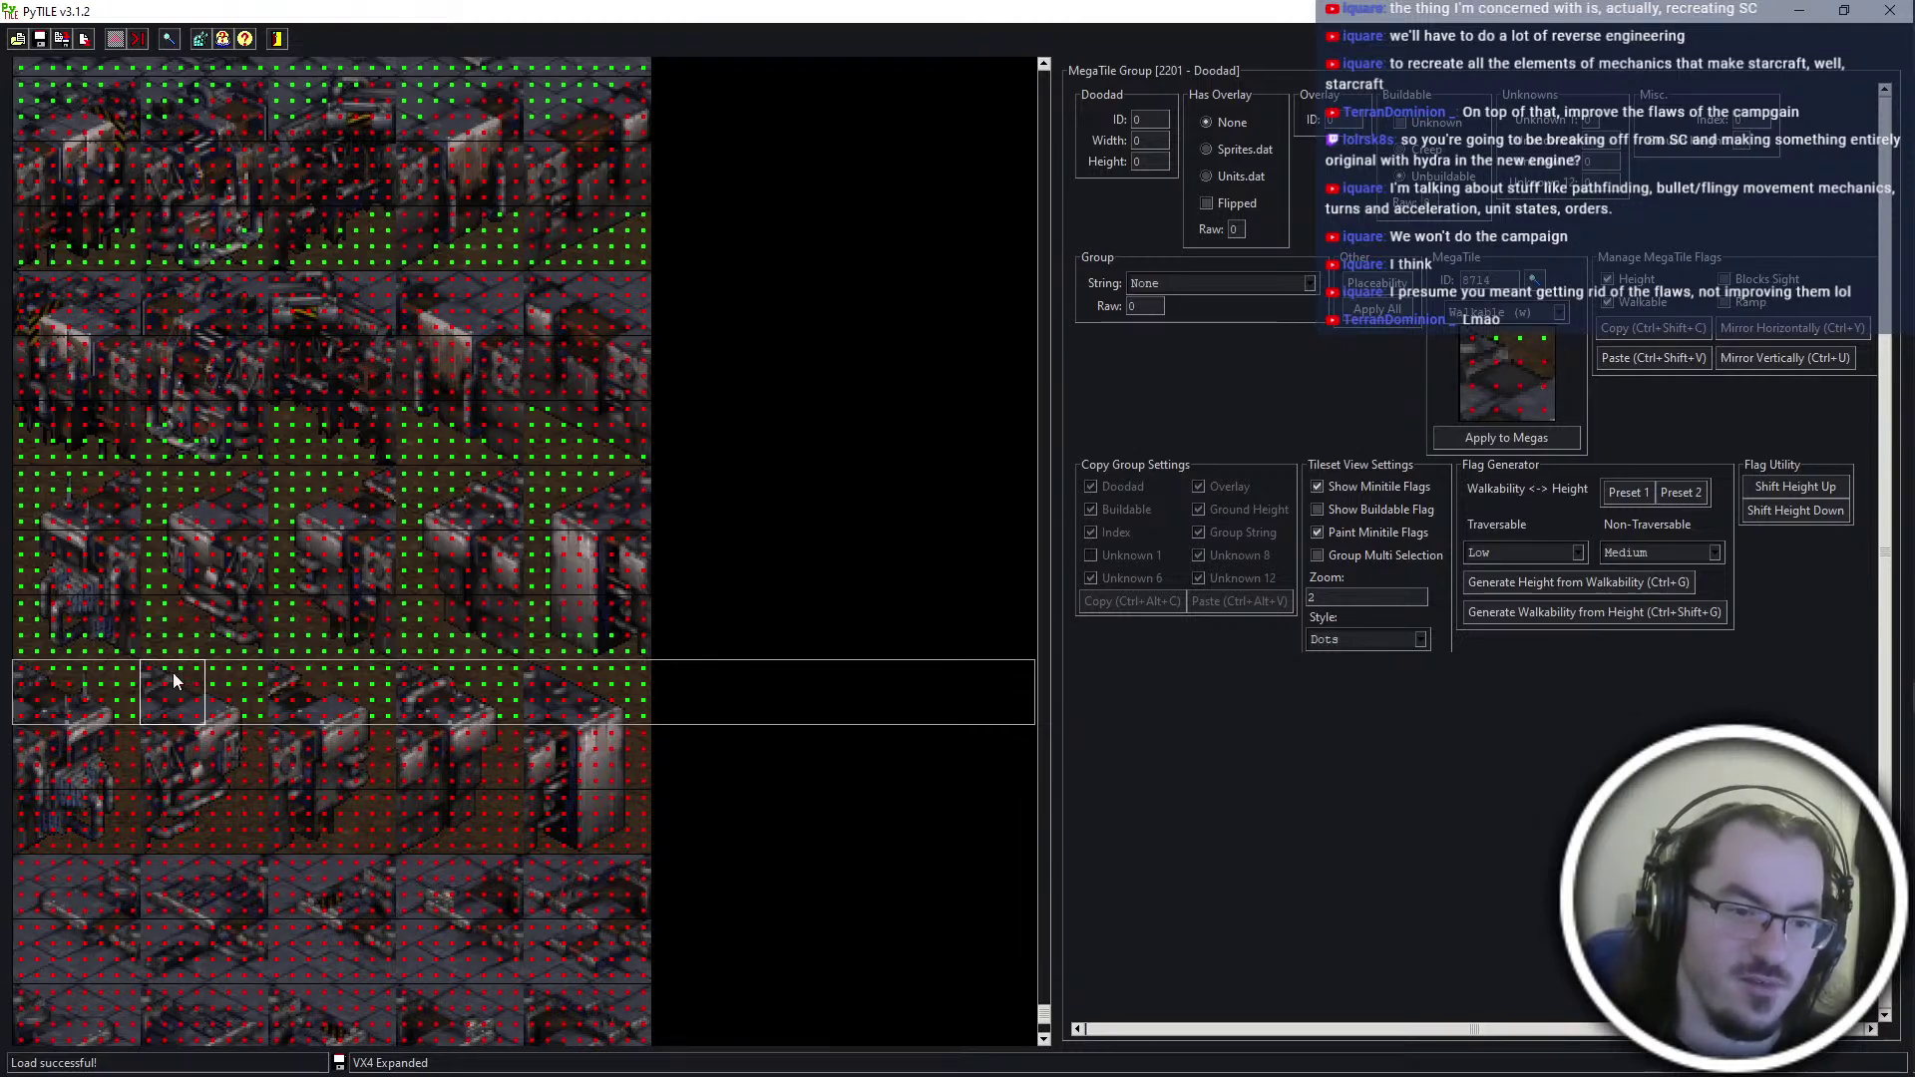
Paint the right dirt strip walkable in the second tile of group 2202 and apply matching flags to its other even-numbered tiles
left_click(116, 745)
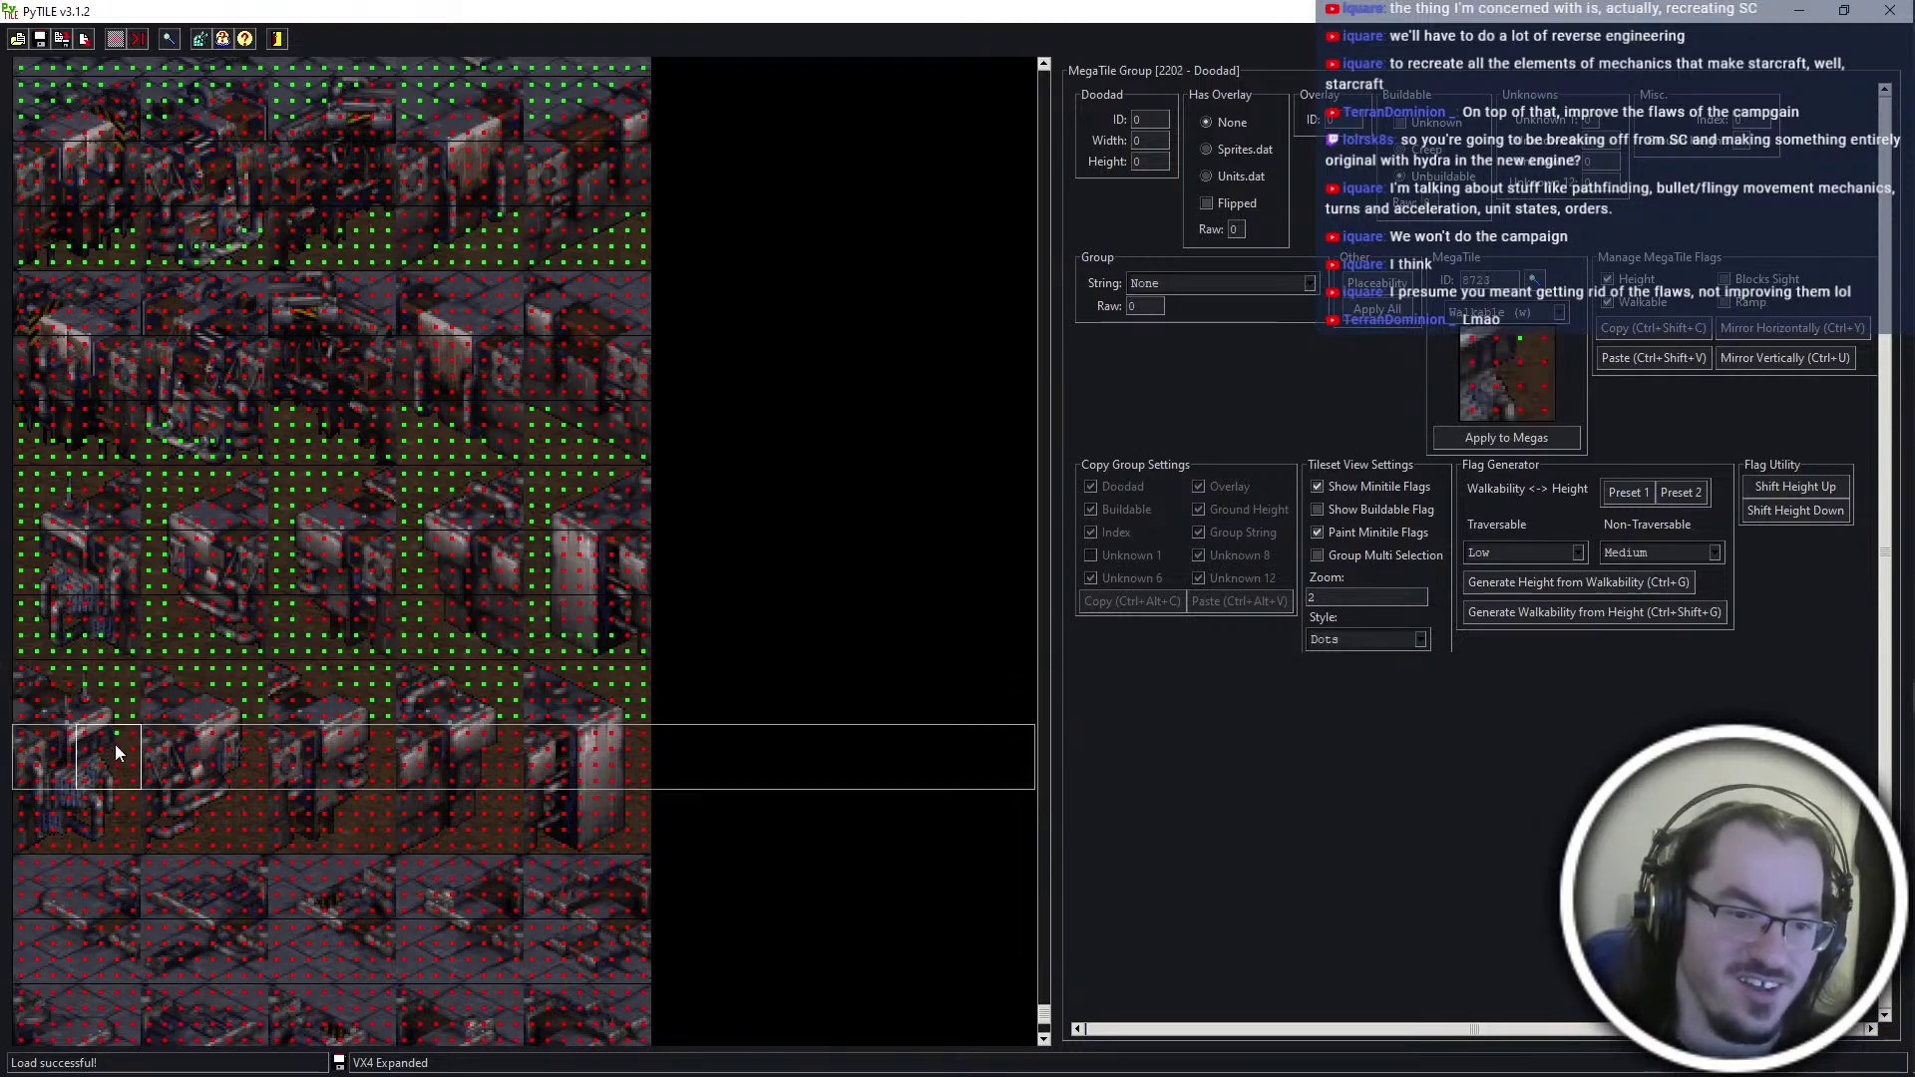
left_click(256, 768)
key("ctrl+shift+v")
left_click(383, 748)
key("ctrl+shift+v")
left_click(513, 764)
key("ctrl+shift+v")
left_click(619, 761)
key("ctrl+shift+v")
Paint walkable dirt in the tenth tile of group 2203 and apply matching flags to the eighth, sixth and fourth tiles
left_click(636, 843)
key("ctrl+shift+v")
left_click_drag(613, 835, 592, 836)
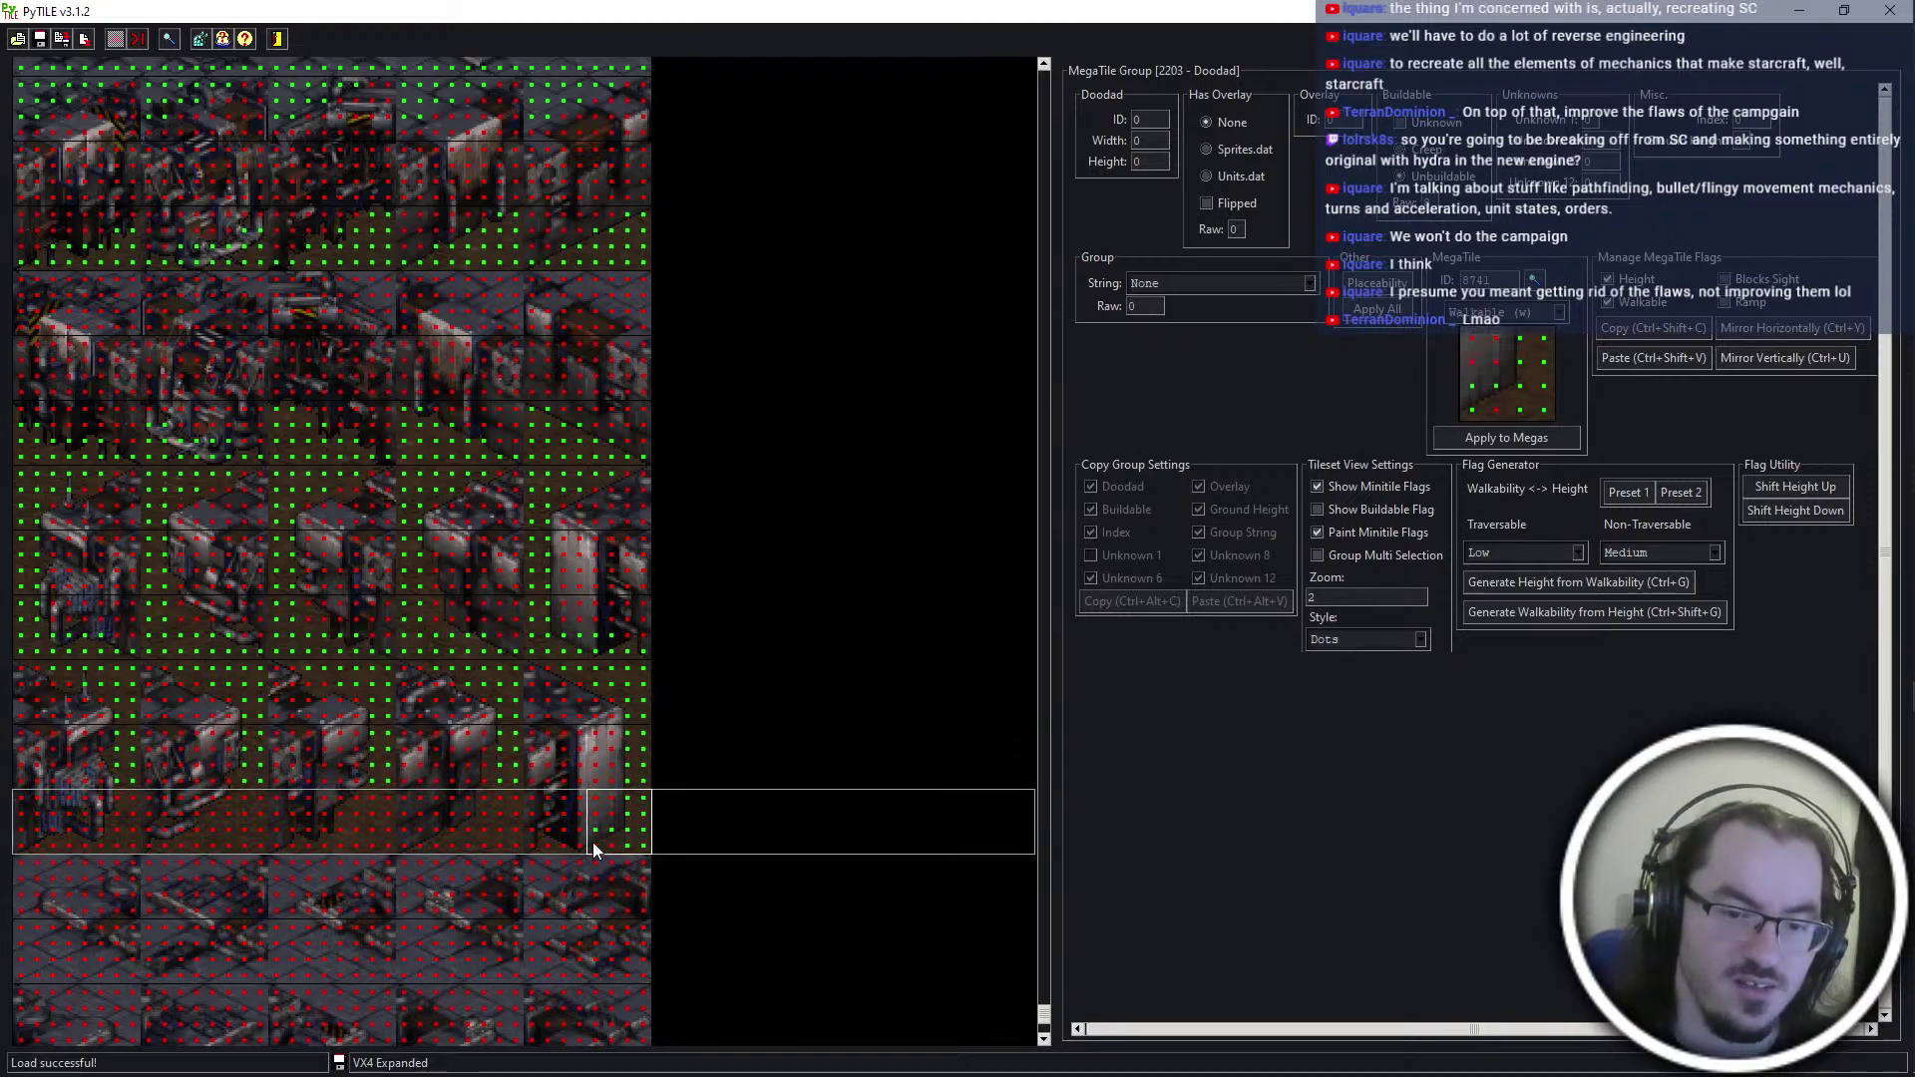
left_click(471, 820)
key("ctrl+shift+v")
left_click(371, 822)
key("ctrl+shift+v")
left_click(229, 816)
key("ctrl+shift+v")
Paint walkable dirt along the base of the first tile of group 2203 and apply matching flags to its other odd-numbered tiles
left_click(54, 833)
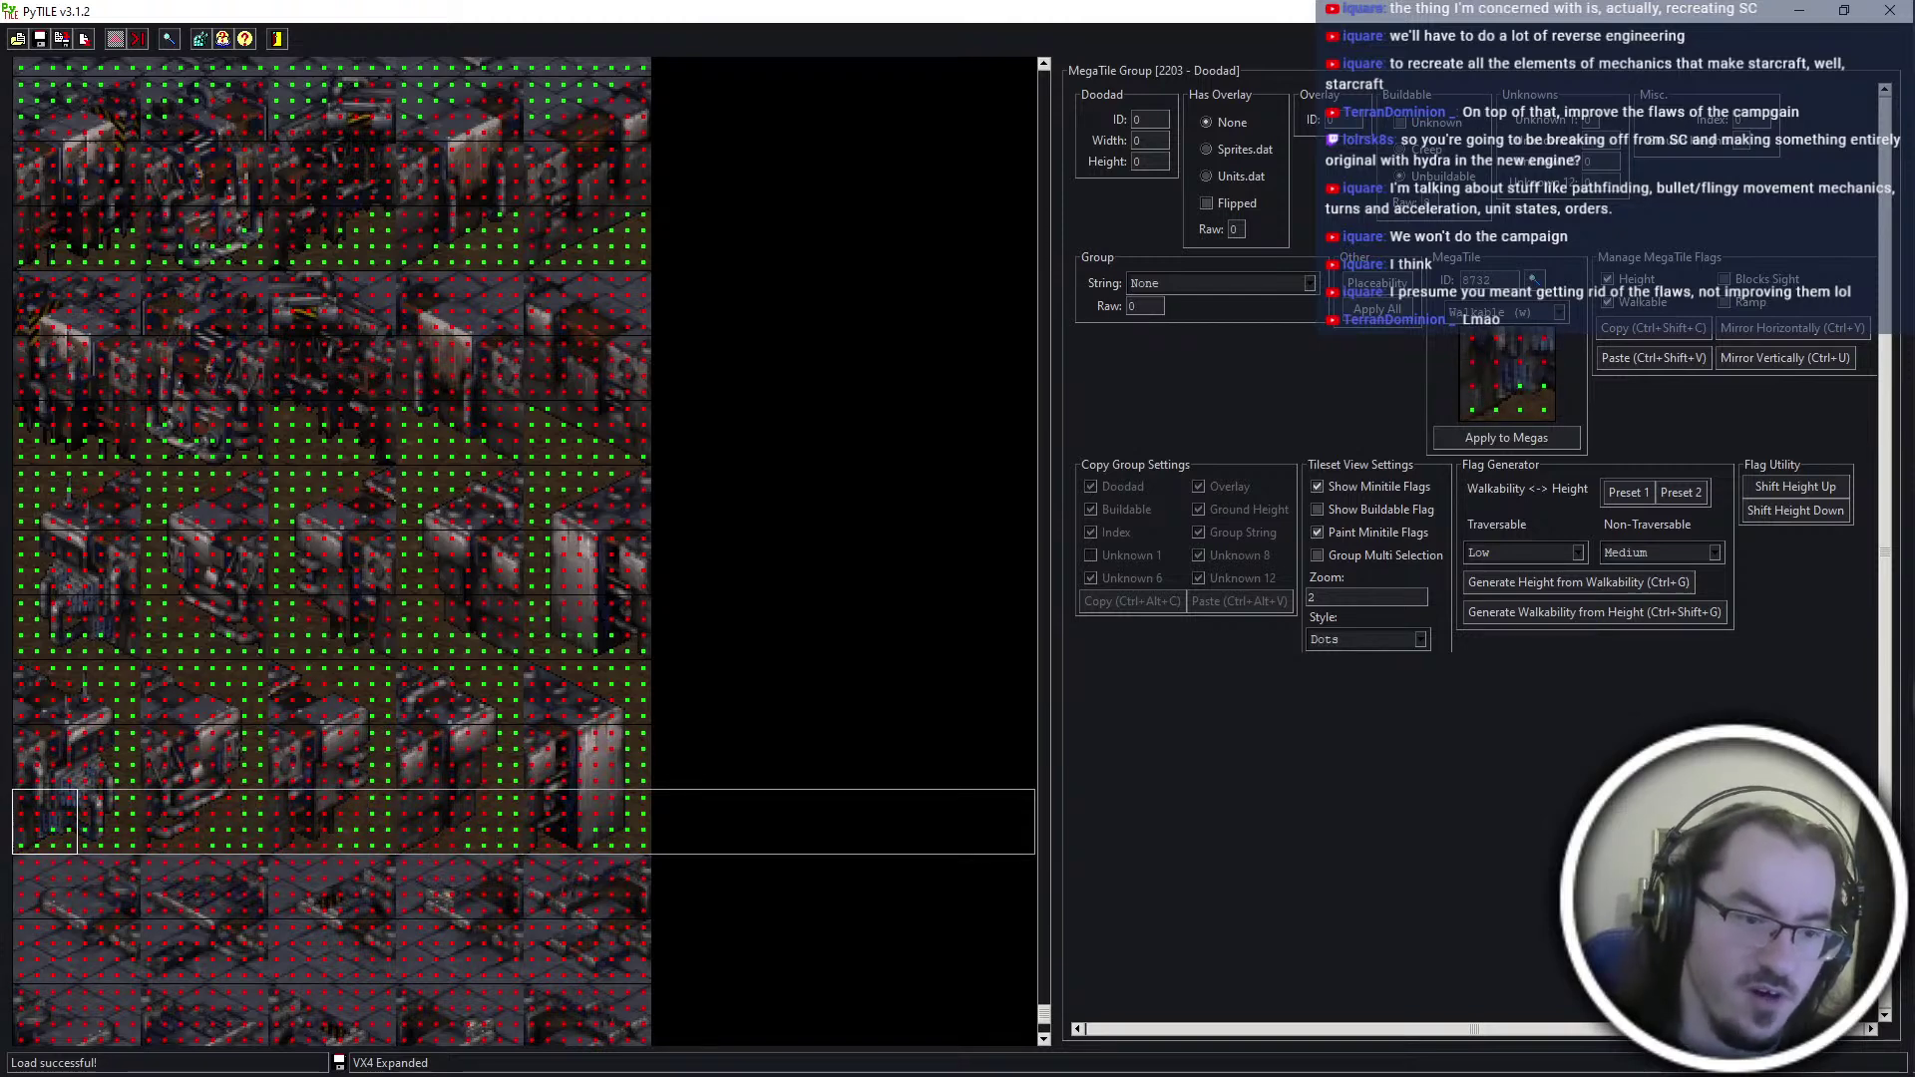
key("ctrl+shift+v")
left_click(192, 829)
key("ctrl+shift+v")
left_click(319, 840)
key("ctrl+shift+v")
left_click(445, 841)
key("ctrl+shift+v")
left_click(552, 837)
key("ctrl+shift+v")
Paint the floor minitiles walkable in the first tile of group 2204 and the first two tiles of group 2205
scroll(273, 781, "down", 2)
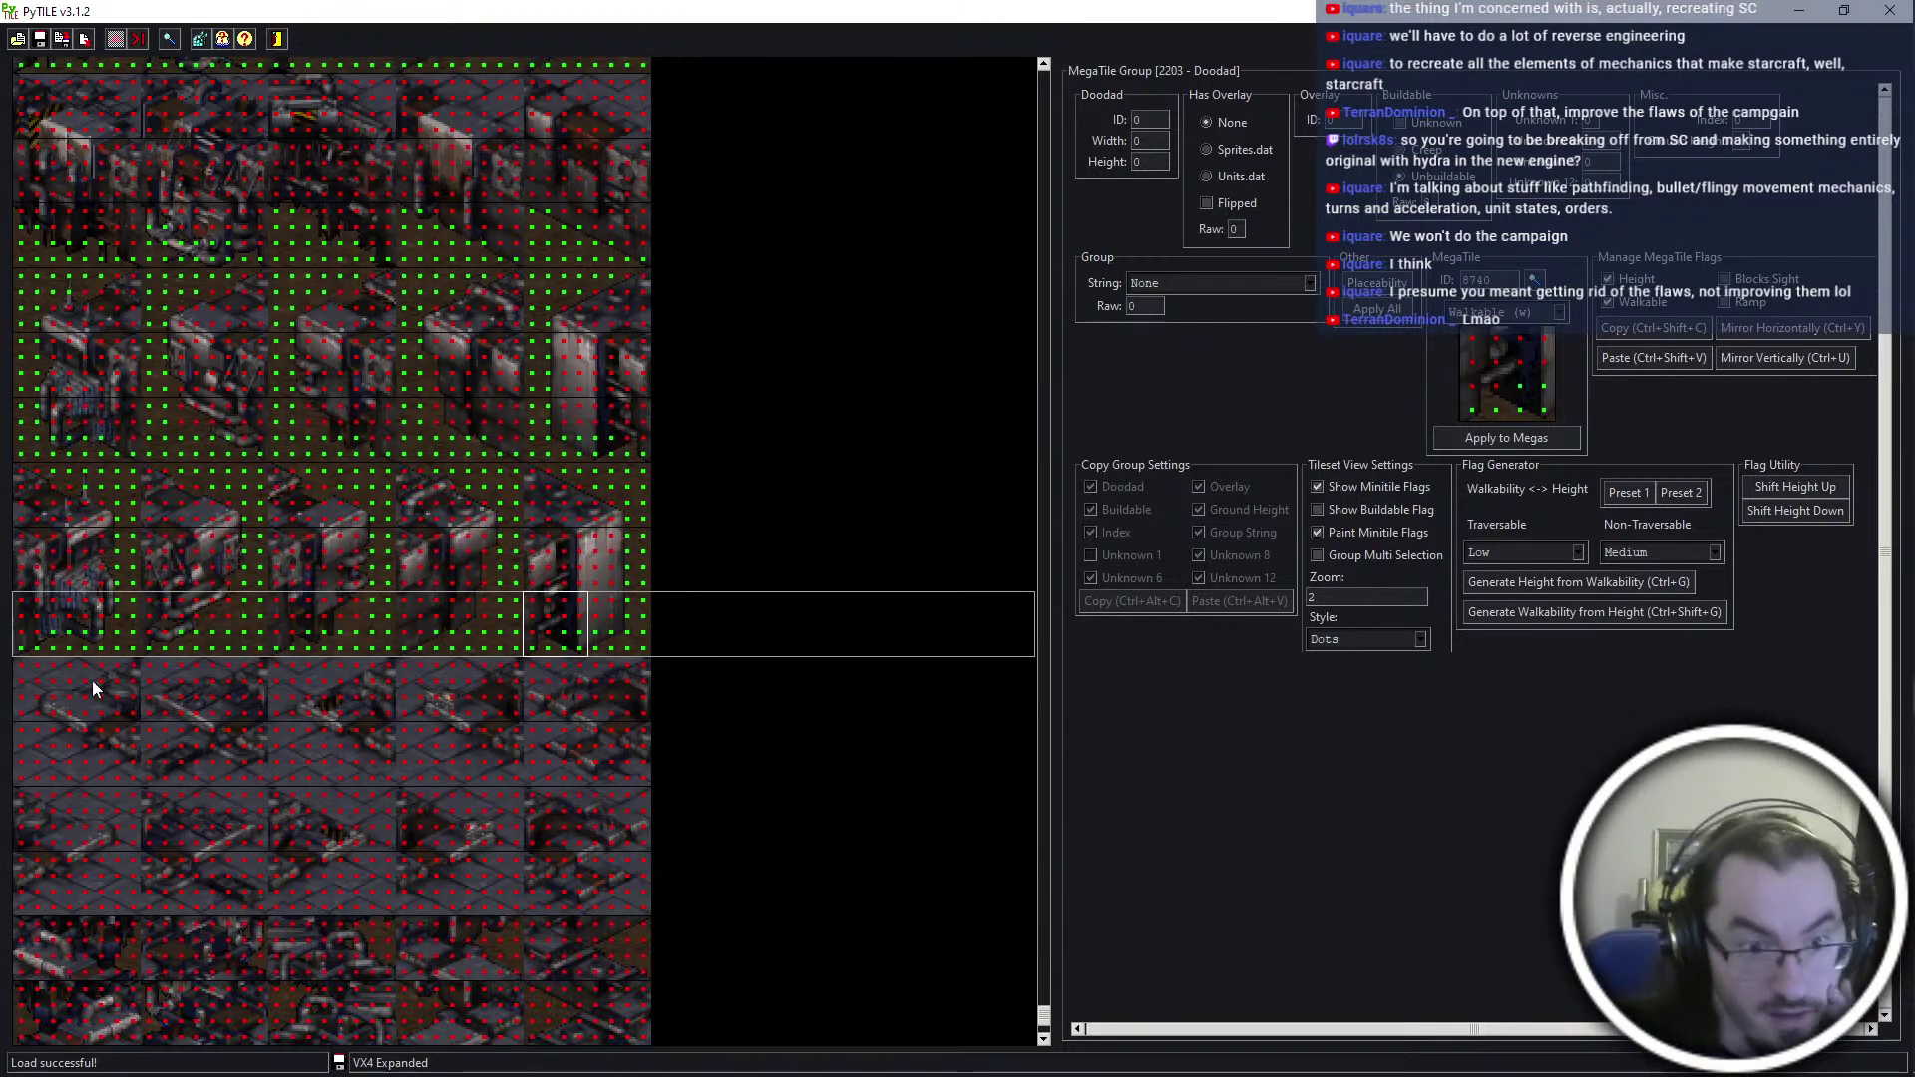
left_click(50, 710)
key("ctrl+shift+v")
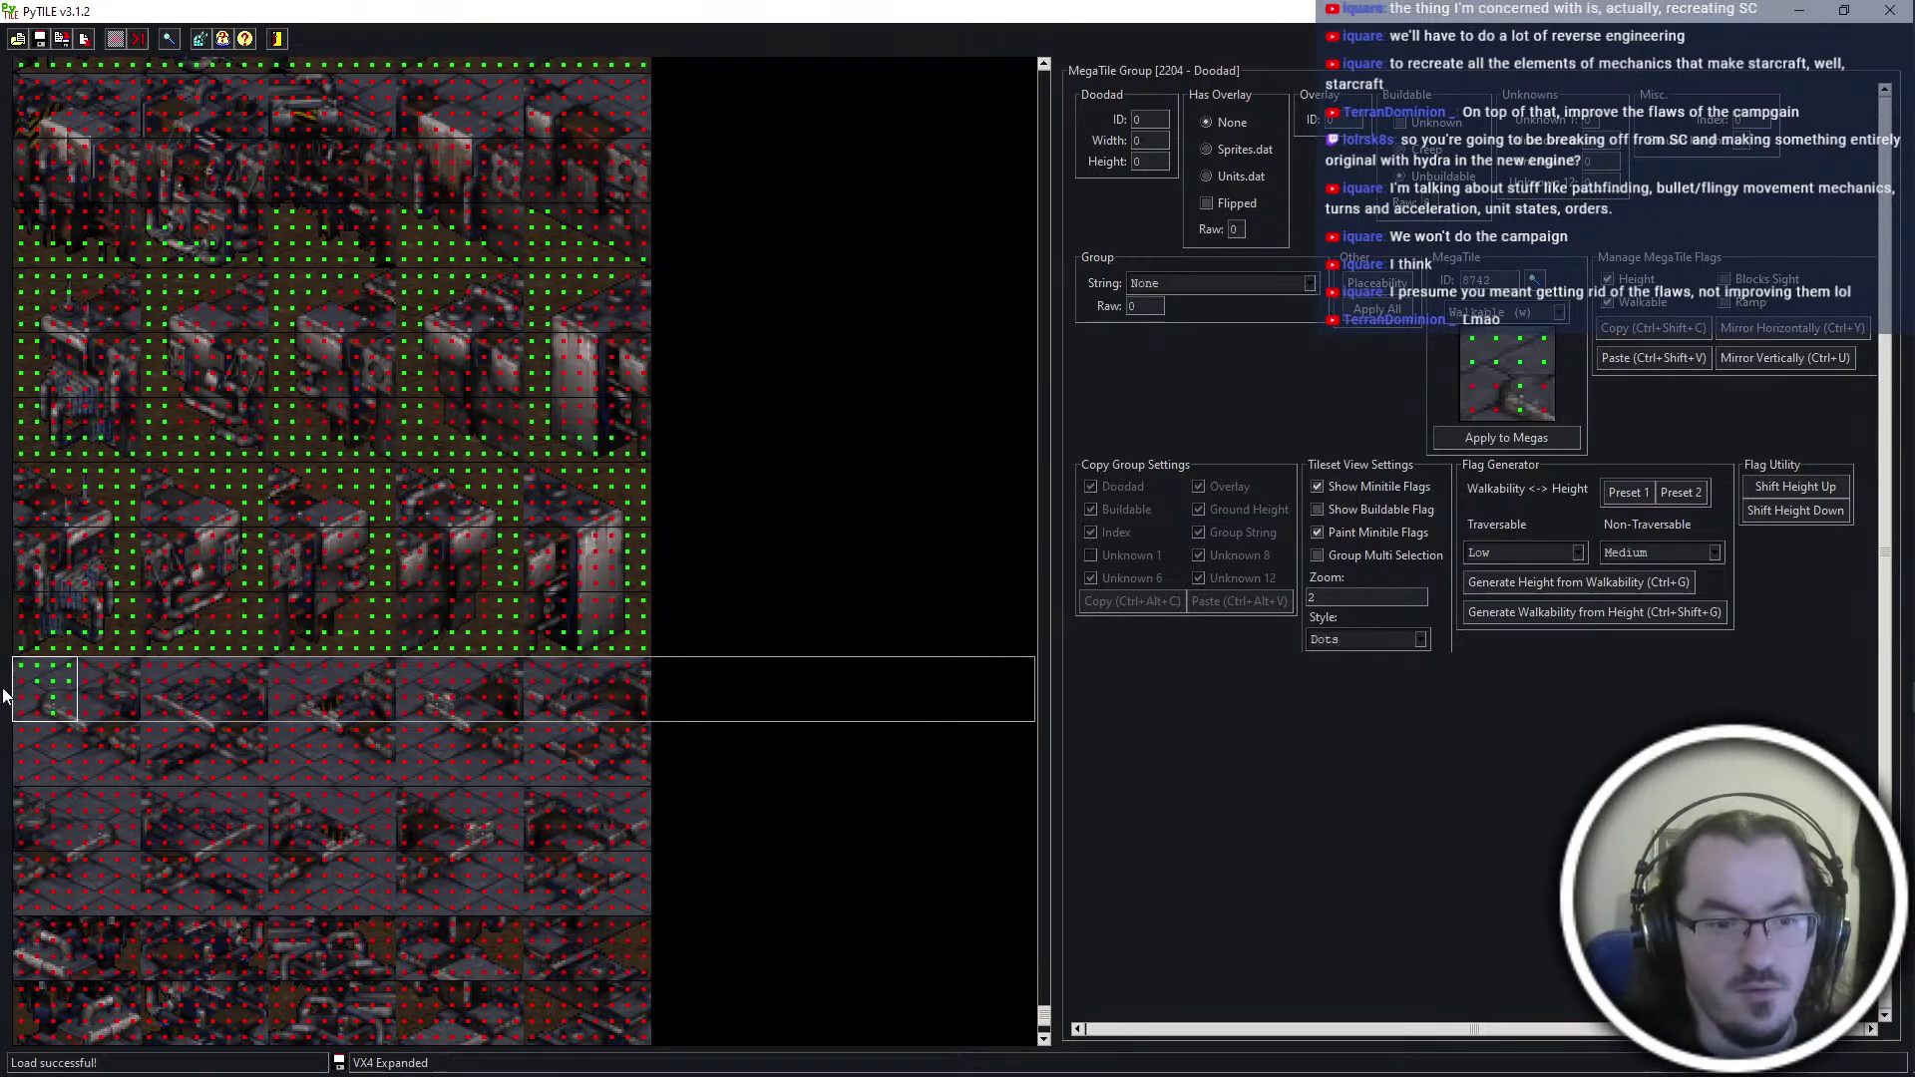
left_click_drag(60, 732, 56, 772)
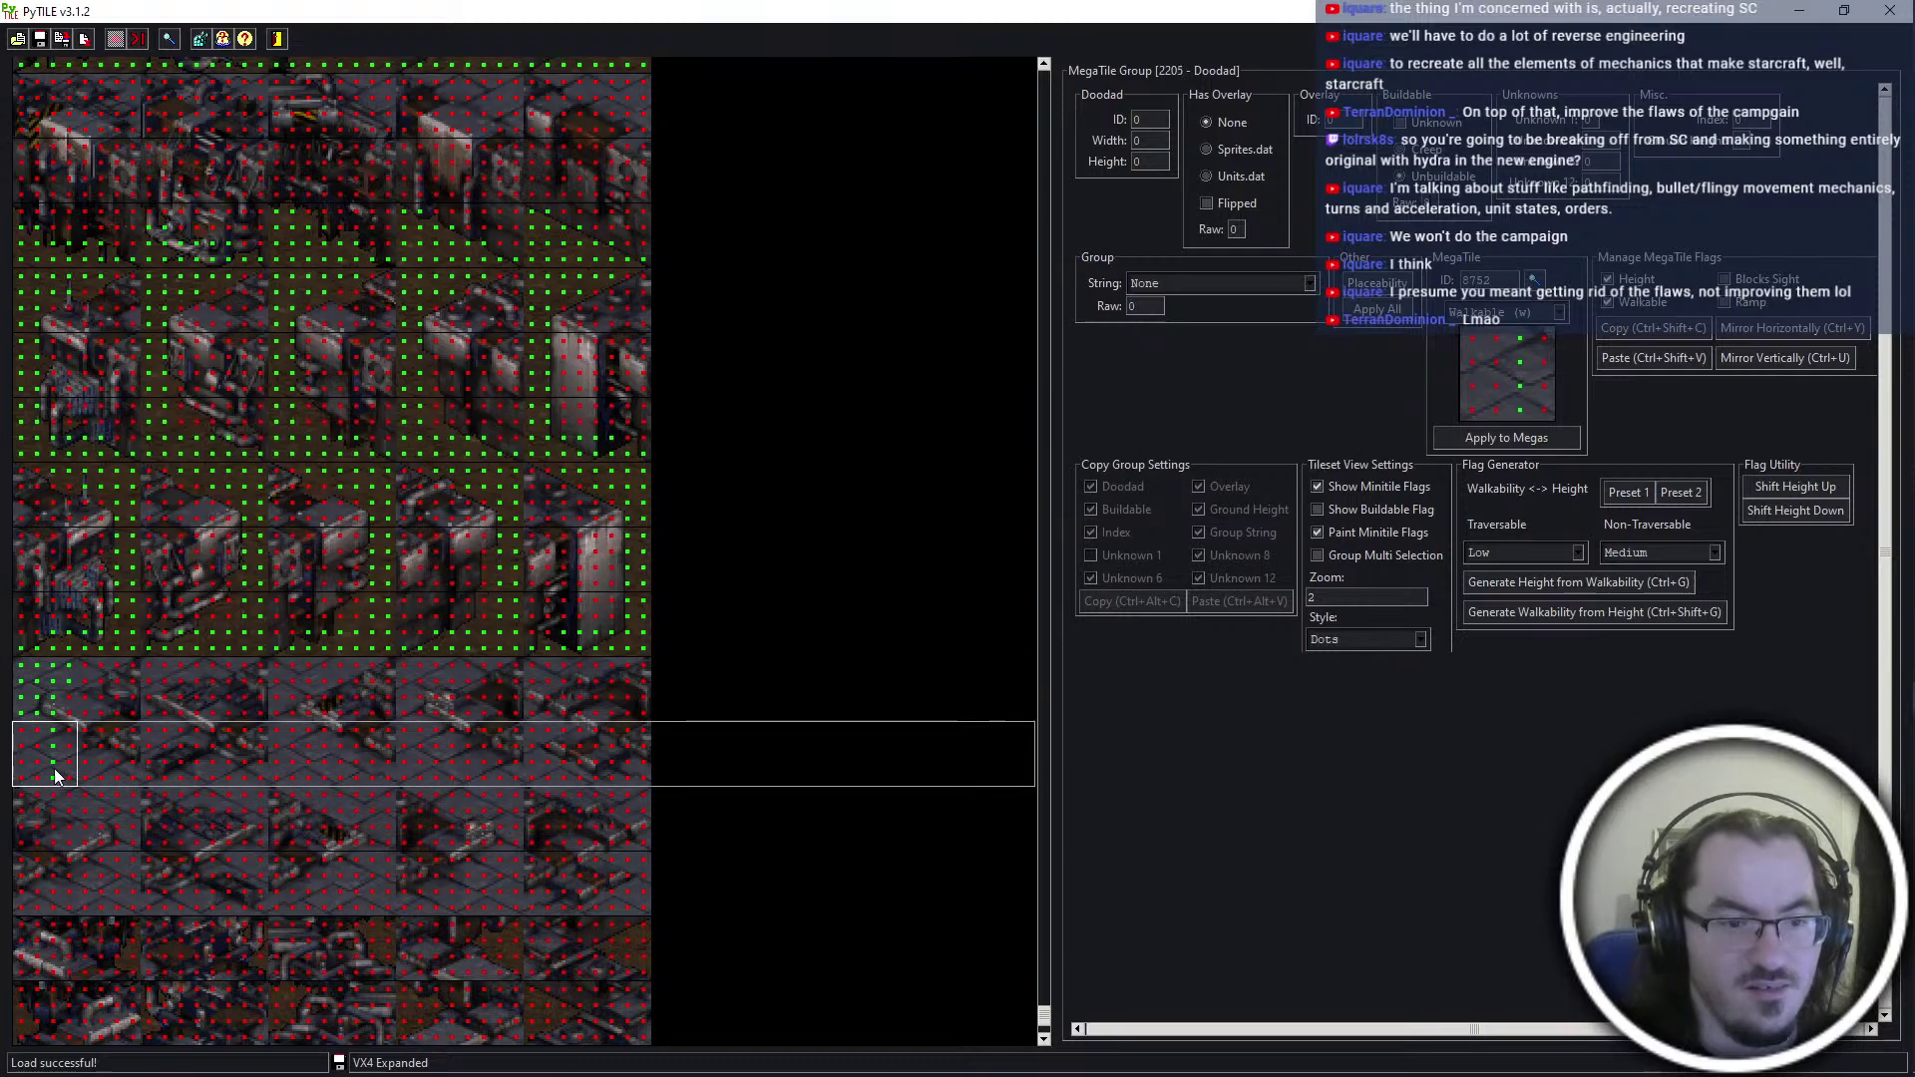
left_click(99, 746)
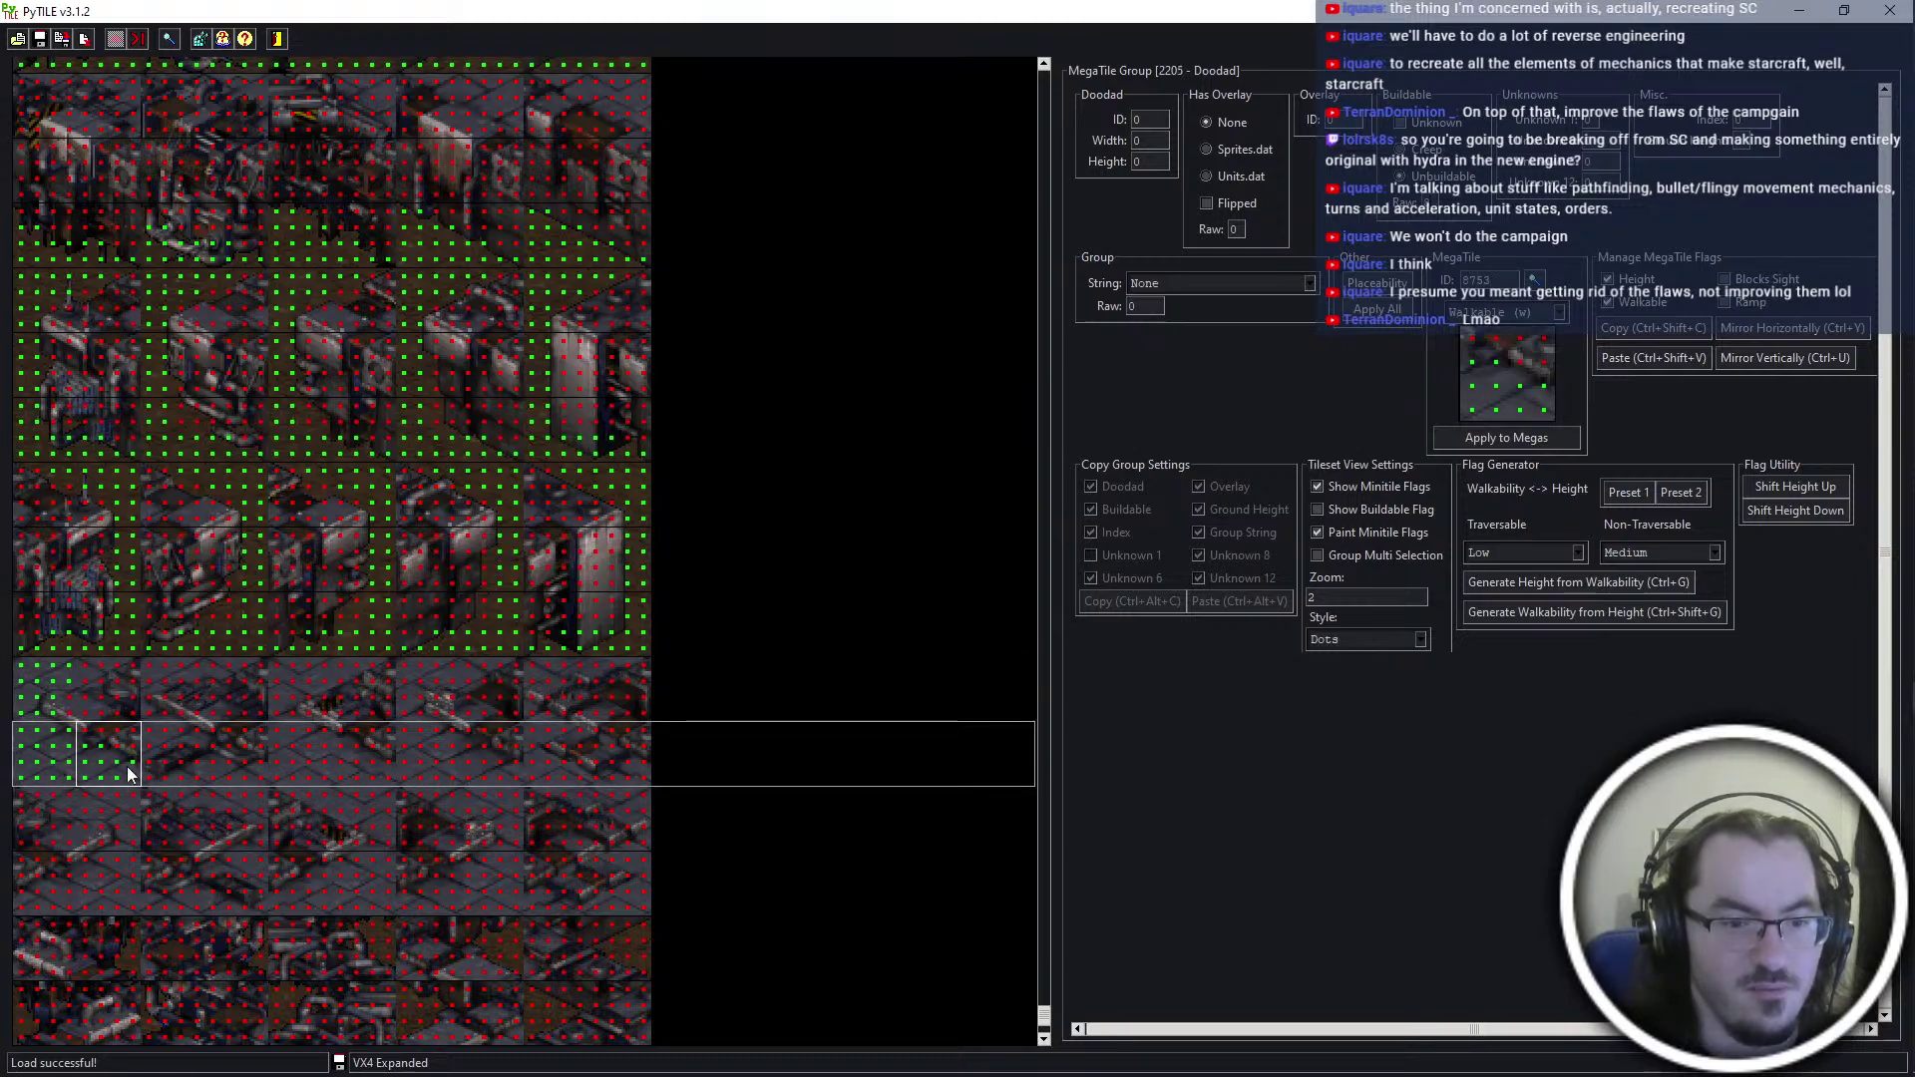
Paint the upper floor minitiles walkable in the even-numbered tiles of group 2204, from the second to the tenth
left_click(104, 675)
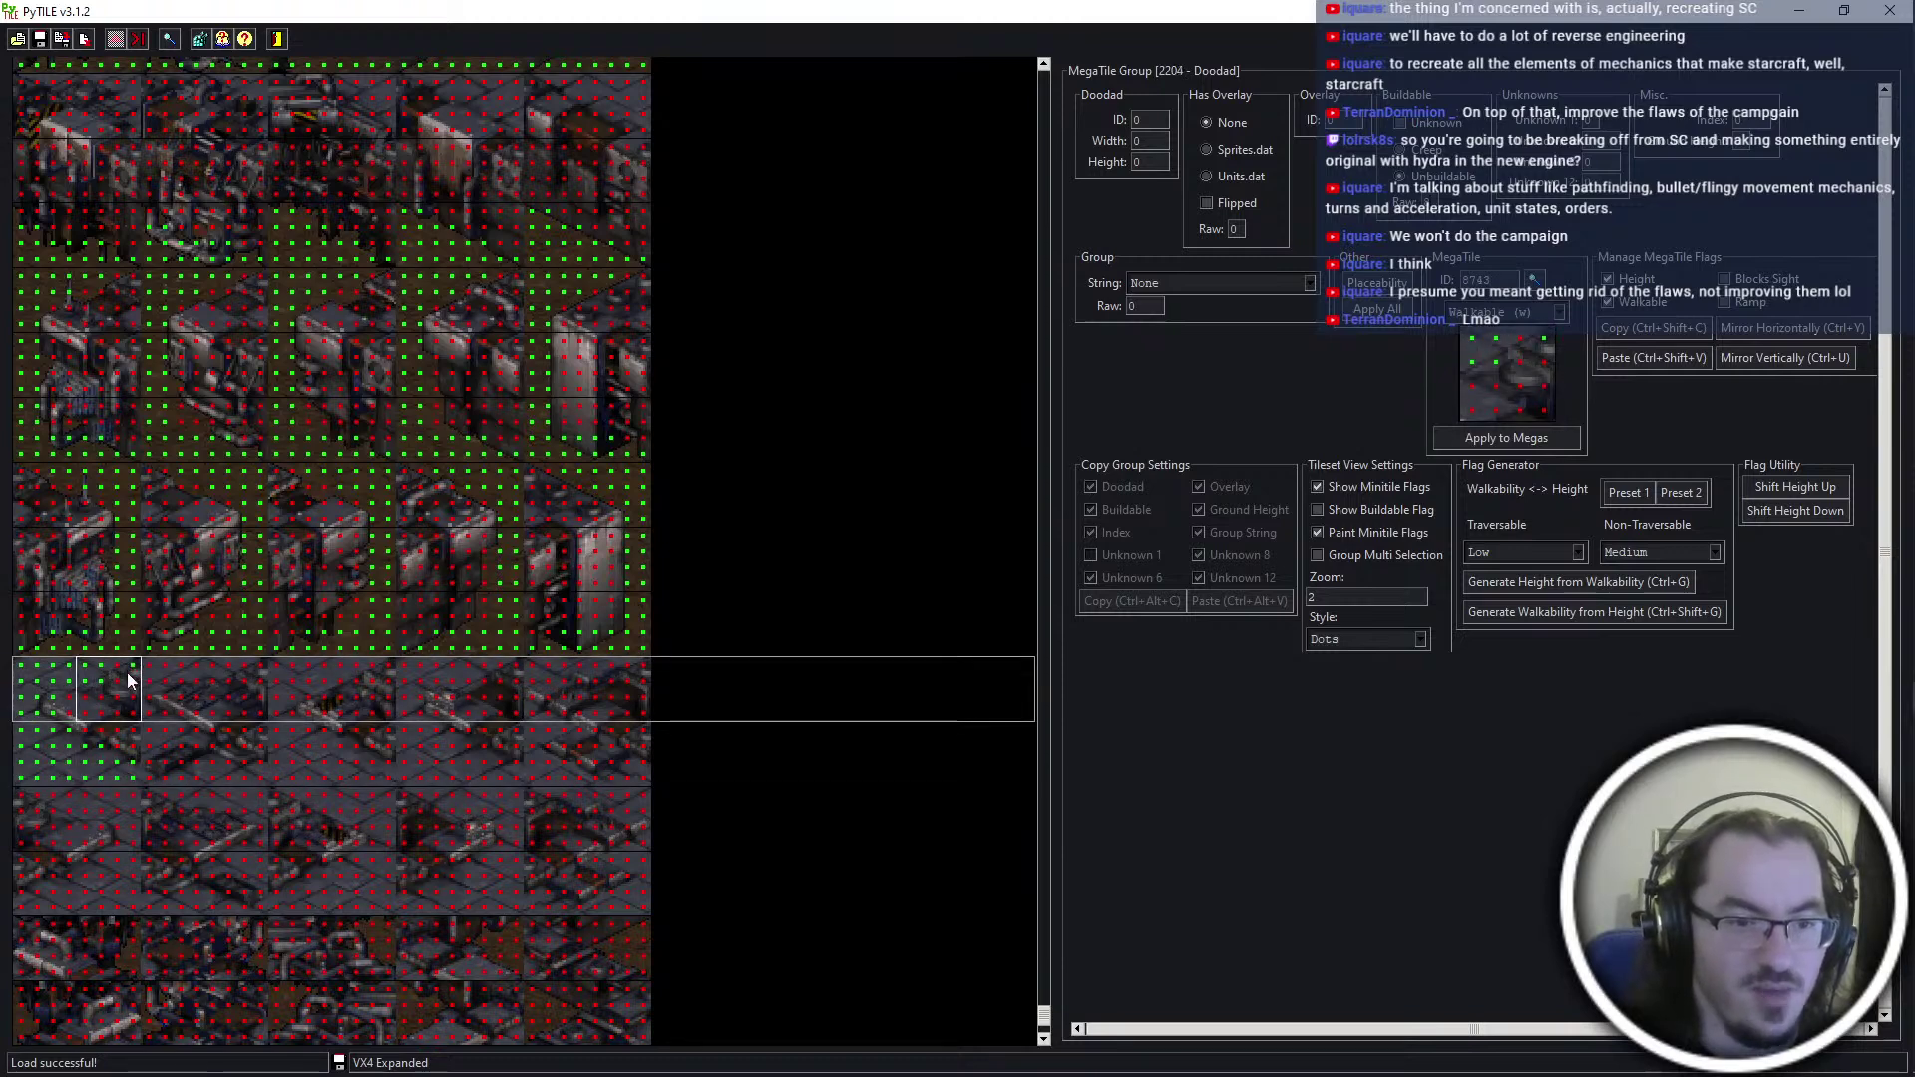
left_click_drag(229, 680, 250, 667)
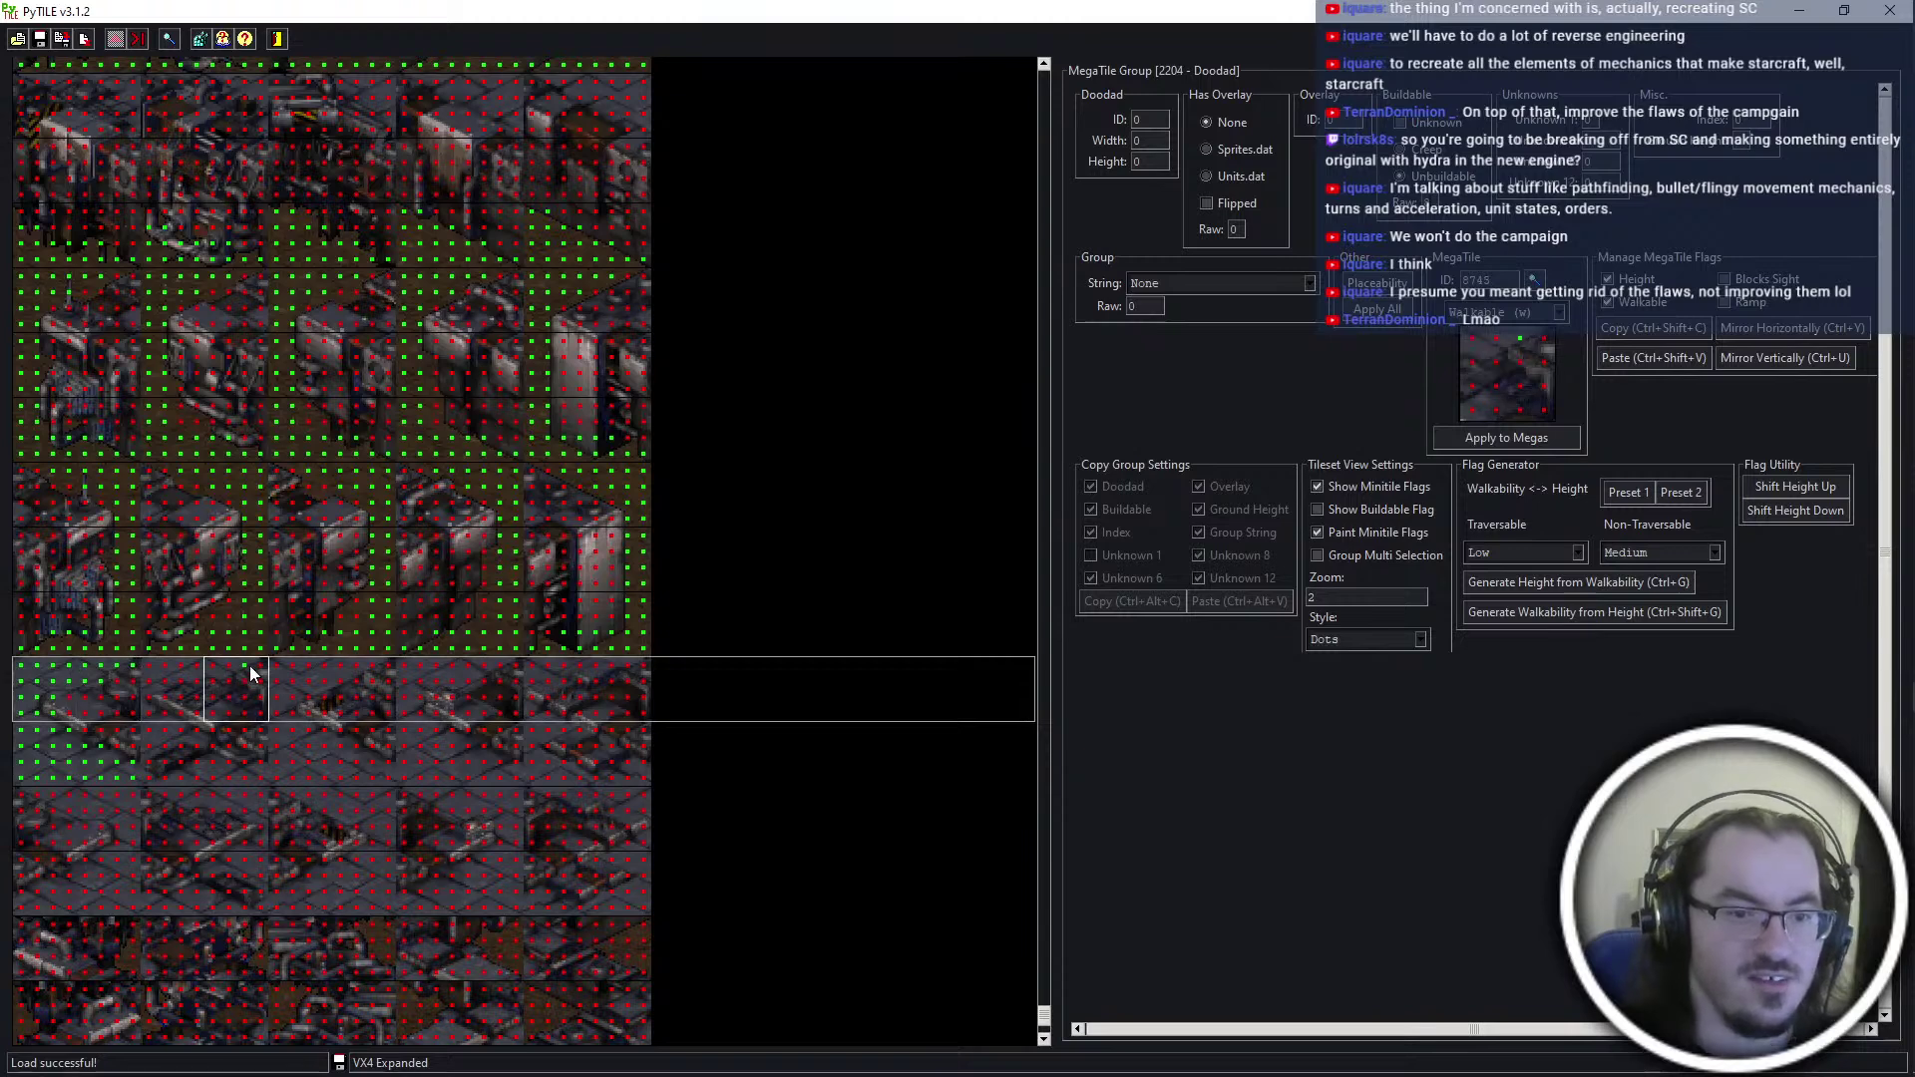
left_click(341, 668)
left_click(465, 678)
left_click(619, 675)
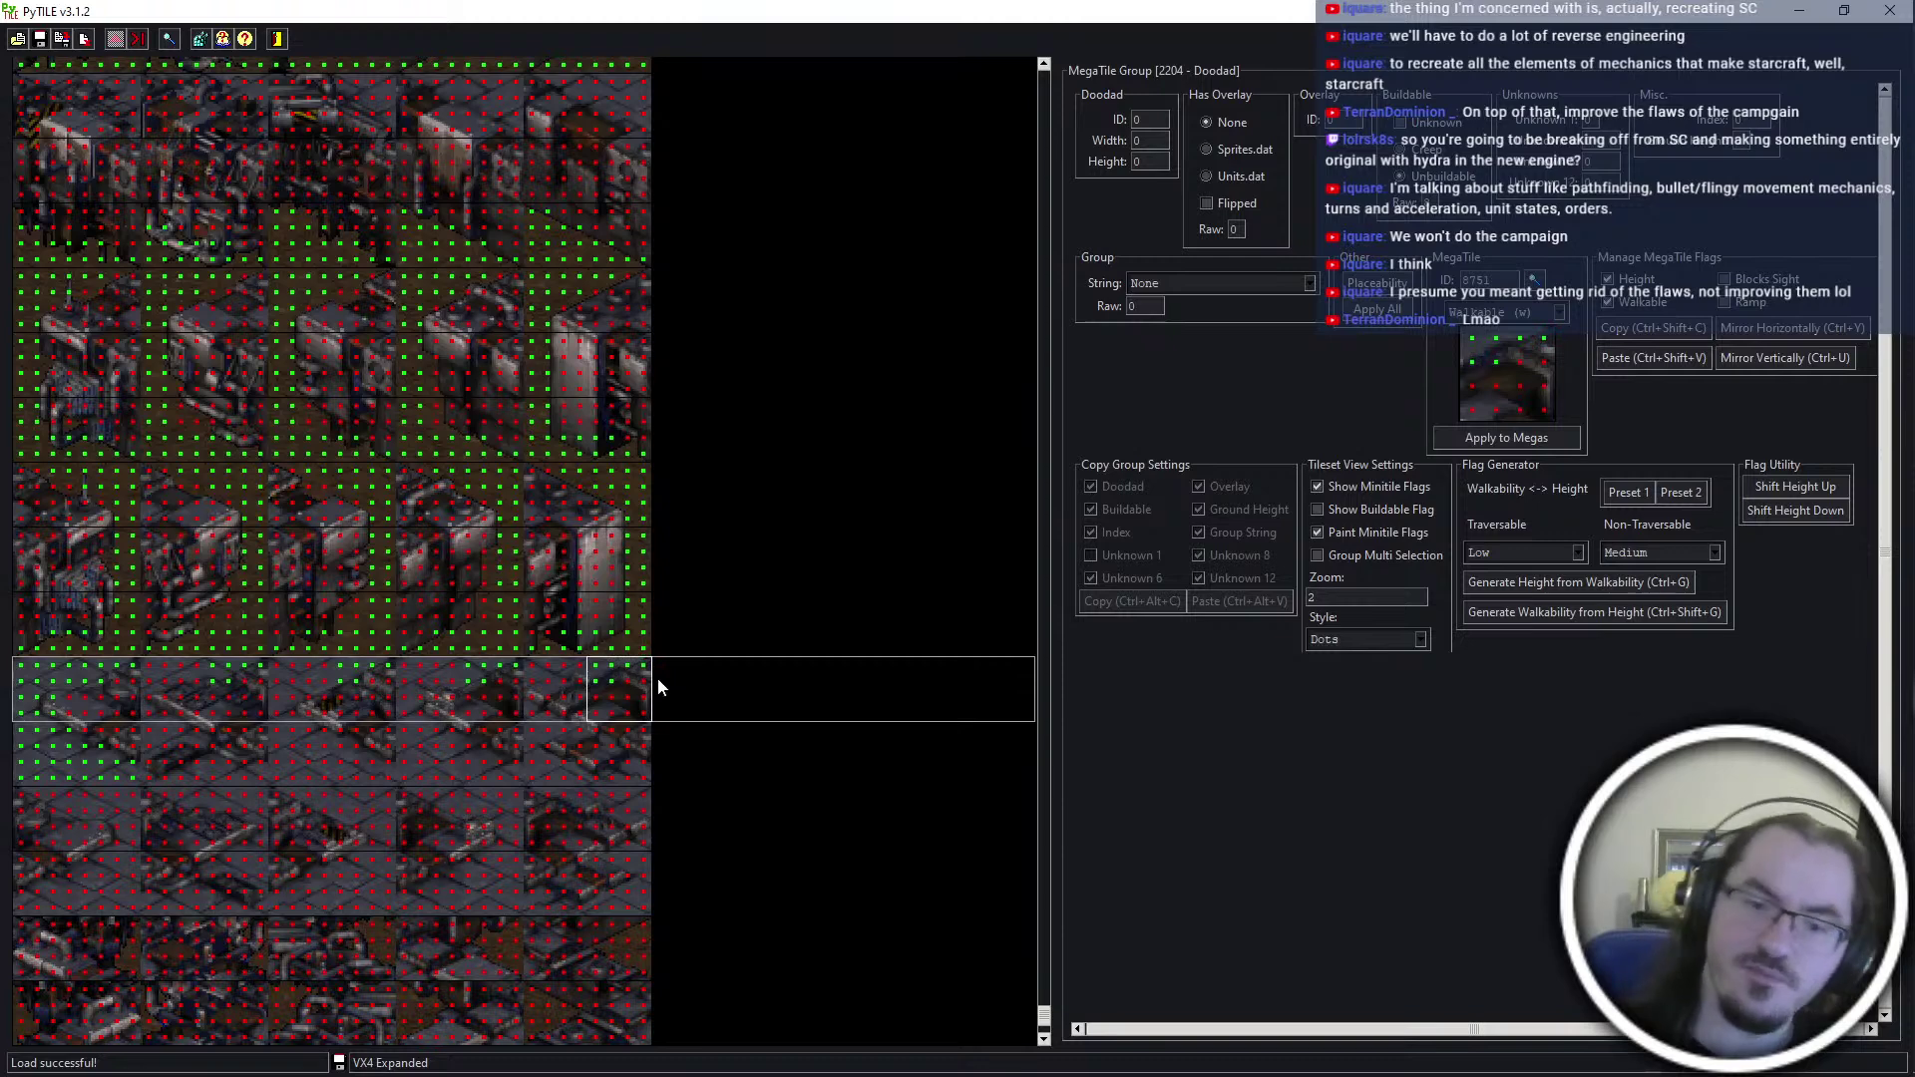
Paint the upper floor minitiles walkable in the odd-numbered tiles of group 2204, from the ninth to the first
left_click(577, 678)
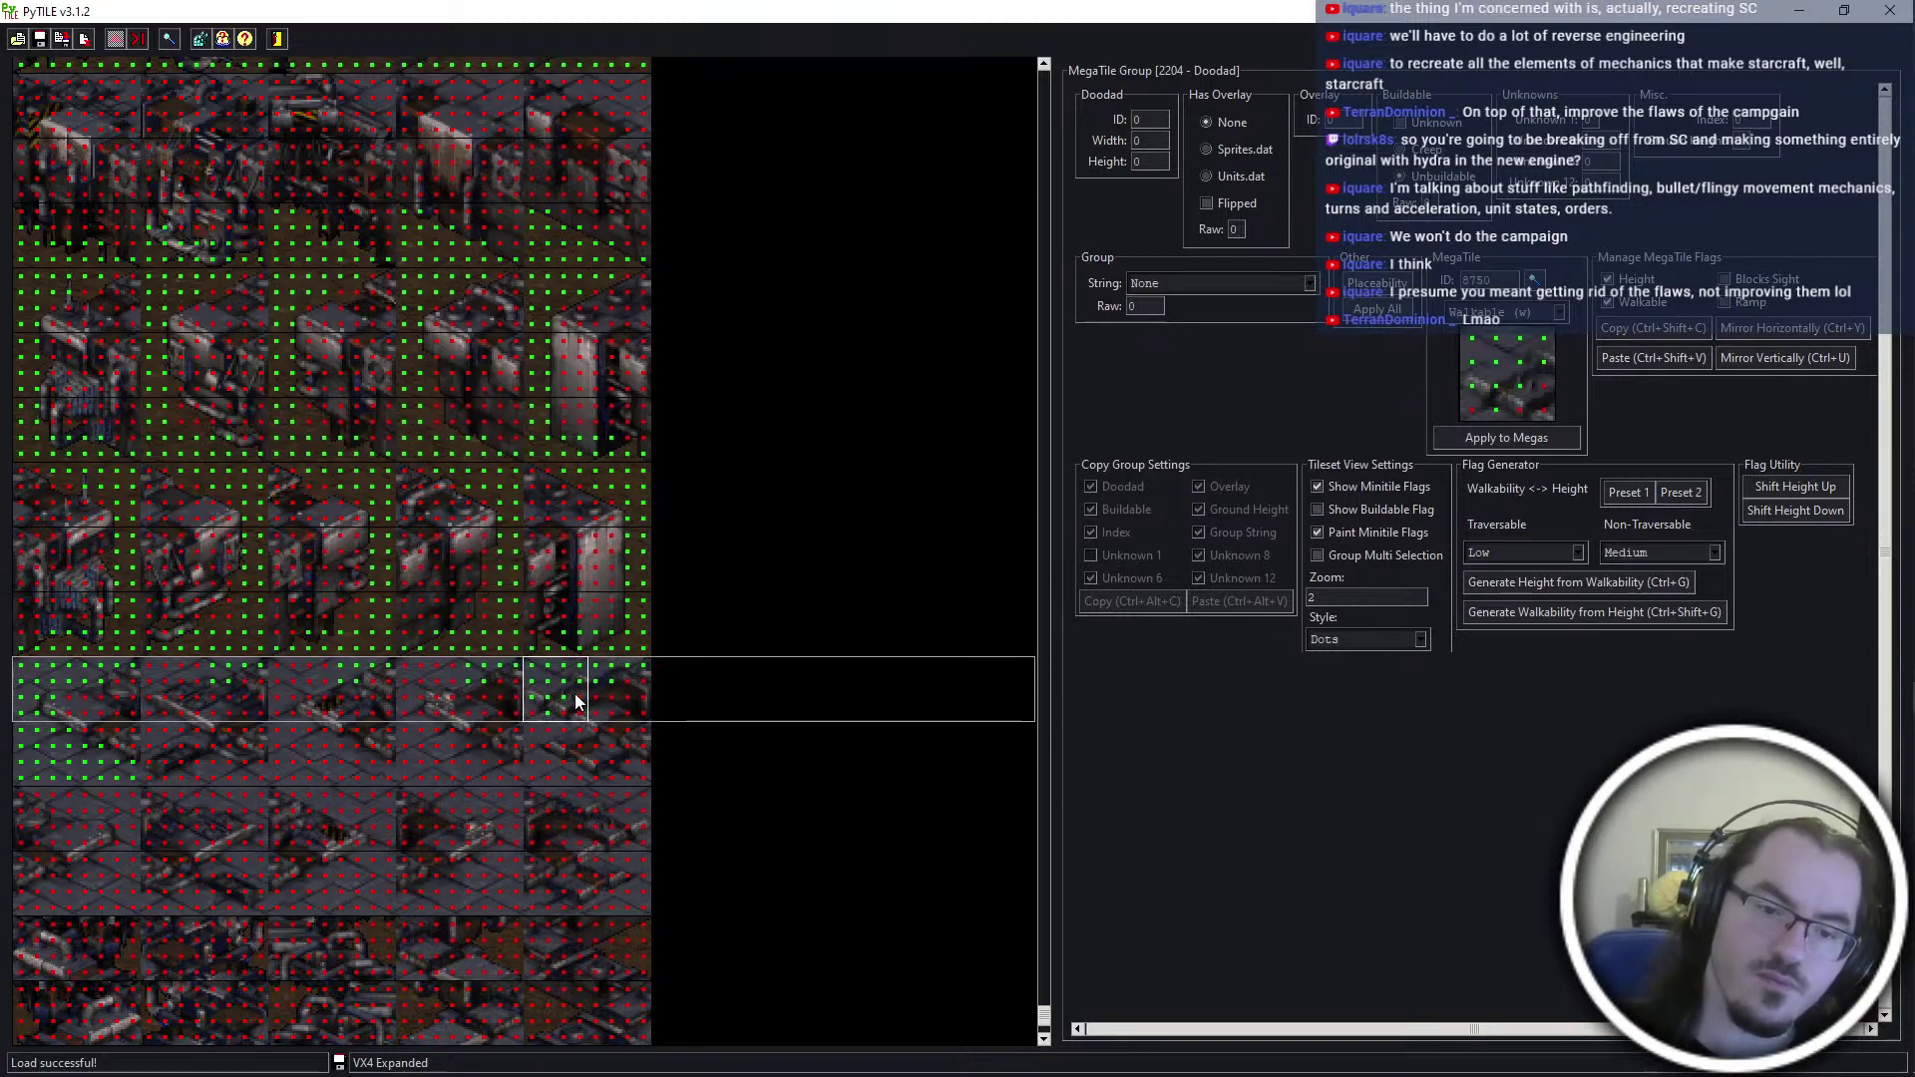
left_click(437, 684)
key("ctrl+shift+v")
left_click(303, 686)
key("ctrl+shift+v")
left_click(178, 674)
left_click(67, 692)
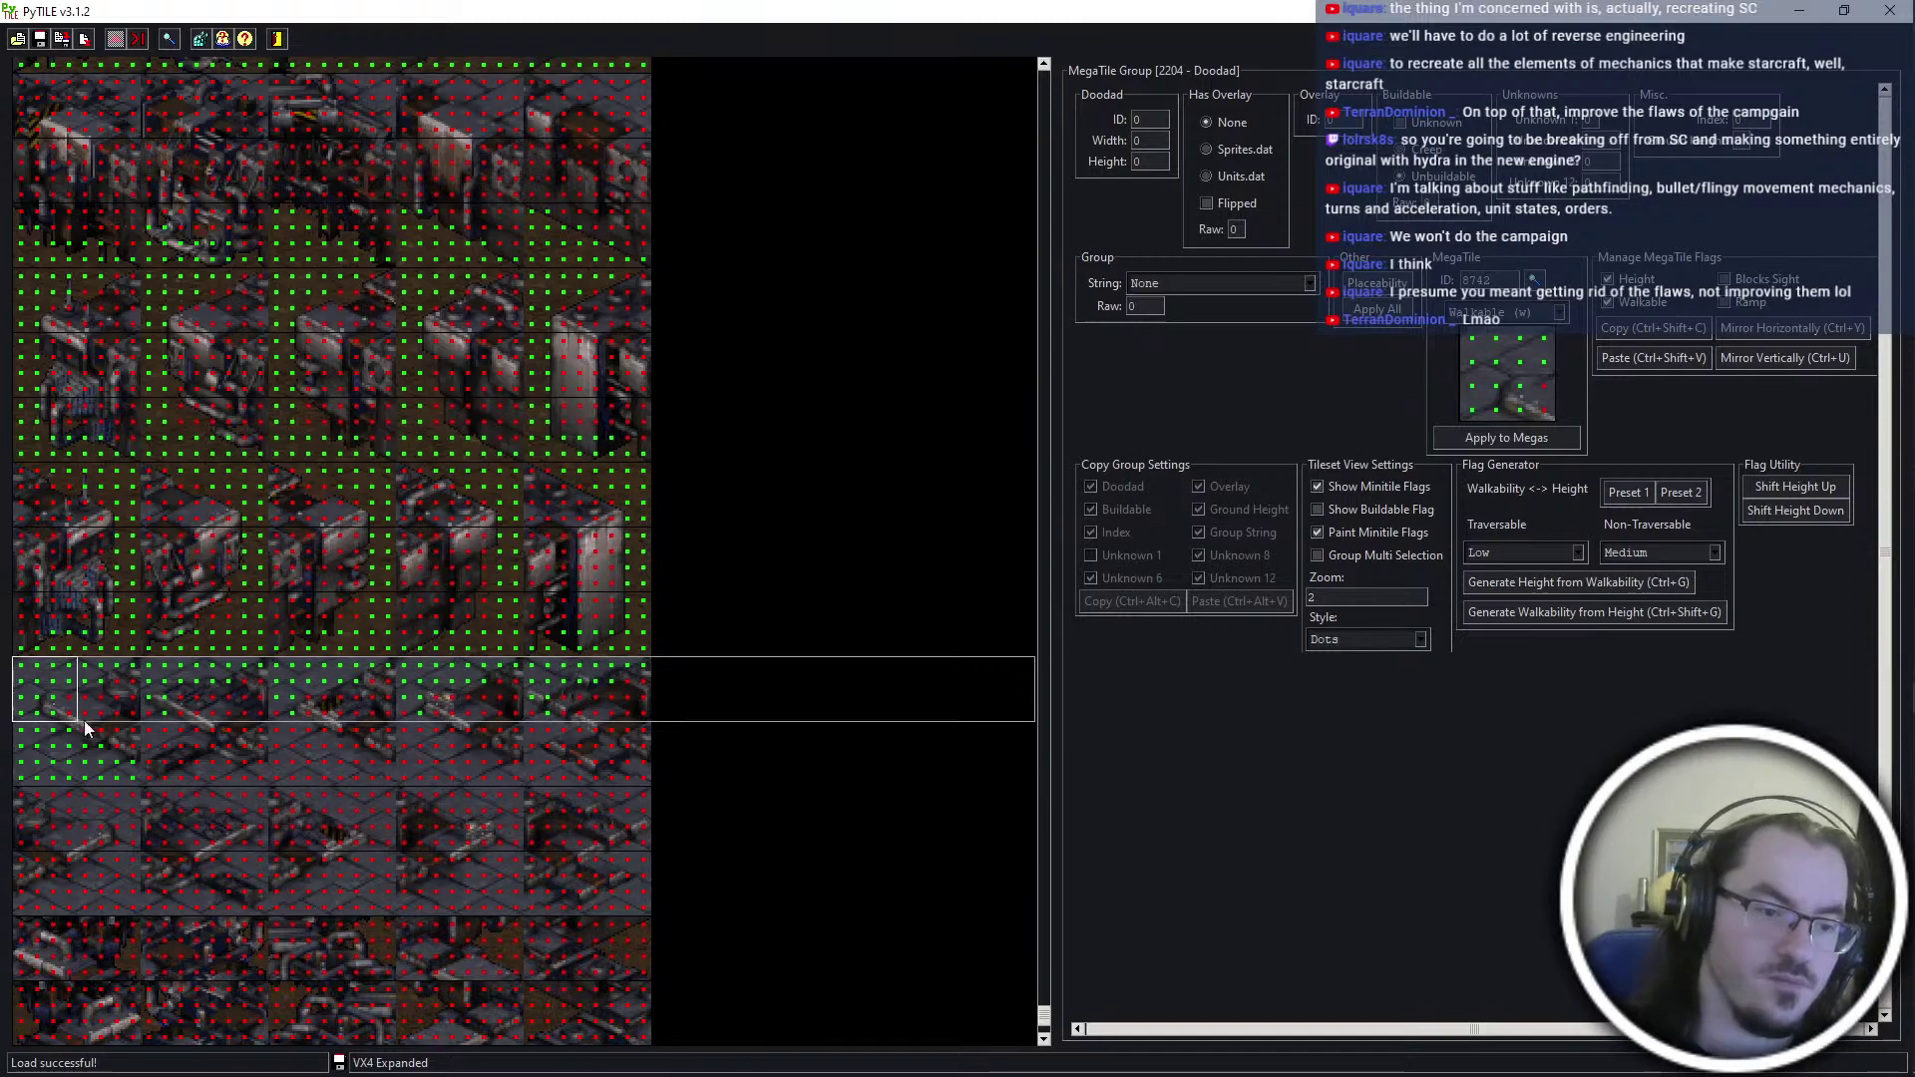
Paint the remaining lower floor minitiles walkable in the third, fifth, seventh and ninth tiles of group 2204
left_click(153, 710)
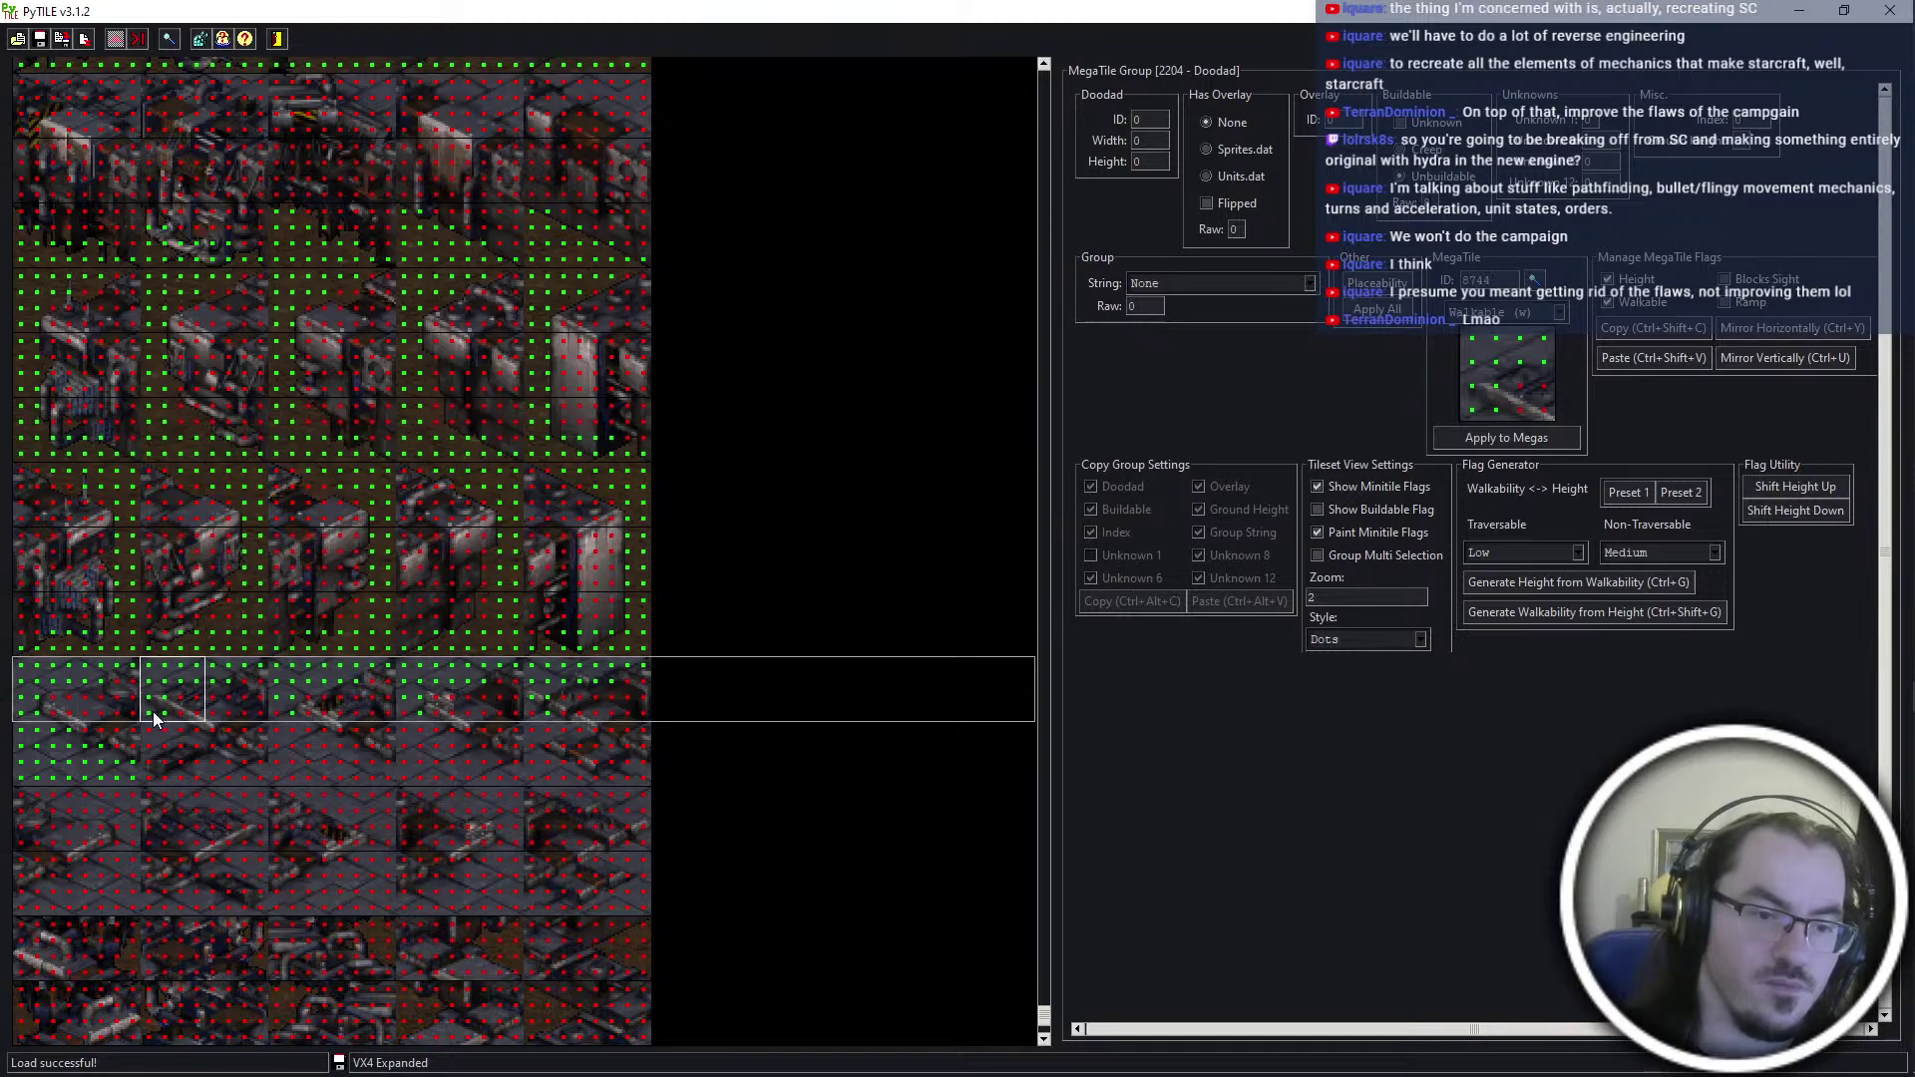
left_click(285, 708)
left_click(437, 701)
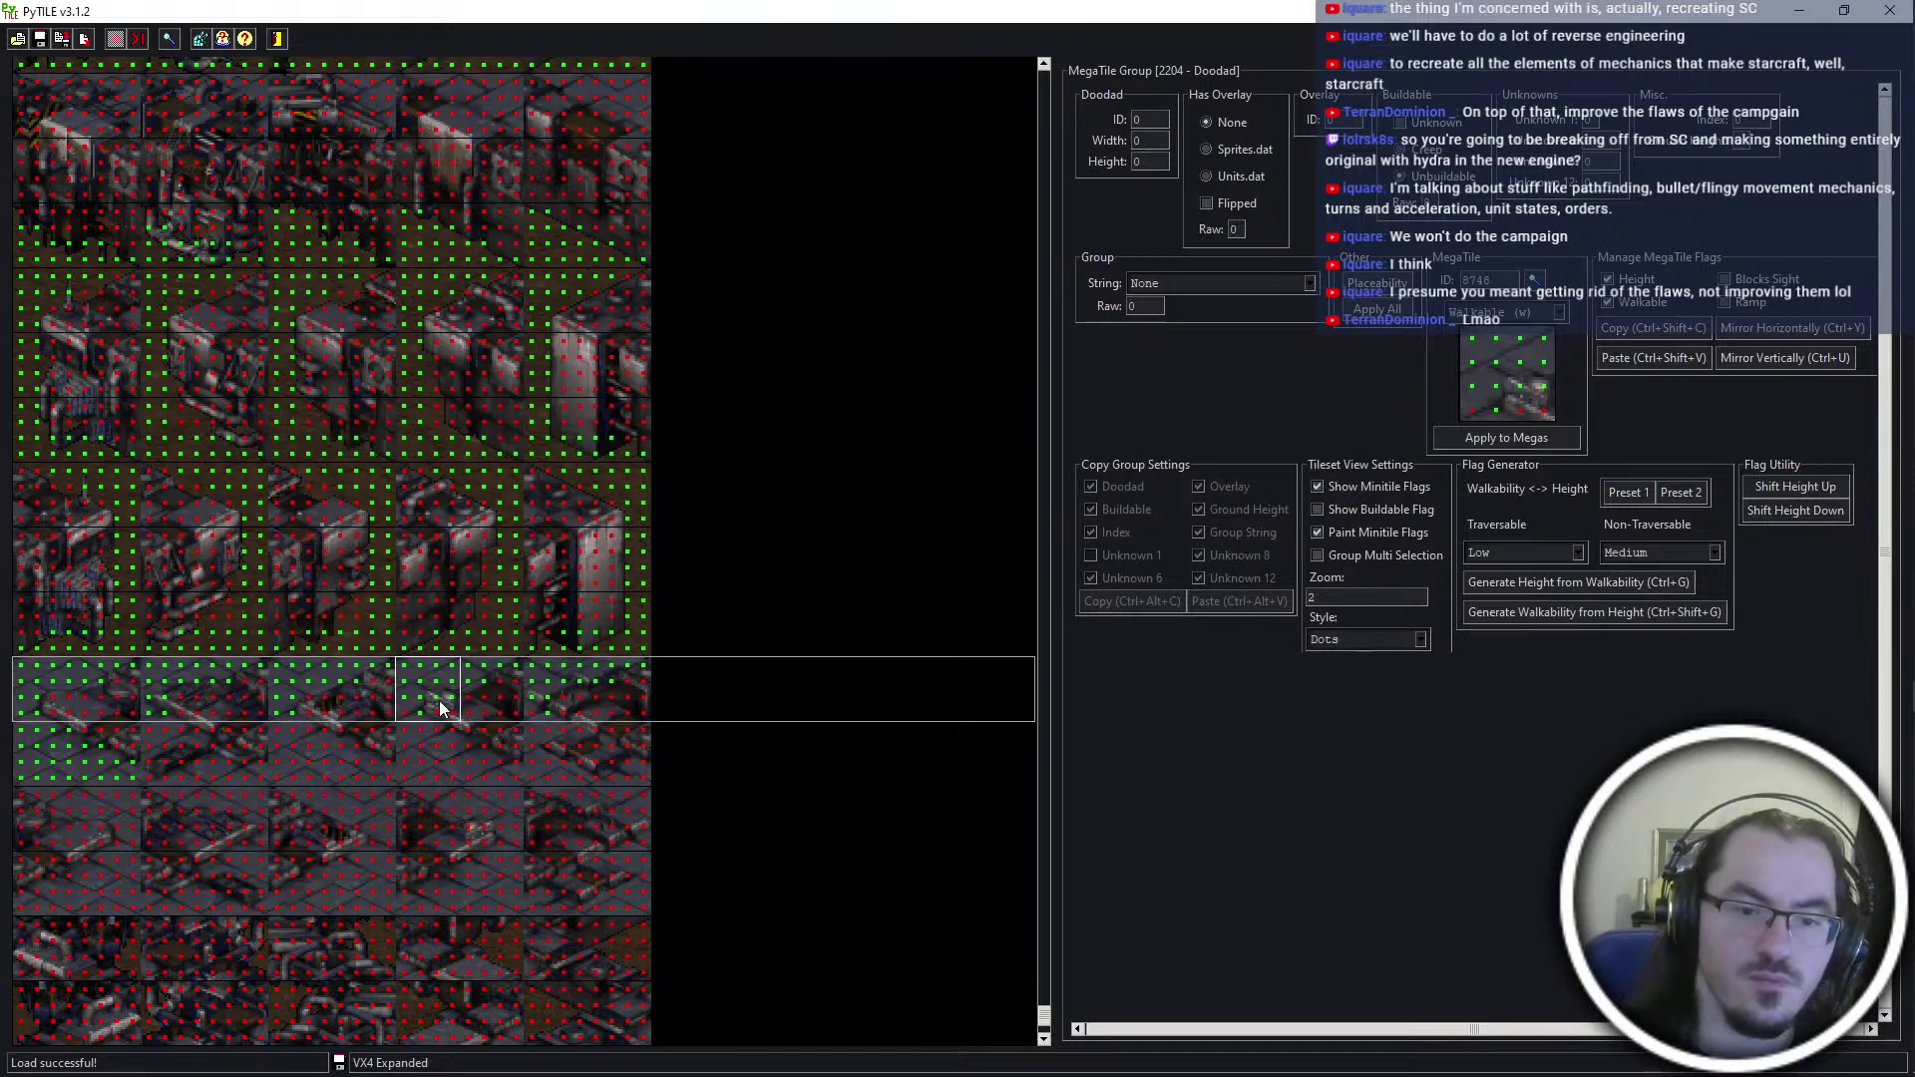
left_click(566, 712)
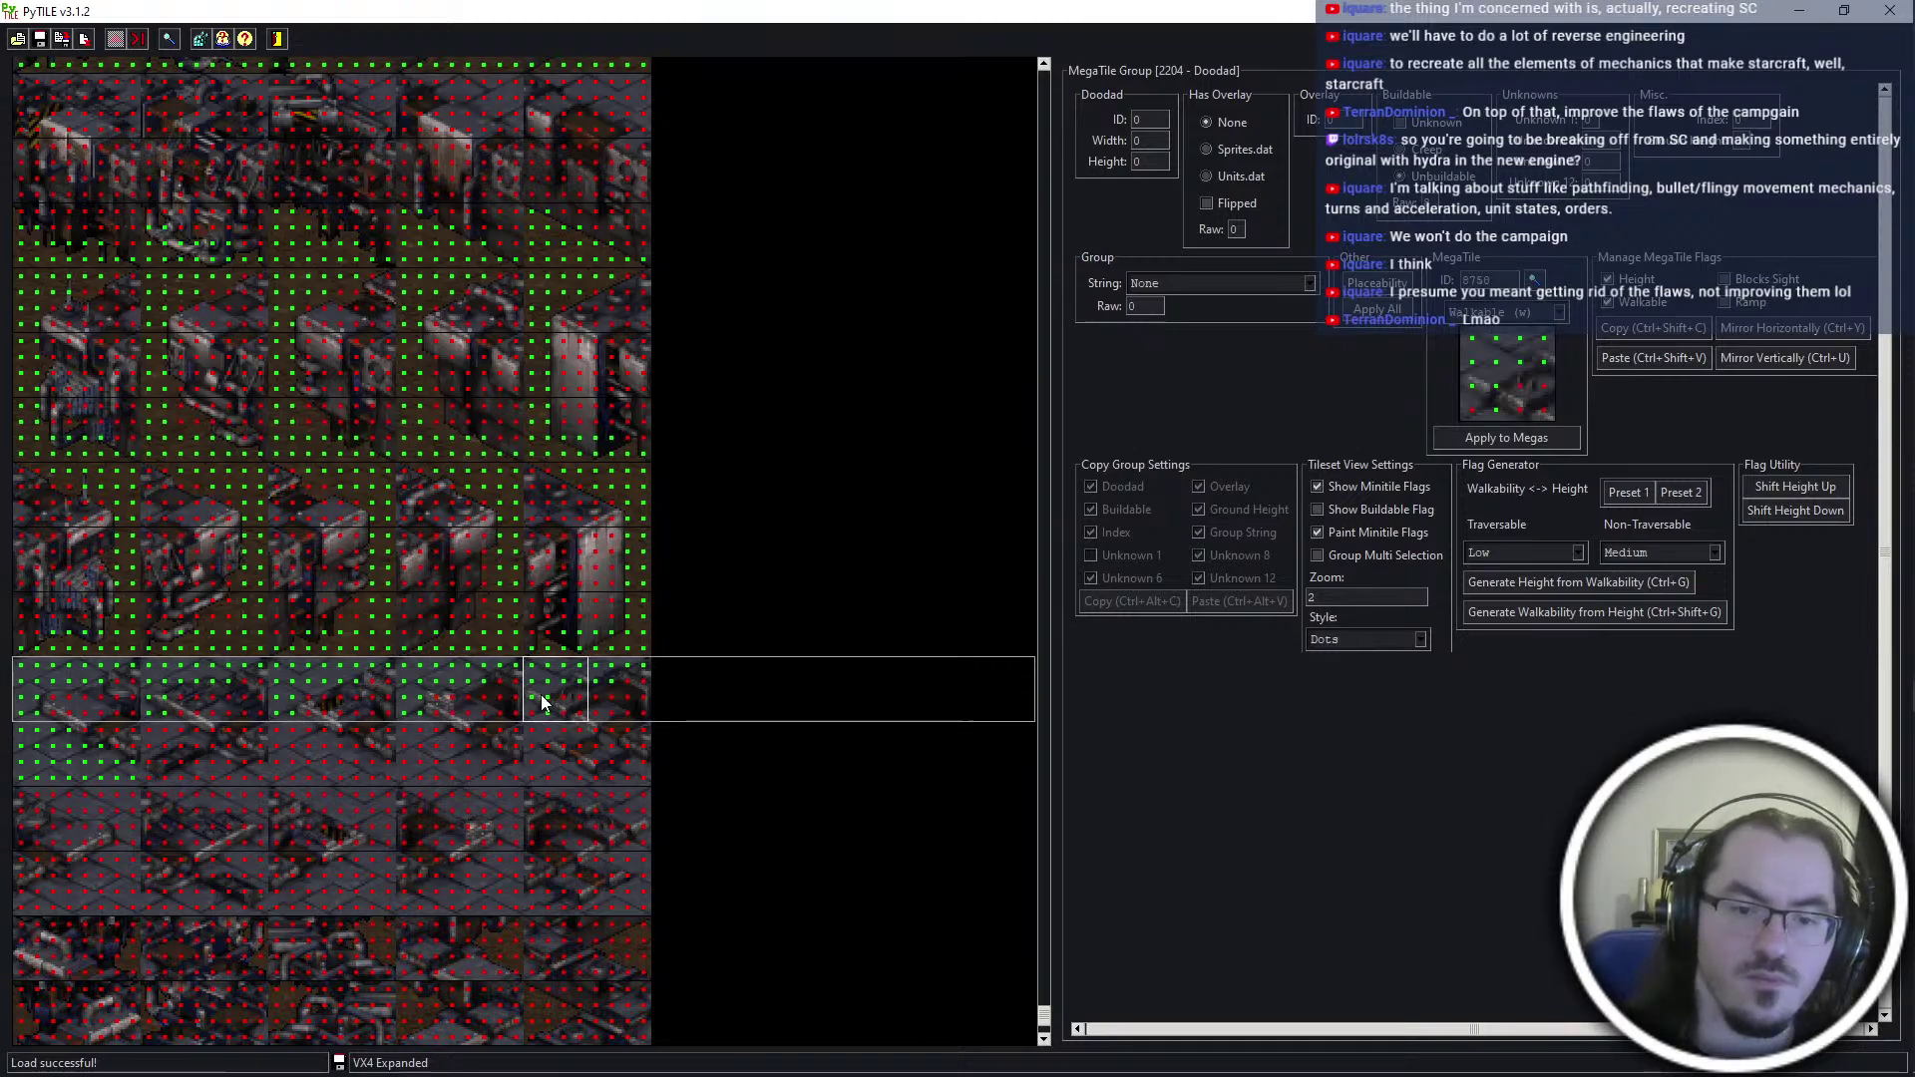
Paint the floor minitiles walkable across group 2205, from the third to the tenth tile
left_click(579, 735)
left_click(439, 755)
left_click(294, 754)
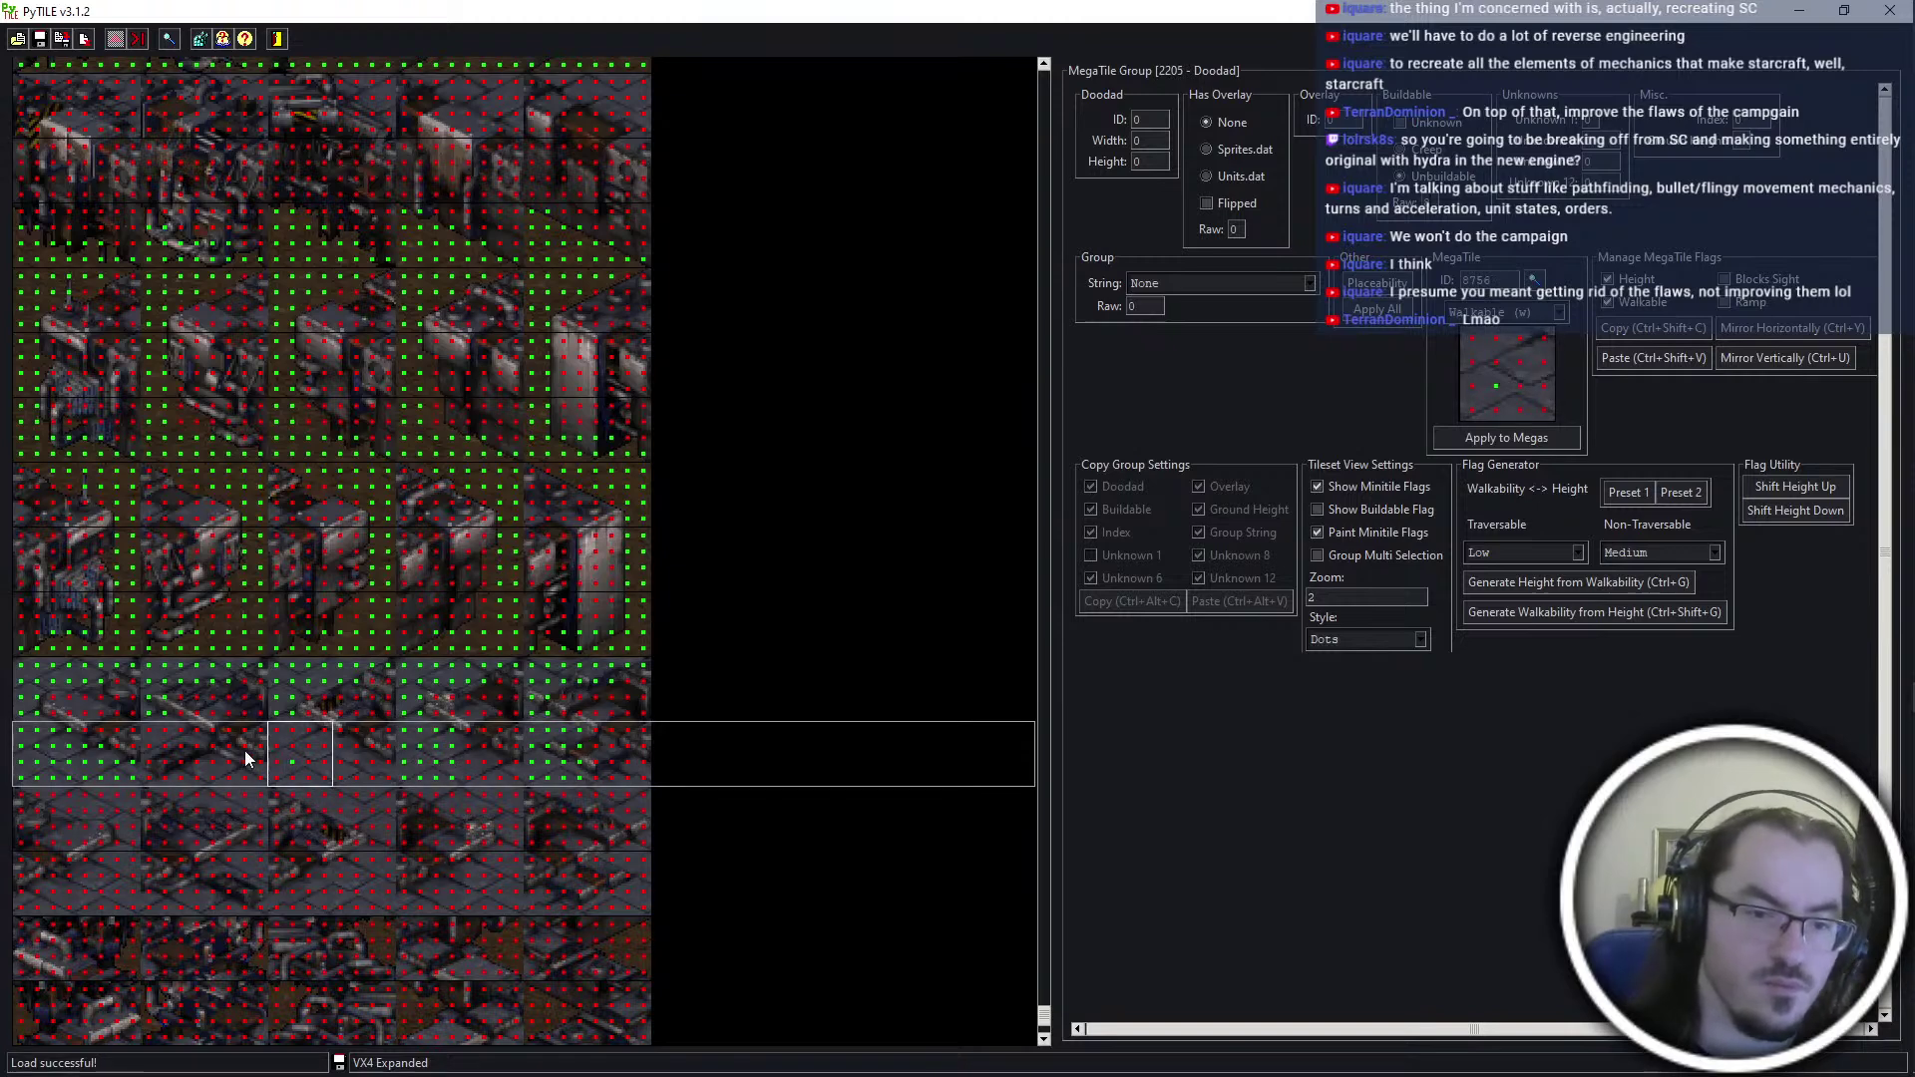
left_click(236, 748)
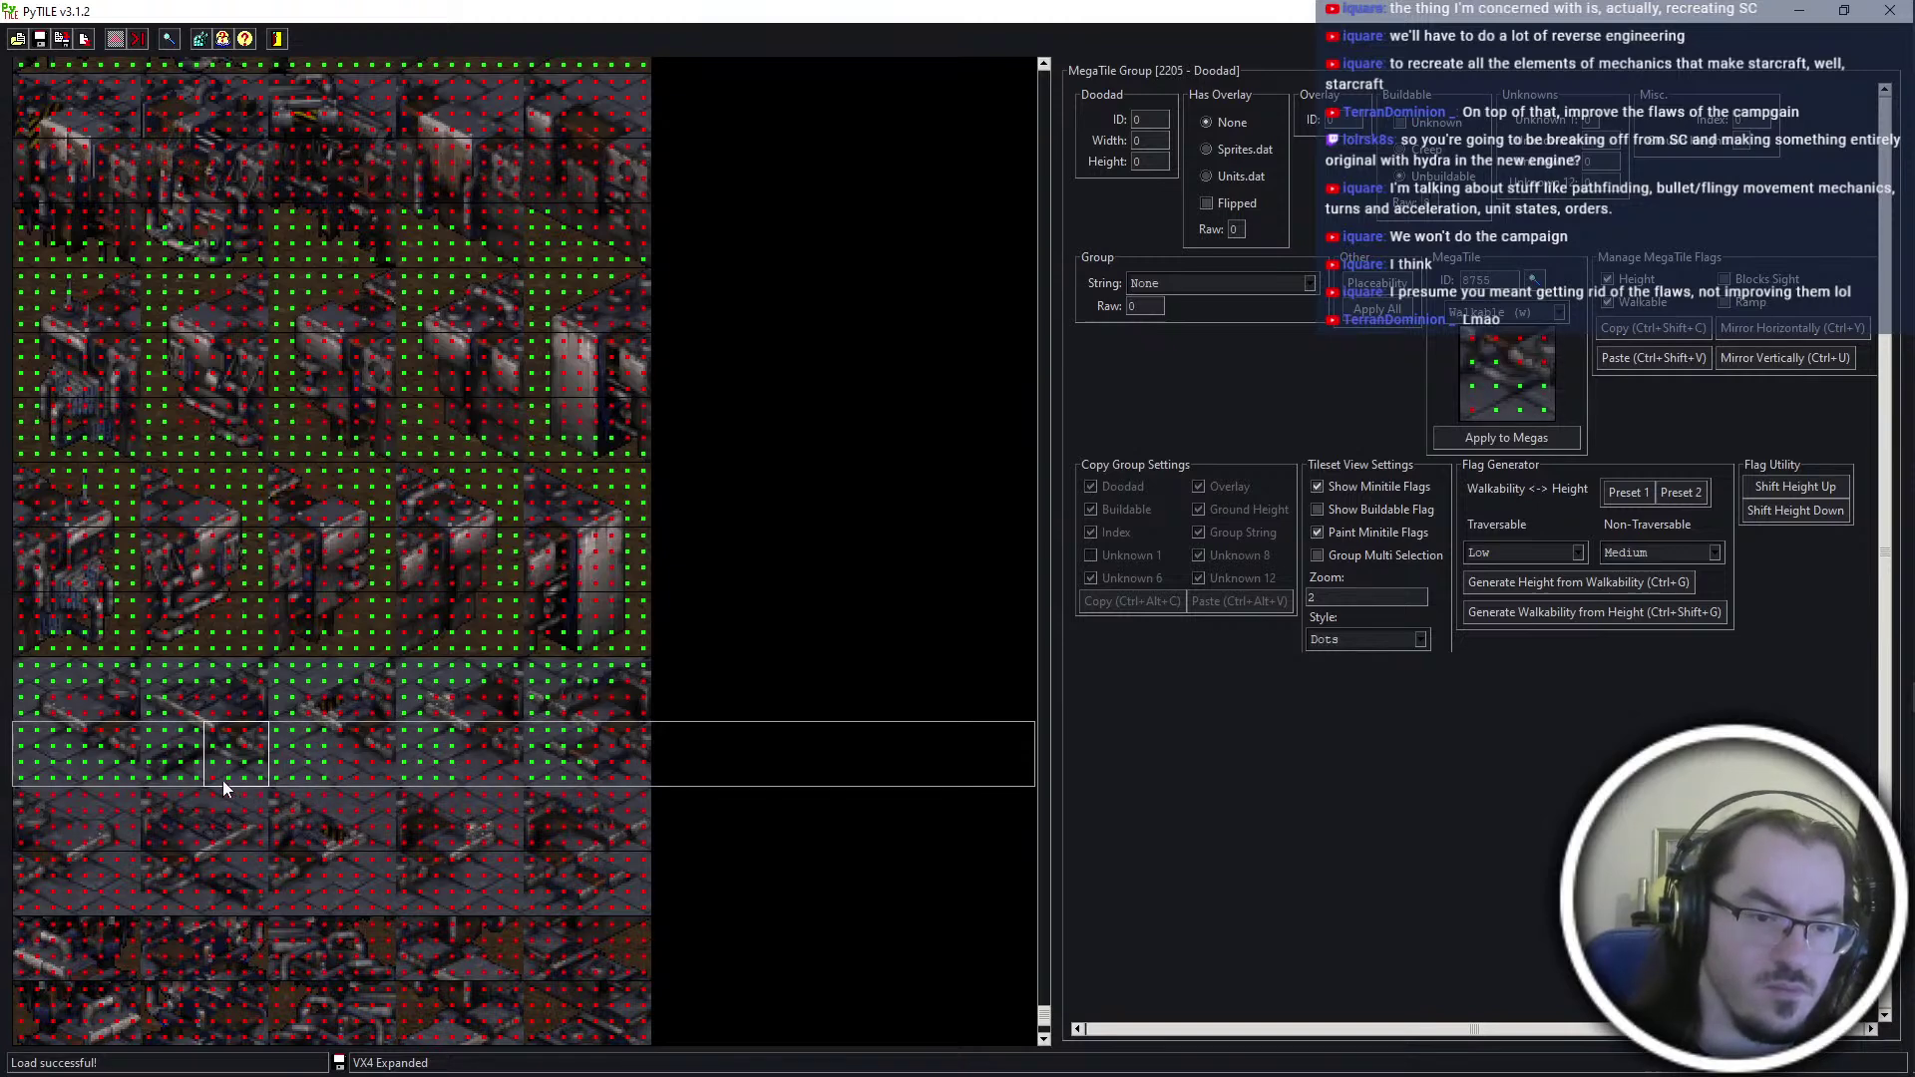
left_click(359, 765)
left_click(639, 762)
Paint the lower floor minitiles walkable in the first and third tiles of group 2207 and flag its other odd-numbered tiles to match
left_click(63, 876)
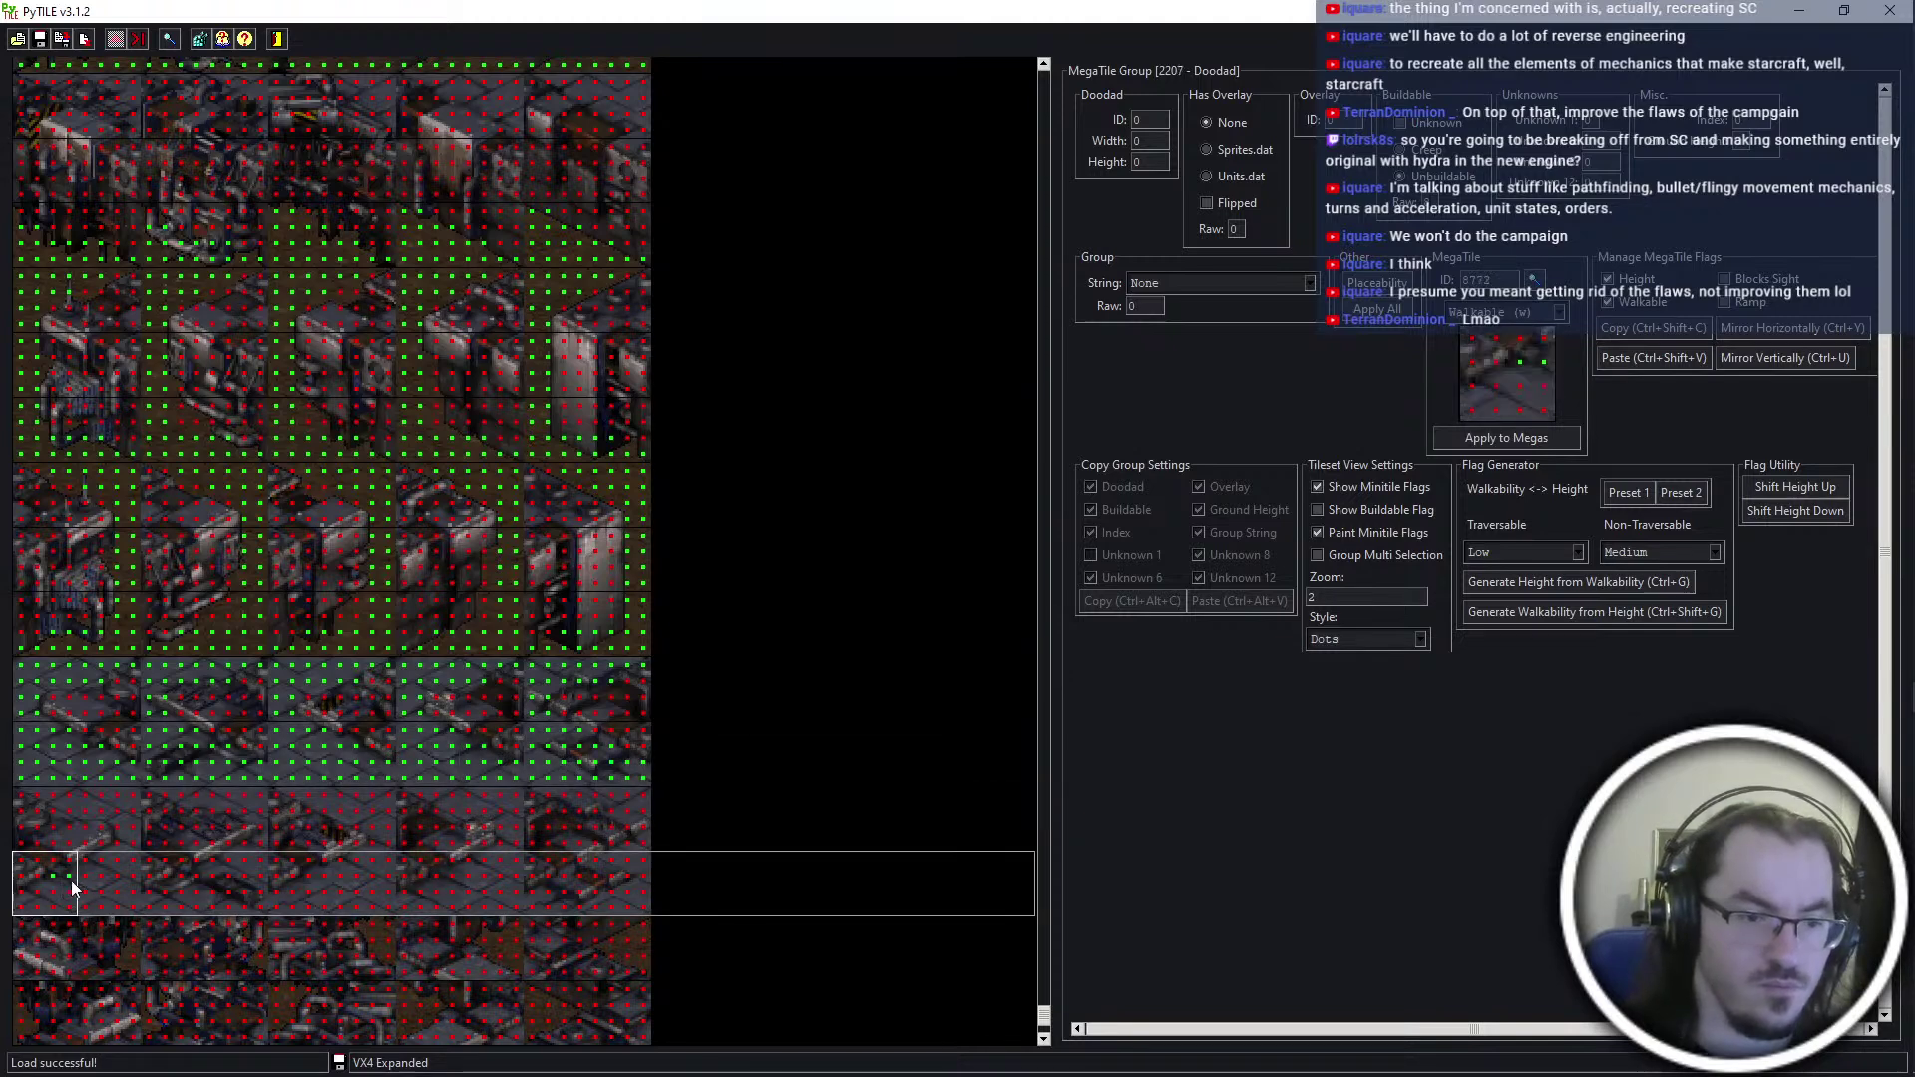
left_click(183, 895)
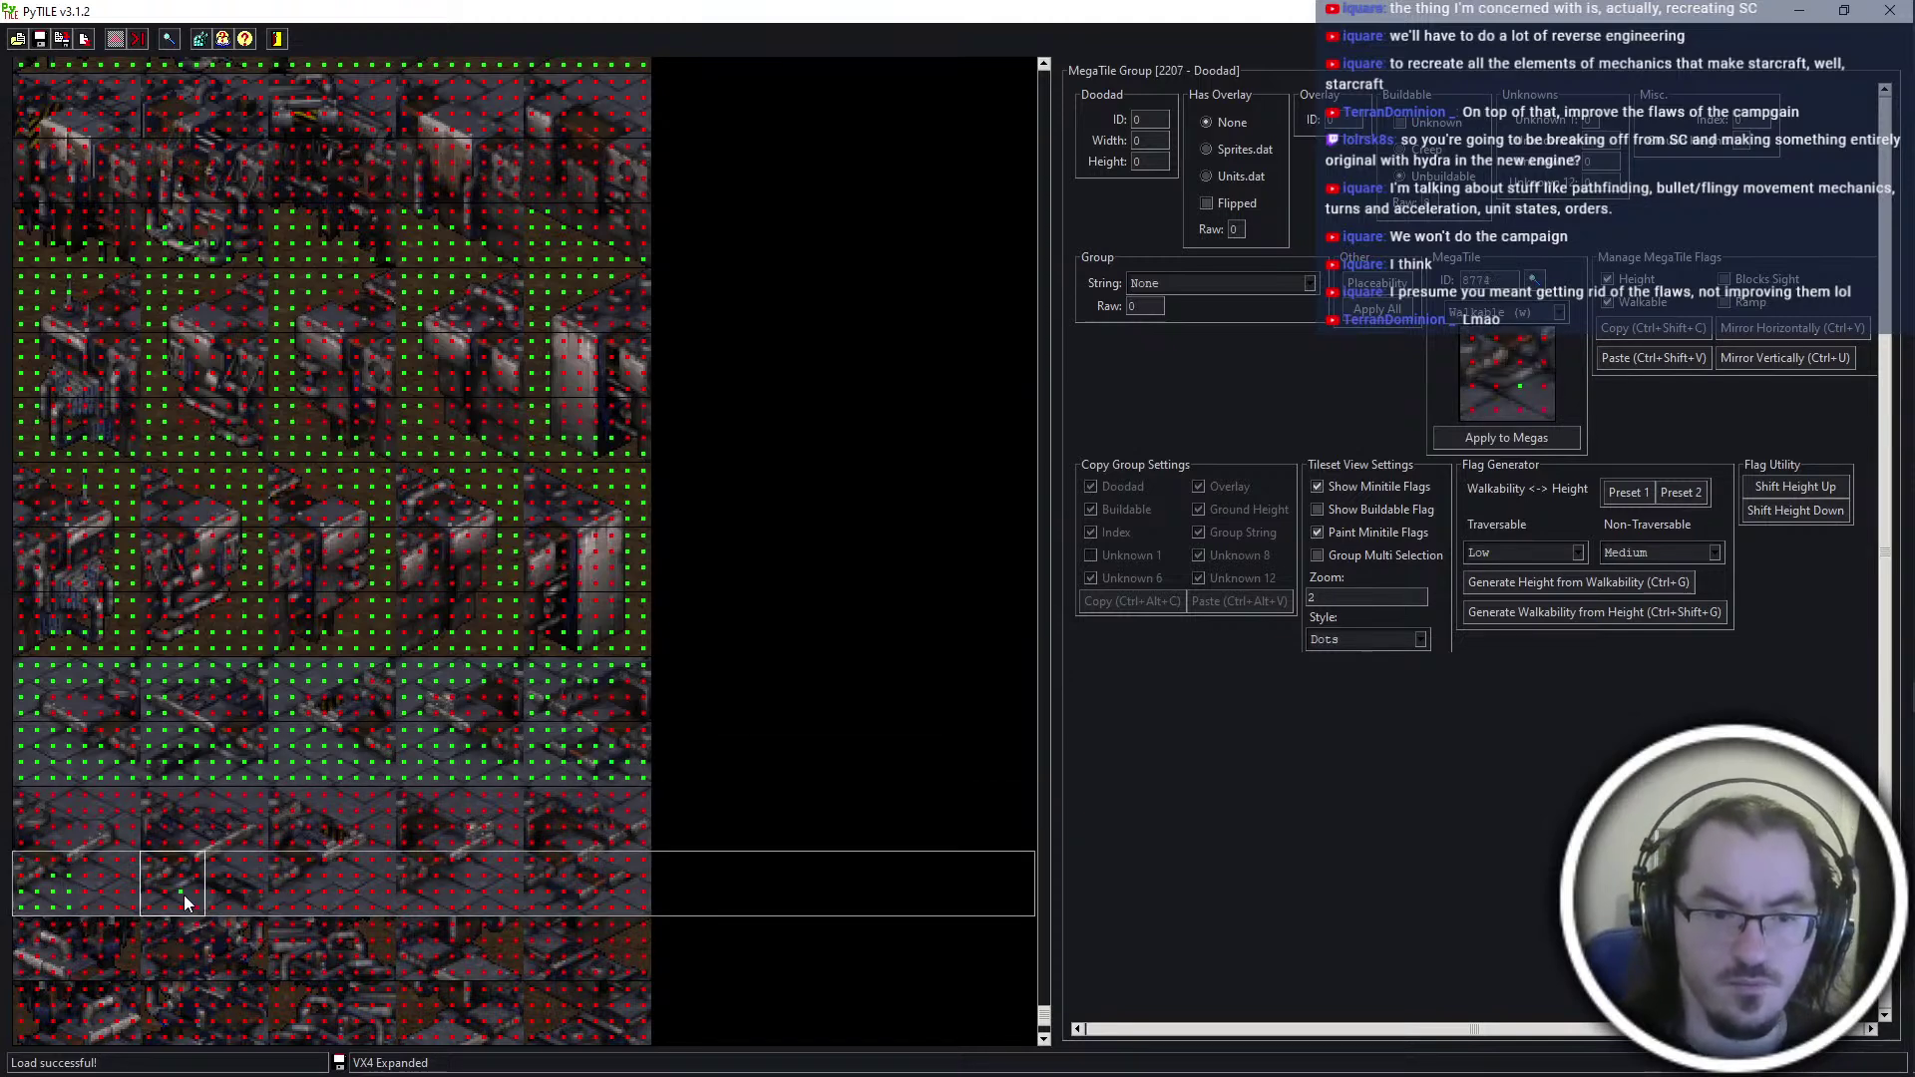
left_click(307, 887)
key("ctrl+shift+v")
left_click(431, 893)
key("ctrl+shift+v")
left_click(575, 891)
key("ctrl+shift+v")
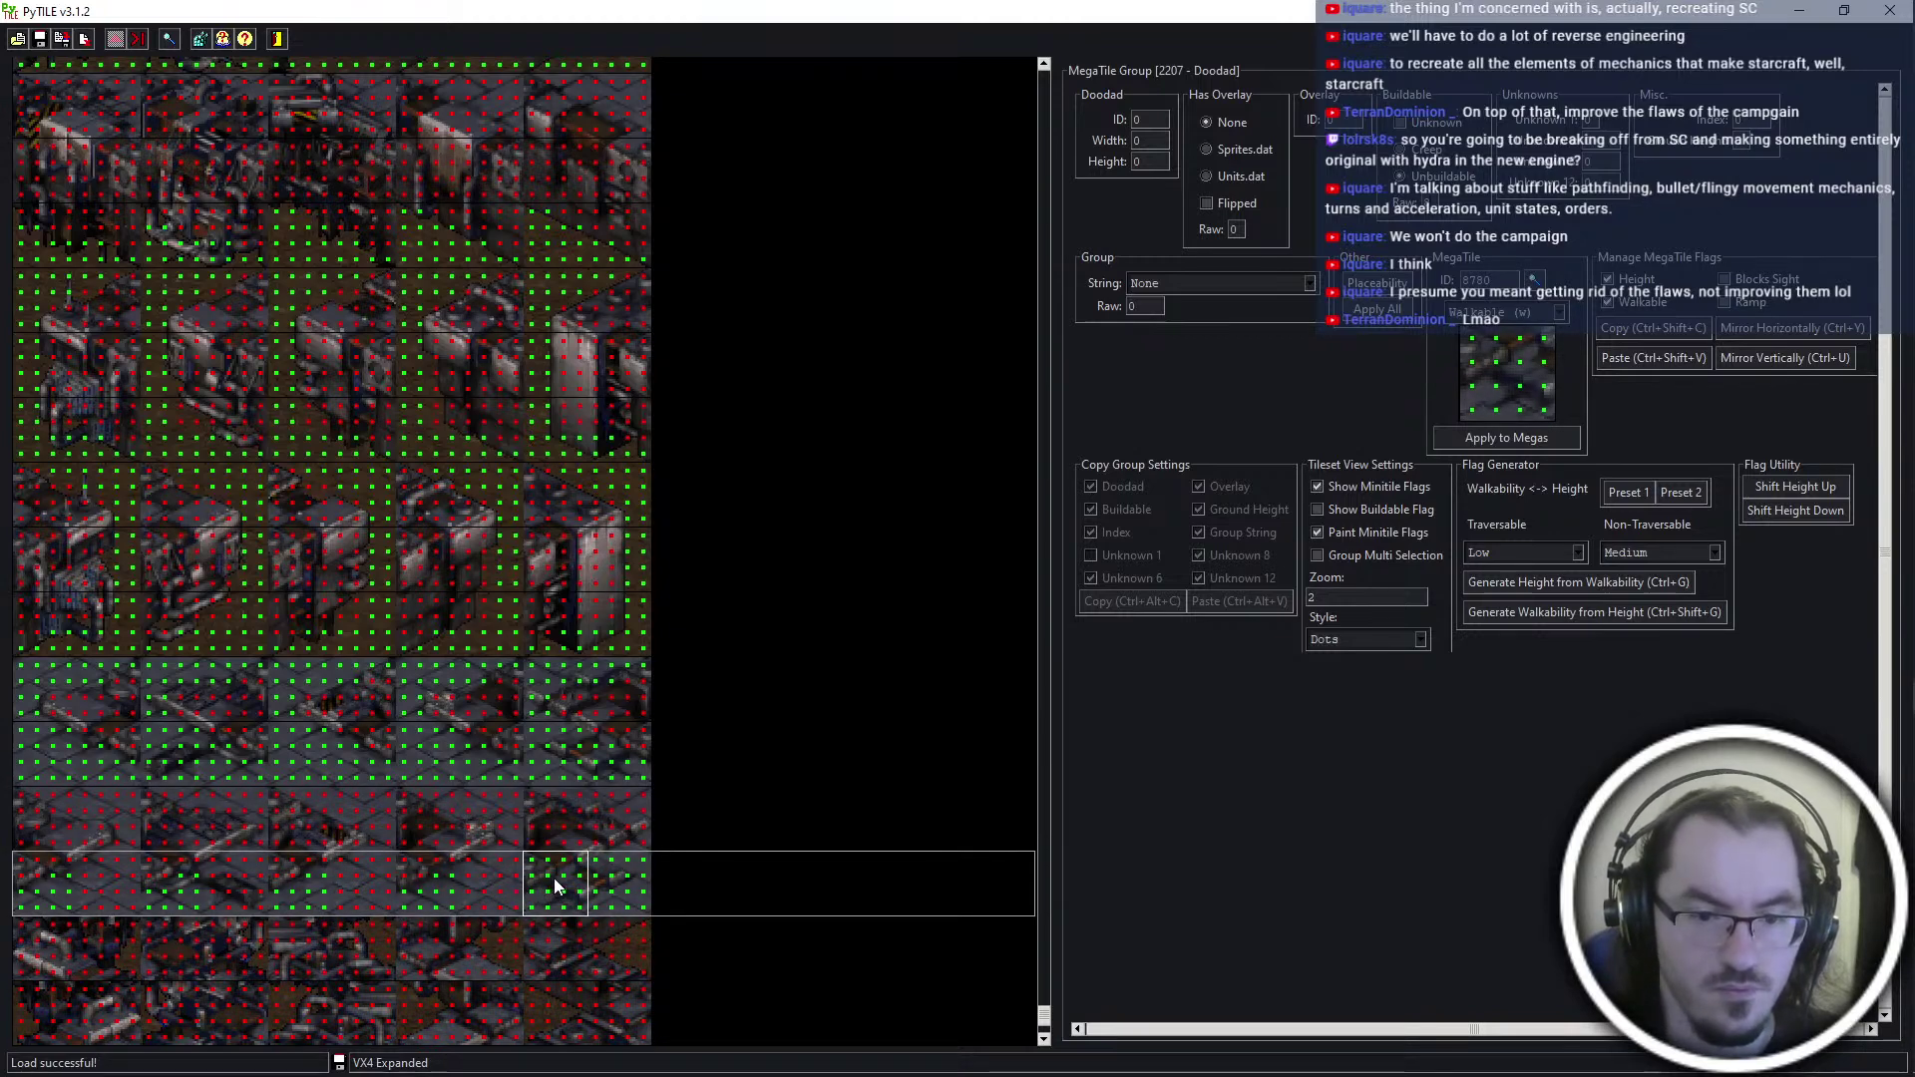
Apply walkable floor flags to the eighth, sixth and fourth tiles of group 2207
left_click(476, 894)
key("ctrl+shift+v")
left_click(339, 886)
key("ctrl+shift+v")
left_click(225, 882)
key("ctrl+shift+v")
Paint the floor minitiles walkable in the even-numbered tiles of group 2206 and along the upper edge of its ninth tile
left_click(100, 852)
left_click(99, 841)
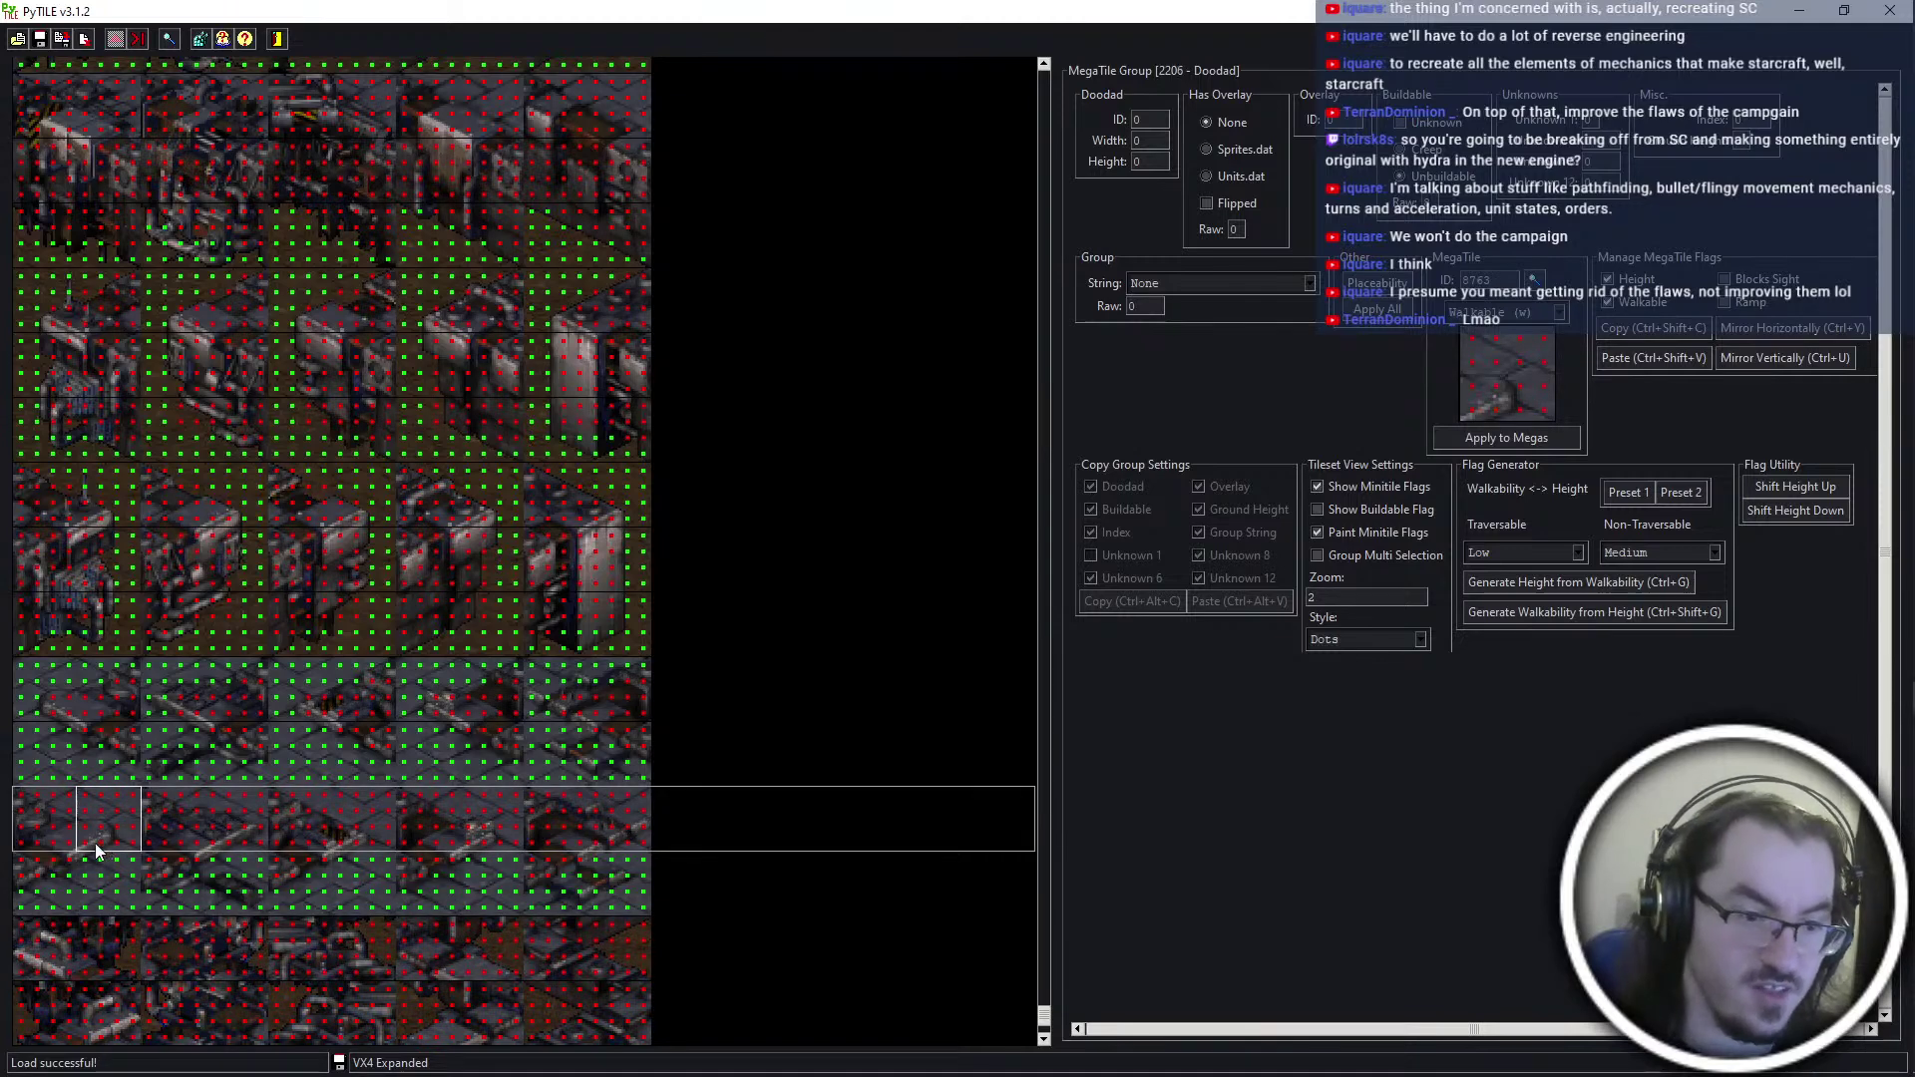
left_click(253, 817)
left_click(353, 816)
left_click(504, 813)
left_click(643, 812)
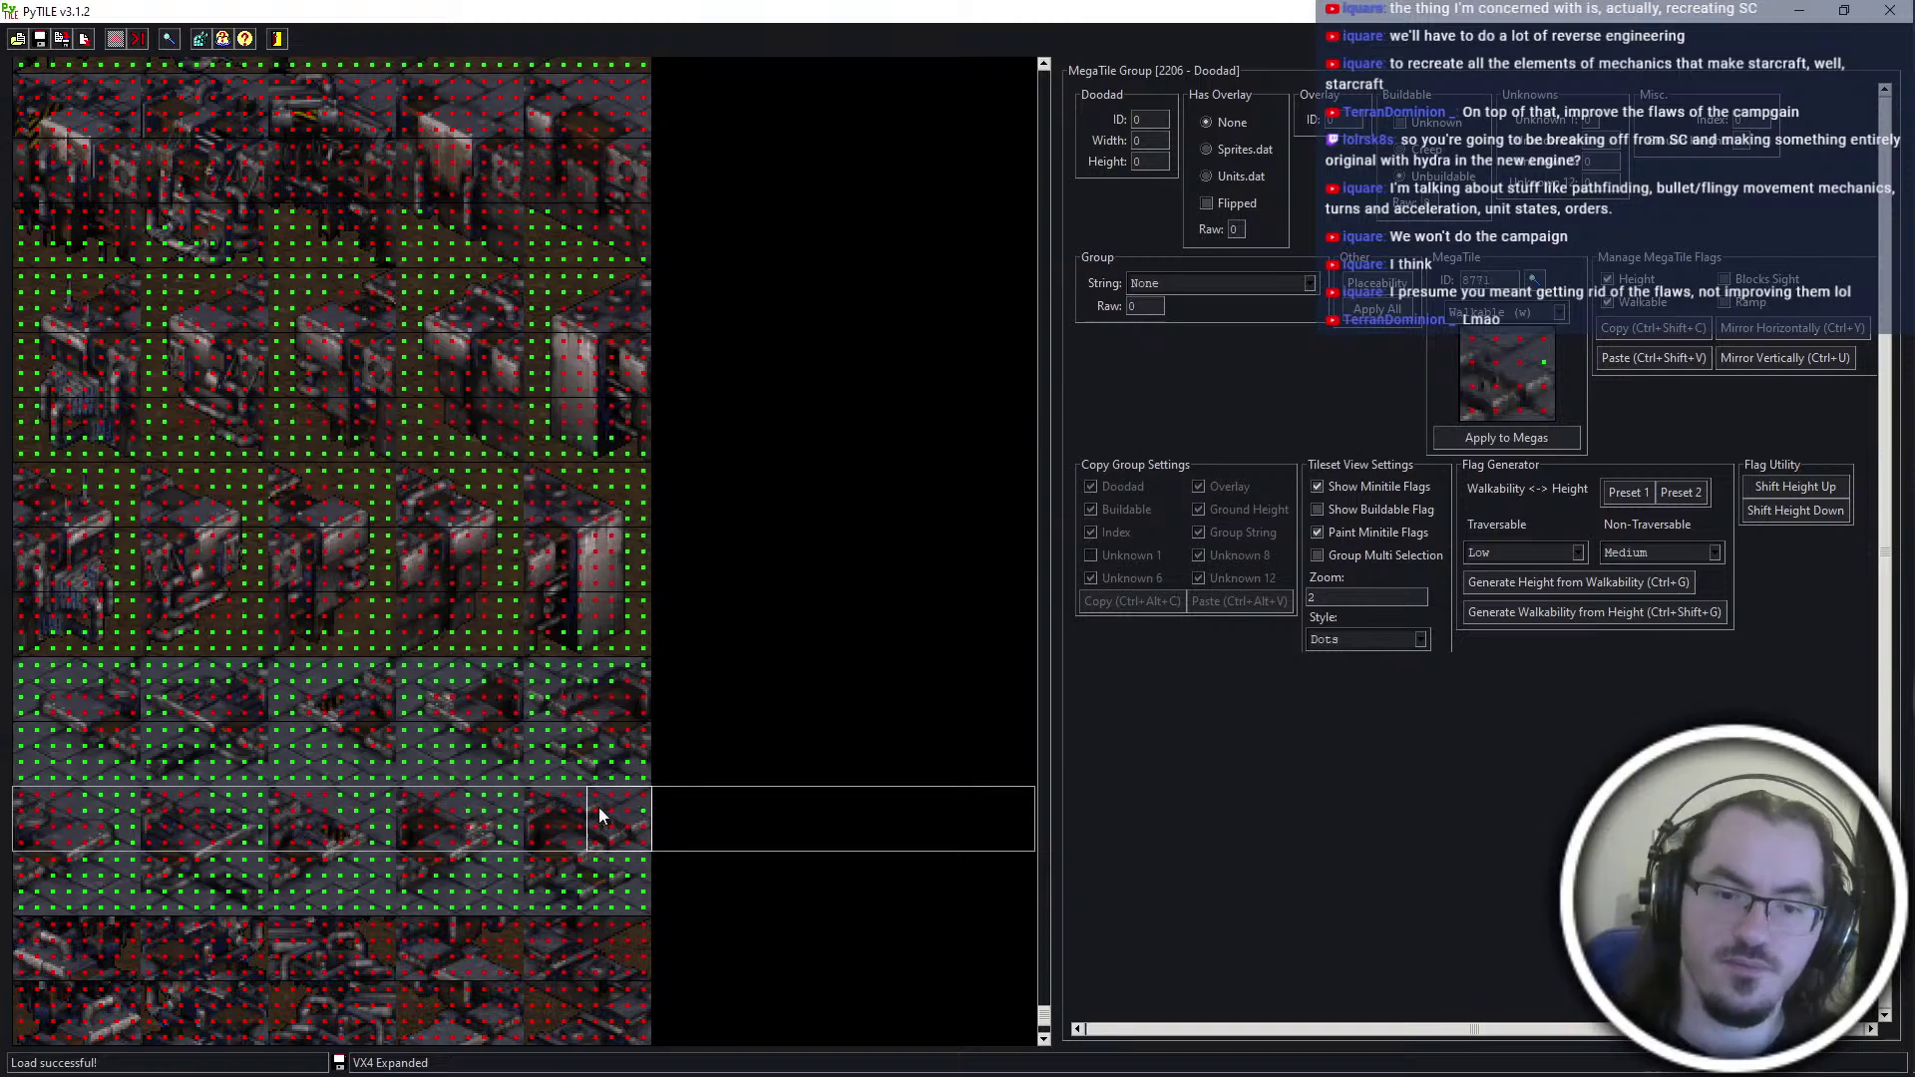
left_click(566, 800)
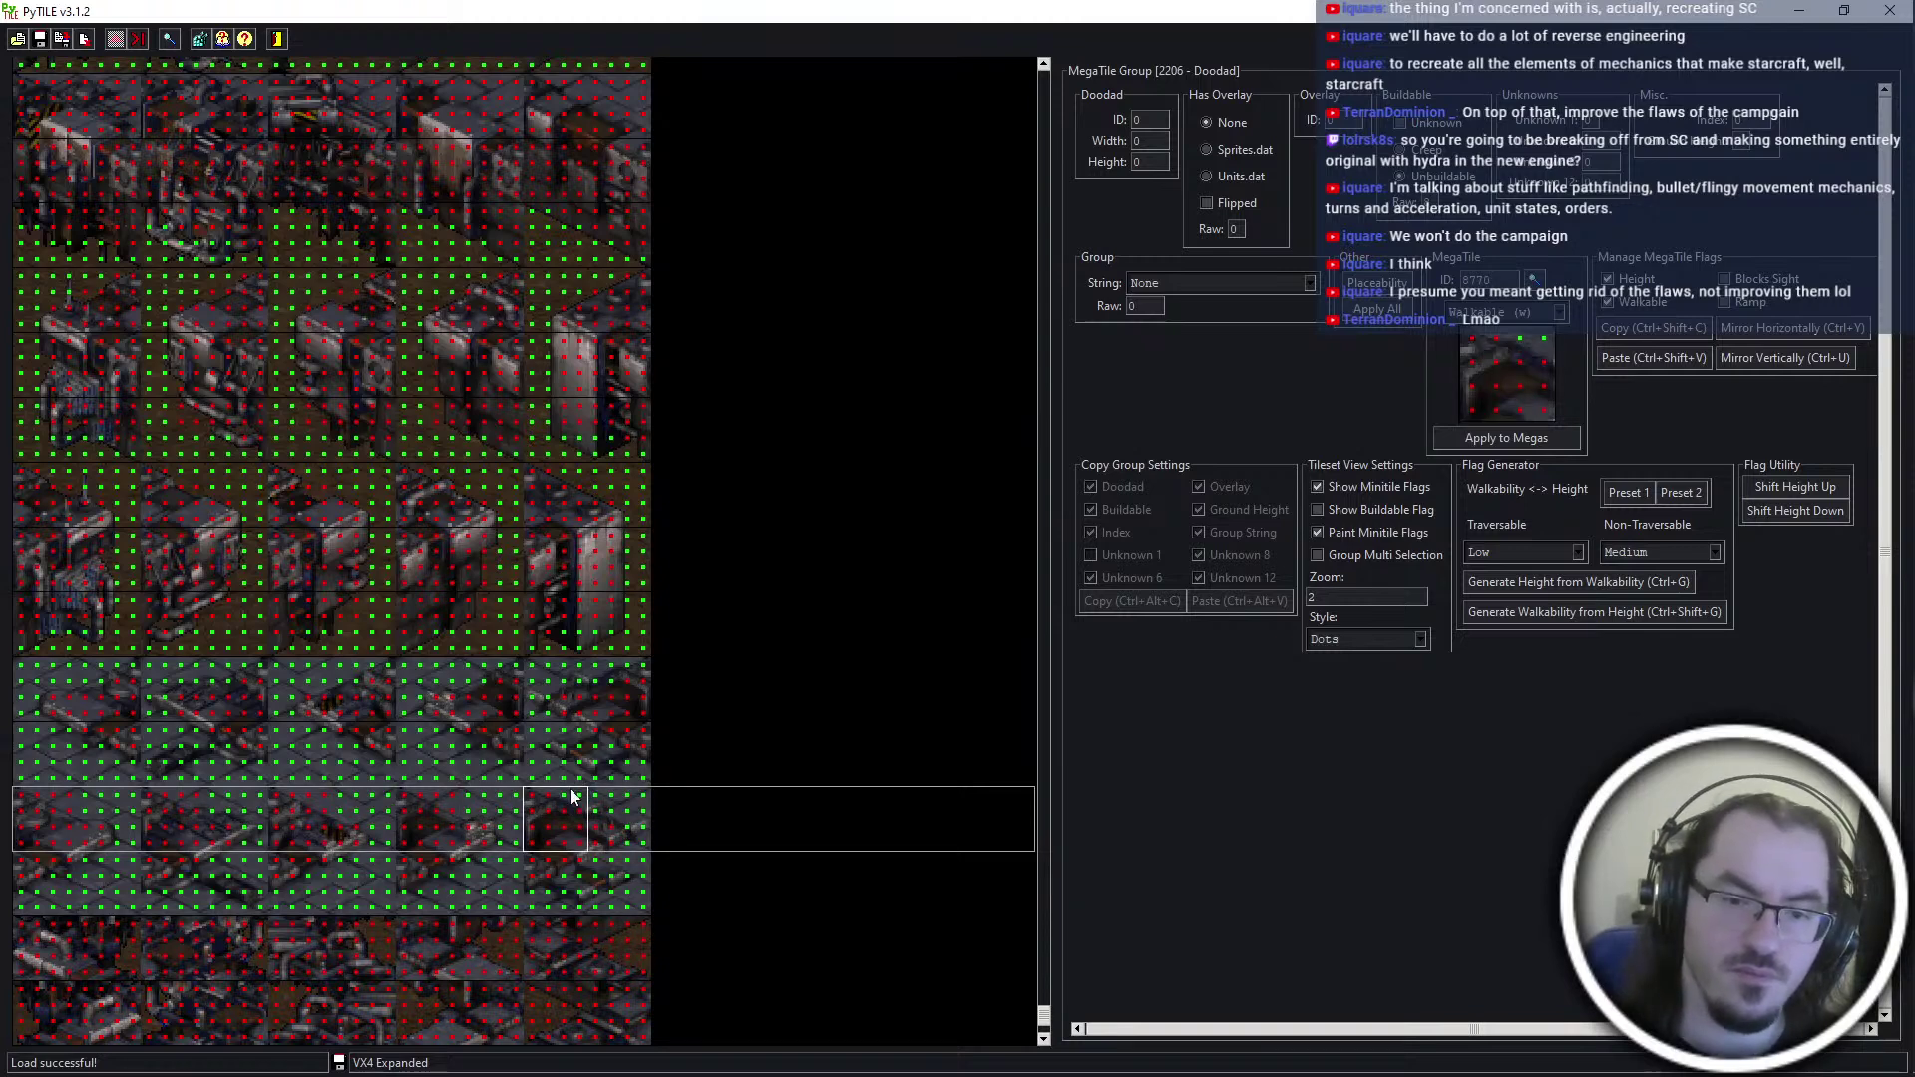
Refine the walkable floor minitiles in the even-numbered tiles of group 2204, from the tenth to the second
left_click(615, 692)
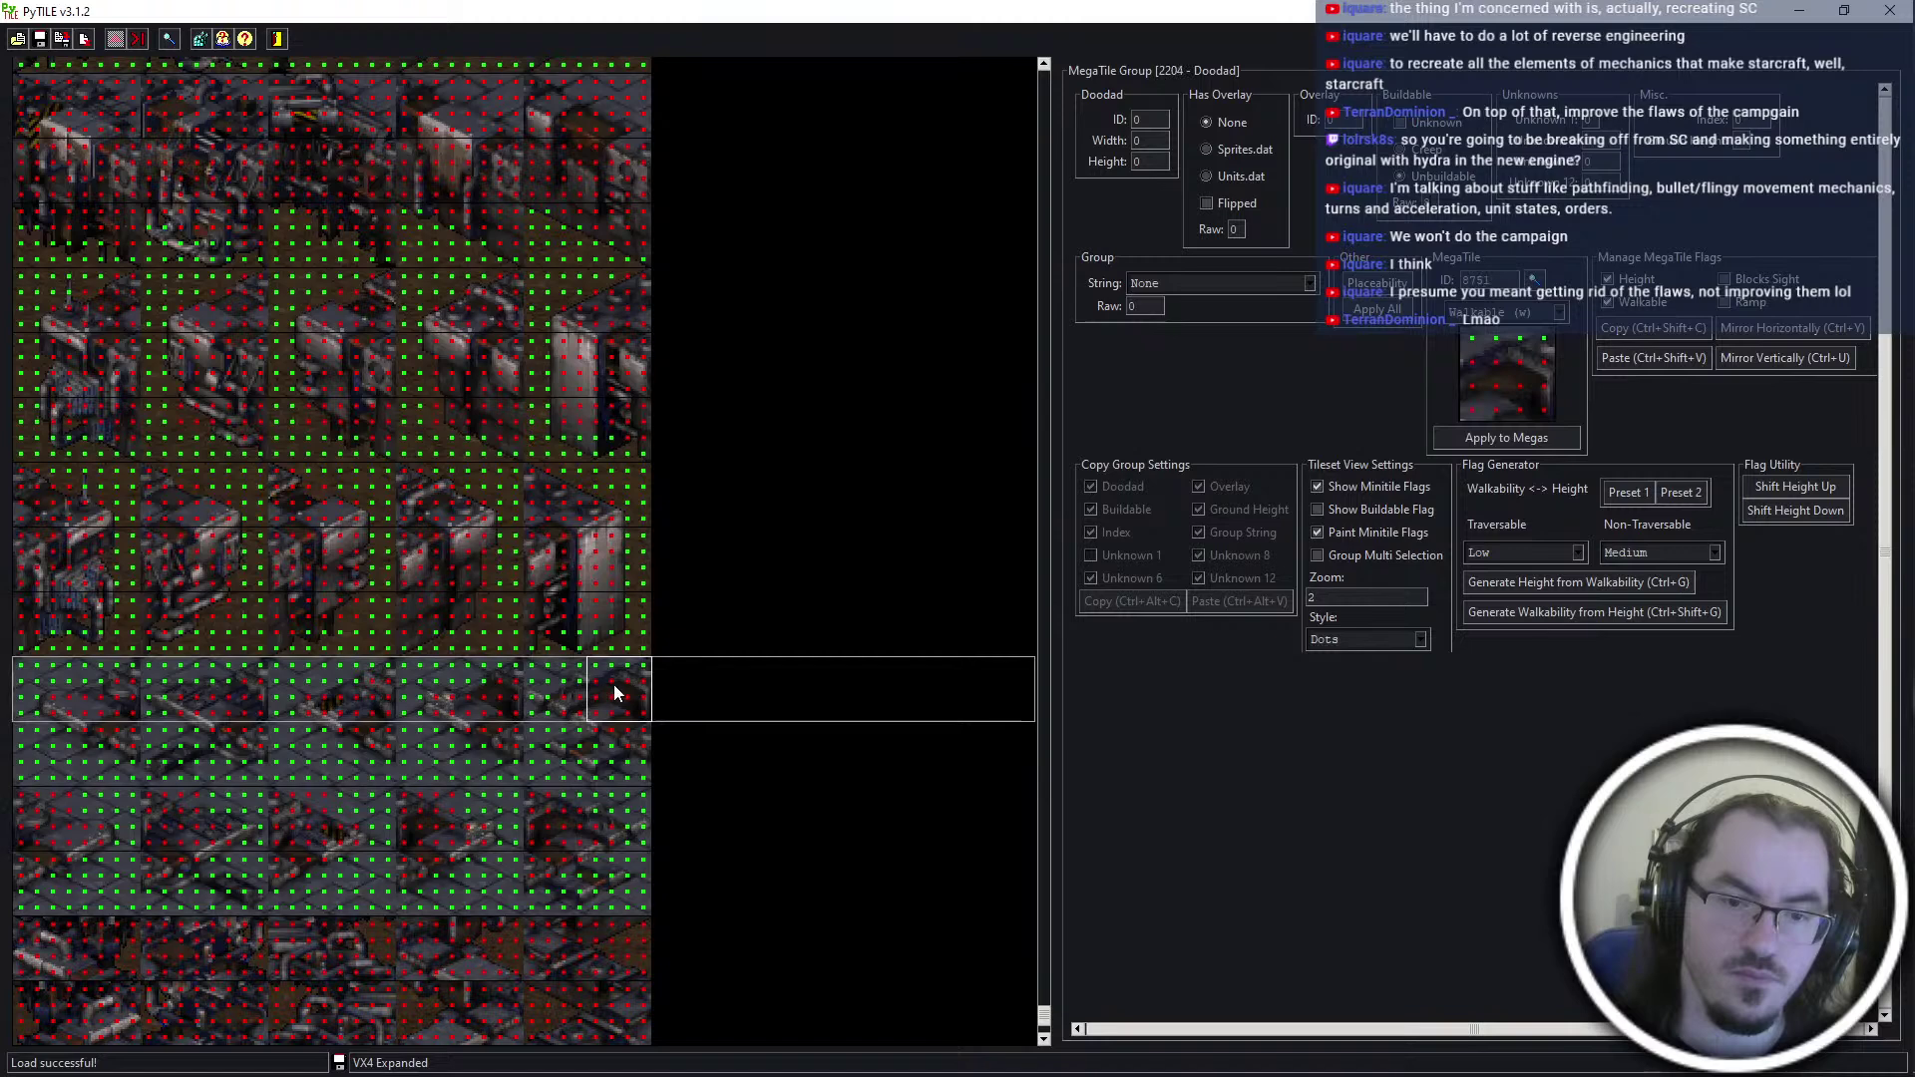
left_click(504, 690)
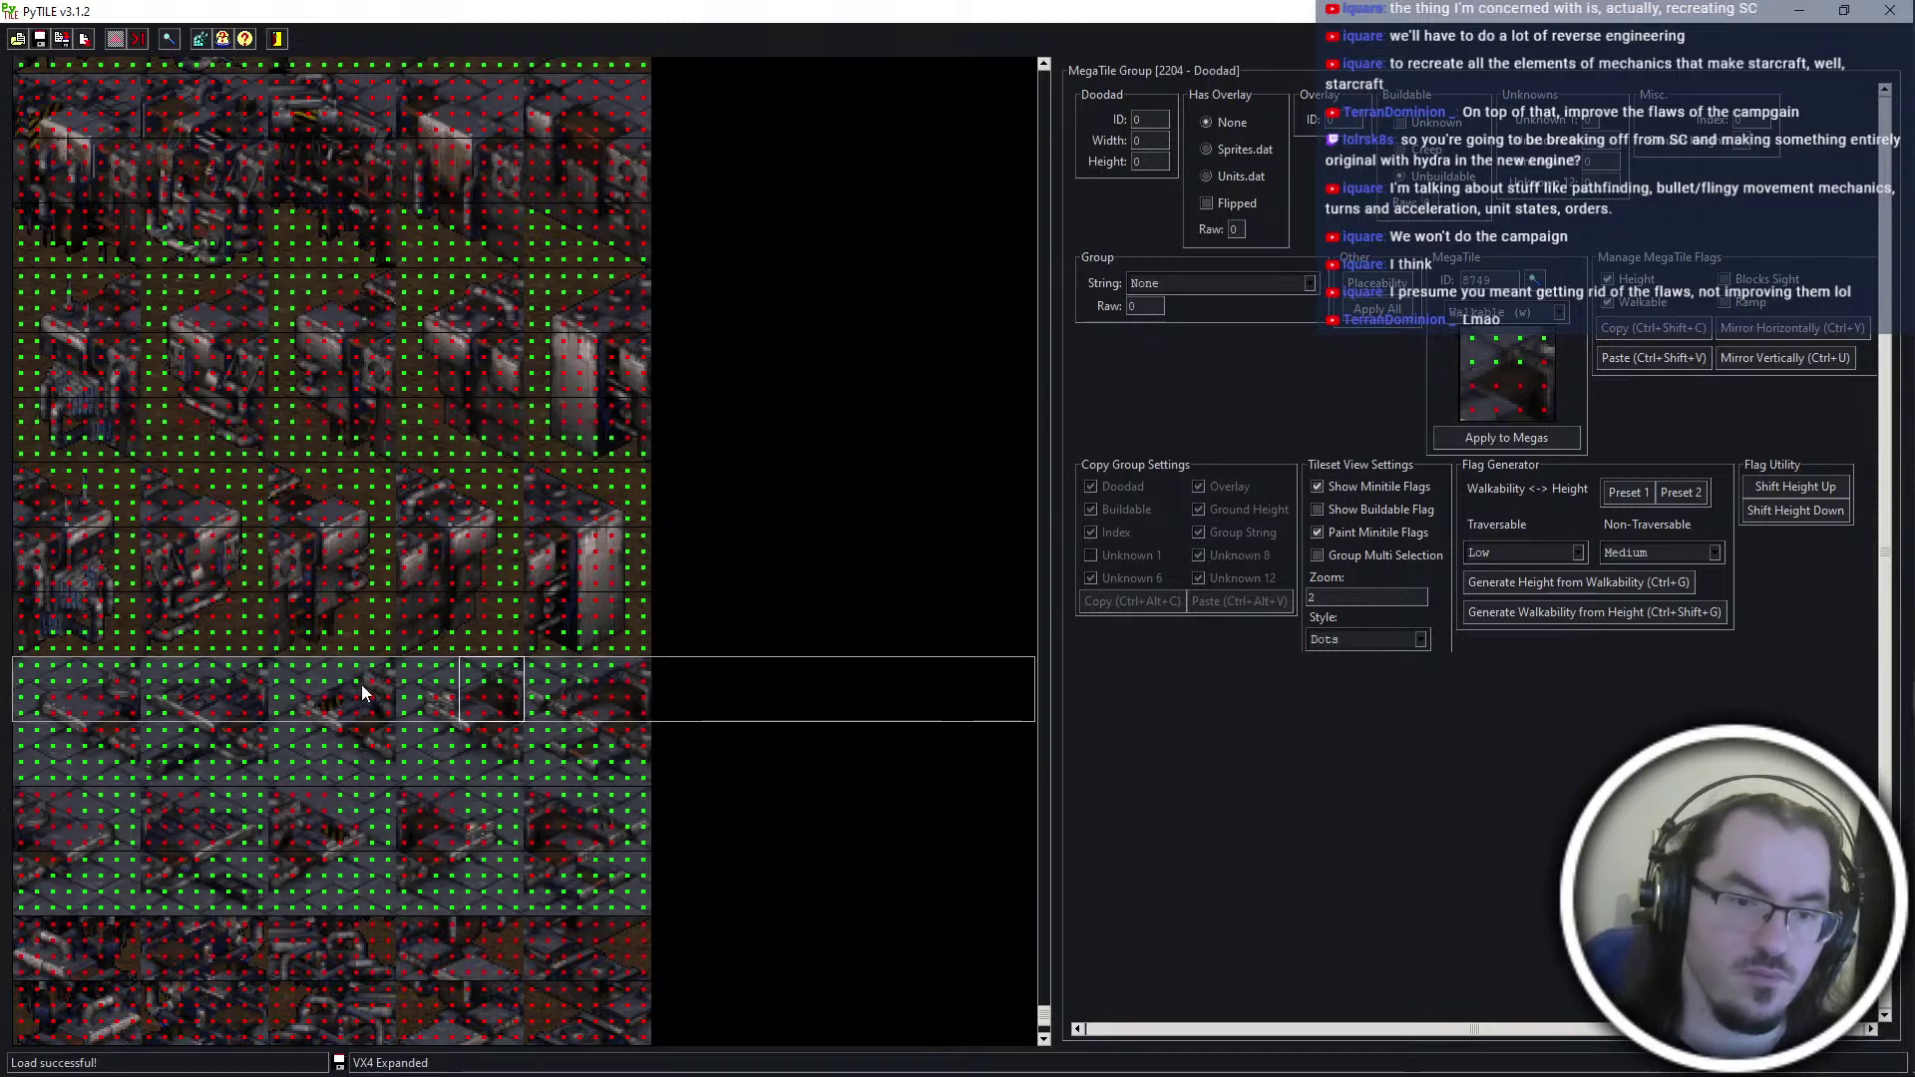
left_click(373, 686)
left_click(208, 676)
left_click(128, 674)
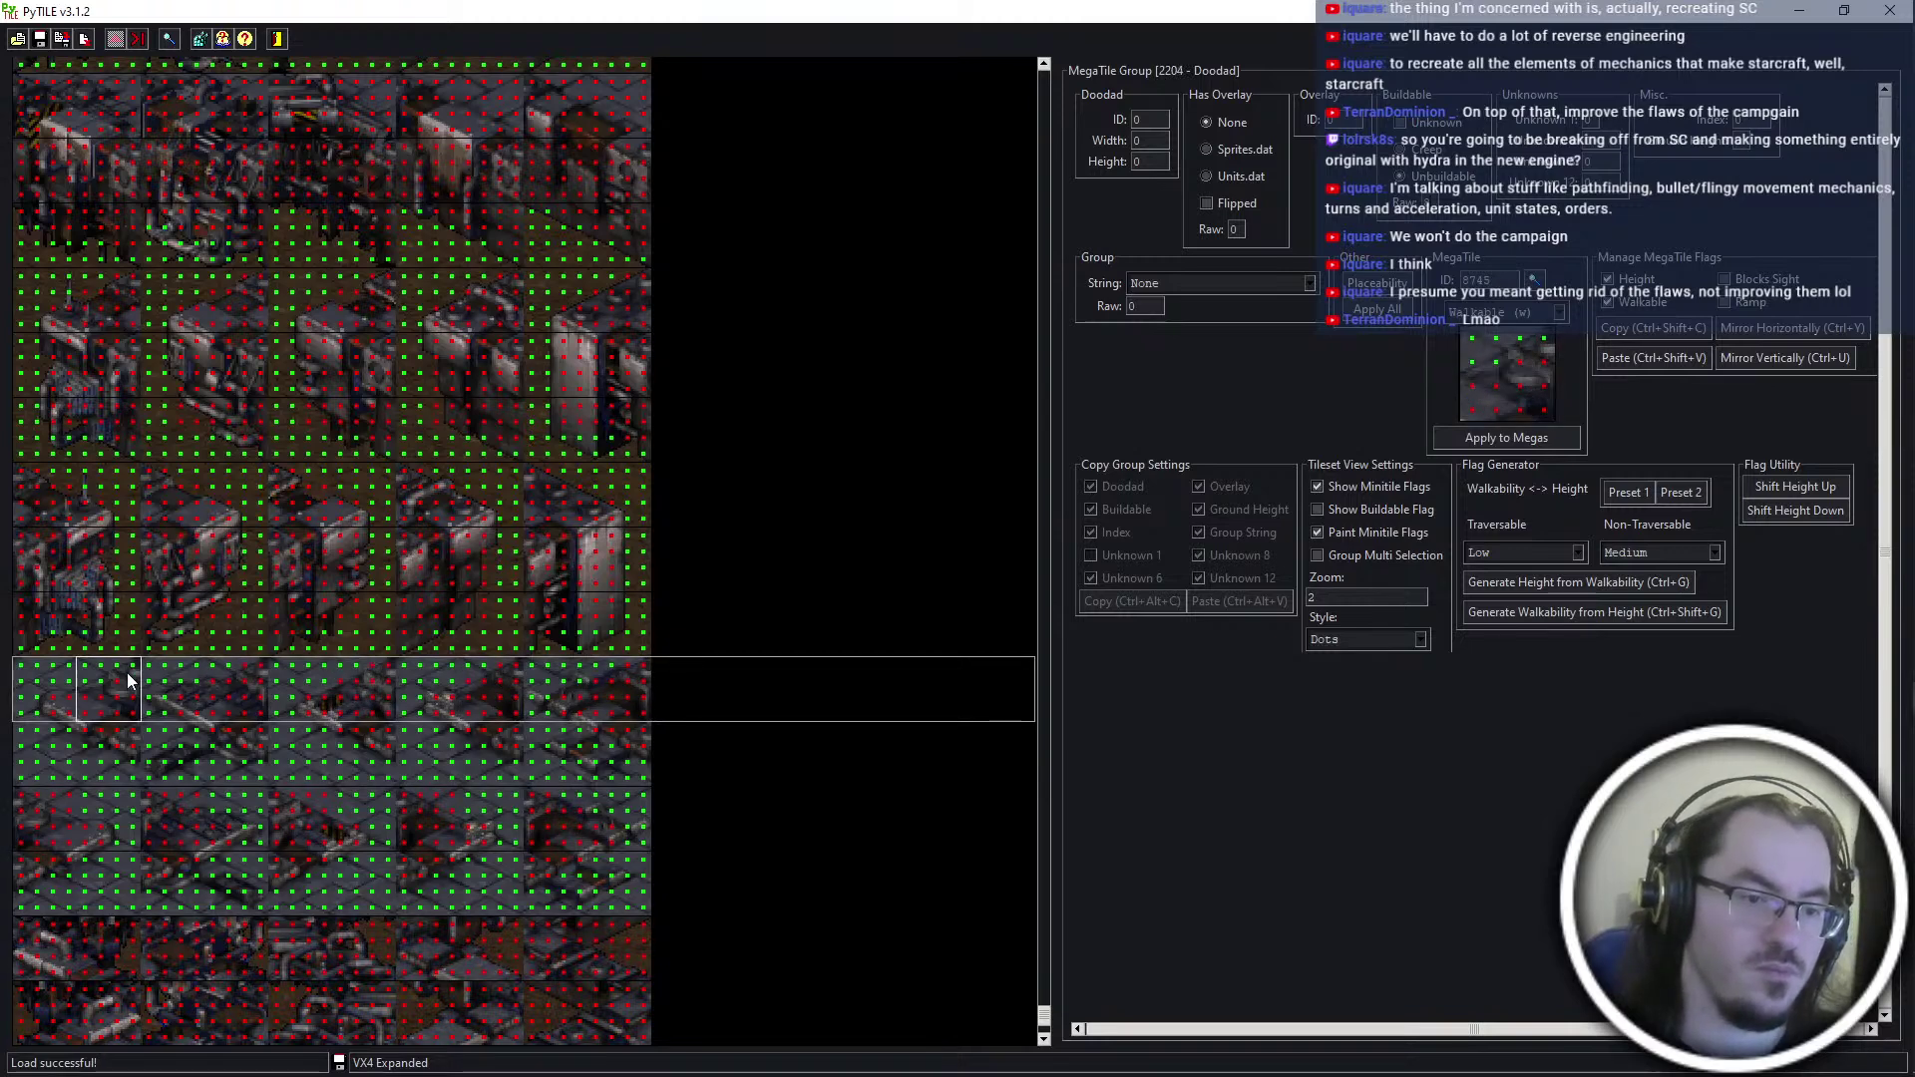
Paint the upper floor minitiles walkable in the first, third, fifth and seventh tiles of group 2206
left_click(45, 813)
left_click(177, 805)
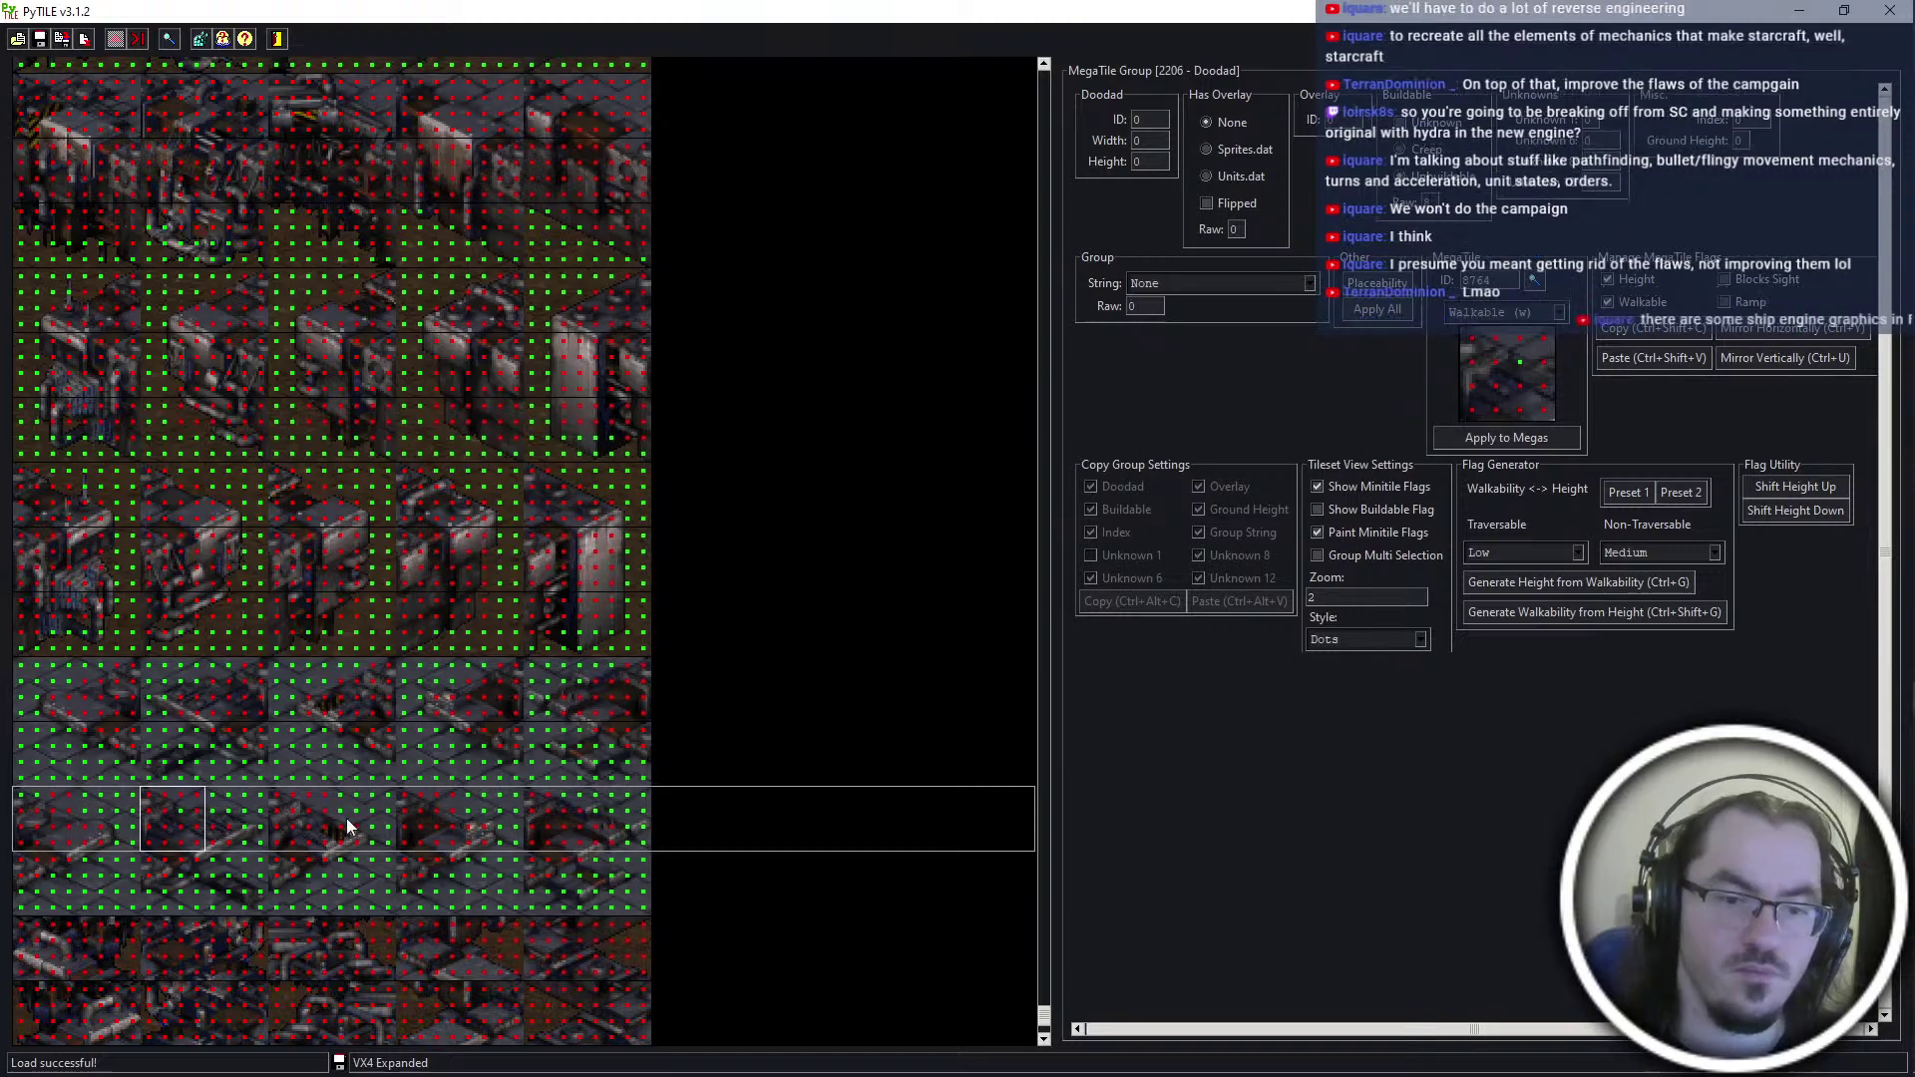
left_click(309, 807)
left_click(431, 811)
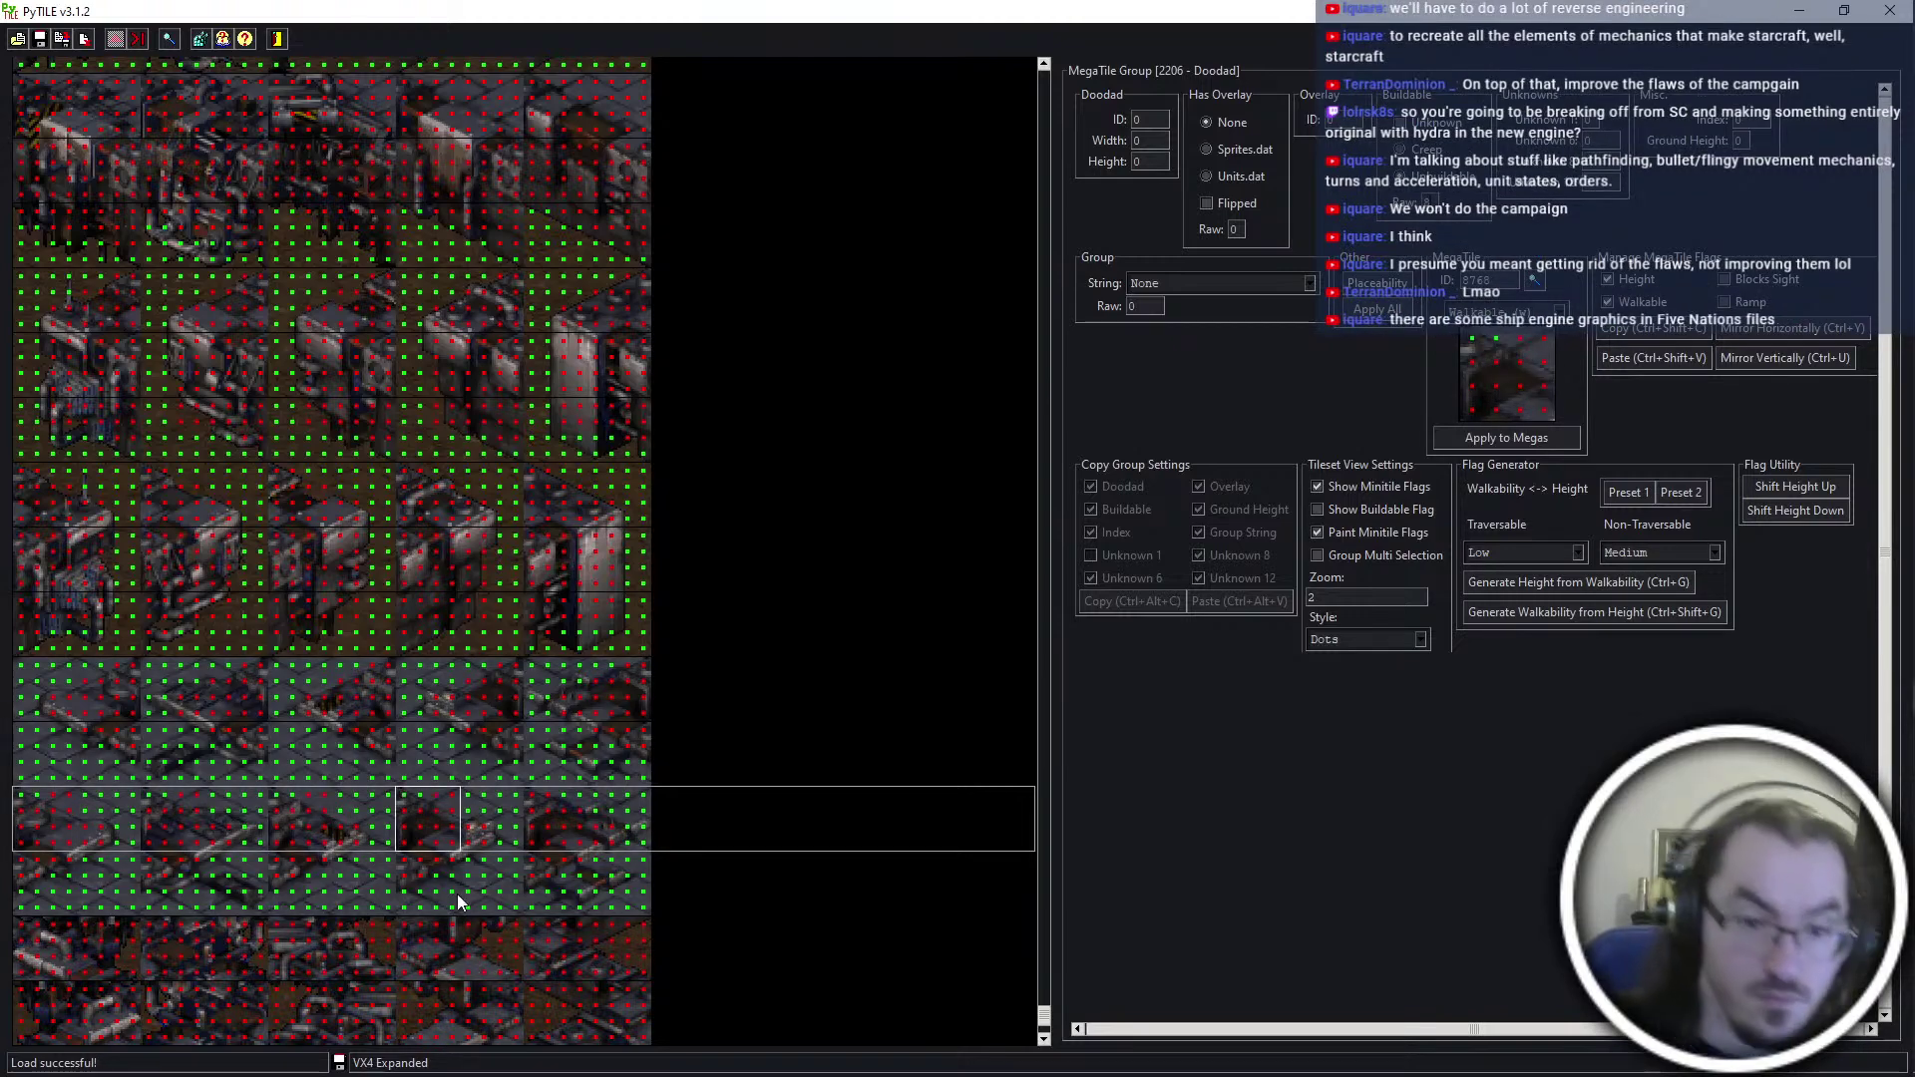
scroll(456, 894, "down", 3)
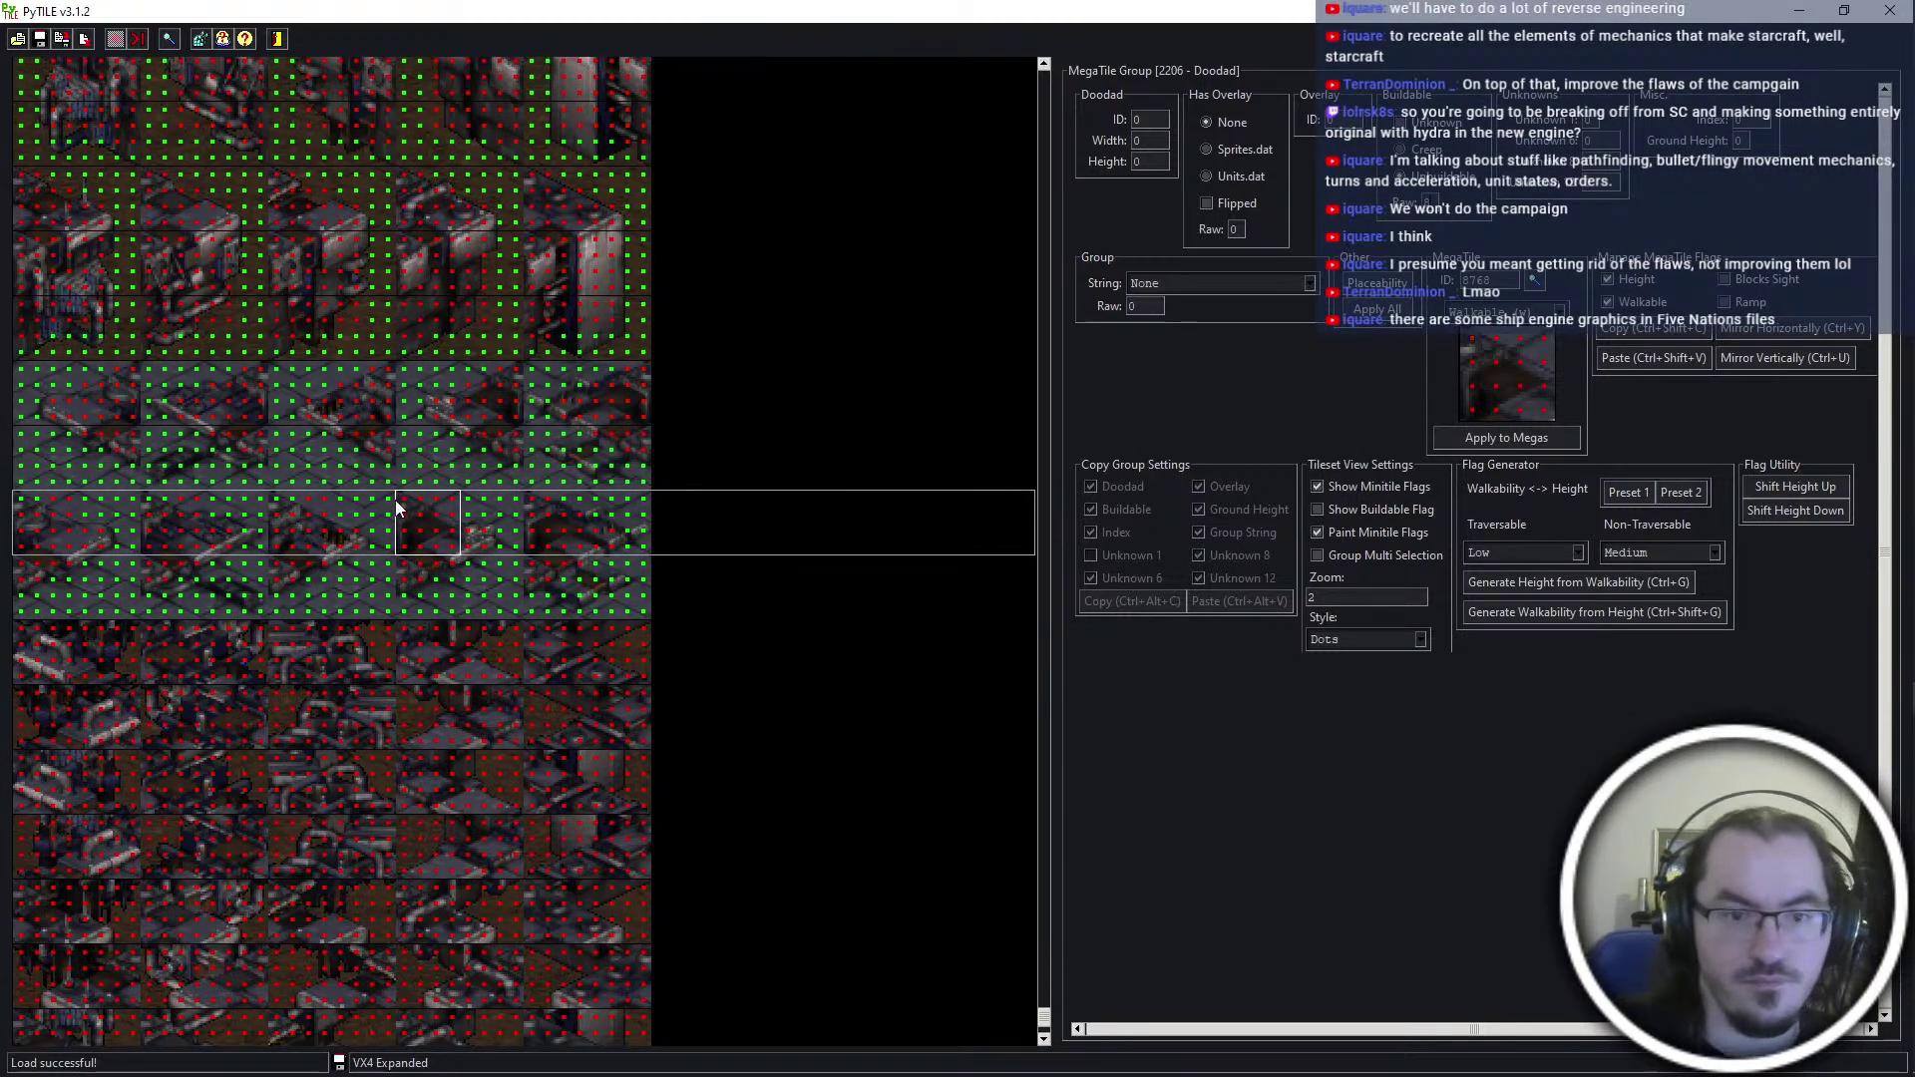
left_click(284, 517)
left_click(158, 513)
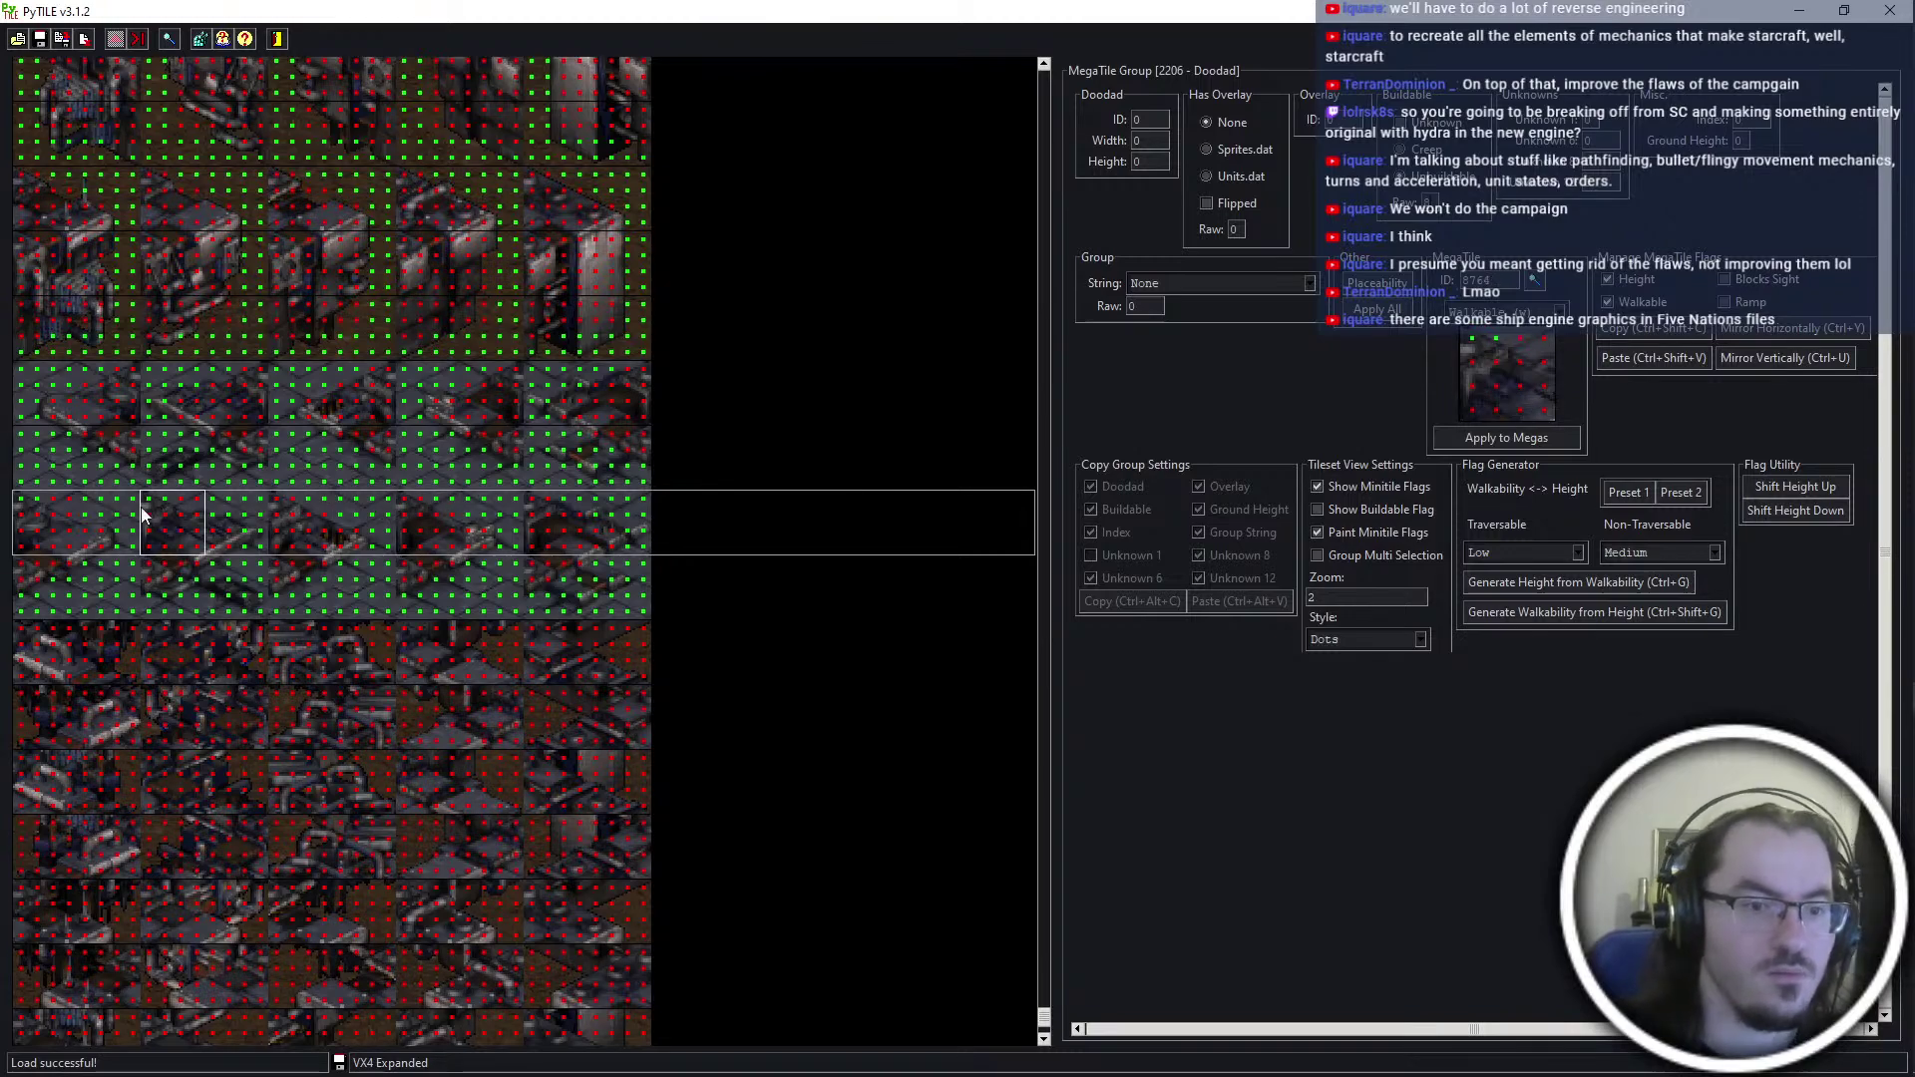
left_click(38, 508)
Set the minitile height flags of groups 2204 to 2207 to medium
scroll(434, 816, "down", 3)
scroll(434, 816, "down", 3)
scroll(429, 794, "up", 4)
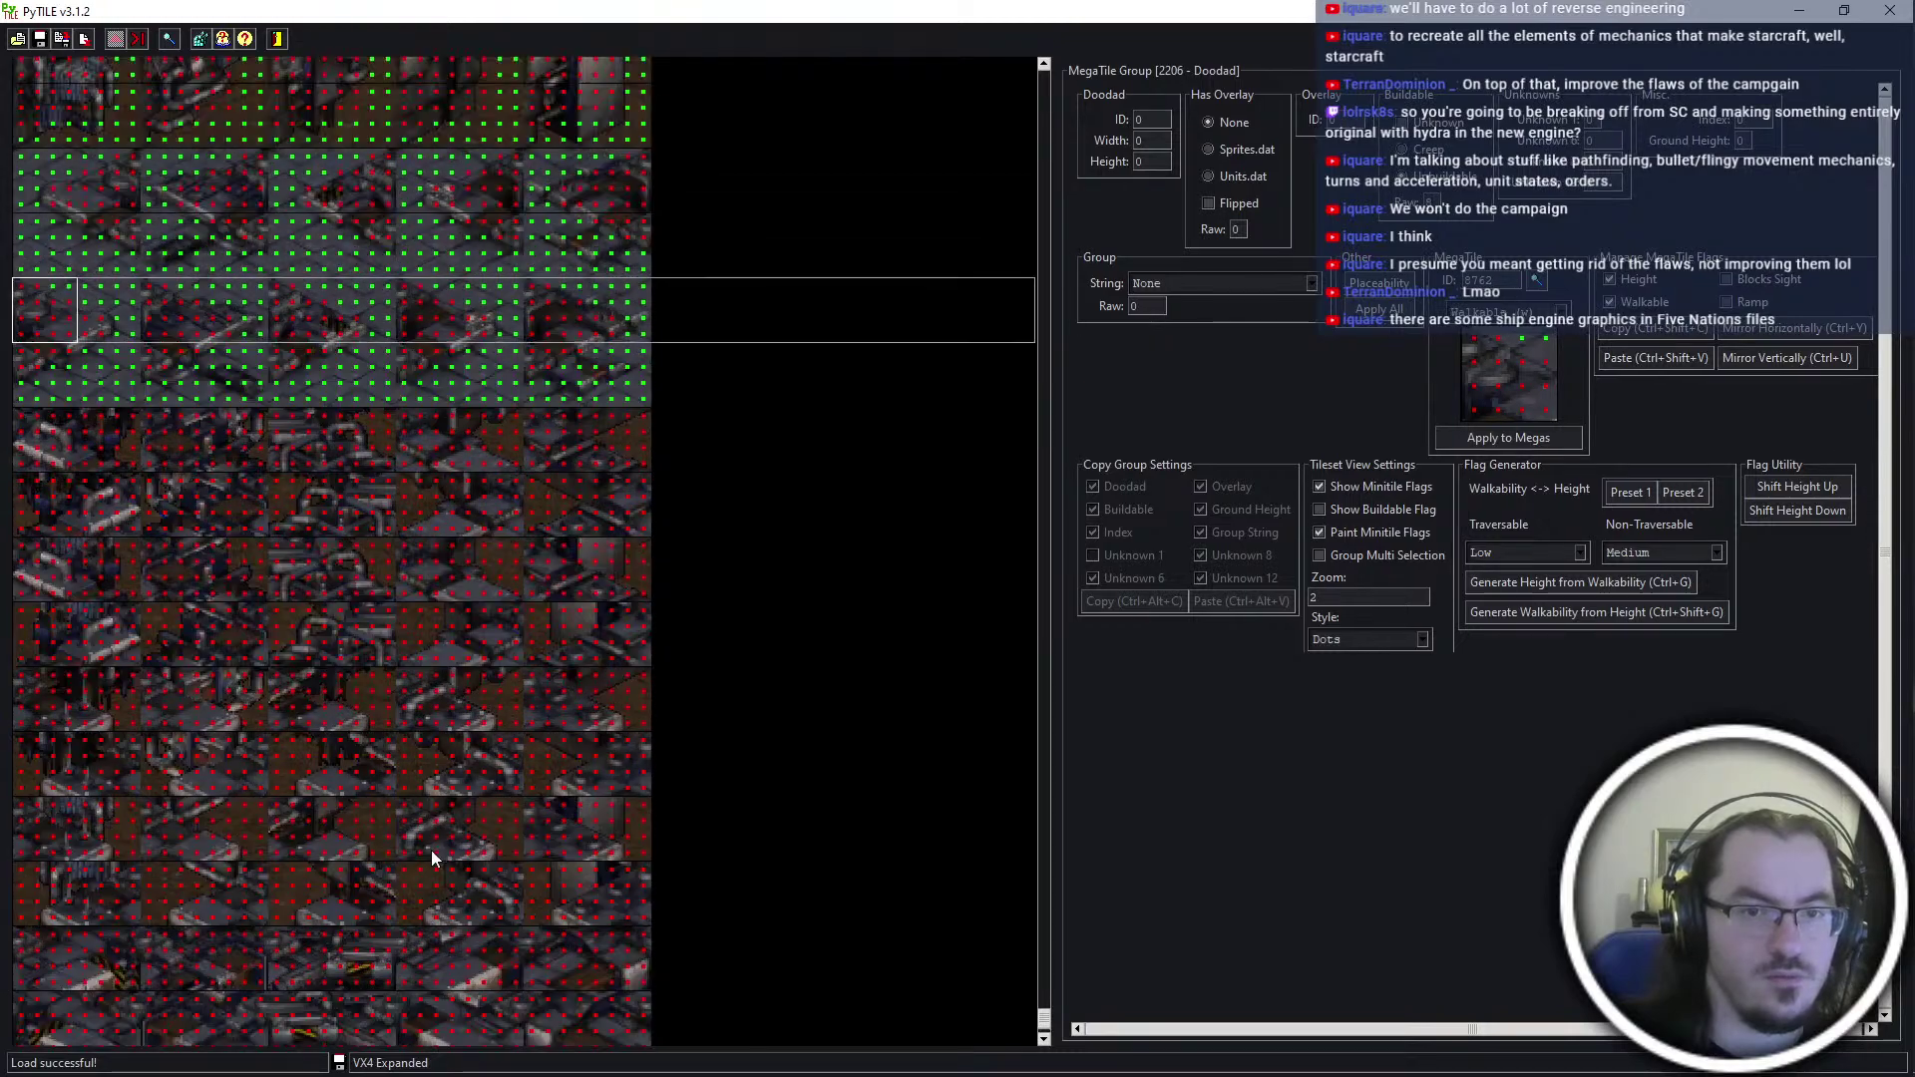
scroll(432, 854, "up", 4)
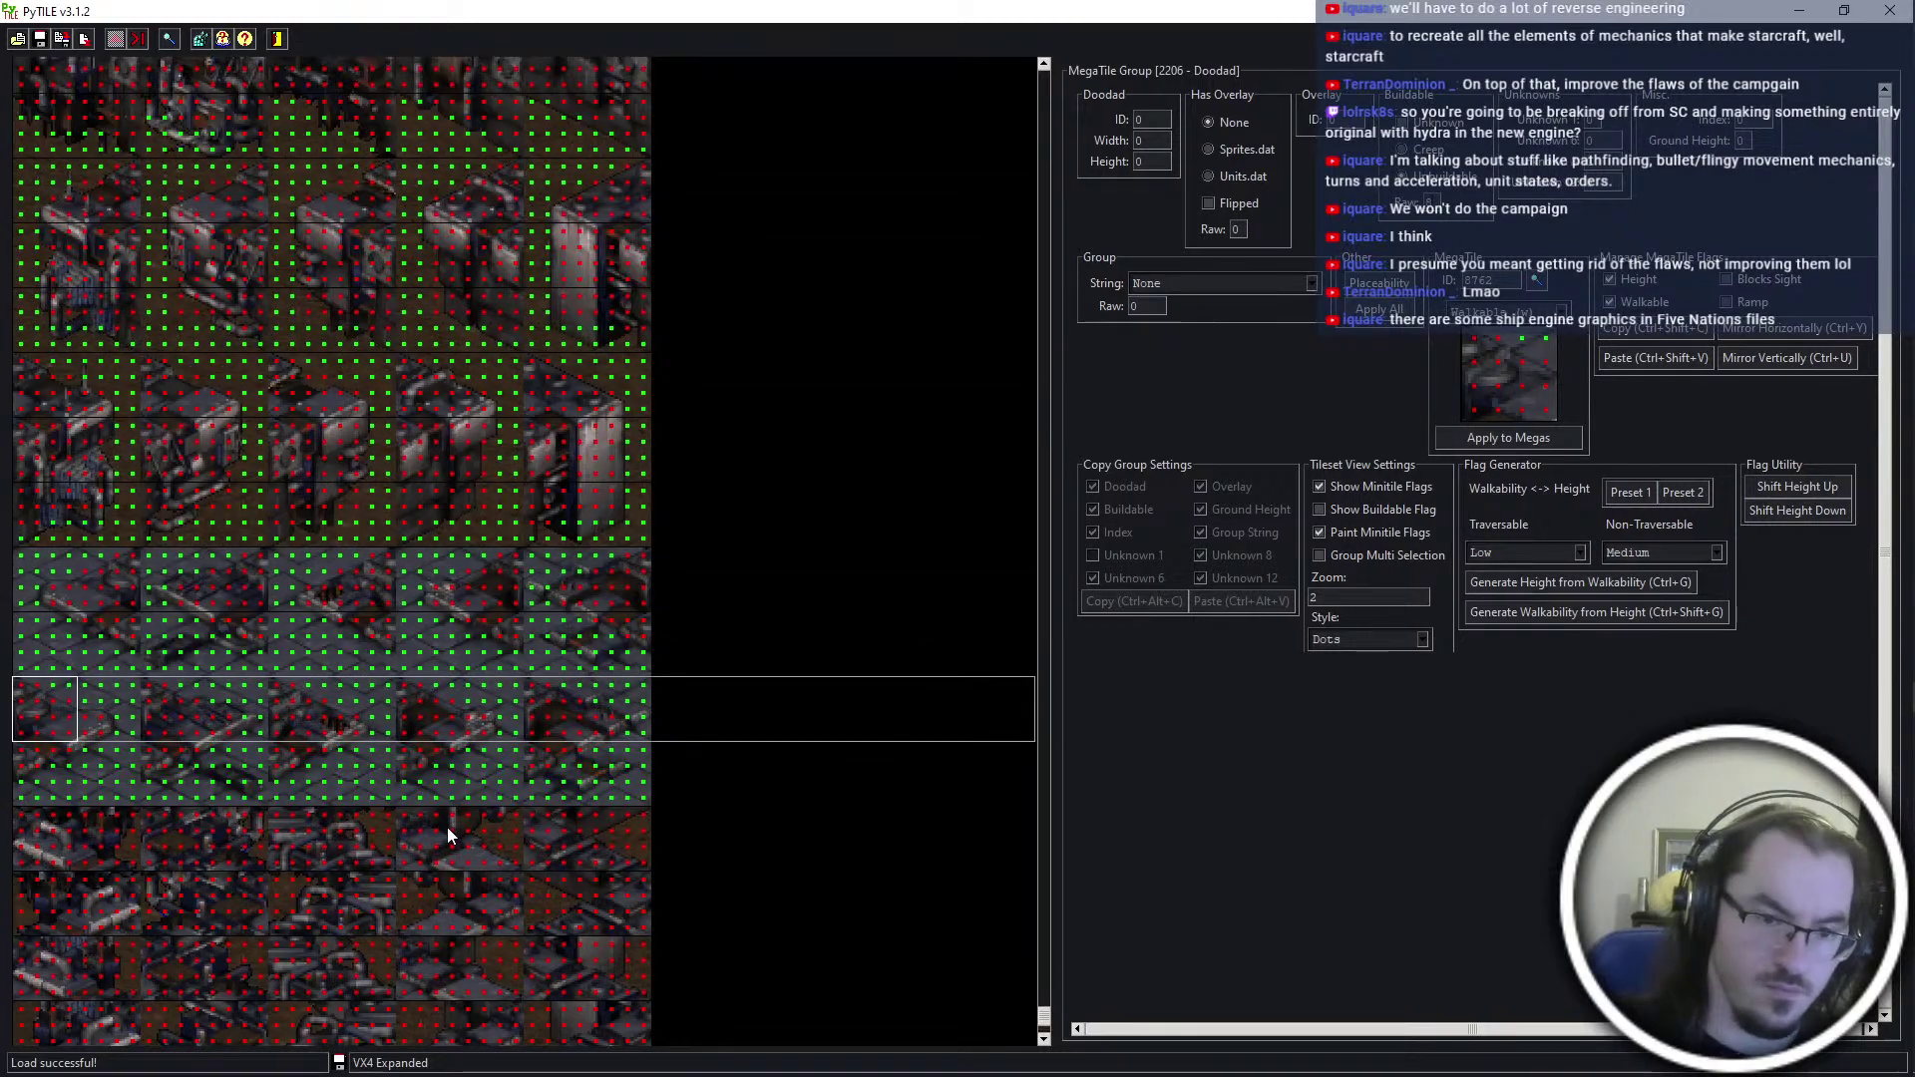
left_click(104, 768)
left_click(120, 712)
left_click(111, 590)
left_click(120, 630)
Multi-select groups 2188 to 2203 and generate their height from walkability, using Low for traversable and Medium for non-traversable minitiles
scroll(243, 686, "up", 4)
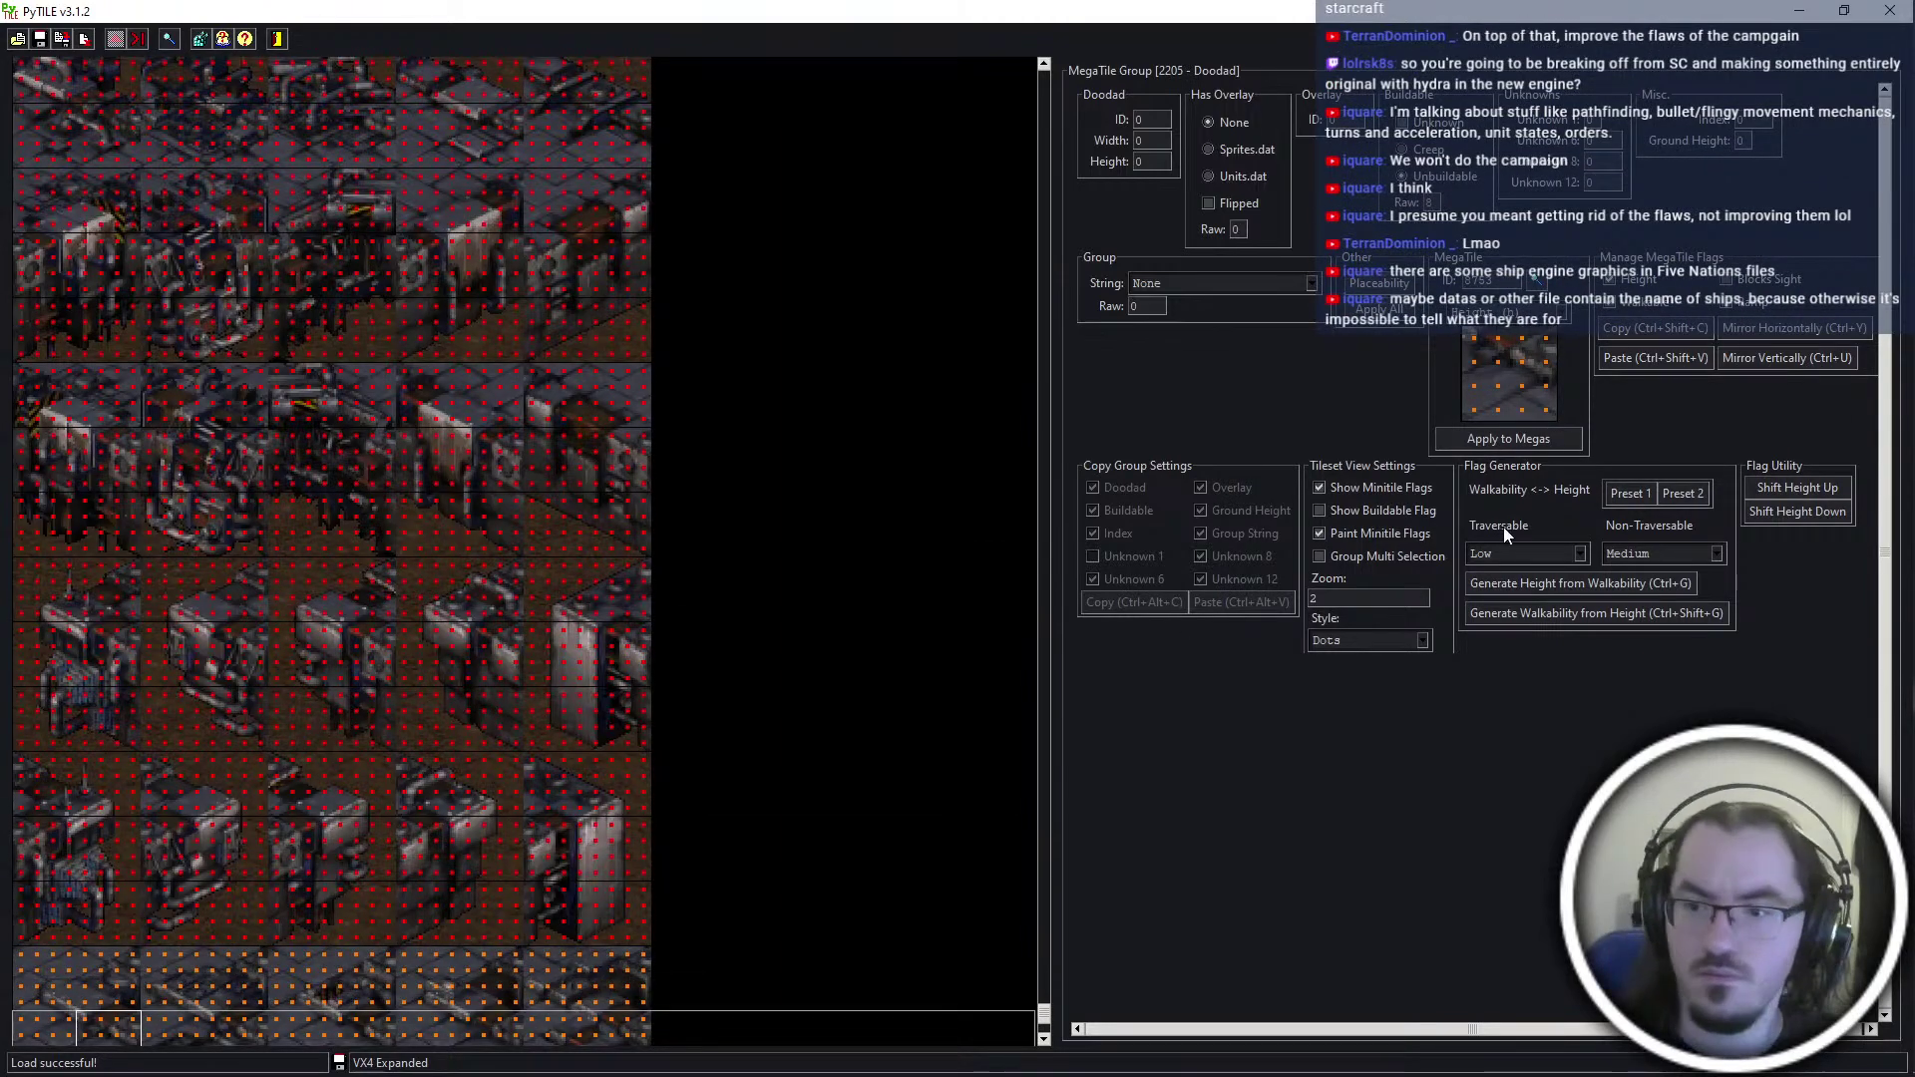
left_click(1398, 533)
left_click(1386, 484)
left_click(1391, 560)
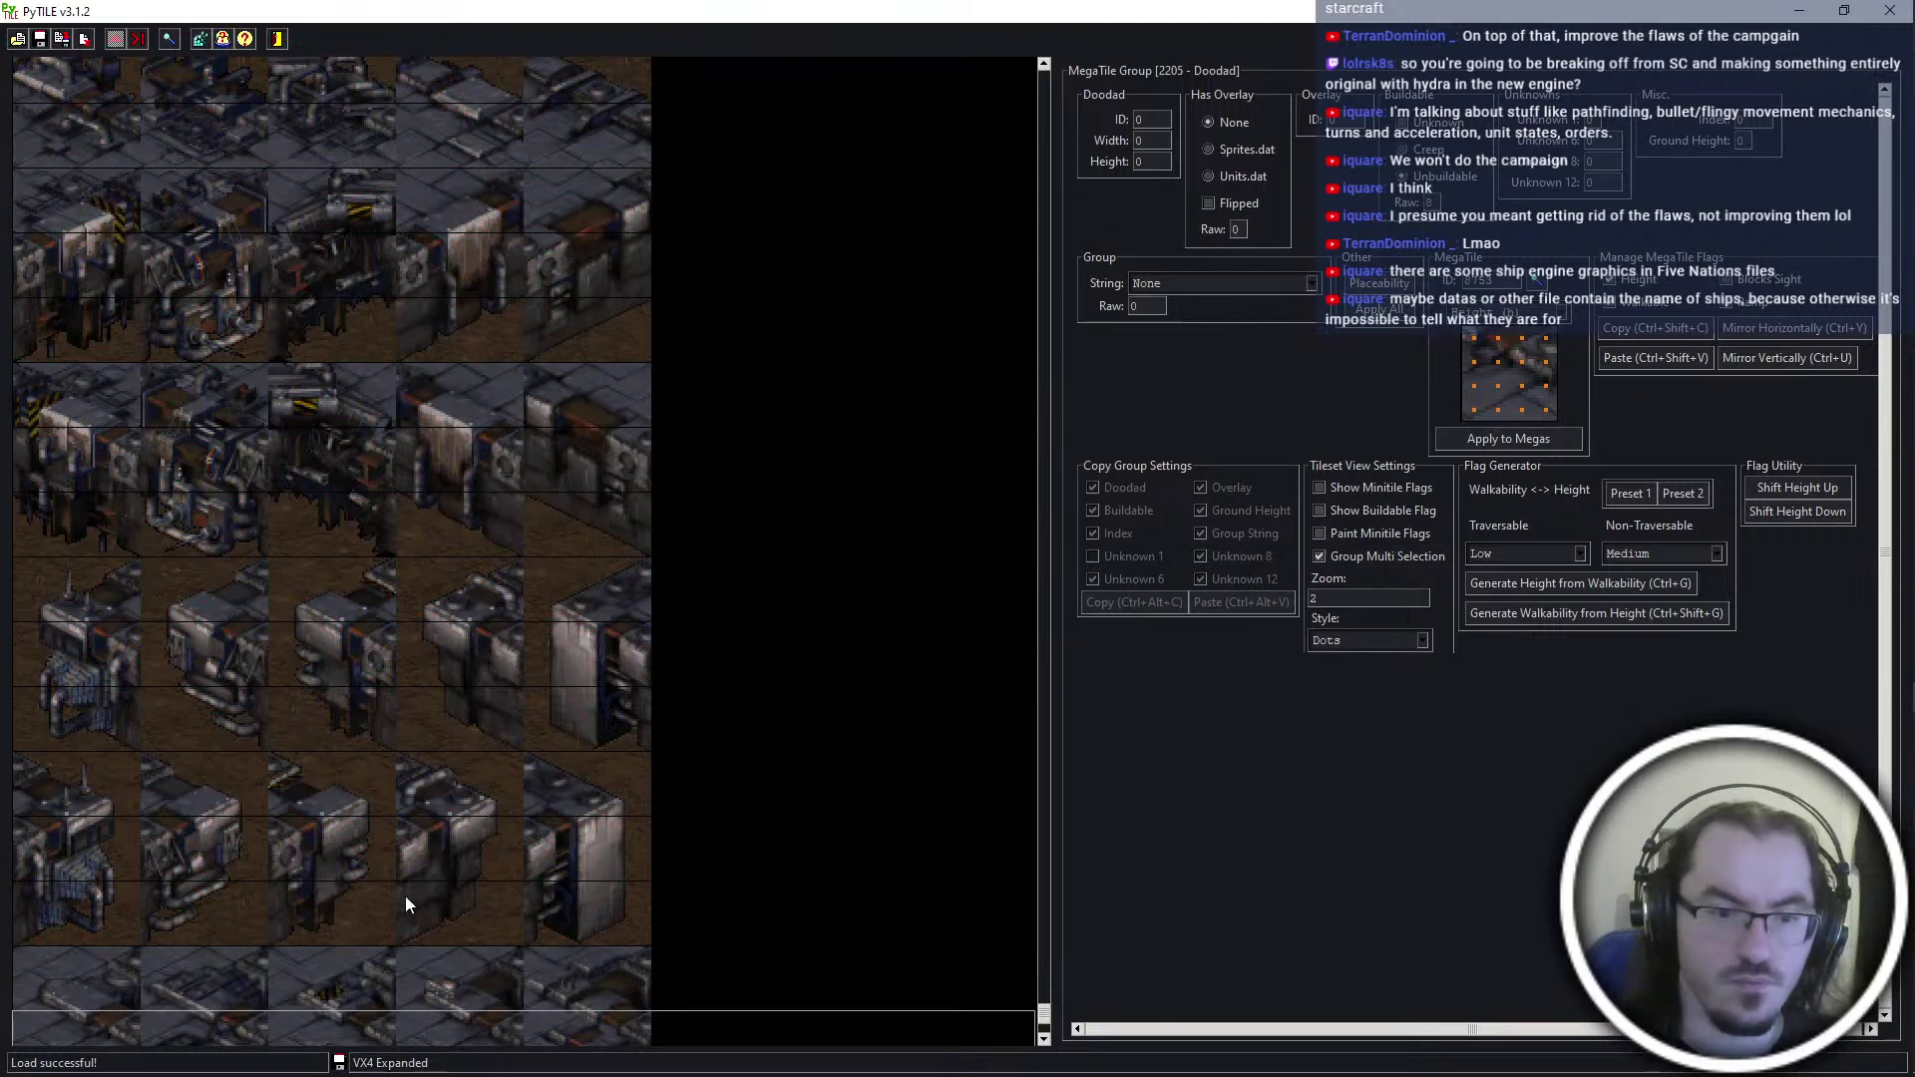
left_click(405, 898)
scroll(414, 808, "up", 4)
left_click(439, 361, "shift")
scroll(578, 718, "down", 3)
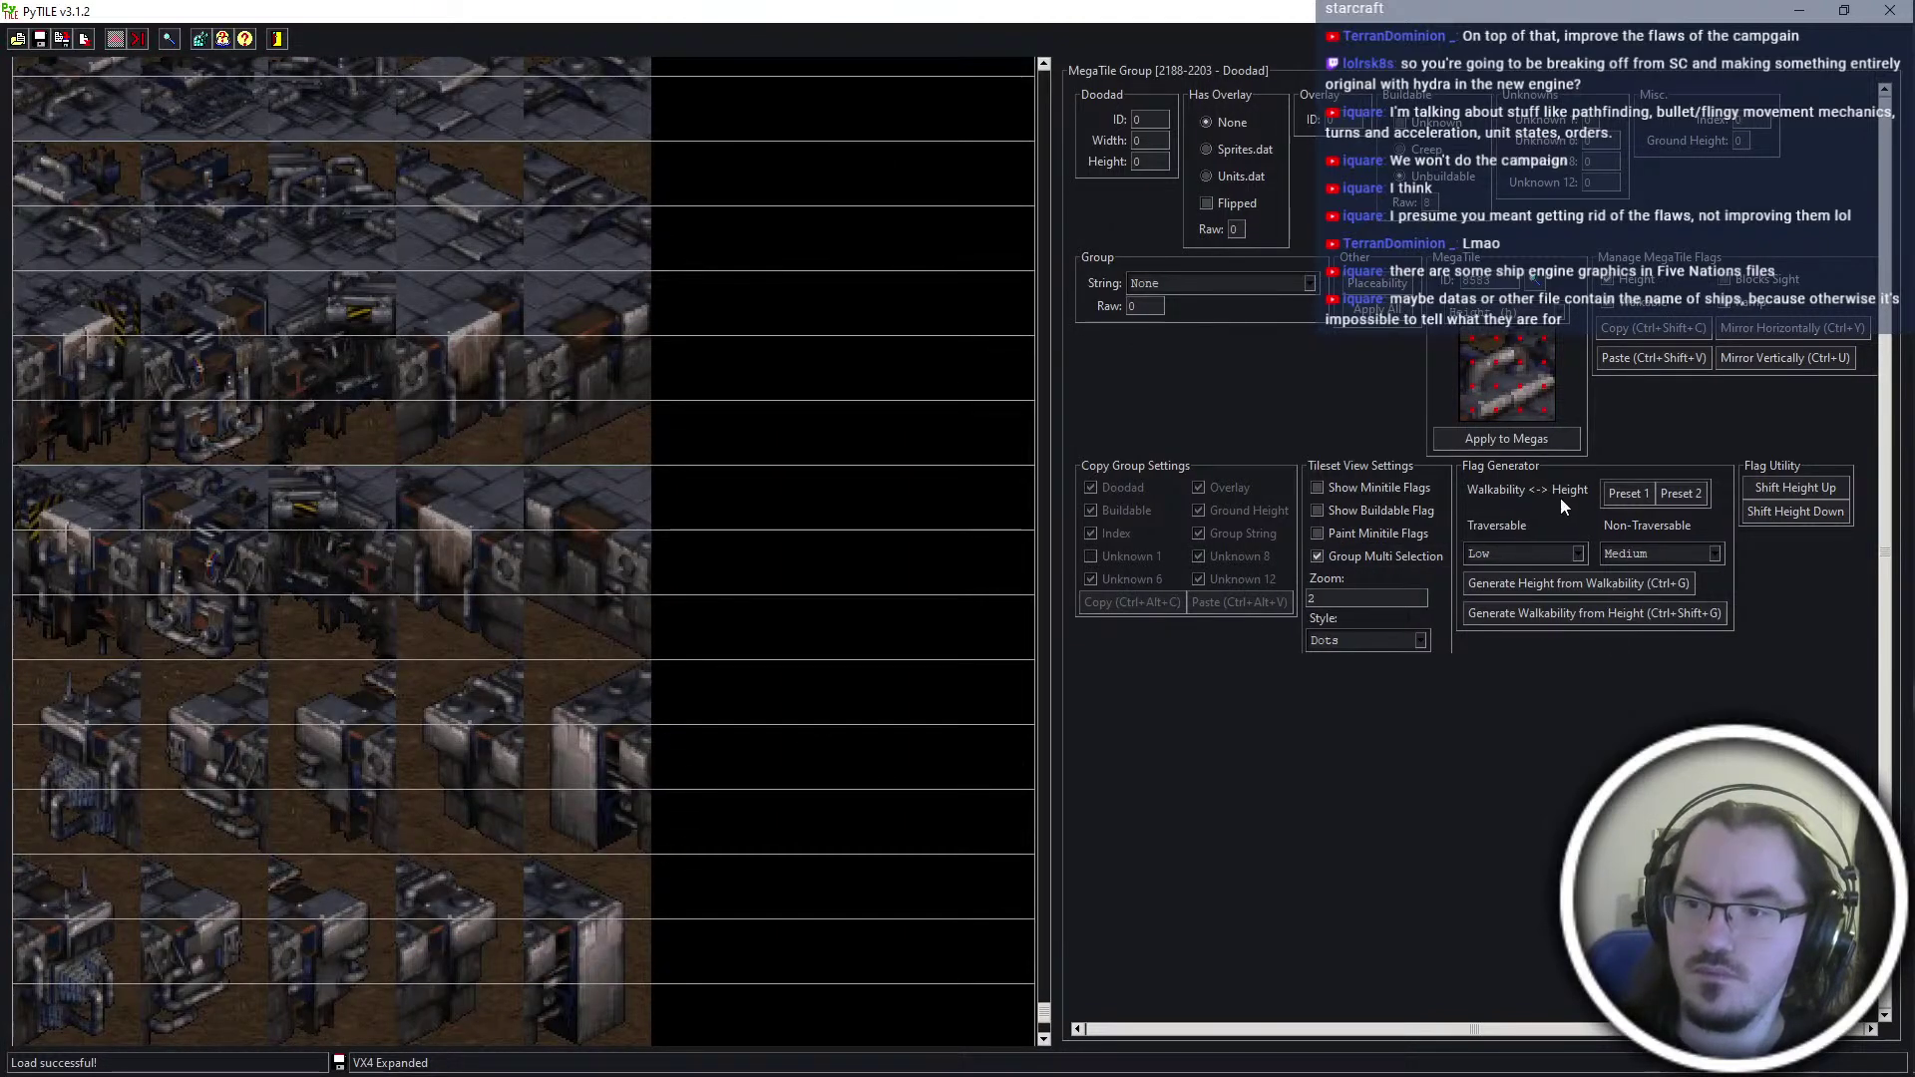
left_click(1346, 488)
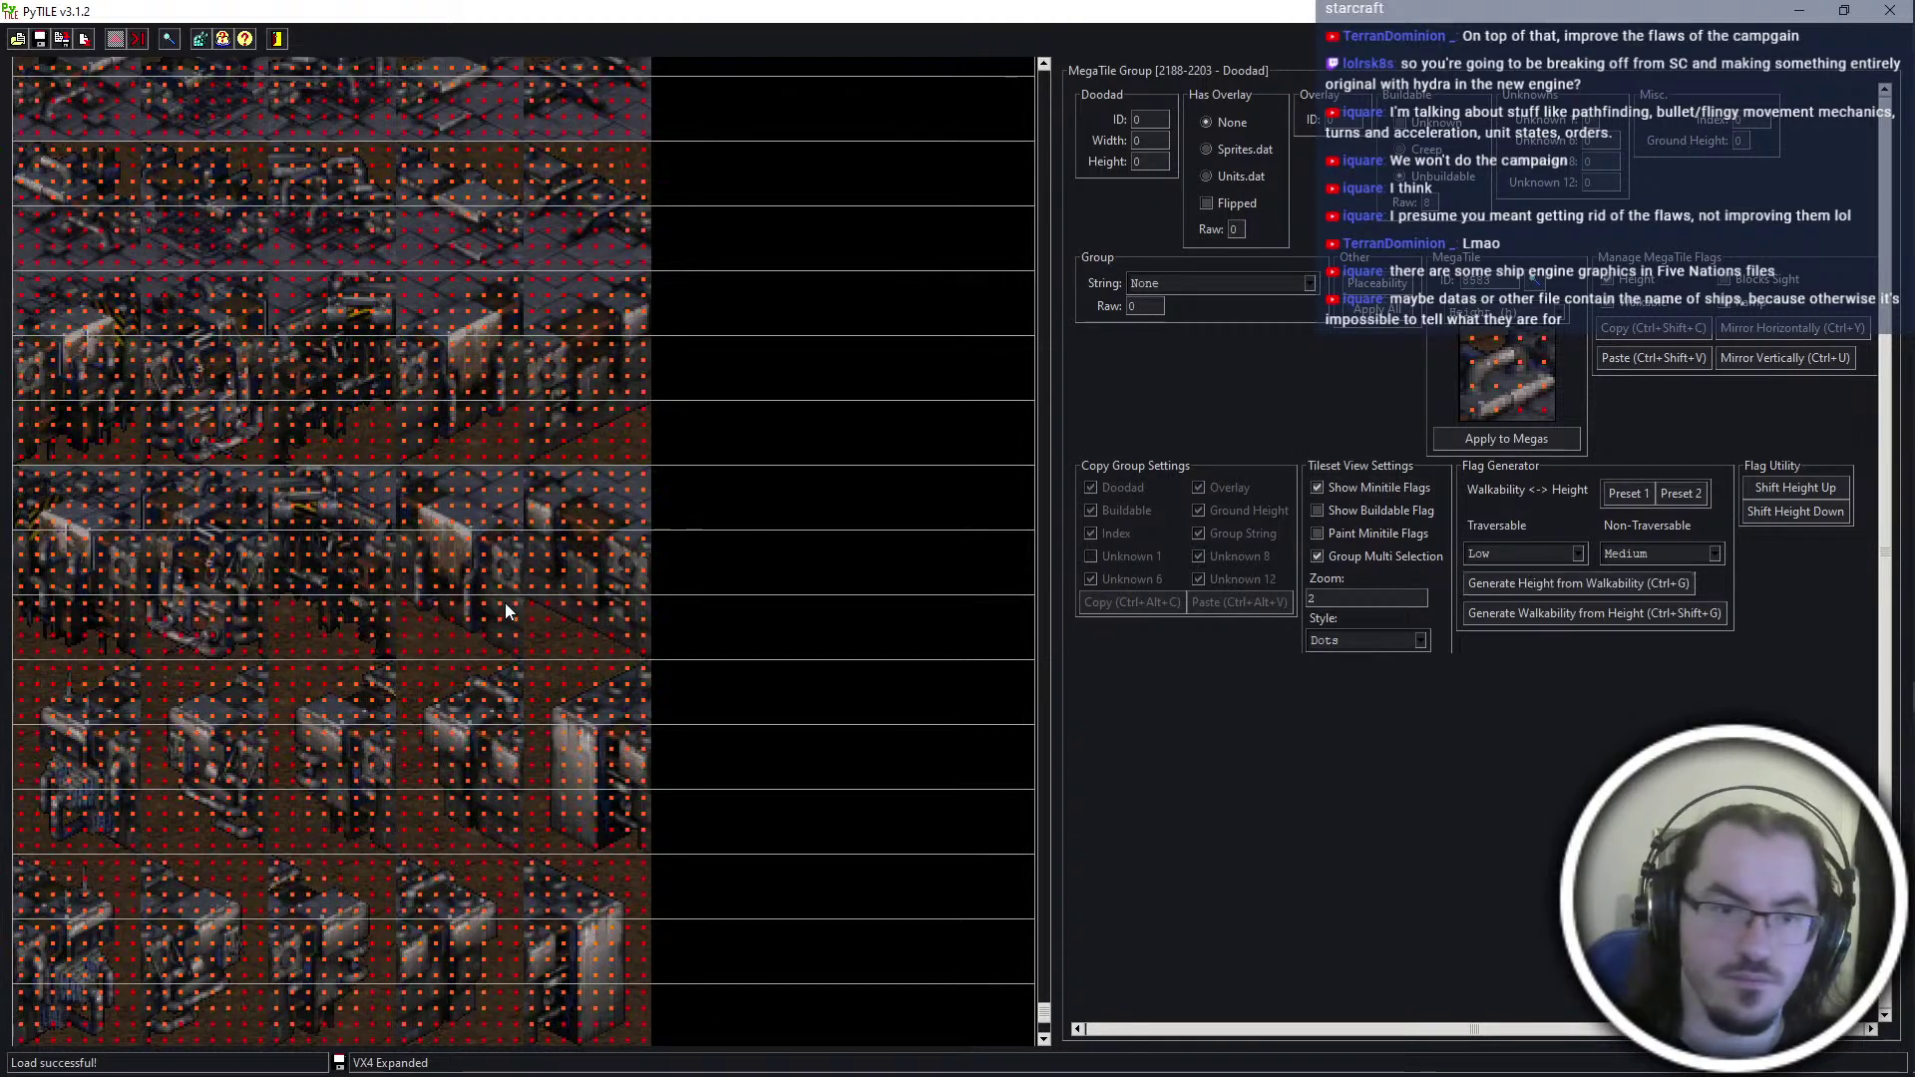
Check the generated cliff heights, disable group multi-selection and the minitile flag display, and save the tileset
left_click(349, 554)
scroll(435, 722, "down", 4)
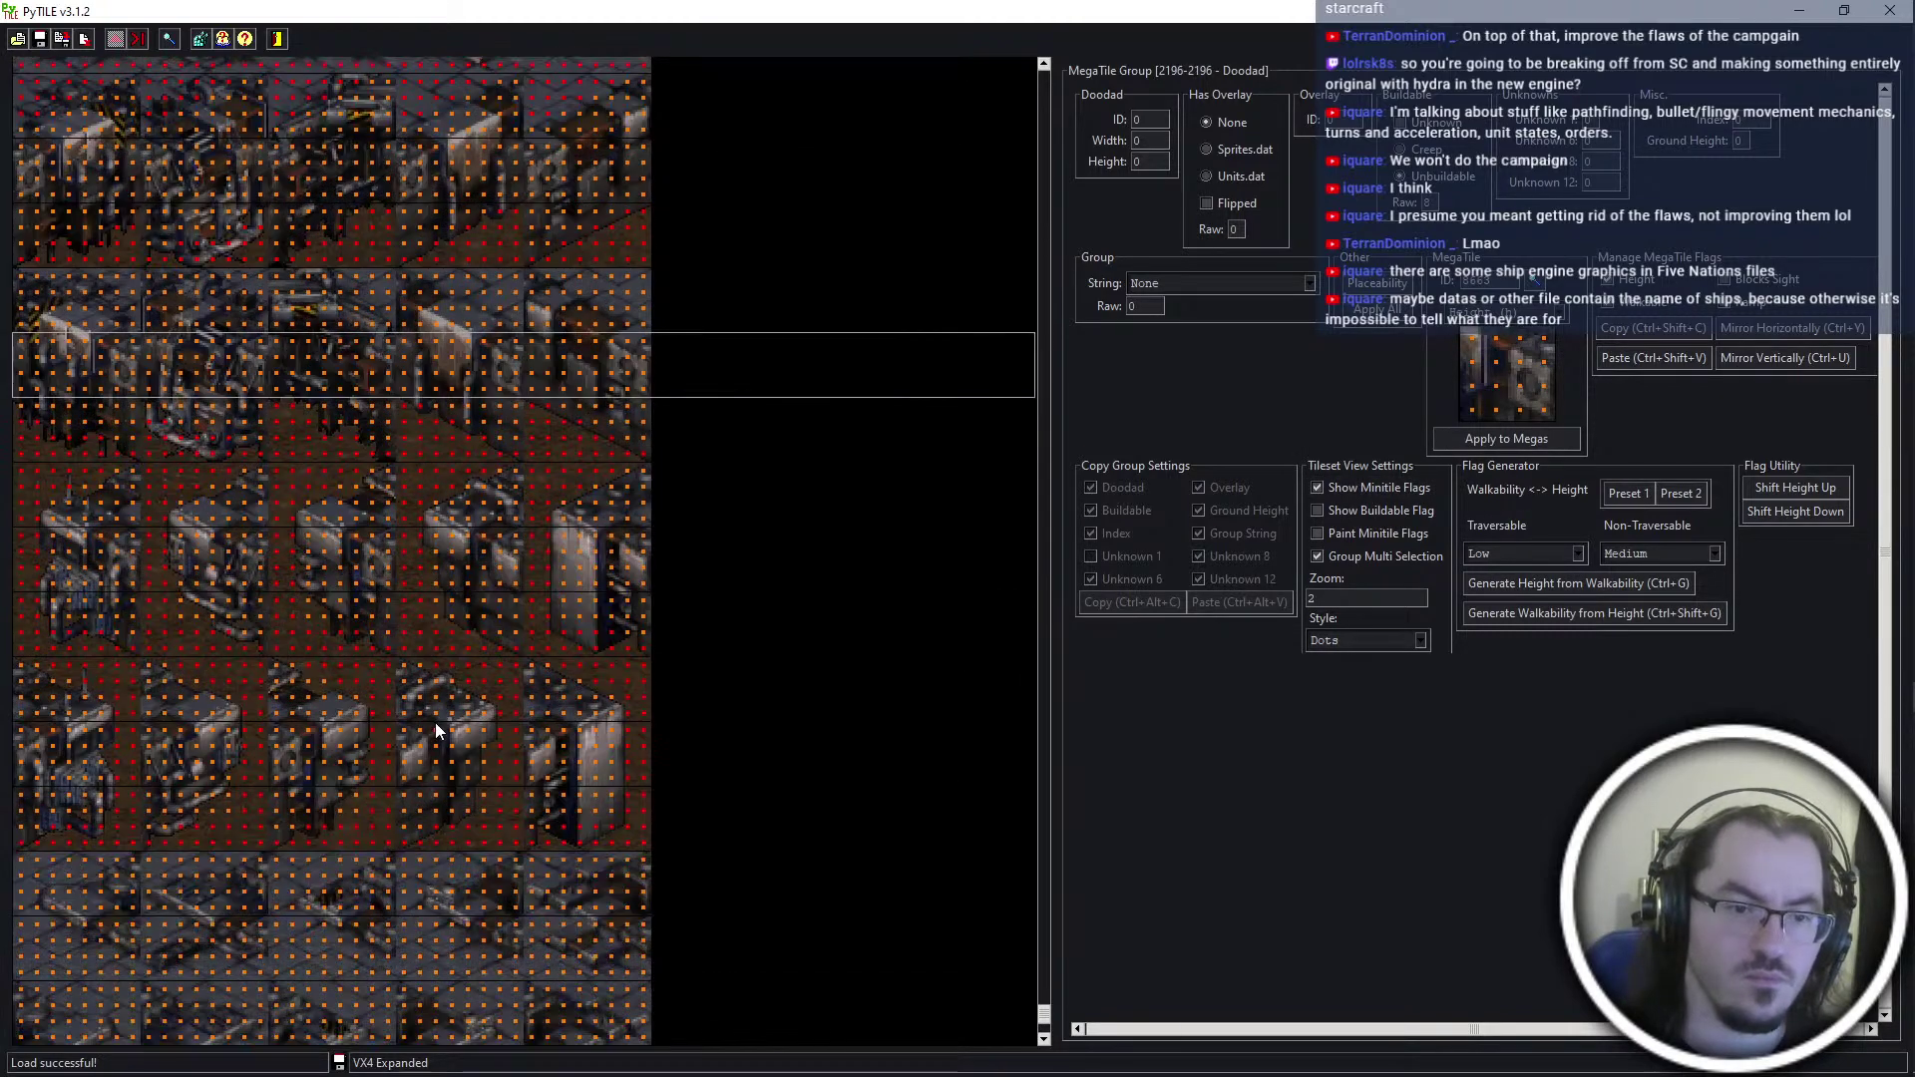
scroll(453, 787, "down", 2)
scroll(459, 783, "up", 4)
scroll(461, 790, "up", 4)
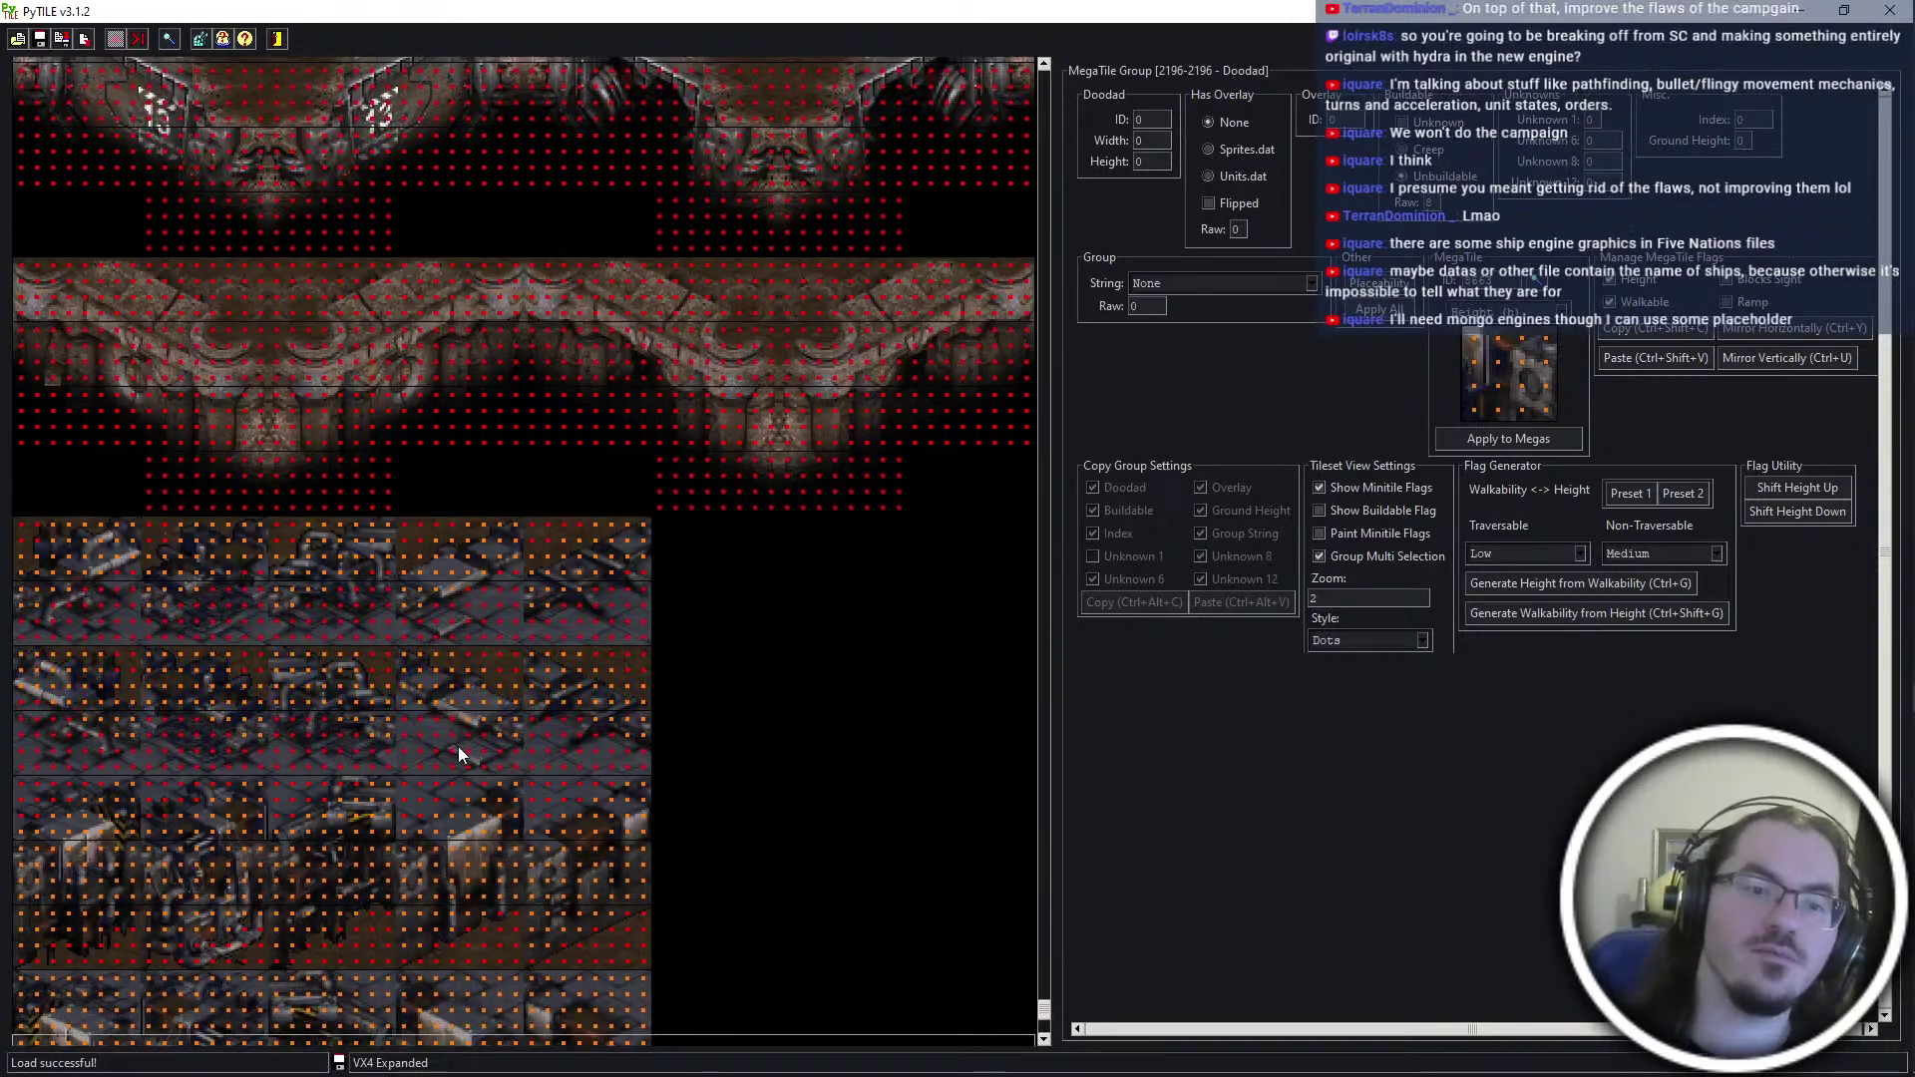
scroll(458, 745, "down", 3)
left_click(1381, 554)
left_click(1332, 492)
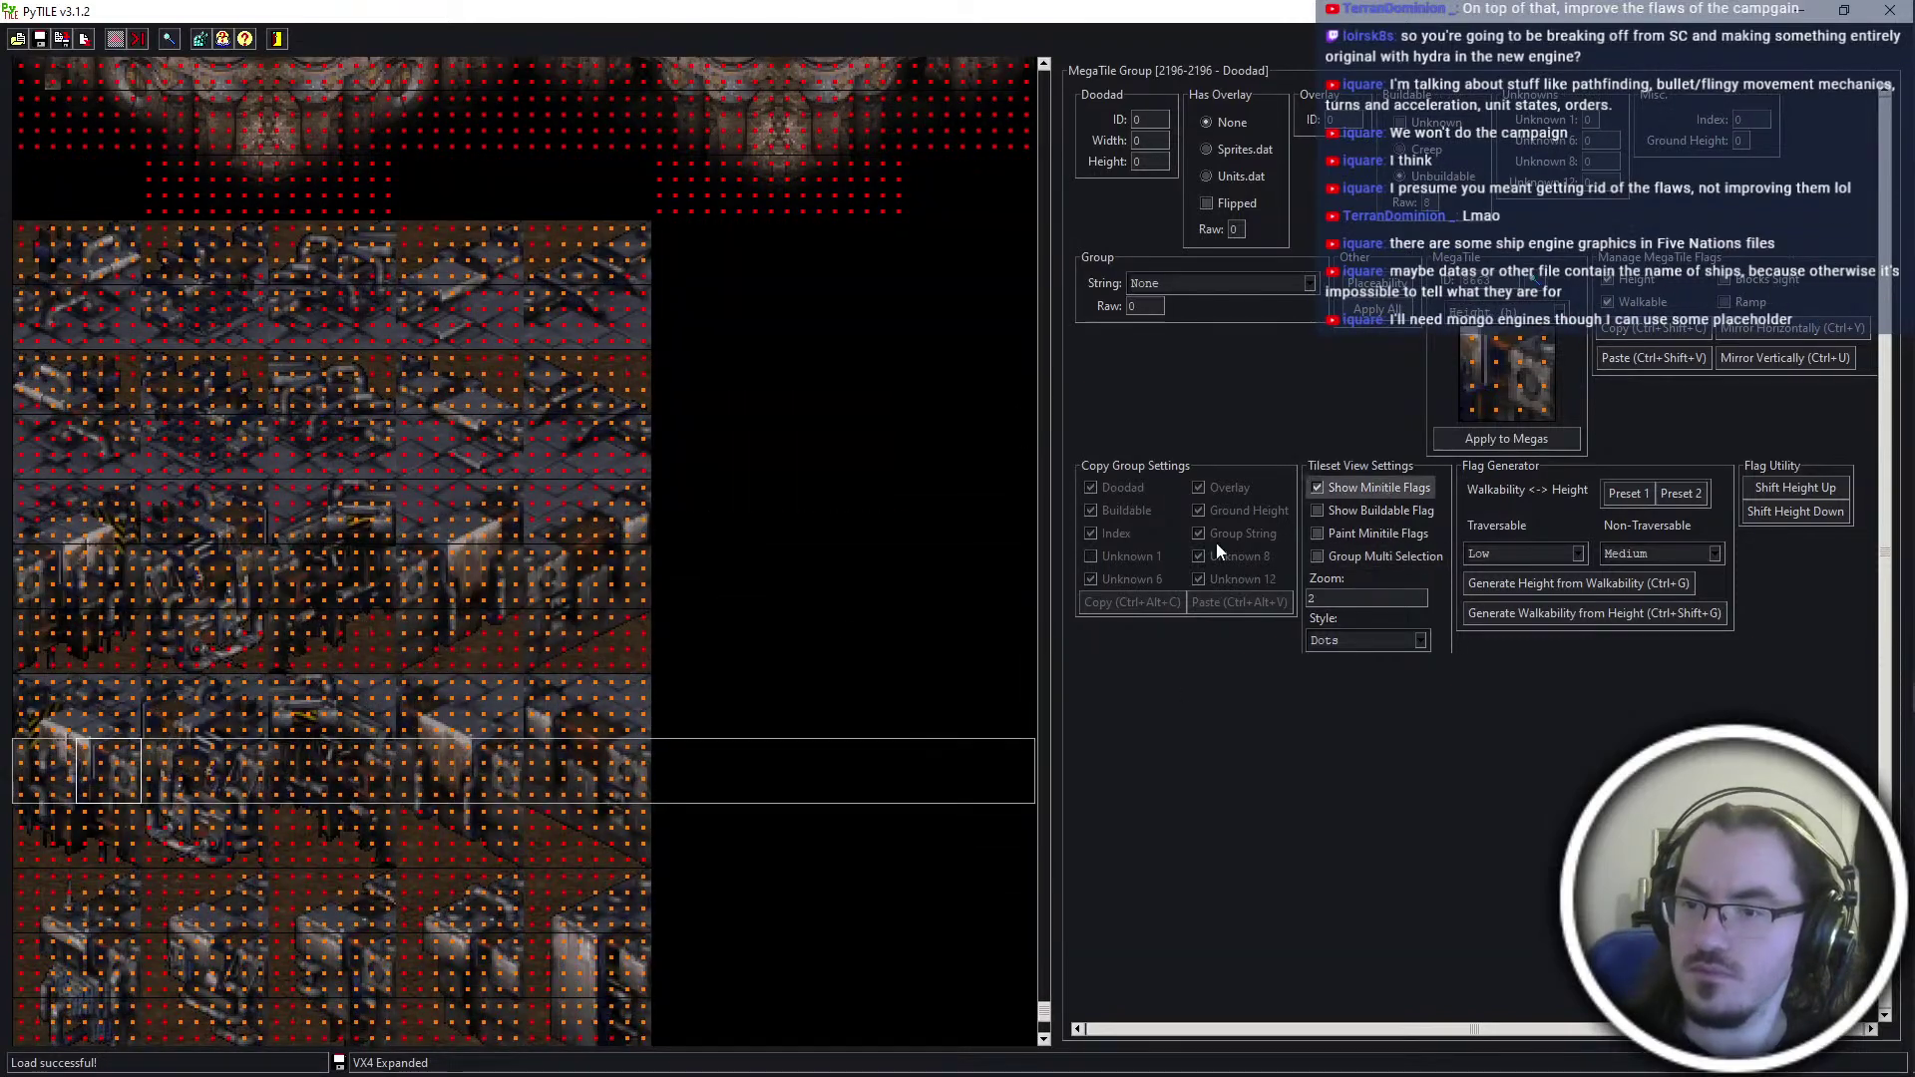
key("ctrl+s")
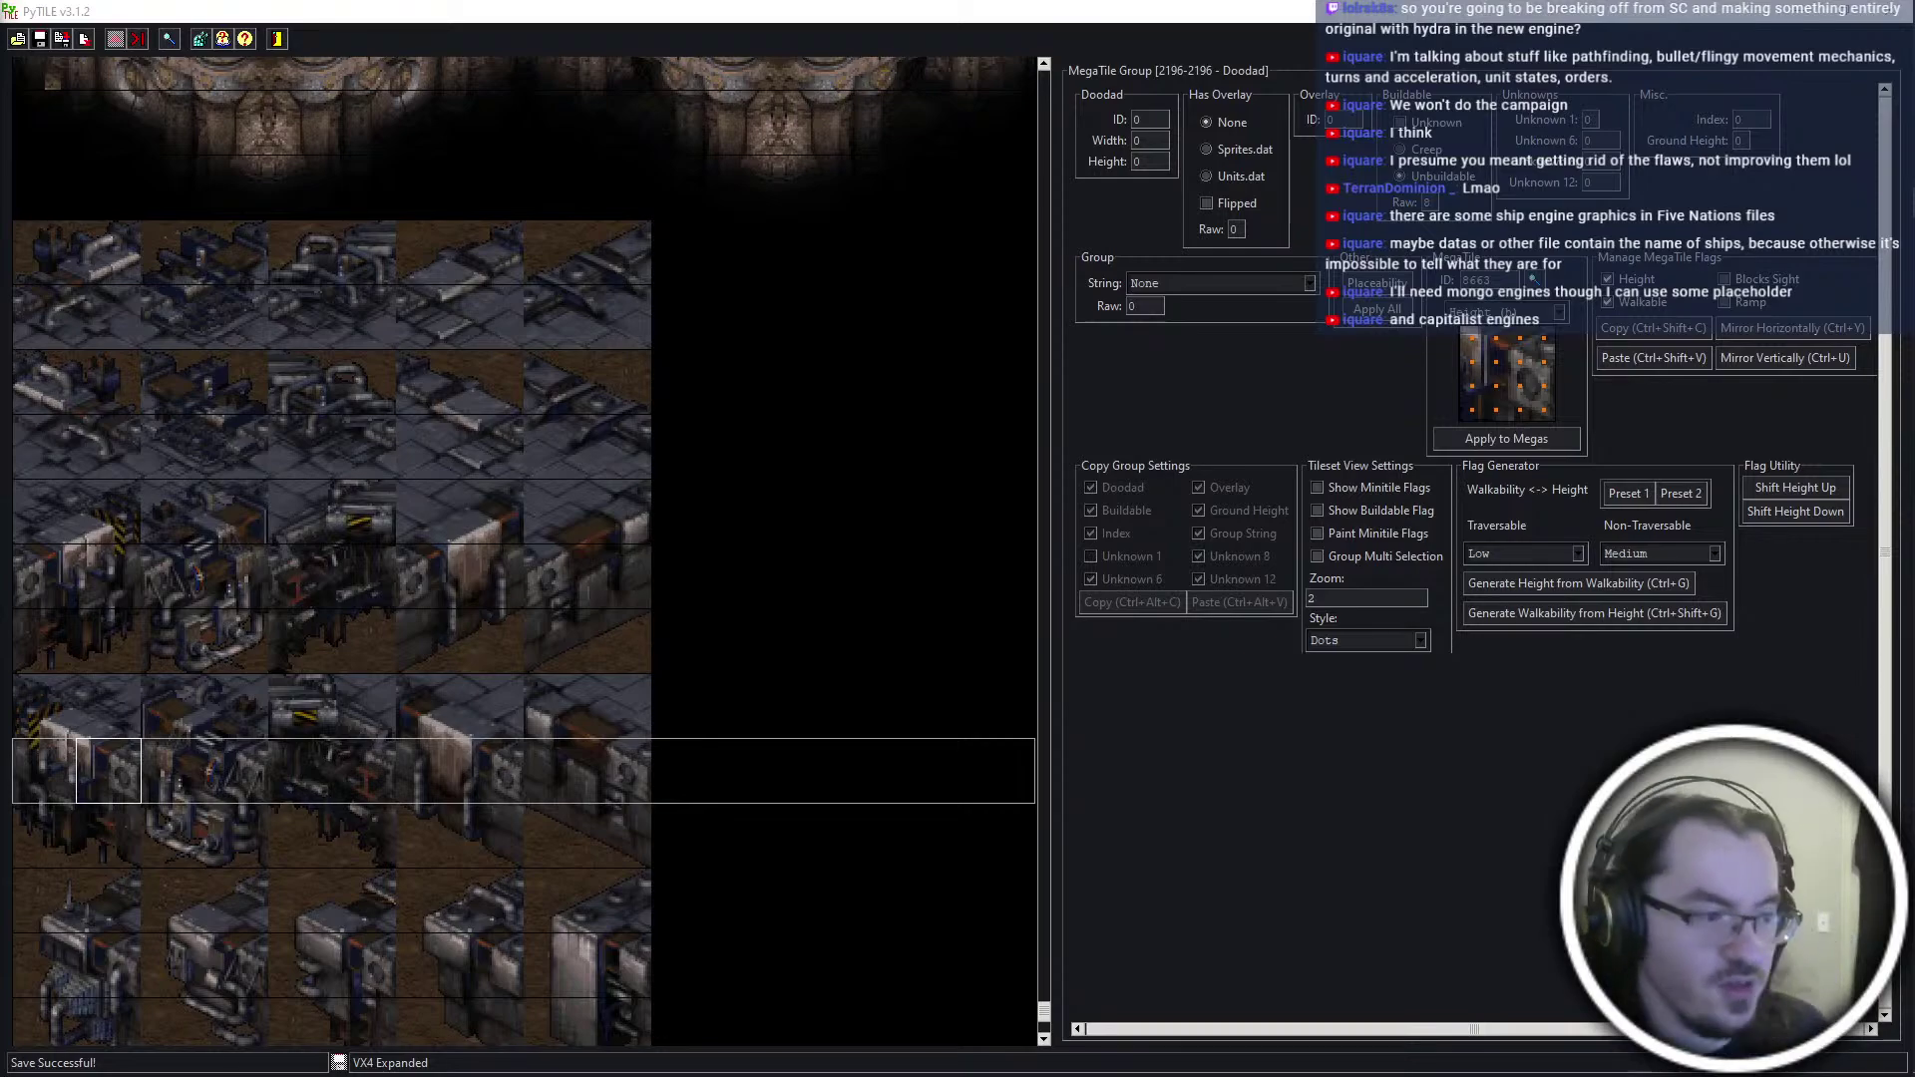
key("ctrl+super+Right")
key("ctrl+super+Left")
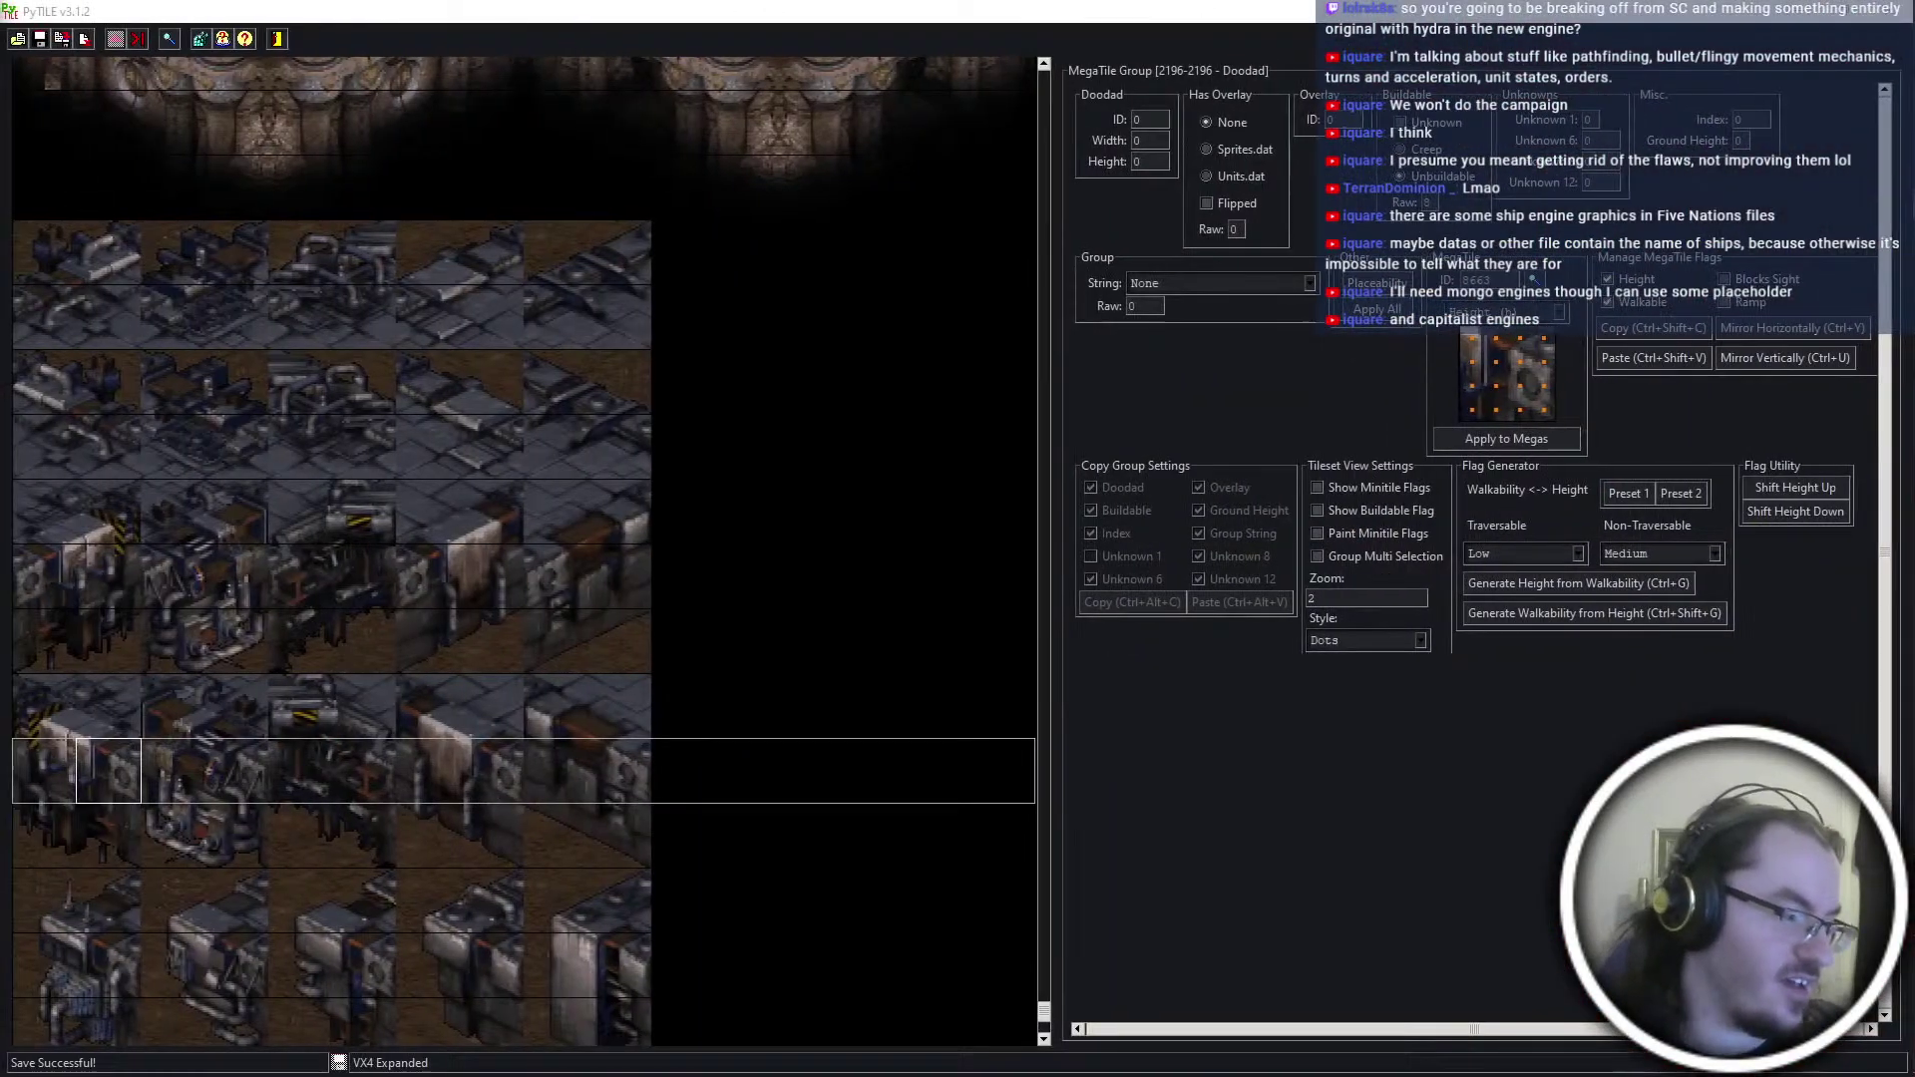
key("ctrl+super+Right")
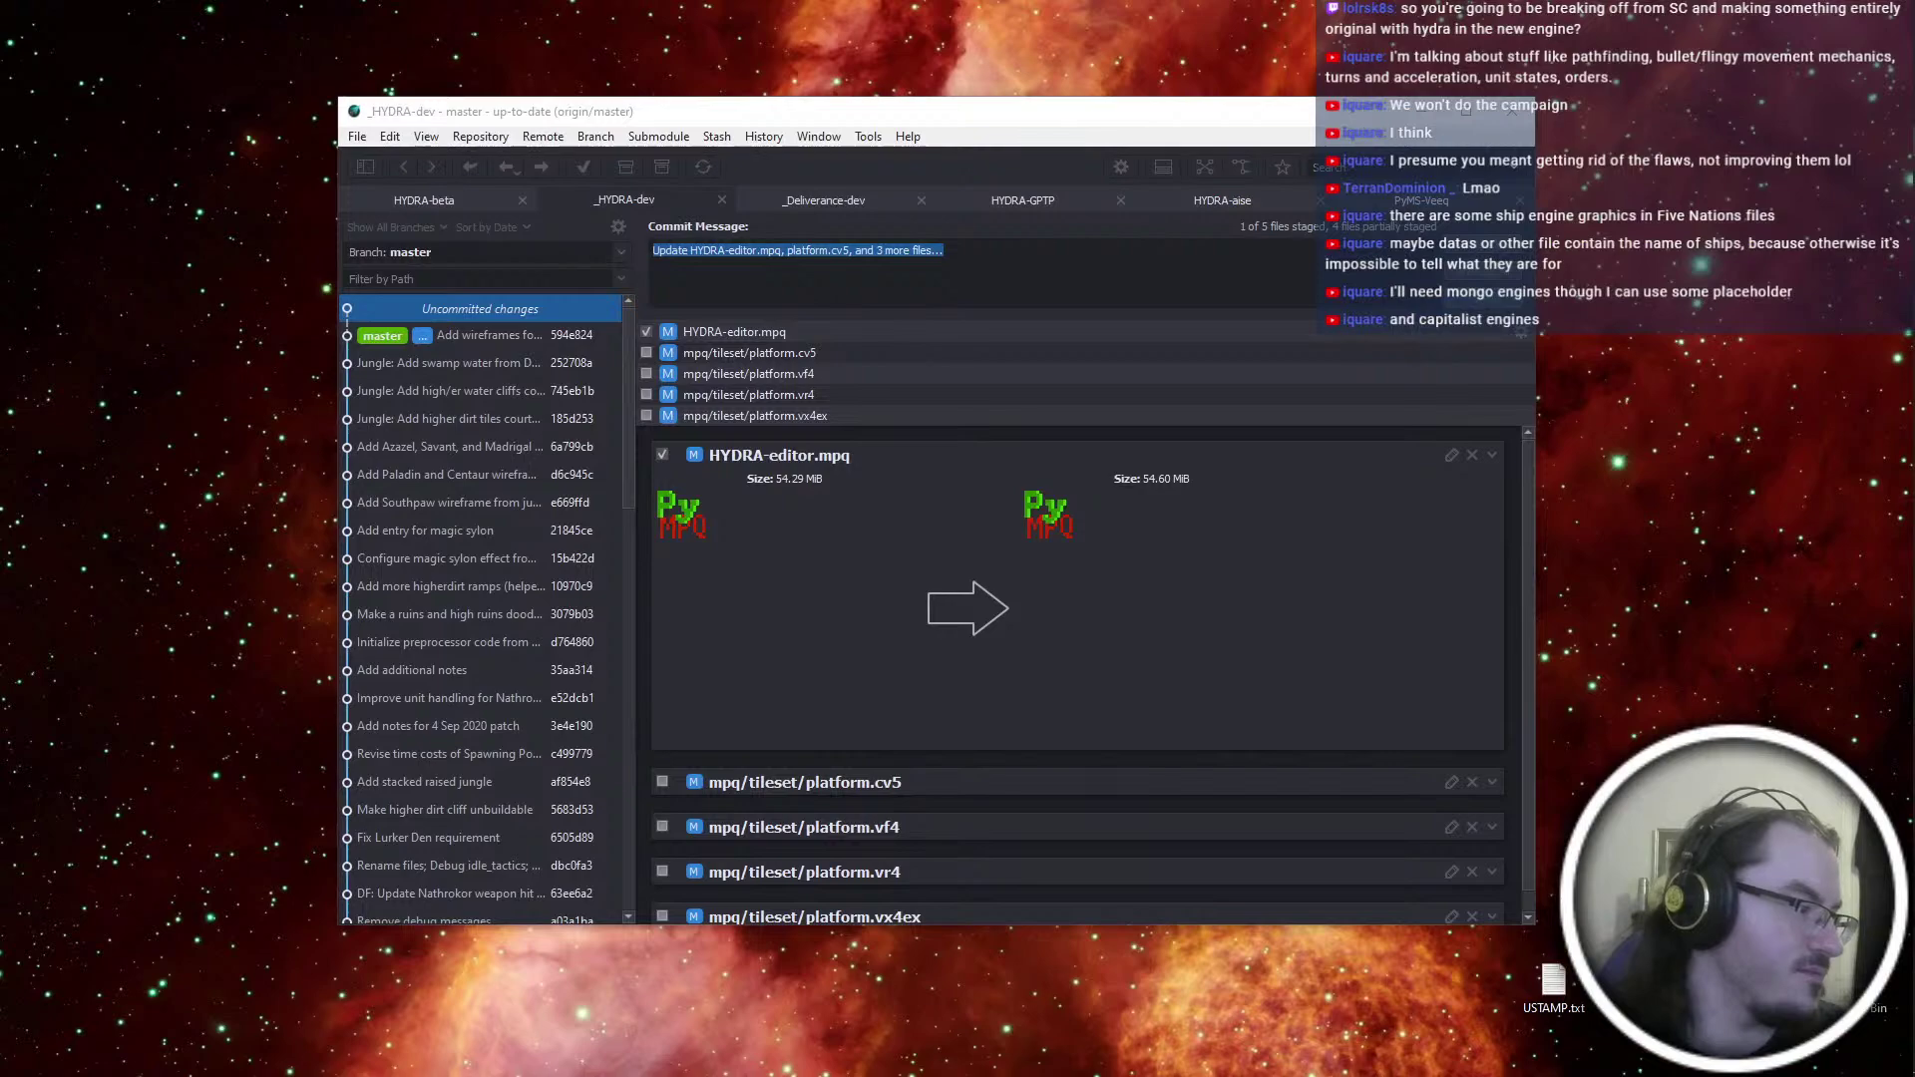
key("ctrl+super+Left")
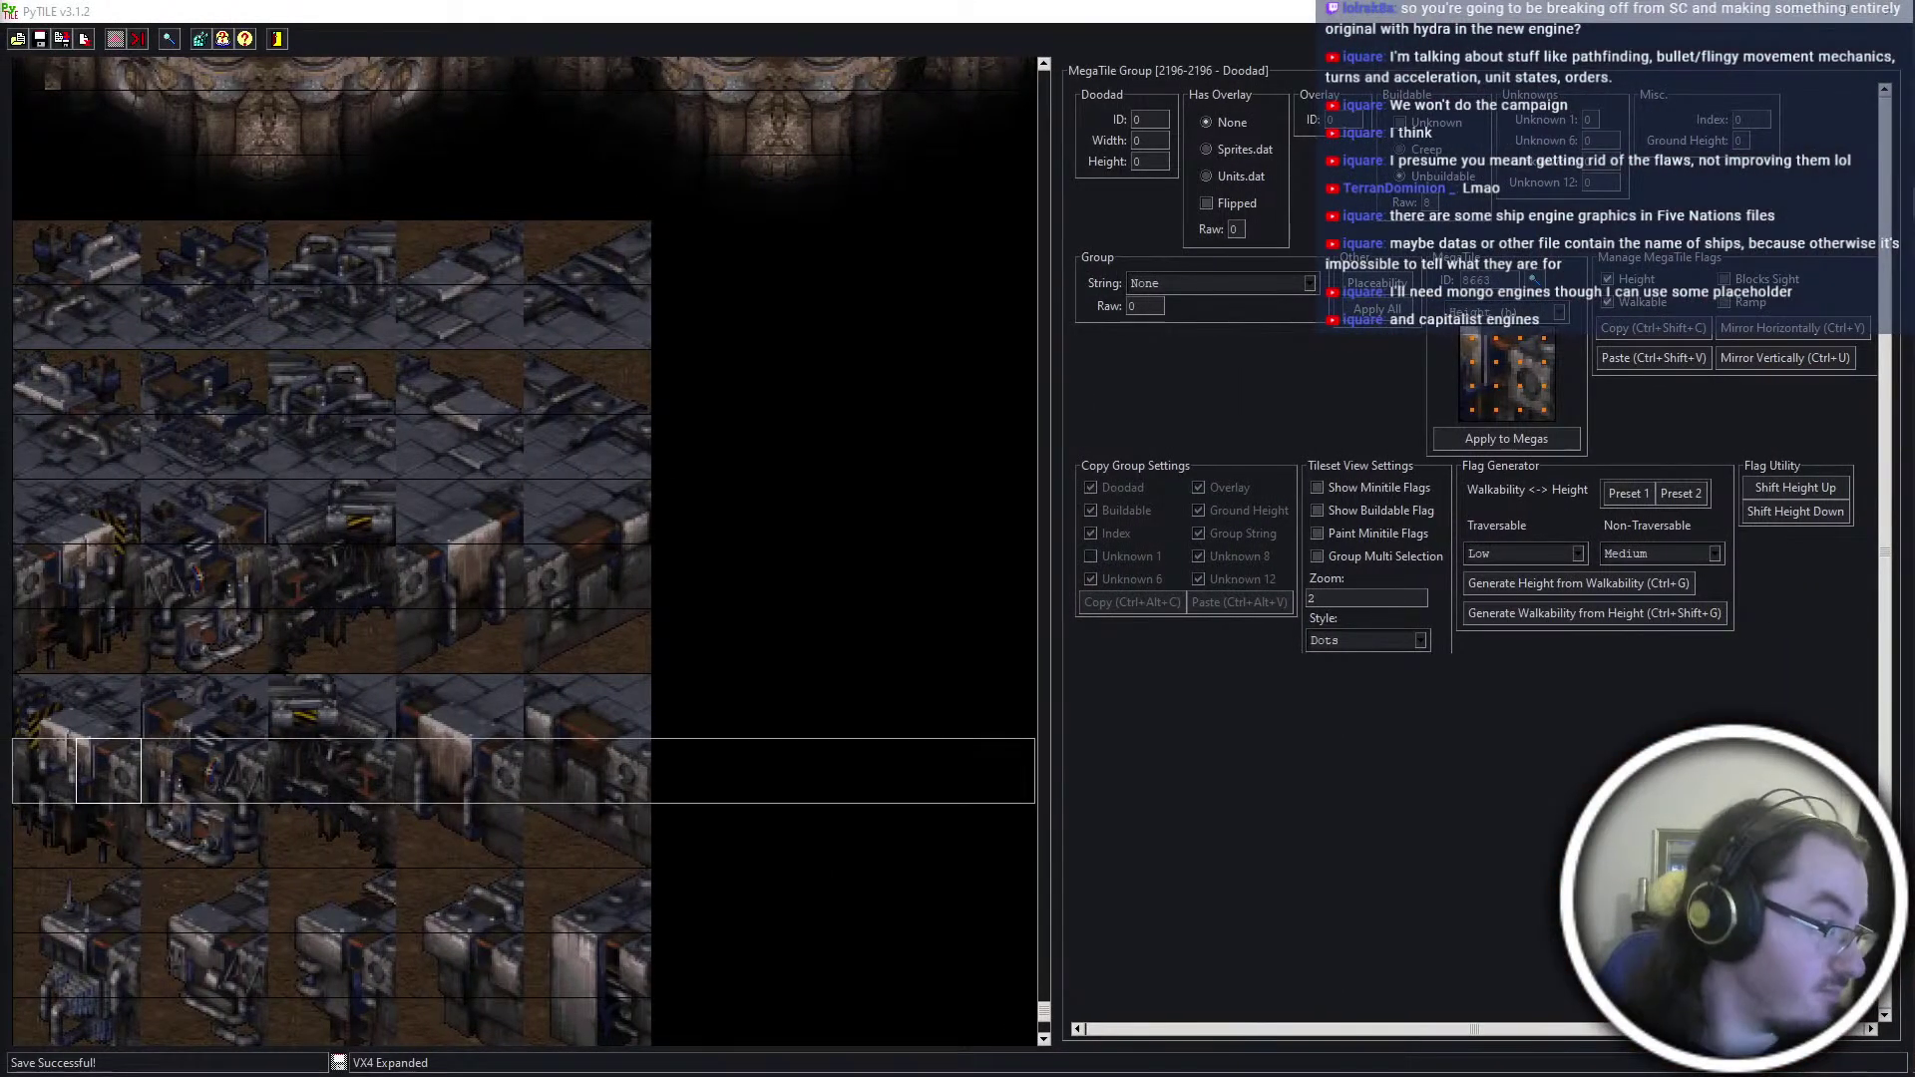
scroll(874, 319, "up", 3)
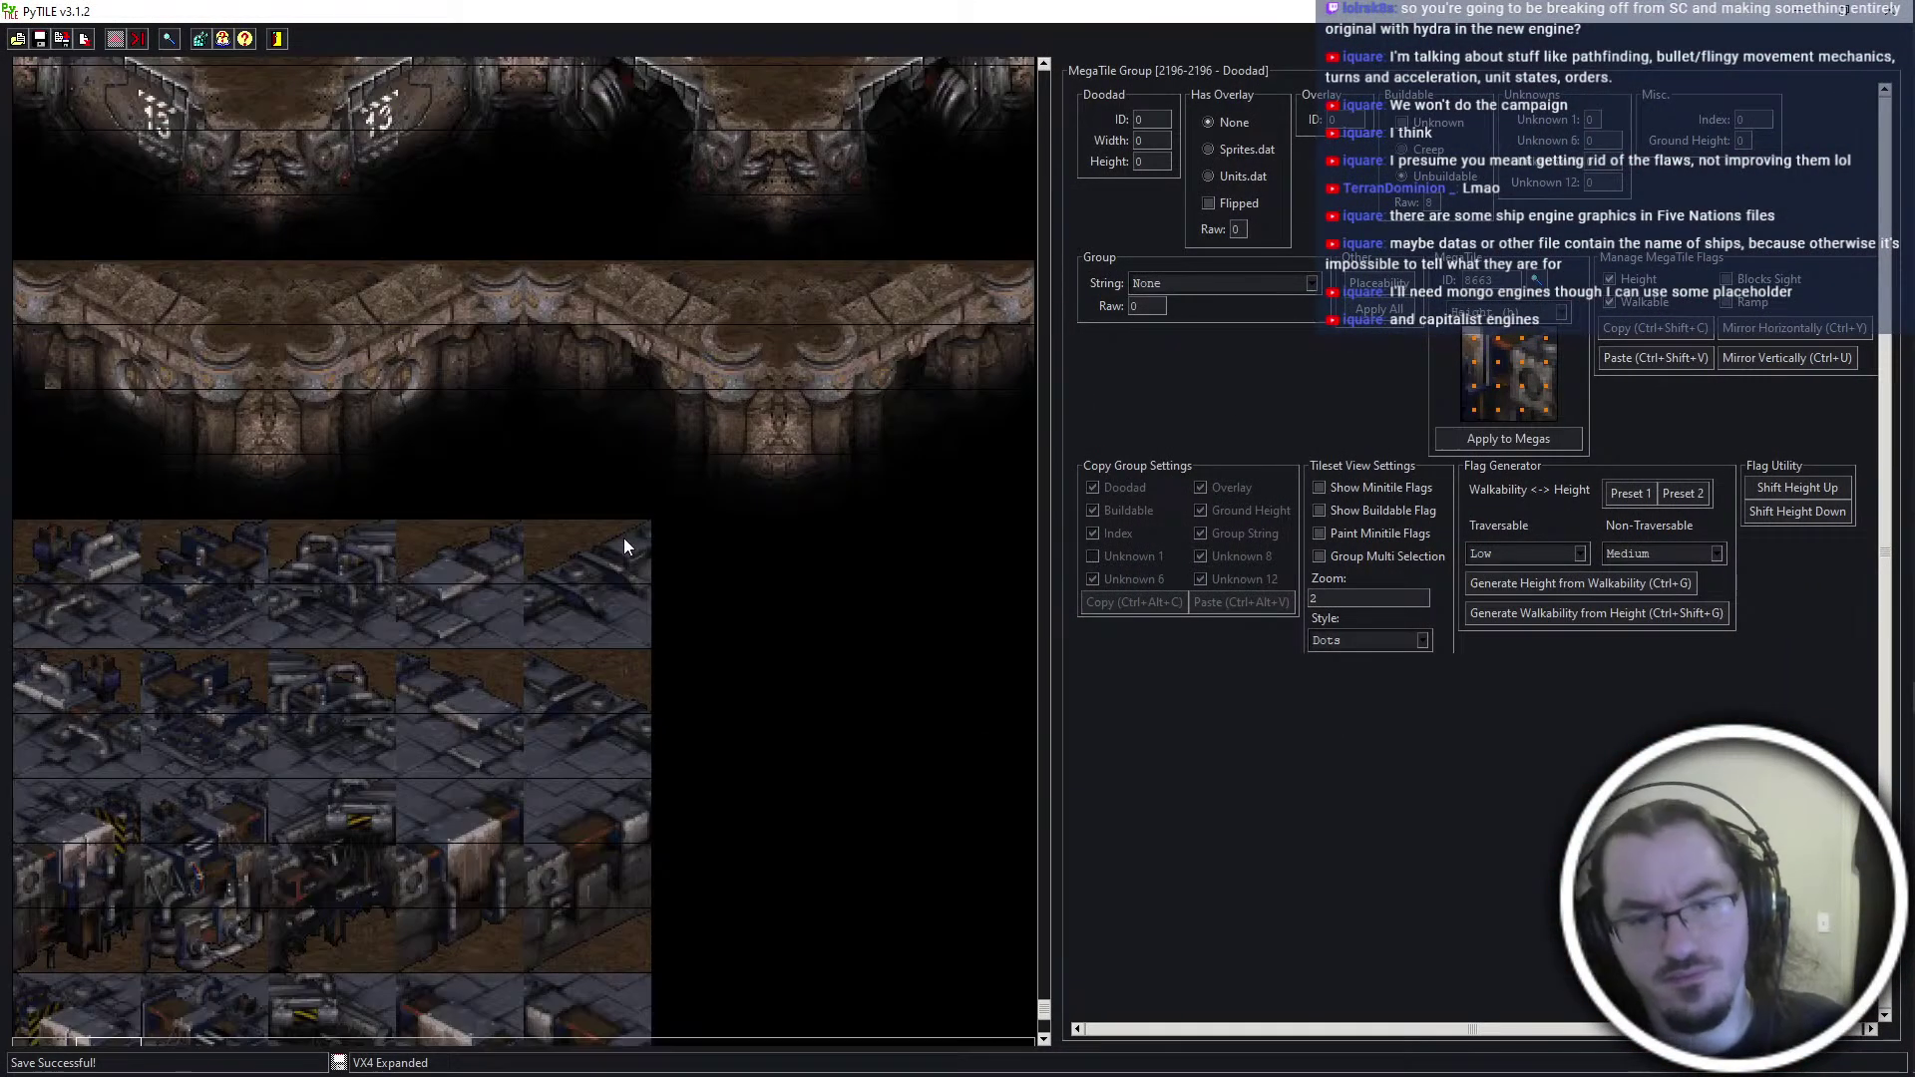
key("alt+Tab")
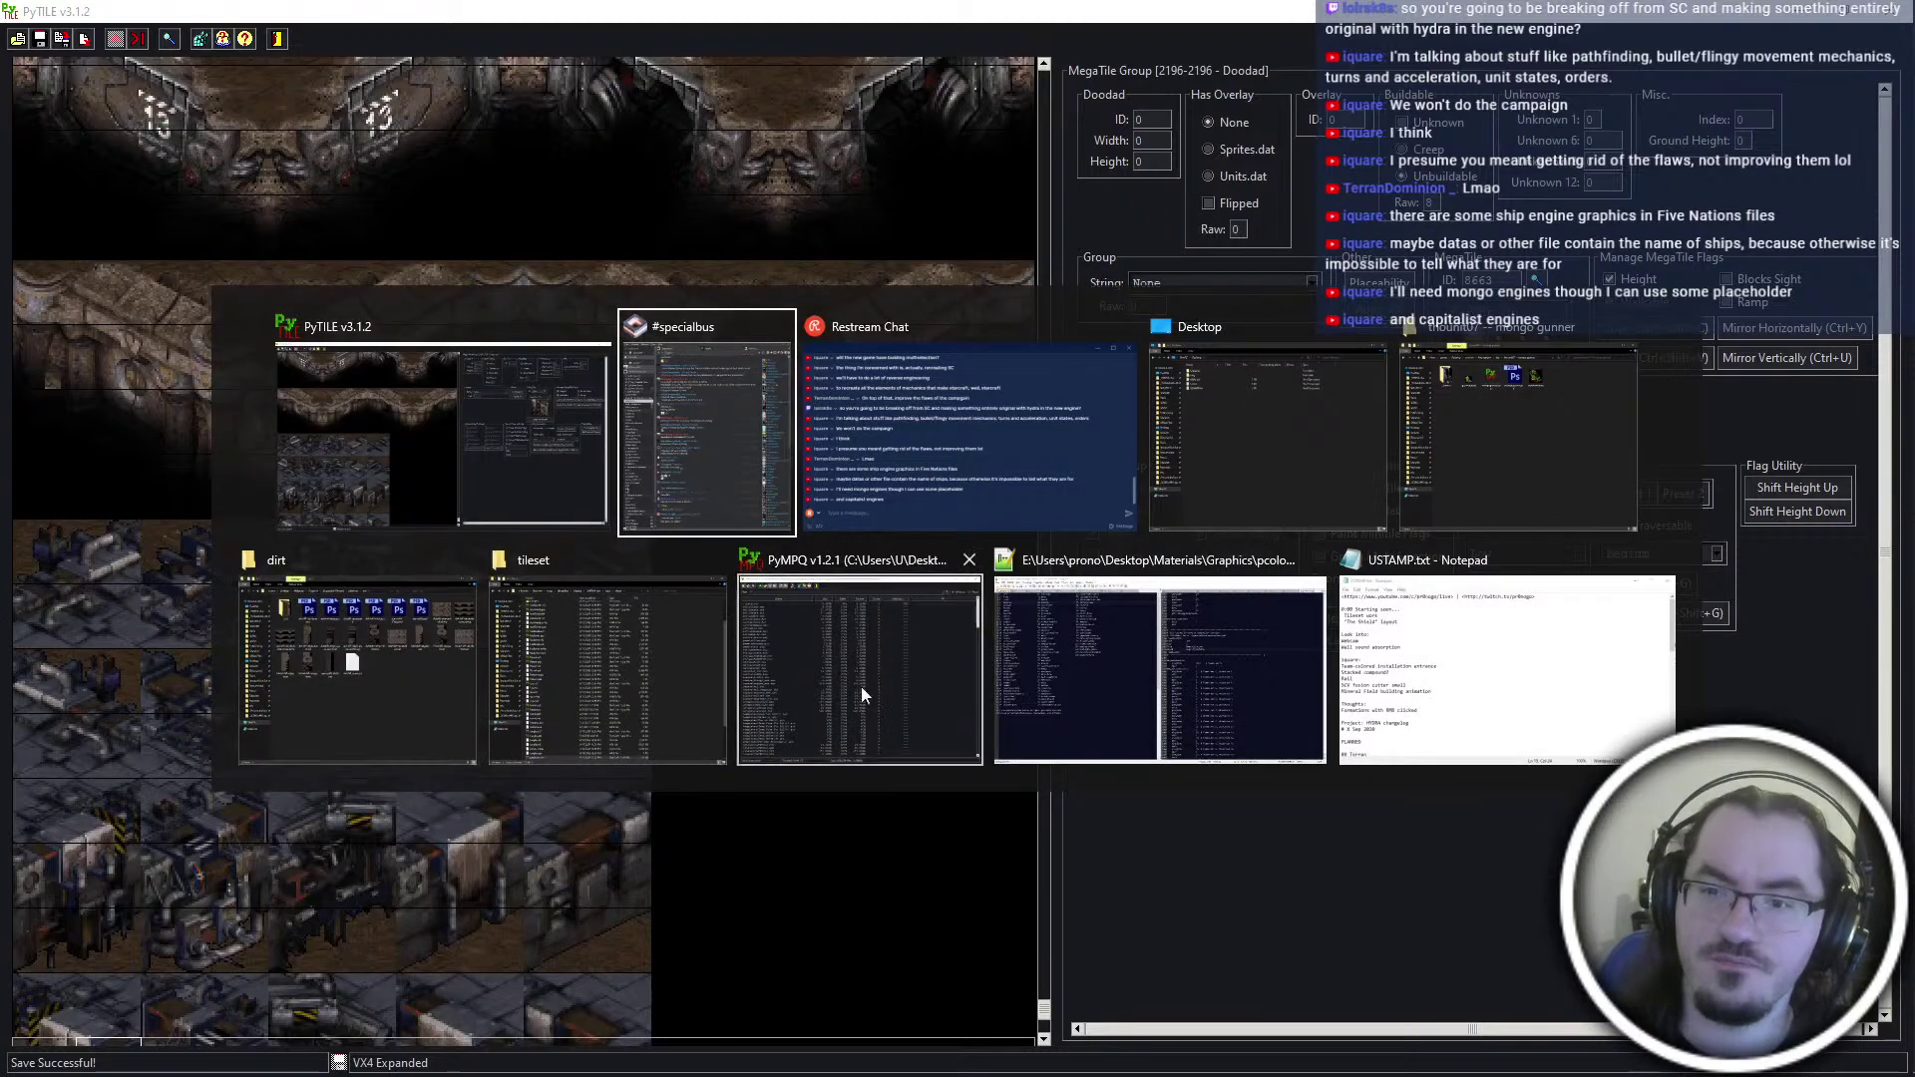
left_click(1626, 330)
left_click(1301, 463)
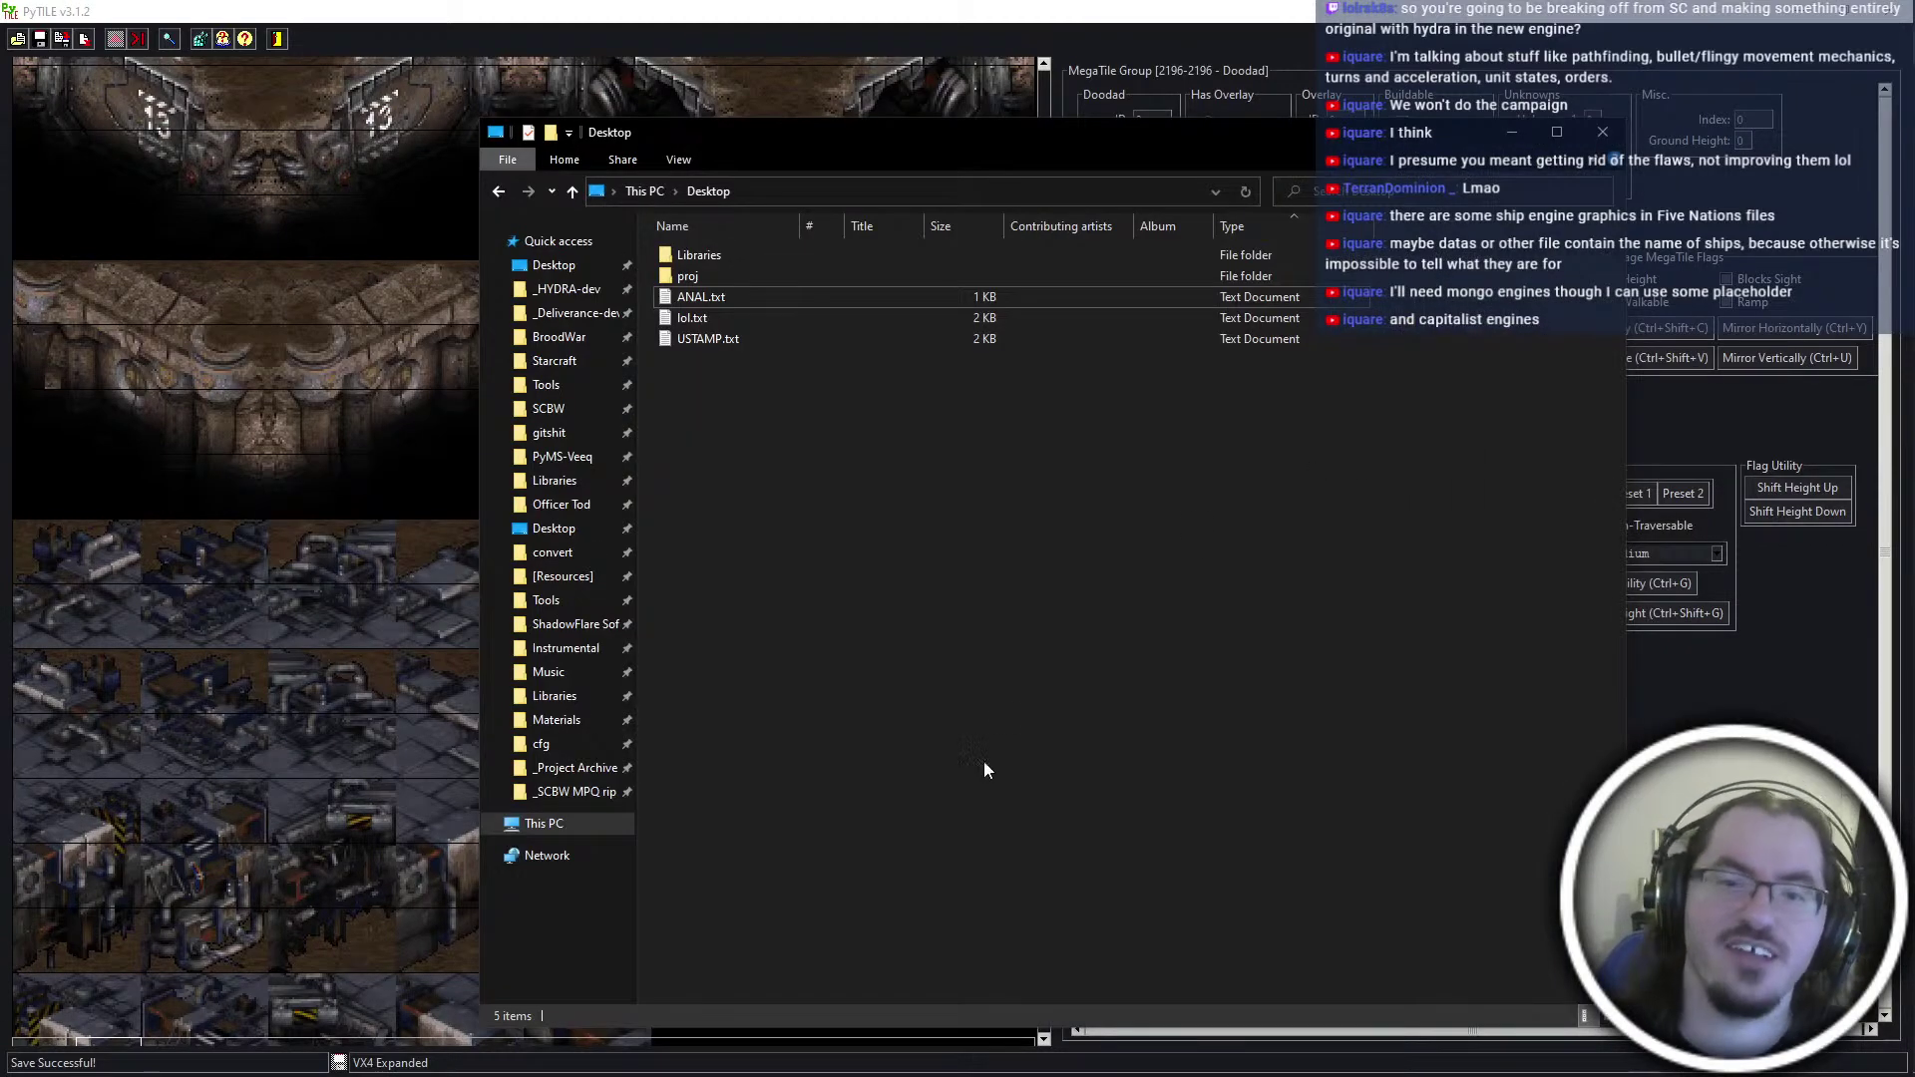
key("alt+Tab")
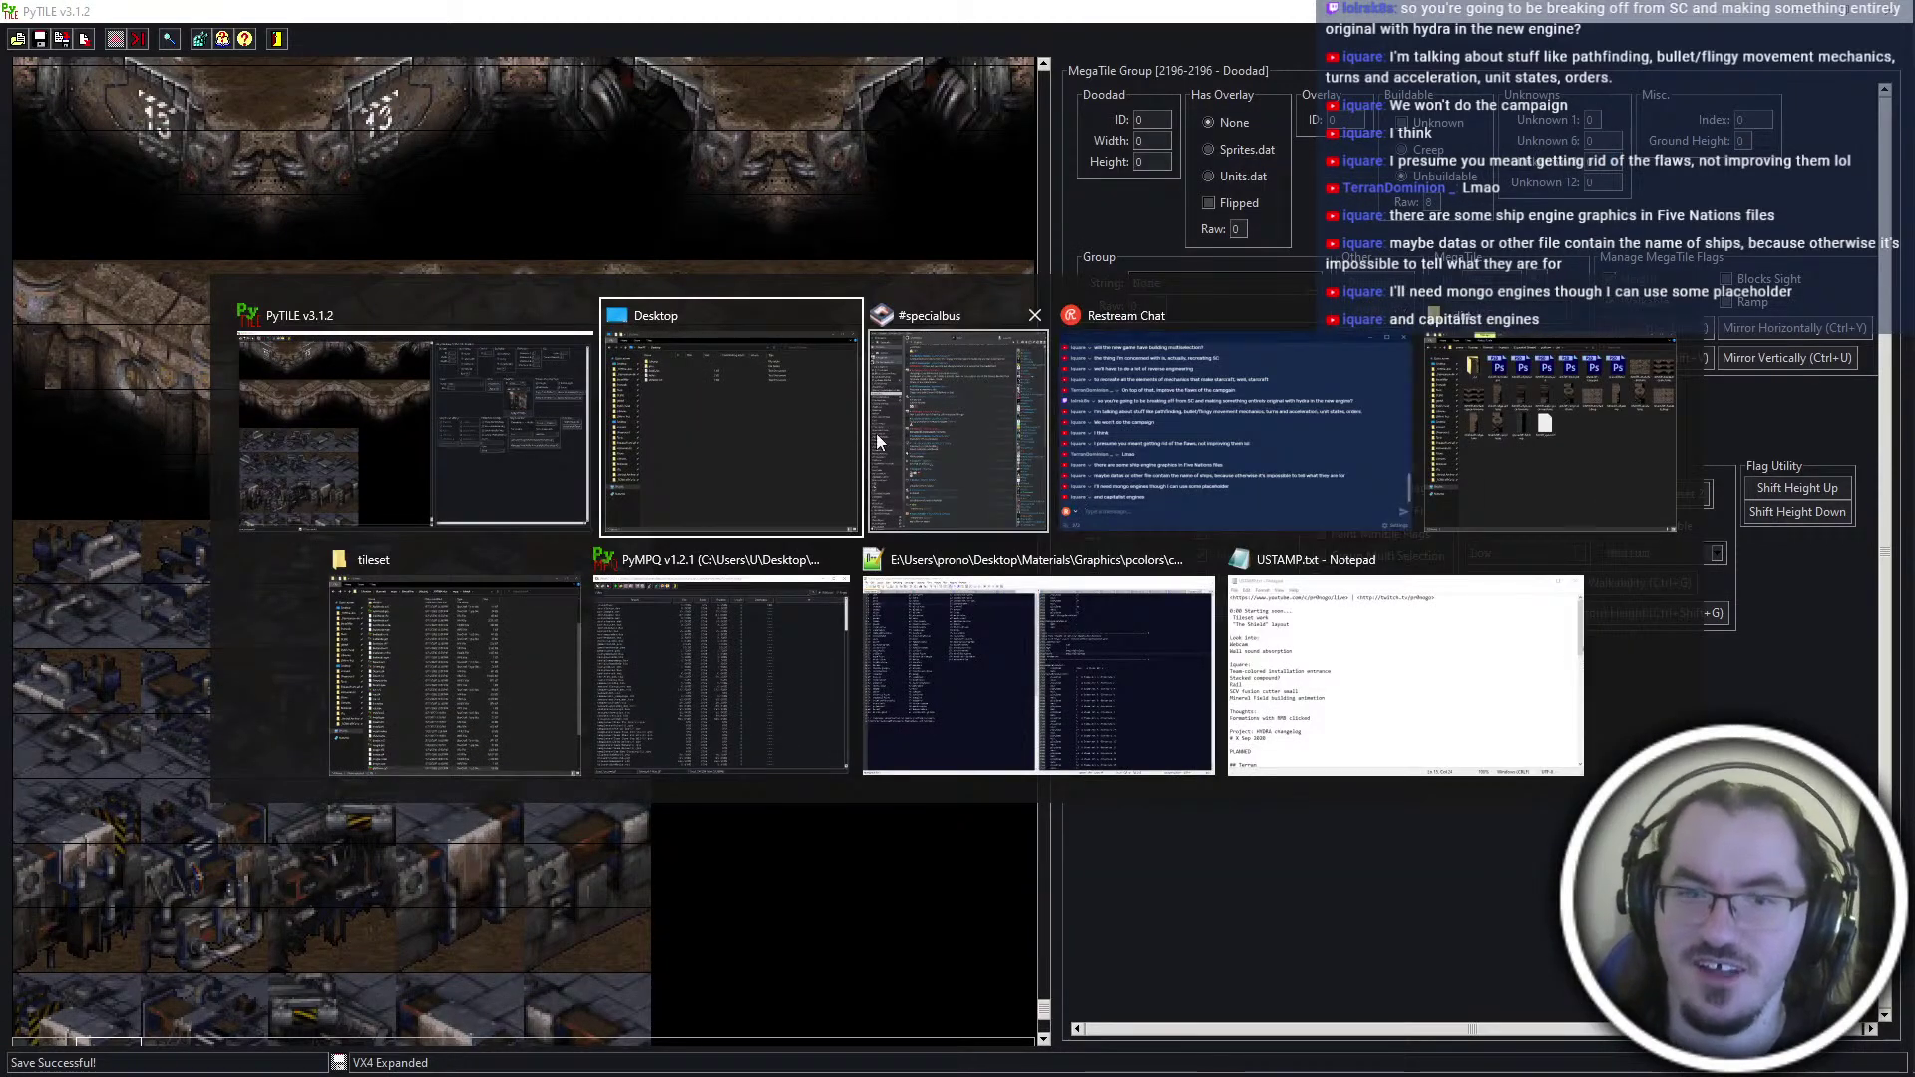
left_click(1313, 418)
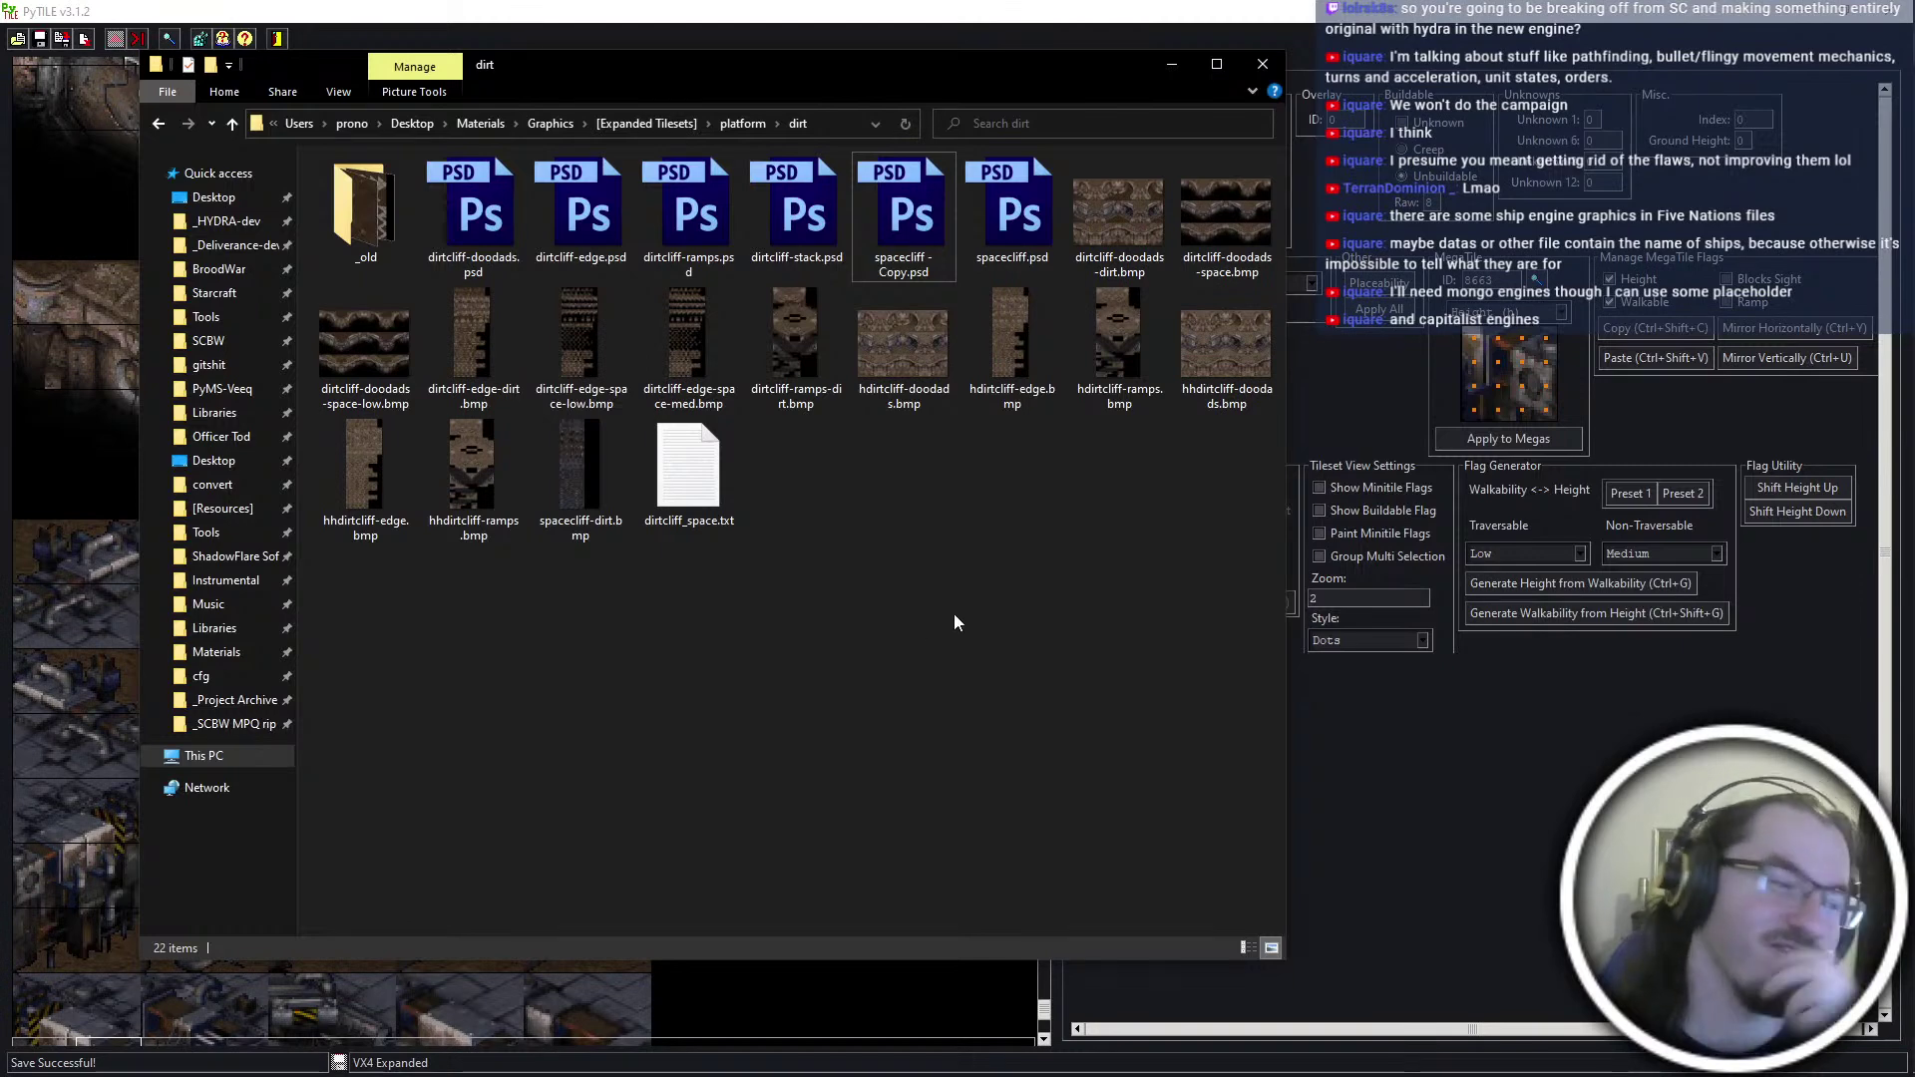
Switch to PyMPQ and add the tileset files platform.cv5 through platform.wpe to HYDRA-editor.mpq with the tileset\ folder prefix
key("alt+Tab")
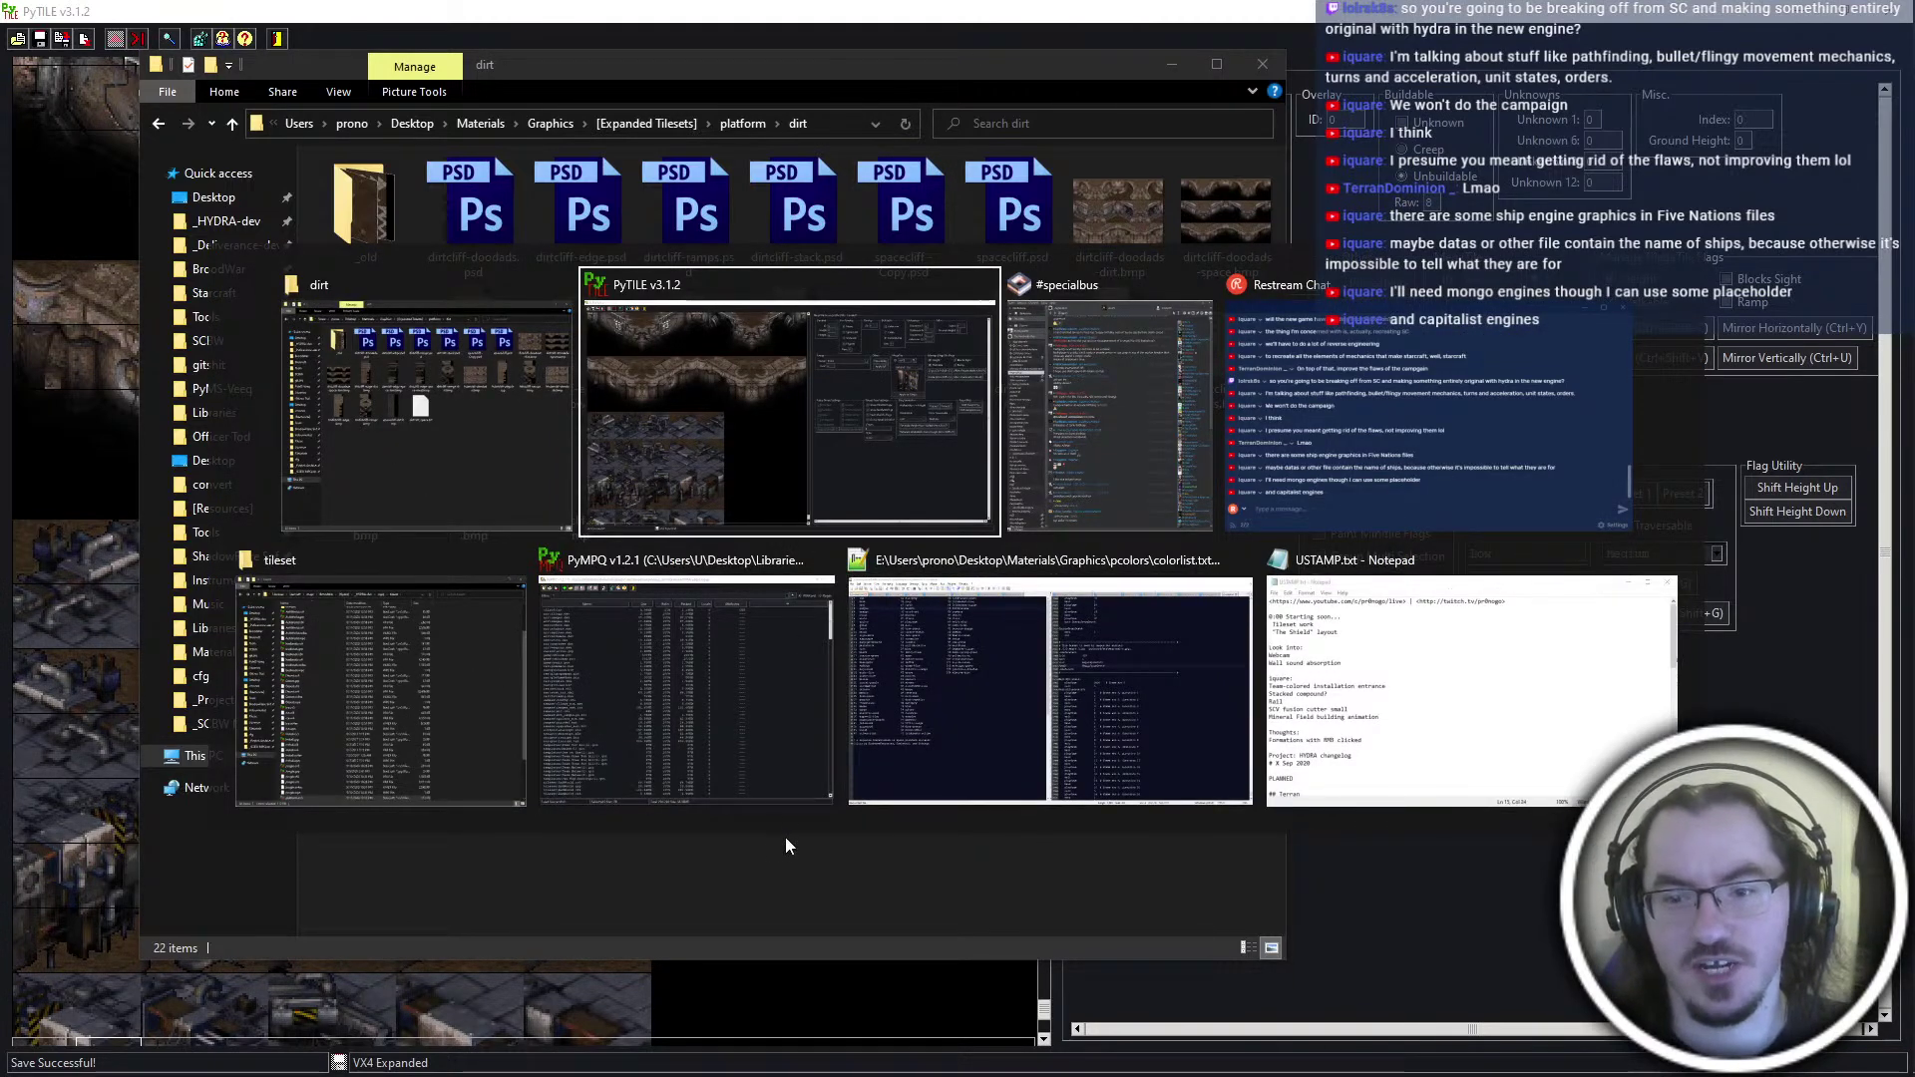
left_click(598, 698)
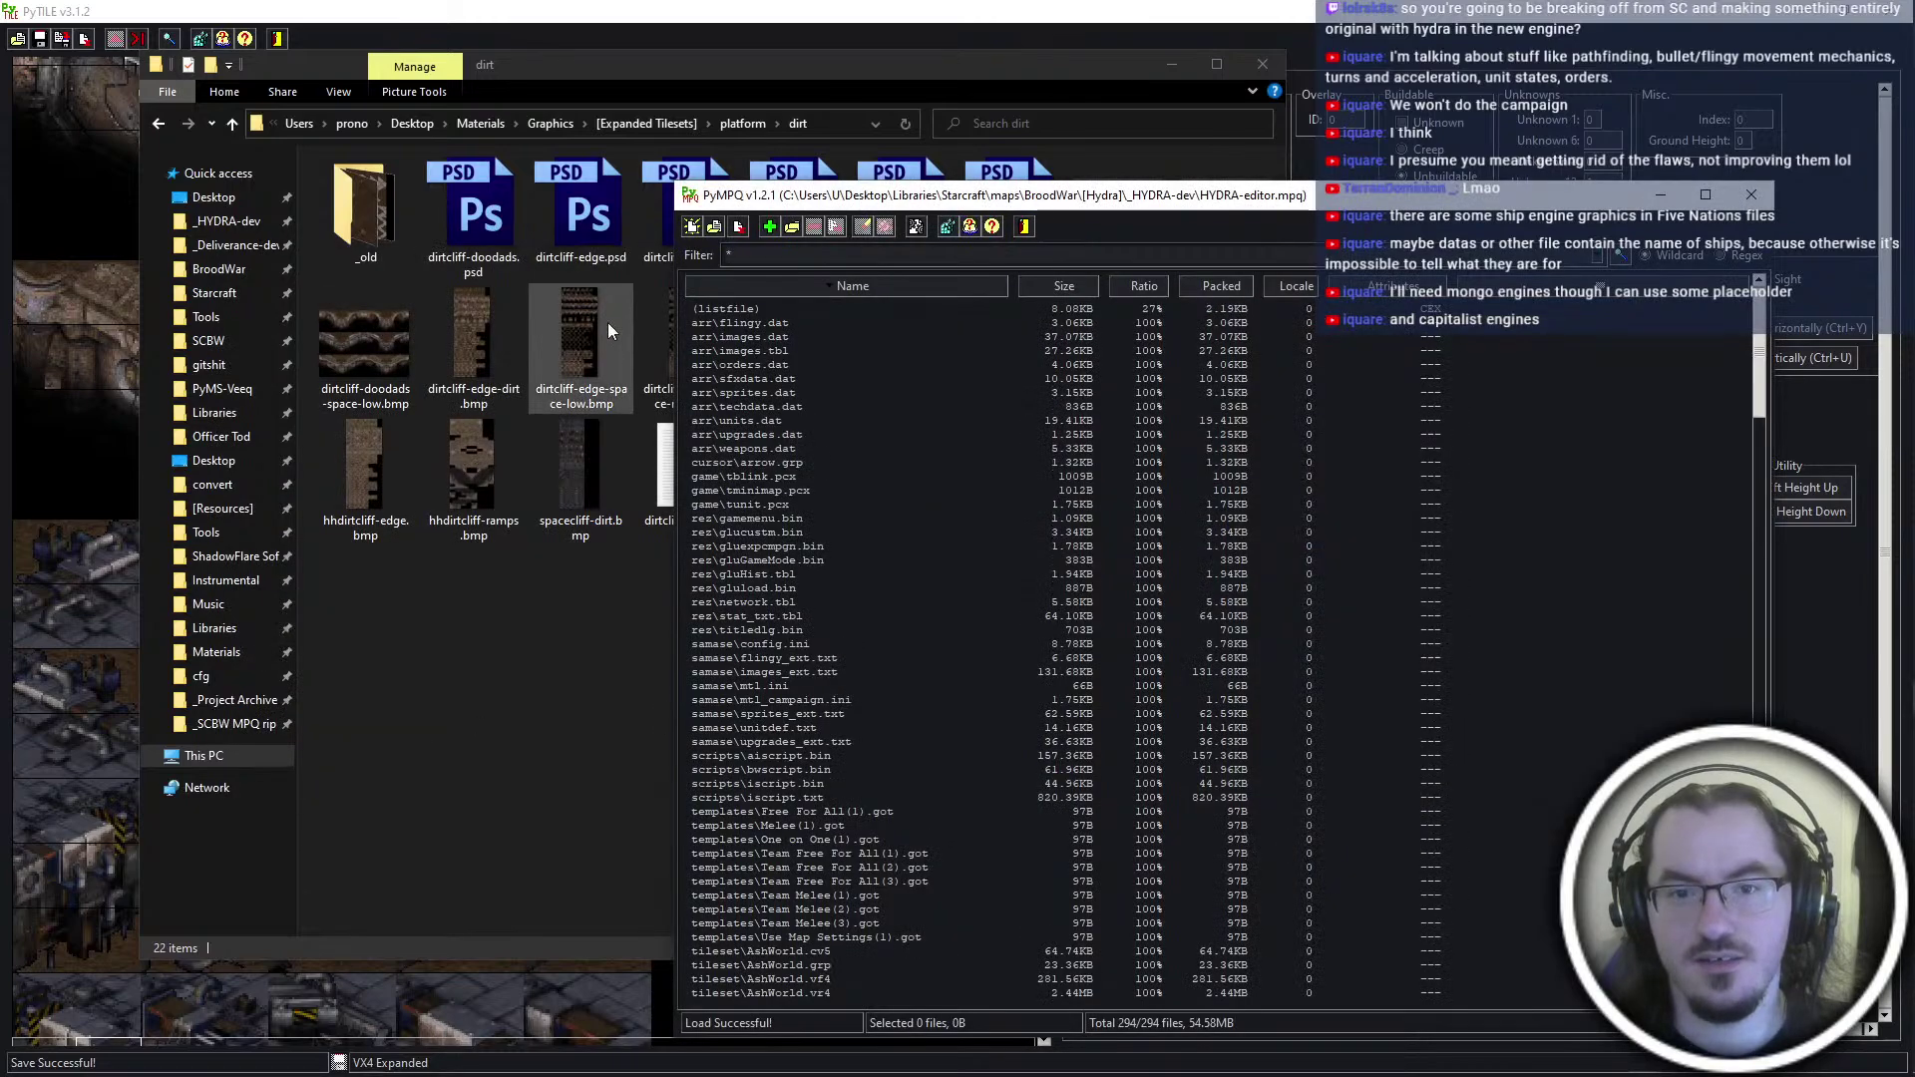
left_click(770, 233)
scroll(930, 468, "down", 5)
scroll(933, 474, "down", 6)
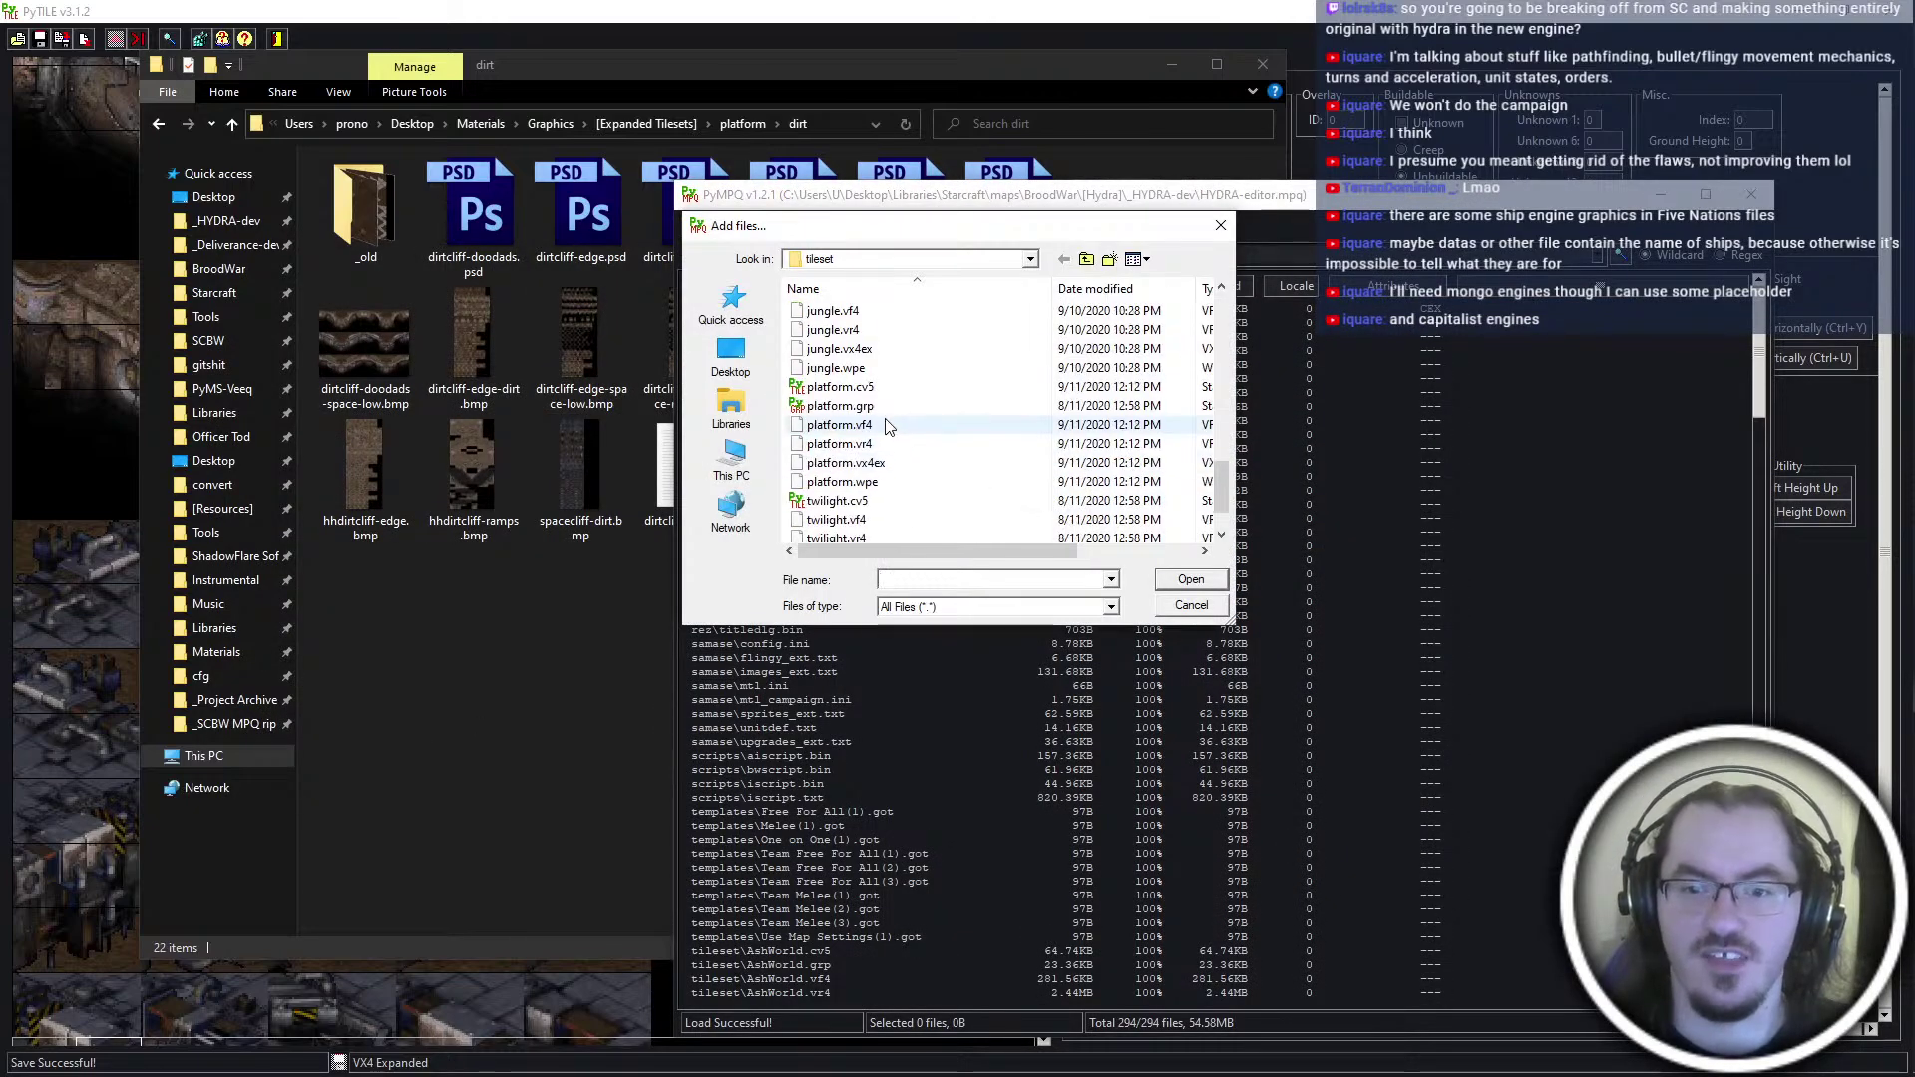
left_click(843, 387)
left_click(881, 483, "shift")
key("Return")
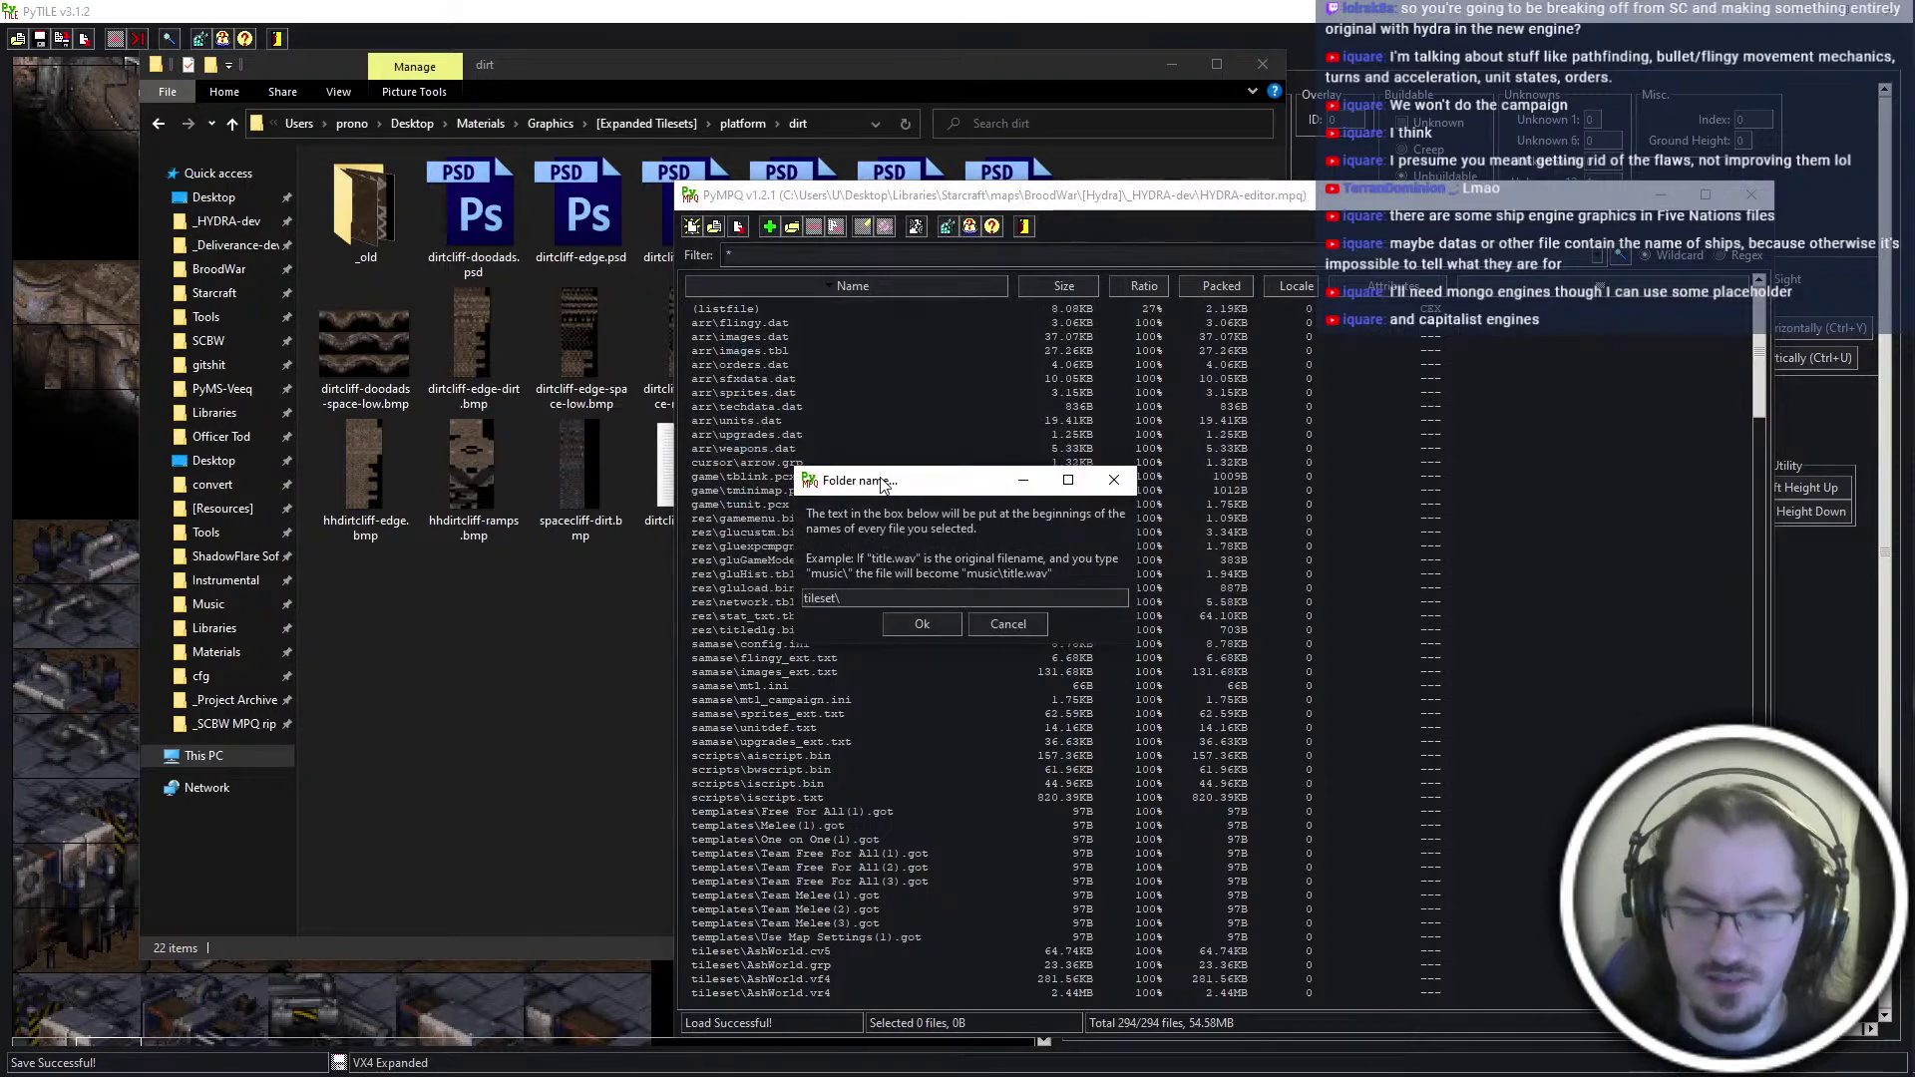
key("Return")
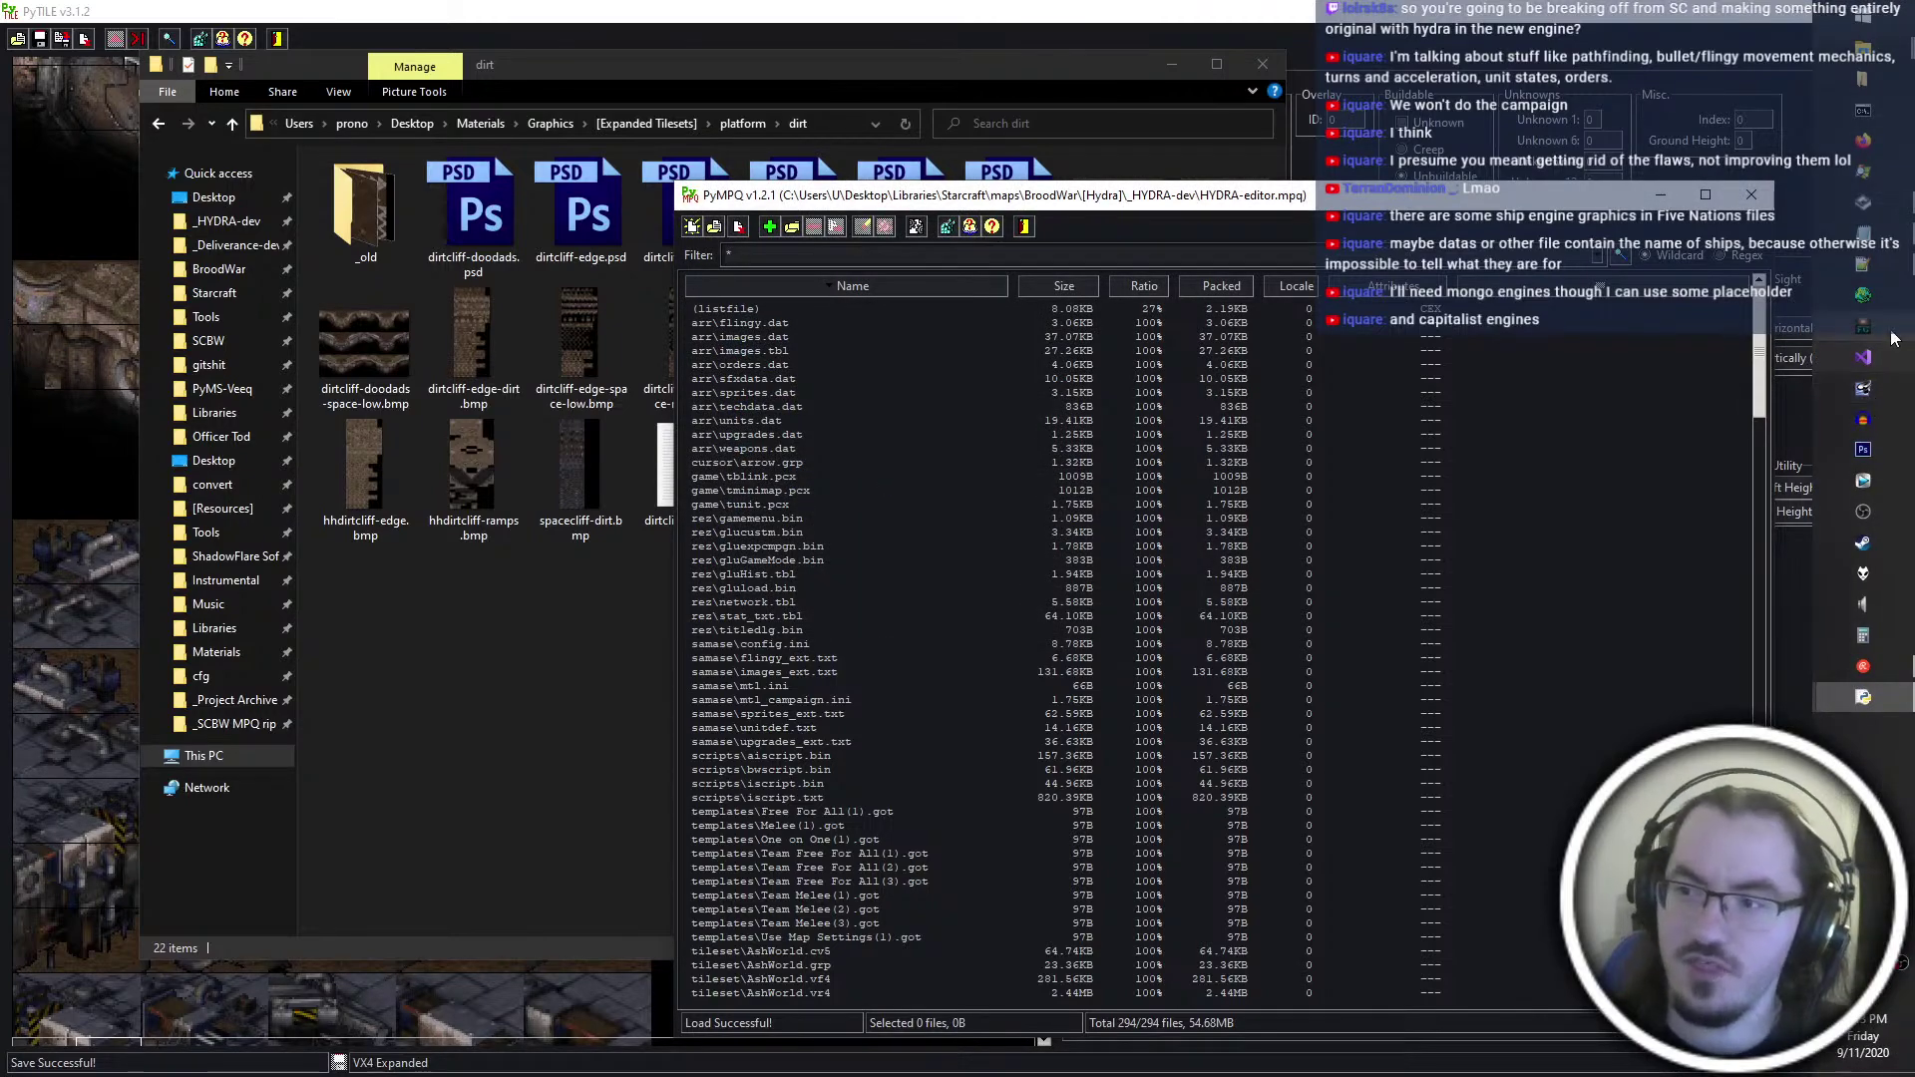
Switch to ScmDraft 2 and open the map 4. The Shield.scx
left_click(1862, 295)
left_click(16, 32)
mouse_move(68, 99)
left_click(638, 100)
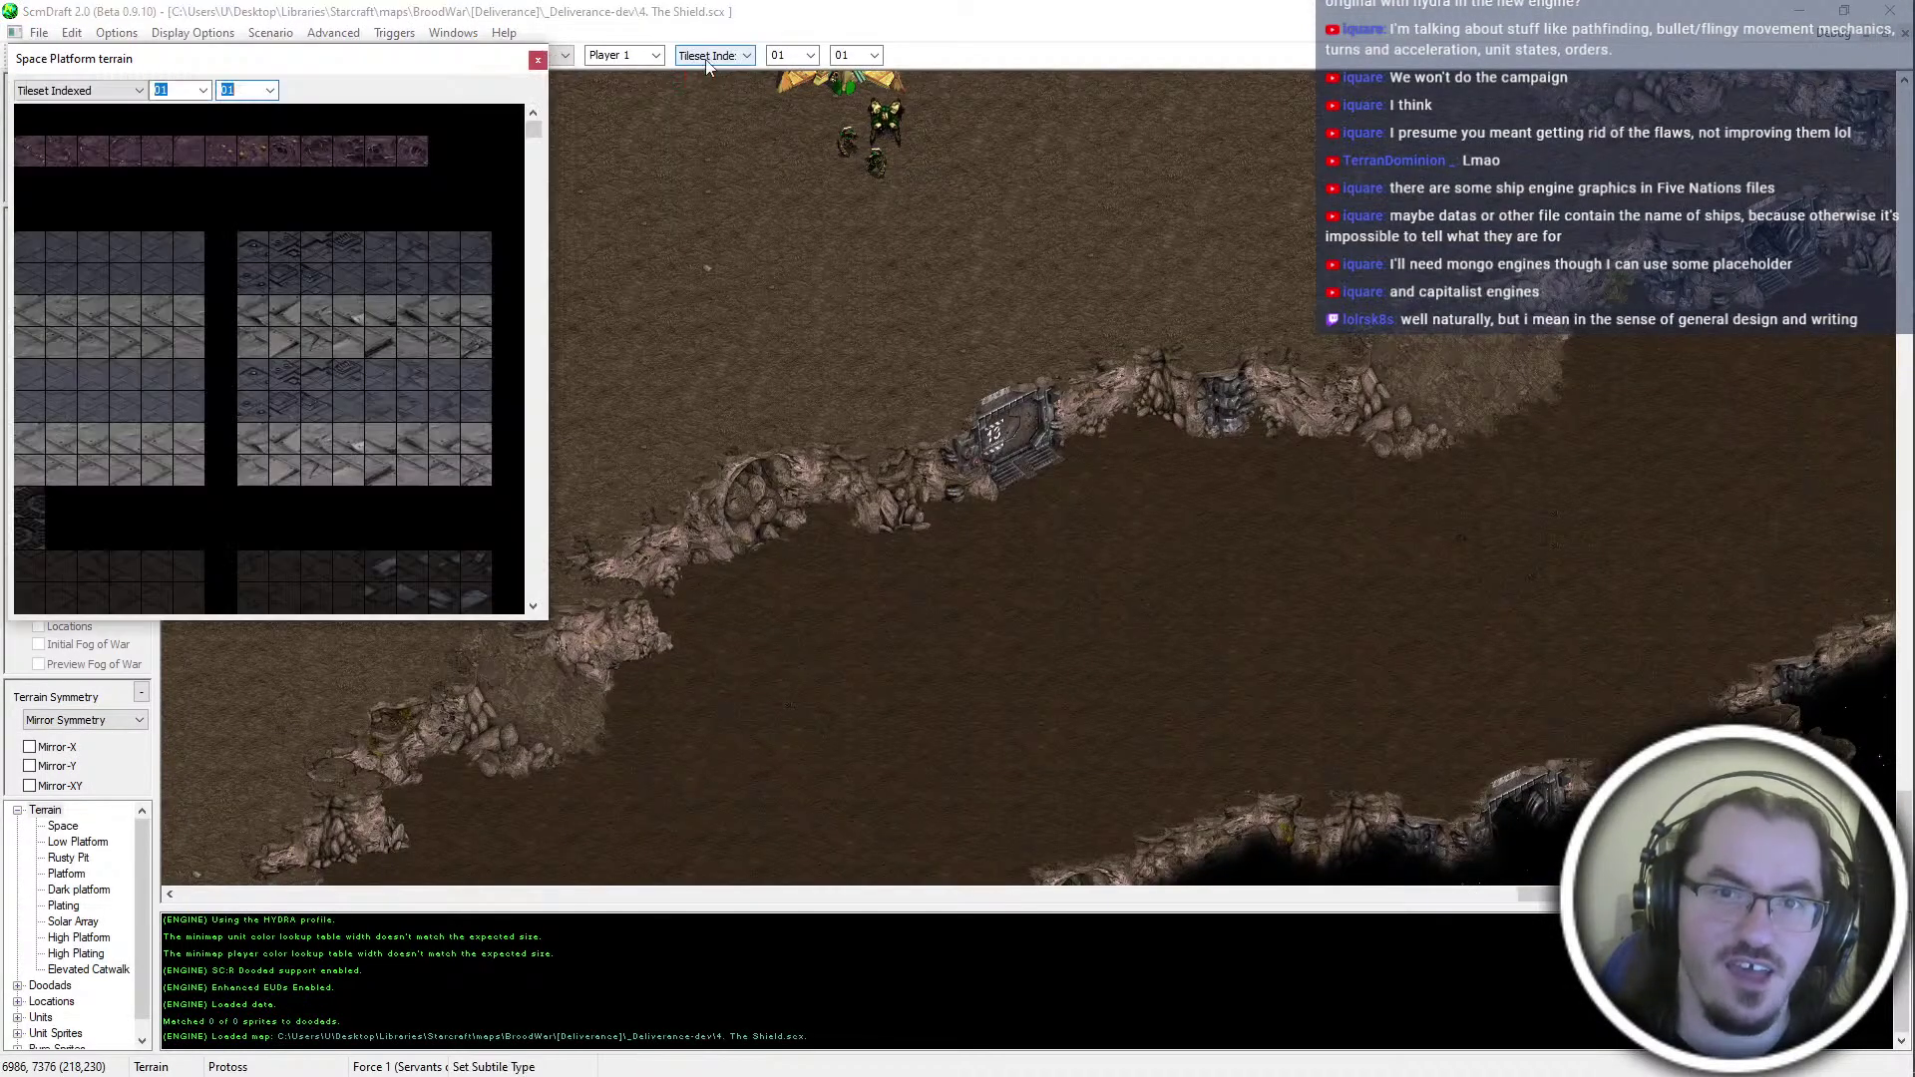
left_click(598, 333)
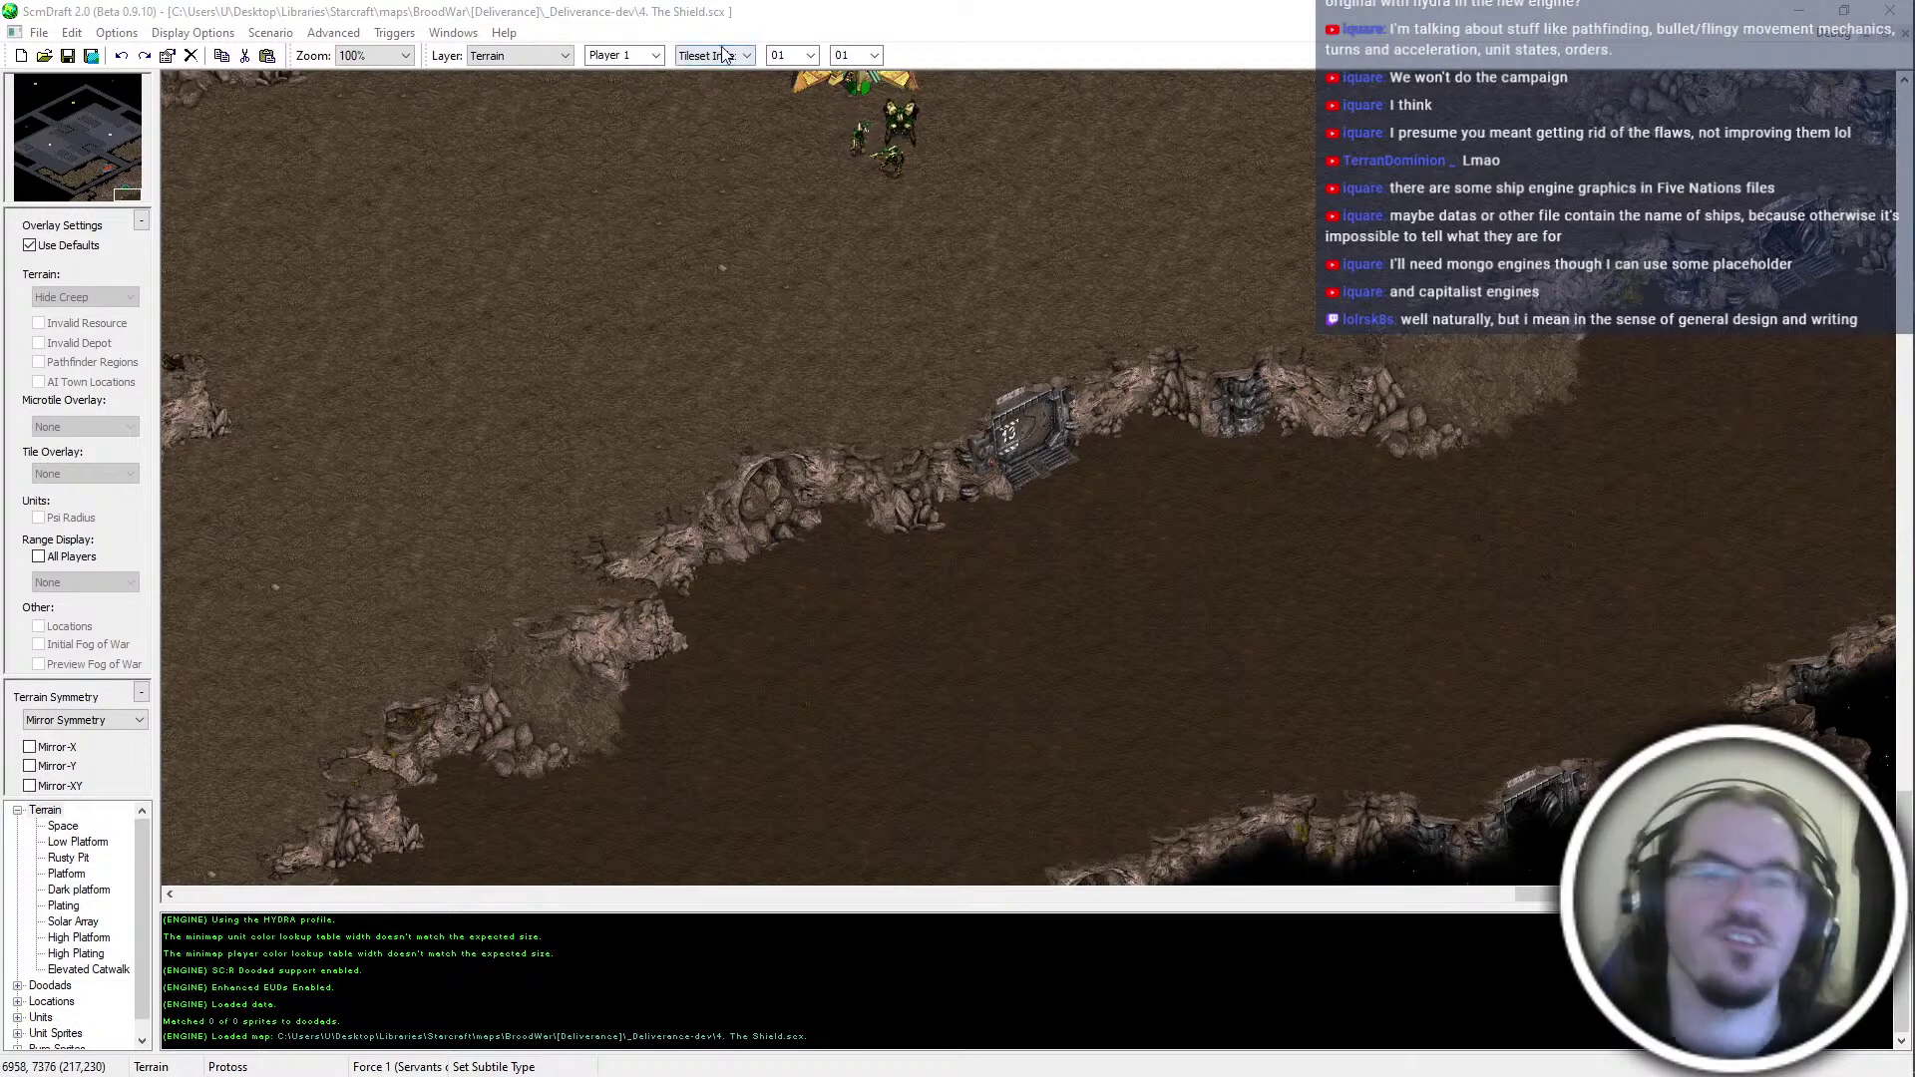
Place the block of new space cliff dirt tiles in the empty space southwest of the platform
left_click(454, 33)
left_click(568, 282)
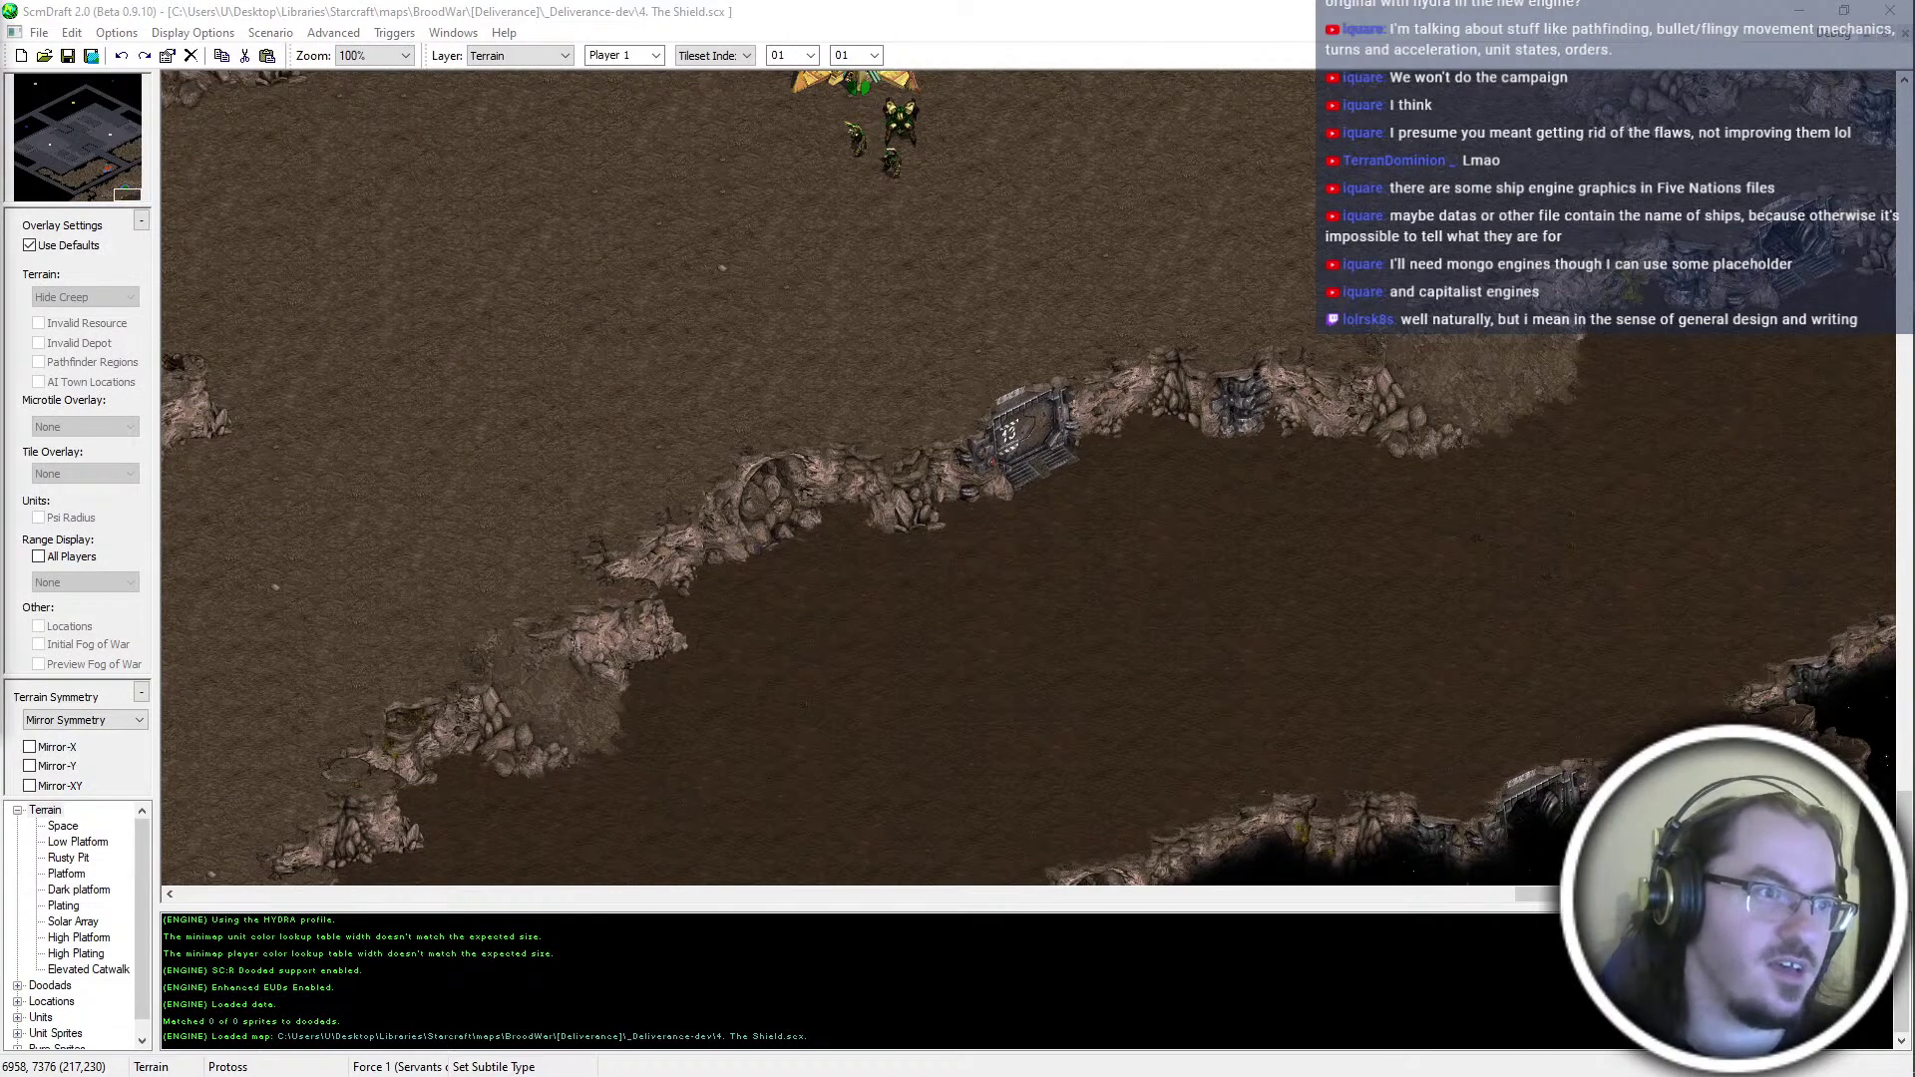
key("ctrl+o")
double_click(57, 256)
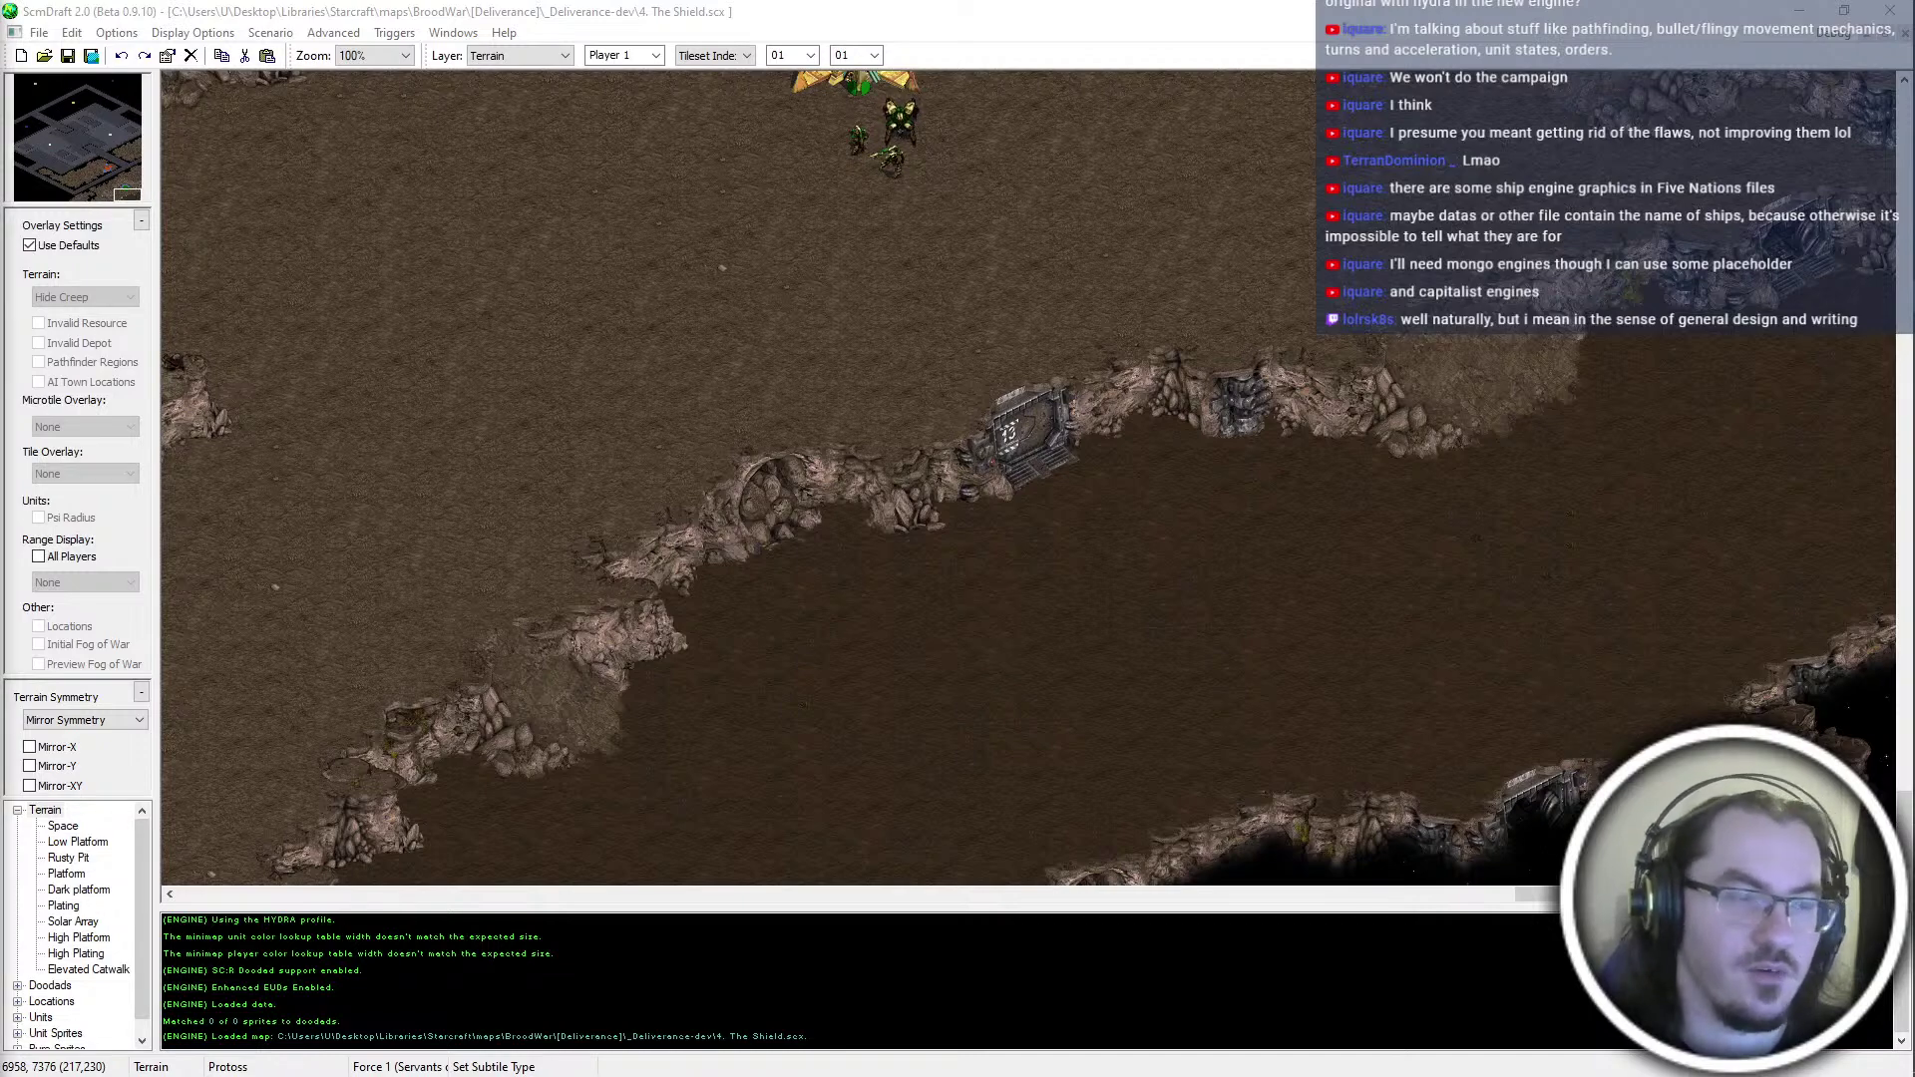
left_click(64, 197)
left_click(69, 201)
middle_click_drag(992, 669, 439, 389)
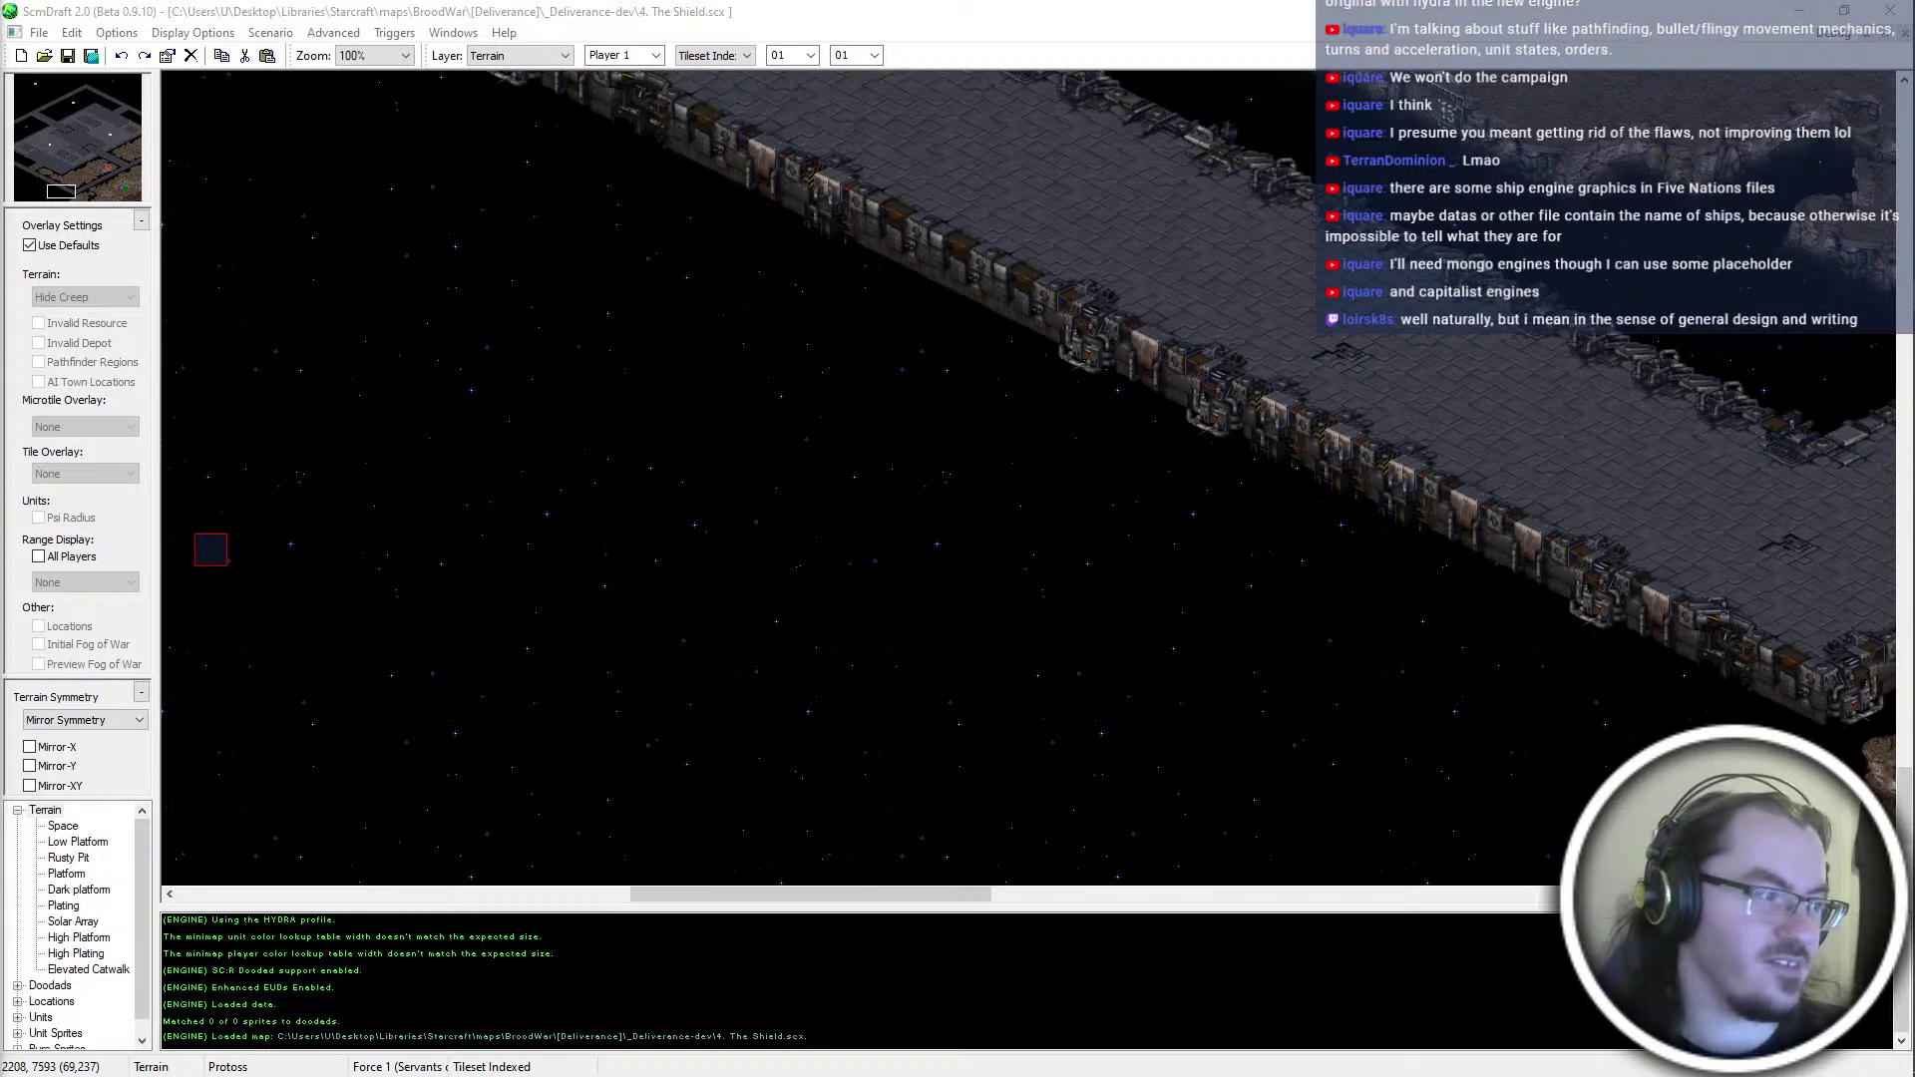
key("ctrl+v")
left_click(701, 616)
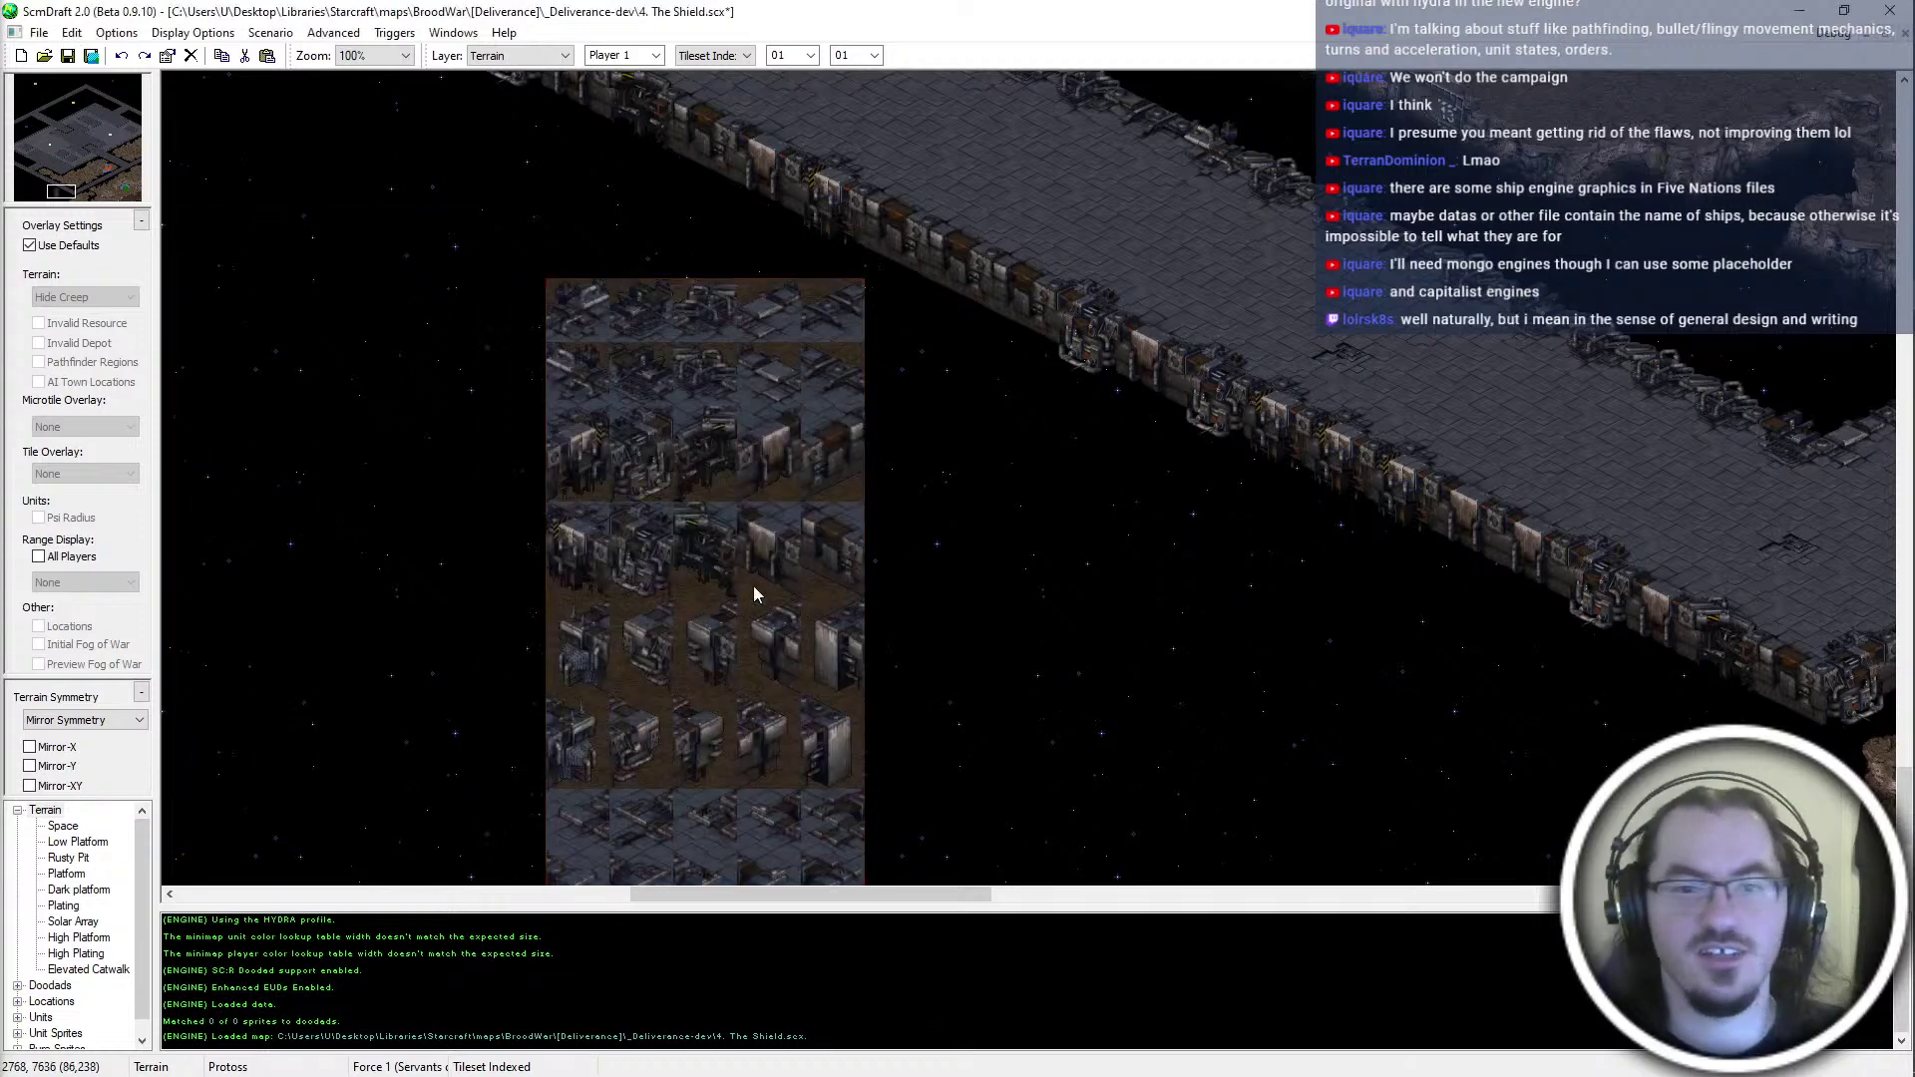
middle_click_drag(701, 616, 913, 540)
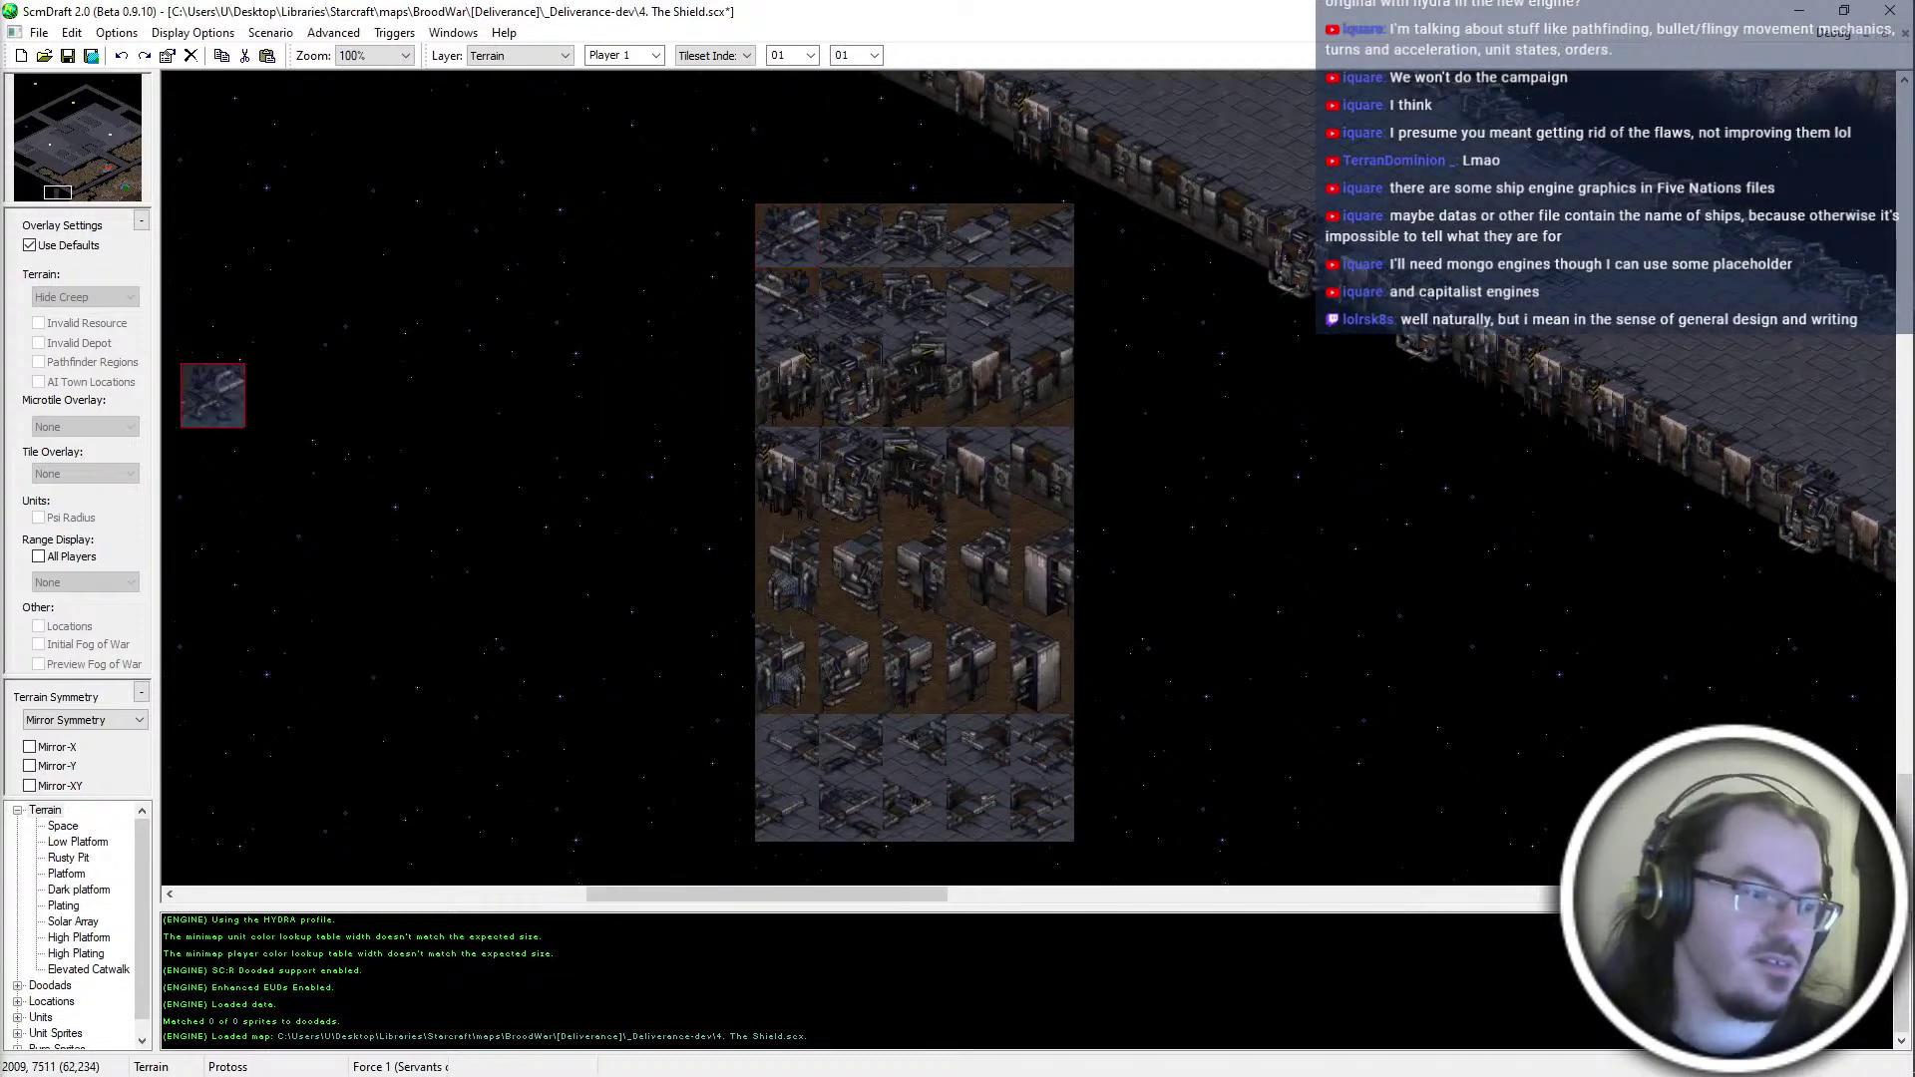
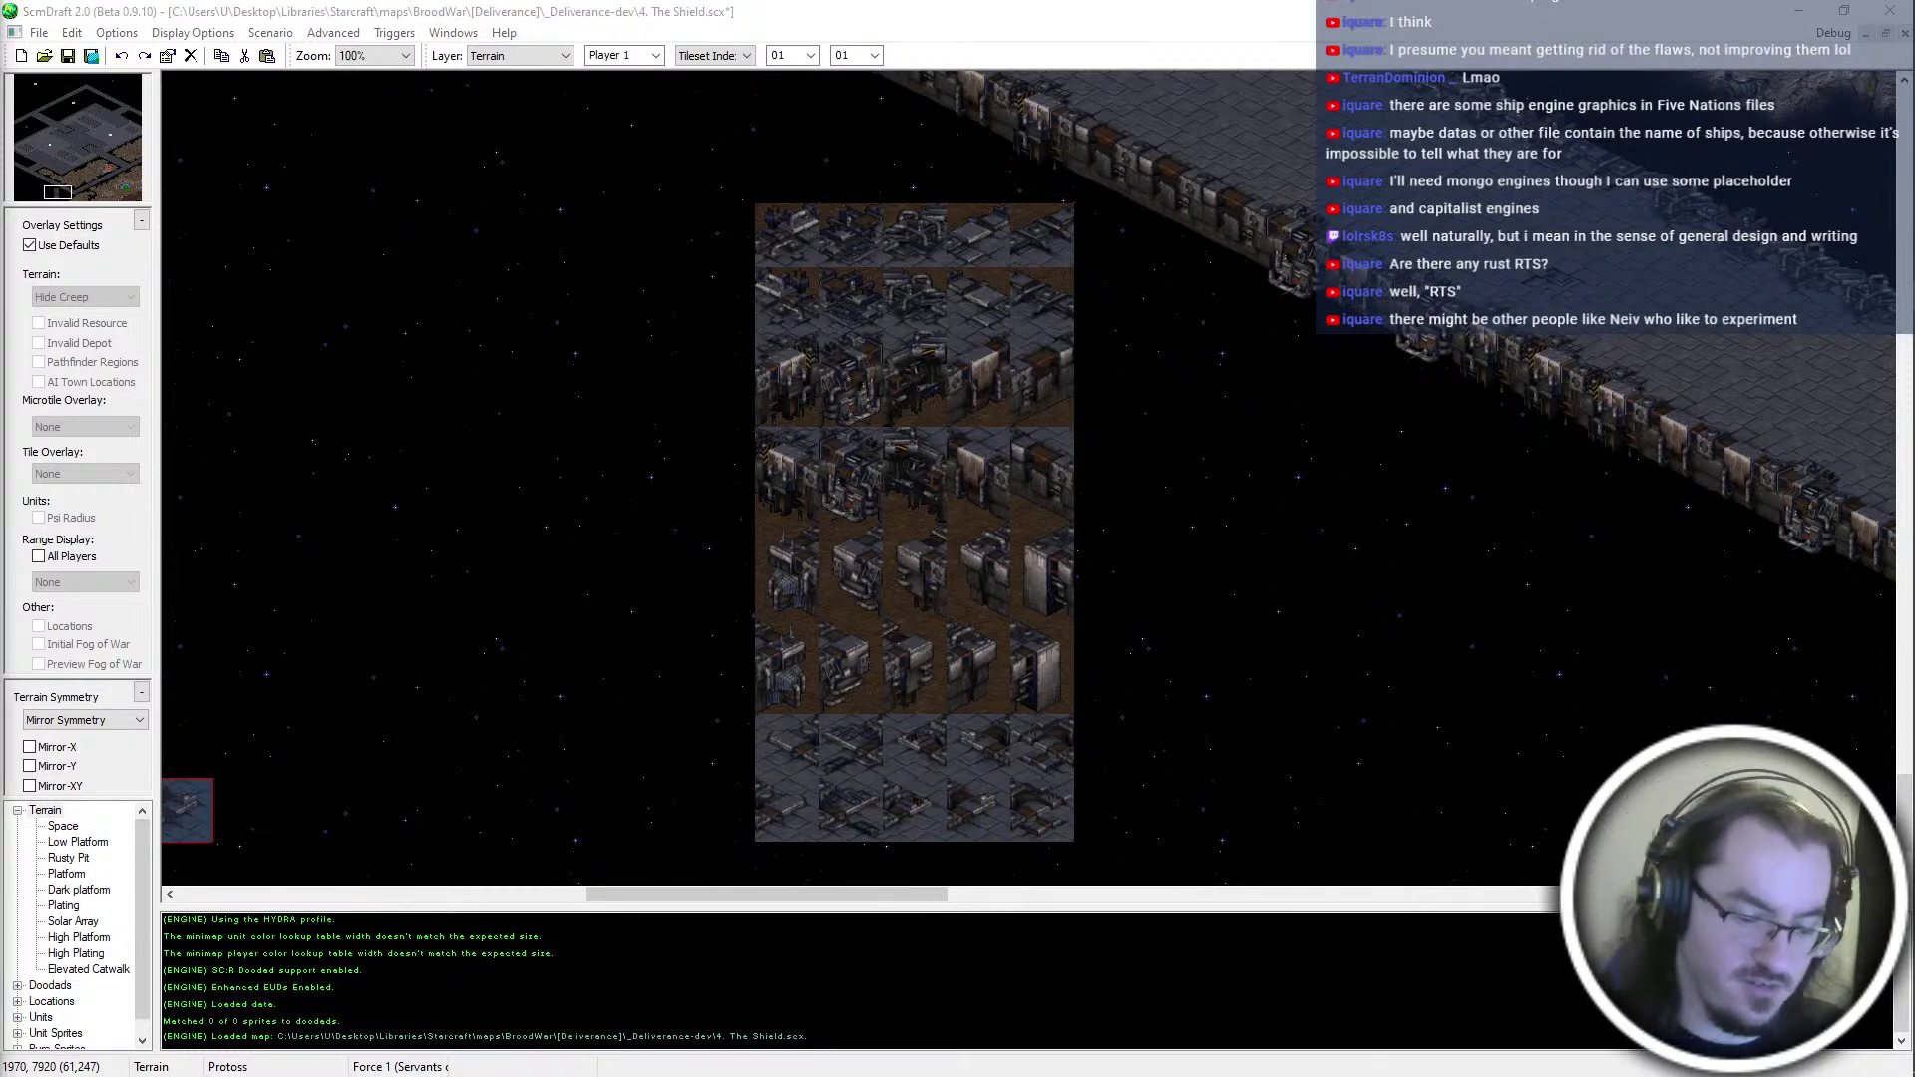
Undo the placement of the cliff tile block and save the map
right_click(983, 674)
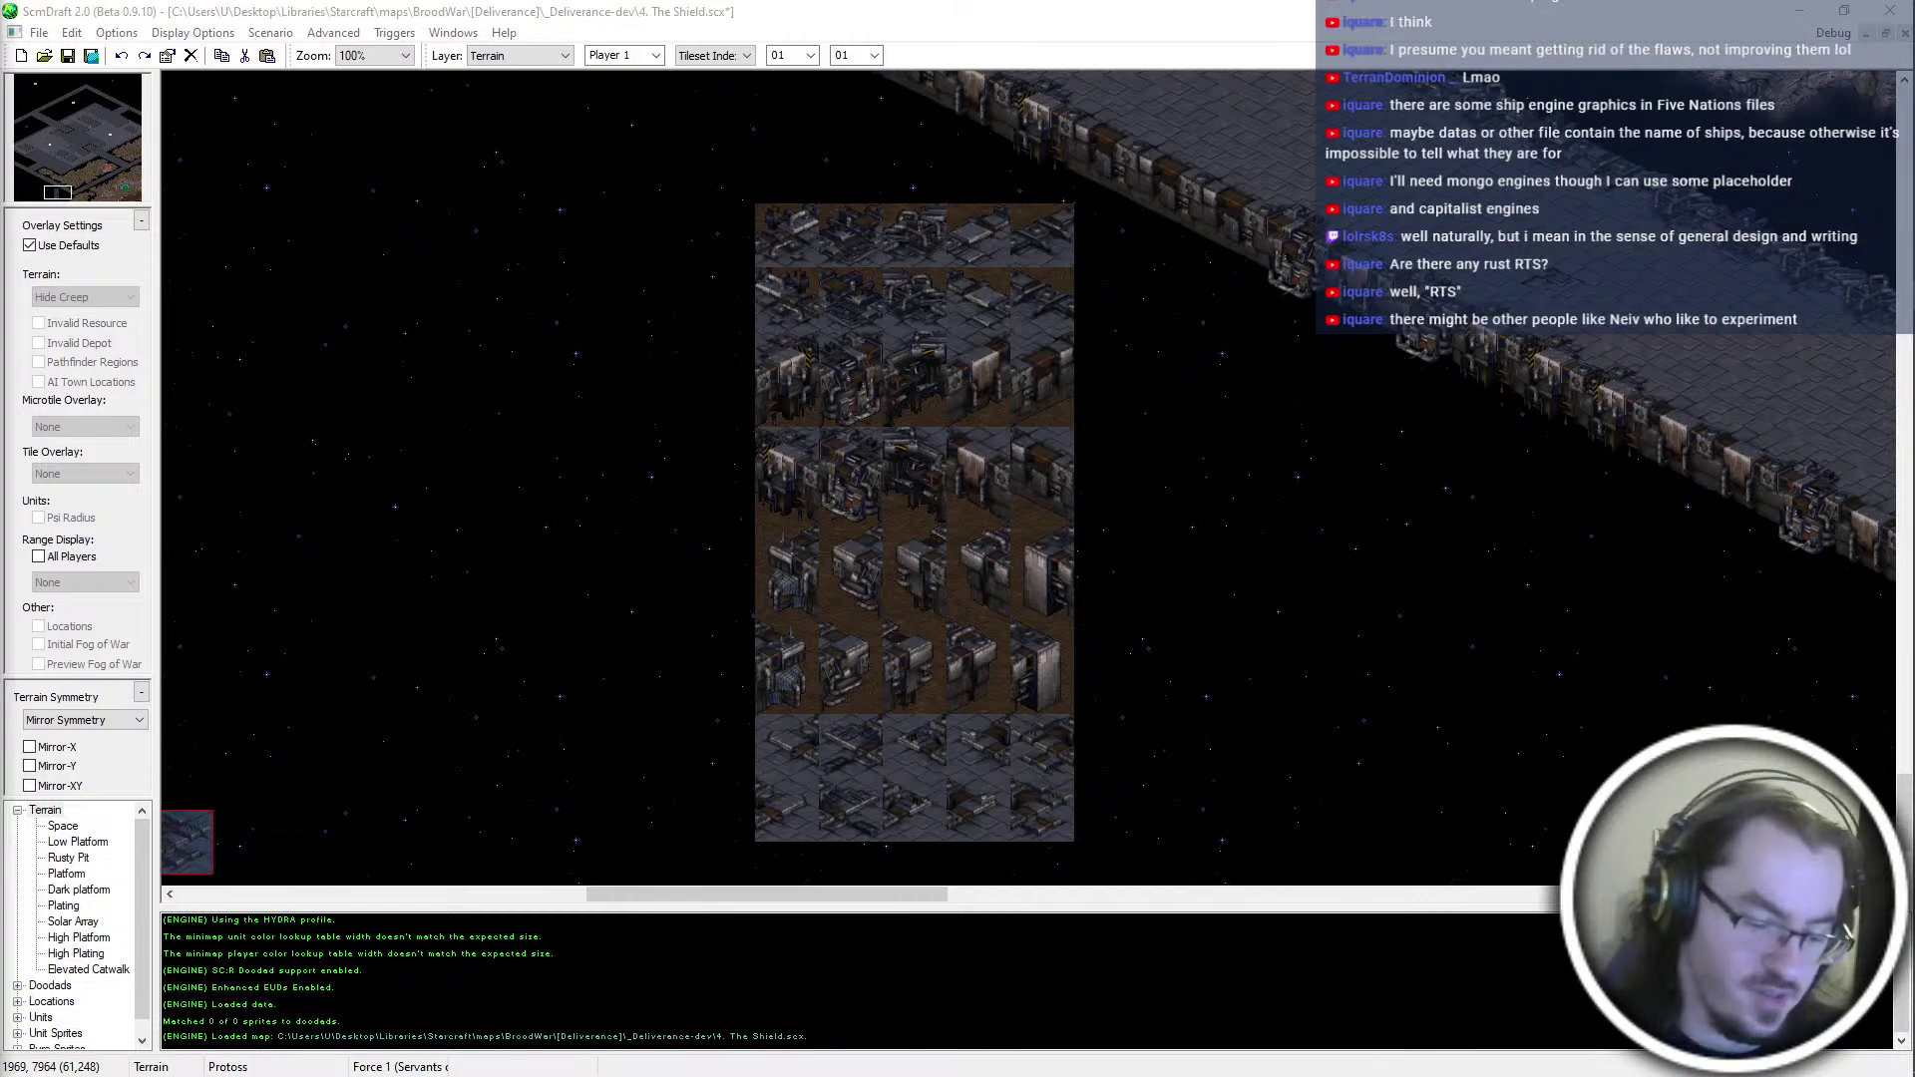
right_click(552, 508)
key("ctrl+z")
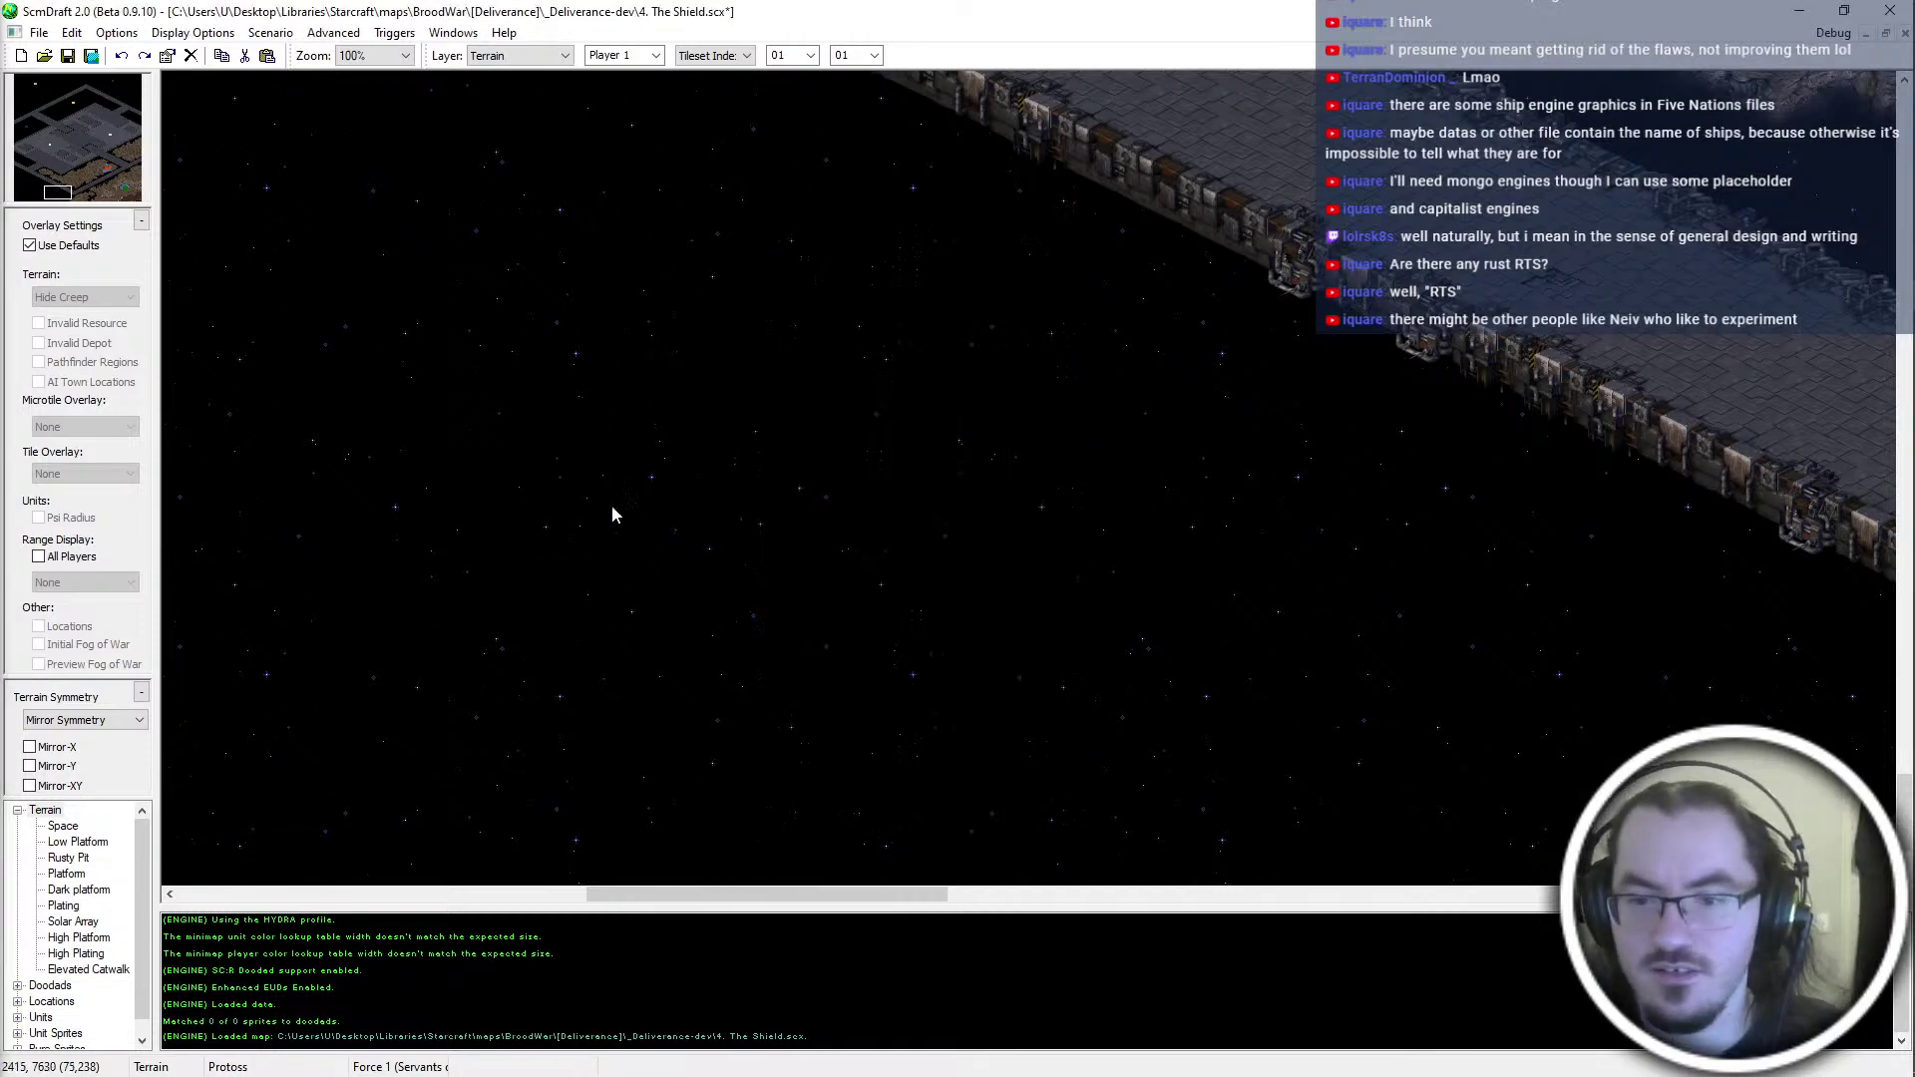
left_click_drag(63, 189, 80, 188)
key("ctrl+s")
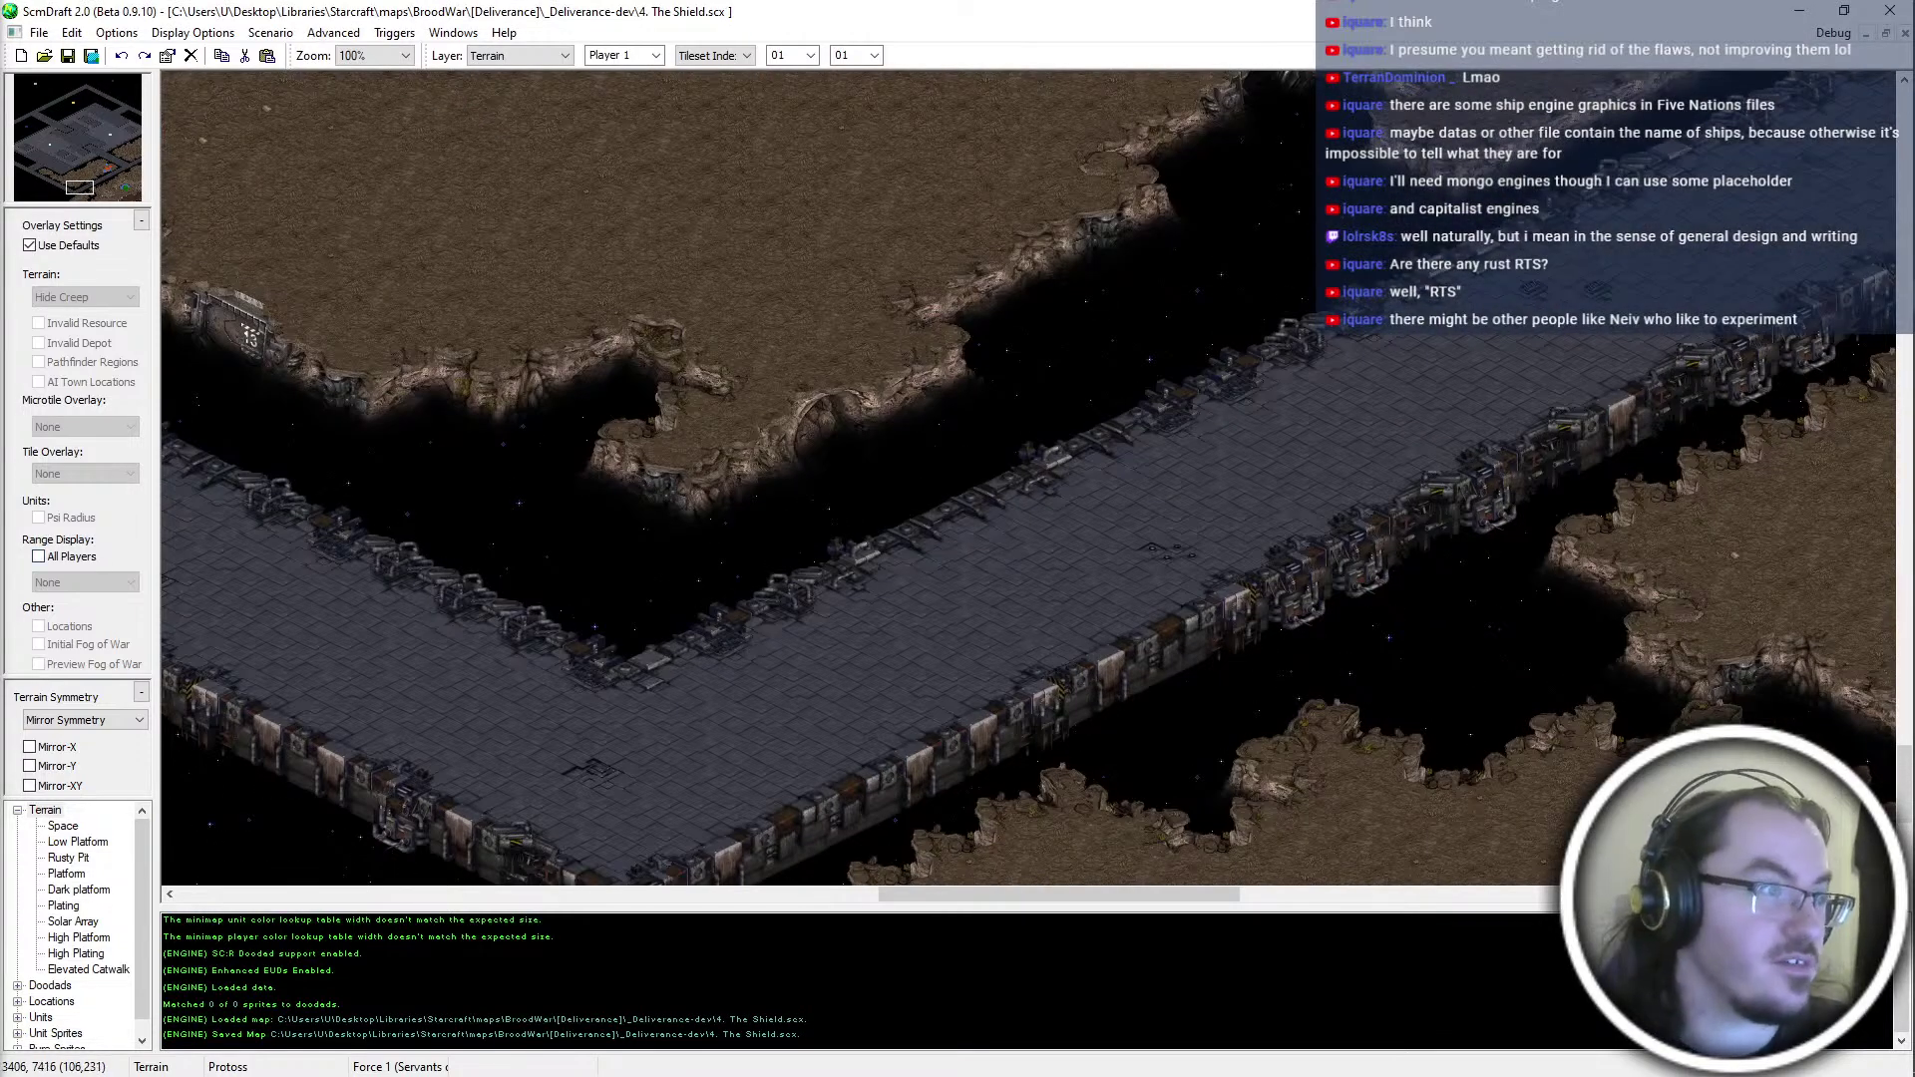
Examine the platform floor and edge tiles around the platform's inner corners up close
key("ctrl+shift+s")
double_click(57, 254)
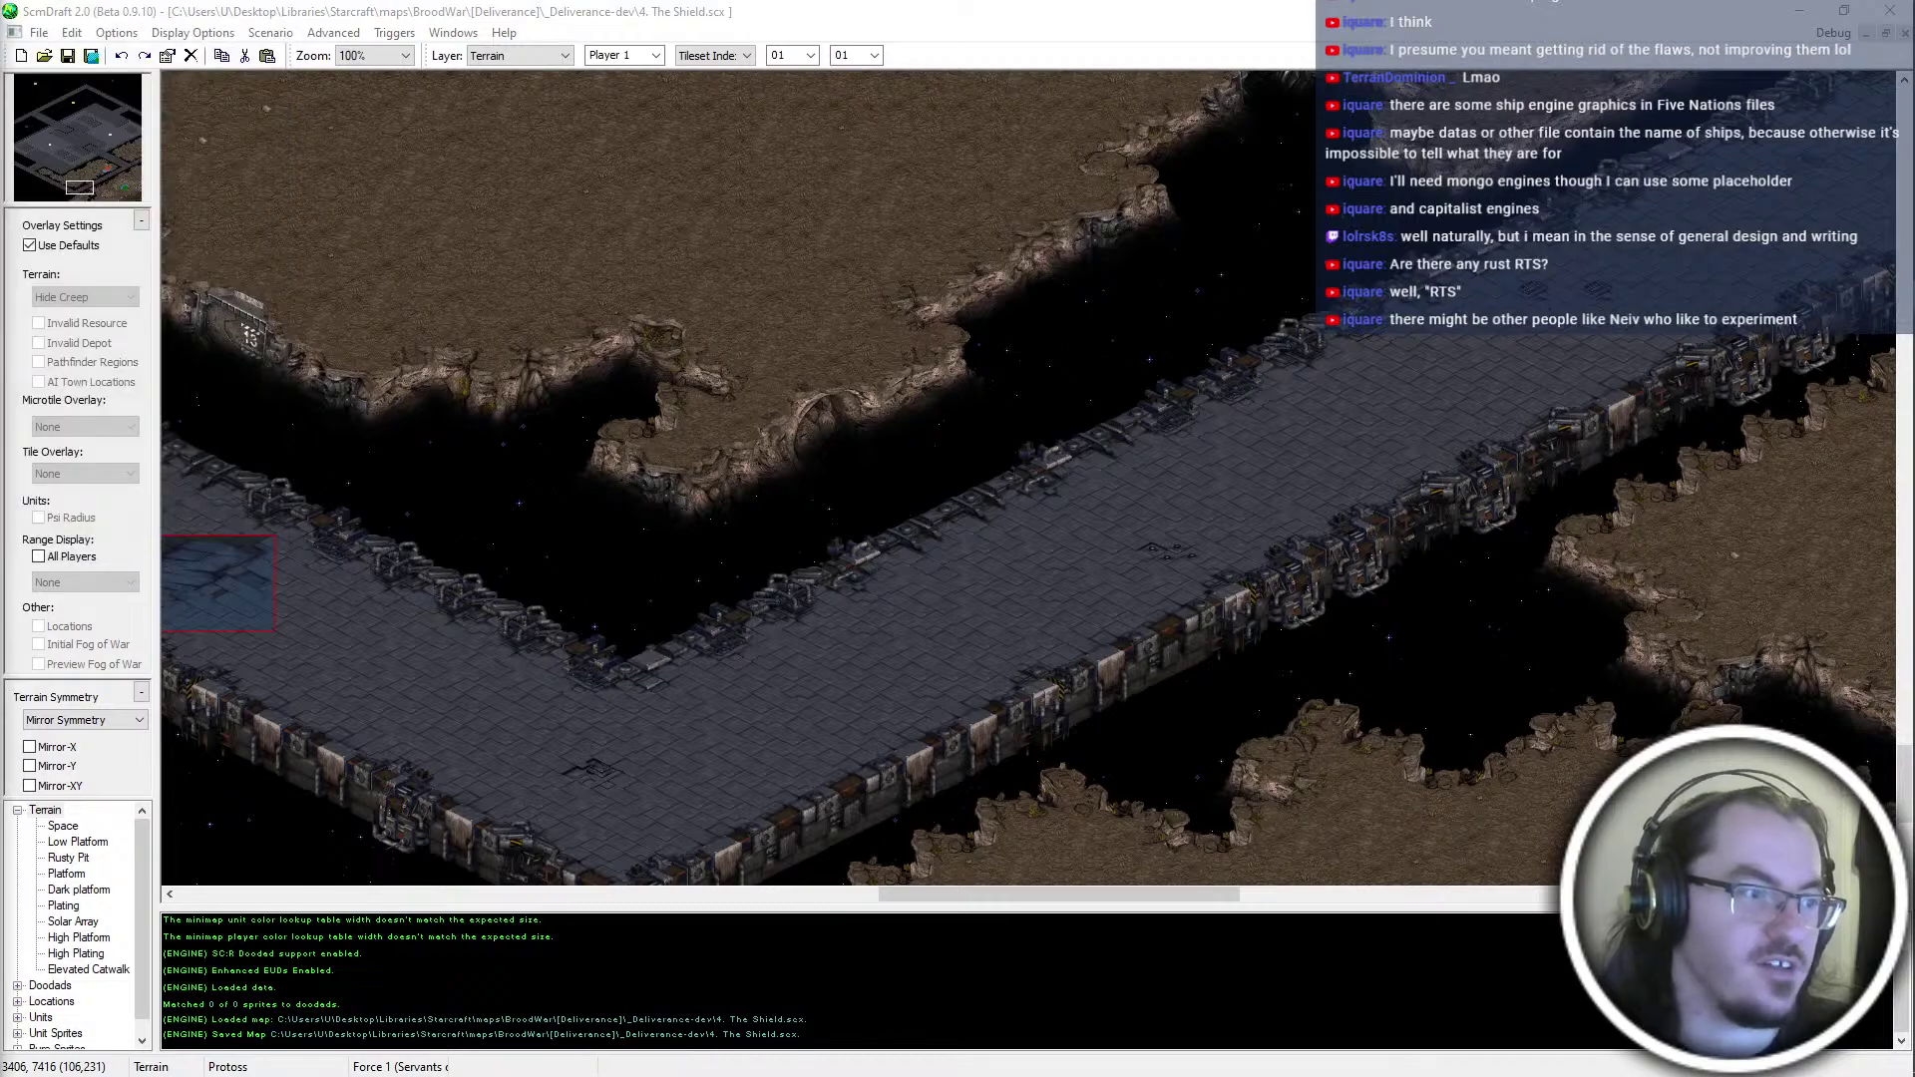
right_click(684, 415)
left_click_drag(80, 184, 105, 183)
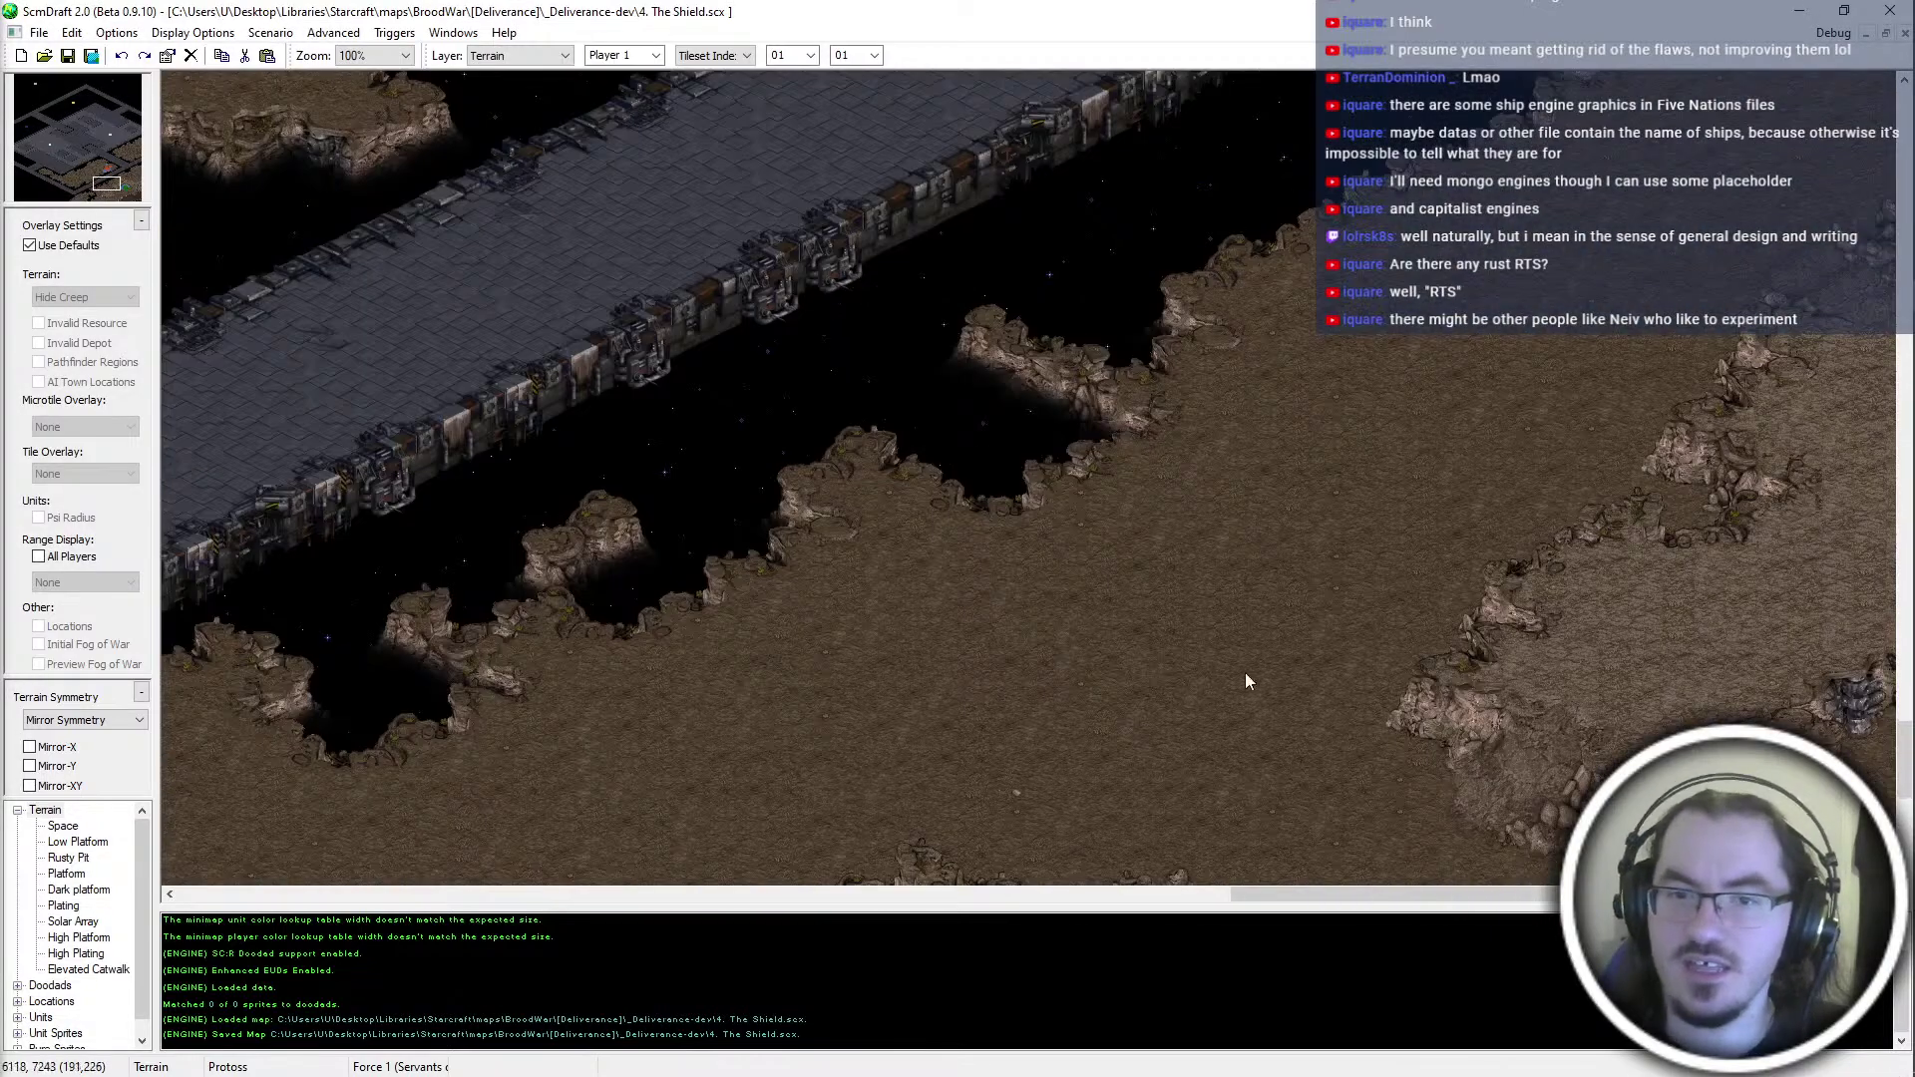
scroll(1173, 672, "up", 3)
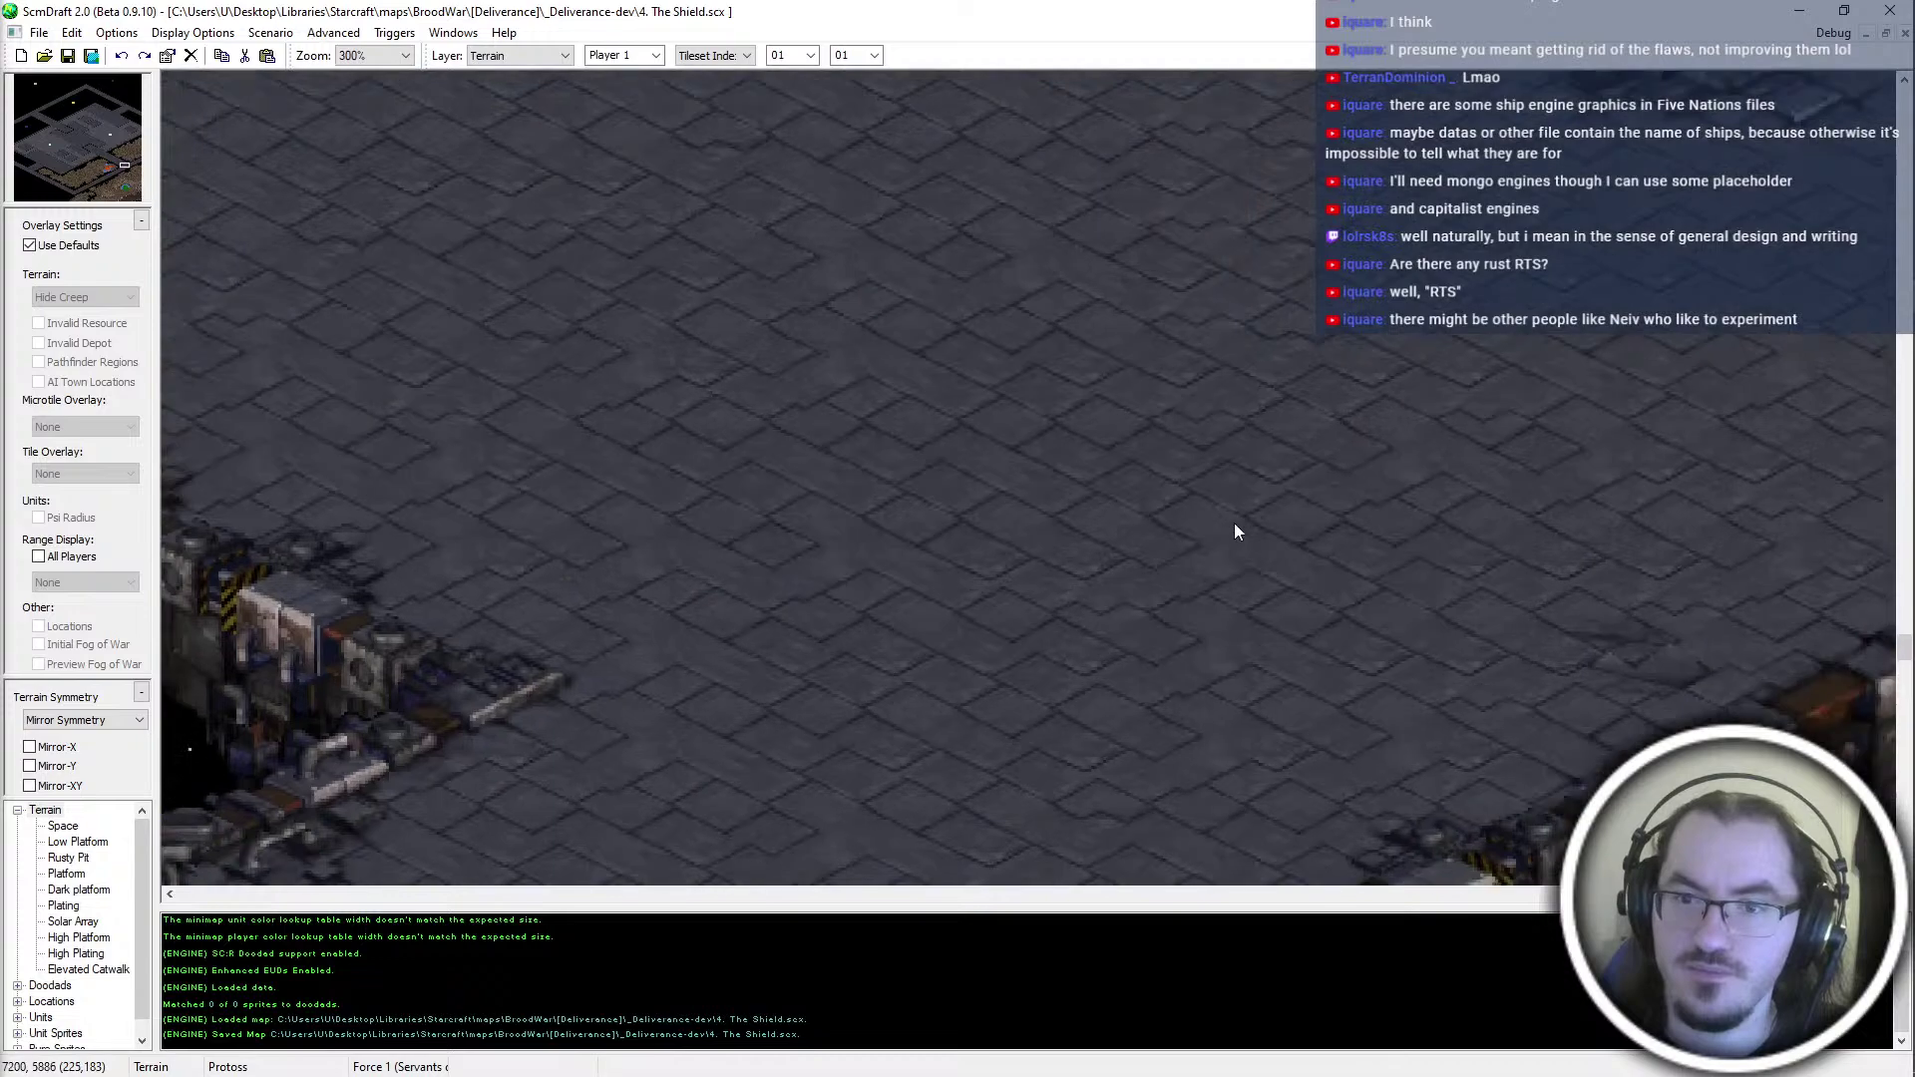
middle_click_drag(1235, 523, 1190, 568)
scroll(458, 811, "up", 2)
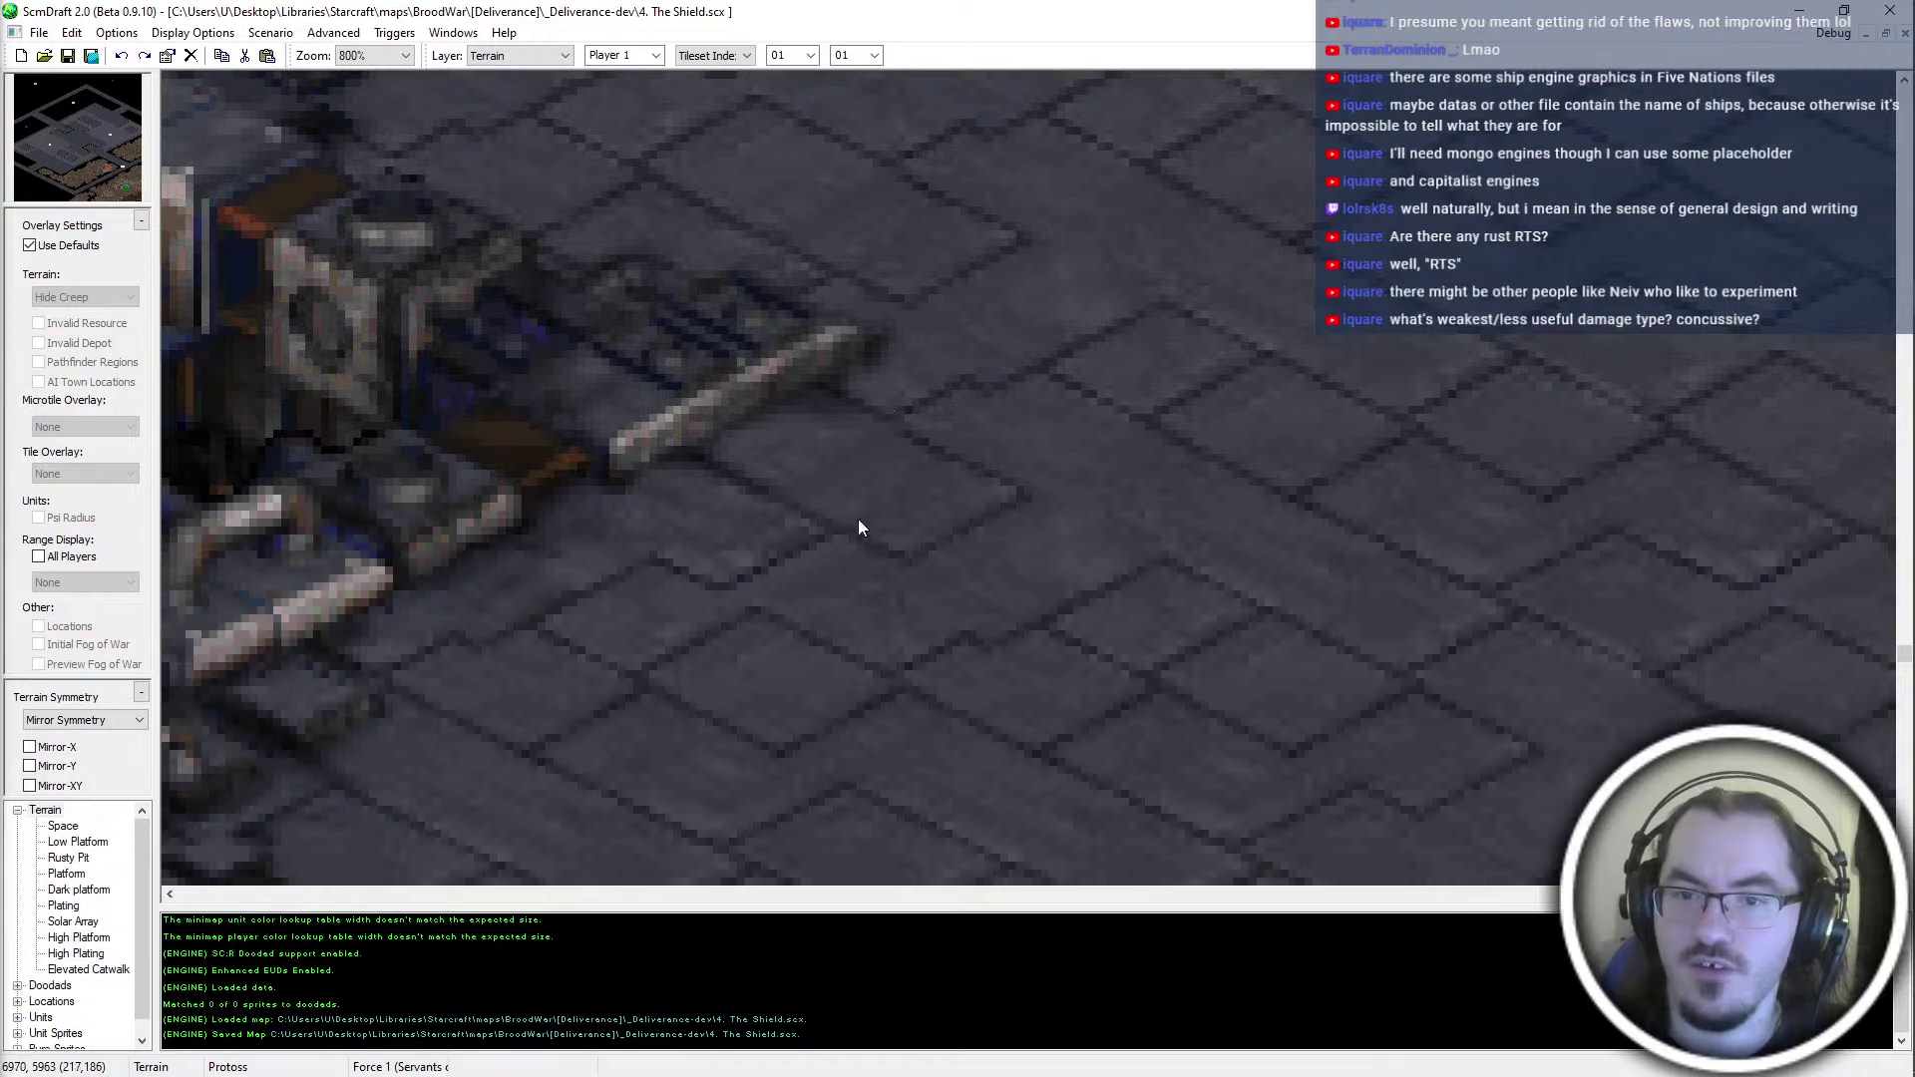
scroll(861, 494, "down", 4)
scroll(1003, 399, "up", 2)
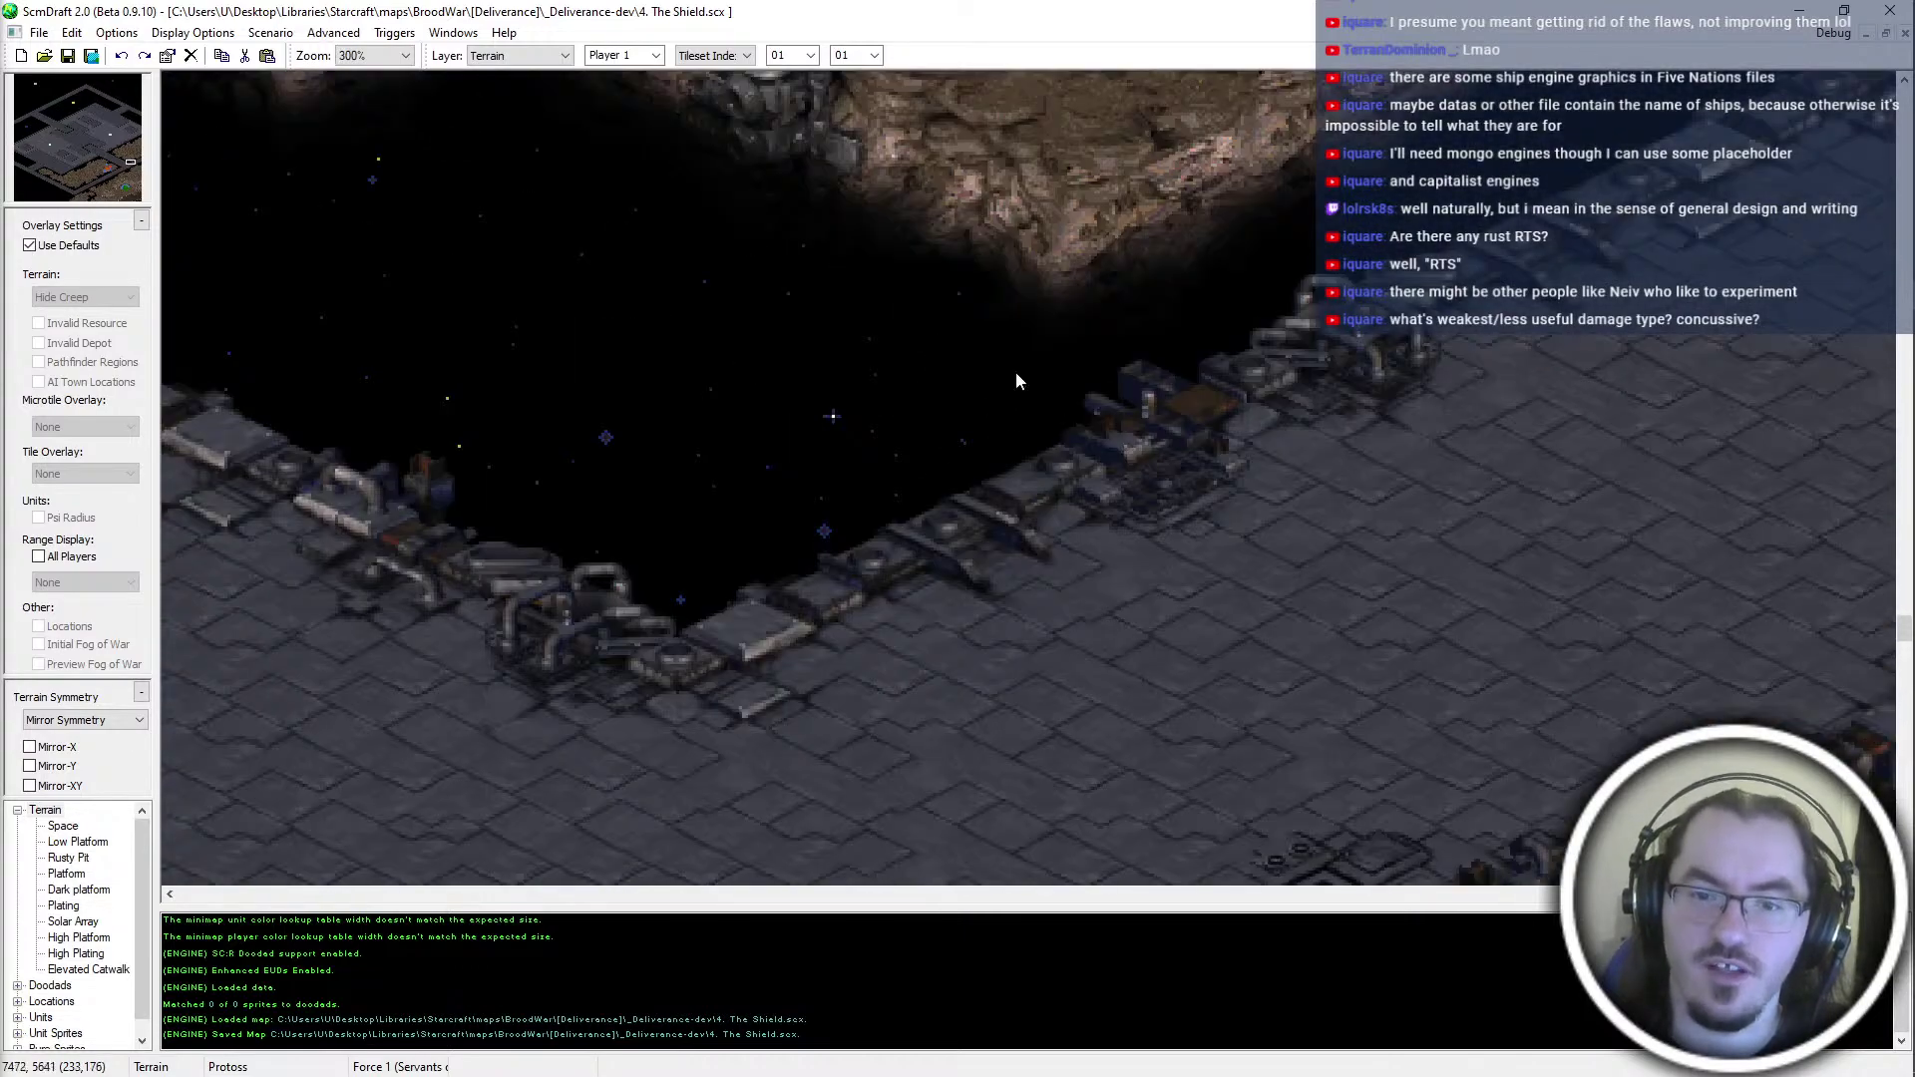
scroll(987, 409, "down", 5)
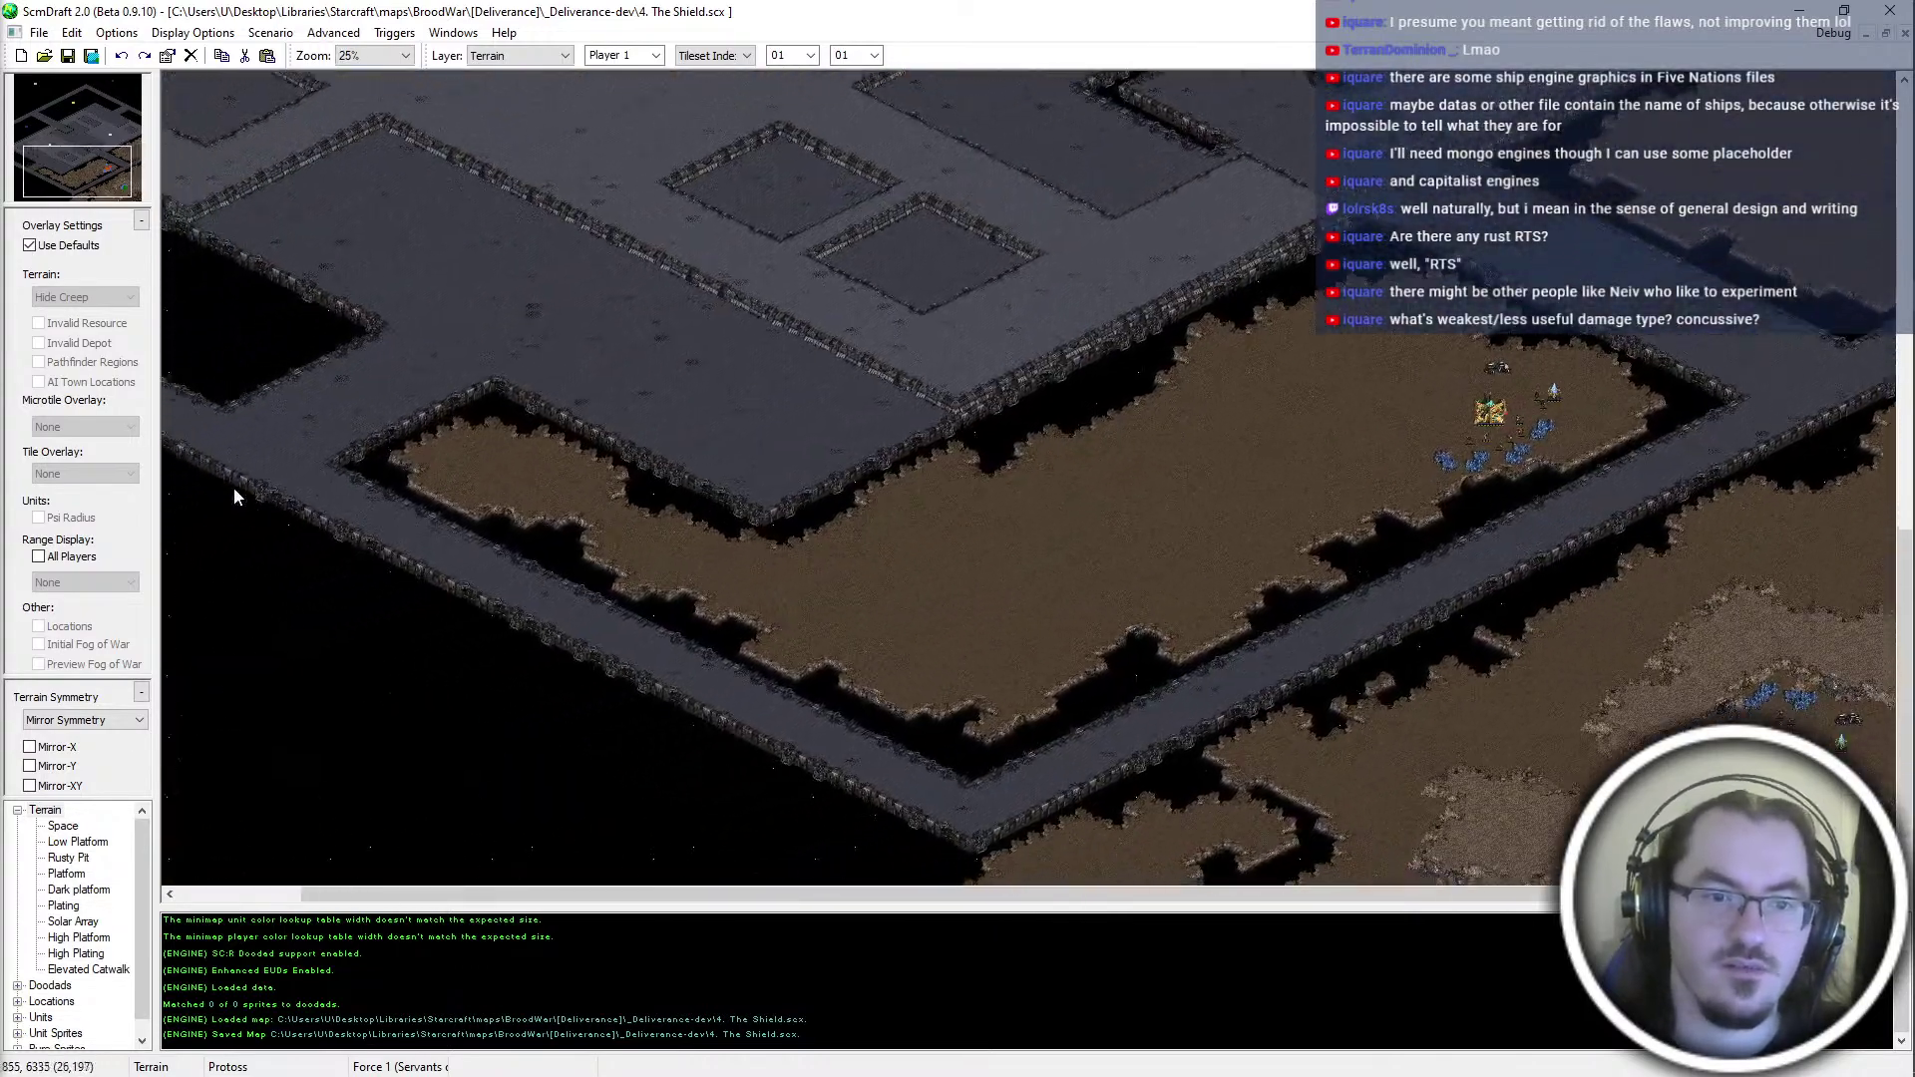
scroll(221, 499, "up", 8)
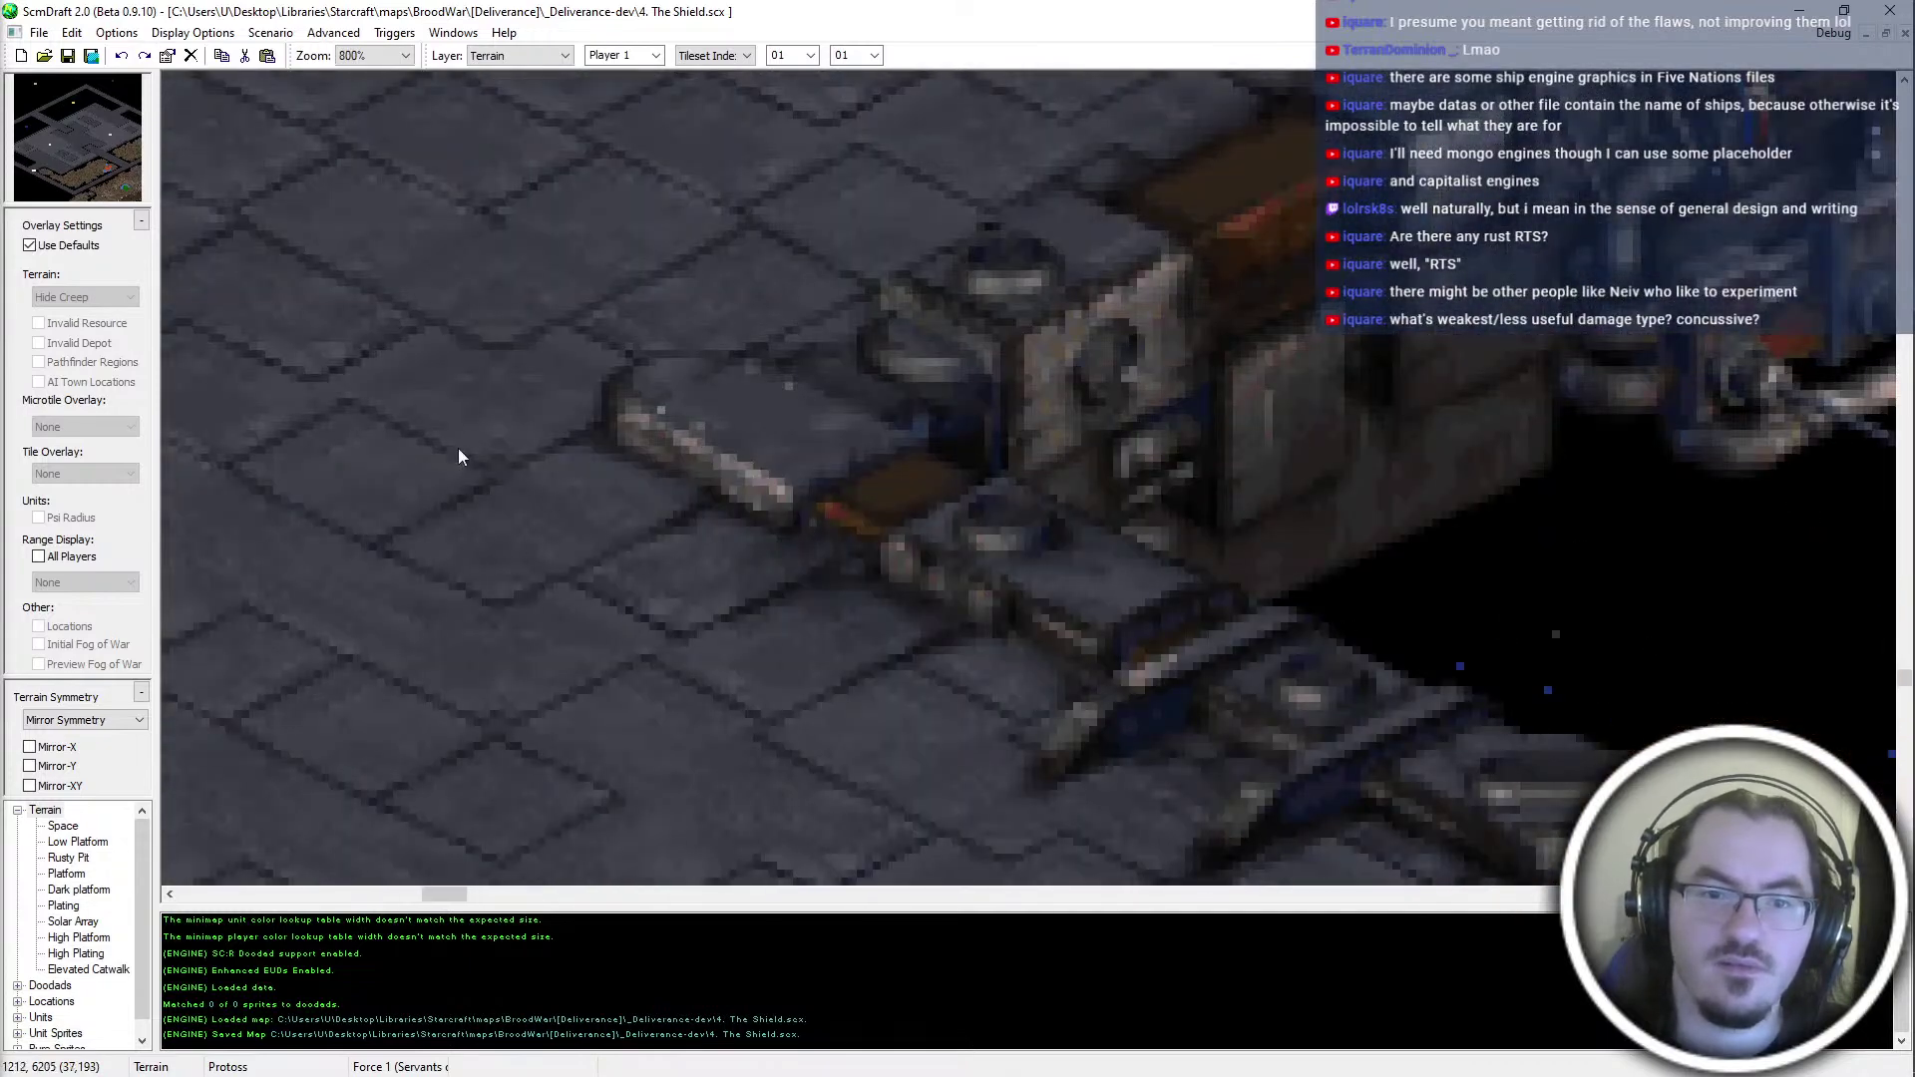
middle_click_drag(404, 140, 763, 498)
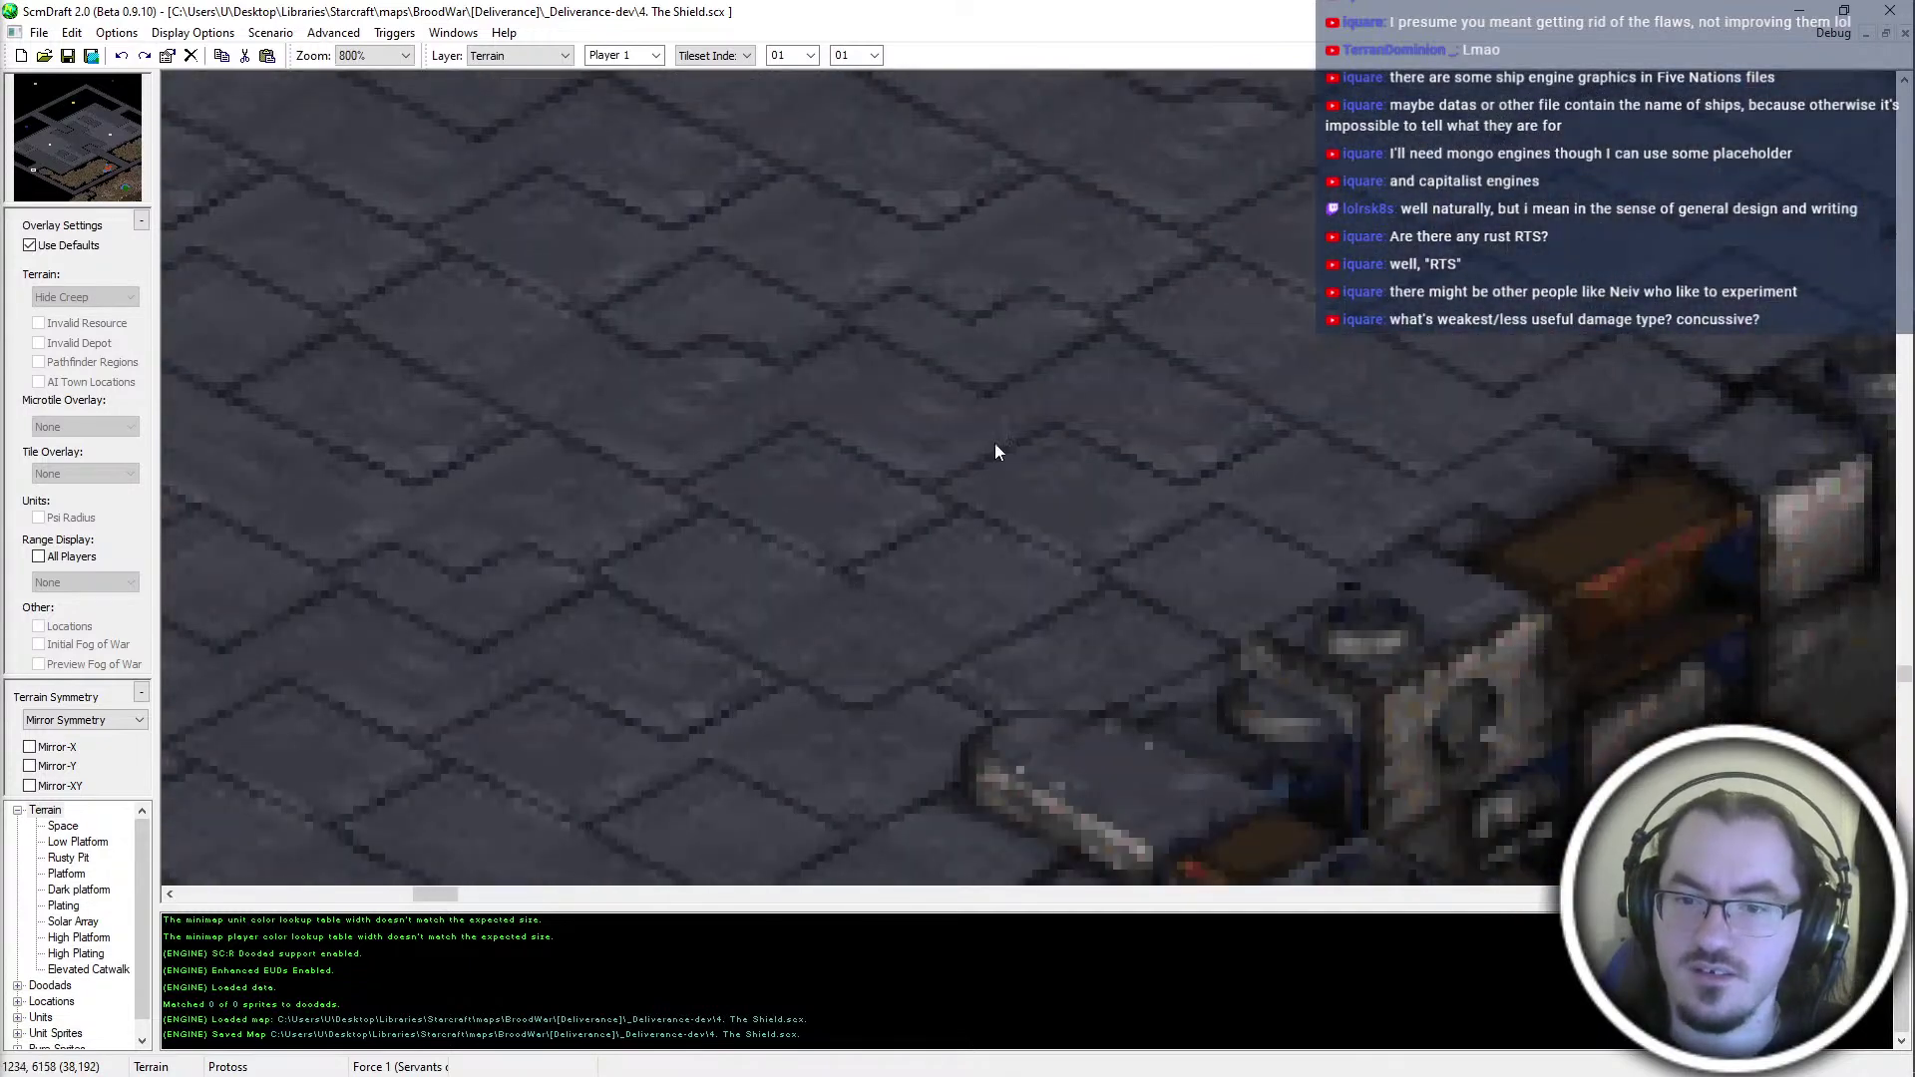
middle_click_drag(963, 381, 1015, 393)
scroll(1171, 544, "down", 1)
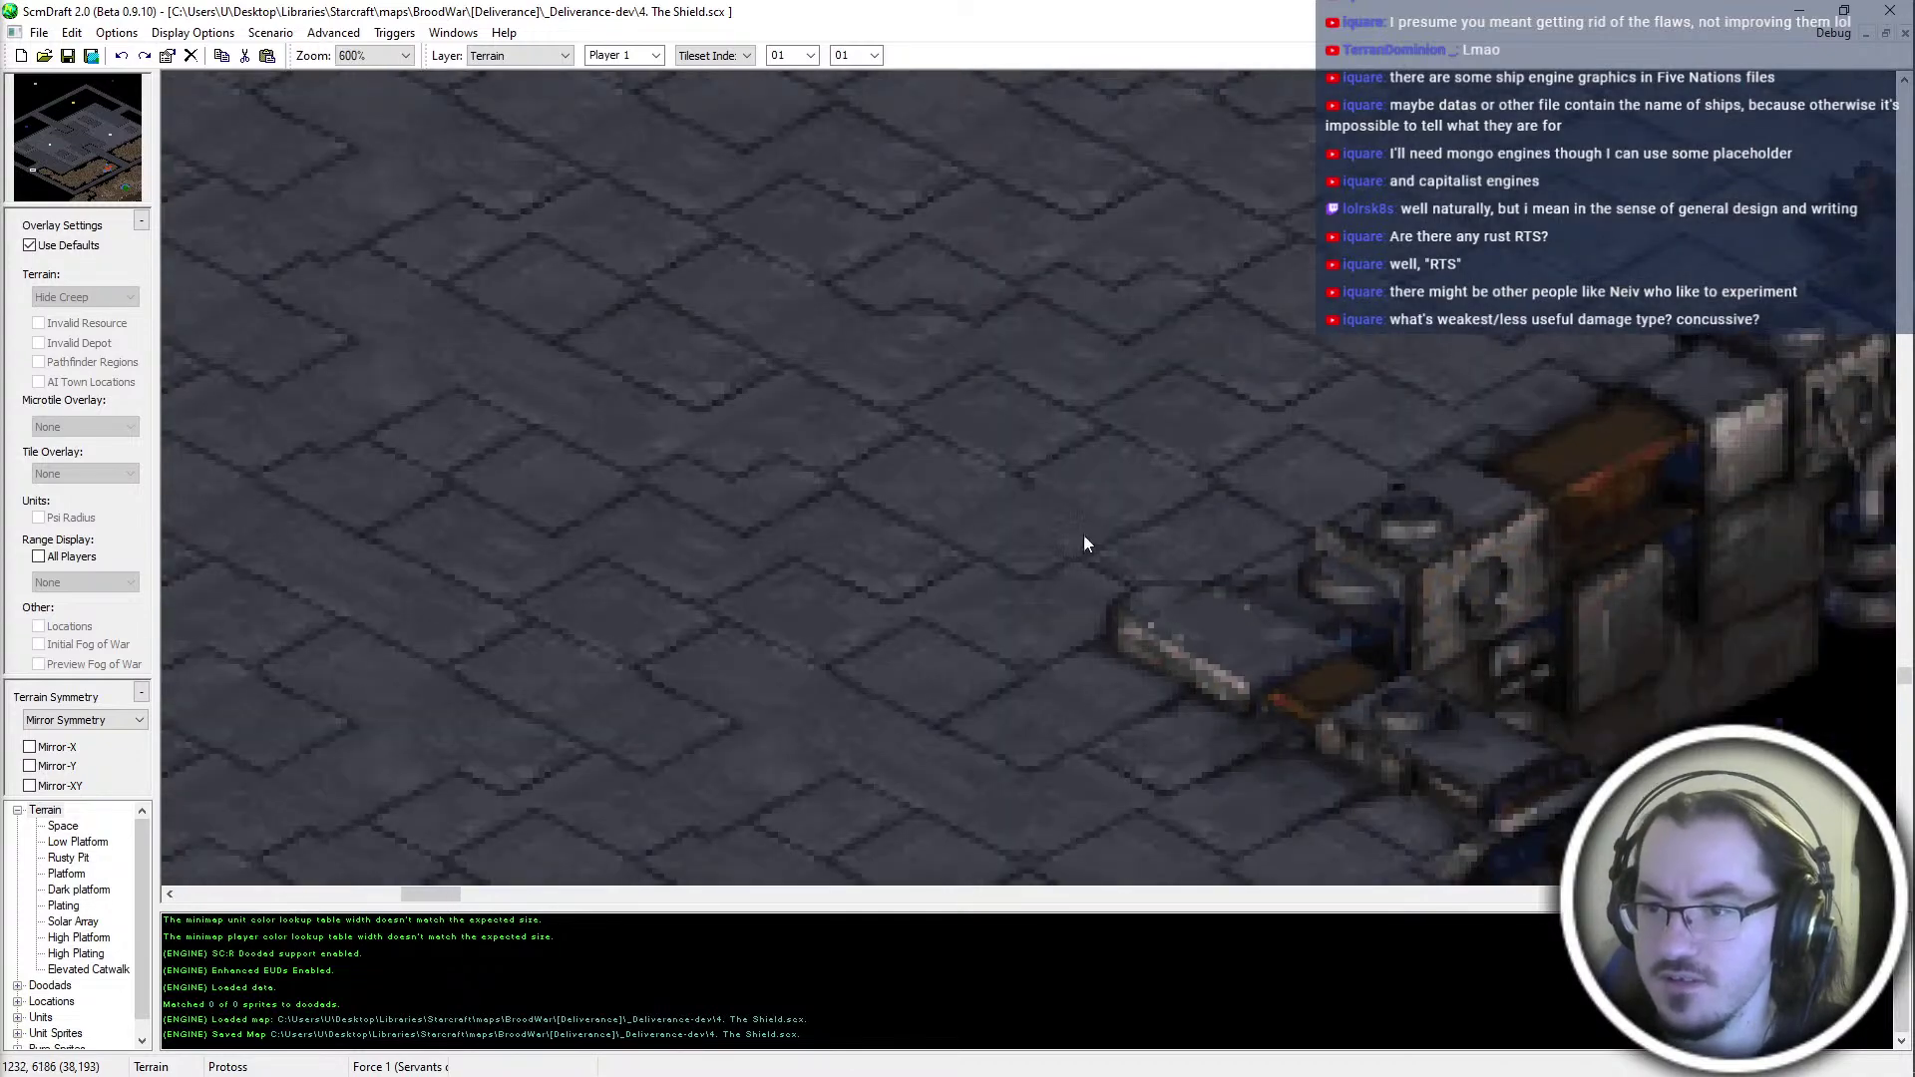
scroll(1062, 638, "down", 5)
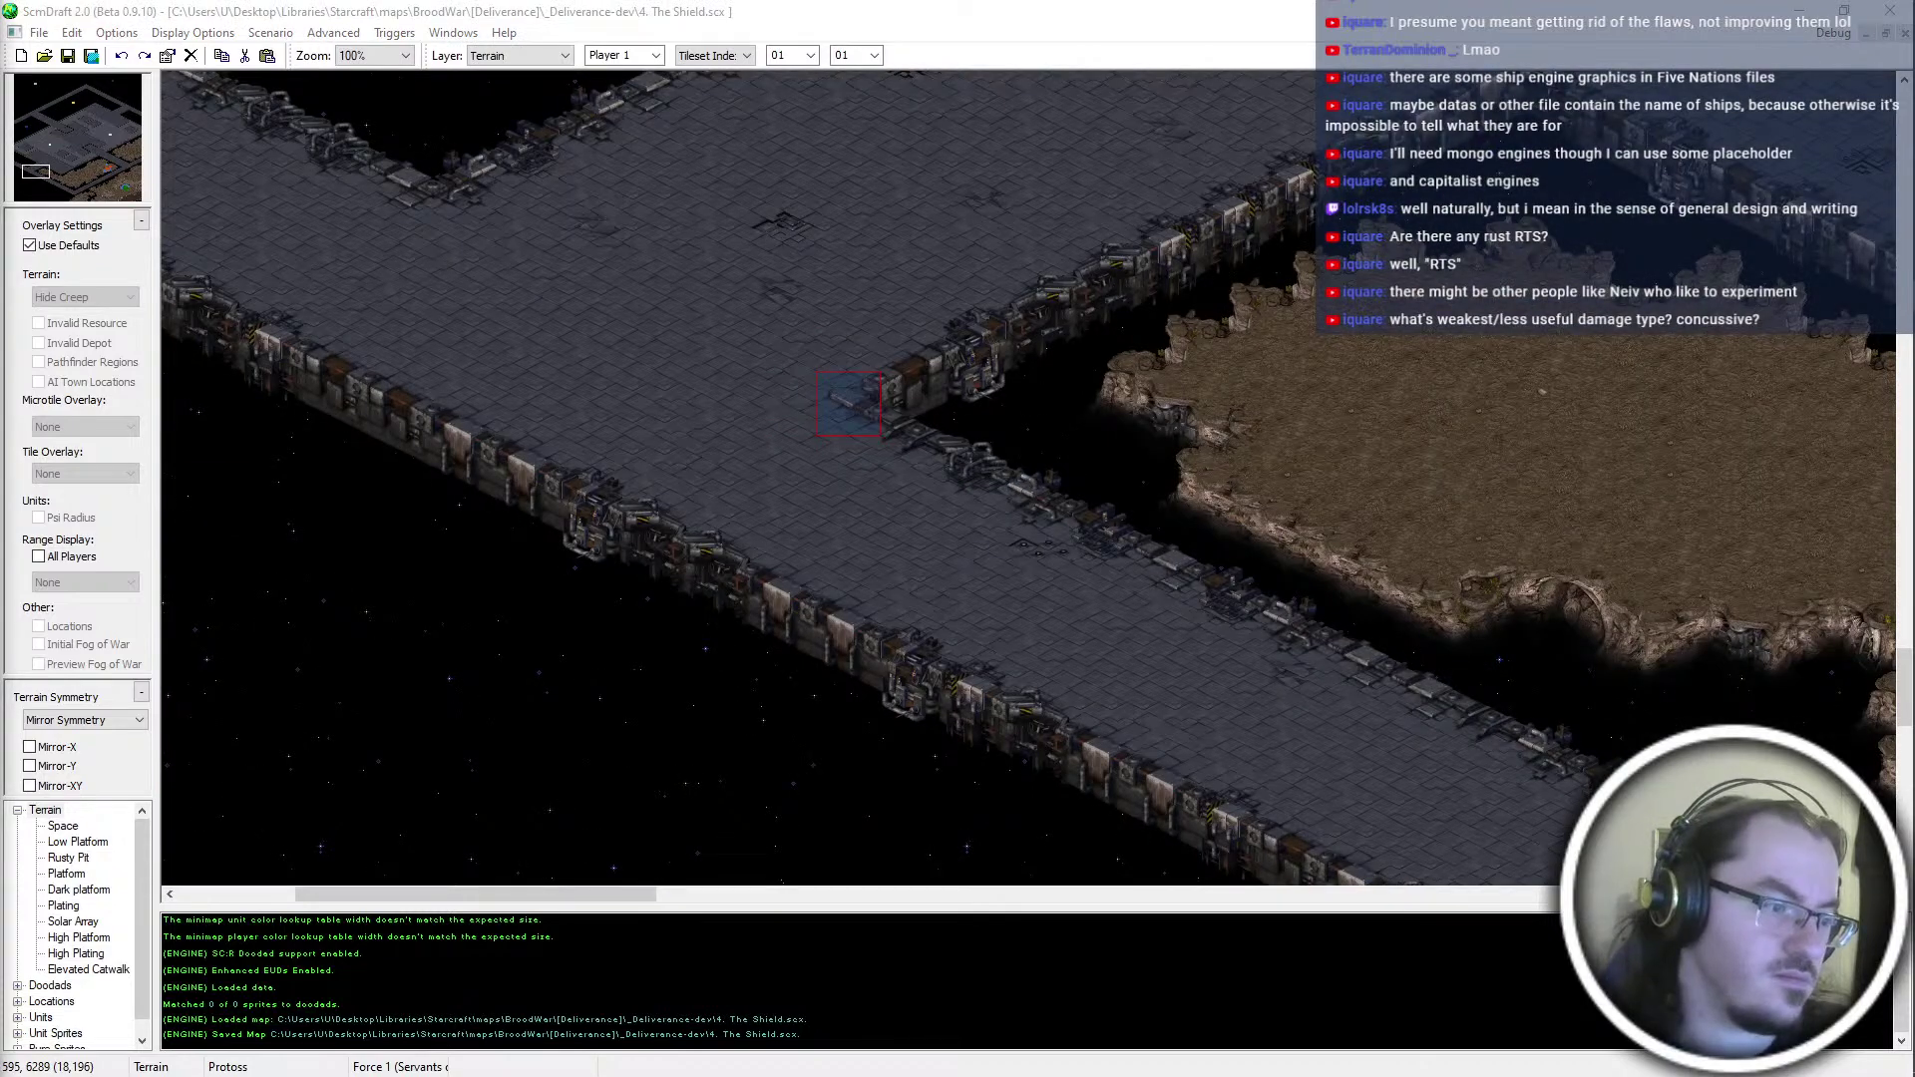
Assemble a diamond-shaped piece on the platform floor from copied left and right edge corner tiles
scroll(607, 407, "up", 2)
left_click(634, 333)
scroll(878, 602, "down", 1)
scroll(655, 380, "up", 2)
left_click_drag(793, 387, 699, 474, "shift")
key("ctrl+z")
key("Left")
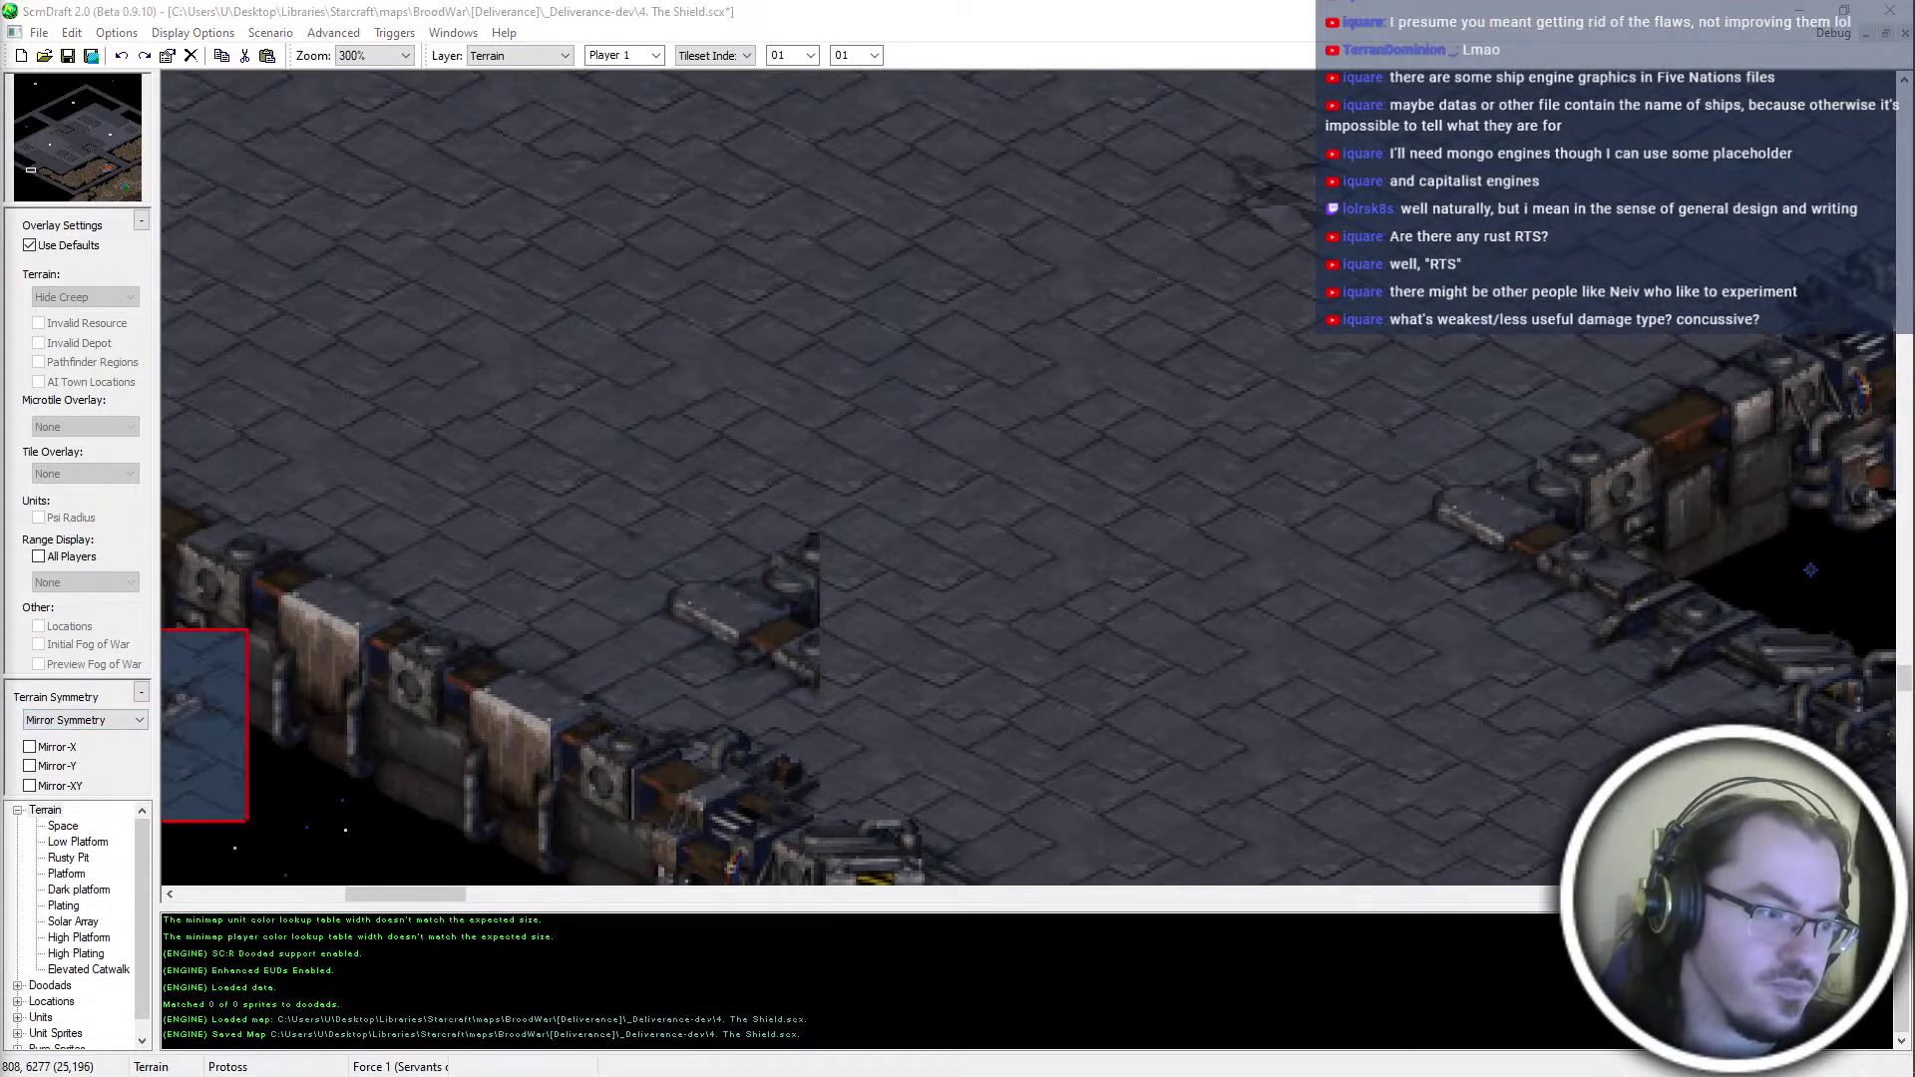
left_click(896, 622)
key("Escape")
scroll(816, 630, "up", 1, "ctrl")
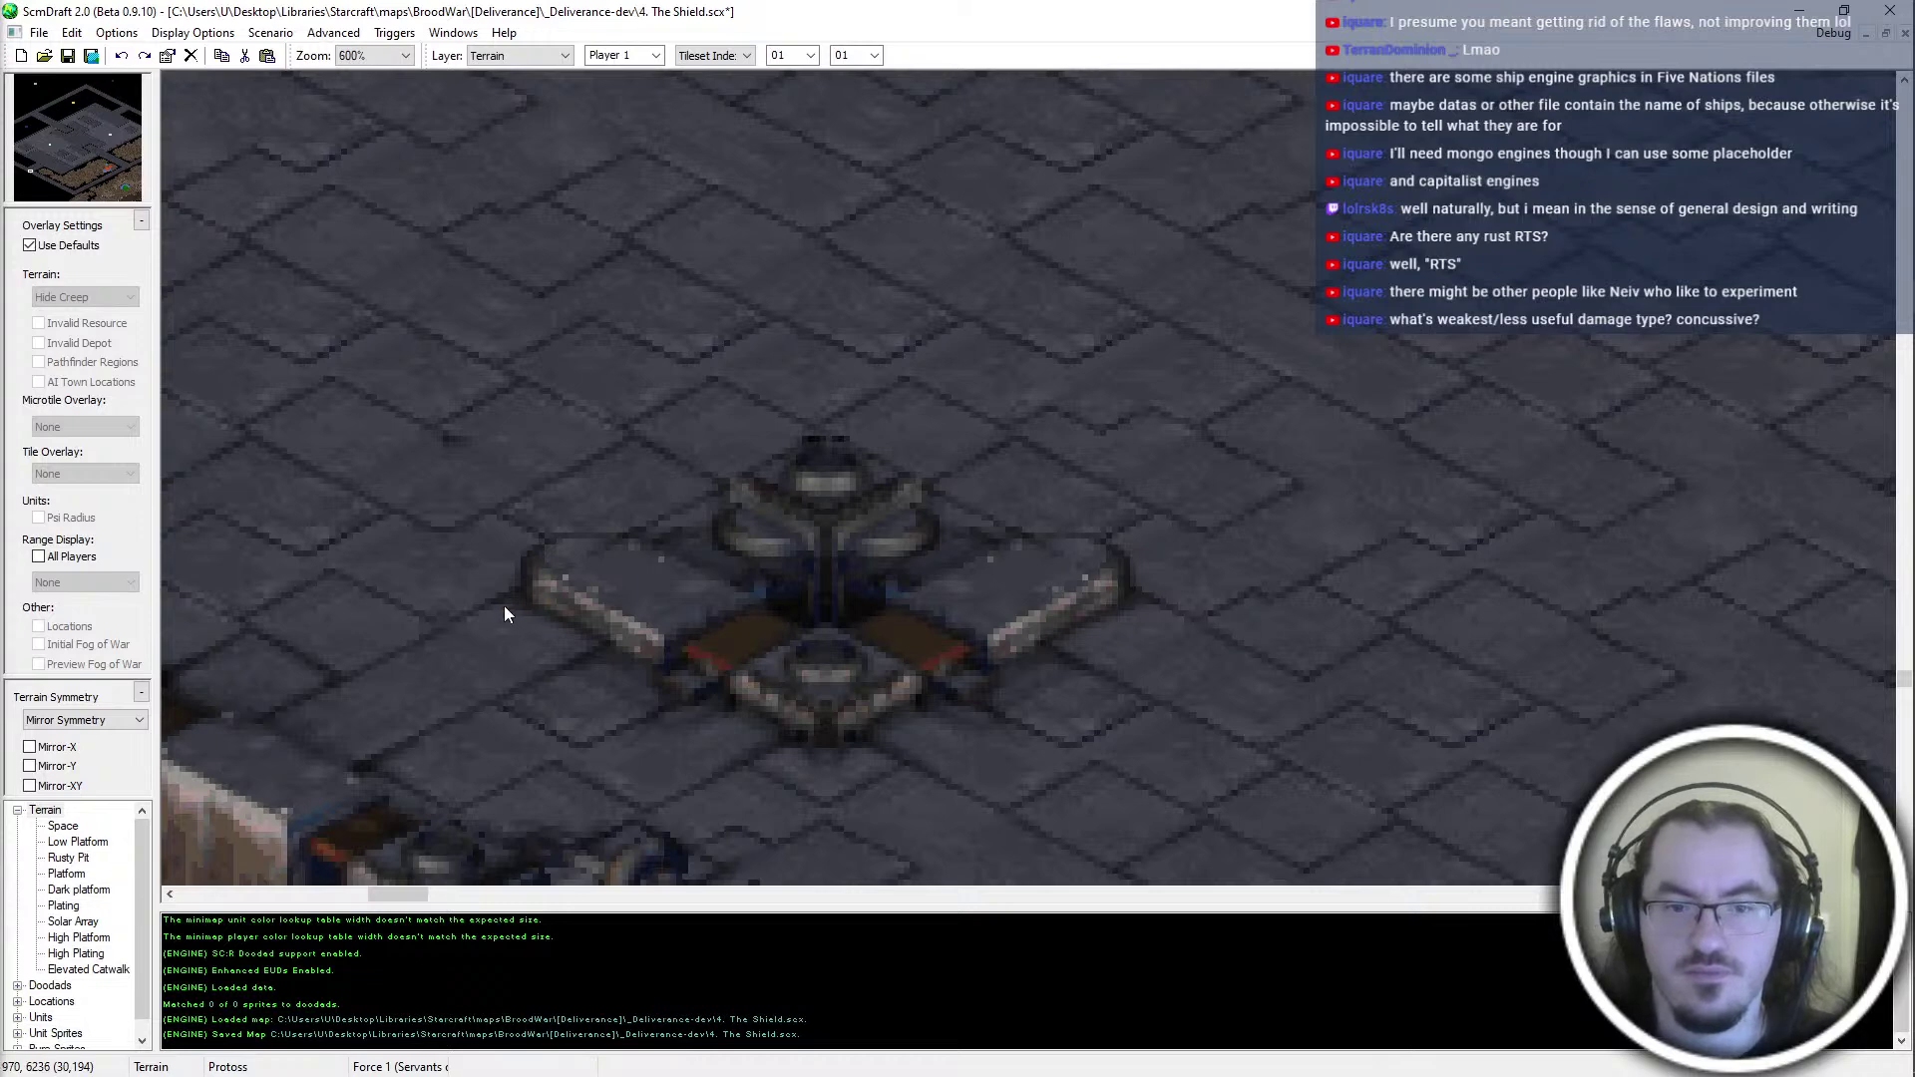
Copy the assembled diamond-shaped piece from the platform floor and undo its separate tile placements
left_click_drag(919, 529, 500, 784)
left_click_drag(1129, 491, 579, 742)
left_click_drag(708, 480, 529, 696)
key("ctrl+c")
key("ctrl+z")
scroll(816, 513, "down", 2, "ctrl")
key("ctrl+z")
Paste the diamond-shaped piece onto the platform floor between the inner corner and the outer edge
key("ctrl+v")
left_click(822, 580)
scroll(688, 410, "up", 2, "ctrl")
scroll(755, 642, "down", 1, "ctrl")
scroll(755, 649, "down", 1, "ctrl")
scroll(1400, 603, "up", 1, "ctrl")
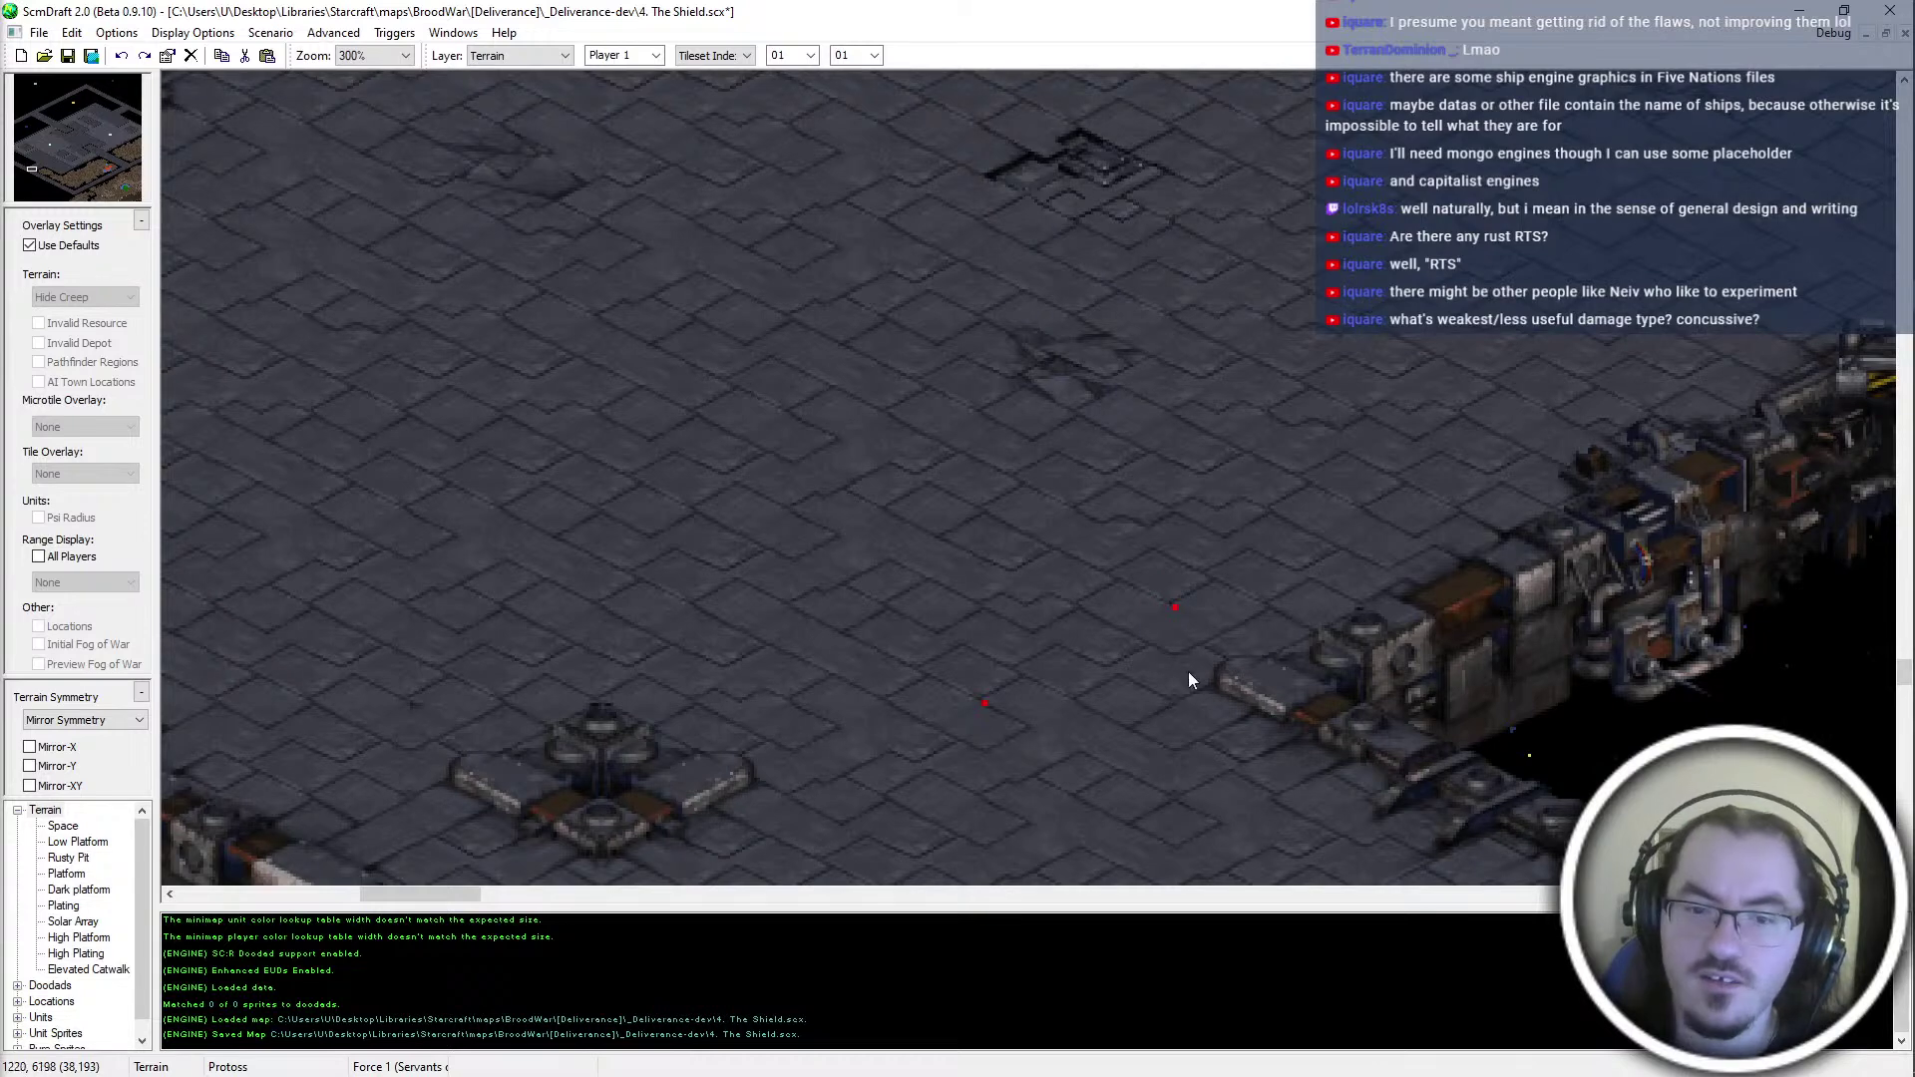
middle_click_drag(696, 740, 831, 605)
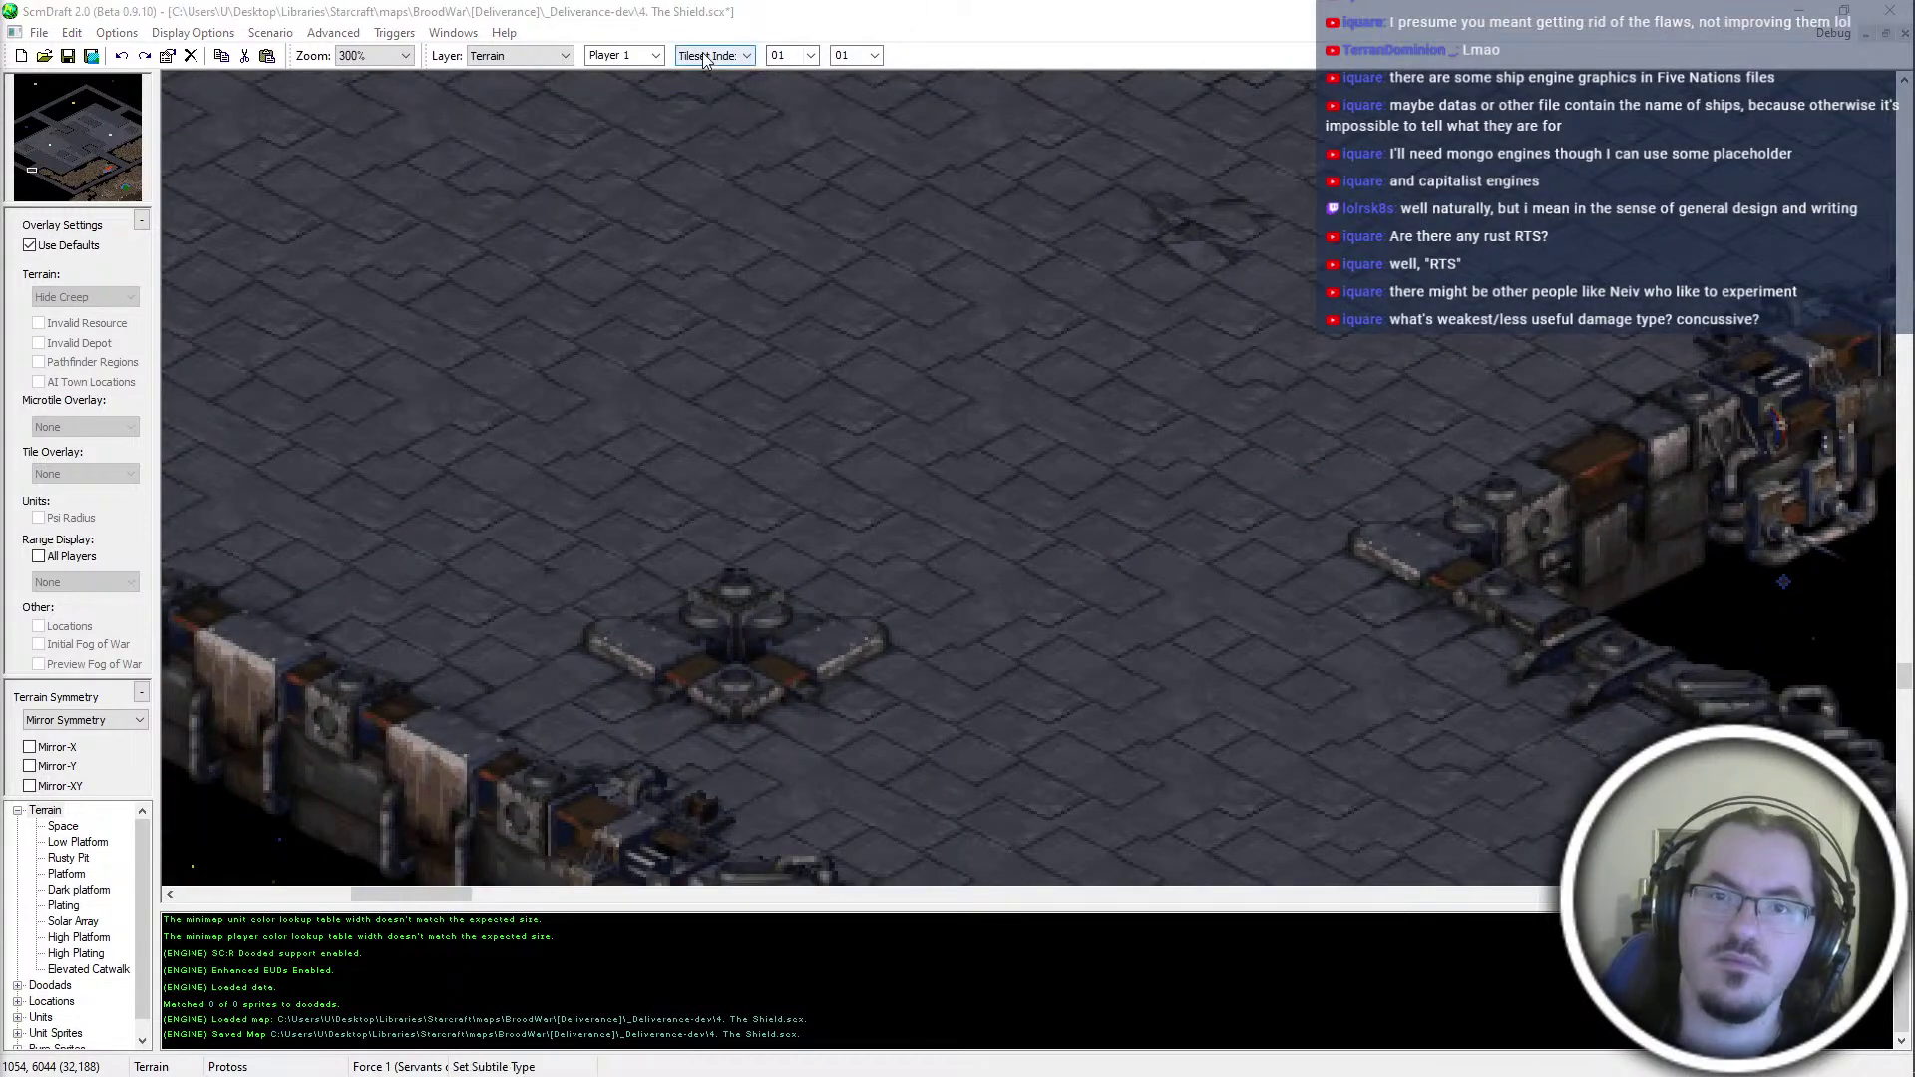
left_click(1371, 496)
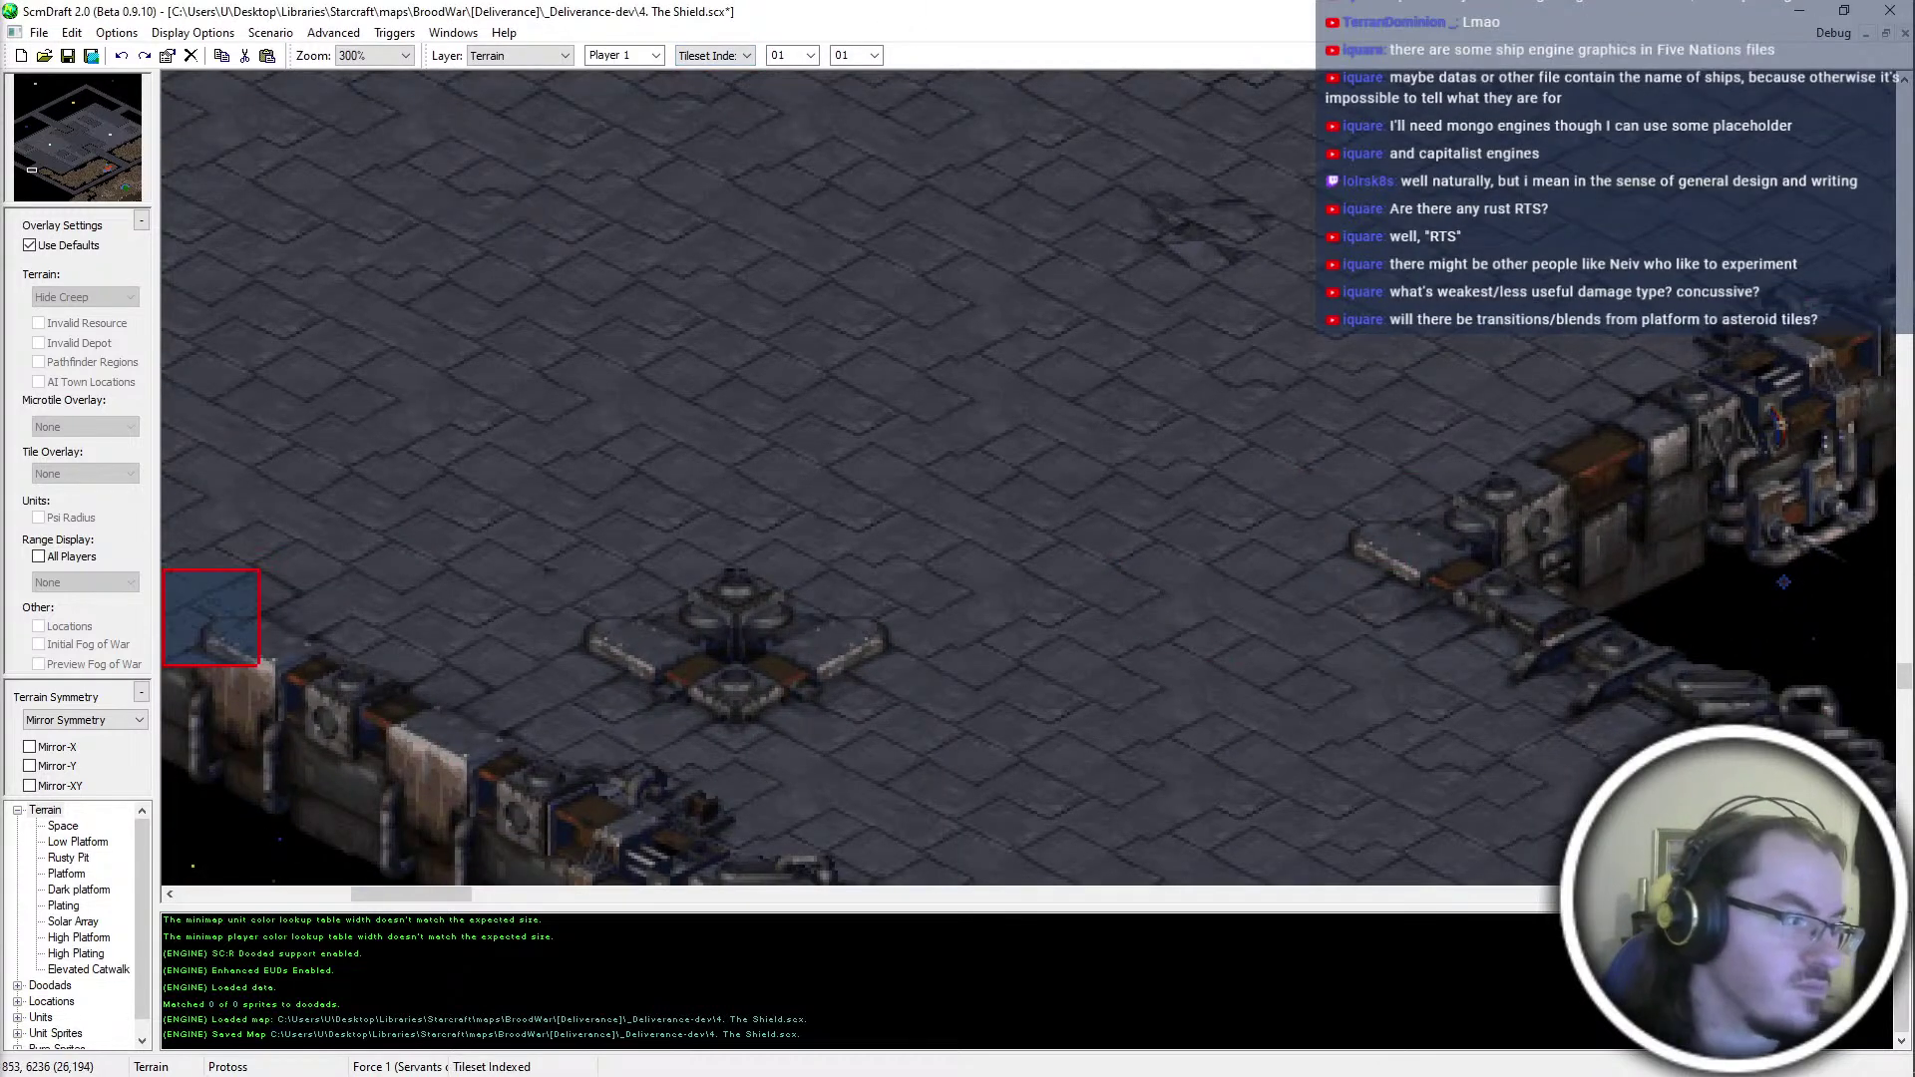
Clear the diamond-shaped piece from the brush and save The Shield map
right_click(1026, 397)
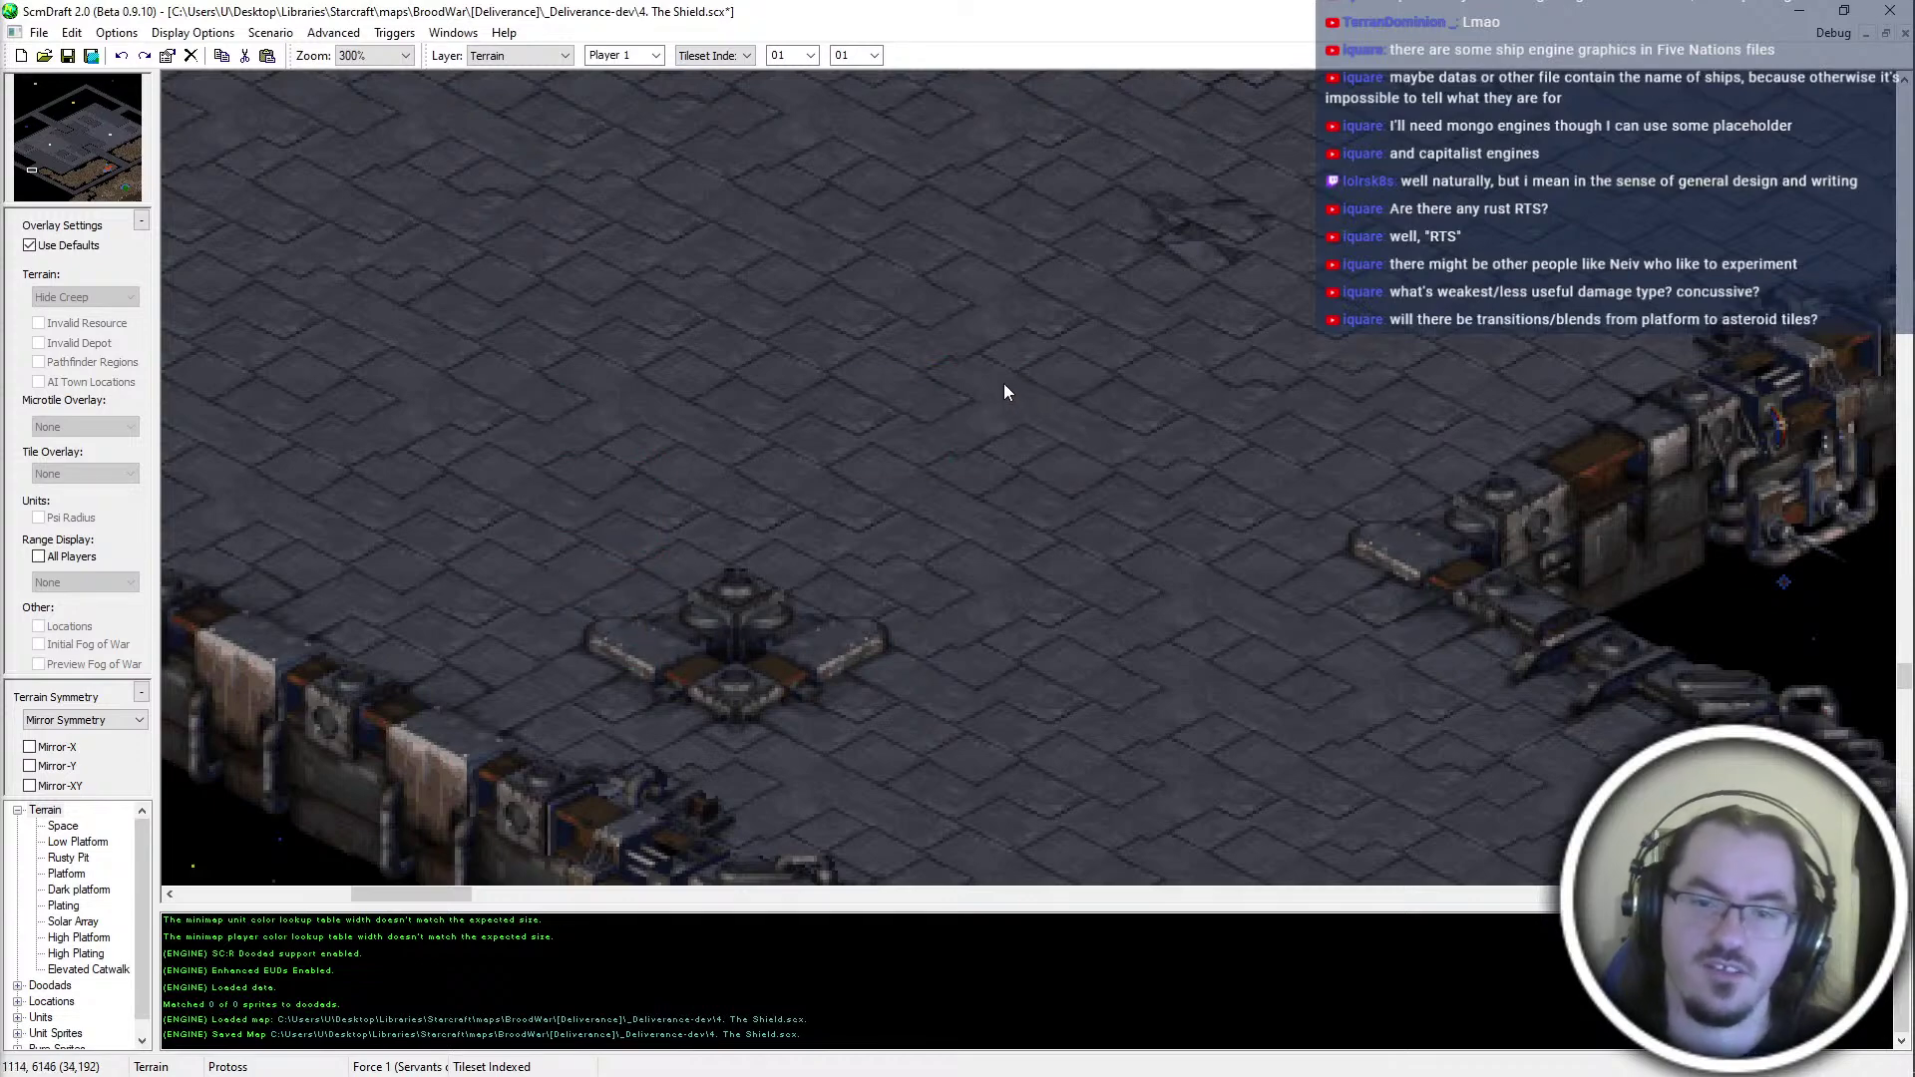
scroll(977, 383, "down", 5)
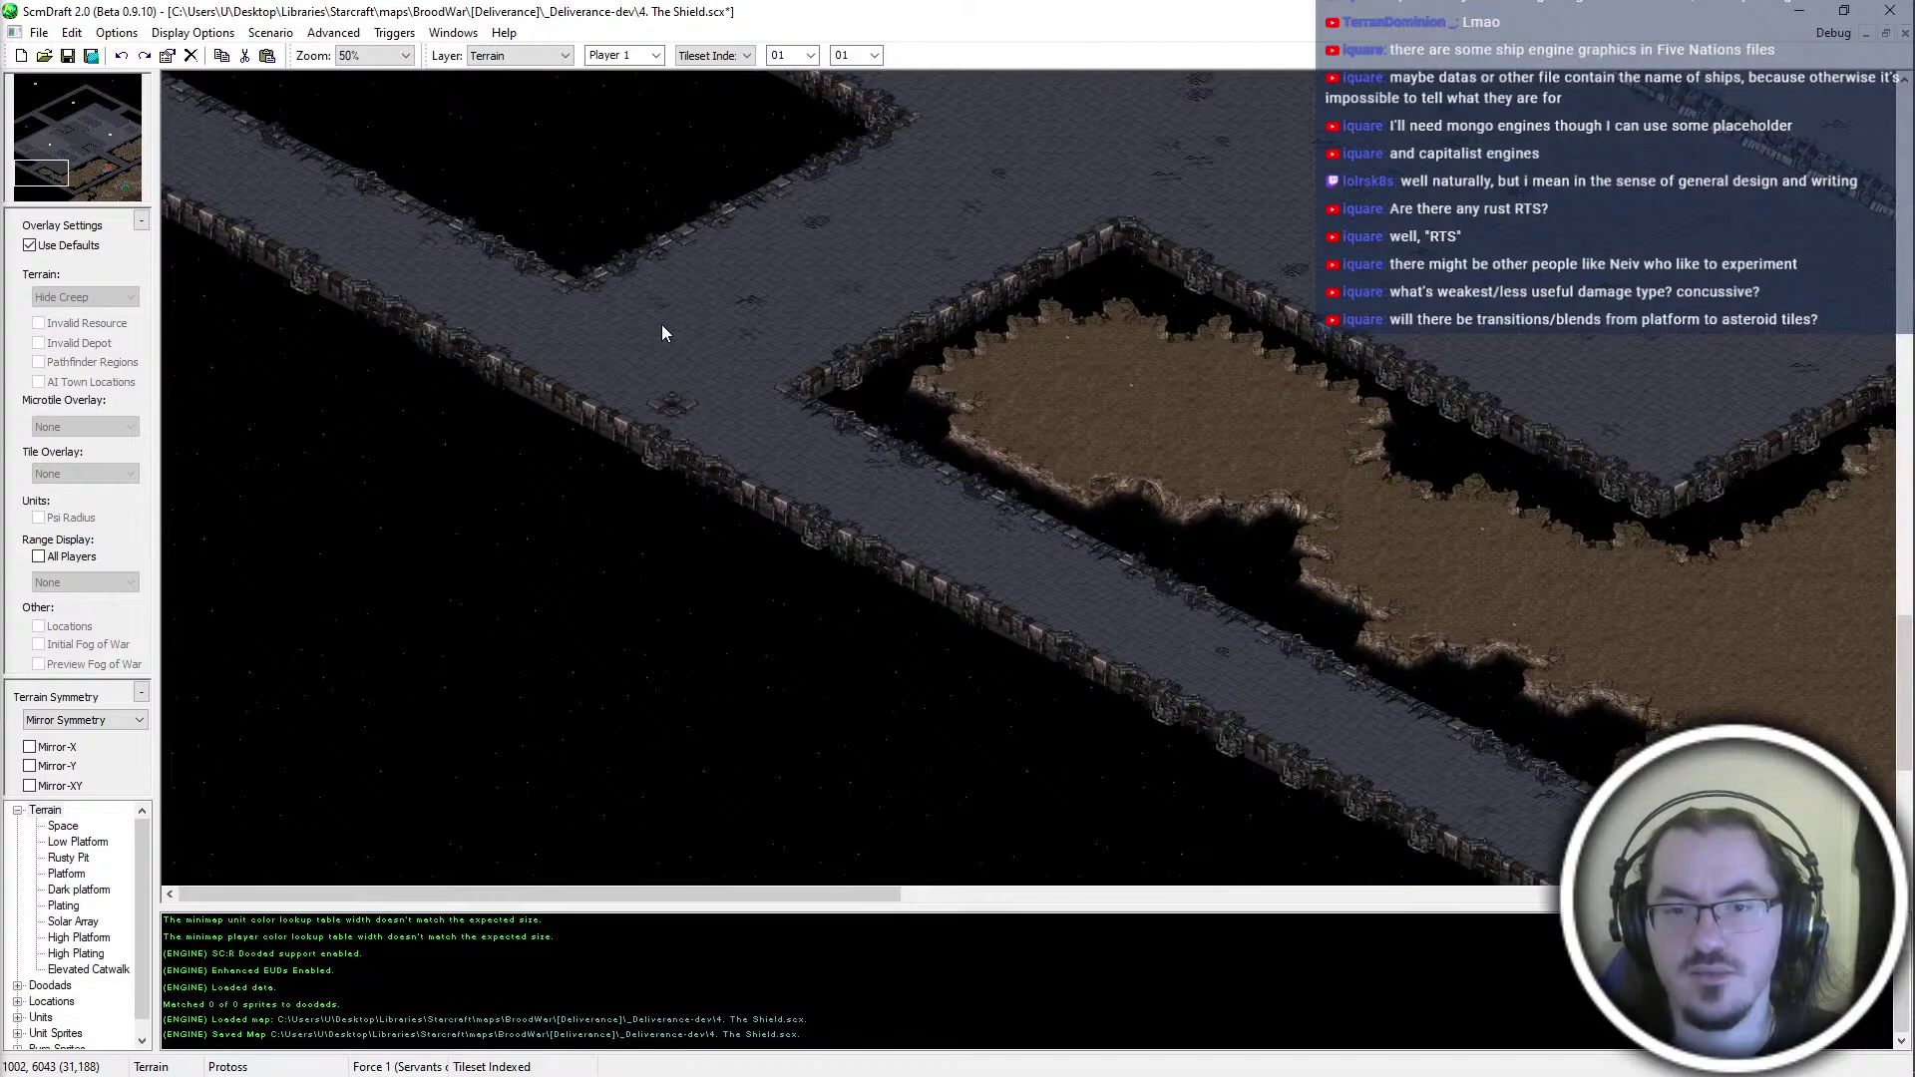
scroll(661, 325, "up", 5)
scroll(901, 545, "down", 4)
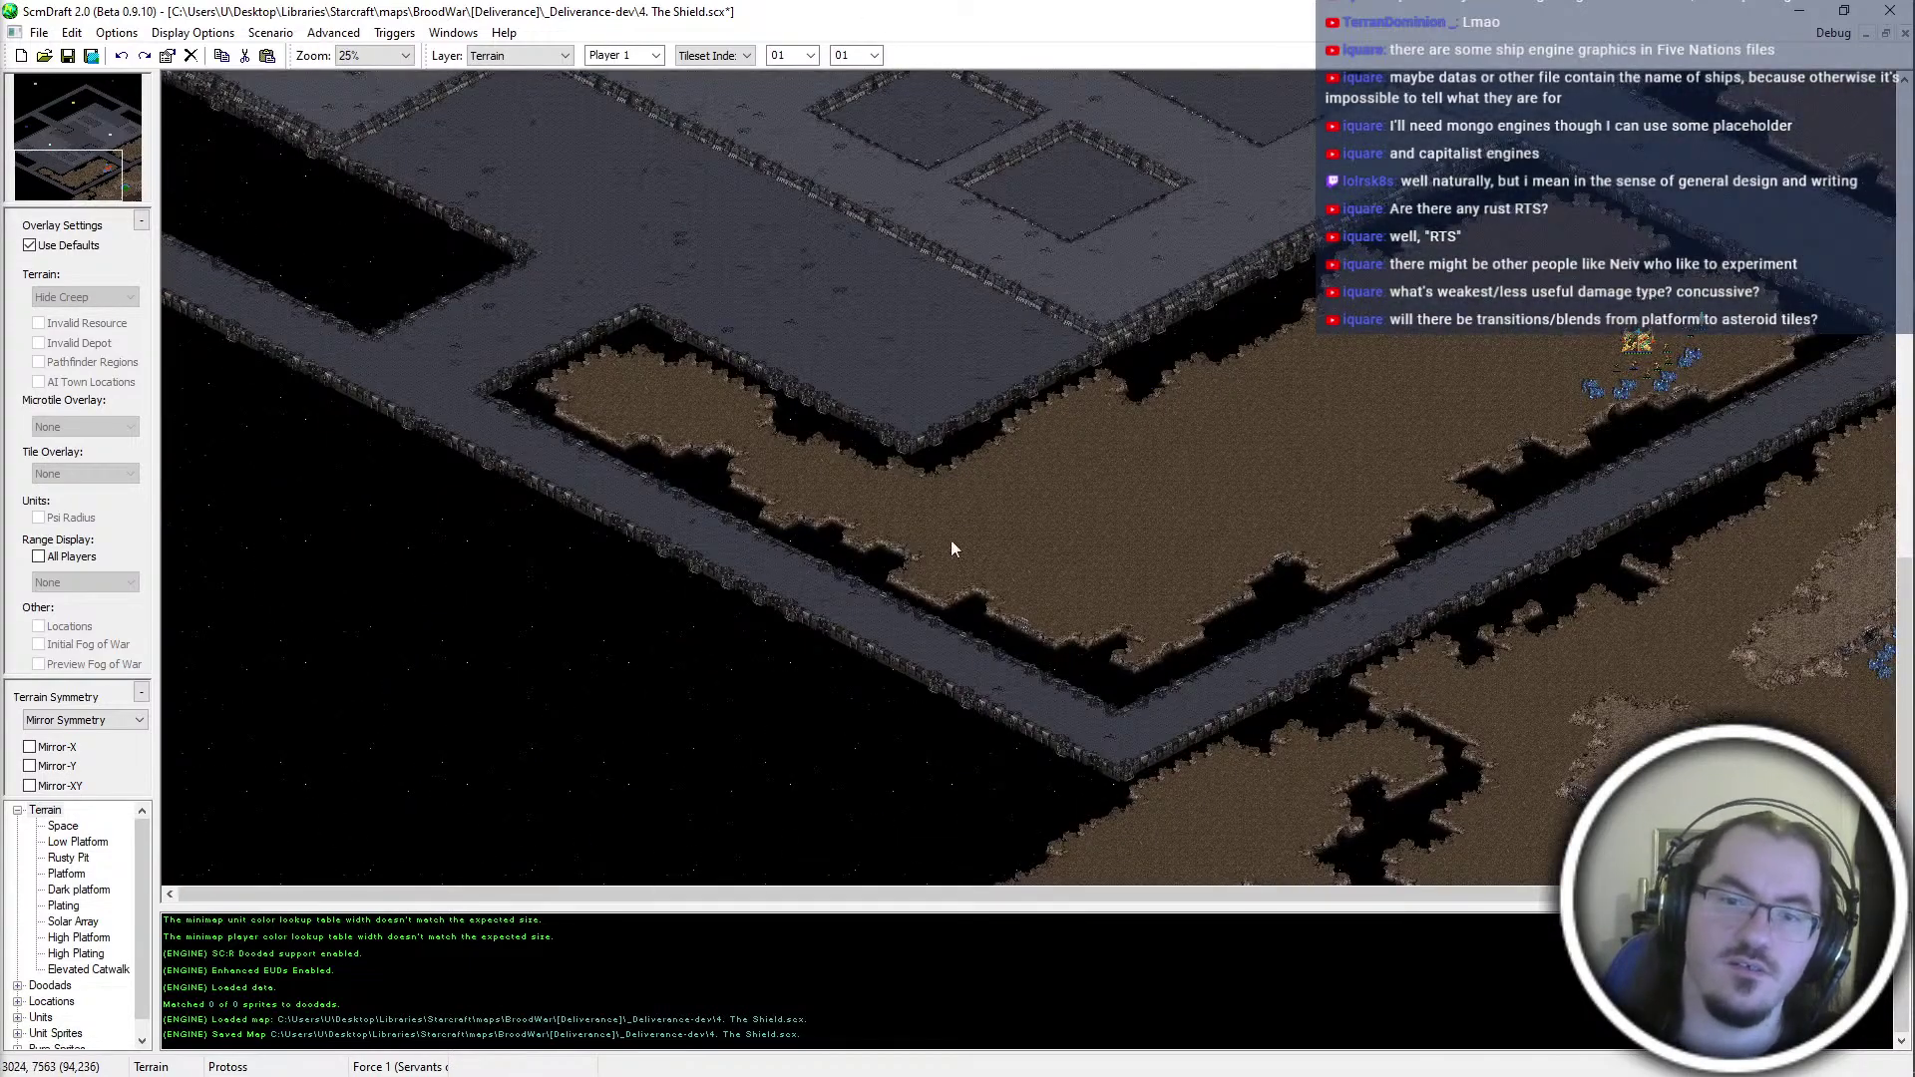
key("ctrl+s")
Place a brown-based platform-to-asteroid transition tile on the platform cliff above the Protoss asteroid base
left_click_drag(80, 172, 110, 163)
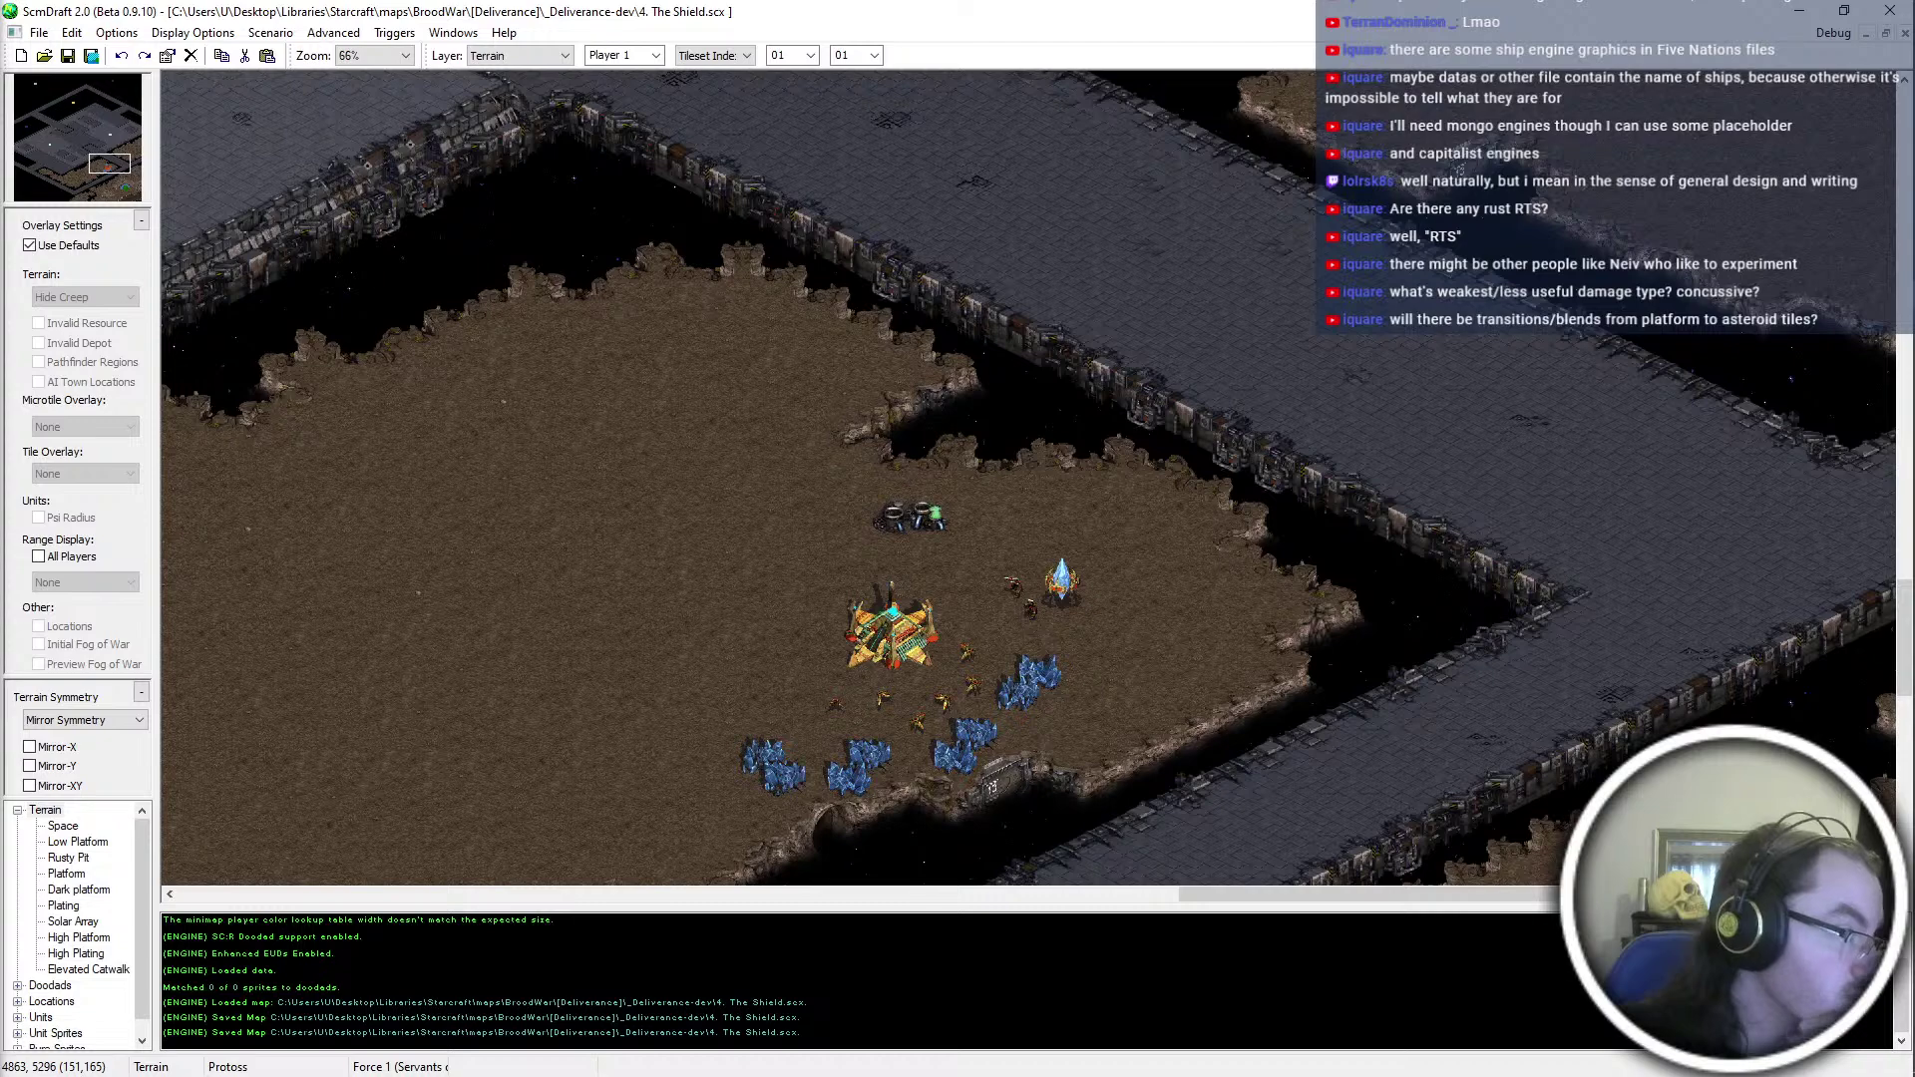
middle_click_drag(965, 326, 1011, 459)
middle_click_drag(724, 323, 797, 390)
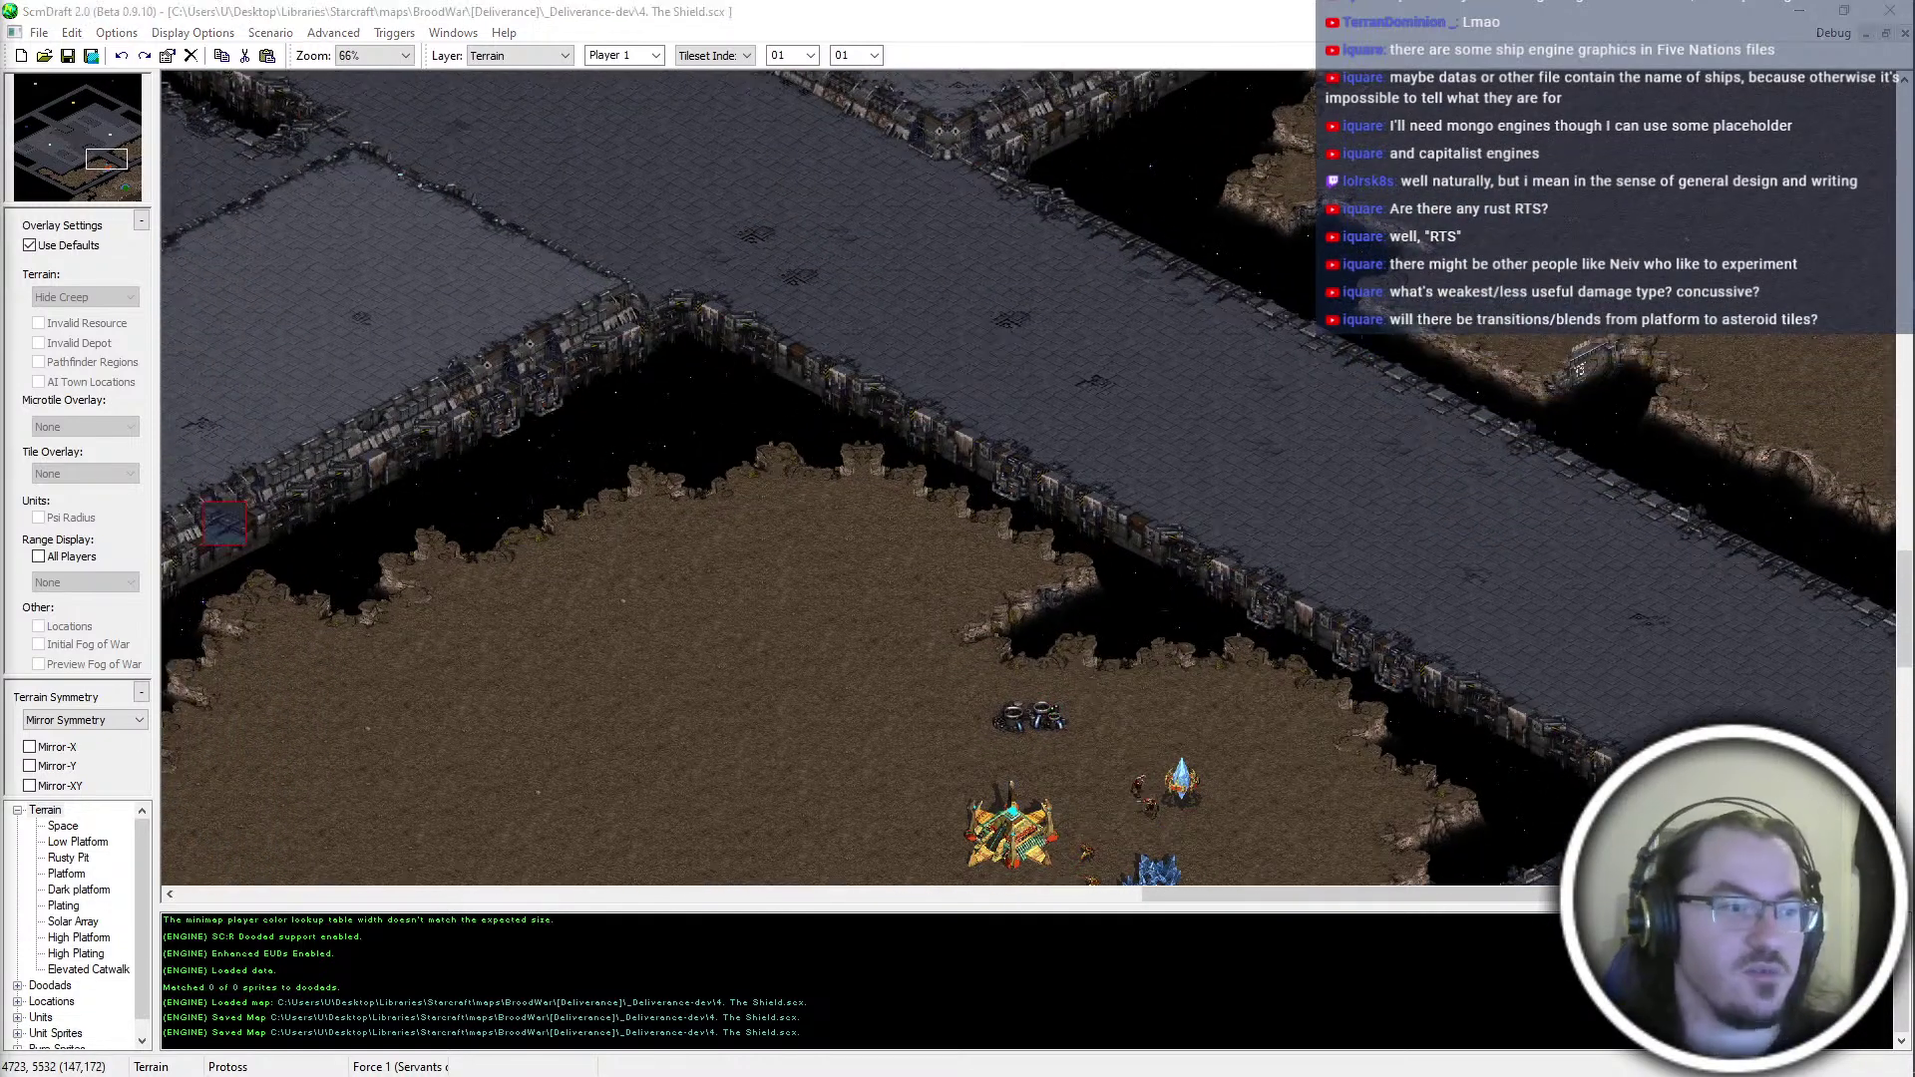
scroll(804, 462, "up", 1)
left_click(1012, 414)
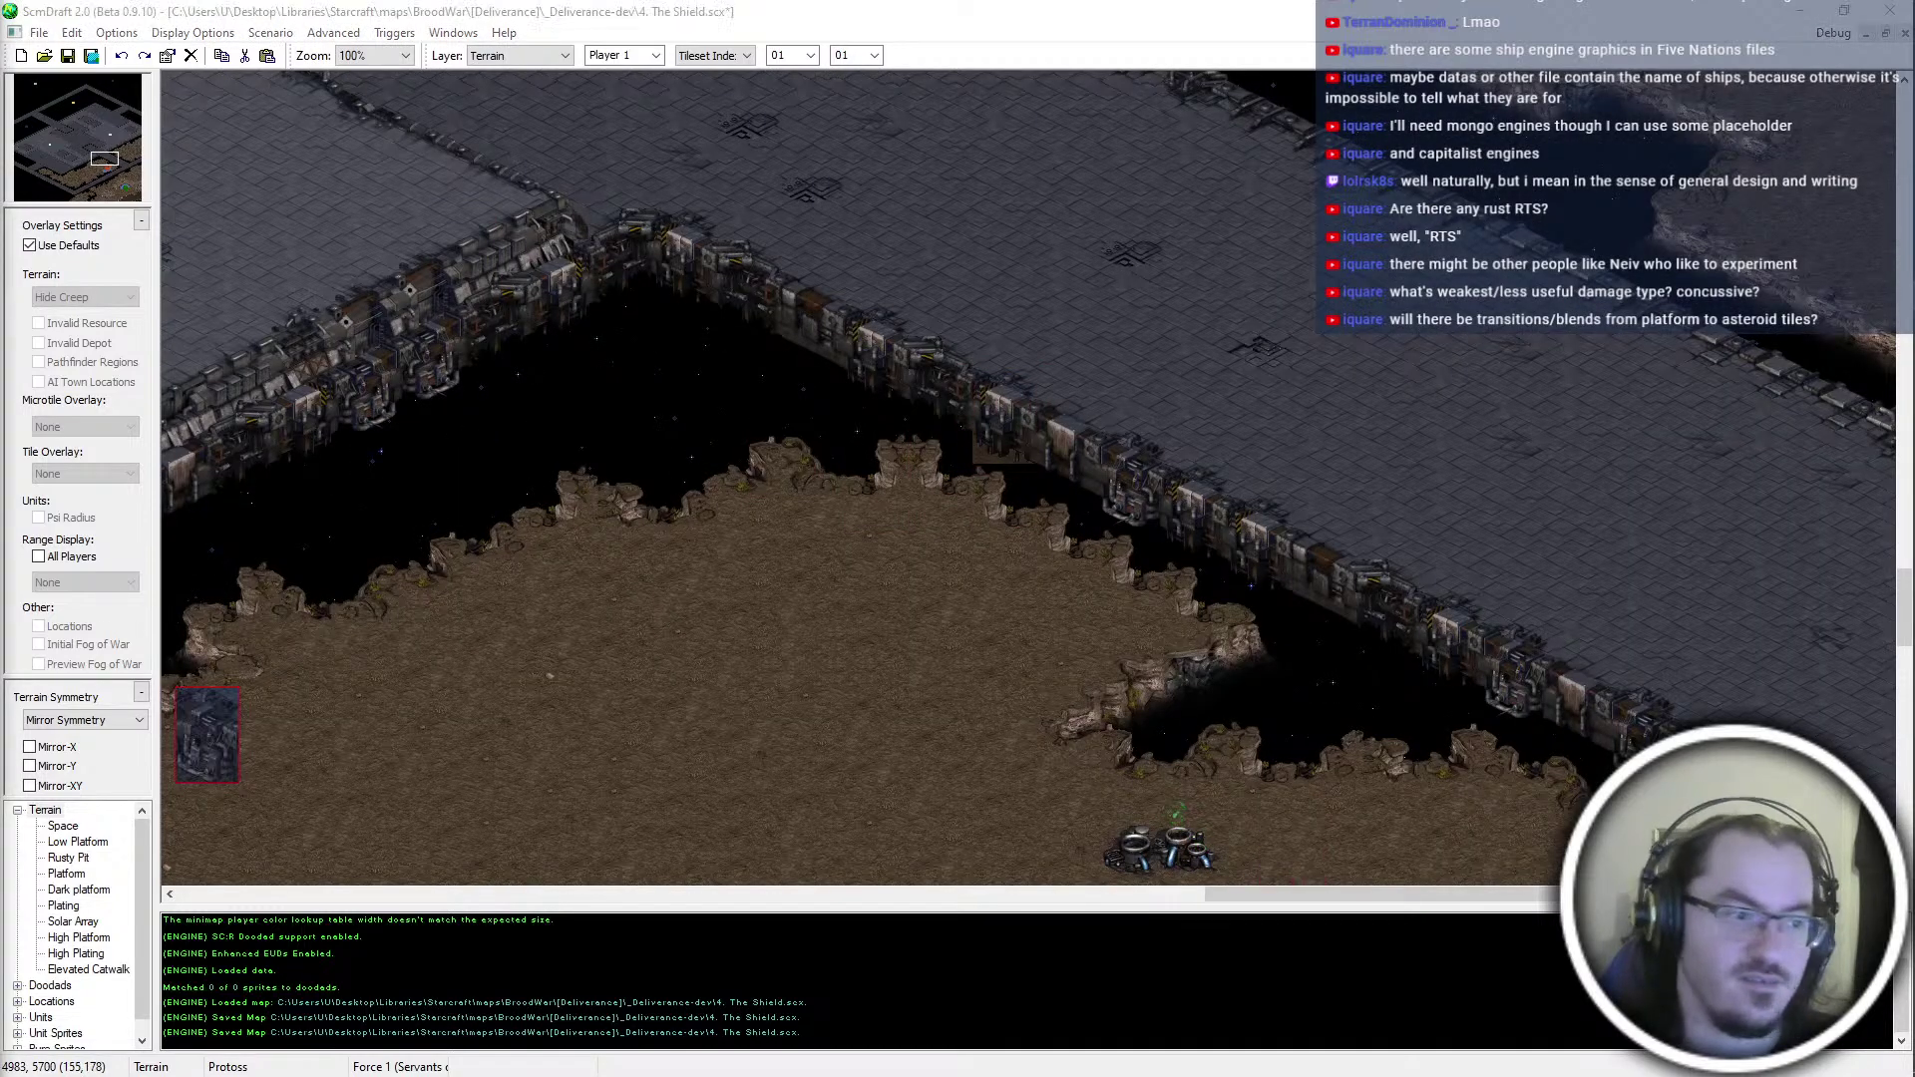
left_click(1069, 448)
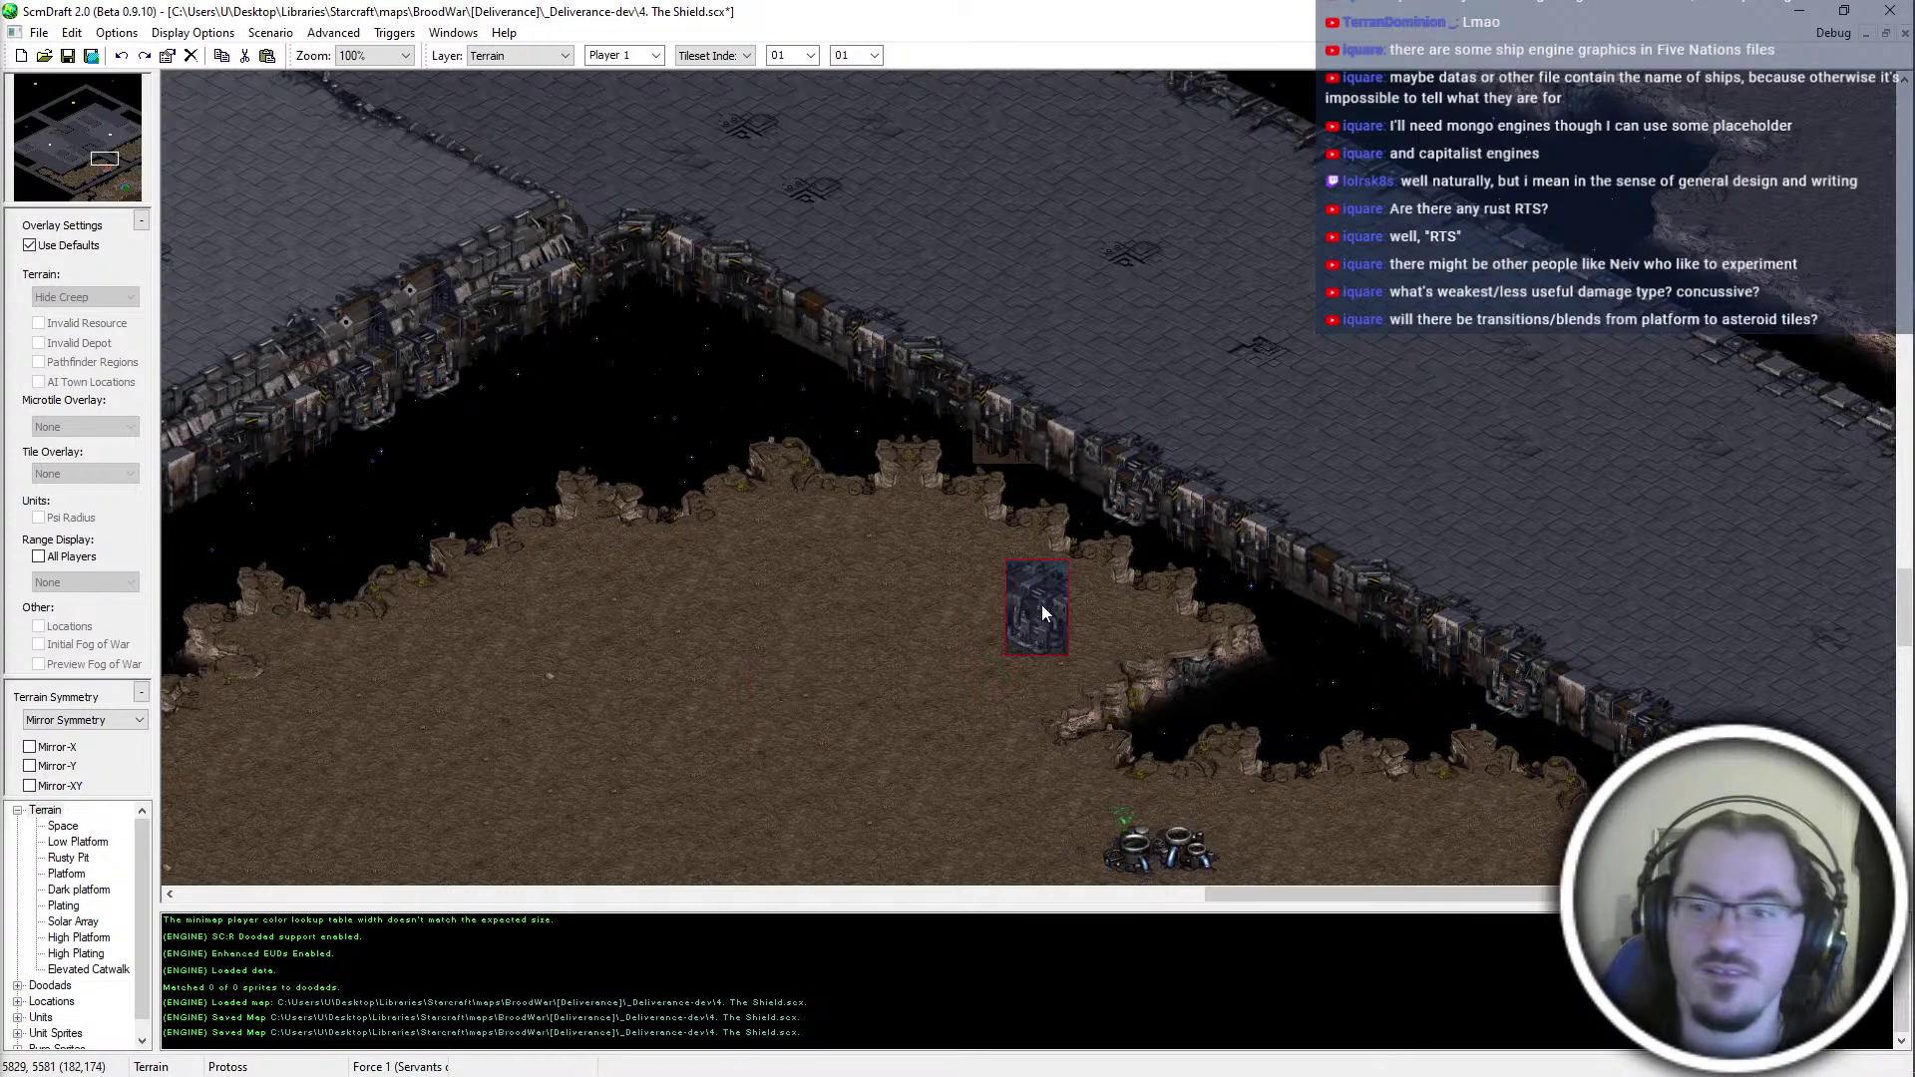
Add more transition tiles along the same cliff from the platform's inner corner towards the southeast
middle_click_drag(1038, 608, 1188, 512)
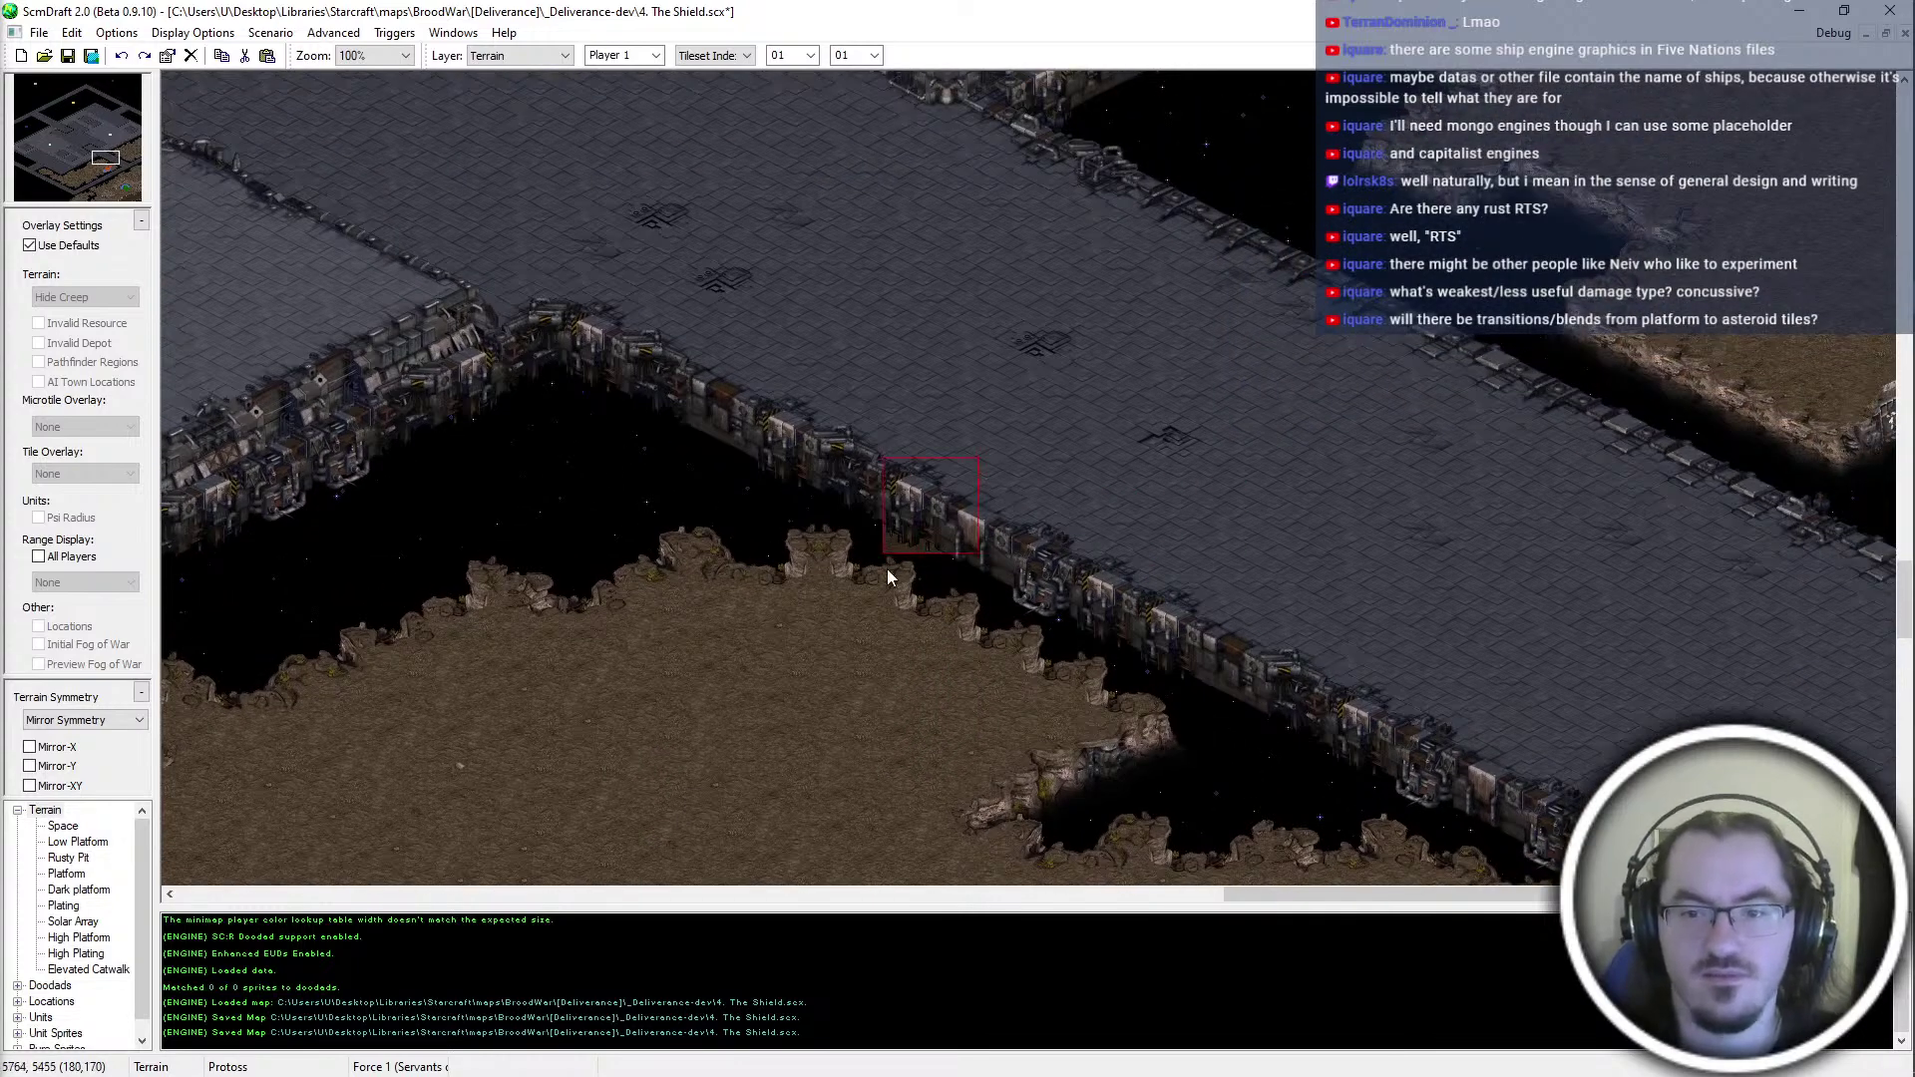
middle_click_drag(908, 596, 475, 655)
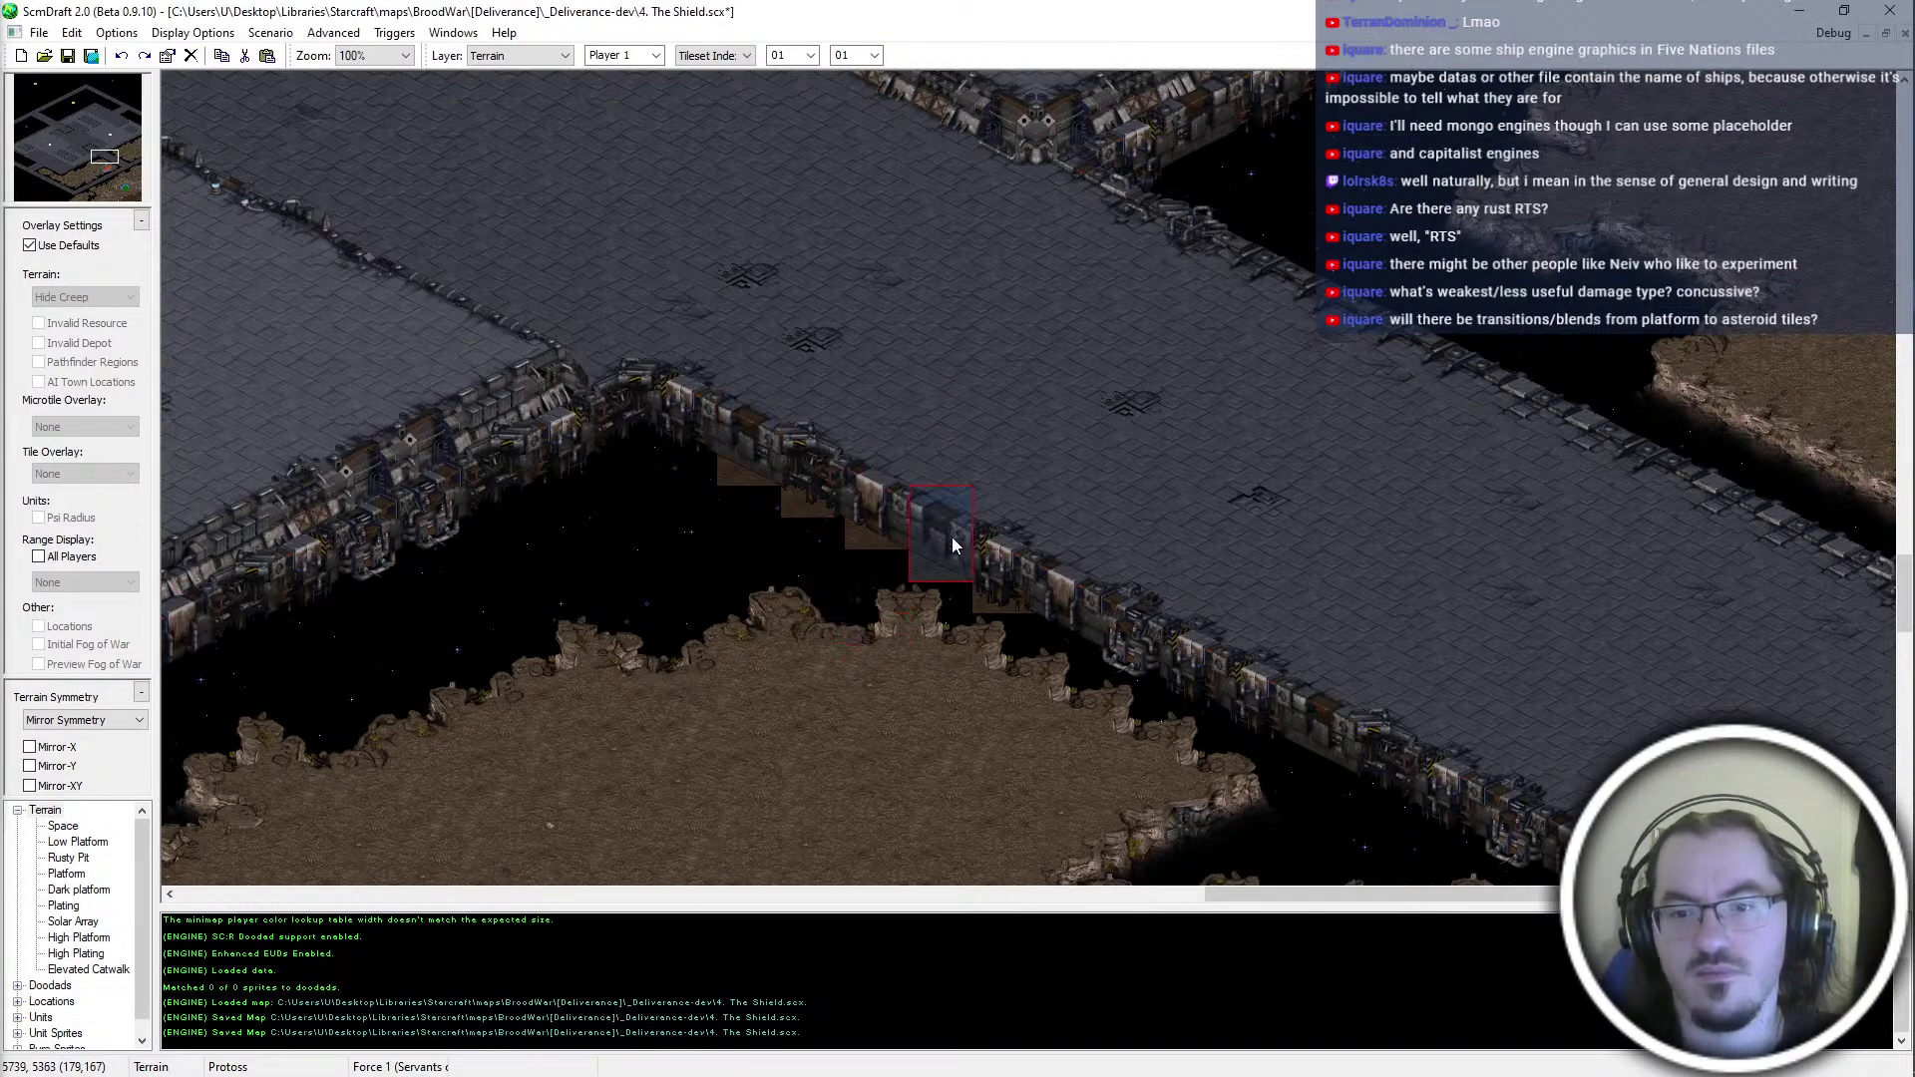
key("Right")
key("Down")
left_click(1028, 576)
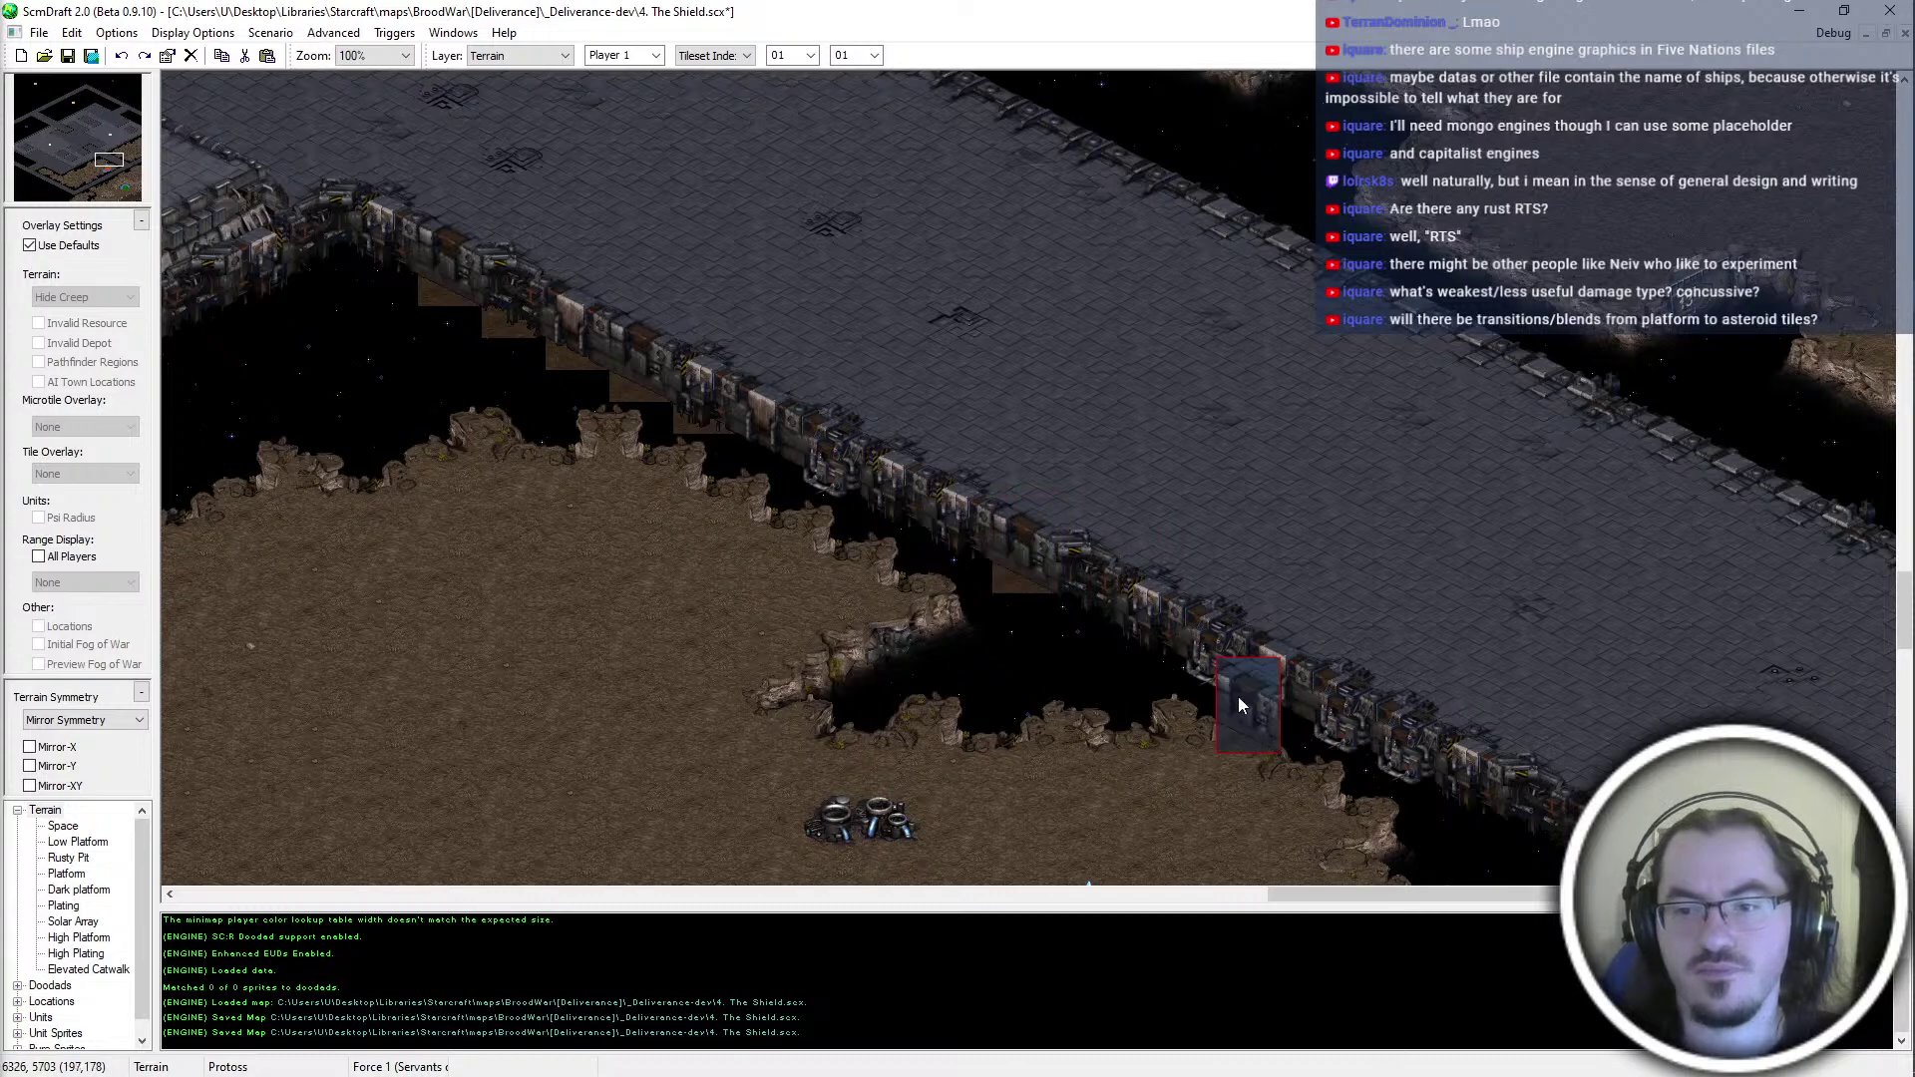
Try to extend the brown-based transition tiles further southeast along the cliff above the vespene geyser
key("Right")
key("Down")
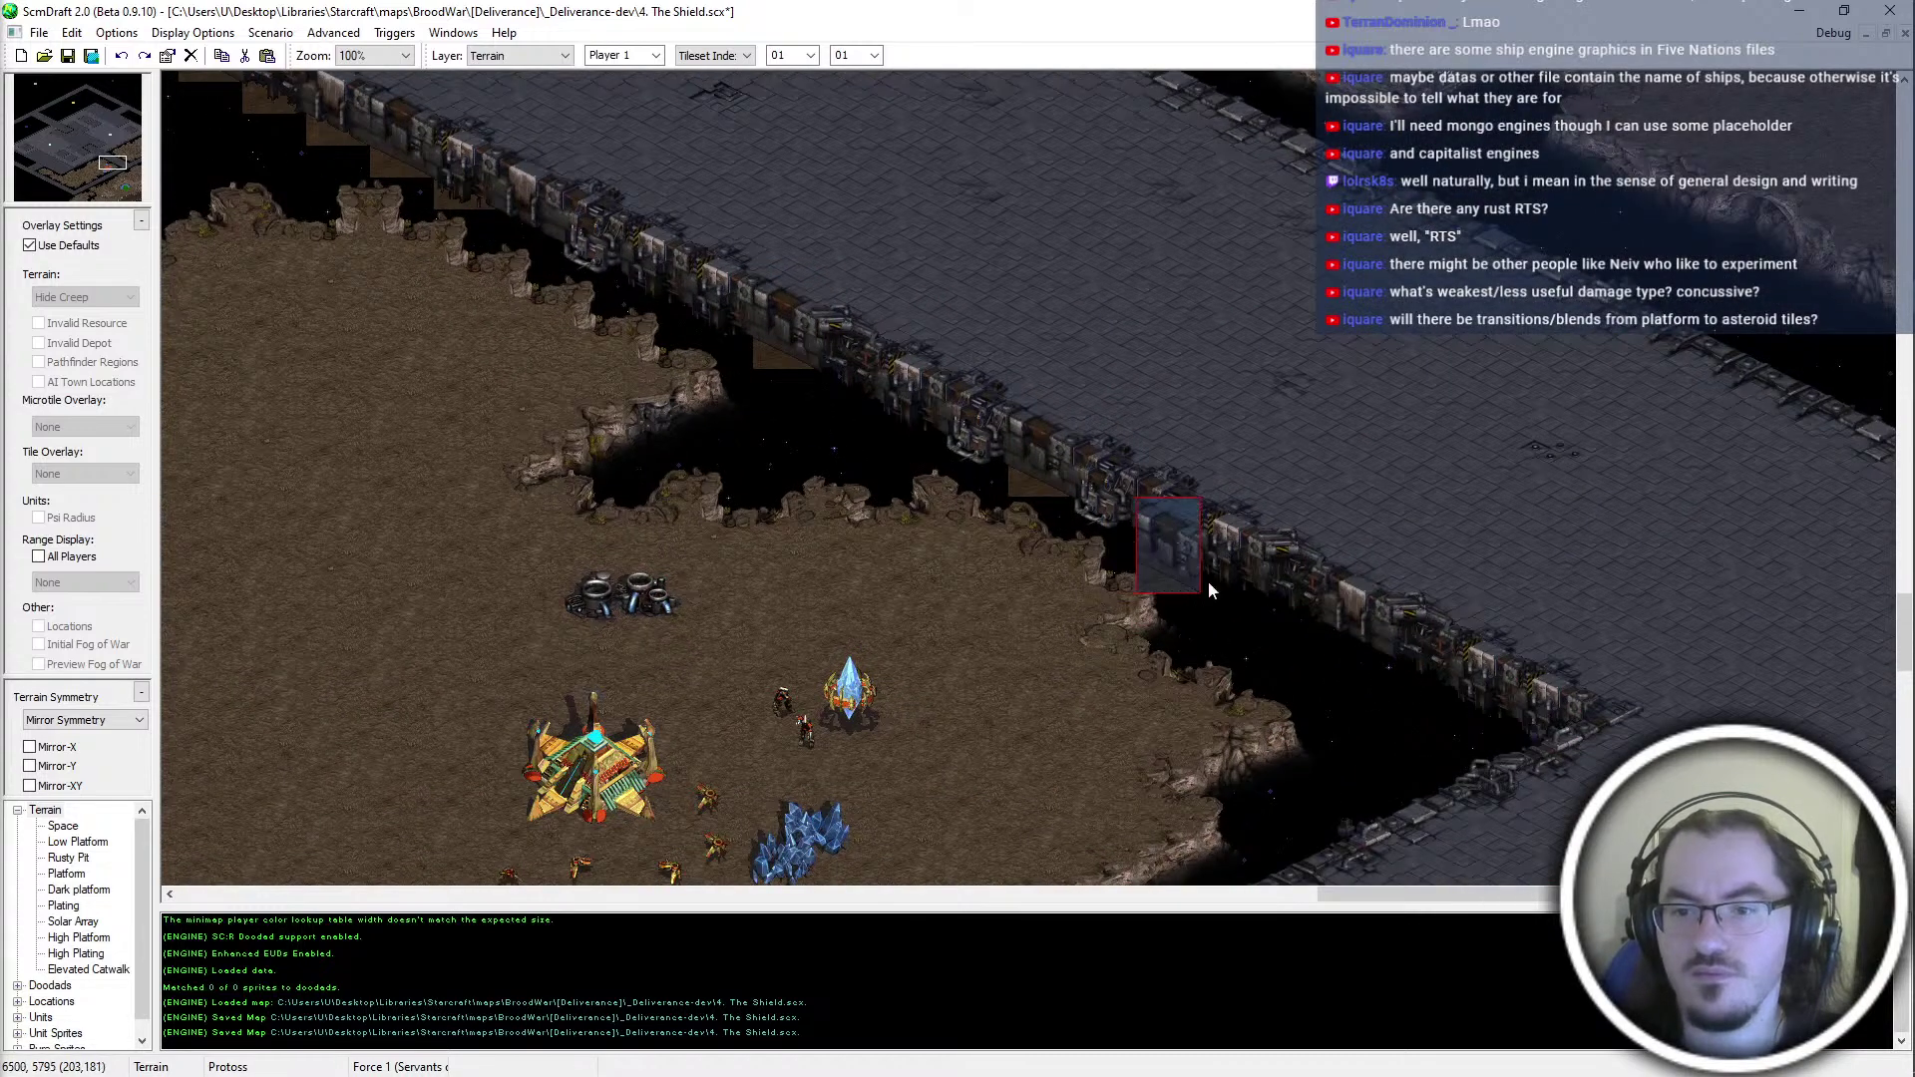
key("Right")
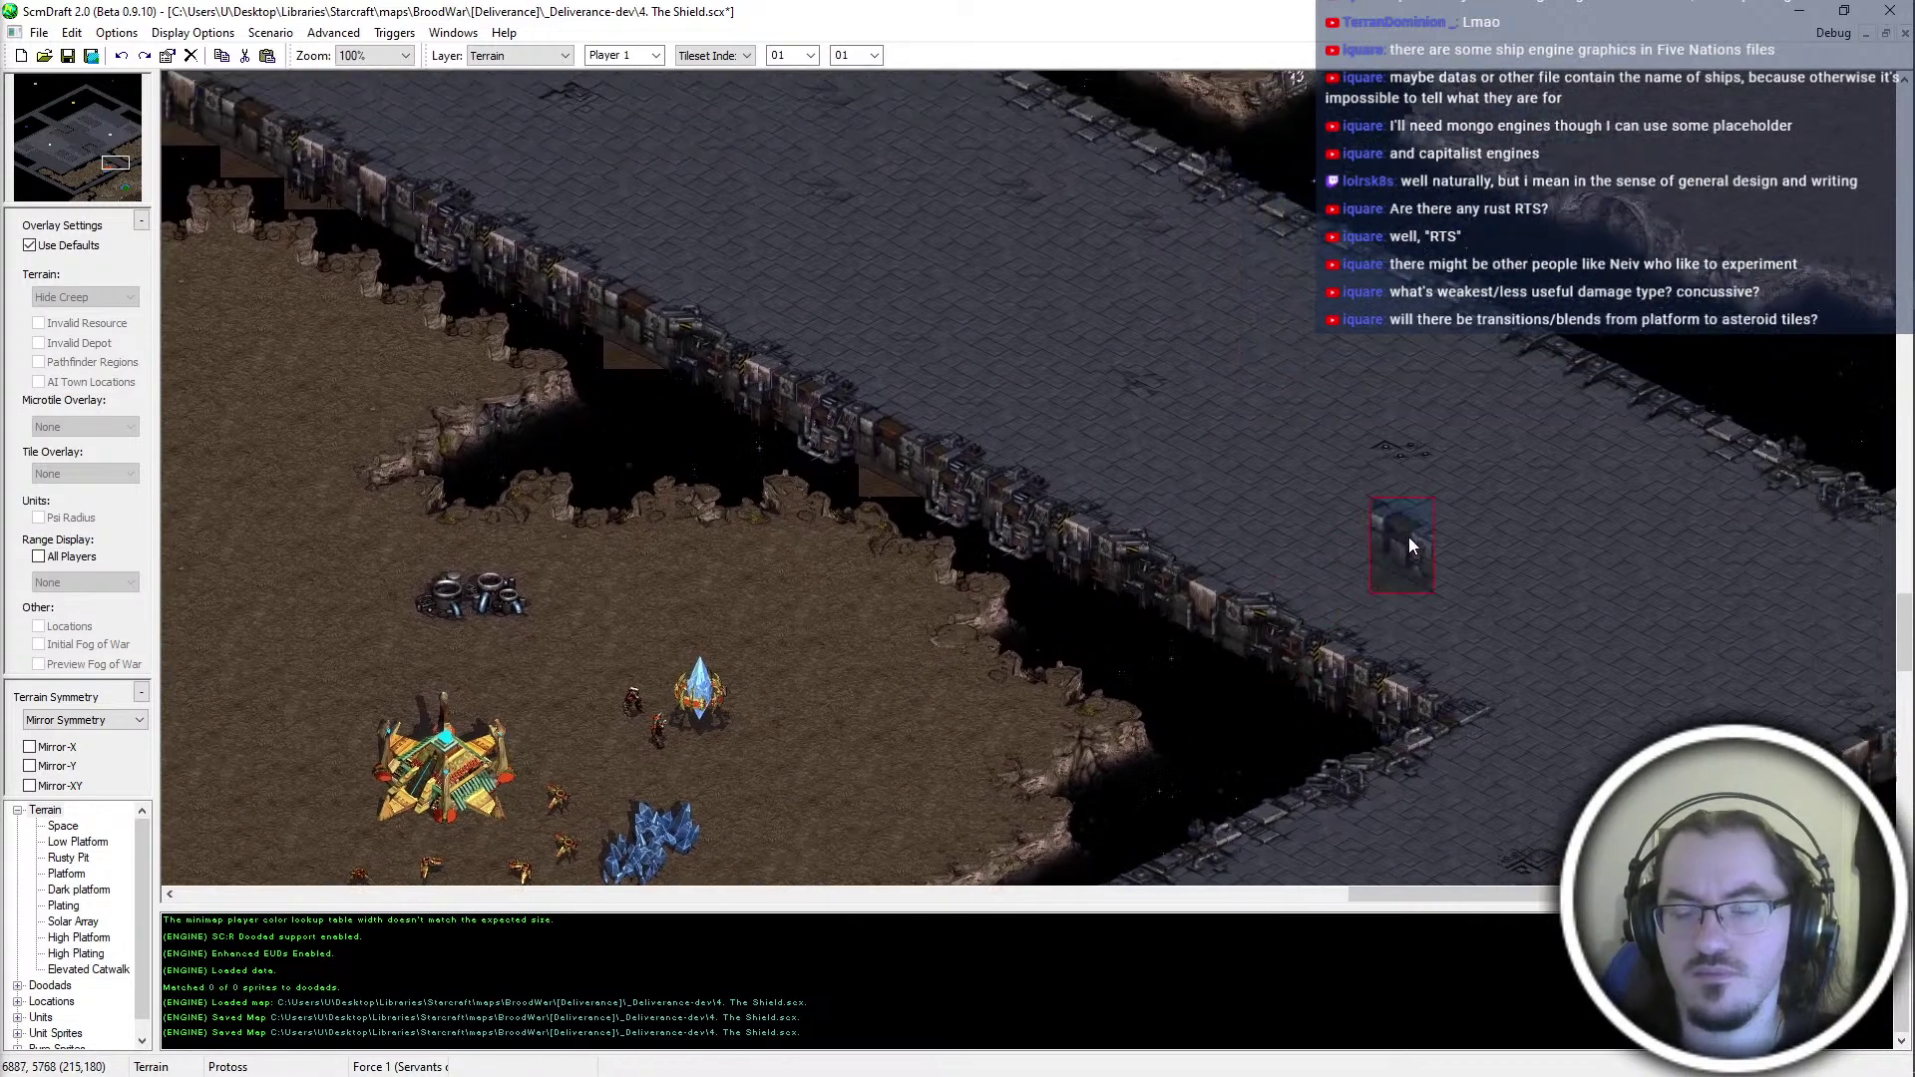
left_click(882, 434)
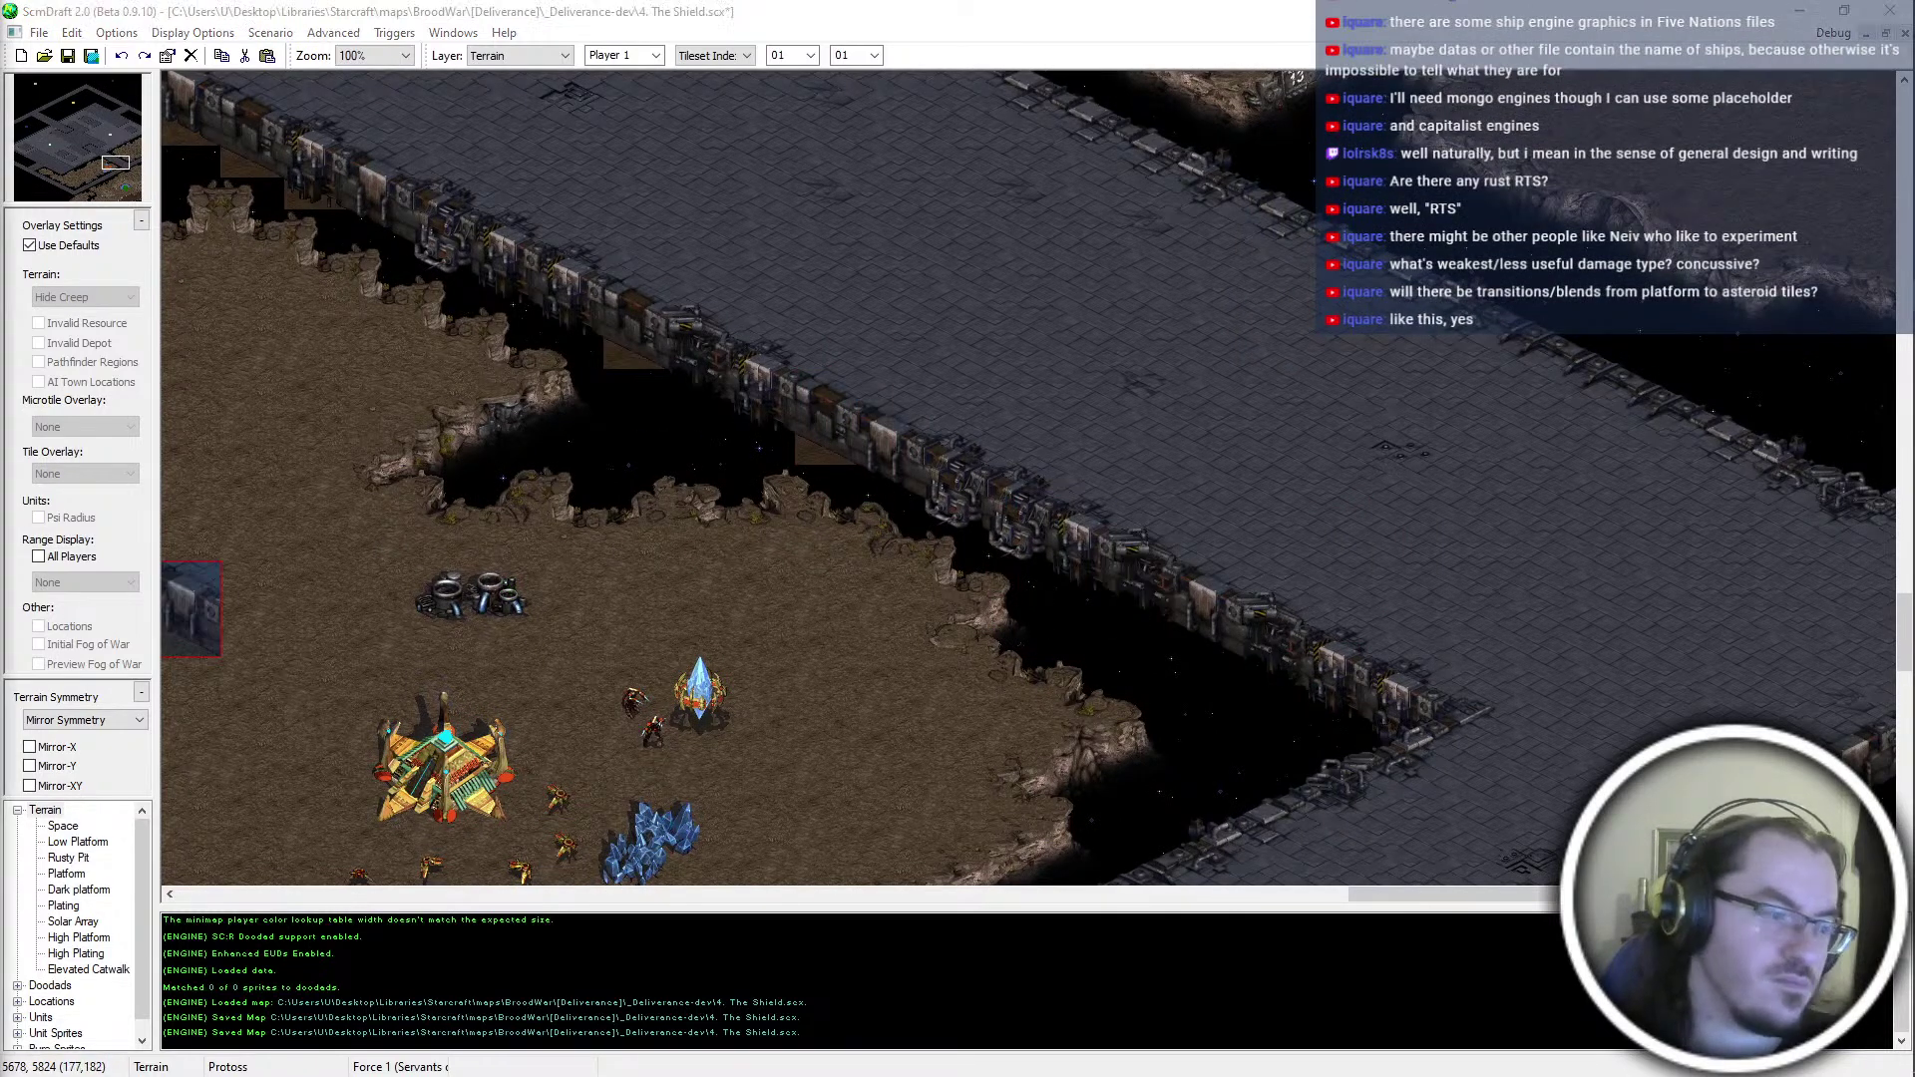
left_click(765, 390)
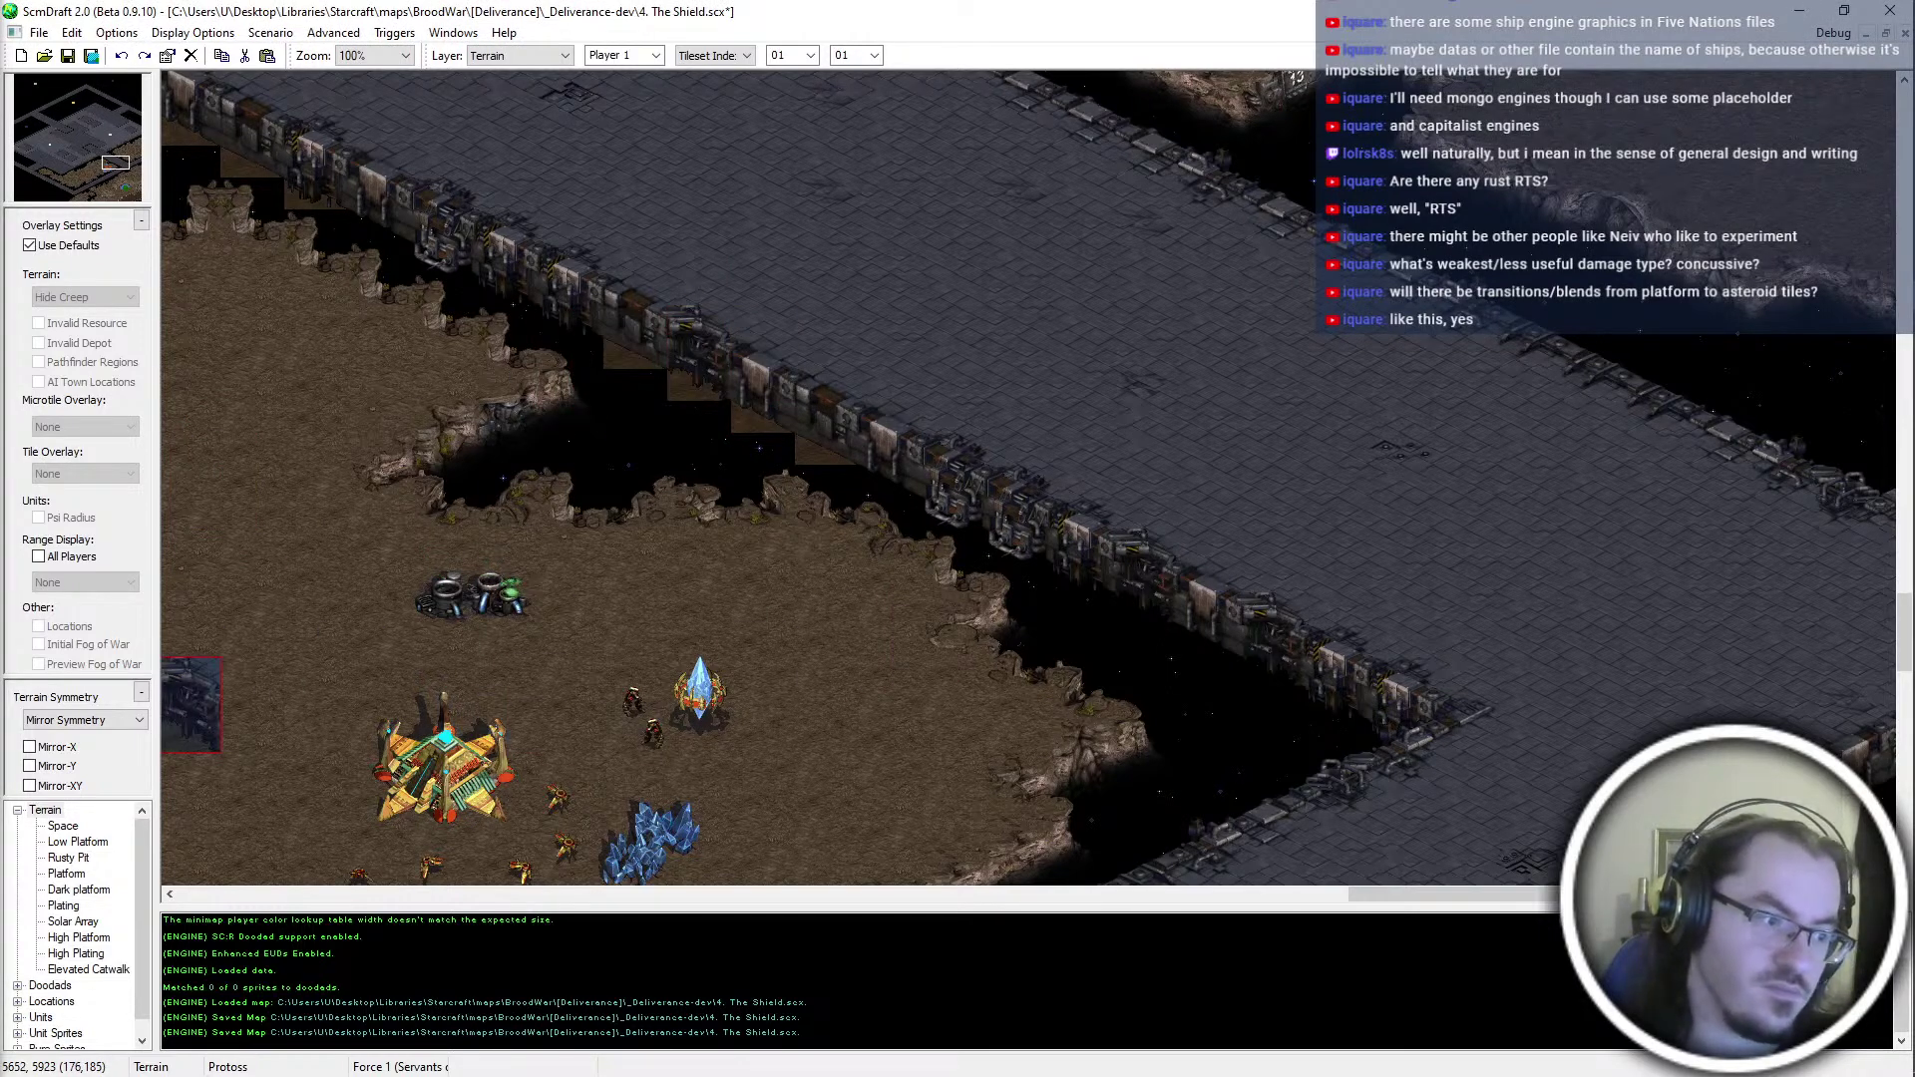
Undo the last transition tile placements on the southeastern part of the cliff
key("Left")
key("Left")
key("Left")
key("Left")
key("Left")
key("Up")
key("Up")
key("Up")
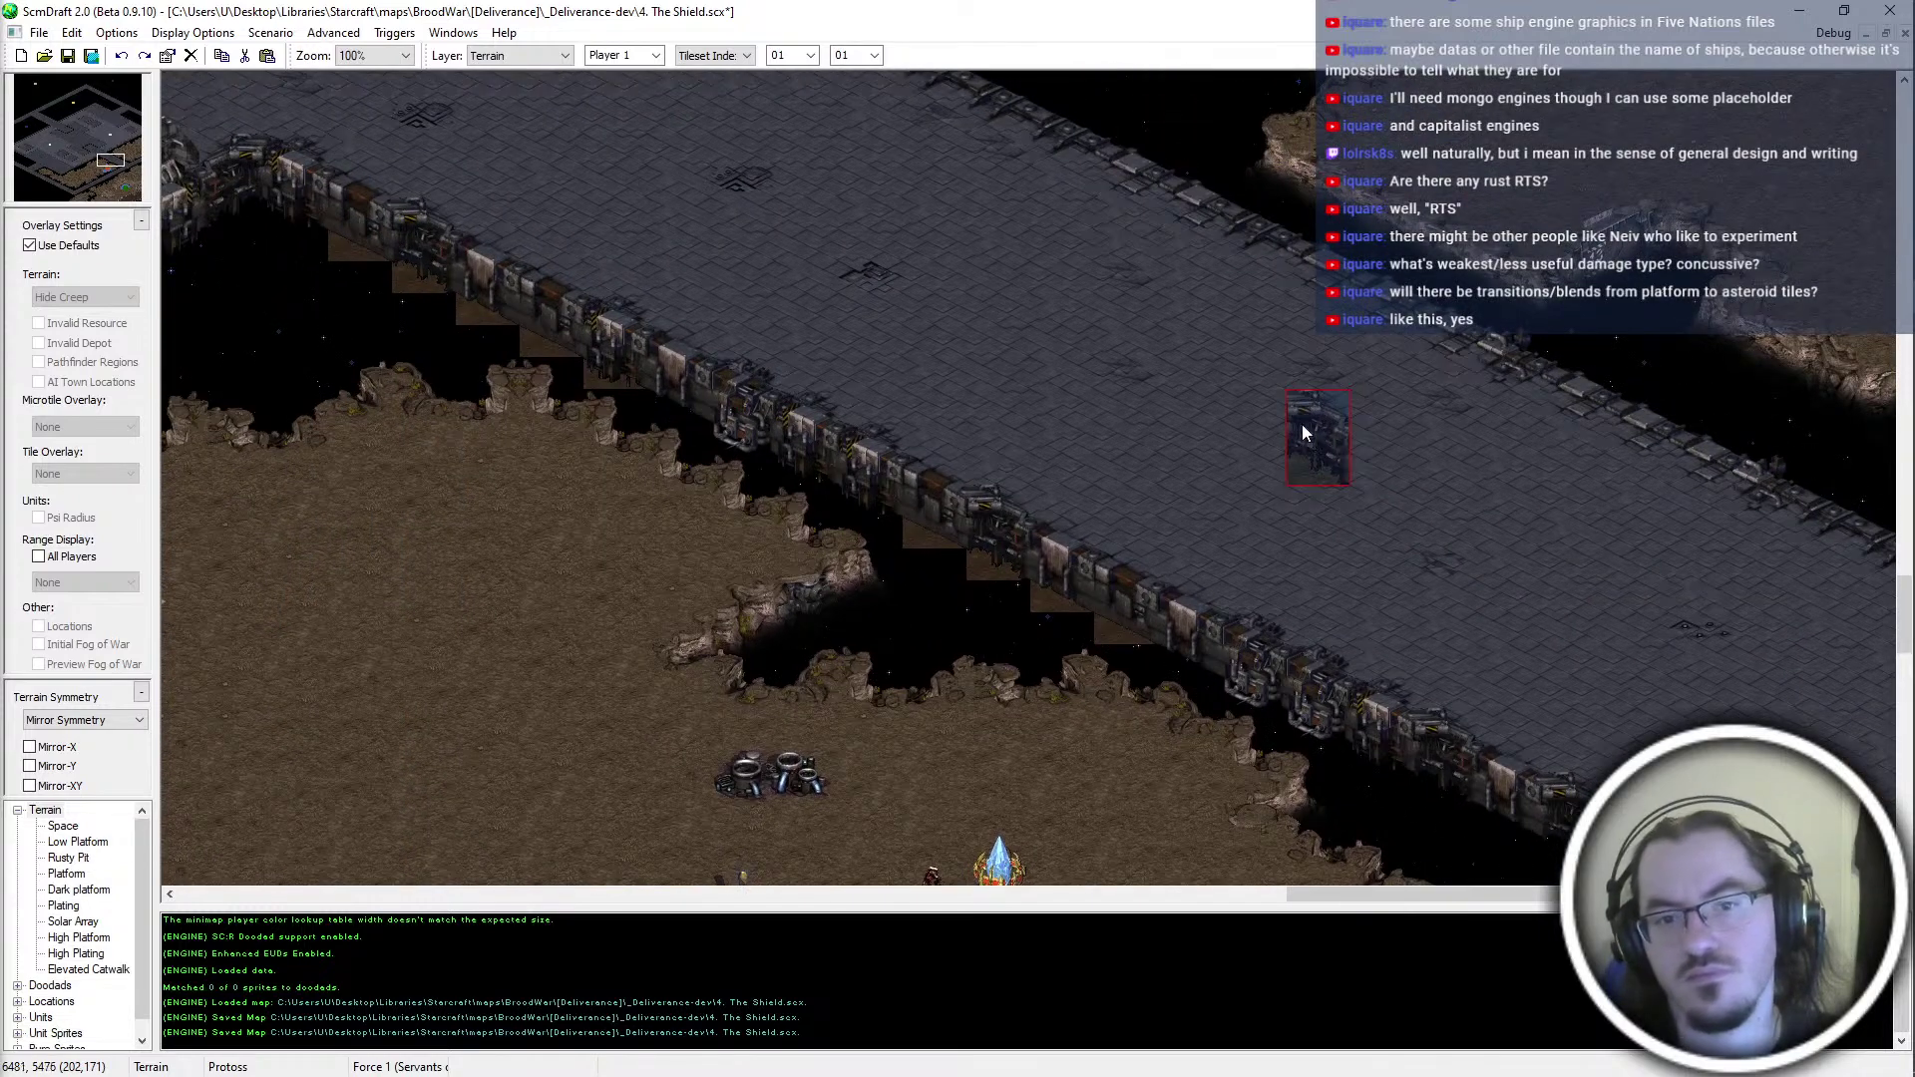
key("Left")
key("Up")
key("ctrl+z")
key("ctrl+z")
middle_click_drag(1173, 574, 1067, 524)
key("ctrl+z")
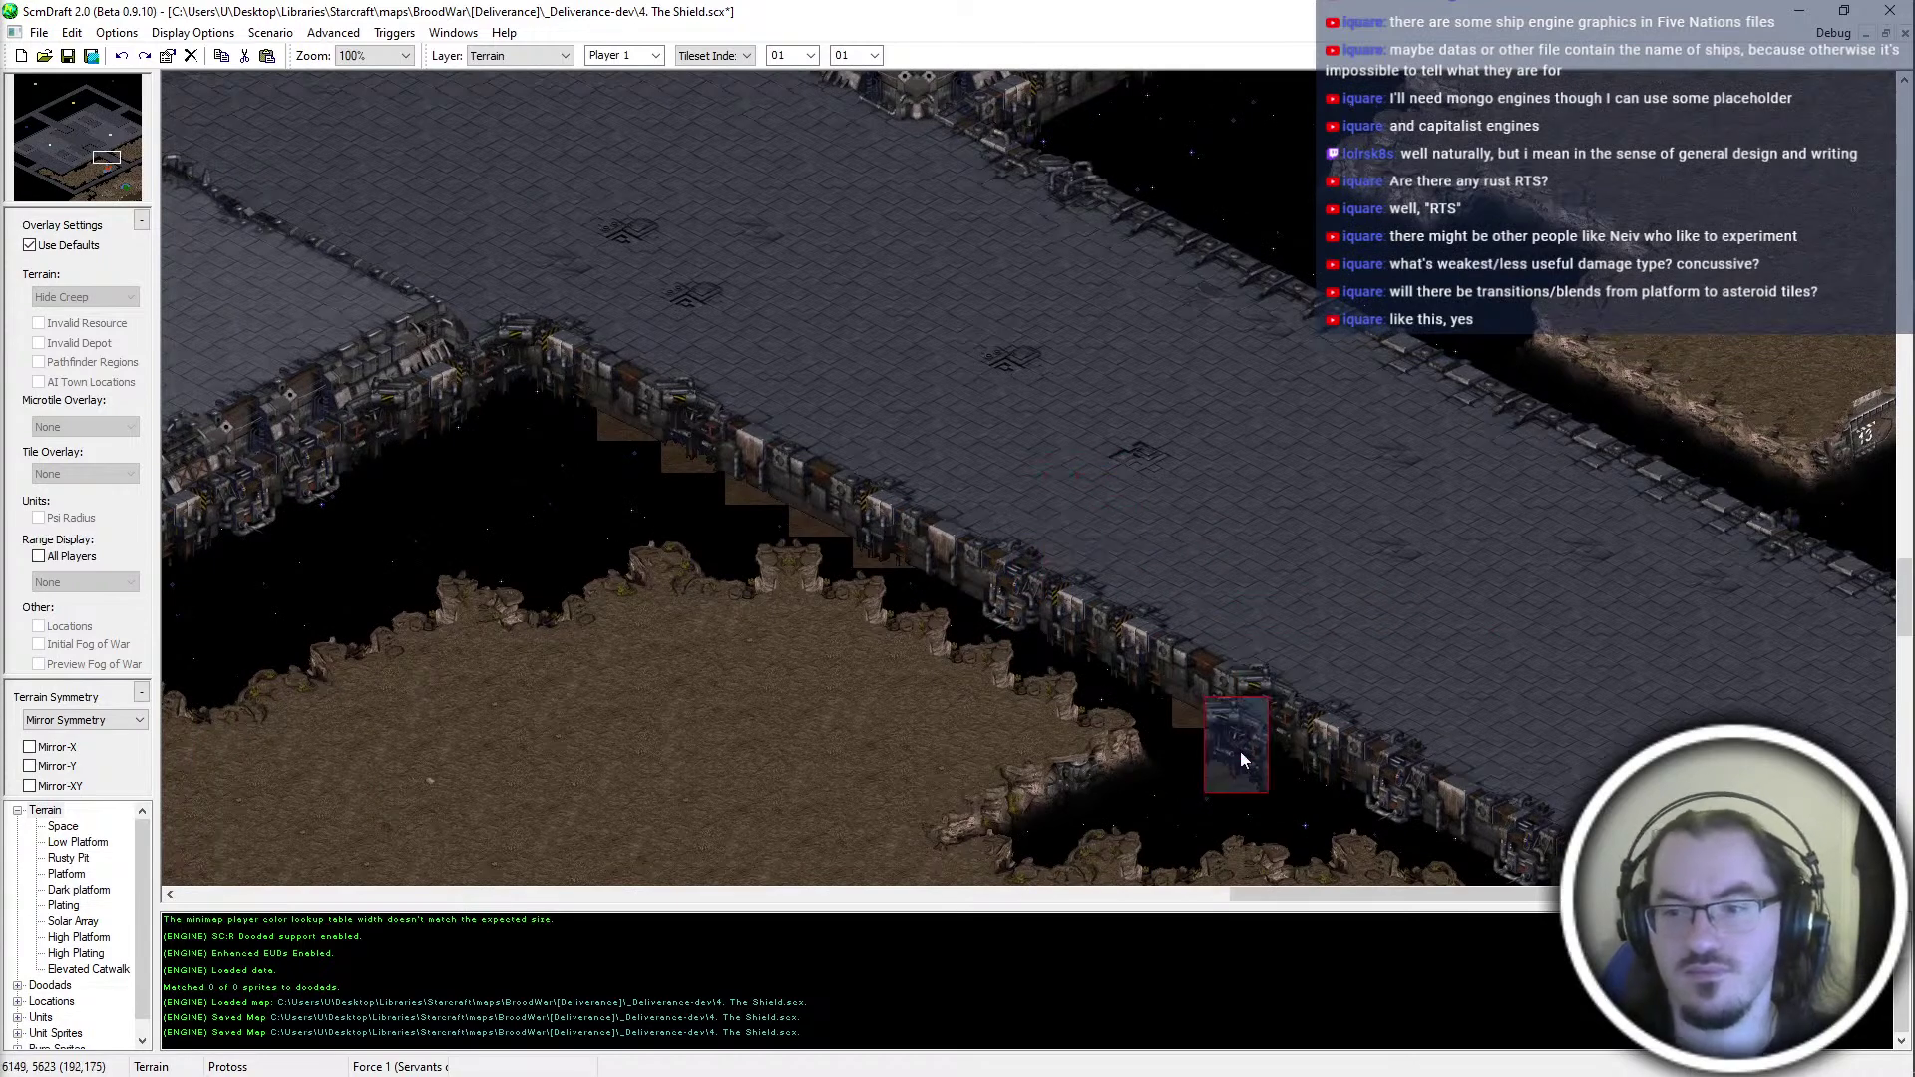
Place one transition tile beside the separate brown-based tile on the southeastern cliff and clear the brush
left_click(1268, 720)
key("Escape")
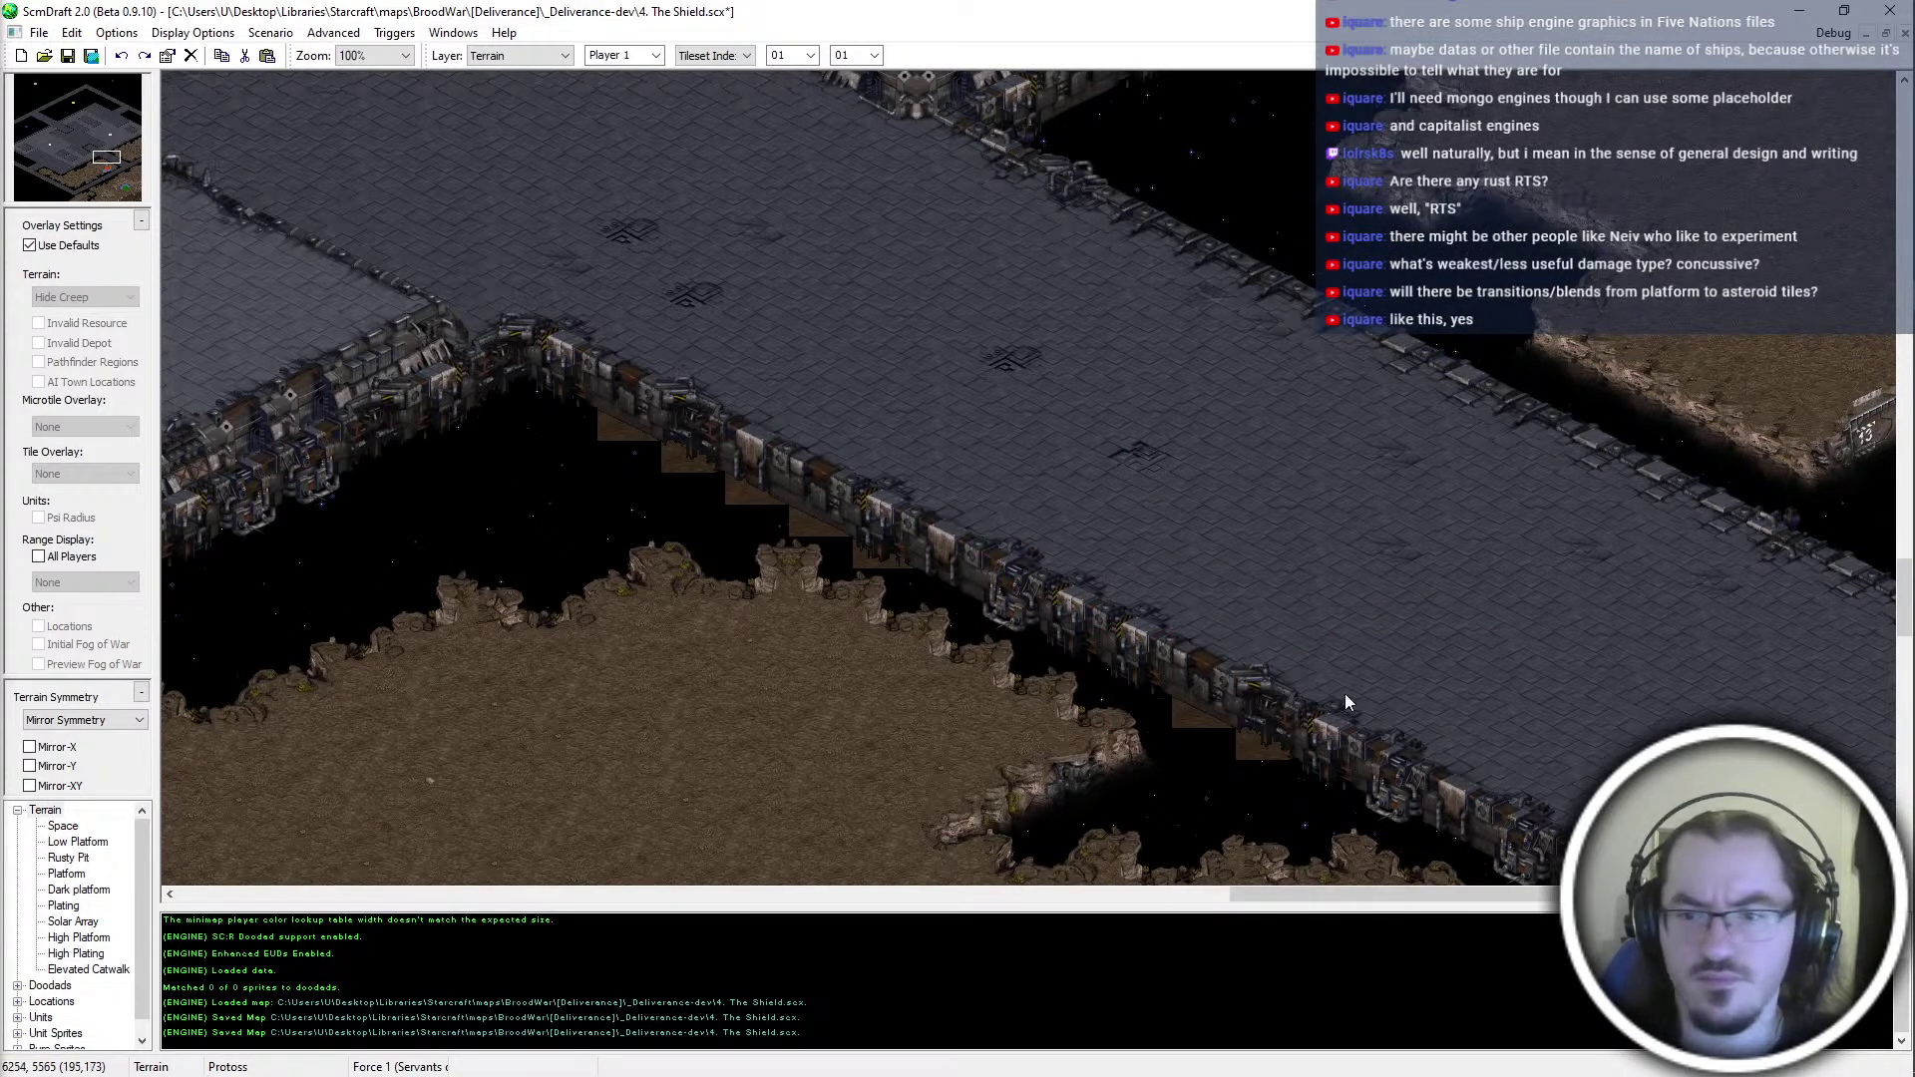
key("Right")
key("Right")
key("Right")
key("Down")
key("Down")
key("Down")
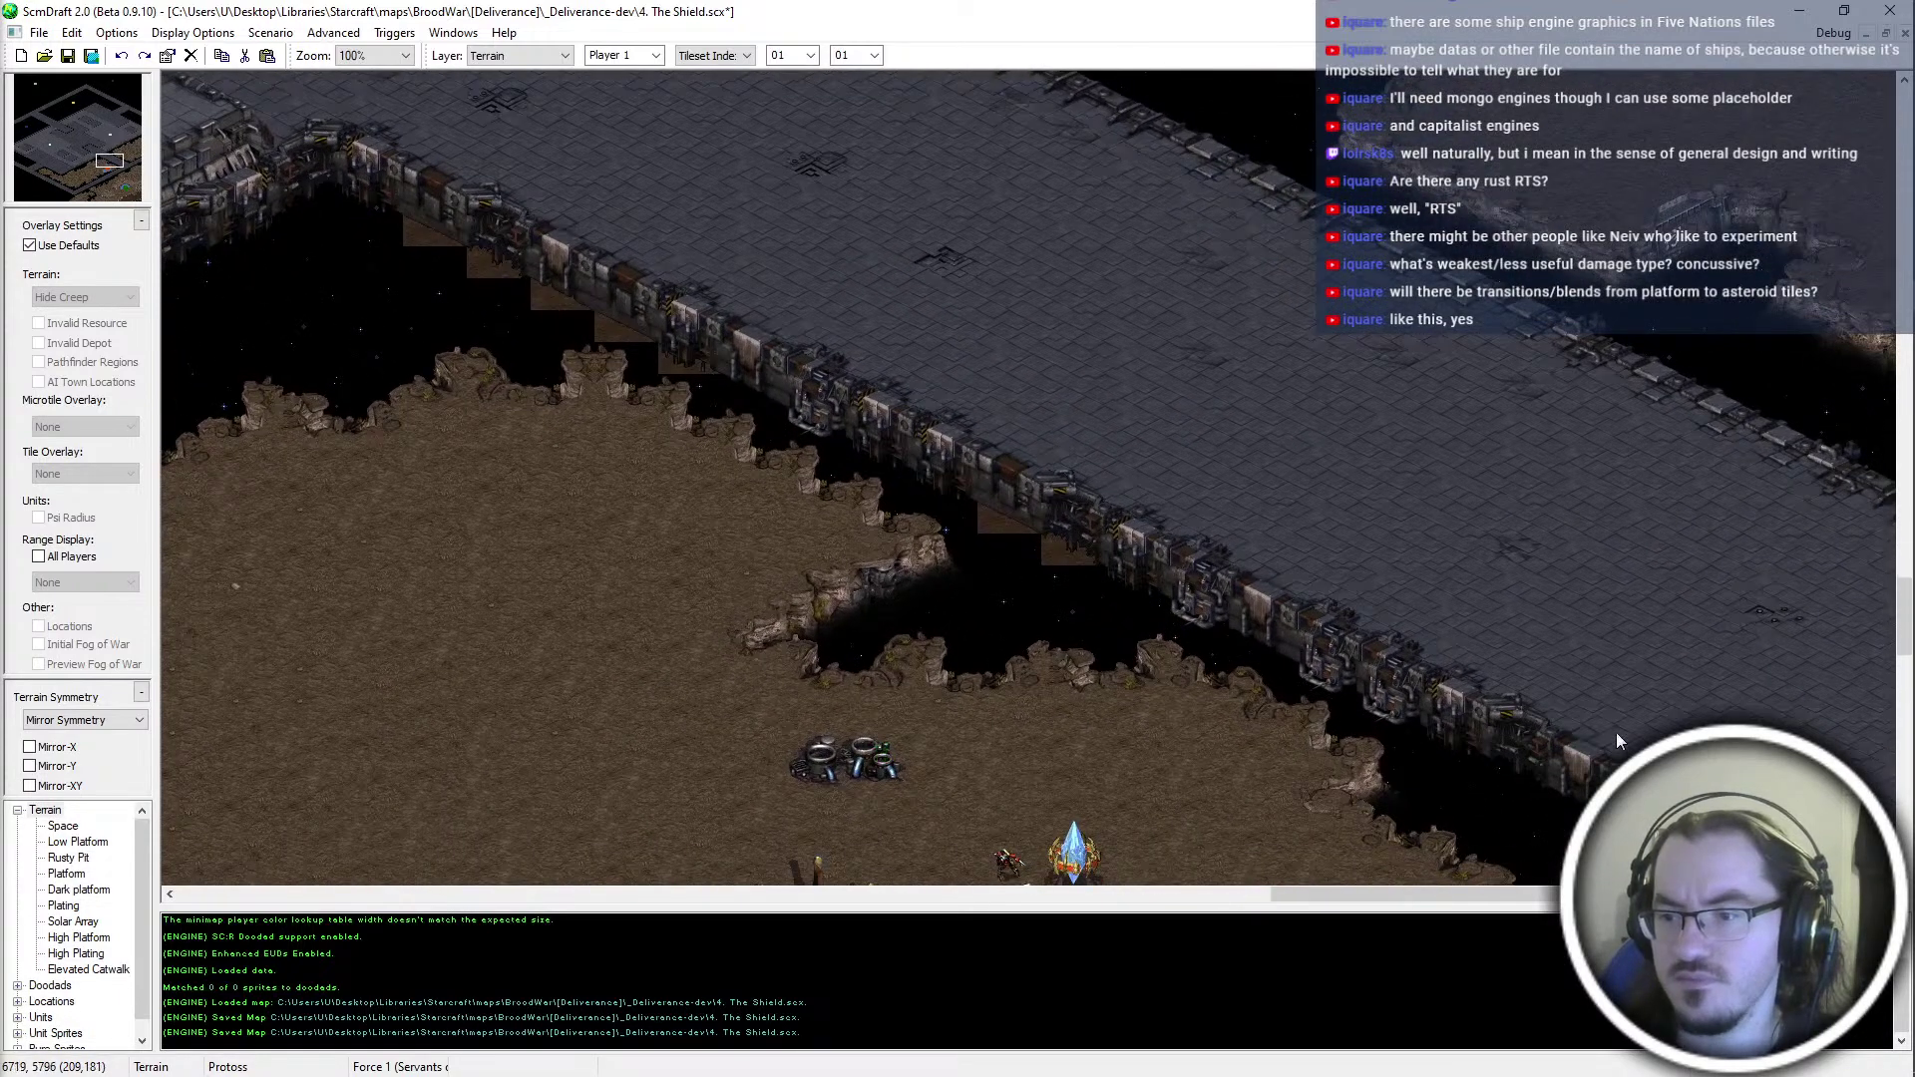
Restore the plain cliff near the inner corner by painting isometrical Platform and then Space terrain over its transition tiles
left_click(716, 56)
left_click(712, 73)
middle_click_drag(673, 334, 444, 278)
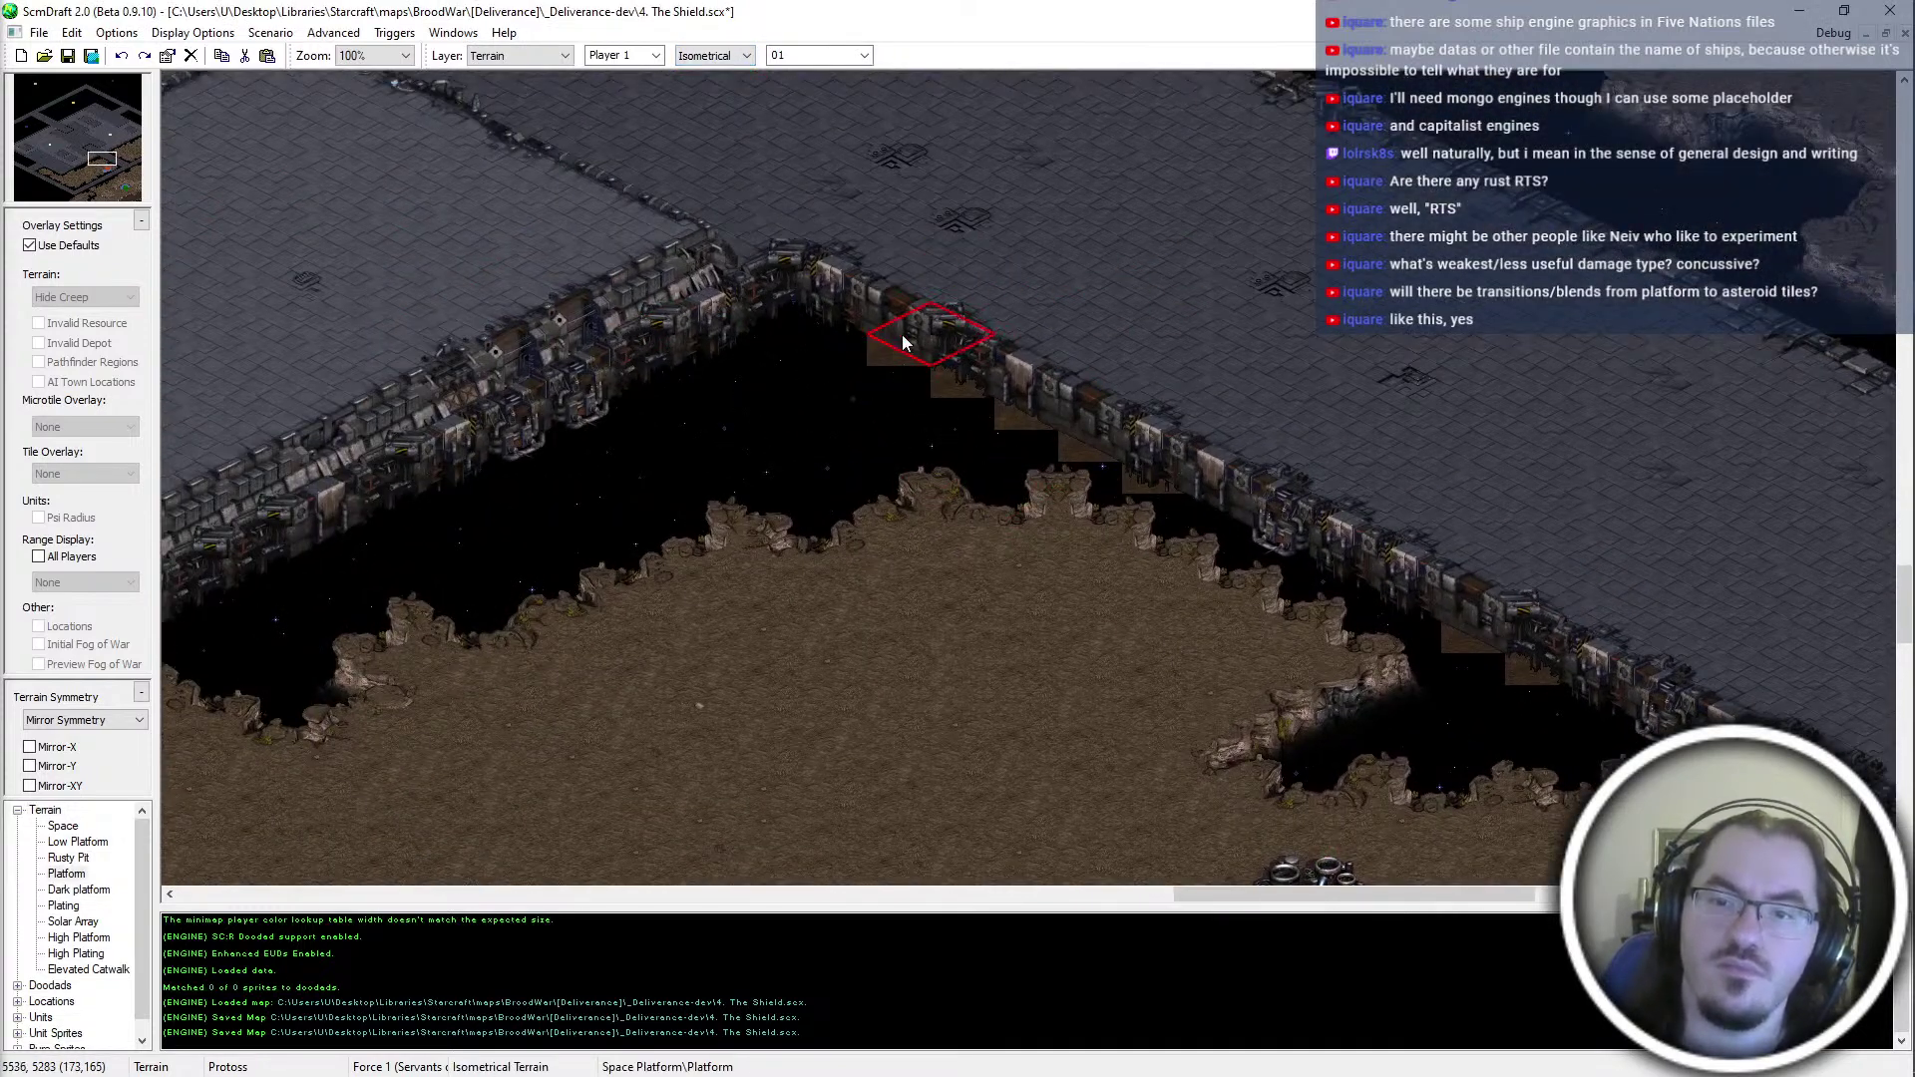
left_click(948, 320)
right_click(774, 436)
left_click(924, 361)
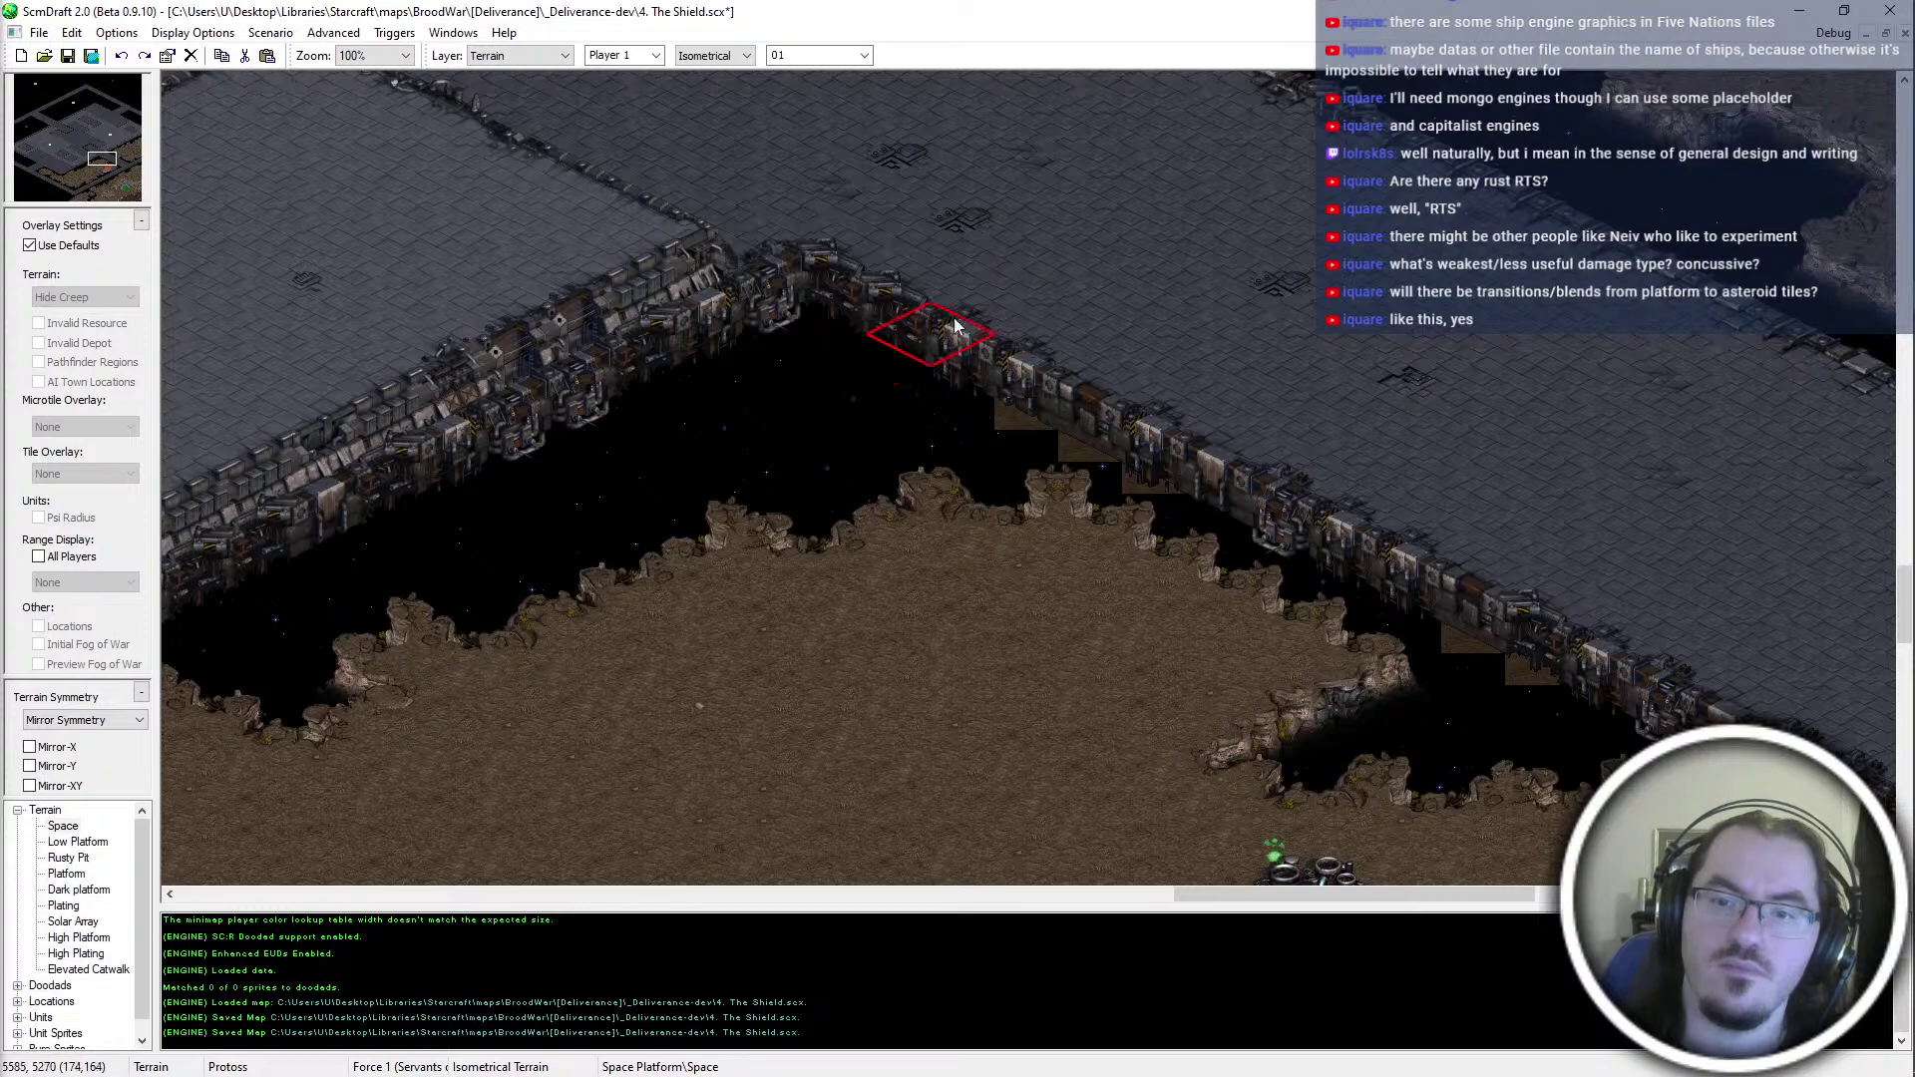
Attach copied asteroid edge tiles to the northwest end of the cliff's transition tiles to start a rock outcrop
middle_click_drag(804, 447, 939, 433)
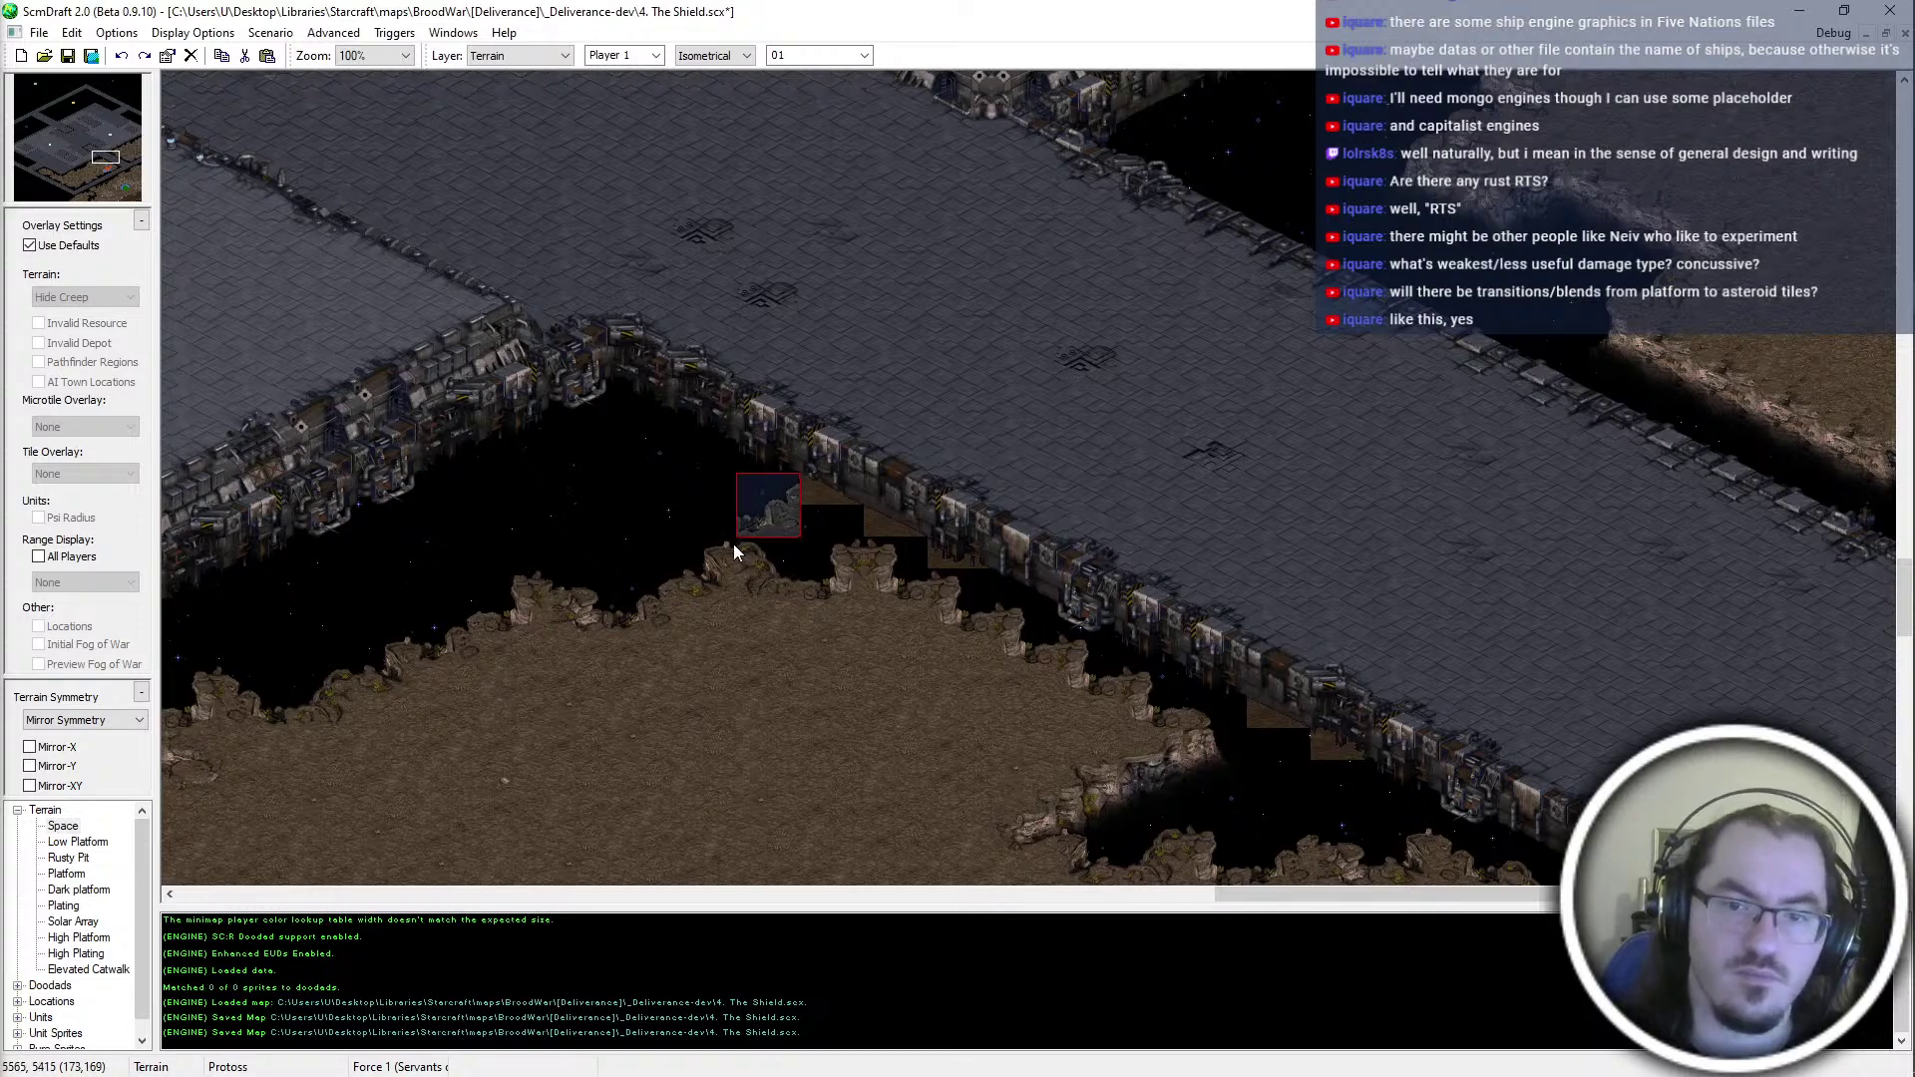
left_click(776, 485)
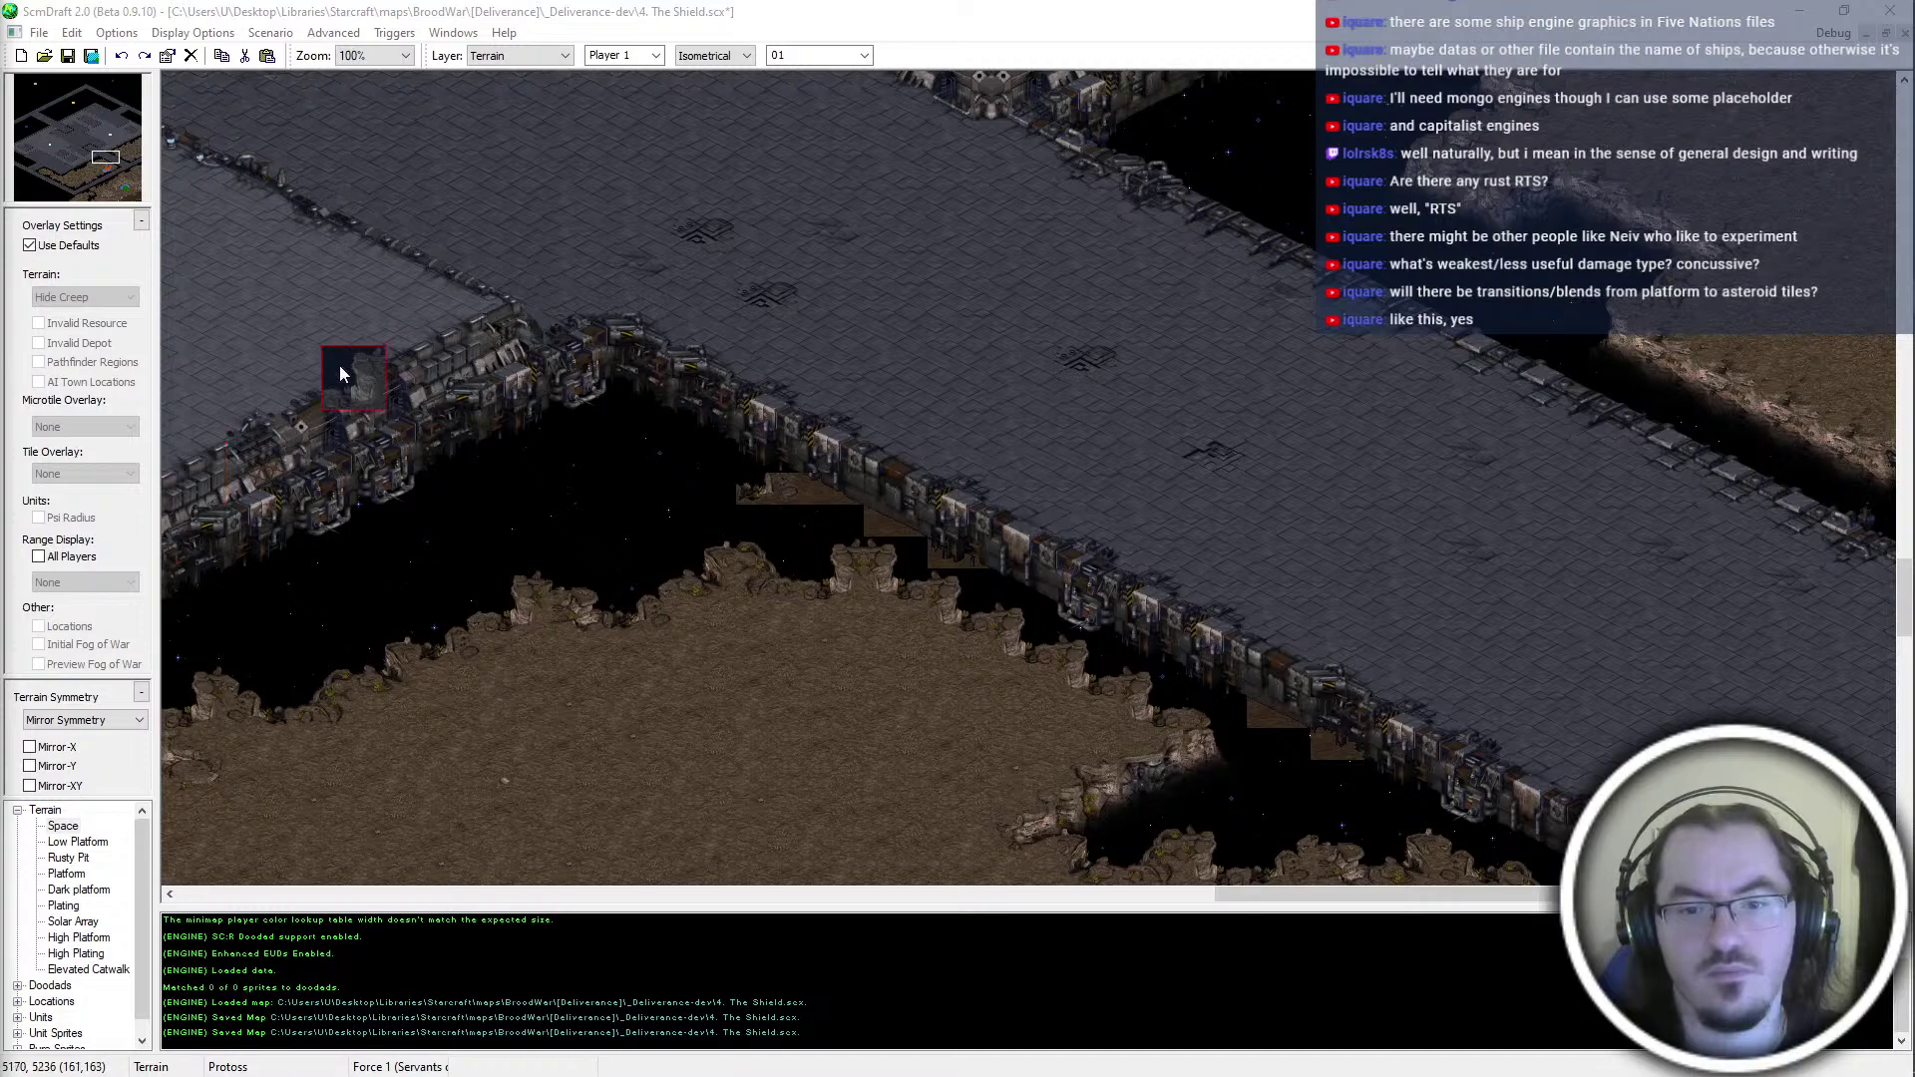
left_click(693, 495)
middle_click_drag(529, 546, 448, 462)
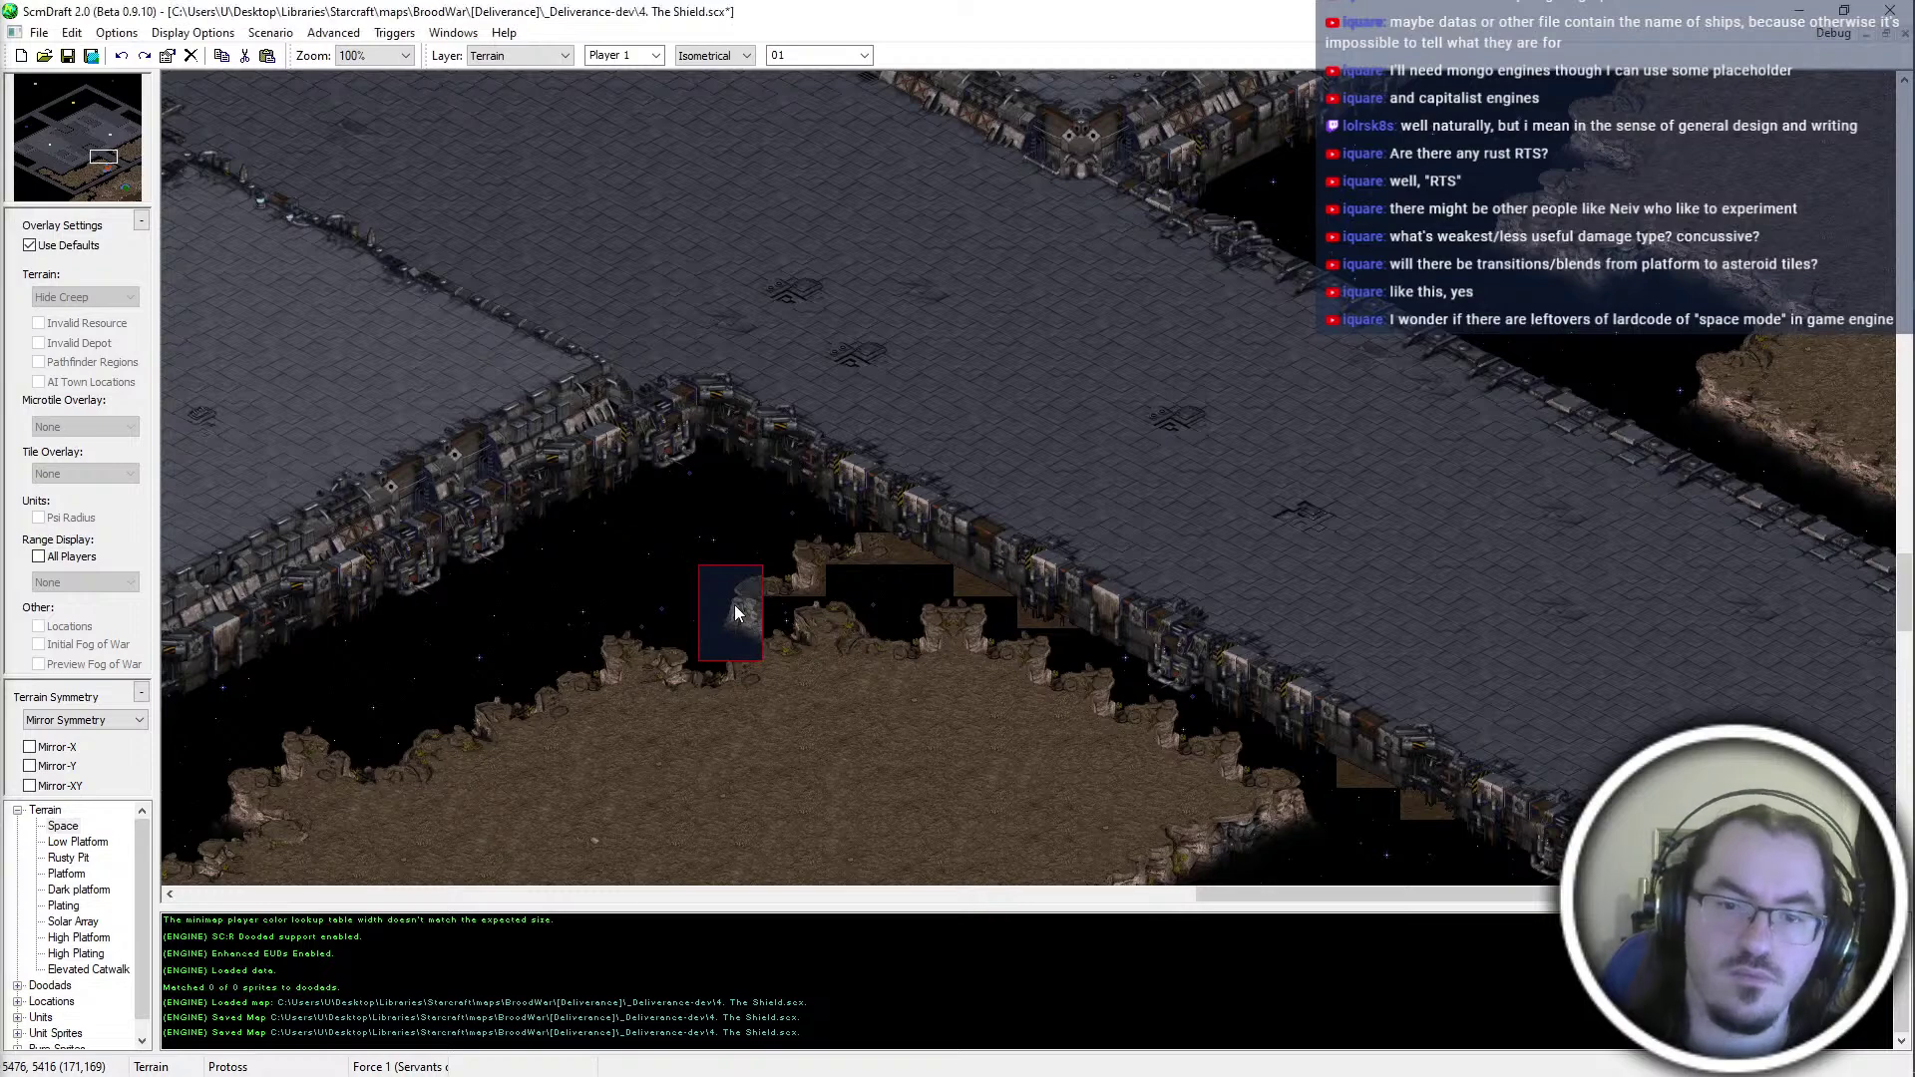
middle_click_drag(824, 618, 1358, 439)
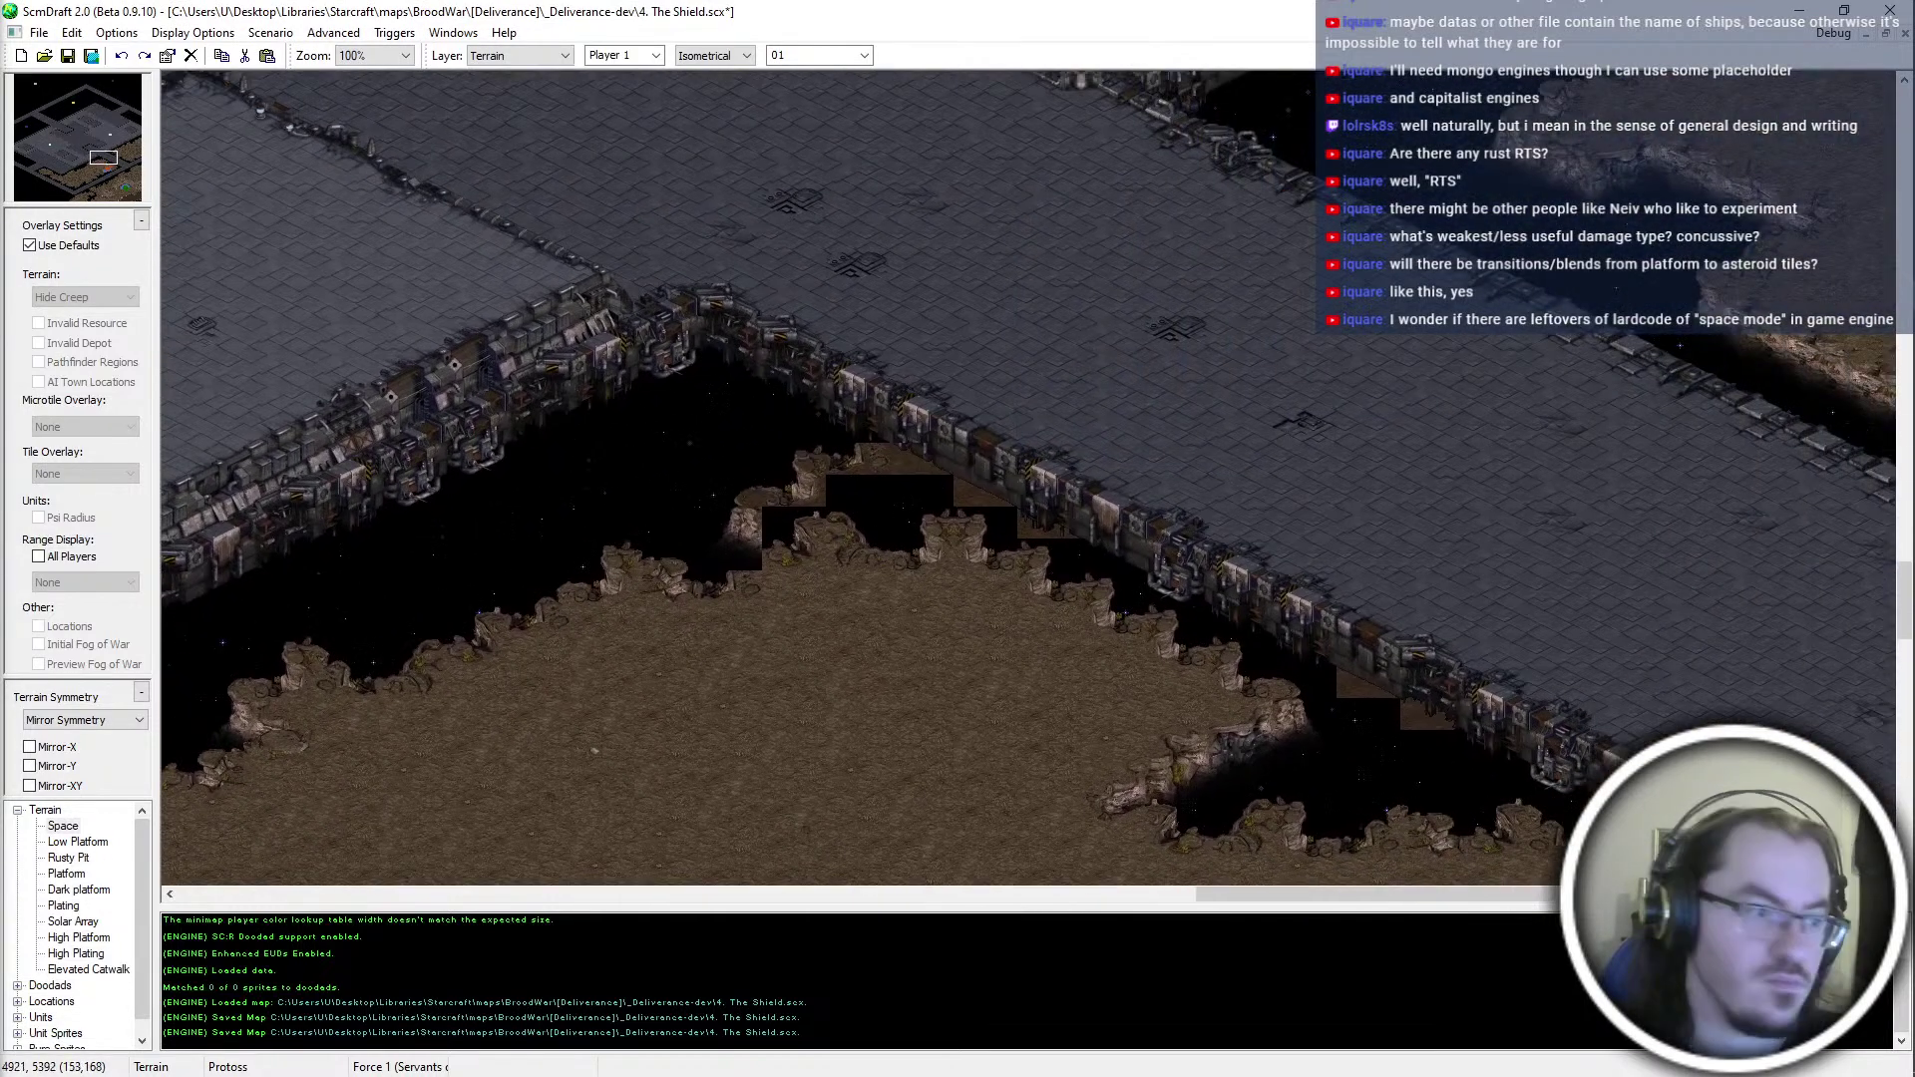
Extend the rock outcrop westward into space with copied asteroid corner and edge tiles
left_click(720, 524)
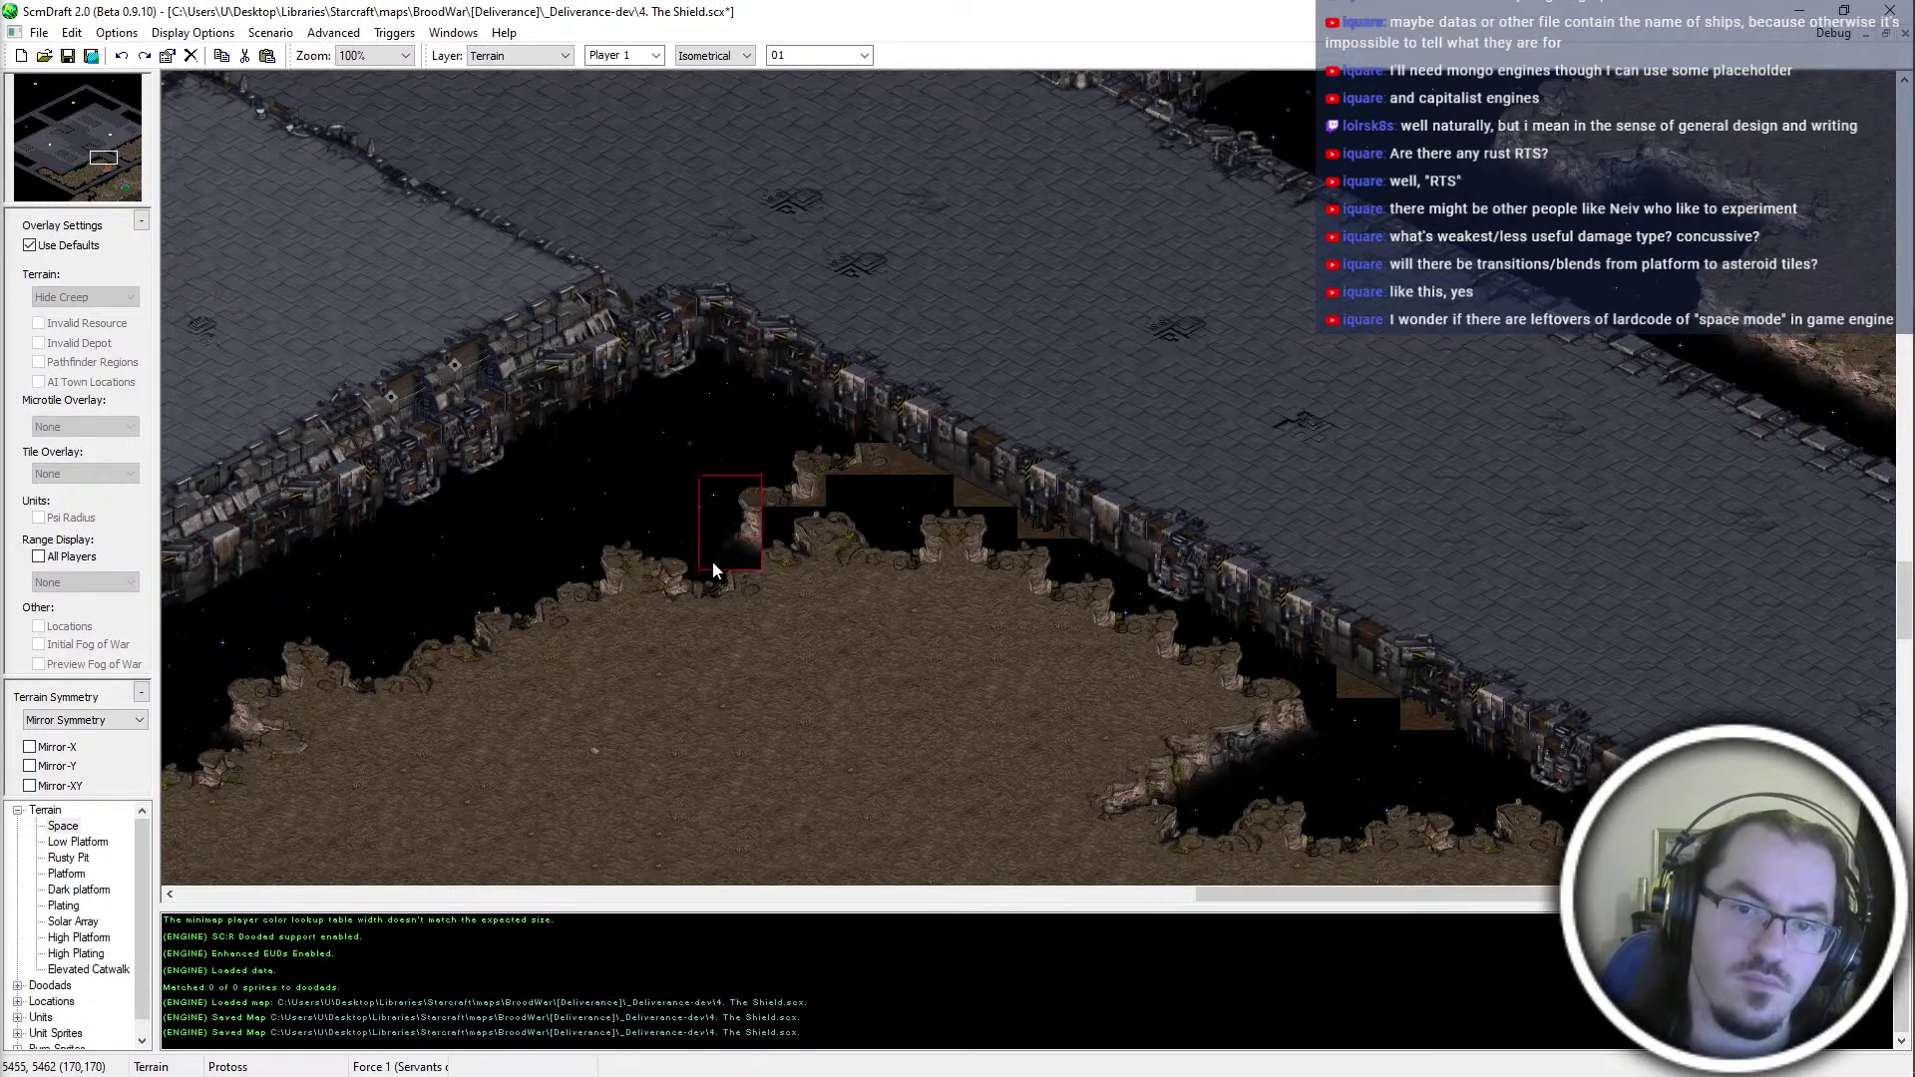
left_click(668, 487)
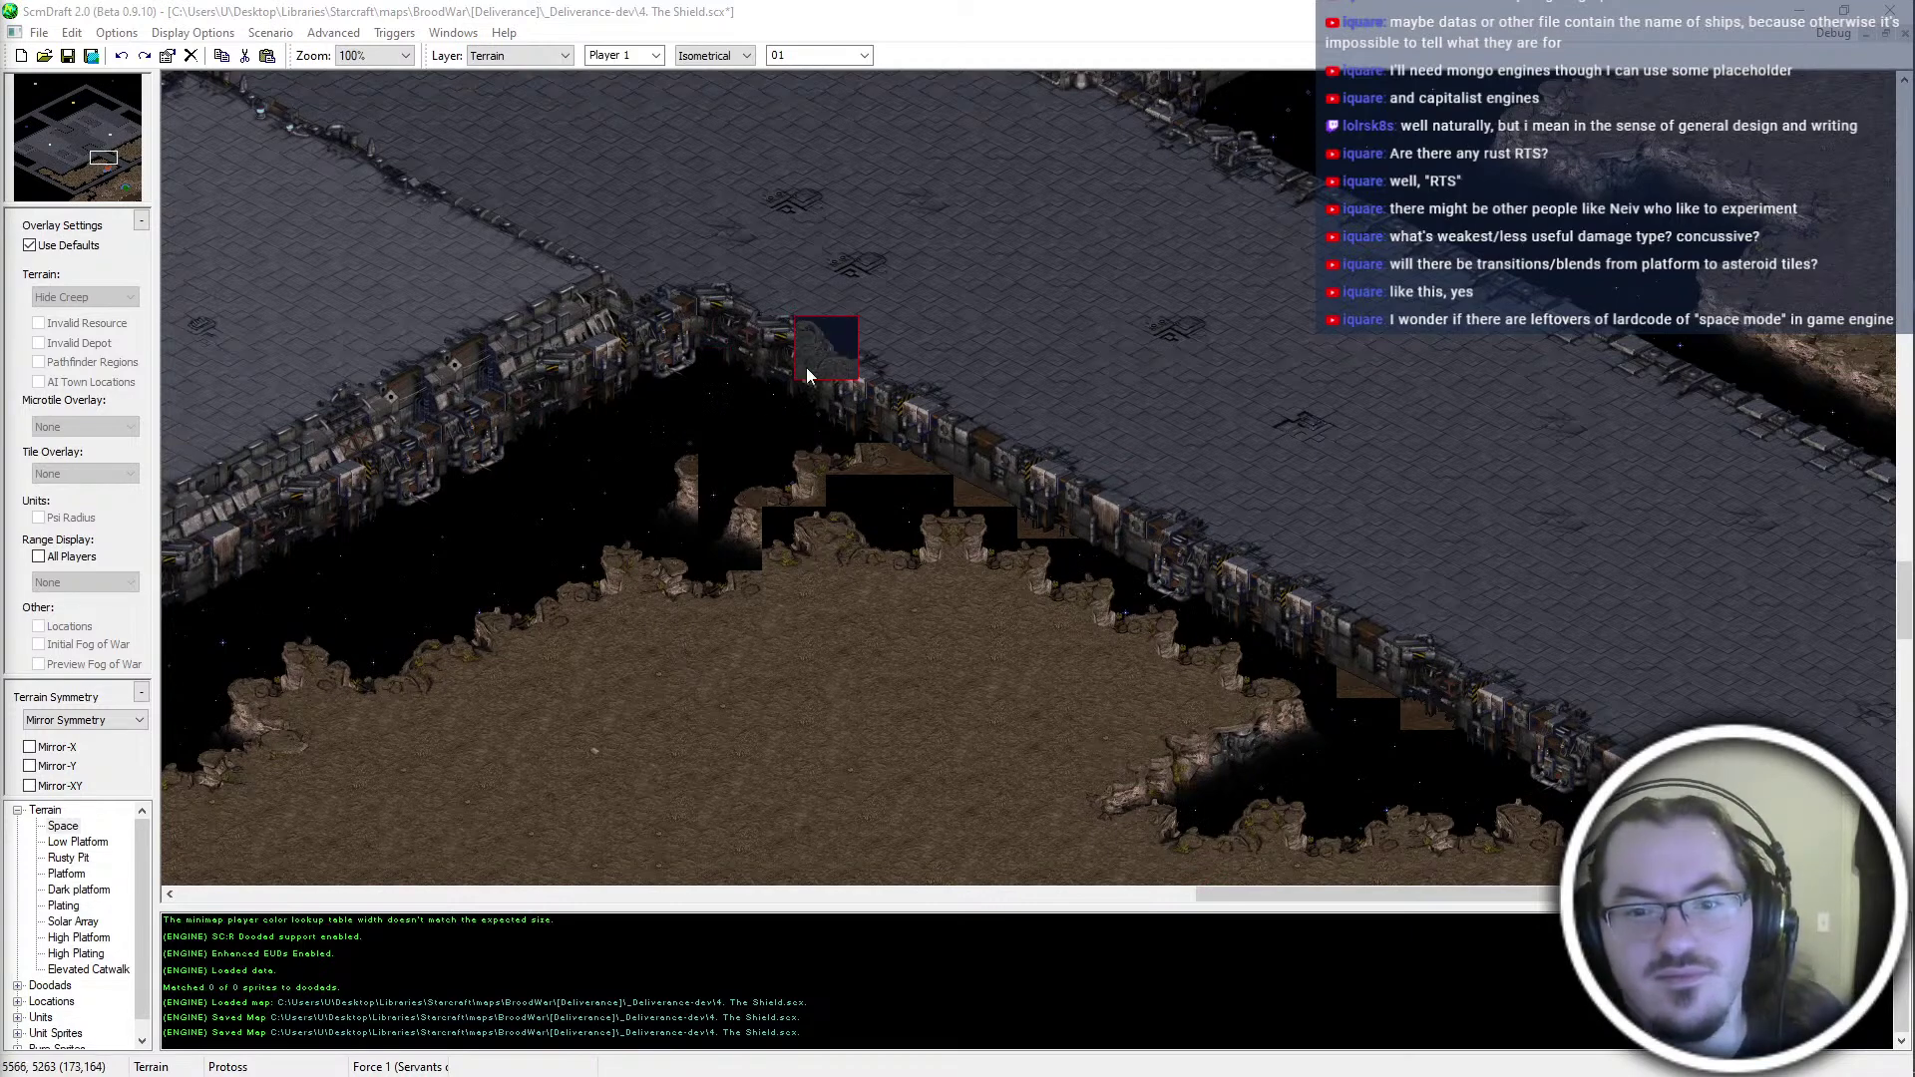
right_click(740, 471)
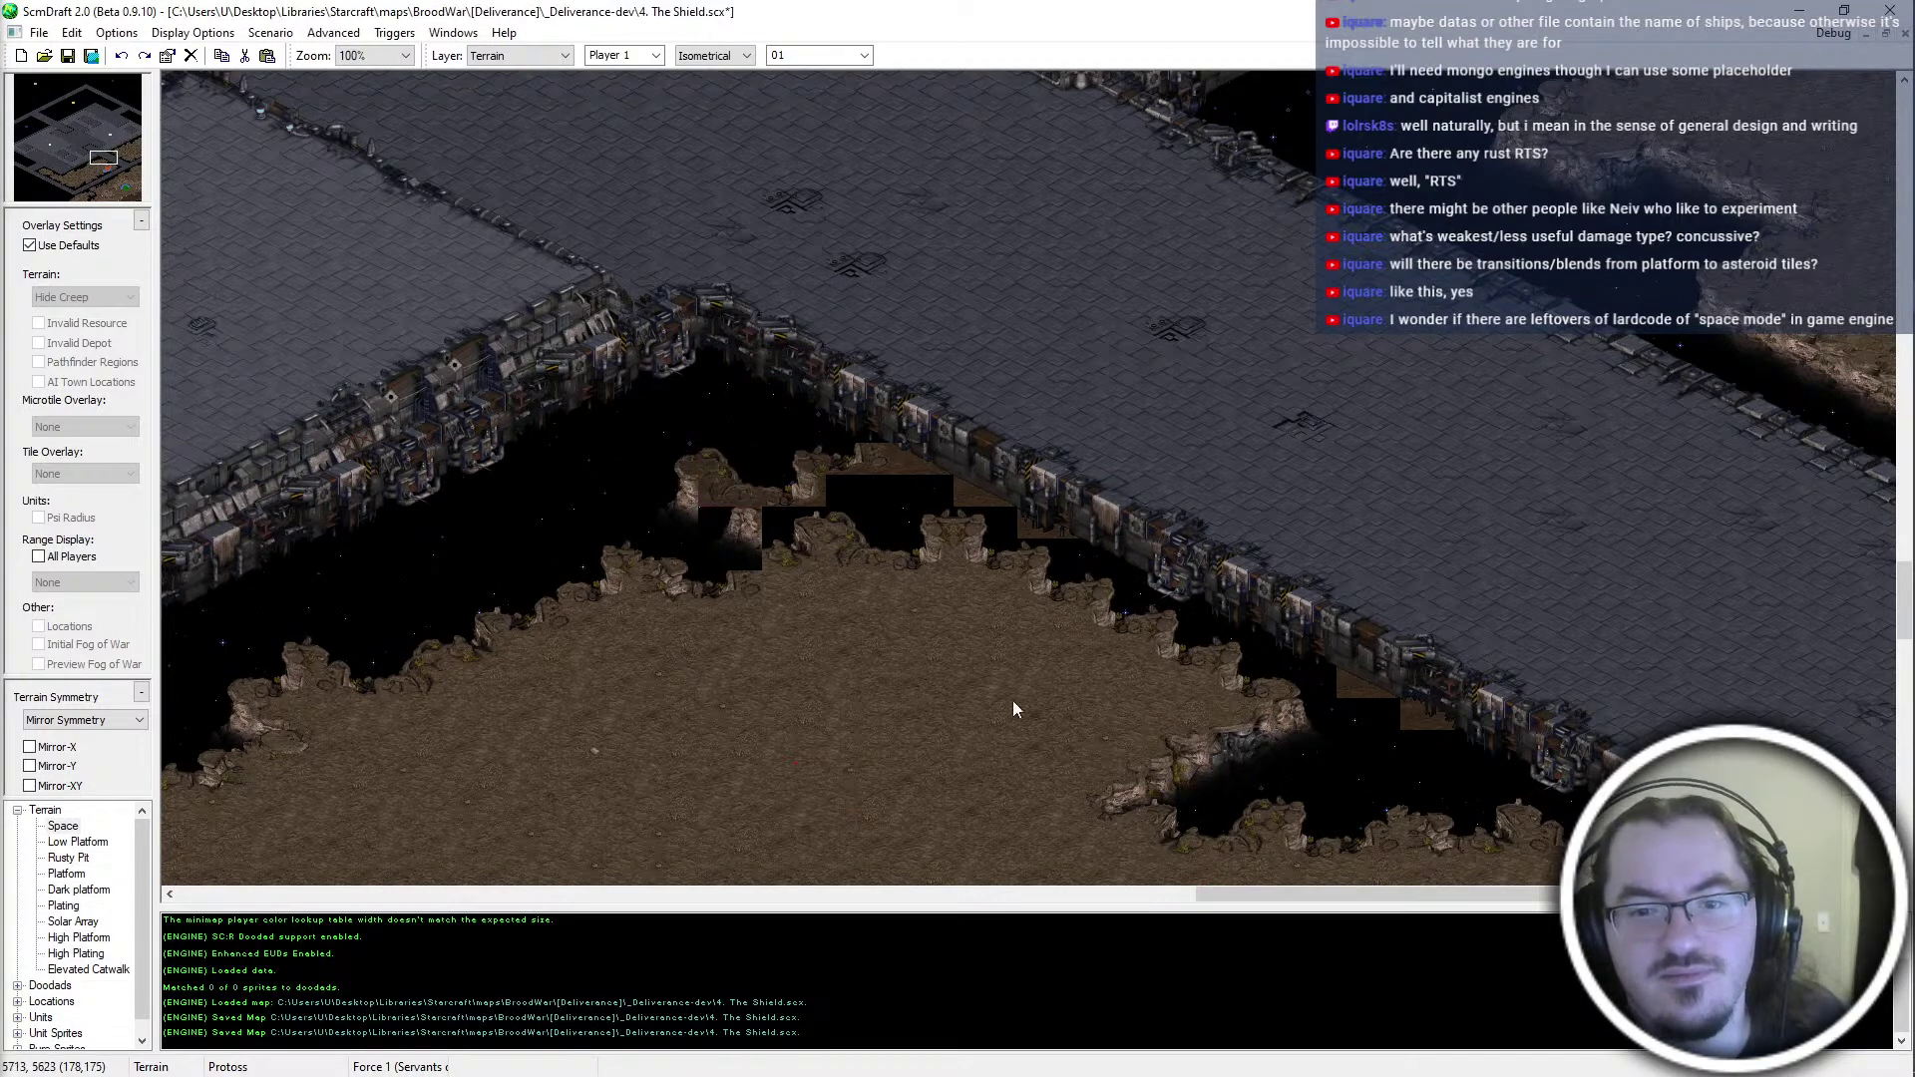
key("Up")
key("Right")
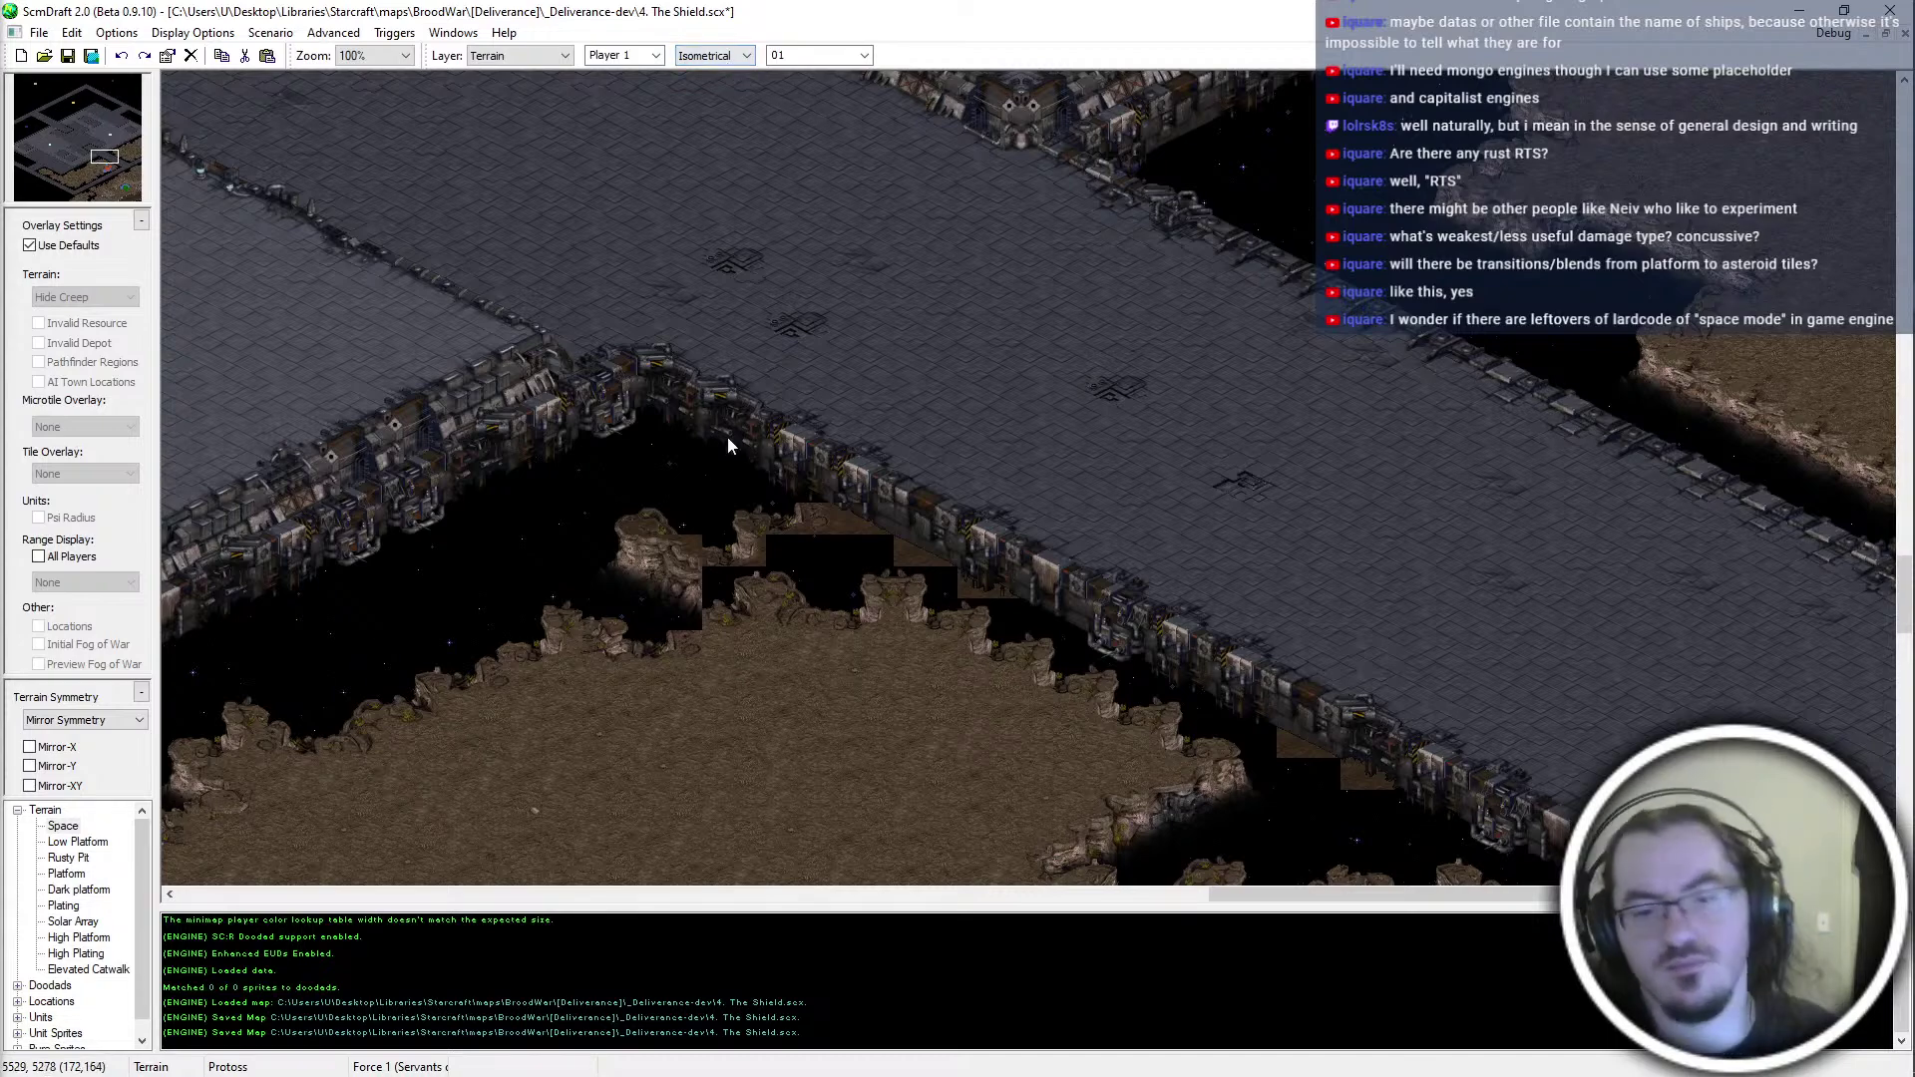
Try another asteroid edge tile around the rock outcrop and undo it
key("Right")
key("Down")
key("Left")
key("Up")
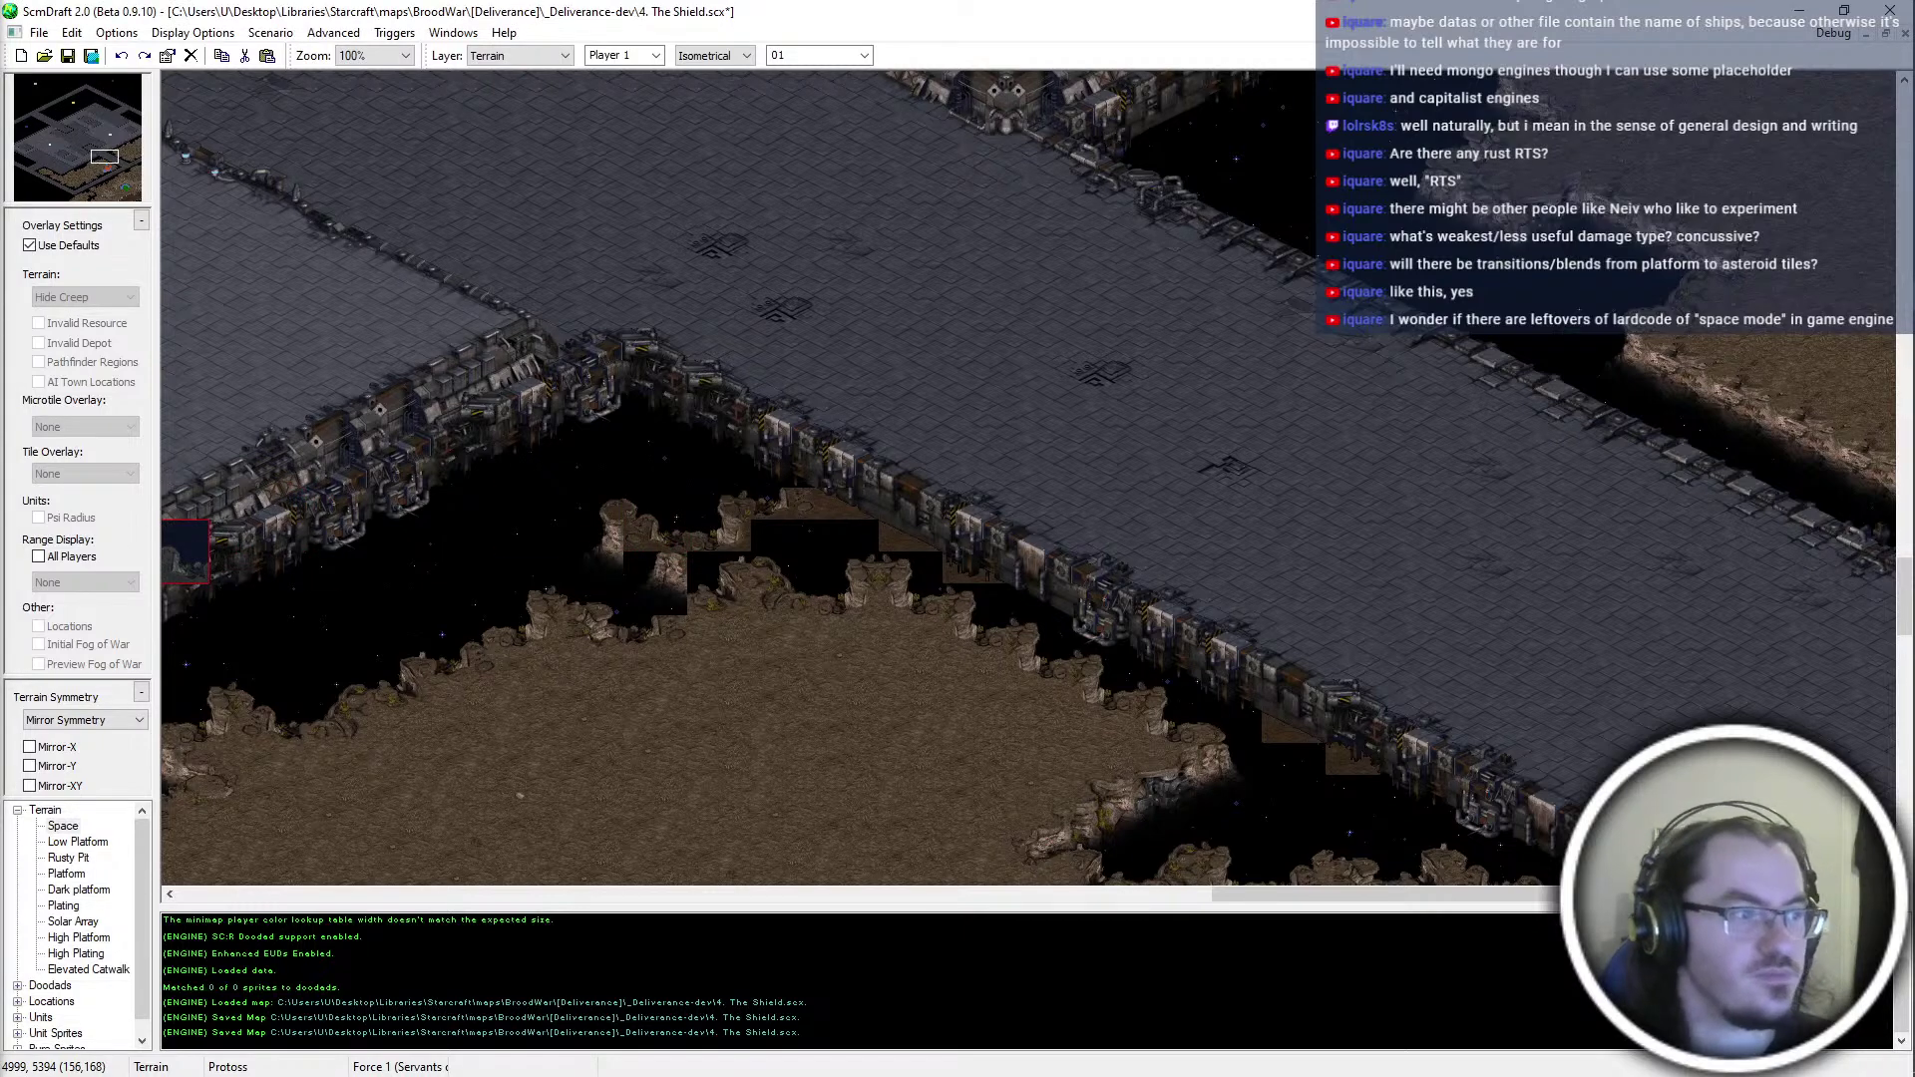
left_click(538, 520)
key("ctrl+z")
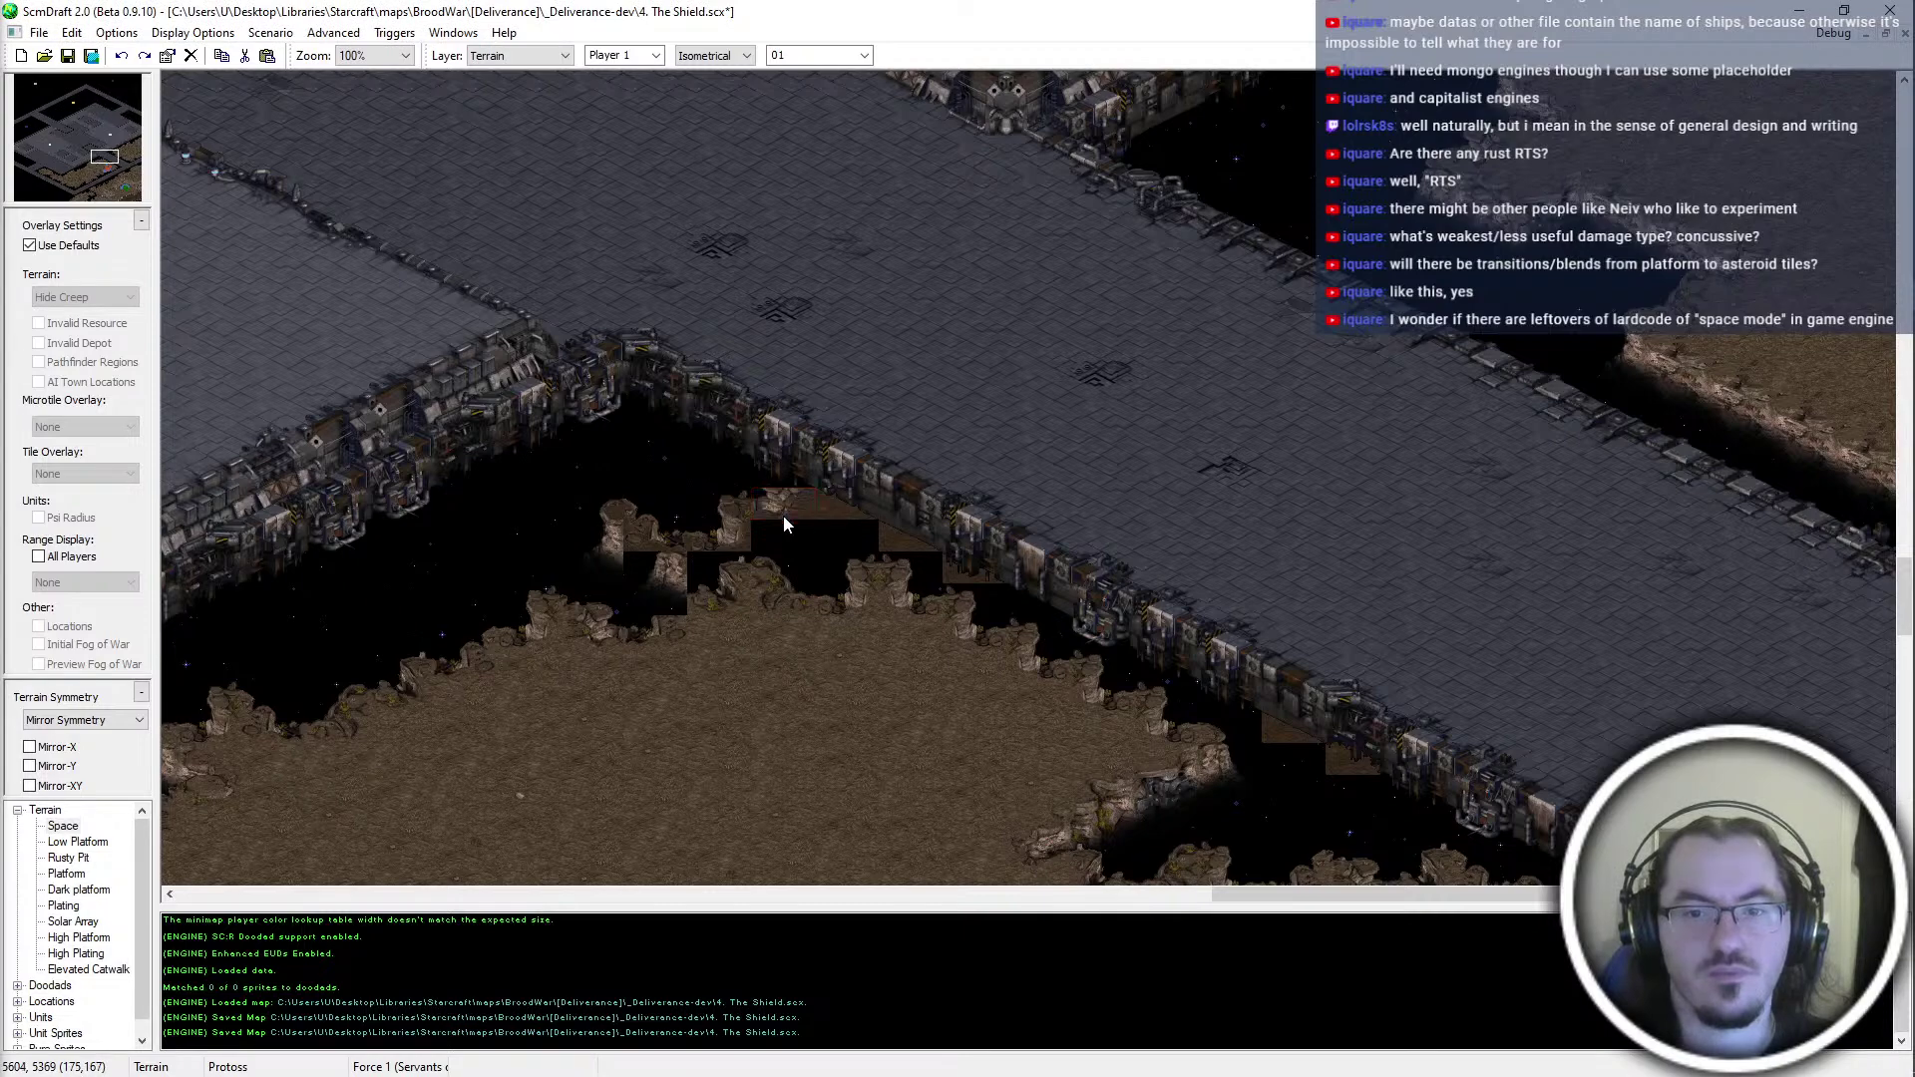
key("Left")
key("Up")
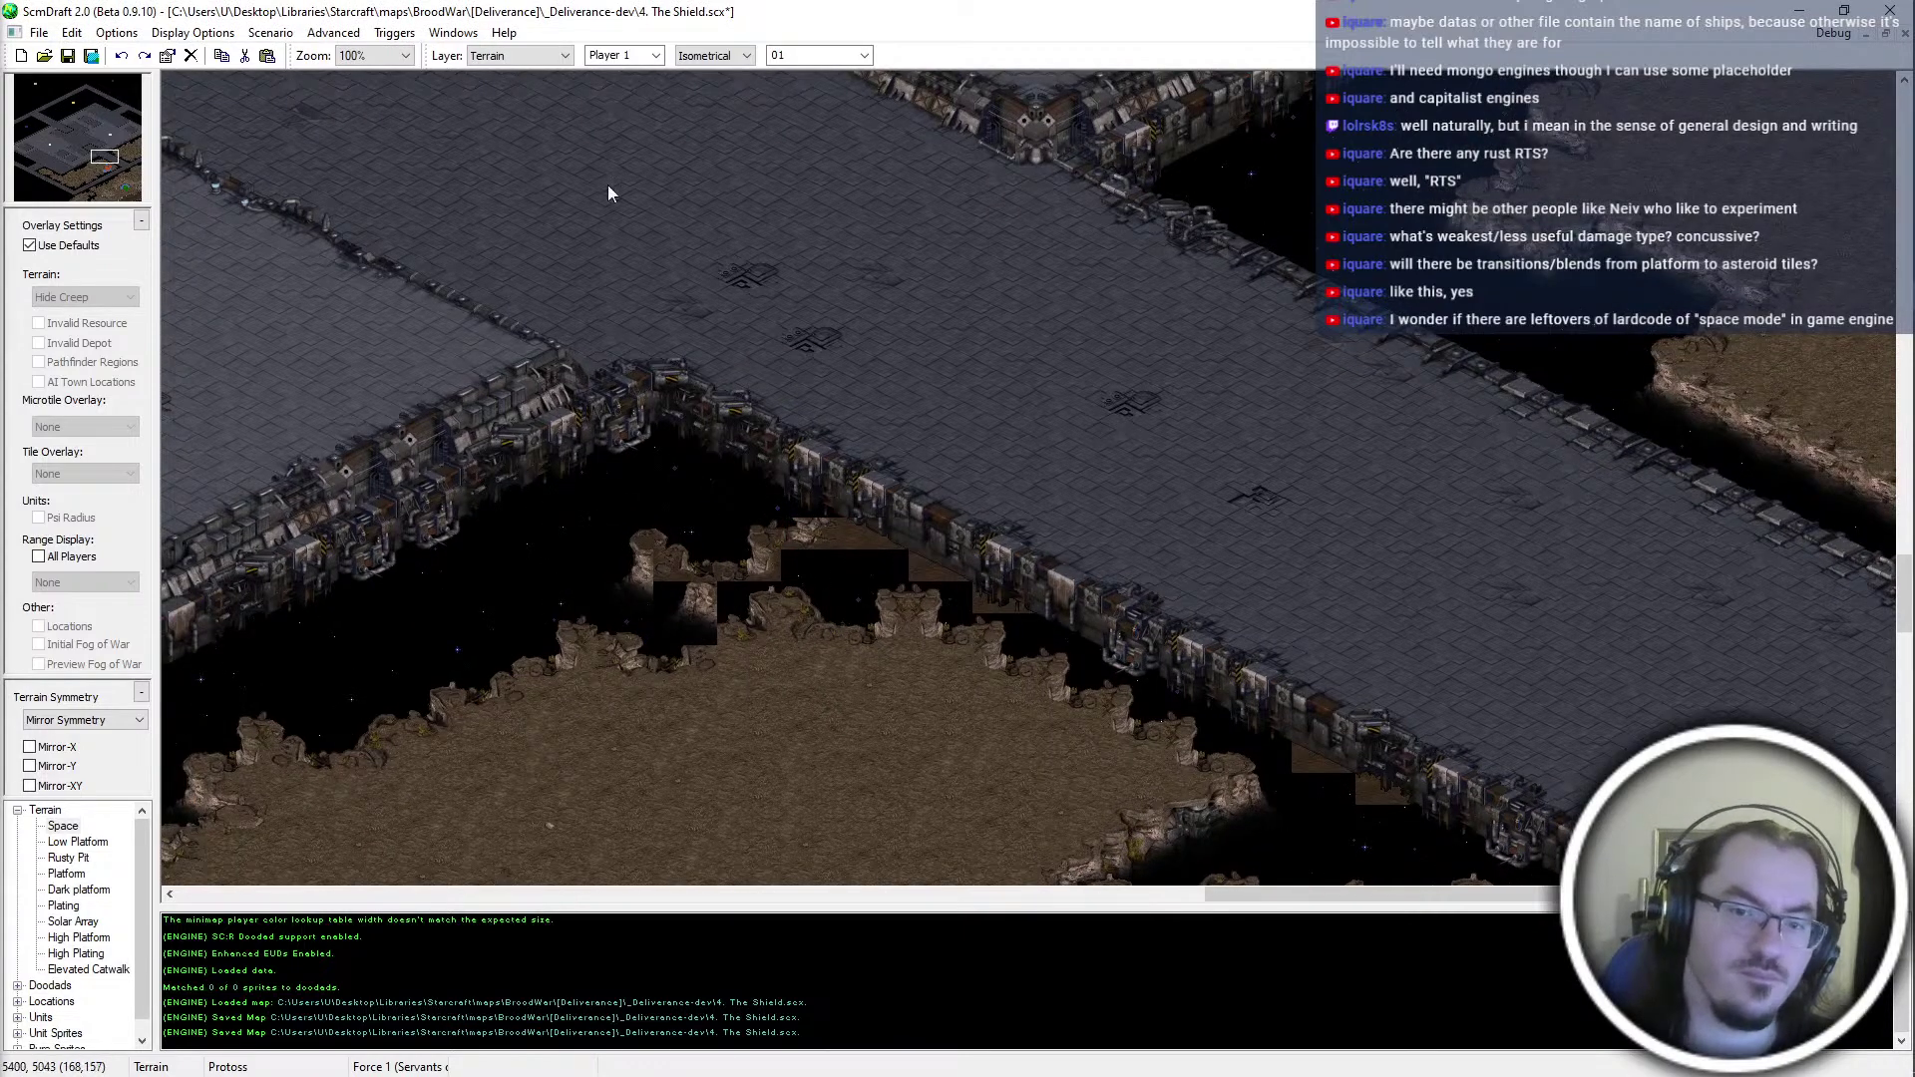
Using Tileset Indexed mode, finish the underside of the northwest rock outcrop and fill the gap between the neighbouring crags with asteroid ground
scroll(735, 62, "down", 2)
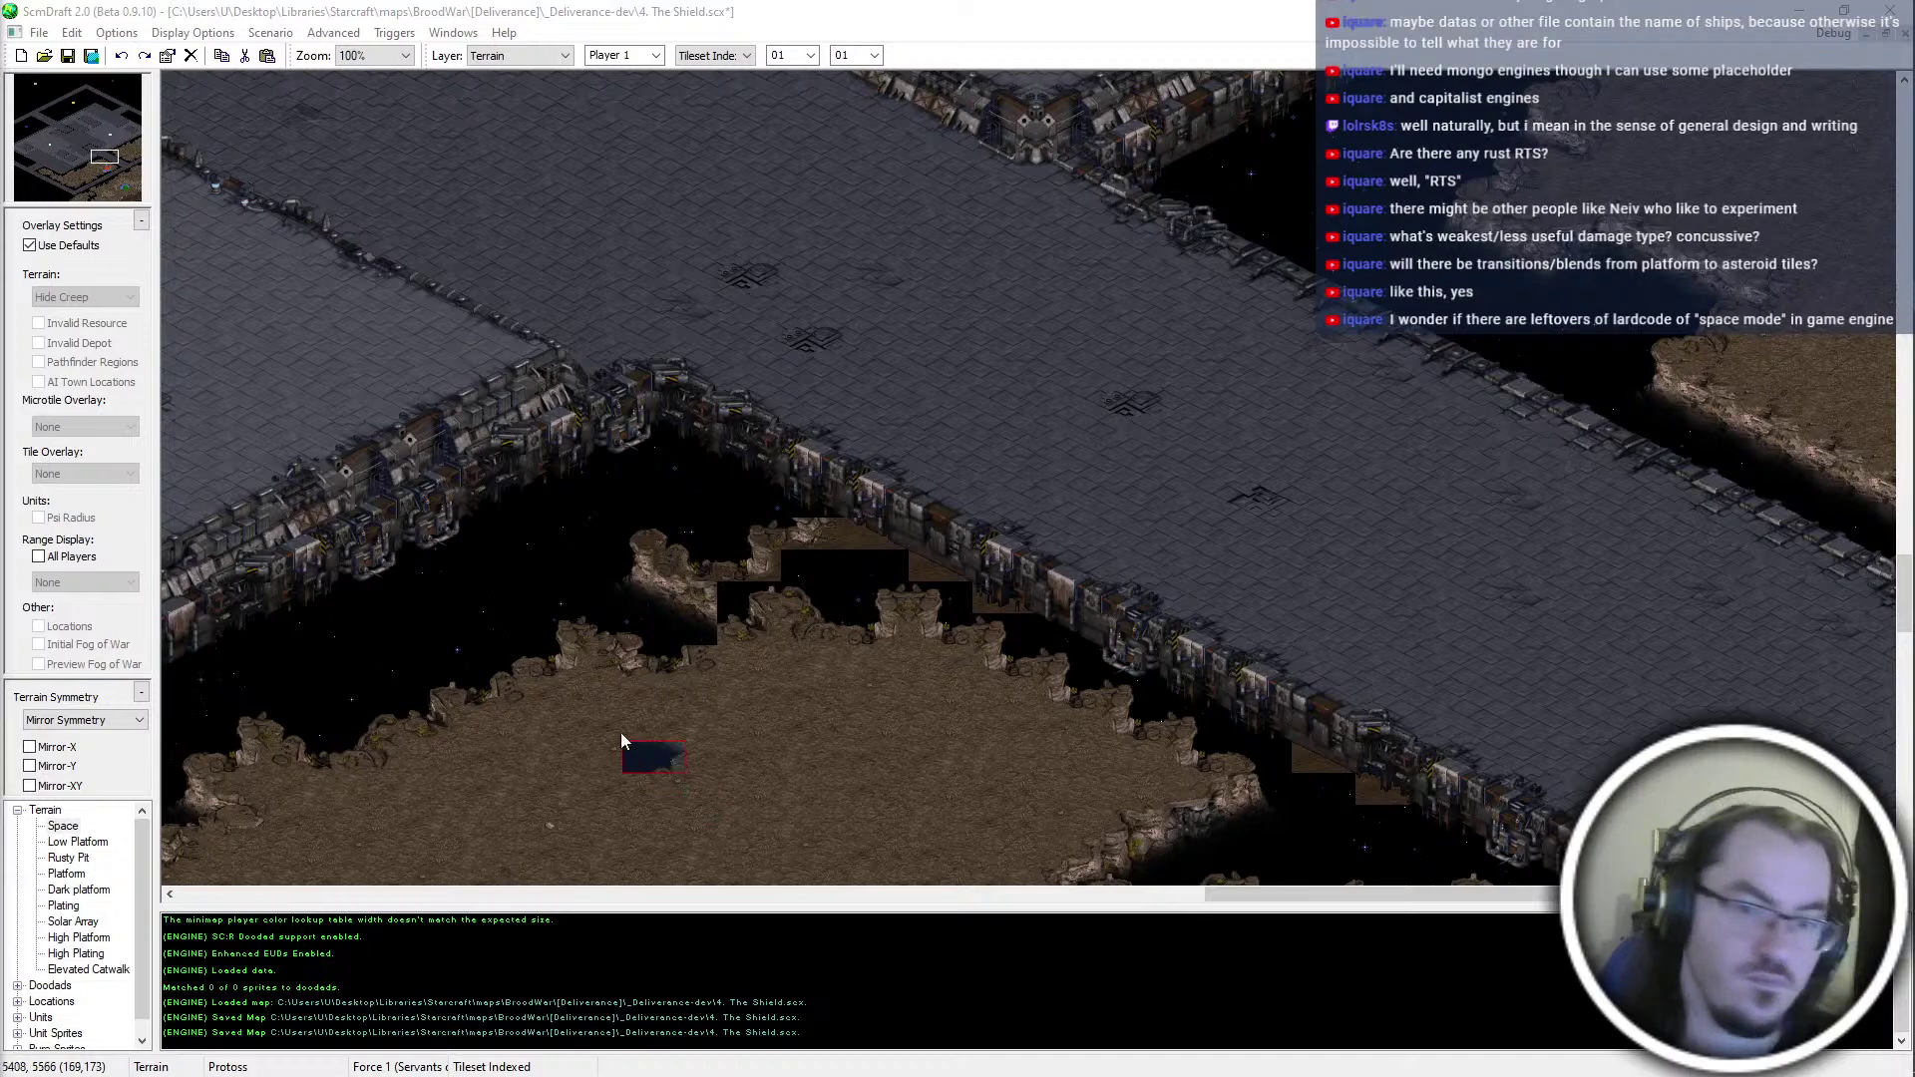
left_click(687, 639)
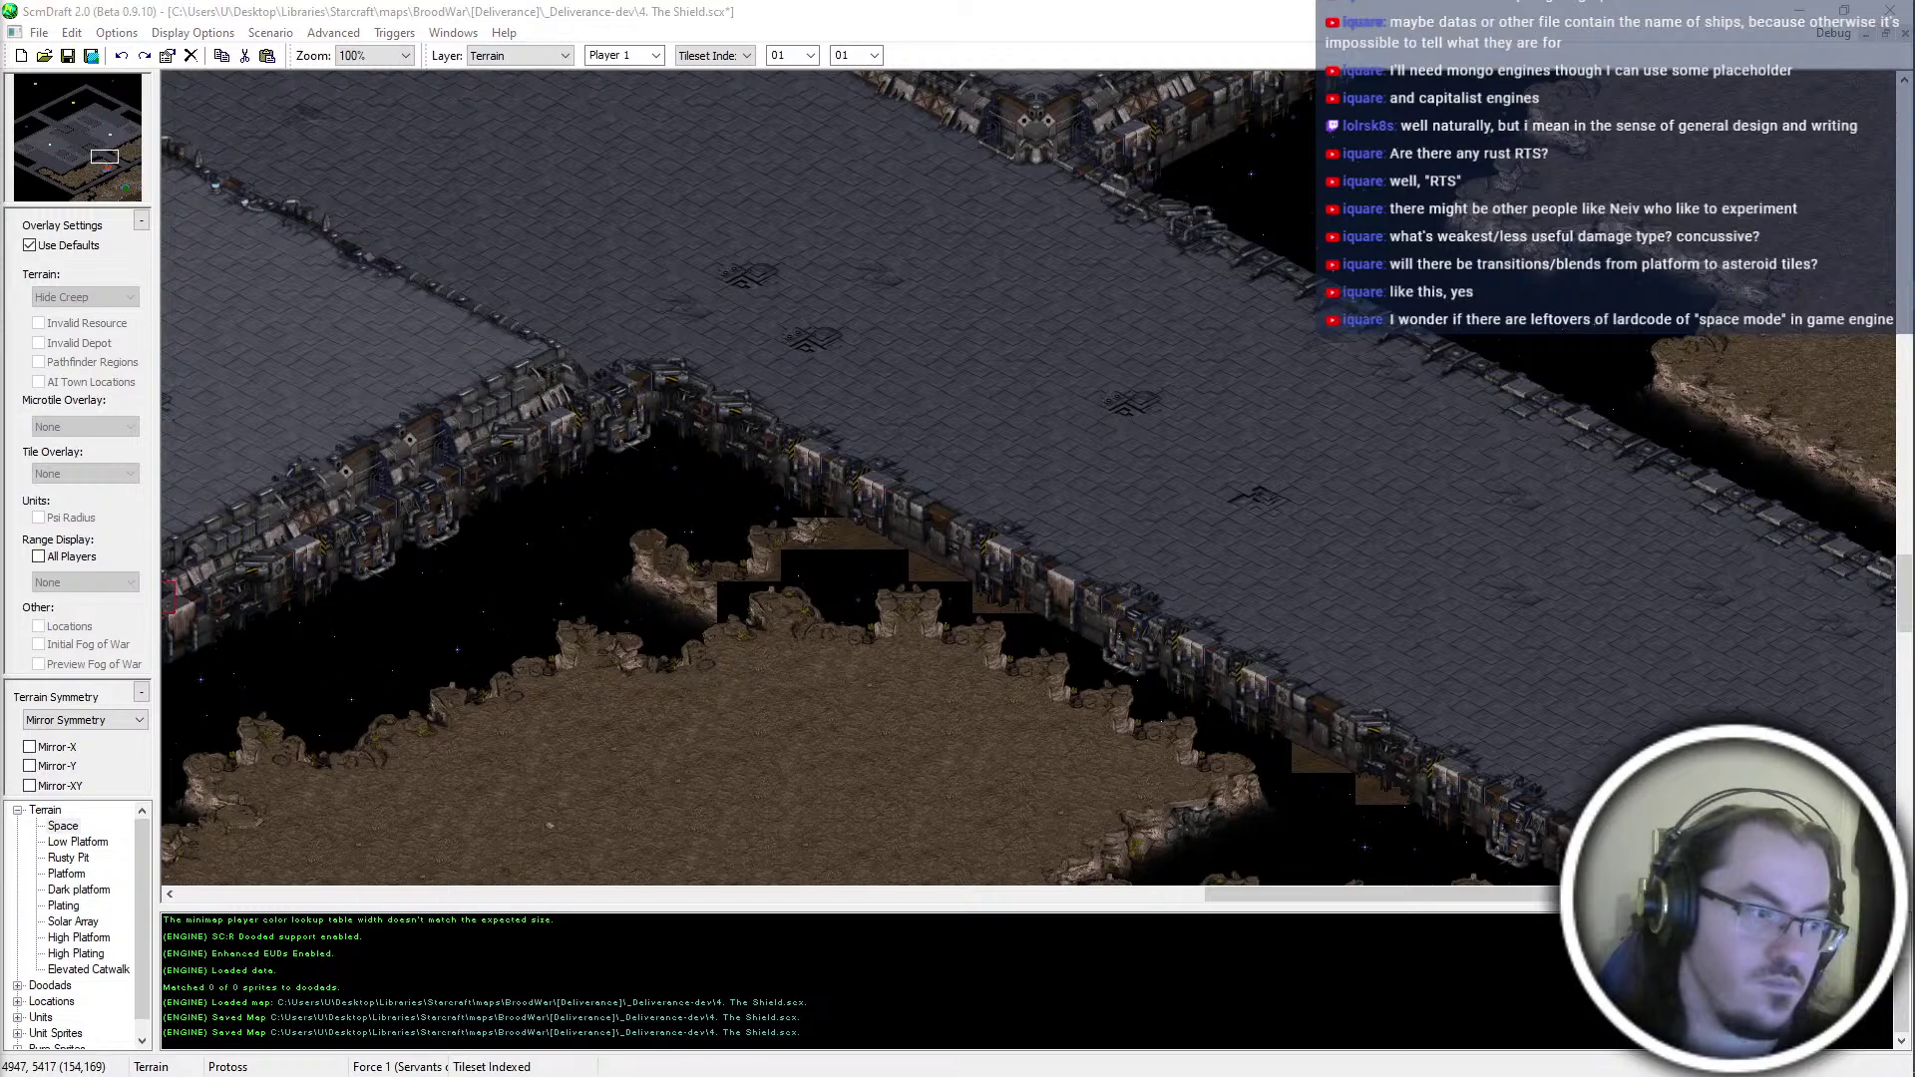
left_click(685, 639)
mouse_move(892, 772)
middle_mouse_down()
mouse_move(864, 716)
mouse_move(727, 642)
middle_mouse_up()
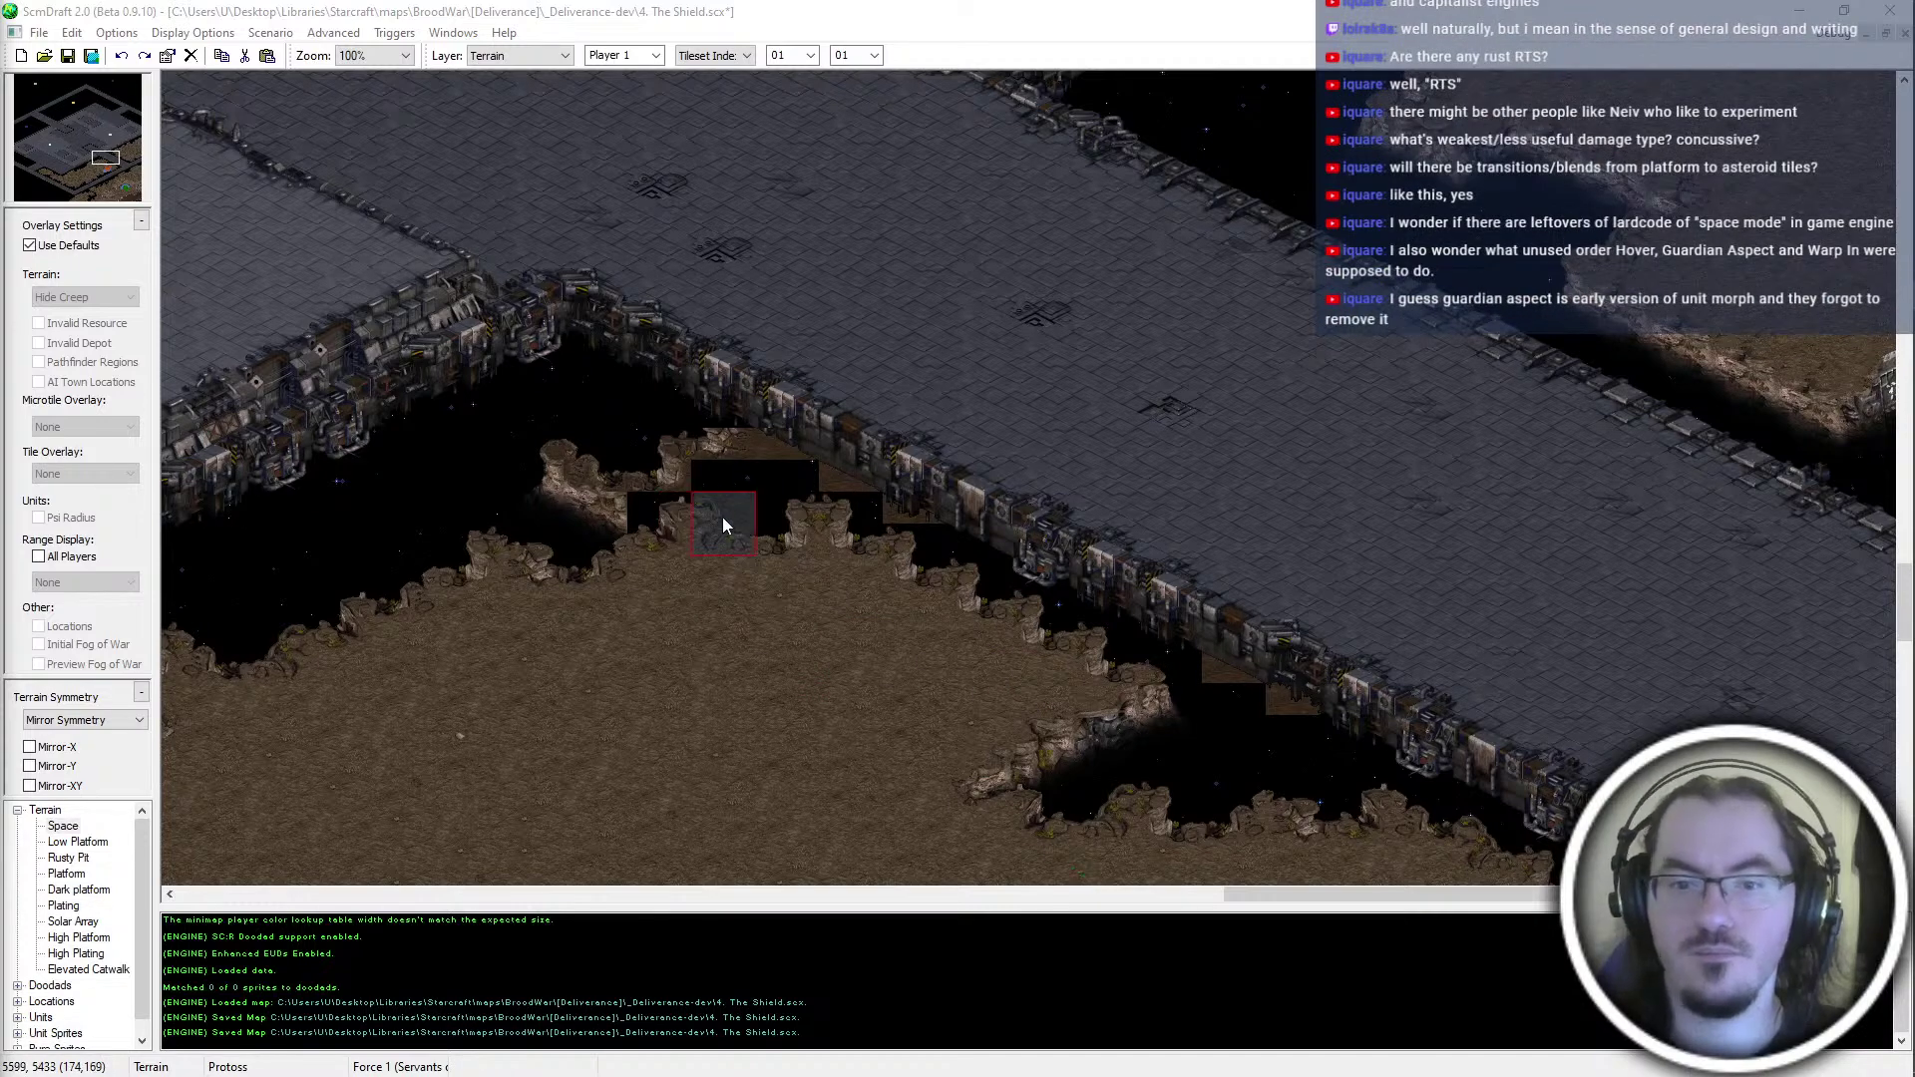
left_click(793, 519)
Attach asteroid edge tiles to the second cliff transition farther southeast, joining it to the asteroid's rocky spur
middle_click_drag(943, 759, 867, 684)
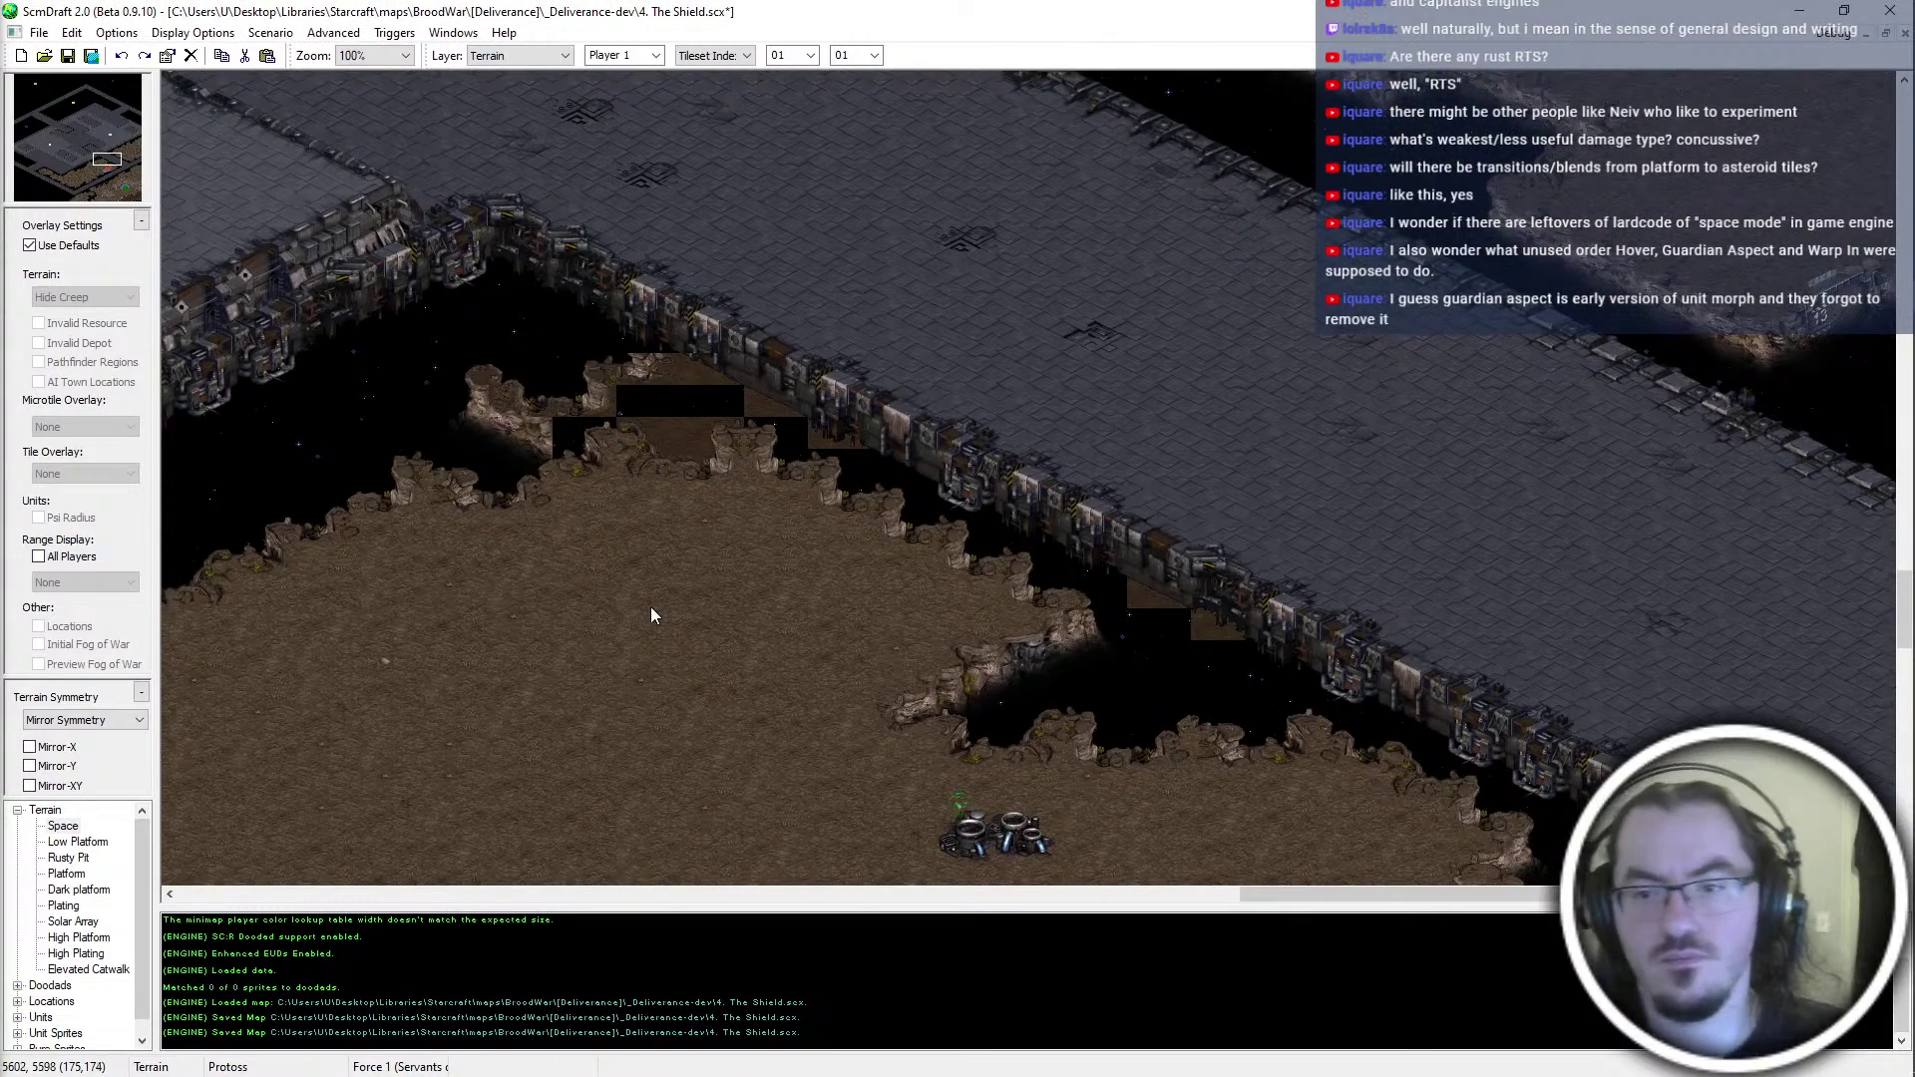
middle_click_drag(674, 603, 734, 662)
middle_click_drag(937, 686, 728, 597)
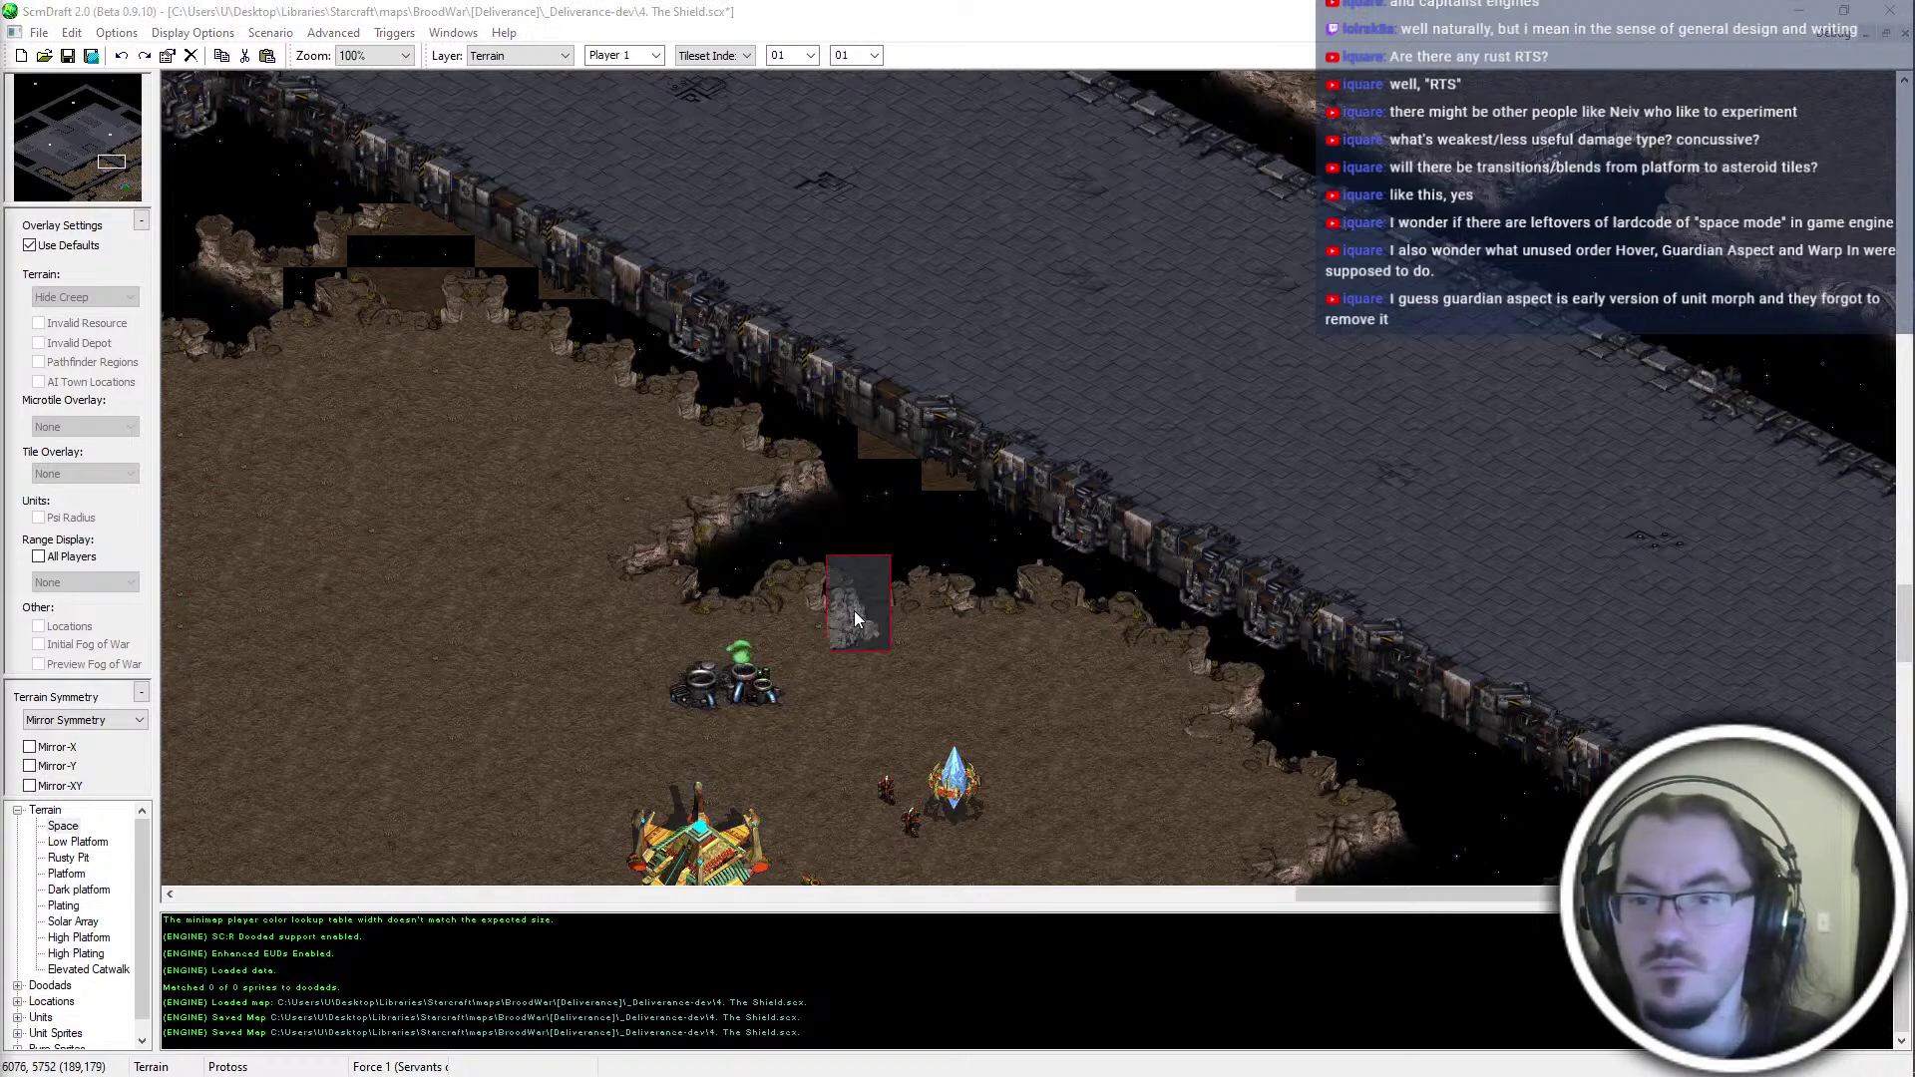
left_click(835, 475)
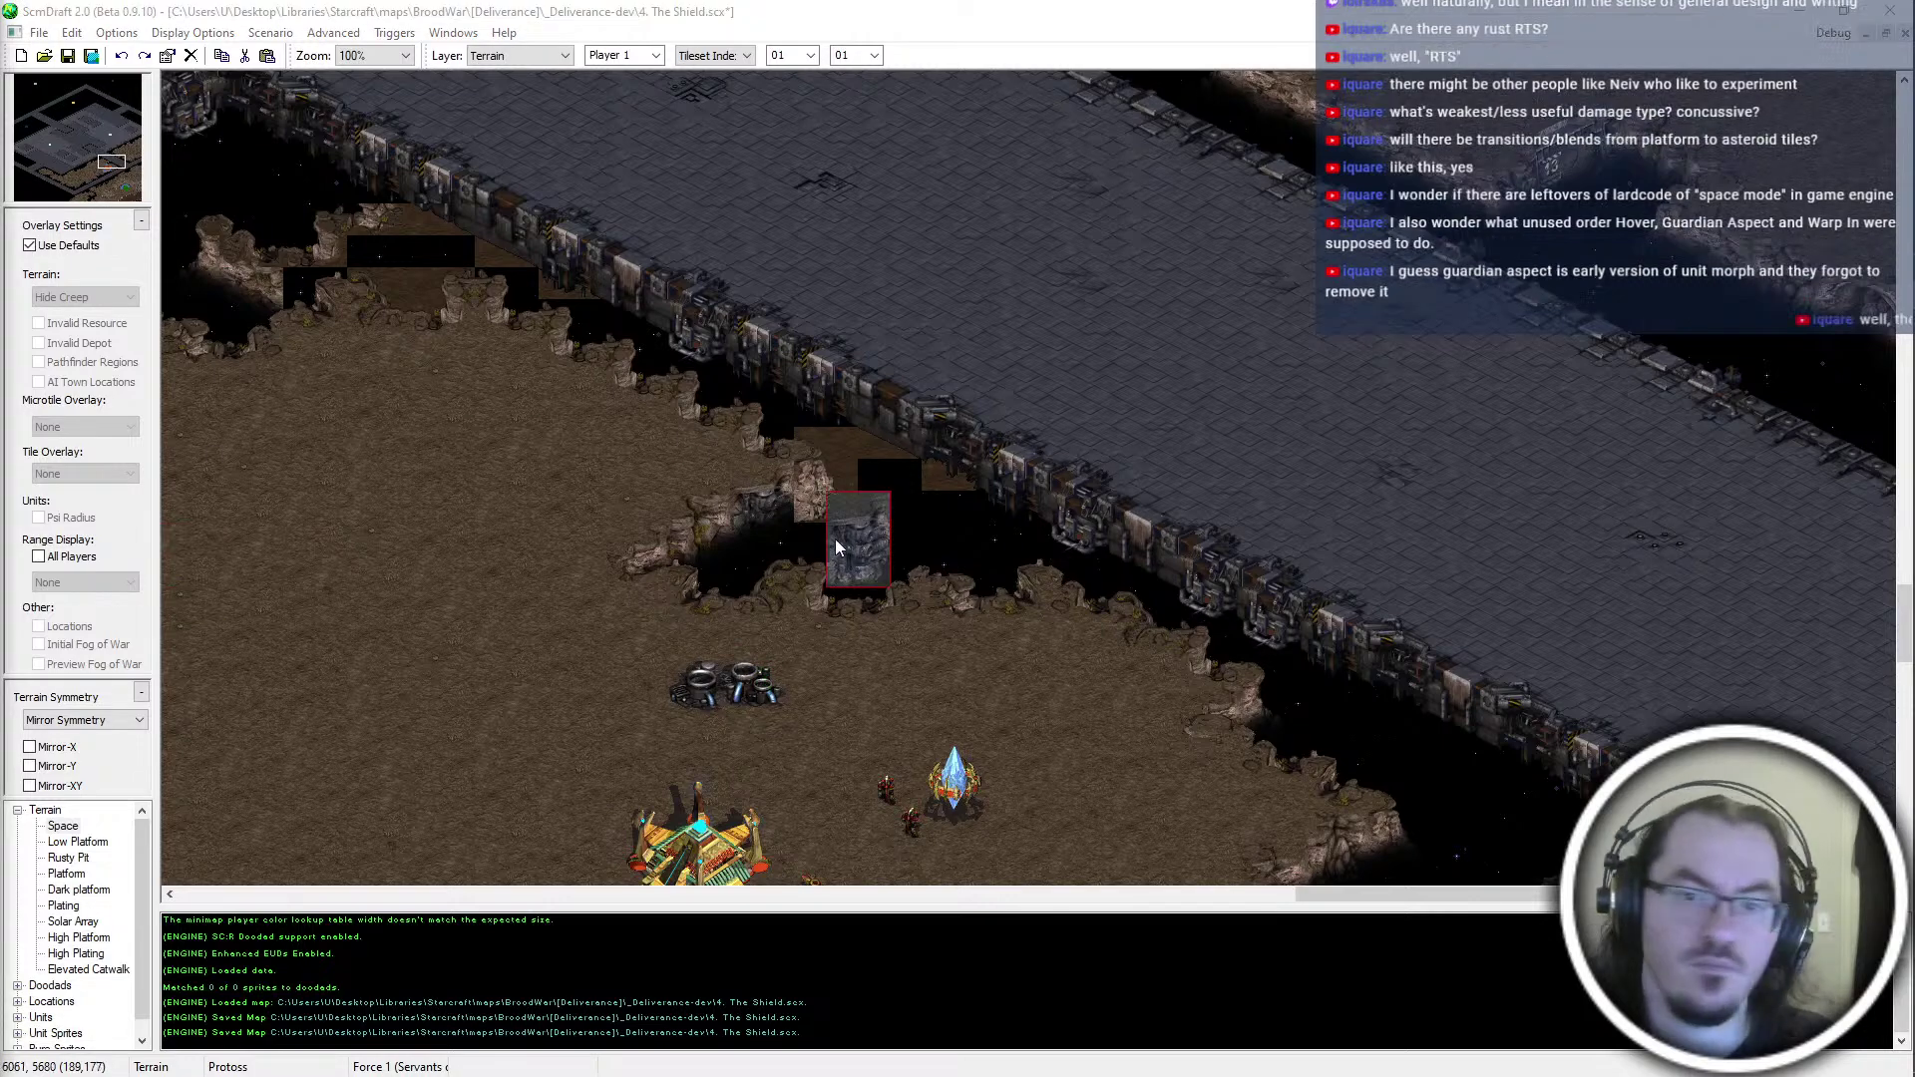
left_click(762, 517)
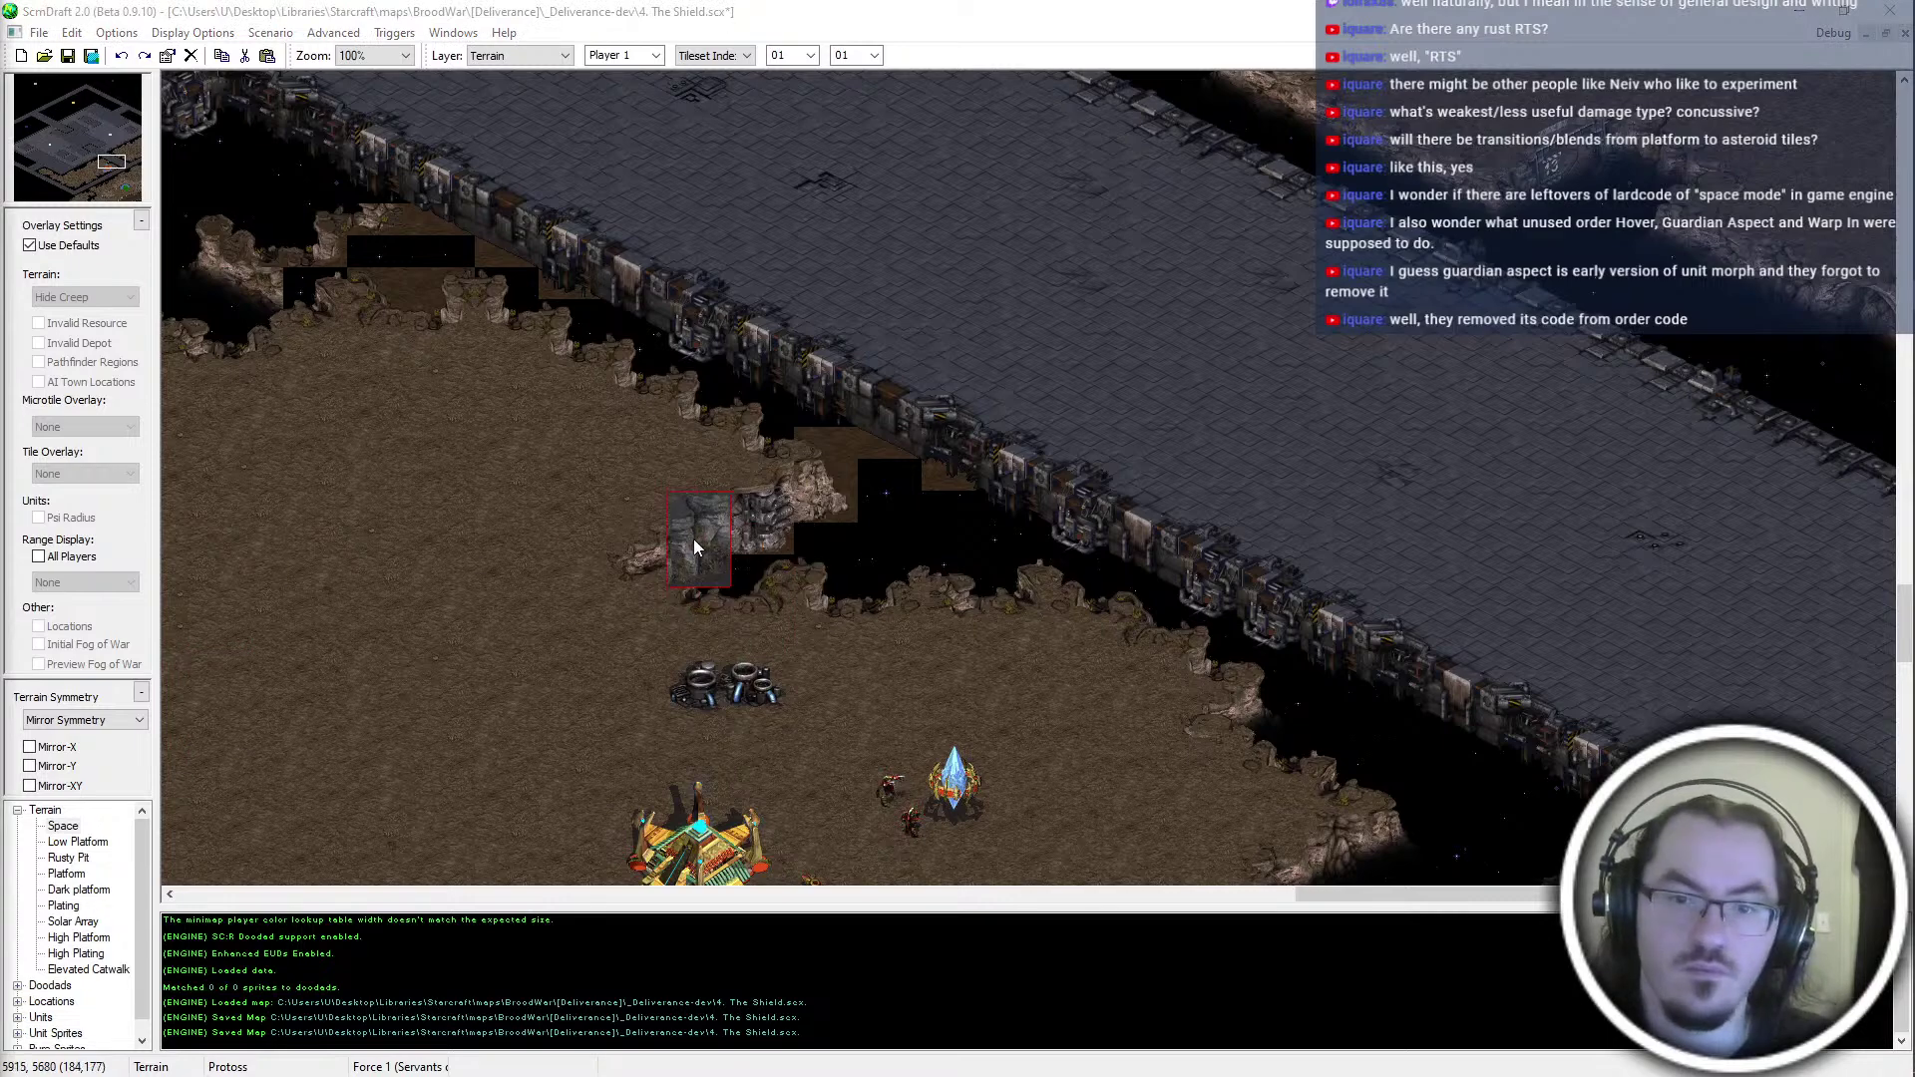
left_click(694, 540)
left_click(705, 584)
Fill the inlet below the second transition with asteroid ground tiles and place a rock edge tile on its east side
key("Up")
key("Right")
key("Up")
key("Right")
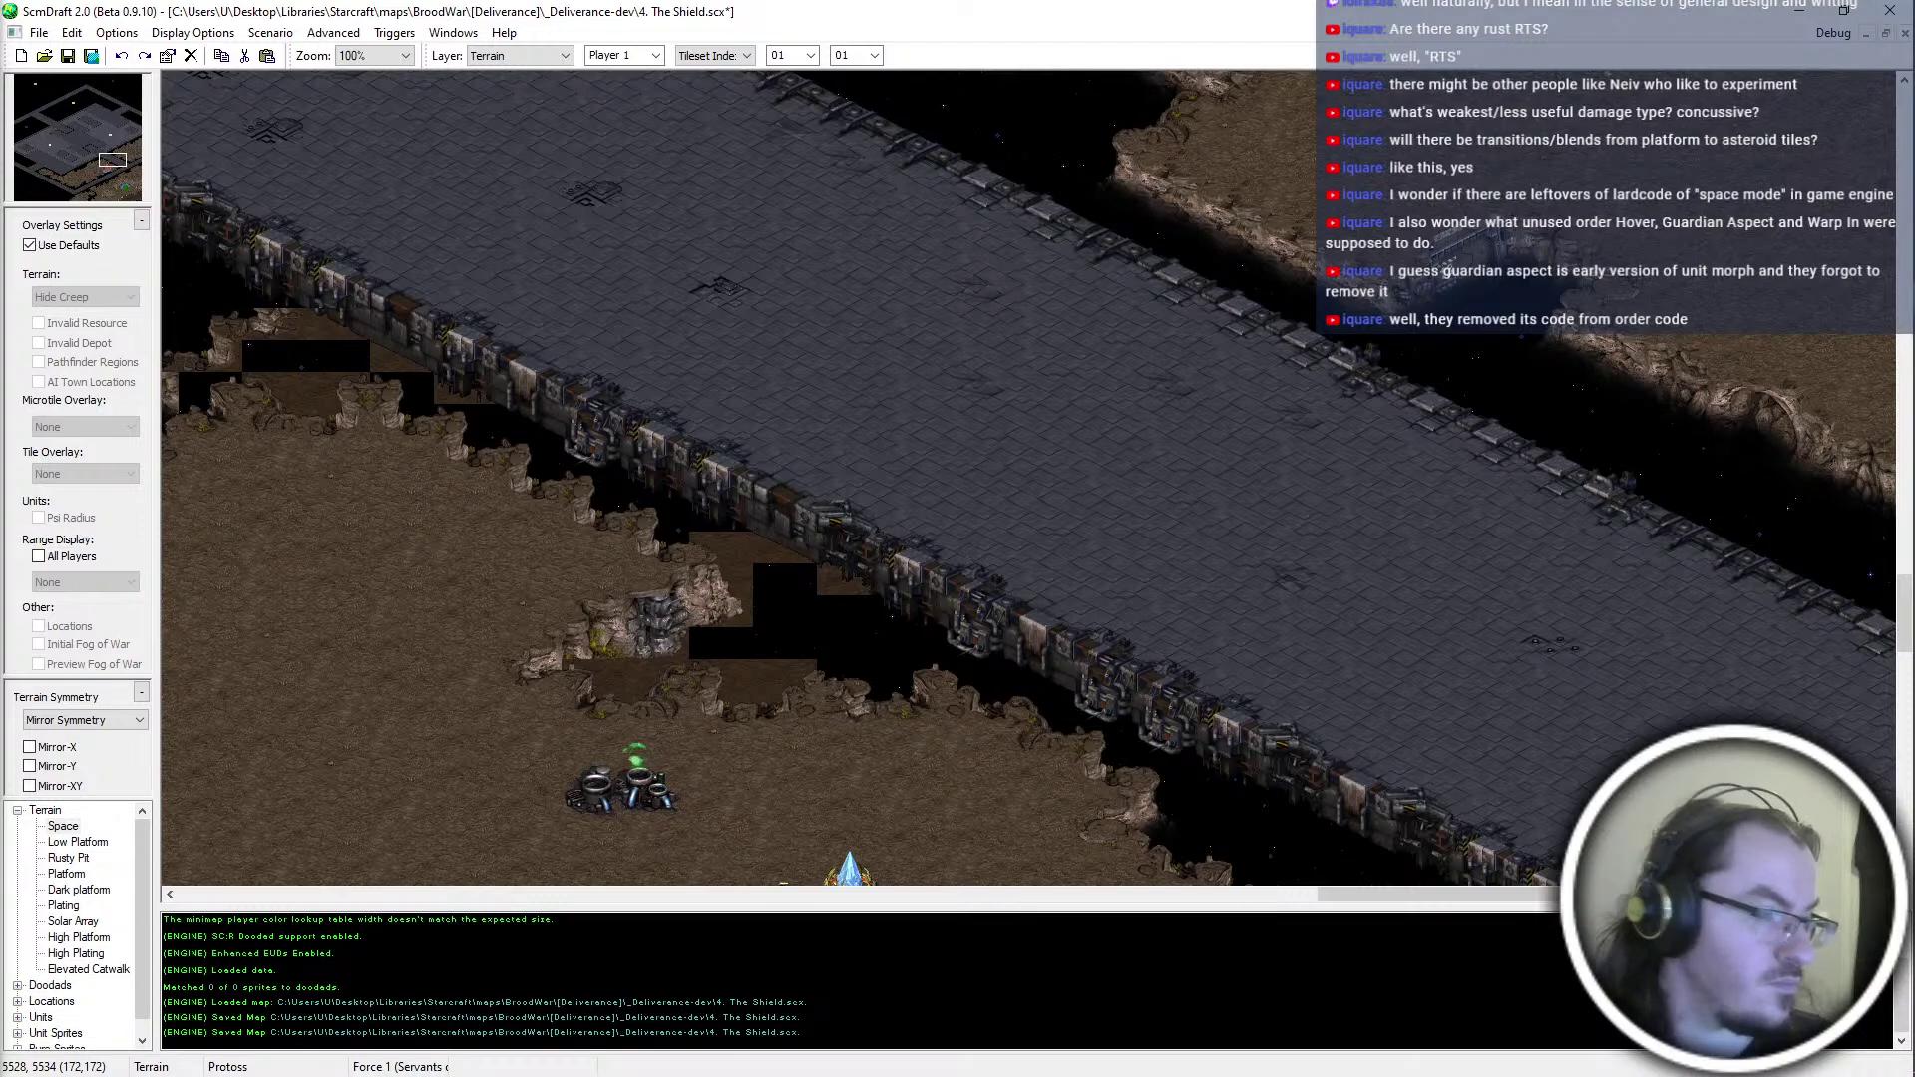
key("Up")
key("Left")
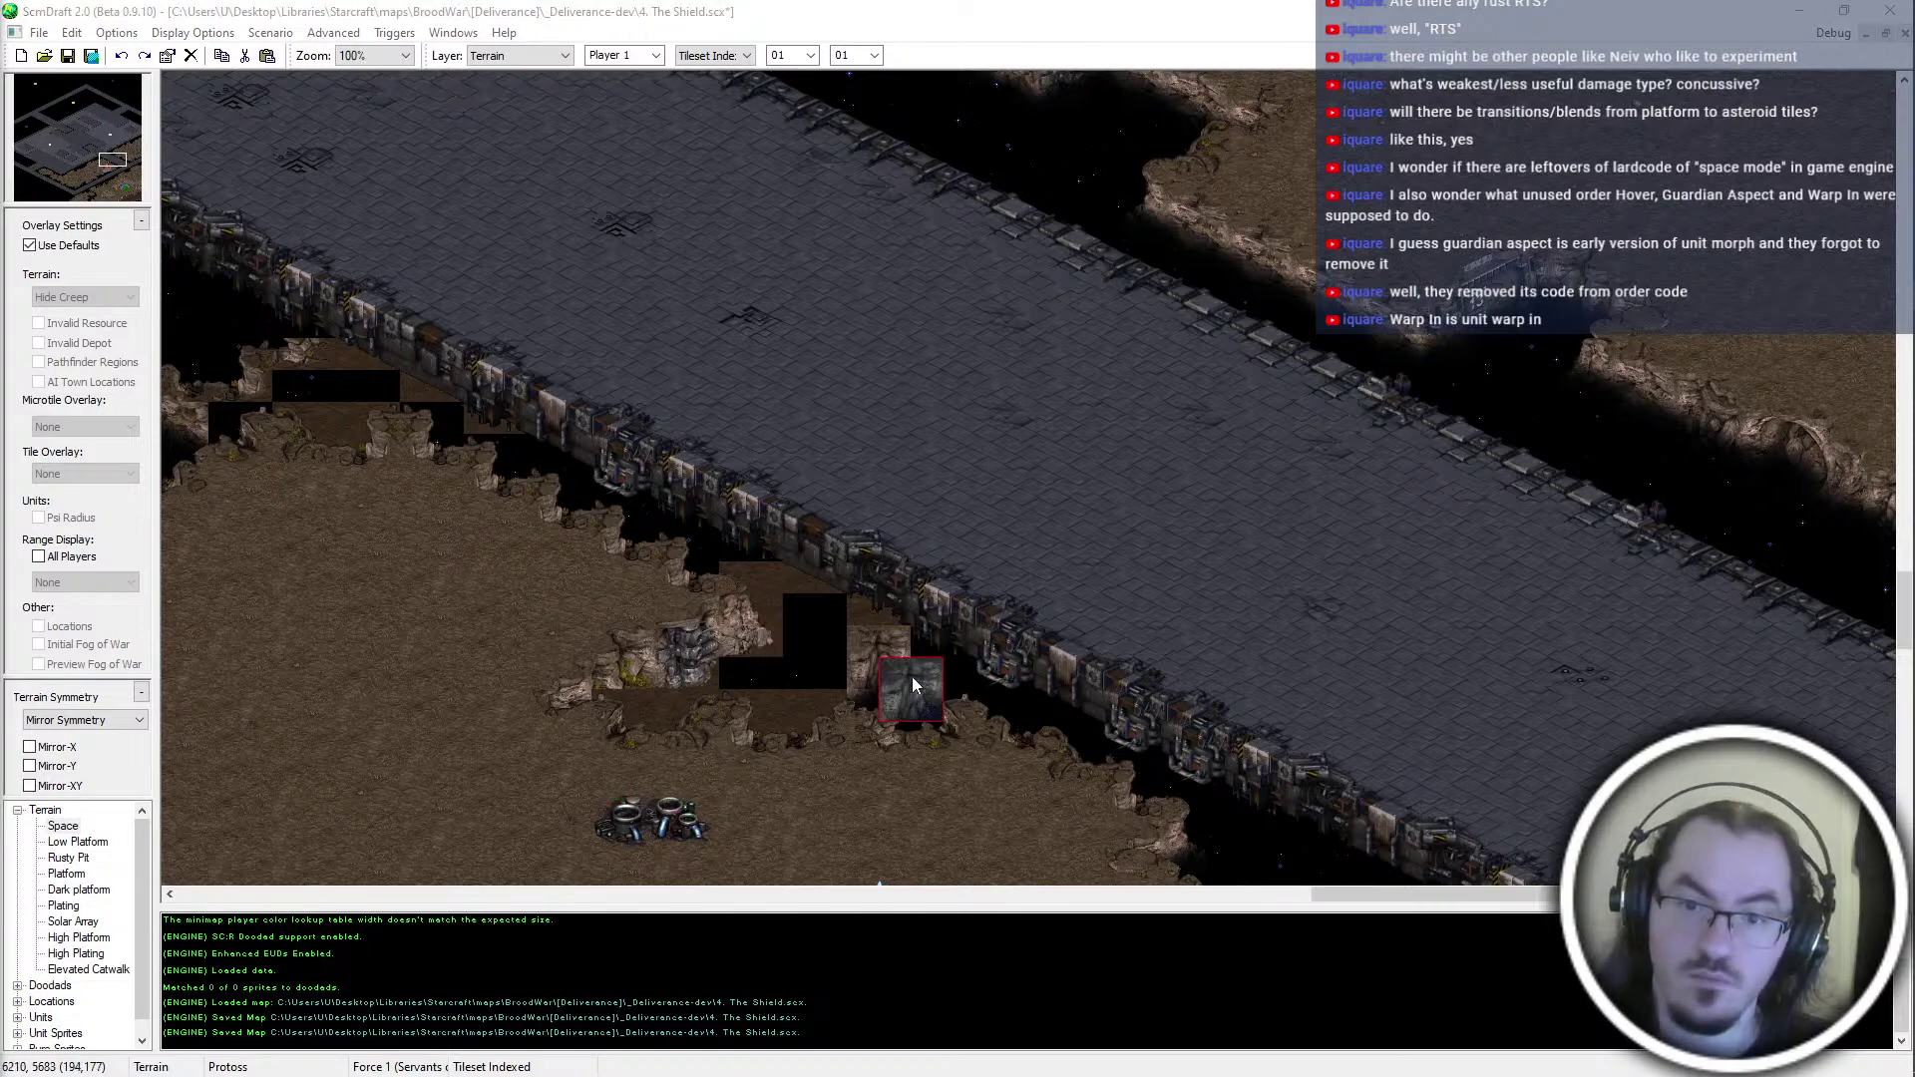
middle_click_drag(900, 526, 1034, 436)
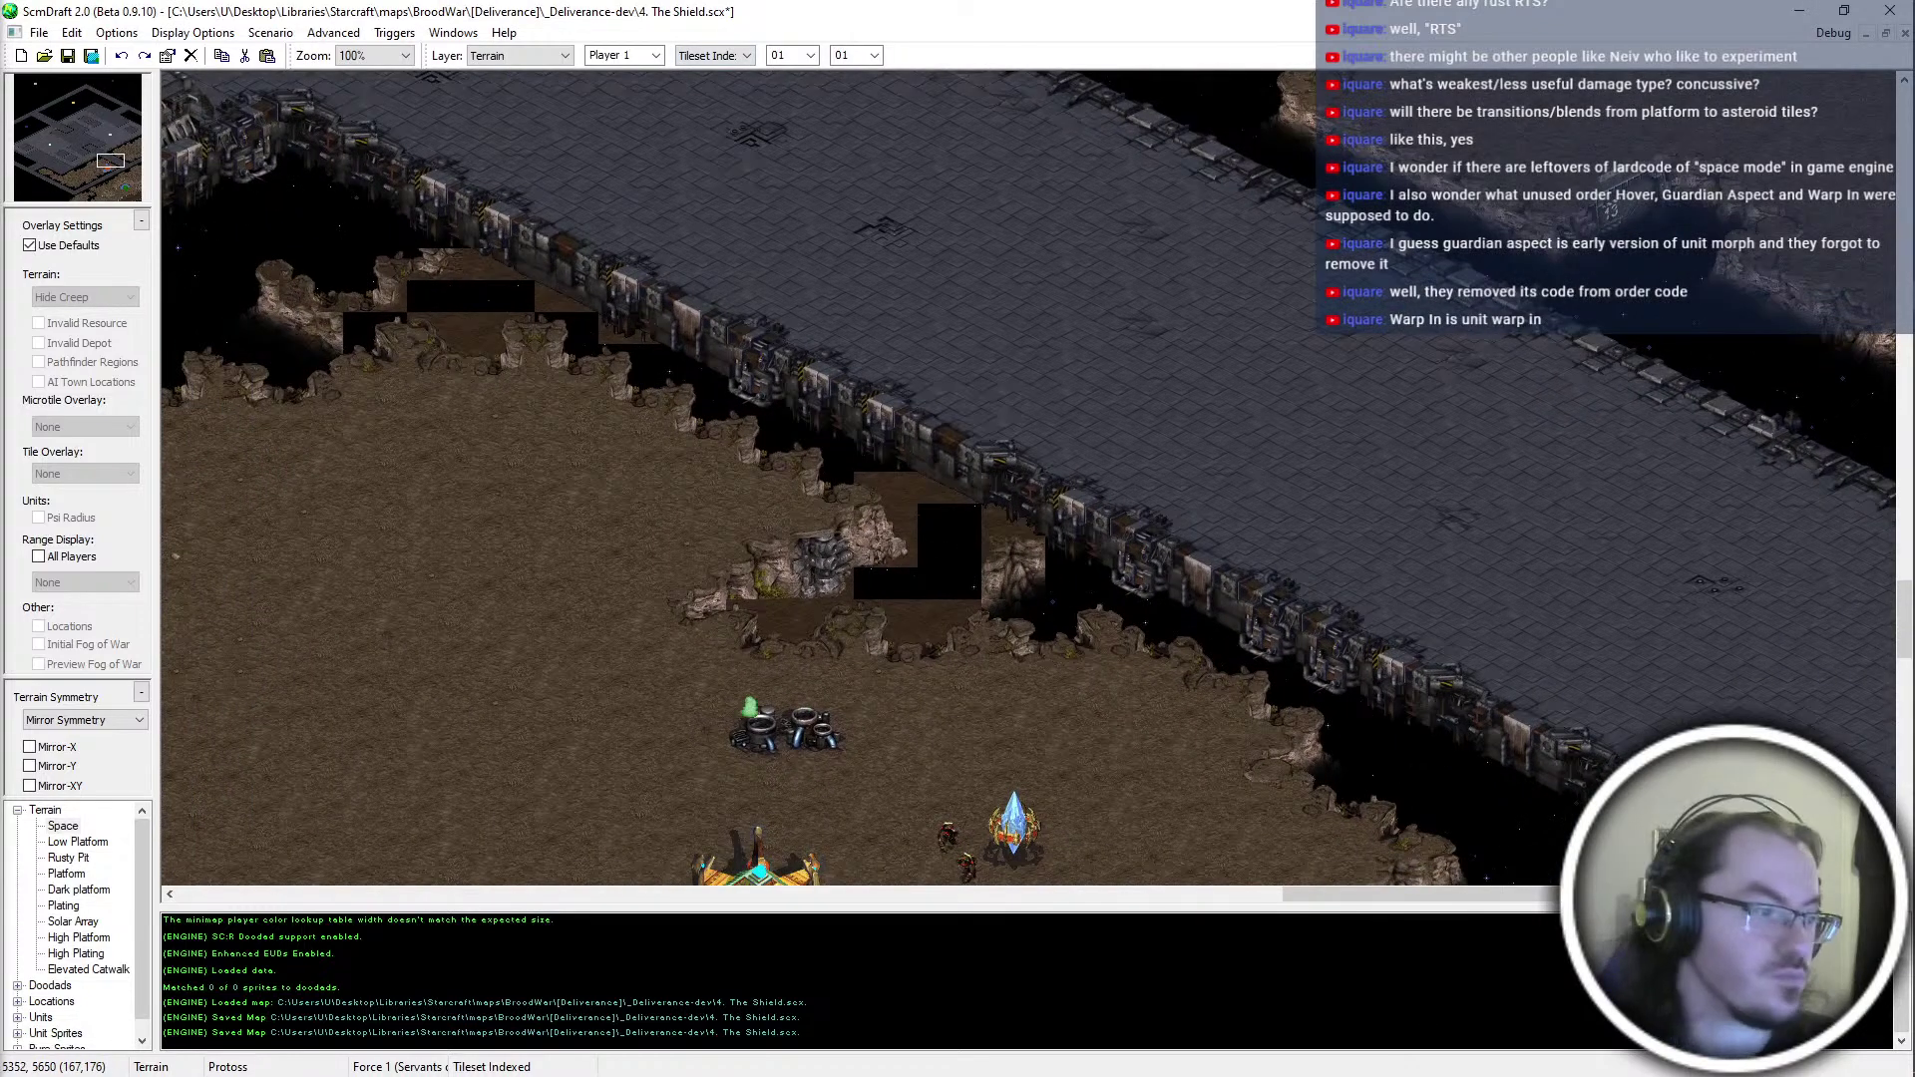
left_click(947, 587)
middle_click_drag(1356, 772, 1205, 832)
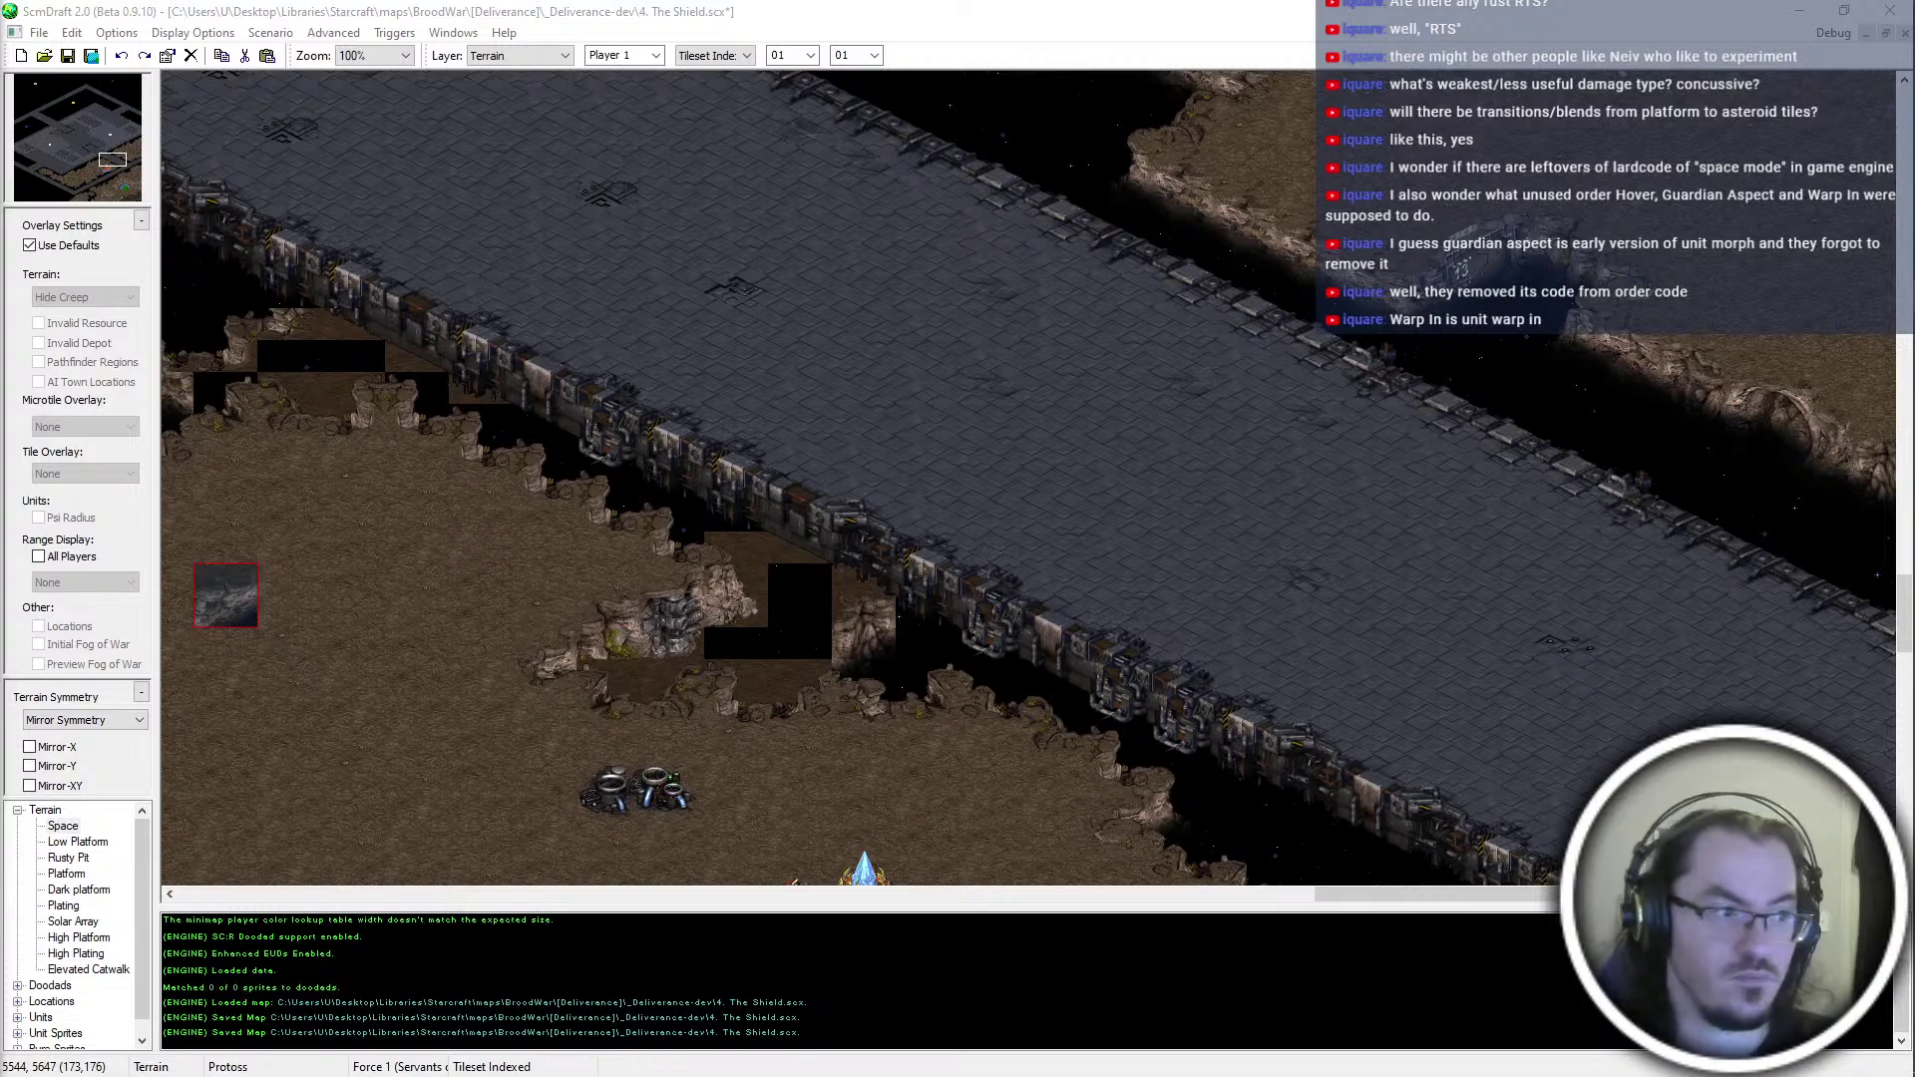
left_click(797, 658)
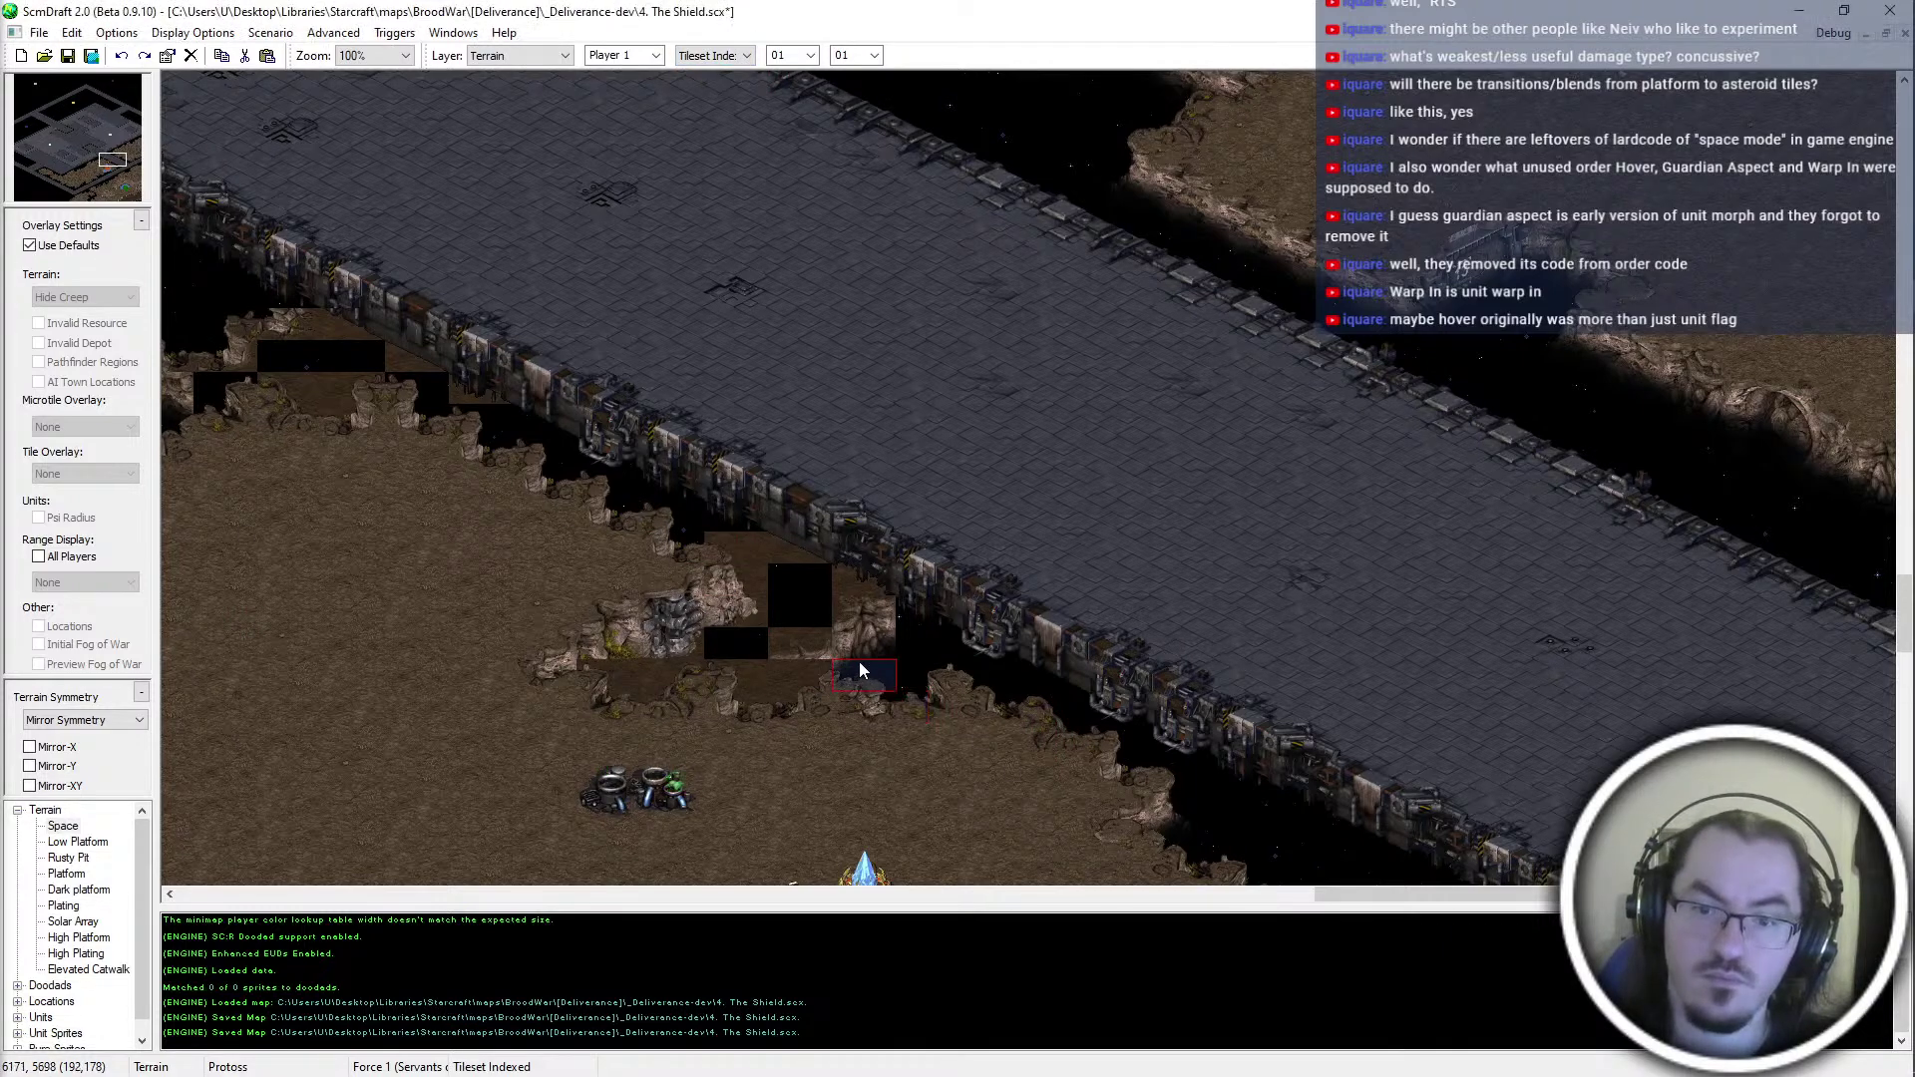
Extend the second outcrop's rock edge eastward along the foot of the platform cliff with asteroid edge tiles
middle_click_drag(1133, 698, 1223, 638)
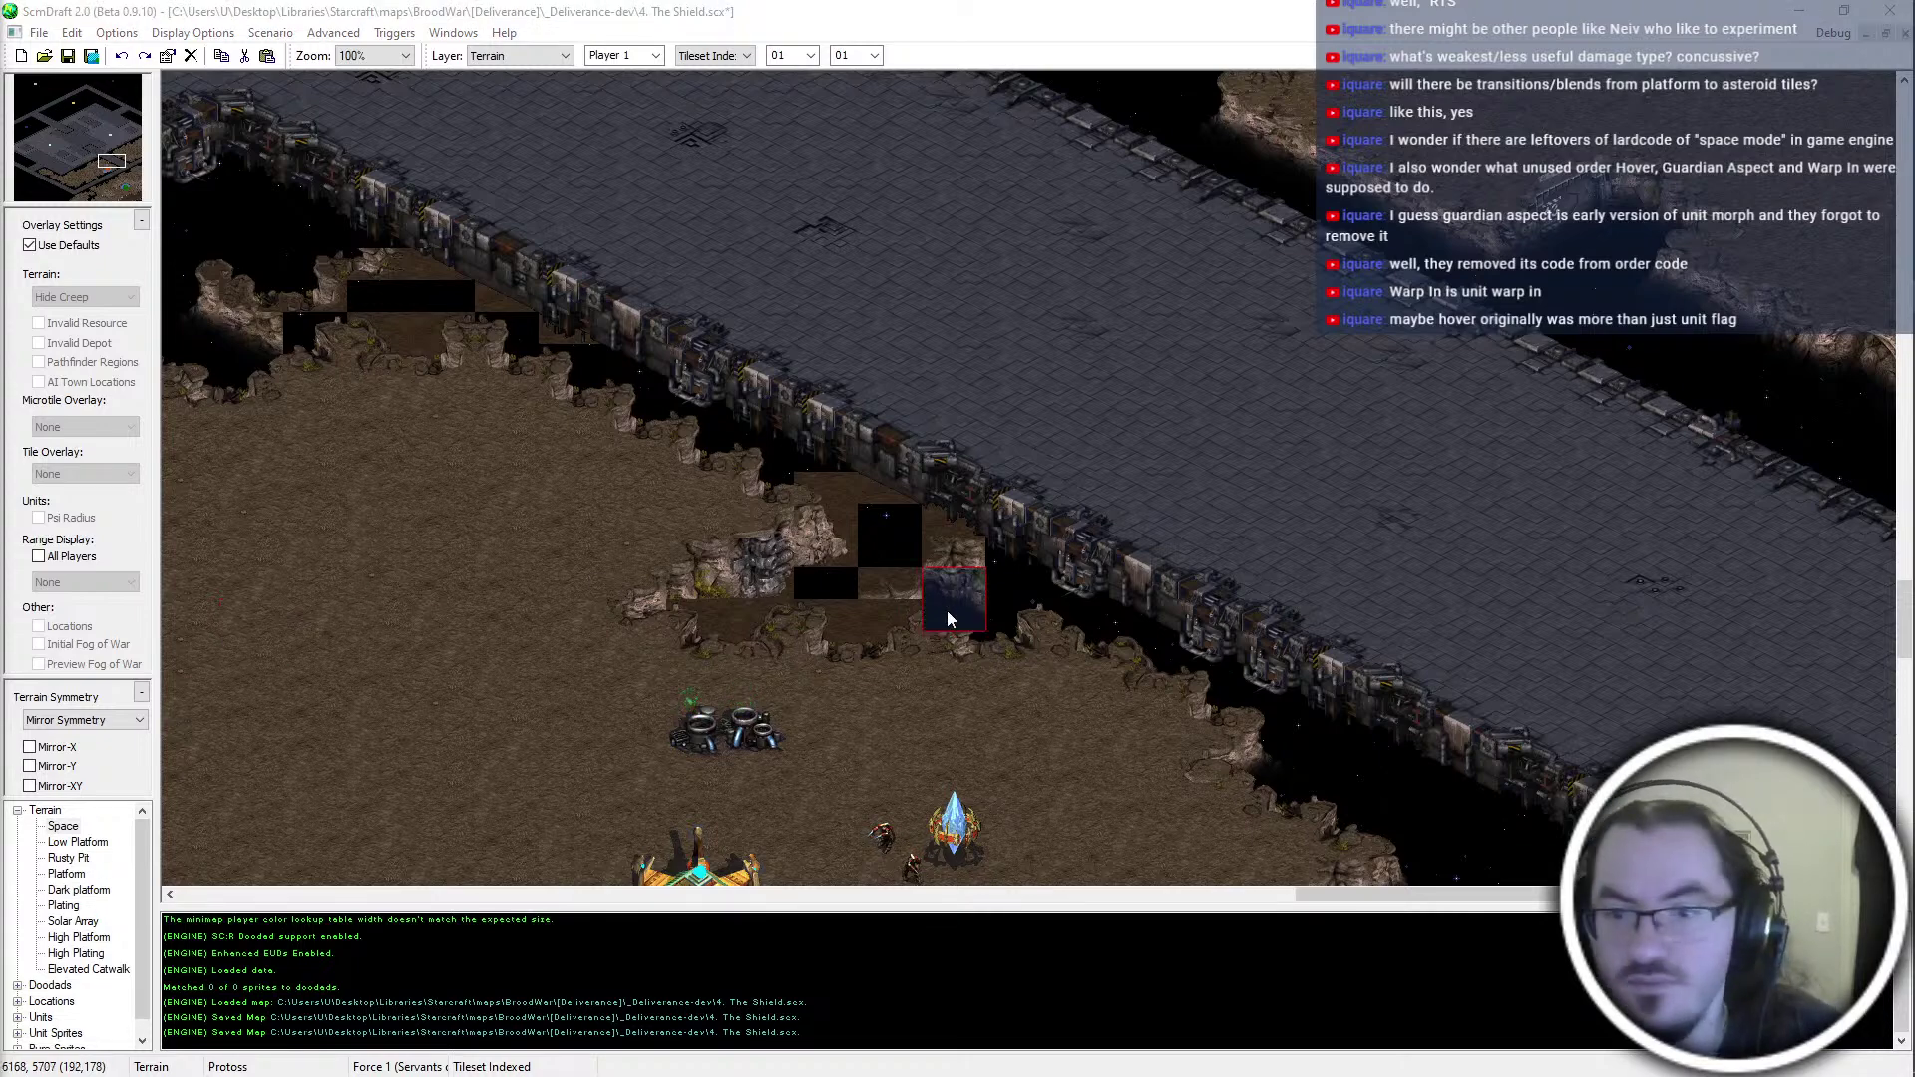
left_click(1025, 561)
middle_click_drag(765, 385, 944, 445)
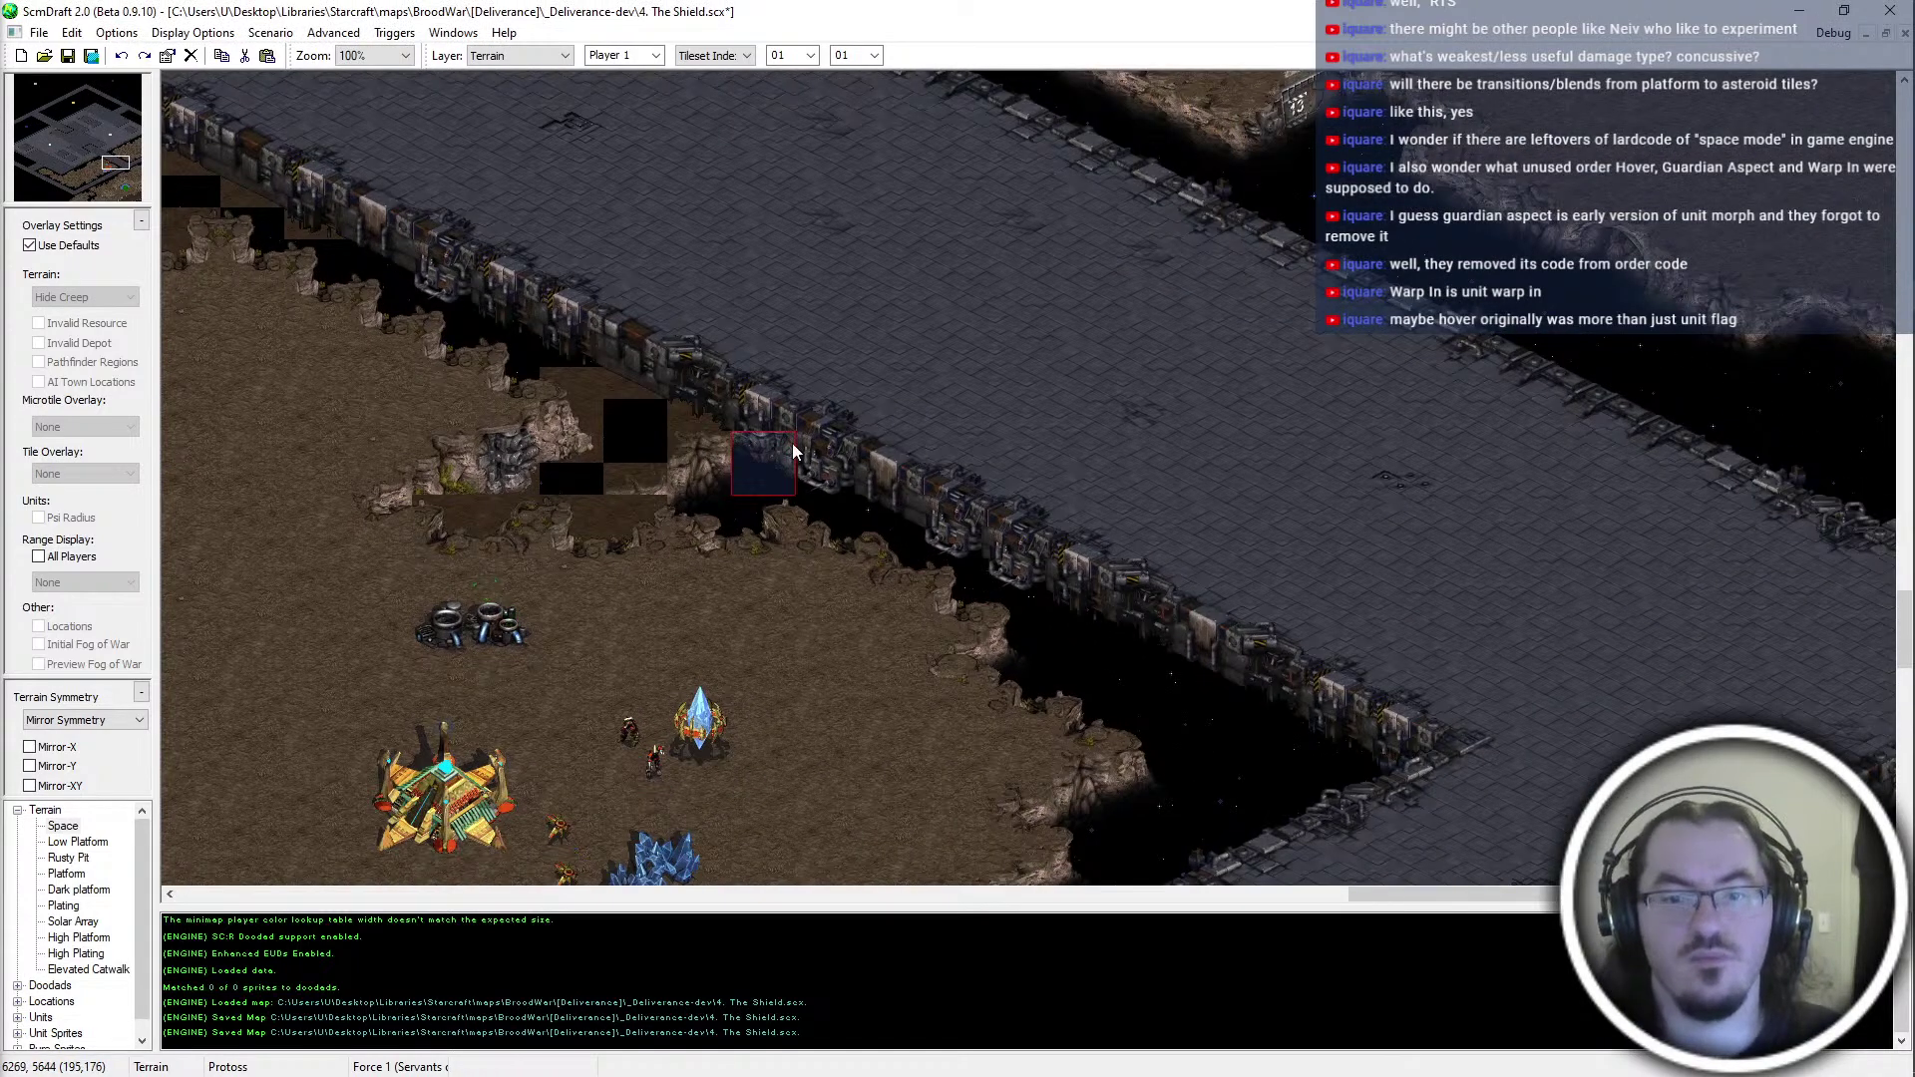
left_click(772, 489)
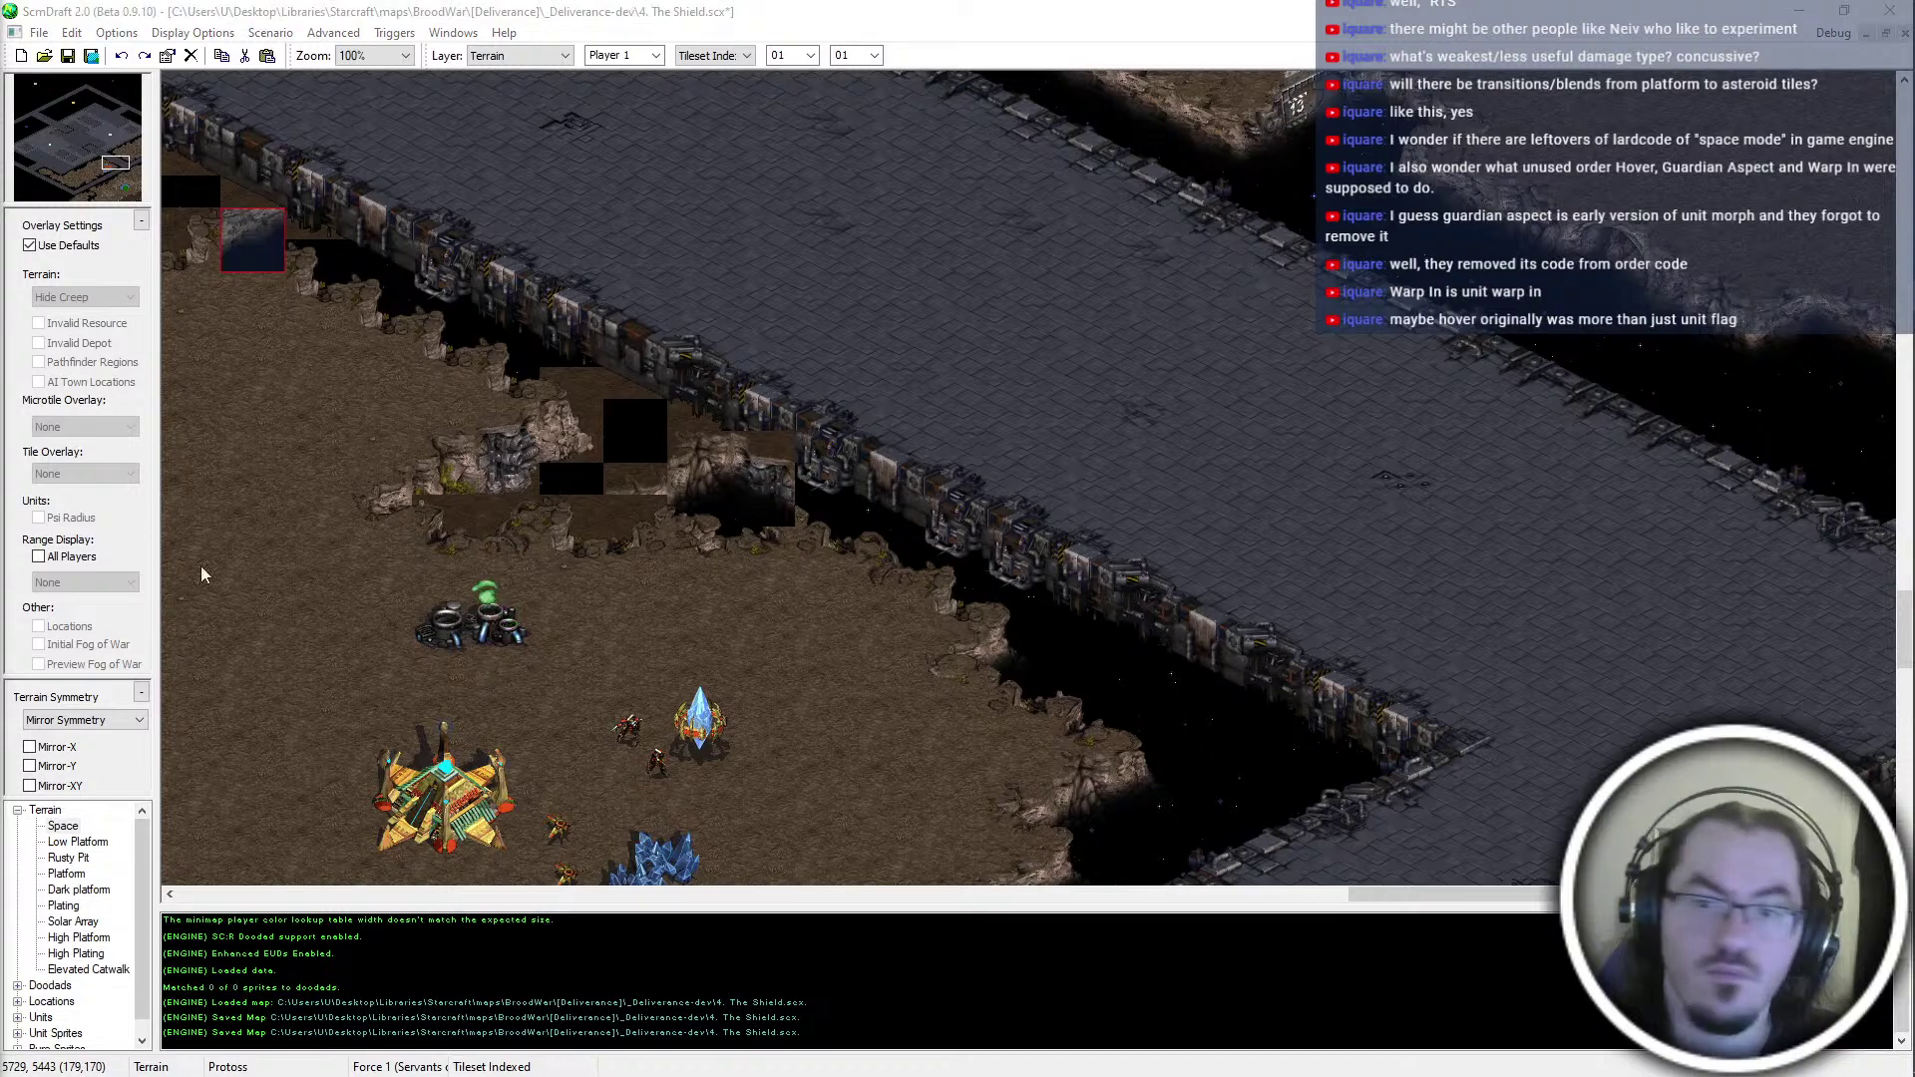
left_click(823, 481)
middle_click_drag(928, 507, 1062, 596)
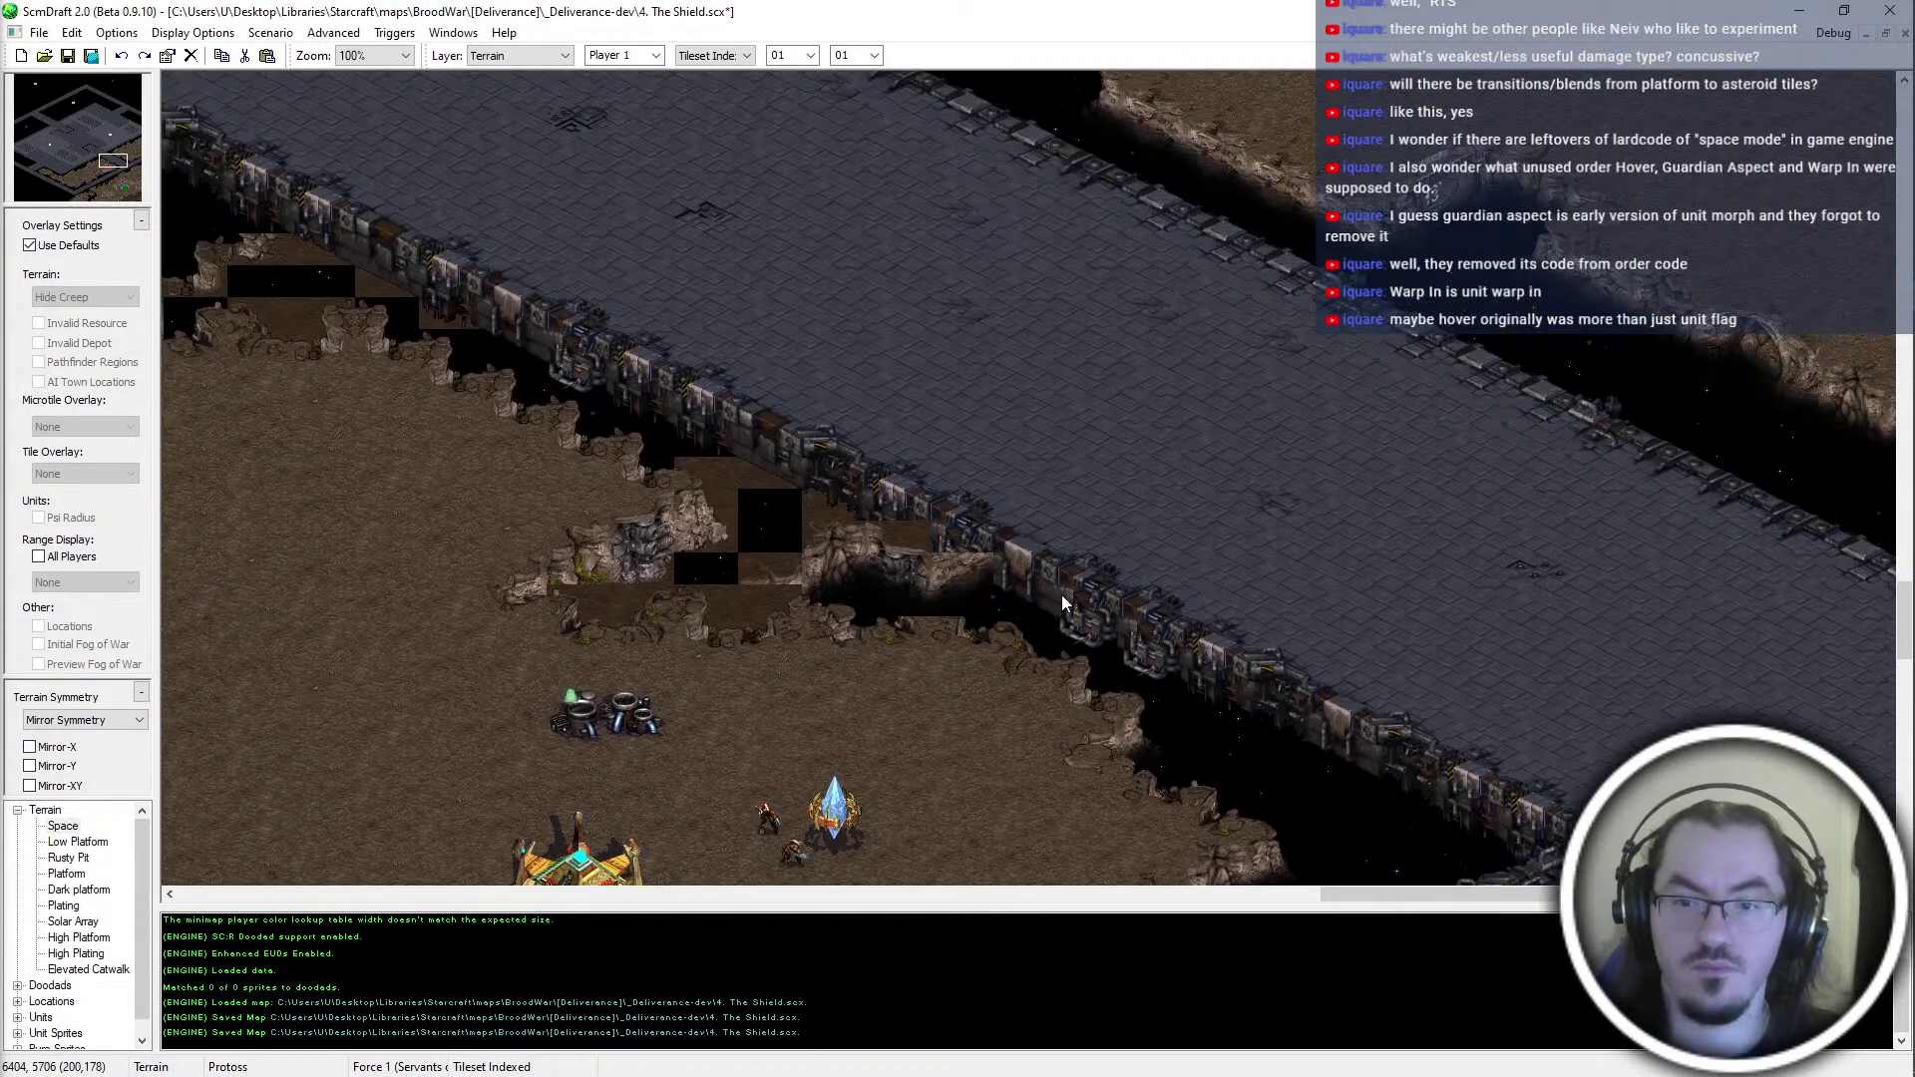
Patch the underside of the second outcrop's eastern edge with another indexed asteroid tile
left_click(702, 59)
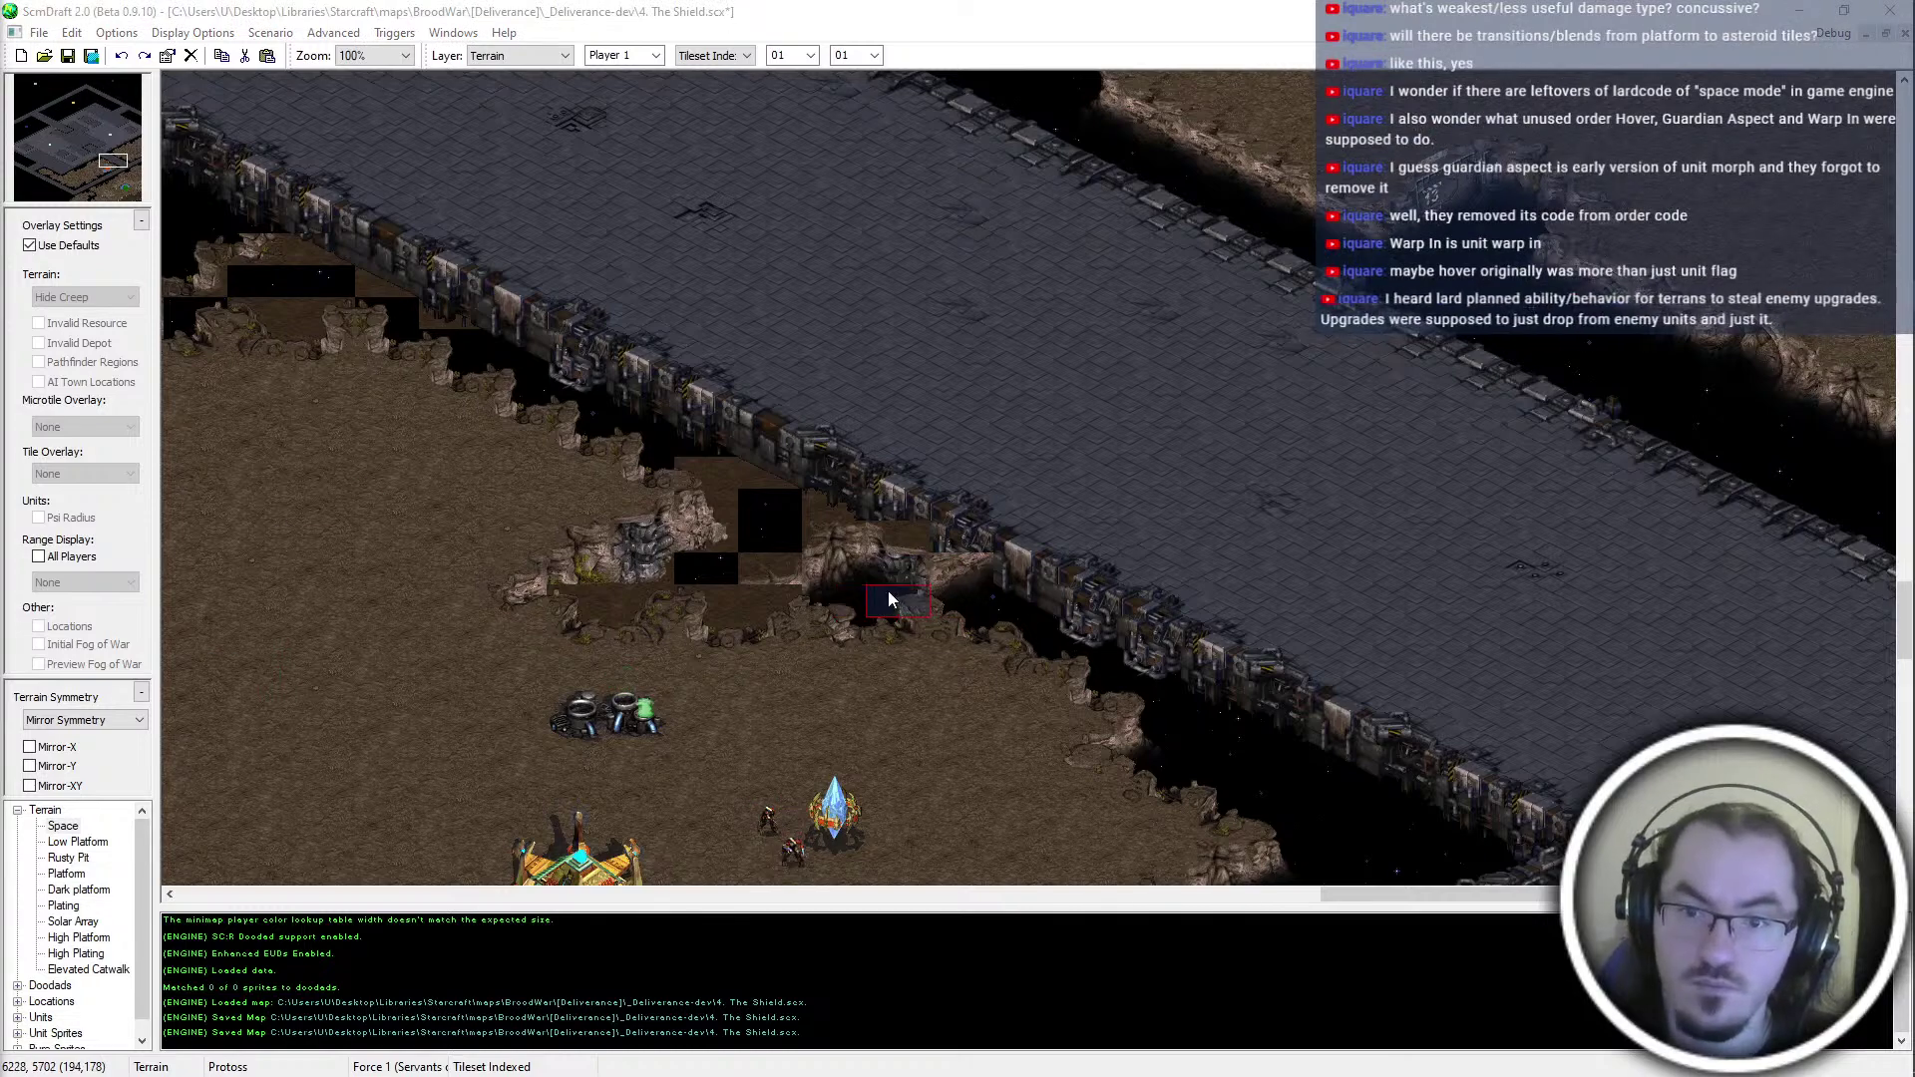
left_click(691, 62)
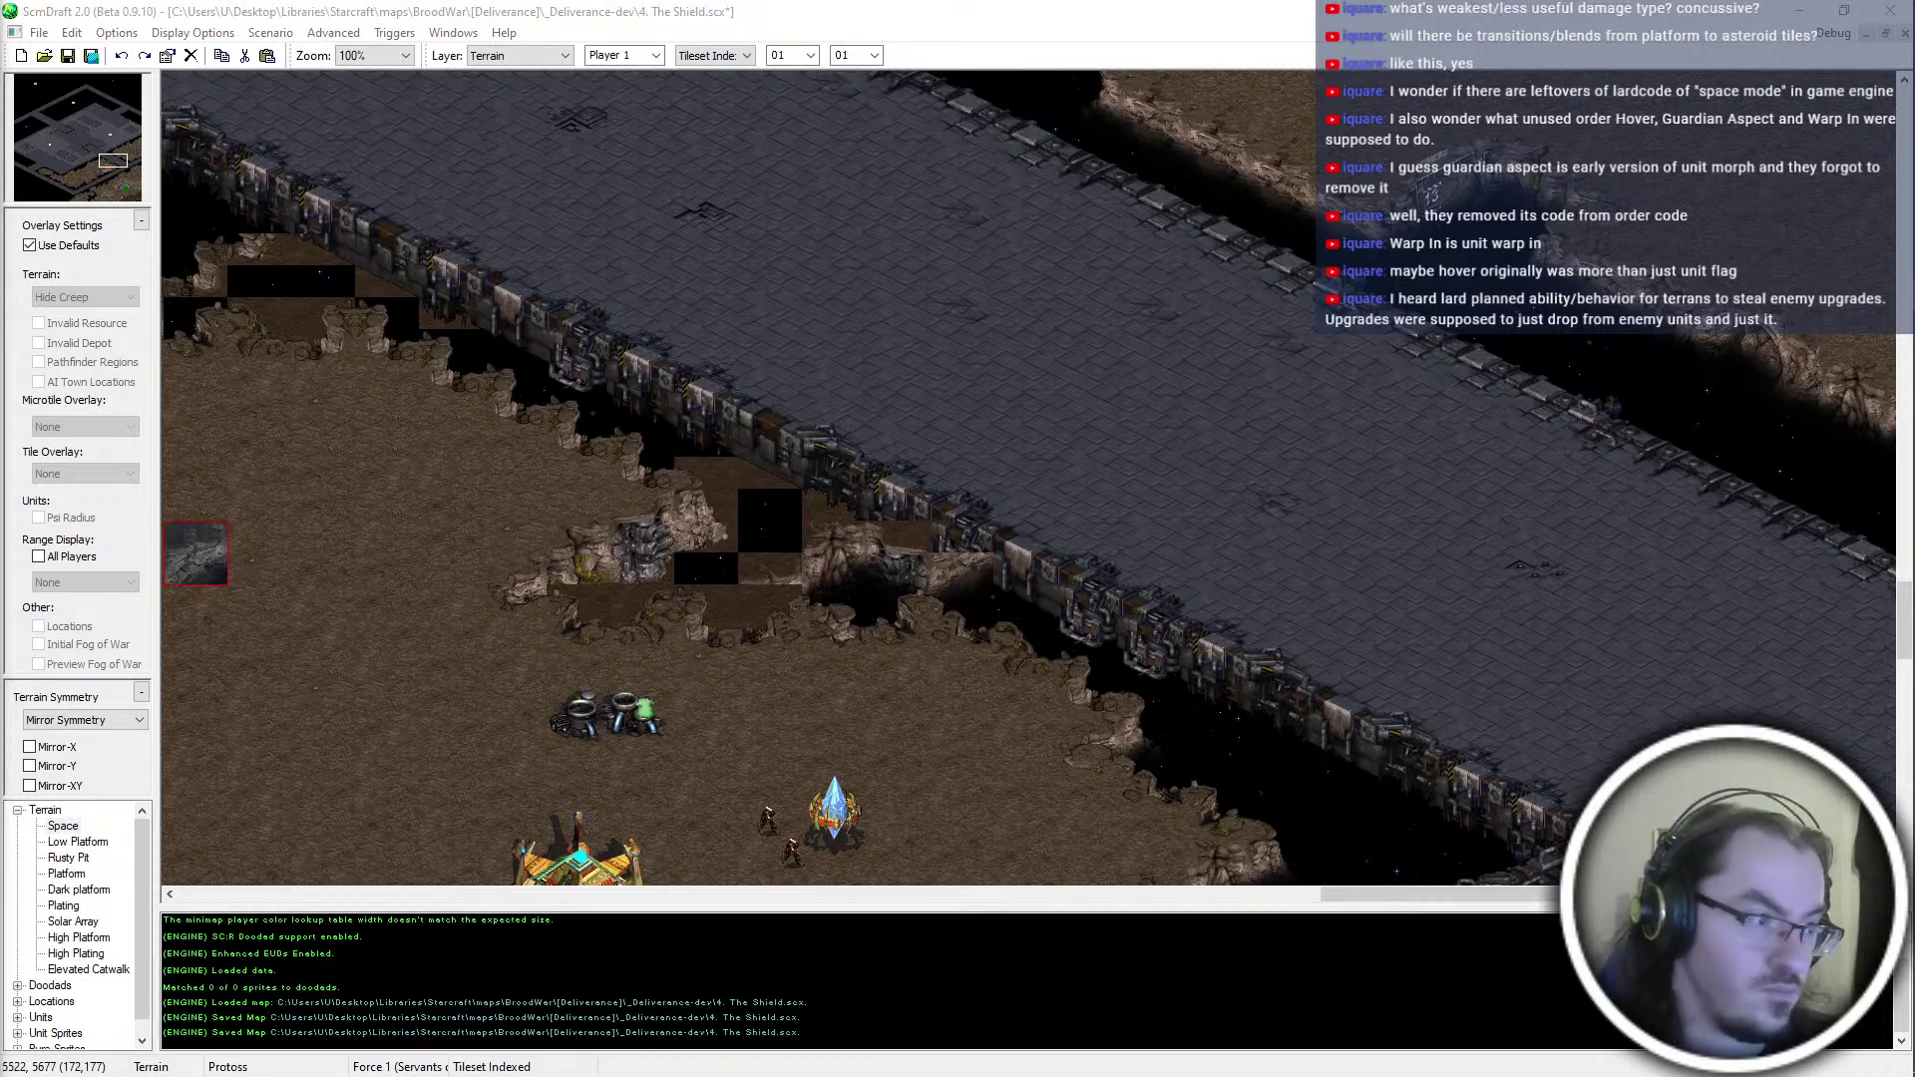
left_click(968, 566)
right_click(997, 632)
Copy a cliff transition tile from the northwest outcrop and paste it along the cliff base towards the second outcrop
mouse_move(1262, 659)
middle_mouse_down()
mouse_move(1457, 748)
mouse_move(904, 216)
middle_mouse_up()
middle_click_drag(981, 342, 915, 385)
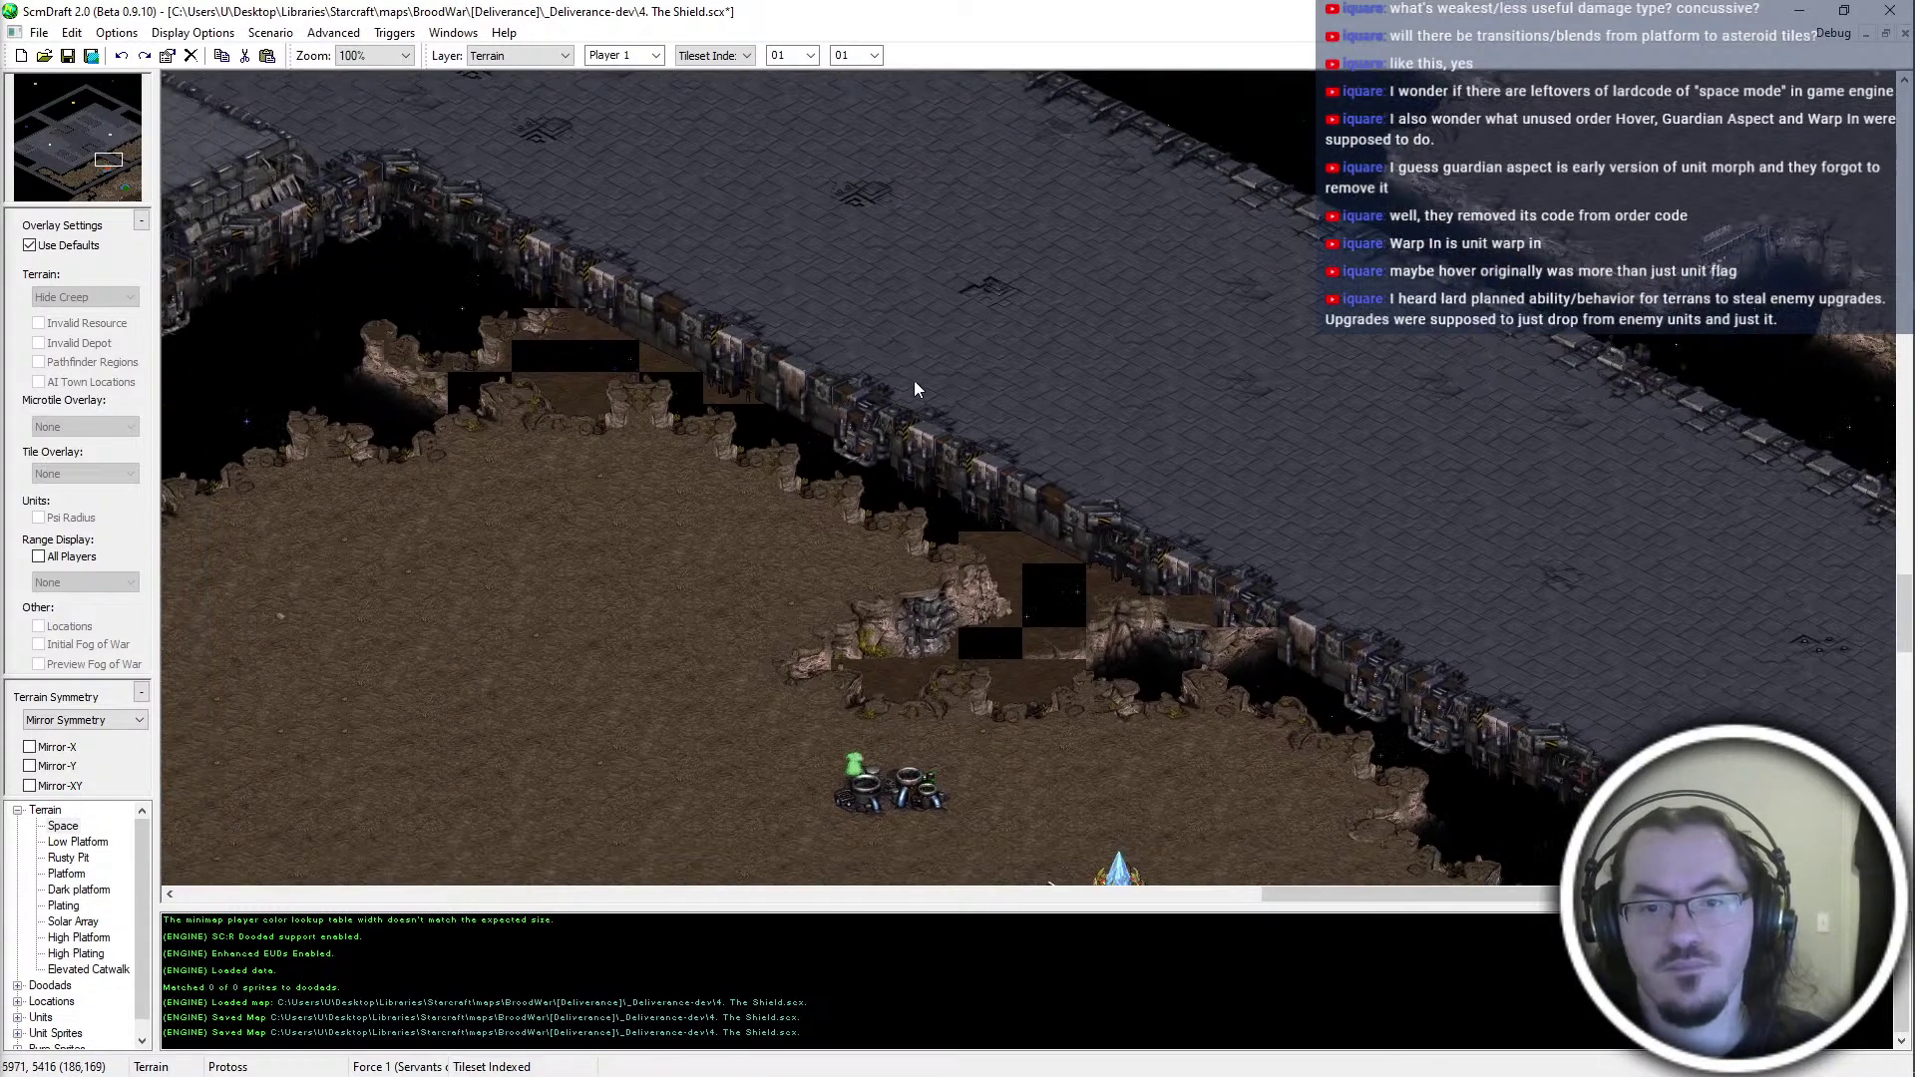
left_click_drag(721, 373, 720, 385)
key("ctrl+c")
key("ctrl+v")
left_click(991, 489)
left_click(936, 461)
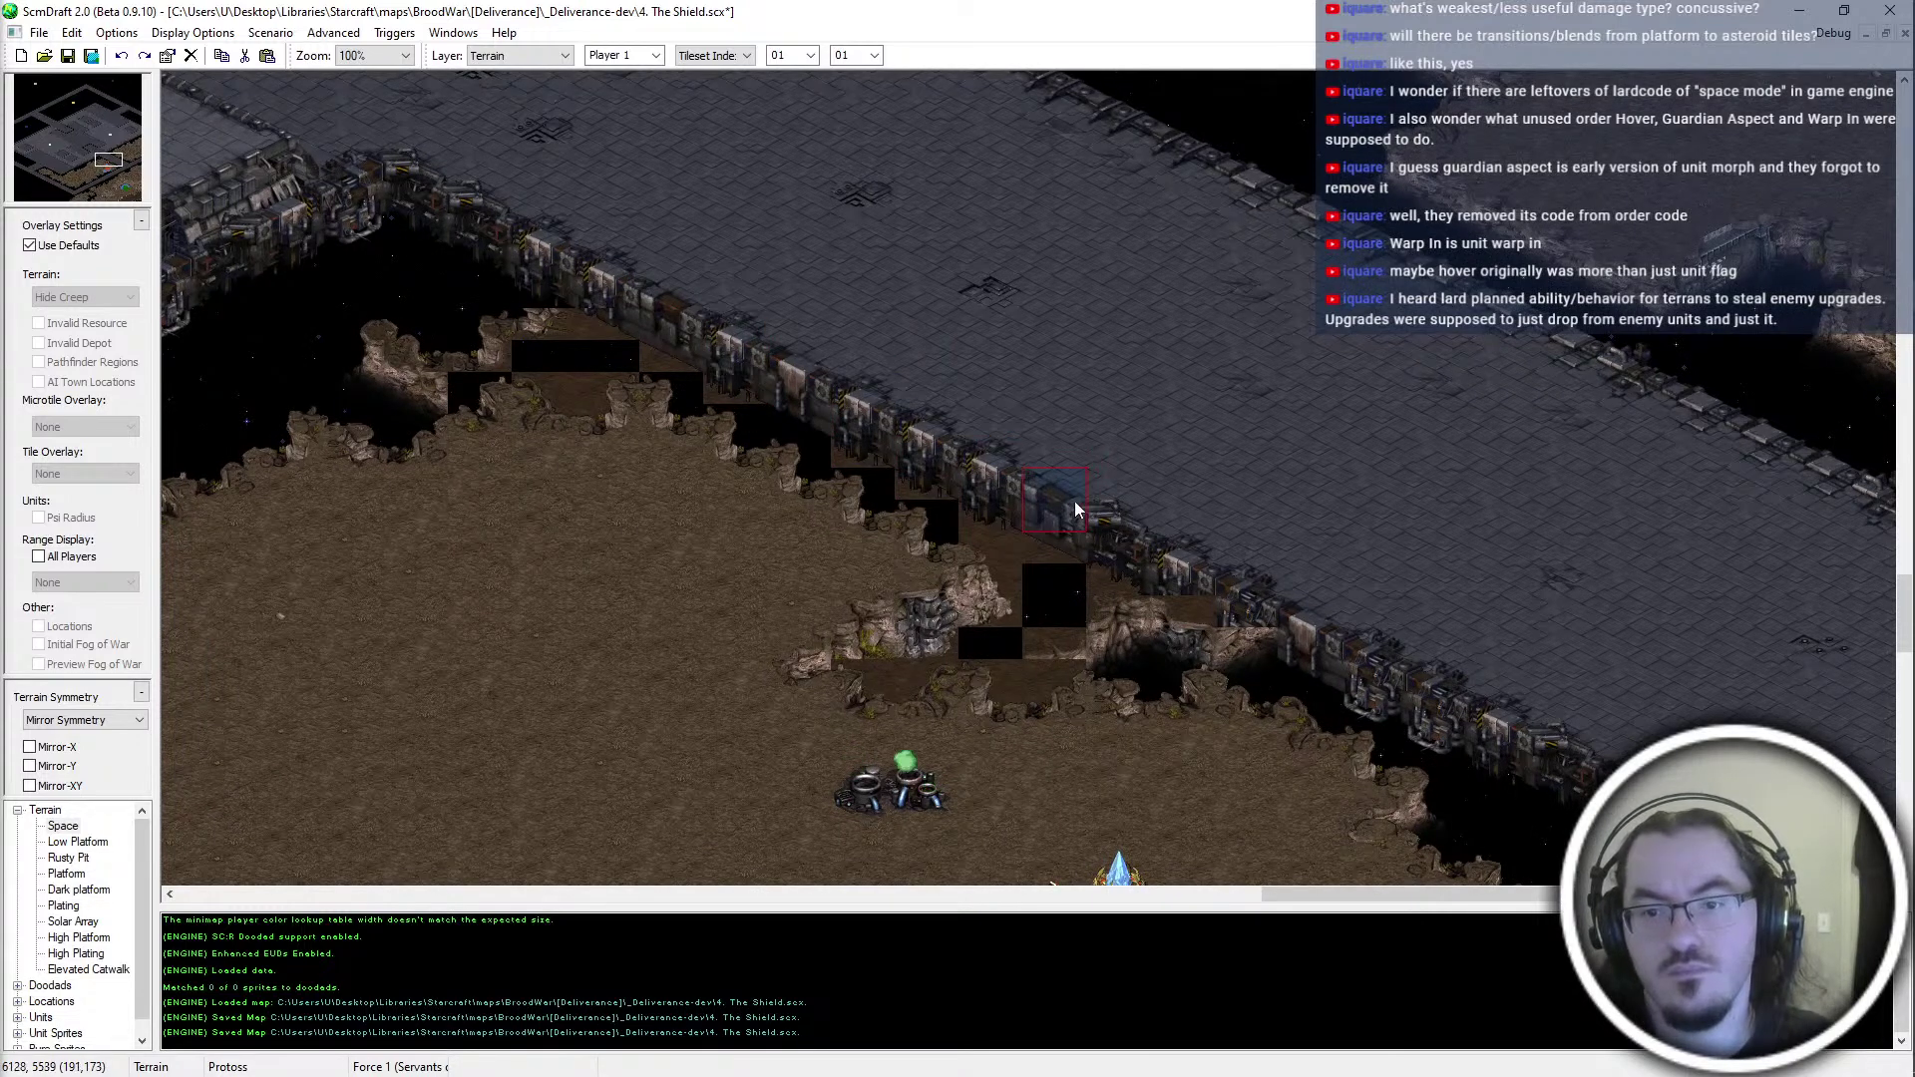
Patch the platform's lower wall along the asteroid seam with copied wall tiles
left_click(815, 396)
middle_click_drag(997, 523, 1025, 513)
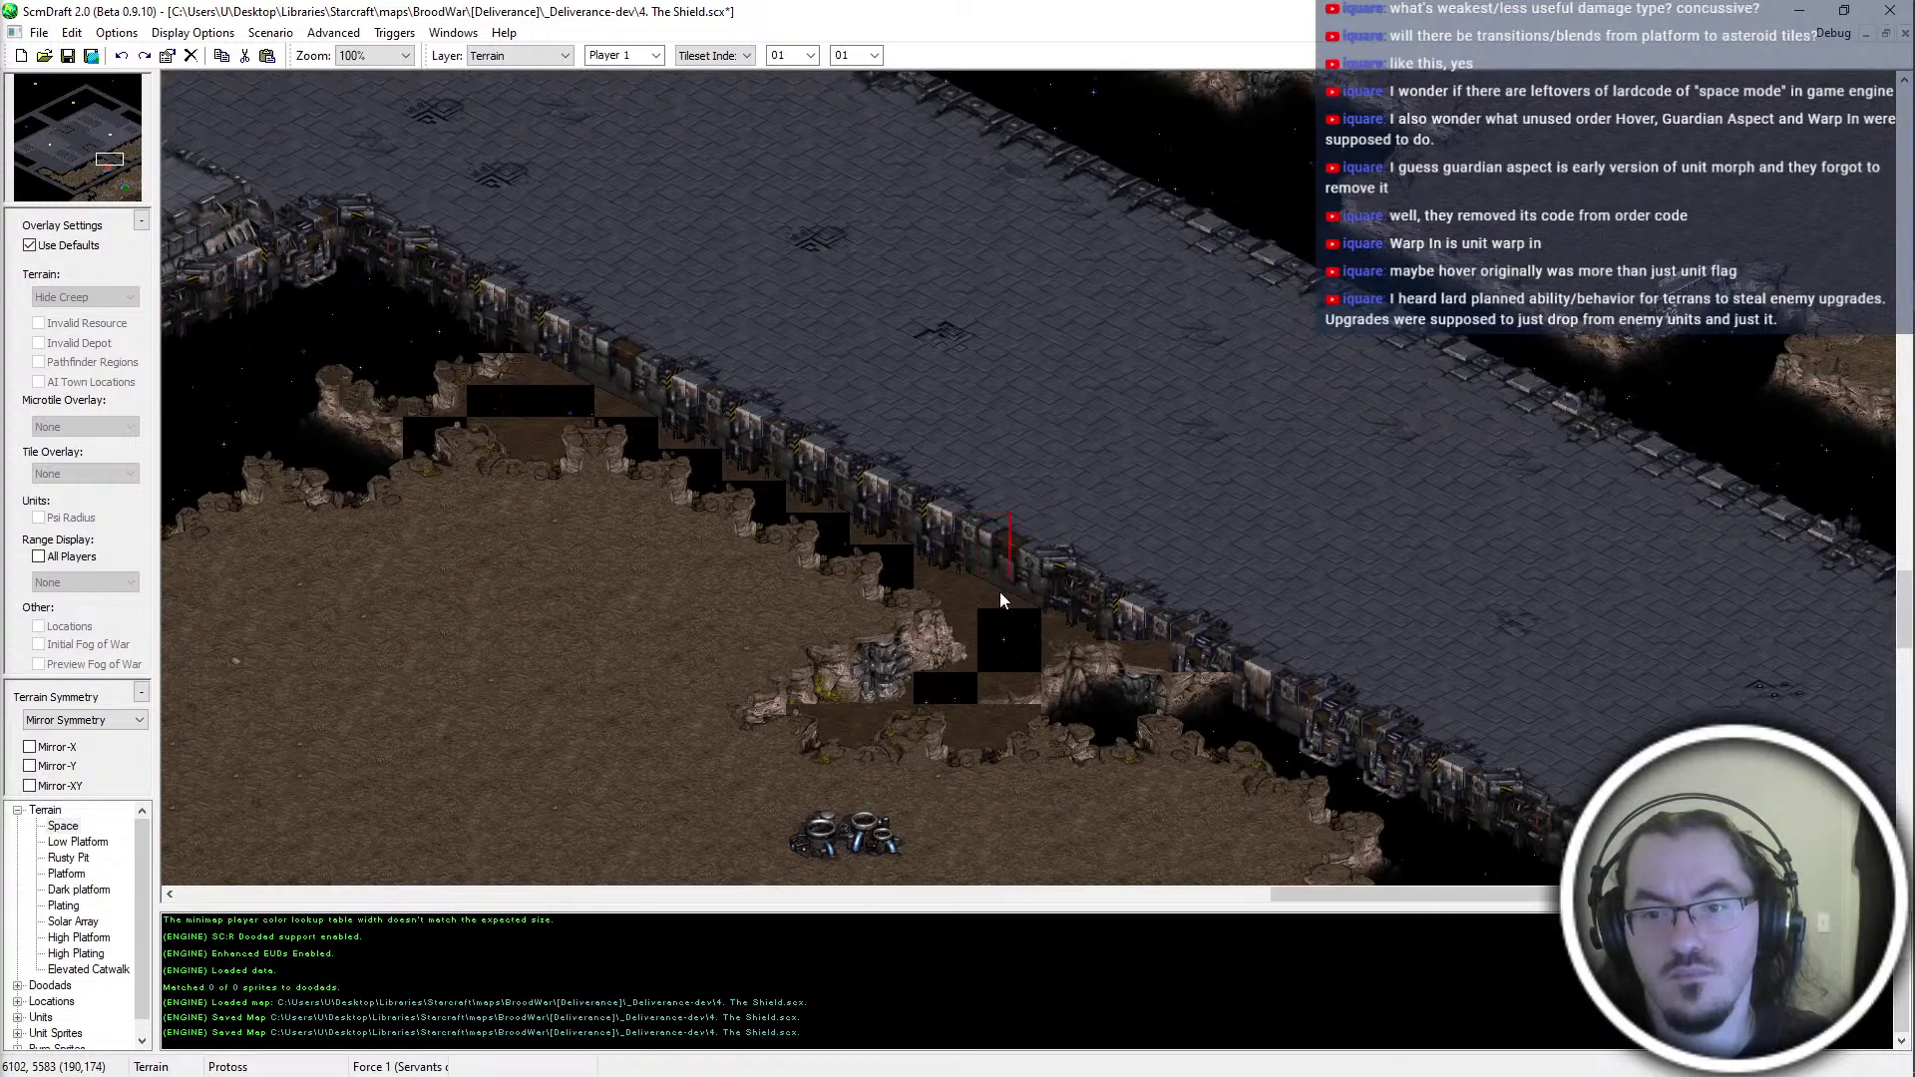
key("ctrl+v")
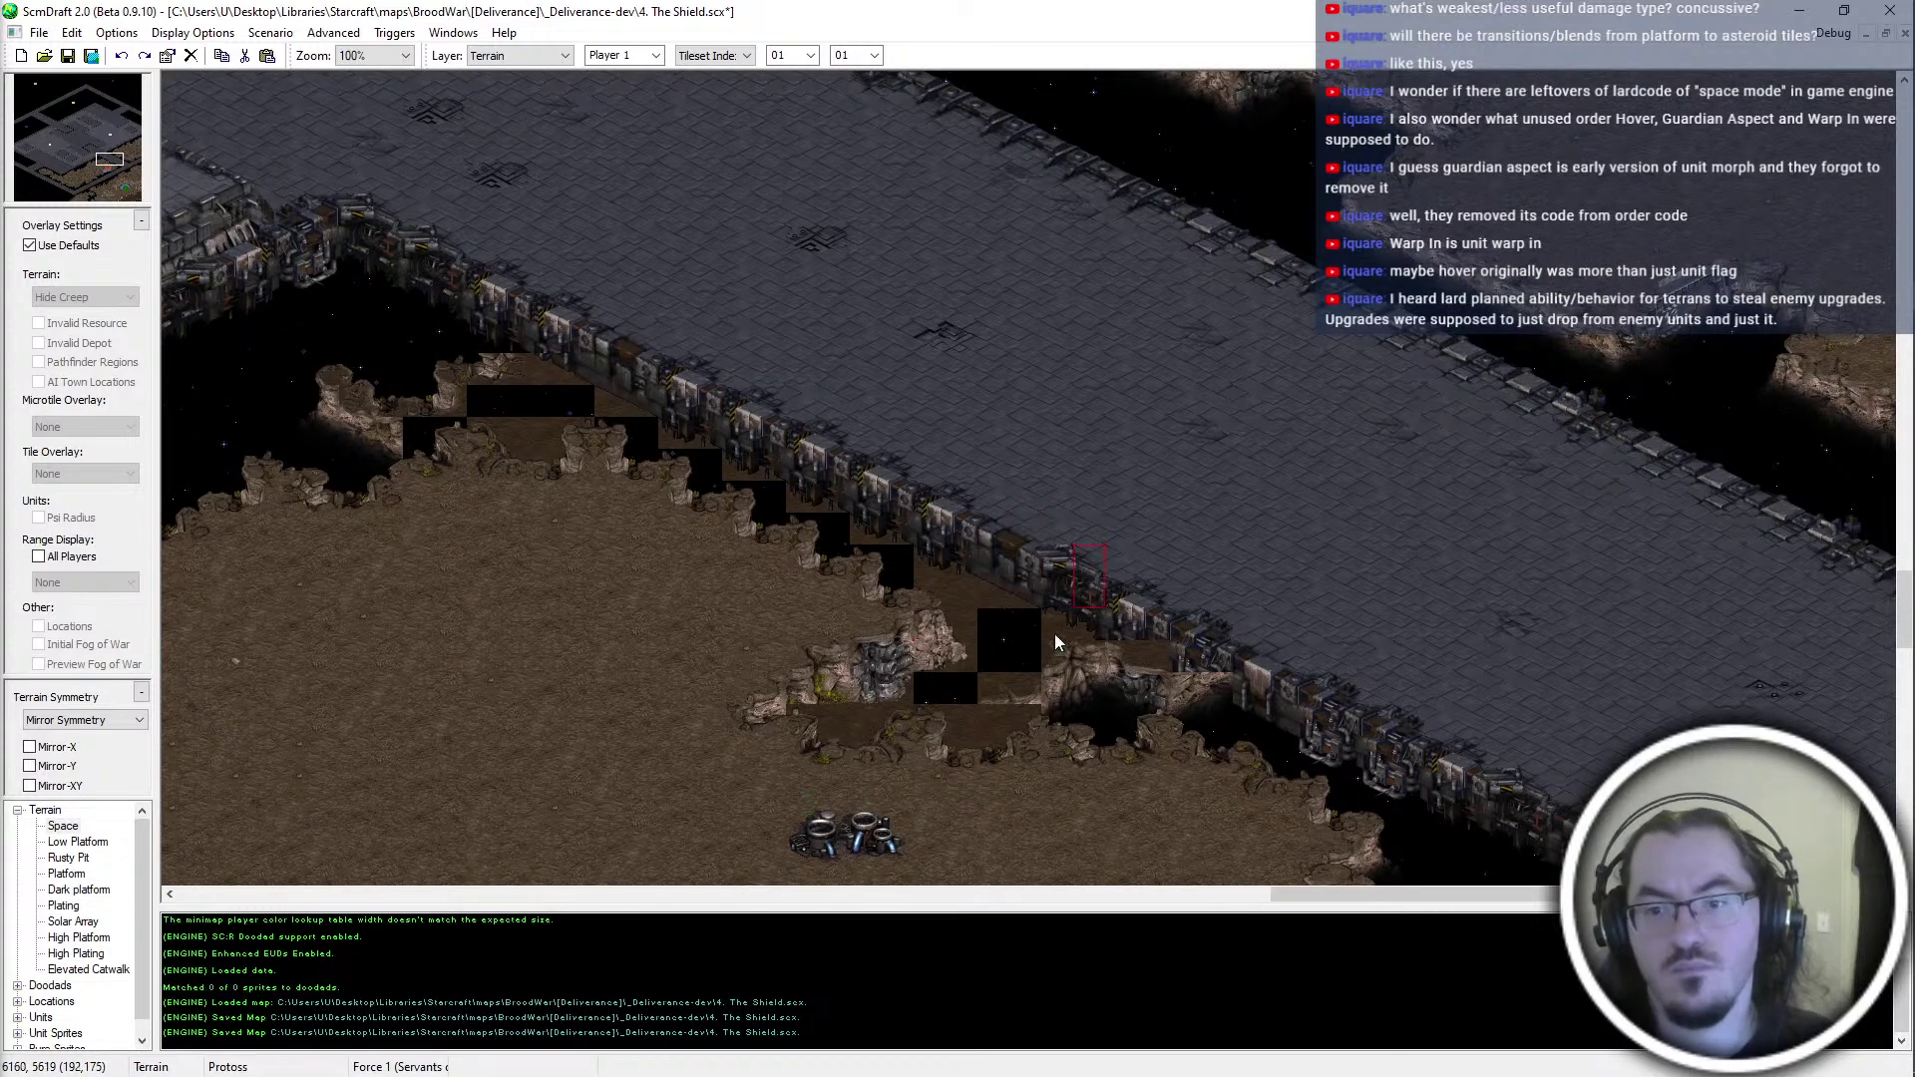
left_click_drag(1109, 550, 1041, 643)
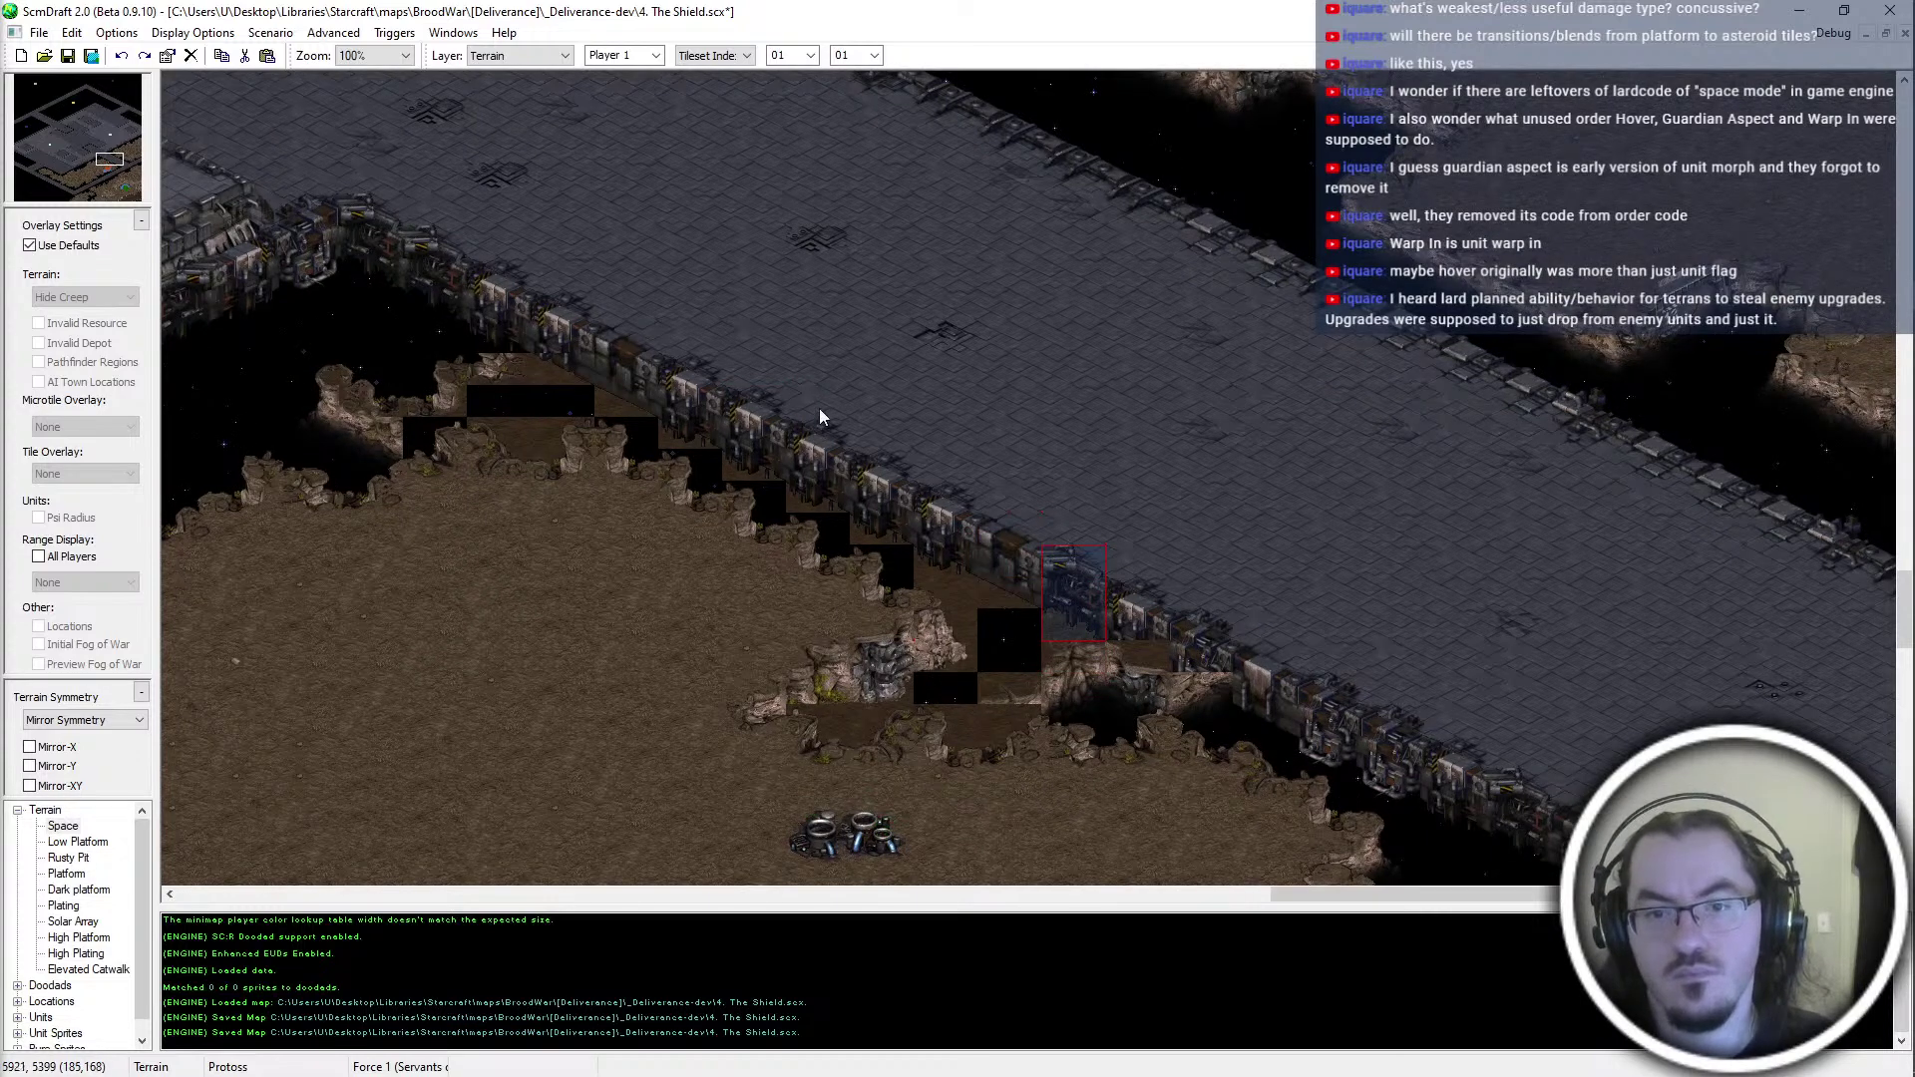
key("ctrl+v")
left_click(695, 400)
middle_click_drag(915, 587, 960, 611)
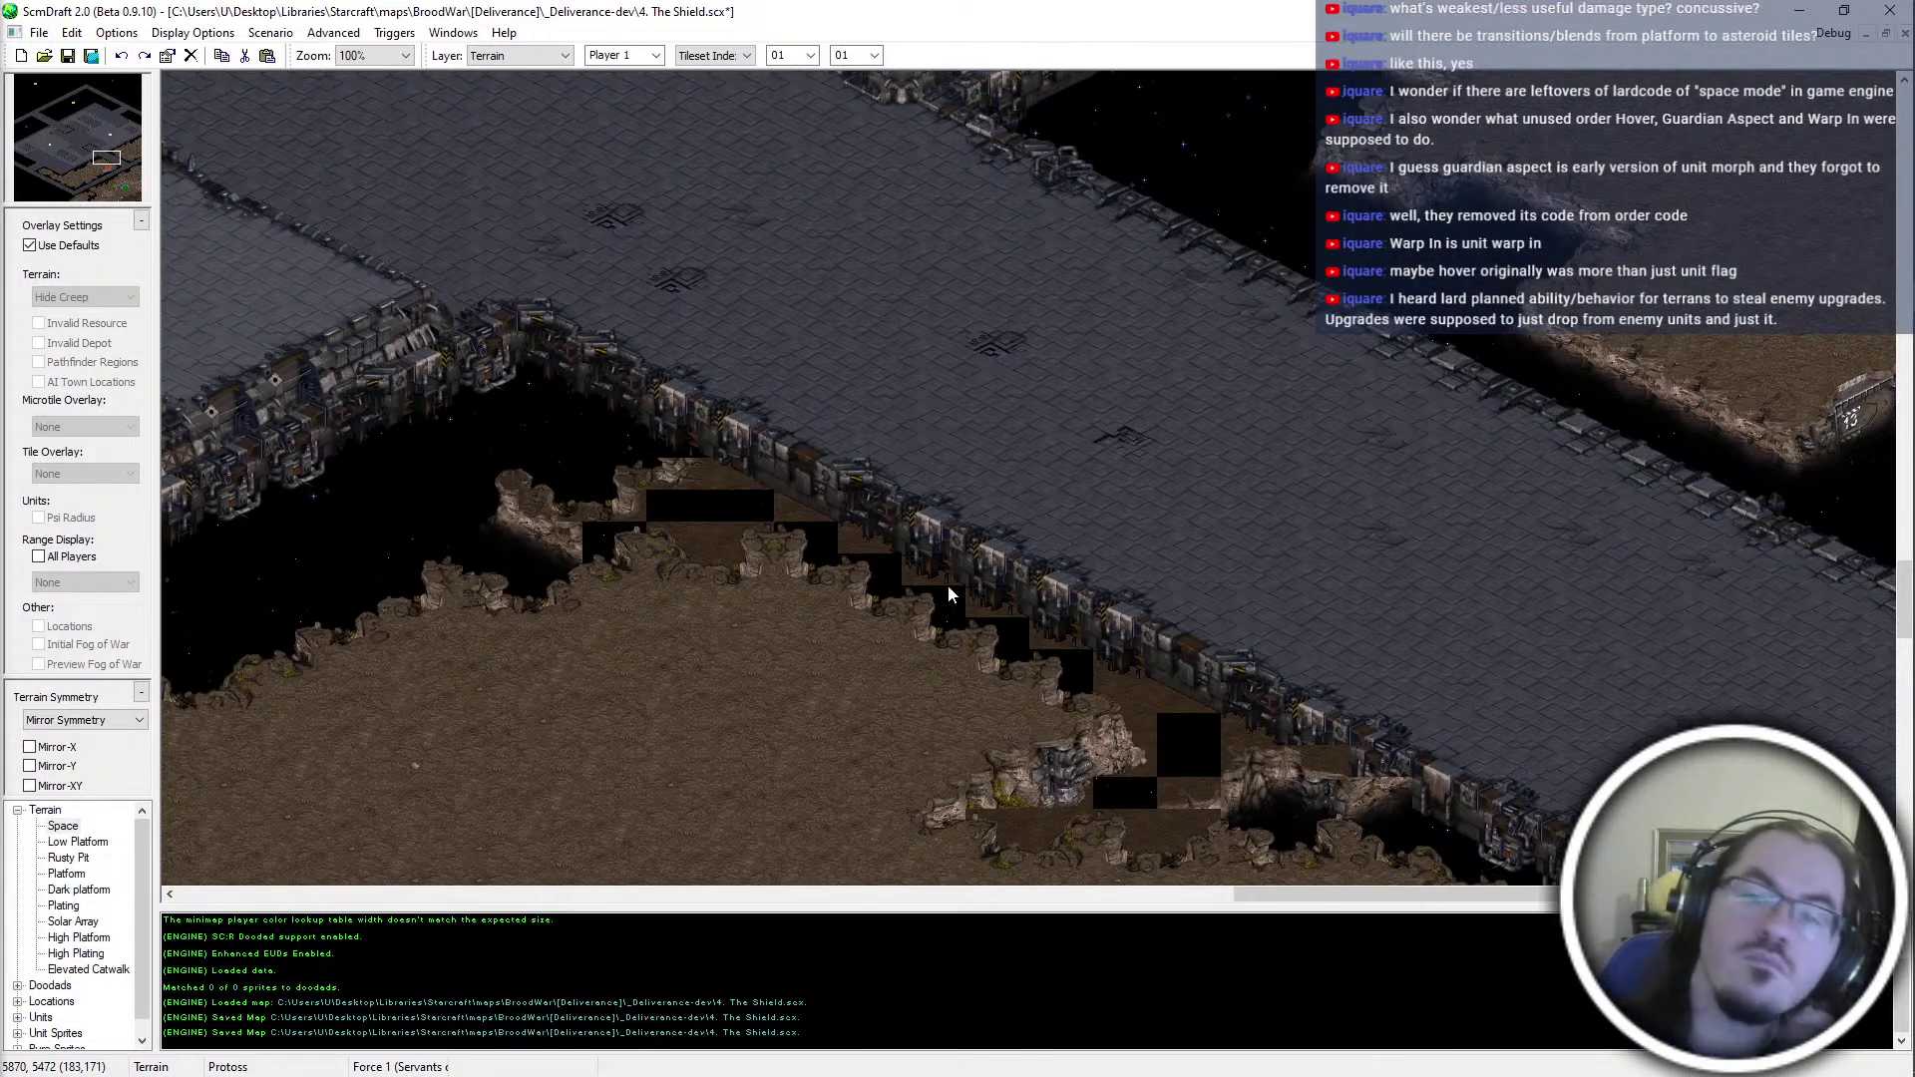
Place cliff tiles with the Tileset Indexed brush on the asteroid's rocky tip below the platform corner
middle_click_drag(986, 658, 1060, 509)
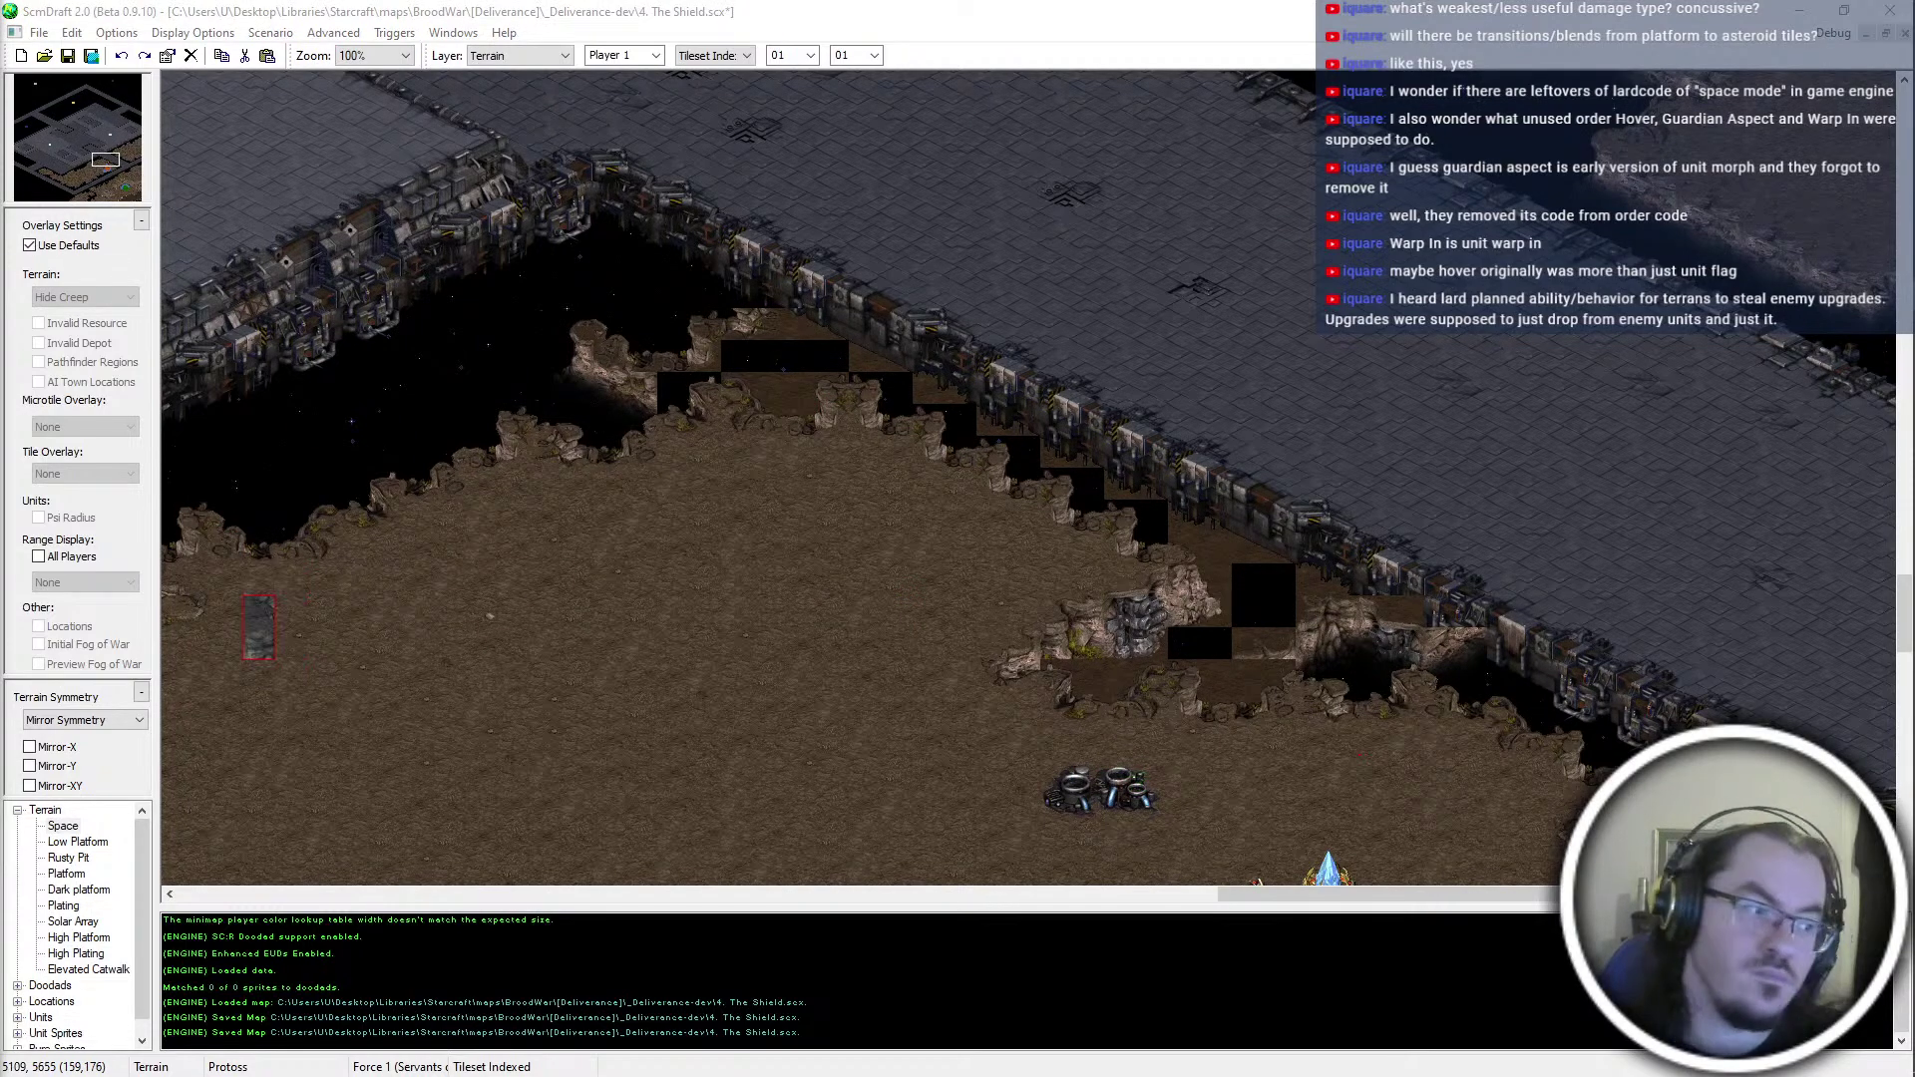
middle_click_drag(1074, 481, 984, 541)
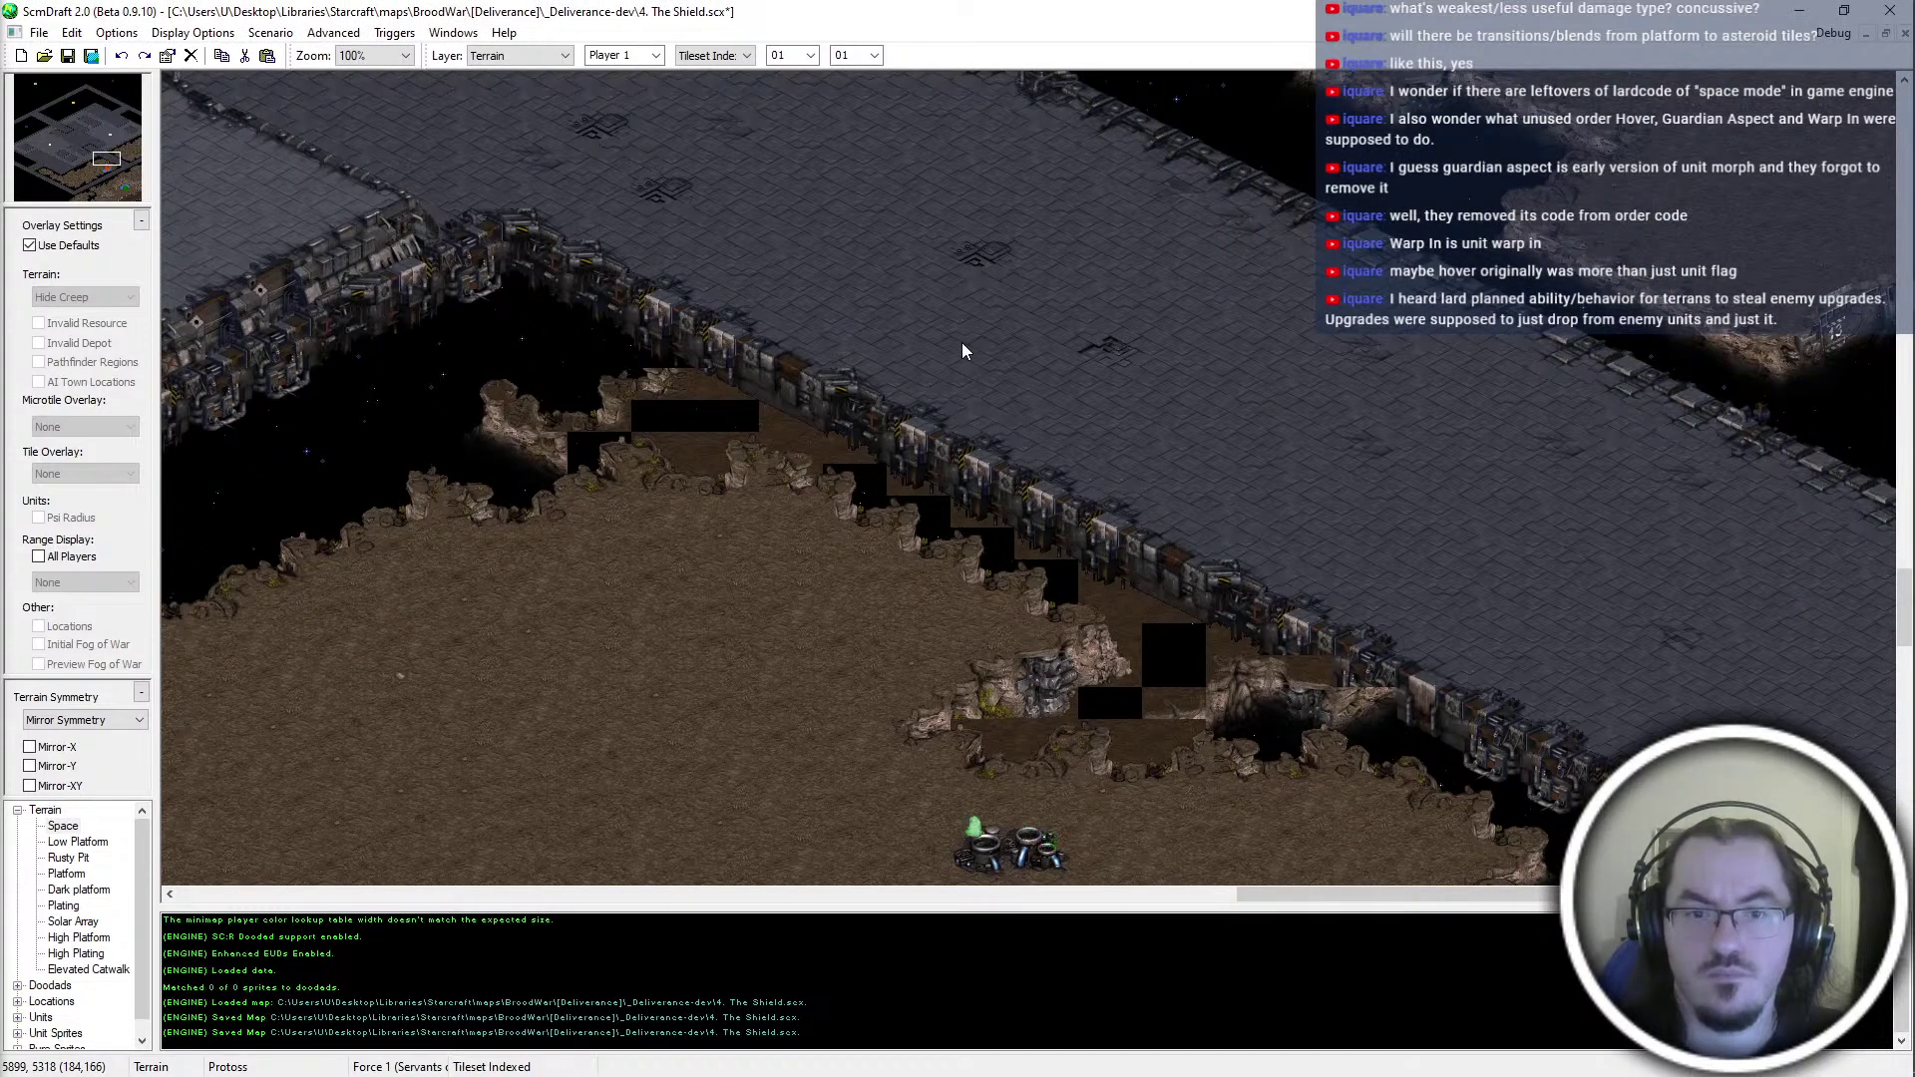
middle_click_drag(962, 343, 640, 227)
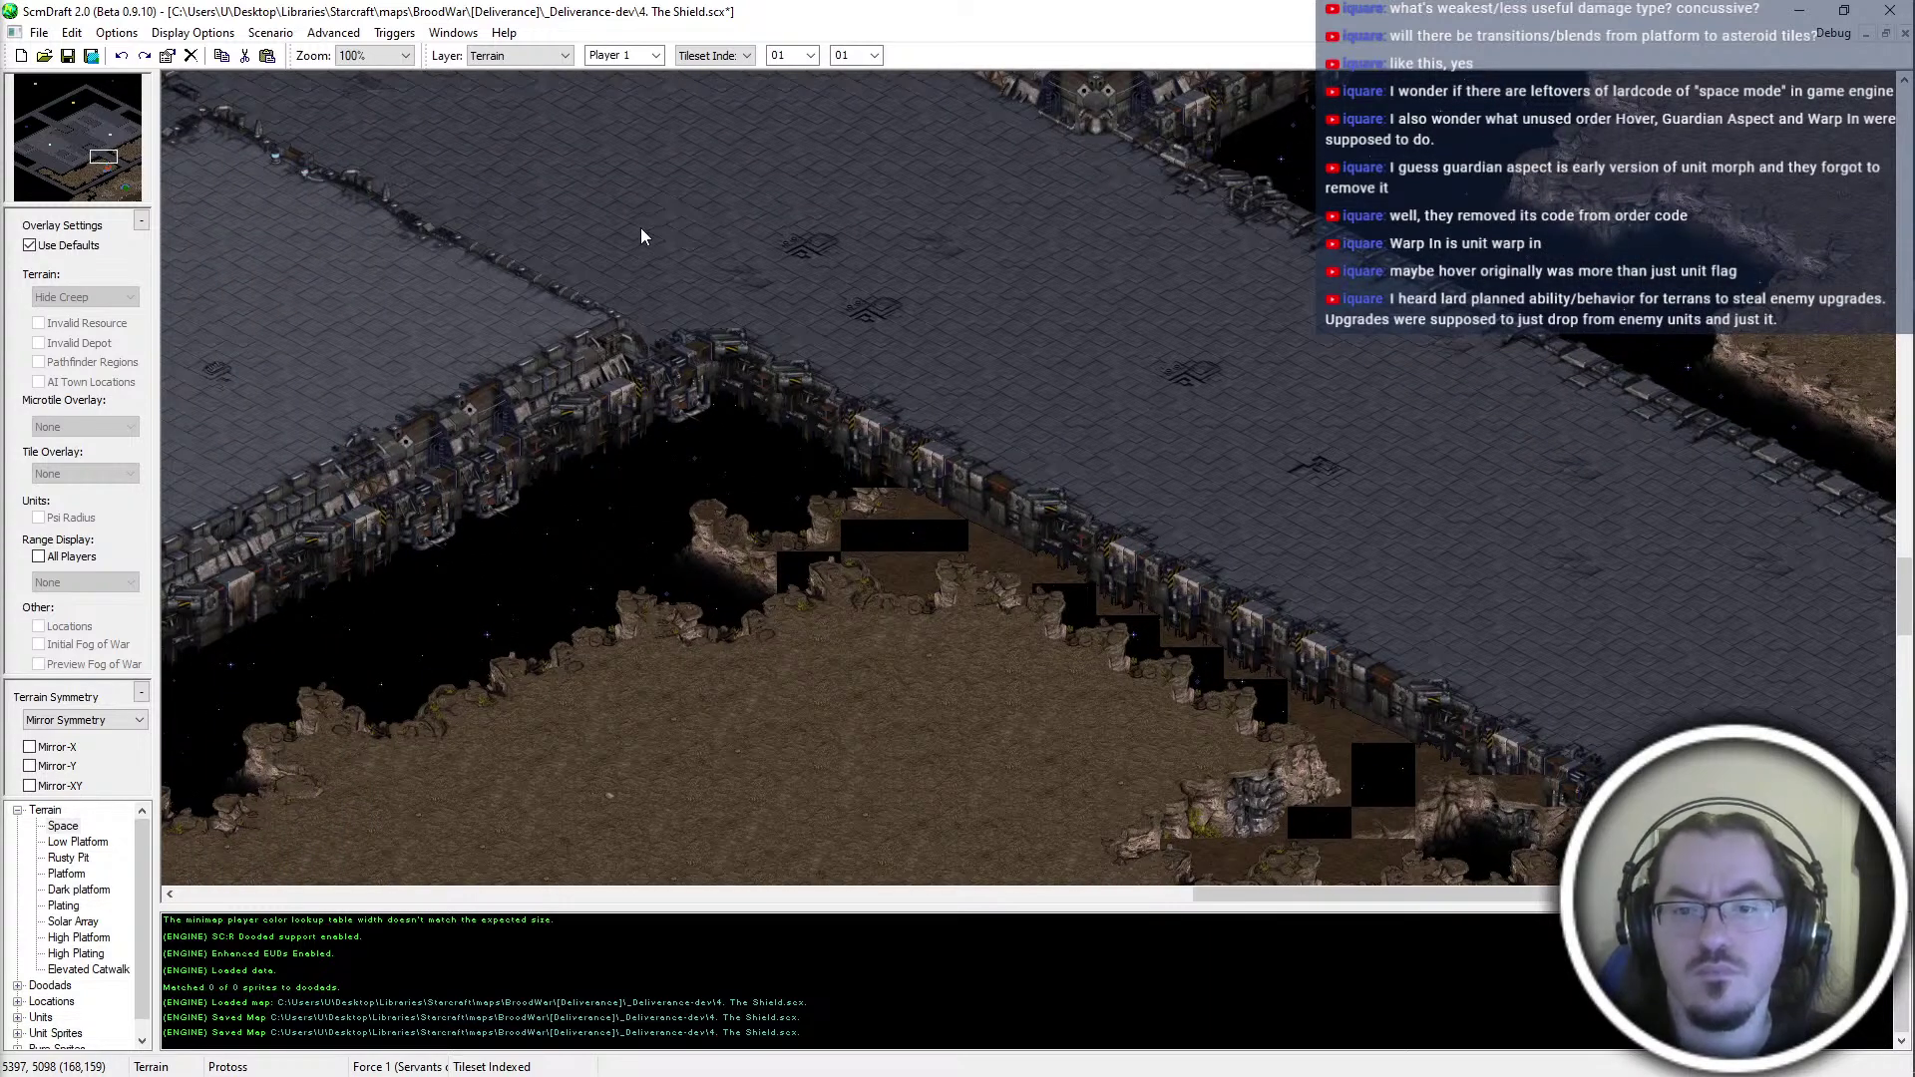
left_click(733, 50)
left_click(710, 89)
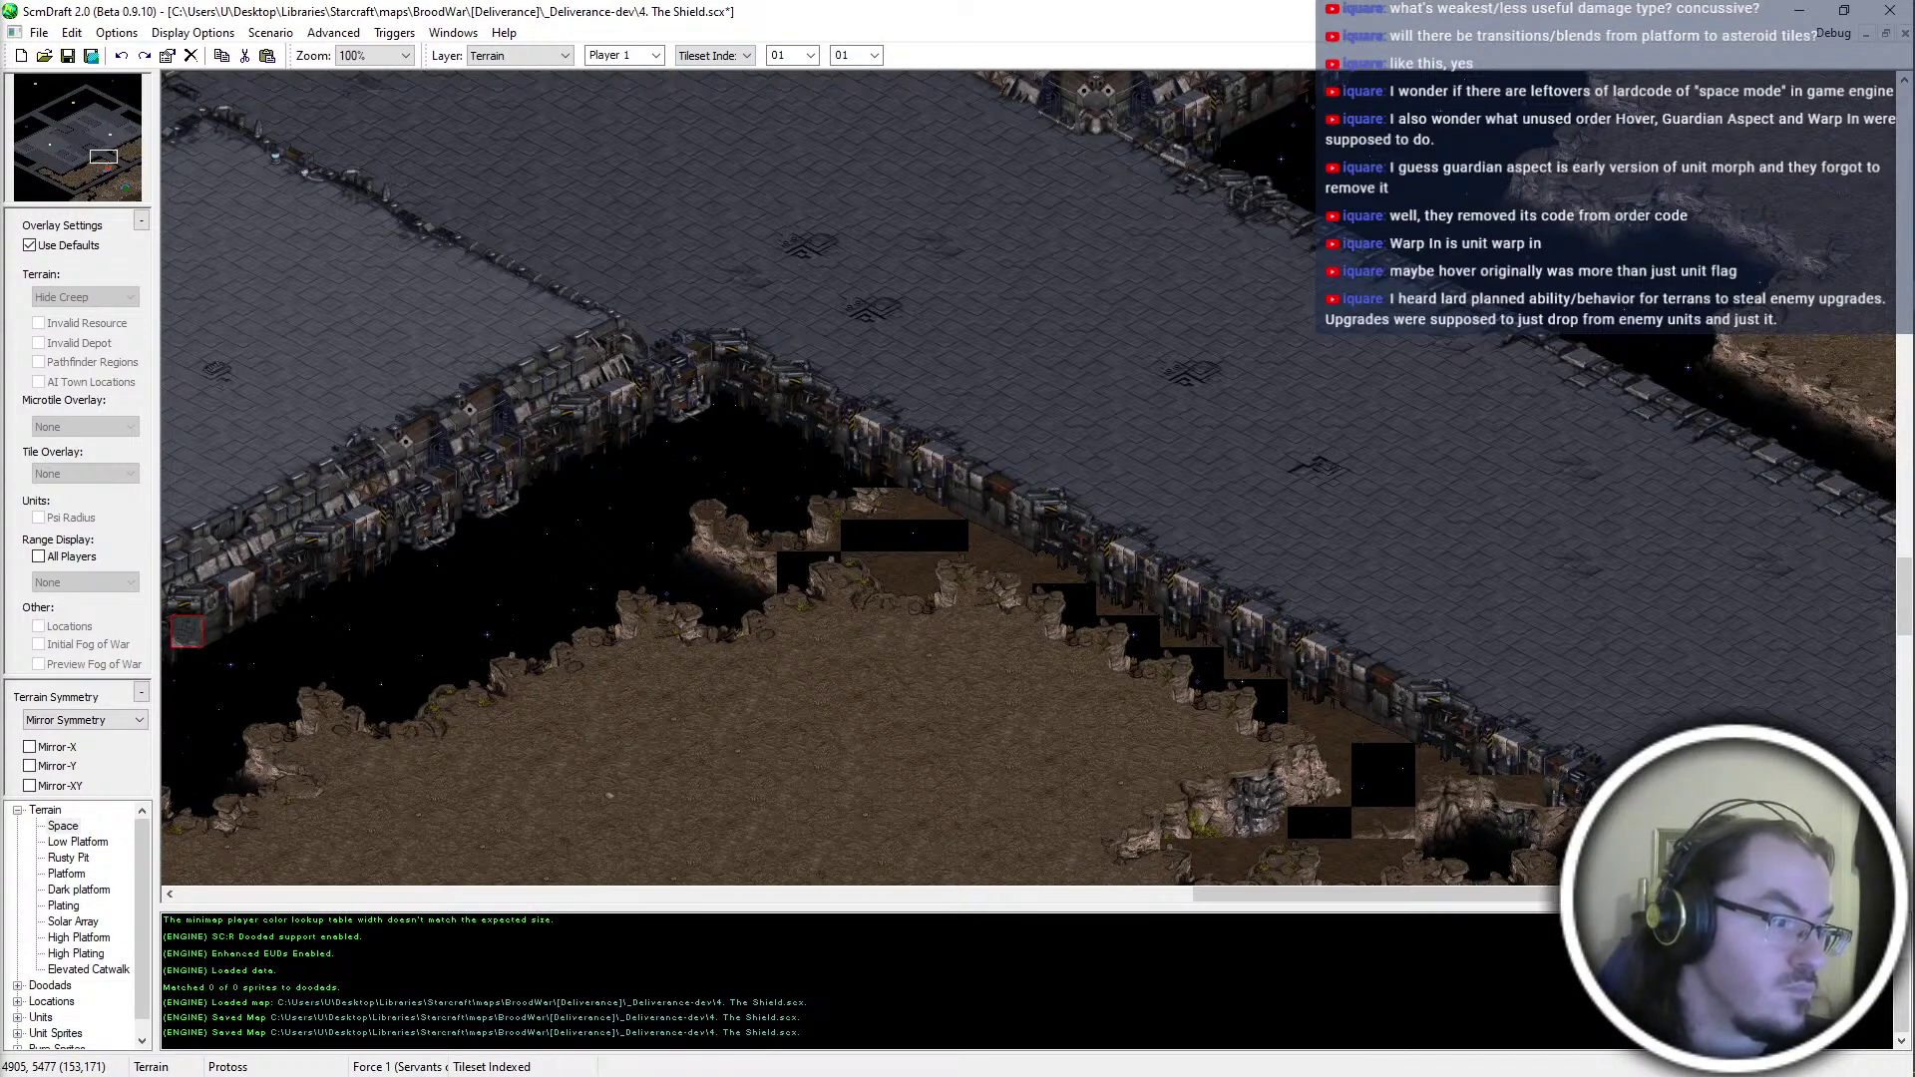
left_click(729, 536)
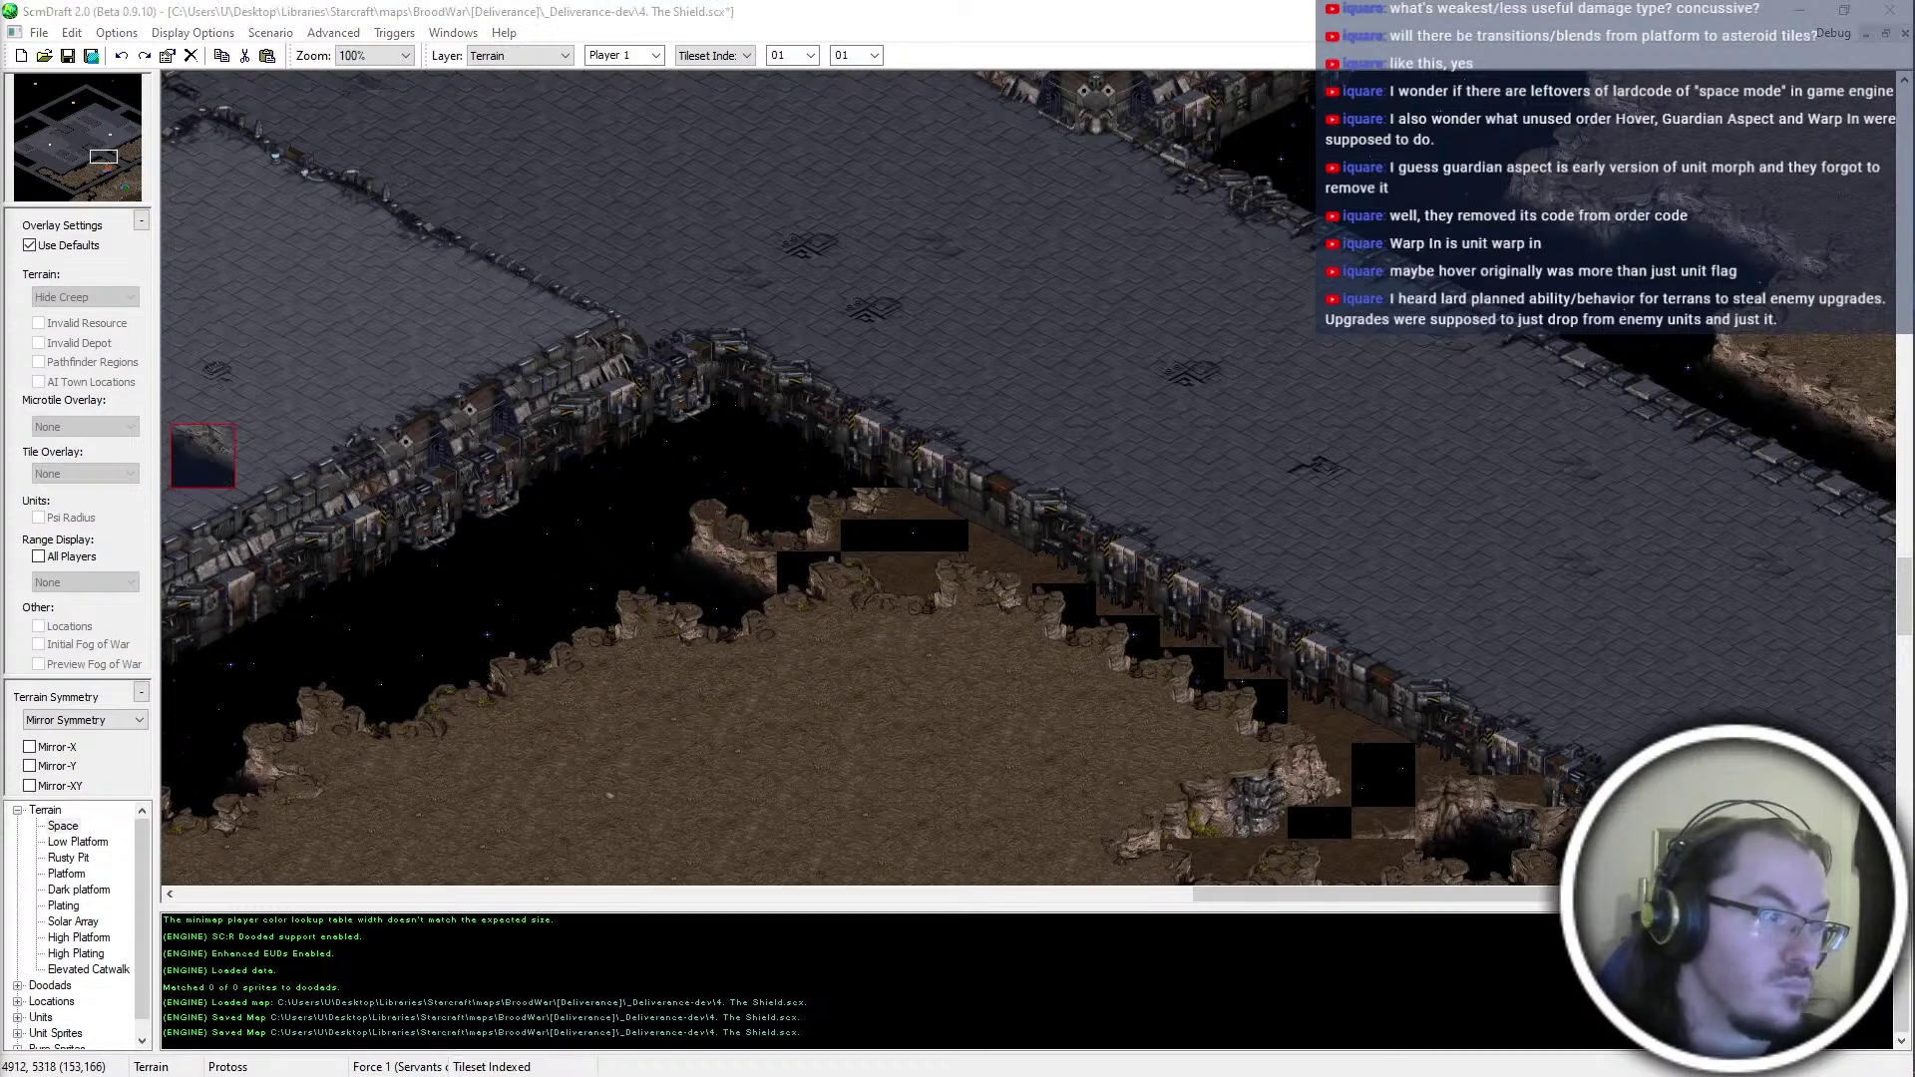
left_click(745, 576)
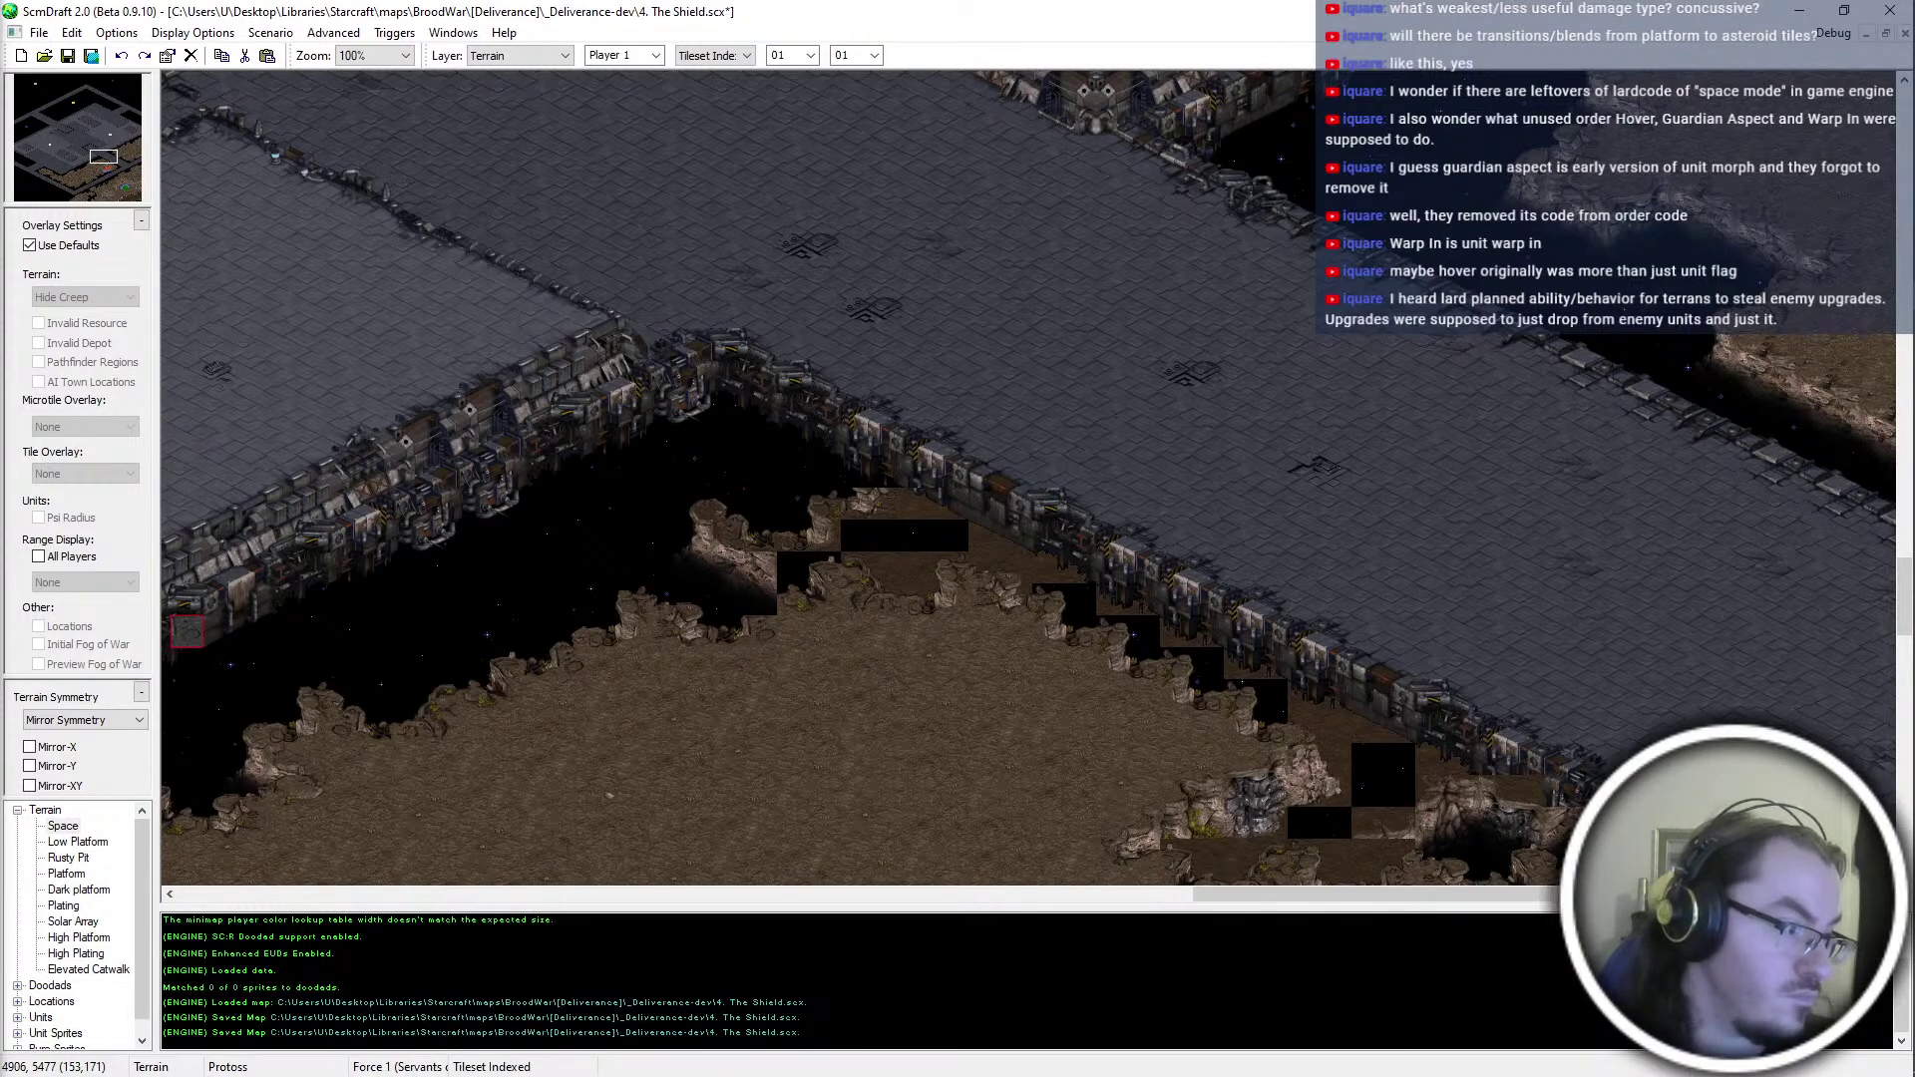
left_click(754, 596)
scroll(758, 431, "up", 1, "ctrl")
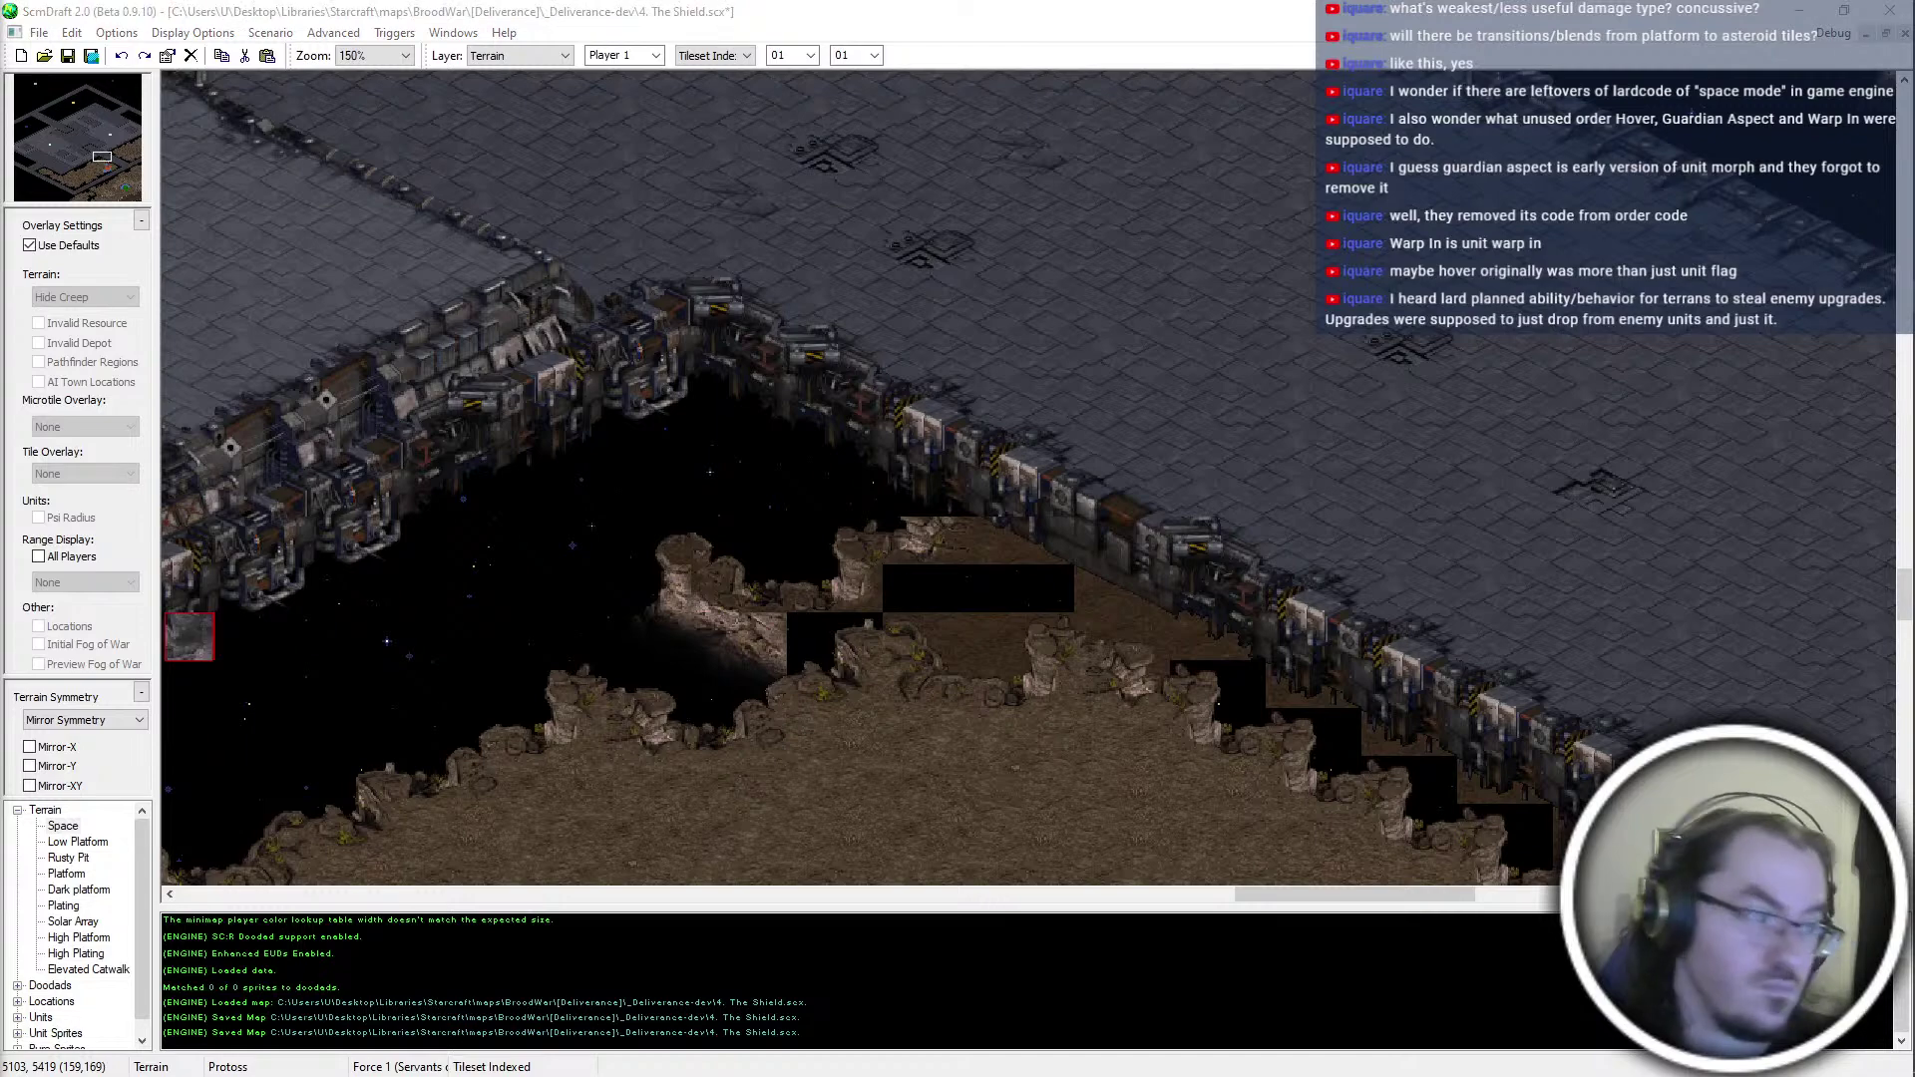
Place another indexed tile beside the black gap at the rocky tip and save the map
left_click(830, 607)
key("ctrl+z")
key("ctrl+y")
scroll(810, 724, "down", 2)
key("ctrl+s")
Examine the platform and asteroid seams around the resource base at reduced zoom
scroll(878, 613, "down", 1)
scroll(715, 55, "down", 1)
scroll(783, 57, "down", 1)
key("Right")
key("Down")
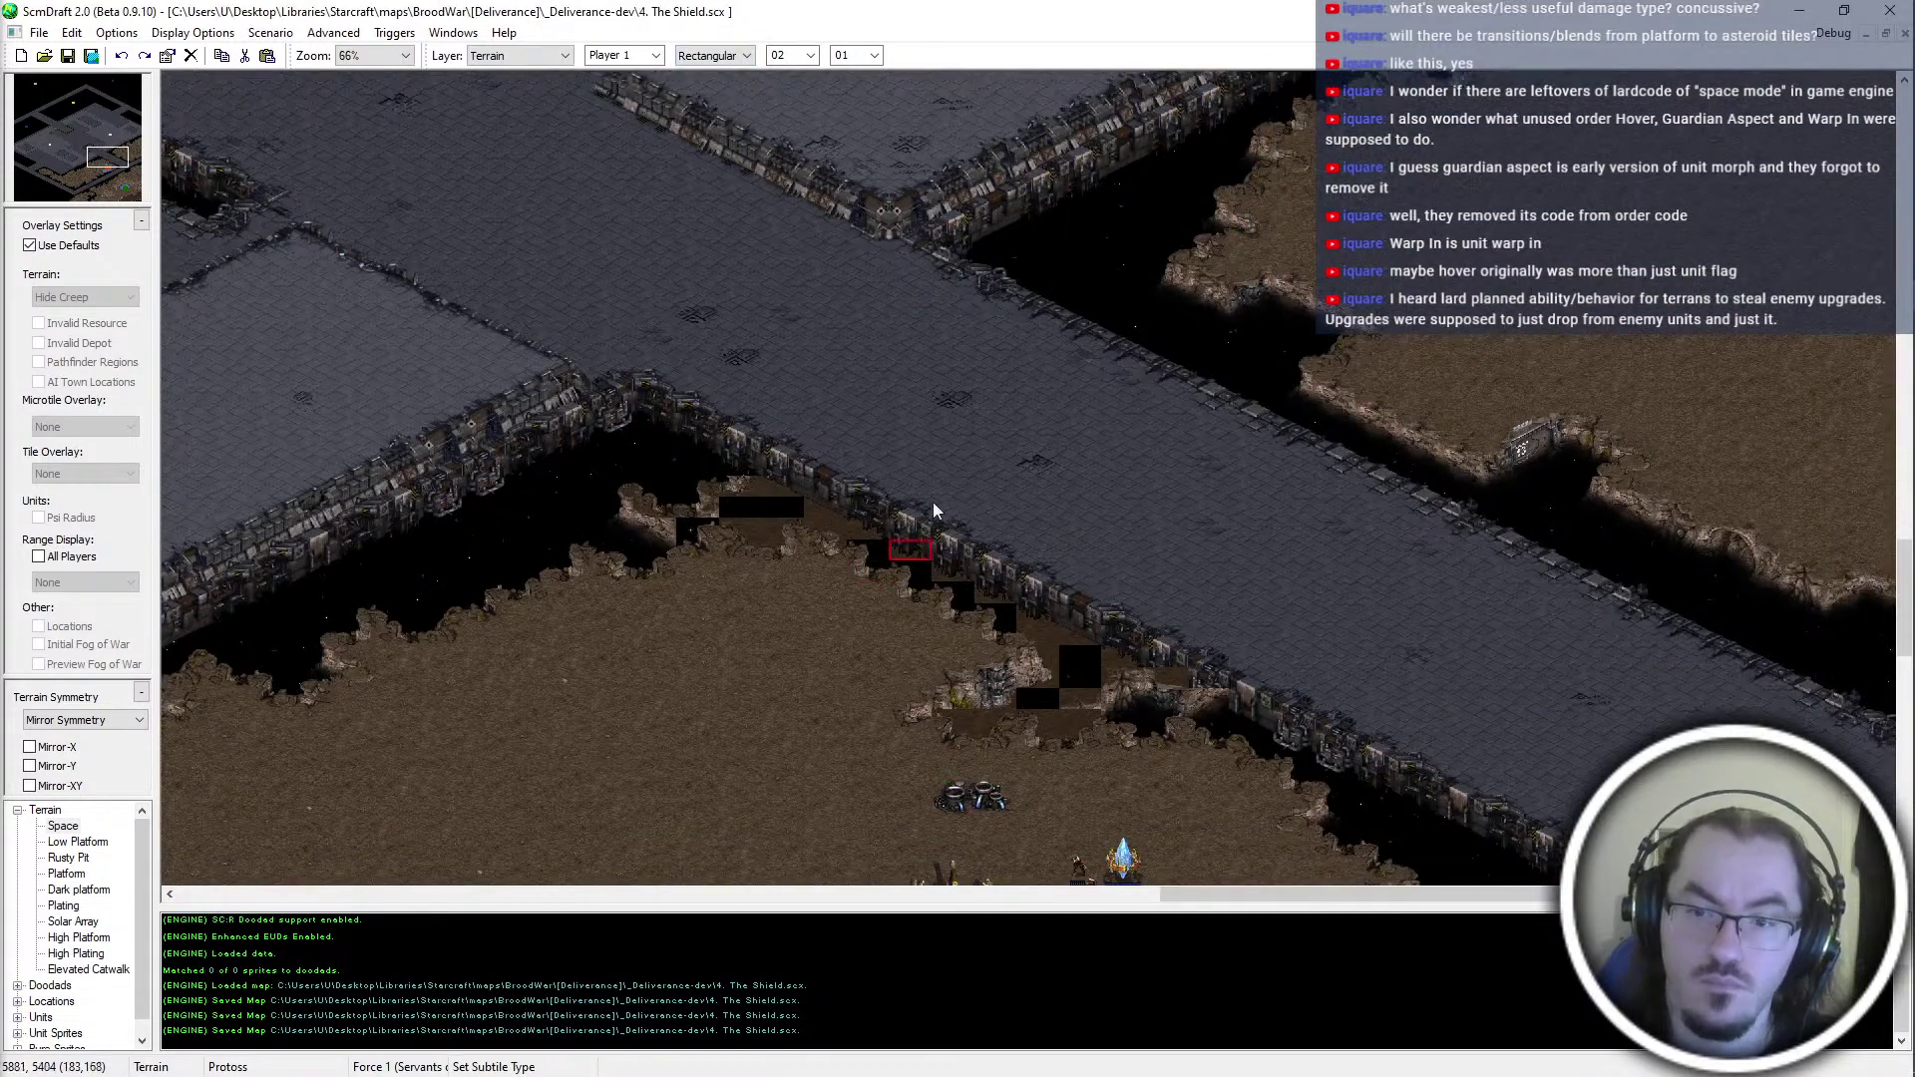
key("Right")
key("Down")
key("Left")
key("Down")
scroll(119, 173, "down", 1)
left_click(119, 173)
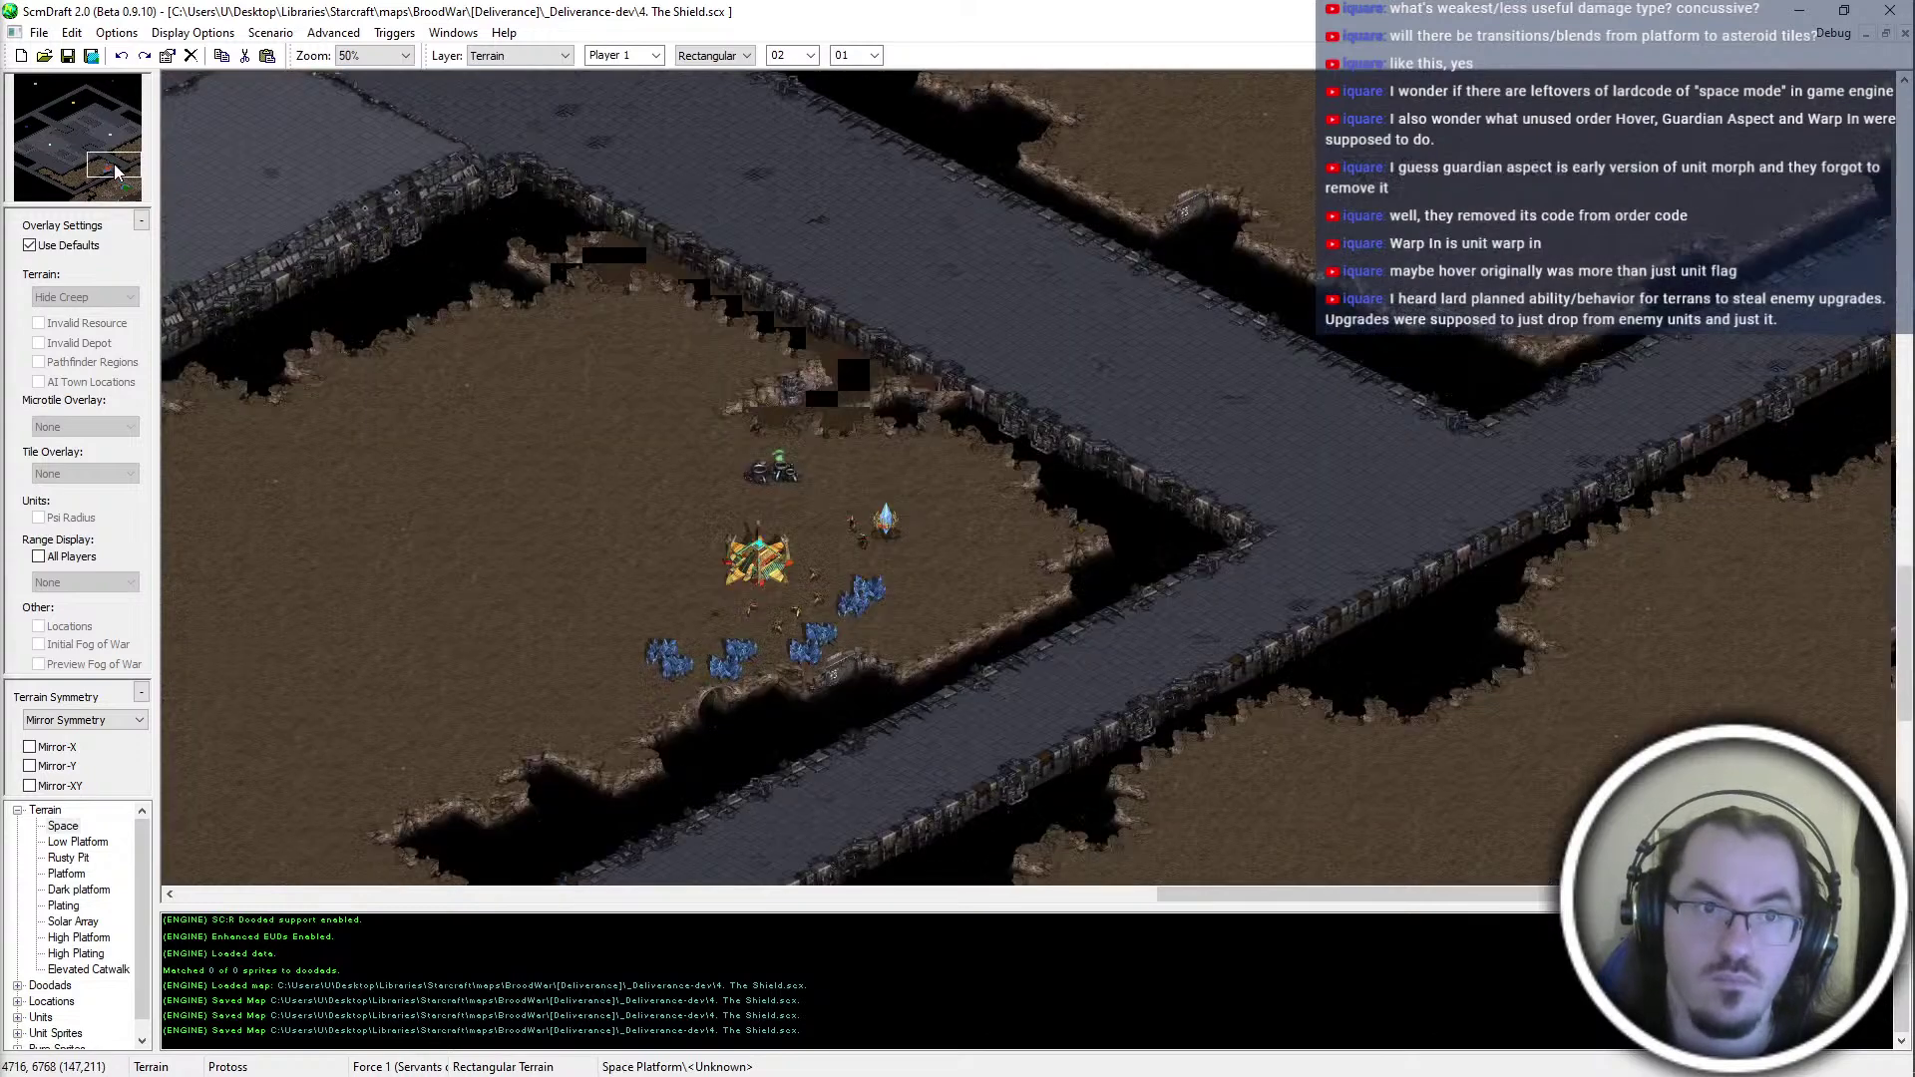
Fill the black gaps beside the seam's lower rocks and near its upper end with brown dirt, using the 2 by 1 Rectangular brush
scroll(654, 248, "up", 2)
left_click(1004, 488)
left_click_drag(1050, 436, 1055, 455)
middle_click_drag(1267, 601, 1431, 856)
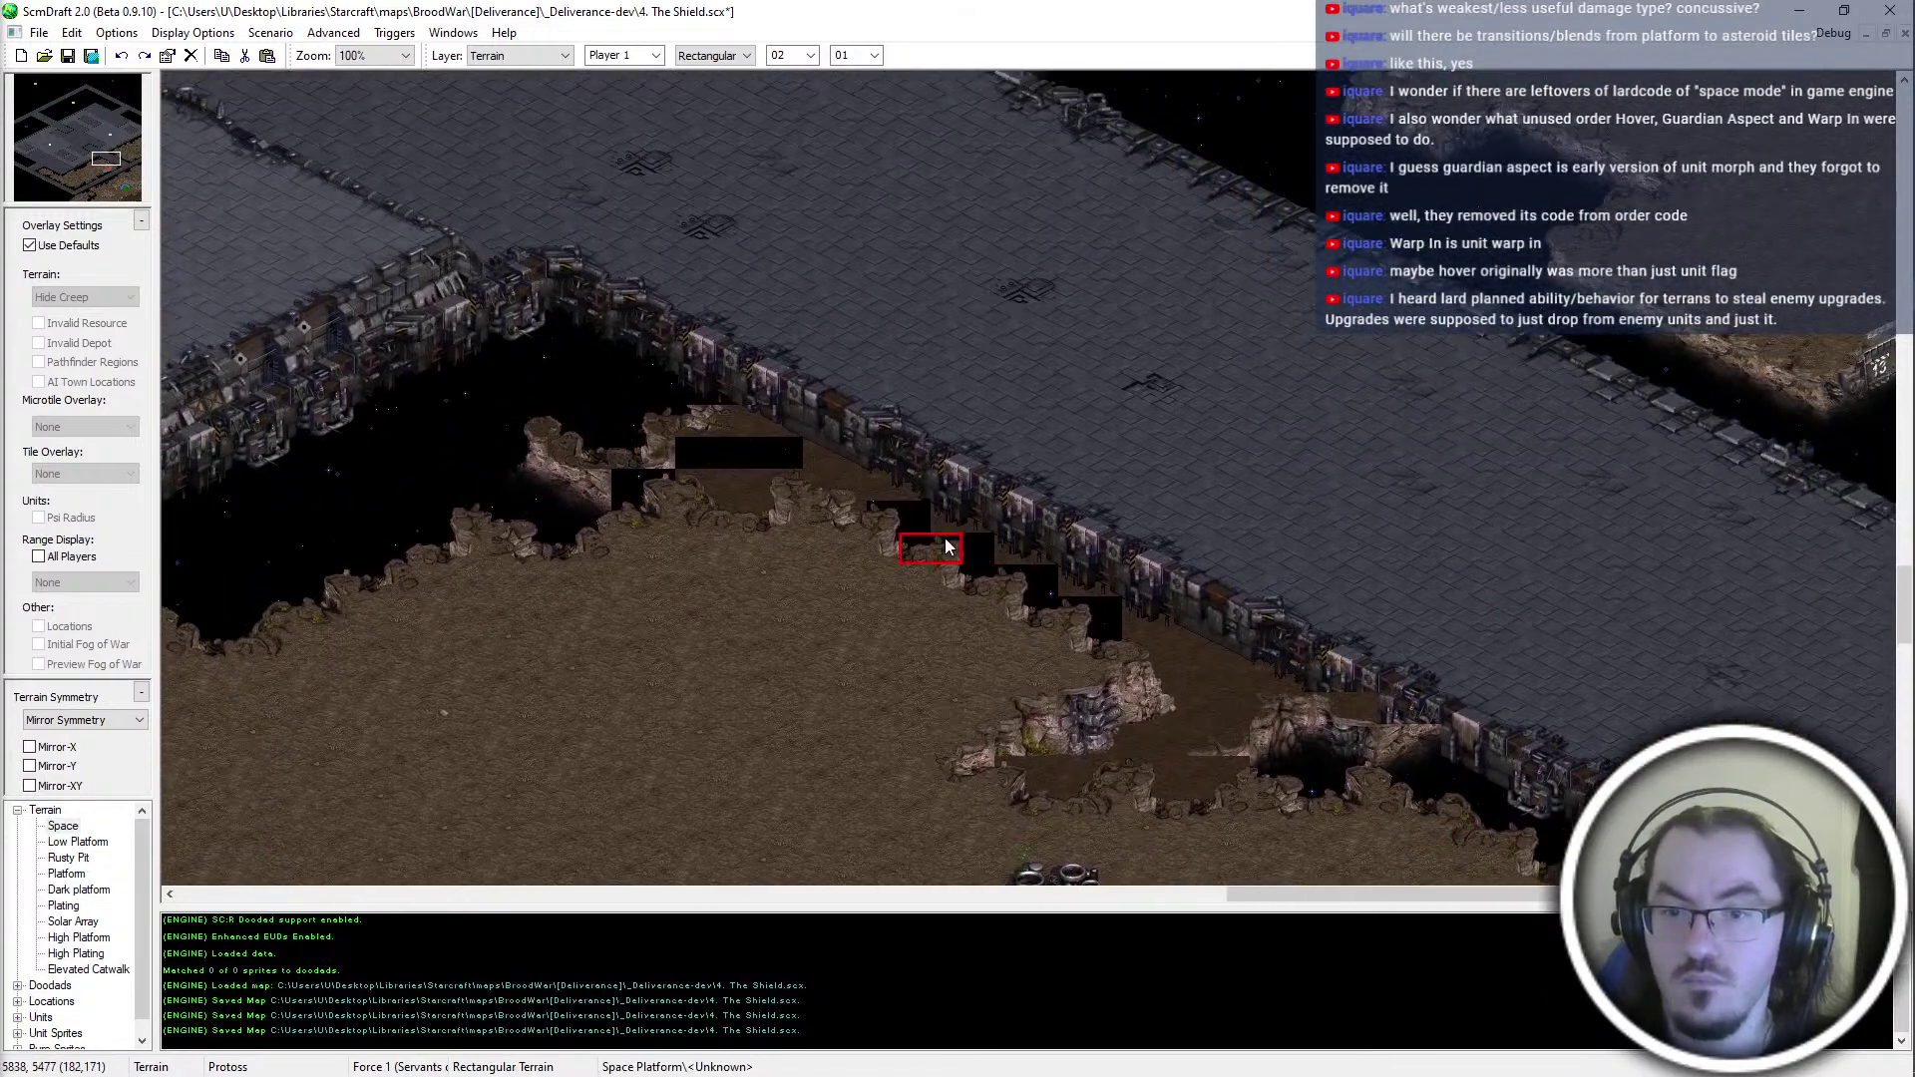
left_click(770, 456)
left_click(714, 453)
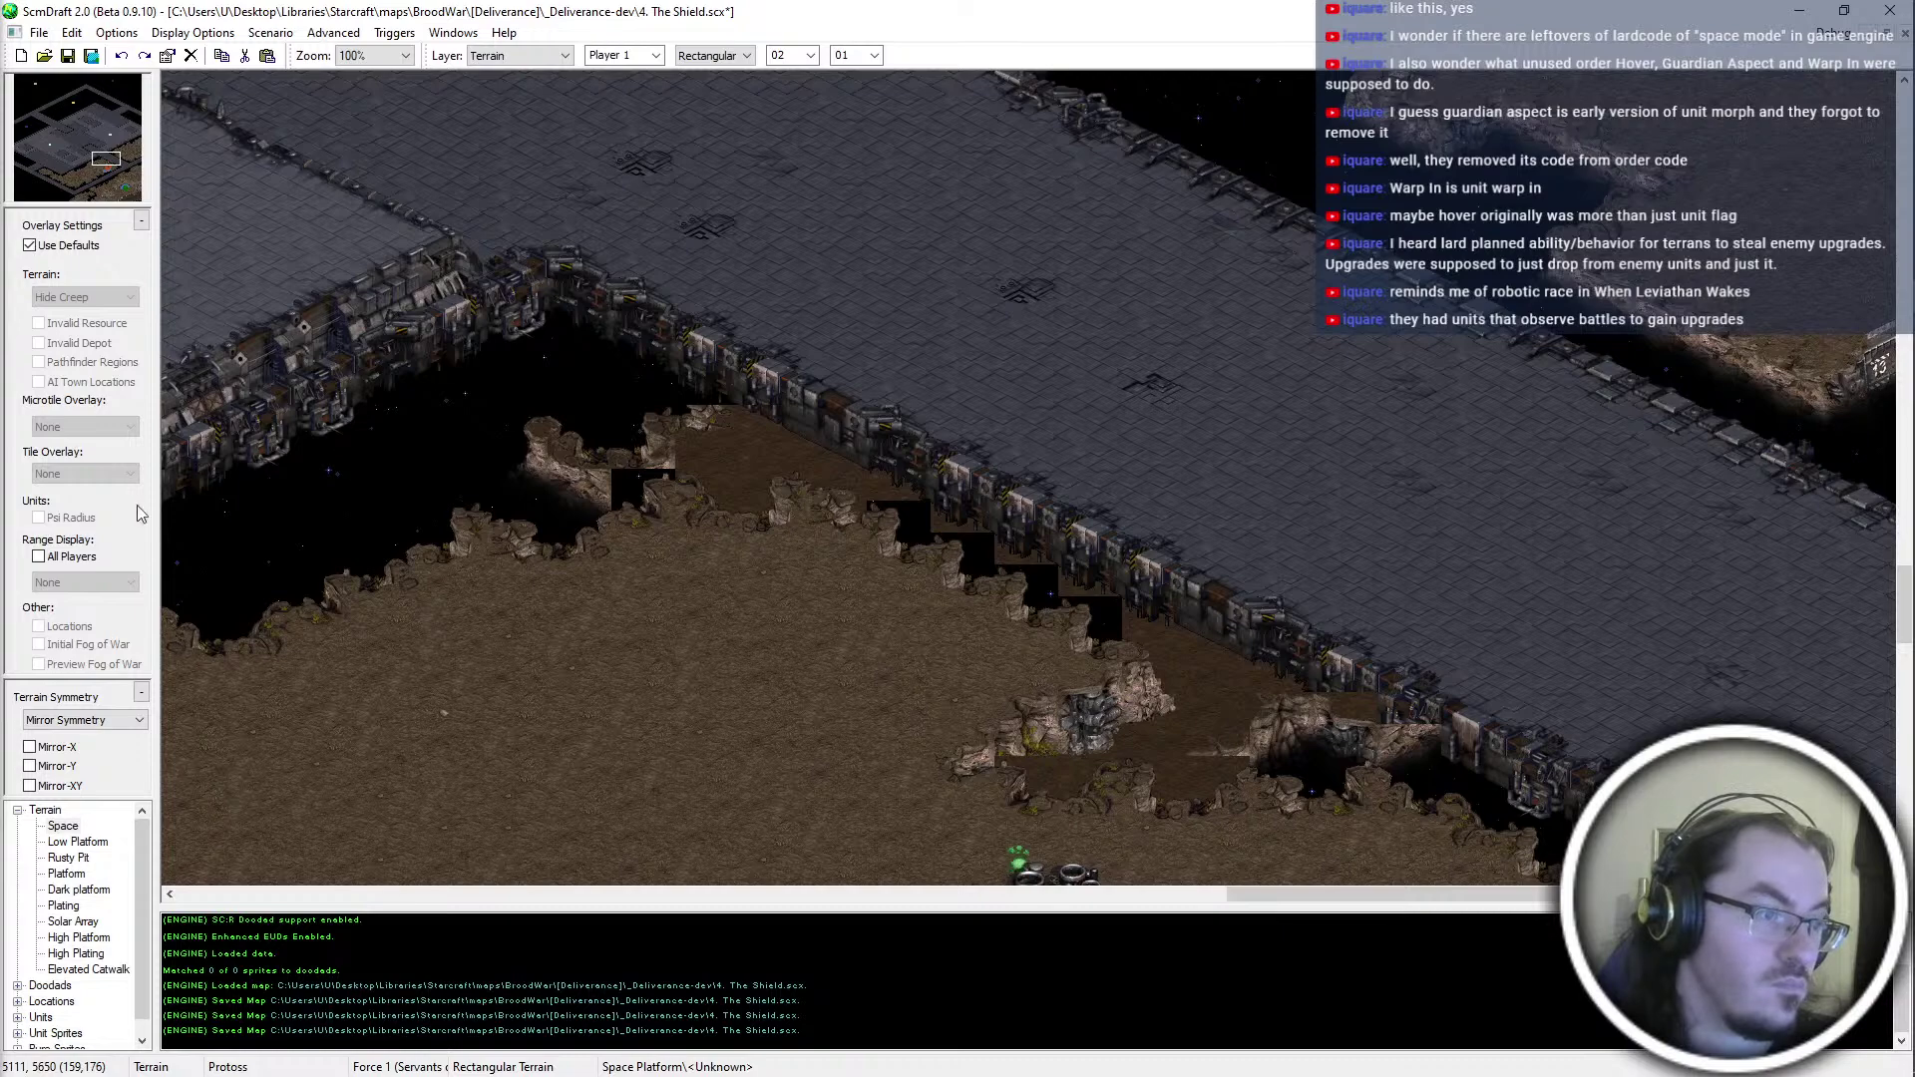
Replace the stepped black gaps along the platform wall with dirt tiles using the Tileset Indexed brush
left_click(706, 57)
left_click(710, 99)
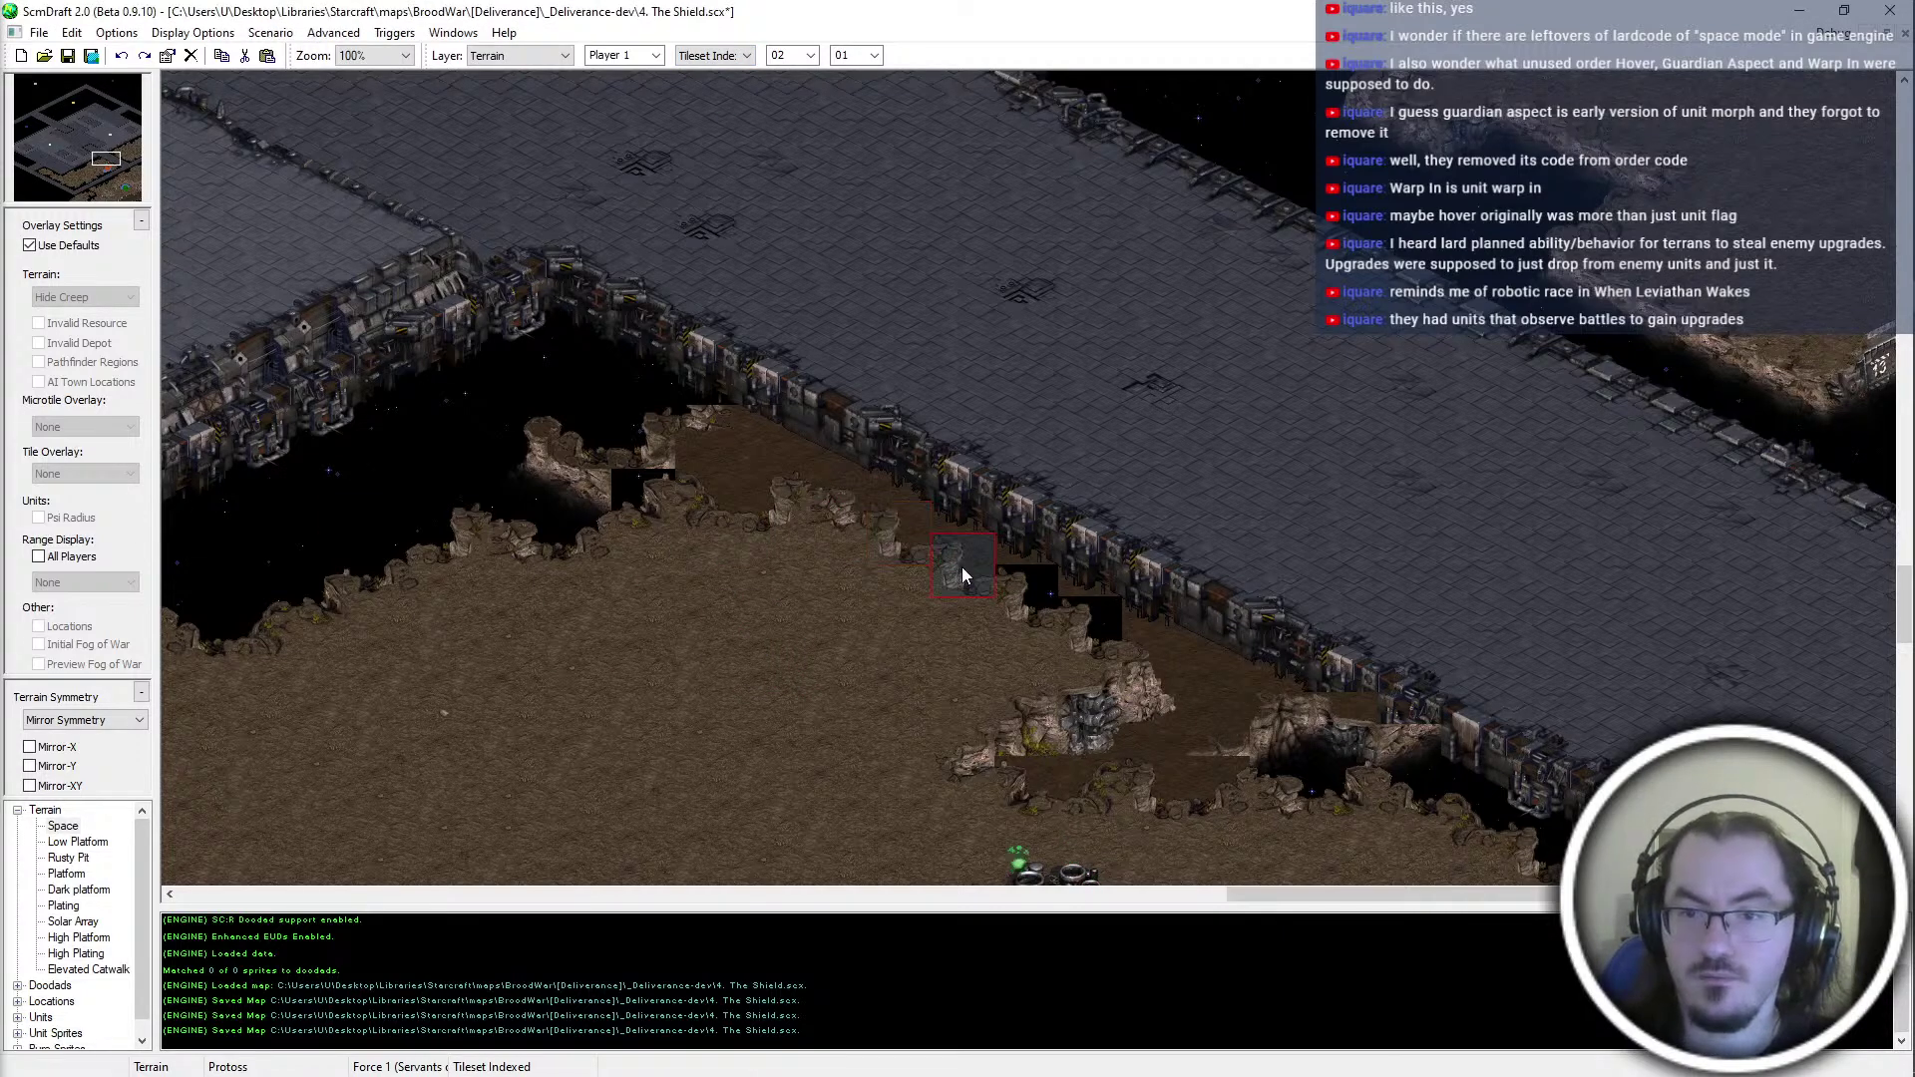
left_click(1093, 630)
middle_click_drag(1223, 620, 1181, 734)
middle_click_drag(1303, 684, 959, 489)
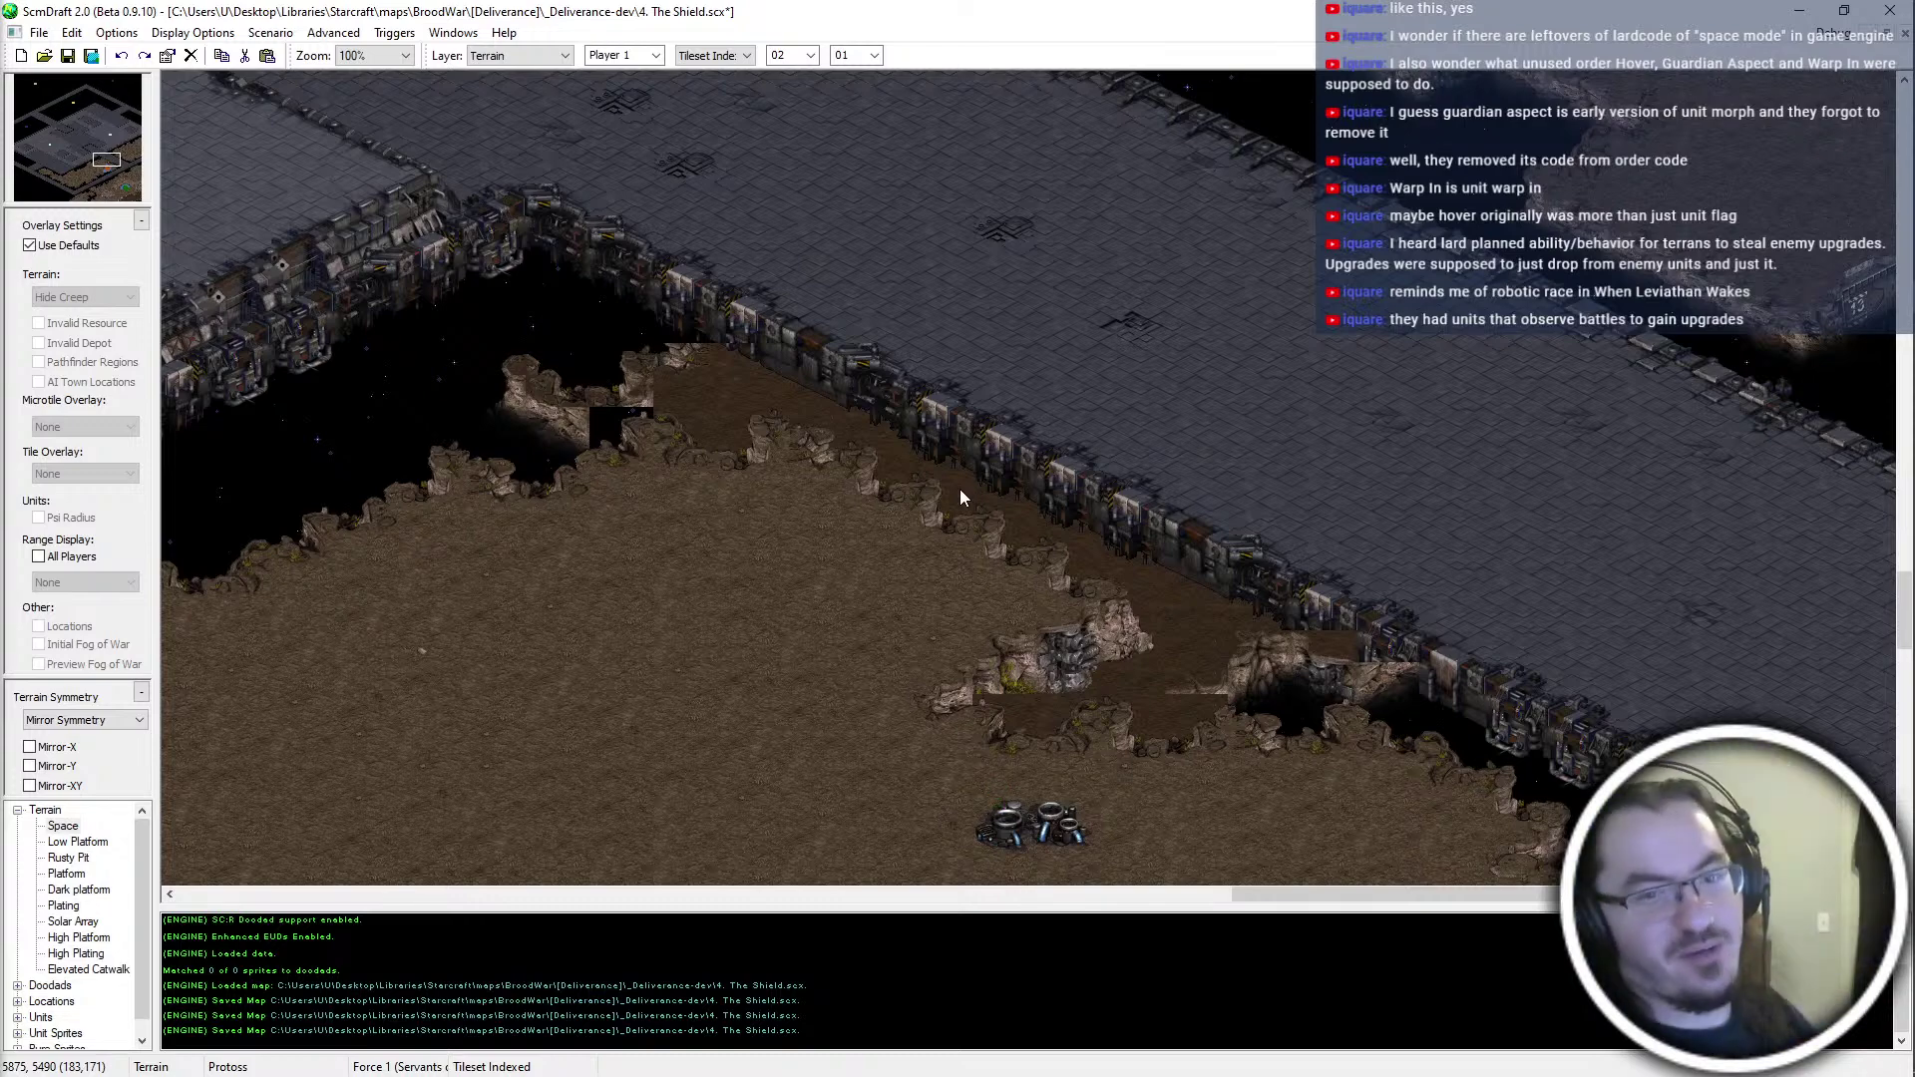
Switch to the virtual desktop holding the _HYDRA-dev repository window and the iroleth2.zip archive
key("alt+Tab")
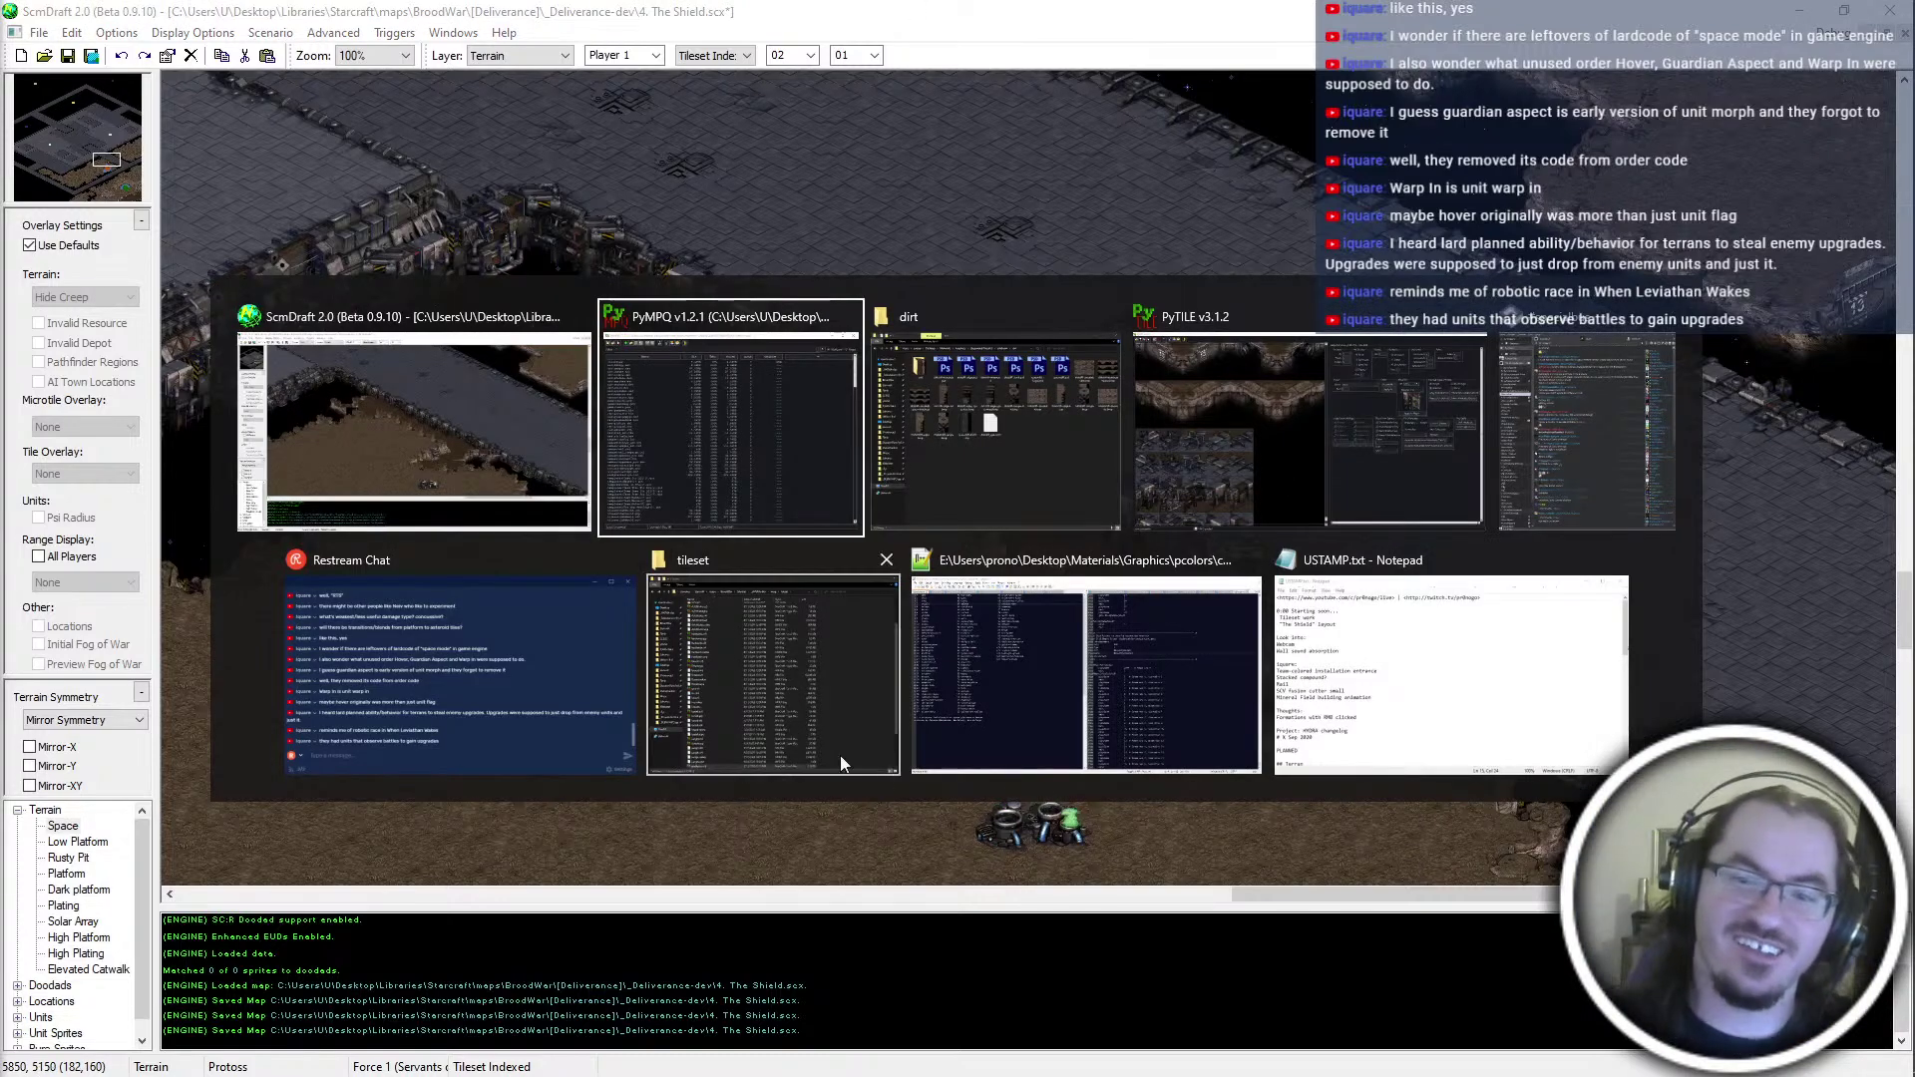
left_click(1270, 9)
key("ctrl+super+Right")
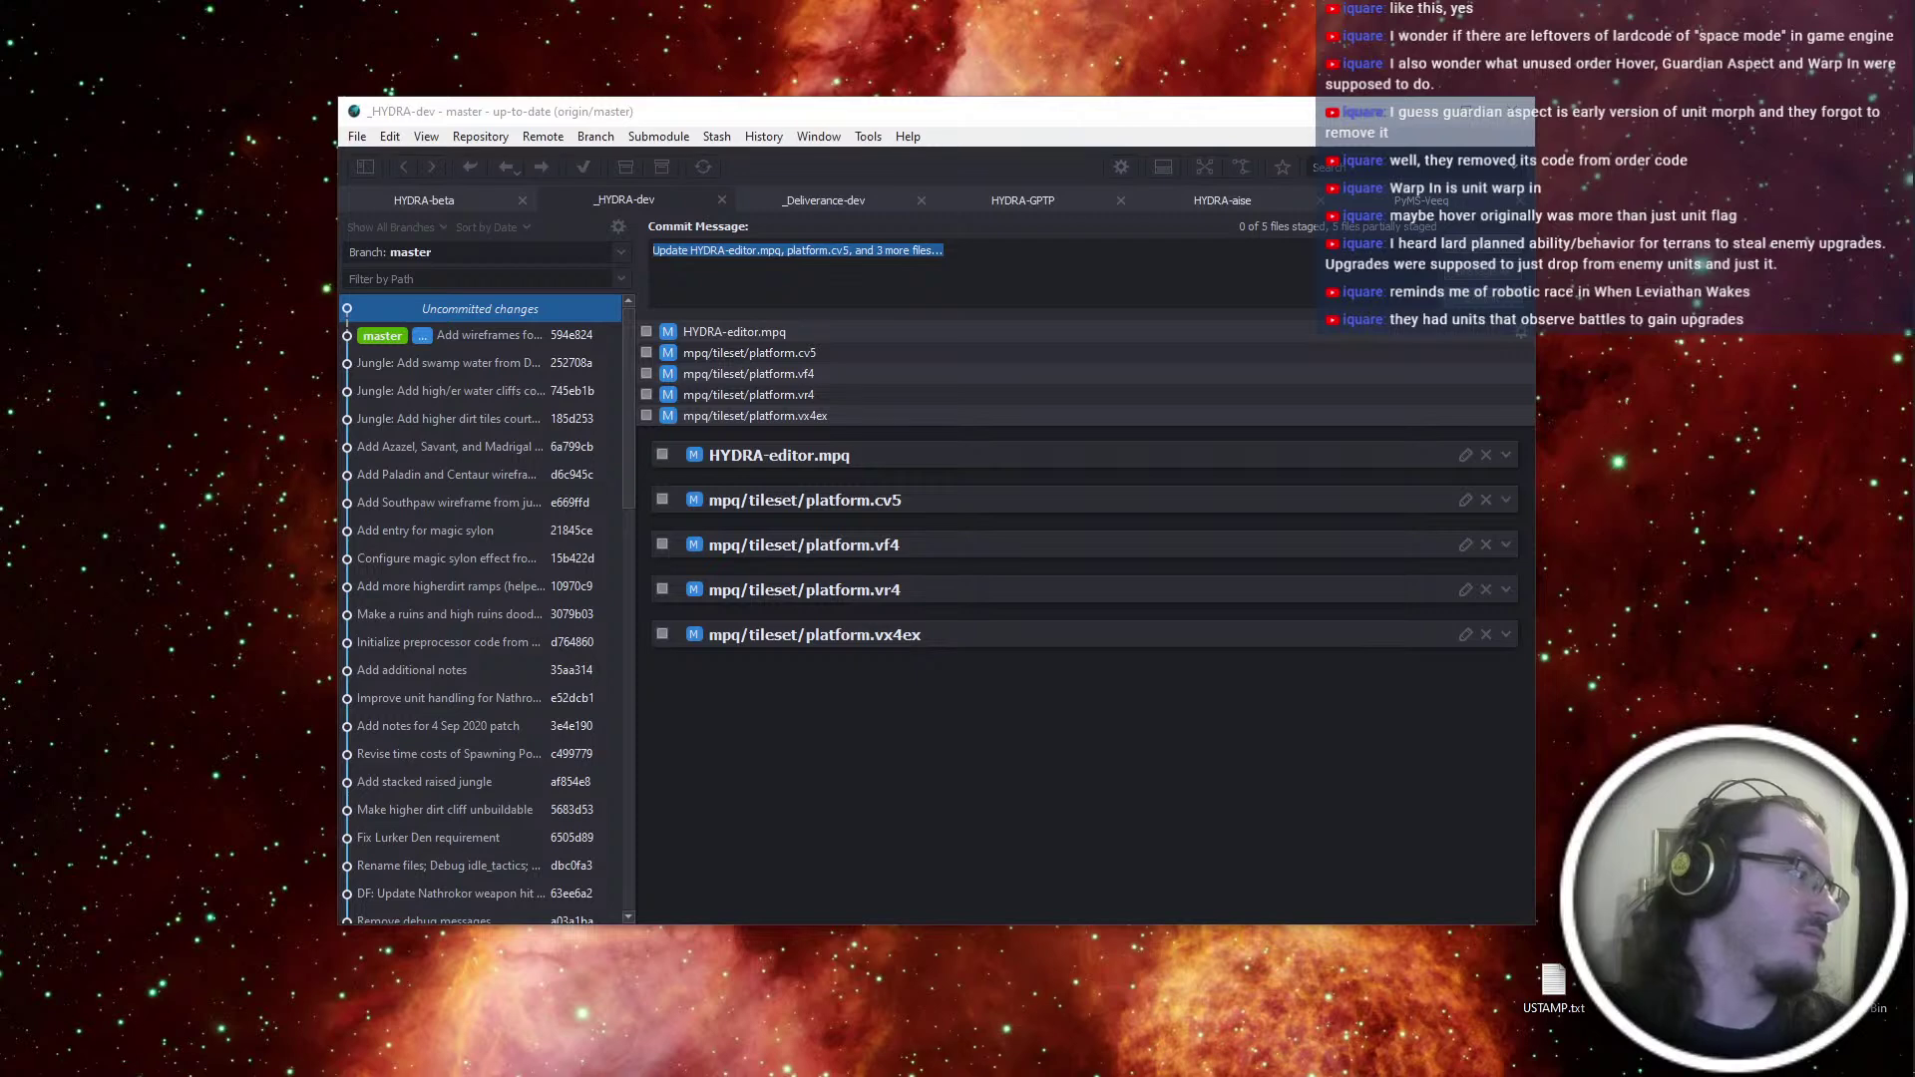
left_click(1295, 690)
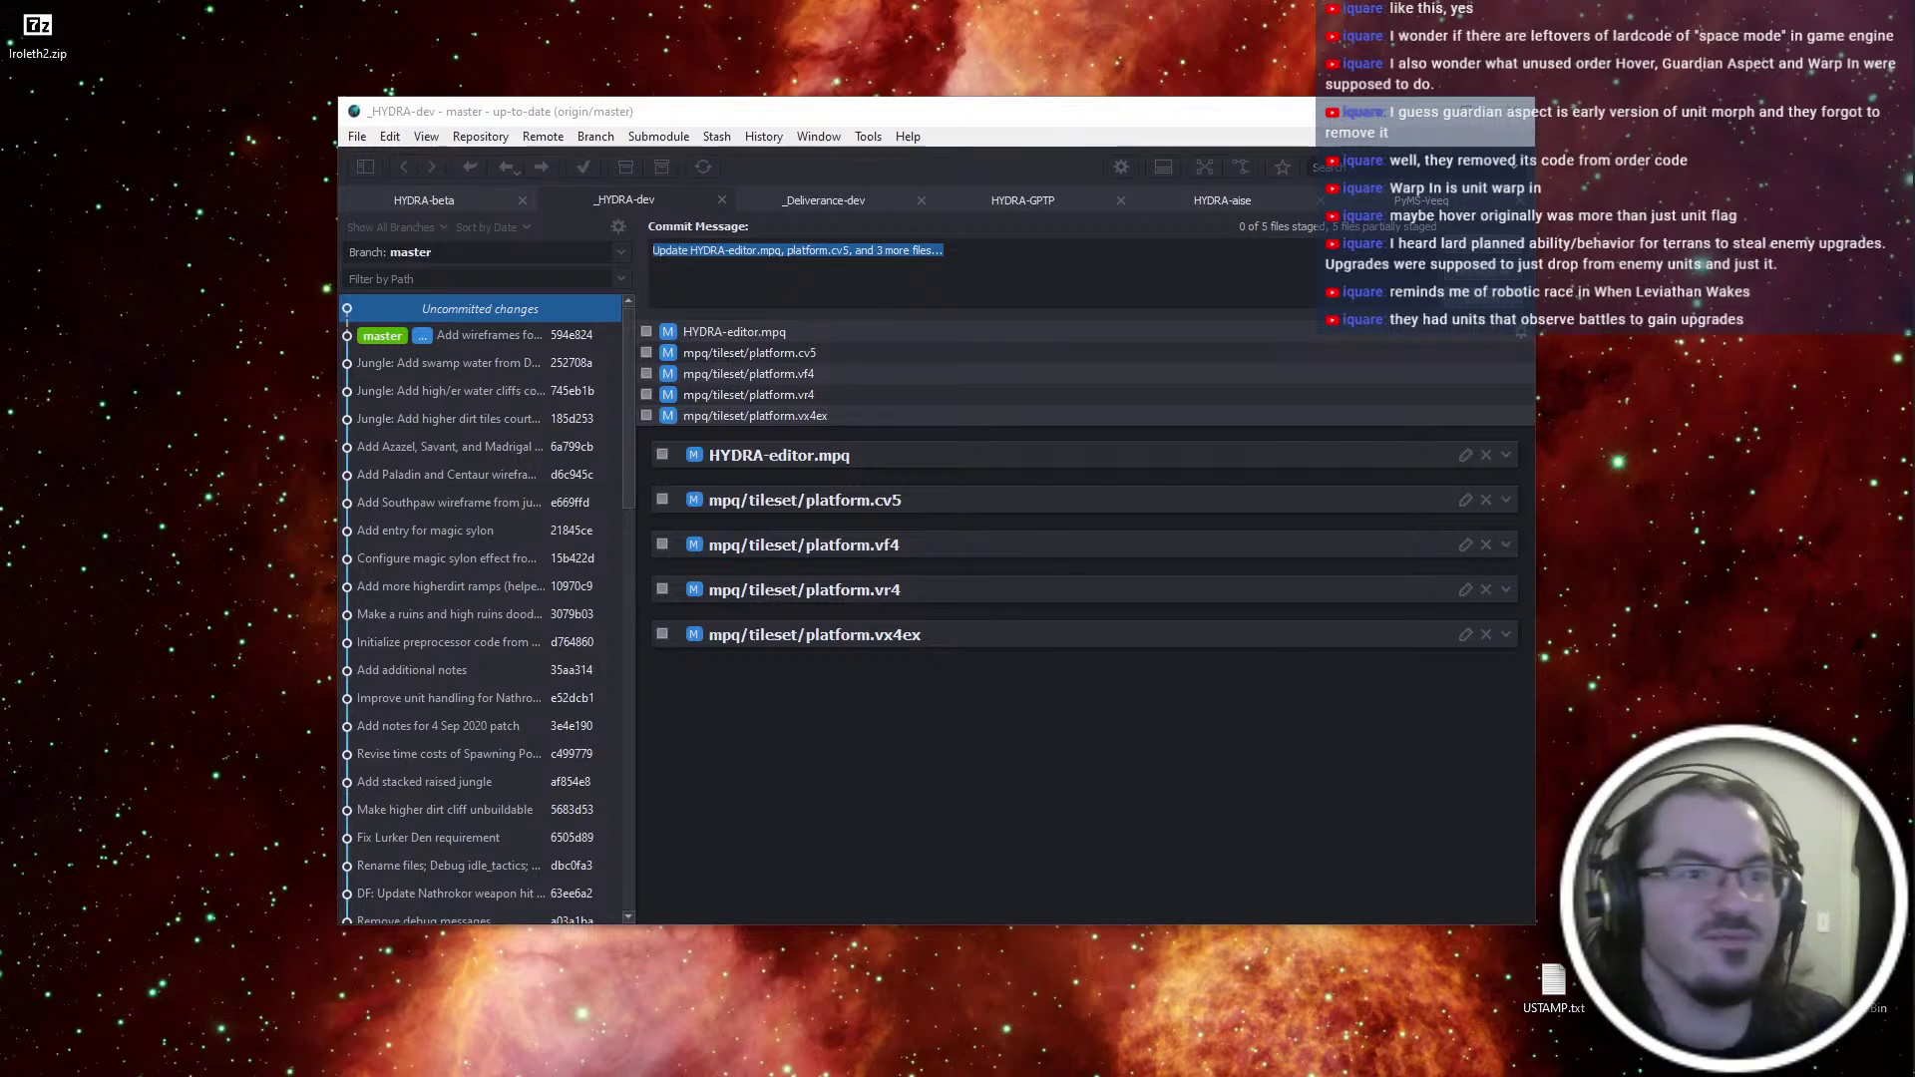
key("alt+Tab")
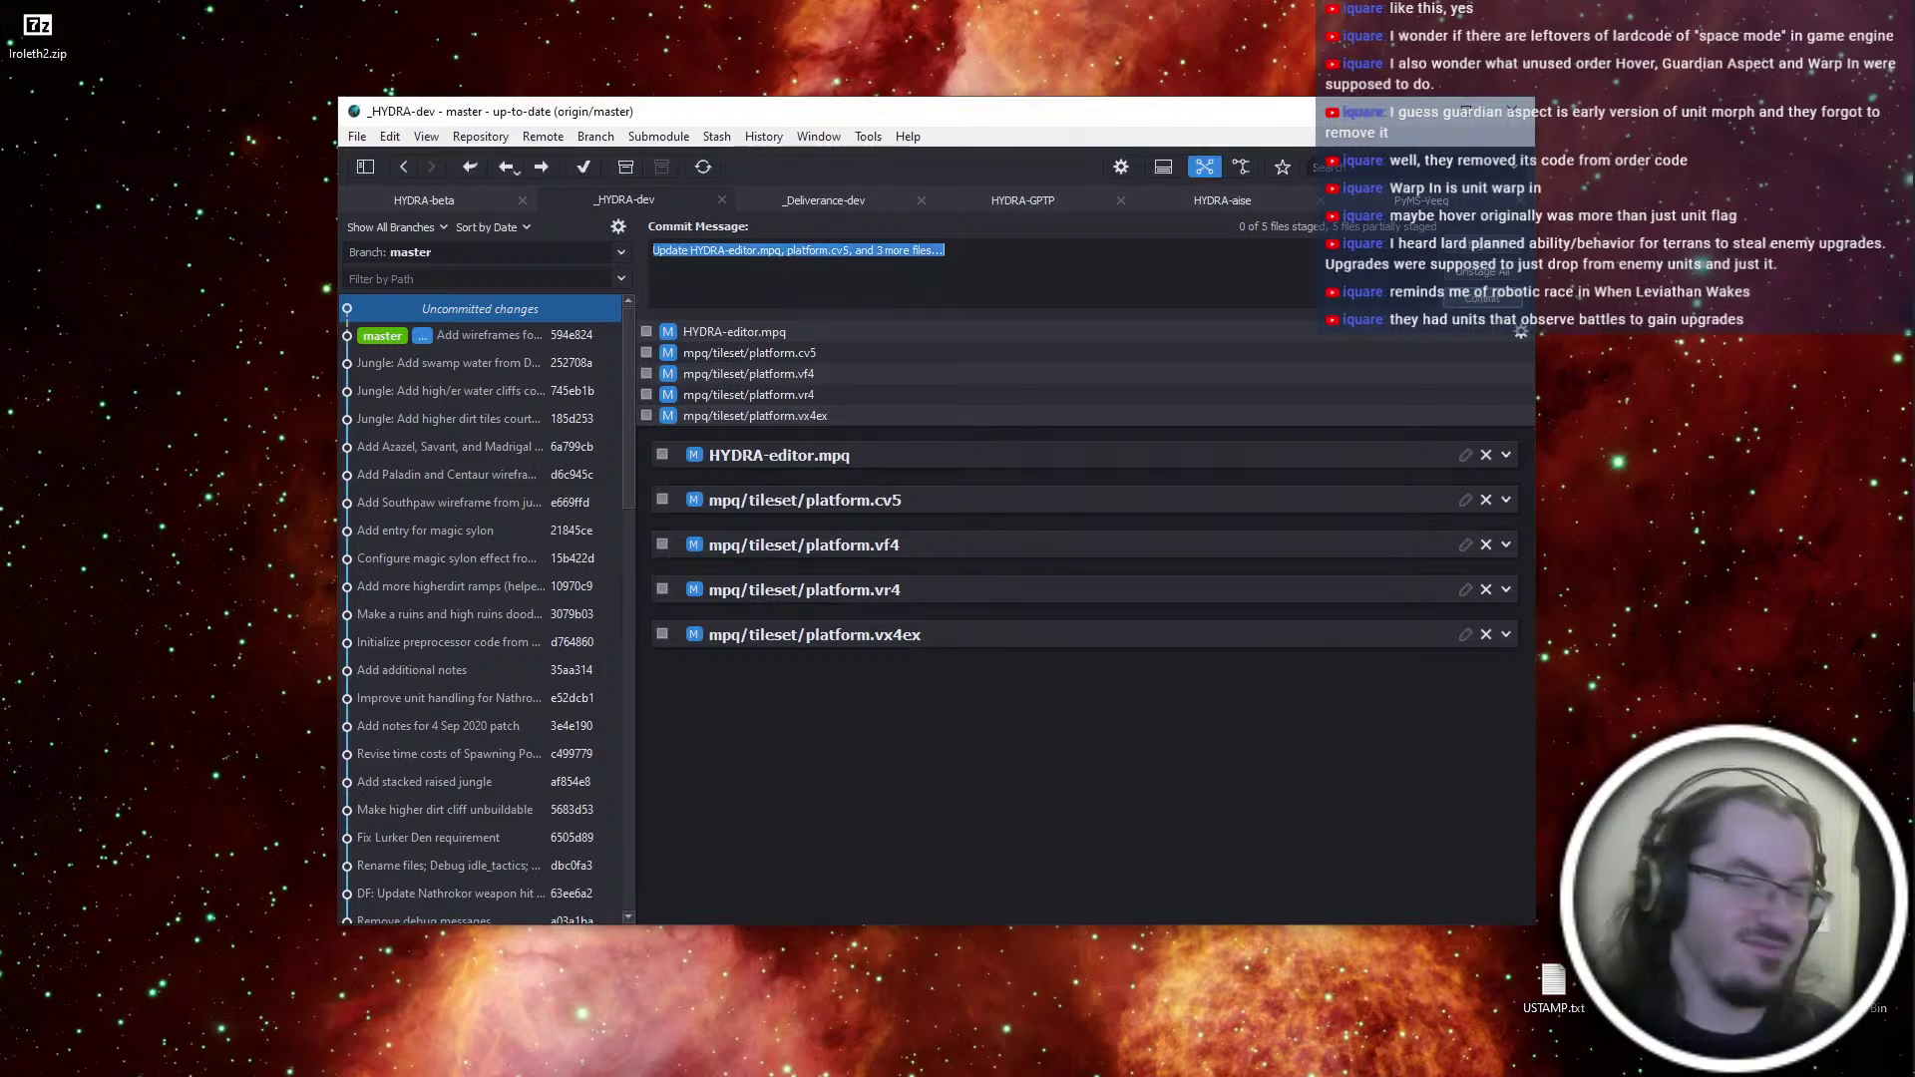
key("alt+Tab")
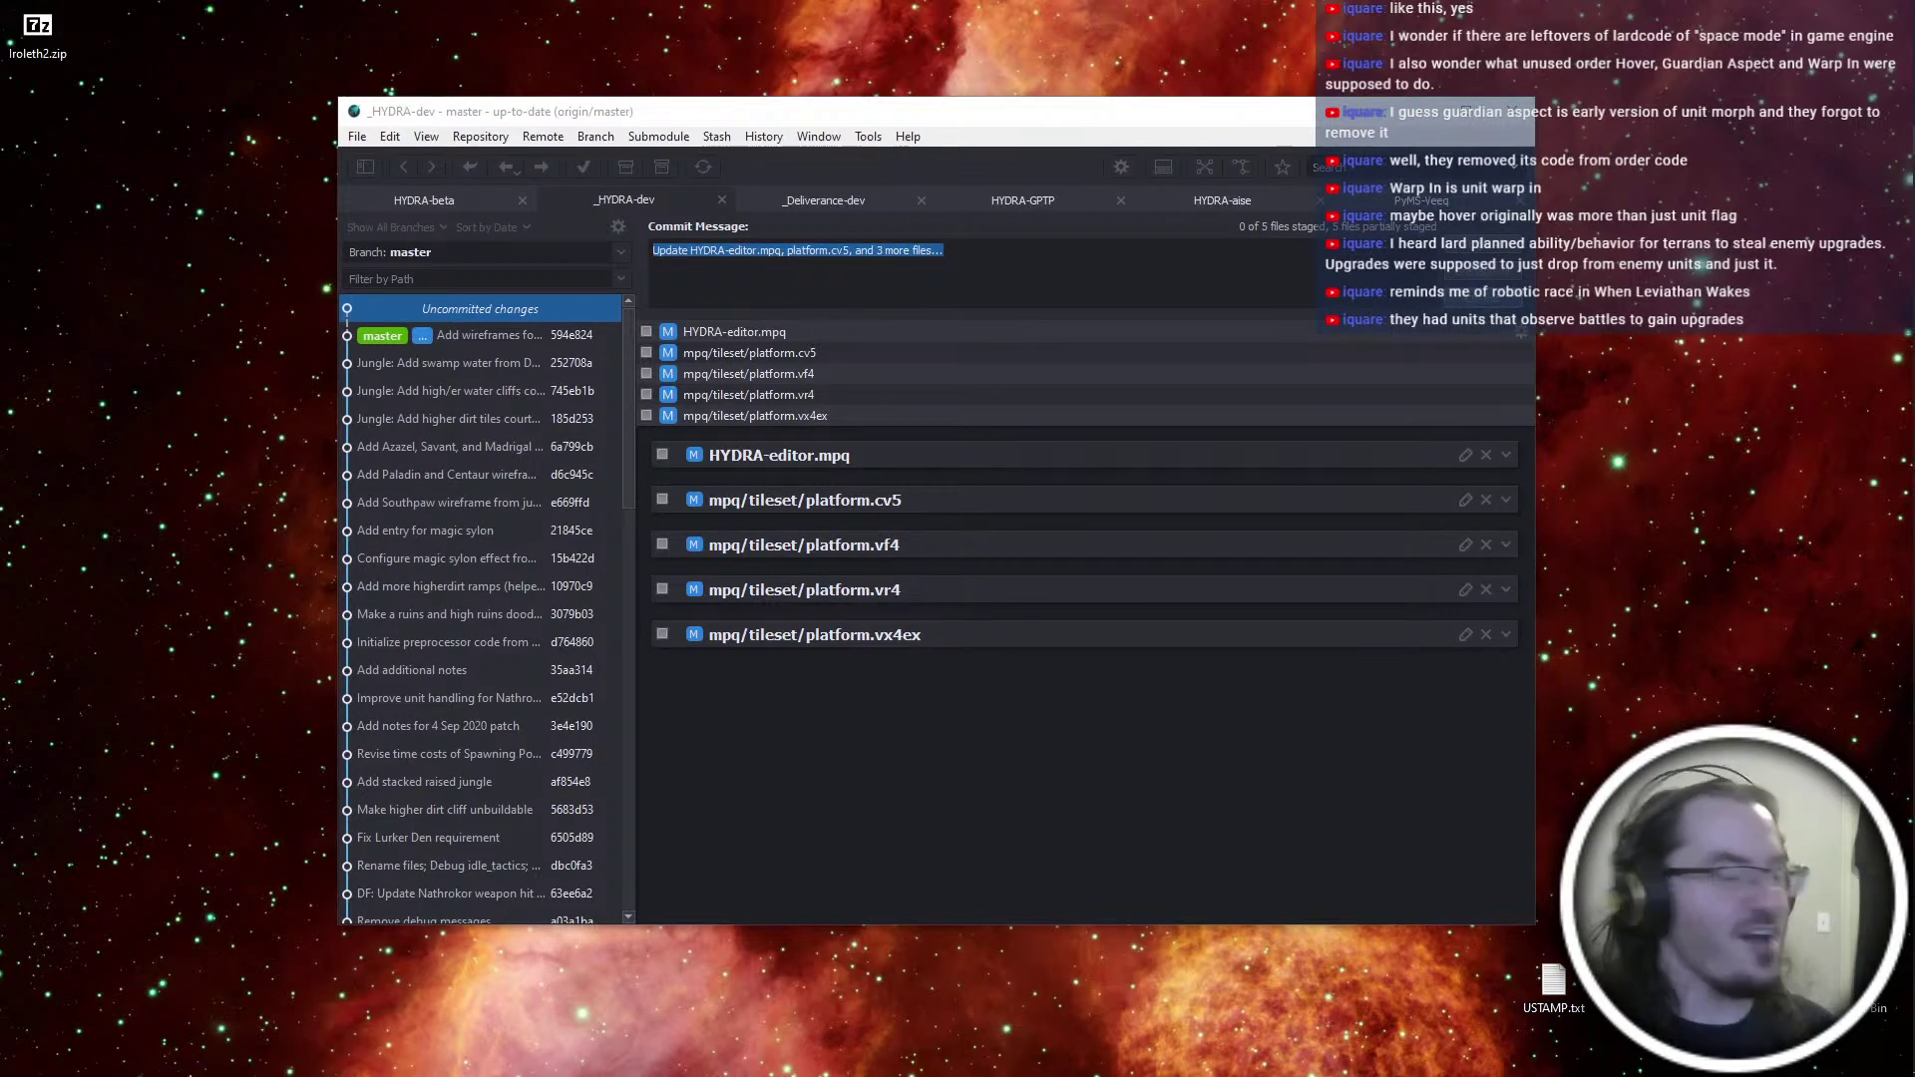
Extract grpwire.bmp and wirefram.bmp from iroleth2.zip onto the desktop and delete the archive
double_click(42, 24)
left_click_drag(624, 472, 399, 374)
left_click_drag(445, 383, 251, 334)
left_click(41, 24)
left_click(1791, 235)
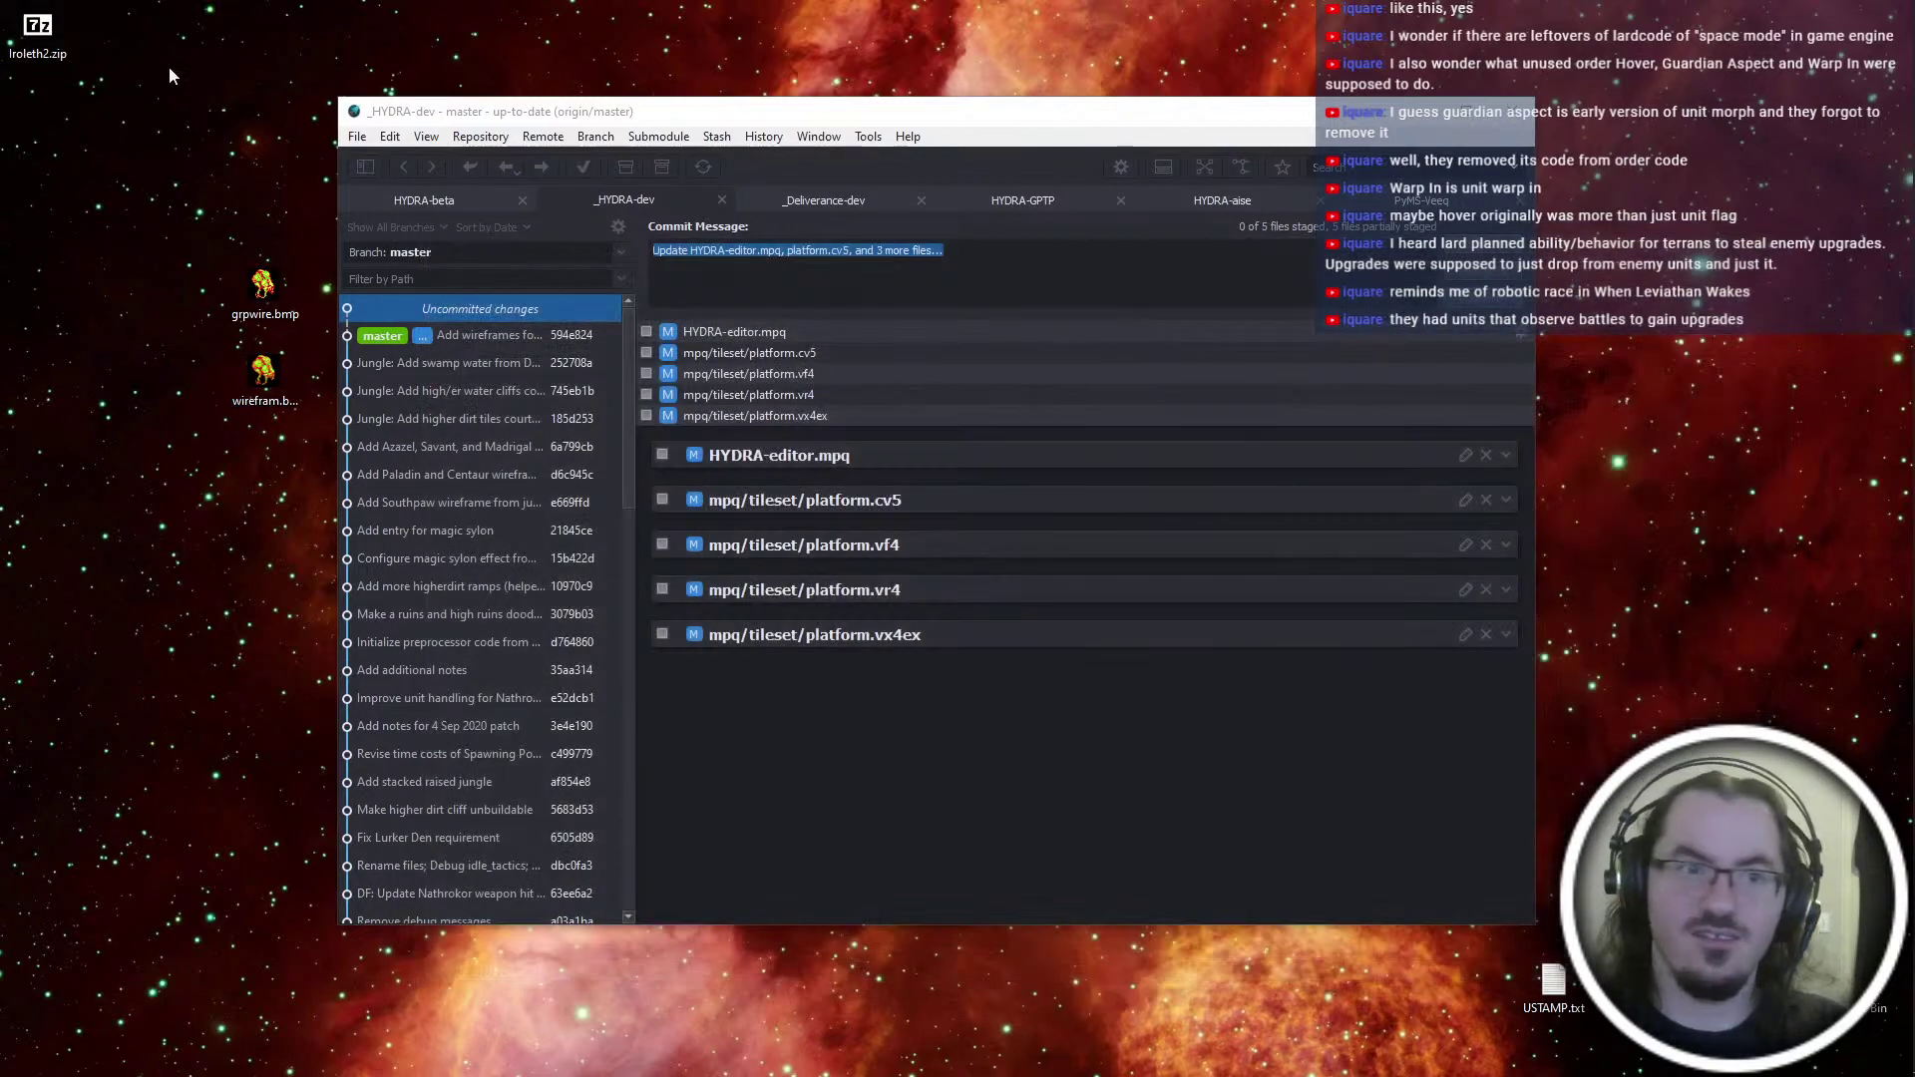
key("Delete")
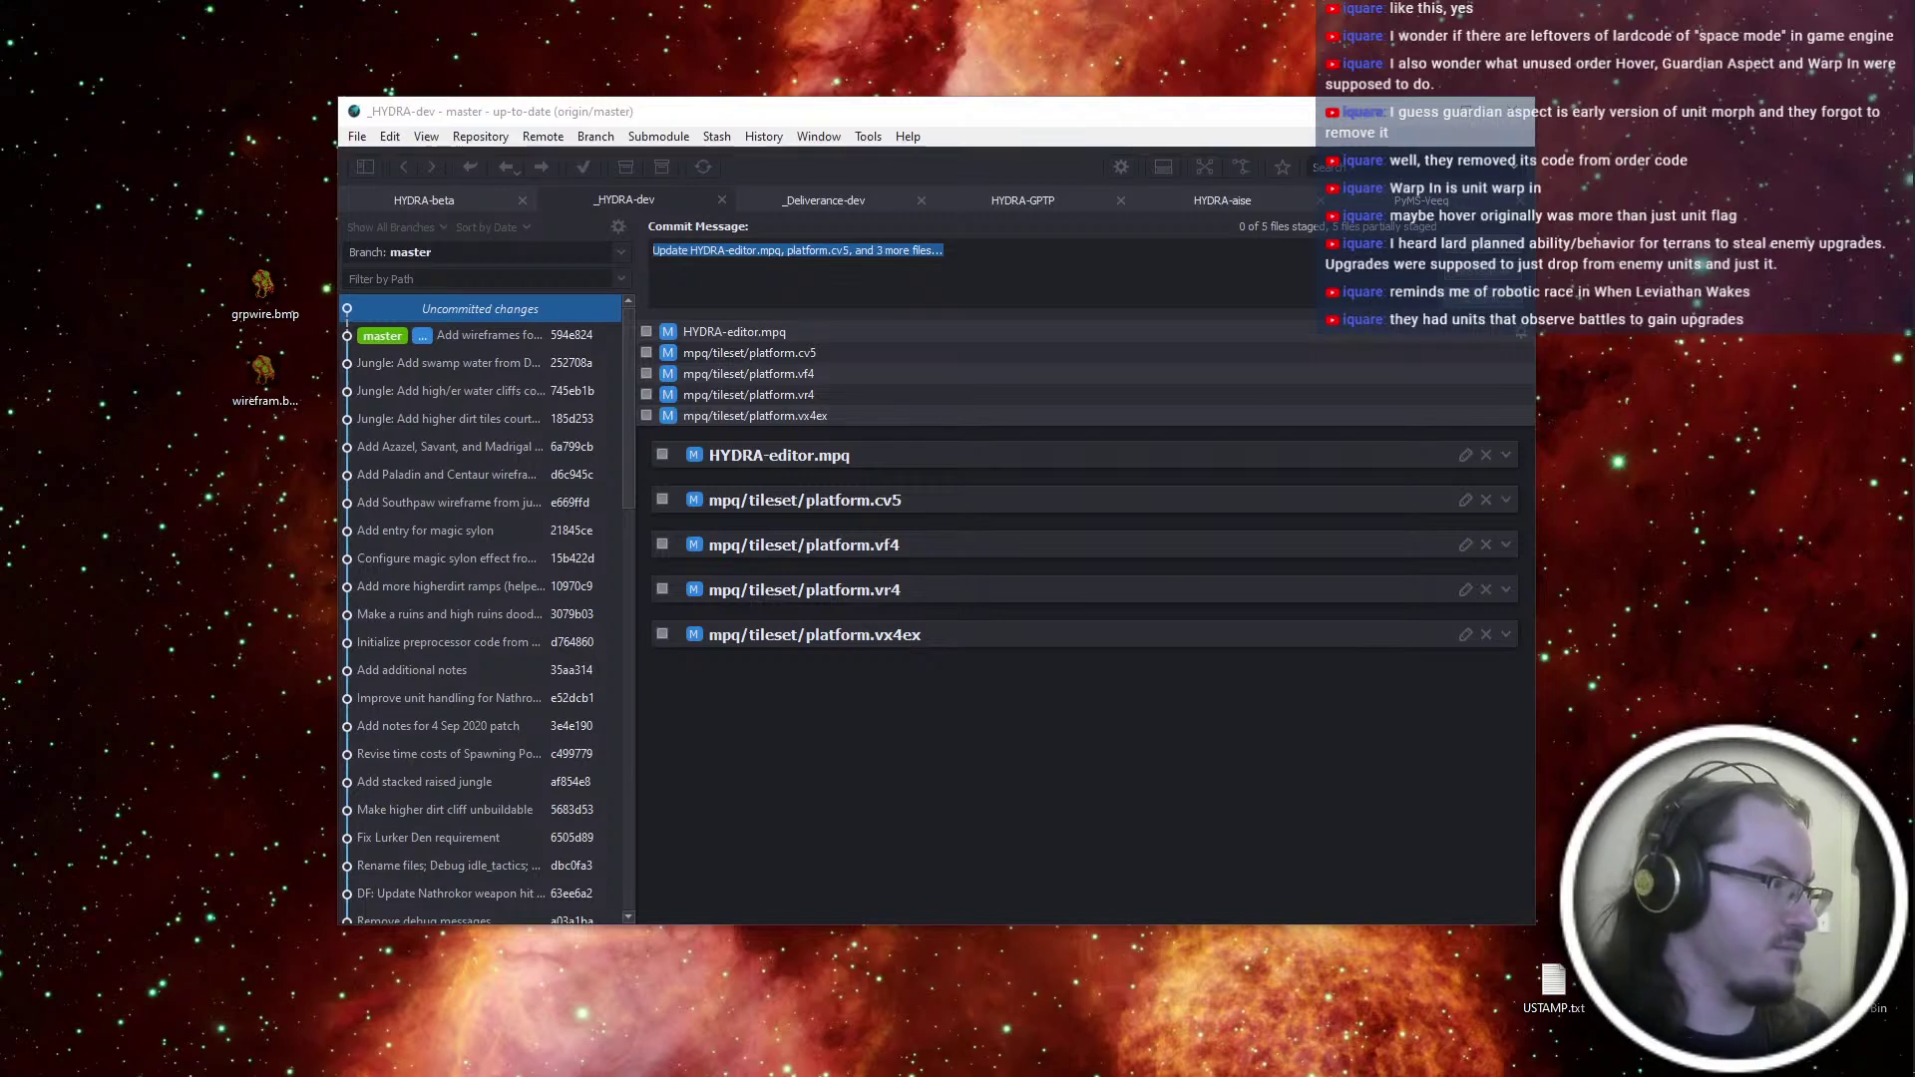
Open a new file window and browse to the zho folder inside convert > five nations
key("alt+Tab")
key("super+e")
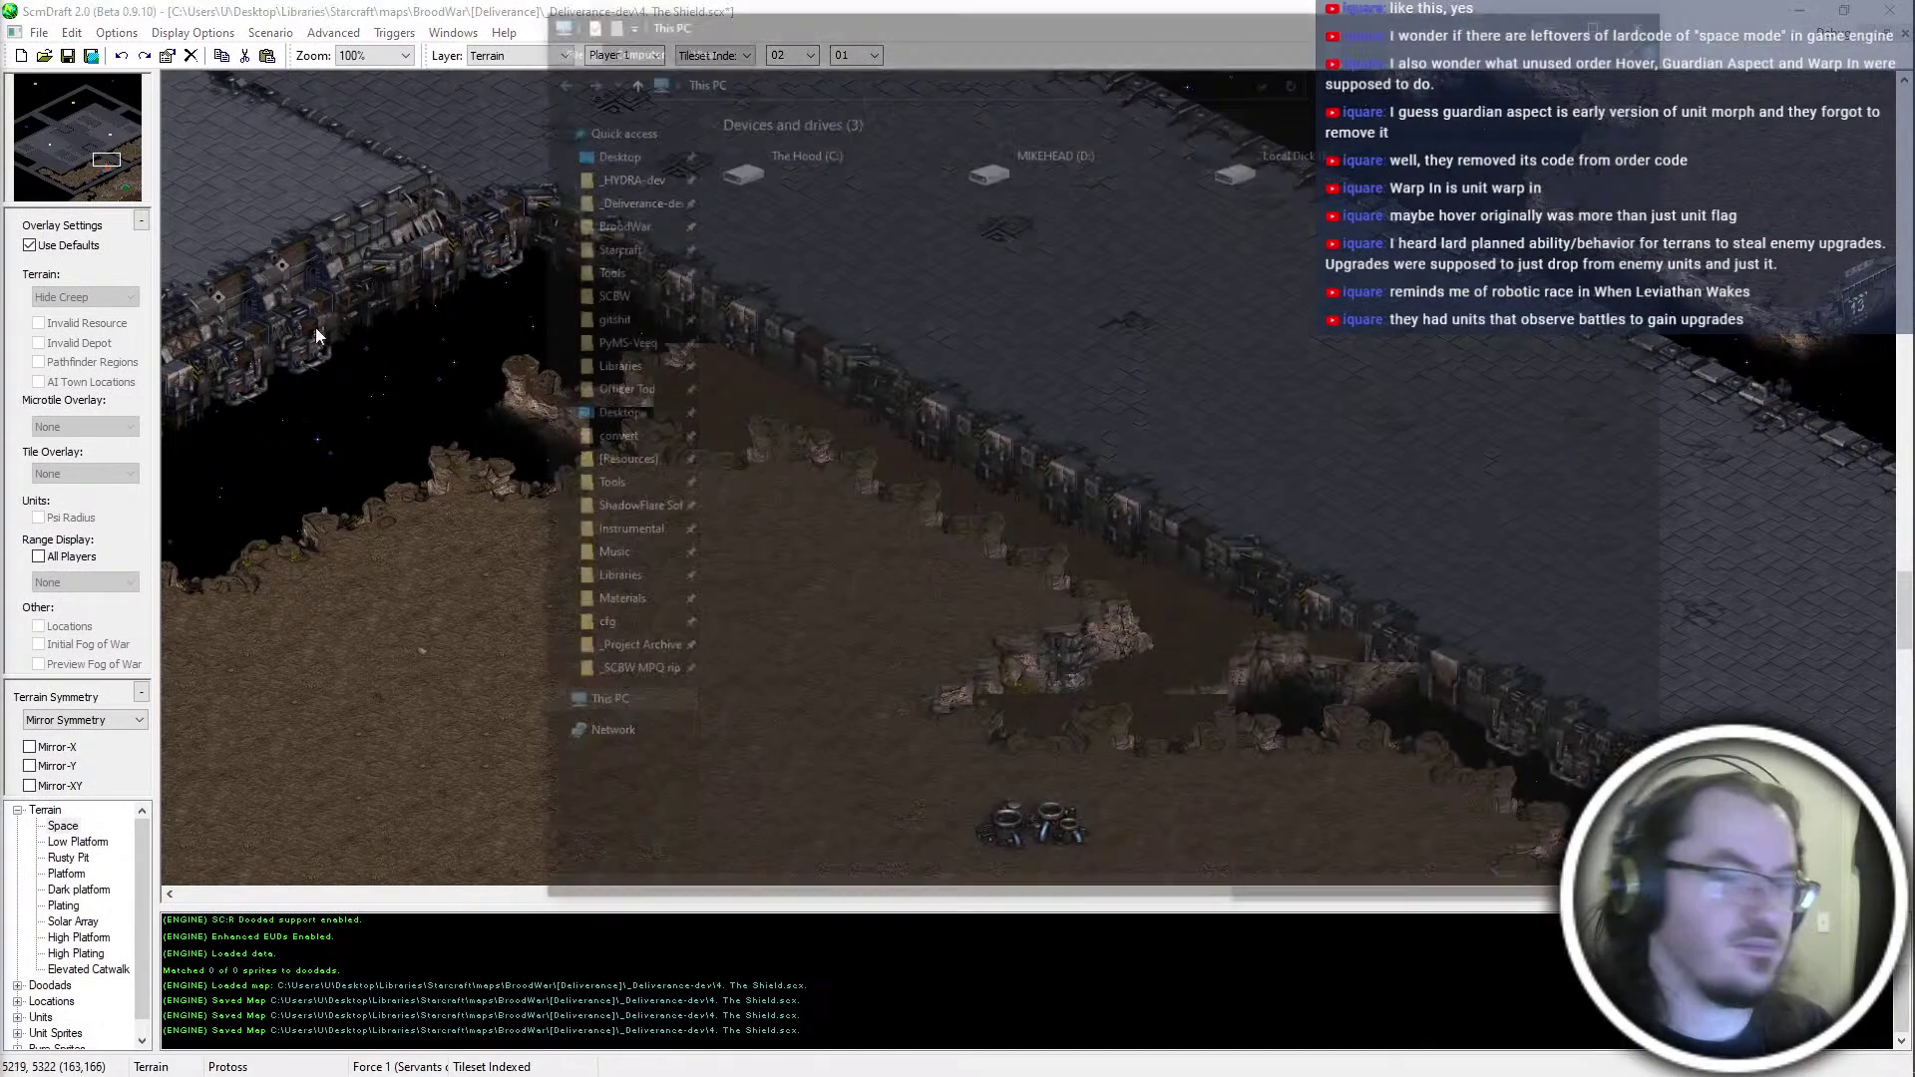
left_click(646, 458)
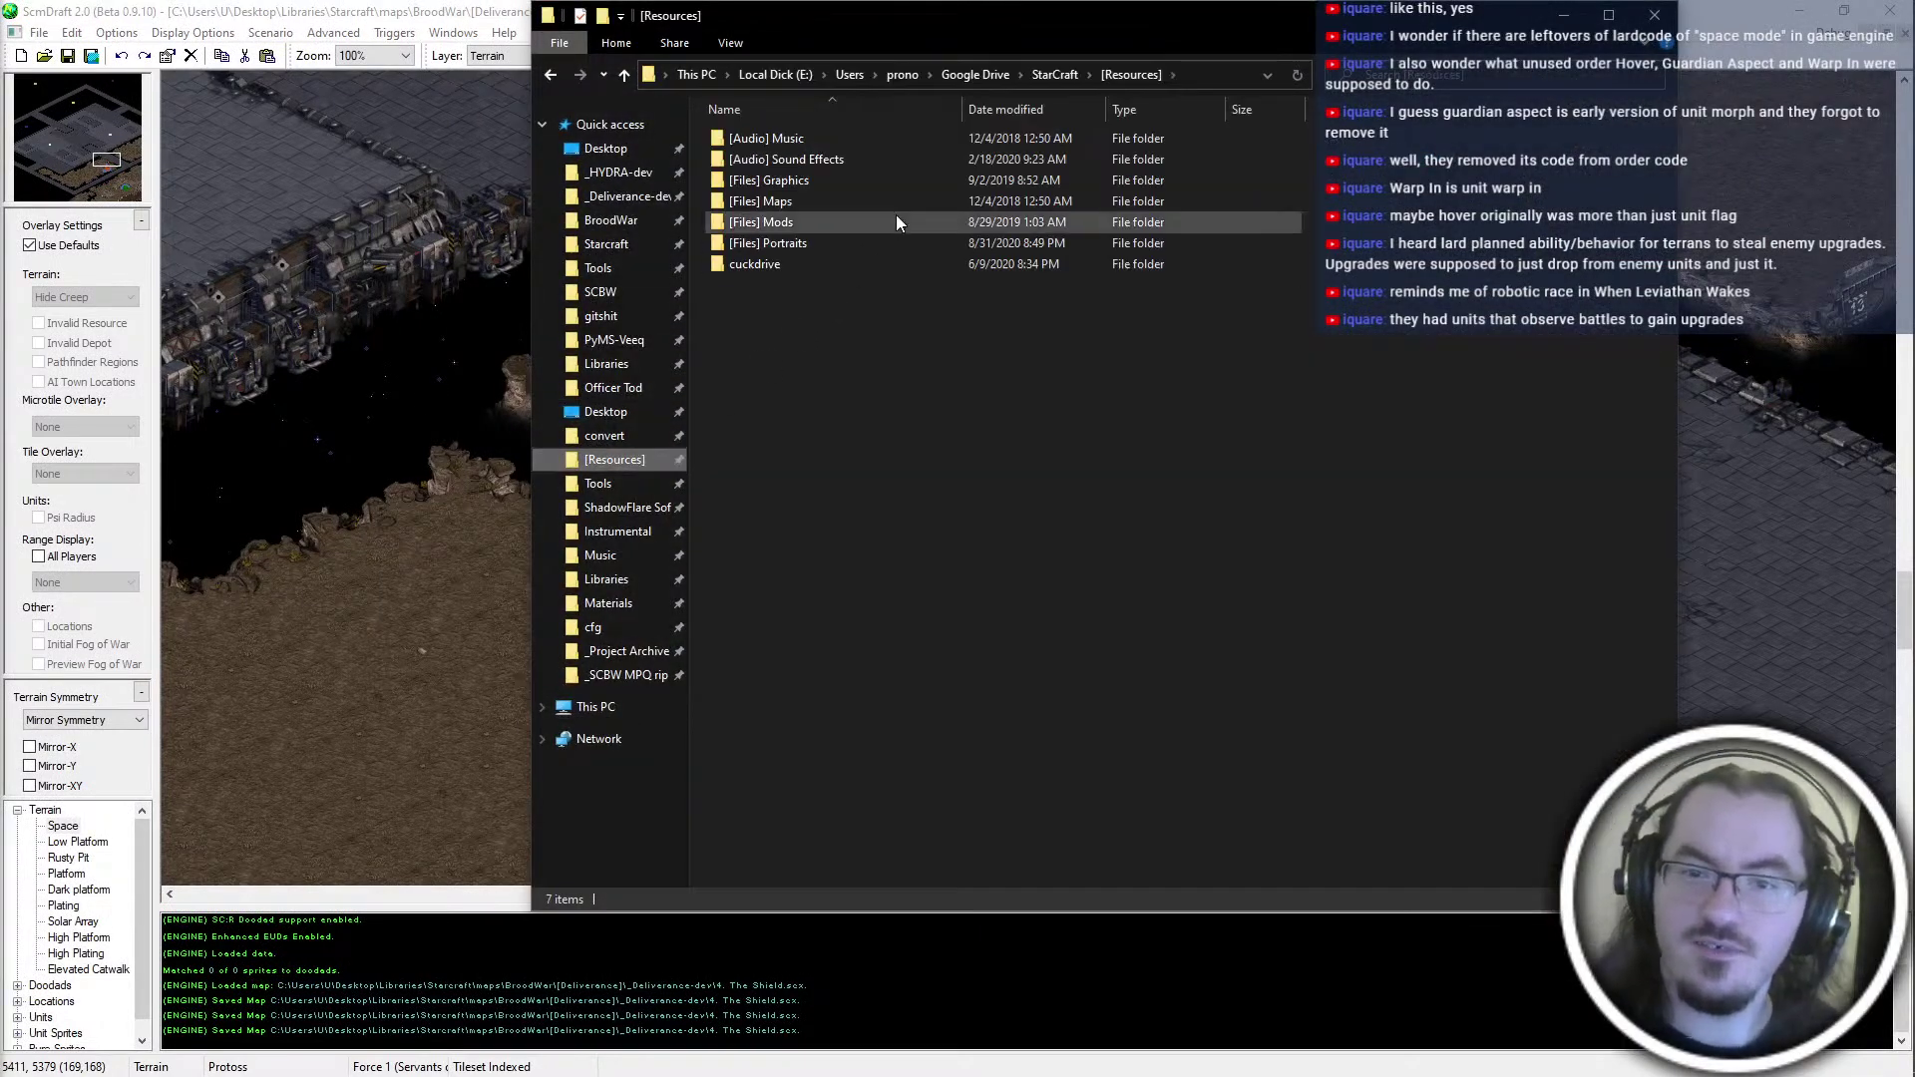
left_click(608, 415)
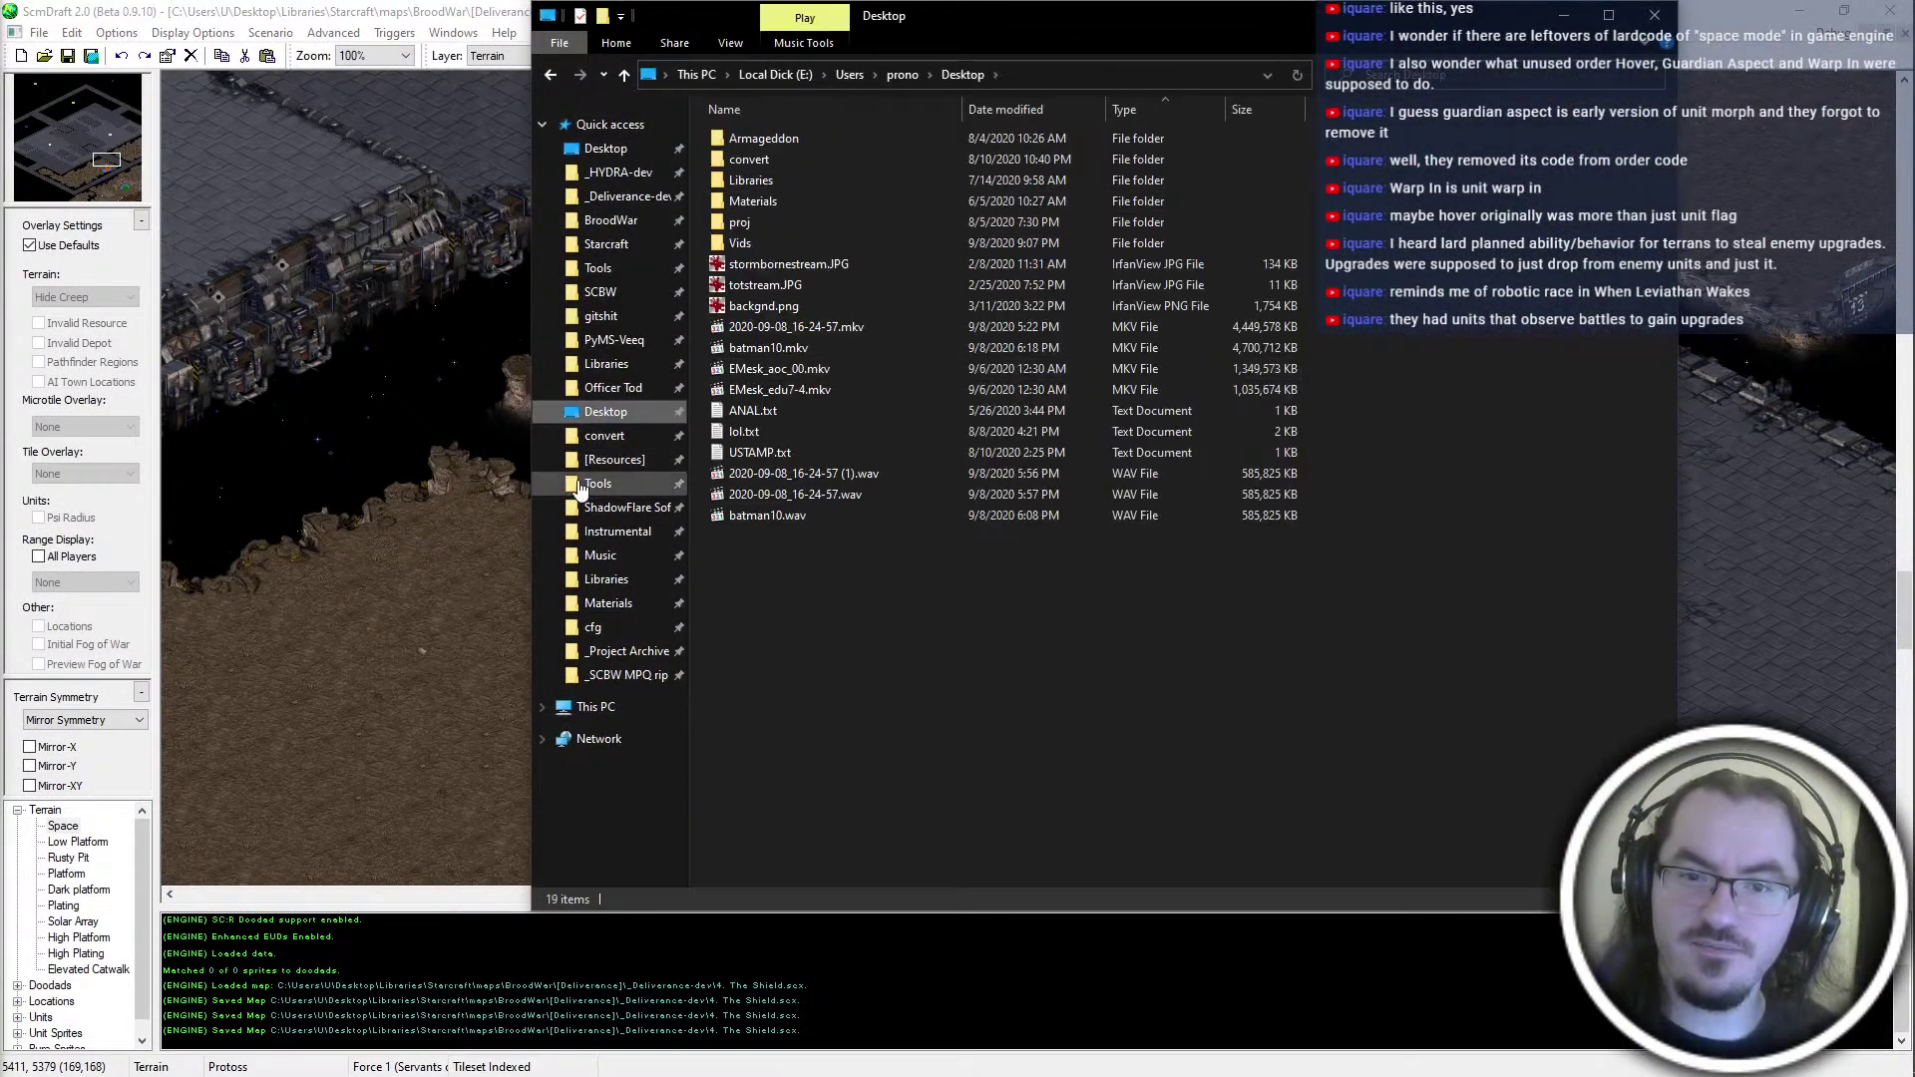
left_click(604, 435)
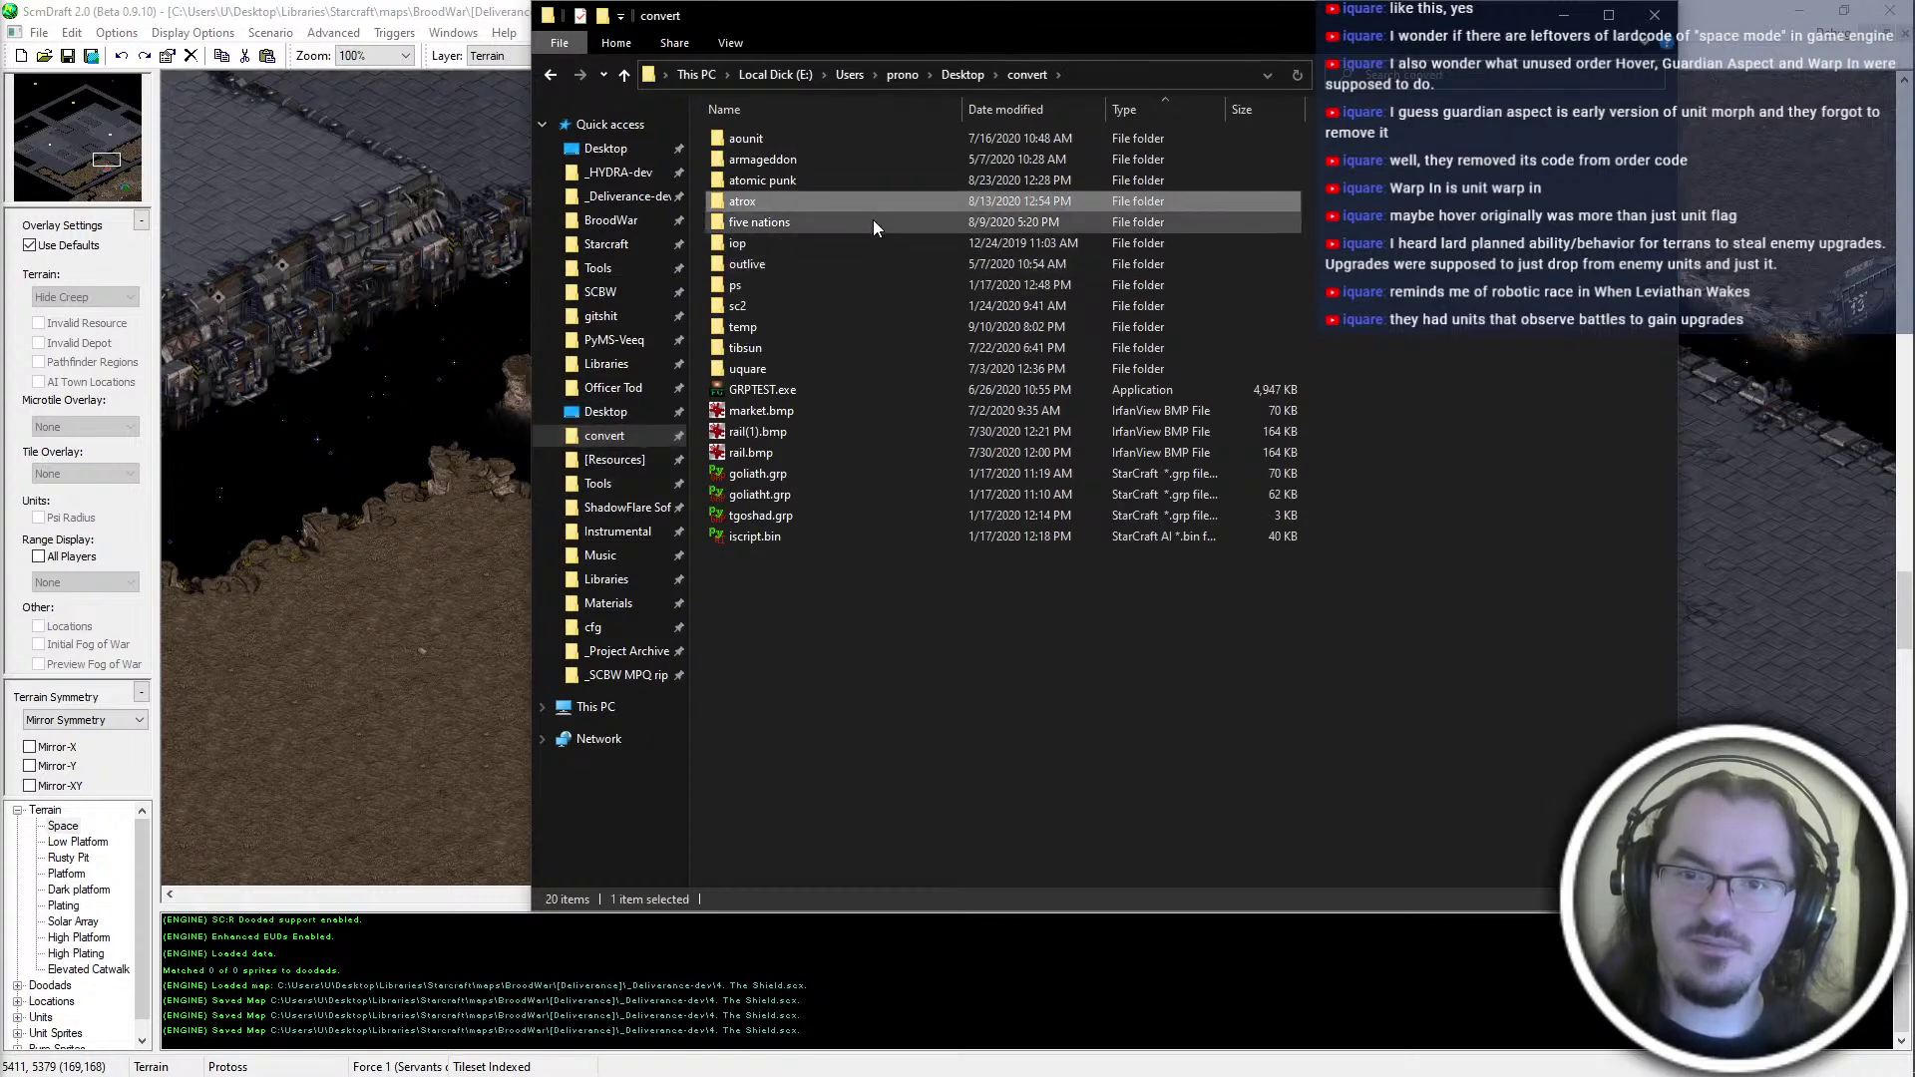
double_click(872, 221)
double_click(853, 263)
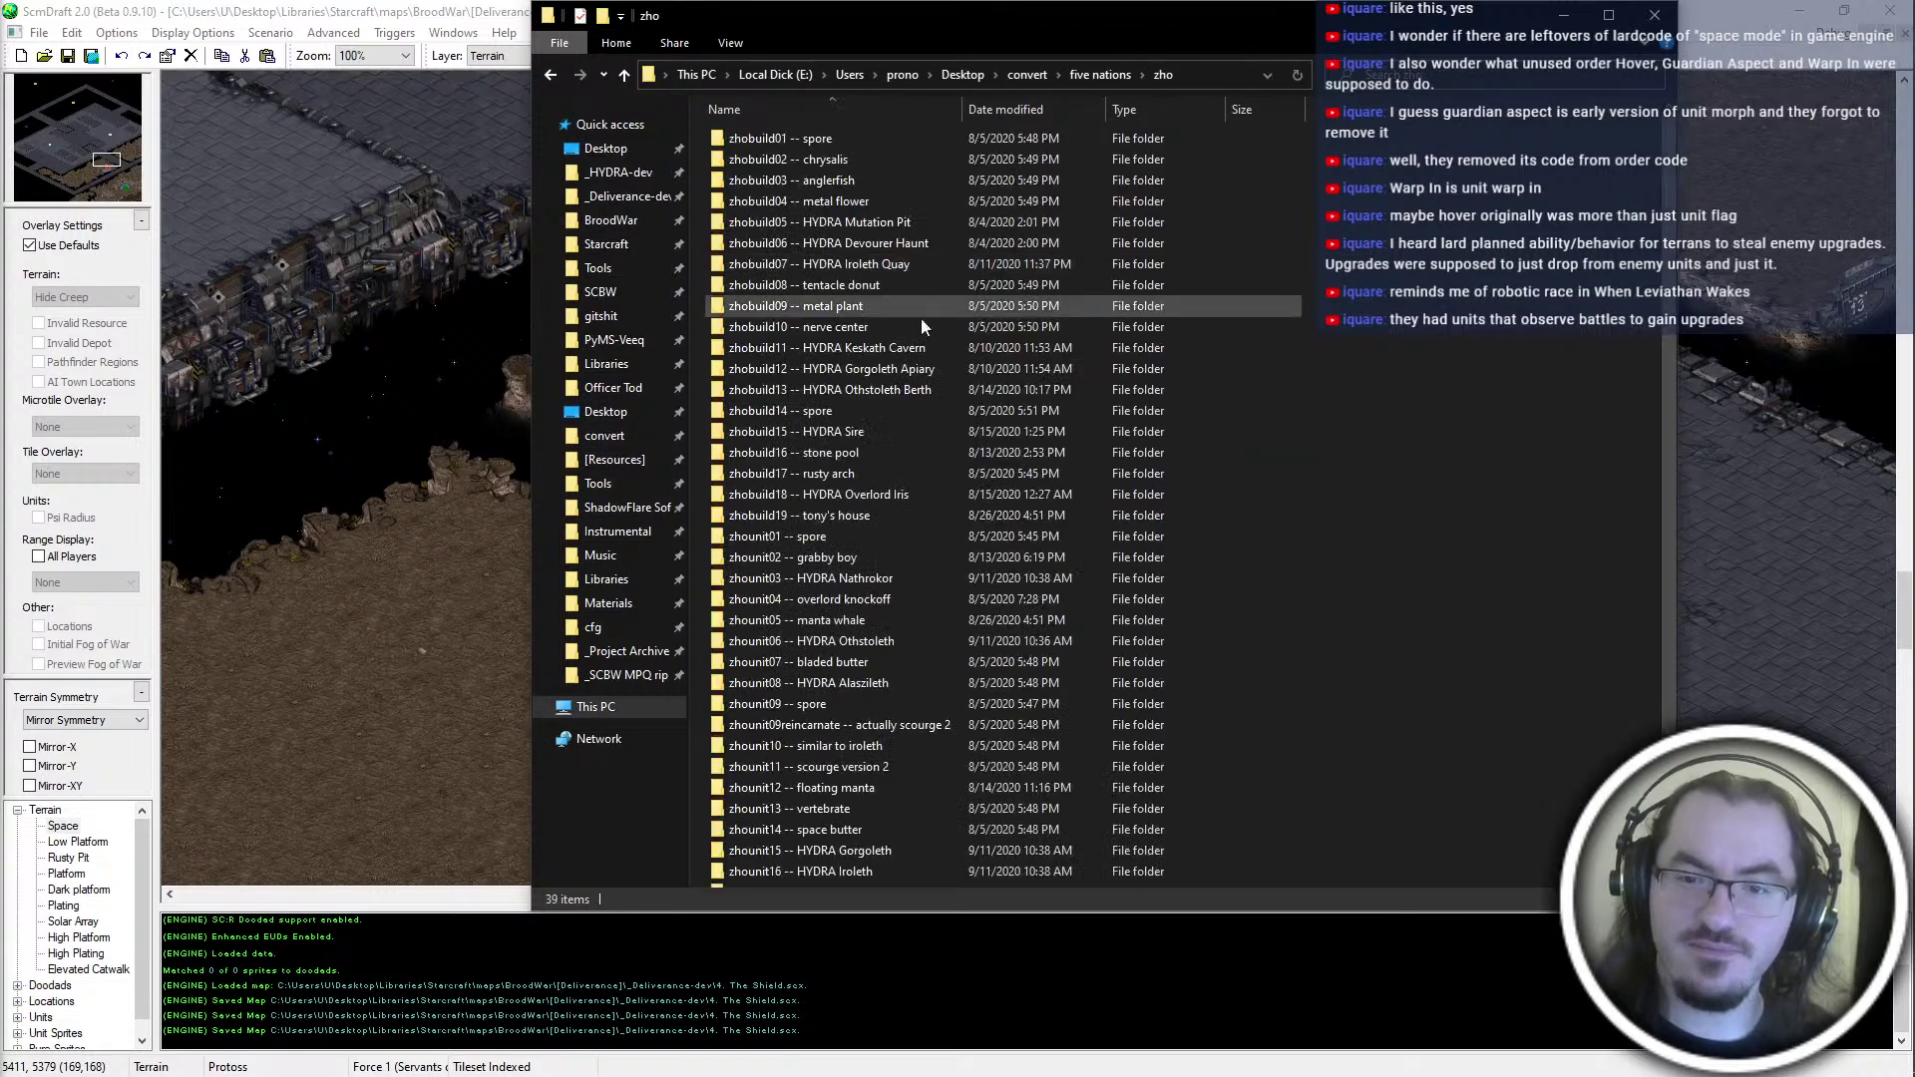
Inspect the _frames images of the zhounit04 -- overlord knockoff folder and return to the zho folder
scroll(987, 548, "down", 1)
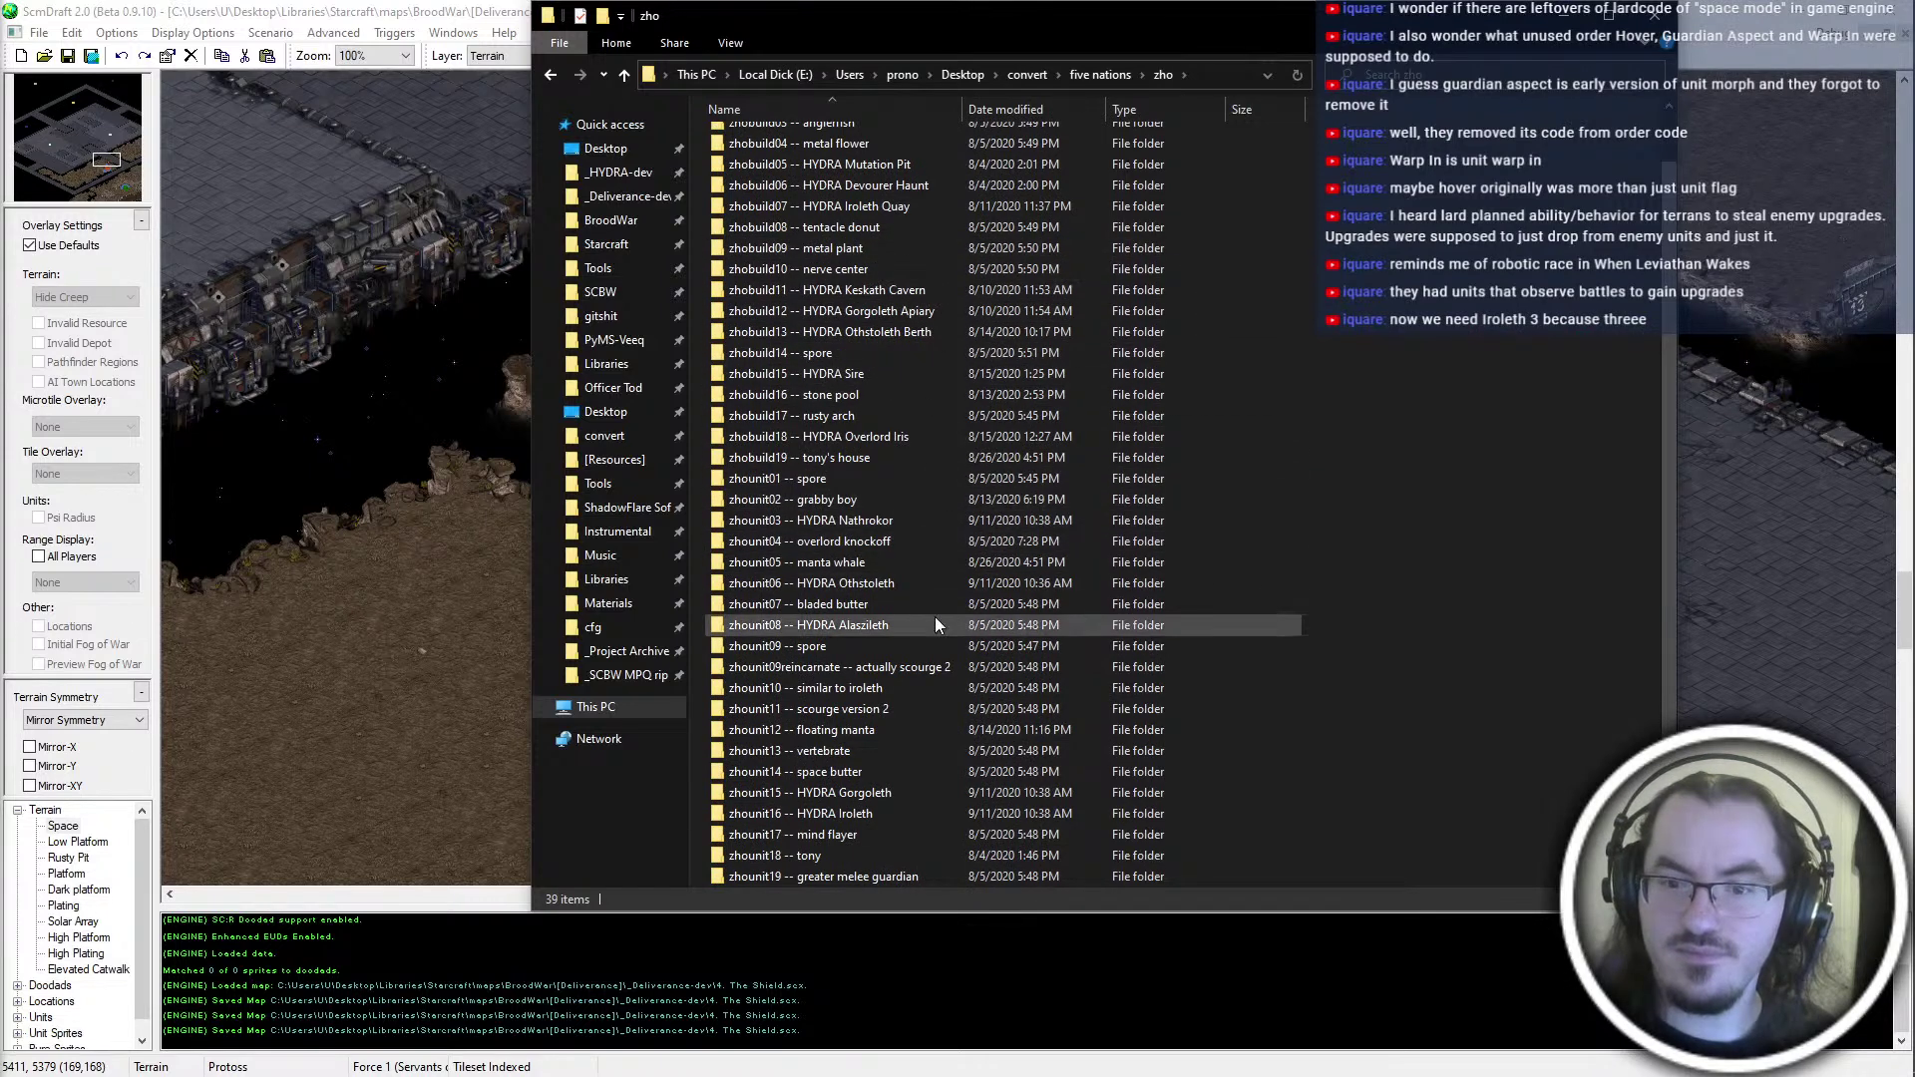
double_click(937, 546)
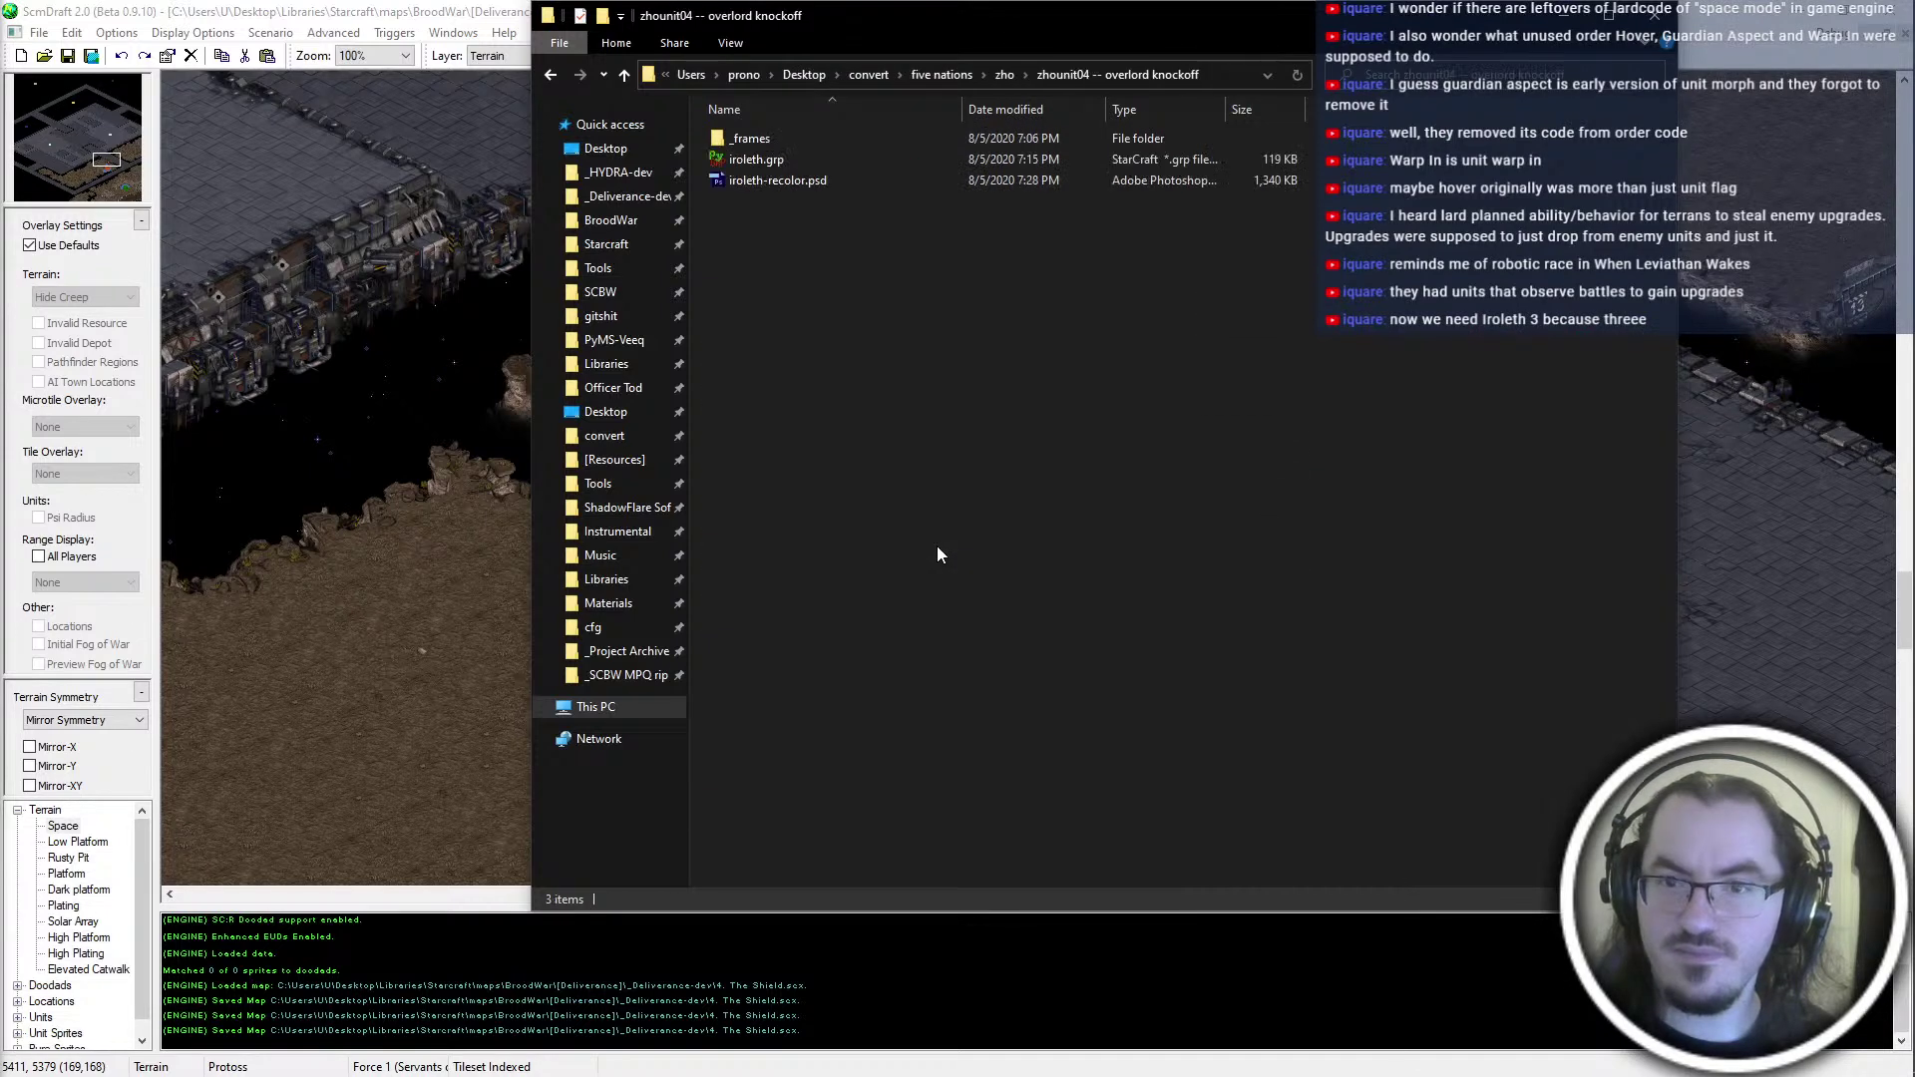
double_click(826, 138)
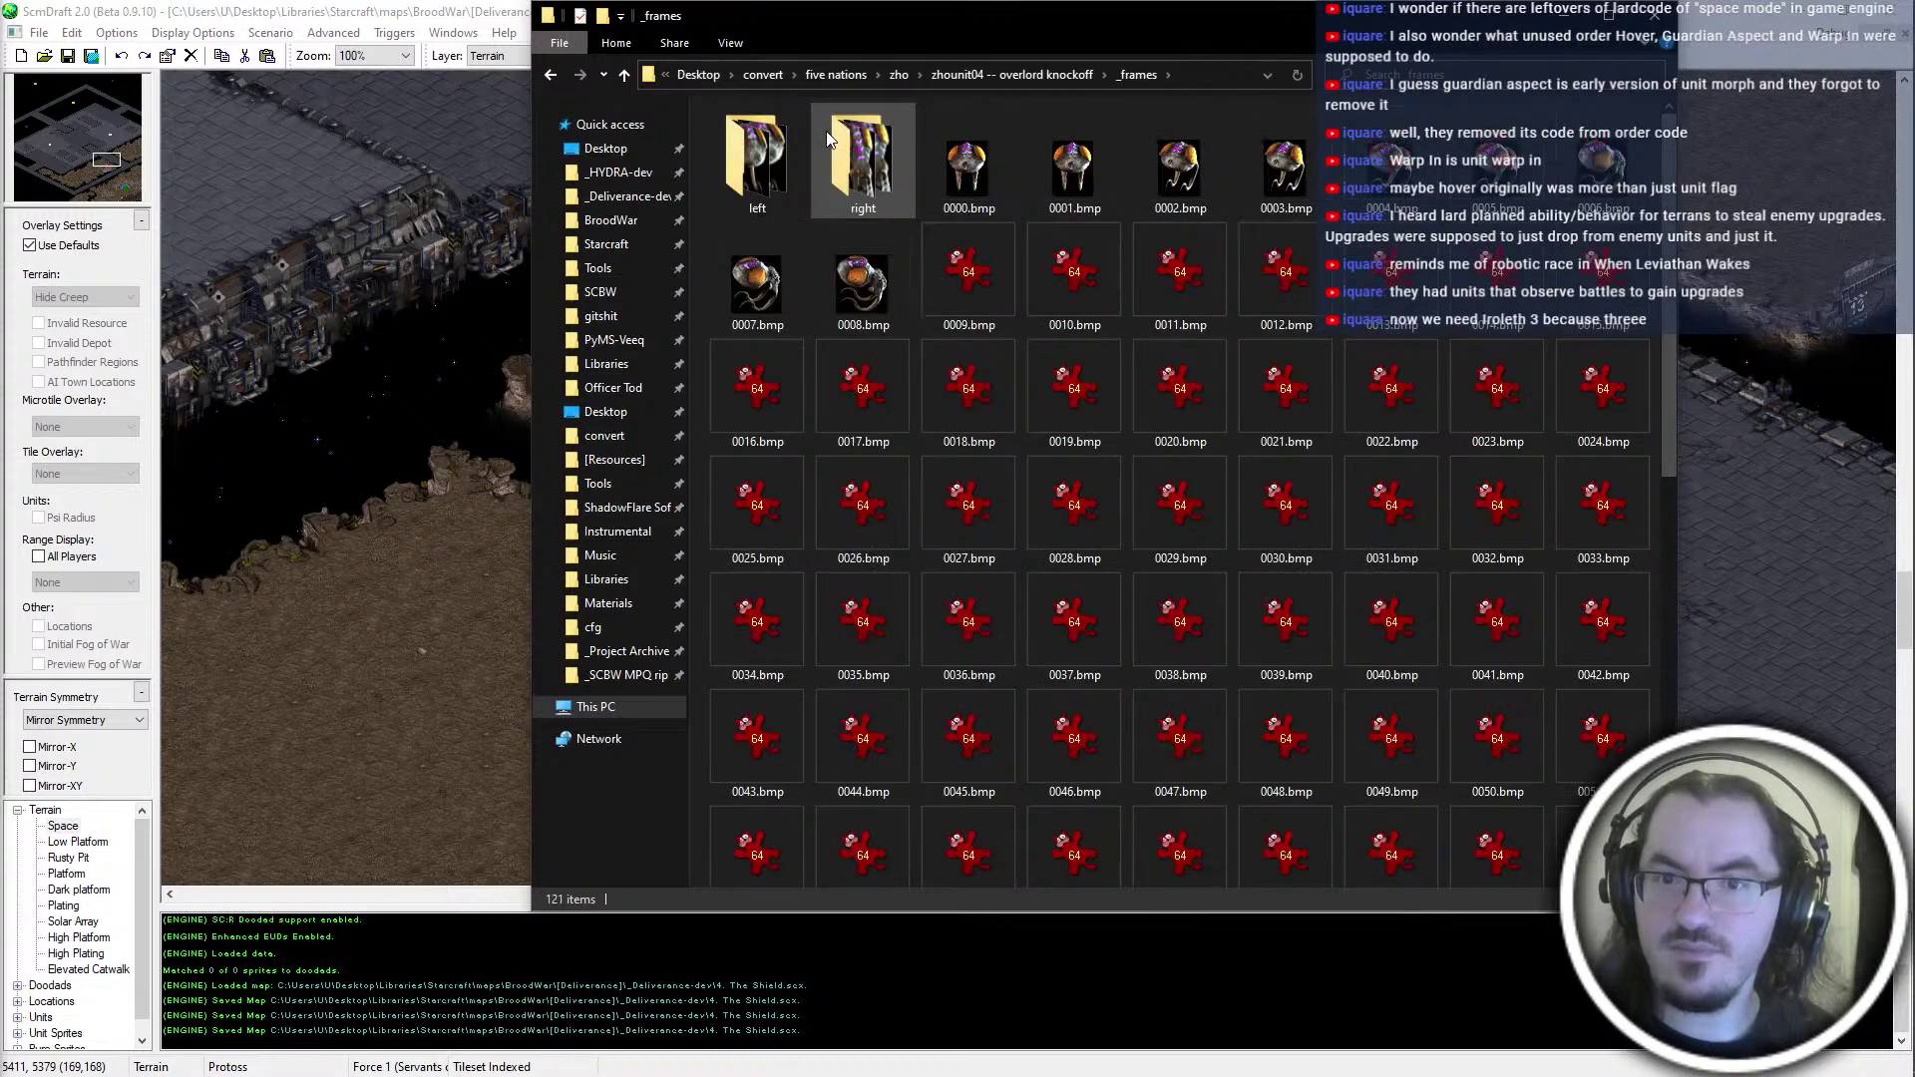
key("alt+Left")
key("alt+Left")
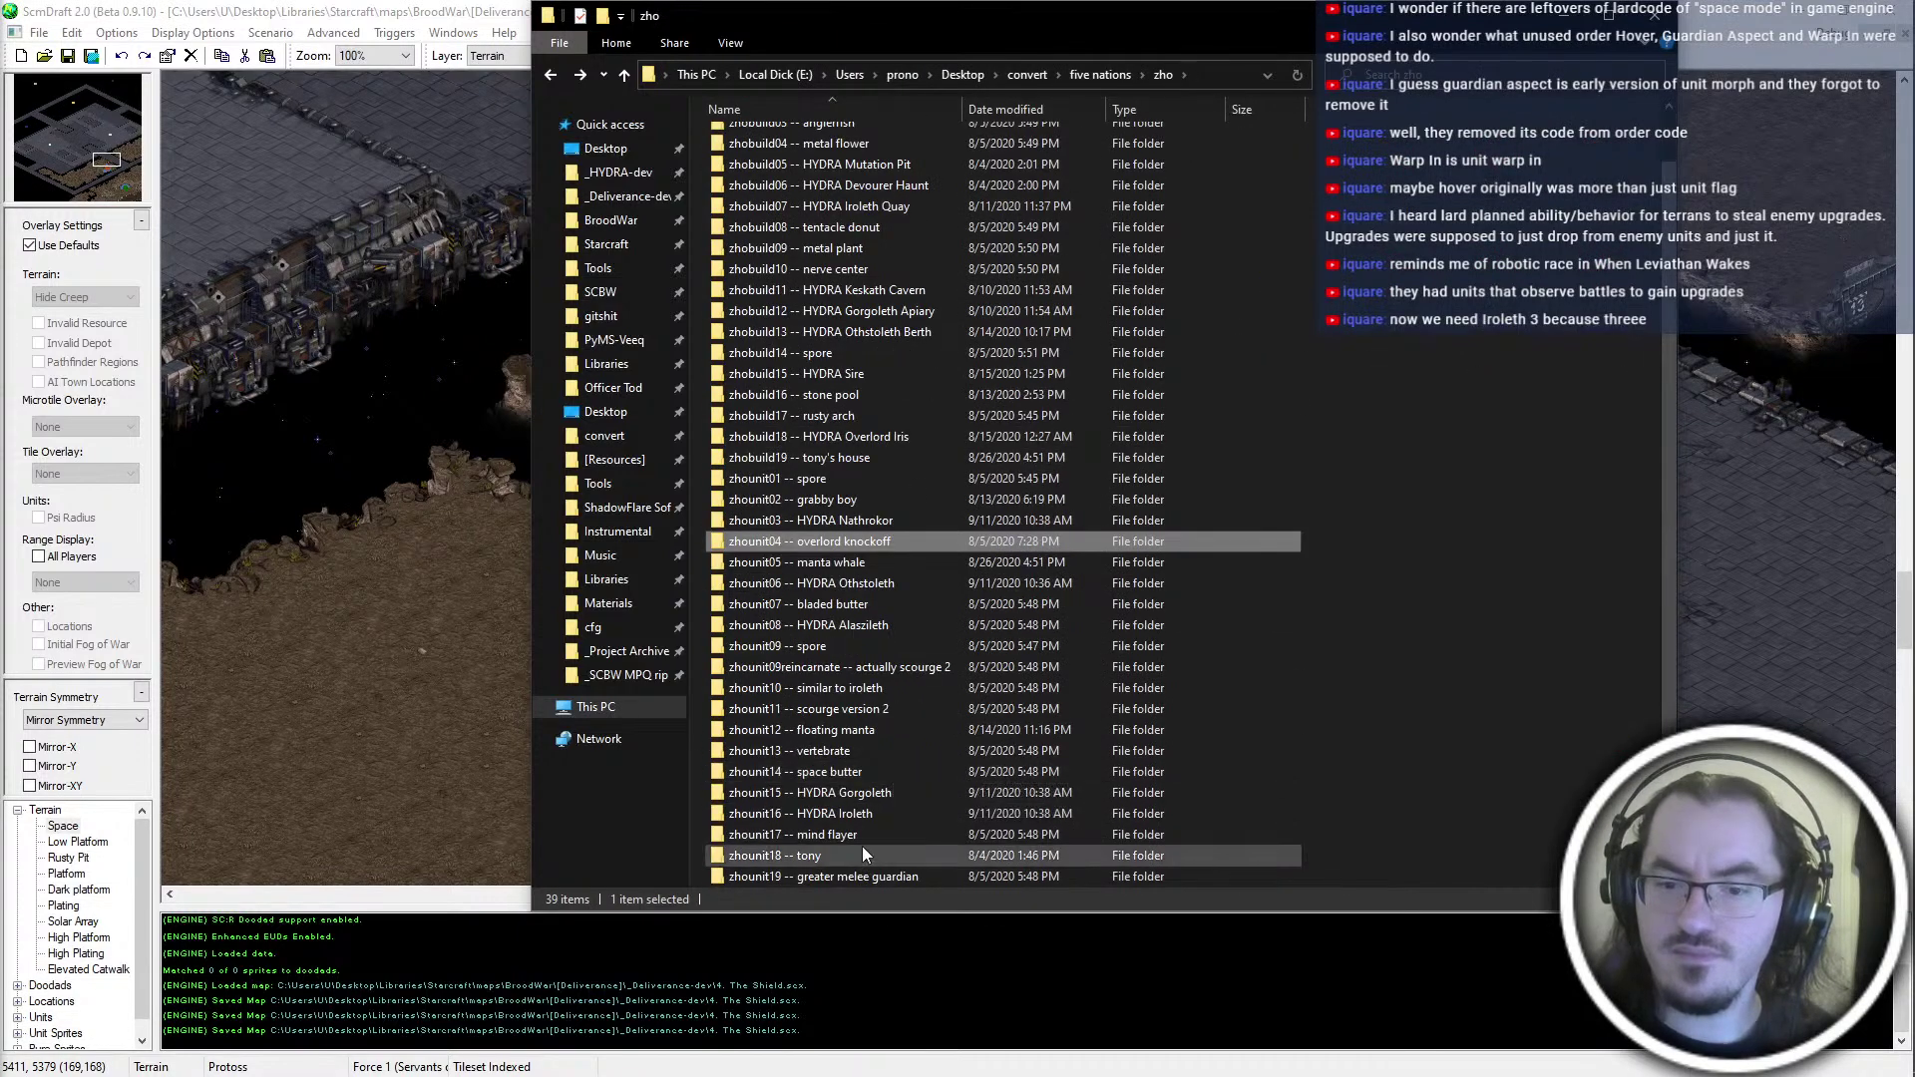
Place grpwire.bmp and wirefram.bmp in the zhounit16 -- HYDRA Iroleth folder and move its old 0222 wireframes to zhounit04 -- overlord knockoff
double_click(864, 812)
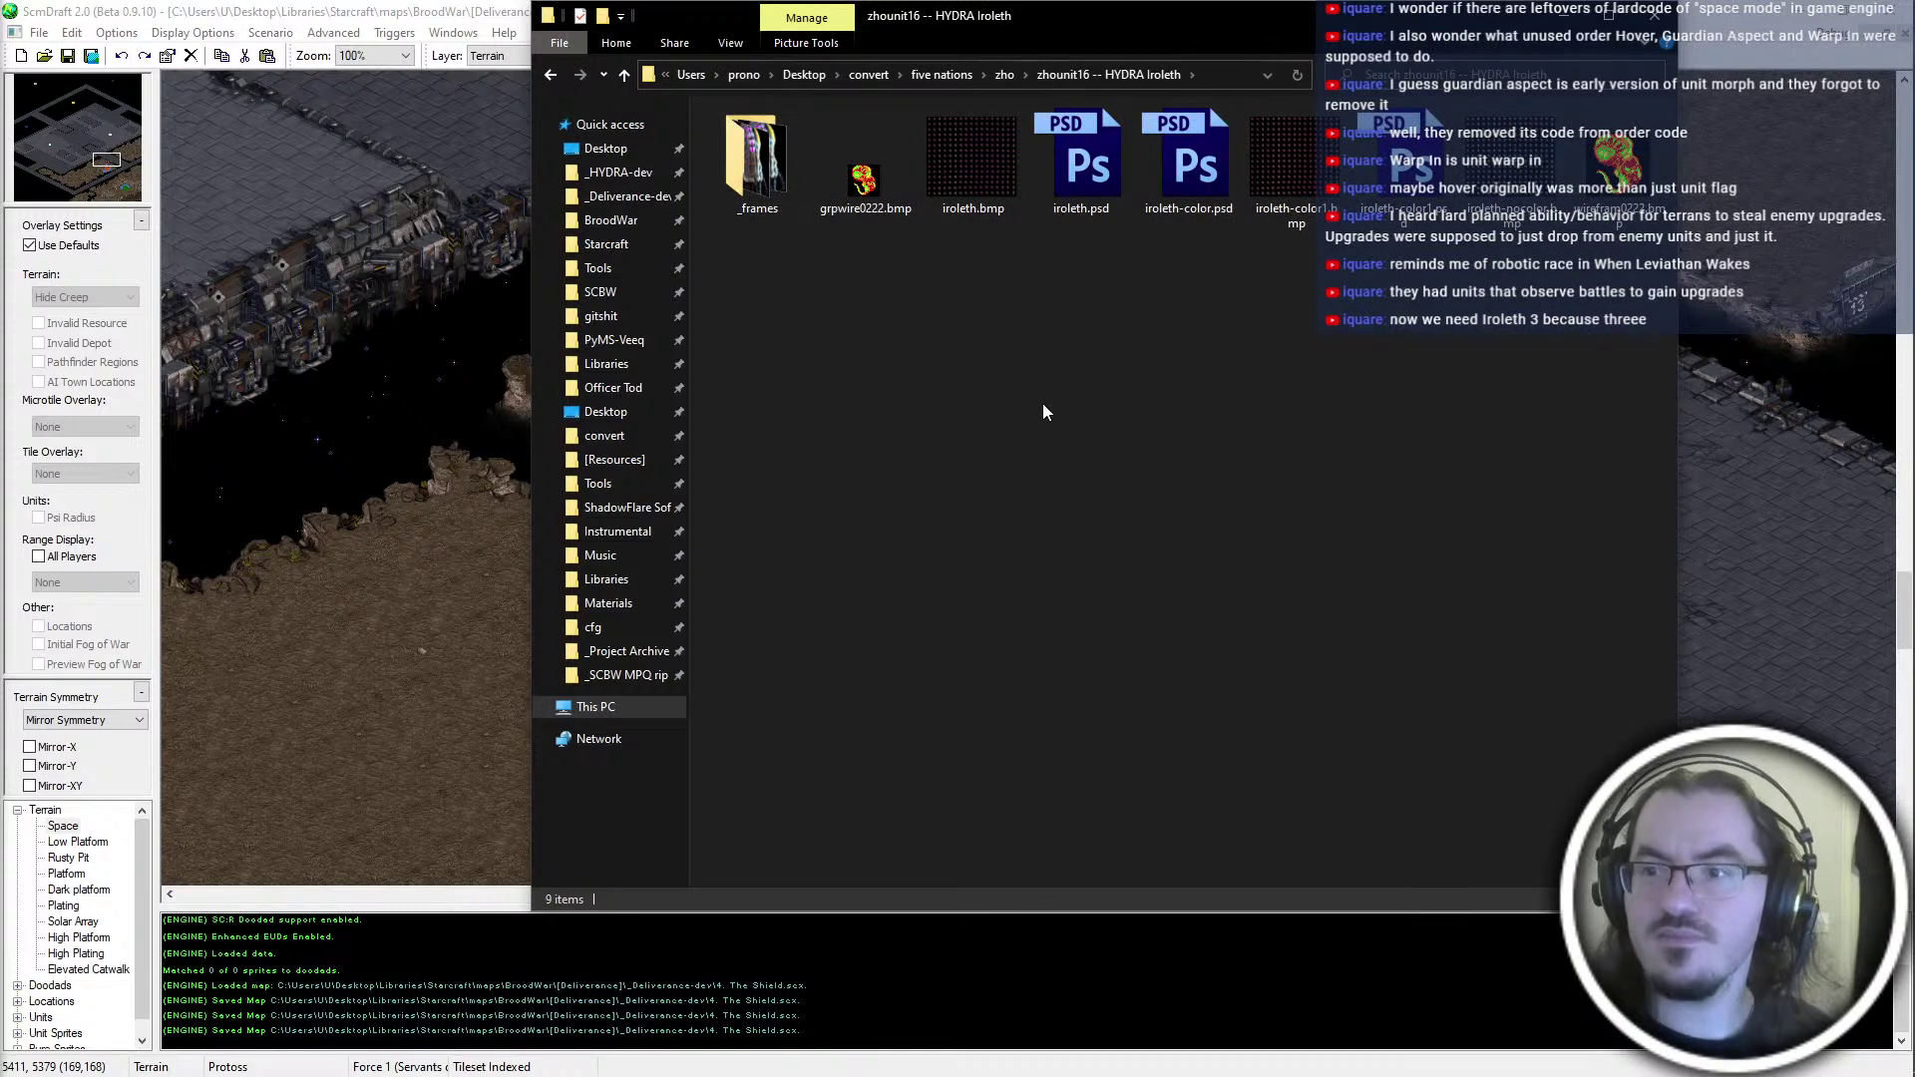
left_click(854, 183)
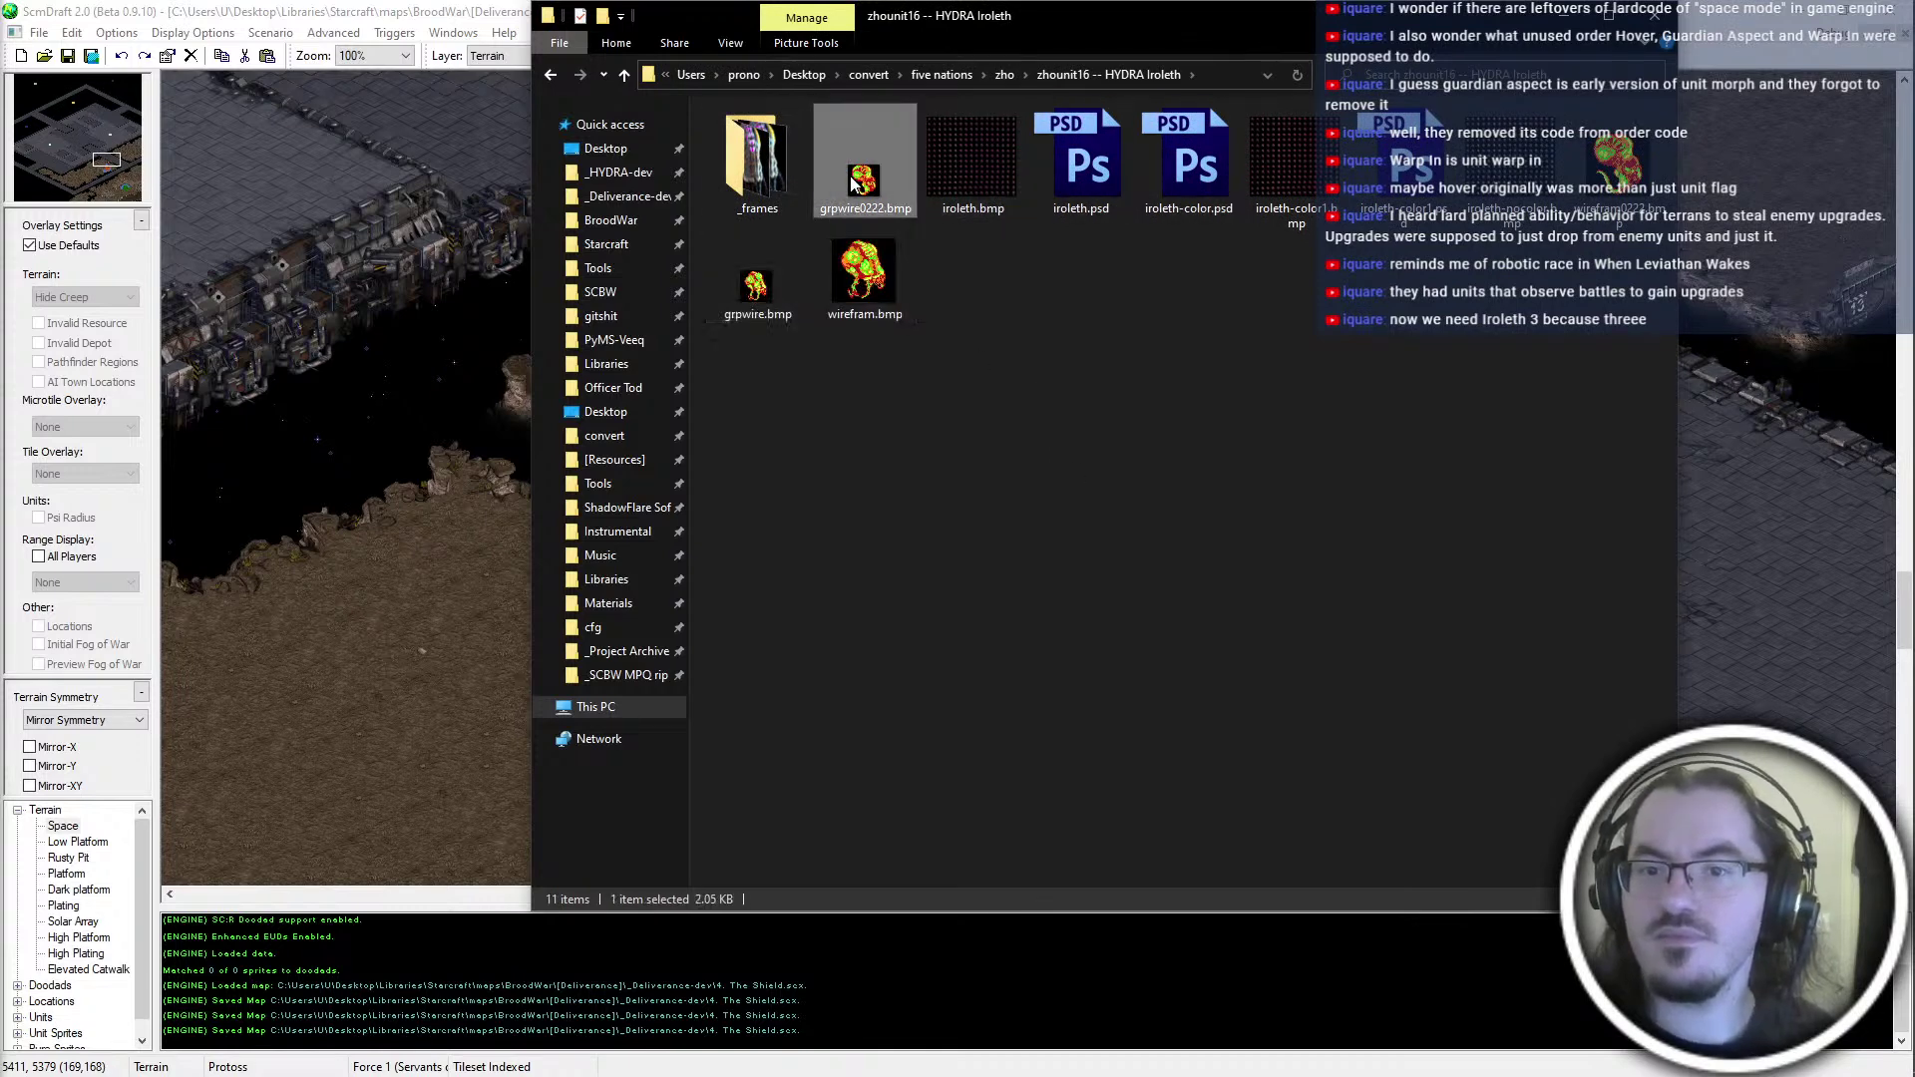
key("alt+Left")
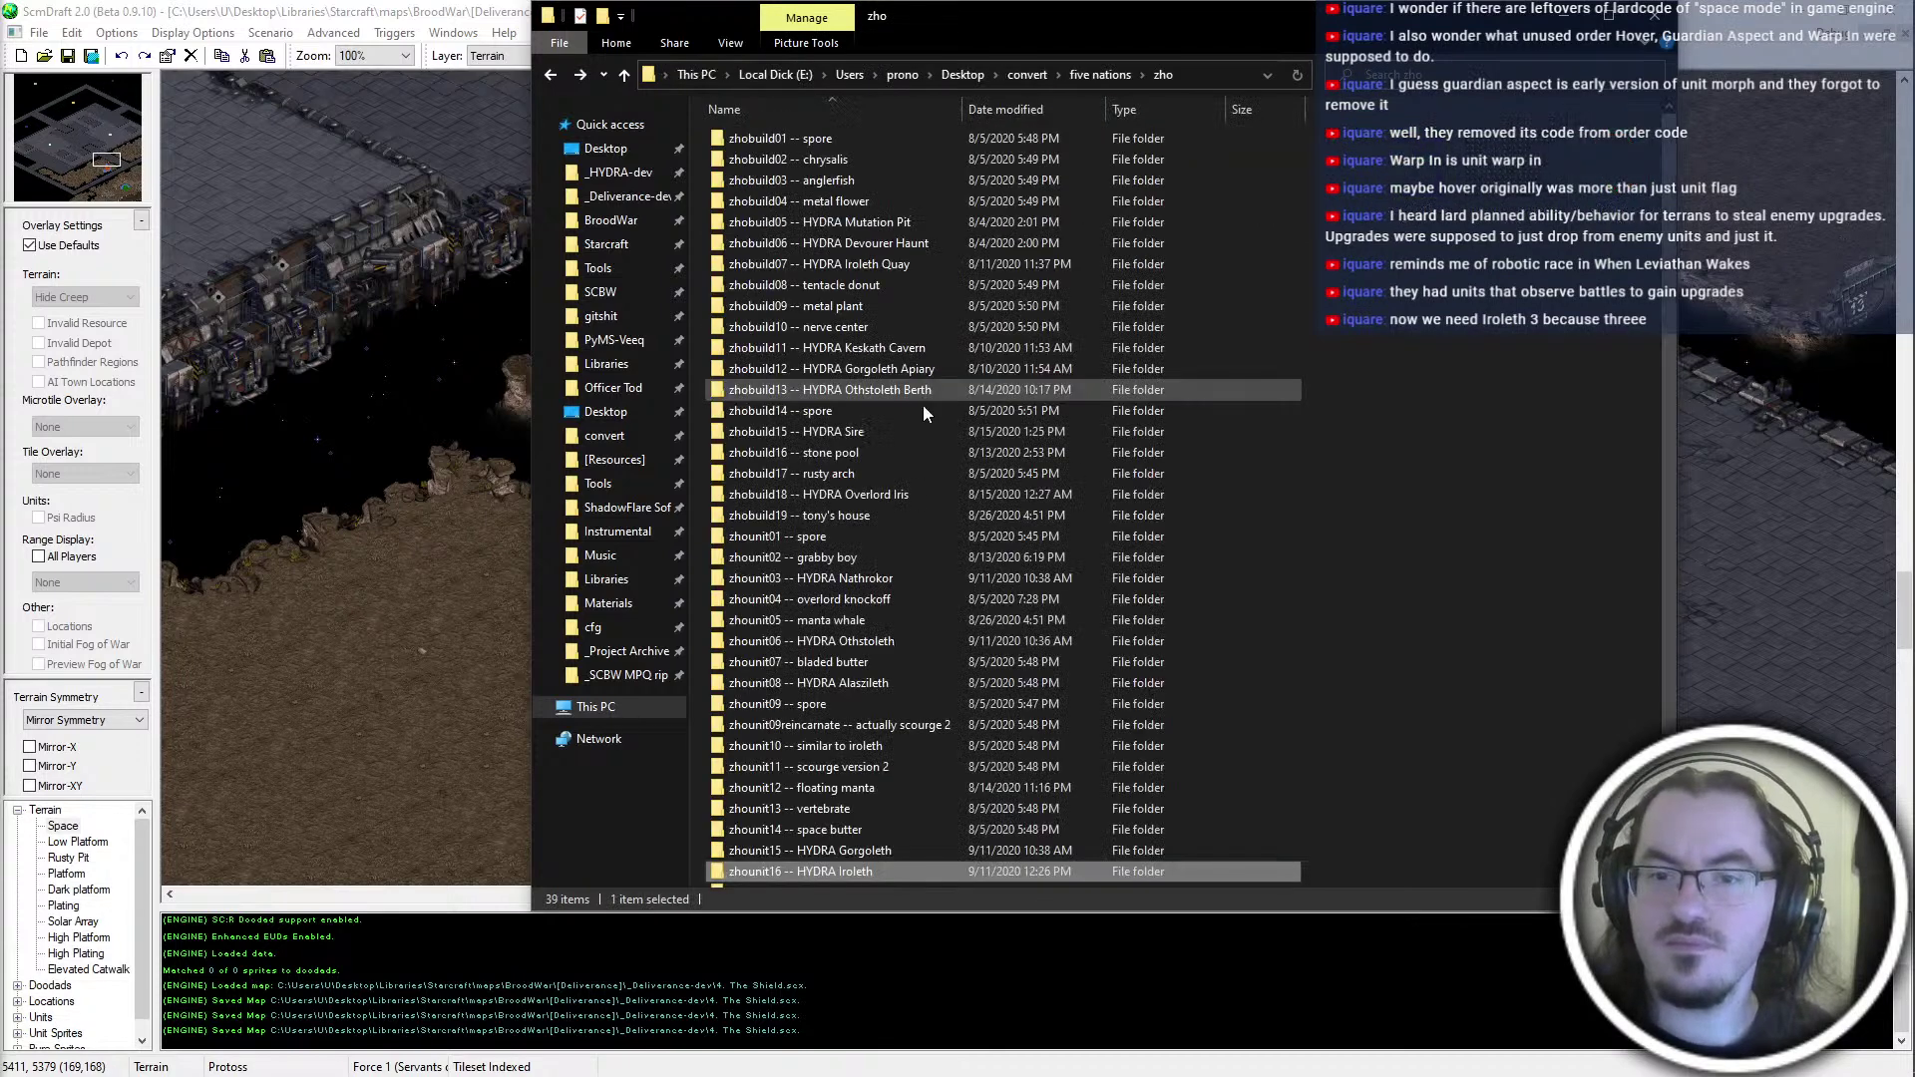
double_click(929, 600)
key("ctrl+v")
key("alt+Left")
scroll(935, 643, "down", 2)
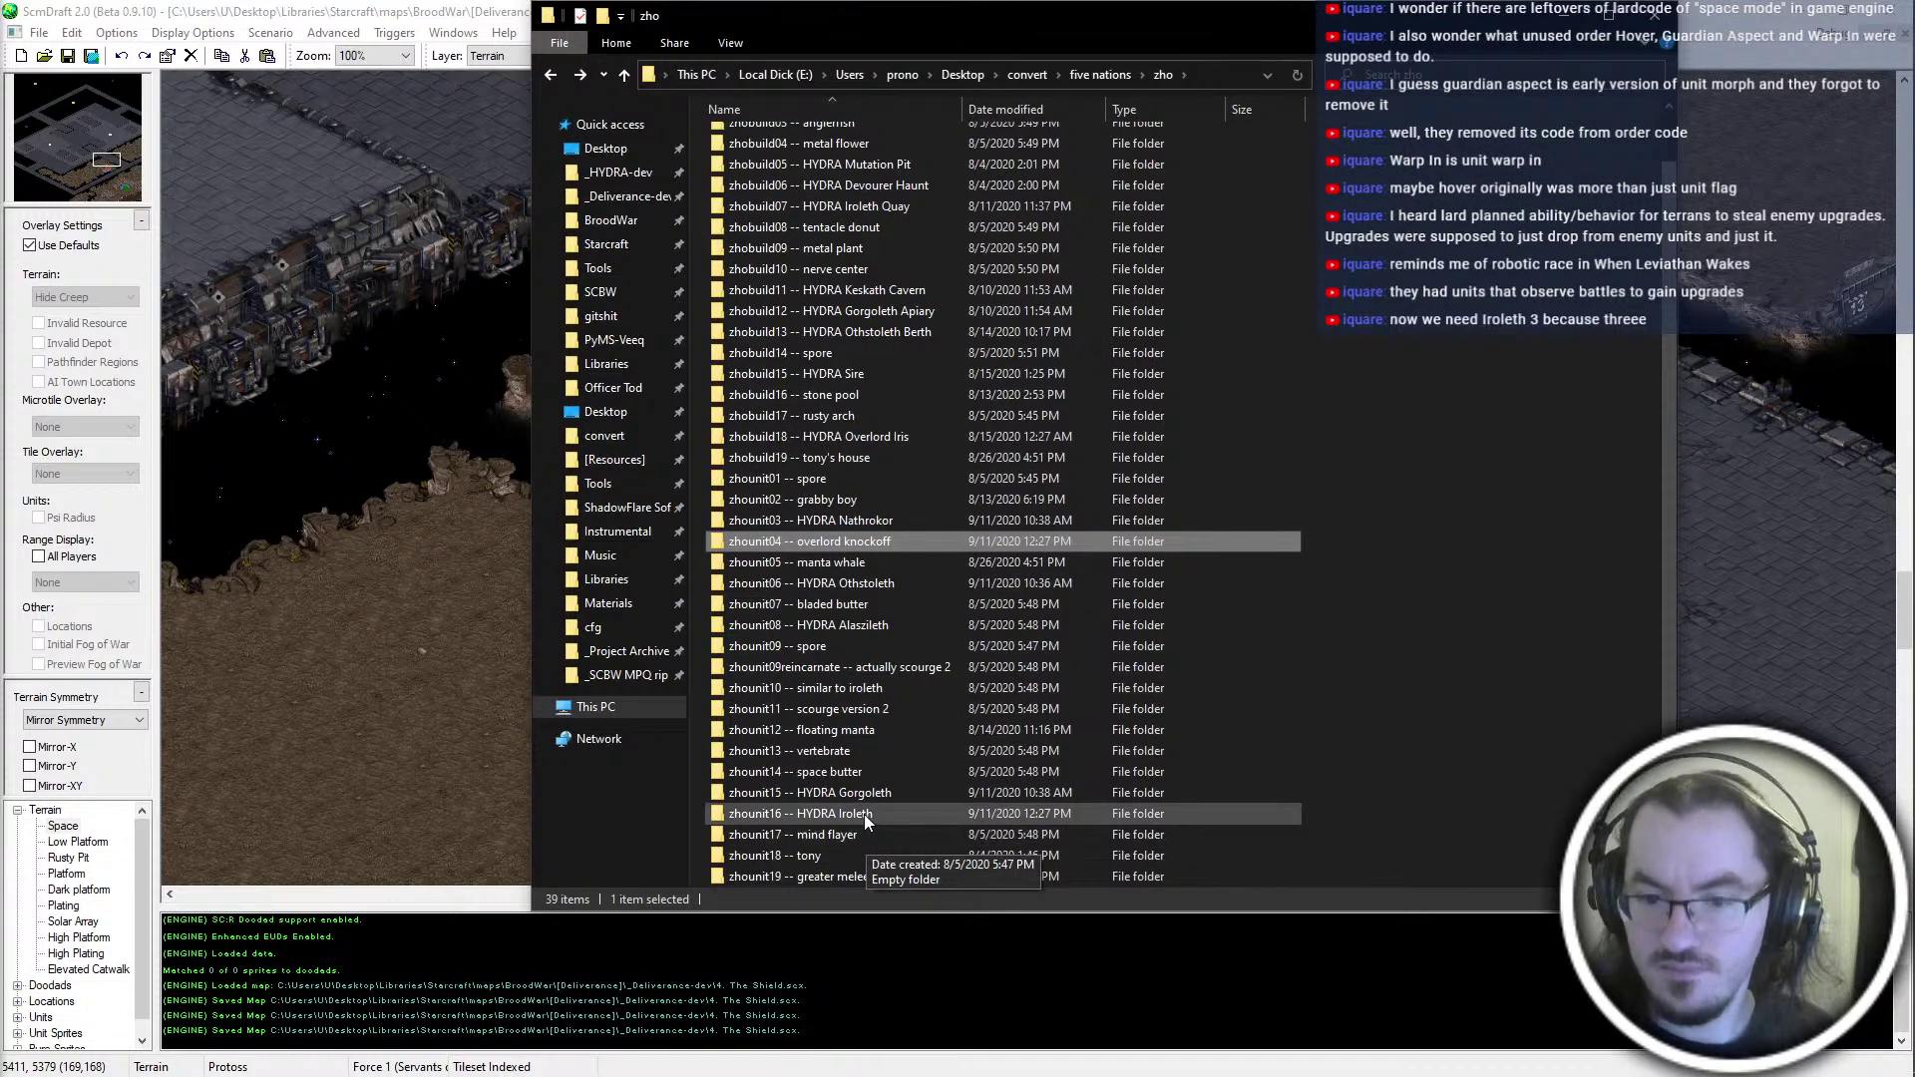
Rename the new images in the zhounit16 -- HYDRA Iroleth folder as grpwire0222.bmp and wirefram0222.bmp
double_click(864, 817)
left_click(864, 217)
key("F2")
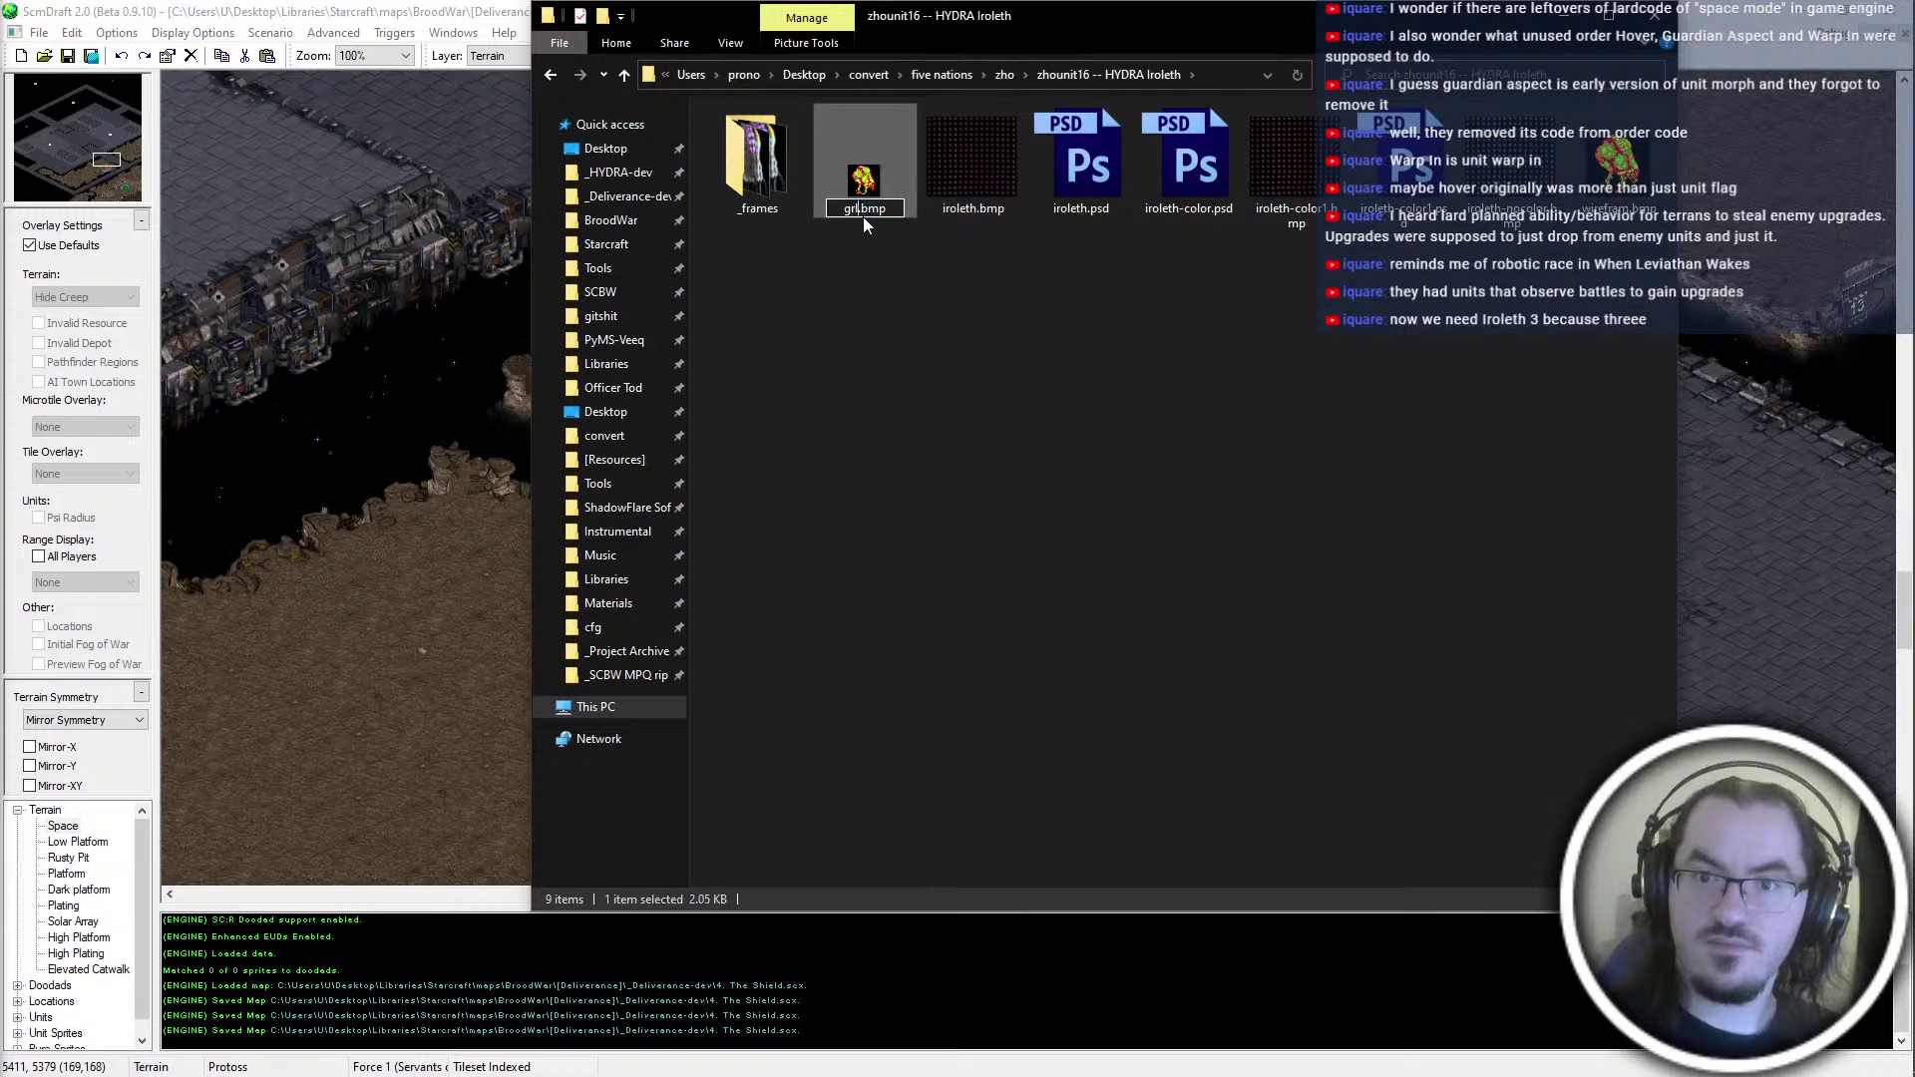
type("grpwire0222")
key("Return")
left_click(1607, 159)
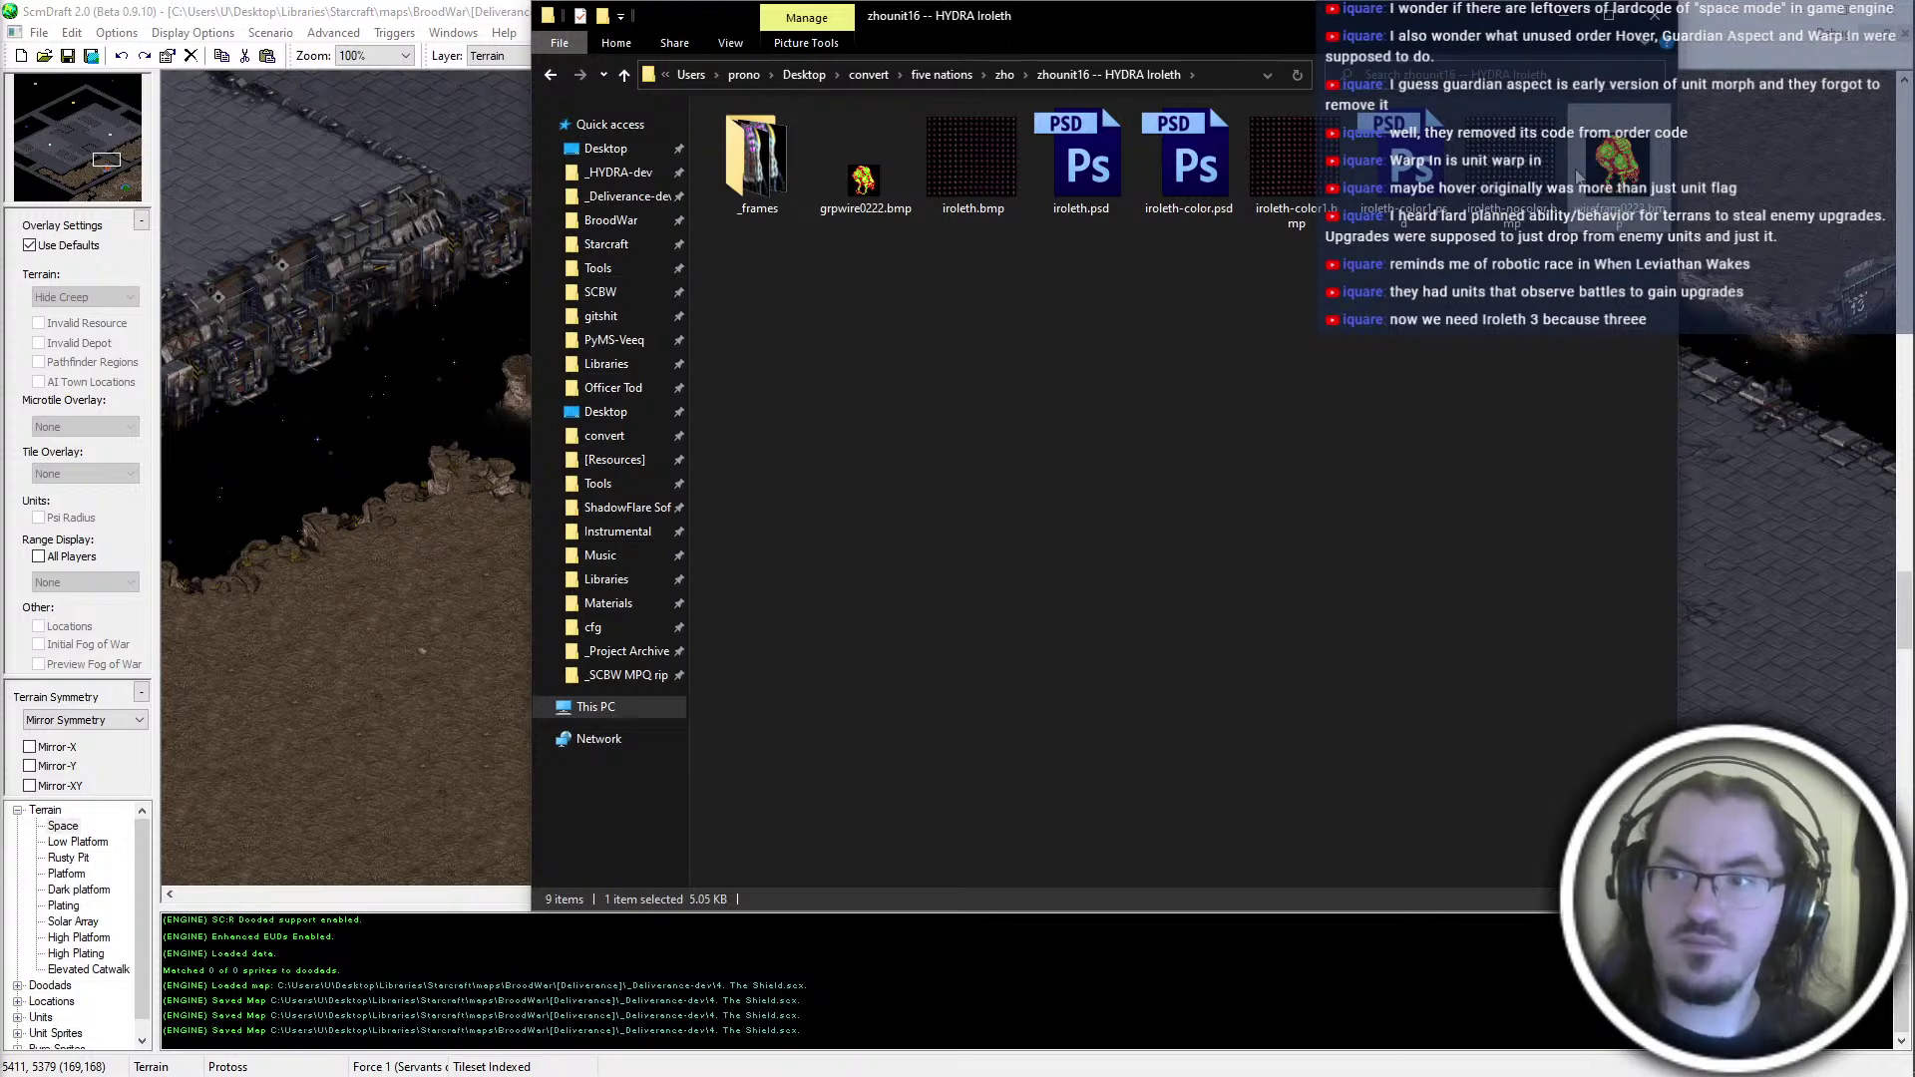
Copy both new Iroleth wireframe bitmaps and browse to the _wireframe folder inside [Hydra] > materials > graphics
left_click(1511, 344)
left_click(865, 182)
left_click(970, 401)
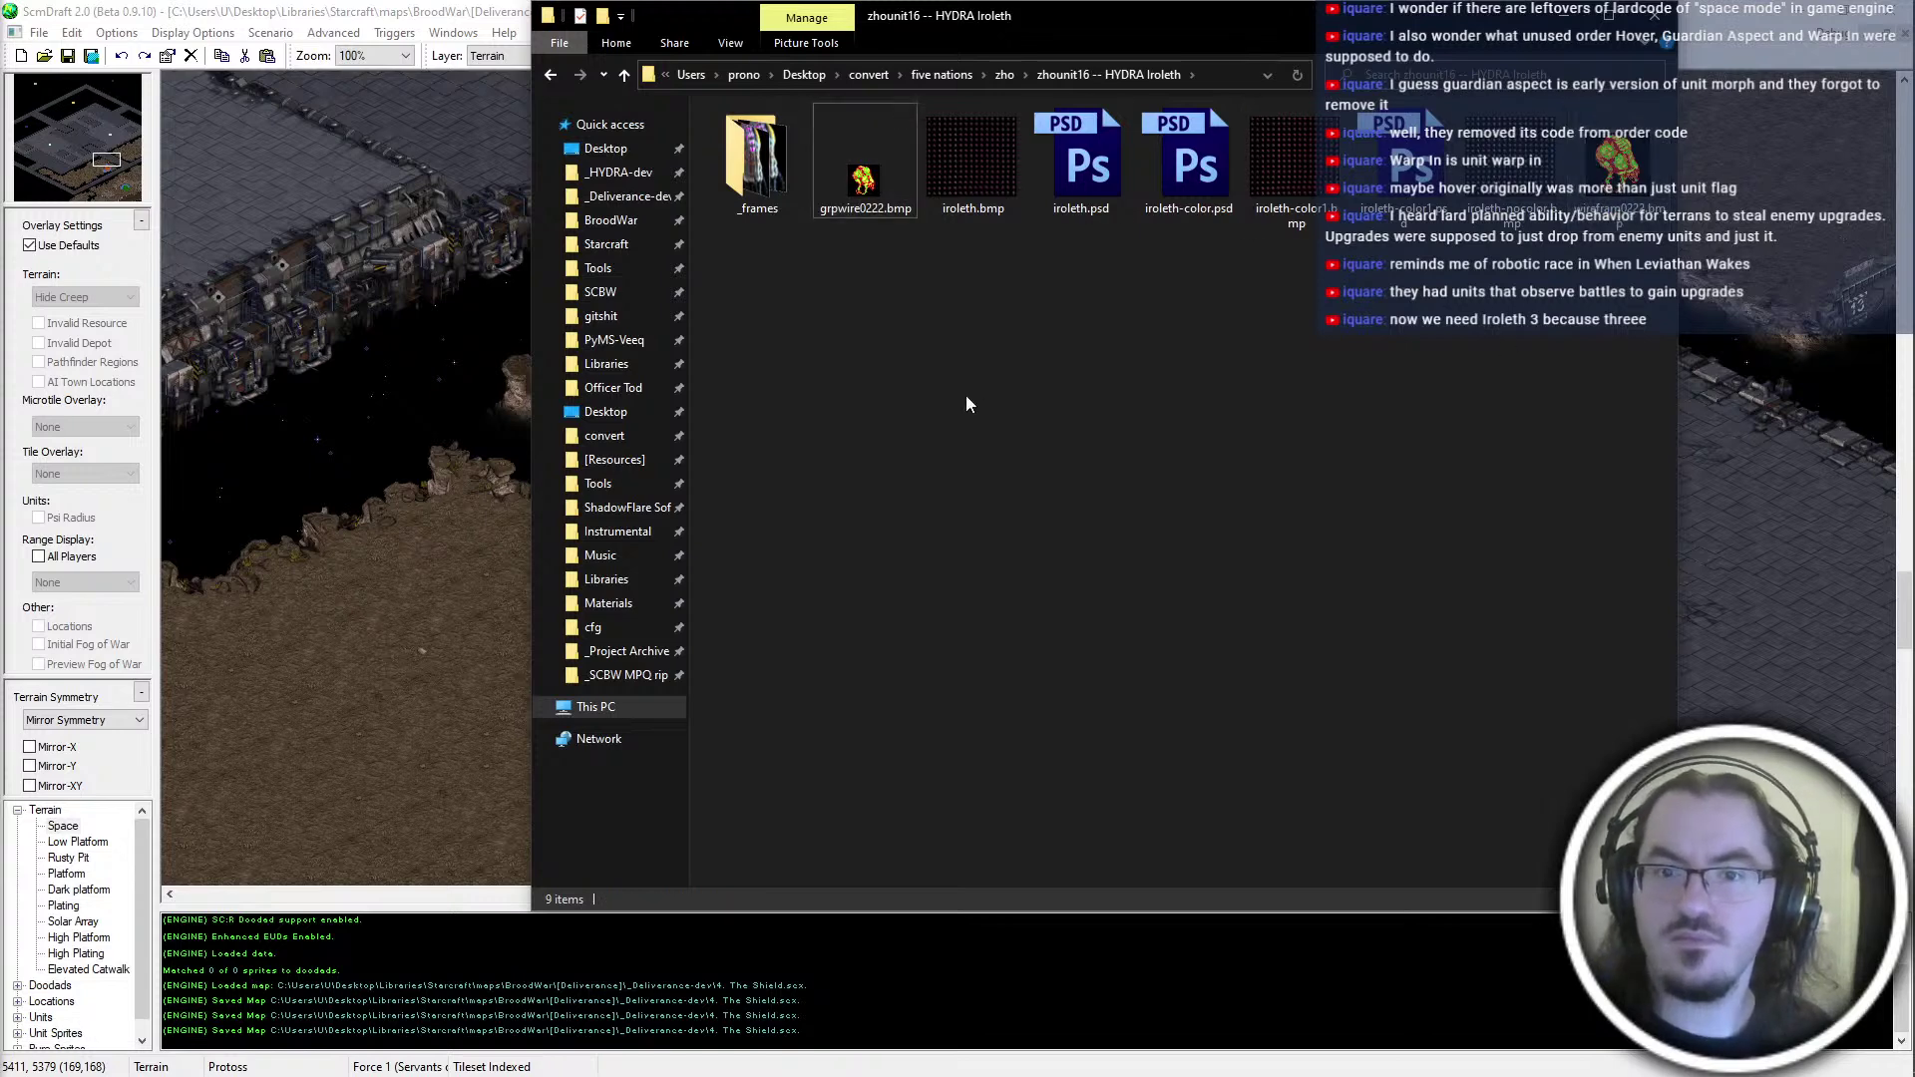
left_click(598, 175)
left_click(1036, 76)
double_click(856, 160)
double_click(816, 266)
double_click(816, 196)
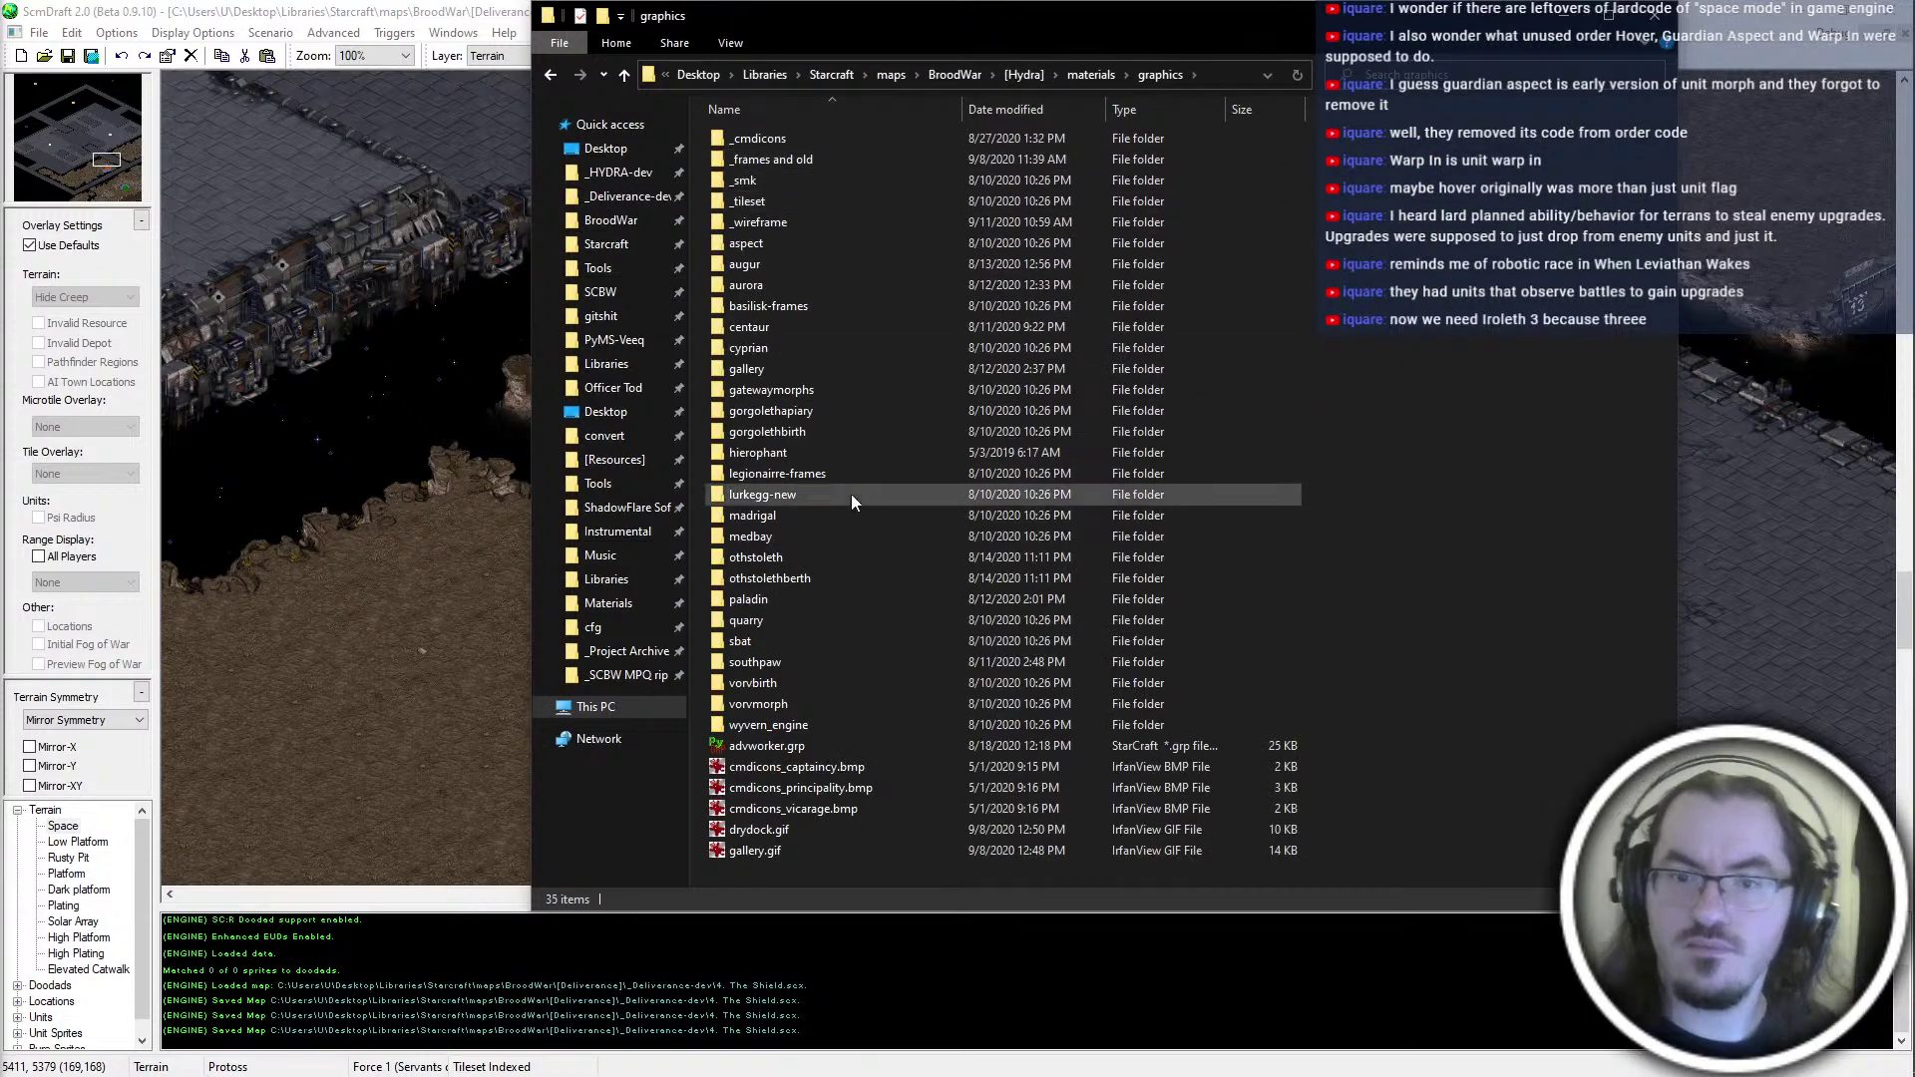
double_click(798, 223)
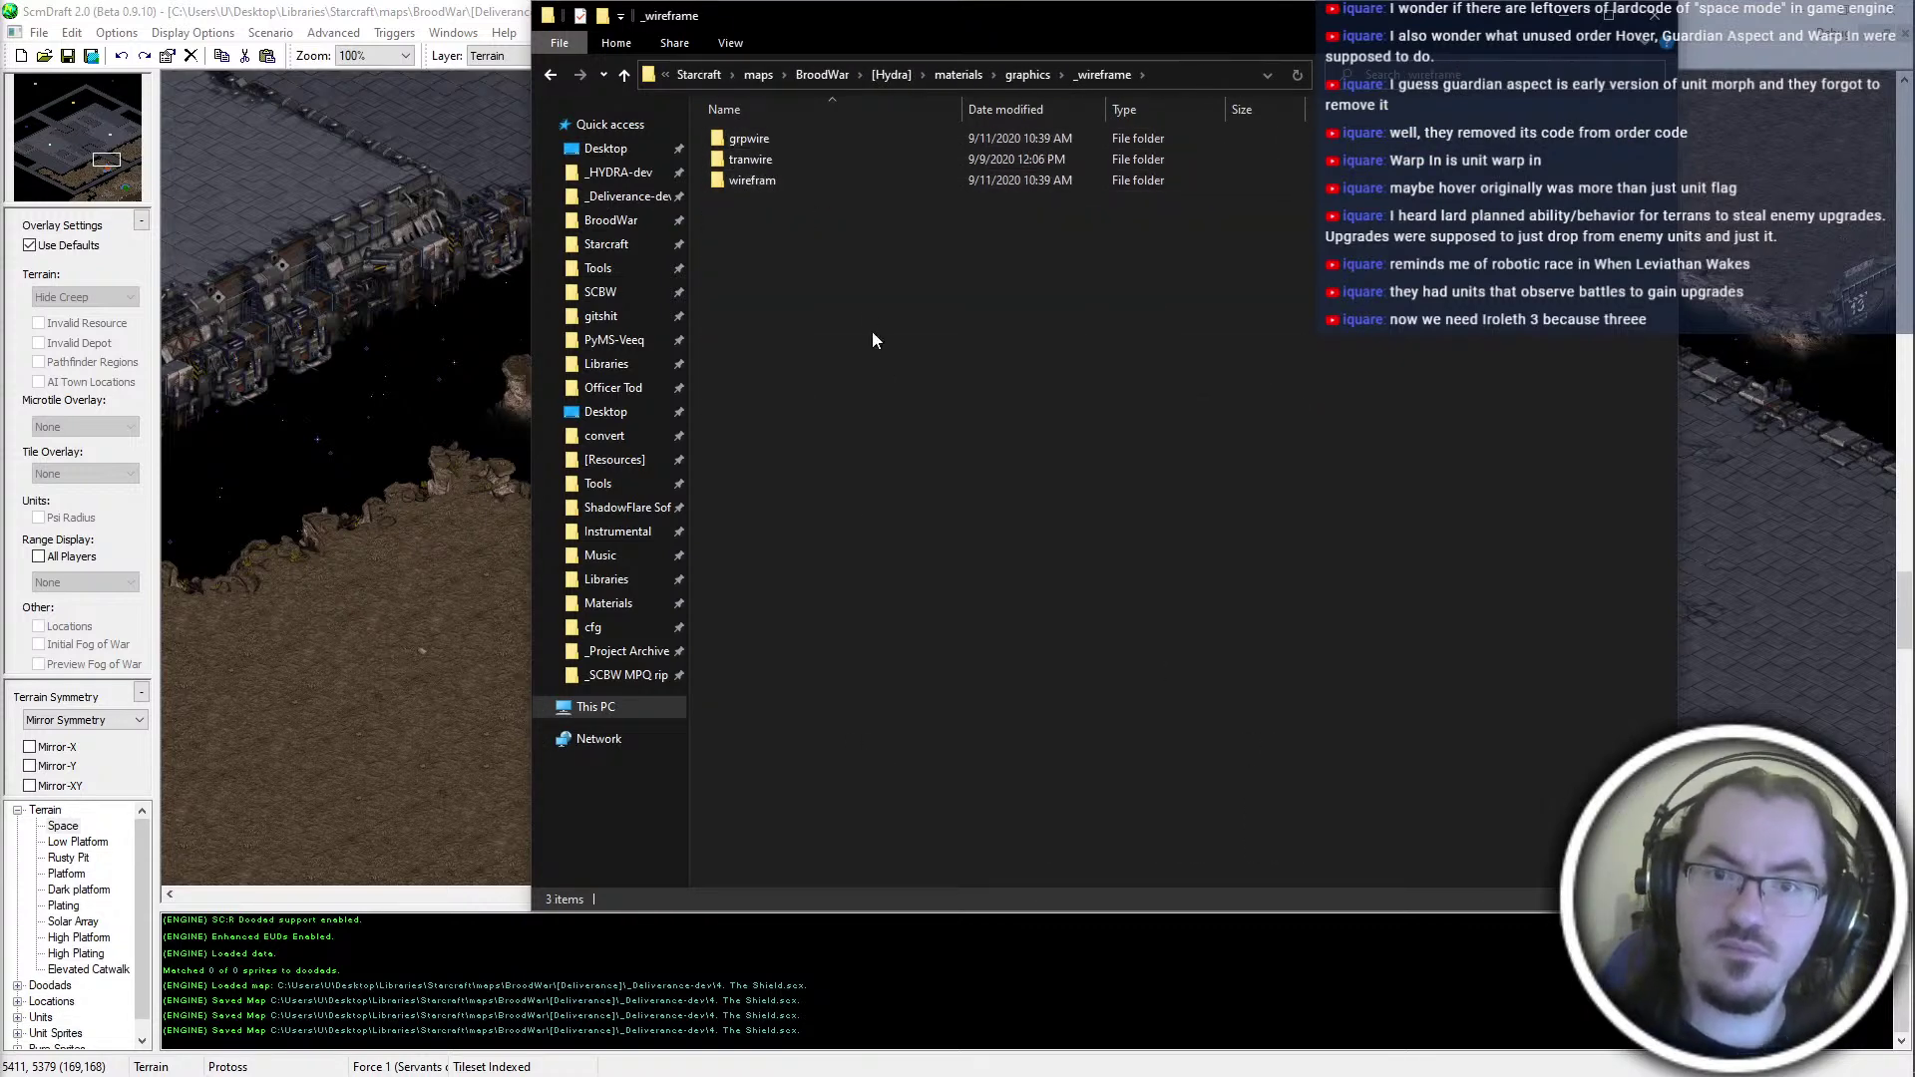
Paste the two bitmaps and sort them into the grpwire and wirefram subfolders, replacing the existing files
key("ctrl+v")
left_click_drag(786, 201, 822, 142)
key("Return")
left_click_drag(783, 210, 816, 181)
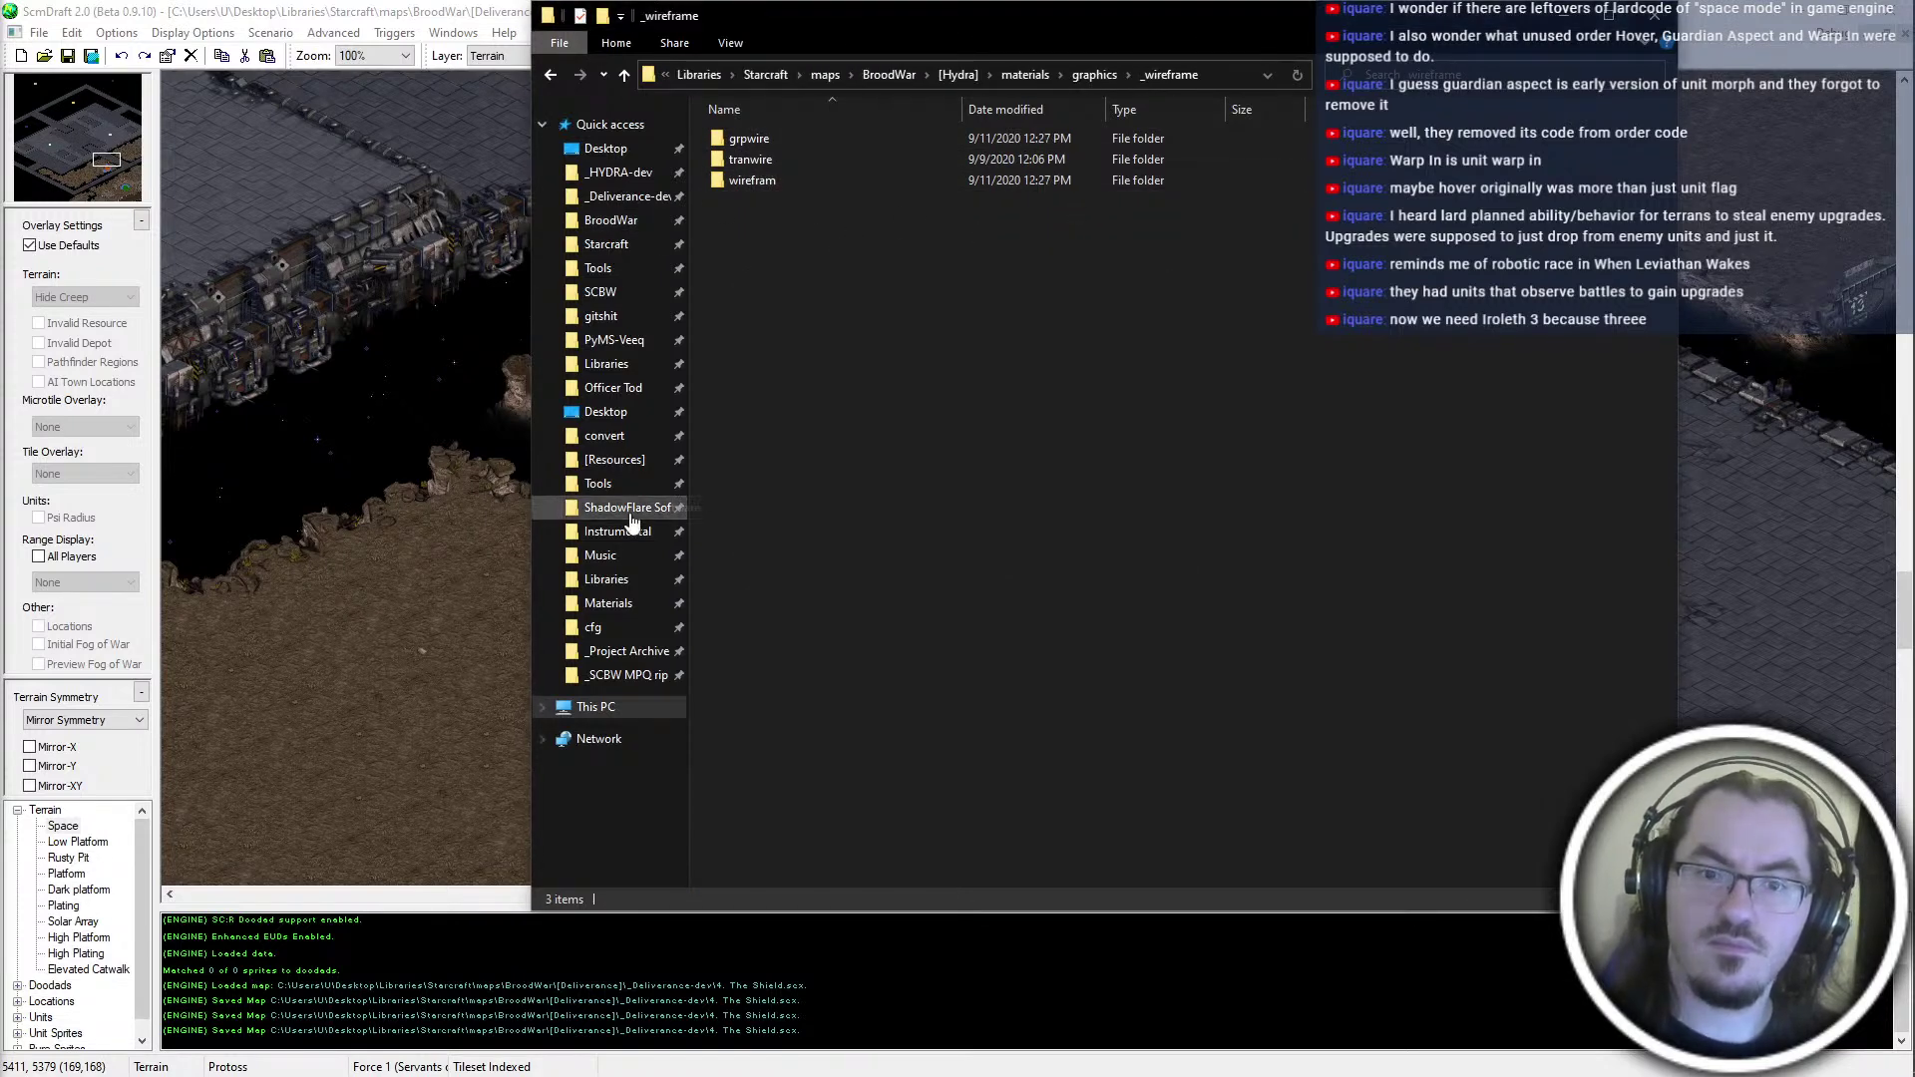
Launch SFGrpConv.exe from the ShadowFlare Software folder and set the number of GRP frames to 228
left_click(628, 509)
double_click(778, 306)
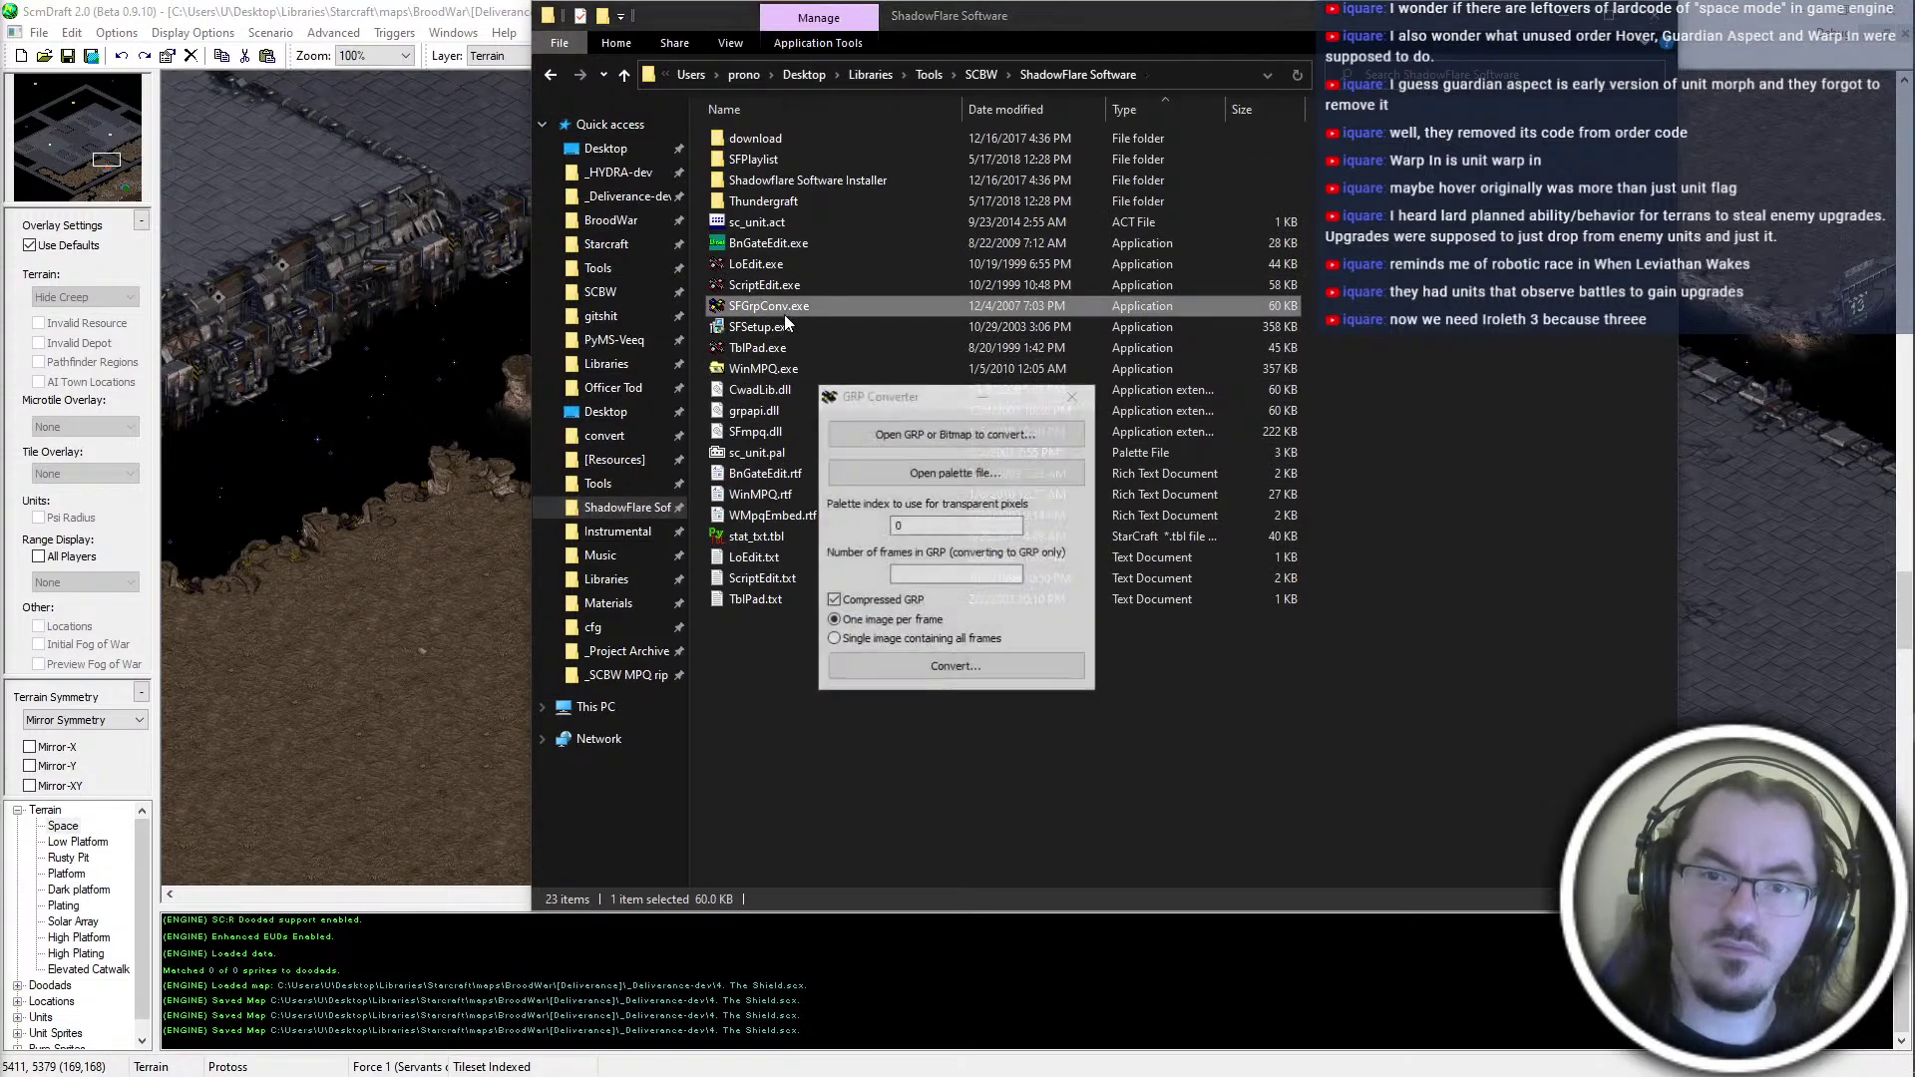
key("alt+Left")
left_click(939, 575)
type("228")
Load grpwire0000.bmp from the _wireframe > grpwire folder and convert the image sequence to a GRP
left_click(996, 433)
left_click(809, 181)
key("alt+Tab")
left_click(1234, 76)
left_click(1104, 377)
key("alt+Tab")
double_click(1108, 586)
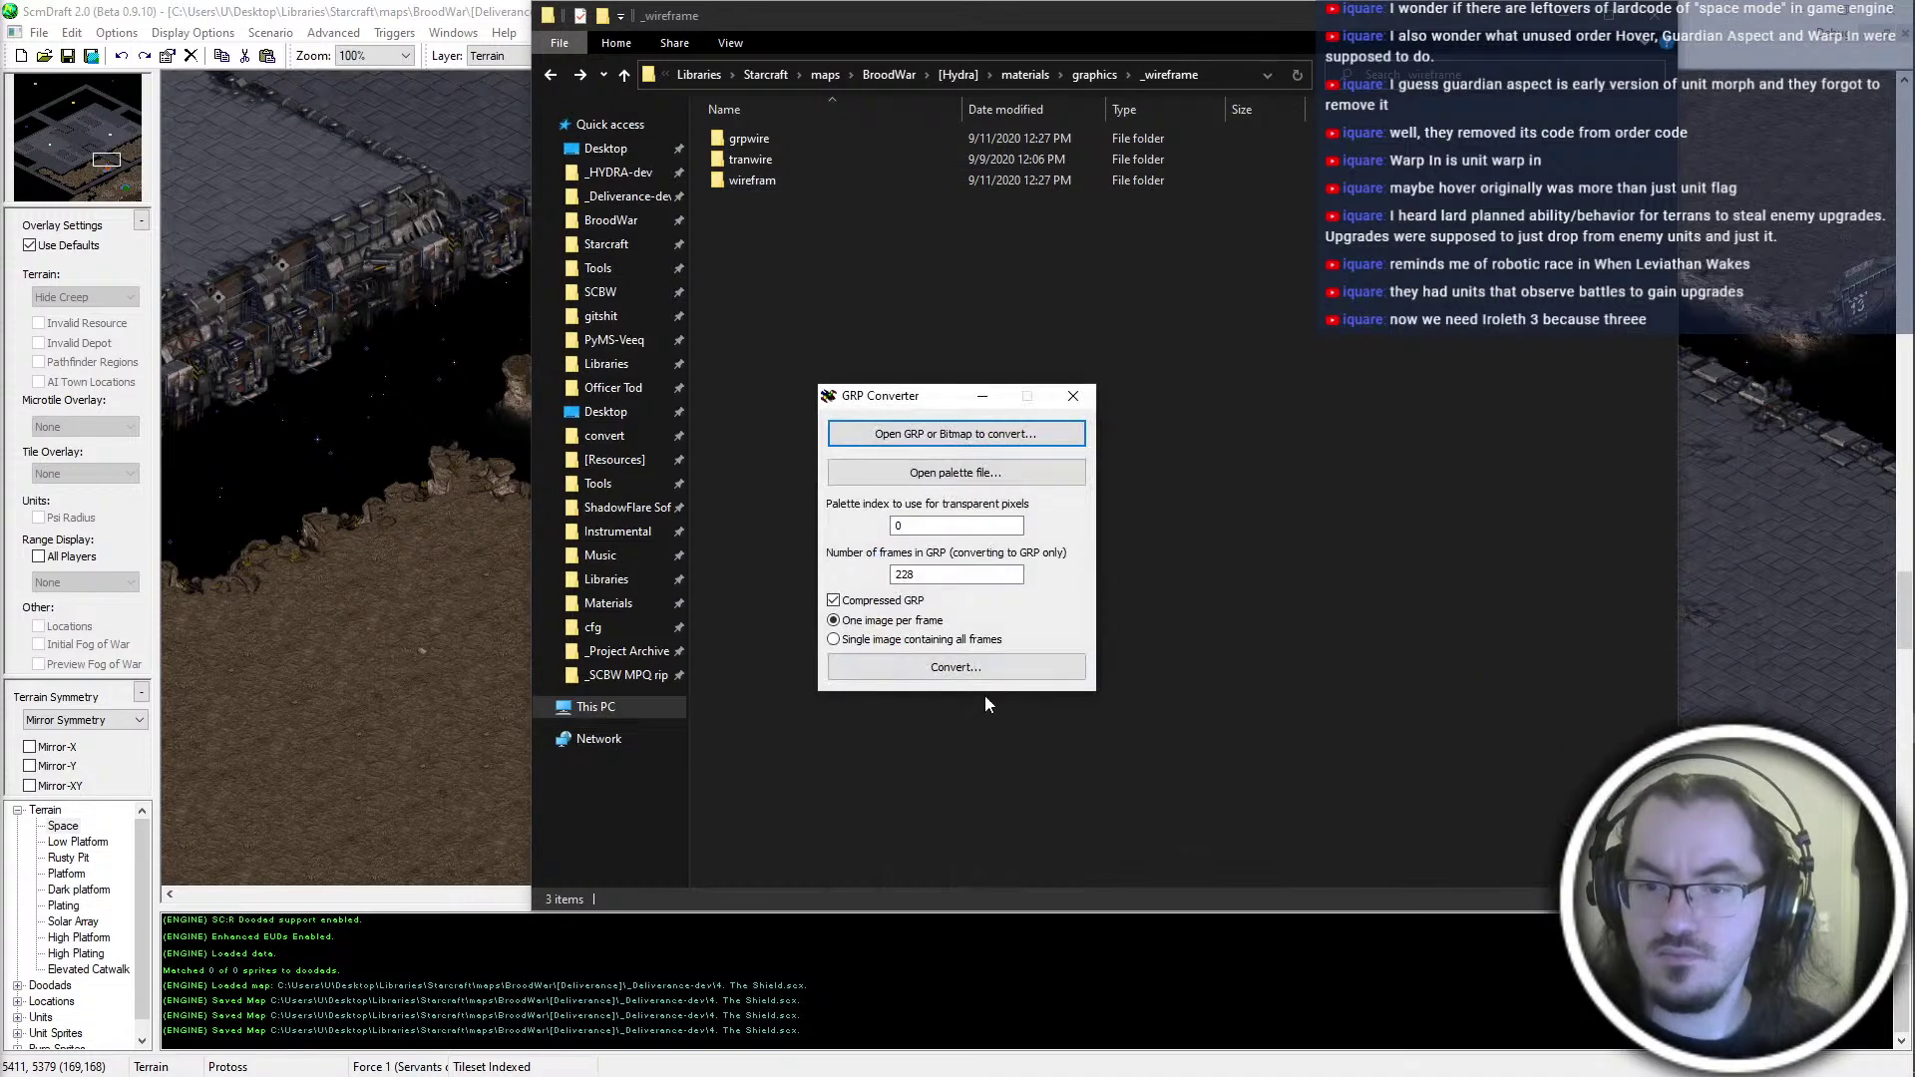
left_click(966, 665)
key("Return")
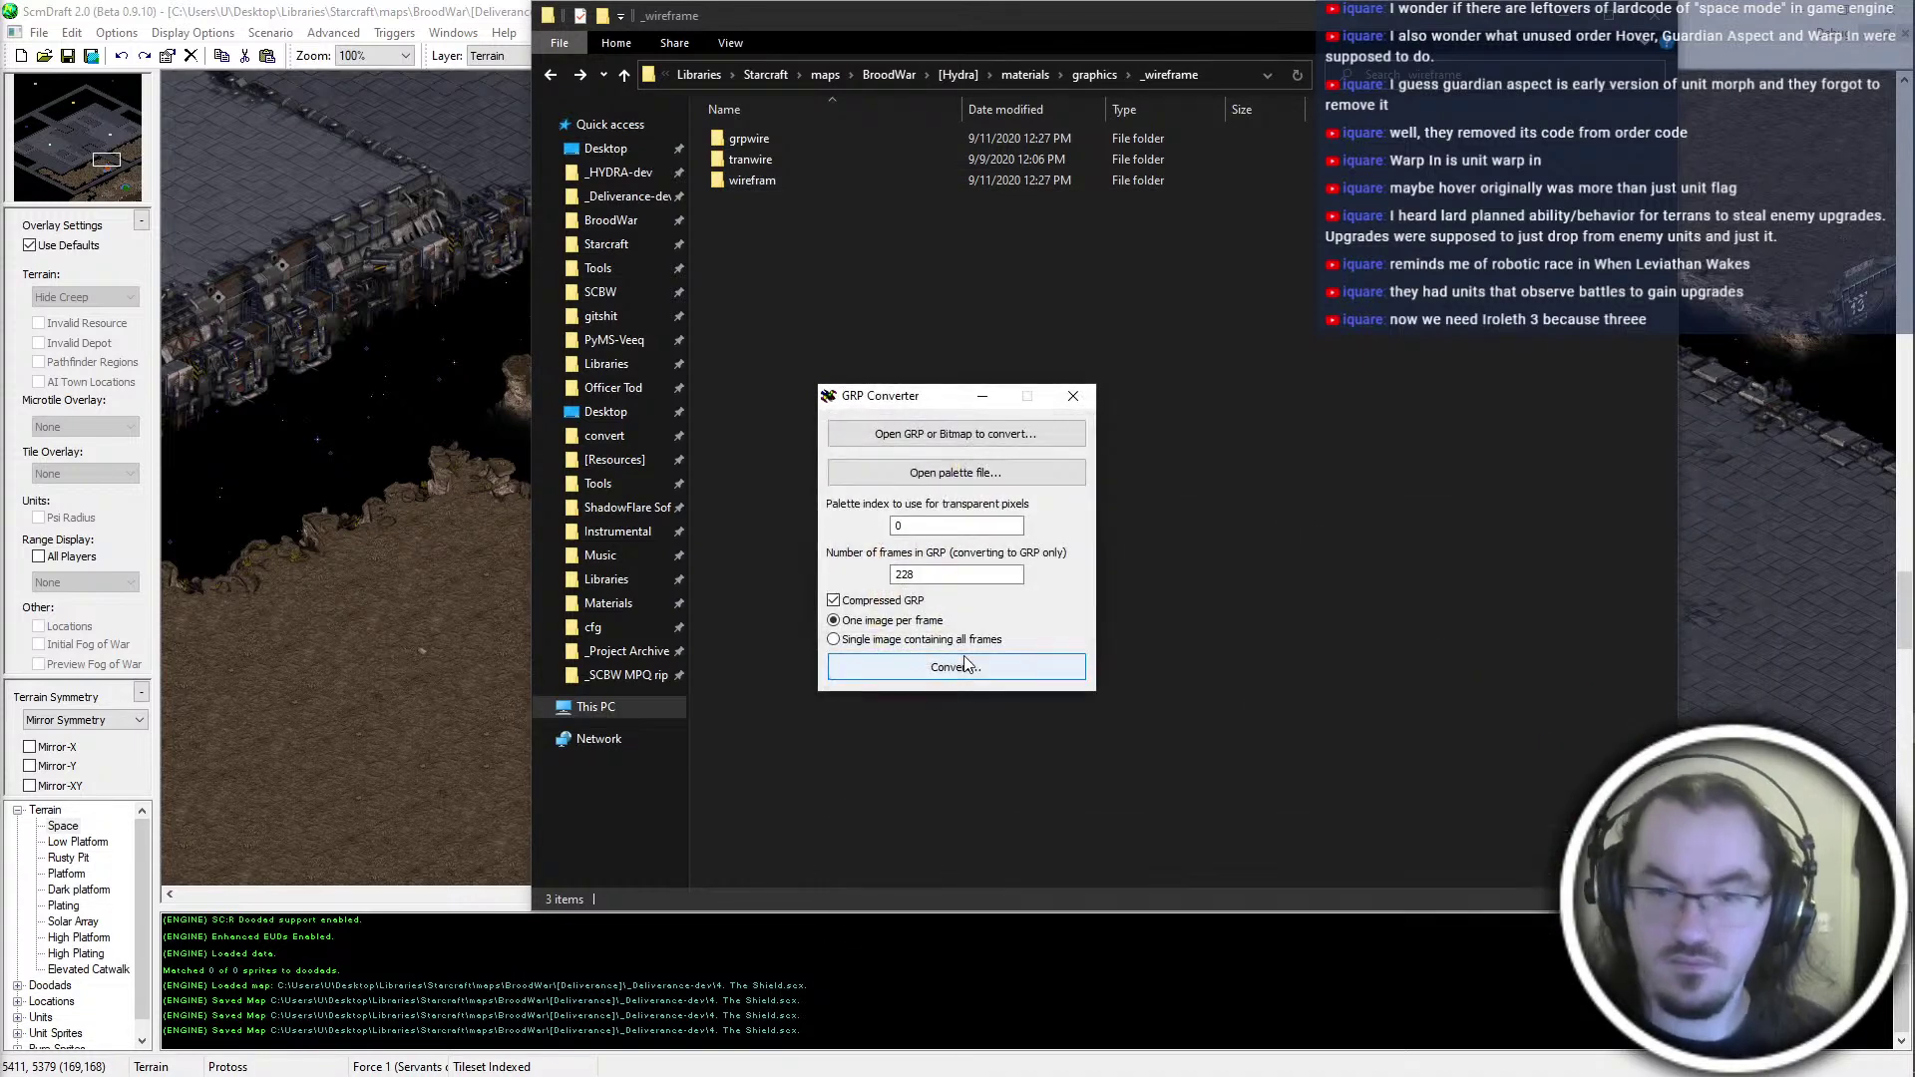
Move the converted grpwire0000.grp out of the grpwire folder into the parent _wireframe folder
left_click(878, 441)
left_click(1134, 284)
key("ctrl+v")
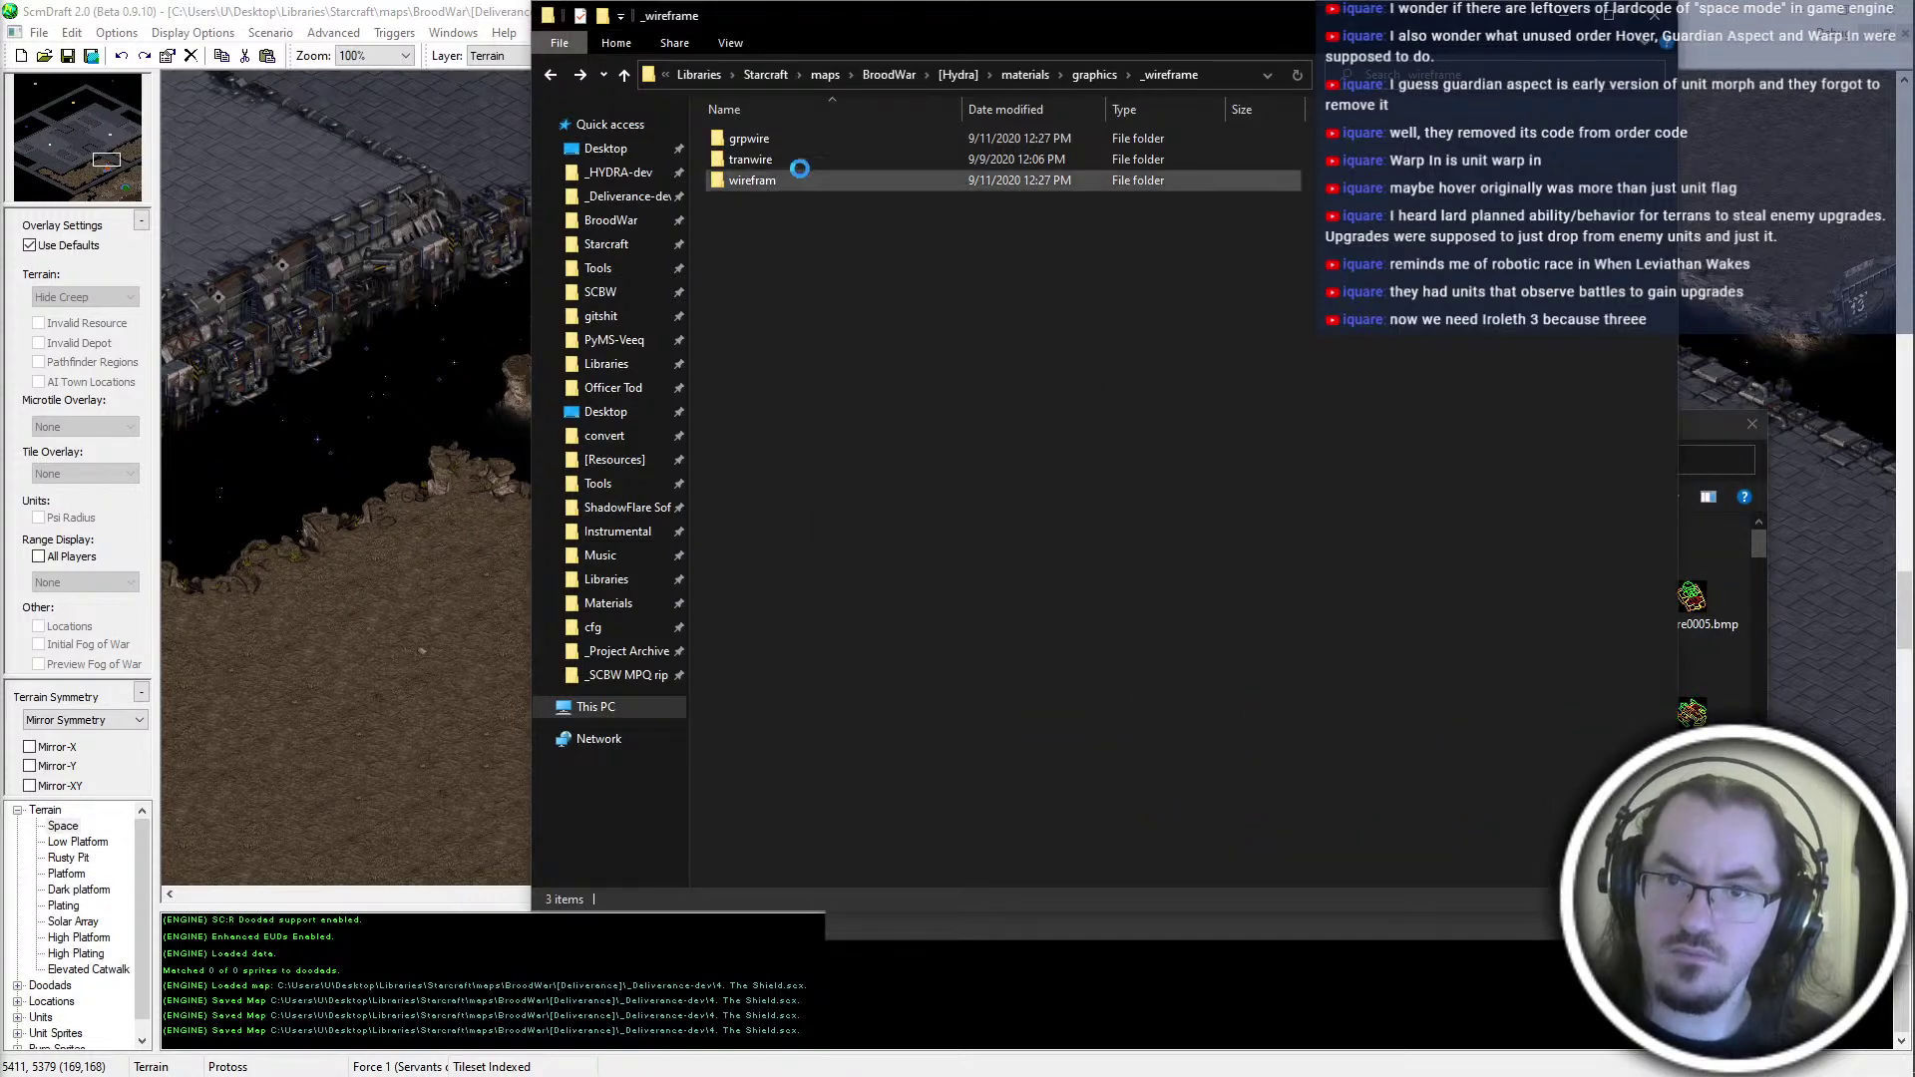
Load wirefram0000.bmp from the wirefram folder and convert its image sequence to a GRP
double_click(797, 183)
key("alt+Left")
key("alt+Tab")
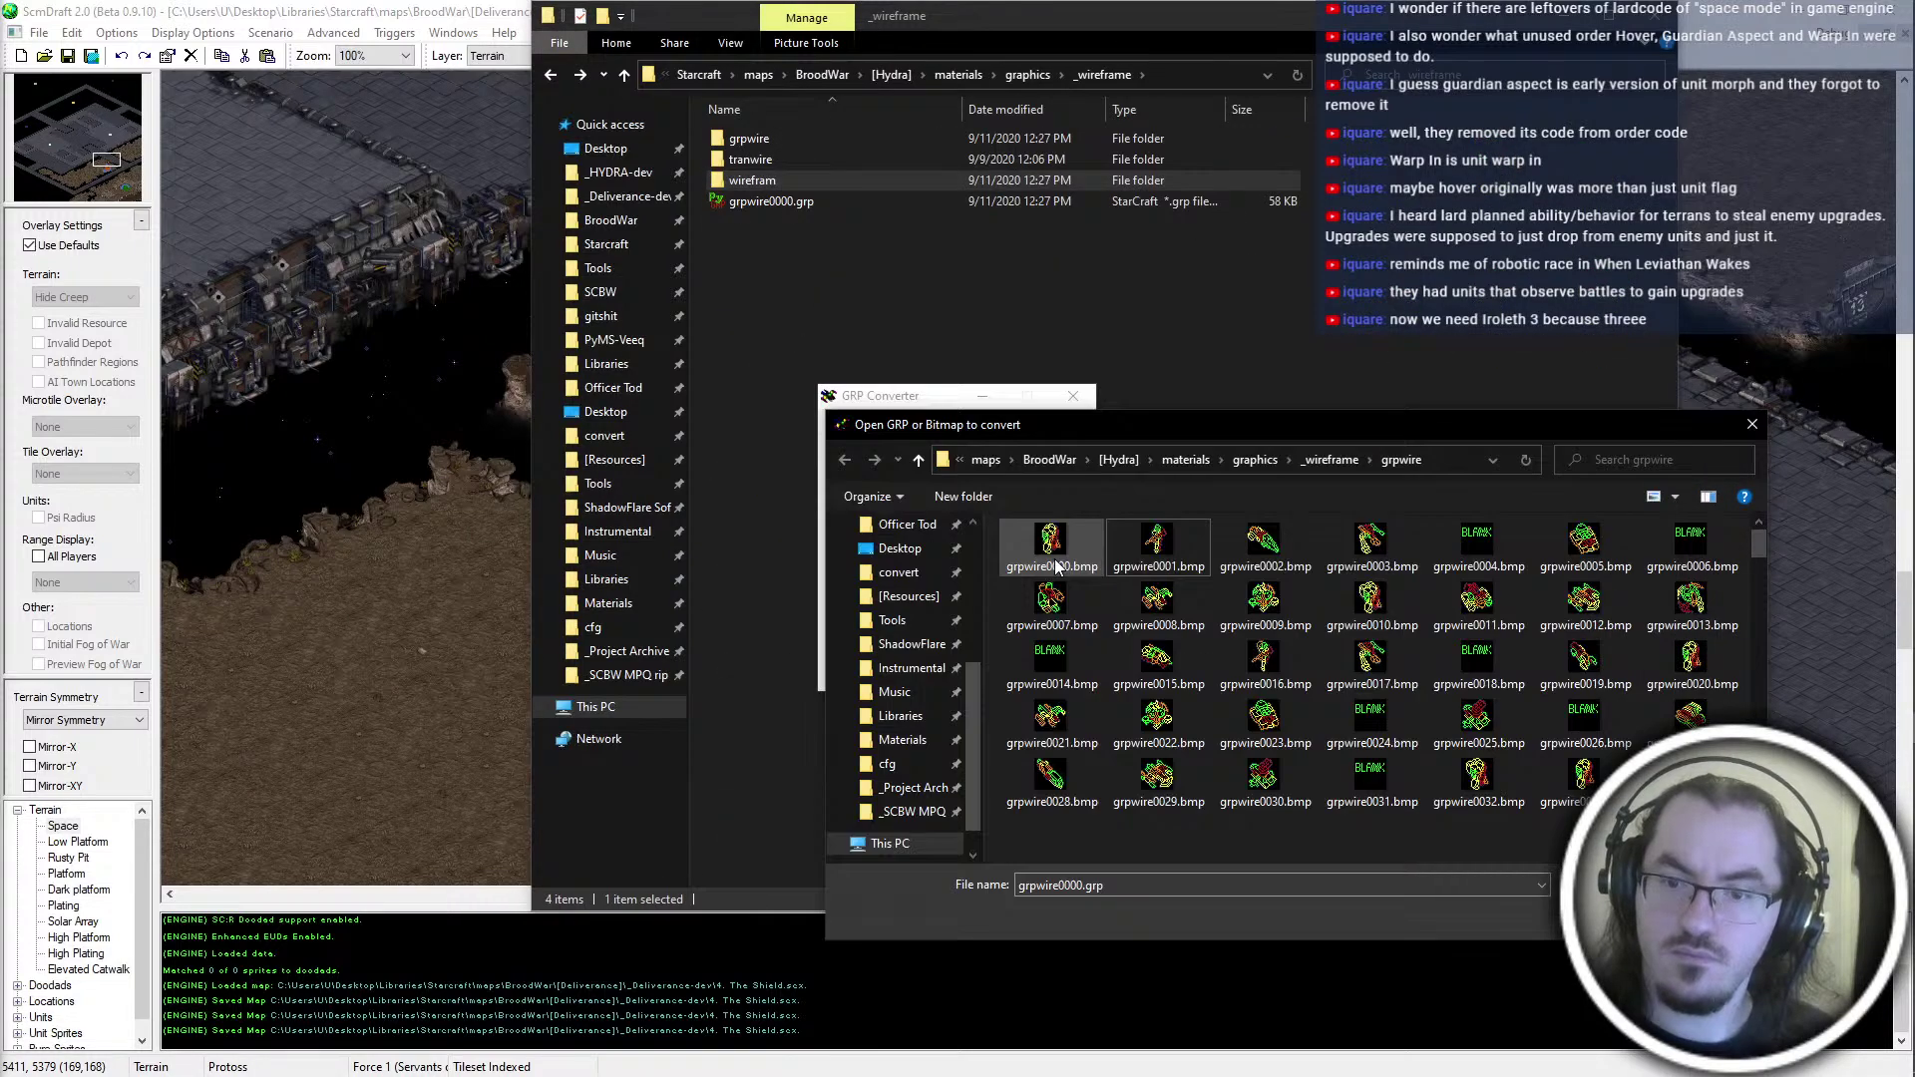
left_click(1057, 565)
key("End")
key("Delete")
key("ctrl+a")
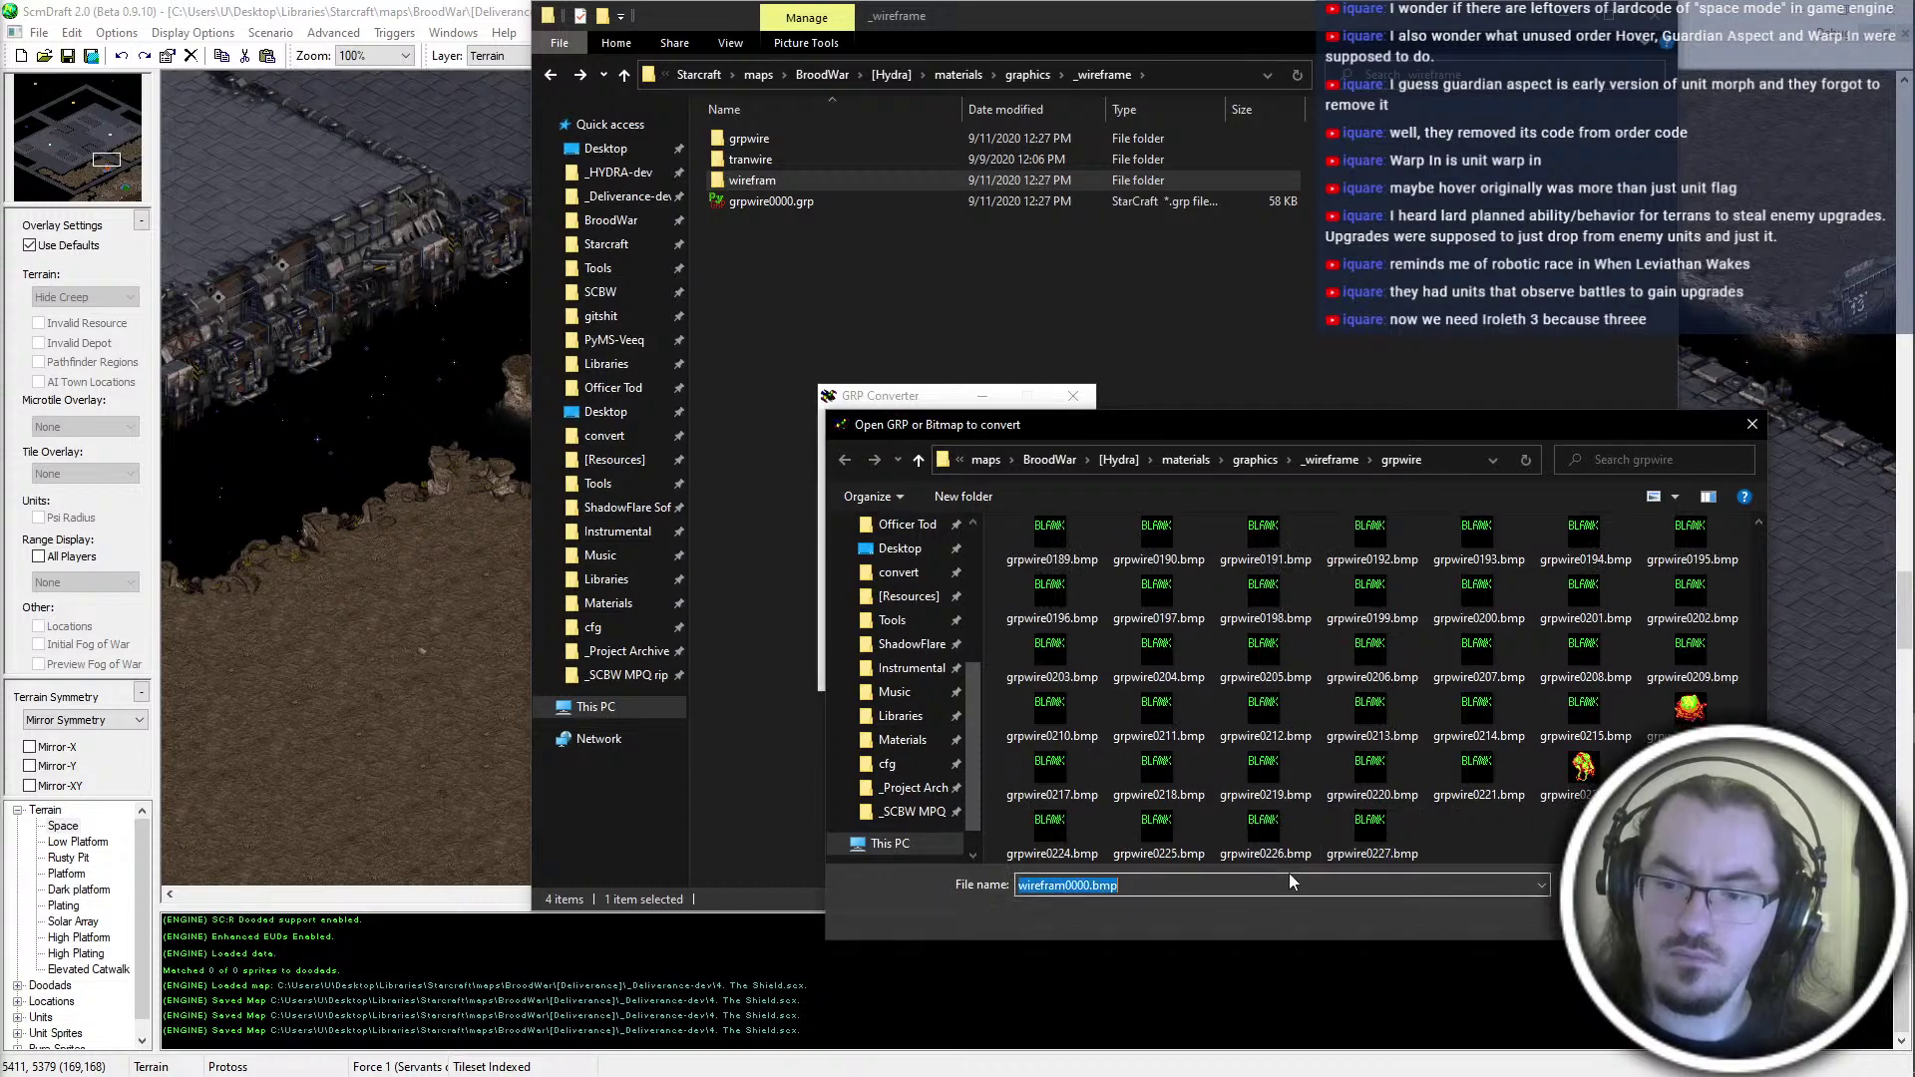
key("Return")
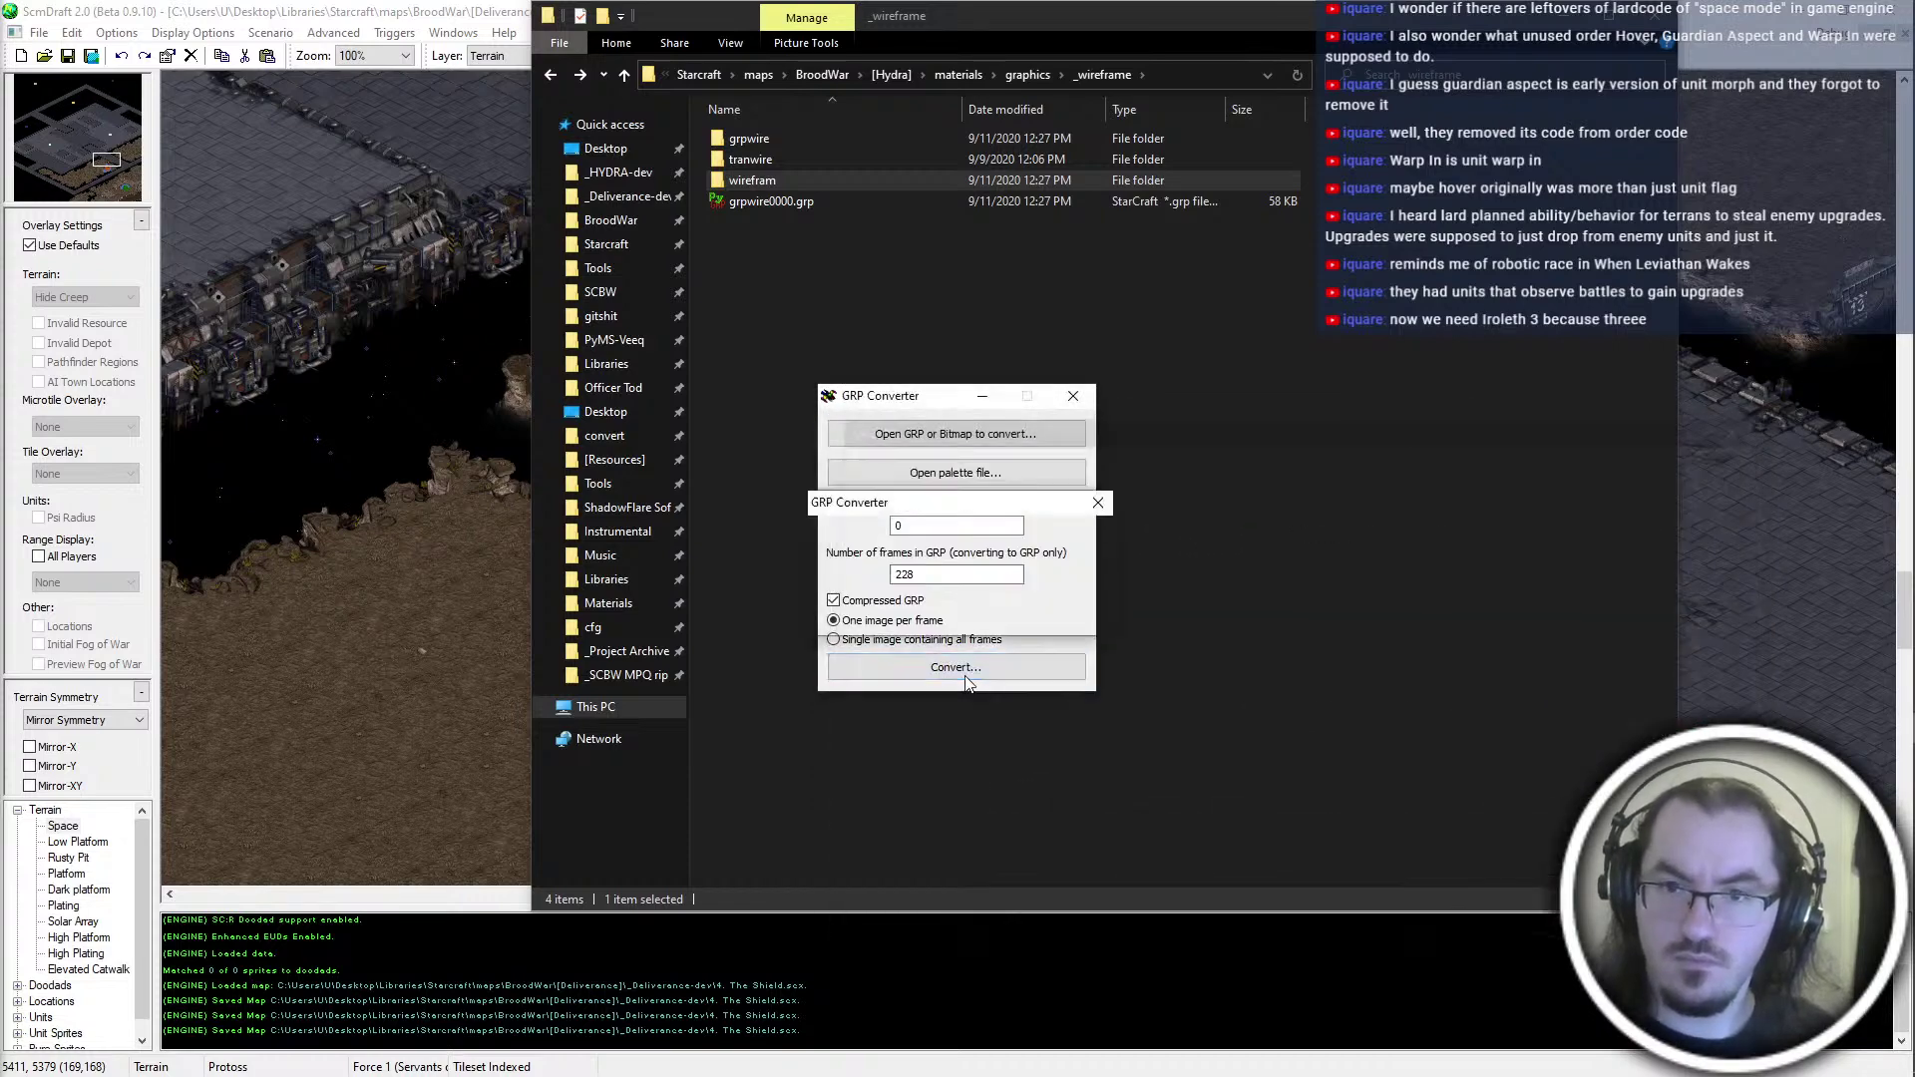
Move the converted wirefram0000.grp out of the wirefram folder into the parent _wireframe folder
left_click(956, 431)
left_click(1181, 538)
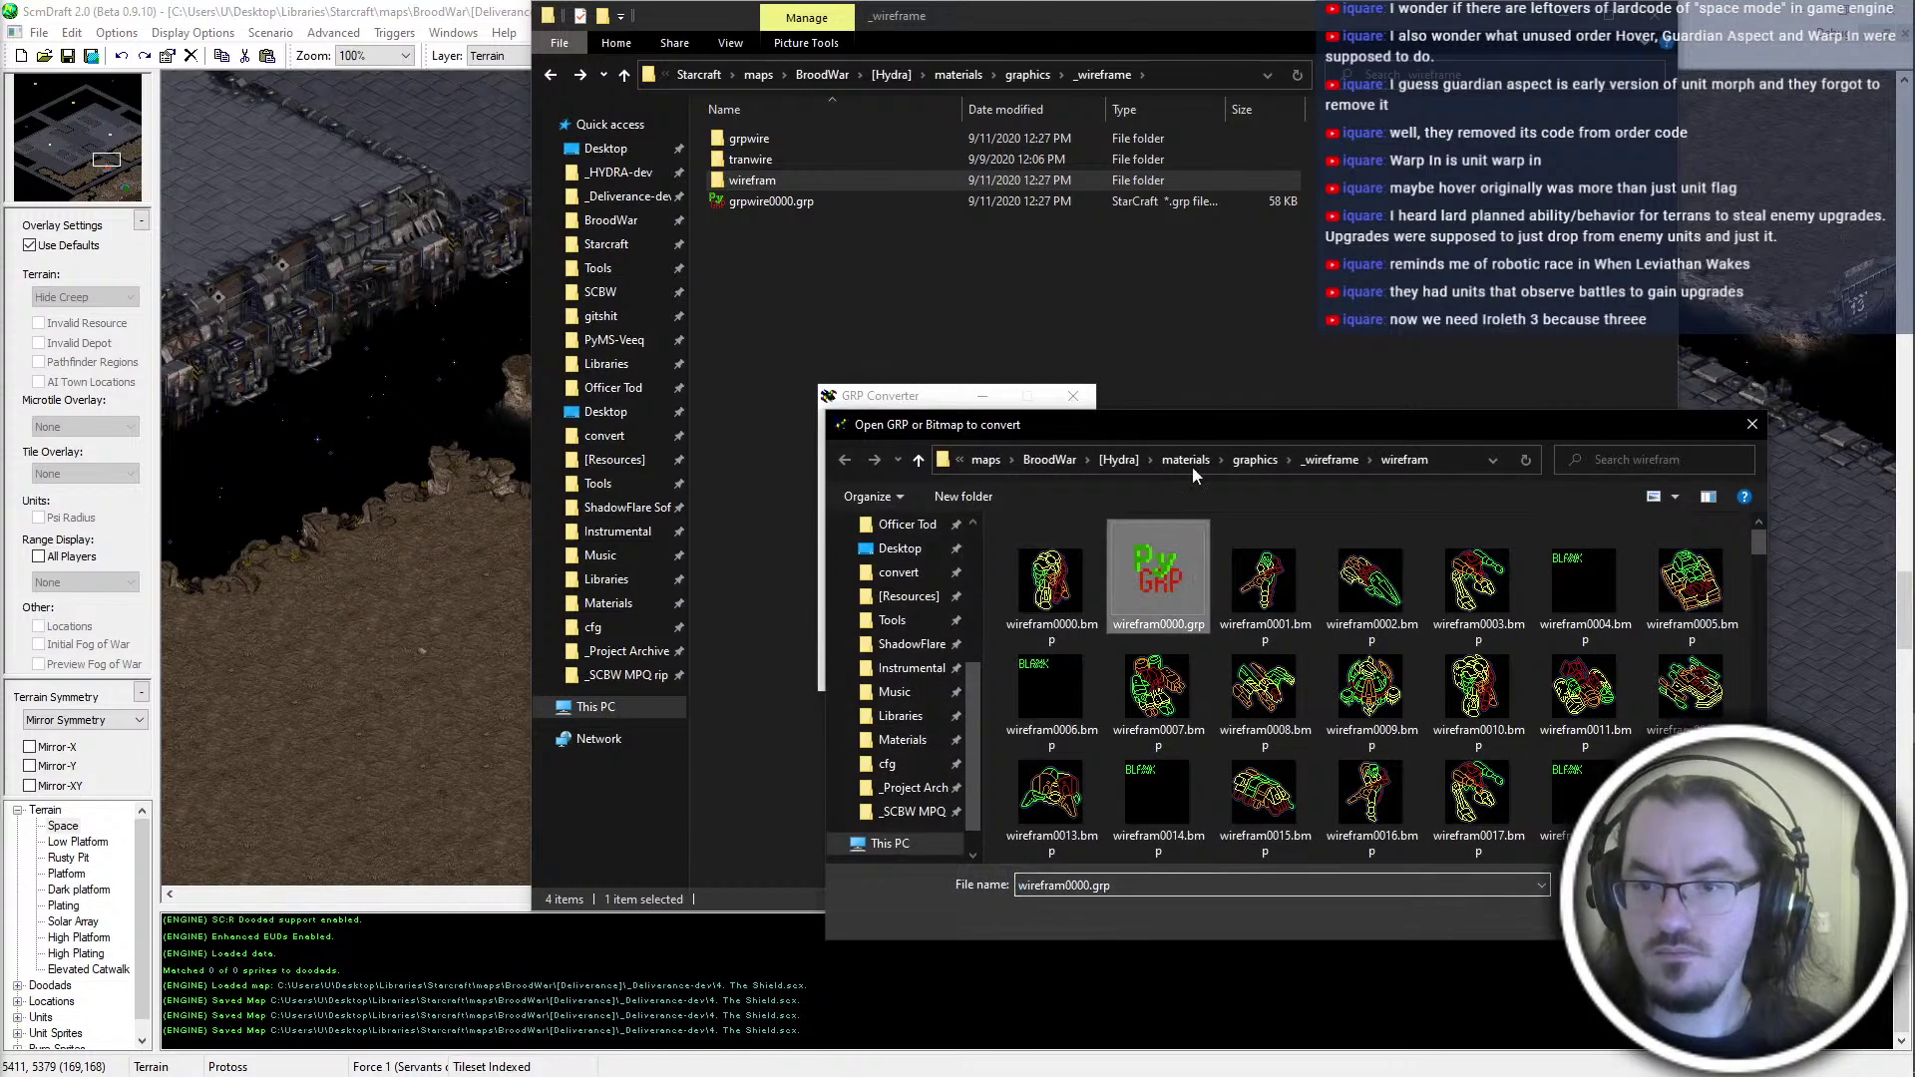
key("ctrl+x")
left_click(1225, 367)
key("ctrl+v")
Rename the two converted files in the _wireframe folder as grpwire.grp and wirefram.grp
left_click(786, 205)
key("F2")
key("Right")
key("BackSpace")
key("BackSpace")
key("BackSpace")
key("BackSpace")
key("Tab")
key("Right")
key("BackSpace")
key("BackSpace")
key("BackSpace")
key("BackSpace")
key("Return")
Open grpwire.grp in PyGRP, apply the !unit_wirefram.act palette, inspect frame 222 and close the viewer
double_click(794, 205)
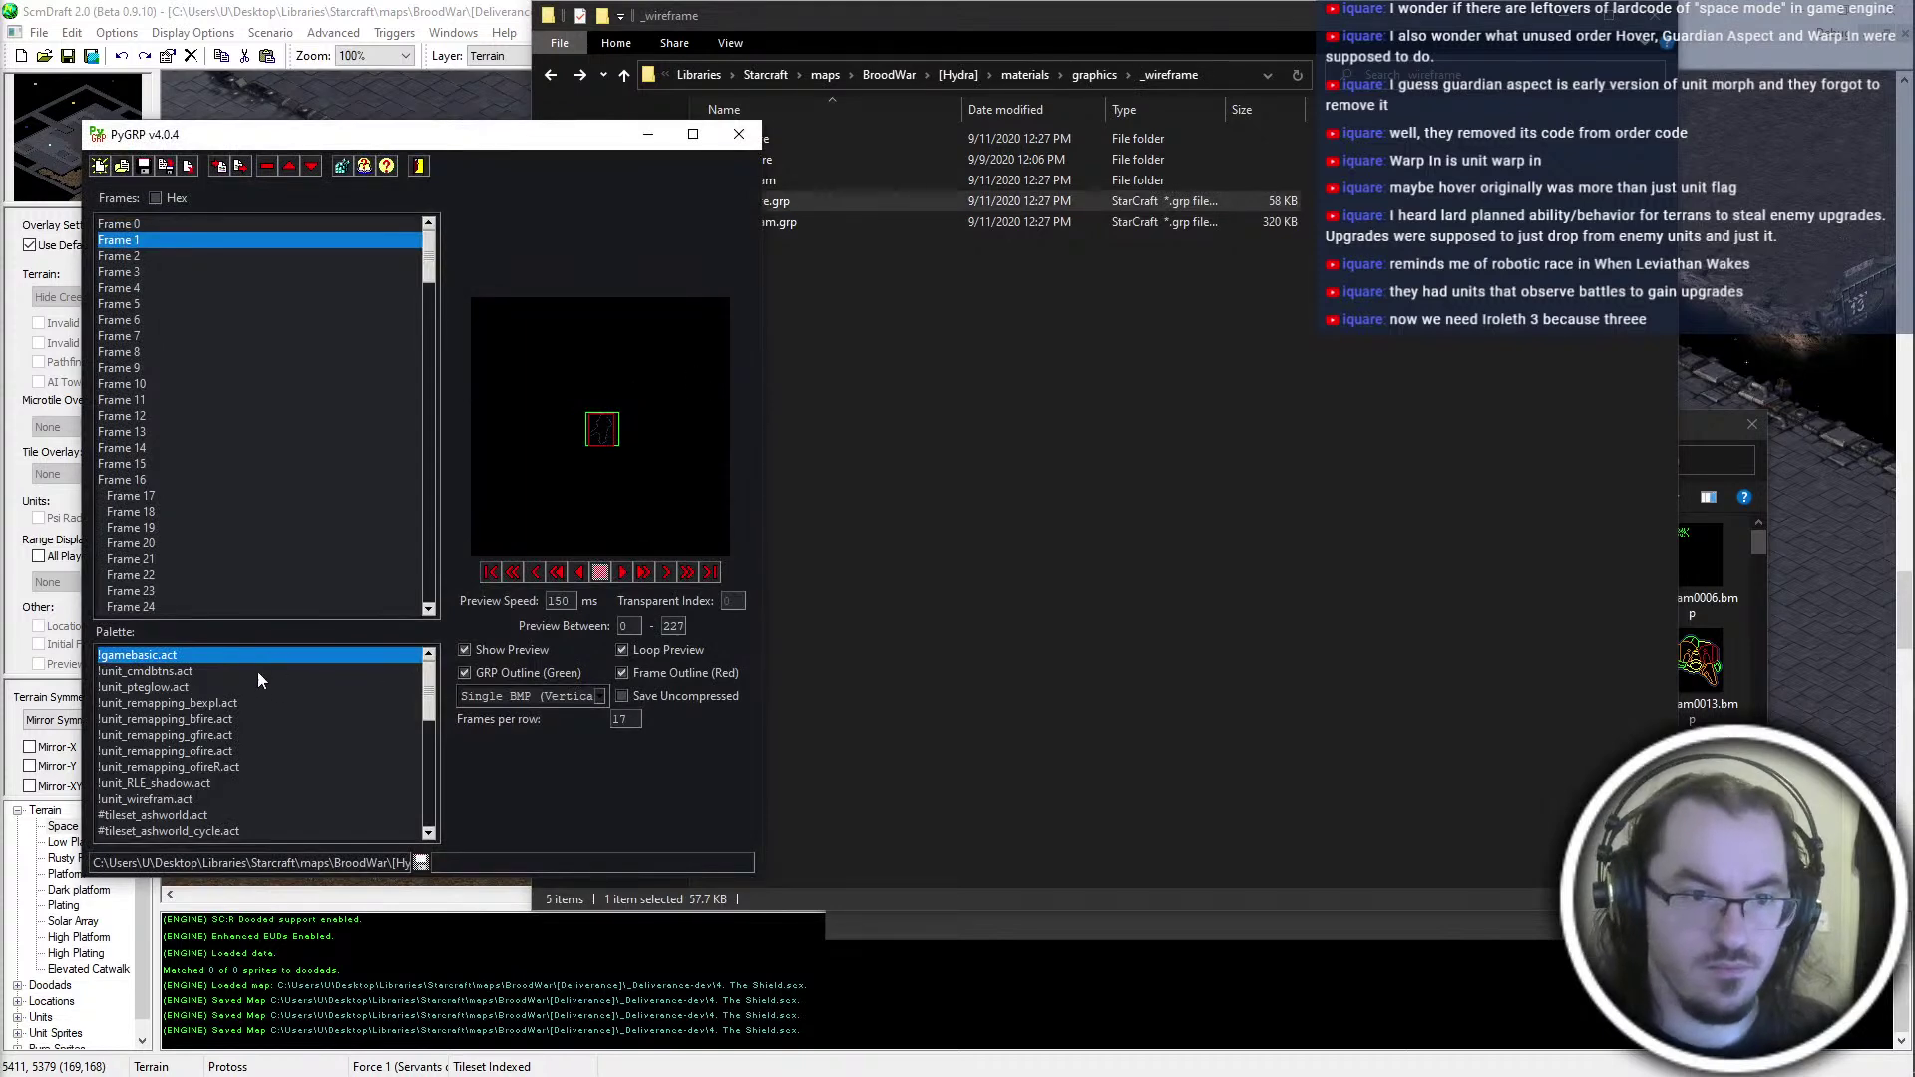
left_click(261, 670)
left_click(246, 703)
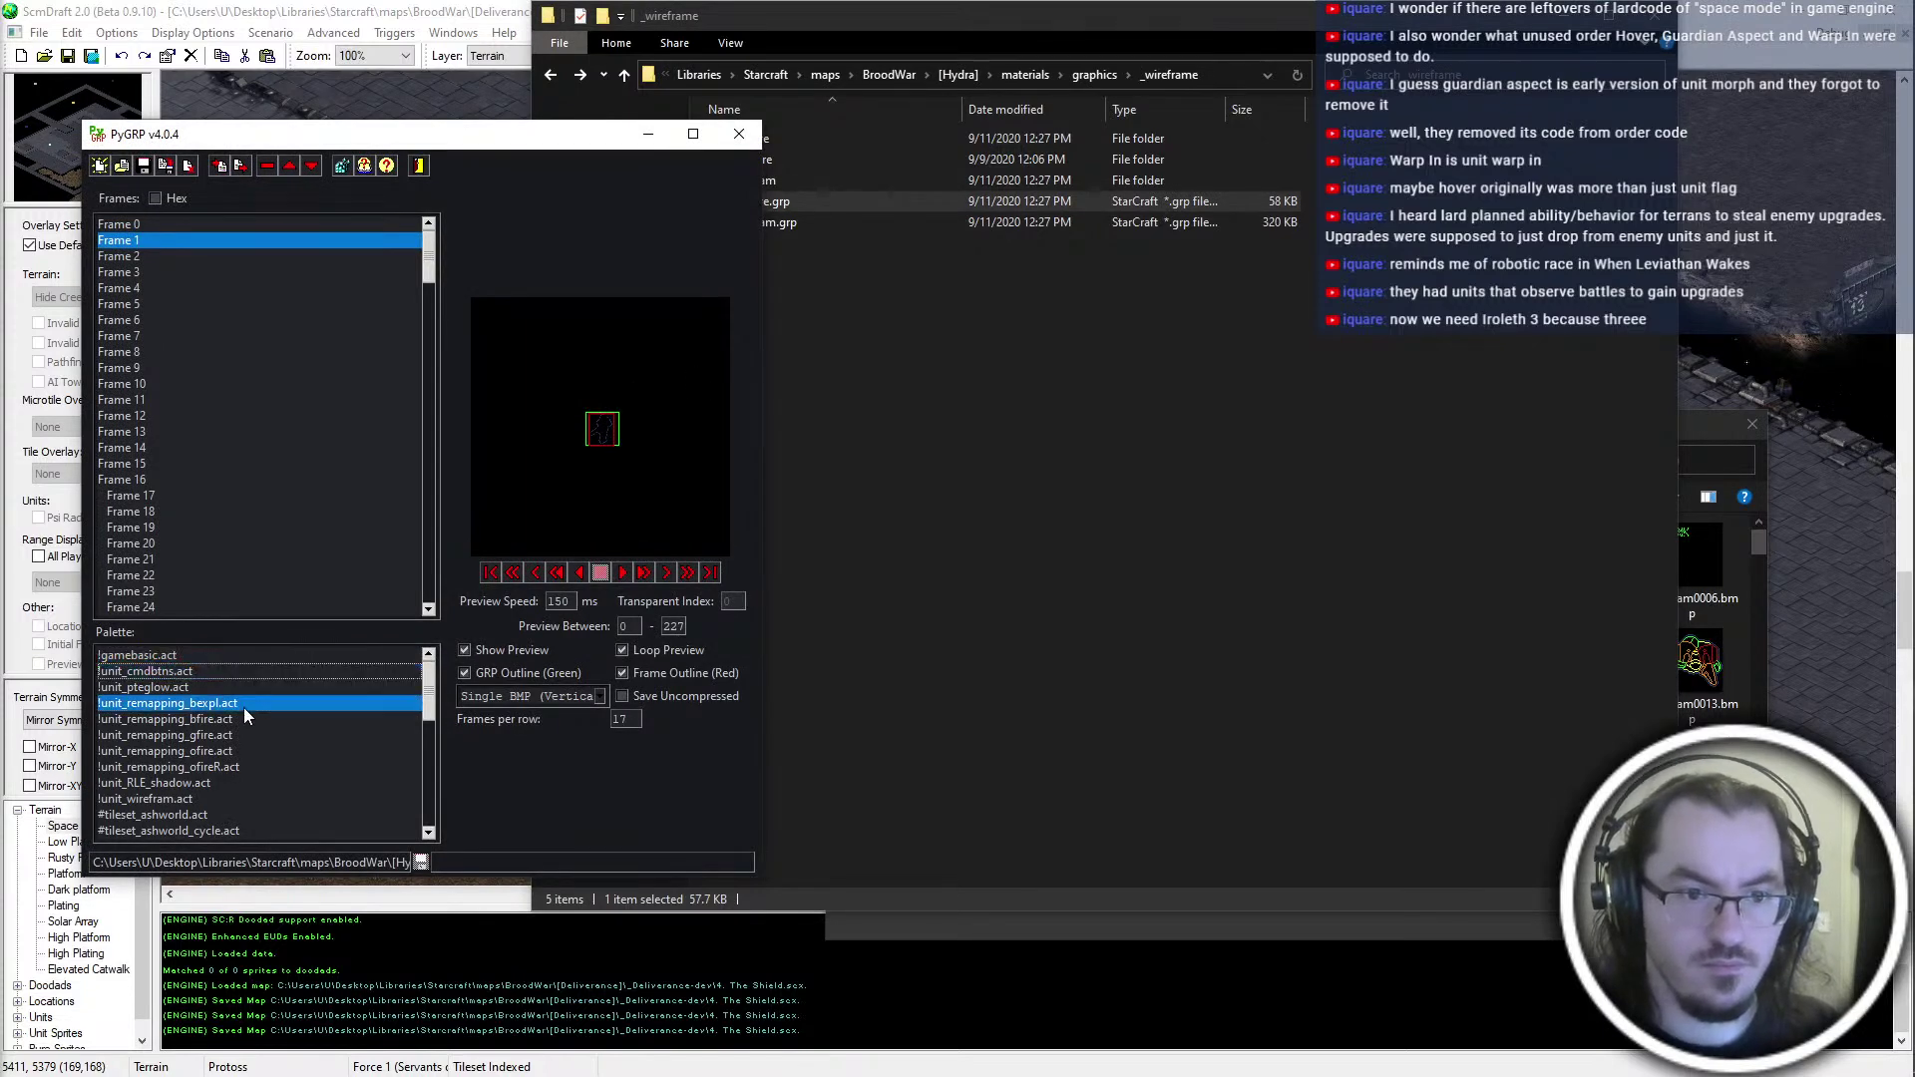
left_click(229, 796)
left_click(253, 321)
left_click(240, 465)
scroll(274, 500, "down", 20)
scroll(273, 500, "down", 20)
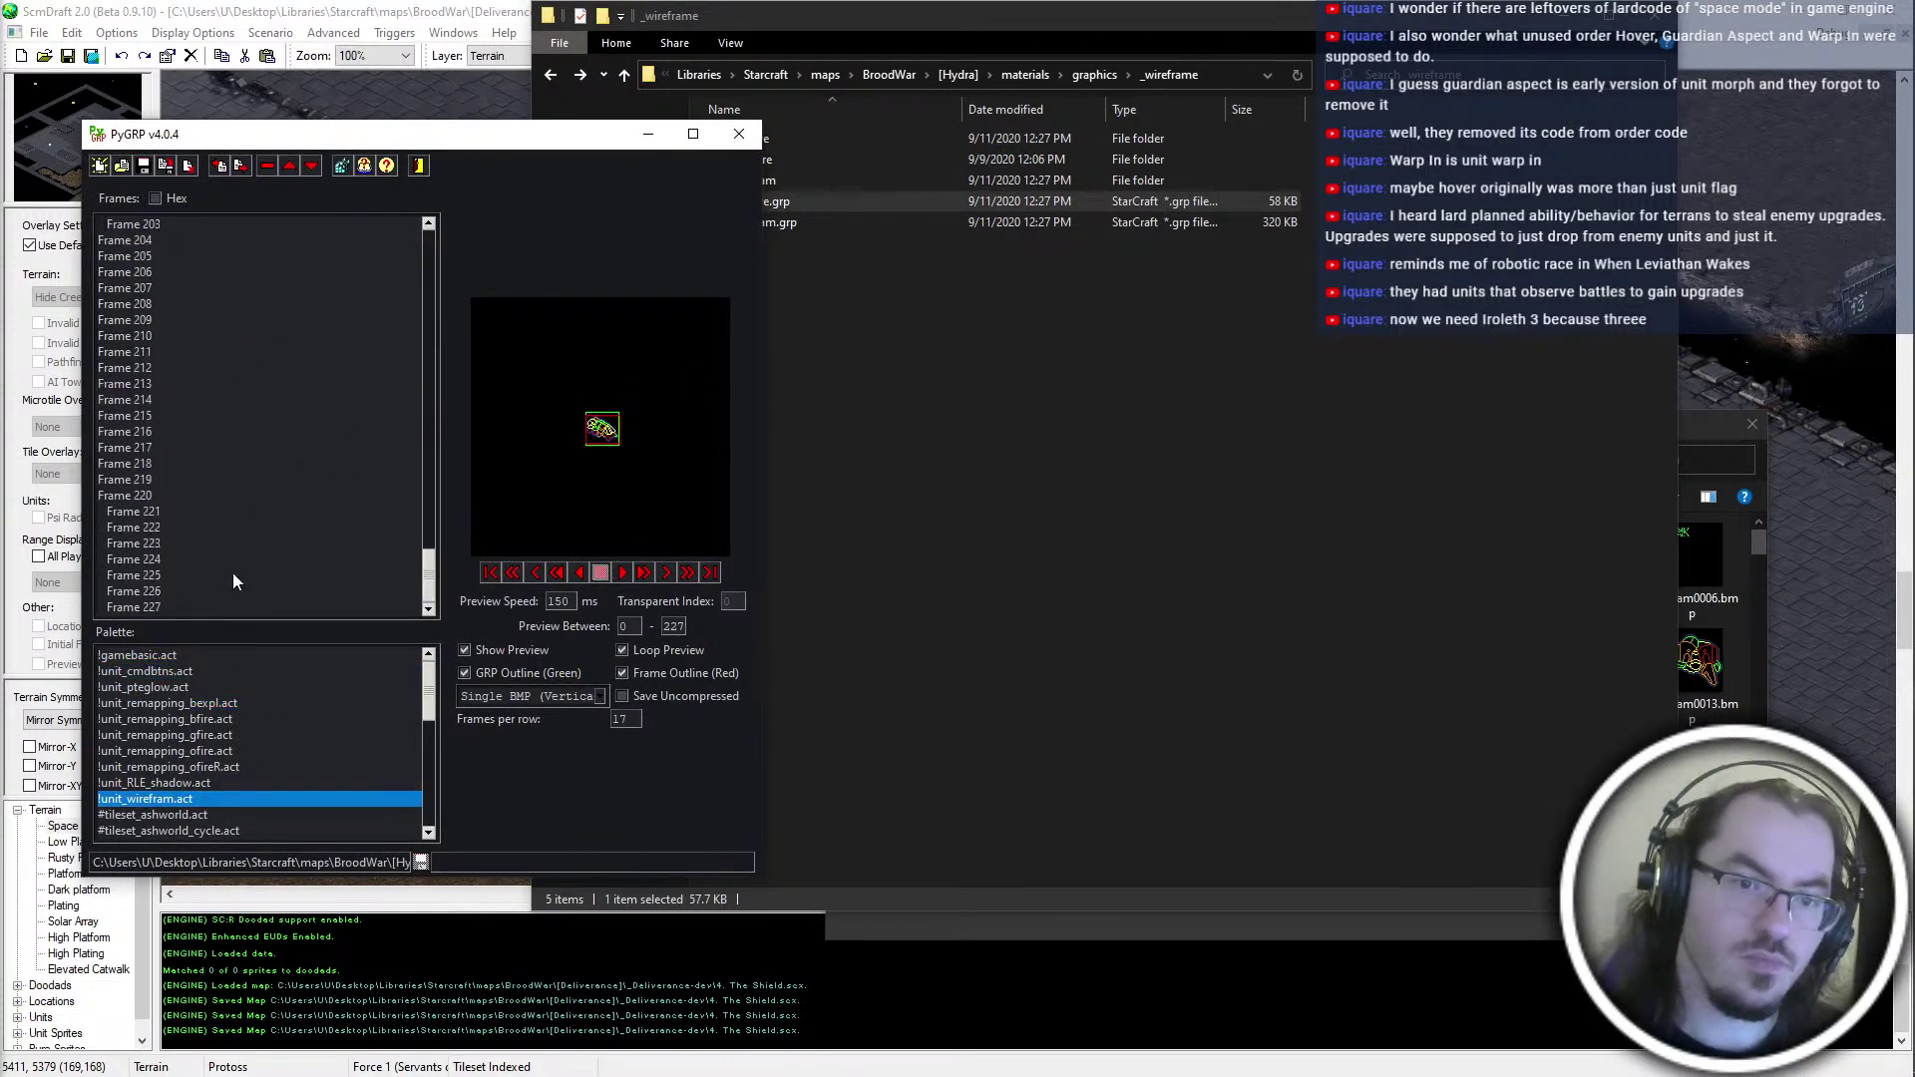
left_click(190, 530)
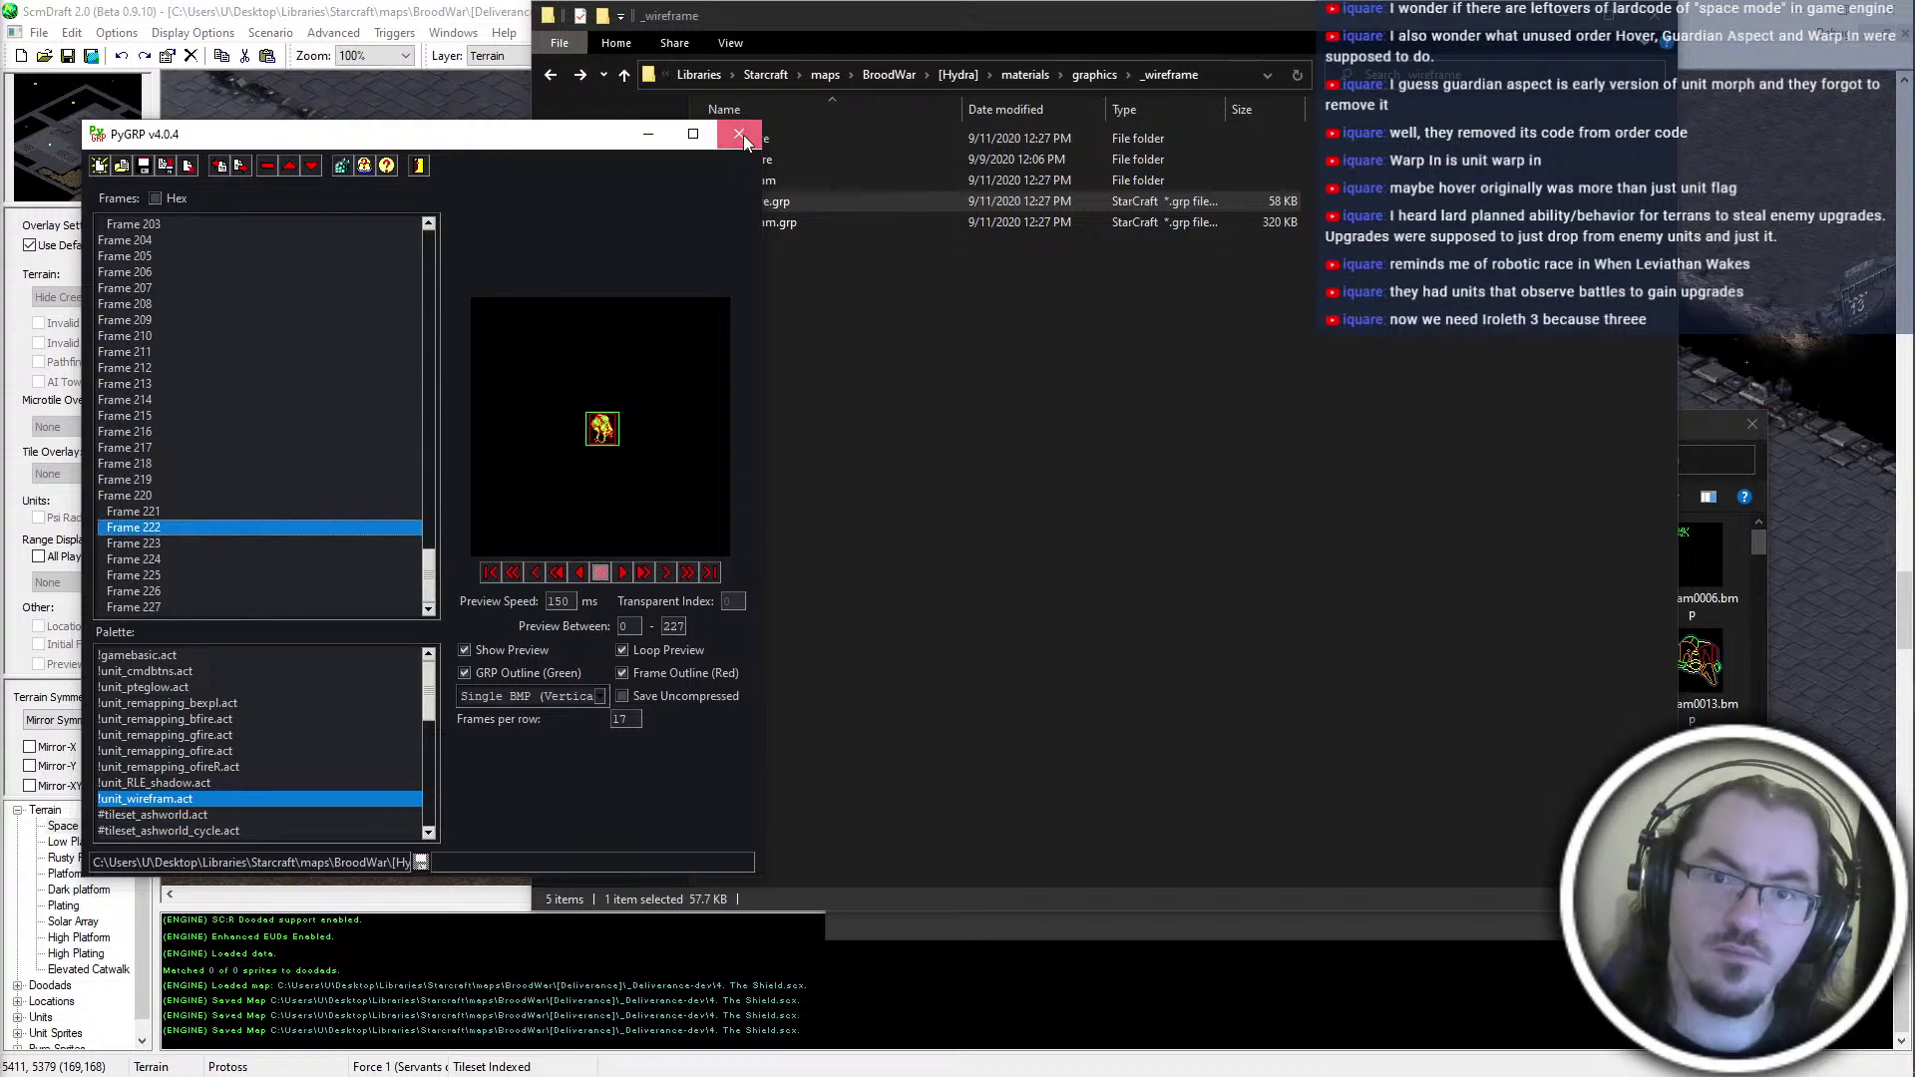
left_click(739, 133)
Open wirefram.grp in PyGRP, inspect frame 222 and close the viewer
double_click(778, 221)
left_click_drag(430, 335, 431, 603)
left_click(225, 534)
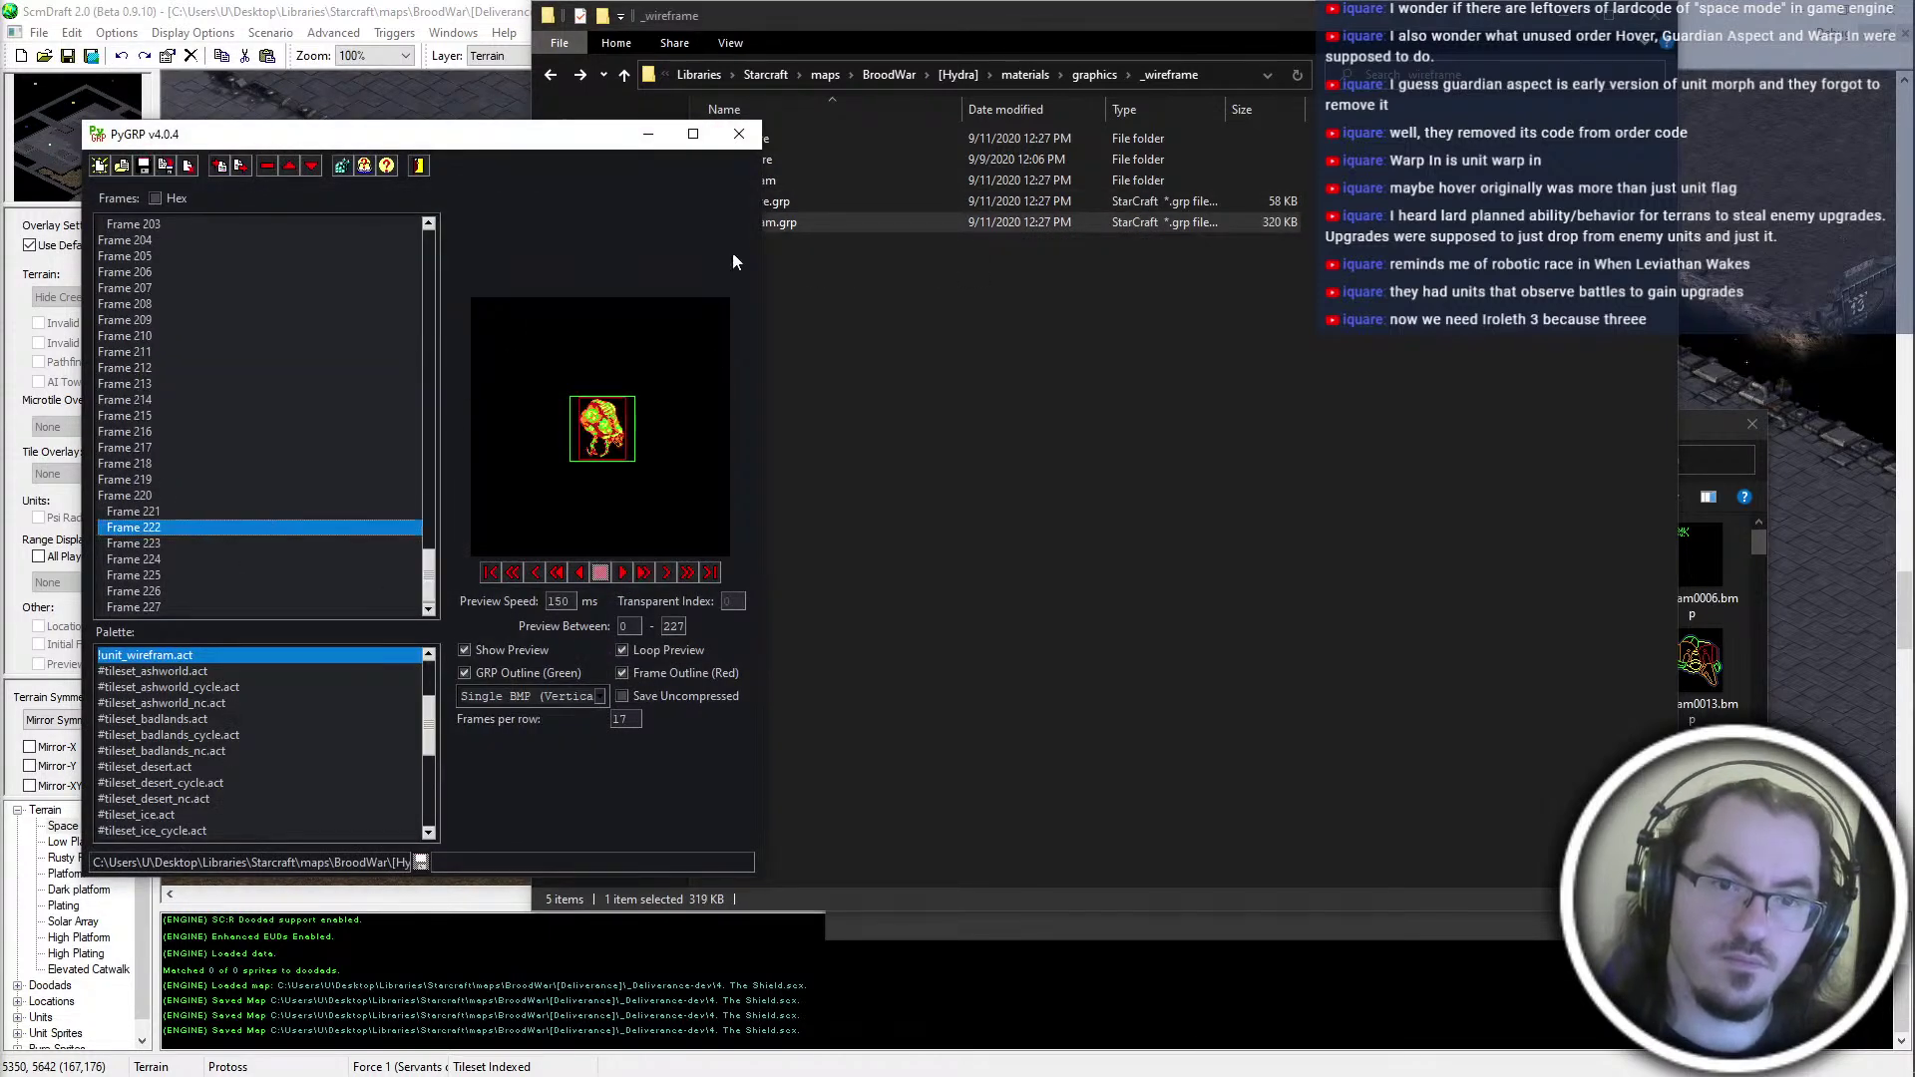
left_click(720, 133)
Take both grpwire.grp and wirefram.grp to the clipboard and close GRP Converter
left_click(838, 203, "ctrl")
left_click(1733, 431)
left_click(1073, 396)
left_click(1279, 516)
Paste the two GRP files into _HYDRA-dev > mpq > unit > wirefram over the existing ones and return to _HYDRA-dev
left_click(611, 180)
double_click(820, 159)
double_click(784, 375)
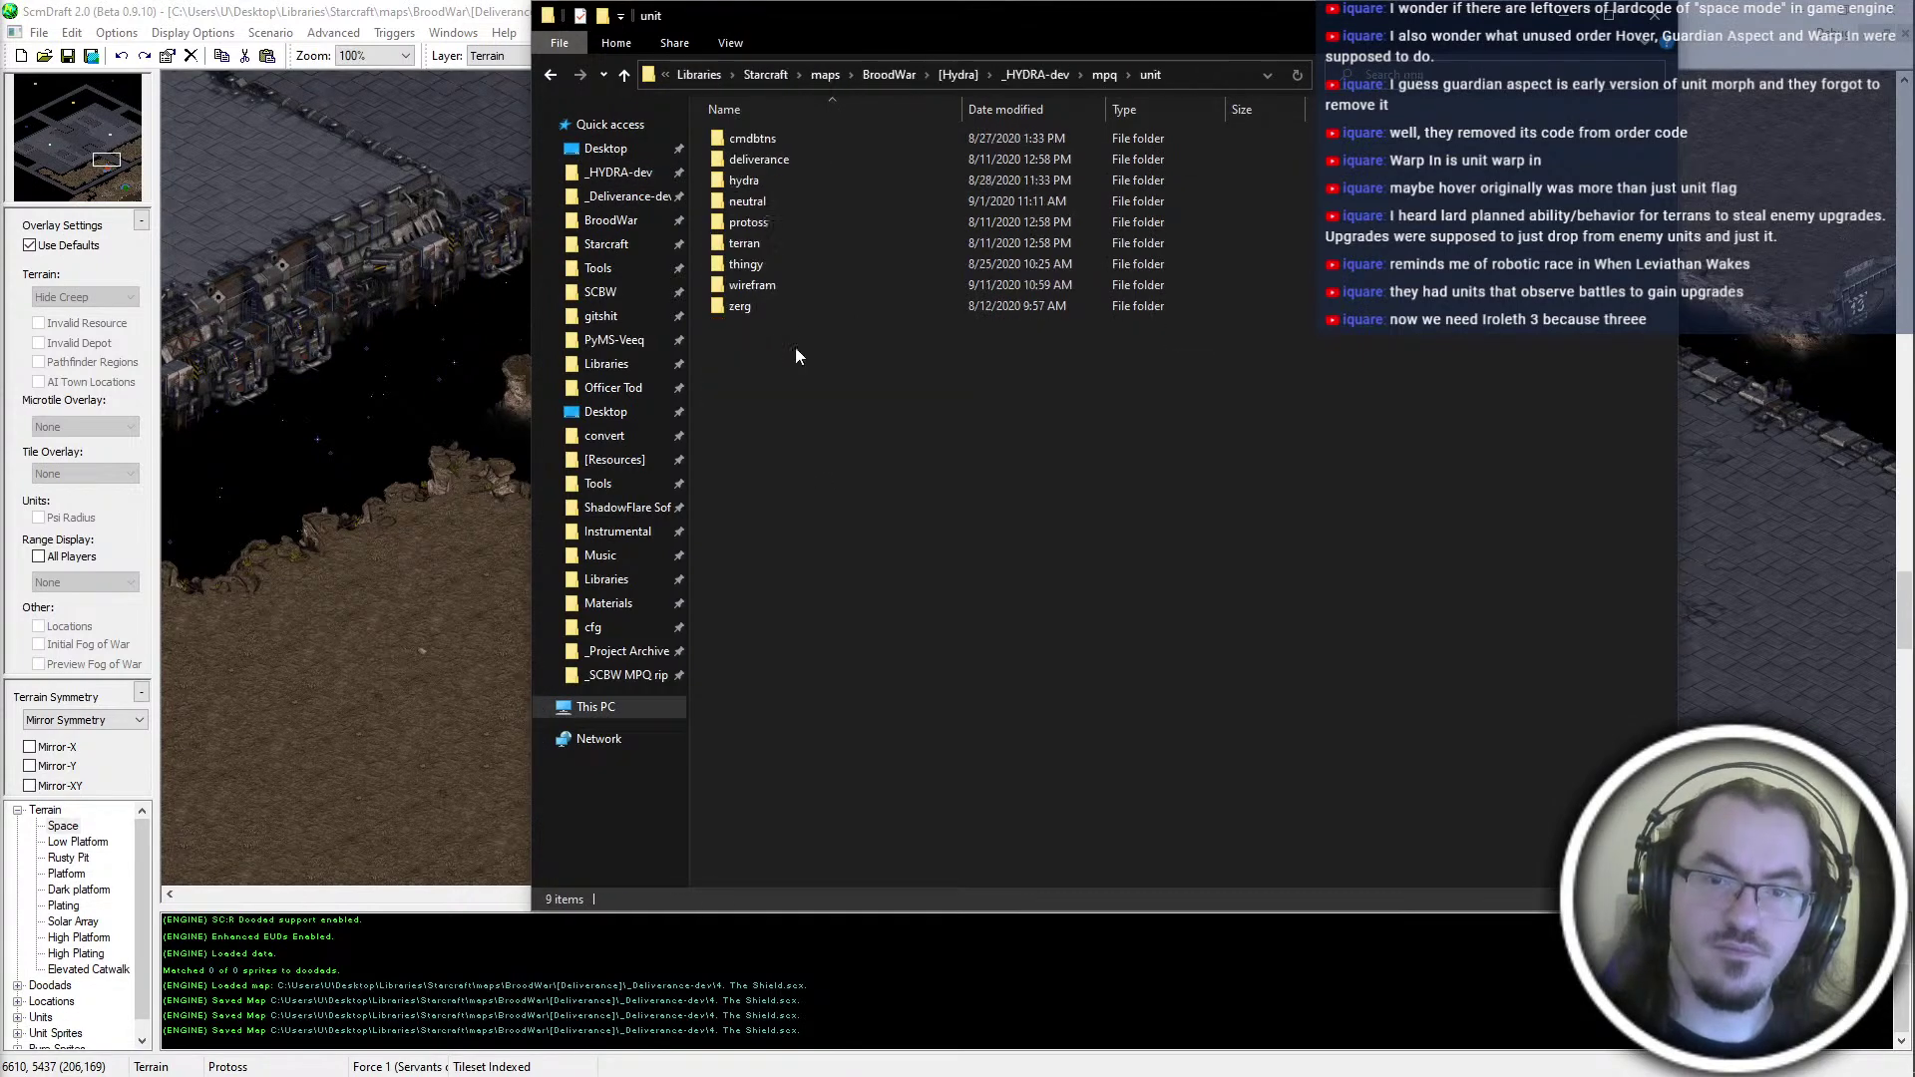
double_click(808, 287)
key("ctrl+v")
left_click(867, 413)
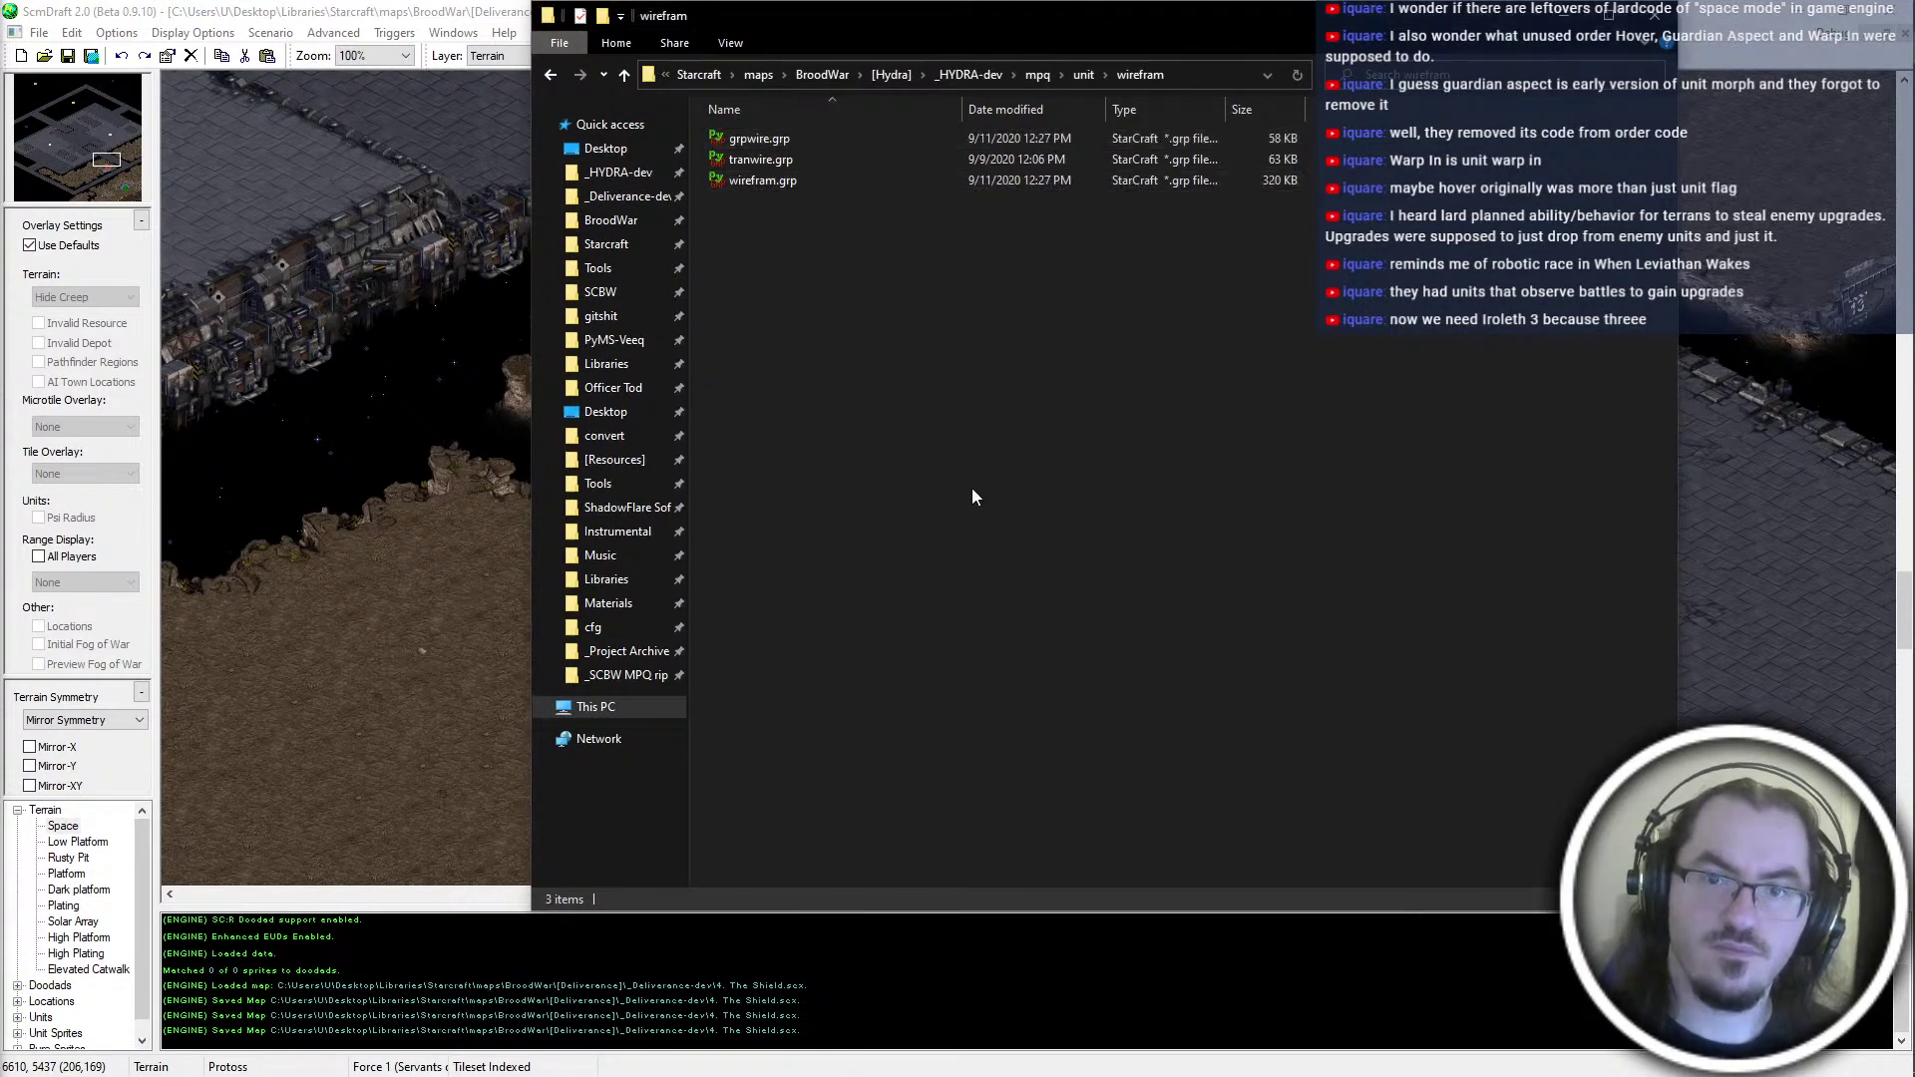
key("alt+Up")
key("alt+Up")
key("alt+Up")
Switch to the PyTILE window and close it
key("alt+Tab")
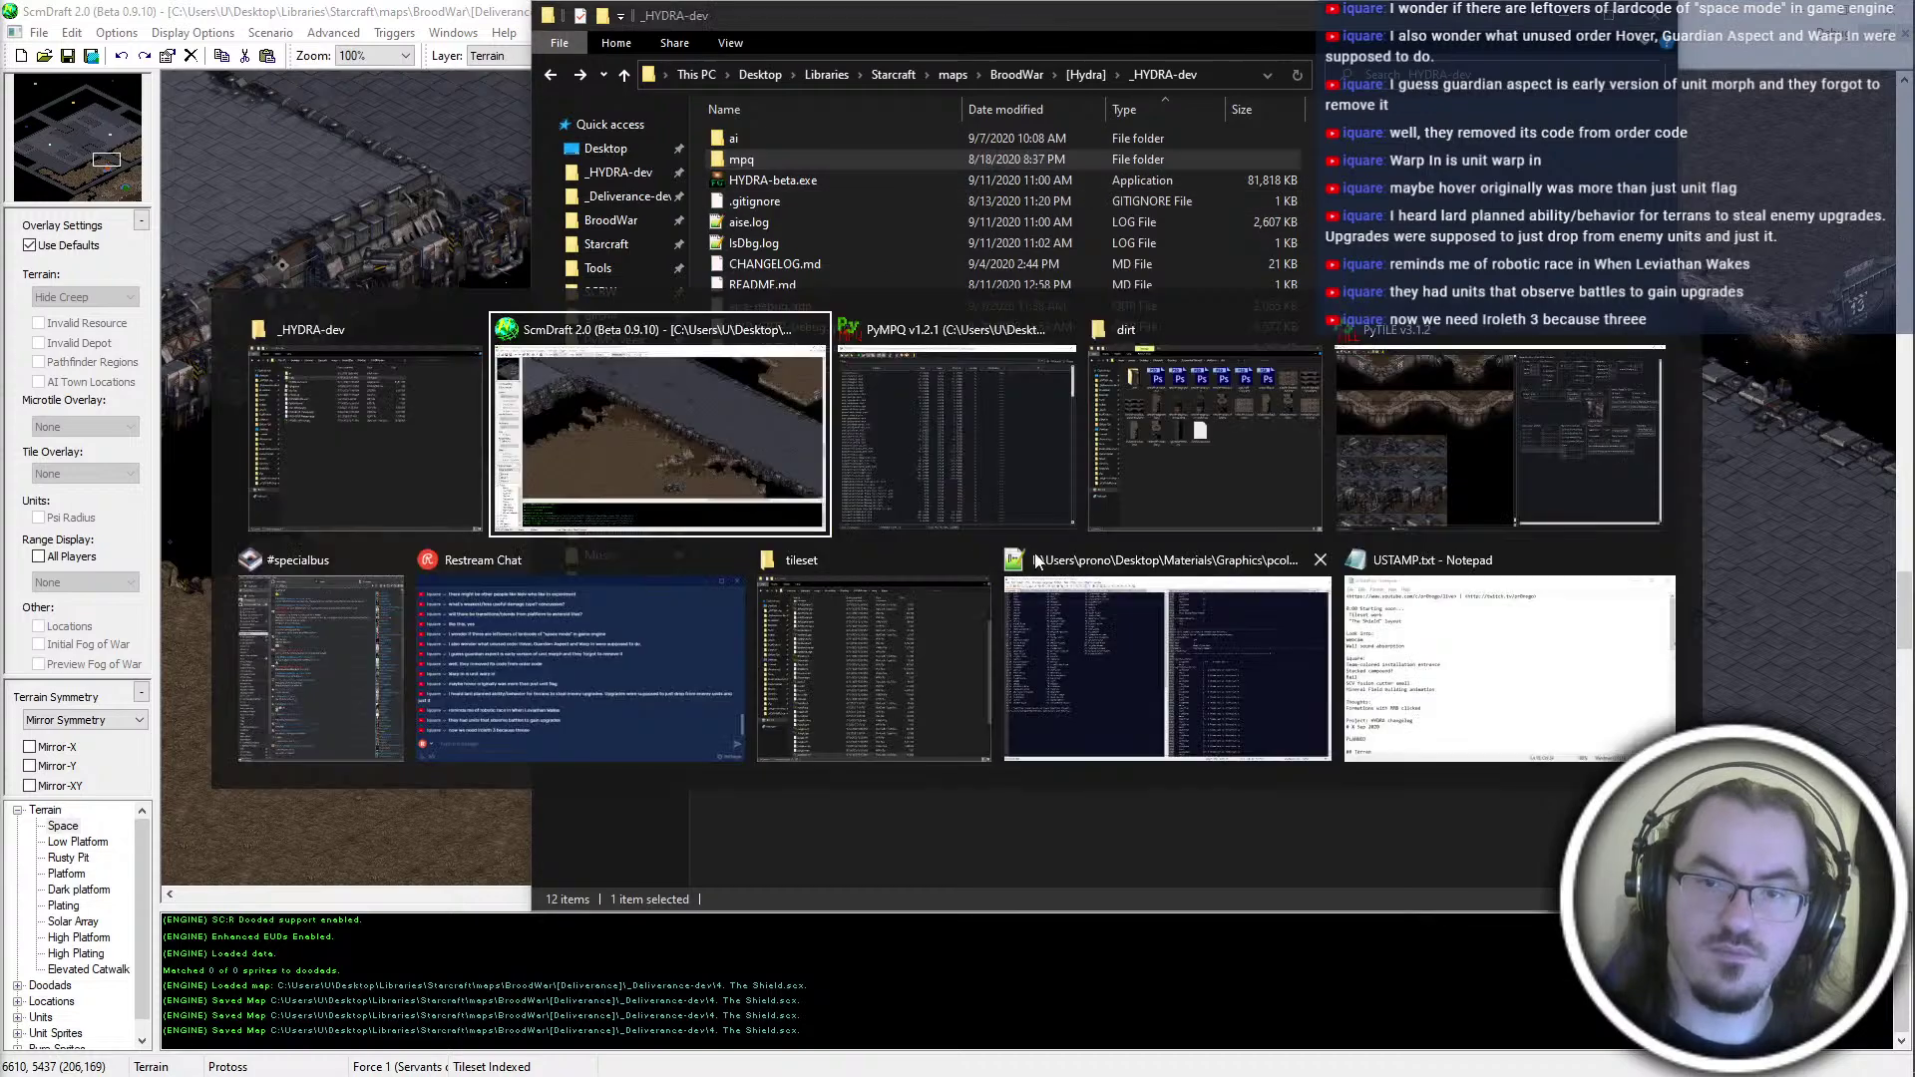
left_click(1630, 373)
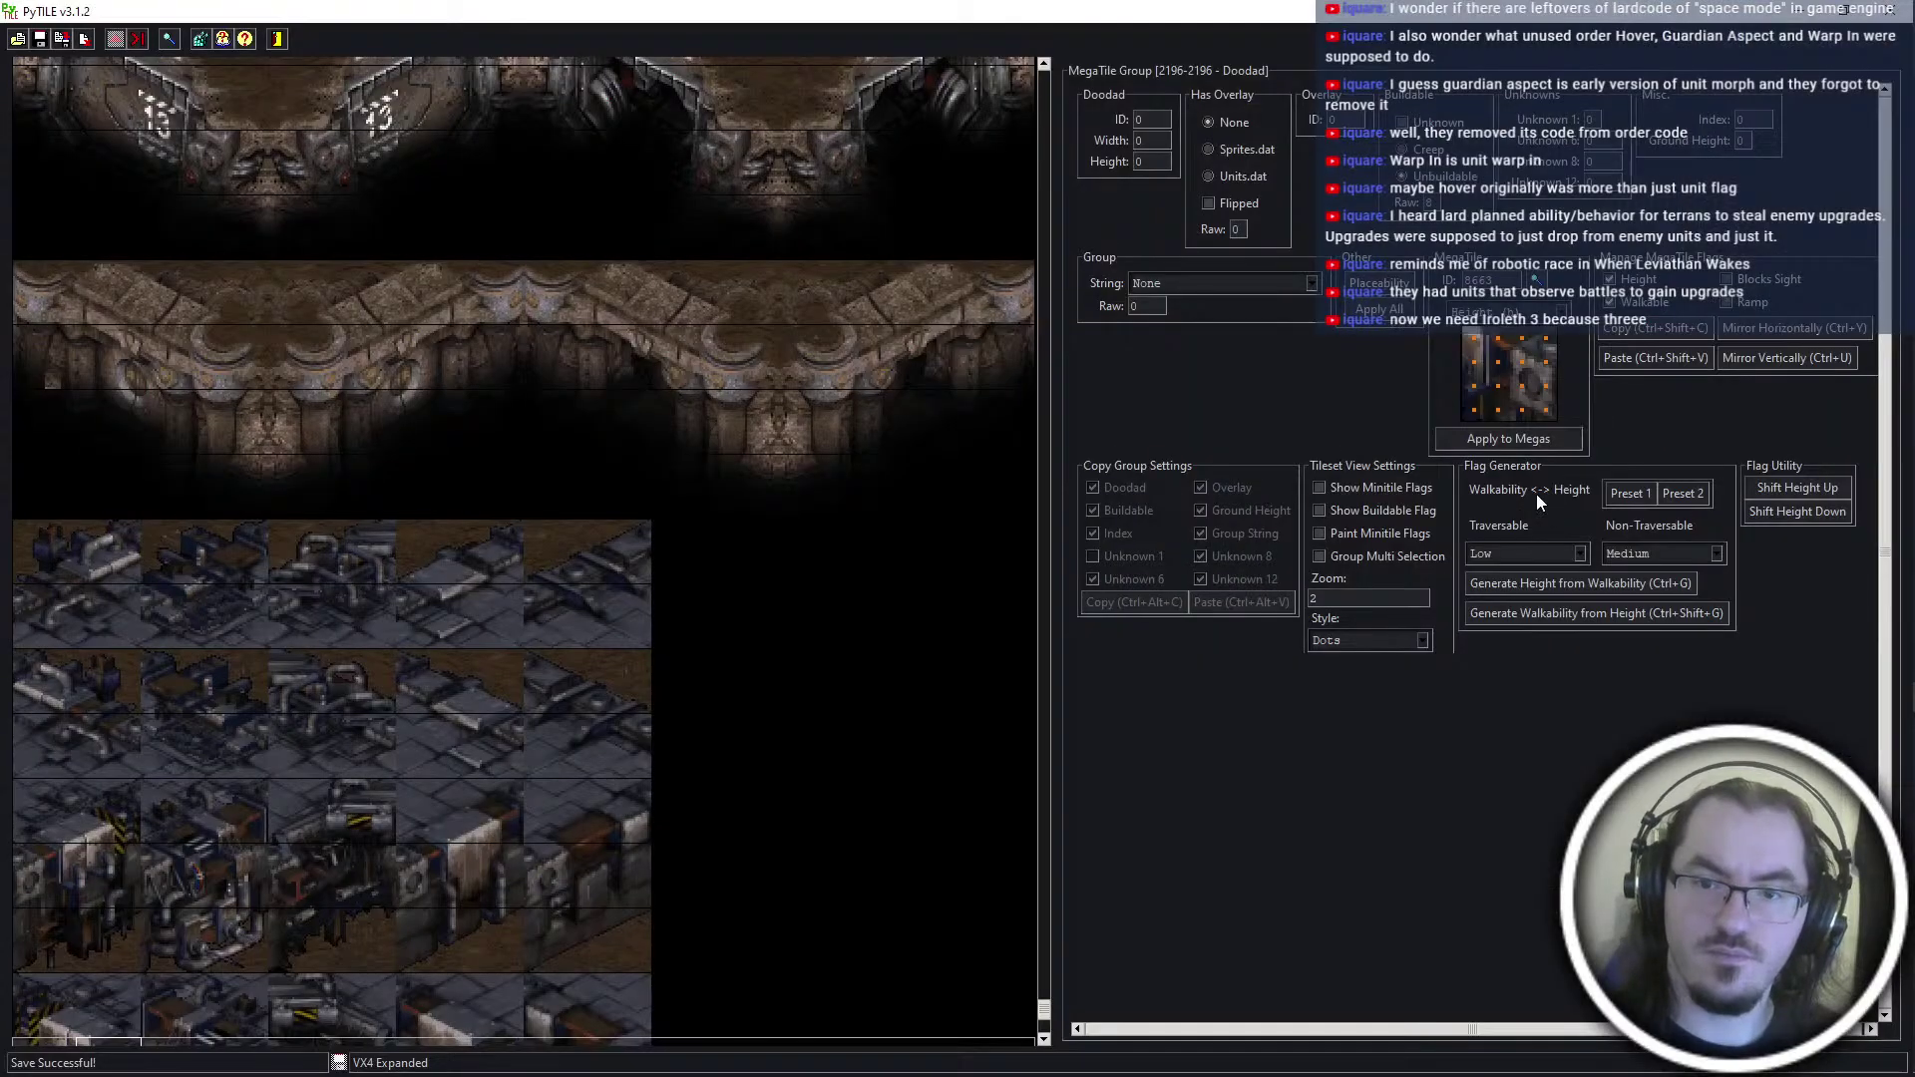
key("alt+Tab")
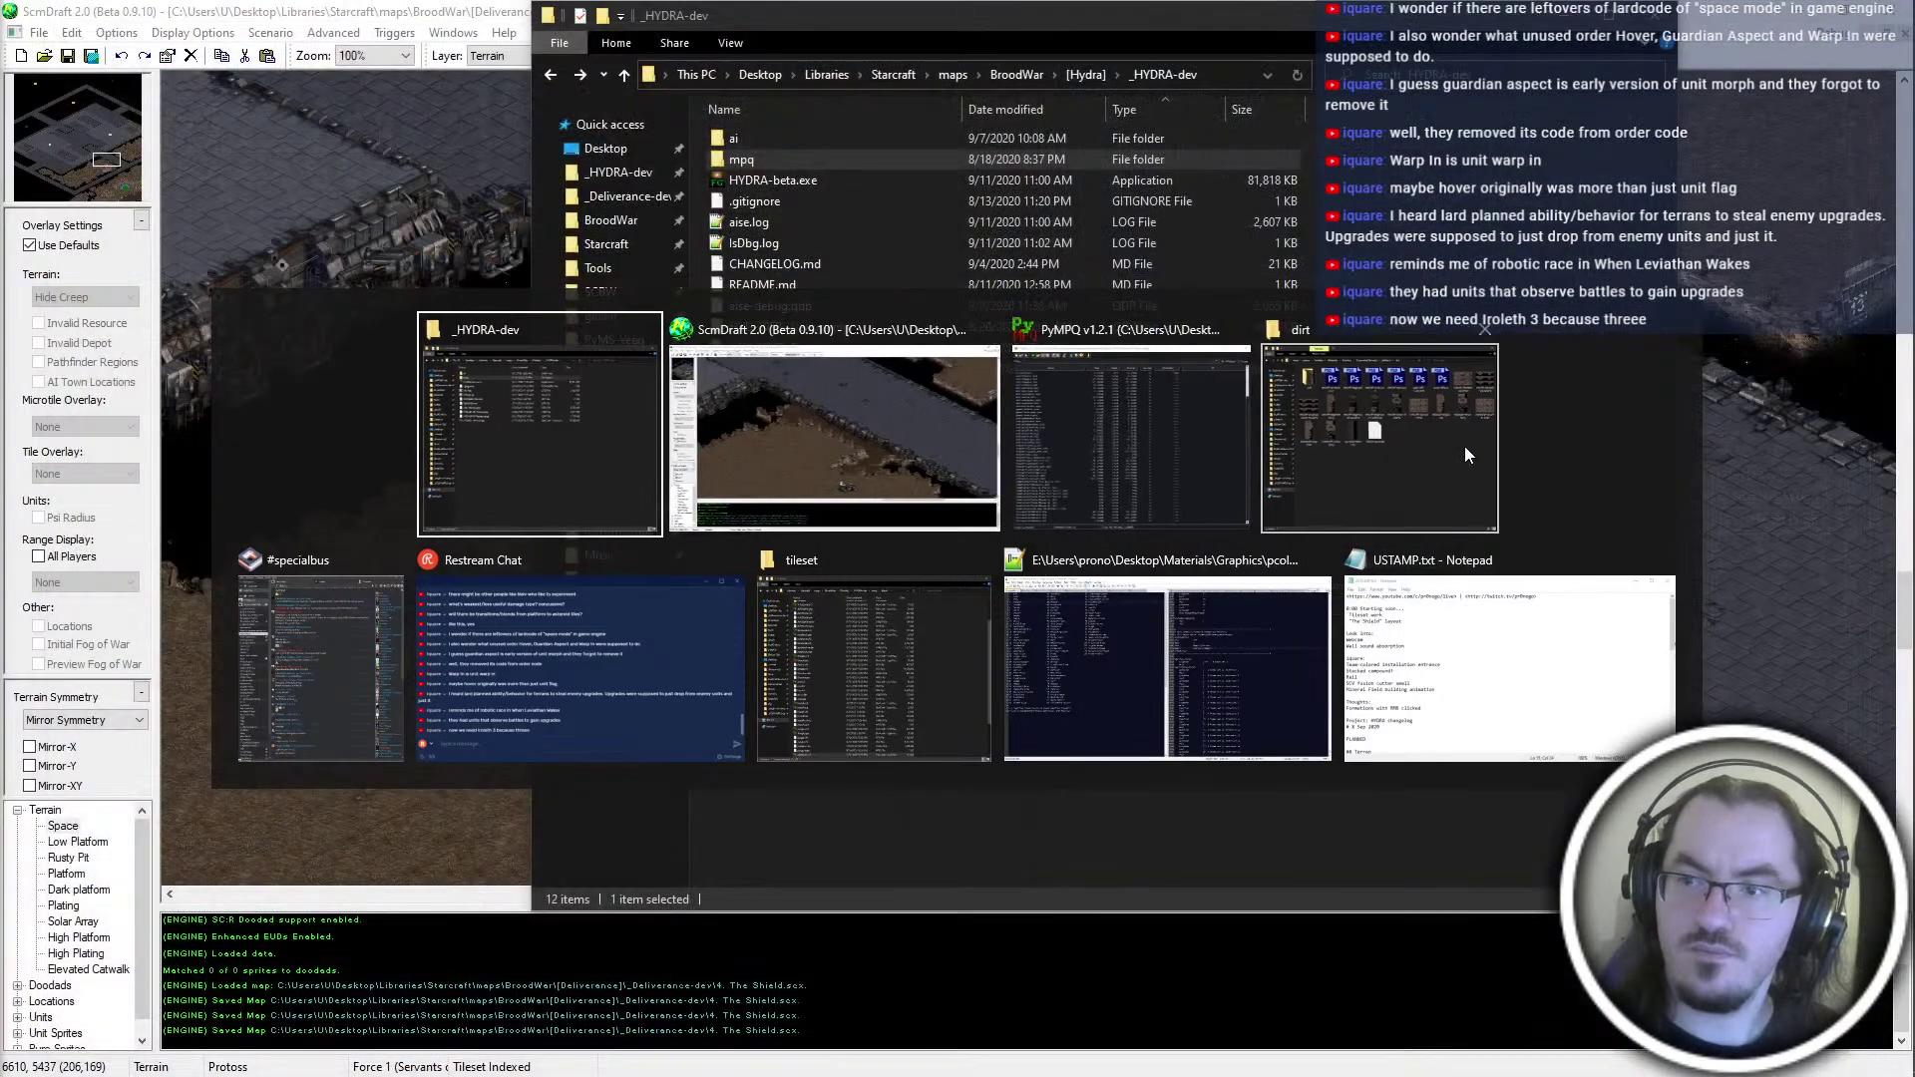
Delete spacecliff - Copy.psd from the platform > dirt folder and close that folder window
left_click(1464, 446)
left_click(903, 214)
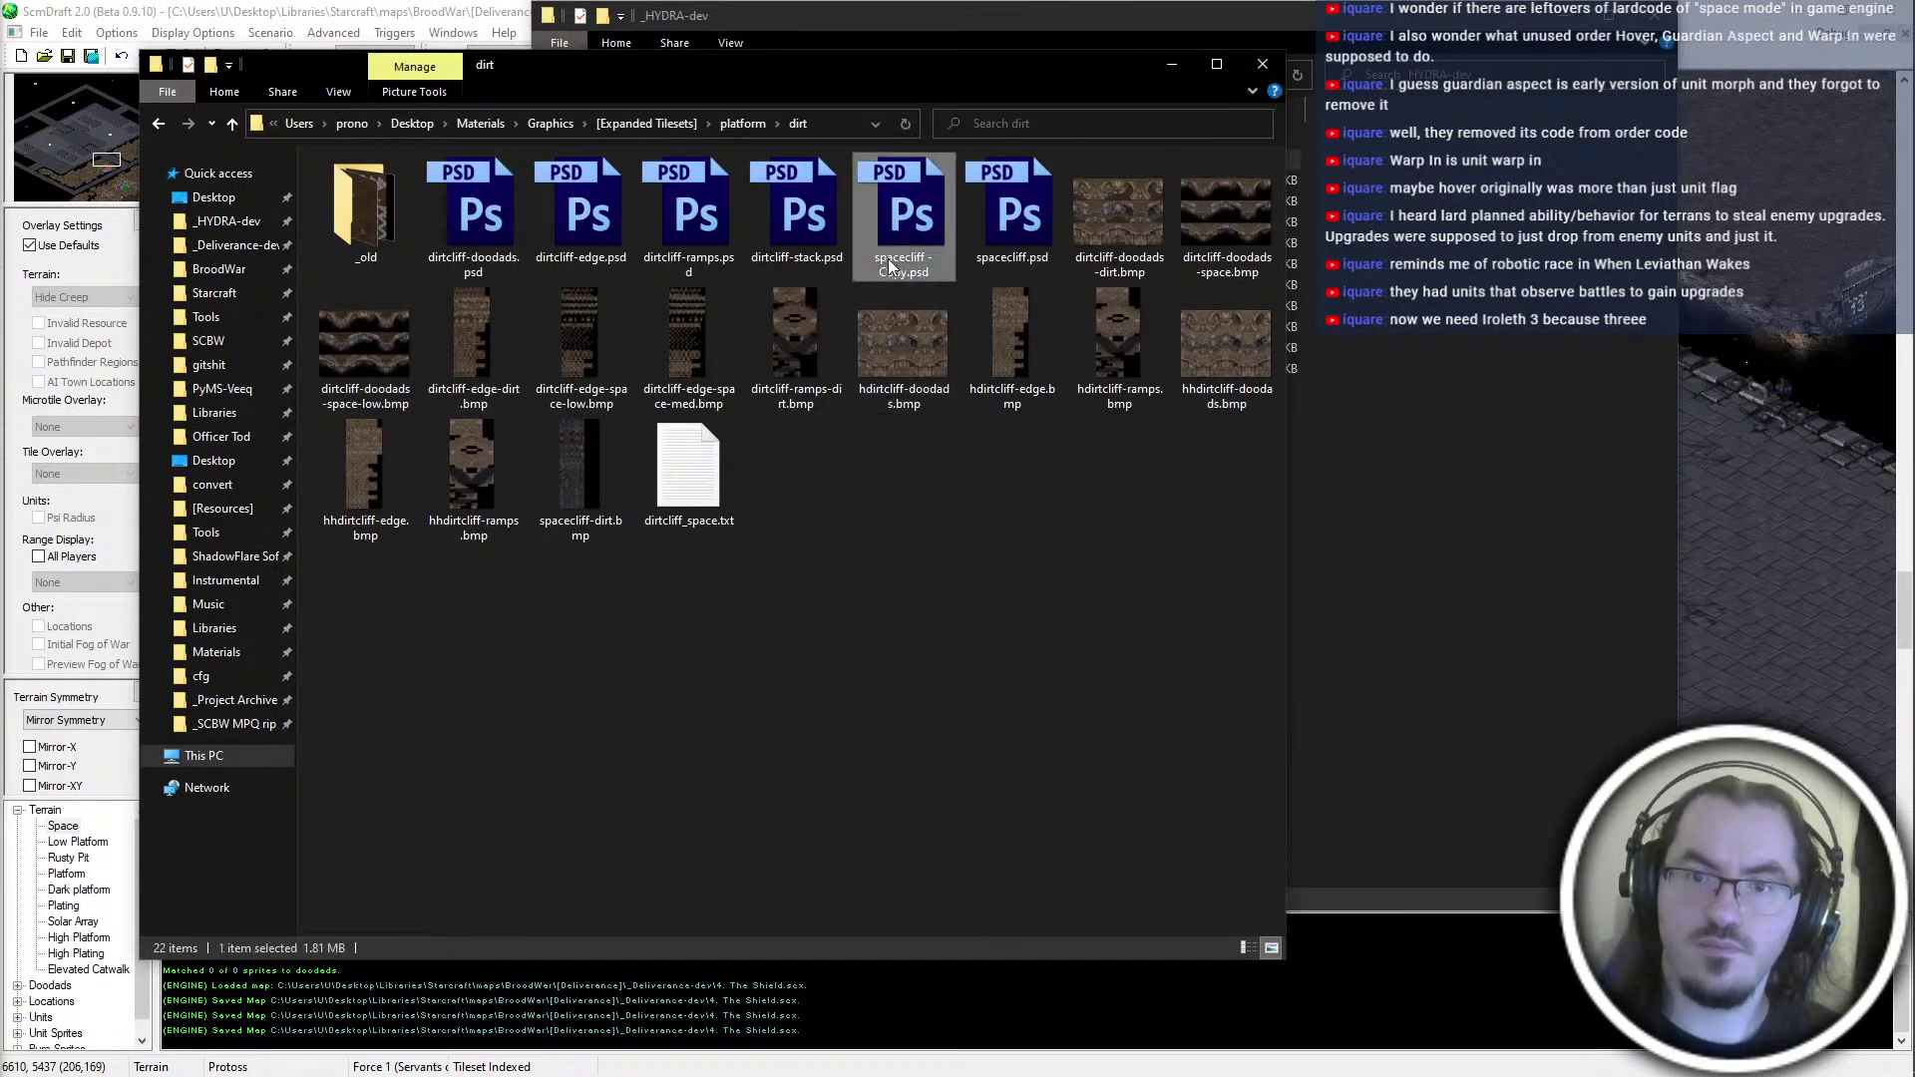
key("Delete")
left_click(1262, 65)
Switch to PyMPQ, open HYDRA-beta.exe, add the folder's files under the tileset prefix and reopen the archive
key("alt+Tab")
left_click(1224, 440)
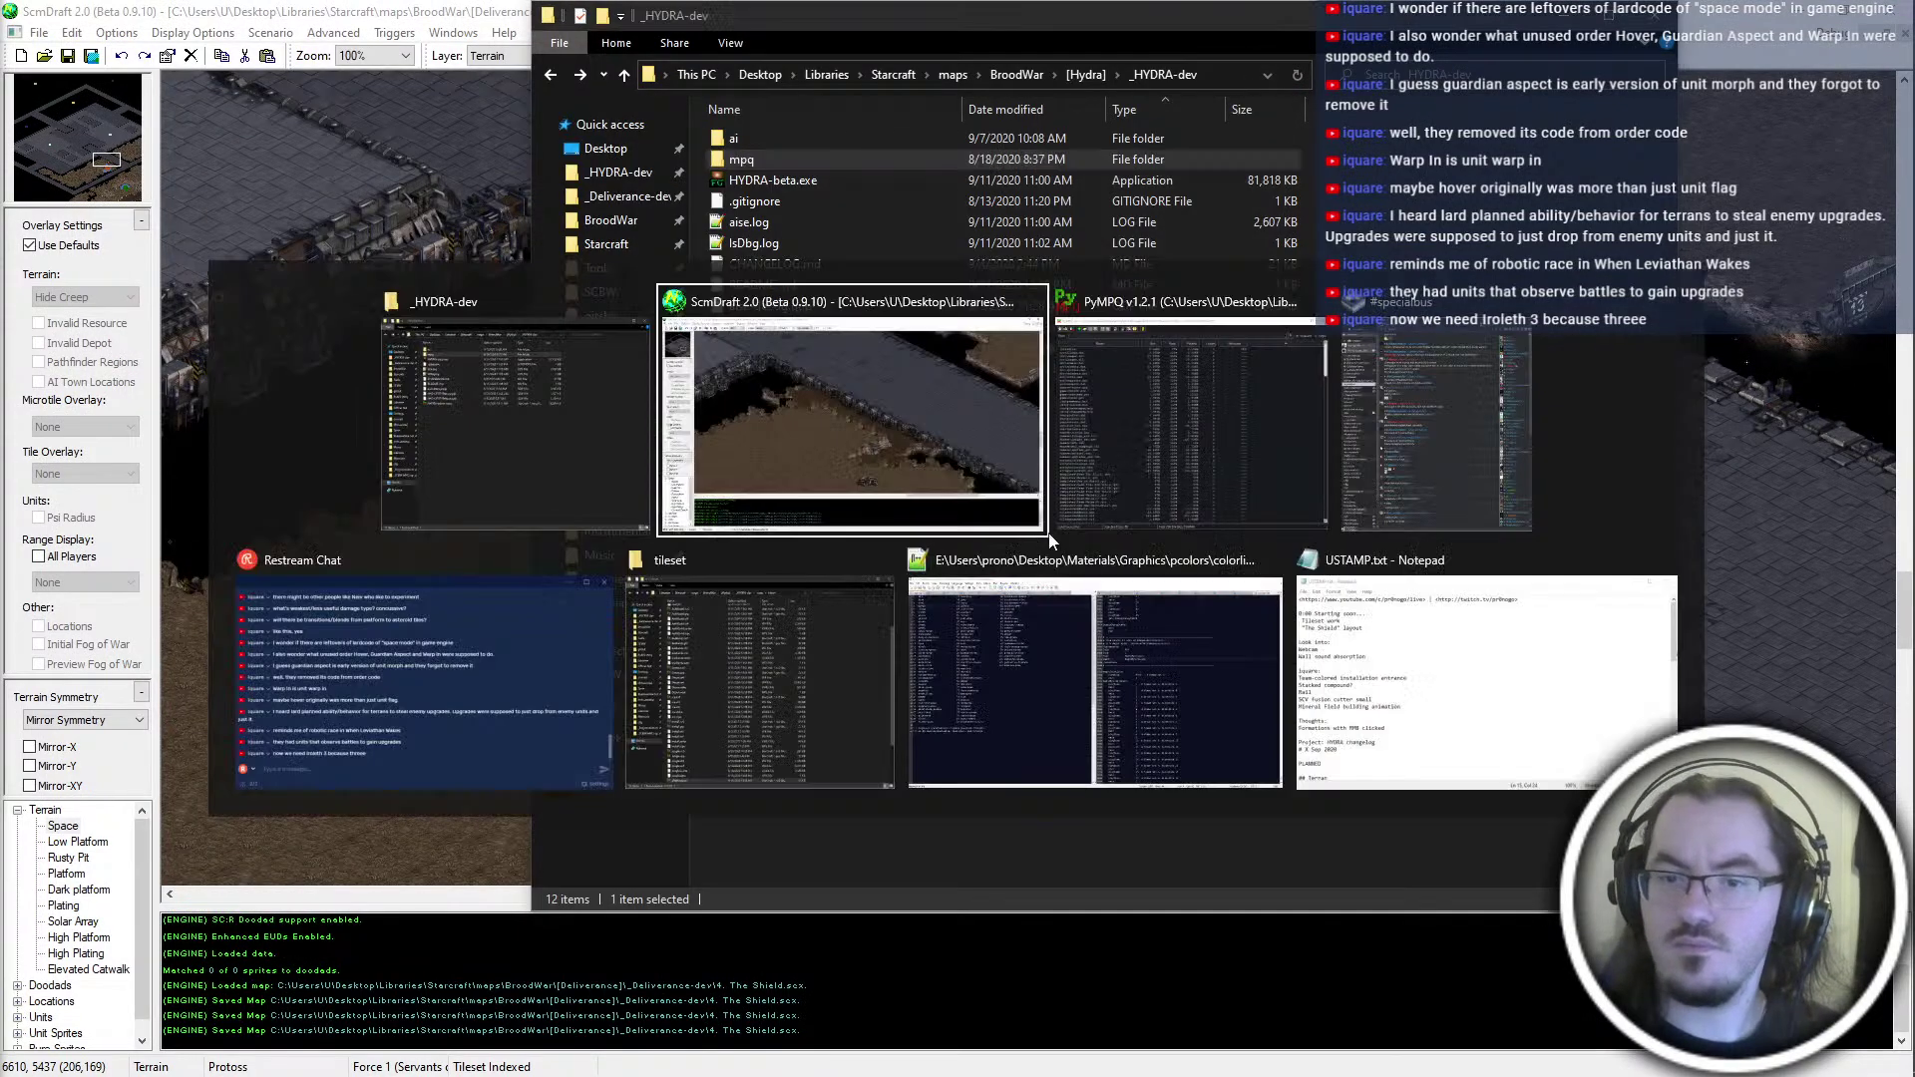
key("ctrl+o")
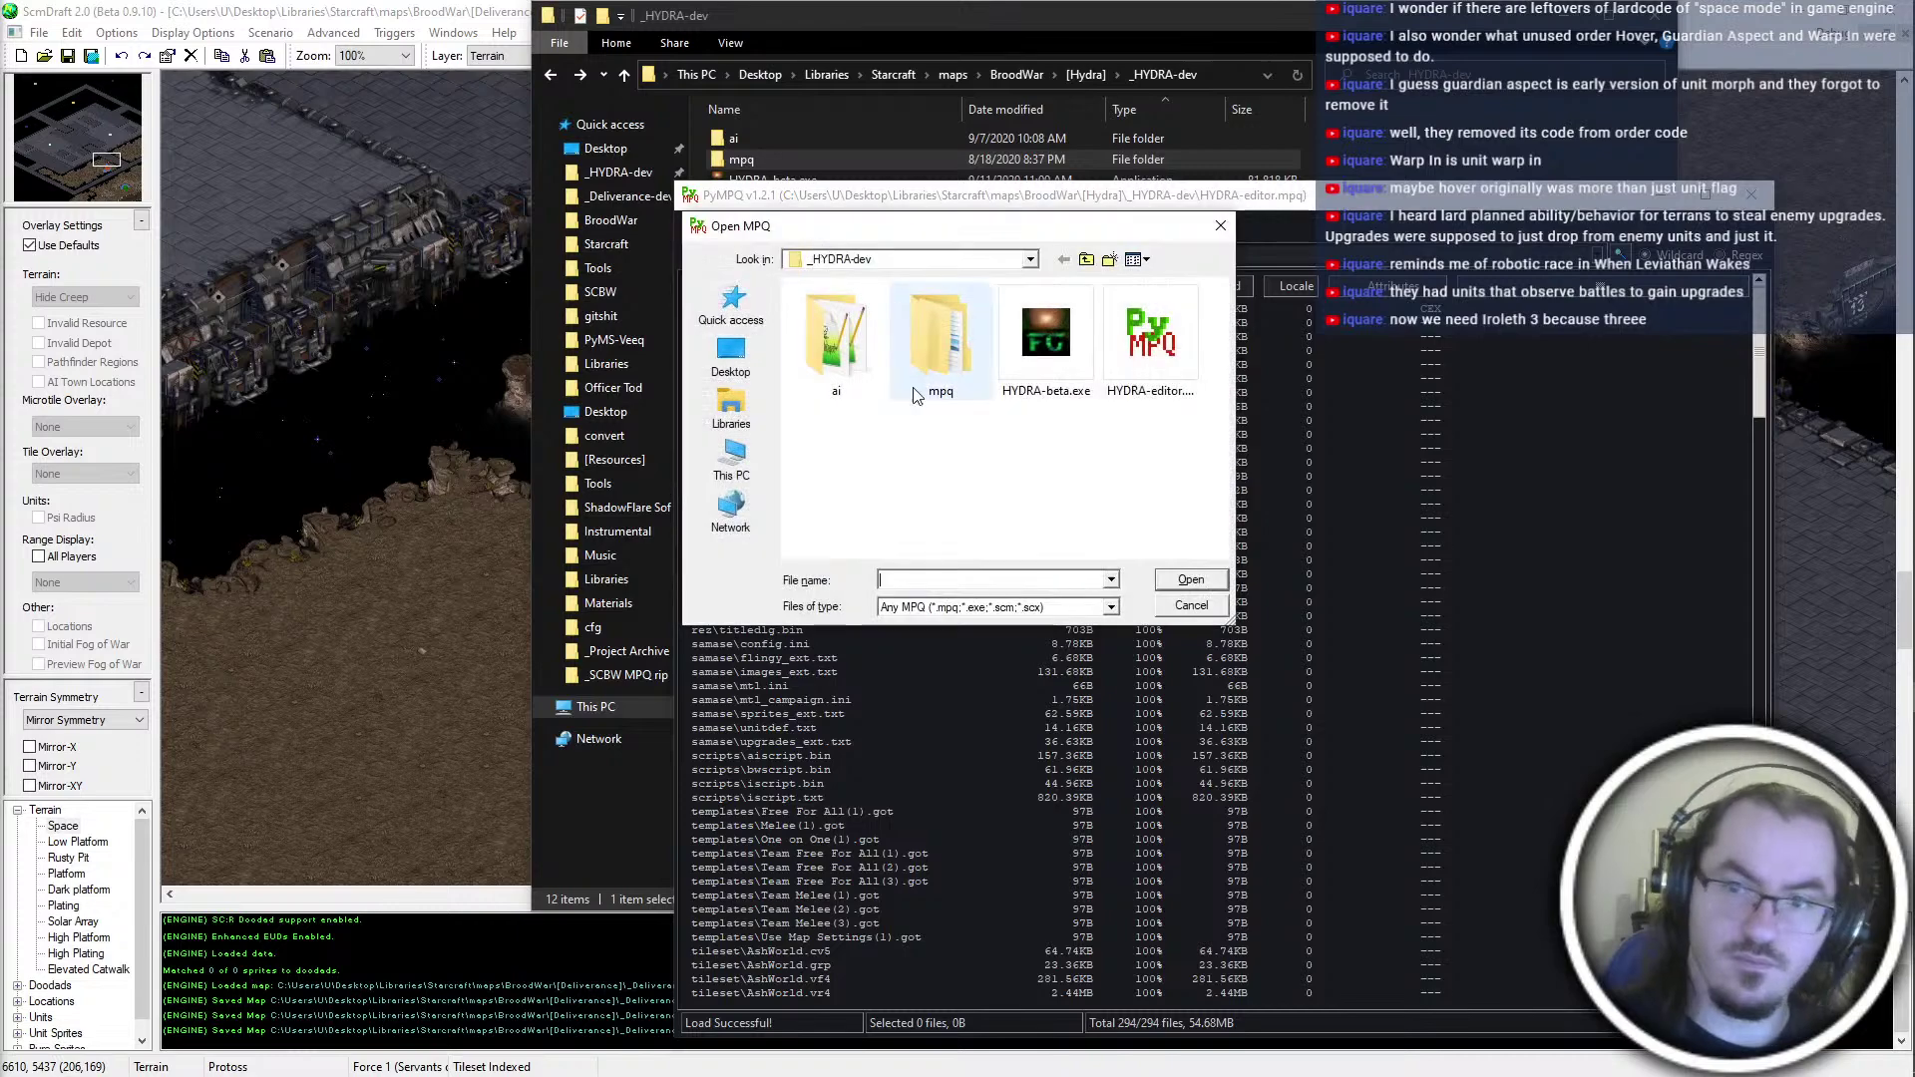
double_click(1051, 347)
key("ctrl+d")
key("Return")
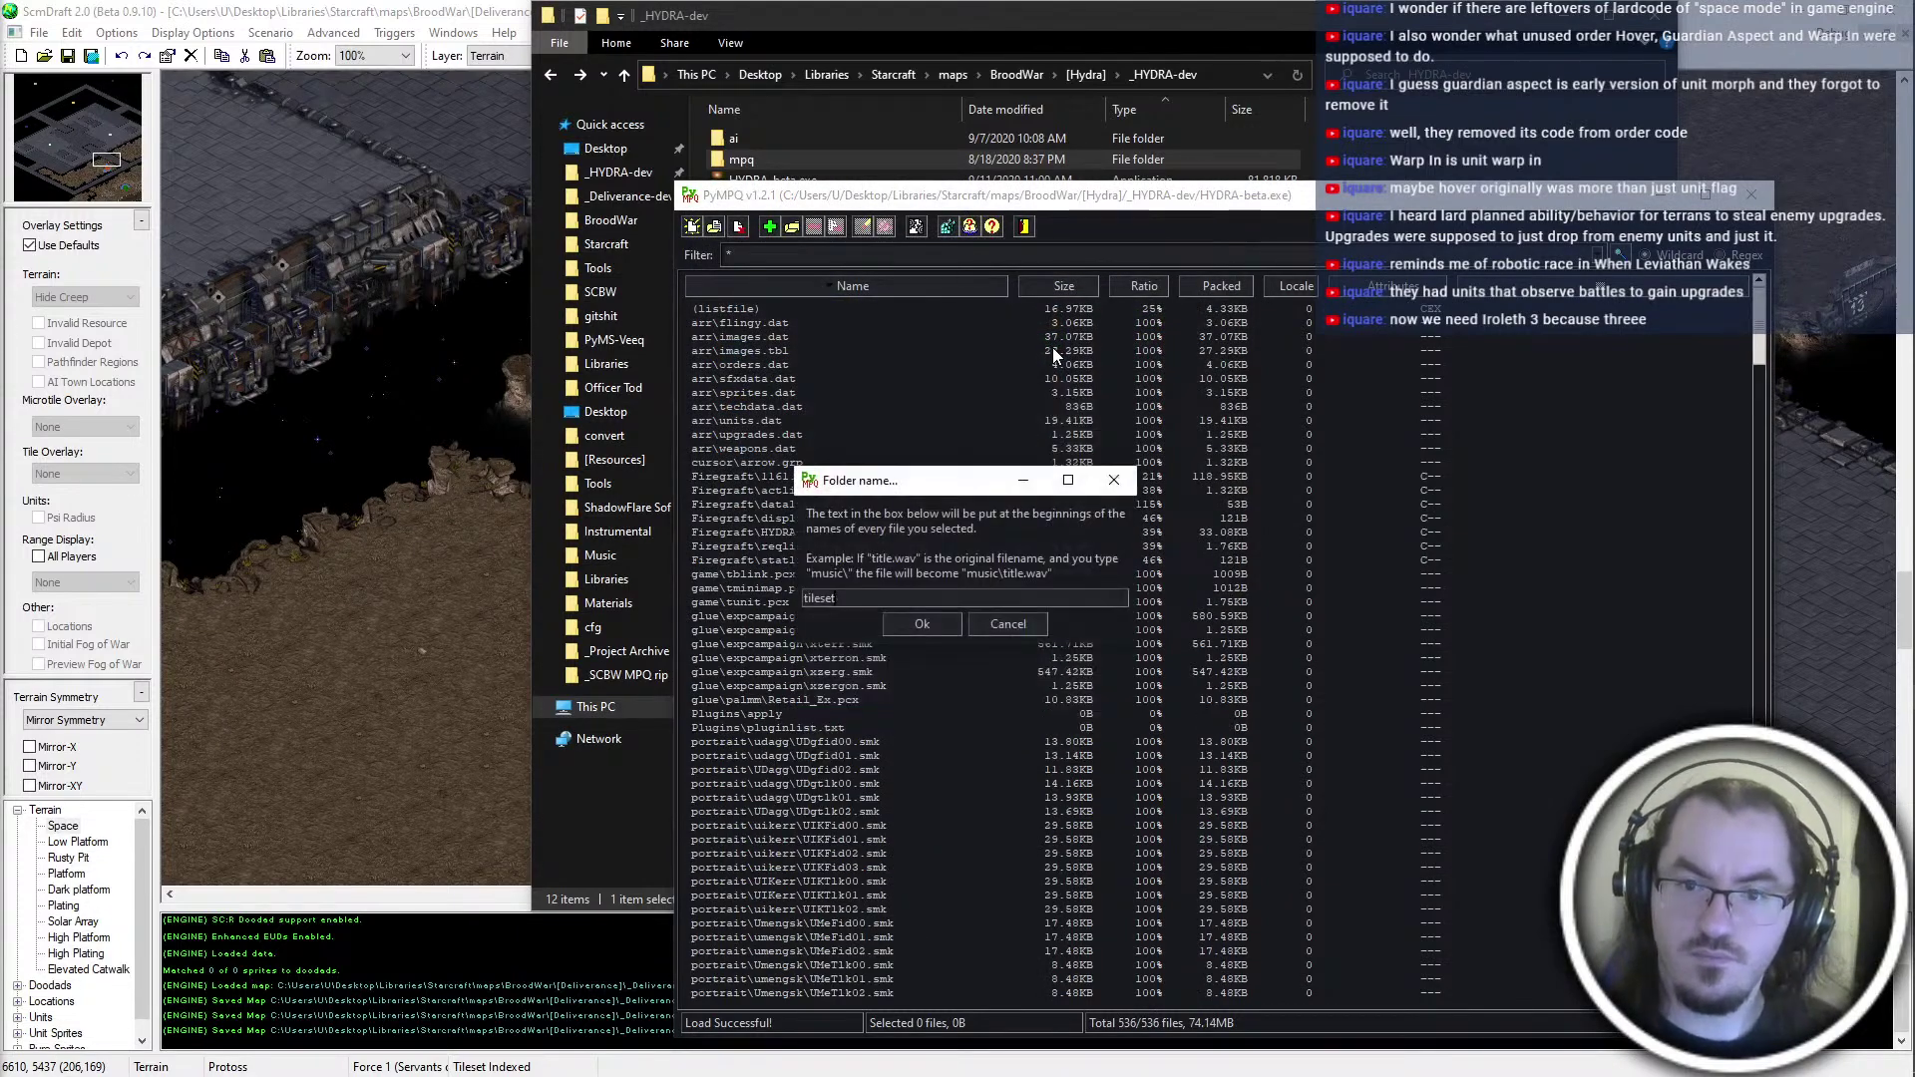
key("Return")
key("ctrl+o")
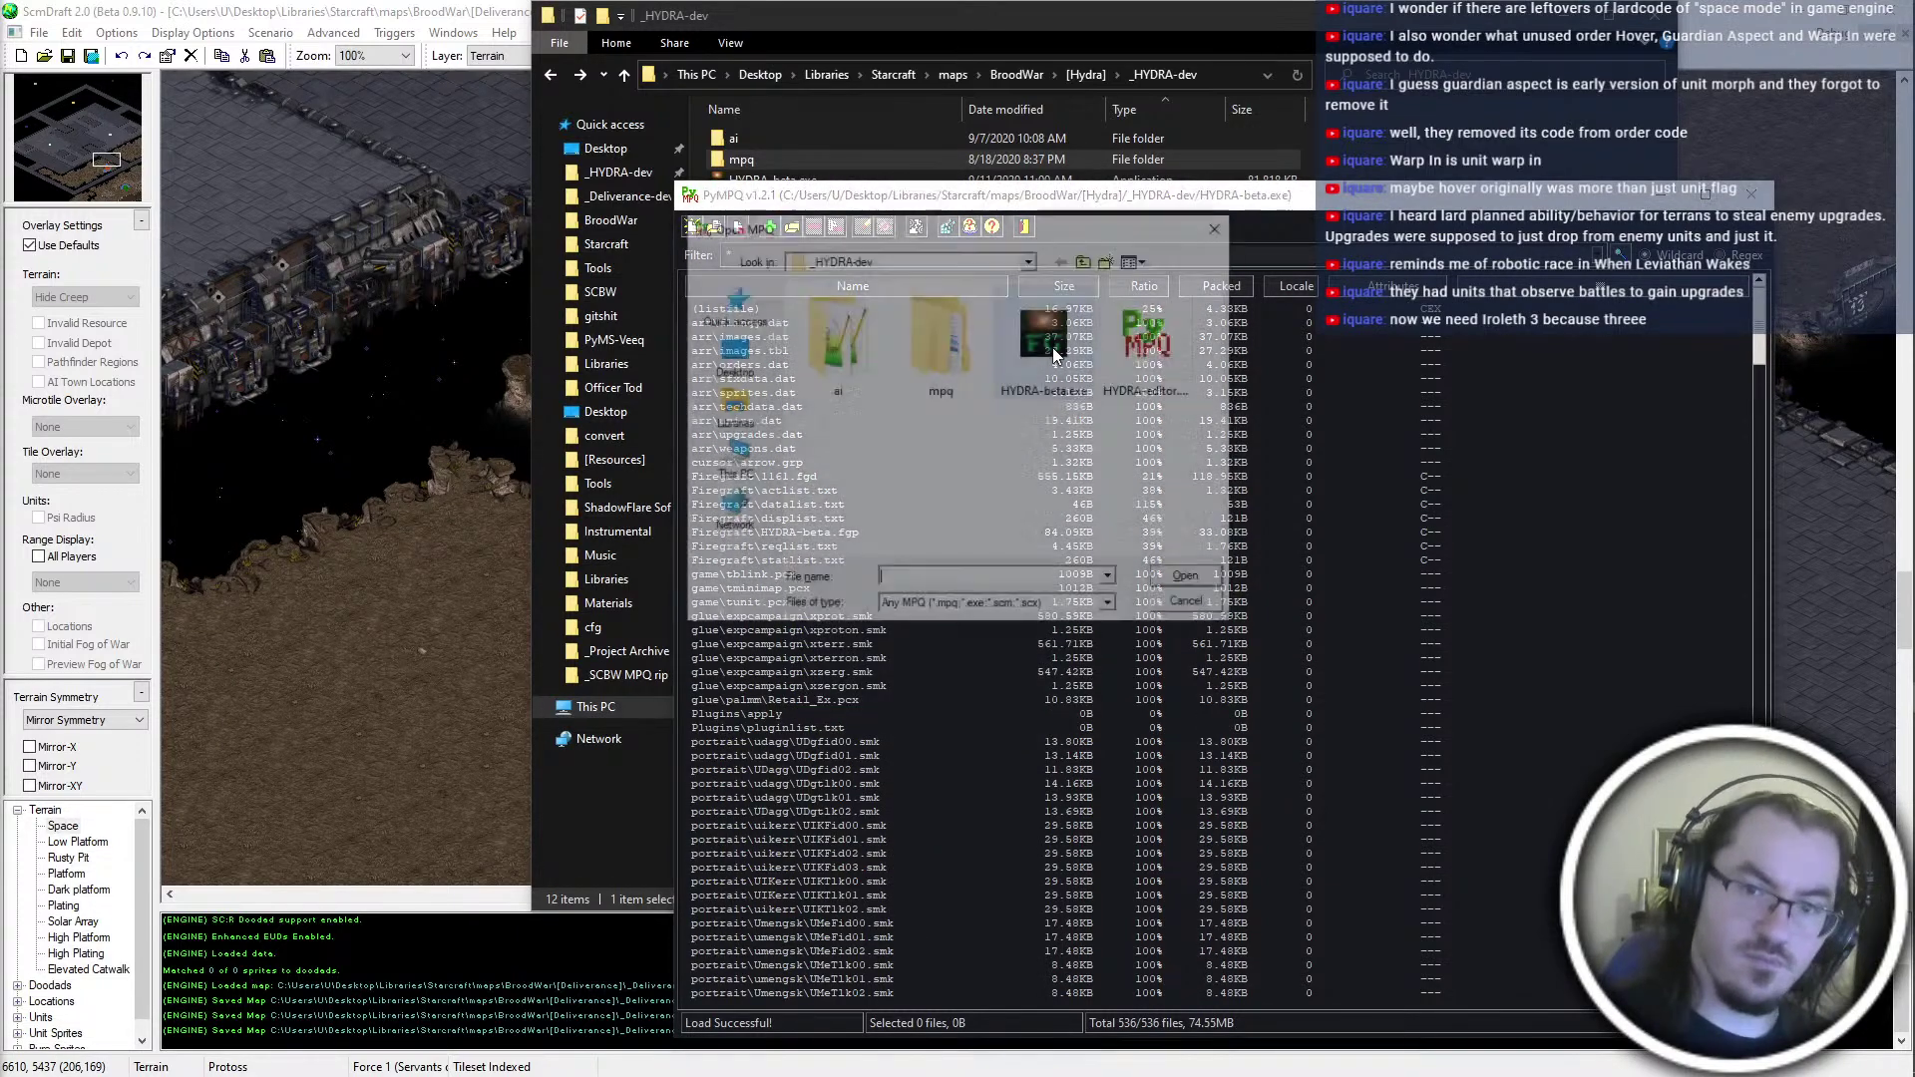
double_click(1051, 347)
Stage all changed files and write the commit message crediting the Iroleth wireframe, followed by "Platform; Add low dirt space cliffs and low dirt asteroid cliffs"
left_click(1511, 145)
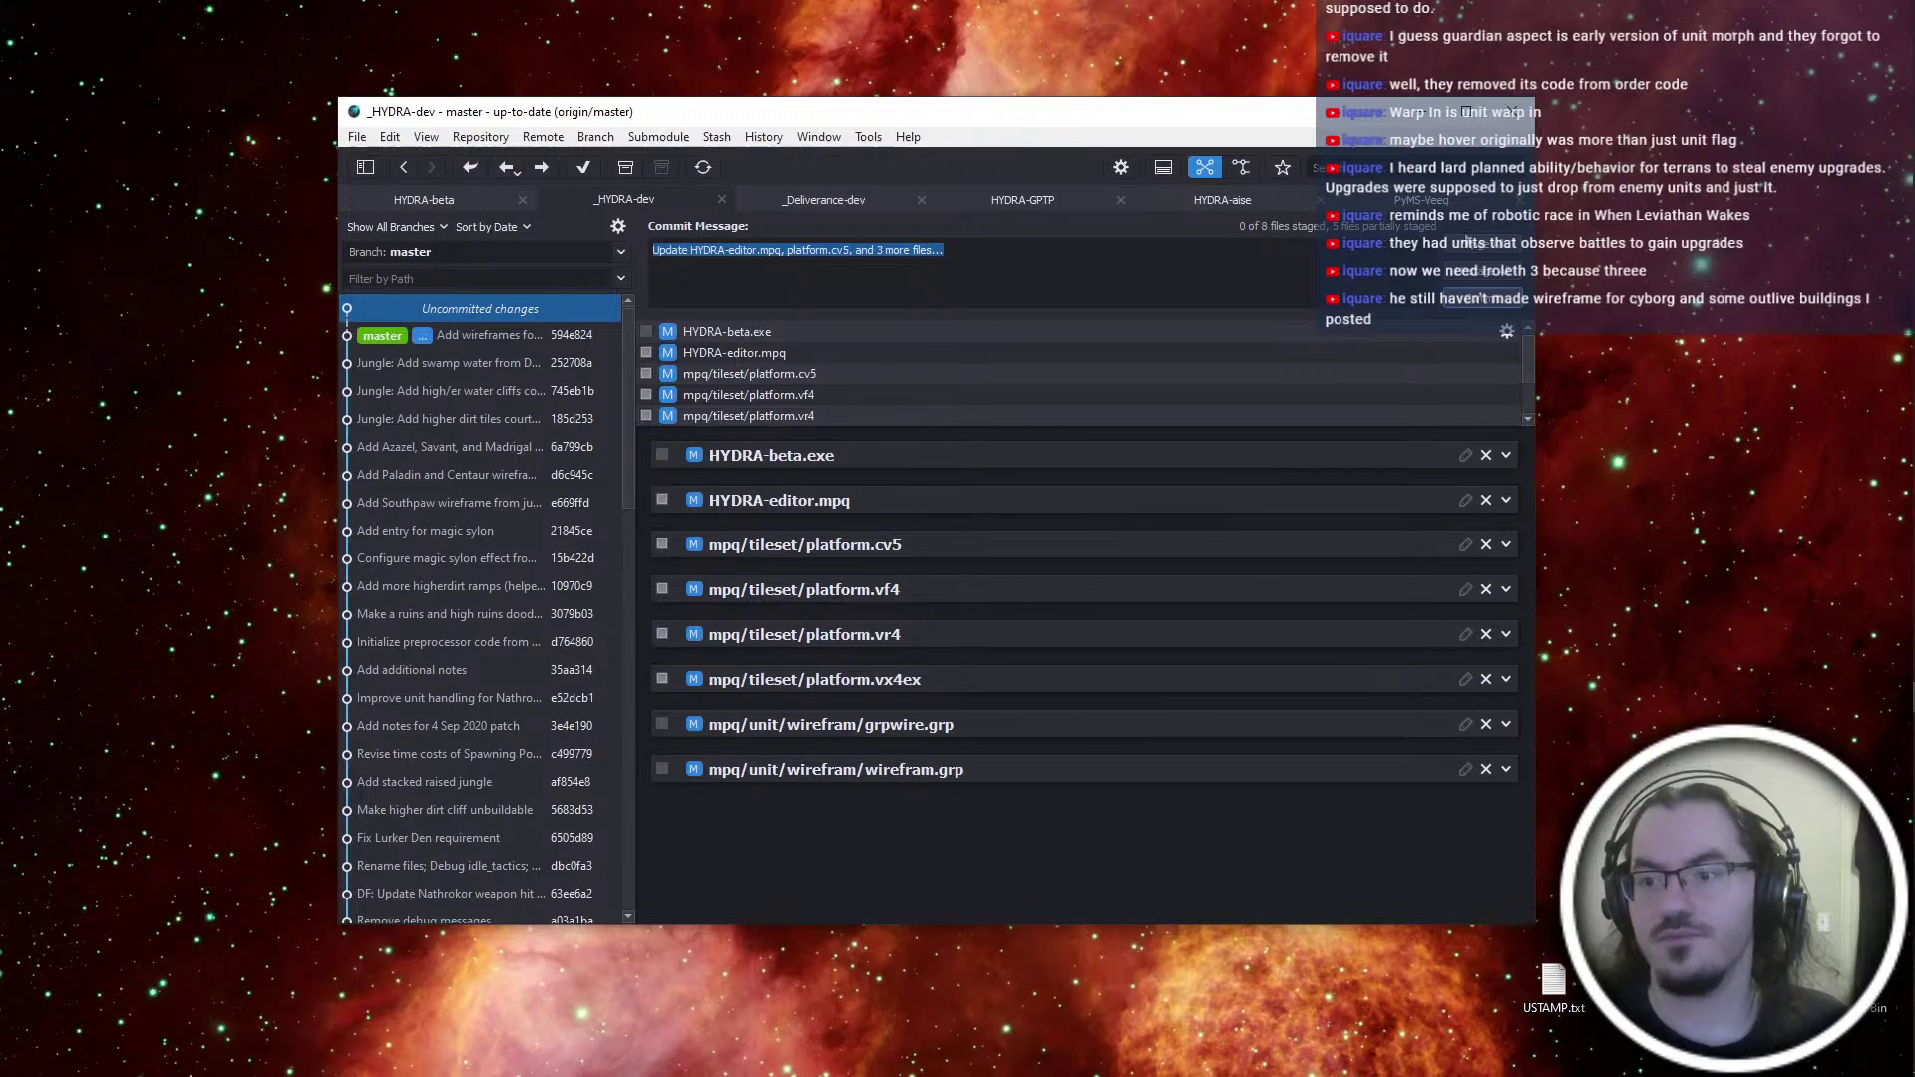
left_click(1469, 242)
key("BackSpace")
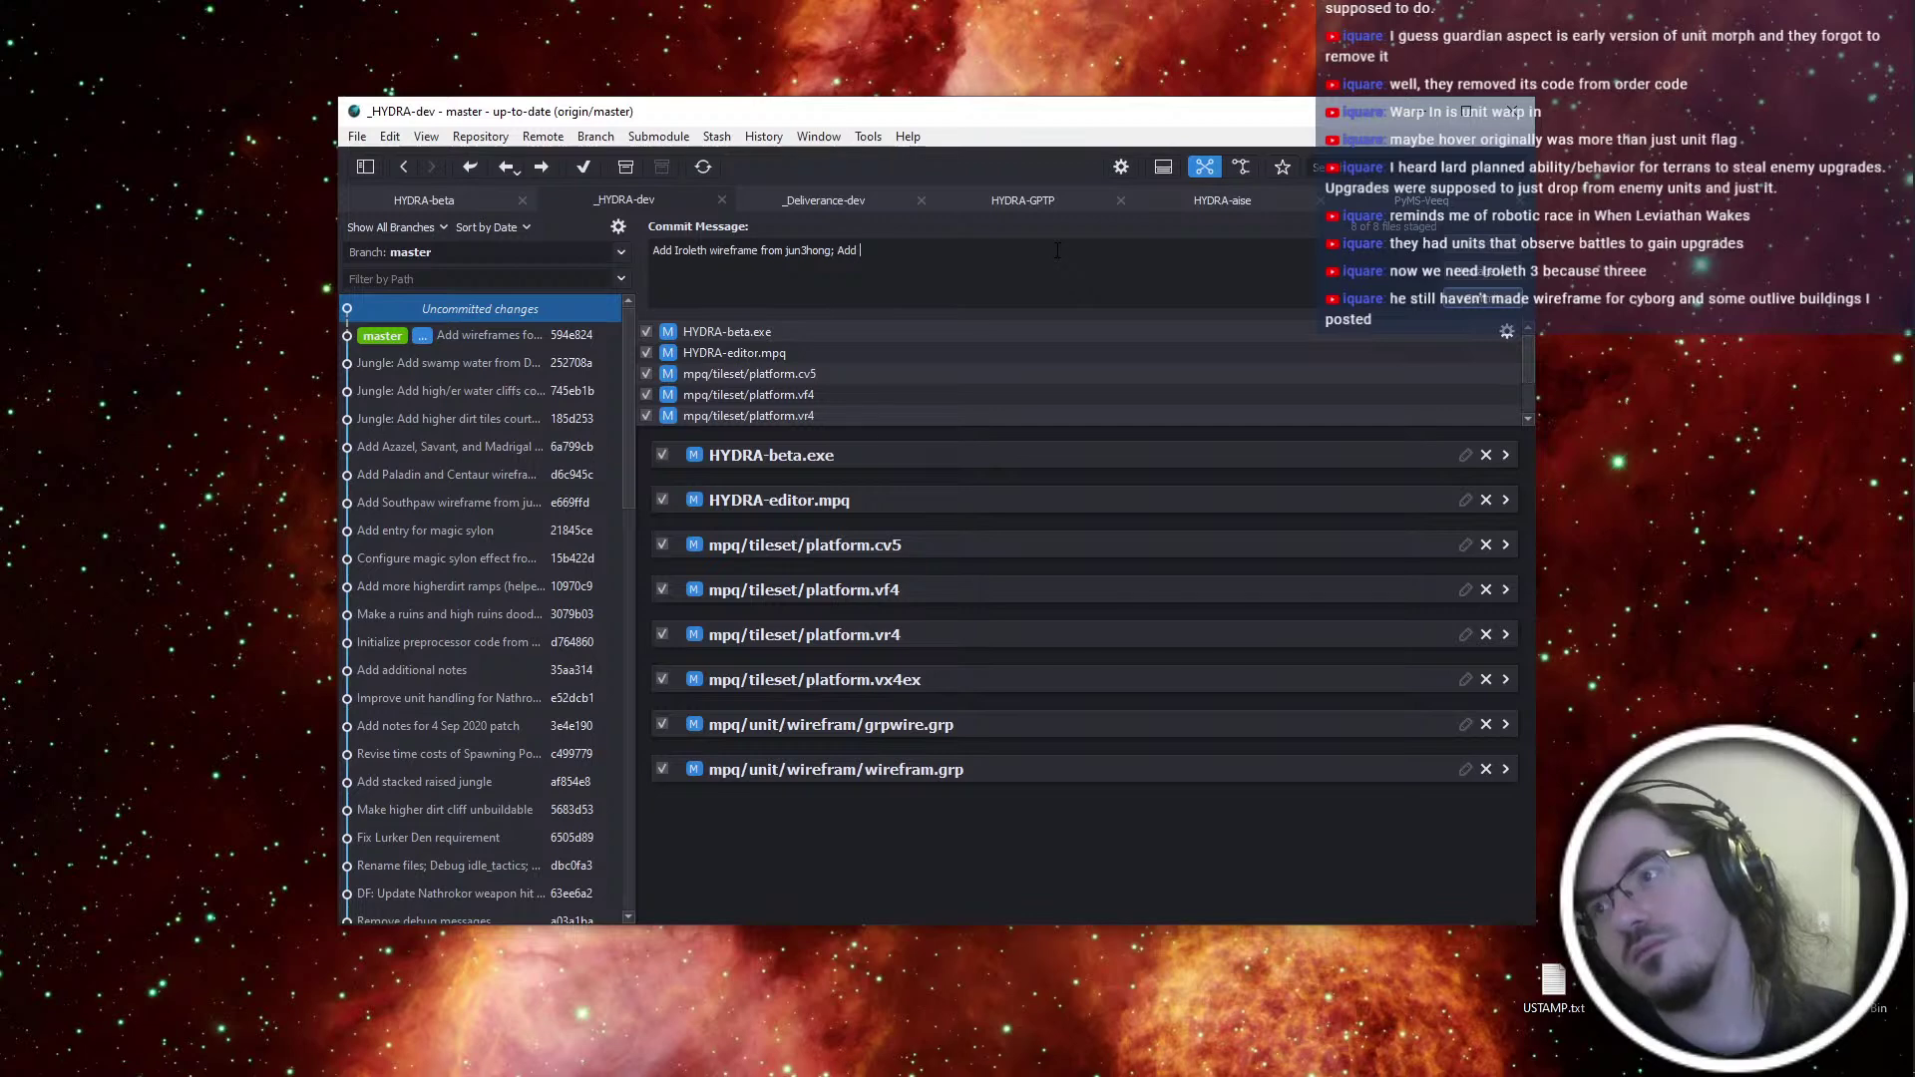
type("I")
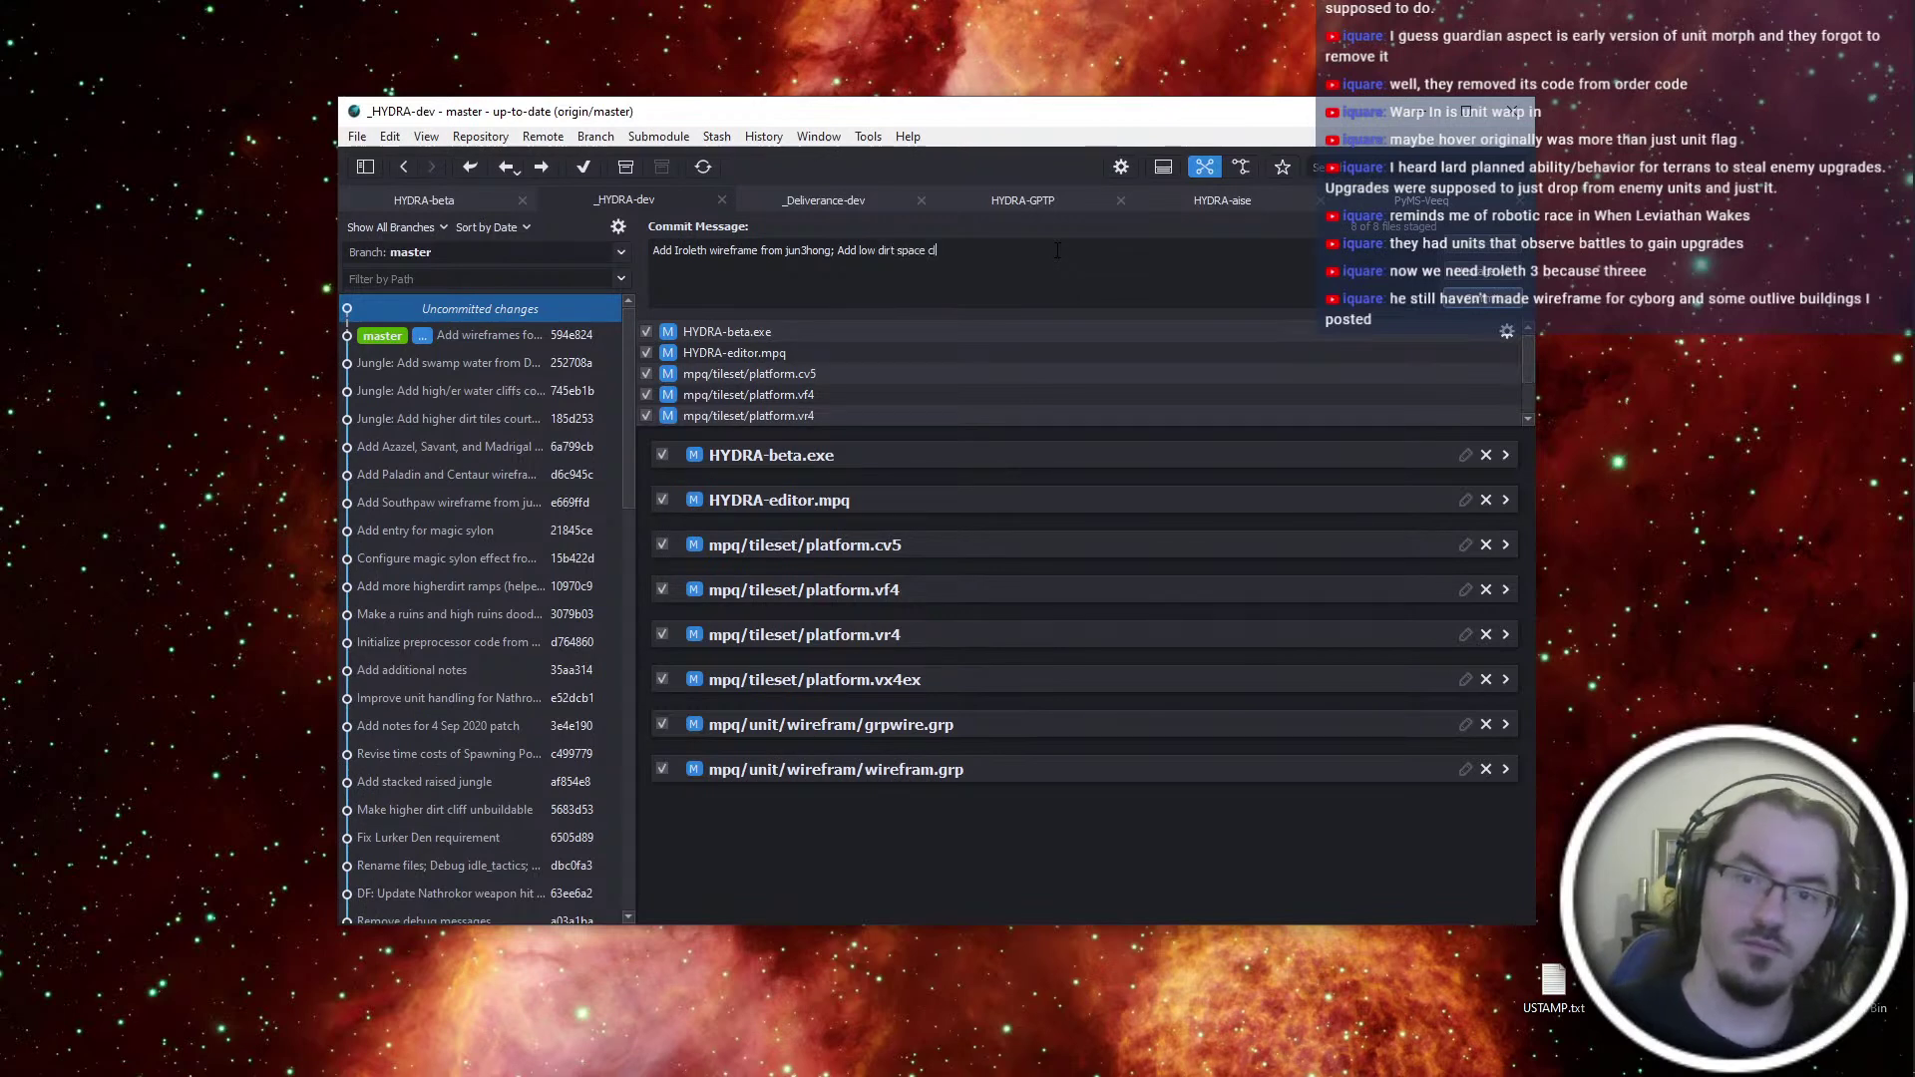
type("and")
left_click_drag(844, 251, 827, 250)
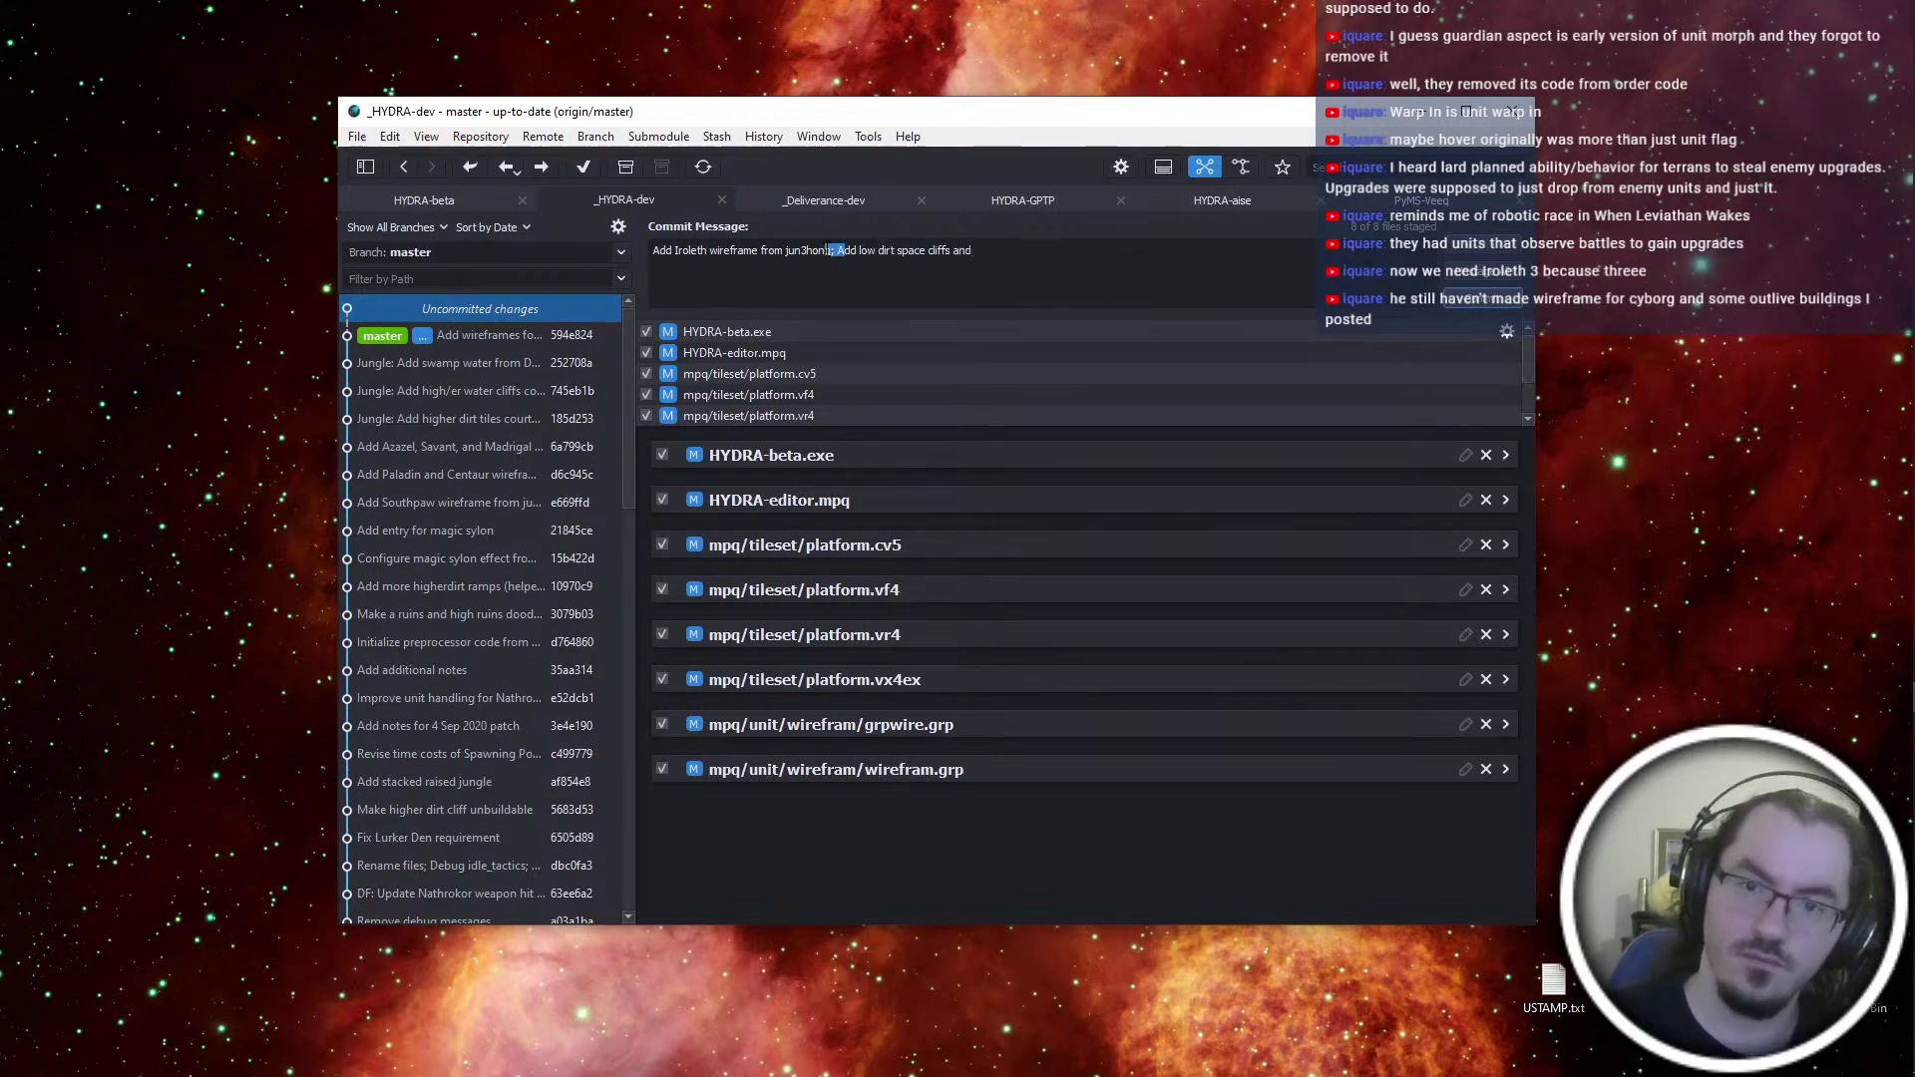
type("Platform")
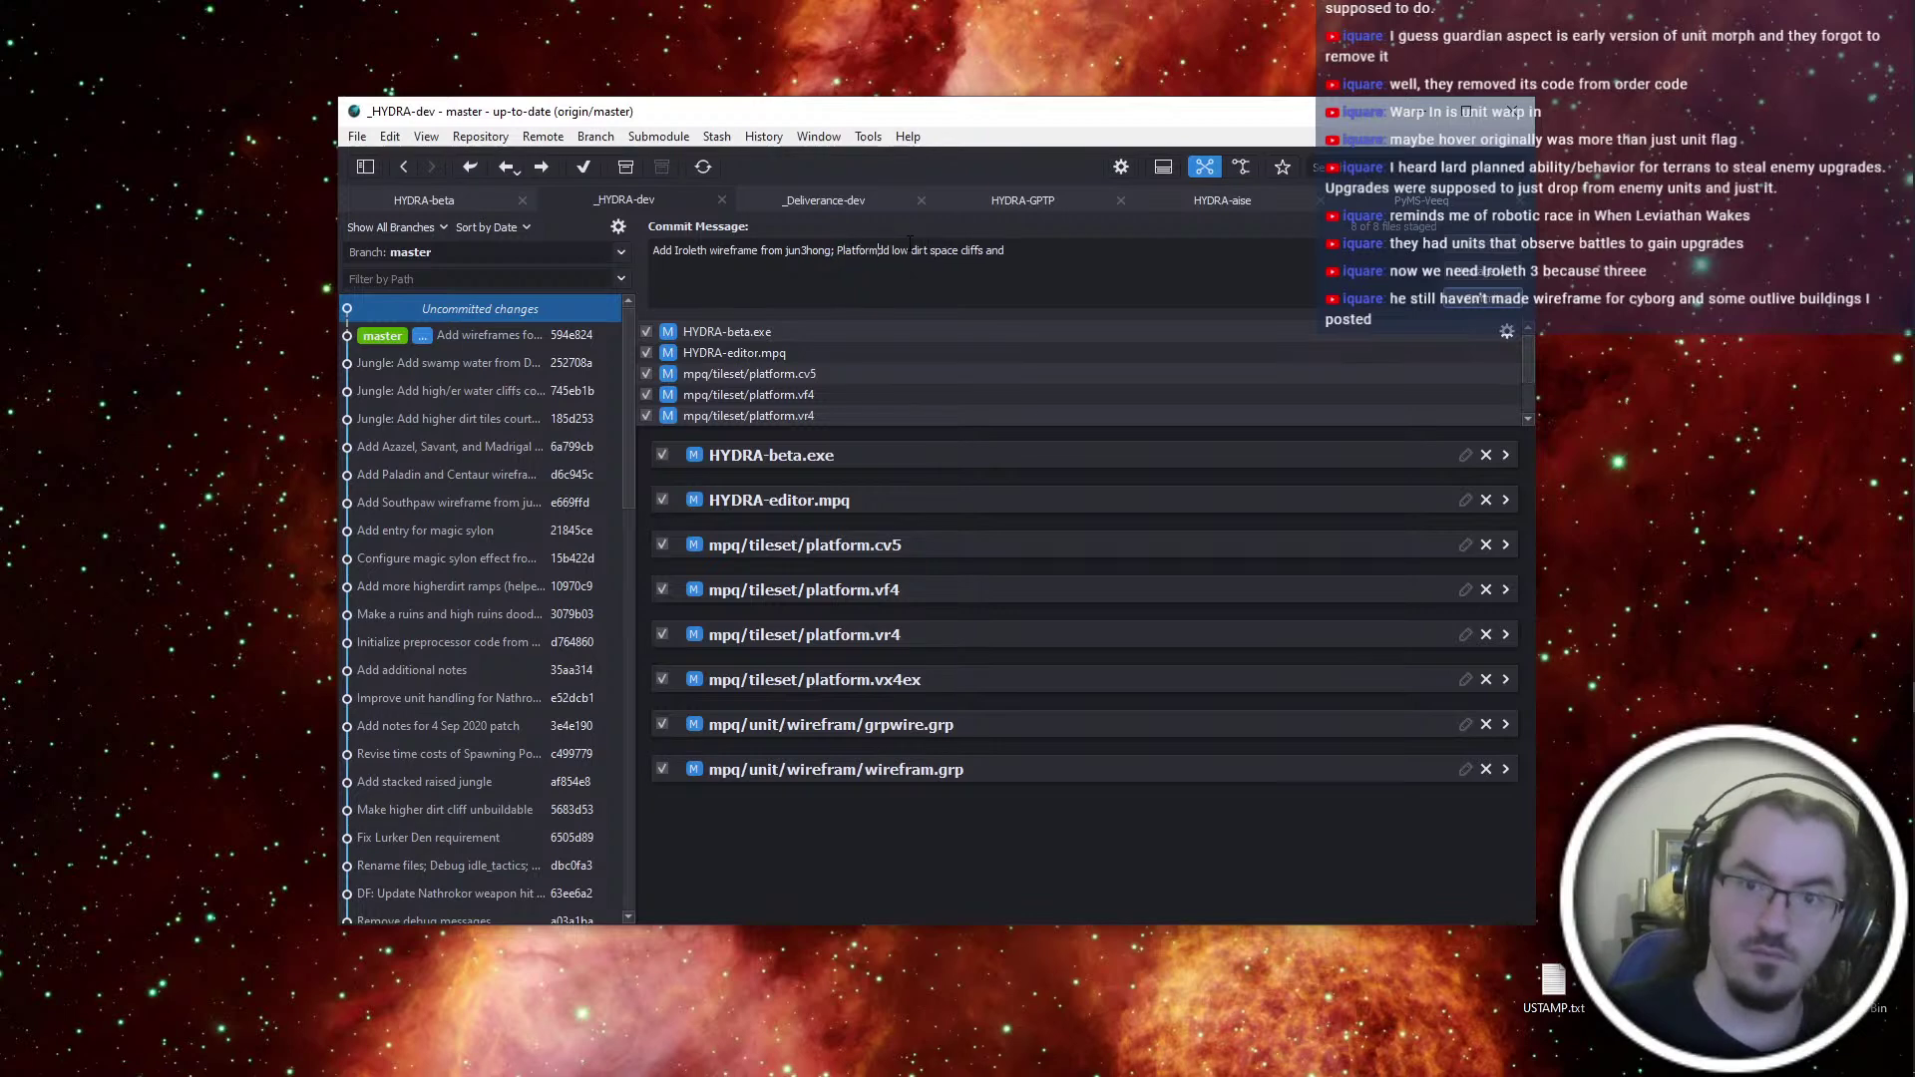
key("BackSpace")
type("; A")
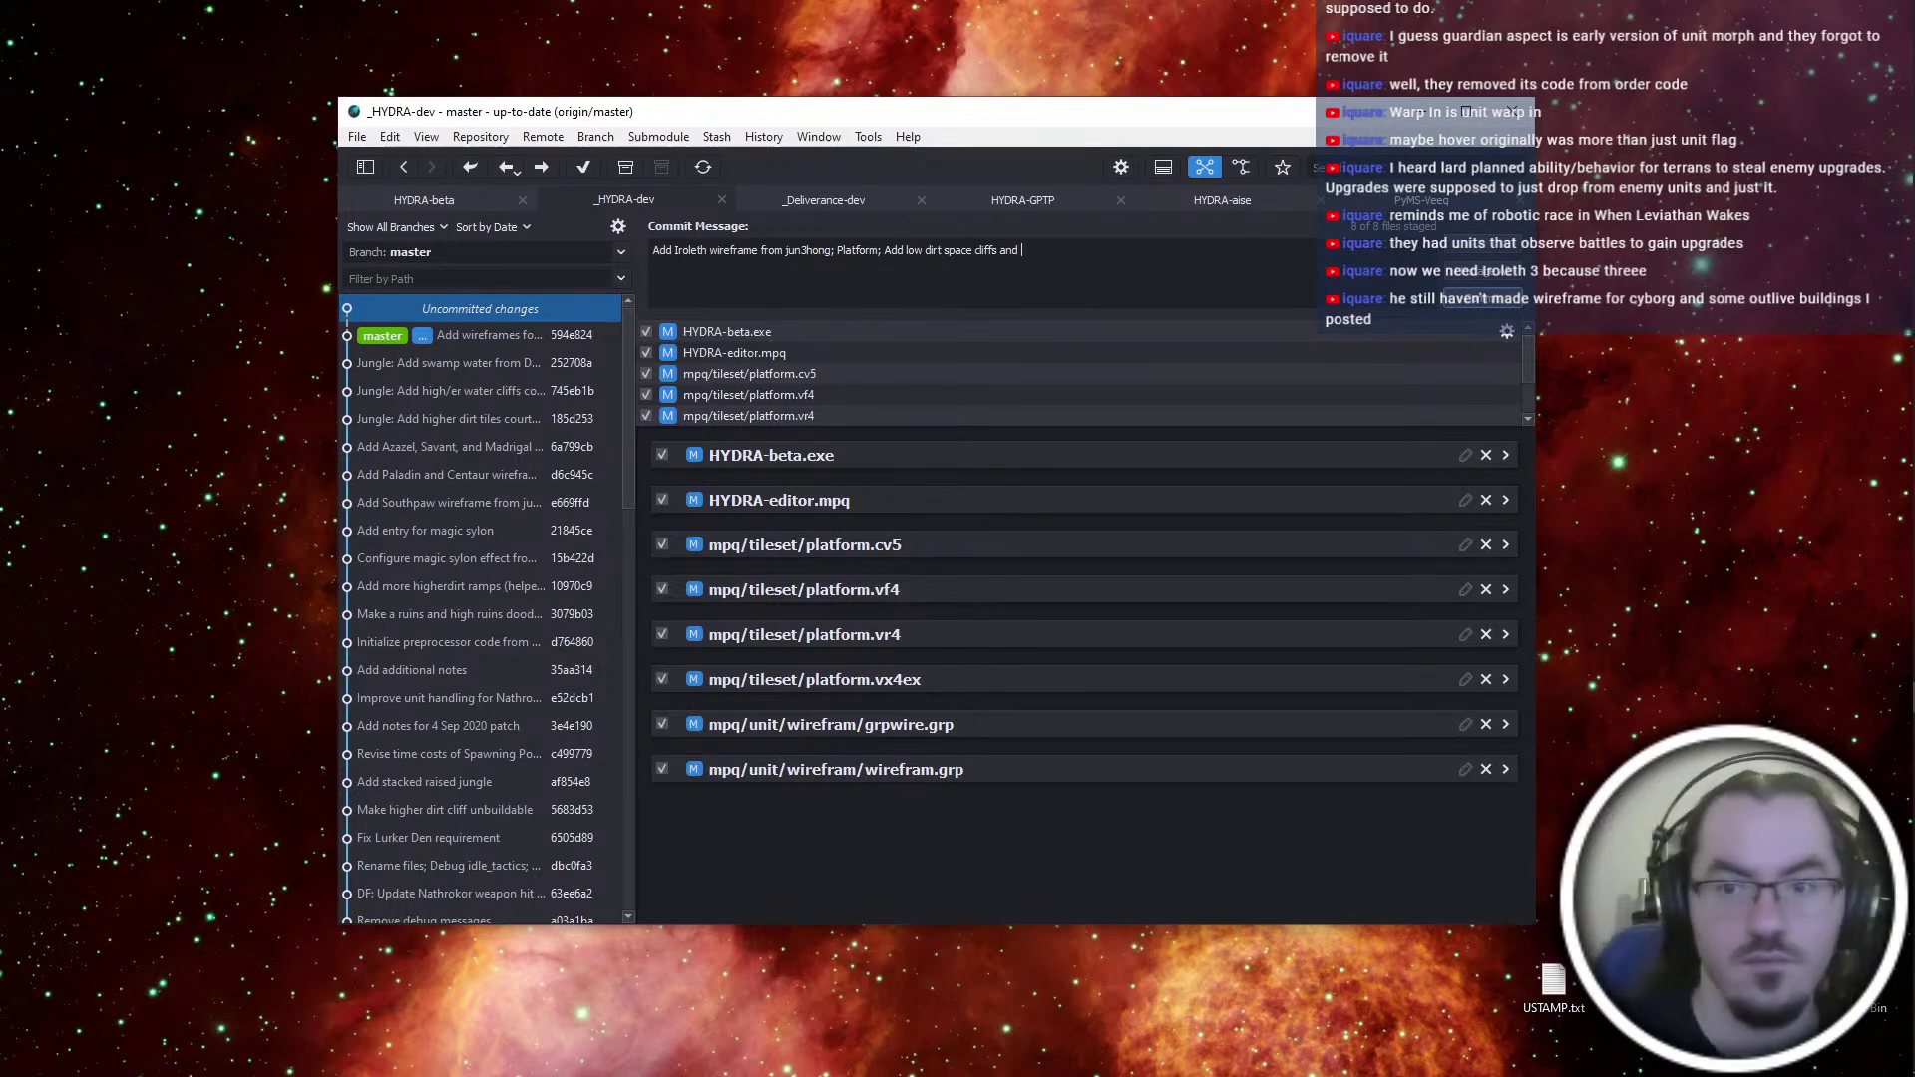
type("d cliffs")
Commit the staged files in _HYDRA-dev and push master to origin
key("ctrl+shift+c")
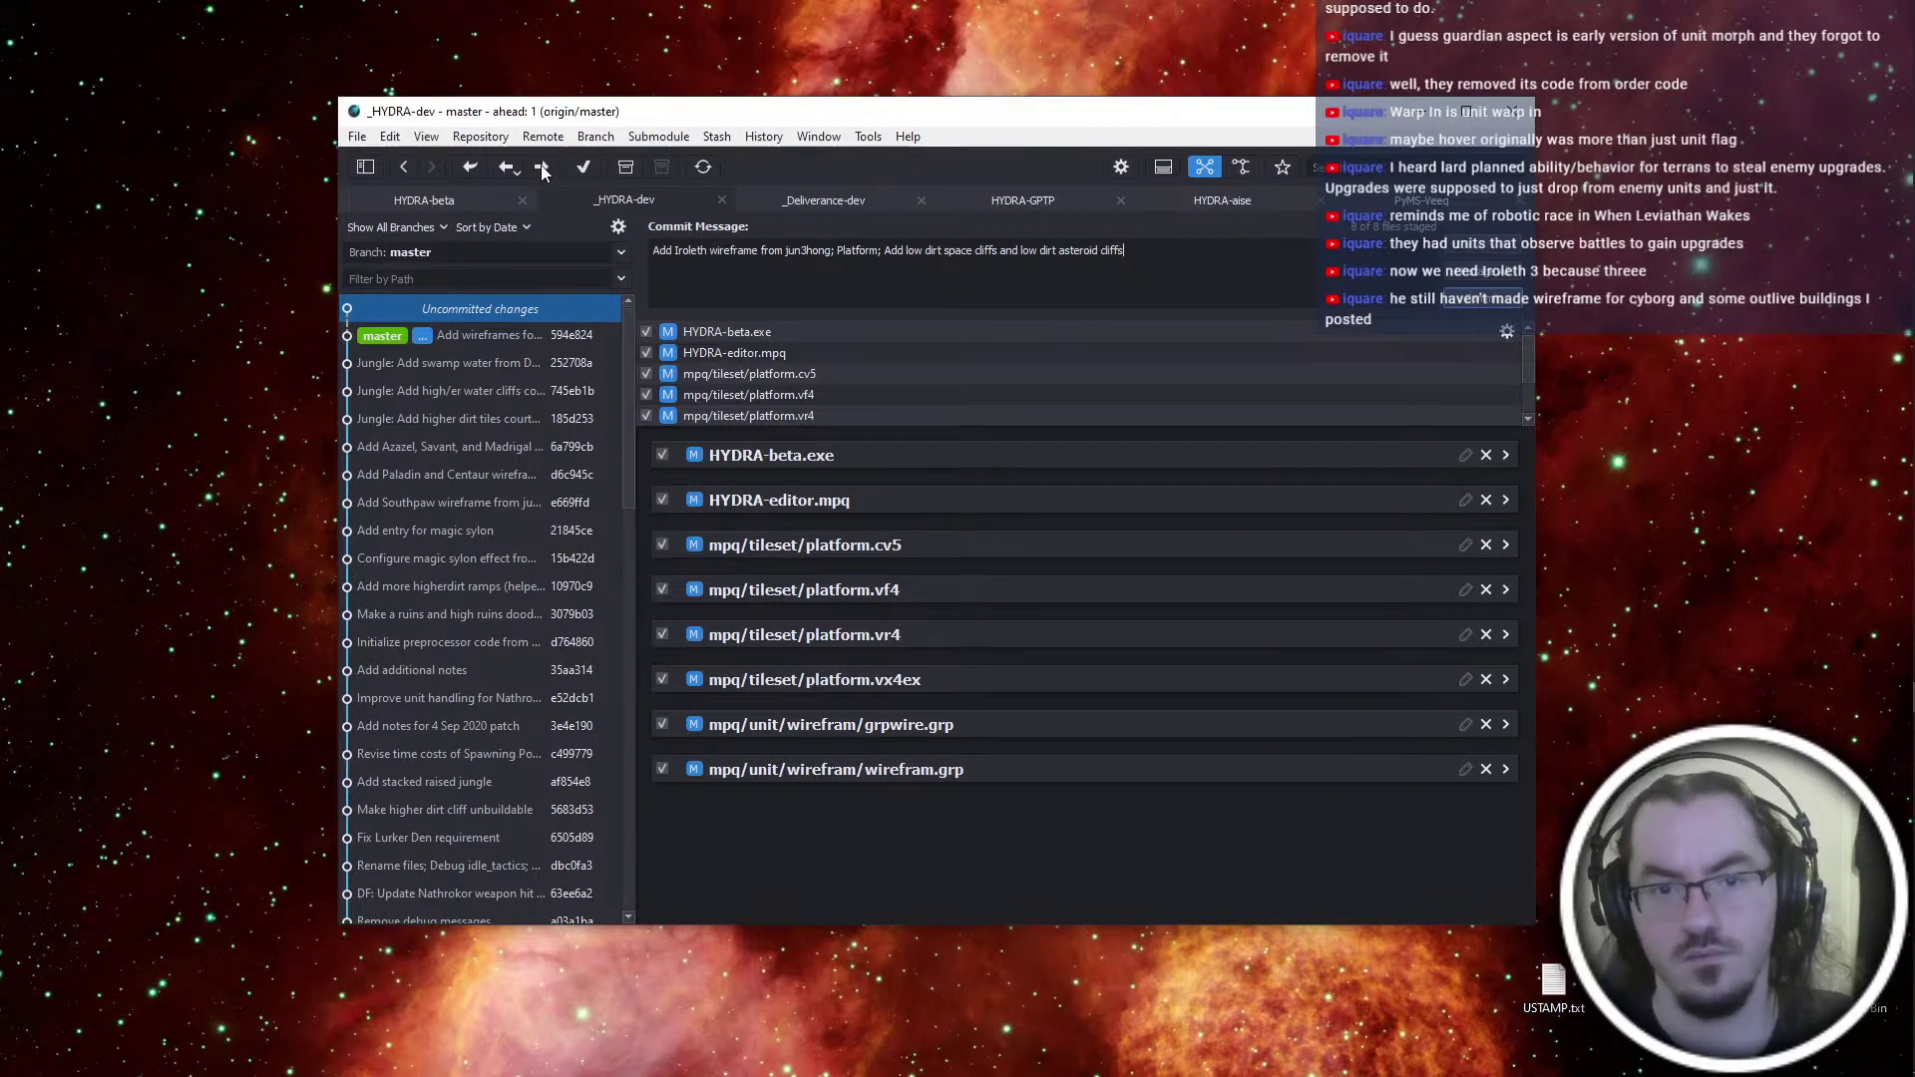
left_click(542, 166)
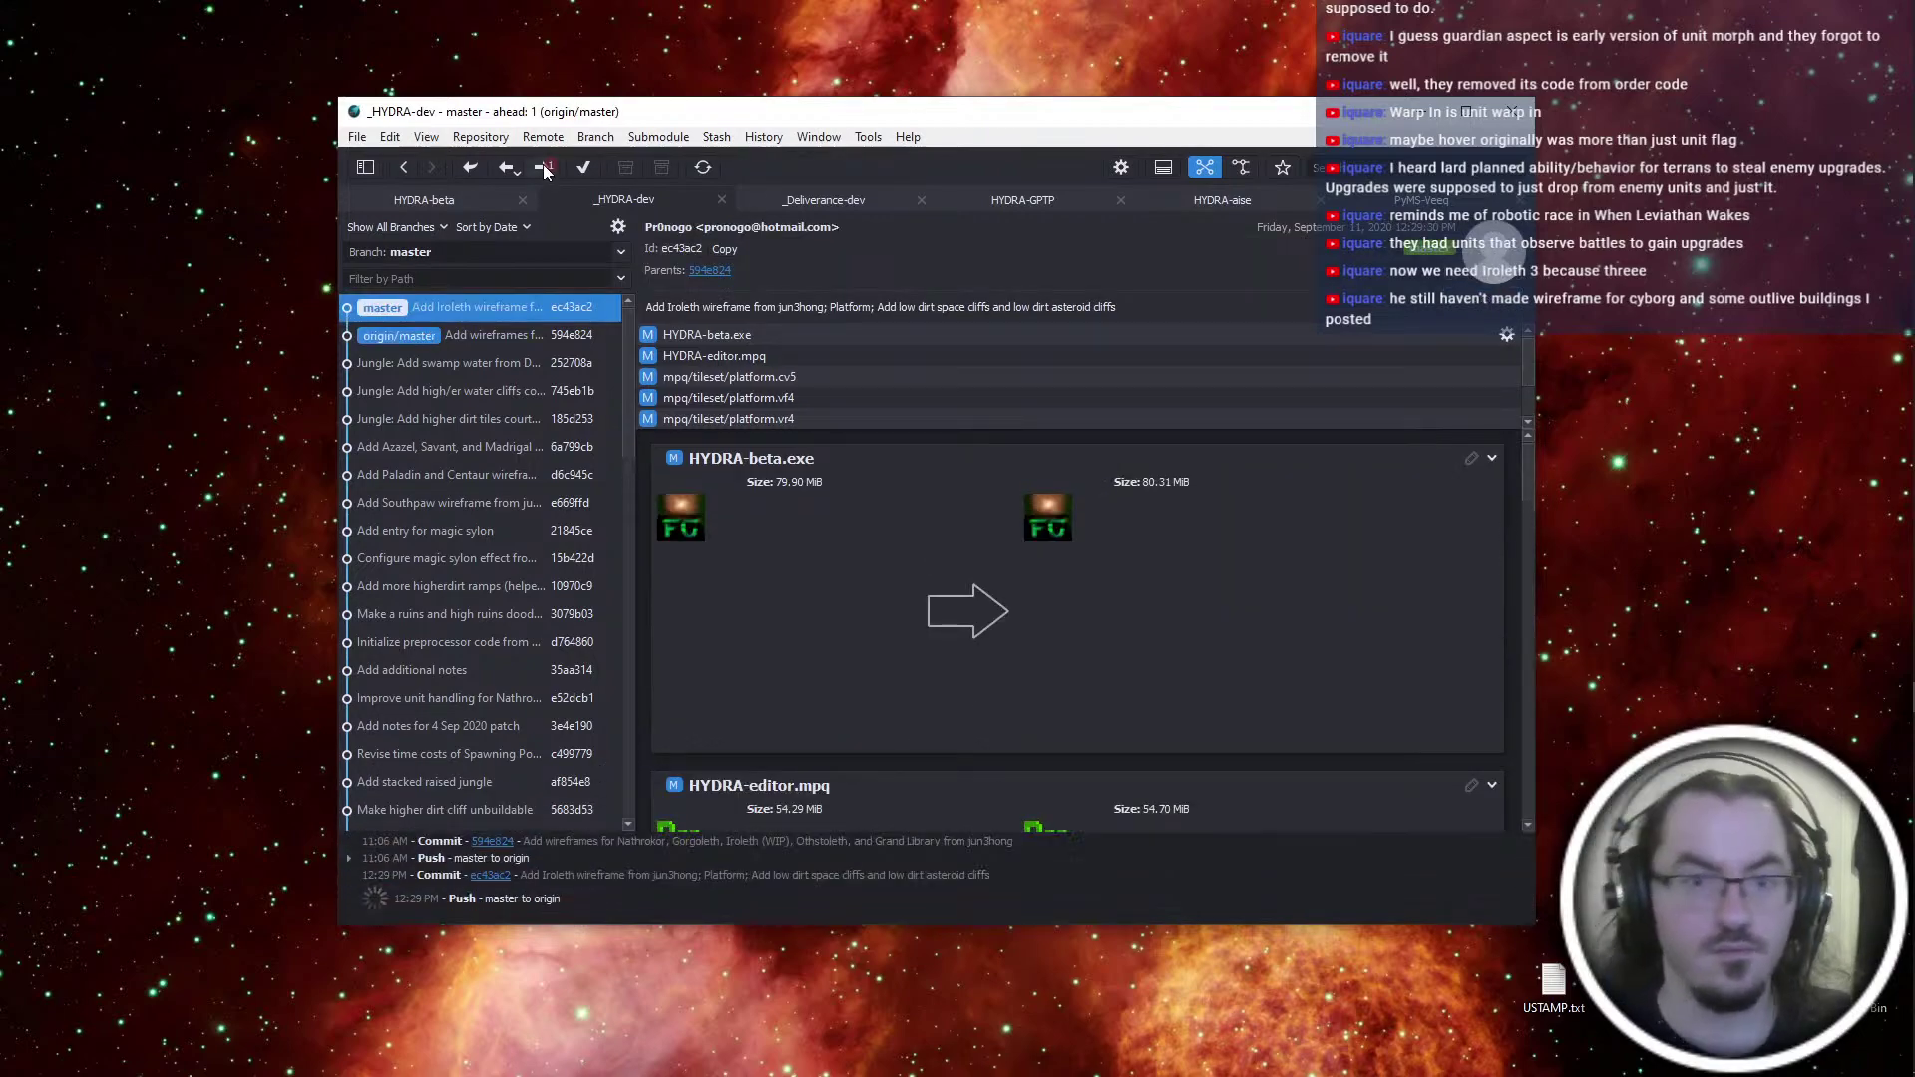
Switch to ScmDraft and examine the new dirt cliffs around the Protoss base in The Shield map
key("ctrl+super+Left")
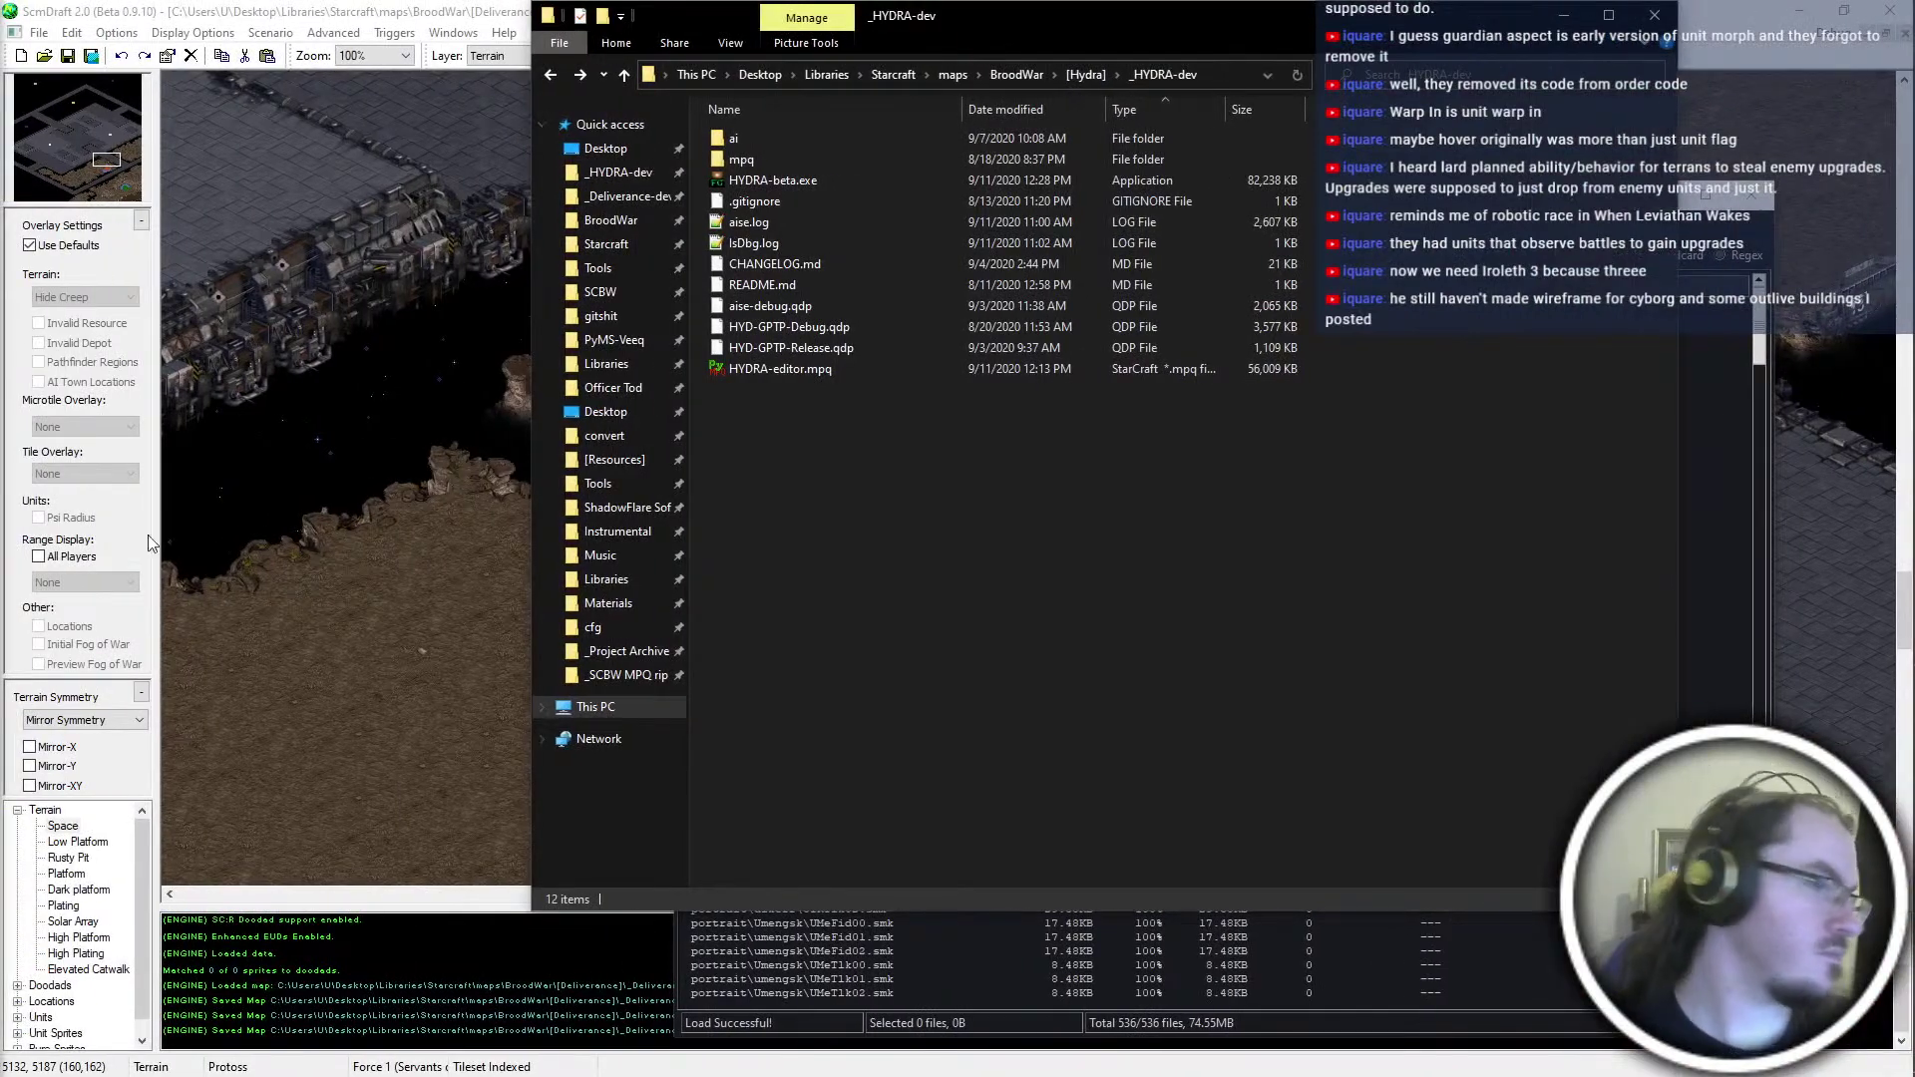
left_click(1692, 8)
middle_click_drag(1311, 798, 1436, 1075)
middle_click_drag(1273, 672, 1099, 386)
middle_click_drag(1176, 841, 1296, 1076)
middle_click_drag(1091, 570, 1635, 311)
middle_click_drag(1422, 417, 1310, 709)
scroll(1296, 688, "down", 2, "ctrl")
middle_click_drag(1163, 429, 1294, 740)
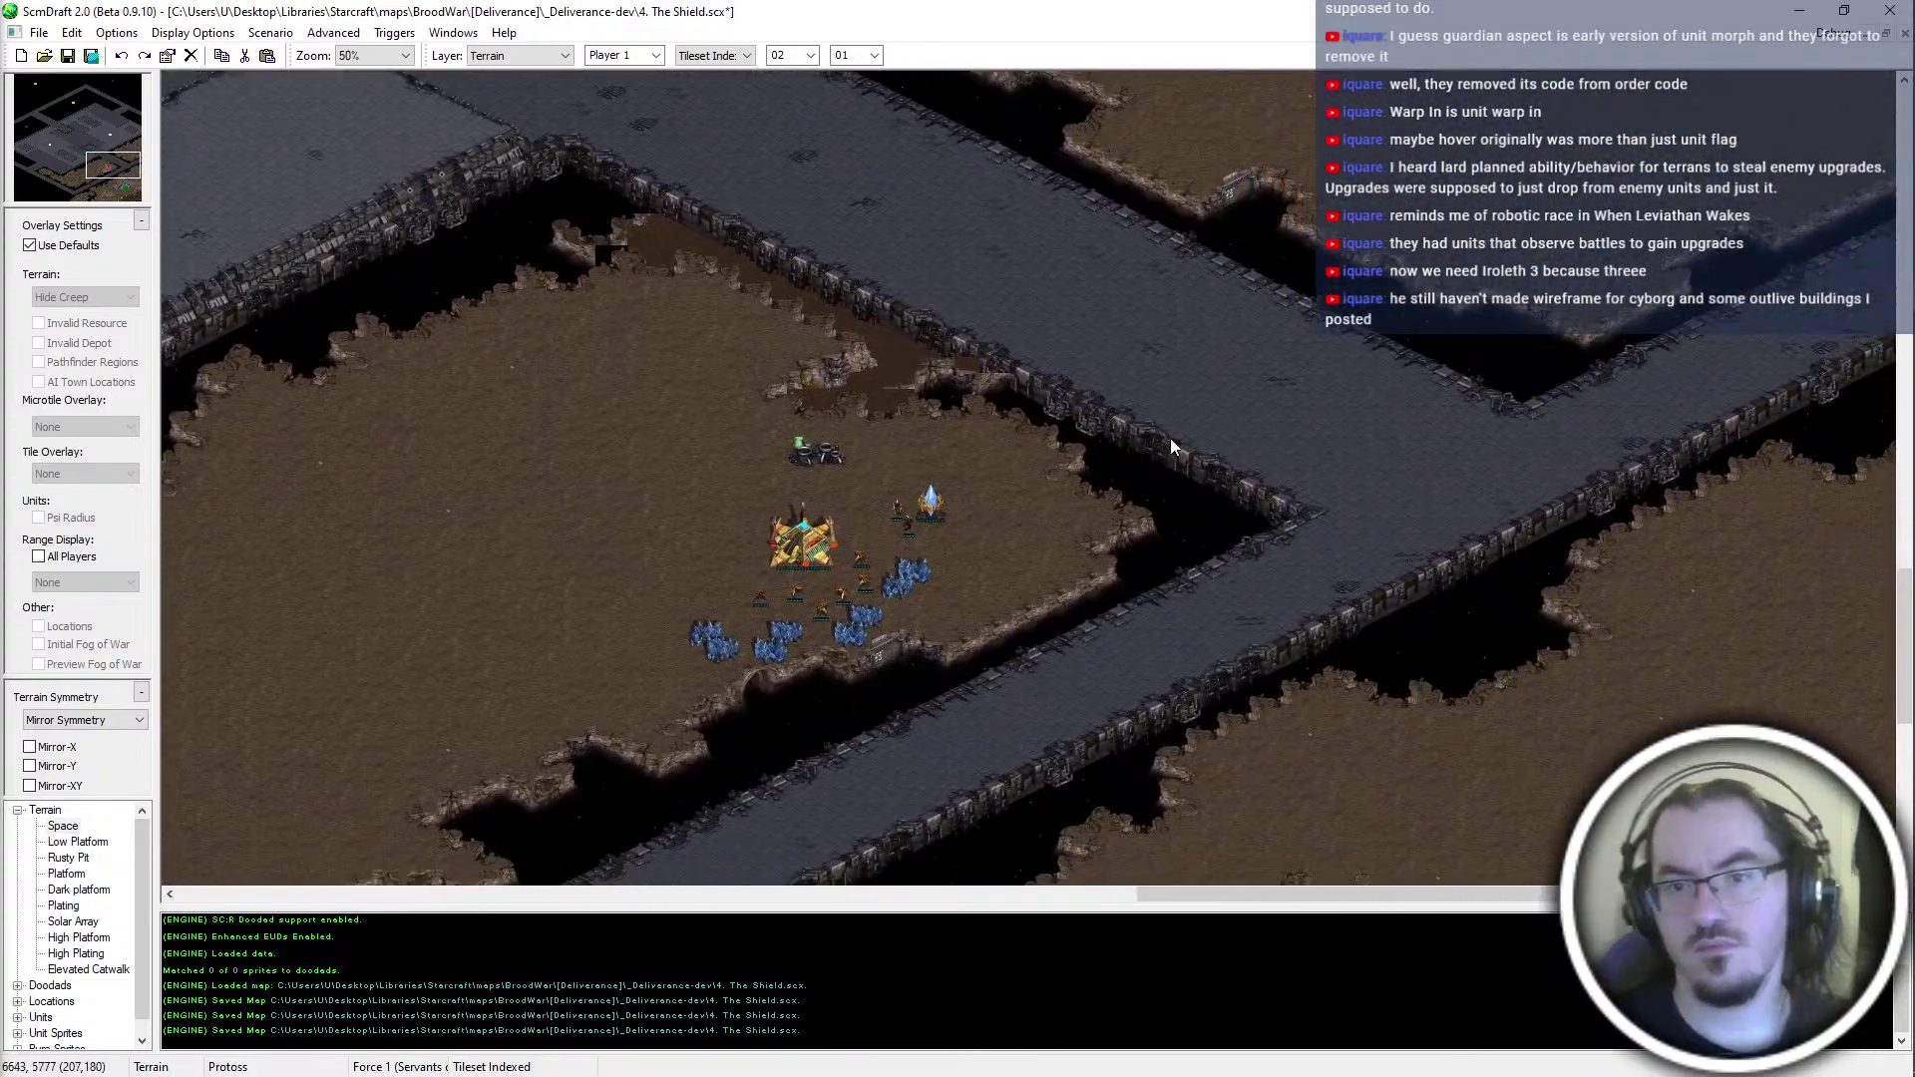
scroll(937, 247, "up", 1, "ctrl")
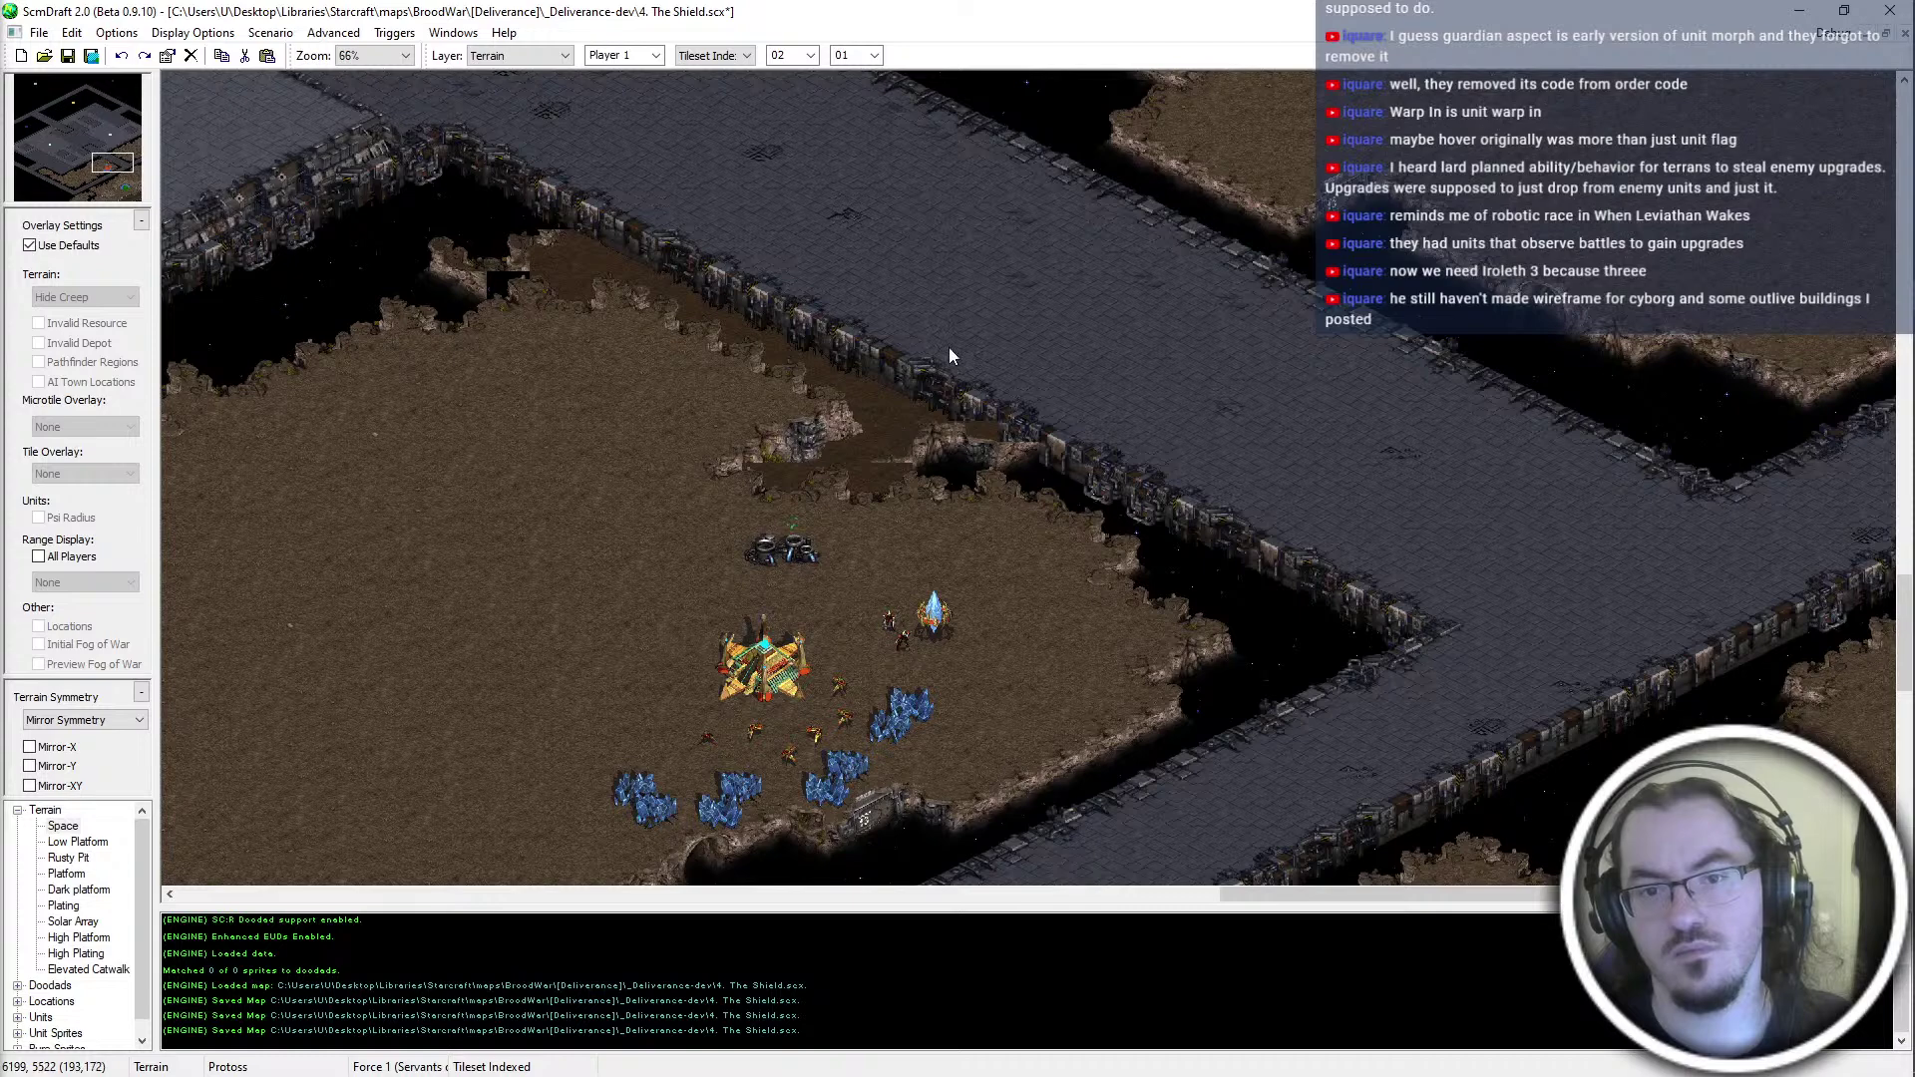
middle_click_drag(948, 348, 588, 428)
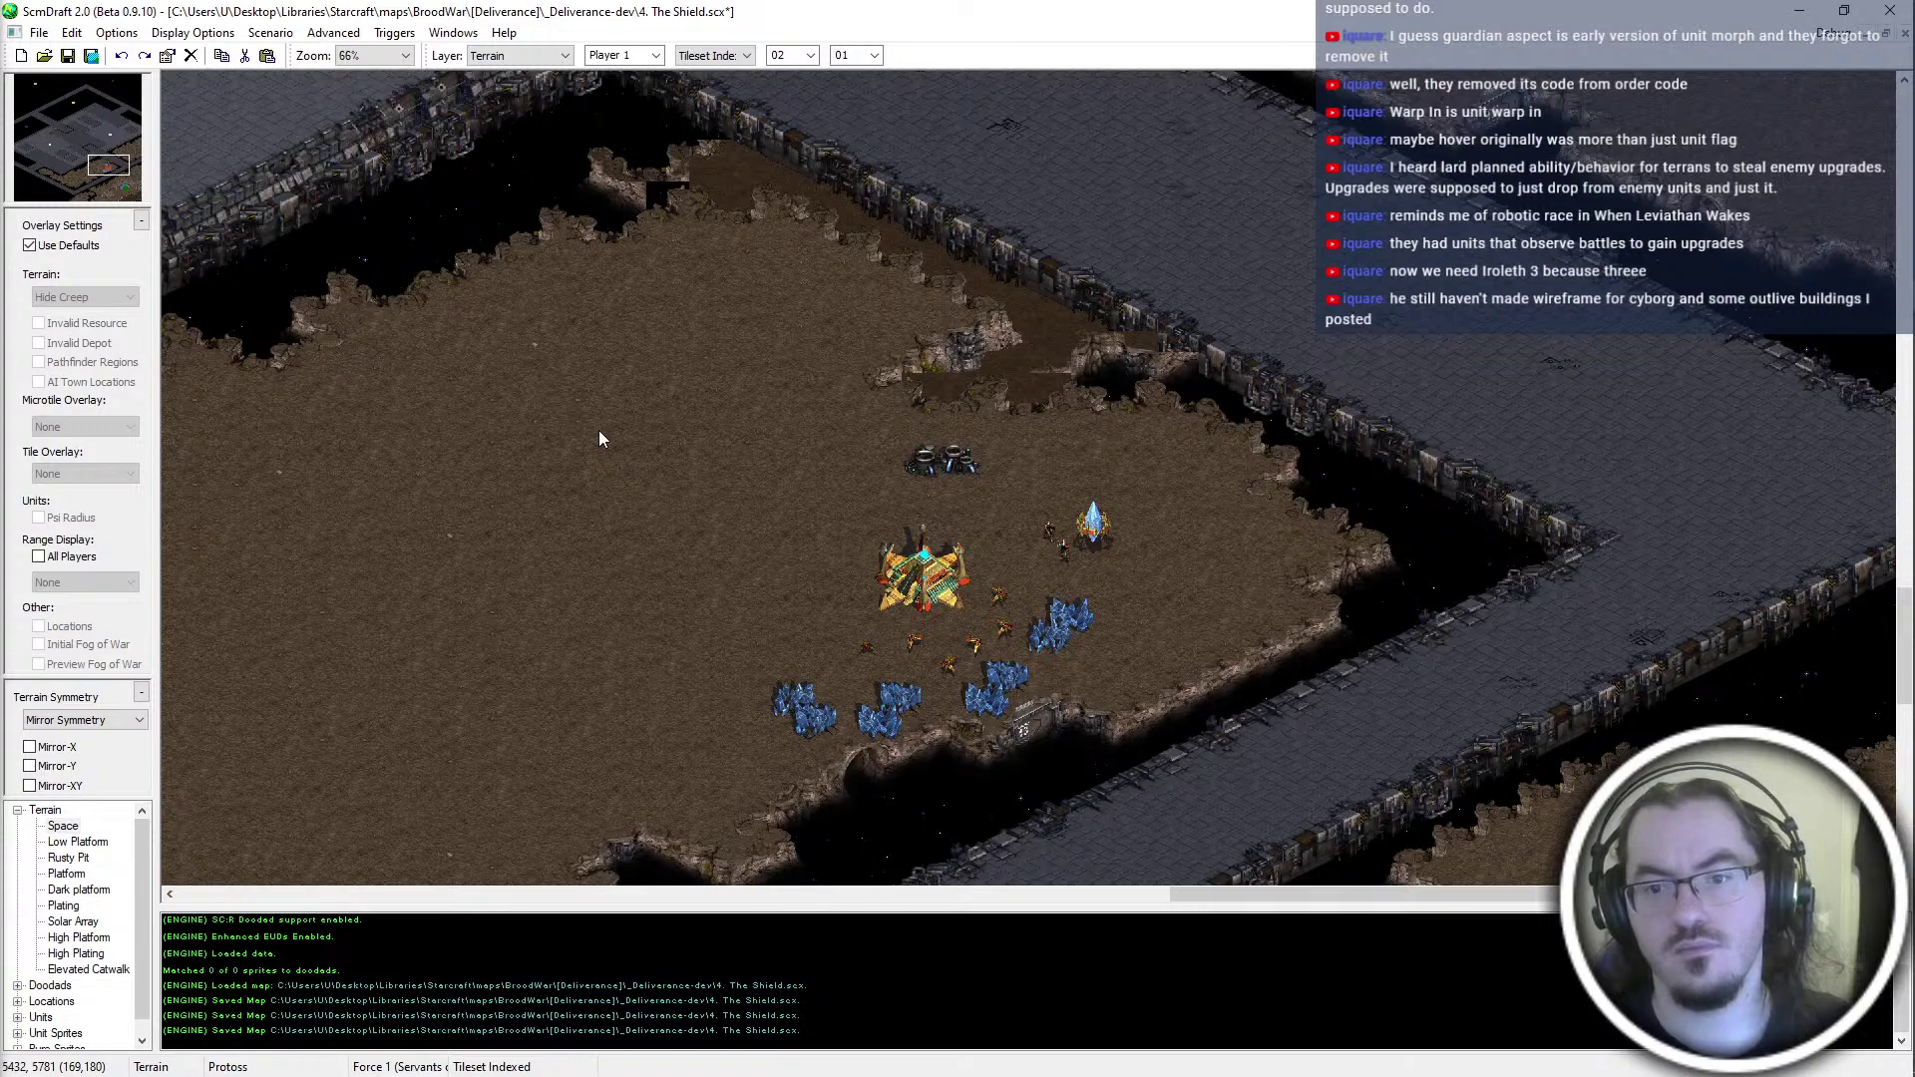
middle_click_drag(598, 439, 832, 333)
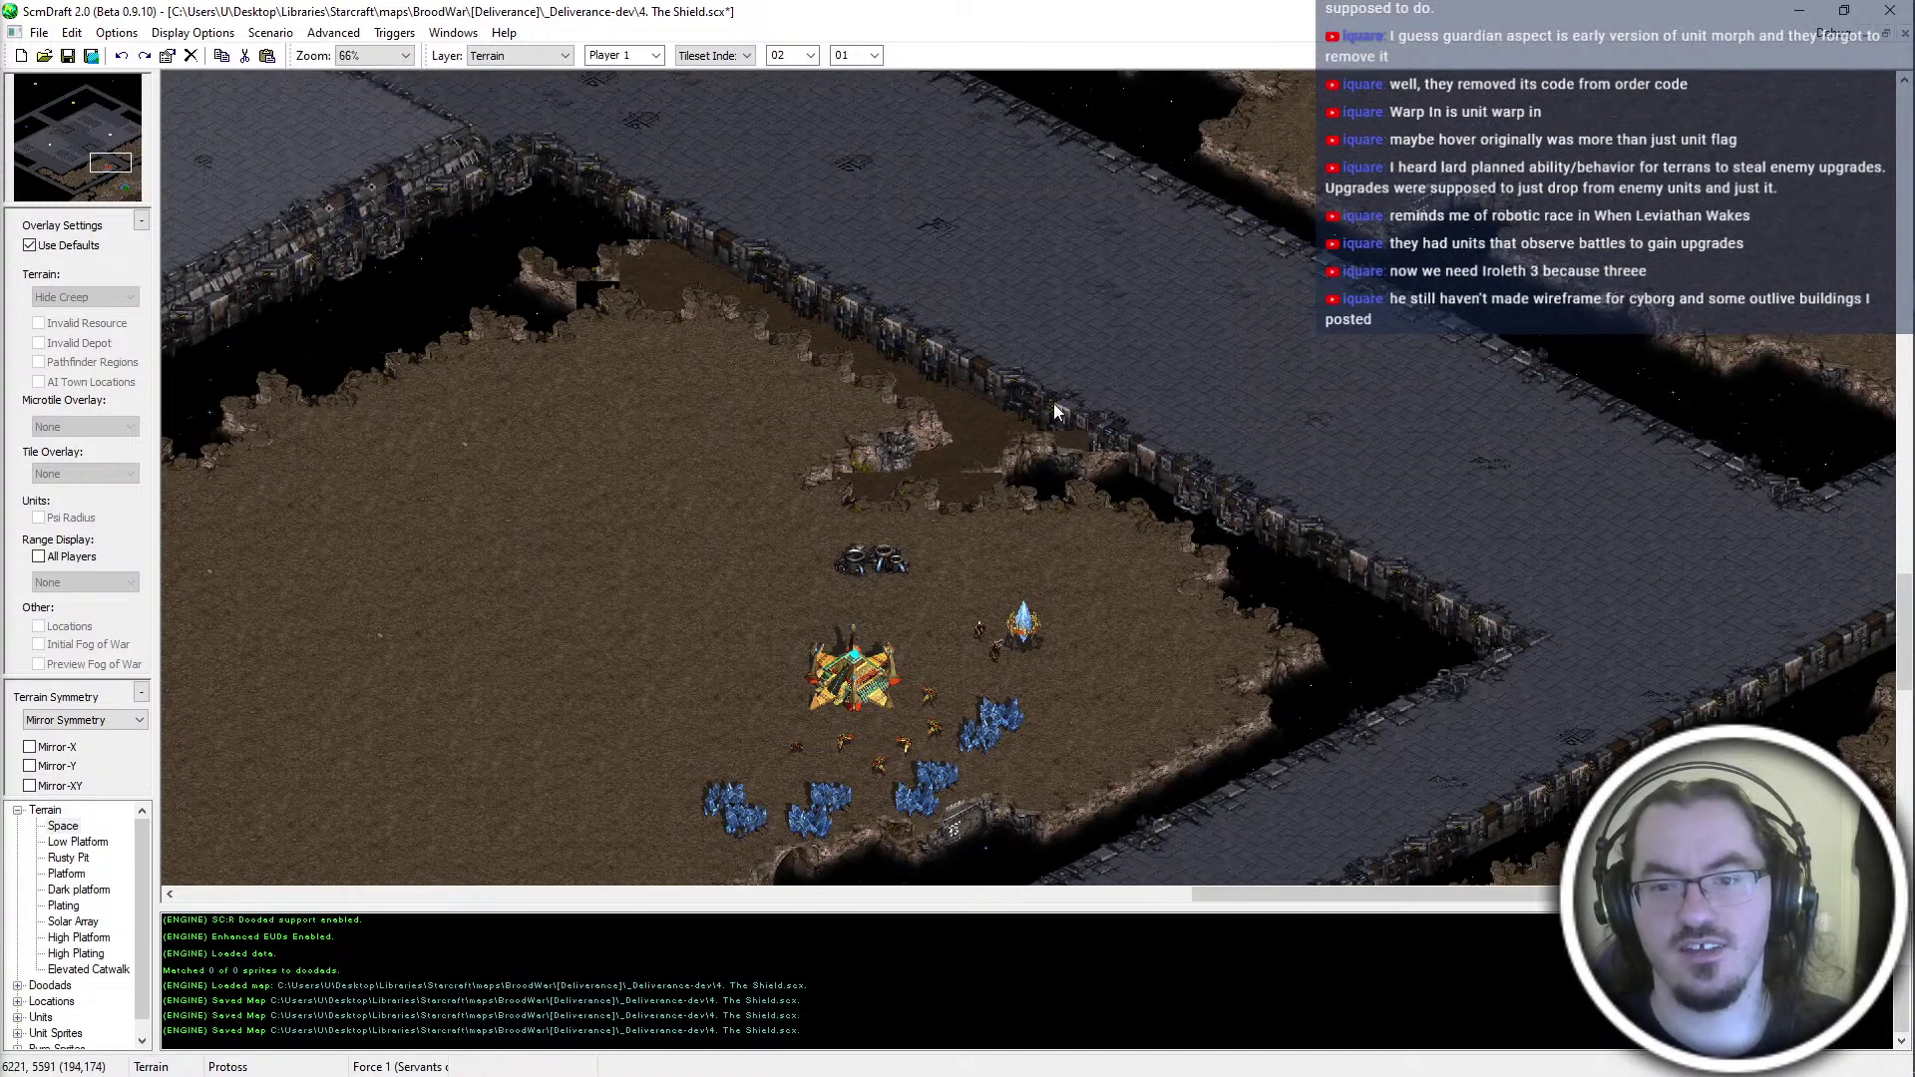
scroll(882, 309, "up", 1)
Keep the terrain brush on tileset indexed mode and save the map 4. The Shield.scx
left_click(745, 56)
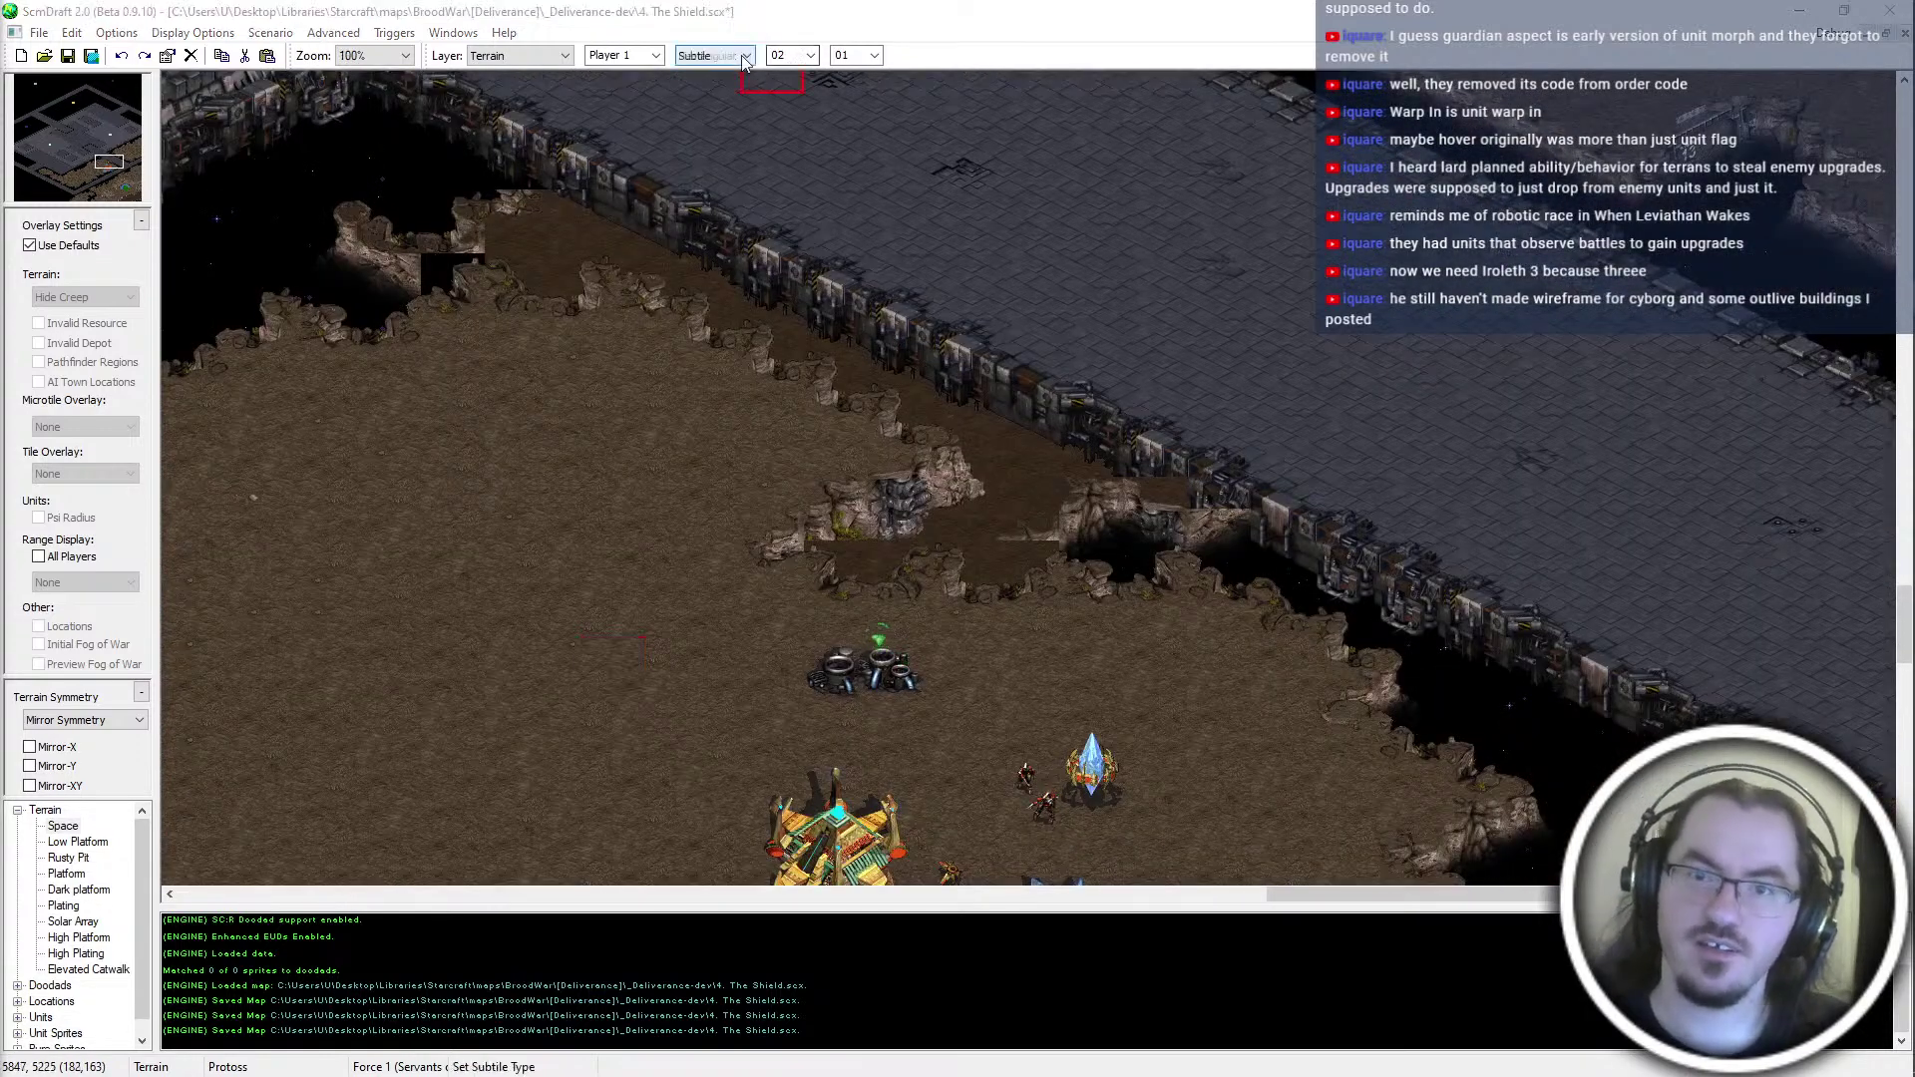
left_click(743, 58)
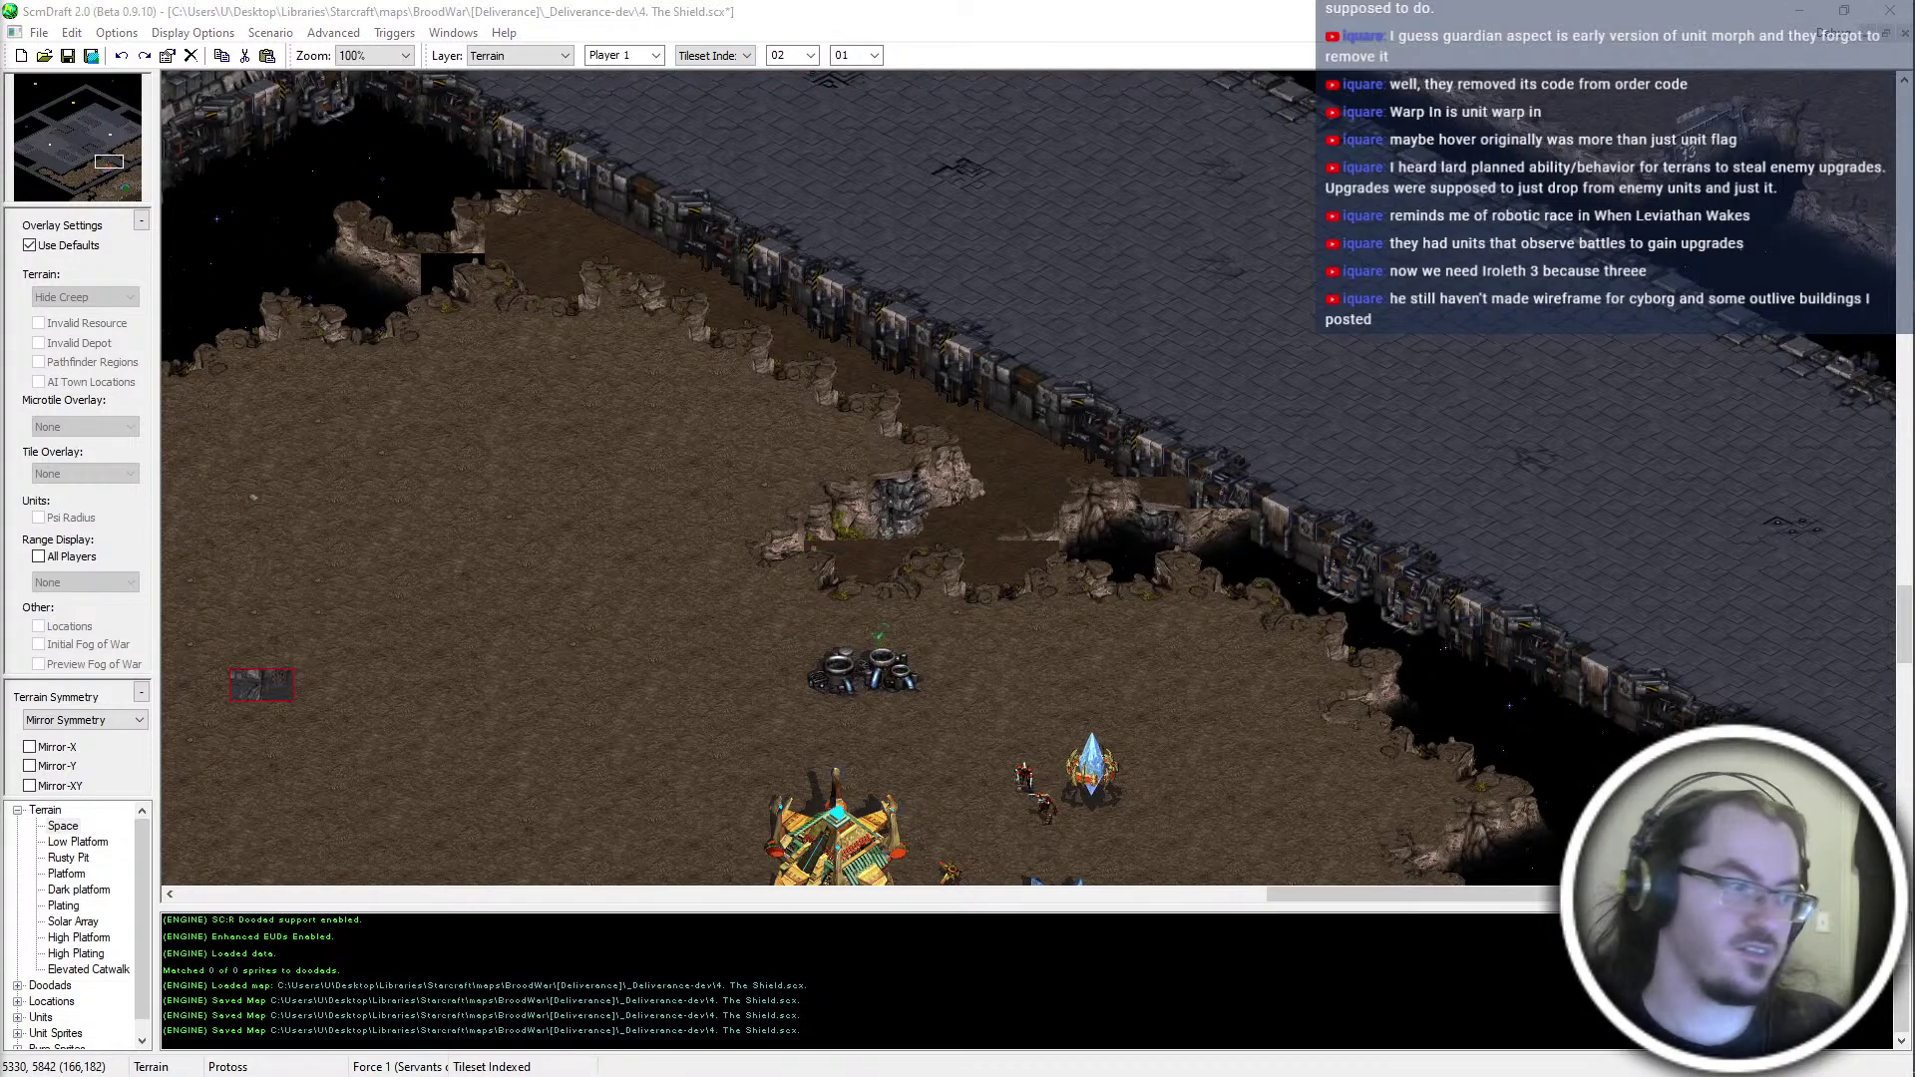
key("ctrl+s")
Examine the dirt plateau west and south of the Protoss base and the space cliffs along its edges
scroll(895, 596, "down", 1)
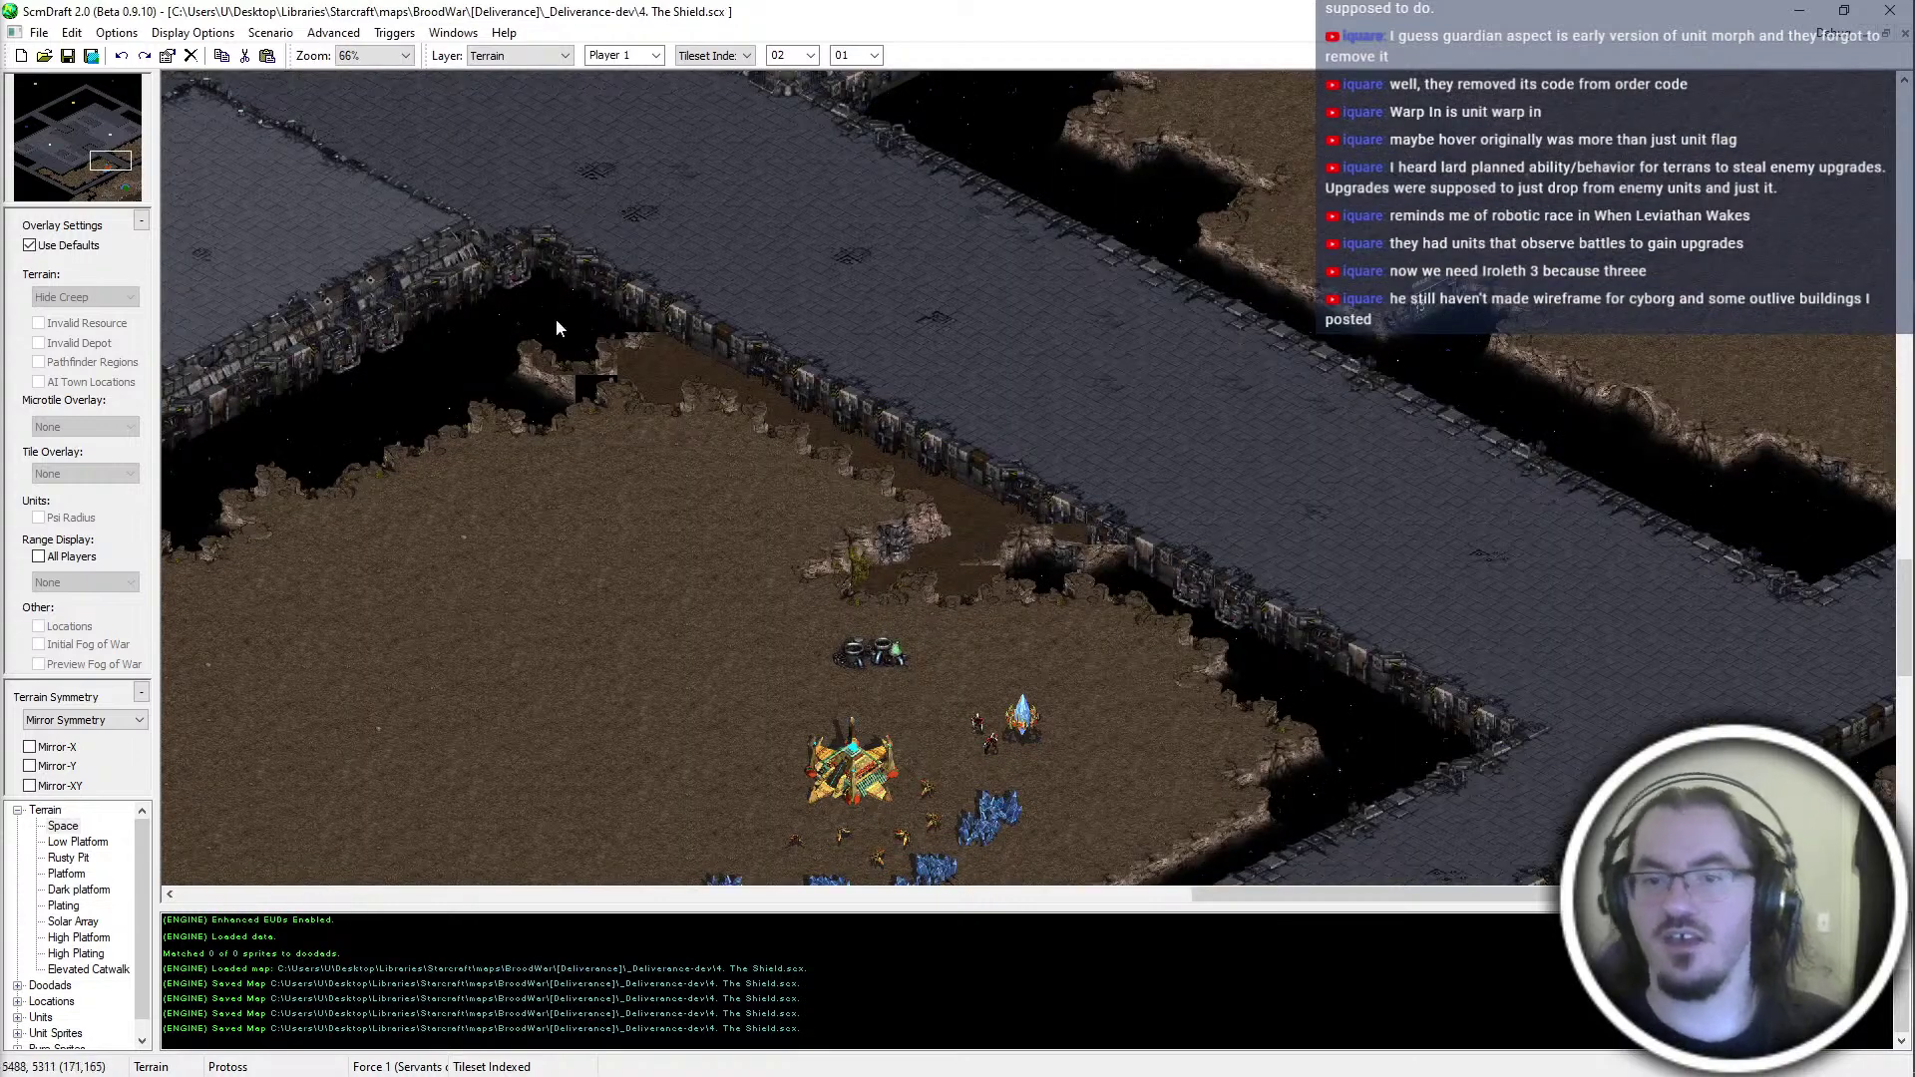
key("Left")
key("Left")
key("Left")
key("Left")
key("Left")
key("Left")
key("Down")
key("Down")
key("Down")
key("Down")
key("Down")
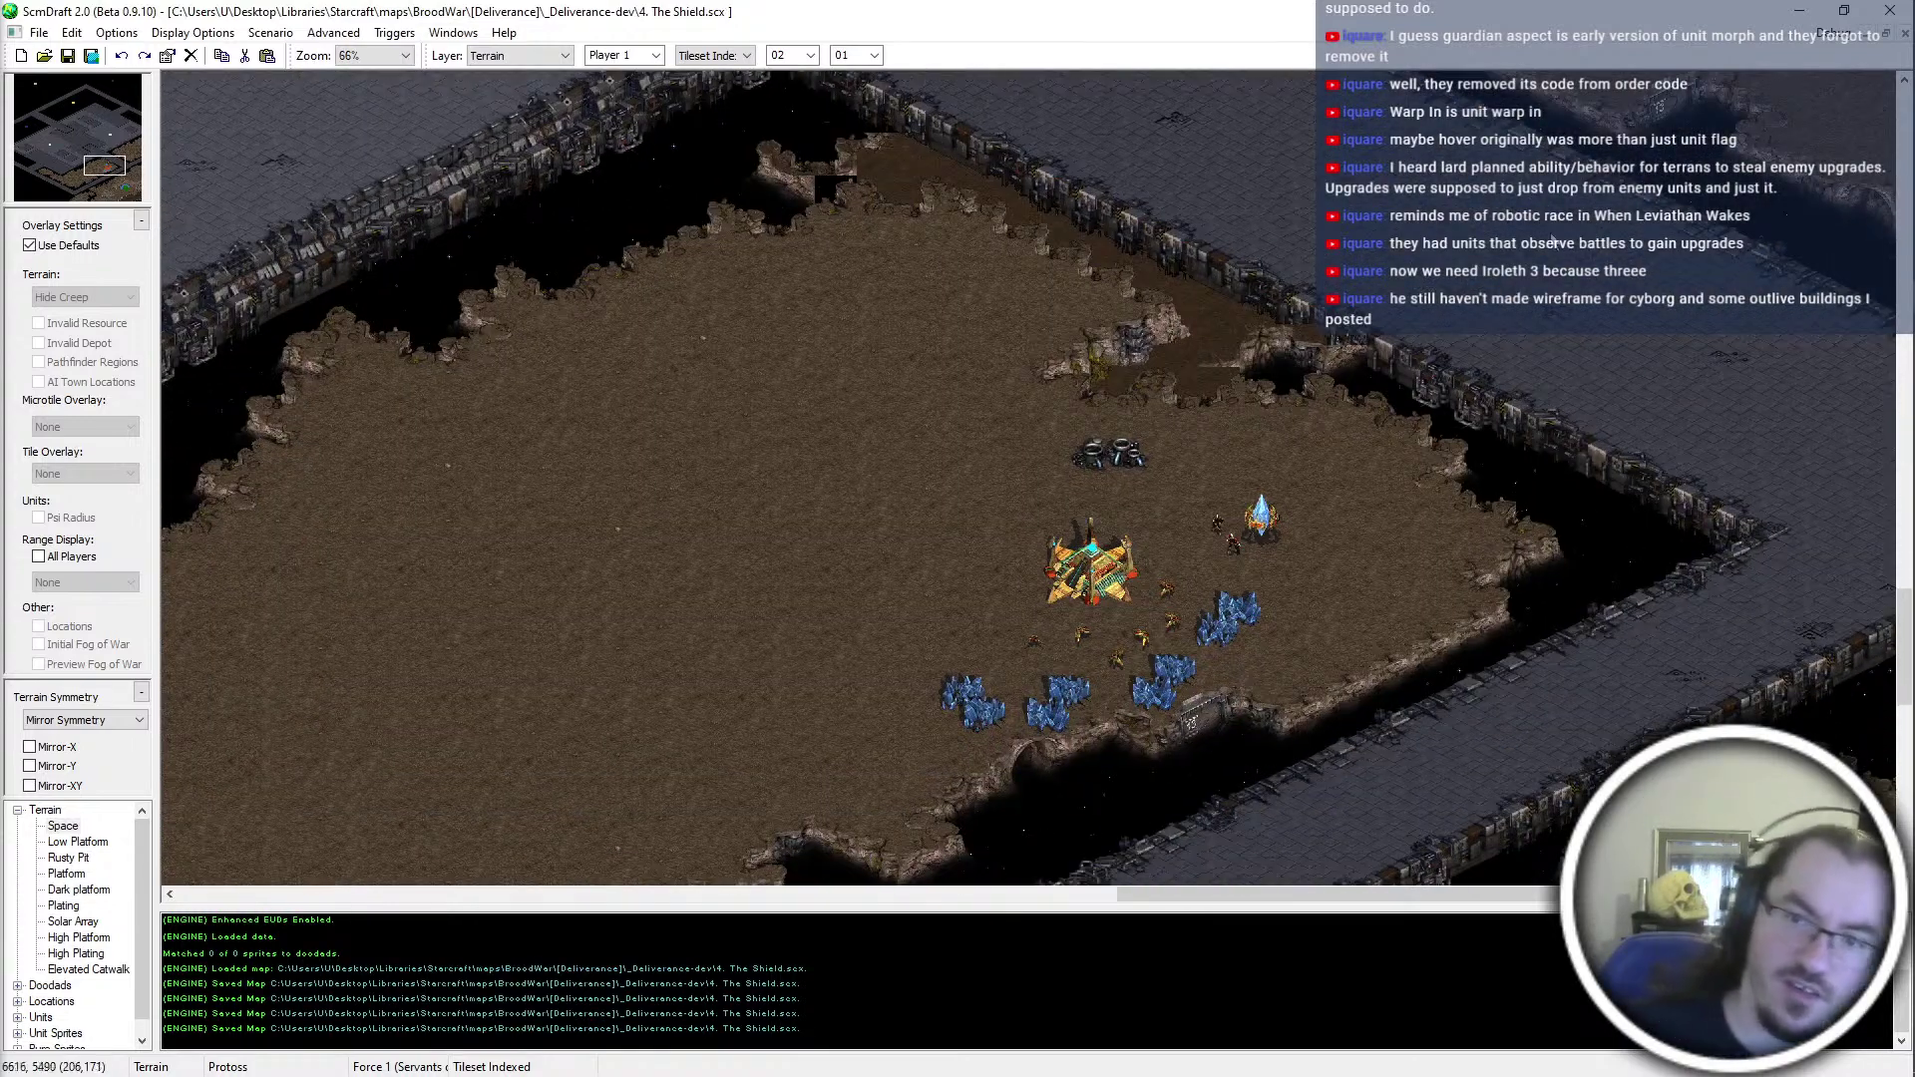
middle_click_drag(1157, 704, 1267, 695)
left_click_drag(1431, 150, 960, 407)
middle_click_drag(775, 719, 1423, 480)
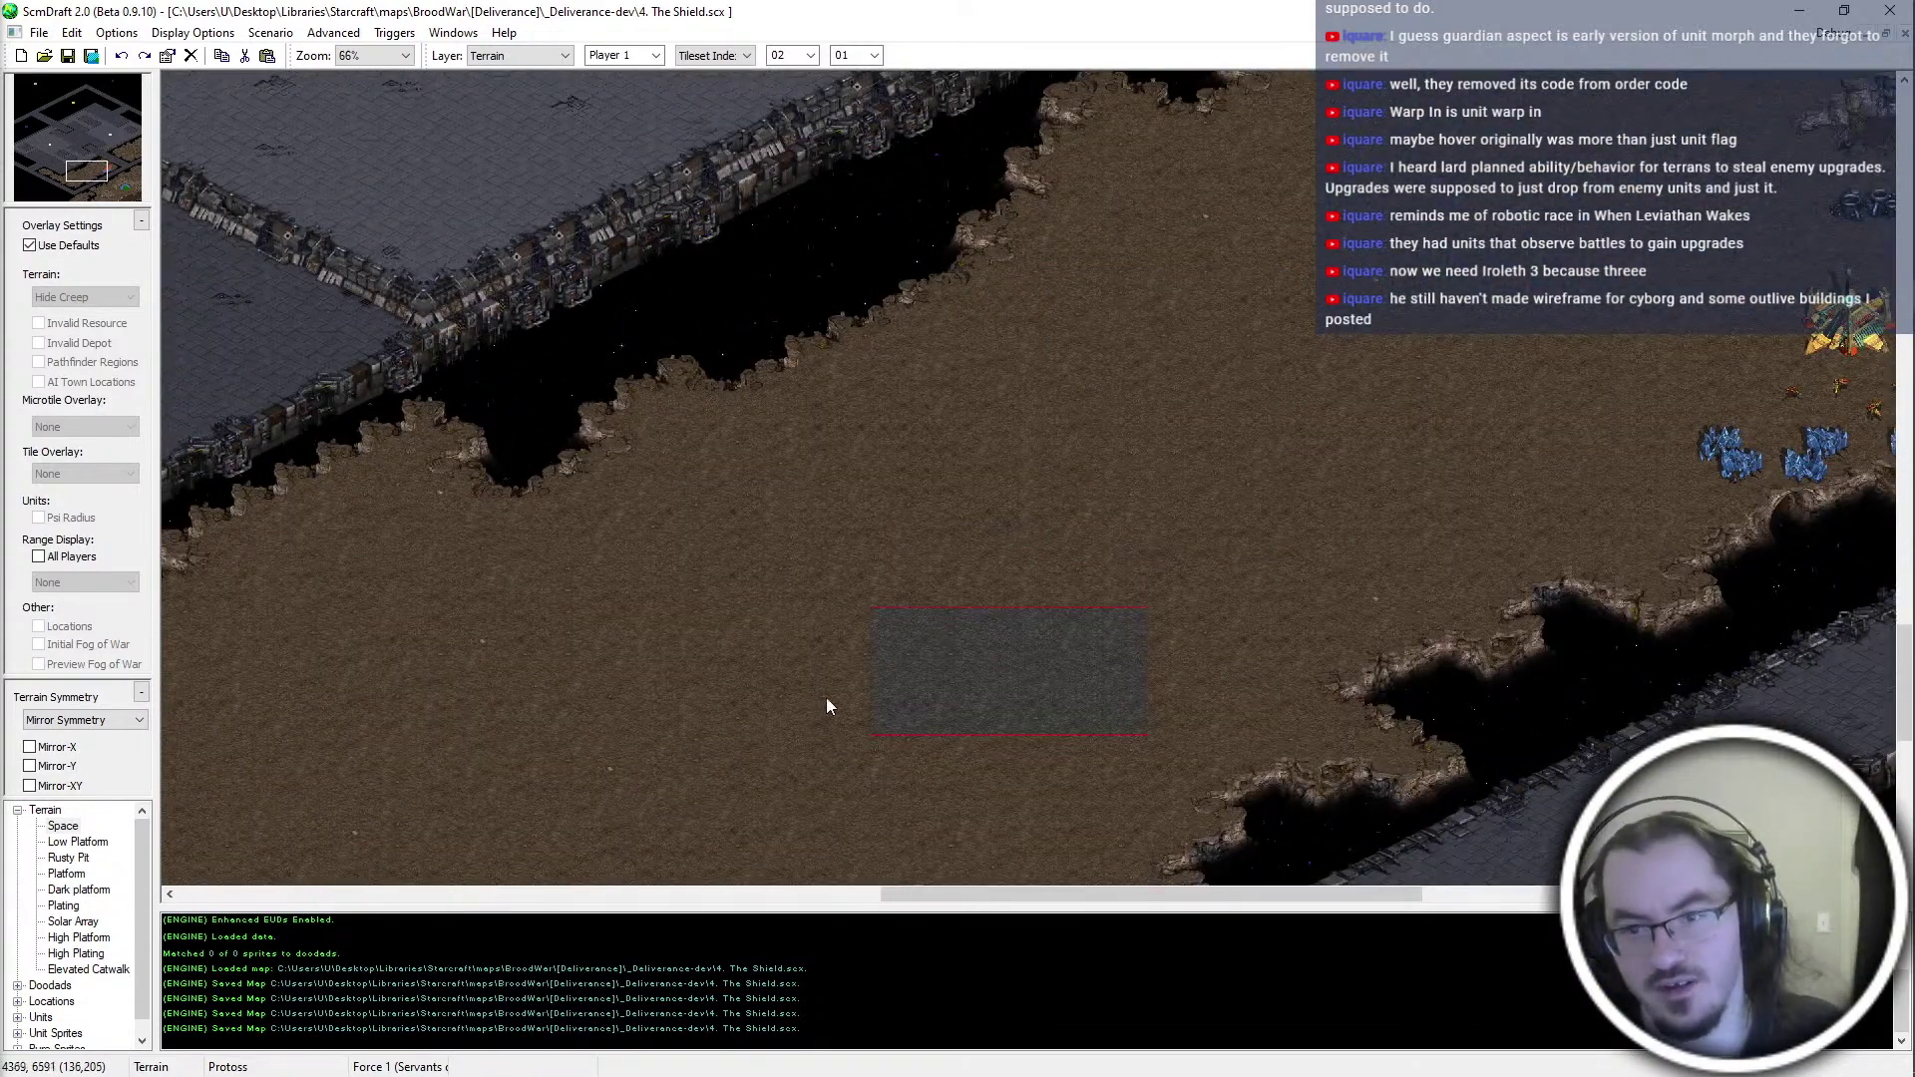
middle_click_drag(804, 714, 557, 626)
middle_click_drag(1755, 140, 1241, 397)
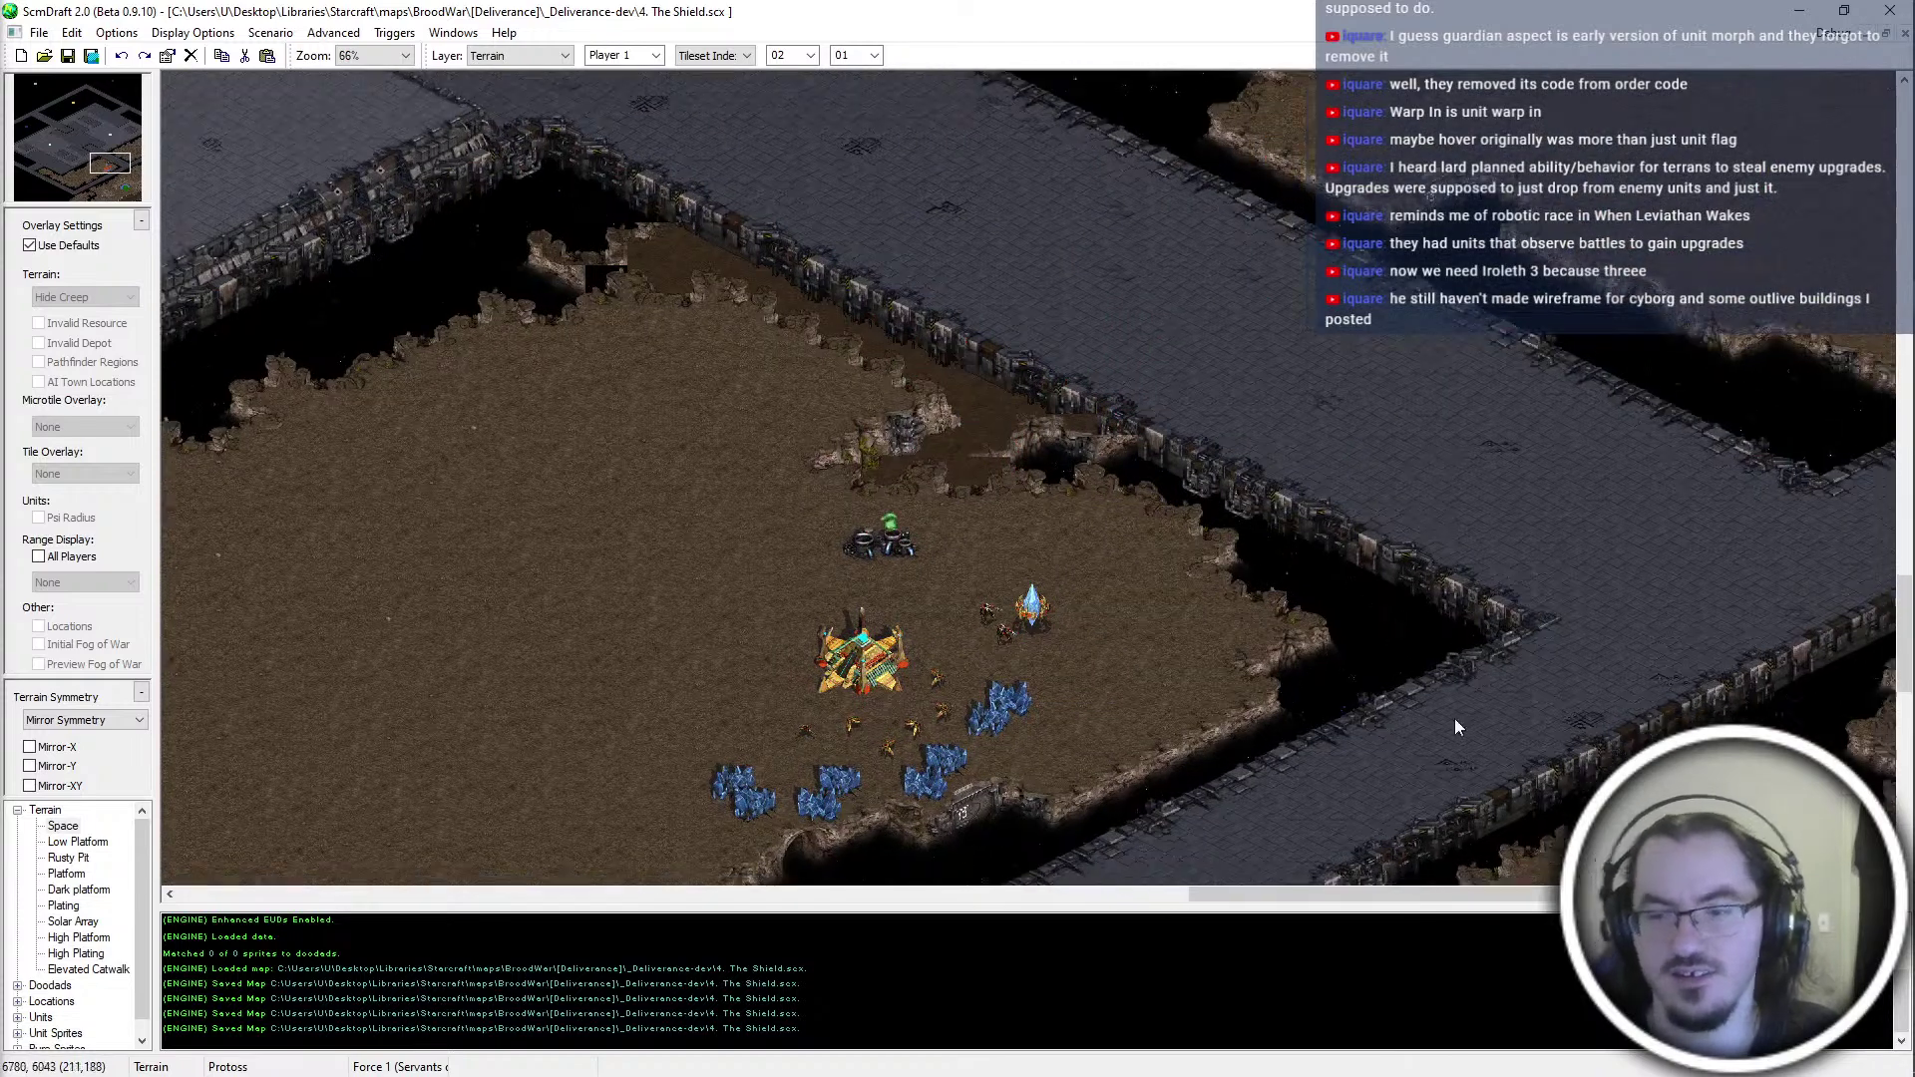
middle_click_drag(1400, 640, 1301, 481)
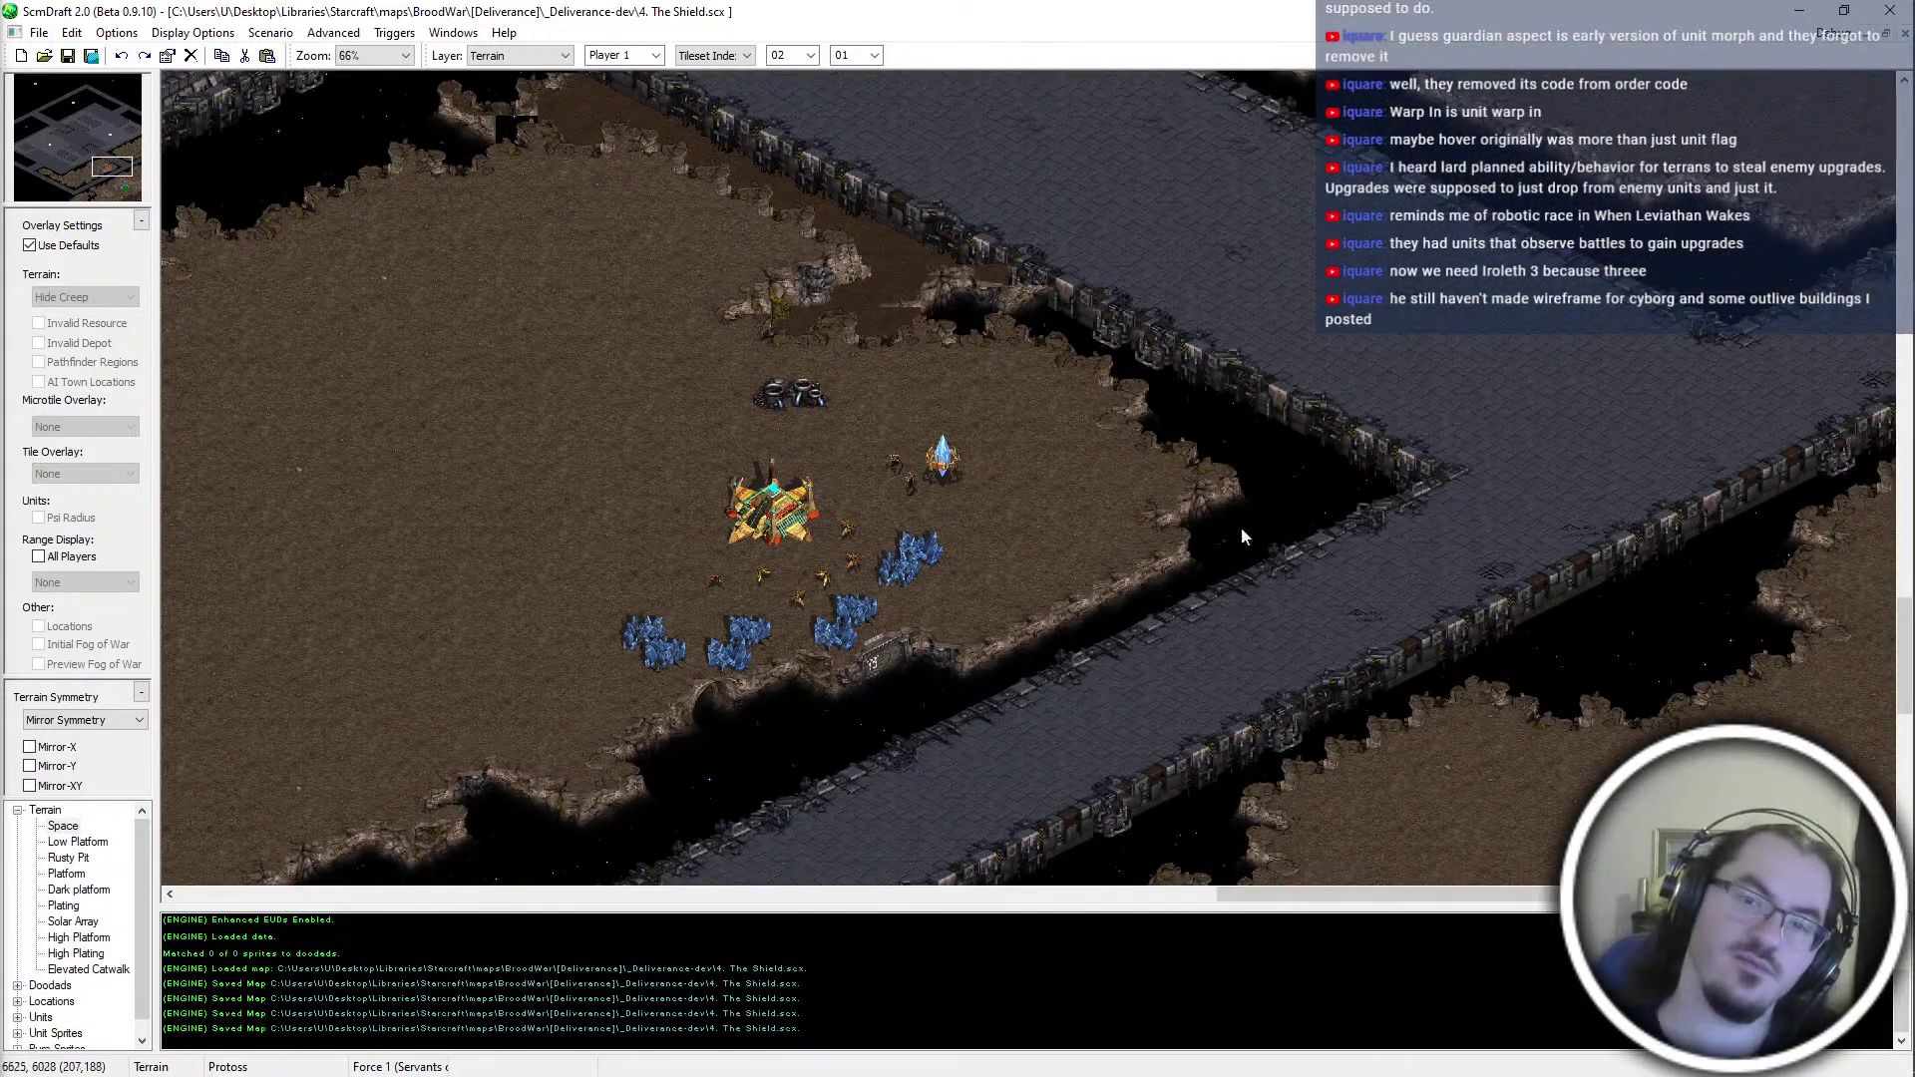
middle_click_drag(1072, 749, 1199, 577)
middle_click_drag(1247, 292, 1146, 491)
middle_click_drag(1009, 405, 1080, 477)
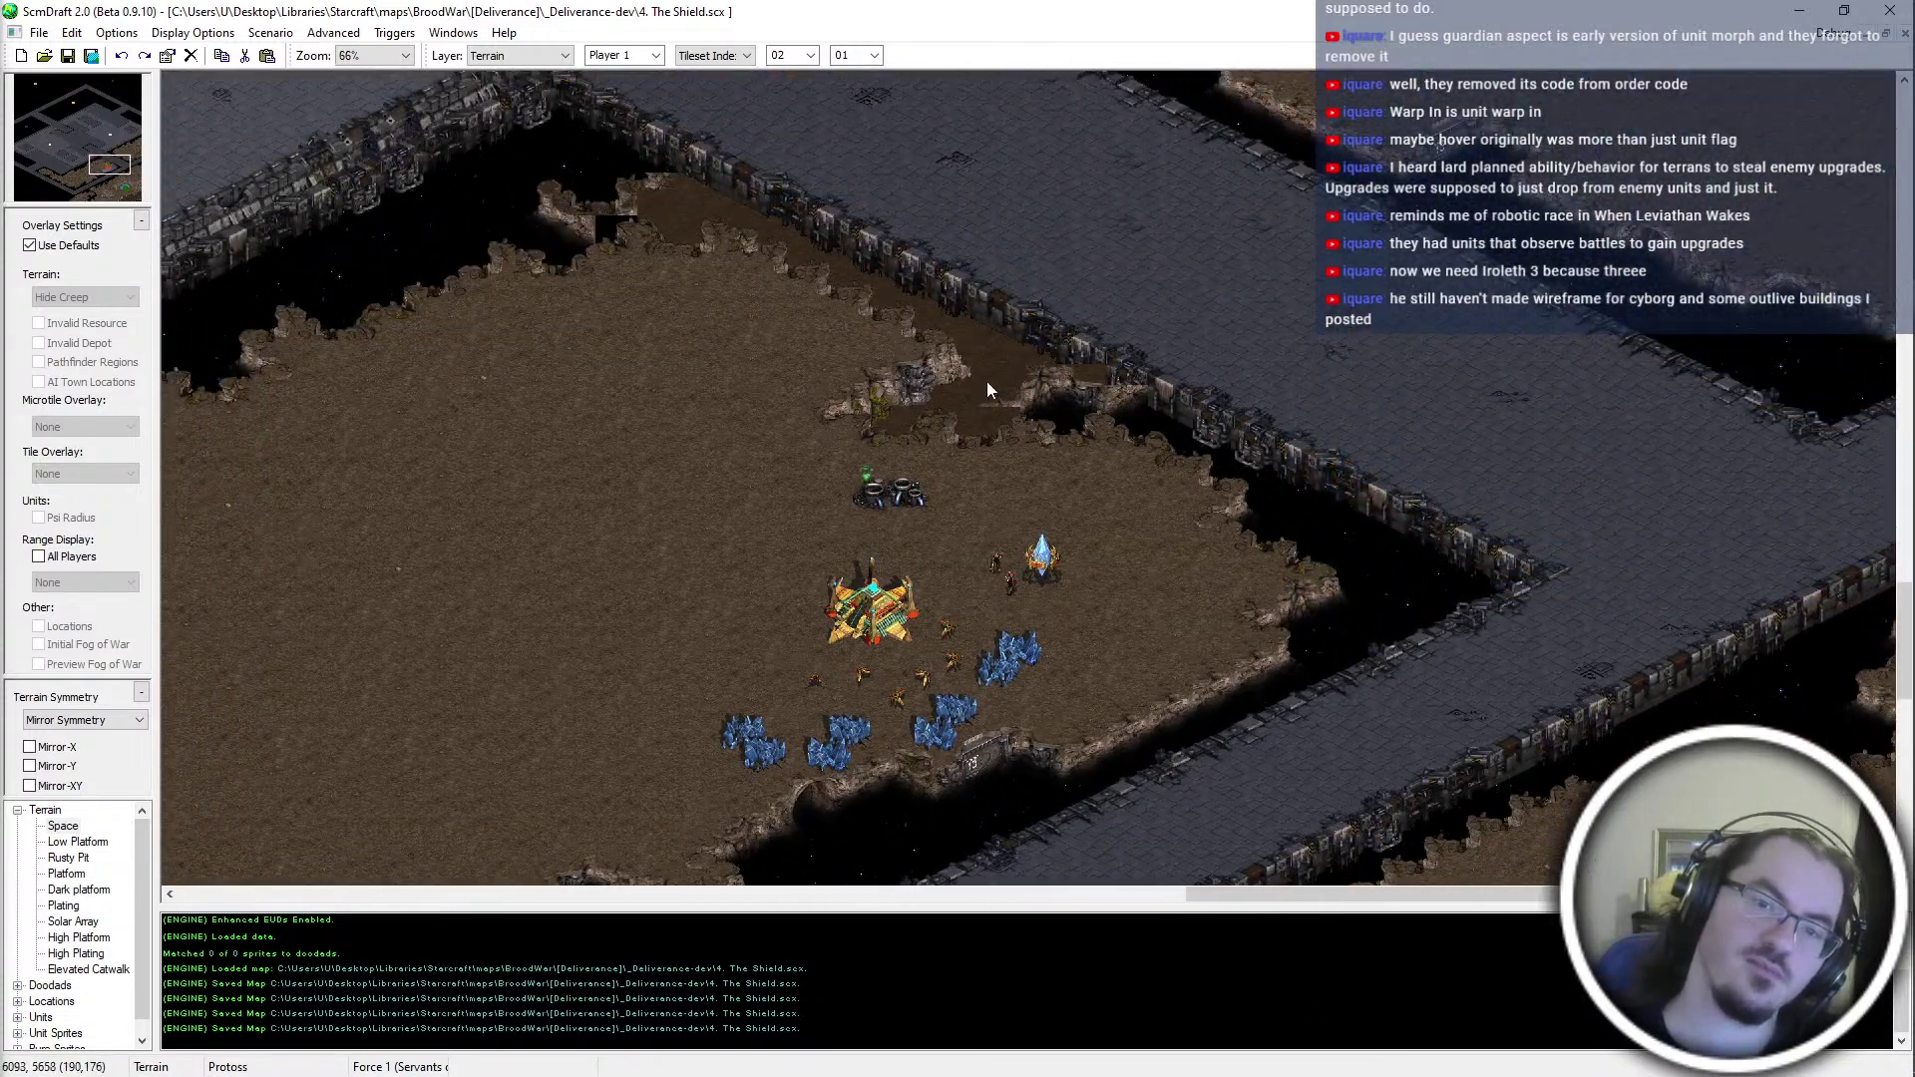
middle_click_drag(786, 567, 514, 705)
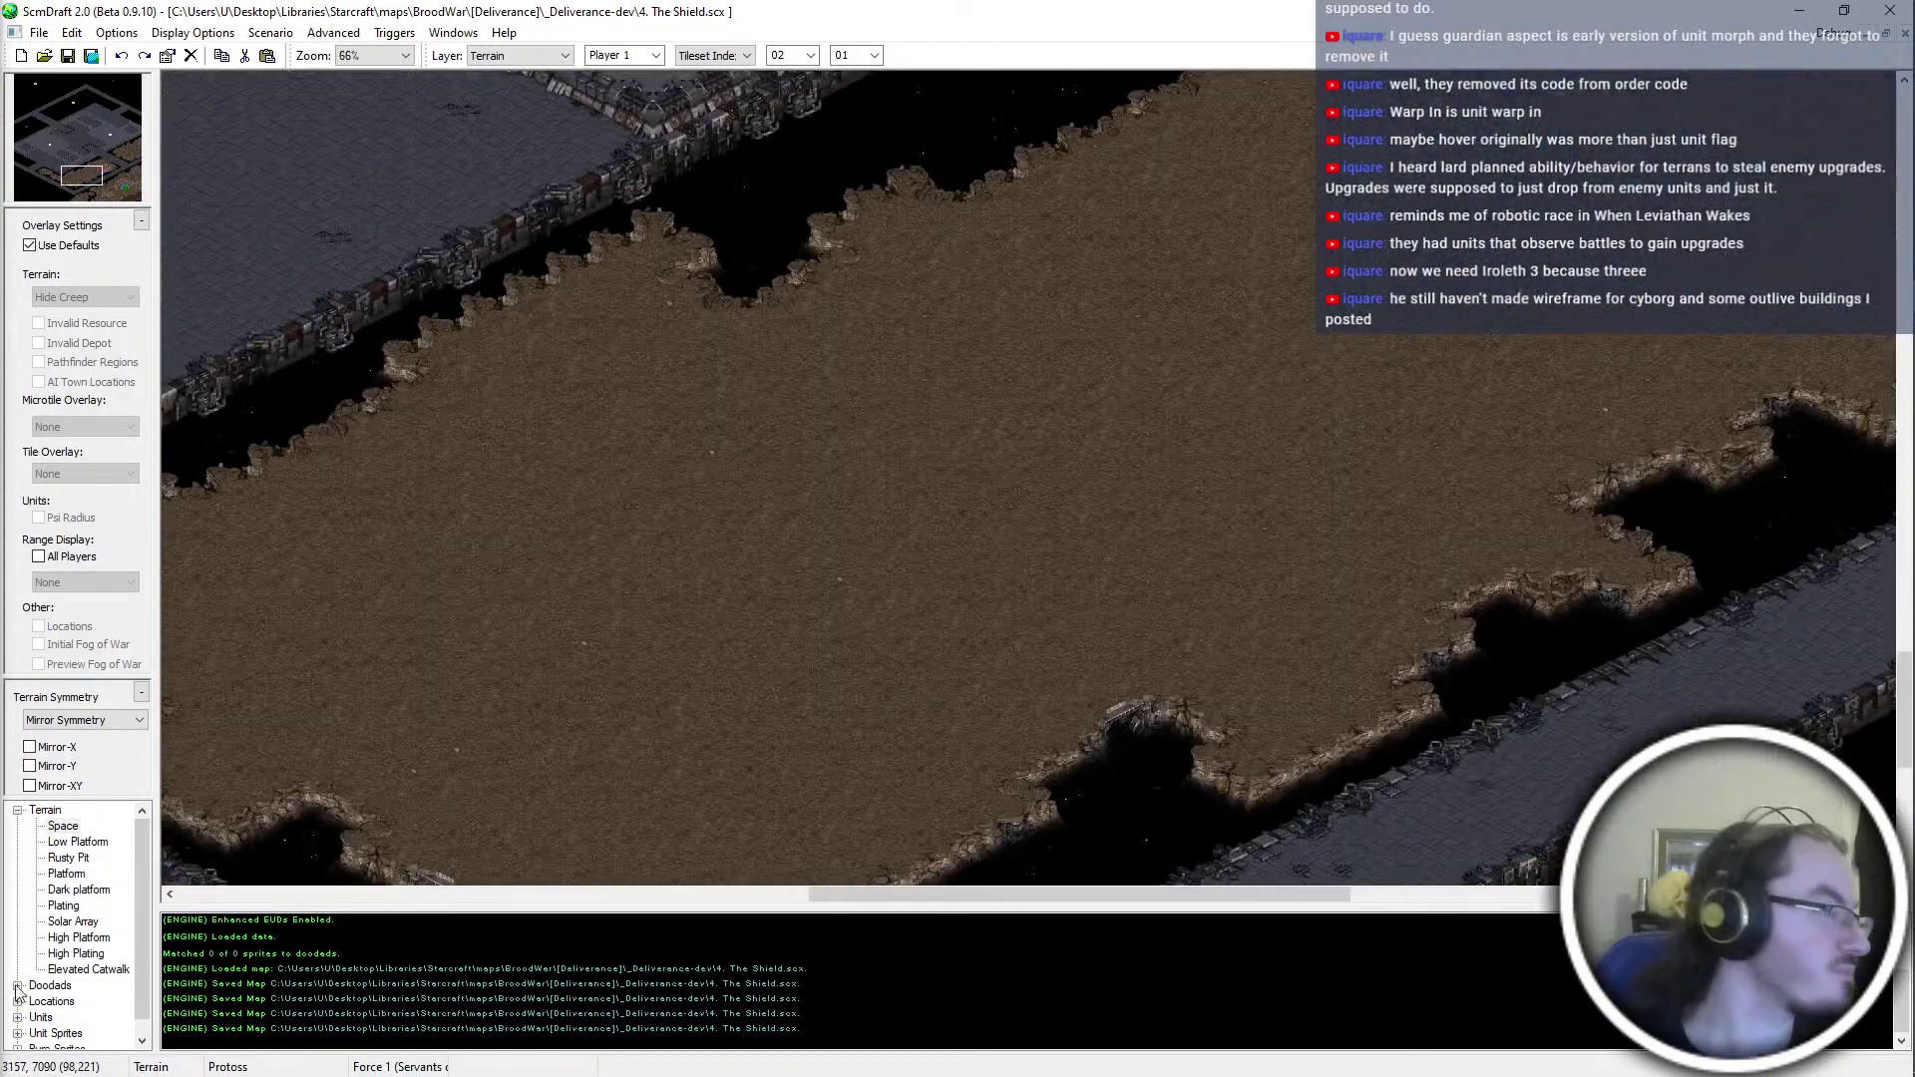
Examine the southeastern dirt area with its second Protoss base and the platform causeways to the north
middle_click_drag(215, 786, 530, 90)
middle_click_drag(1845, 703, 1111, 762)
middle_click_drag(931, 796, 1517, 847)
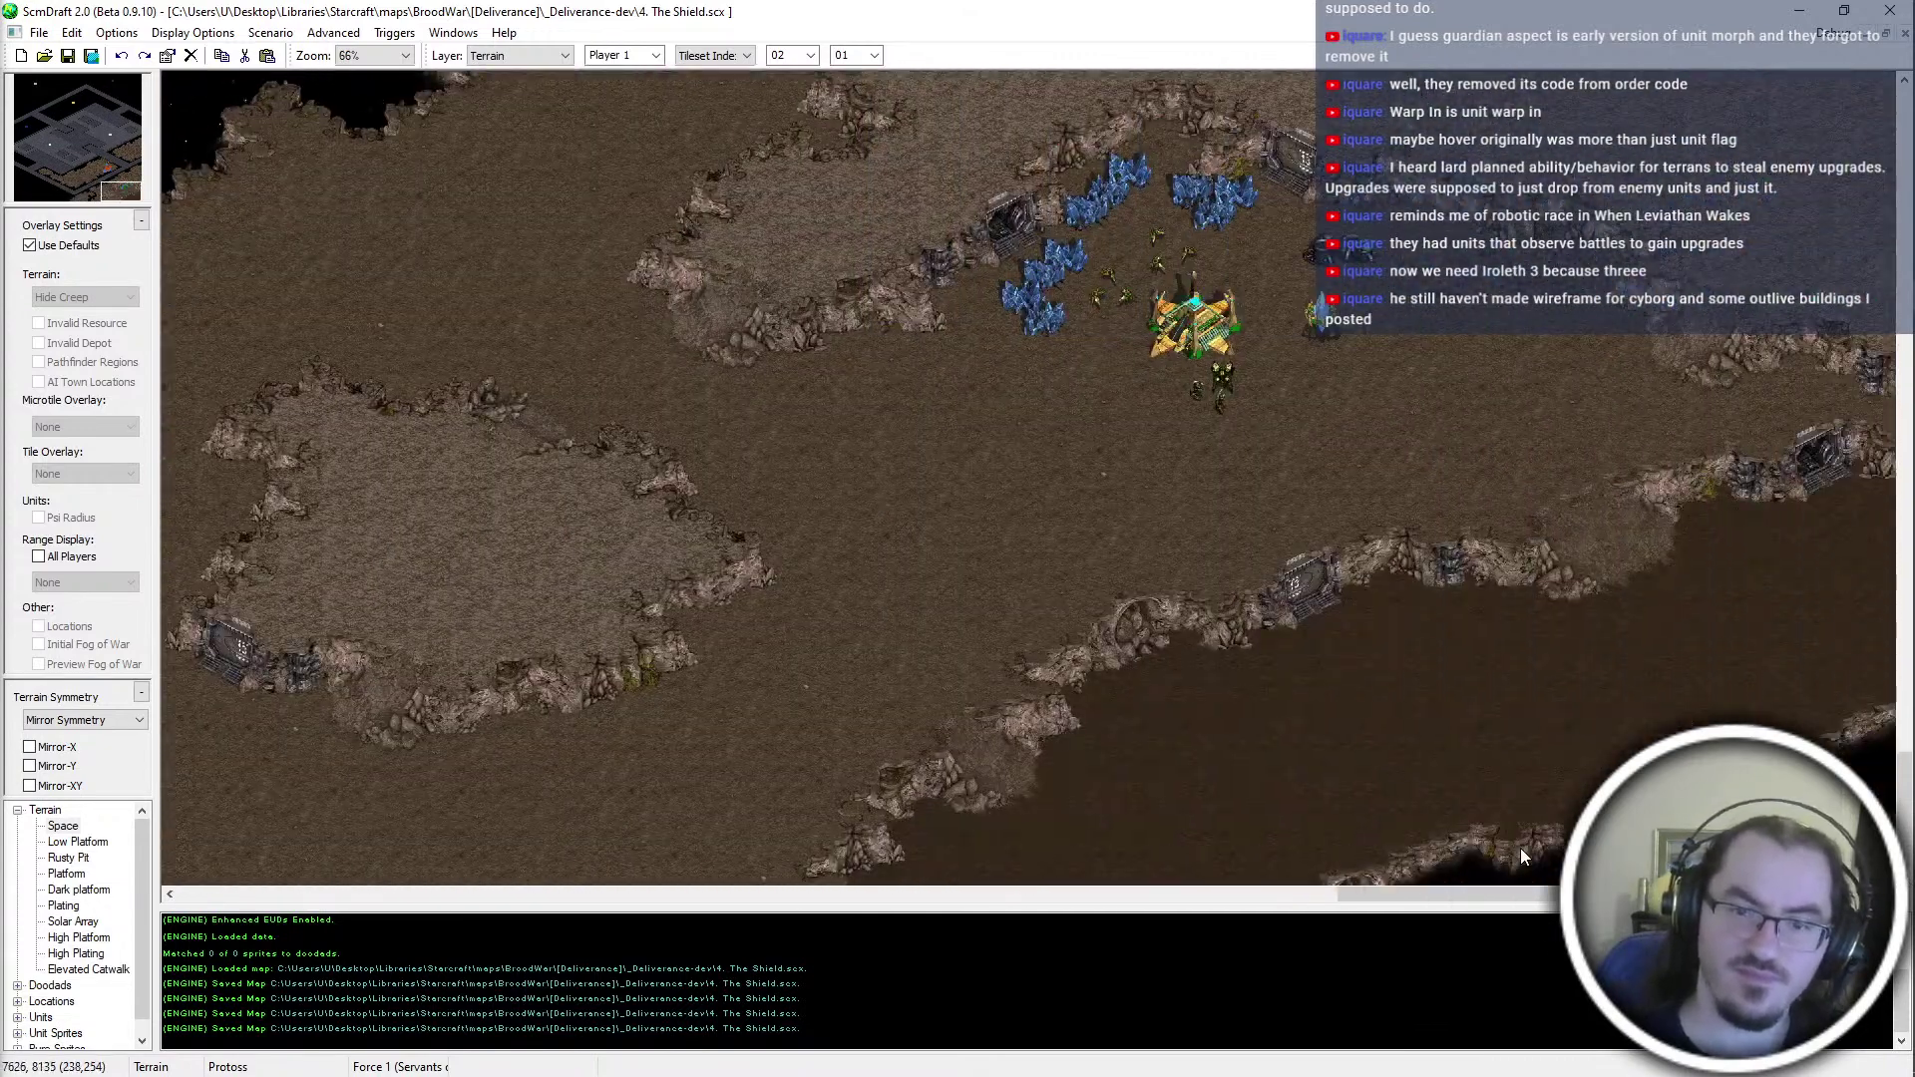
middle_click_drag(1702, 354, 1734, 494)
middle_click_drag(1763, 411, 1720, 499)
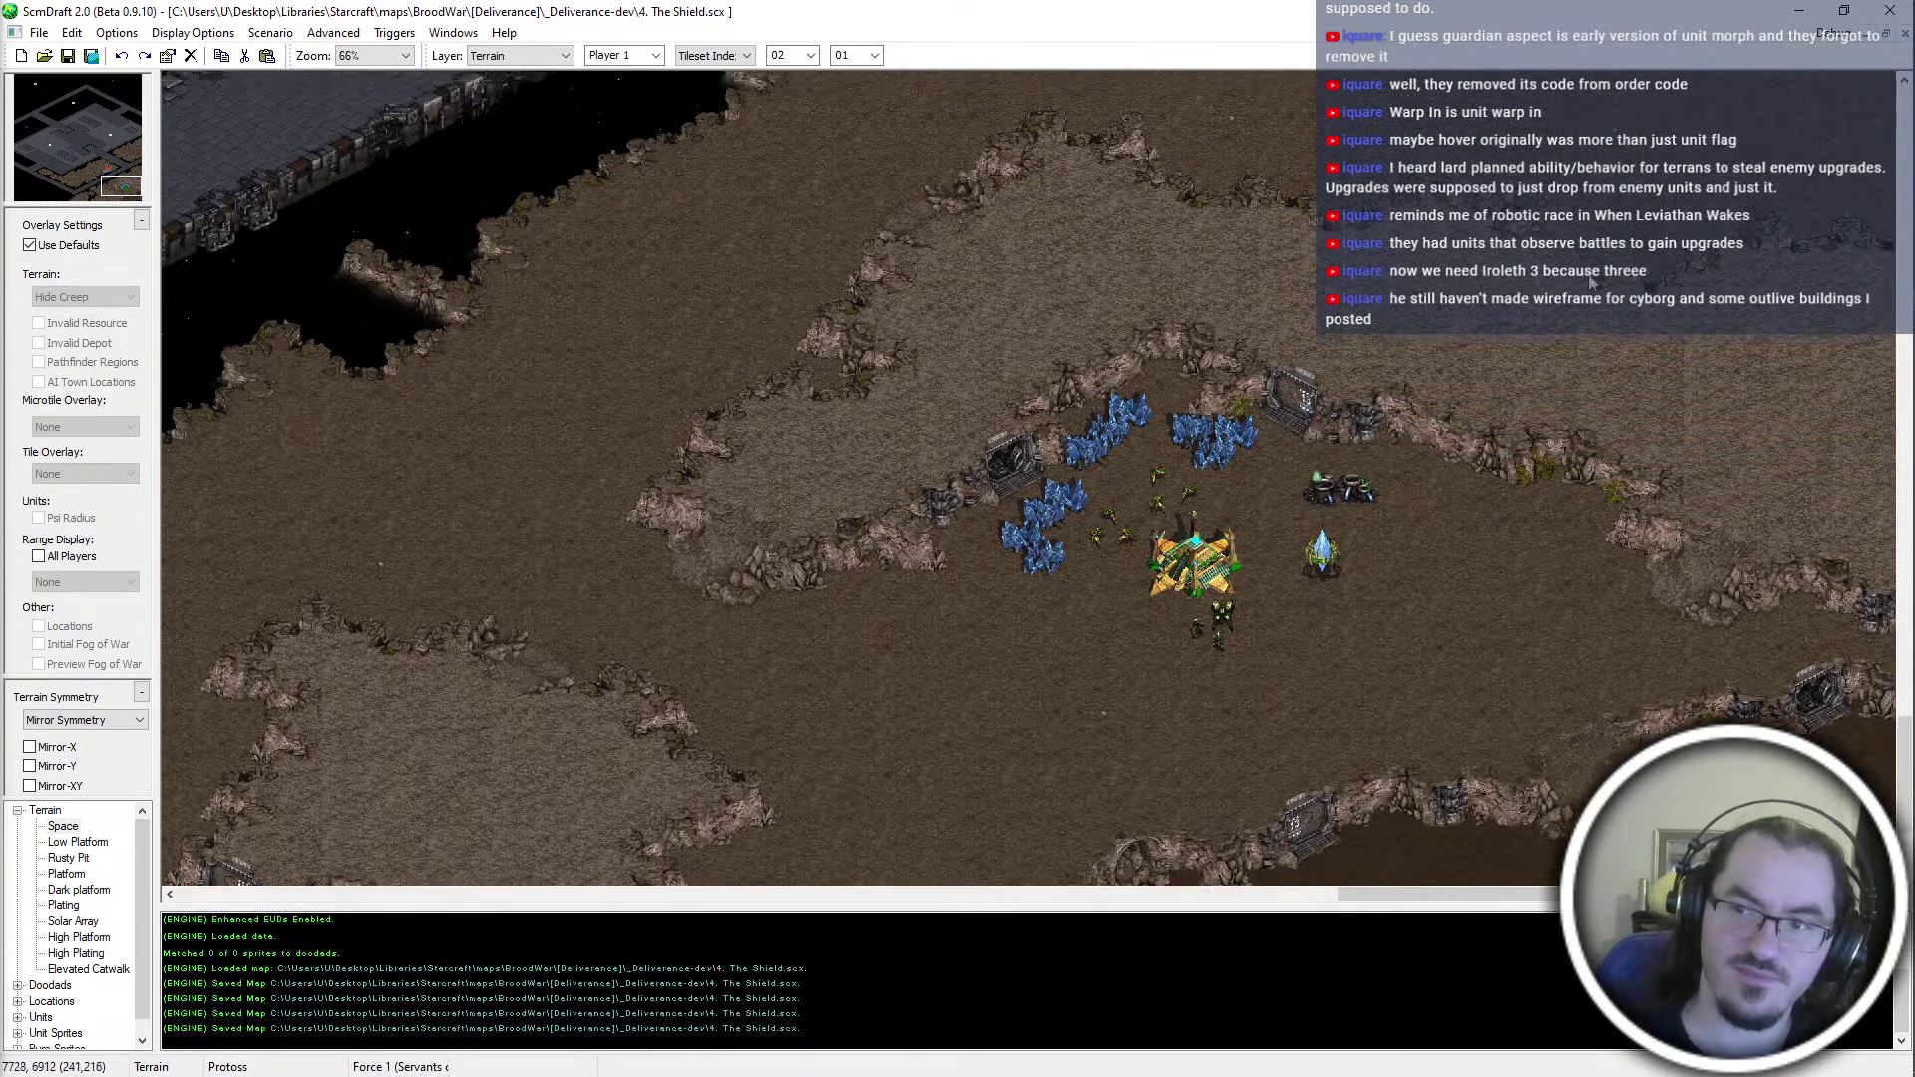
scroll(1635, 319, "up", 10)
scroll(1663, 287, "up", 5)
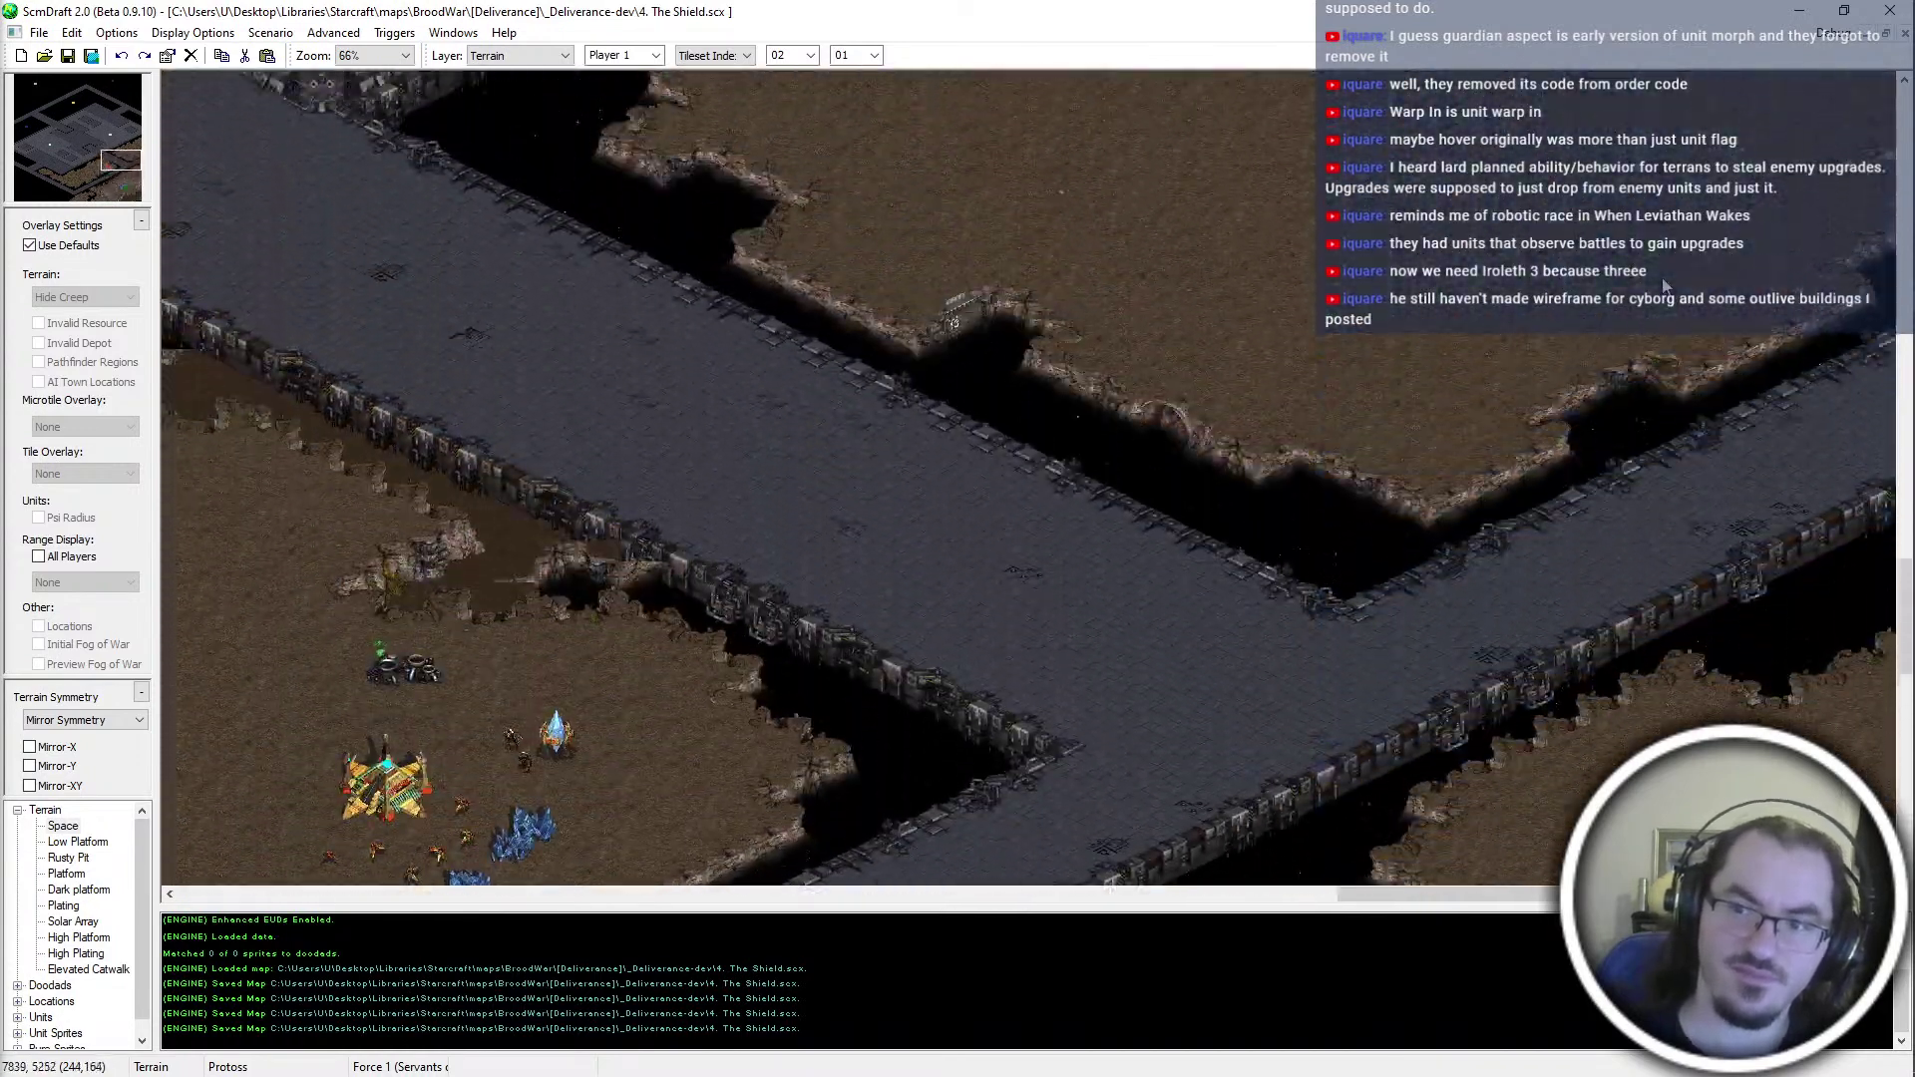
scroll(1664, 286, "up", 2)
mouse_move(121, 174)
left_mouse_down()
mouse_move(223, 177)
mouse_move(233, 130)
mouse_move(60, 184)
mouse_move(122, 170)
left_mouse_up()
middle_click_drag(1462, 590, 1135, 431)
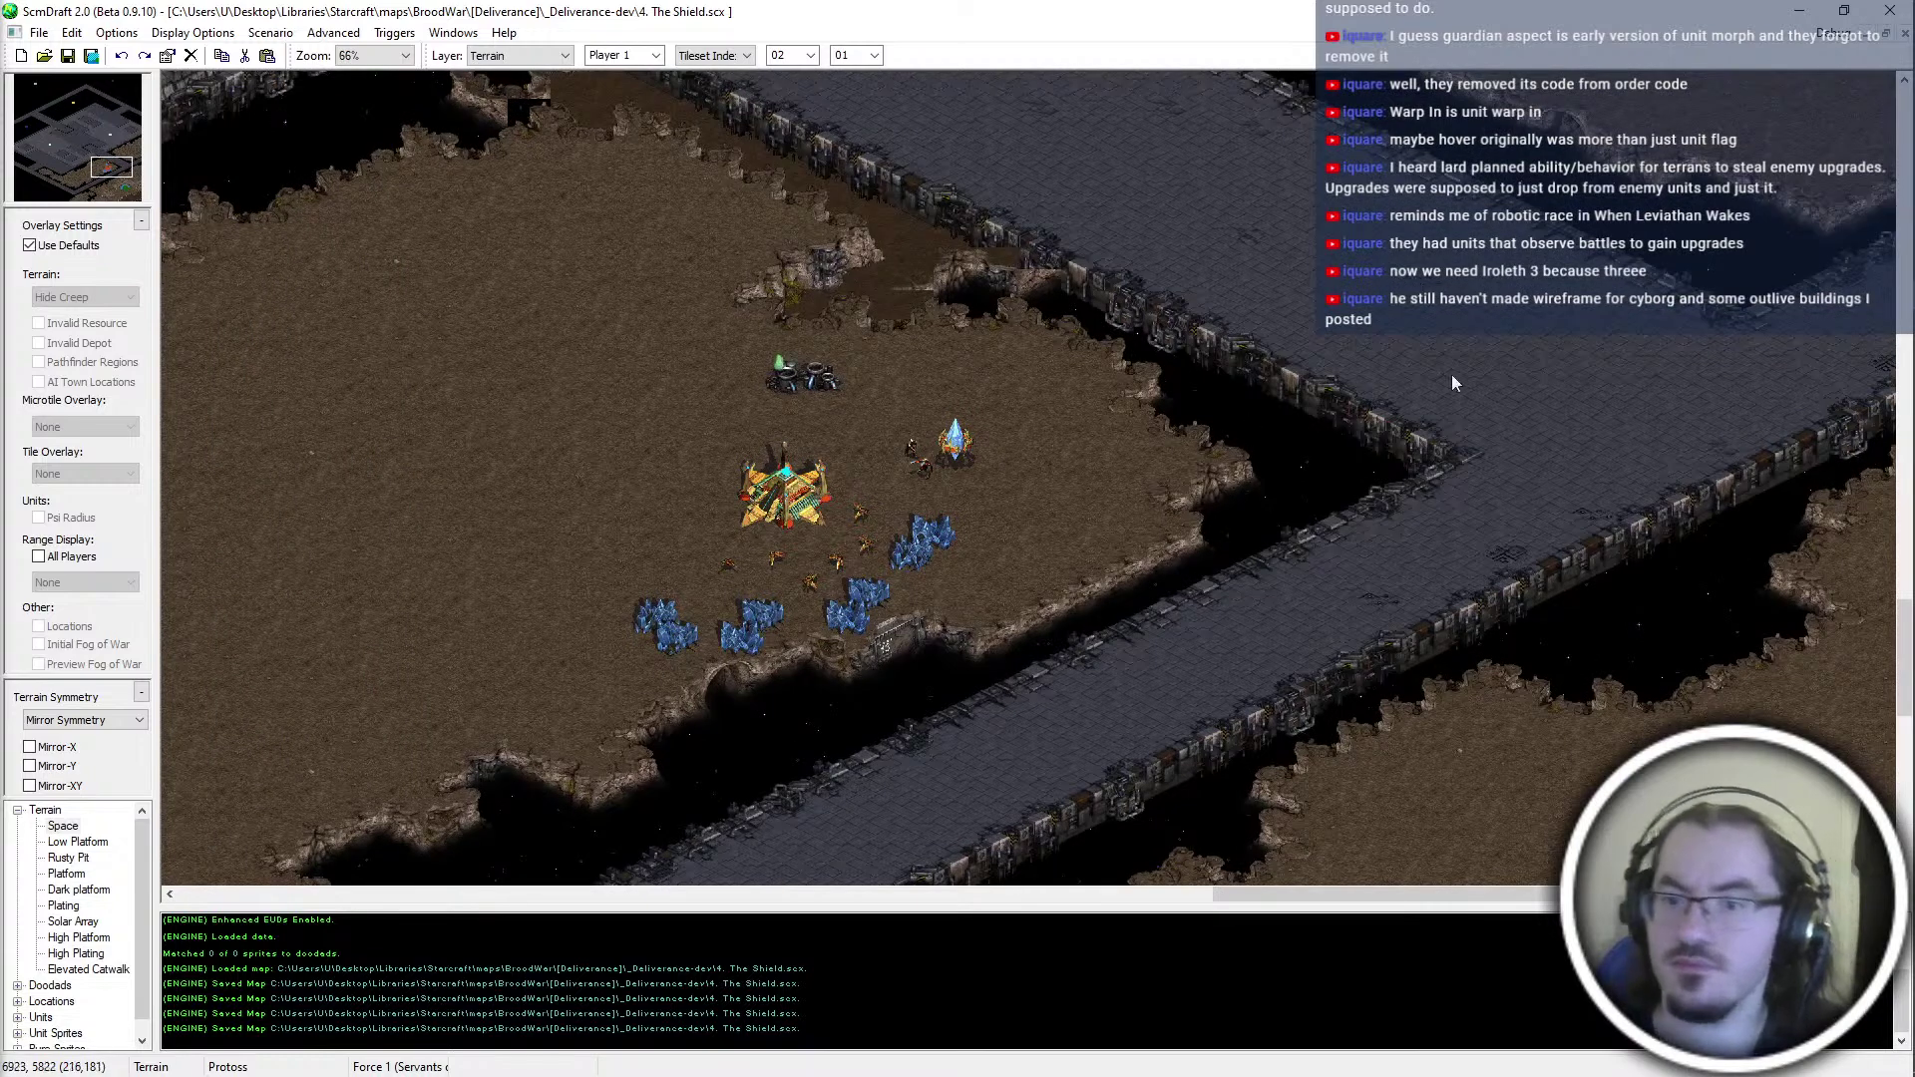
Close the map editor and check the pushed commit in the _HYDRA-dev repository window
left_click(1888, 12)
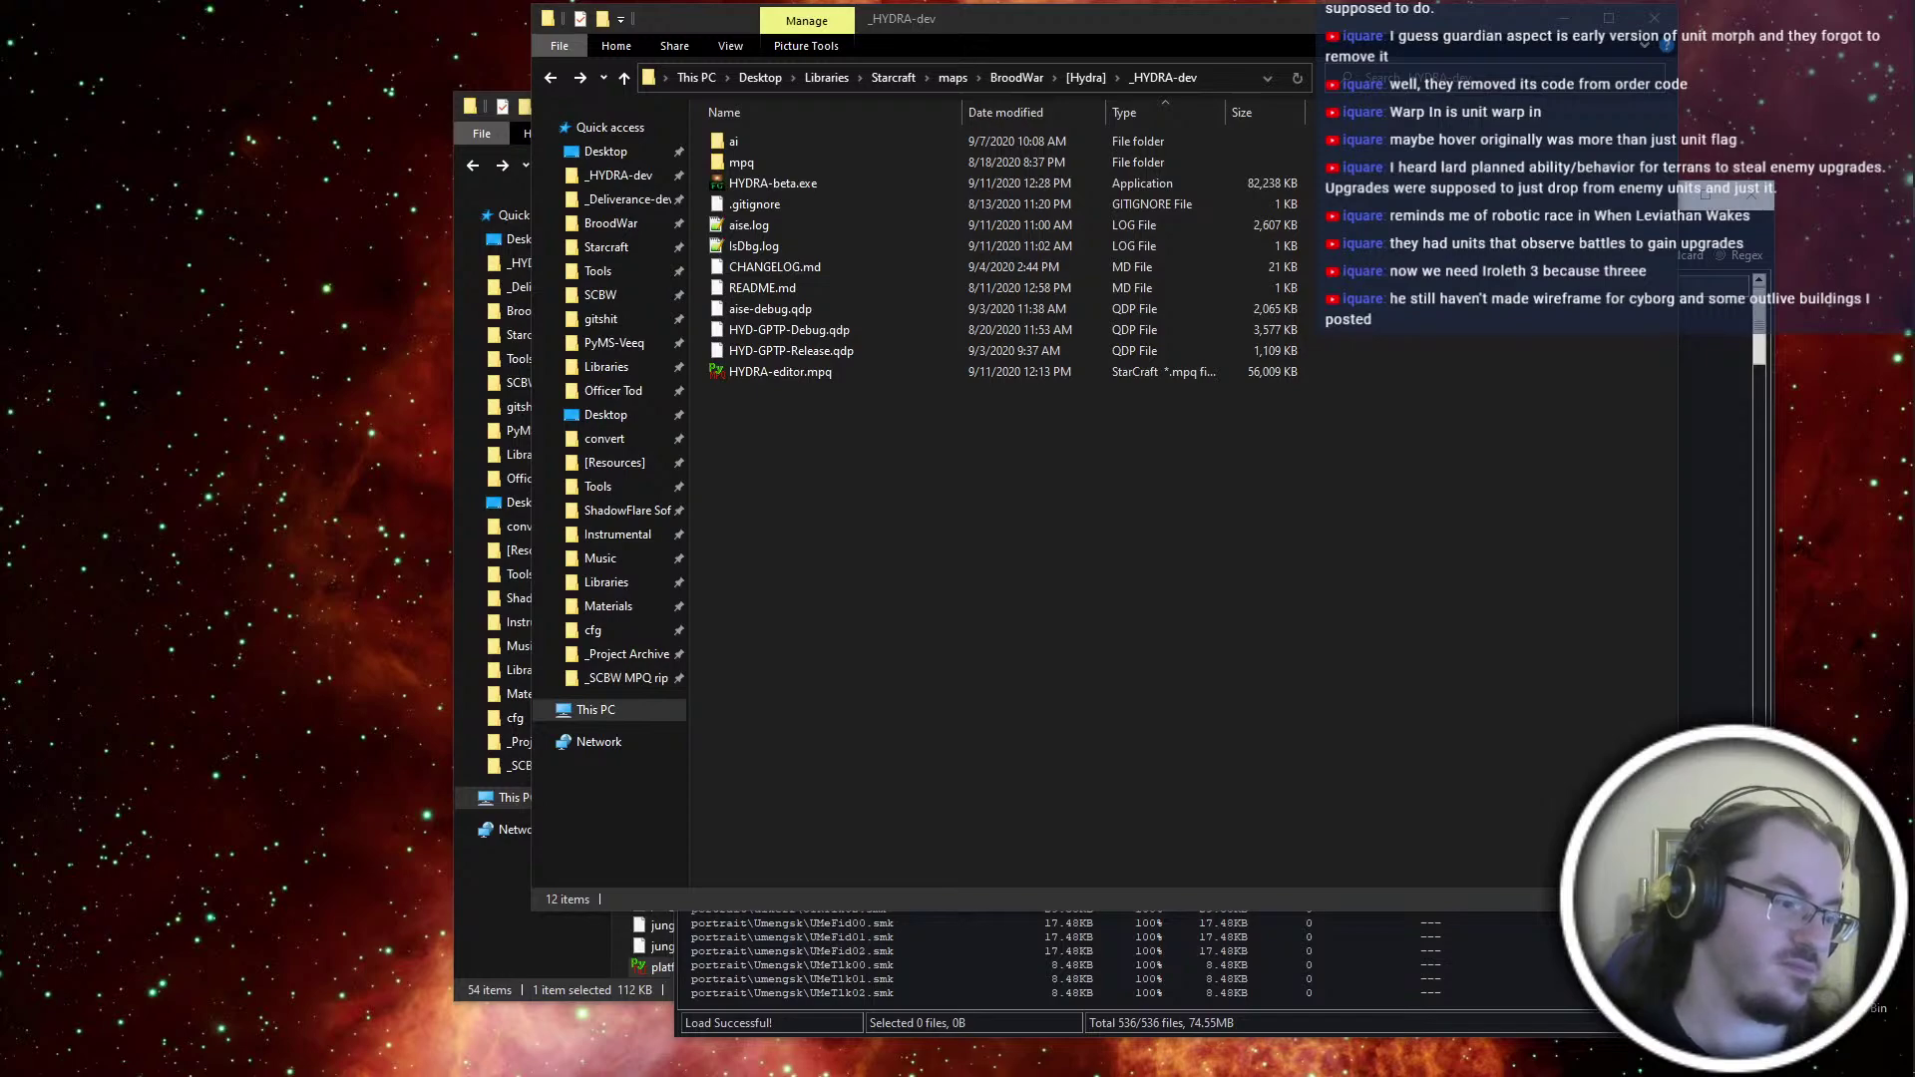
key("ctrl+super+Right")
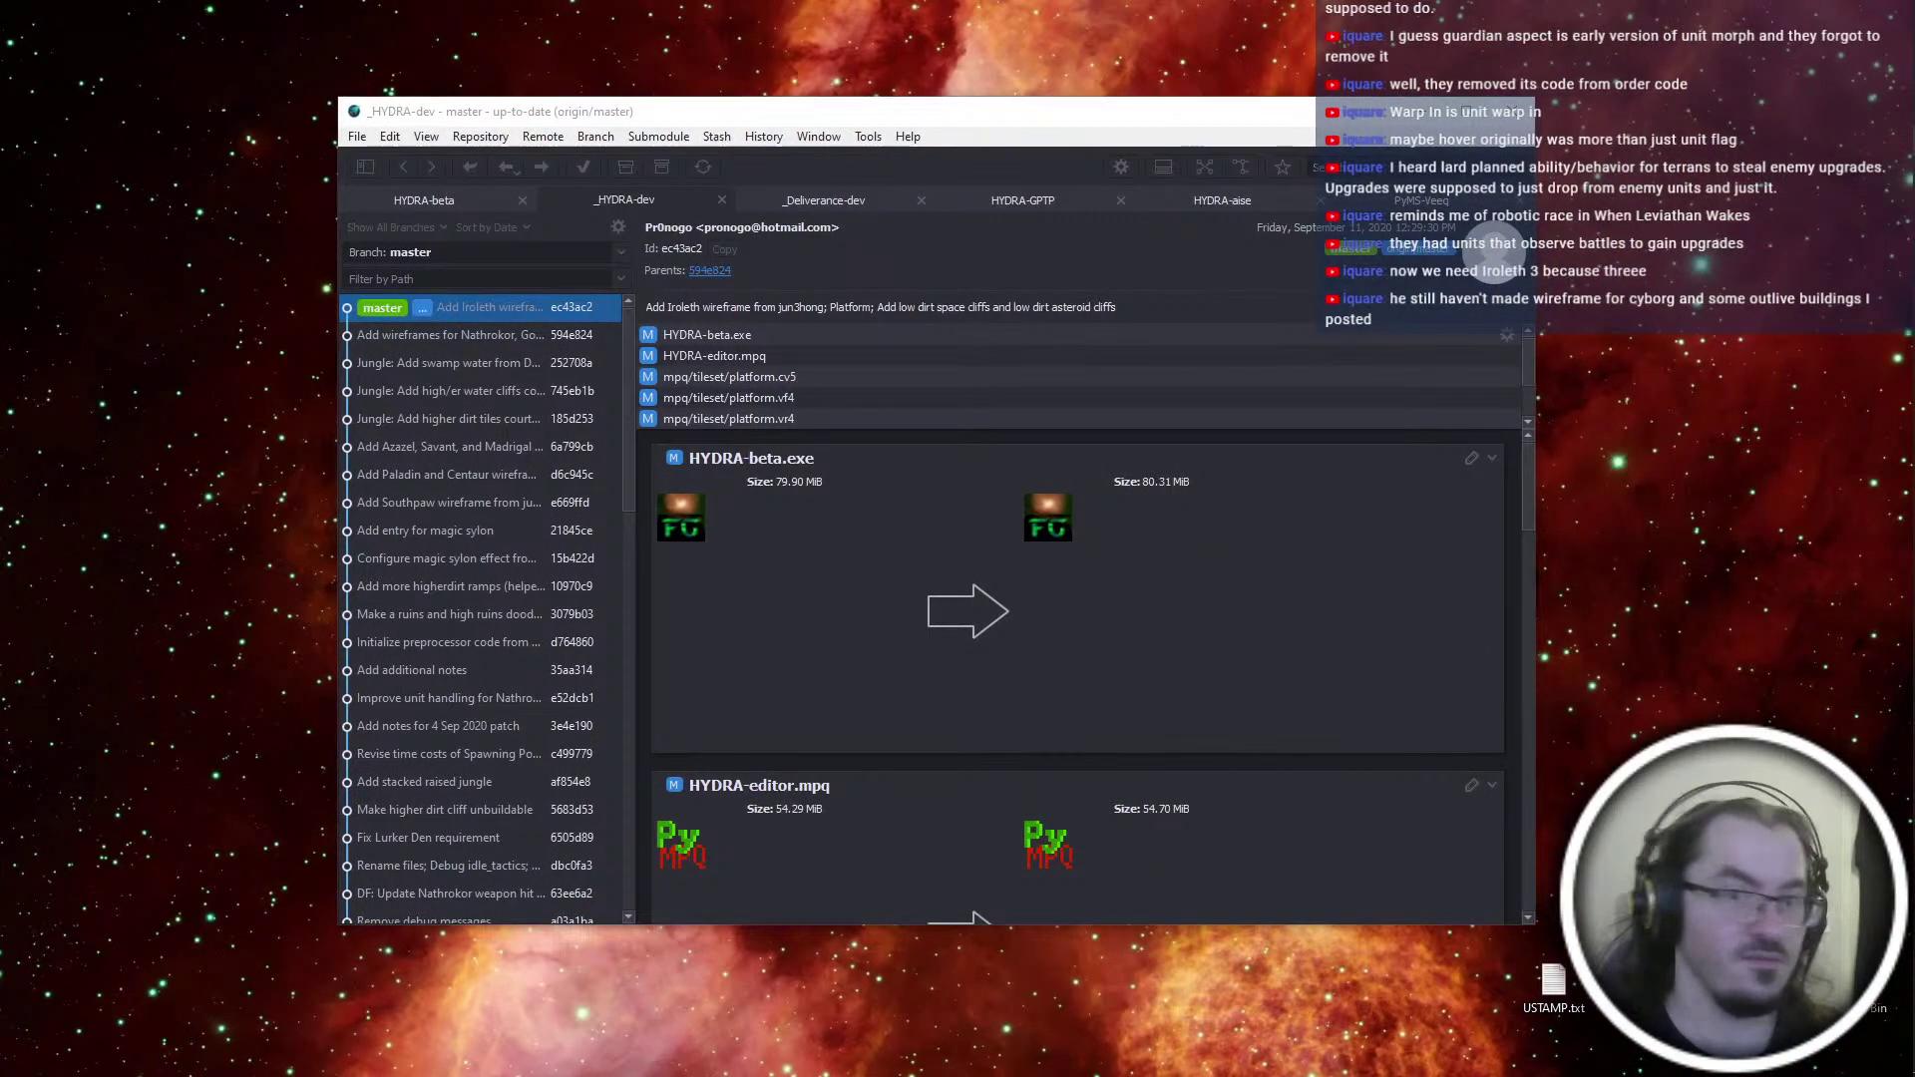
key("ctrl+super+Left")
key("ctrl+super+Right")
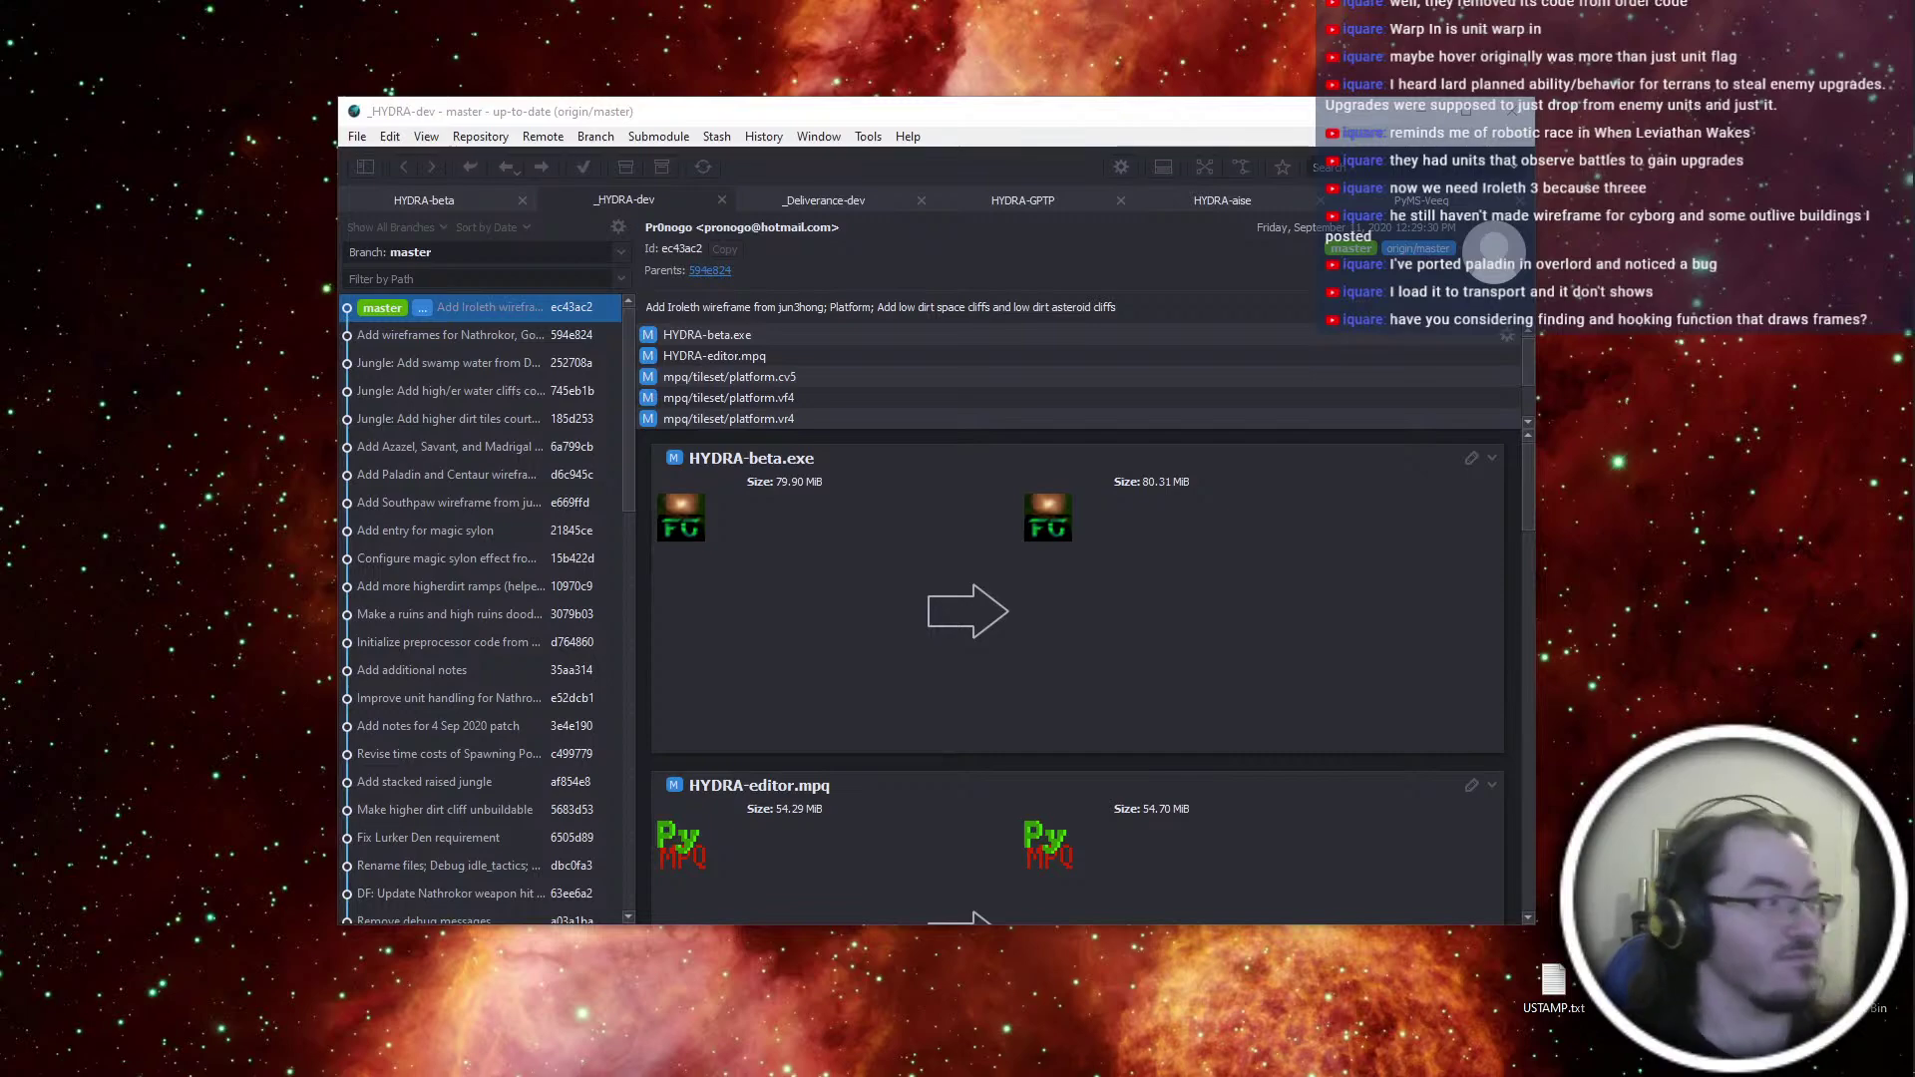
Open units.dat from _HYDRA-dev > mpq > arr in PyDAT
key("ctrl+super+Left")
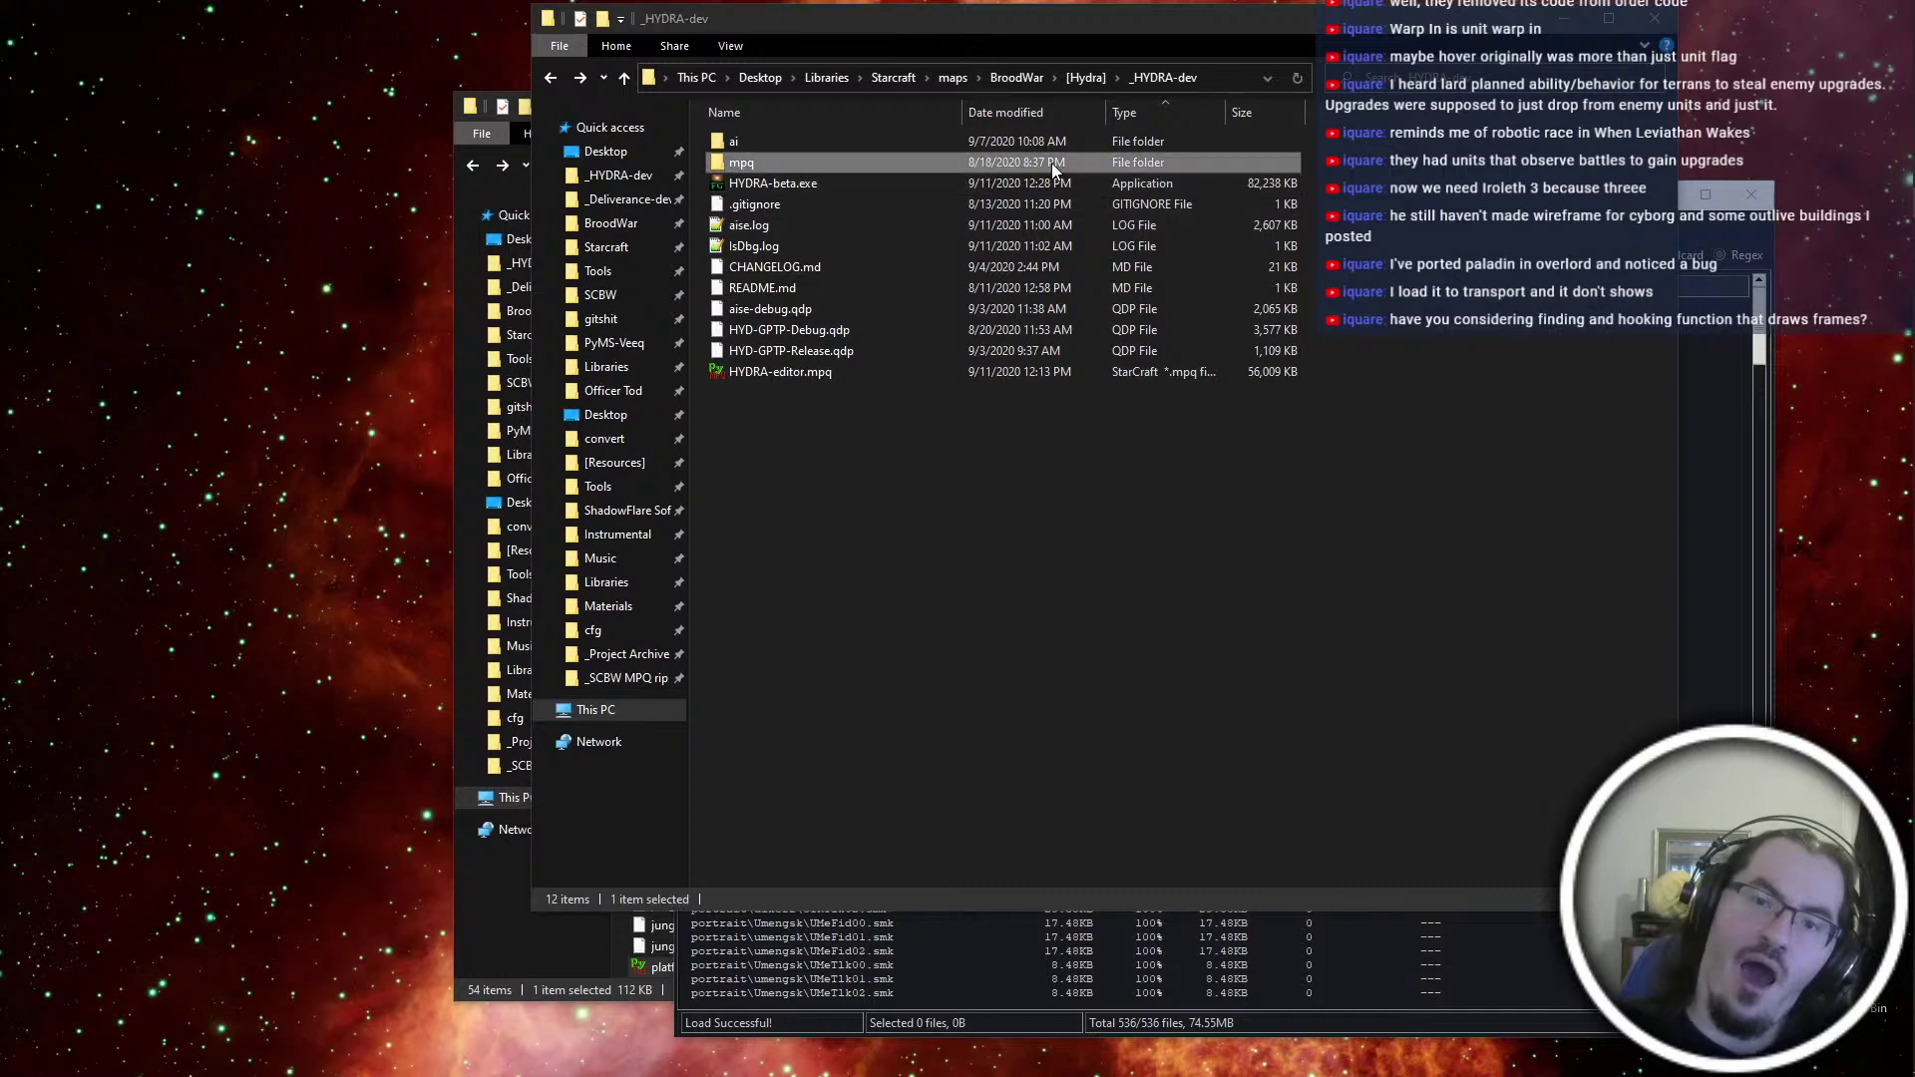
double_click(1047, 162)
double_click(766, 148)
double_click(798, 268)
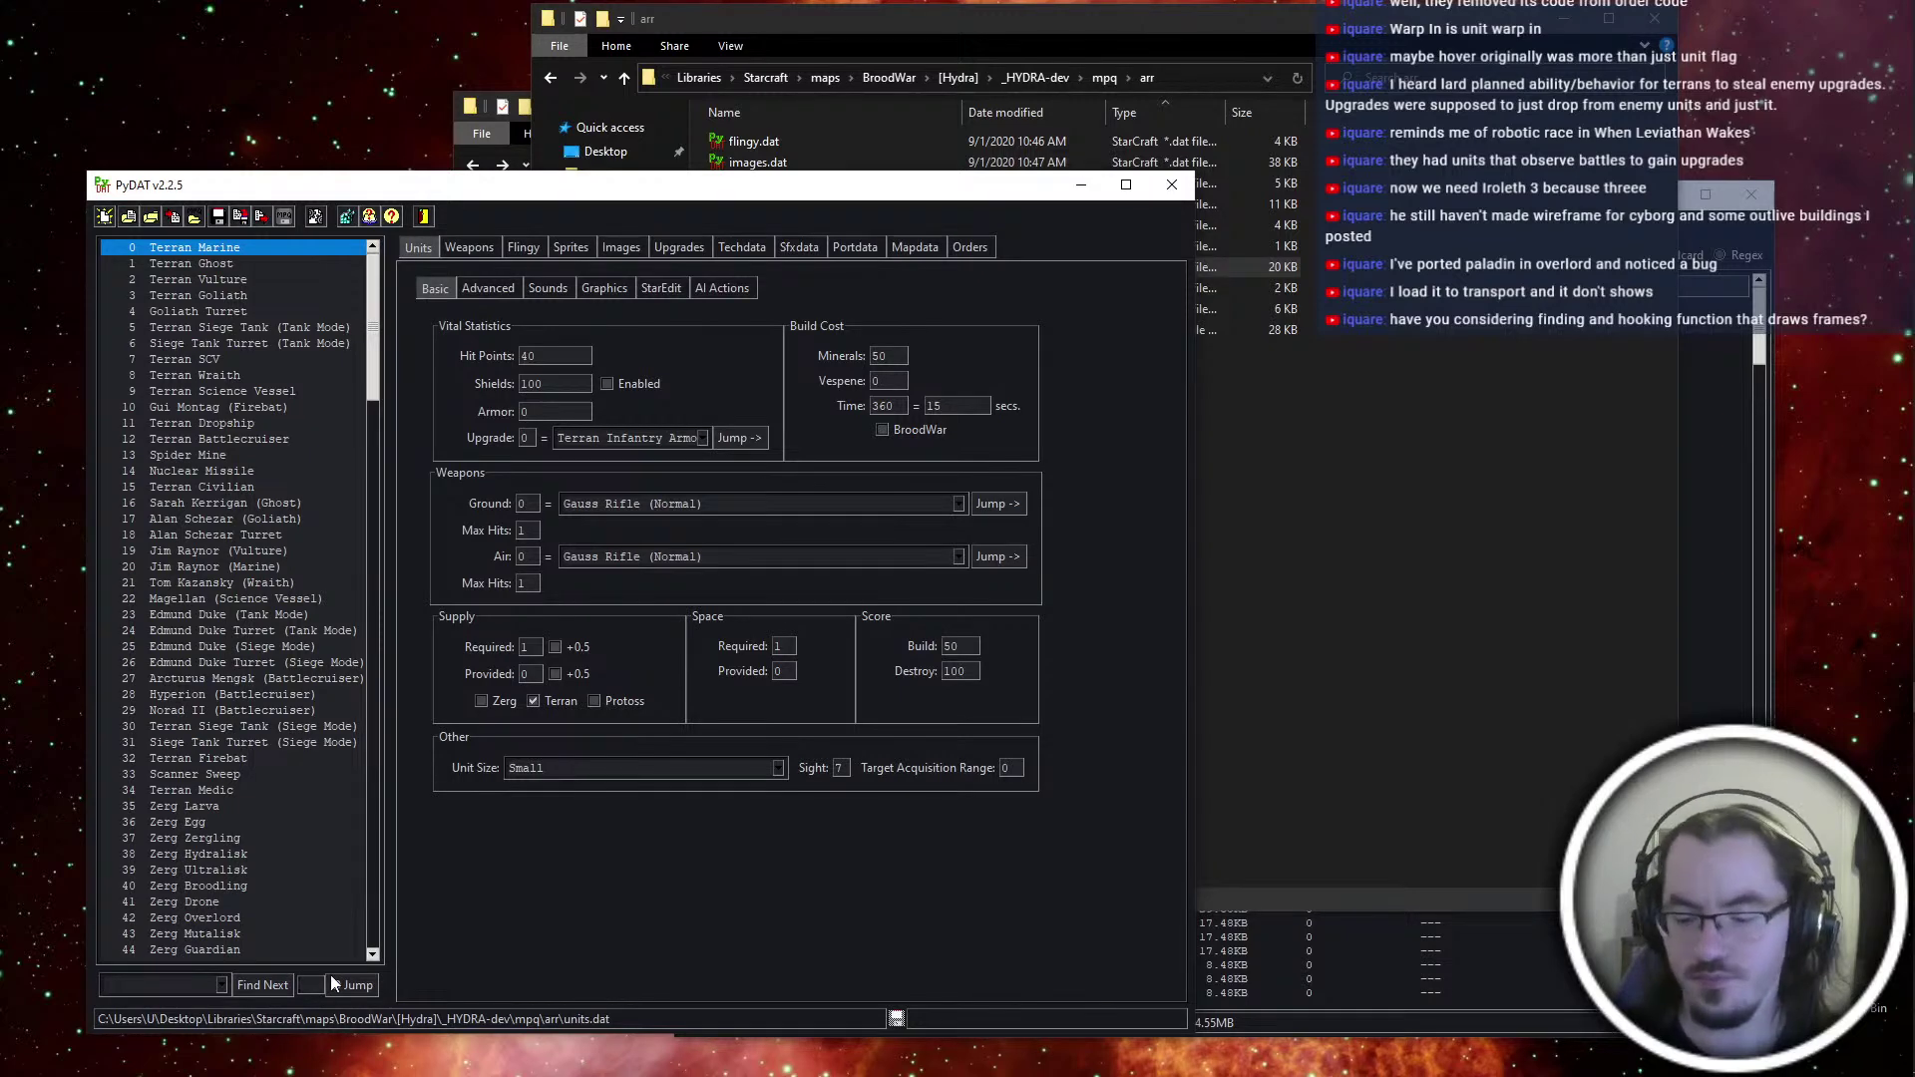
Go to unit ID 186 and set its required transport space to 4 in units.dat
type("183")
key("BackSpace")
type("6")
key("Return")
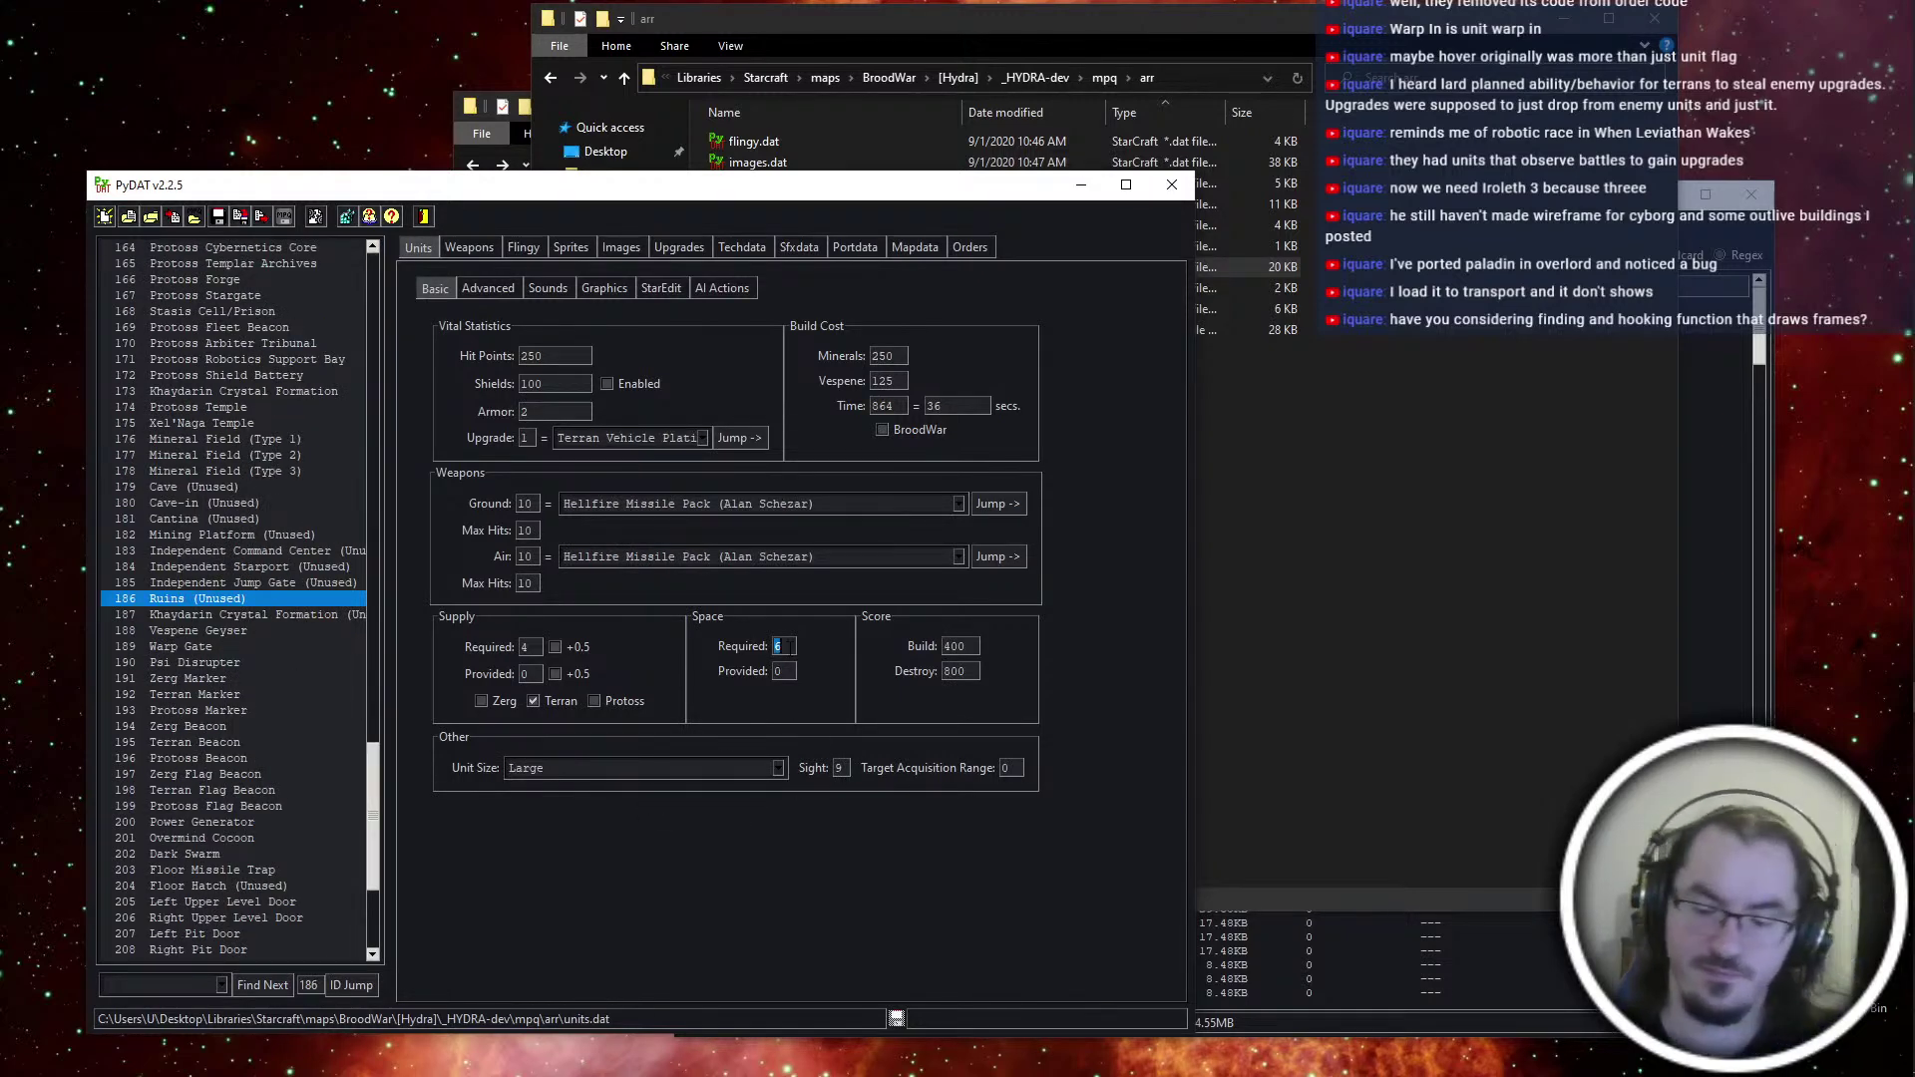
type("4")
Switch to PyMPQ and add the edited units.dat to the HYDRA-beta.exe archive
left_click(1730, 561)
key("ctrl+i")
key("Return")
key("Return")
left_click(1613, 175)
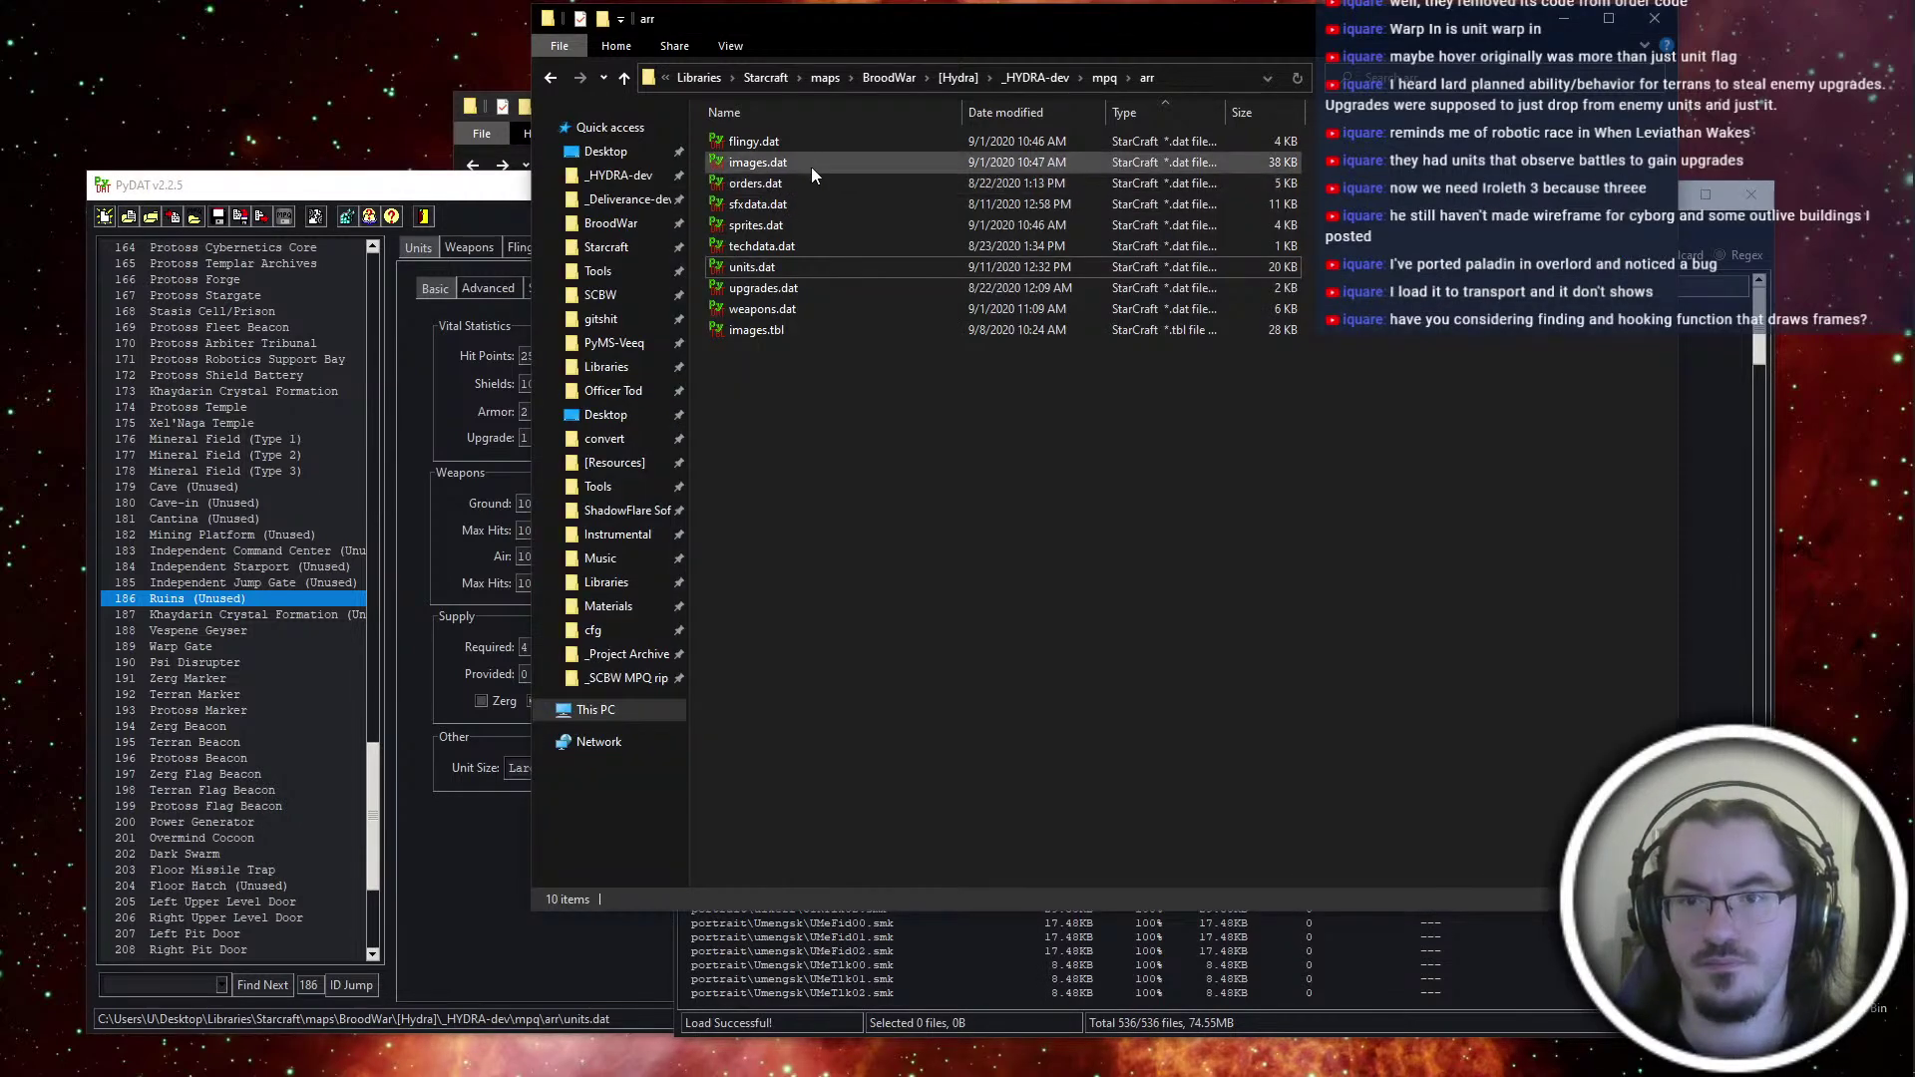
Return to the _HYDRA-dev folder and launch HYDRA-beta.exe
key("alt+Left")
key("alt+Left")
double_click(820, 191)
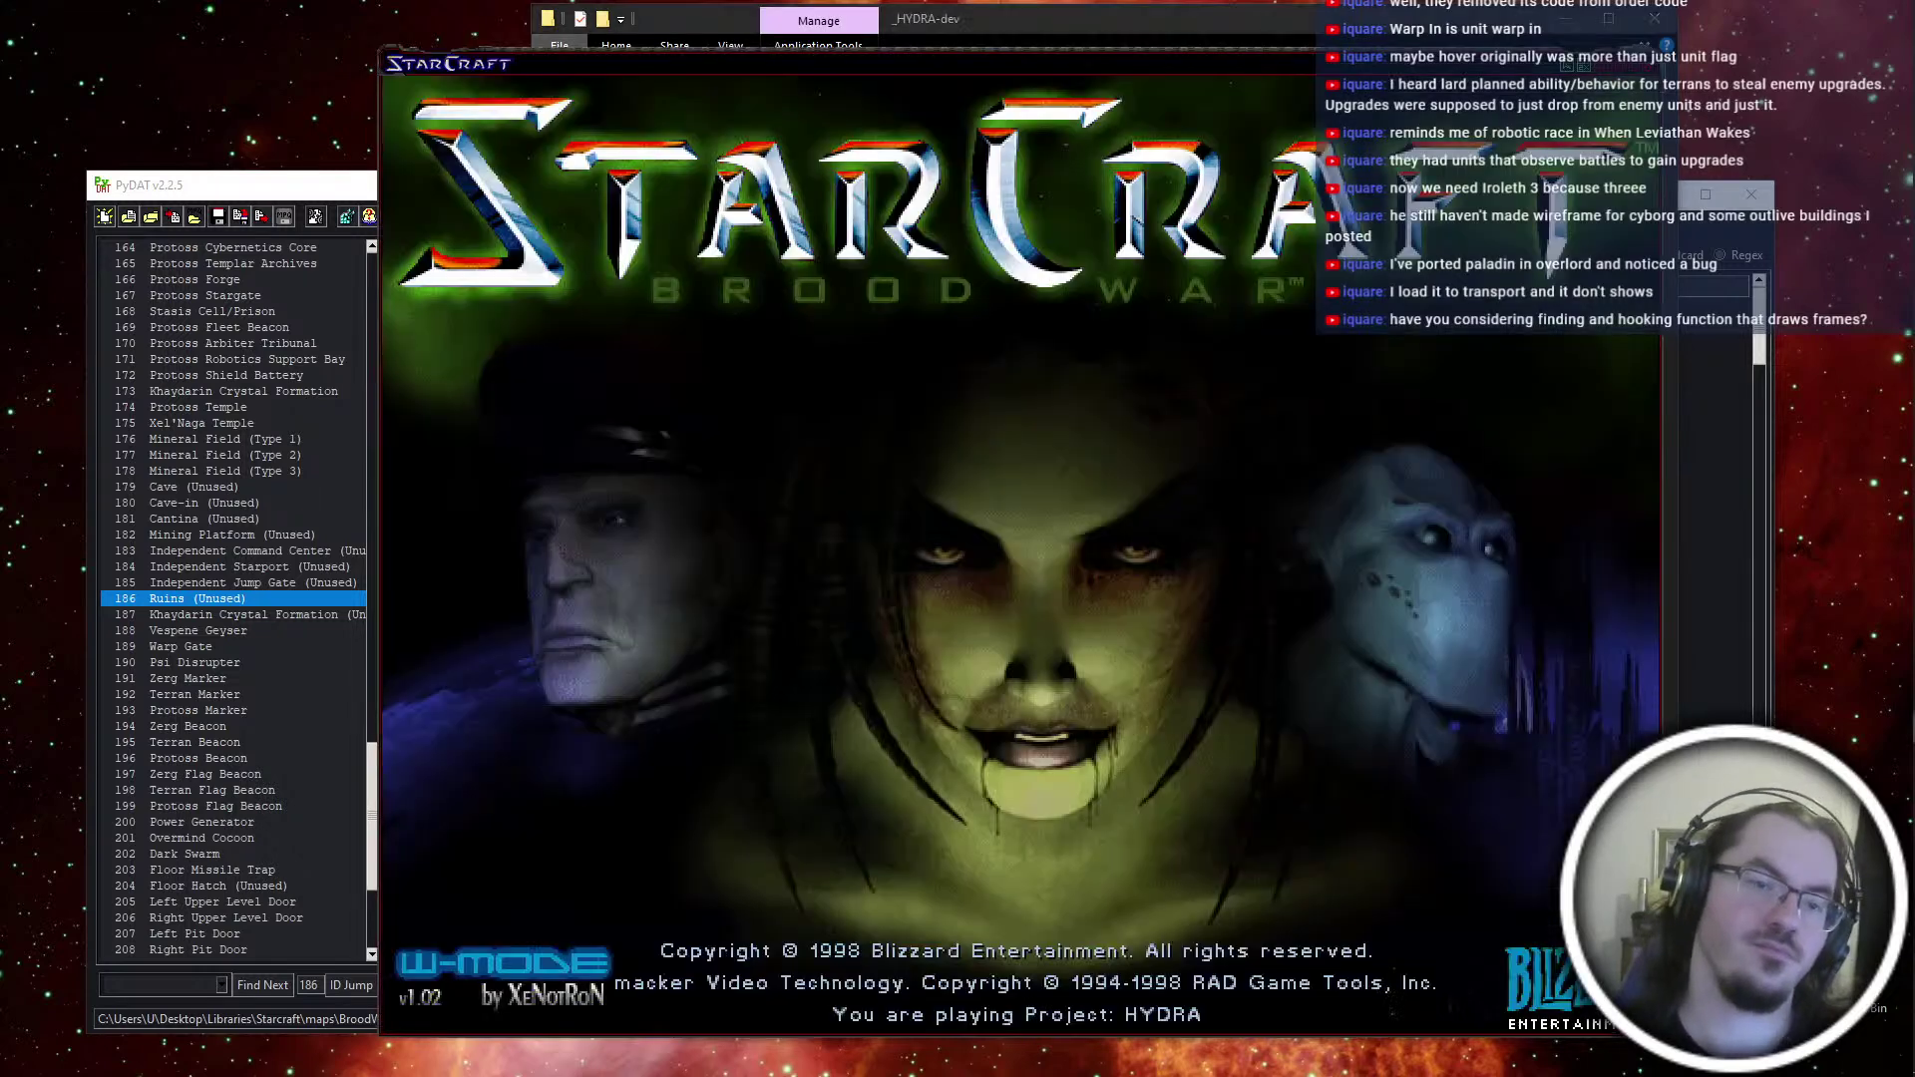
Go through the StarCraft menus and start a game to test the modified unit
key("Down")
key("Return")
key("Down")
key("Down")
key("Down")
key("Down")
key("Return")
key("Return")
key("Return")
key("Up")
key("Return")
key("Down")
key("Down")
key("Return")
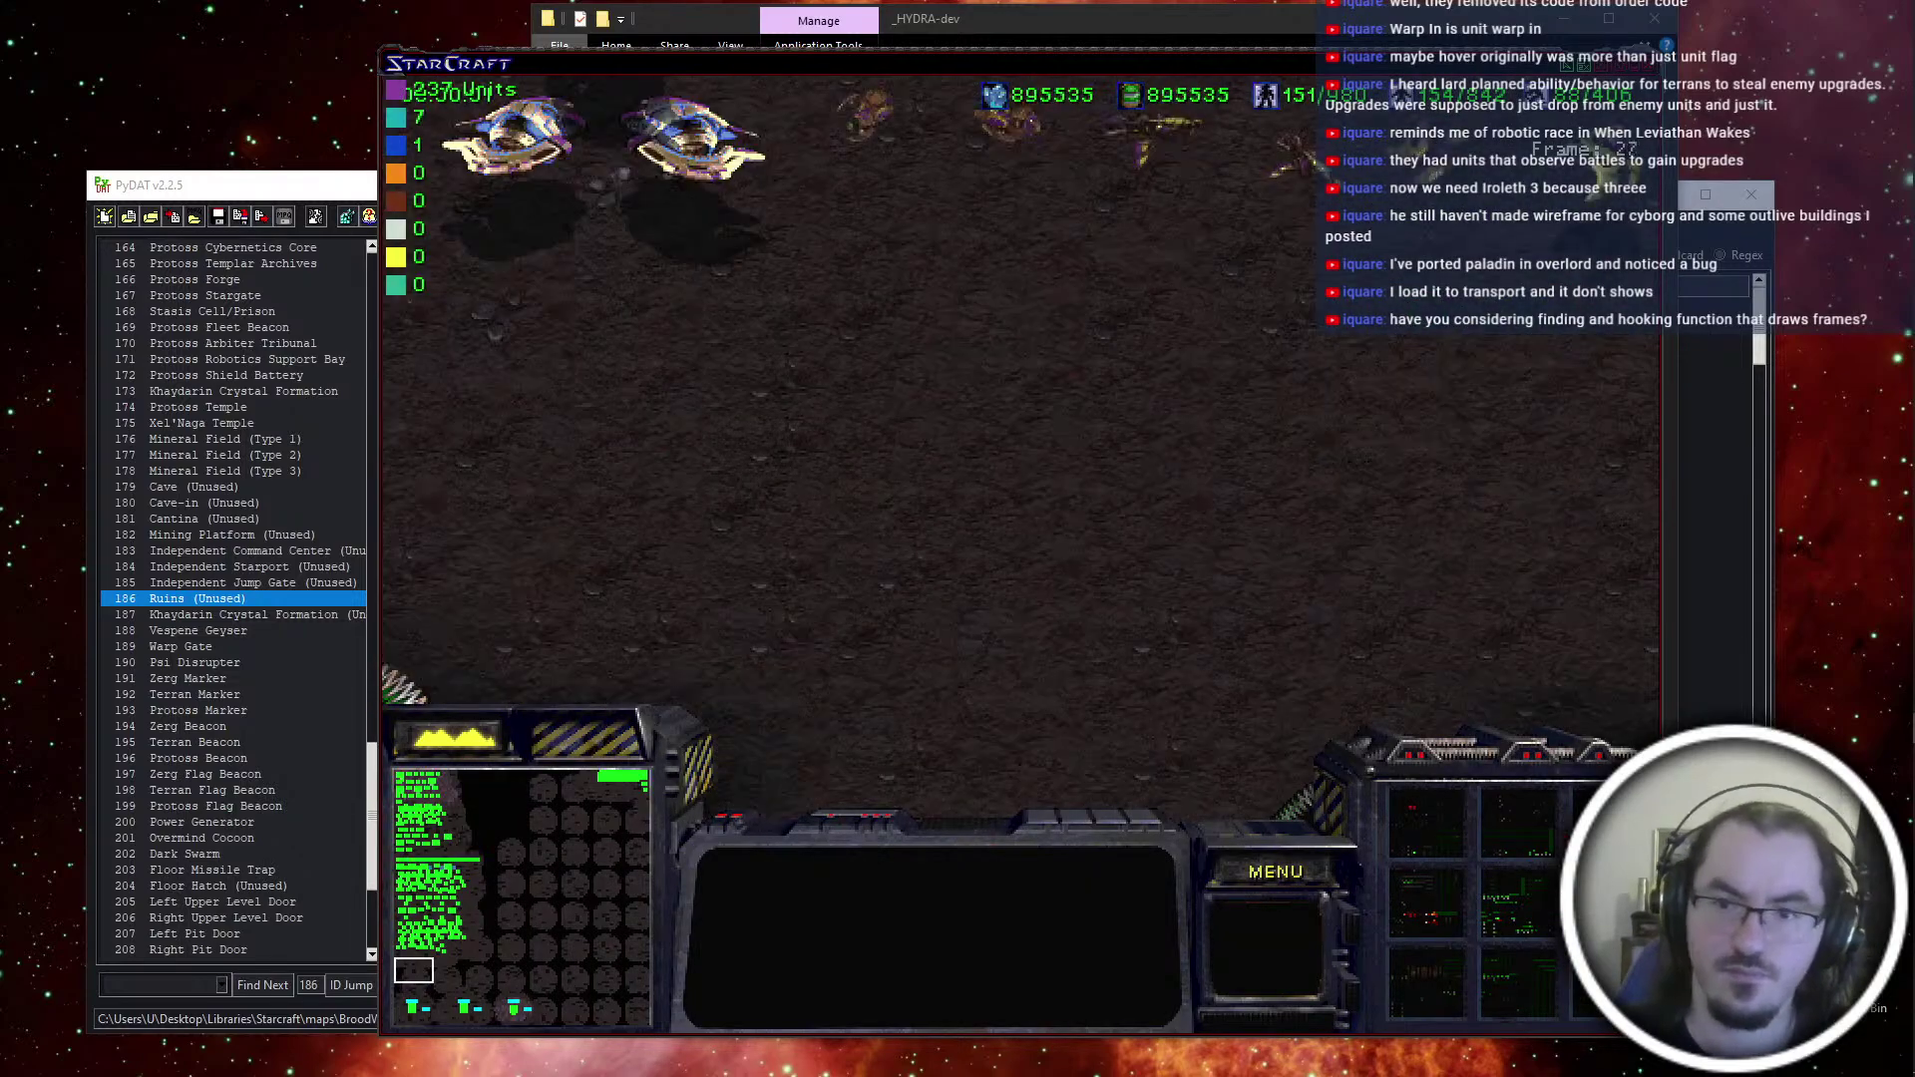
Go to the vehicle units on the map and run the console command "spawn dropship" there
key("Up")
key("Left")
key("Right")
key("grave")
type("spawn dropship")
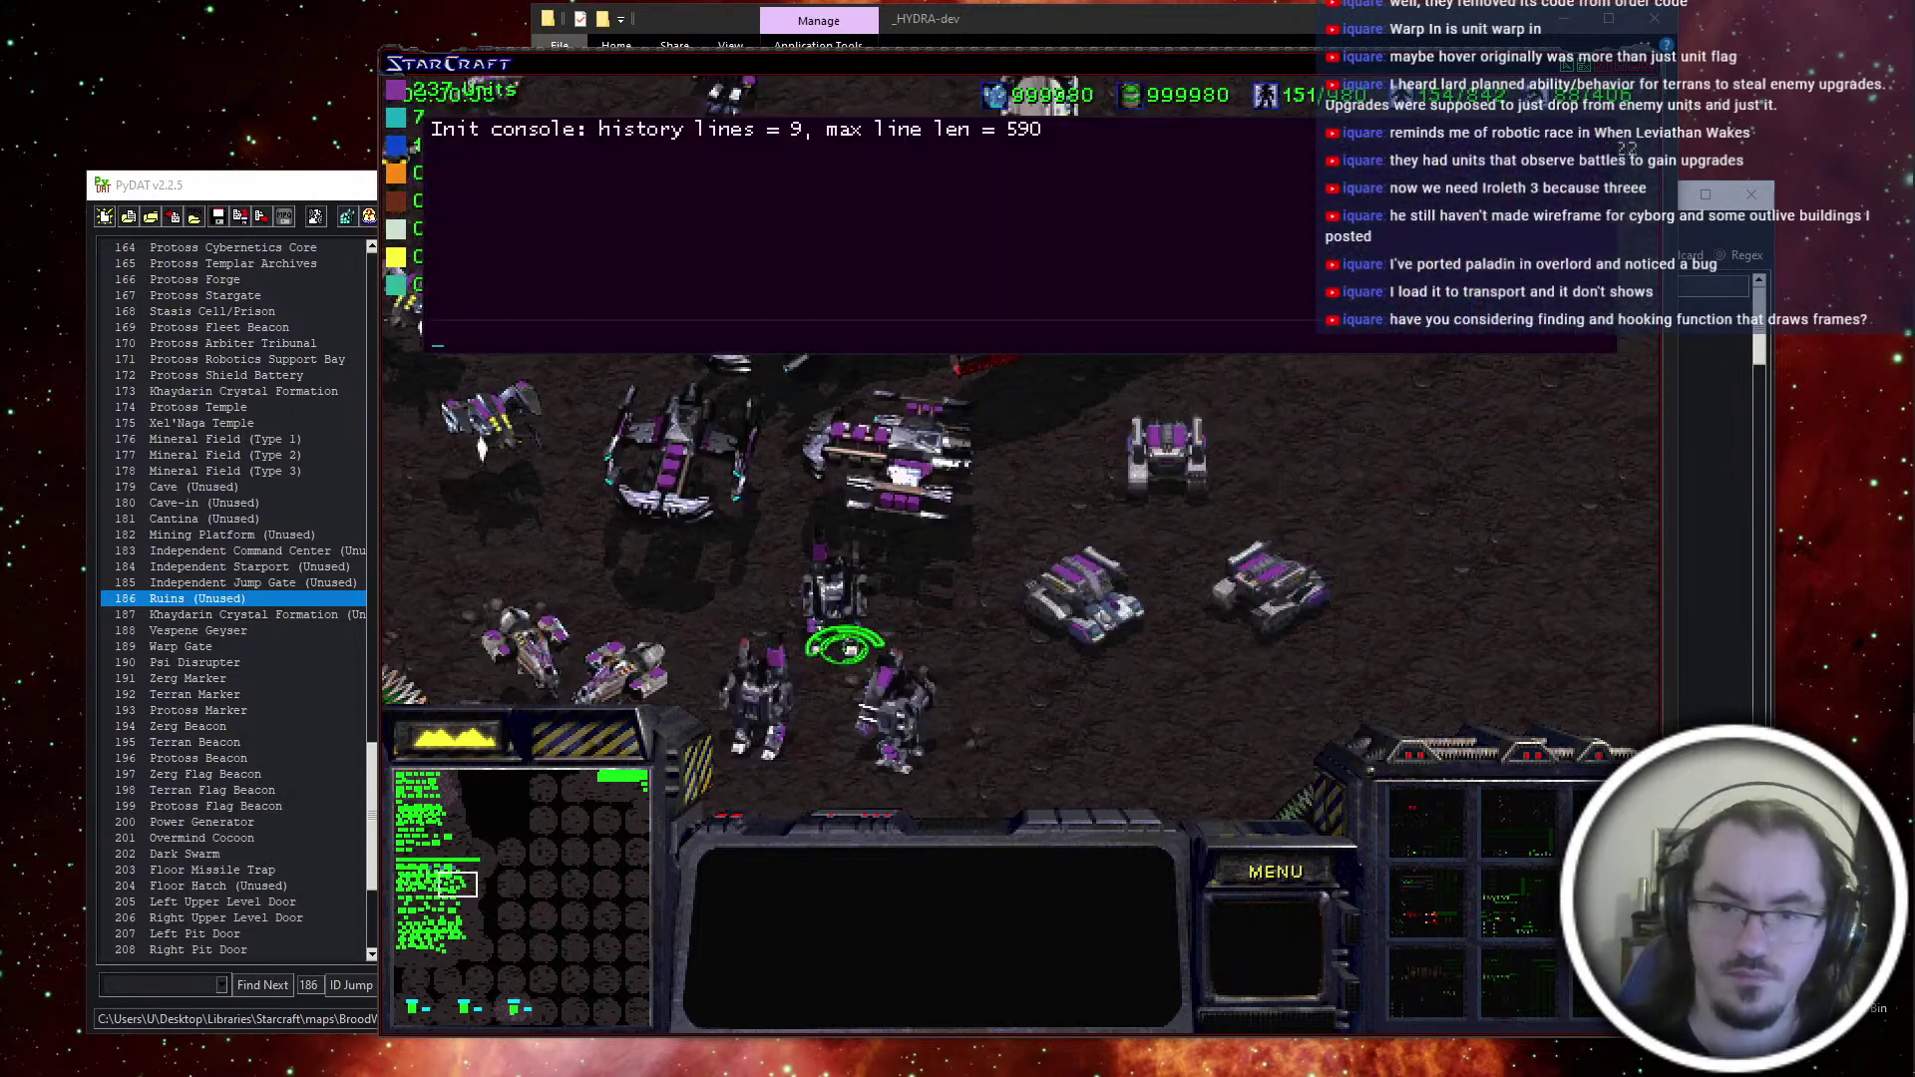
key("Return")
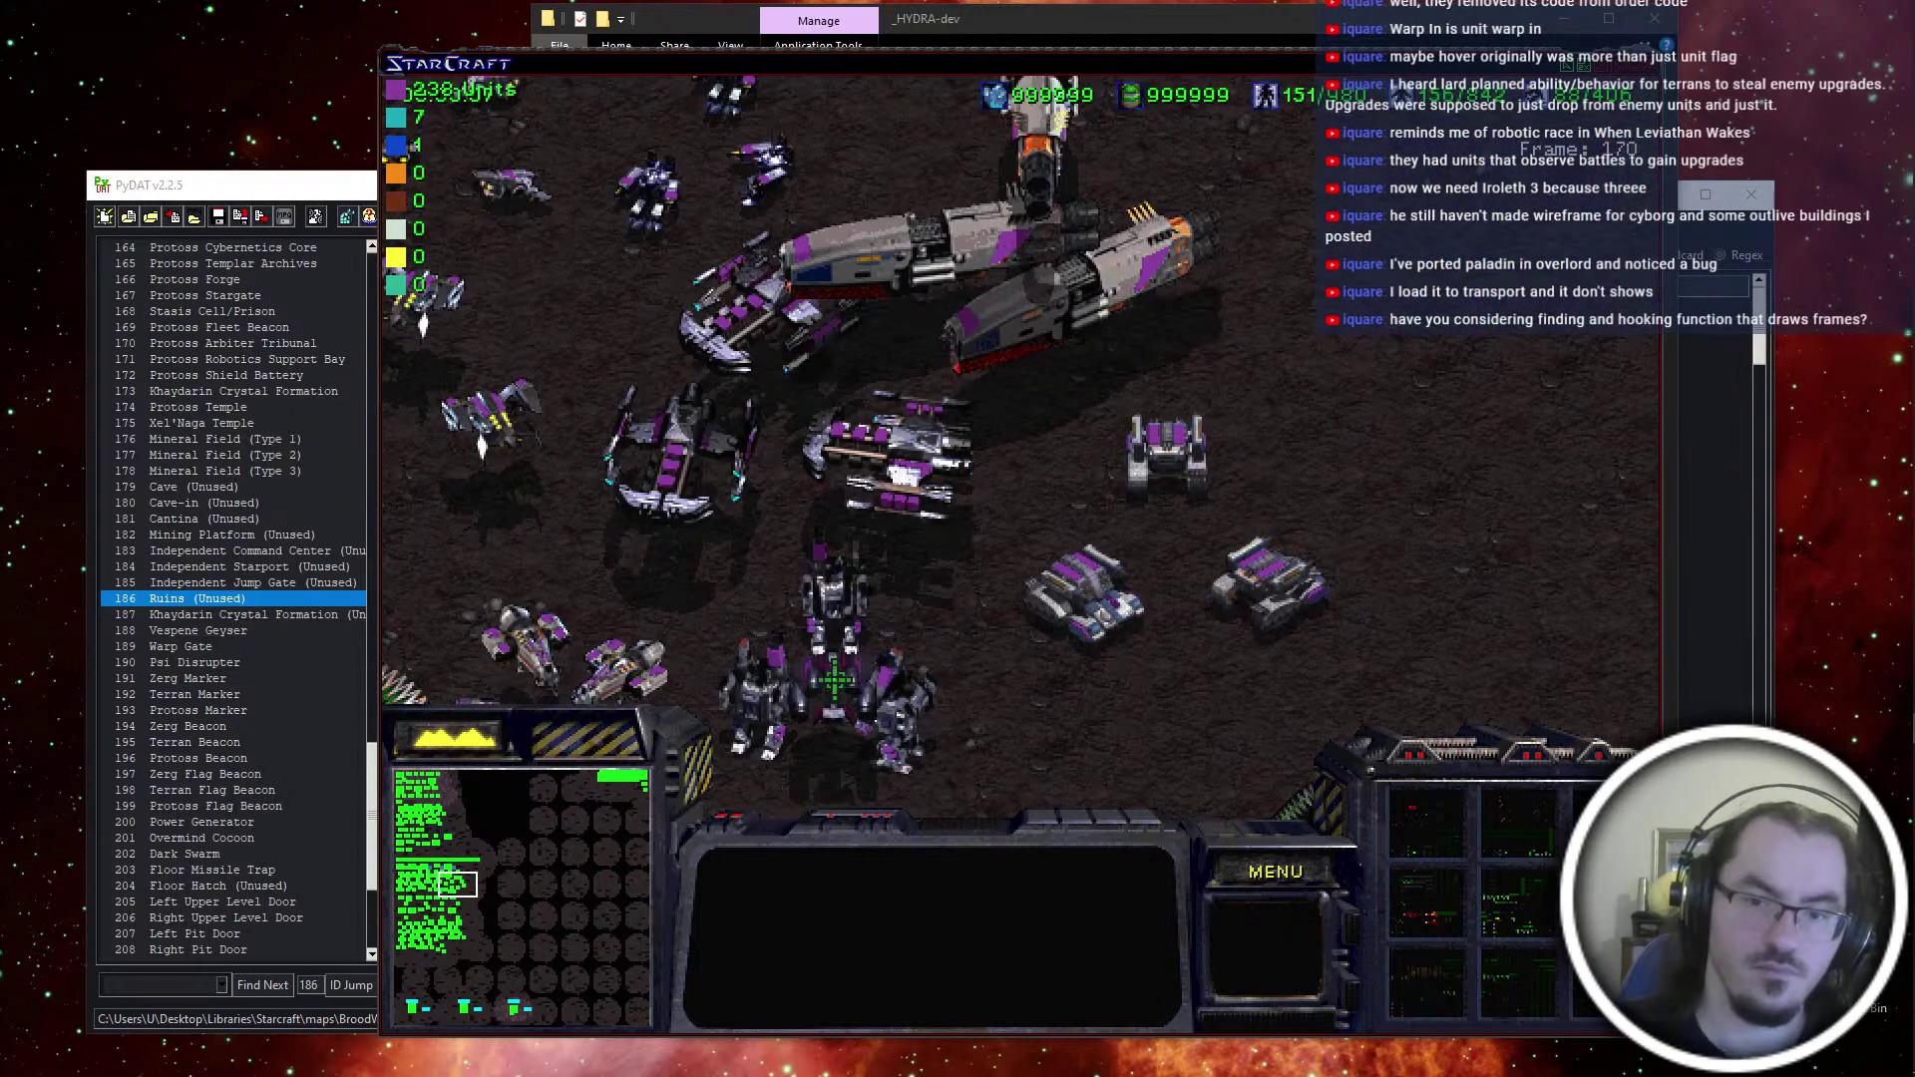
Load the two nearby walkers into the spawned Terran Dropship and try selecting one of its loaded passengers
left_click(797, 713)
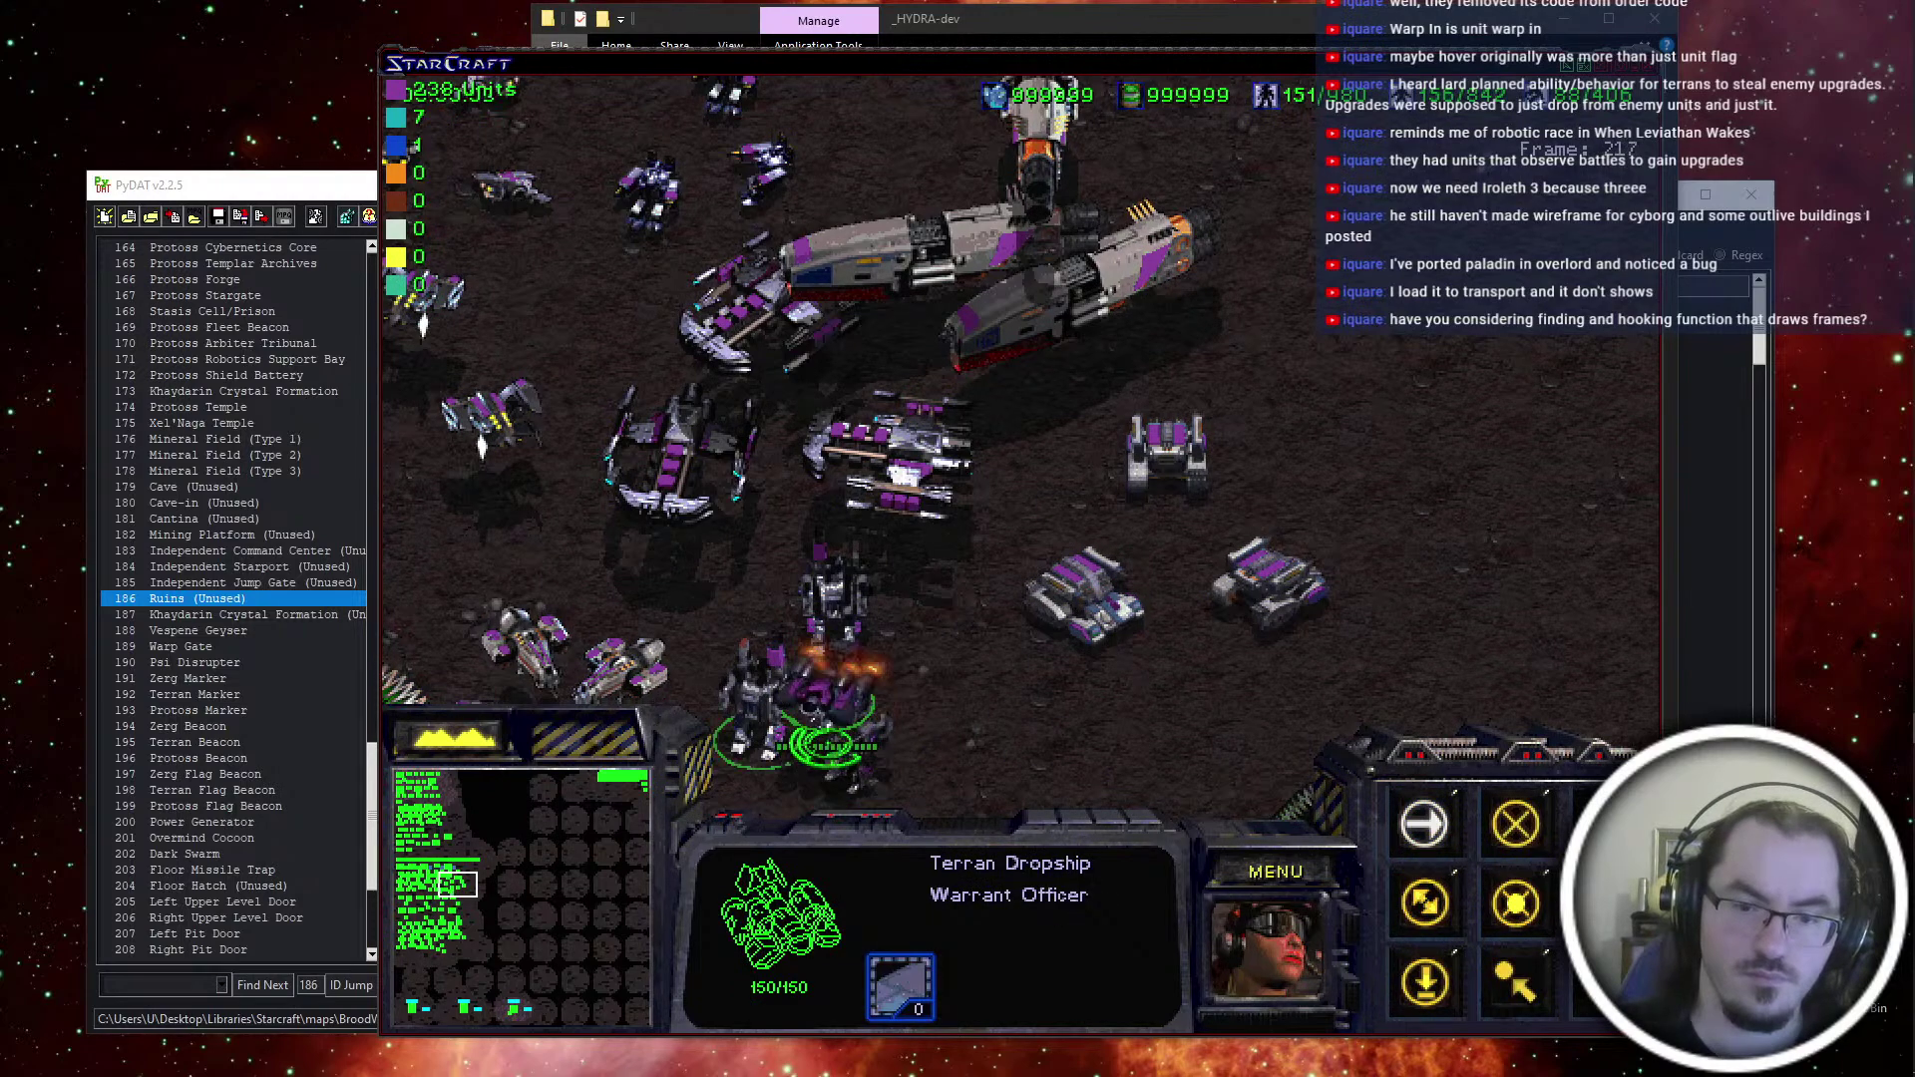
right_click(854, 762)
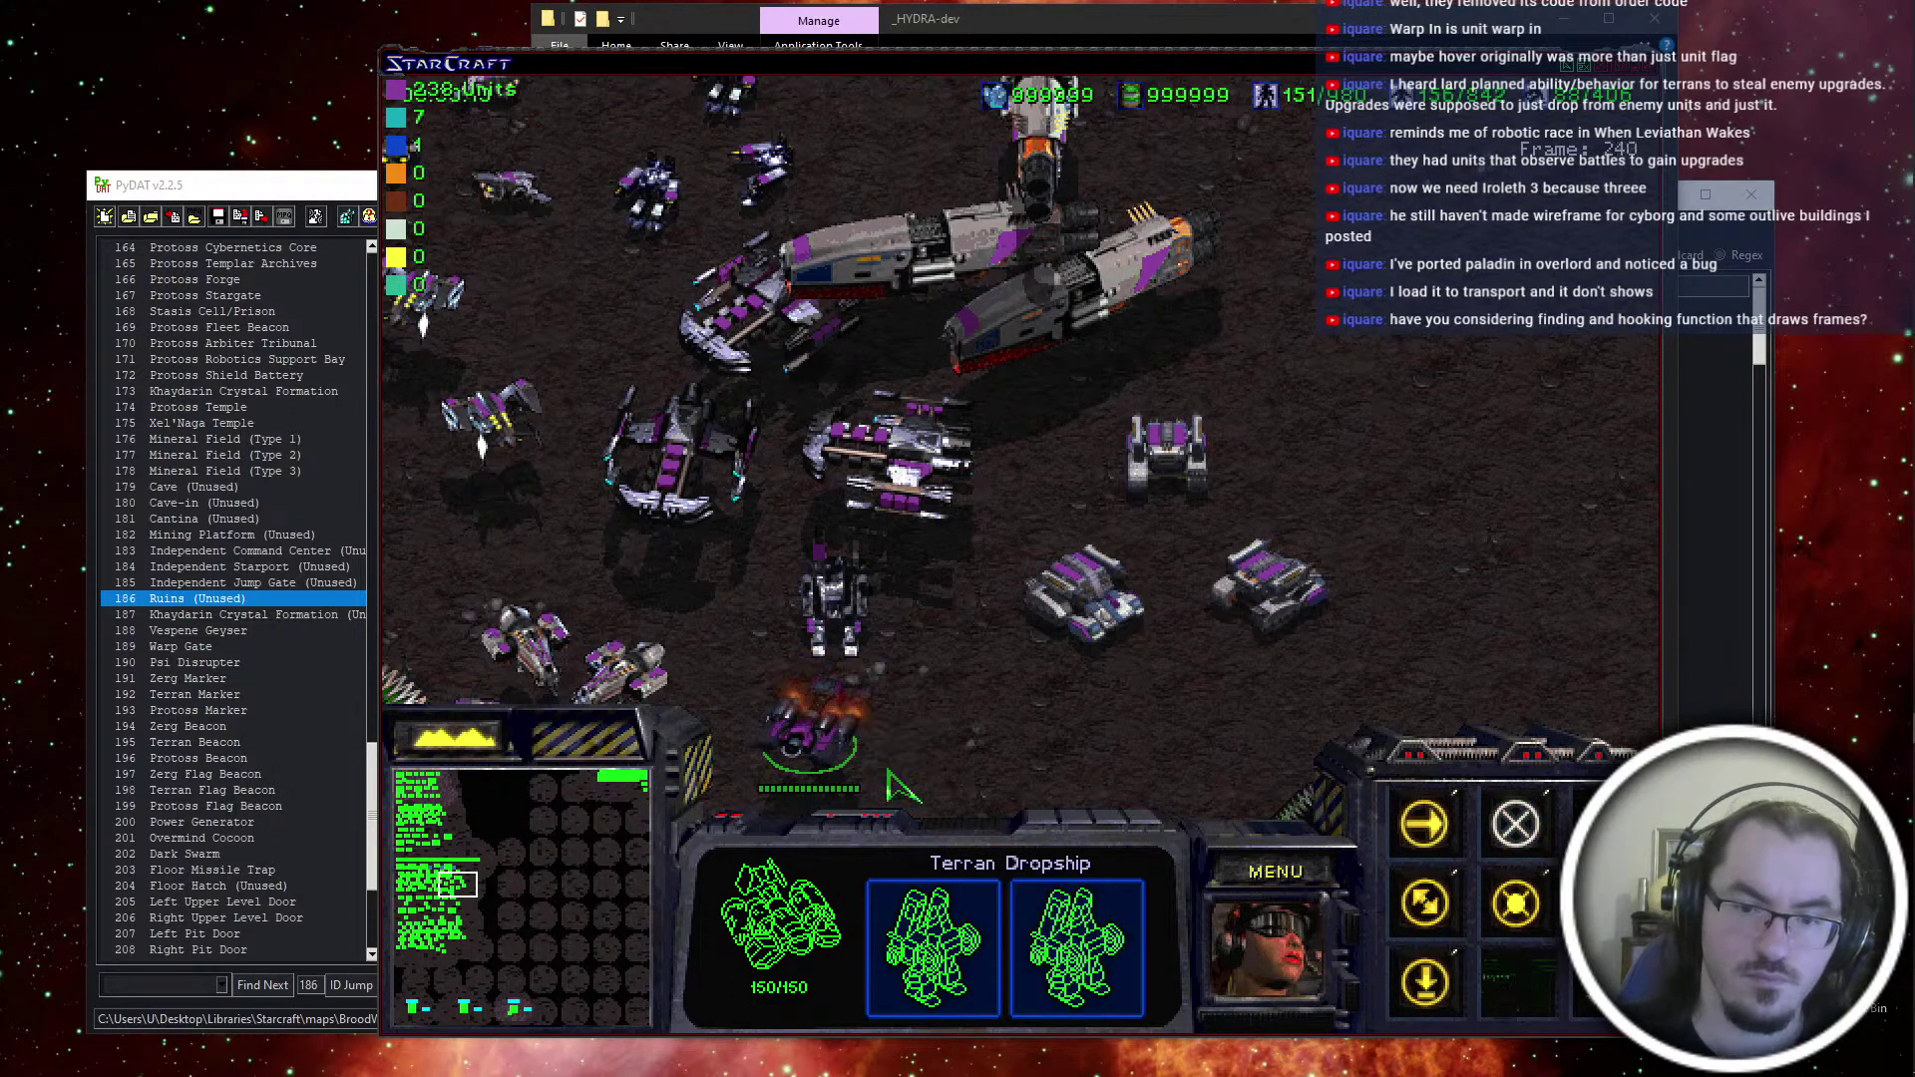
left_click(933, 947)
left_click(932, 948)
End the running test mission and exit StarCraft
left_click(1261, 878)
key("e")
key("x")
key("x")
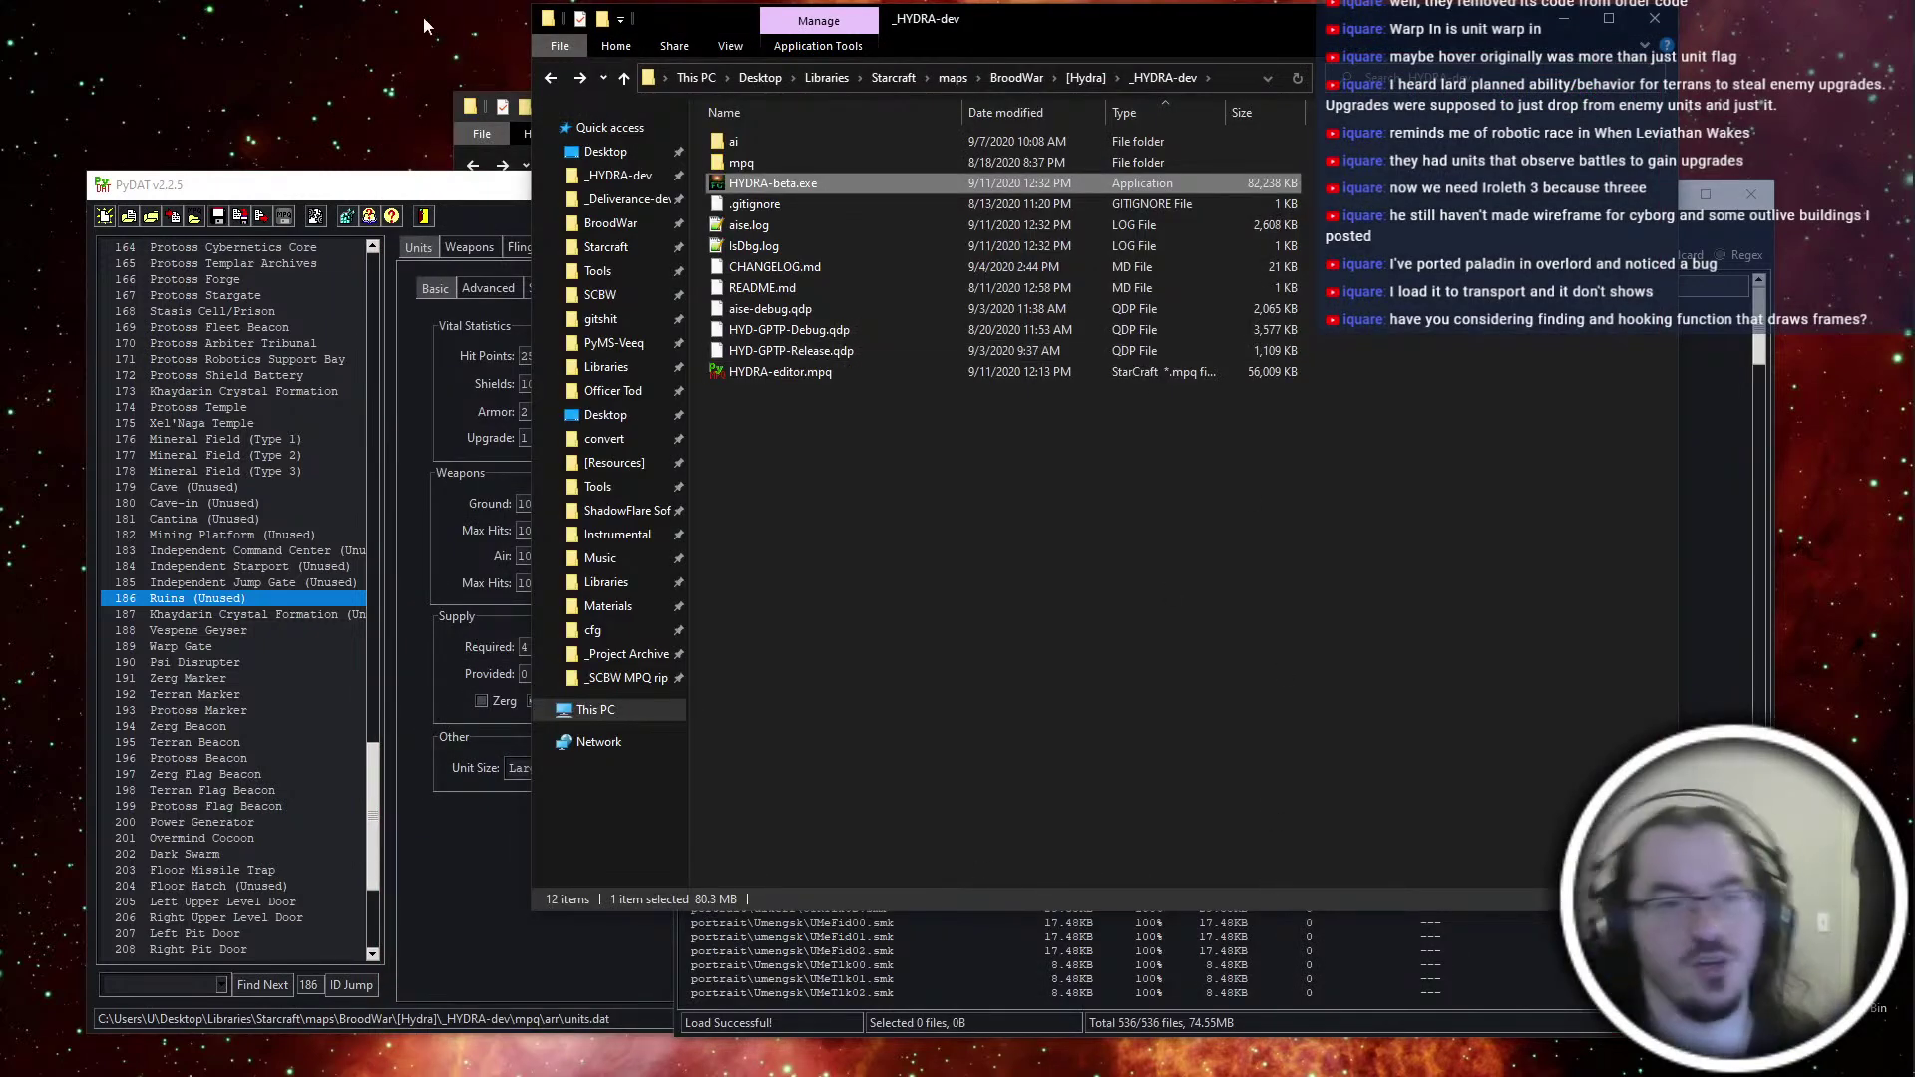
Clear away the _HYDRA-dev folder, PyMPQ and PyDAT windows, and refresh the desktop
left_click(449, 178)
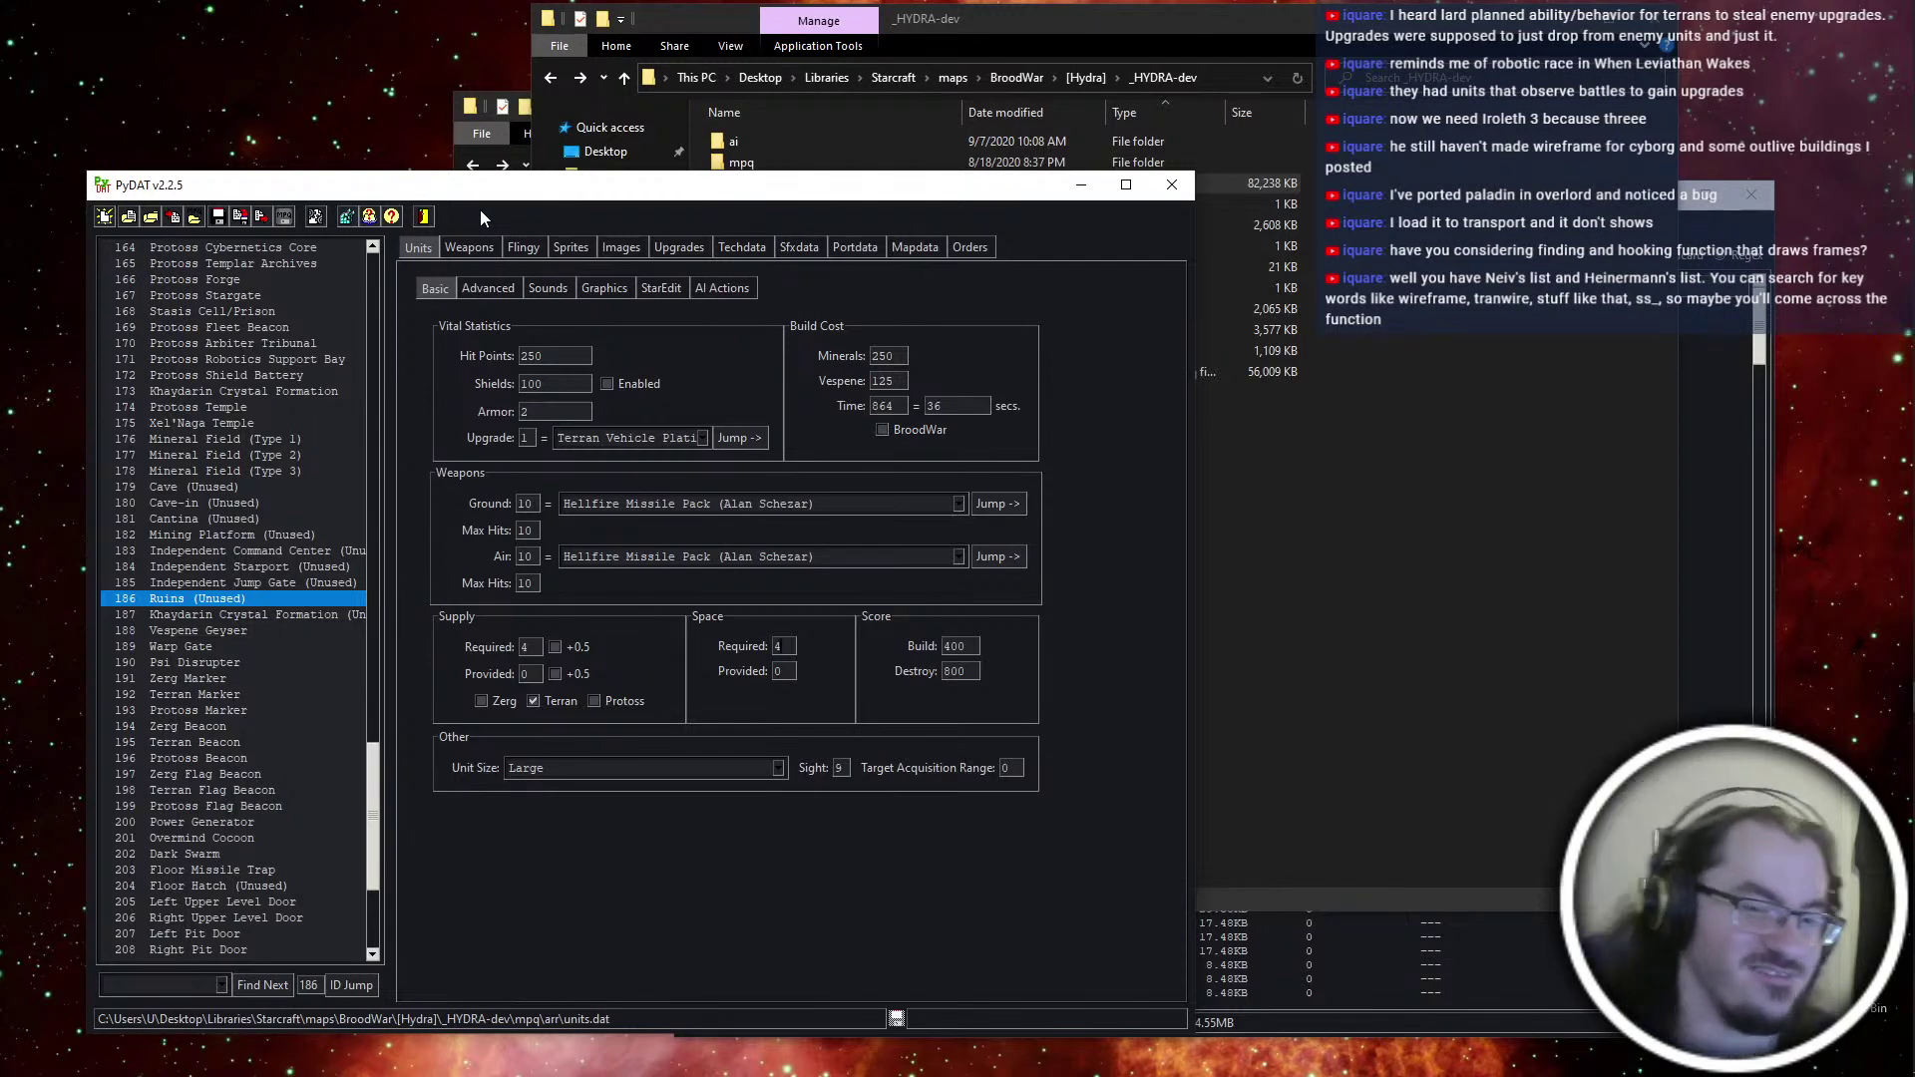
left_click(1666, 590)
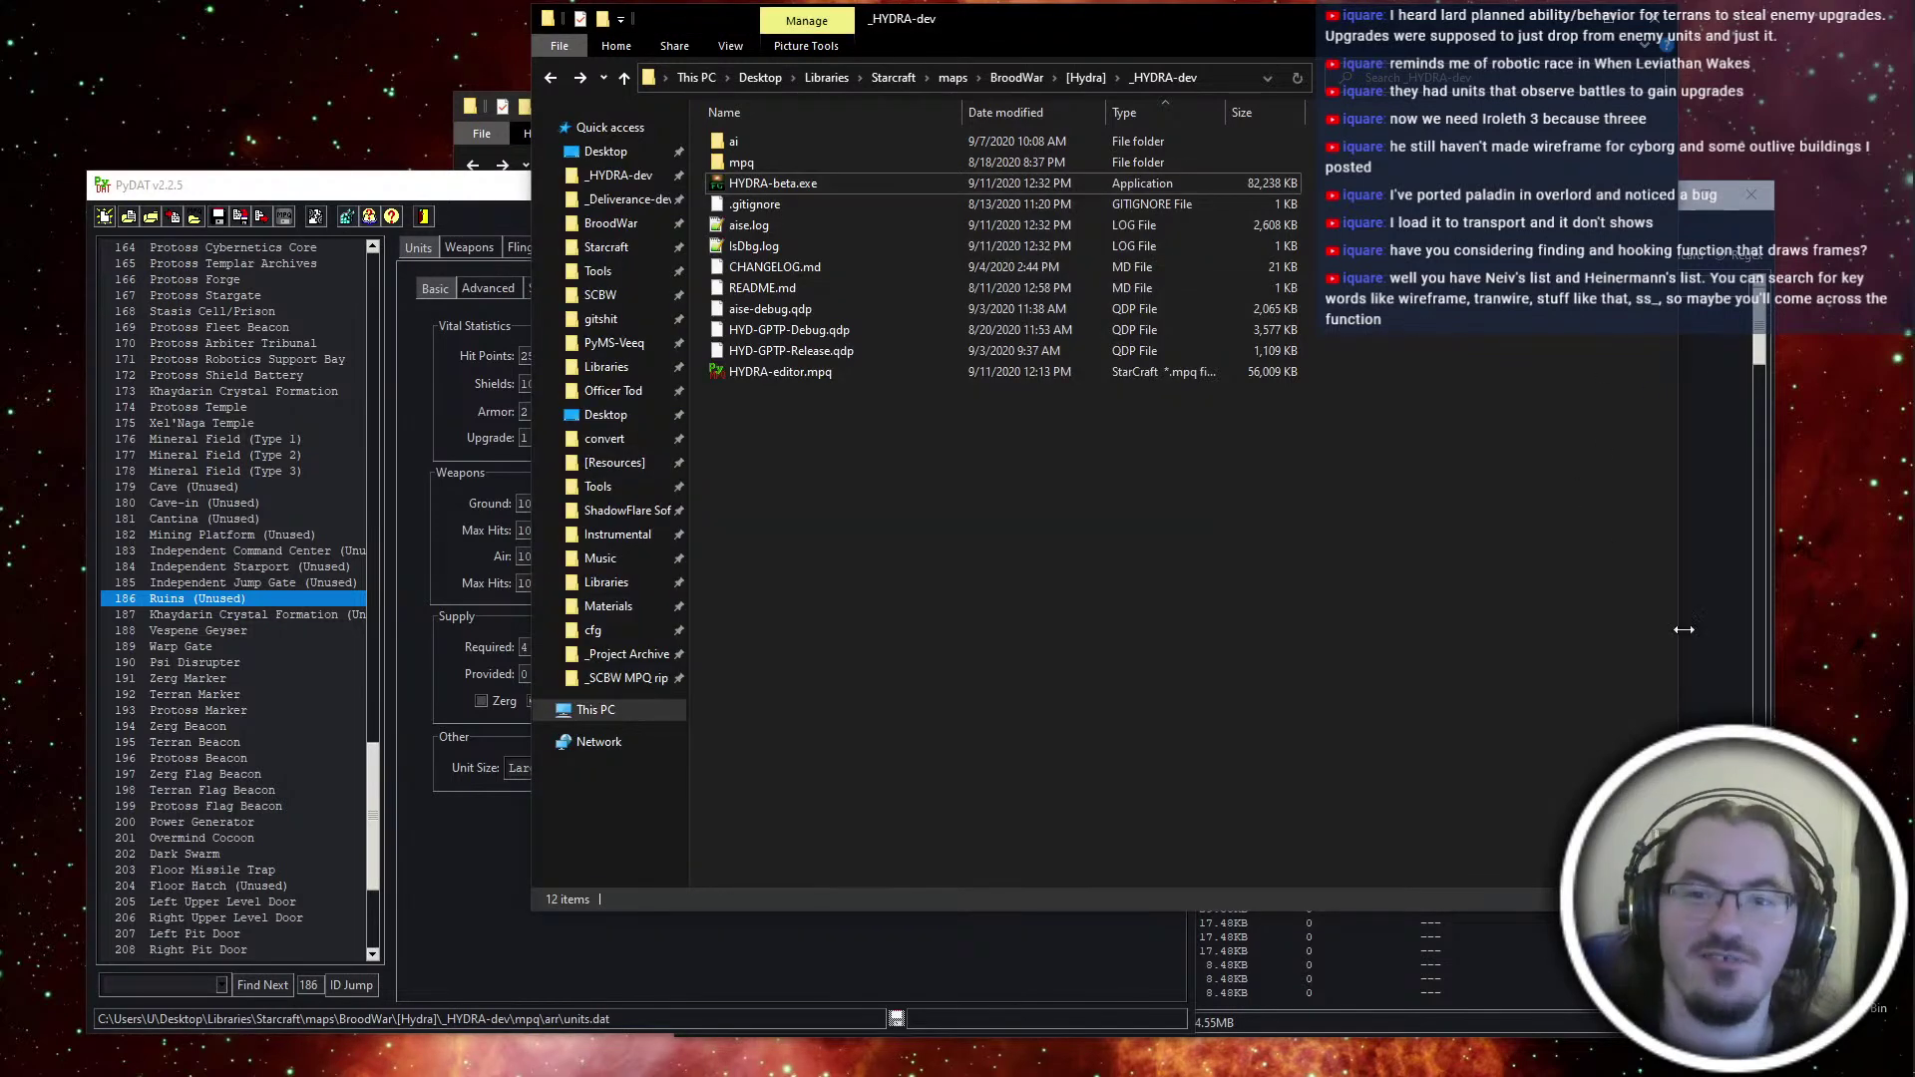
left_click(1696, 574)
left_click(1564, 20)
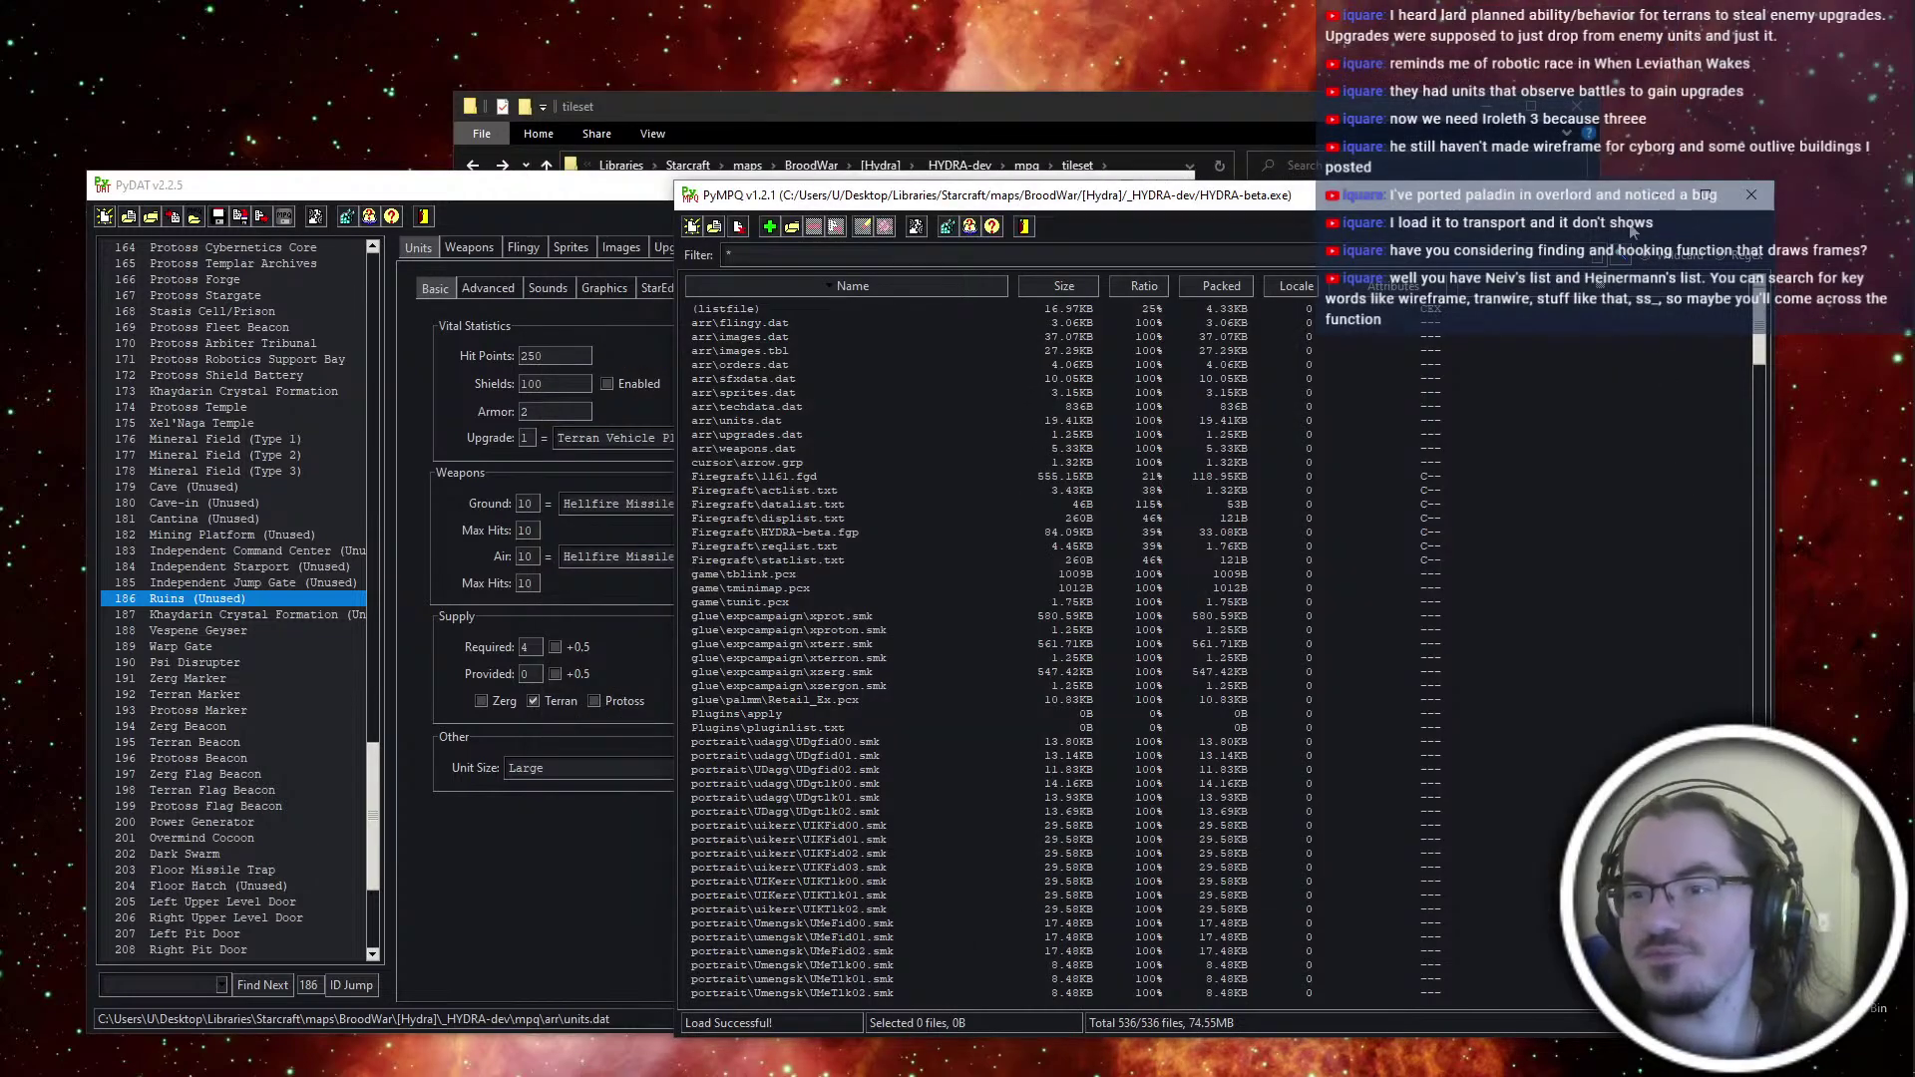
left_click(1751, 194)
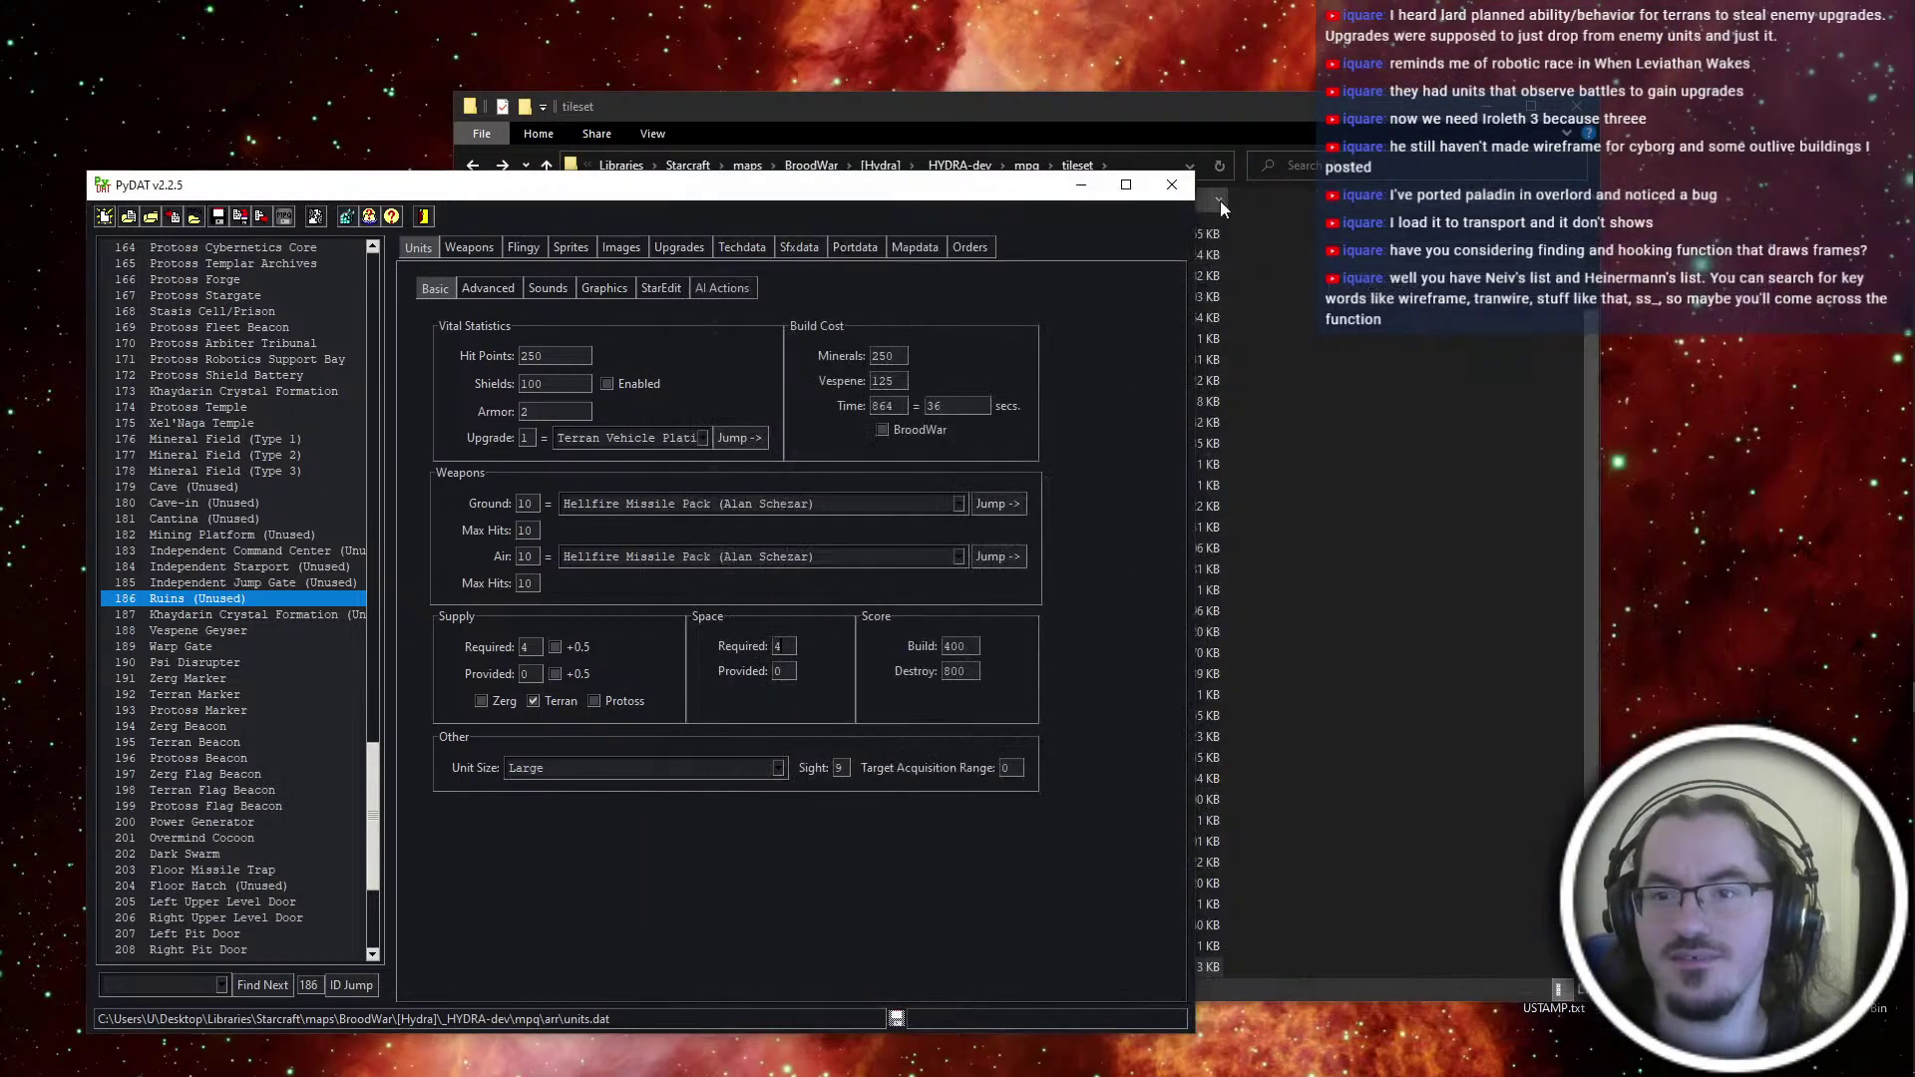
left_click(1410, 351)
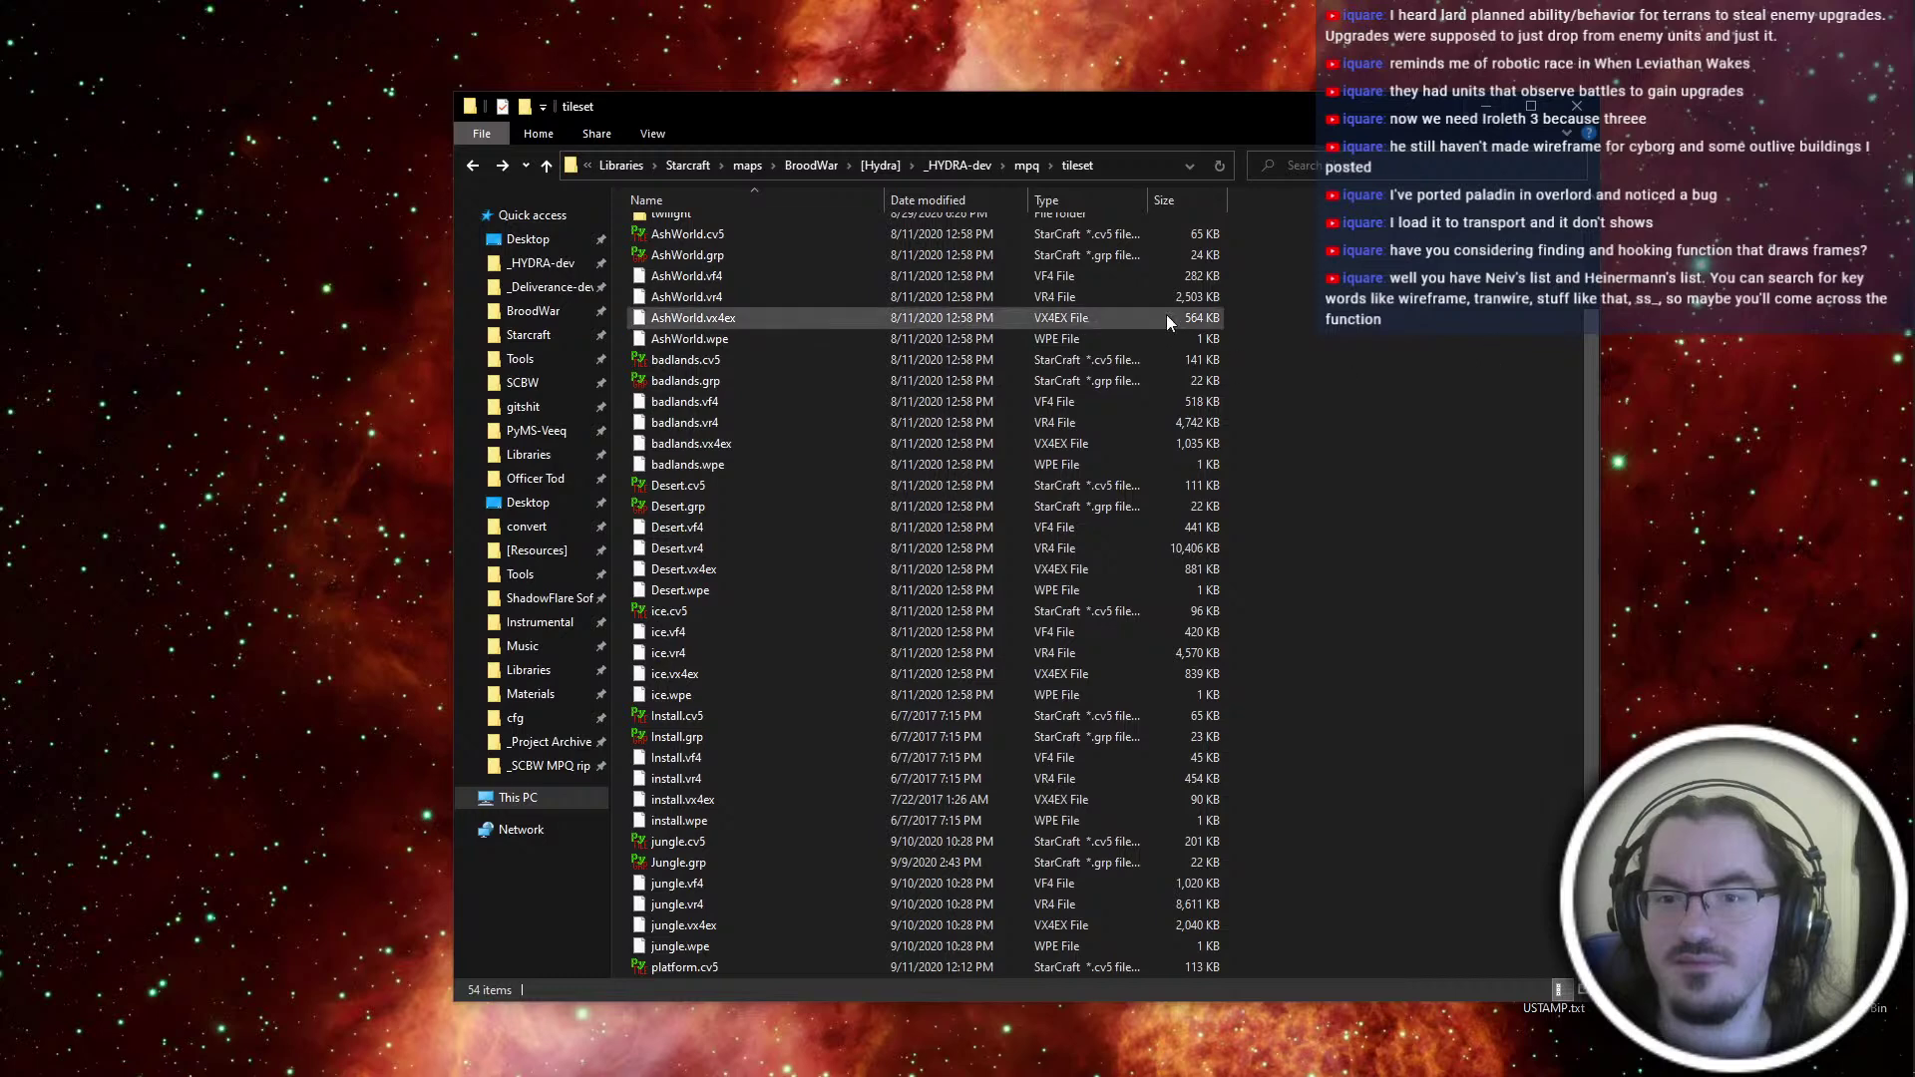
scroll(1266, 578, "down", 4)
left_click(1845, 878)
key("Return")
right_click(312, 468)
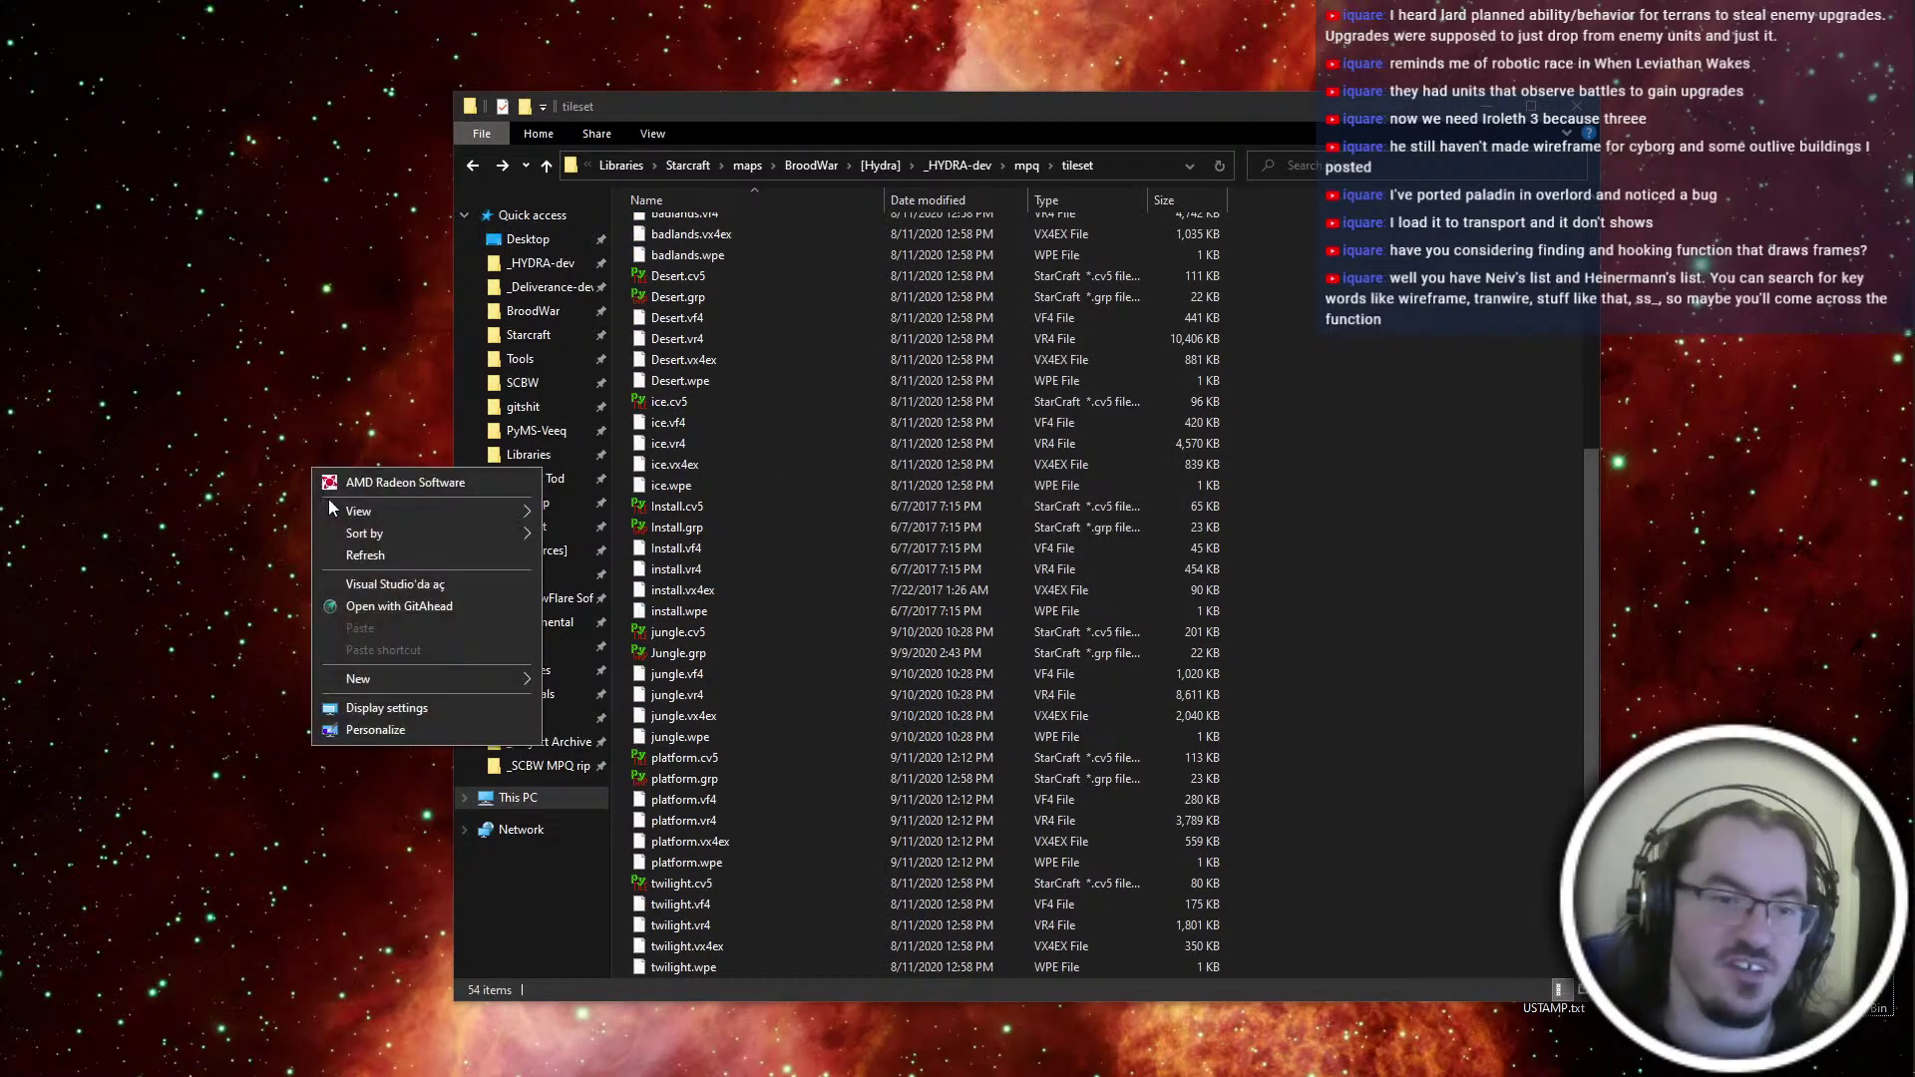
left_click(375, 555)
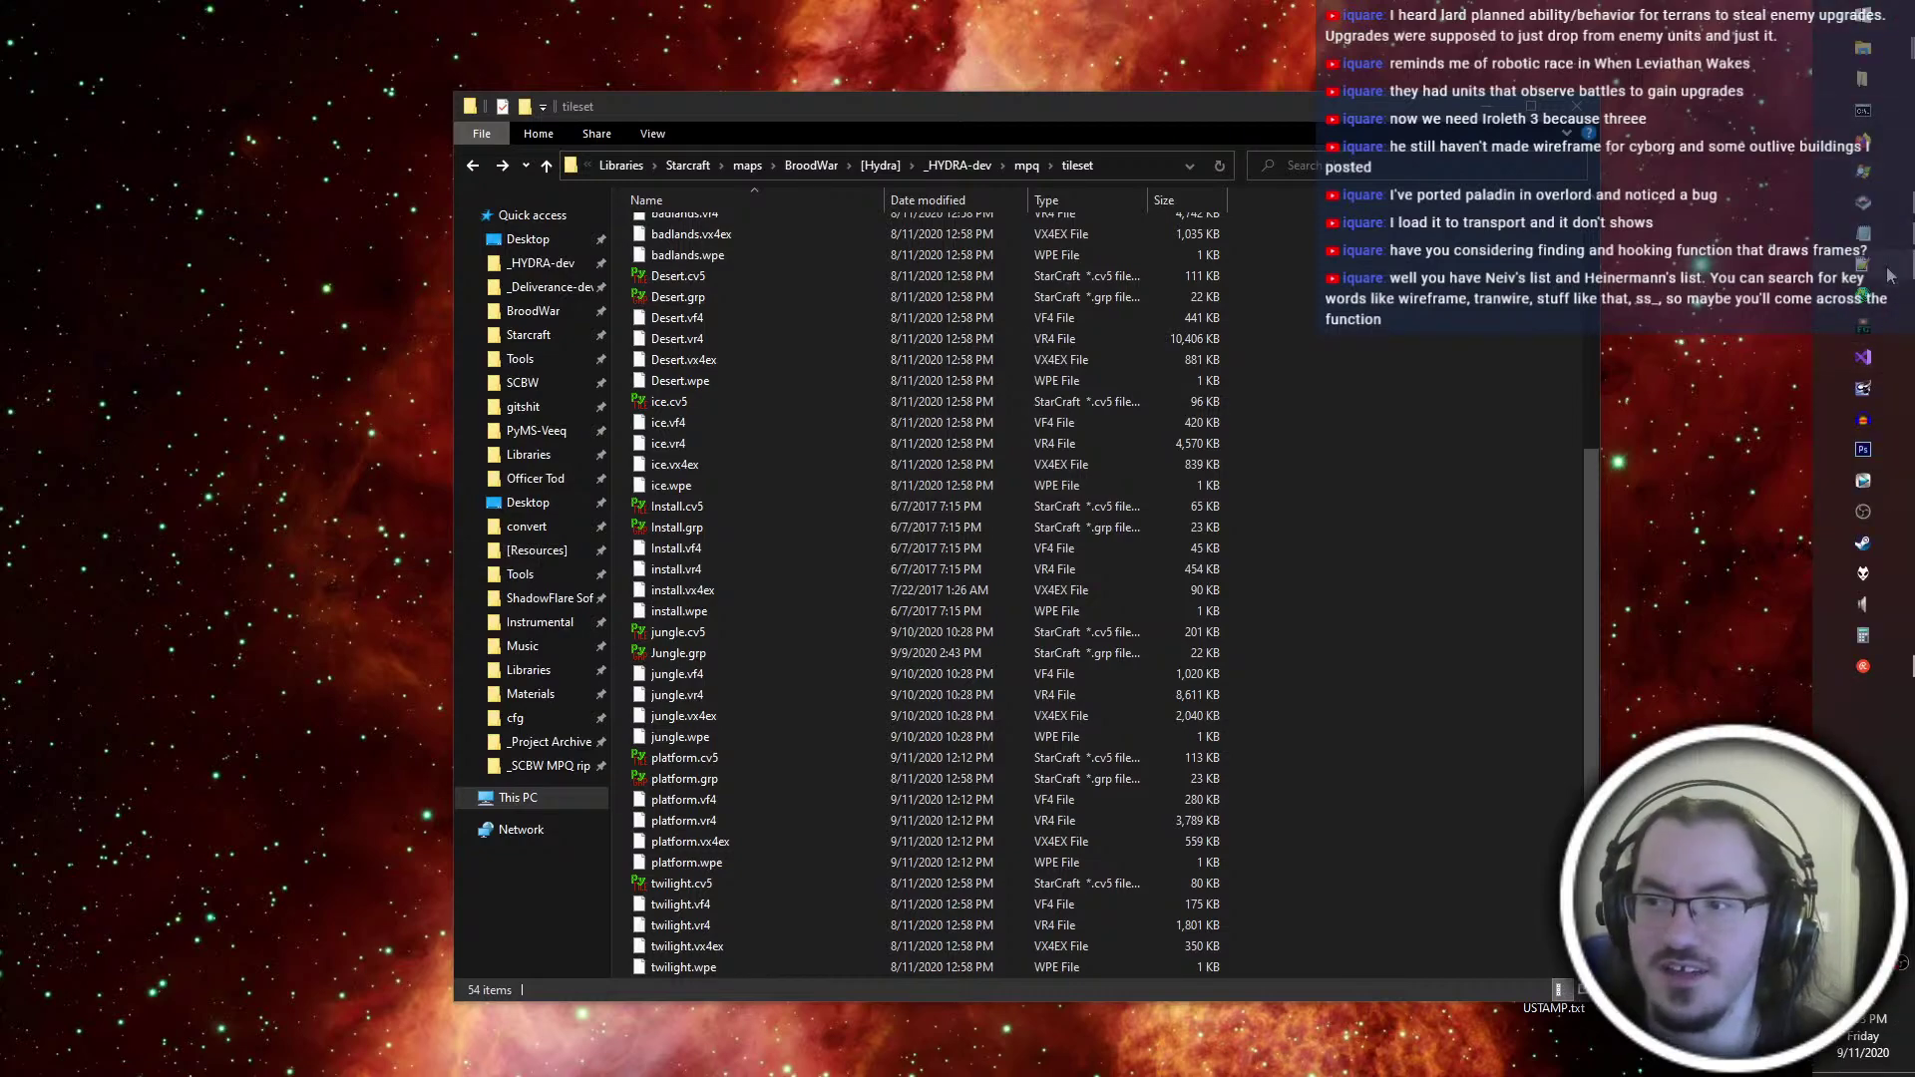
double_click(1888, 277)
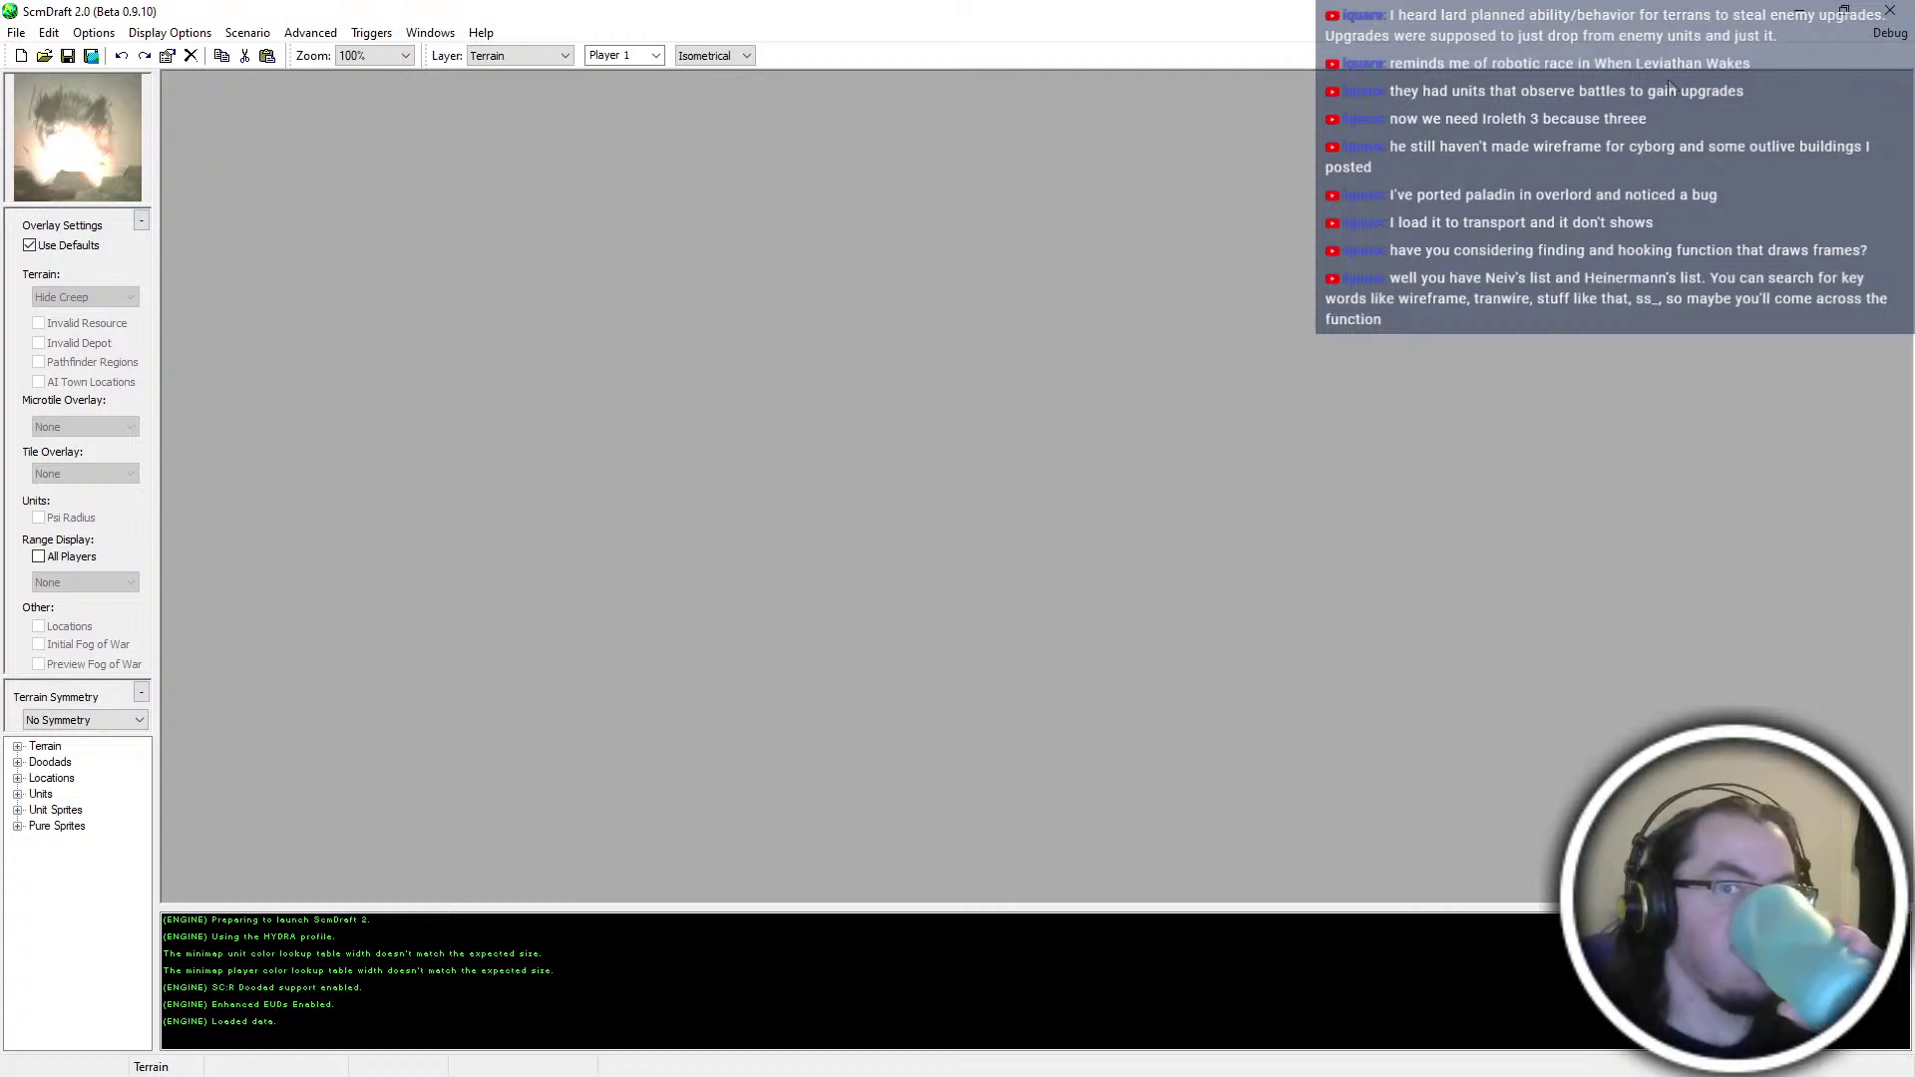
left_click(1890, 11)
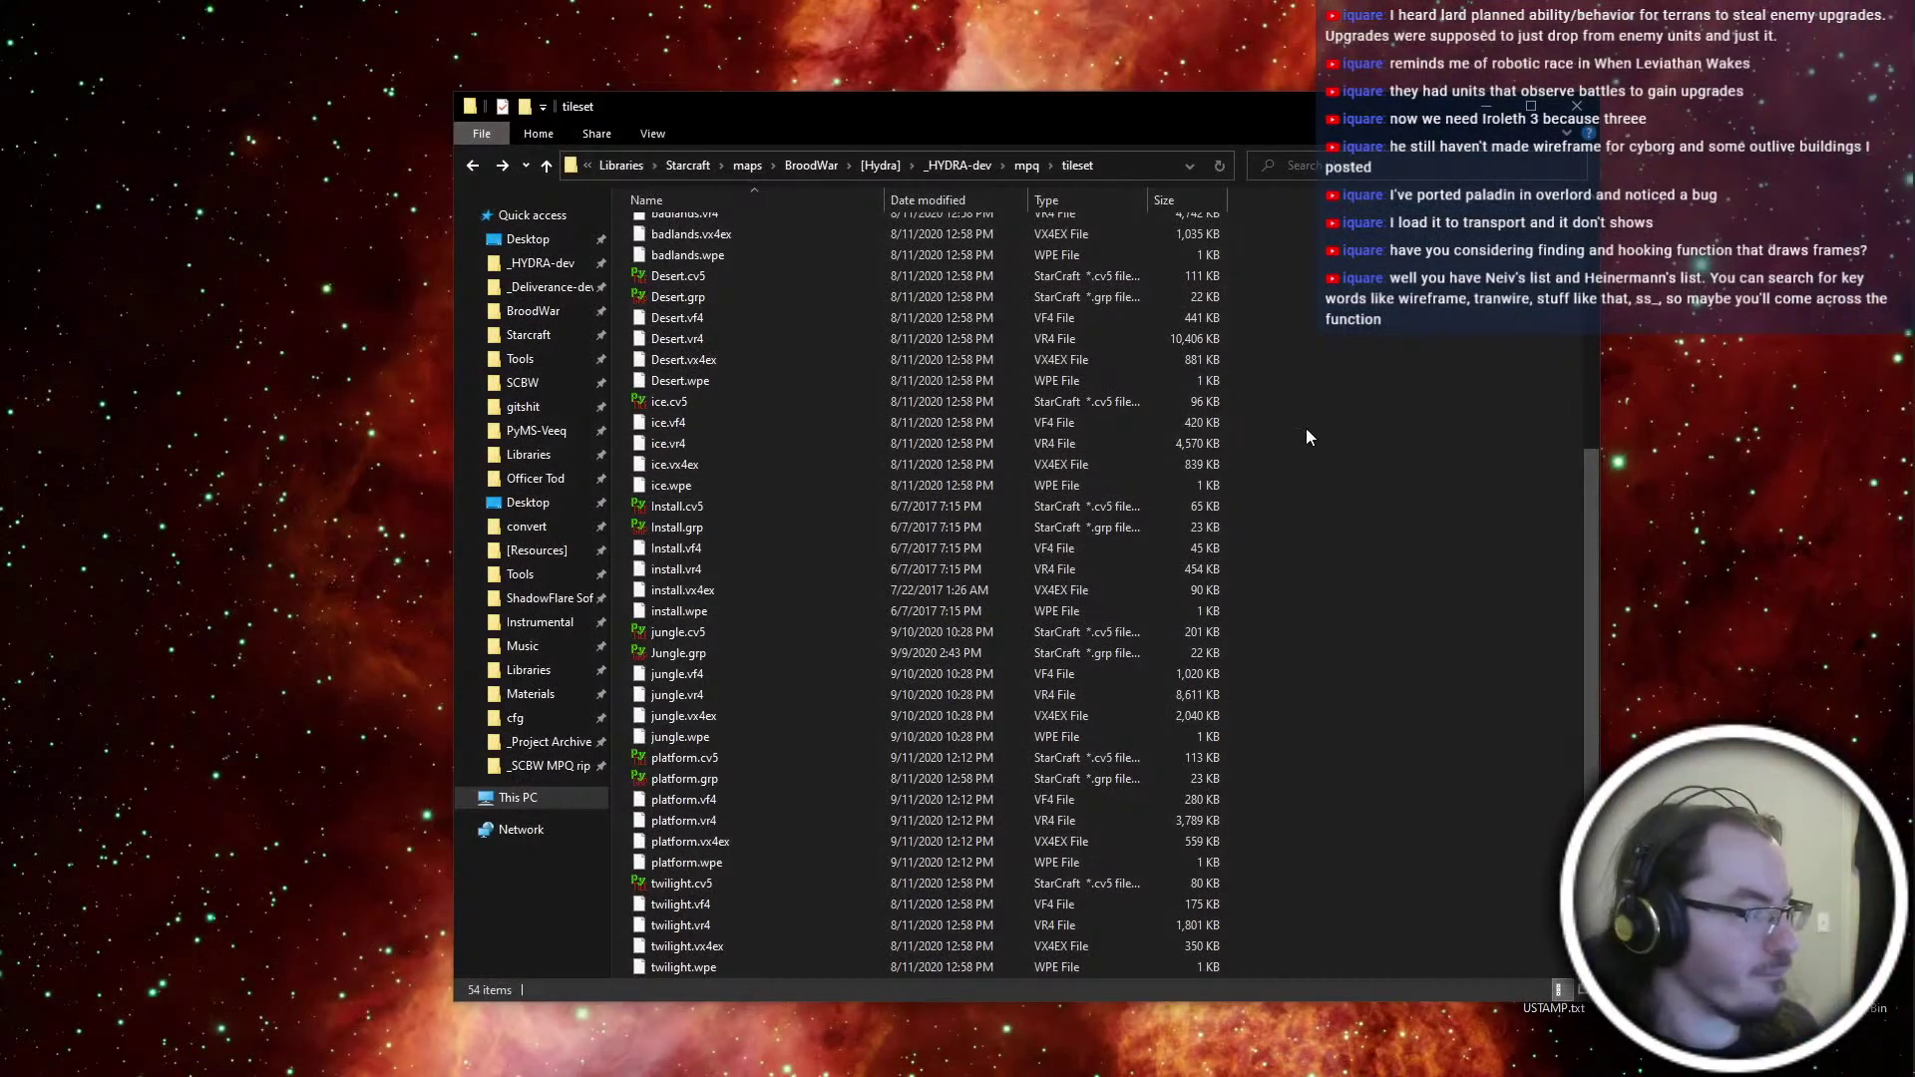
key("ctrl+super+Right")
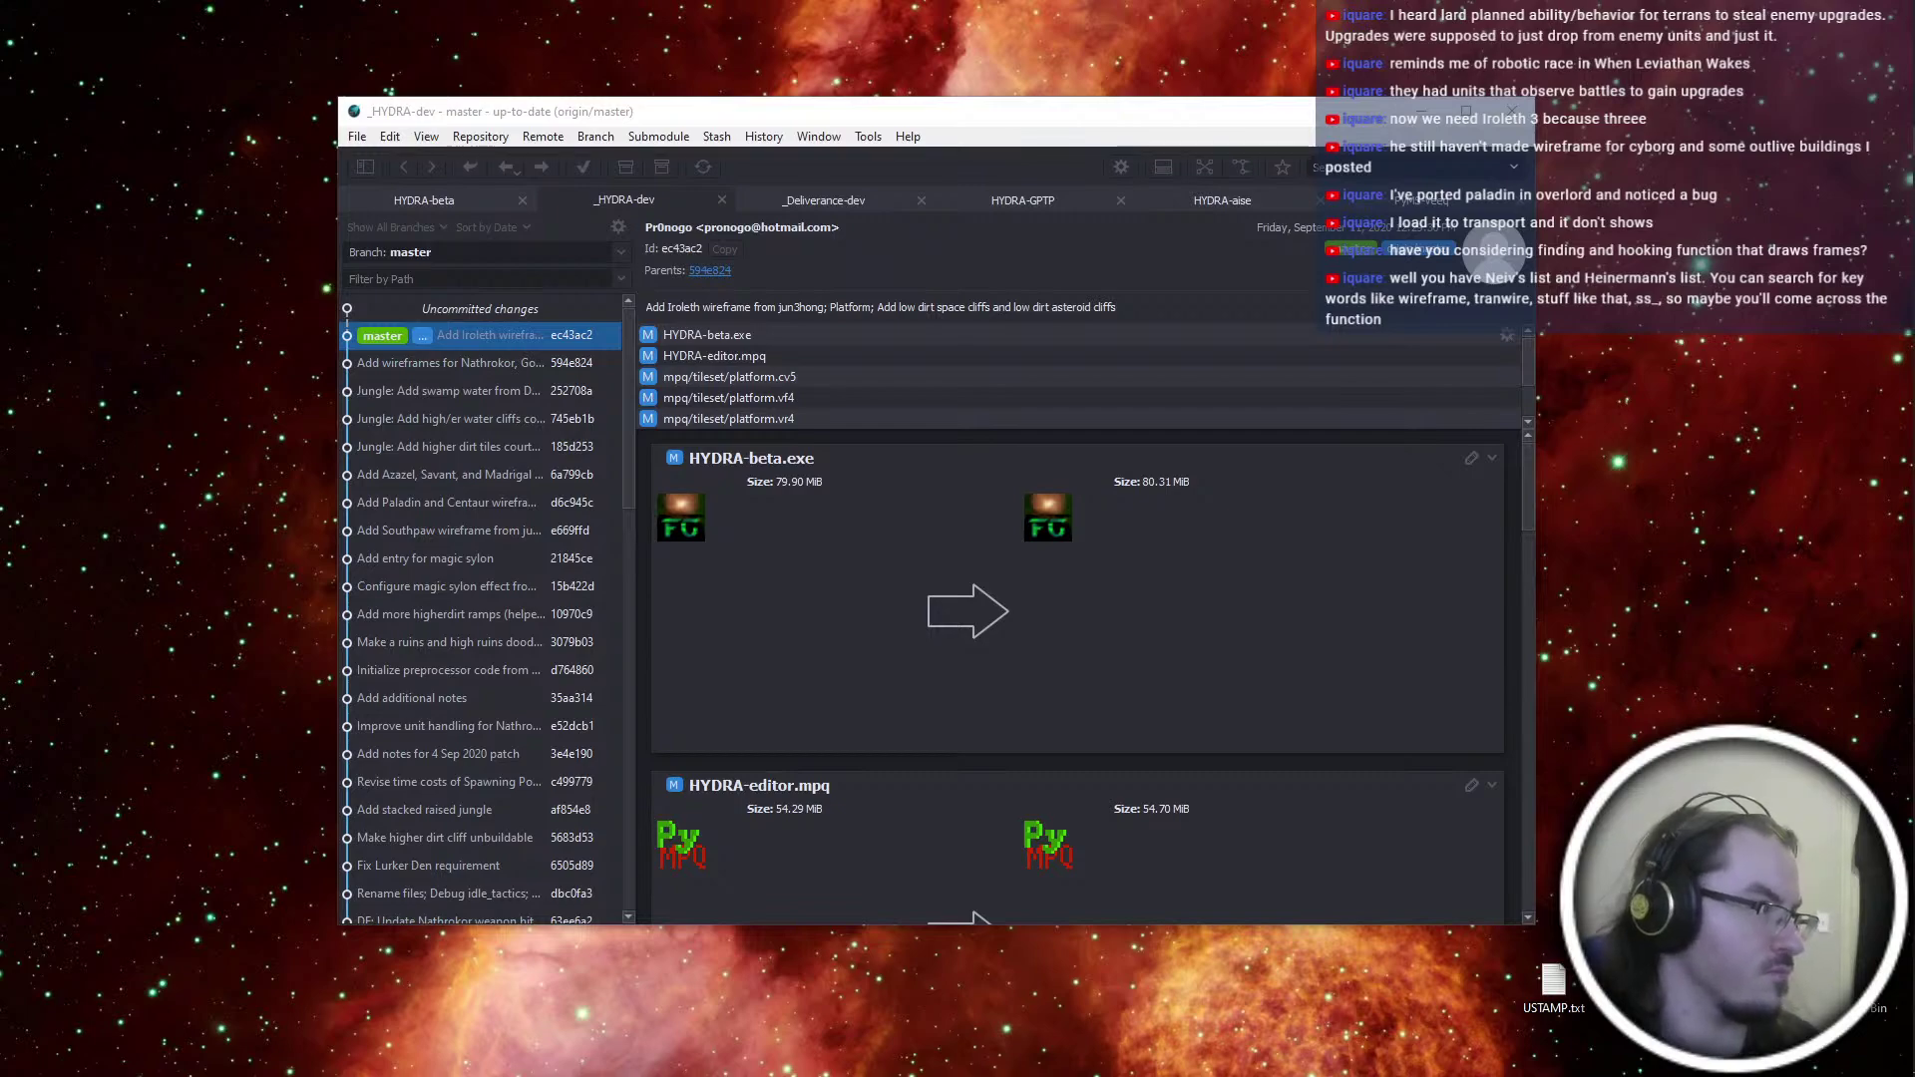
key("ctrl+super+Left")
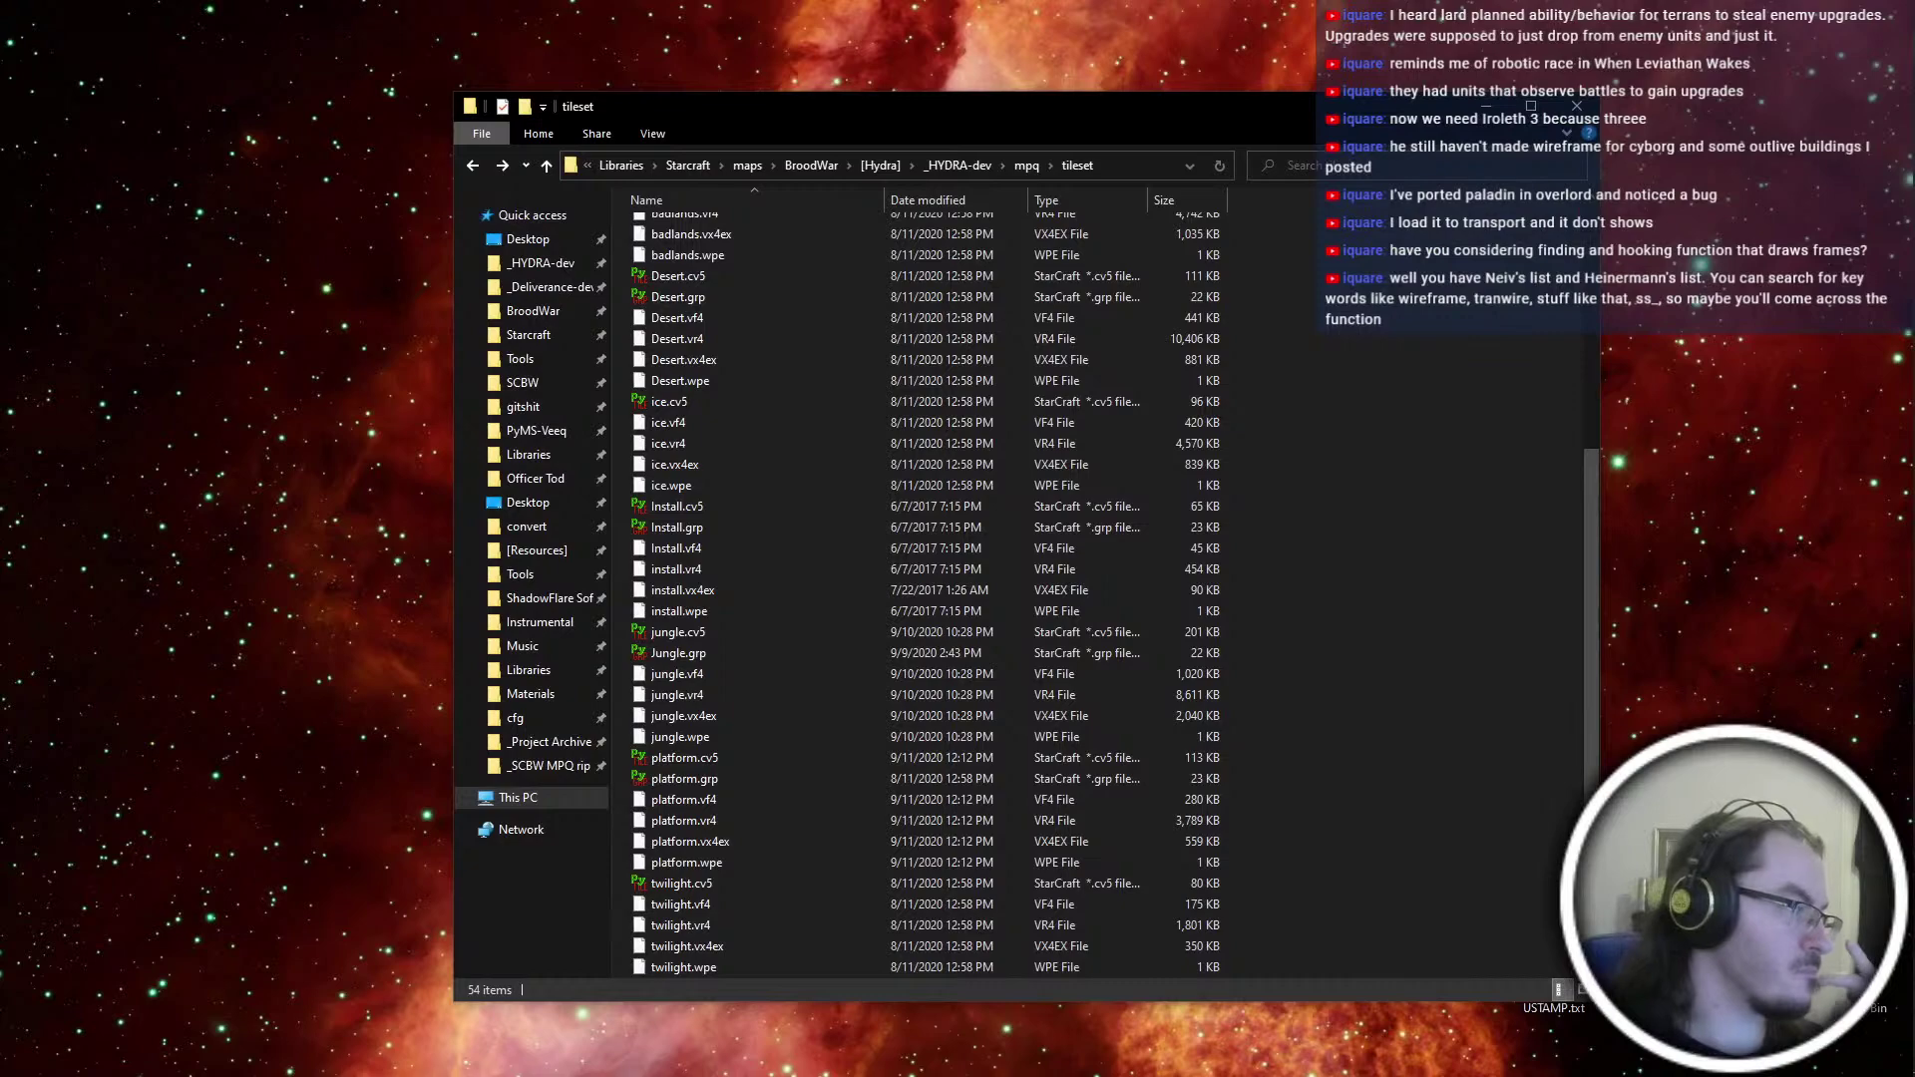
key("ctrl+super+Right")
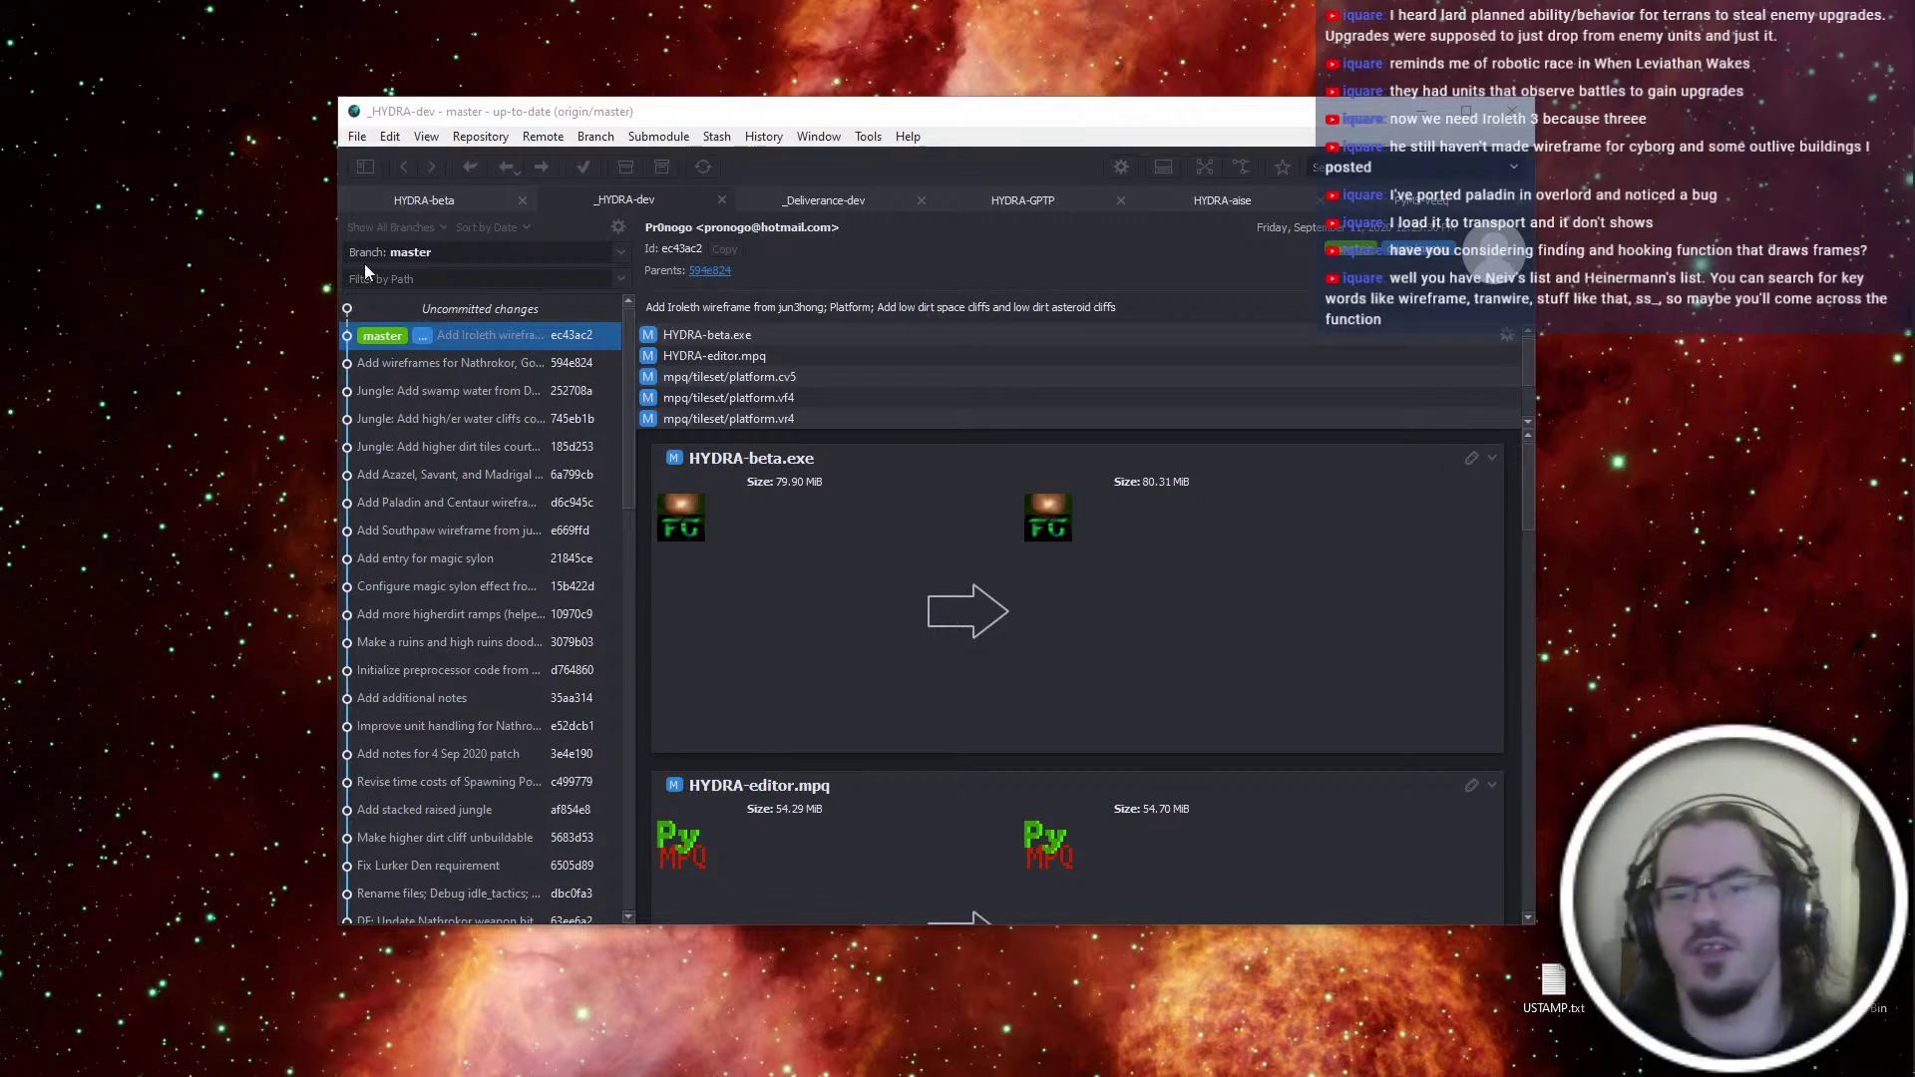
key("ctrl+super+Left")
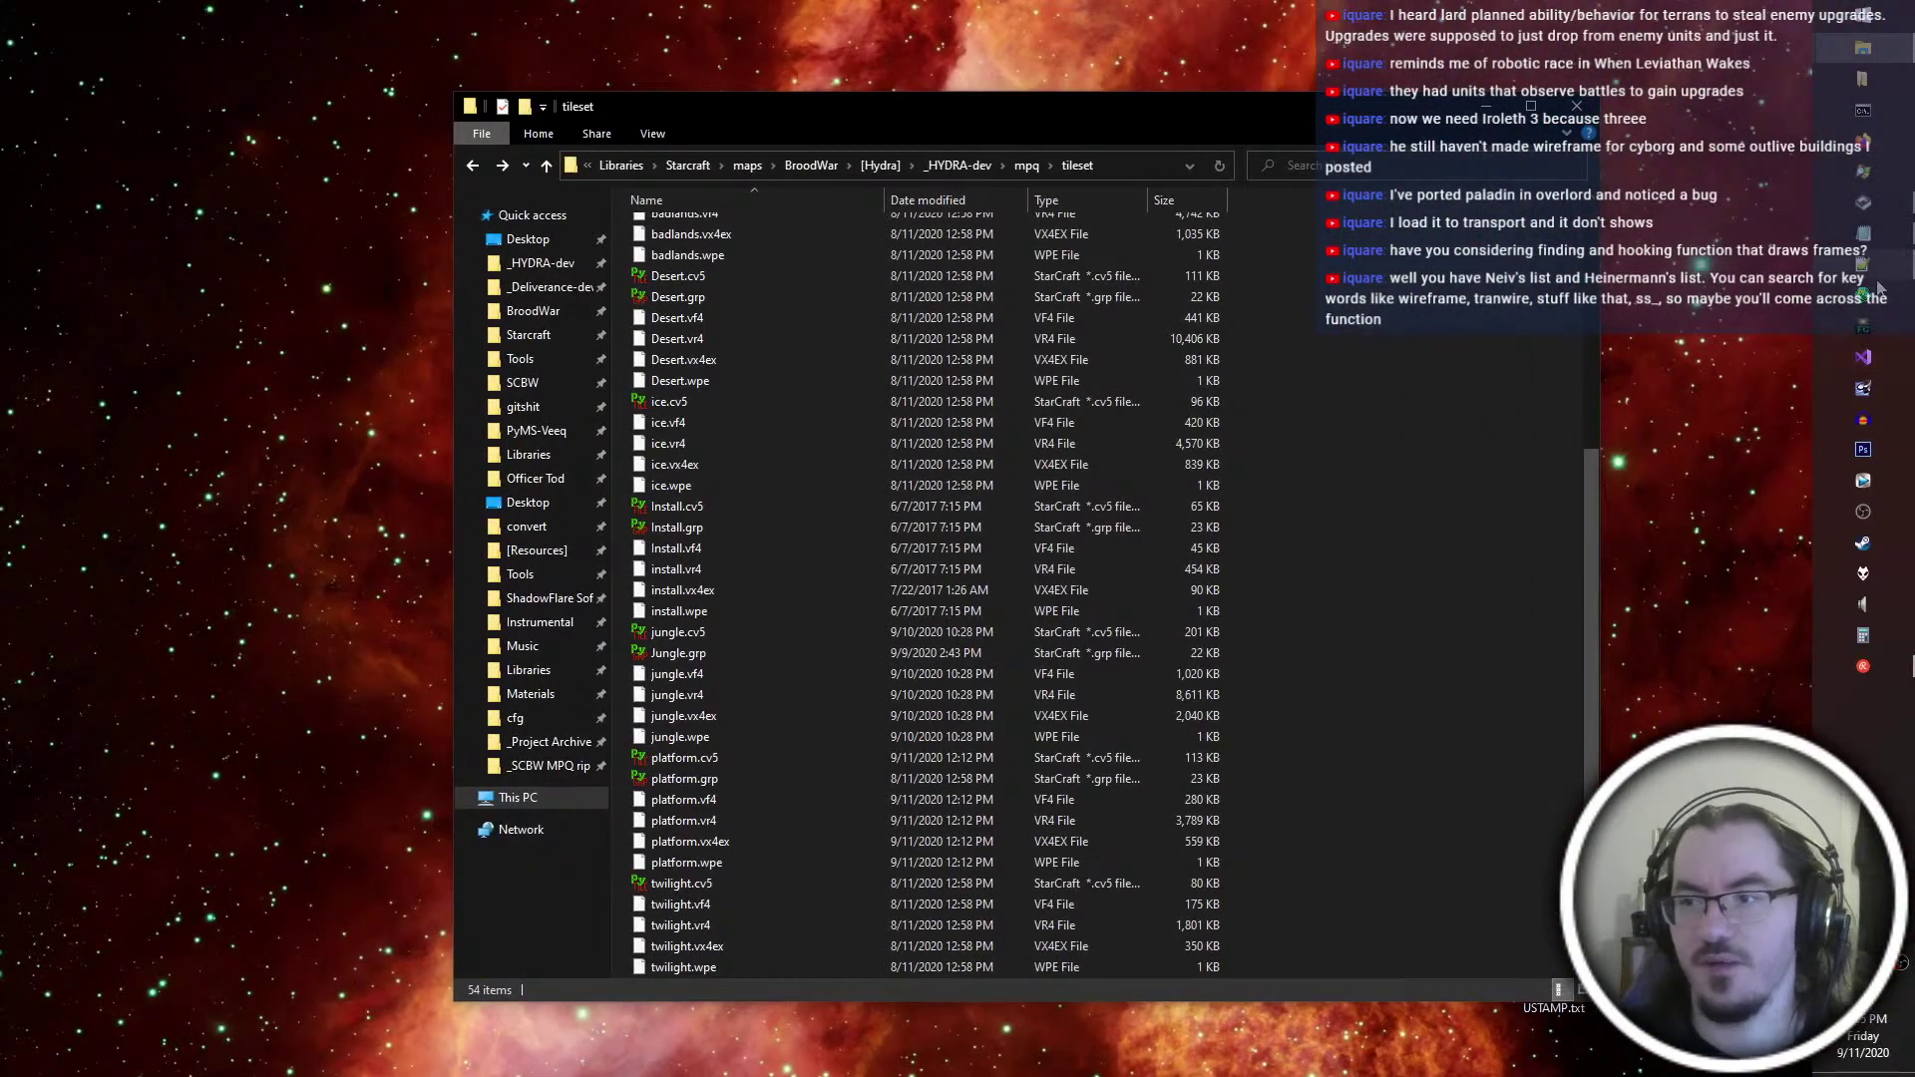
Open the map "4. The Shield.scx" in ScmDraft 2, look over its dirt and space terrain, and leave the editor
left_click(1877, 292)
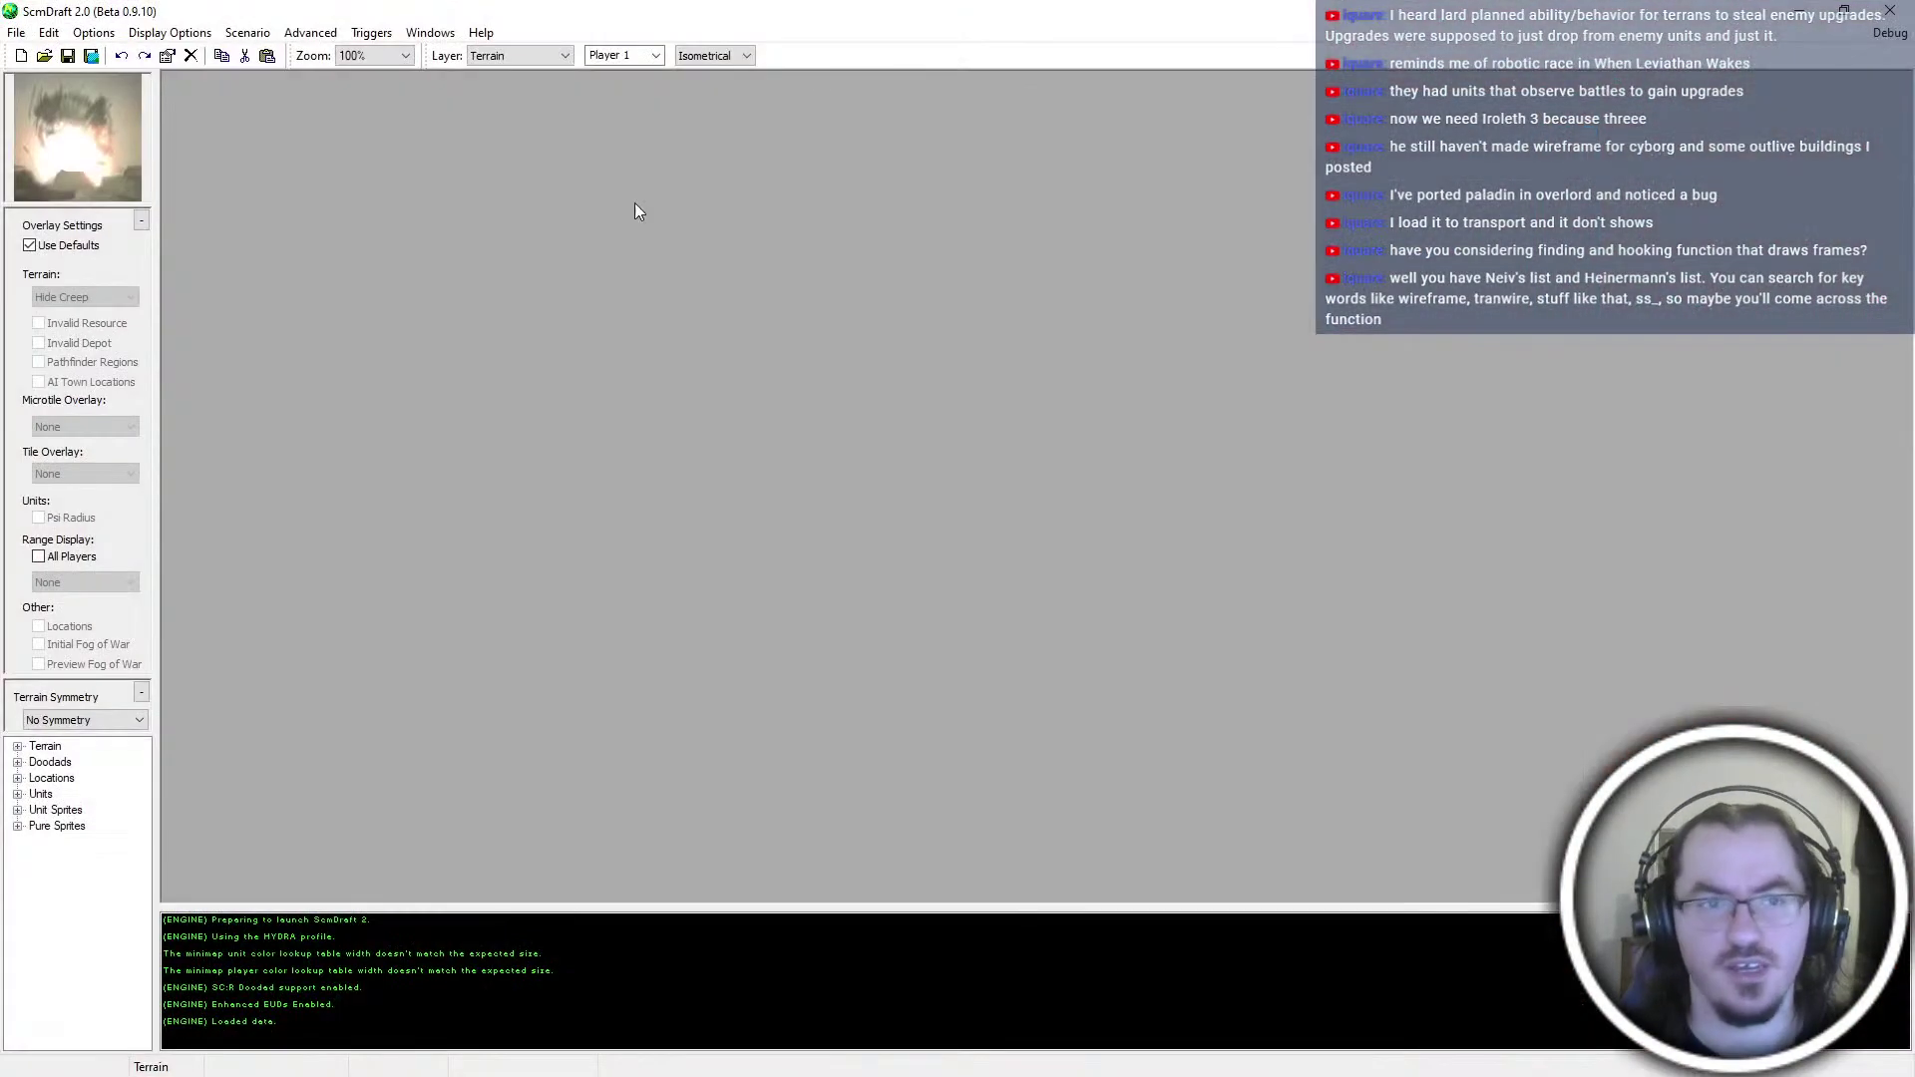
left_click(15, 33)
mouse_move(70, 100)
left_click(239, 99)
mouse_move(137, 195)
left_mouse_down()
mouse_move(90, 187)
mouse_move(125, 174)
left_mouse_up()
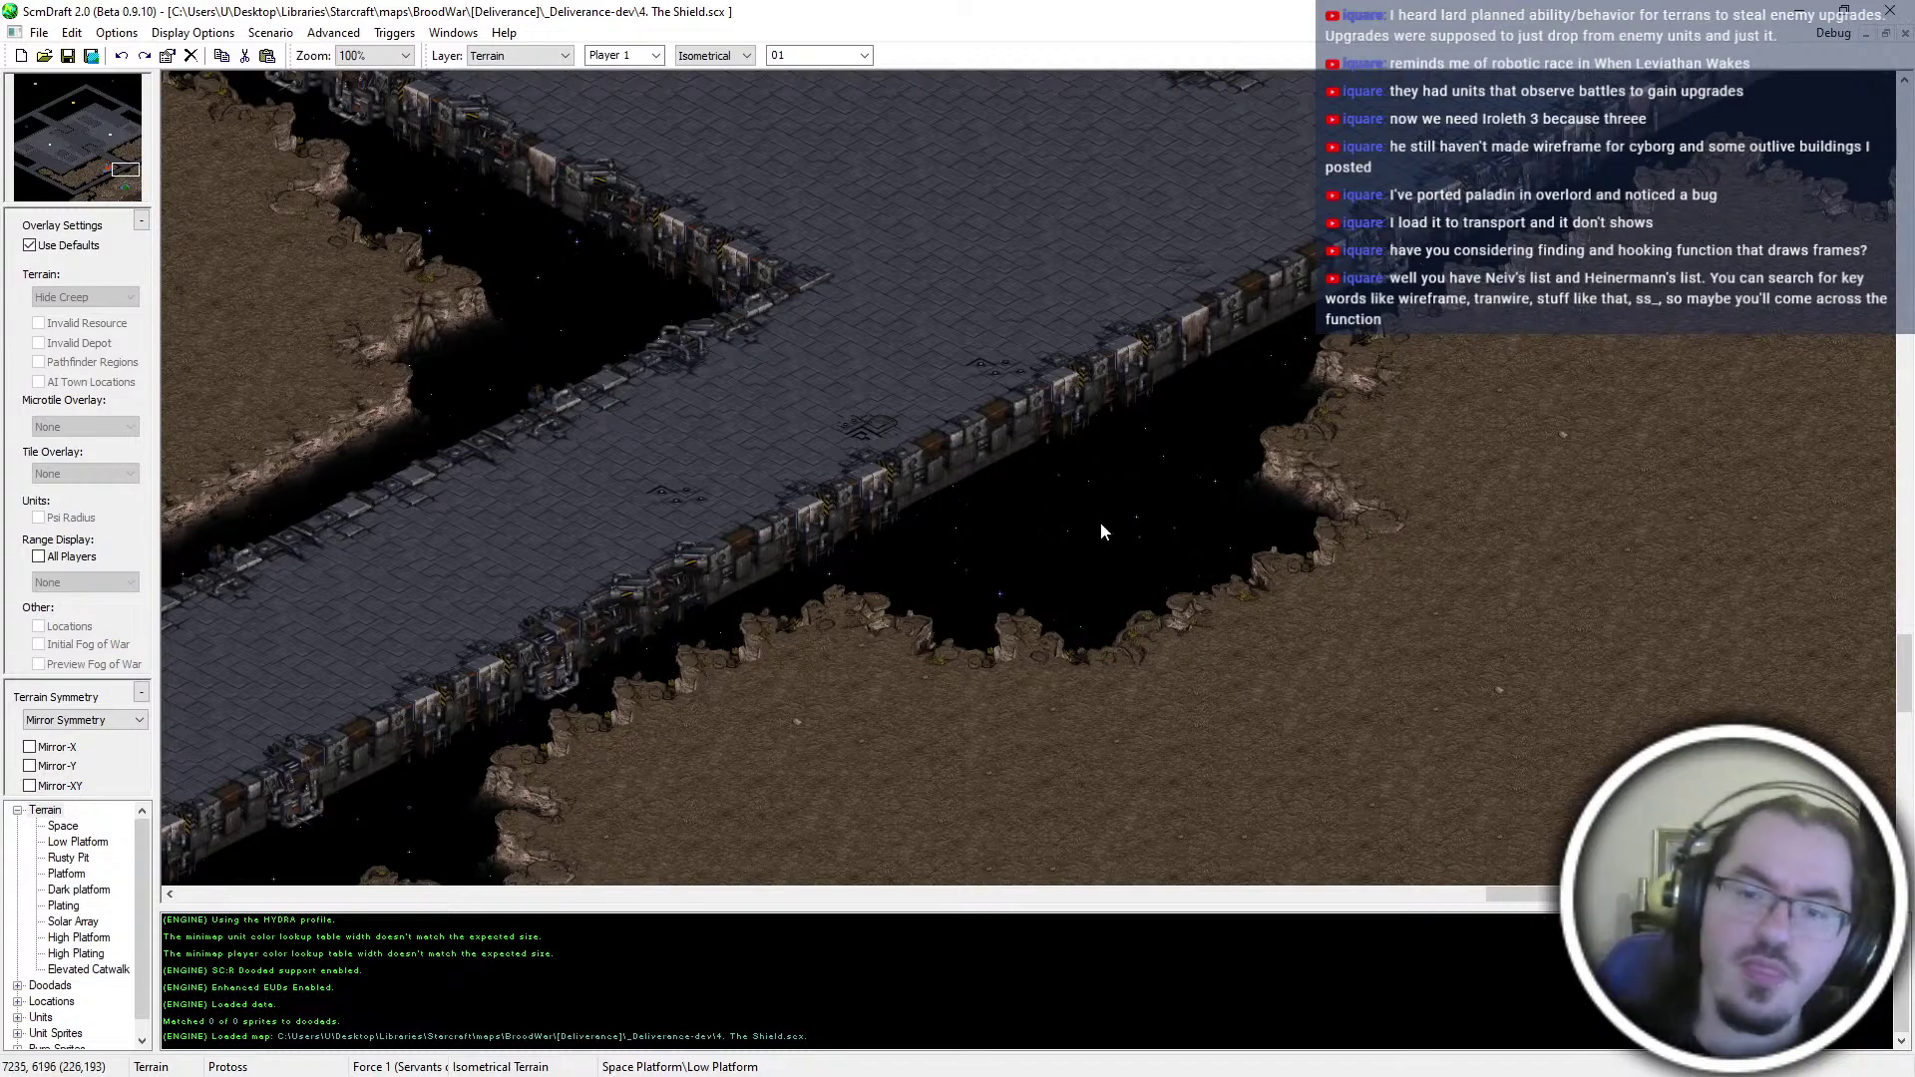
scroll(1095, 538, "up", 8)
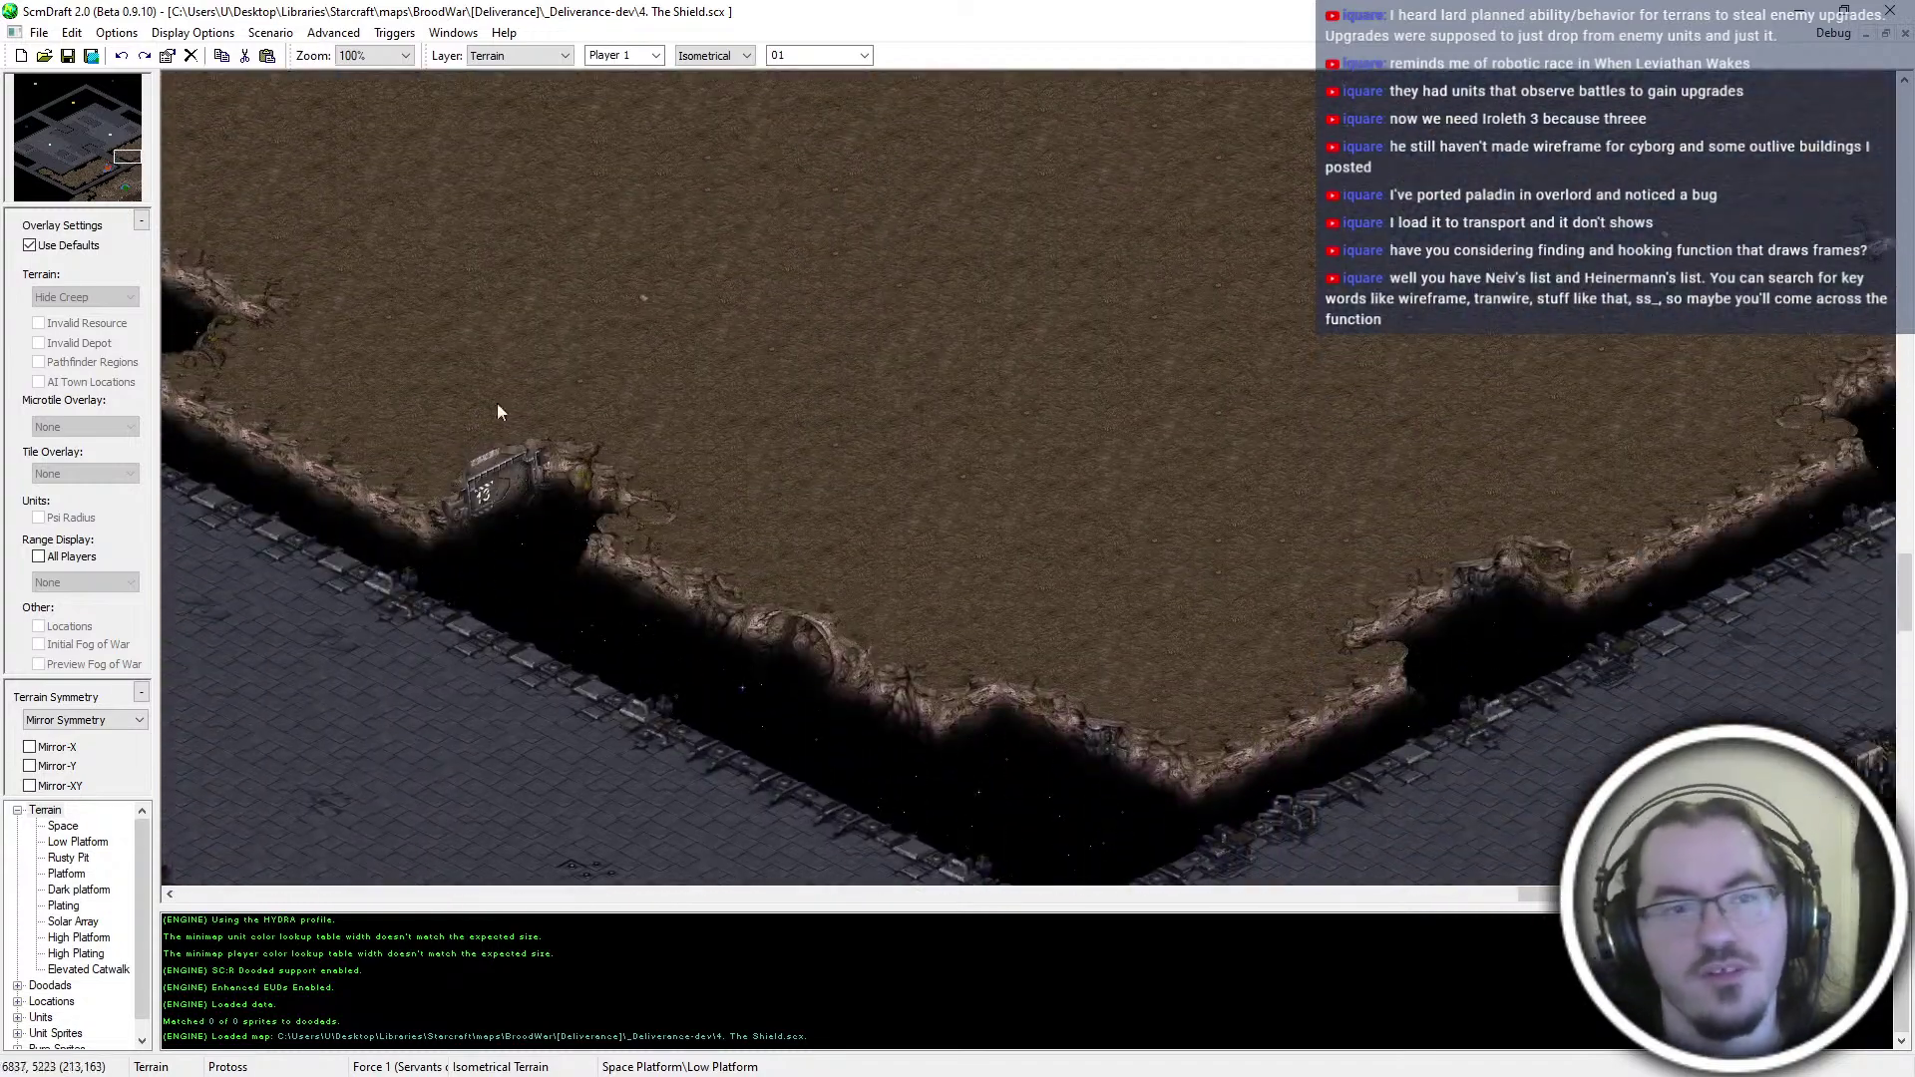
scroll(860, 483, "up", 3)
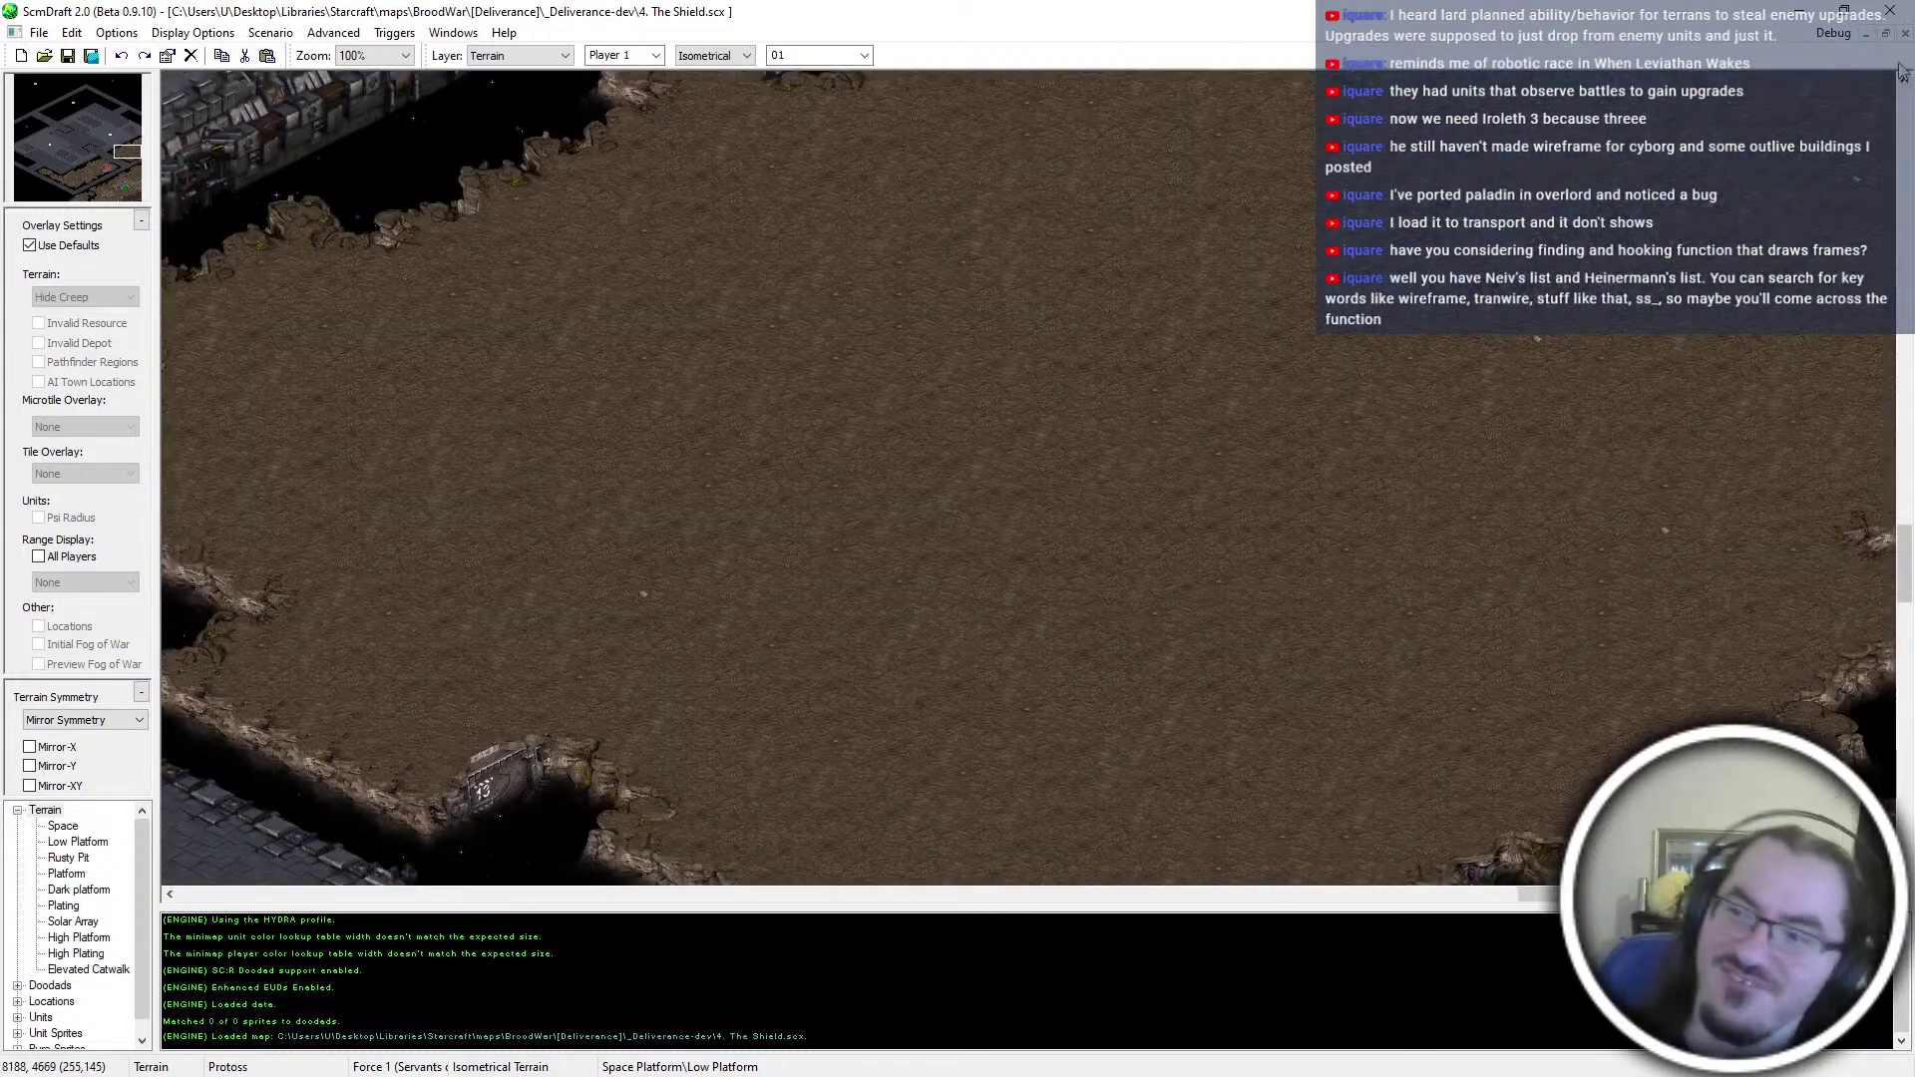
left_click(1890, 12)
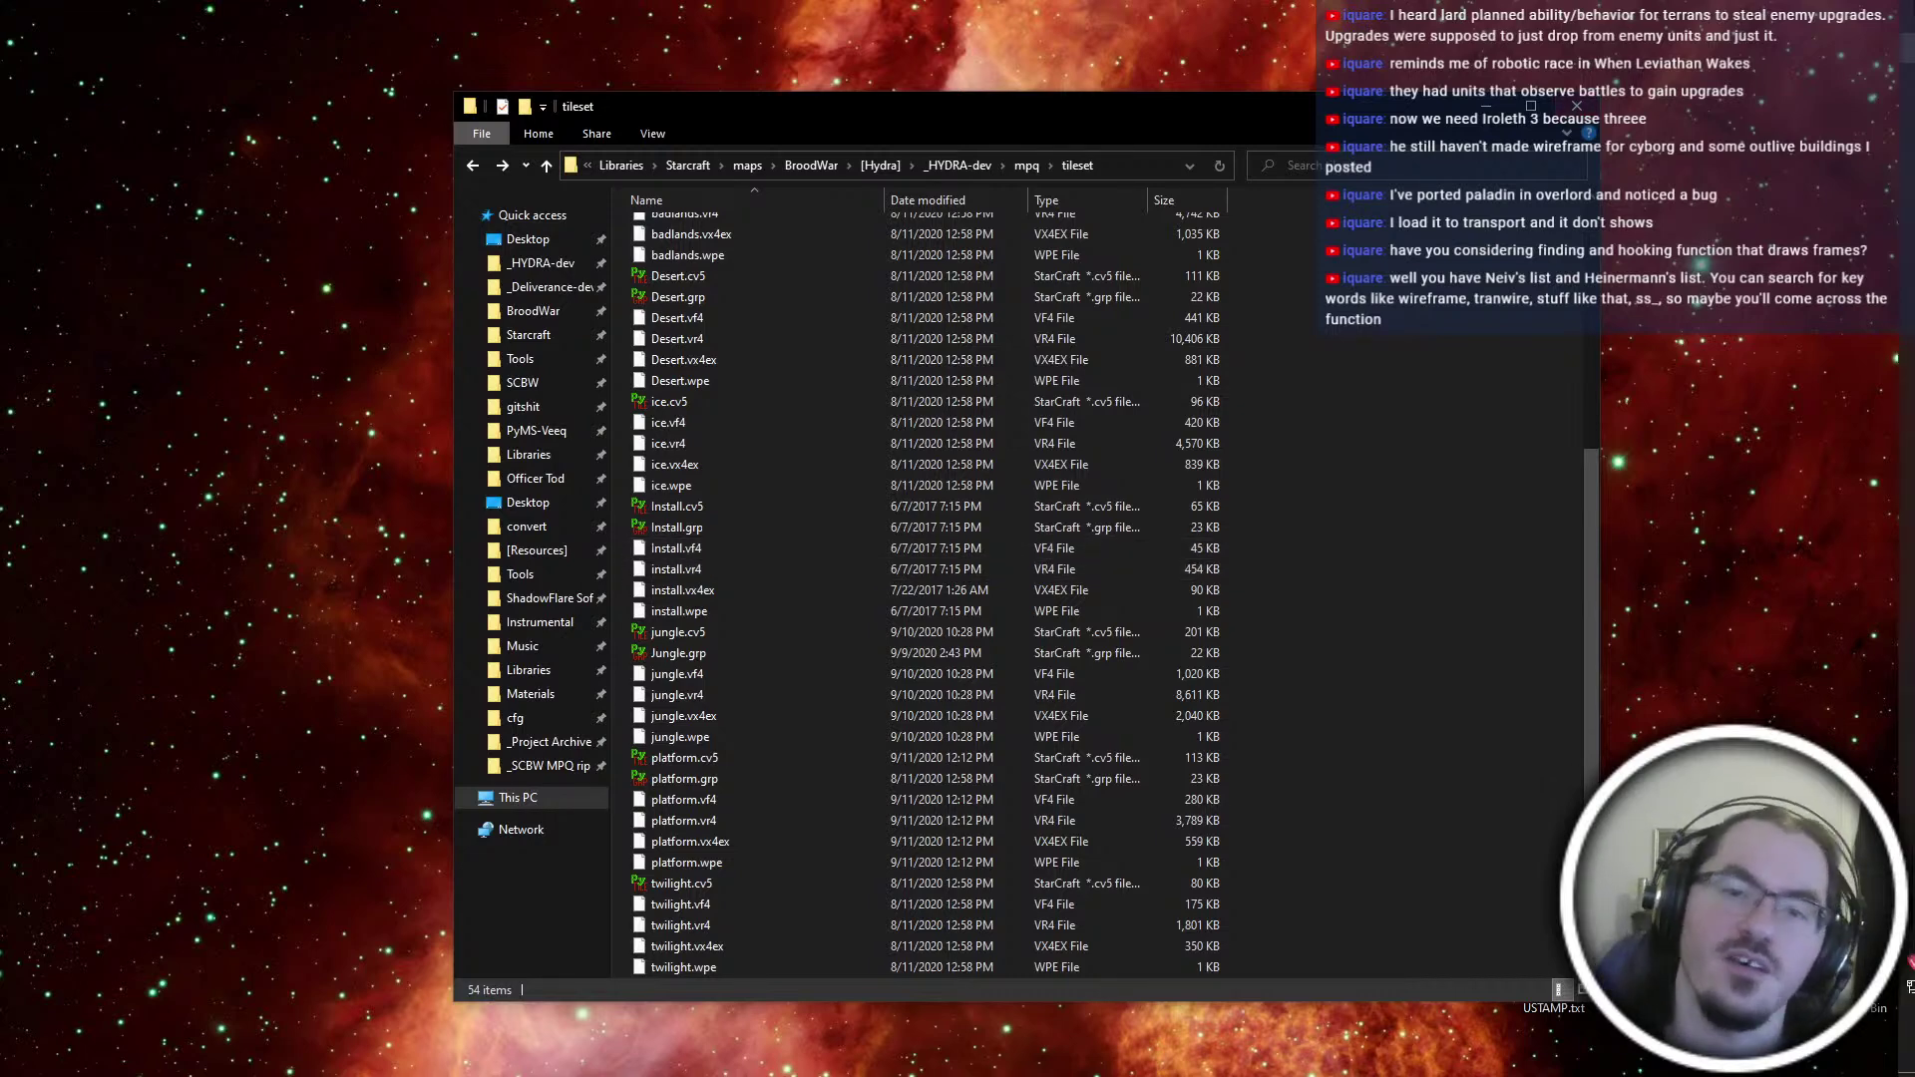
Launch Visual Studio 2019, and in GitAhead check the HYDRA-GPTP and HYDRA-aise repositories for remote changes
left_click(1862, 356)
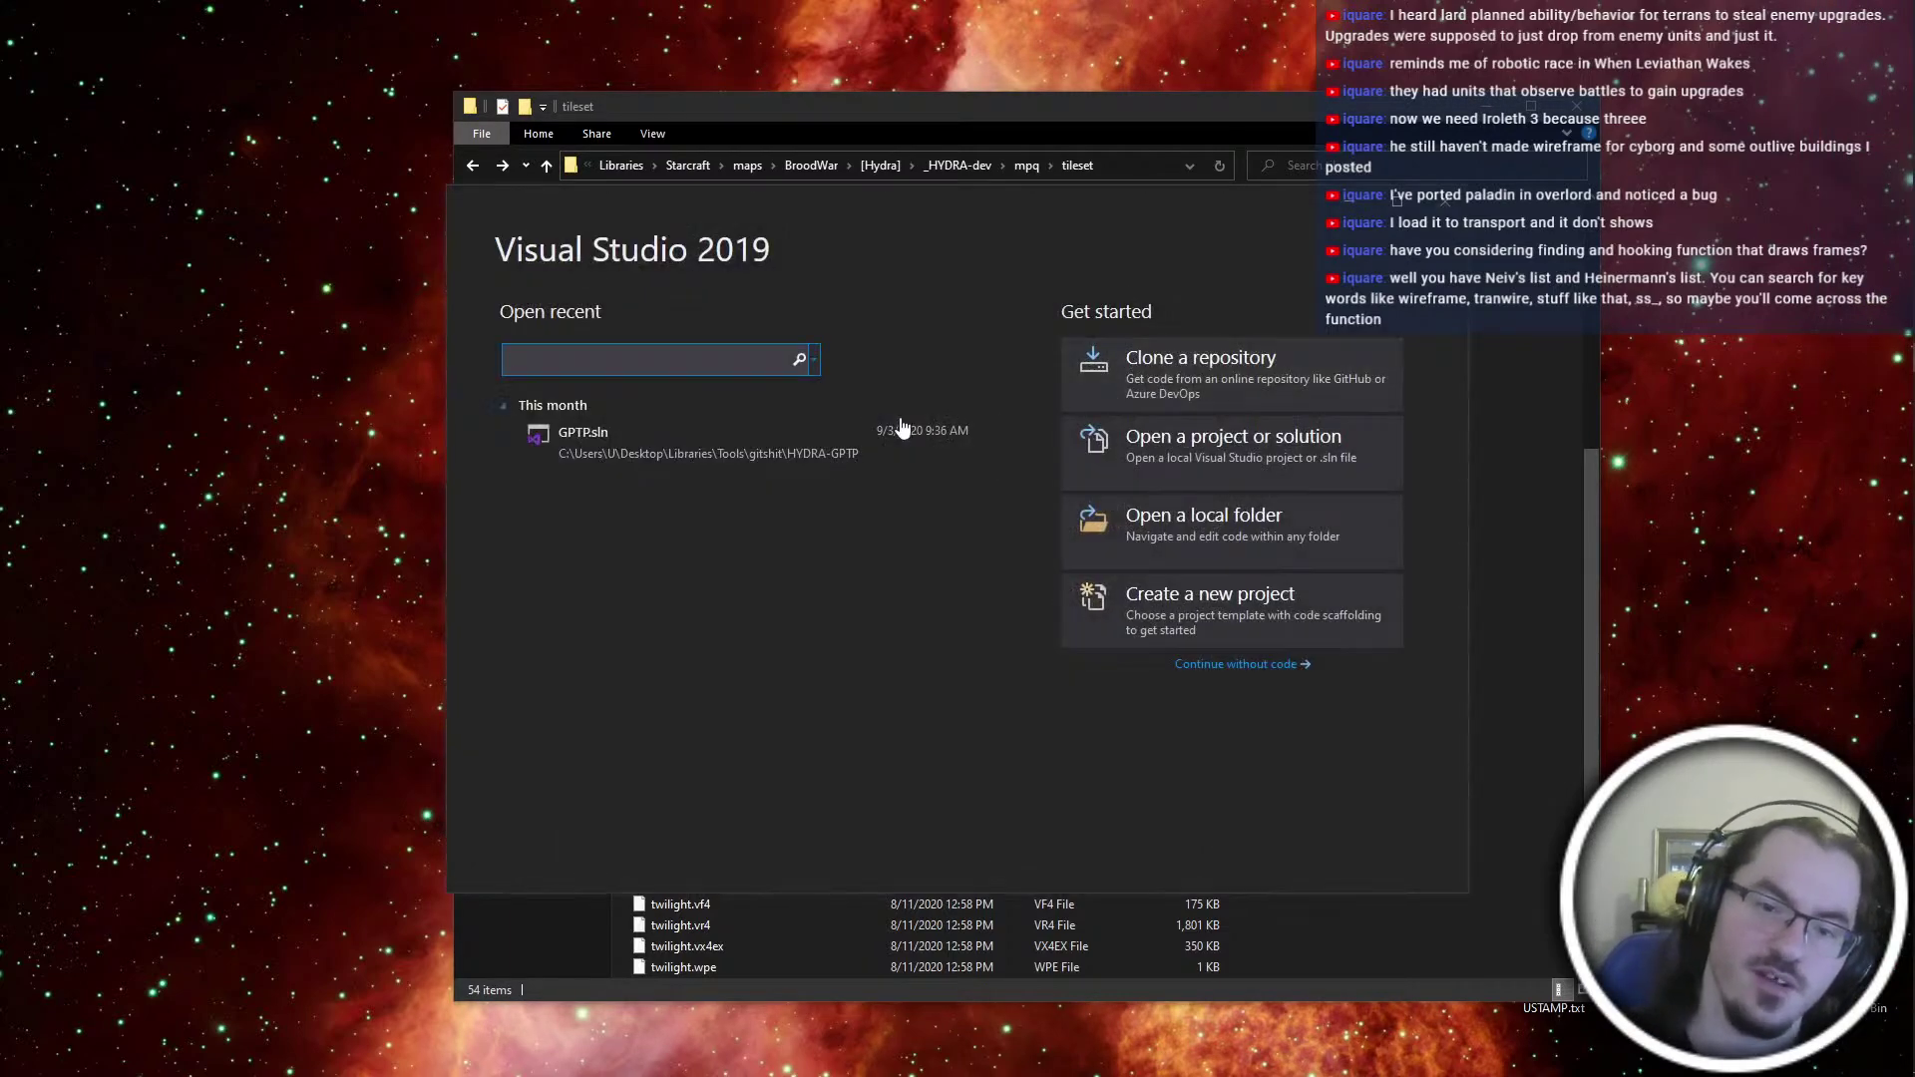
key("ctrl+super+Right")
left_click(1029, 203)
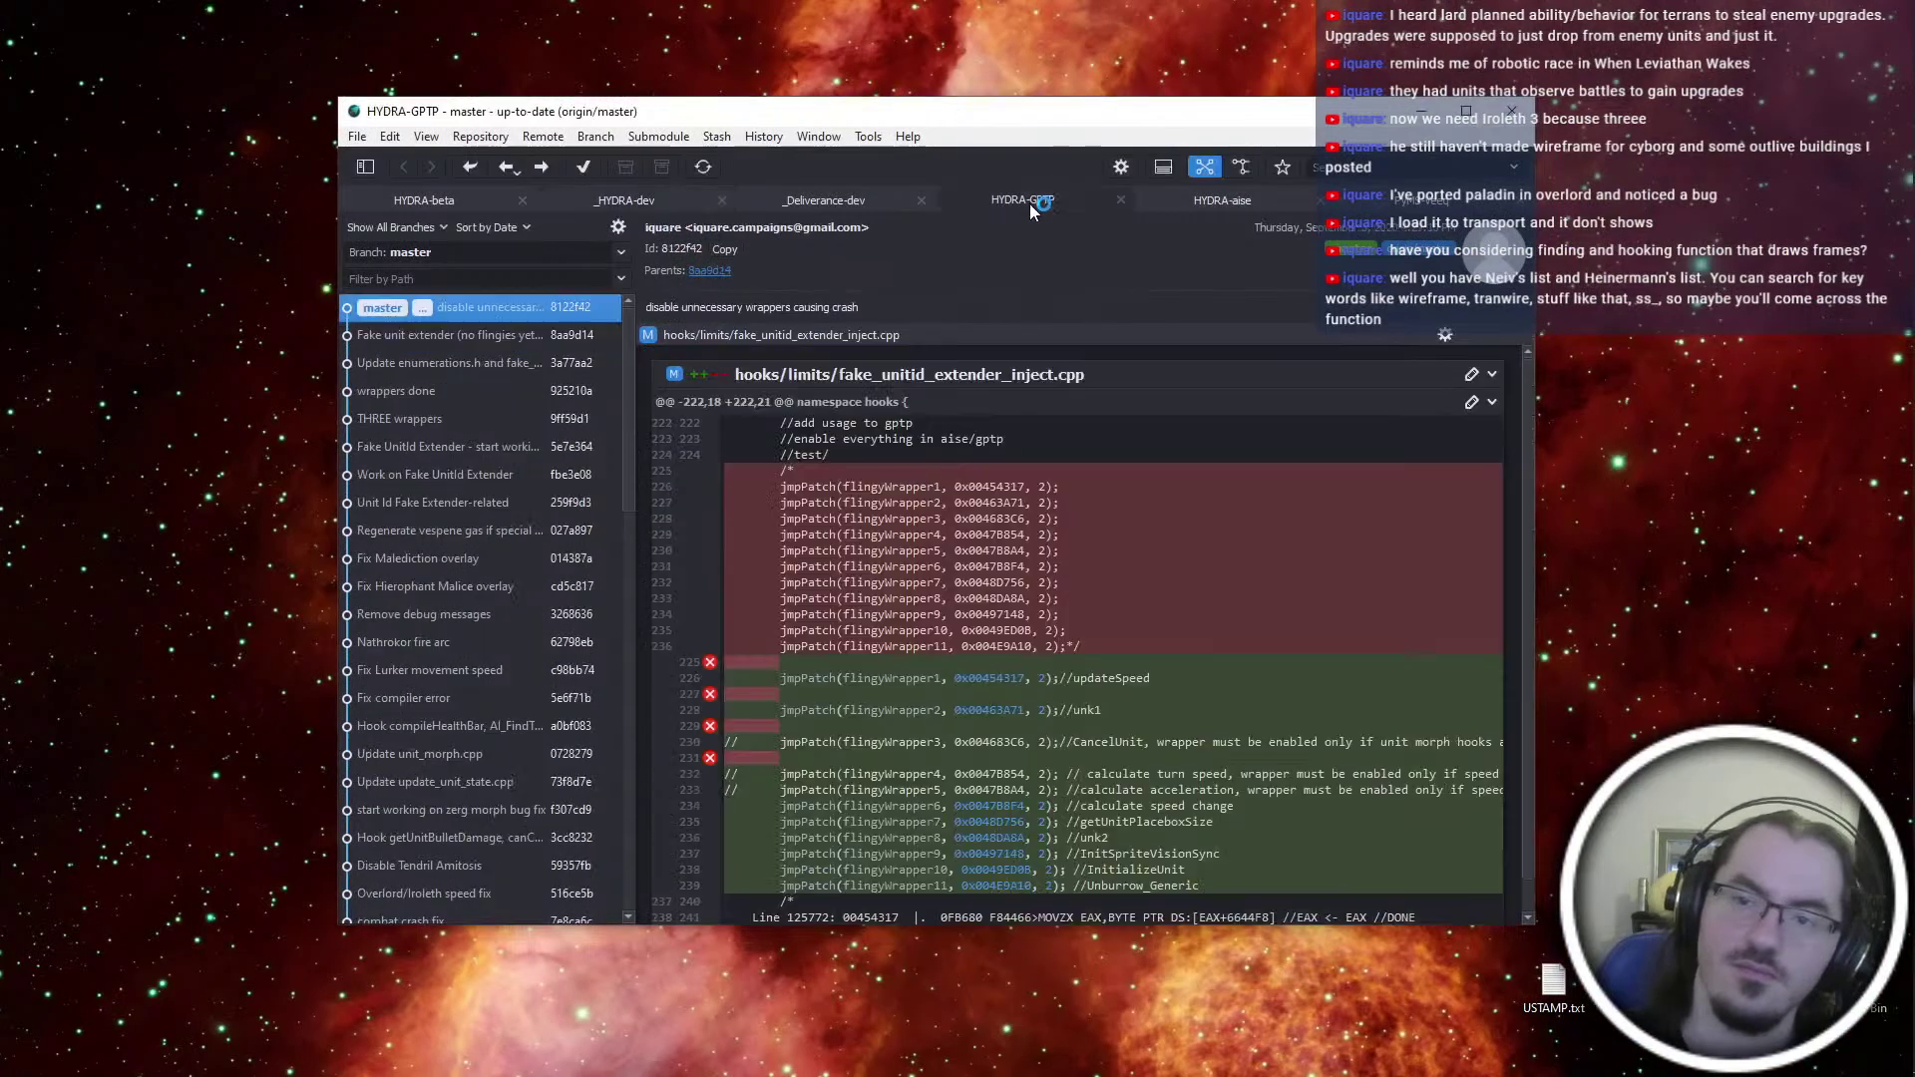
left_click(1200, 201)
left_click(470, 167)
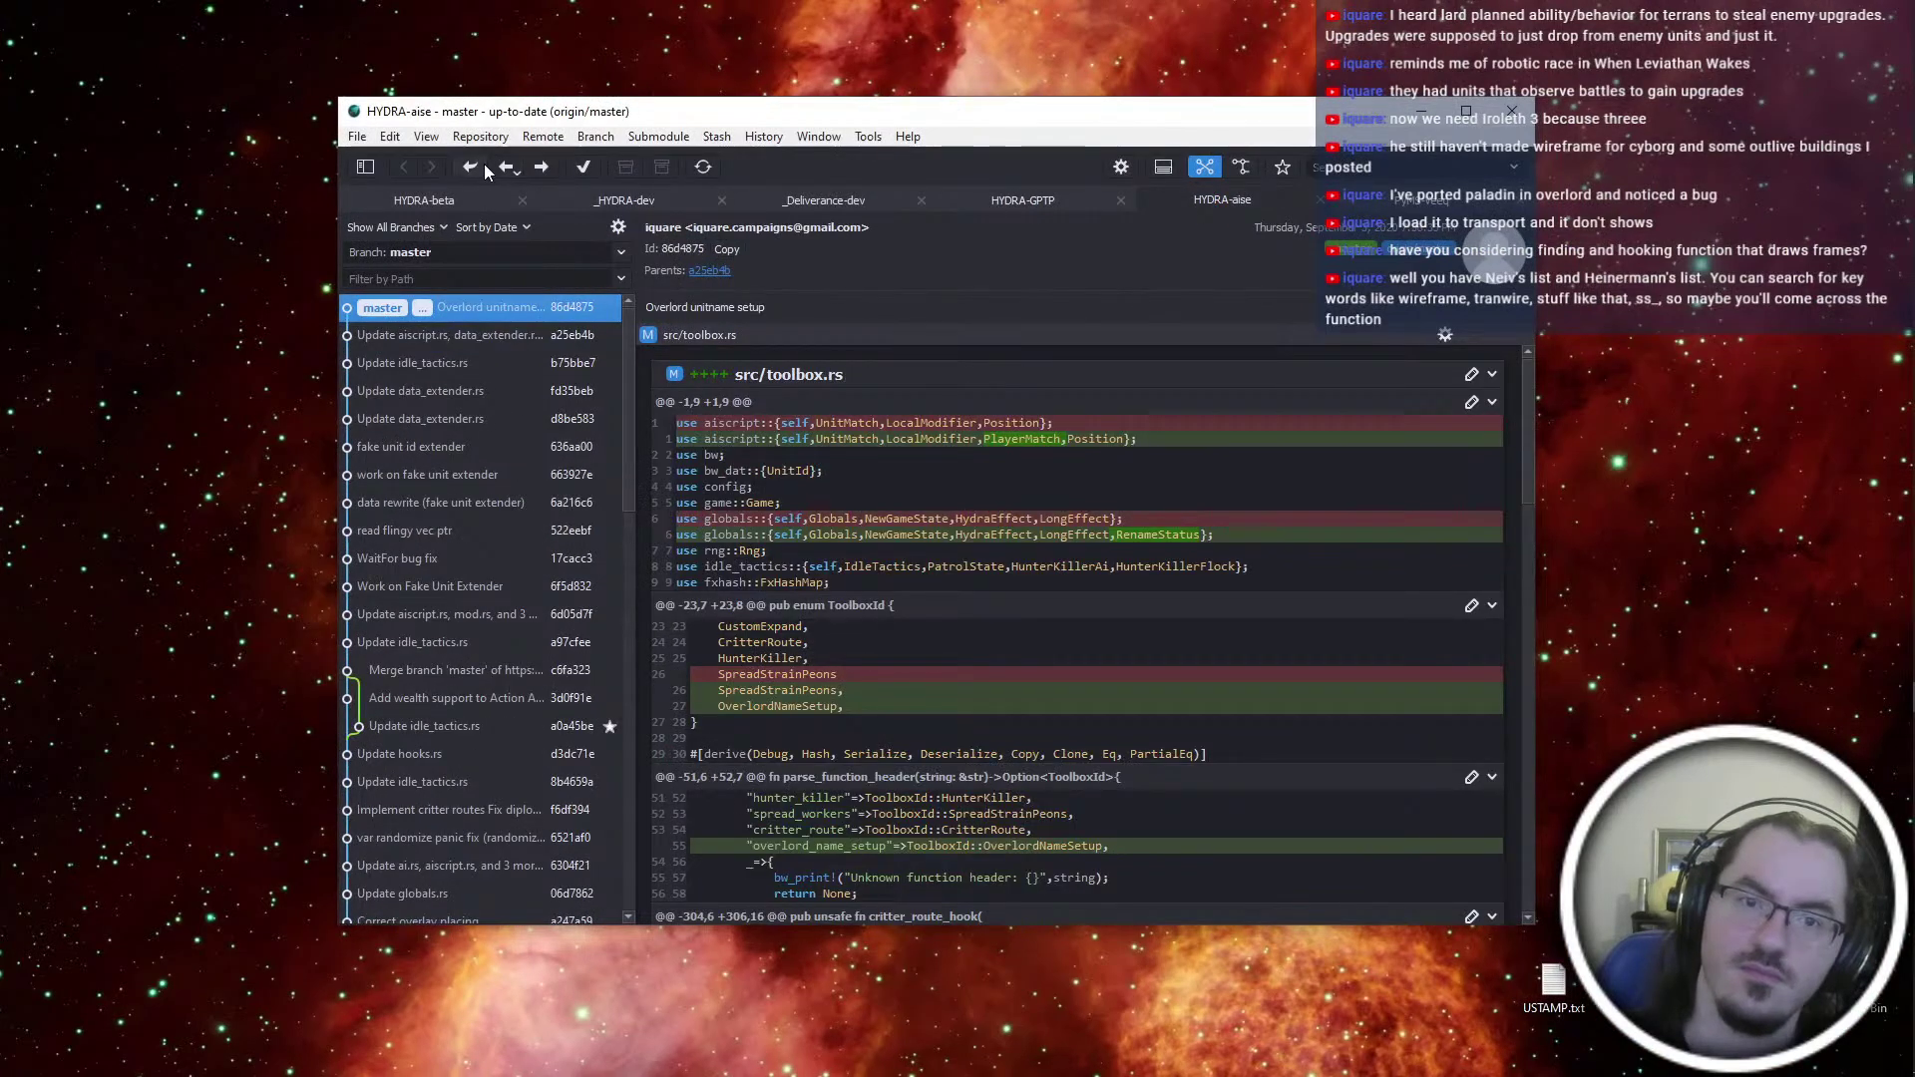
left_click(998, 200)
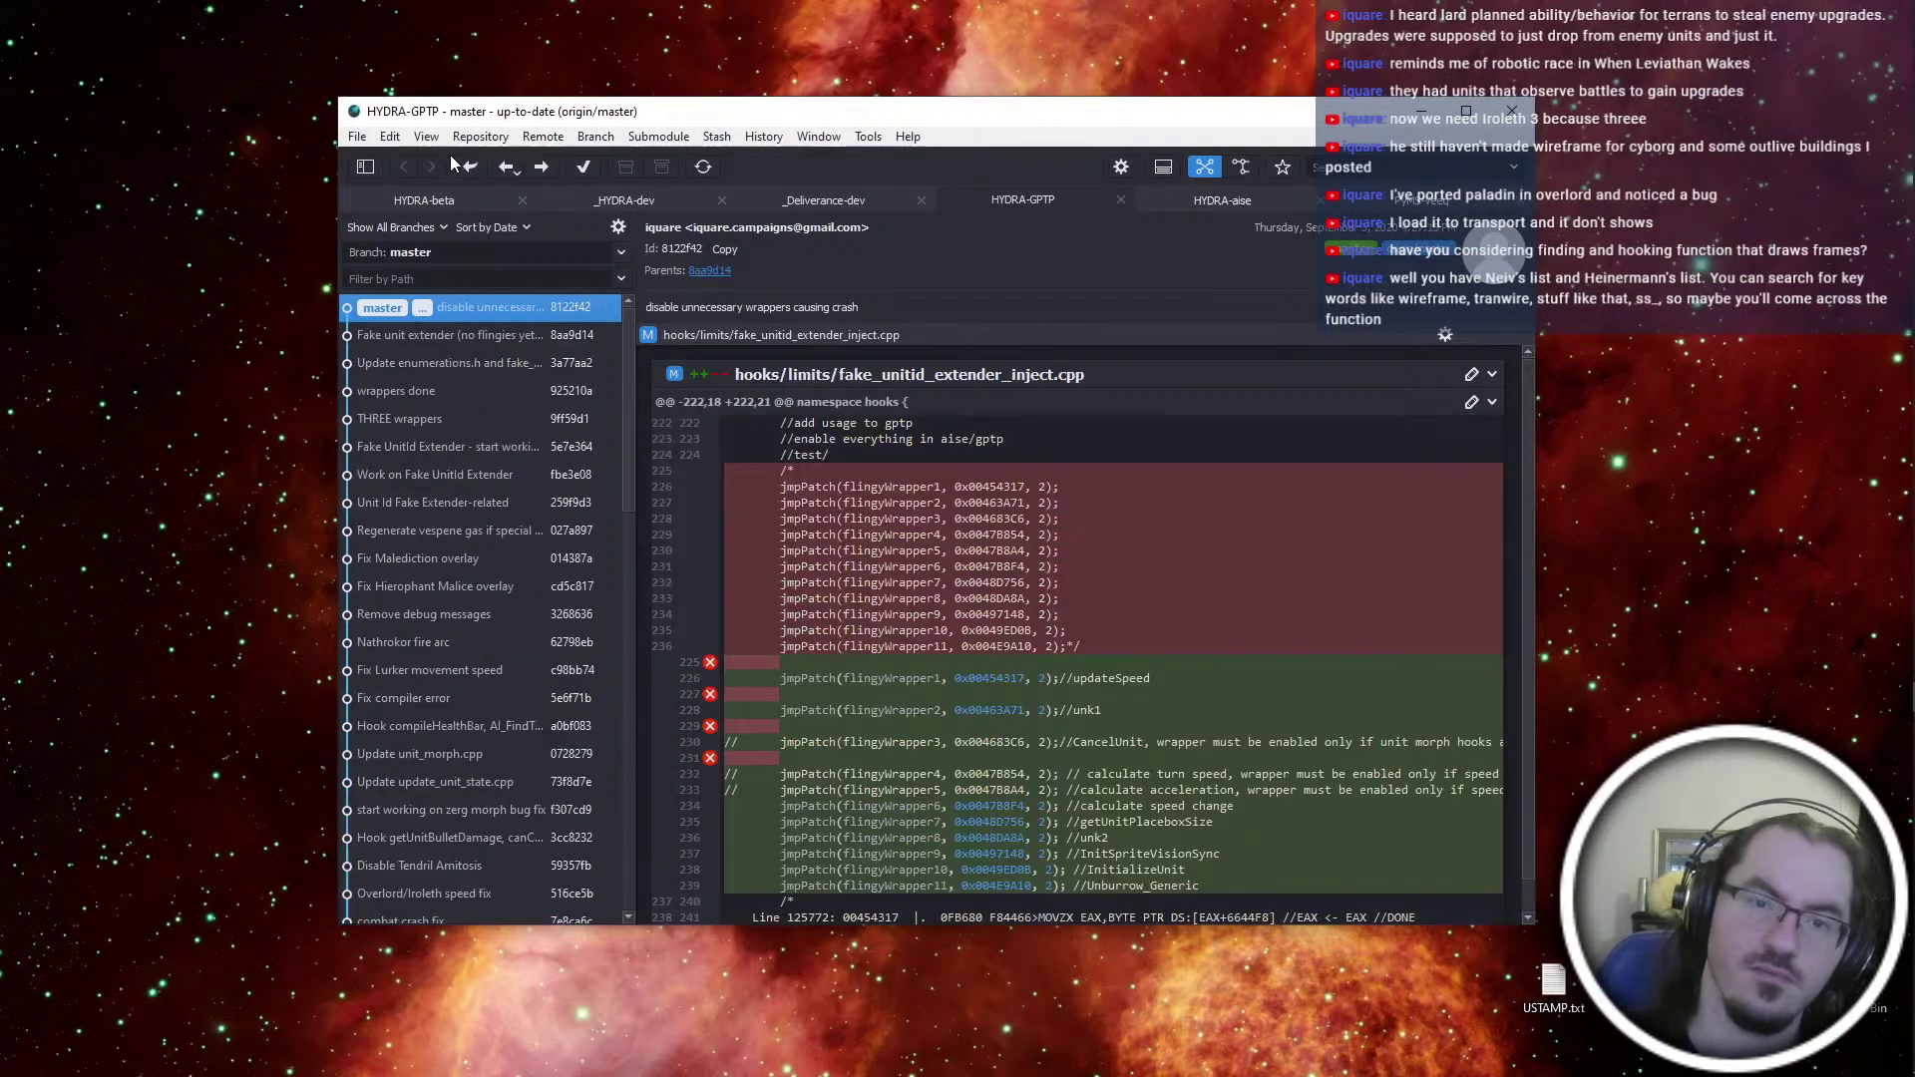
key("ctrl+super+Left")
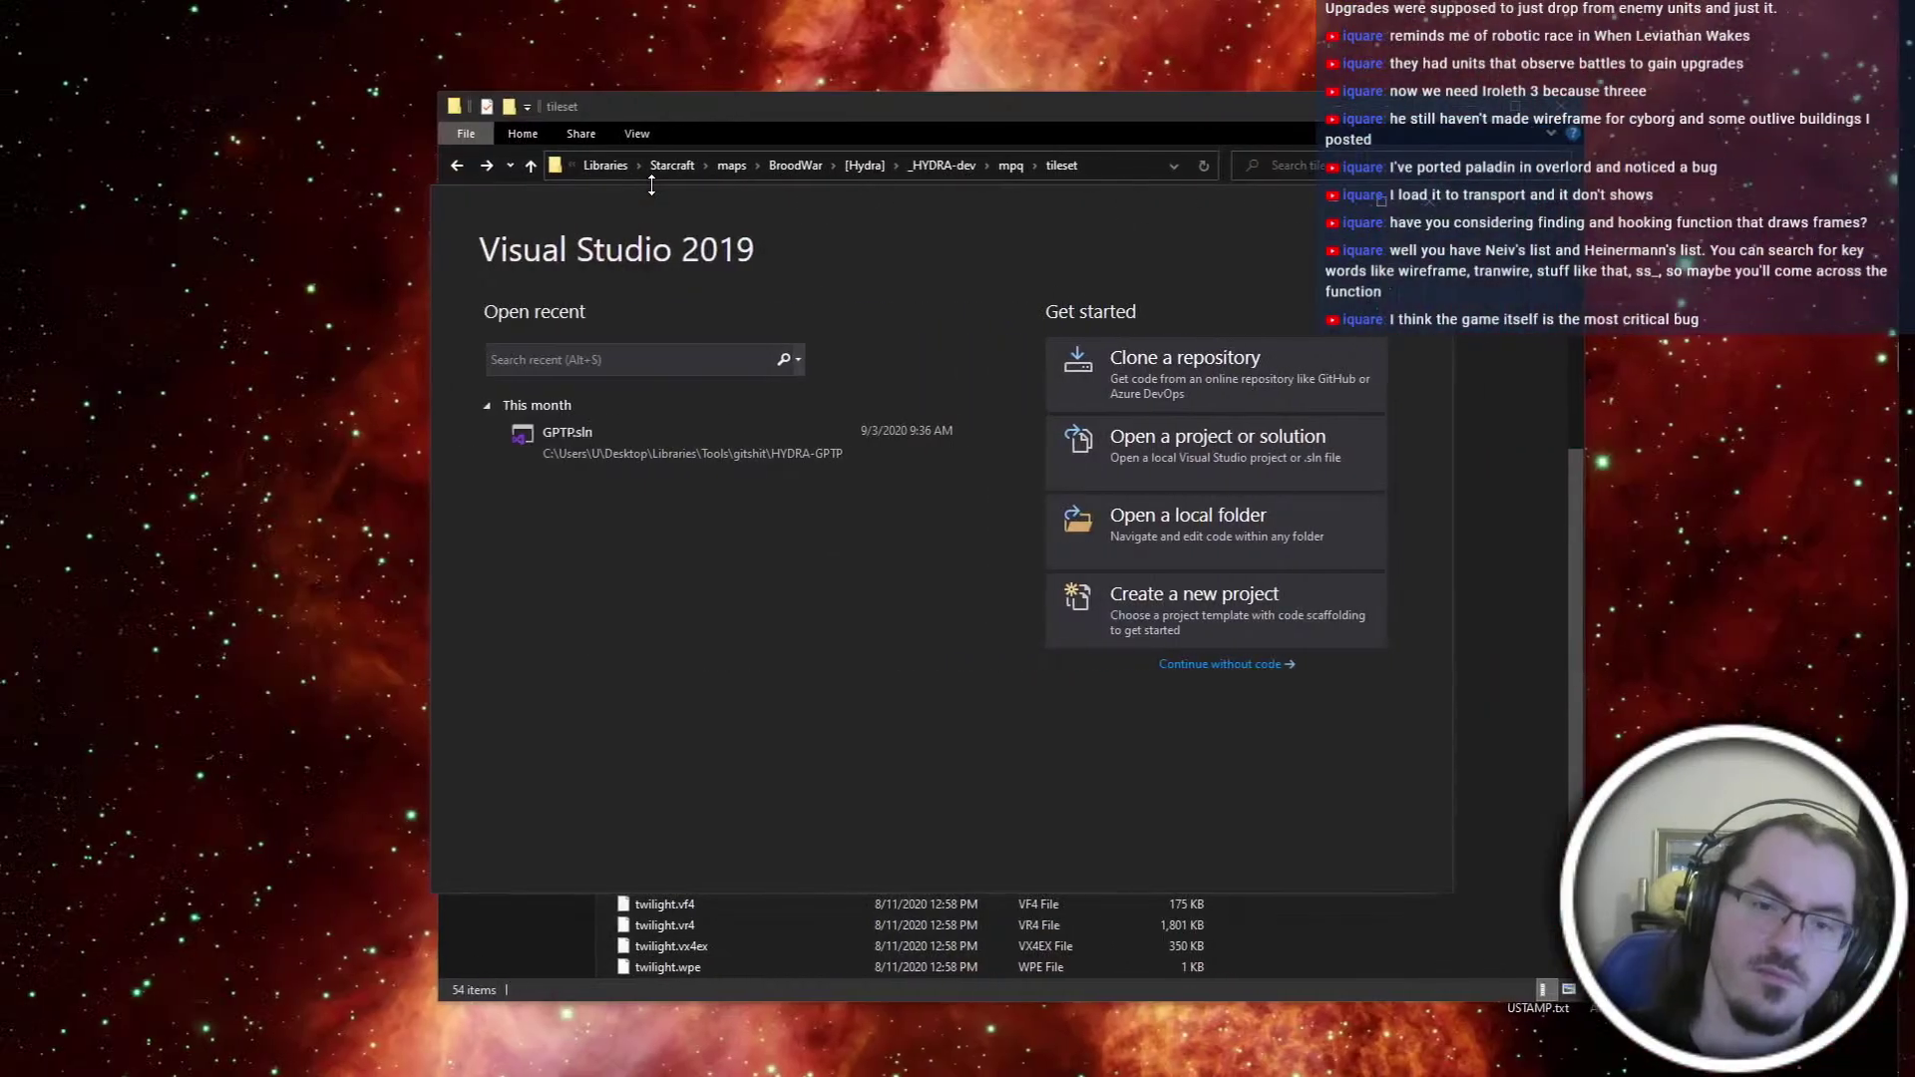
Open the GPTP.sln solution in Visual Studio and open its sfxhooks.cpp source file
left_click(696, 451)
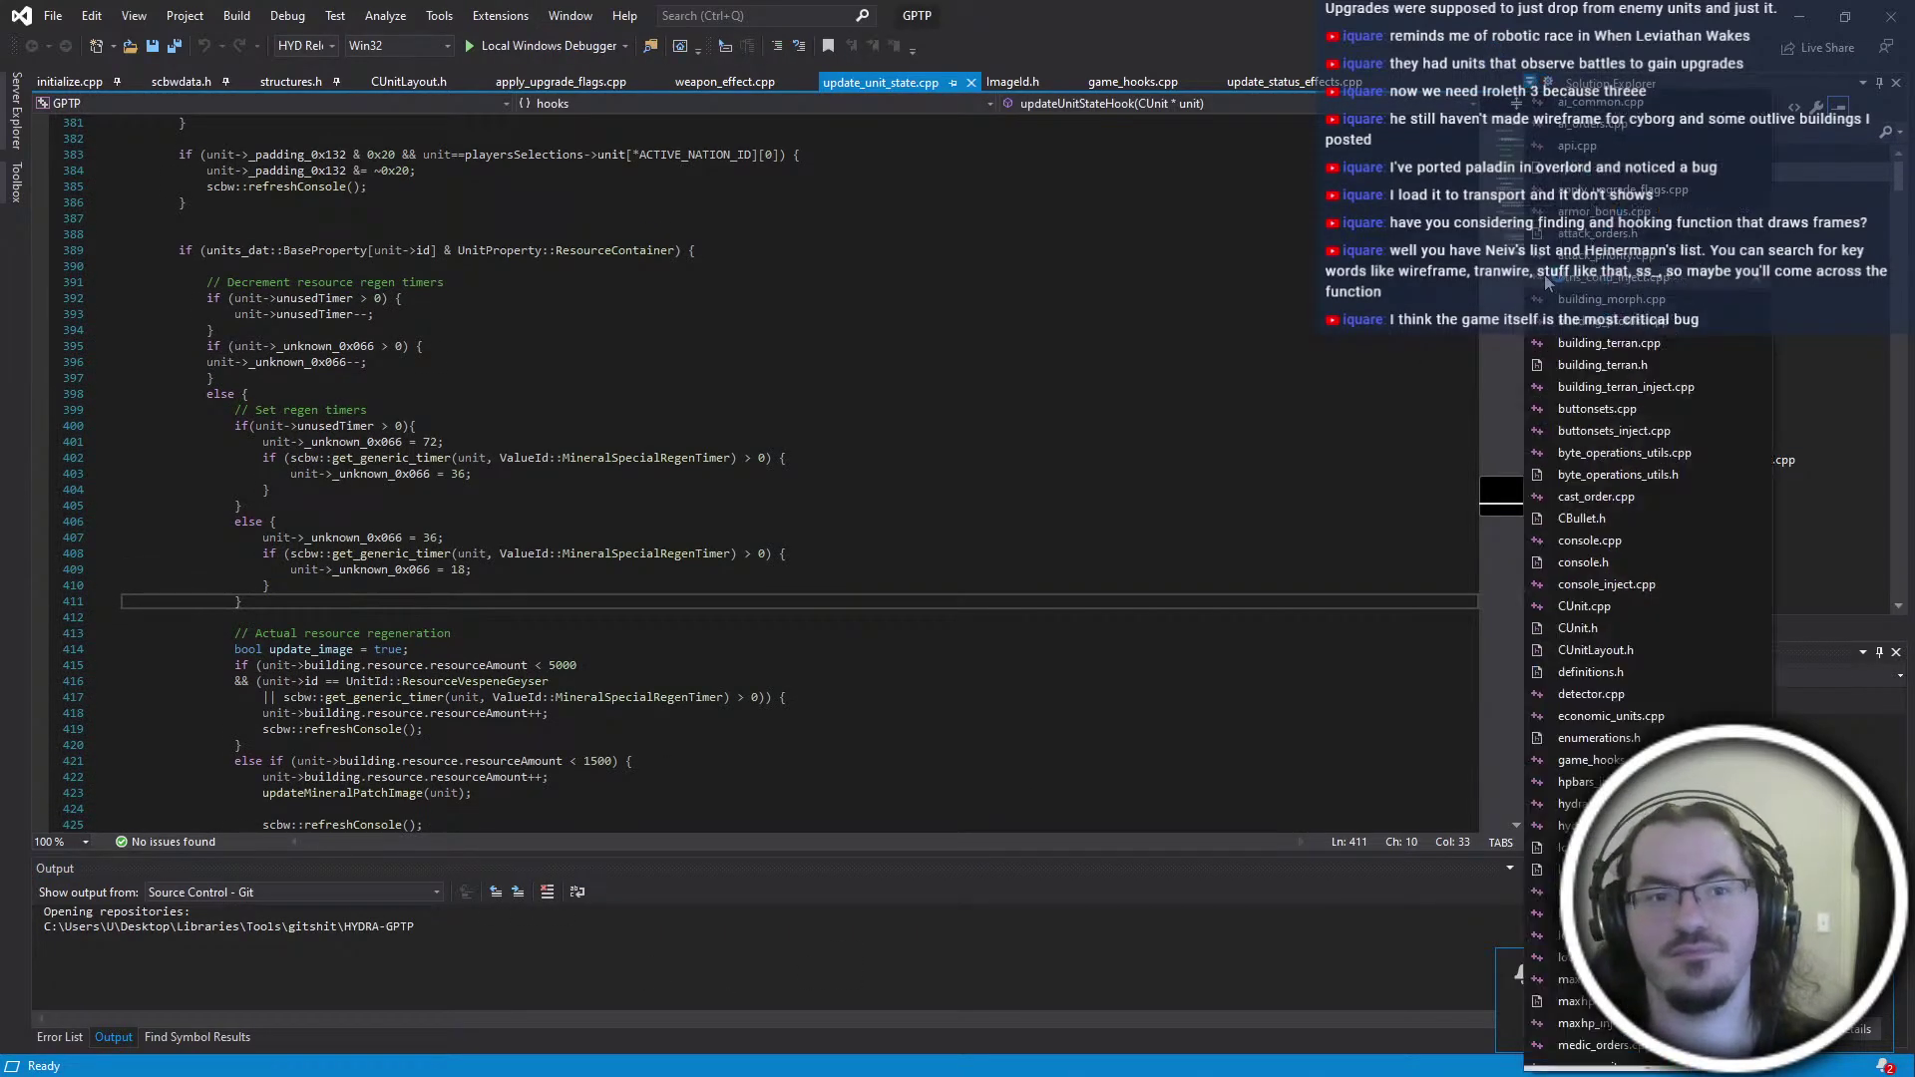
scroll(1673, 676, "down", 10)
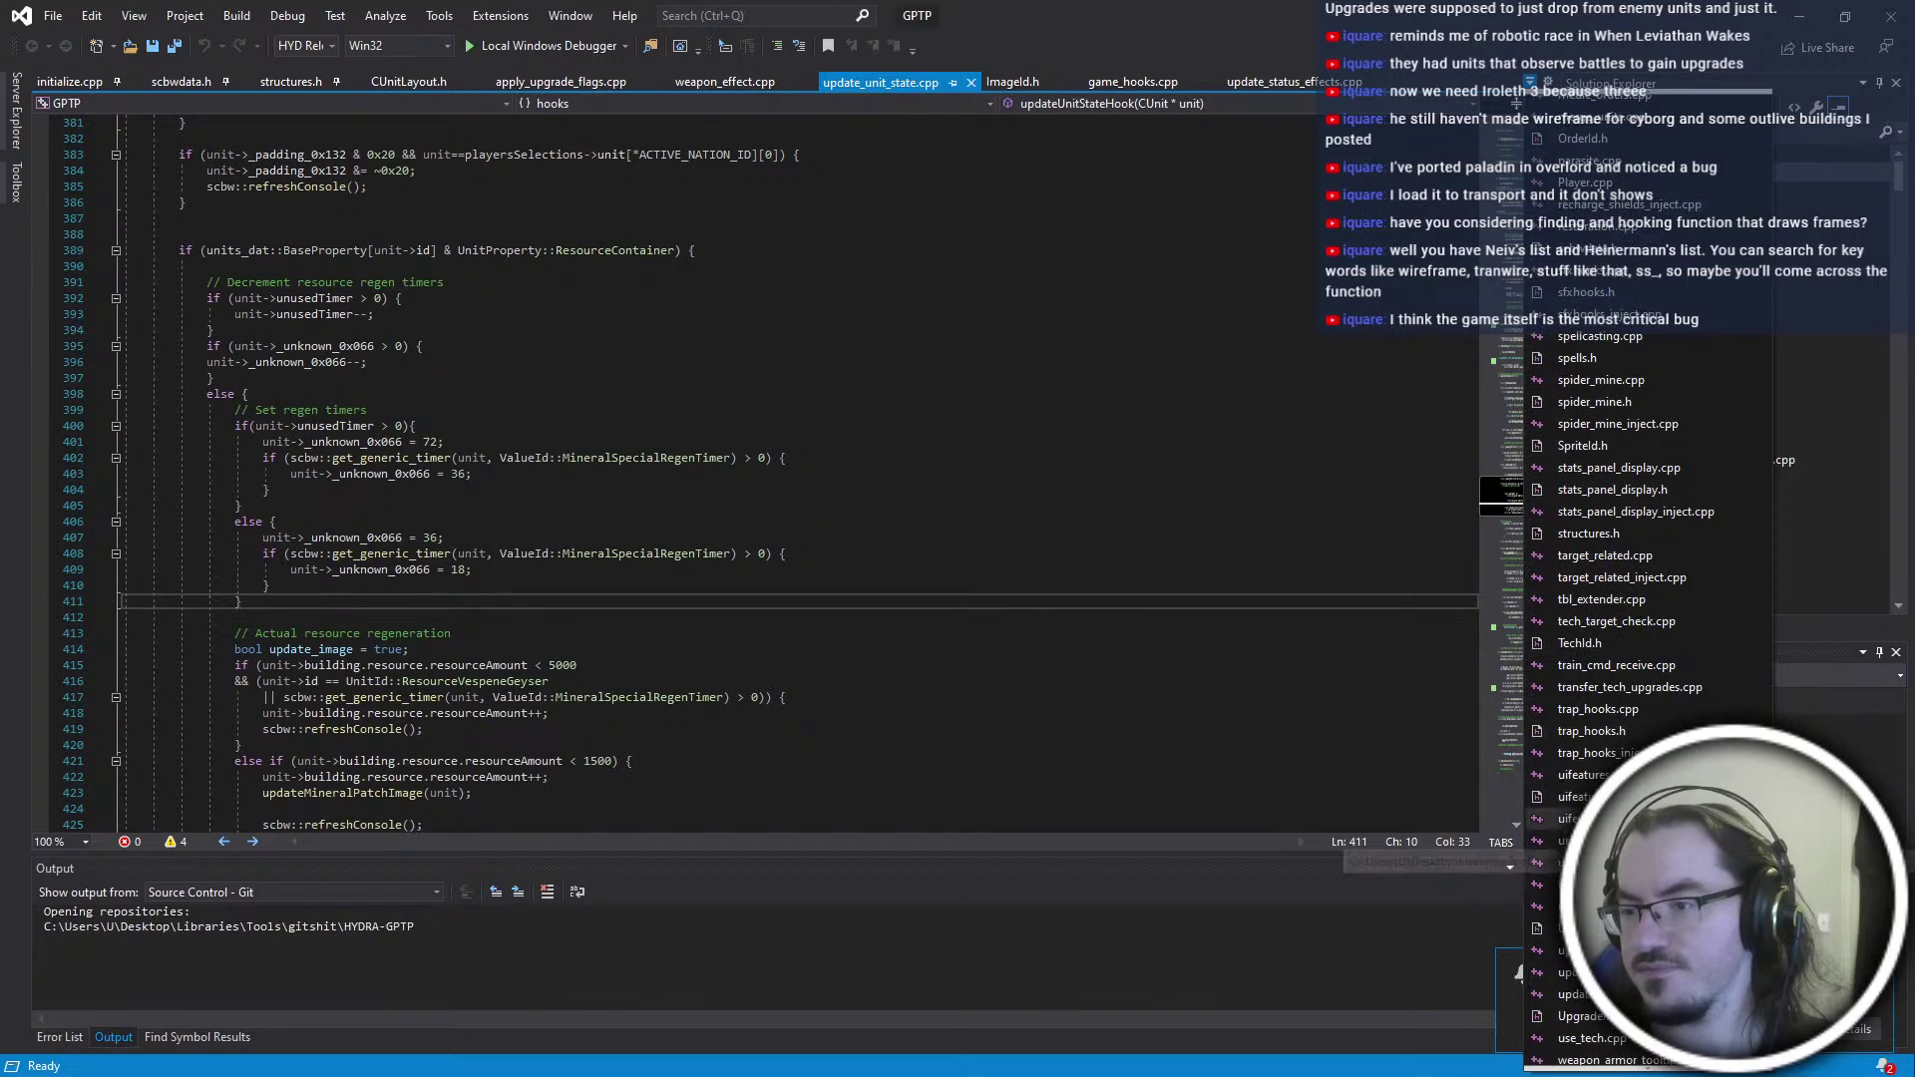
left_click(1651, 270)
Uncomment the annoyed-sound if block in getResponseSfx by removing its block comment markers, and save sfxhooks.cpp
scroll(102, 423, "up", 3)
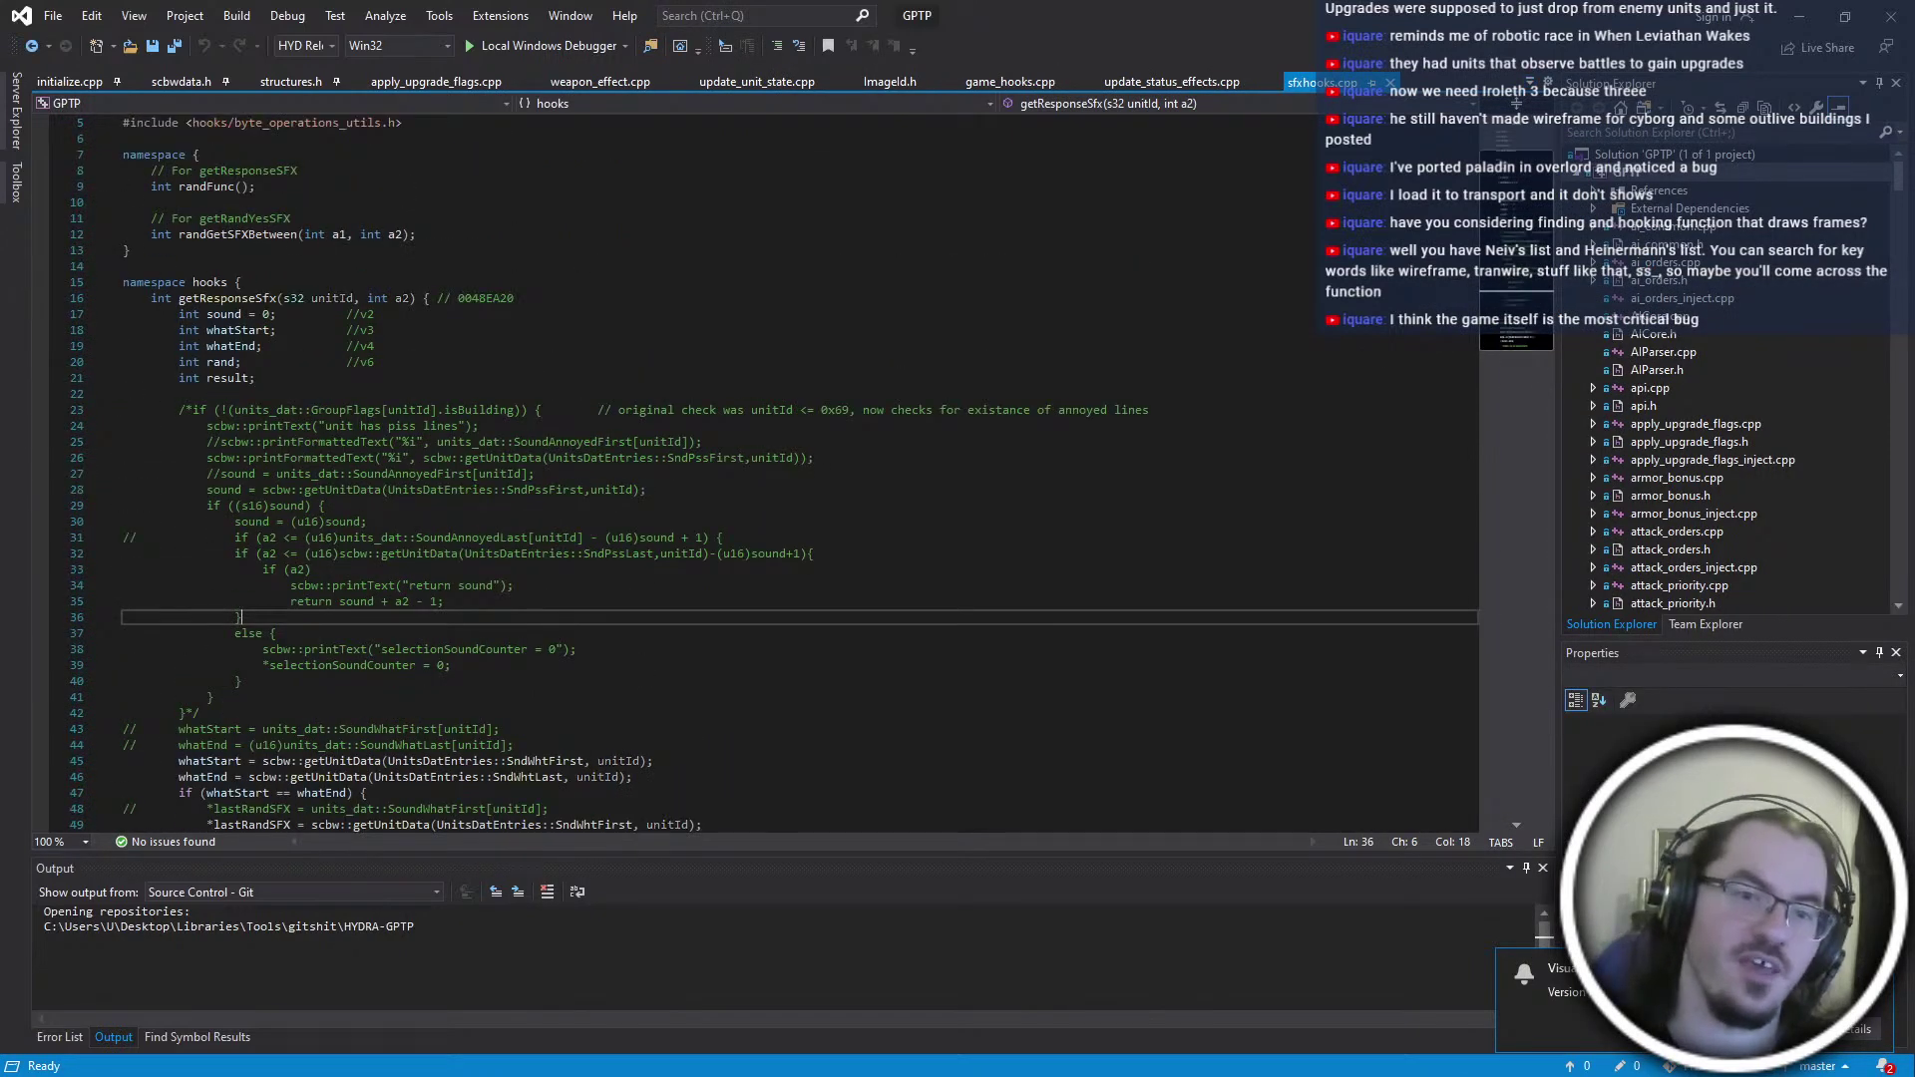
left_click_drag(102, 422, 761, 728)
left_click(762, 723)
left_click(200, 712)
key("BackSpace")
key("BackSpace")
left_click(185, 410)
key("BackSpace")
key("Delete")
key("ctrl+s")
left_click_drag(214, 697, 207, 459)
left_click(618, 729)
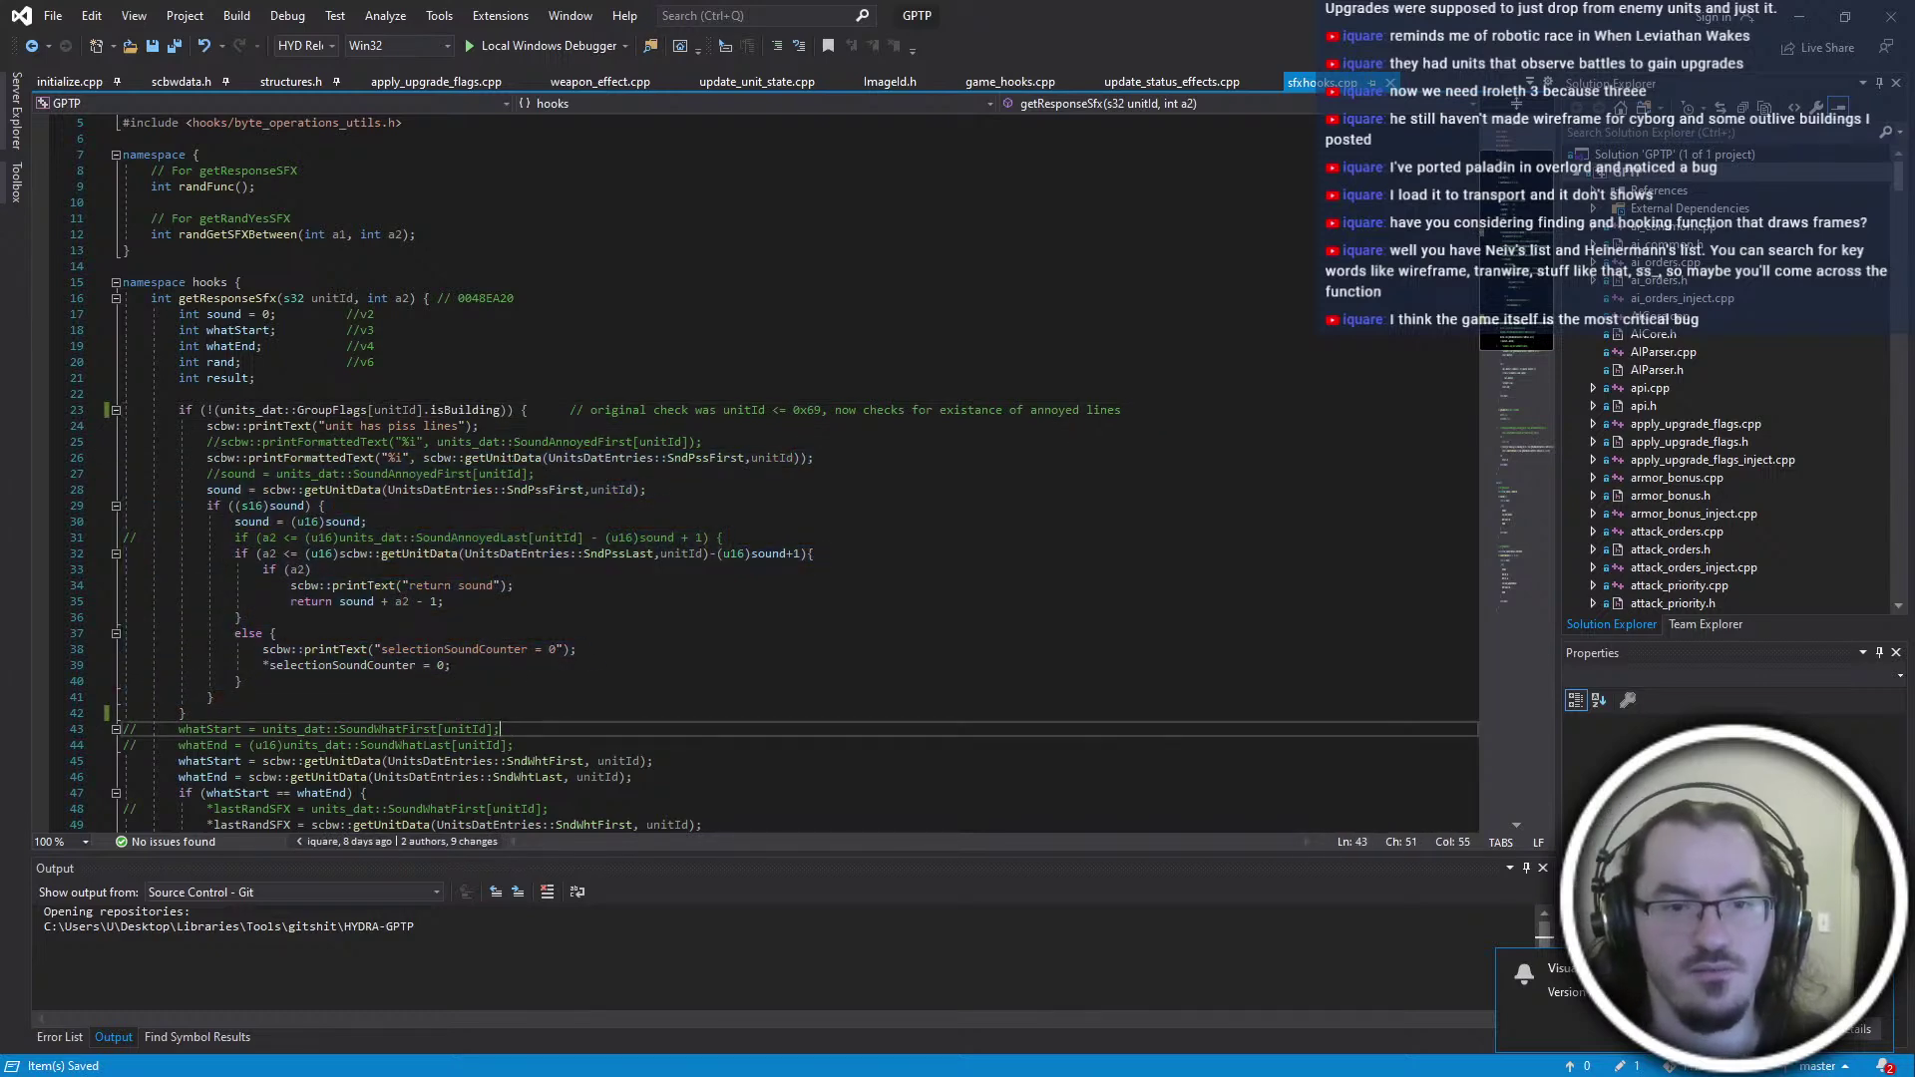
Examine the rest of sfxhooks.cpp, from the sound selection code in getResponseSfx to the helper functions at its end
mouse_move(320, 399)
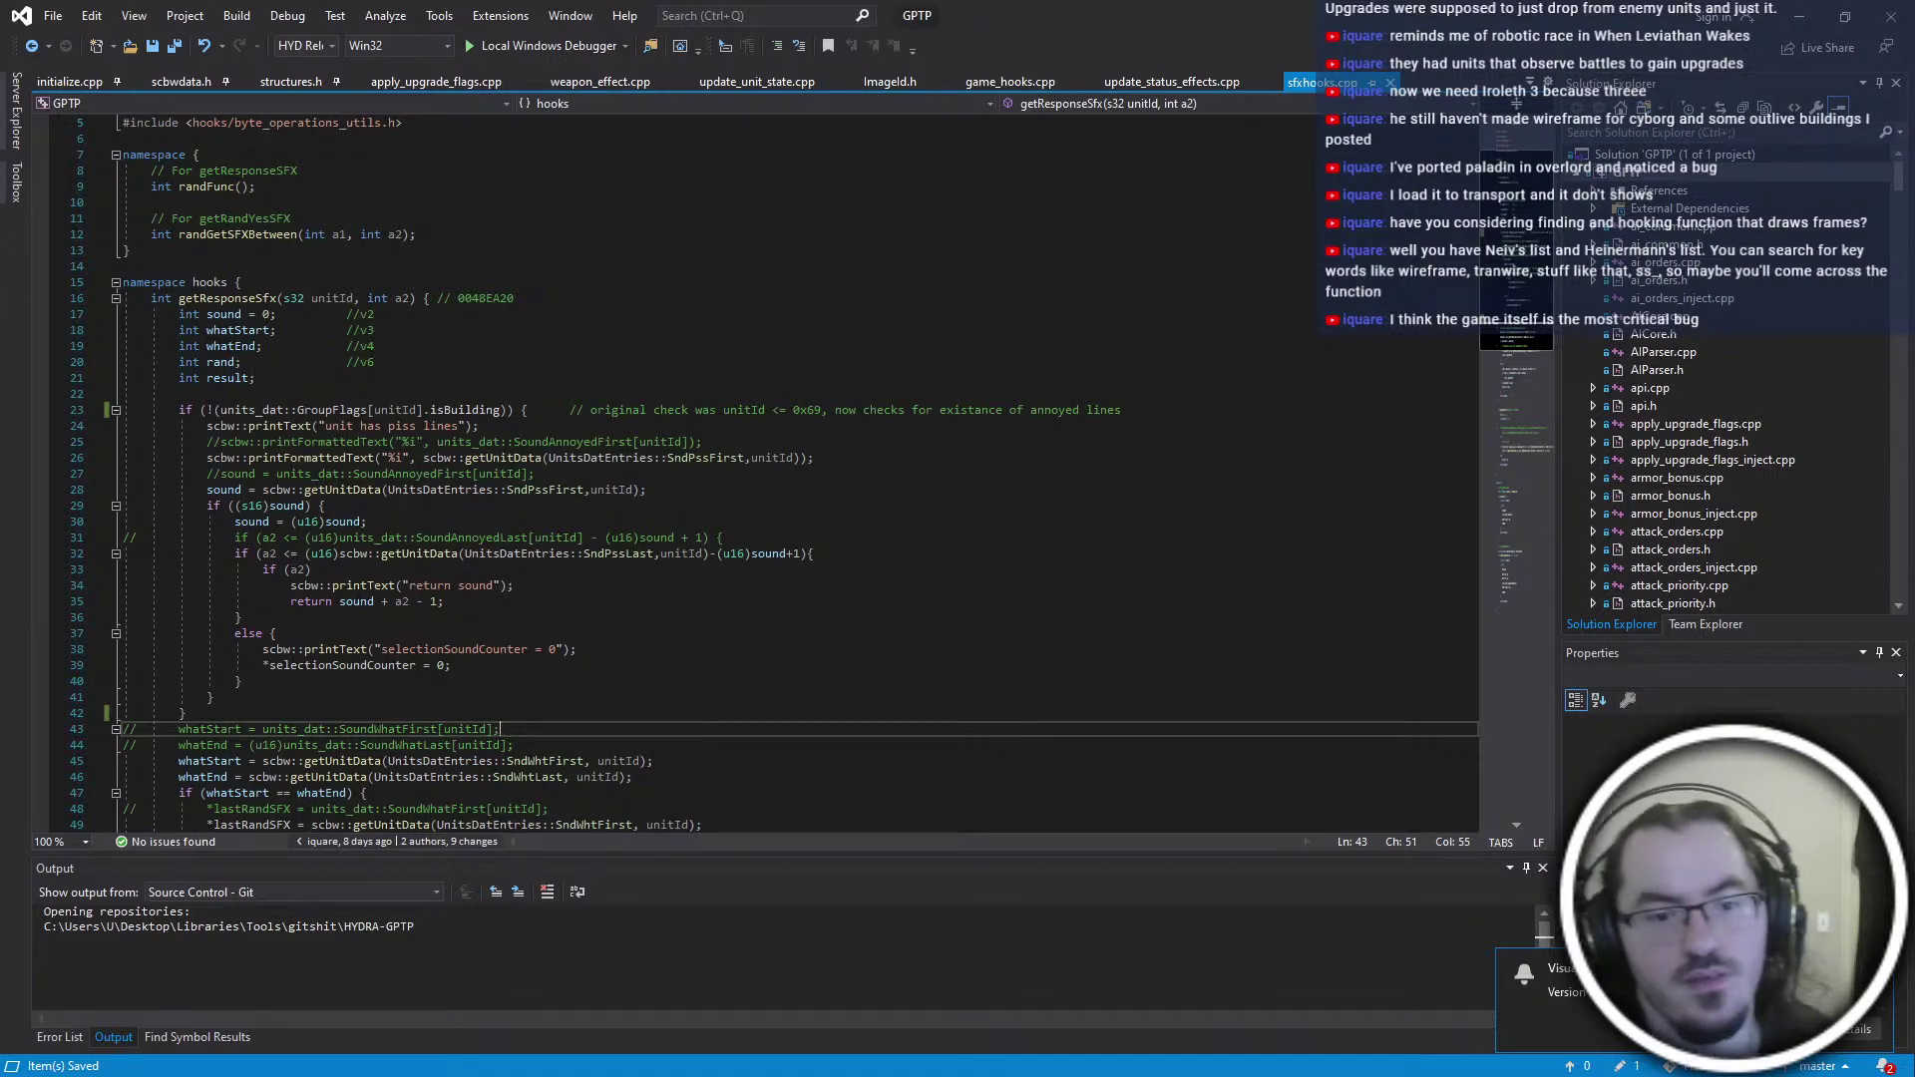
scroll(758, 474, "down", 8)
left_click_drag(269, 426, 225, 491)
left_click_drag(195, 617, 98, 337)
scroll(380, 377, "down", 6)
scroll(380, 377, "up", 15)
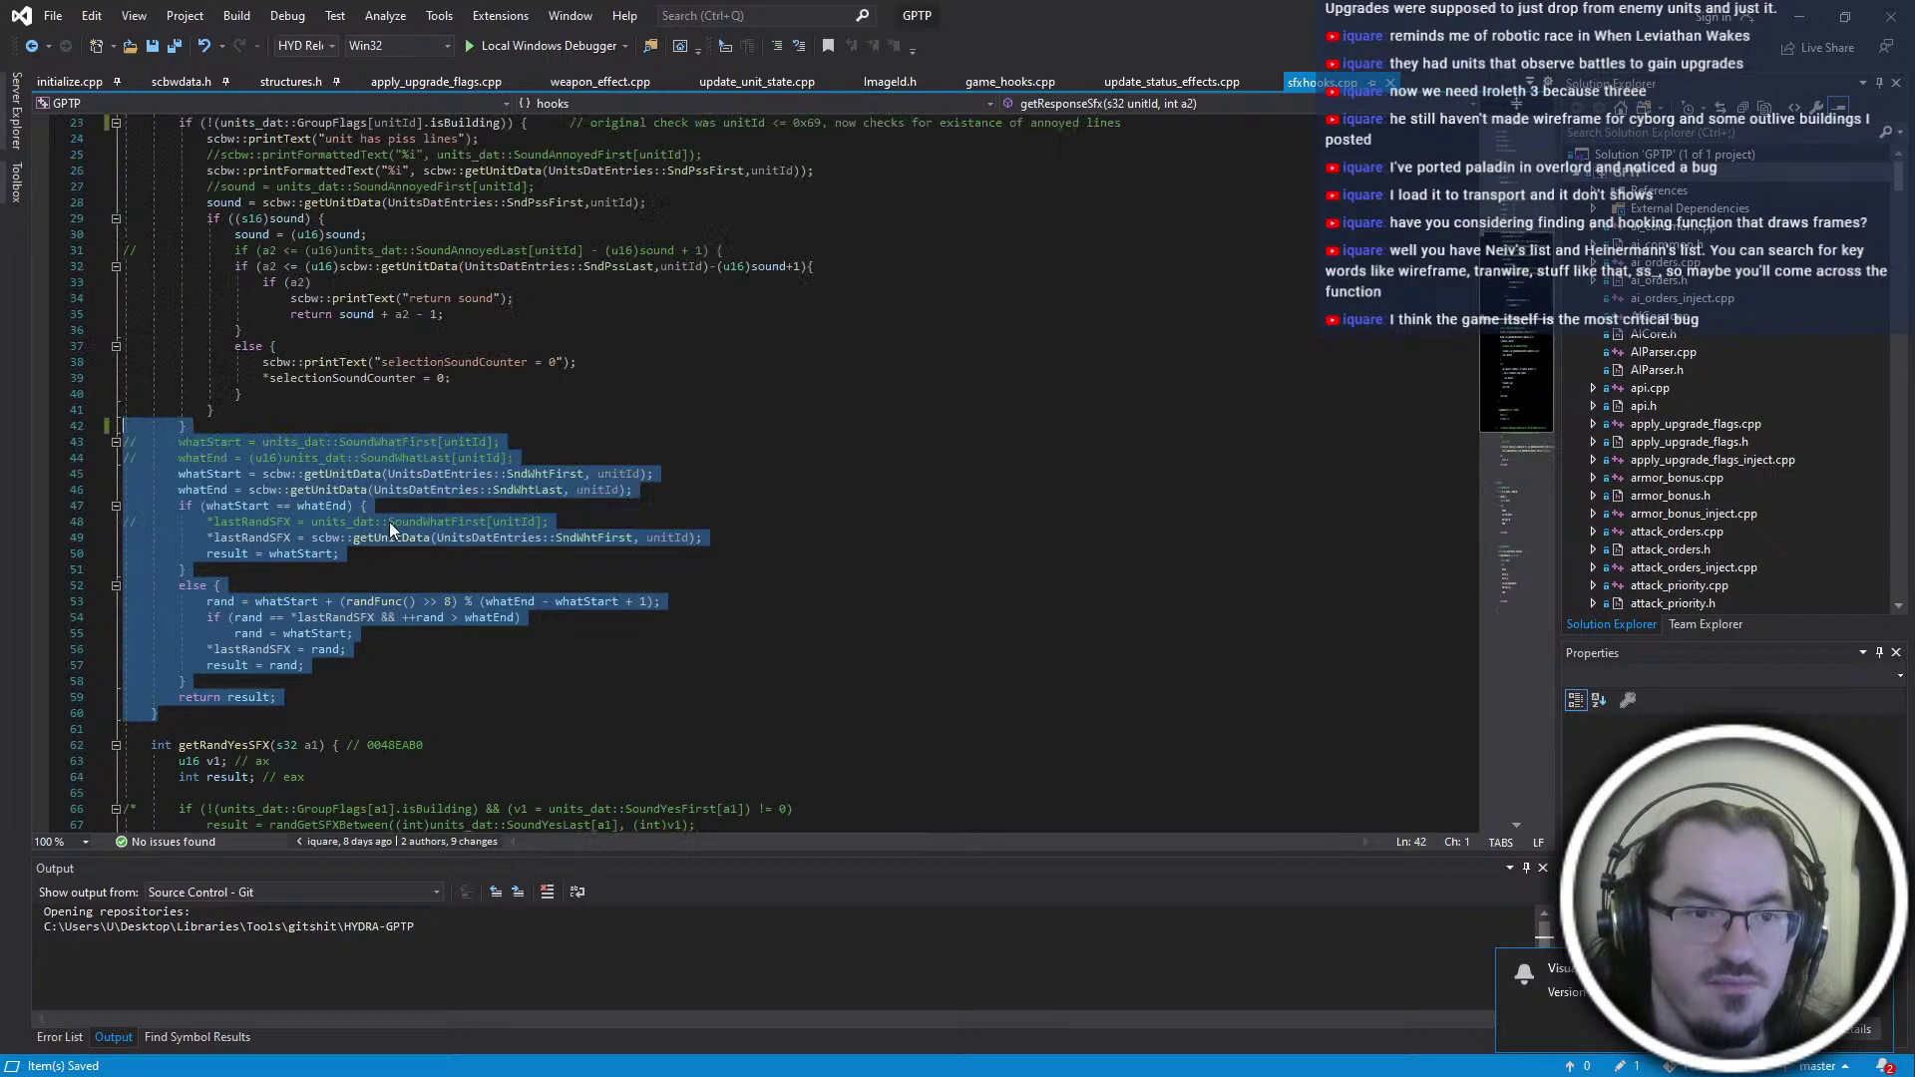
left_click_drag(152, 457, 618, 769)
scroll(610, 733, "down", 20)
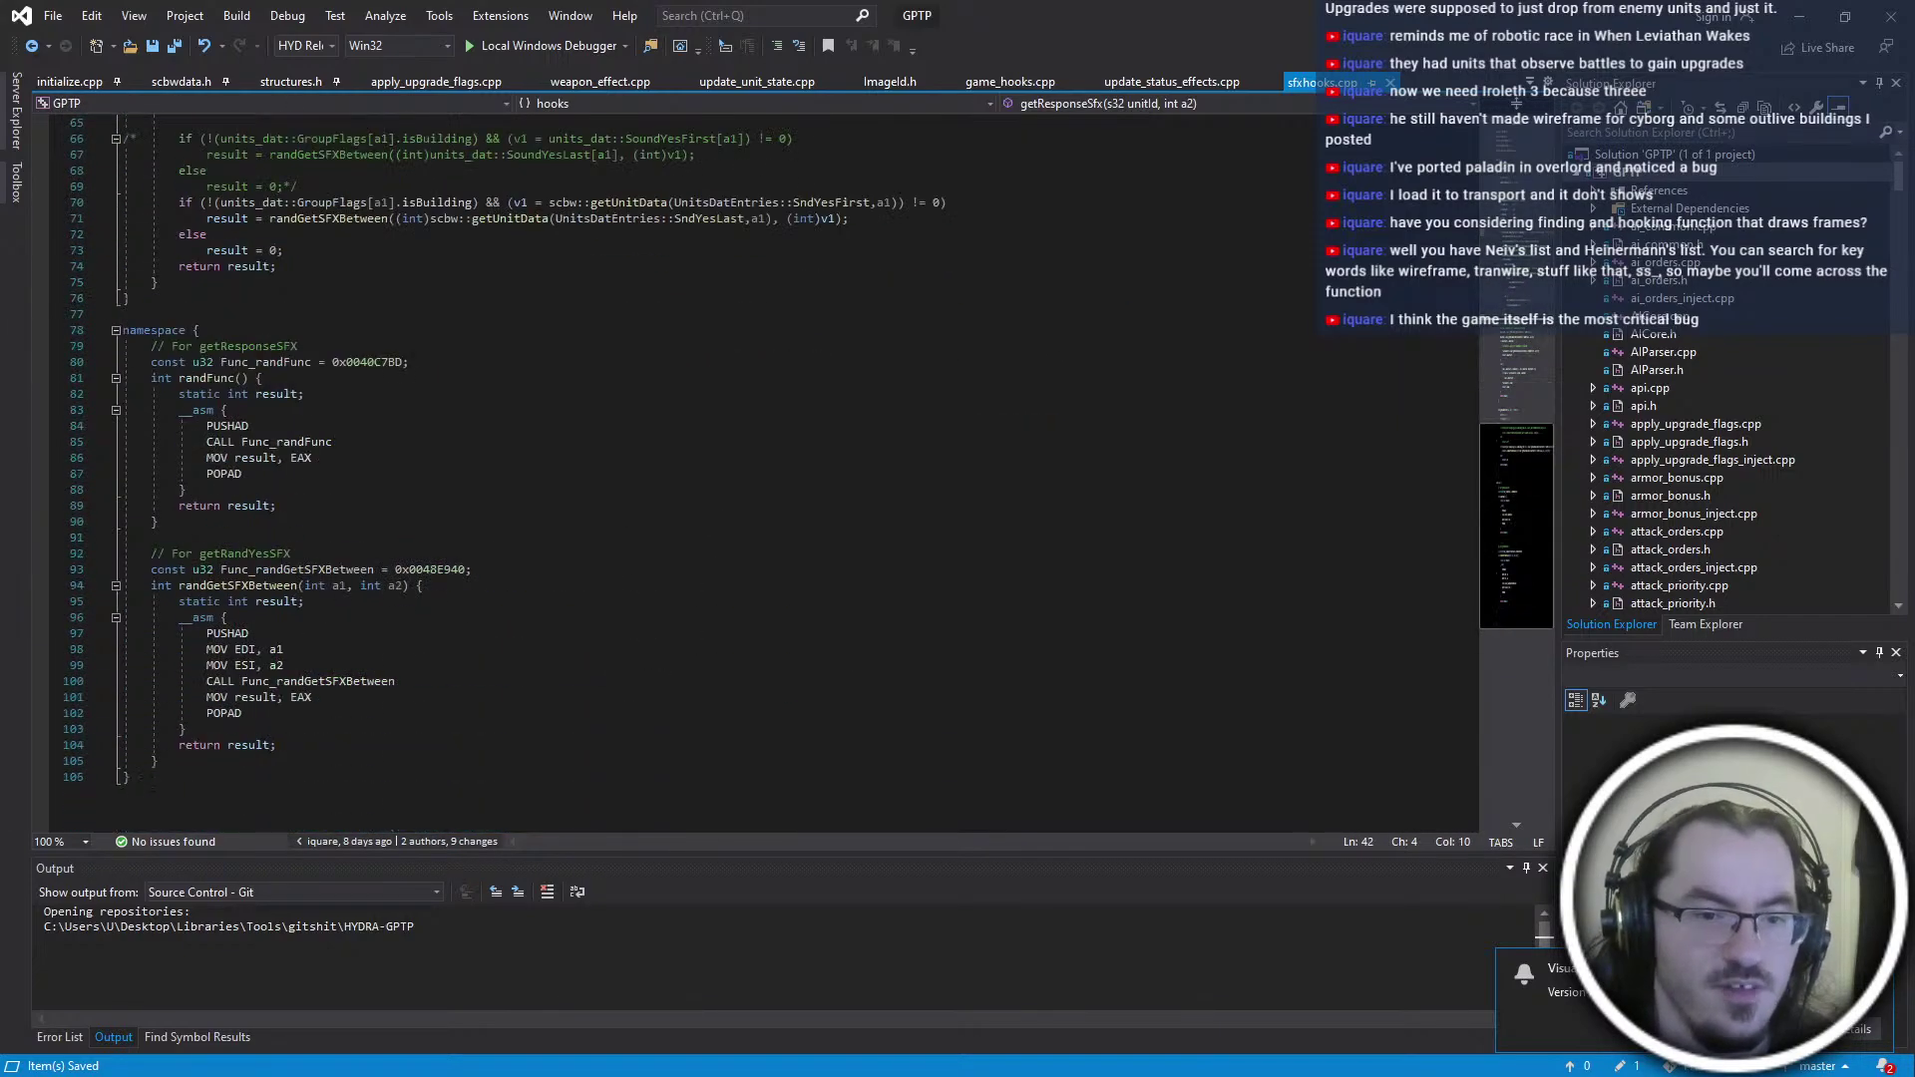
Examine getResponseSfx, getRandYesSFX and the helper functions in sfxhooks.cpp, focusing on the re-enabled annoyed-sound block
scroll(590, 590, "up", 5)
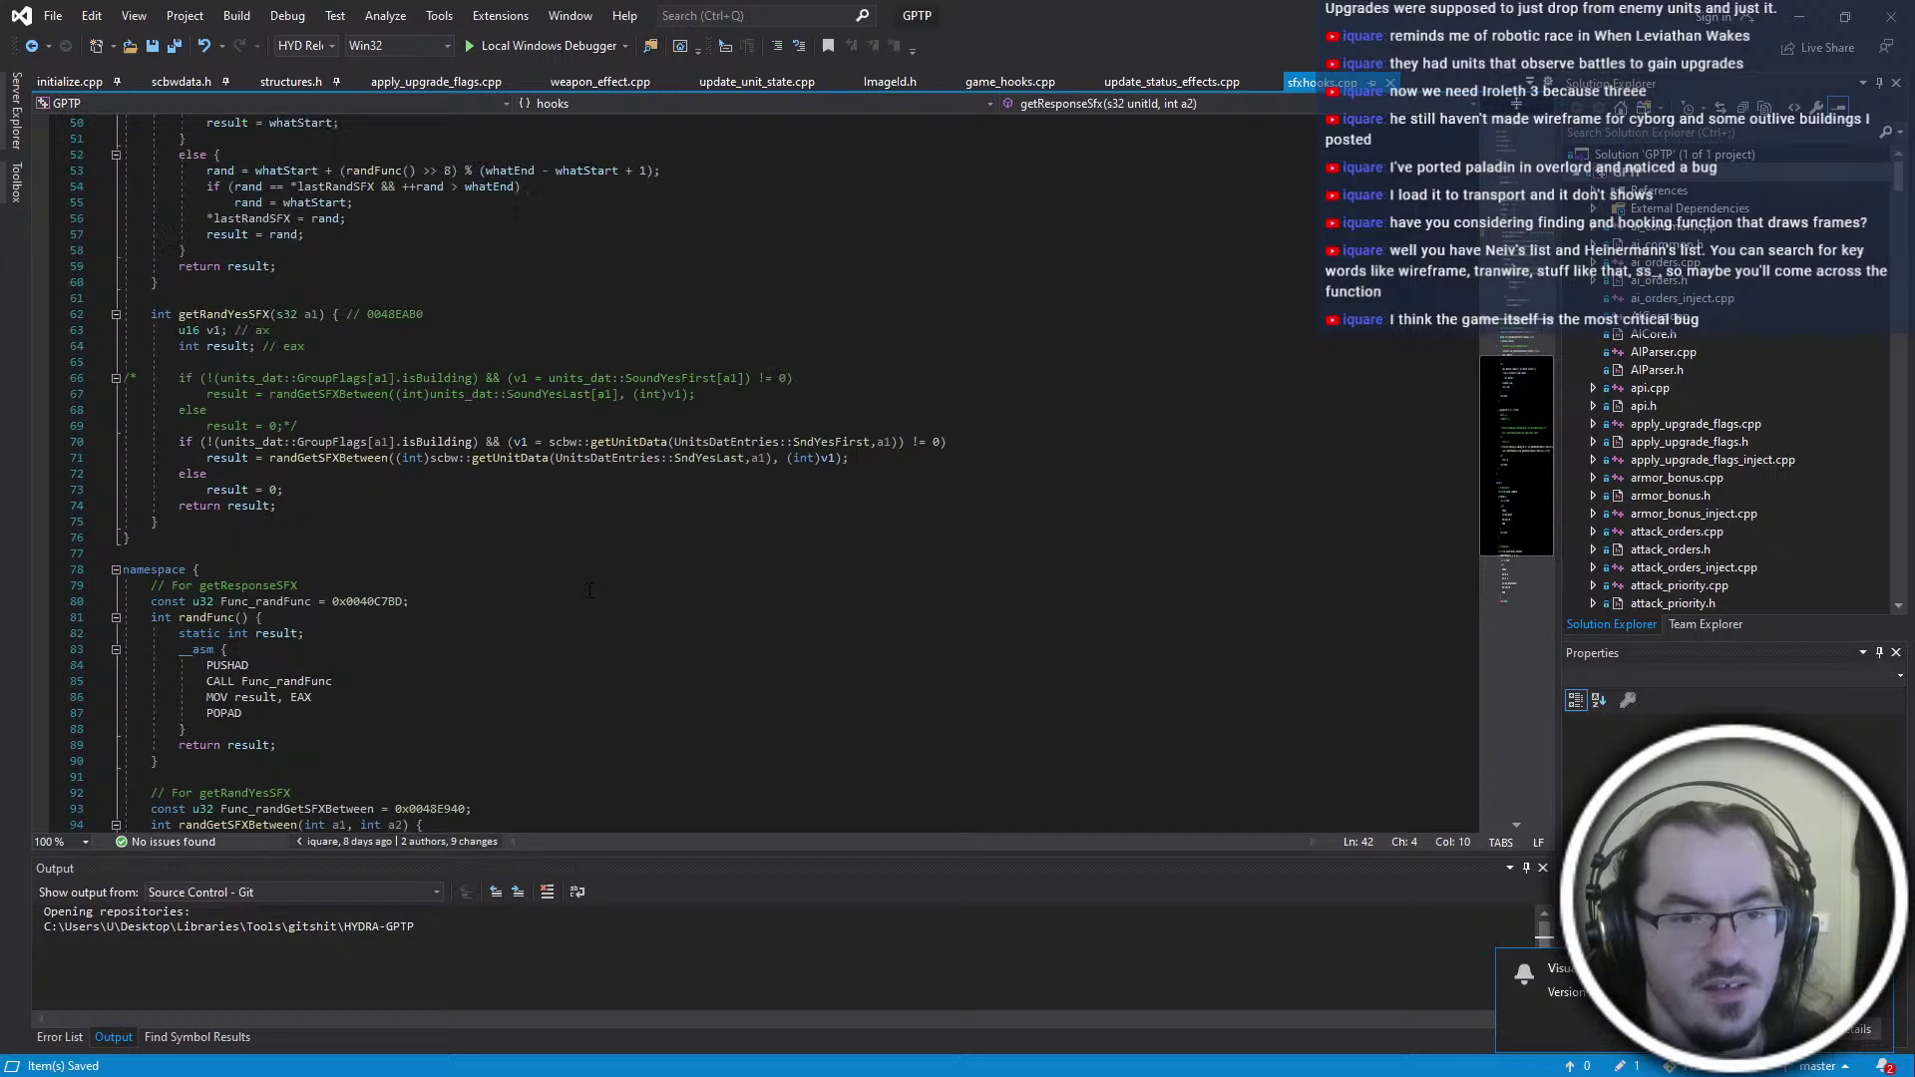
scroll(508, 729, "up", 3)
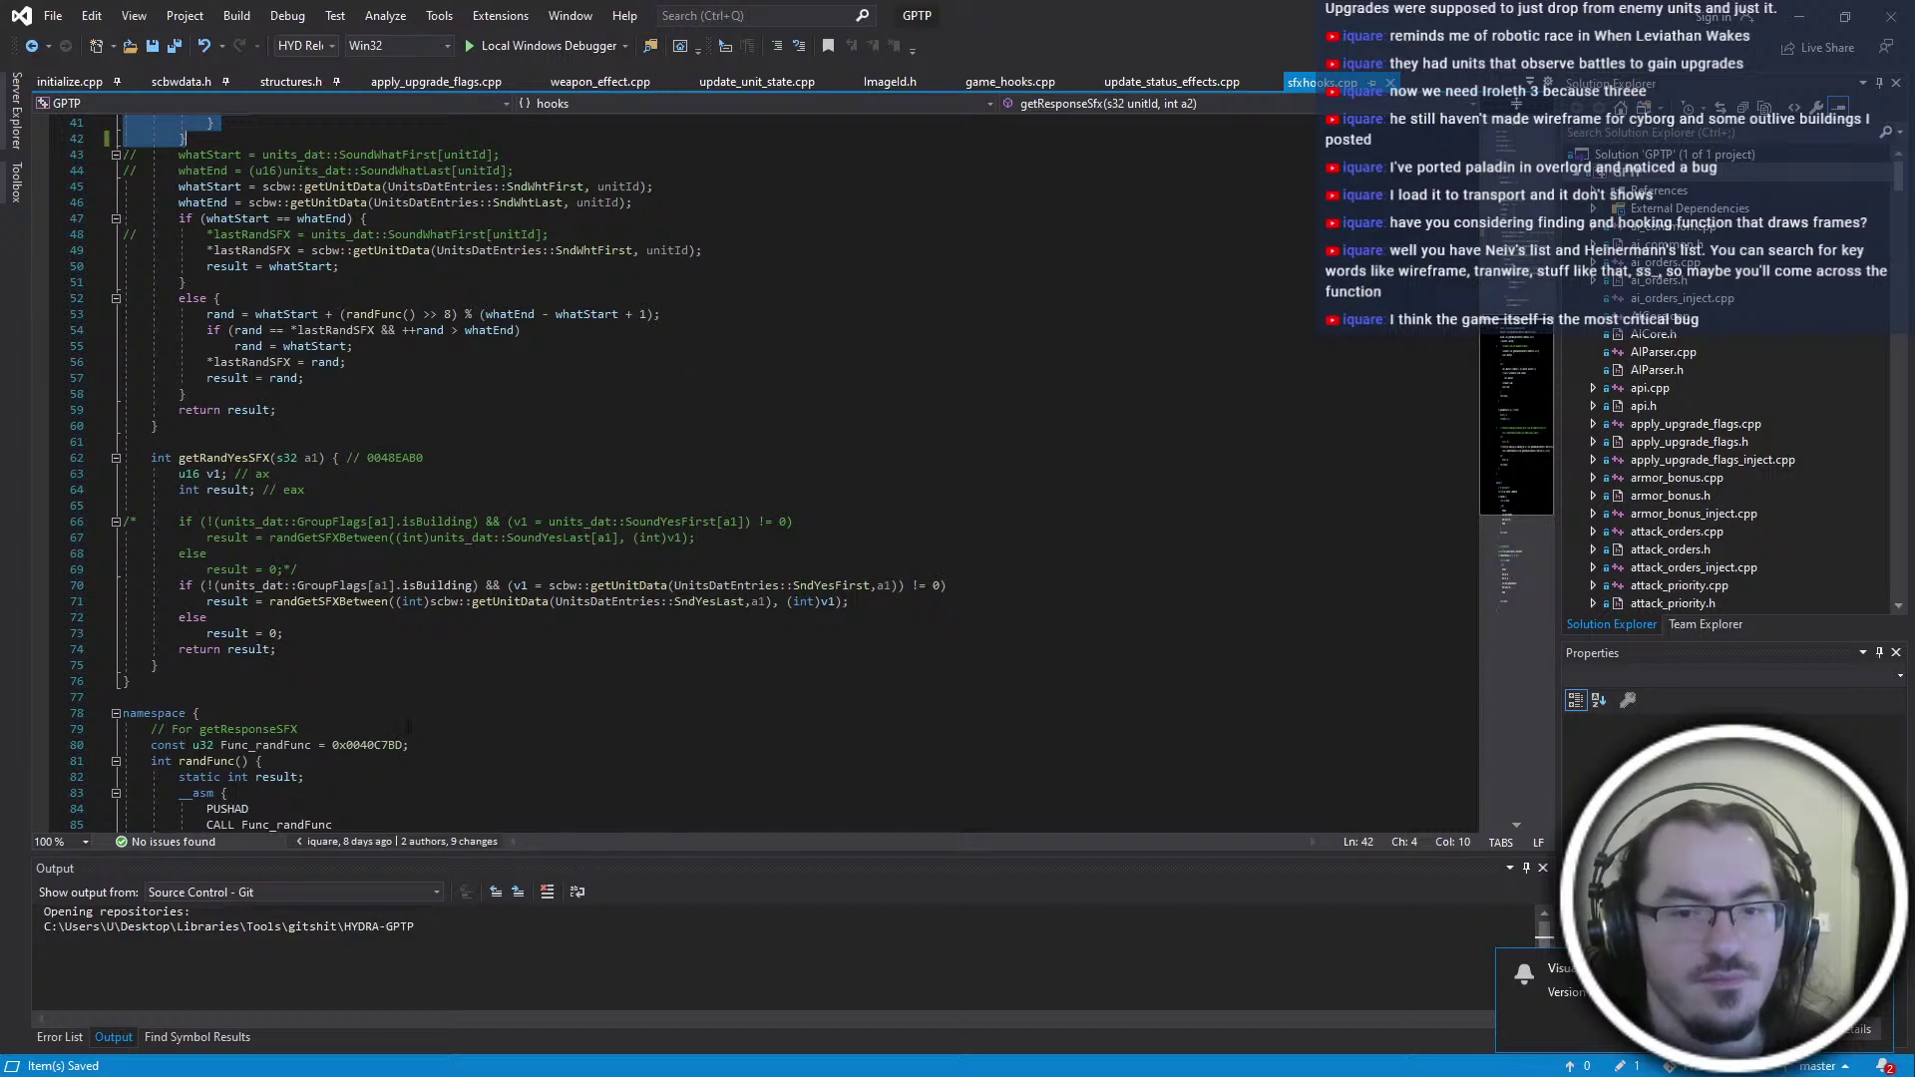
mouse_move(475, 603)
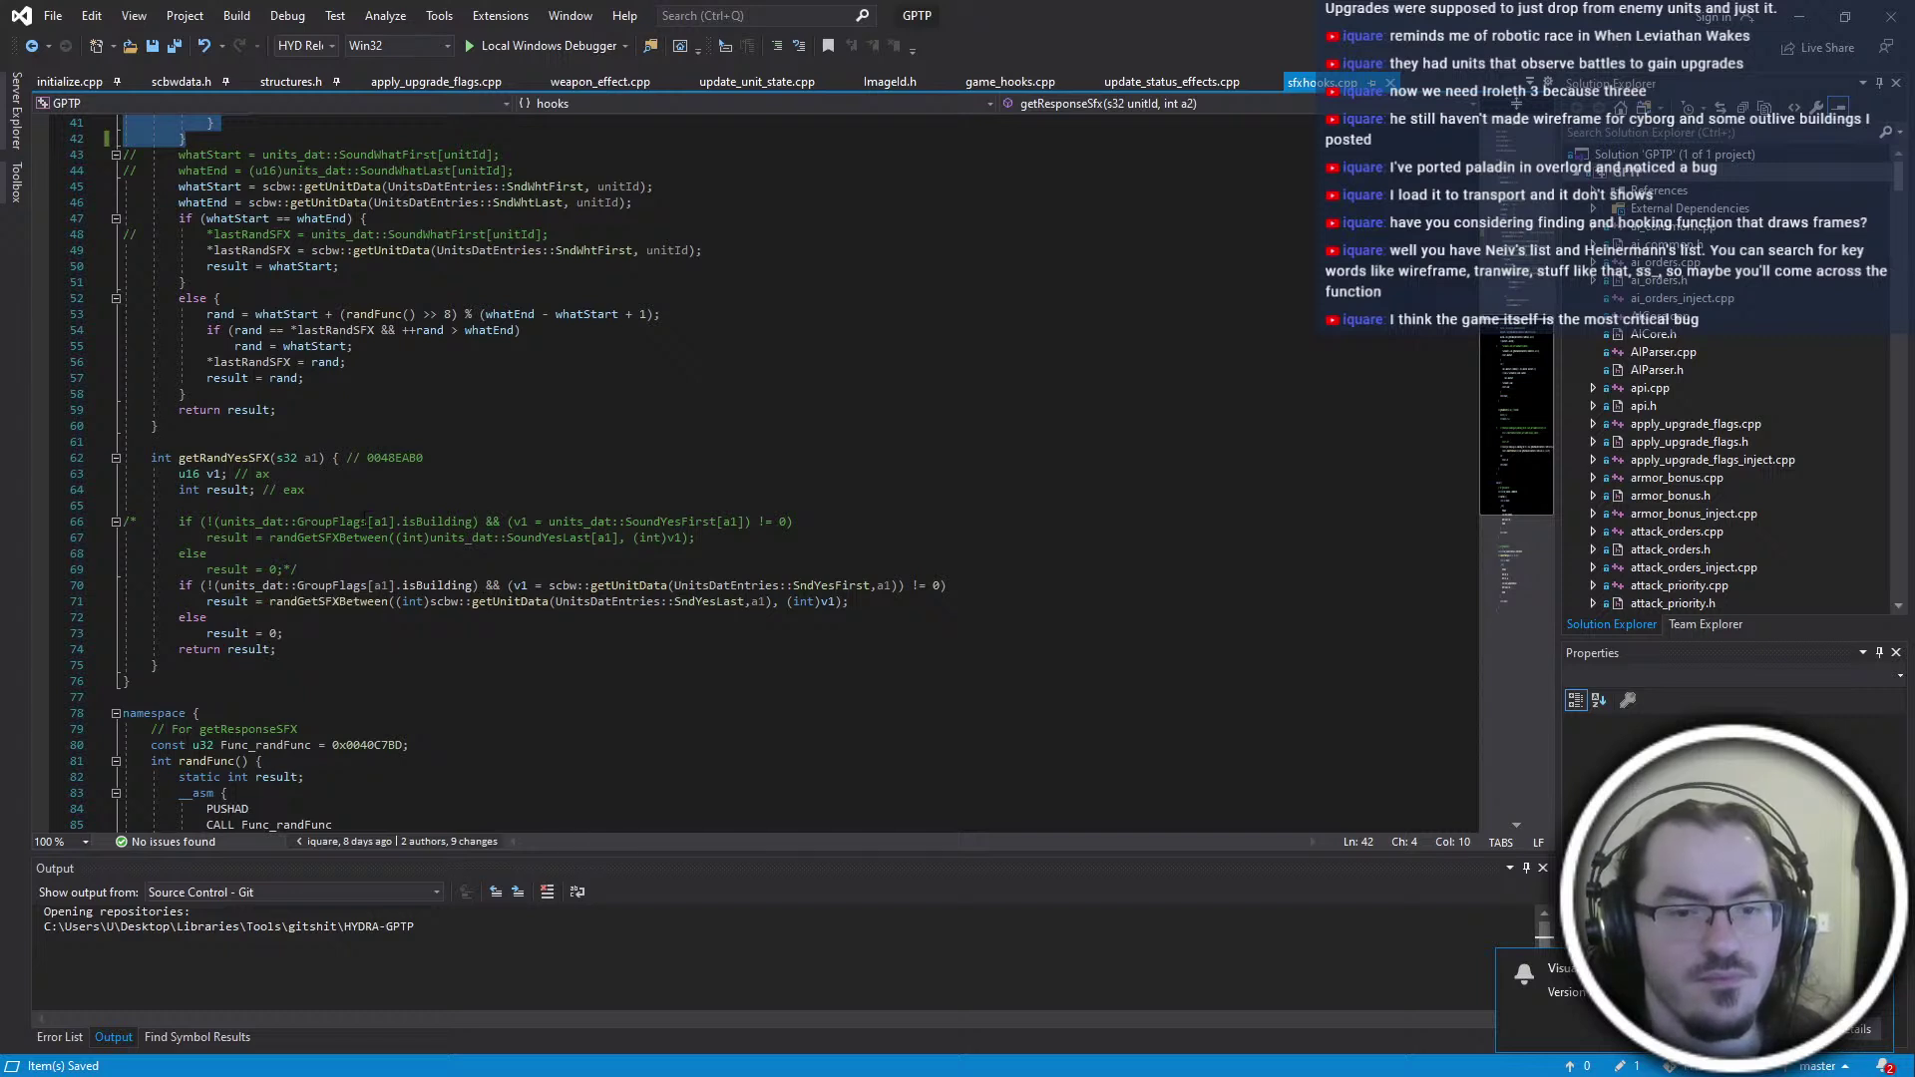
scroll(313, 515, "up", 4)
scroll(480, 534, "down", 16)
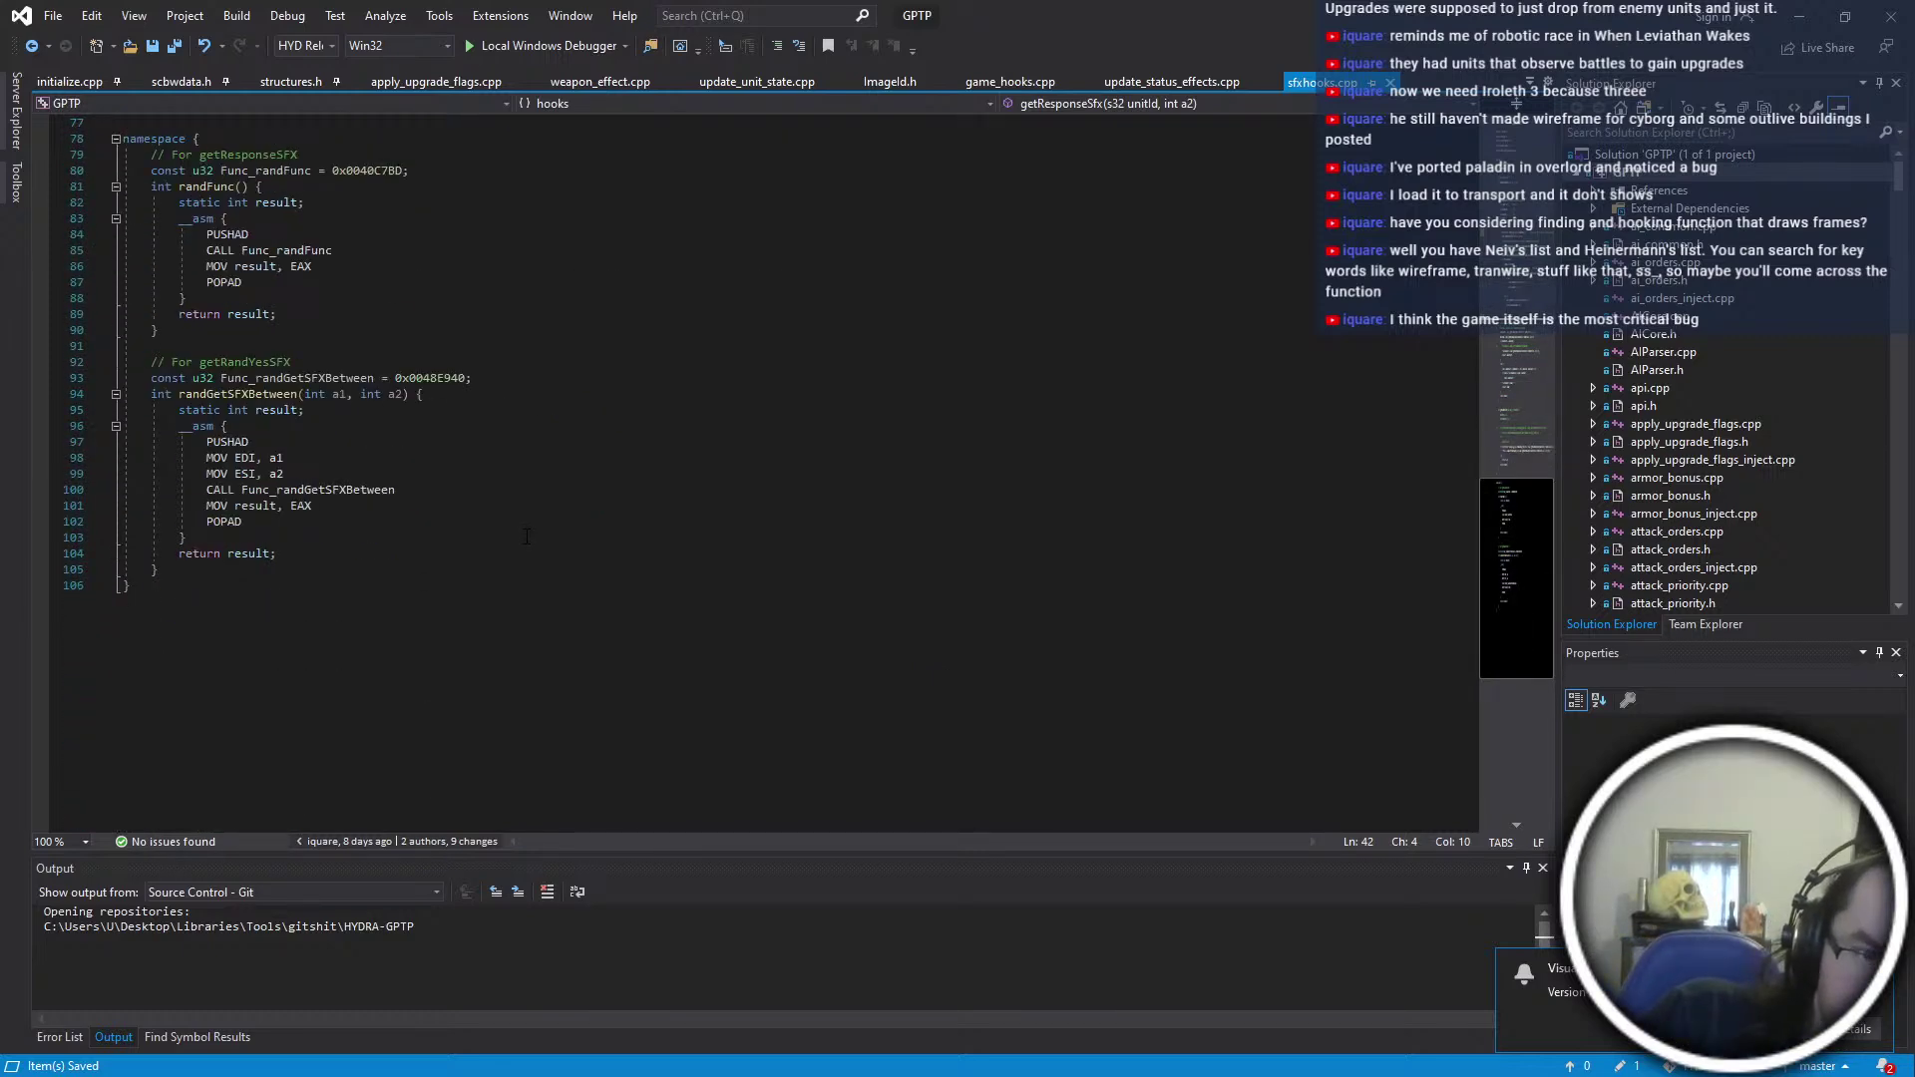
scroll(526, 536, "up", 20)
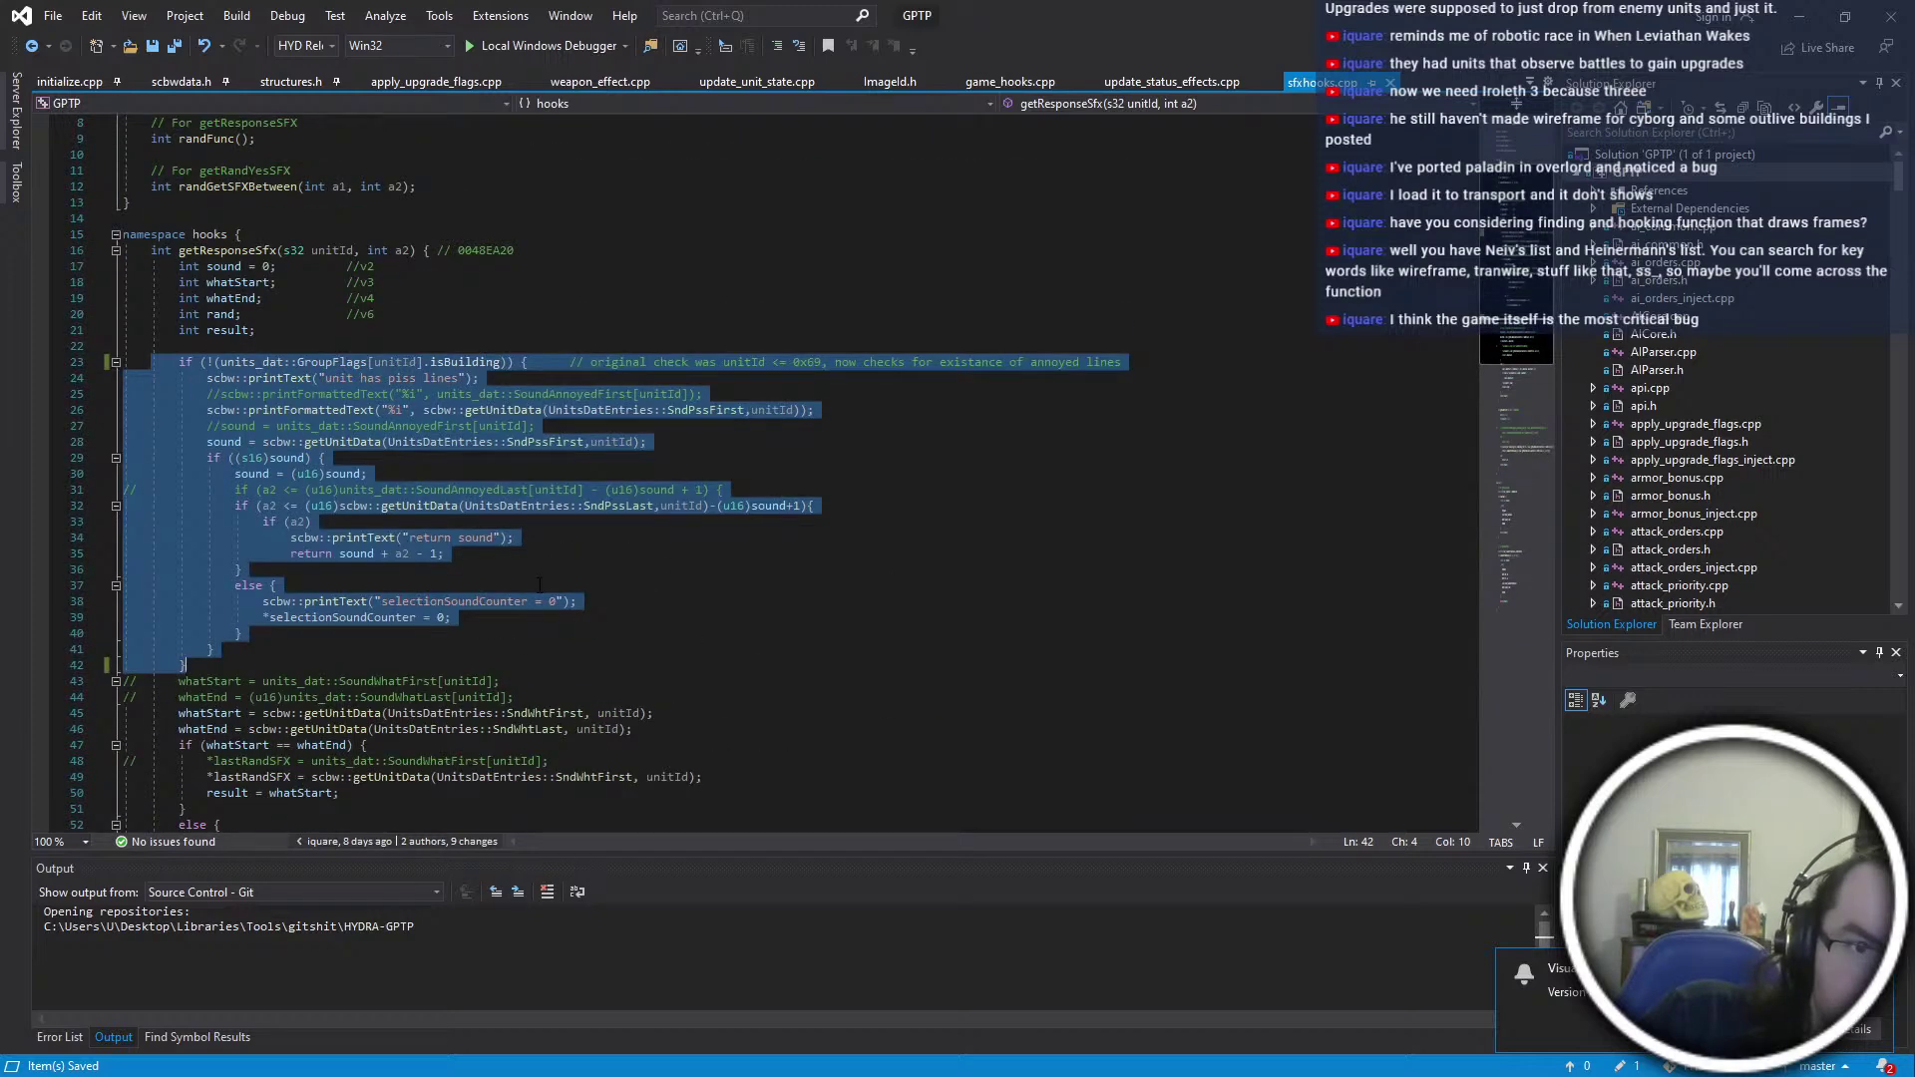
scroll(540, 585, "down", 12)
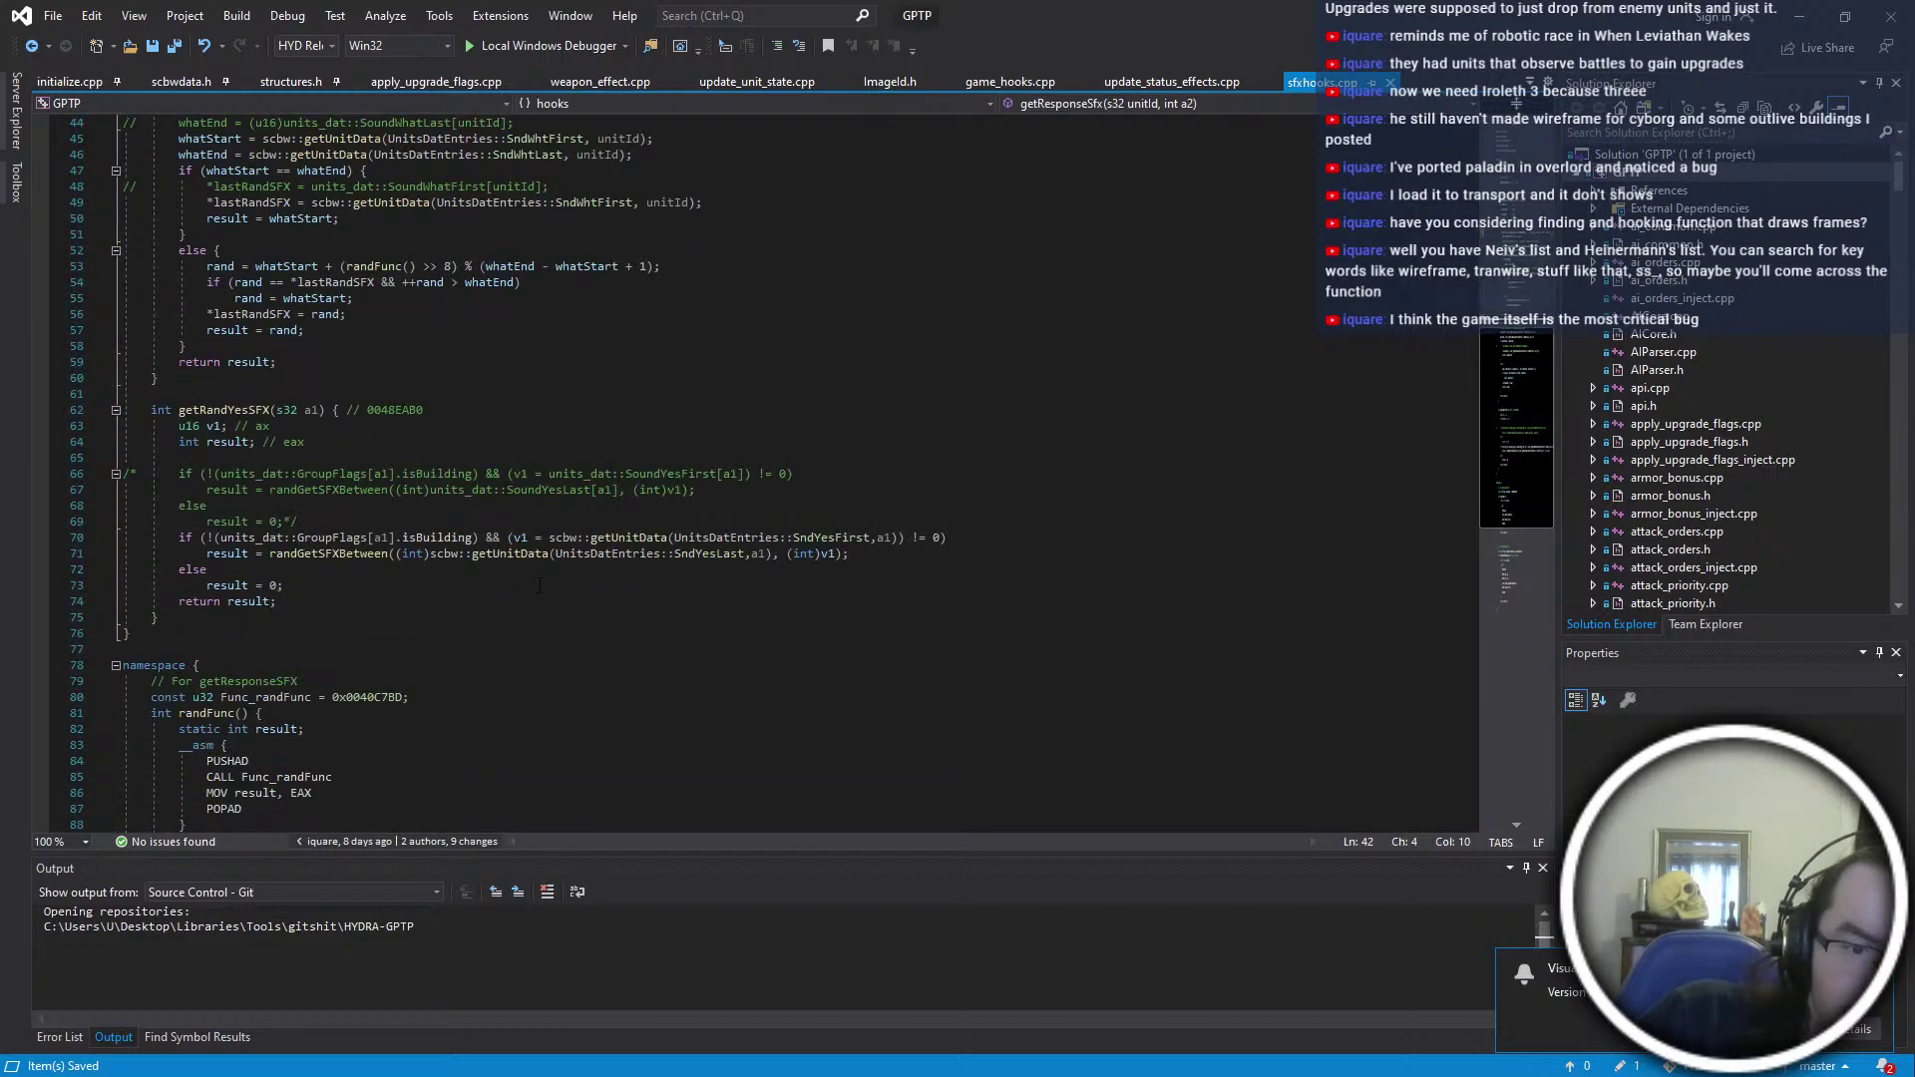
scroll(536, 585, "up", 7)
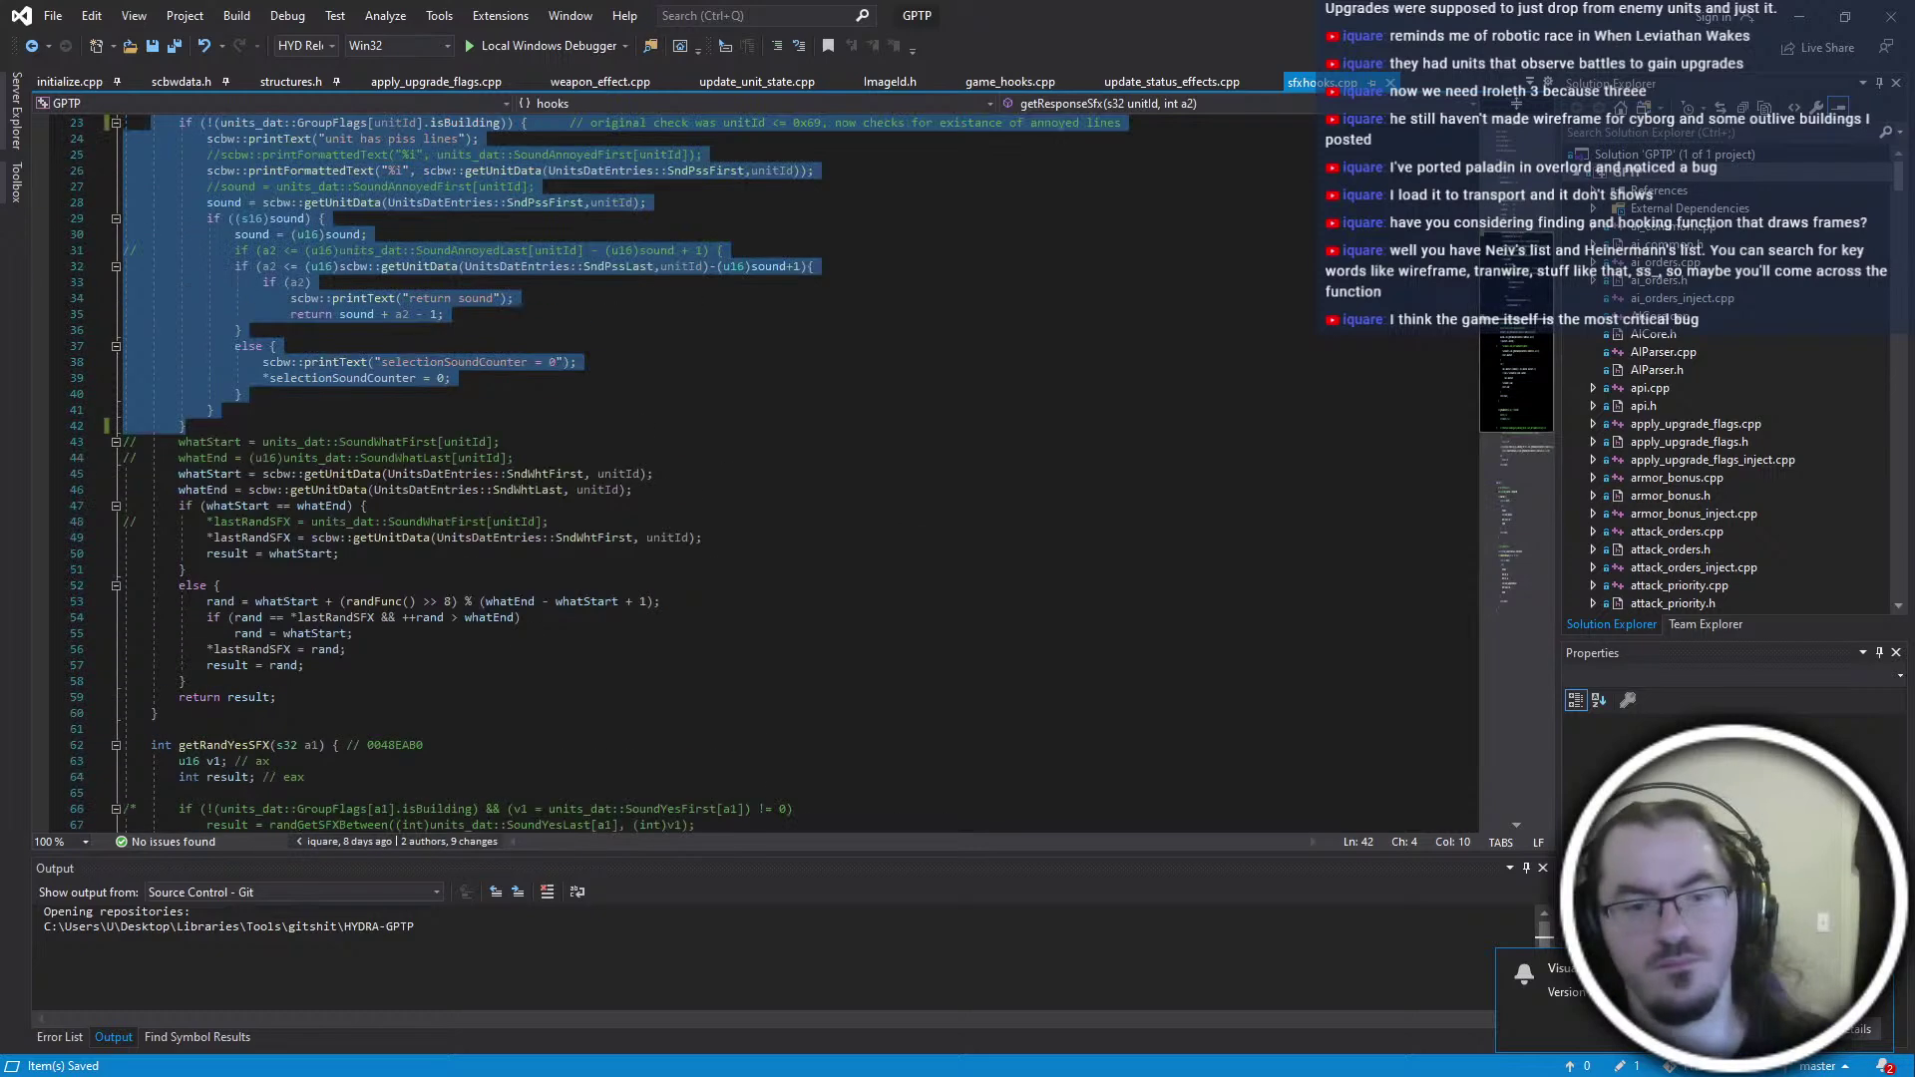
scroll(527, 596, "up", 7)
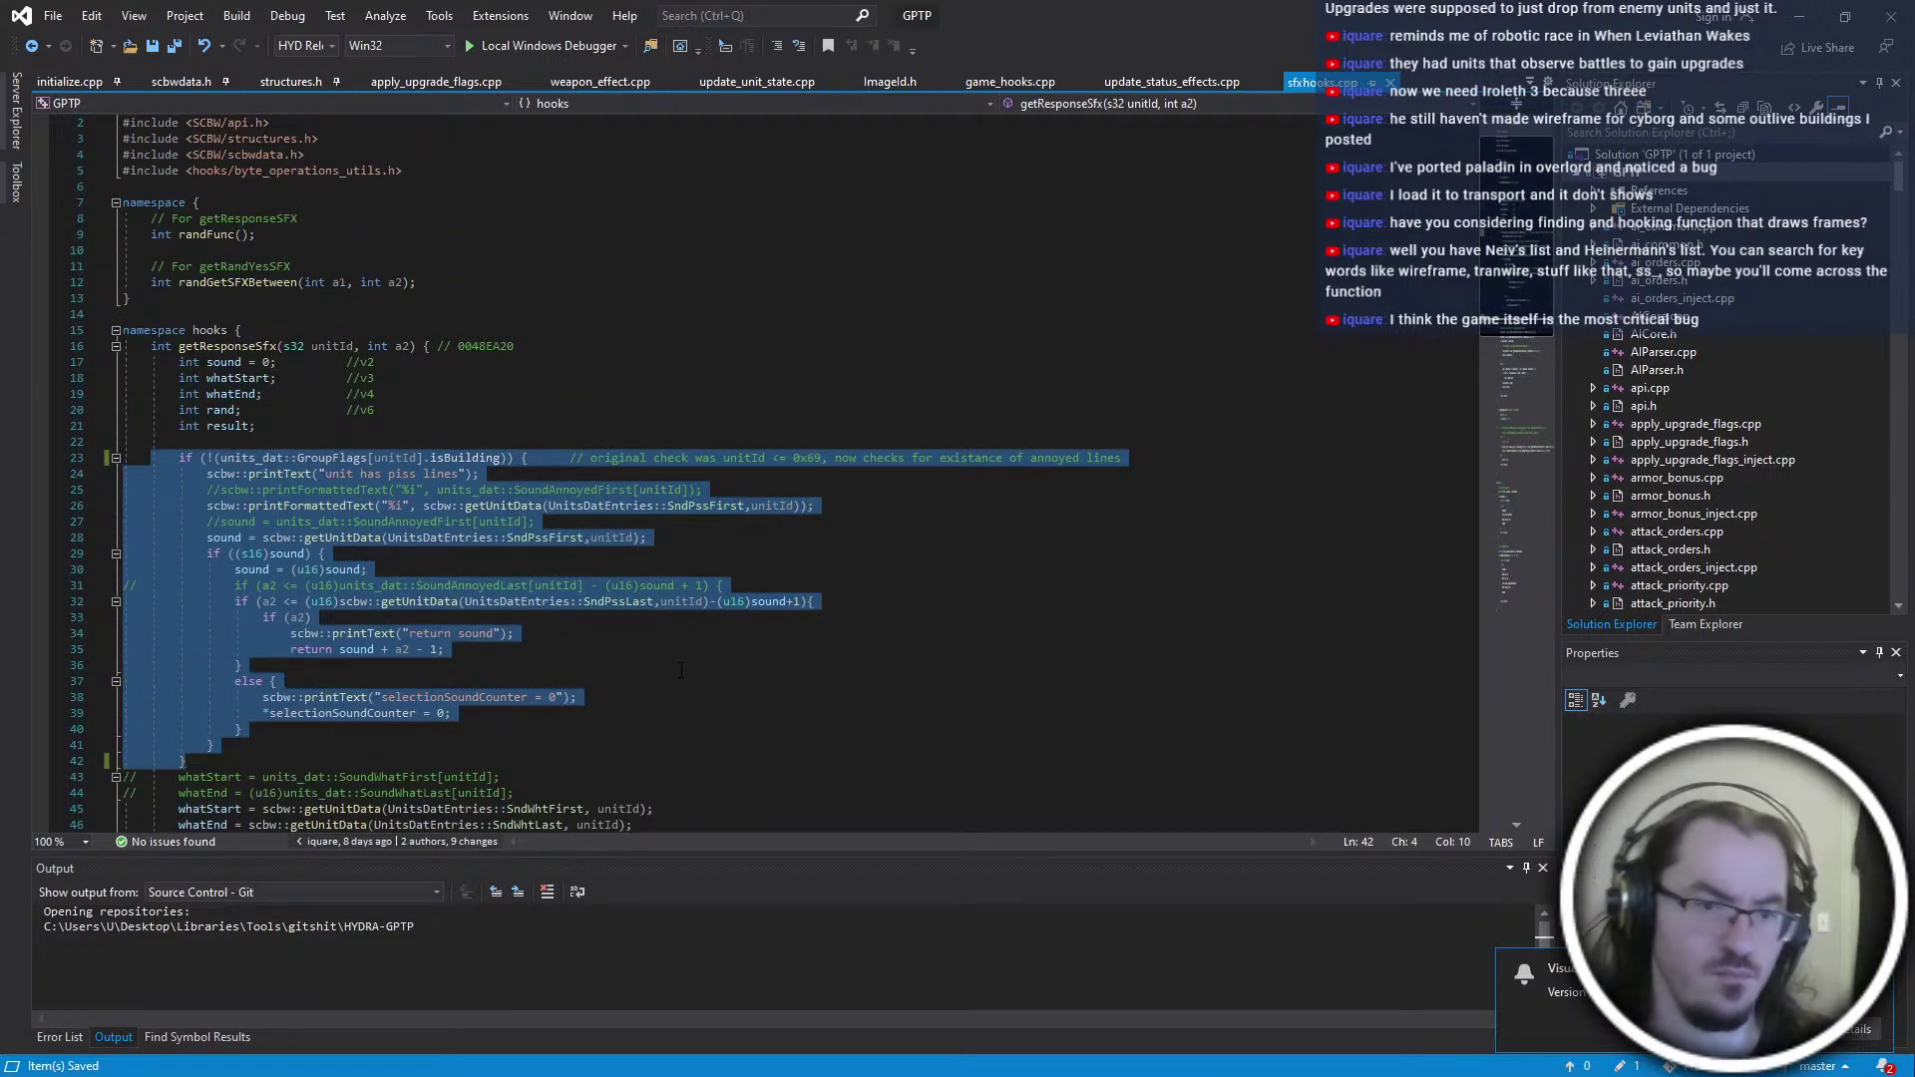
scroll(681, 670, "down", 2)
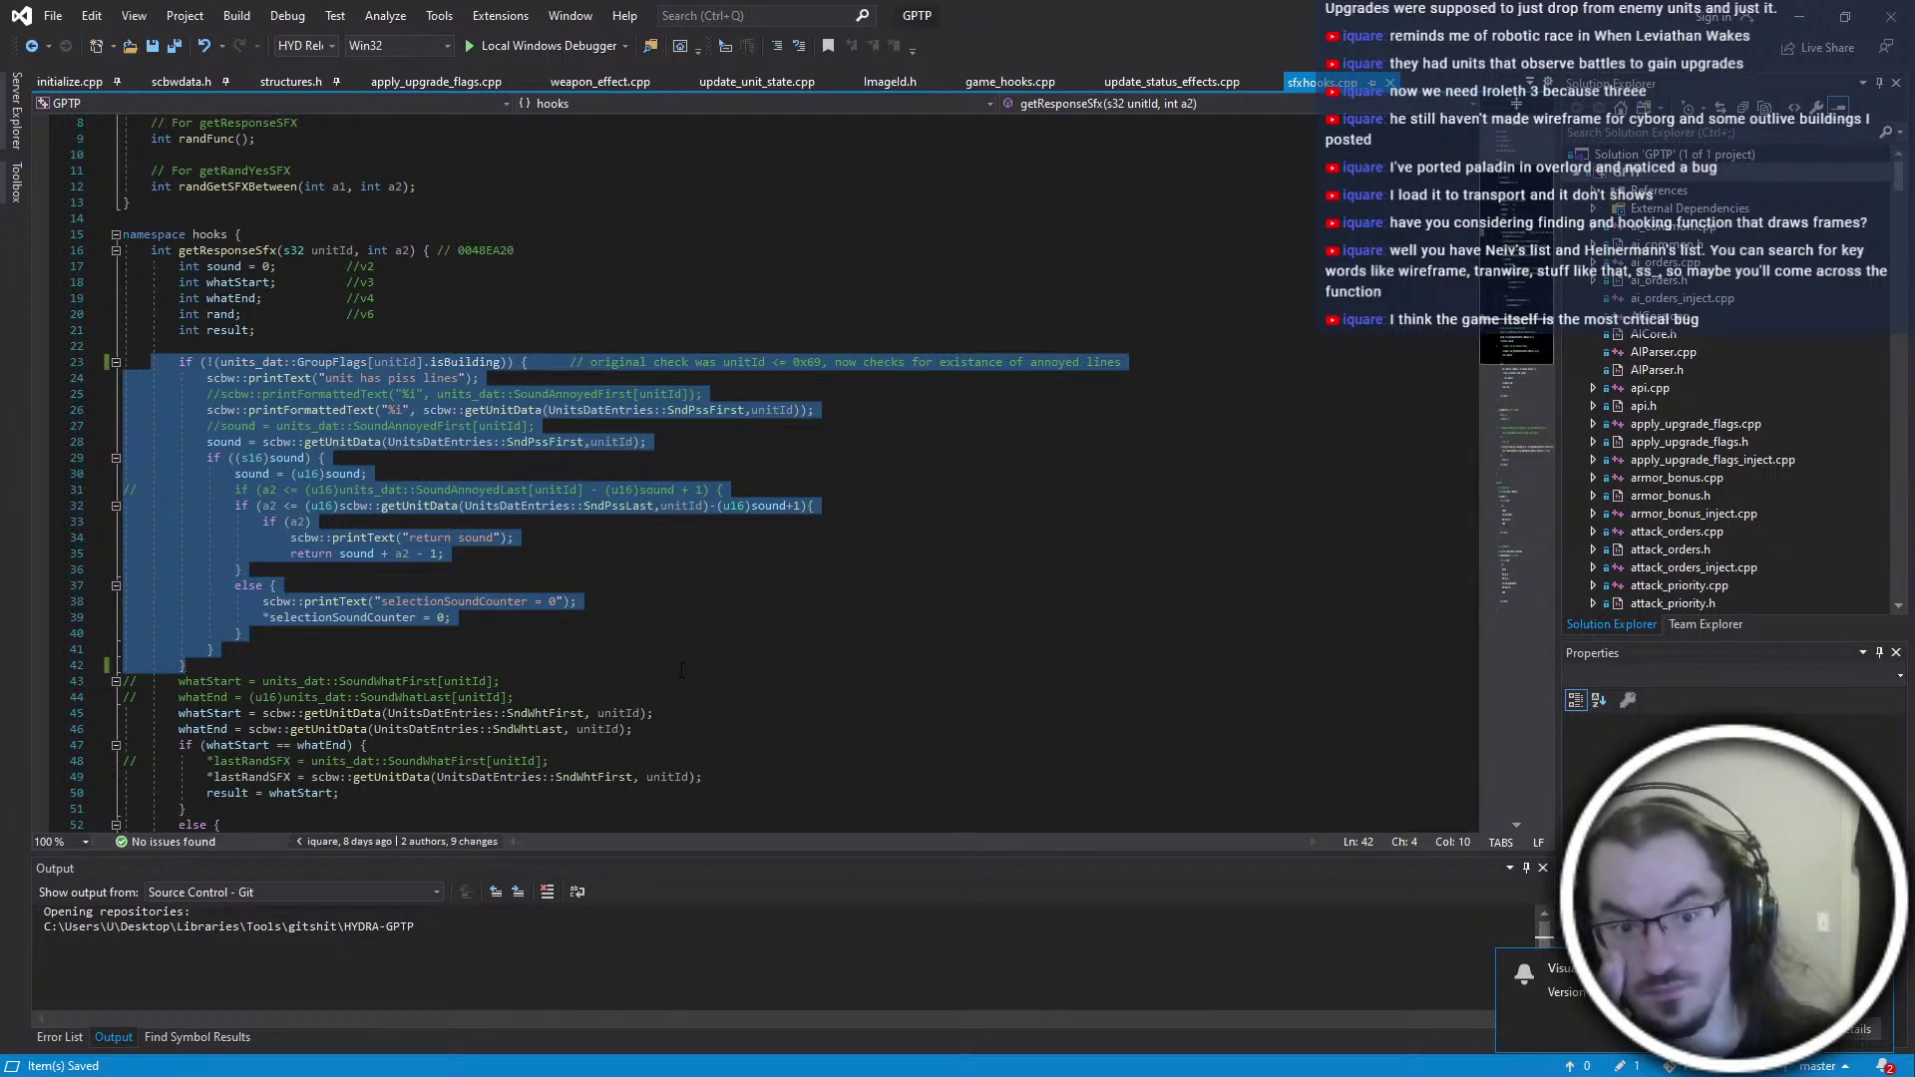
left_click(285, 441)
mouse_move(459, 251)
left_mouse_down()
mouse_move(514, 251)
mouse_move(479, 248)
left_mouse_up()
left_click(528, 633)
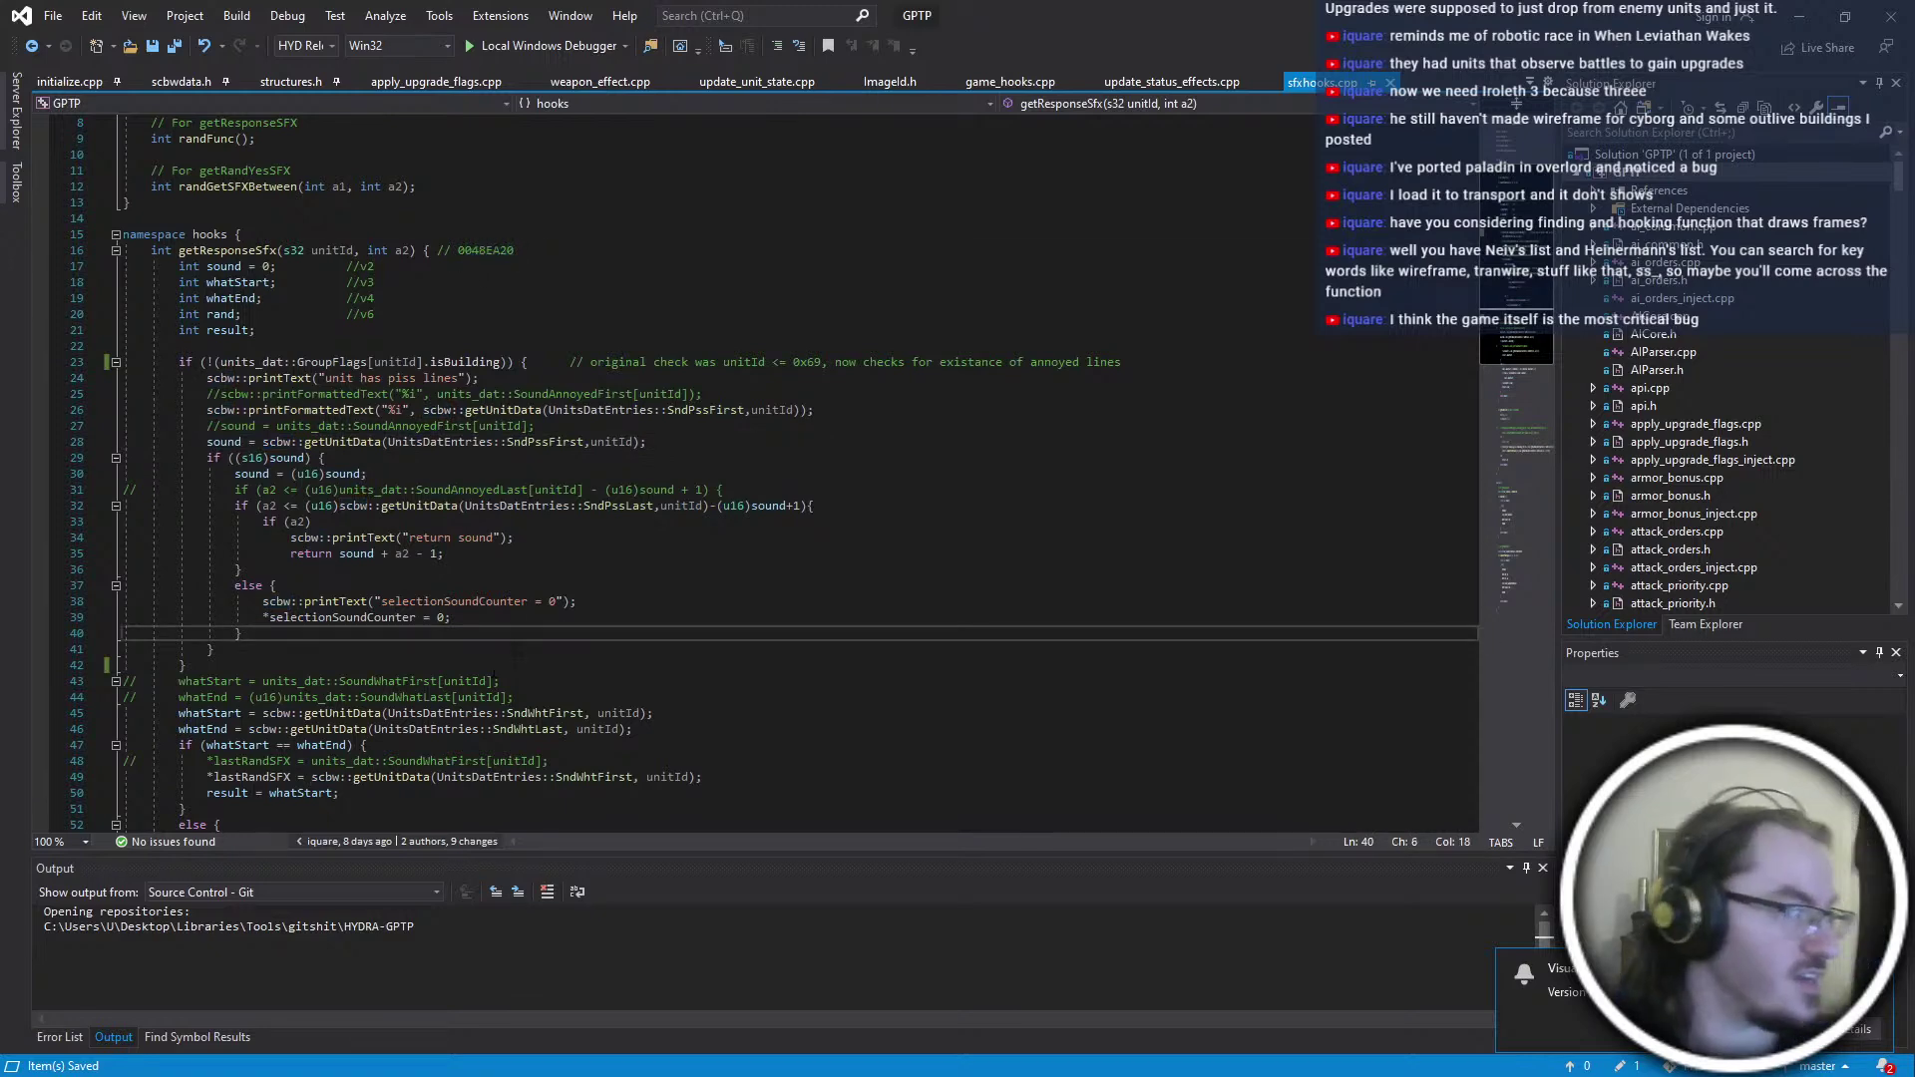
Open StarCraftFinal.idb from the Materials\Programming folder in IDA and compare its decompiled getUnitPissSfxOrBldgWhatSfx function with getResponseSfx in Visual Studio
key("super+e")
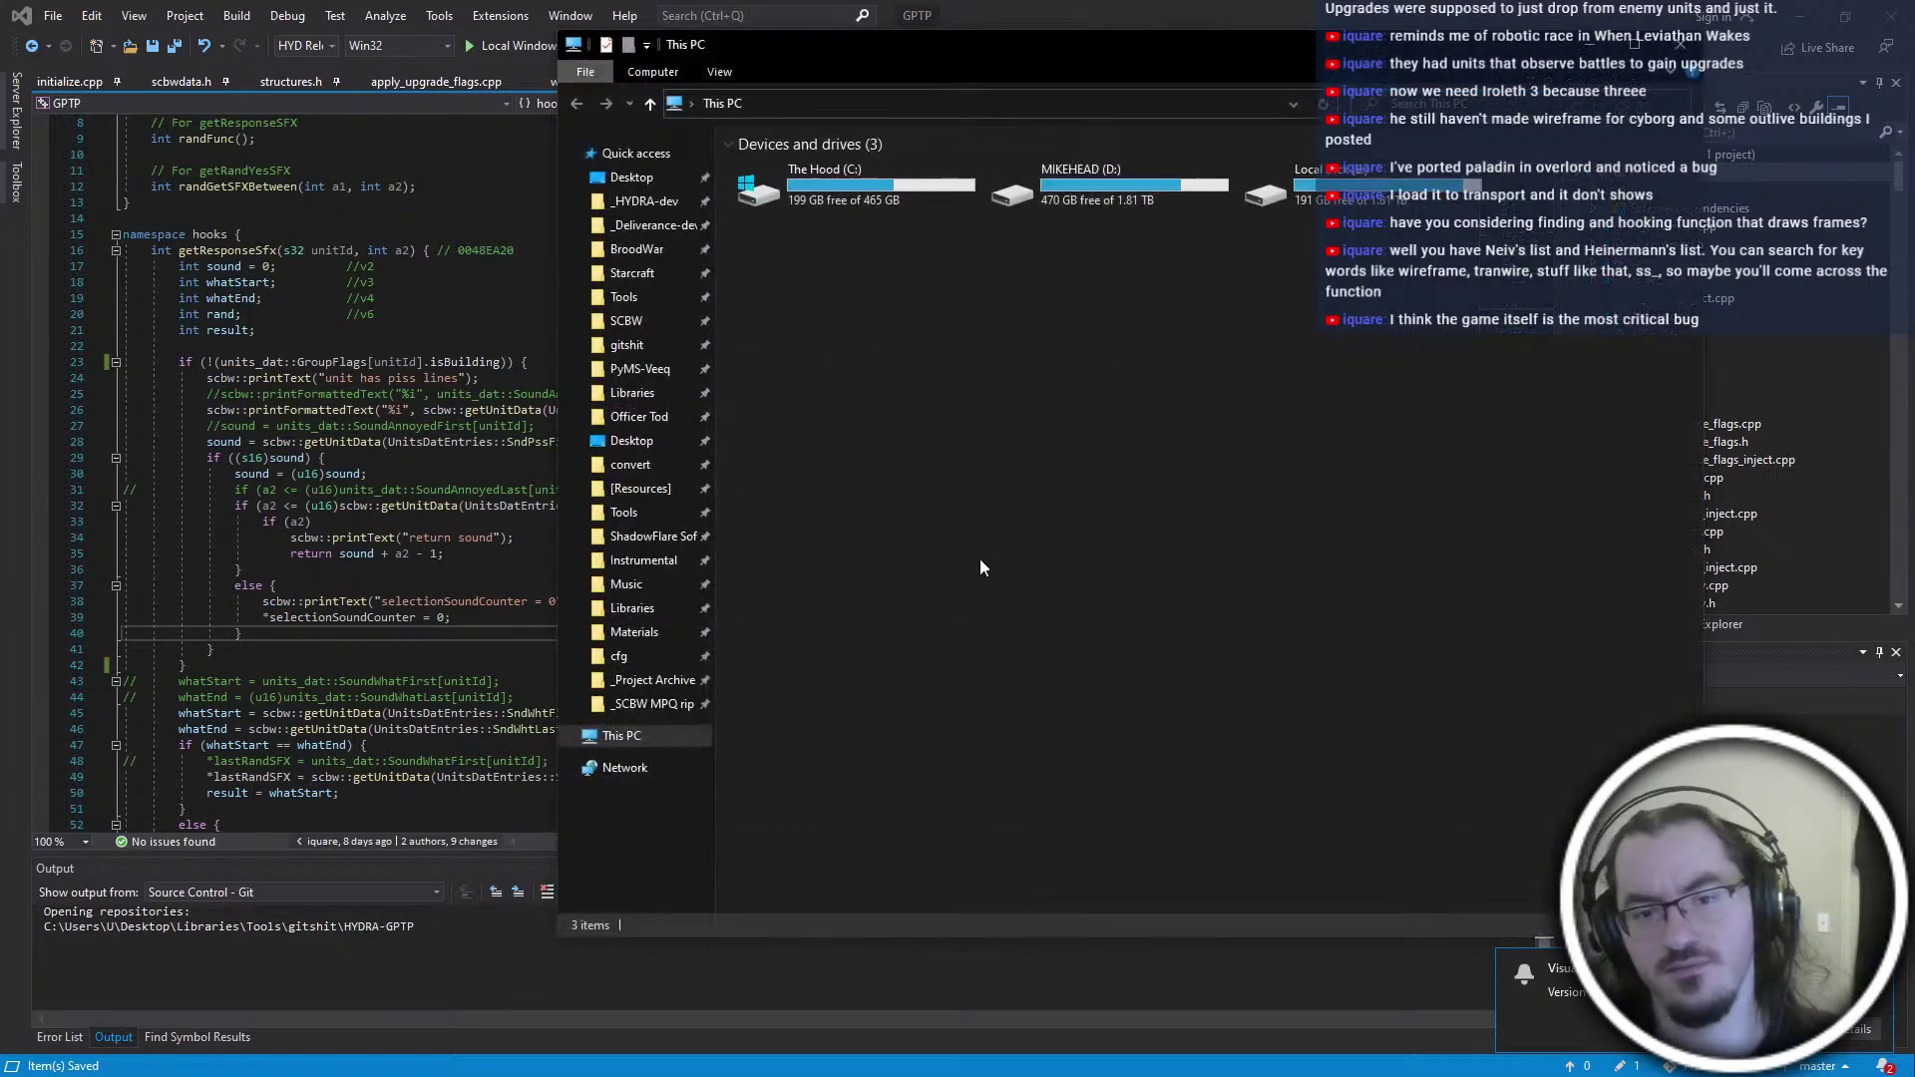
left_click(703, 633)
double_click(970, 288)
double_click(924, 228)
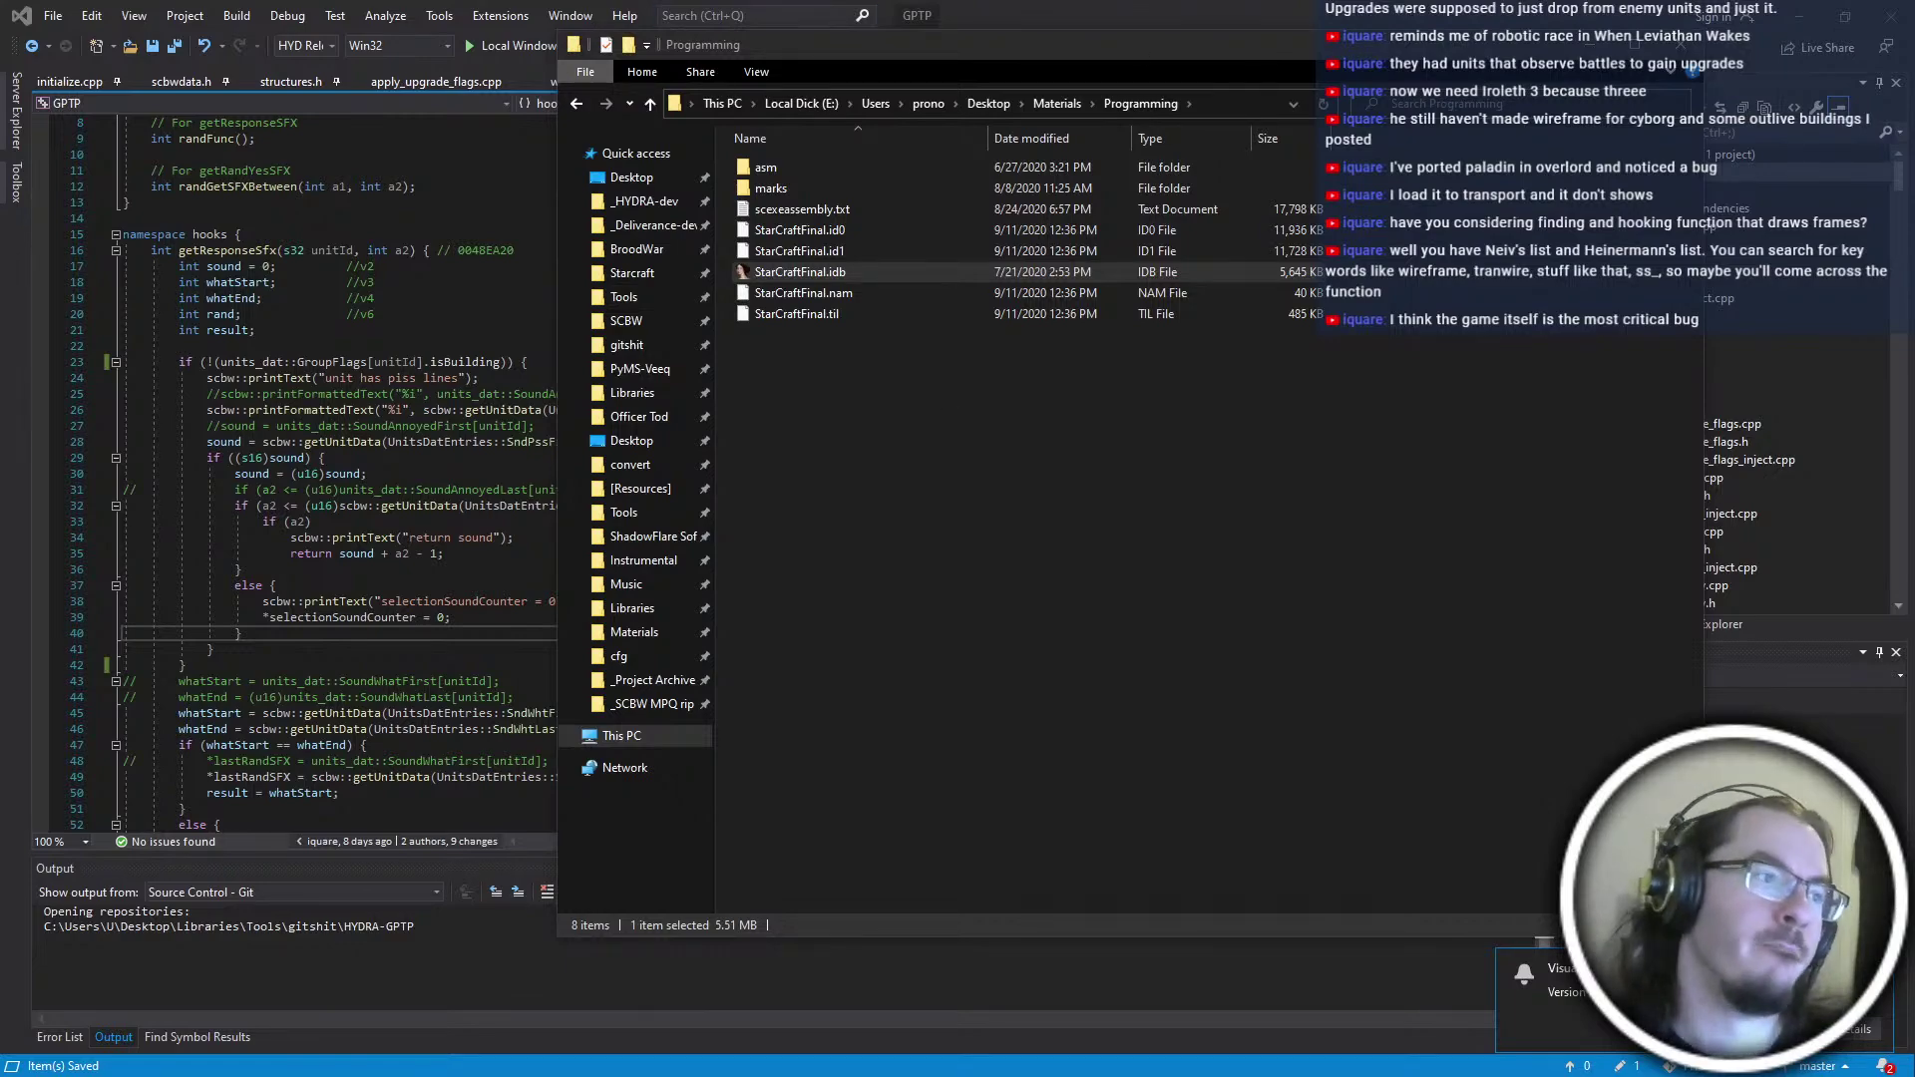
scroll(914, 510, "up", 1)
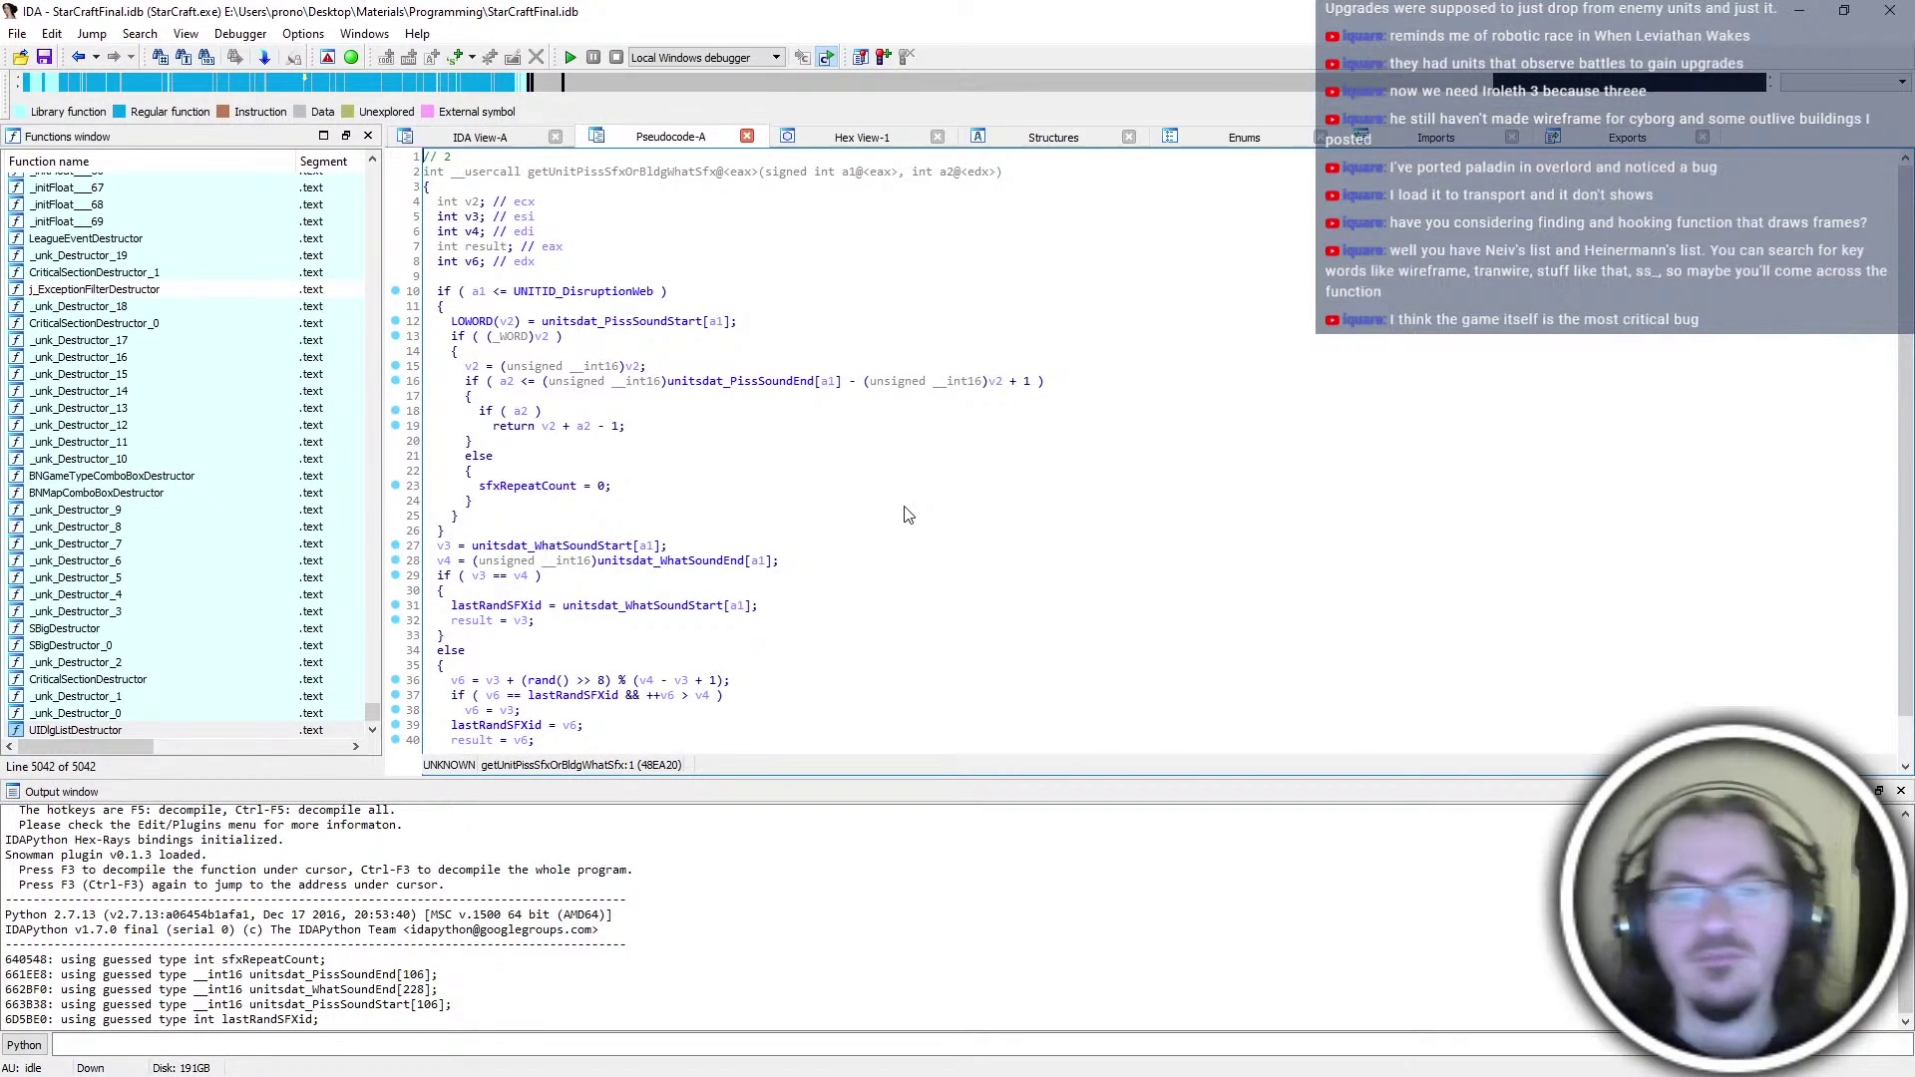
key("alt+Tab")
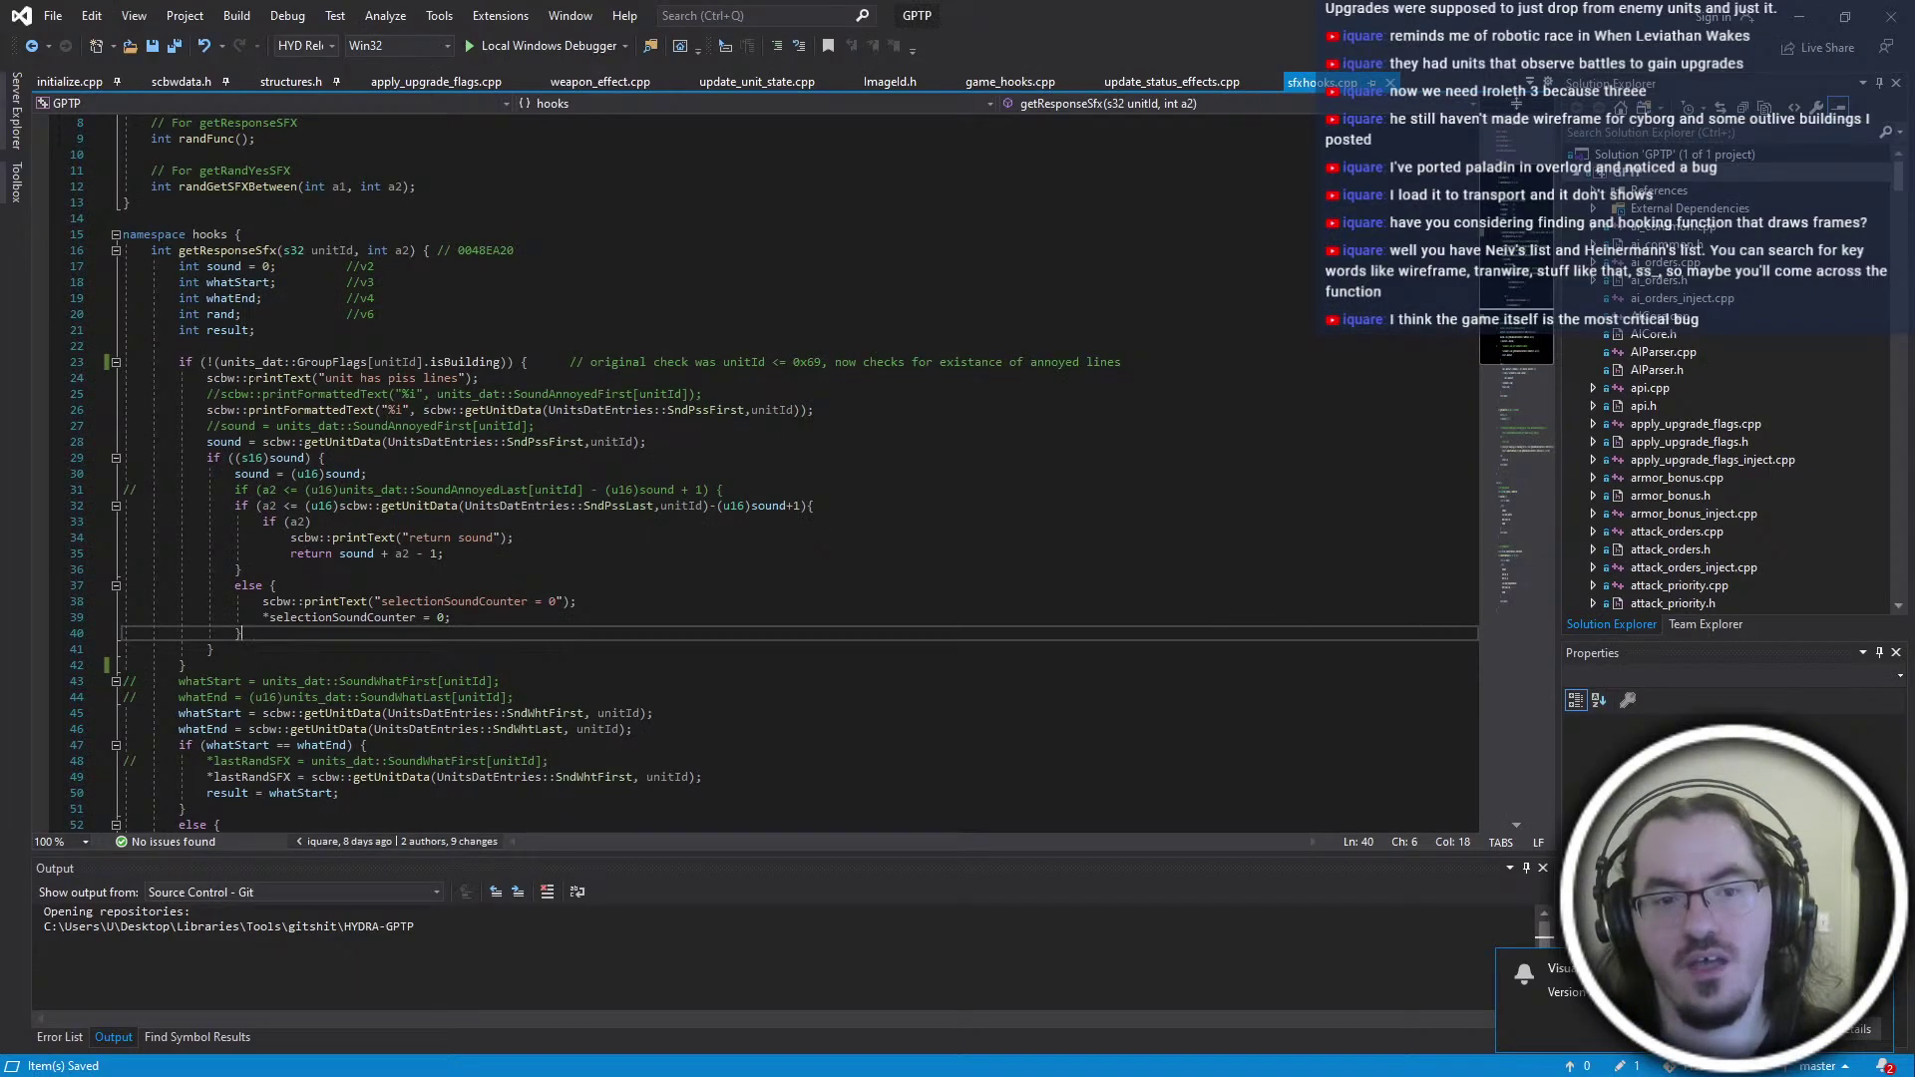
key("alt+Tab")
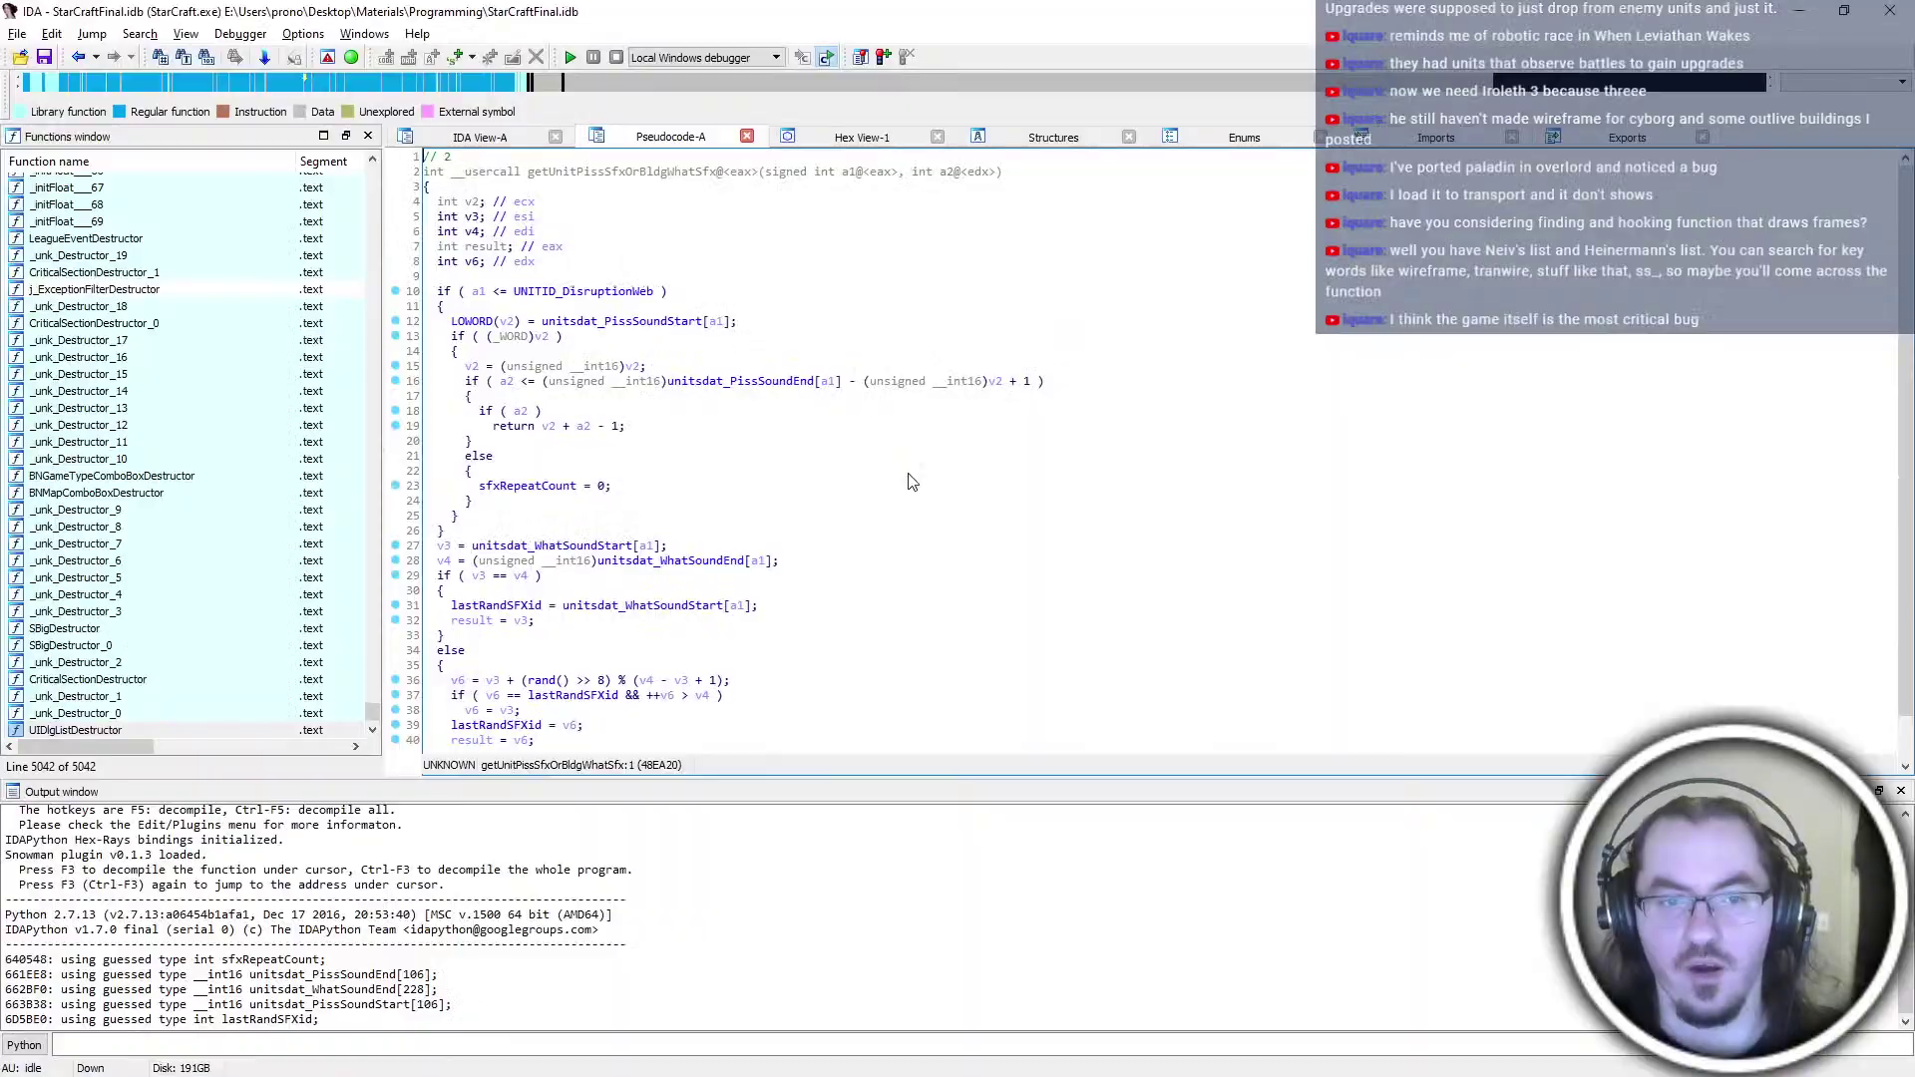
key("alt+Tab")
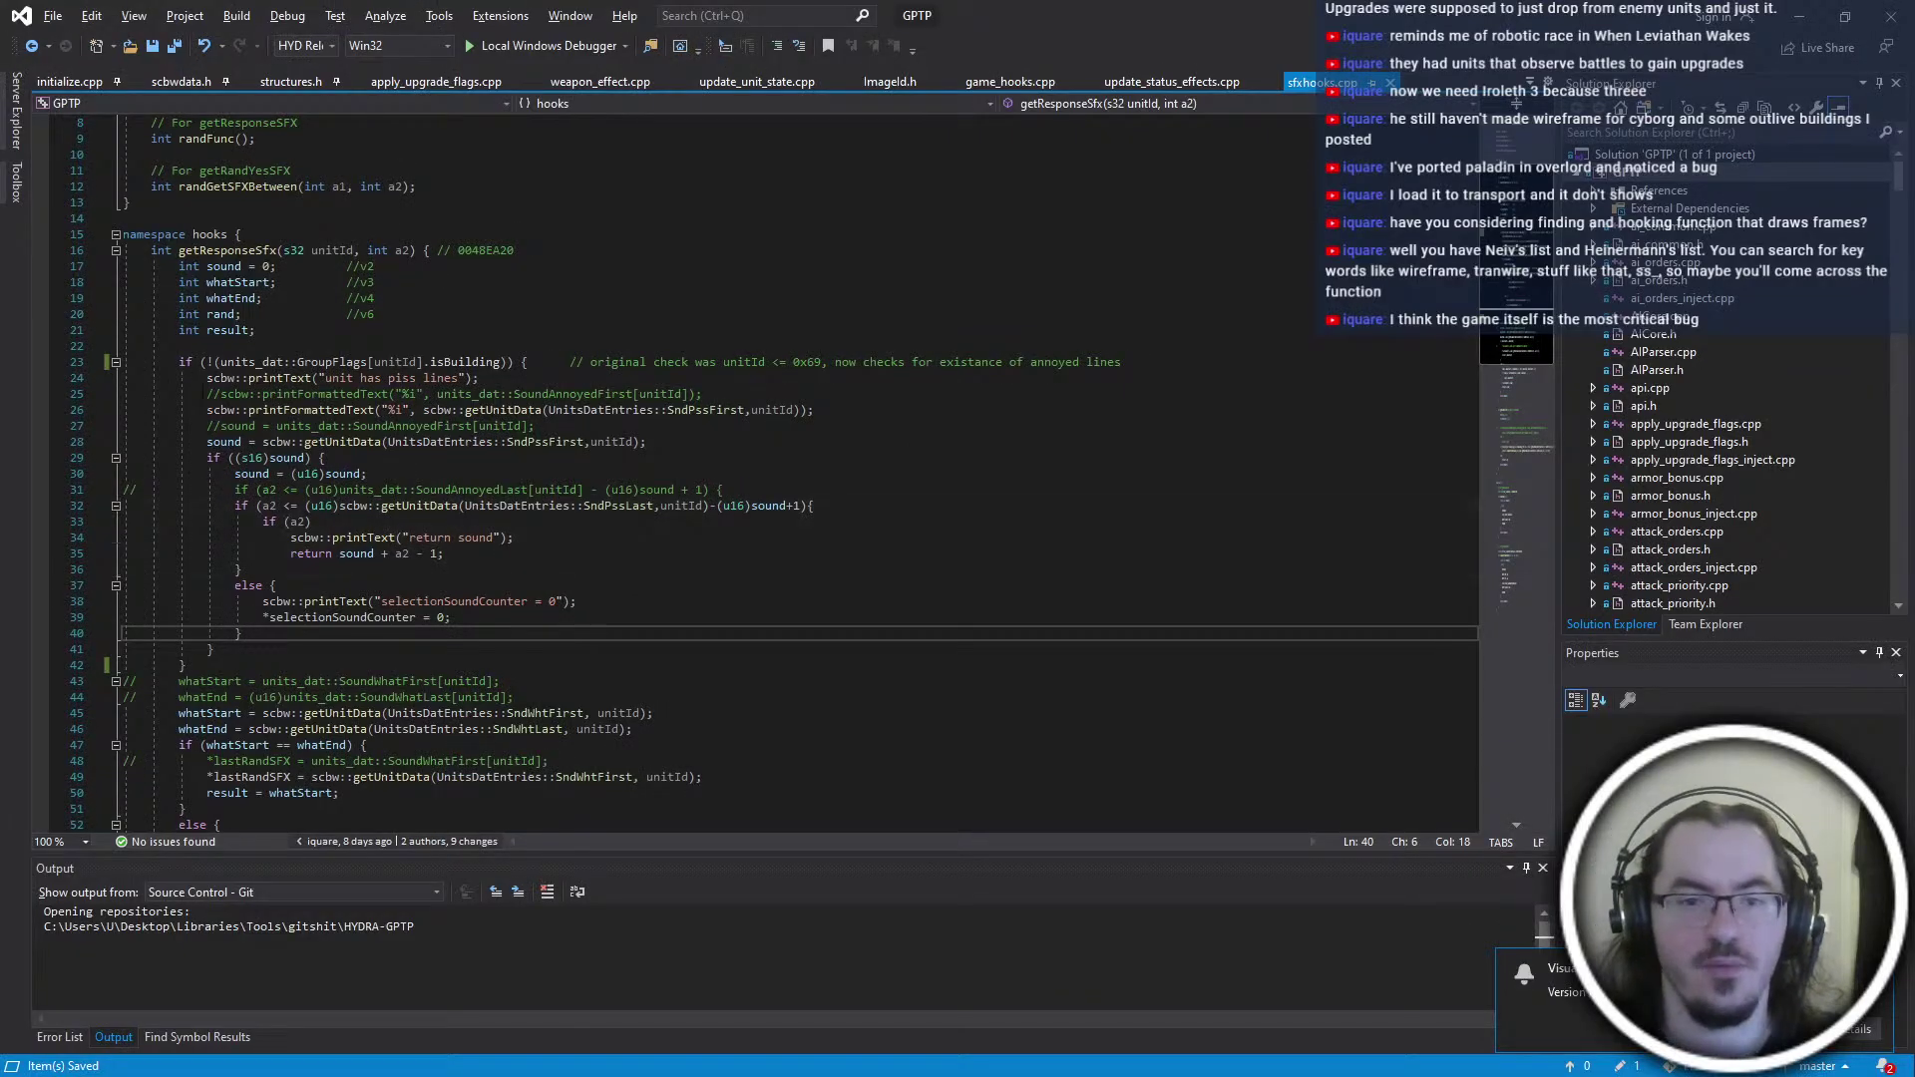
Delete the three commented-out units_dat SoundAnnoyedFirst and SoundAnnoyedLast lines from the annoyed-sound block in getResponseSfx
left_click_drag(768, 401, 740, 378)
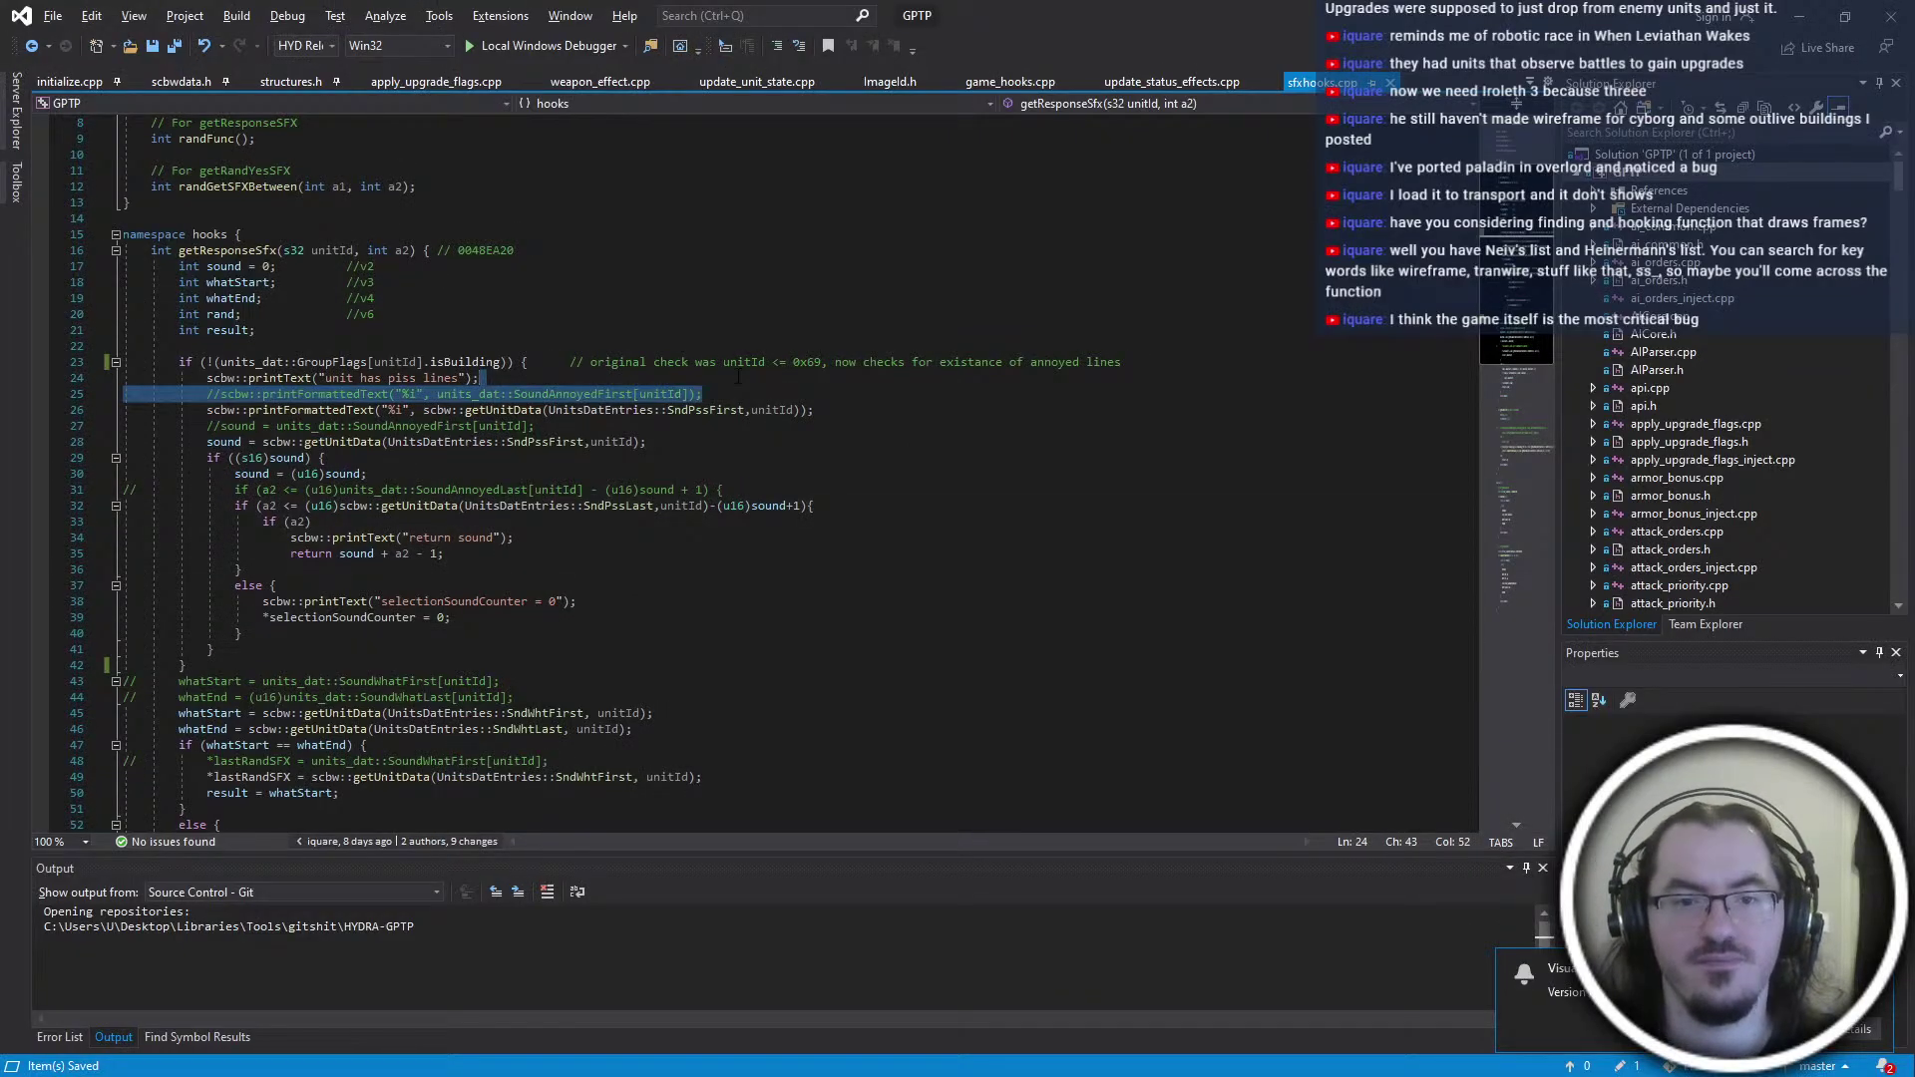
key("Delete")
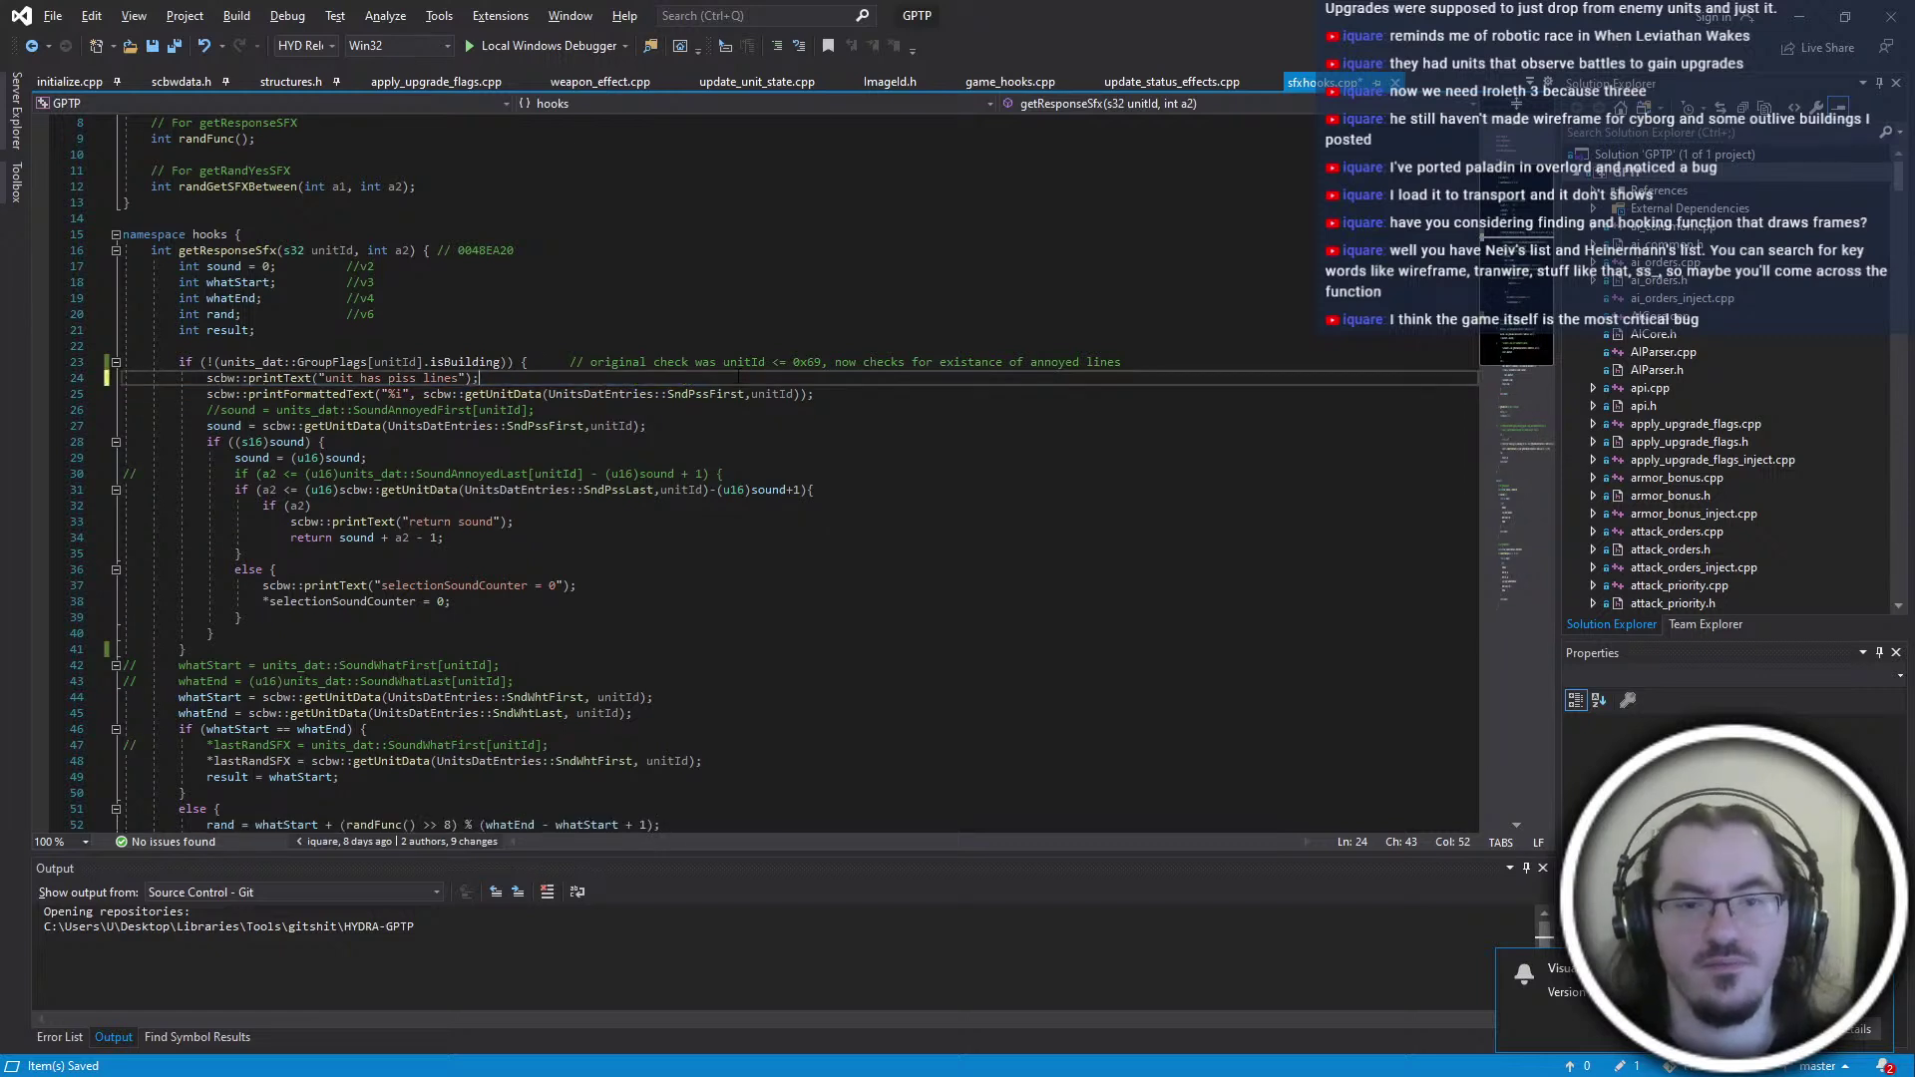
key("Down")
key("End")
key("shift+Down")
key("Delete")
key("Down")
key("Down")
key("Down")
key("Down")
key("End")
key("shift+Up")
key("Delete")
Delete the commented-out units_dat lines for whatStart, whatEnd and lastRandSFX from getResponseSfx
key("Down")
key("Down")
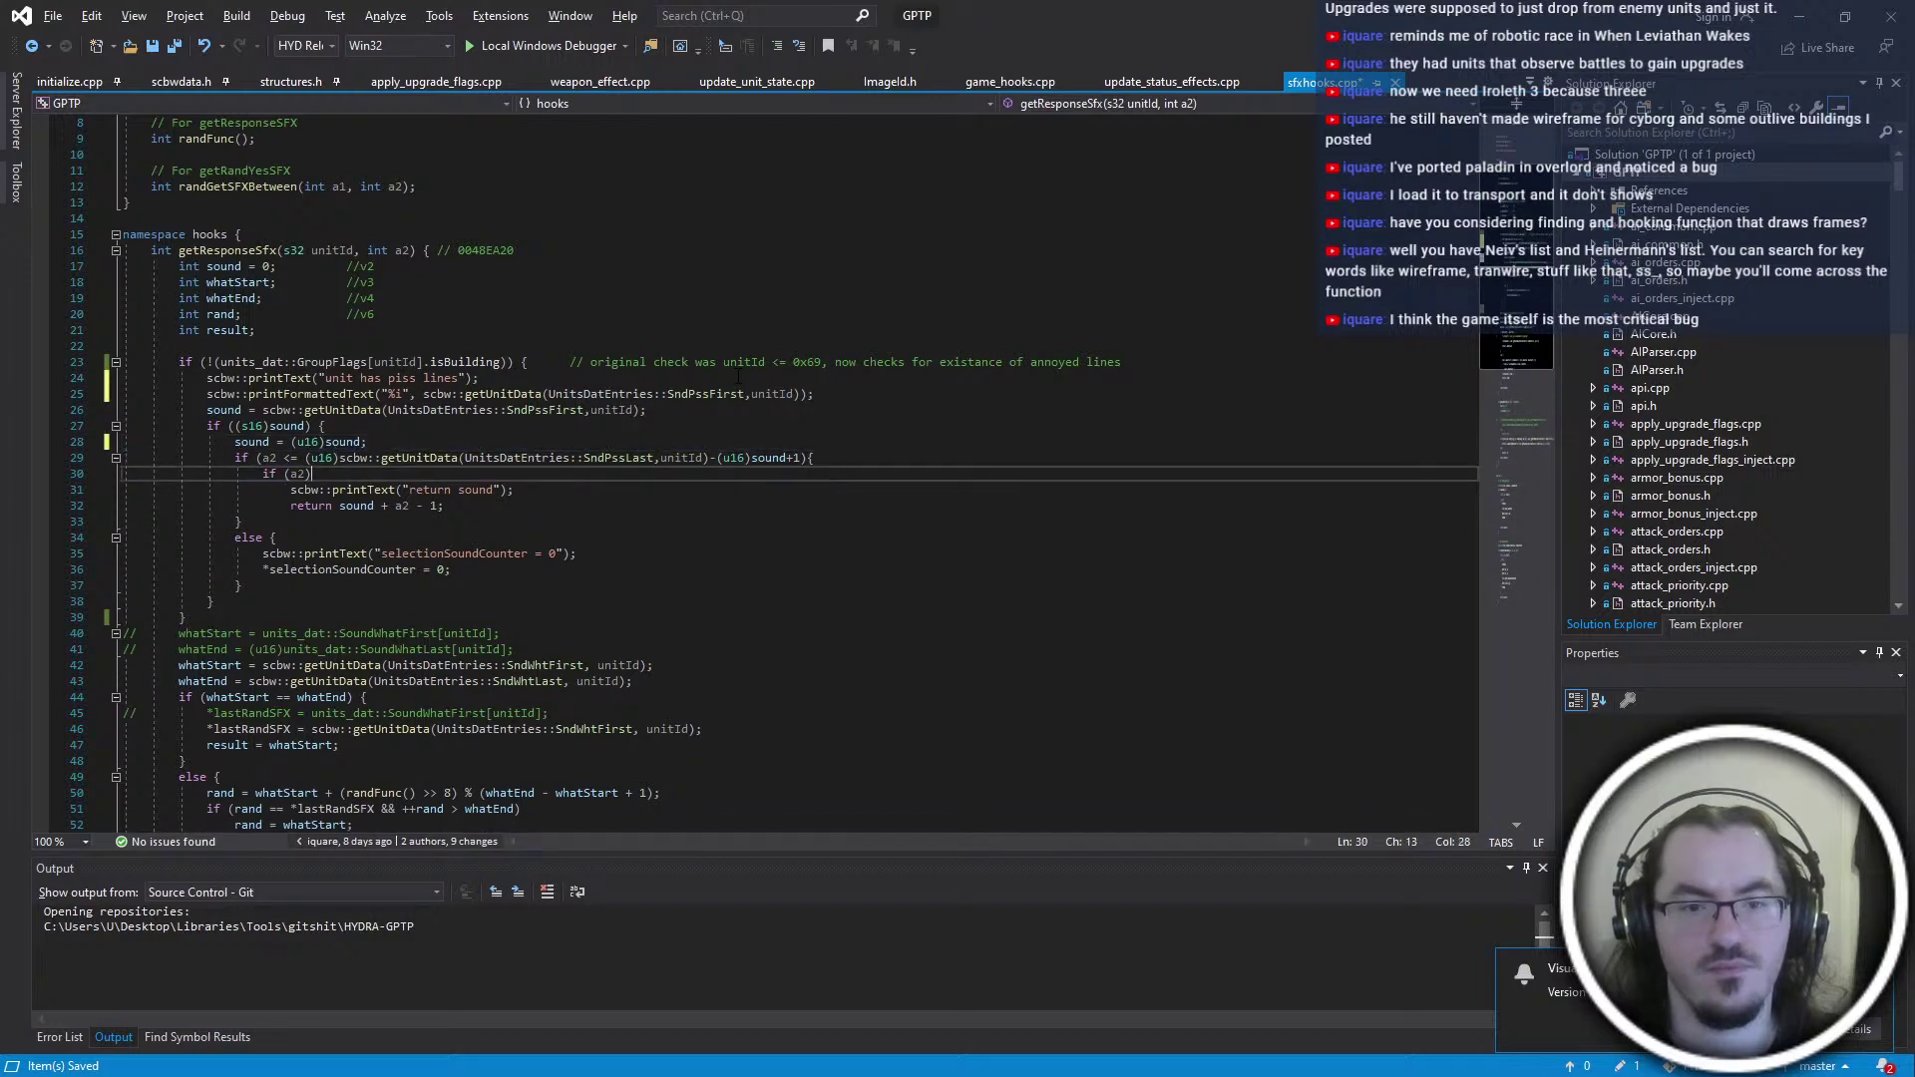
key("Down")
key("Down")
key("Down")
key("Down")
key("Down")
key("Down")
key("Down")
key("Down")
key("Down")
key("Down")
key("Down")
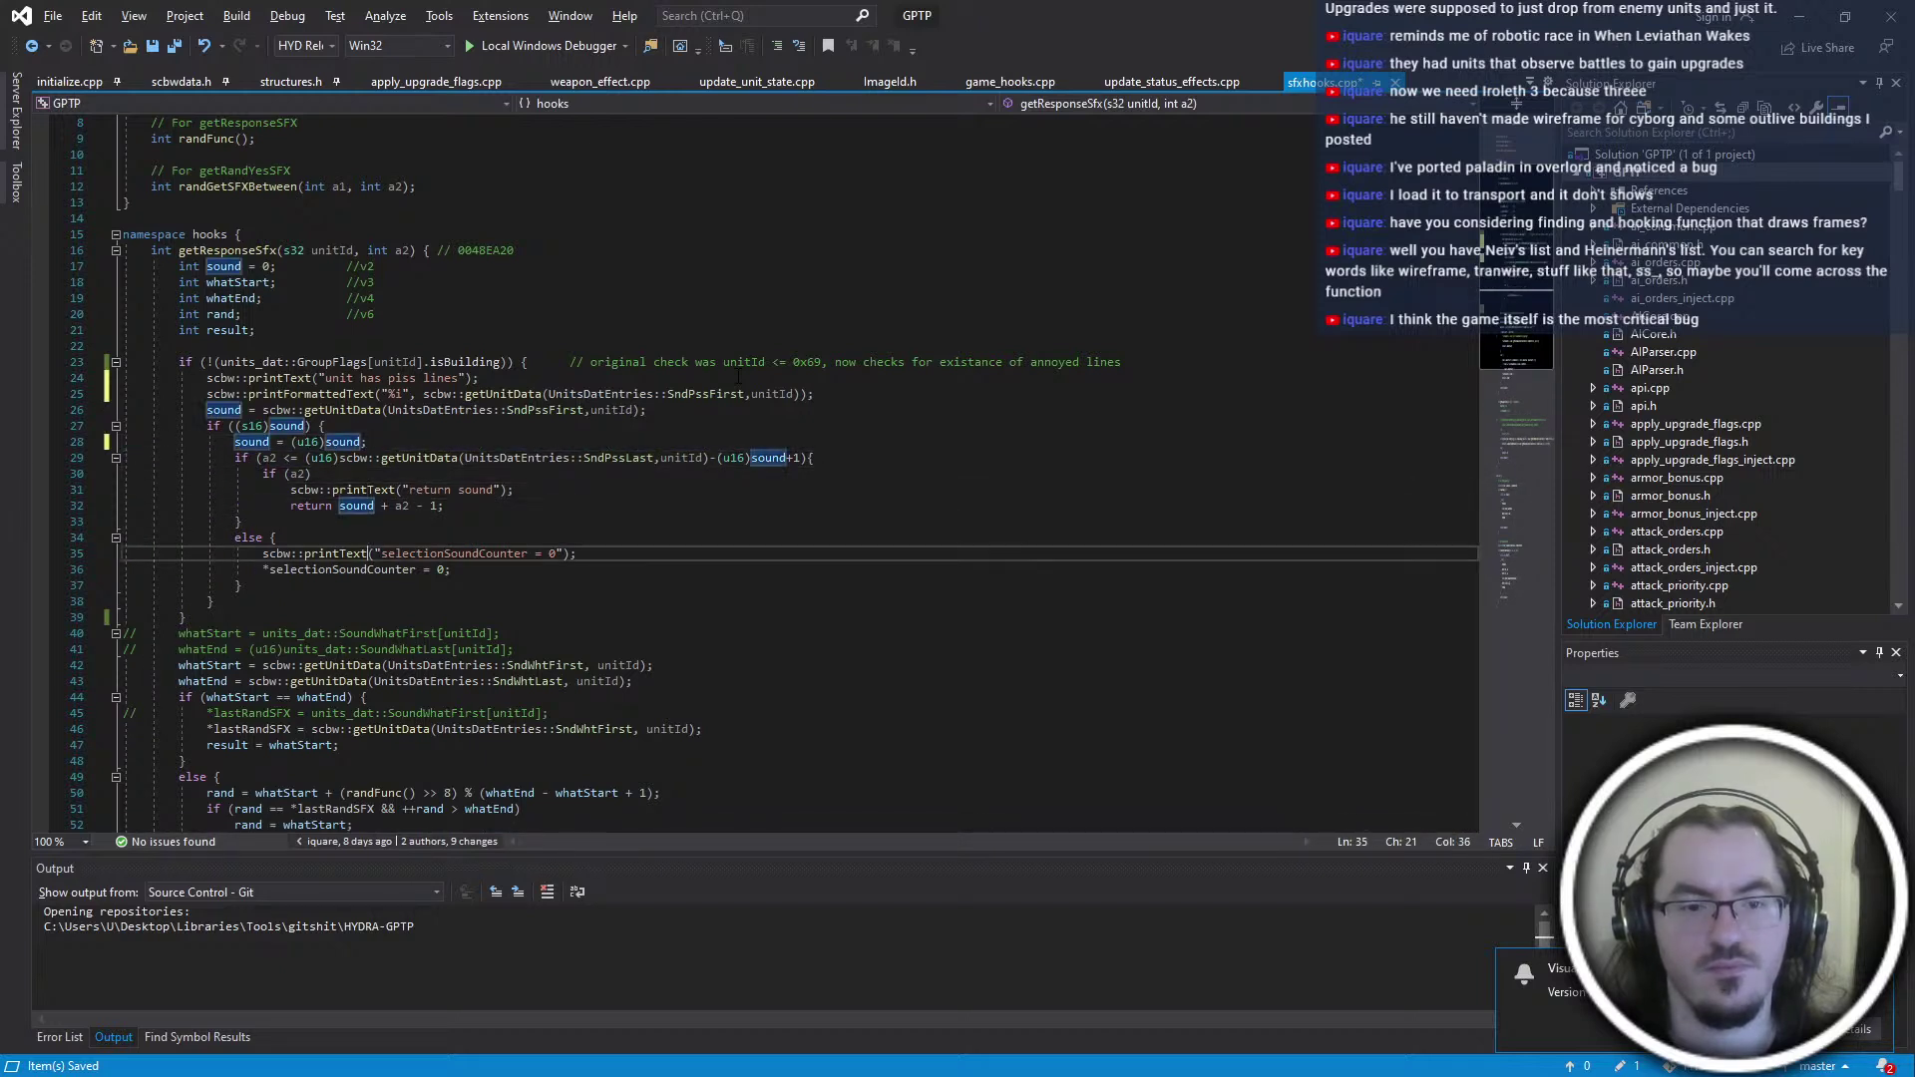
key("End")
key("shift+Up")
key("shift+Up")
key("Delete")
key("Down")
key("Down")
key("Down")
key("Down")
key("End")
key("shift+Up")
key("Delete")
key("Down")
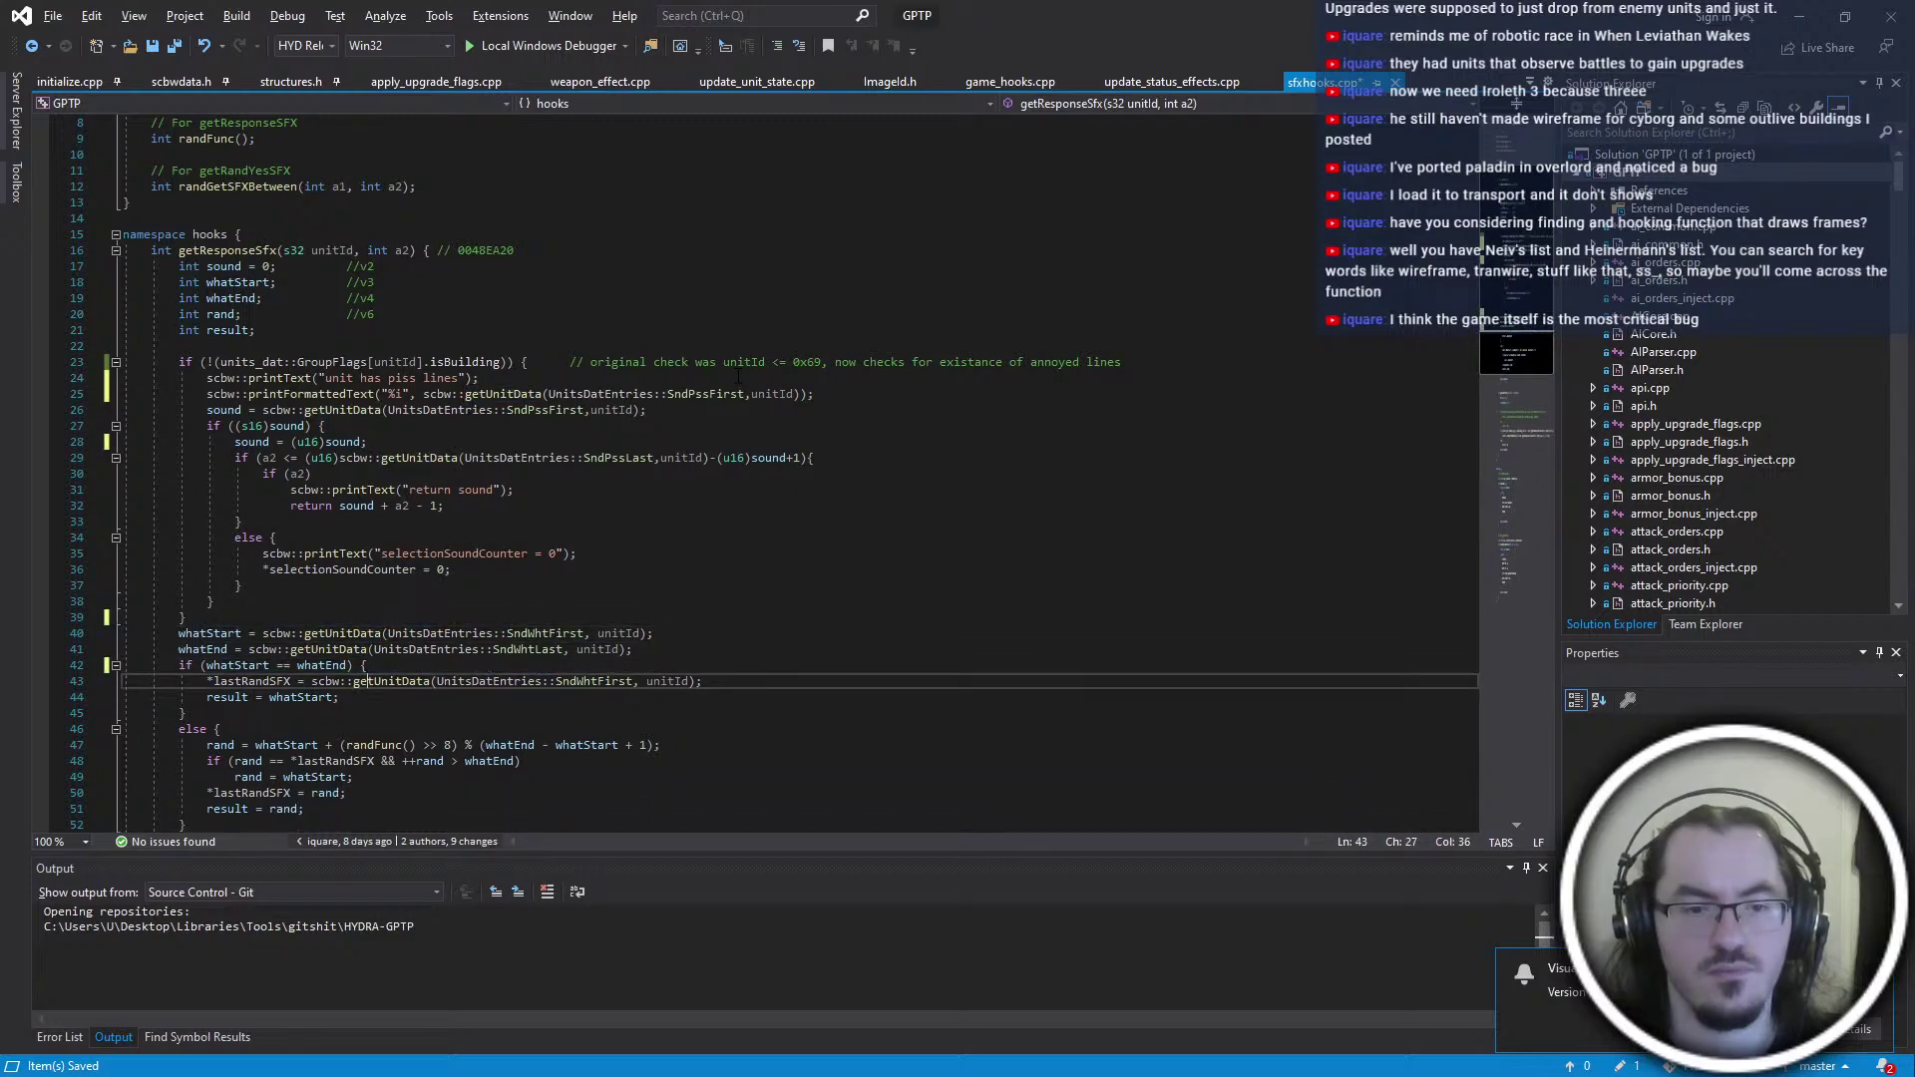
Delete the block-commented units_dat if/else code from getRandYesSFX
scroll(738, 377, "down", 2)
scroll(746, 586, "down", 6)
left_click(746, 586)
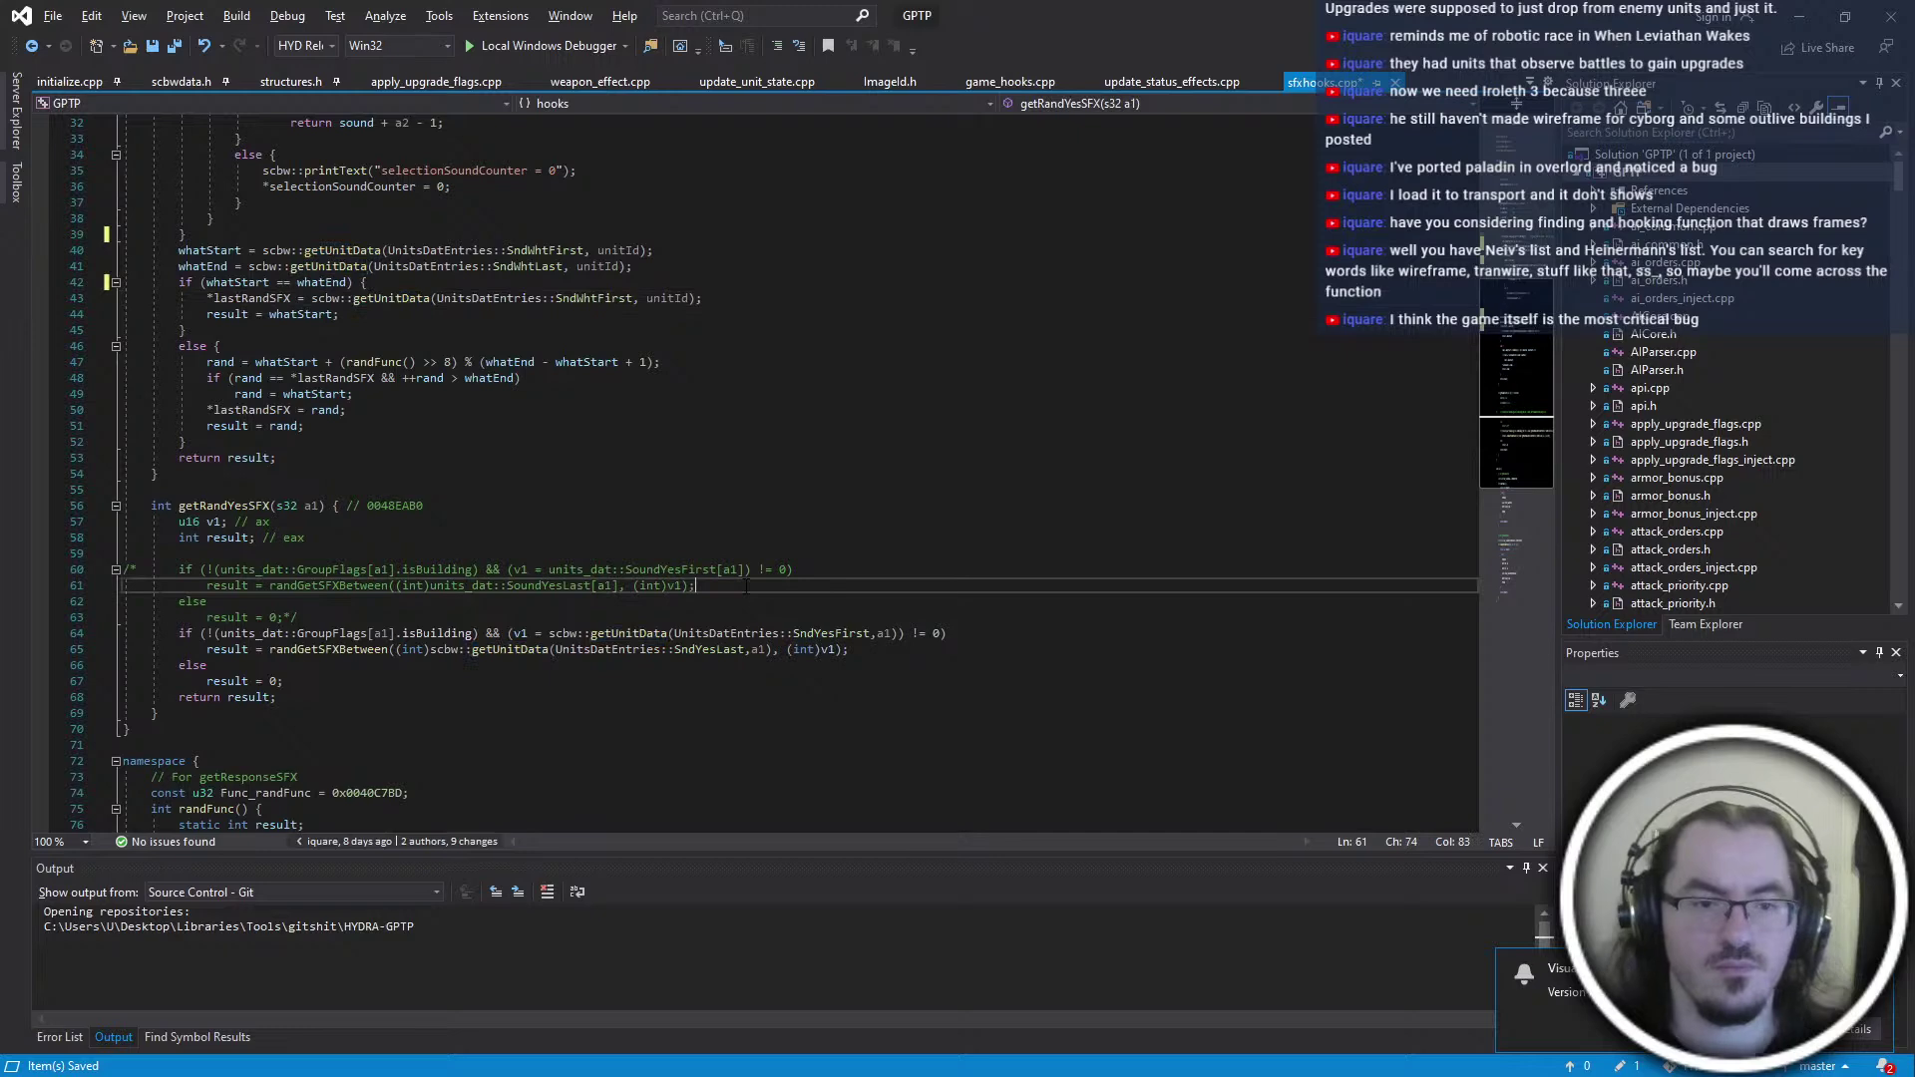
left_click(711, 615)
key("shift+Up")
key("shift+Up")
key("shift+Up")
key("shift+Up")
key("Delete")
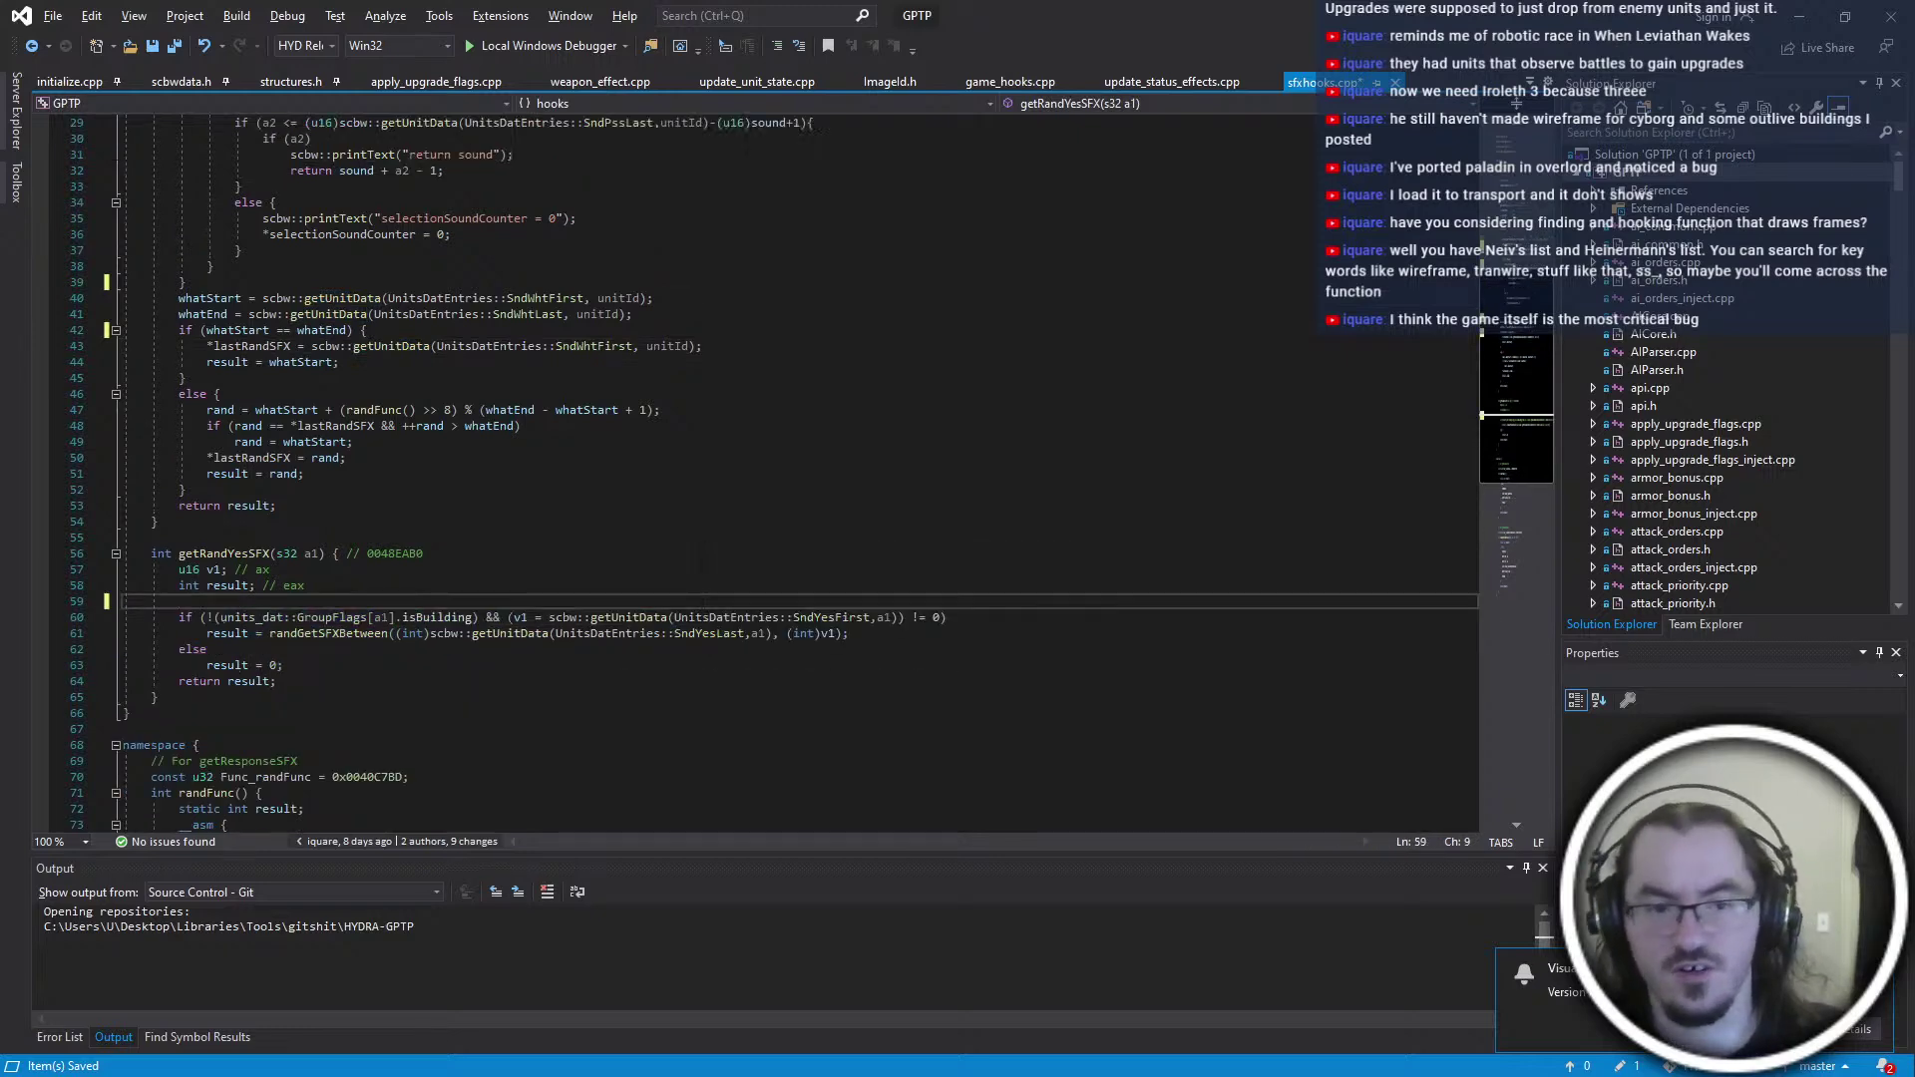
Save sfxhooks.cpp, build the GPTP project in the HYD Release Win32 configuration, and close the Programming folder window
scroll(631, 596, "up", 8)
left_click(461, 329)
left_click(842, 524)
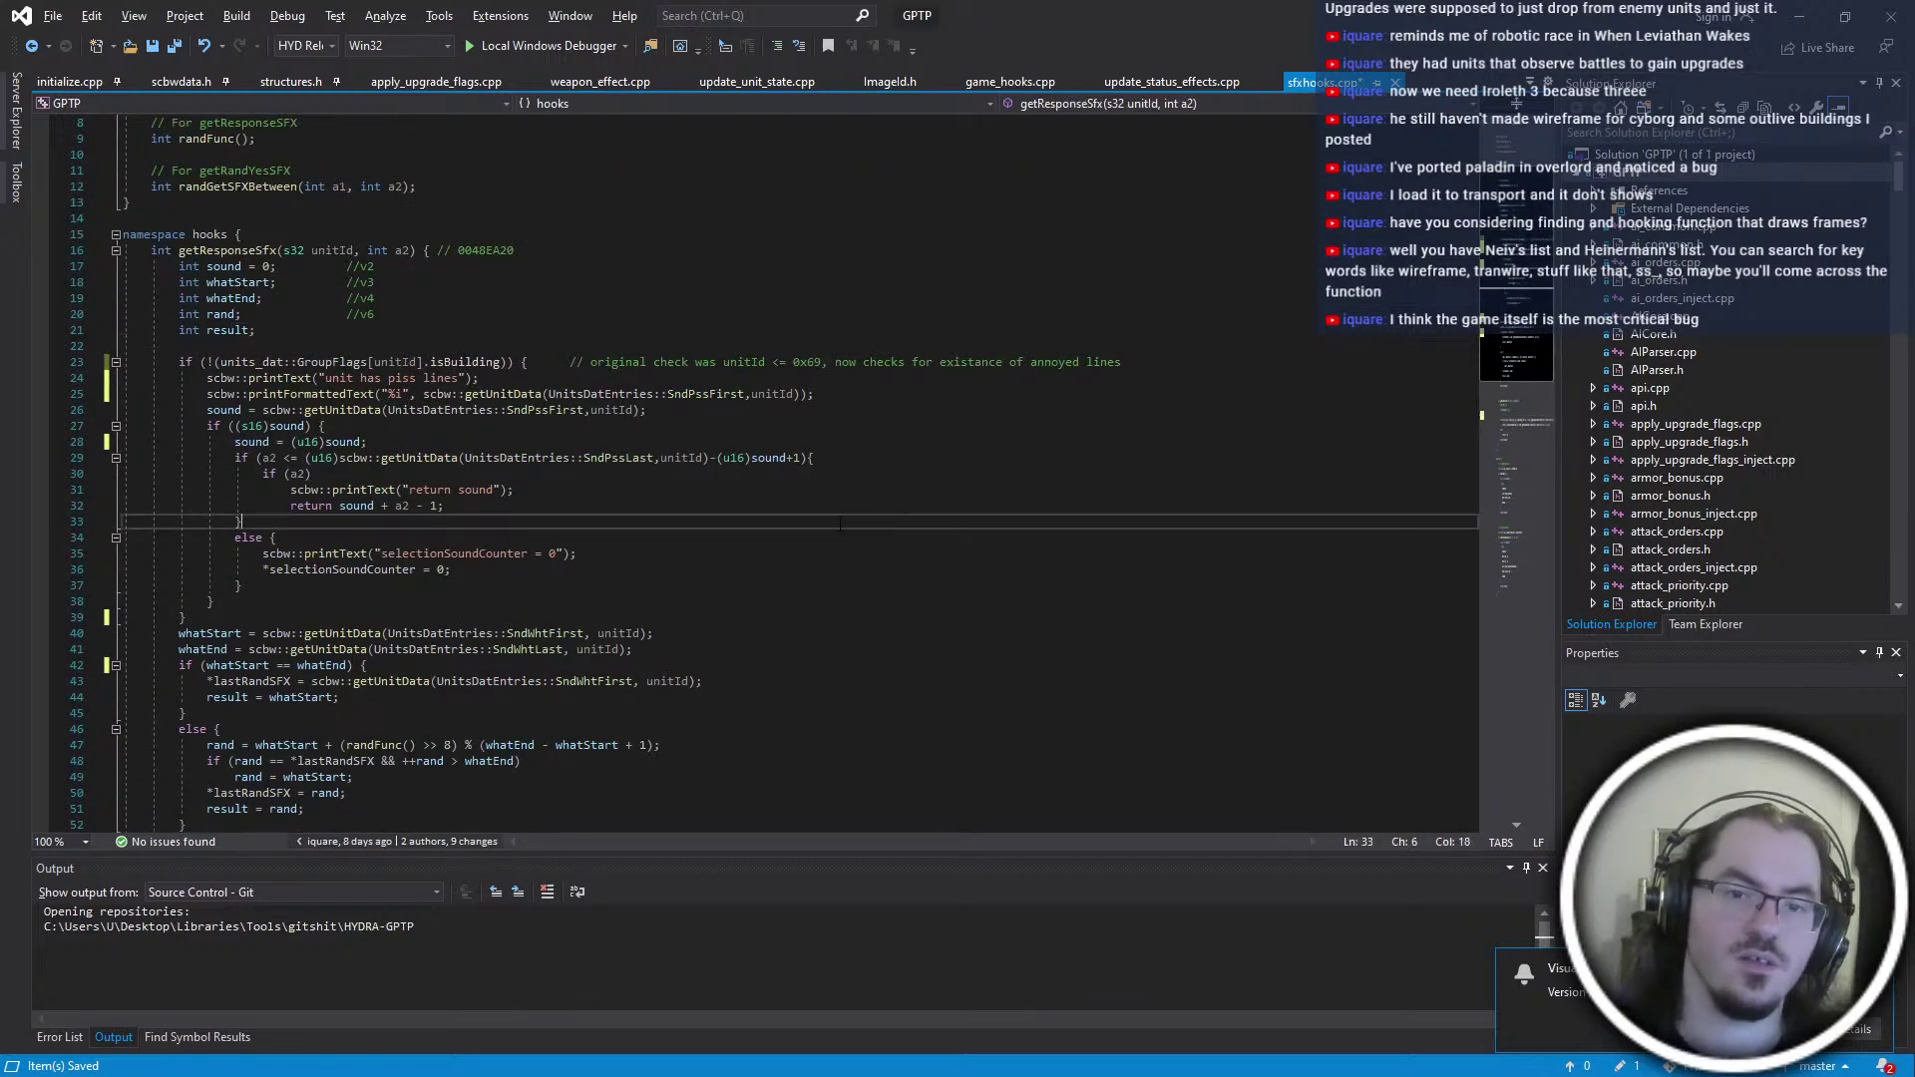
left_click(615, 391)
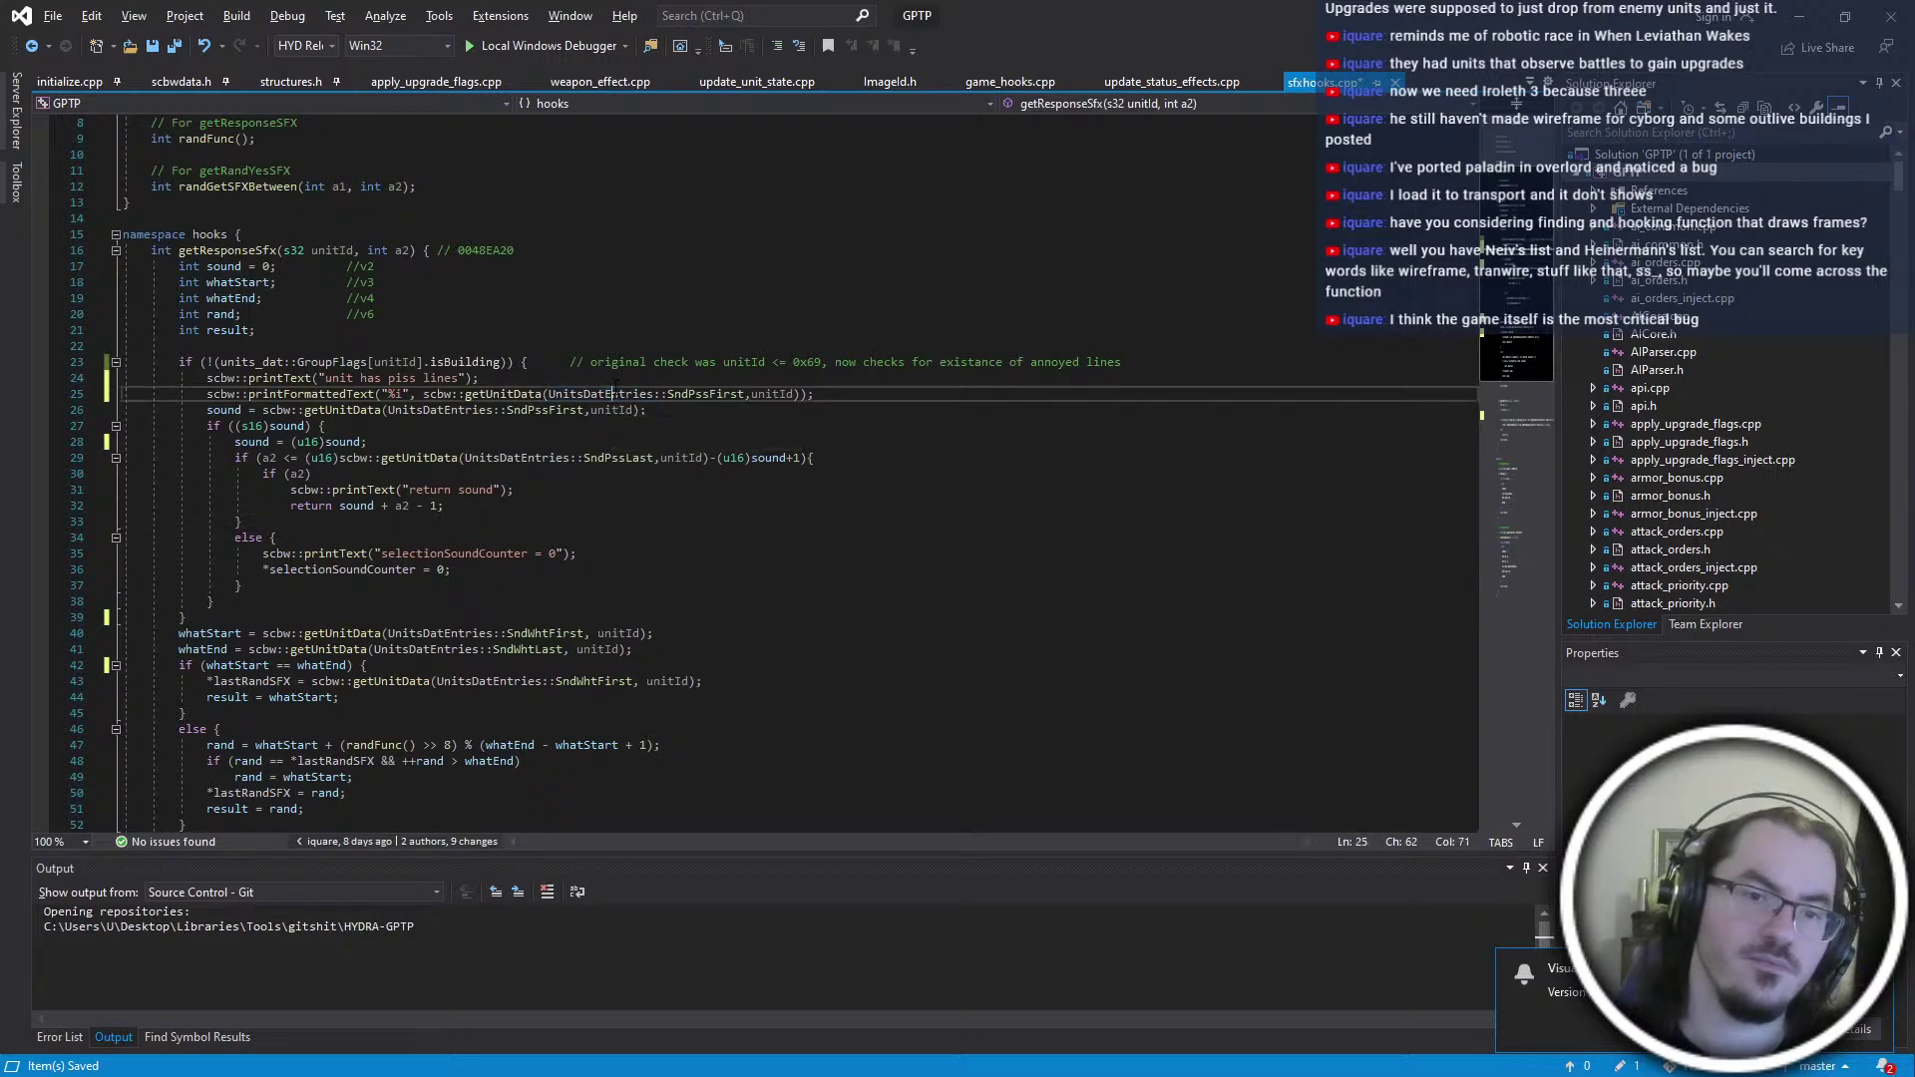
left_click(798, 317)
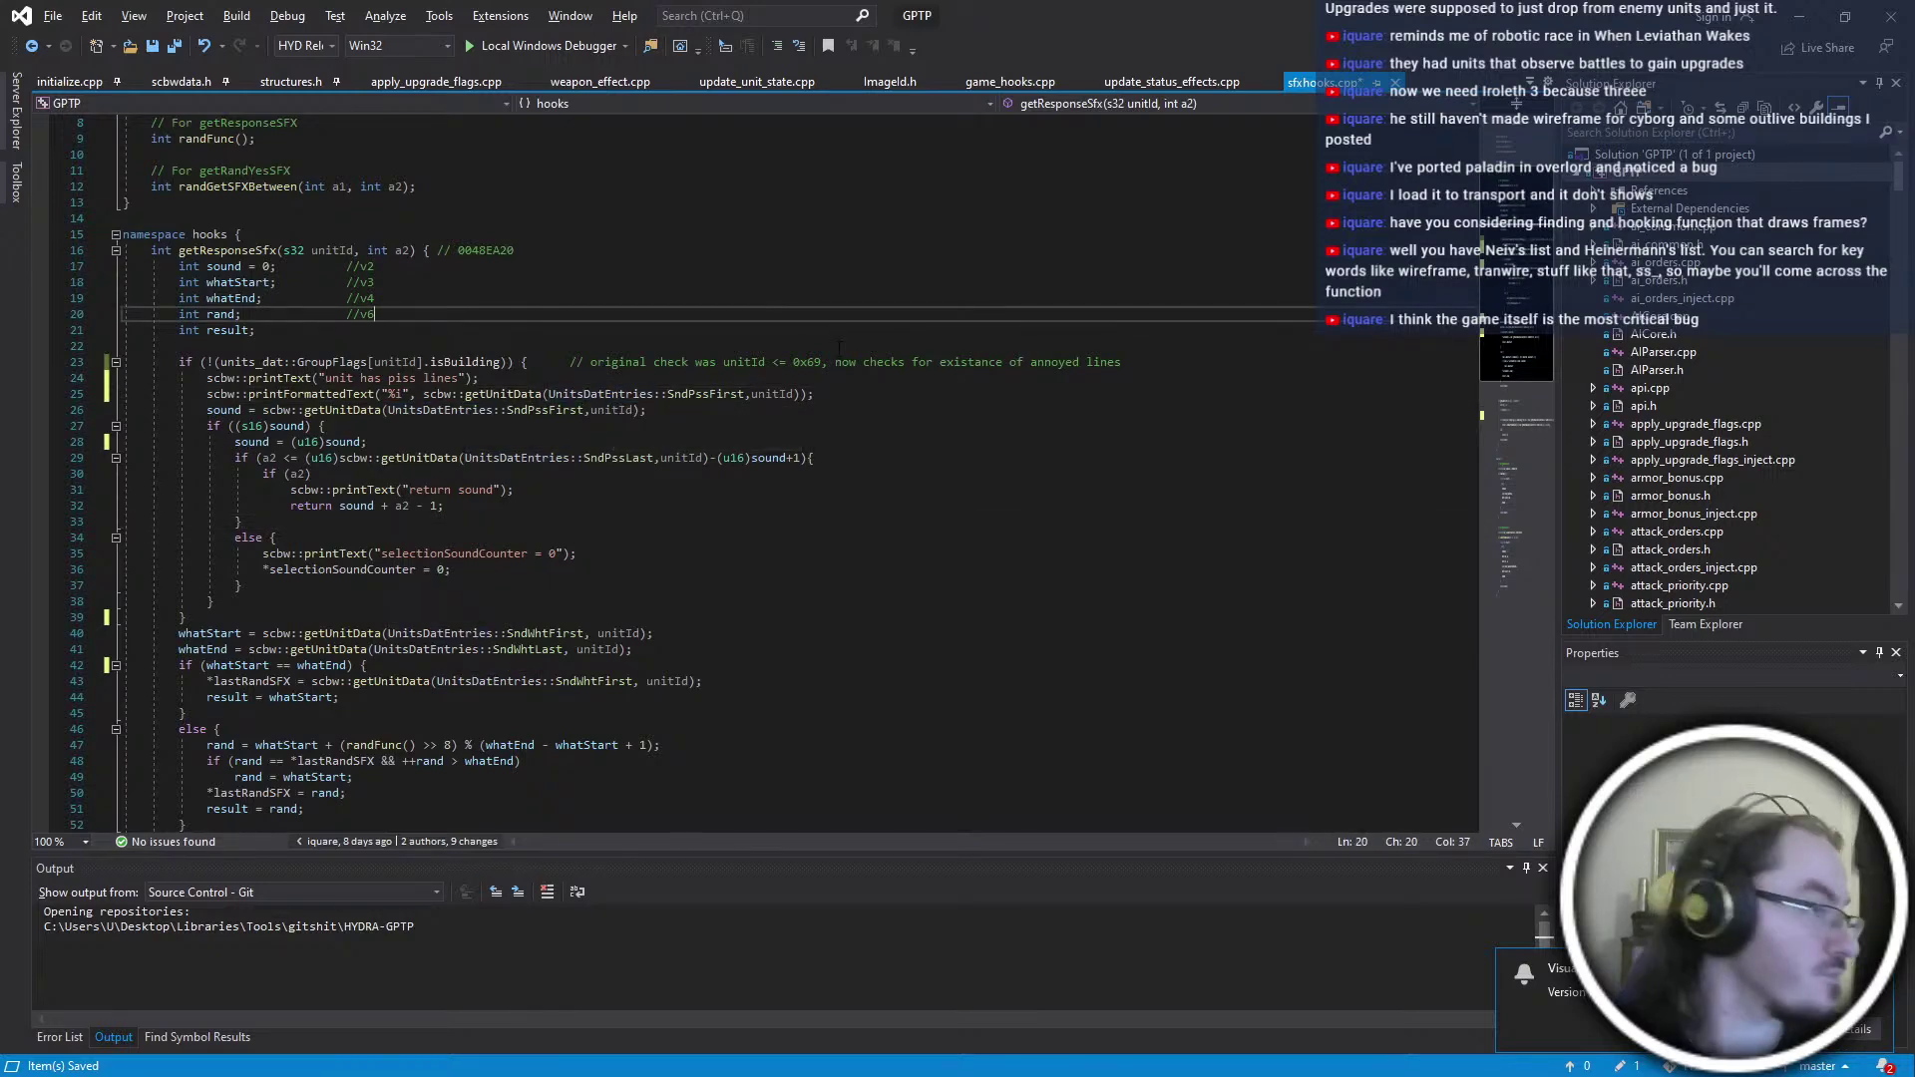
key("alt+Tab")
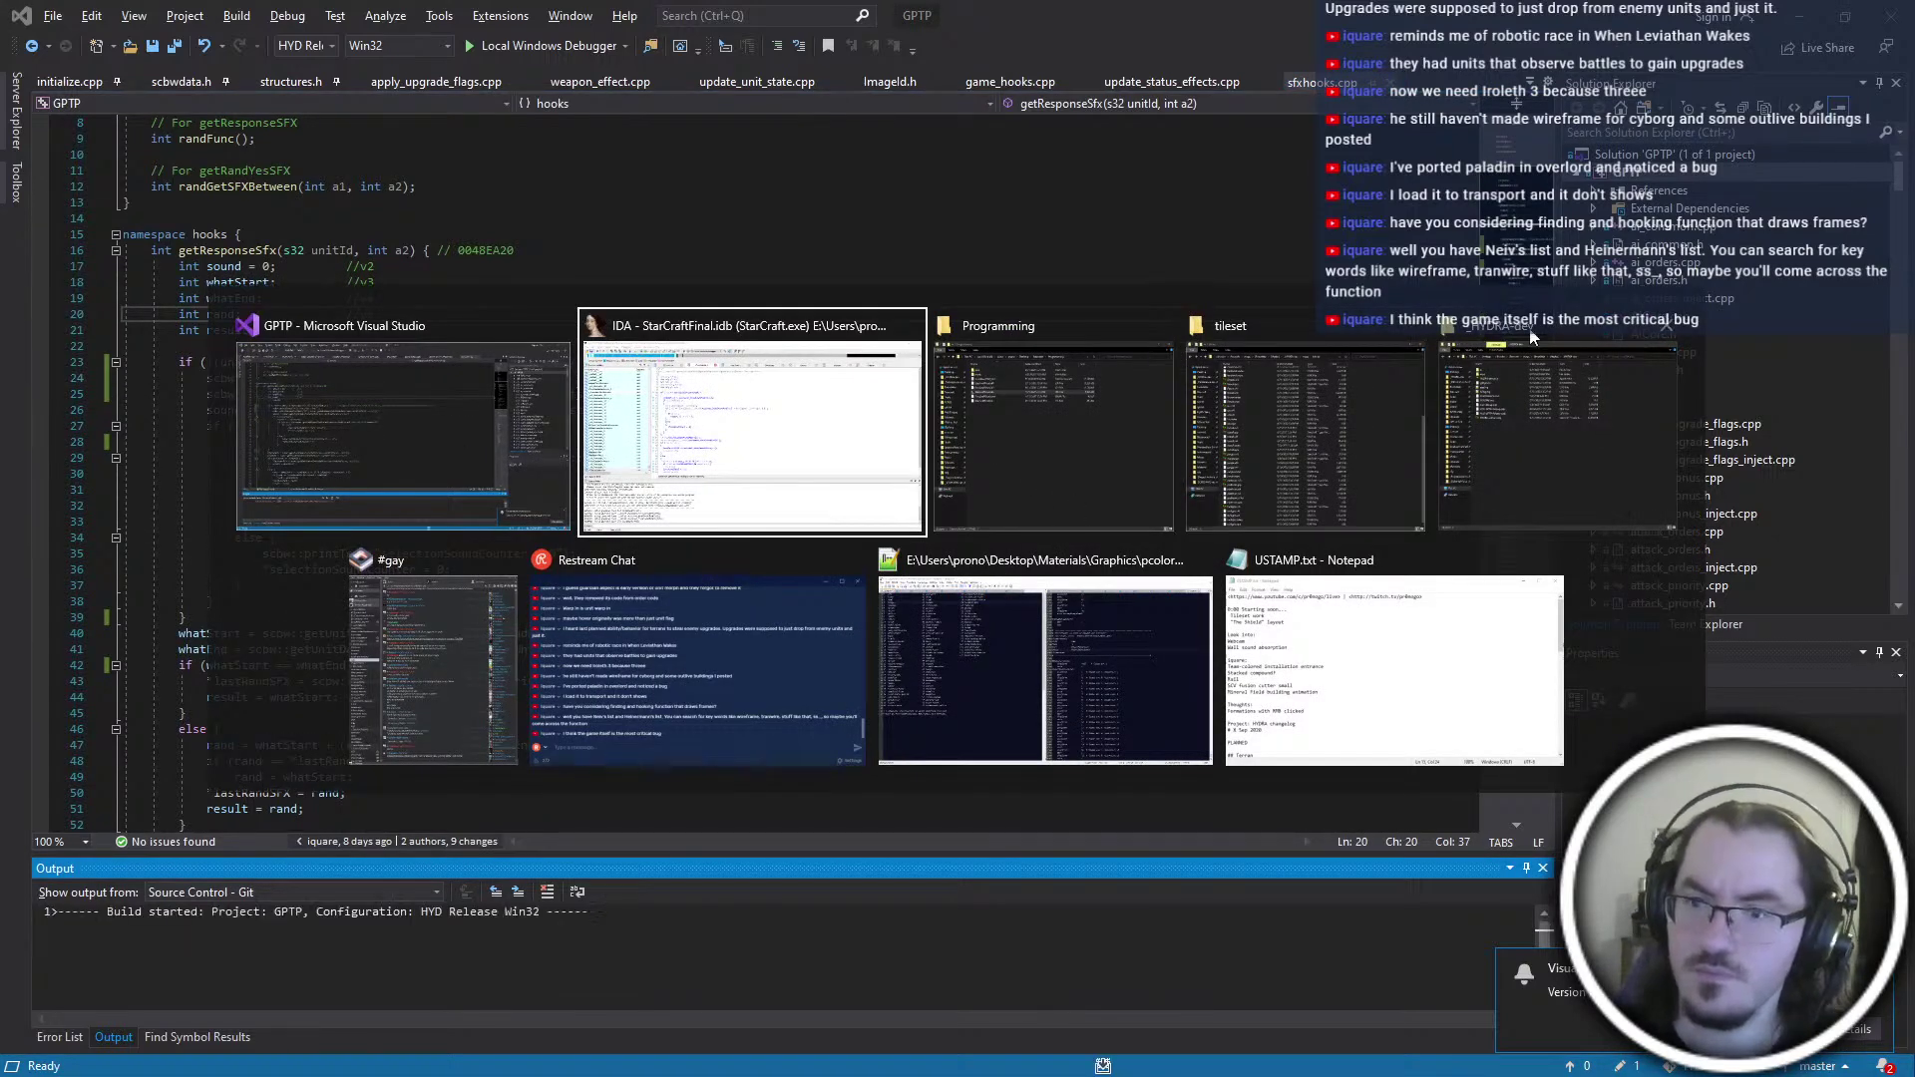
left_click(1092, 480)
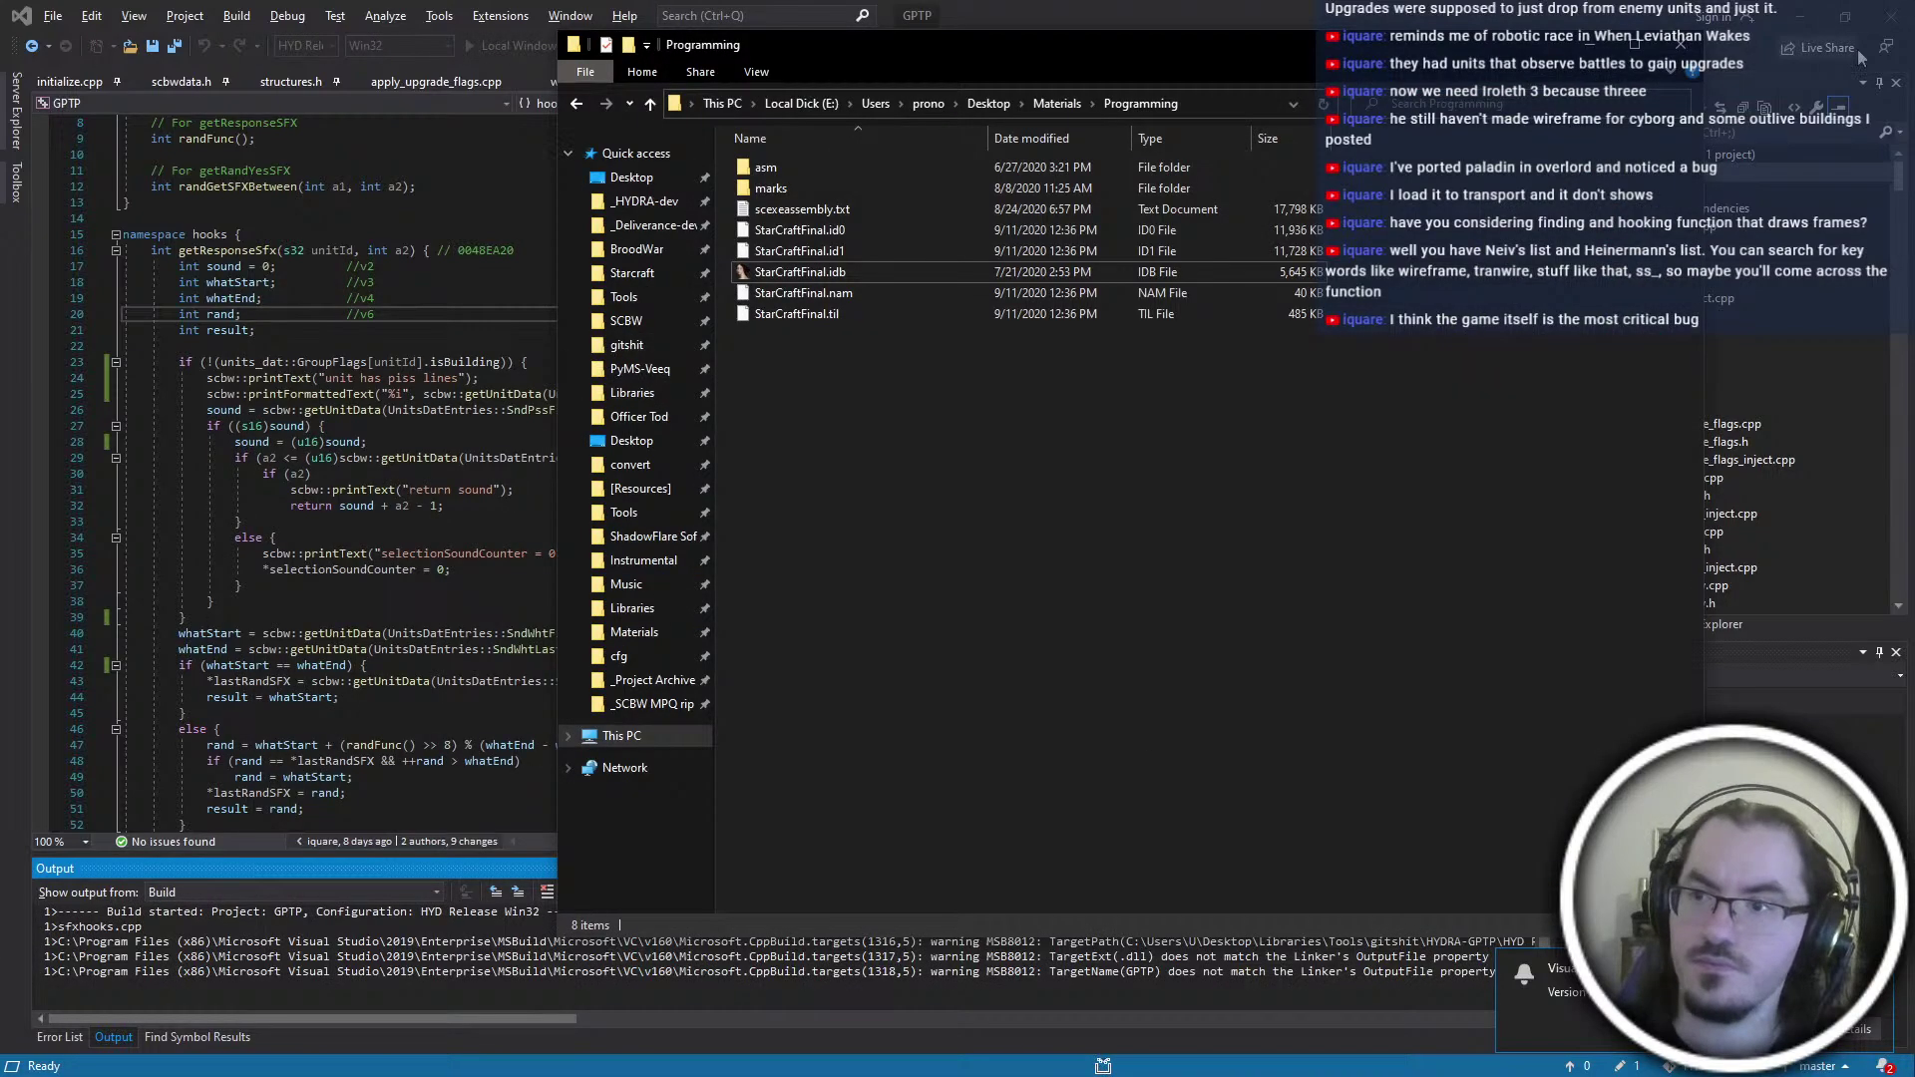
left_click(1680, 45)
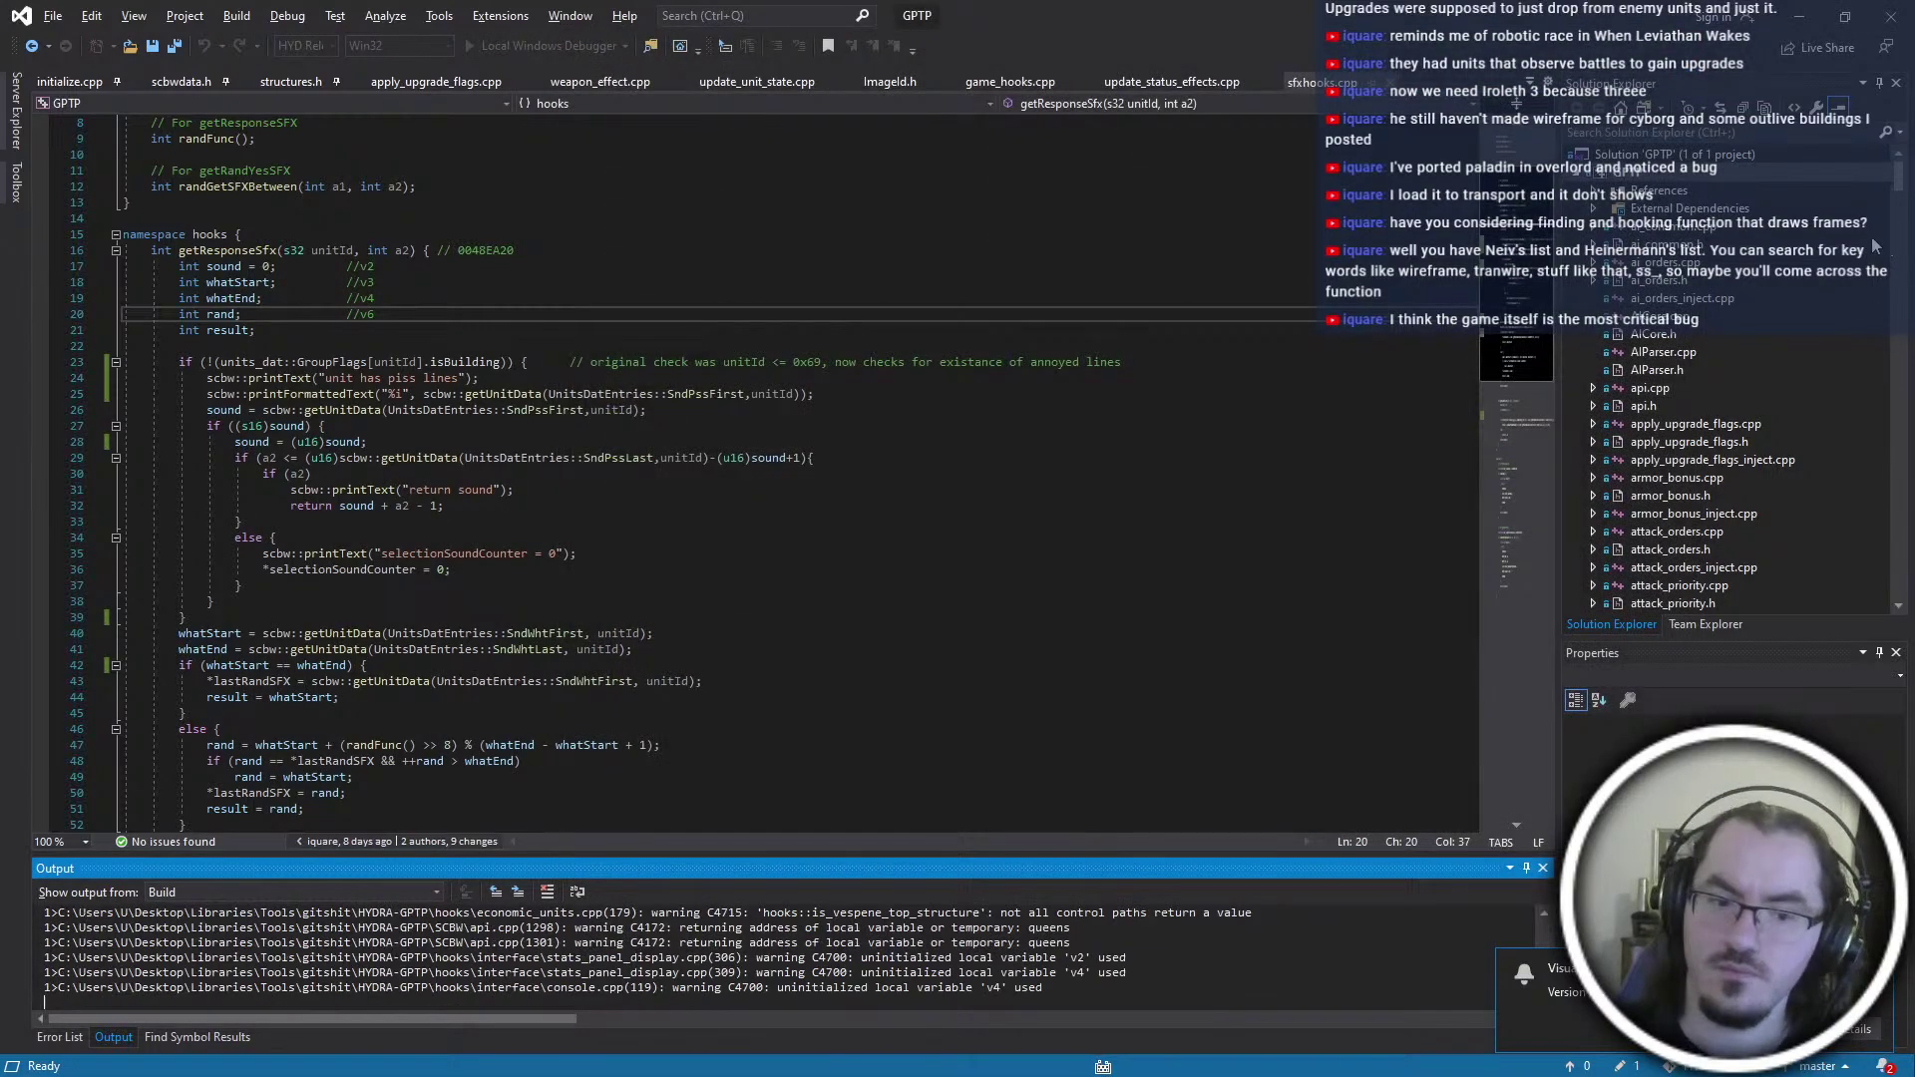
Launch Firegraft and open HYDRA-beta.exe in it
key("super")
left_click(1865, 326)
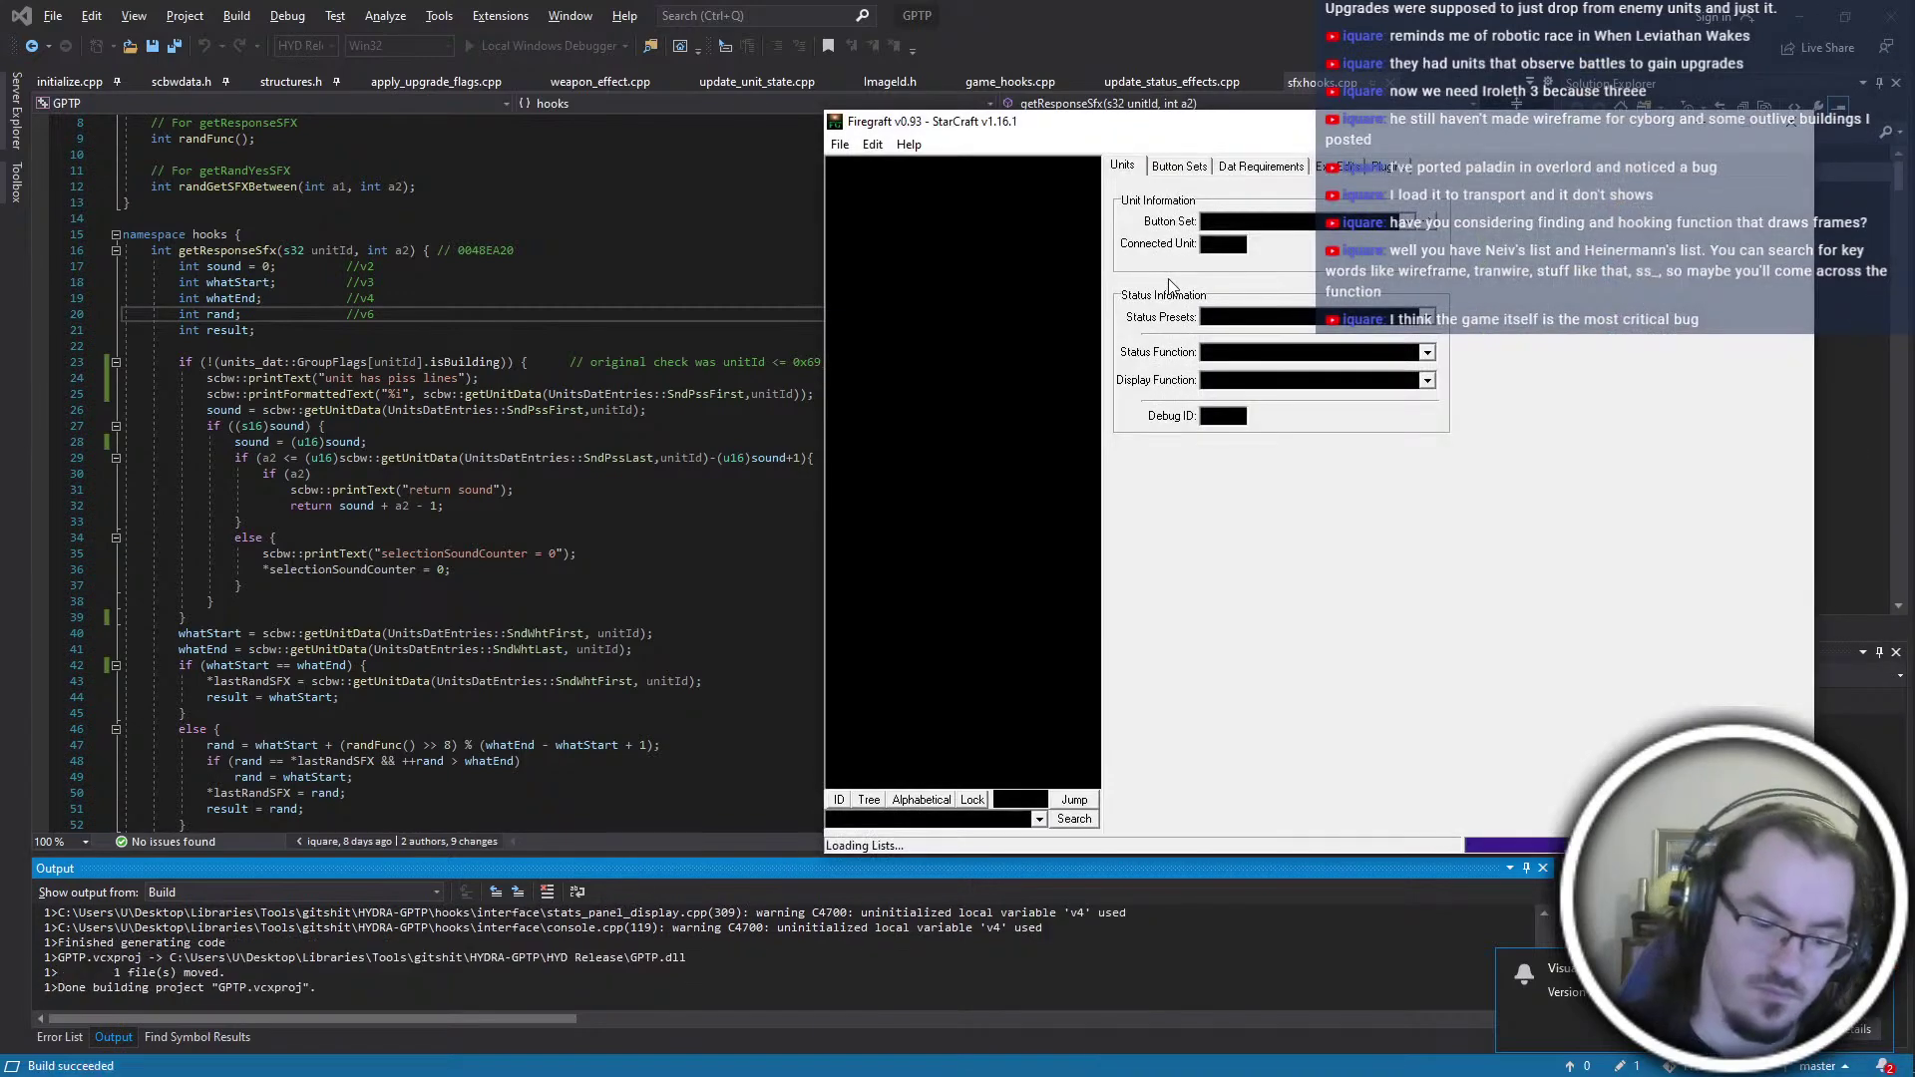
key("ctrl+o")
double_click(1057, 319)
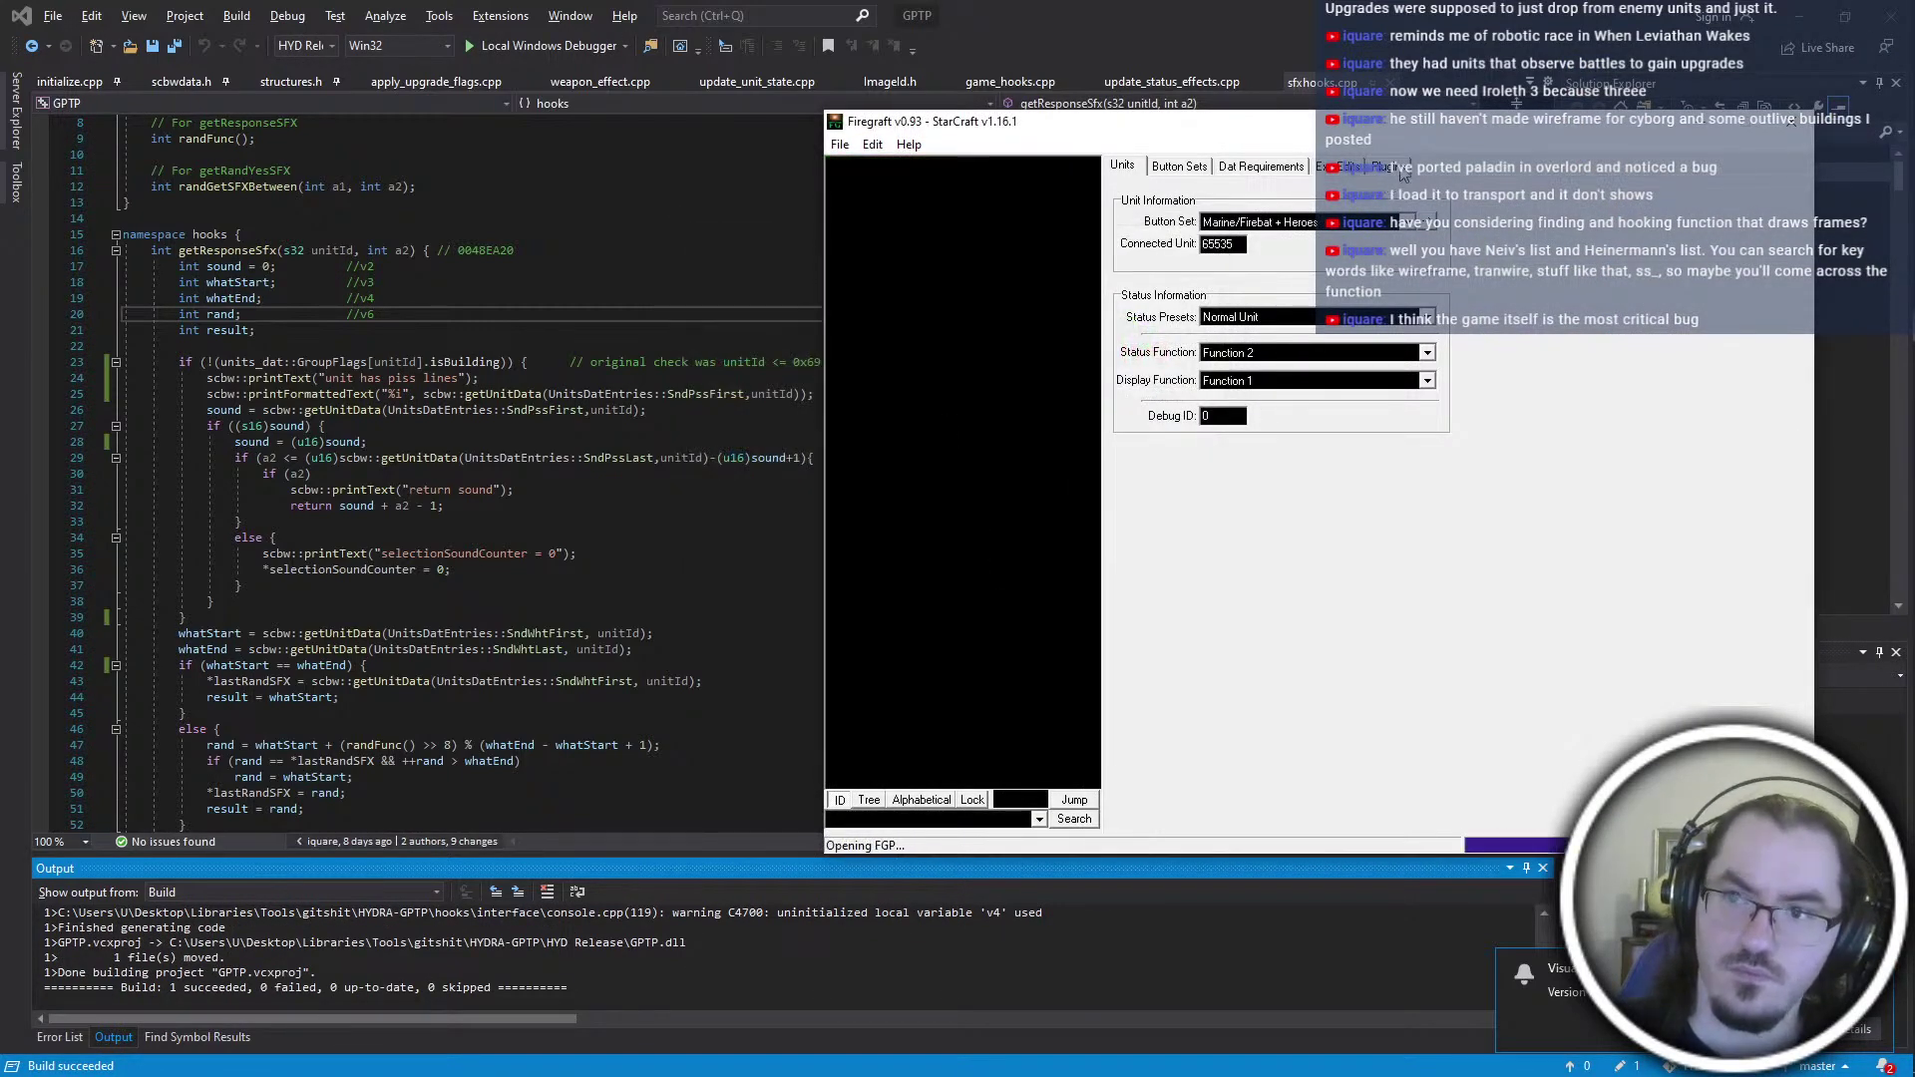
Add the rebuilt HYD-GPTP-Release.qdp to the MPQDraft plugins and save HYDRA-beta.exe
left_click(1396, 167)
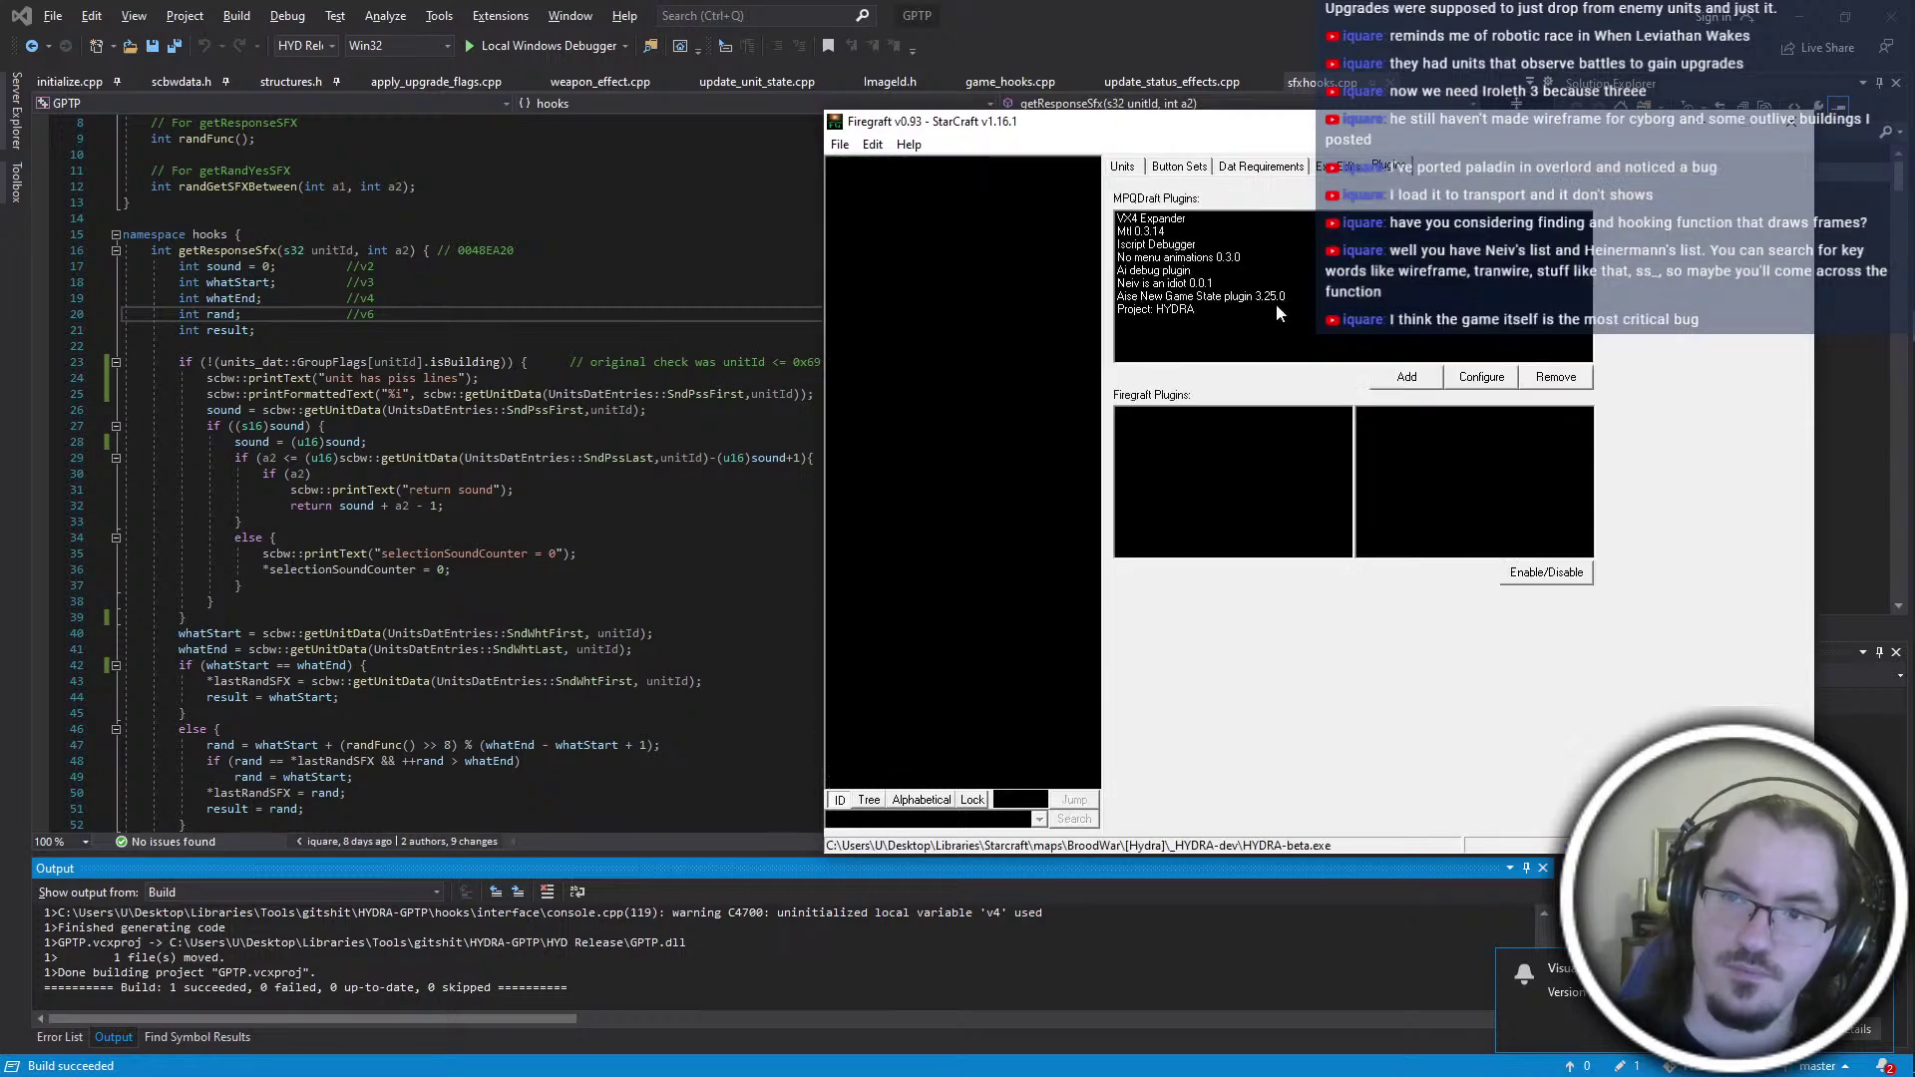
left_click(1406, 376)
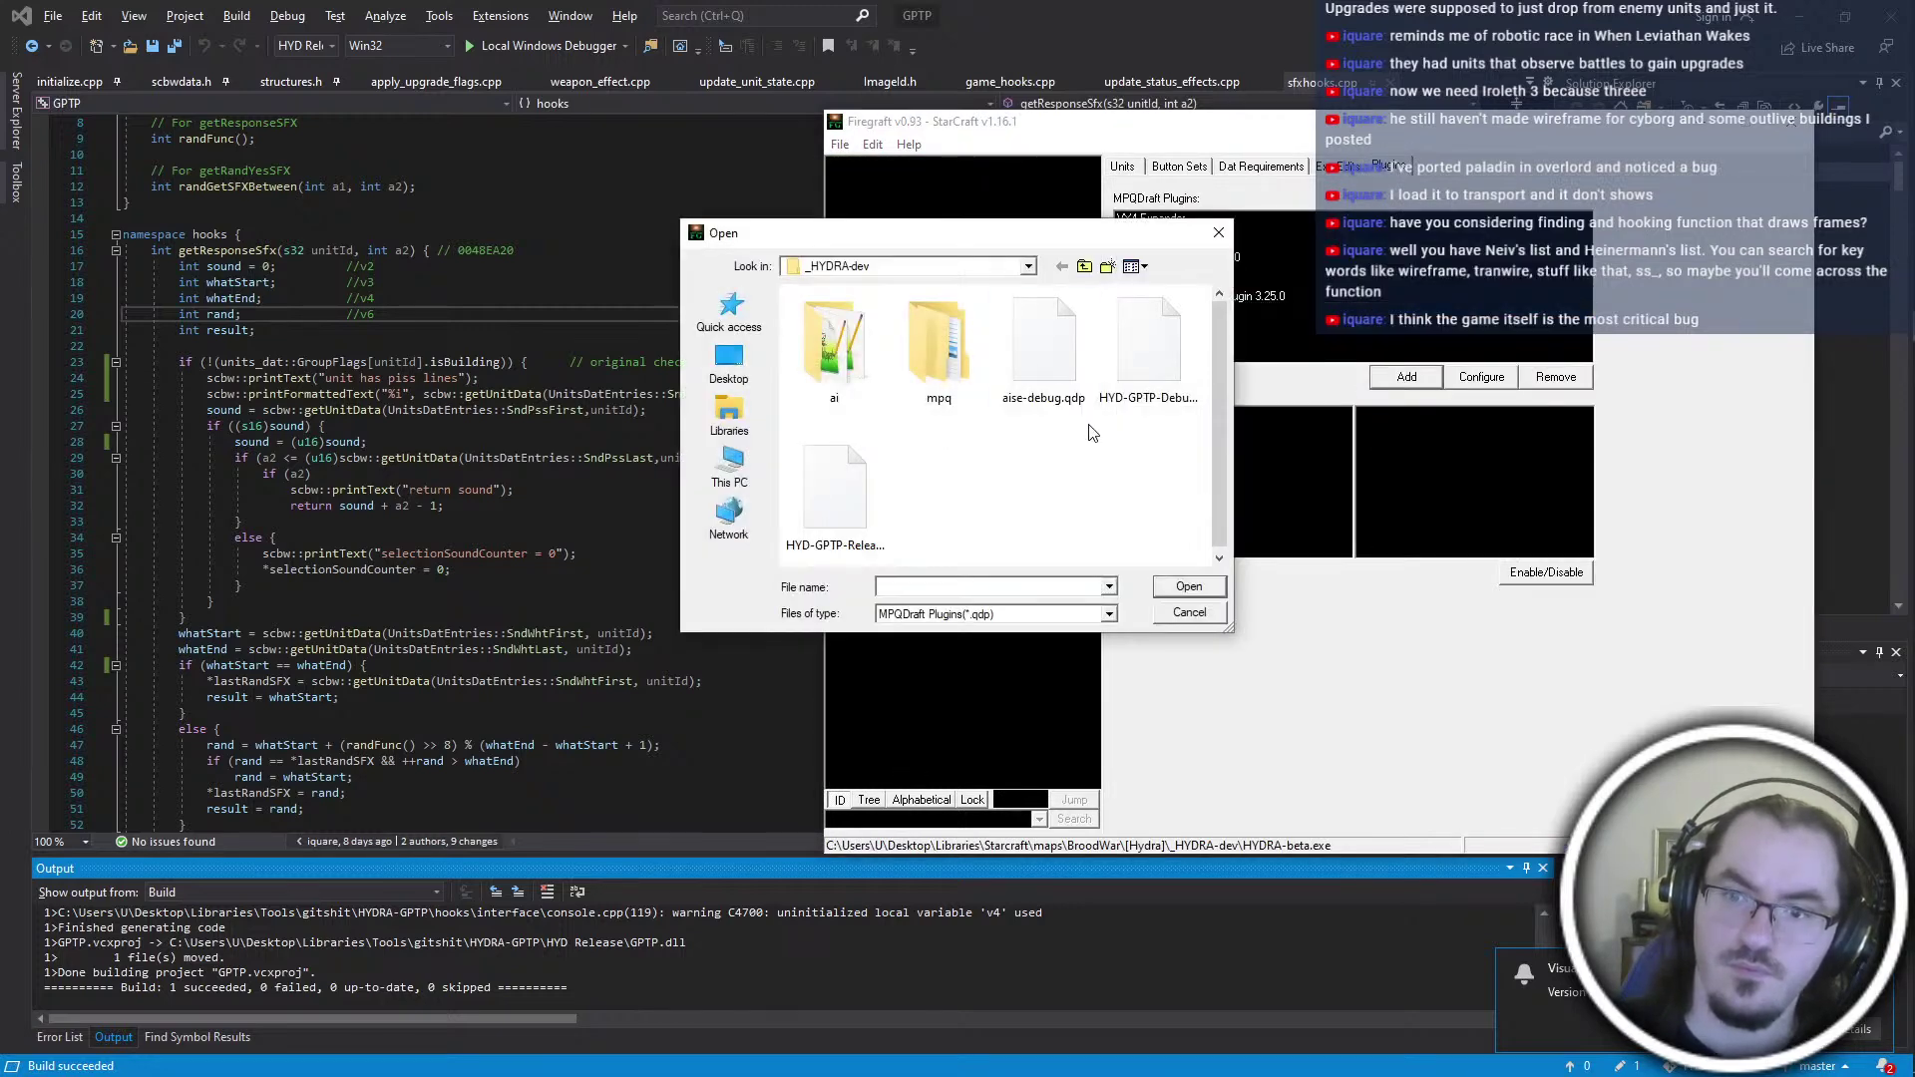
double_click(834, 493)
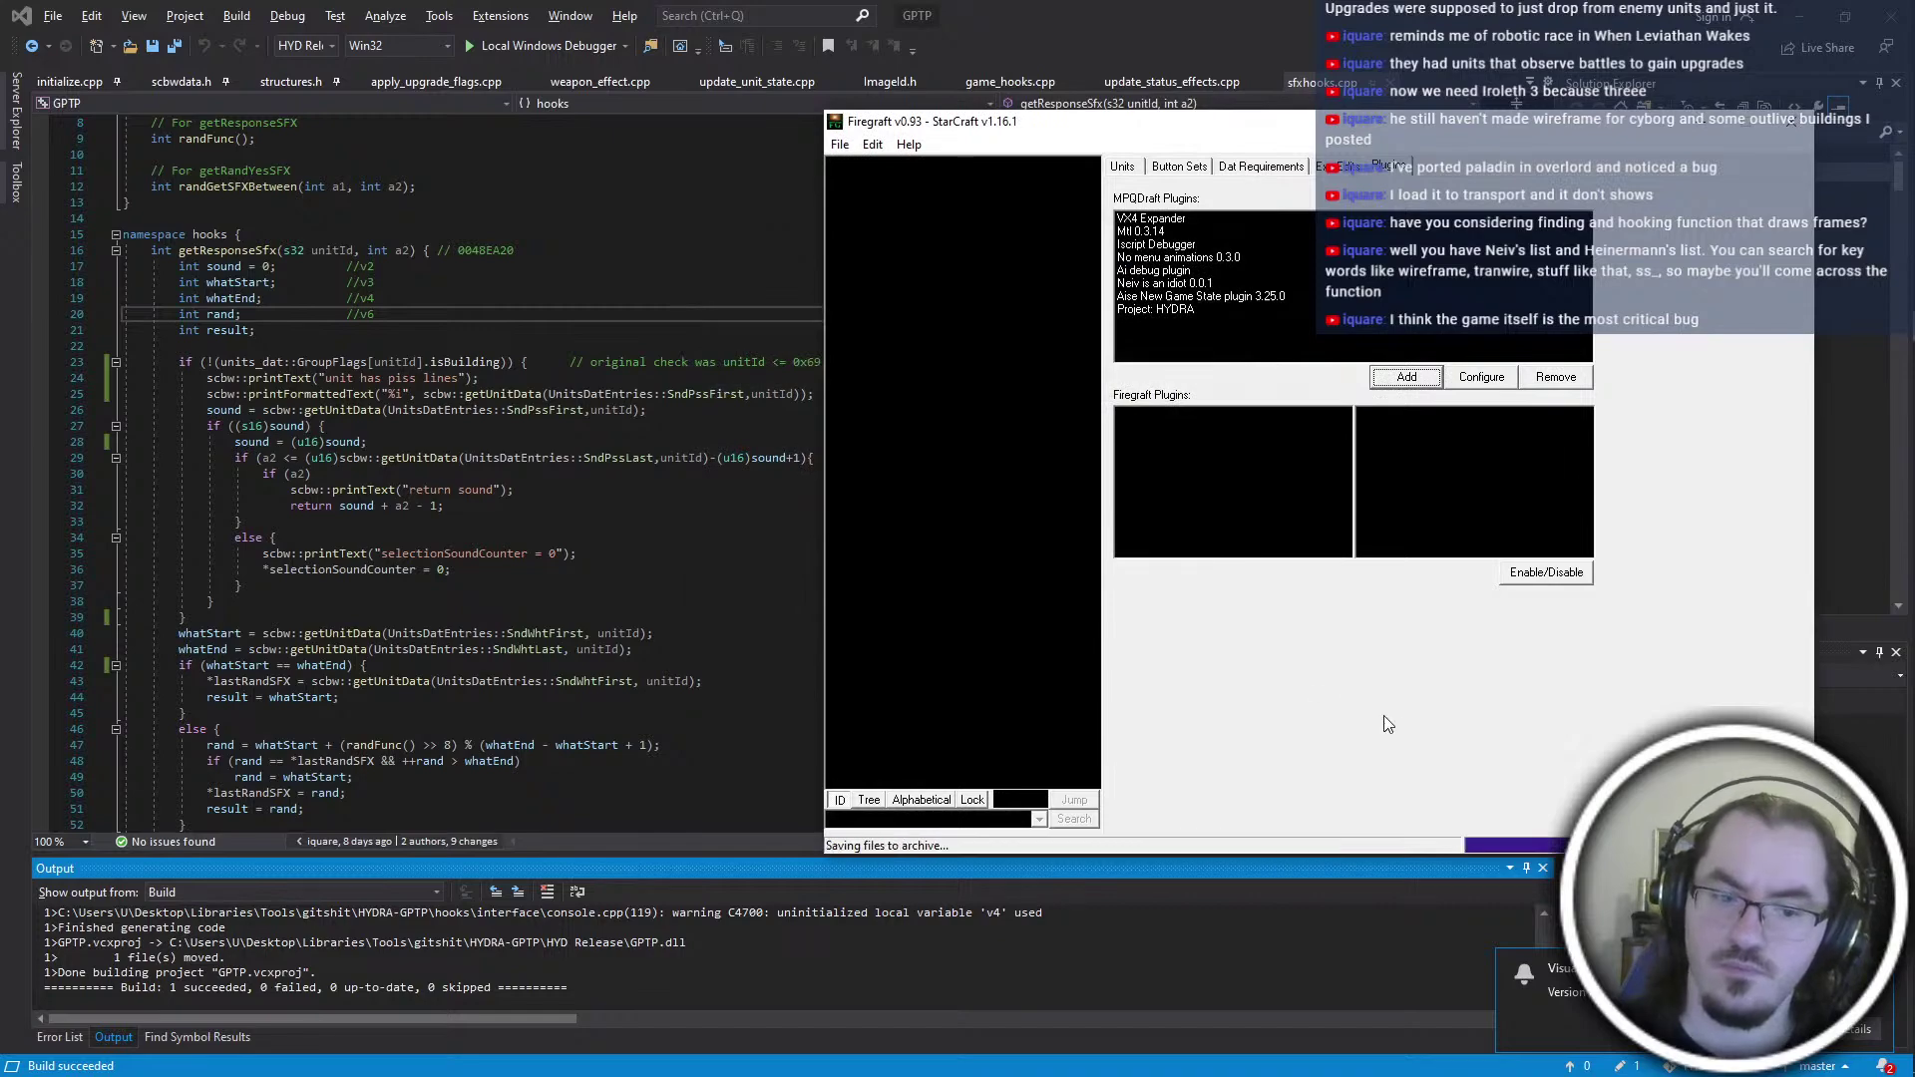
Launch HYDRA-beta.exe from the _HYDRA-dev folder and enter the test map
key("alt+Tab")
left_click(1330, 403)
left_click(1093, 529)
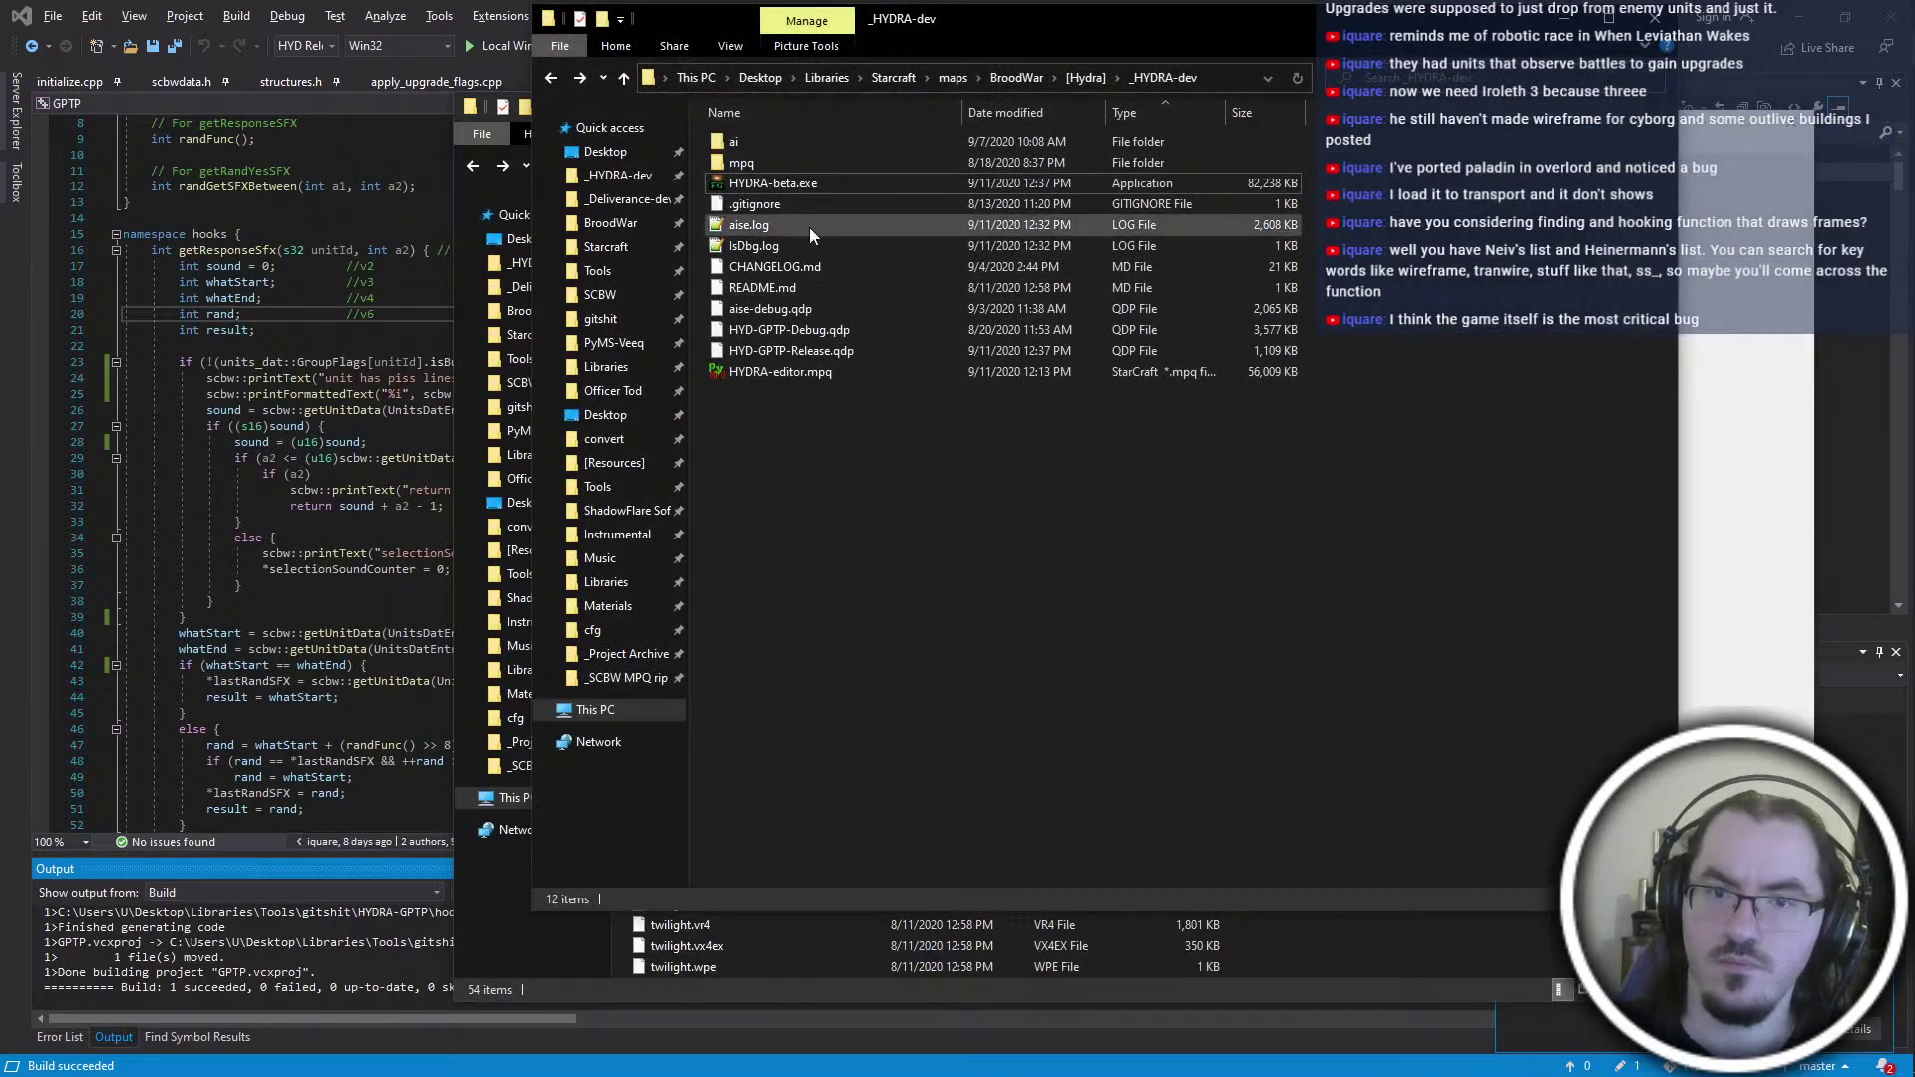
left_click(794, 186)
key("alt+Tab")
left_click(800, 227)
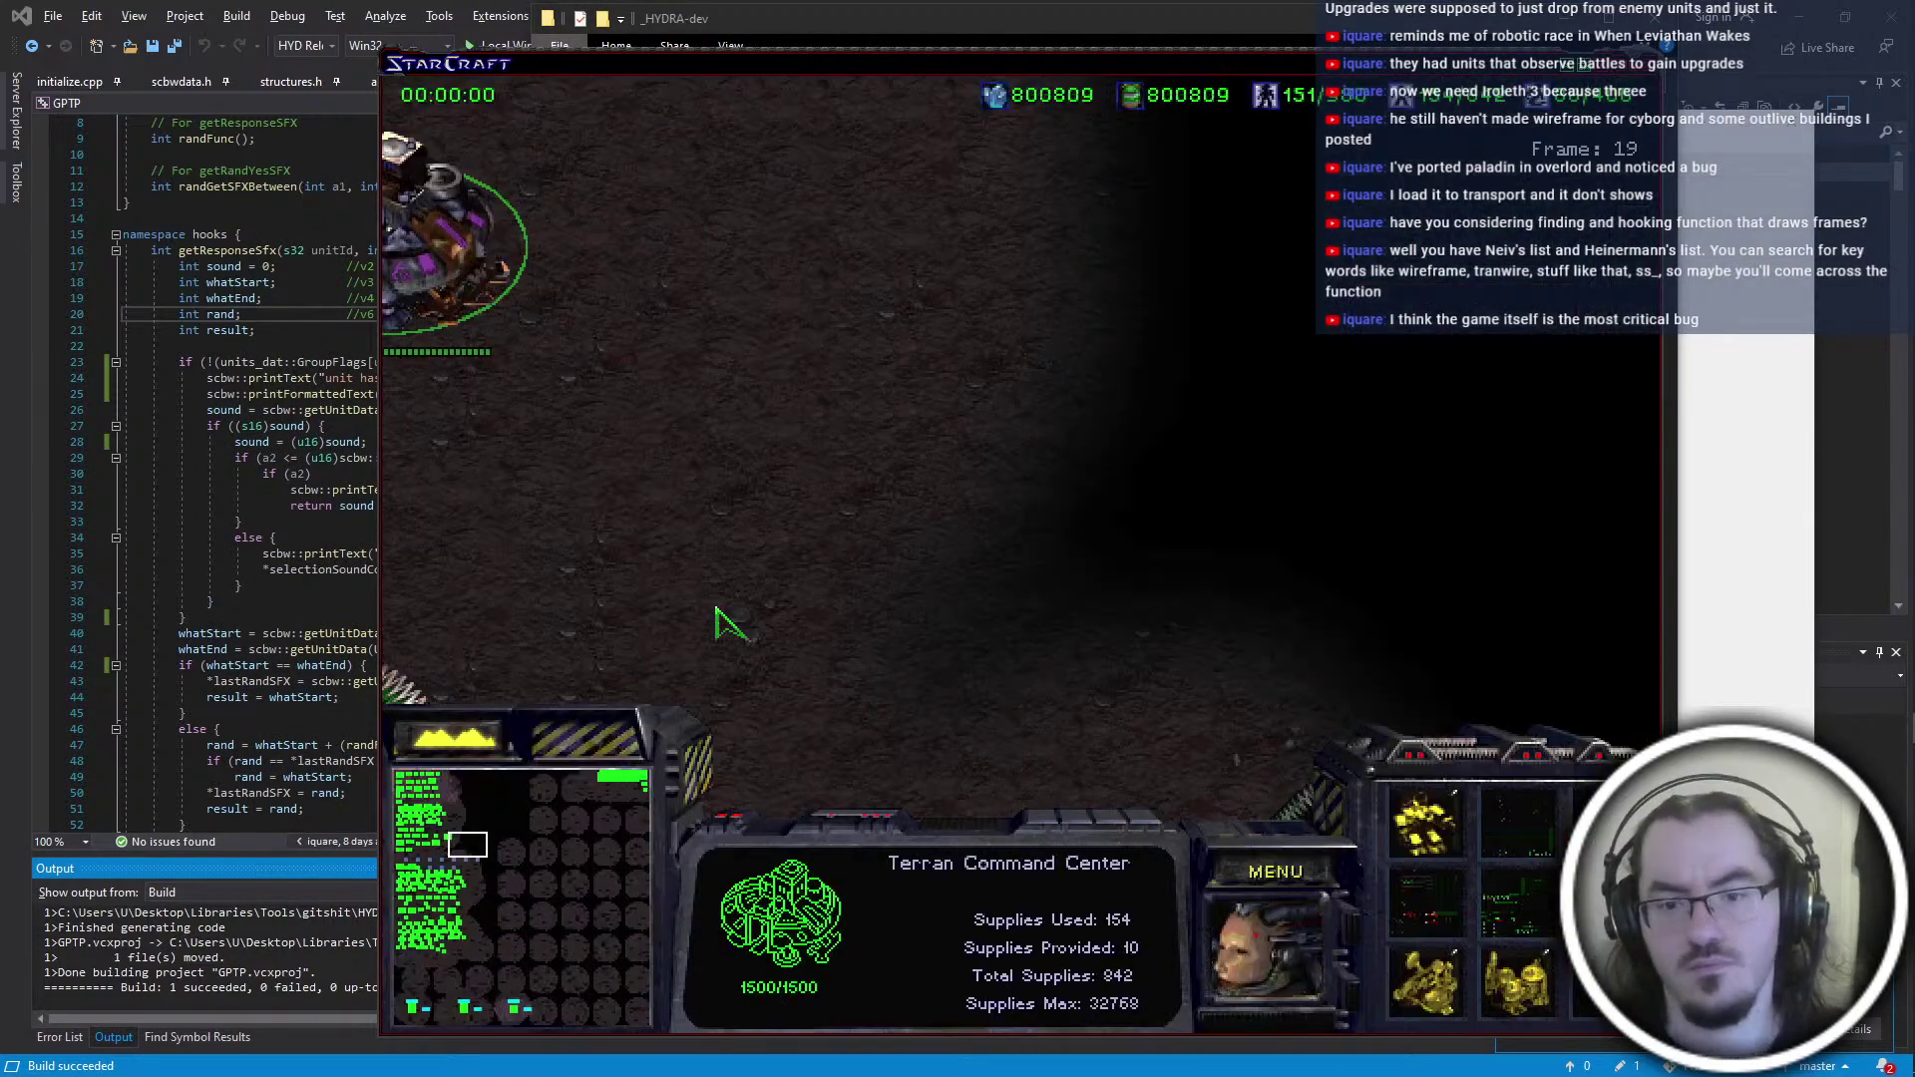
Select the Terran SCV and Southpaw units in game to check their printed annoyed-sound IDs
left_click(650, 387)
key("Left")
key("Down")
left_click(940, 391)
left_click(1272, 654)
key("Right")
key("Down")
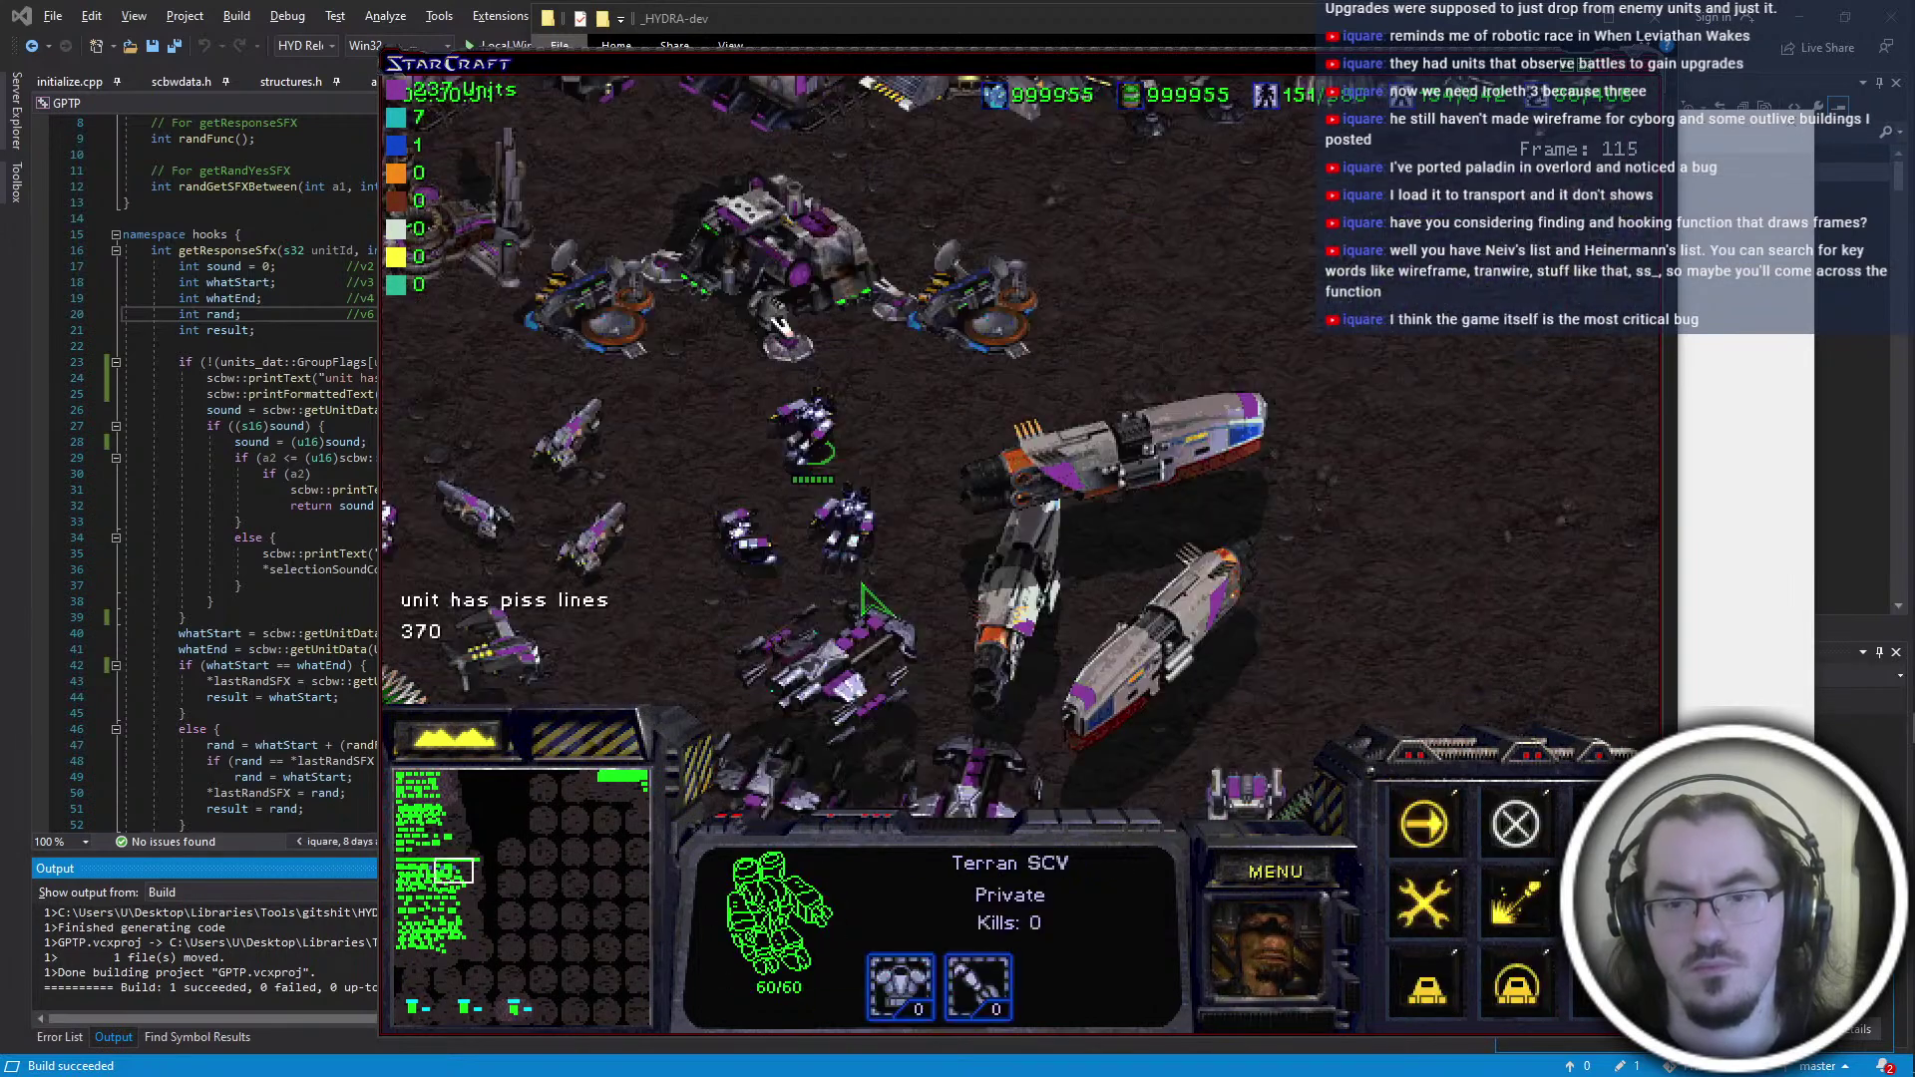
left_click(844, 538)
left_click(583, 544)
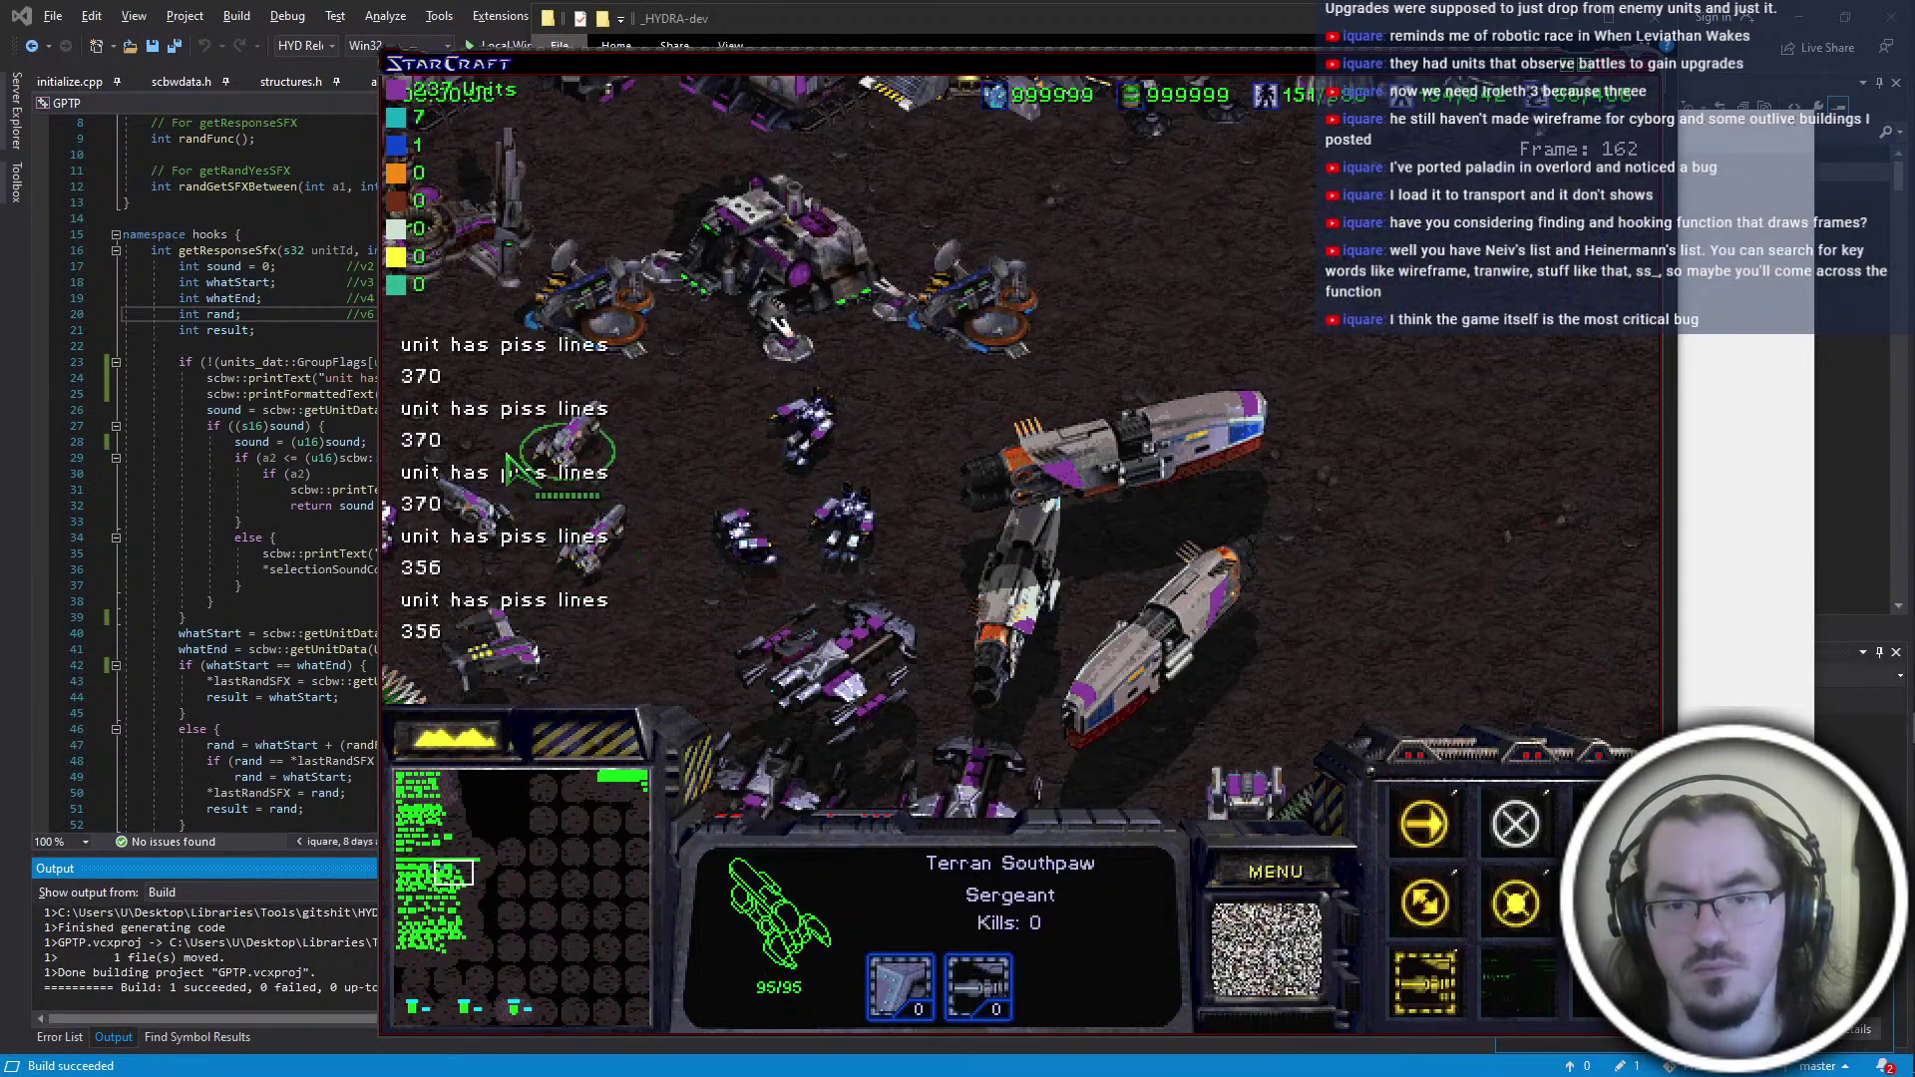
Select further Terran vehicles and walkers, including the Madrigal and Paladin, to check their annoyed-sound IDs
left_click(590, 547)
left_click(848, 658)
mouse_move(903, 1028)
left_click(972, 469)
left_click(982, 466)
left_click(1346, 584)
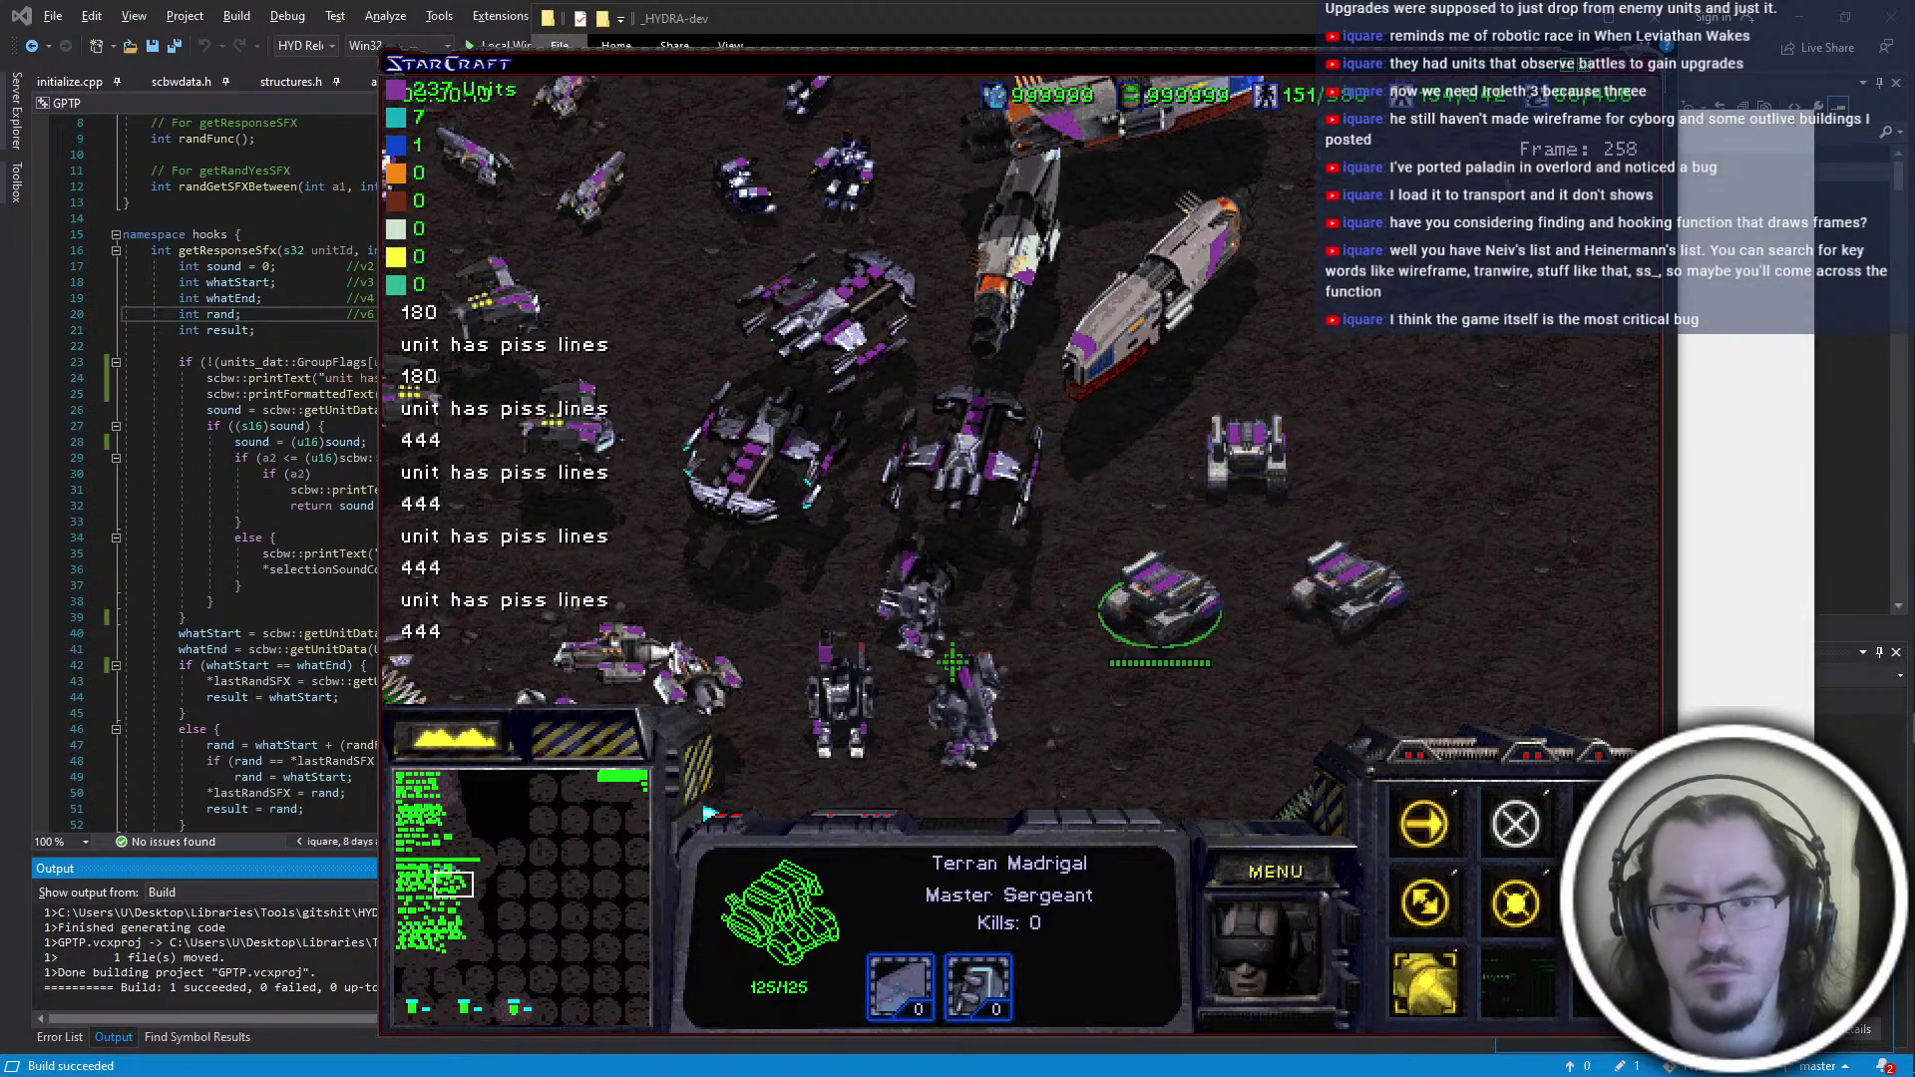
left_click(913, 608)
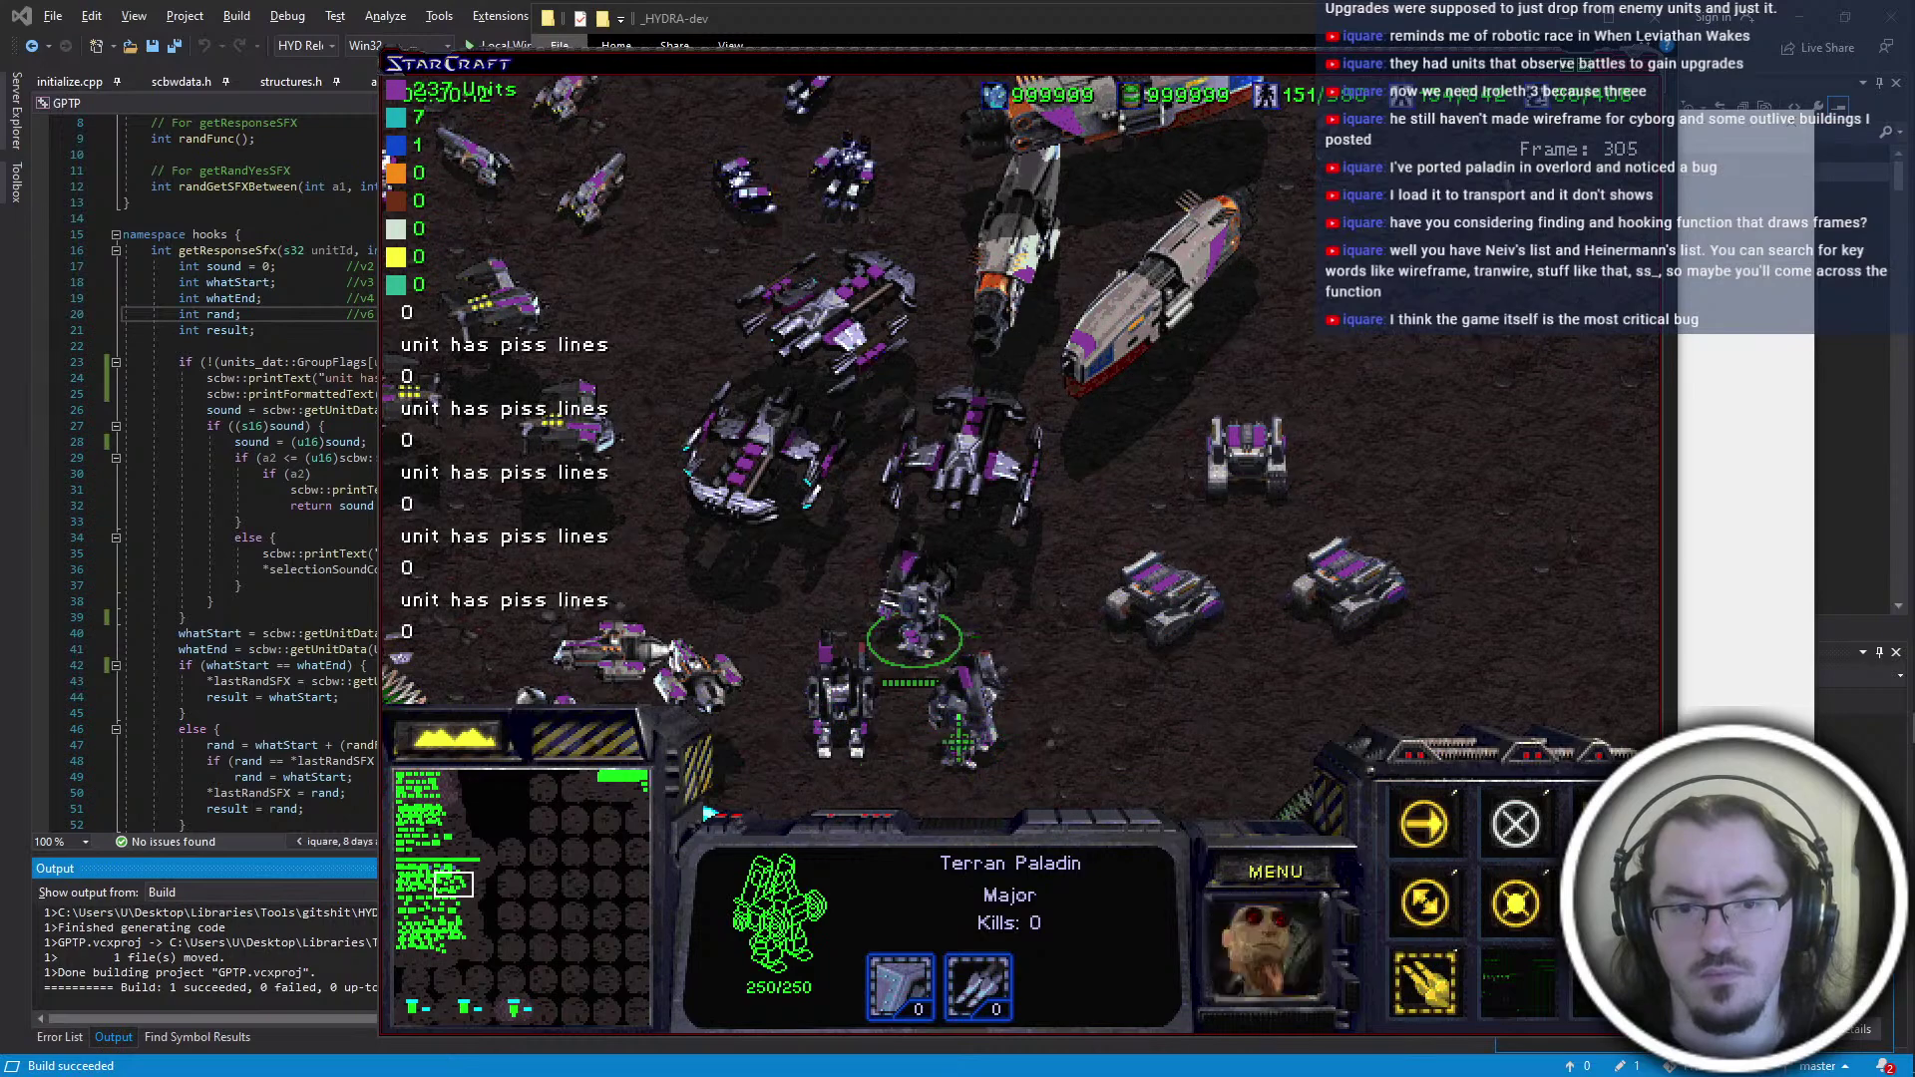
Select more Terran units around the Wyvern and the Zerg Gorgoleth to check their annoyed-sound IDs
left_click(1165, 247)
left_click(1132, 334)
left_click(1038, 459)
left_click(1009, 517)
left_click(1062, 623)
left_click(893, 587)
left_click(1296, 621)
left_click(1226, 695)
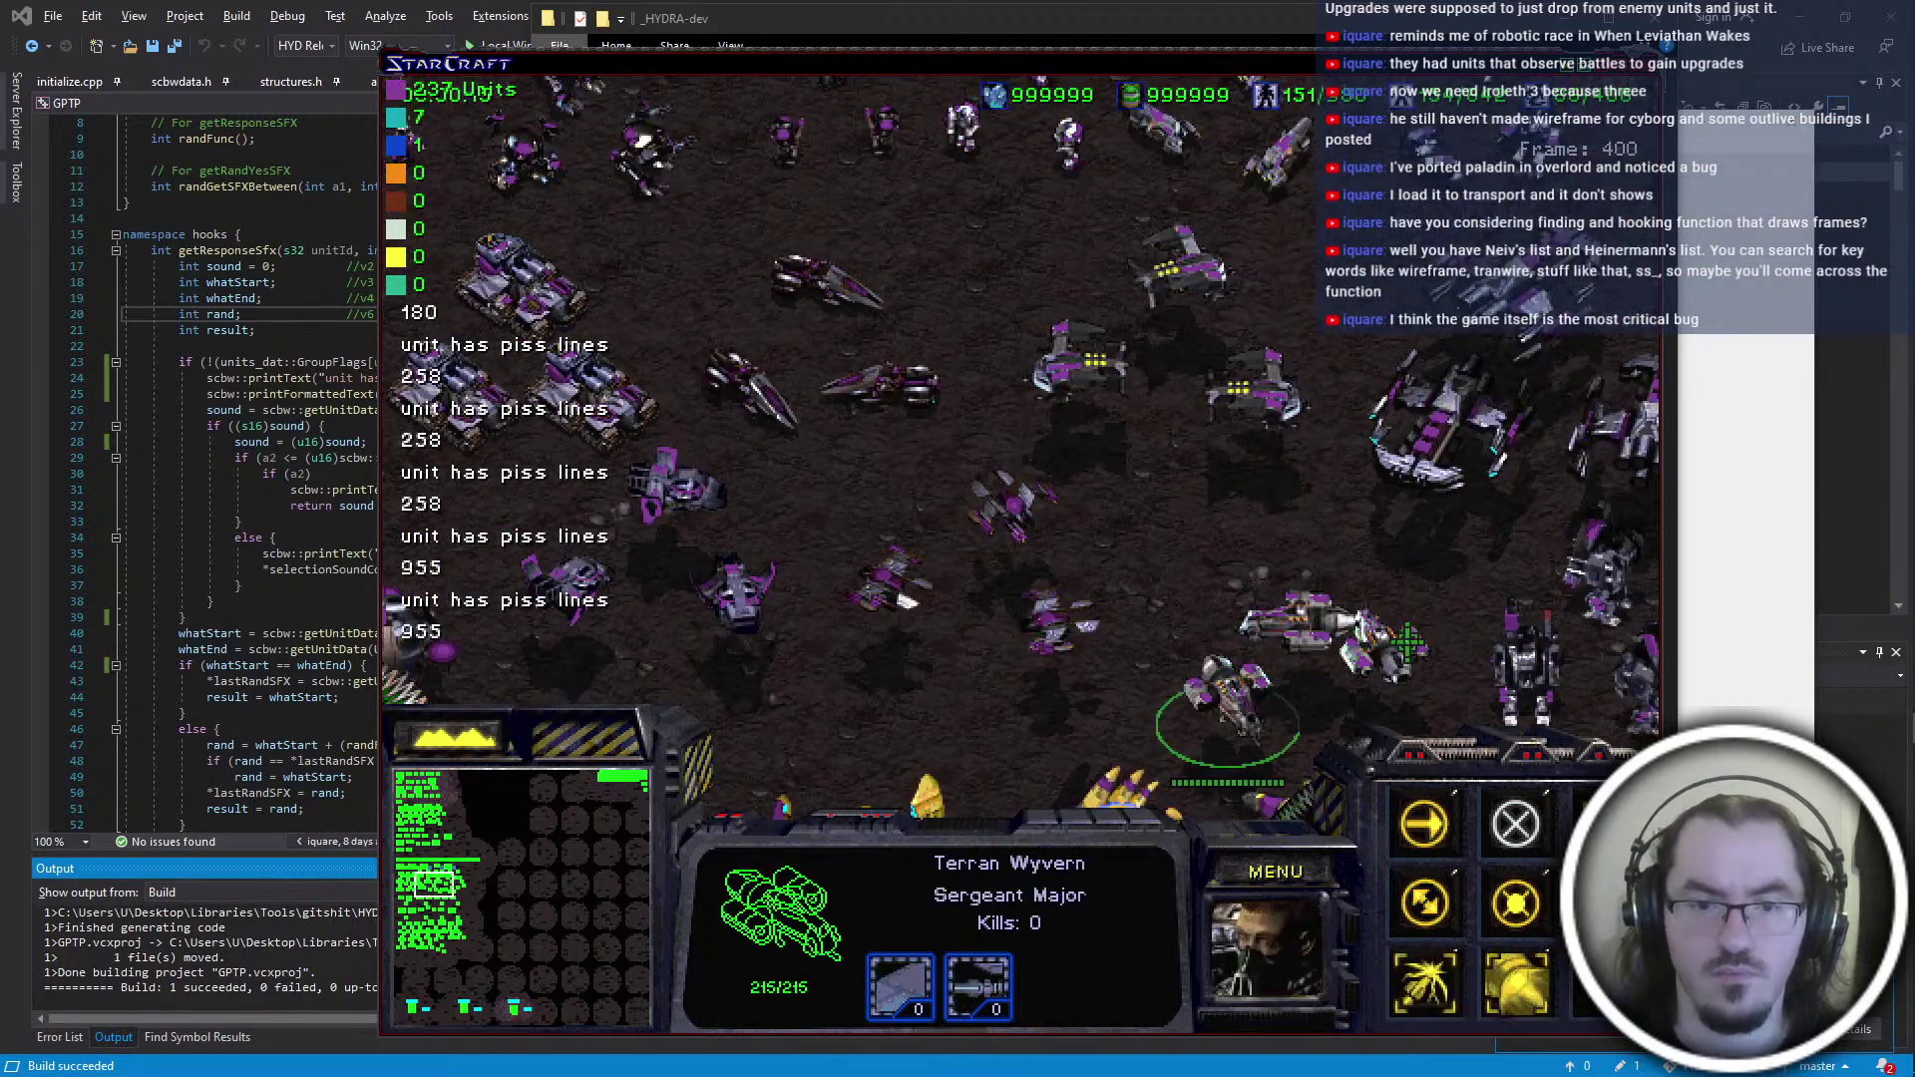
left_click(1382, 643)
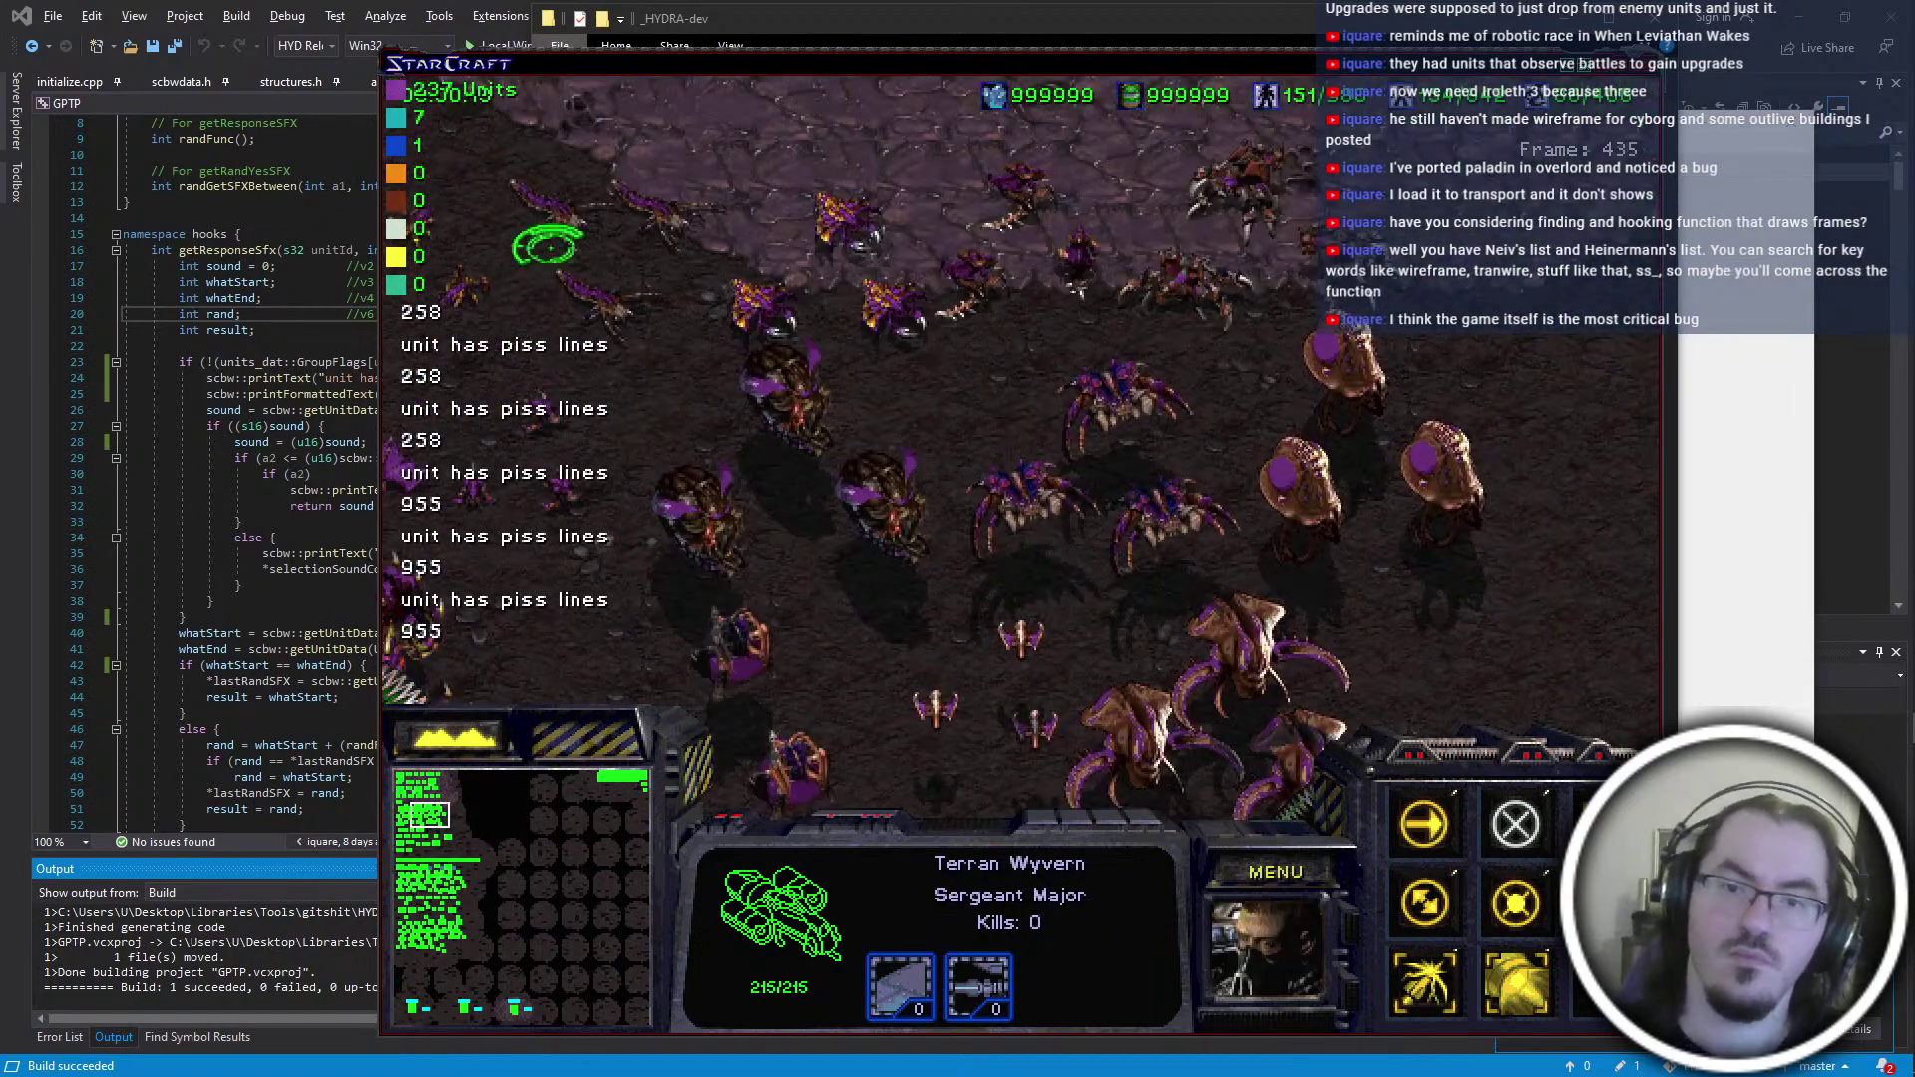
left_click(1258, 666)
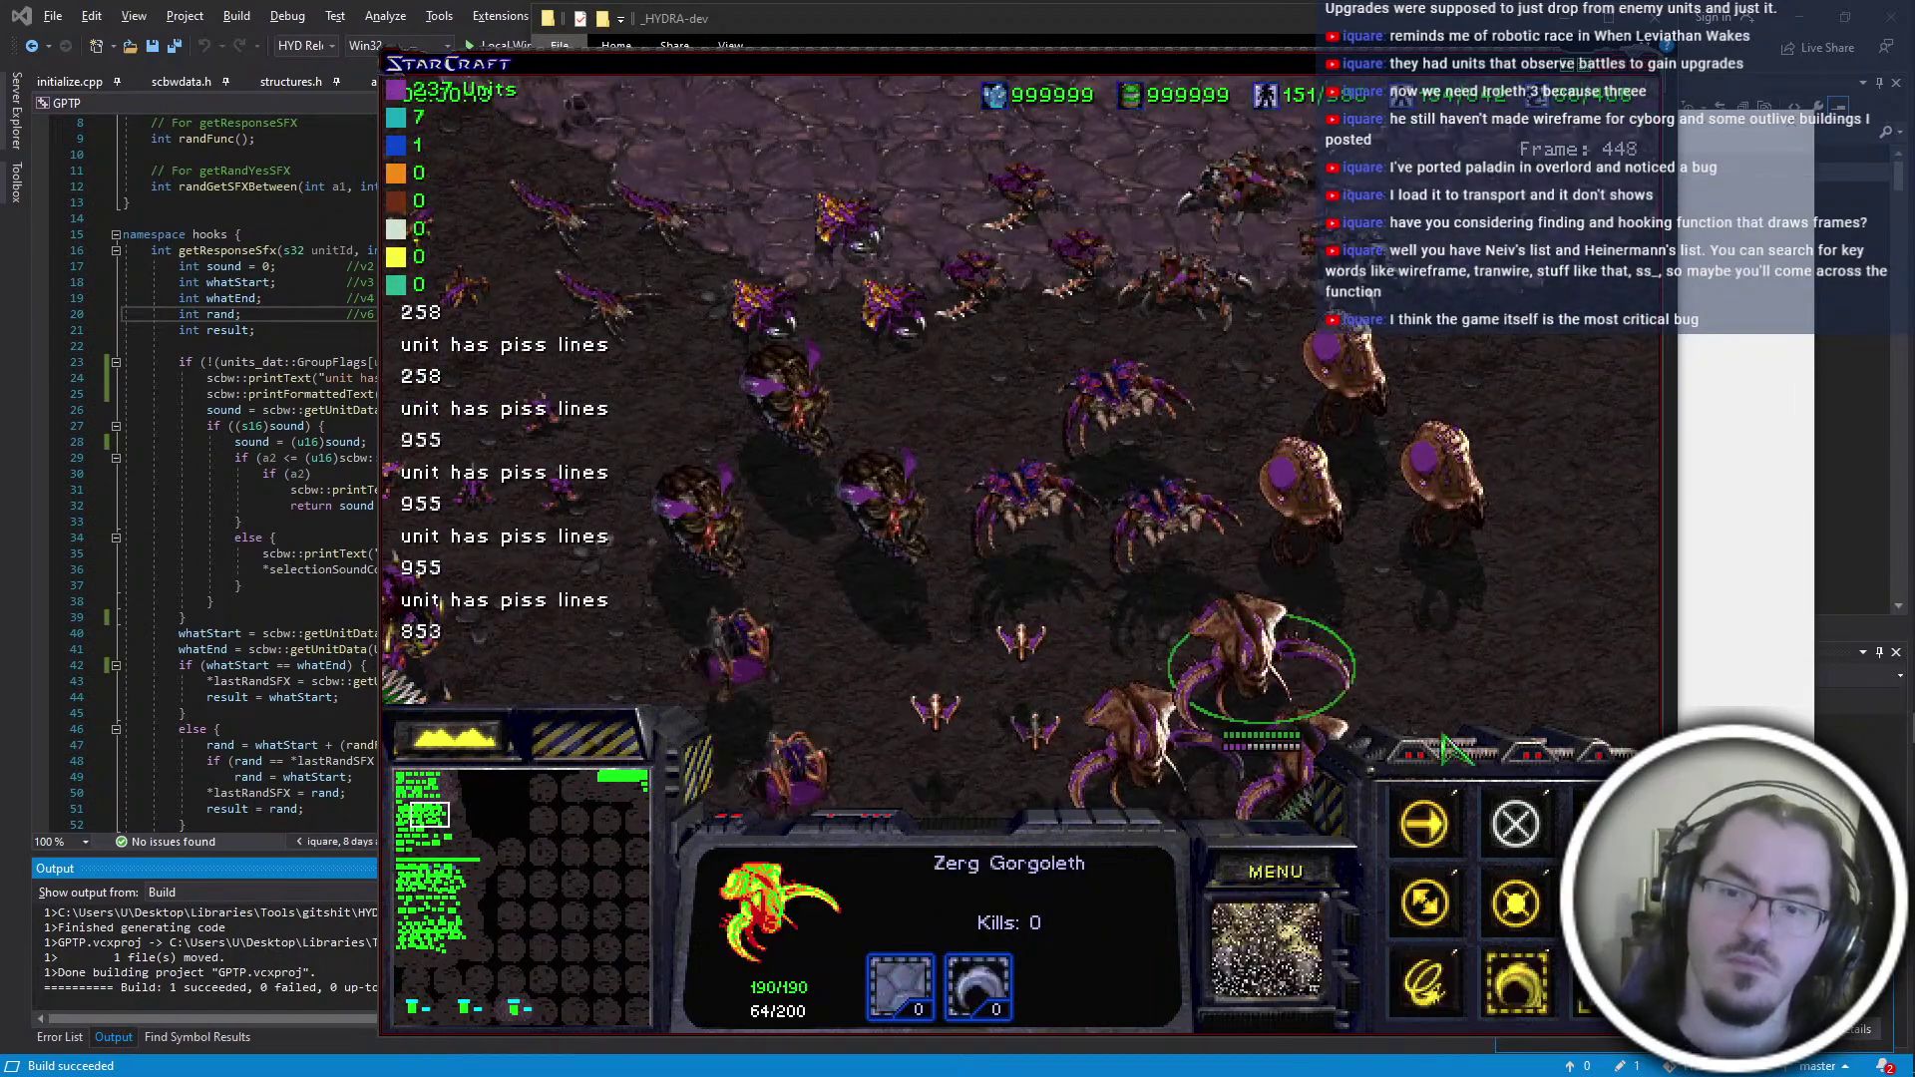
Open sfxdata.dat from the mpq\arr folder in PyDAT and jump to sound entry 853
key("alt+Tab")
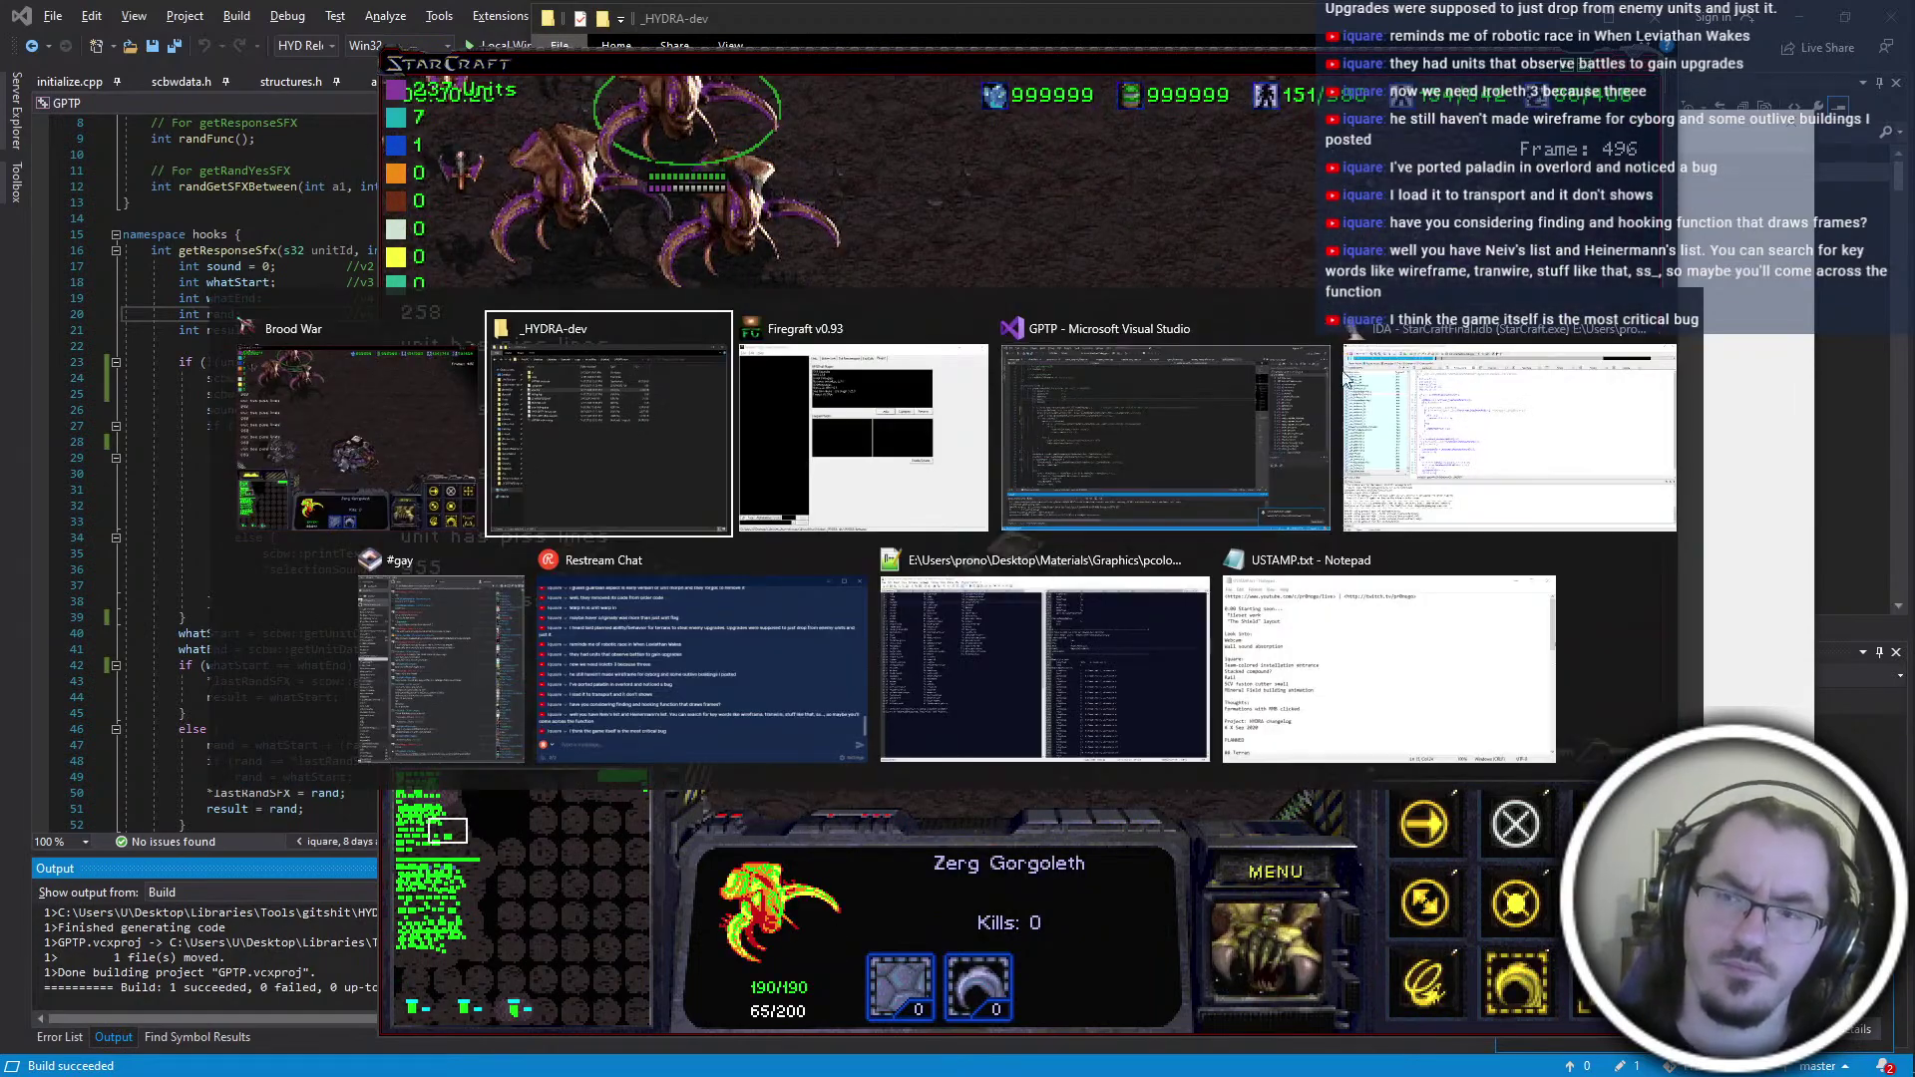
left_click(631, 463)
key("alt+Tab")
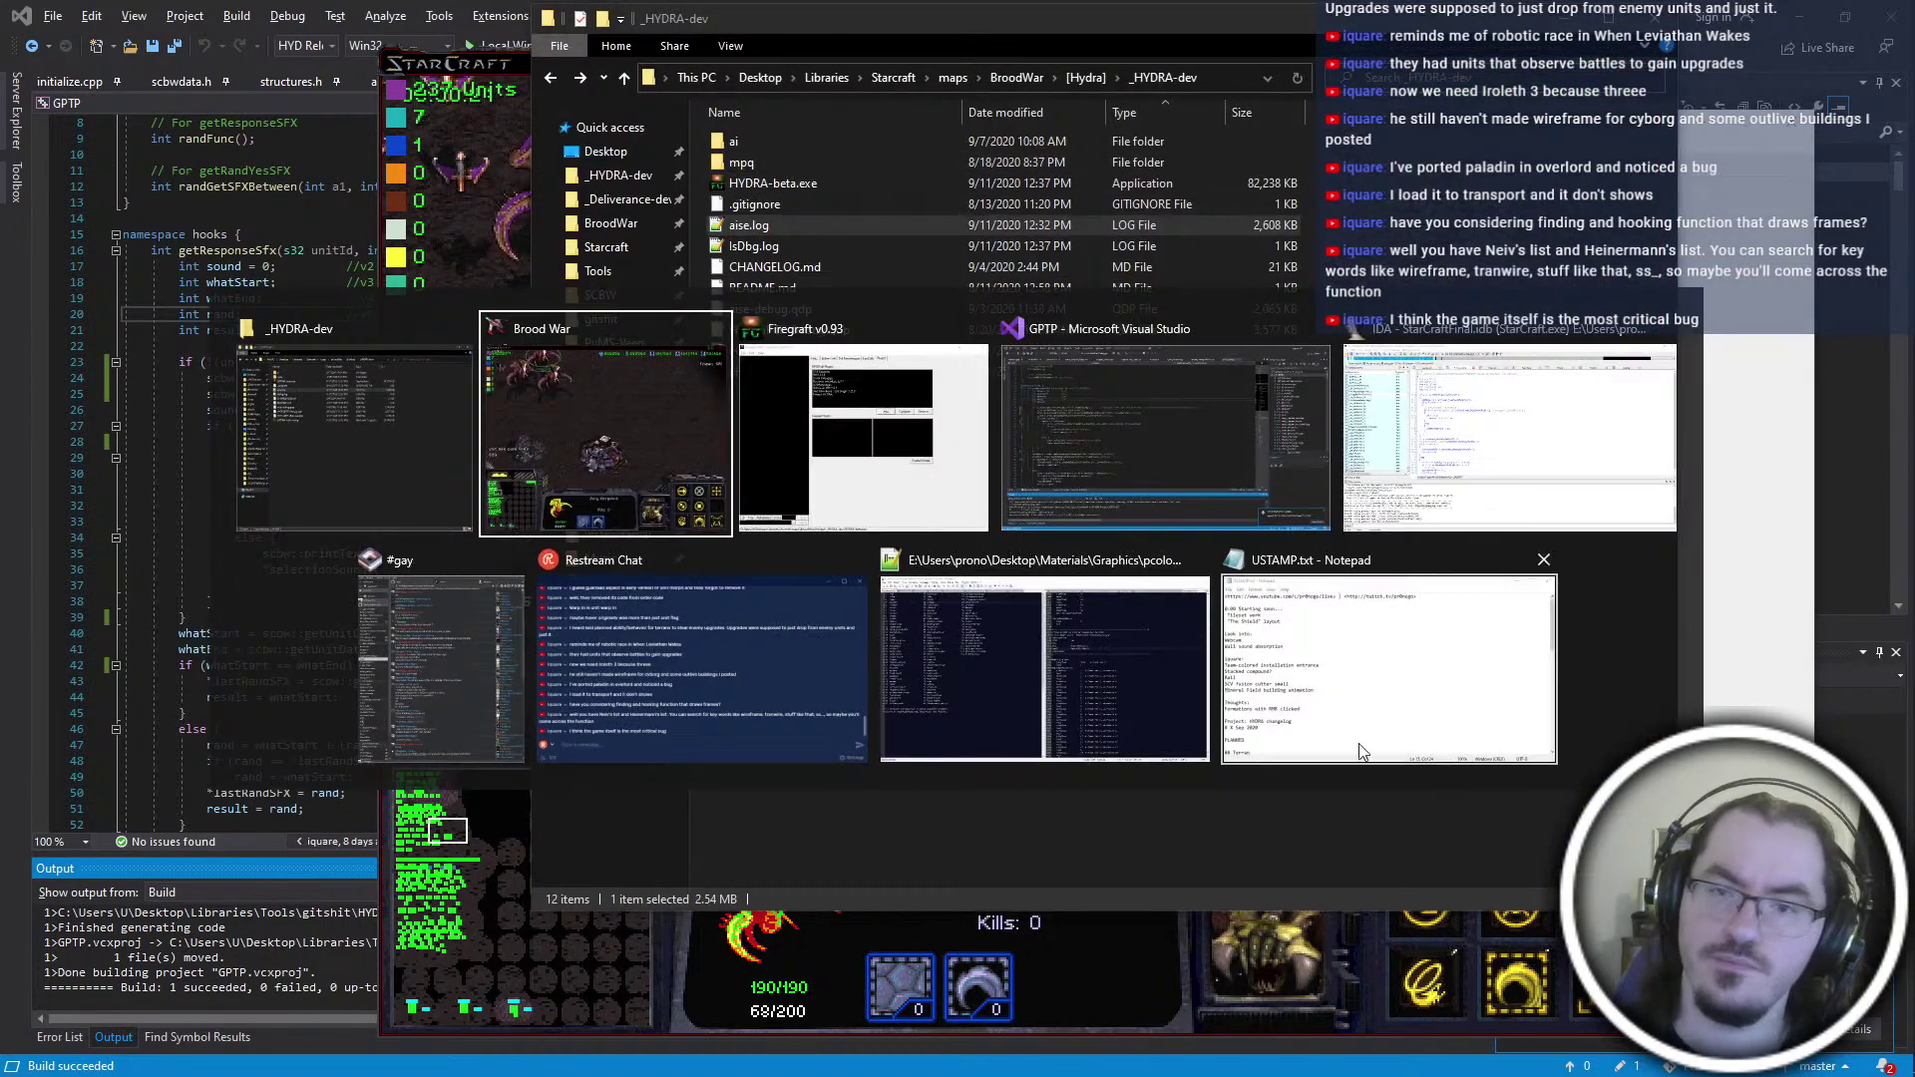
left_click(1051, 481)
double_click(886, 157)
double_click(887, 147)
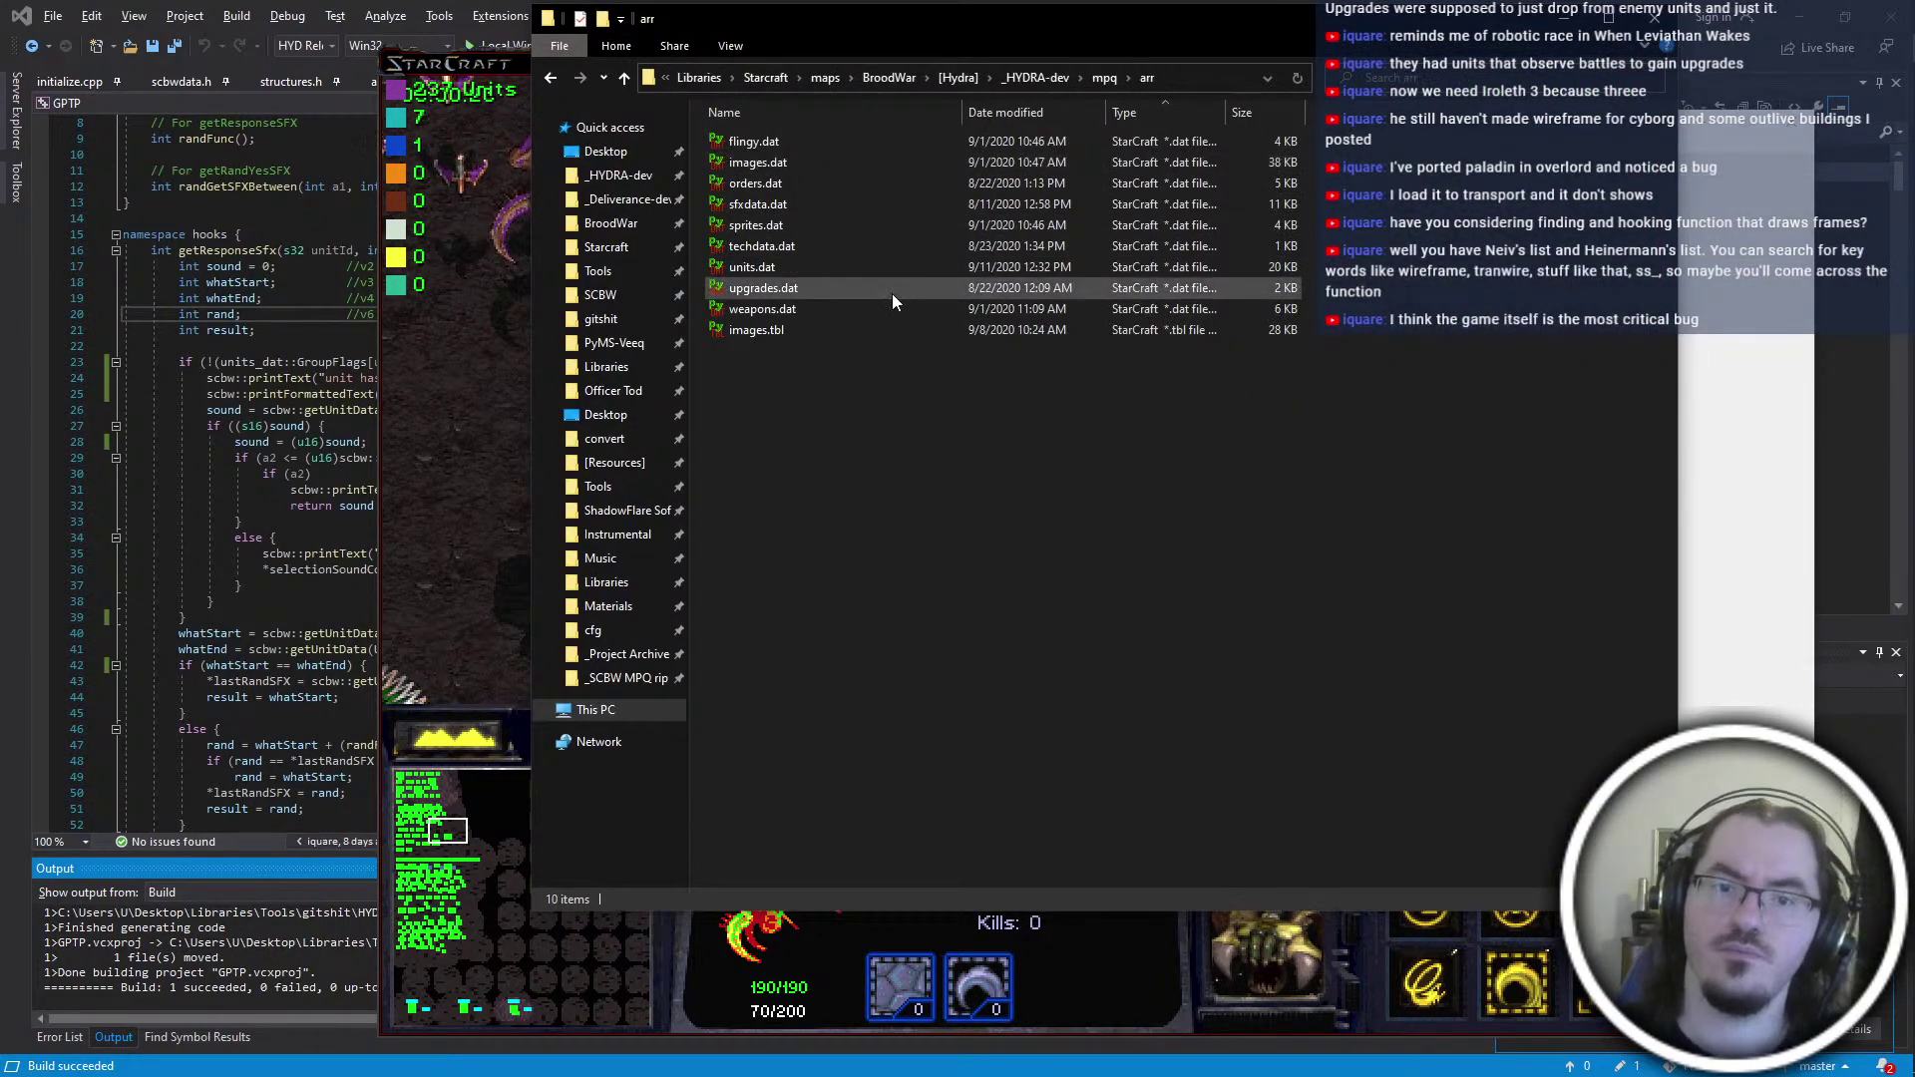
double_click(847, 203)
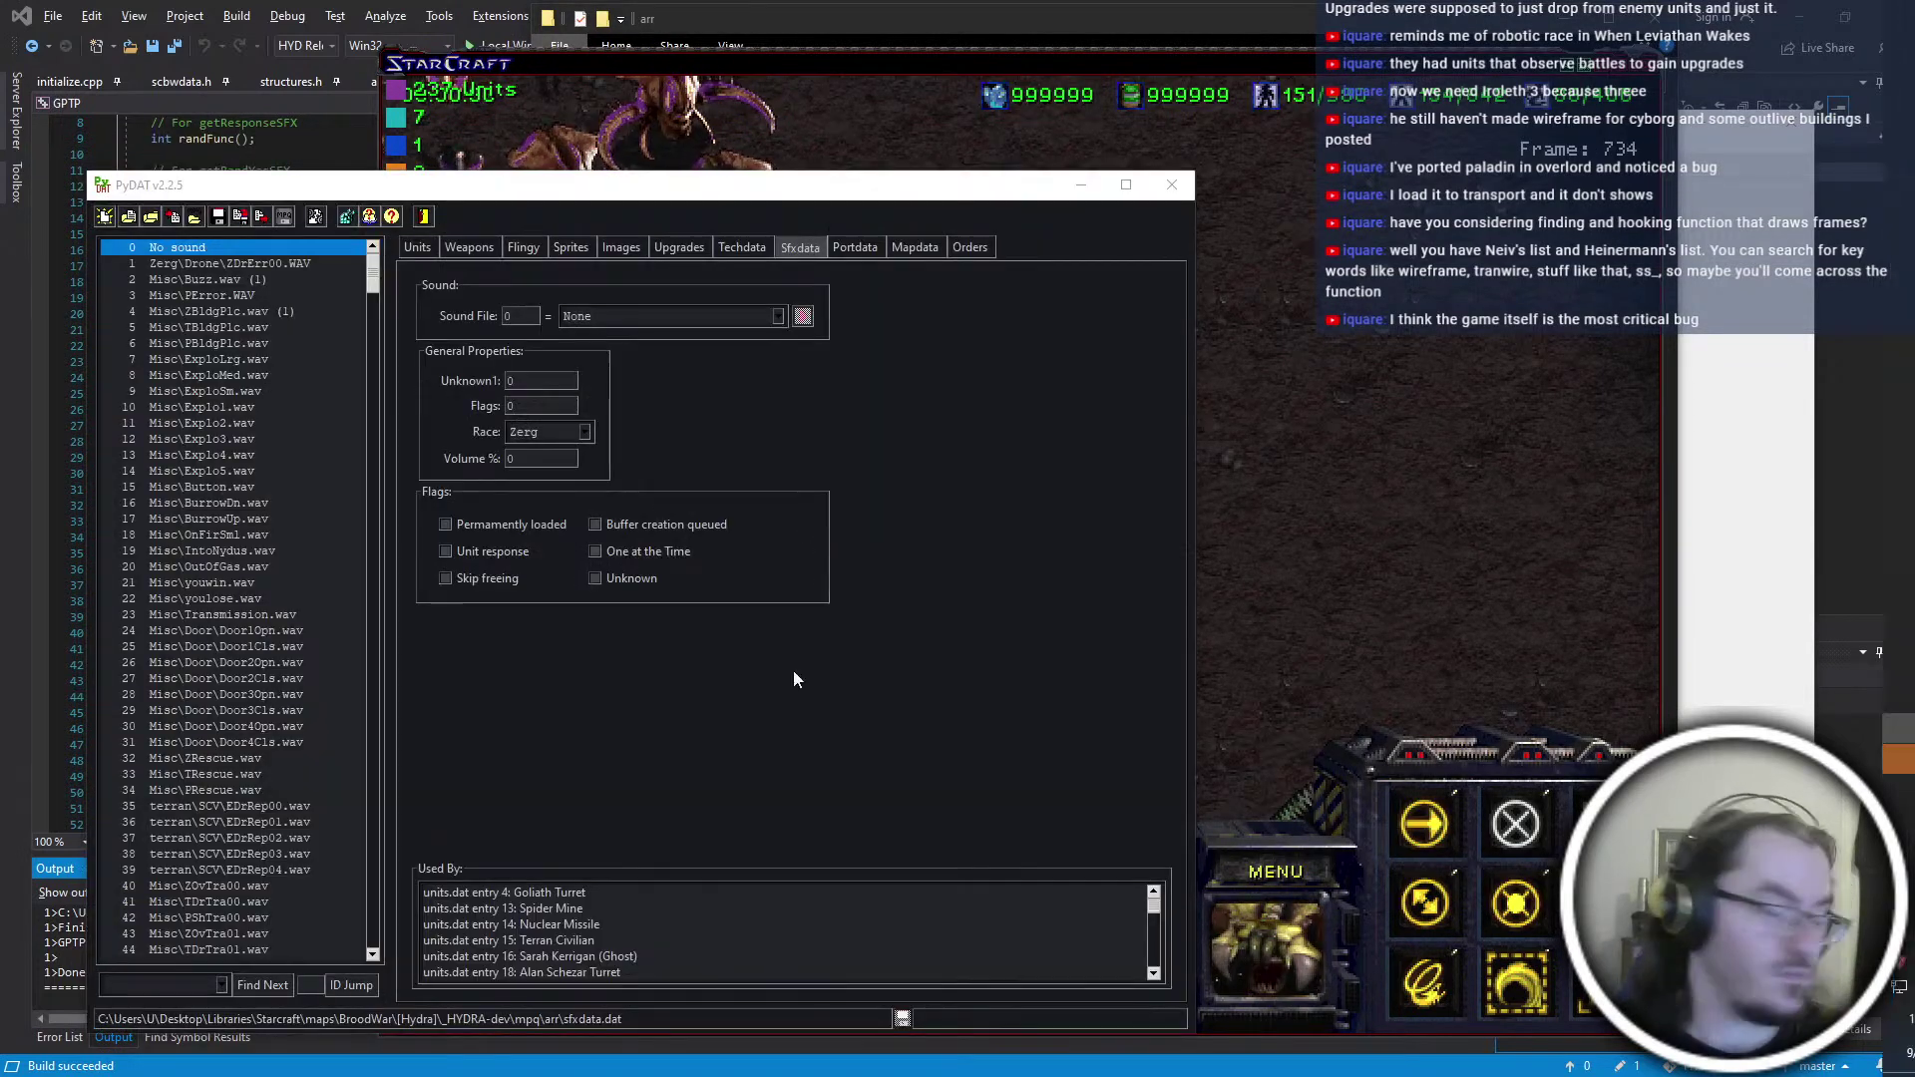
left_click(307, 985)
type("853")
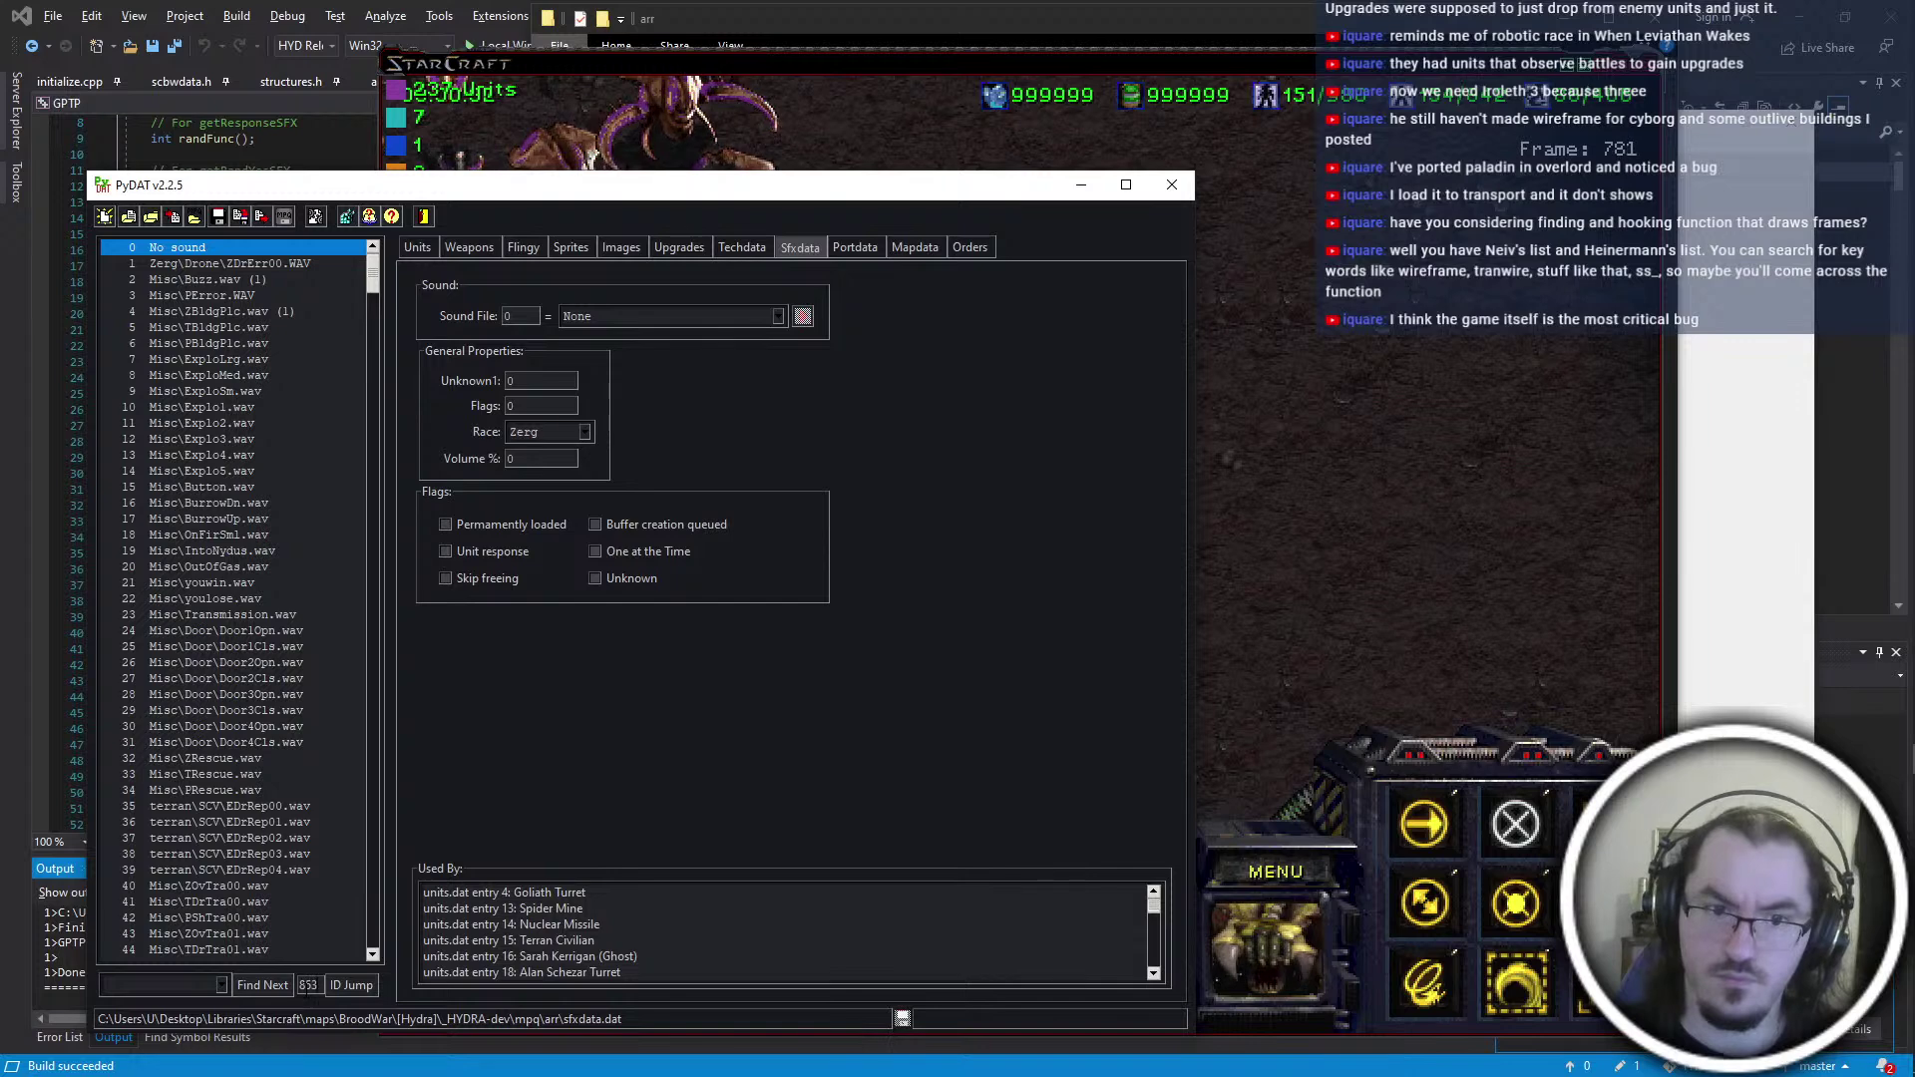
key("Return")
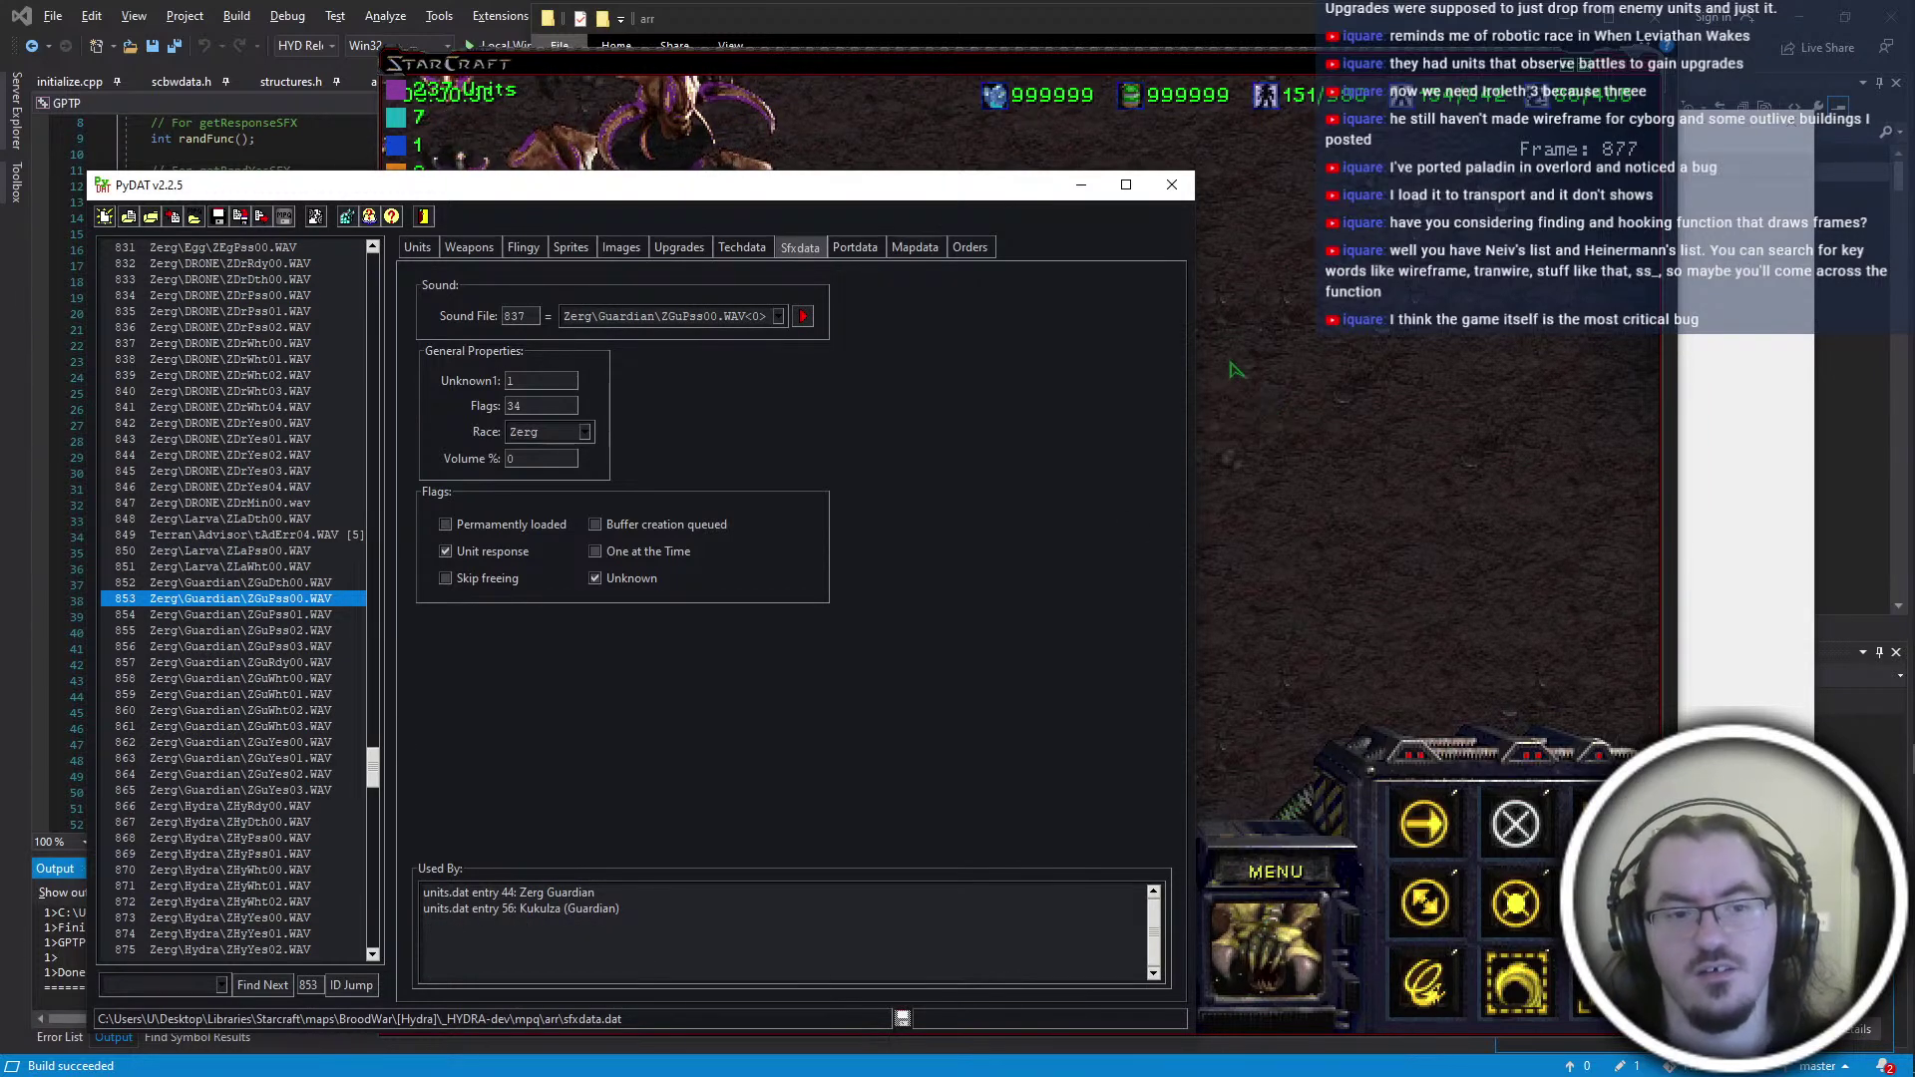
Select the Zerg Queen in game and look up sound entry 929 in PyDAT
left_click(1273, 395)
left_click(947, 225)
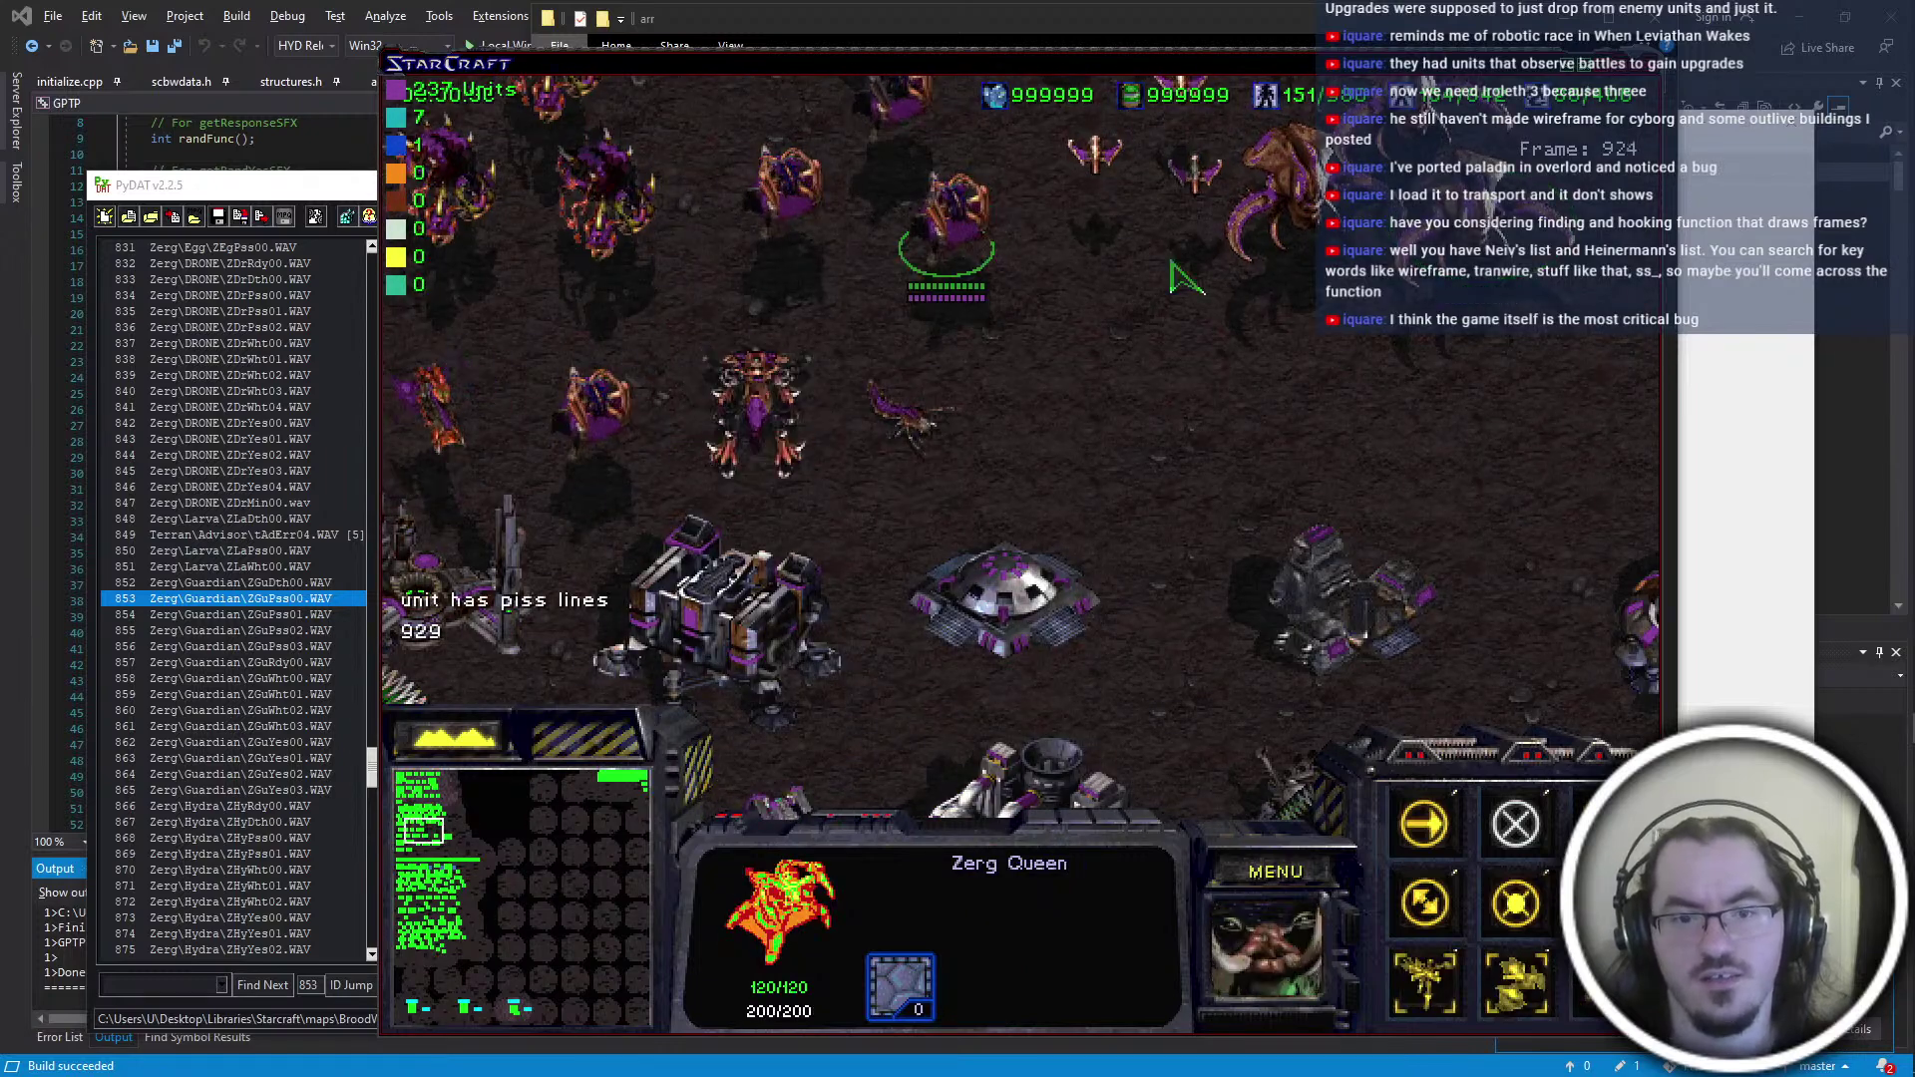
key("Up")
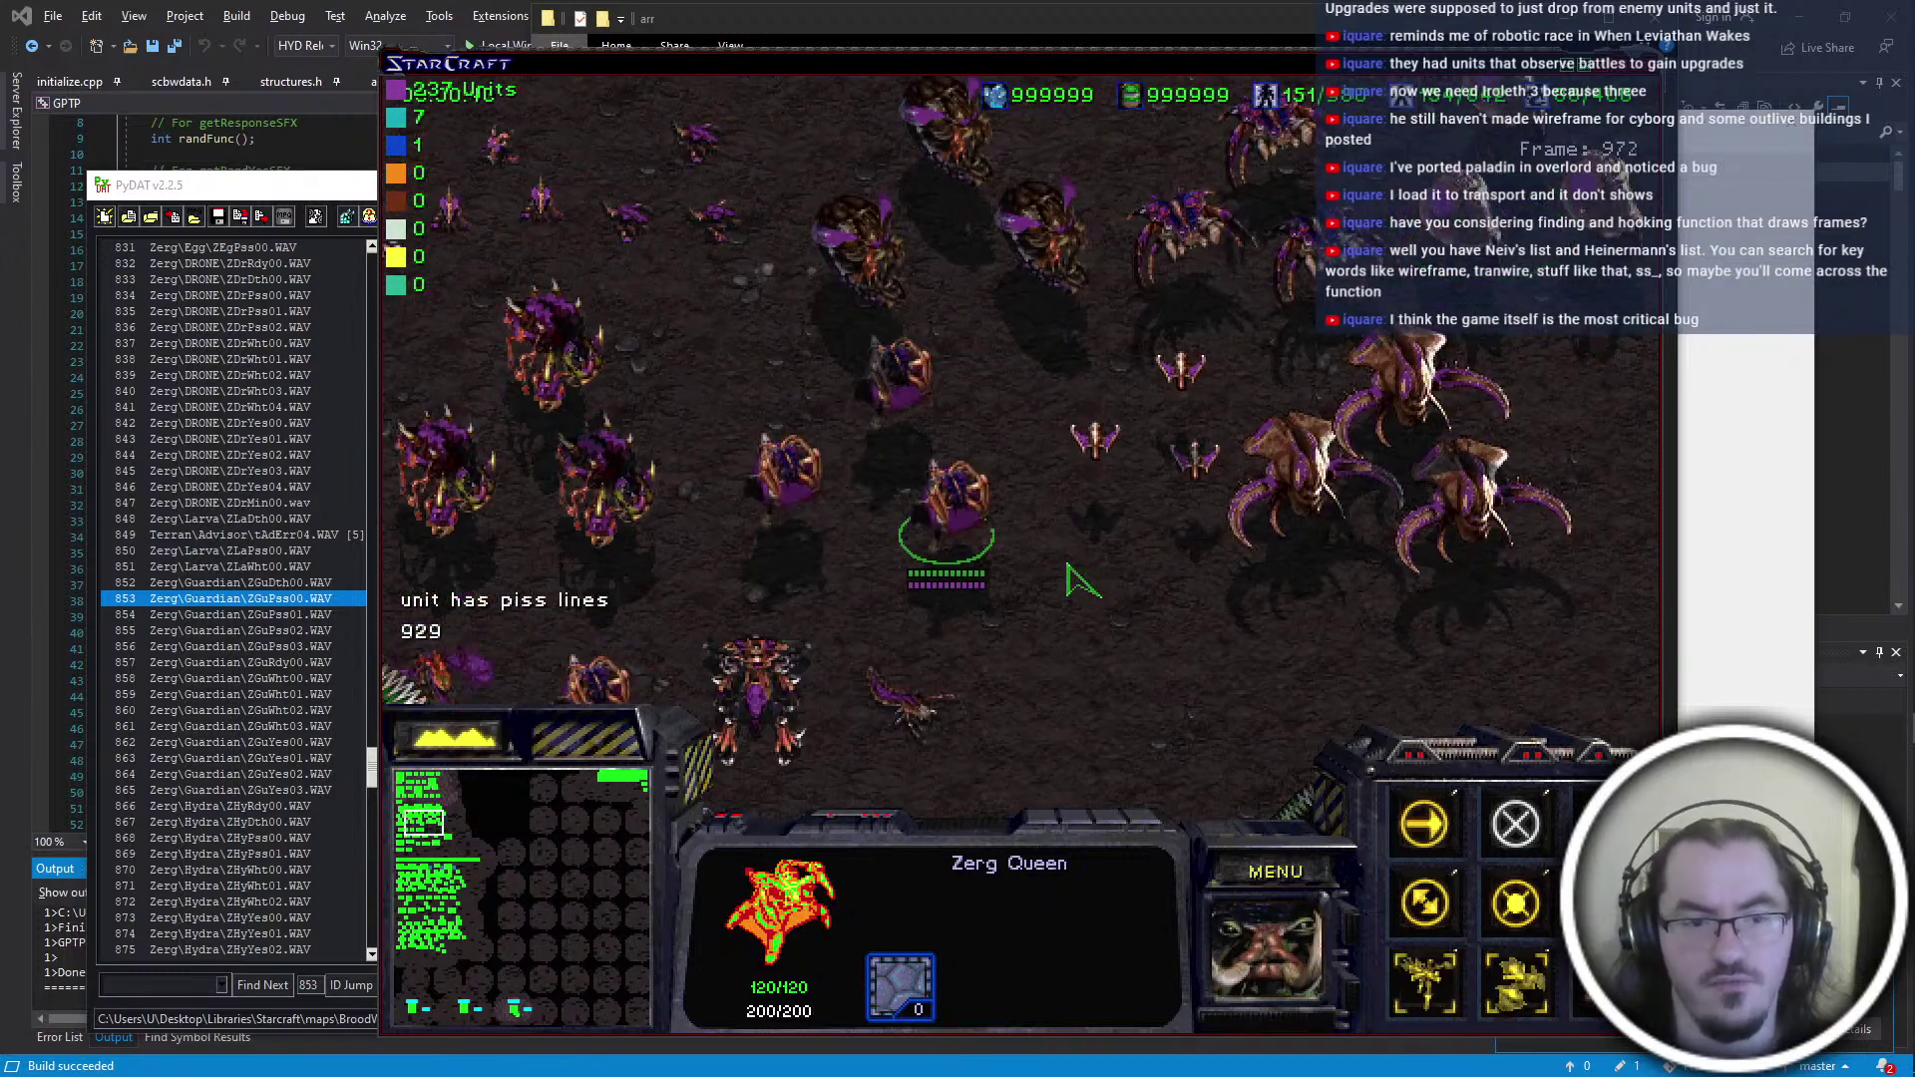
left_click(307, 984)
type("929")
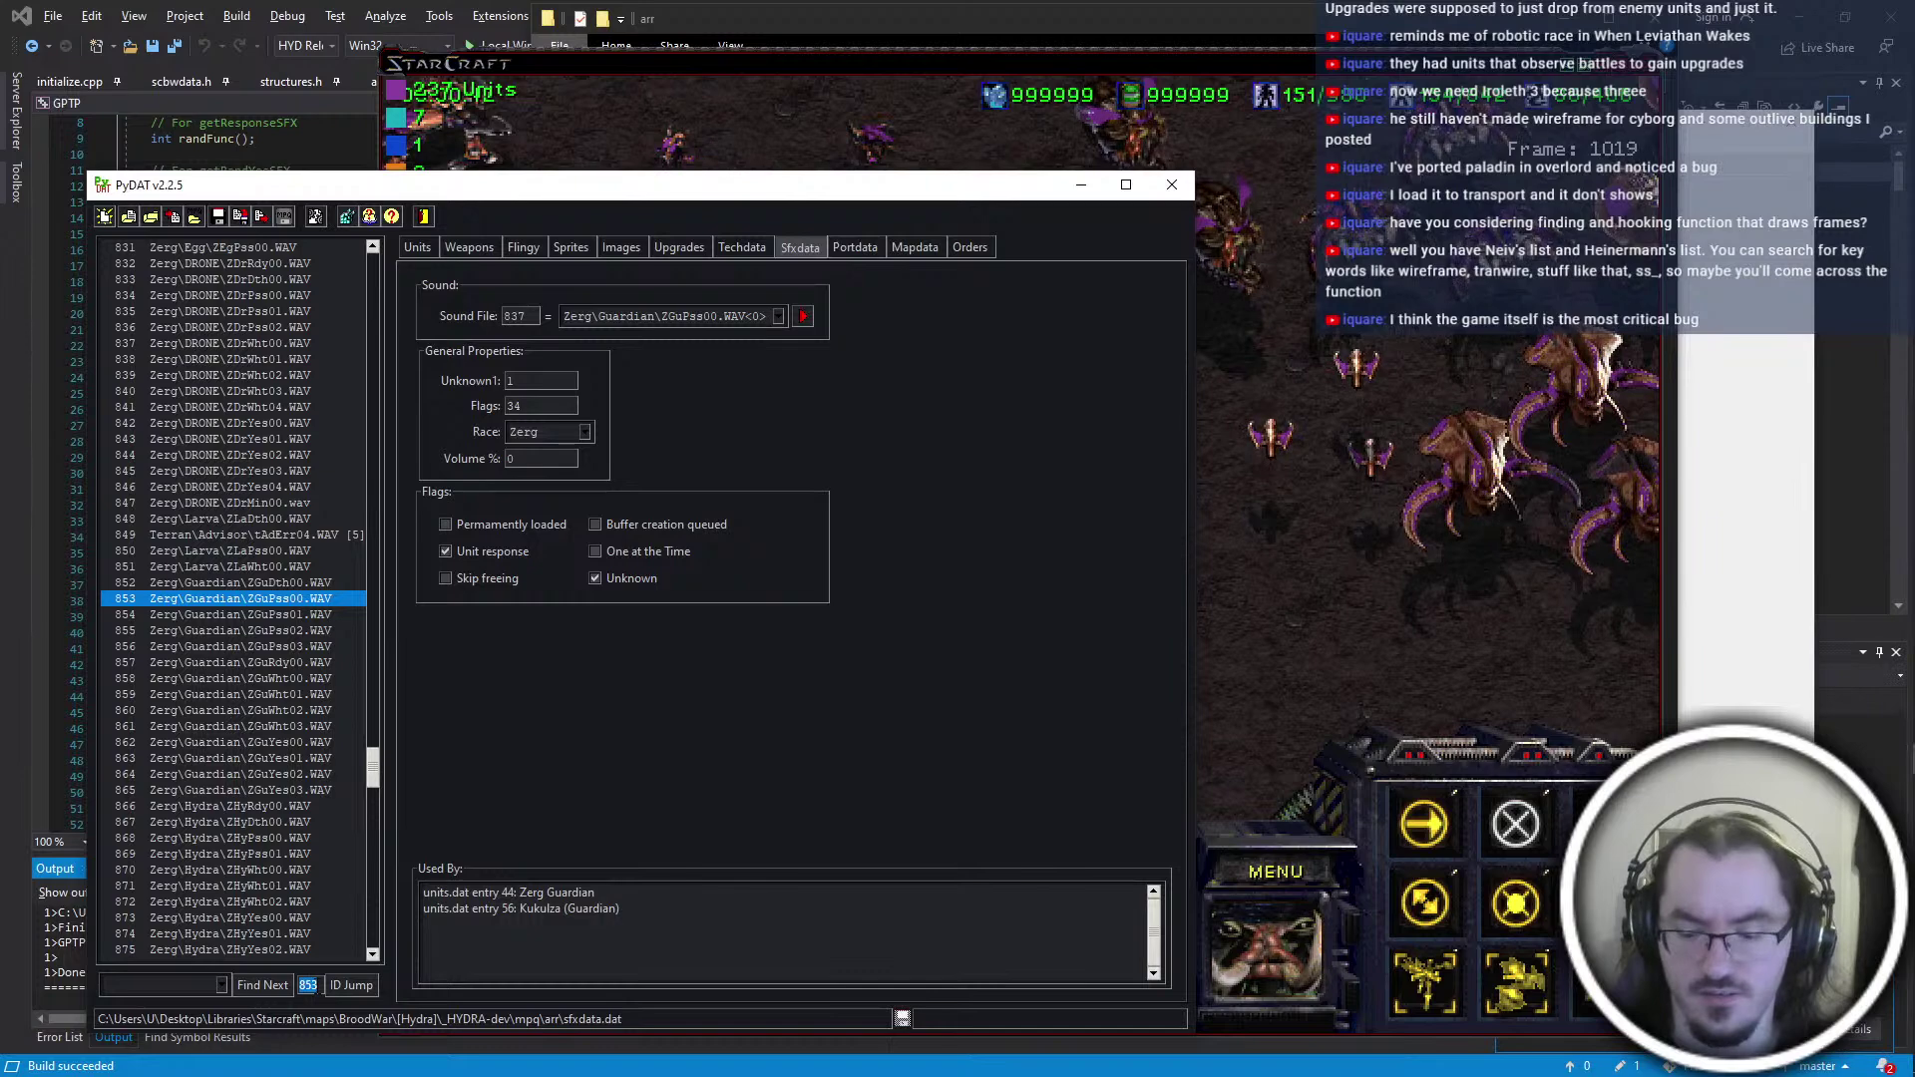
key("Return")
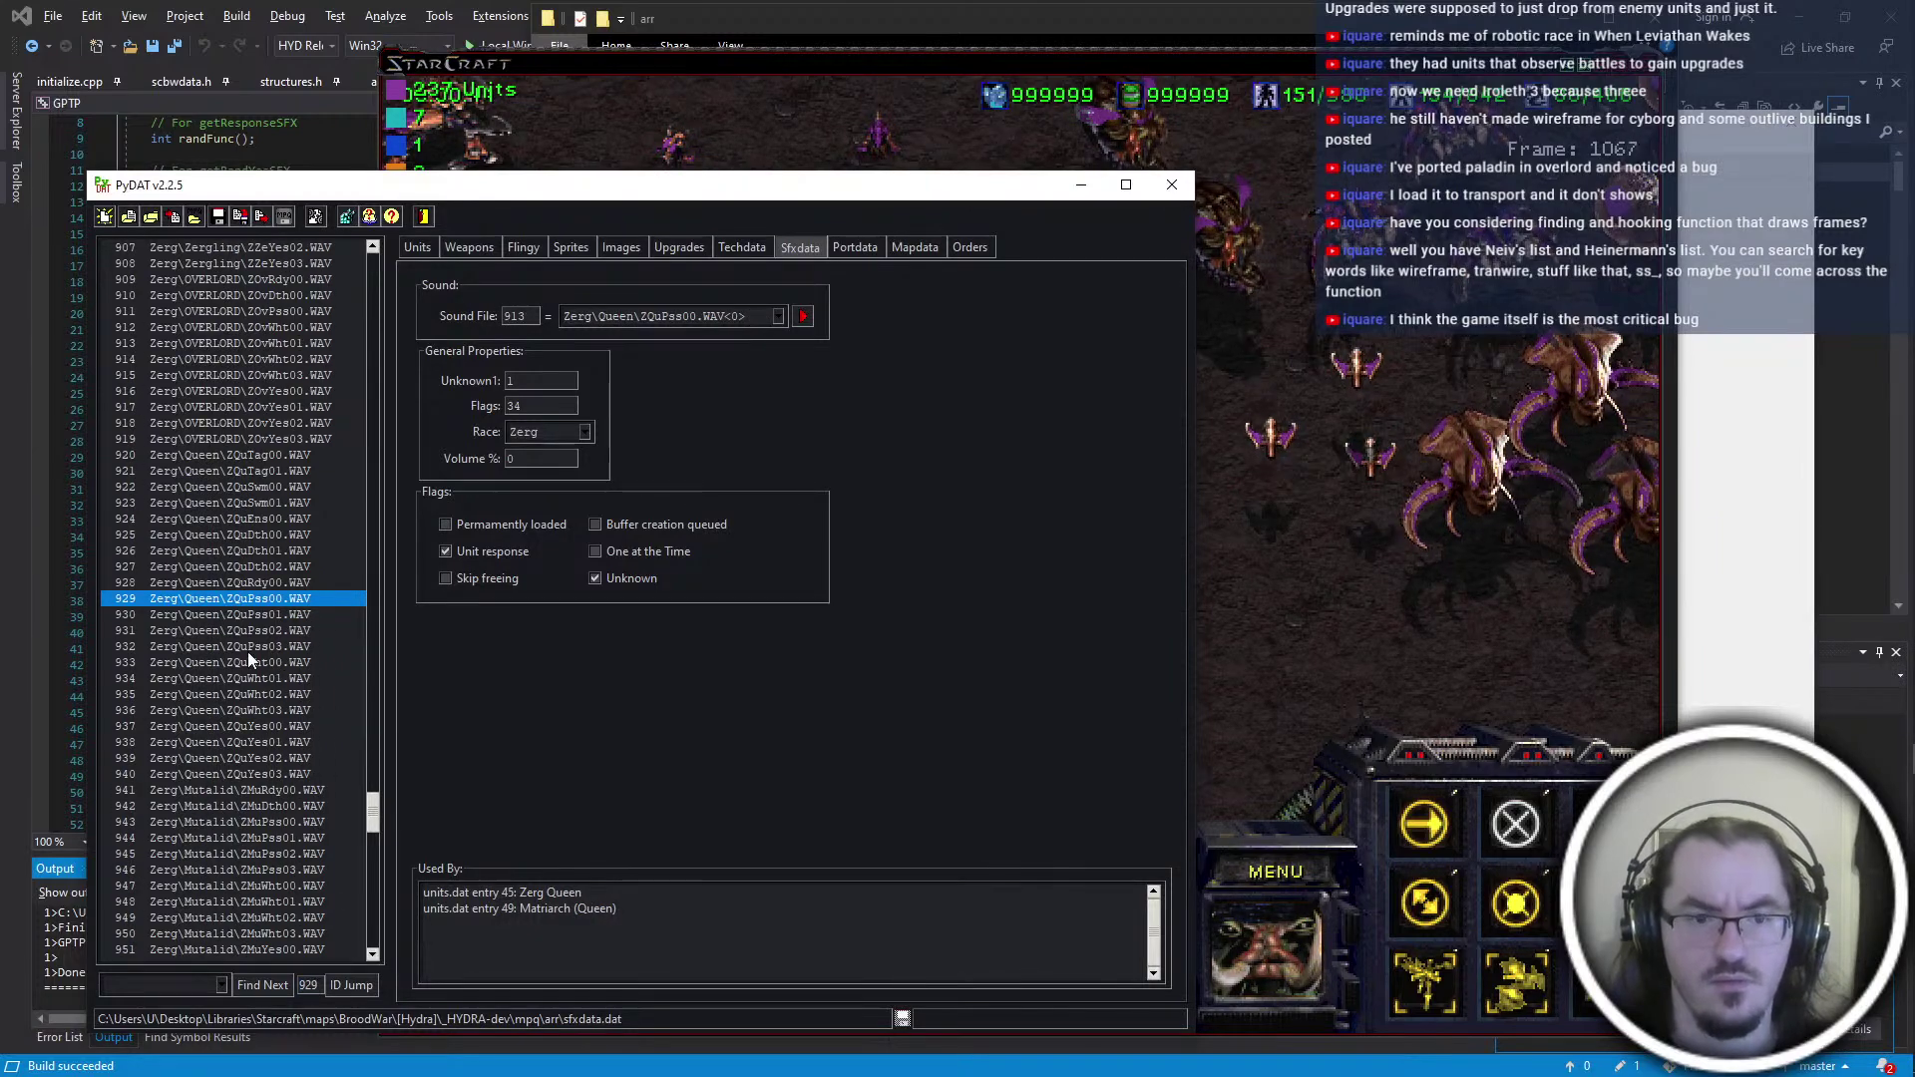
Reselect the Zerg Queen in game and check the if (a2) condition in getResponseSfx
left_click(1506, 663)
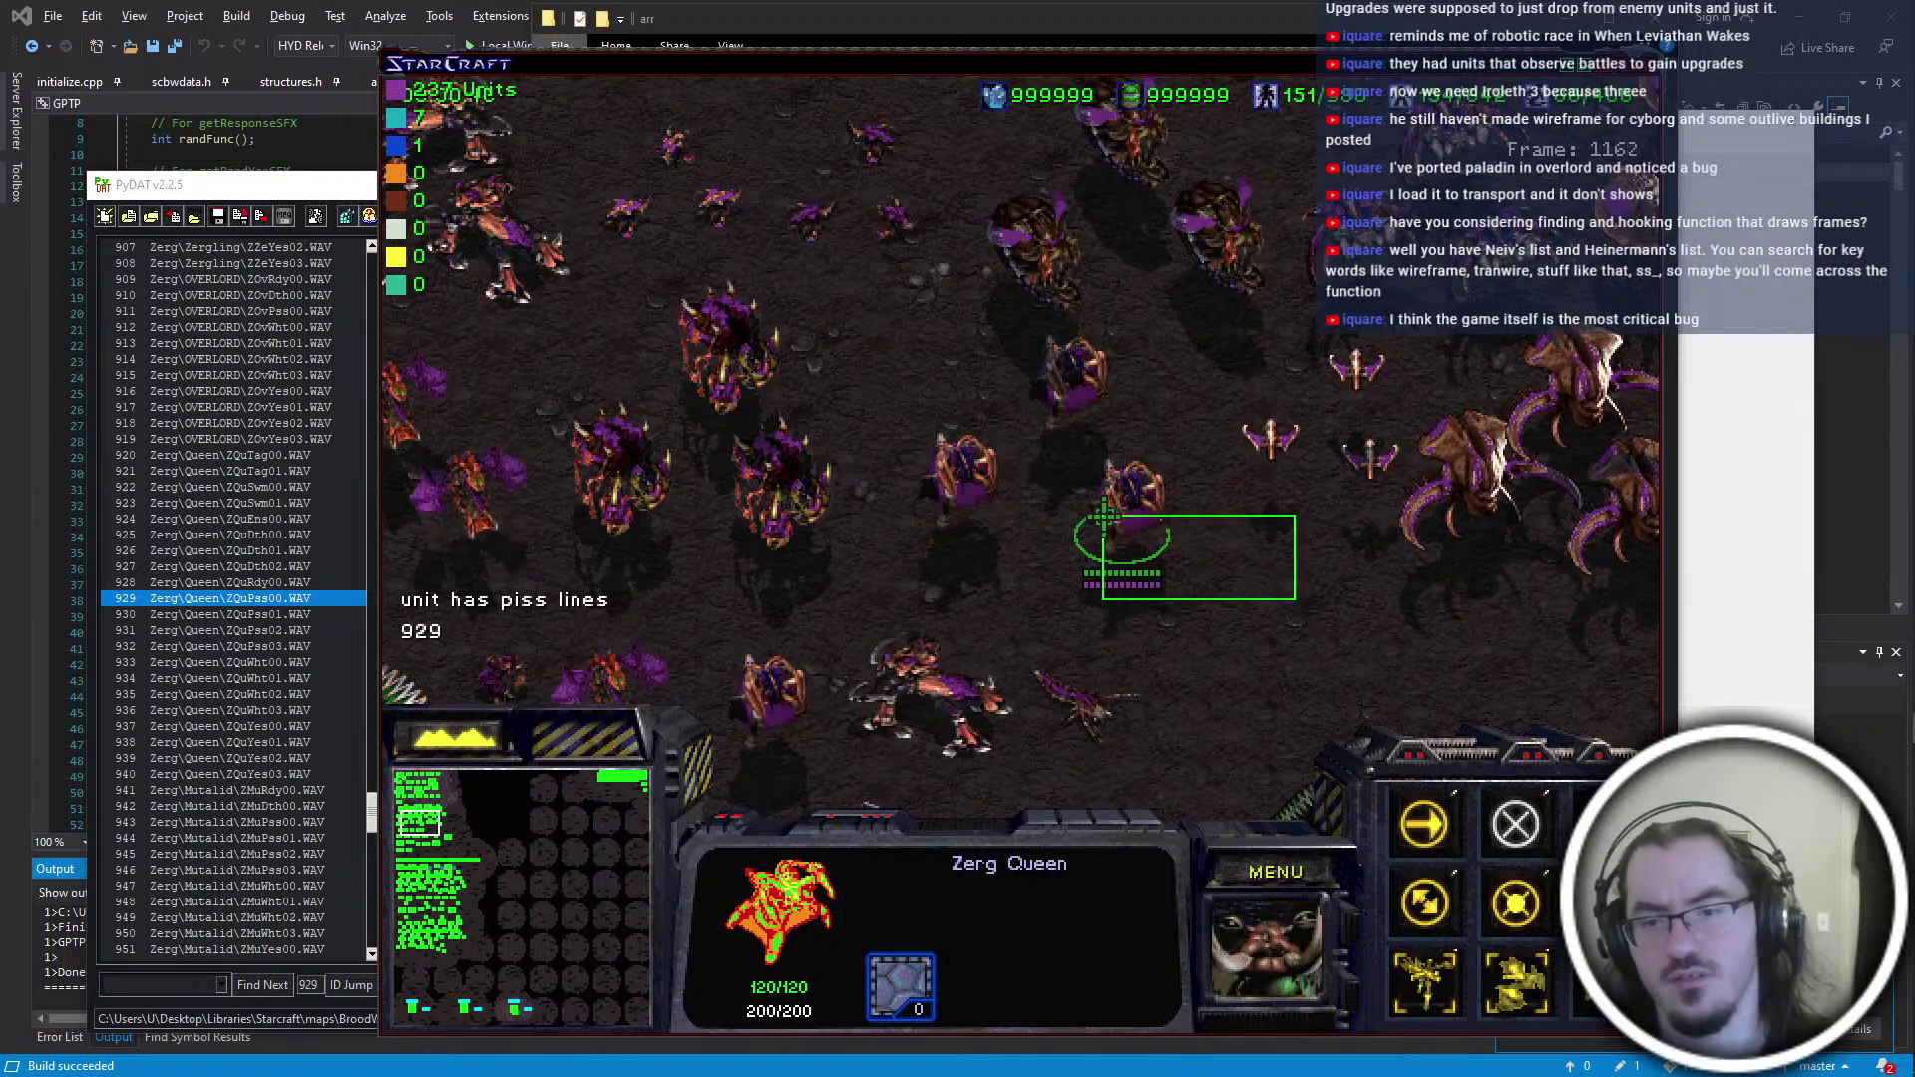
key("alt+Tab")
left_click(1283, 483)
key("alt+Tab")
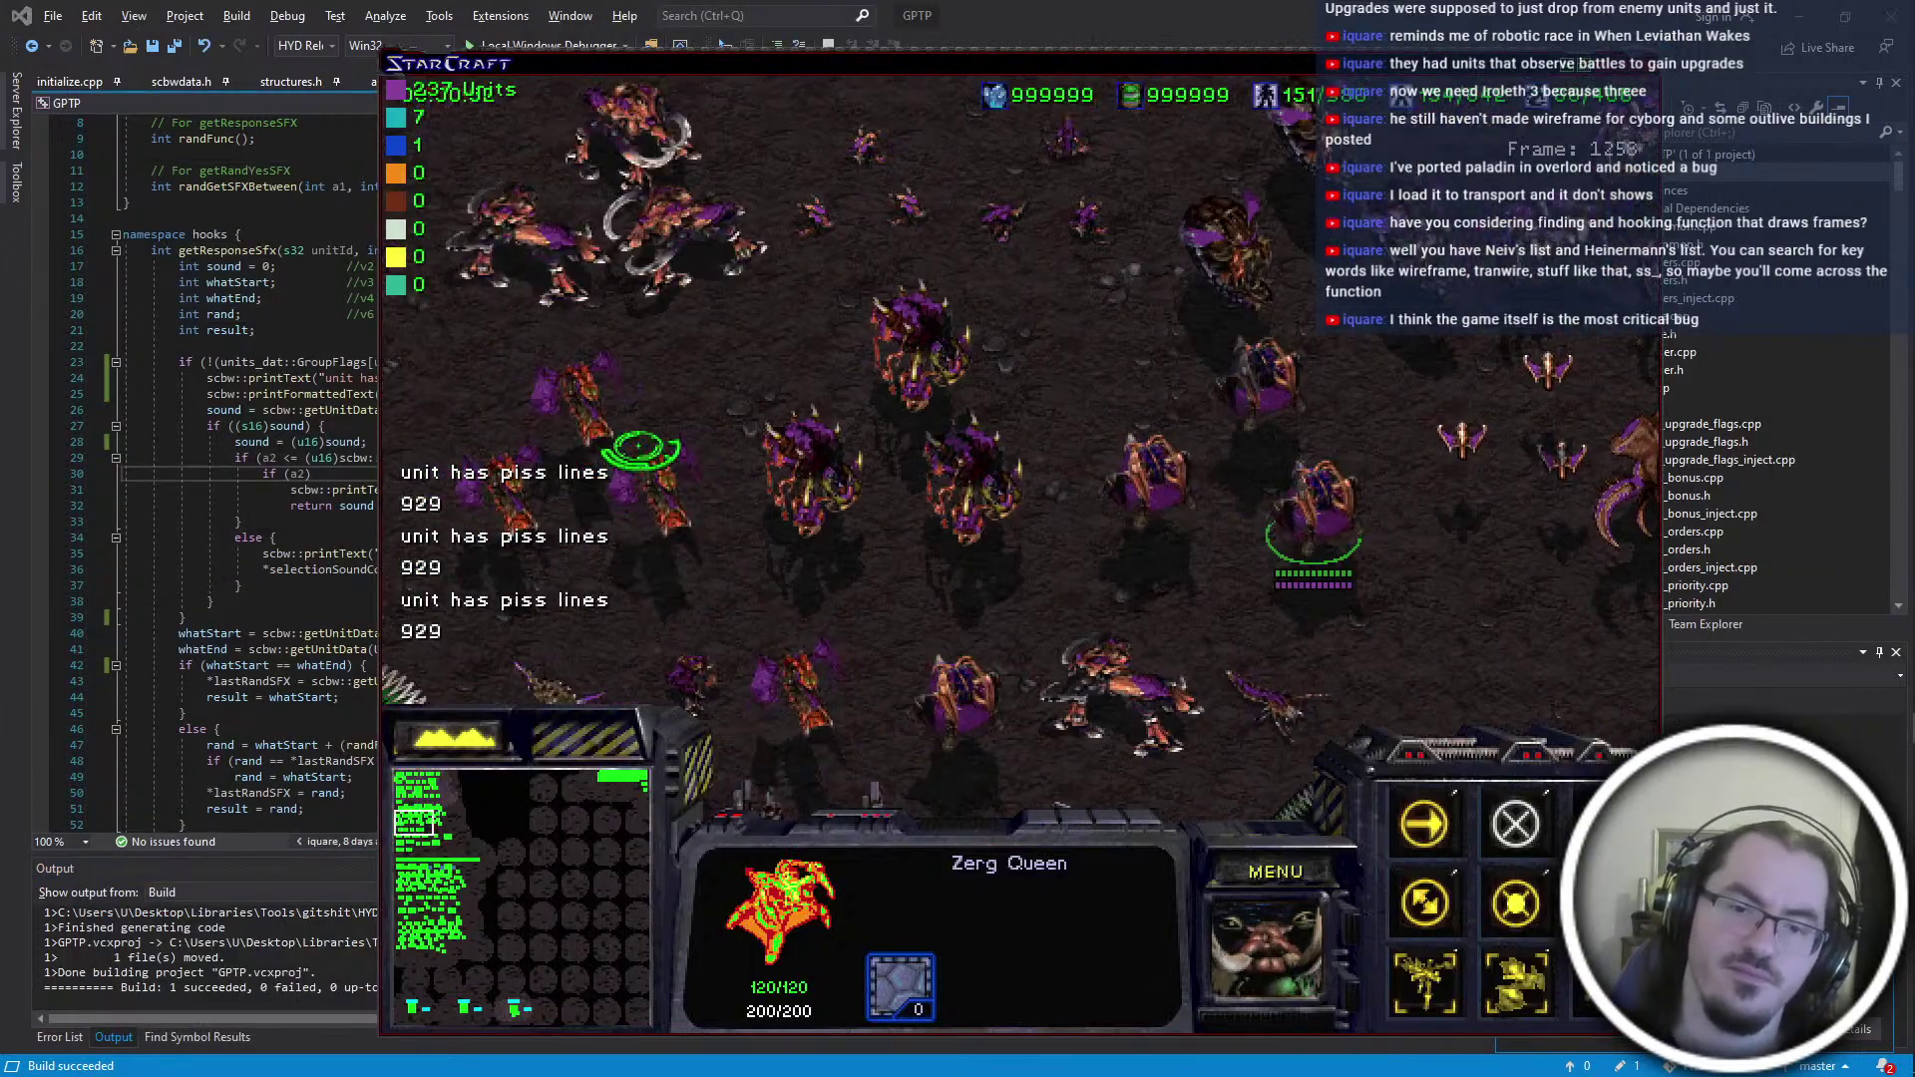
Select Zerg units including the Nathrokor and the Unclean One to check their annoyed-sound IDs
left_click(639, 454)
key("Down")
left_click(684, 437)
left_click(567, 414)
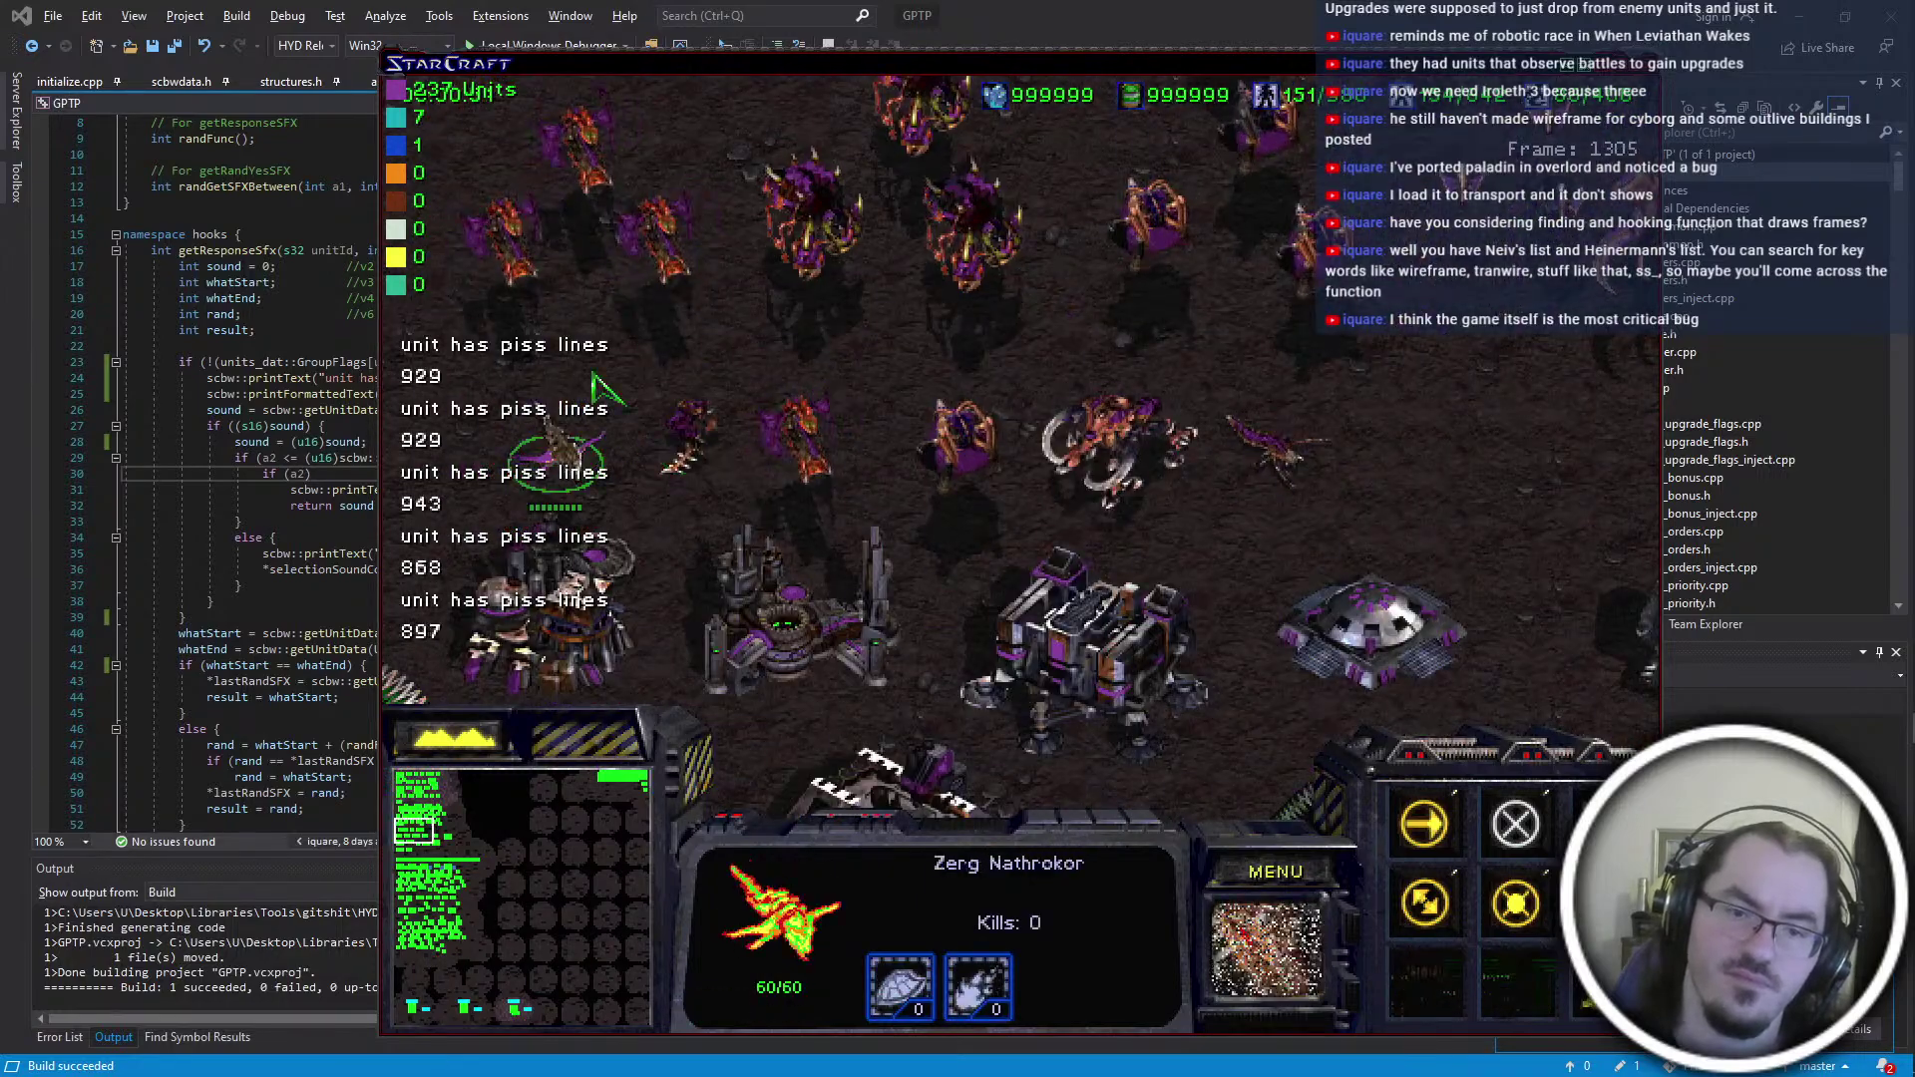
left_click_drag(788, 429, 928, 484)
left_click(1112, 449)
key("Right")
left_click(793, 456)
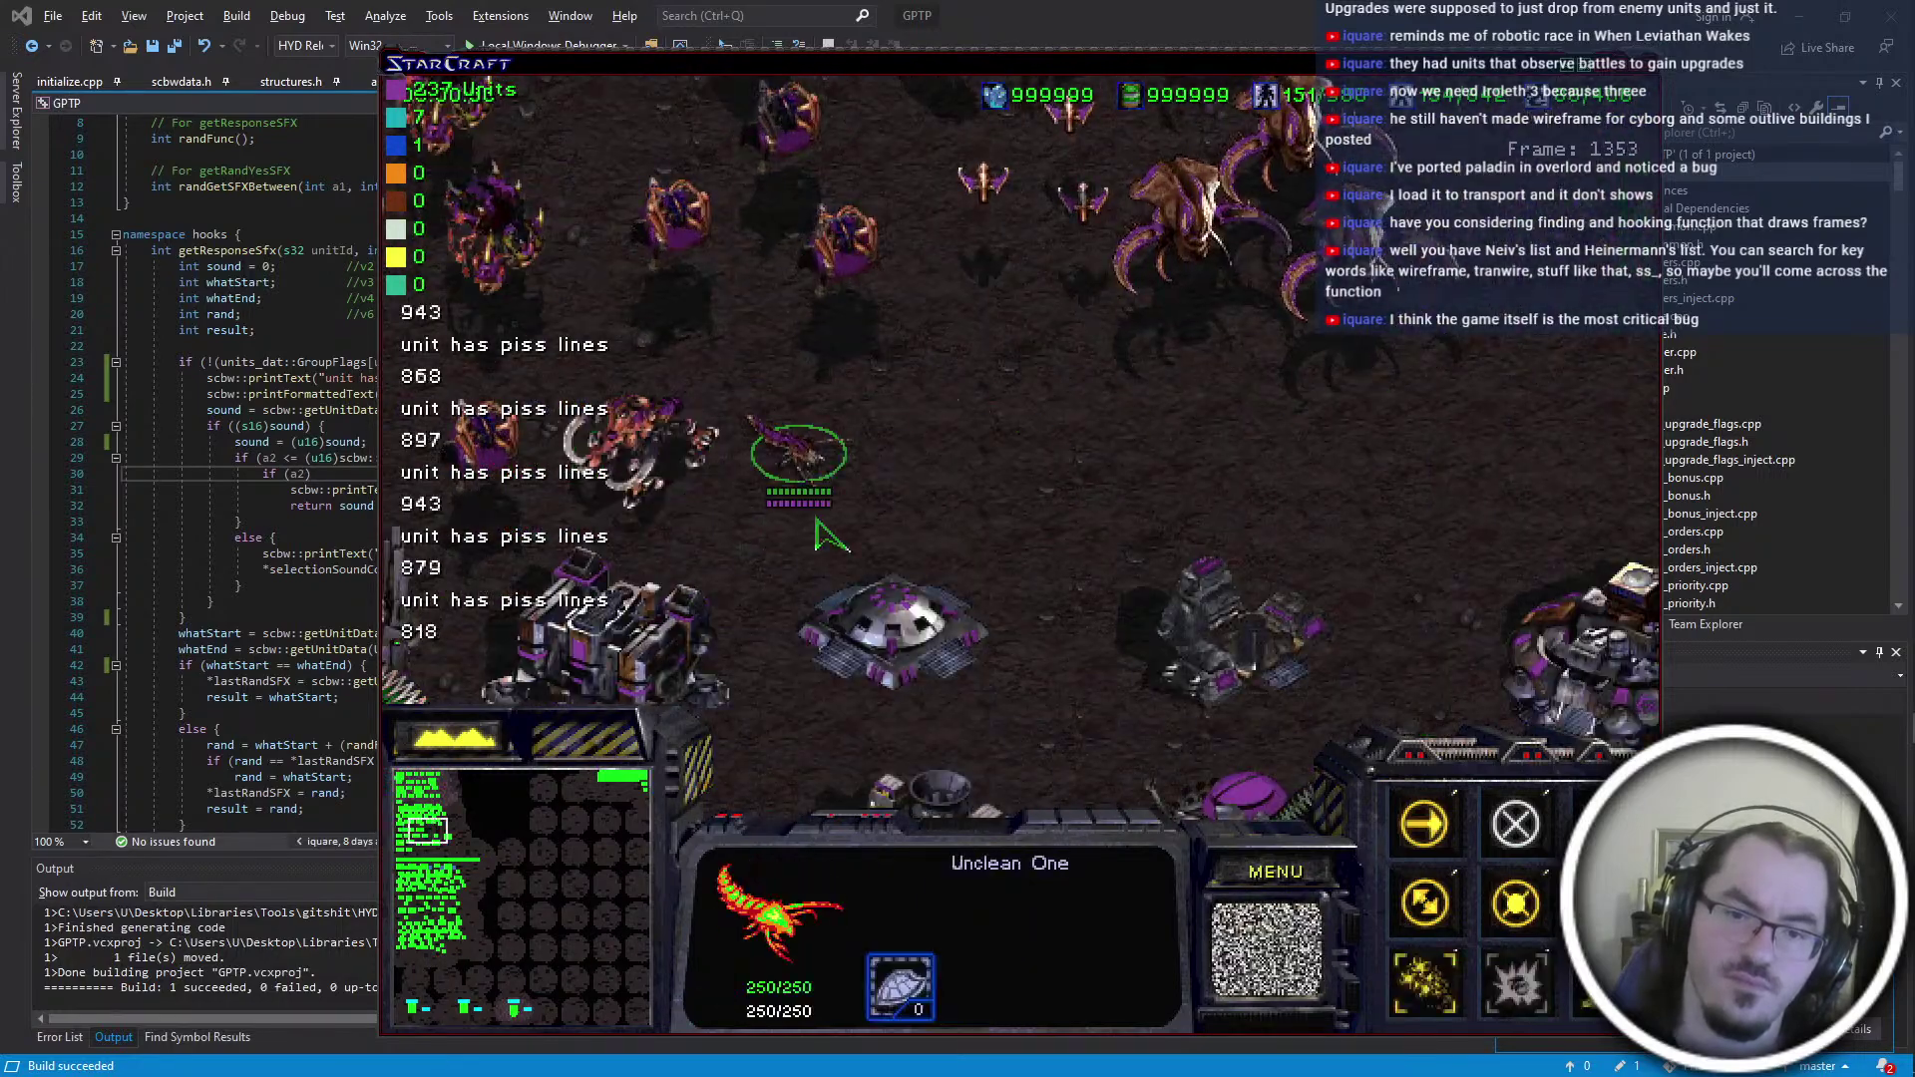
Select the larger Zerg flyers, including the Devourer, to check their annoyed-sound IDs
key("Up")
left_click(1079, 570)
left_click(1042, 453)
left_click(952, 549)
left_click(798, 543)
key("Left")
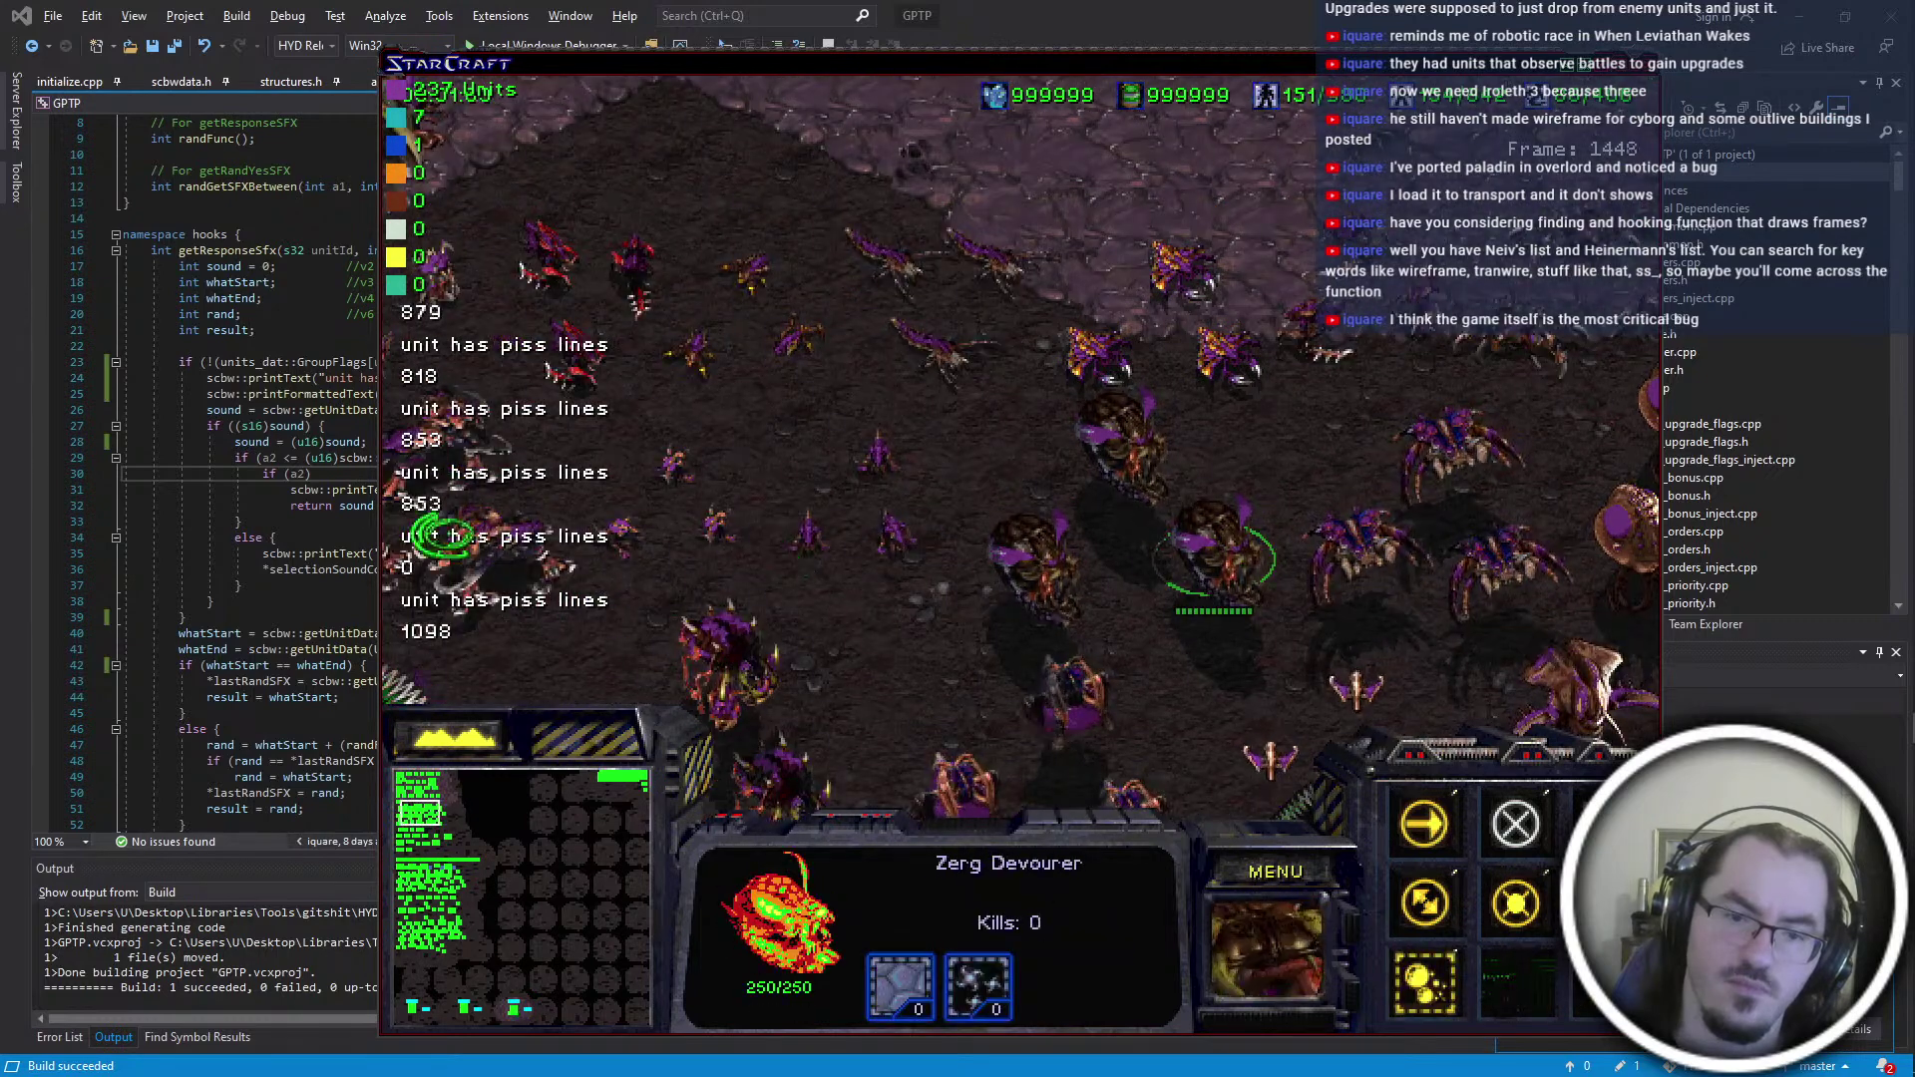
Select the Zerg ground units, including the Zergling, Basilisk and Drone, to check their annoyed-sound IDs
key("Left")
left_click(648, 448)
left_click(1065, 461)
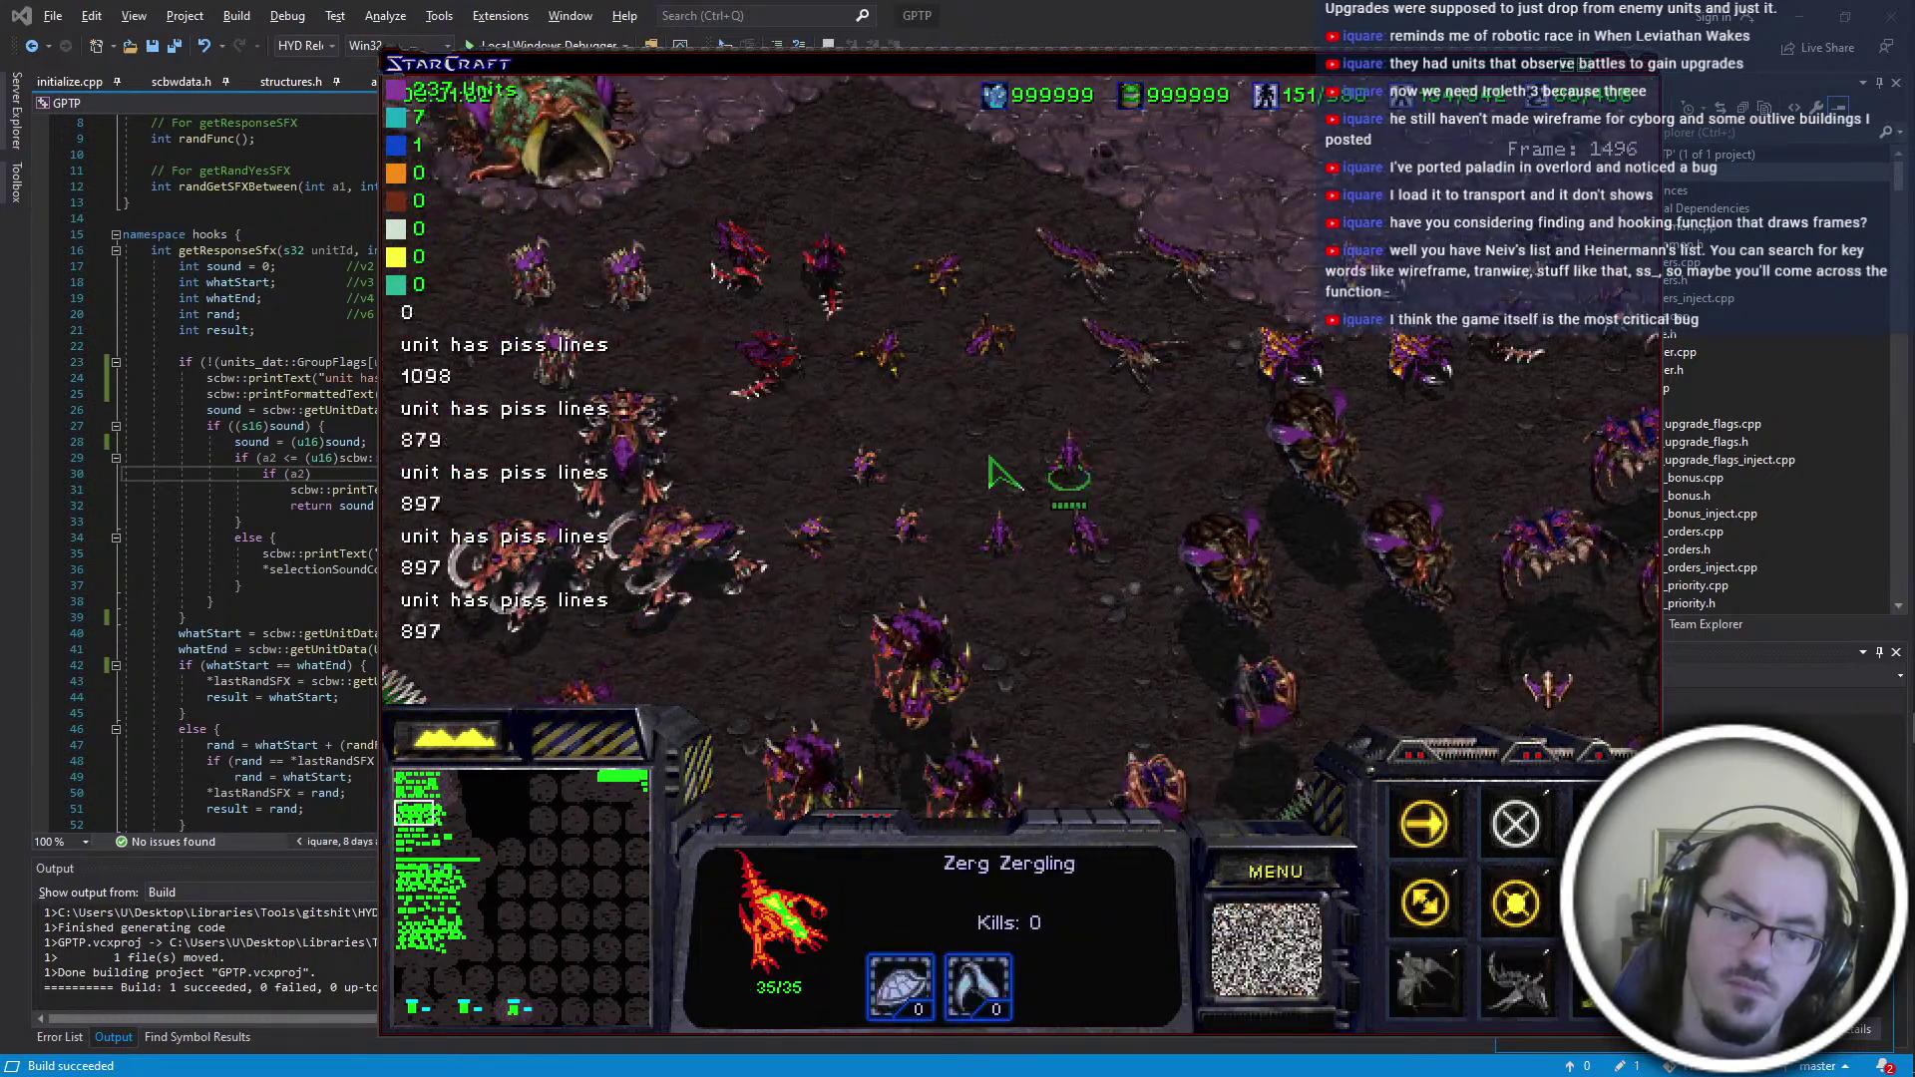
left_click(901, 530)
left_click(1002, 537)
left_click_drag(953, 361, 886, 259)
left_click(819, 257)
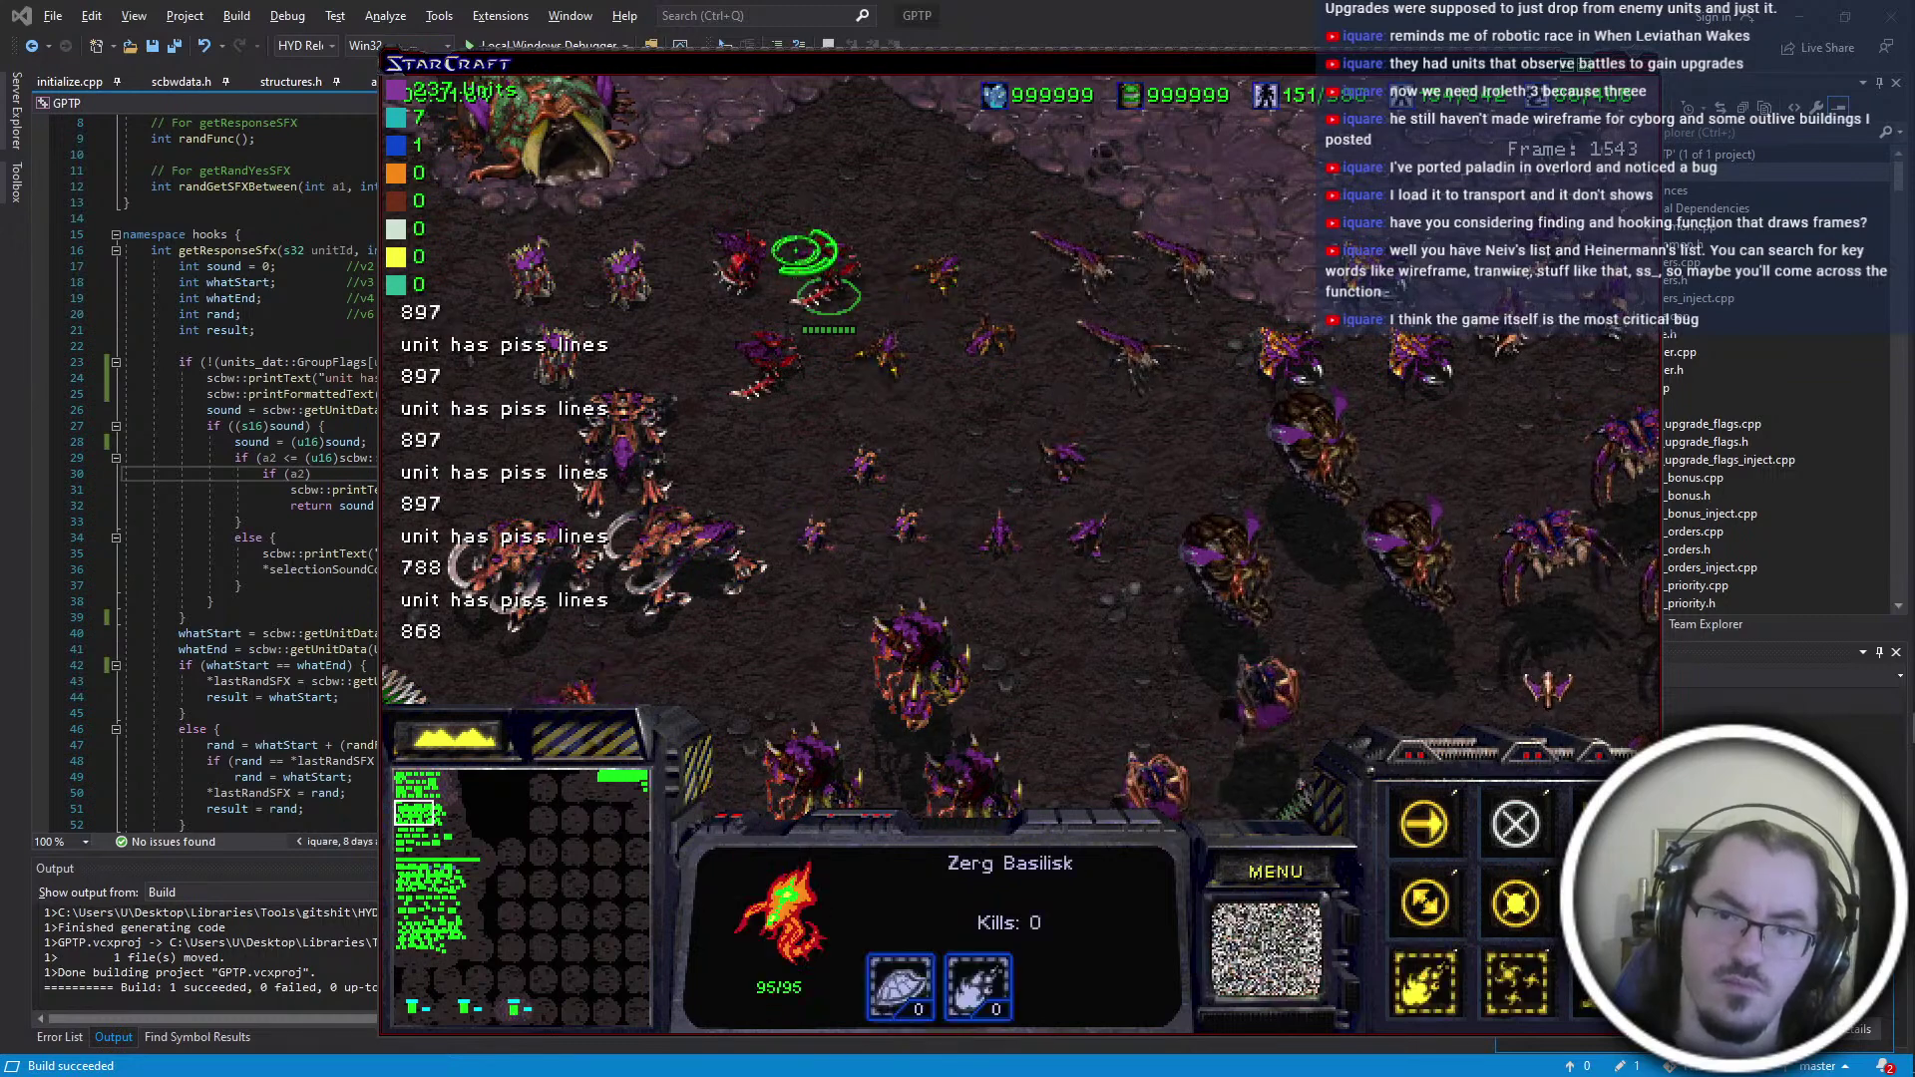
left_click(1135, 342)
left_click(1282, 357)
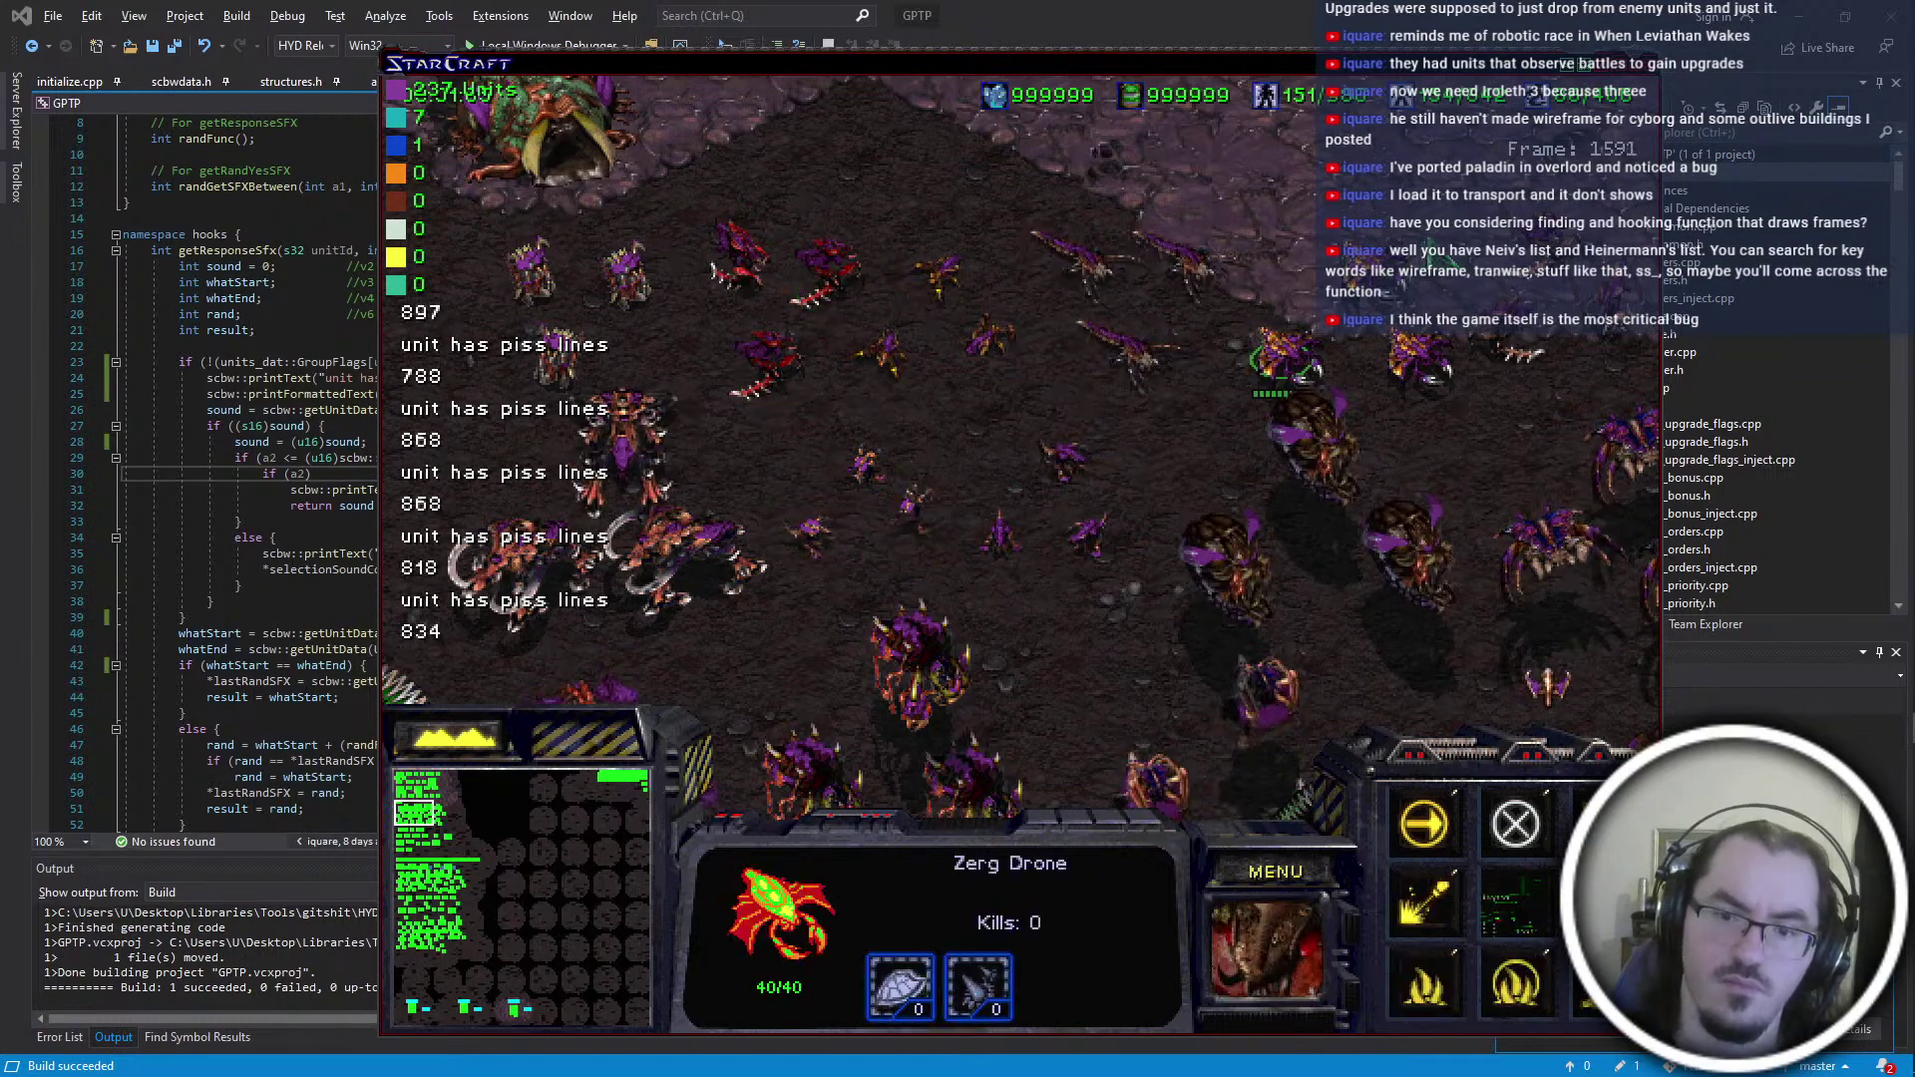
Select the Hydralisk and its neighbours, and repeatedly select the Infested Terrans to test their annoyed responses
key("Right")
left_click(1162, 325)
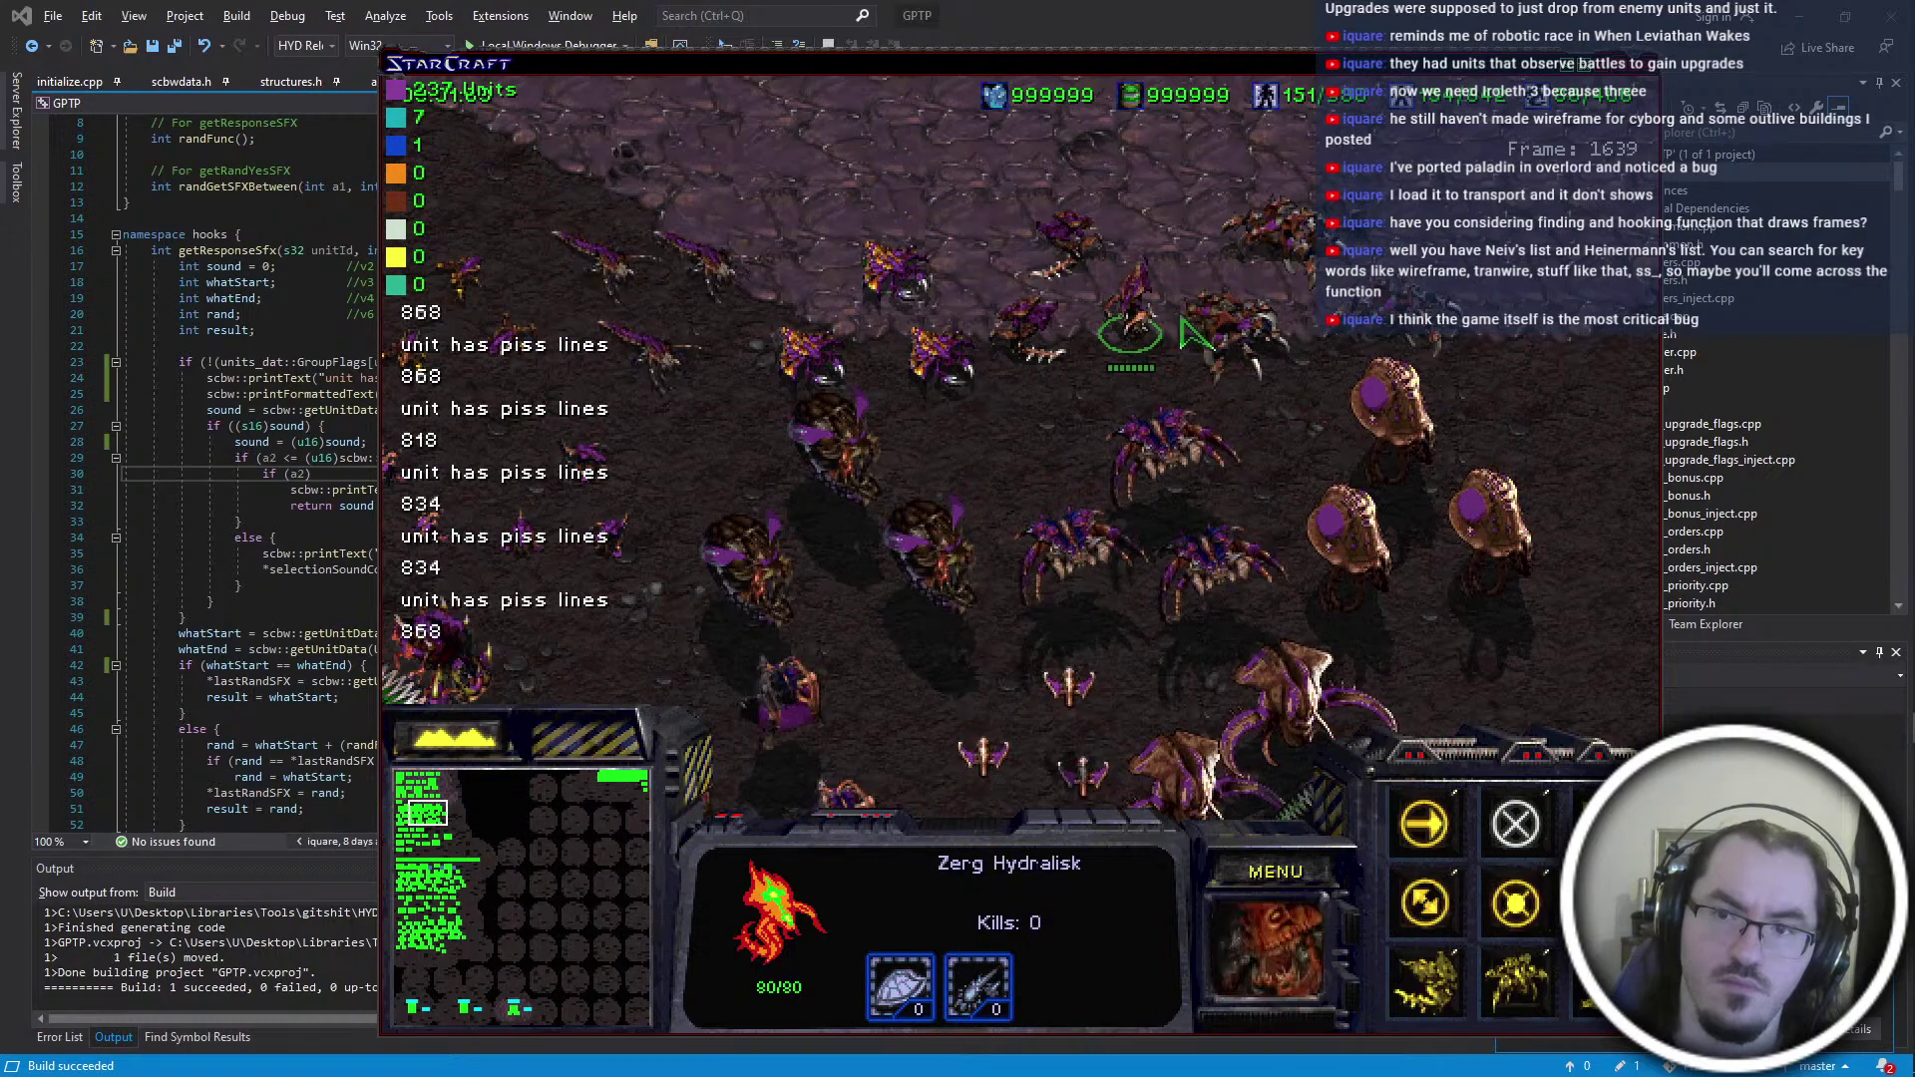
left_click(1235, 329)
left_click(1278, 239)
key("Up")
key("Left")
left_click(624, 499)
left_click(560, 571)
left_click(533, 497)
left_click(625, 501)
left_click(559, 573)
left_click(534, 497)
key("Up")
key("Down")
key("Right")
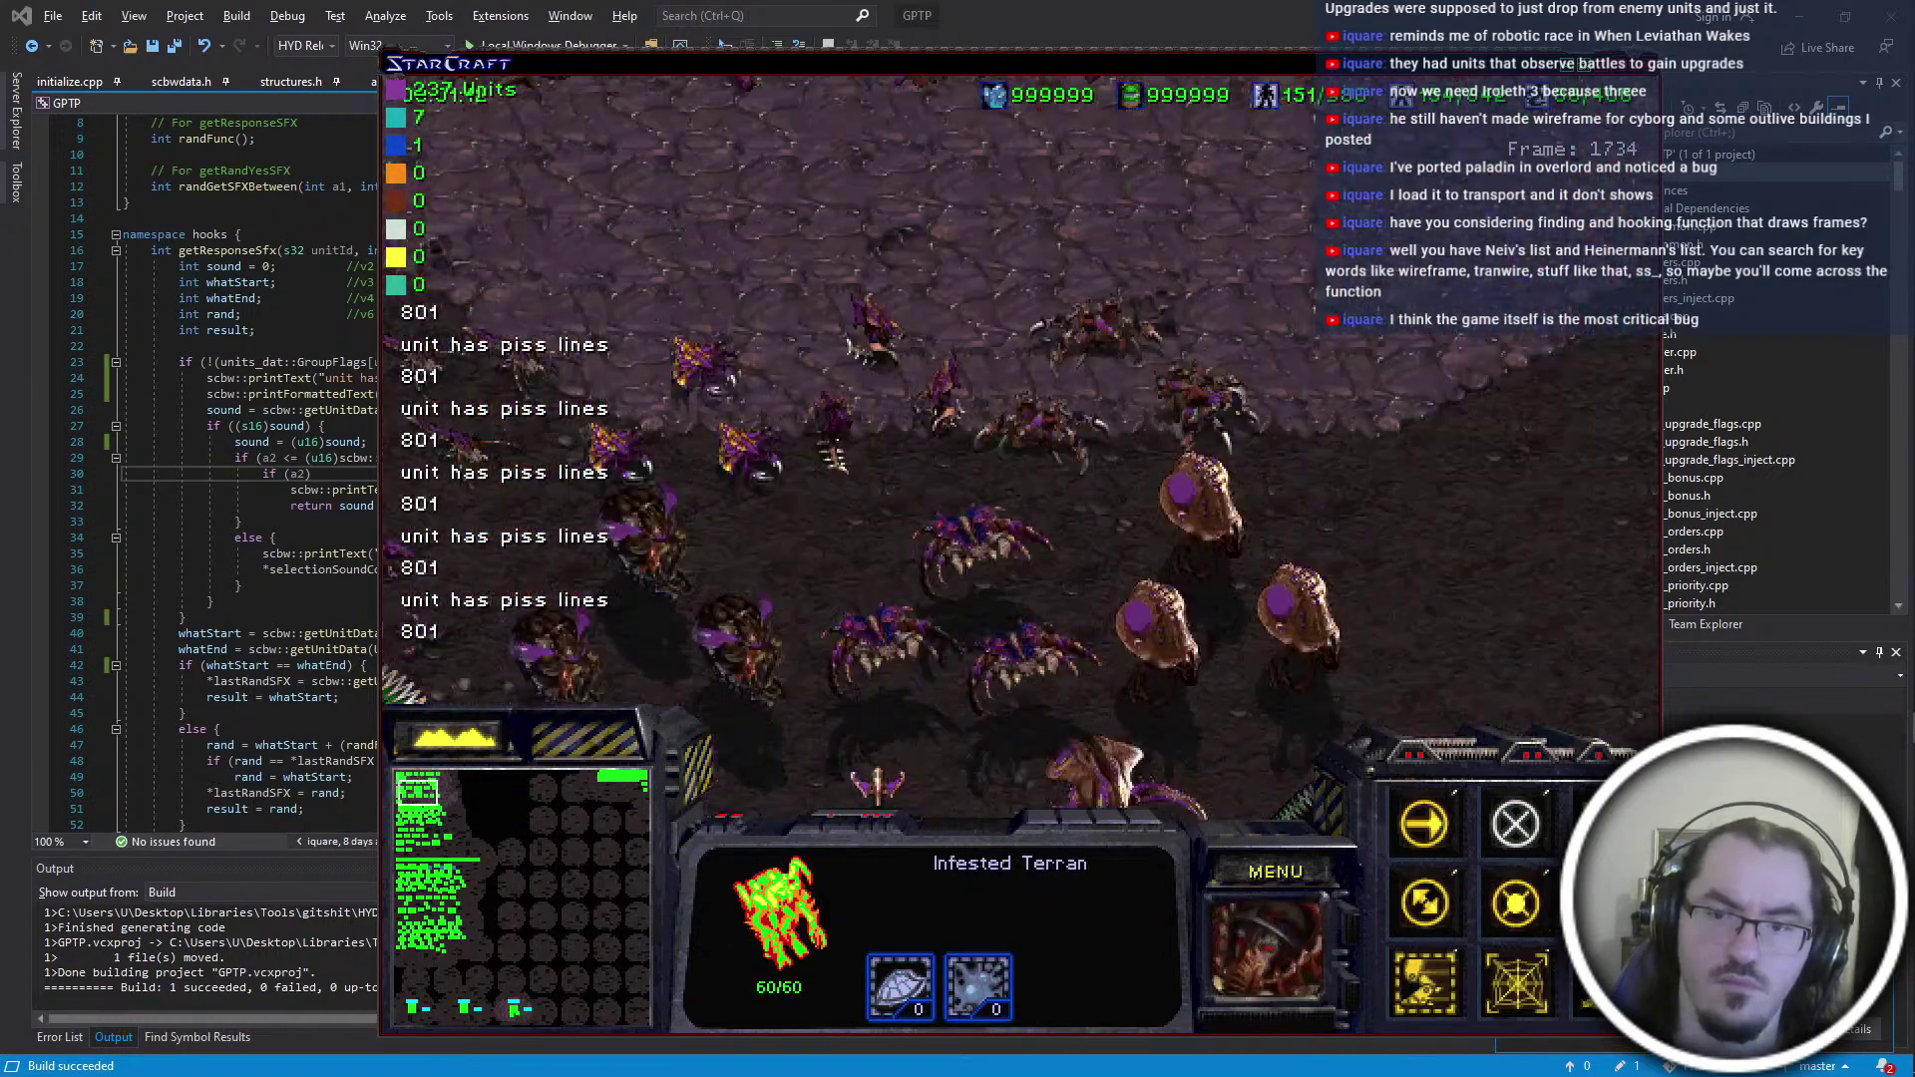
Review the annoyed-sound branch of getResponseSfx in sfxhooks.cpp, from the isBuilding check to the selectionSoundCounter reset
key("alt+Tab")
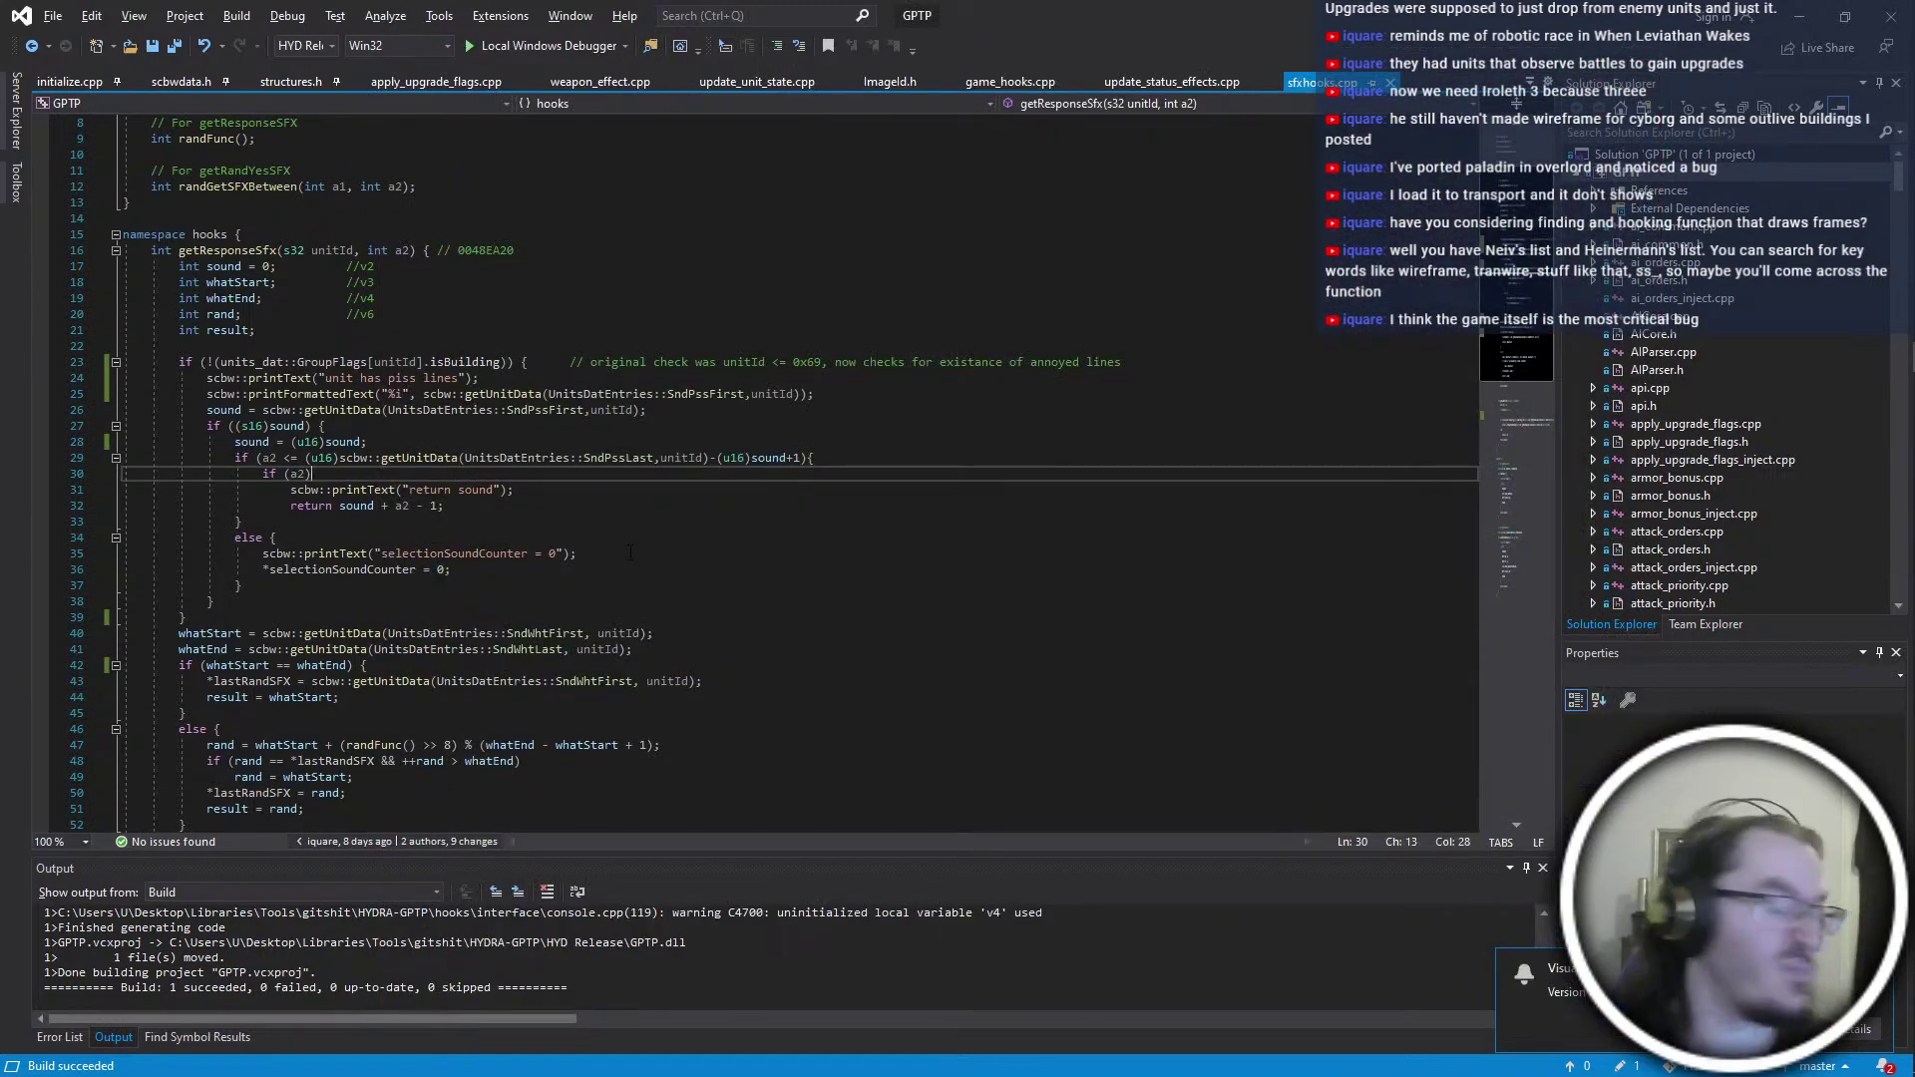
left_click_drag(1132, 362, 589, 506)
left_click(589, 617)
left_click_drag(125, 394, 340, 697)
left_click(935, 512)
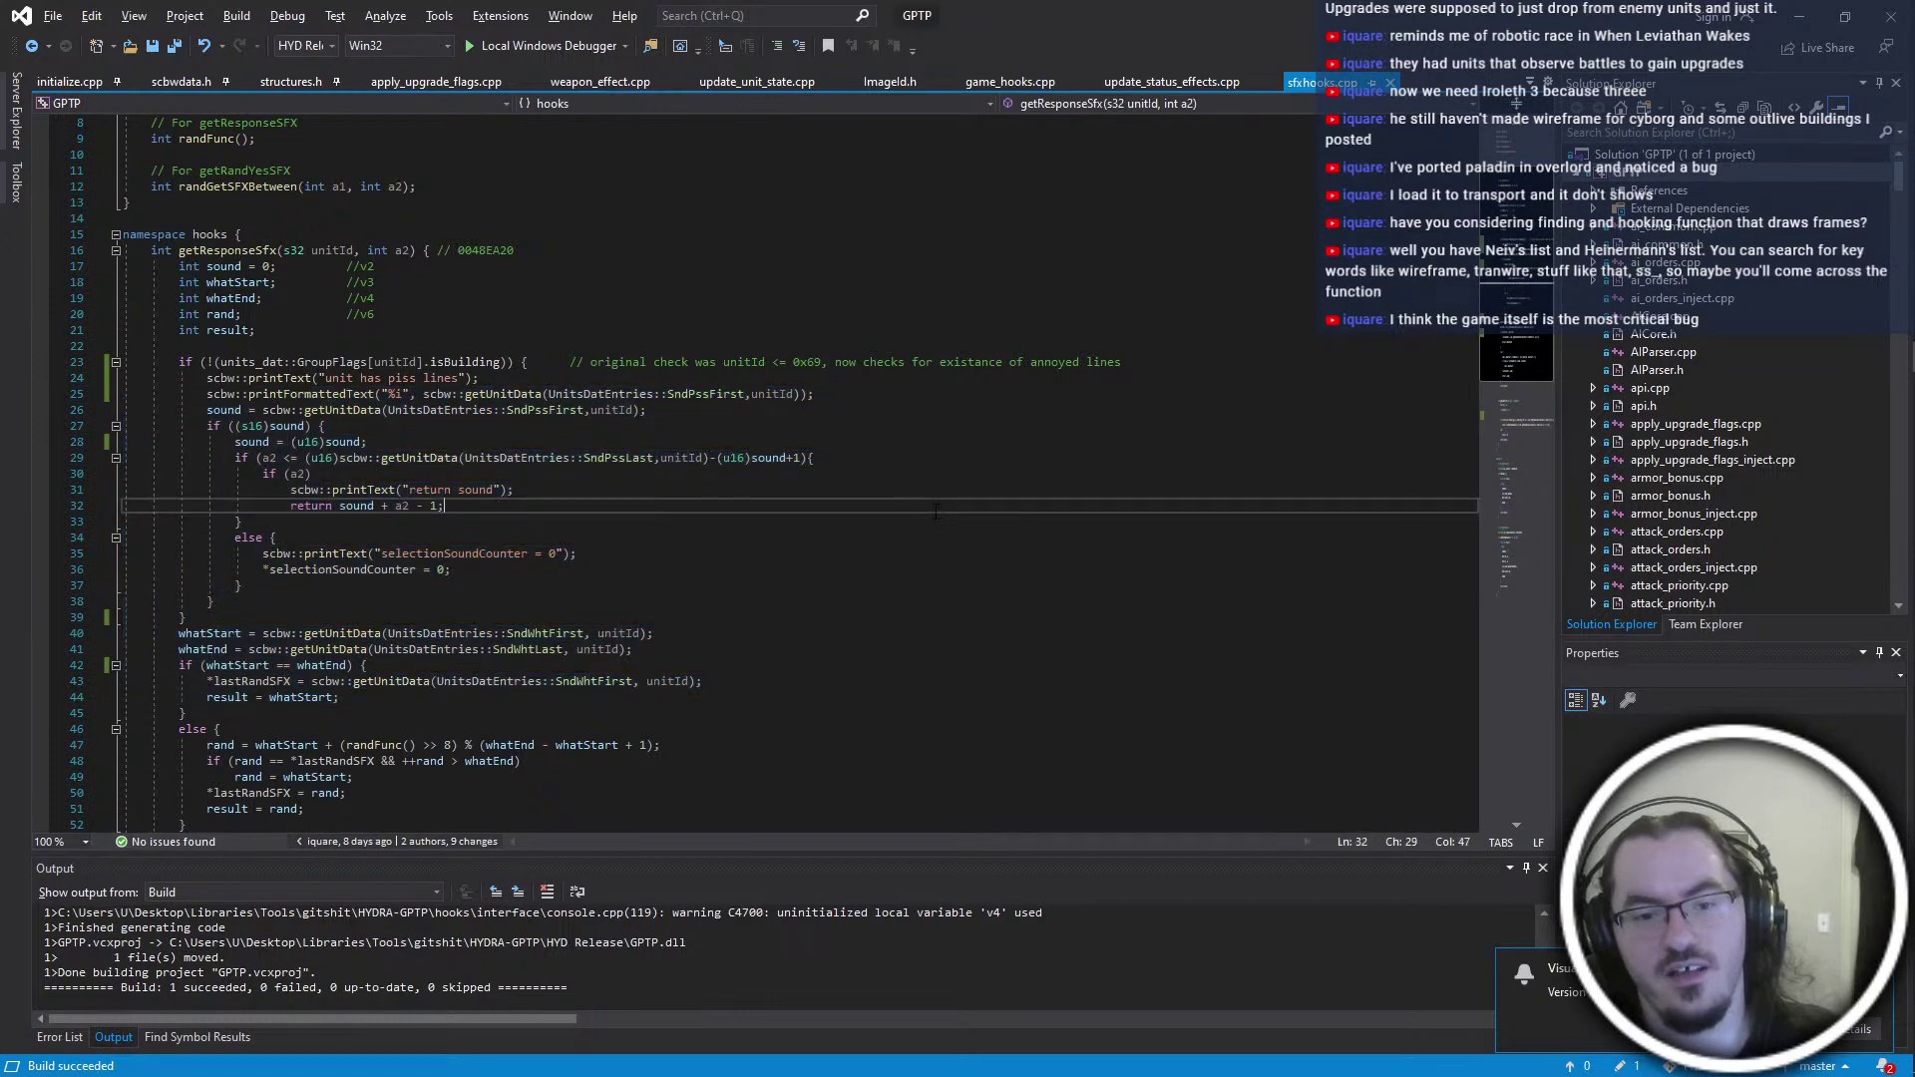
left_click(370, 538)
left_click(572, 568)
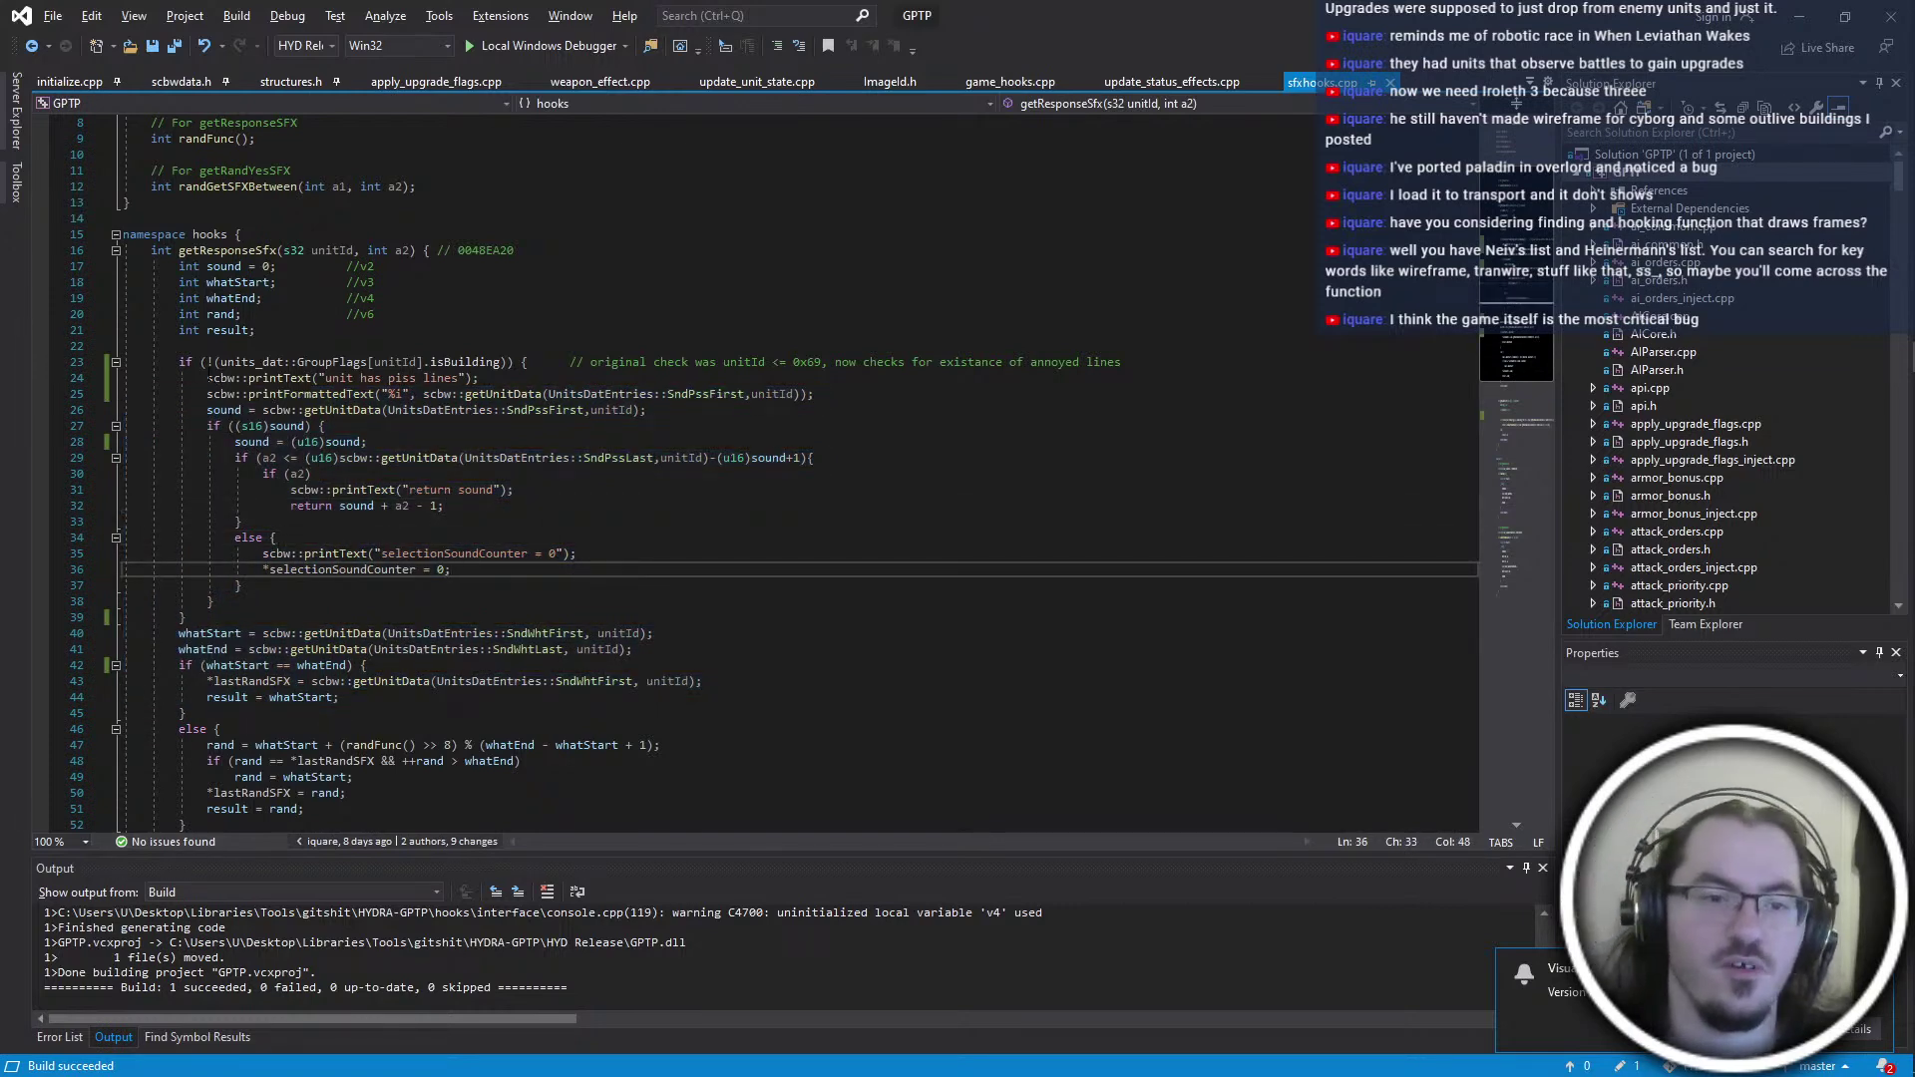
left_click_drag(206, 378, 815, 394)
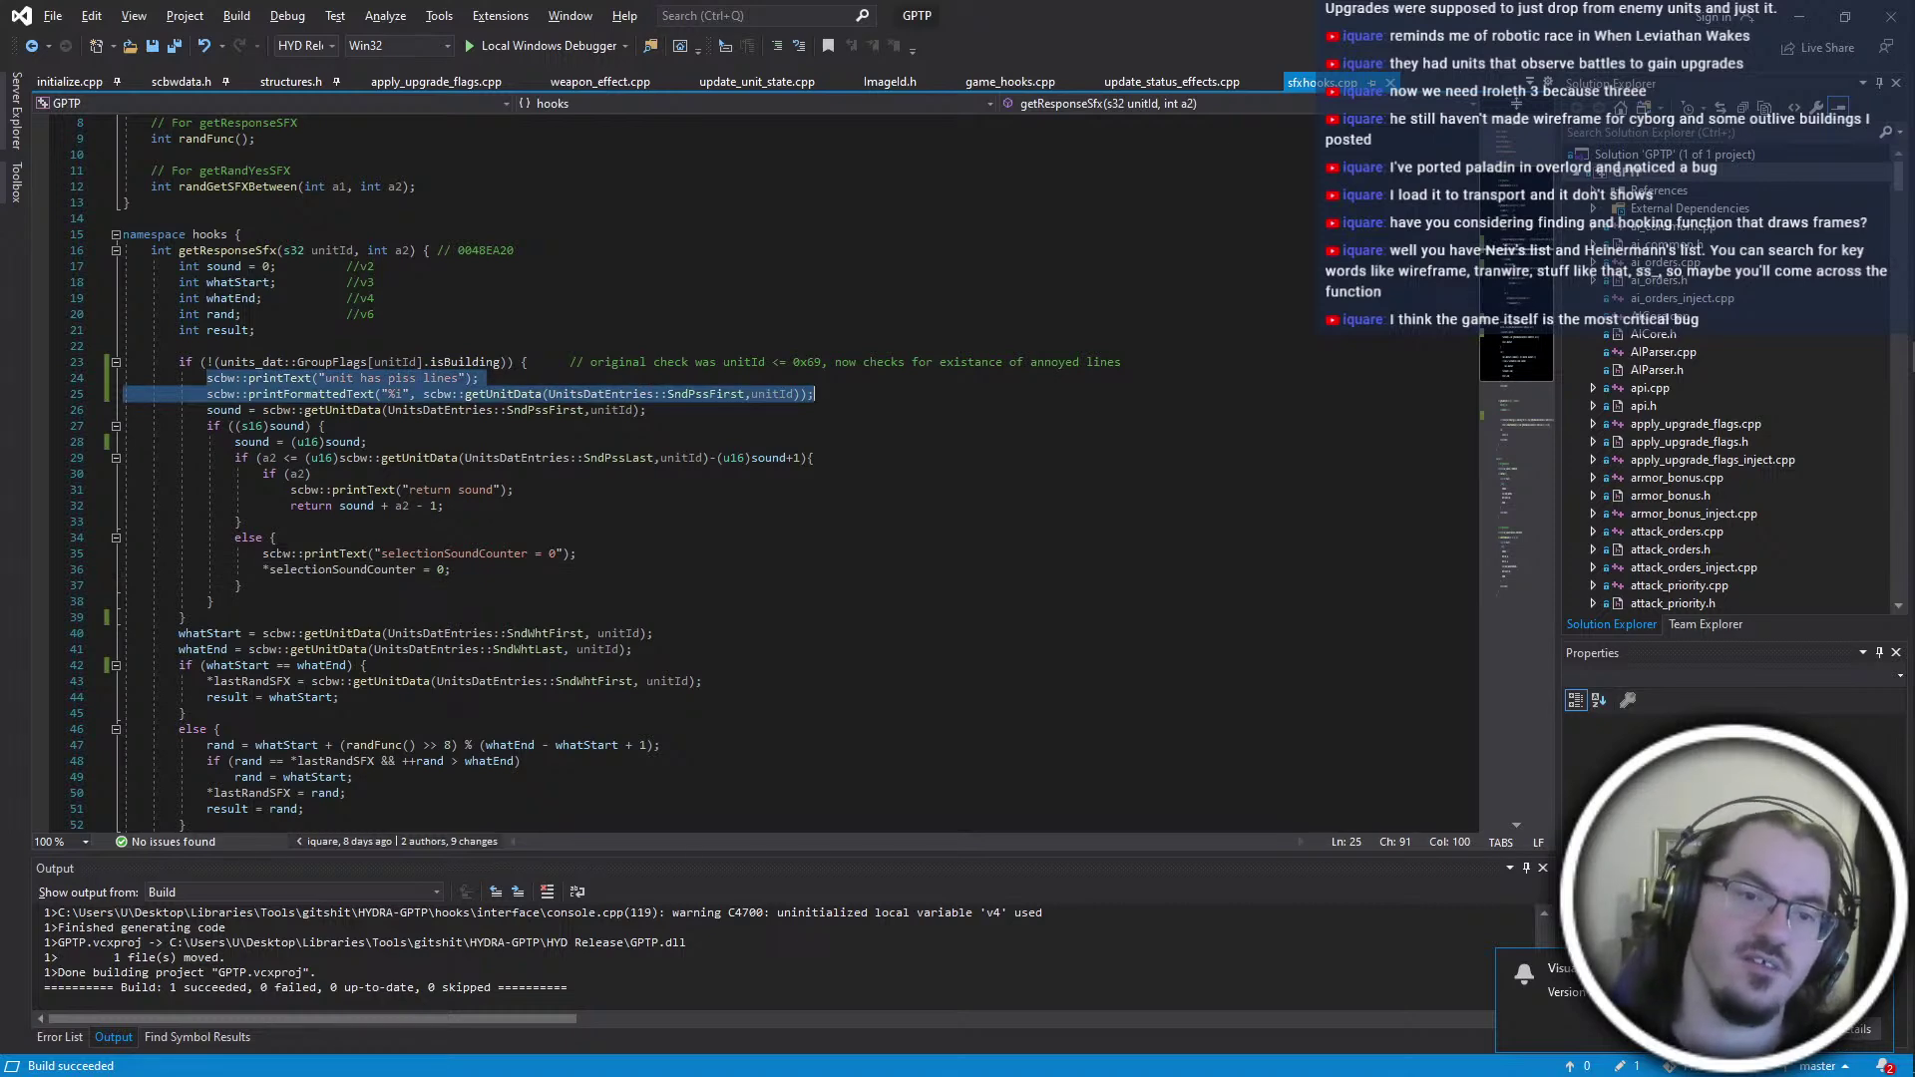
left_click_drag(207, 410, 813, 407)
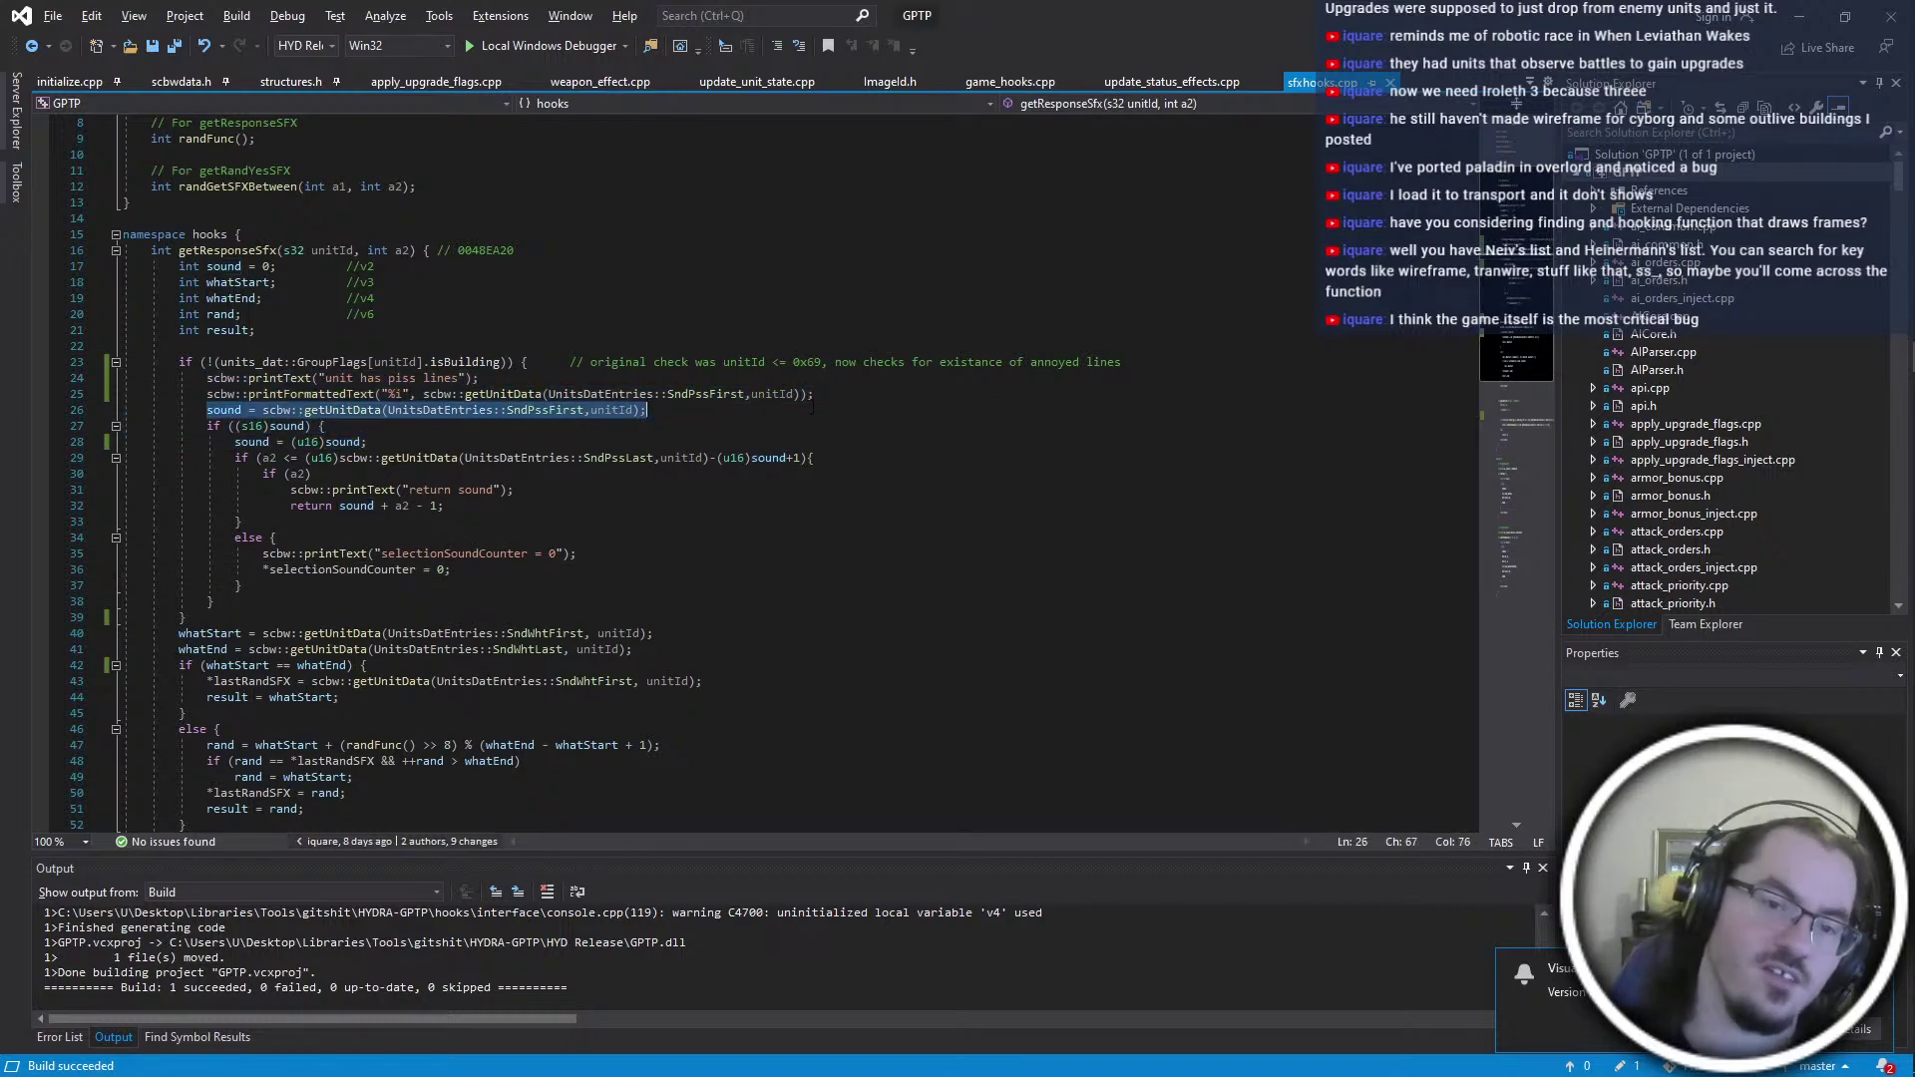
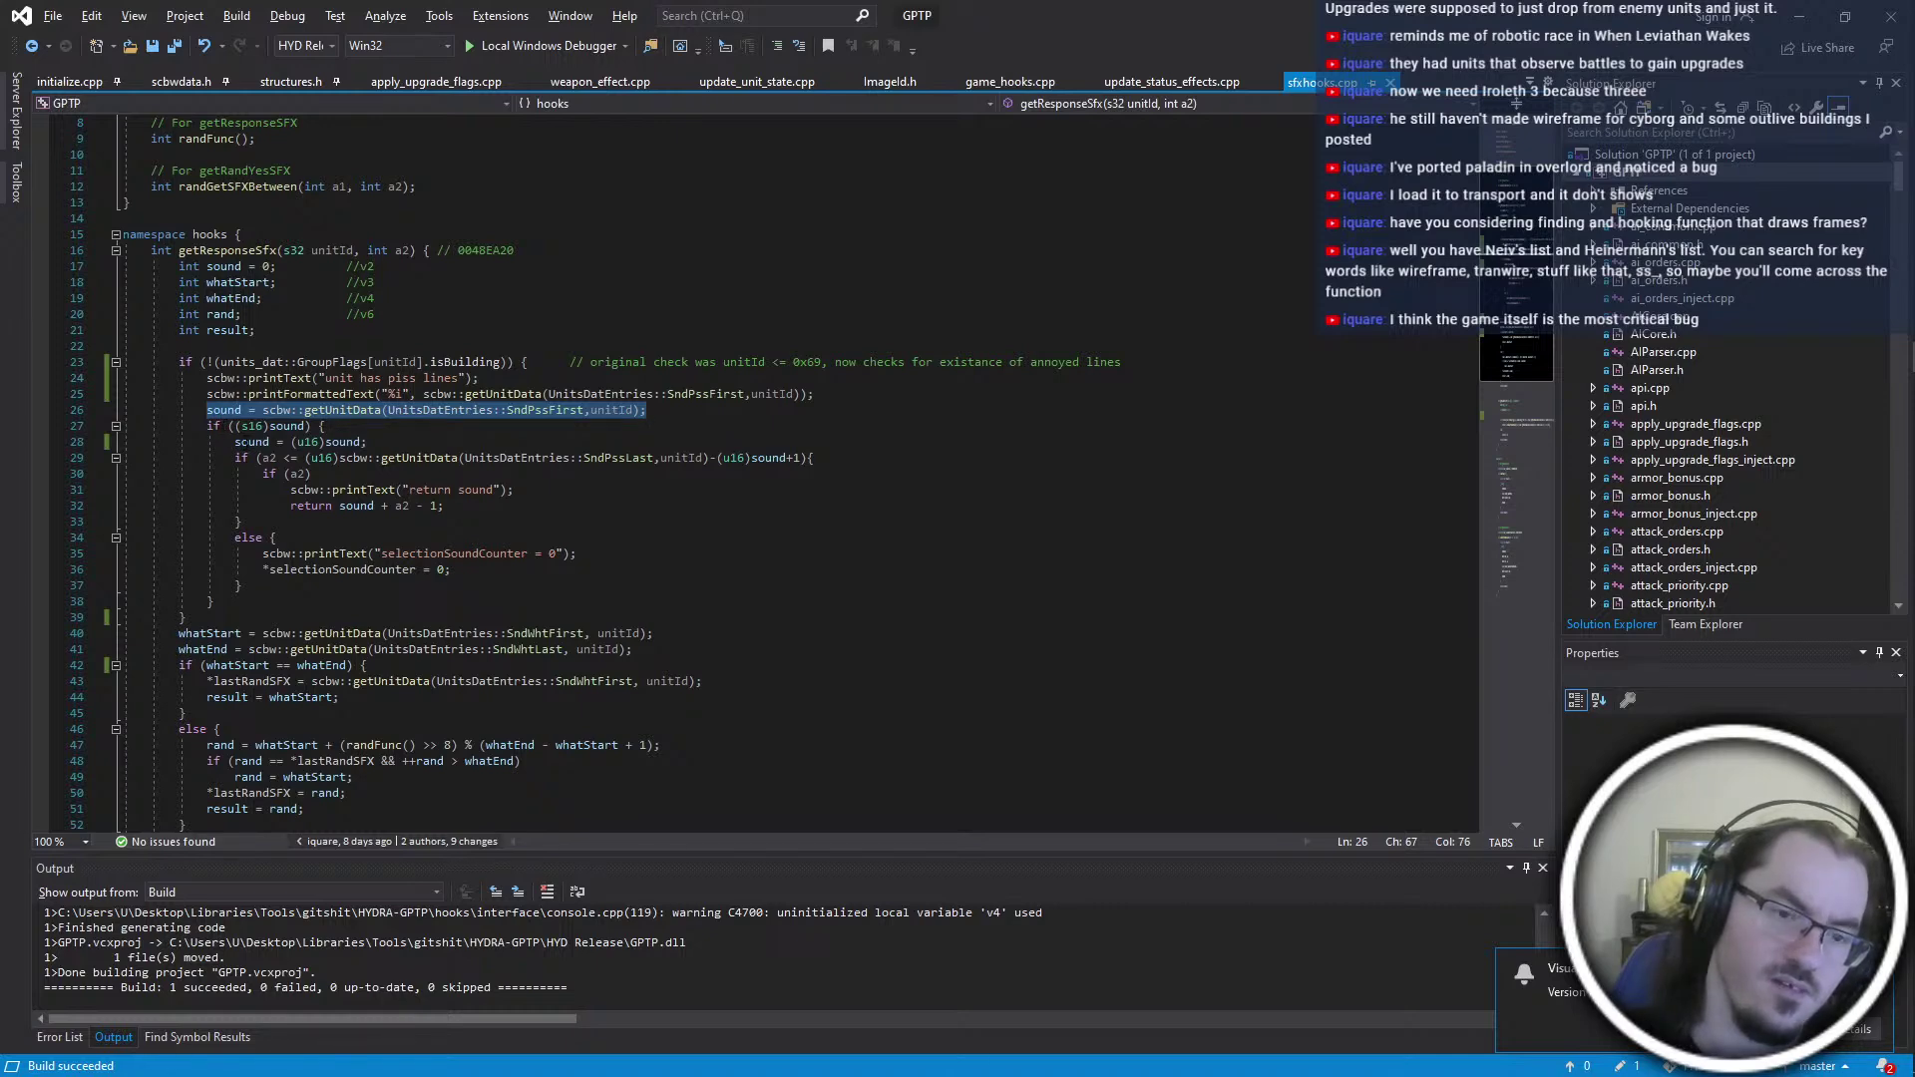
Examine the u16 cast of sound, the SndPssLast range check and the selectionSoundCounter reset in getResponseSfx
left_click_drag(349, 441, 465, 458)
left_click(187, 618)
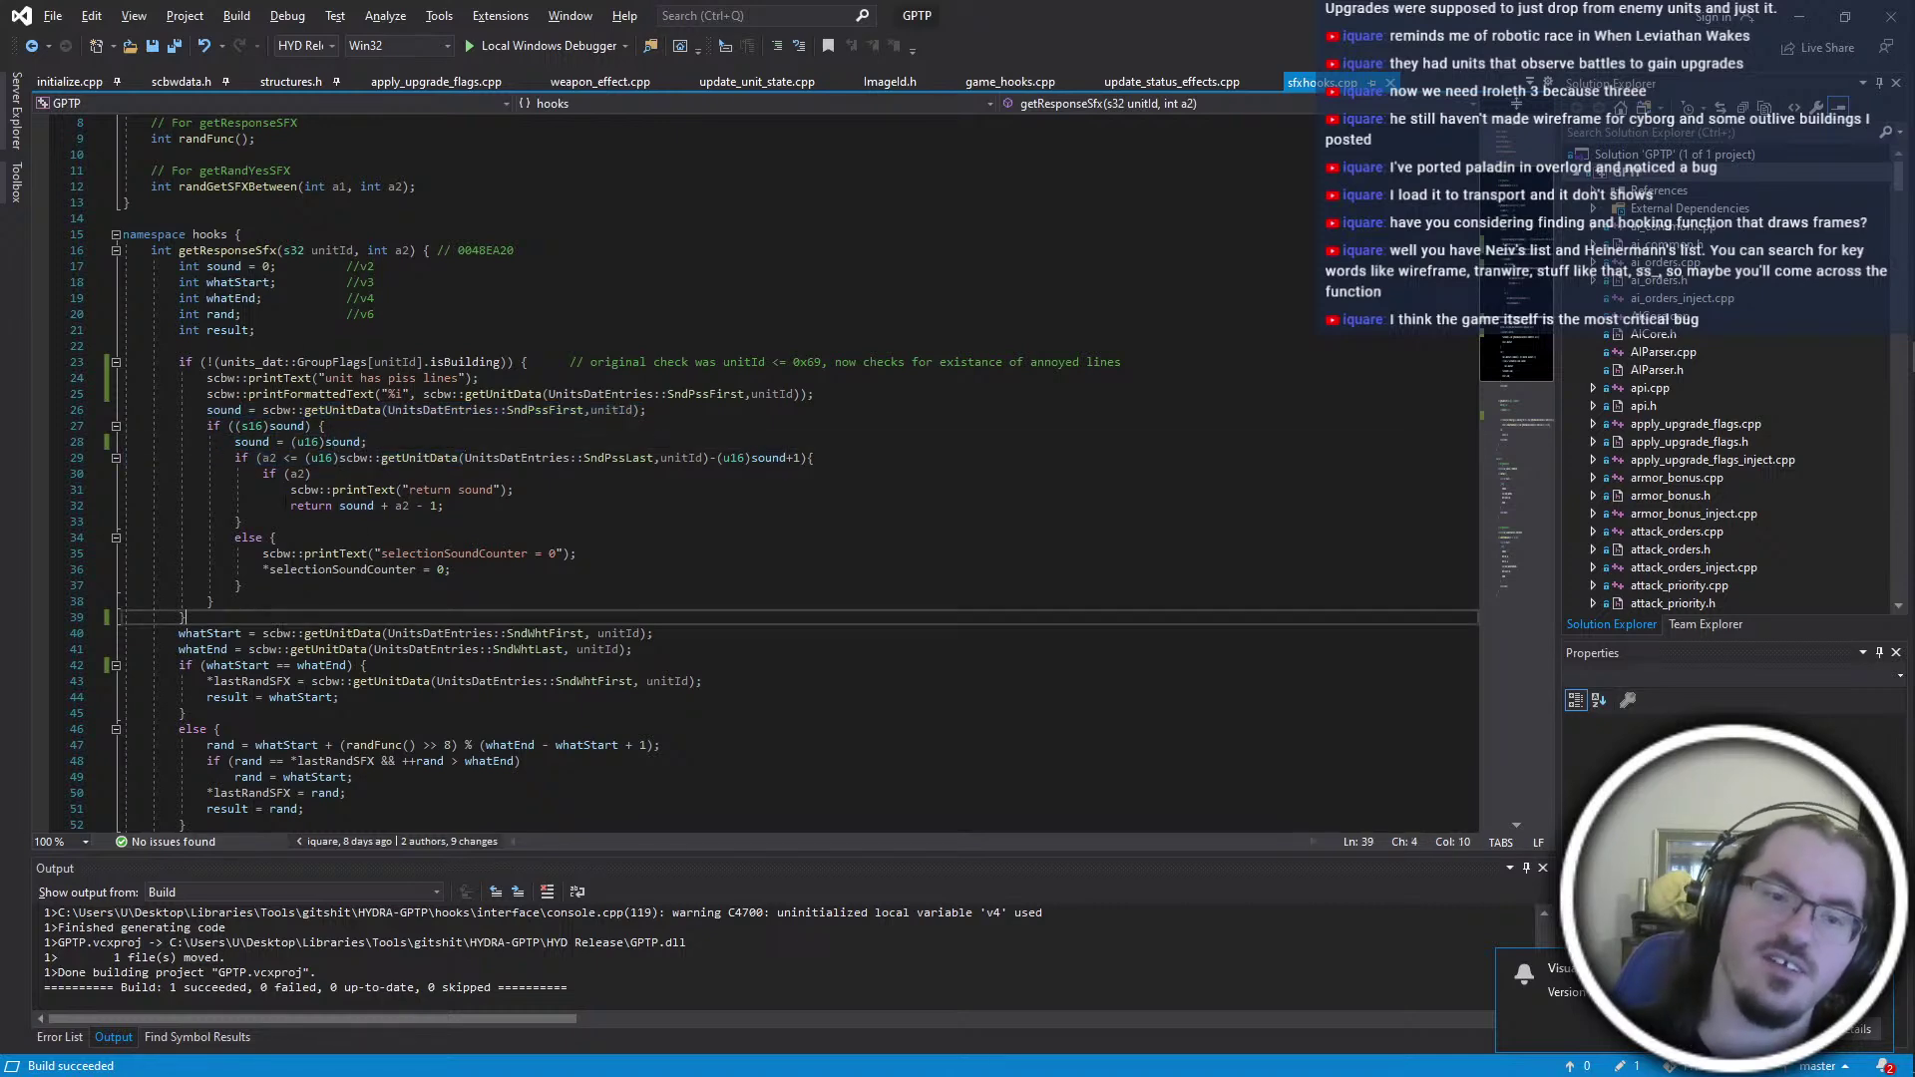
left_click_drag(235, 442, 396, 440)
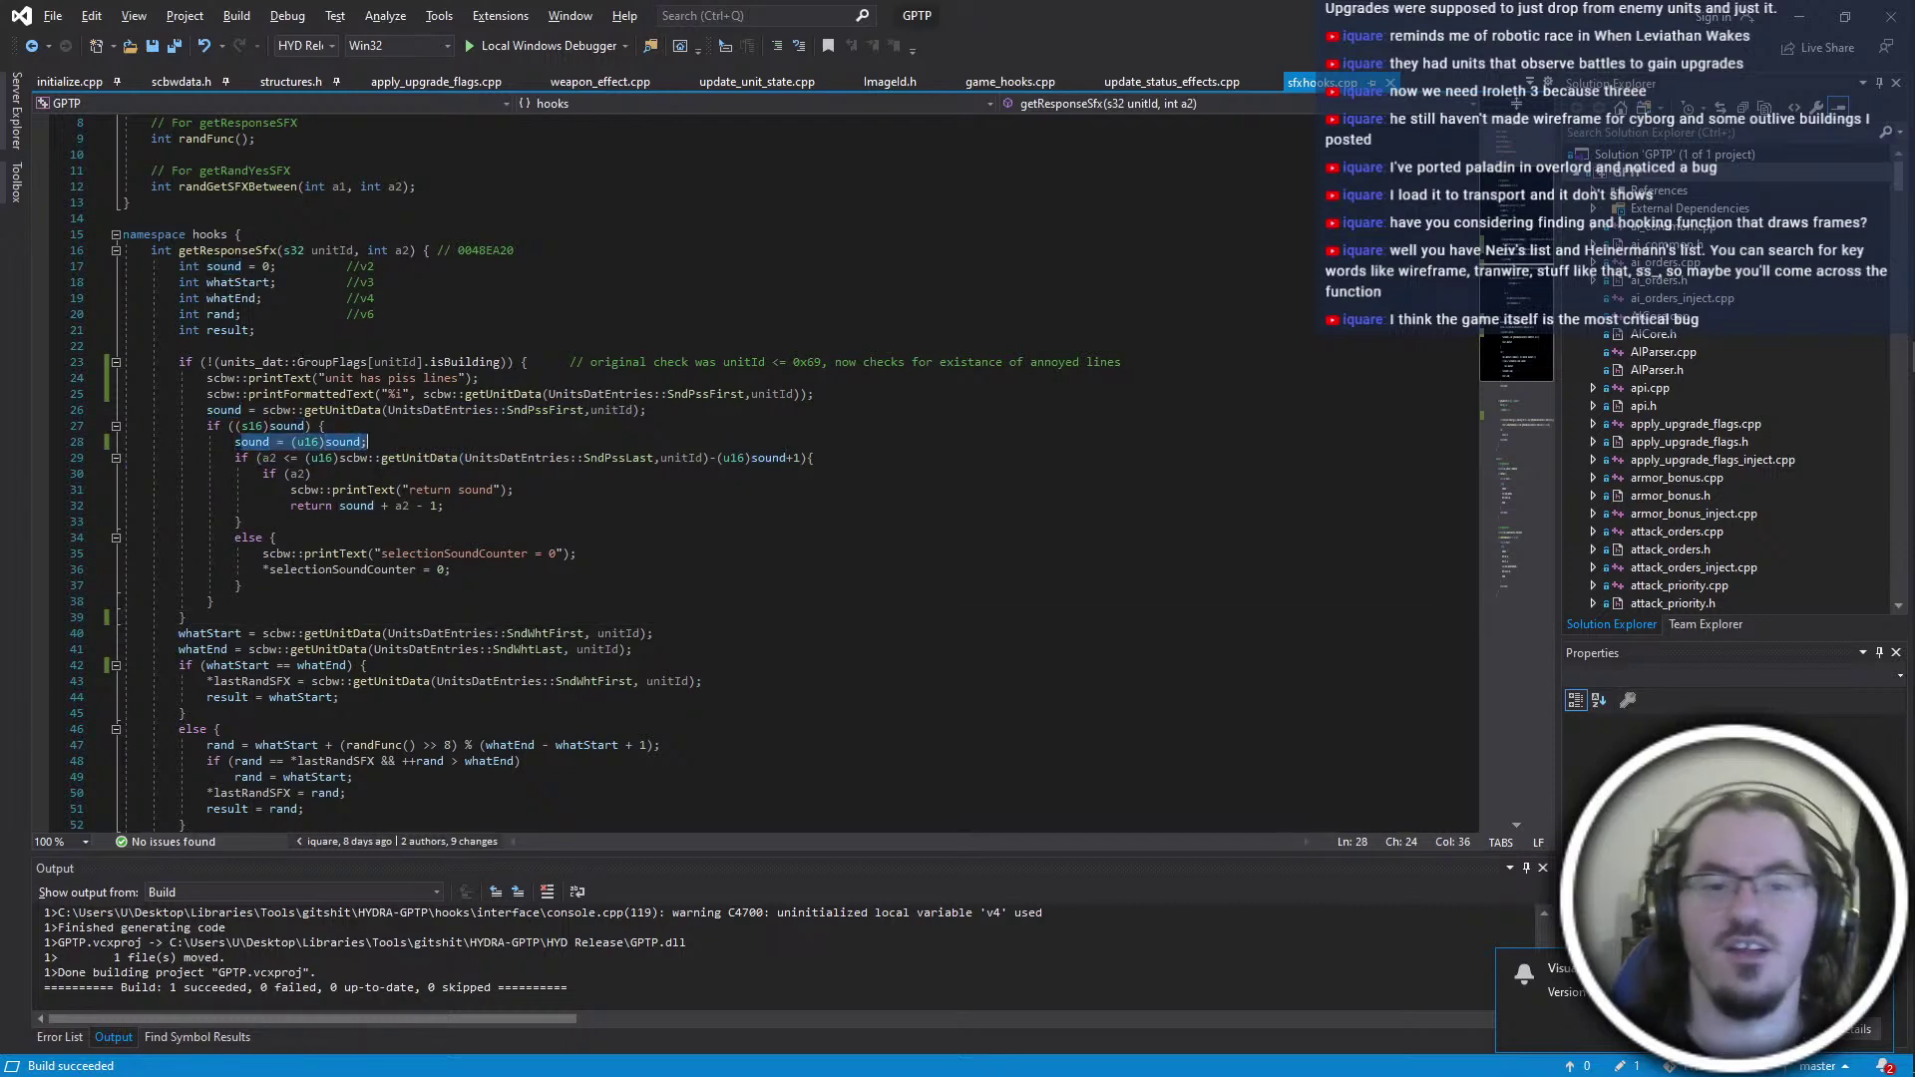
left_click(431, 425)
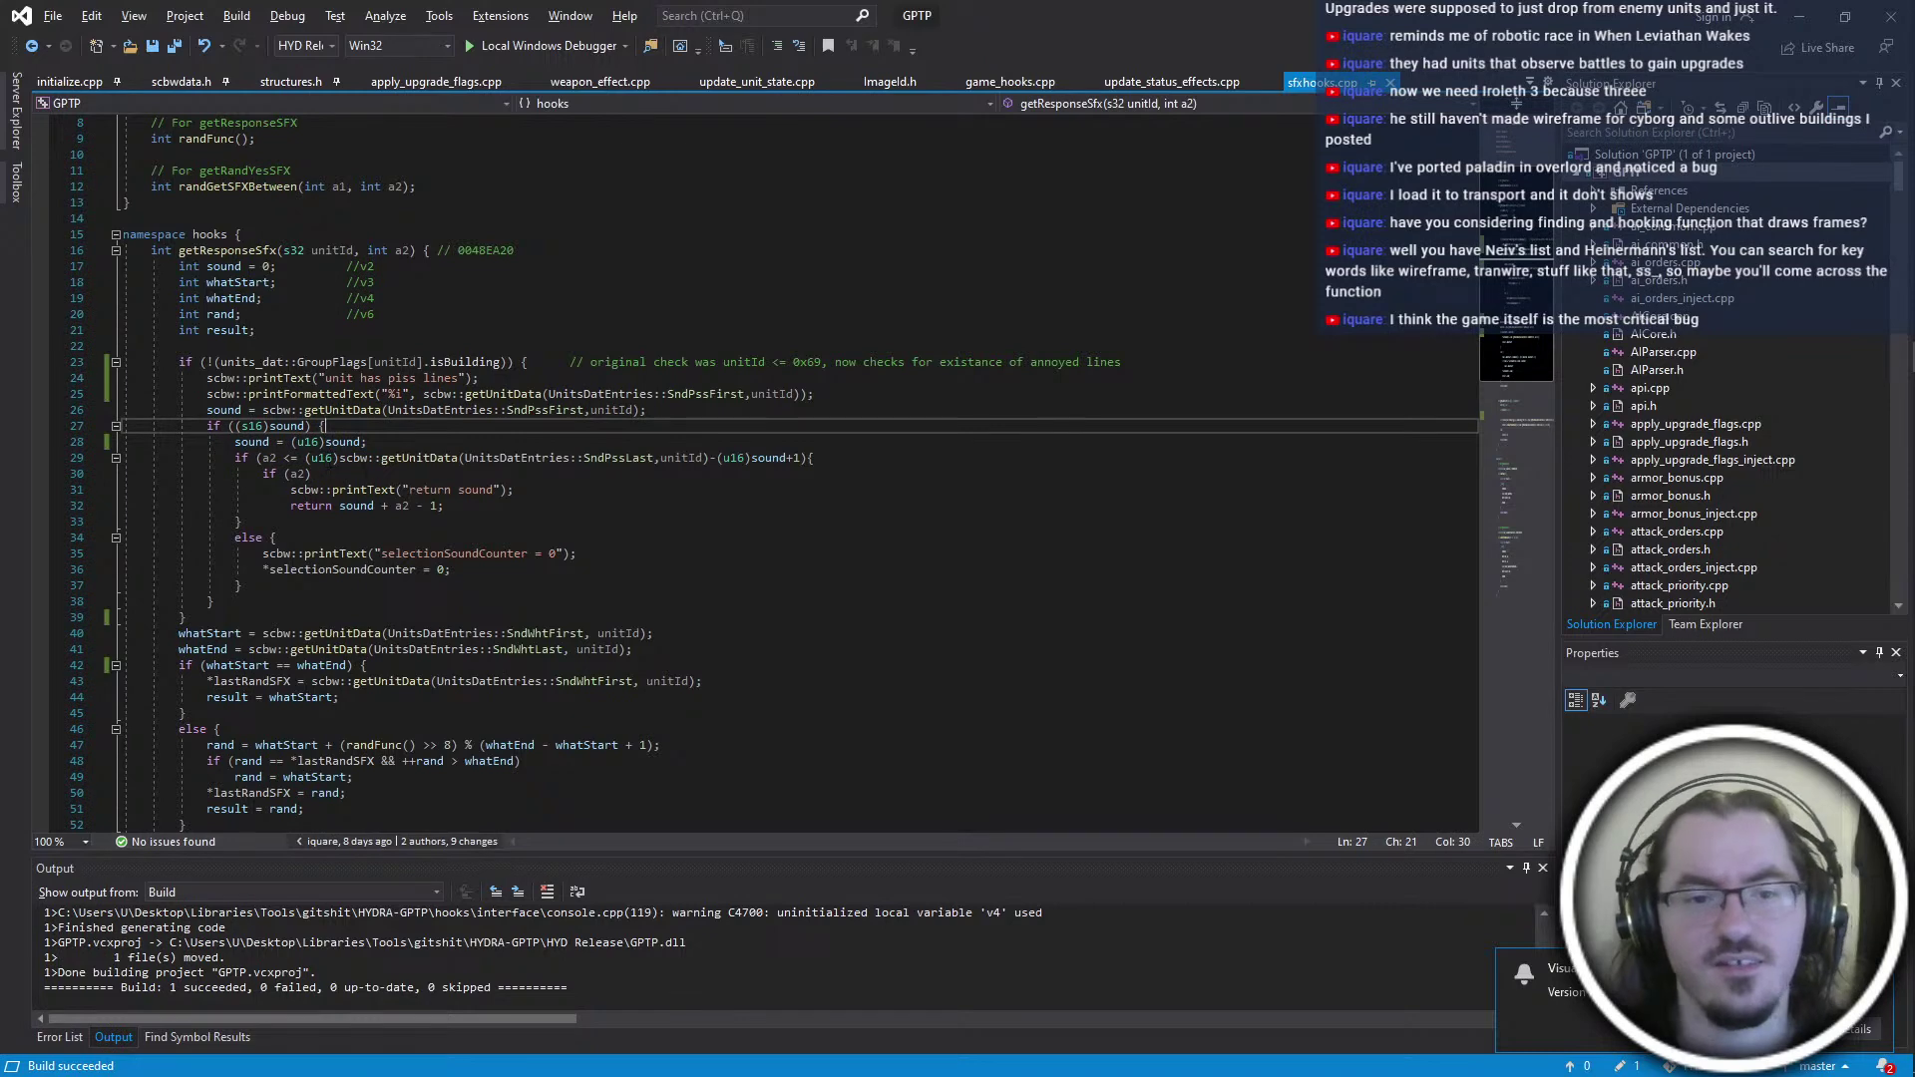
left_click(228, 410)
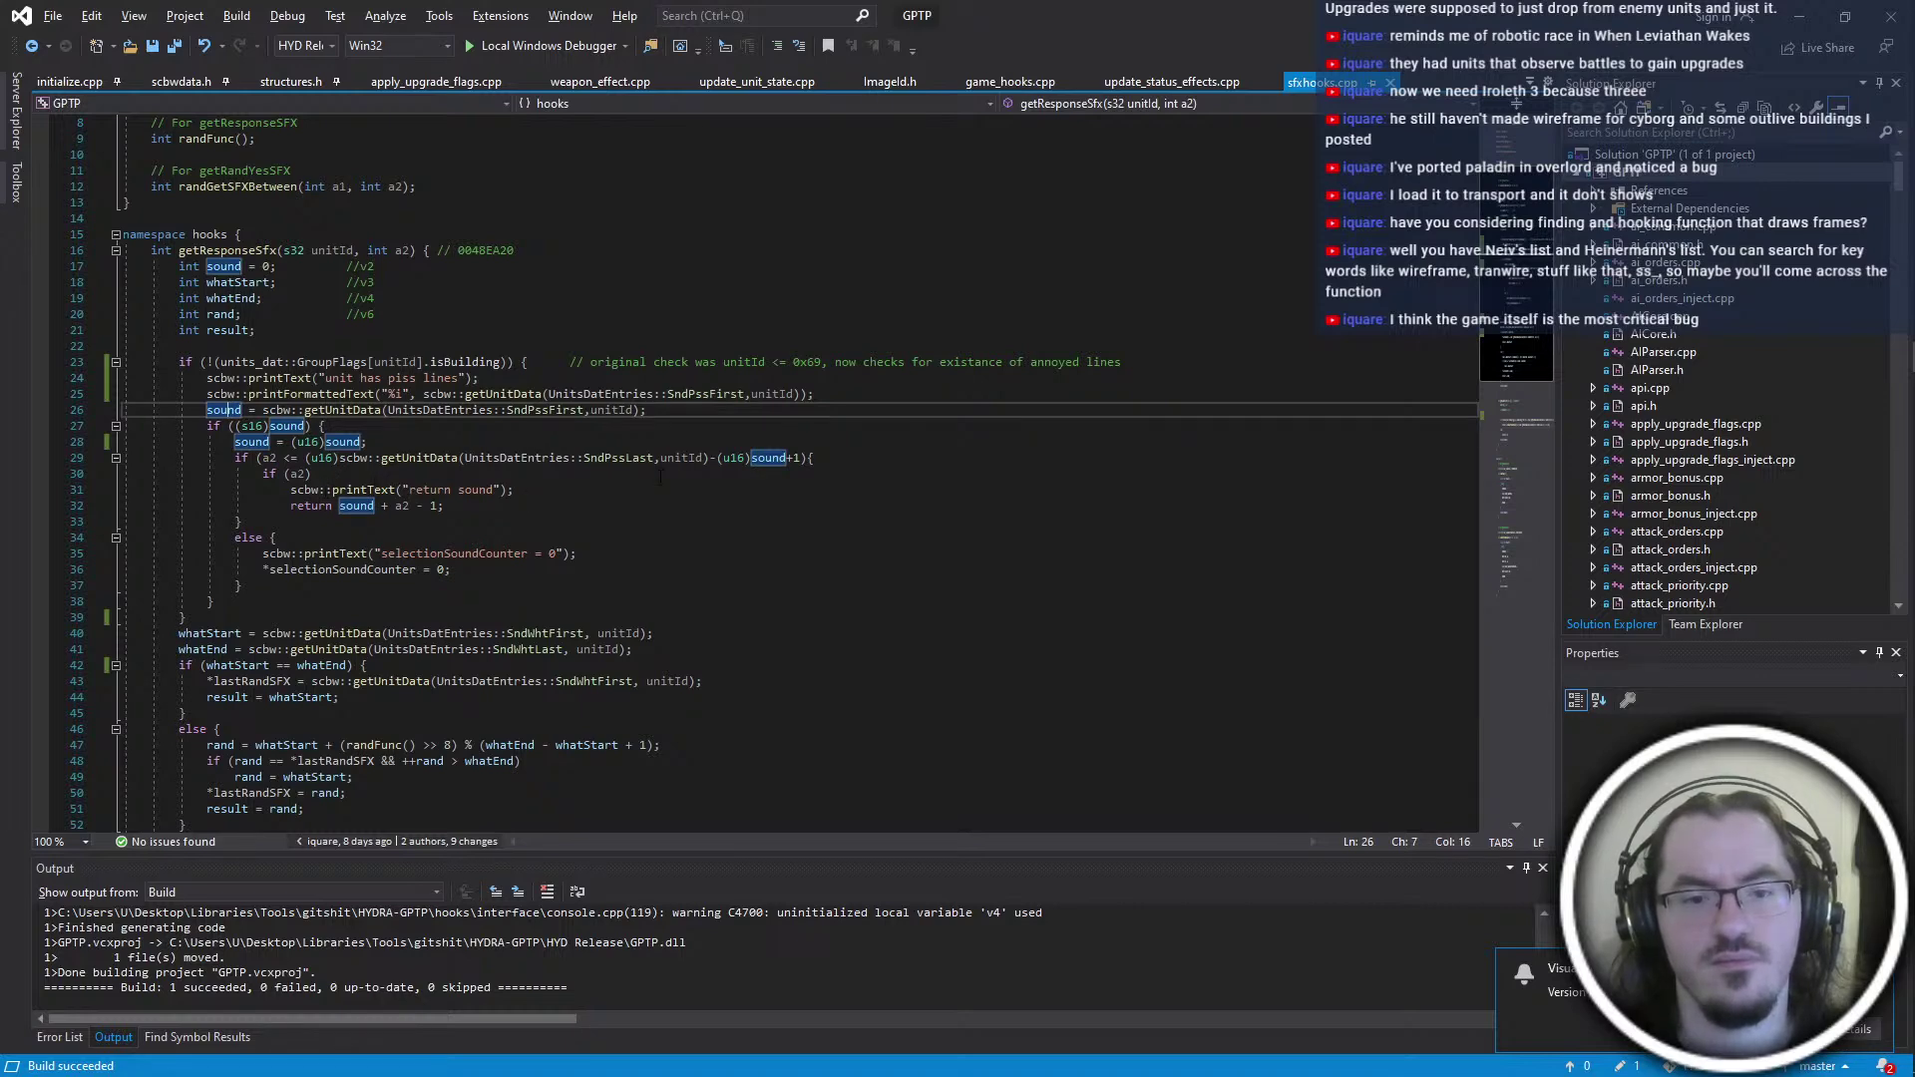
left_click_drag(299, 458, 535, 487)
left_click(381, 444)
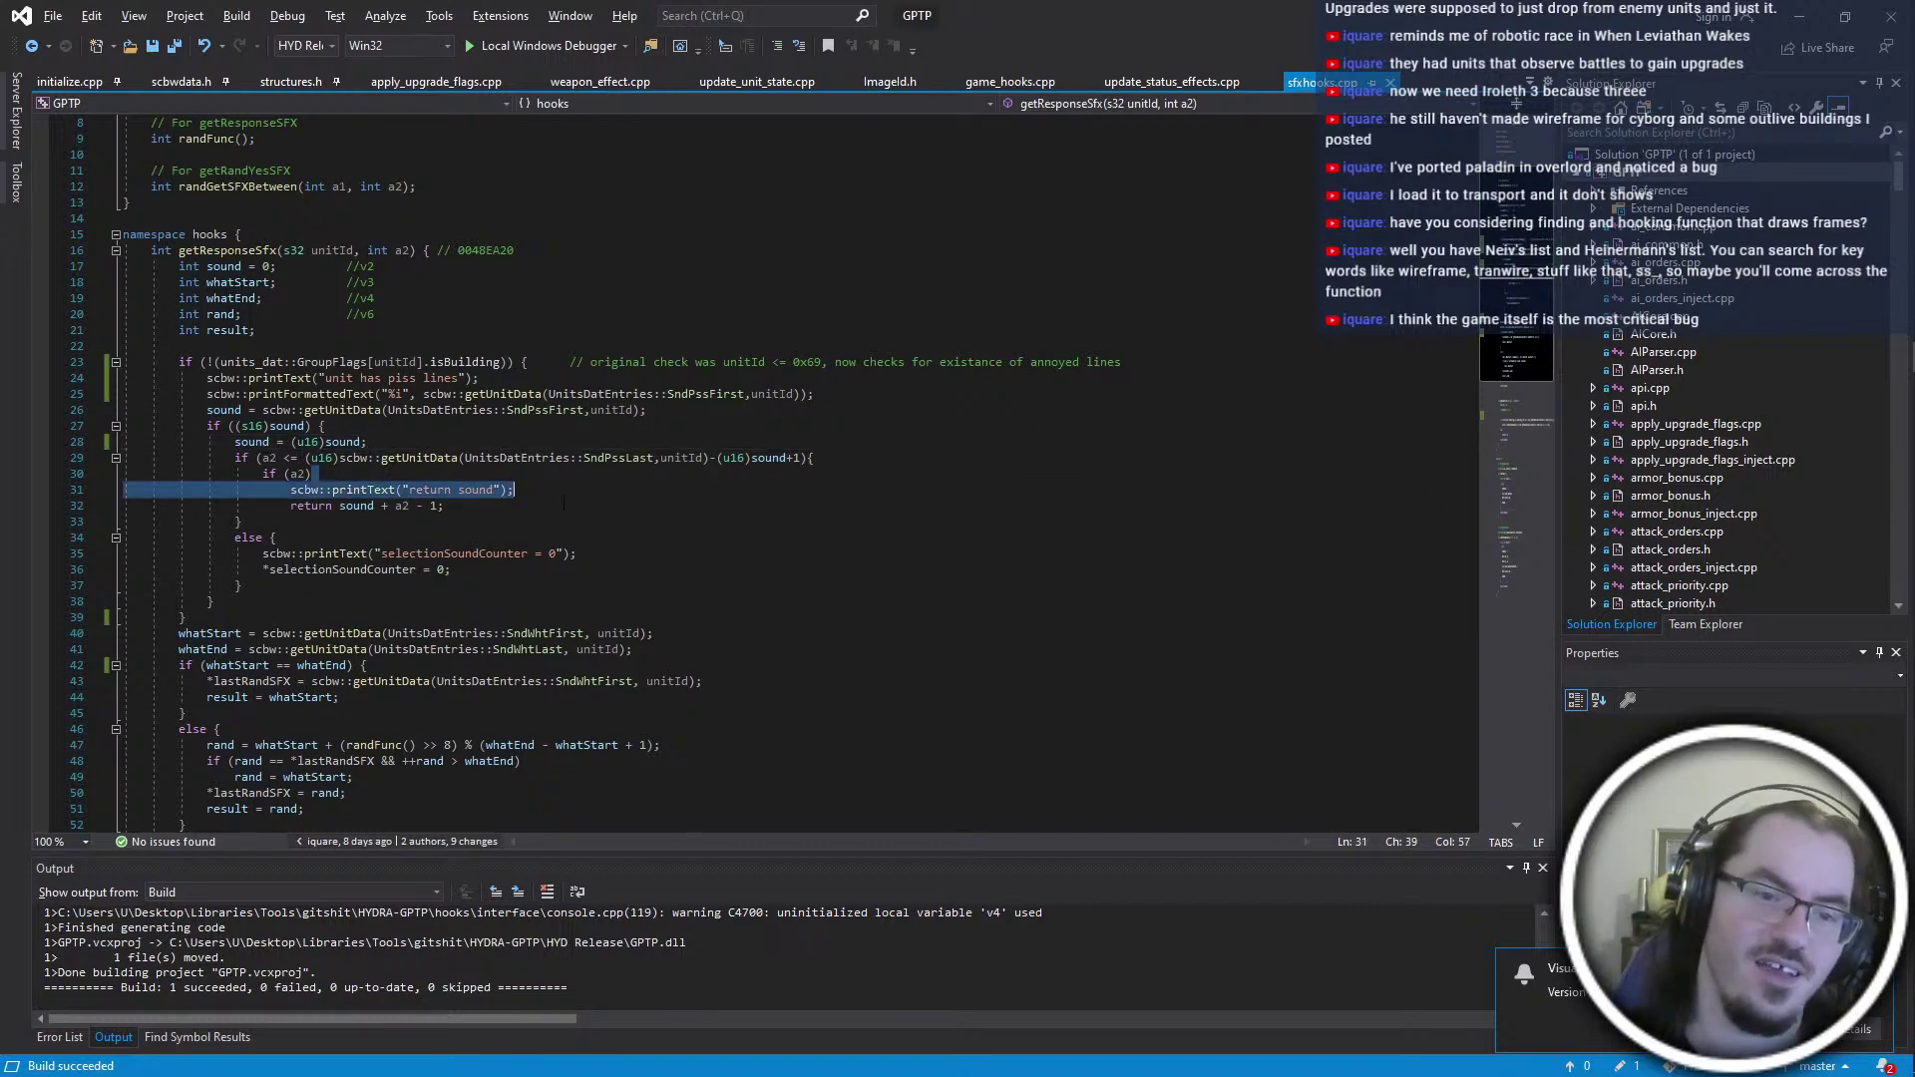
left_click(565, 504)
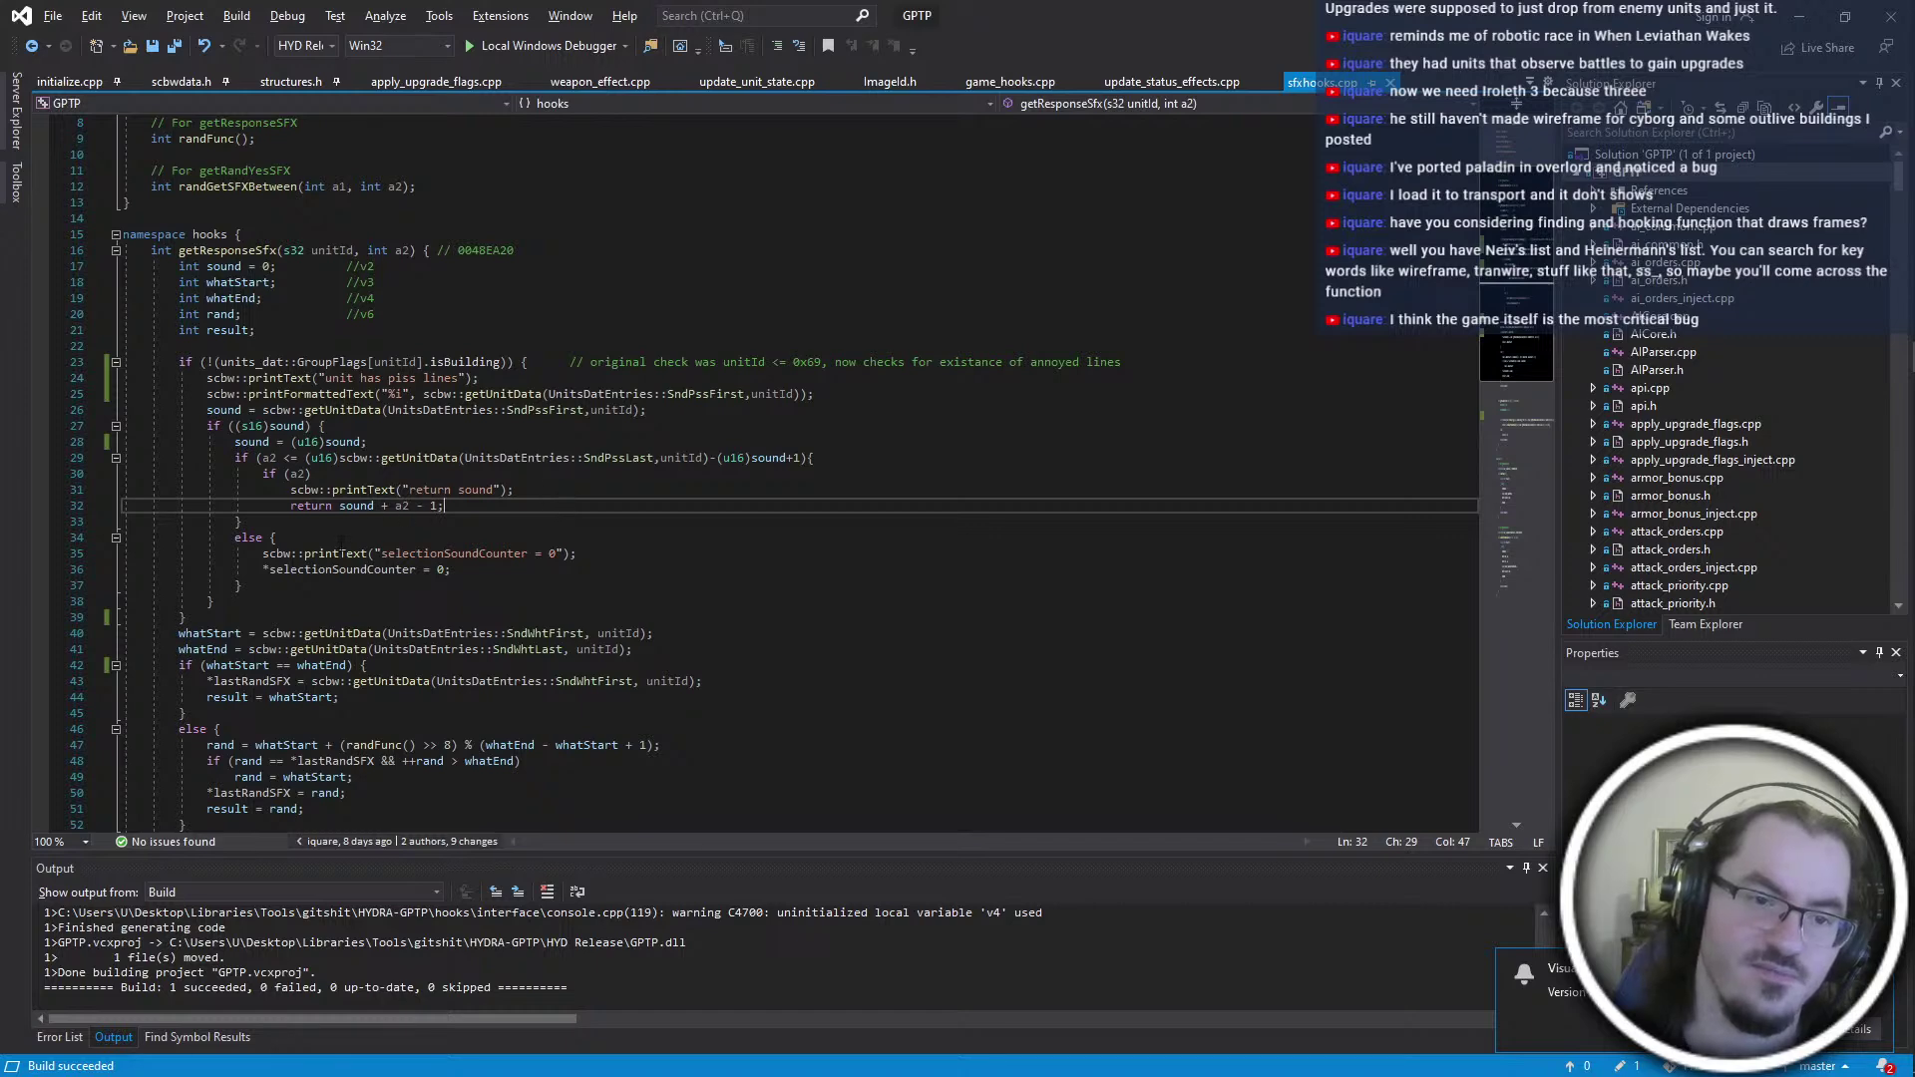
left_click_drag(302, 537, 507, 568)
left_click(336, 601)
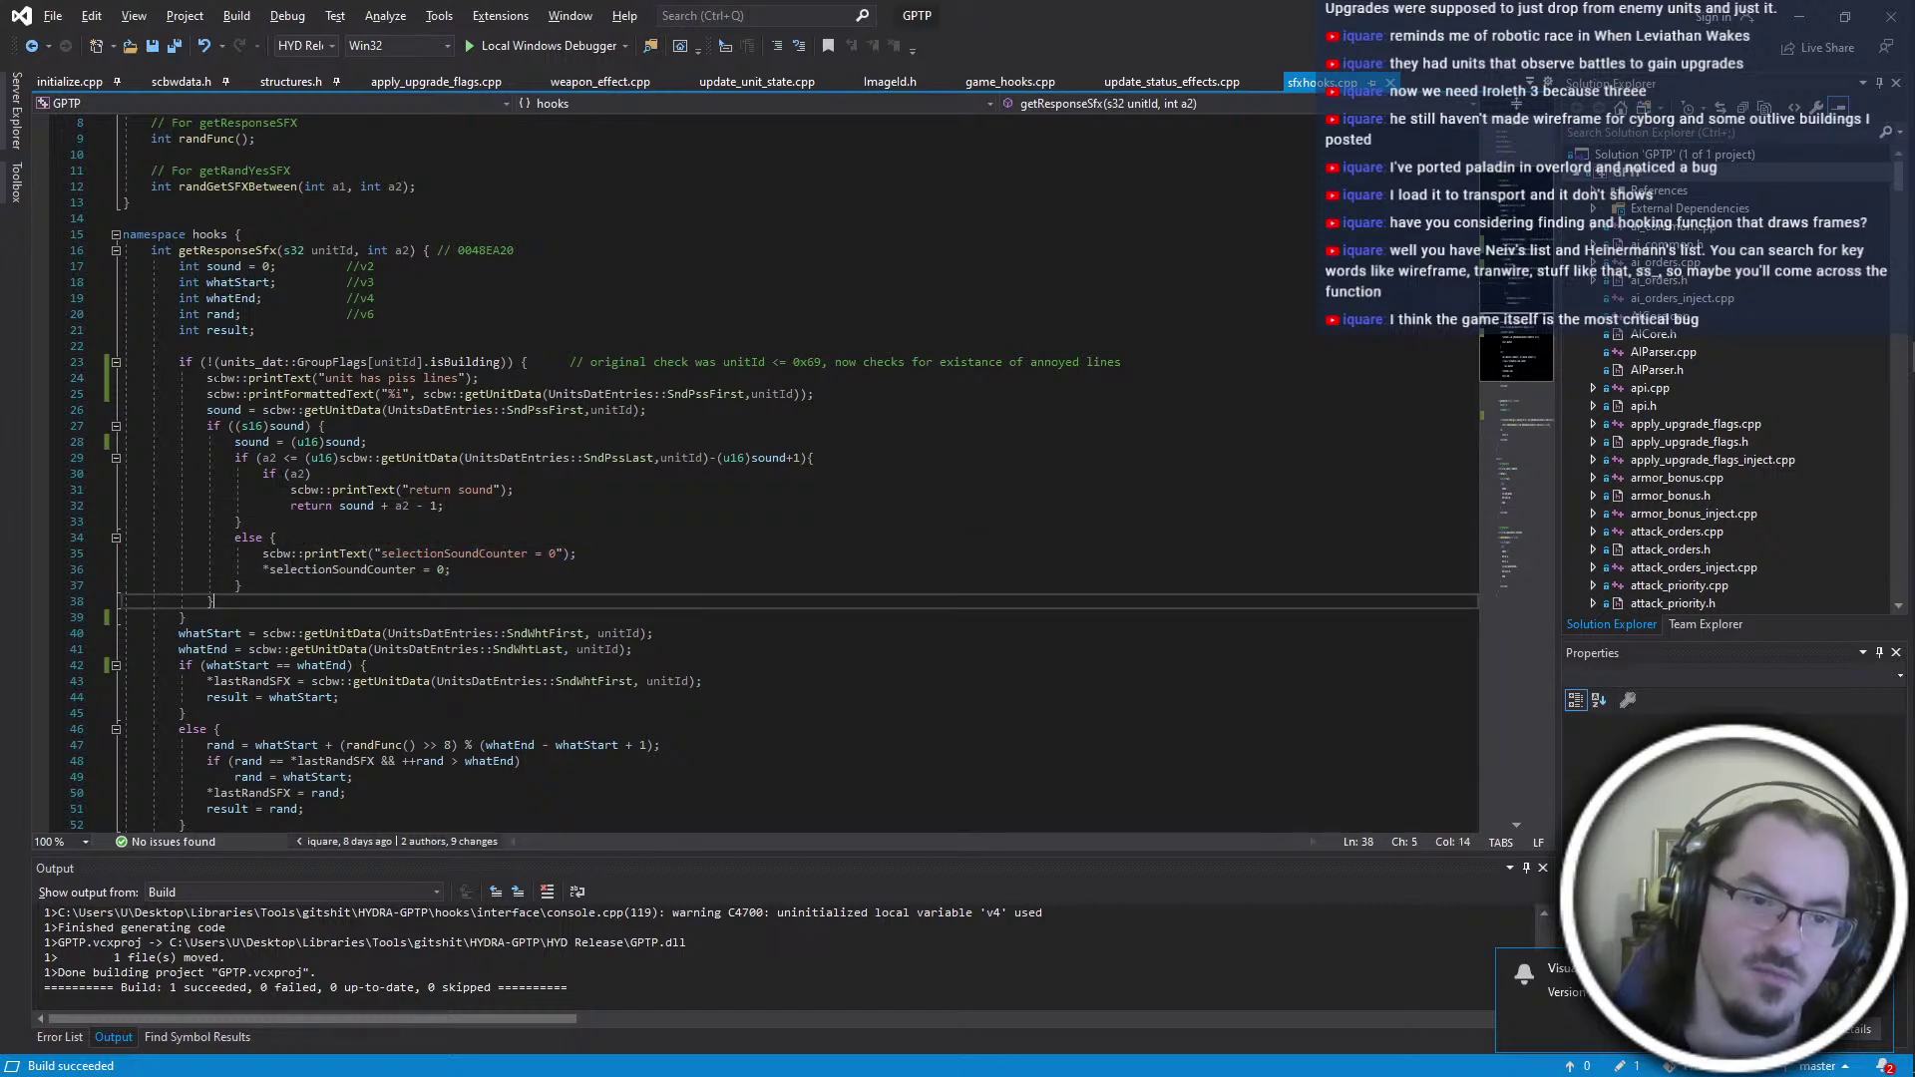
Examine how sound is read from SndPssFirst for unitId and checked through the s16 cast in getResponseSfx
left_click_drag(179, 394, 681, 409)
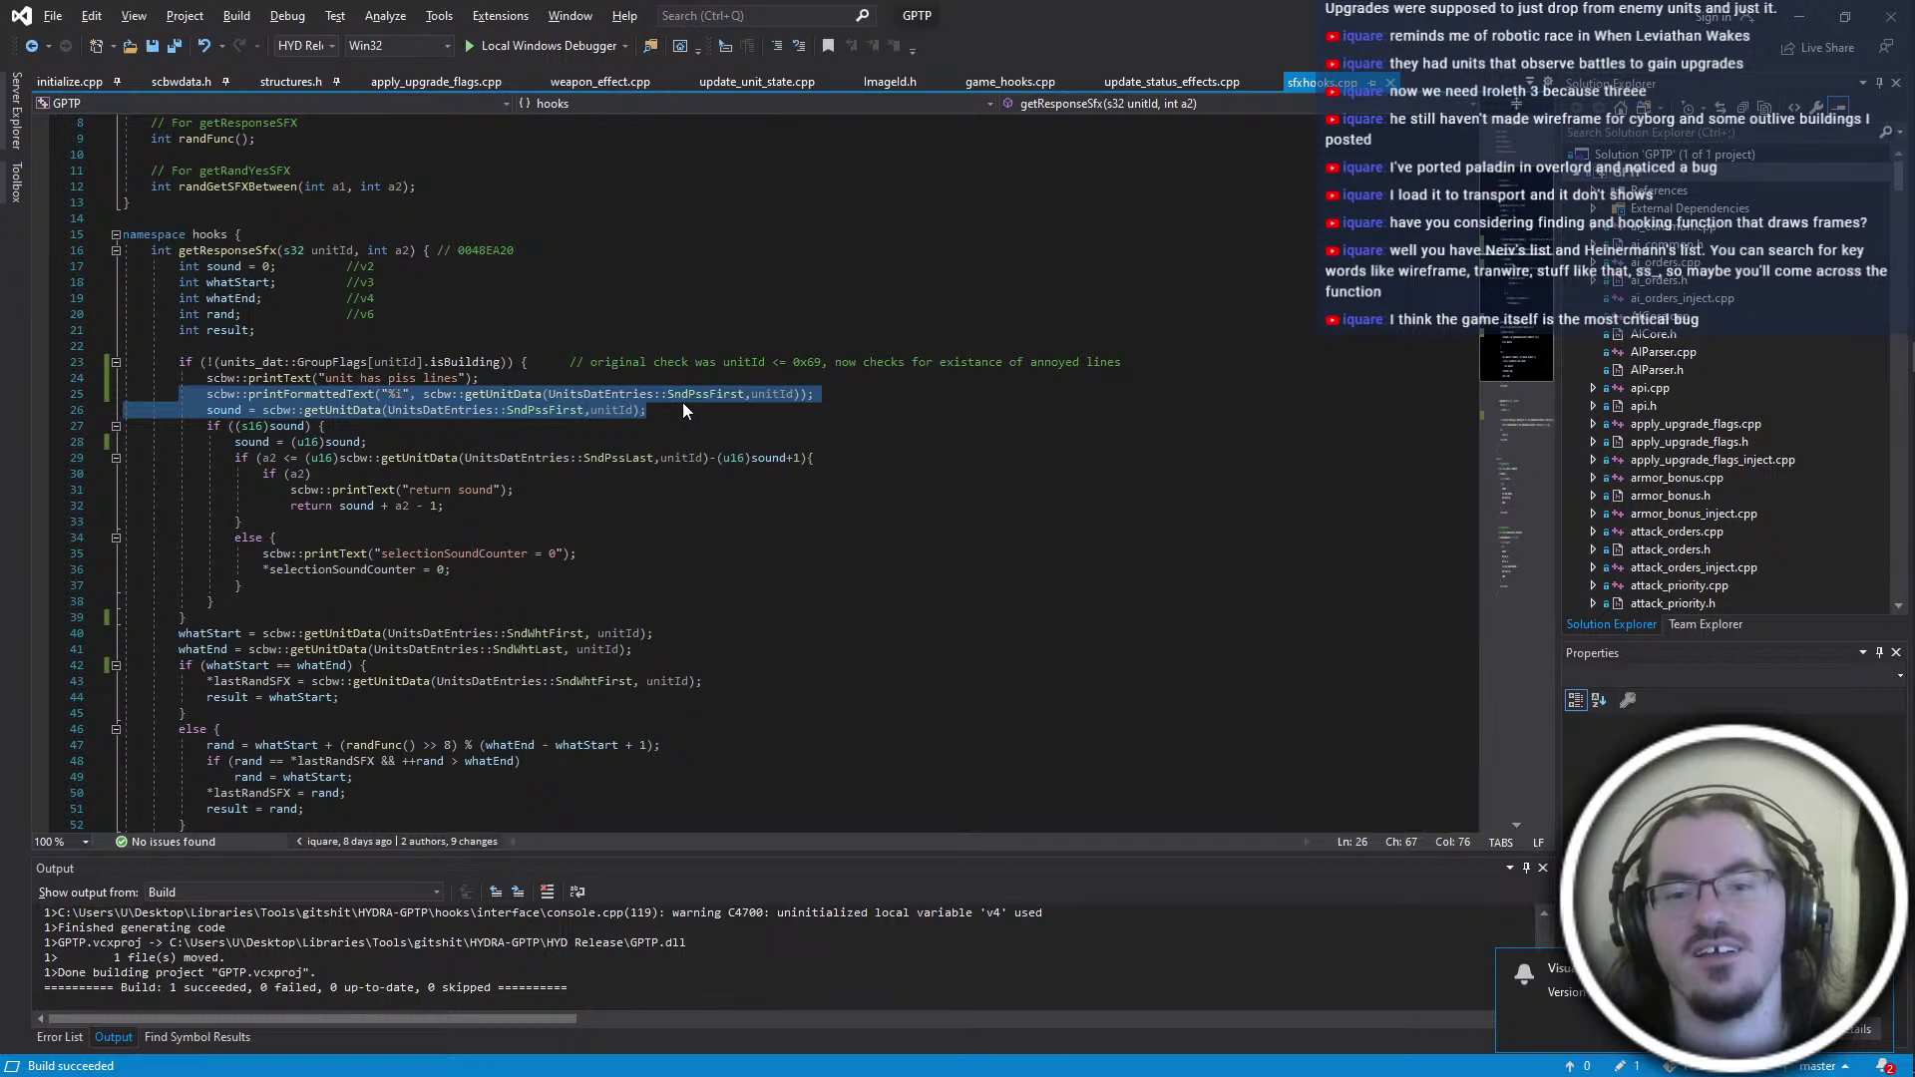
left_click(367, 442)
double_click(256, 427)
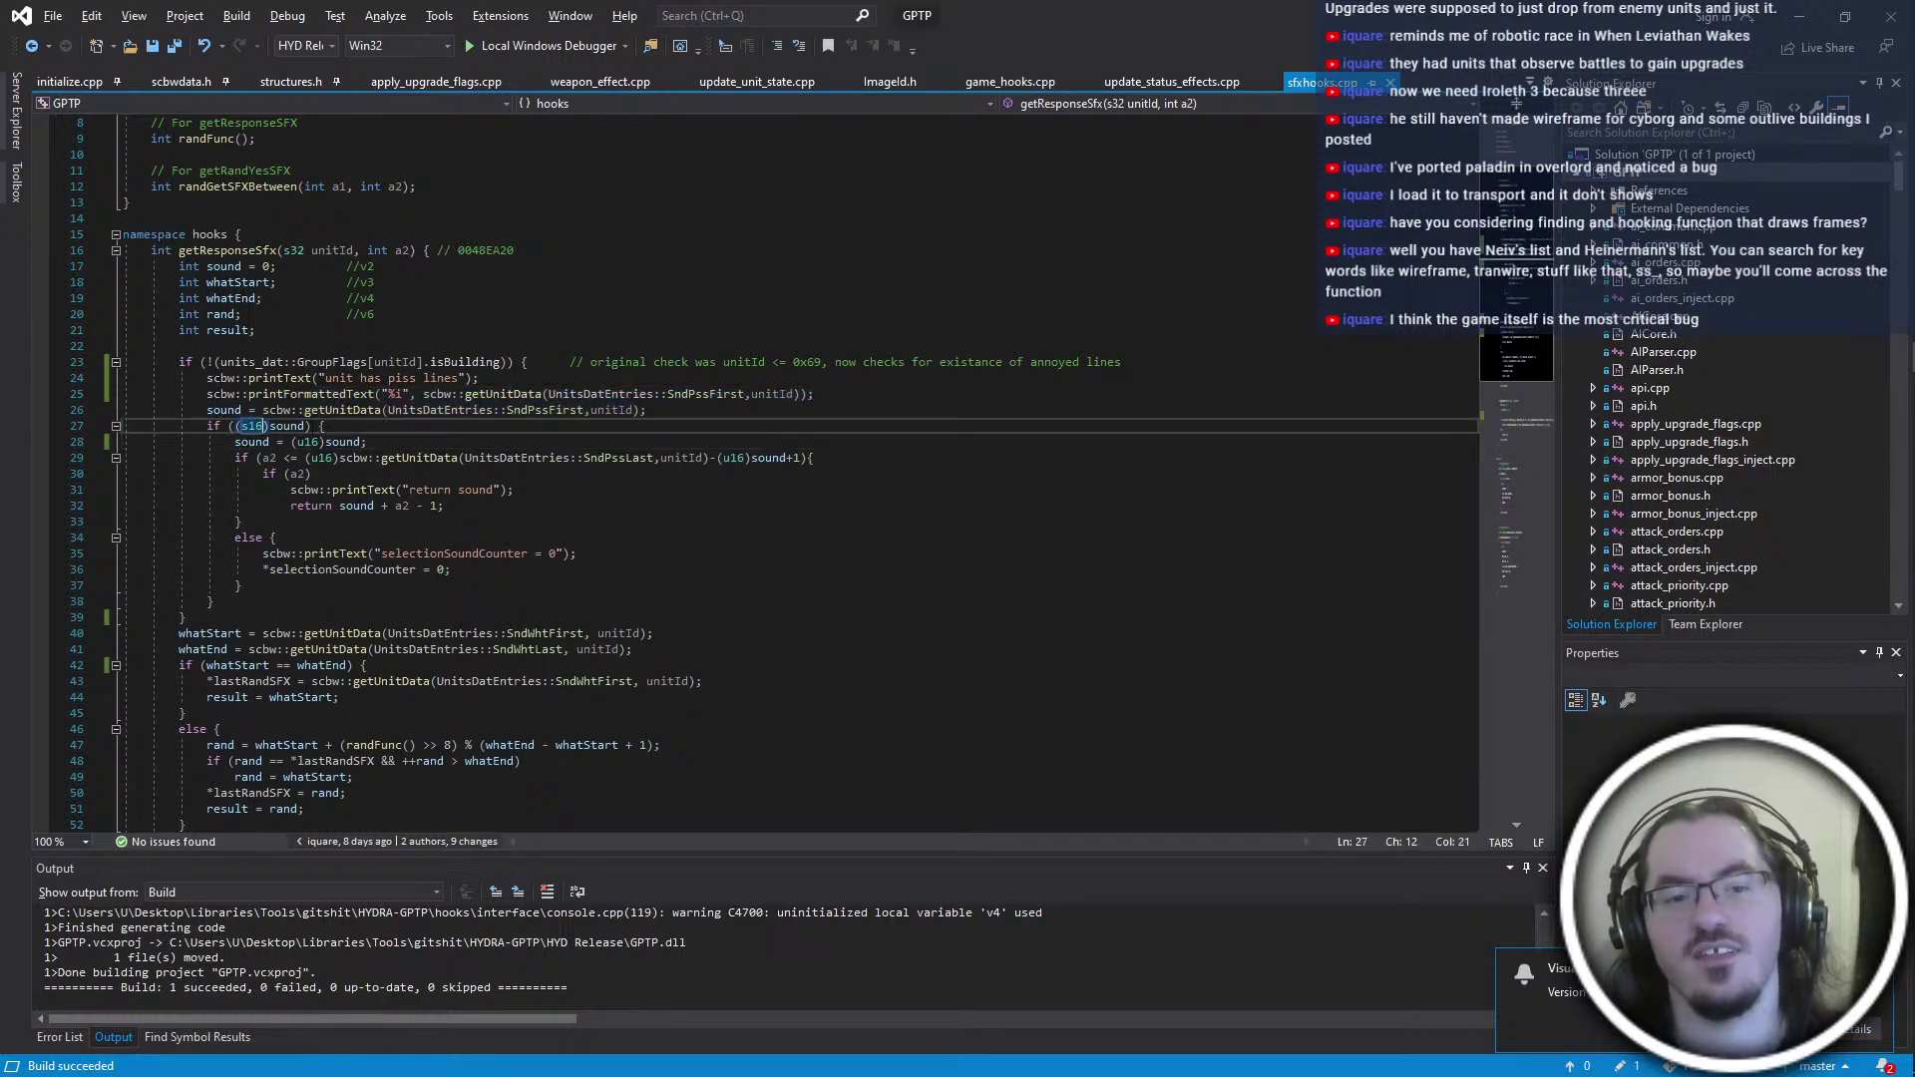
left_click(489, 410)
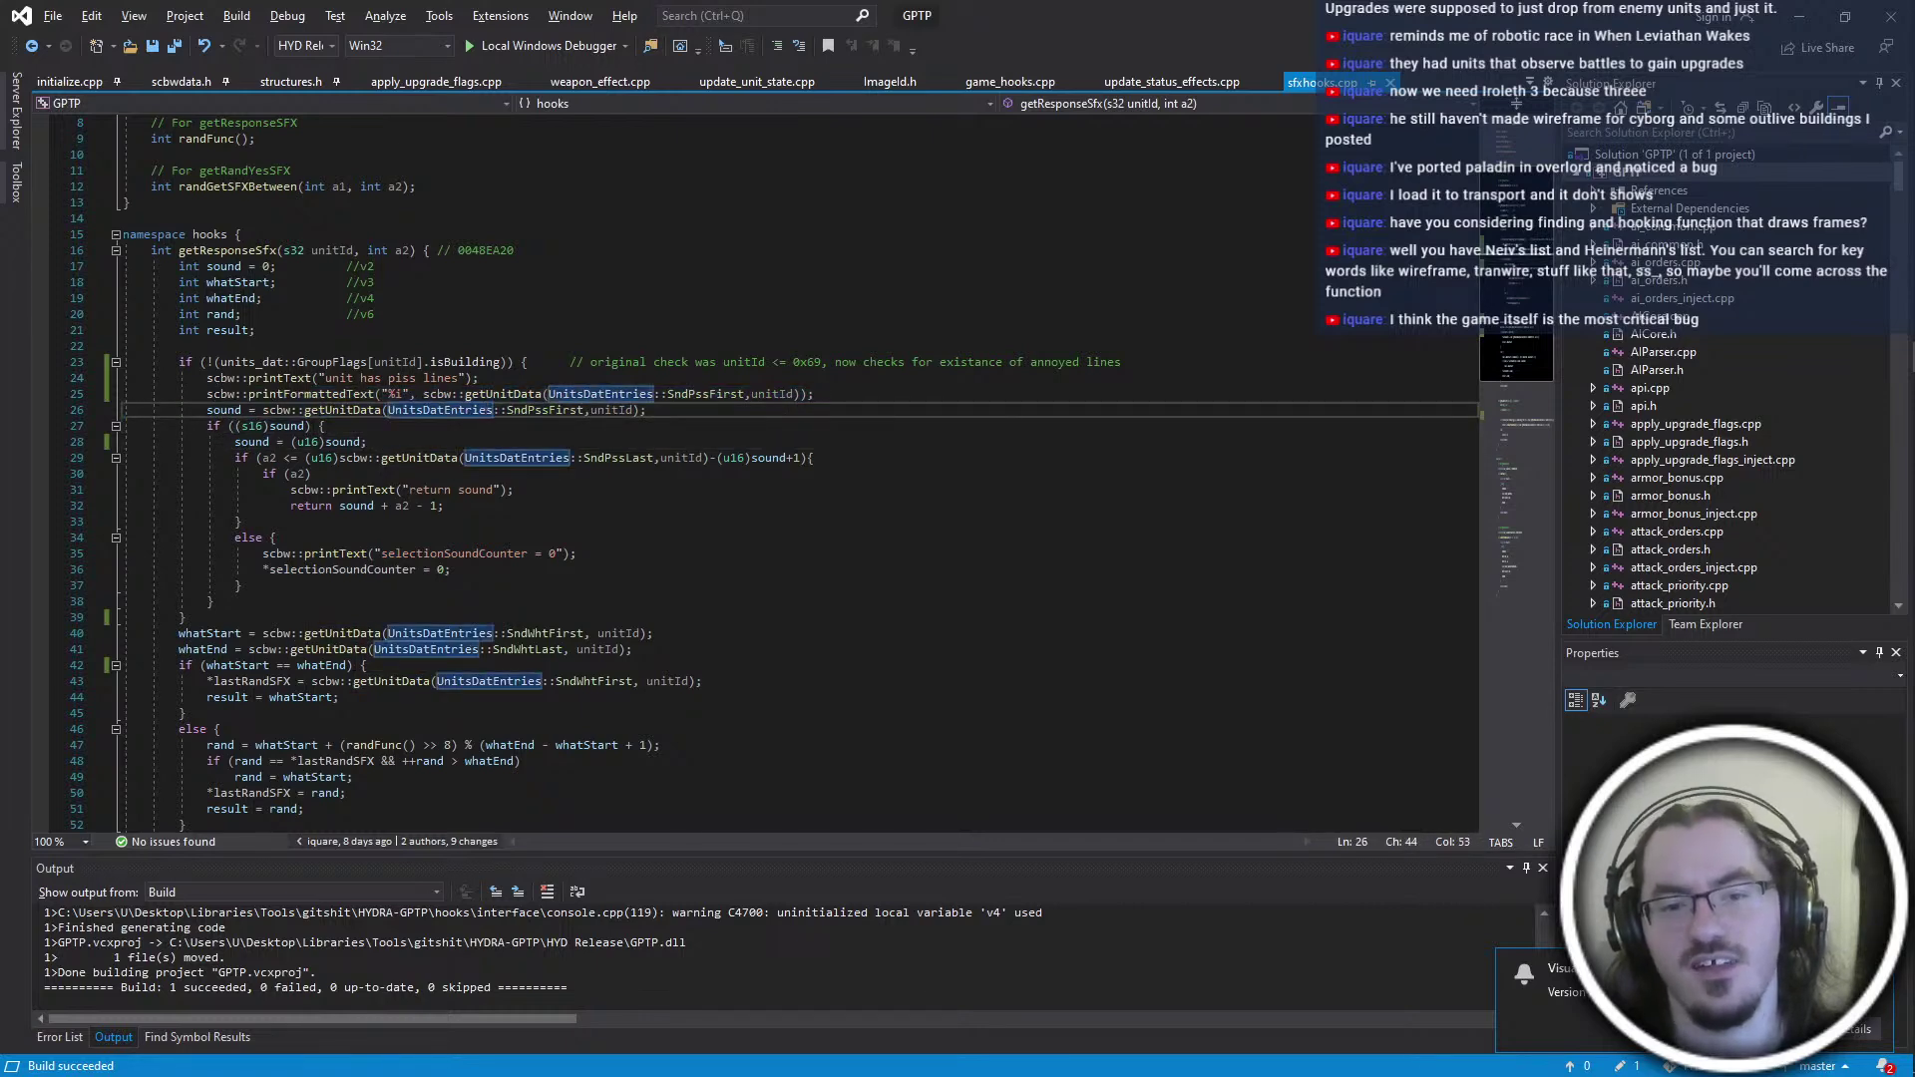
left_click(605, 410)
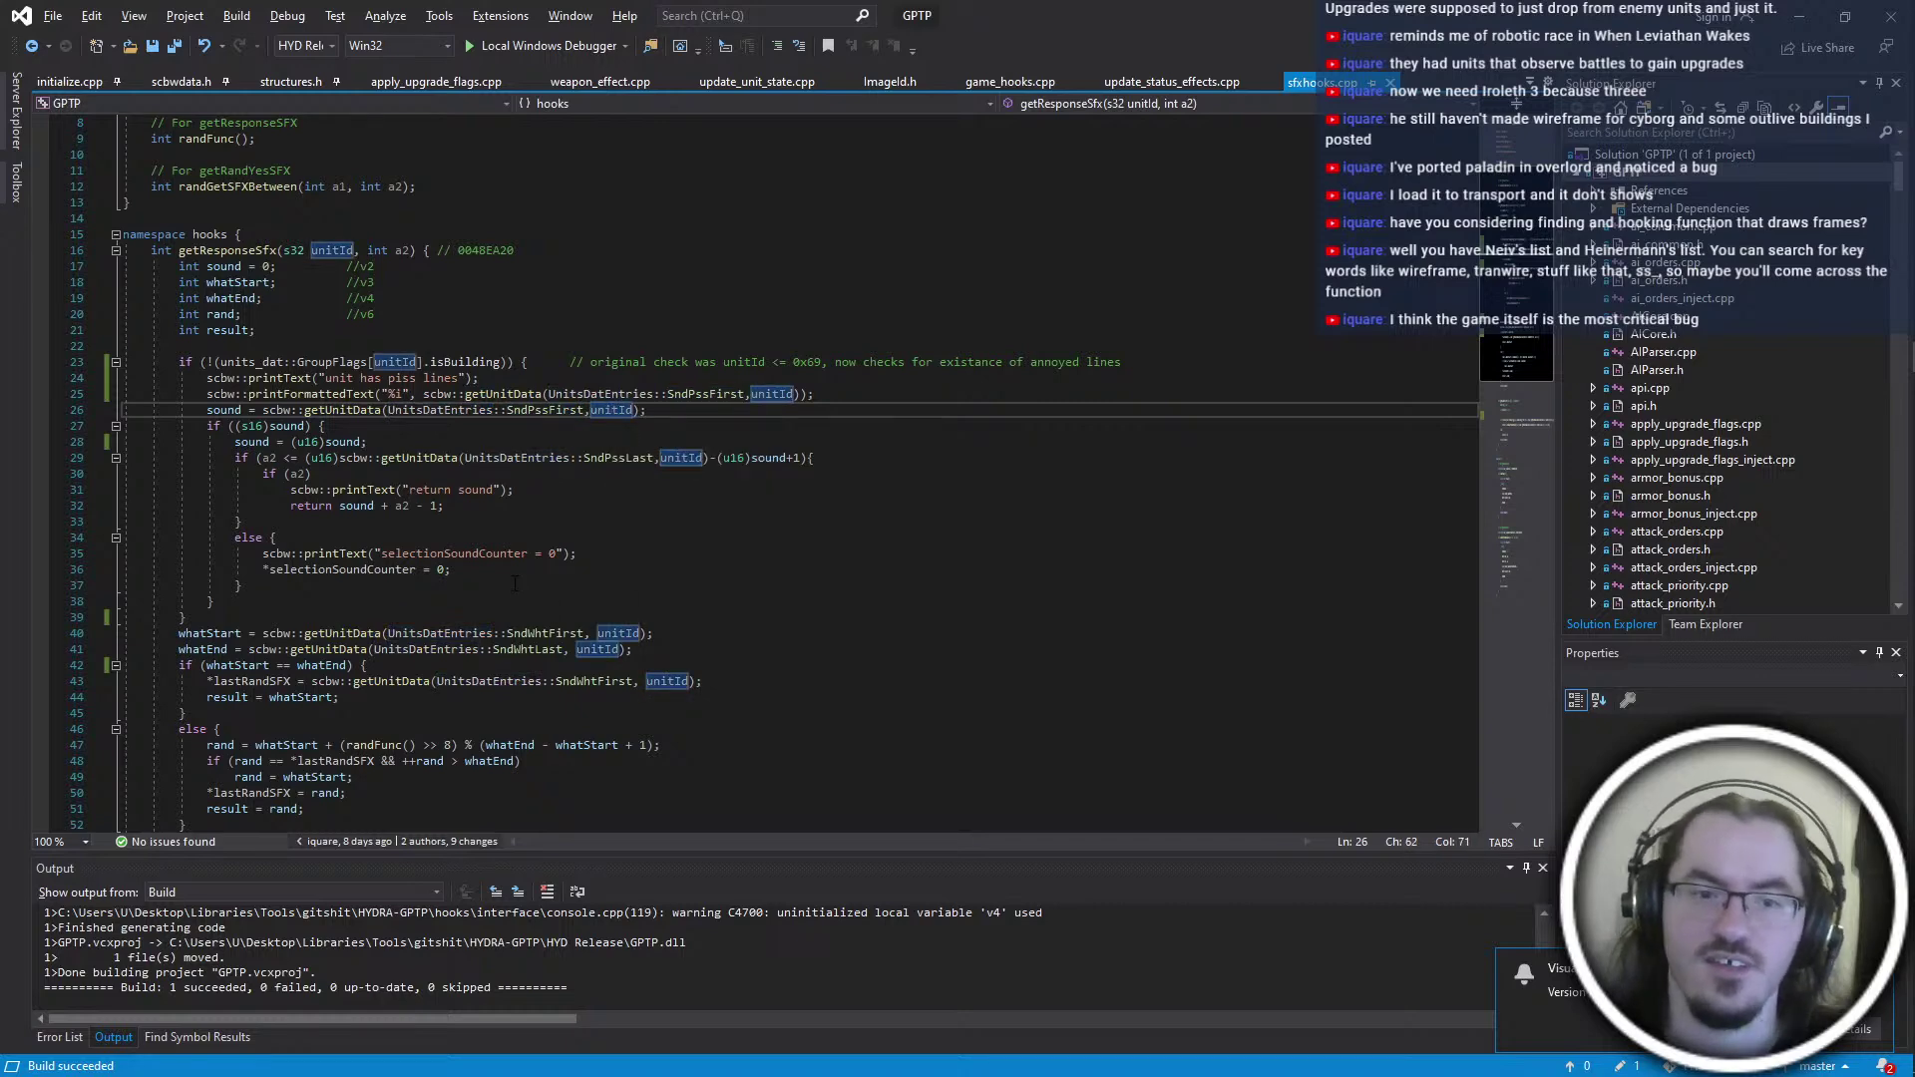
key("Tab")
key("ctrl+z")
left_click(689, 521)
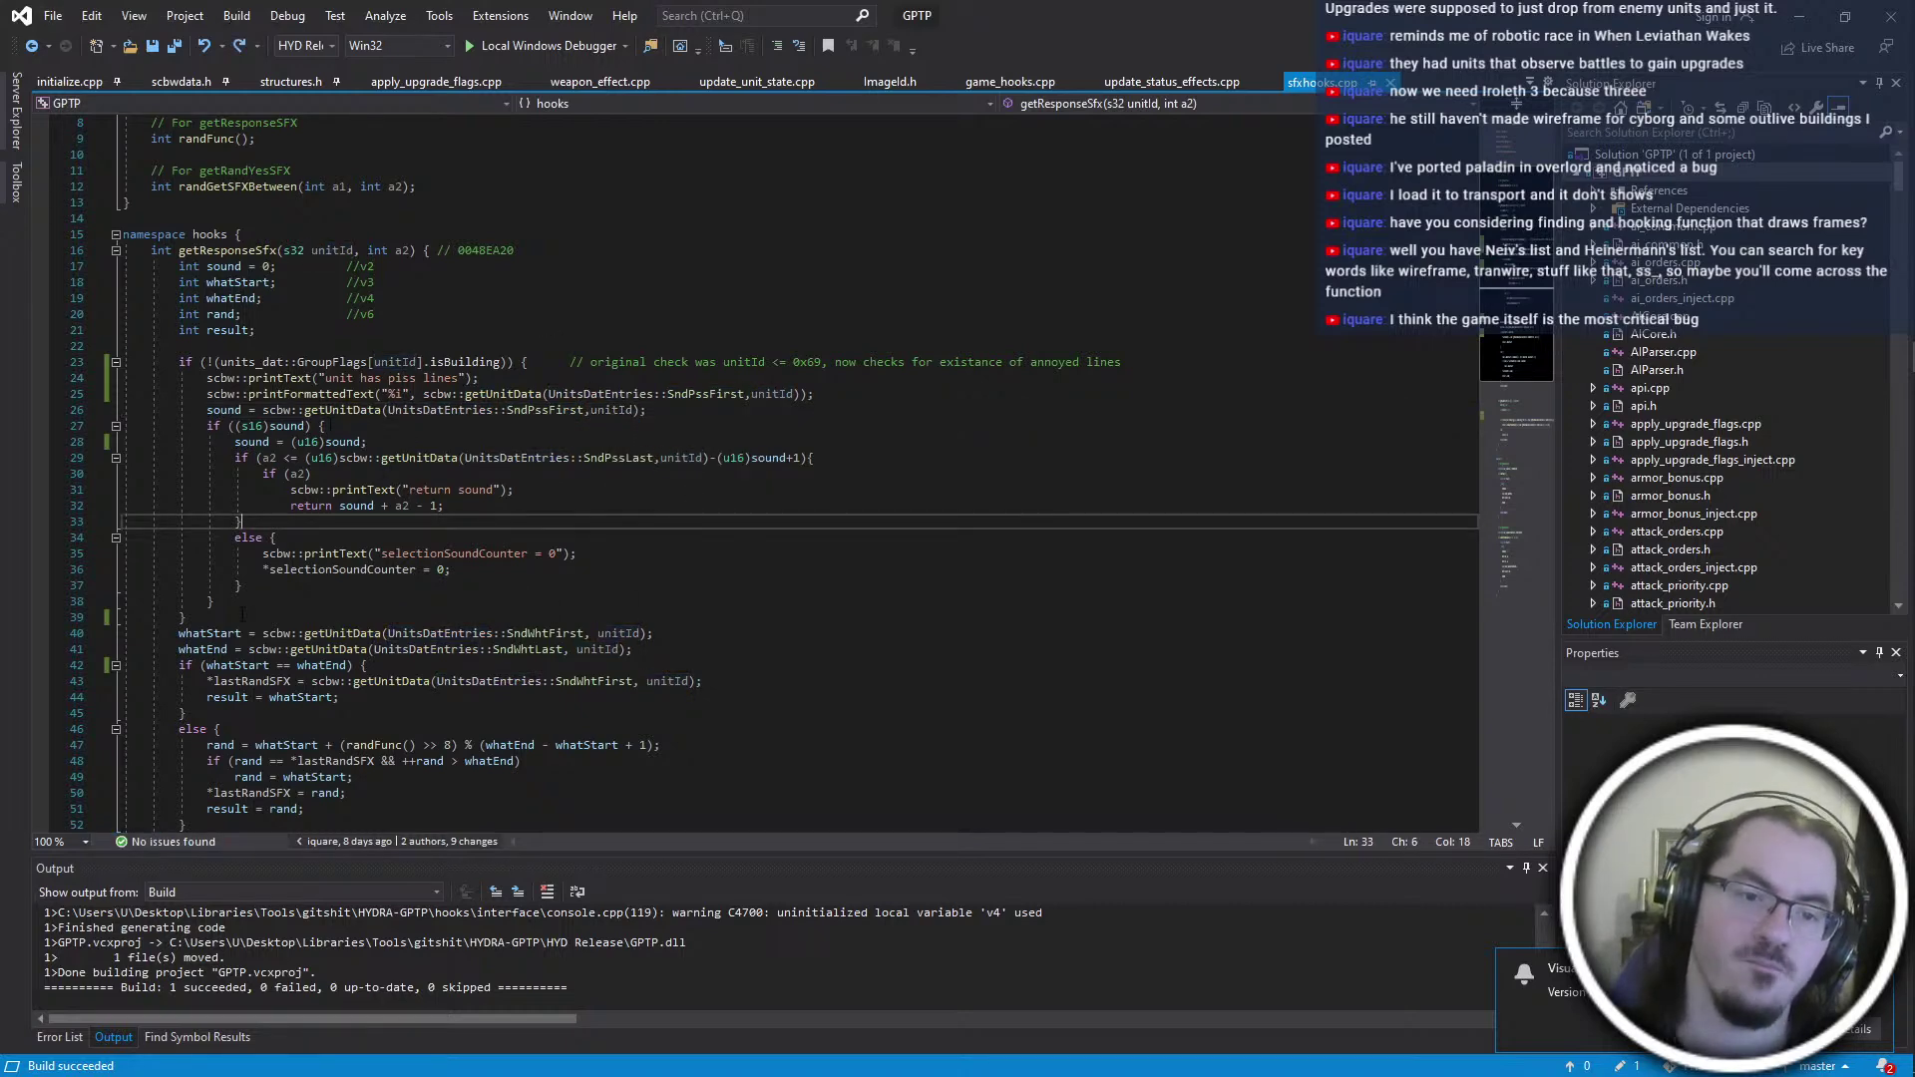
Add an else branch to the s16 sound check that prints "sound is null", save sfxhooks.cpp and build the project
left_click(209, 602)
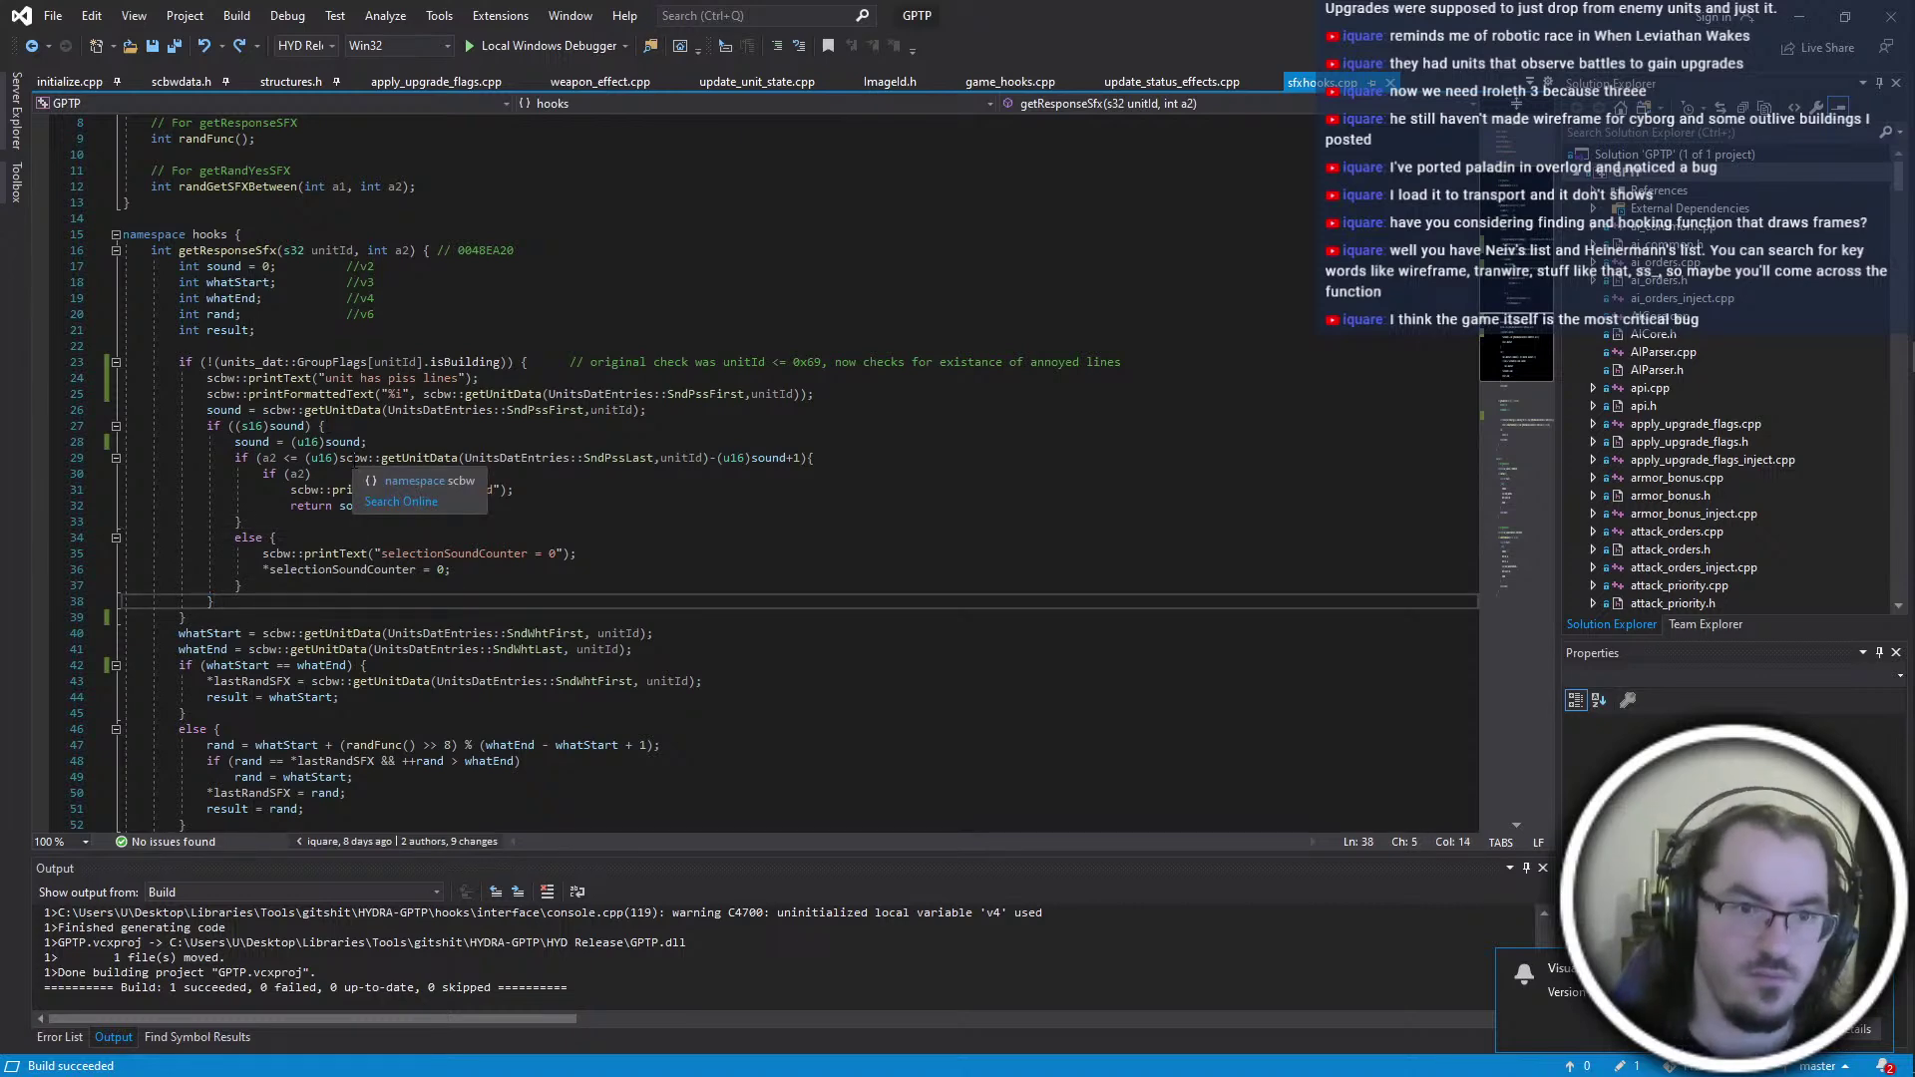
key("Return")
type("else {")
key("Return")
type("scbw::printText();")
key("Left")
key("Left")
type("\"sound is null\"")
key("ctrl+s")
key("ctrl+shift+b")
Close the running game and replace the Project: HYDRA plugin in Firegraft with the rebuilt HYD-GPTP-Release.qdp
key("alt+Tab")
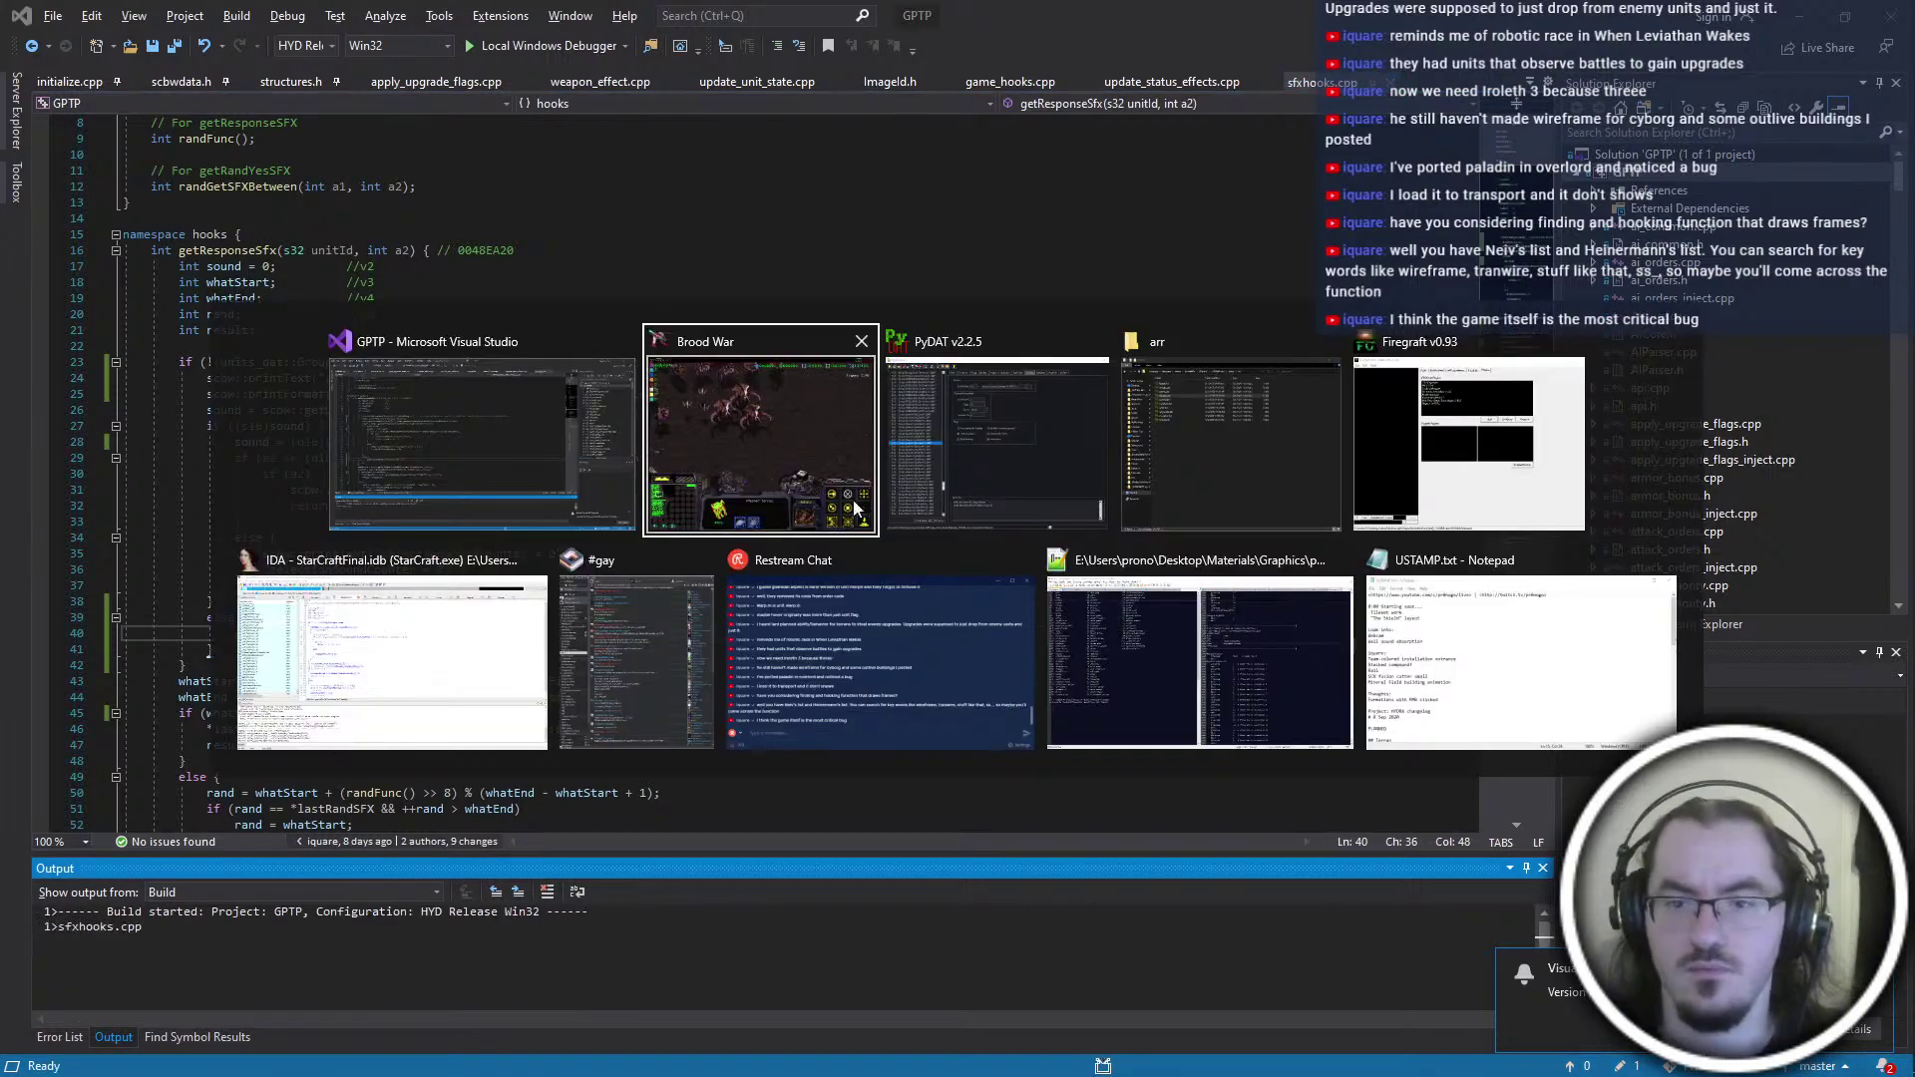
key("alt+F4")
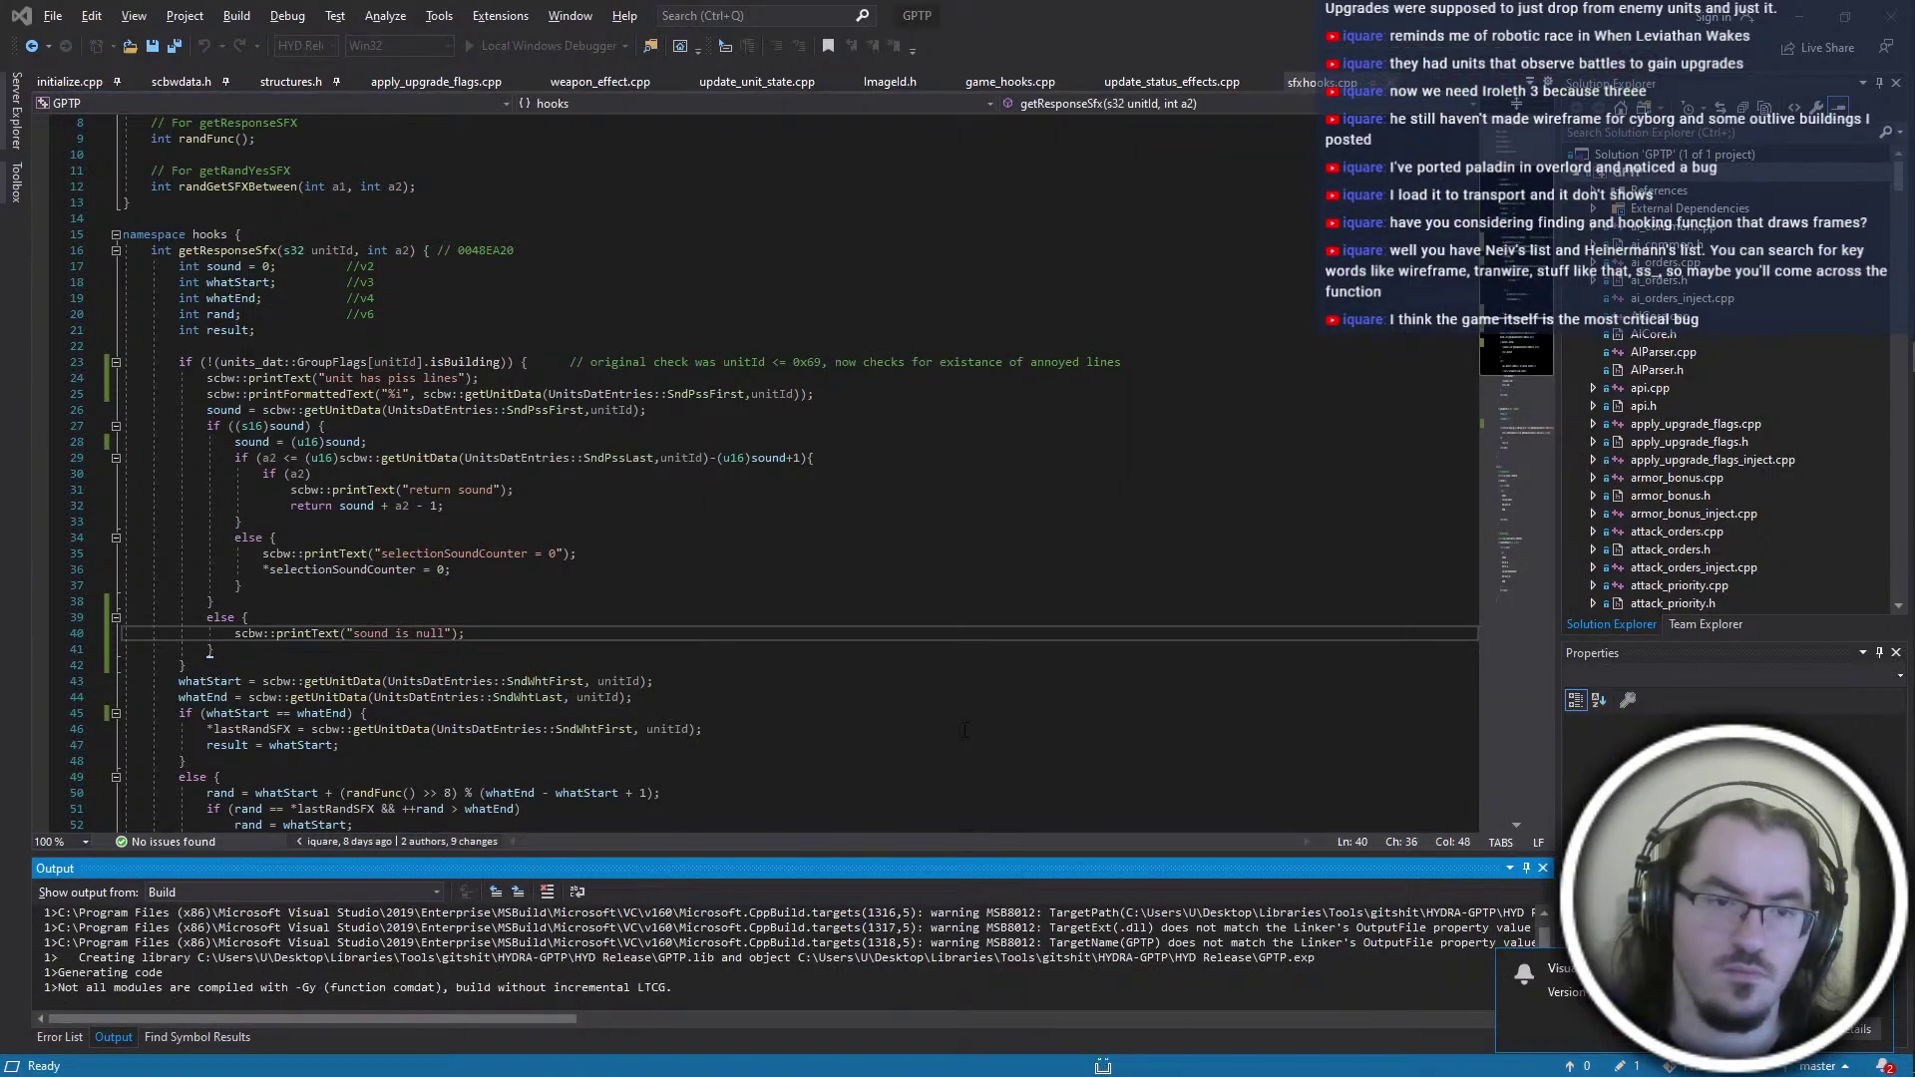
key("alt+Tab")
left_click(1257, 397)
left_click(1196, 309)
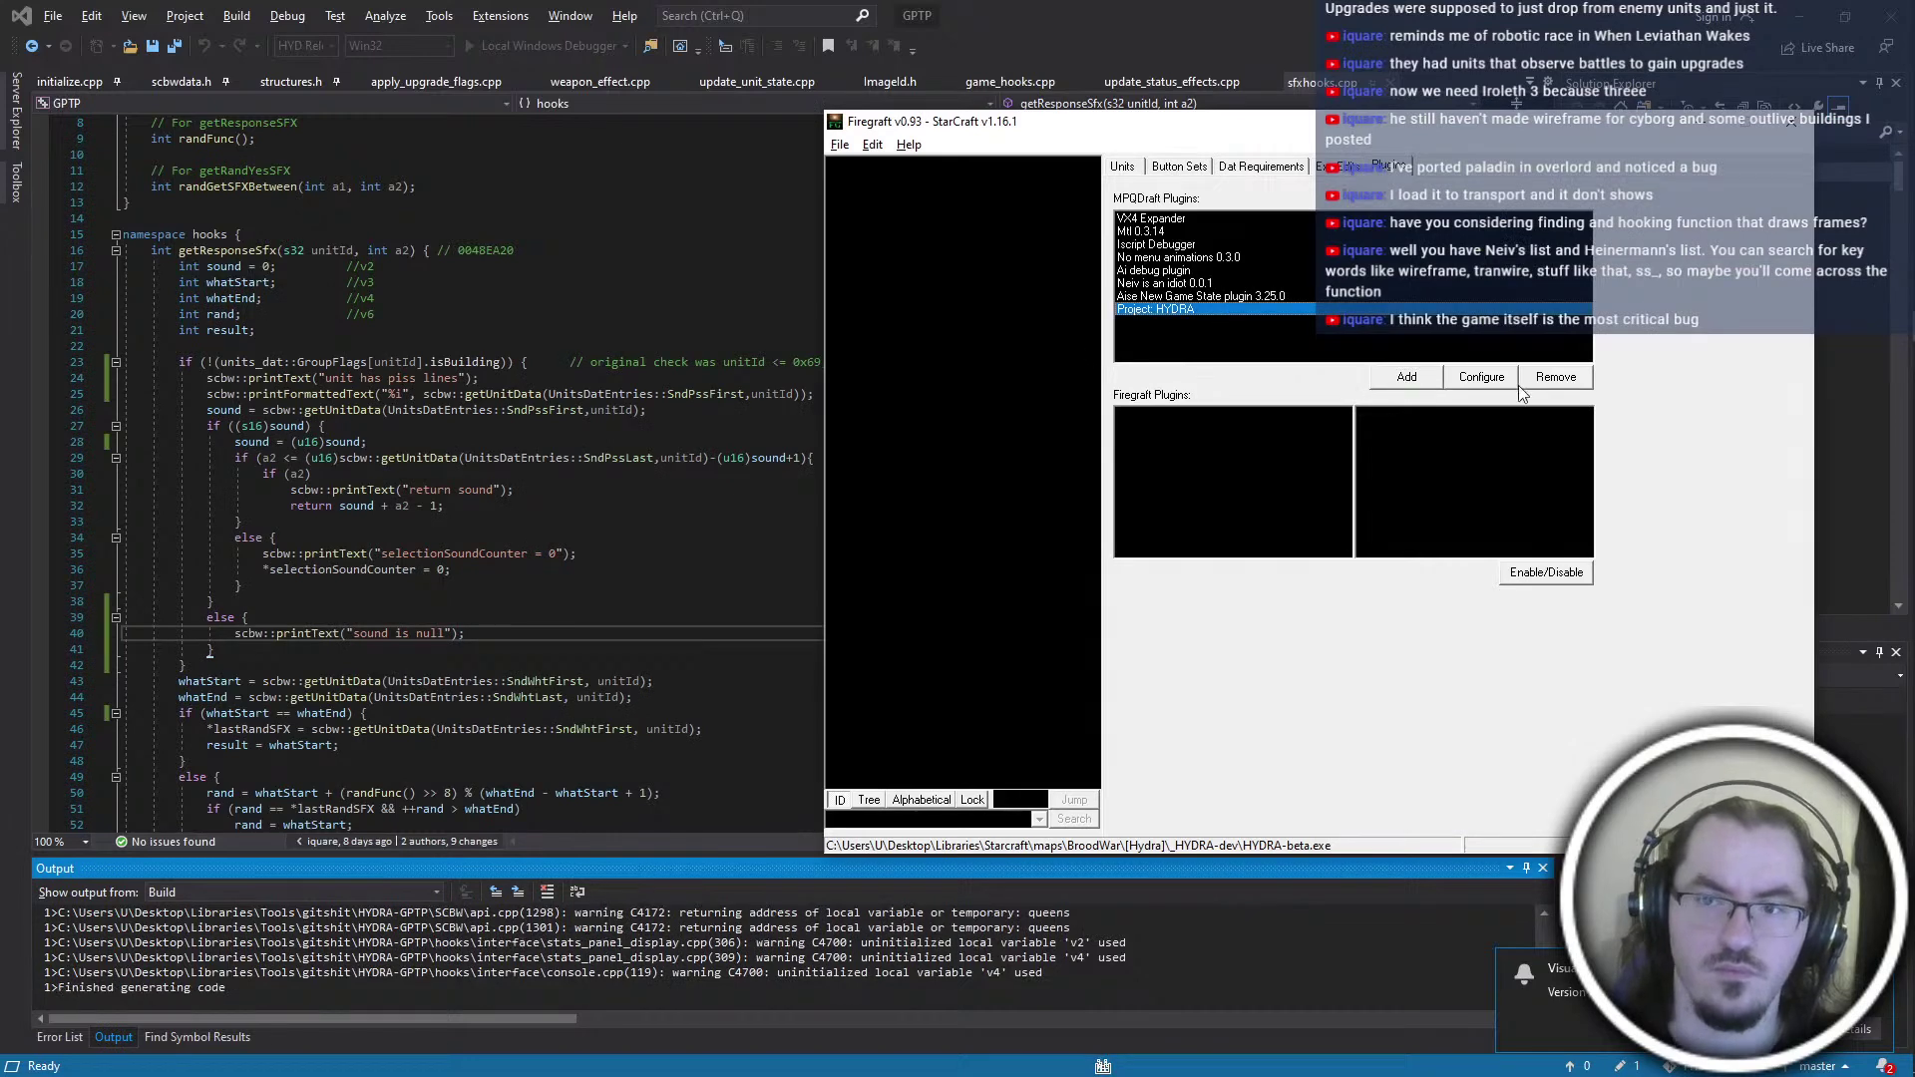
left_click(1556, 377)
left_click(1391, 375)
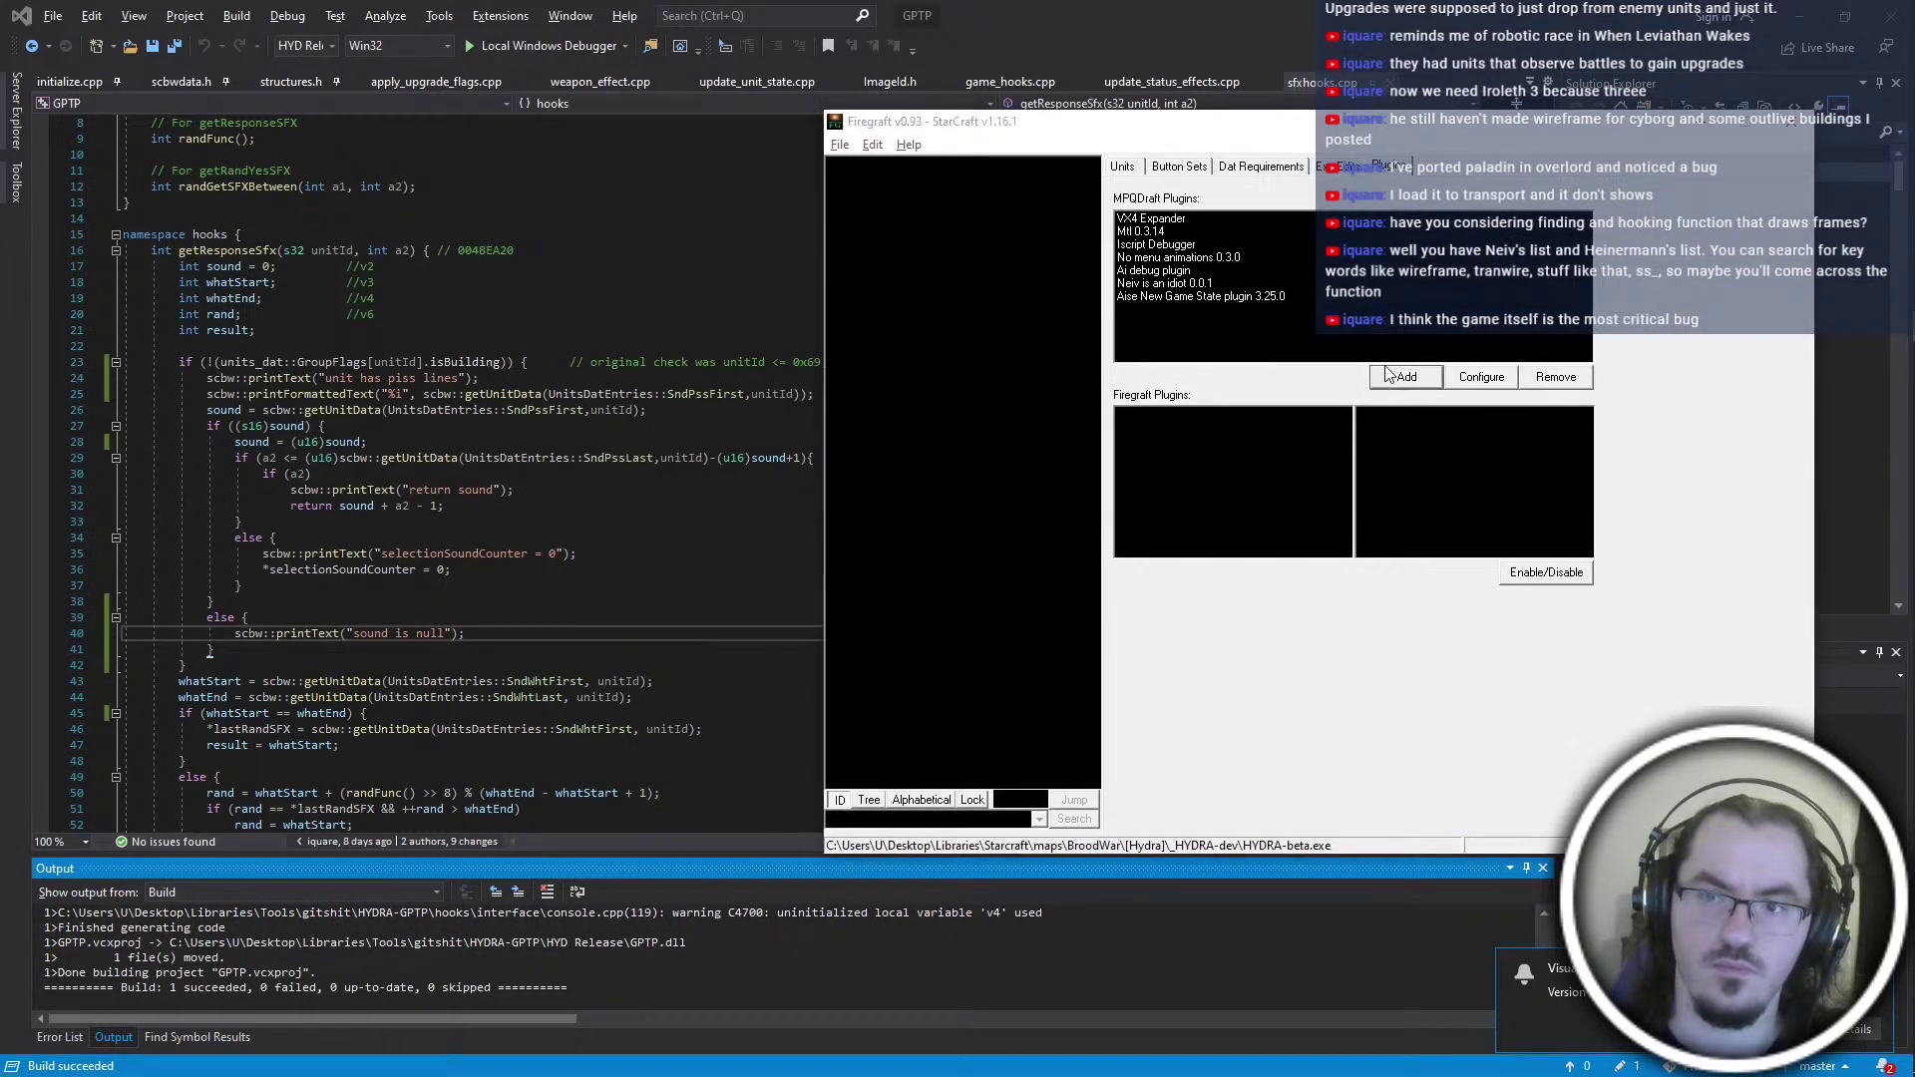
double_click(879, 499)
Switch to File Explorer, go to the _HYDRA-dev folder and launch HYDRA-beta.exe
key("alt+Tab")
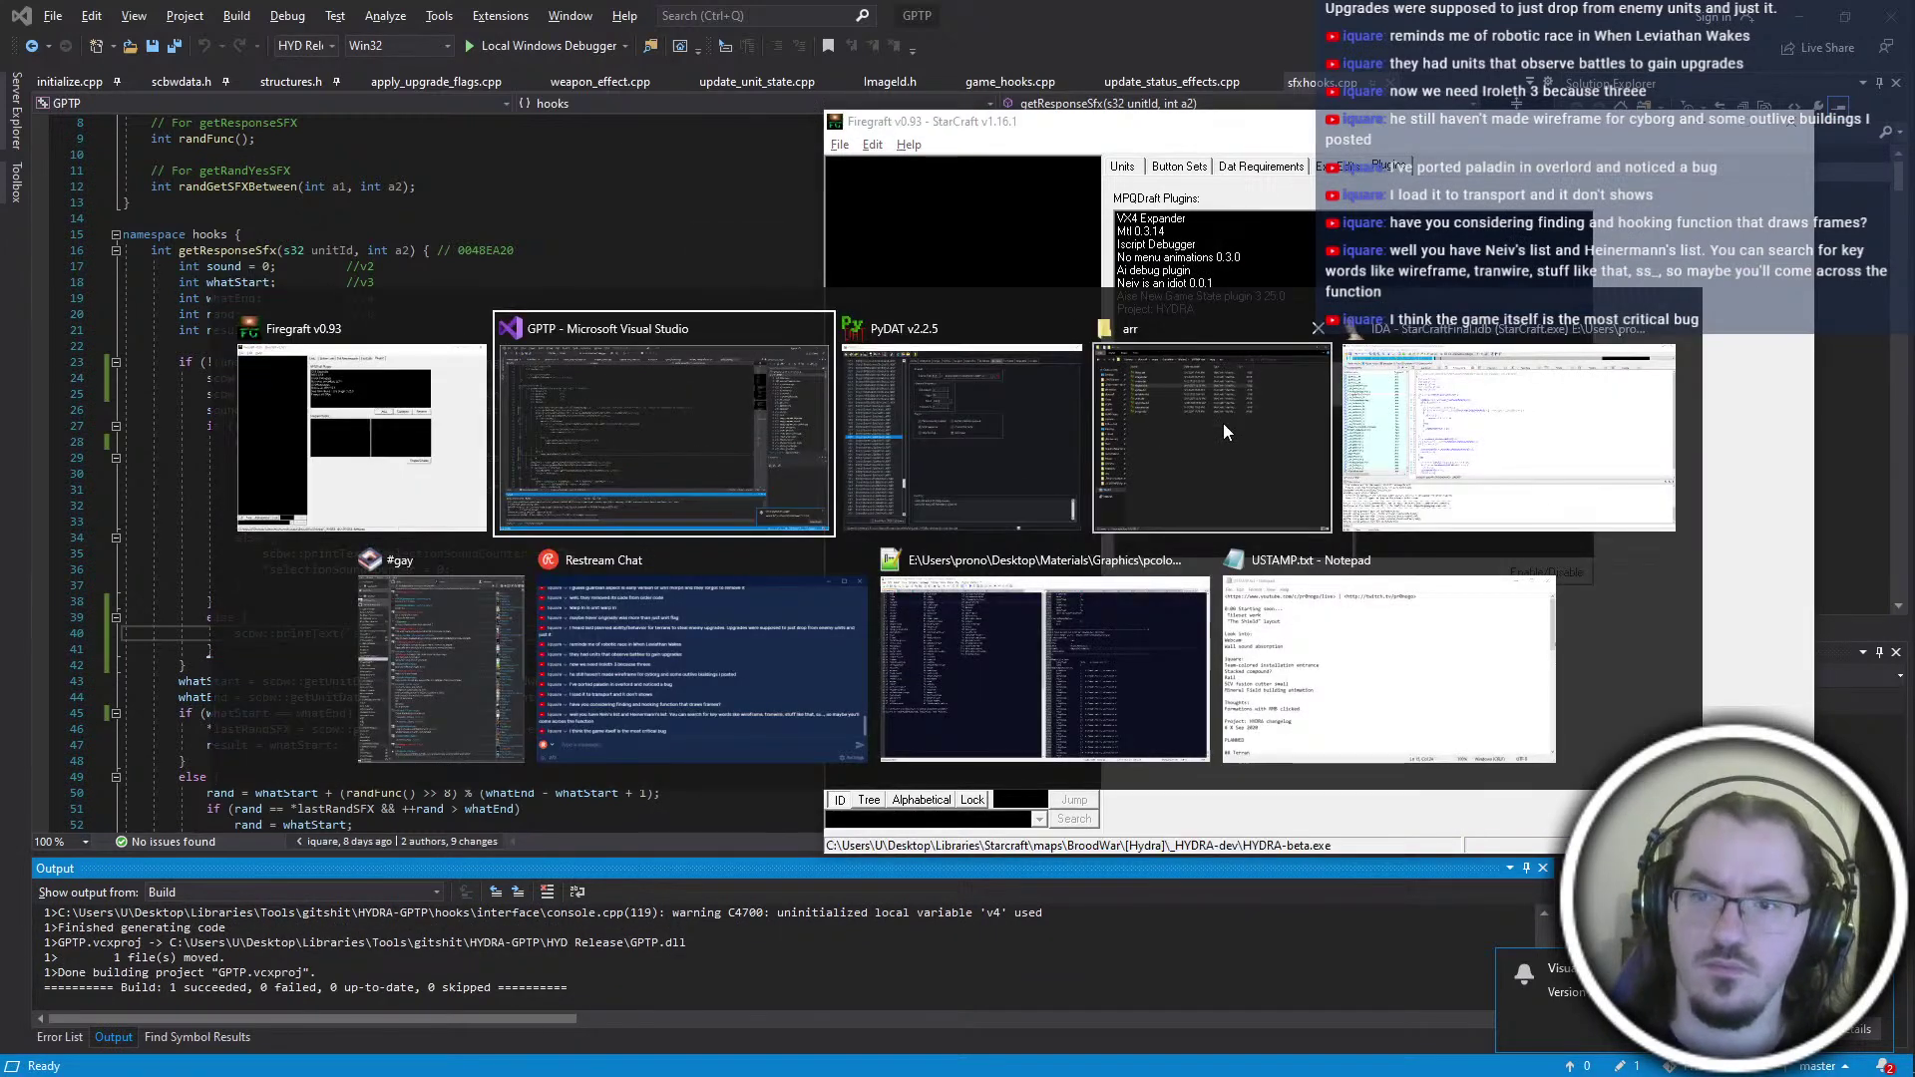
left_click(1254, 410)
left_click(1033, 79)
double_click(792, 188)
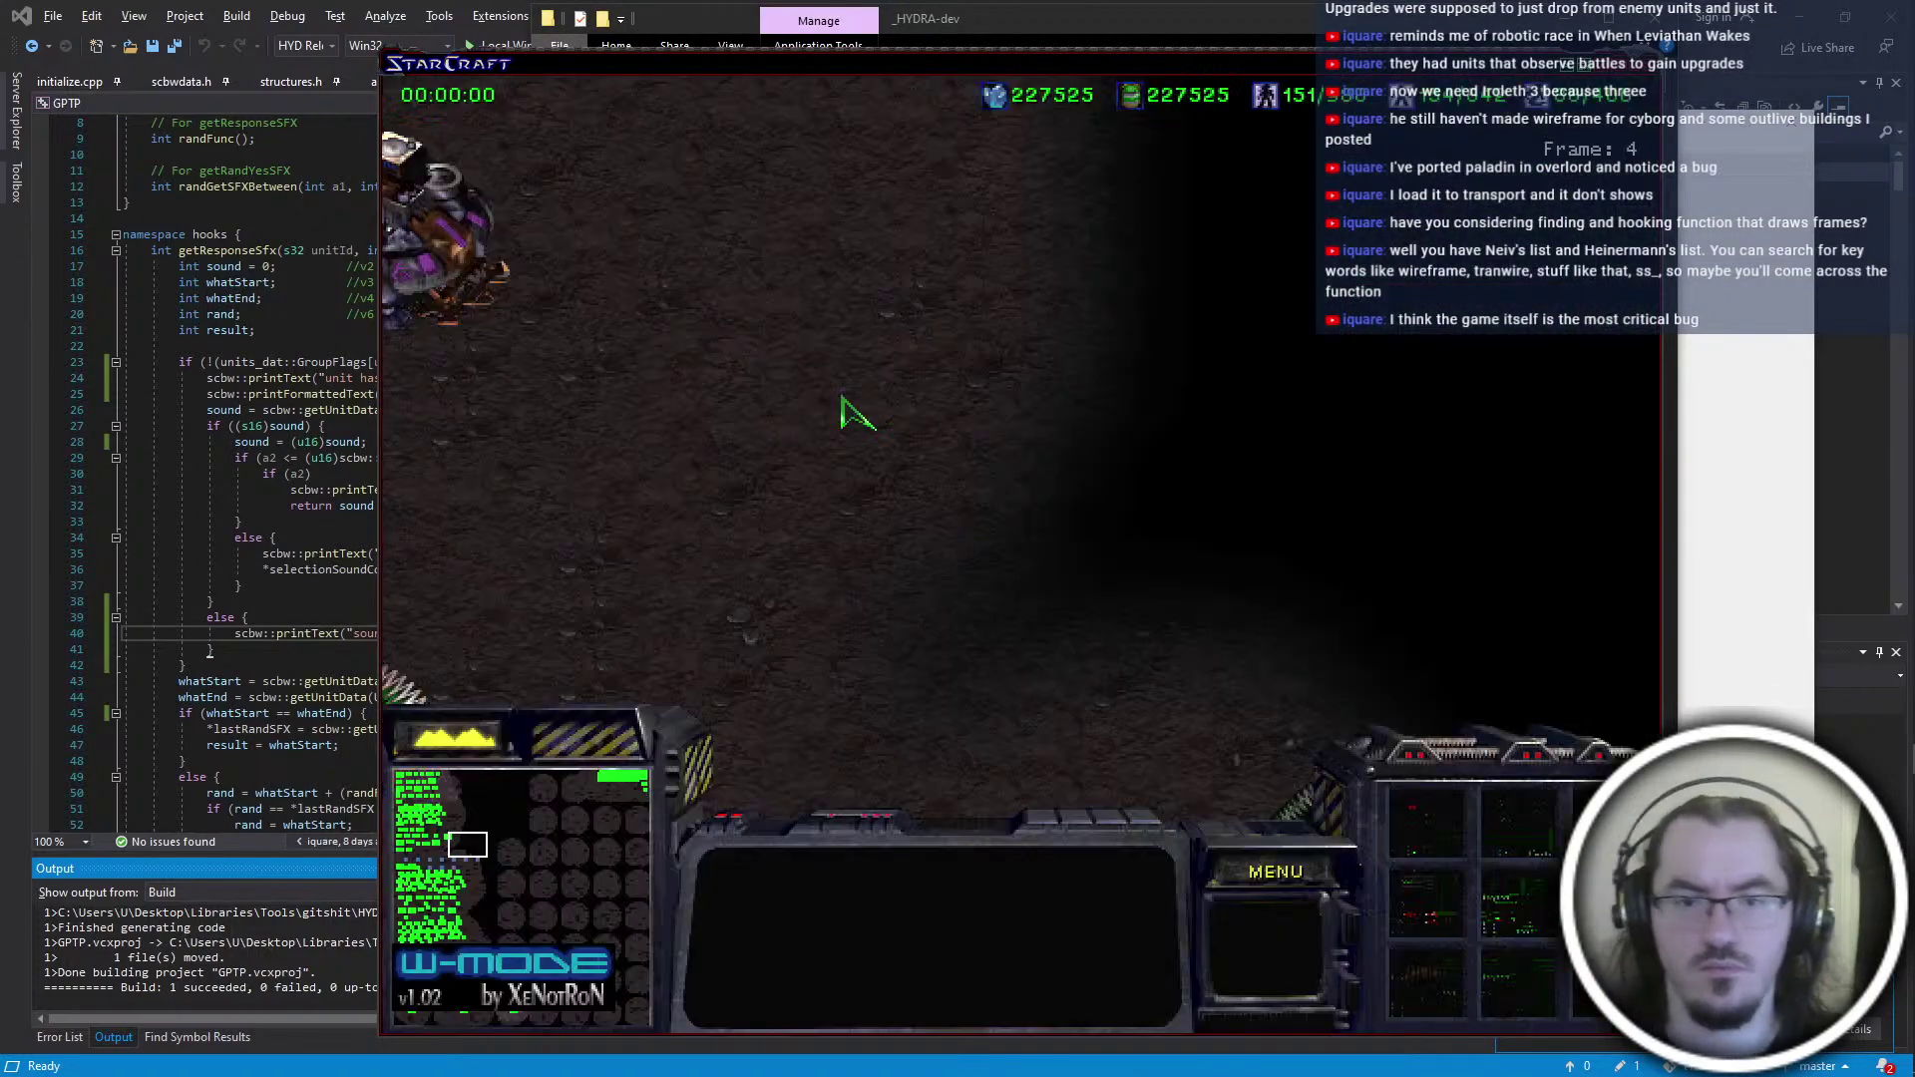
Select the Zerg Gorgoleths repeatedly in the game to see which annoyed-sound debug messages they print
key("Left")
key("Up")
left_click(1119, 678)
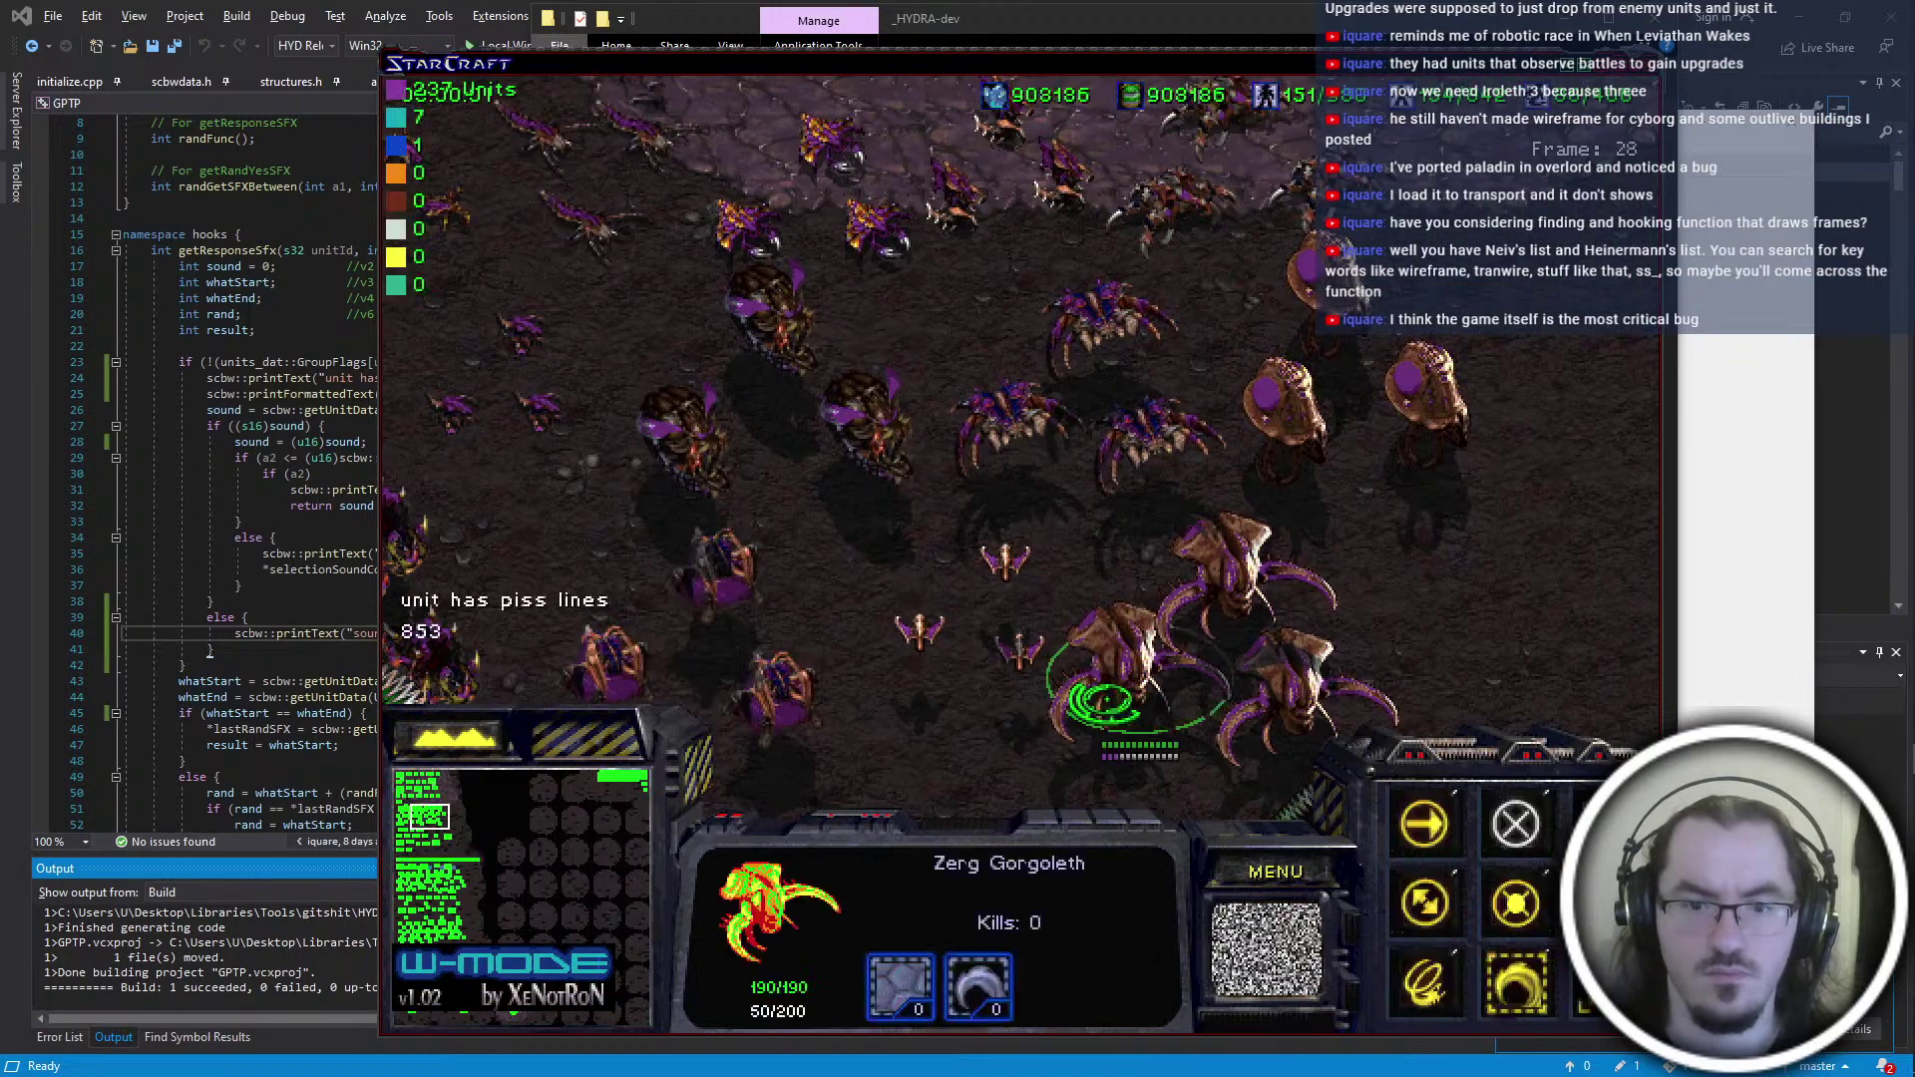
key("Down")
key("Right")
left_click(982, 246)
left_click(847, 164)
left_click(906, 284)
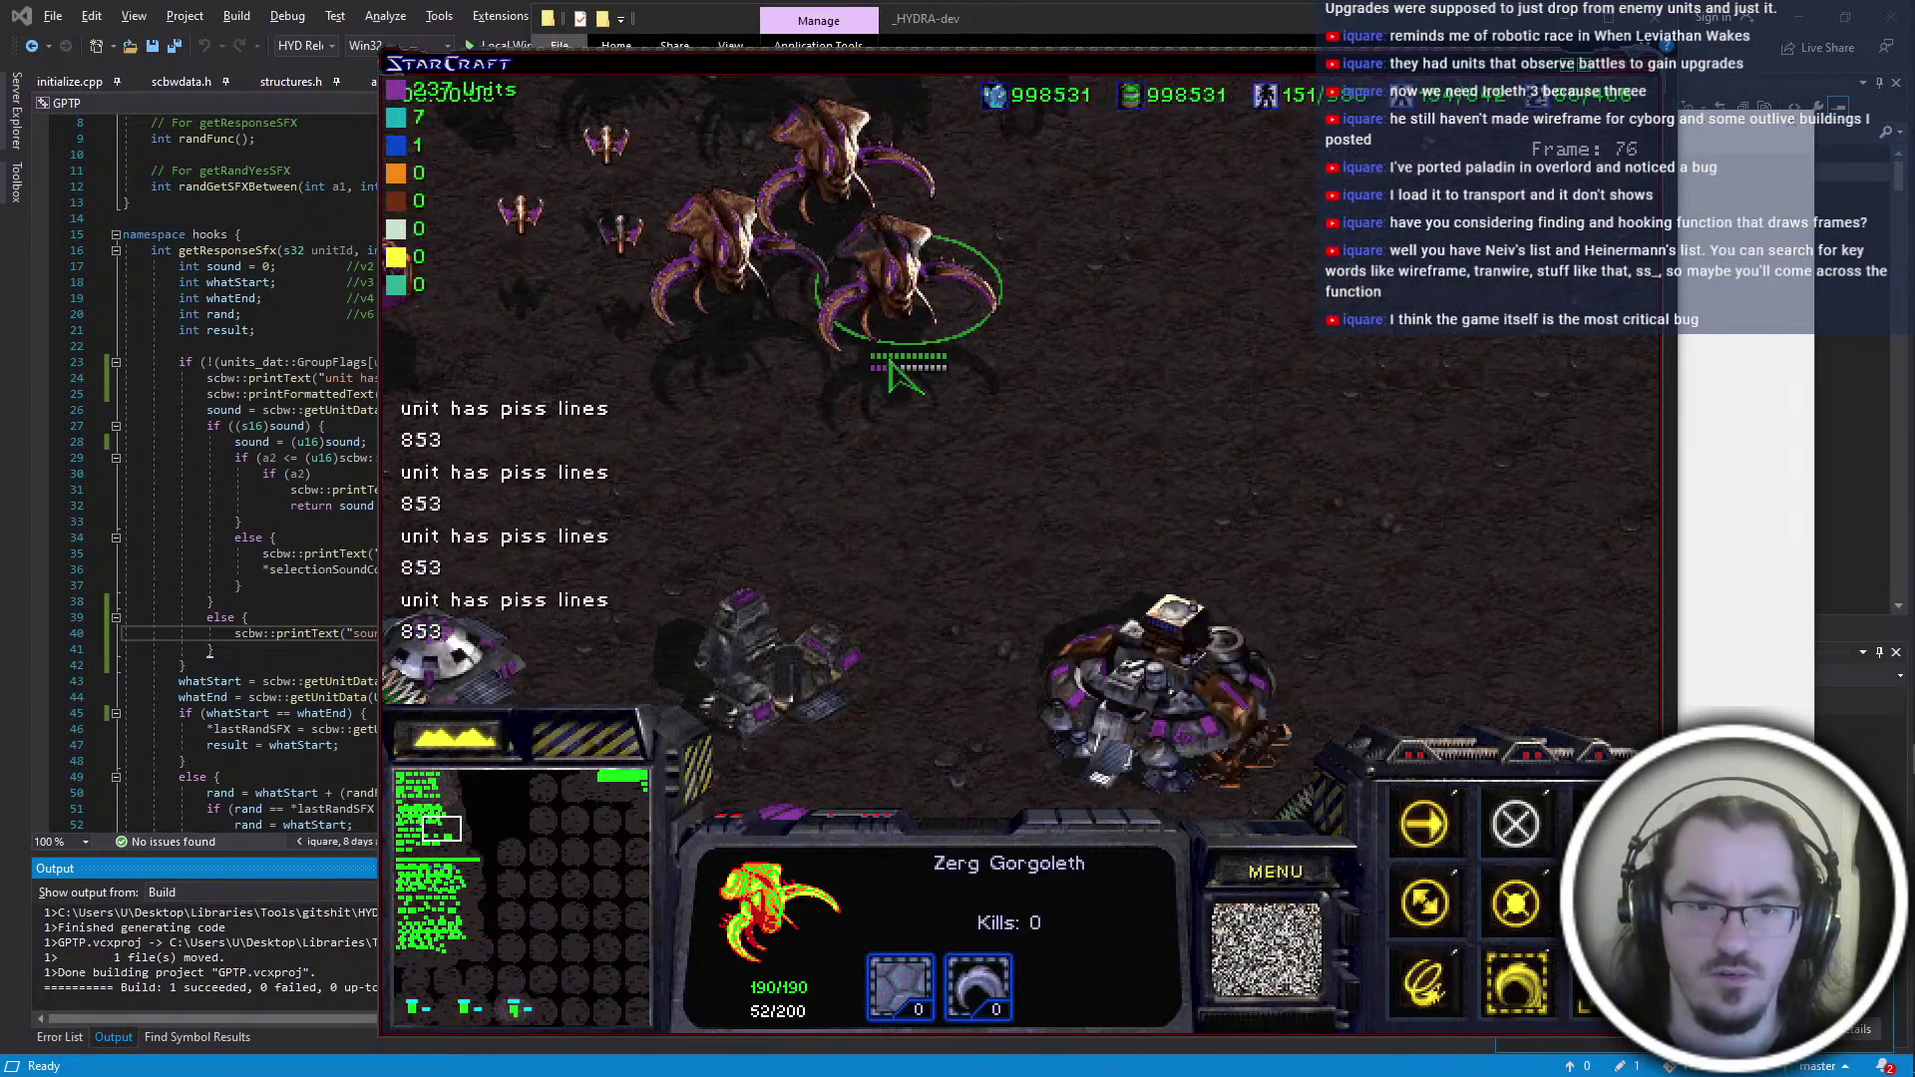
Back in Visual Studio, print "sound is not null" at the start of the s16 sound check, save and build
key("super")
left_click(300, 574)
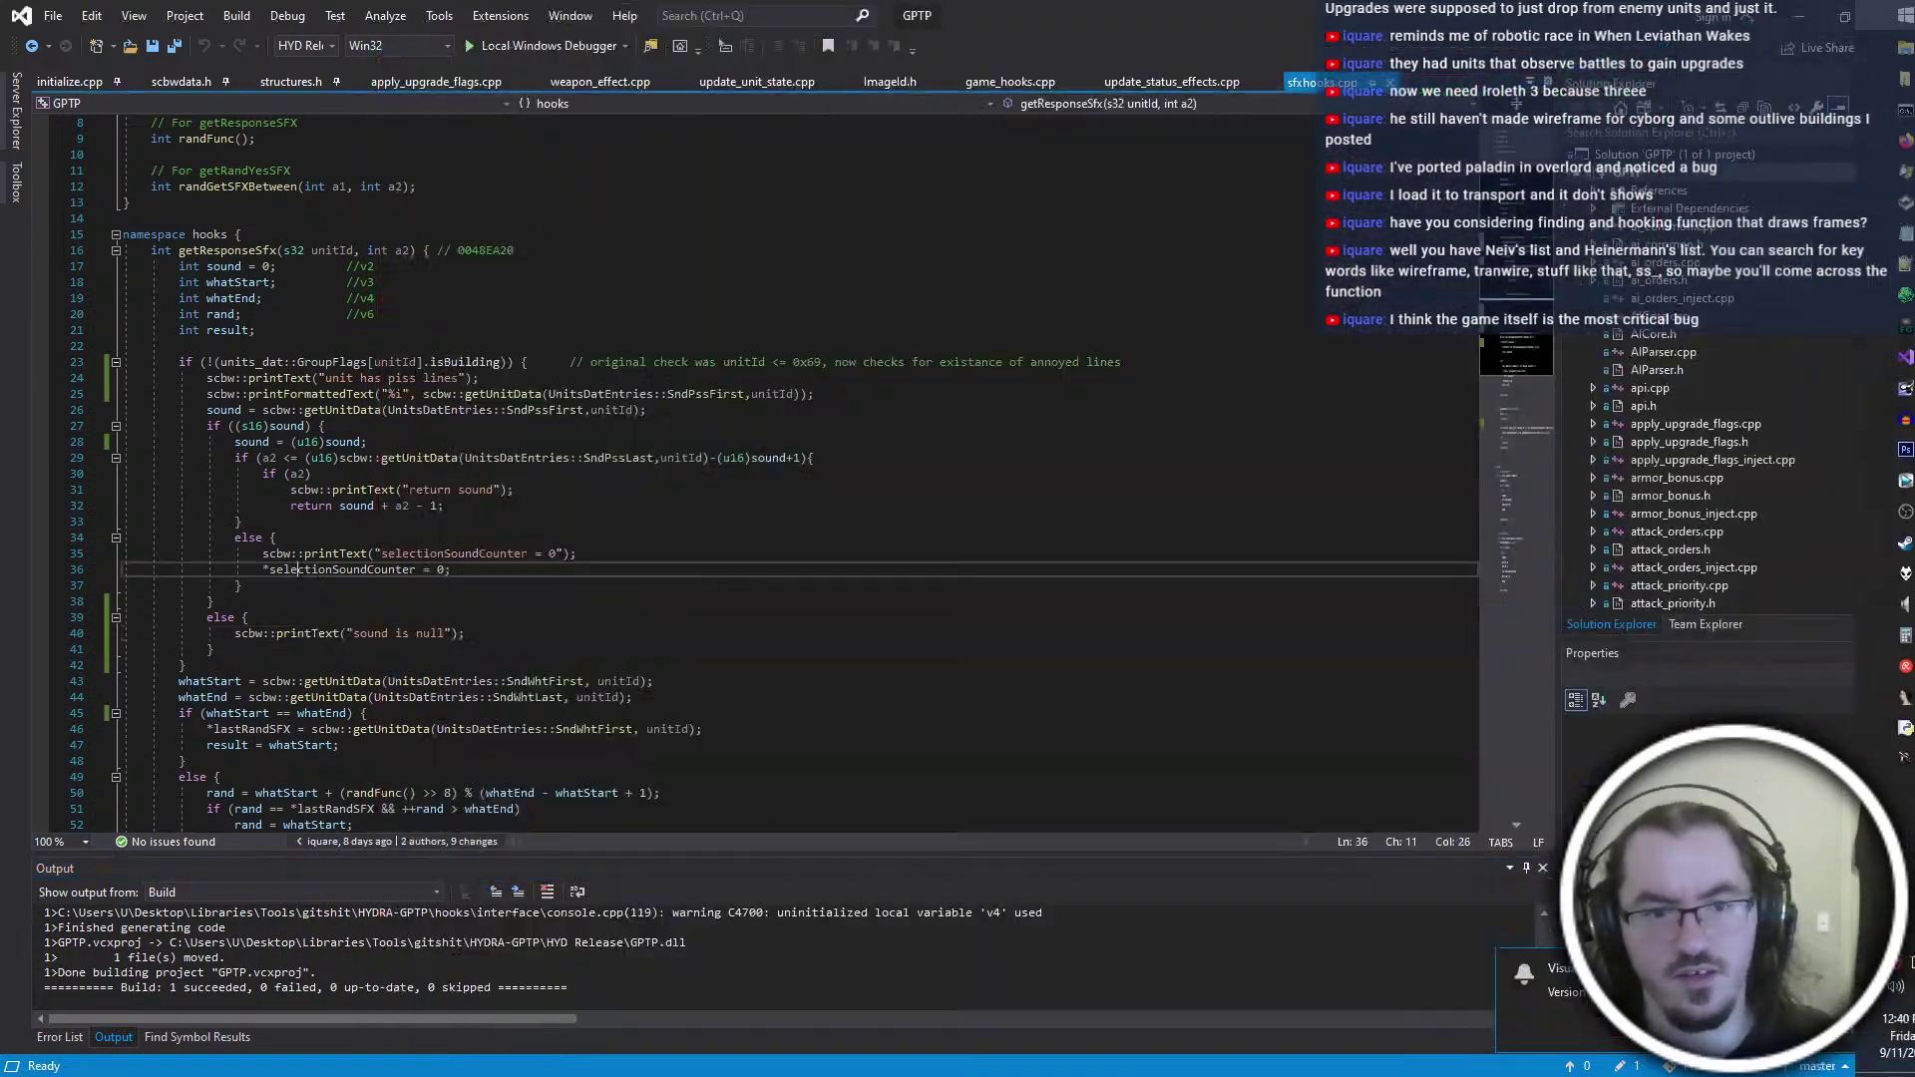
key("Up")
key("Up")
left_click(381, 490)
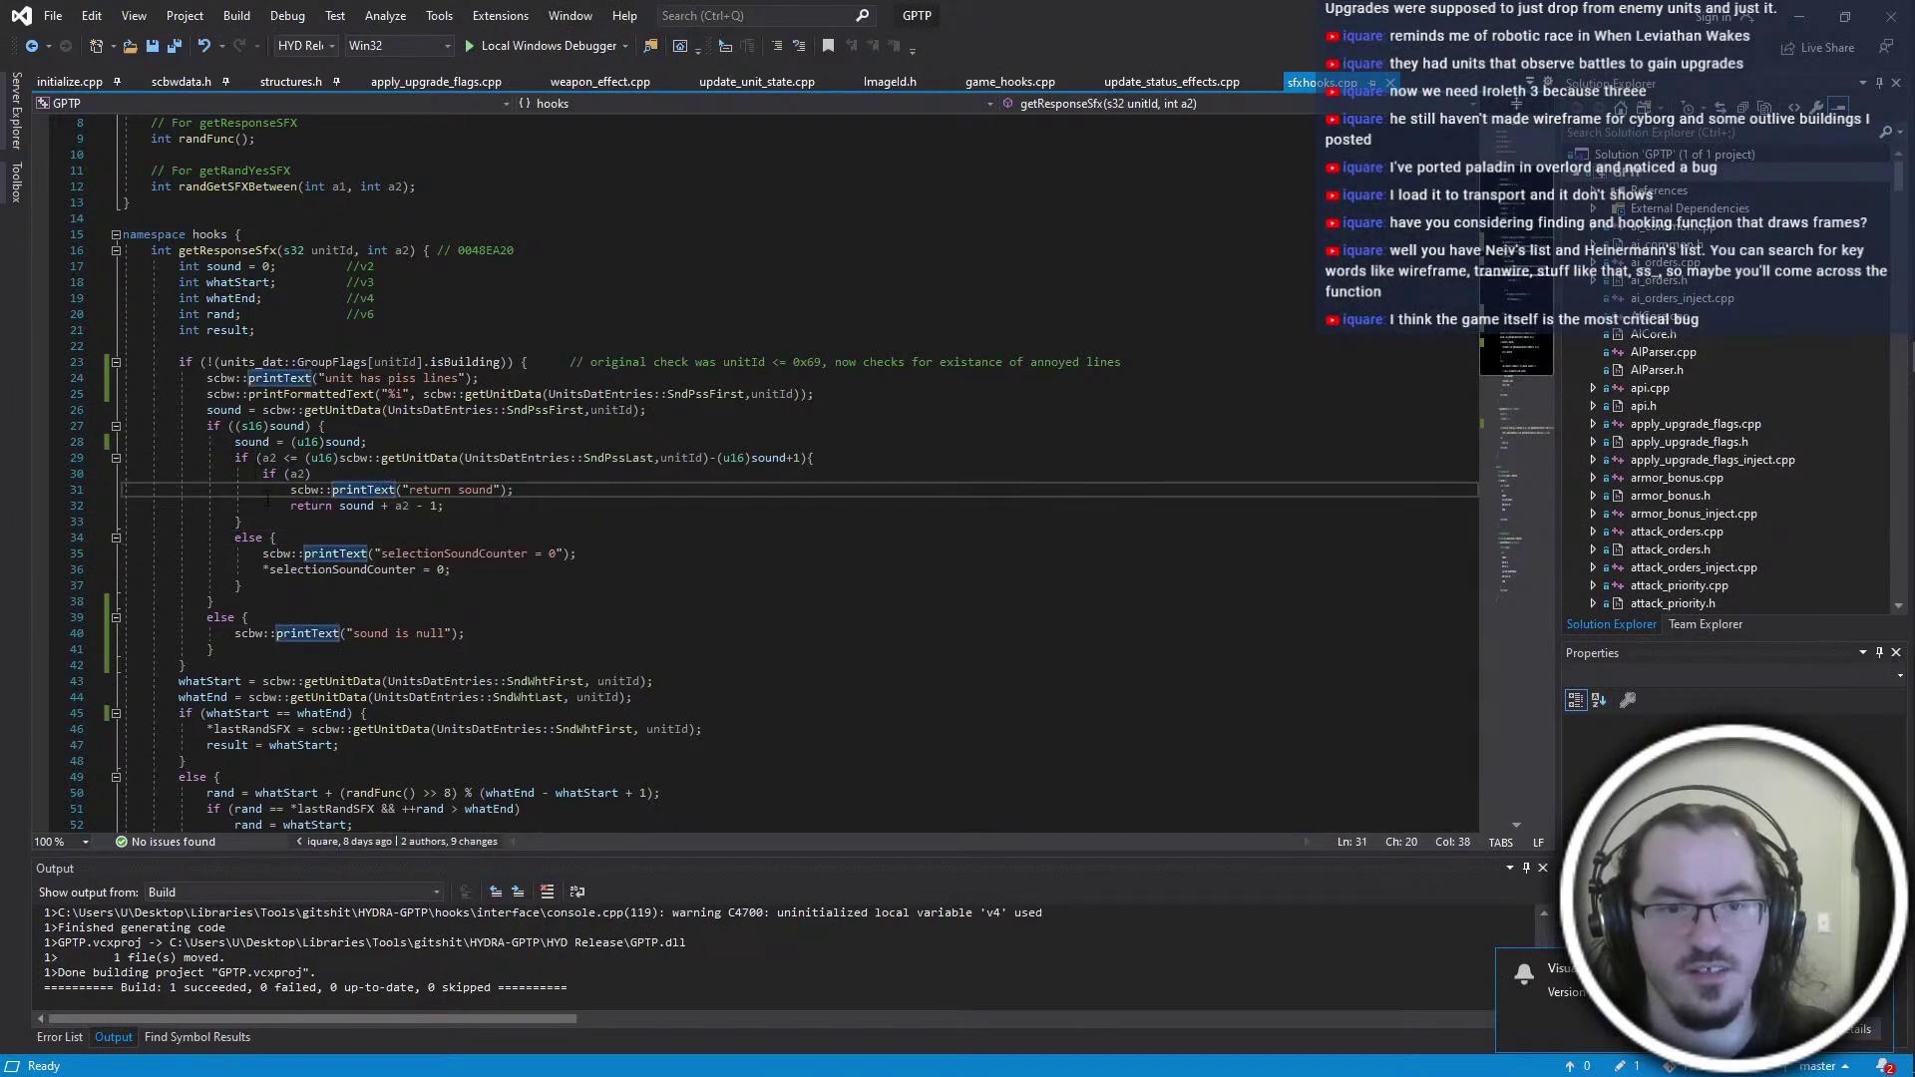
left_click(357, 442)
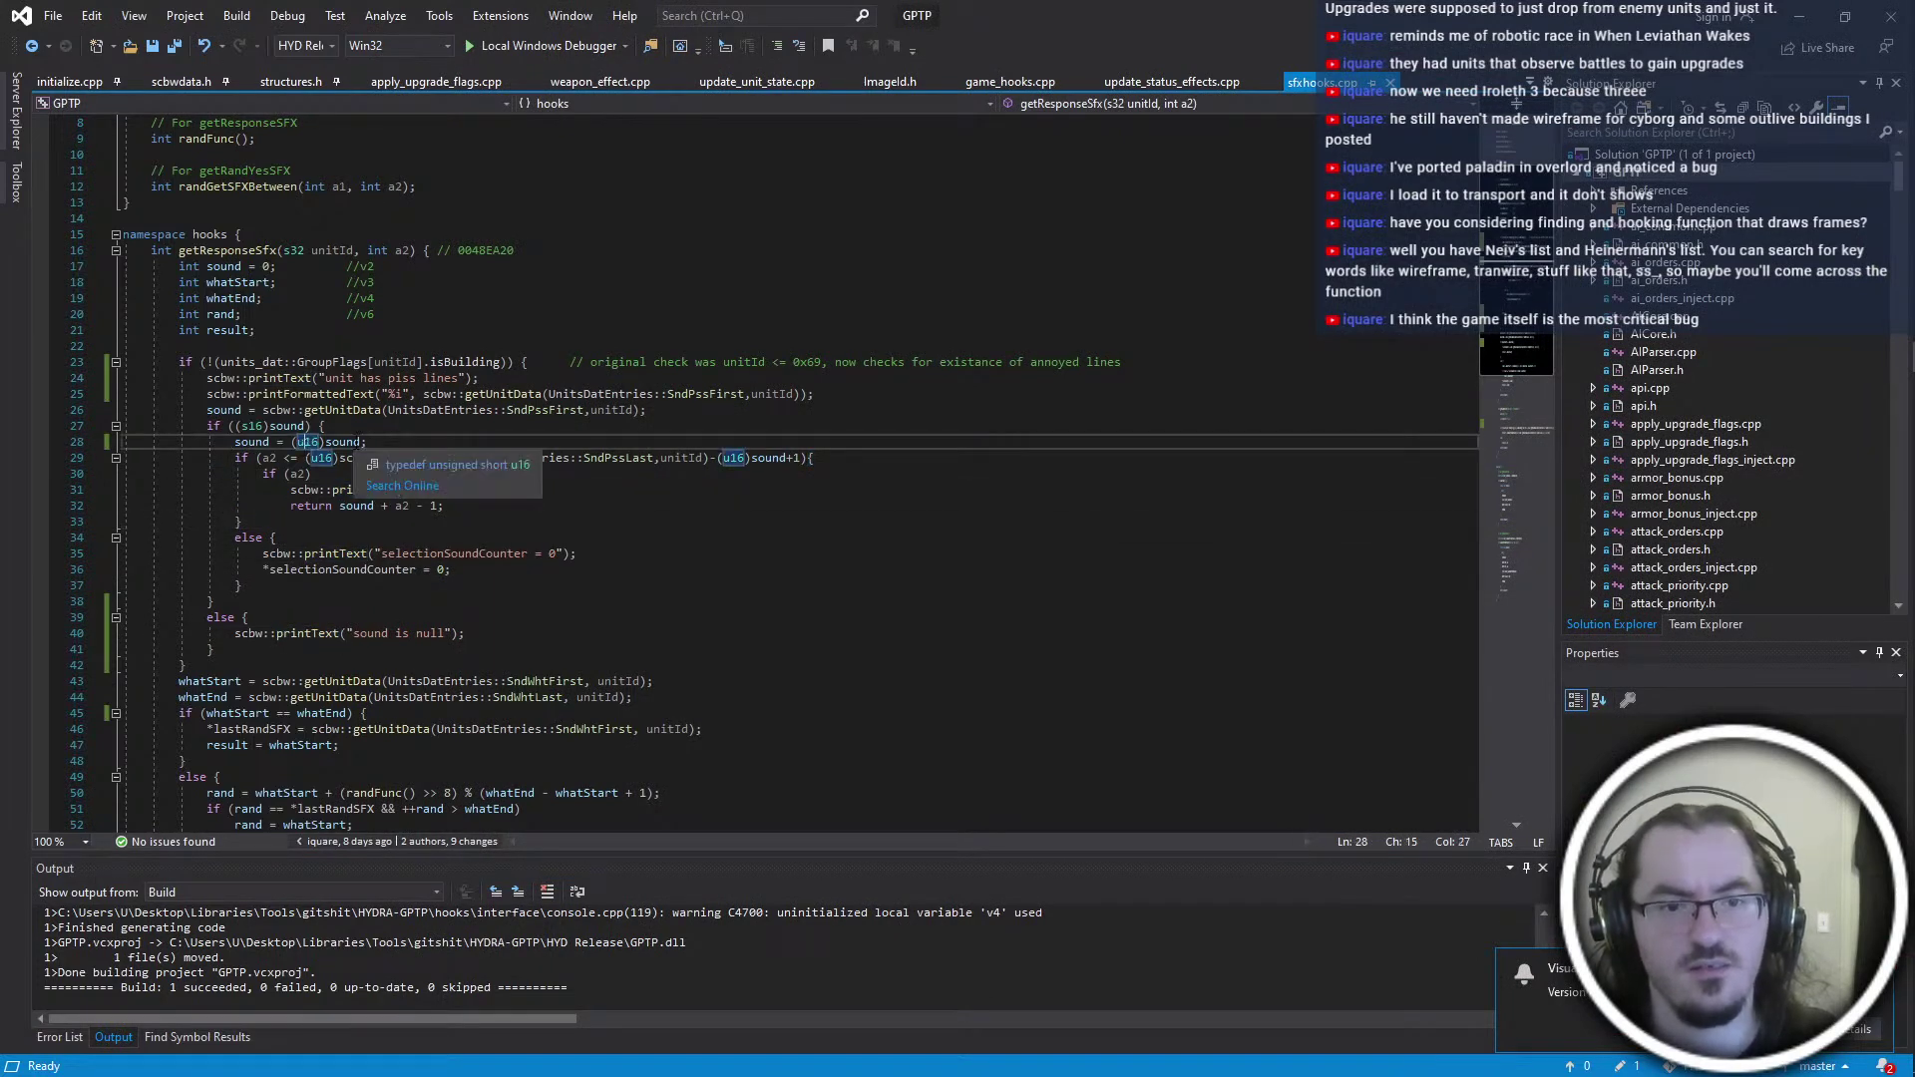
left_click(358, 428)
key("Return")
type("scbw::printText();\"sound is not null\");")
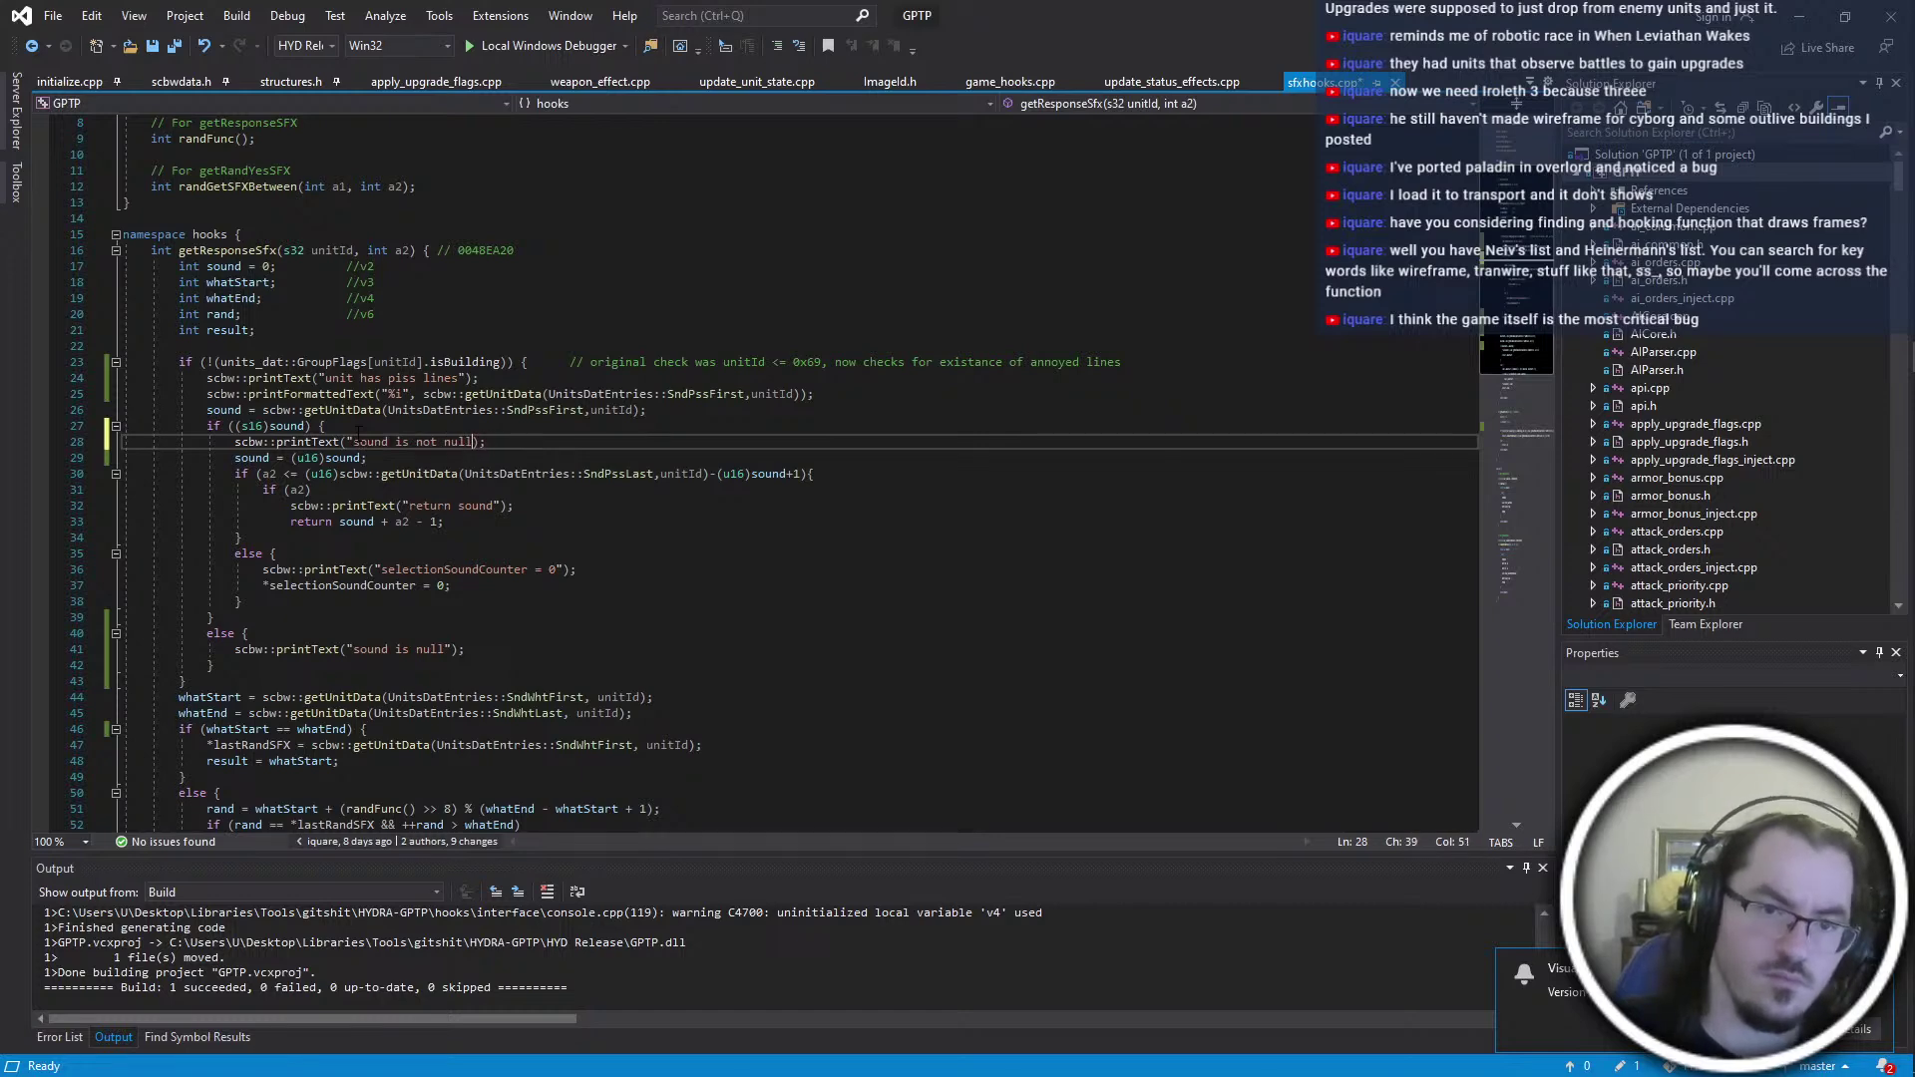
key("ctrl+s")
key("ctrl+shift+b")
Switch to the running Brood War game and exit it
key("alt+Tab")
left_click(1275, 775)
key("F10")
key("e")
key("x")
key("x")
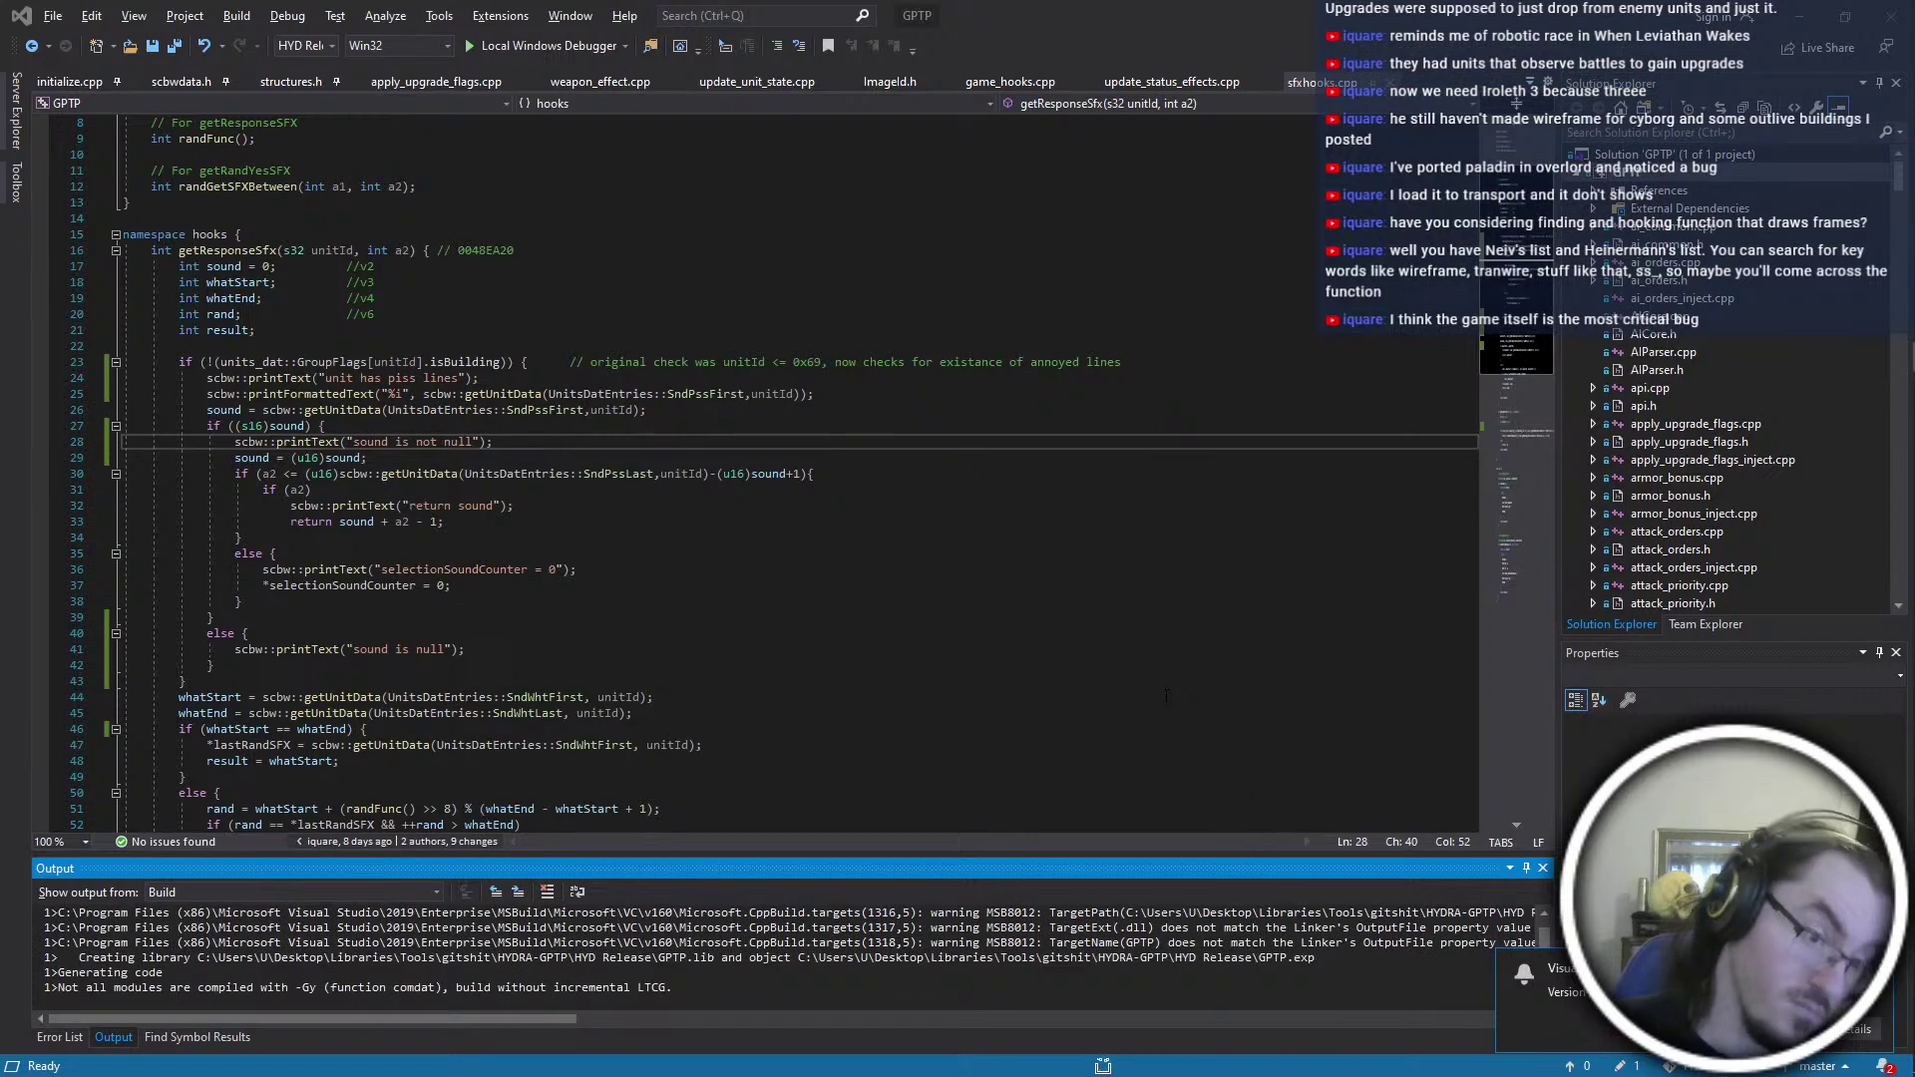
scroll(1166, 695, "down", 2)
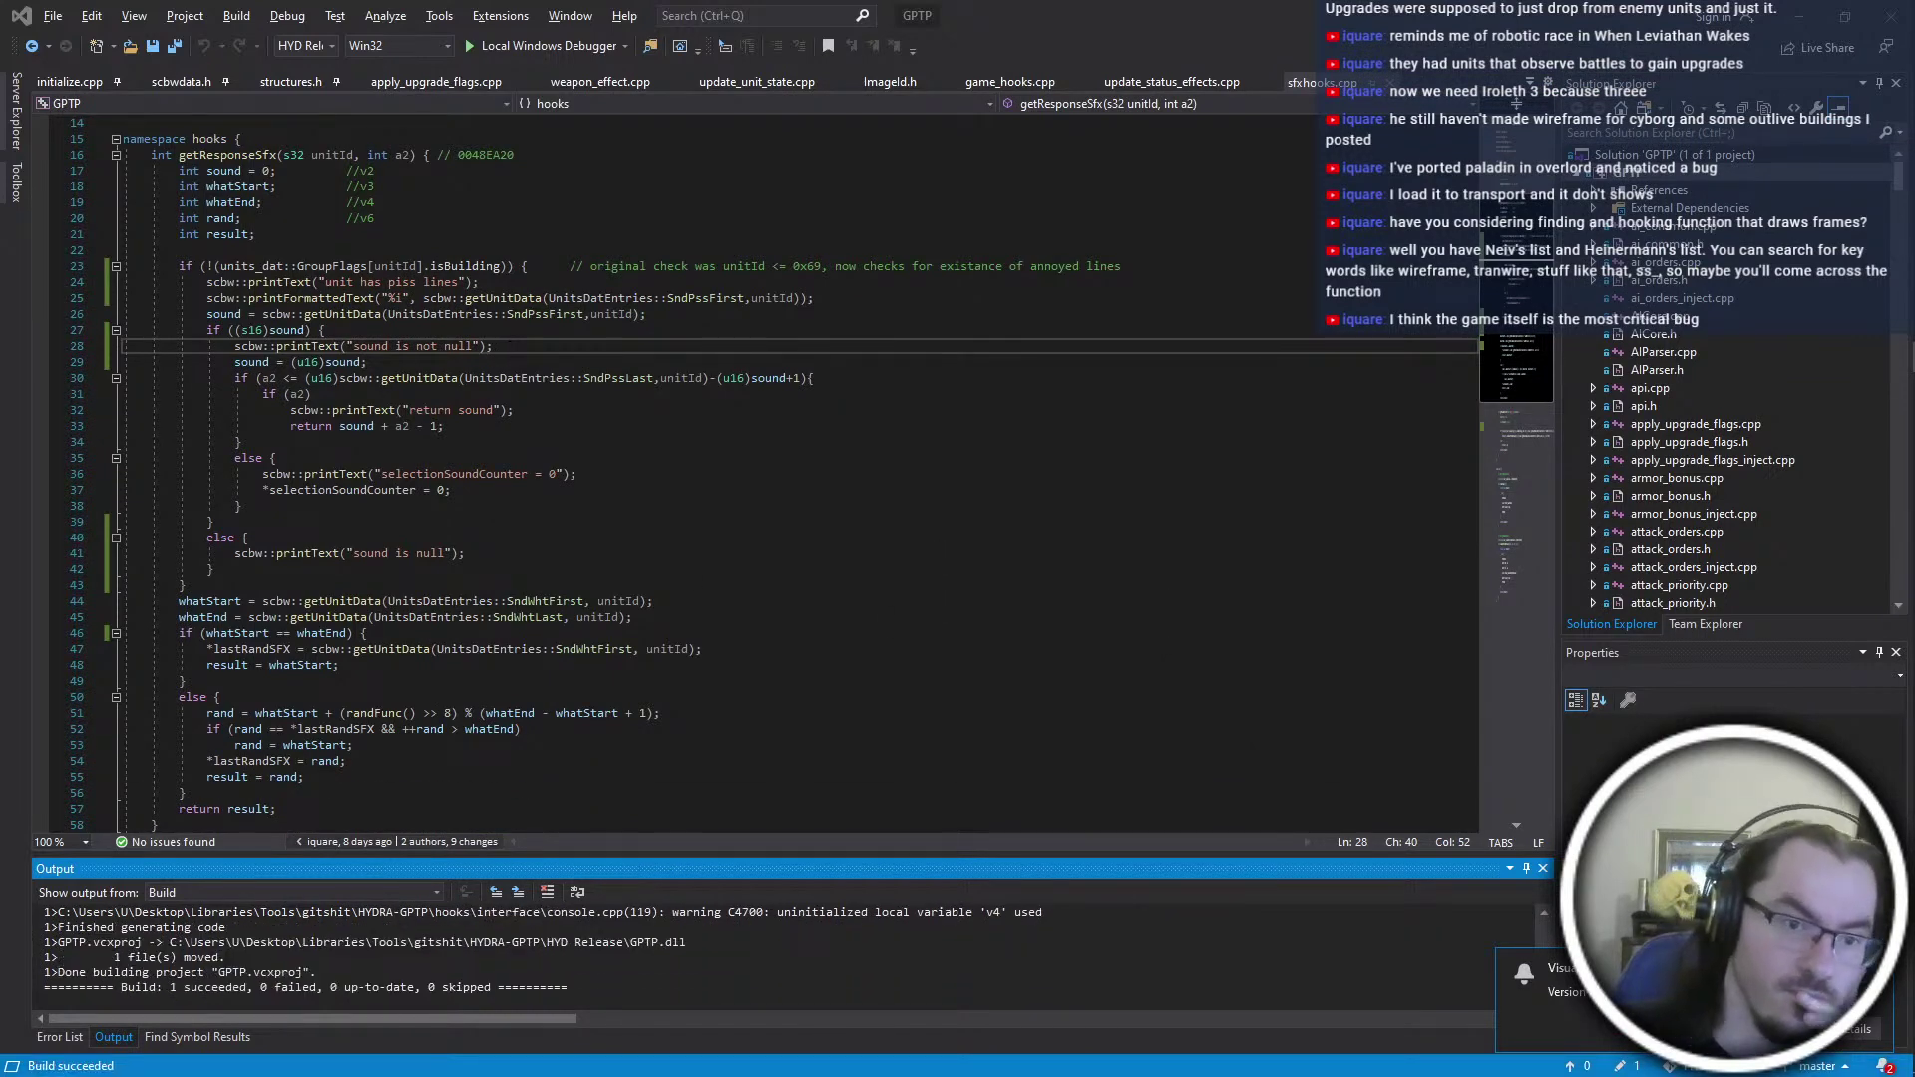
left_click(458, 282)
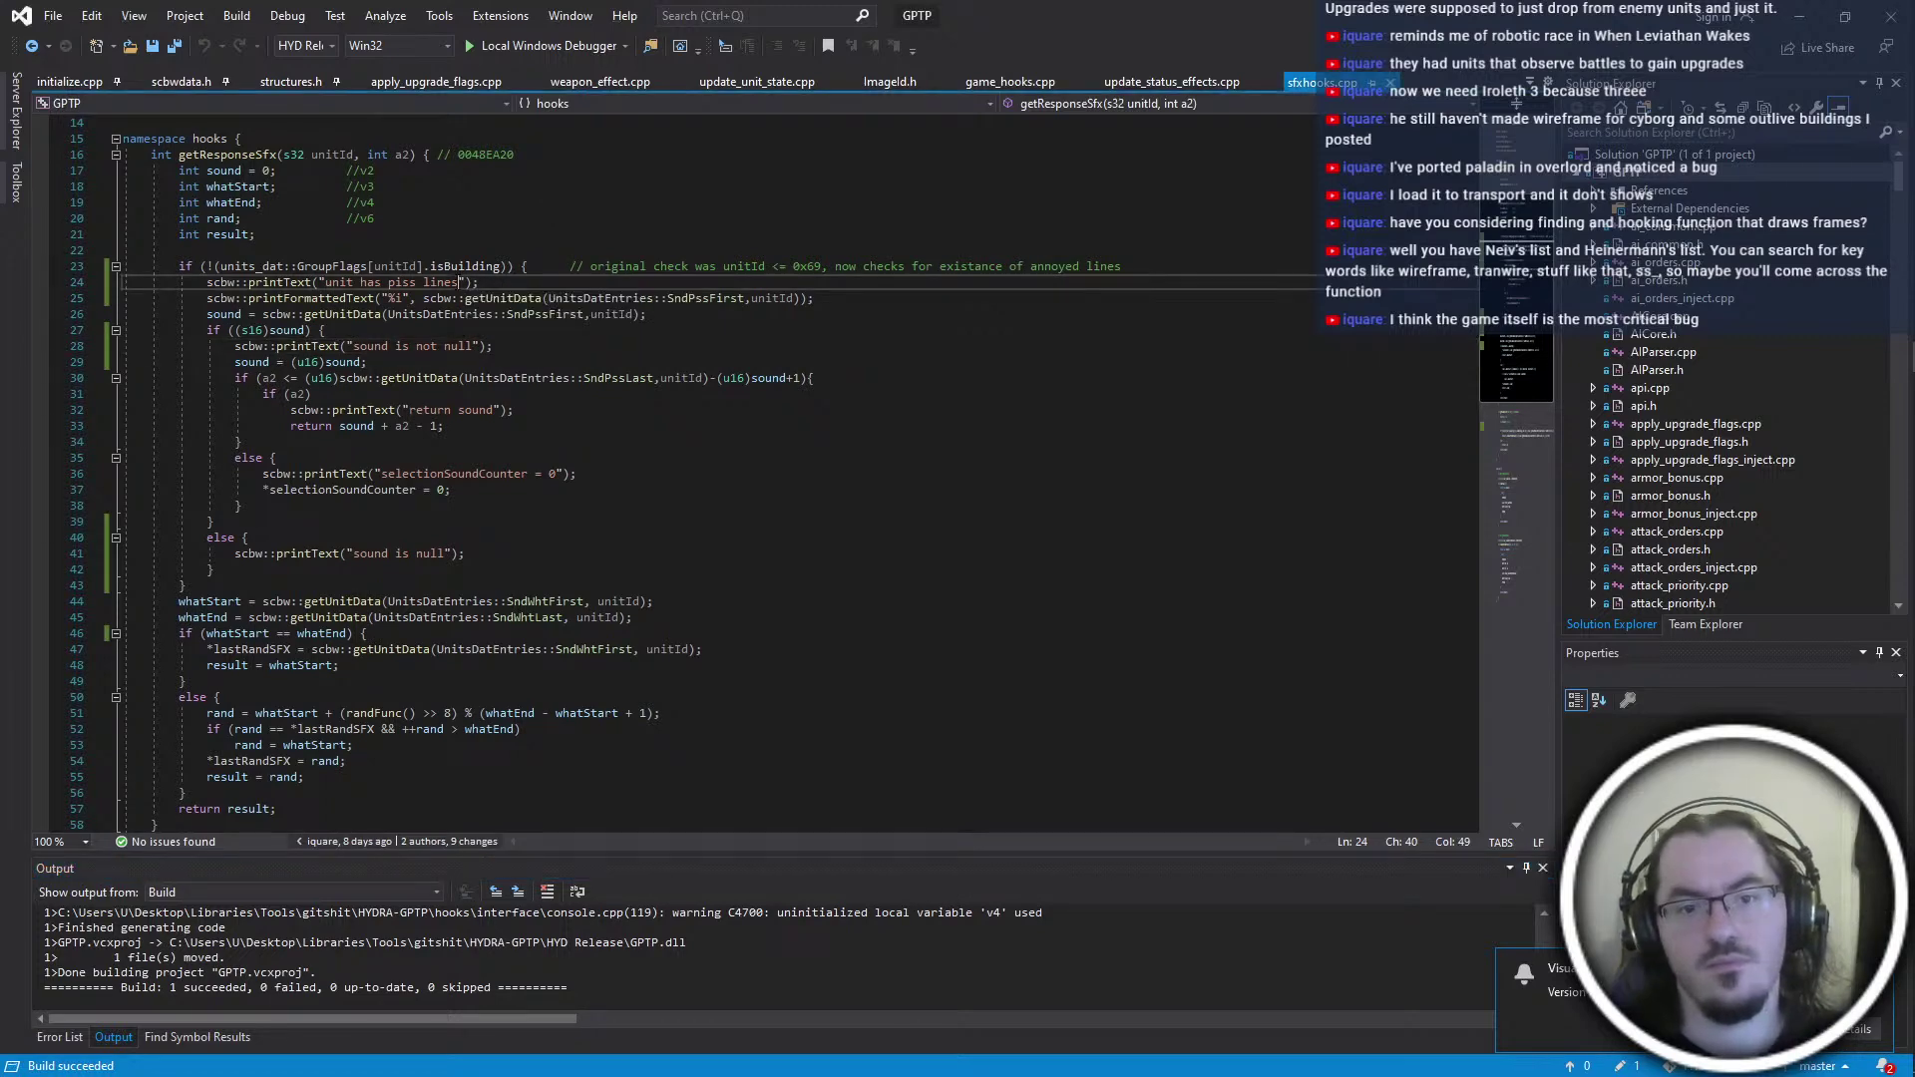
left_click_drag(458, 283, 361, 282)
left_click(602, 410)
In Firegraft, remove the Project: HYDRA plugin and add the newly built HYD-GPTP-Release.qdp in its place
key("alt+Tab")
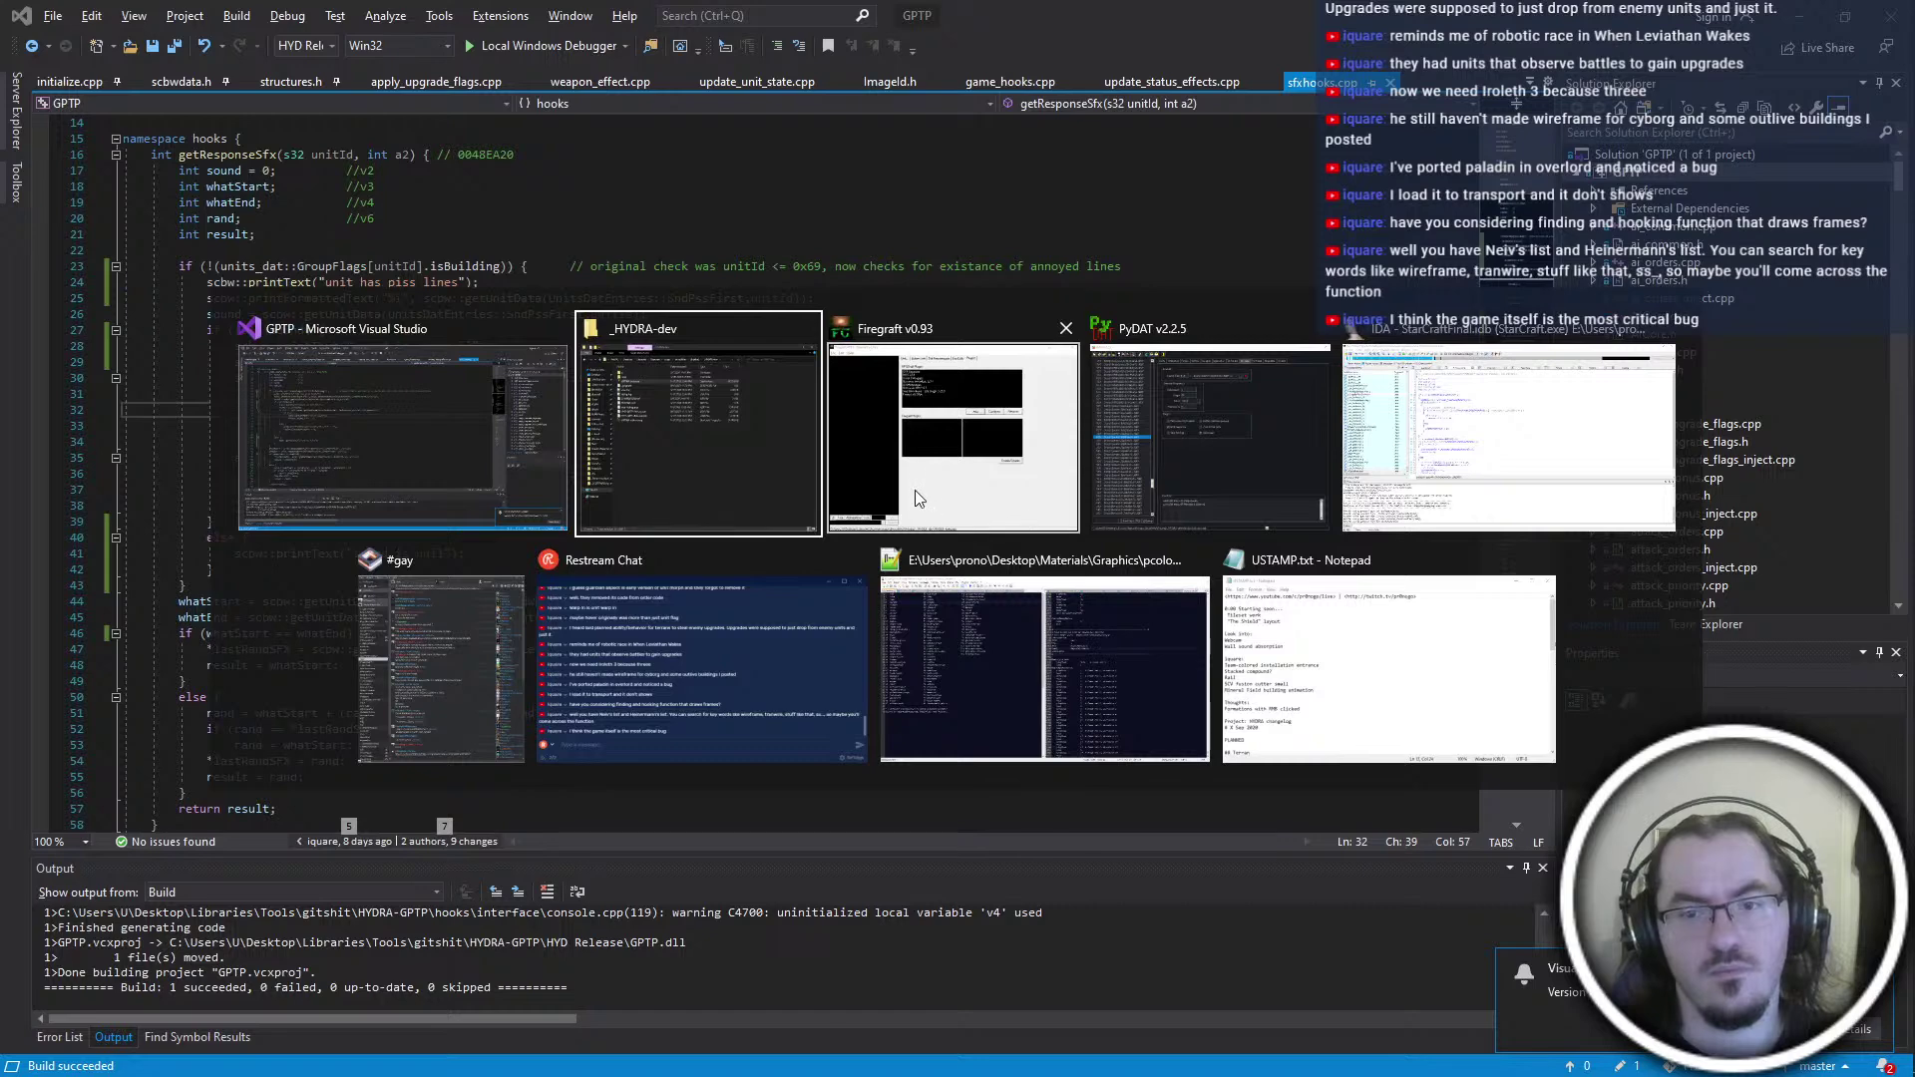
left_click(915, 489)
left_click(1270, 321)
left_click(1269, 310)
left_click(1555, 377)
left_click(1407, 377)
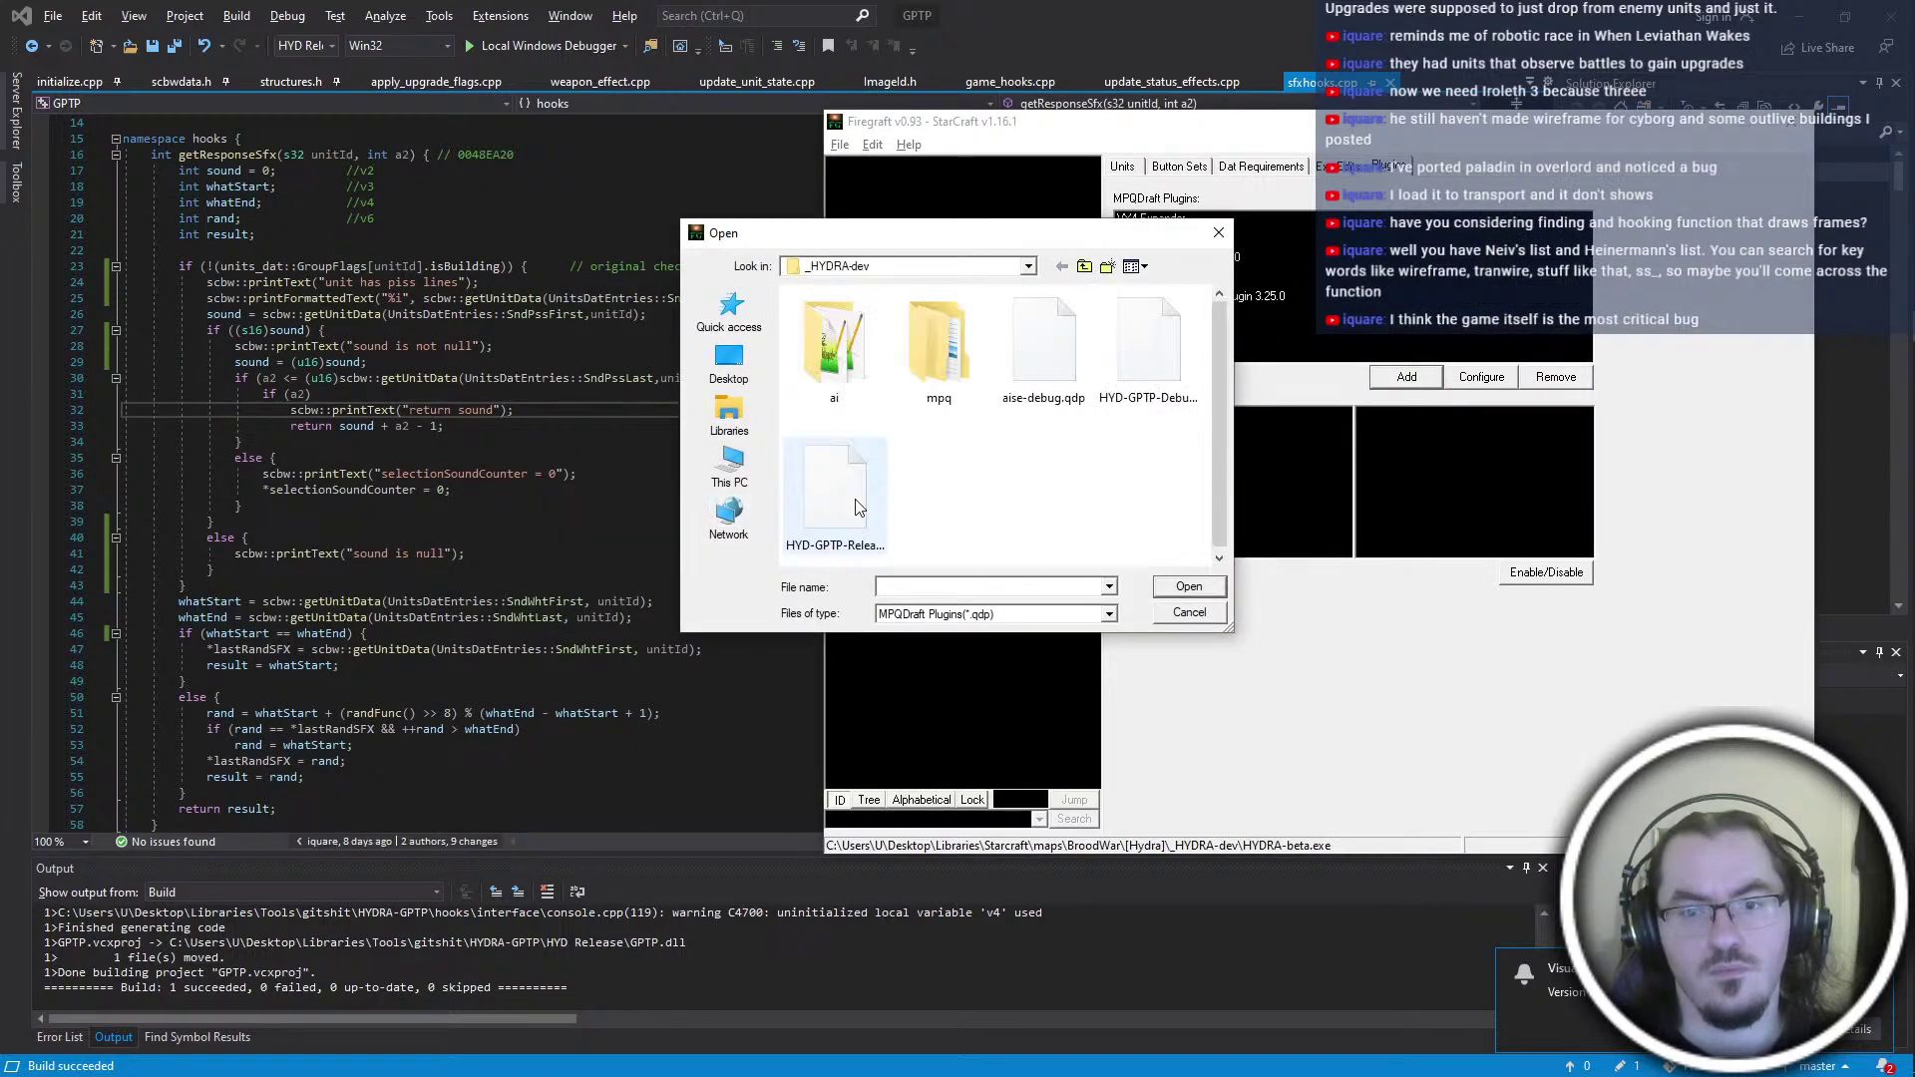
key("Escape")
Launch HYDRA-beta.exe from the _HYDRA-dev folder and start a Use Map Settings game on the test map in [2-Resources]
key("alt+Tab")
left_click(1014, 428)
double_click(812, 187)
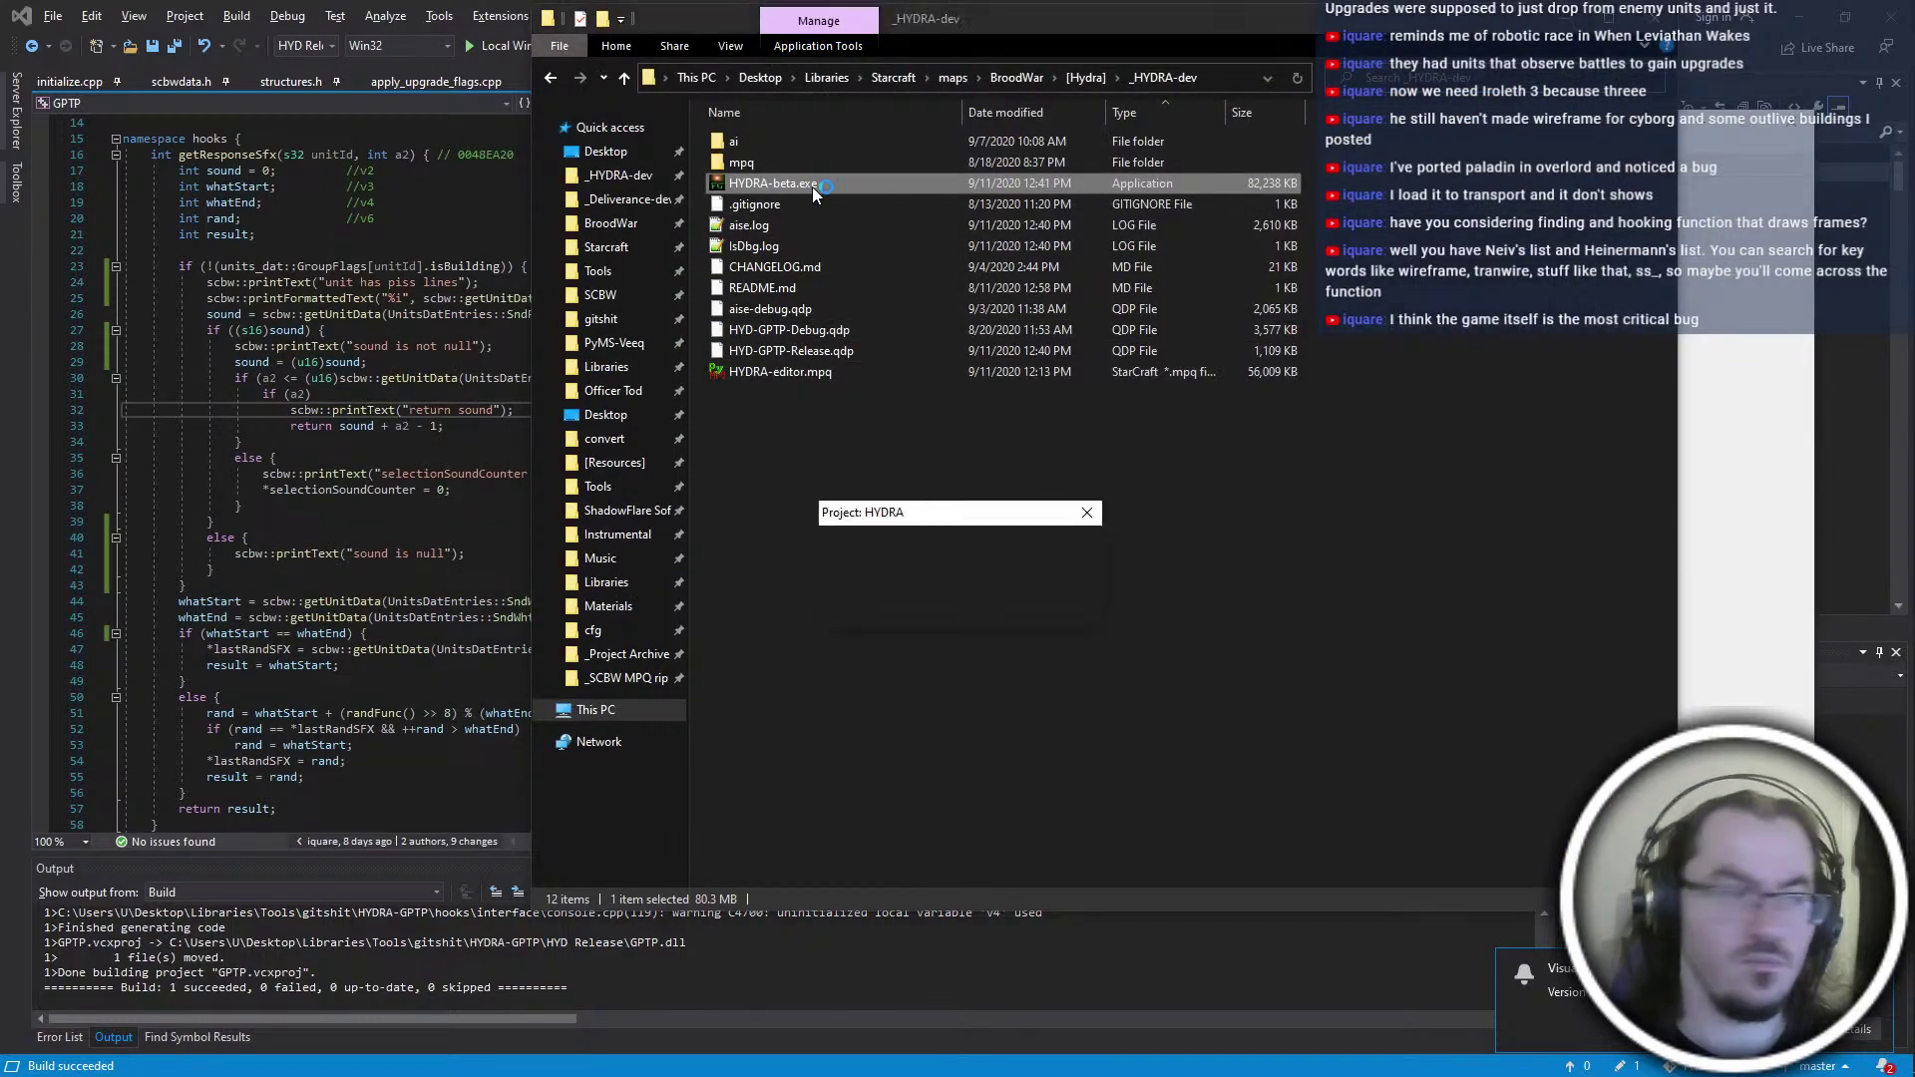
key("Return")
key("Return")
key("u")
key("Down")
key("Down")
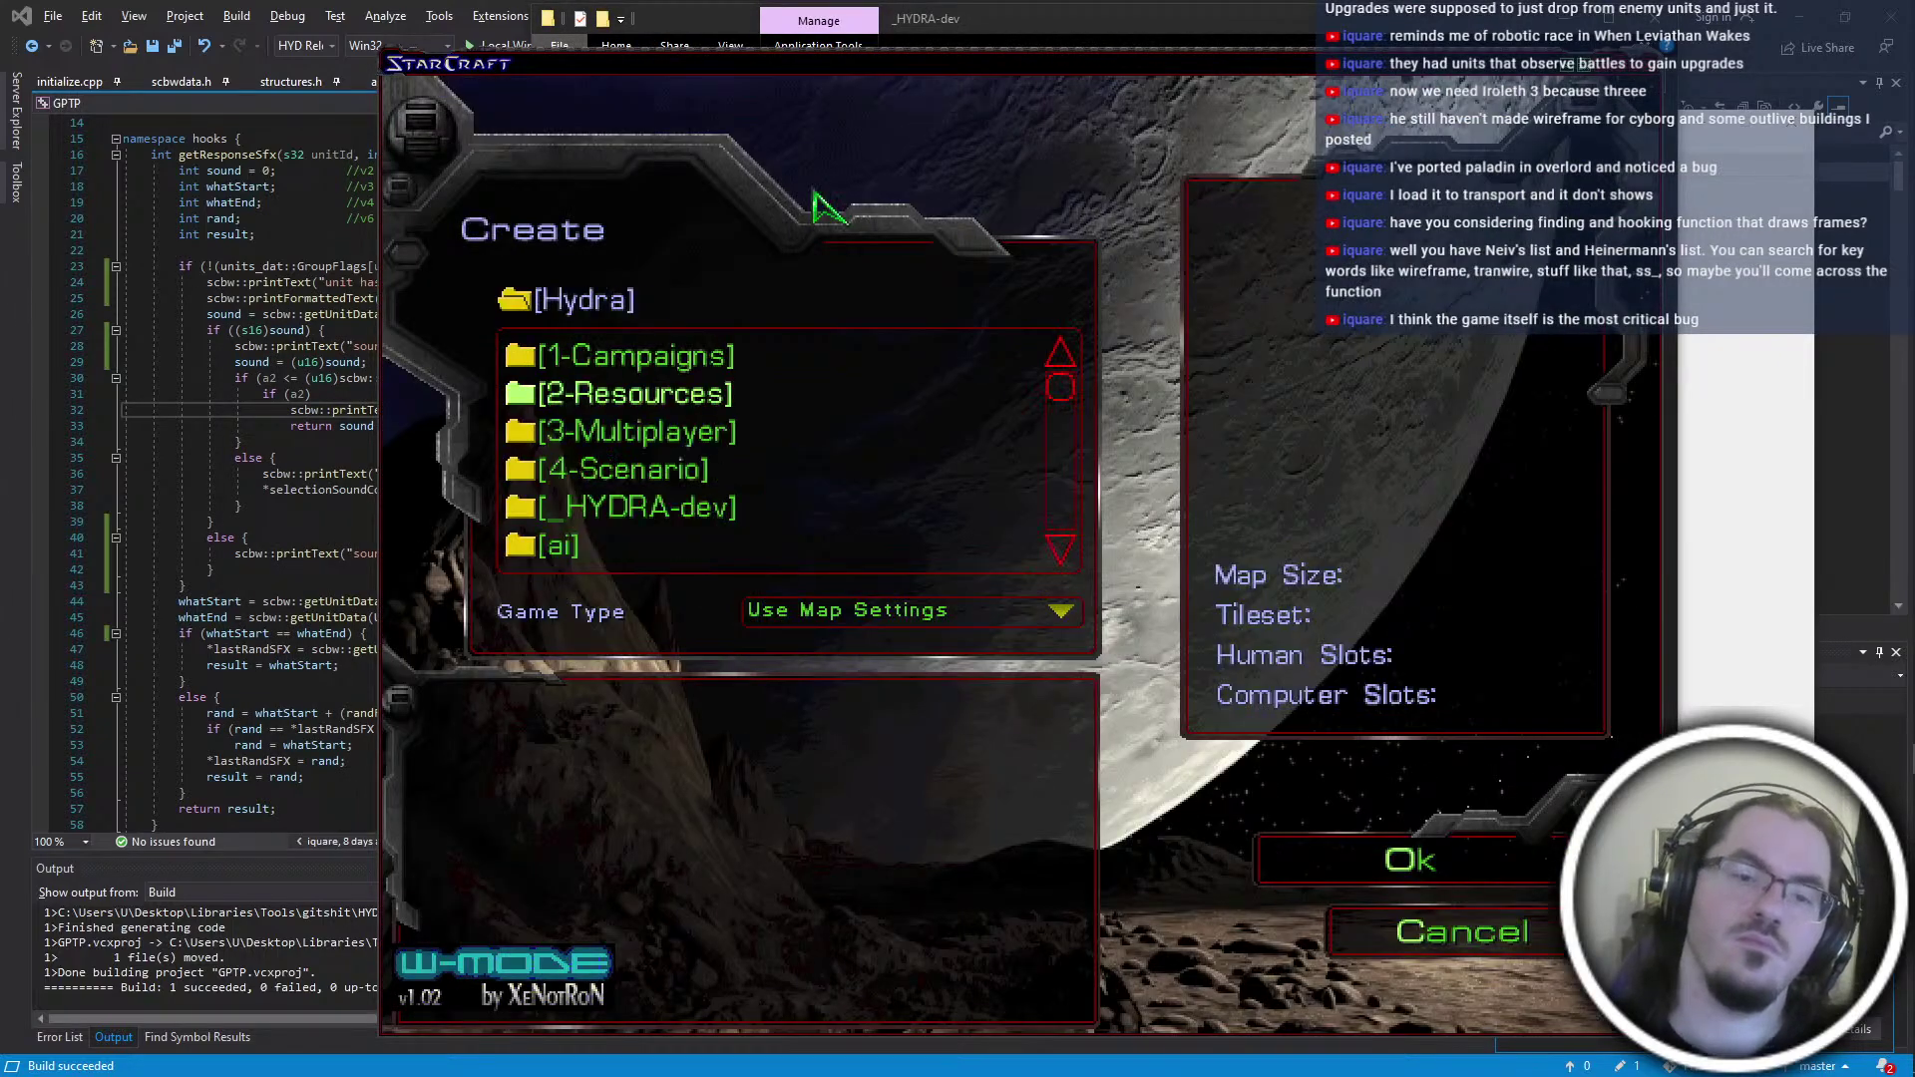
key("Return")
key("Return")
key("Return")
Select a Zerg Gorgoleth in the game to check its sound debug messages, and return to getResponseSfx in Visual Studio
key("Left")
key("Up")
key("Right")
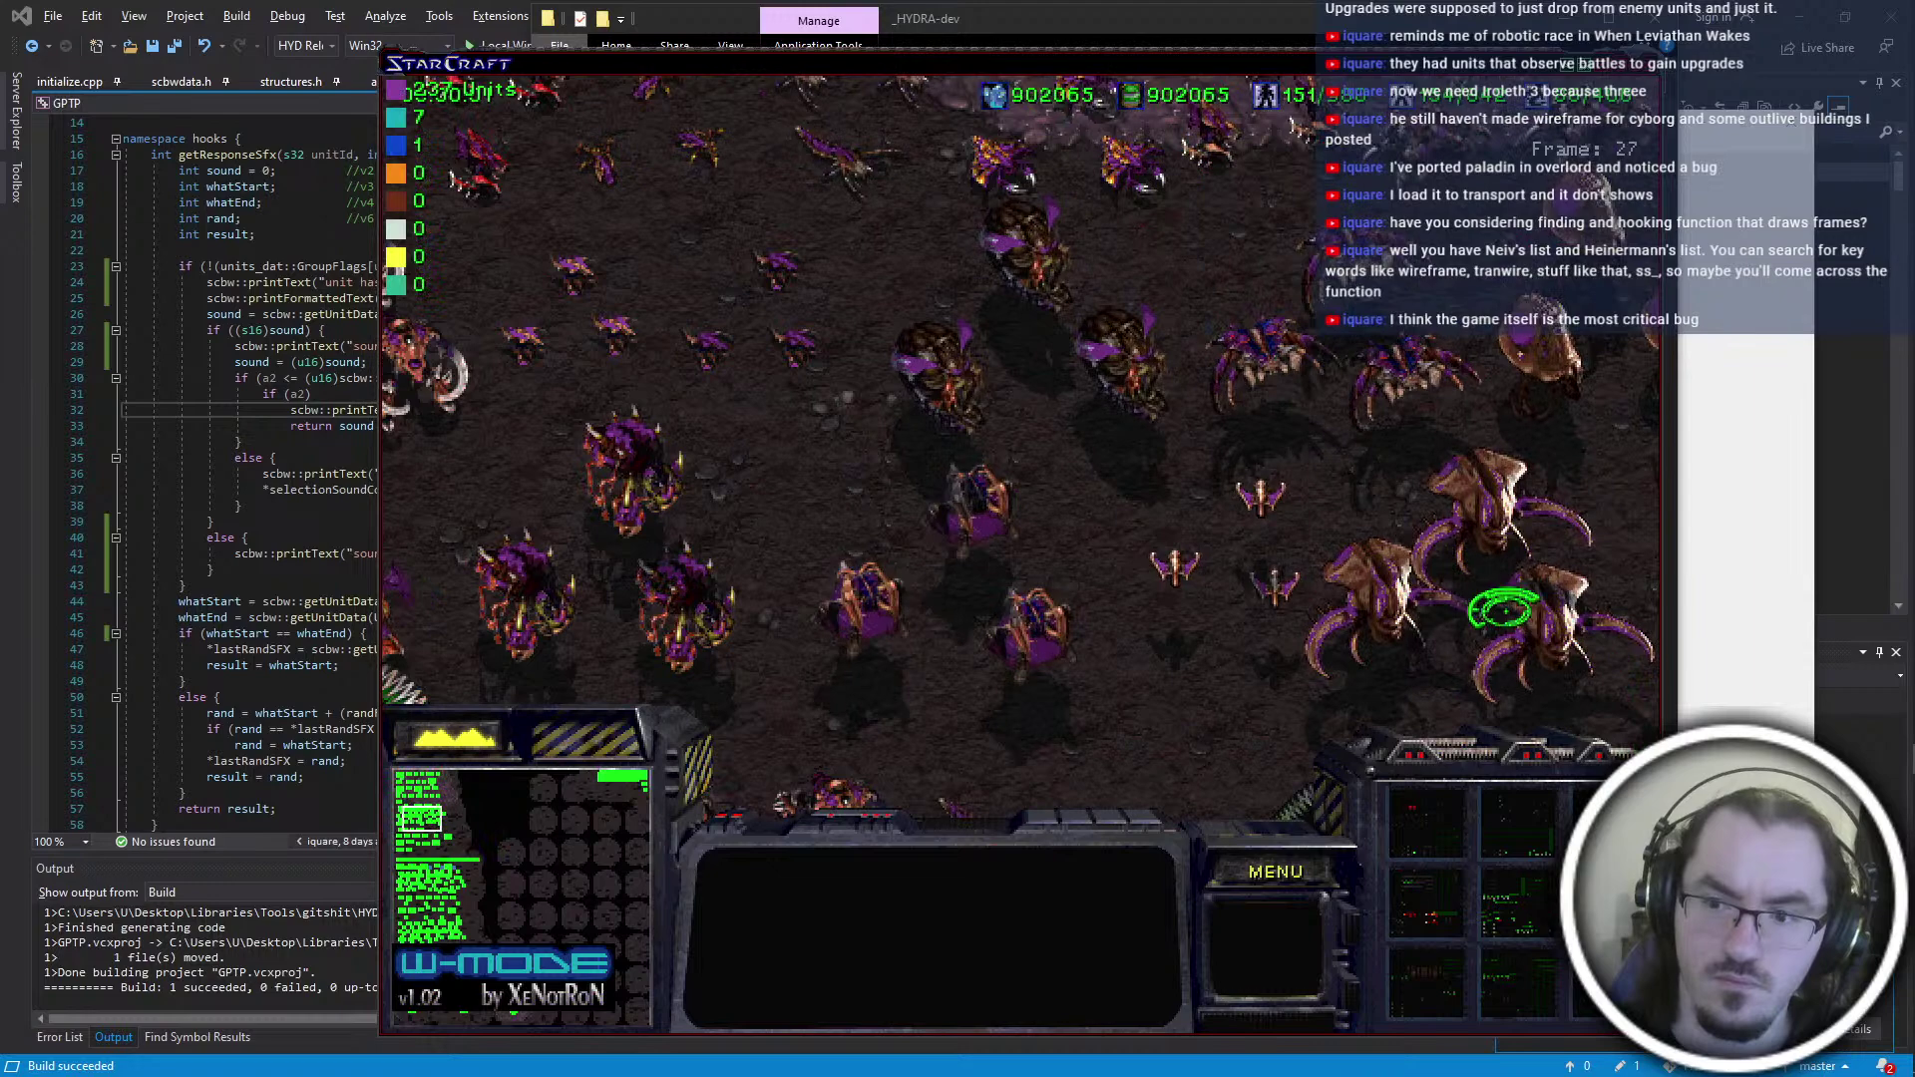
left_click(1522, 605)
key("Right")
key("Down")
key("super")
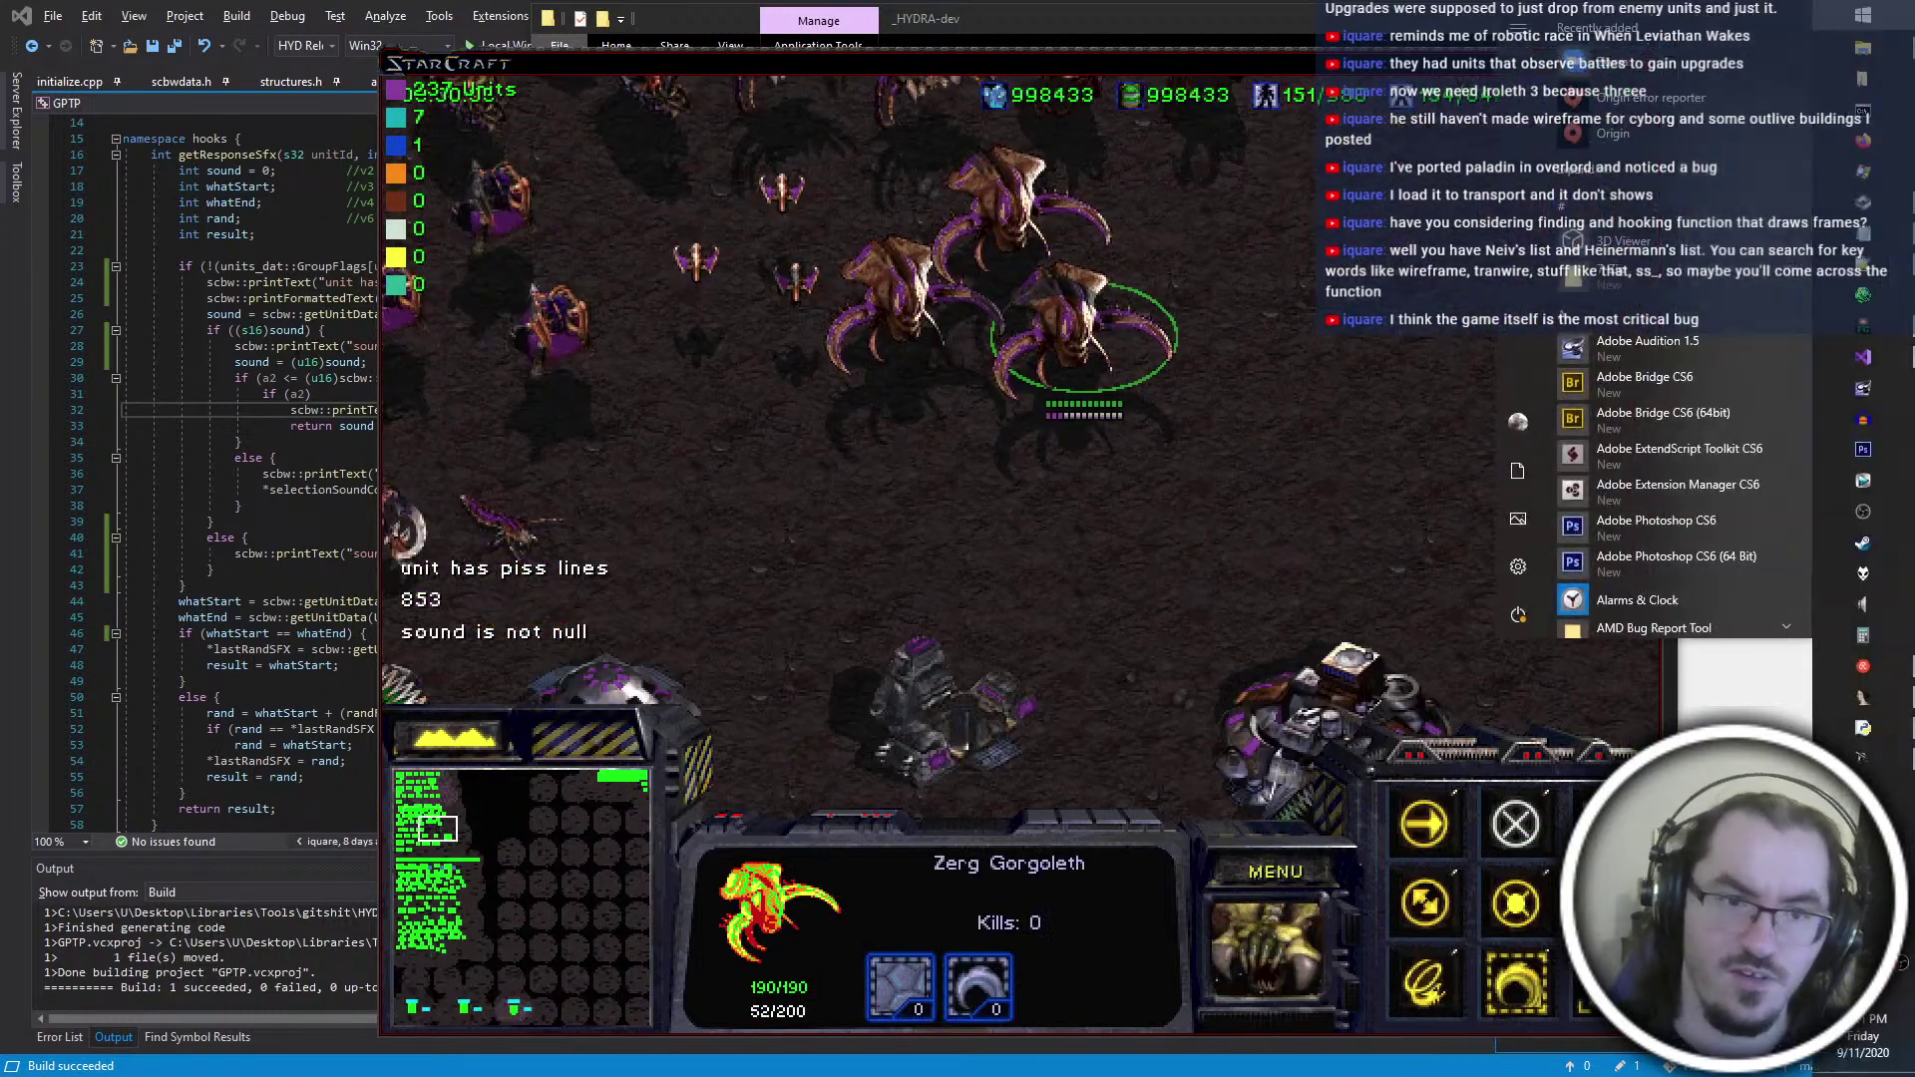
left_click(230, 458)
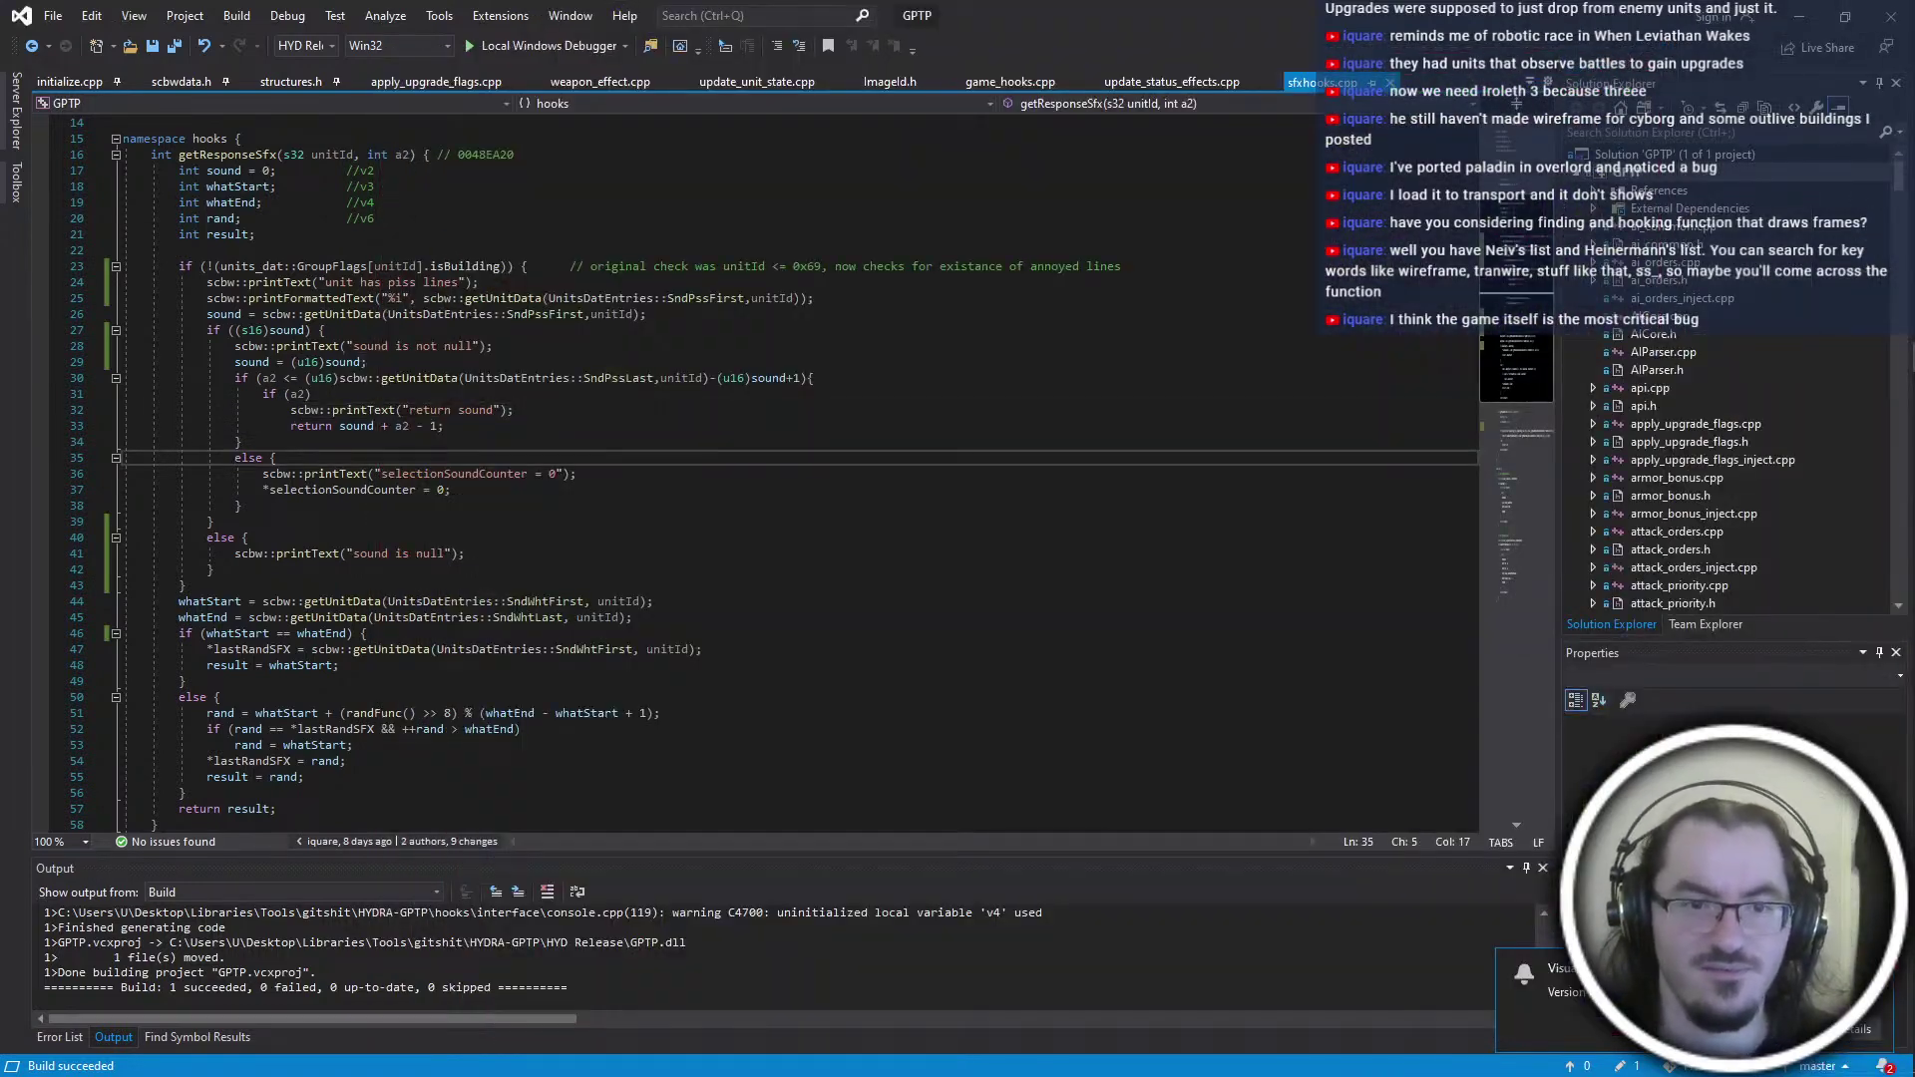
Examine how the a2 parameter is used in getResponseSfx's annoyed-sound conditions
left_click(881, 379)
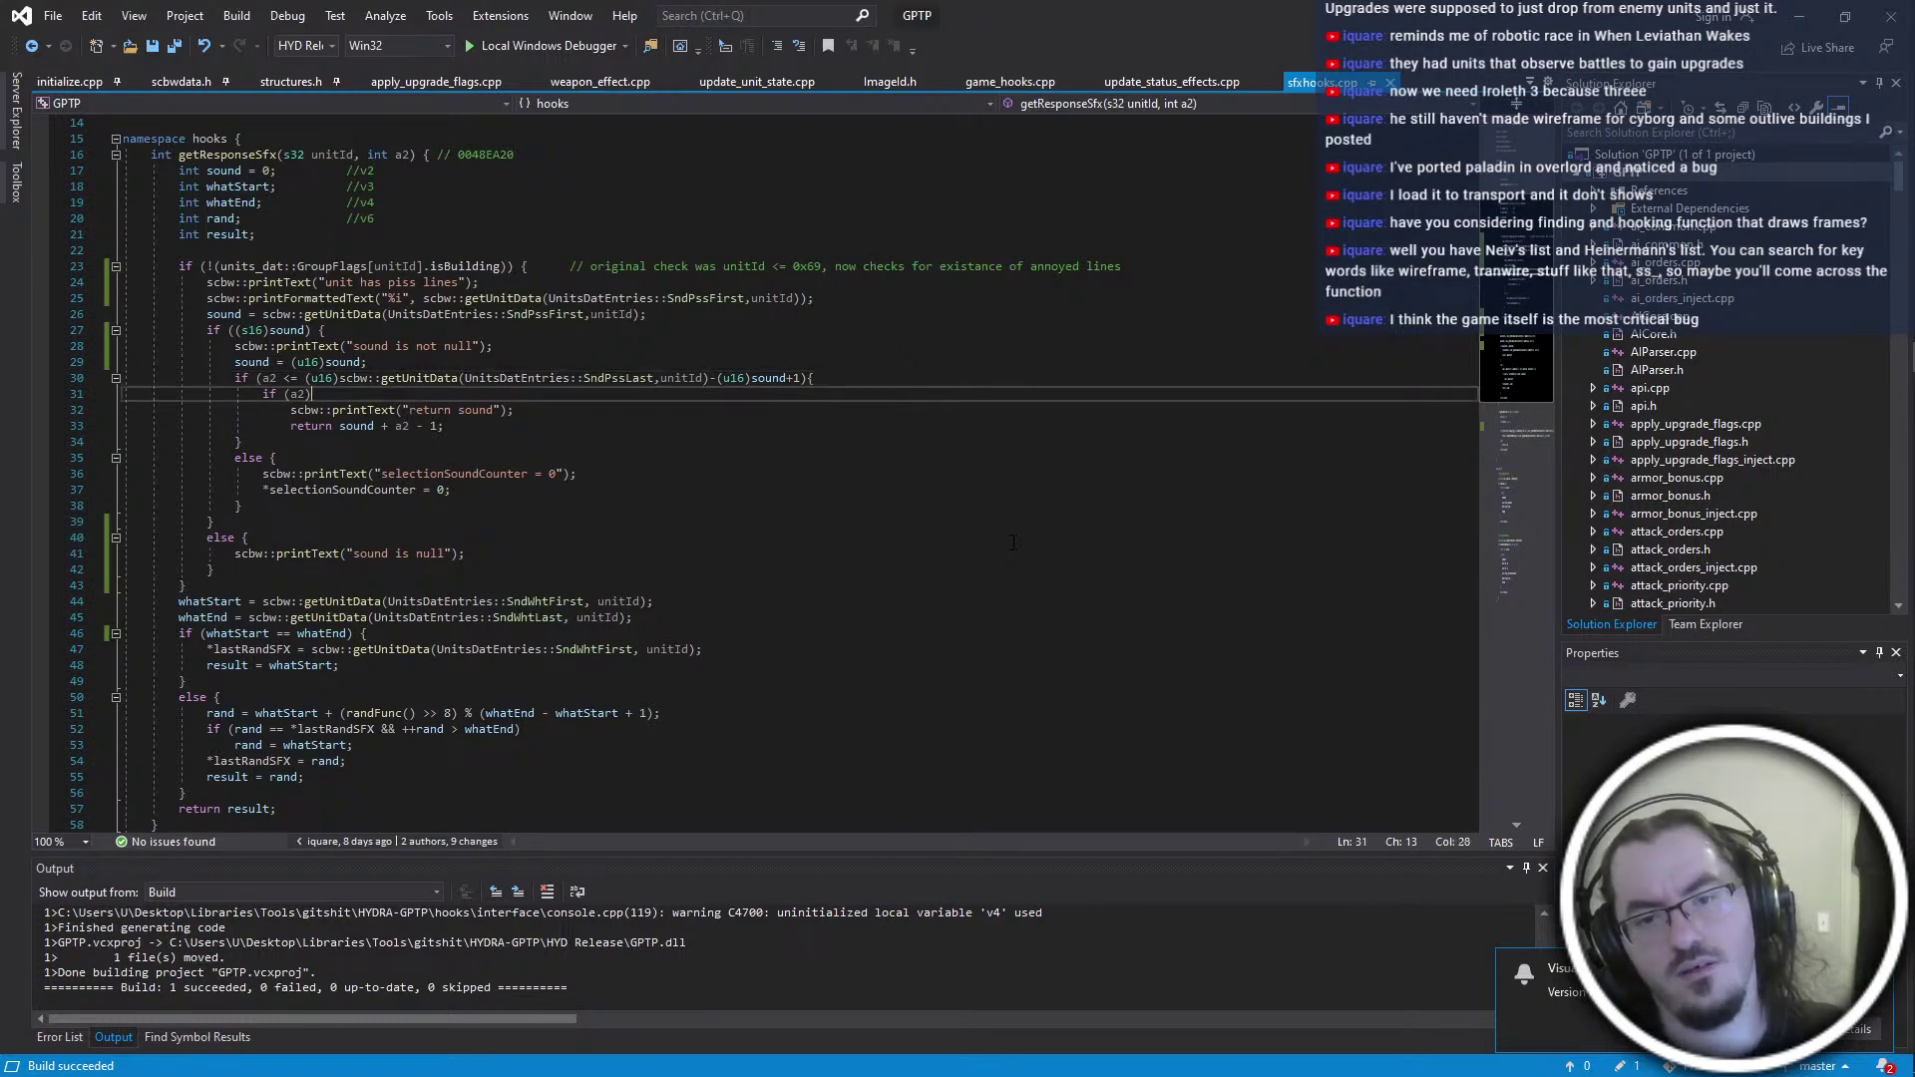
key("Return")
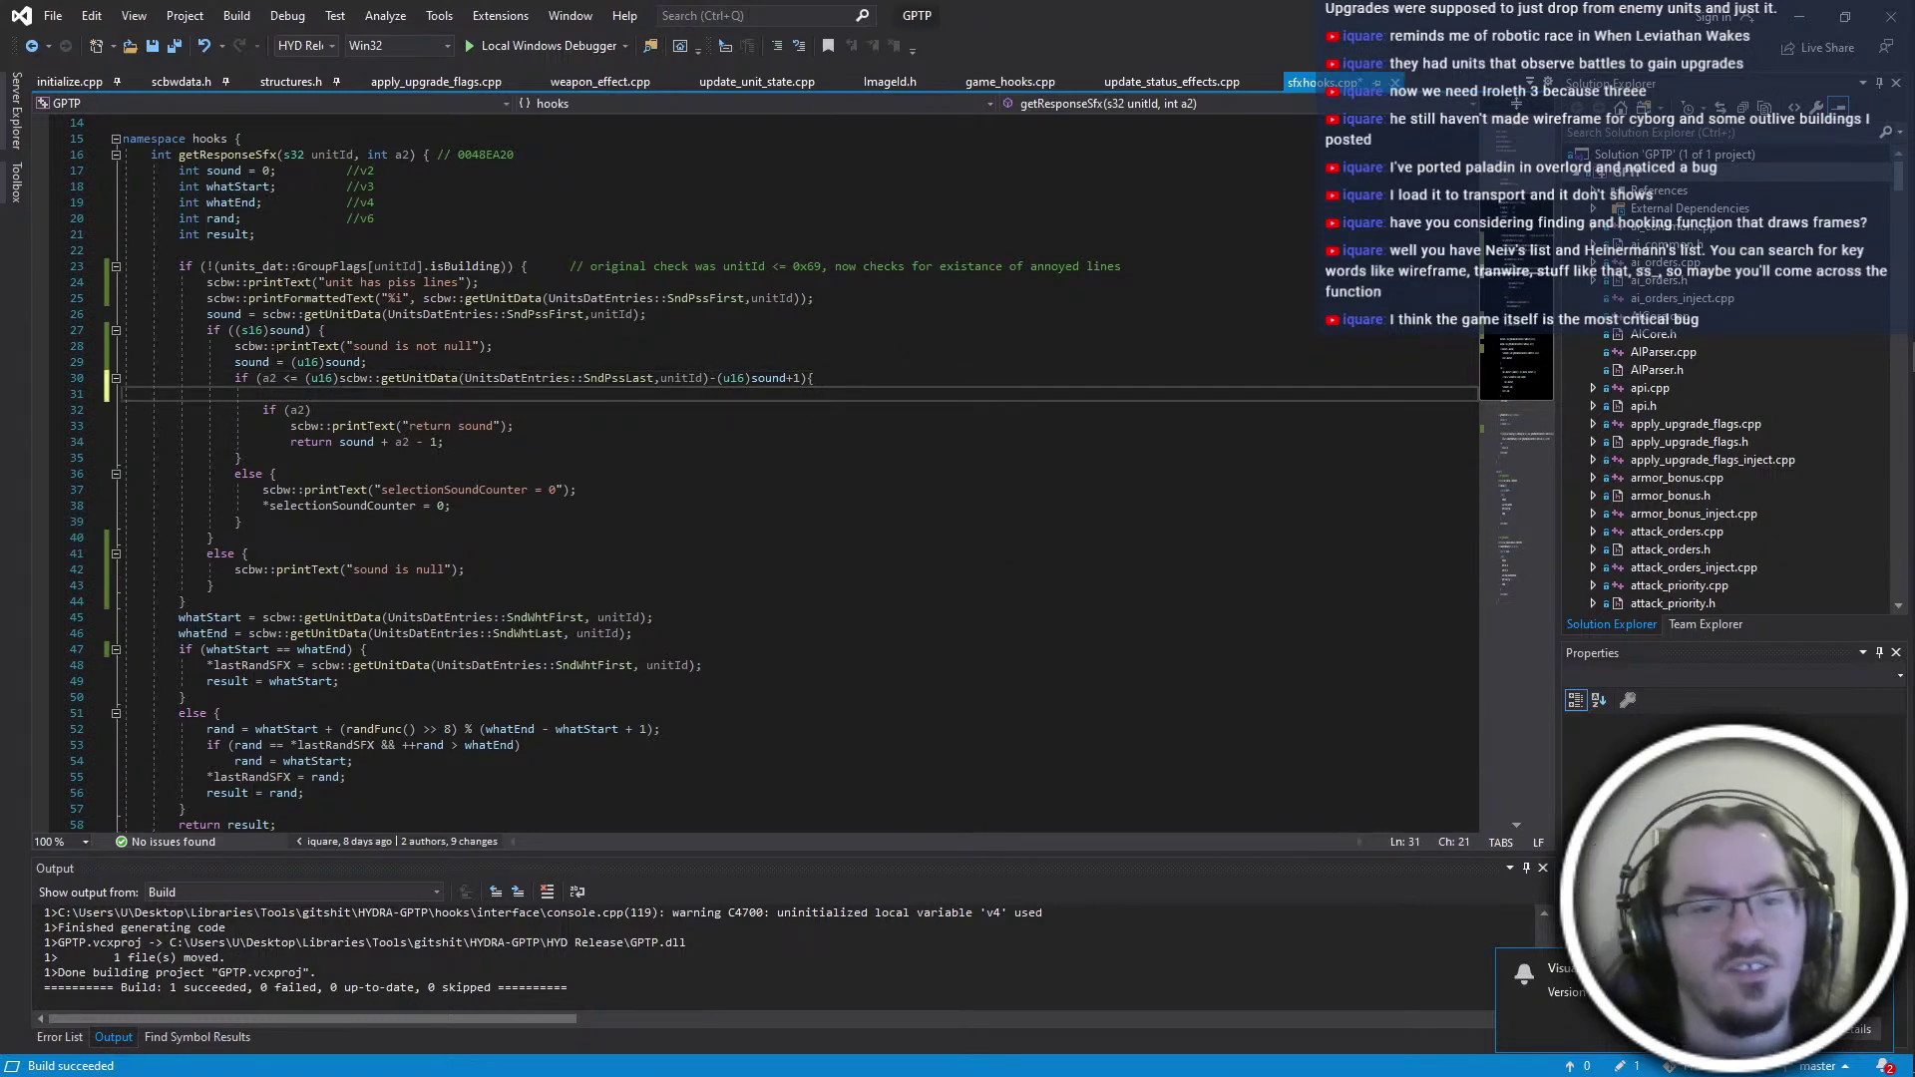
left_click(270, 378)
scroll(275, 379, "up", 1)
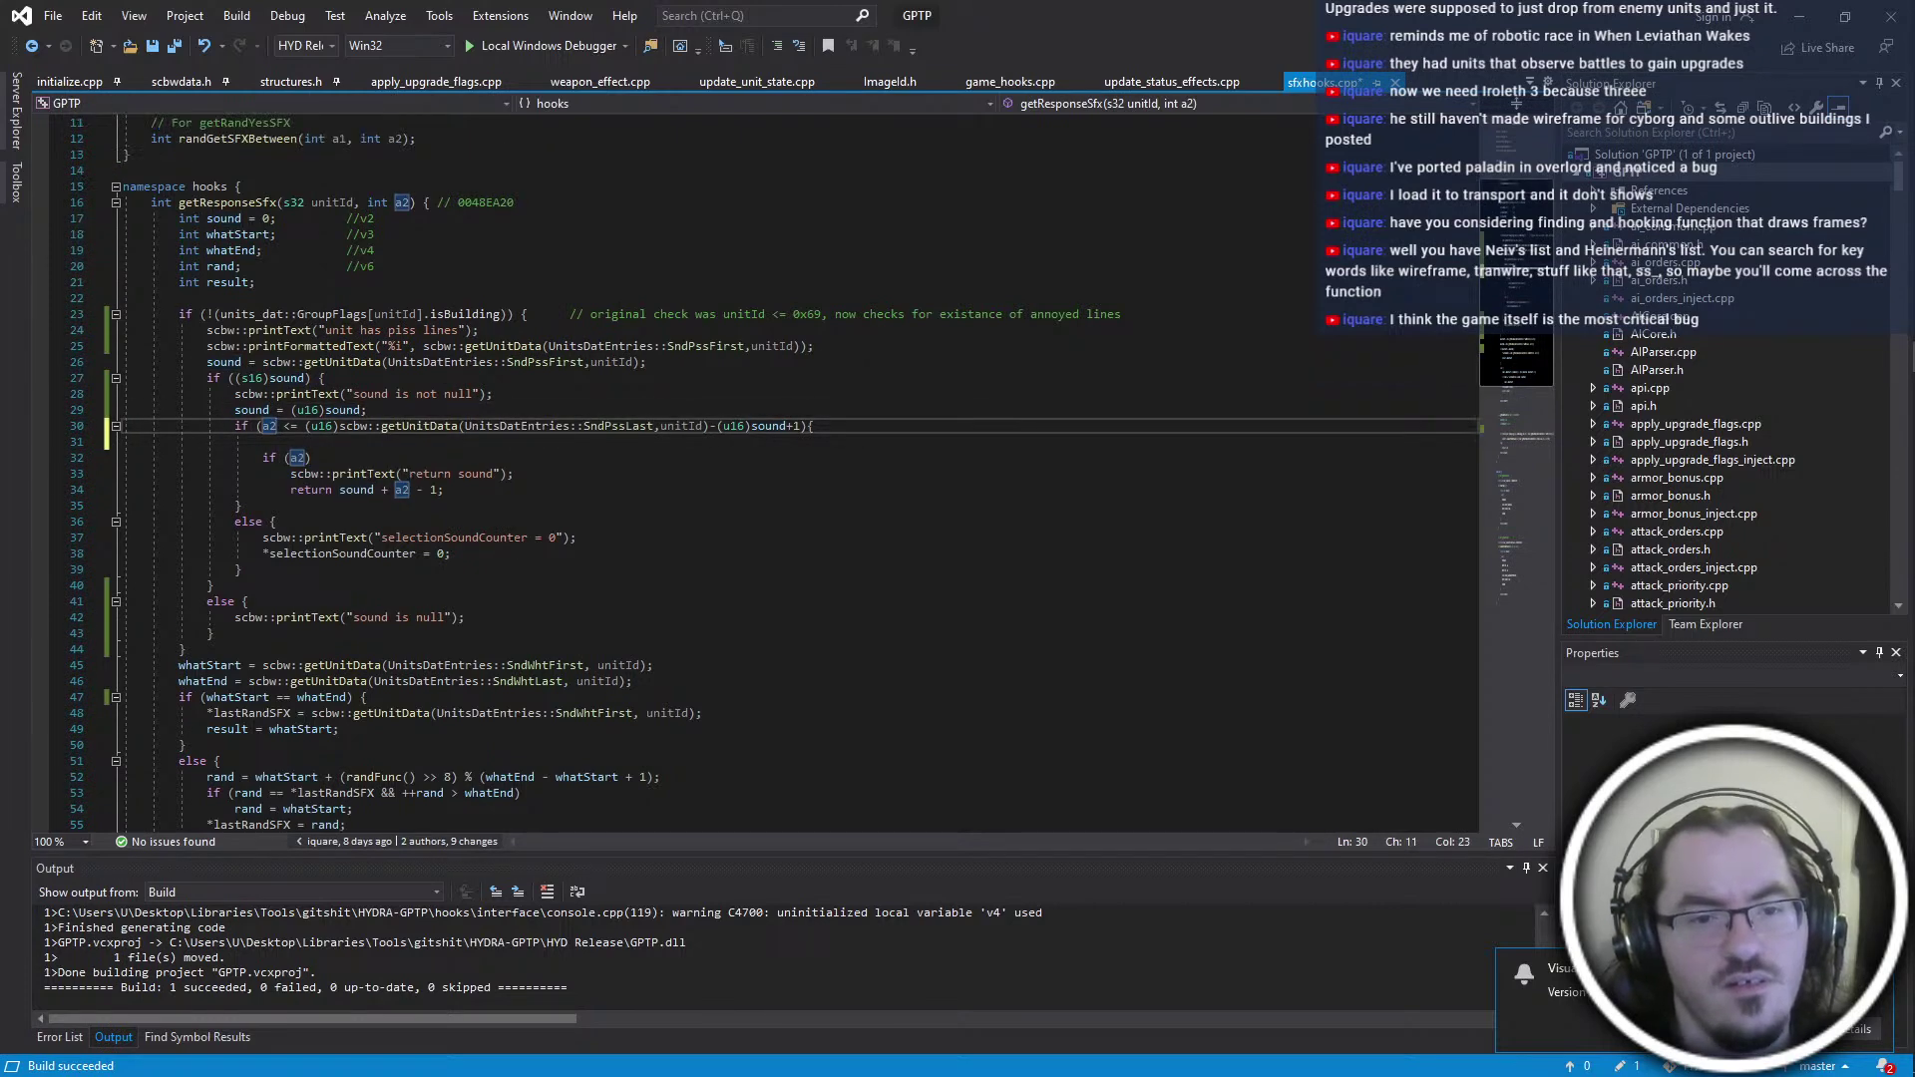
scroll(758, 468, "up", 2)
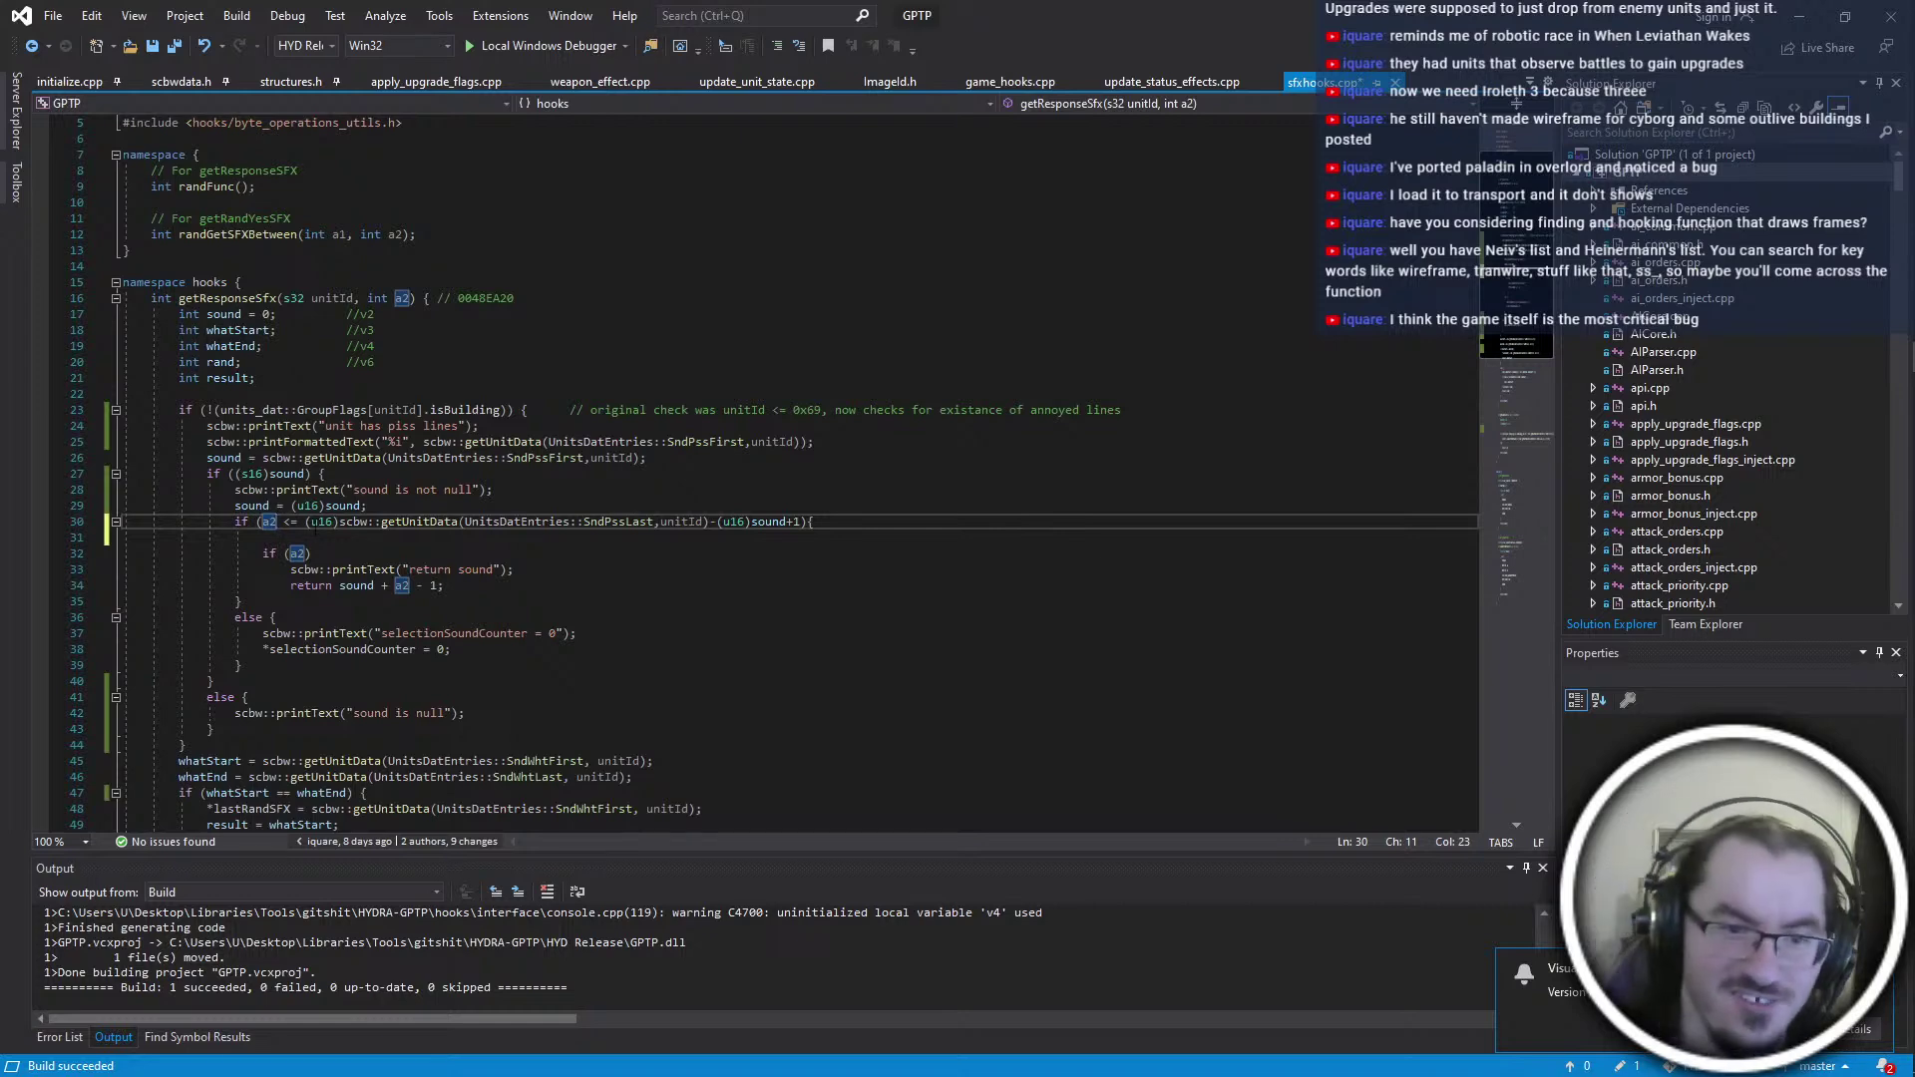
left_click_drag(311, 555, 278, 554)
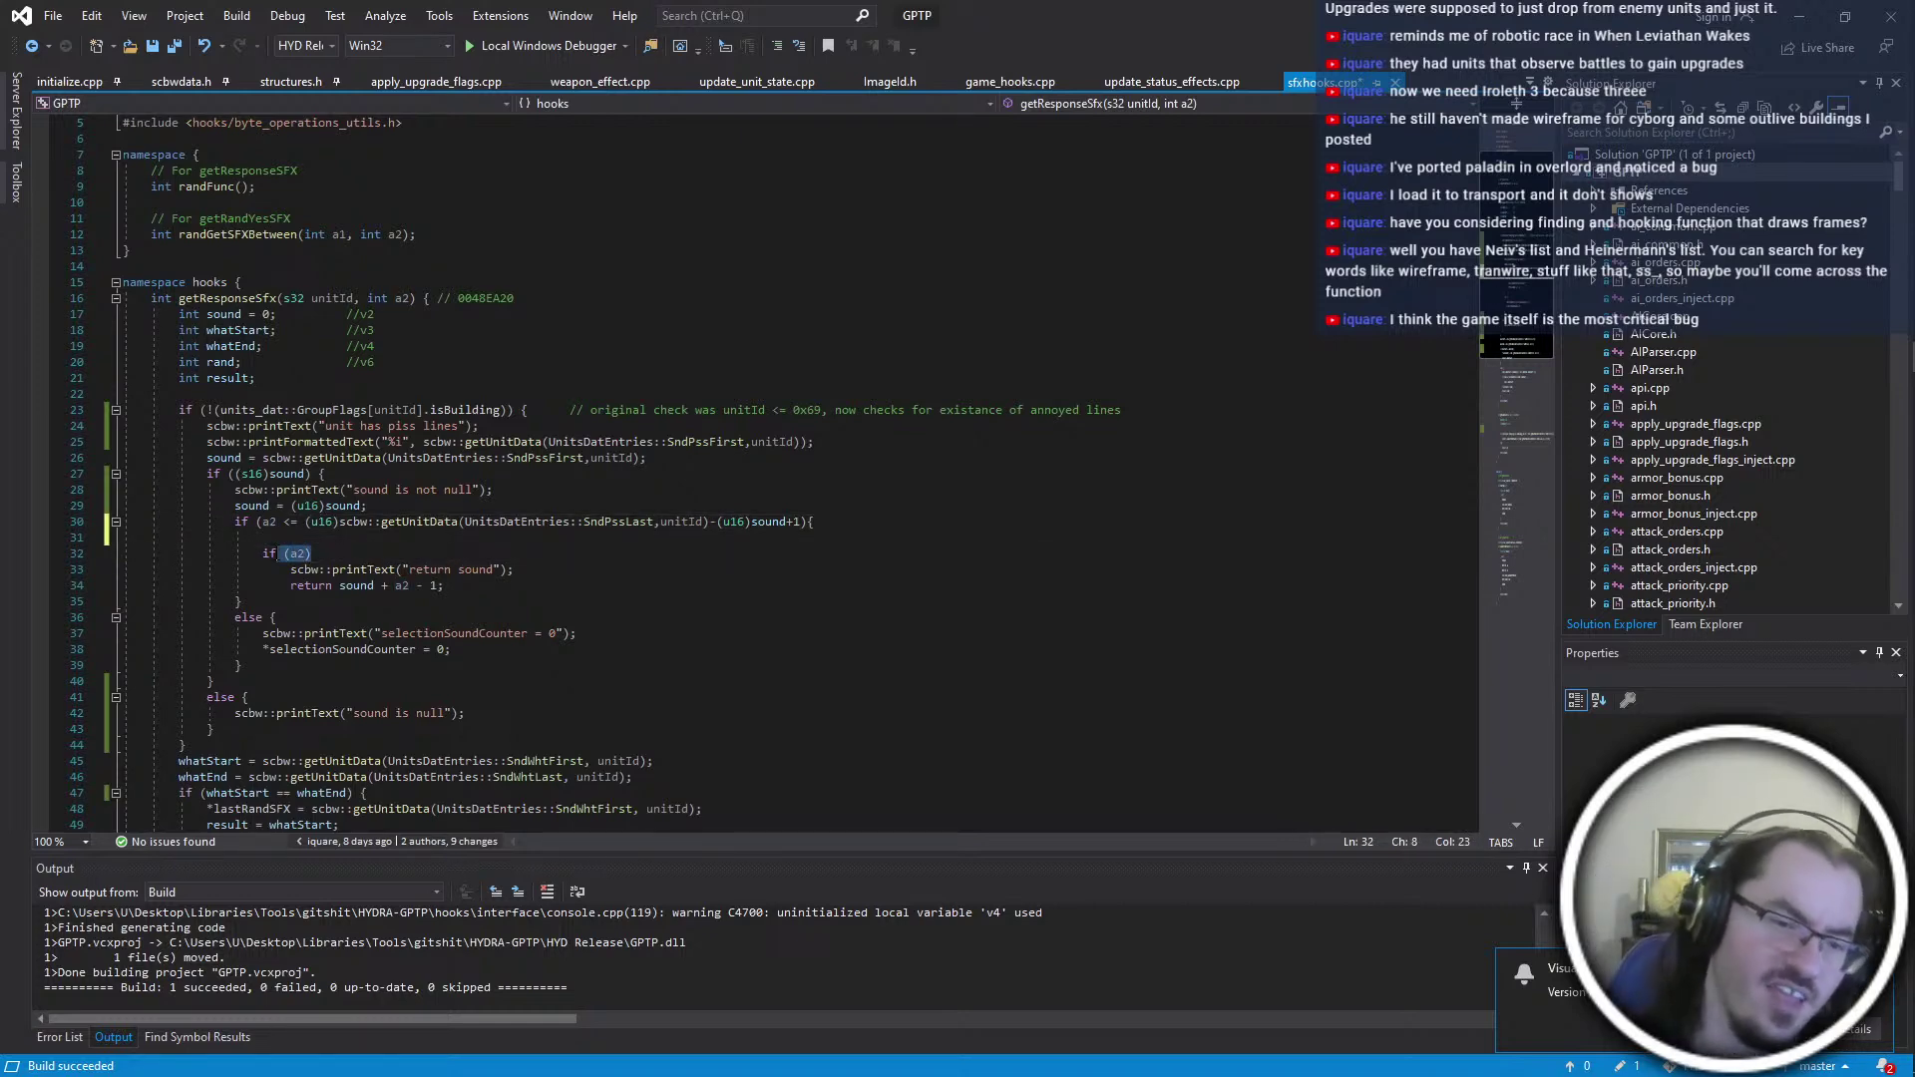
left_click(364, 549)
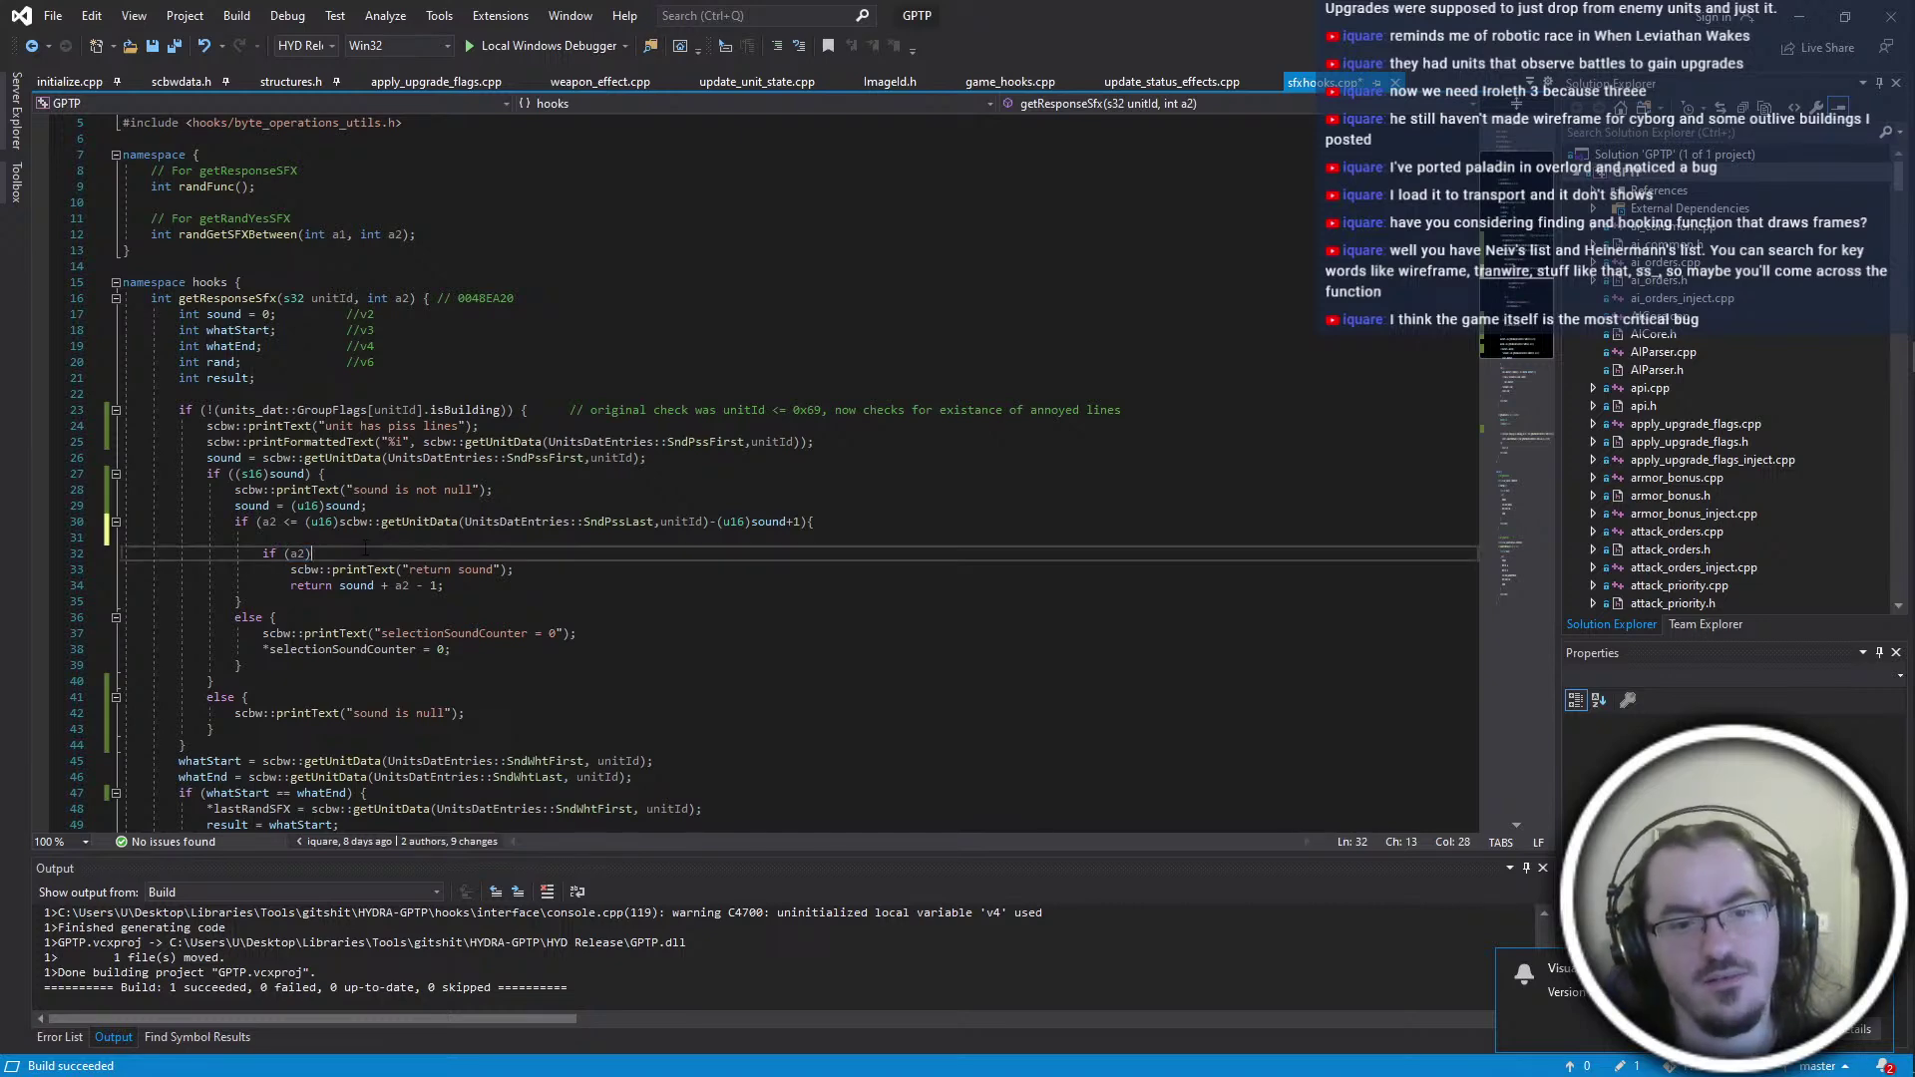
mouse_move(299, 554)
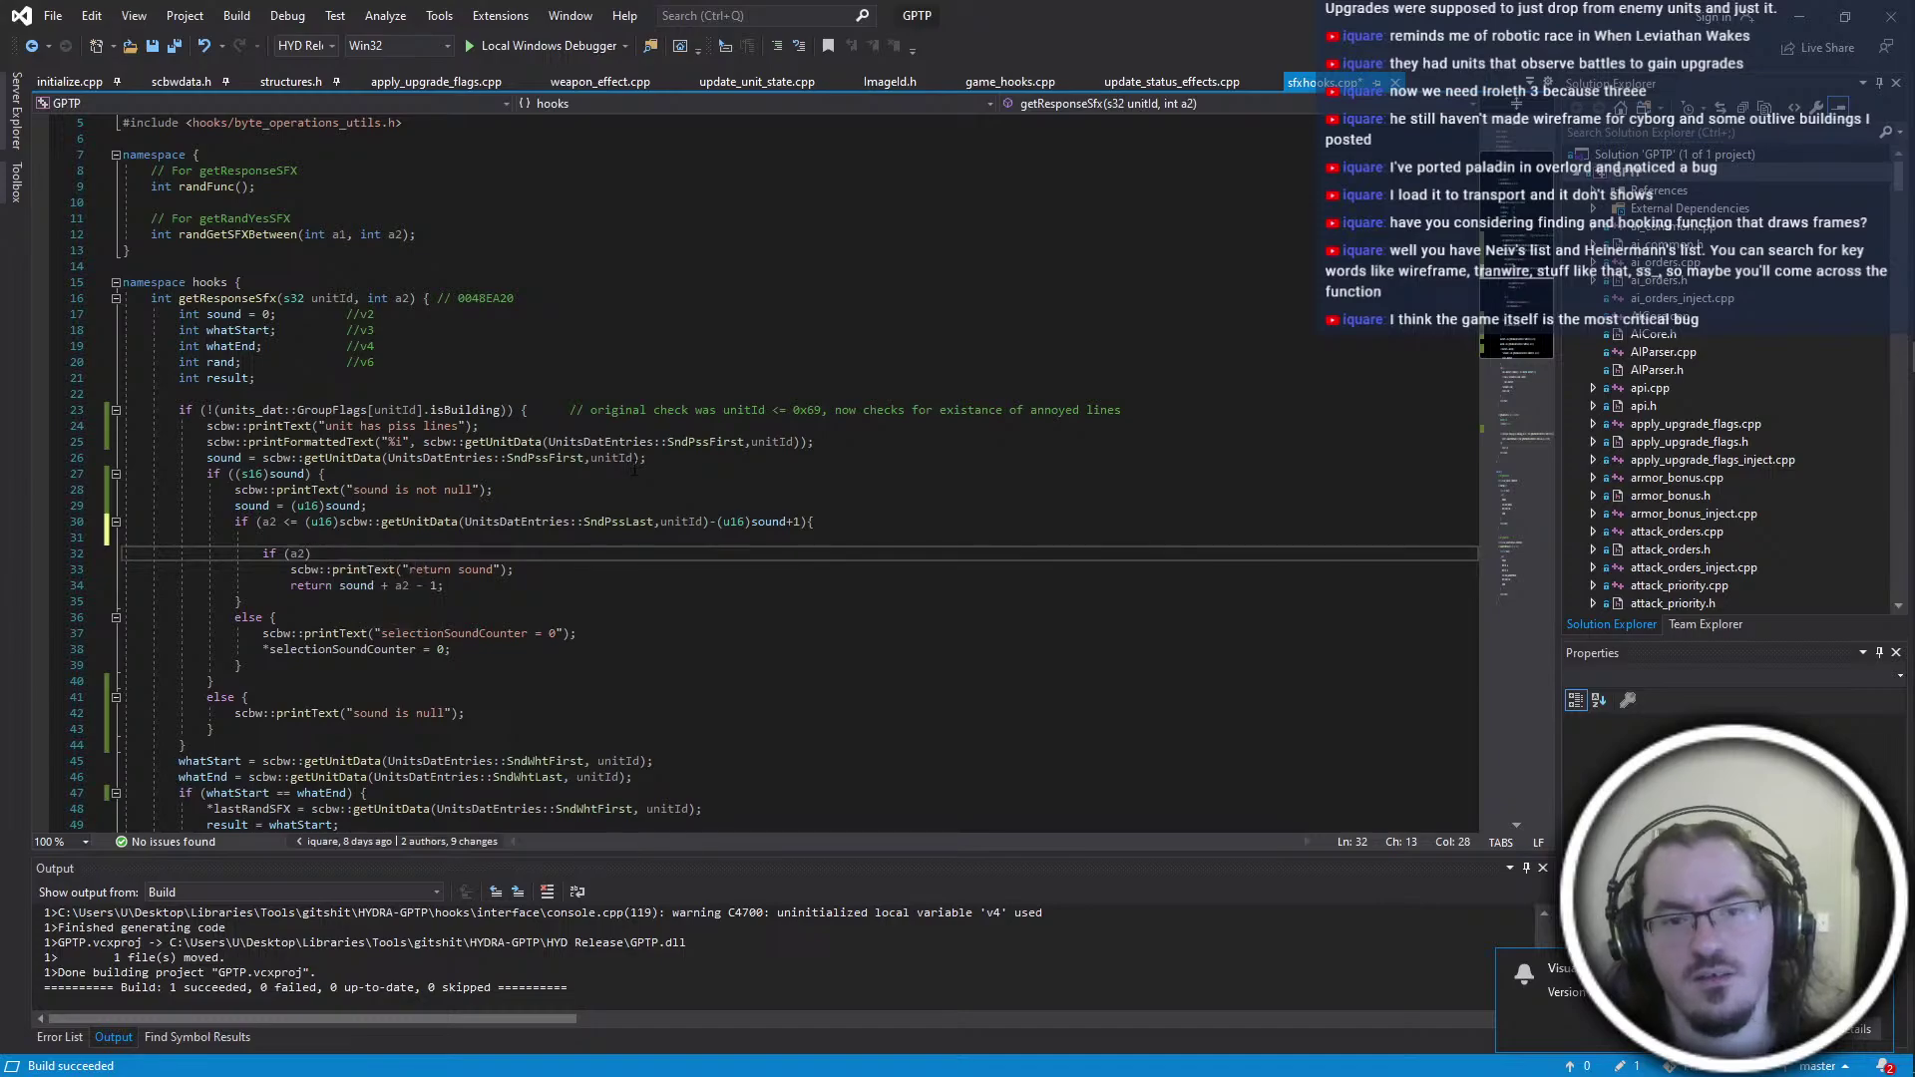
Switch to IDA, trace a2 through the getUnitPissSfxOrBldgWhatSfx pseudocode, and return to Visual Studio
key("alt+Tab")
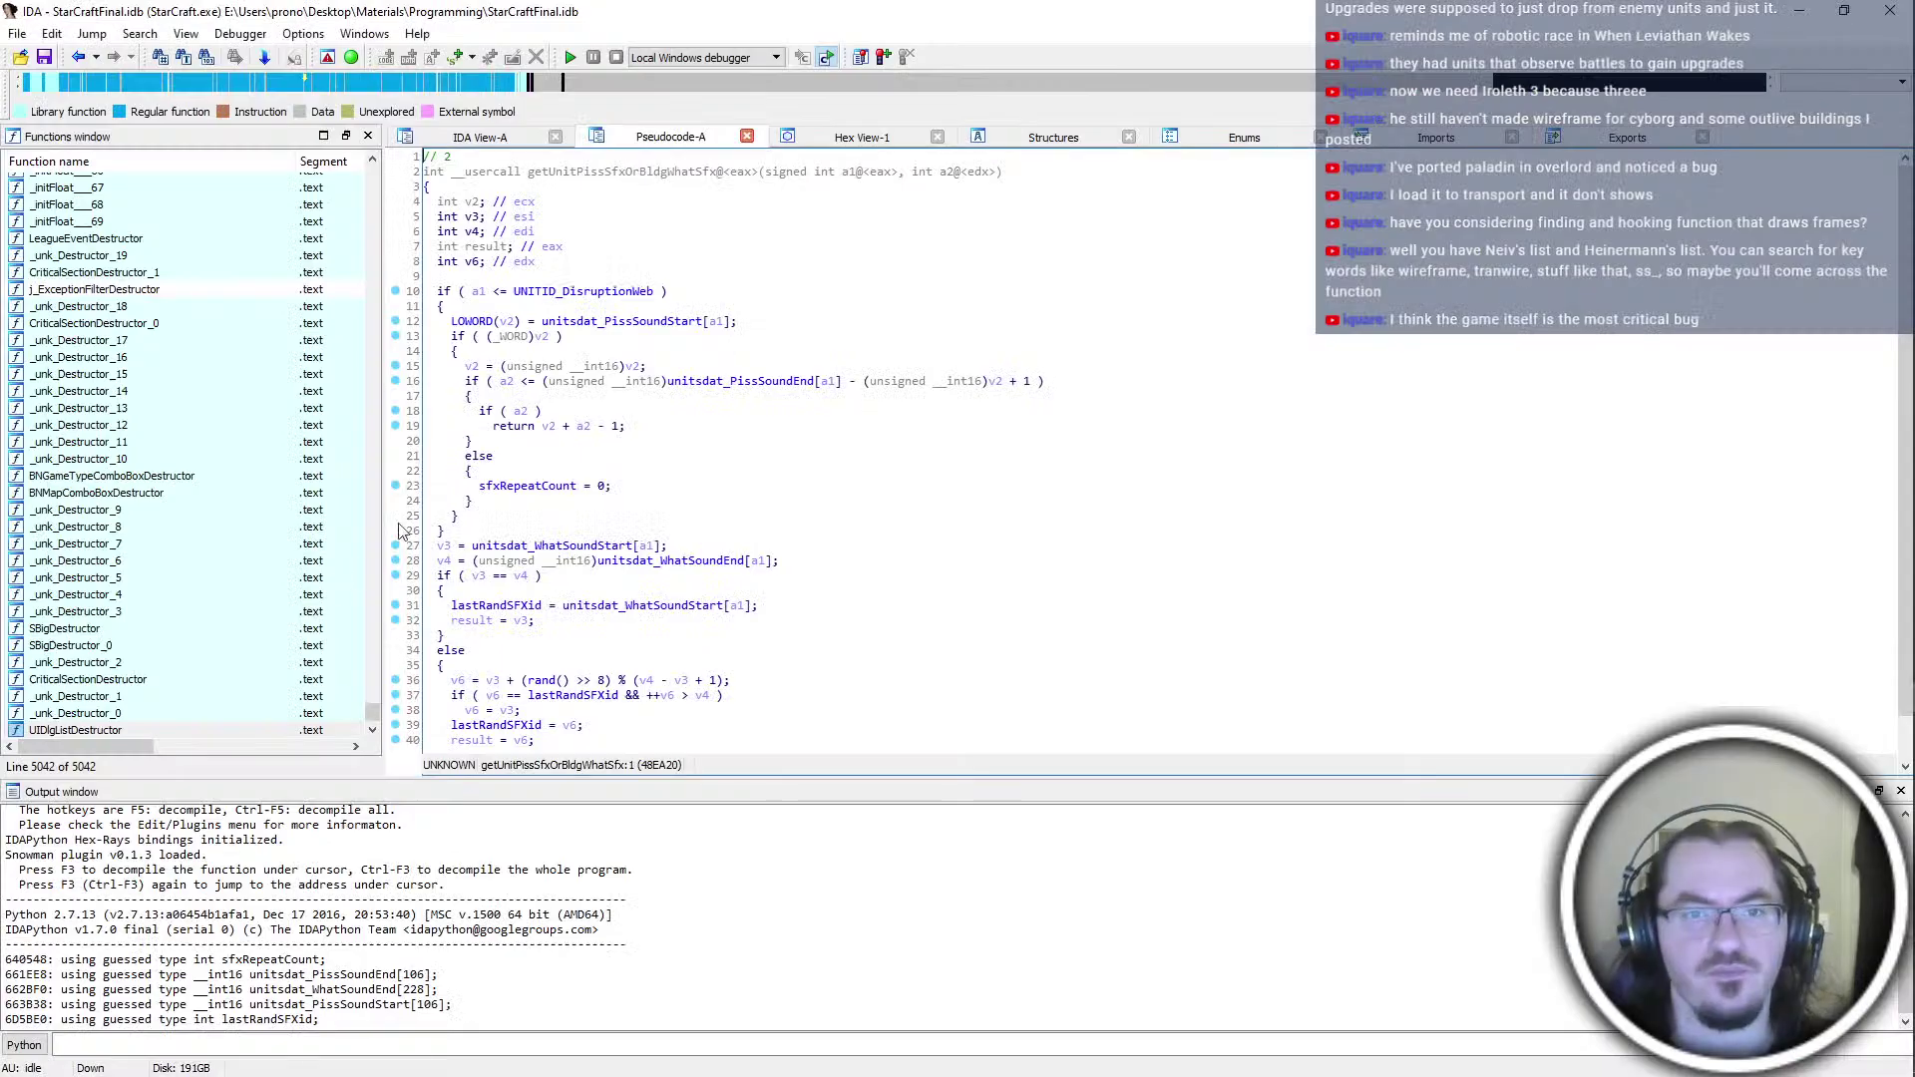
left_click(946, 172)
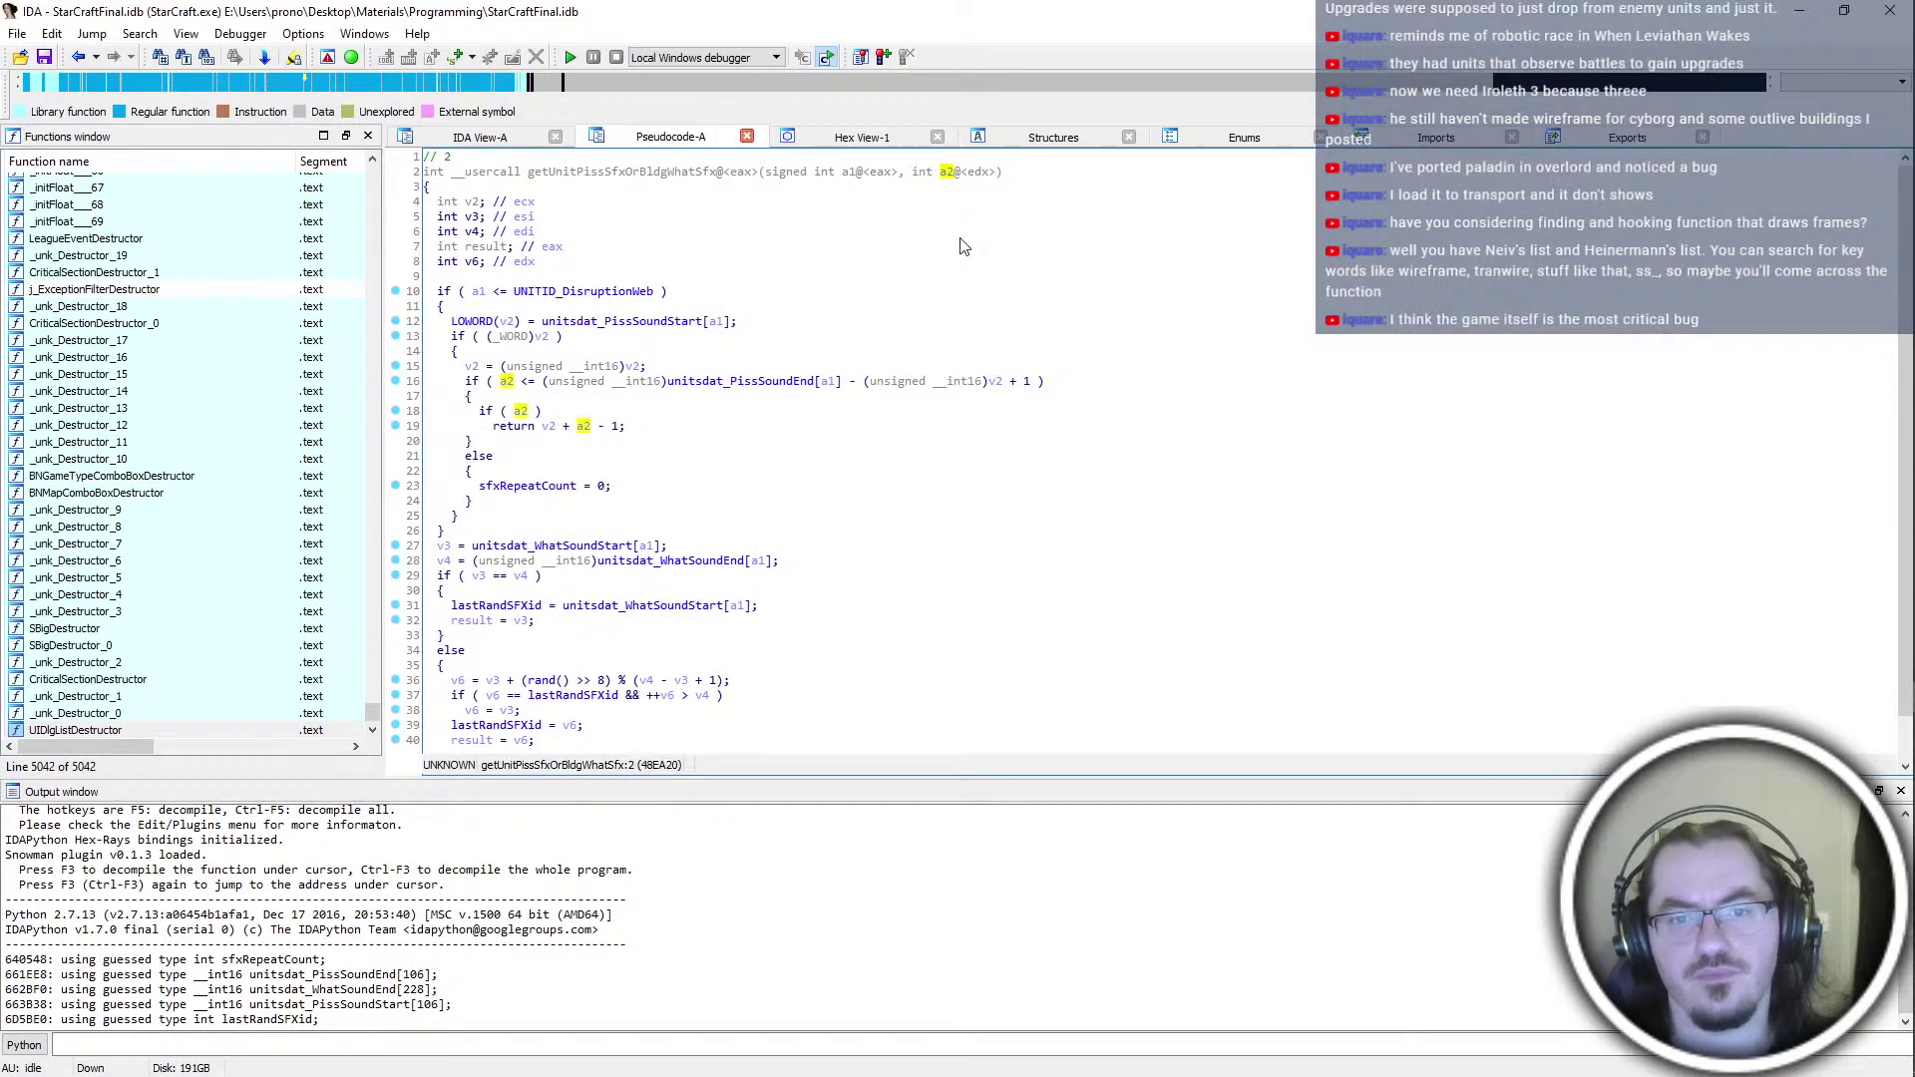
scroll(716, 597, "down", 1)
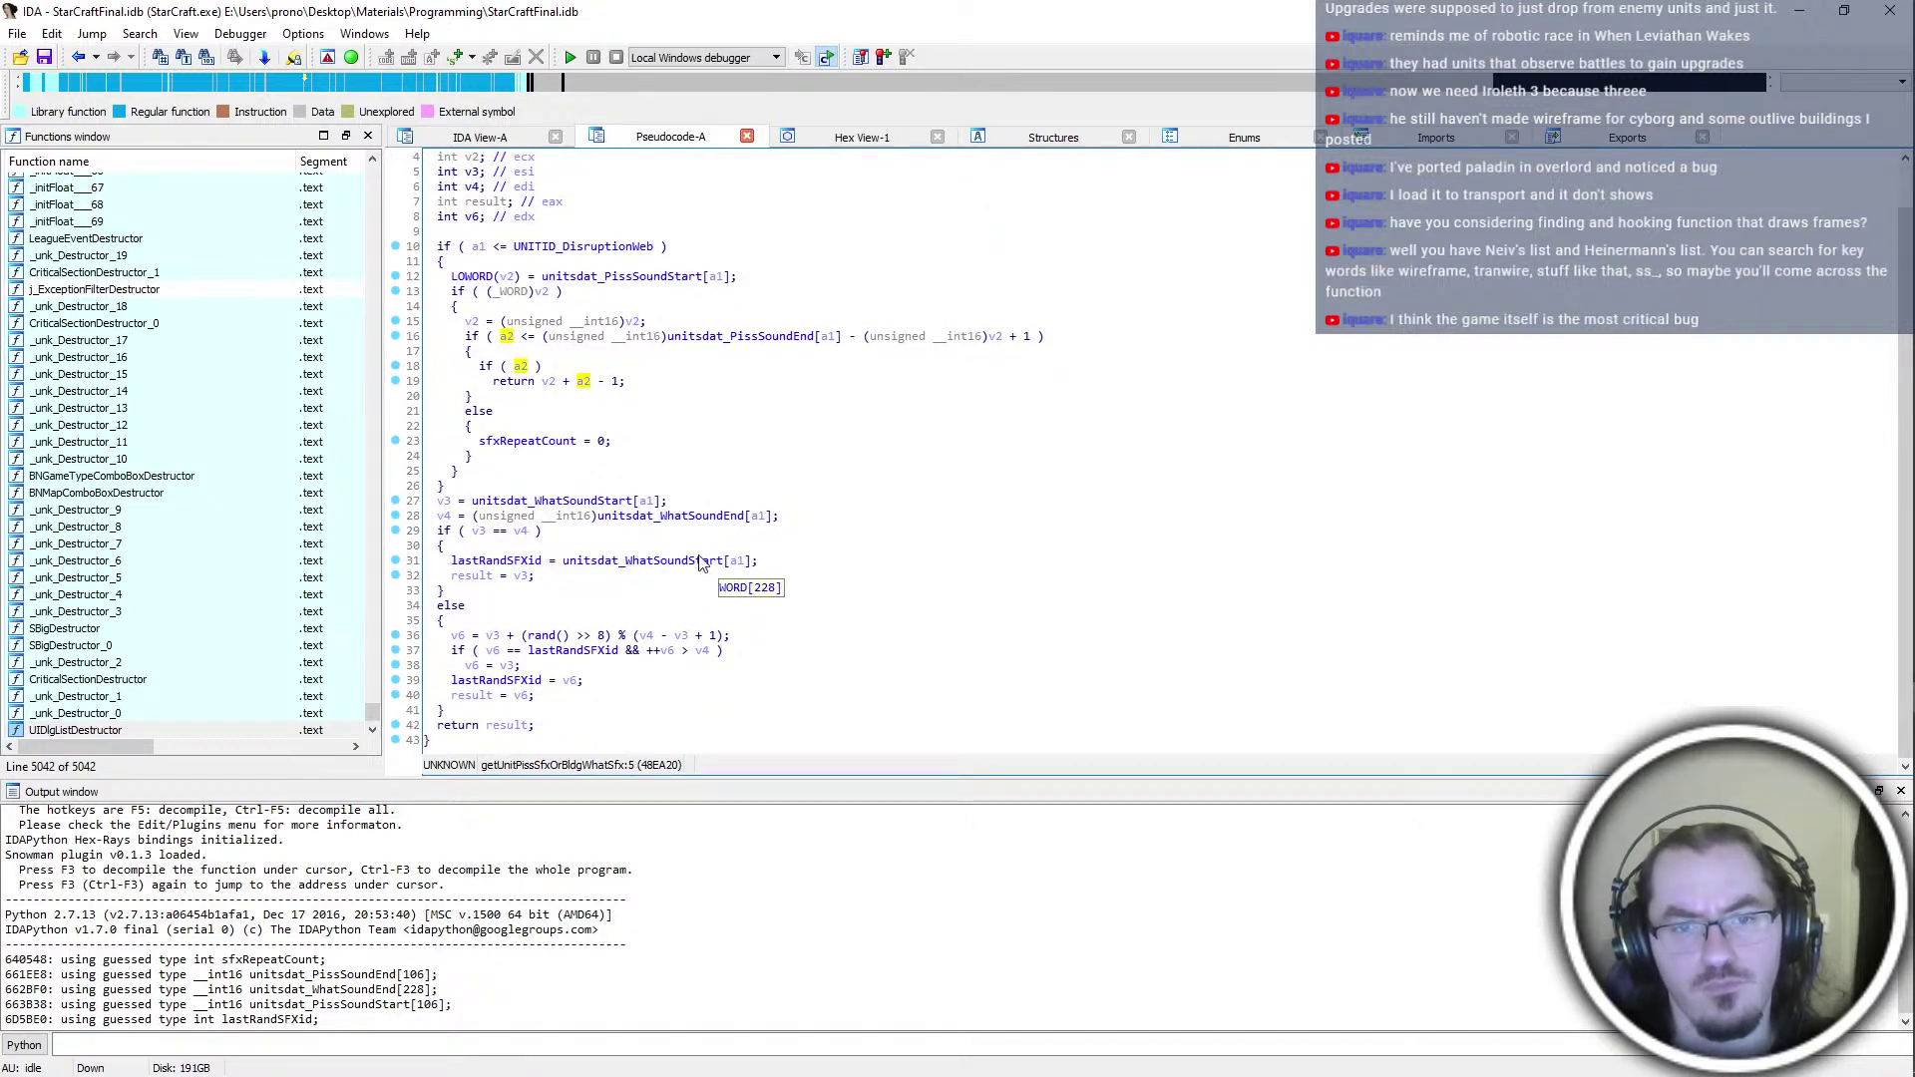
key("alt+Tab")
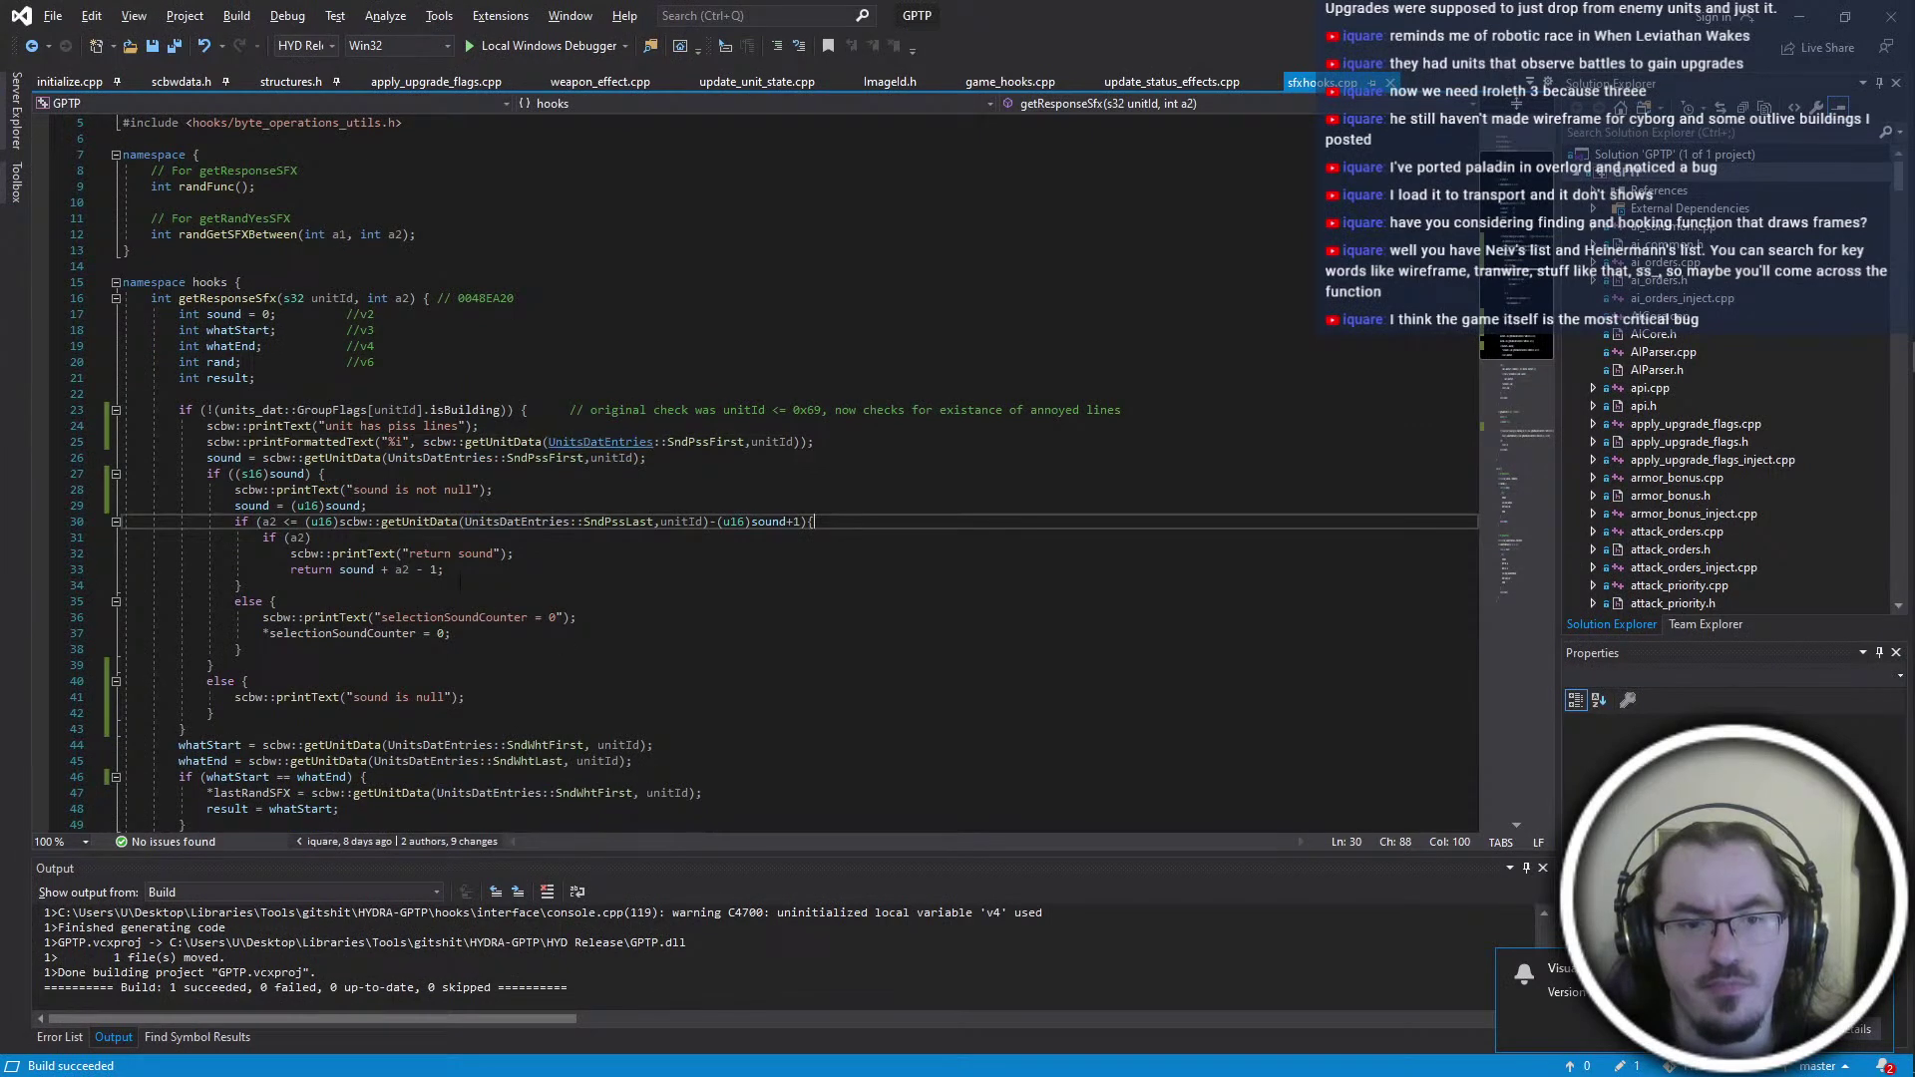
Add an else branch after the return sound + a2 - 1 line in getResponseSfx that calls scbw::printText("a2 is null")
left_click(489, 568)
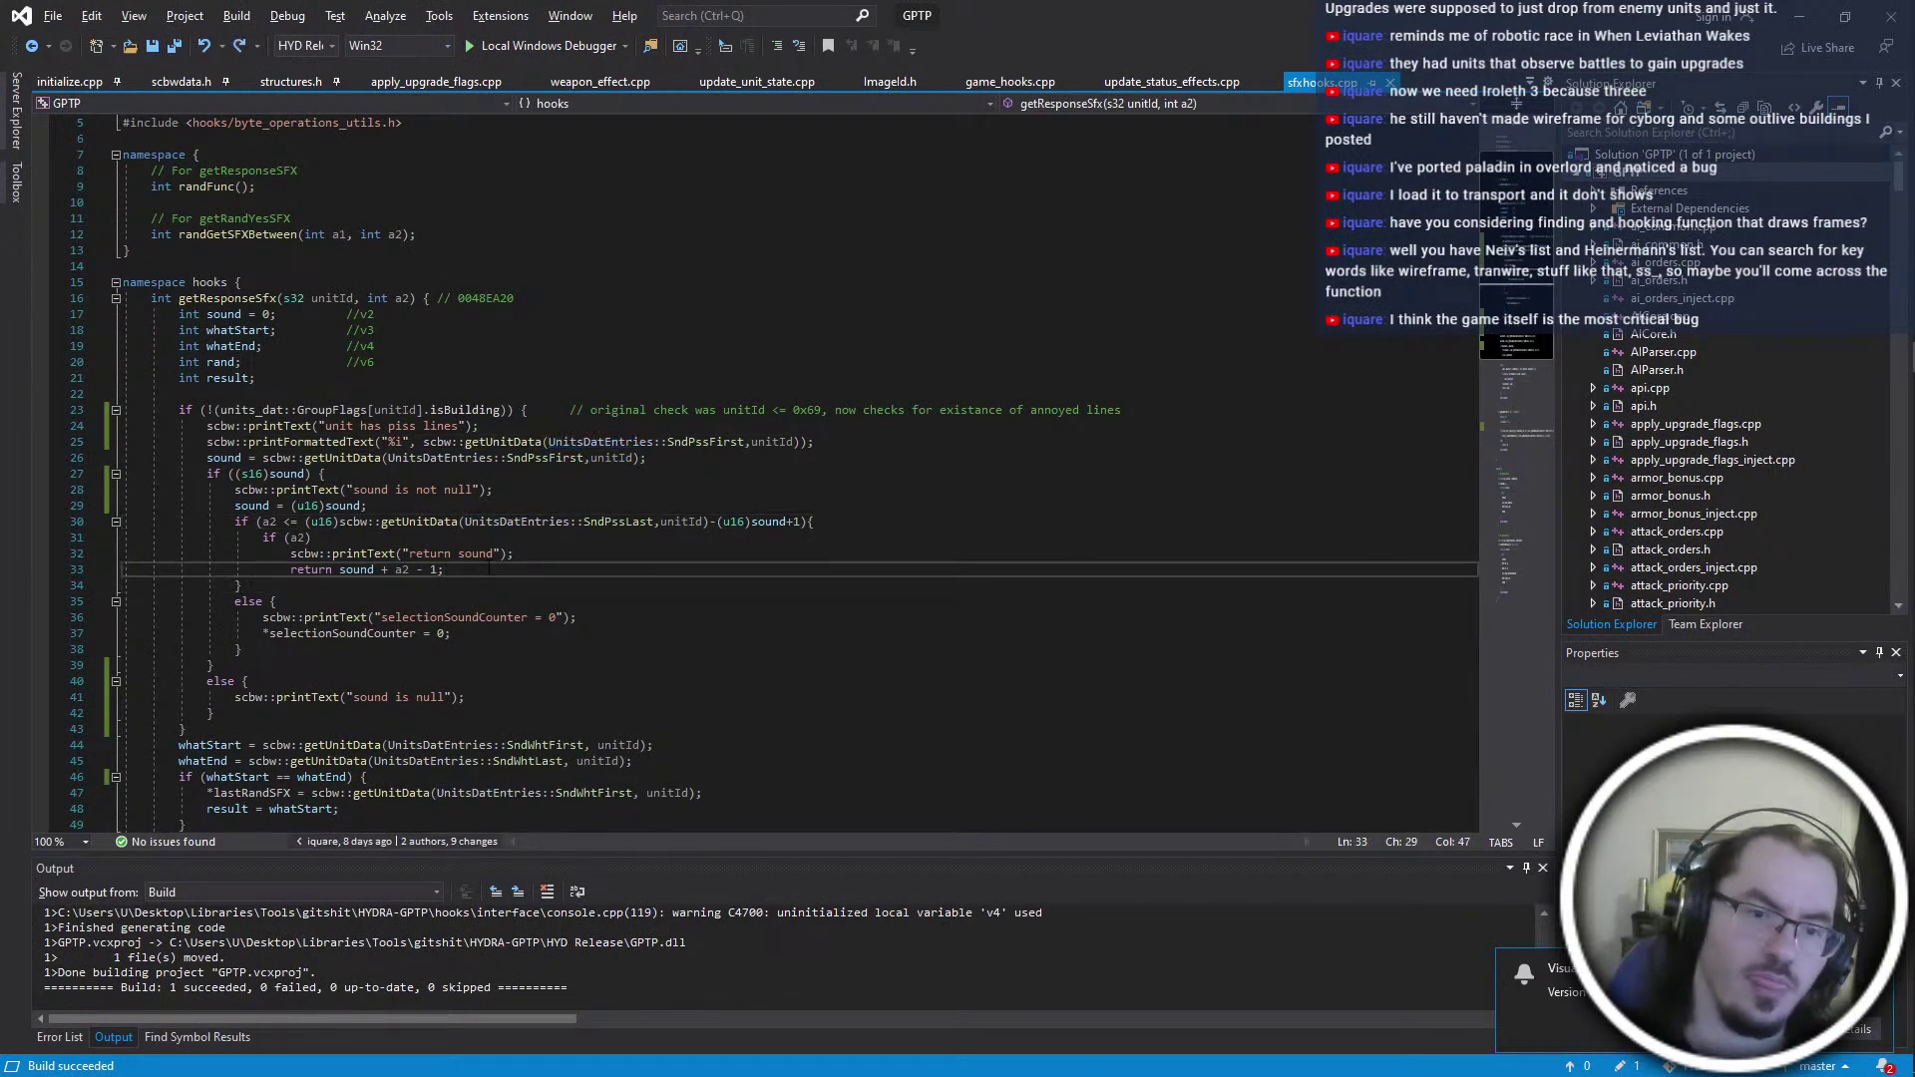
key("Return")
type("else {")
key("Return")
type("scbw::printText();")
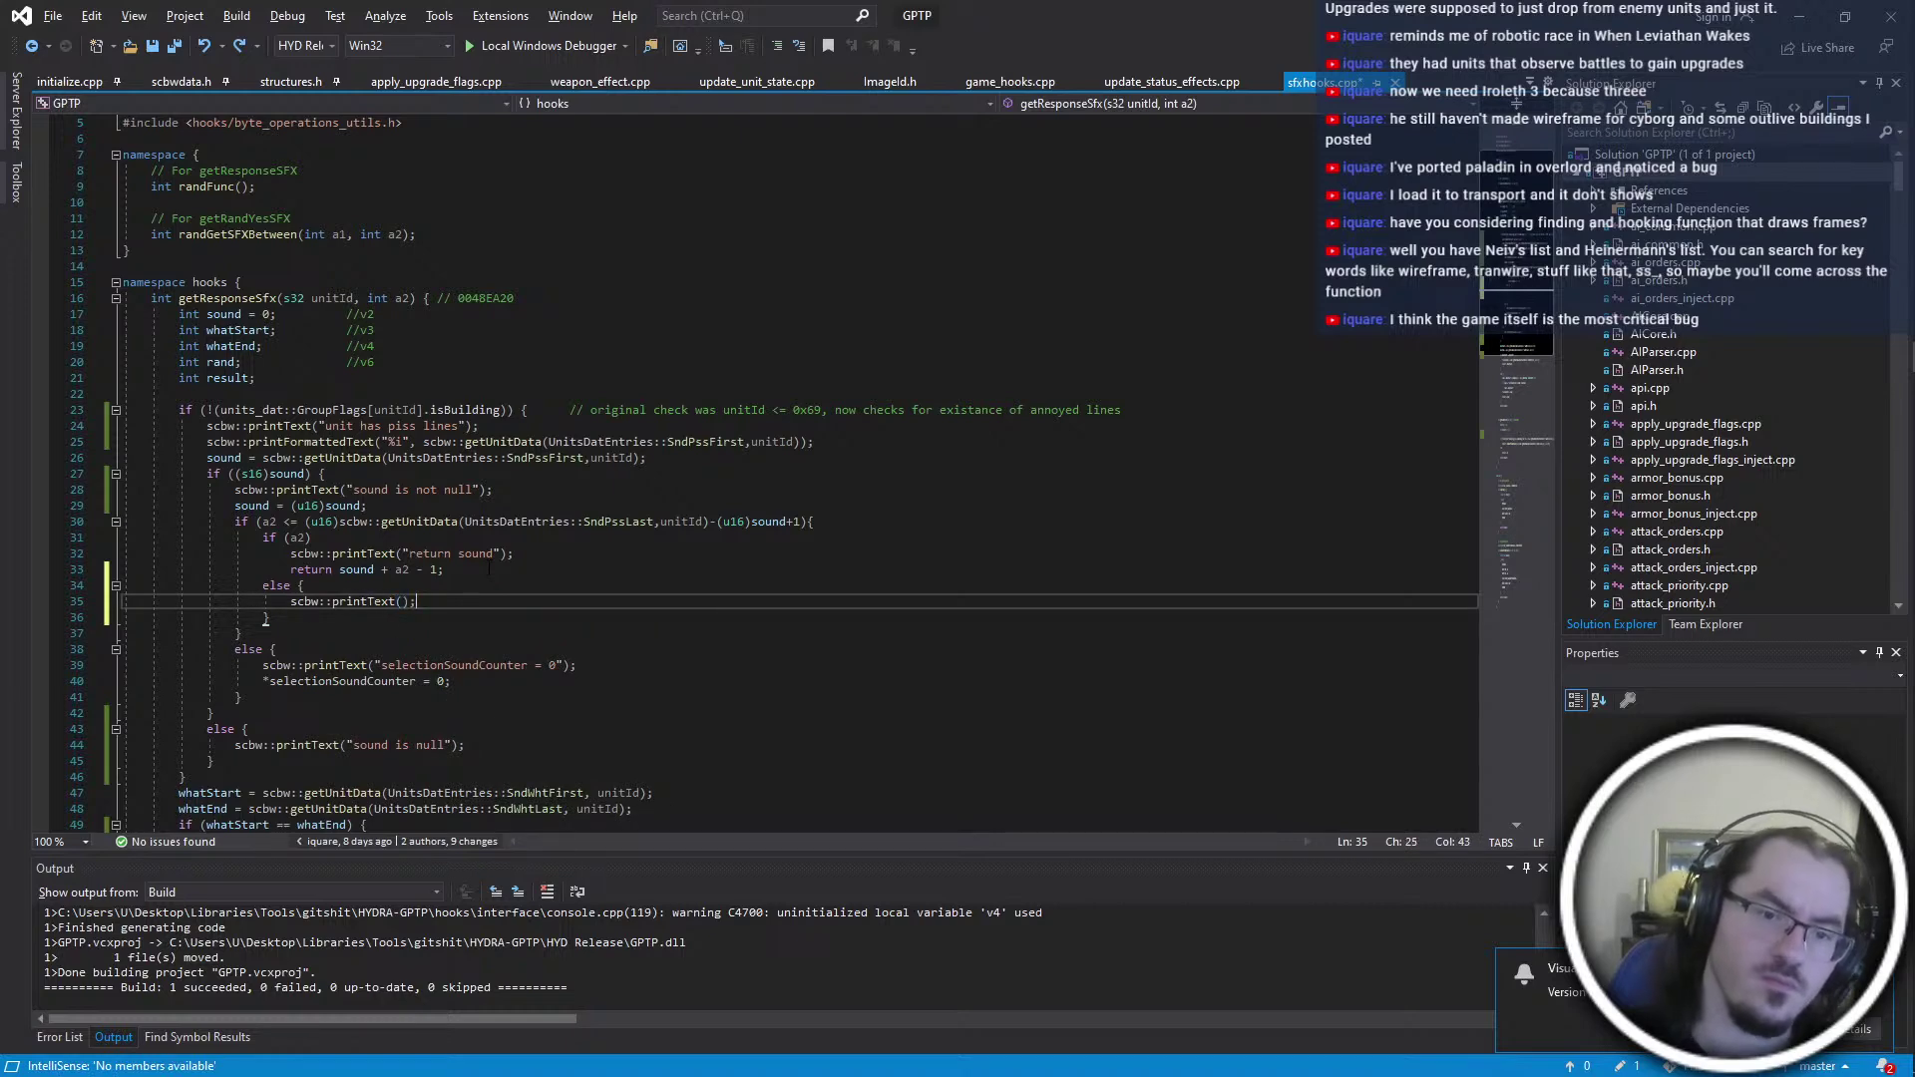
type("\"a2 ")
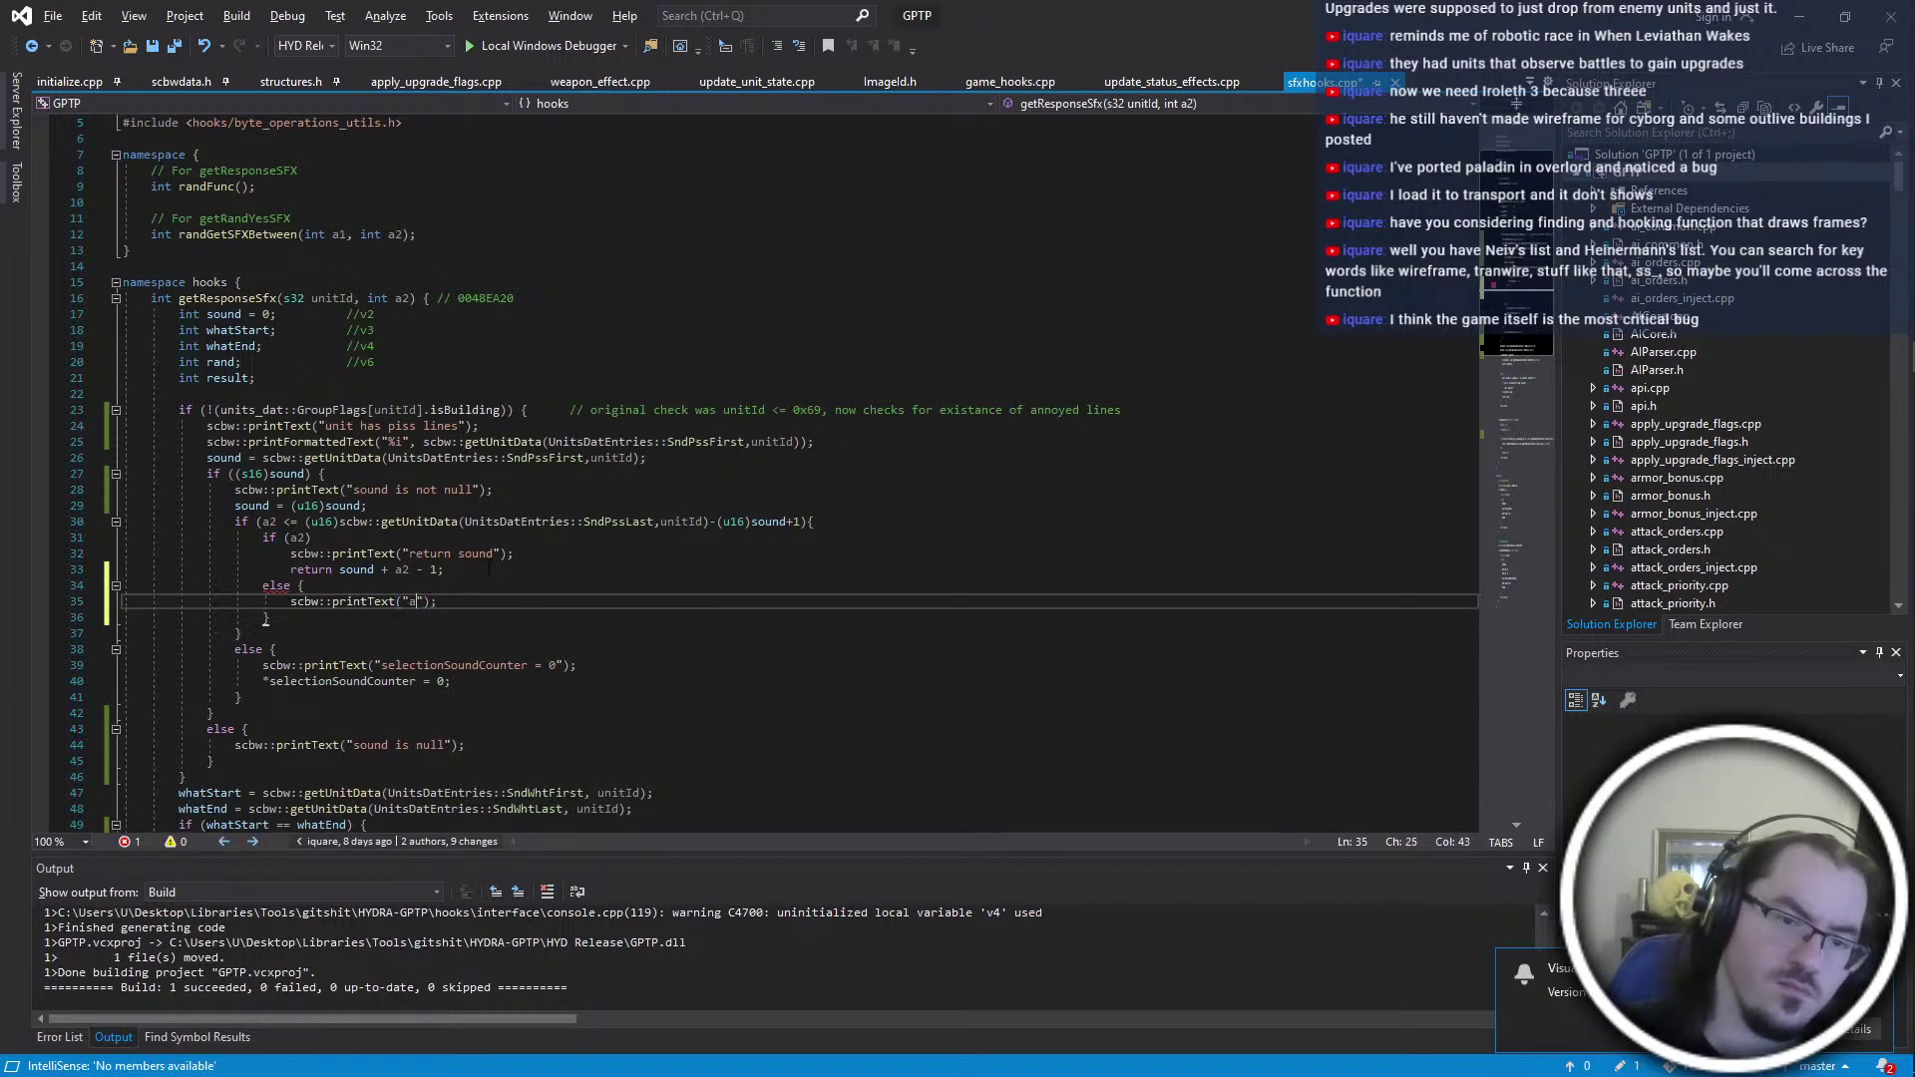
type("= null")
key("Up")
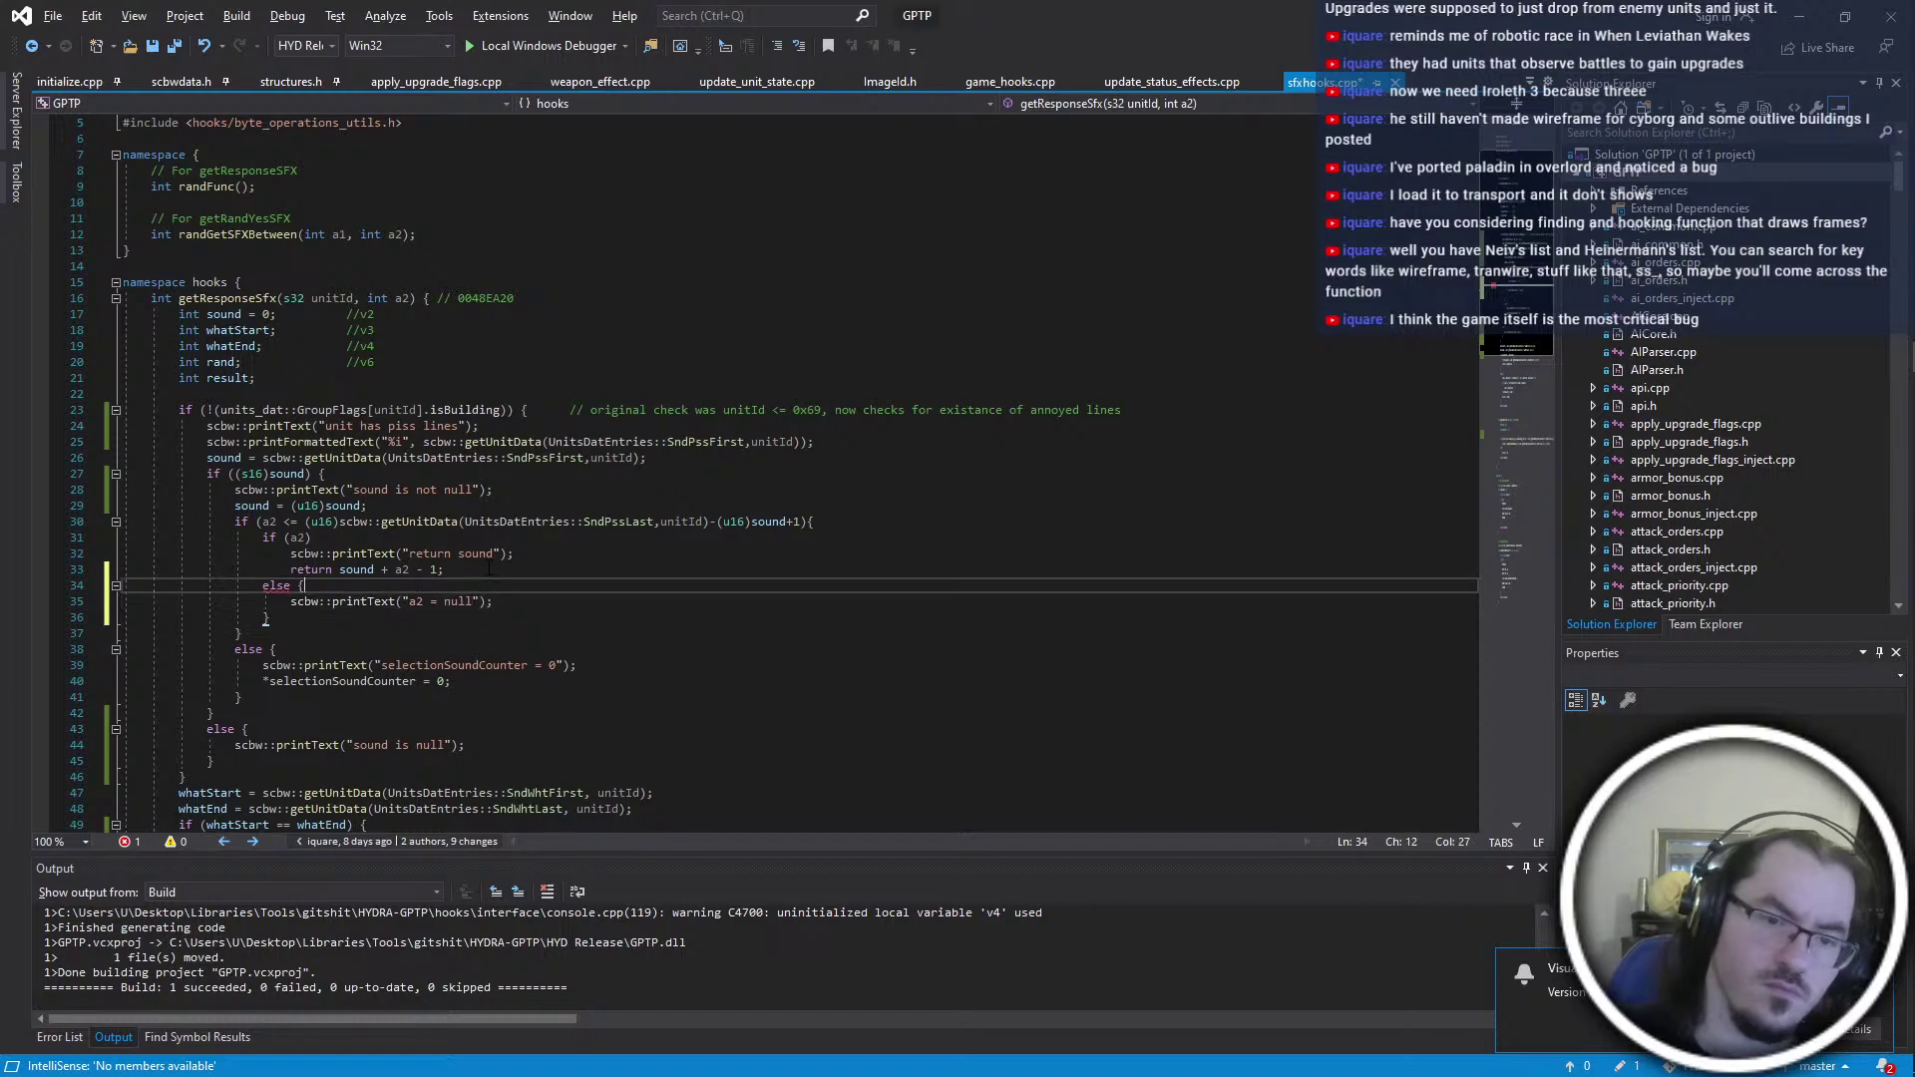
key("Down")
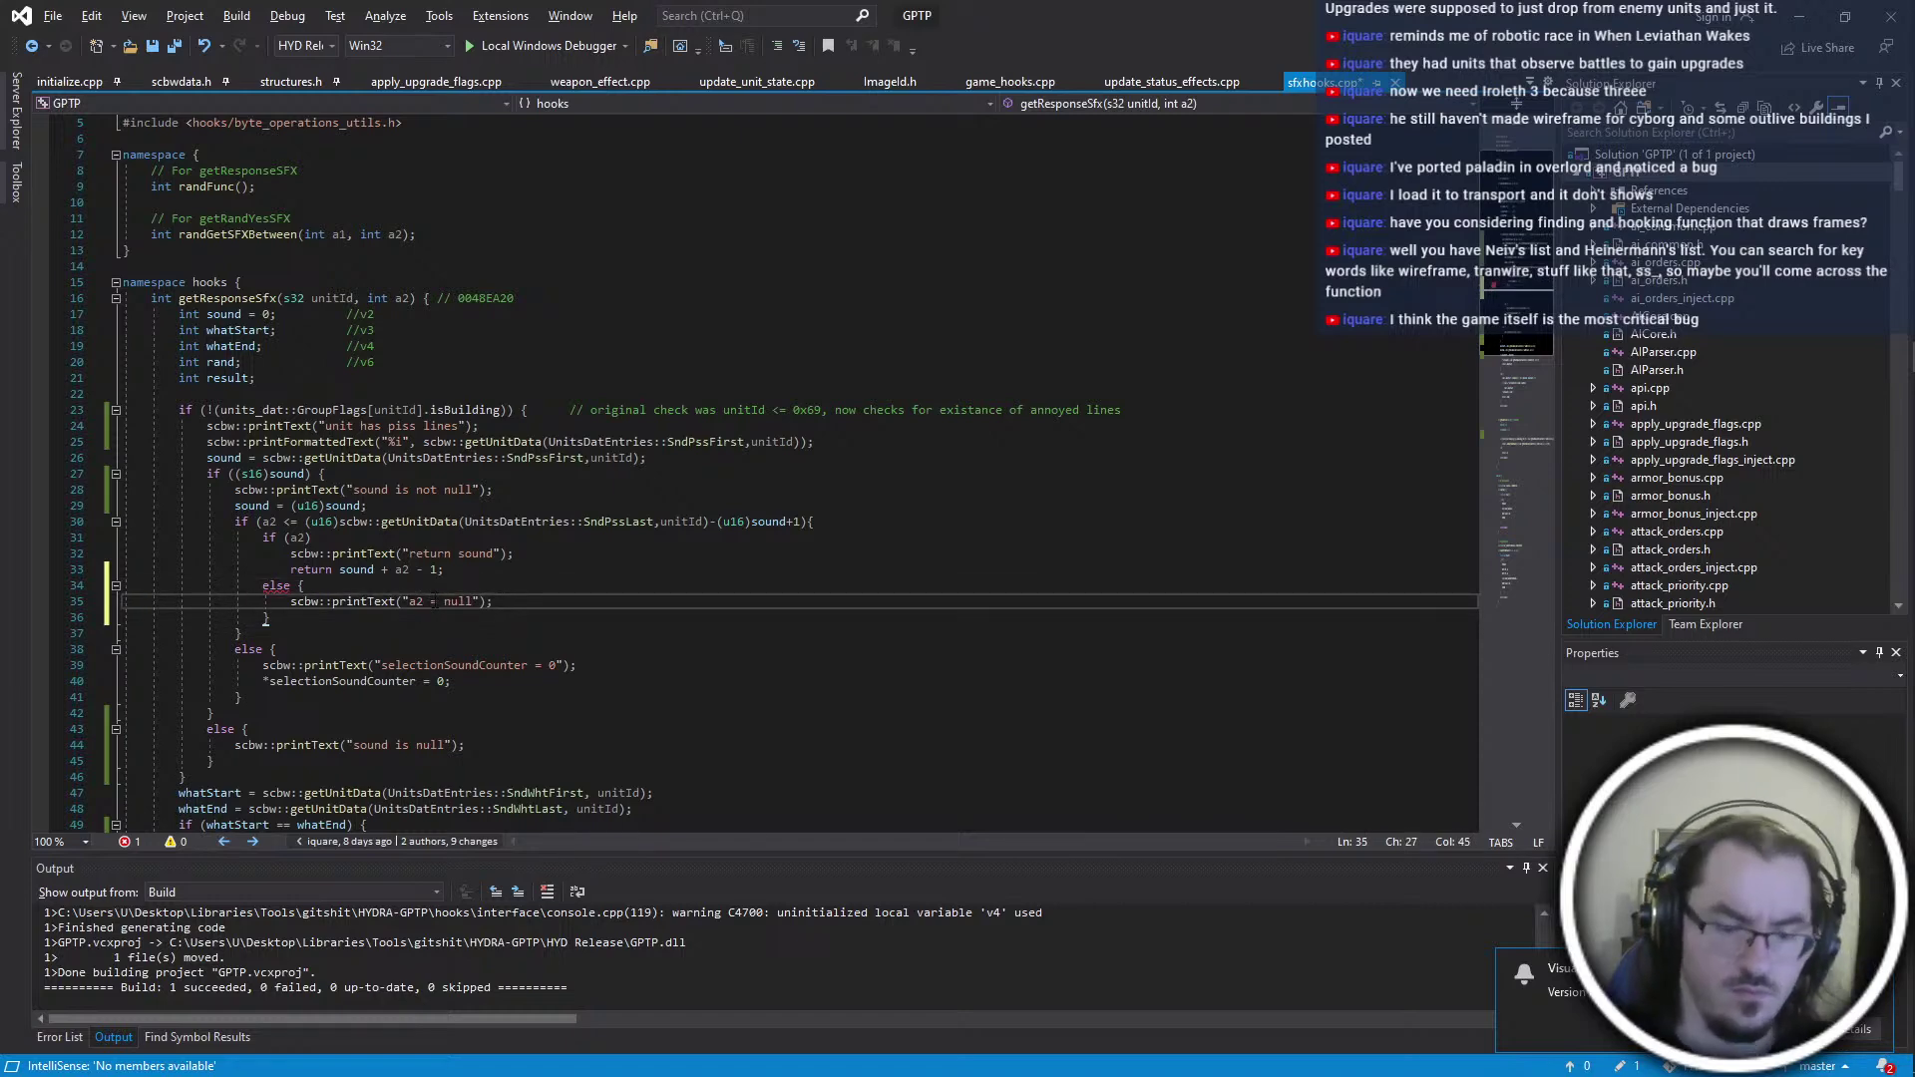
key("Delete")
type("is")
Enclose the two statements under if (a2) in braces so the else branch pairs with it
left_click(262, 570)
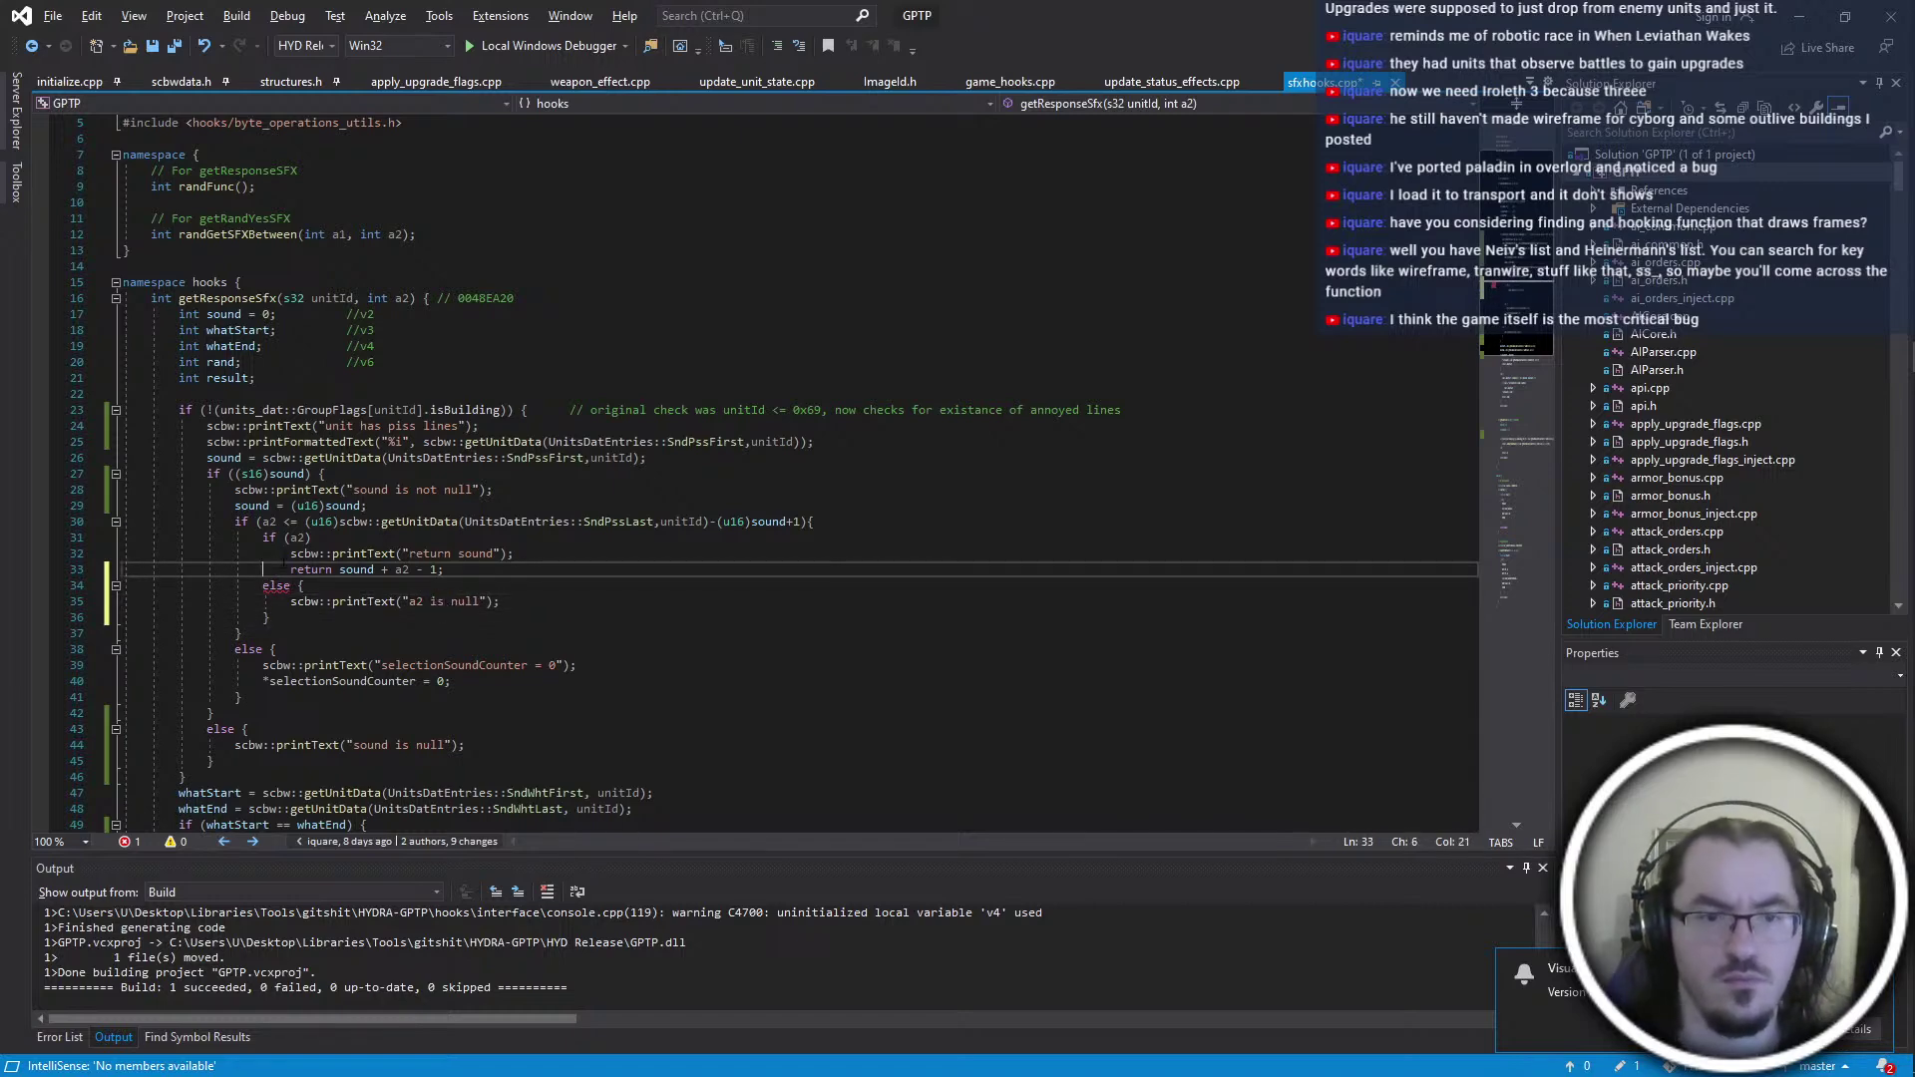
left_click(333, 538)
type("{")
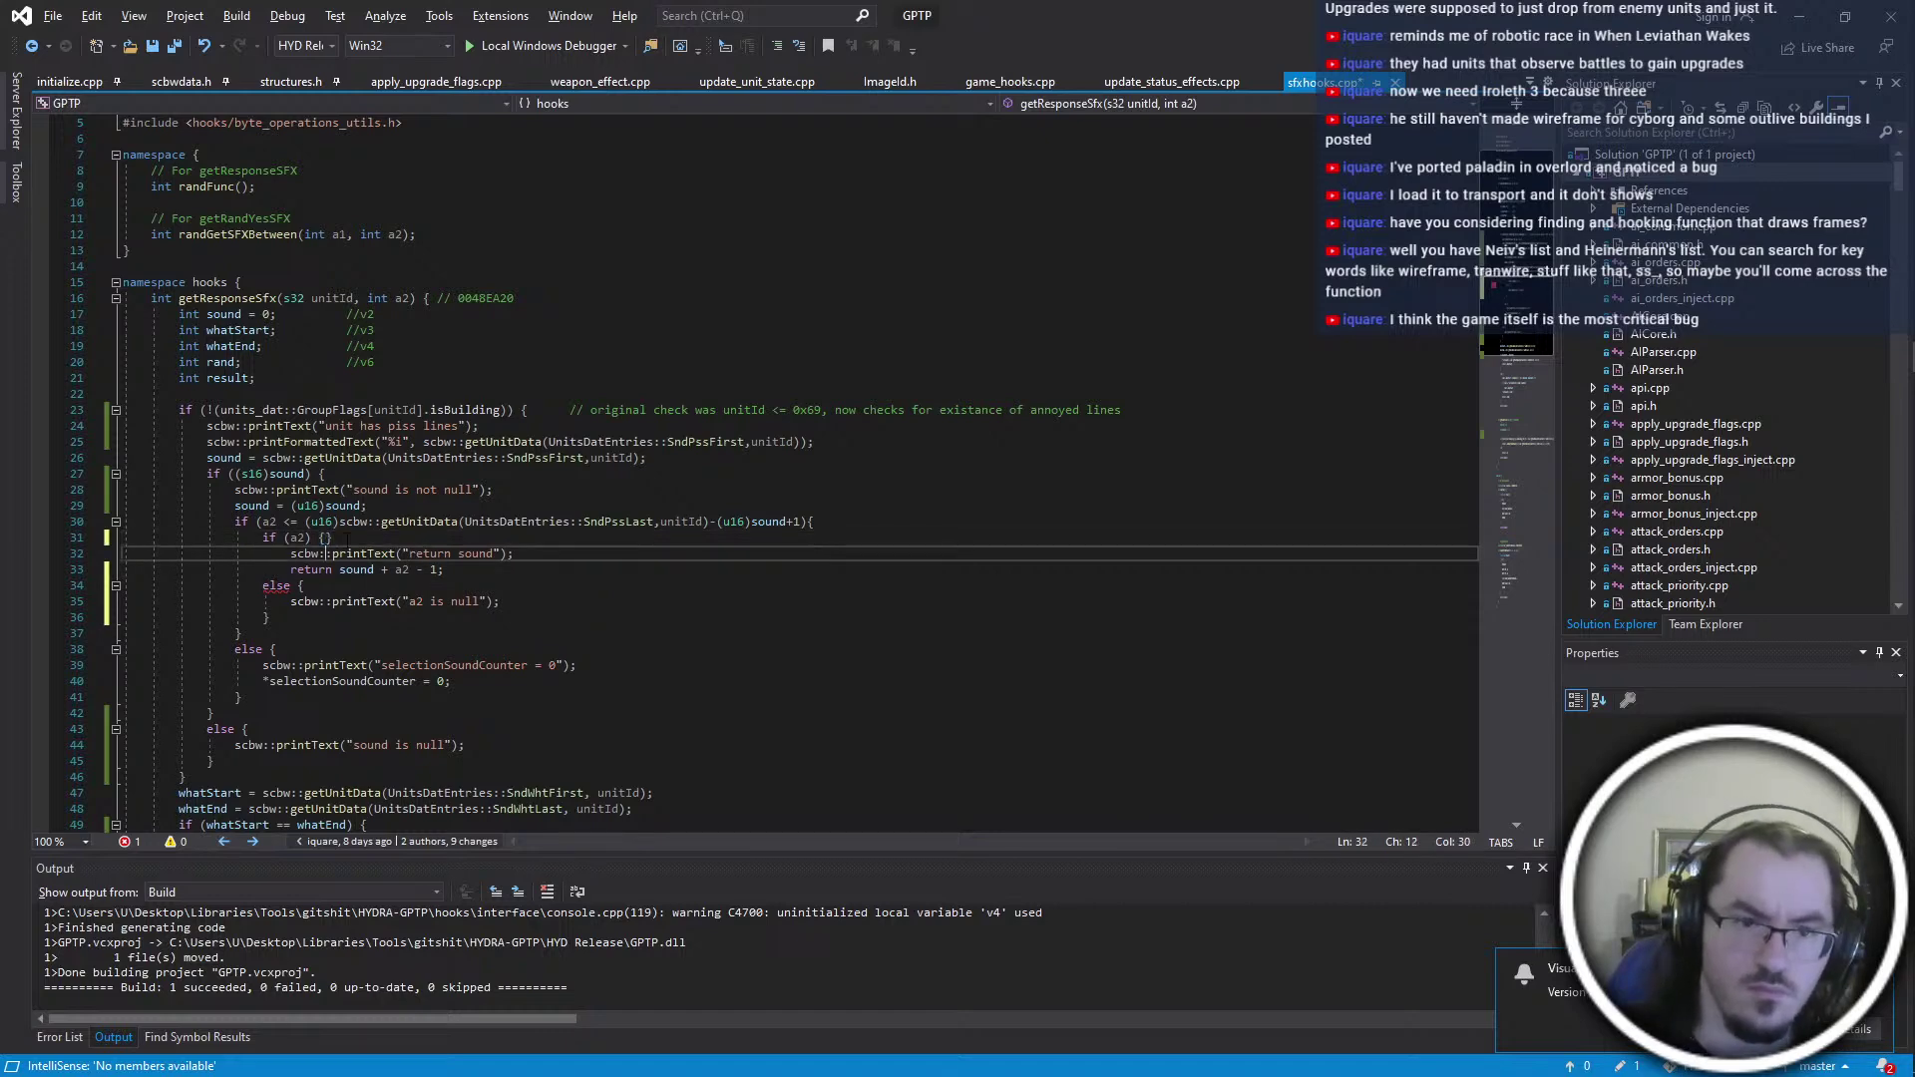
key("Delete")
key("Down")
key("Down")
key("End")
key("Return")
type("}")
key("Down")
key("End")
key("Down")
key("Down")
key("Down")
key("Down")
key("Down")
key("Down")
key("End")
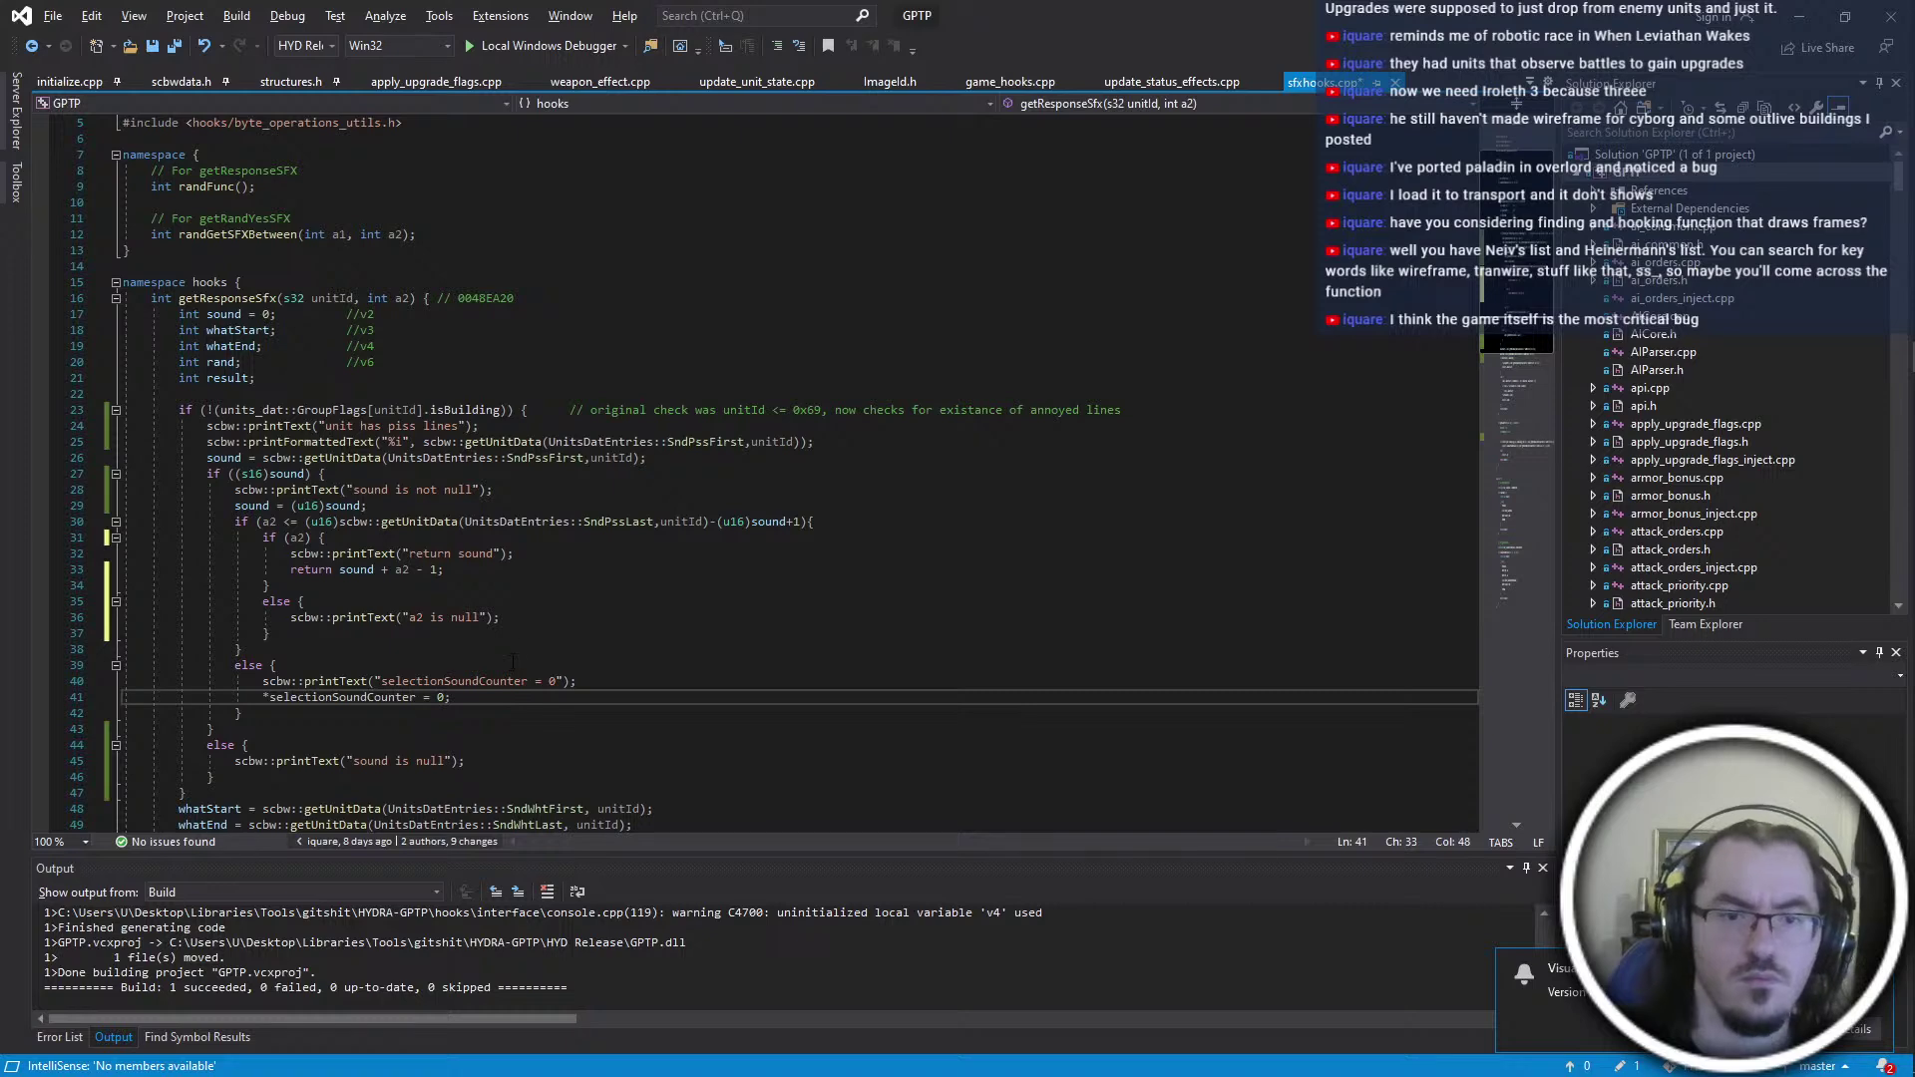
Rebuild the GPTP solution with the edited getResponseSfx
left_click(526, 649)
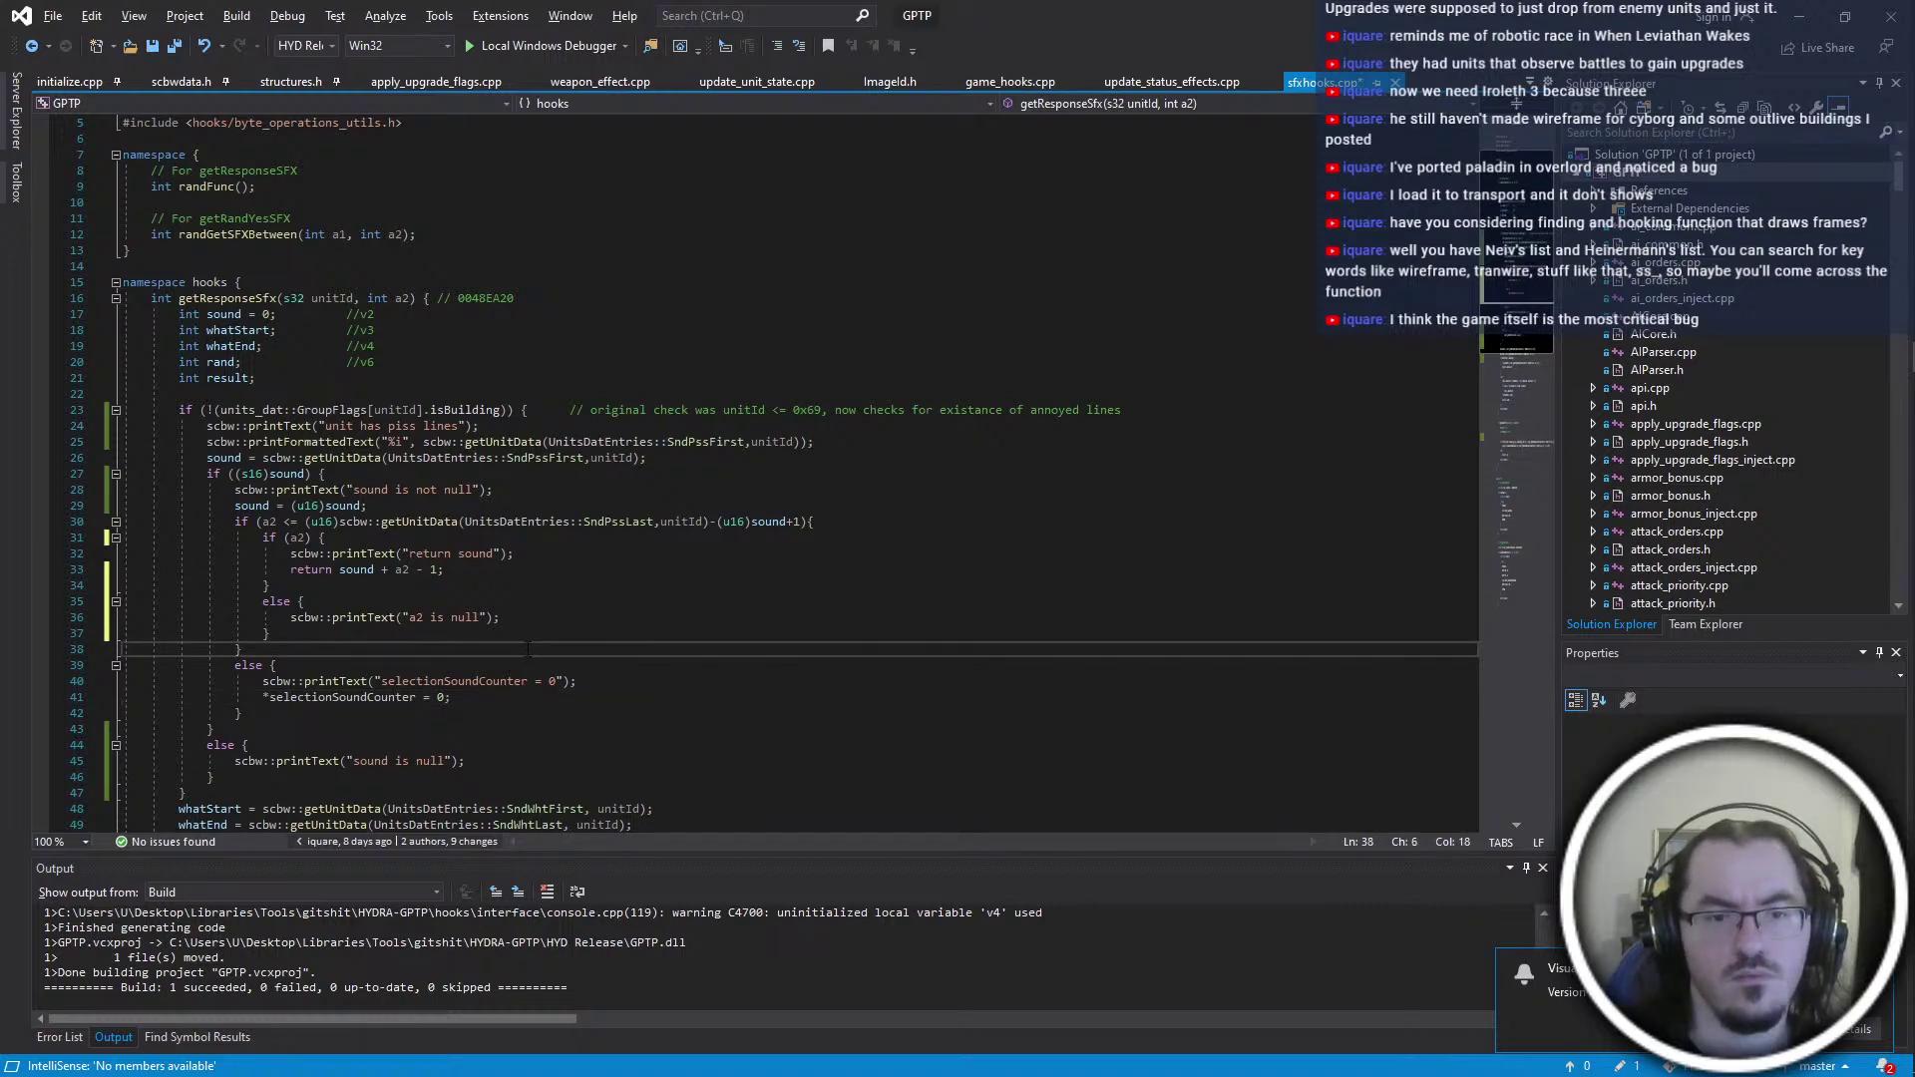
key("ctrl+shift+b")
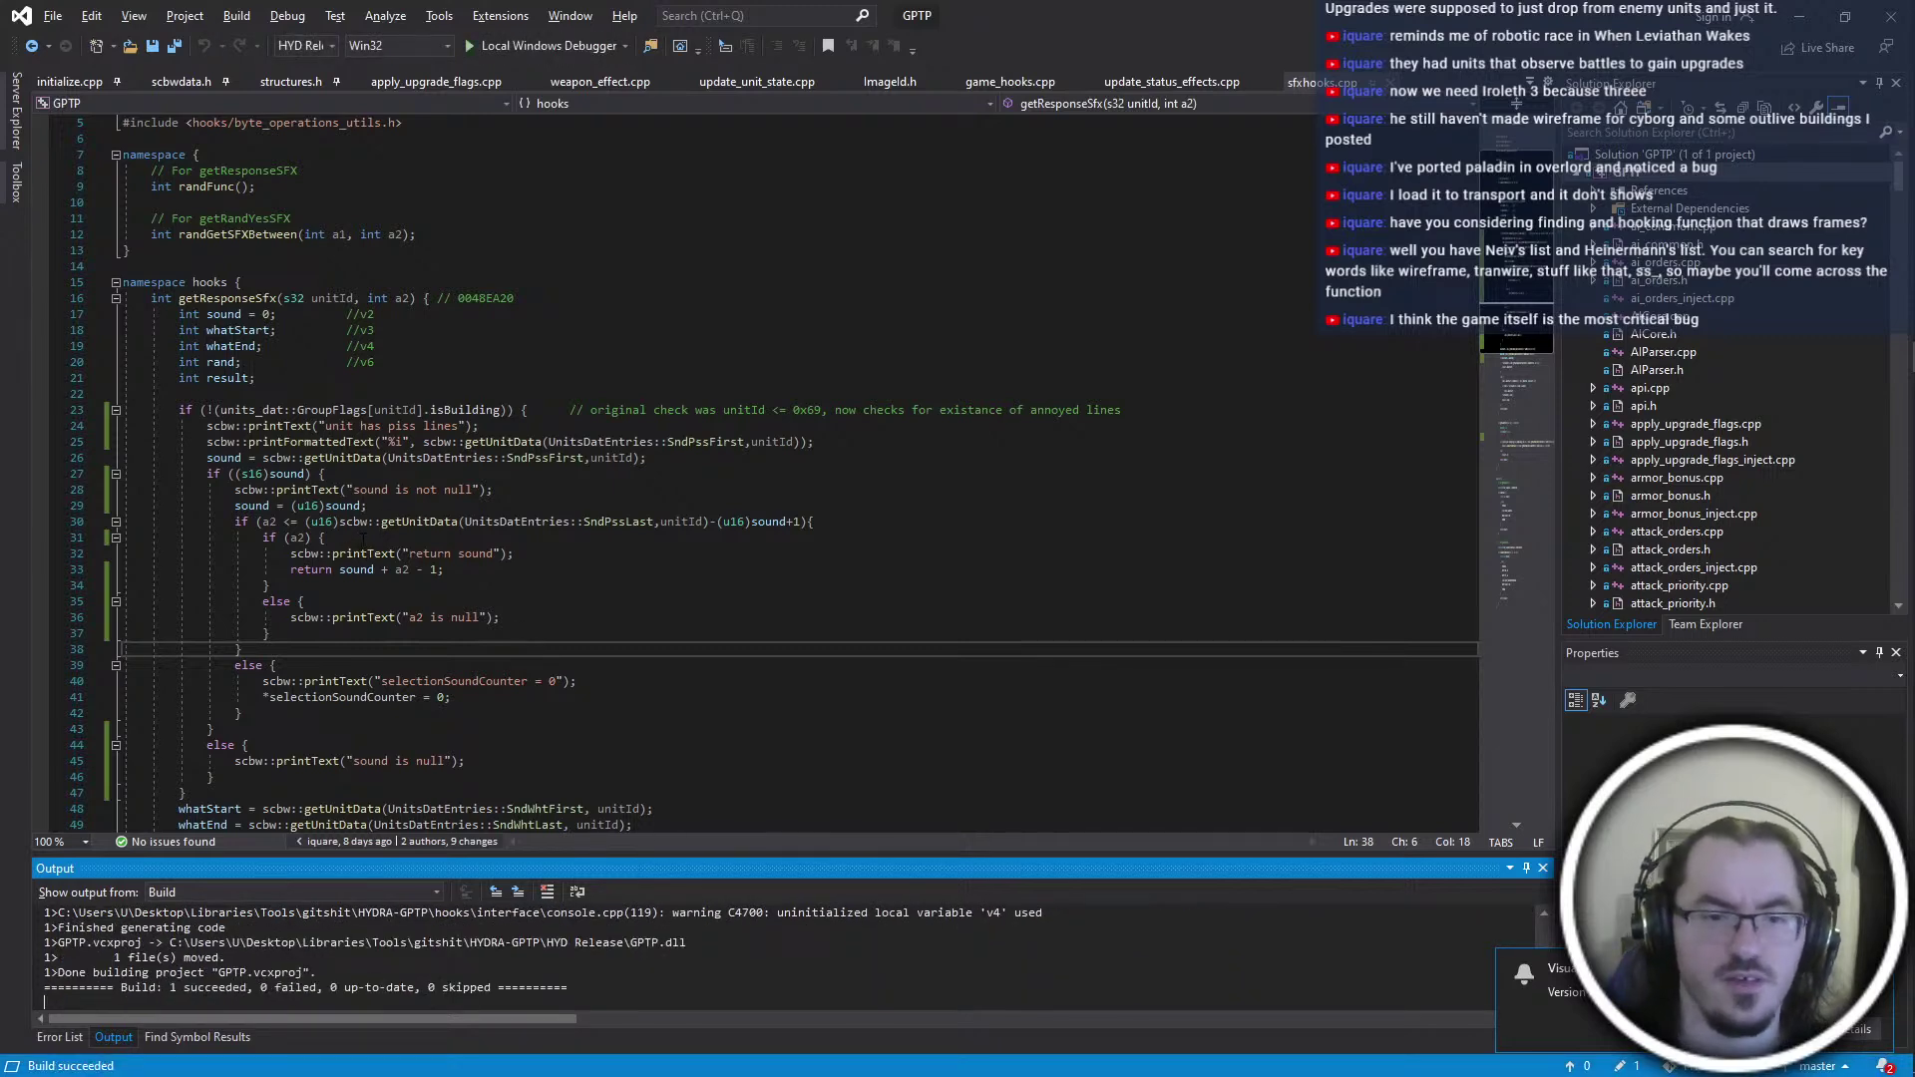
left_click_drag(432, 536, 459, 570)
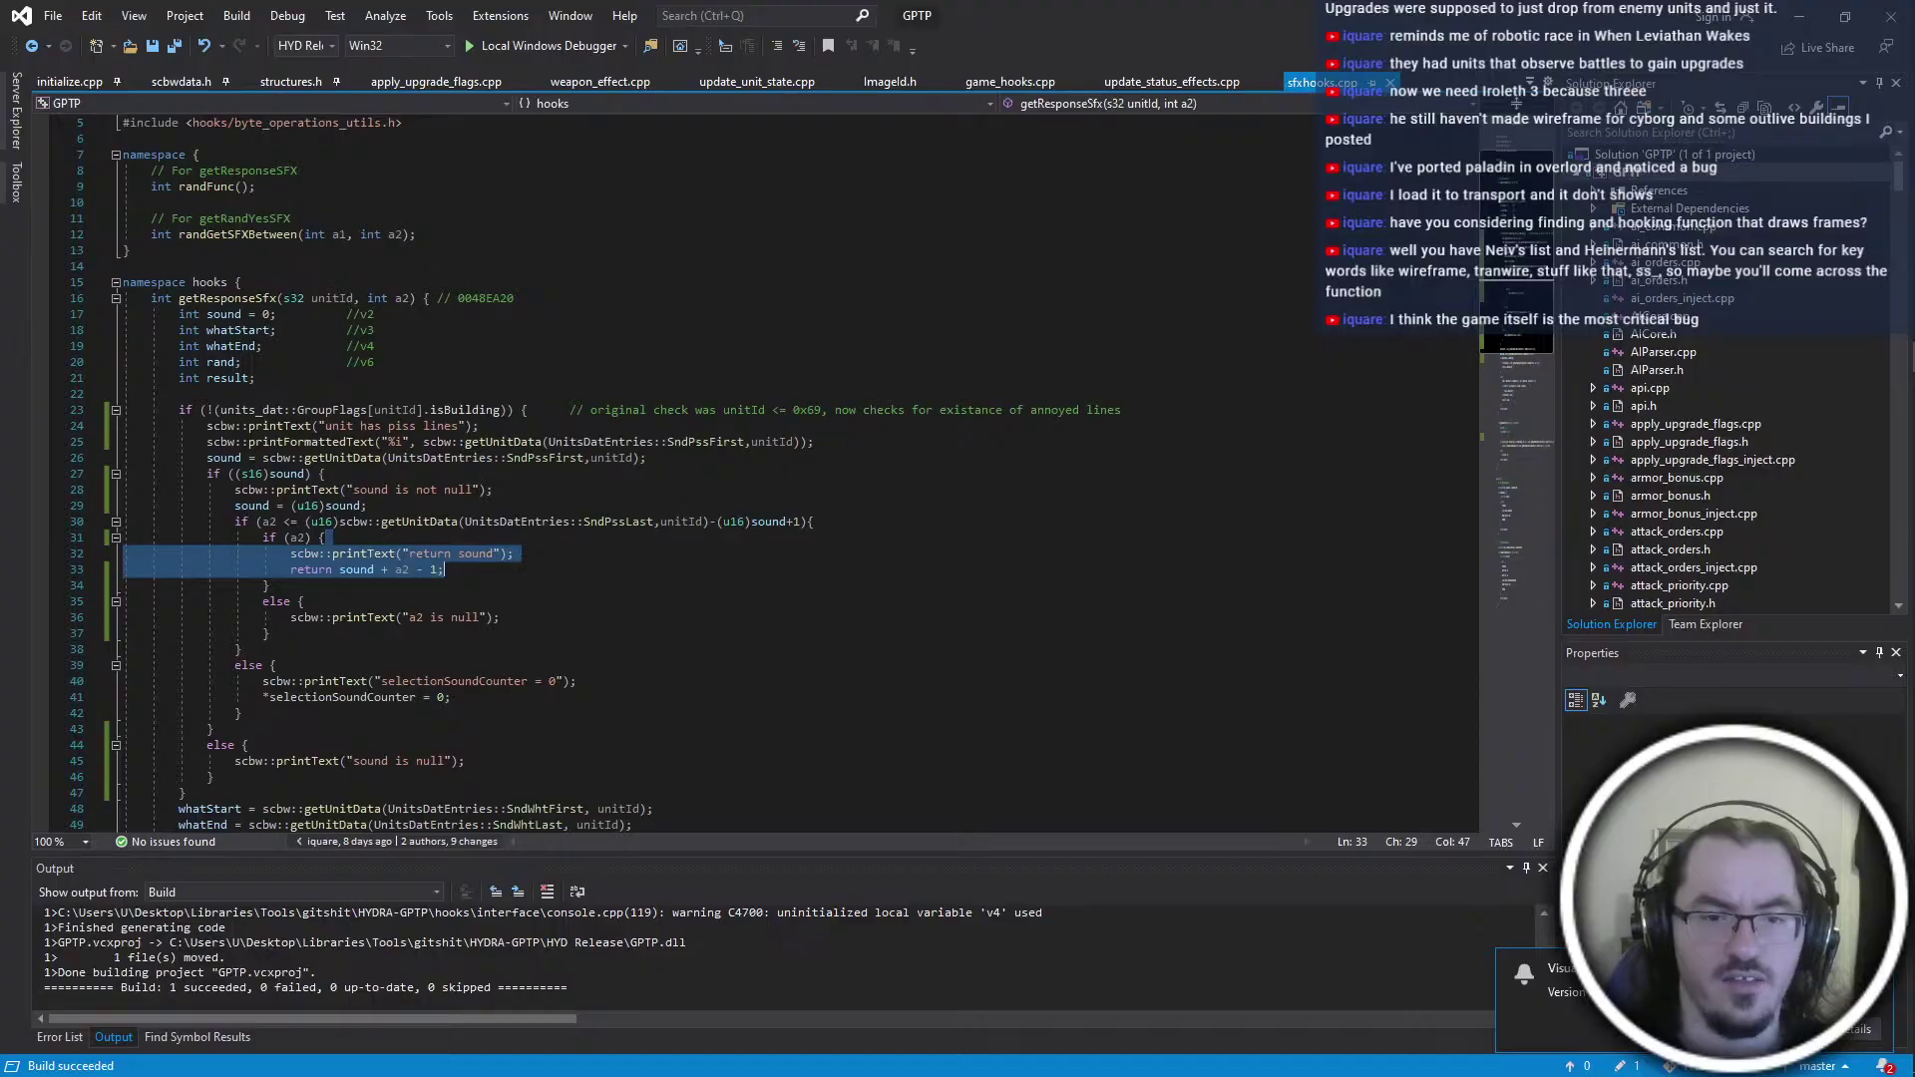
Switch to Firegraft, replace the Project: HYDRA plugin with the newly built version, and save the archive
key("alt+Tab")
key("alt+Tab")
left_click(1105, 405)
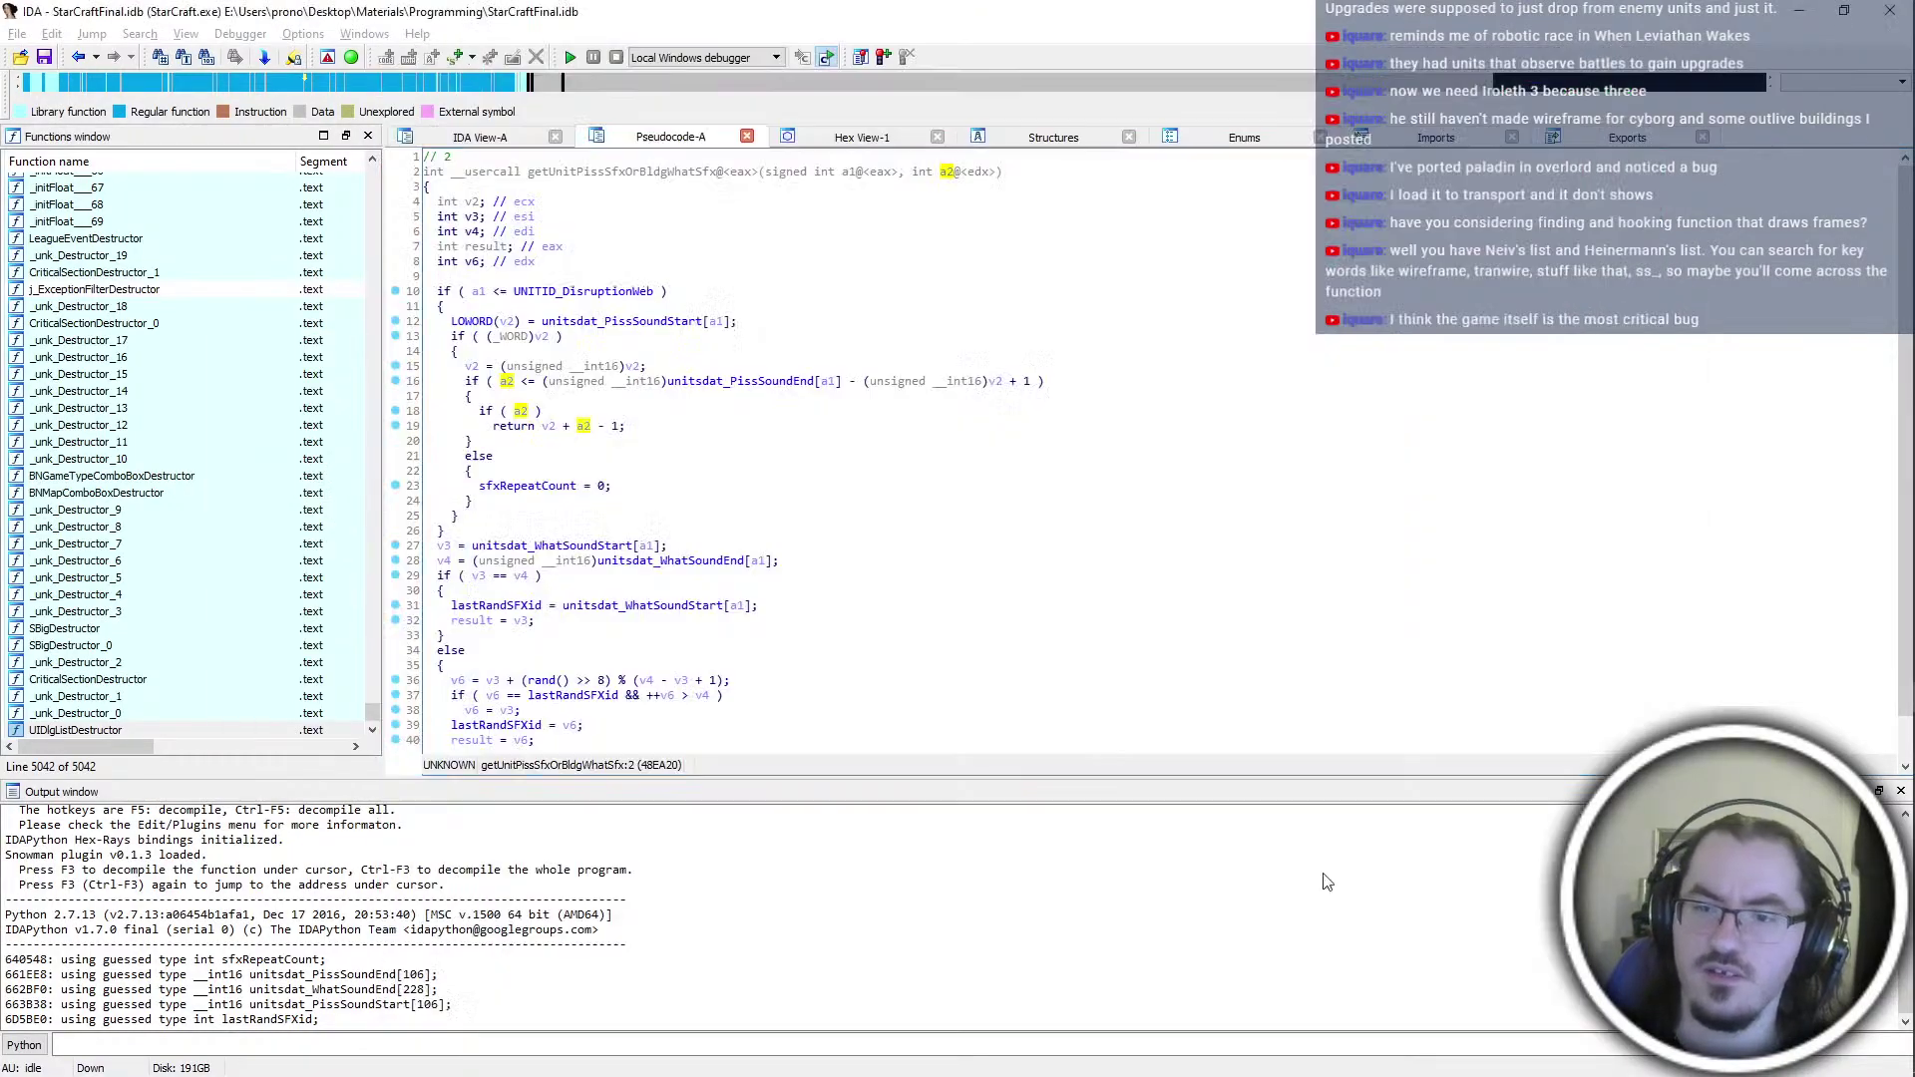
key("alt+Tab")
left_click(1325, 463)
left_click(1232, 311)
left_click(1546, 379)
left_click(1408, 379)
key("Escape")
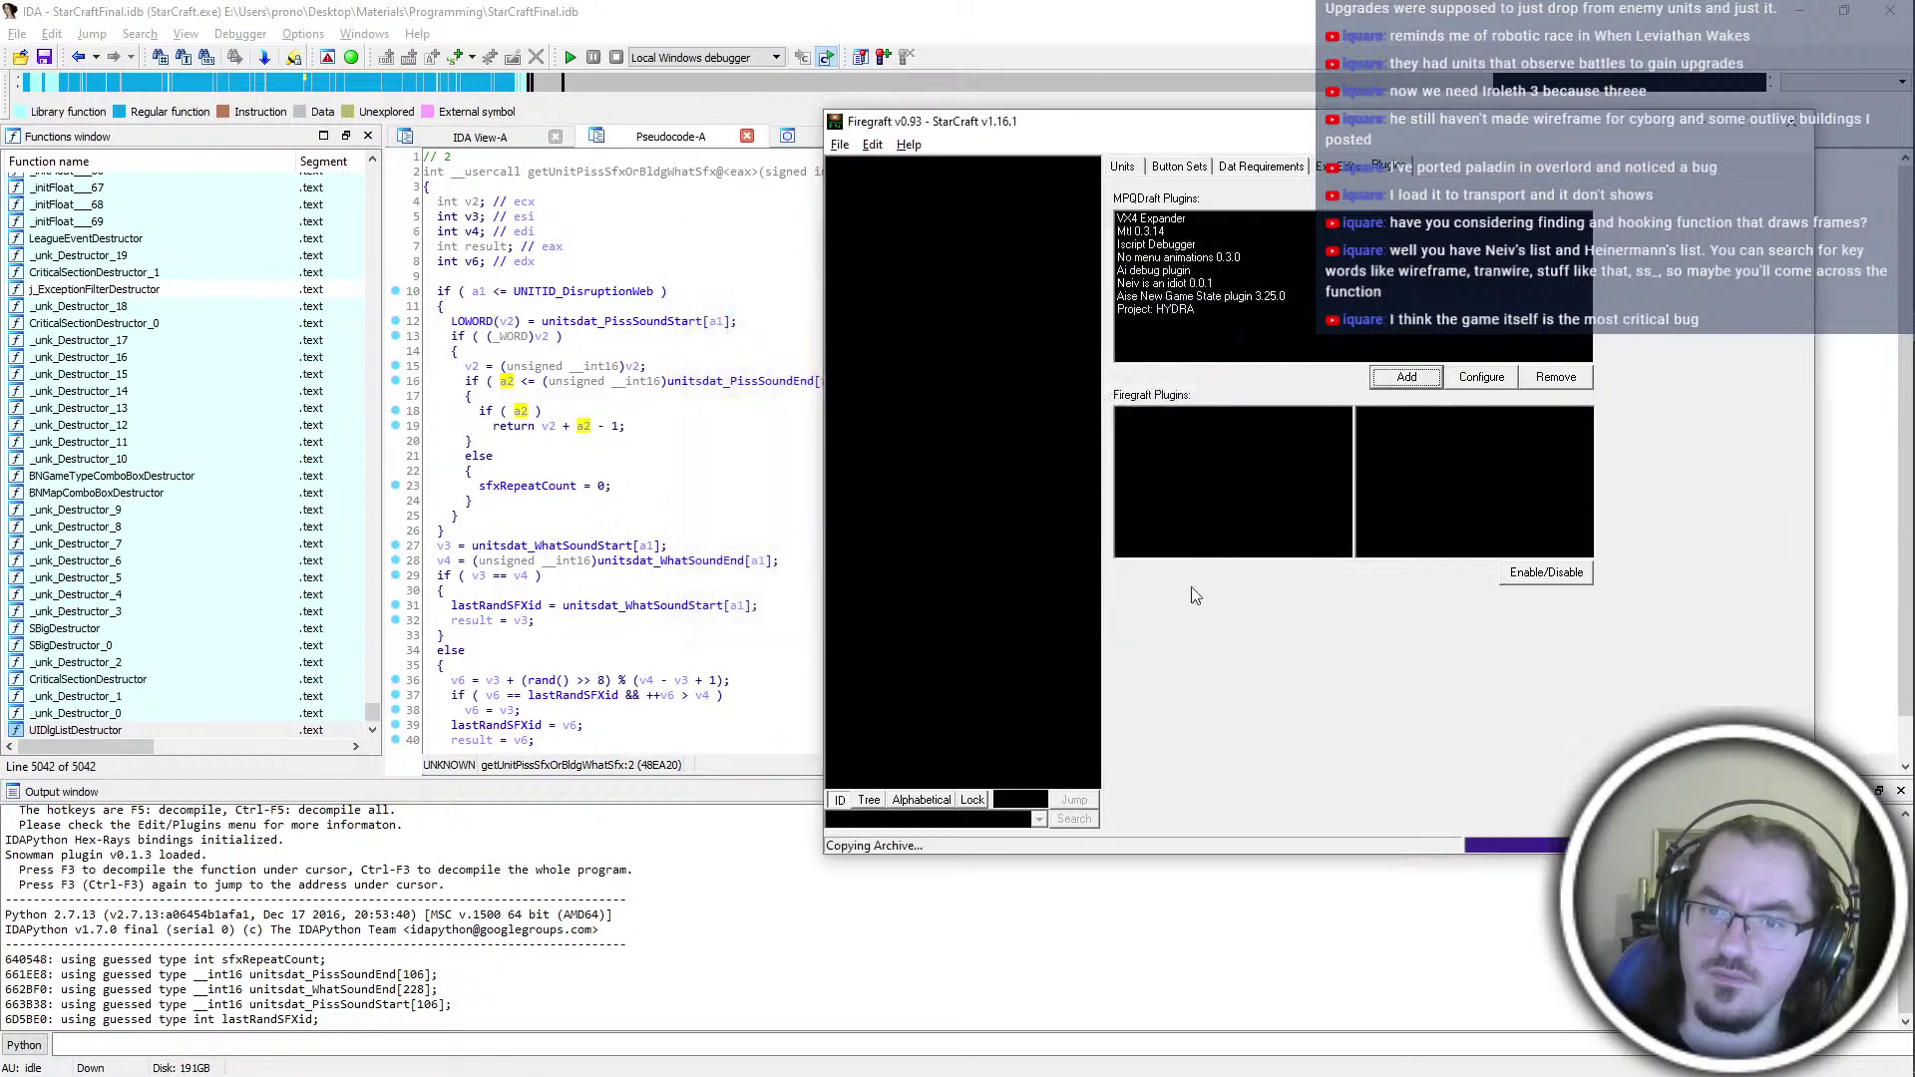
Launch HYDRA-beta.exe from the _HYDRA-dev folder and start a game on the test map
key("alt+Tab")
double_click(798, 182)
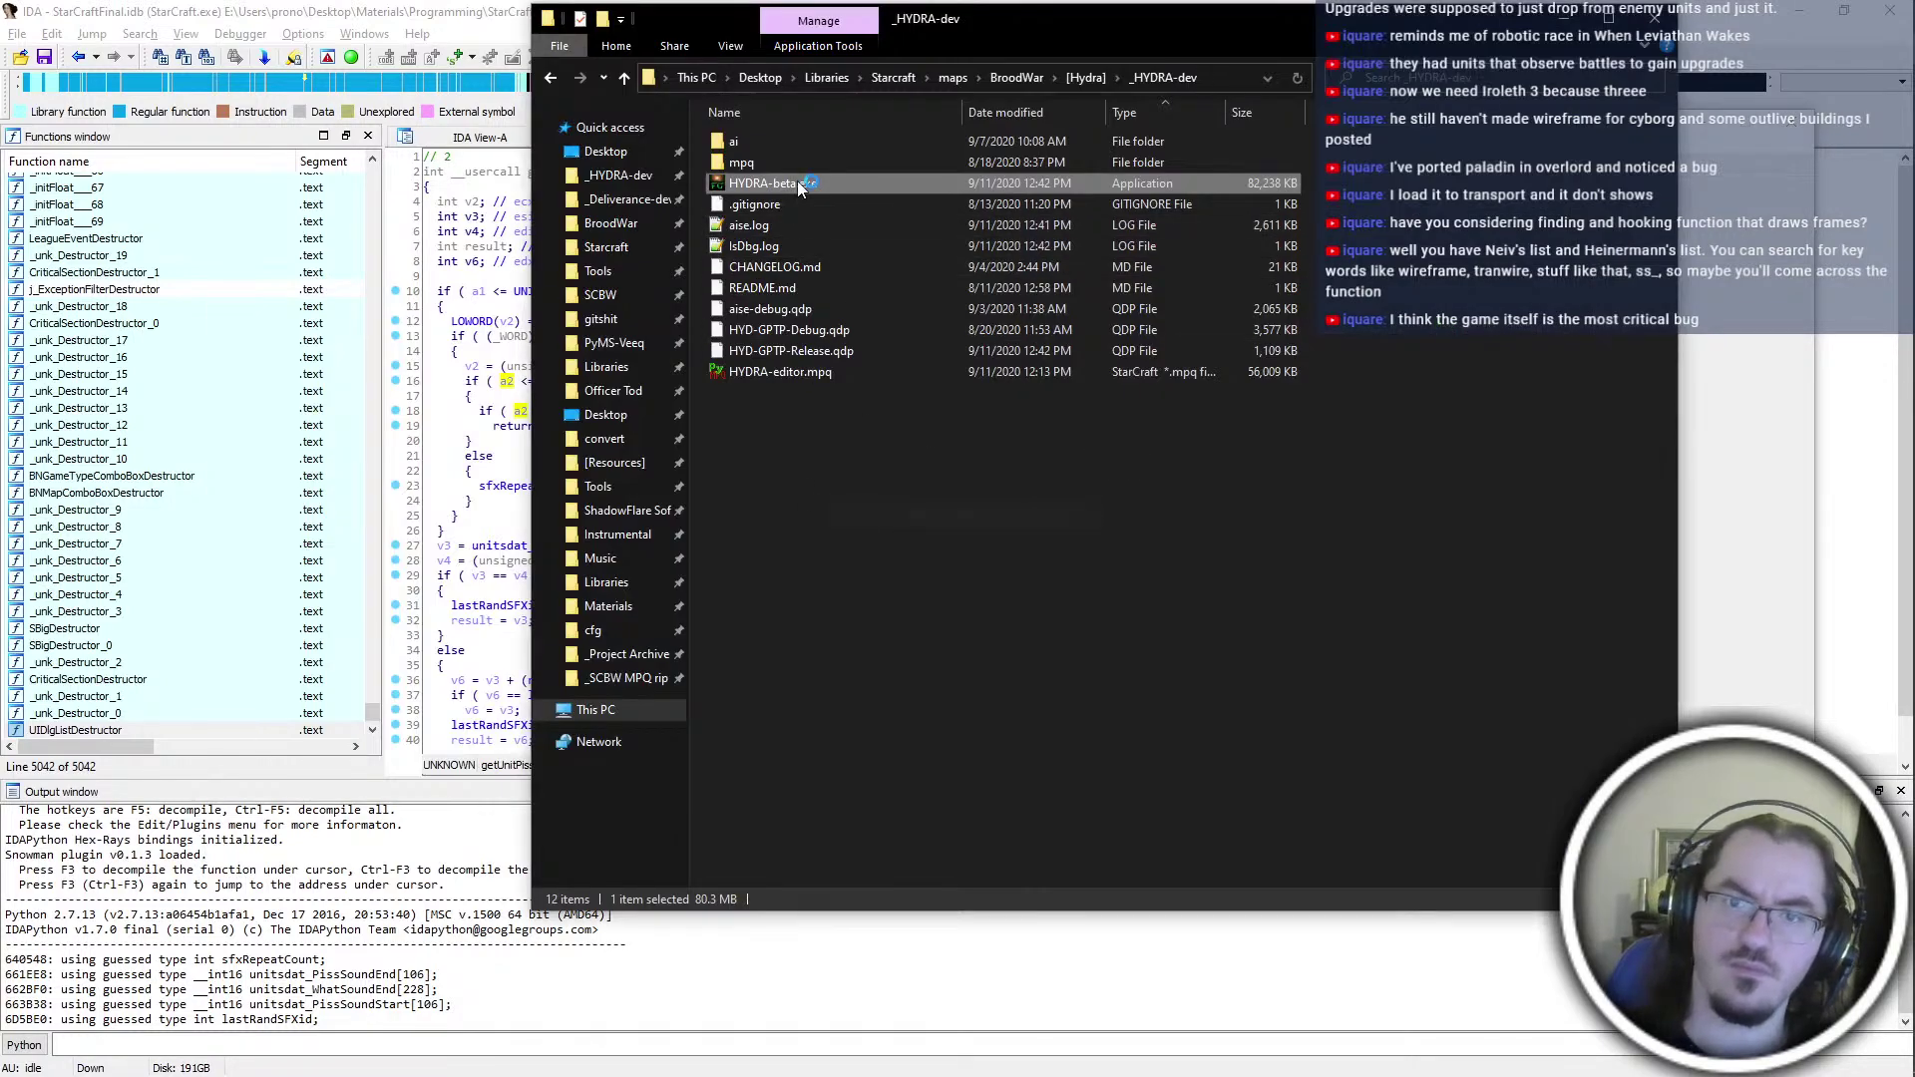
key("Down")
key("Down")
key("Down")
key("Down")
key("Return")
key("Return")
key("Return")
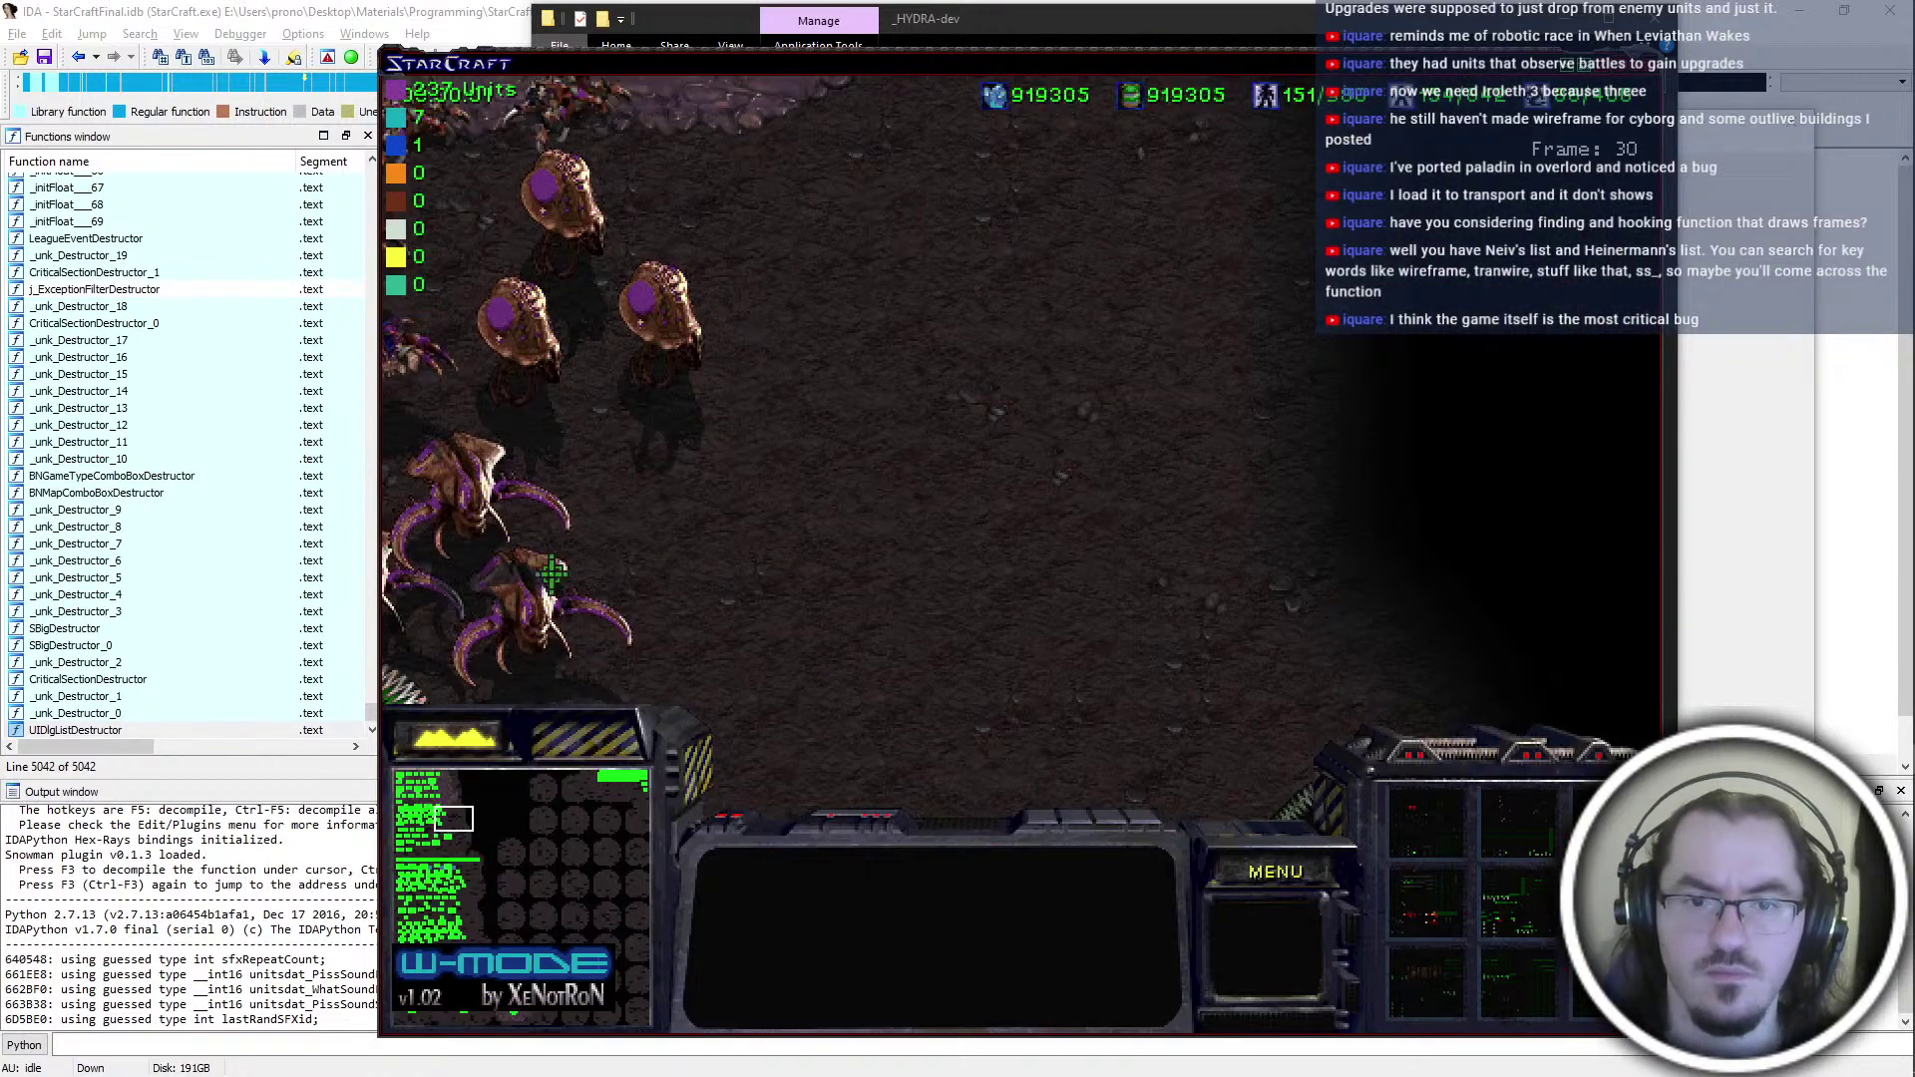
Select a Zerg Gorgoleth and the Terran Command Center in the game to check their sound debug messages
left_click(833, 324)
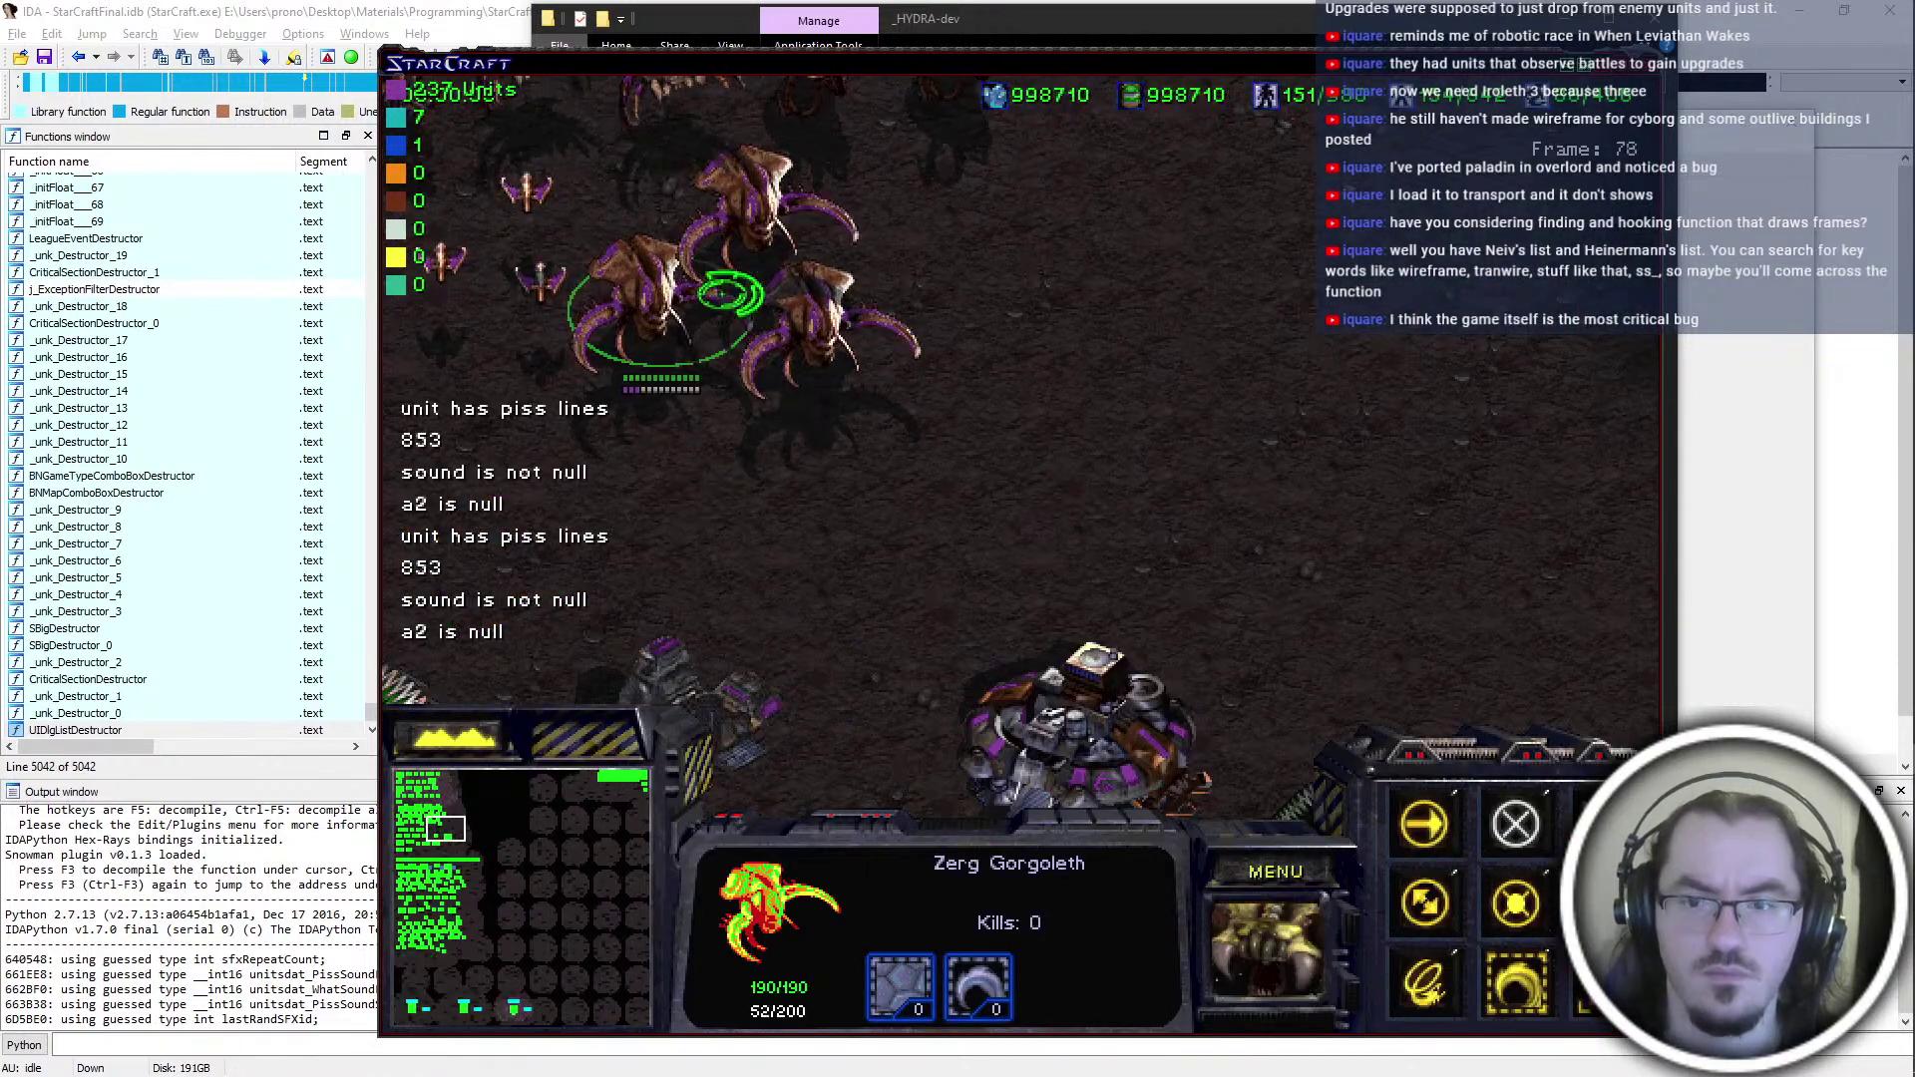
double_click(624, 278)
left_click(1175, 721)
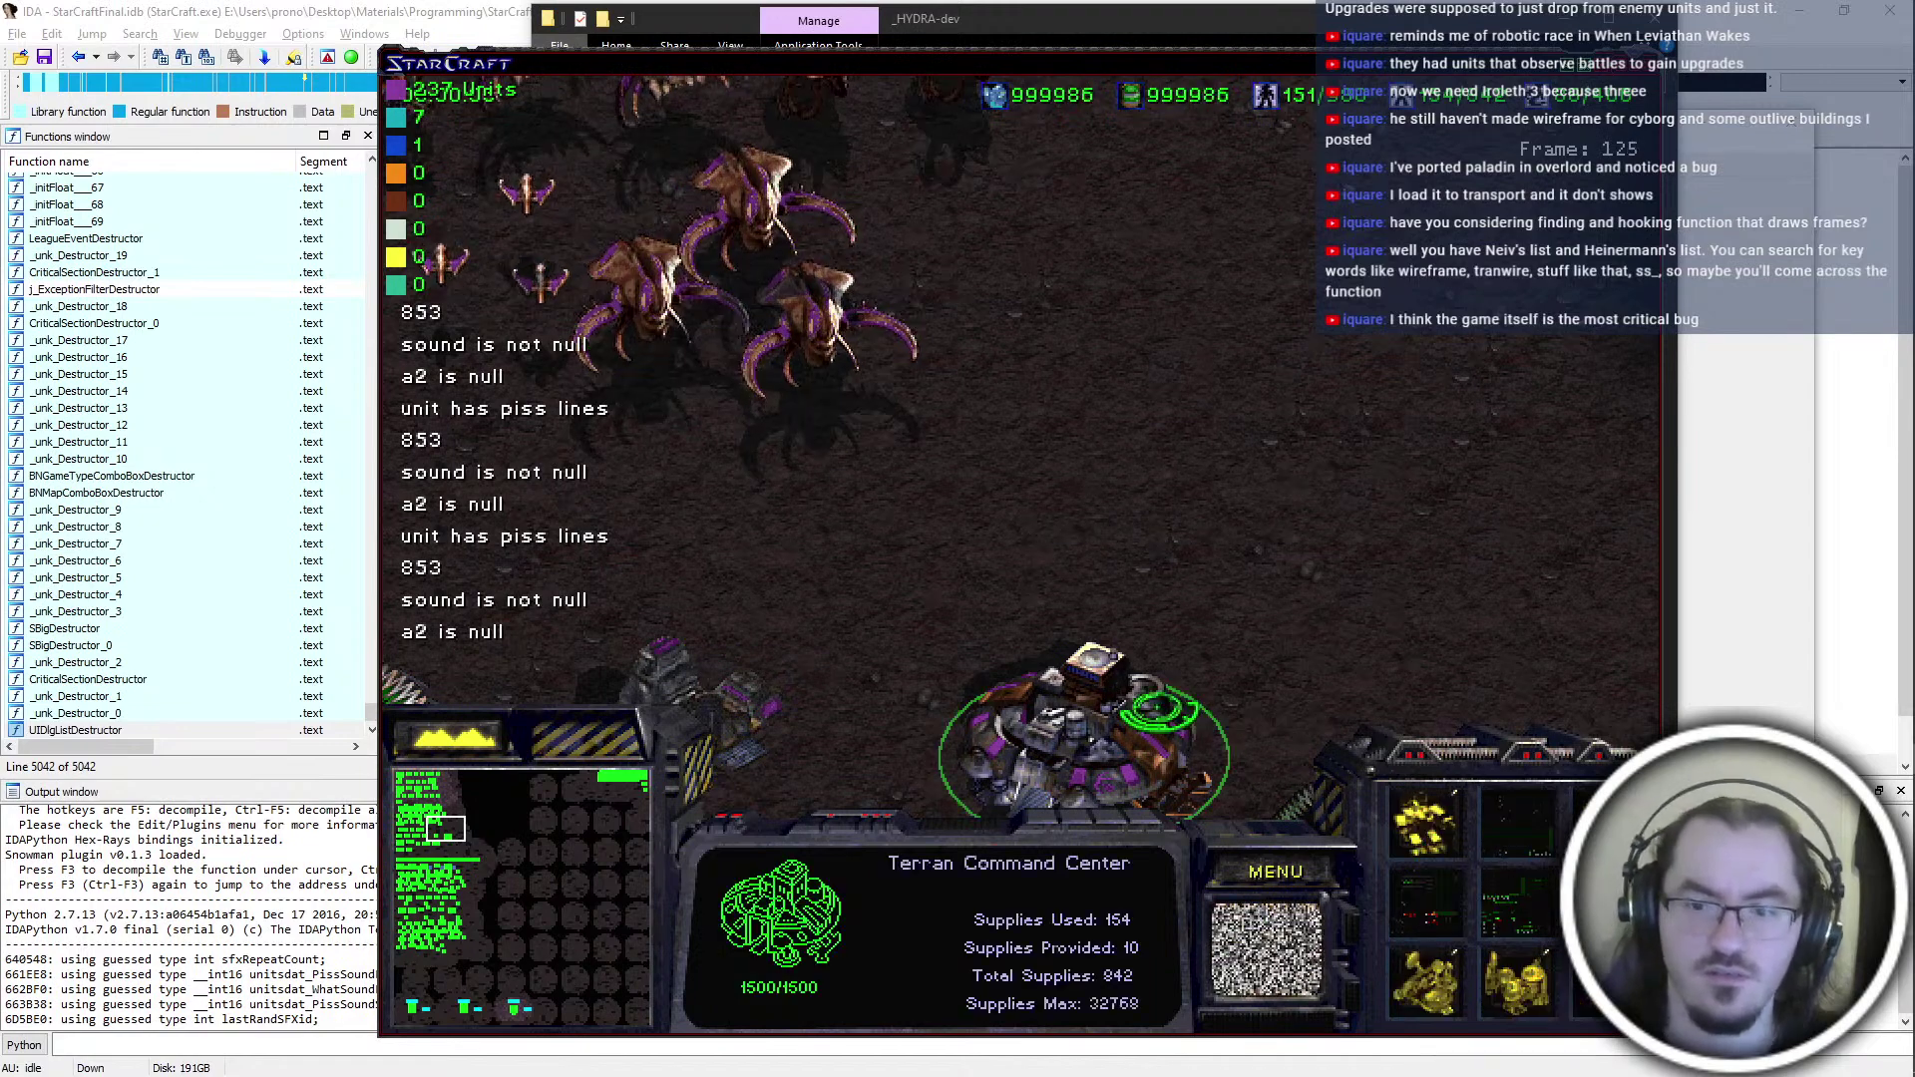
left_click(736, 716)
key("Left")
key("Down")
left_click(962, 530)
left_click(663, 529)
left_click(662, 304)
key("Up")
left_click(1368, 720)
left_click_drag(1390, 818, 927, 563)
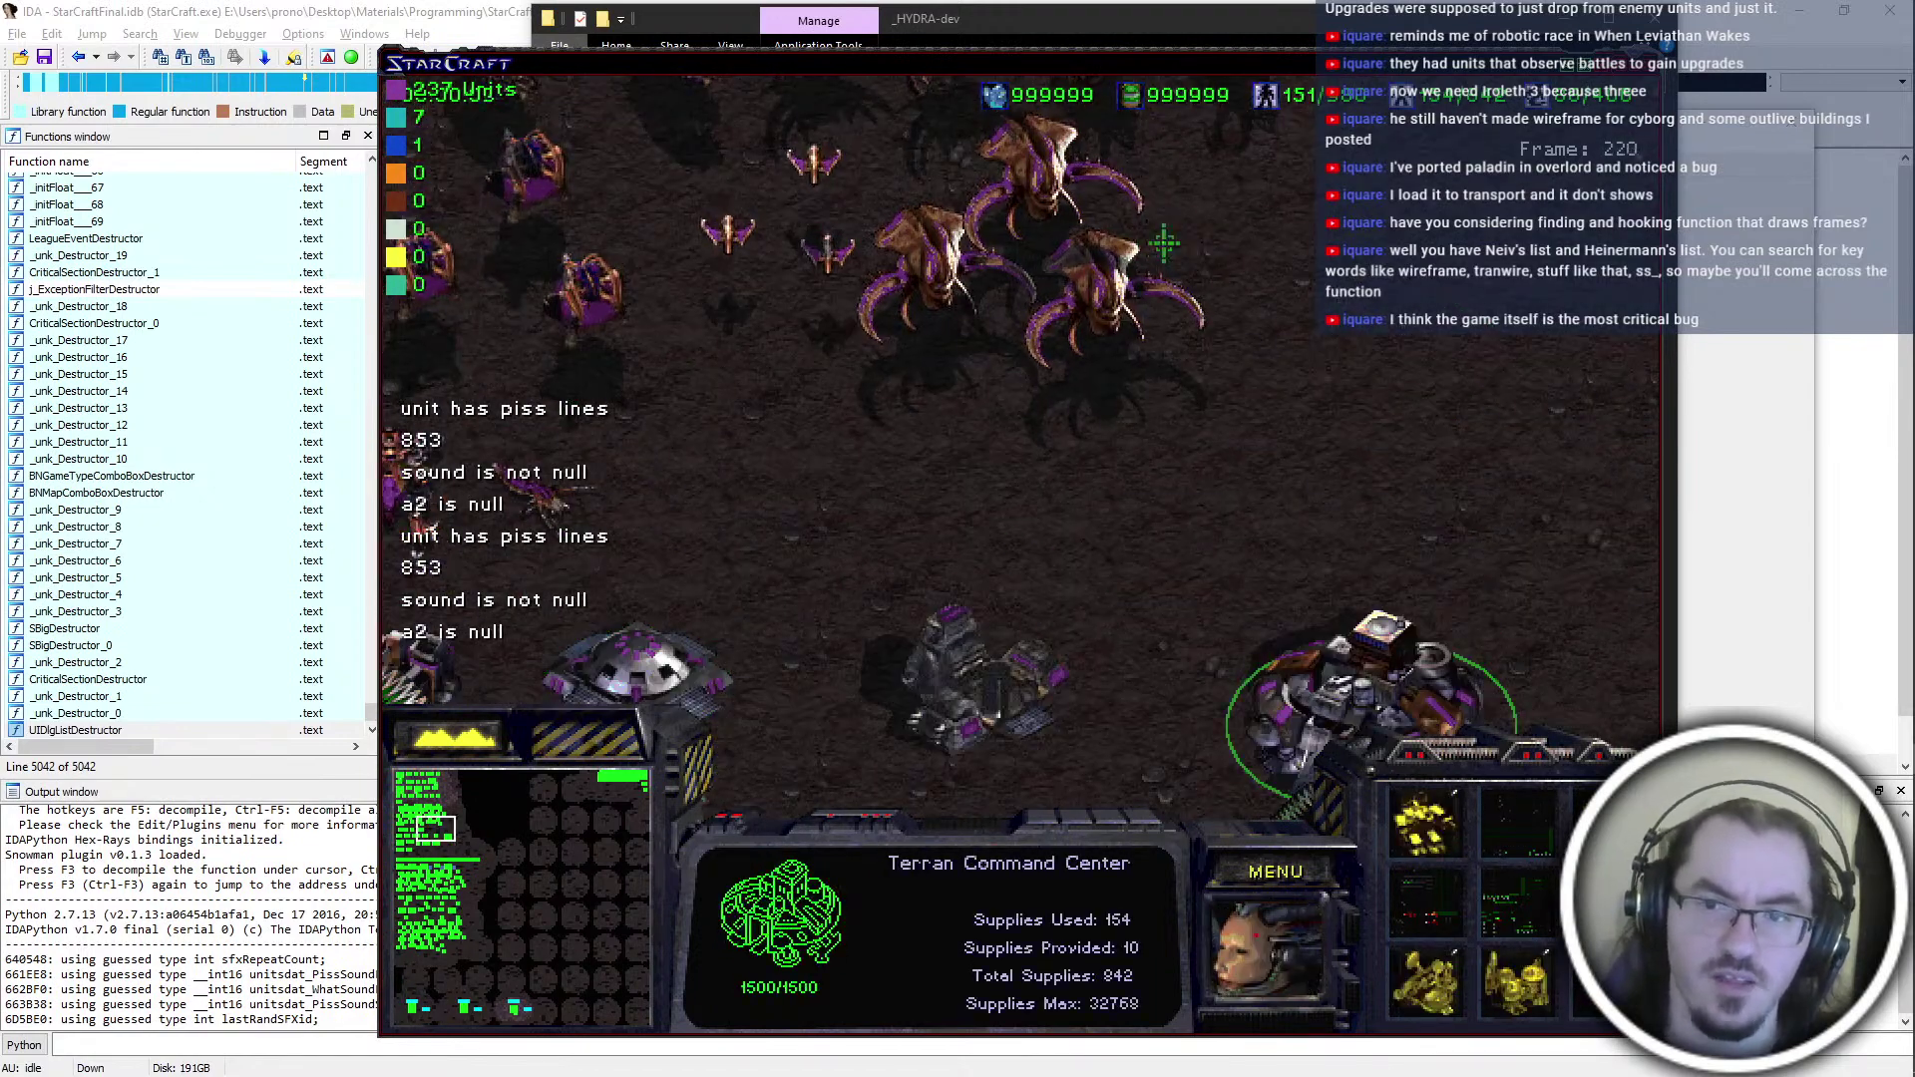
Select one Zerg Gorgoleth repeatedly to trigger its annoyed responses and read the debug messages
left_click(1153, 253)
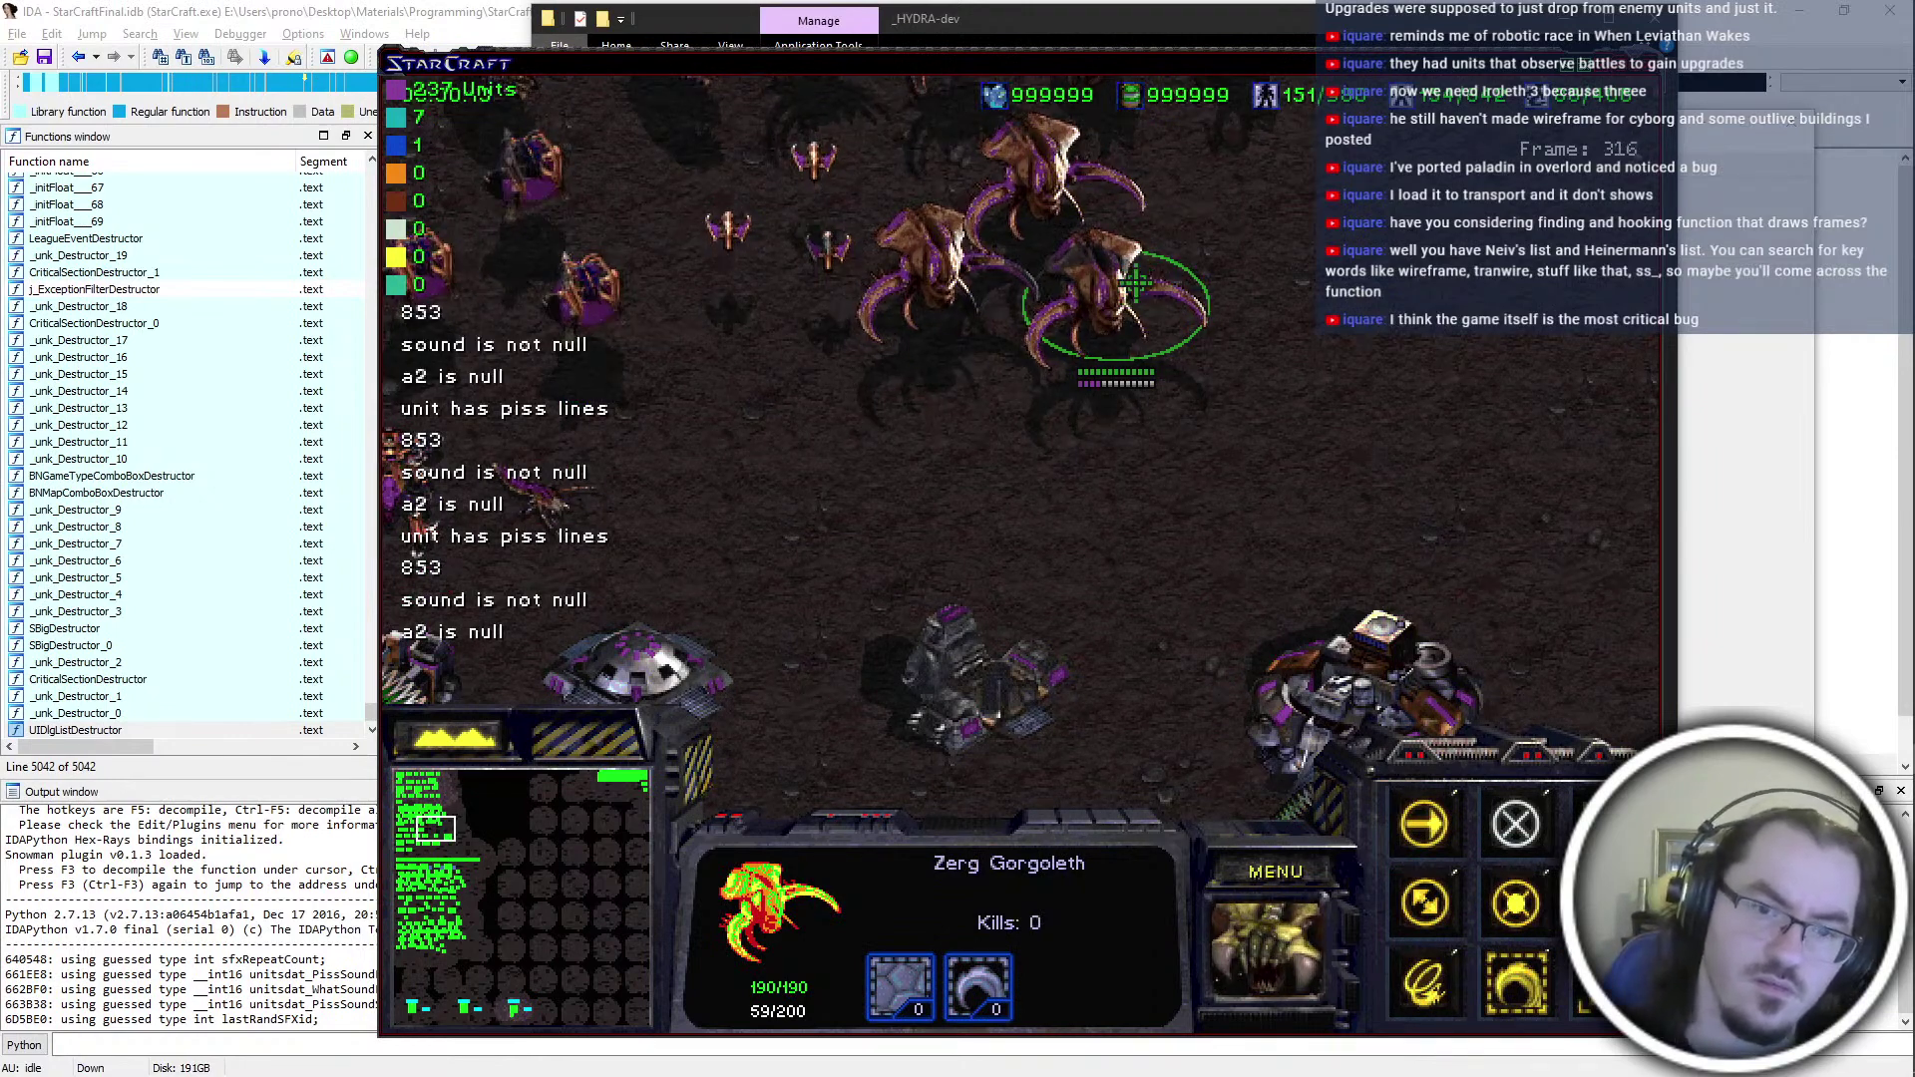
right_click(1134, 286)
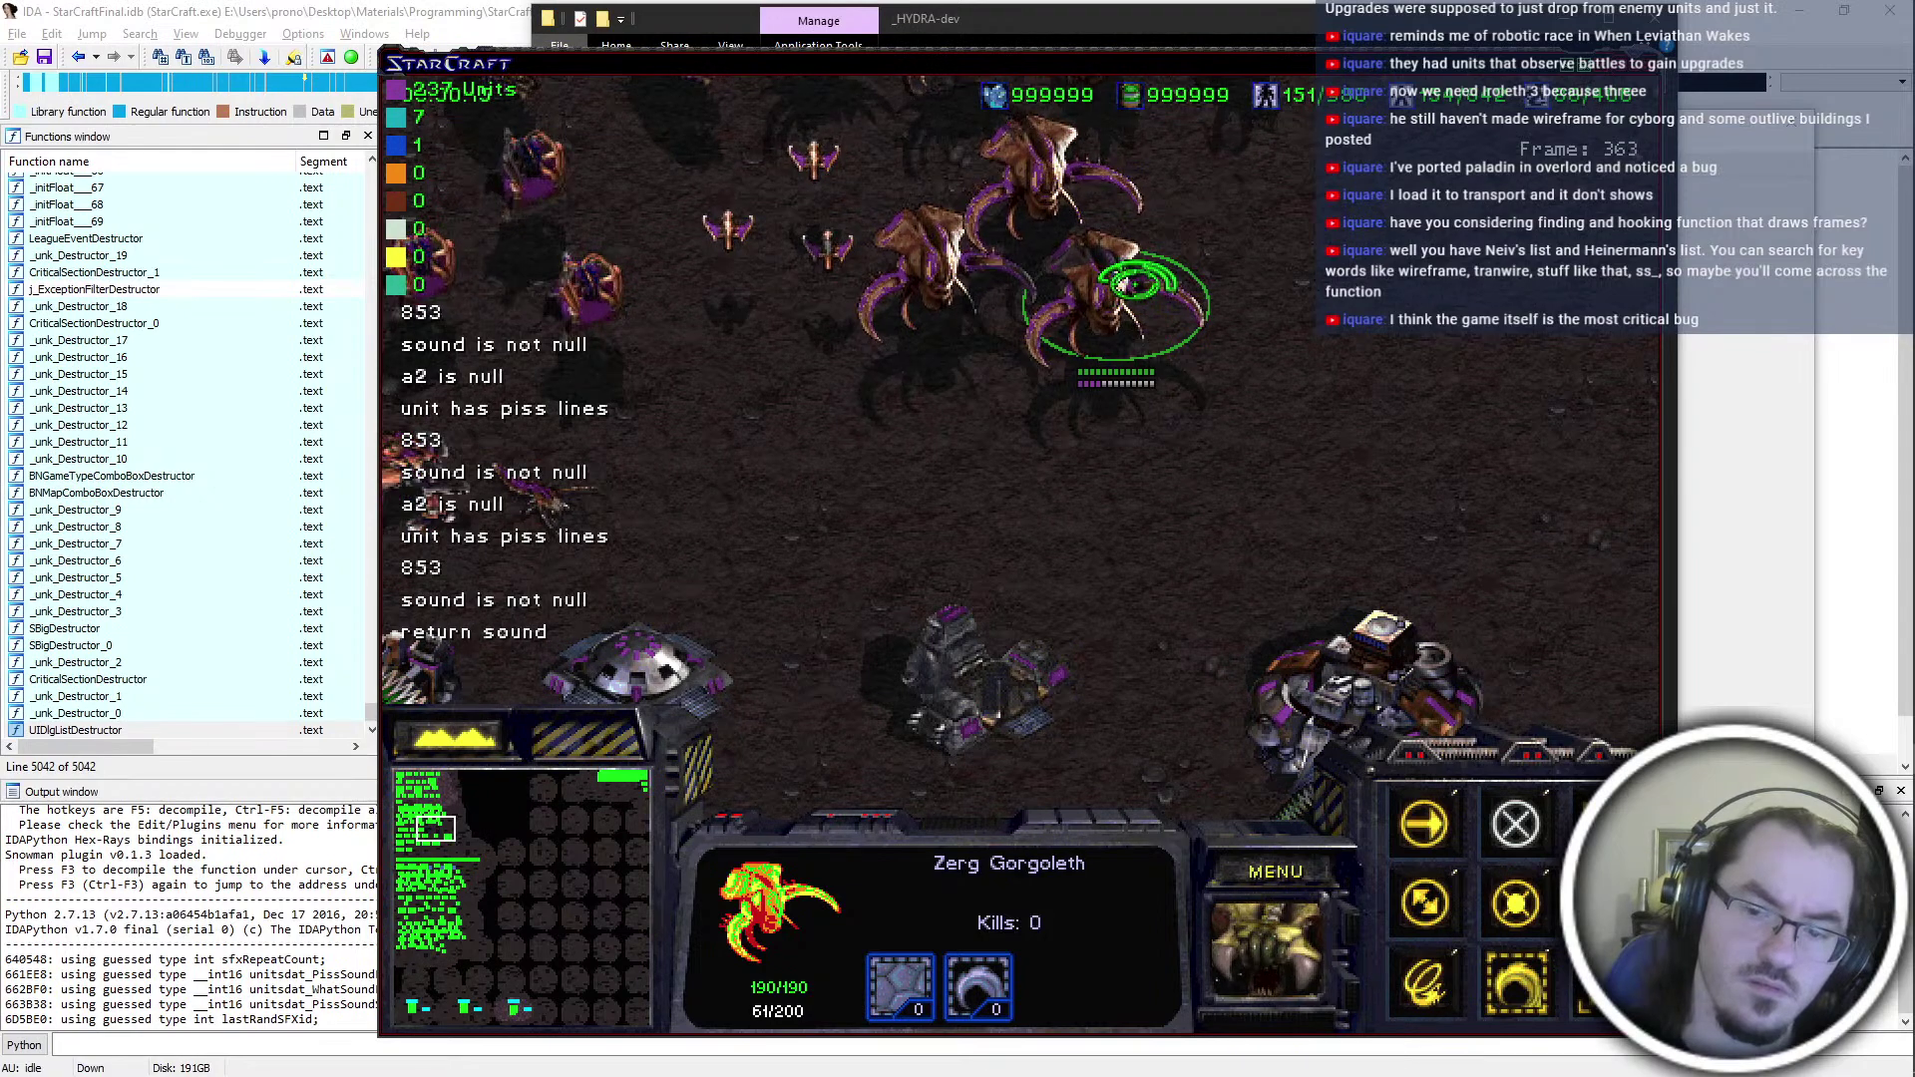
left_click(1143, 287)
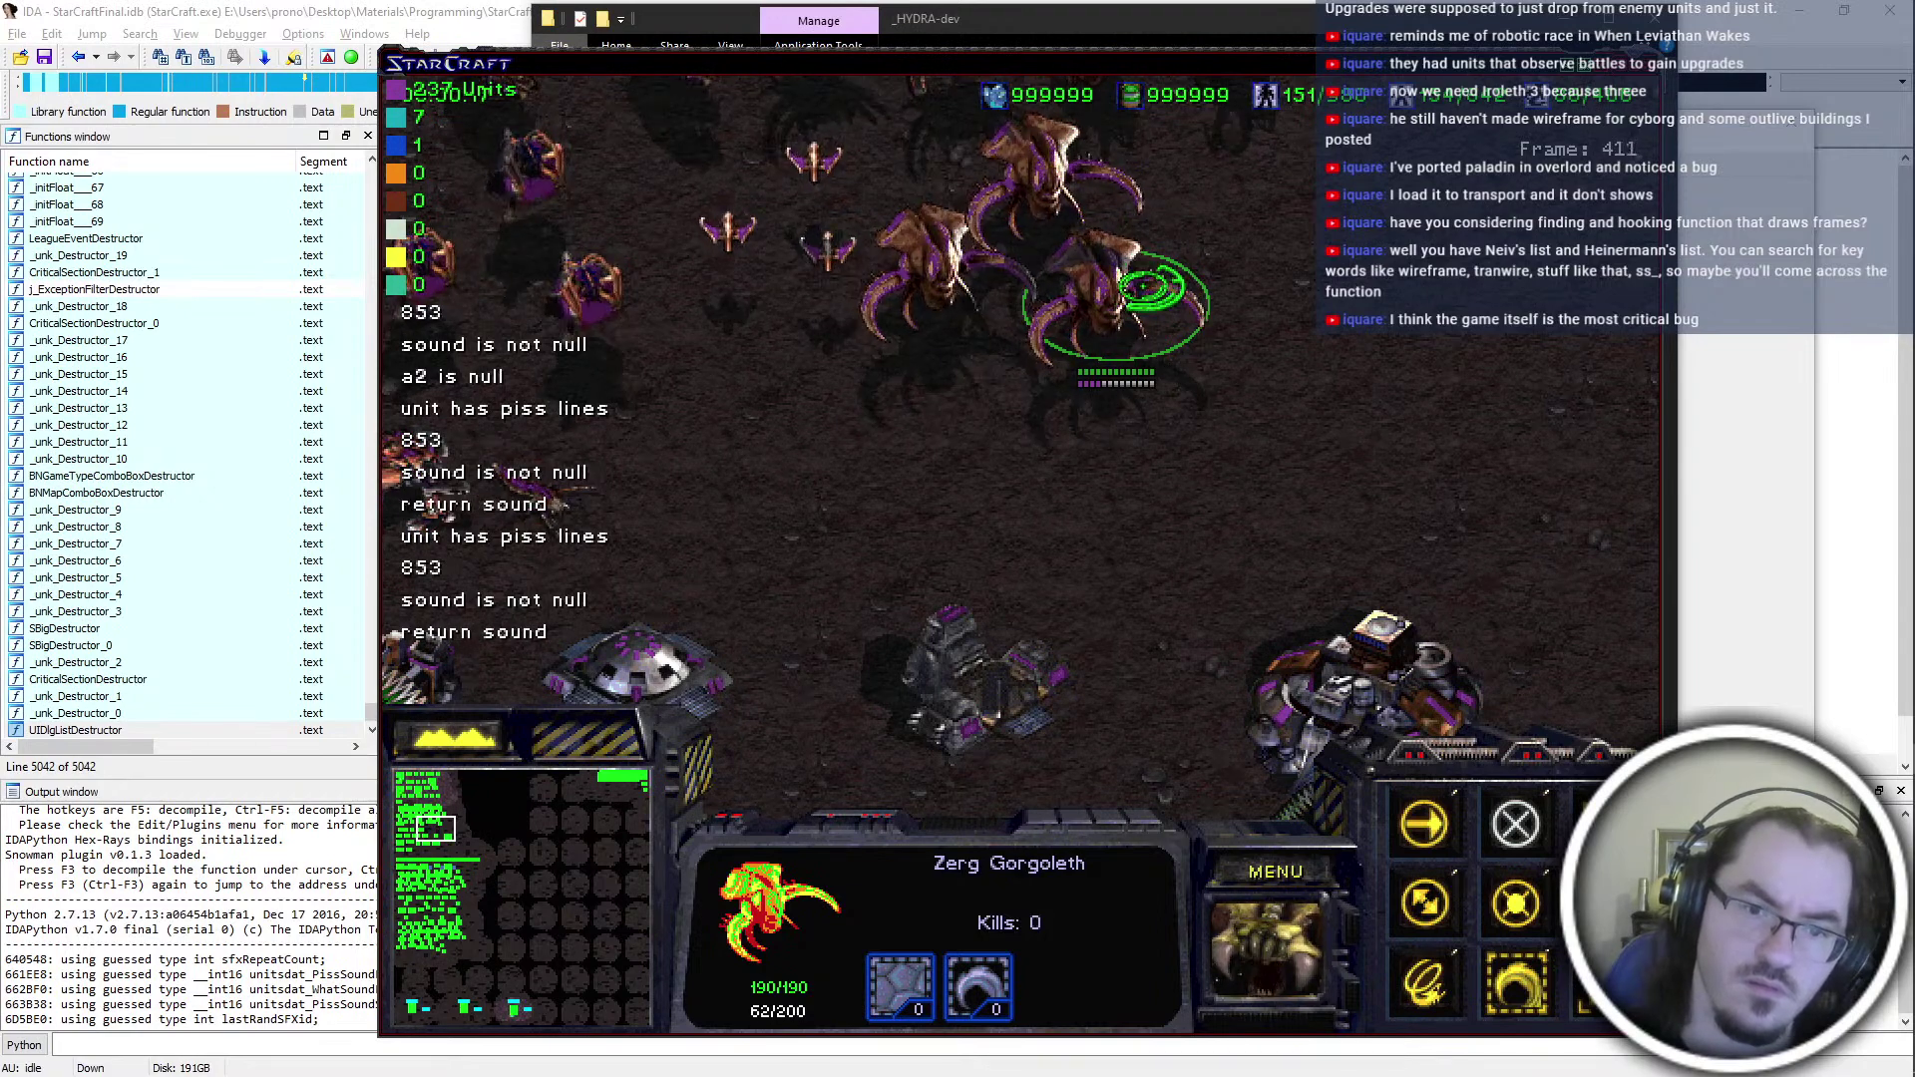
right_click(1123, 302)
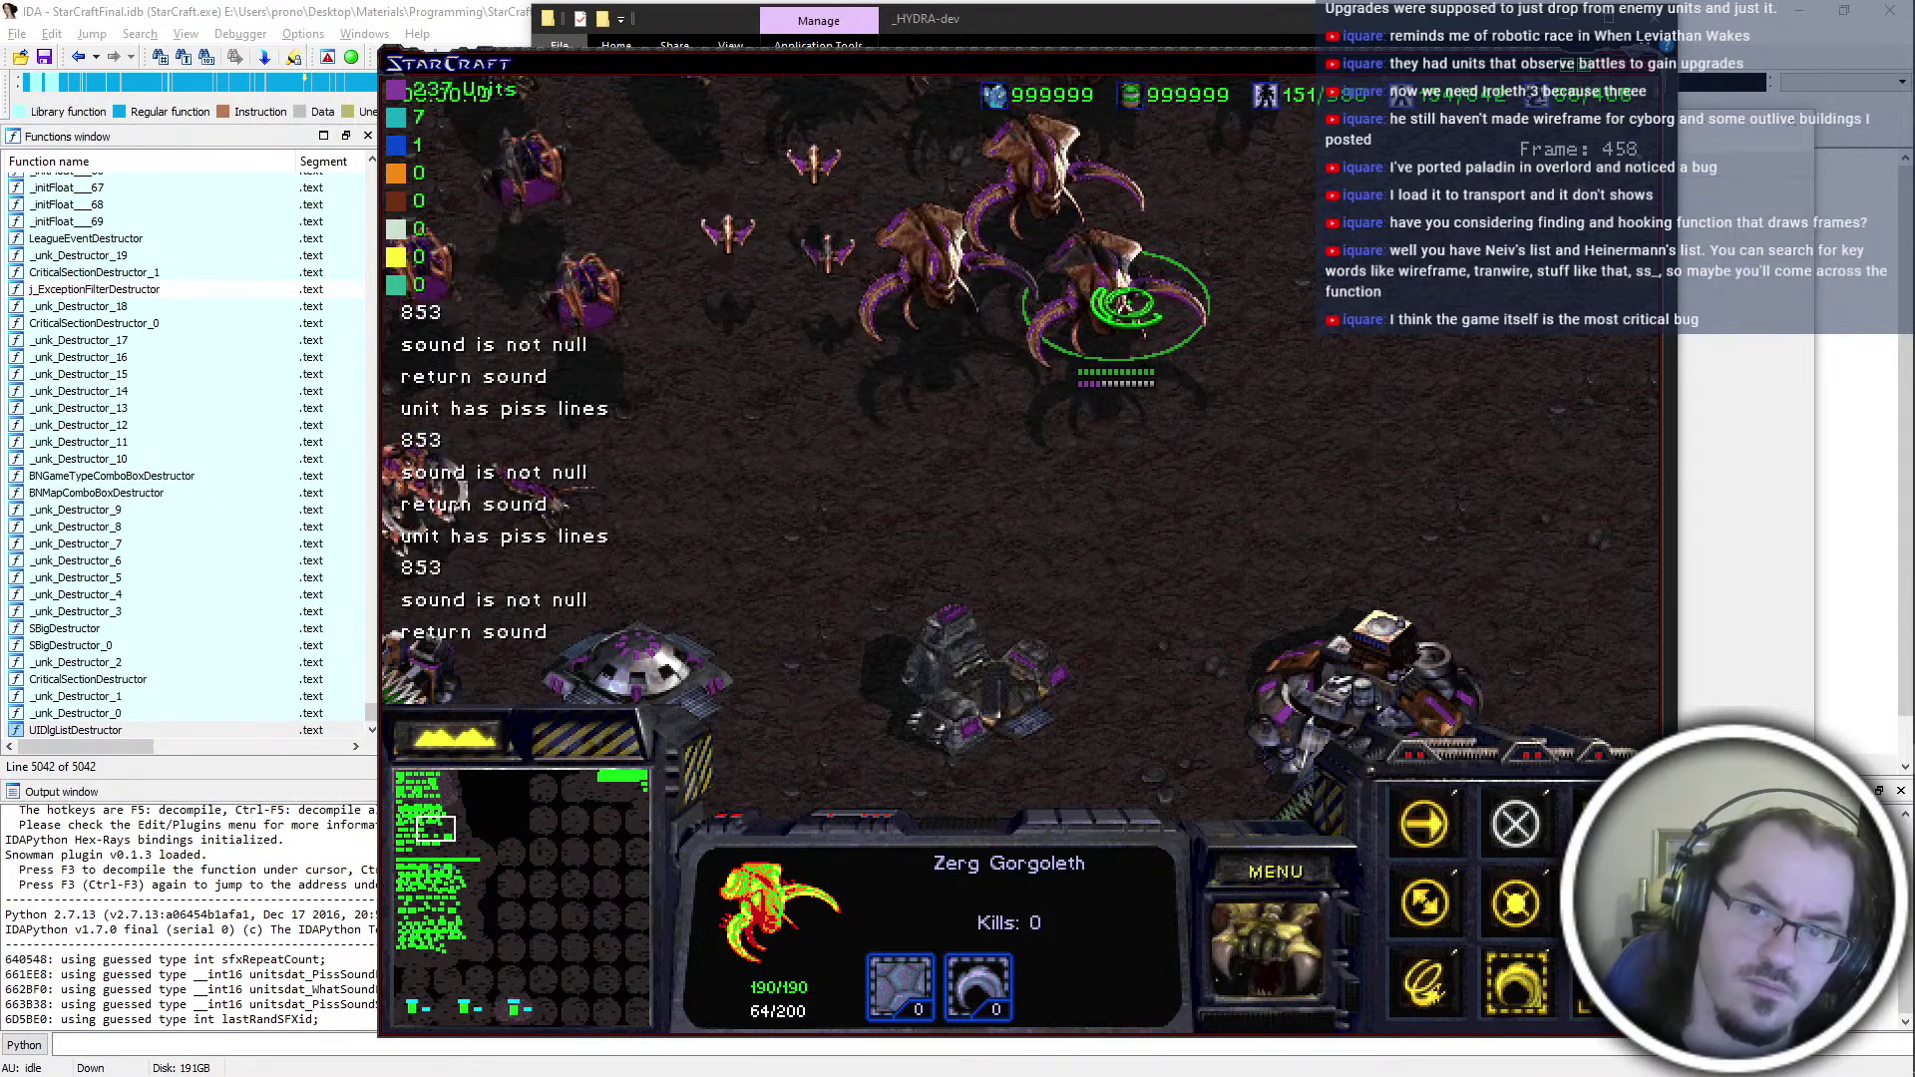
Exit the running Brood War game through its game menu
left_click(1244, 860)
key("e")
key("x")
key("x")
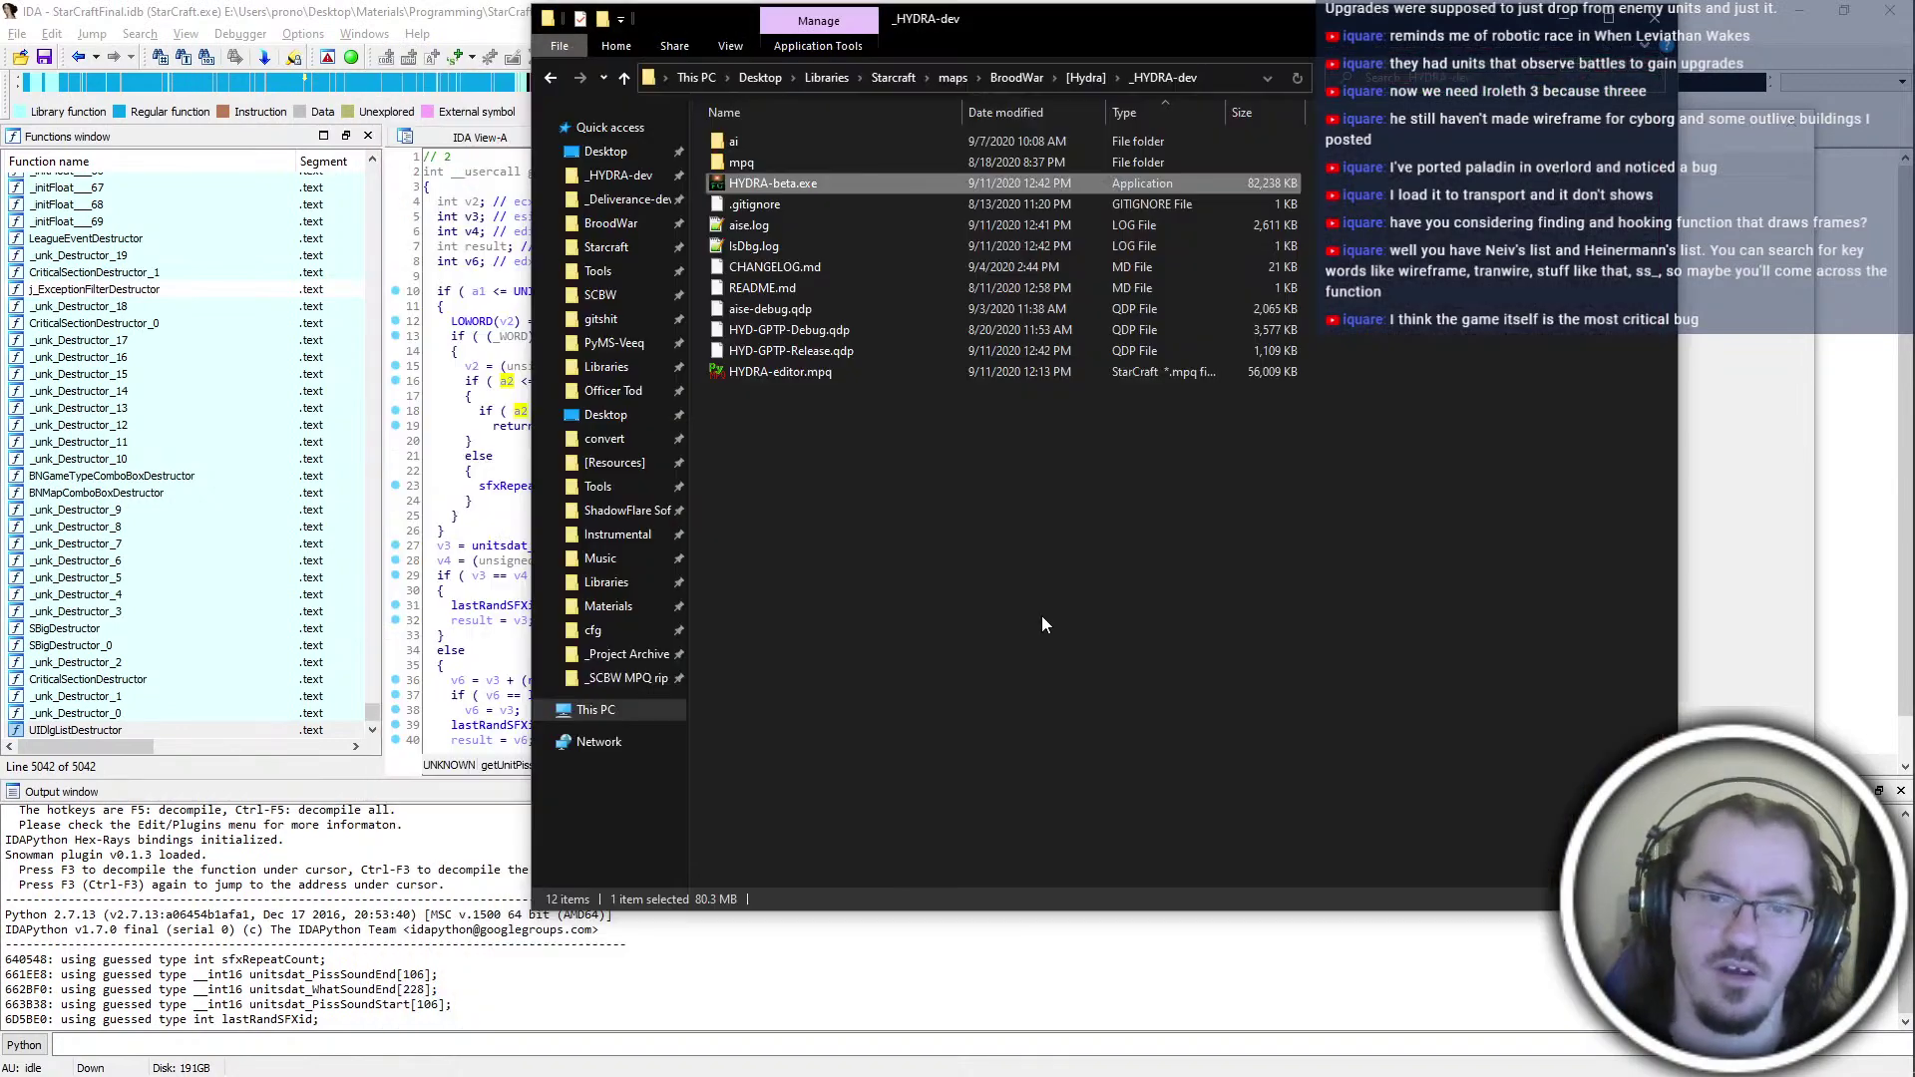
Back in Visual Studio, delete the "a2 is null" else branch and the "selectionSoundCounter = 0" debug print from getResponseSfx
key("alt+Tab")
left_click(1271, 362)
left_click_drag(479, 603, 344, 587)
left_click(424, 681)
key("Delete")
left_click_drag(249, 666, 458, 618)
left_click(451, 602)
left_click_drag(596, 634, 596, 617)
key("BackSpace")
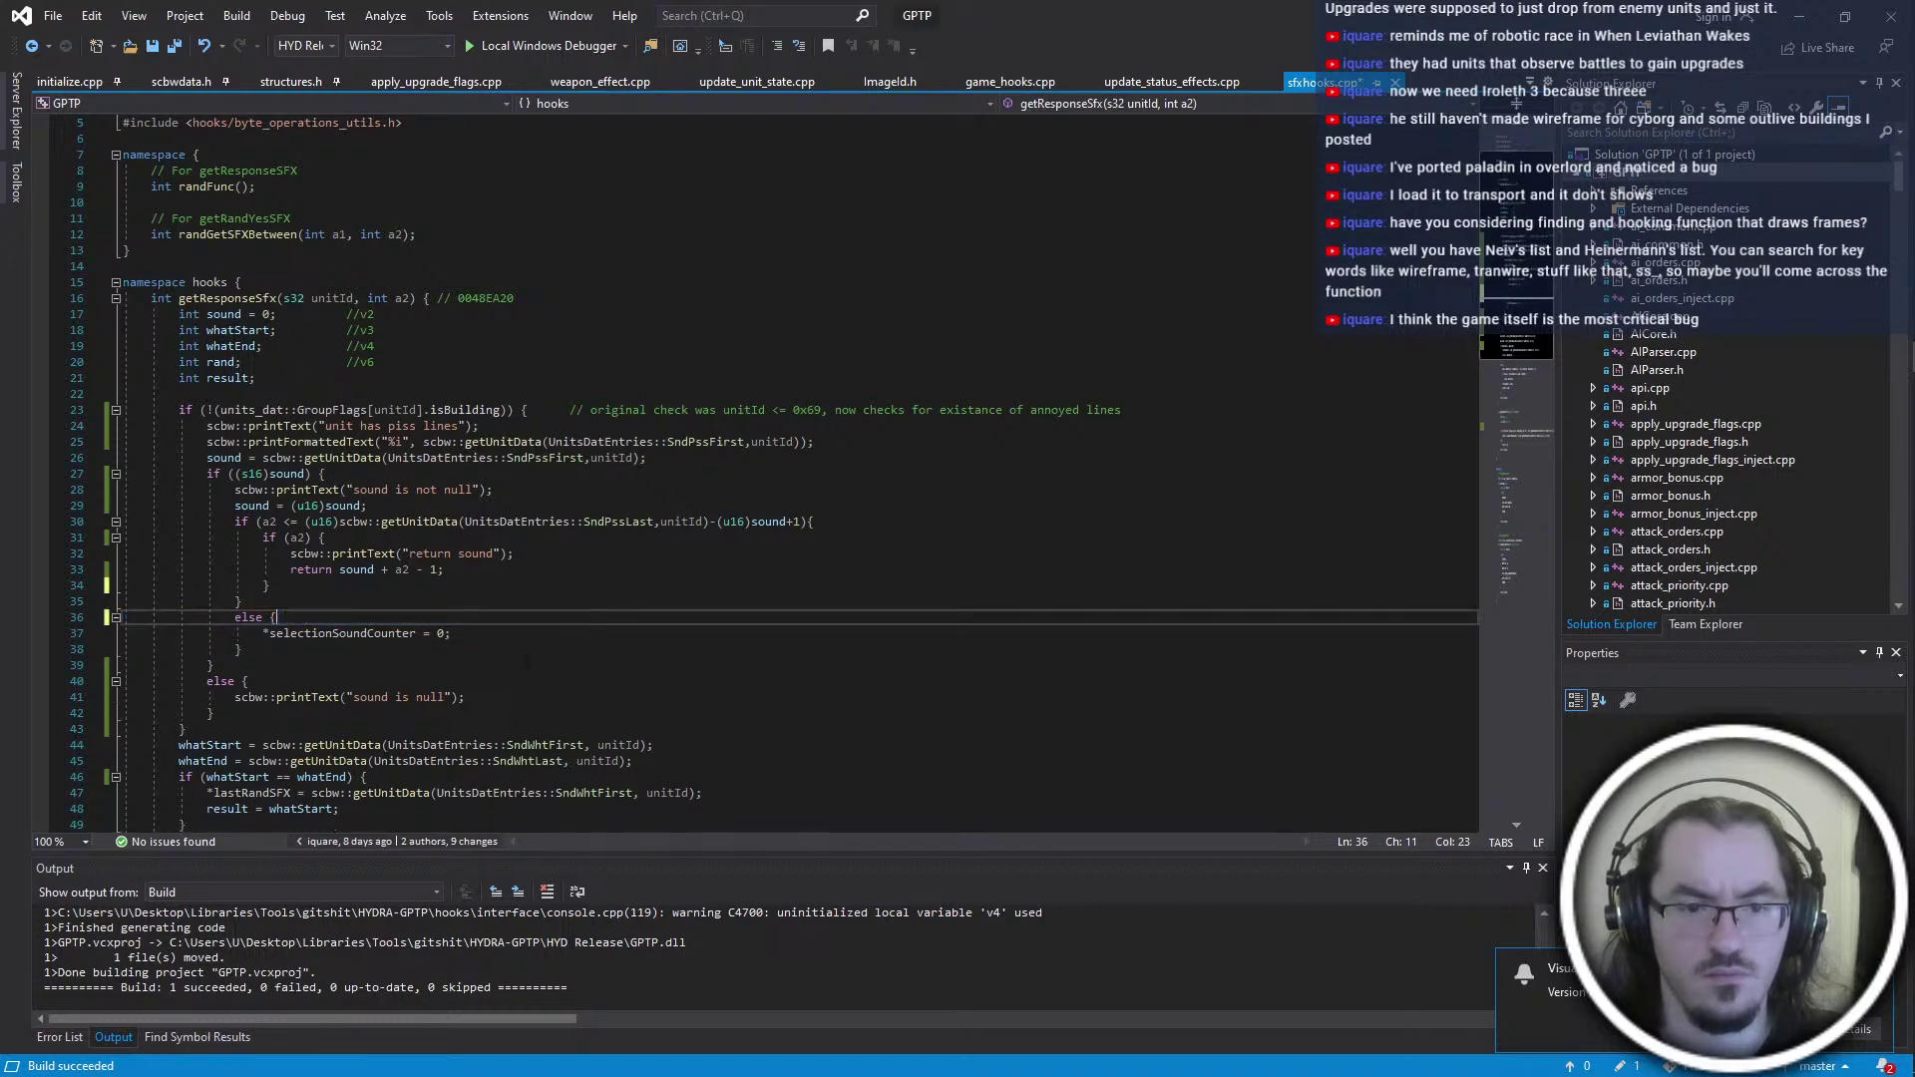
Delete the "sound is null" else branch and the "return sound" and "sound is not null" debug prints from getResponseSfx
left_click_drag(526, 713, 525, 665)
key("BackSpace")
left_click_drag(525, 553, 555, 490)
key("BackSpace")
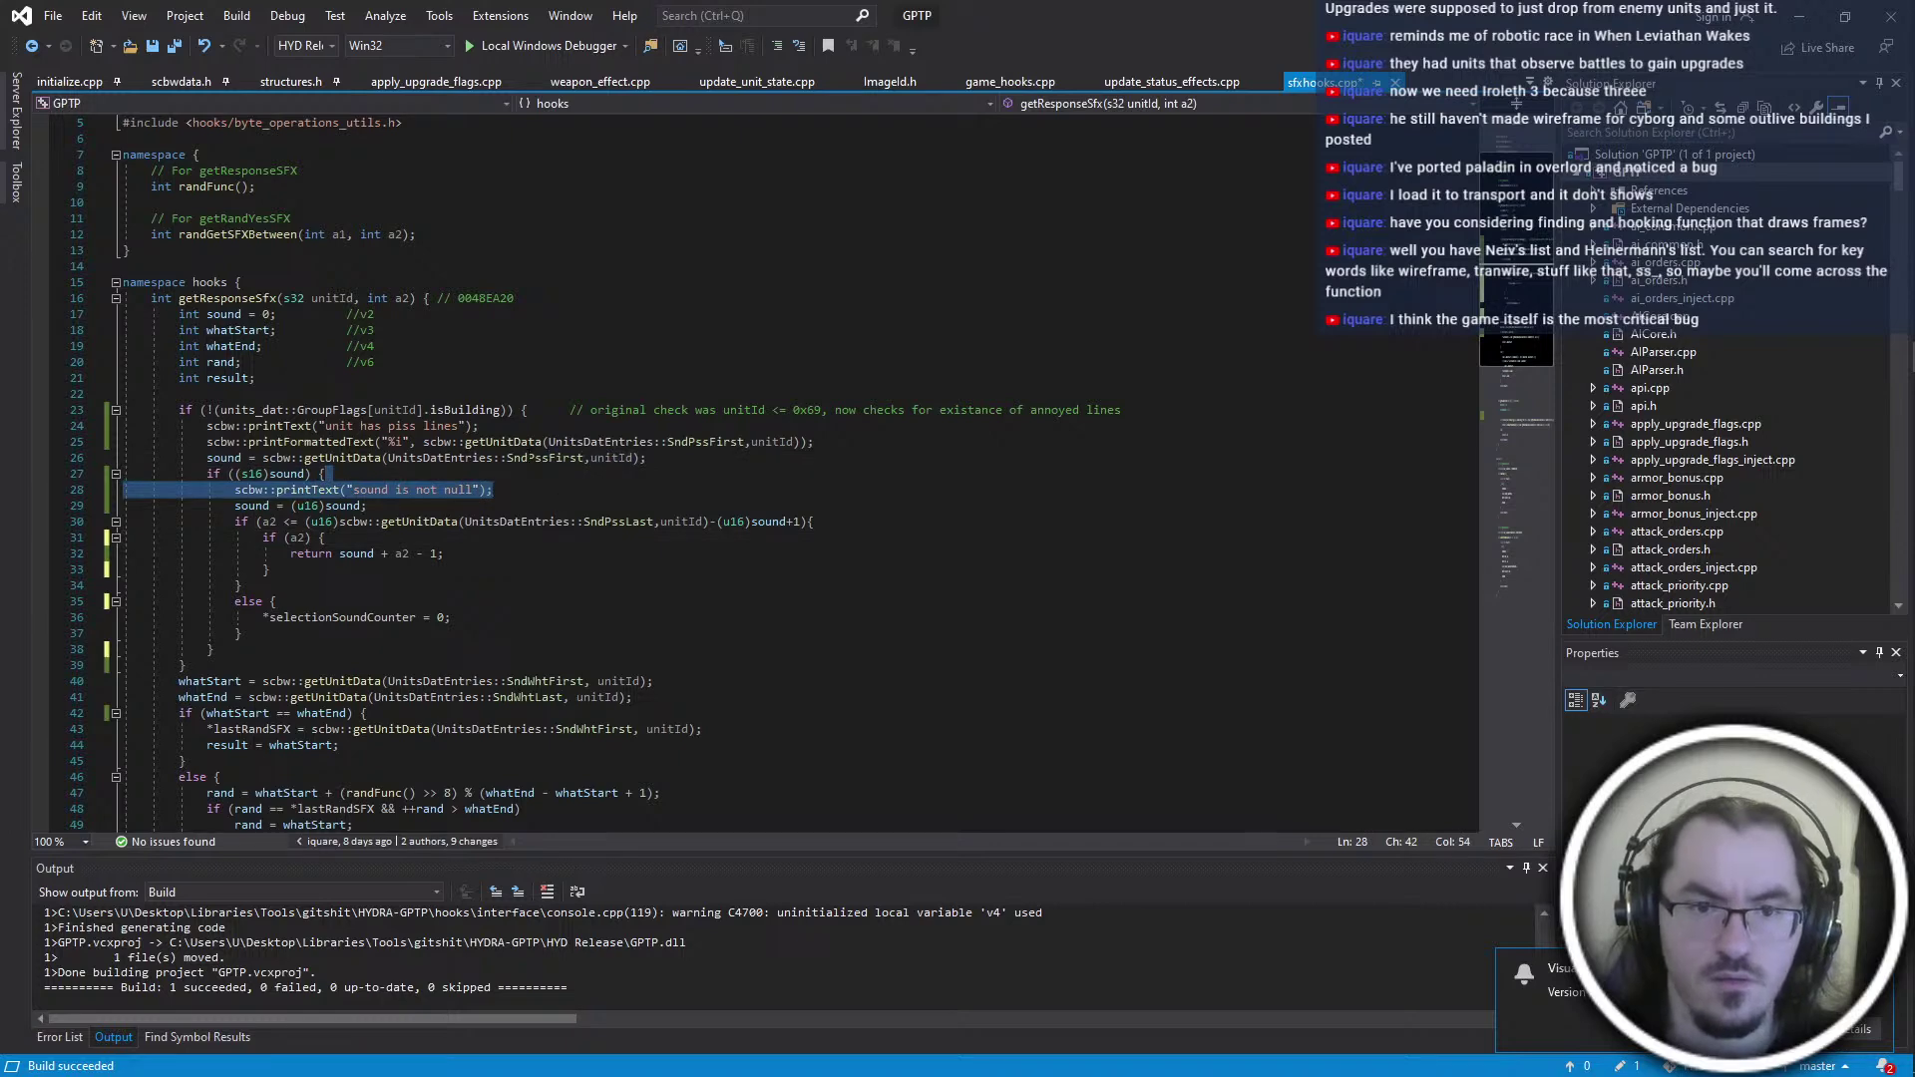
key("BackSpace")
Delete the "unit has piss lines" print and the formatted SndPssFirst print from getResponseSfx, and save the file
left_click_drag(479, 426, 1126, 409)
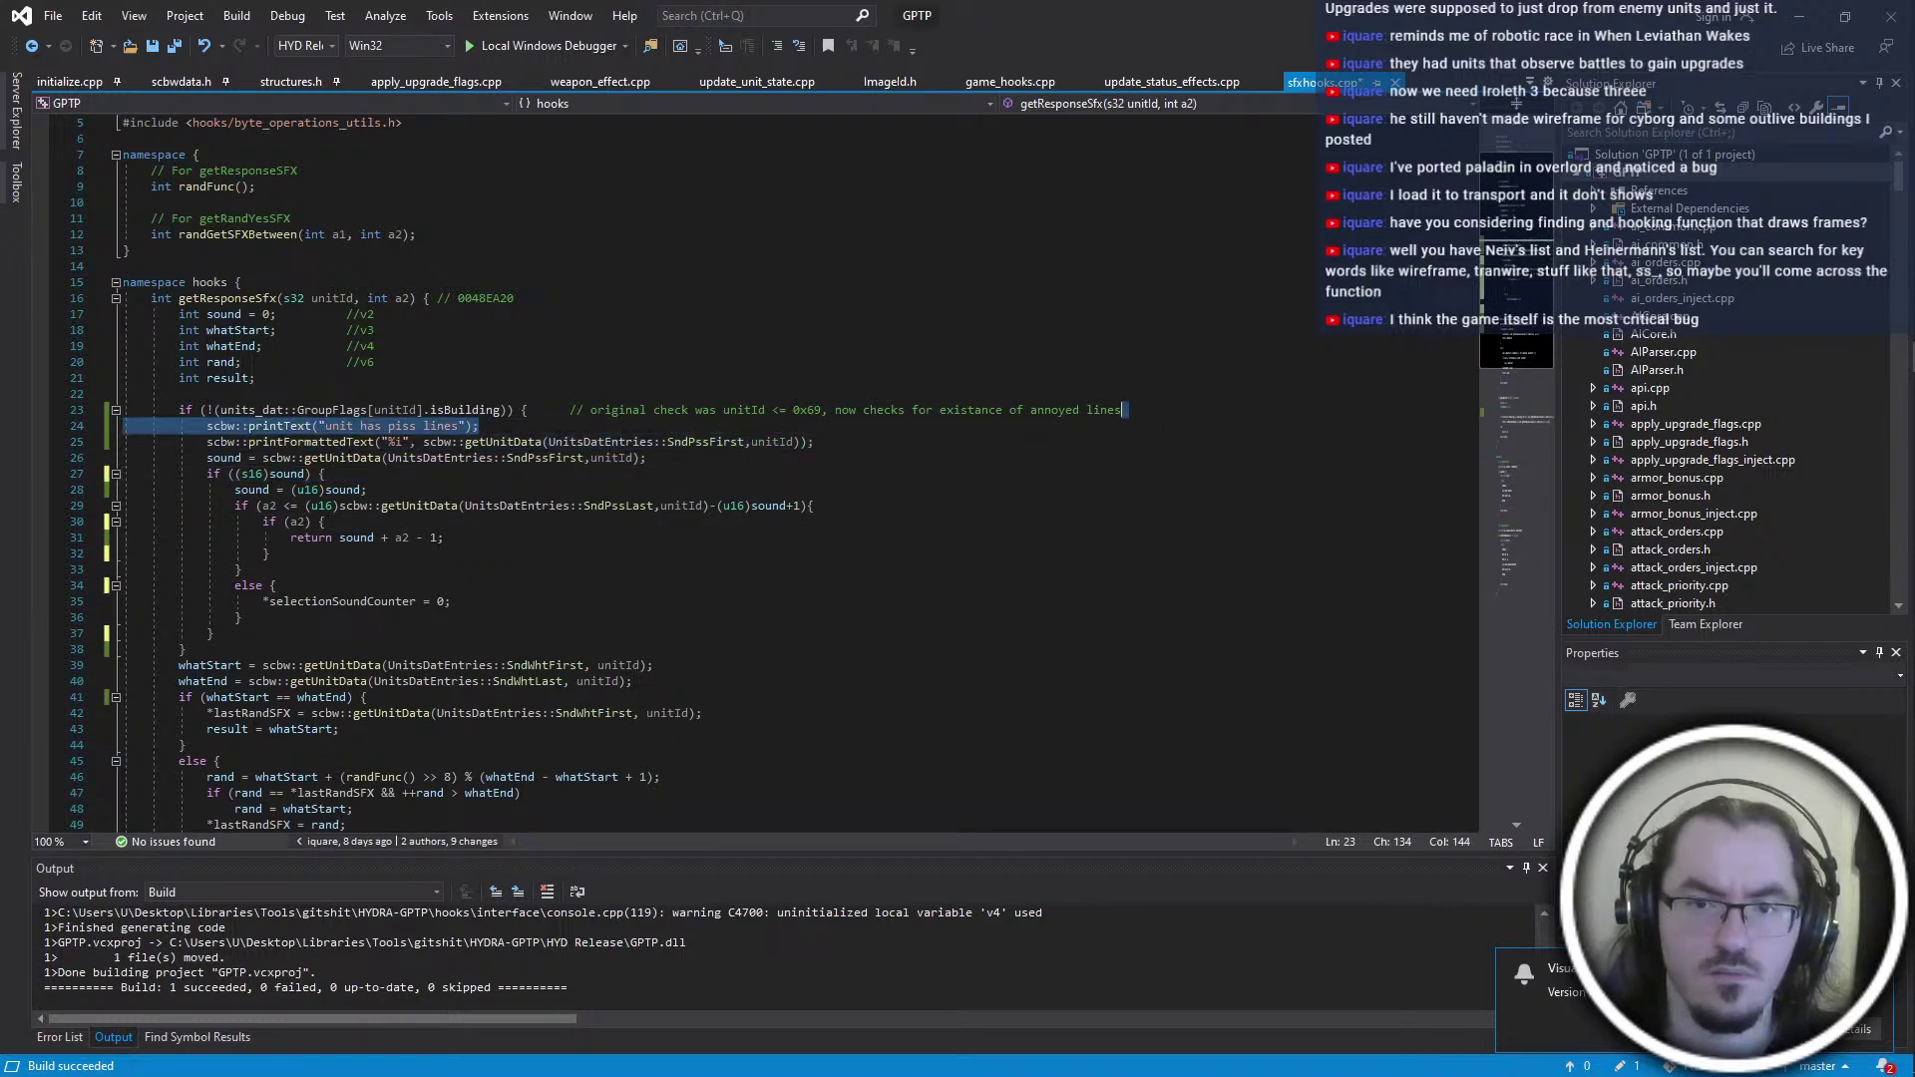
key("BackSpace")
left_click(483, 504)
left_click_drag(817, 425, 1127, 409)
key("BackSpace")
left_click(768, 549)
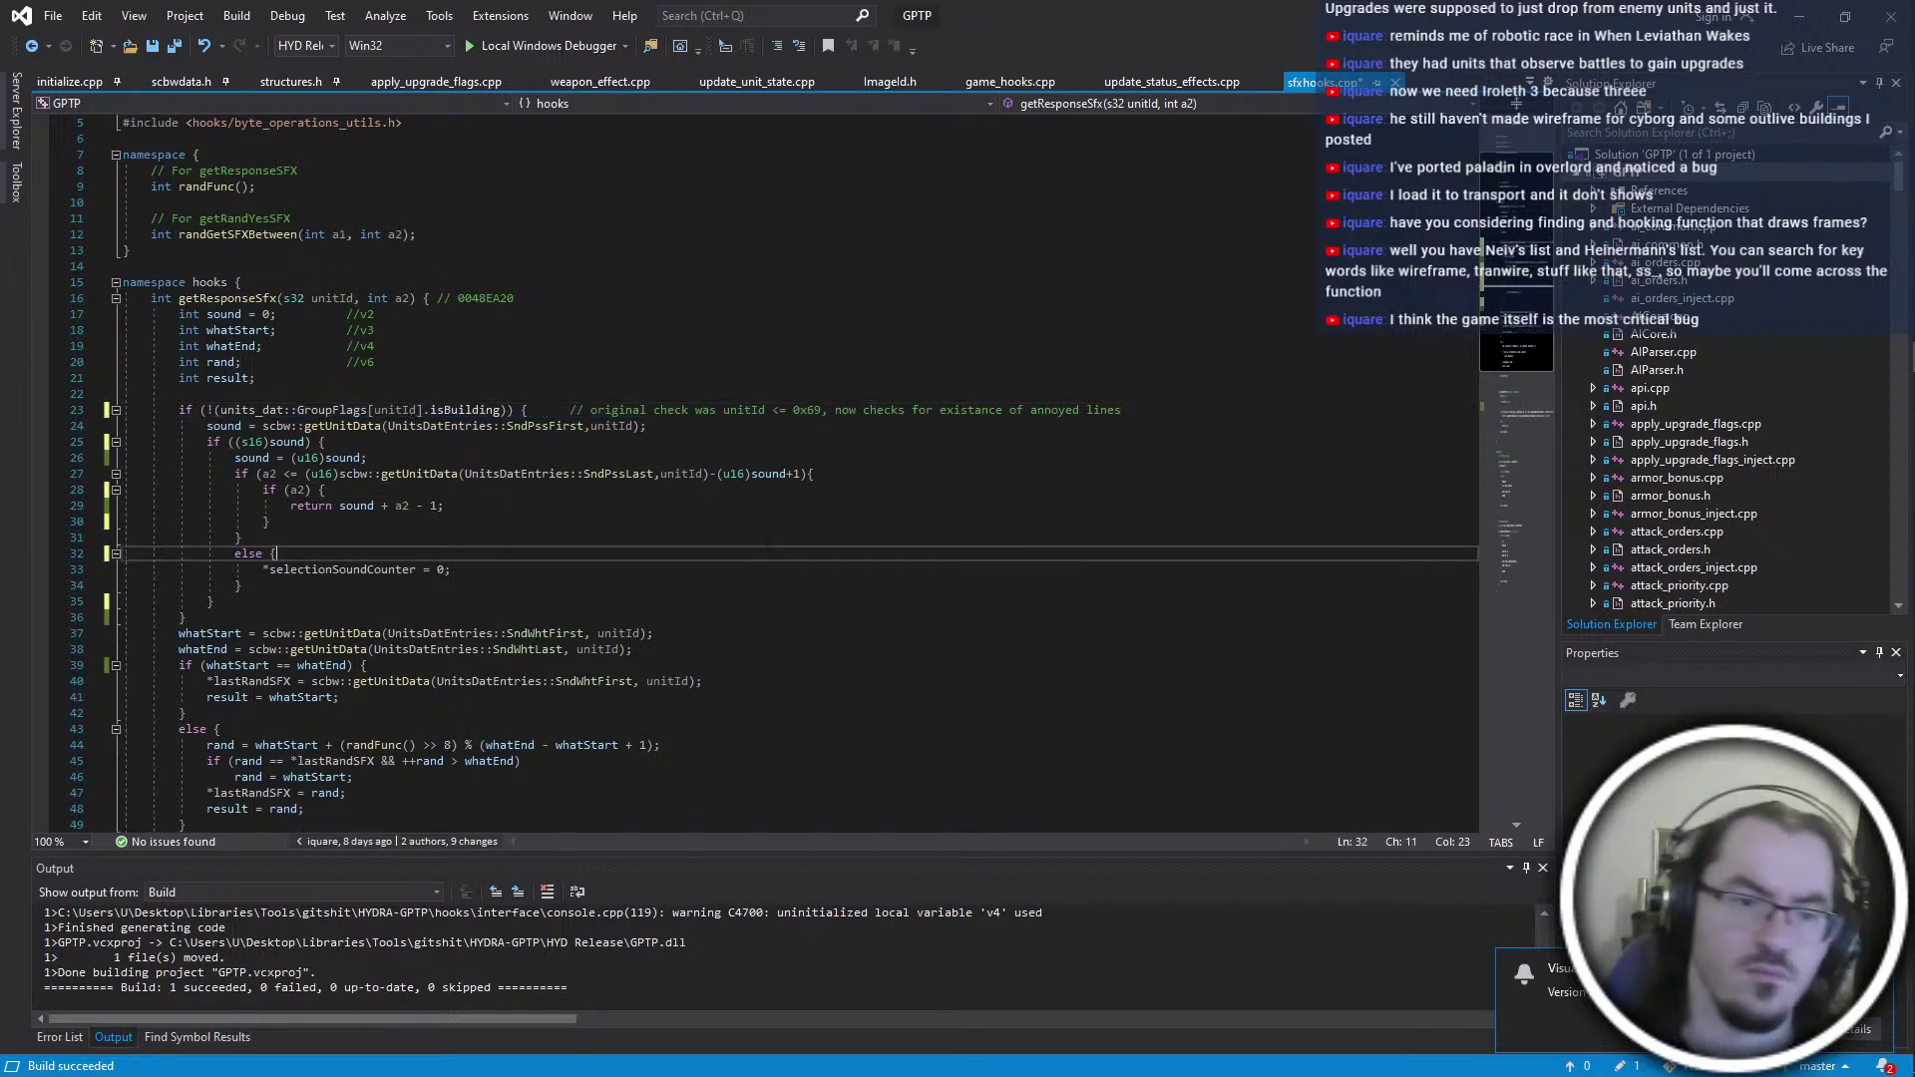
scroll(739, 534, "down", 2)
key("ctrl+s")
left_click(570, 283)
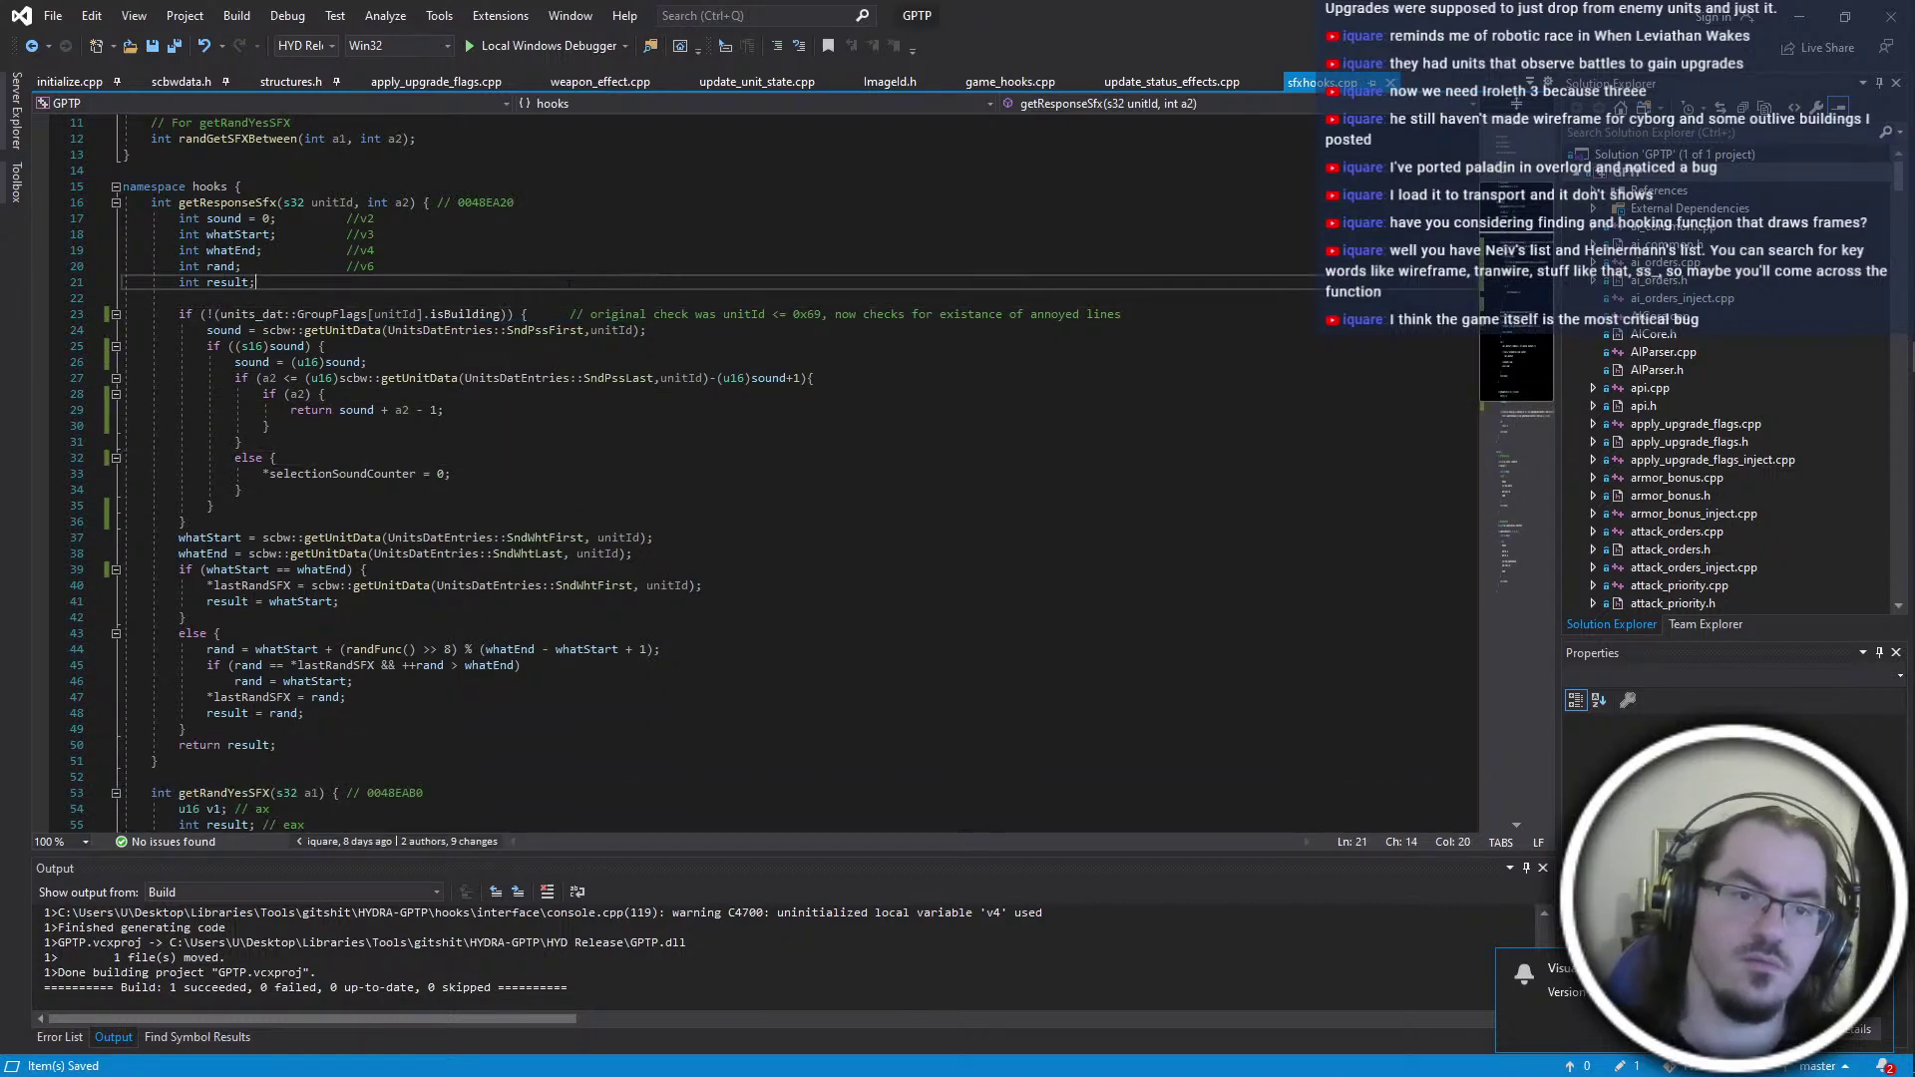
left_click(454, 314)
Switch to the _HYDRA-dev folder, launch HYDRA-beta.exe and start the Use Map Settings test game
key("alt+Tab")
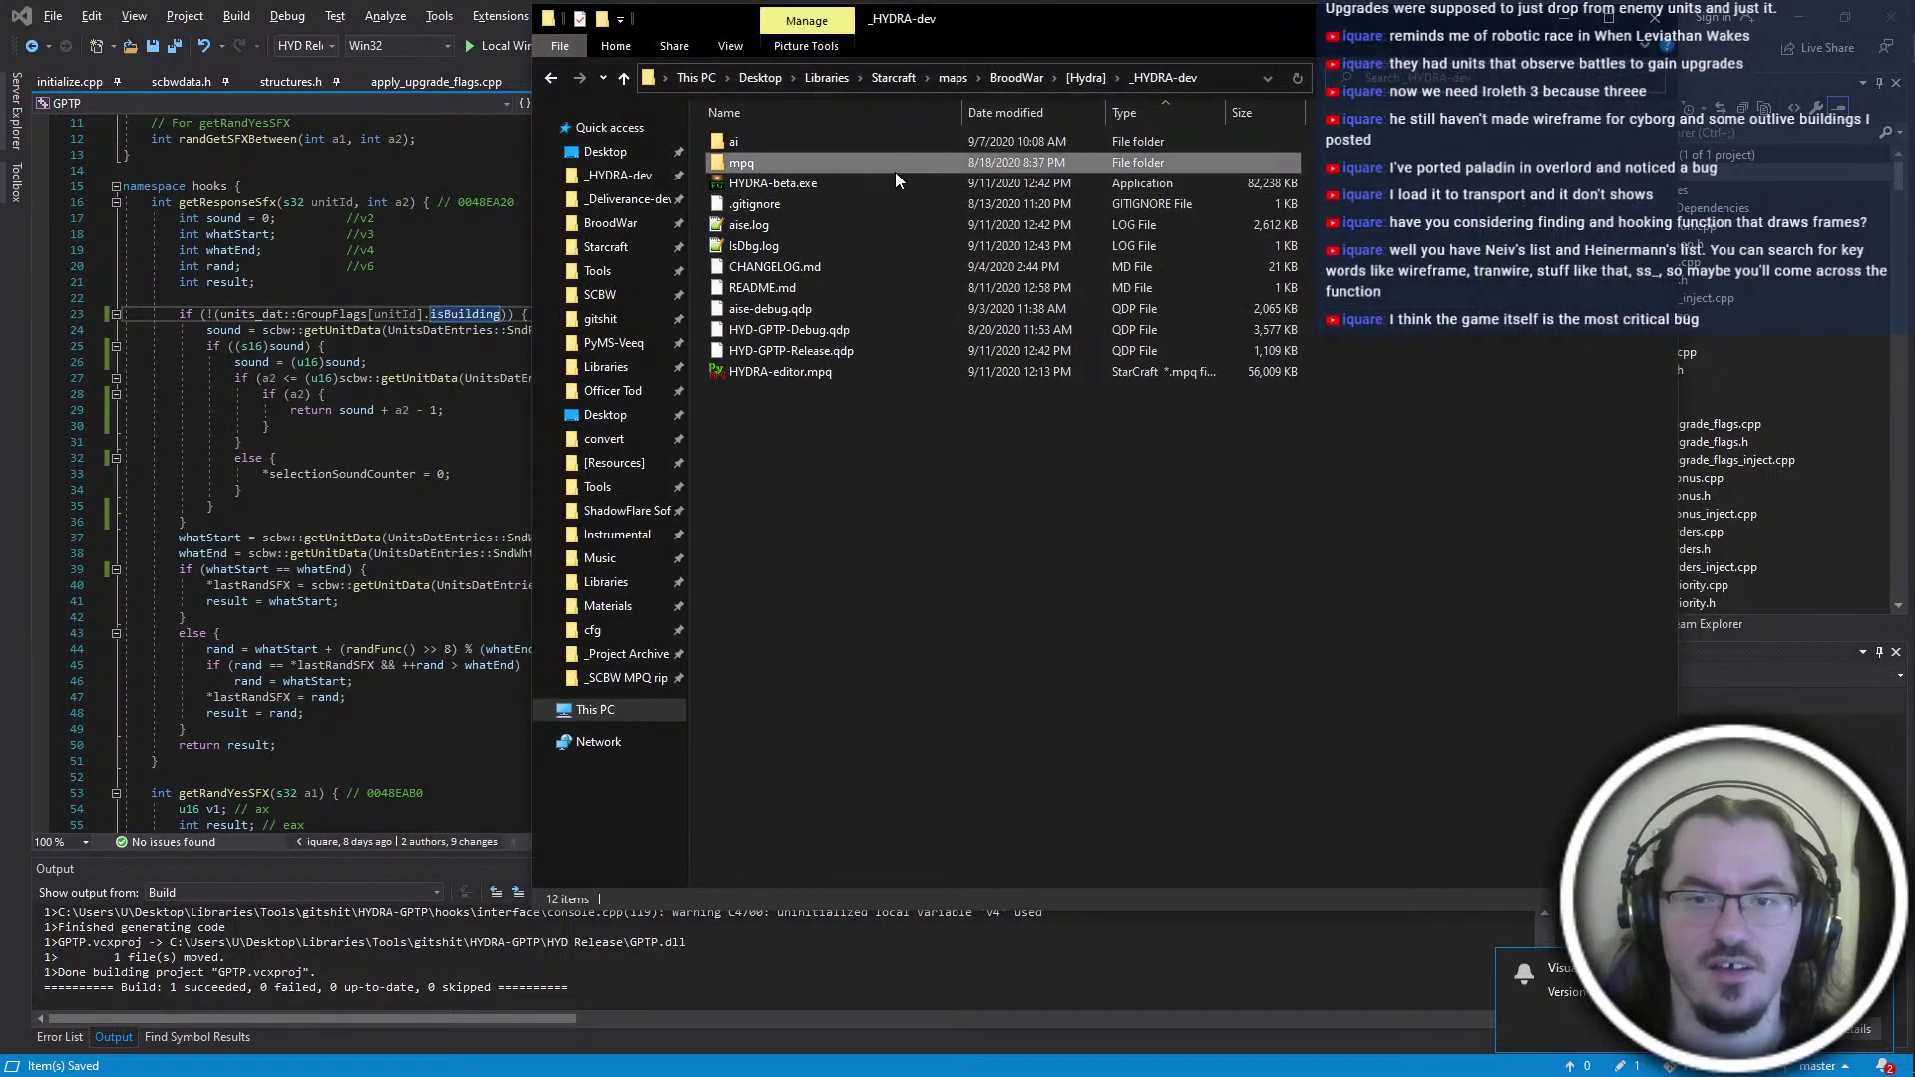
double_click(895, 171)
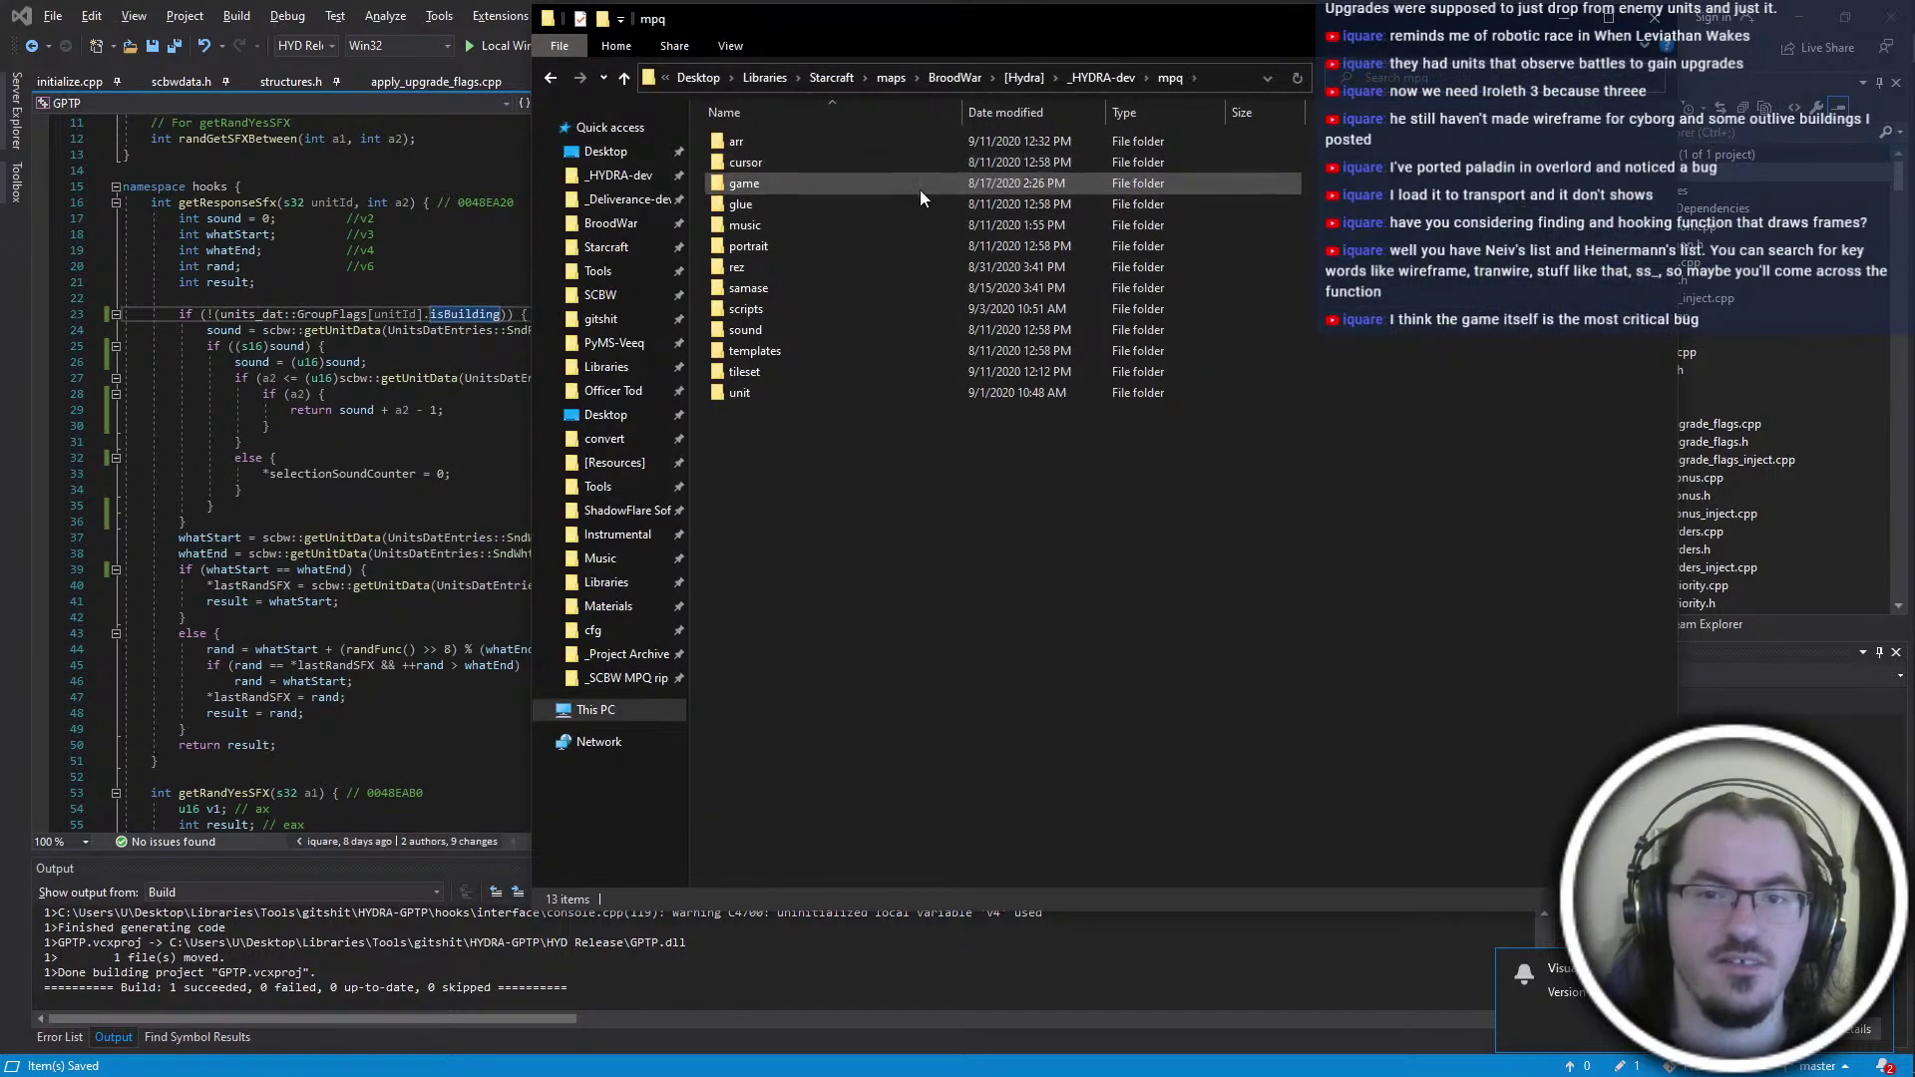
key("alt+Left")
double_click(919, 188)
key("Return")
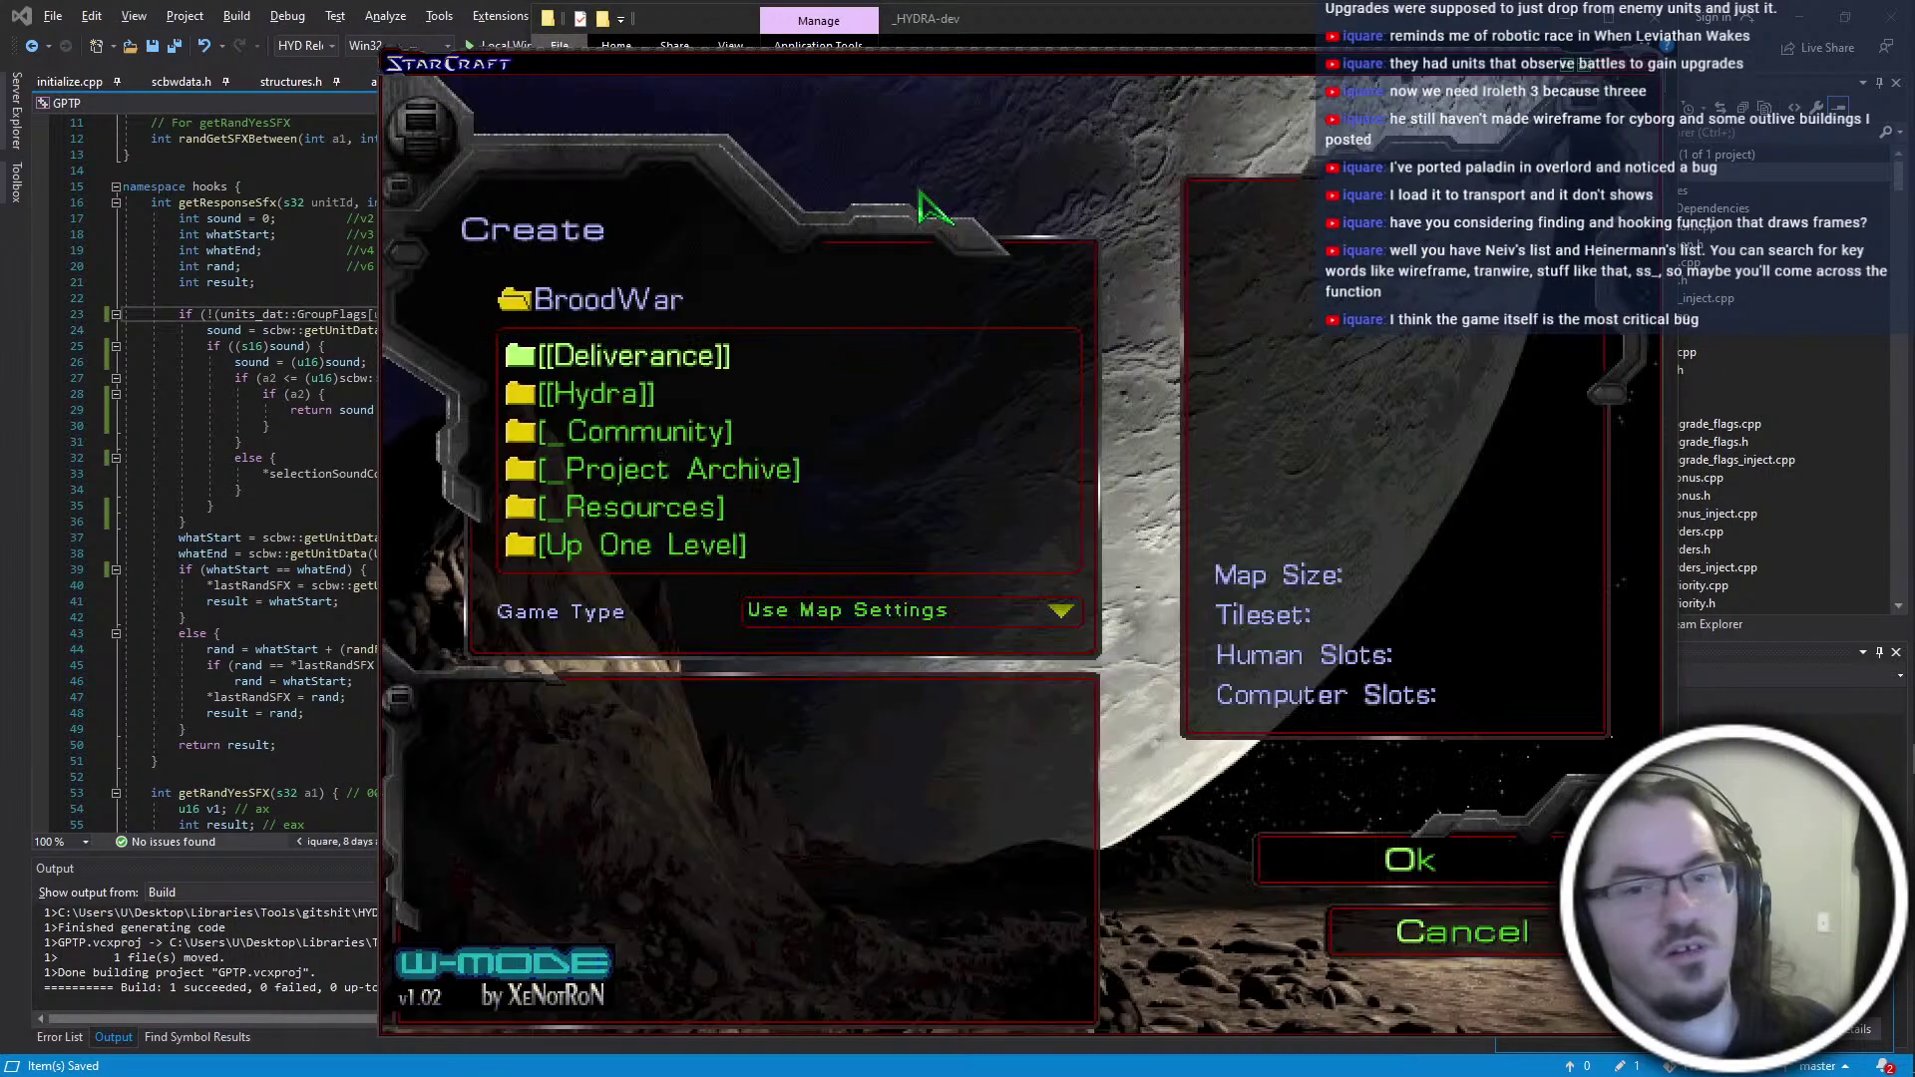
key("o")
key("s")
Select a group of Zerg units and several Terran buildings, including the Science Facility, to check their selection sounds
left_click_drag(910, 481, 1165, 588)
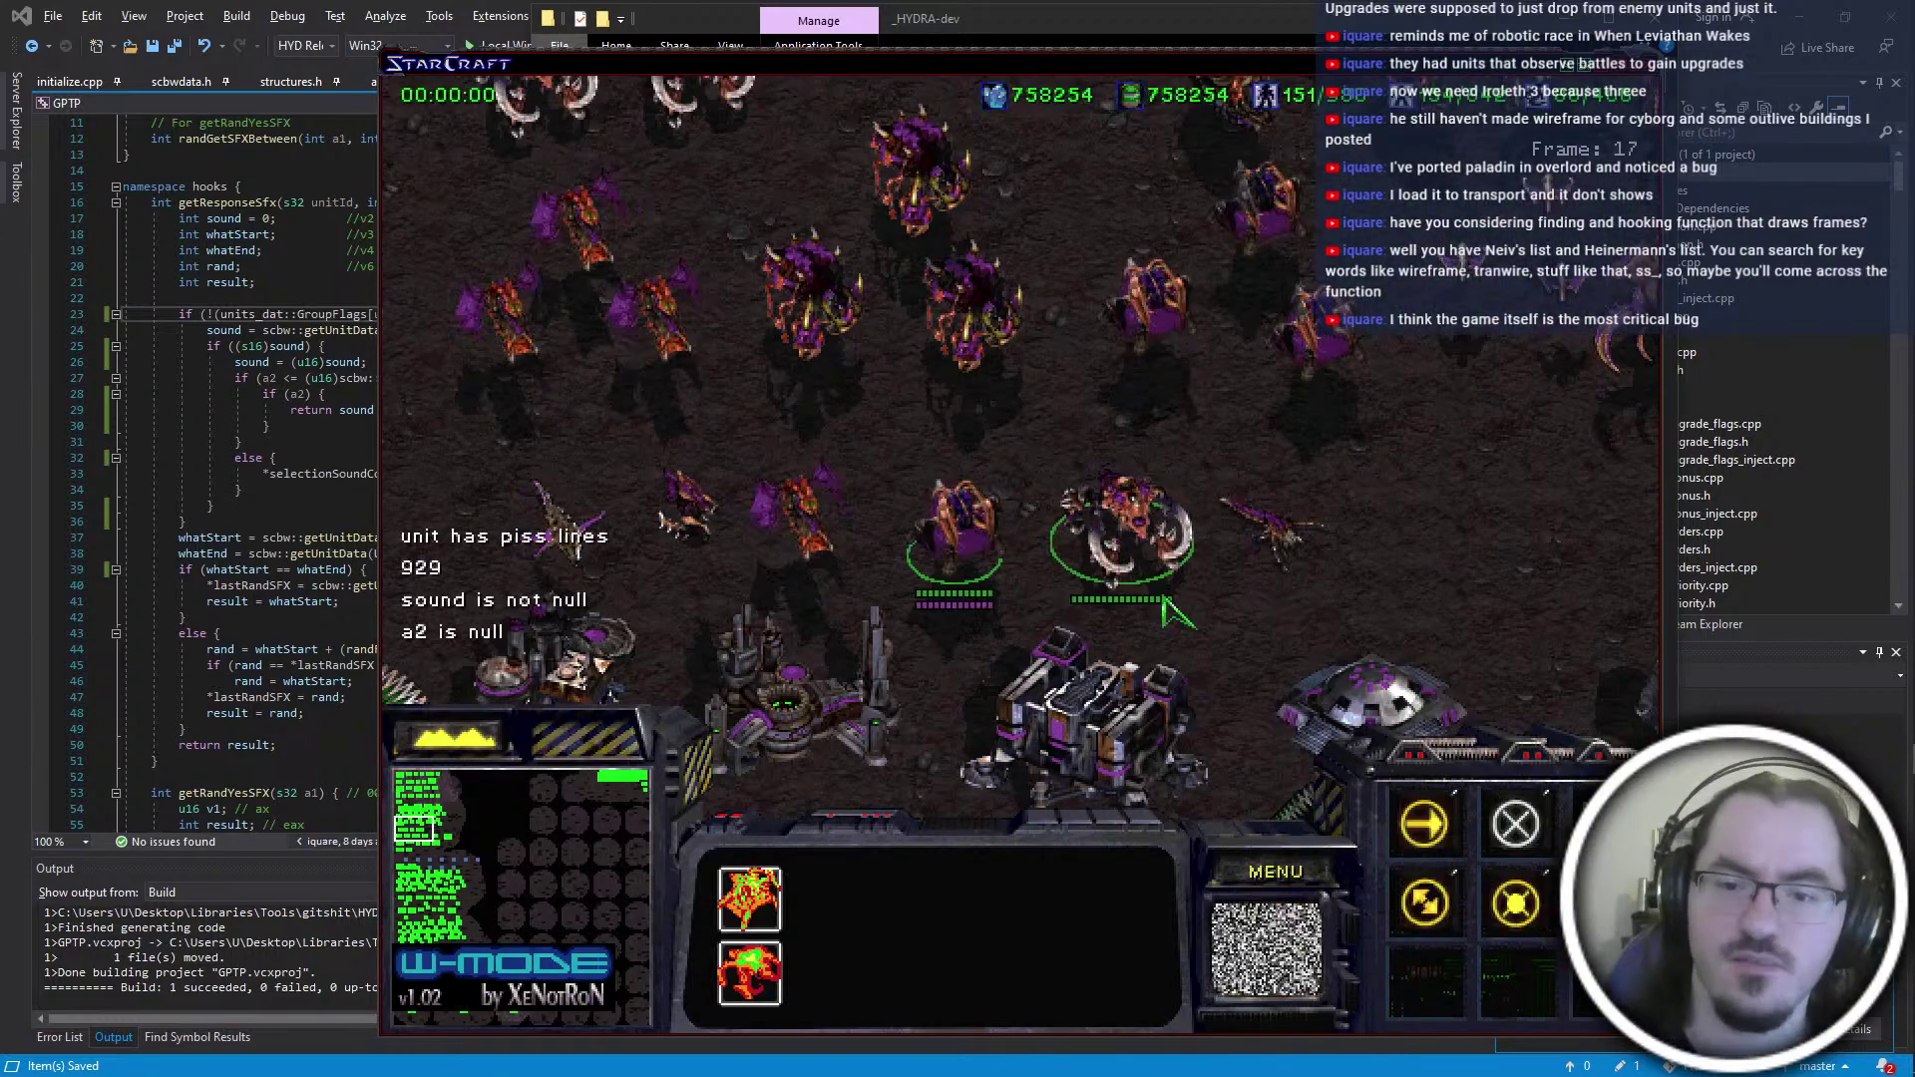
left_click(1085, 710)
left_click_drag(897, 640, 763, 583)
left_click(588, 598)
left_click(913, 609)
left_click(1152, 608)
left_click(1401, 608)
left_click(1177, 618)
Check the game's sound options and close them again
key("F10")
key("o")
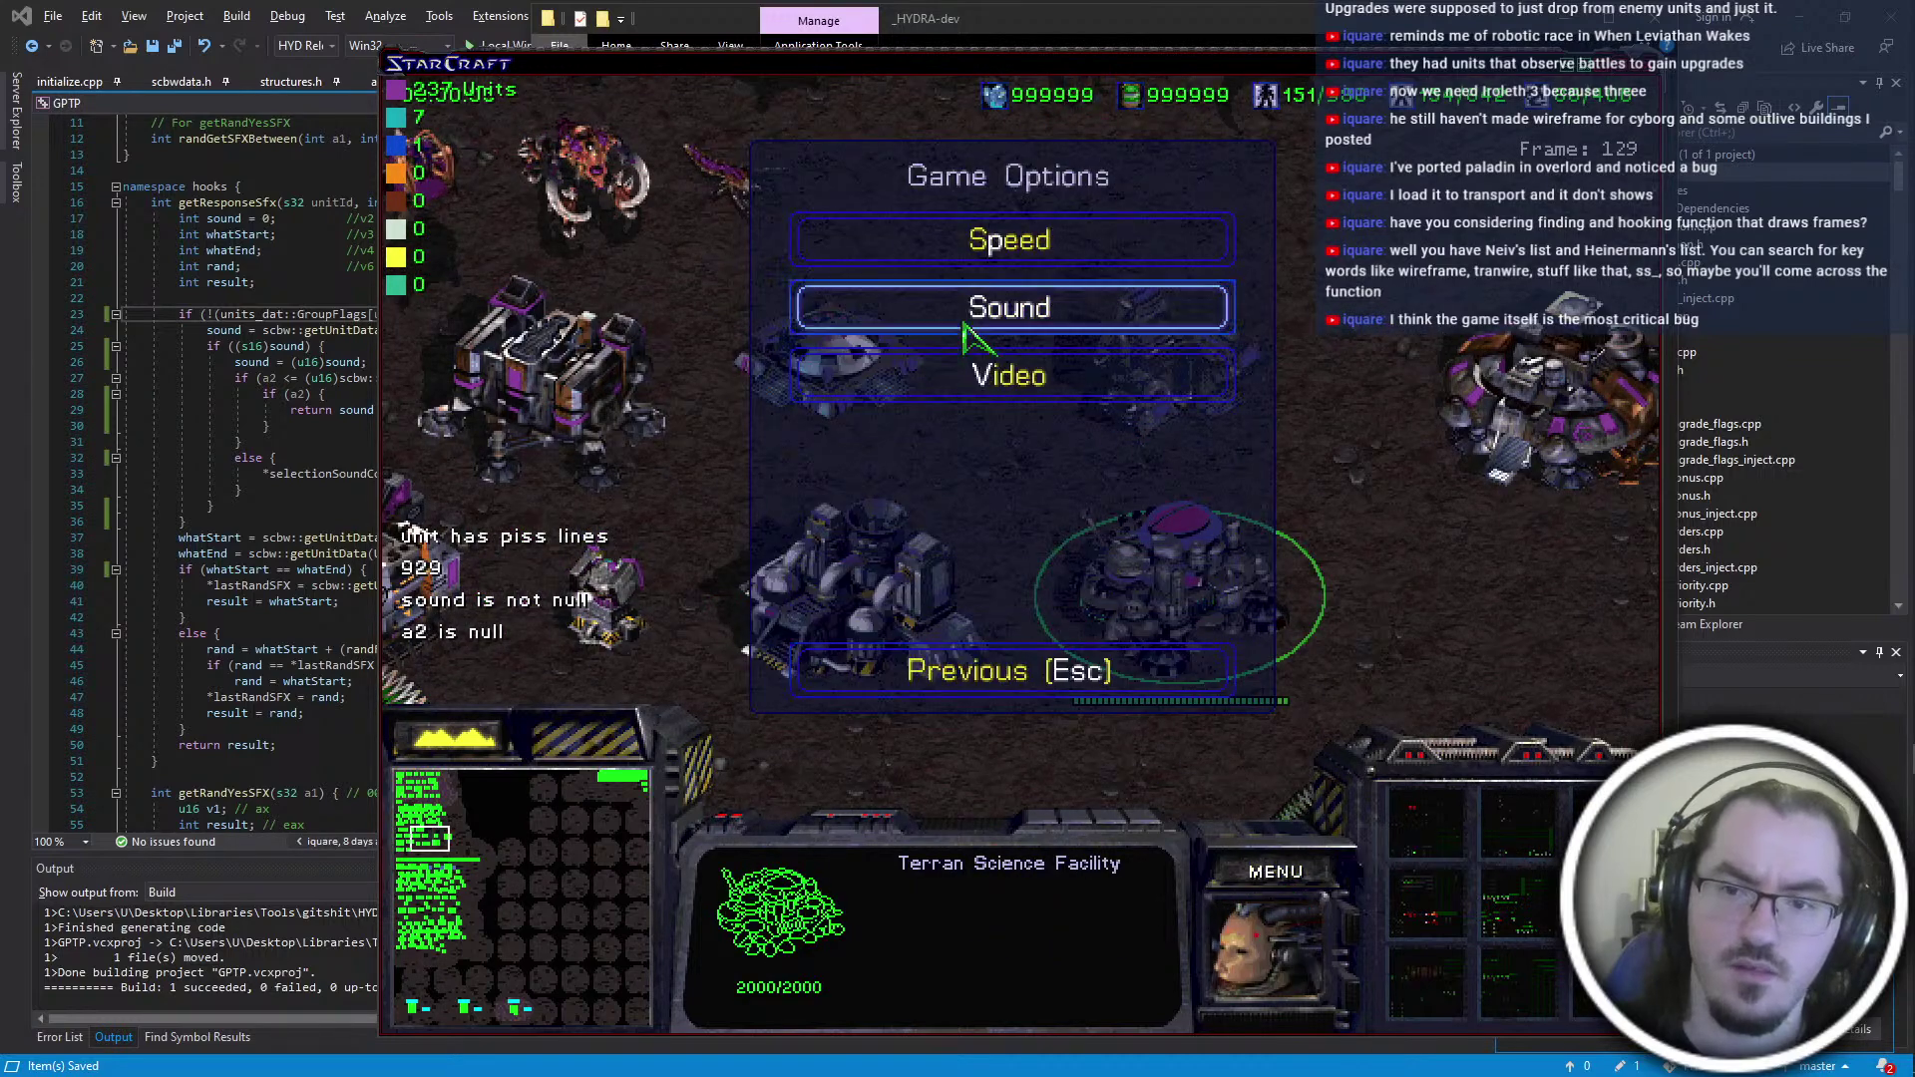
key("s")
left_click(977, 654)
Exit the running StarCraft program through the game menu
left_click(1289, 873)
key("e")
key("x")
key("x")
Back in Visual Studio, replace getResponseSfx's isBuilding check with scbw::getUnitData(UnitsDatEntries::SndPssFirst, unitId) inside the negated condition, and build the project
key("alt+Tab")
left_click(725, 417)
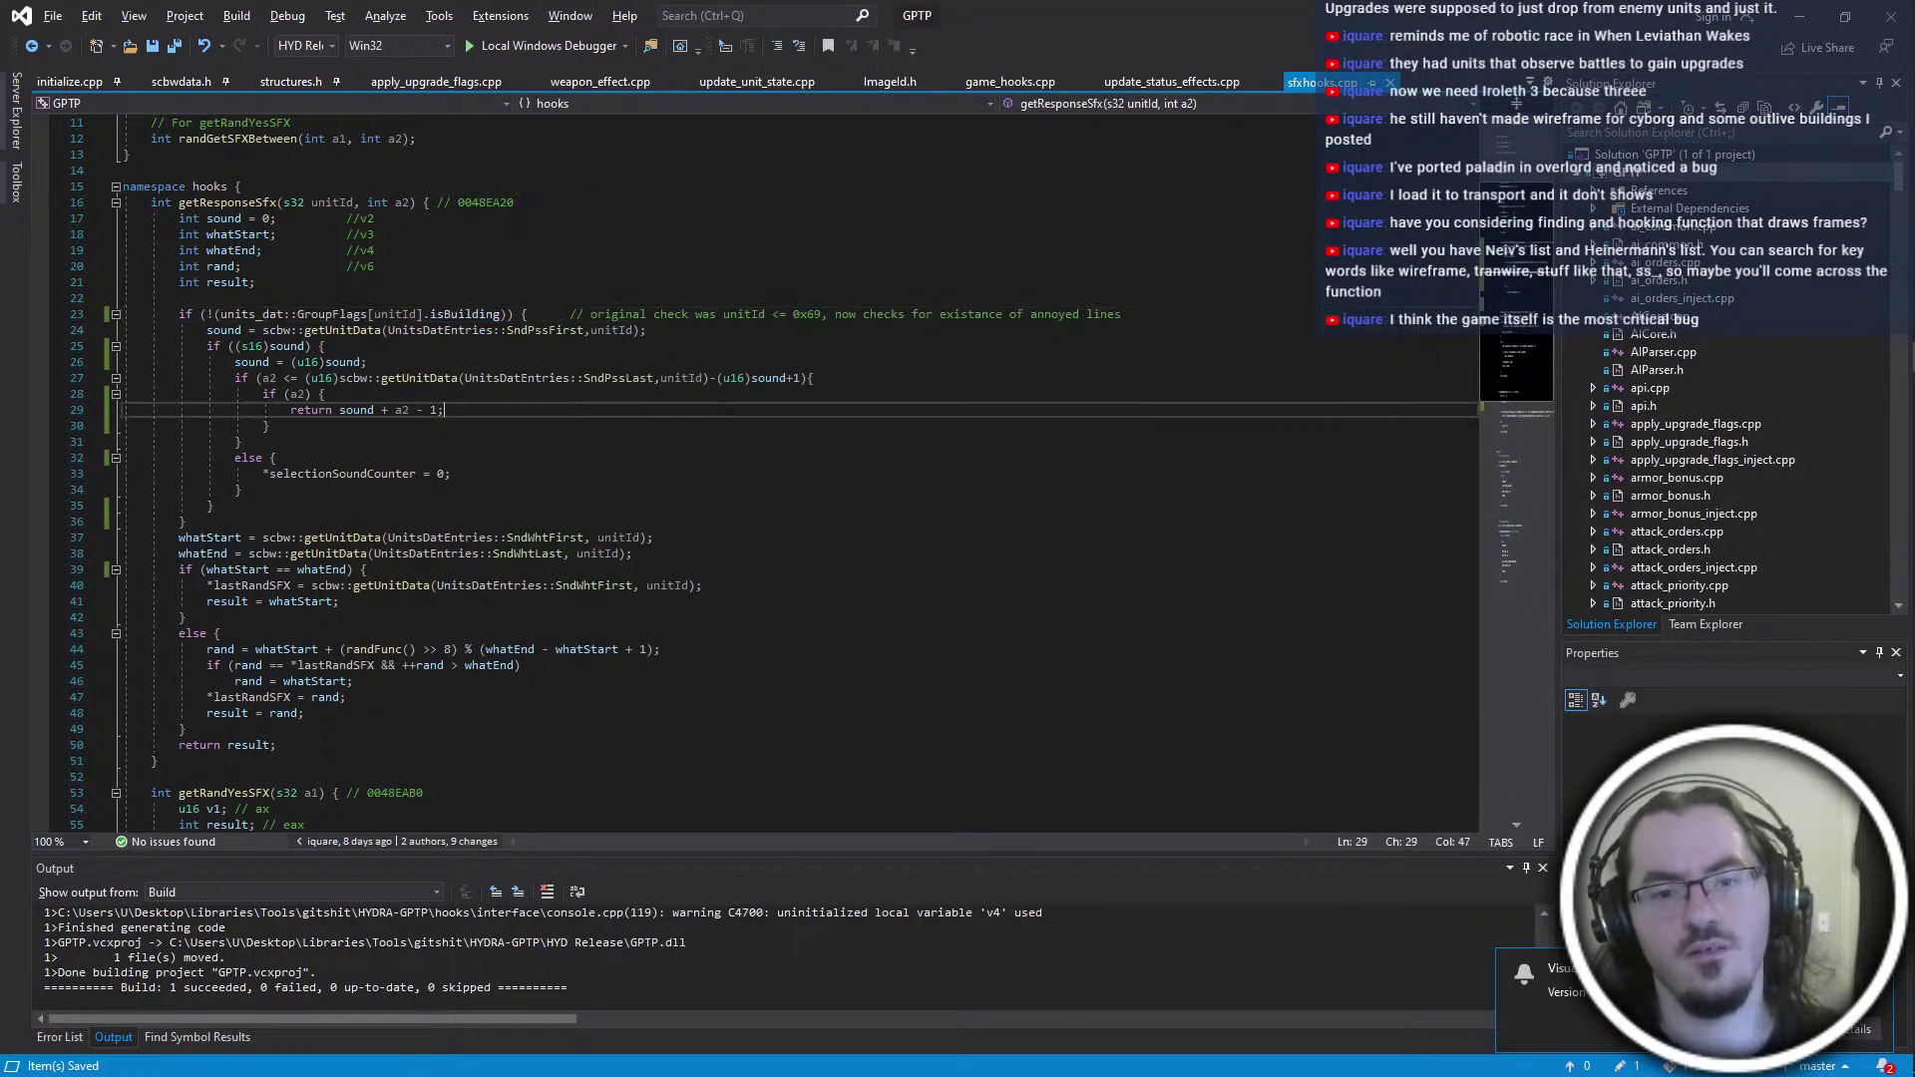
left_click(480, 331)
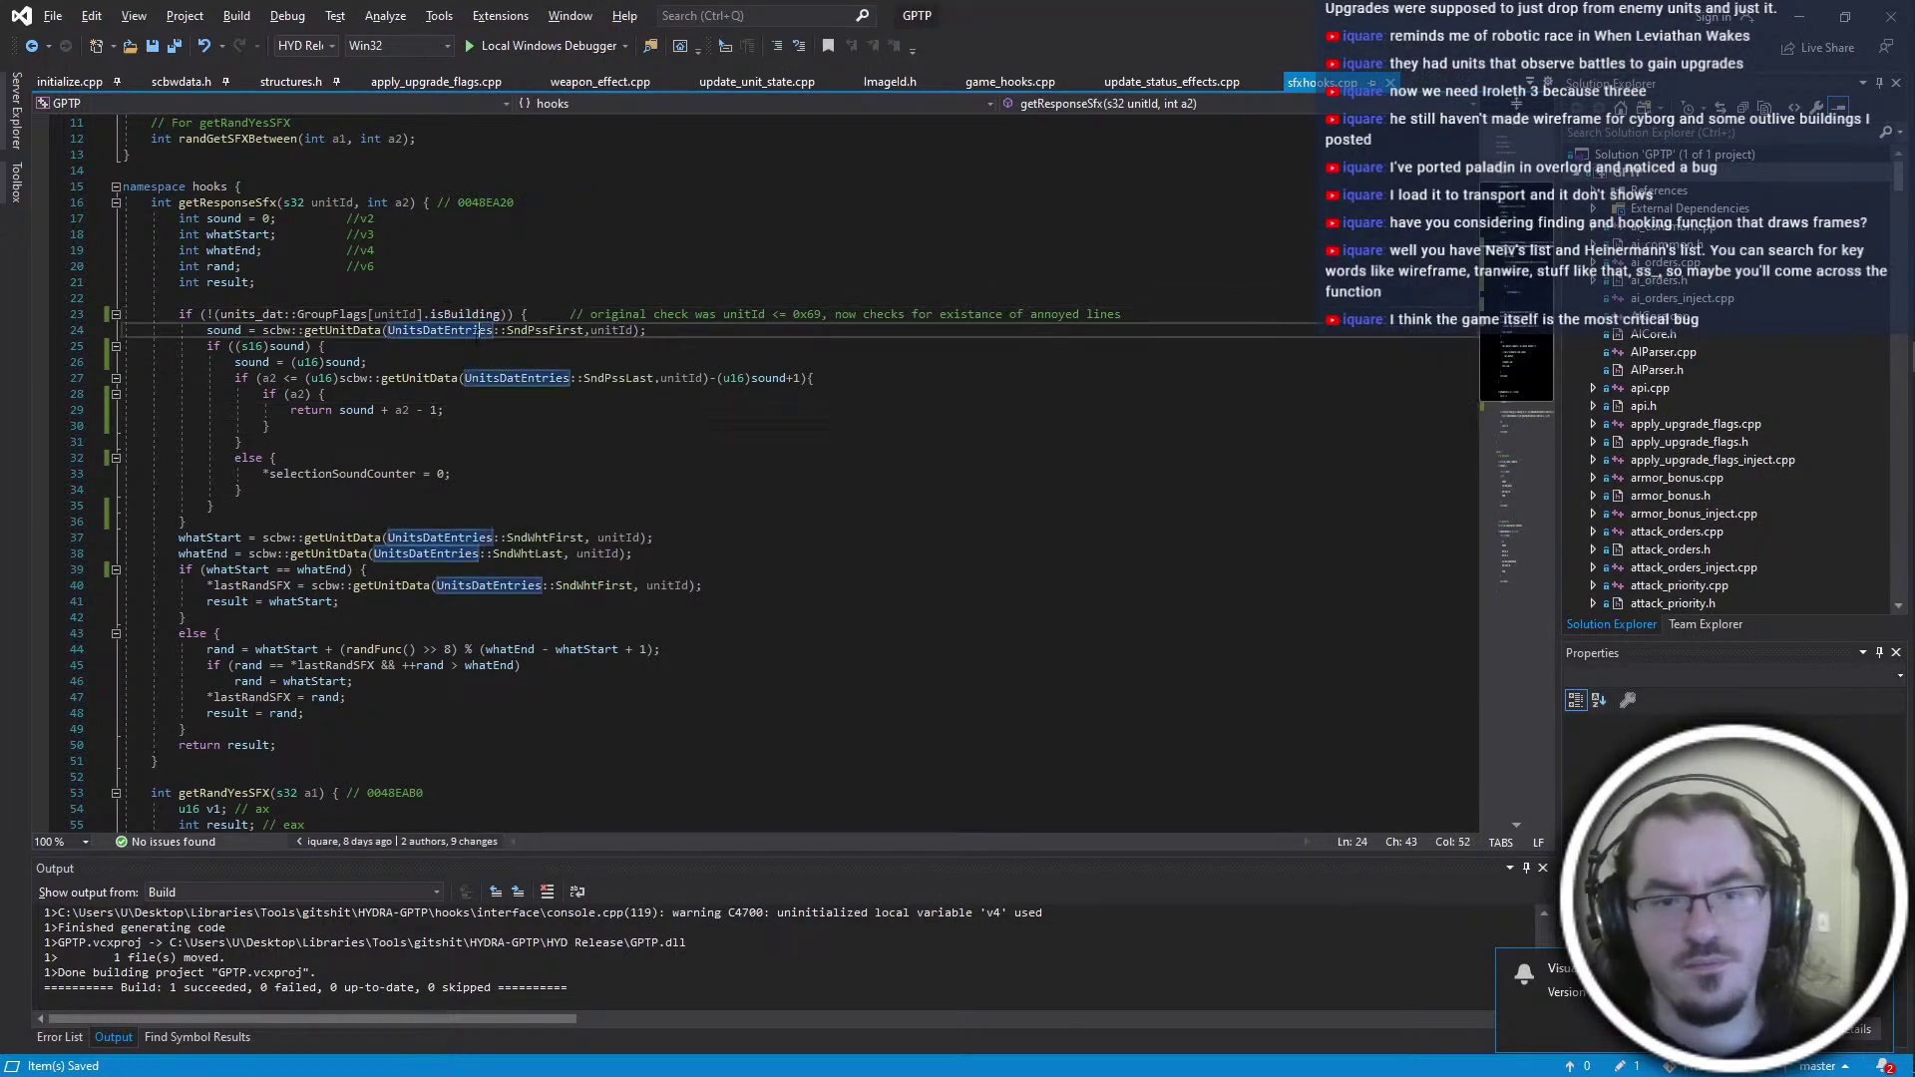
left_click(498, 315)
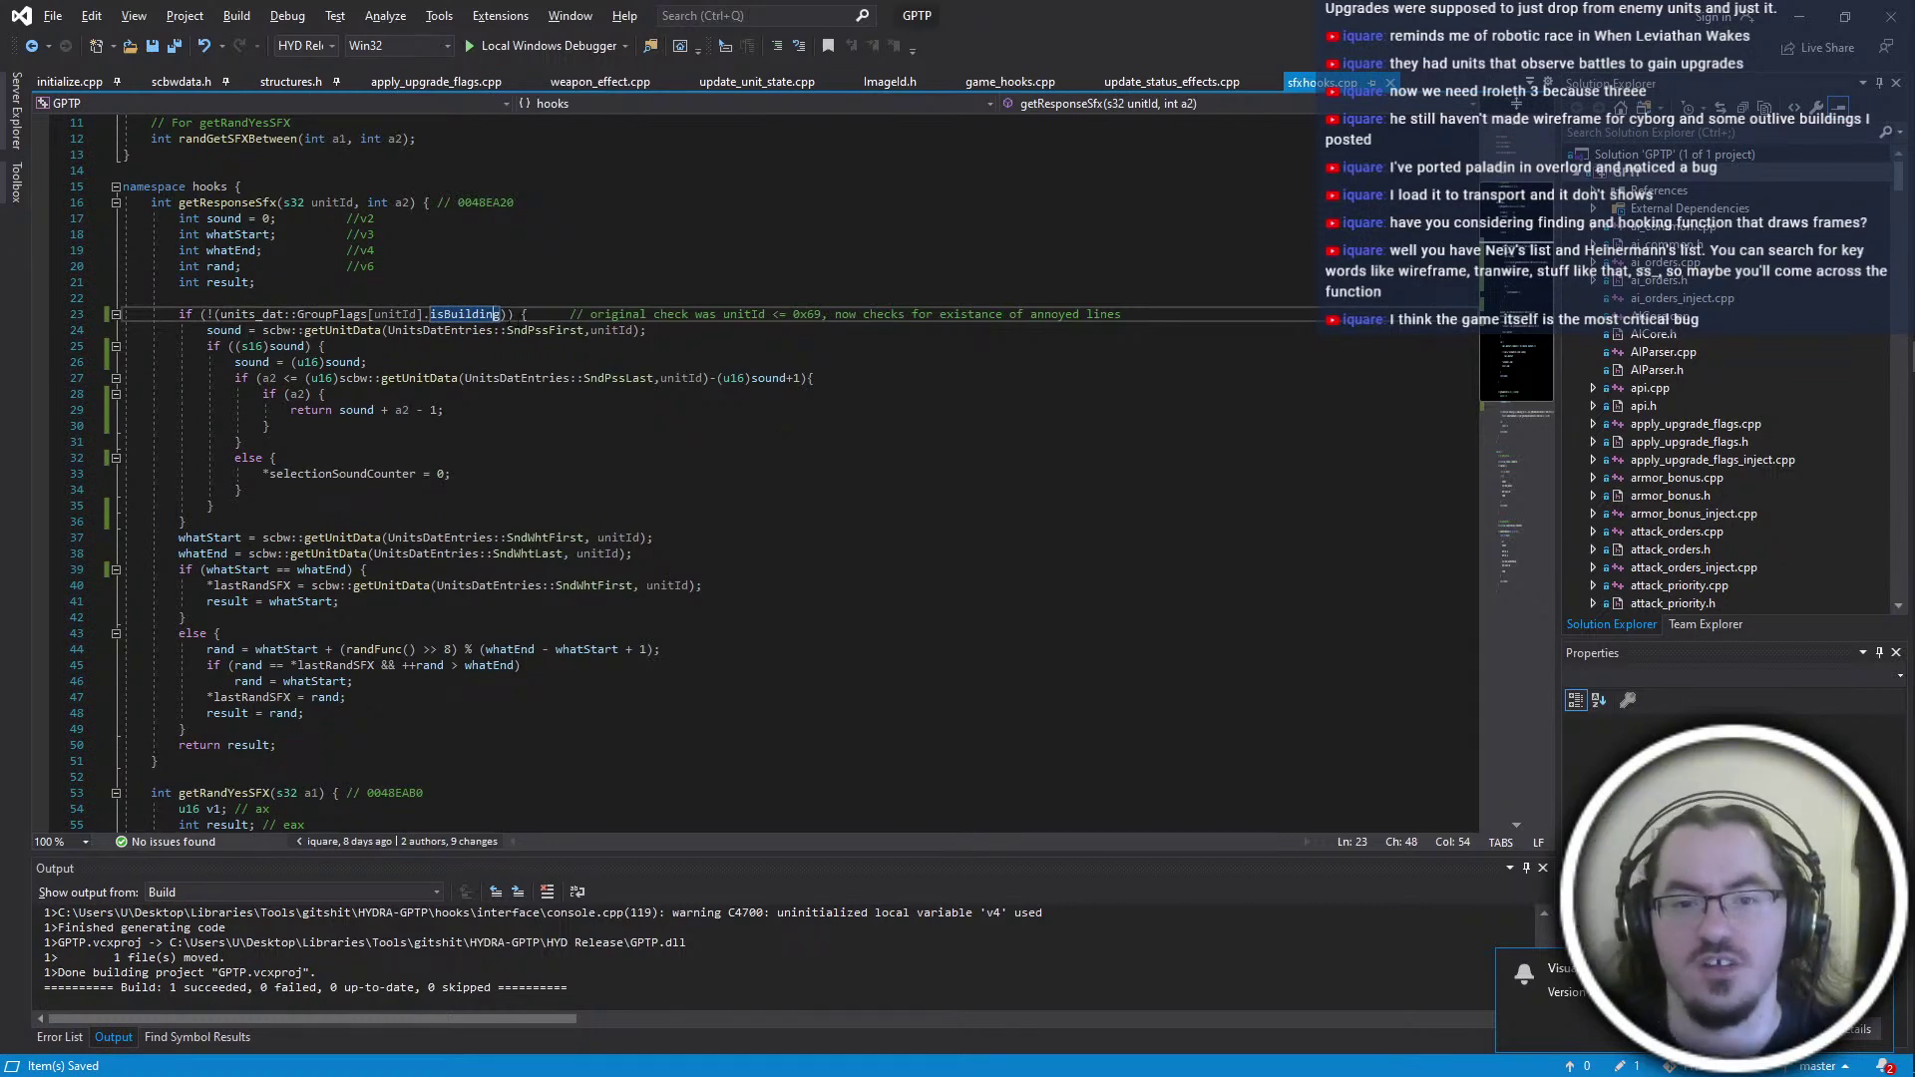
left_click_drag(508, 314, 325, 316)
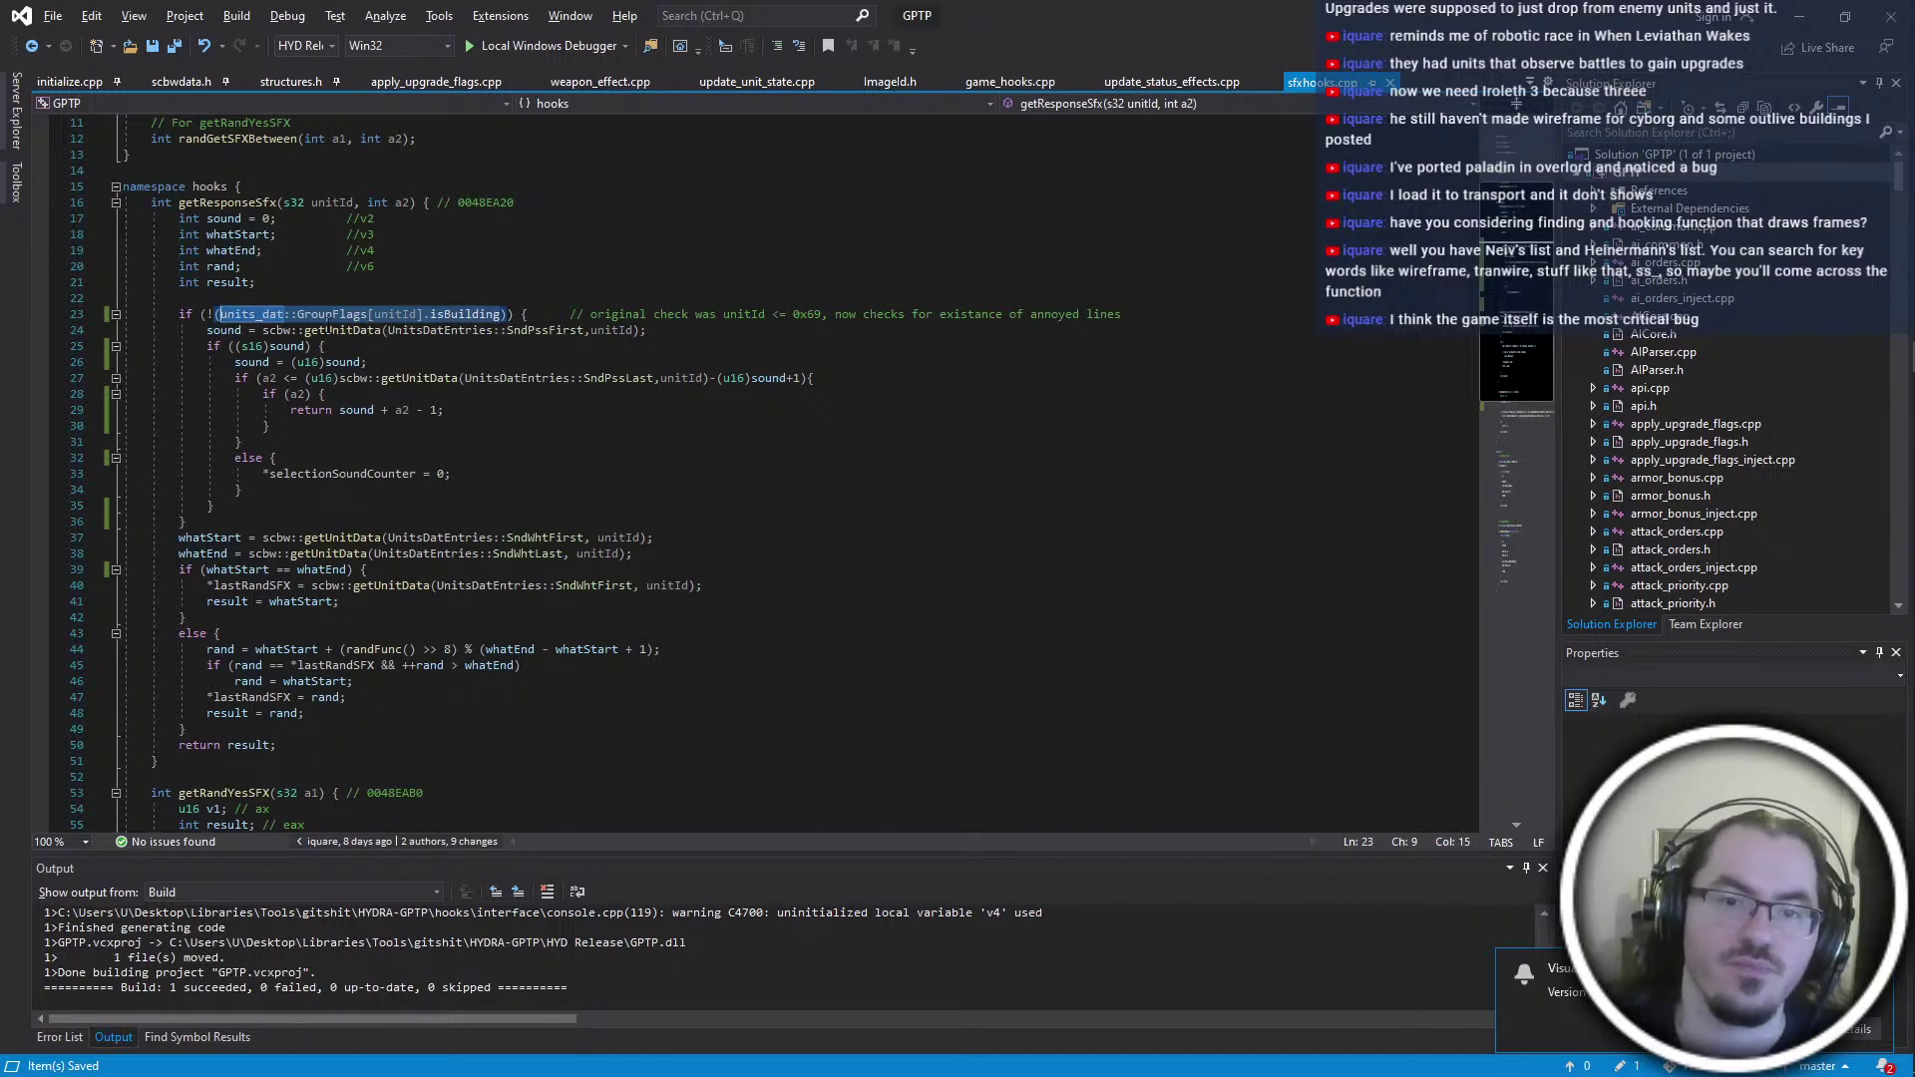
left_click_drag(638, 330, 263, 330)
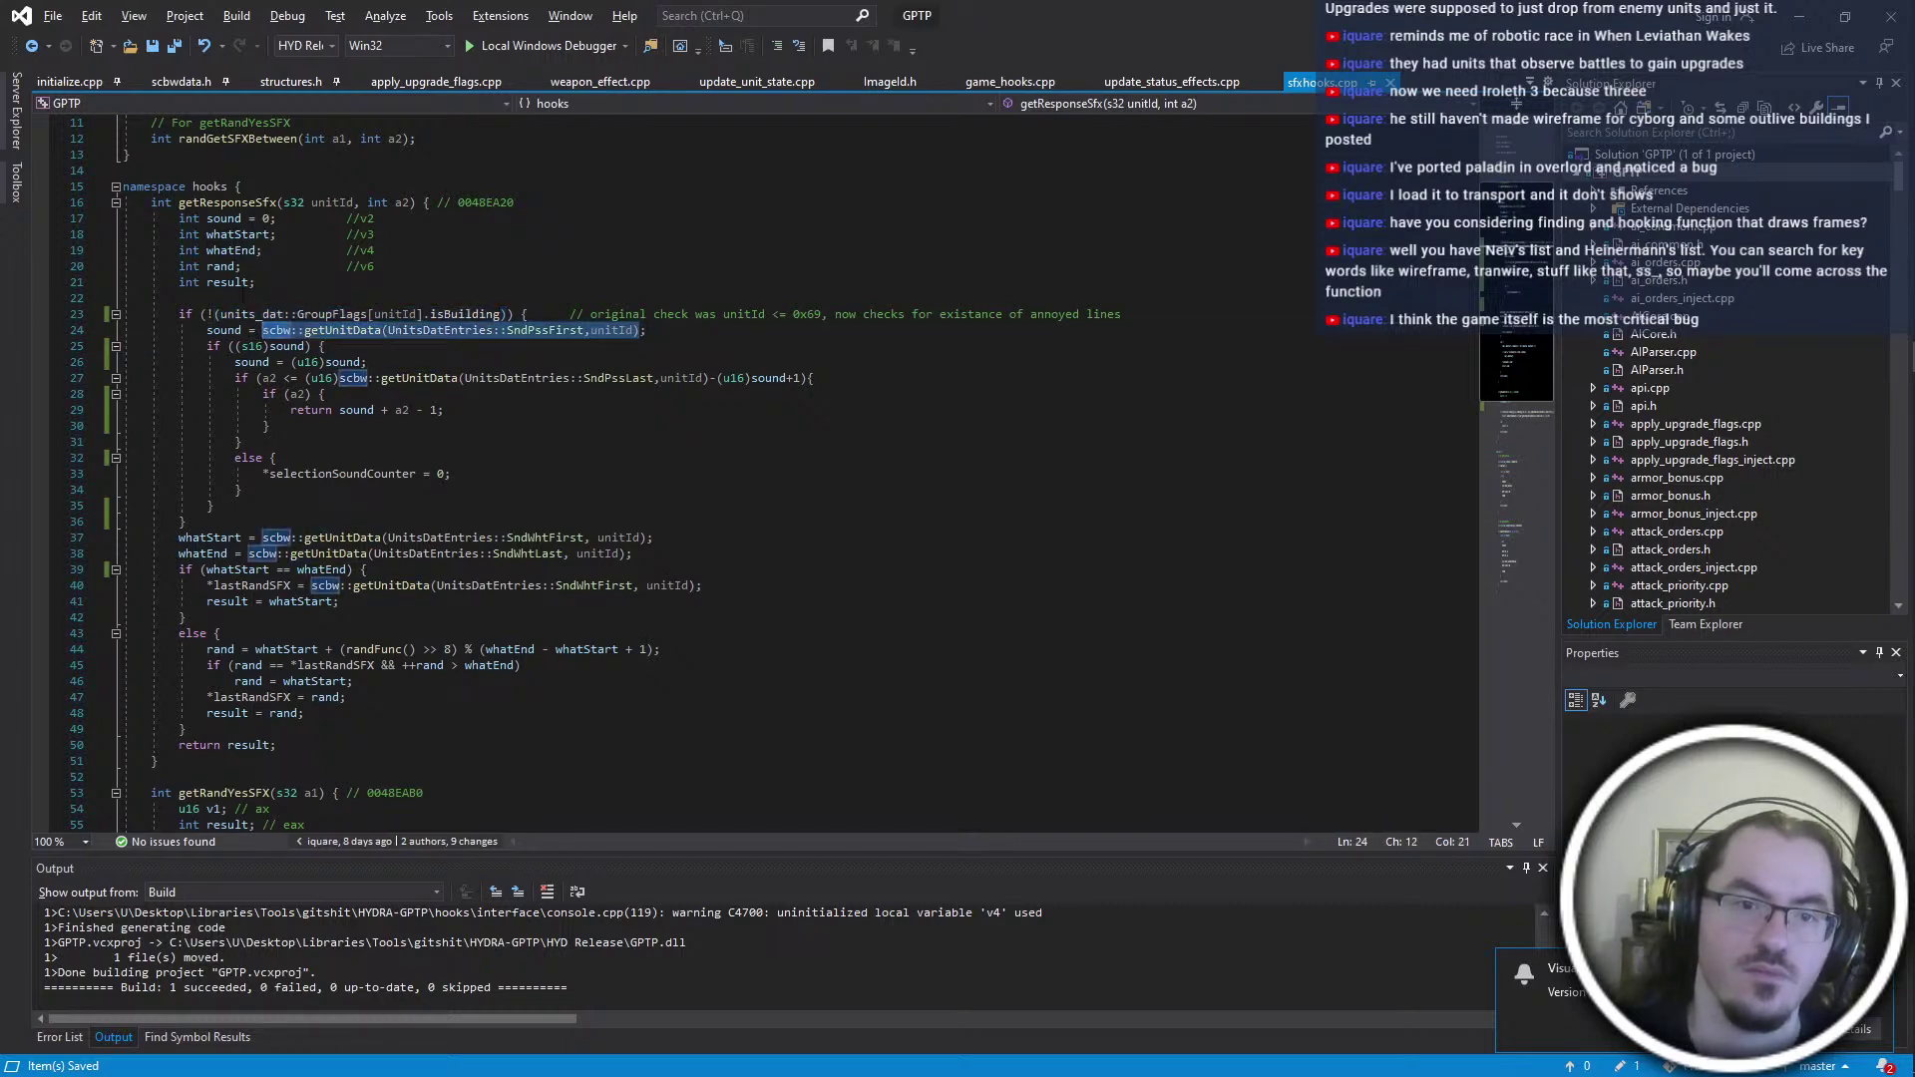
left_click(215, 314)
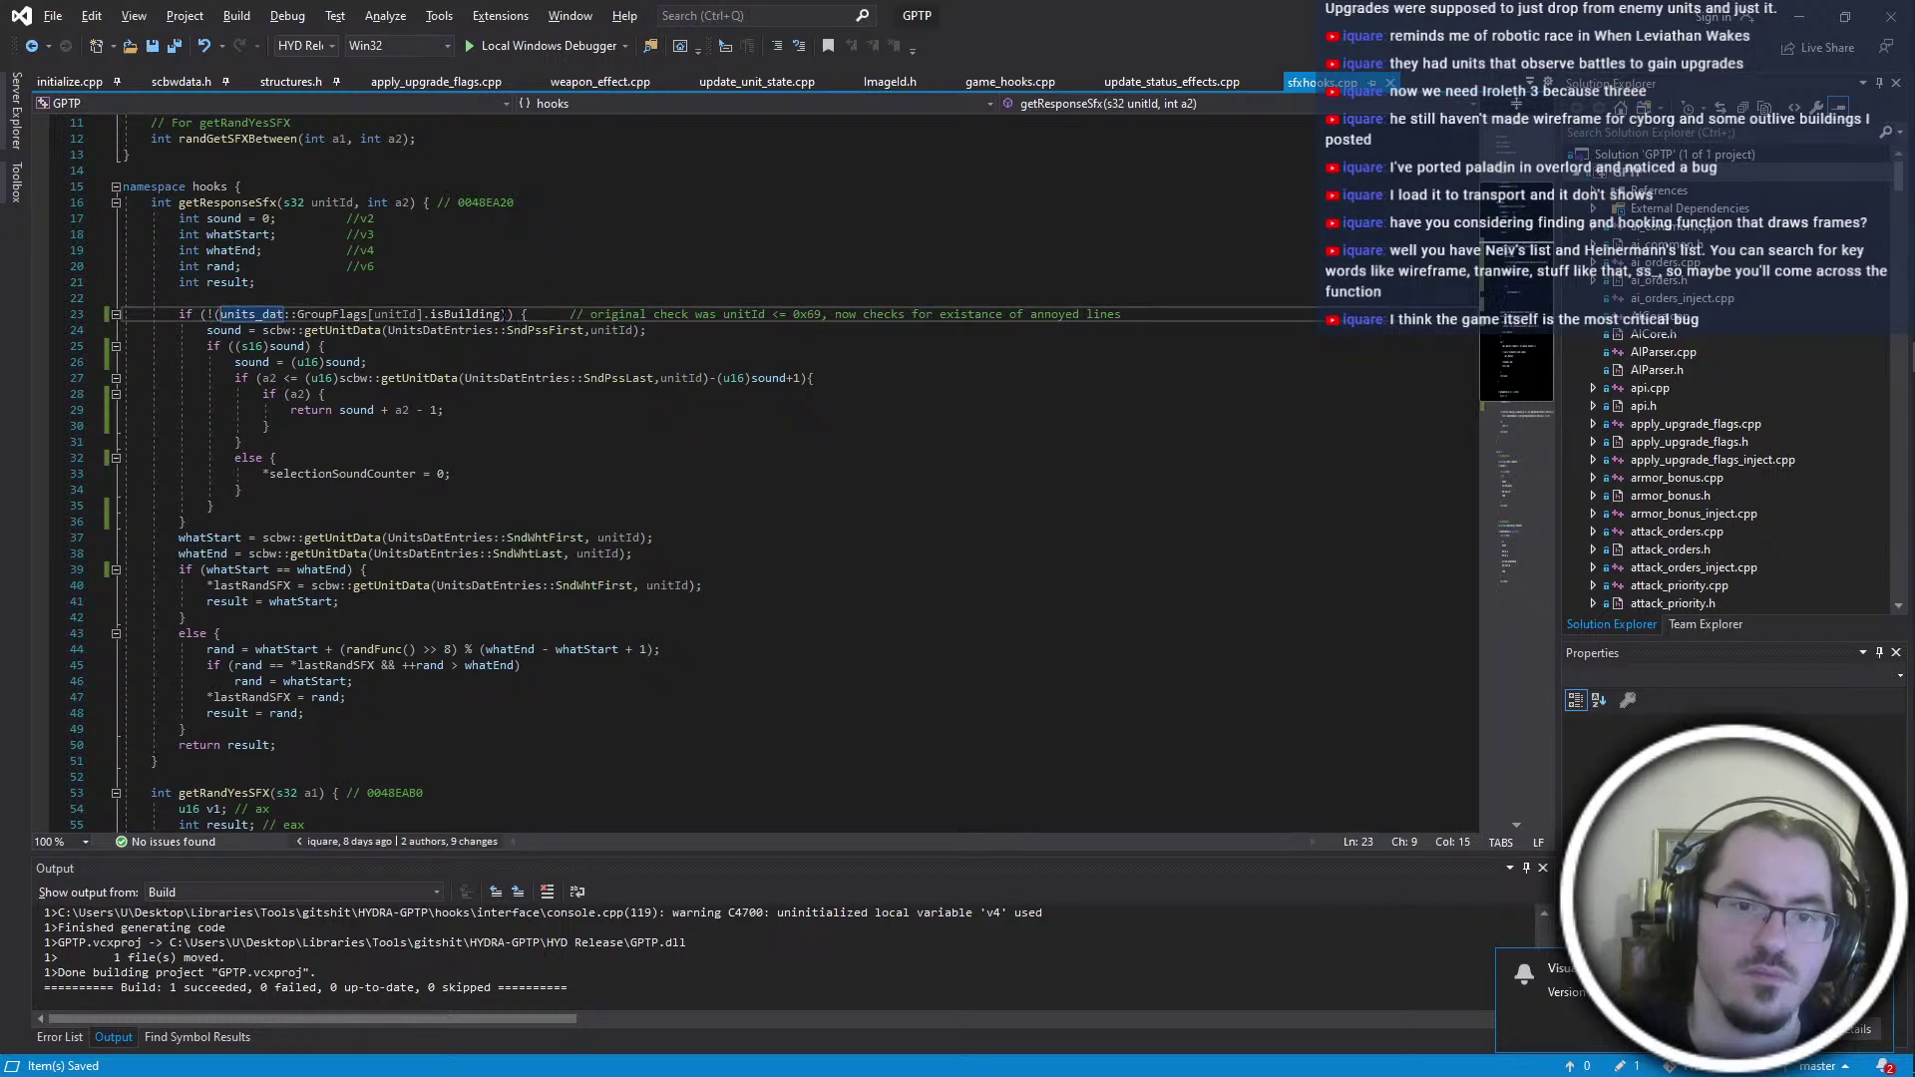
left_click_drag(219, 315, 503, 314)
type("scbw::getUnitData(UnitsDatEntries::SndPssFirst, unitId)")
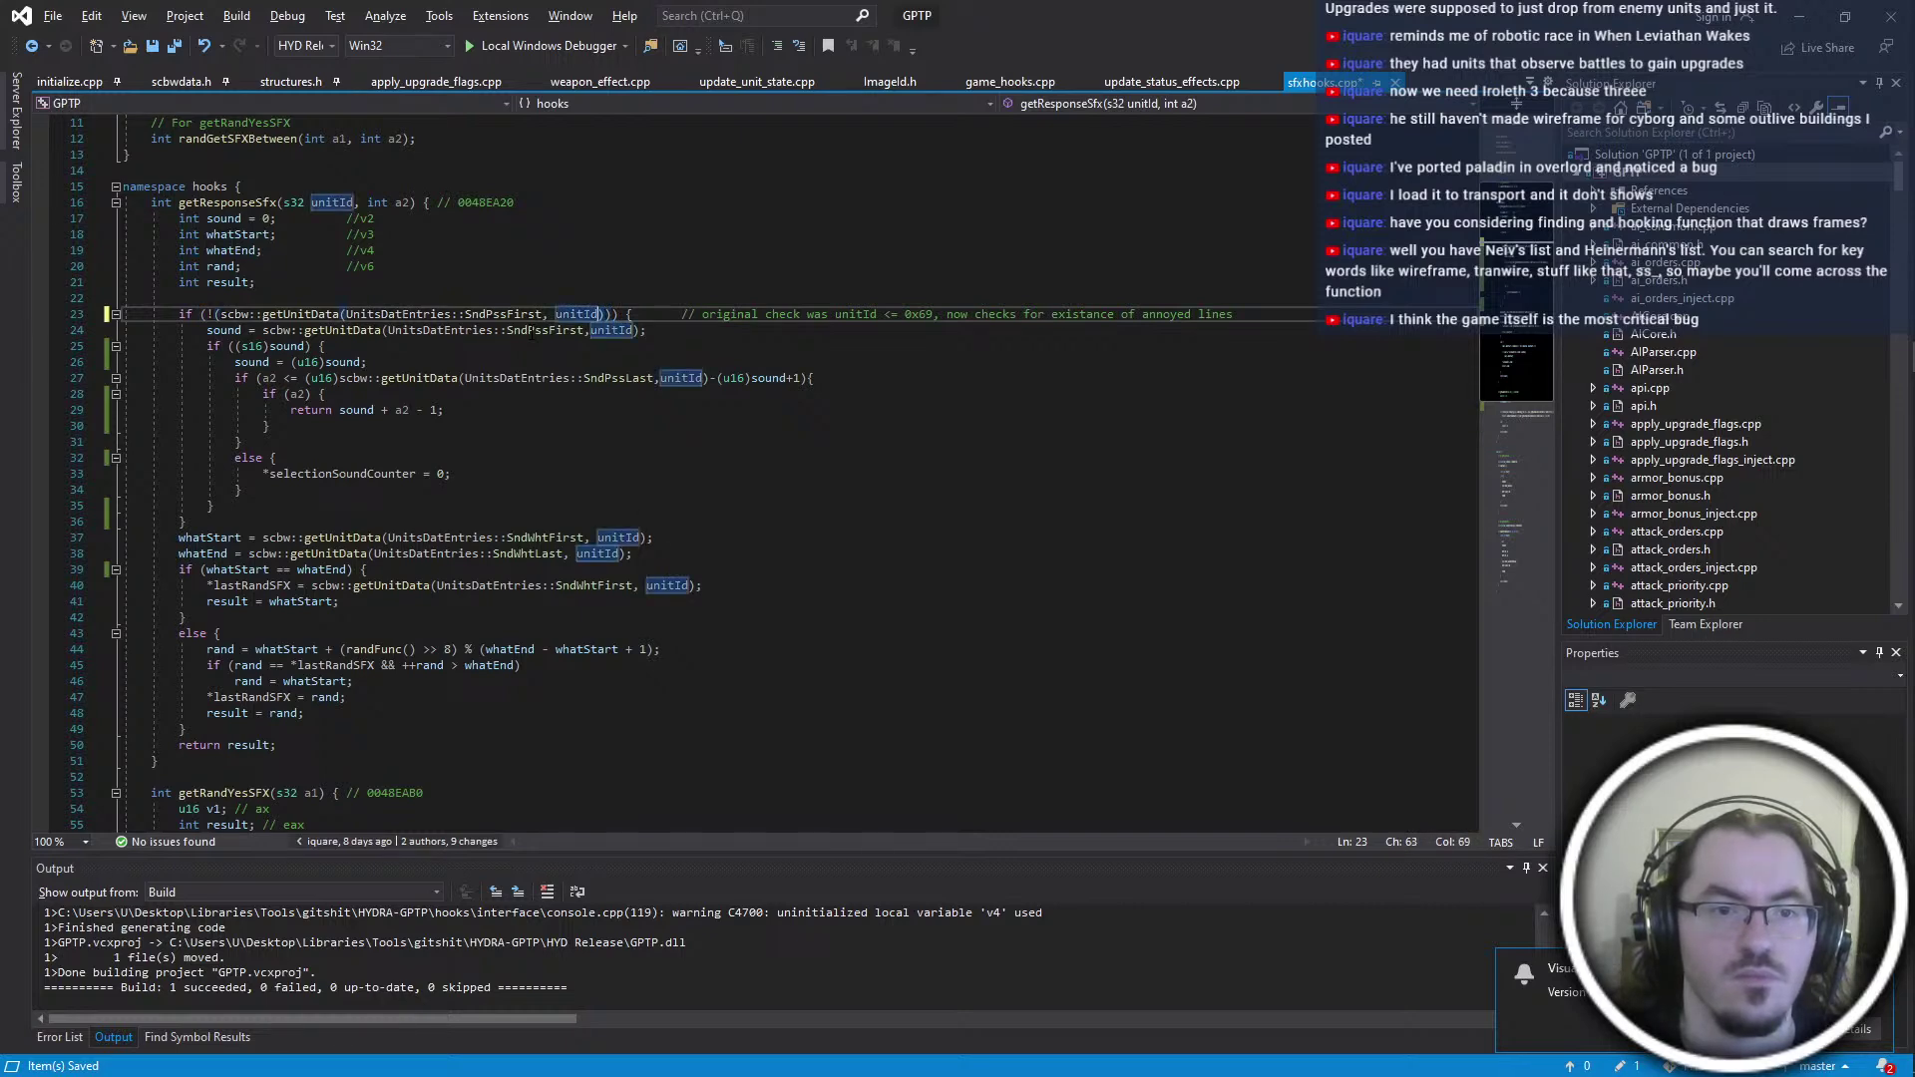
left_click(666, 594)
key("ctrl+shift+b")
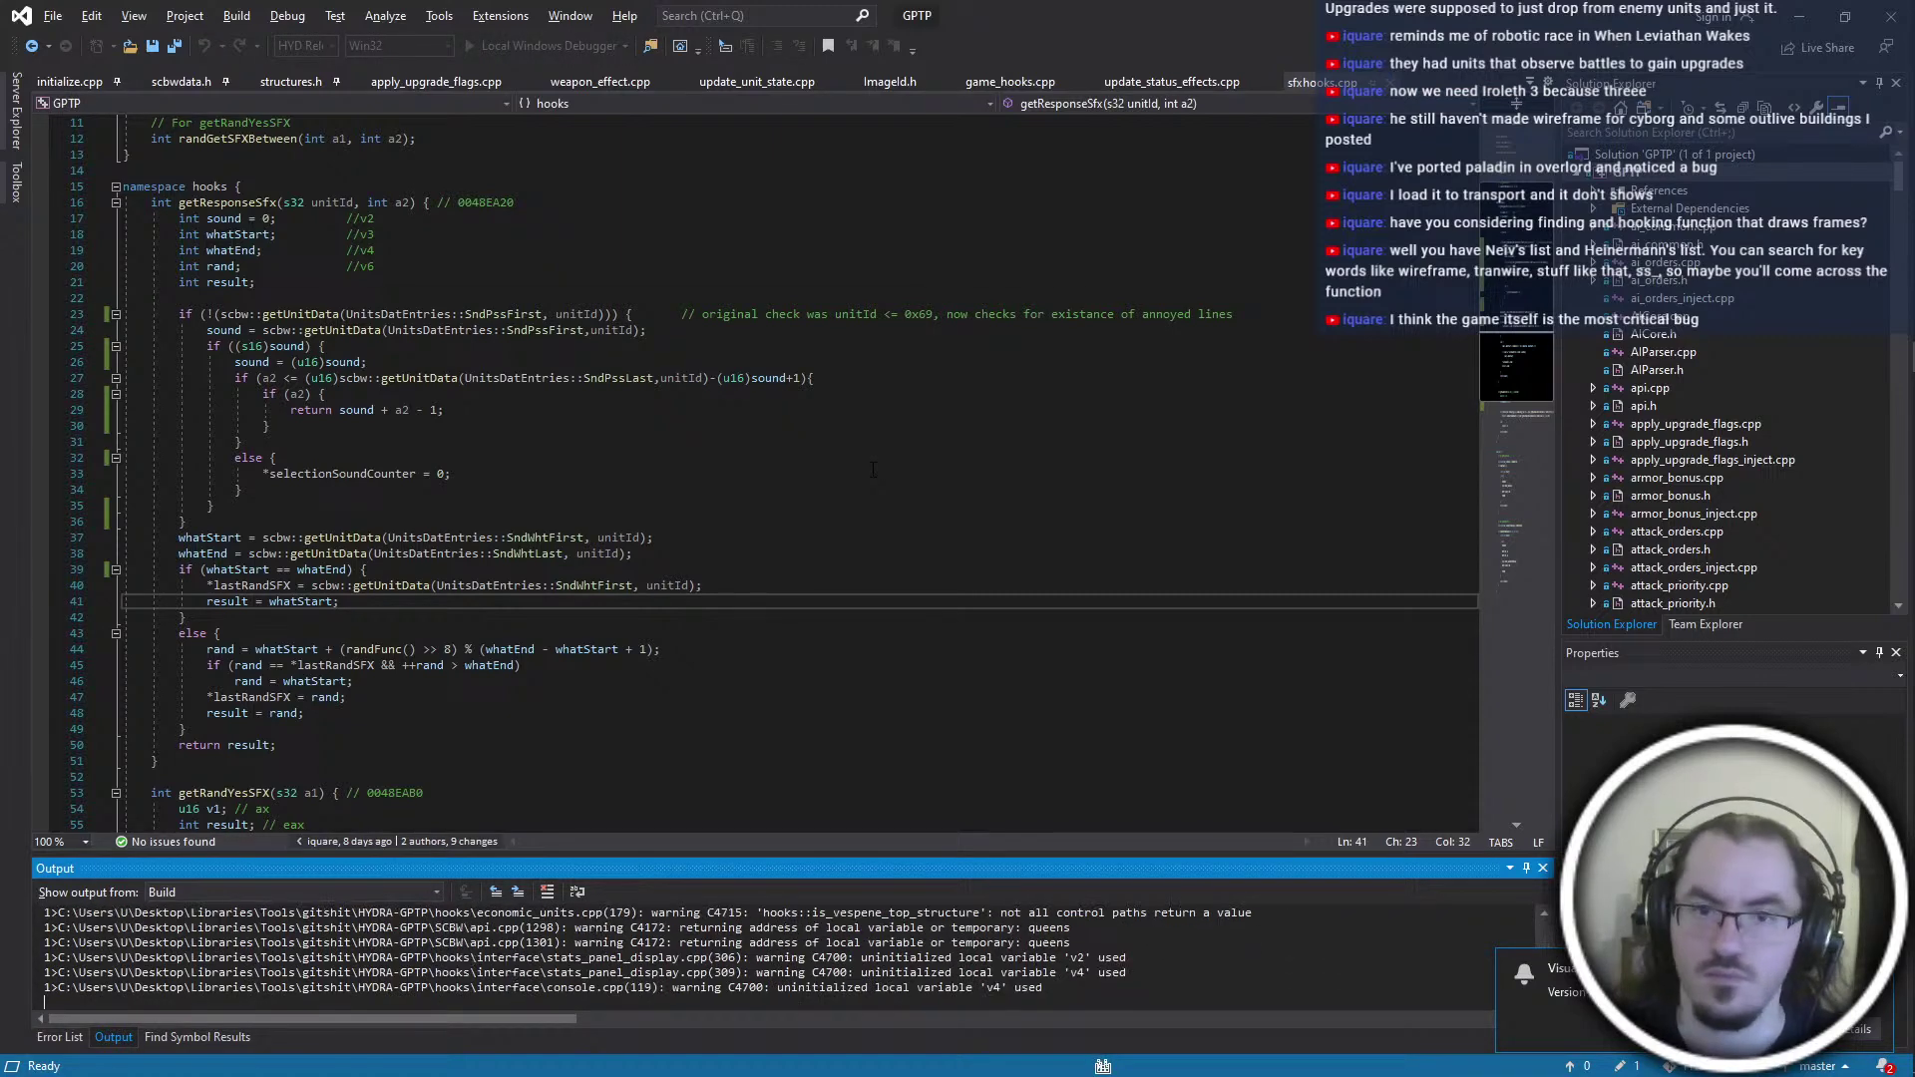
In Firegraft, remove and re-add the Project: HYDRA plugin, and launch HYDRA-beta.exe from the _HYDRA-dev folder
key("alt+Tab")
left_click(1151, 312)
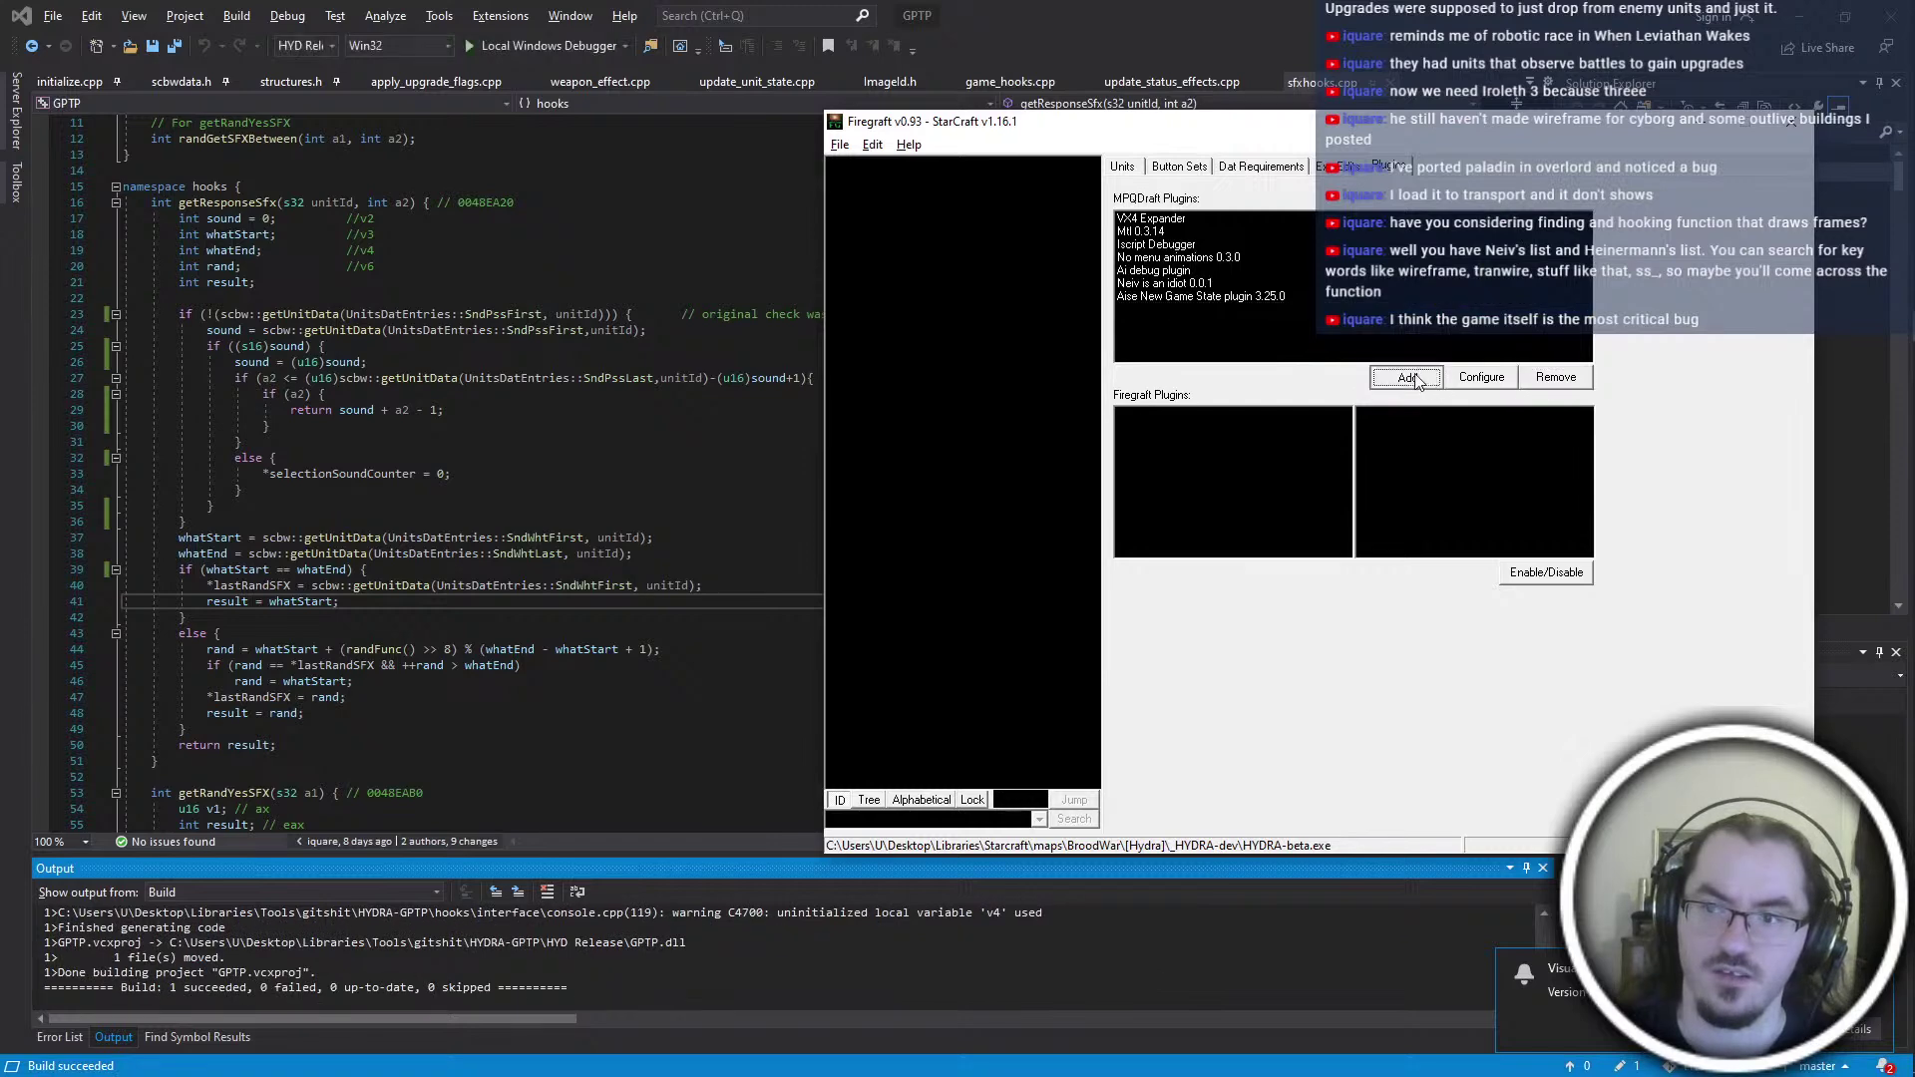
left_click(1406, 377)
key("alt+Tab")
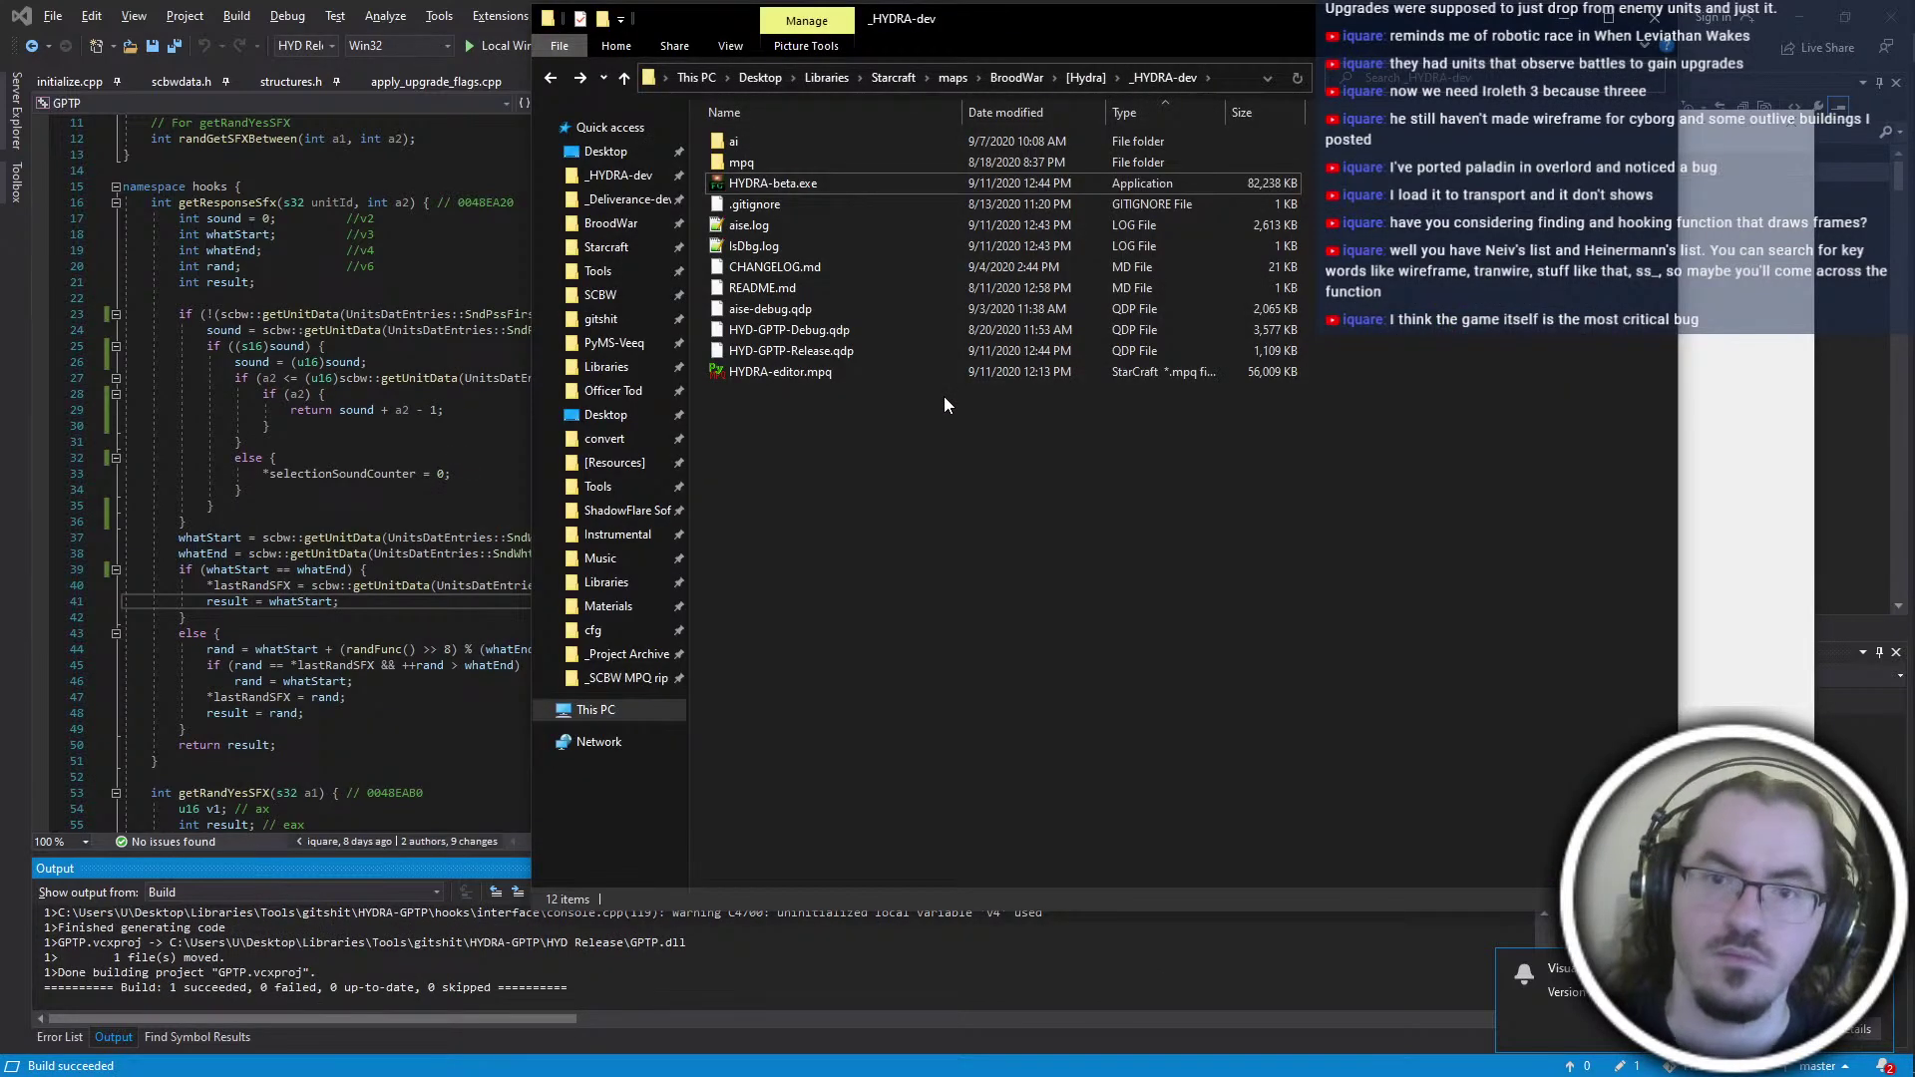
key("h")
key("Return")
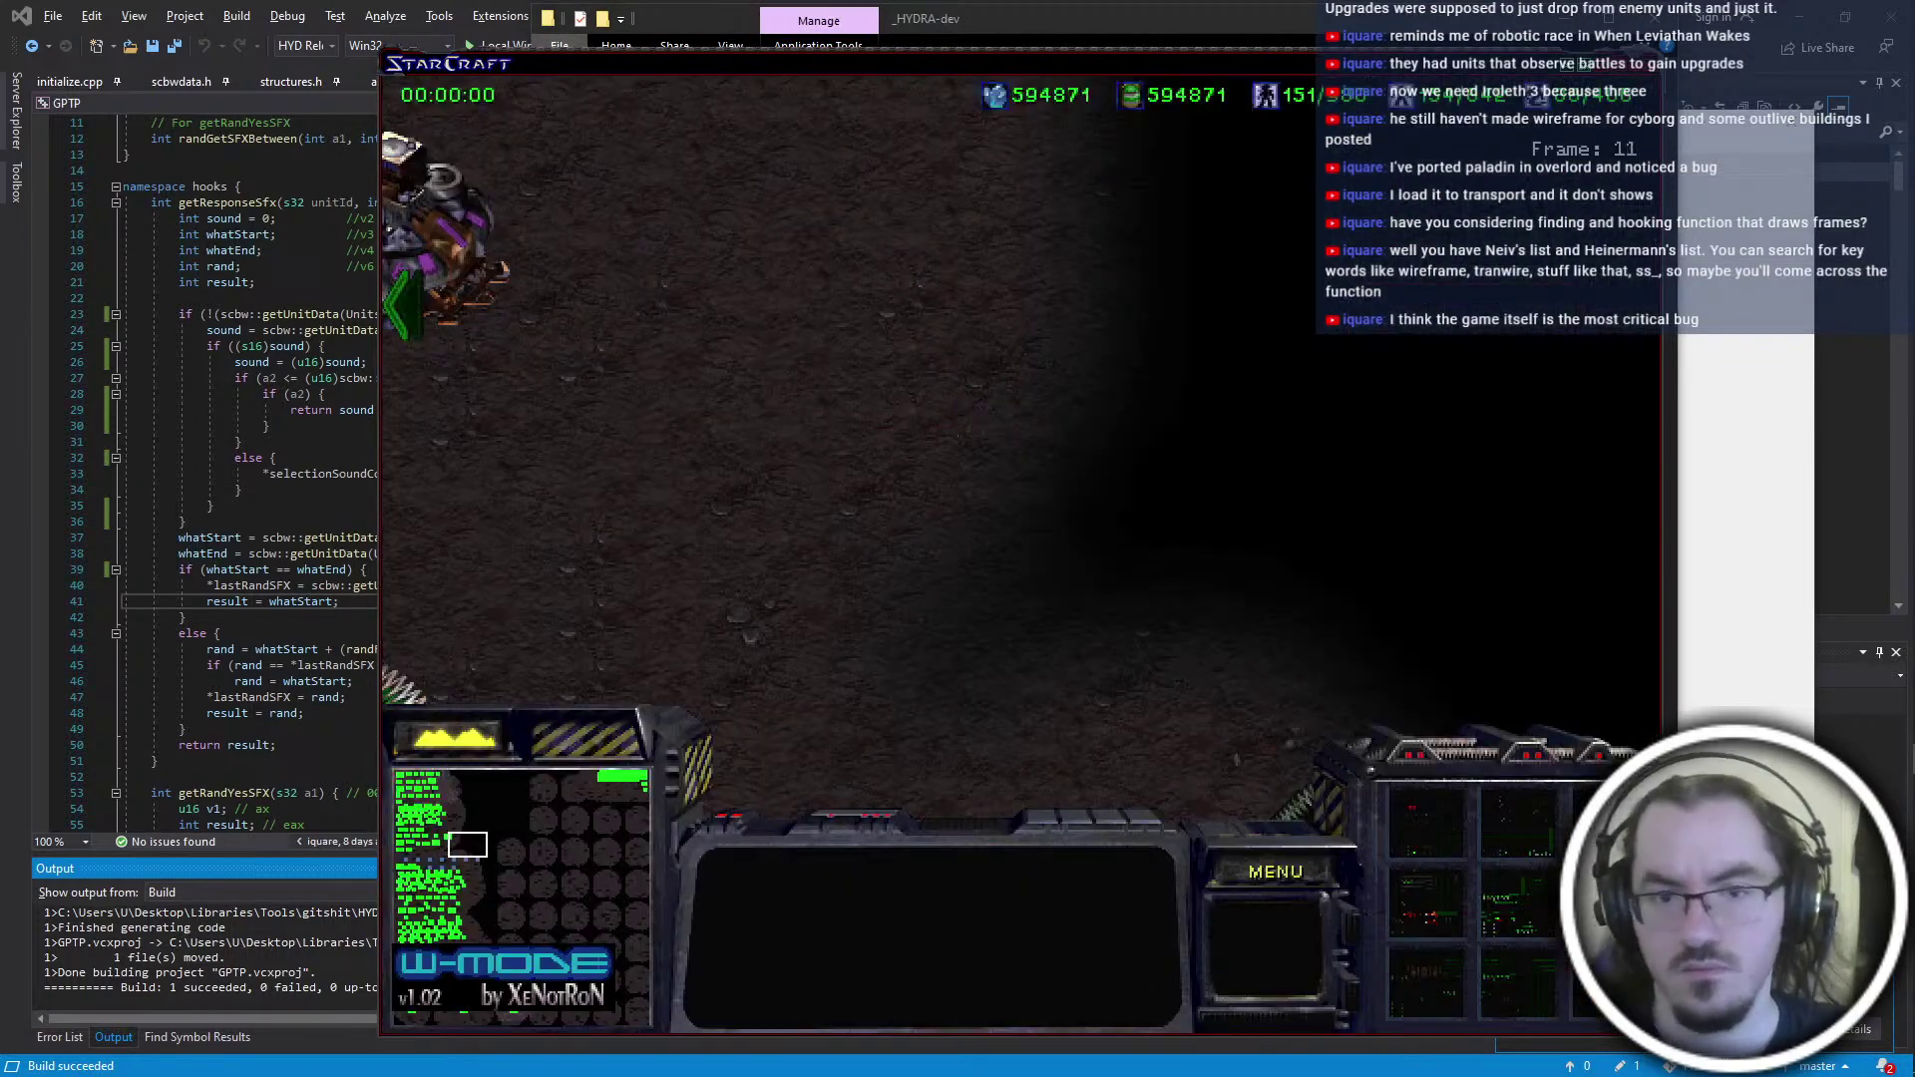
Select a Zerg Gorgoleth and the Unclean One to test their response sounds, and exit the game
left_click(440, 833)
left_click(1228, 628)
left_click(847, 773)
left_click(953, 195)
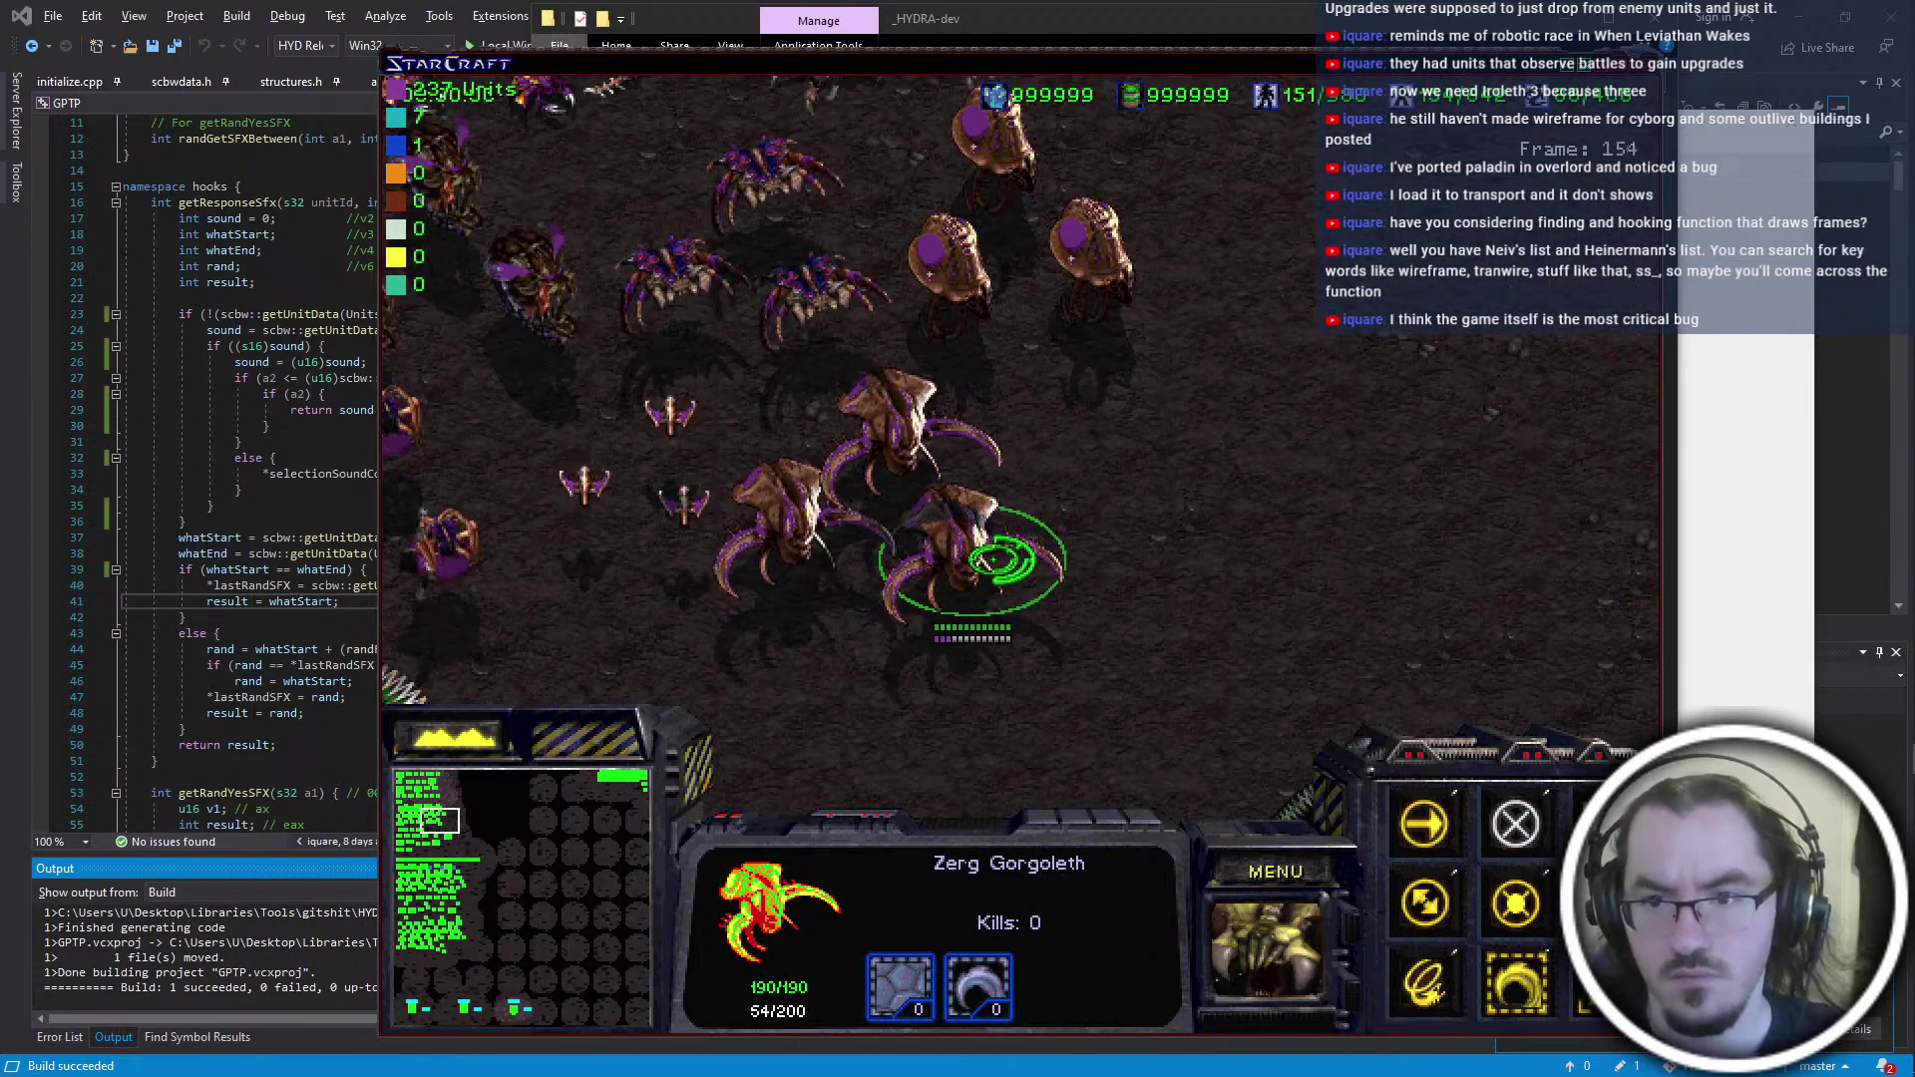
key("Left")
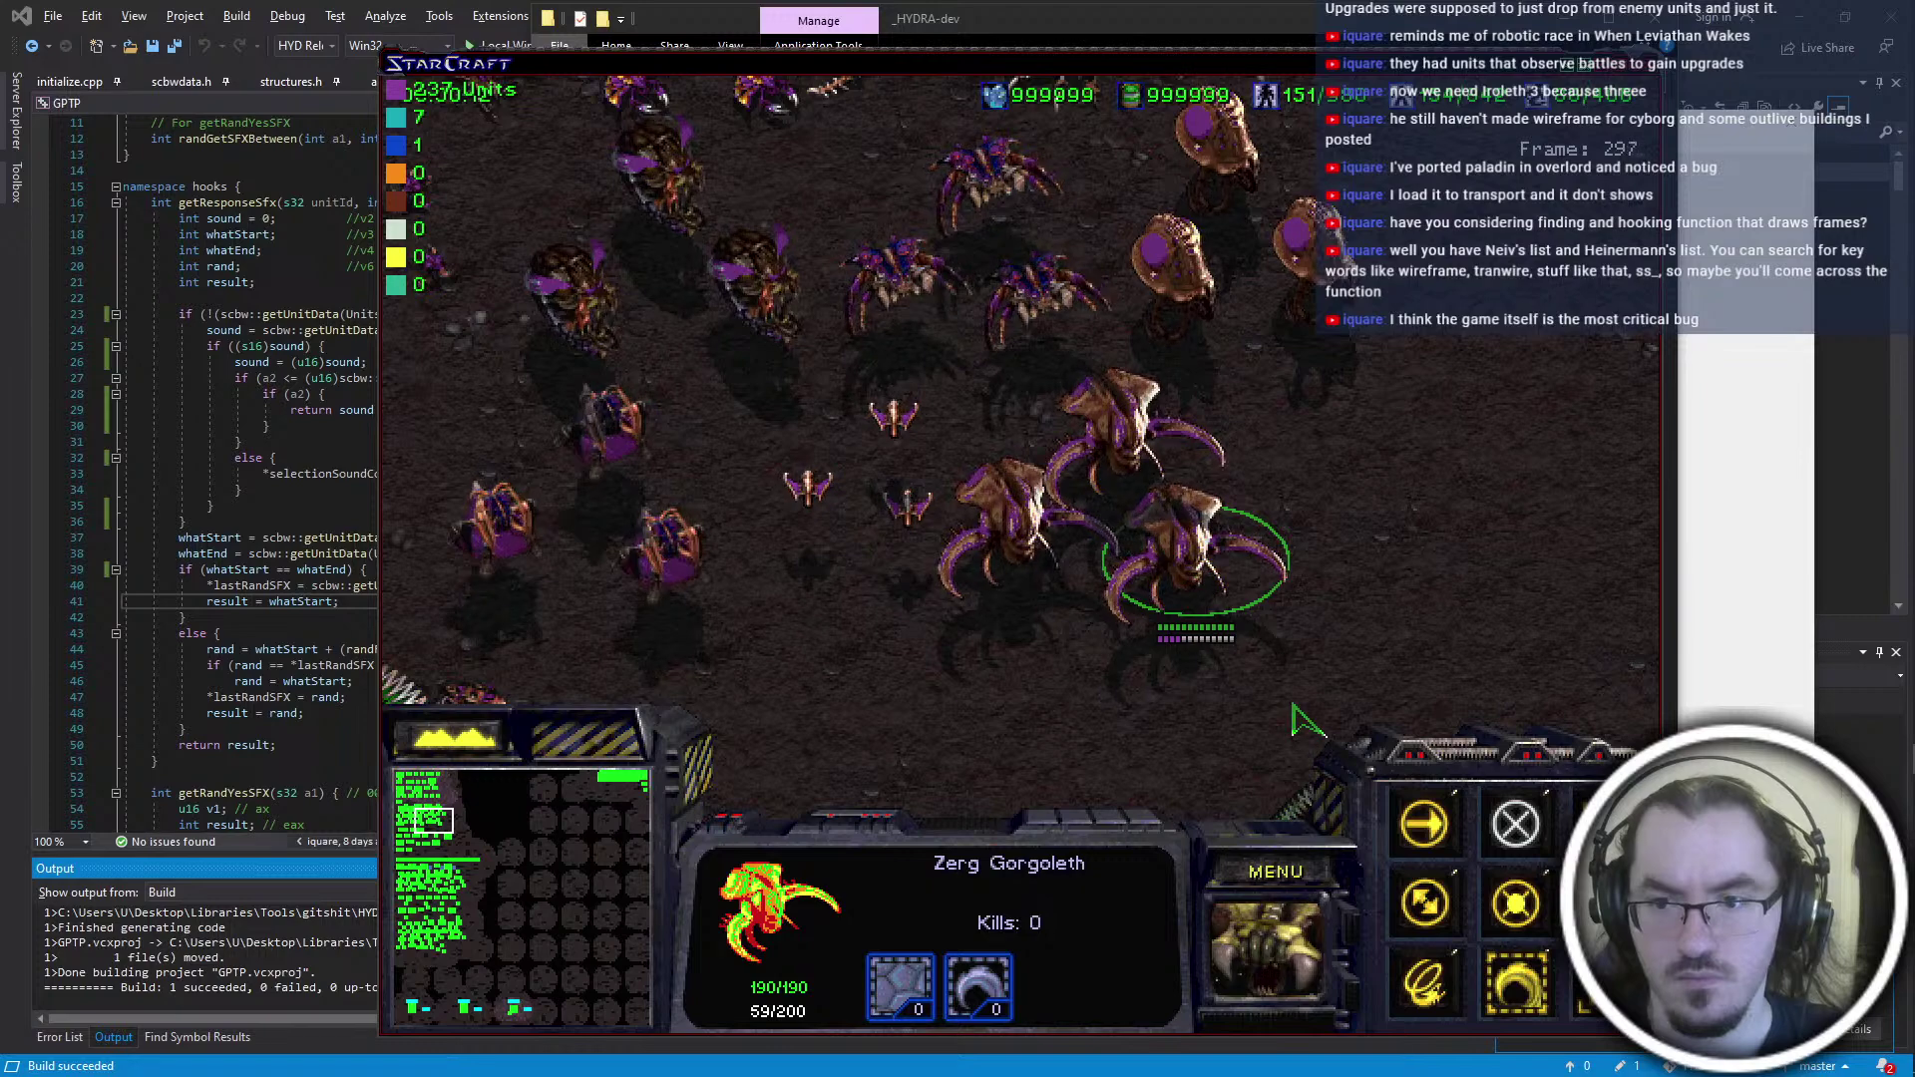
key("Left")
key("Down")
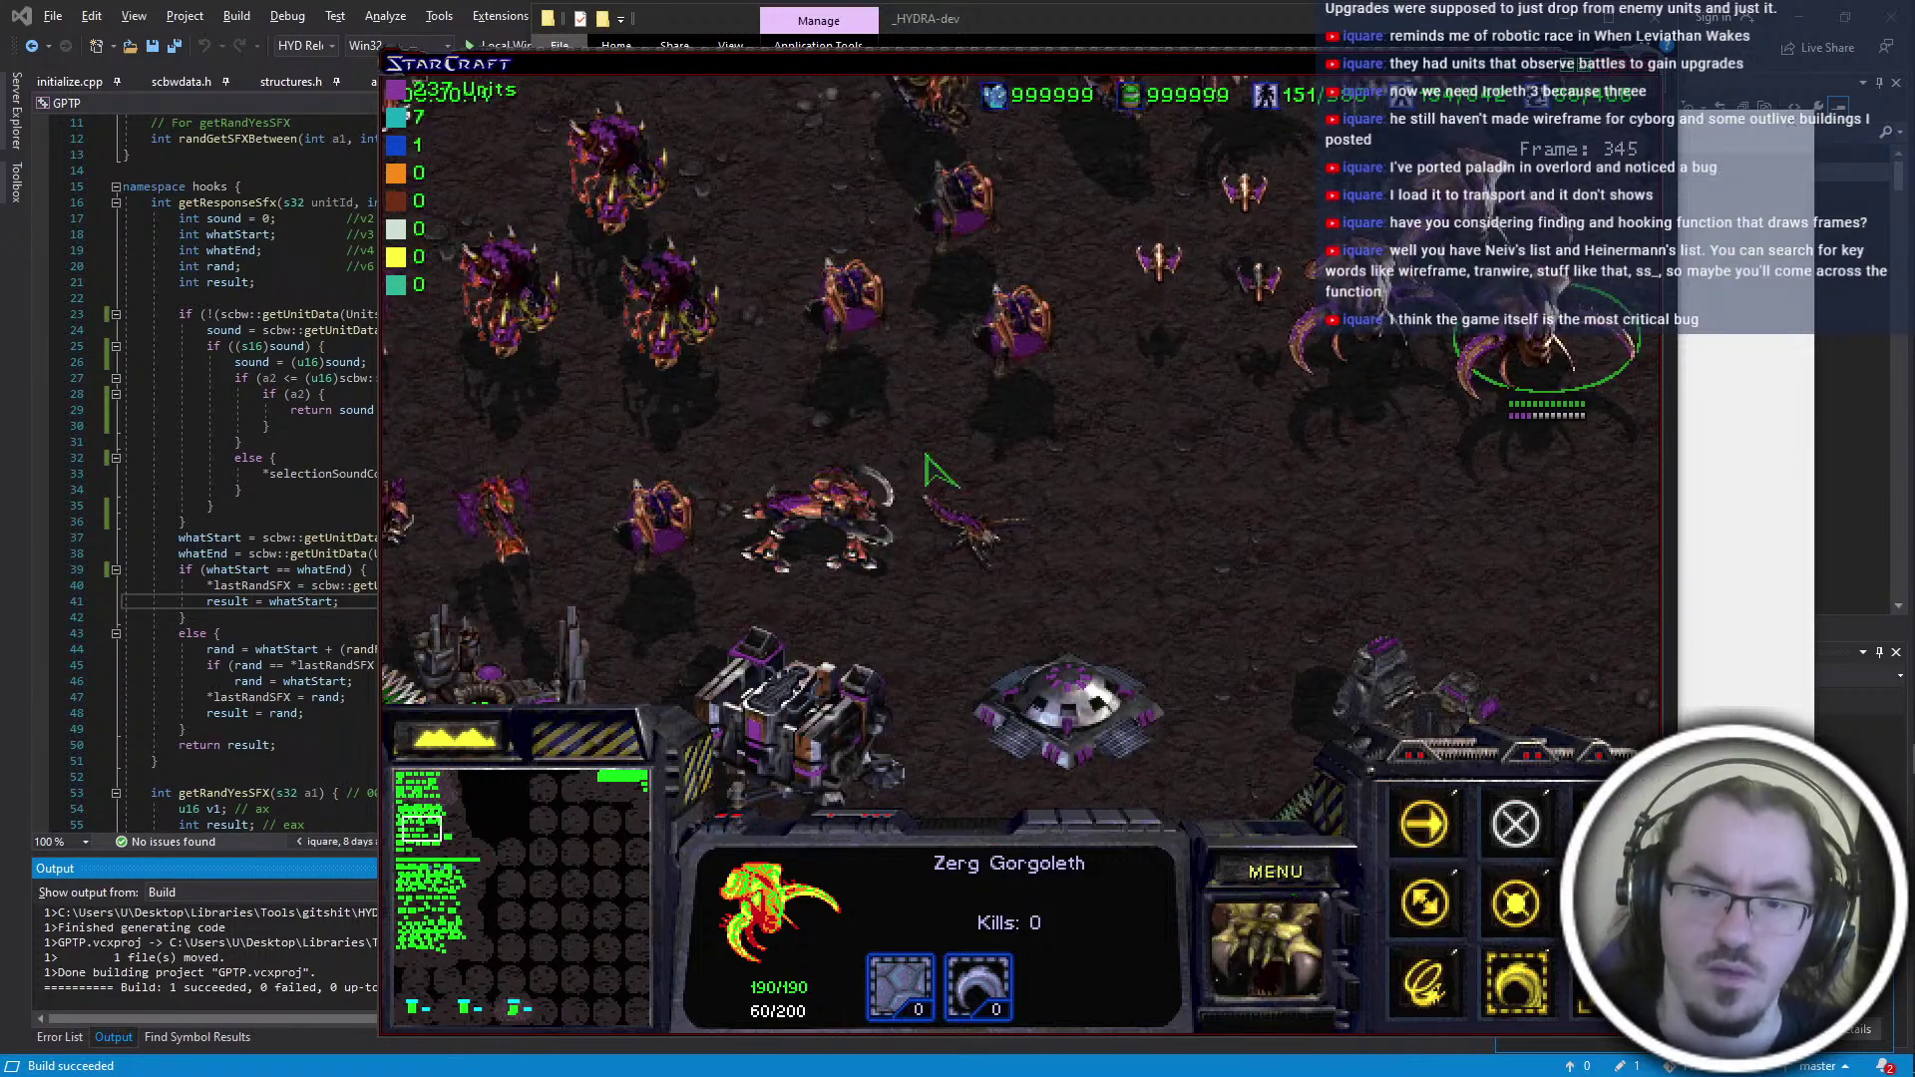
left_click(972, 533)
key("a")
key("alt+x")
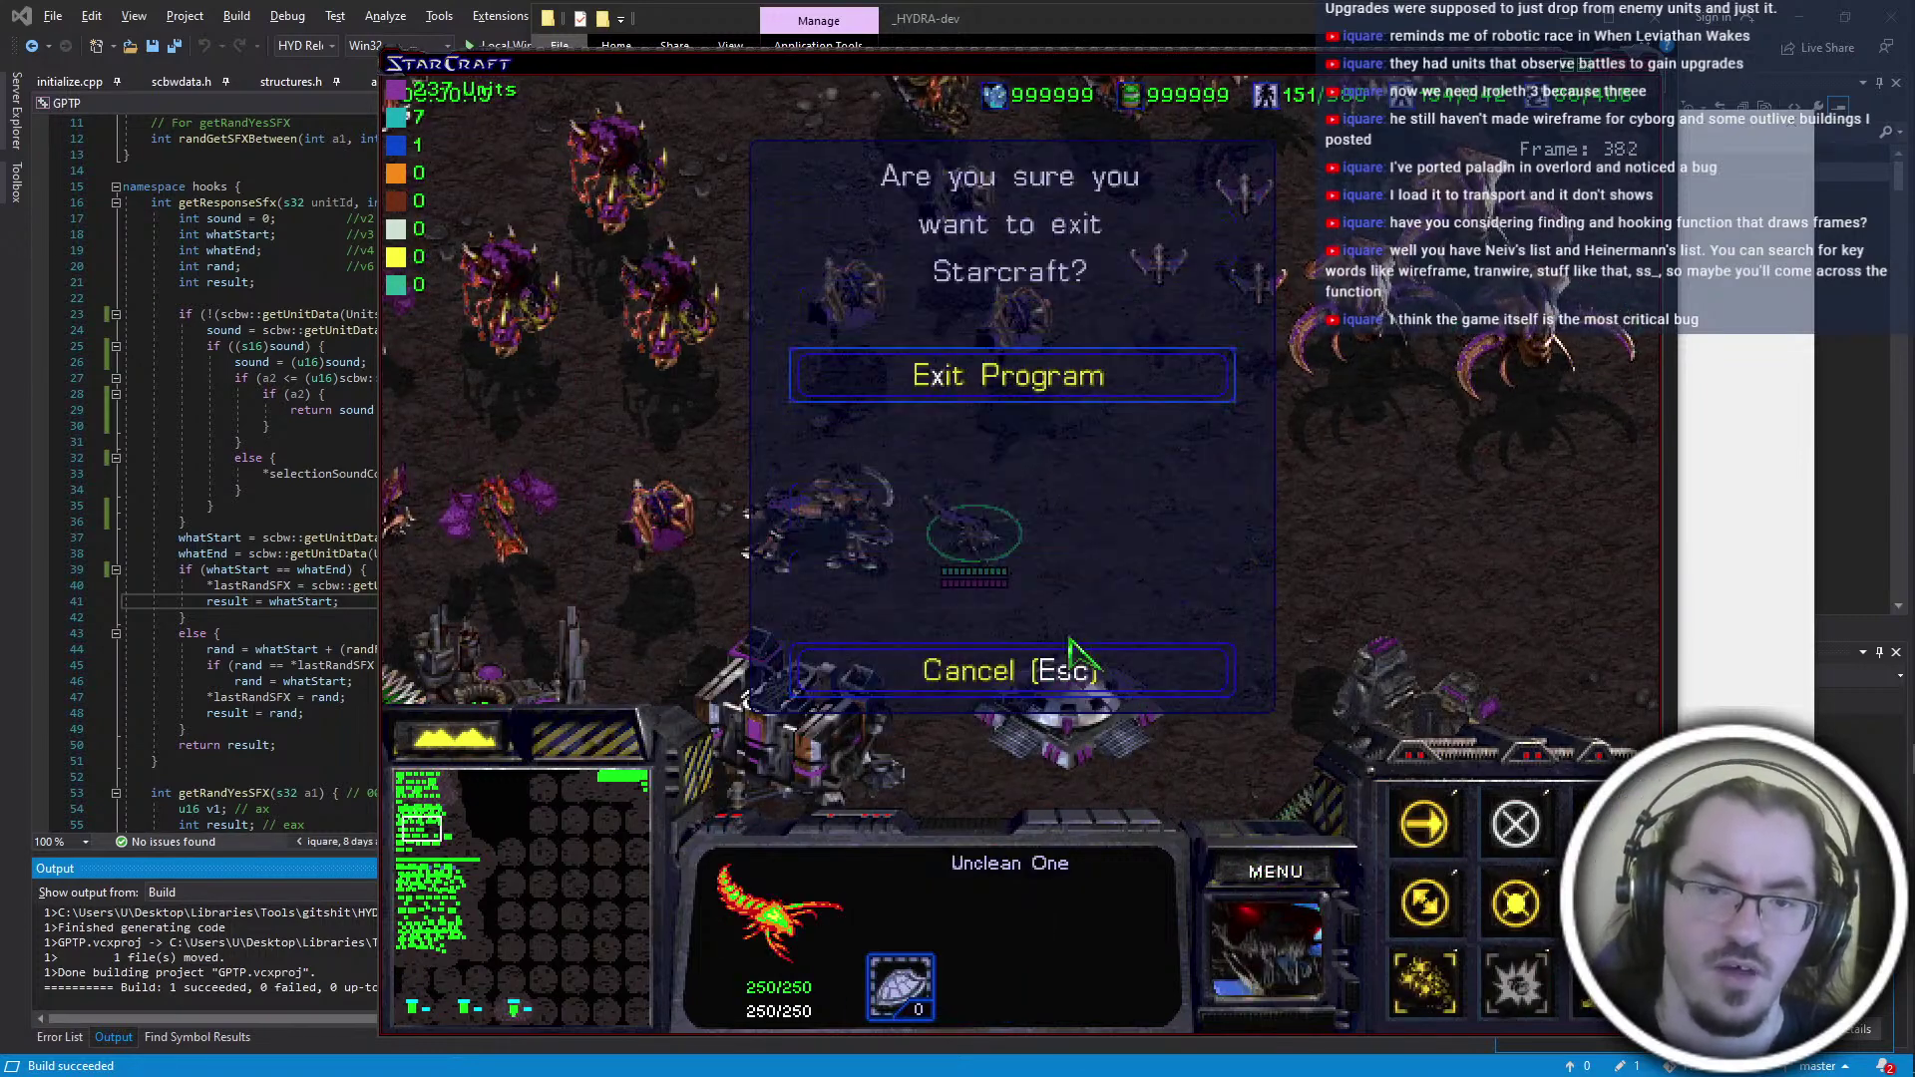
key("x")
In Visual Studio, undo the condition change to restore the units_dat::GroupFlags[unitId].isBuilding check, and rebuild the project
left_click(326, 288)
key("ctrl+z")
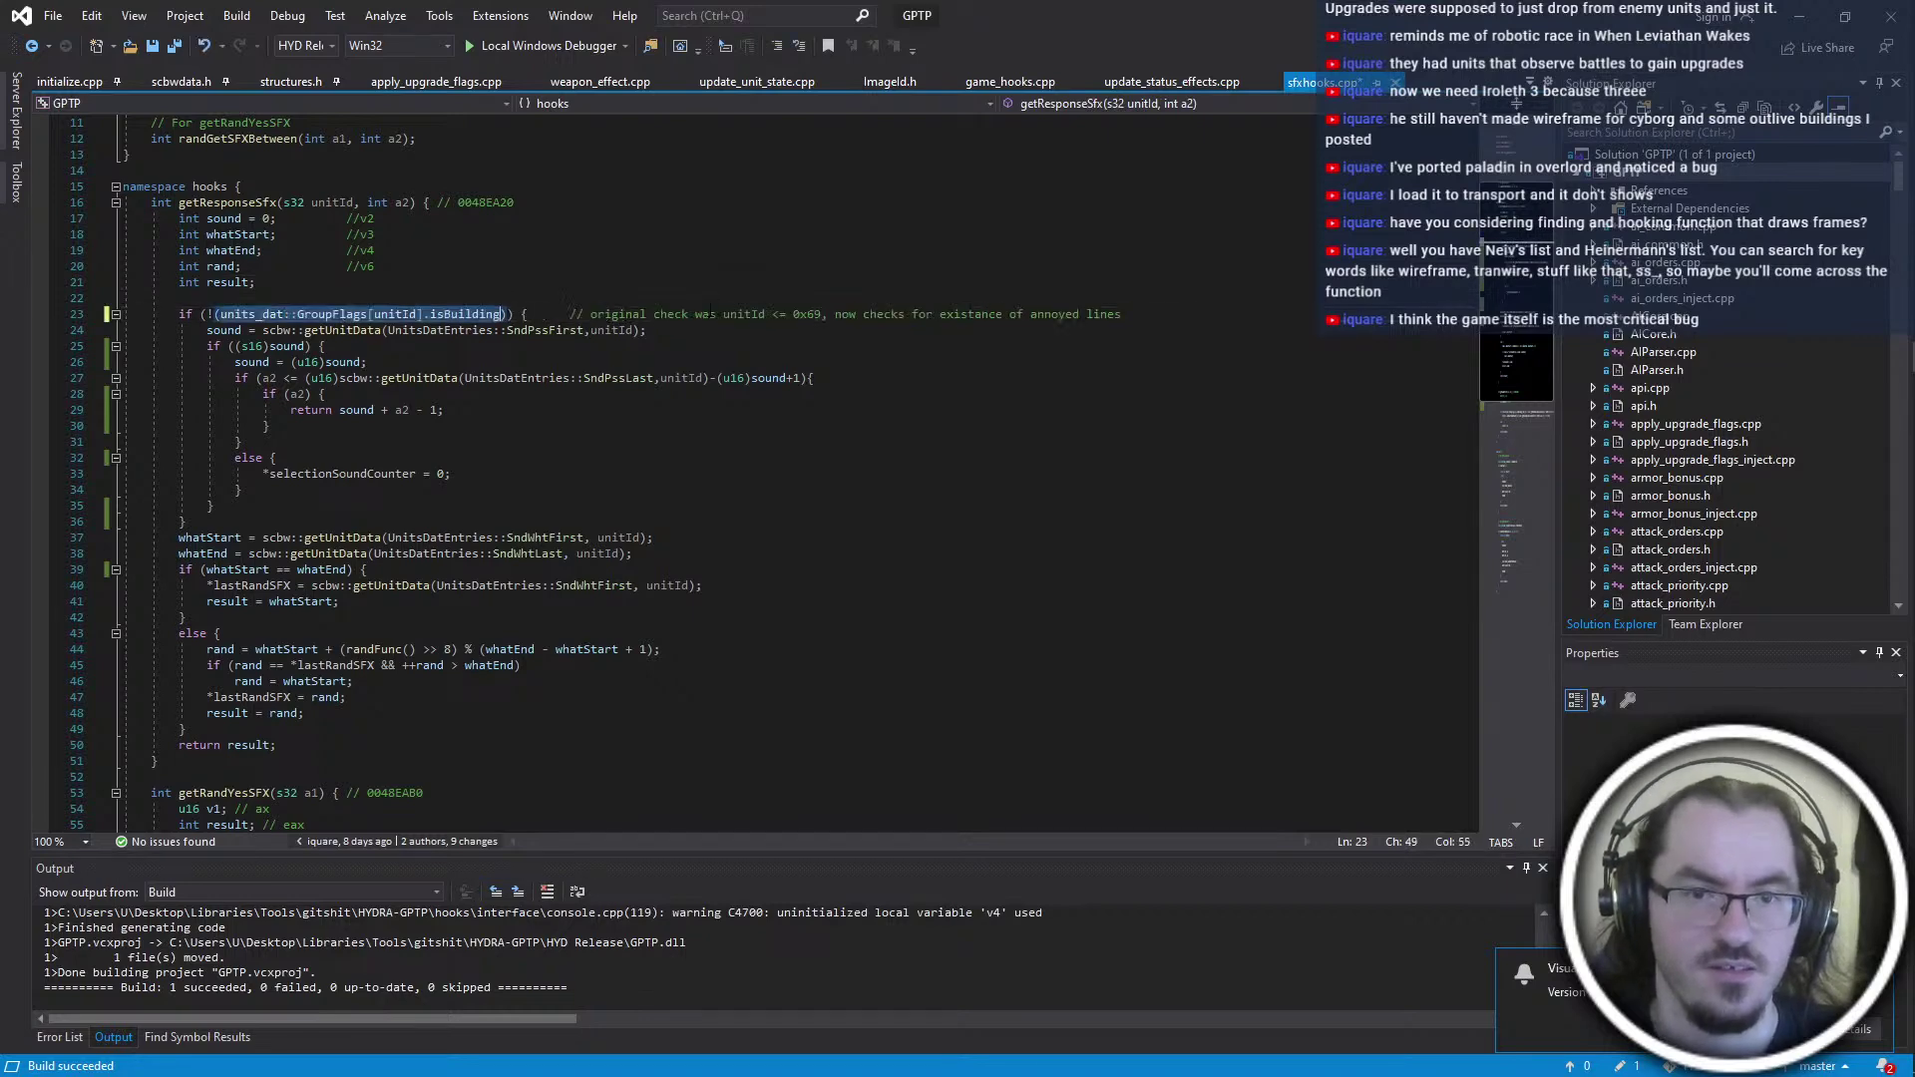
left_click(459, 507)
key("ctrl+shift+b")
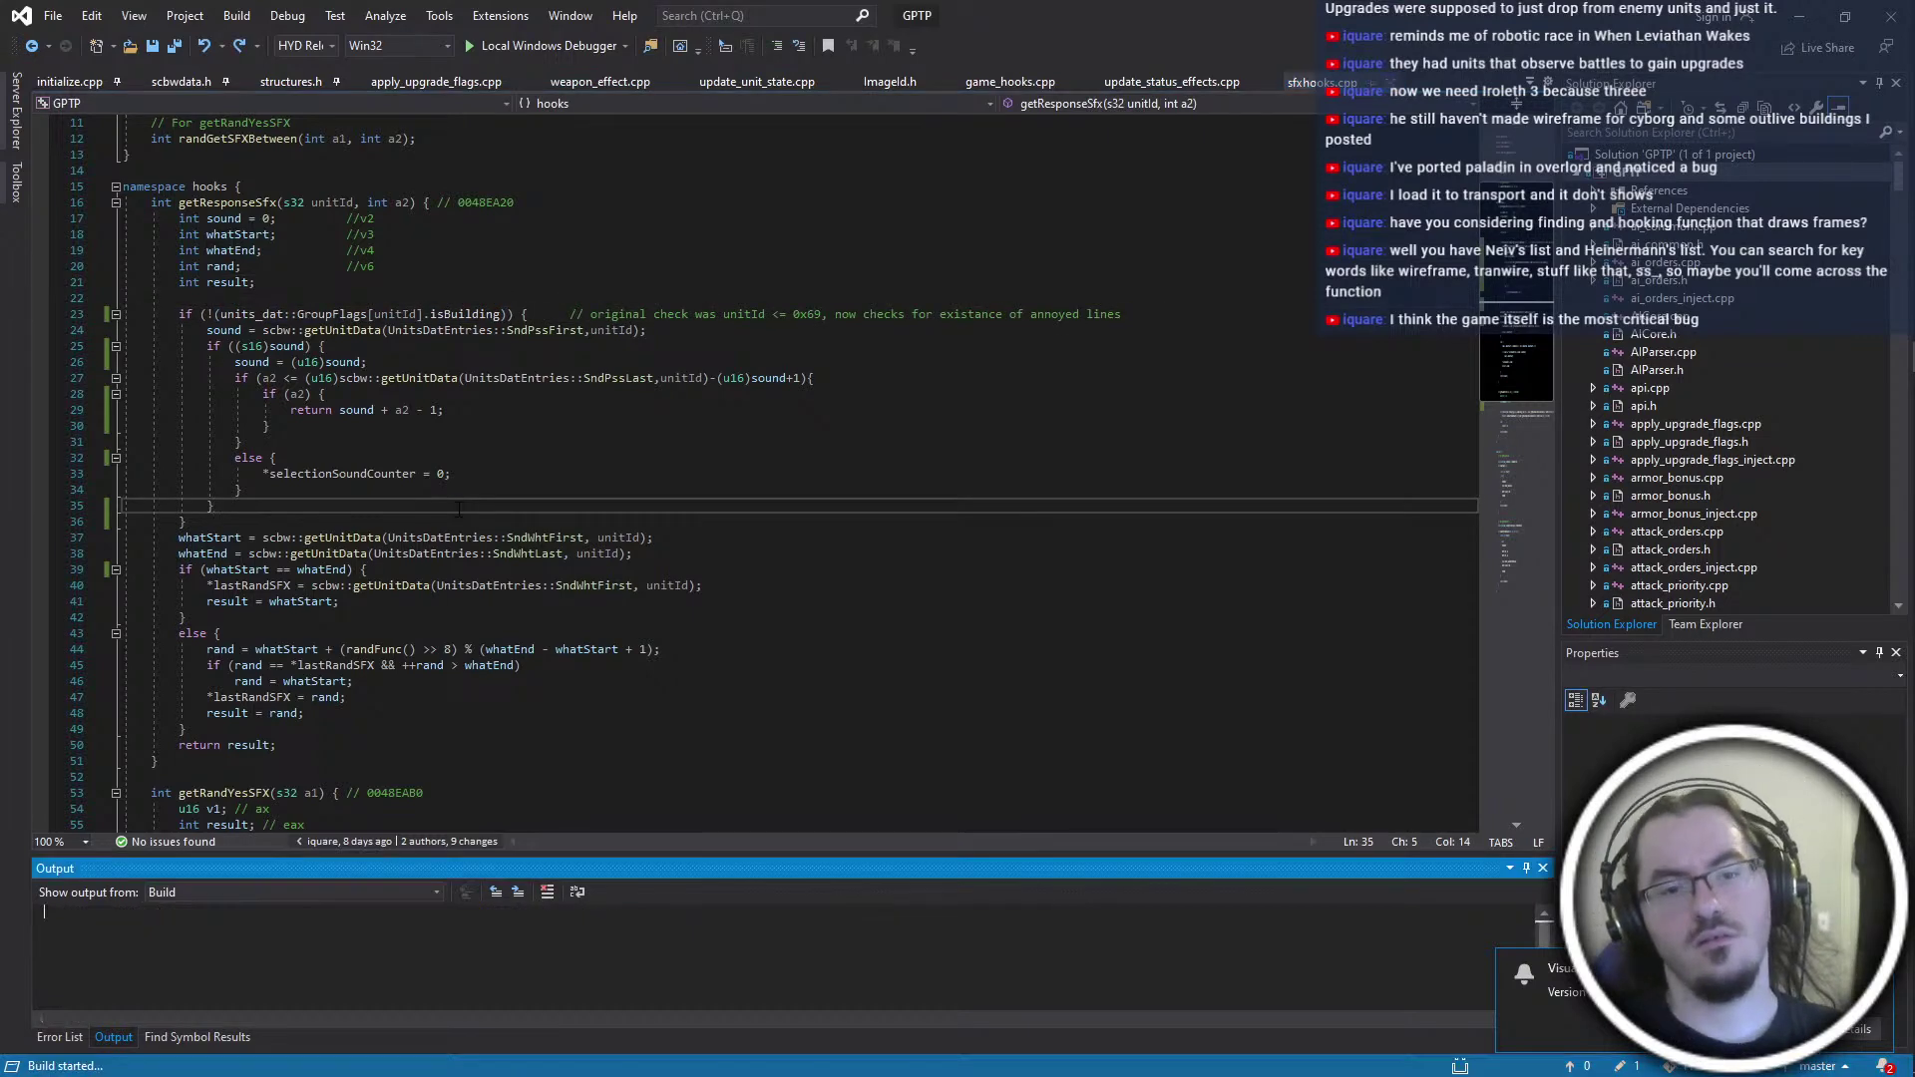
In Firegraft, replace the Project: HYDRA plugin with the rebuilt HYD-GPTP-Release.qdp, and launch HYDRA-beta.exe
key("alt+Tab")
left_click(1174, 301)
left_click(1174, 309)
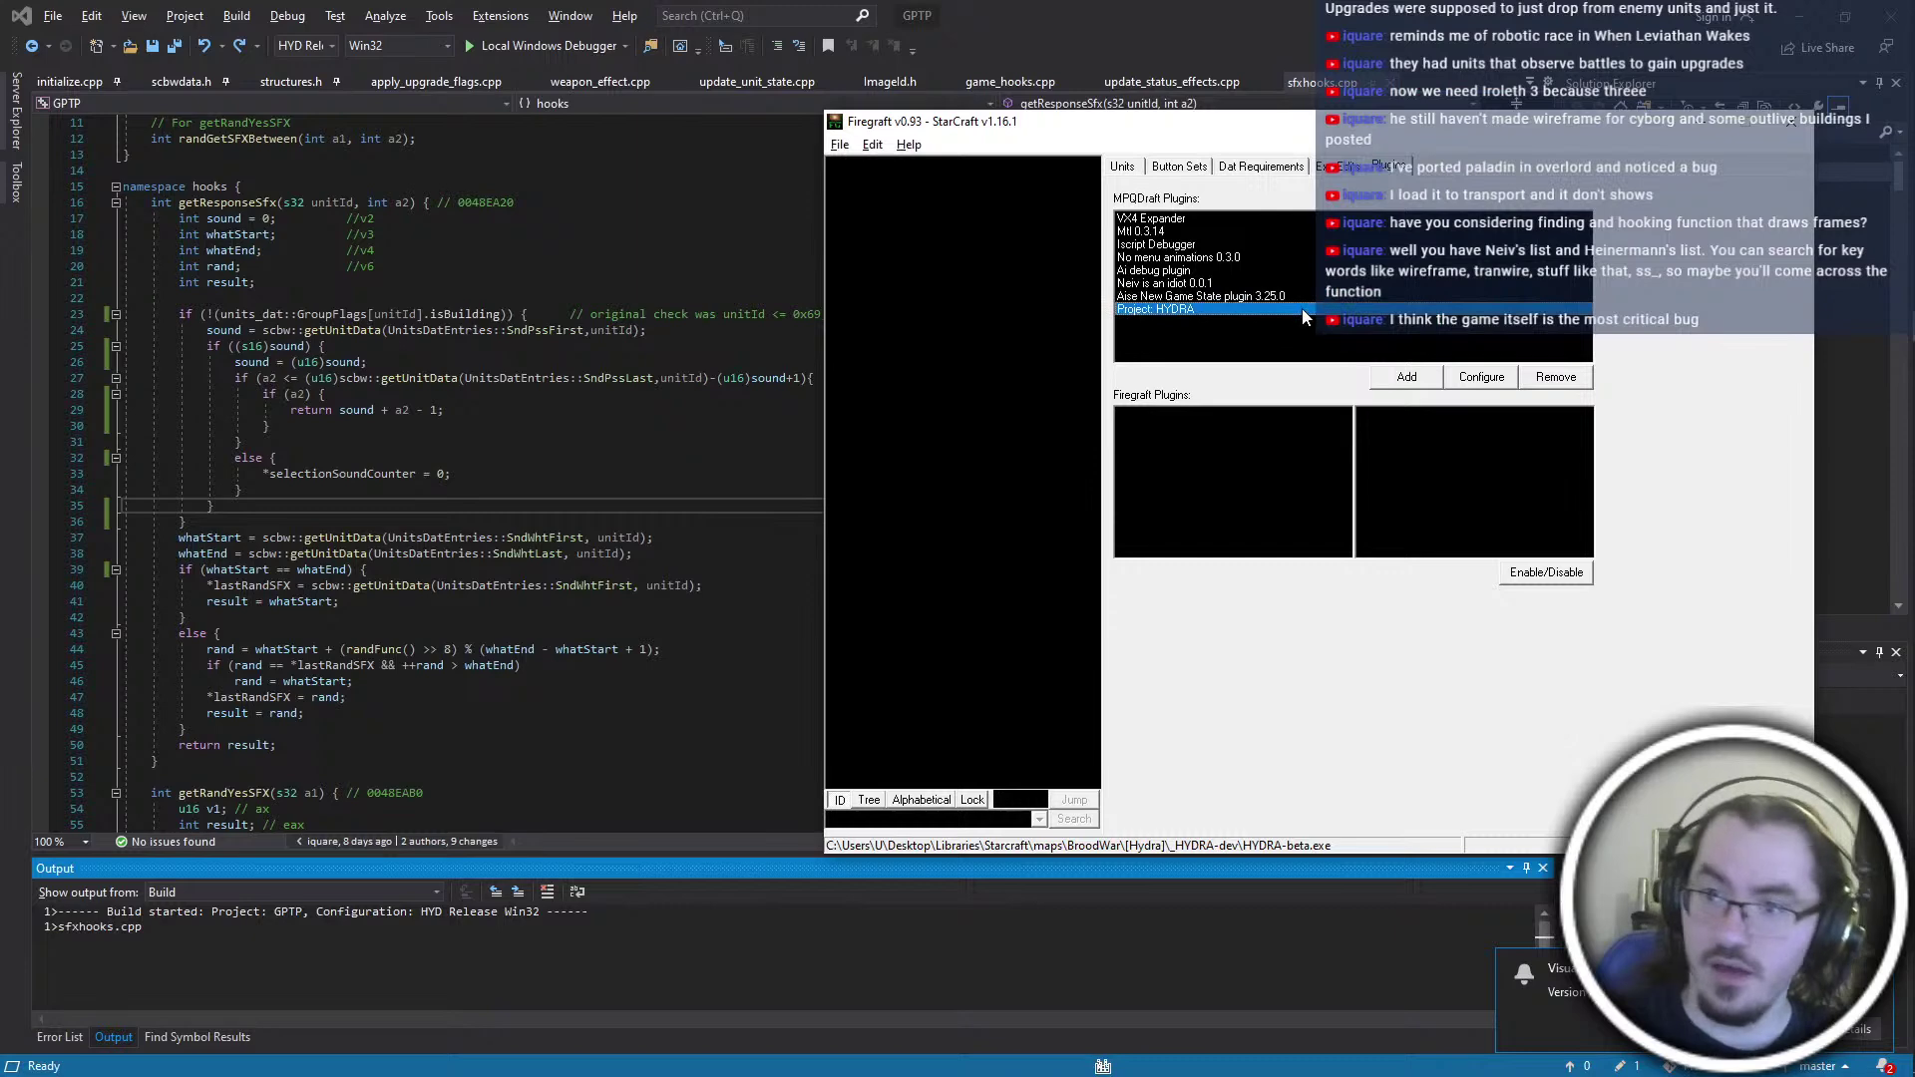
left_click(1555, 377)
left_click(1406, 376)
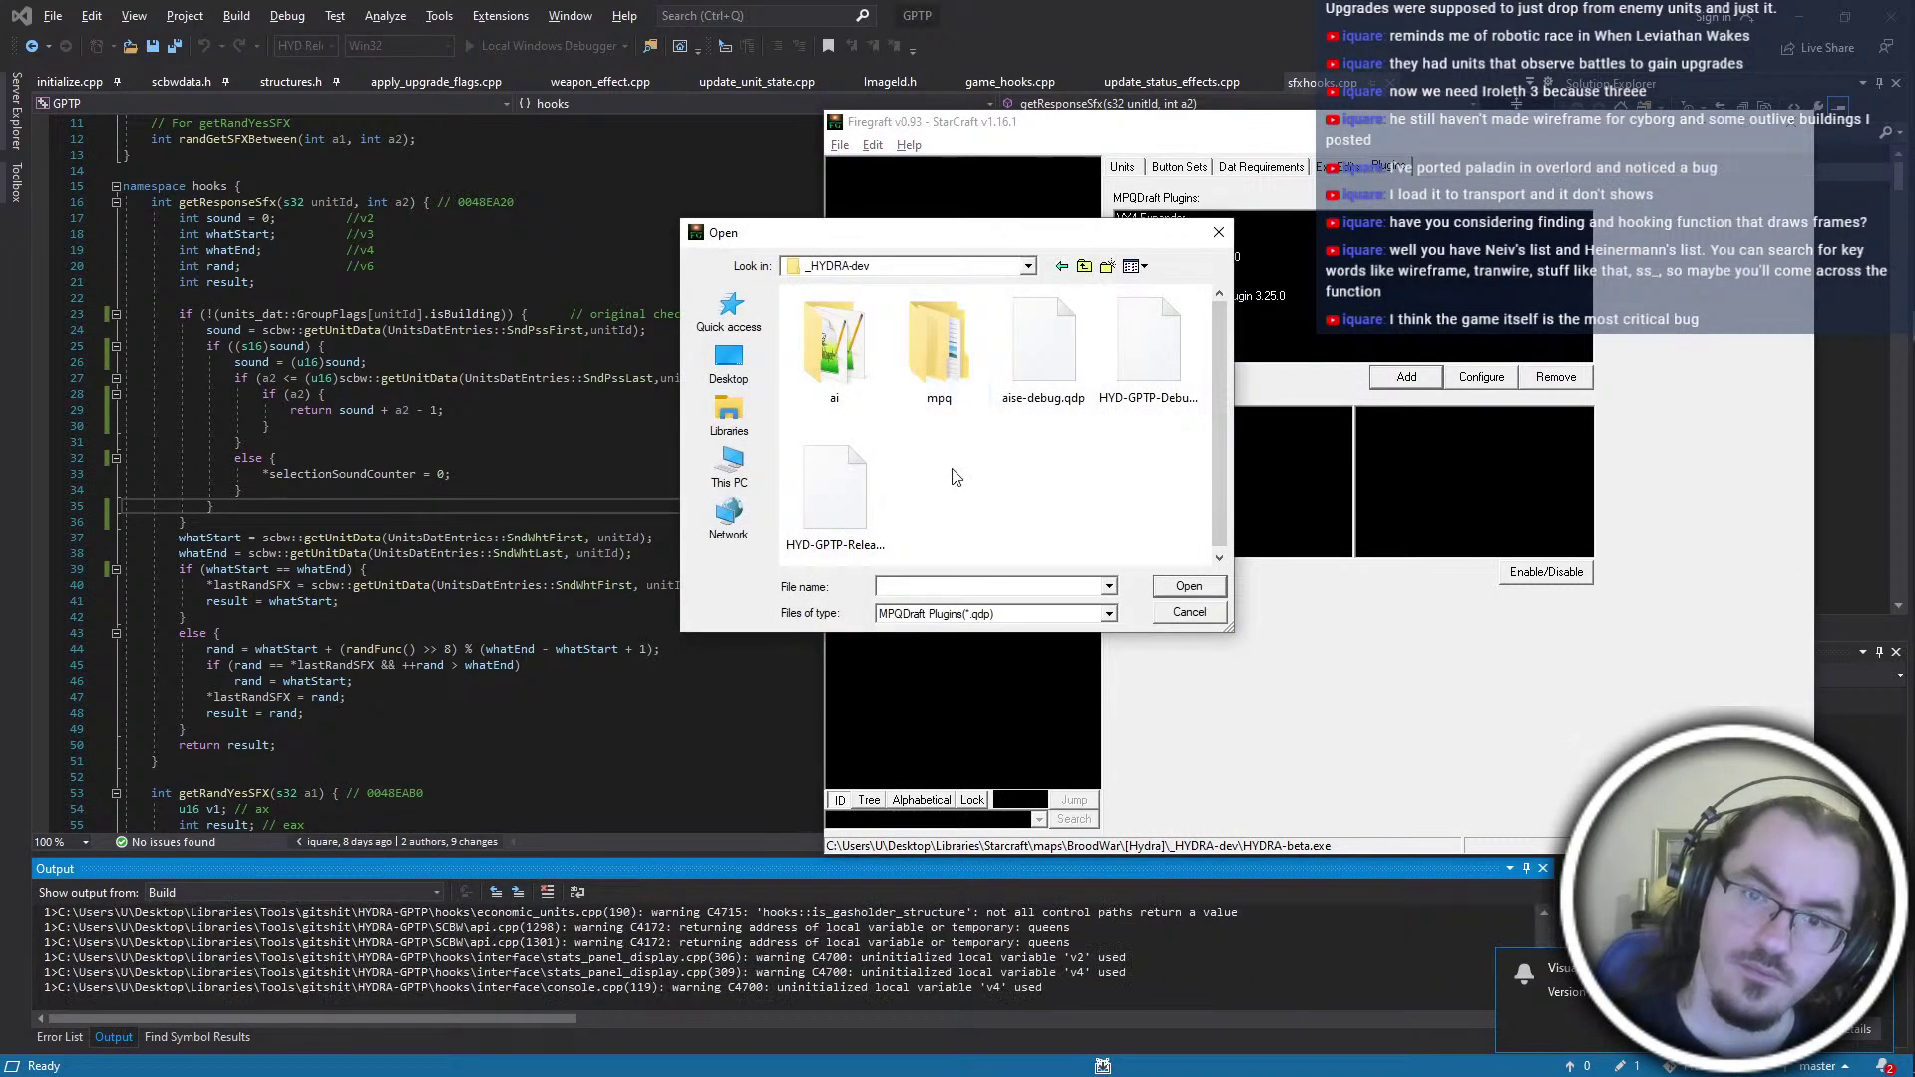
double_click(843, 499)
key("alt+Tab")
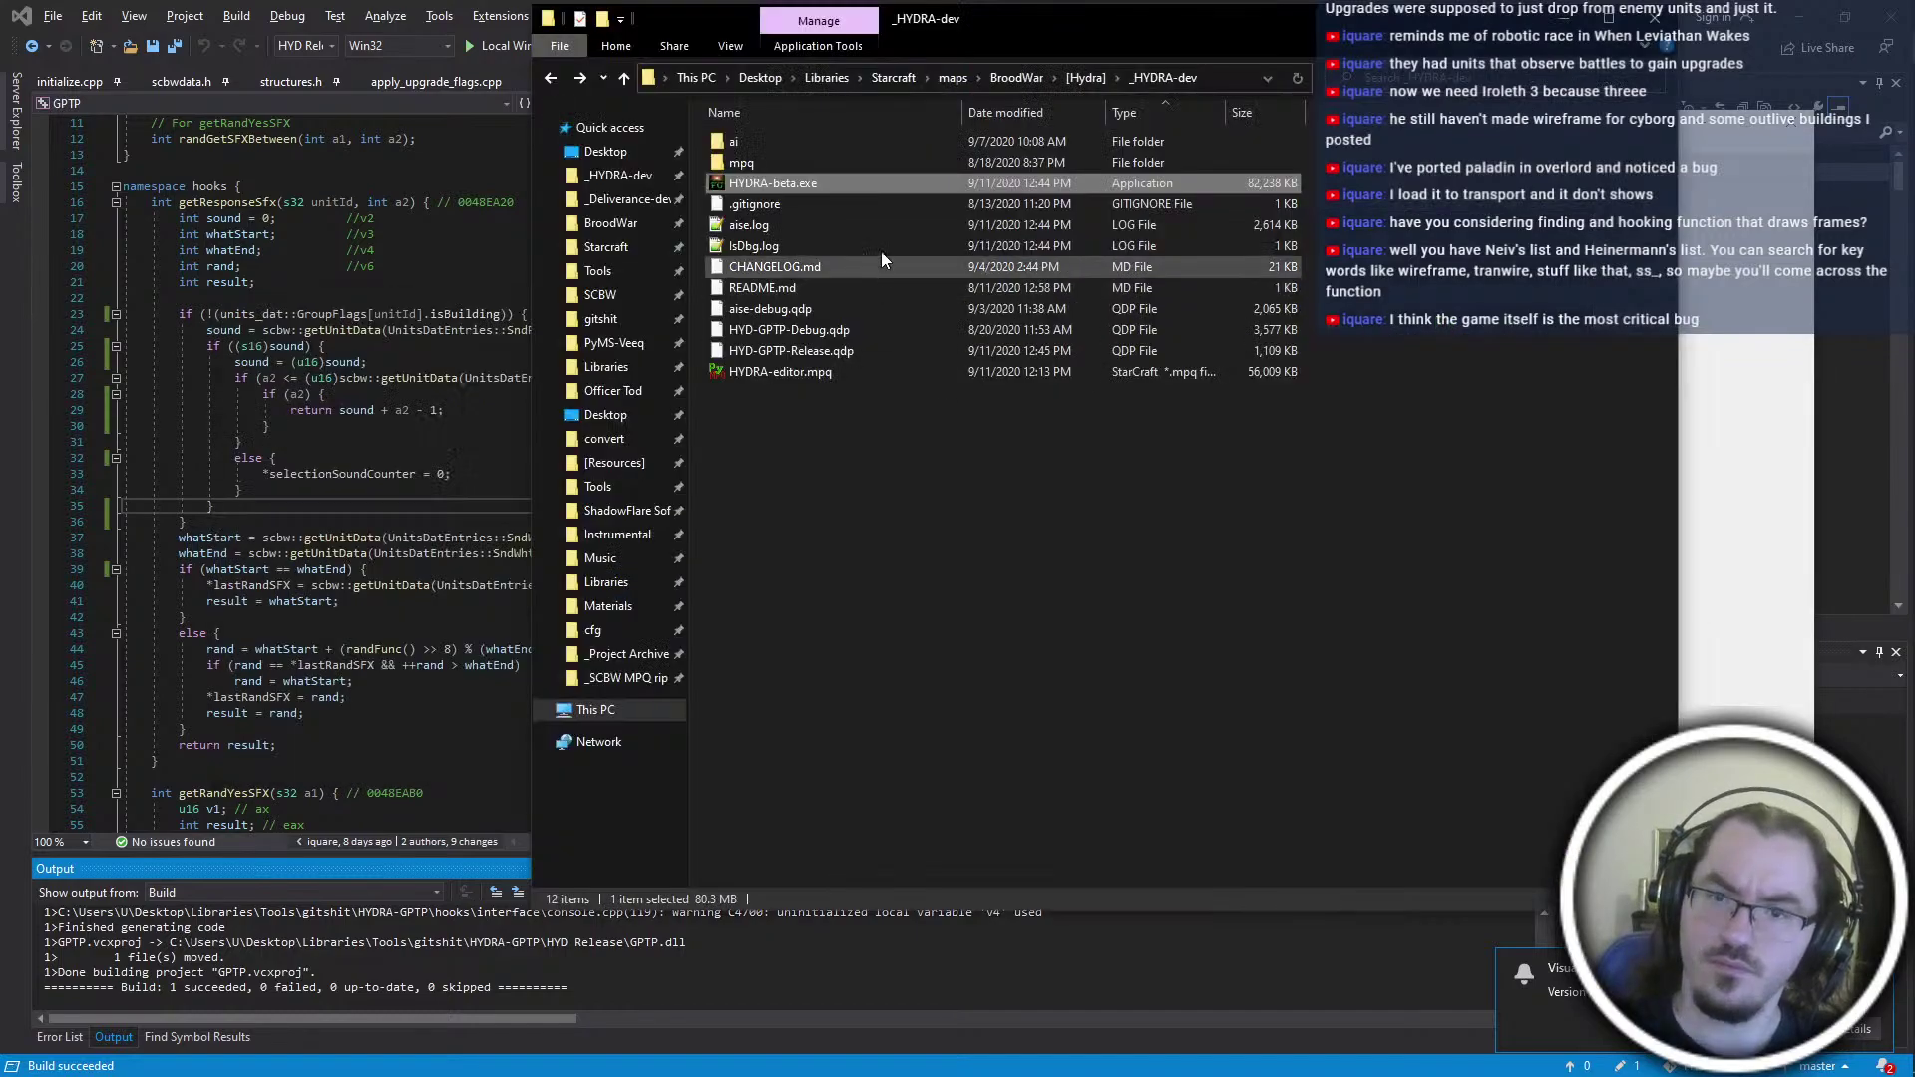
double_click(857, 182)
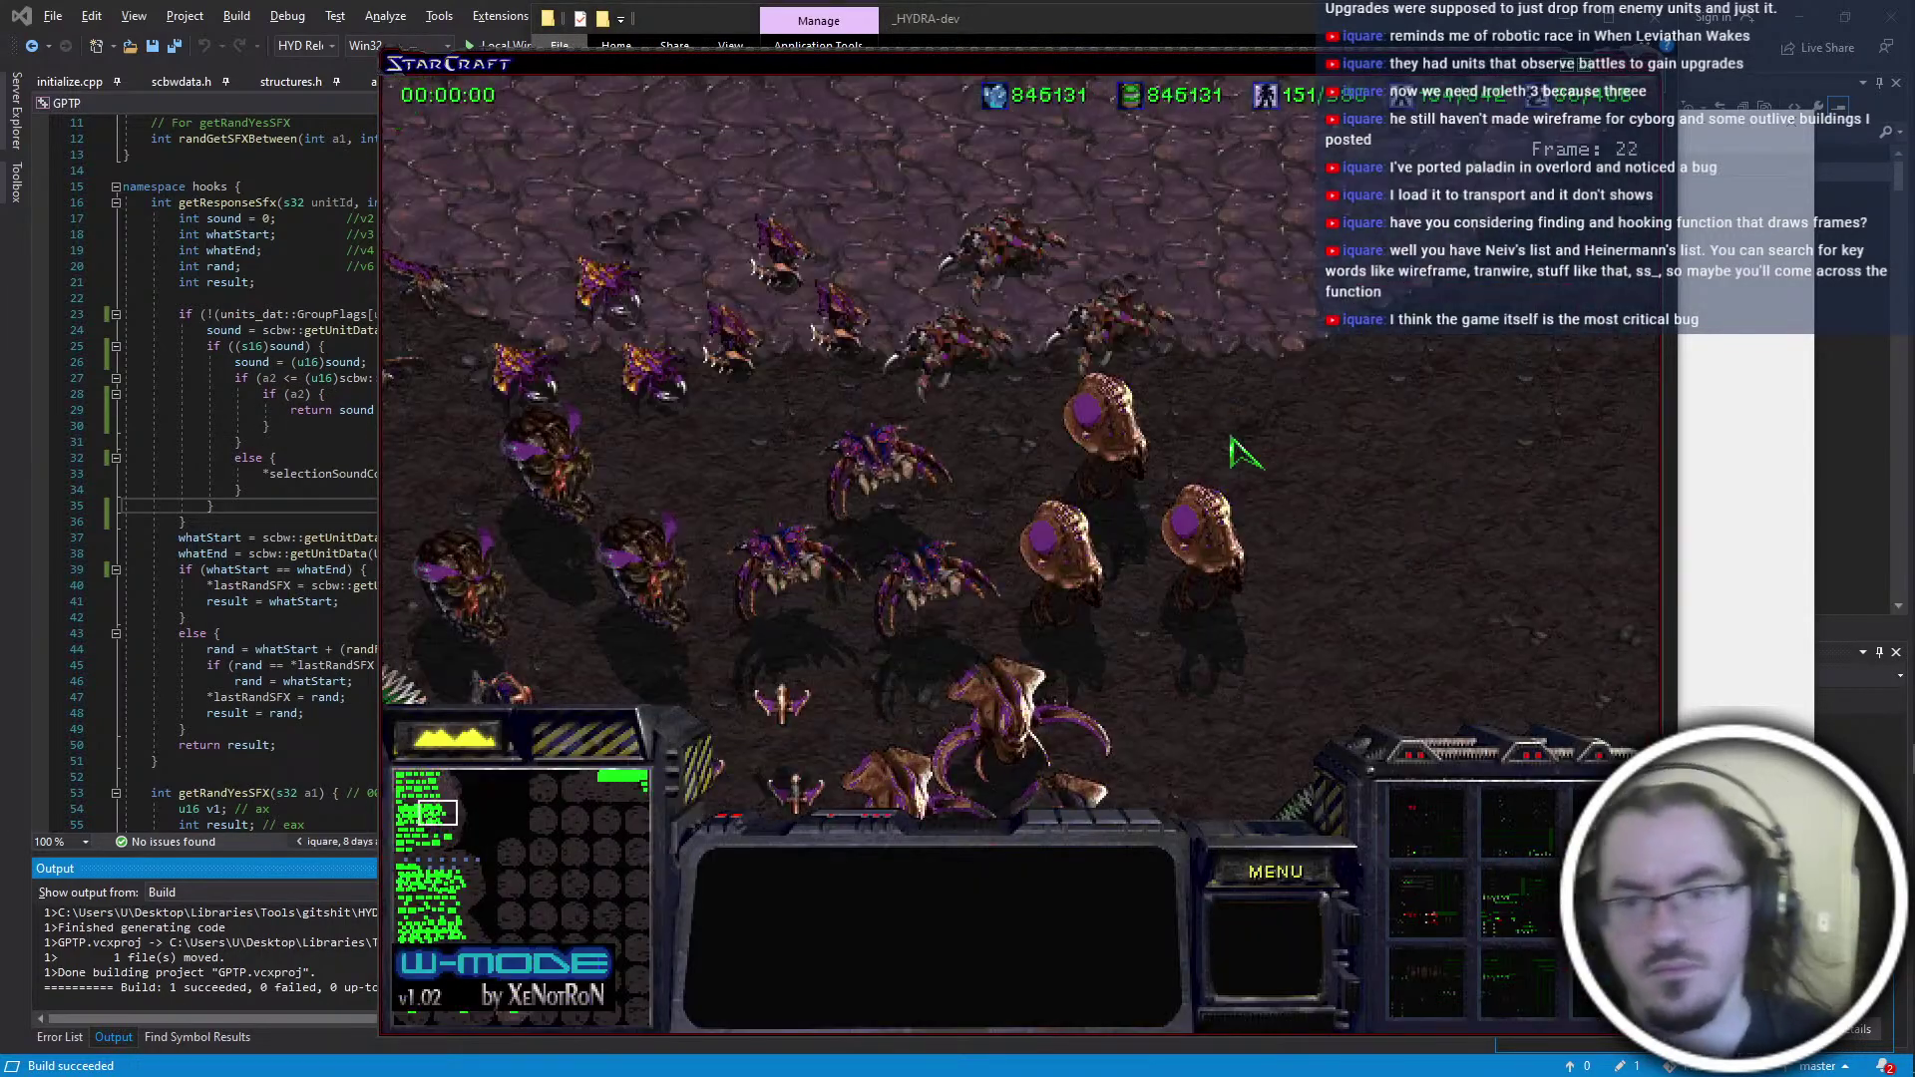
Test the response sounds of a Zerg Lurker and a Zerg Iroleth, and morph the Iroleth into an Othstoleth
left_click(1102, 329)
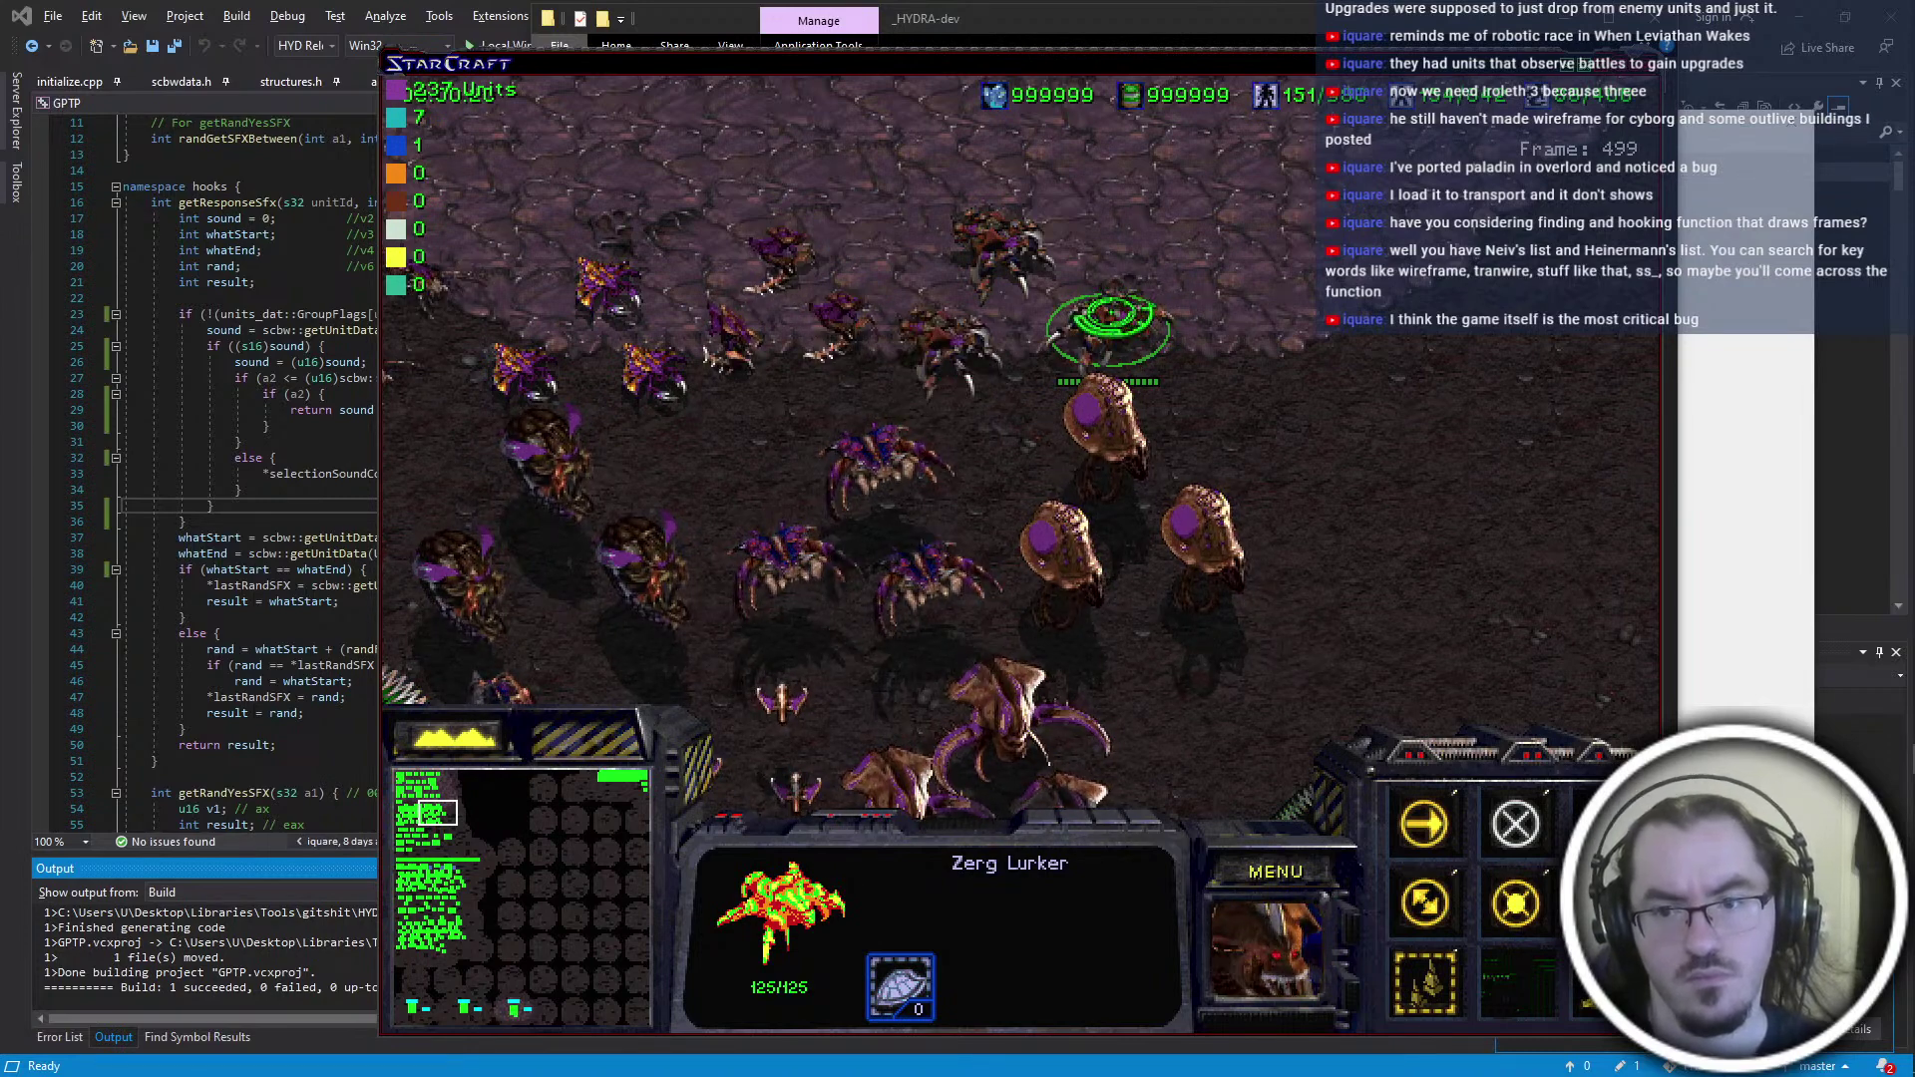
left_click(1204, 544)
key("Down")
right_click(1336, 471)
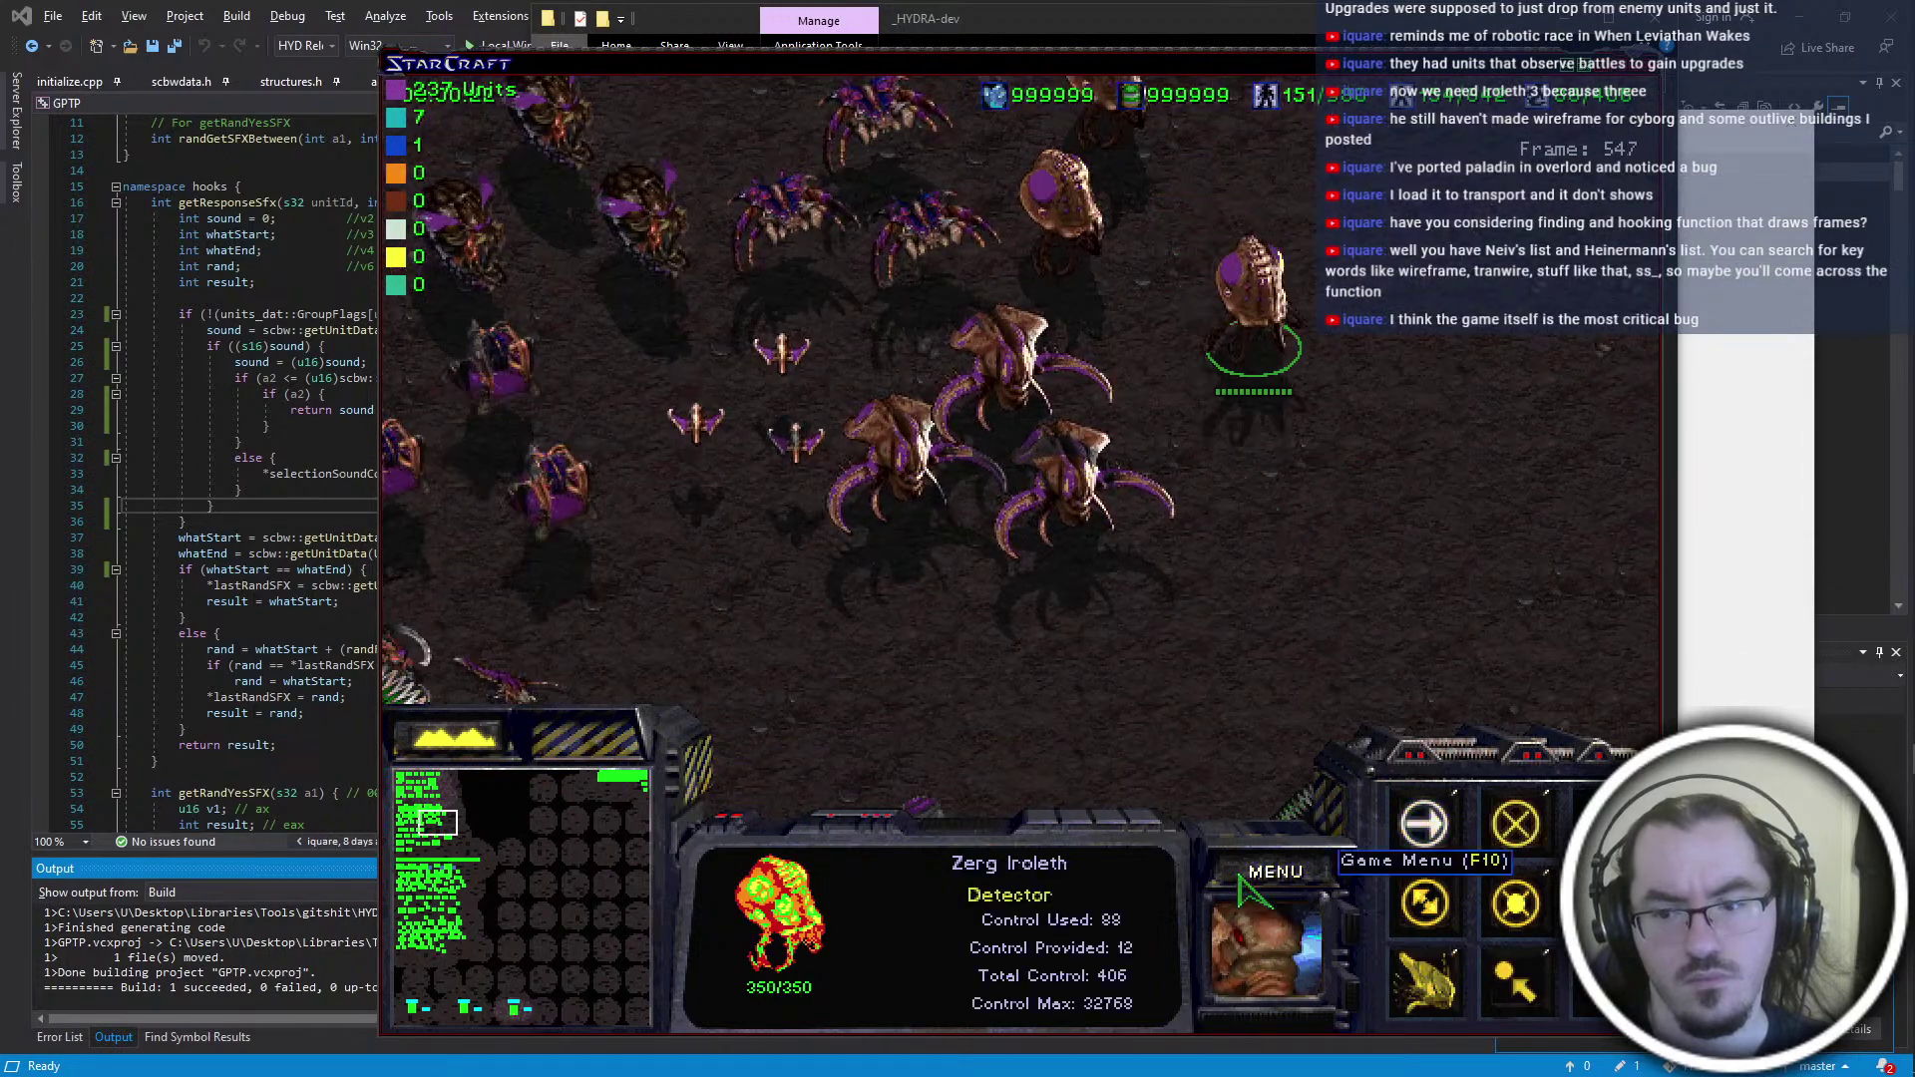
left_click(1105, 543)
left_click(1332, 456)
left_click(1421, 967)
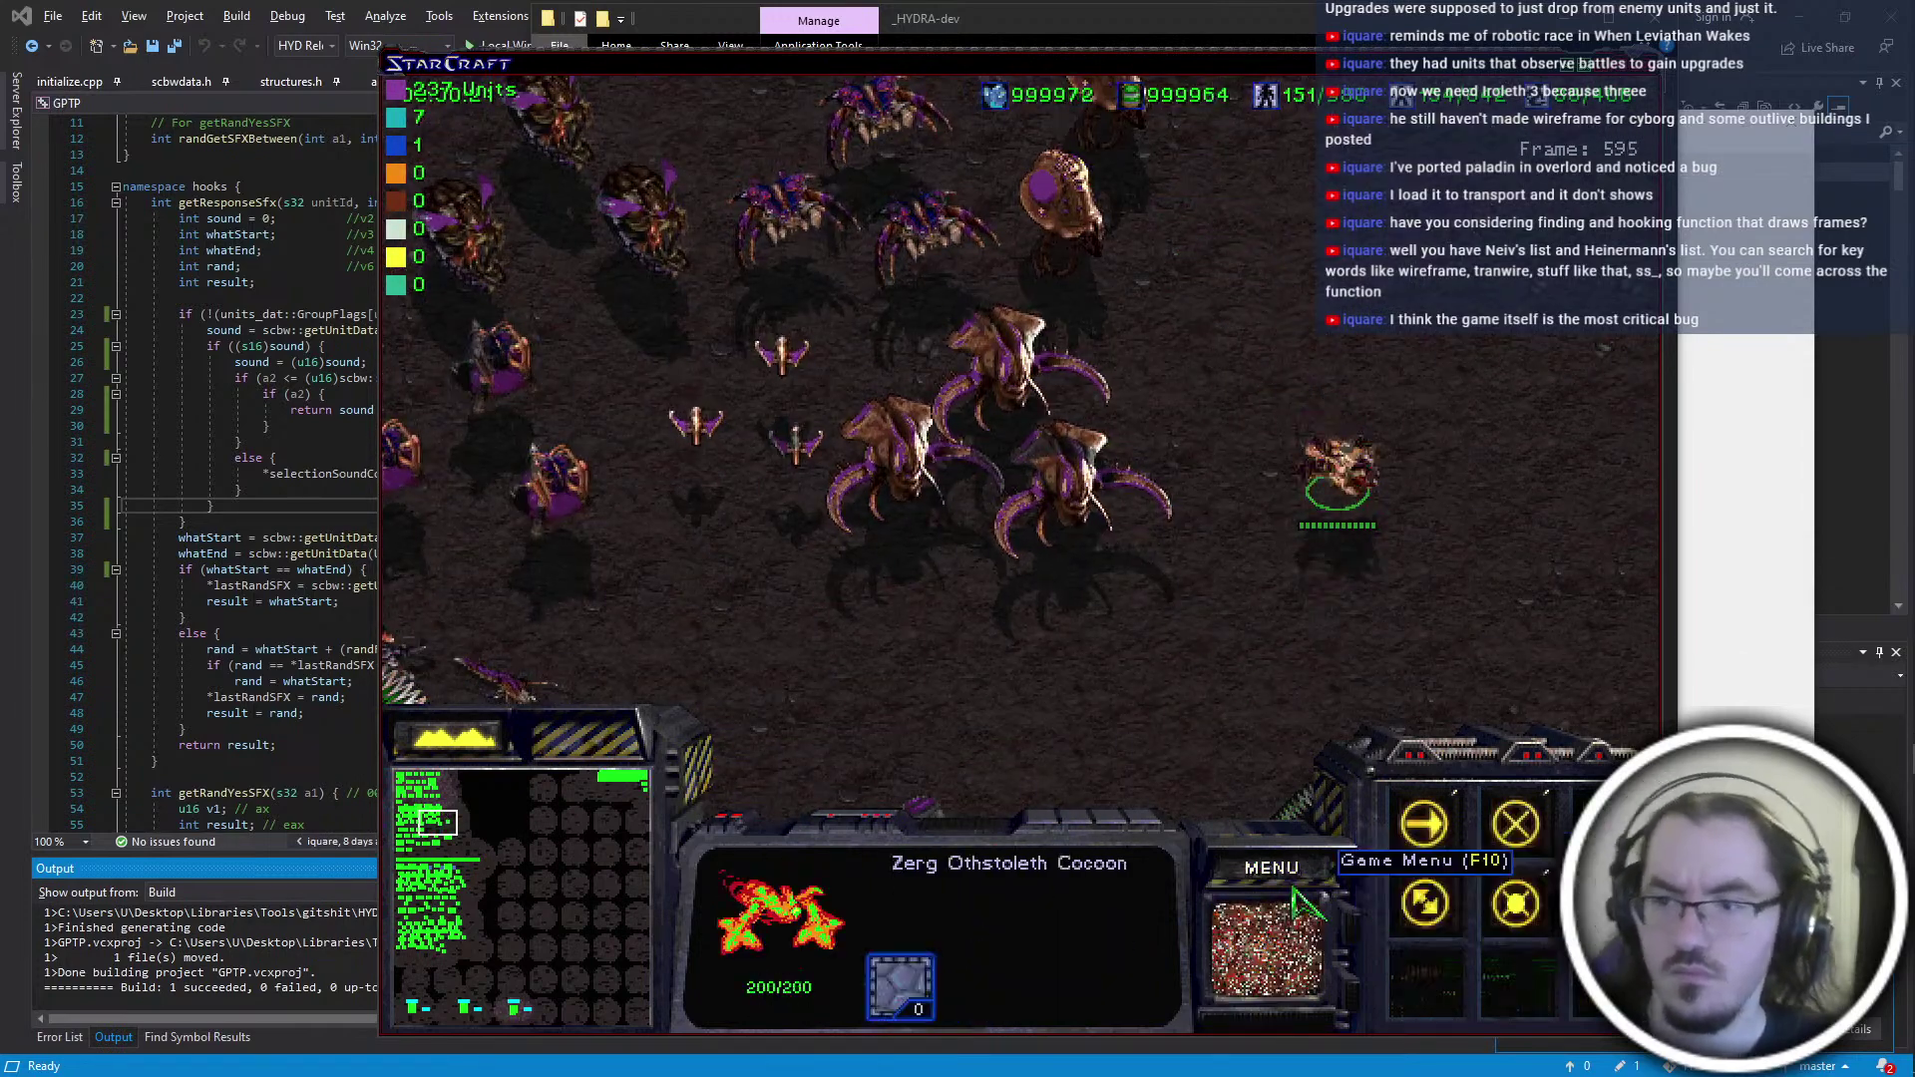
Exit the game and open the details of the pending Visual Studio update
key("F10")
key("e")
key("x")
key("x")
left_click(1161, 760)
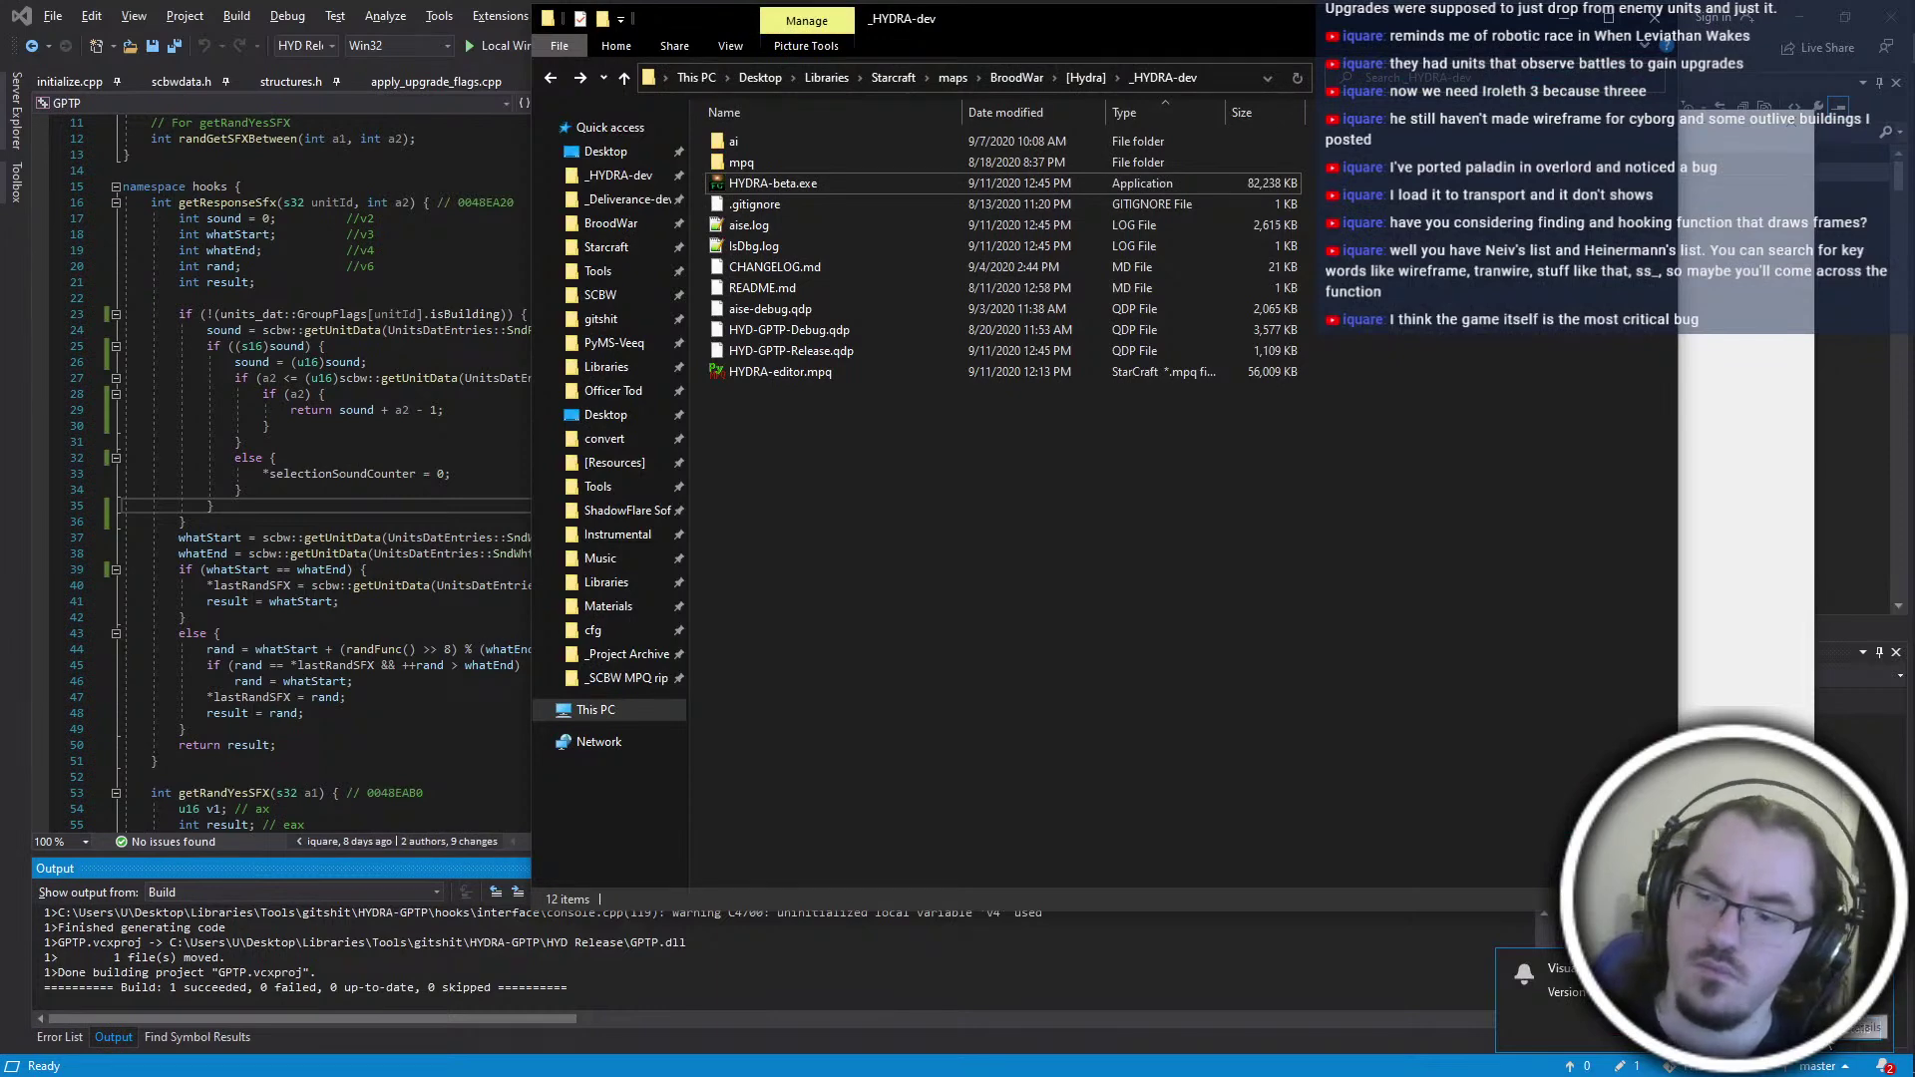
left_click(1823, 1028)
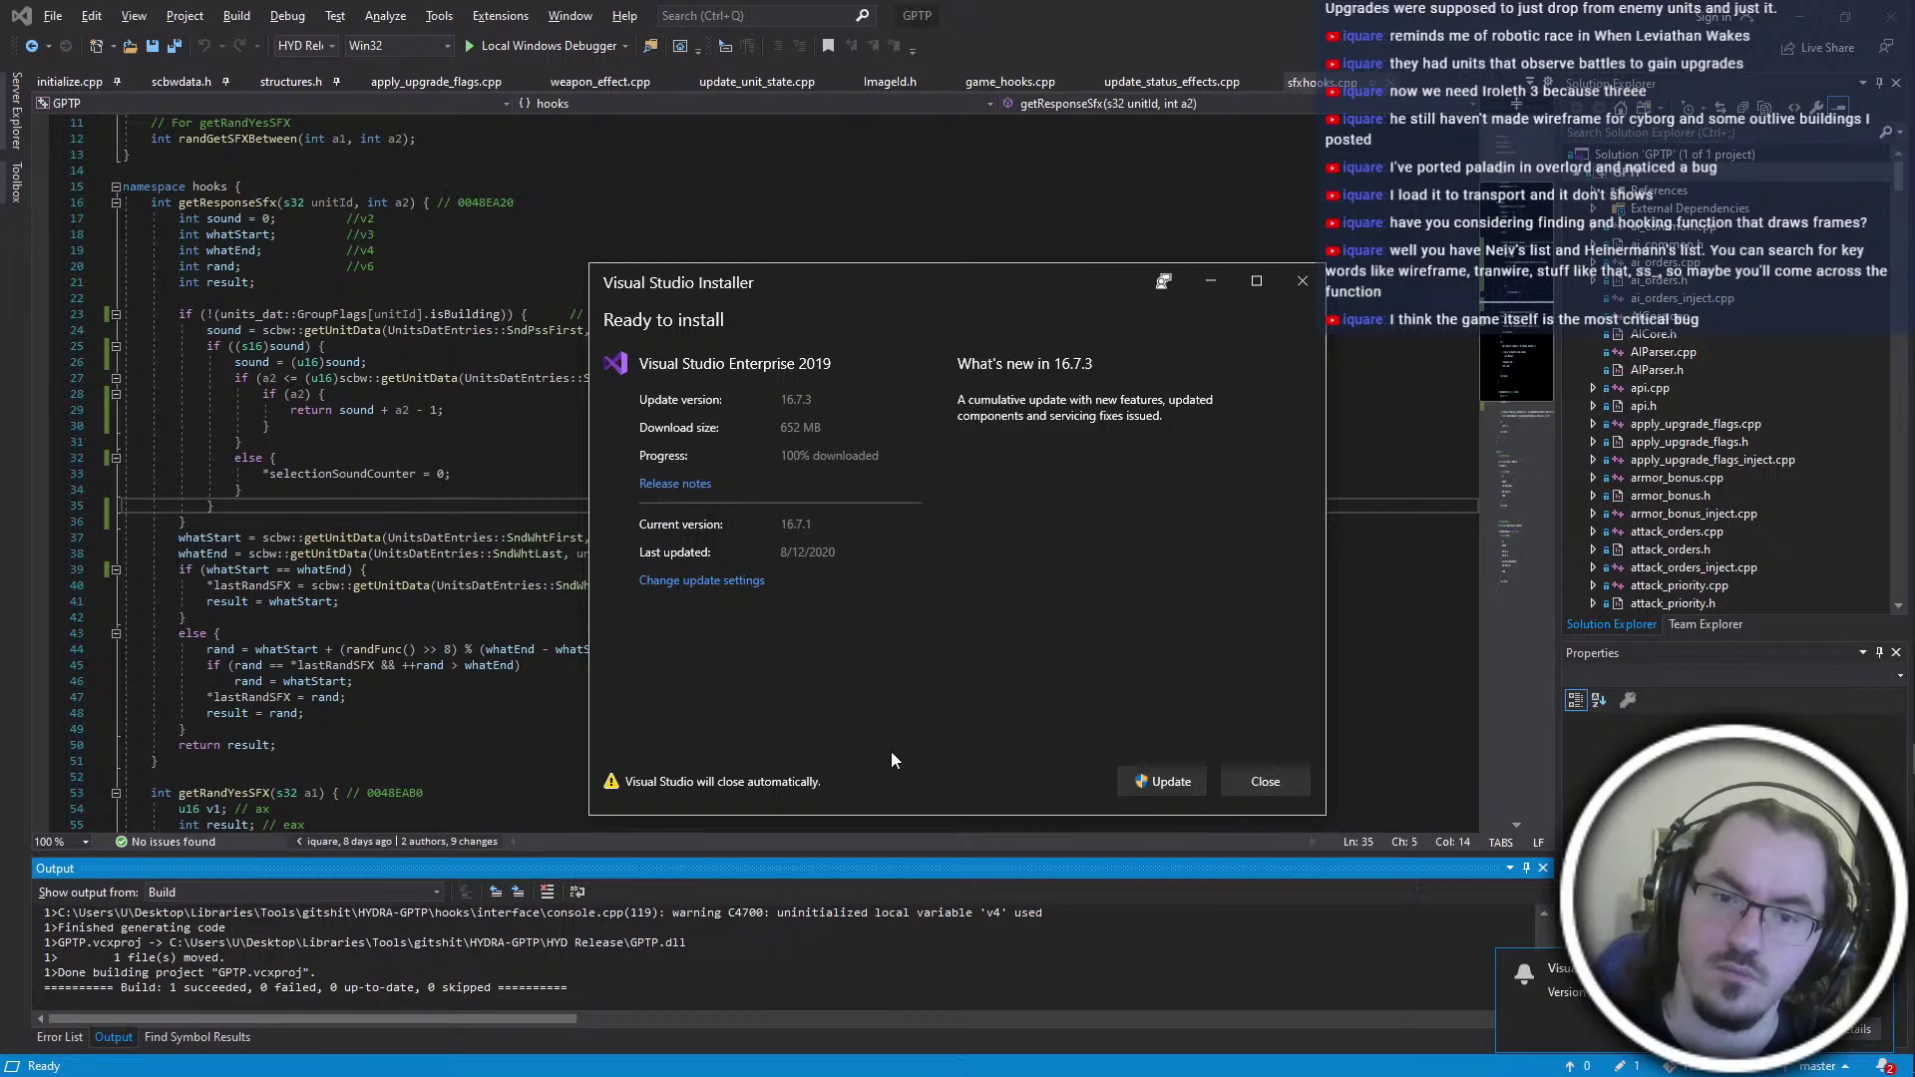
Install the Visual Studio Enterprise 2019 update to version 16.7.3
left_click(1162, 781)
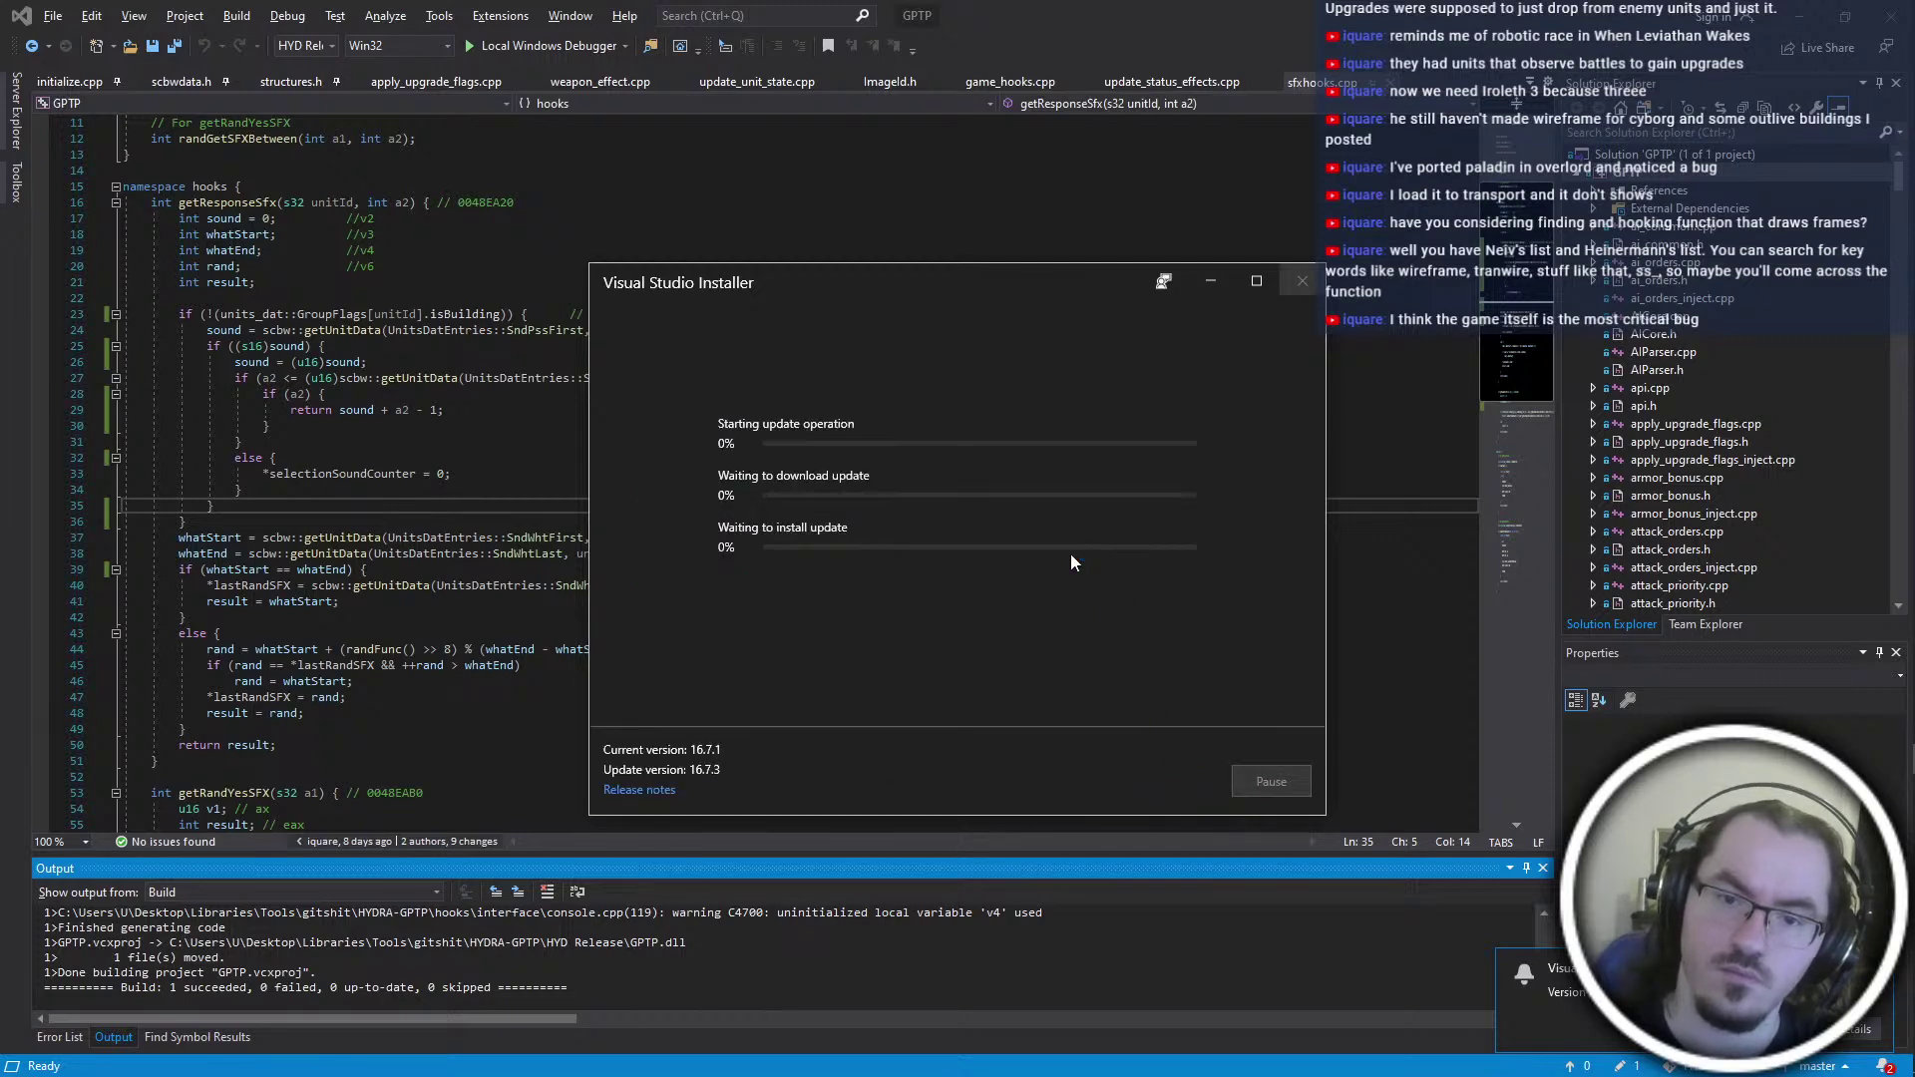
mouse_move(1895, 96)
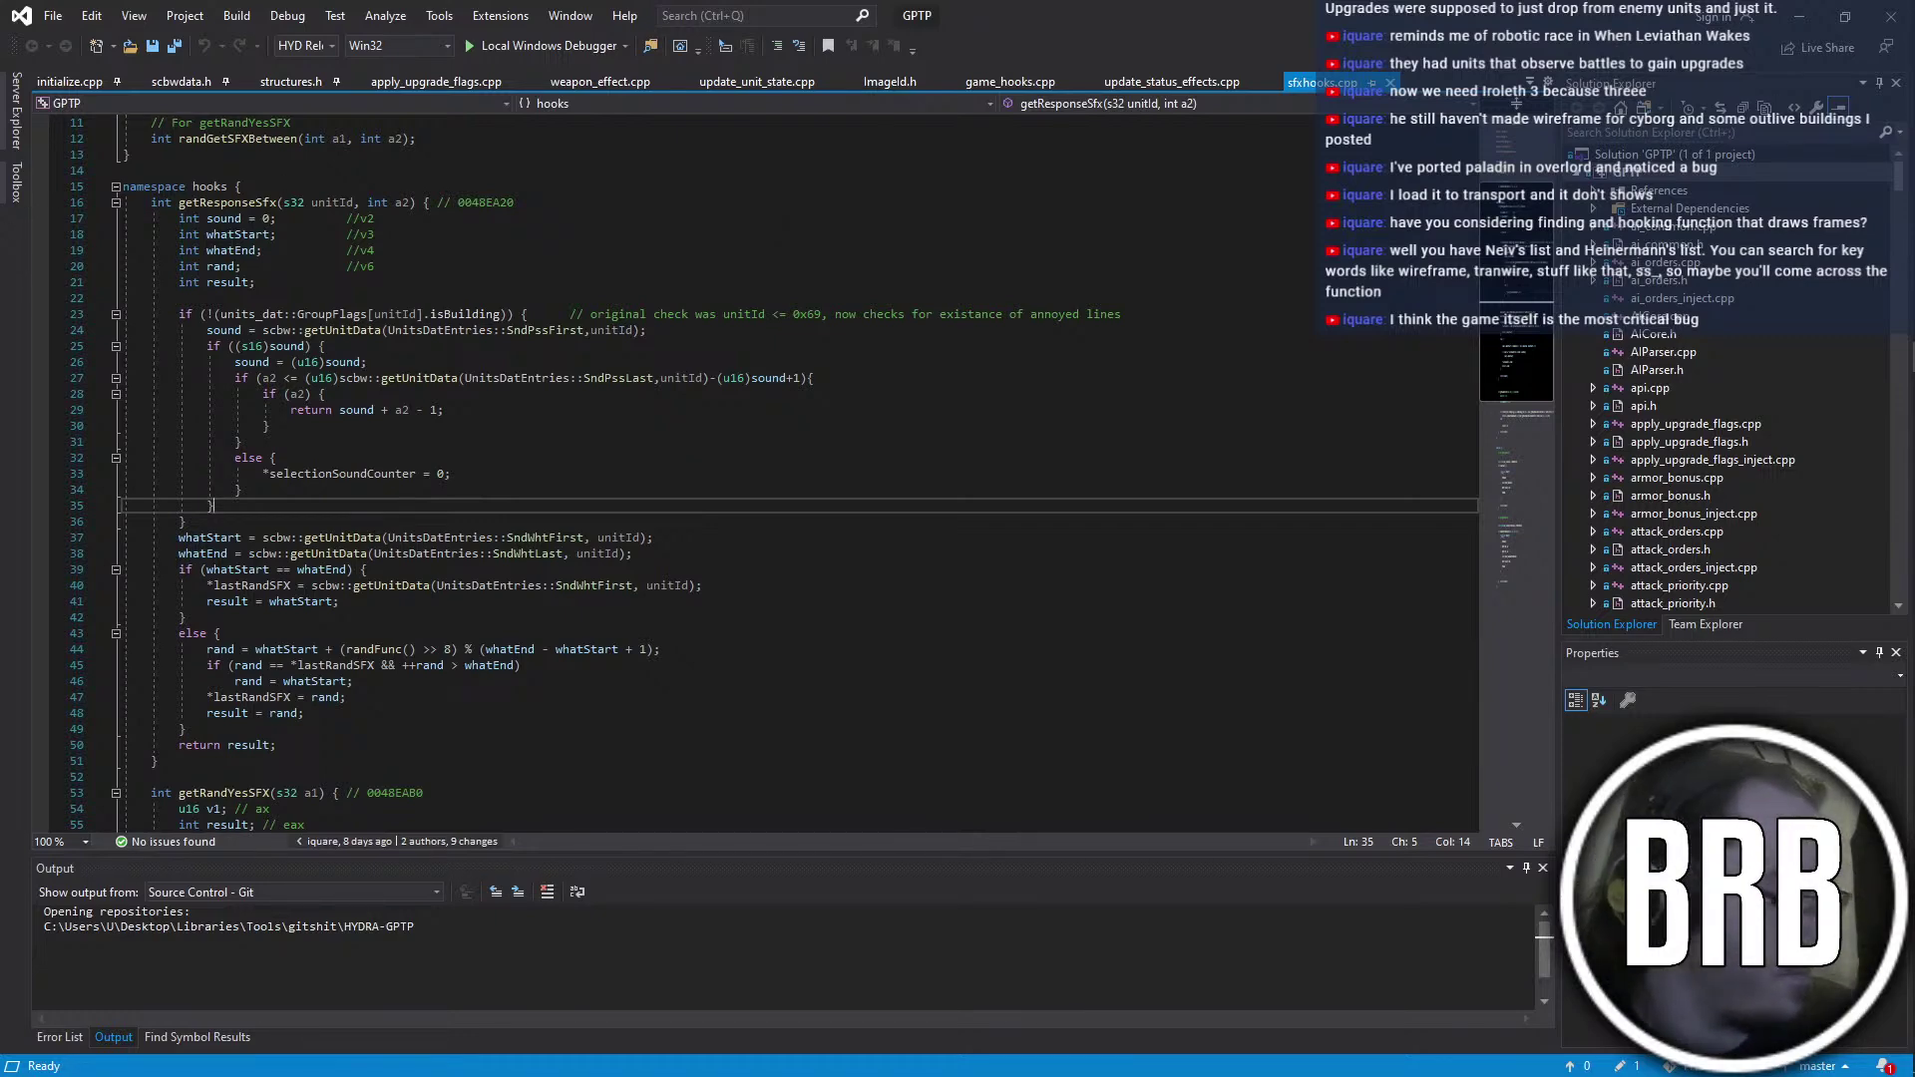
key("alt+Tab")
key("alt+Tab")
Dismiss the Live Share update notification in Visual Studio and close the Visual Studio Installer
left_click(1881, 1066)
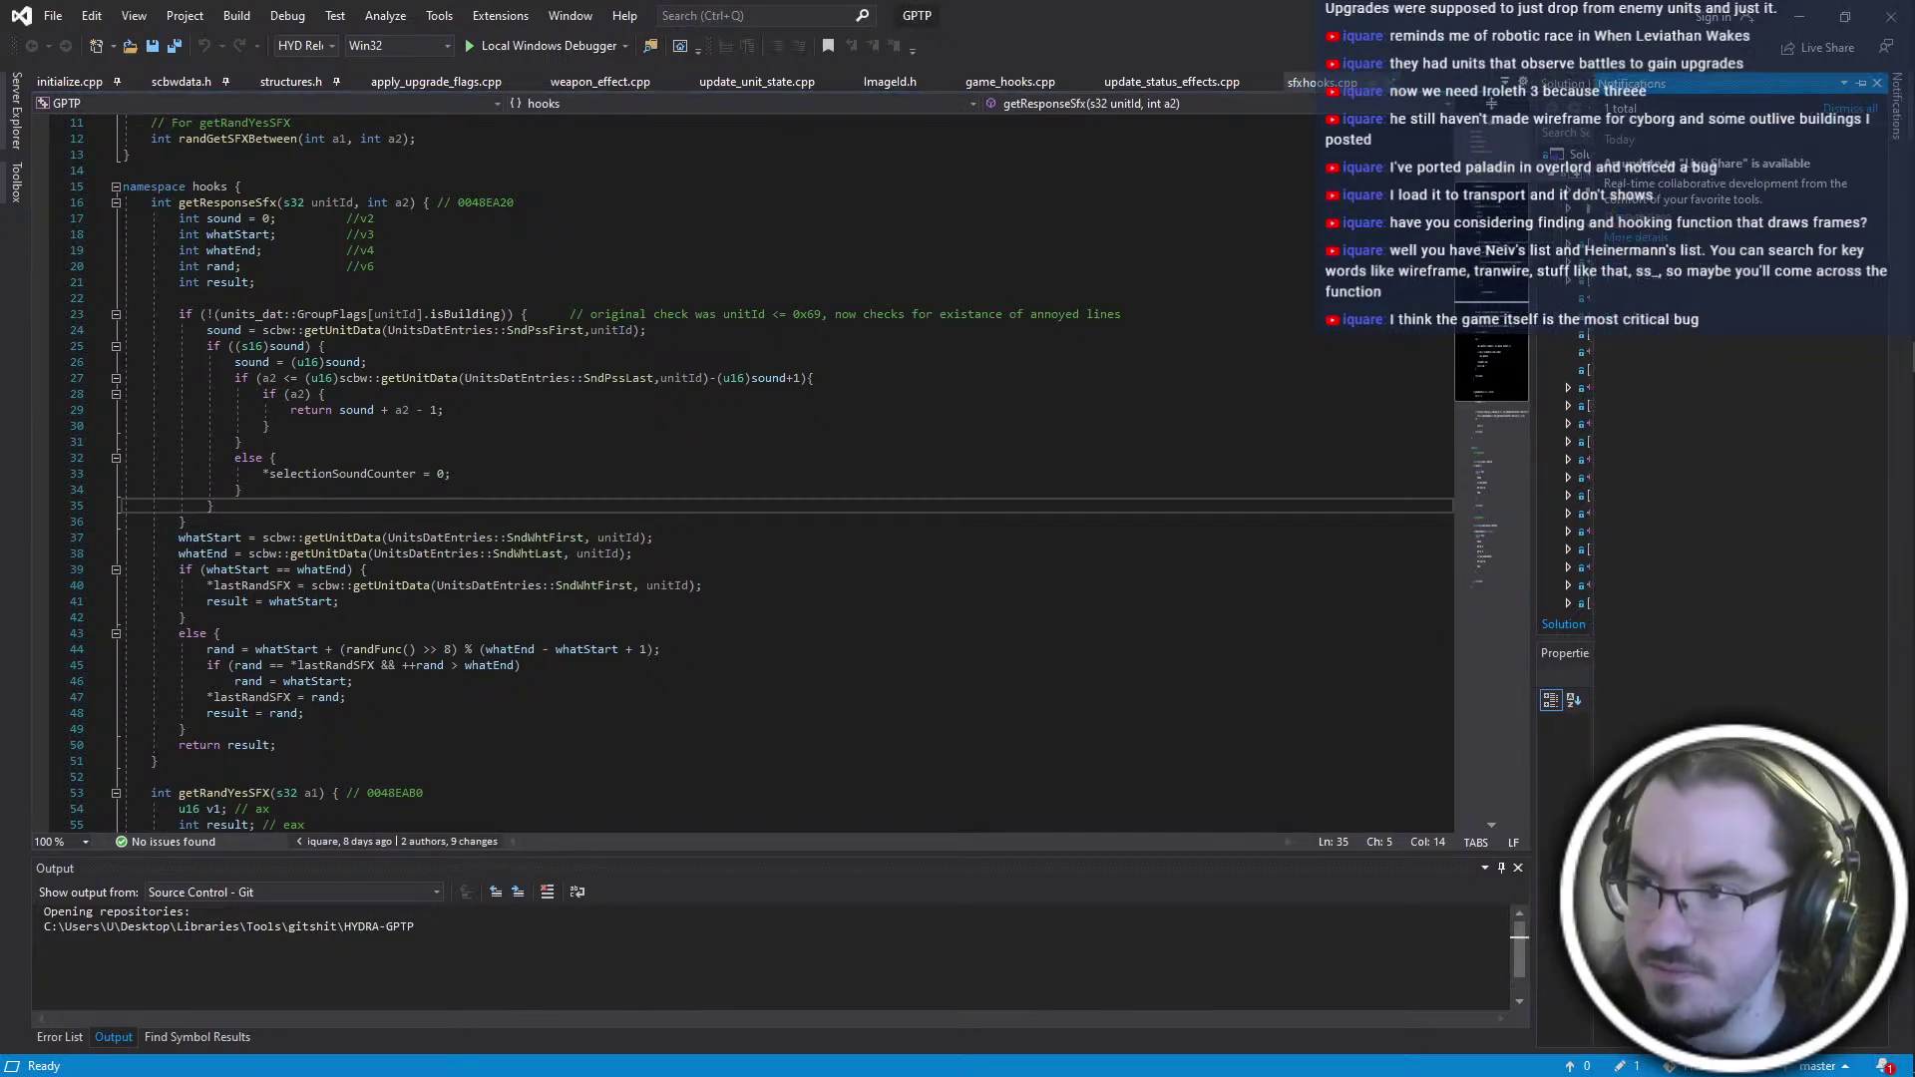
left_click(1868, 164)
left_click(1877, 82)
left_click(598, 665)
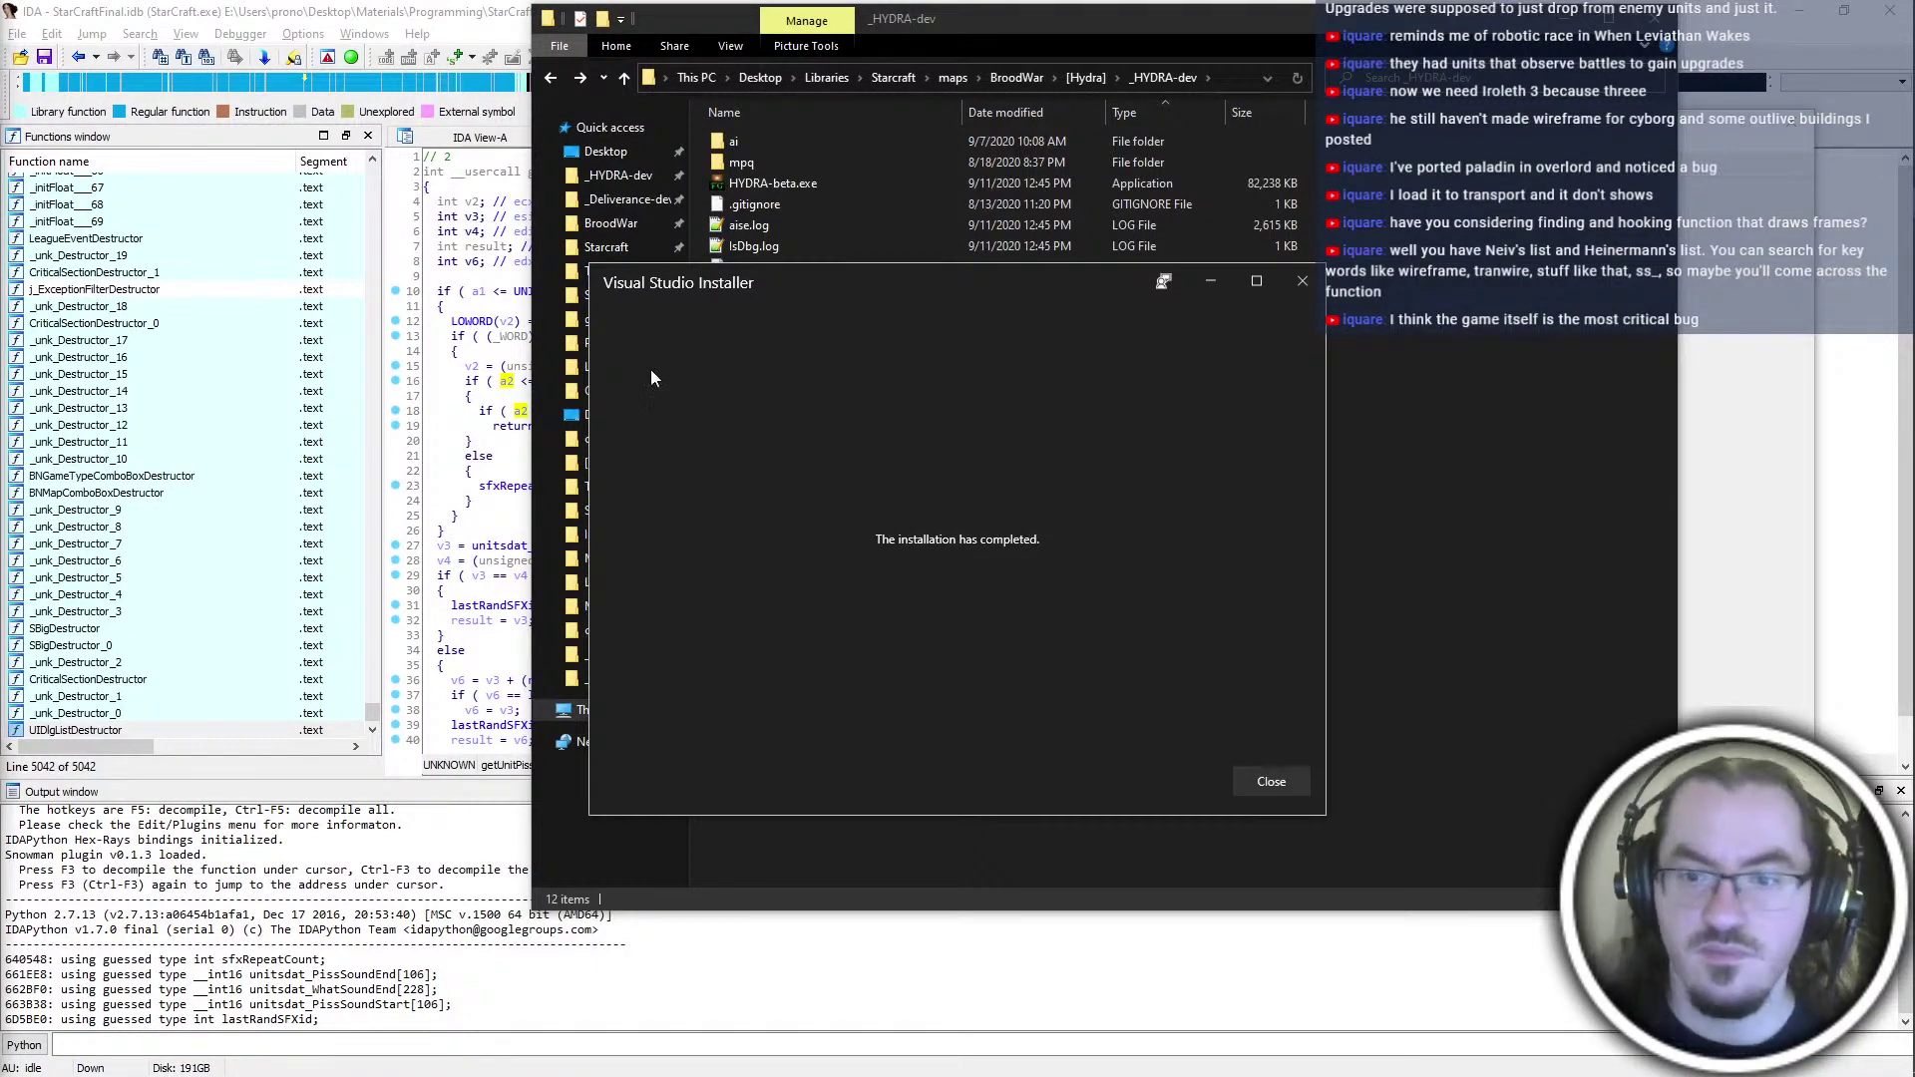
left_click(1277, 793)
In the Git client's HYDRA-GPTP repository, stage hooks/audiovisuals/sfxhooks.cpp and draft the commit message "Fix some issues with the piss line hook"
key("ctrl+super+Right")
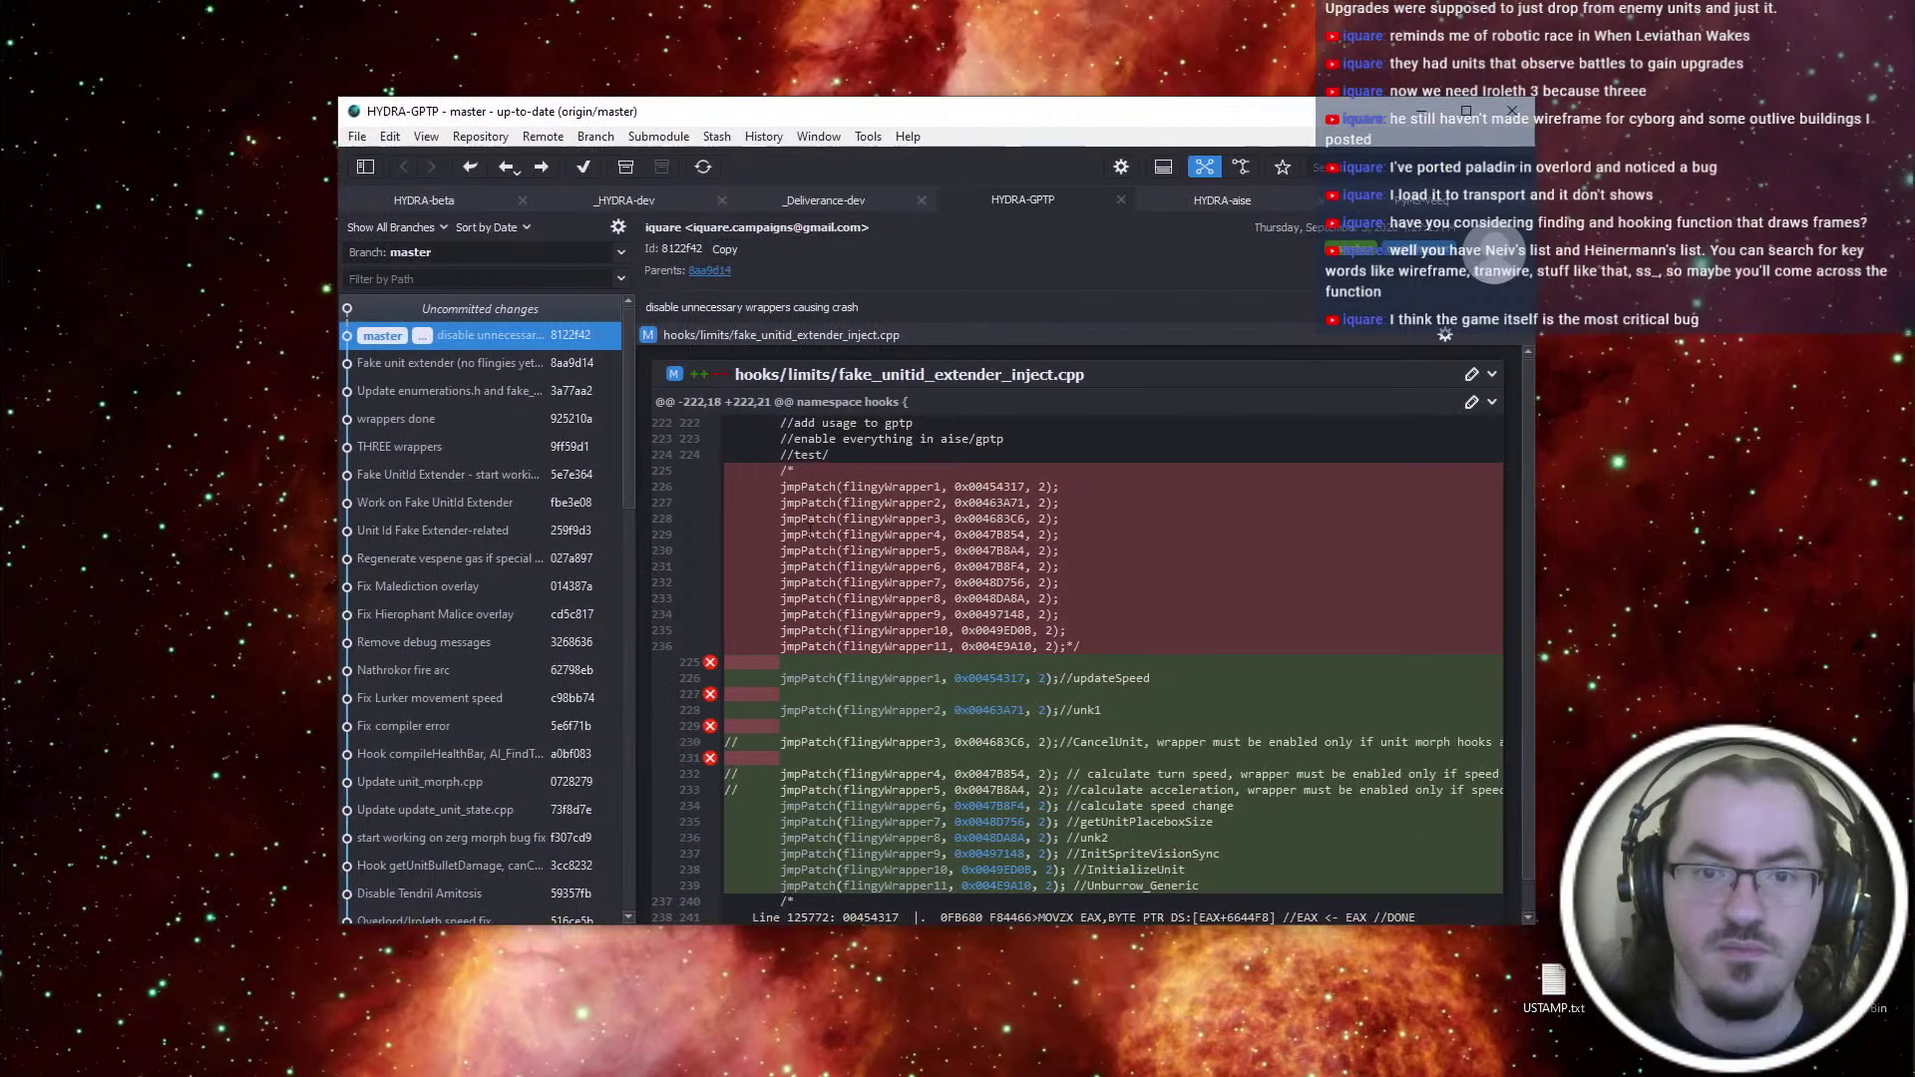
left_click(538, 311)
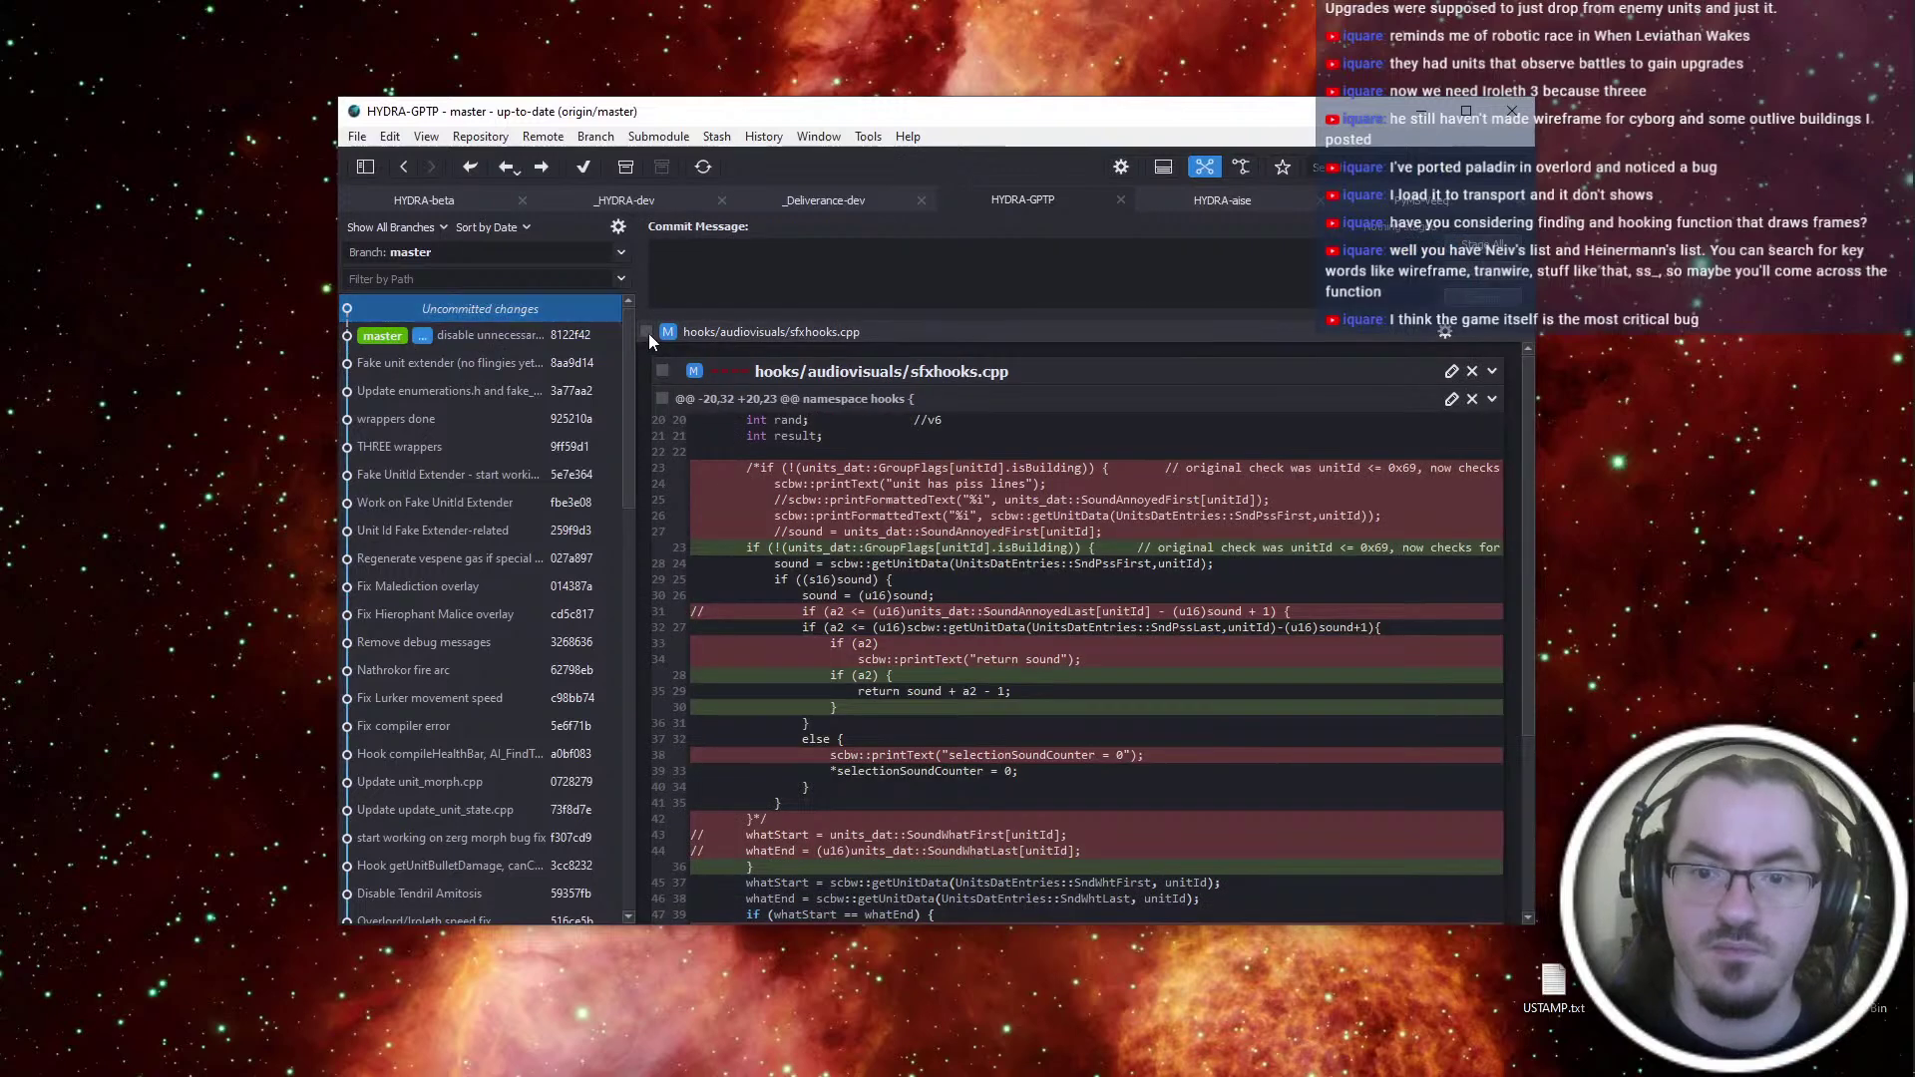
left_click(646, 332)
type("Fix some i")
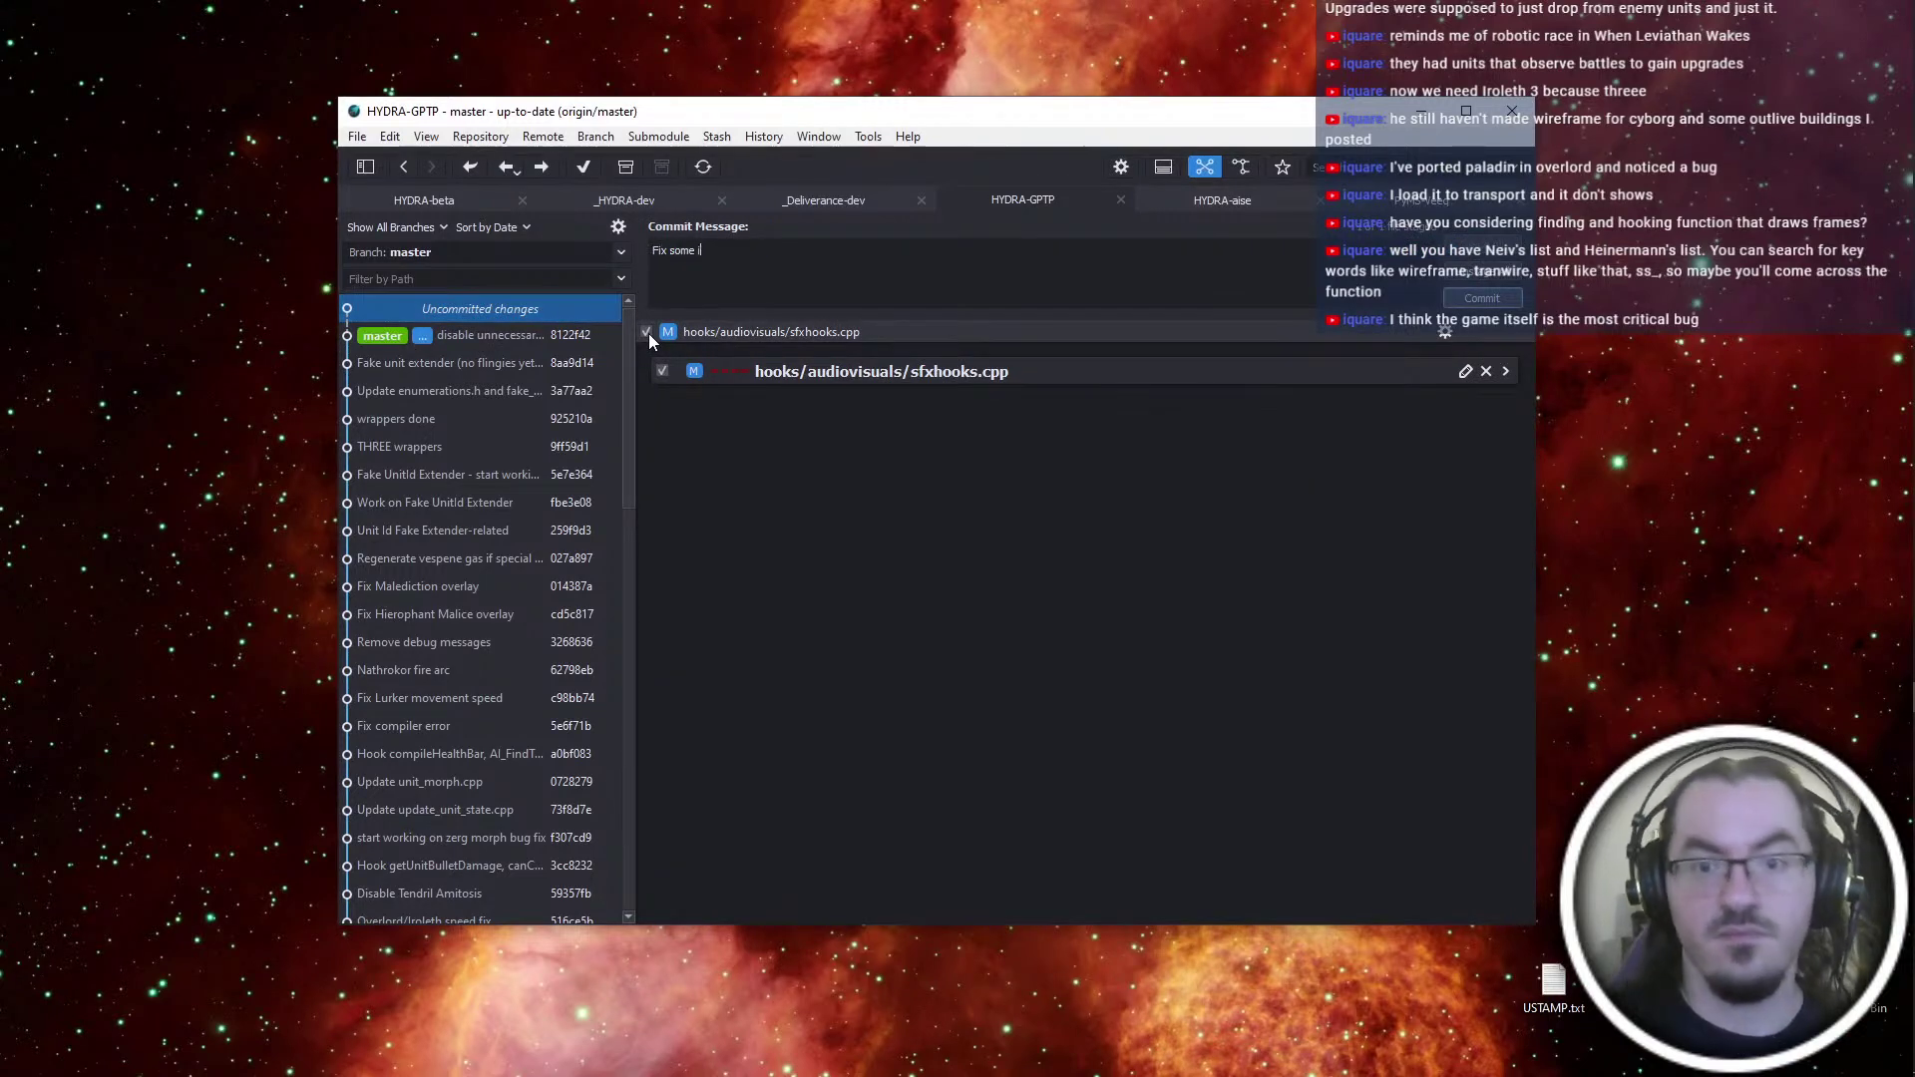
type("ssues with the")
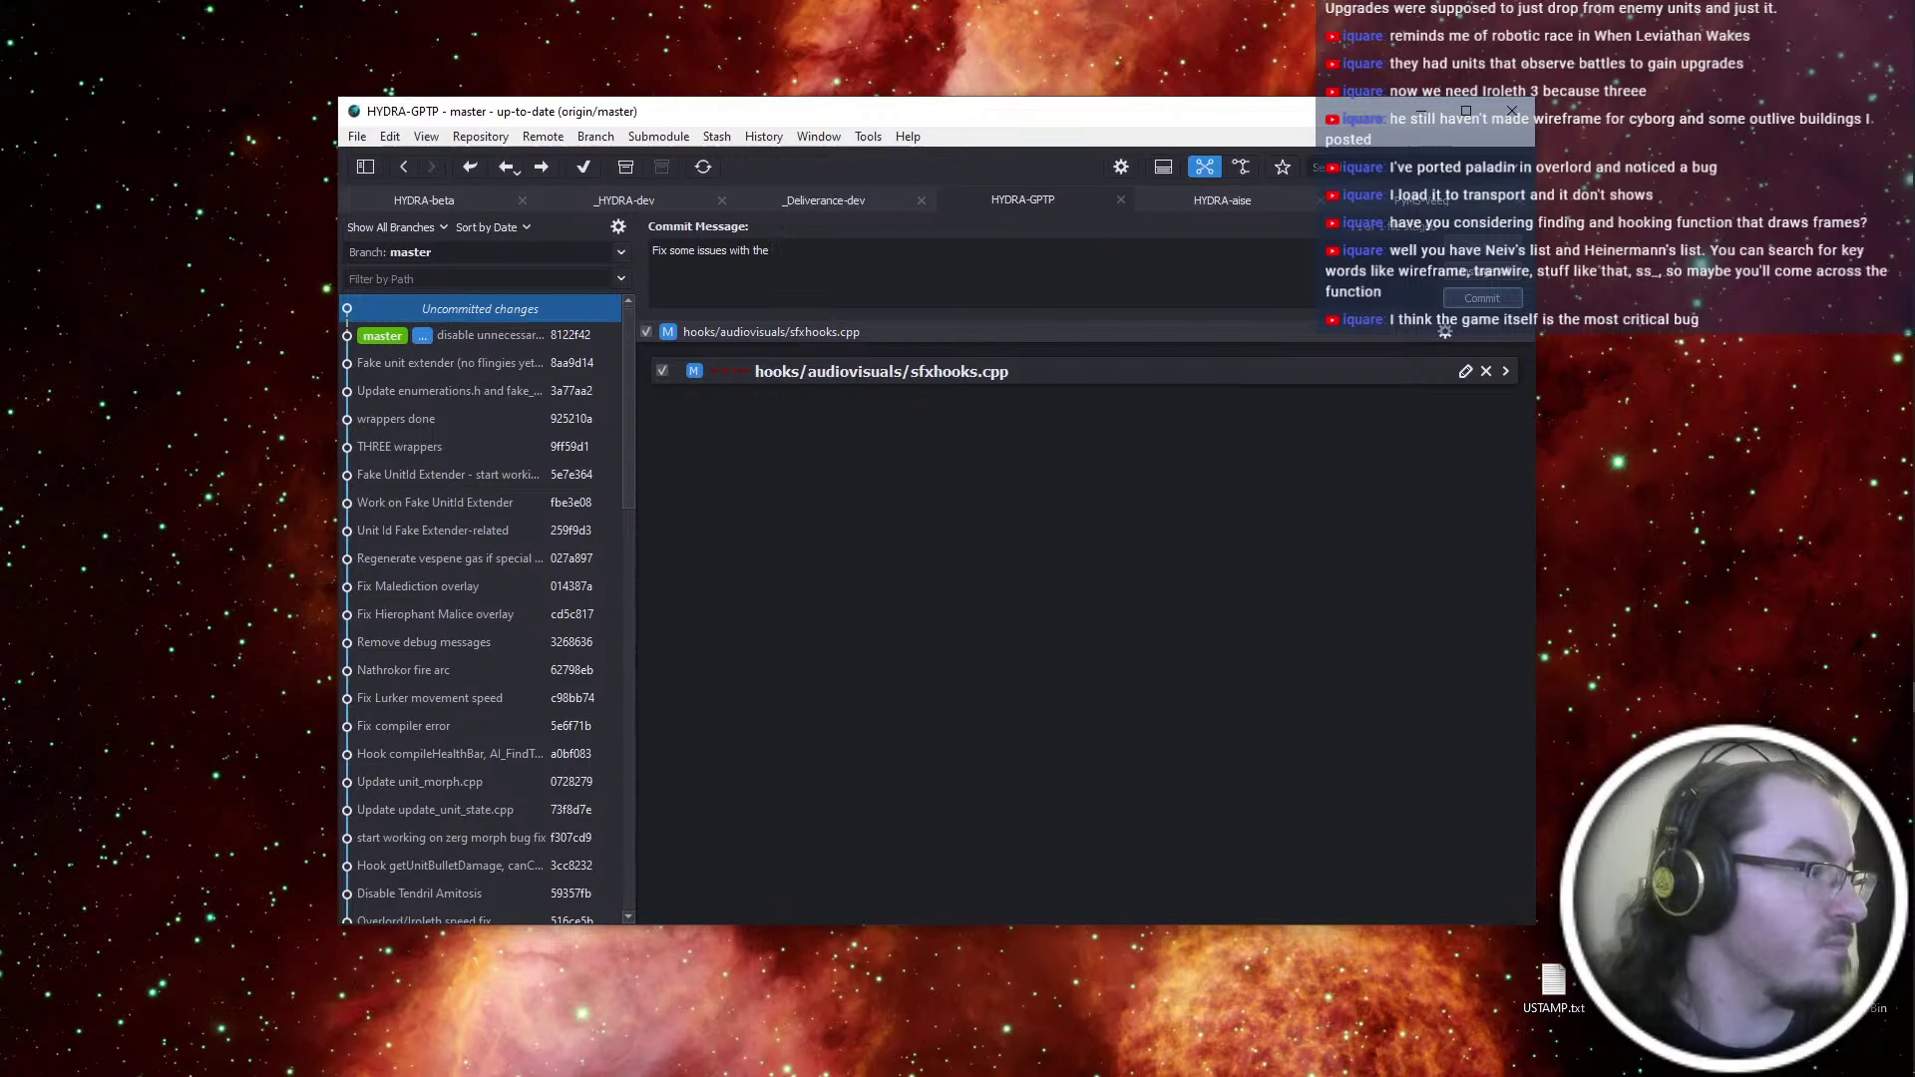
key("alt+Tab")
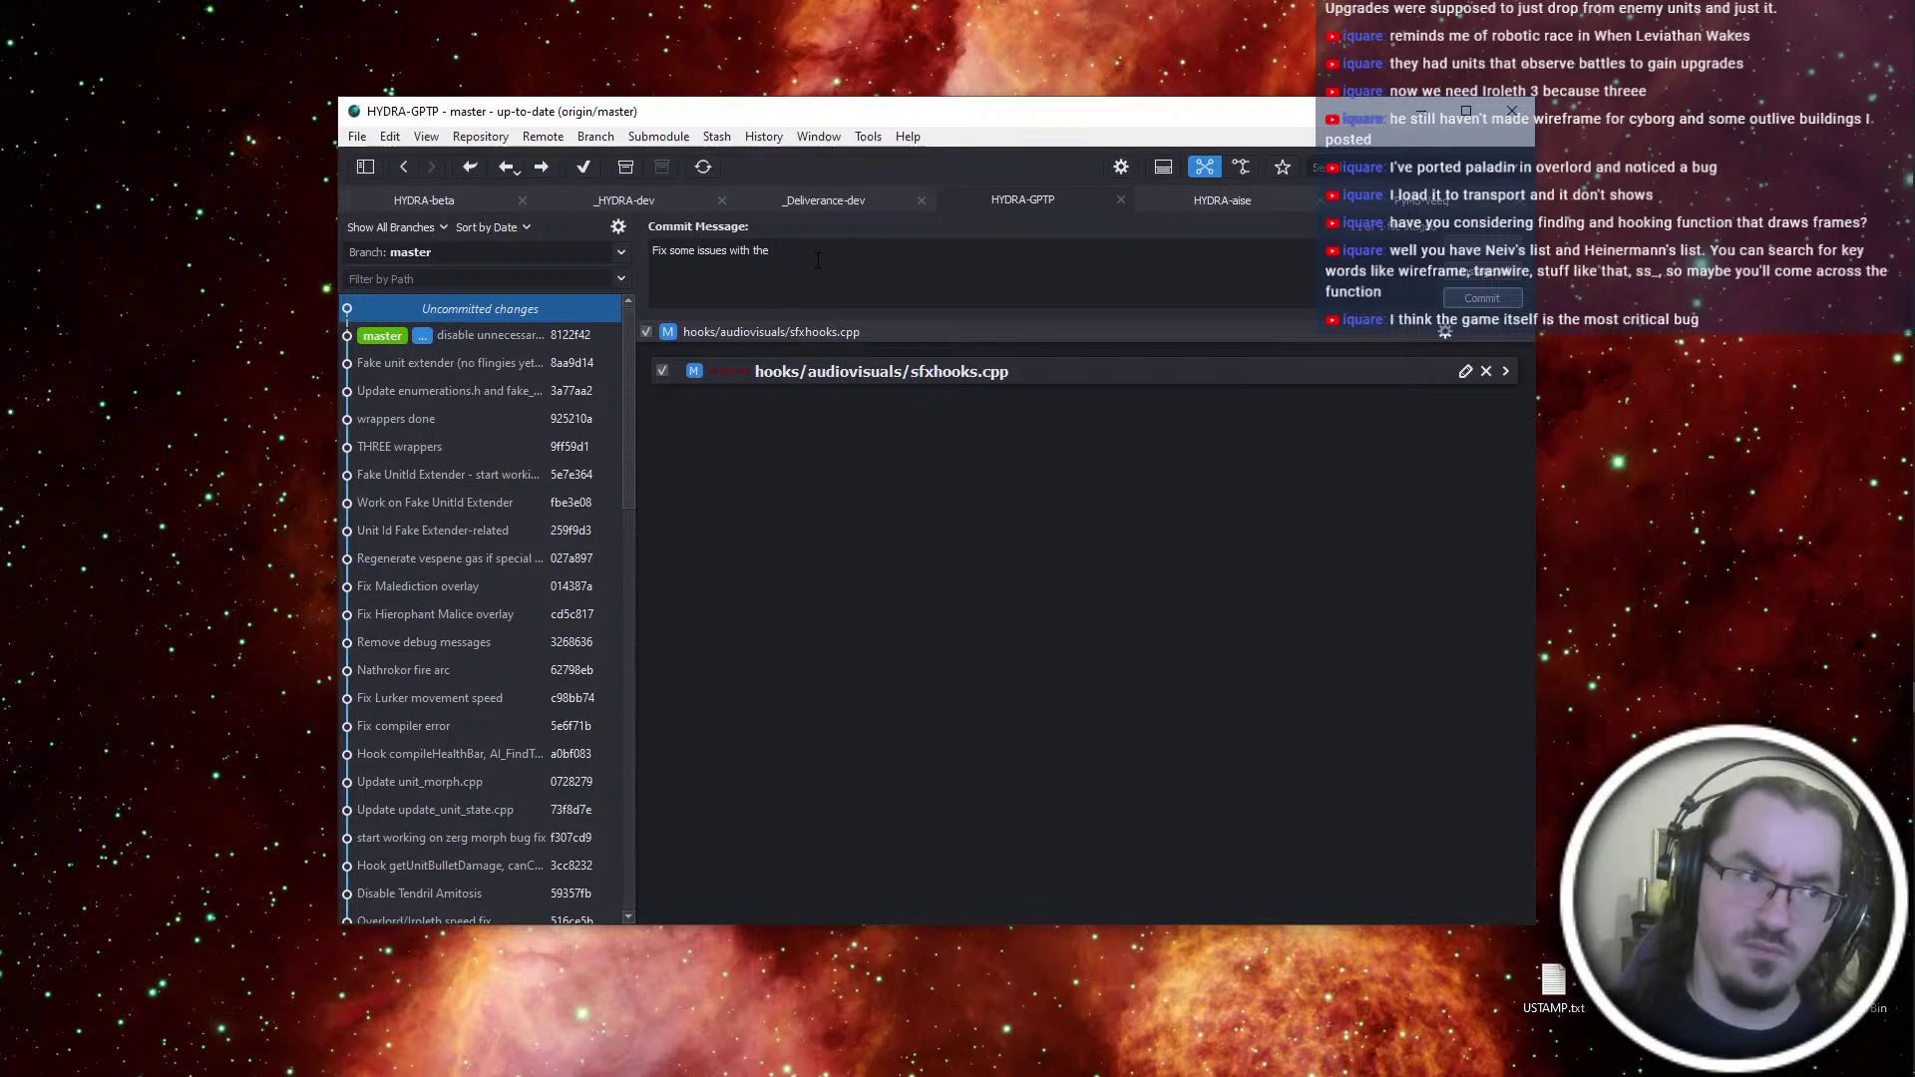
type("piss line hook")
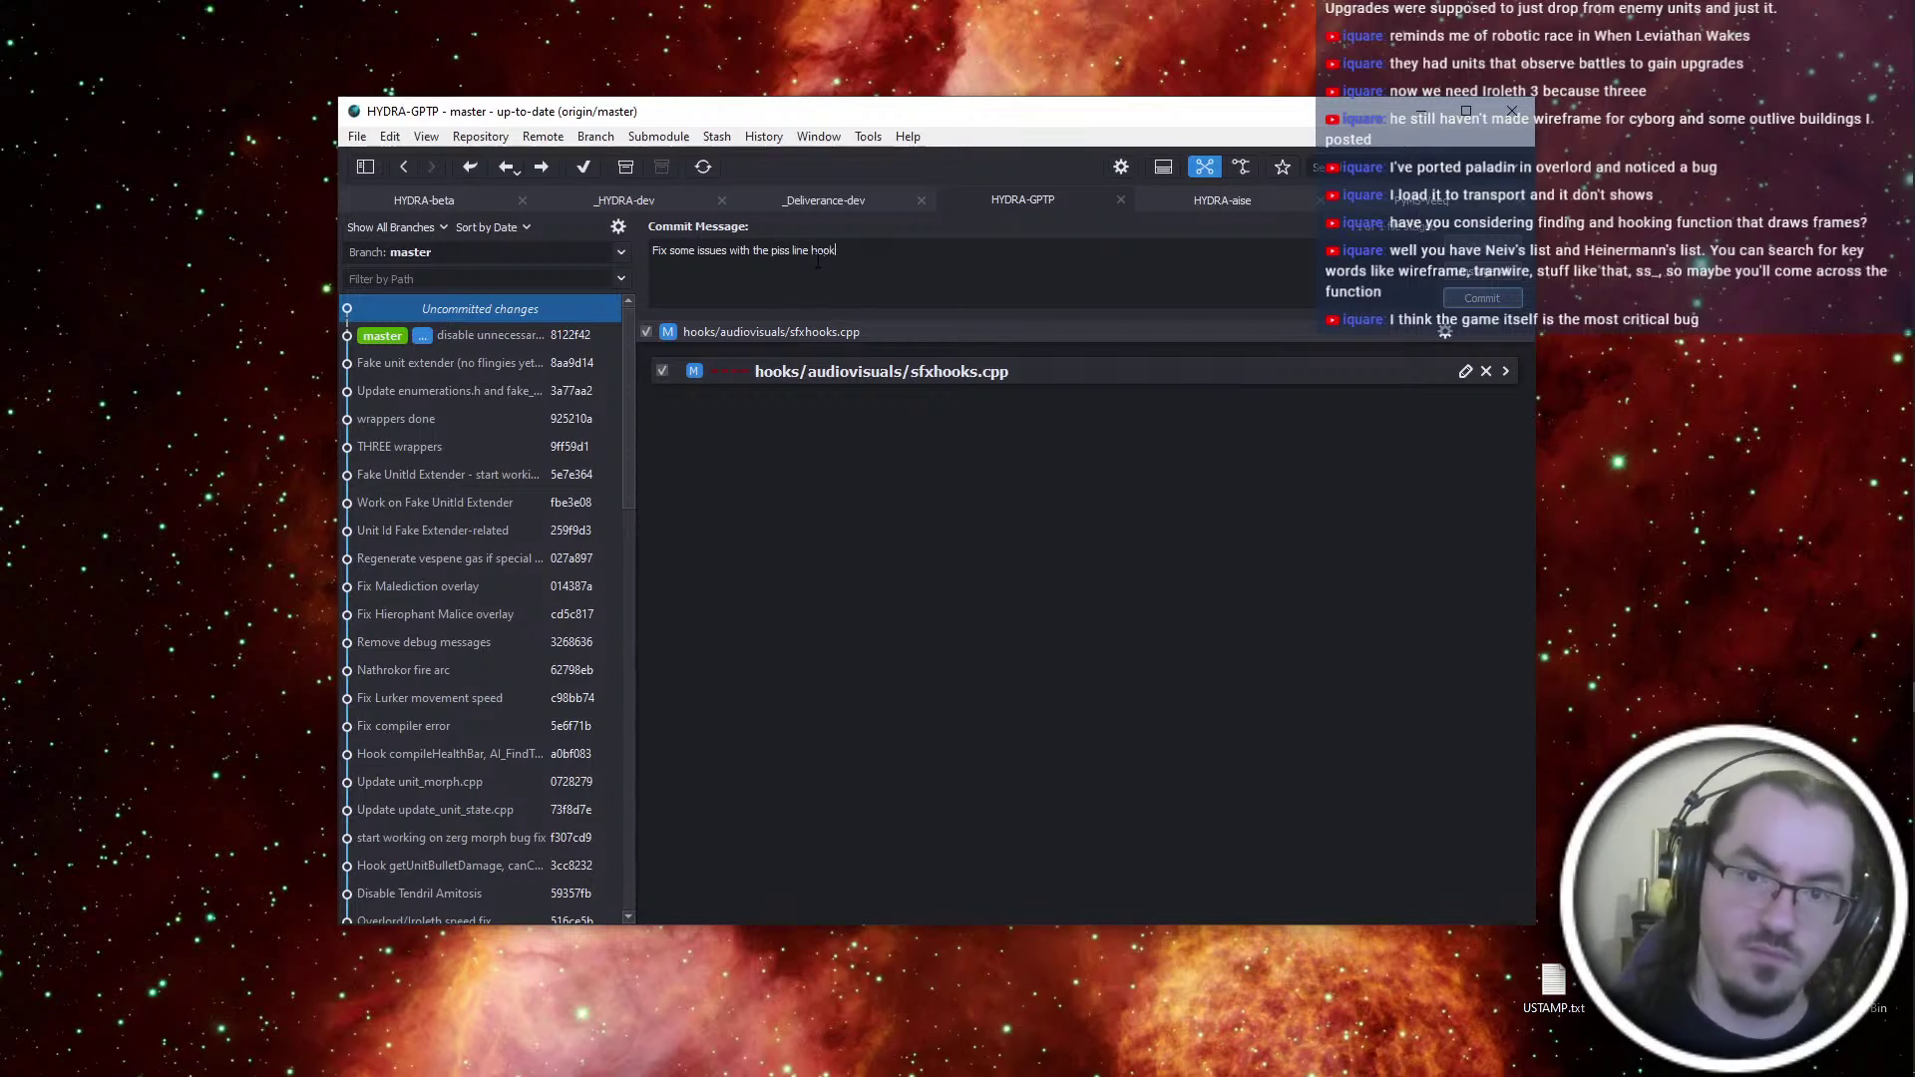
Reword the HYDRA-GPTP commit message to "Fix some issues with getResponseSfx hook", then commit the change and push it to origin
left_click(1467, 370)
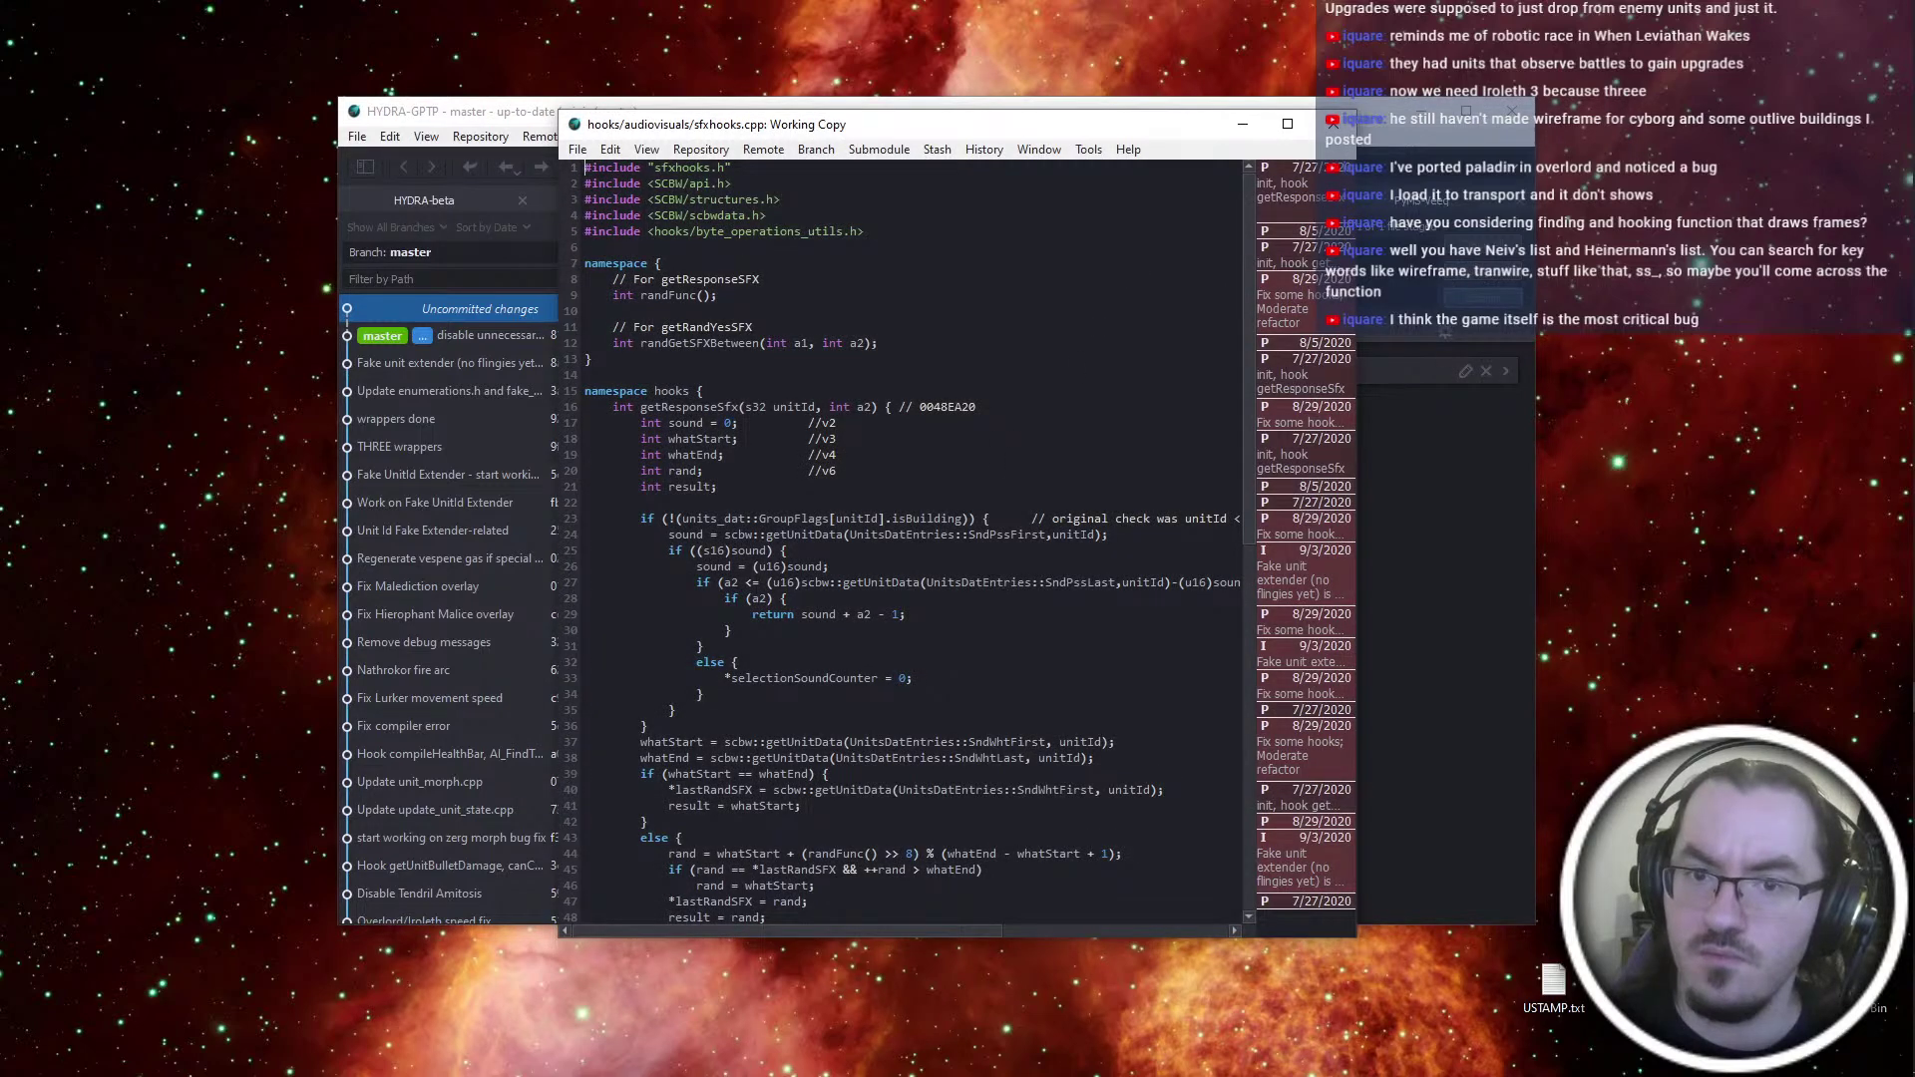
left_click(1333, 123)
left_click(753, 251, "shift")
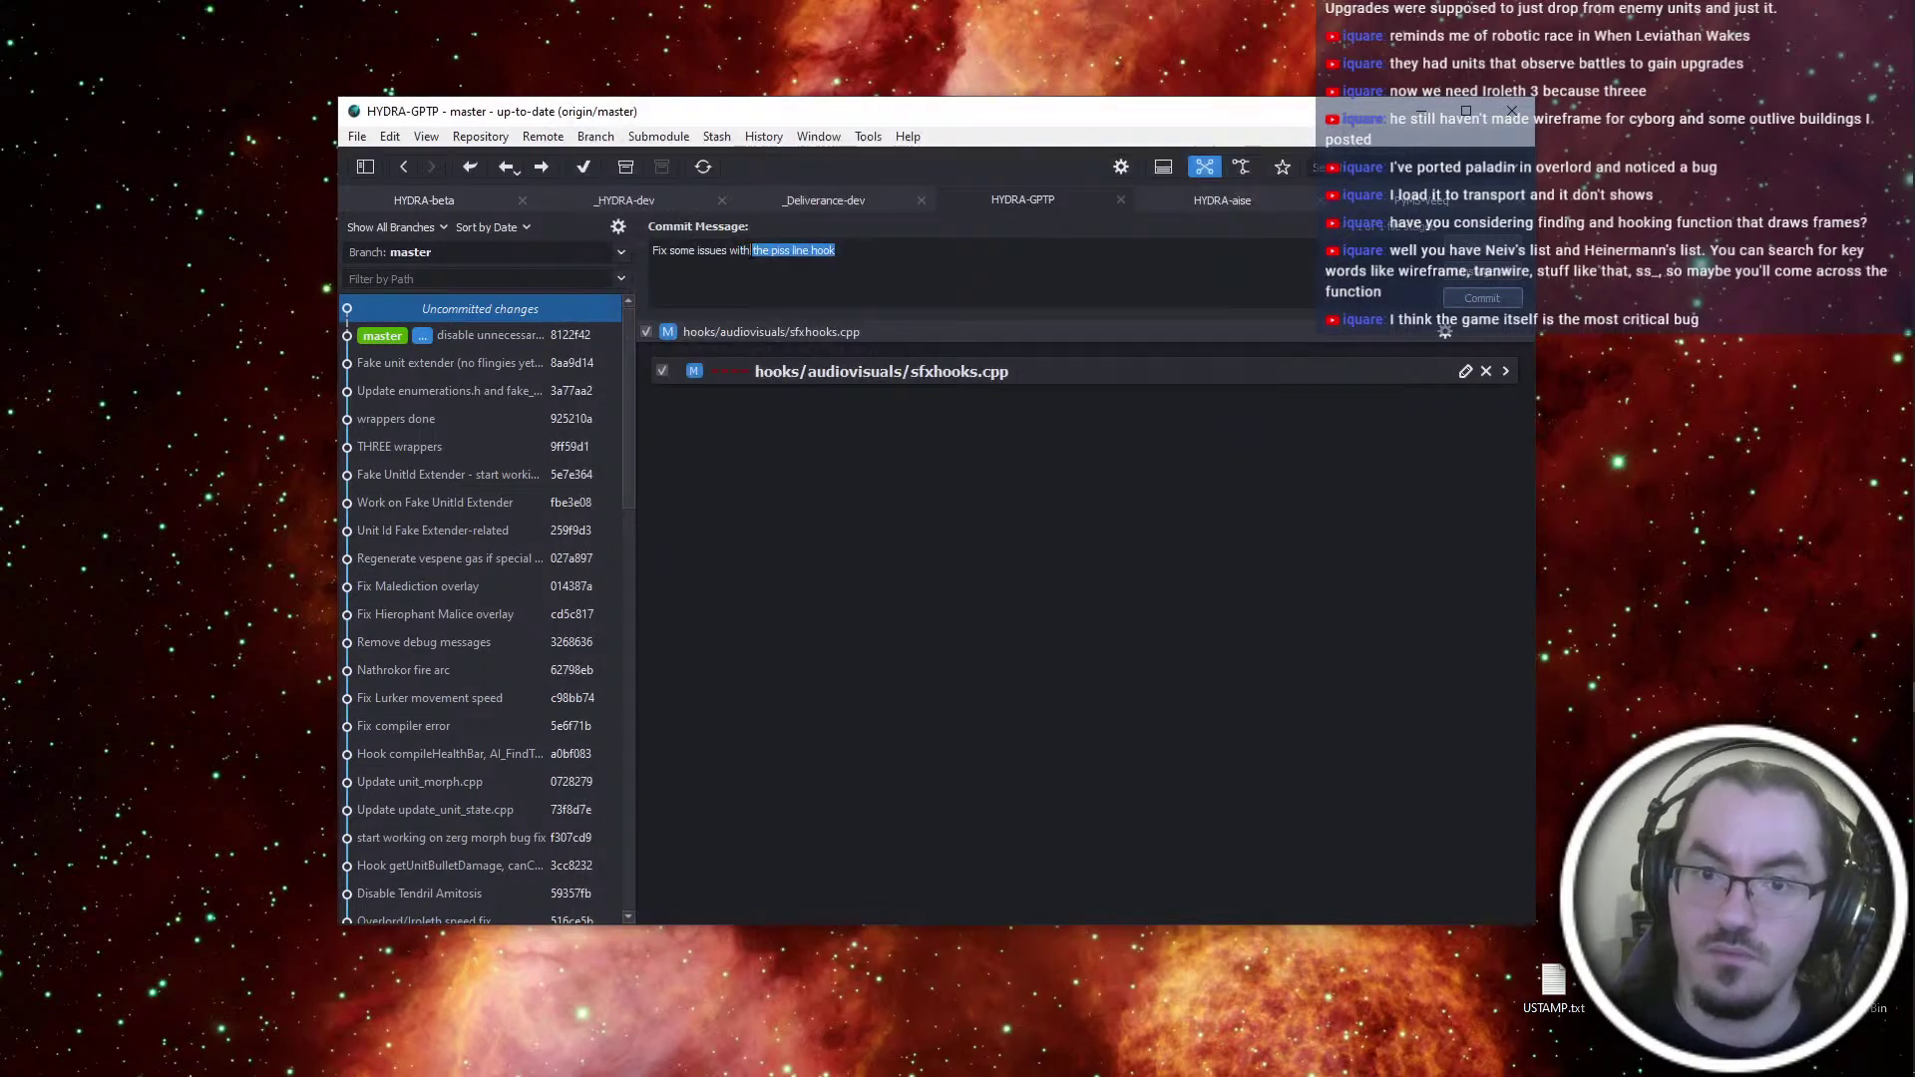
type("getRe")
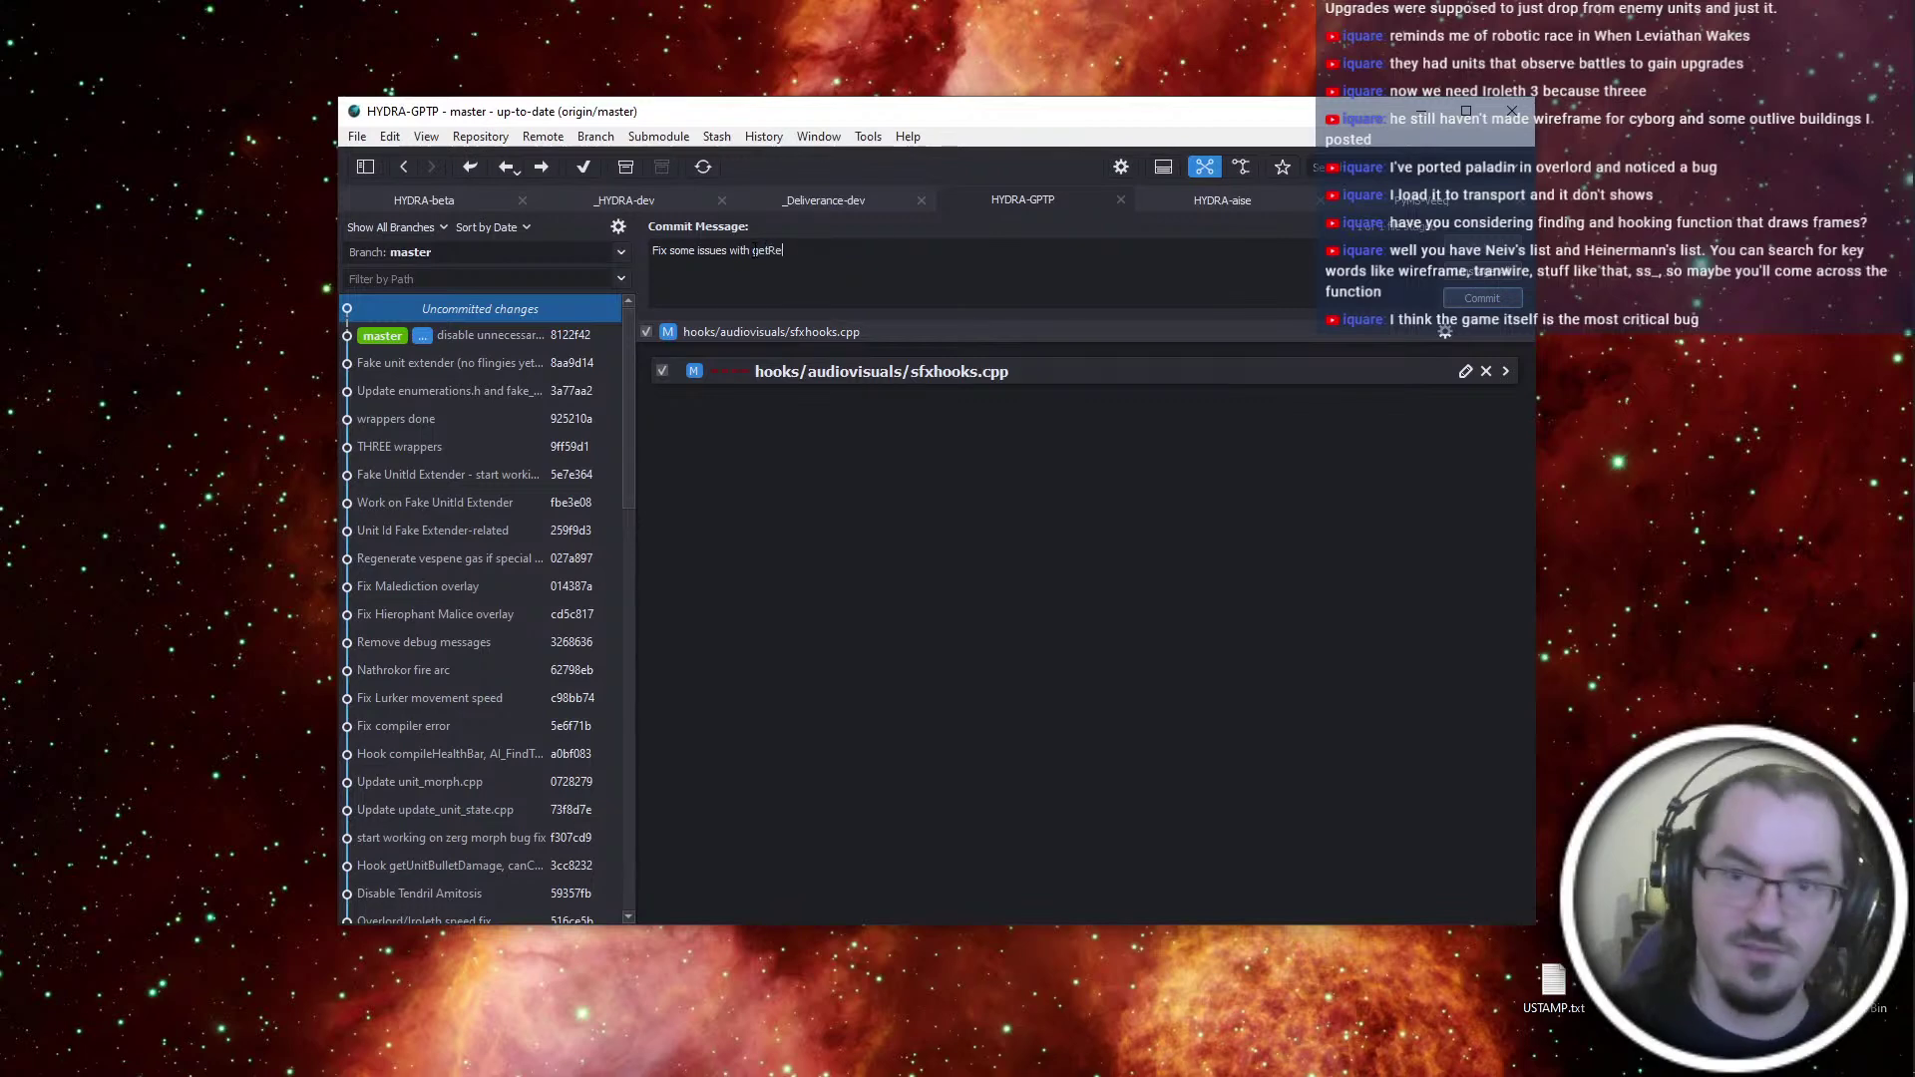
type("sponseSfx hook")
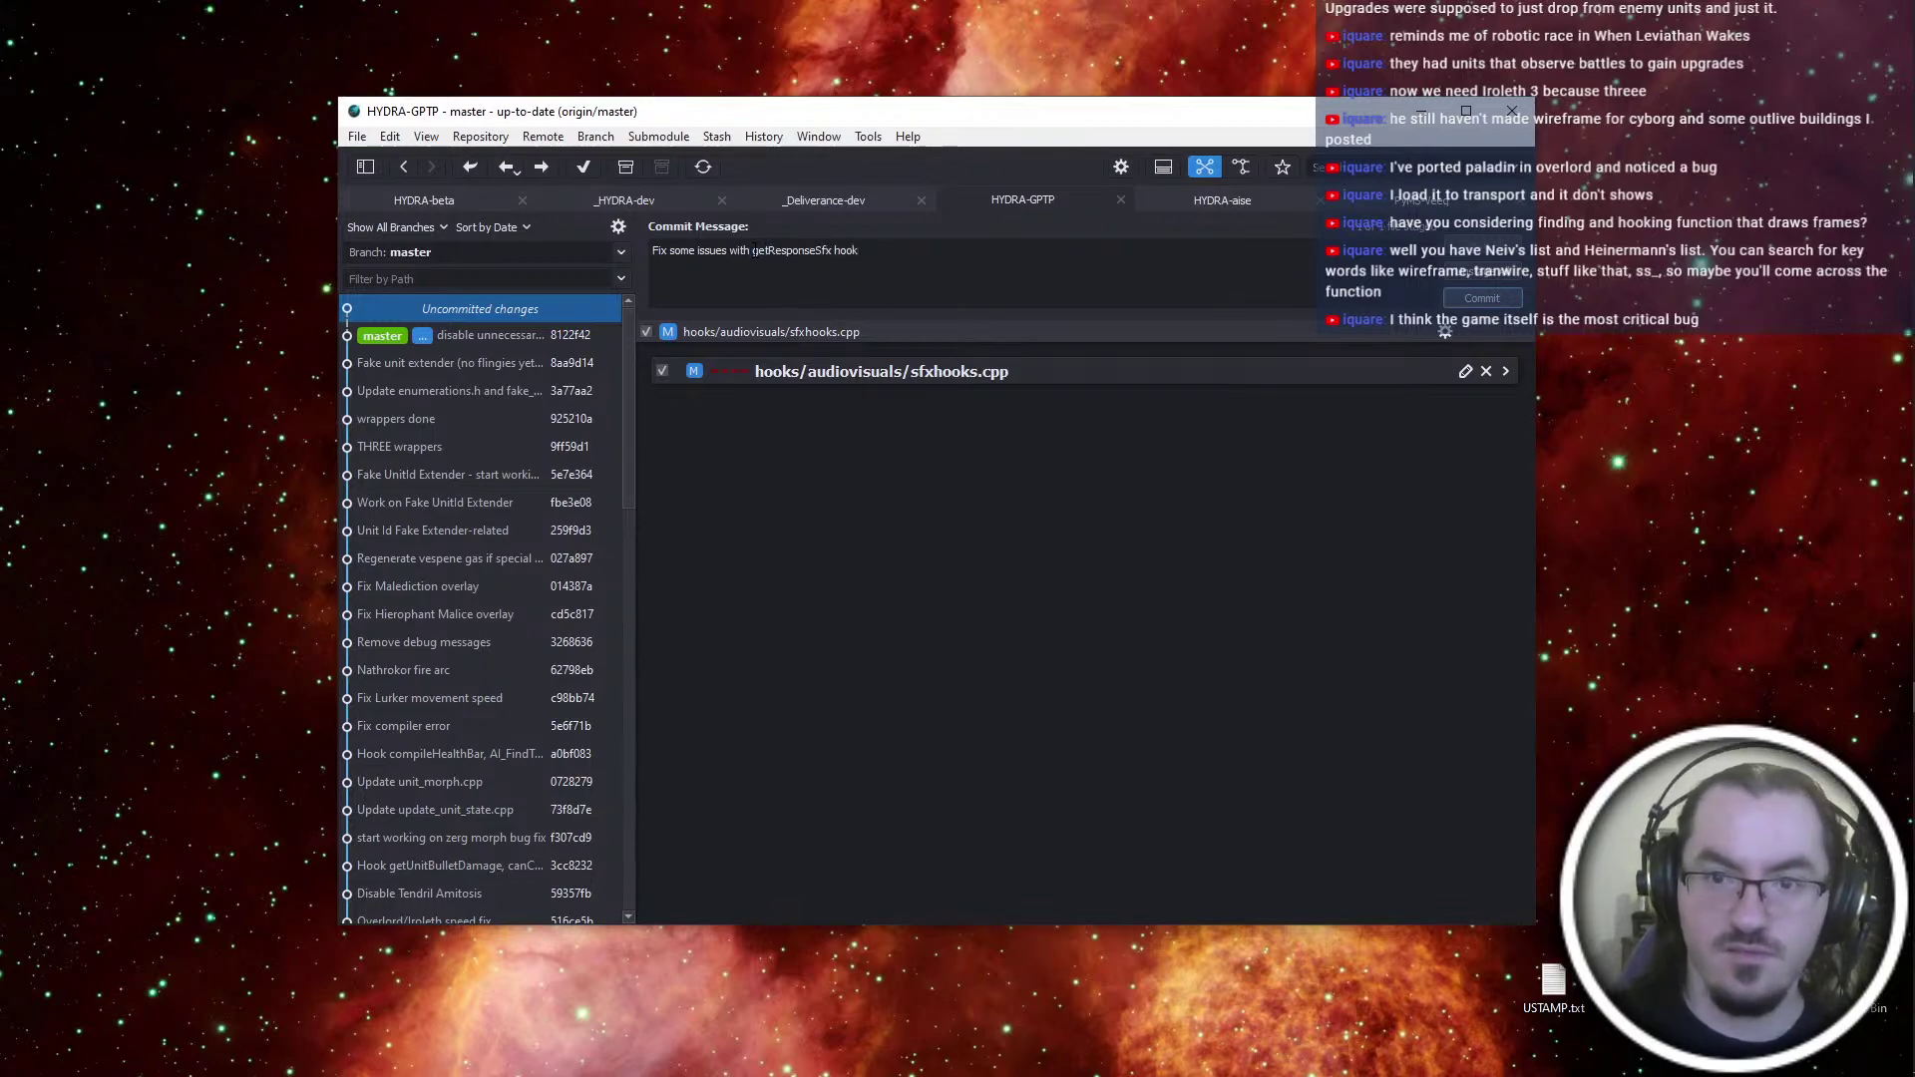
key("ctrl+shift+c")
left_click(545, 161)
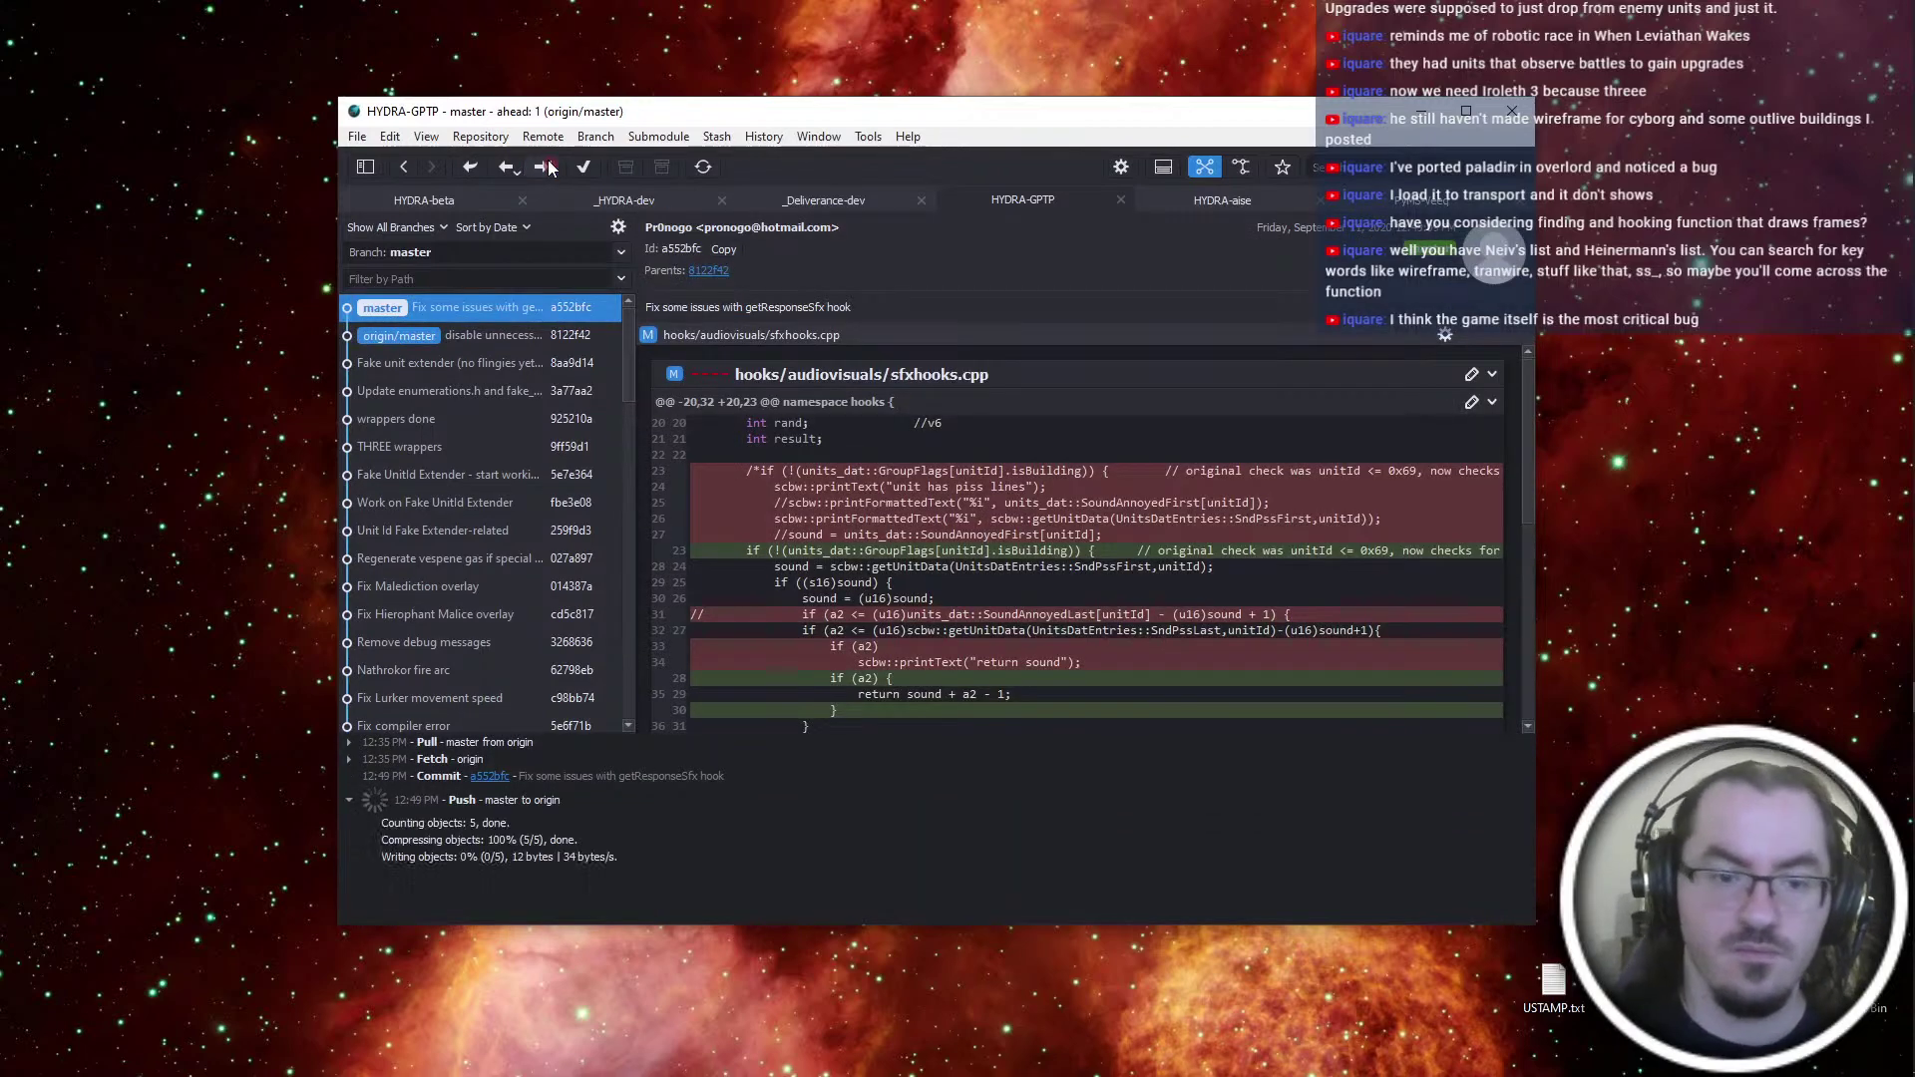
Close the StarCraftFinal.idb session in IDA and switch to PyDAT
key("ctrl+super+Left")
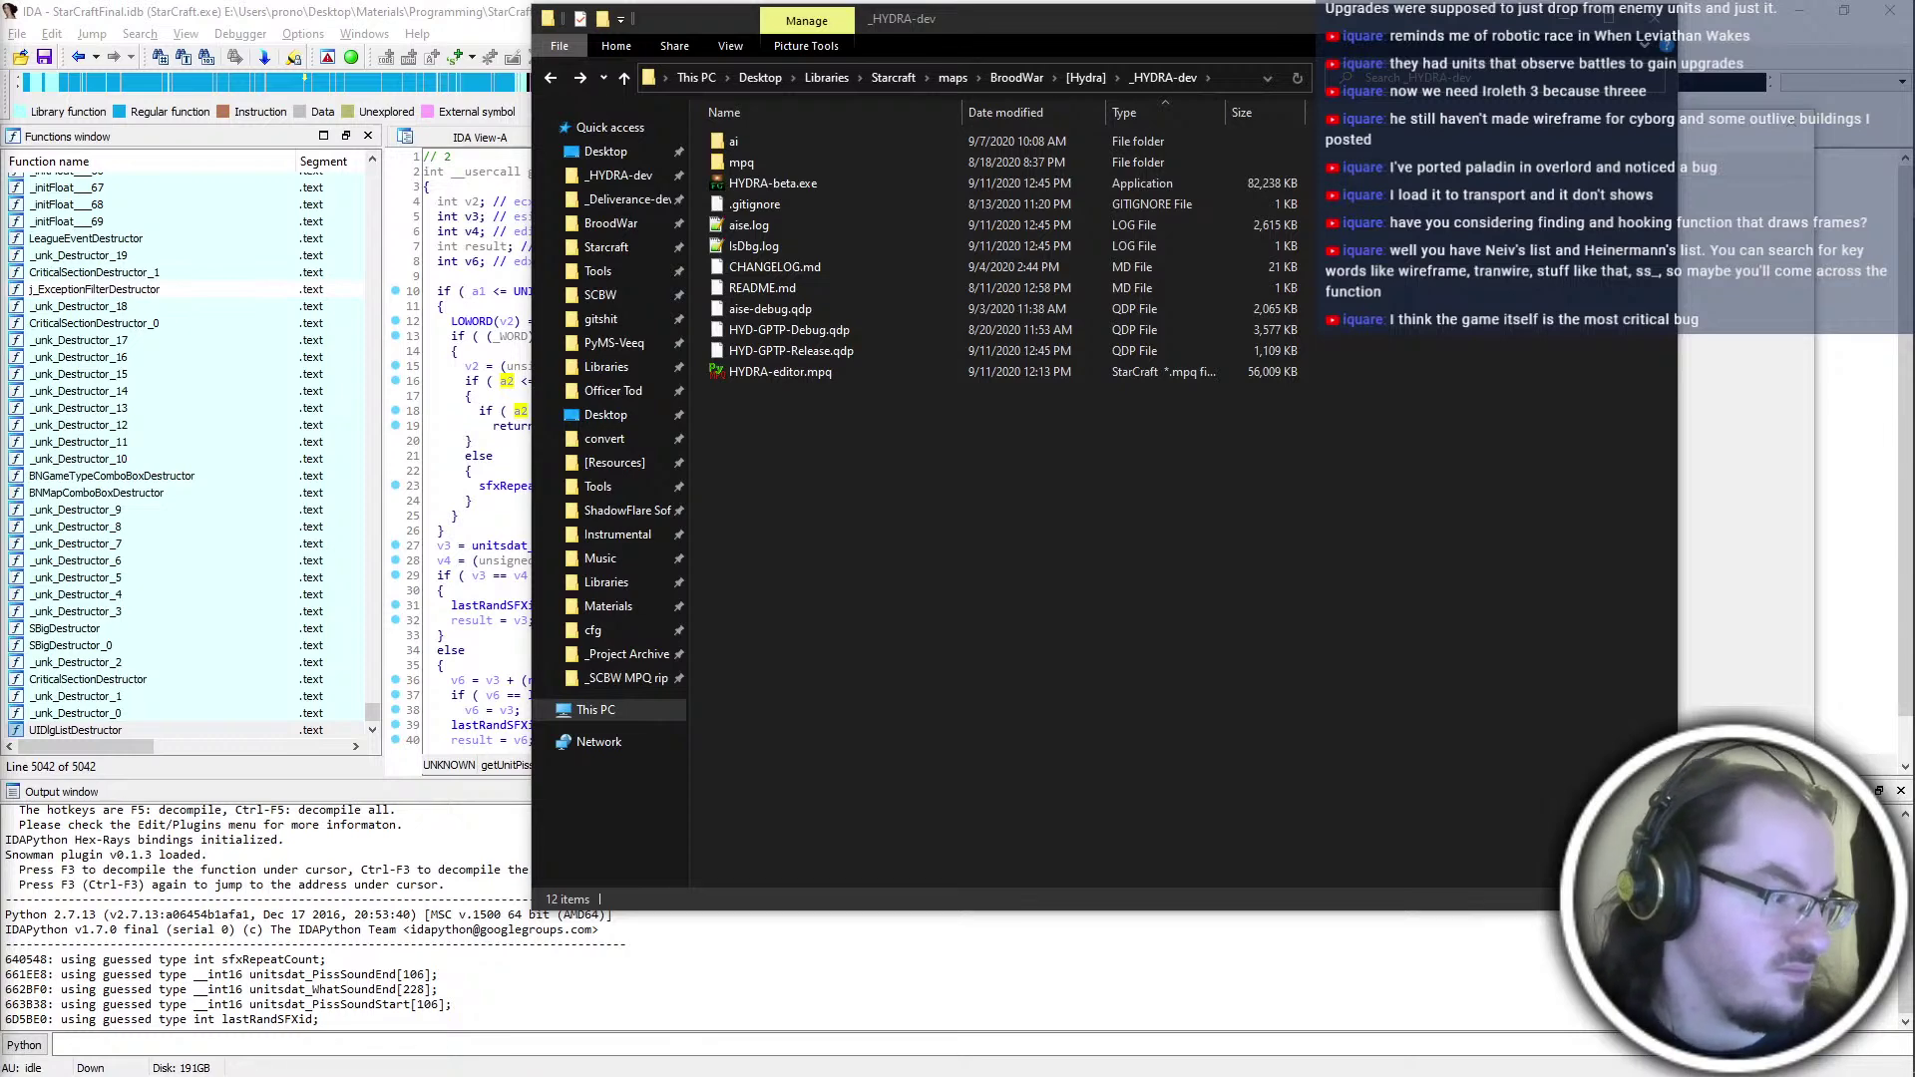
left_click(1426, 12)
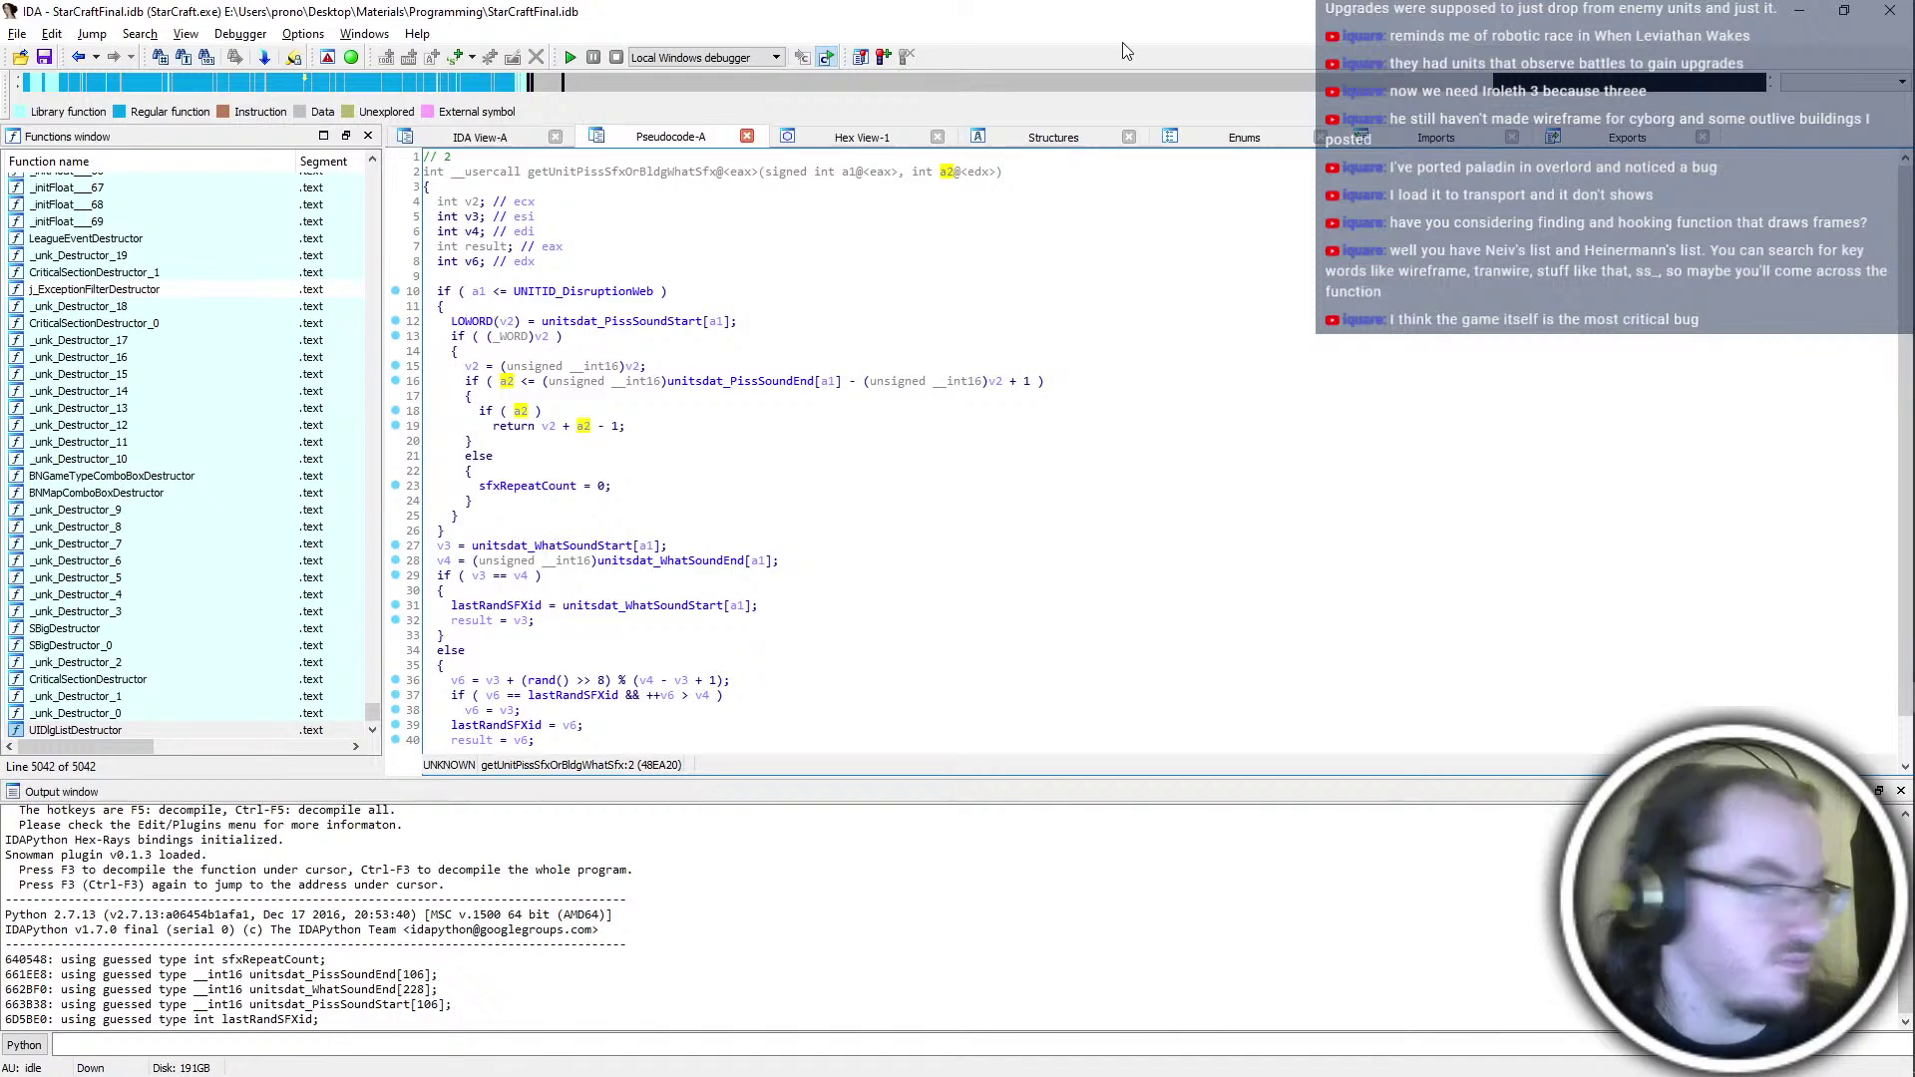
left_click(813, 489)
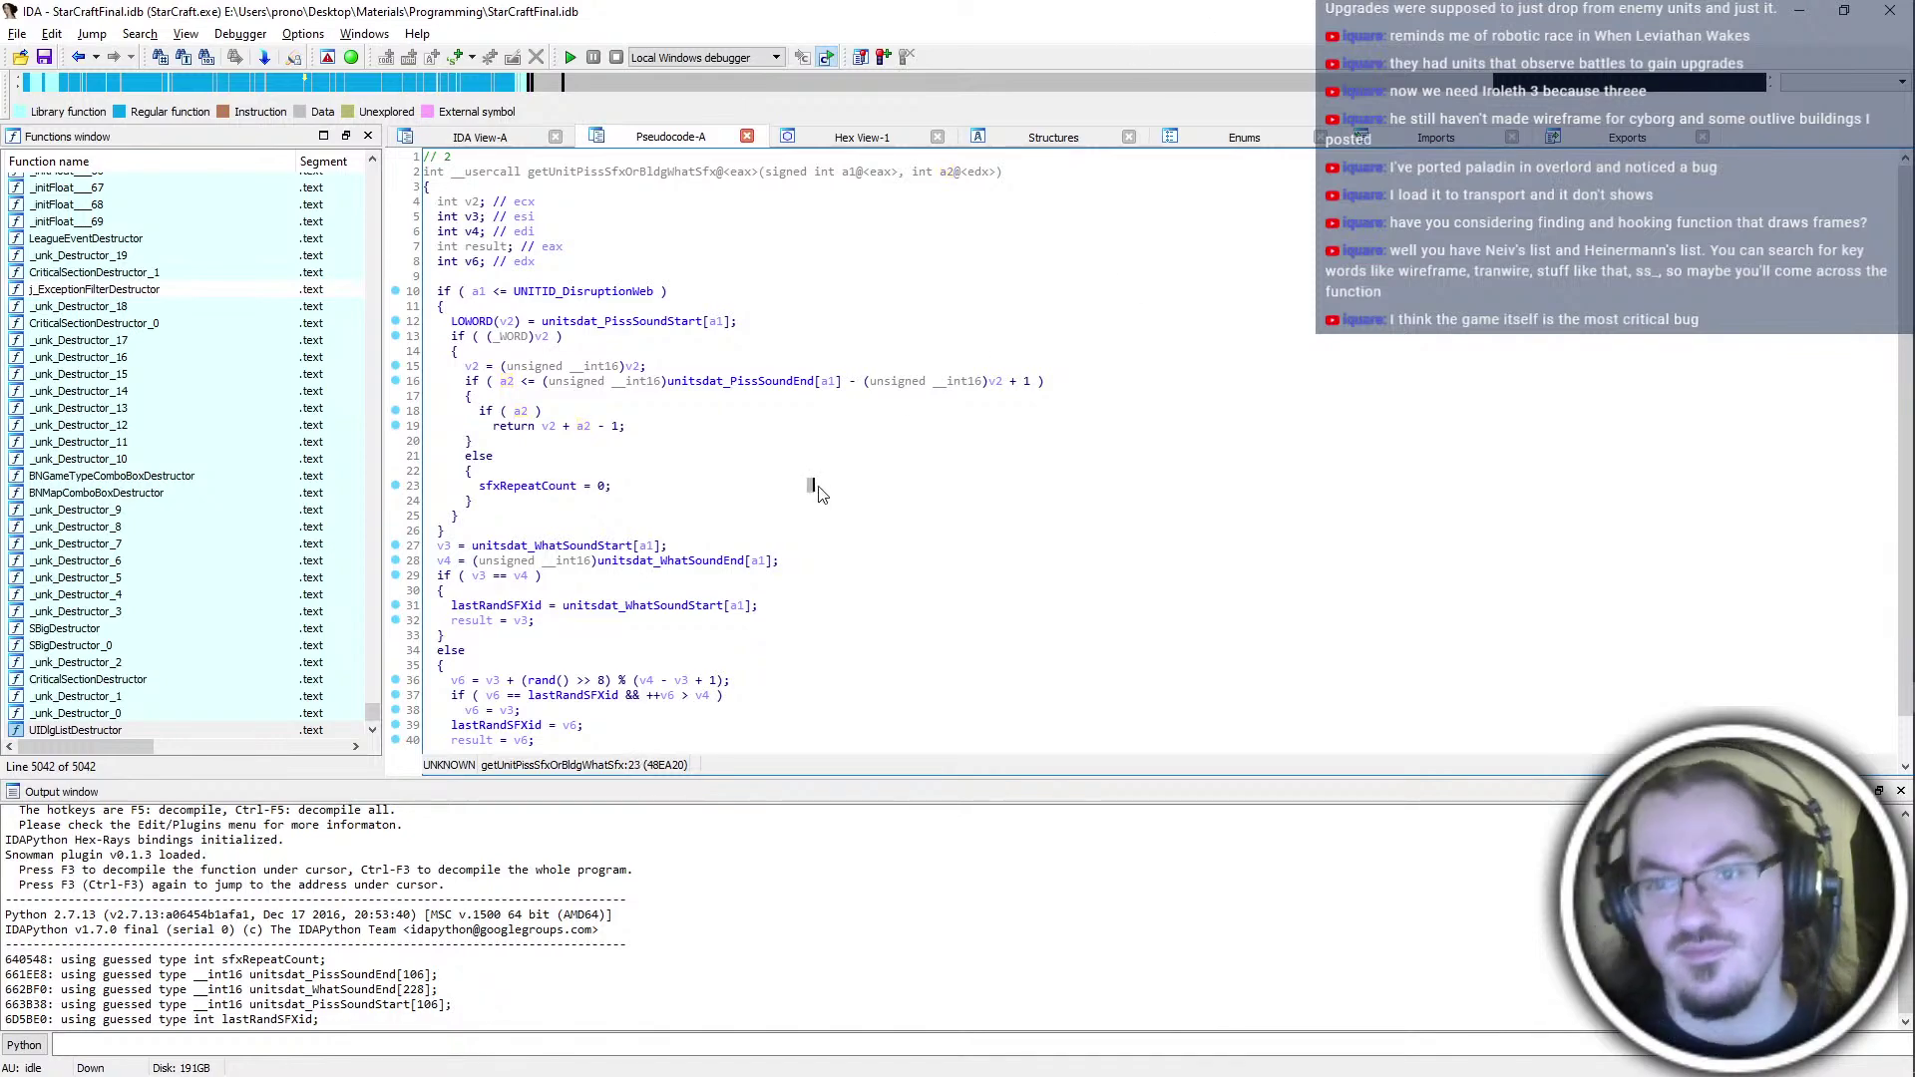
left_click(1797, 10)
key("alt+Tab")
left_click(1888, 10)
left_click(905, 629)
left_click(888, 690)
key("alt+Tab")
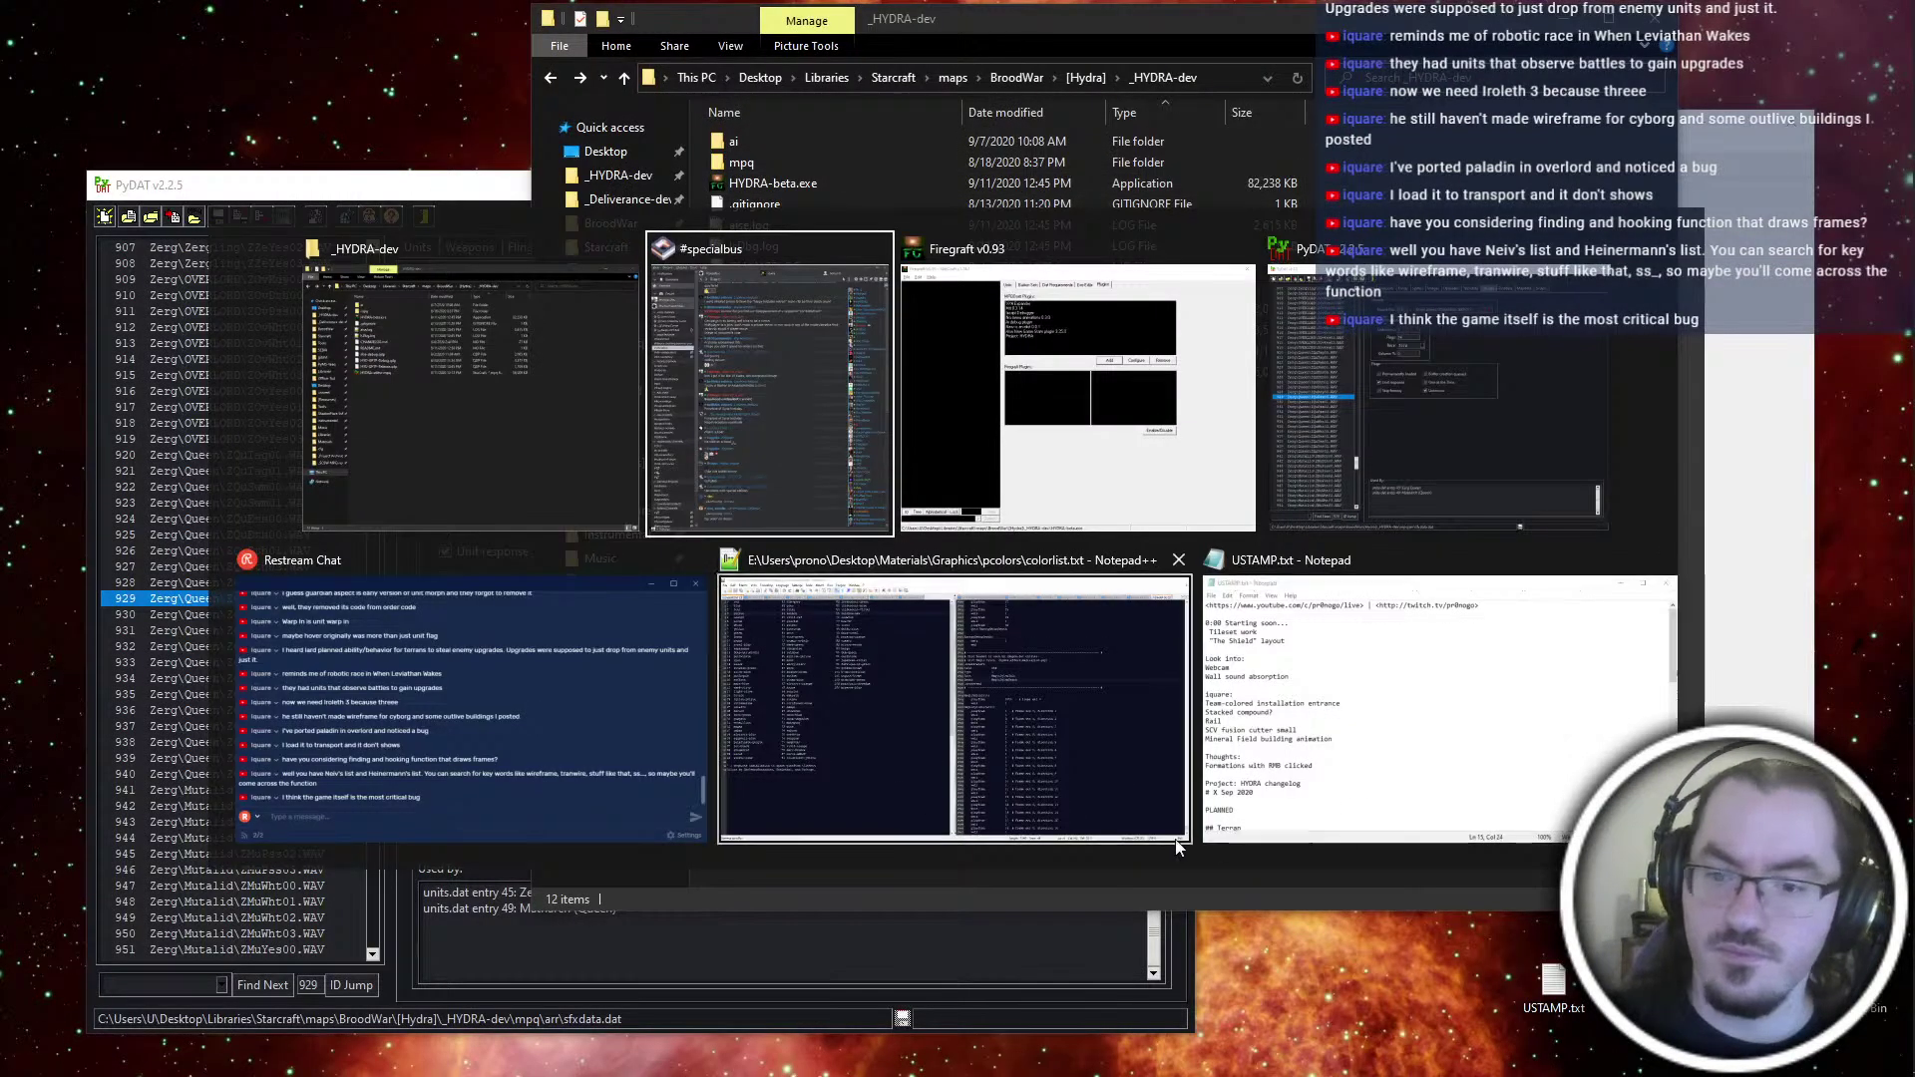
left_click(1406, 393)
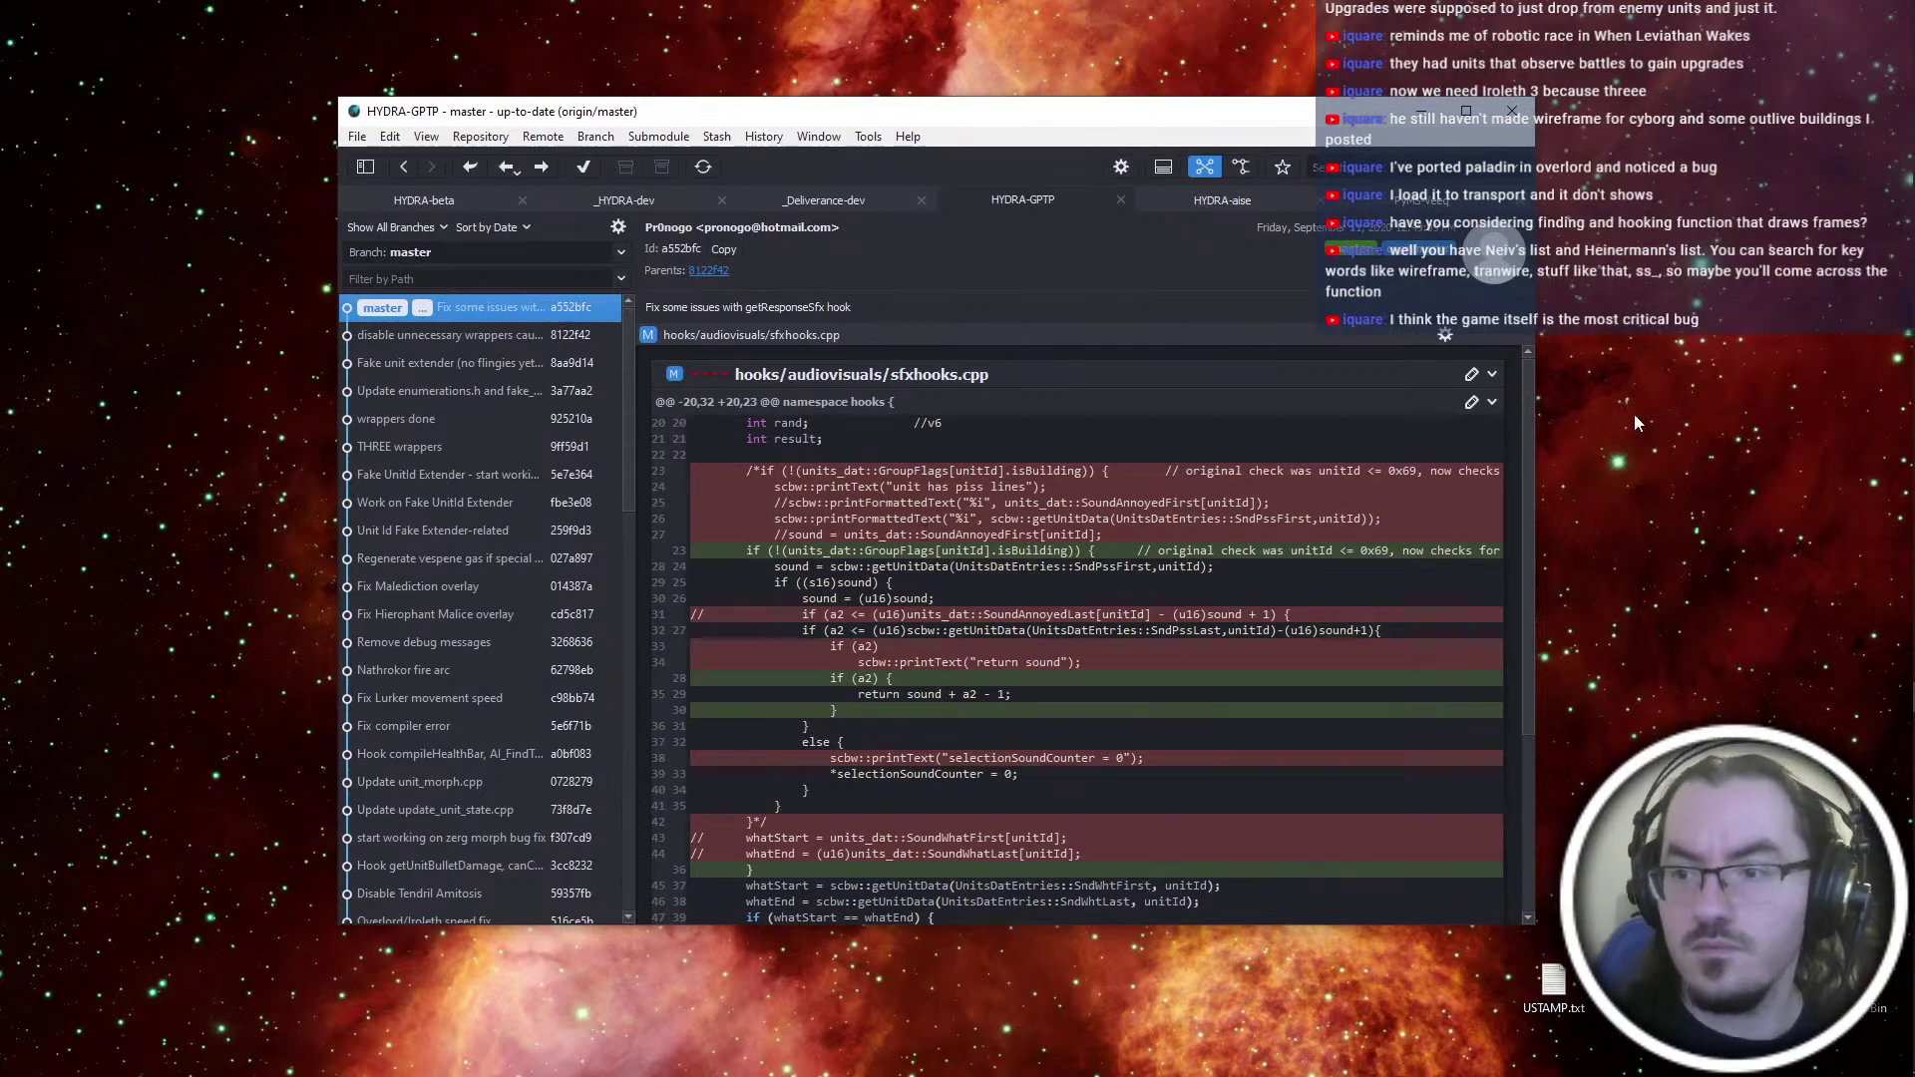
In the Git client, open the committed sfxhooks.cpp and examine getResponseSfx, including its whatStart == whatEnd branch
left_click(1471, 375)
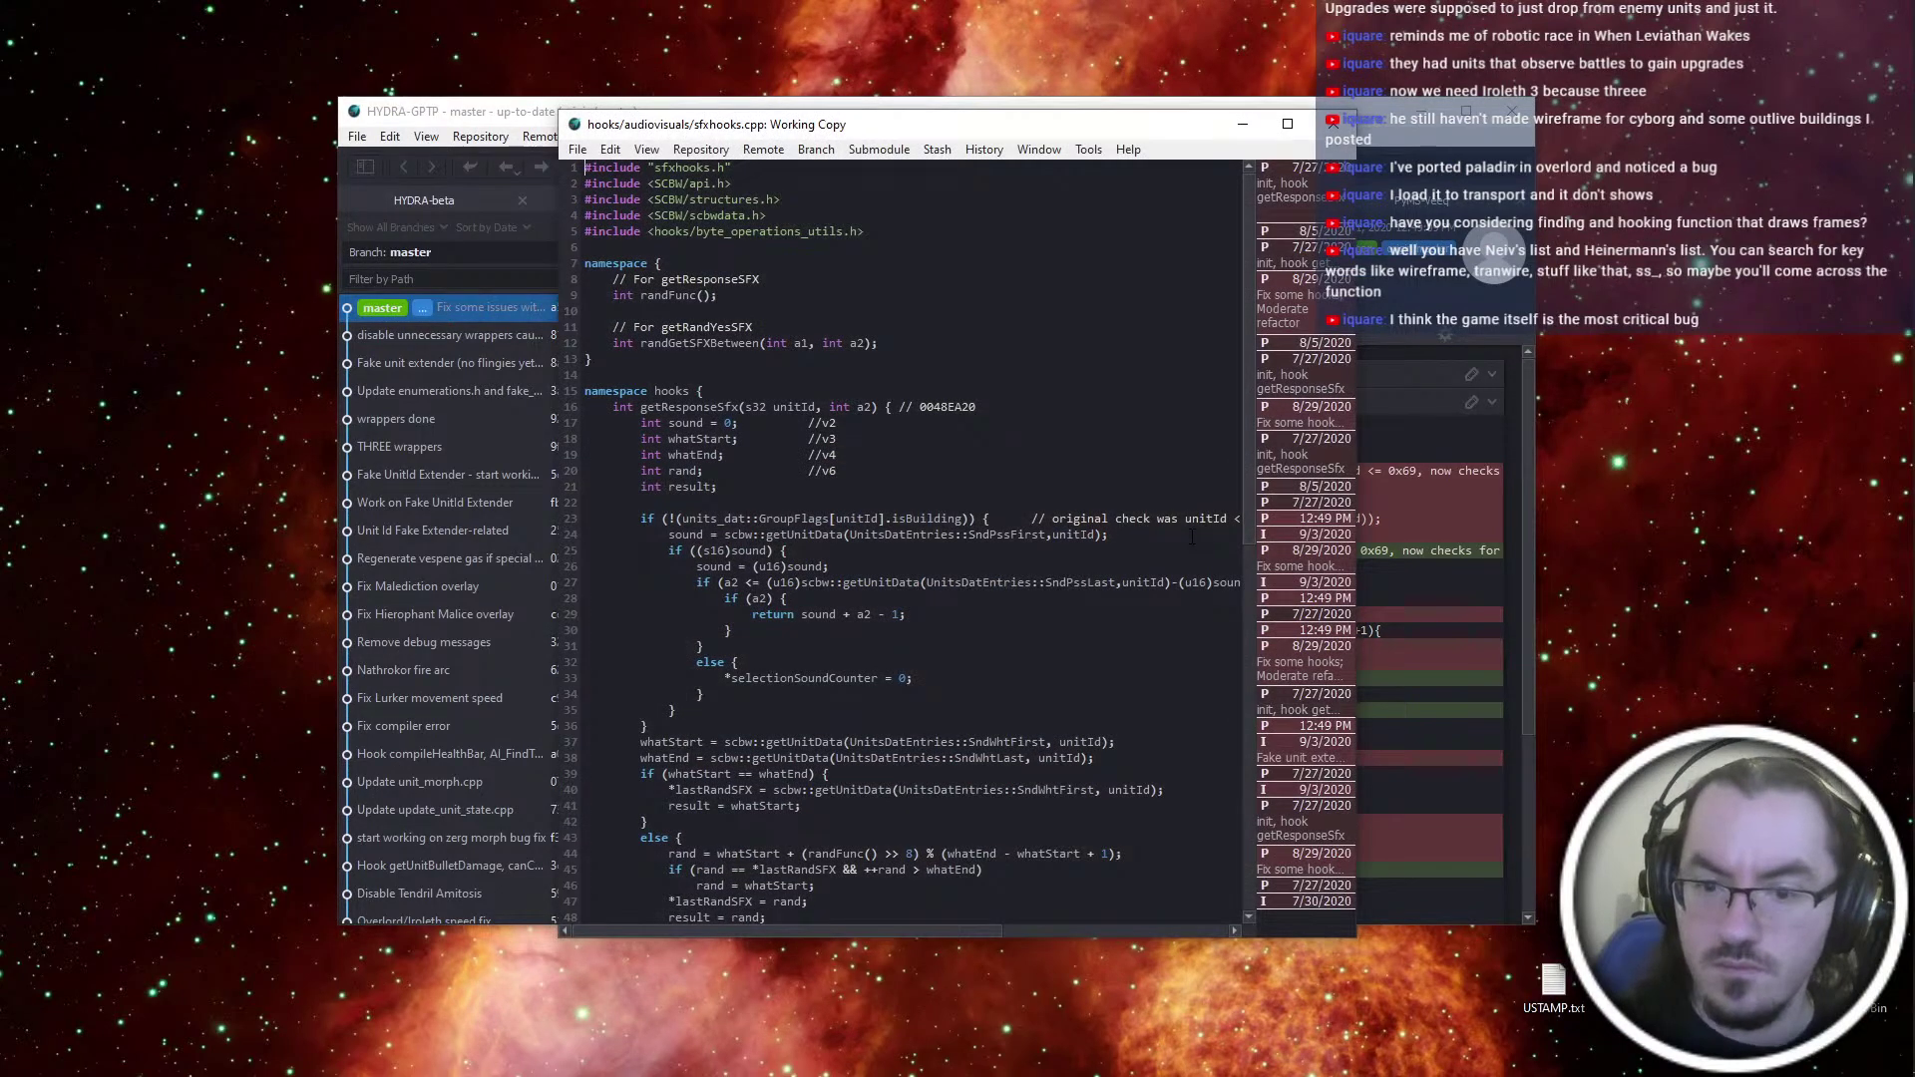
scroll(1192, 539, "down", 1)
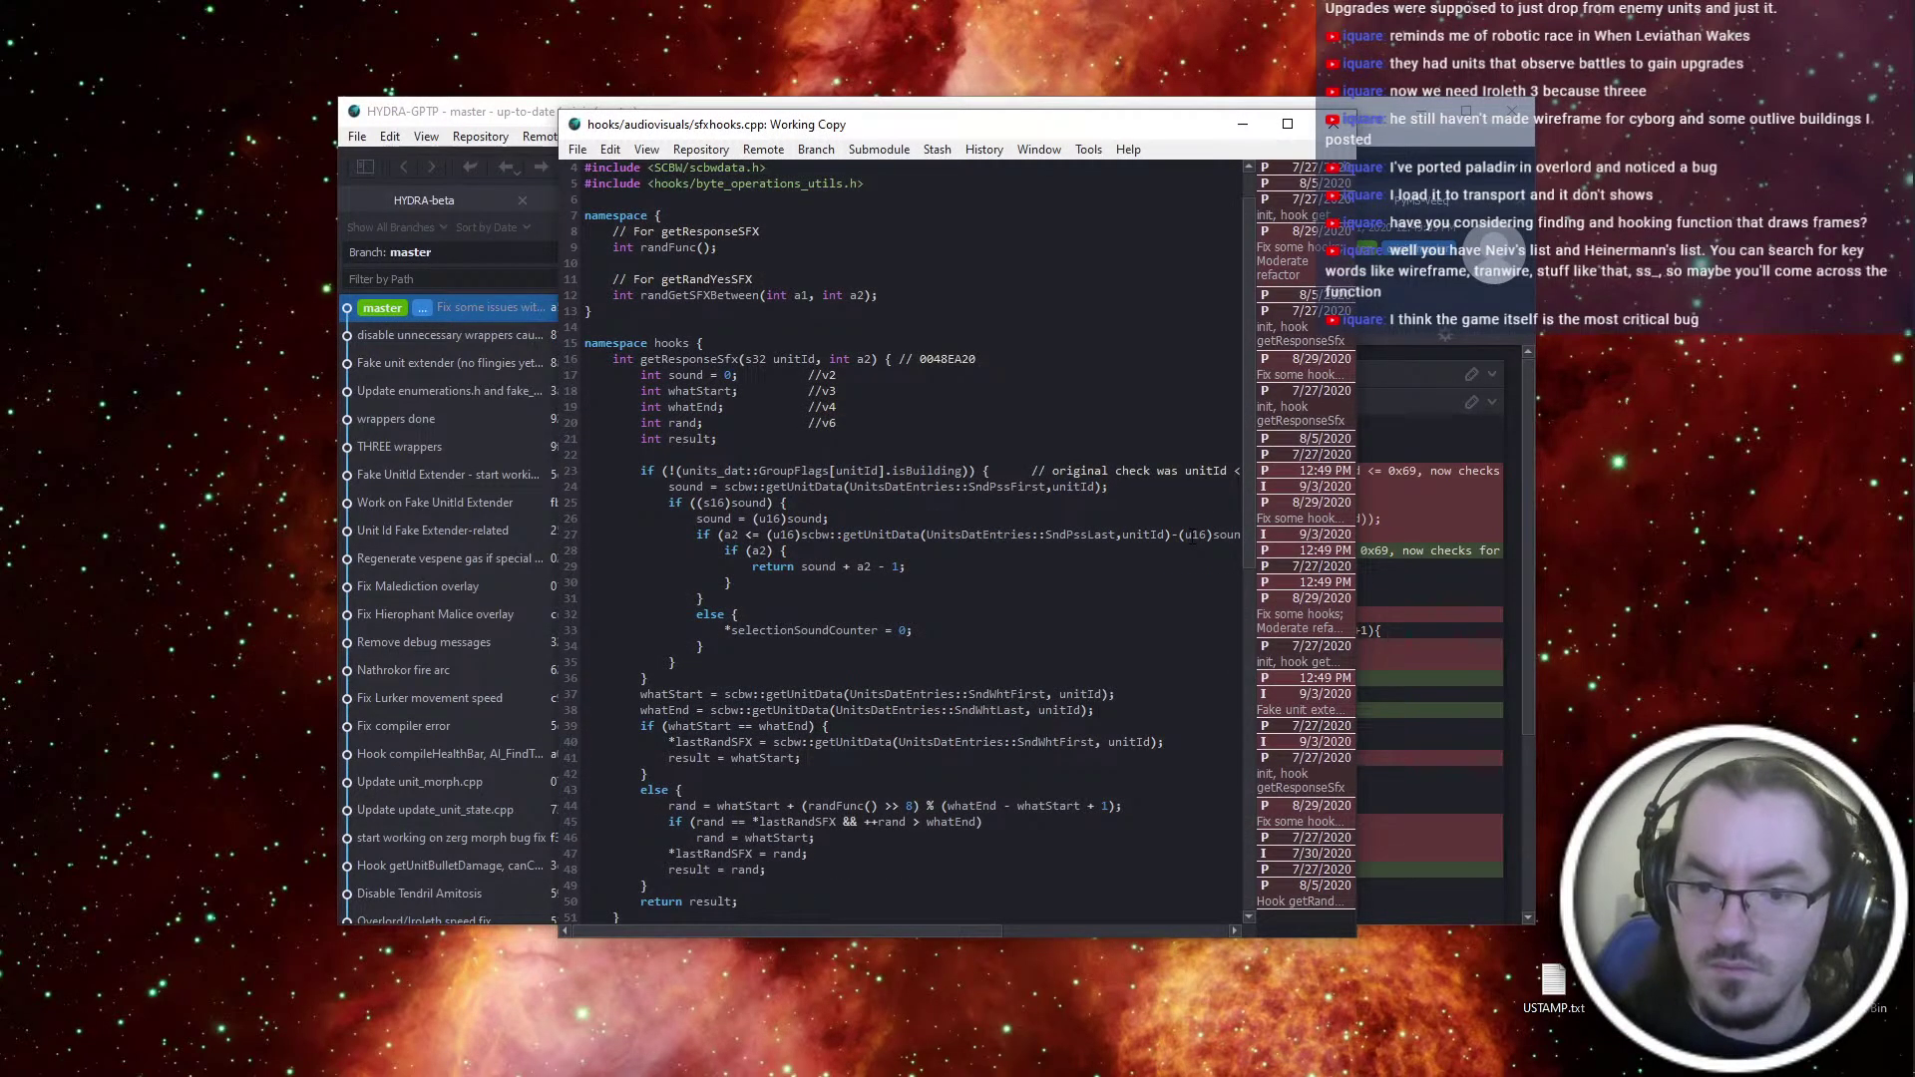
scroll(1192, 536, "down", 1)
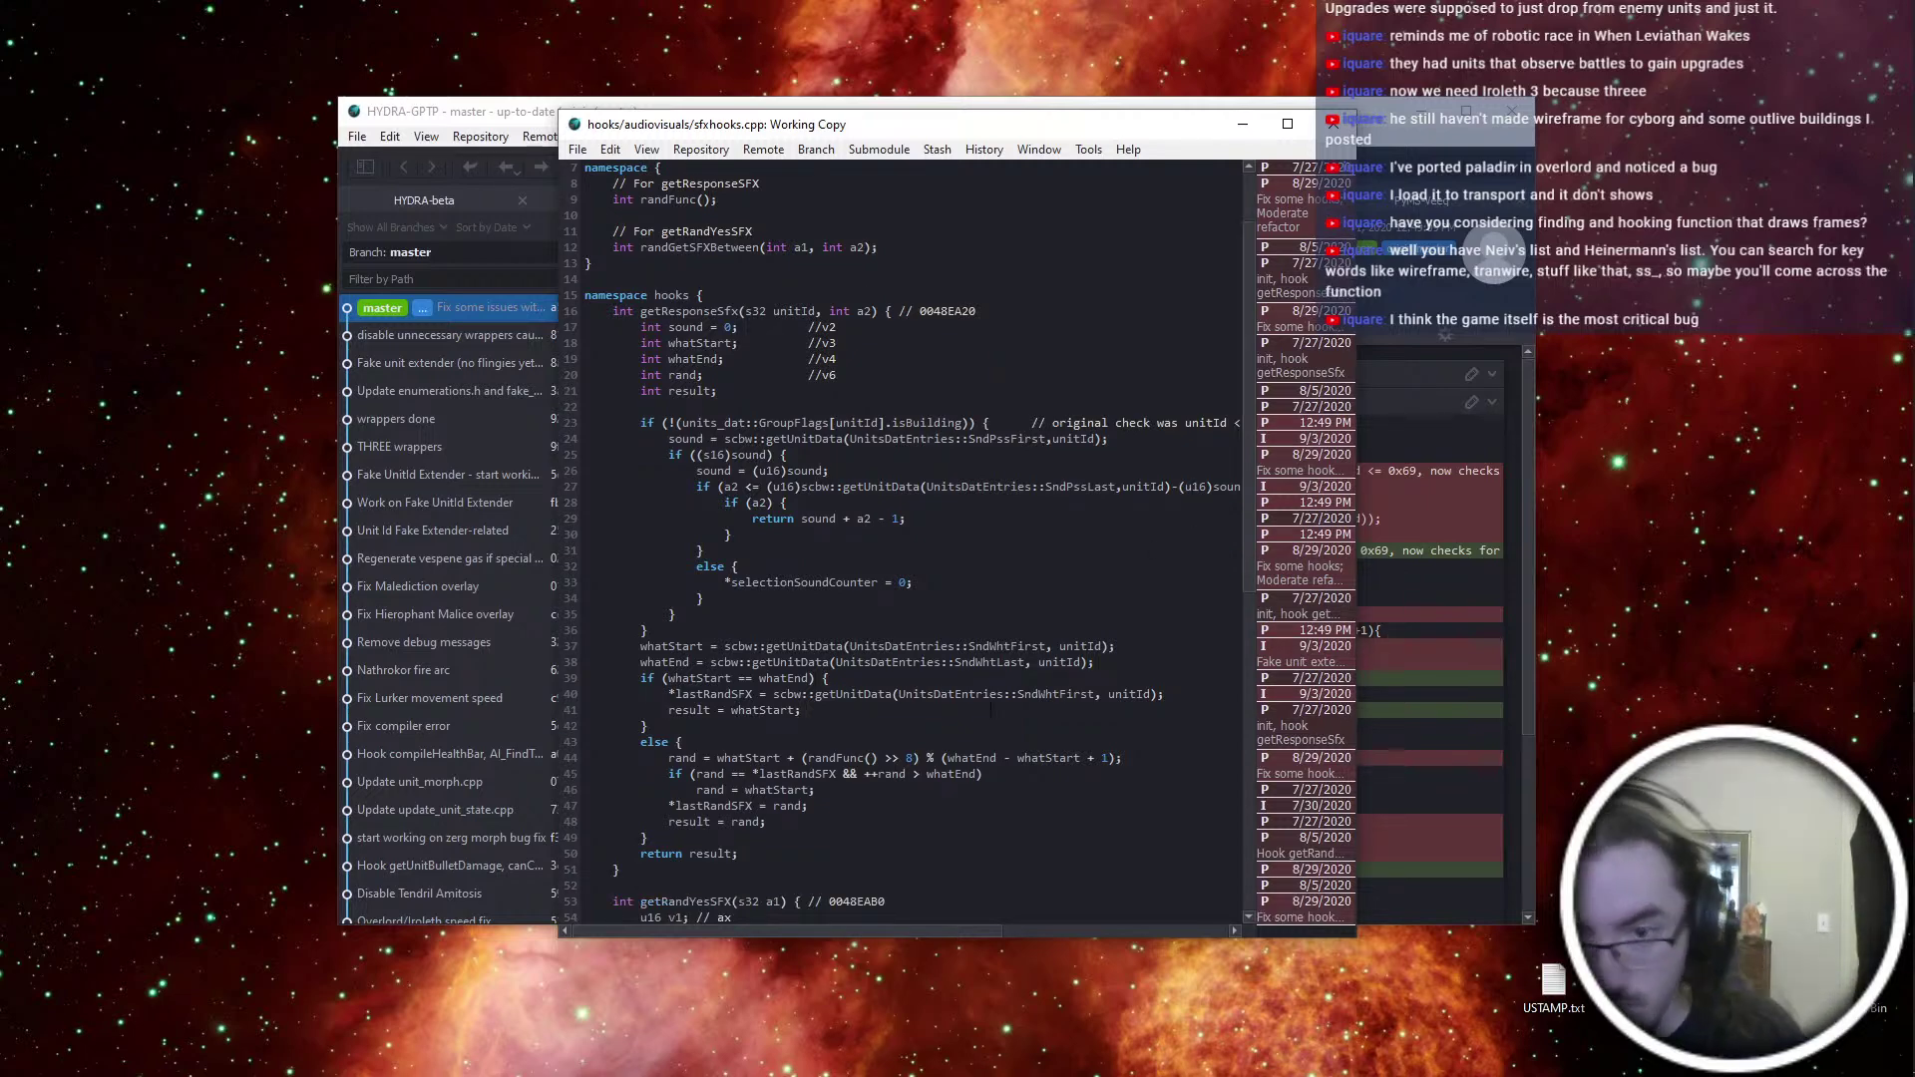
left_click_drag(640, 678, 693, 731)
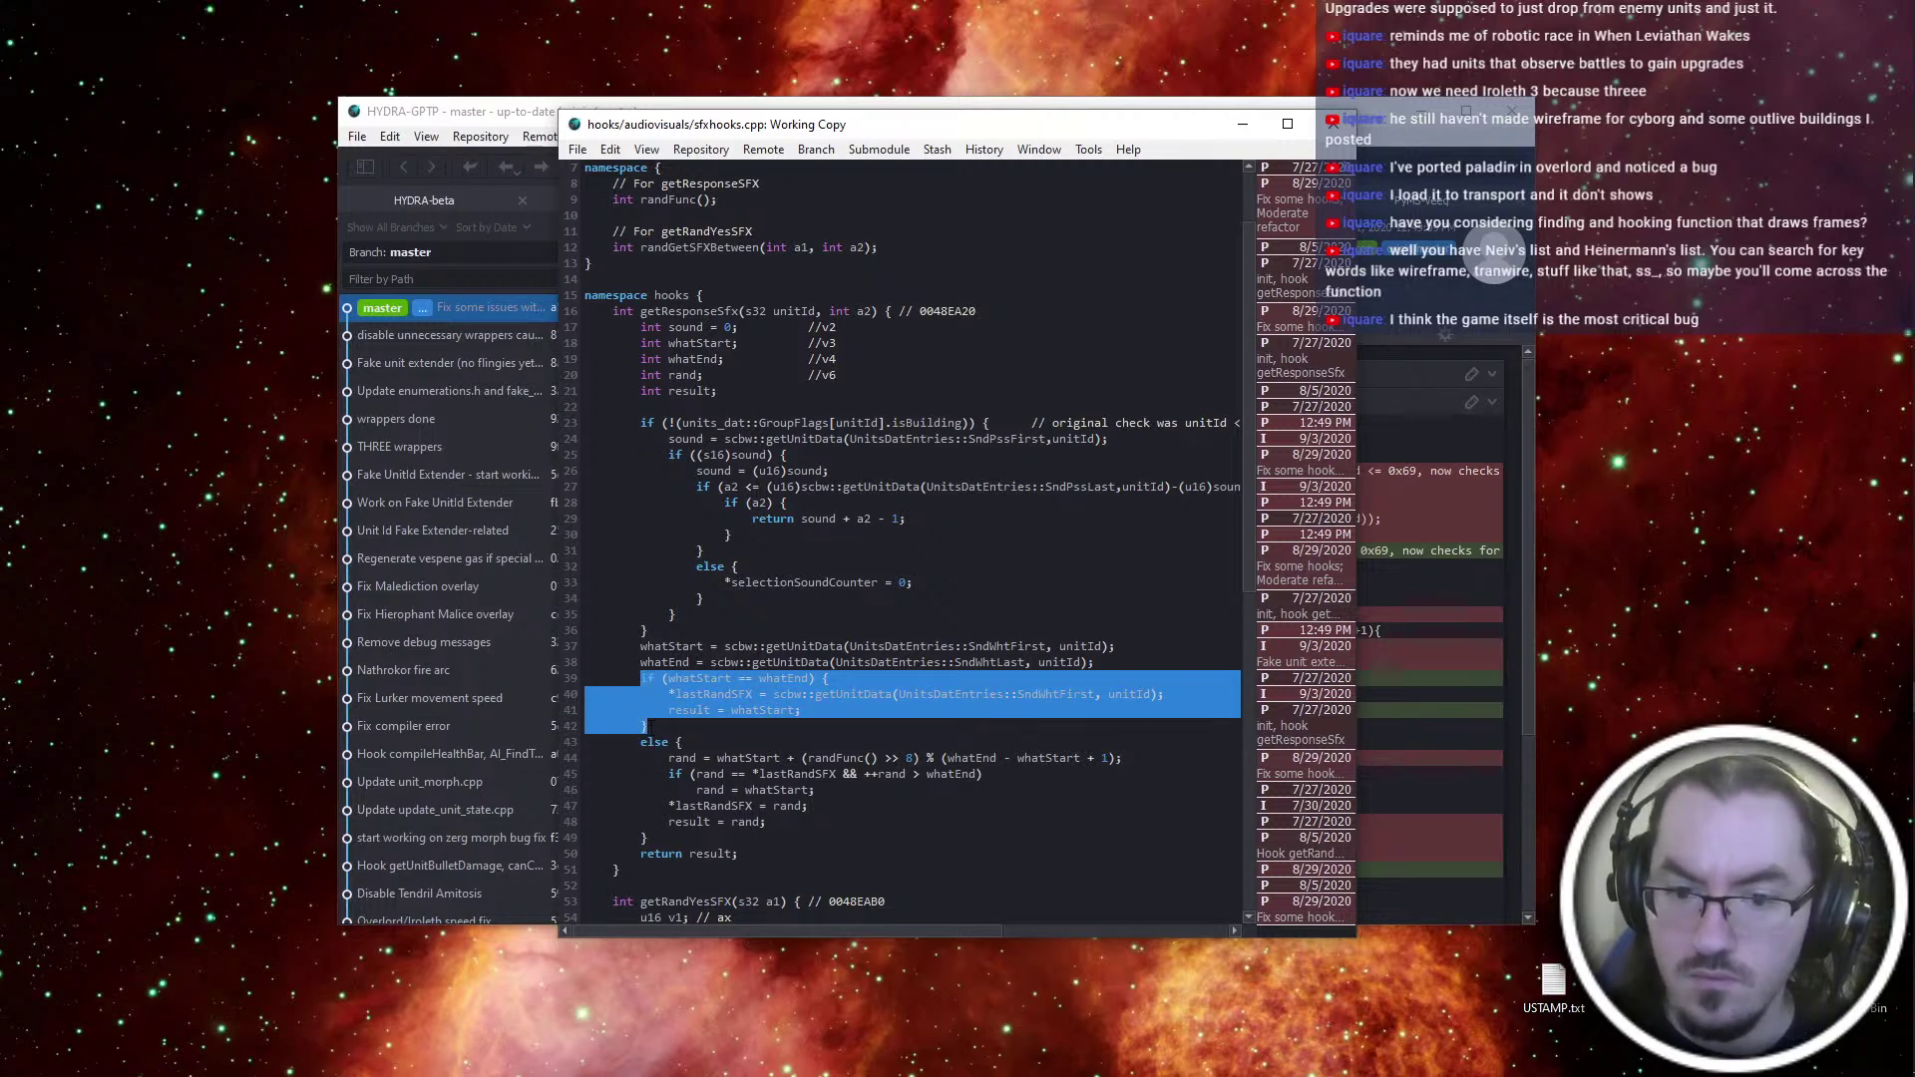
scroll(835, 736, "down", 2)
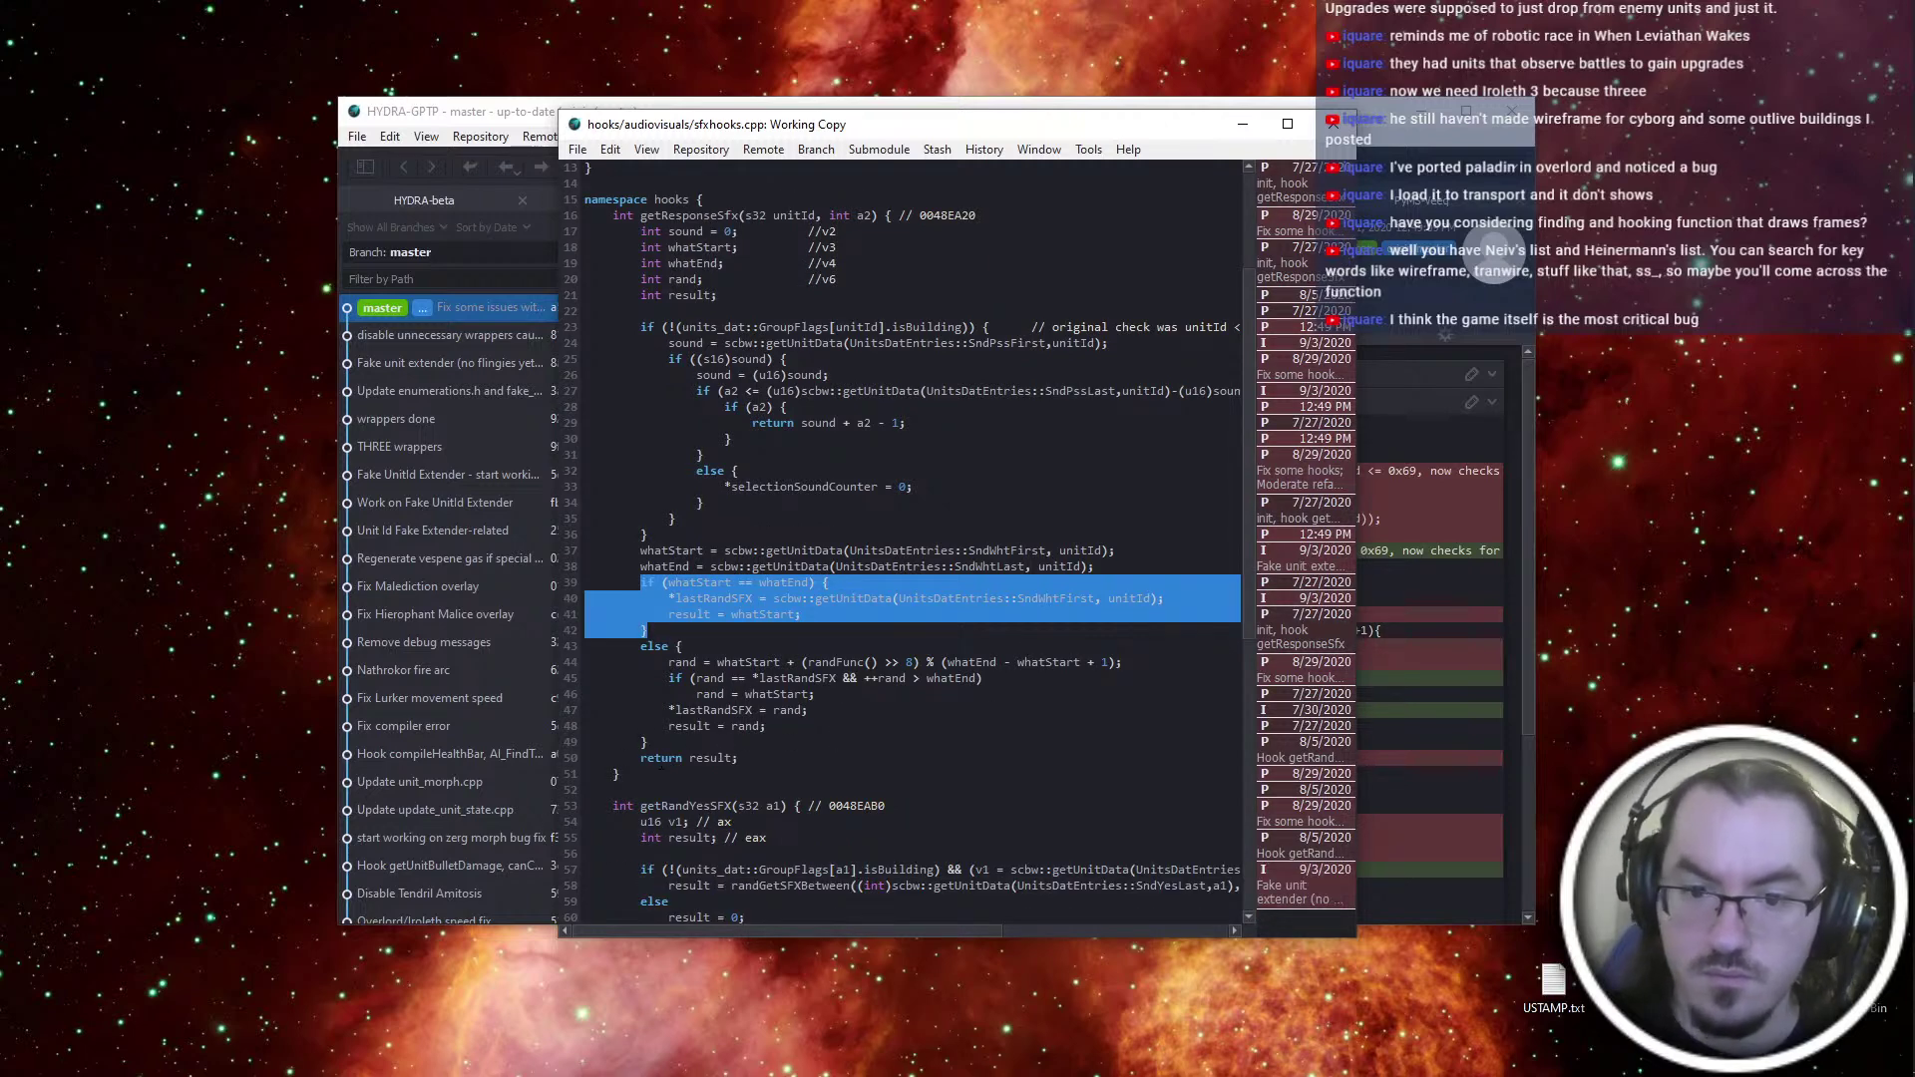
Bring Firegraft to the front in place of PyDAT, and close the sfxhooks.cpp working copy in the Git client
key("ctrl+super+Left")
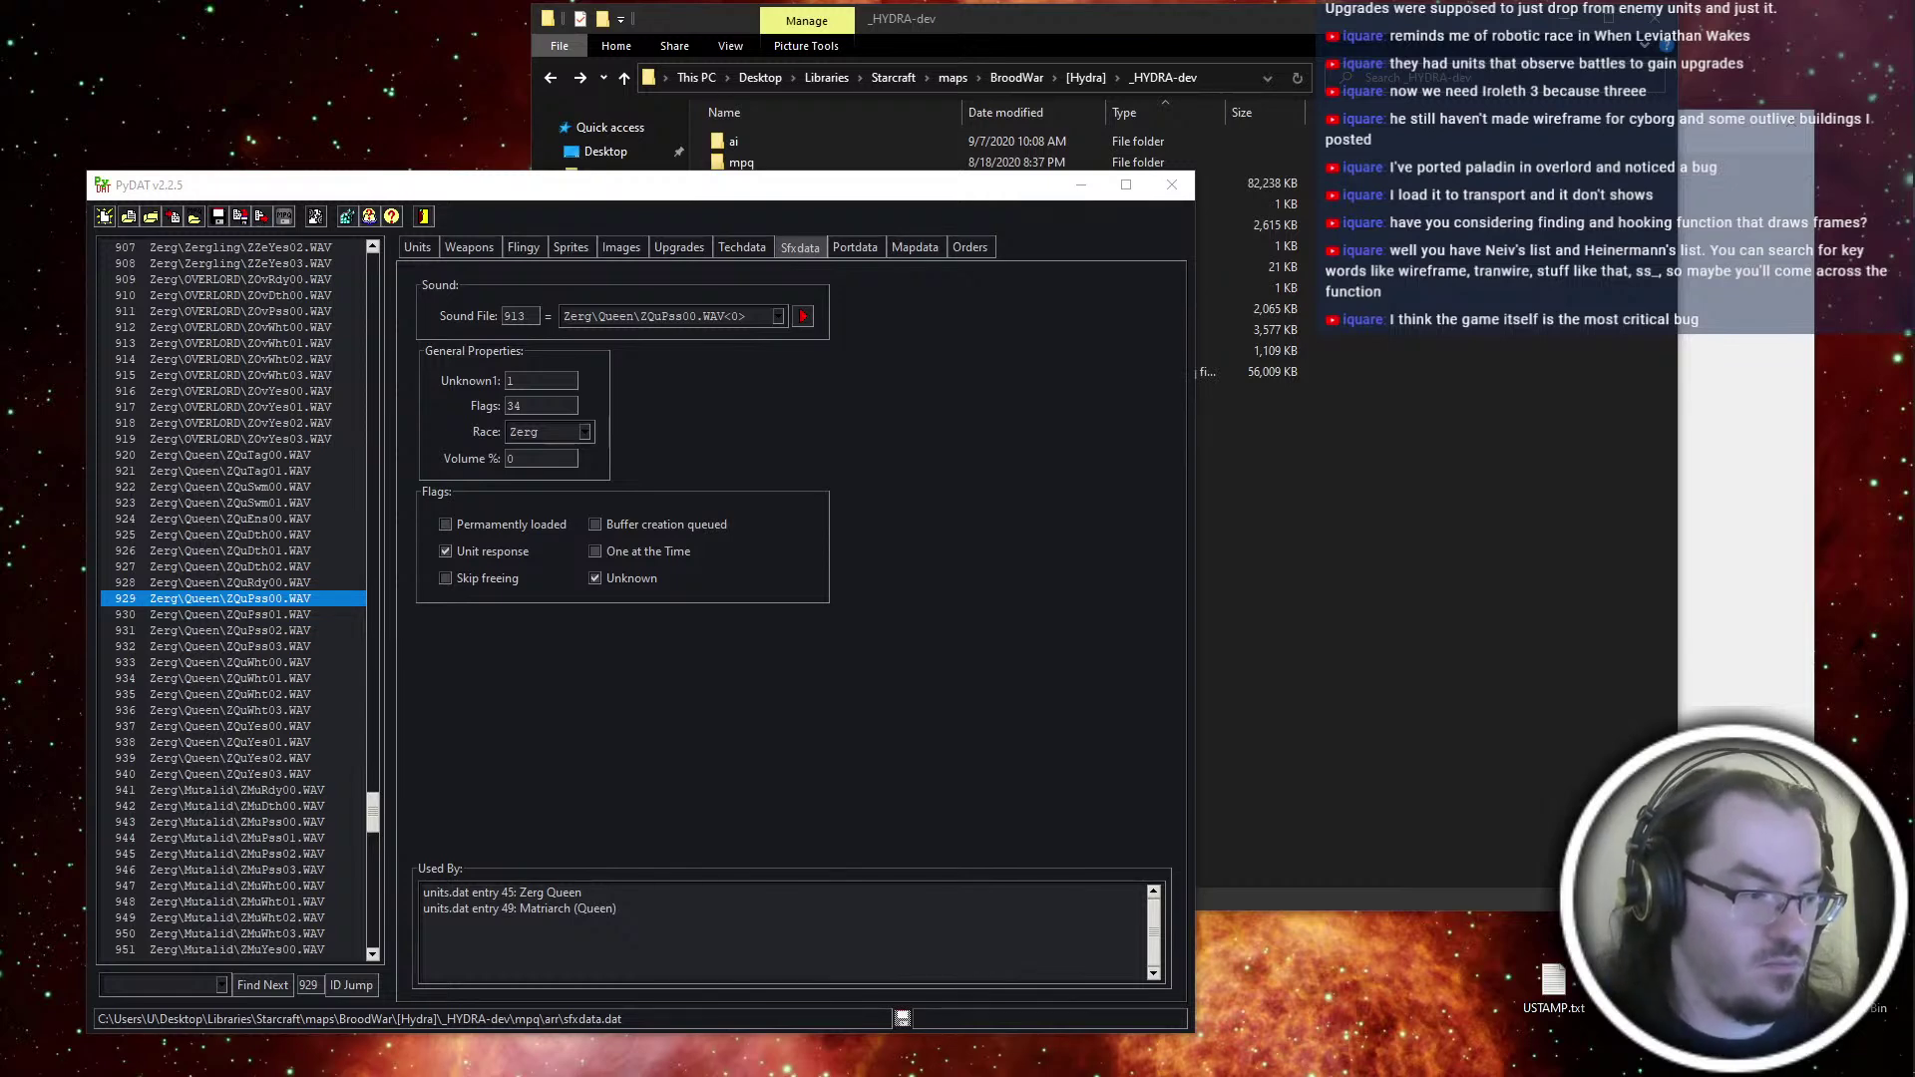
left_click(1328, 487)
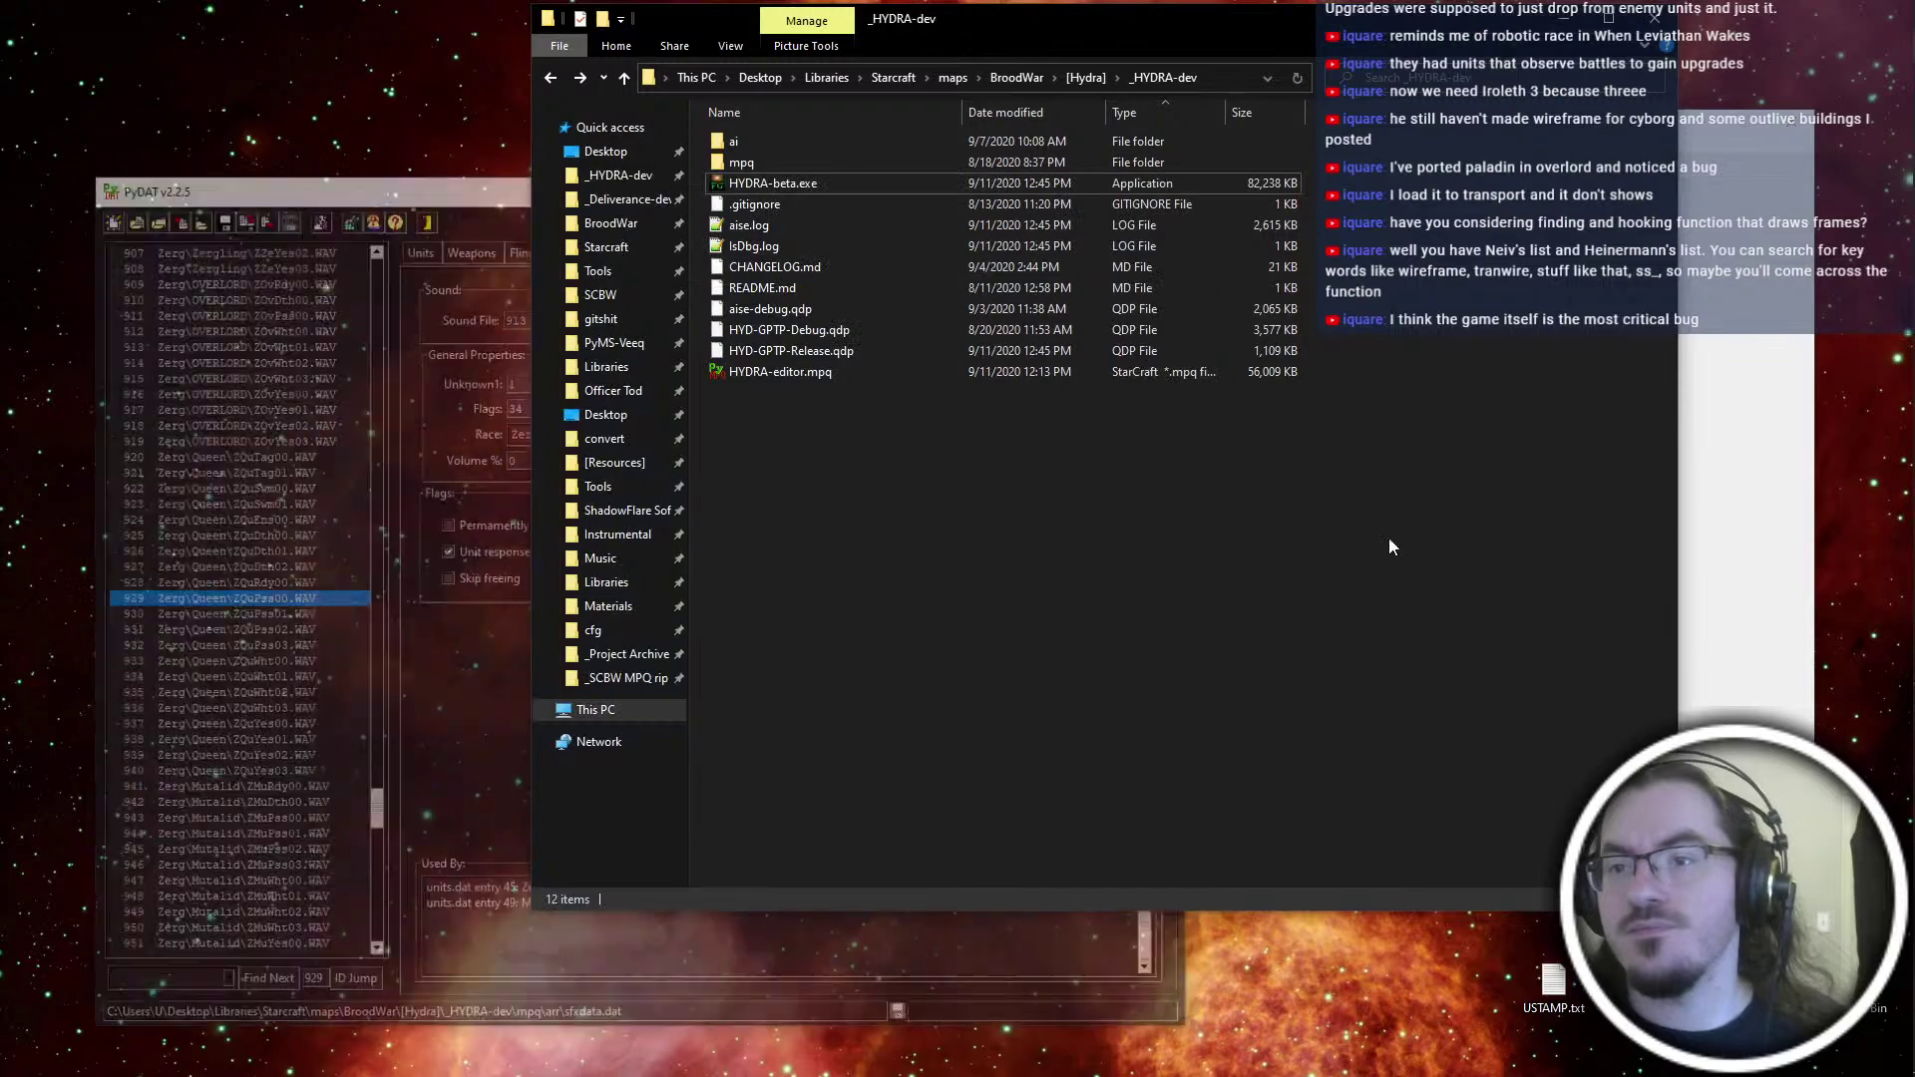
left_click(1733, 199)
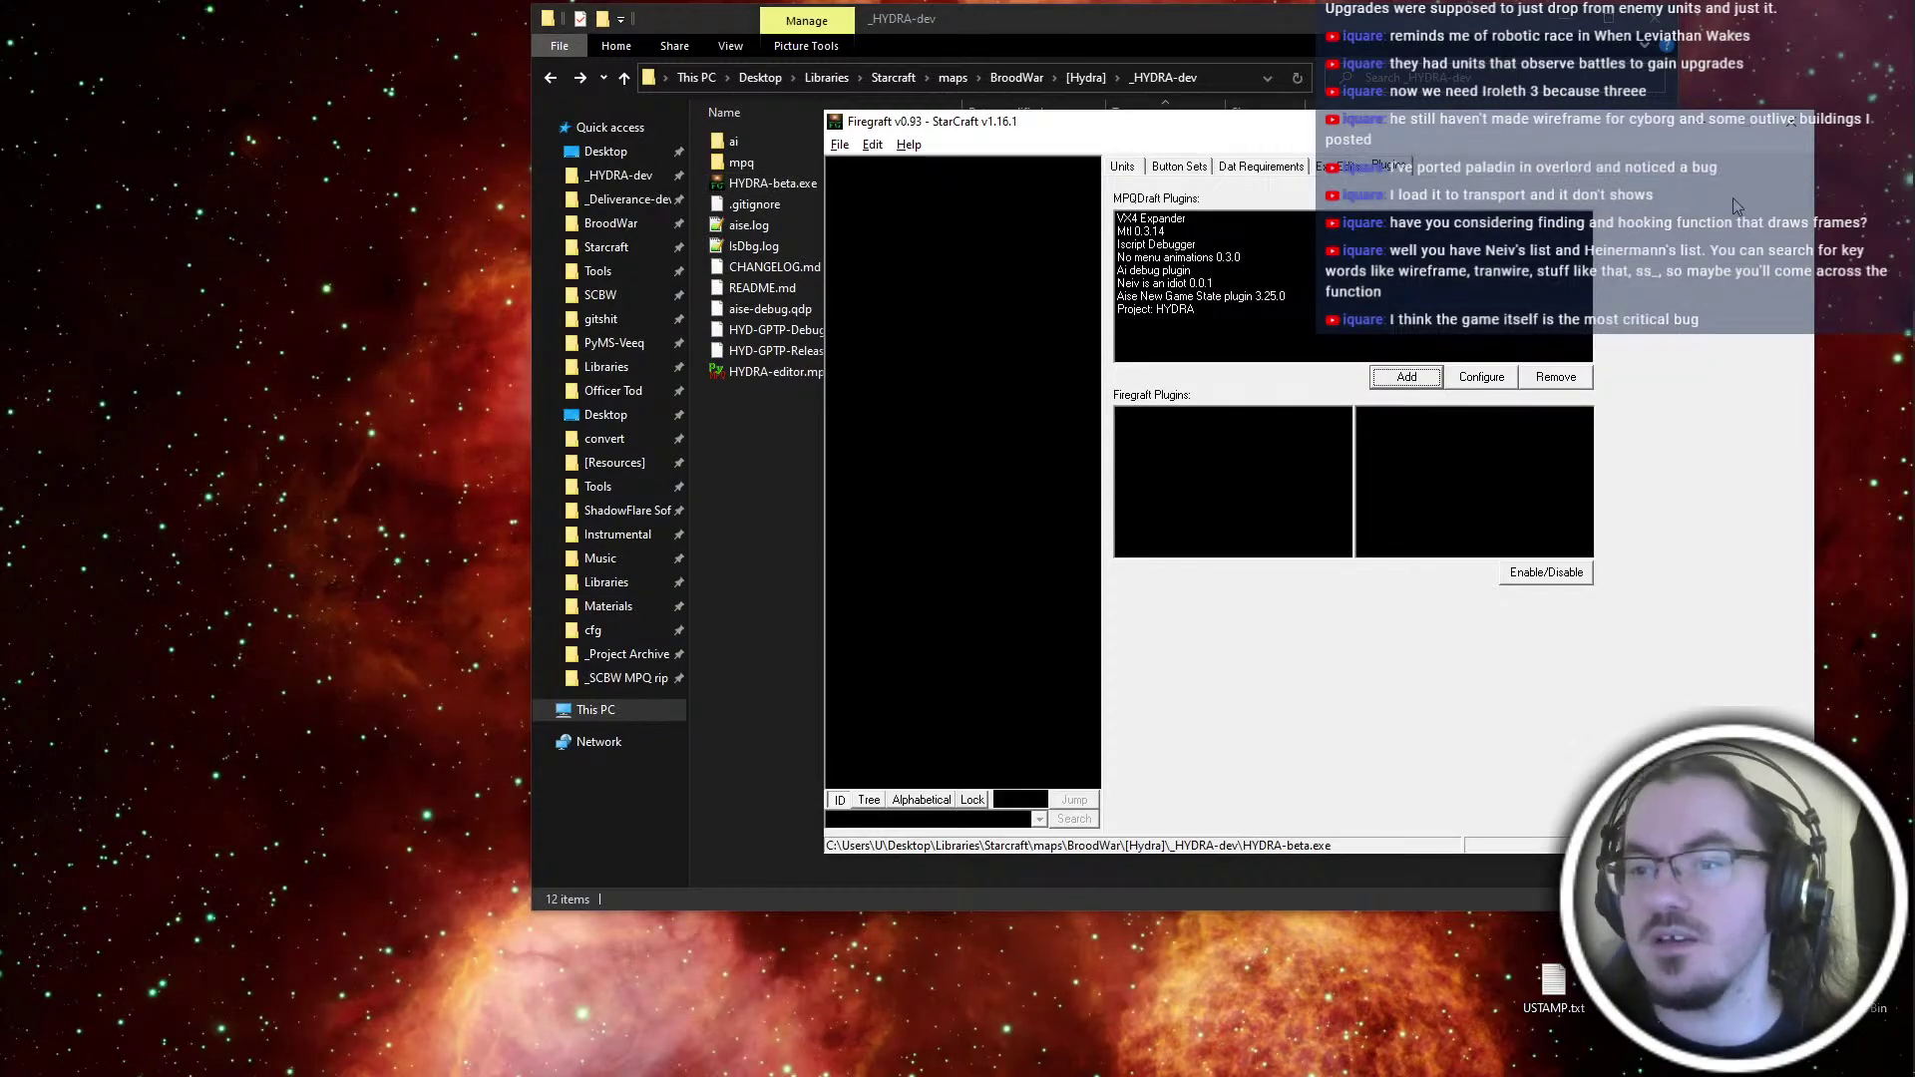
key("ctrl+super+Right")
left_click(1335, 125)
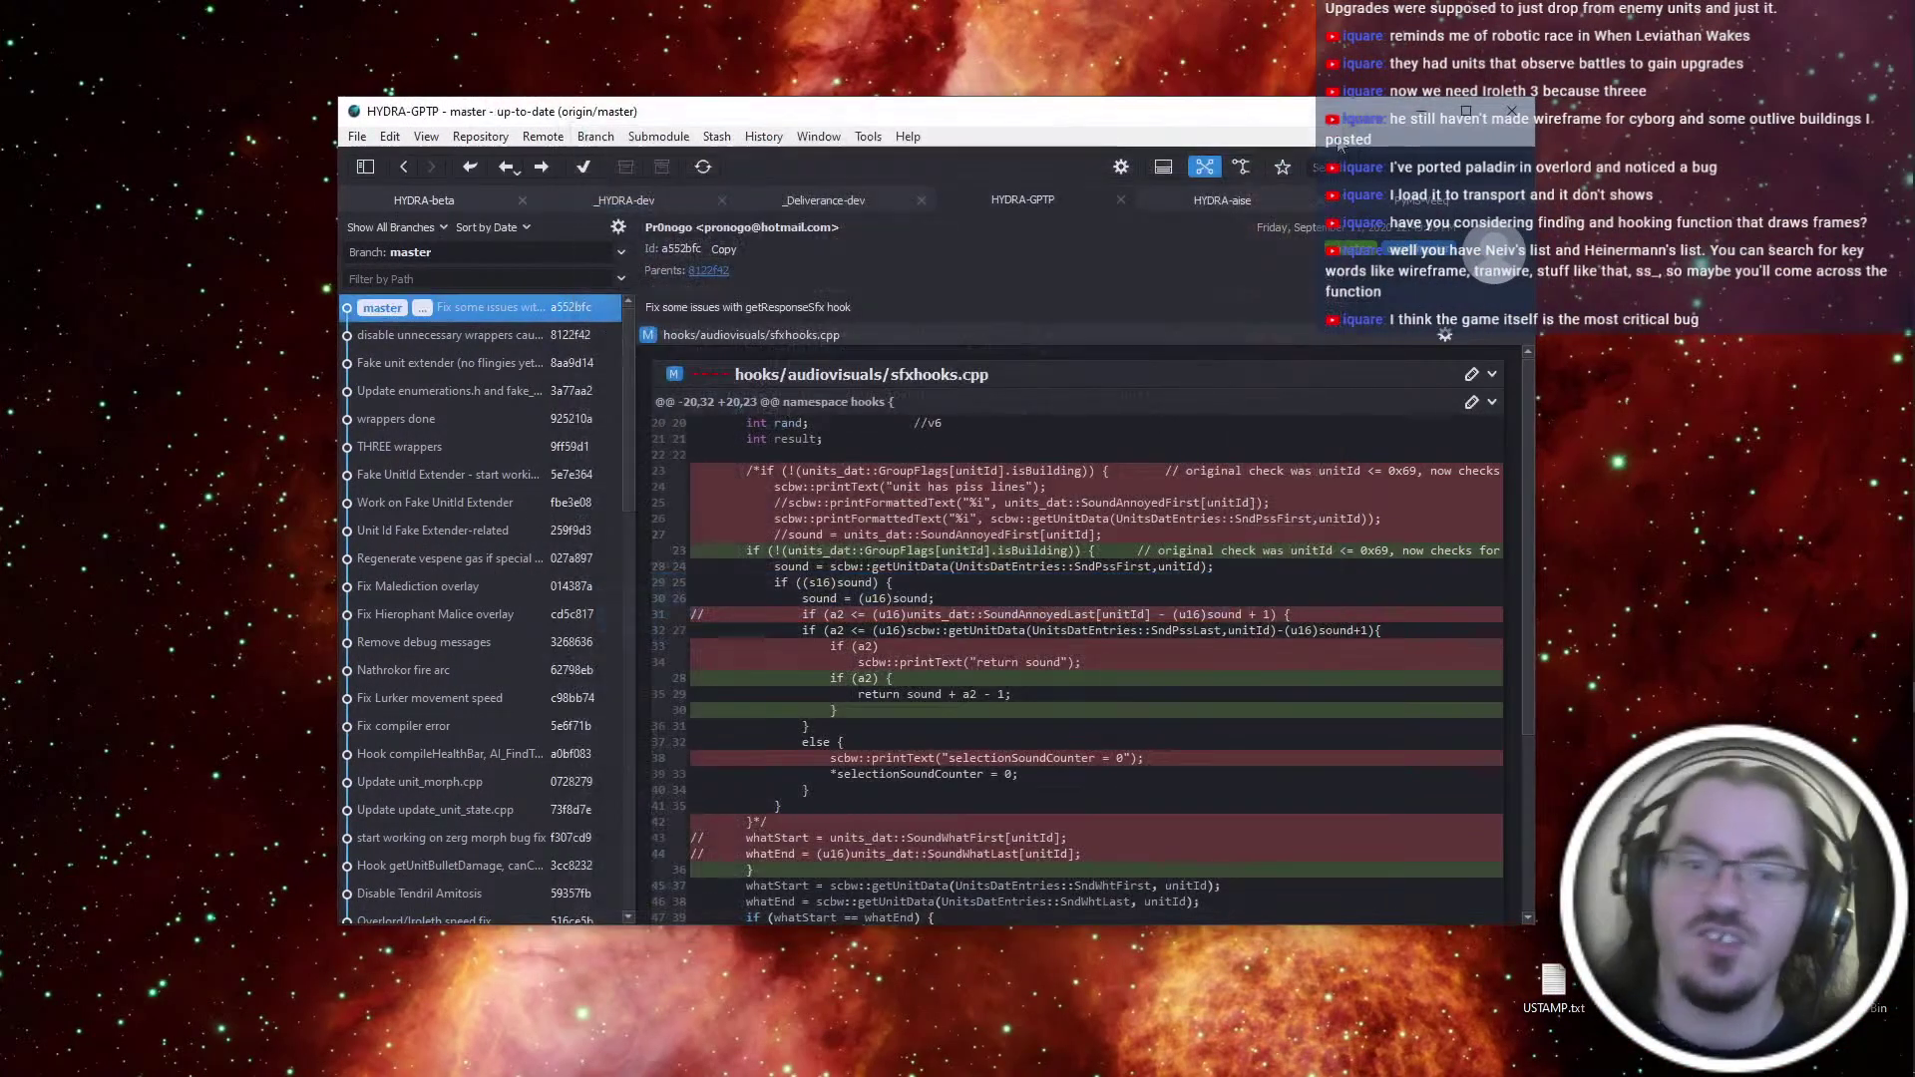
In the _HYDRA-dev repository, stage the uncommitted HYDRA-beta.exe and mpq/arr/units.dat
left_click(678, 199)
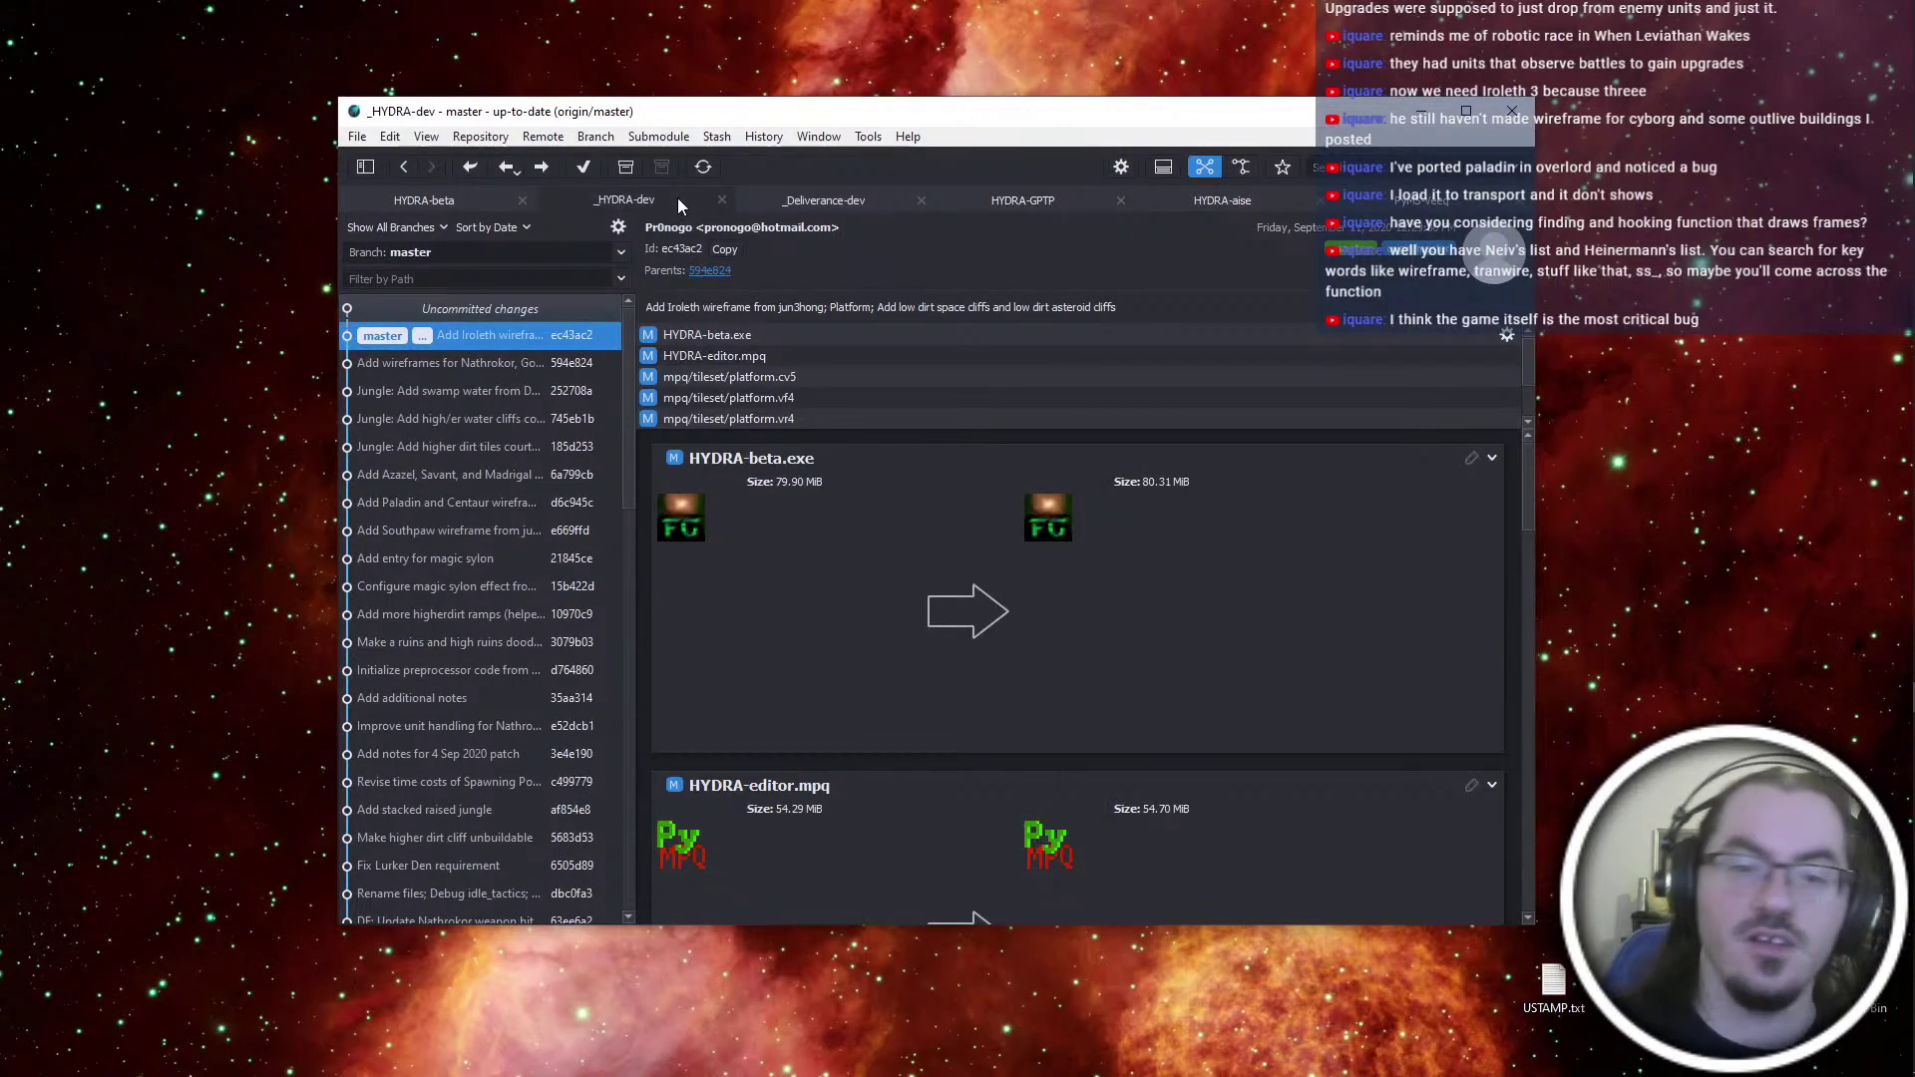
left_click(574, 314)
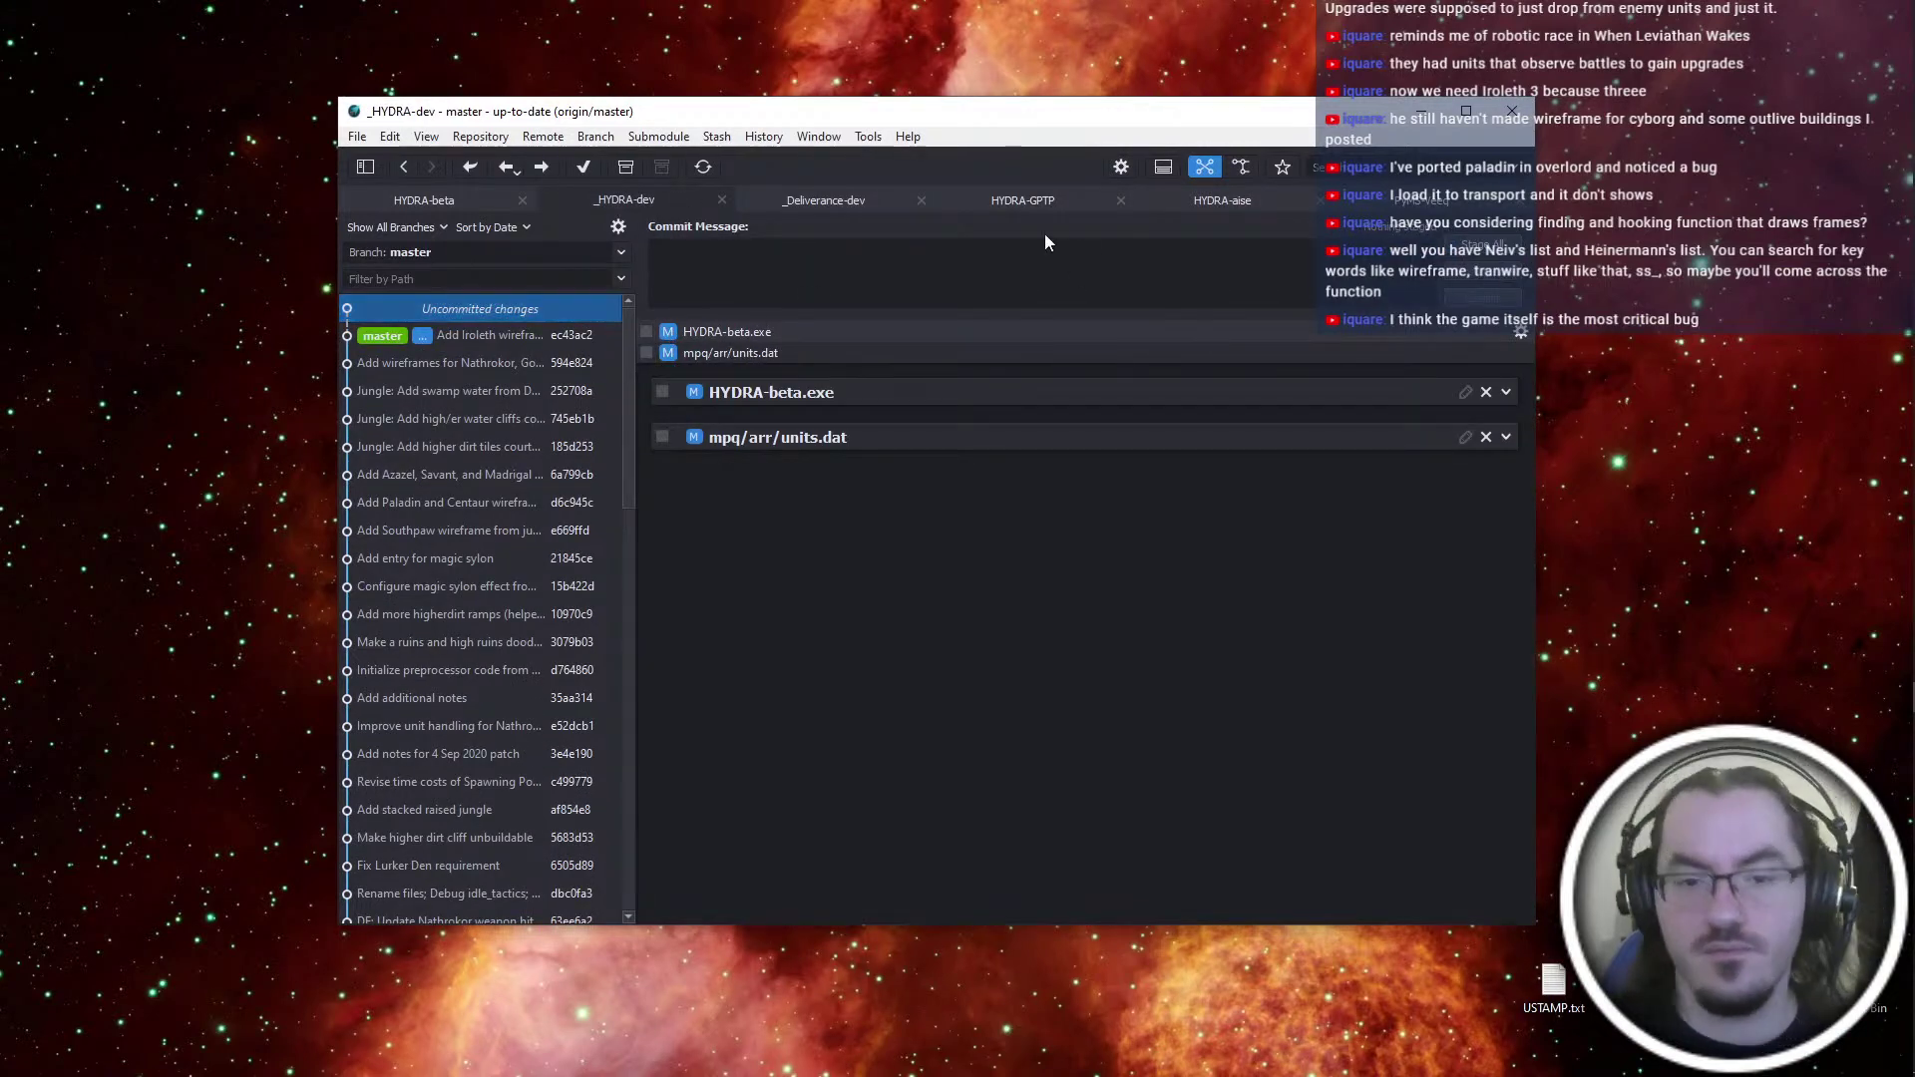
key("ctrl+plus")
Commit the staged files as "Reduce Paladin transport space cost to 4, from 6; Fix some SFX-related issues" and push the commit to origin
type("Revise")
key("ctrl+a")
type("Reduce Paladin transport space ")
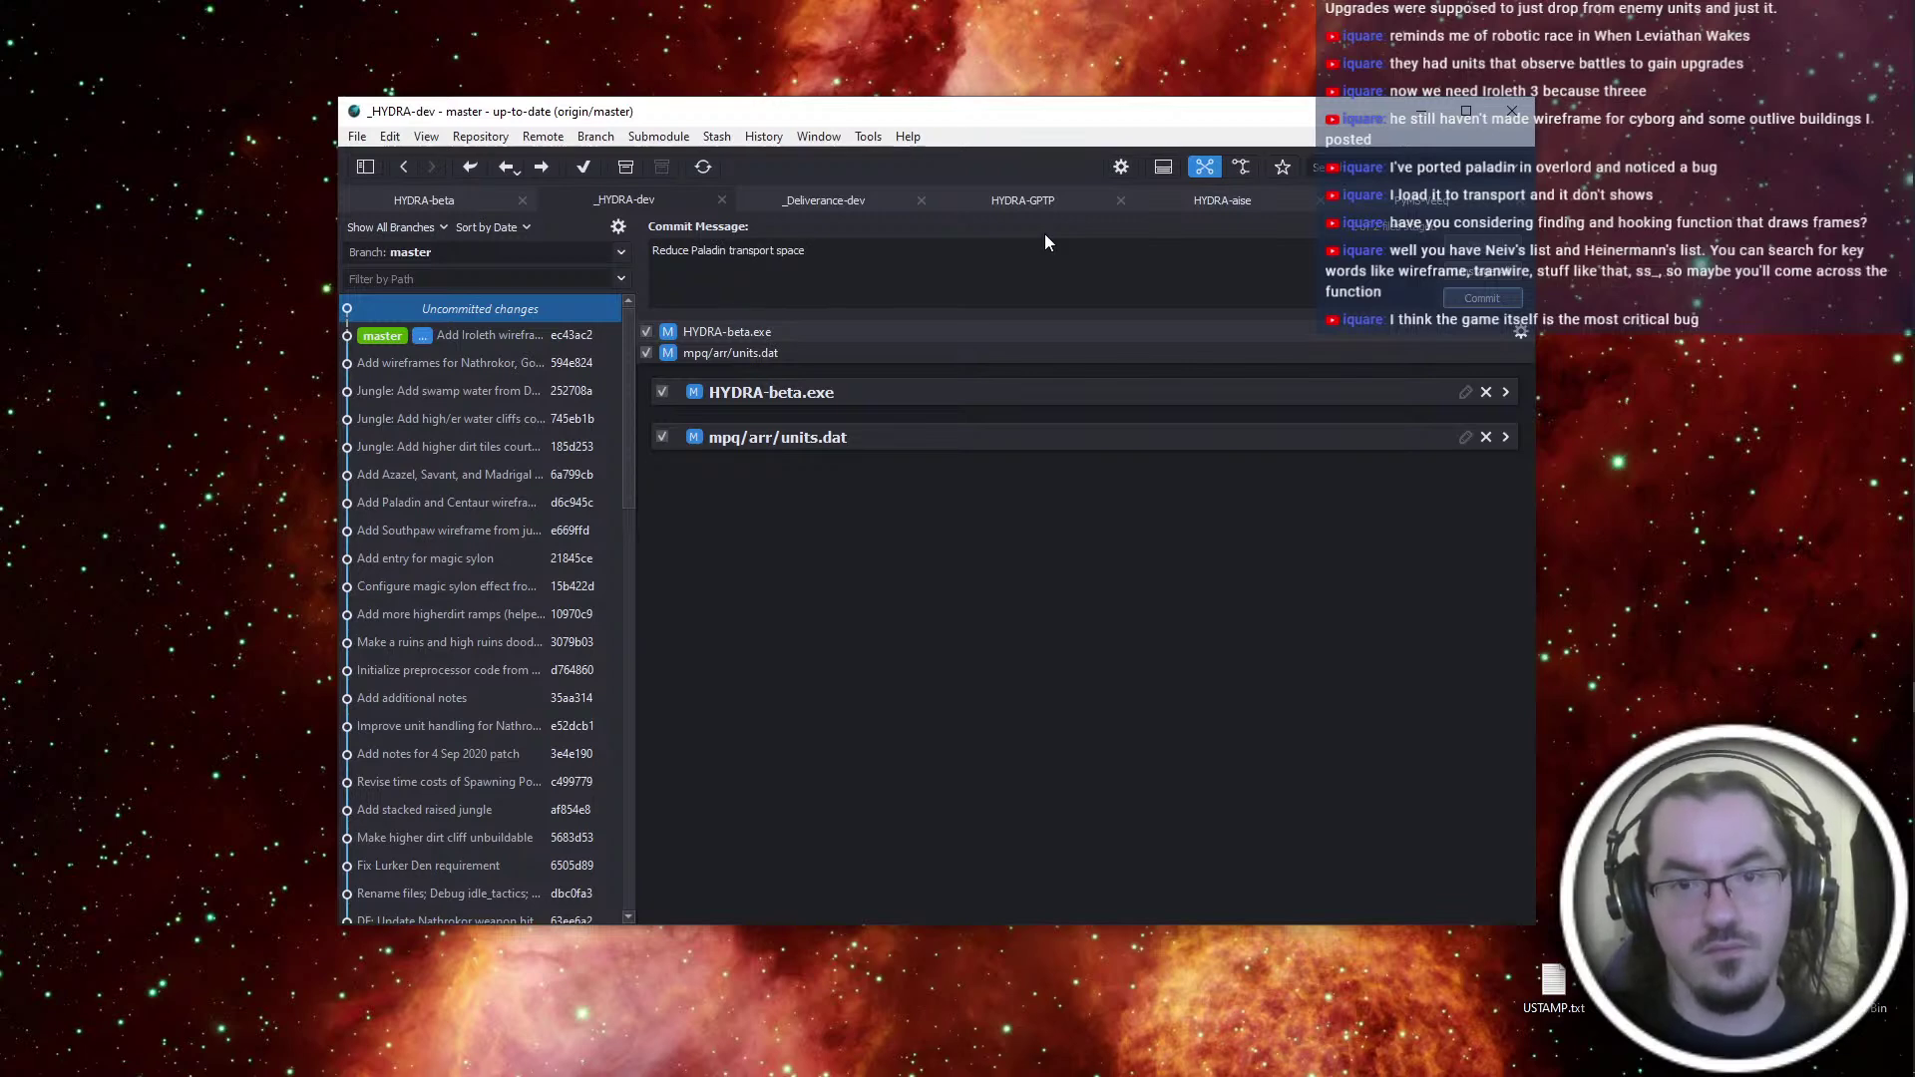
type("cost to 45")
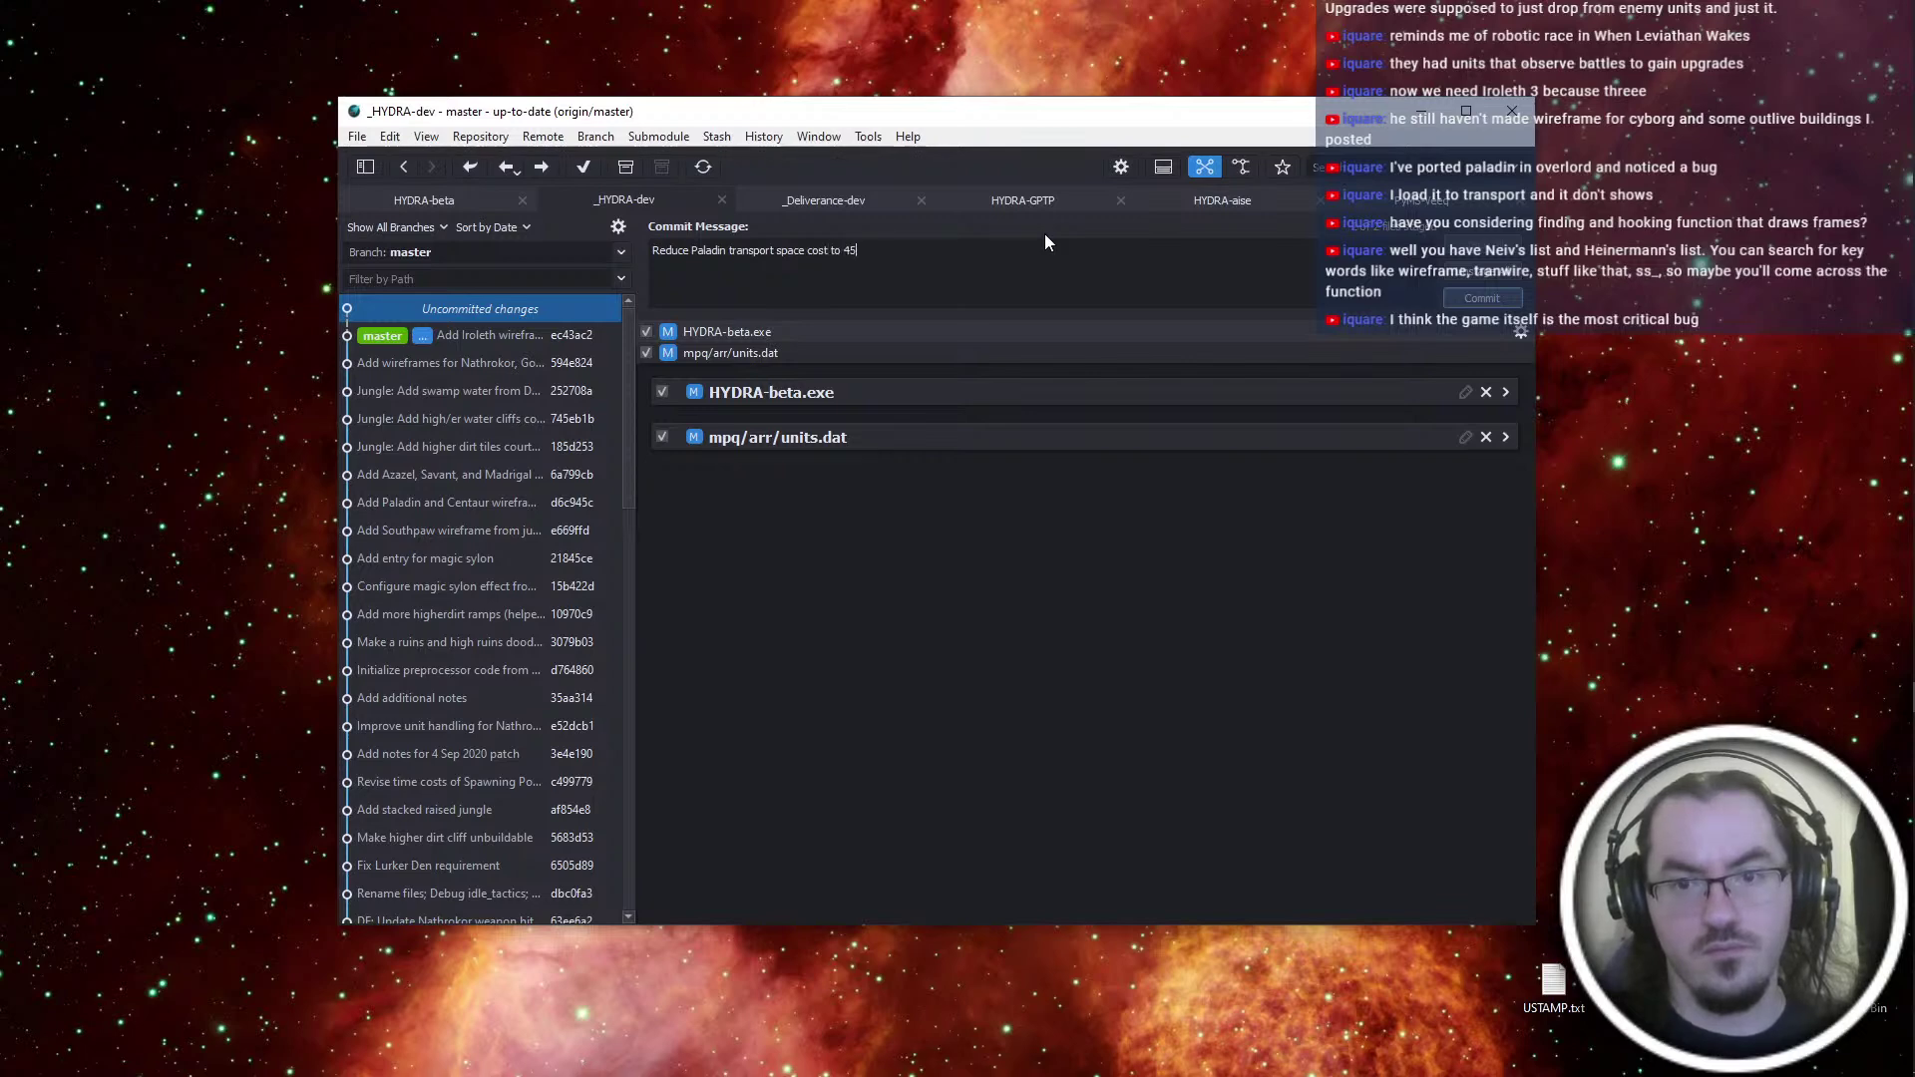
key("BackSpace")
type(", from 6; Fix some SFX-related issues")
key("ctrl+Return")
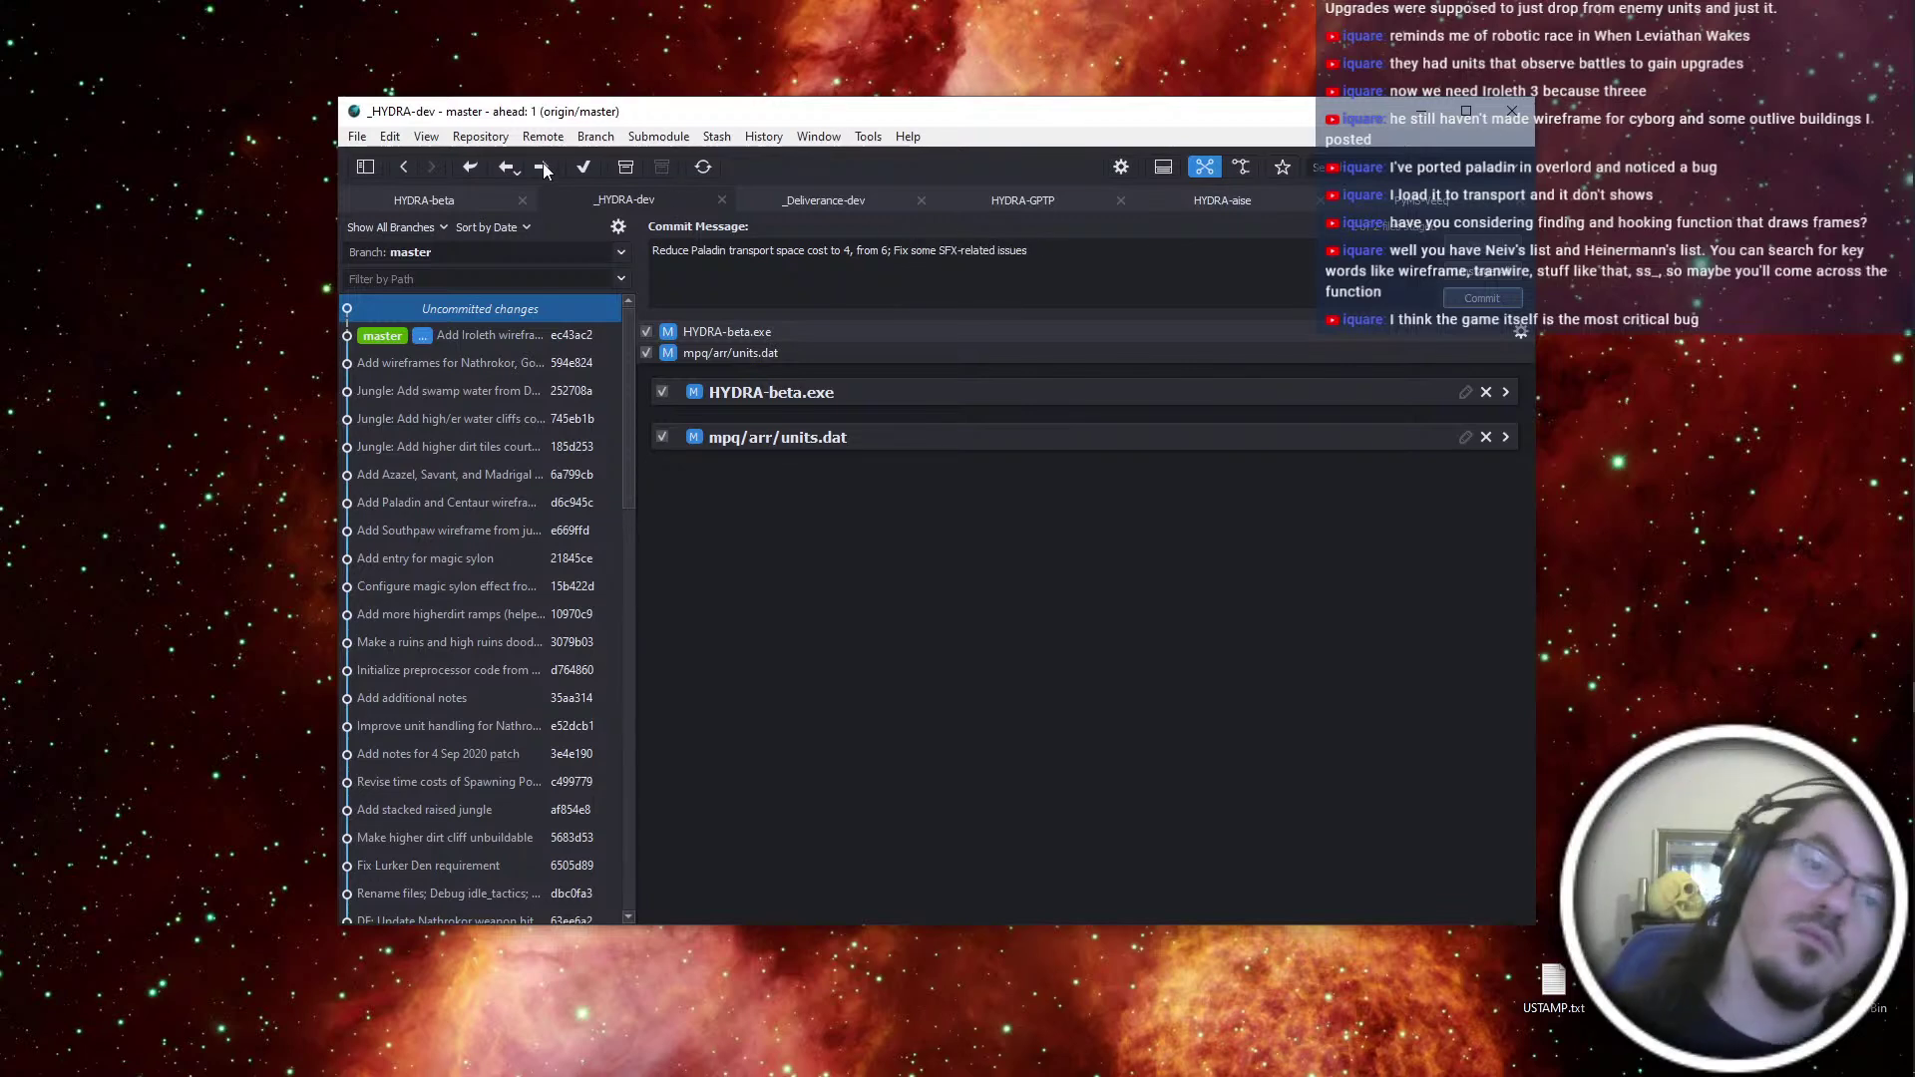
left_click(543, 163)
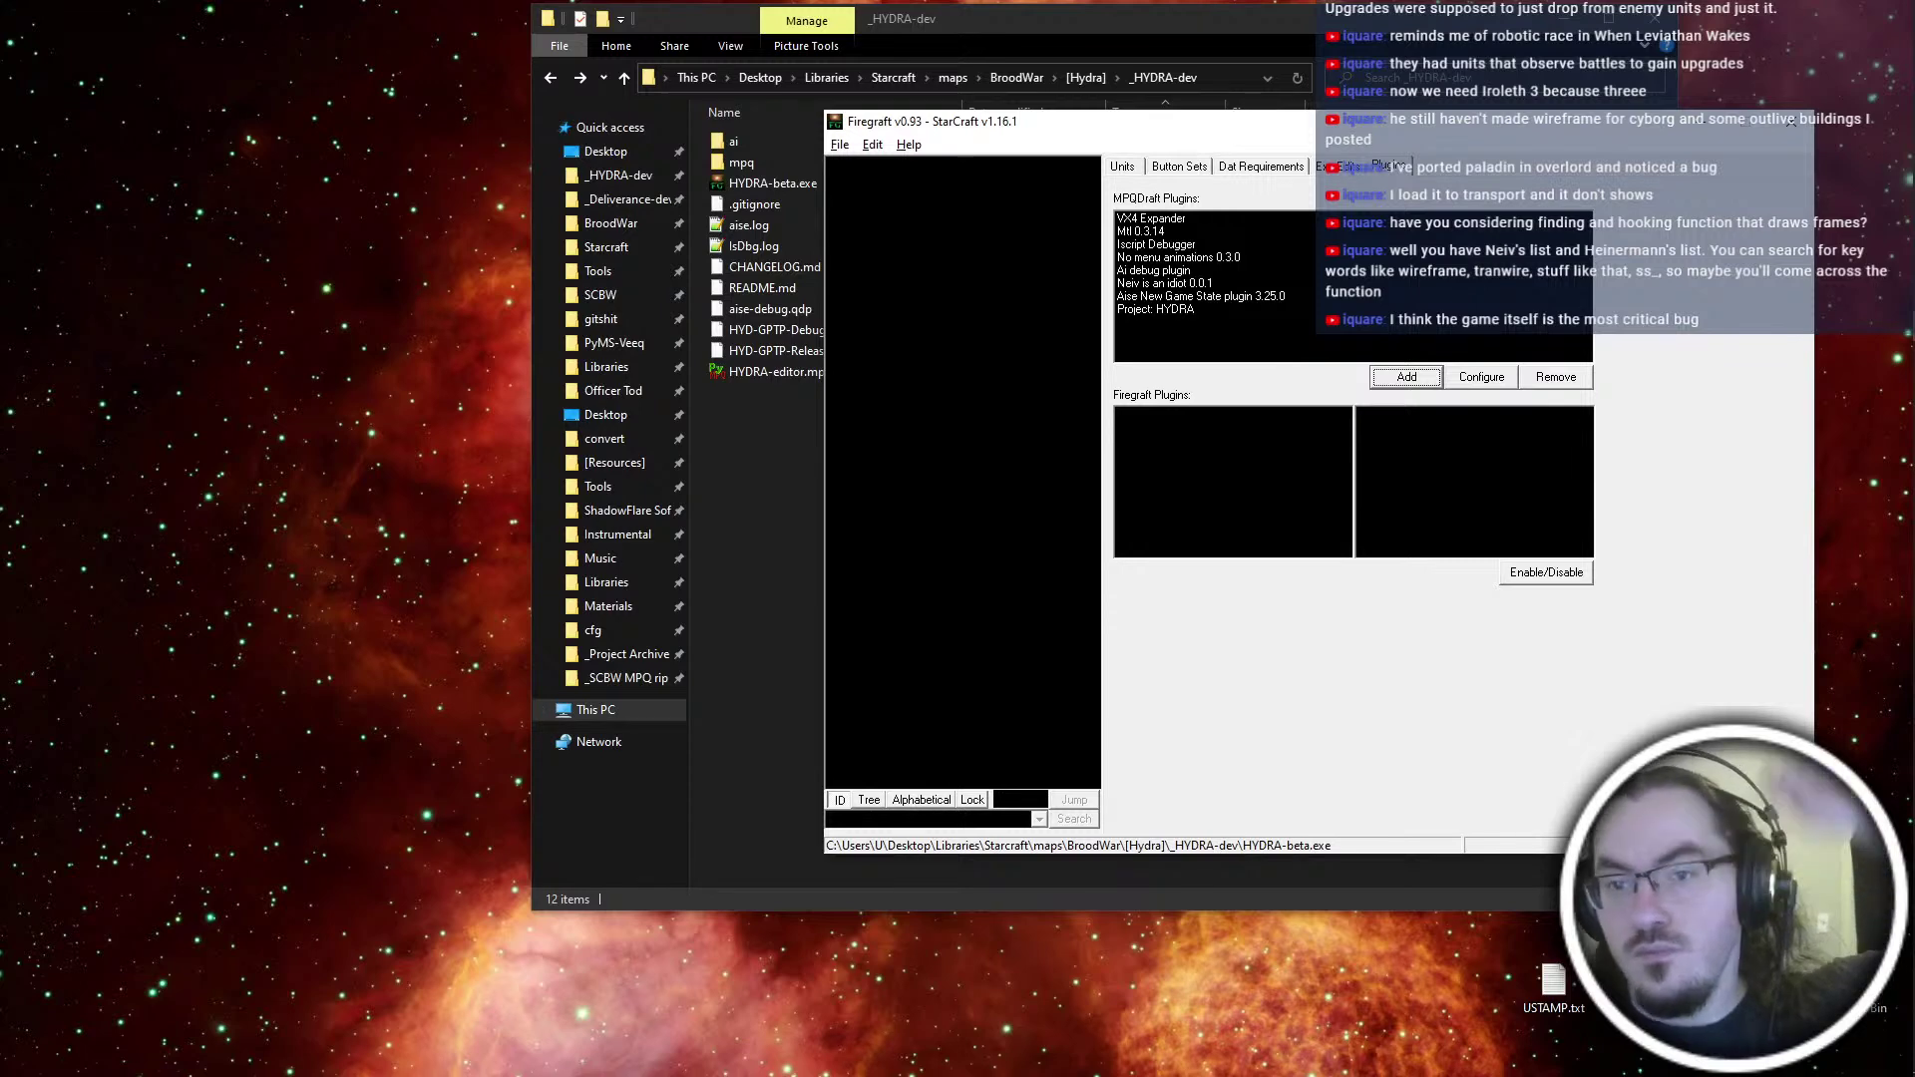
mouse_move(1901, 963)
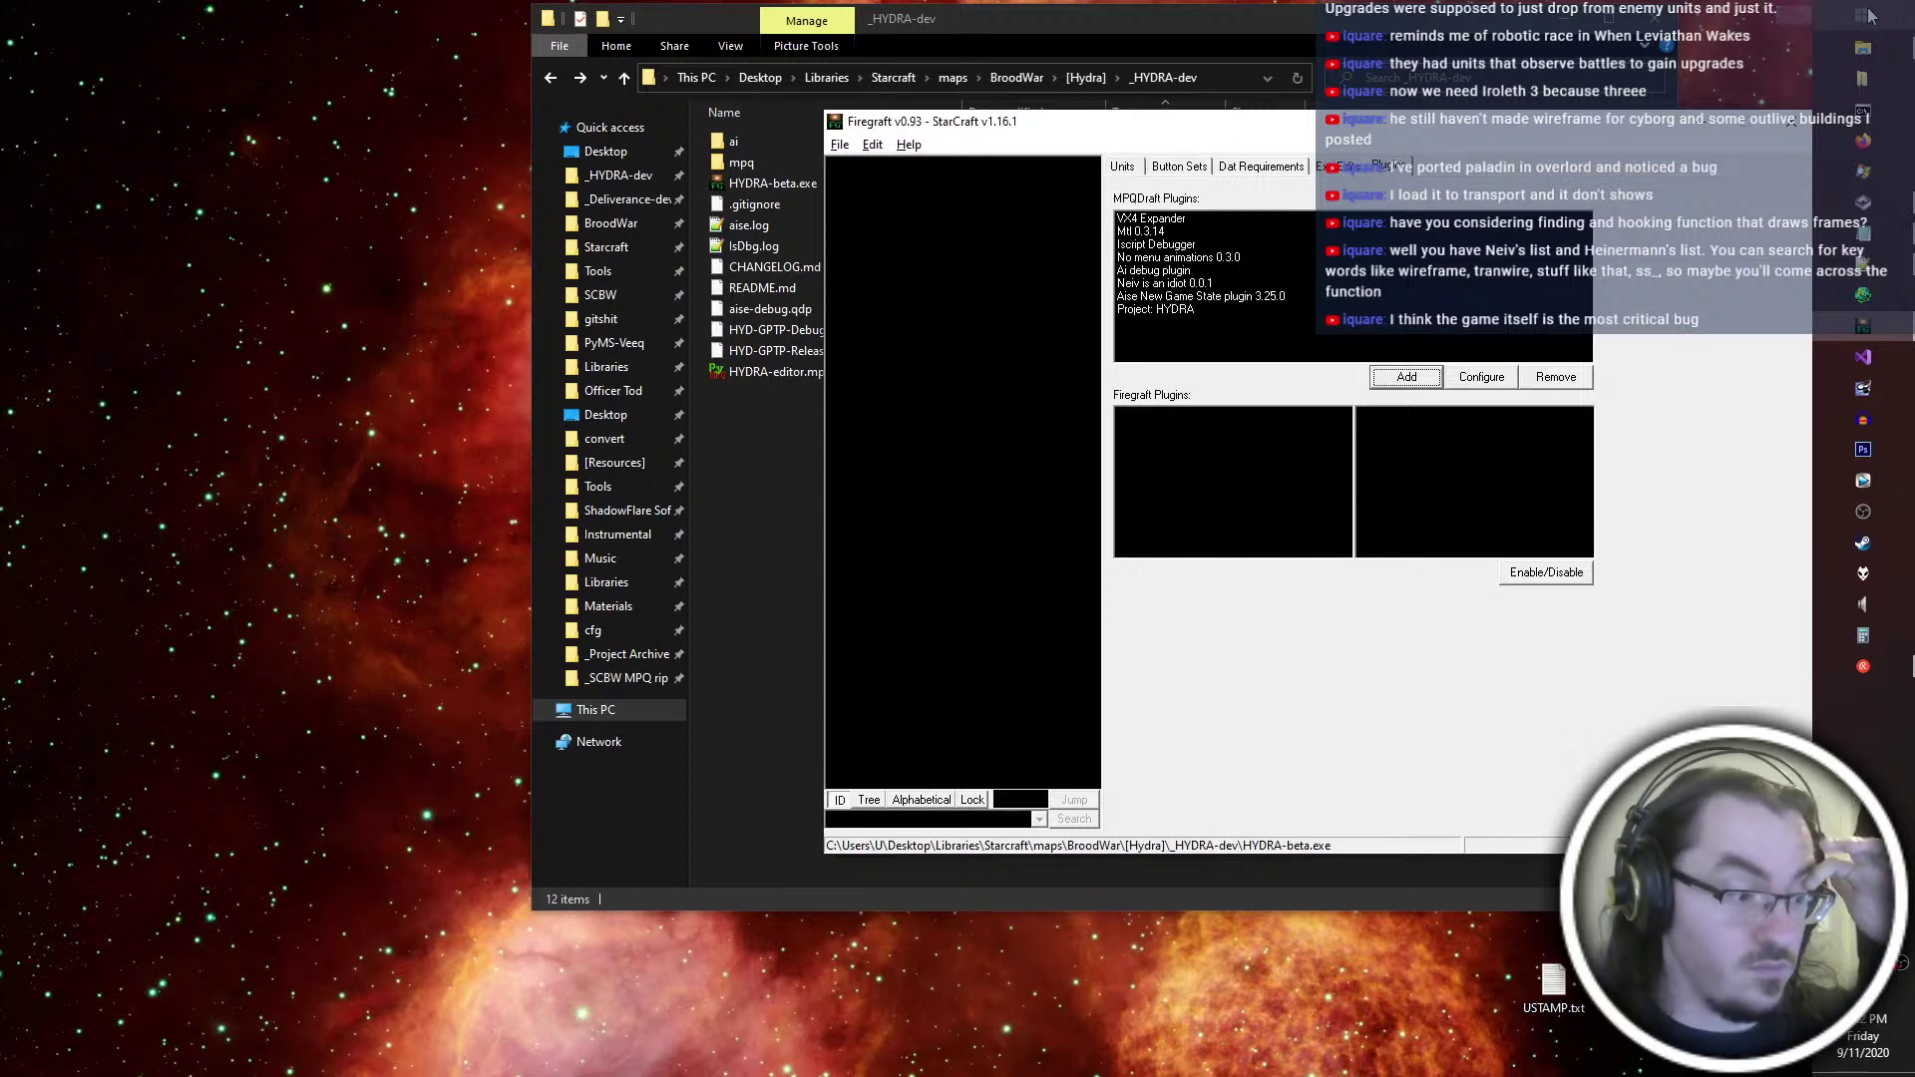
left_click(1893, 276)
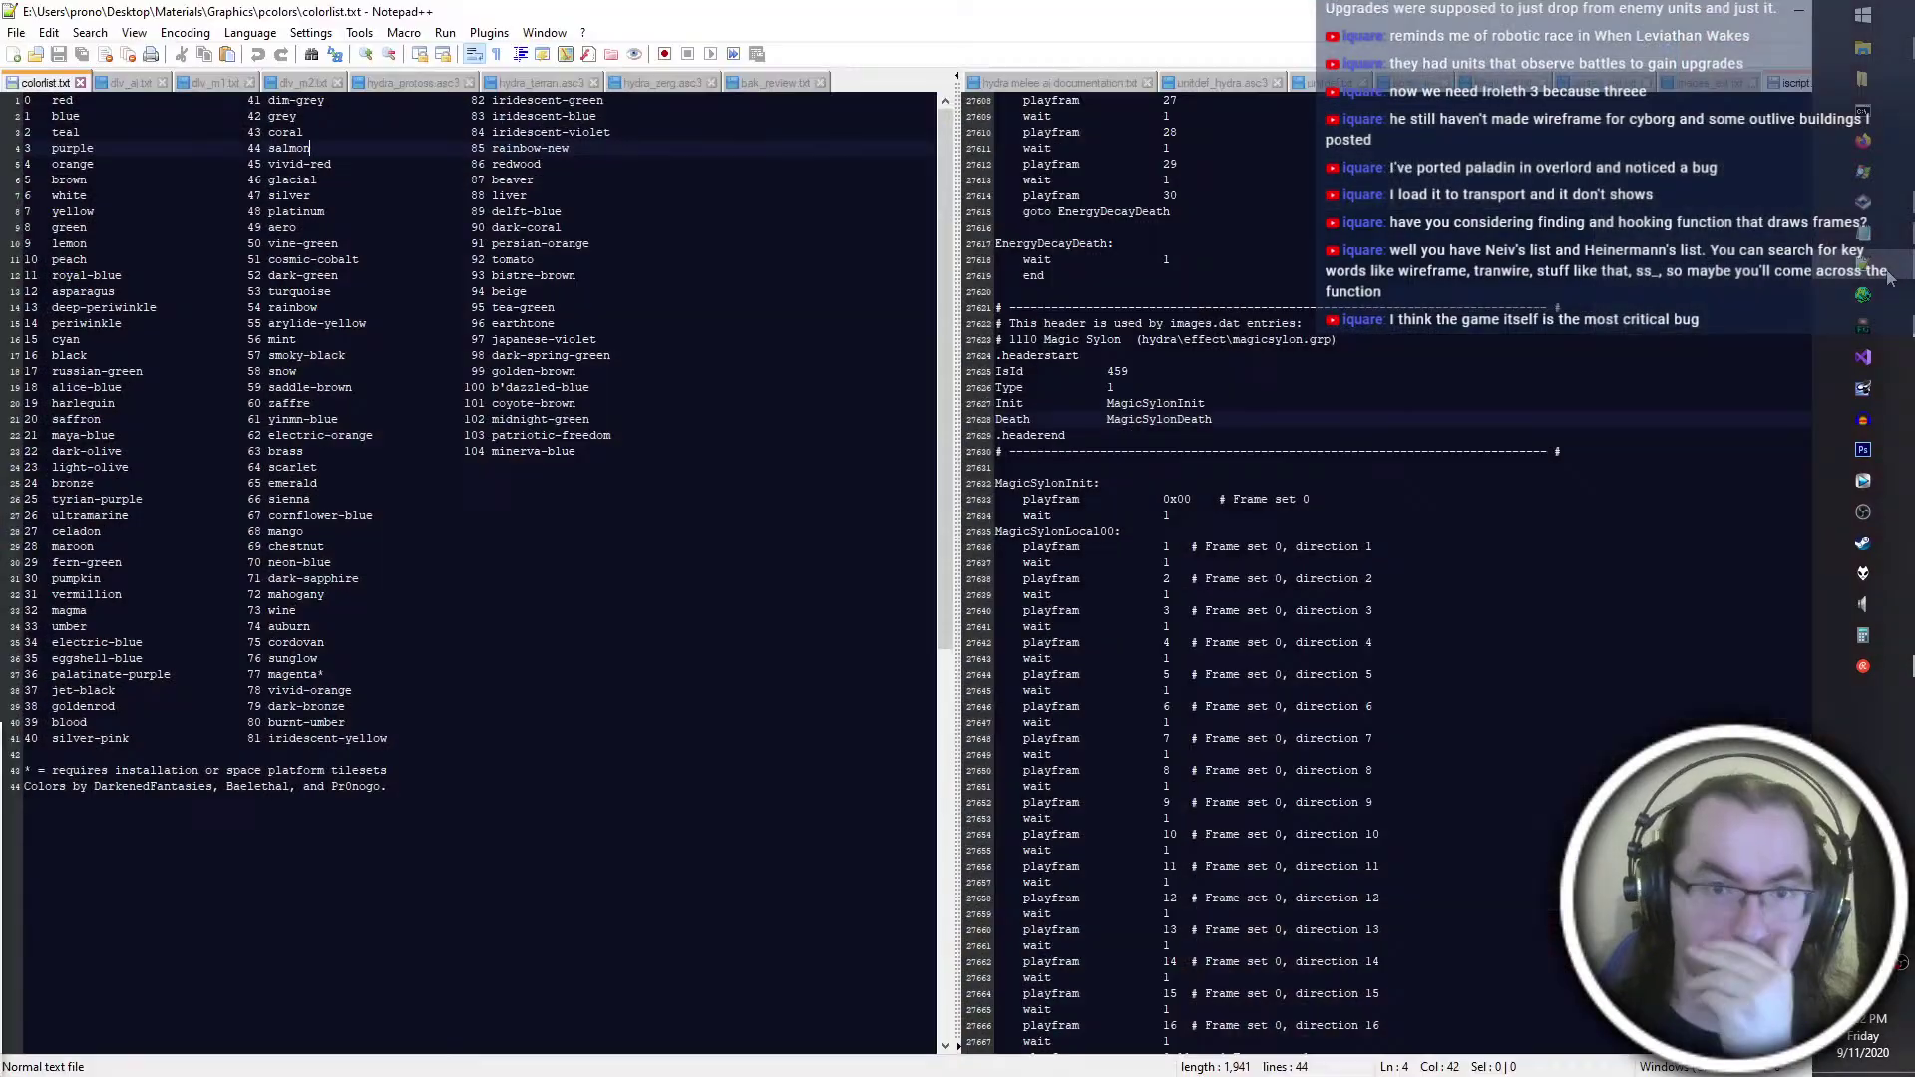
scroll(1426, 568, "down", 7)
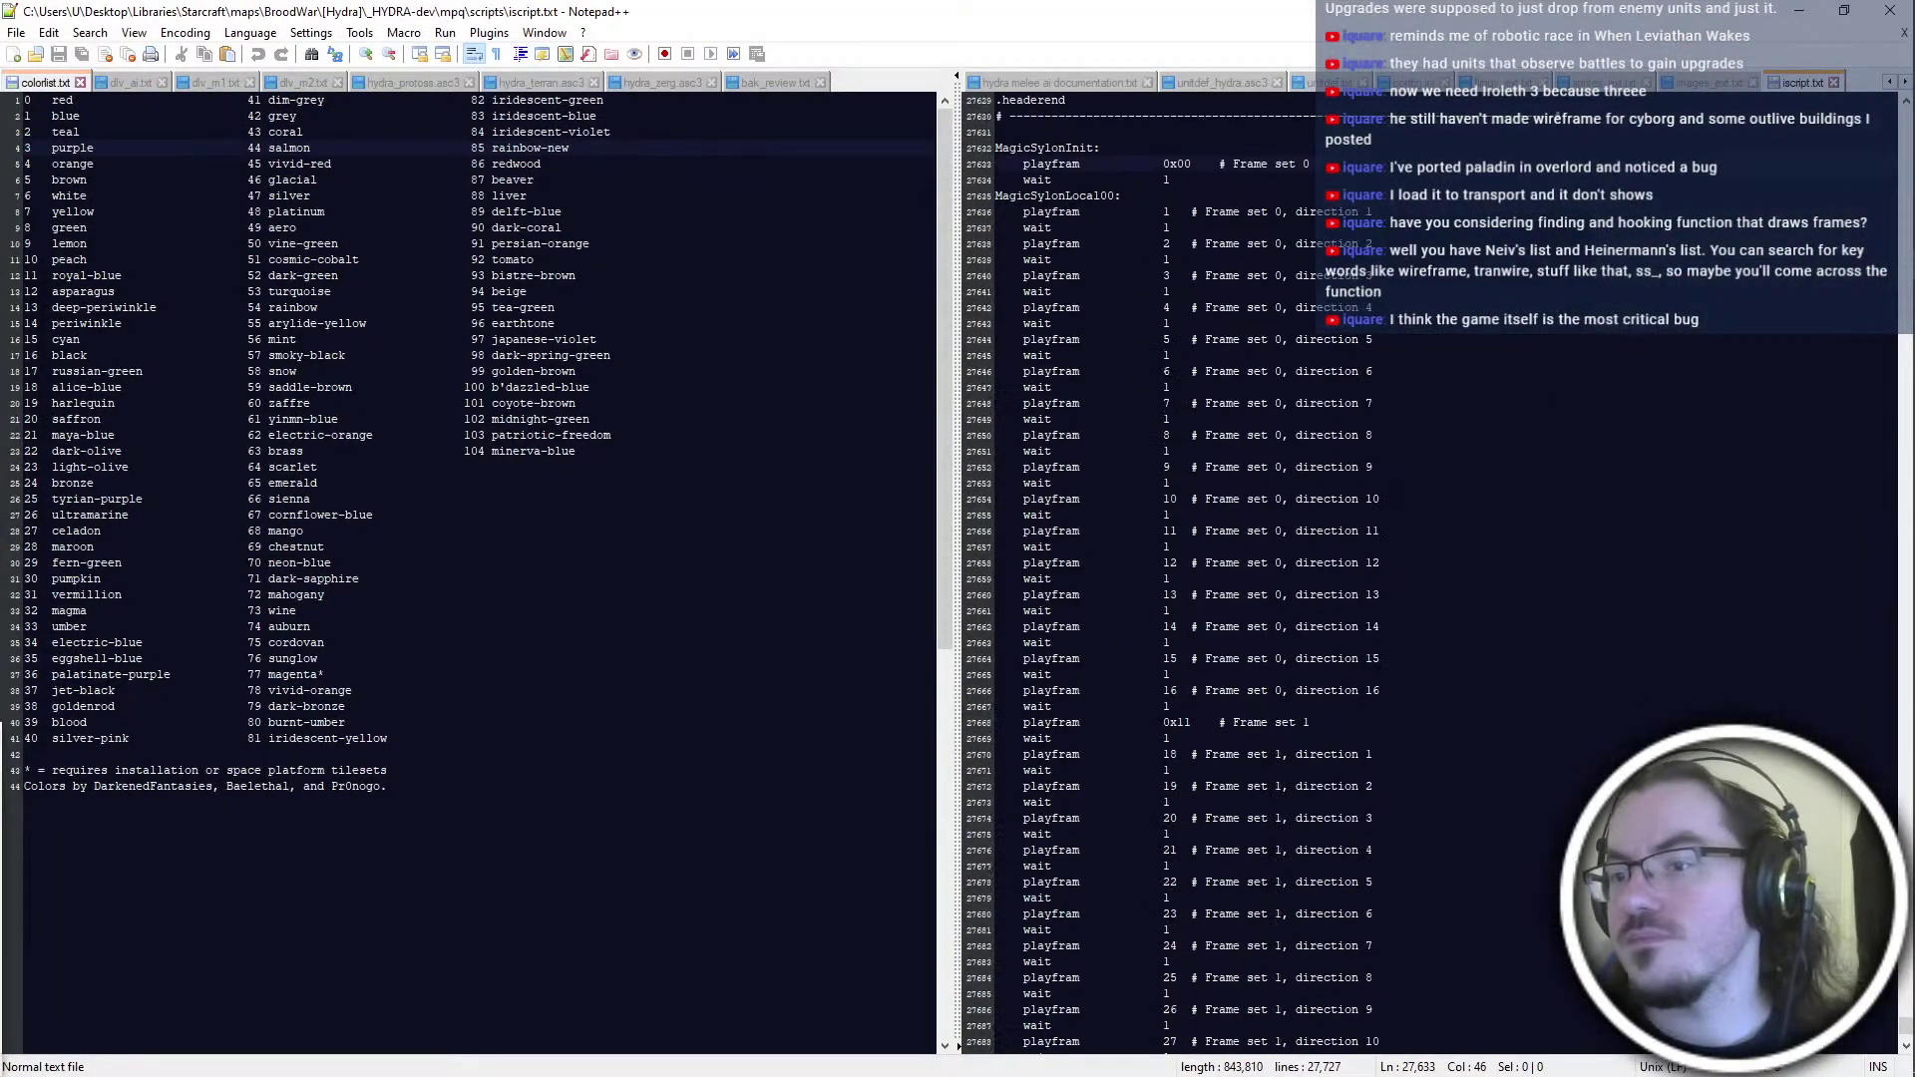
left_click(1798, 10)
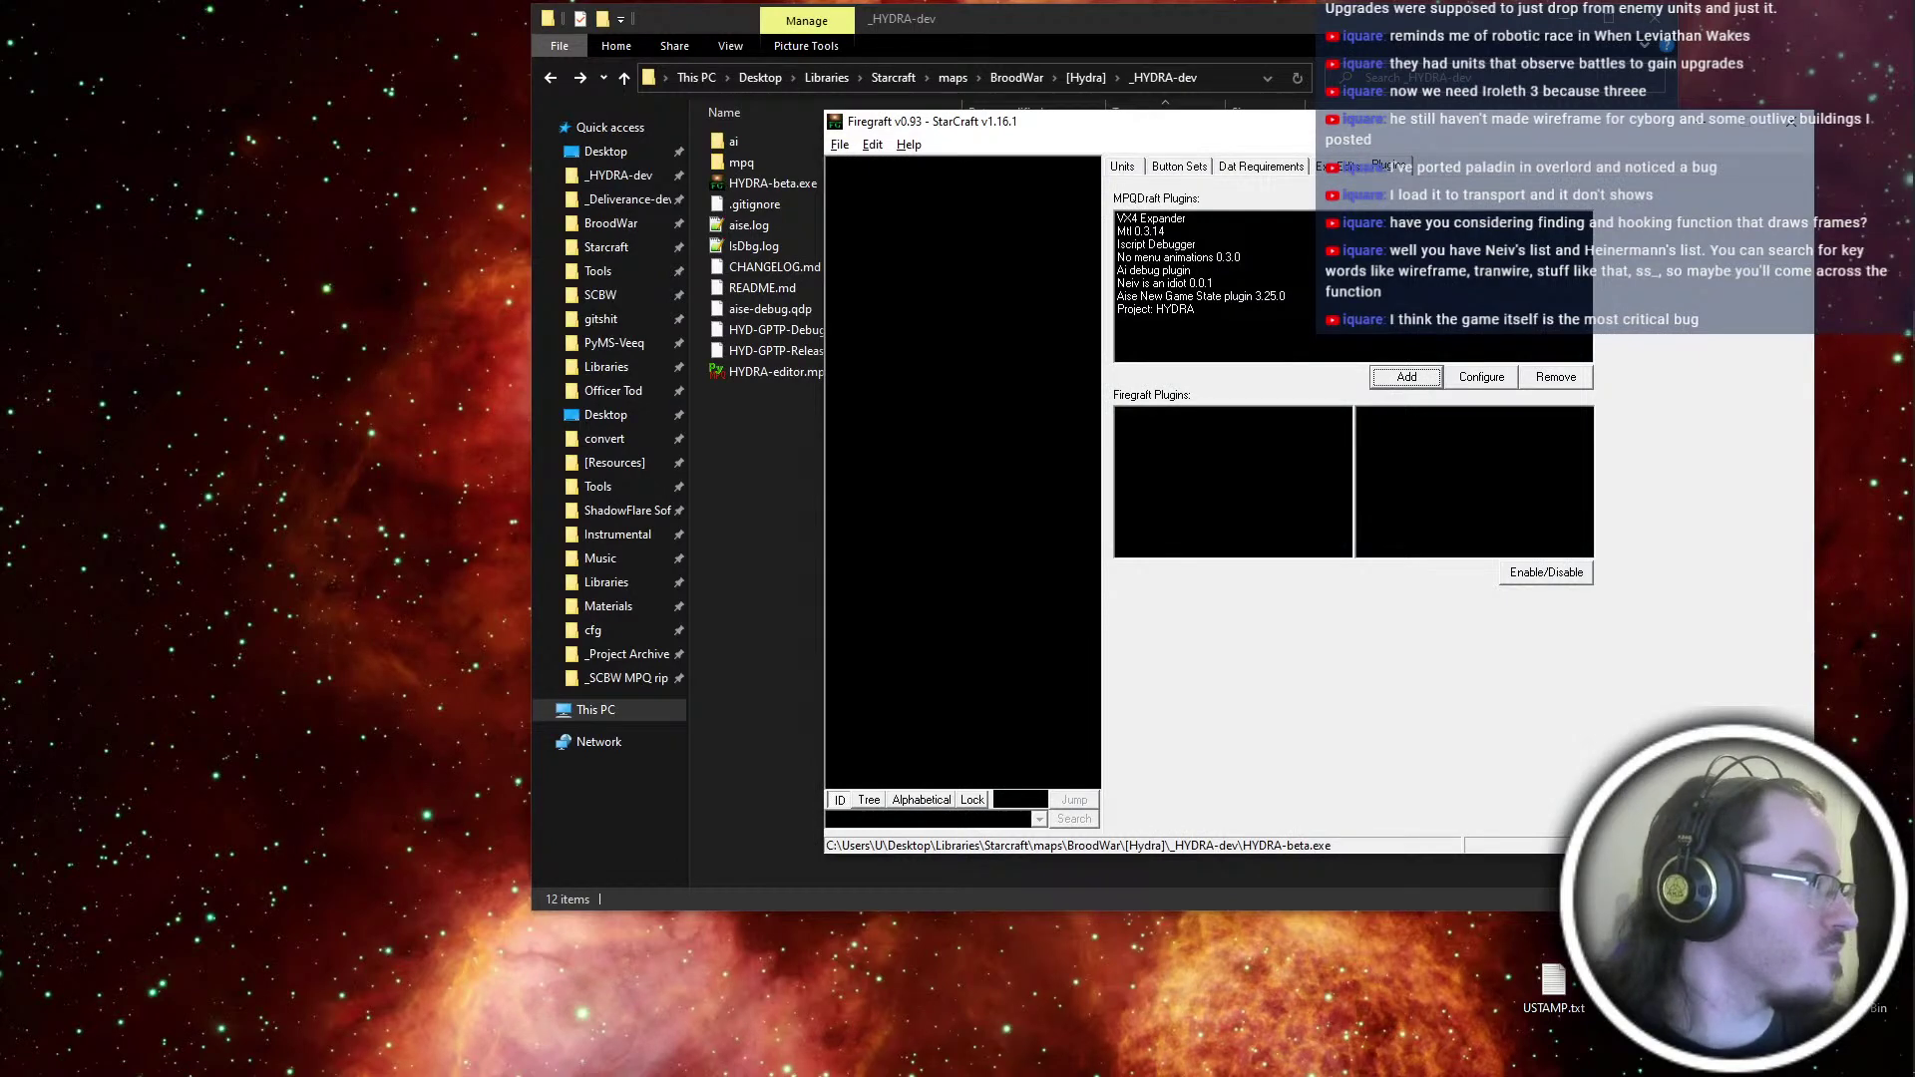
Switch to Notepad++, examine the data_rewrite entries, sound overrides and supported fields in config.ini, and open flingy_ext.txt
mouse_move(1893, 152)
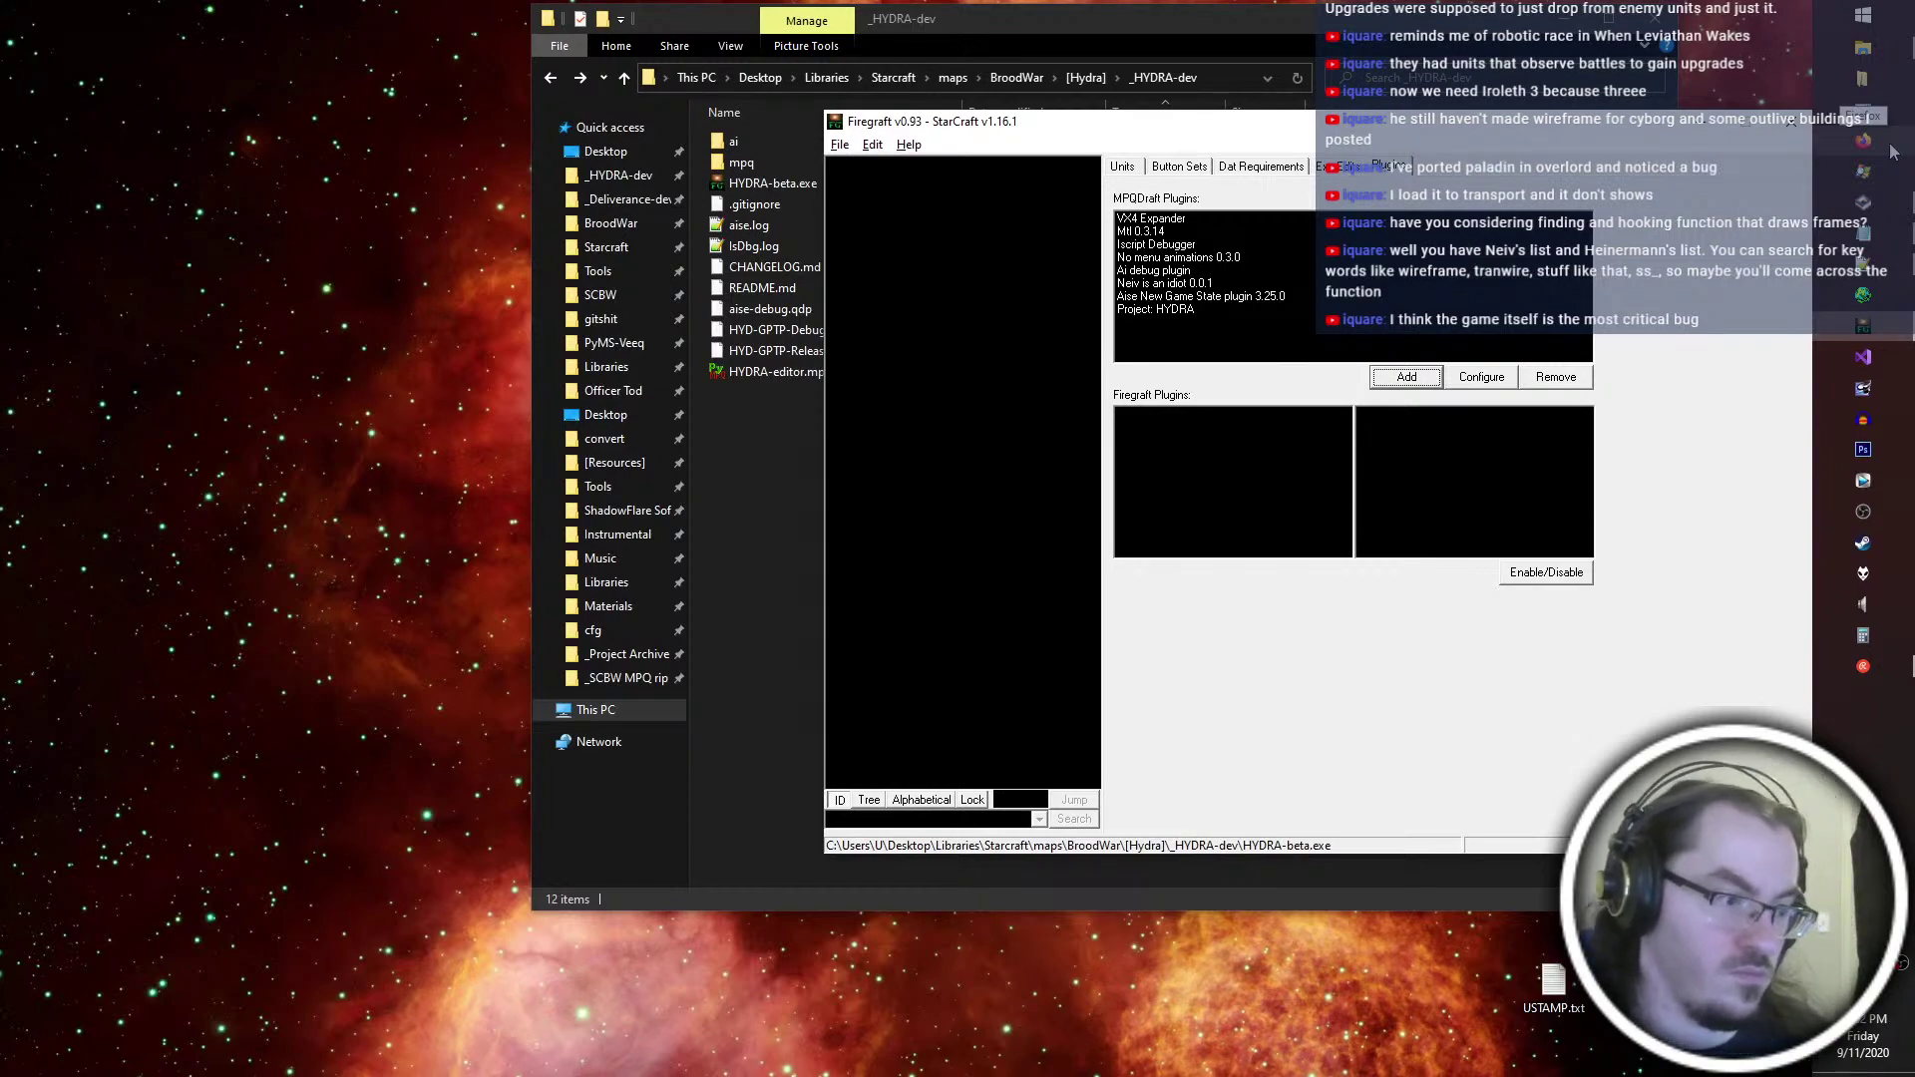
left_click(1892, 149)
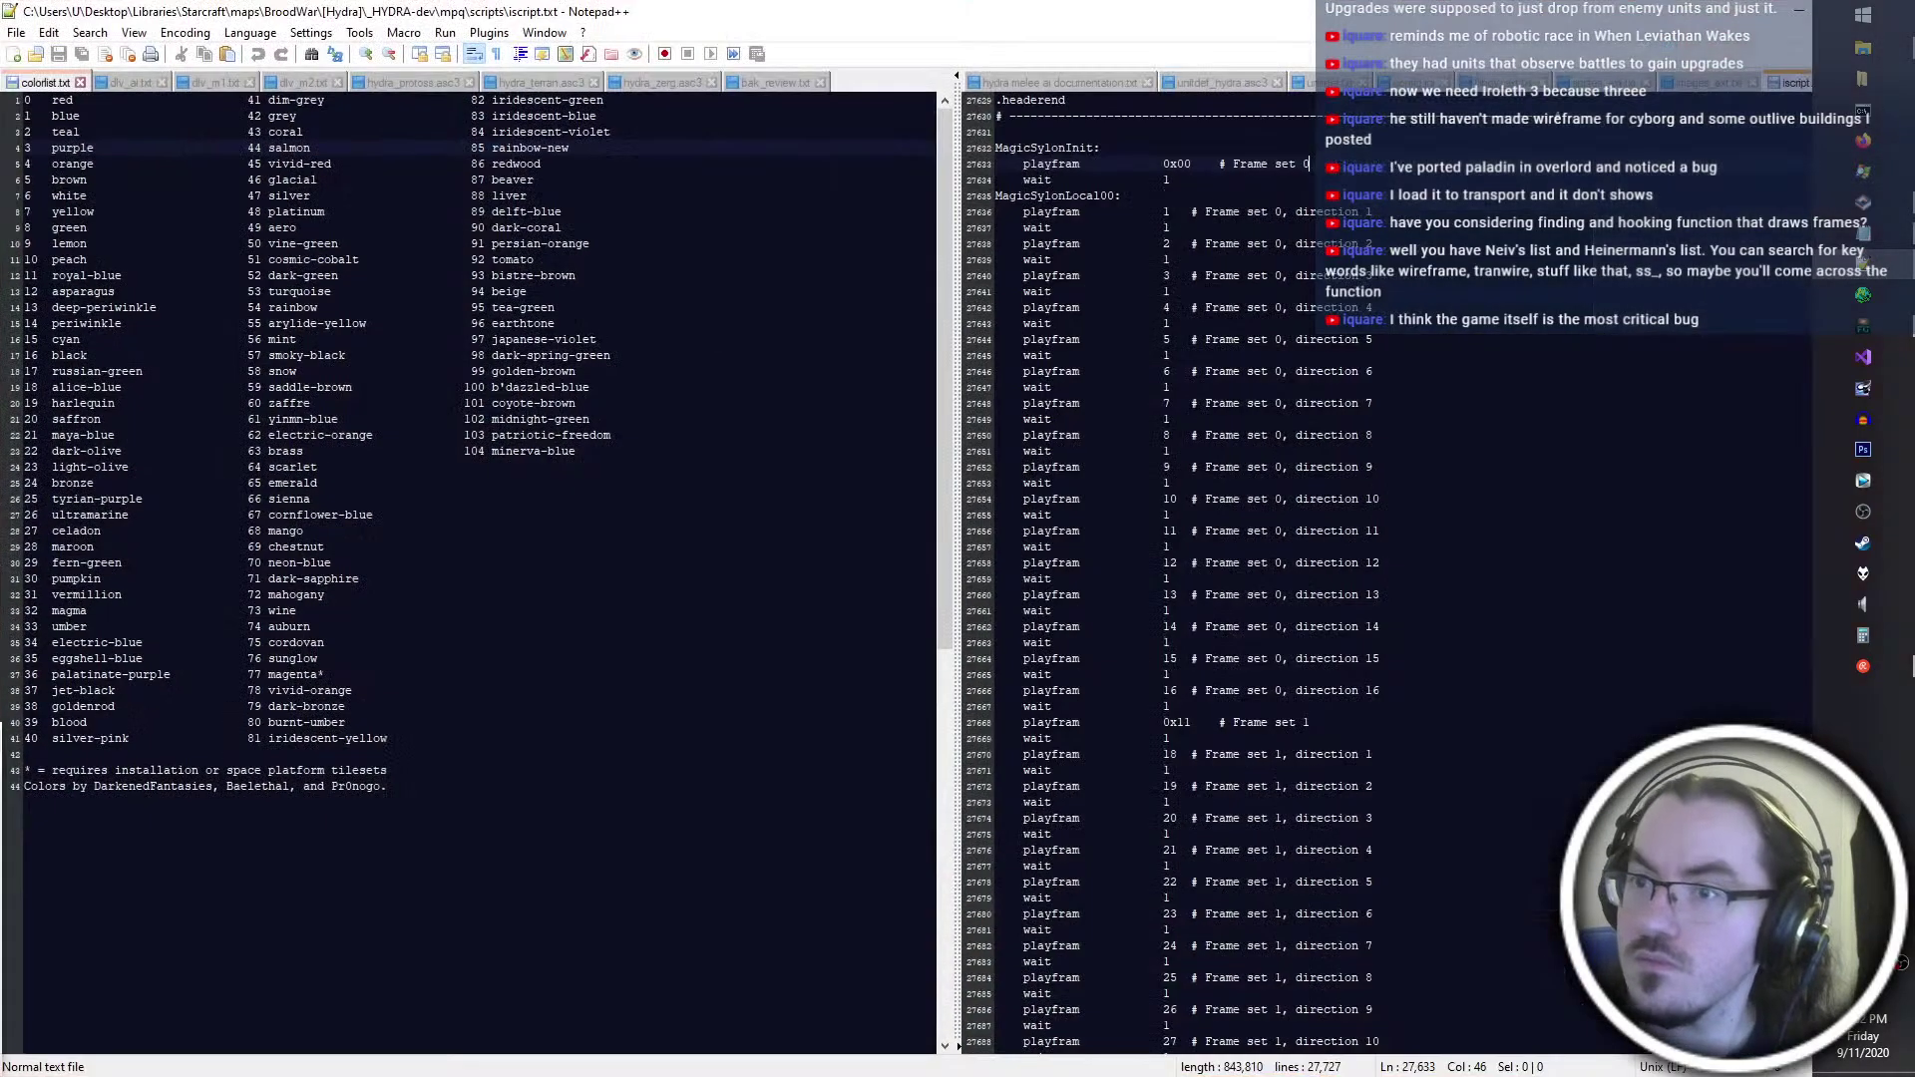
left_click(1087, 82)
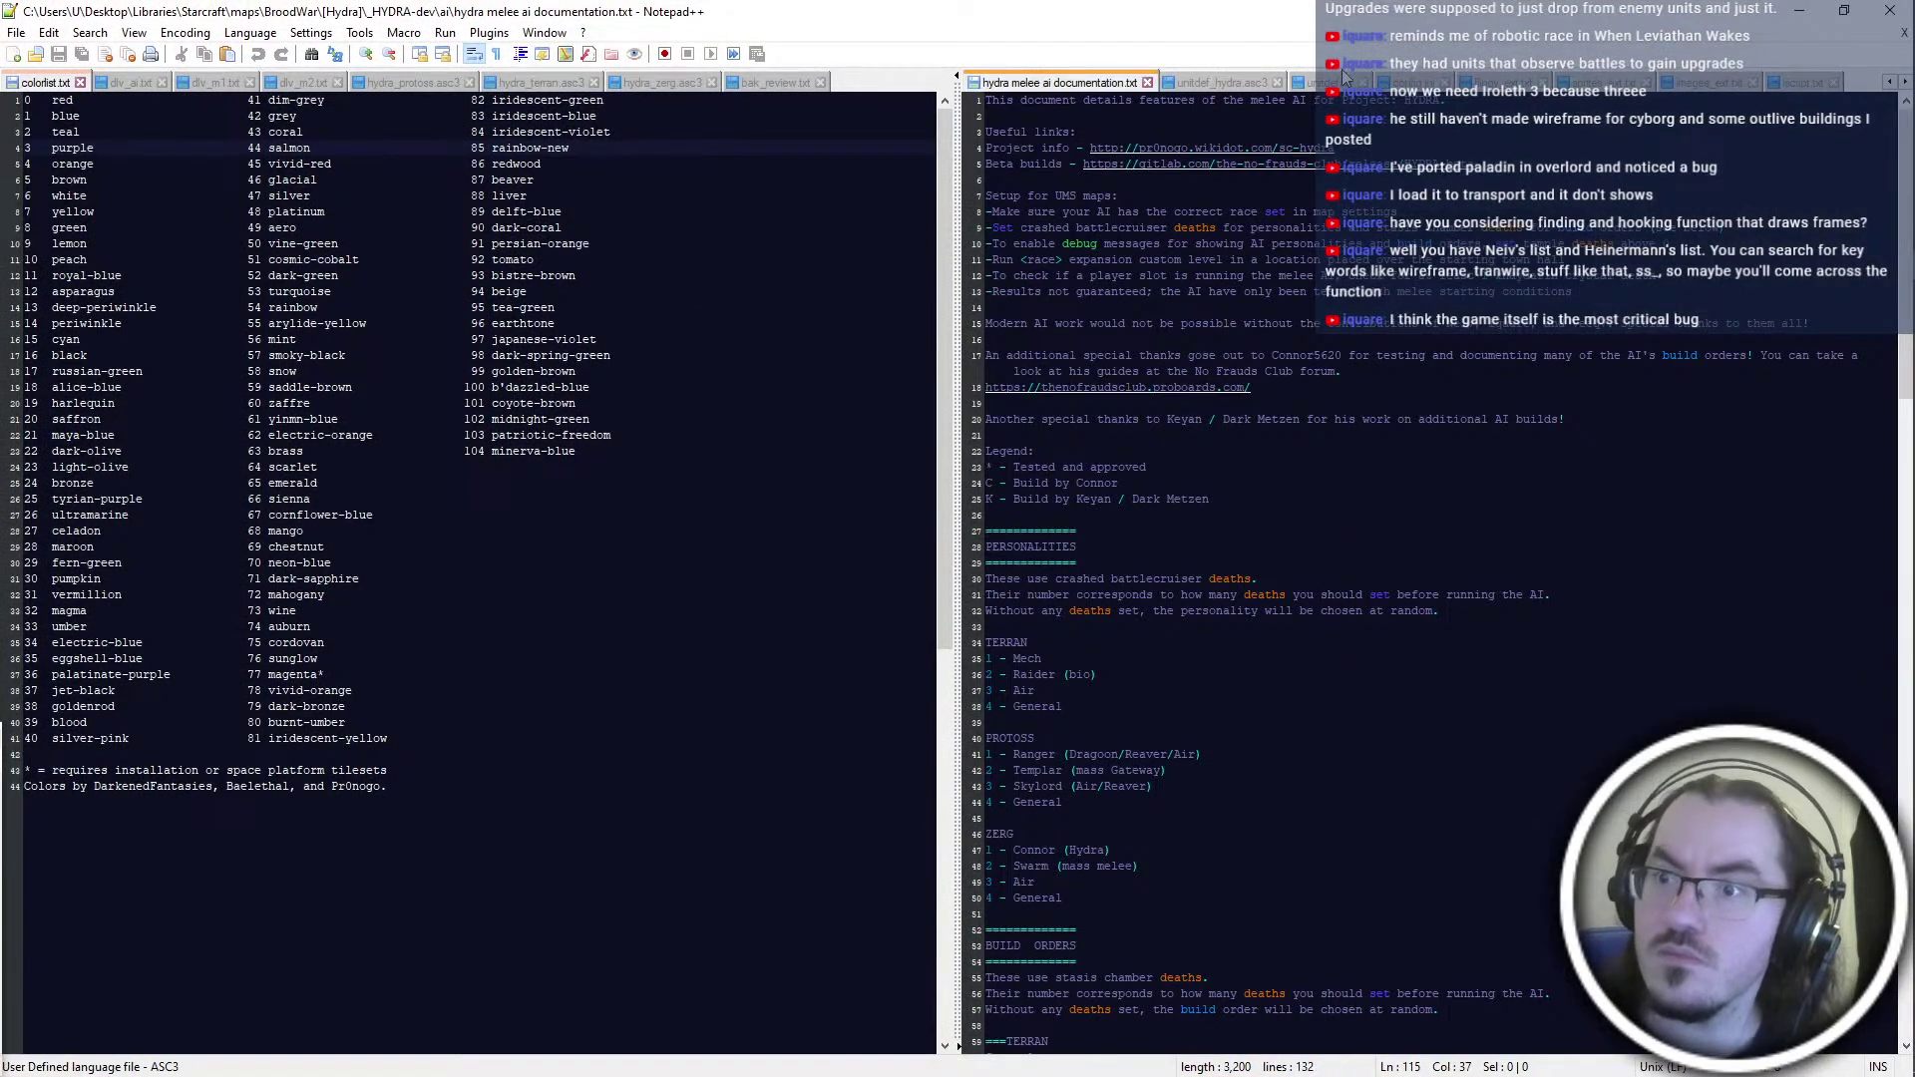
left_click(1413, 81)
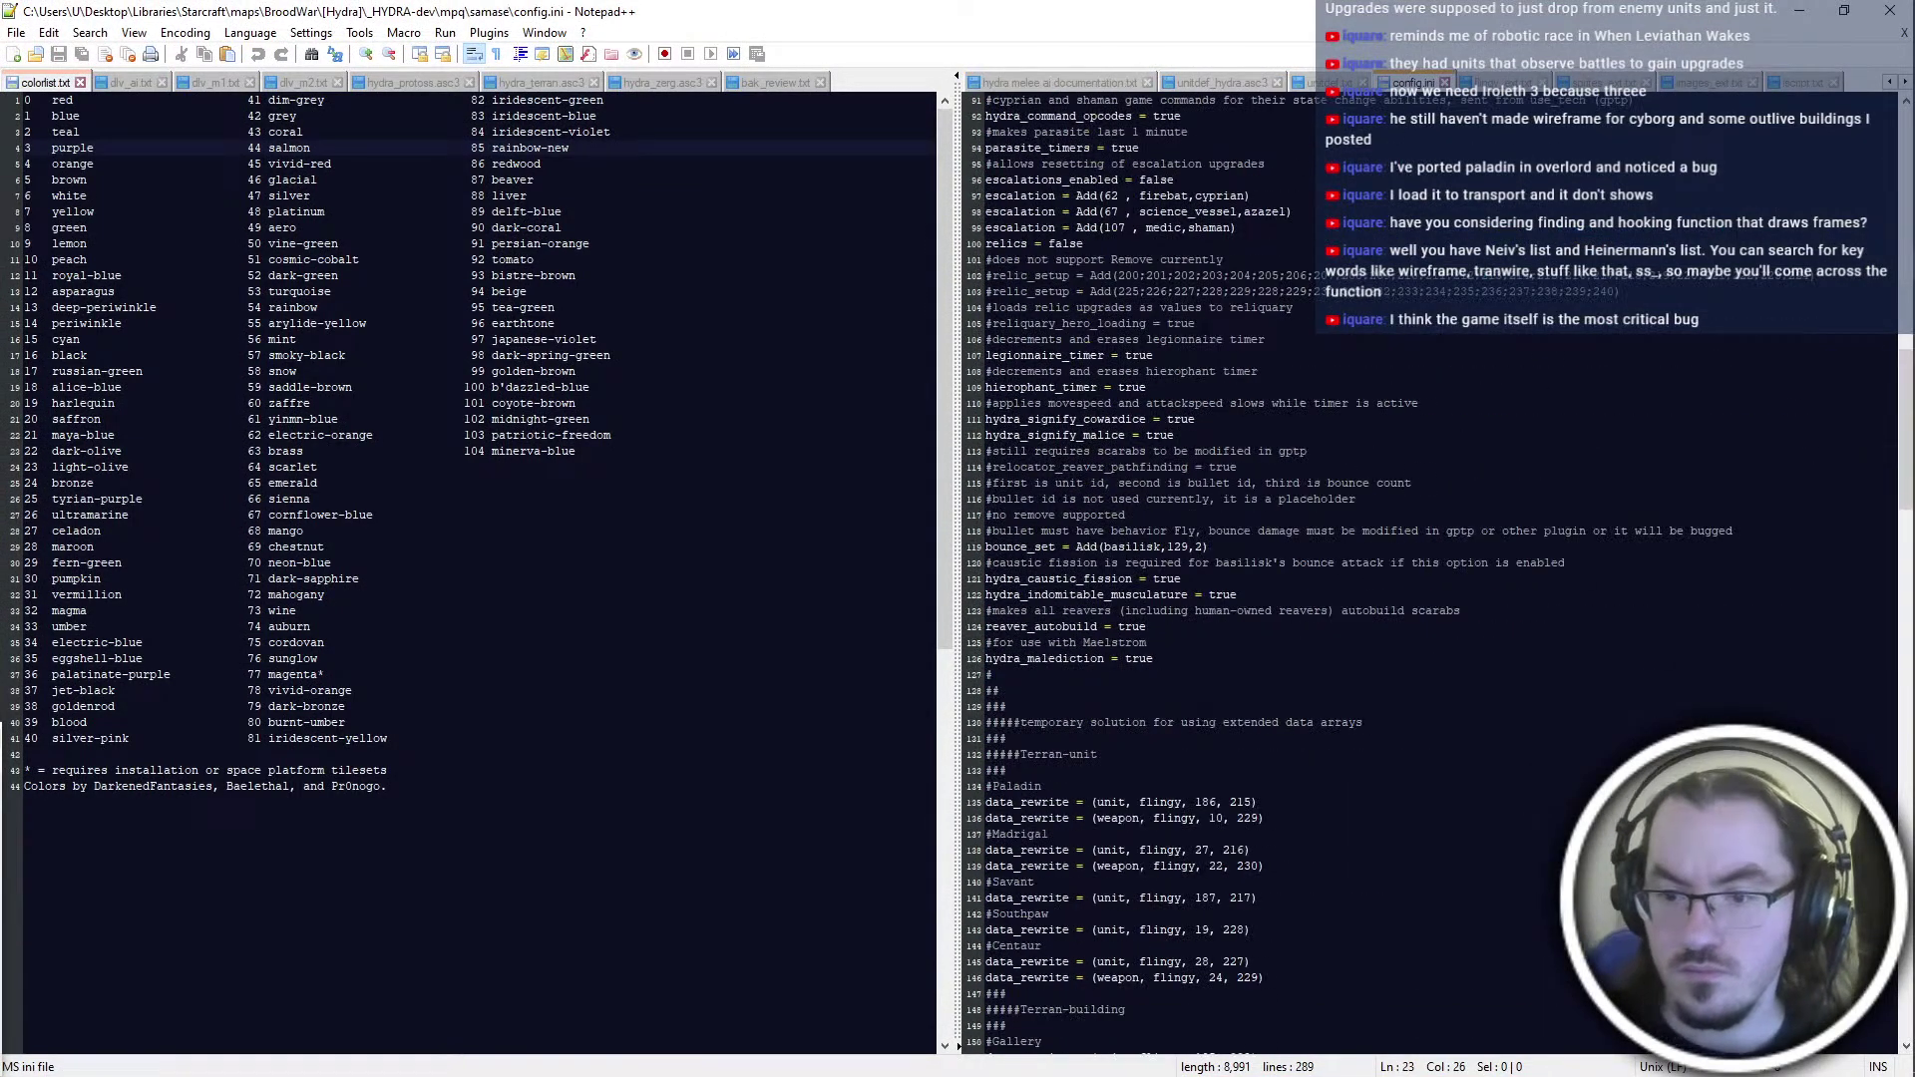
scroll(1202, 714, "down", 20)
scroll(1200, 701, "down", 20)
scroll(1200, 701, "up", 16)
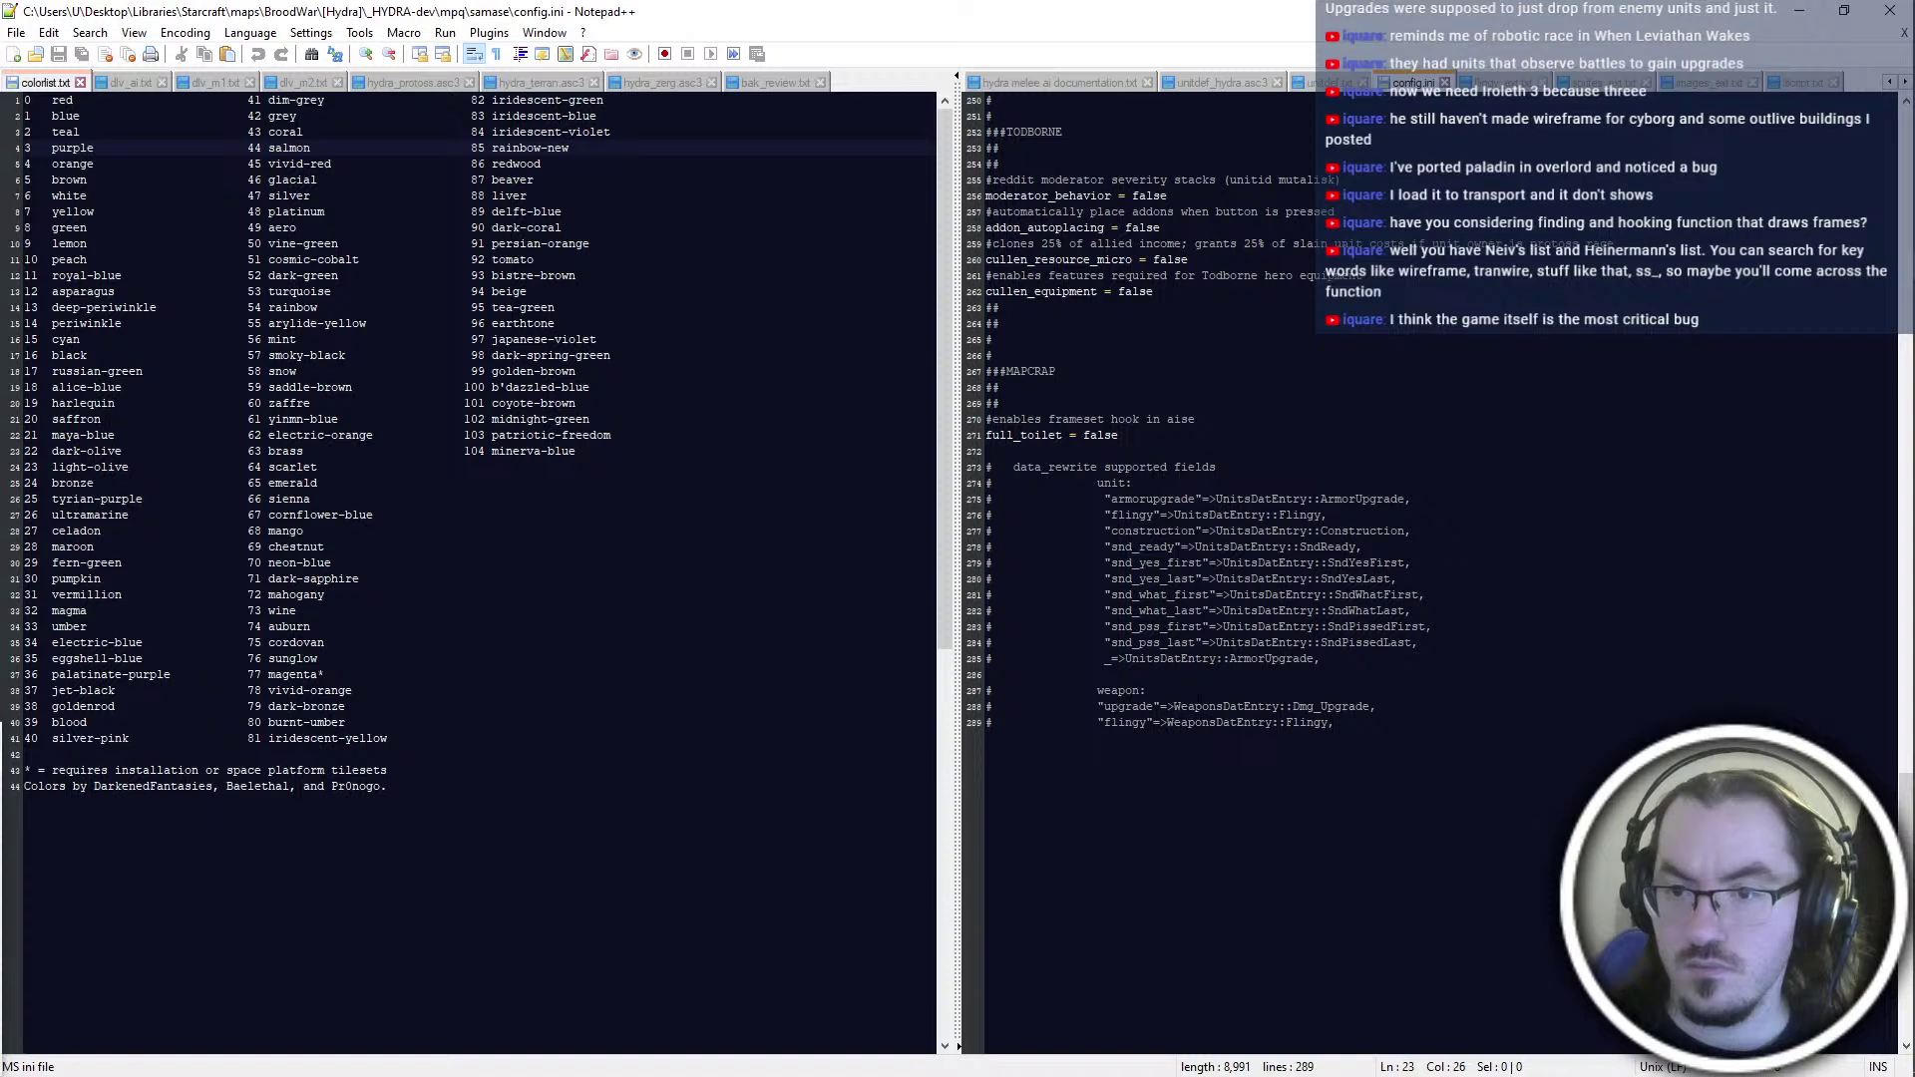
scroll(1147, 573, "up", 4)
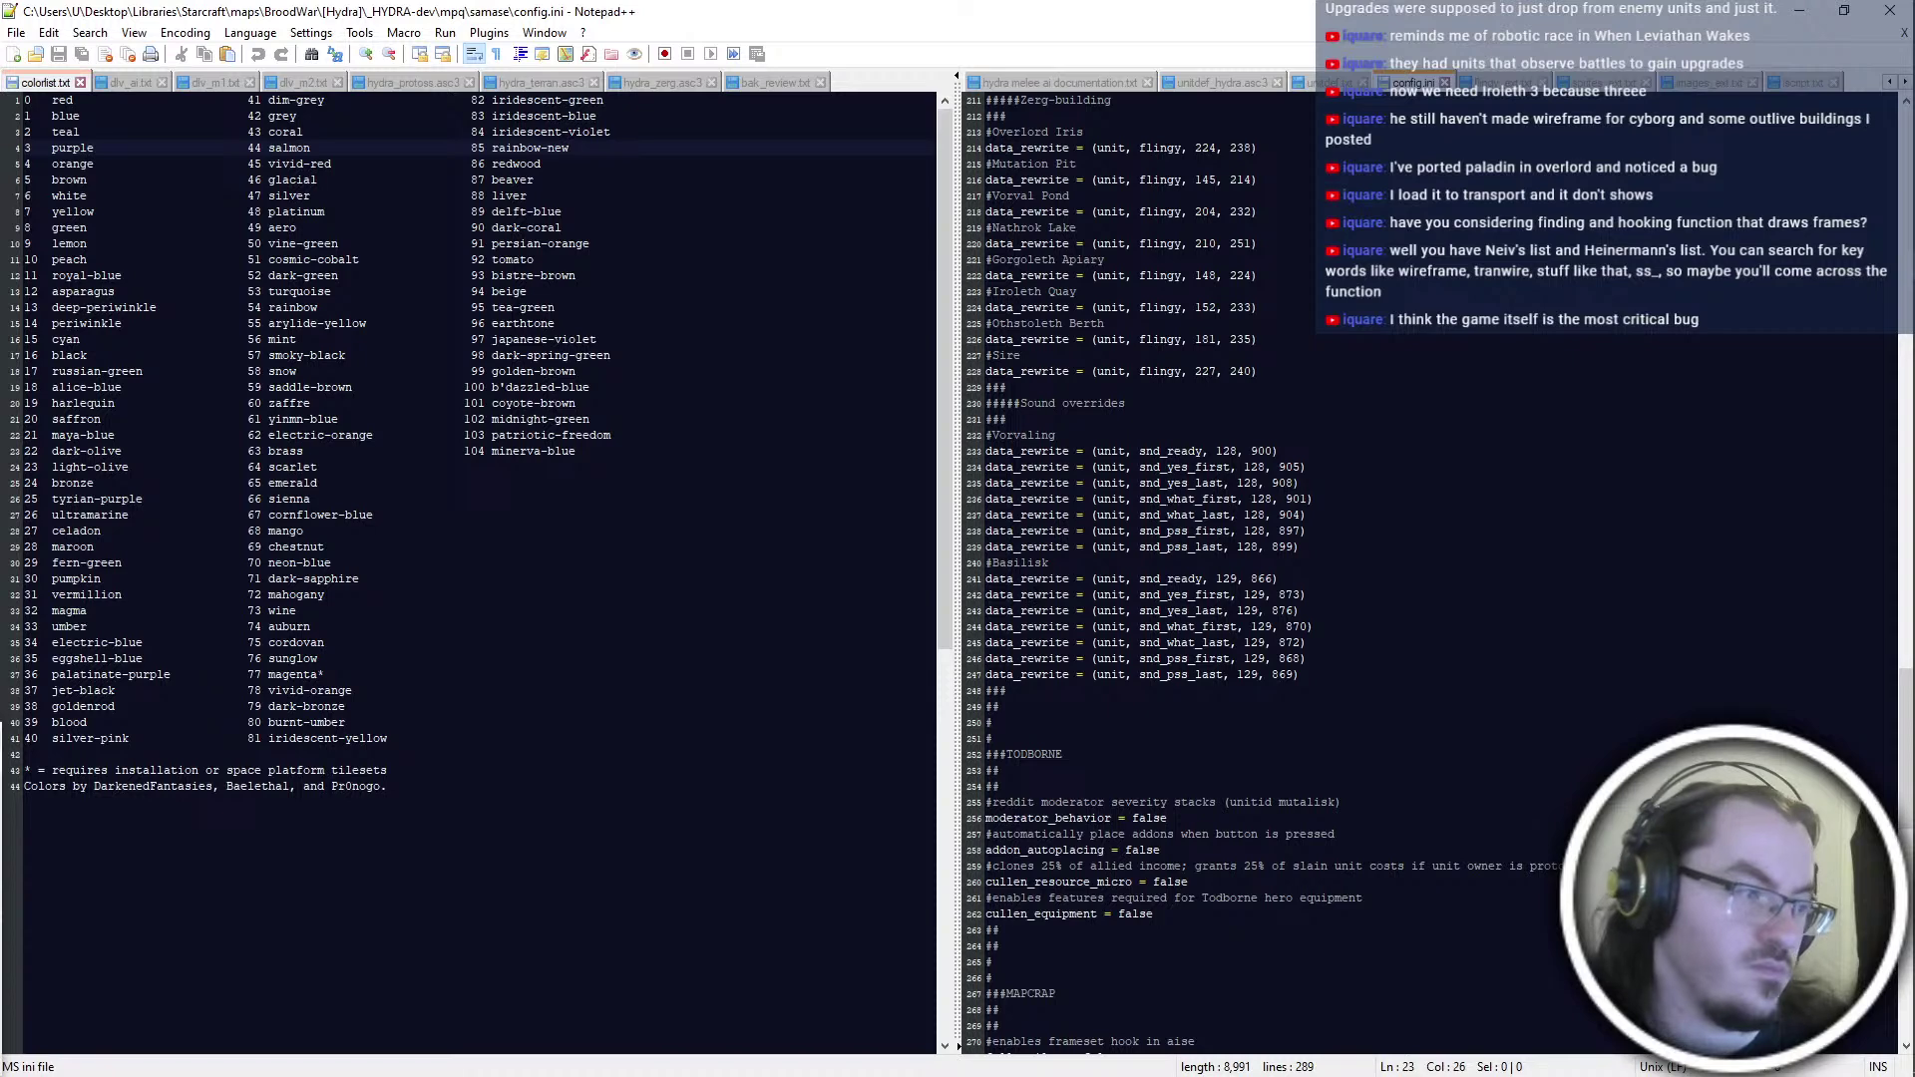
left_click(1488, 81)
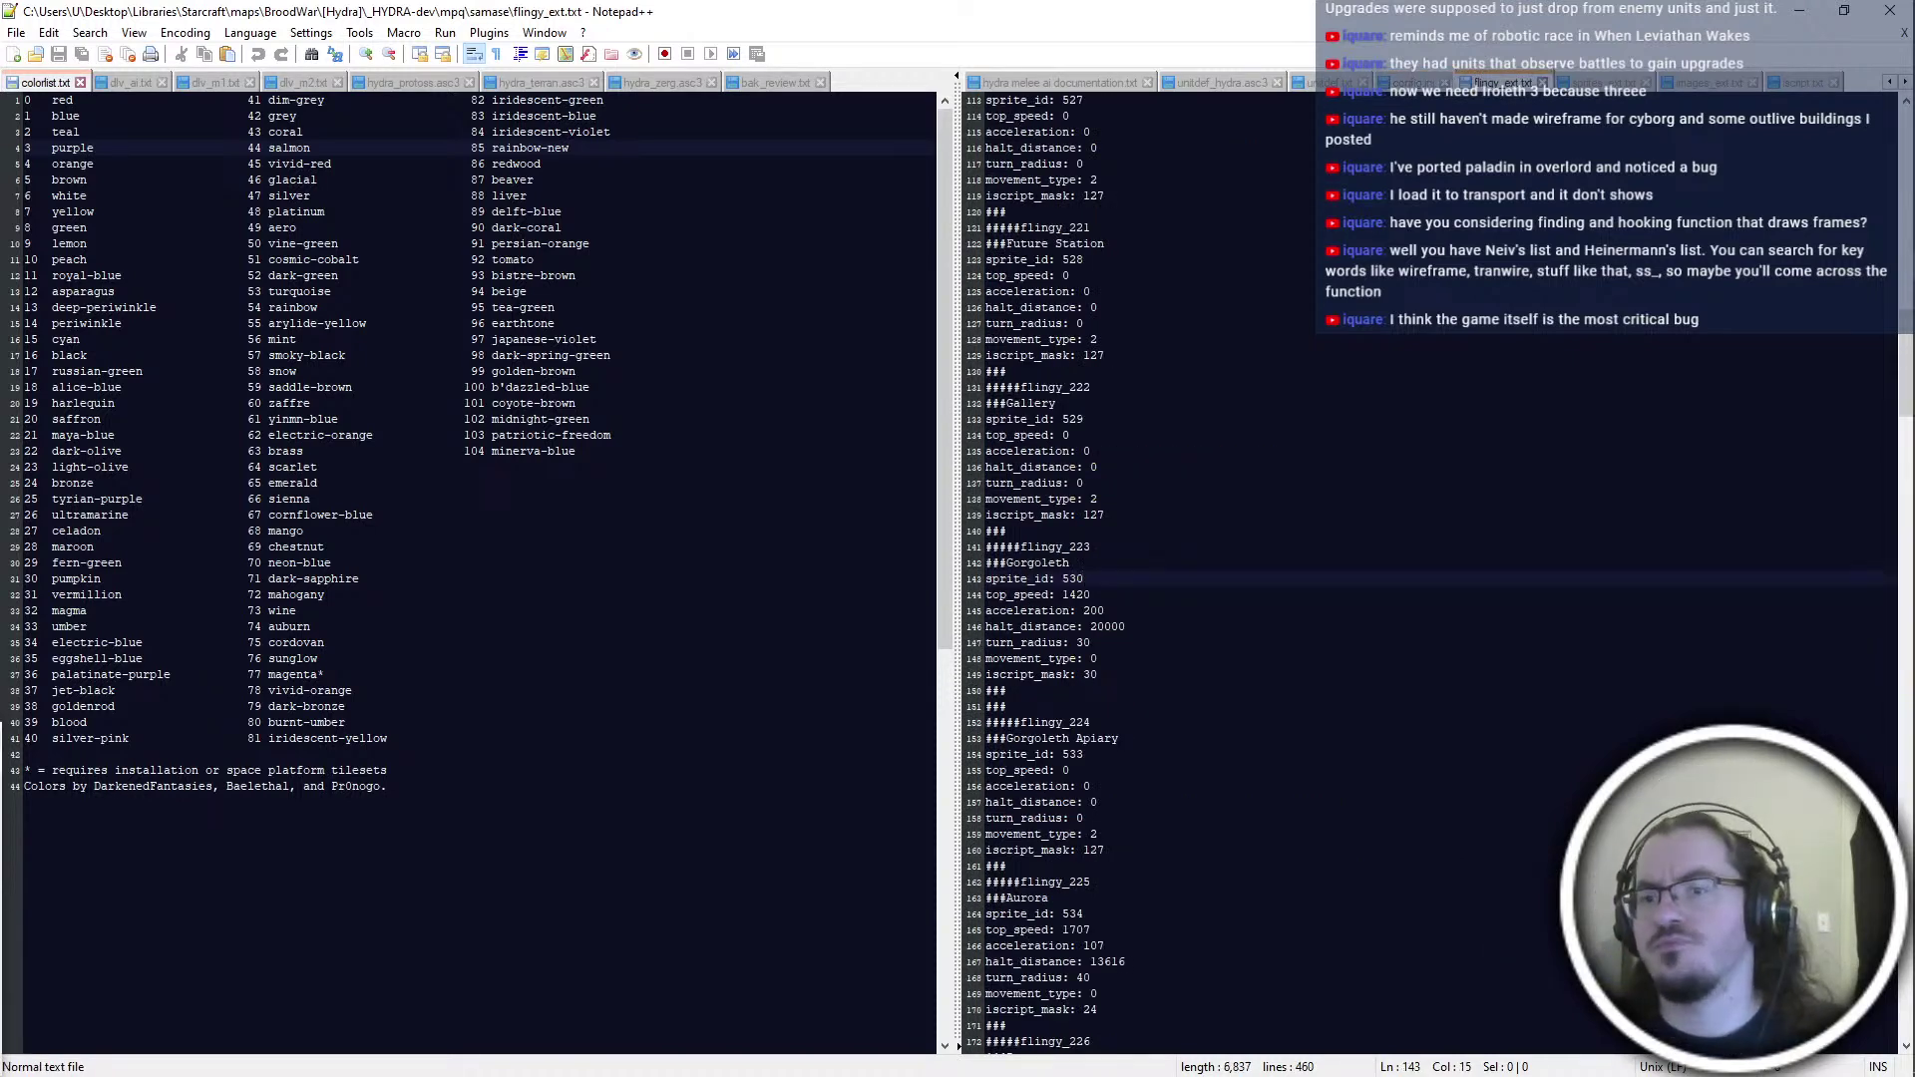
Examine the remaining entries of flingy_ext.txt and the start of the dummy section in sprites_ext.txt
scroll(1427, 568, "down", 20)
scroll(1137, 574, "down", 20)
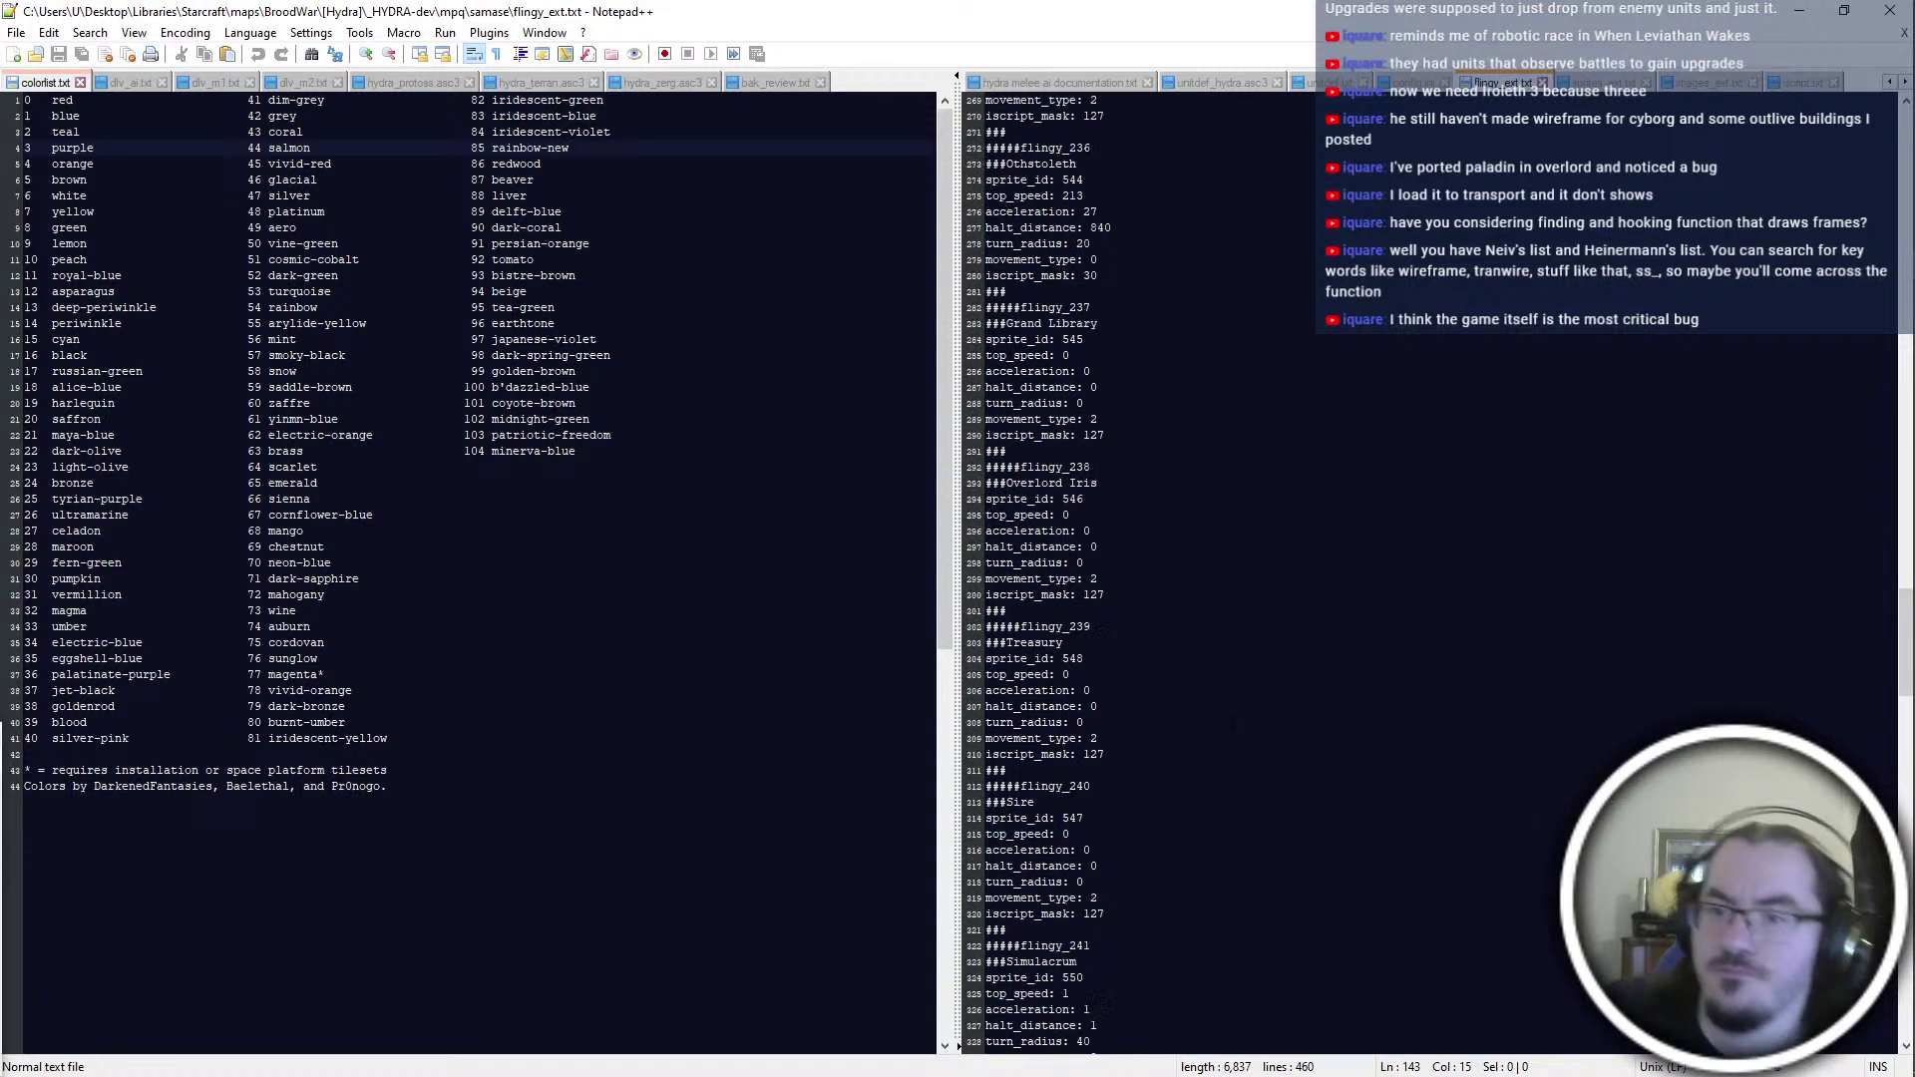
scroll(1137, 574, "down", 17)
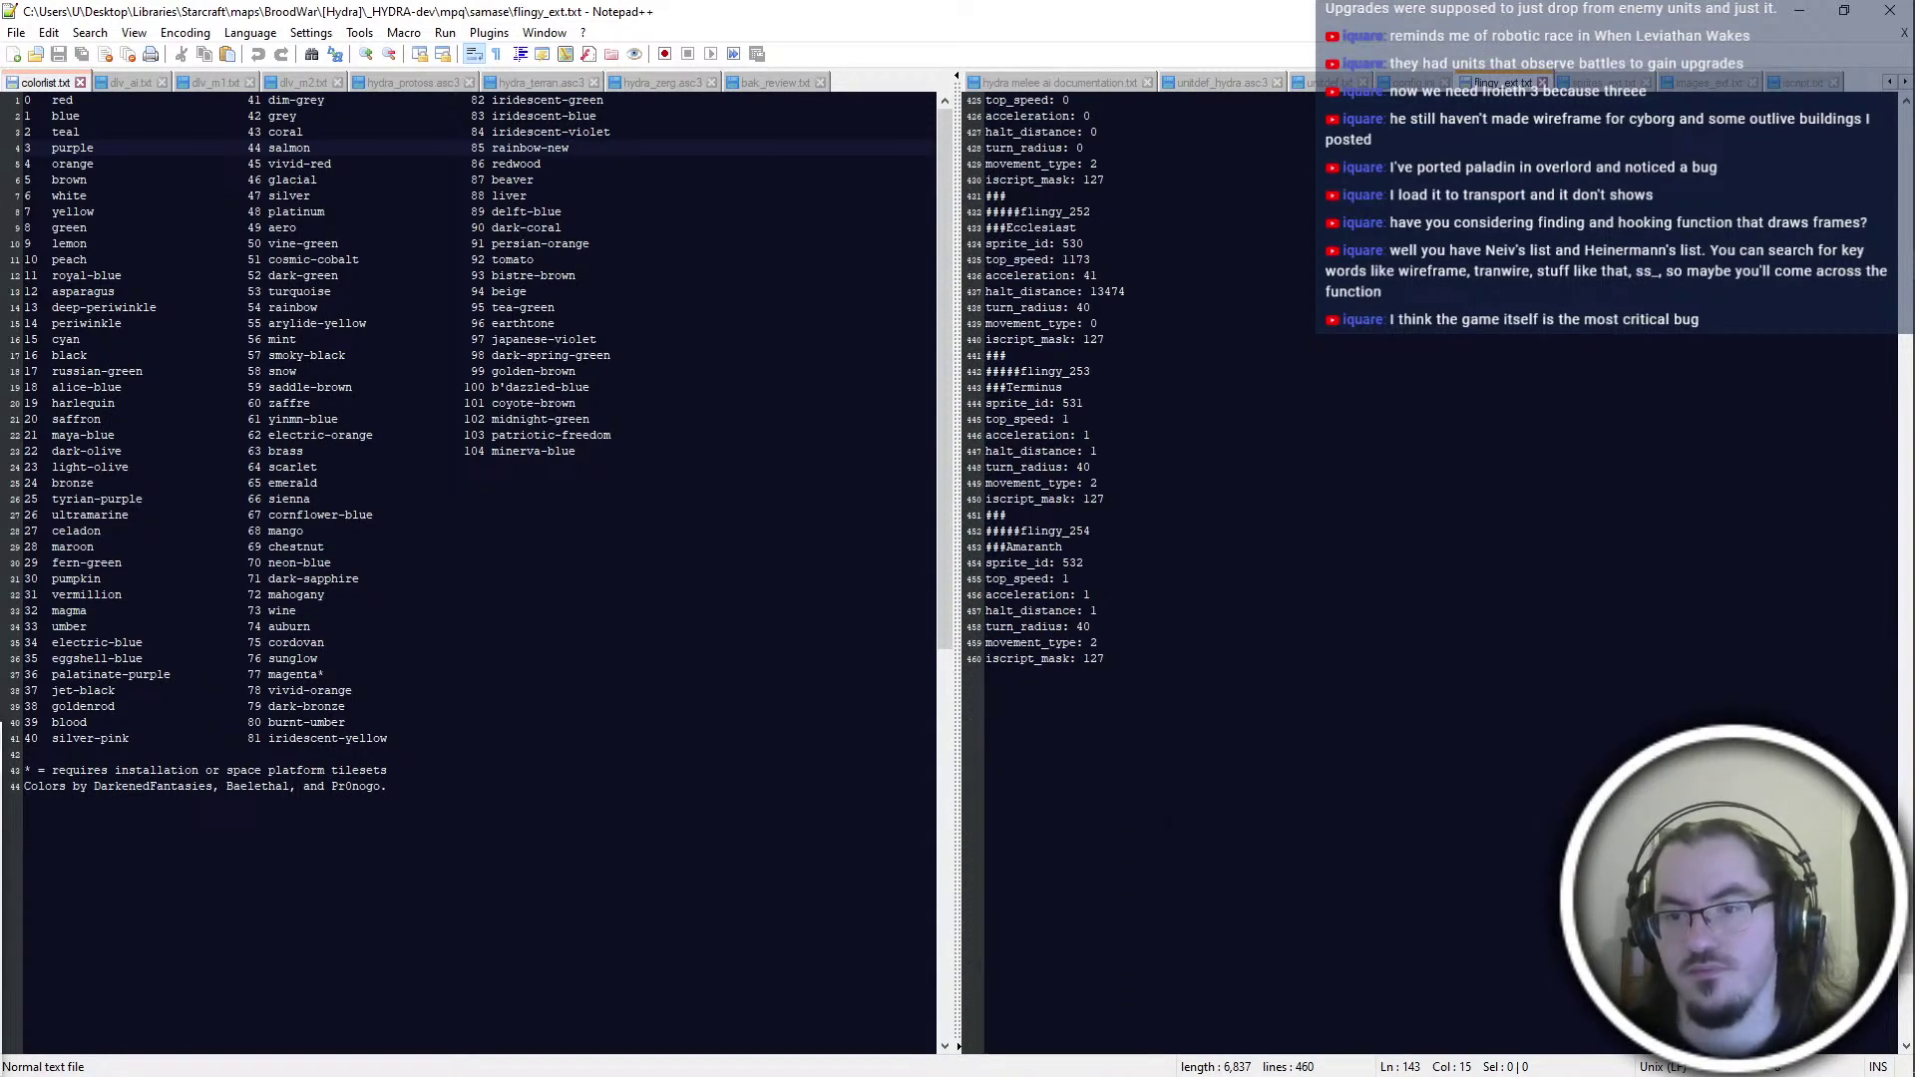
scroll(1136, 574, "up", 6)
left_click(1603, 83)
scroll(1137, 573, "down", 20)
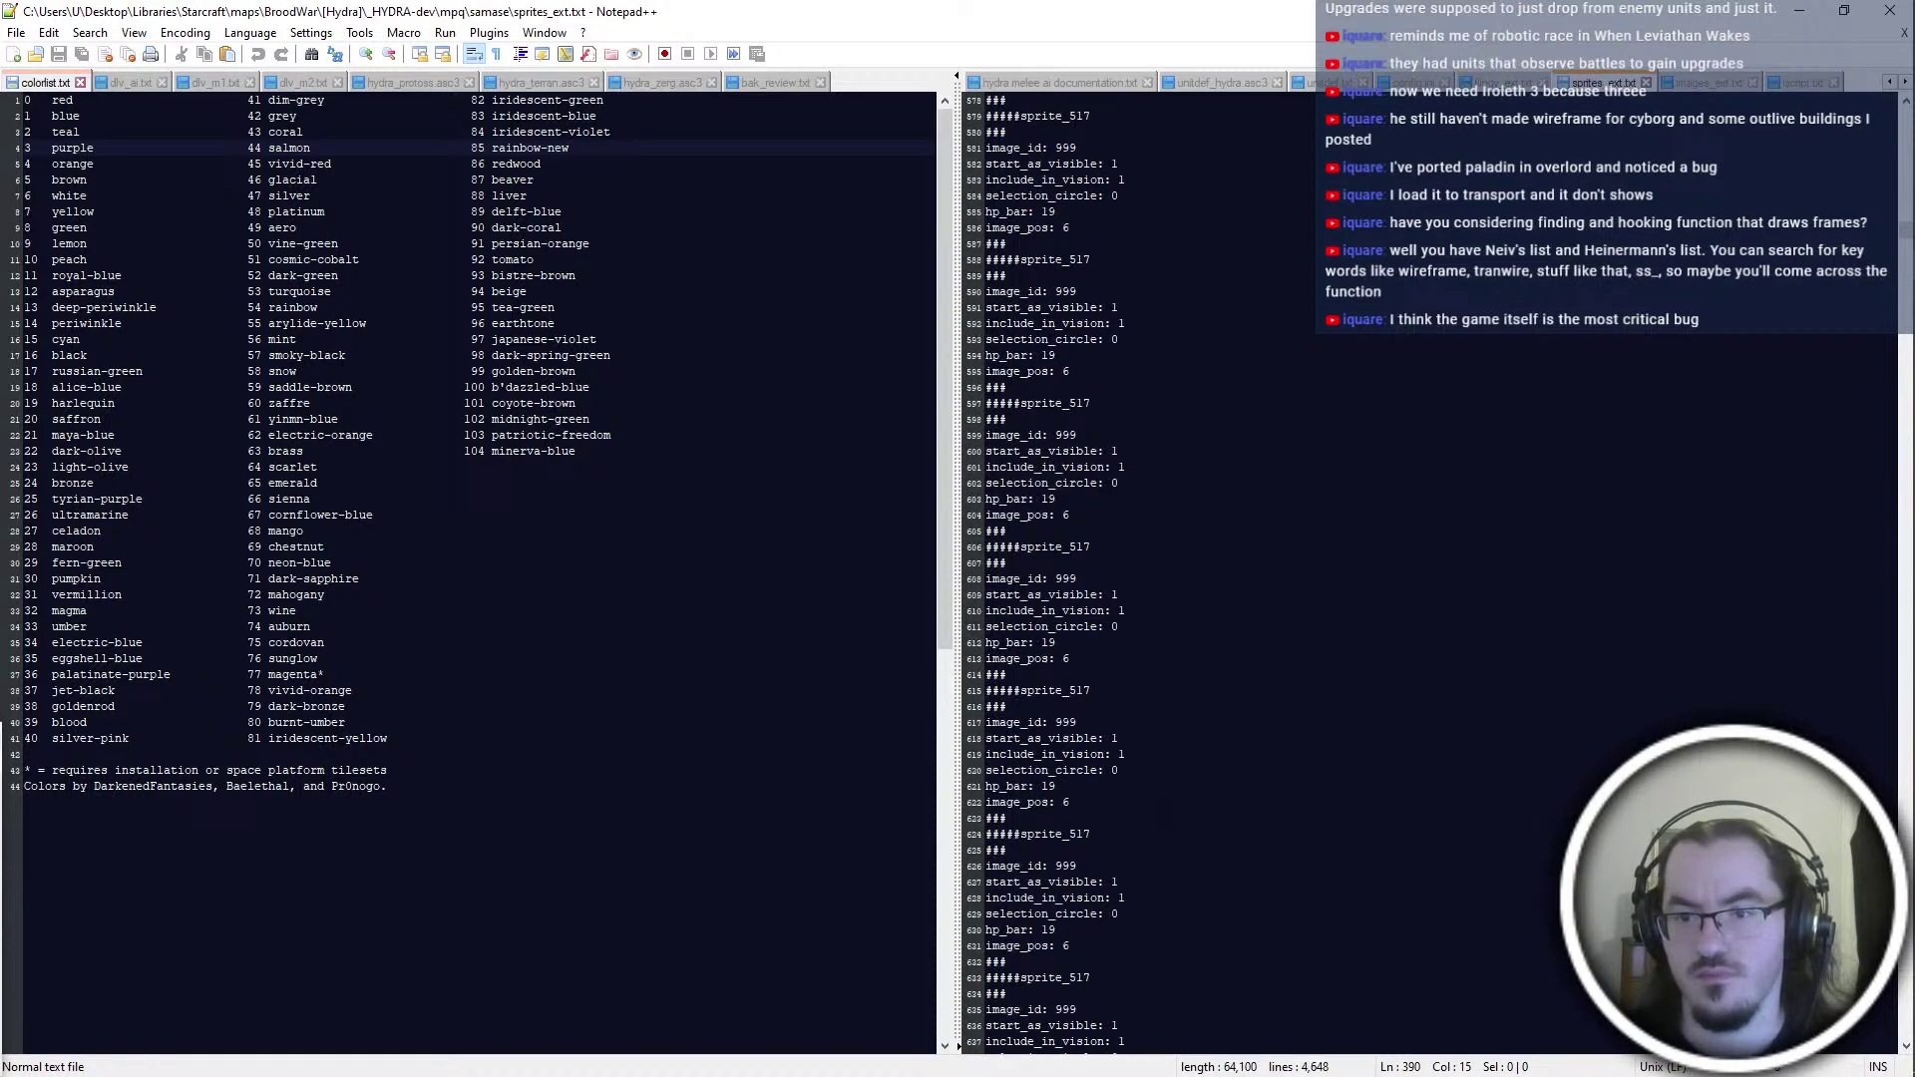
scroll(1137, 573, "up", 20)
scroll(1137, 574, "up", 10)
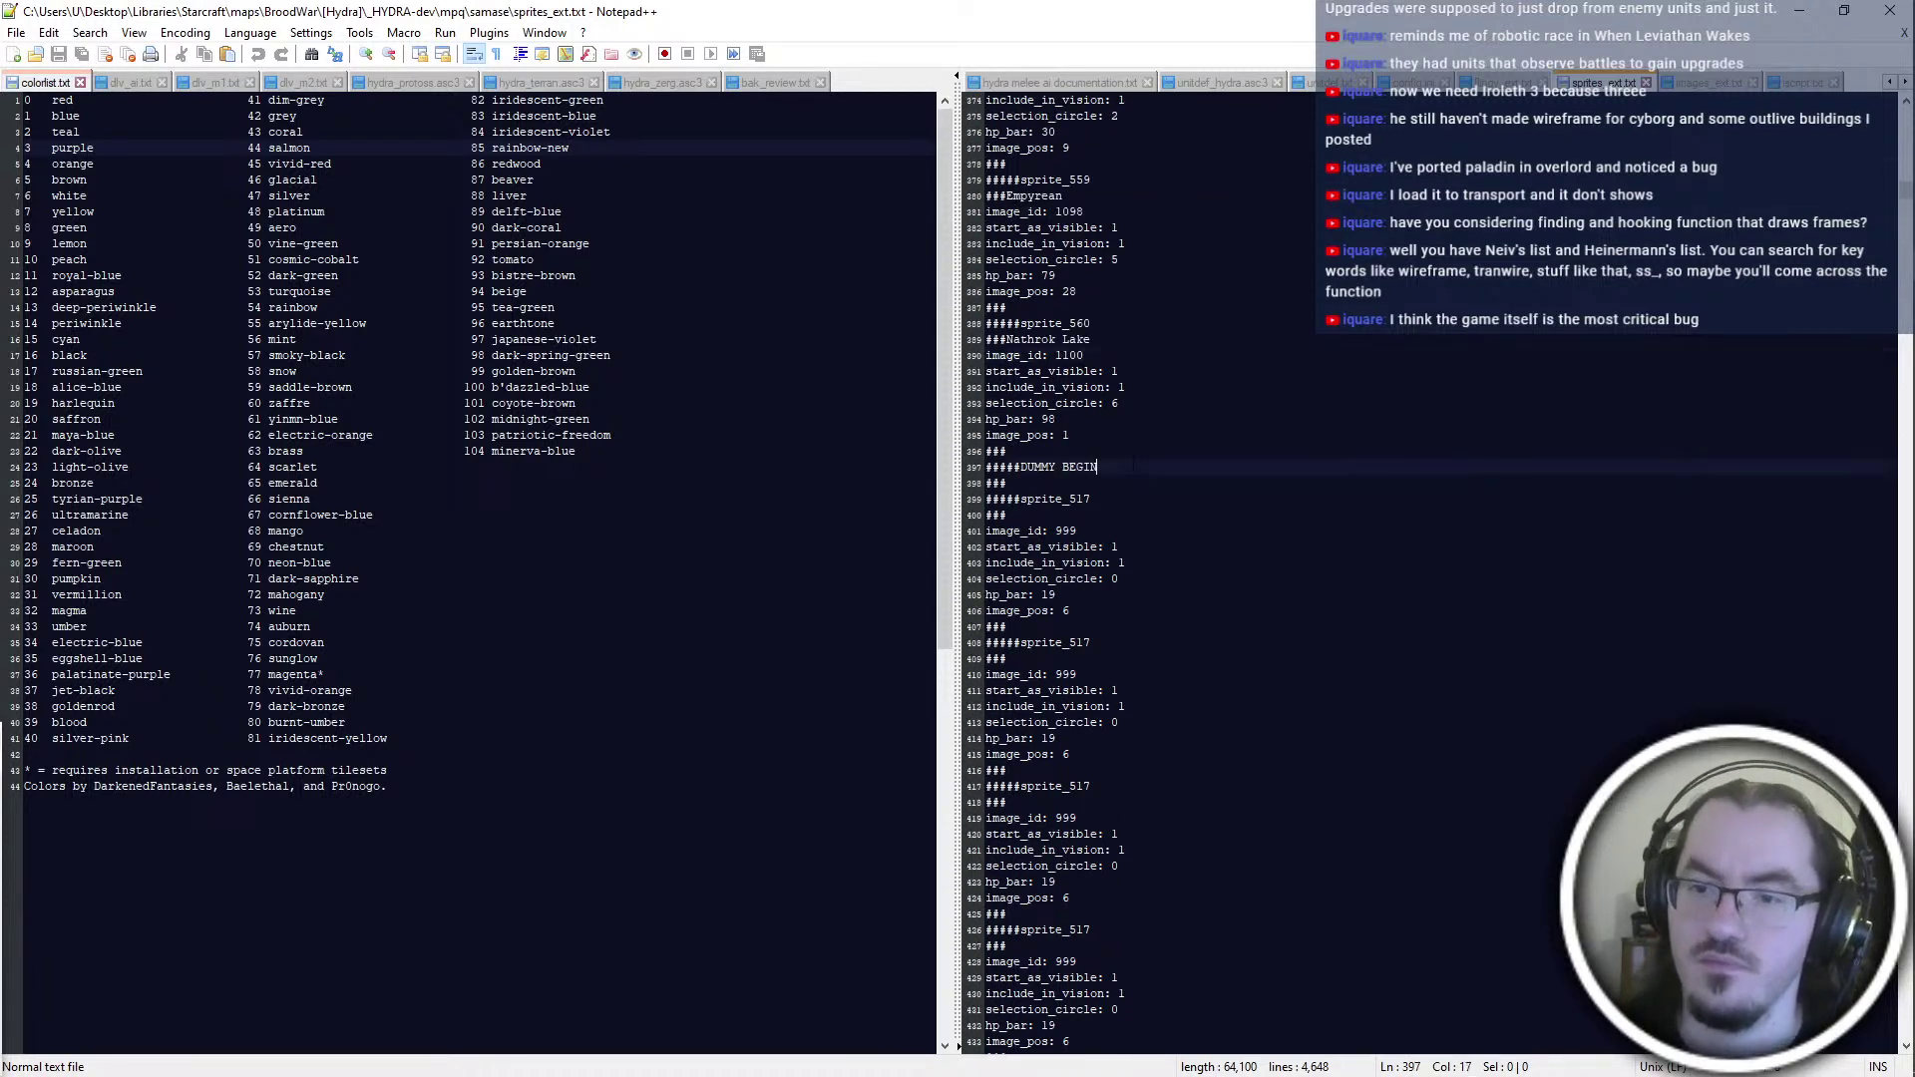
In flingy_ext.txt, insert a "#####DUMMY BEGIN" line followed by "###" between the Nathrok Lake entry and flingy_252
left_click(1504, 83)
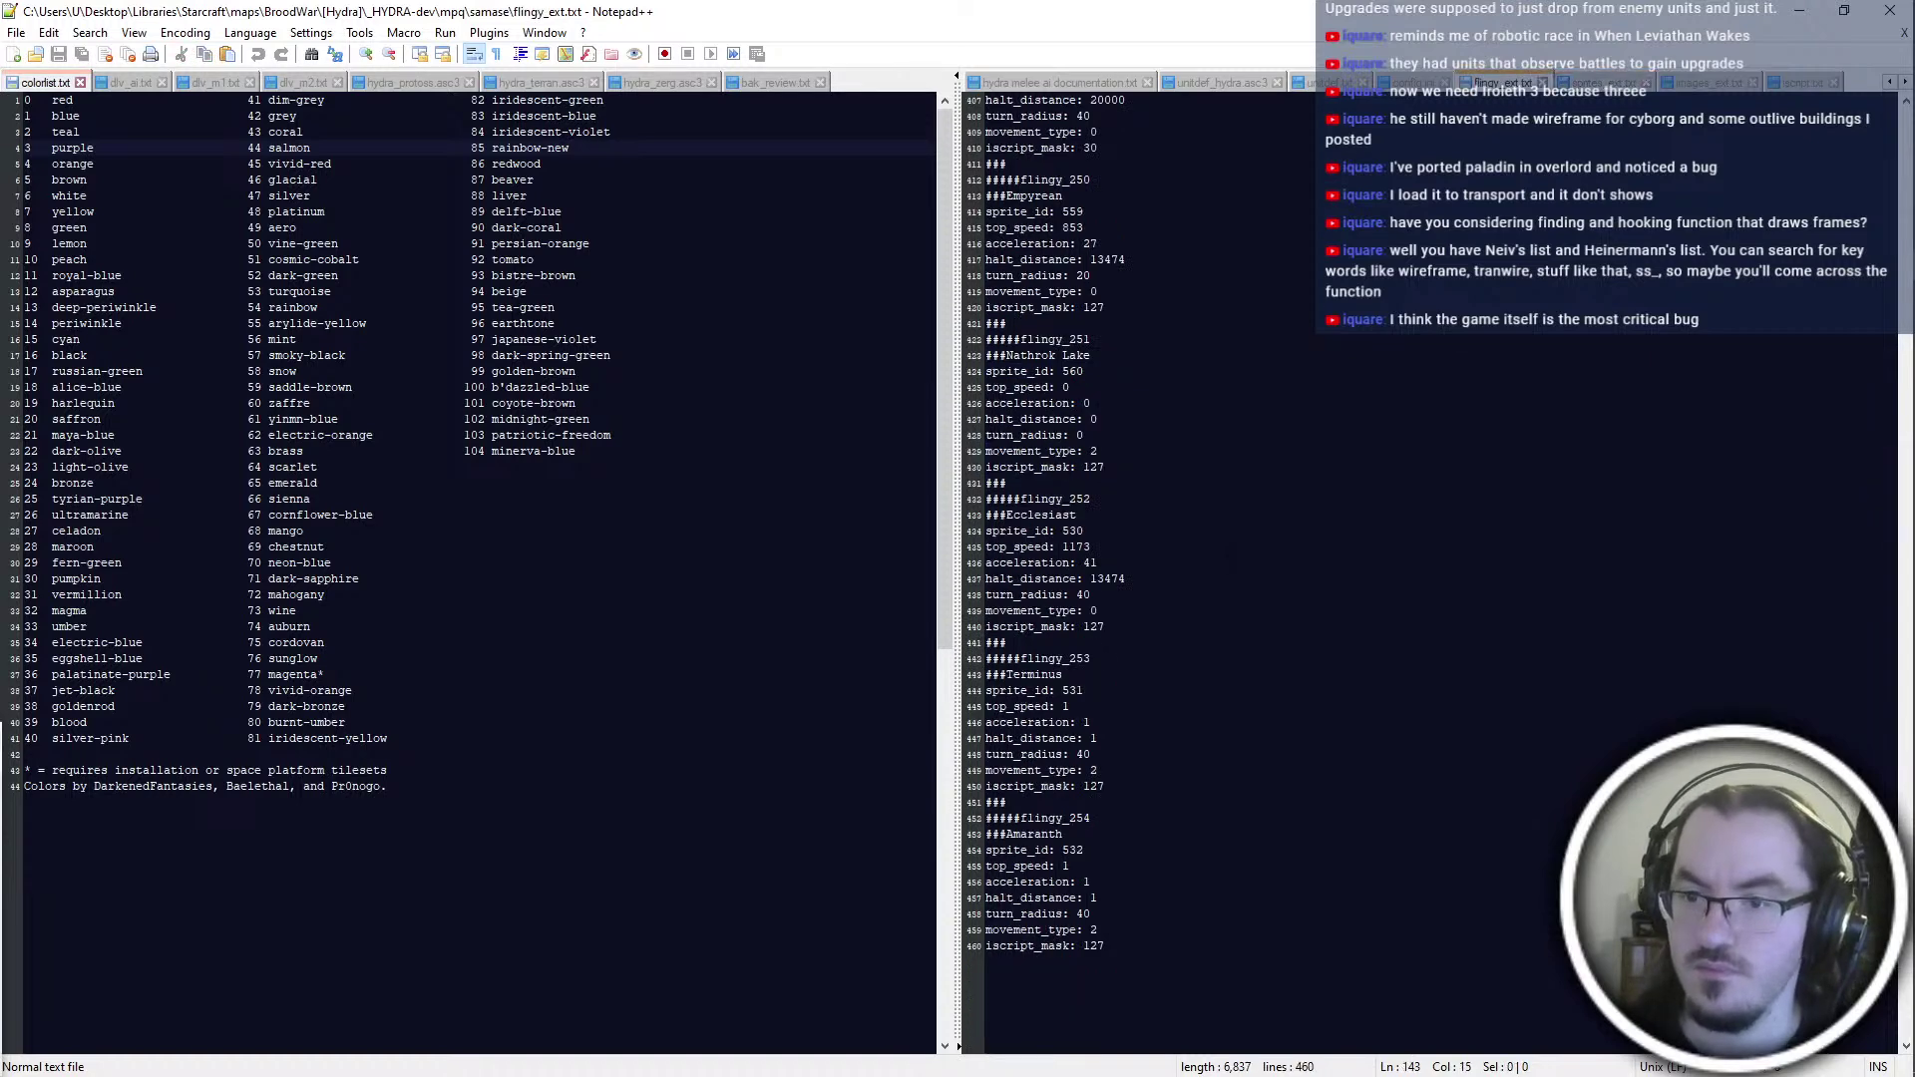
left_click(1145, 485)
scroll(1165, 496, "down", 2)
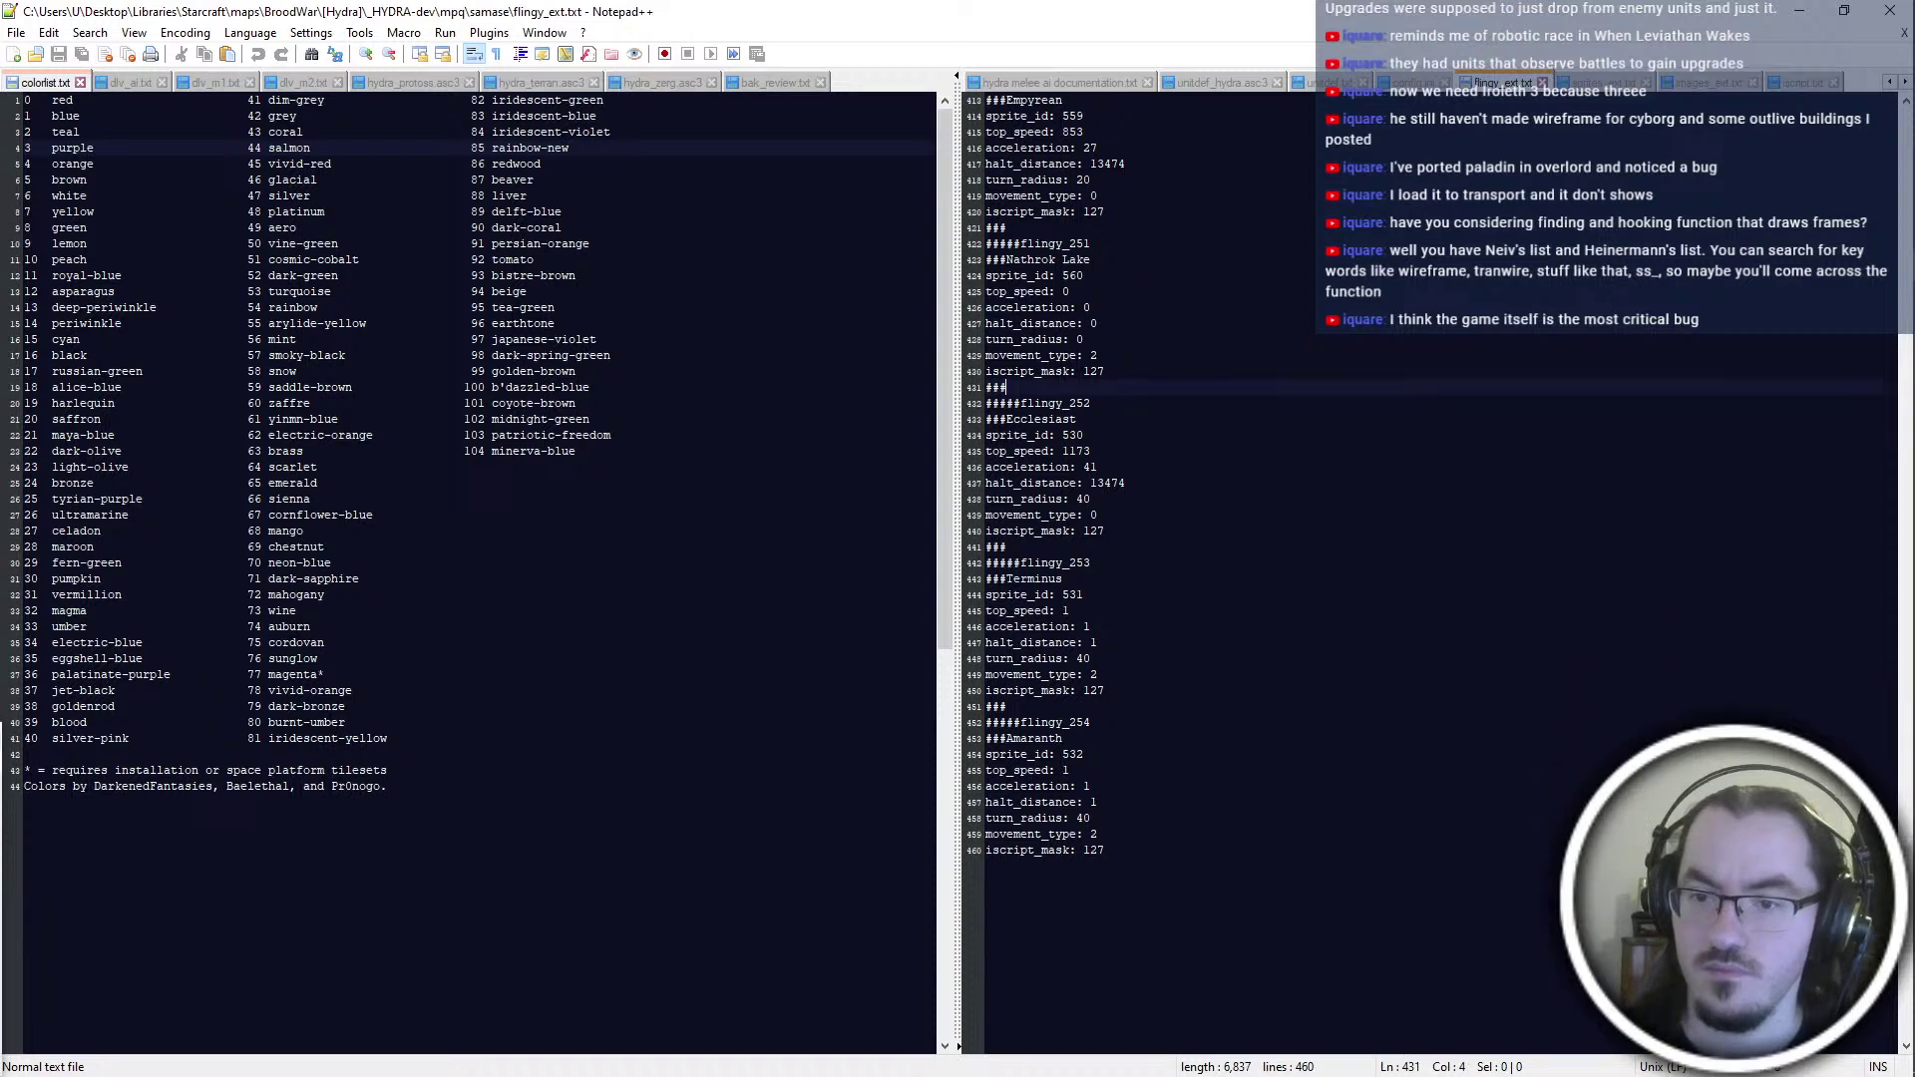
type("#####DUMMY BEGIN ###")
key("Up")
key("End")
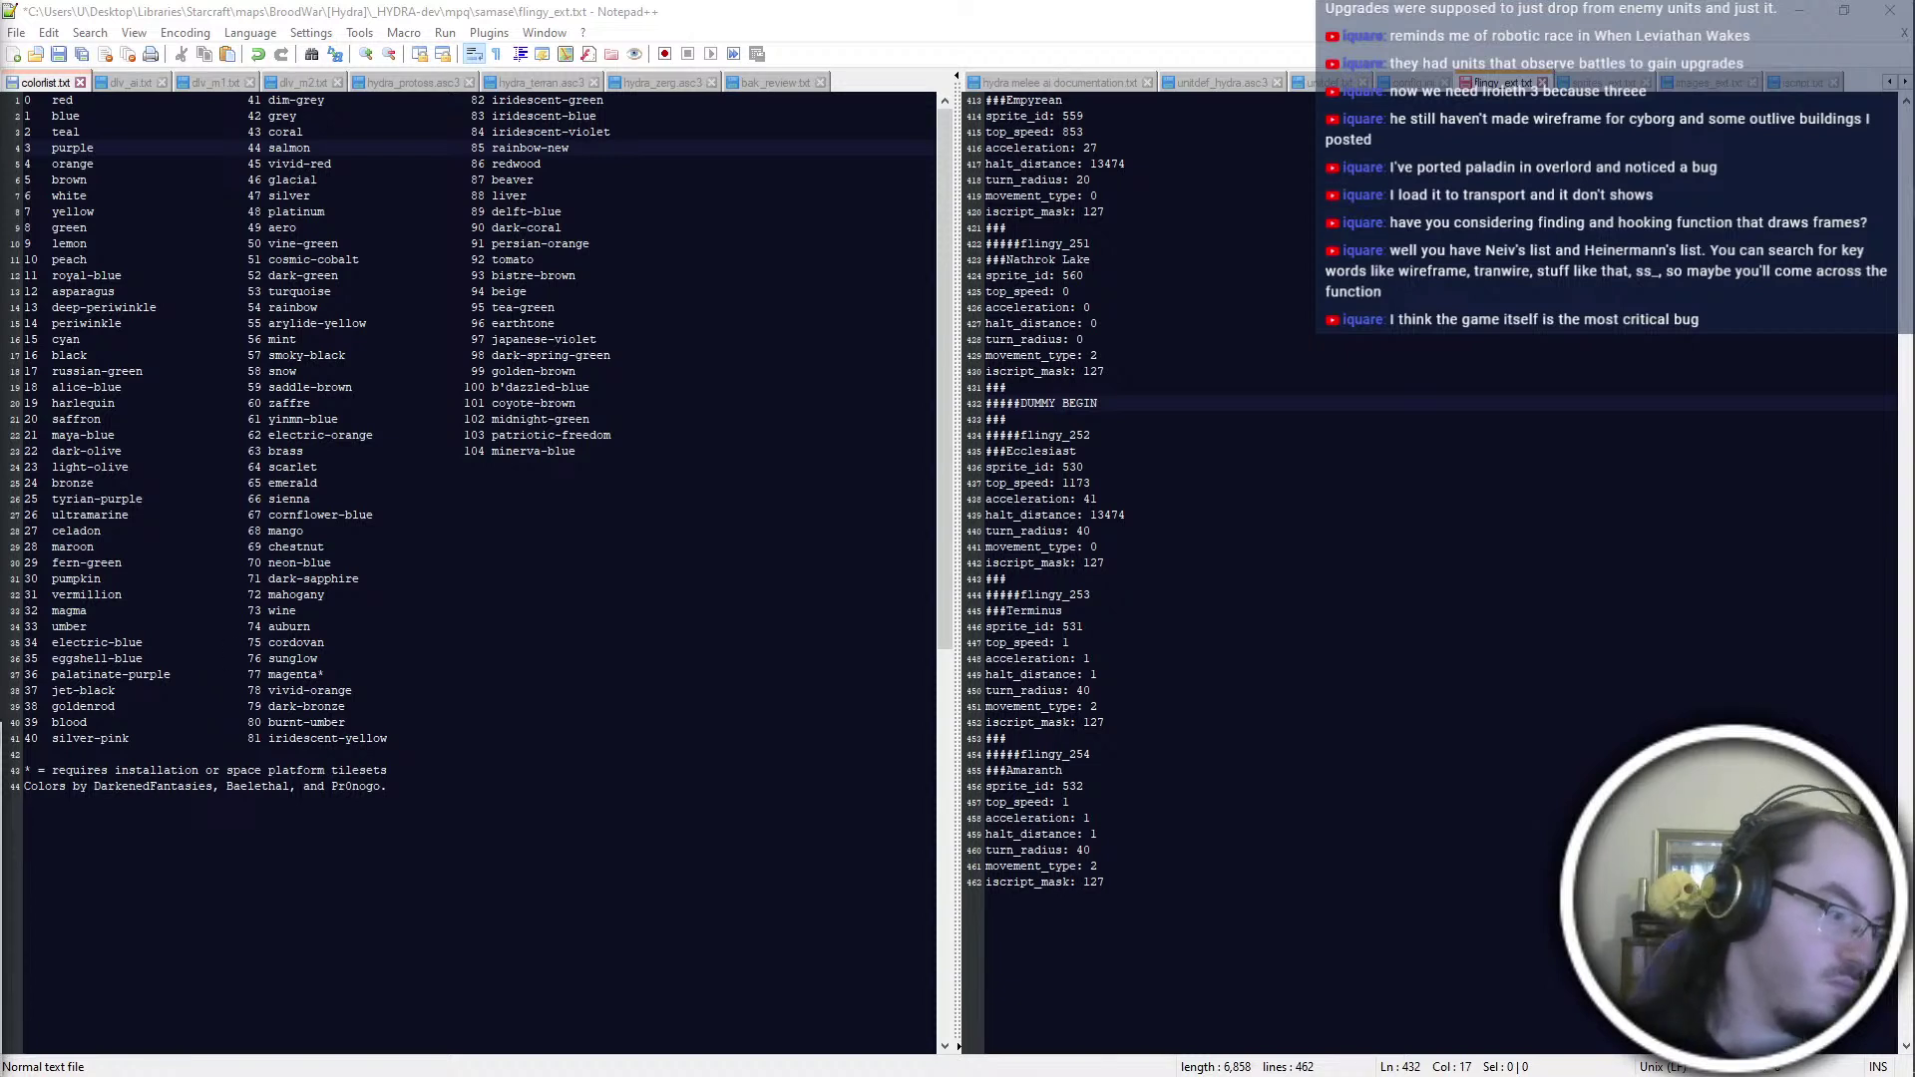
key("ctrl+super+Right")
key("ctrl+super+Right")
key("ctrl+super+Left")
key("ctrl+super+Left")
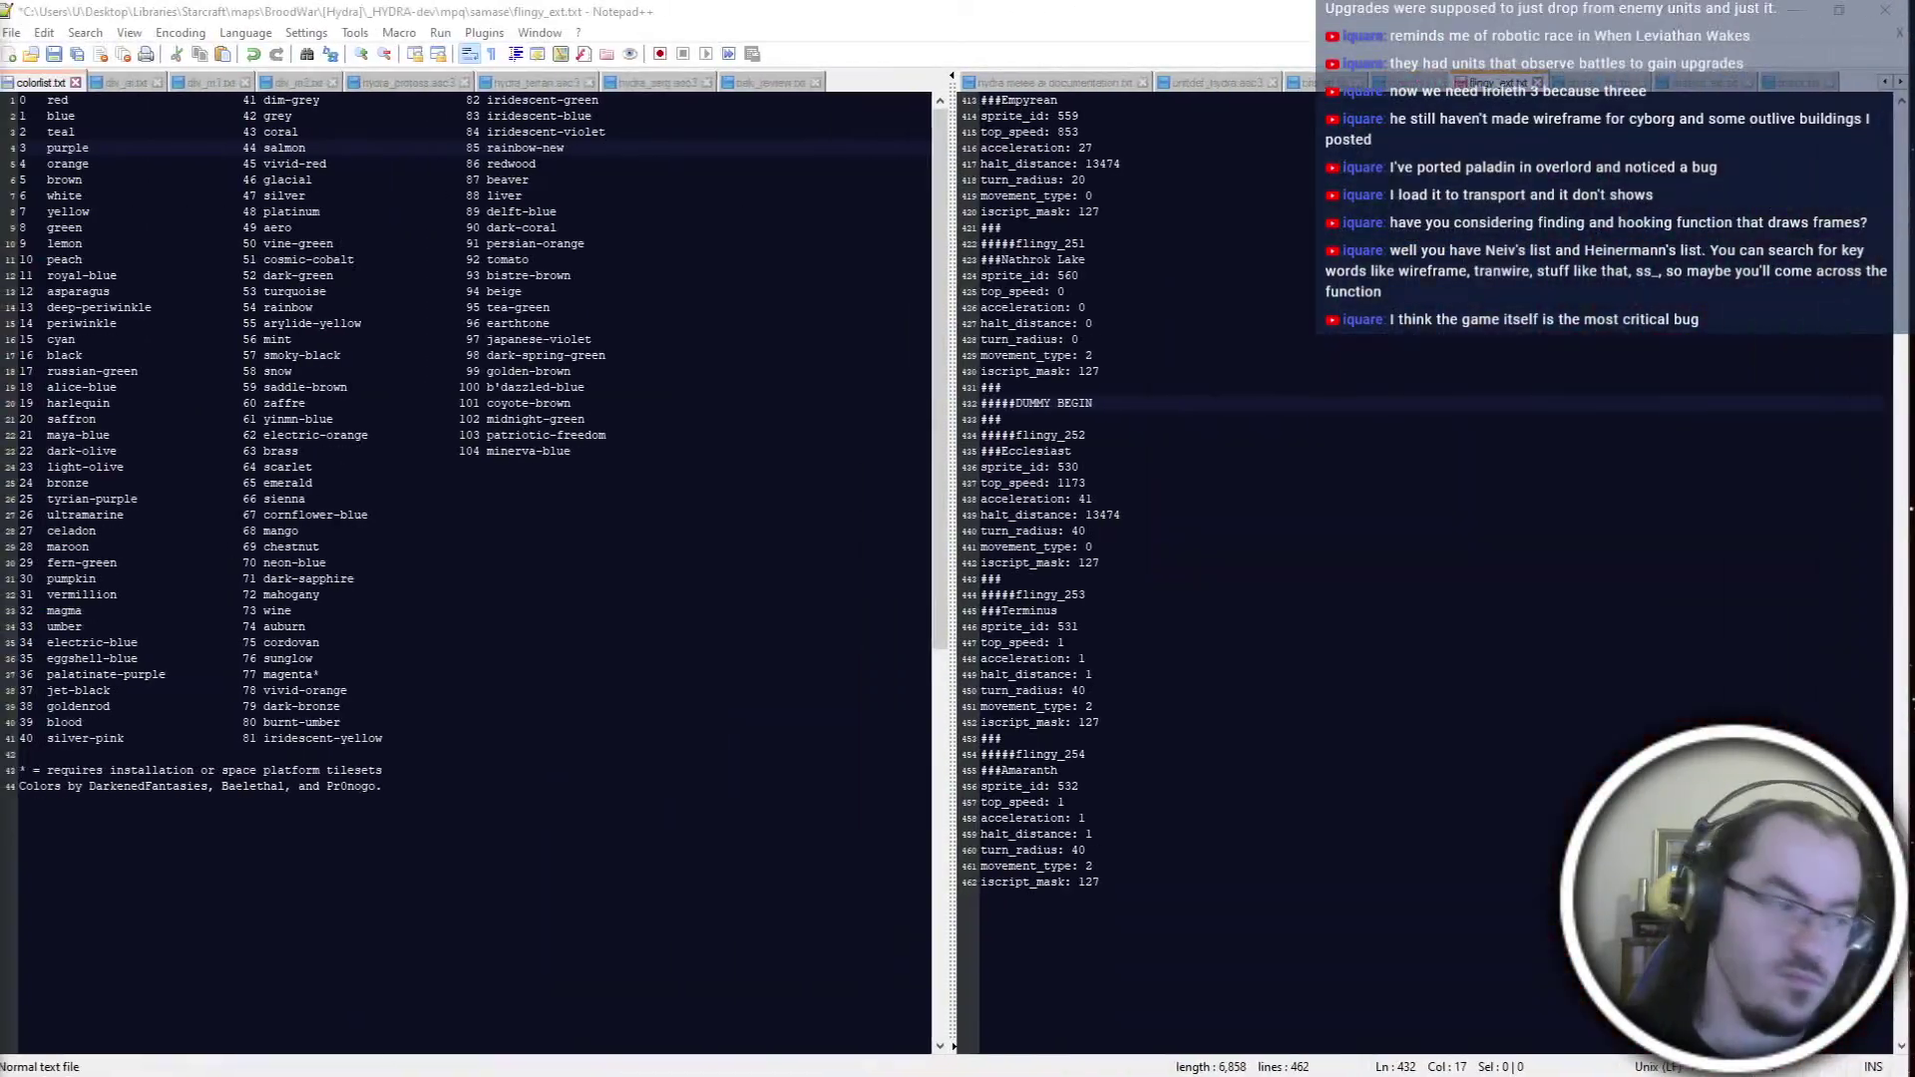
key("ctrl+super+Right")
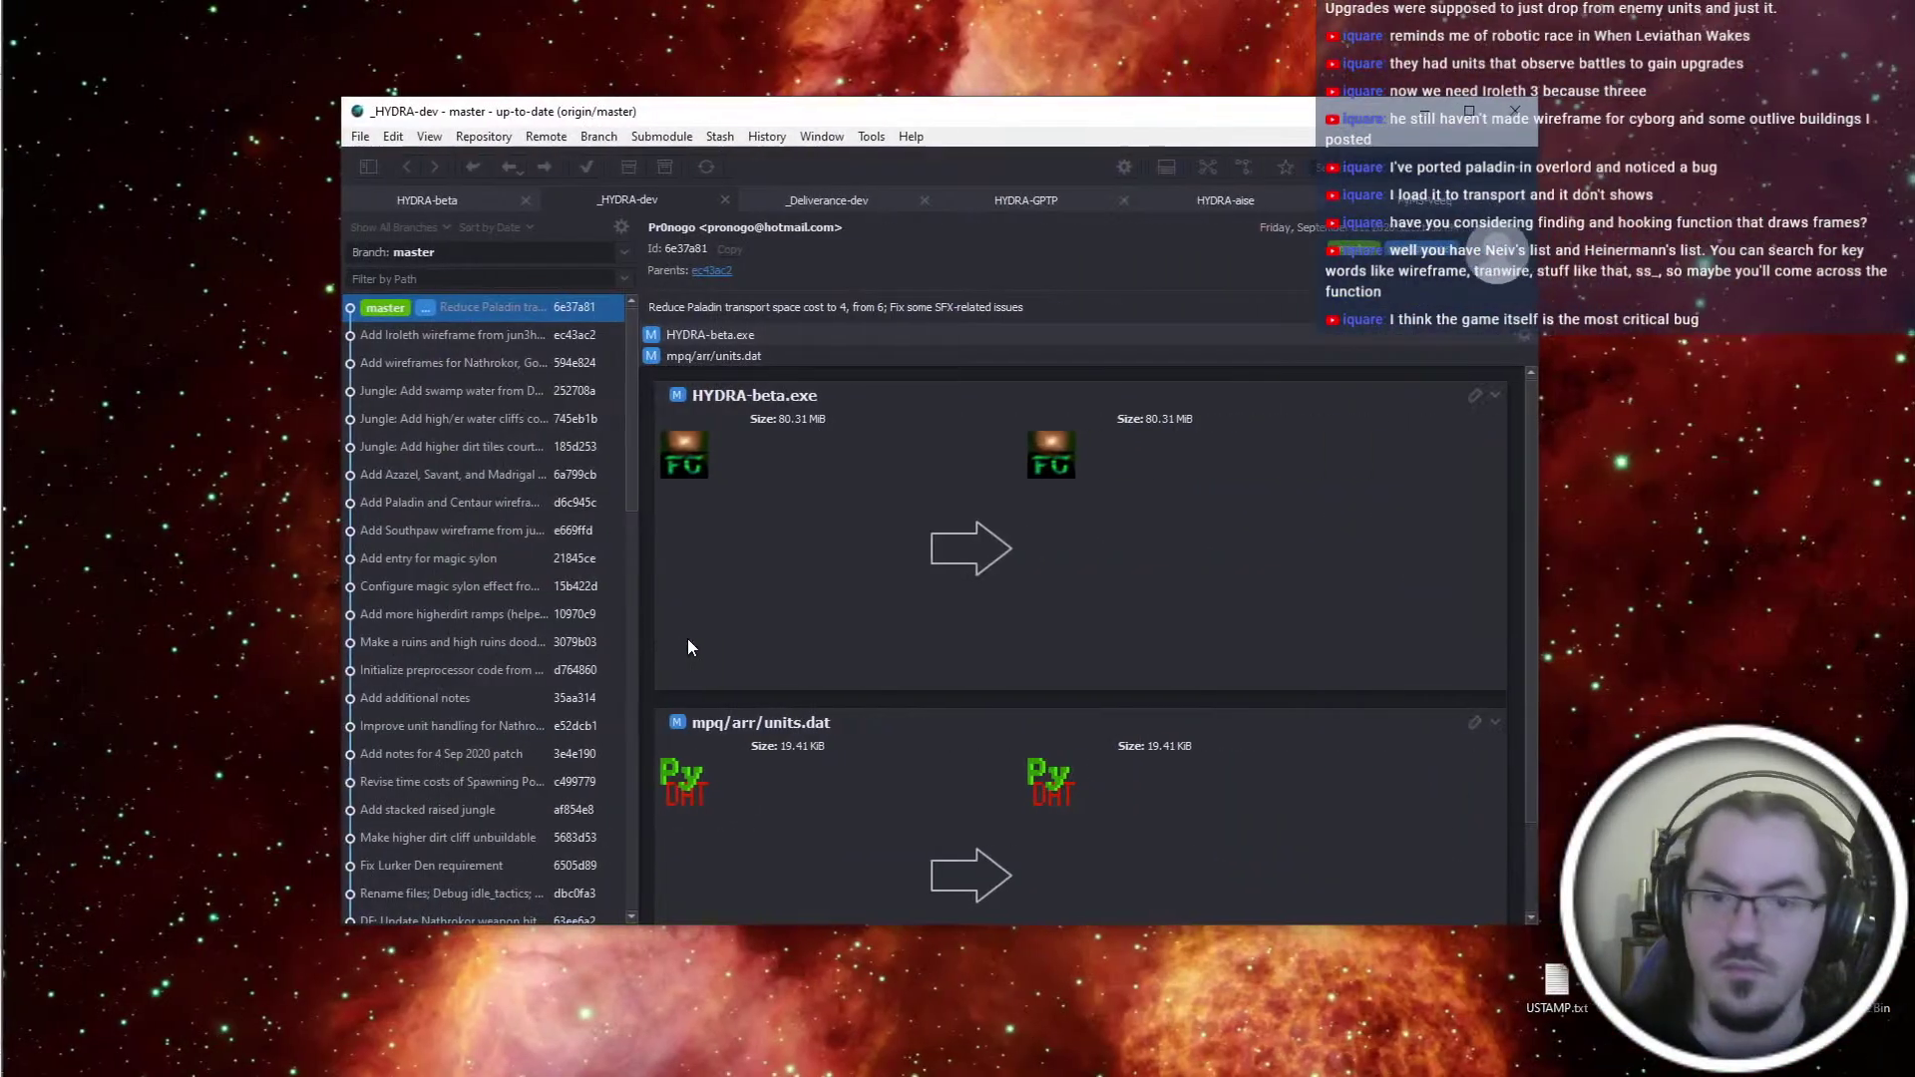
key("super")
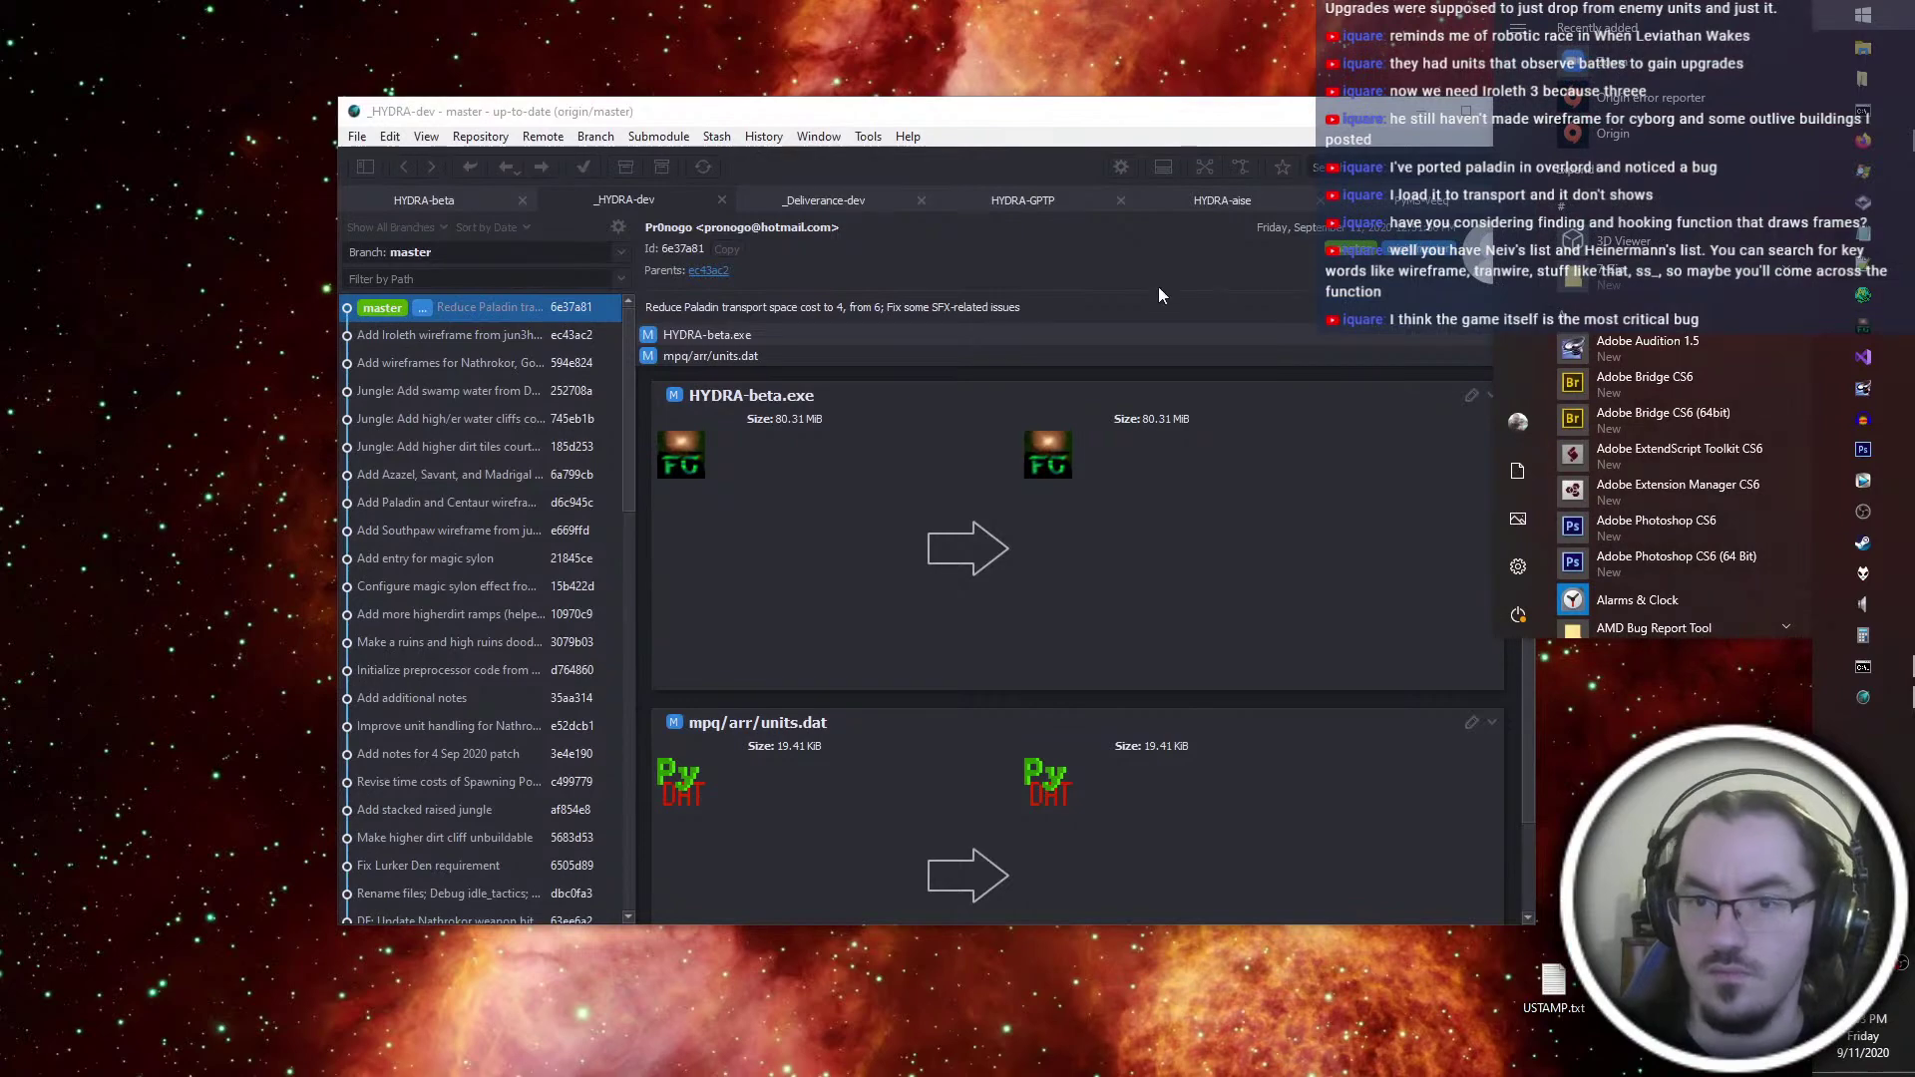
left_click(1019, 541)
key("ctrl+super+Left")
Browse to the Programming folder inside Materials in File Explorer and open StarCraftFinal.idb
key("super+e")
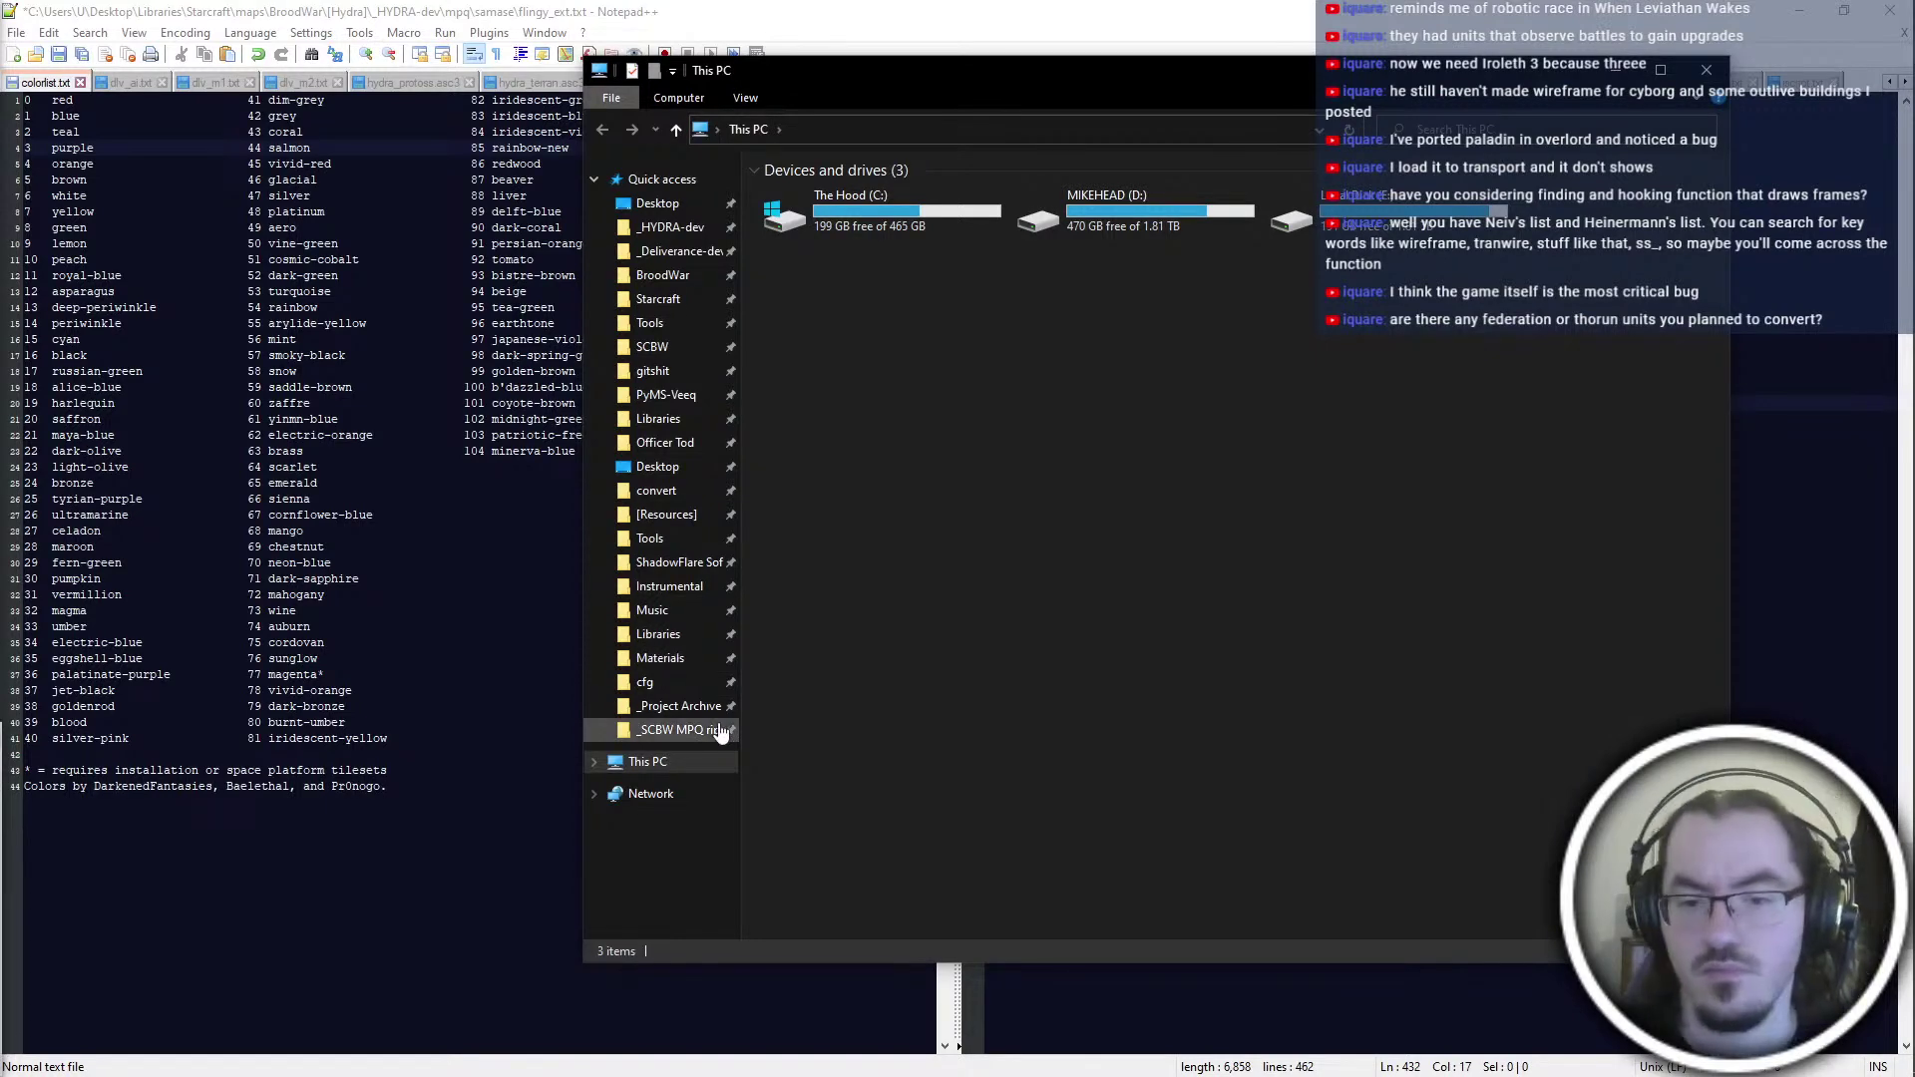
left_click(691, 658)
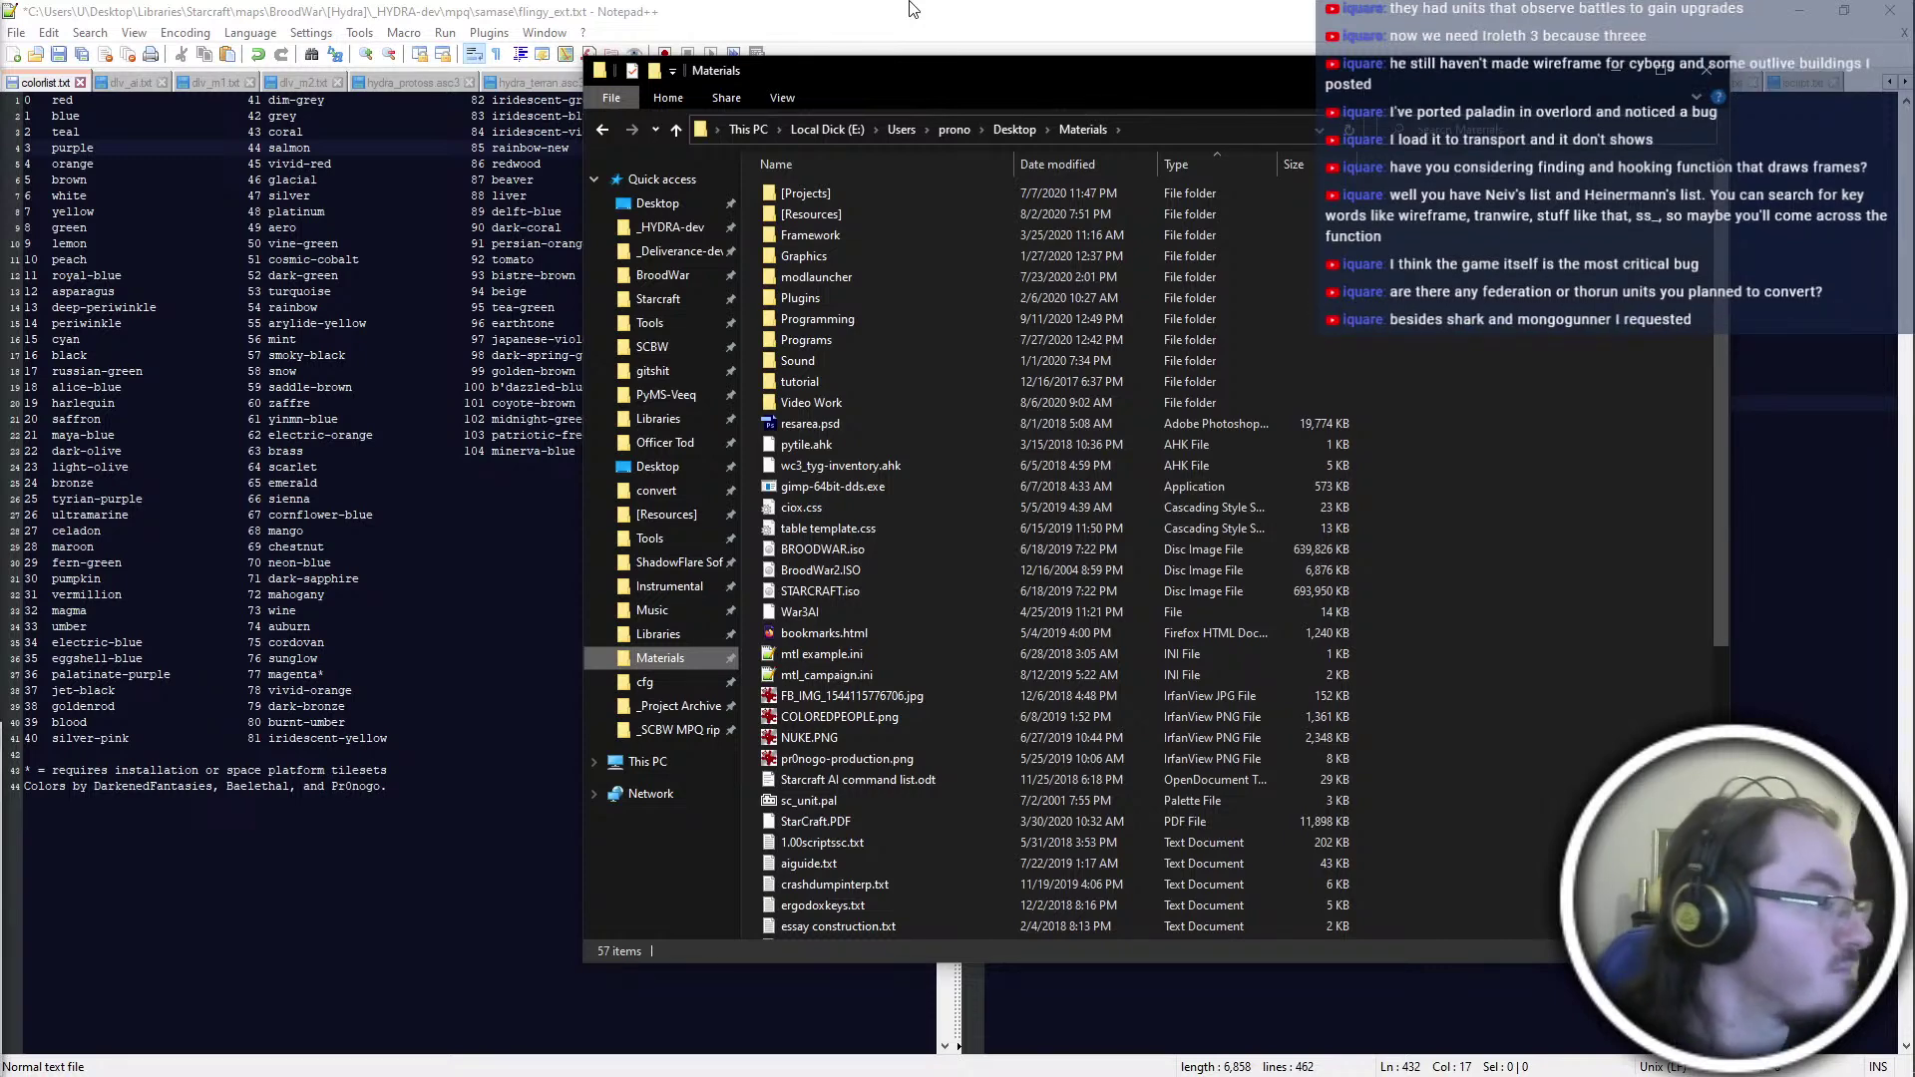
scroll(1029, 499, "down", 5)
scroll(1029, 498, "up", 5)
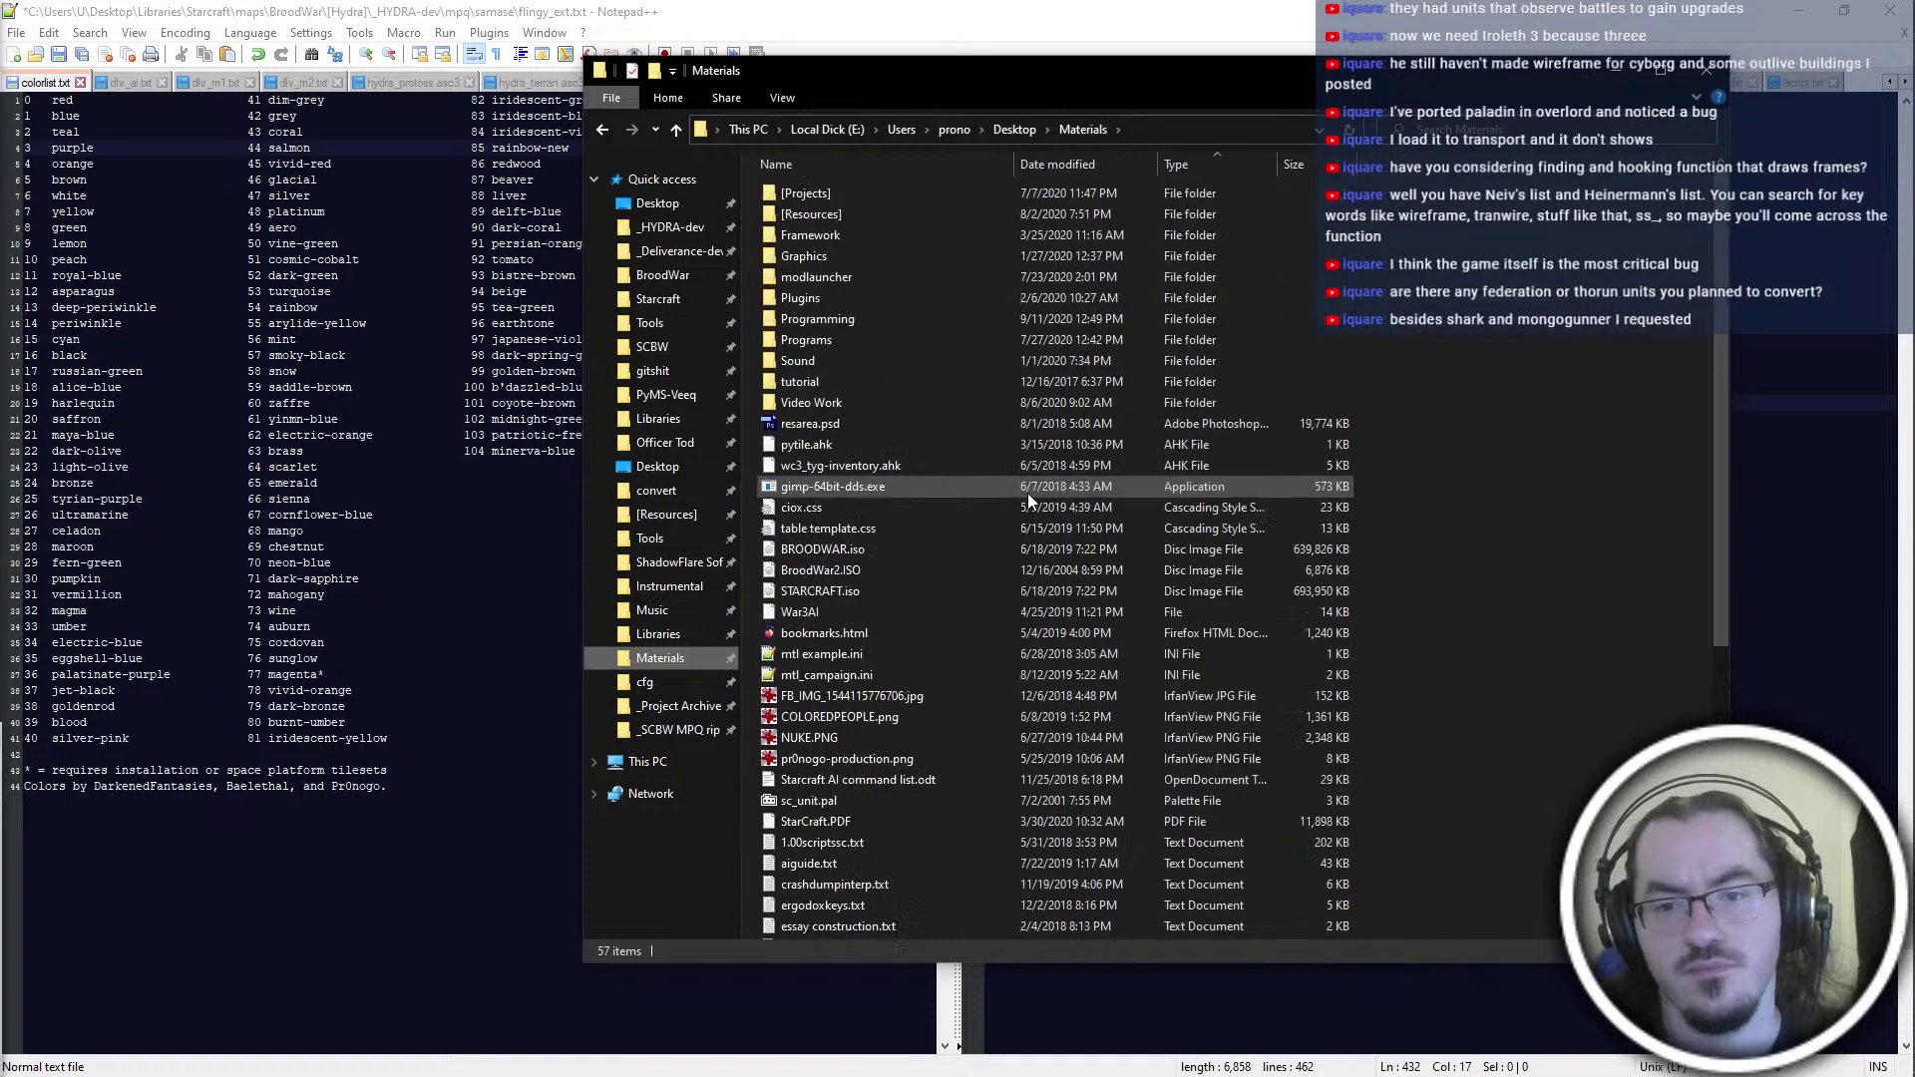
double_click(913, 319)
left_click(889, 252)
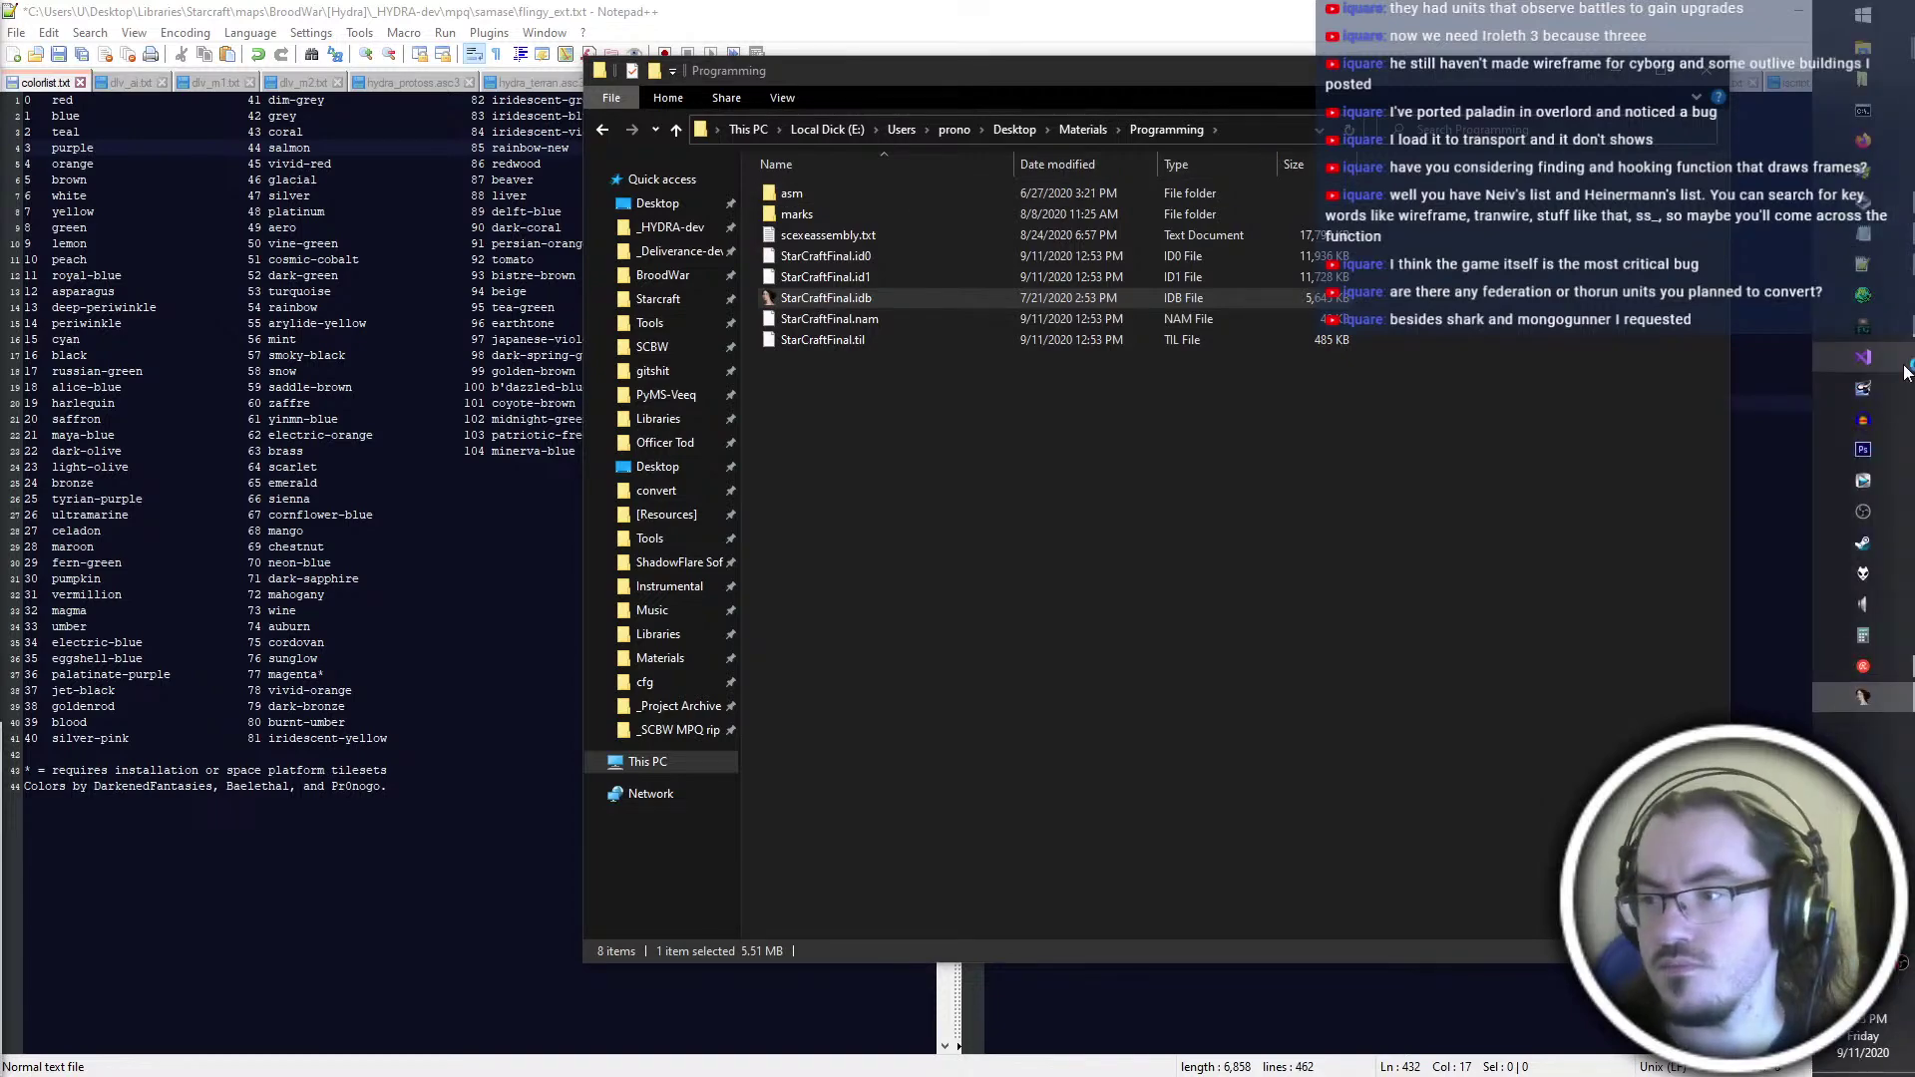
Open the GPTP project in Visual Studio and select the address 0048EA20 in the getResponseSfx comment
left_click(1900, 365)
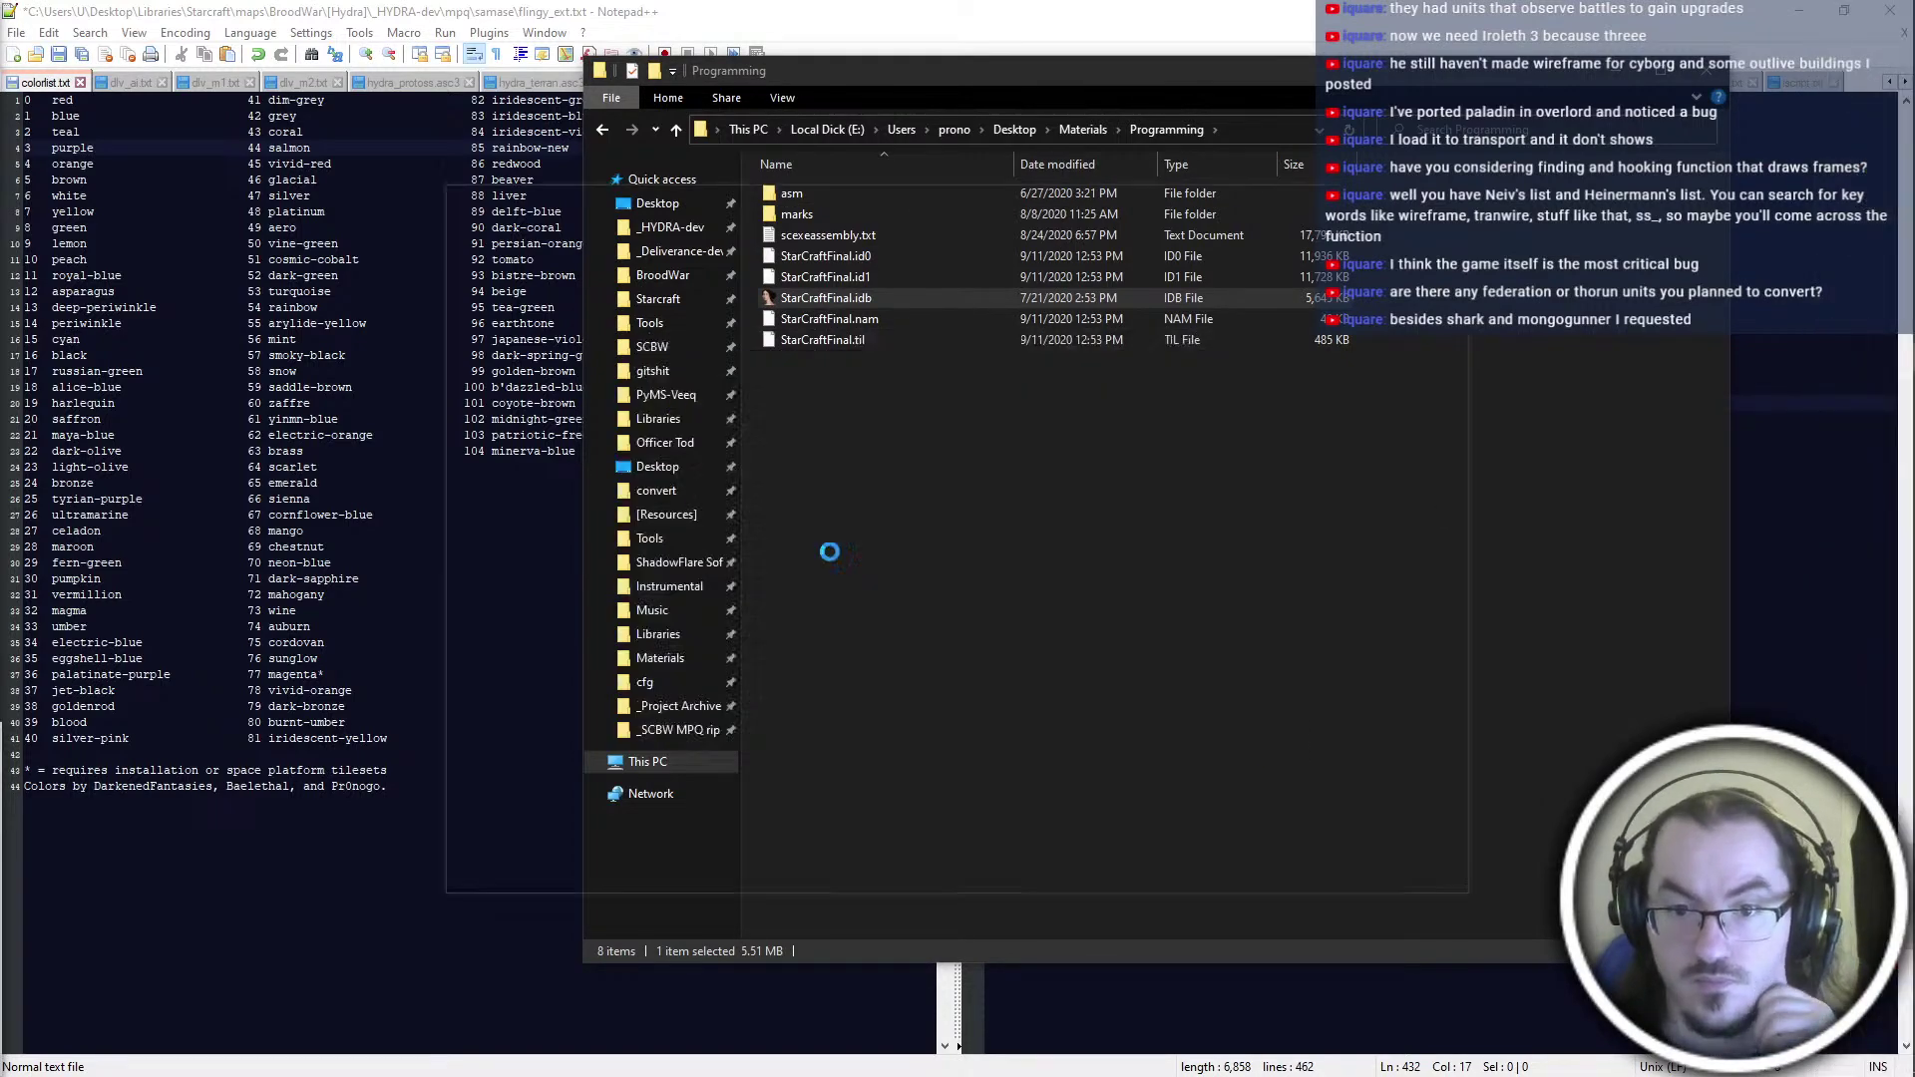
left_click(792, 433)
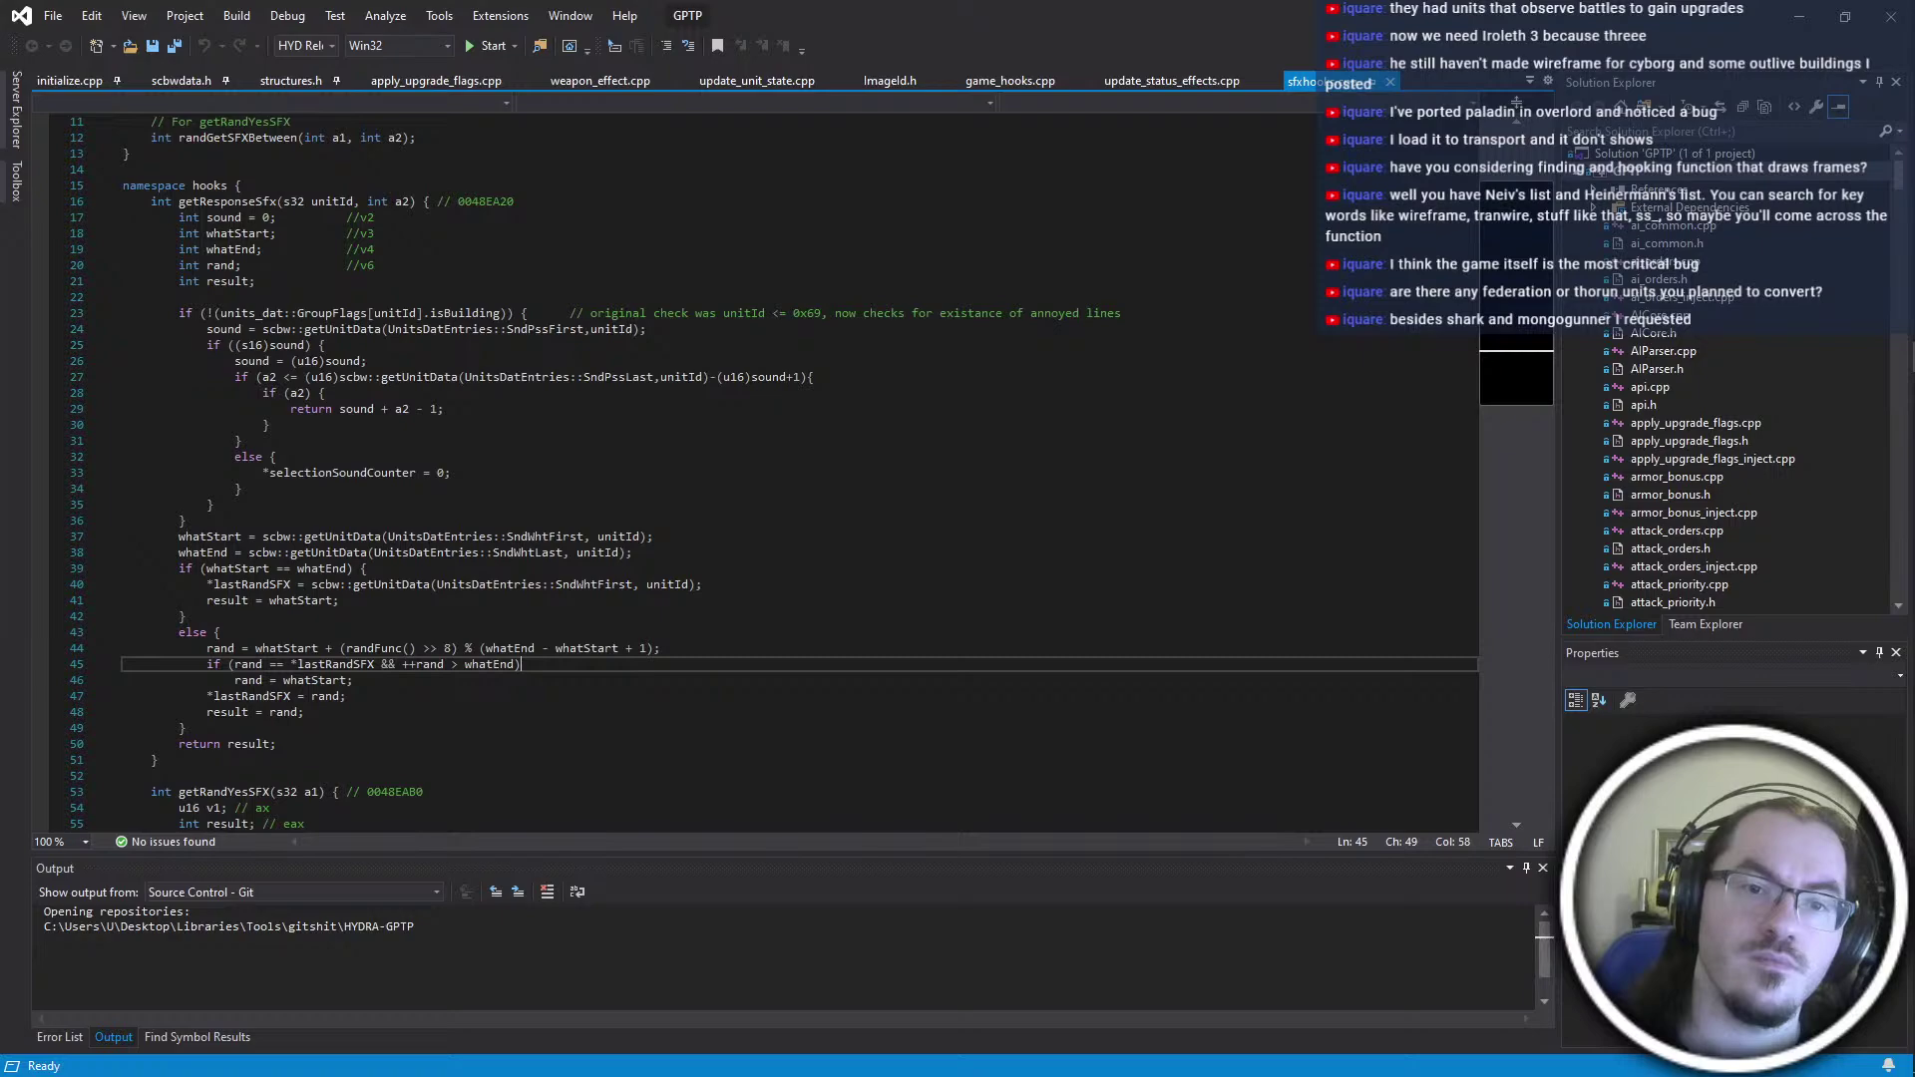
left_click(526, 208)
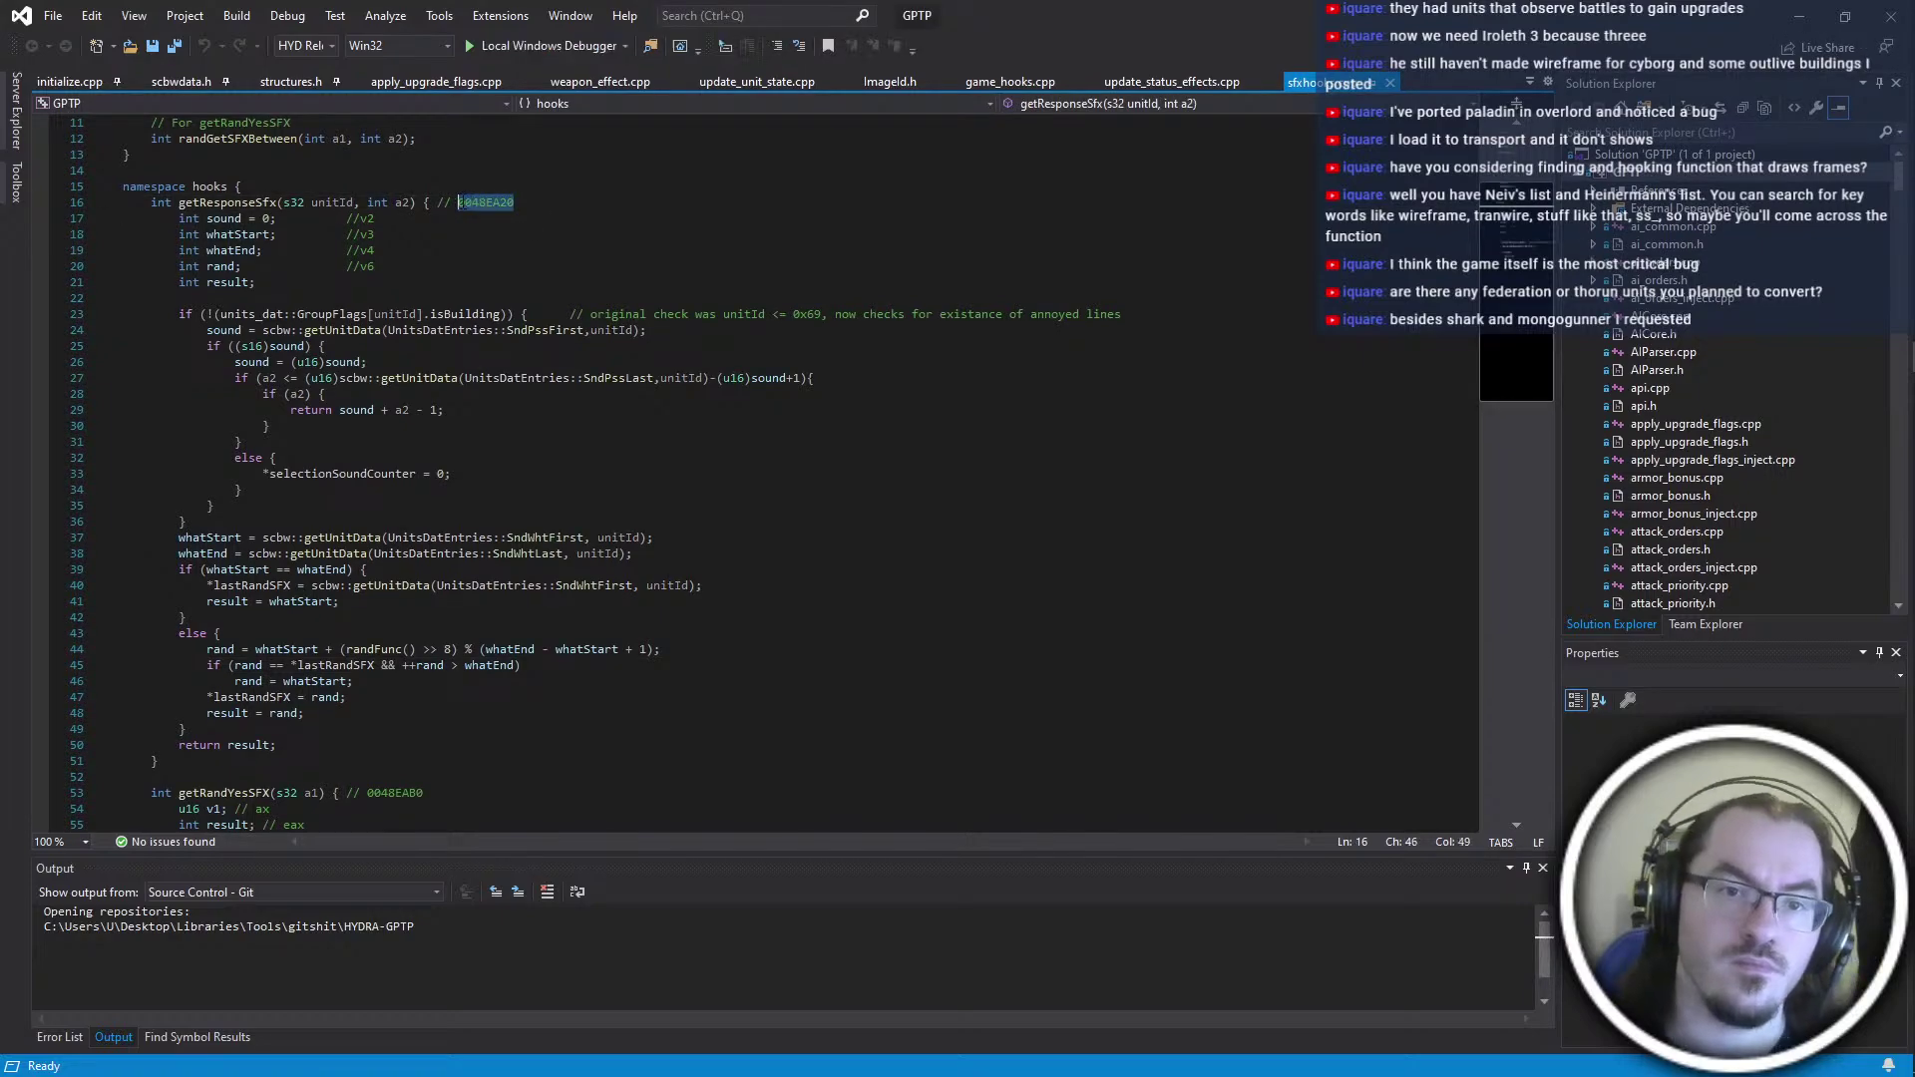
key("ctrl+shift+Left")
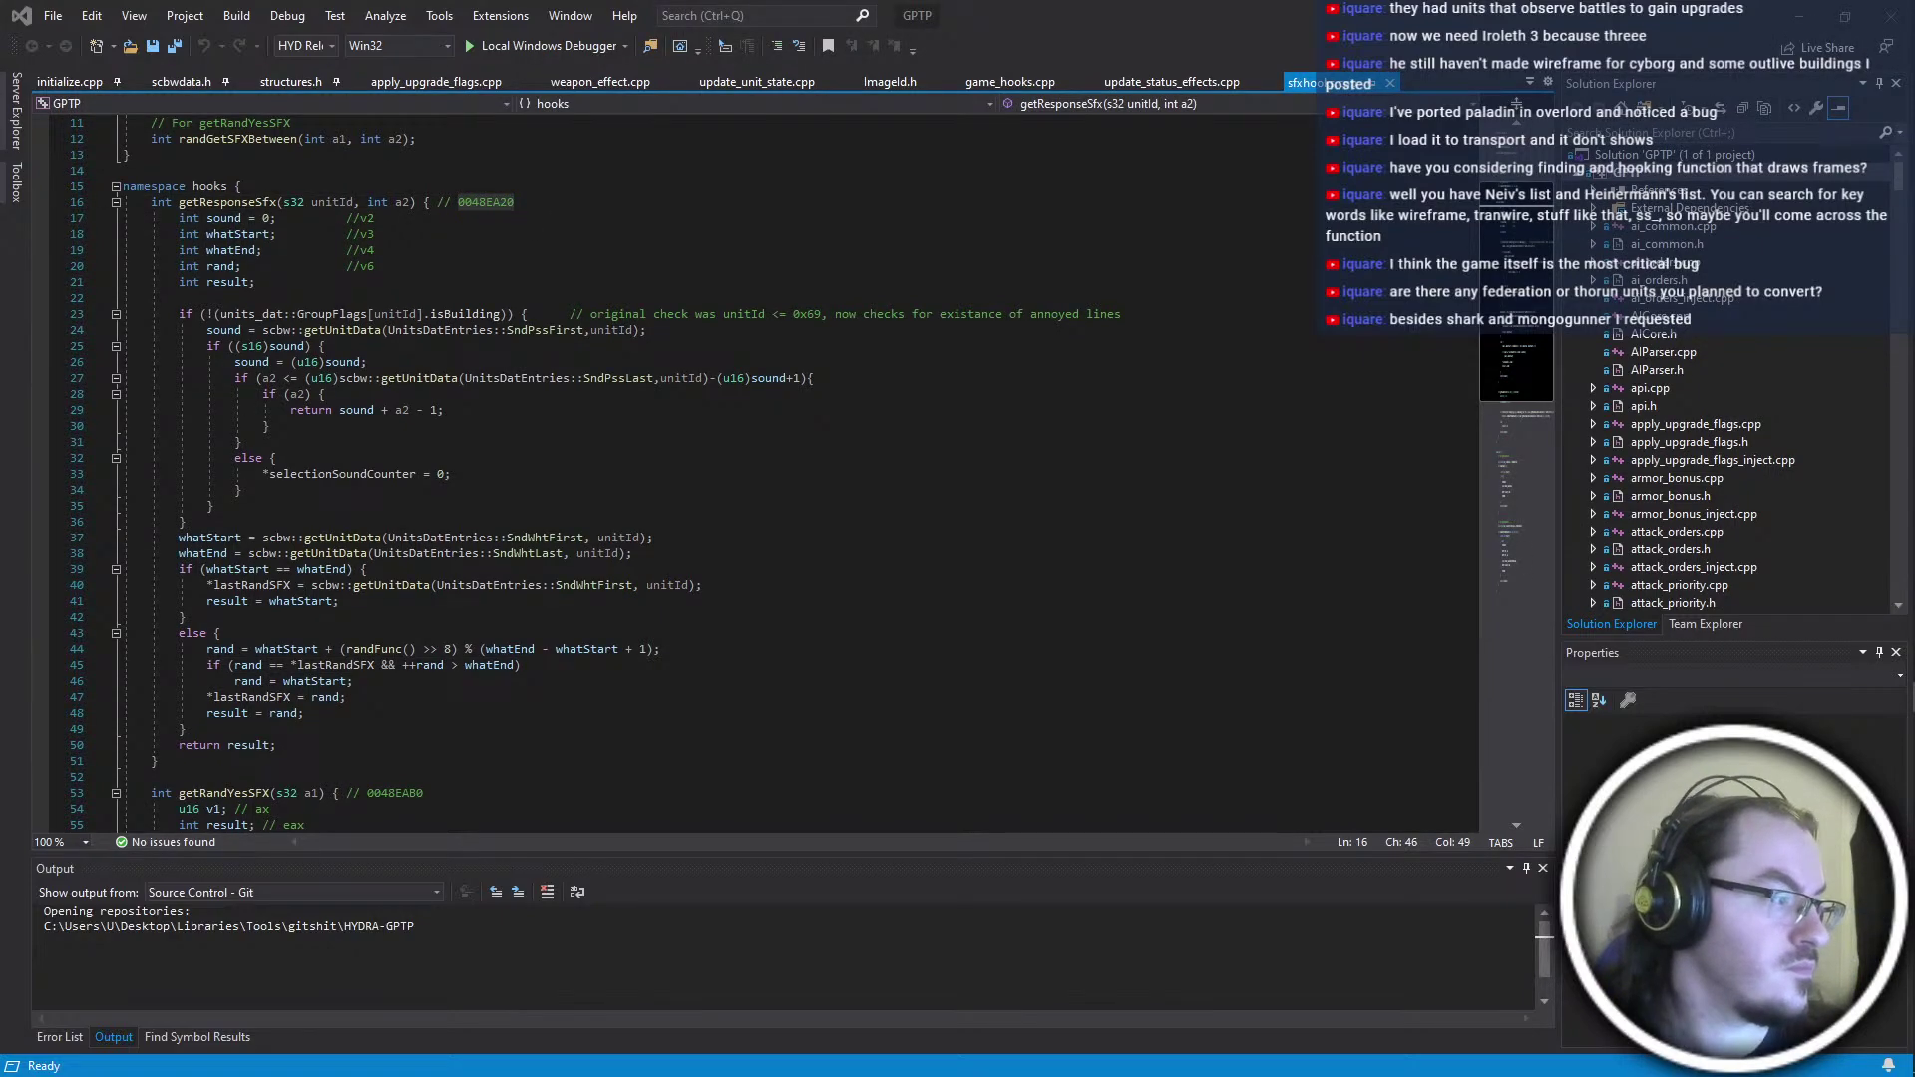
Switch to IDA and examine how the getUnitPissSfxOrBldgWhatSfx pseudocode reads and casts the What sound start and end values
key("alt+Tab")
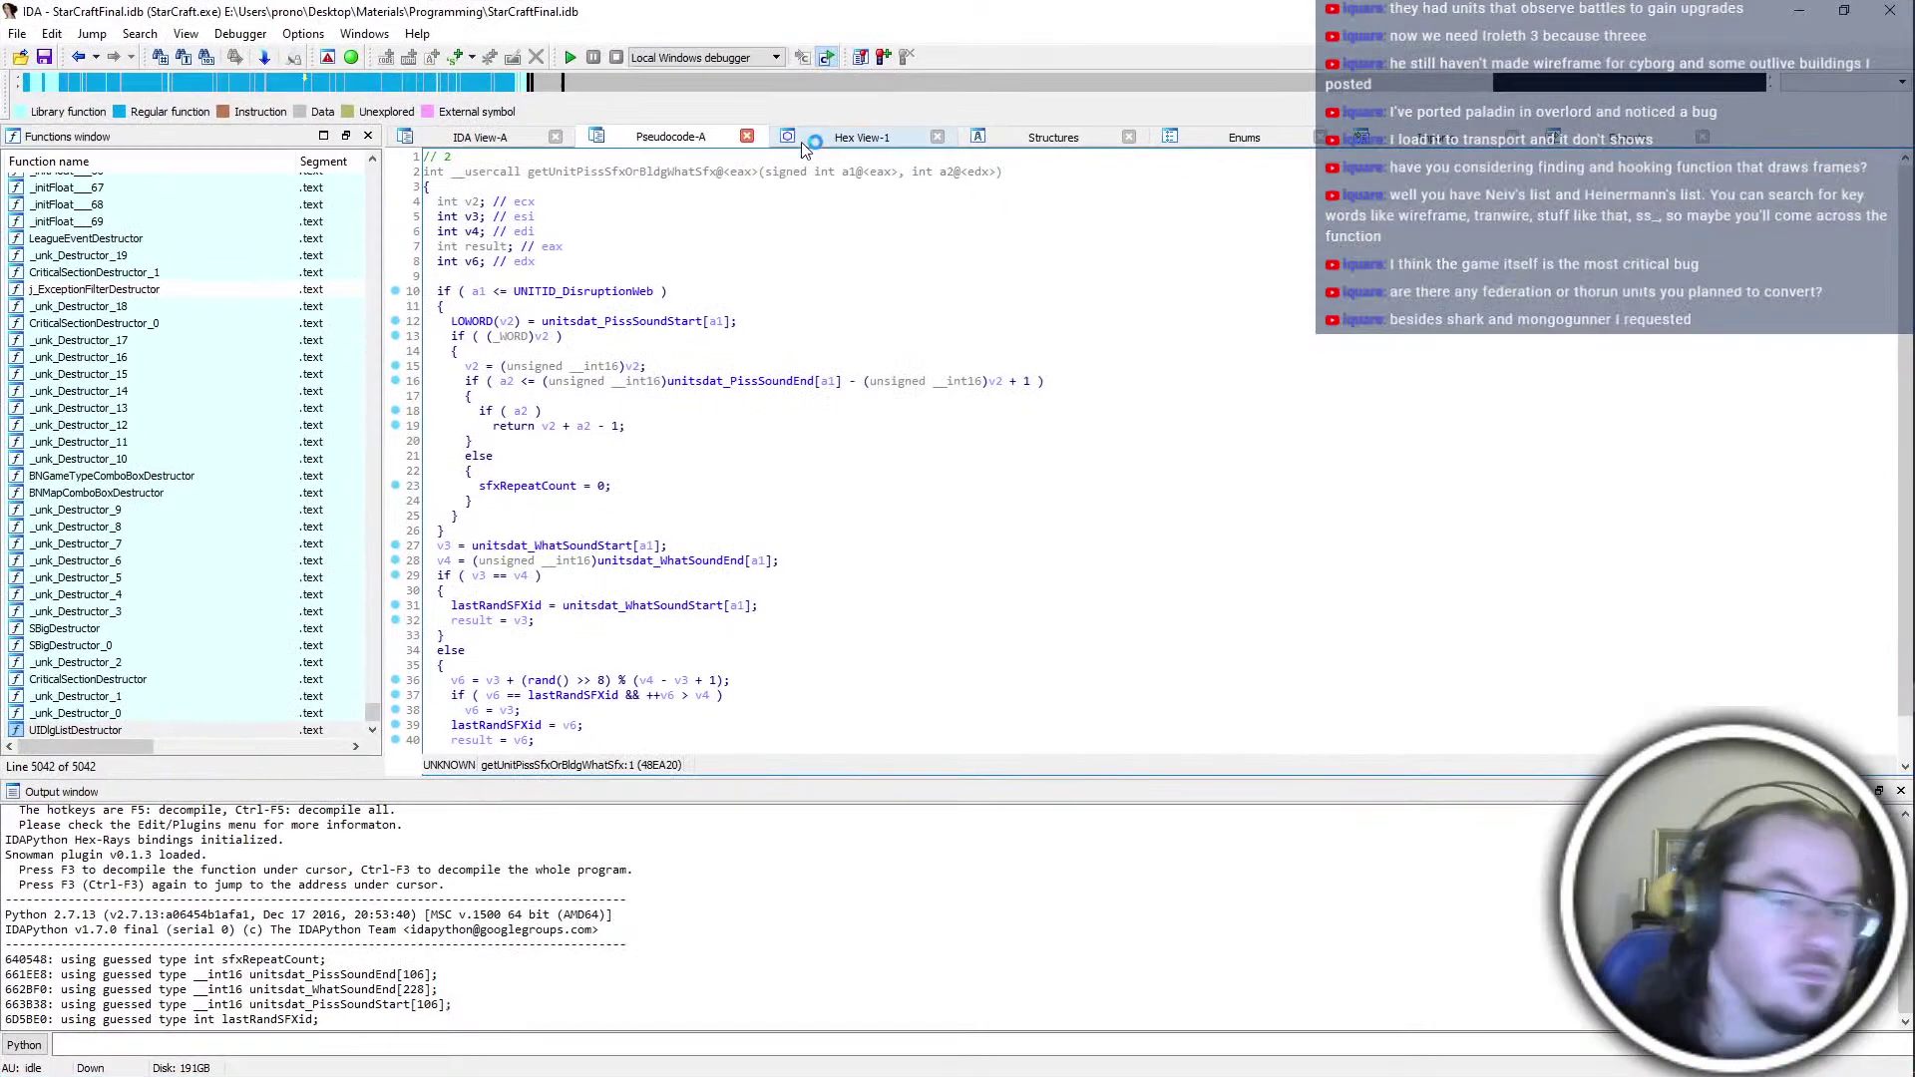
scroll(736, 431, "down", 1)
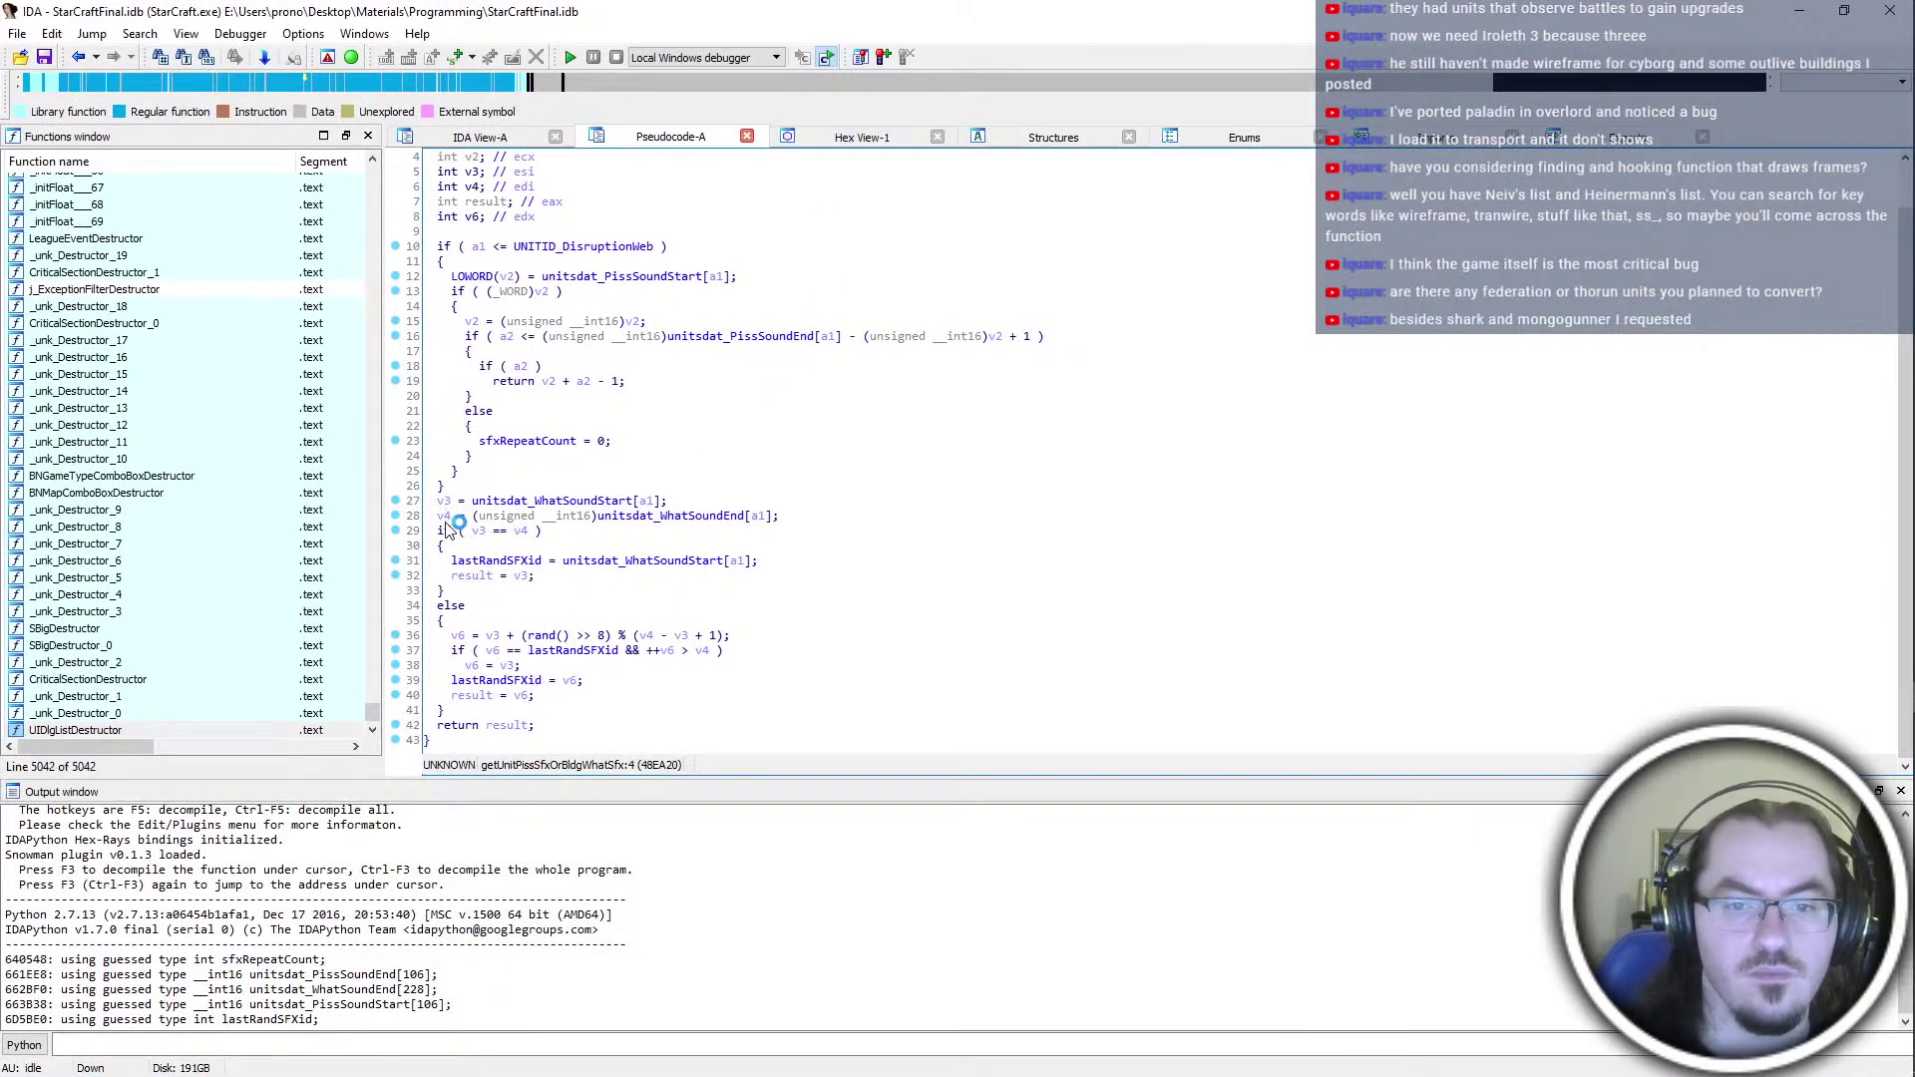
left_click(588, 501)
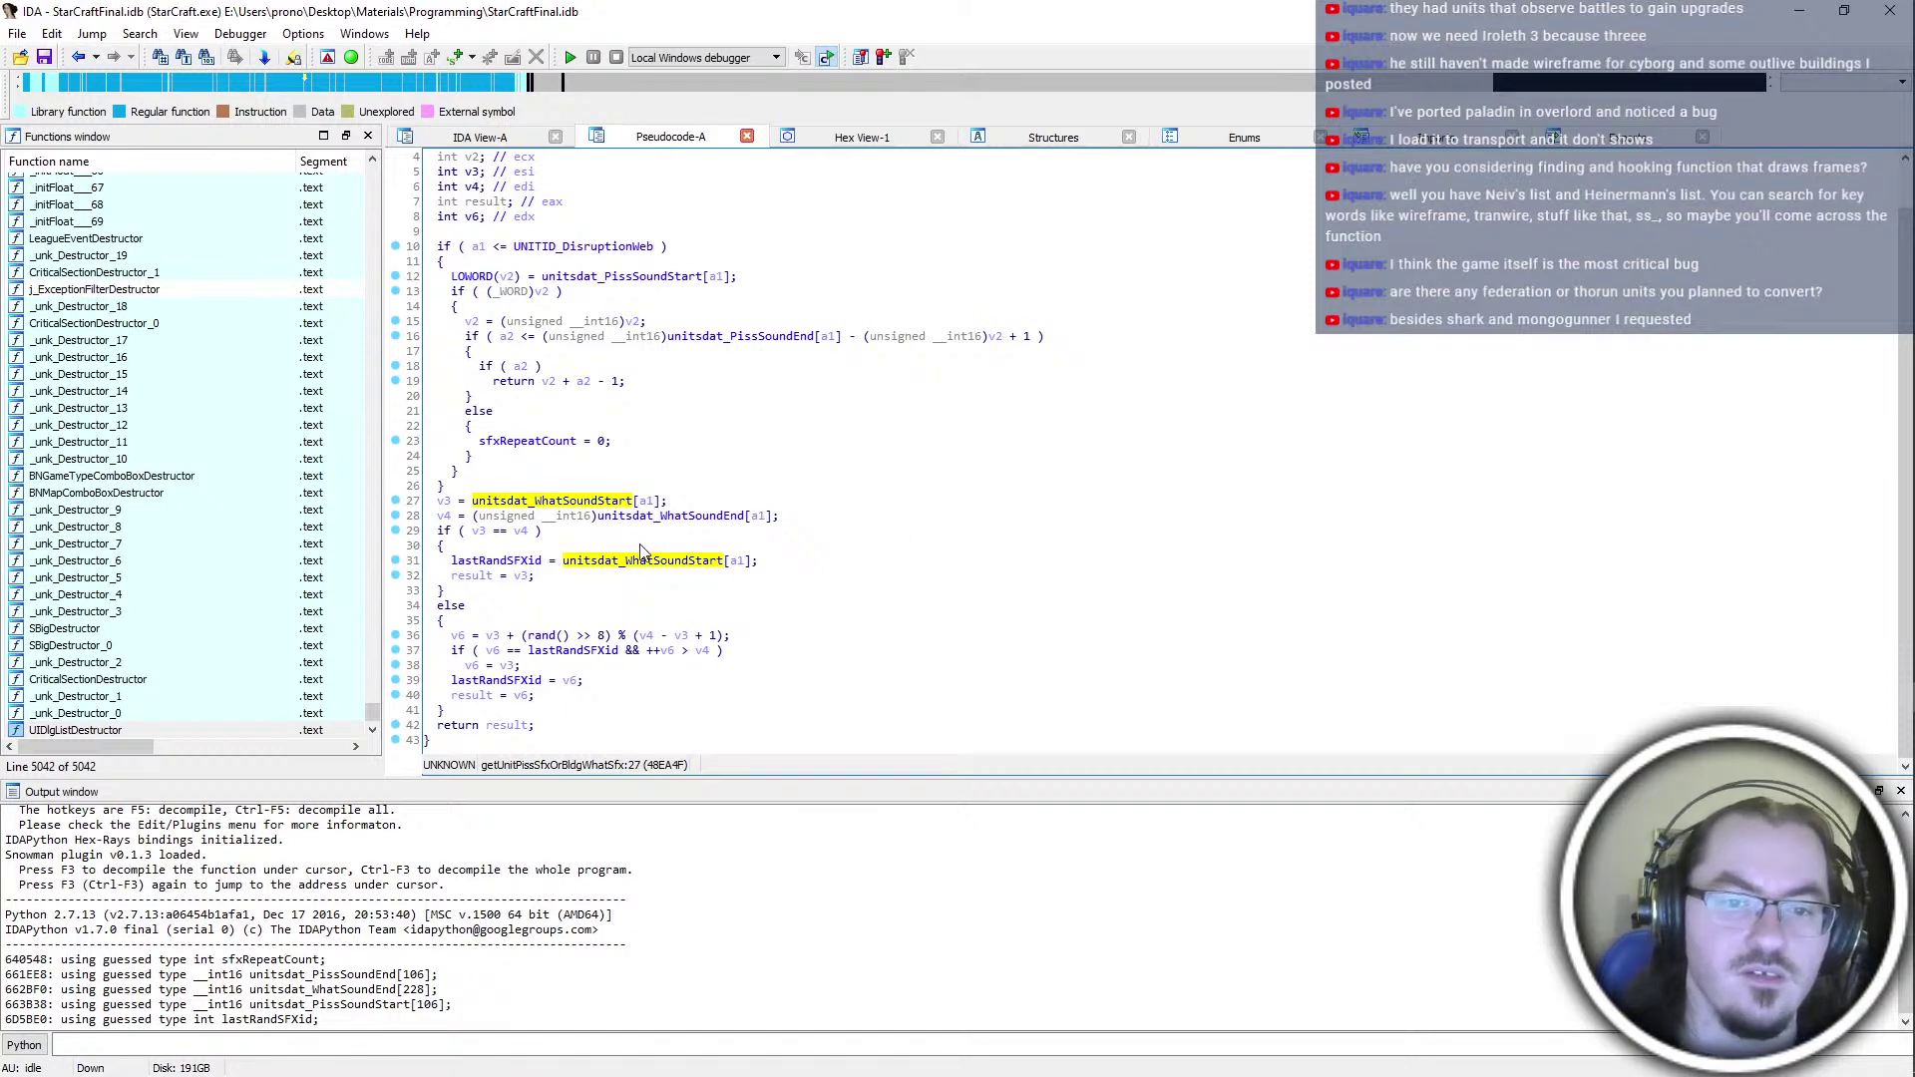
left_click(683, 517)
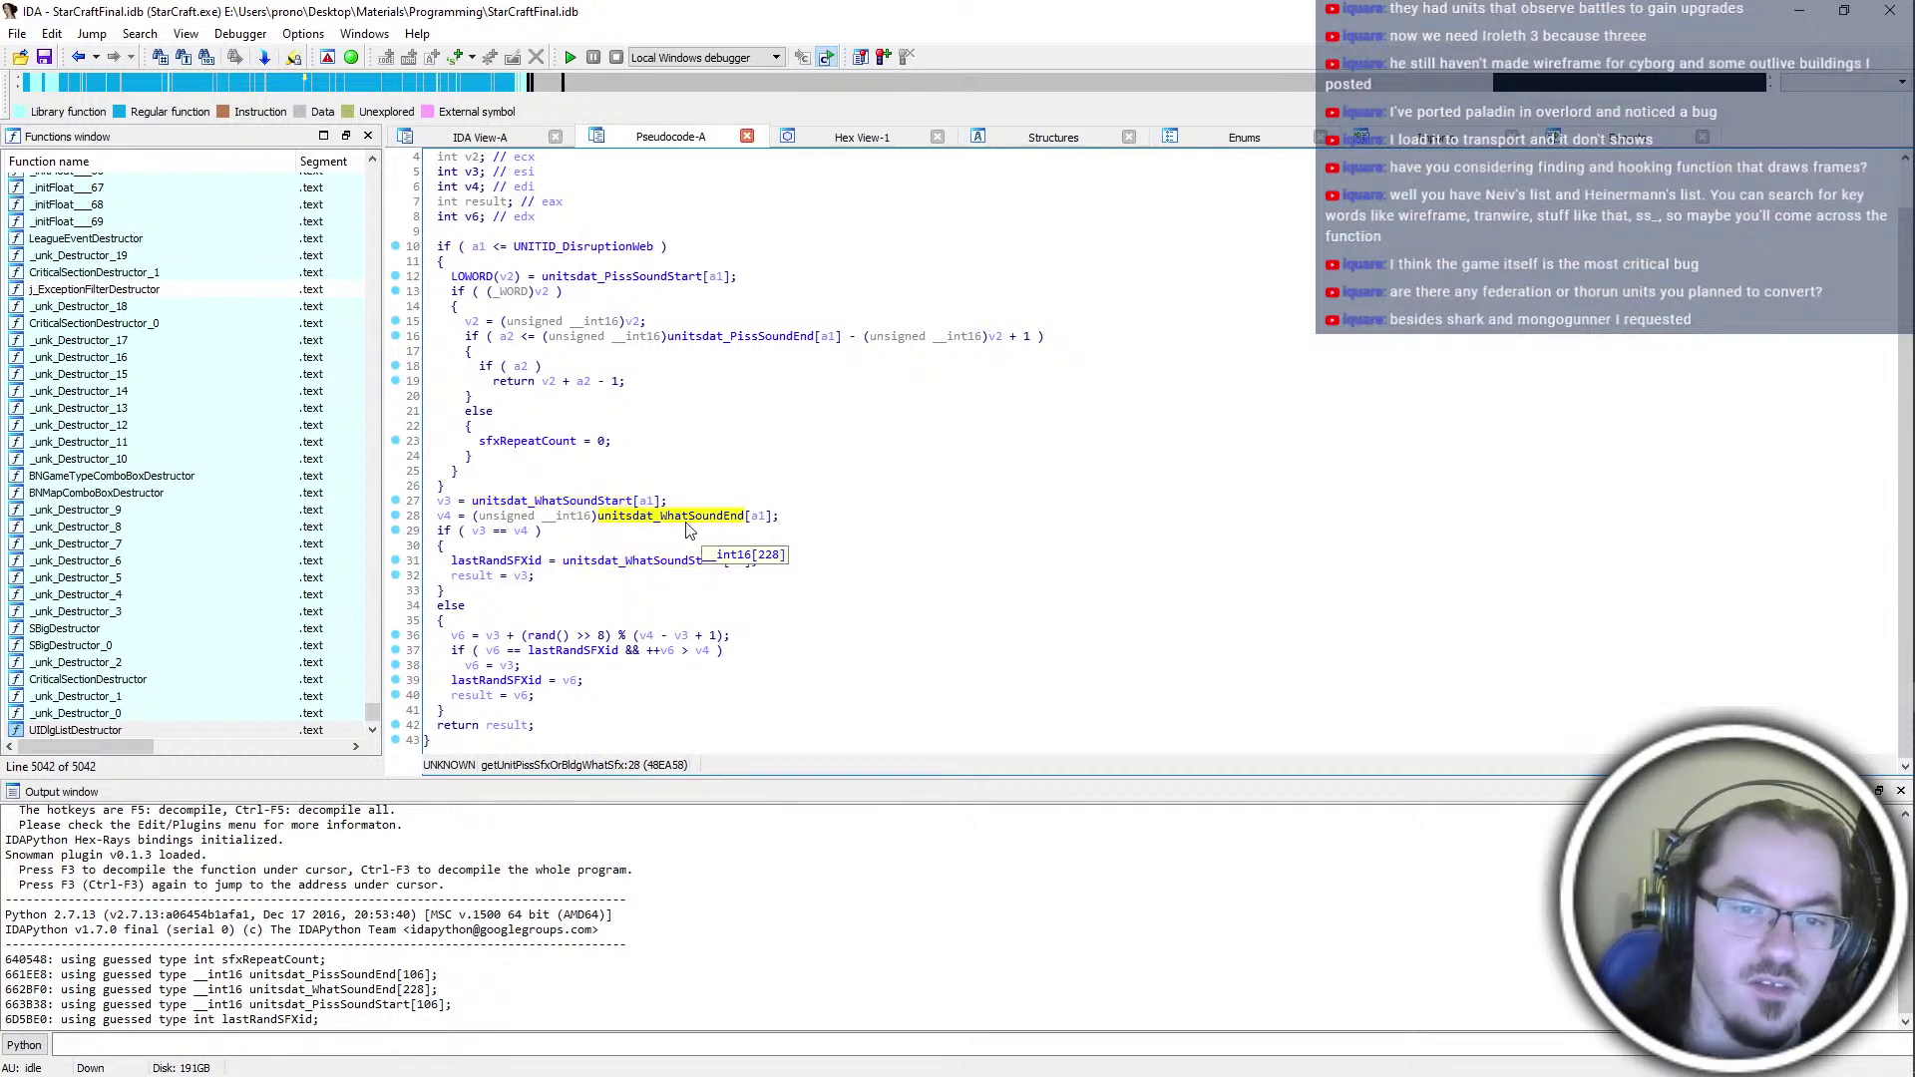
left_click(586, 519)
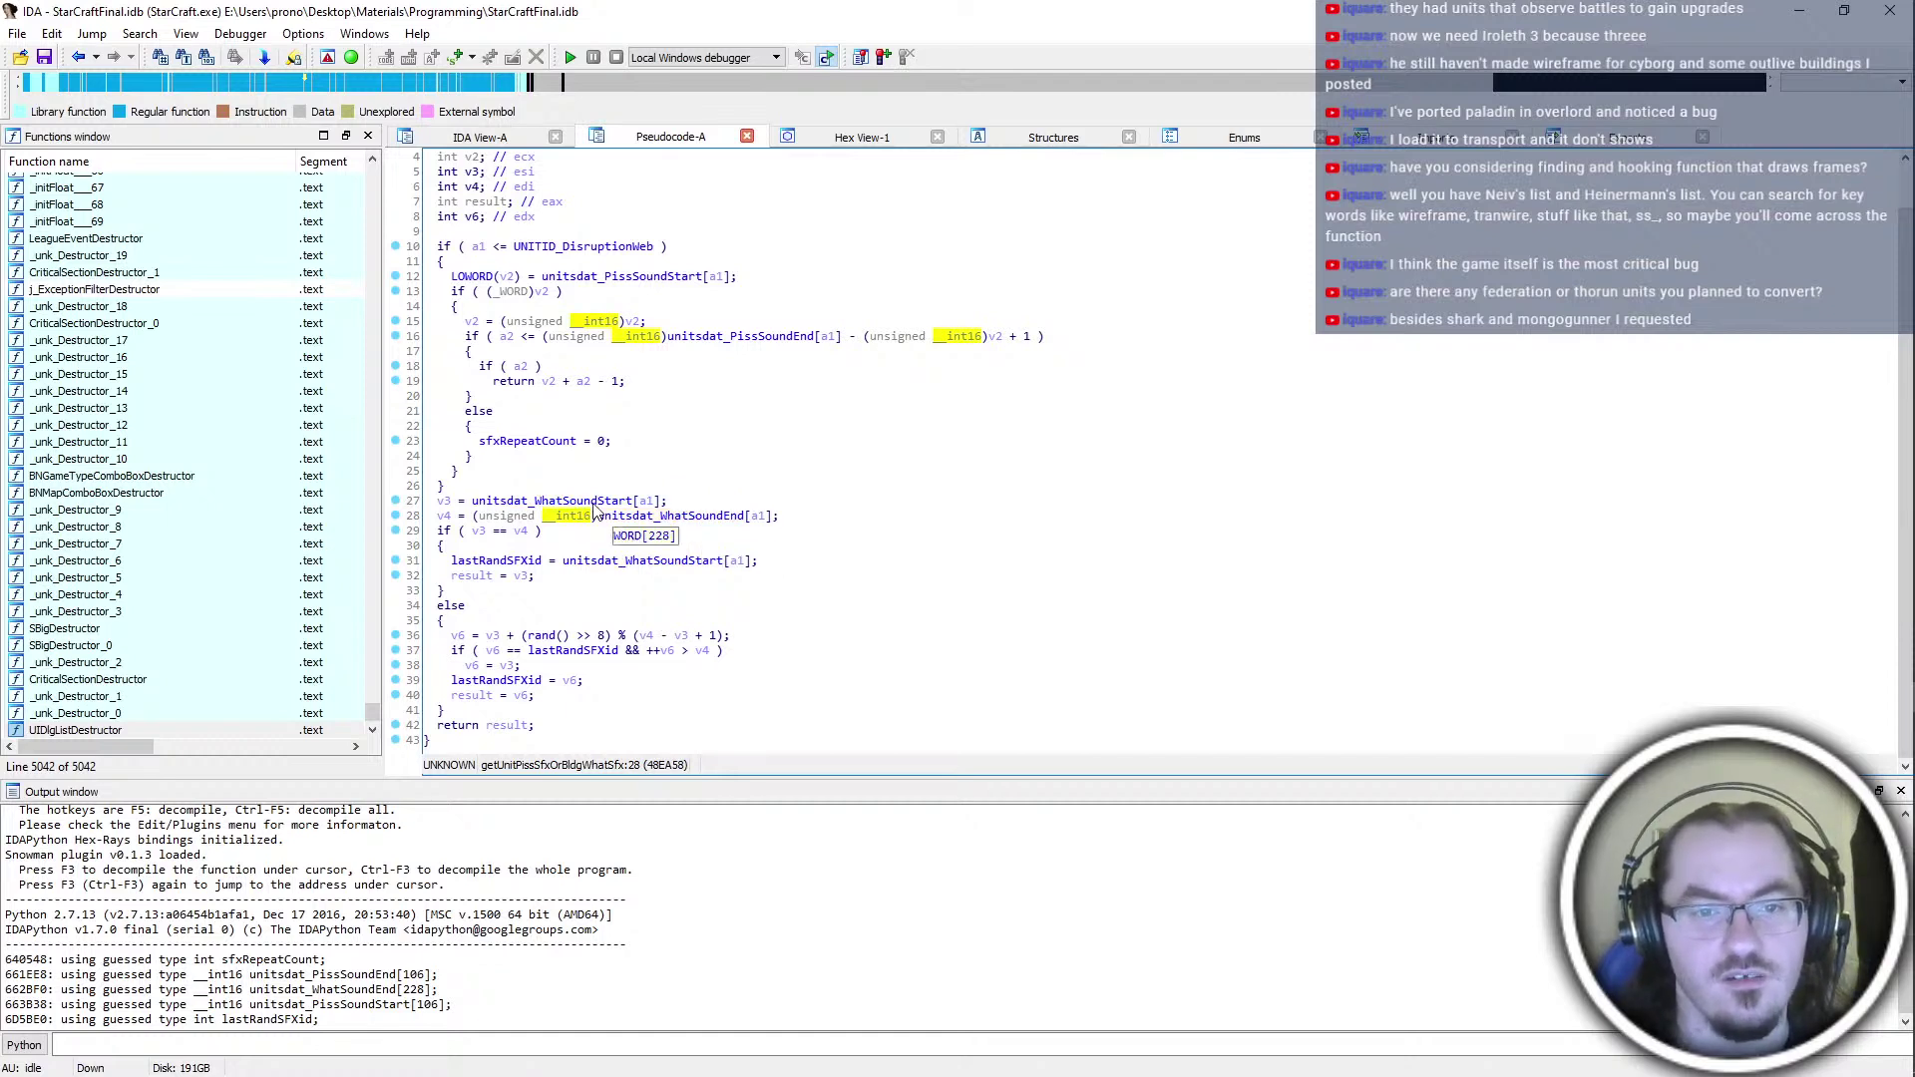
left_click(450, 500)
scroll(462, 533, "up", 1)
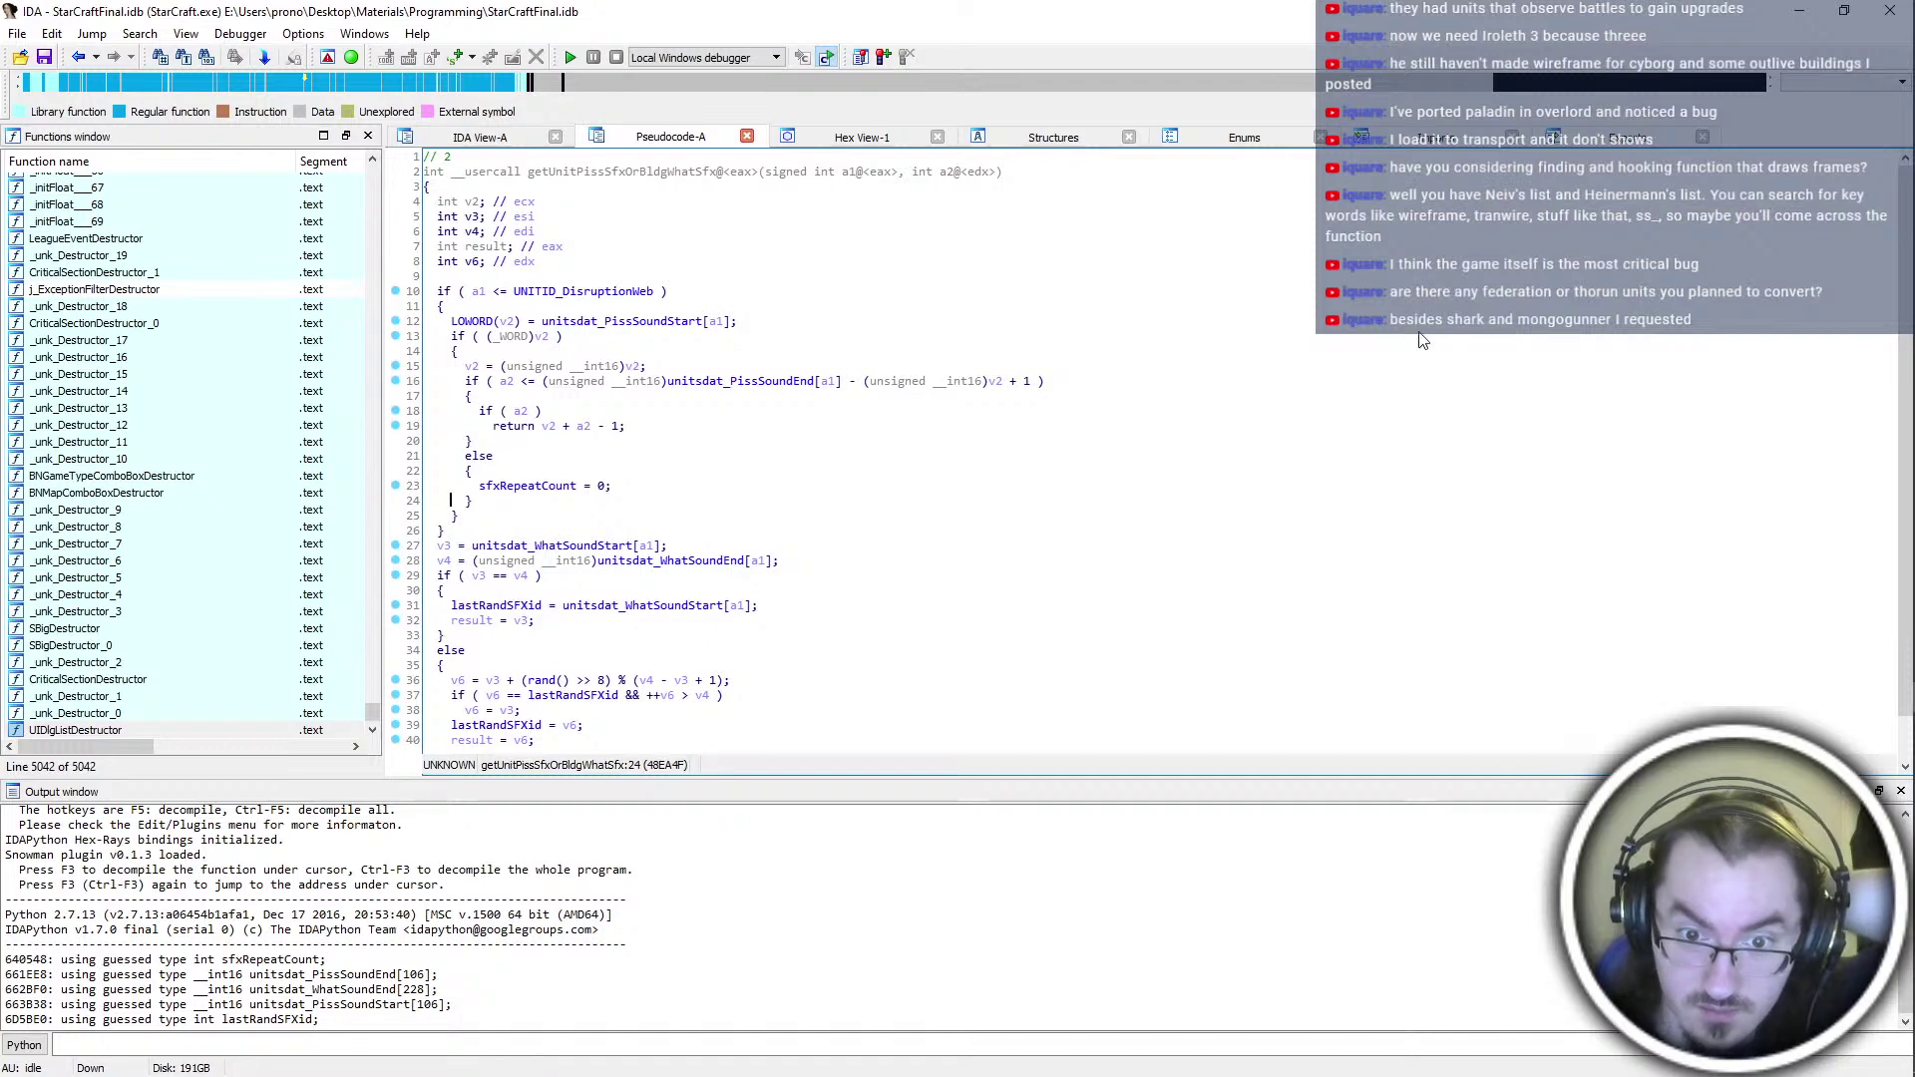
Back in Visual Studio, add a (u16) cast to the whatEnd assignment in getResponseSfx and save the file
key("alt+Tab")
left_click(725, 727)
scroll(724, 727, "down", 3)
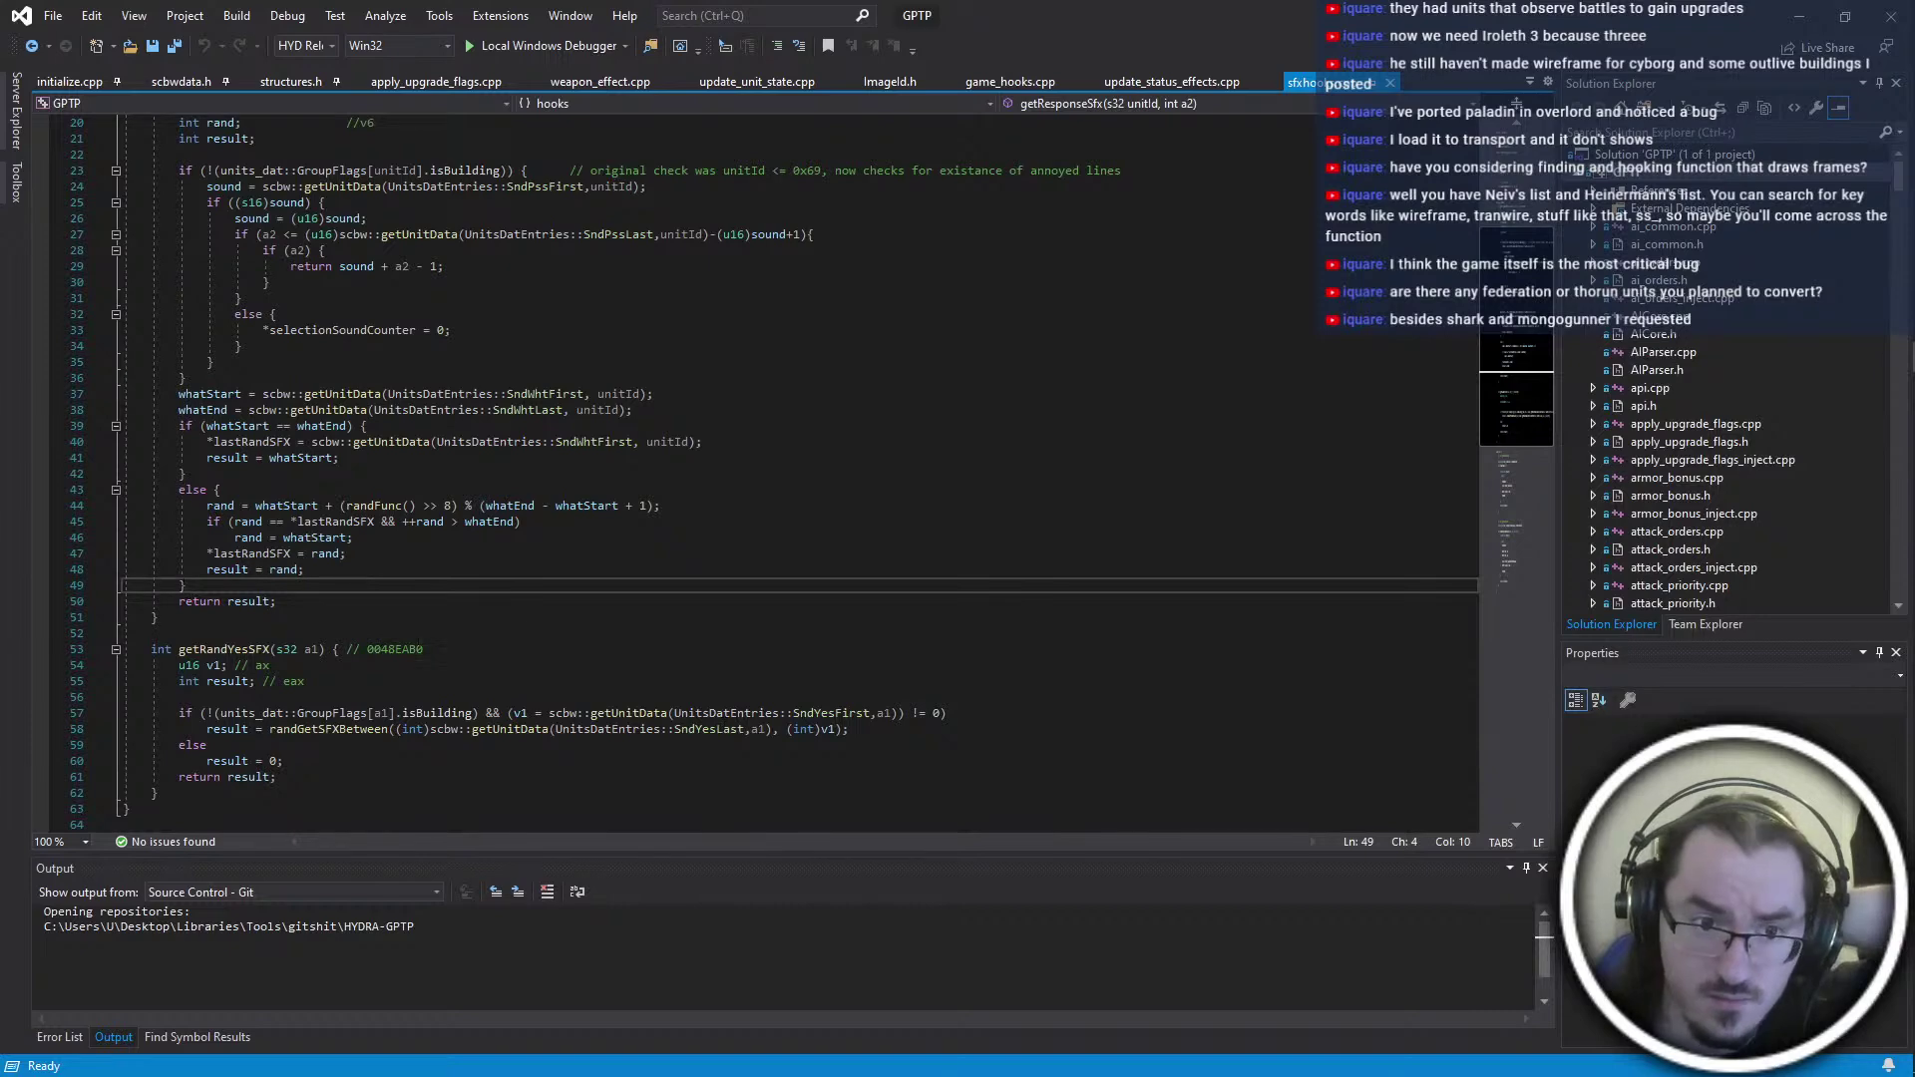
left_click(251, 410)
type("(")
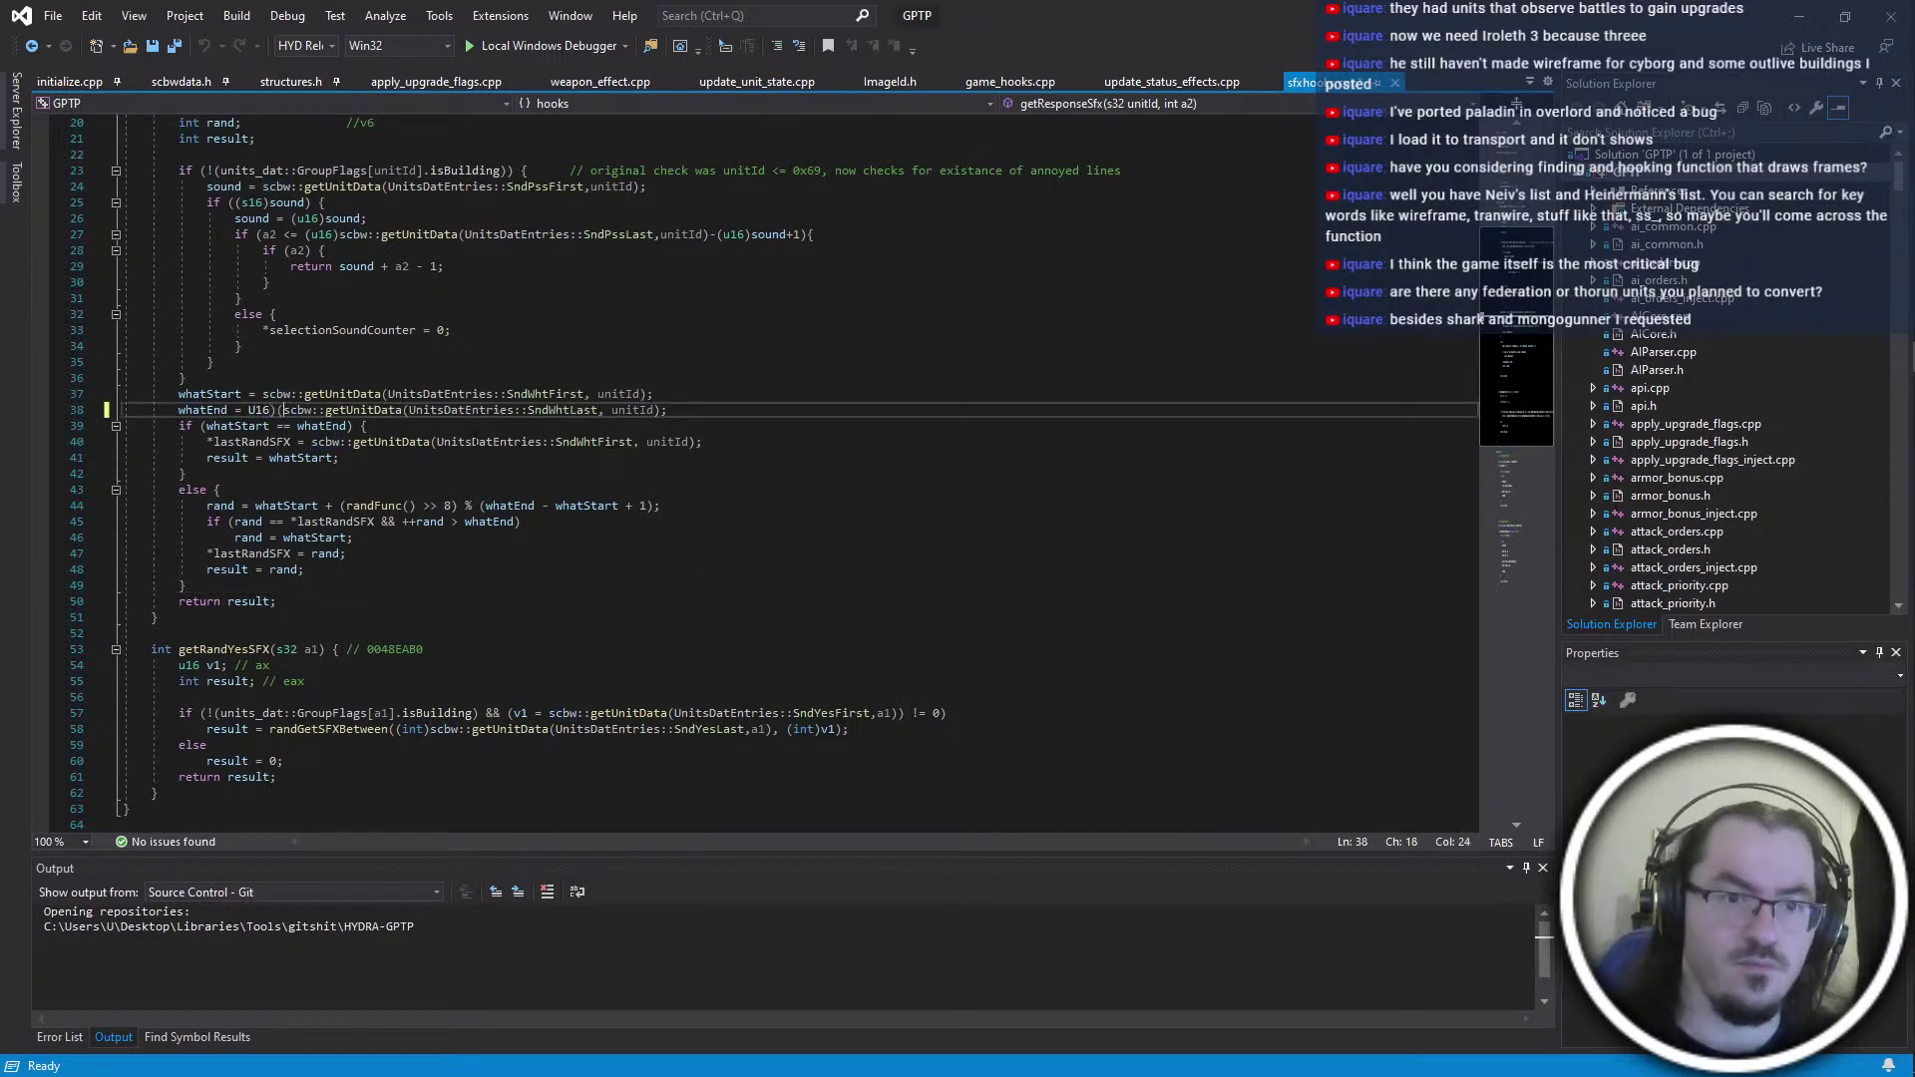
type("u16)")
left_click(283, 425)
key("ctrl+s")
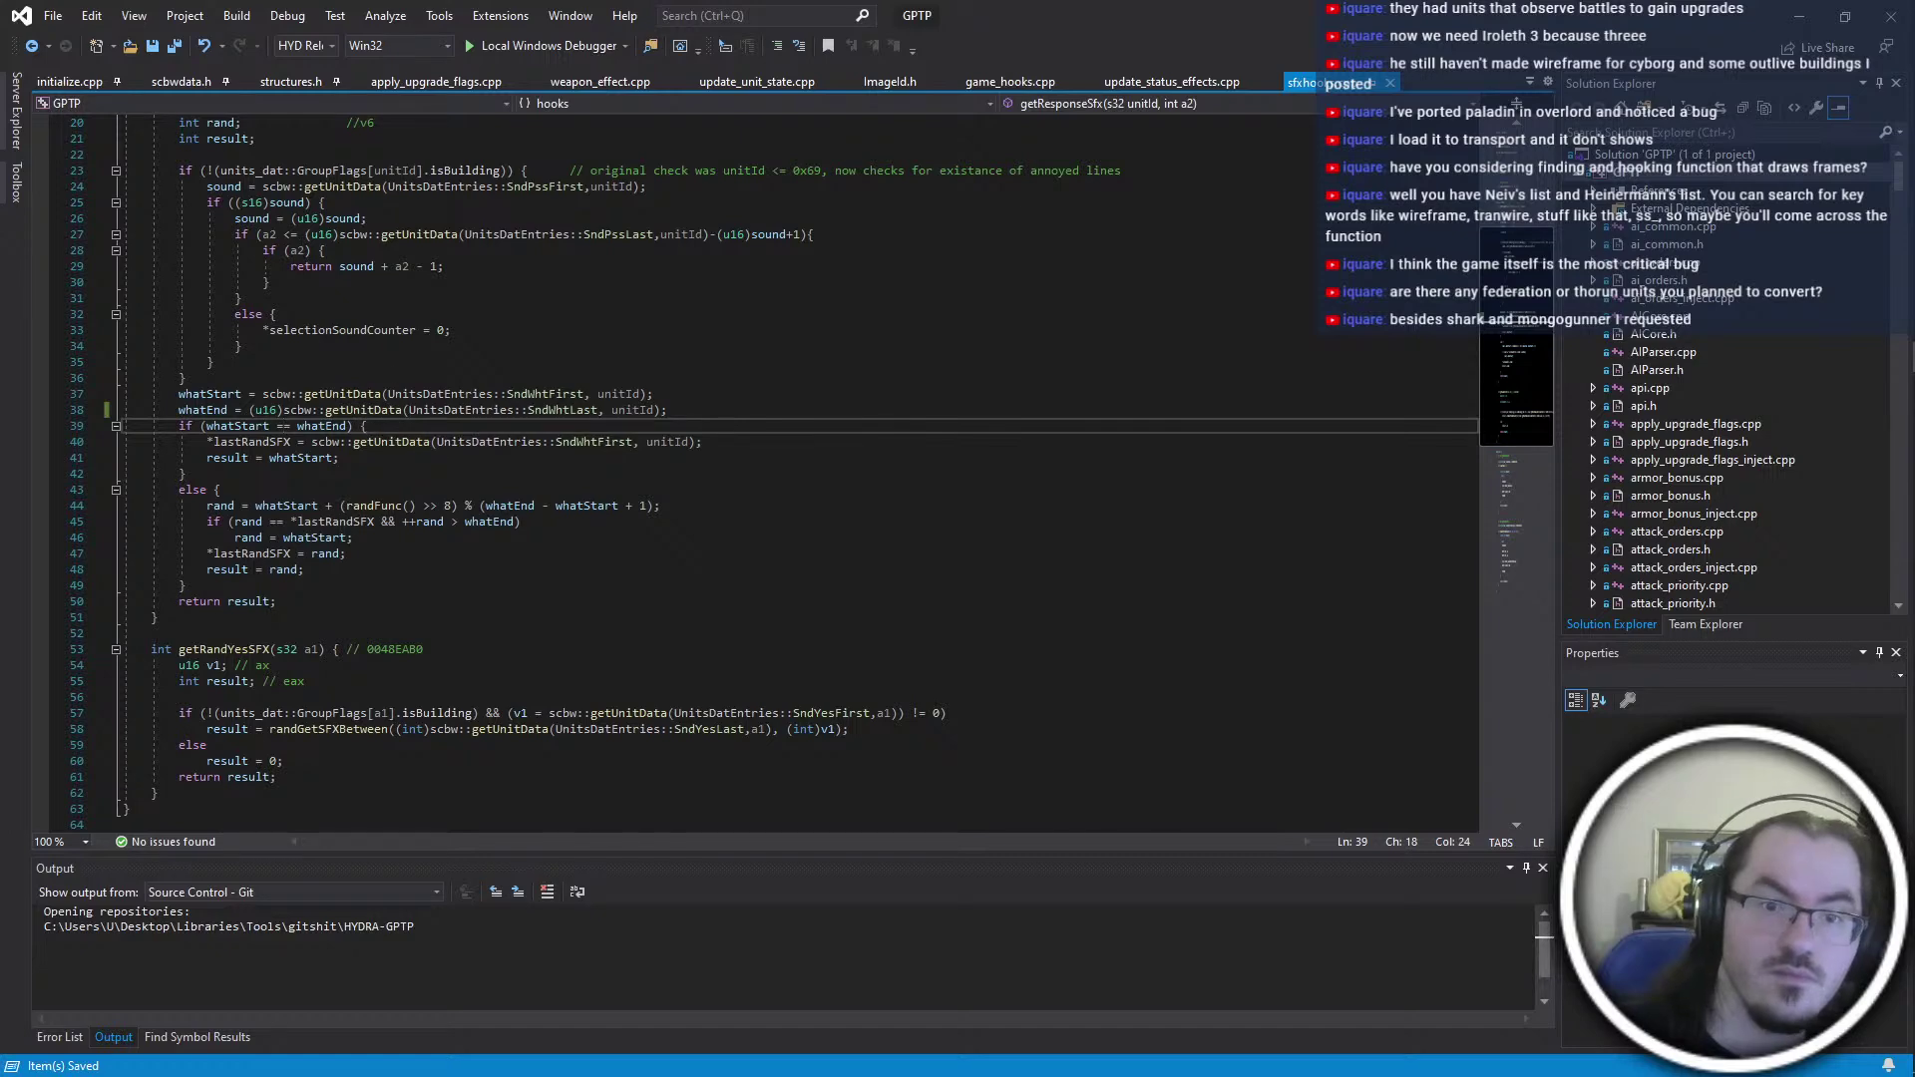
Build the GPTP project in the HYD Release Win32 configuration
left_click(698, 457)
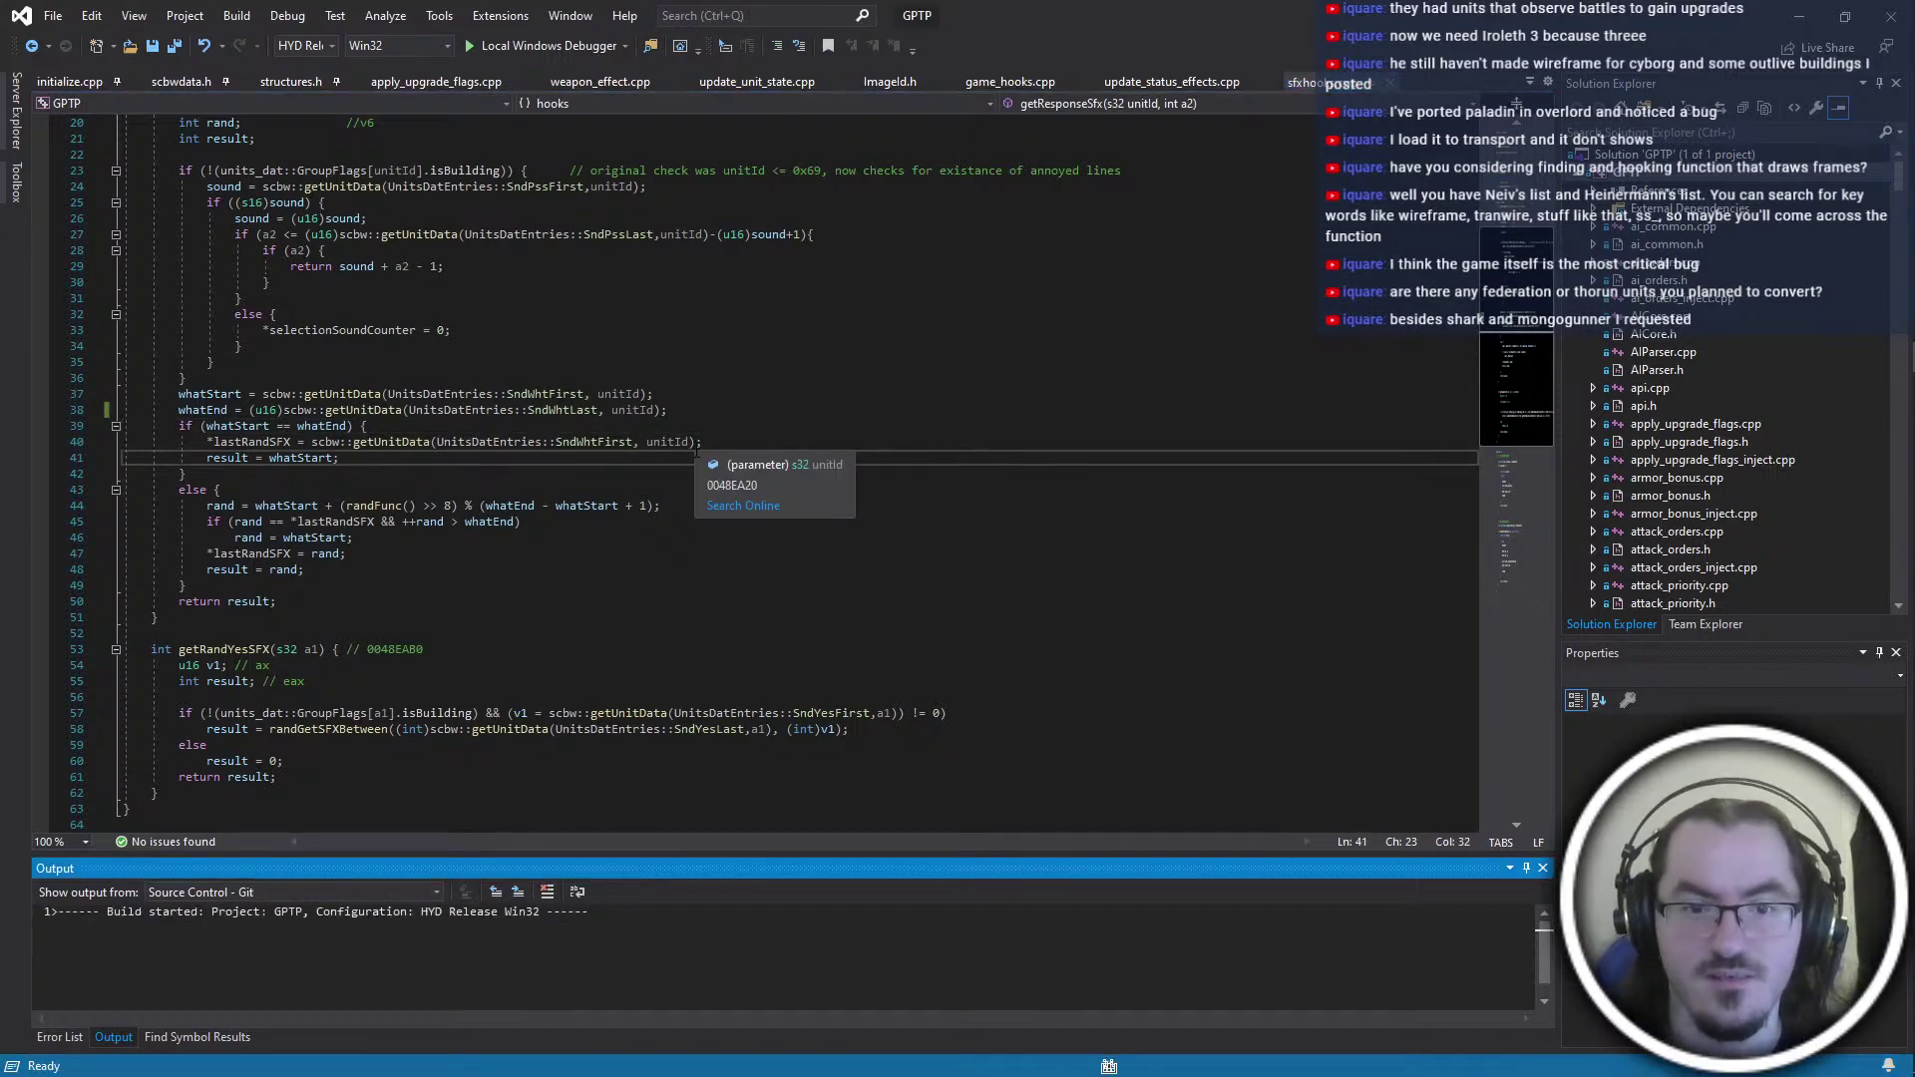
scroll(697, 454, "up", 1)
key("alt+Tab")
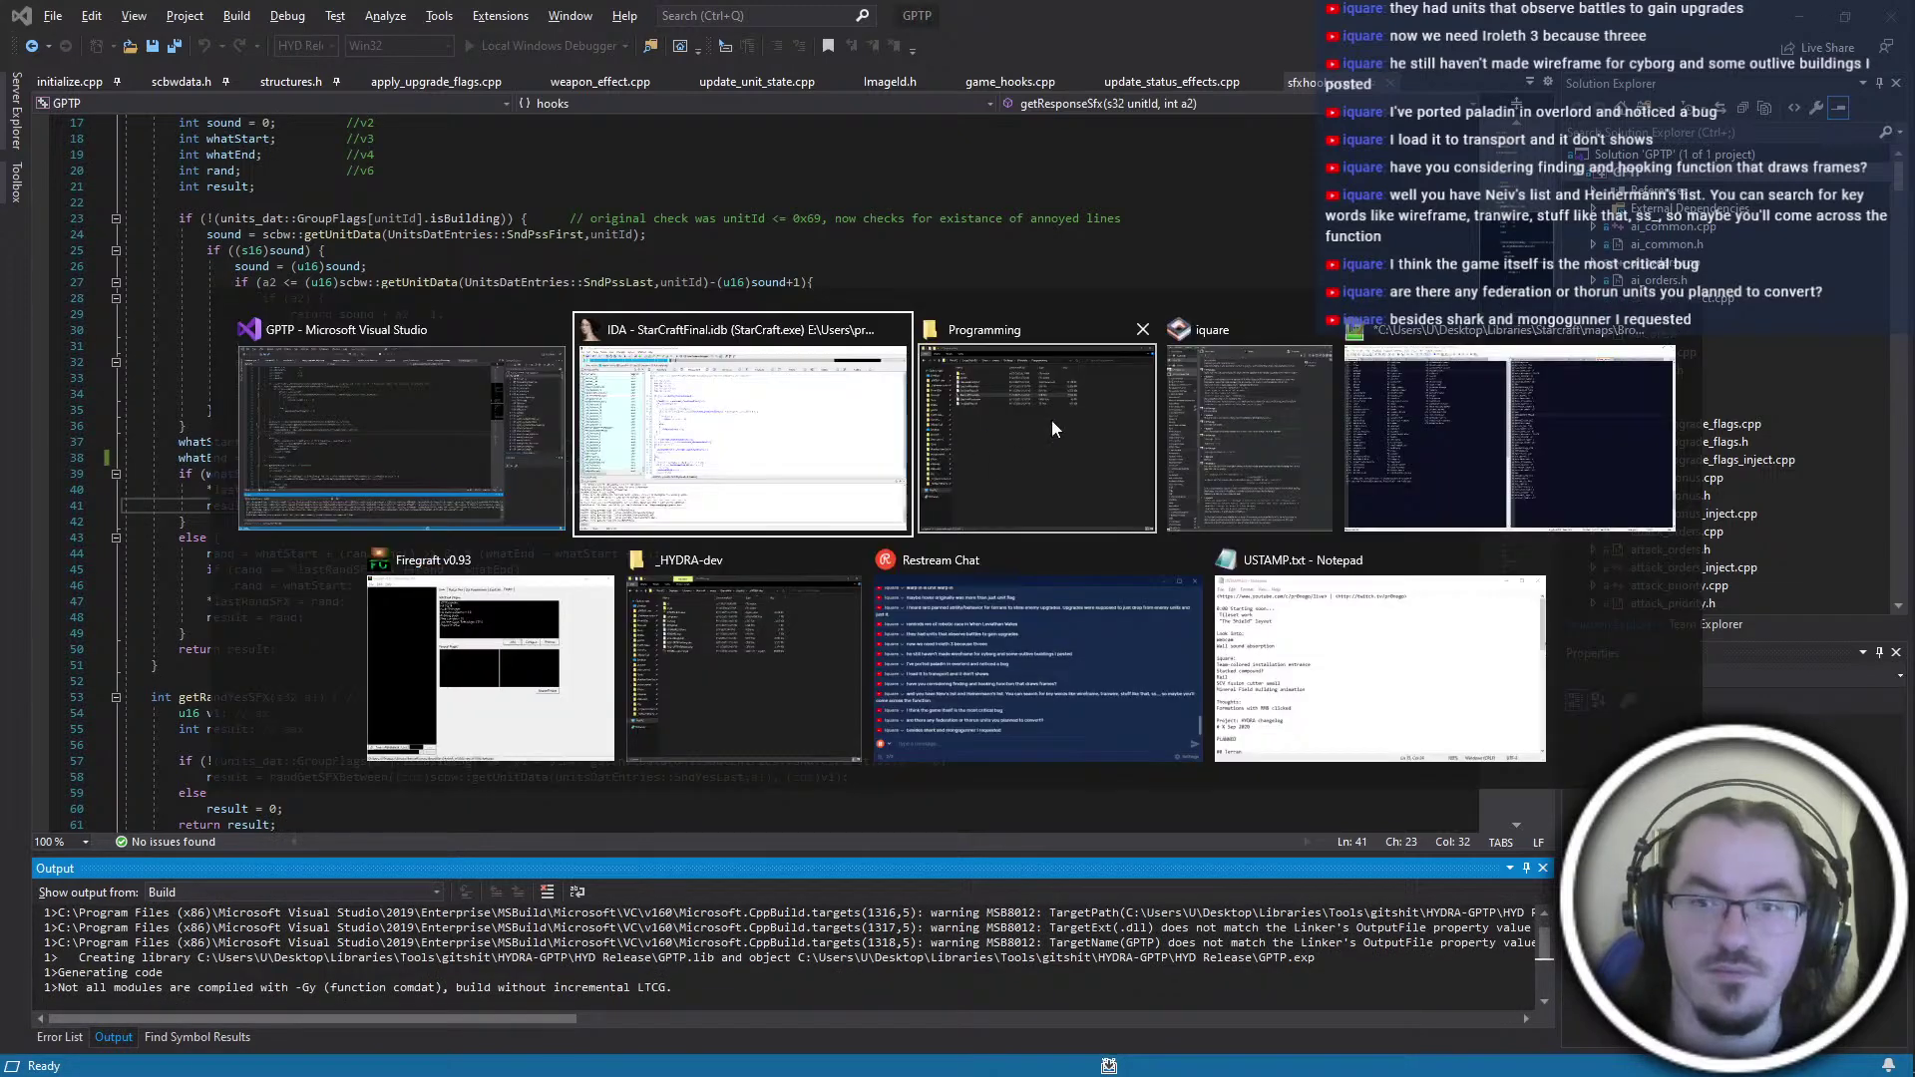
key("Escape")
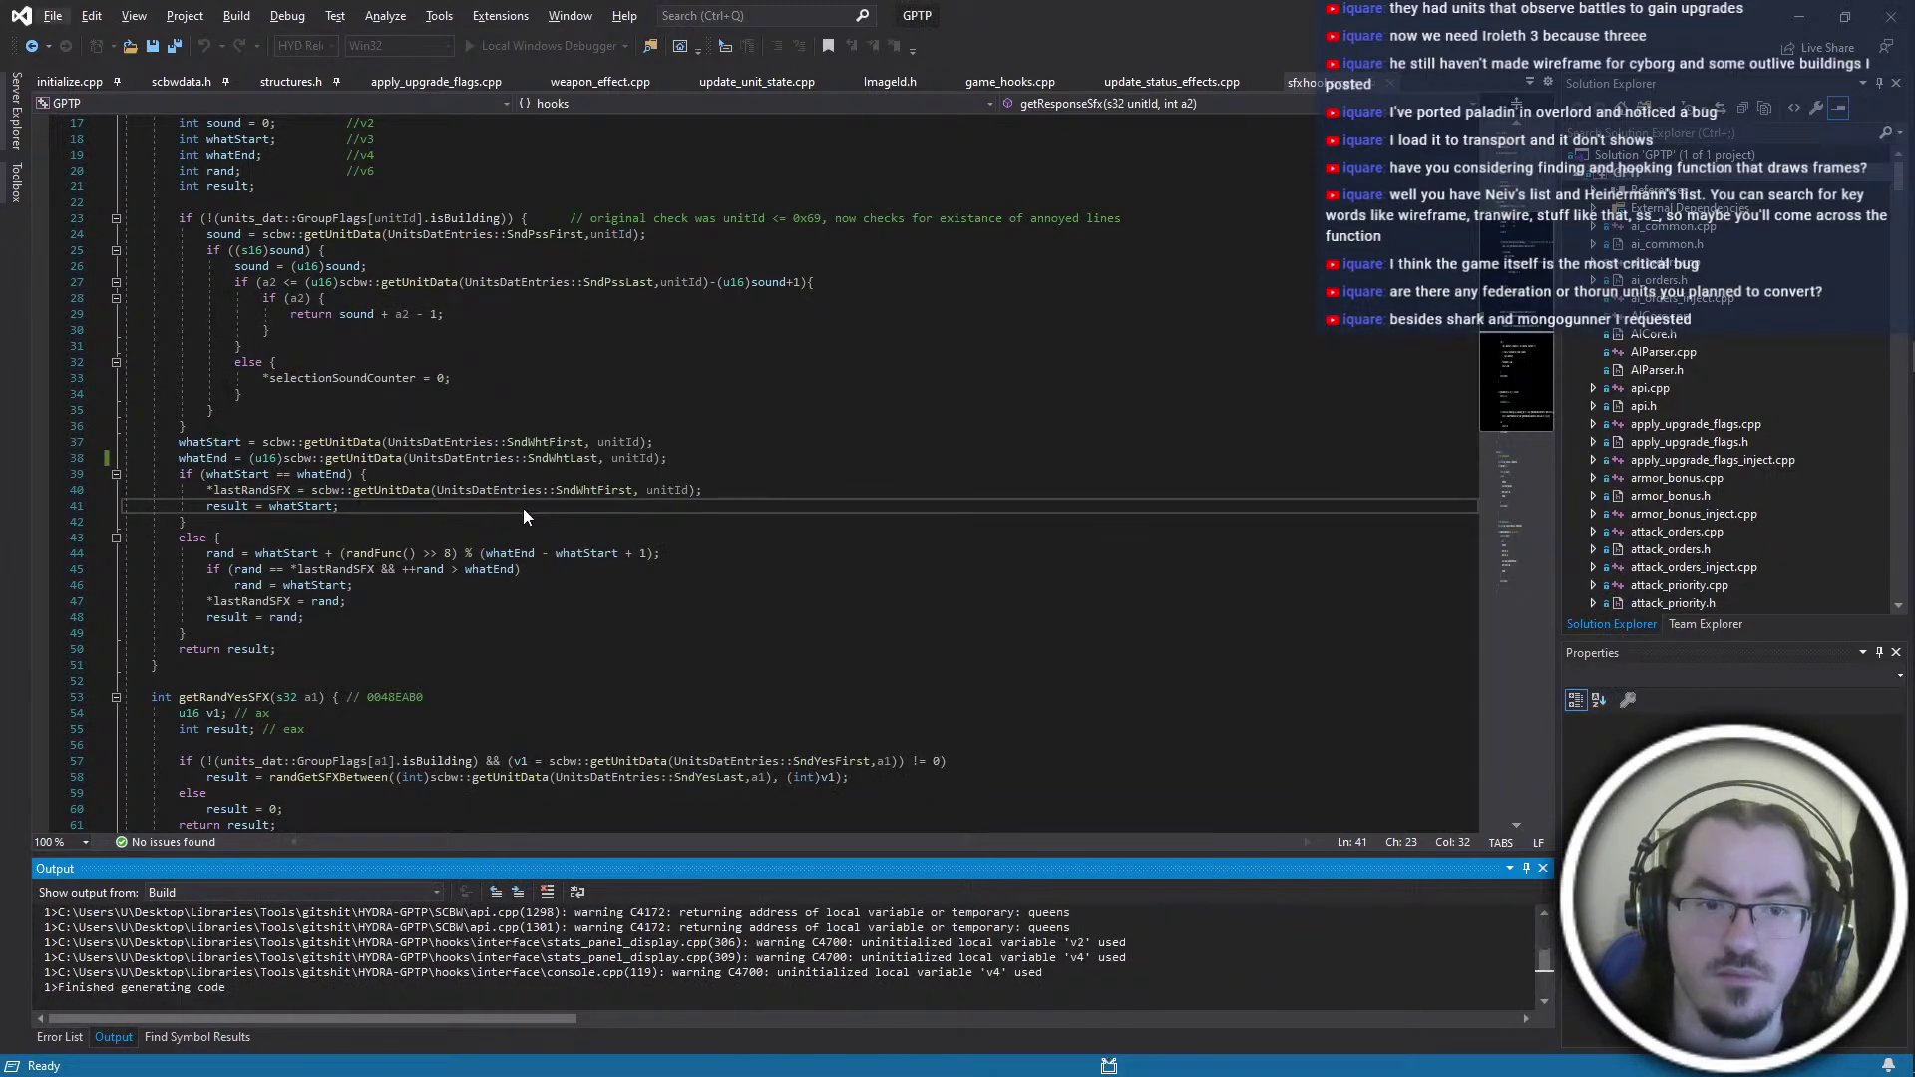
left_click(584, 665)
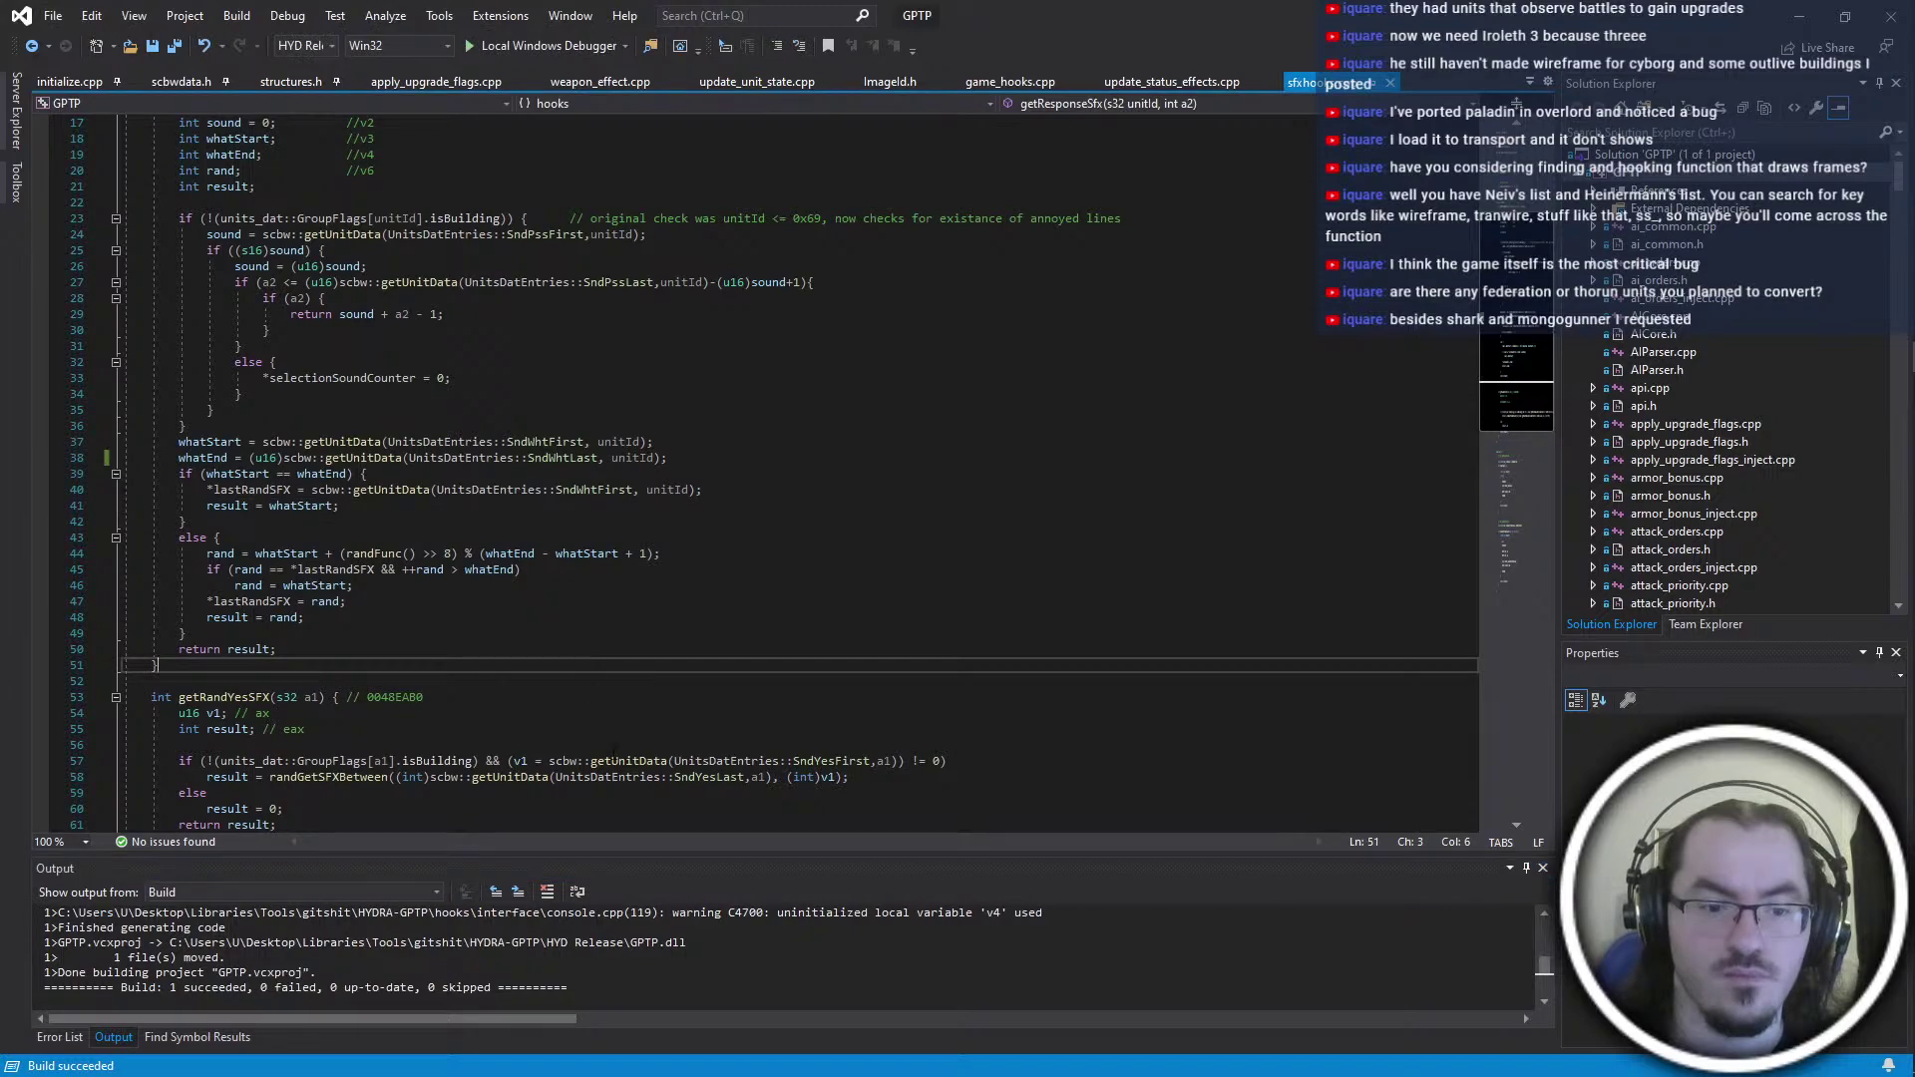
Compare the What sound branch of getResponseSfx with the corresponding pseudocode in IDA
left_click_drag(206, 489, 415, 489)
left_click(230, 538)
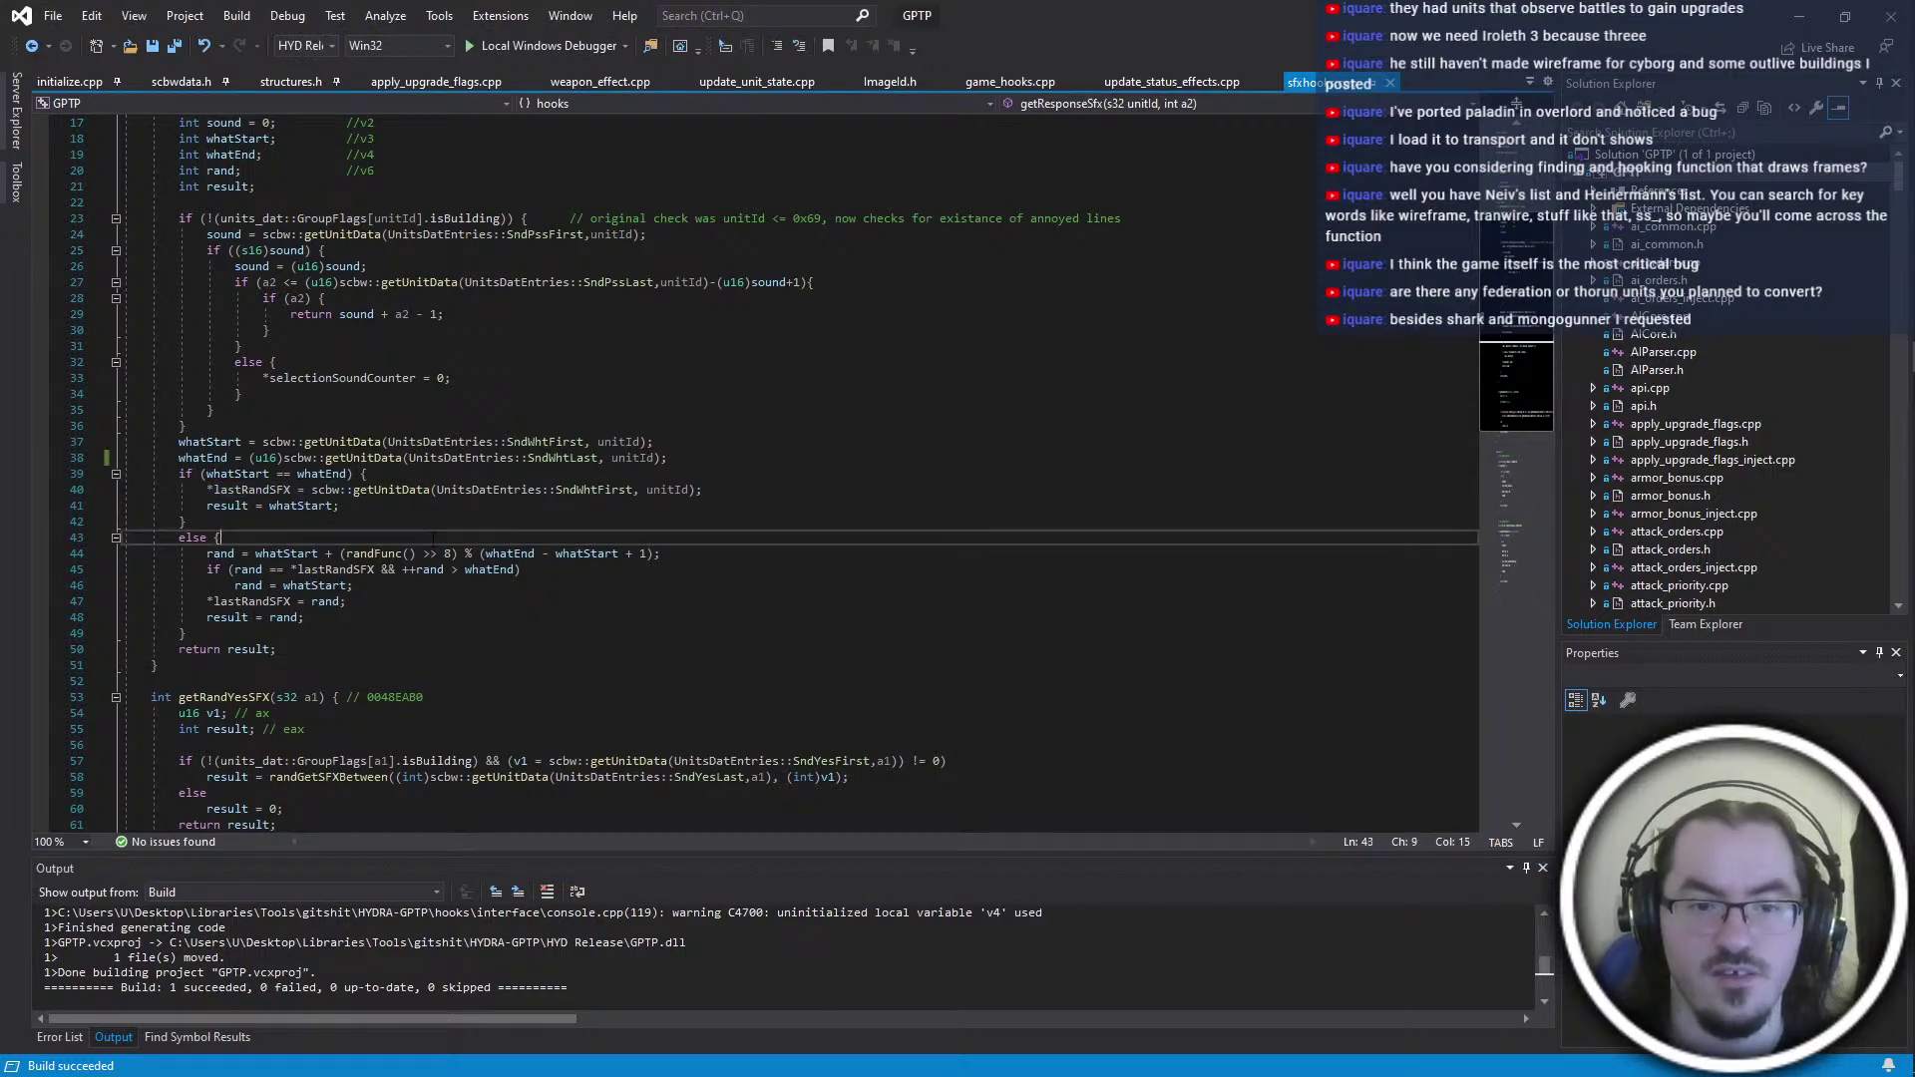
key("alt+Tab")
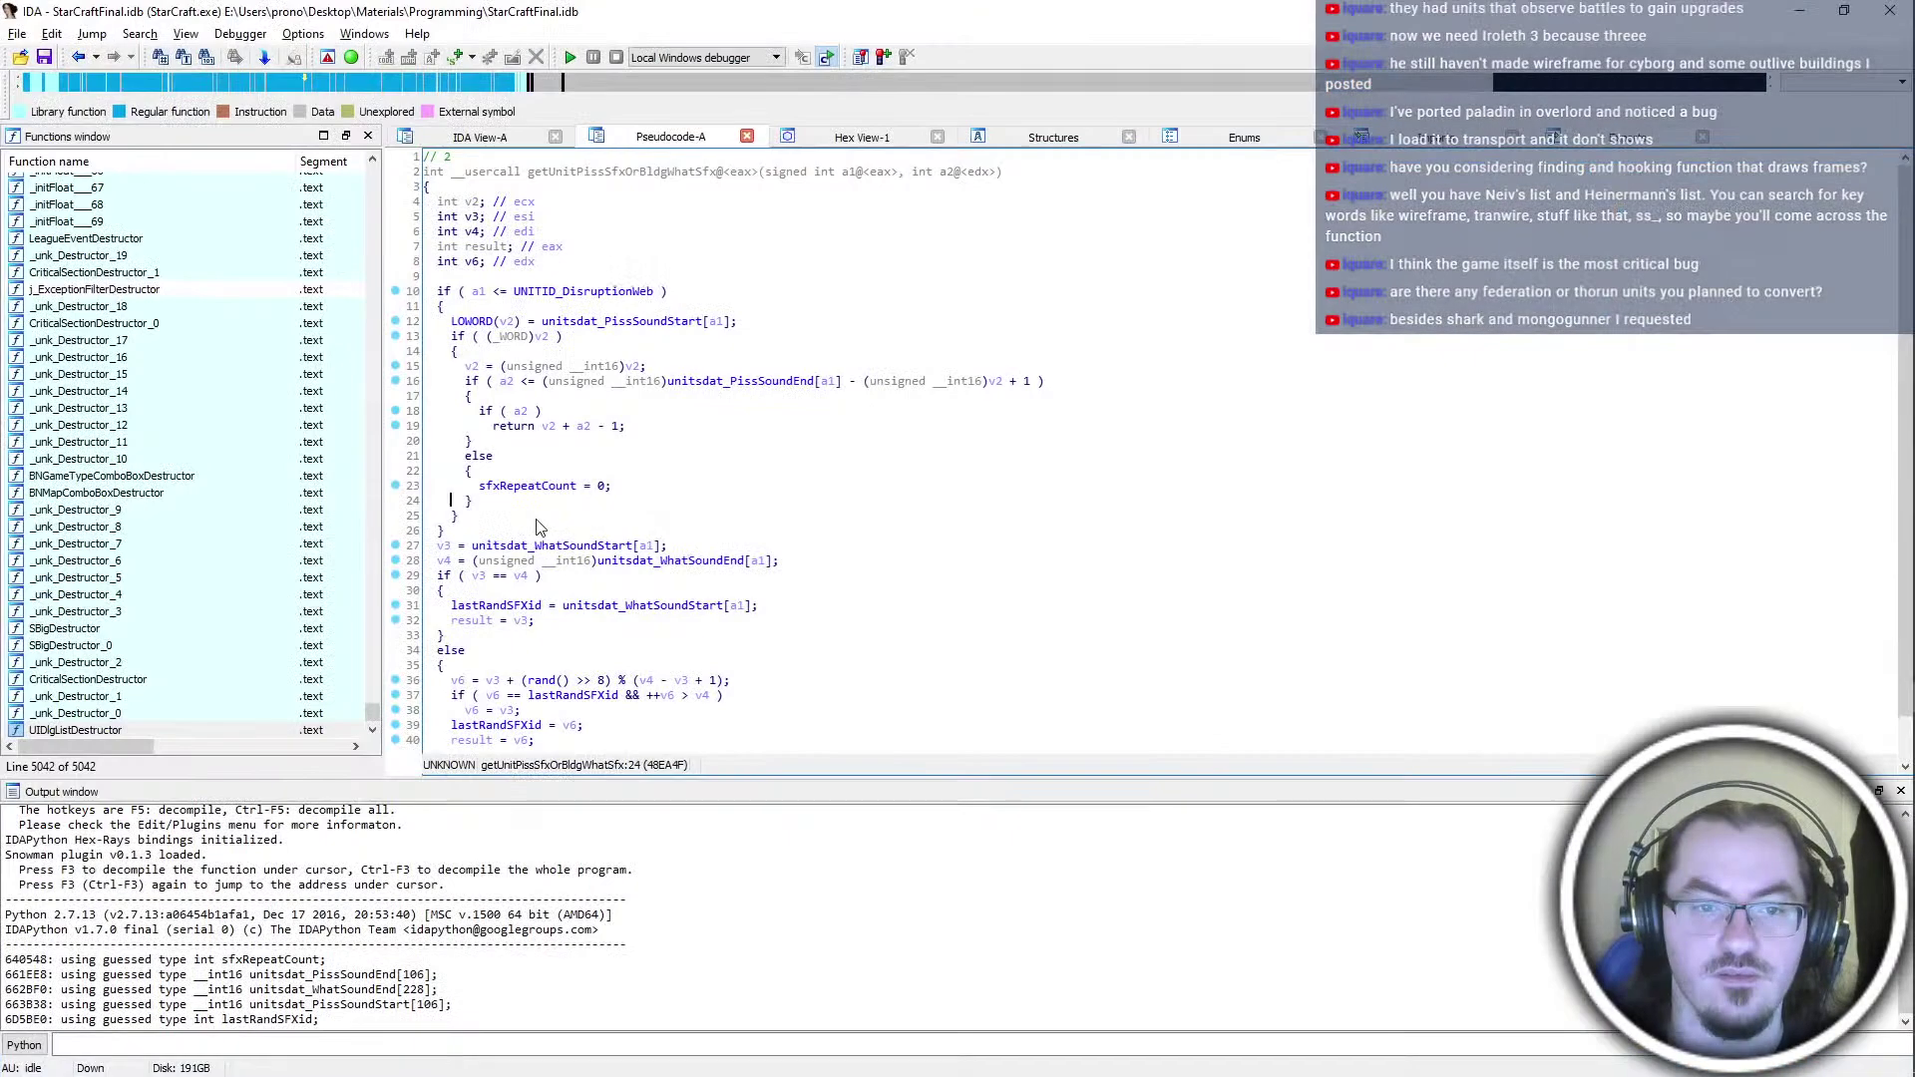
key("alt+Tab")
Switch to Firegraft and add the rebuilt plugin to the MPQDraft plugins of HYDRA-beta.exe
key("alt+Tab")
left_click(489, 663)
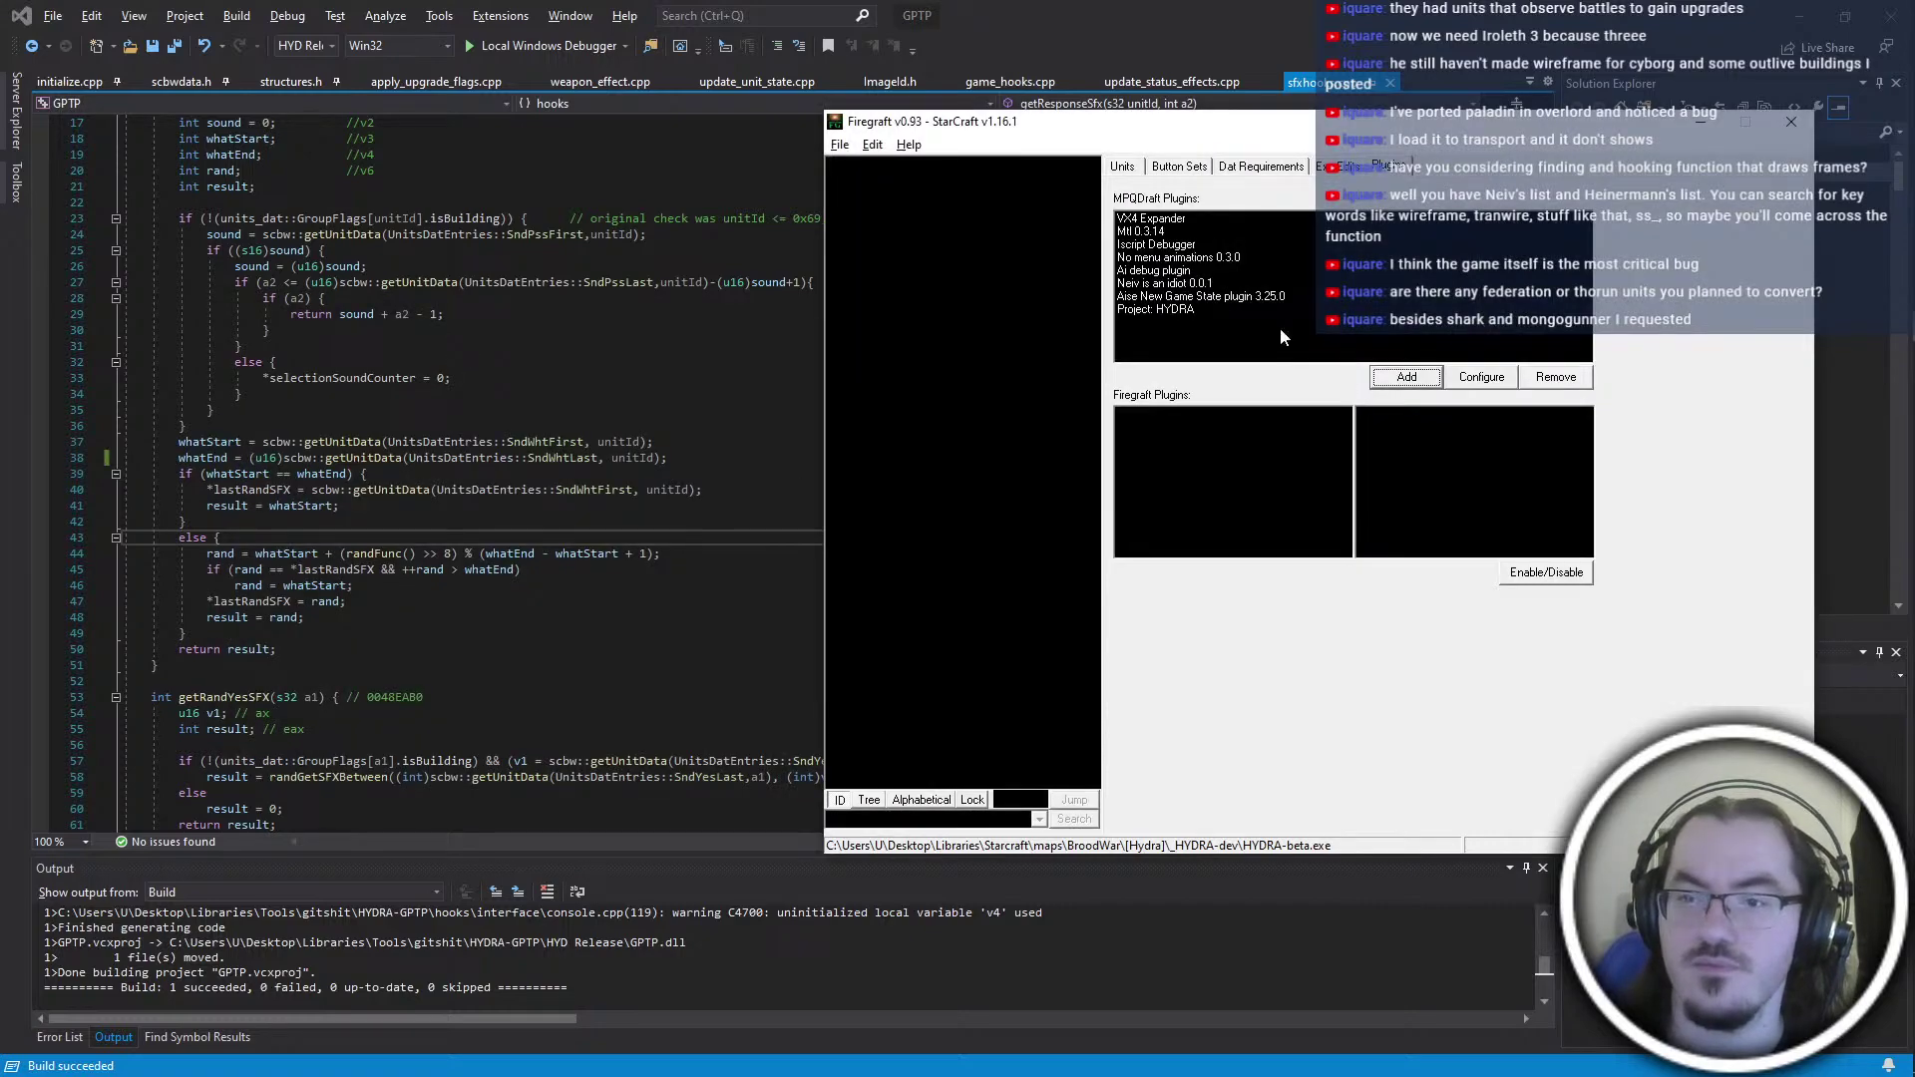
left_click(1405, 377)
double_click(848, 466)
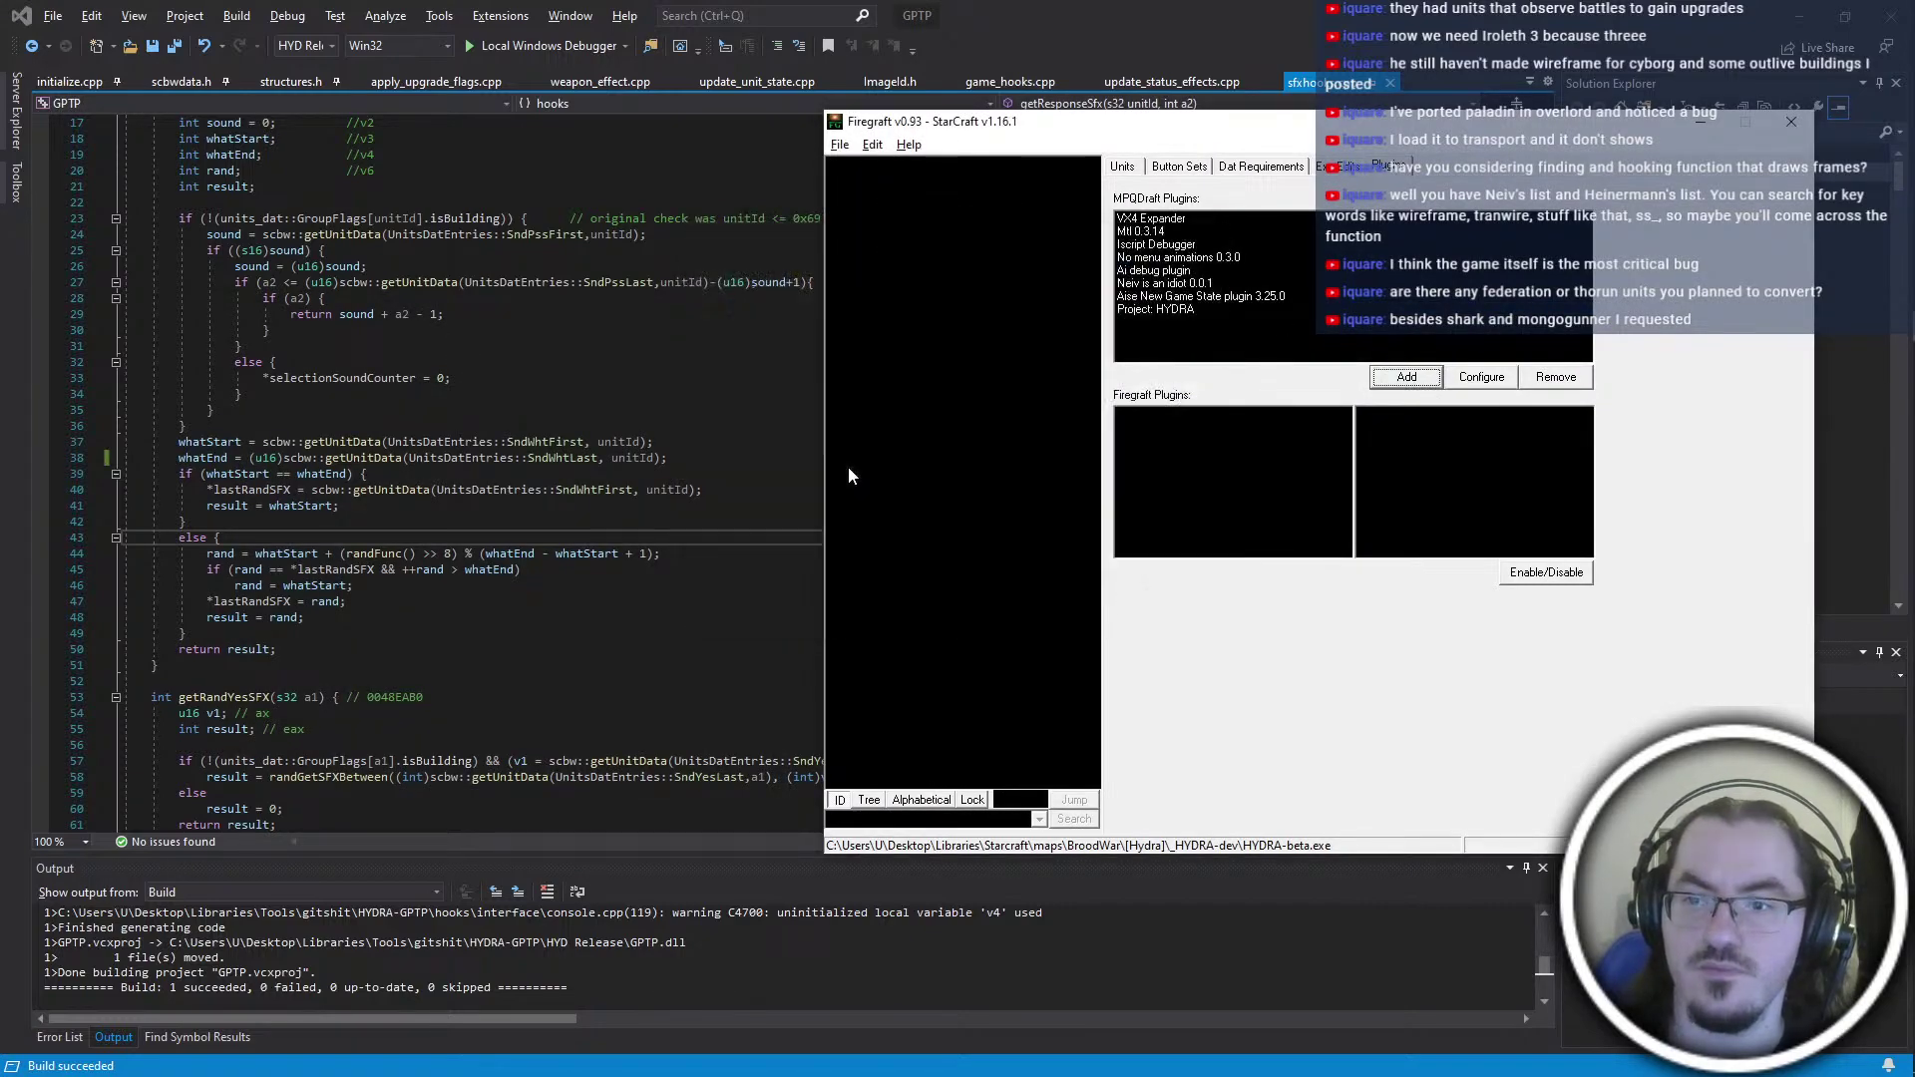
Switch to the _HYDRA-dev folder, launch HYDRA-beta.exe and enter single player with the Project: HYDRA game type
key("alt+Tab")
key("alt+Tab")
left_click(877, 579)
double_click(864, 183)
key("s")
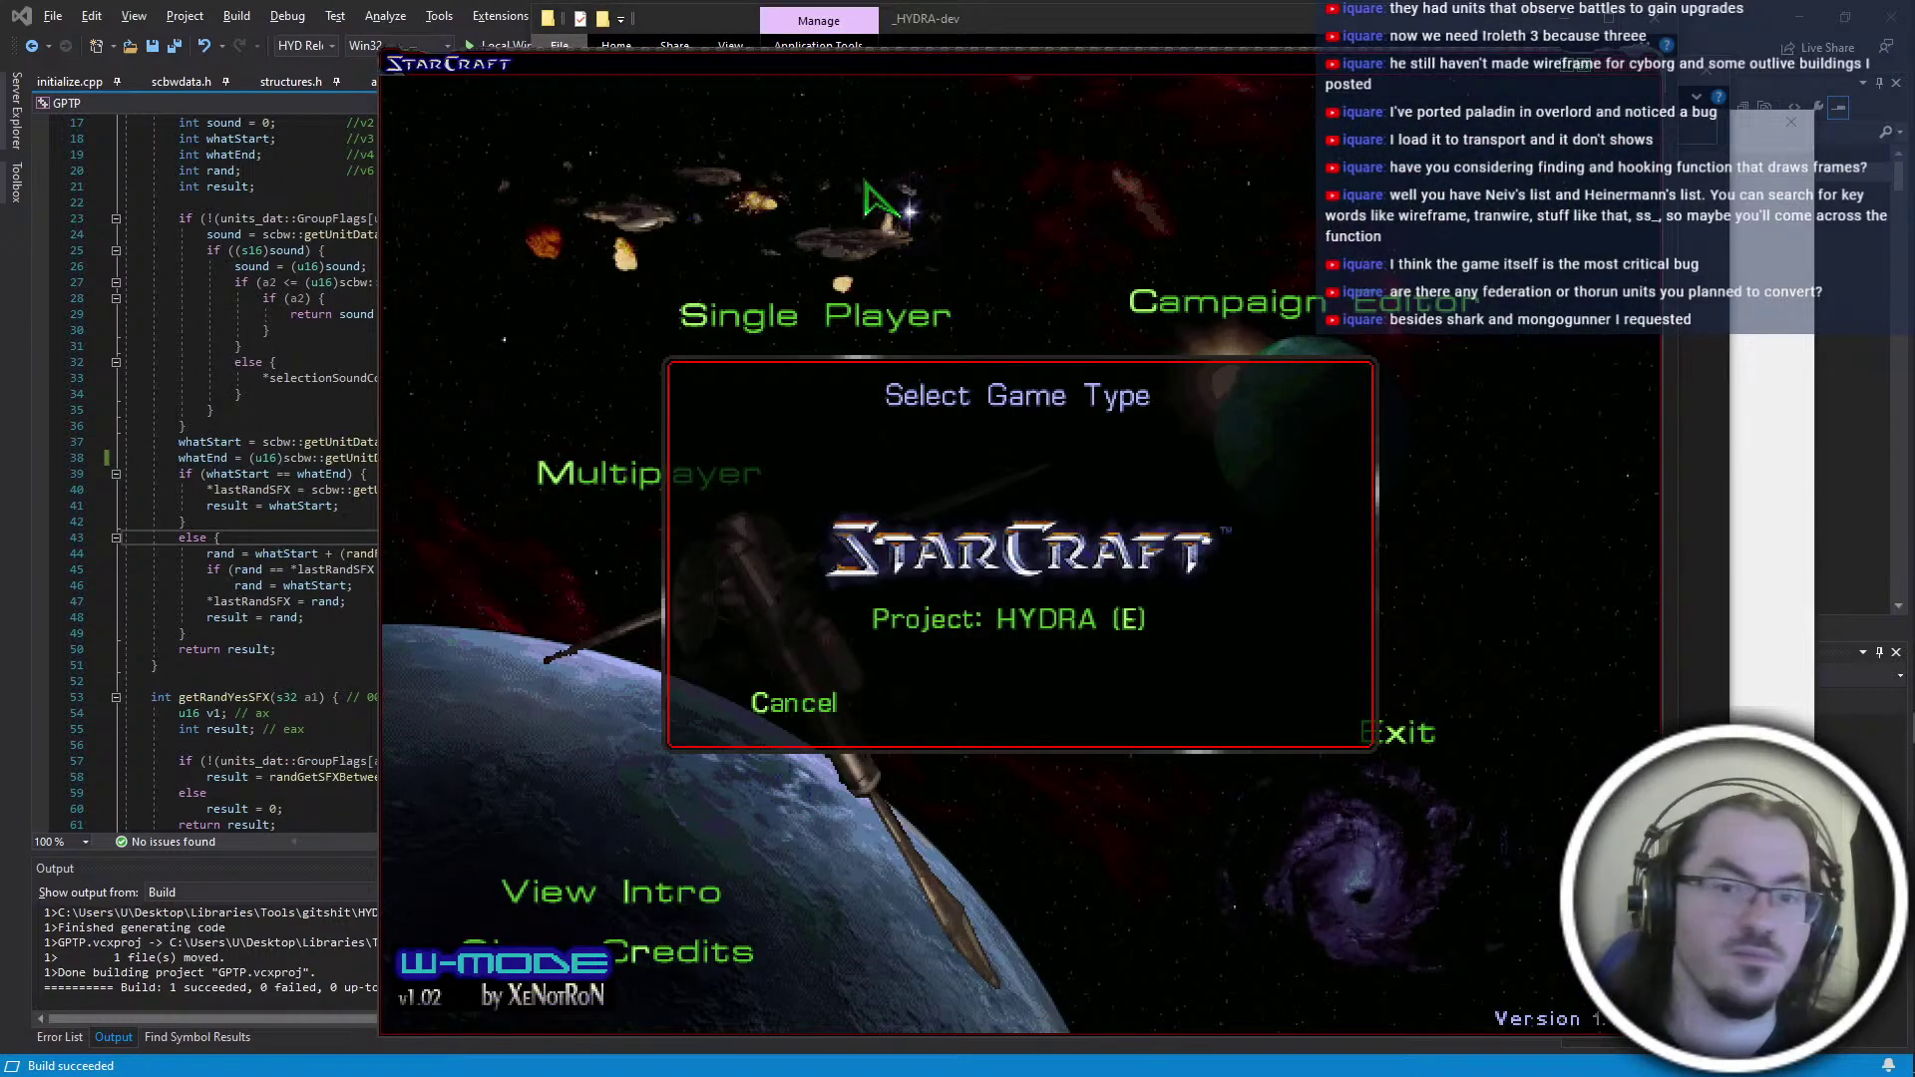
key("e")
key("Return")
Load the test map with the chosen player profile and start the mission from the briefing
key("u")
key("Return")
key("Down")
key("Return")
key("Return")
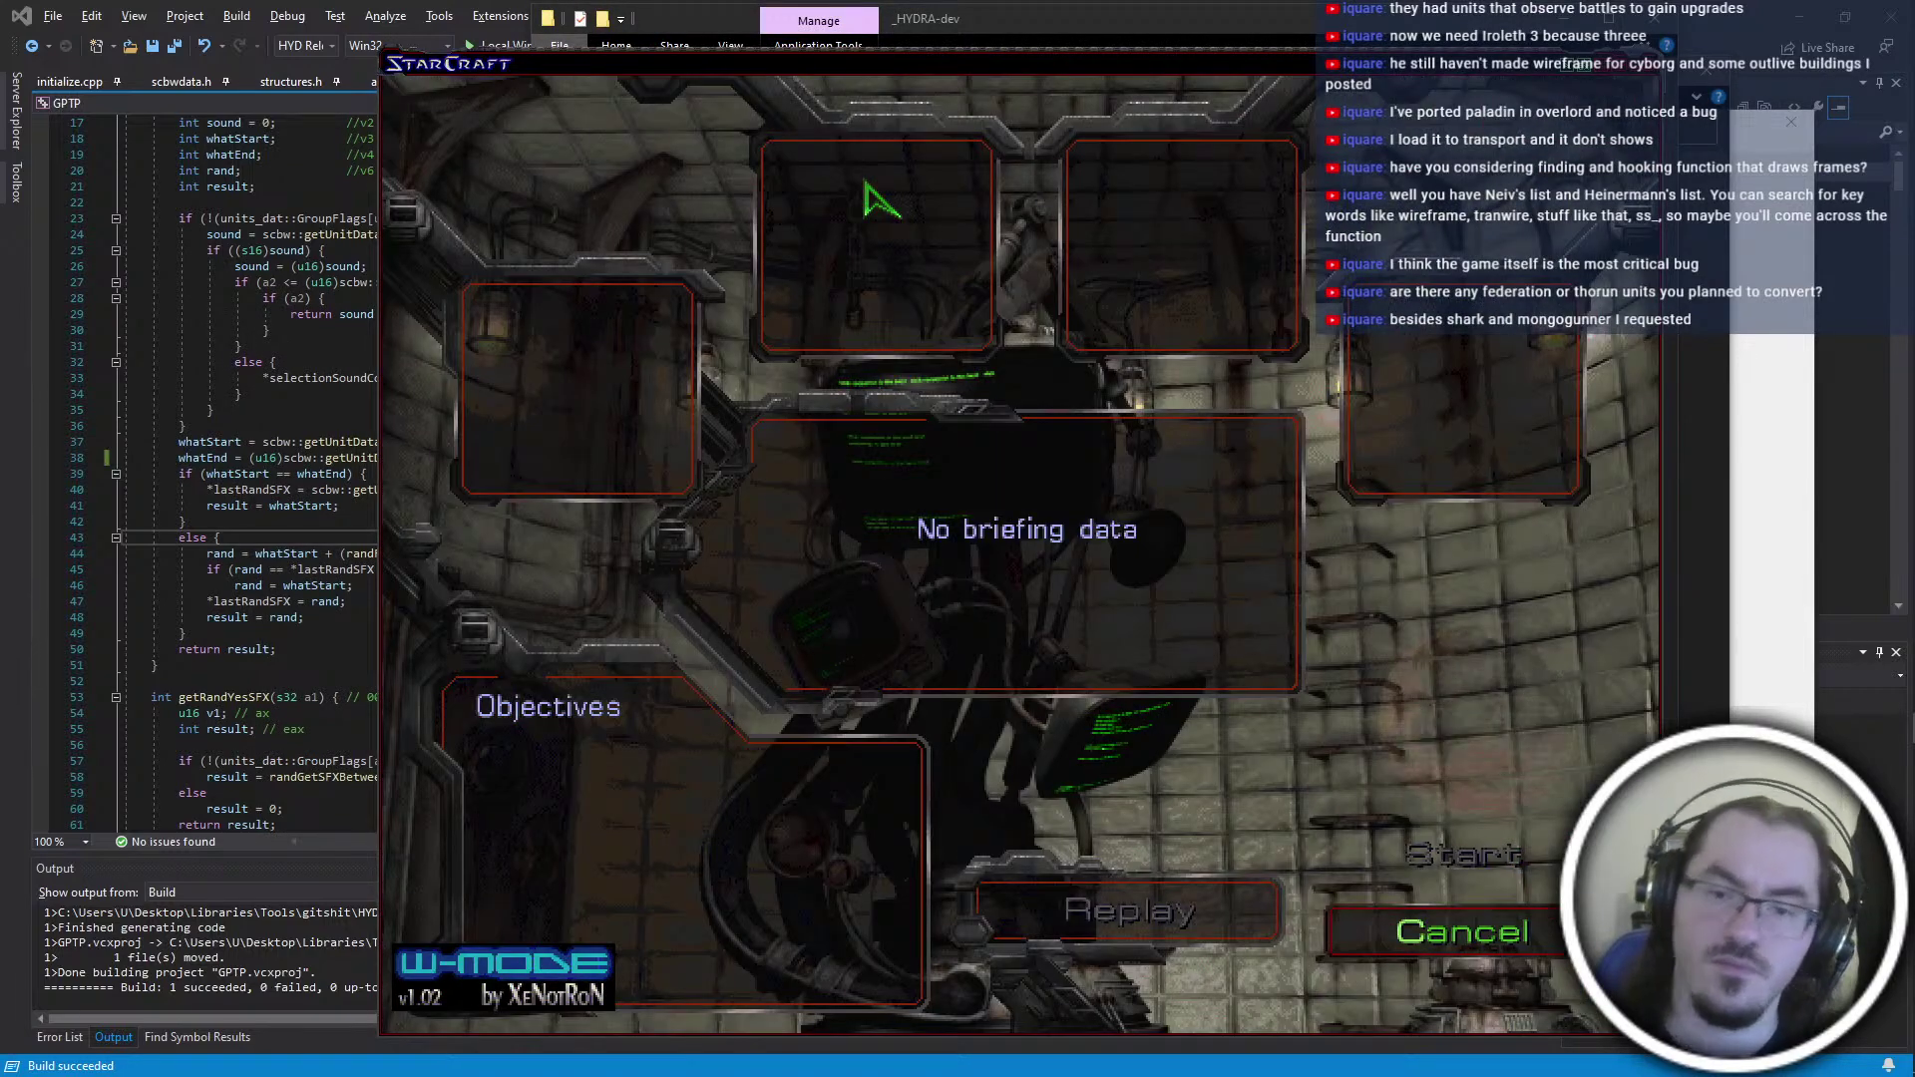
key("s")
Test the response sounds by selecting several buildings around the map, including the Terran Command Center
left_click(414, 849)
mouse_move(414, 848)
left_mouse_down()
mouse_move(416, 903)
mouse_move(416, 875)
left_mouse_up()
left_click(987, 334)
left_click(1252, 286)
key("Up")
key("Right")
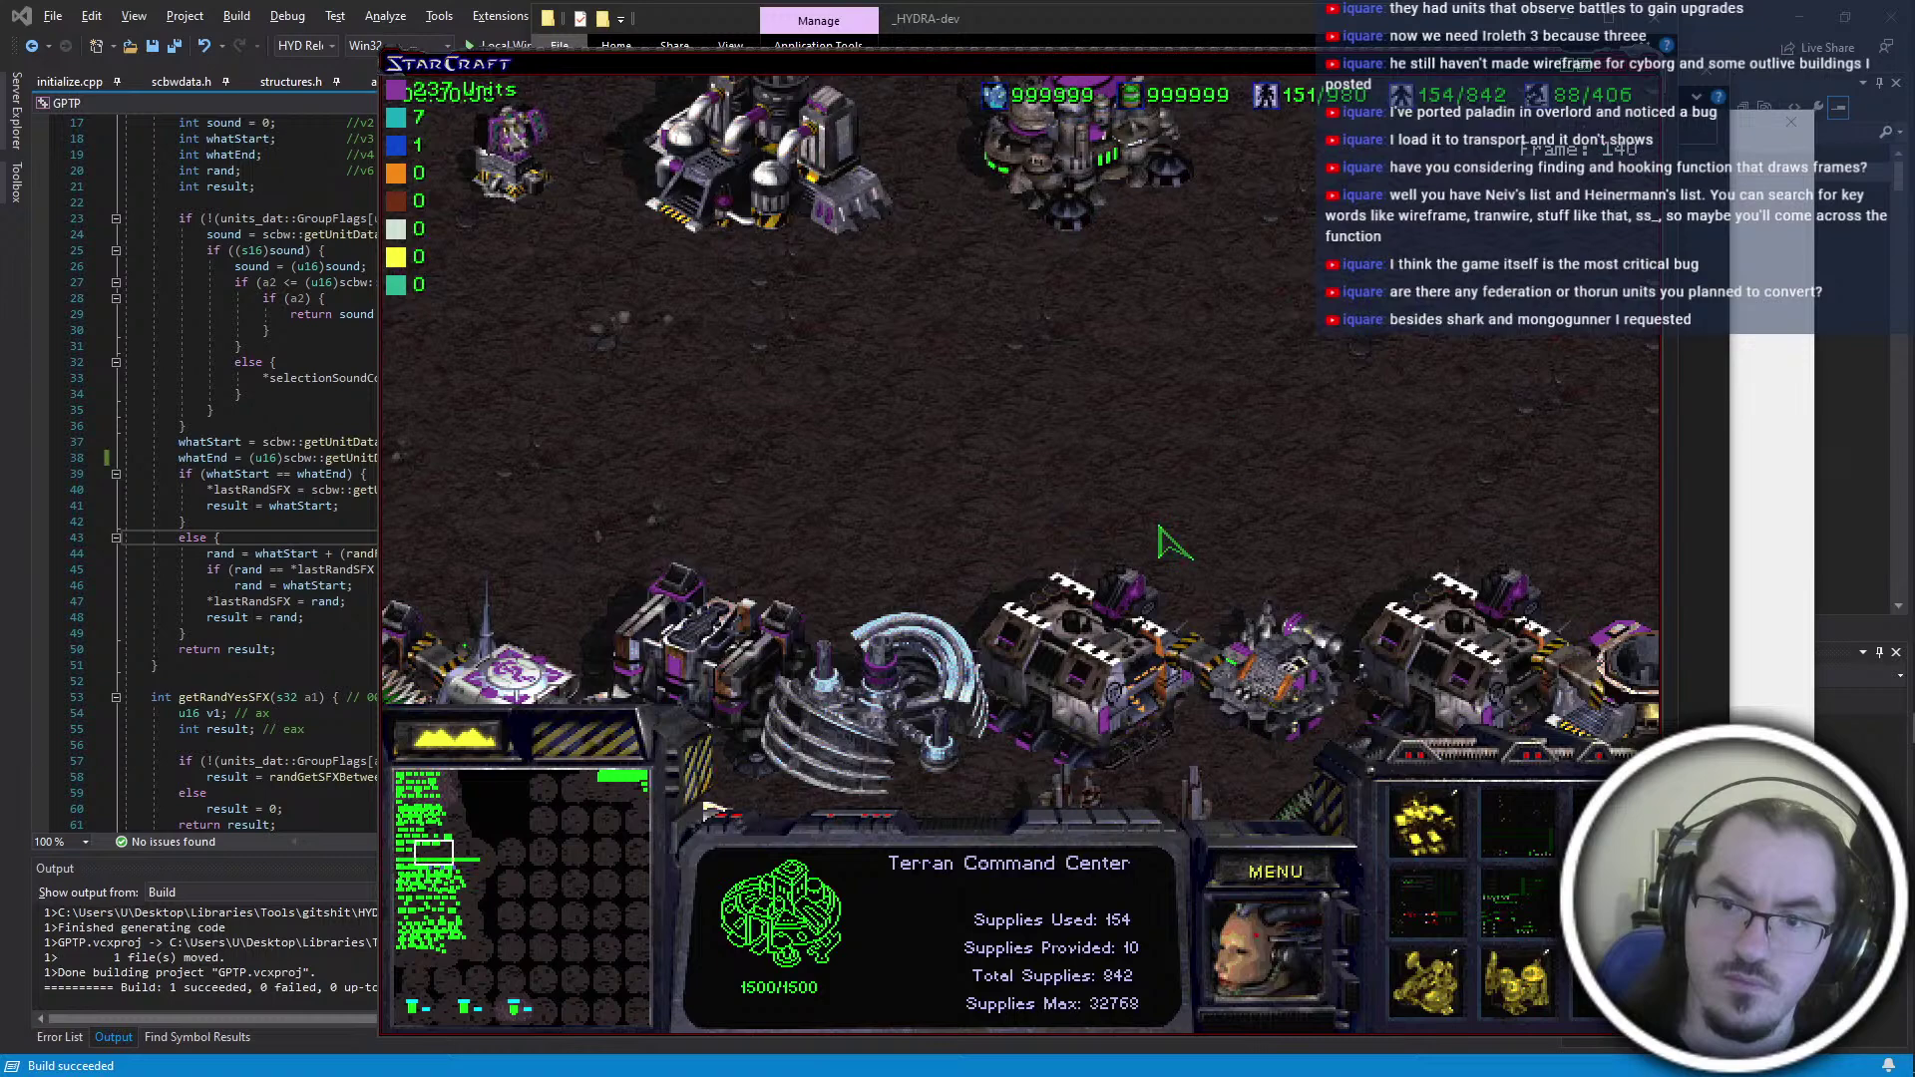
left_click(1127, 618)
left_click(1216, 637)
key("Up")
left_click(1097, 379)
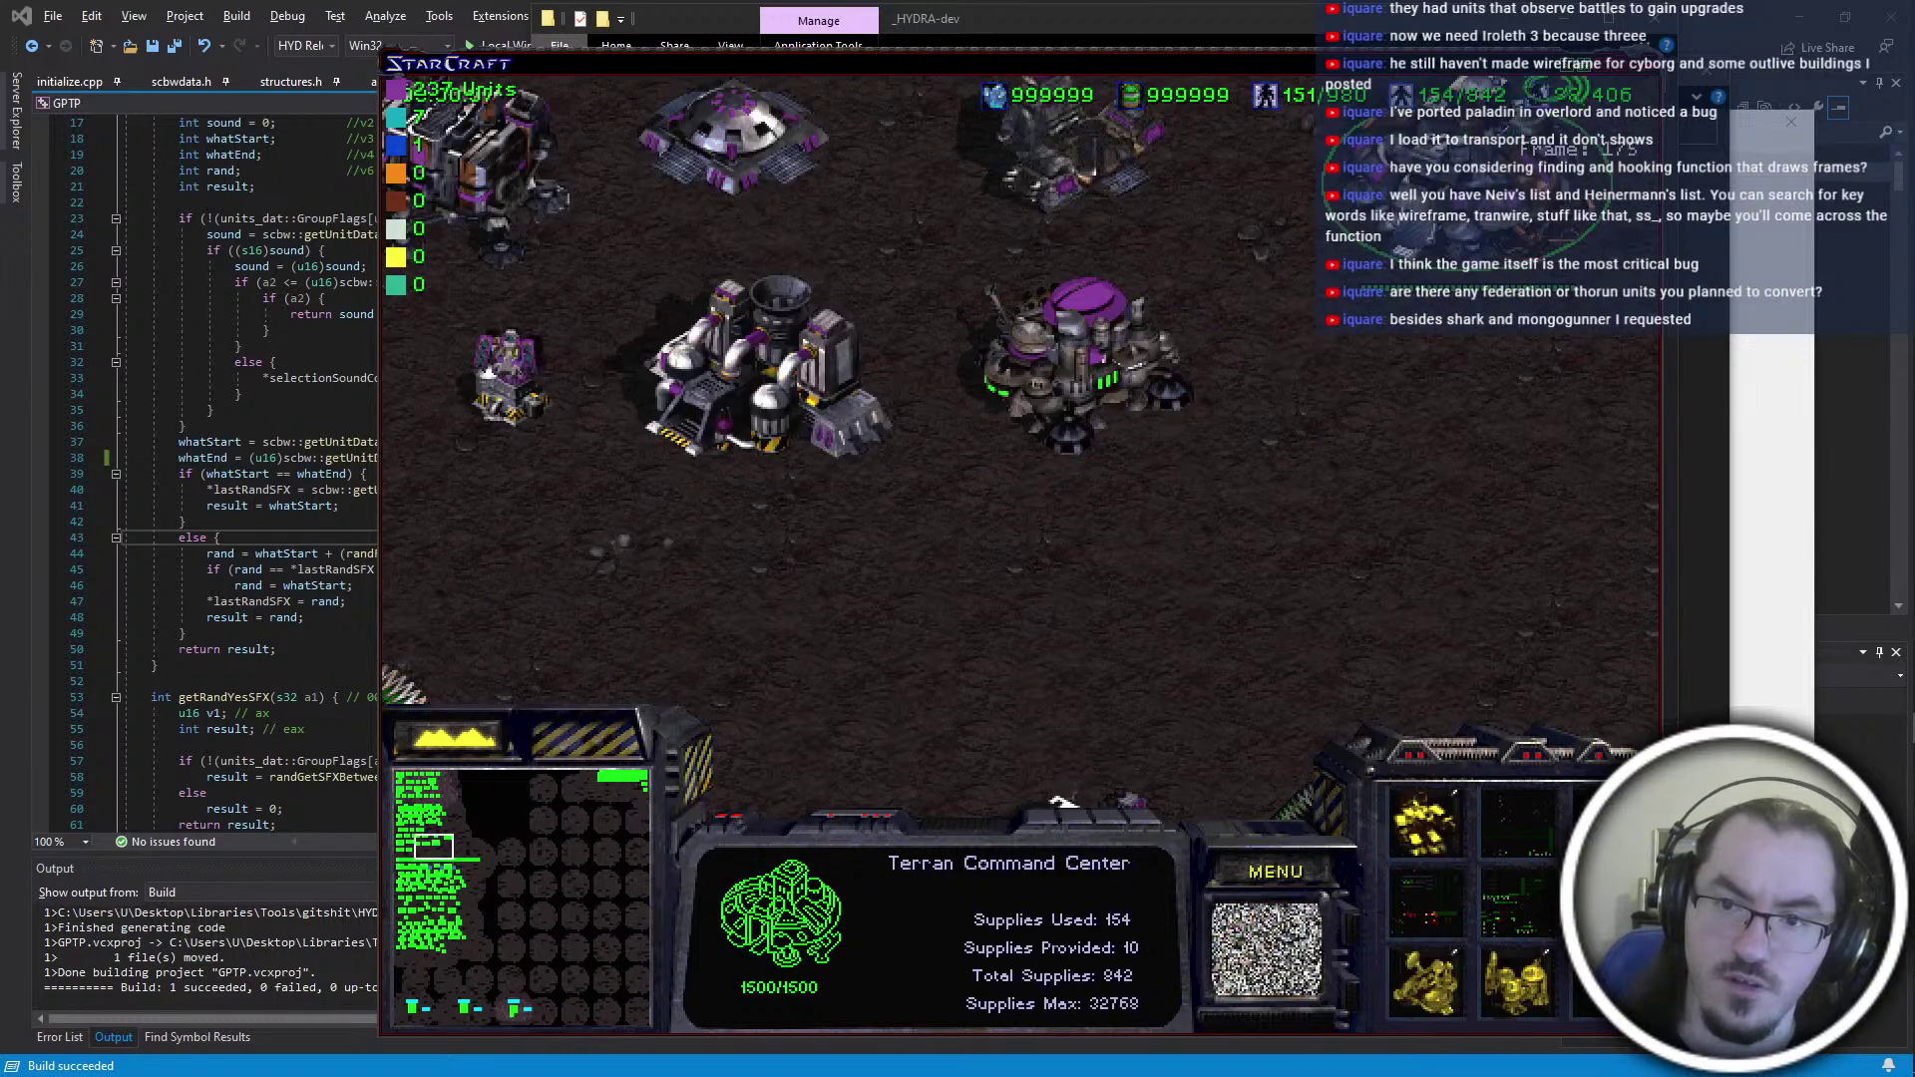
End the running mission and exit the game
left_click(1275, 871)
key("e")
key("x")
key("x")
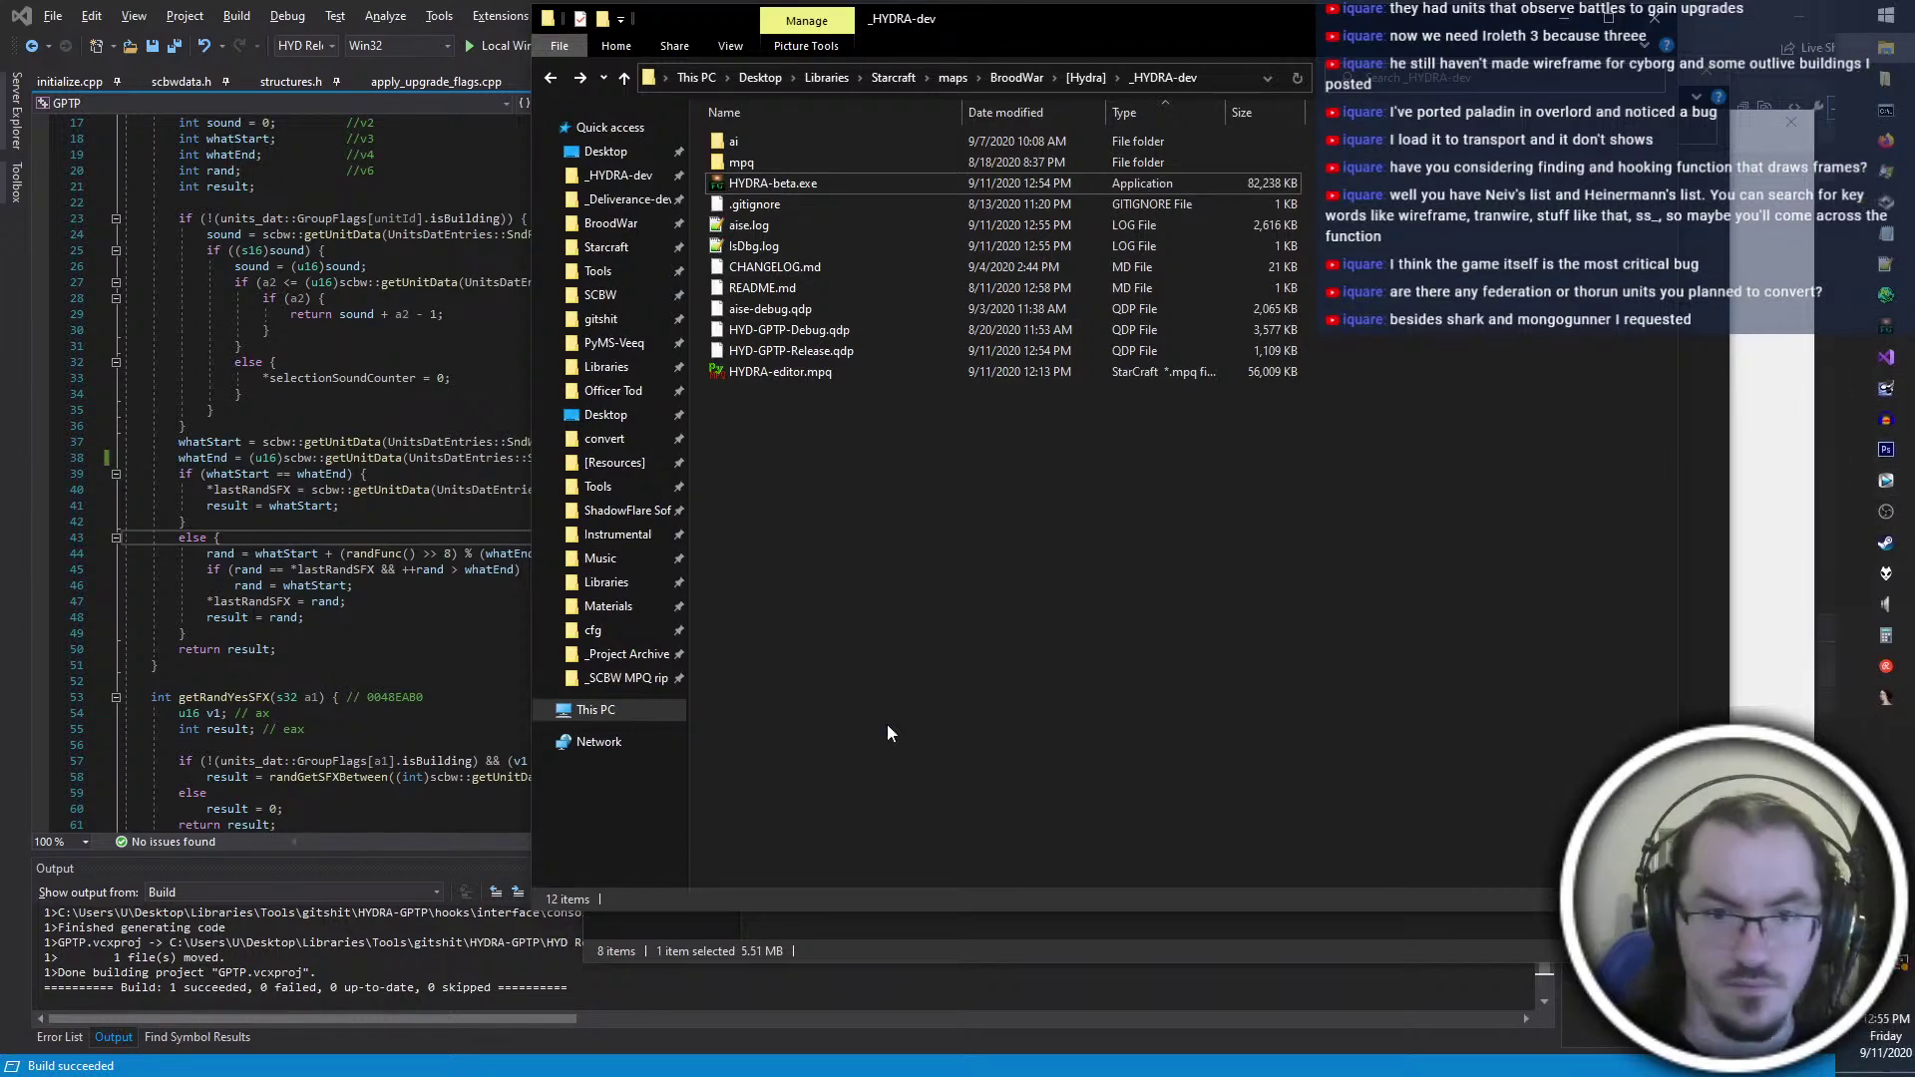
Switch to the second virtual desktop and delete the tho06 image file lying on it
key("alt+Tab")
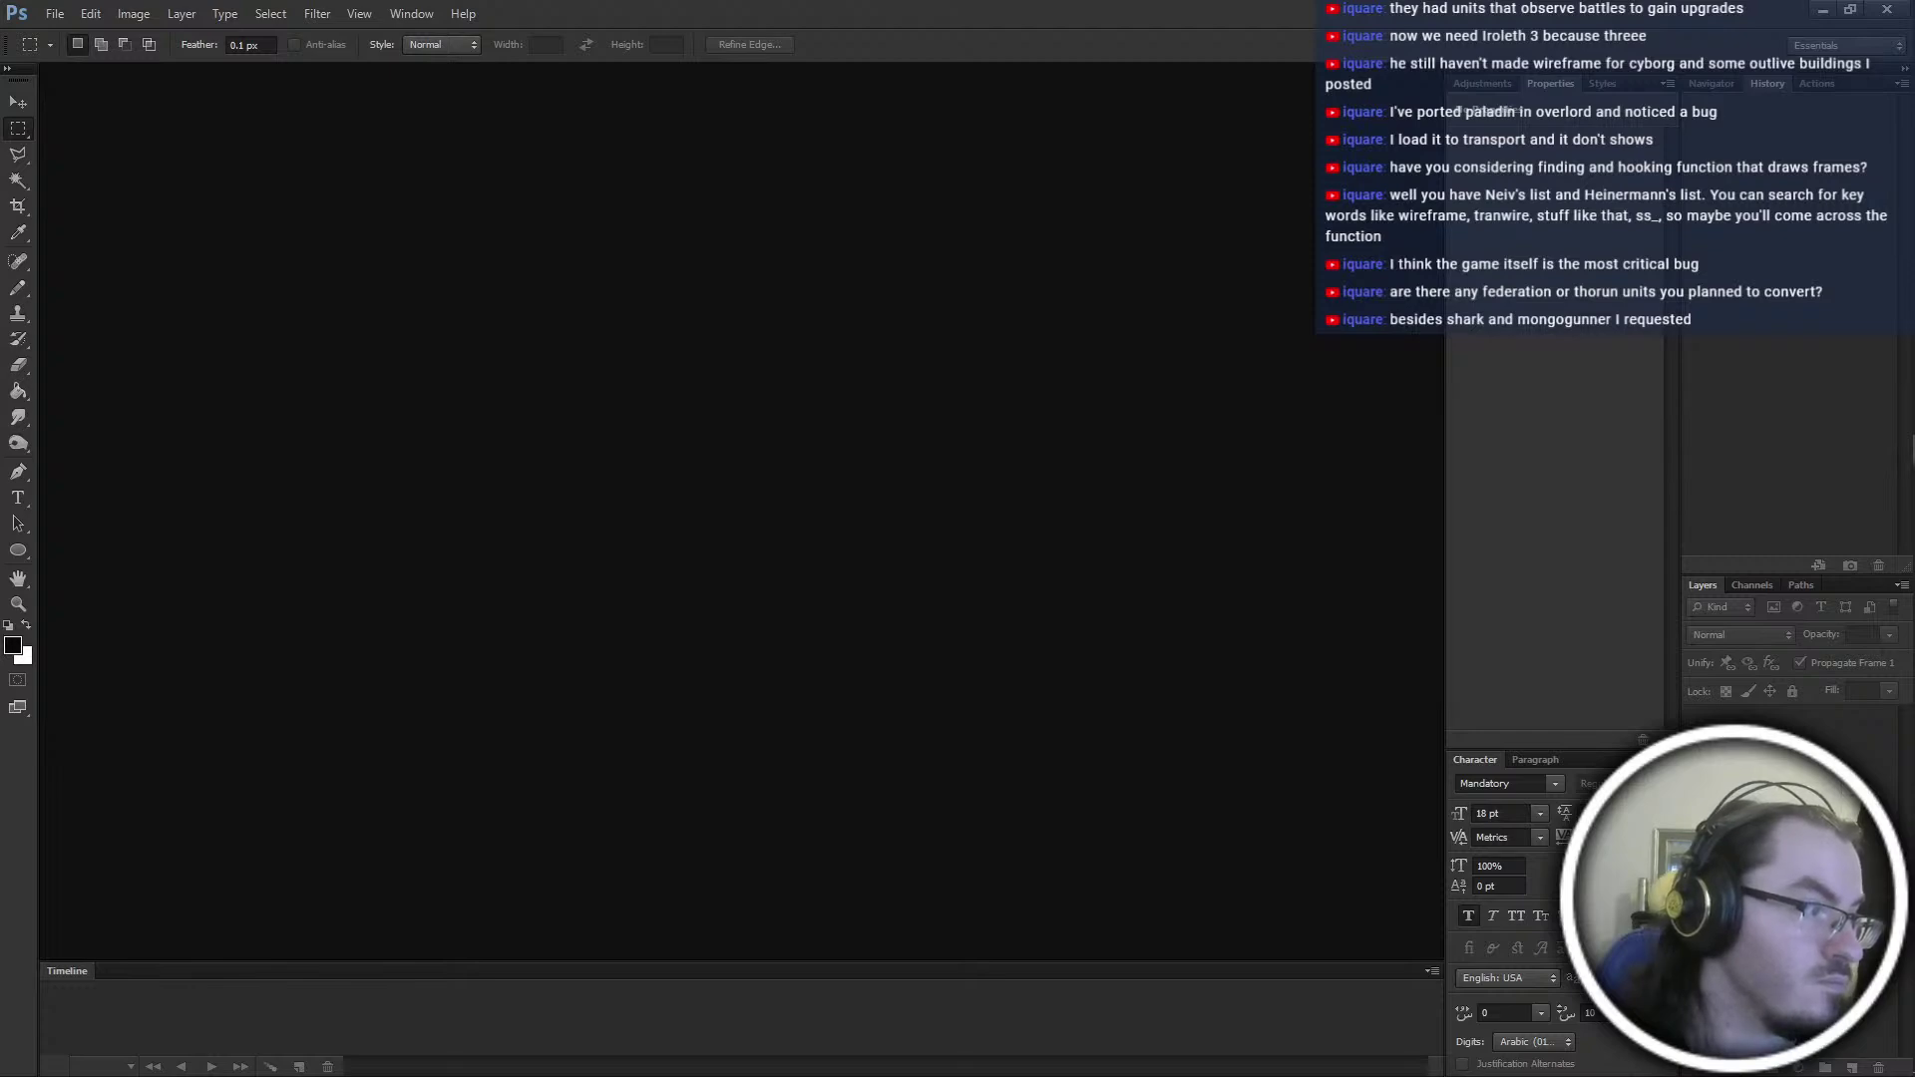
left_click(1886, 9)
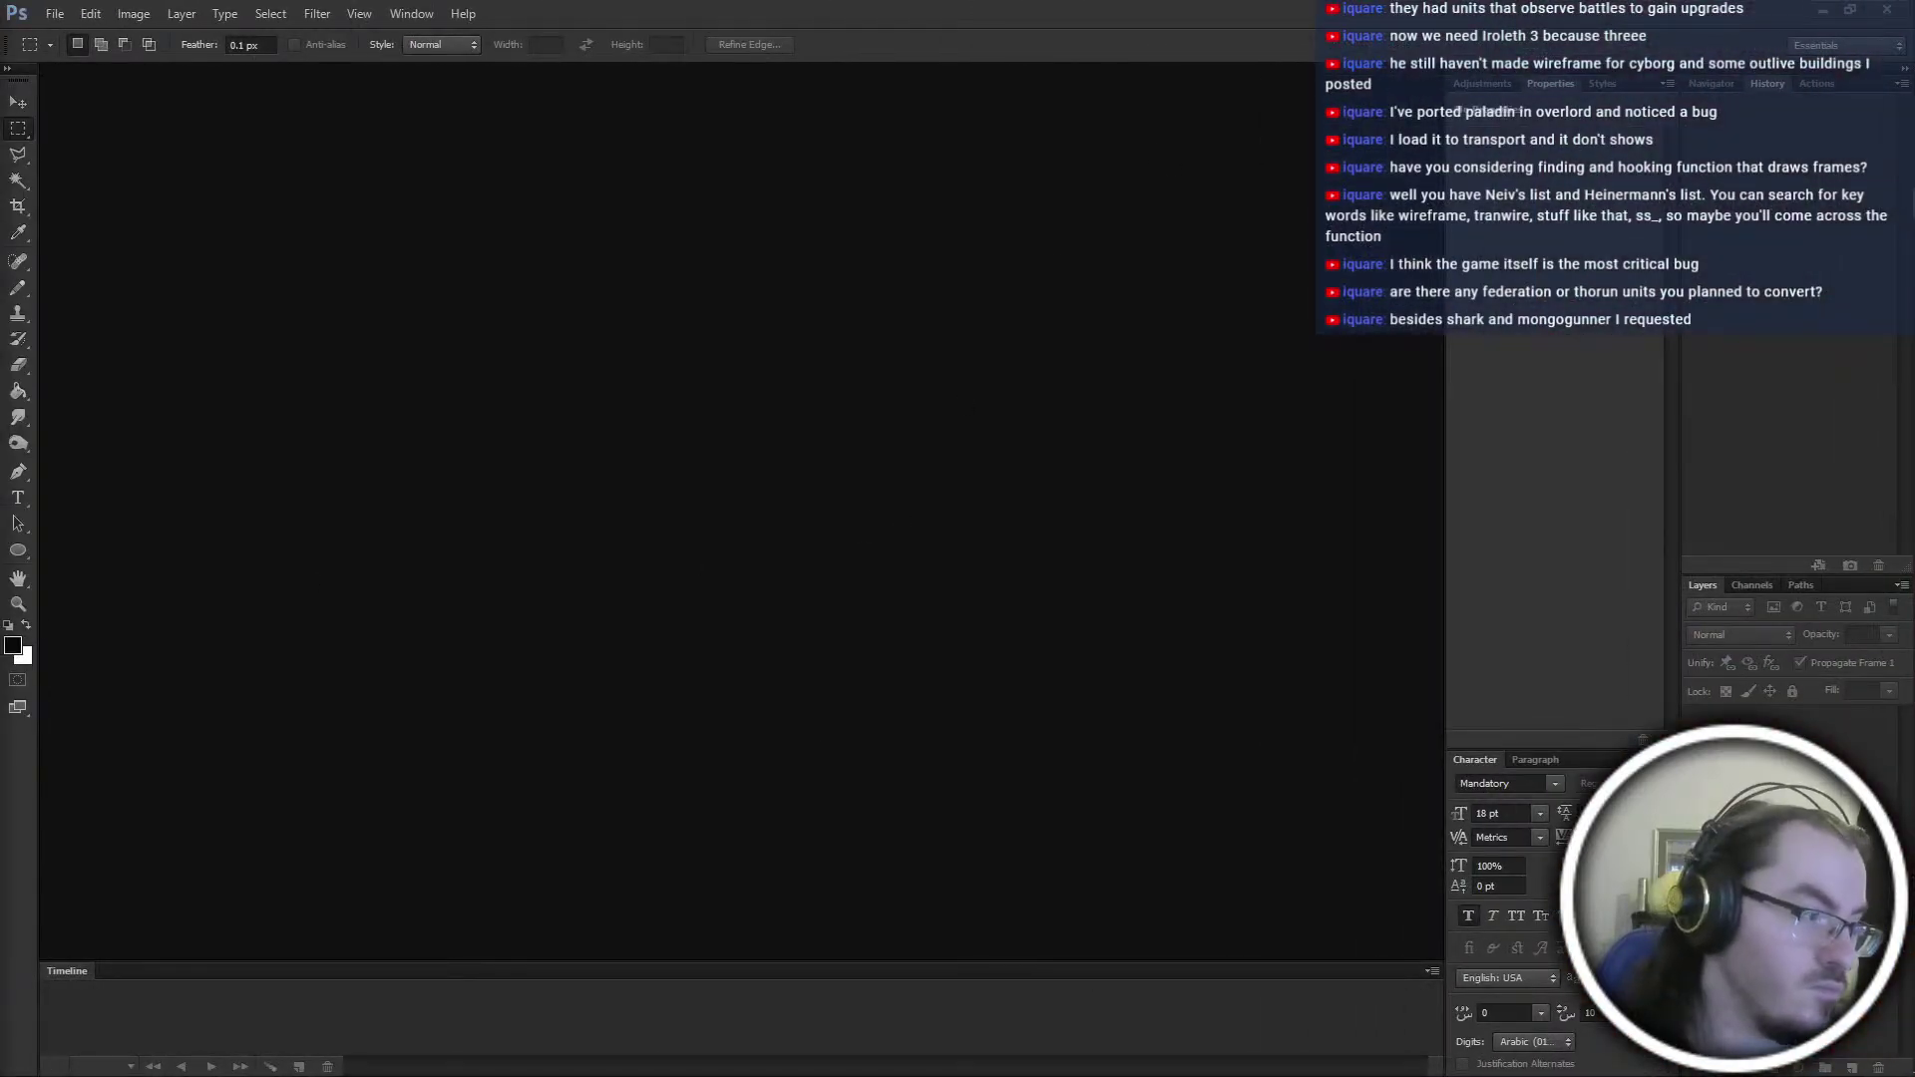
key("ctrl+super+Right")
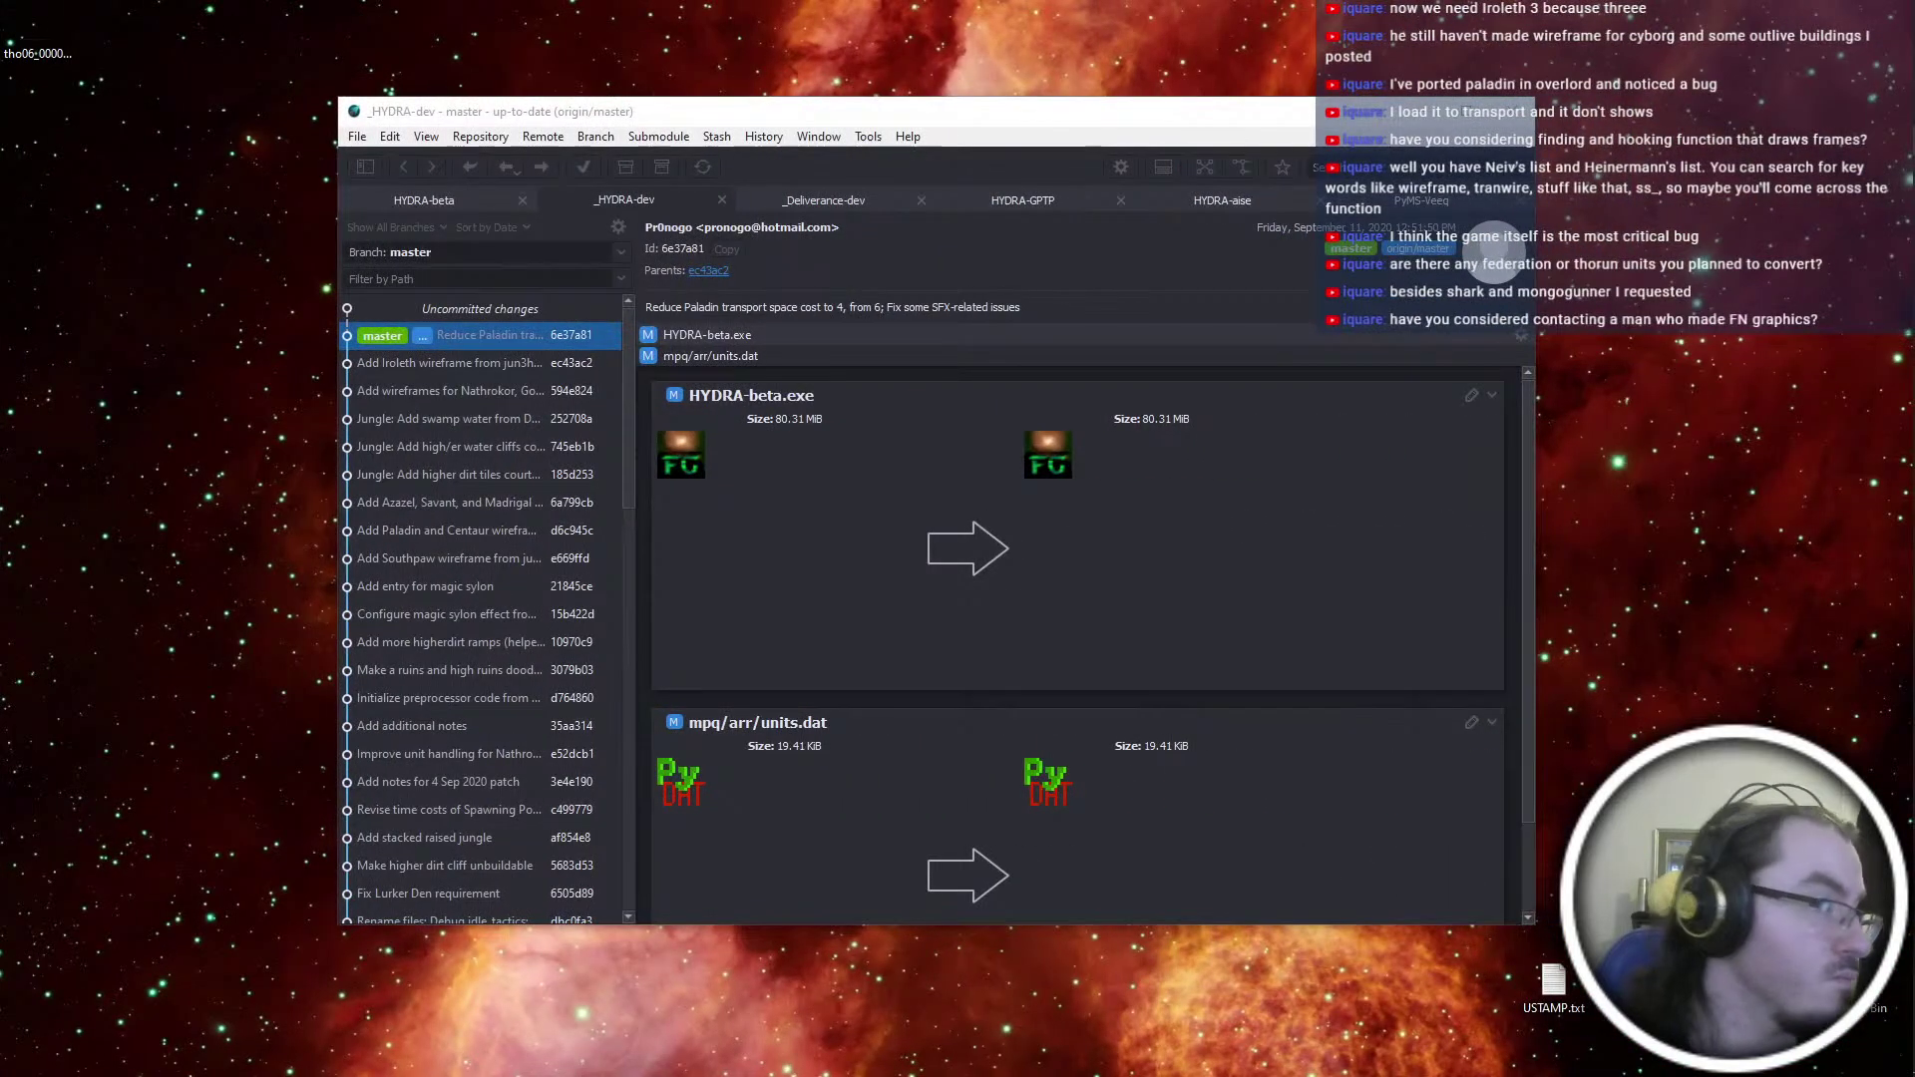
left_click(40, 36)
key("Delete")
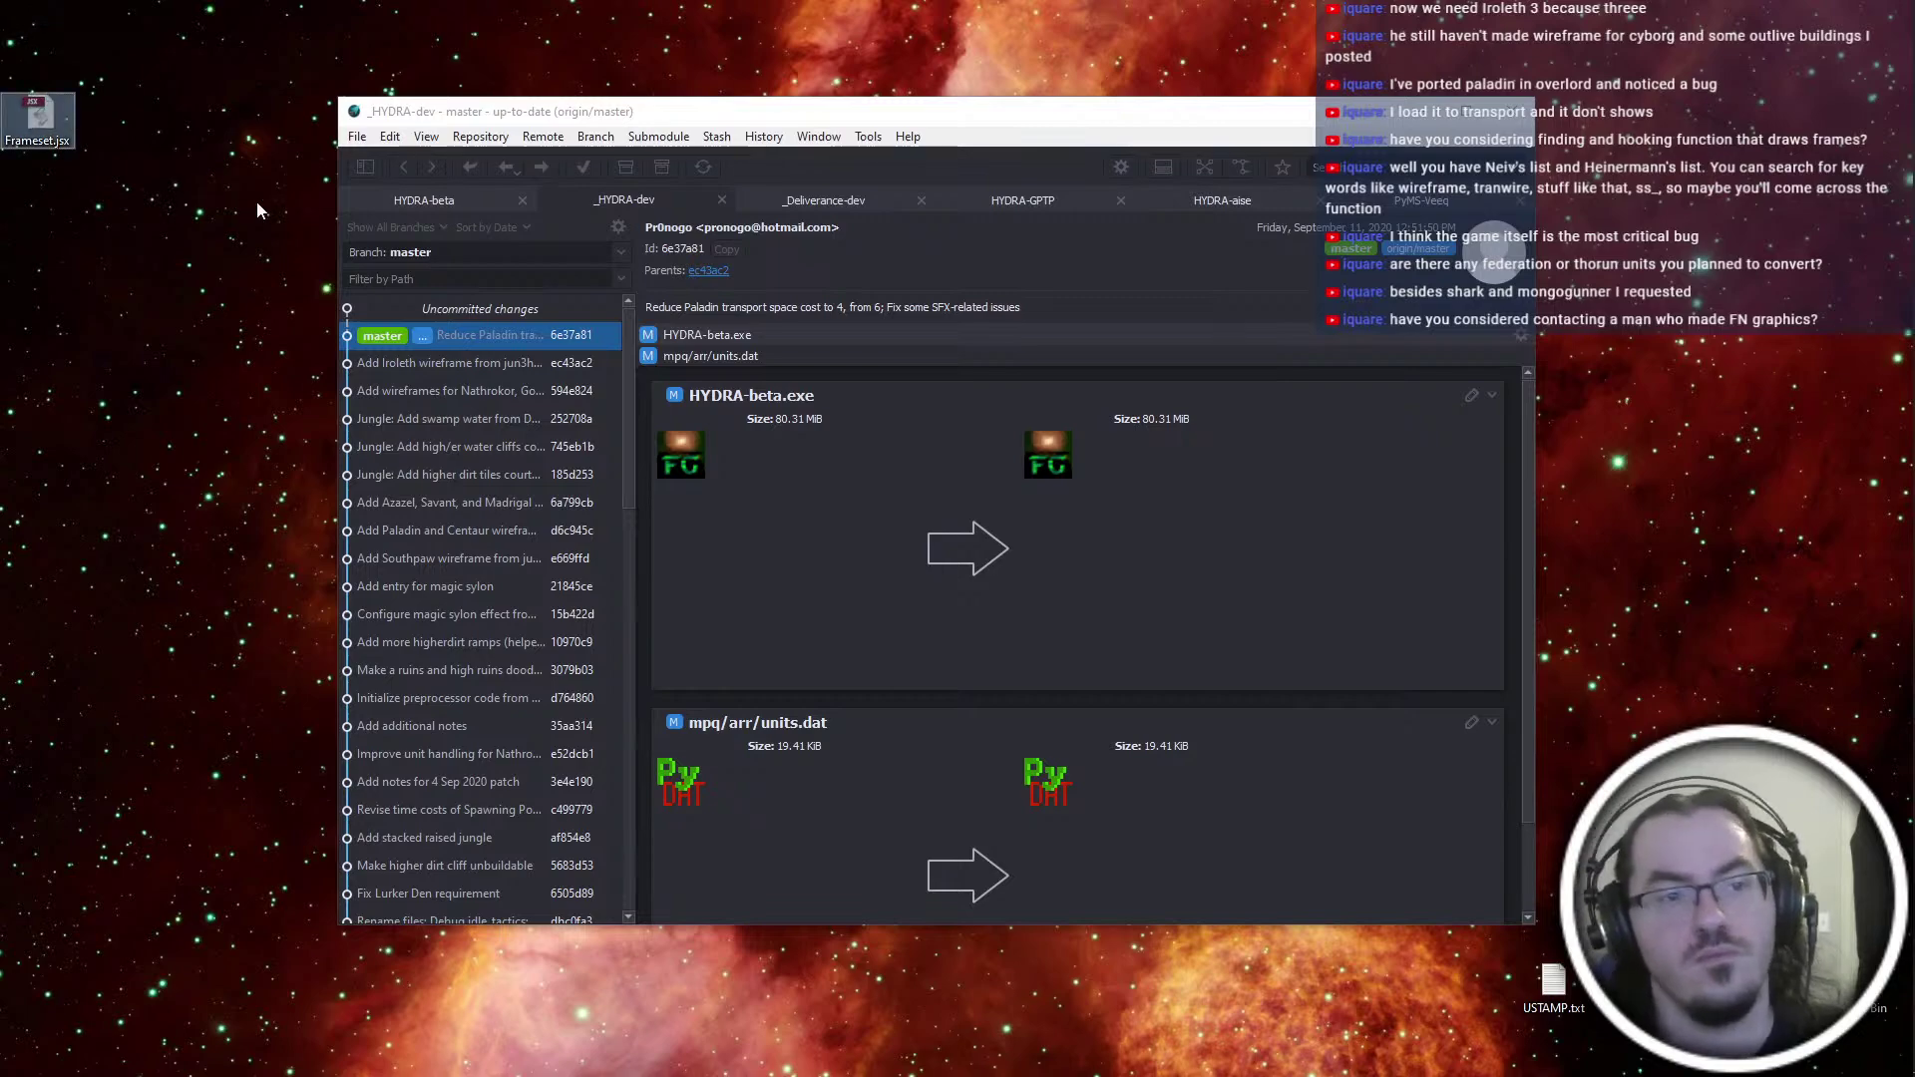
Close Photoshop and browse to the Adobe folder in Program Files (x86) on drive E
key("super+e")
double_click(1311, 242)
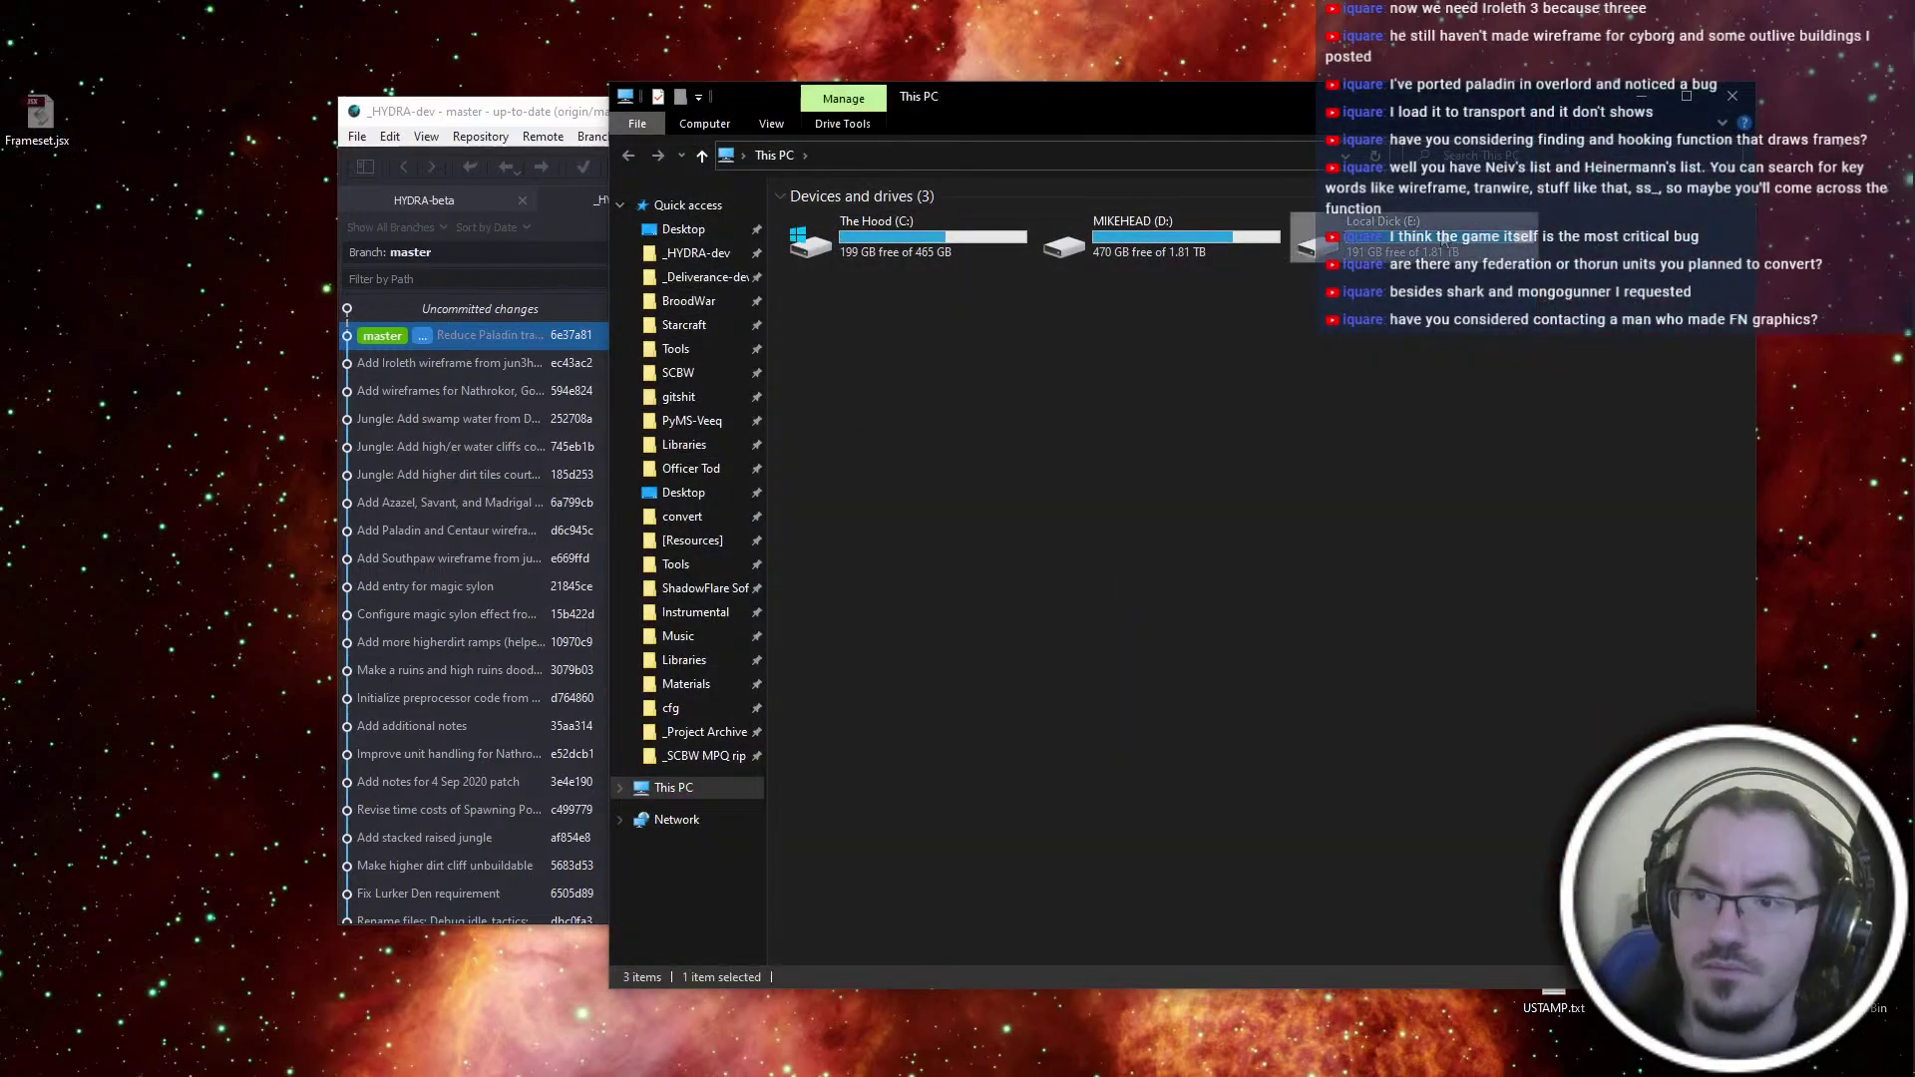
mouse_move(1909, 476)
left_click(1863, 450)
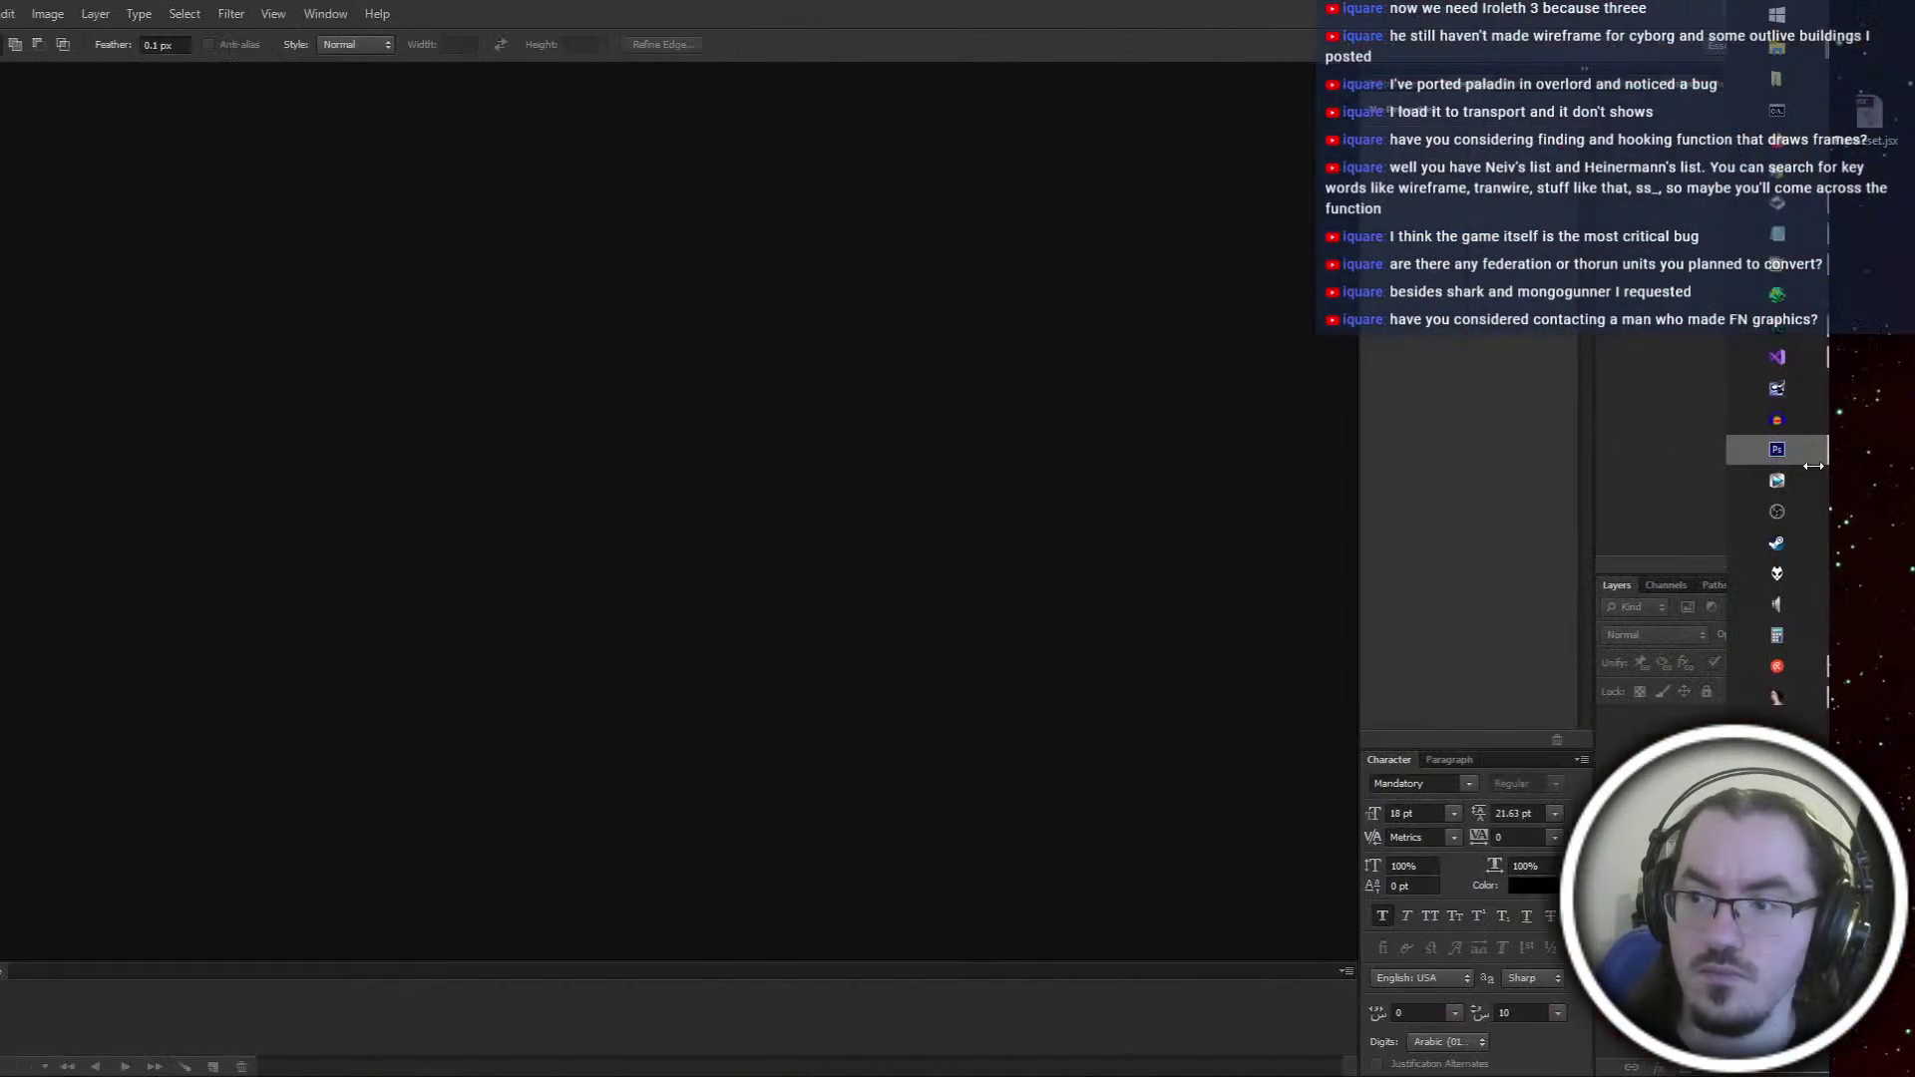
left_click(1873, 12)
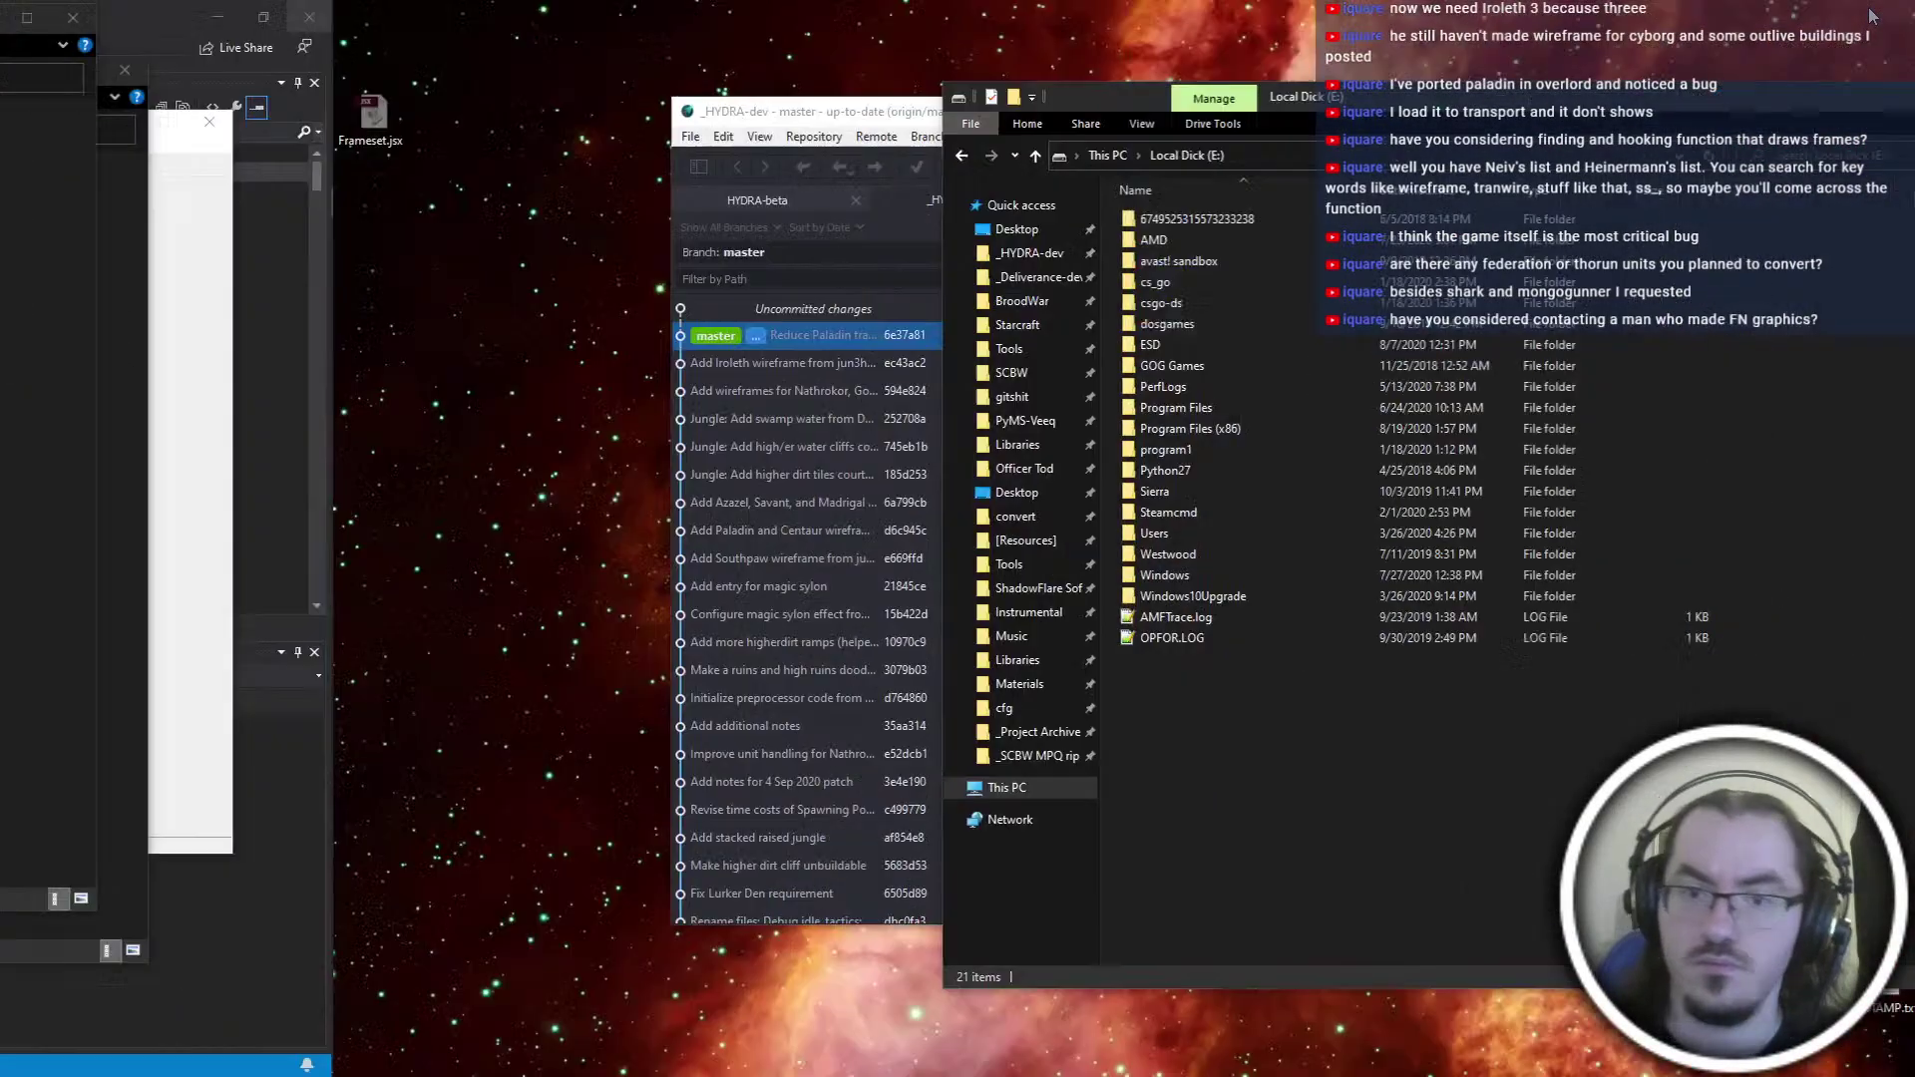
double_click(1061, 422)
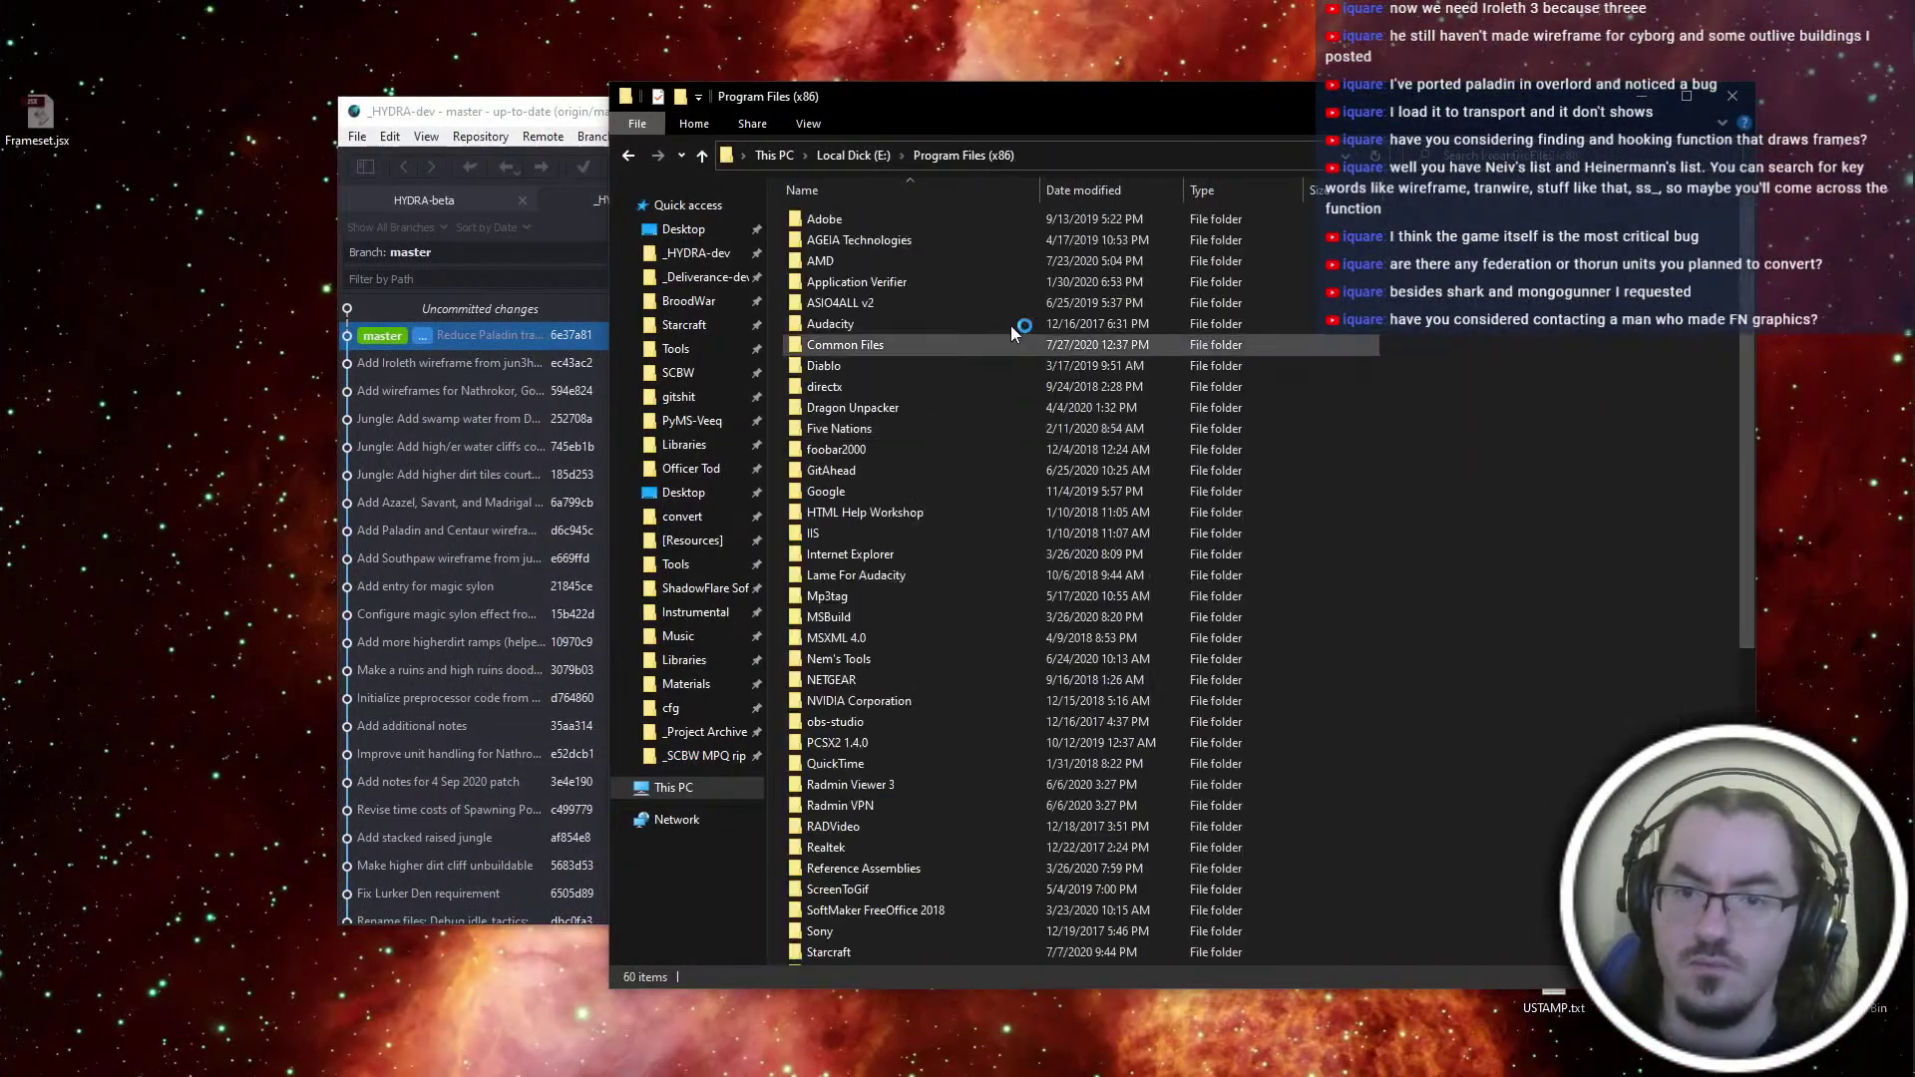
double_click(984, 221)
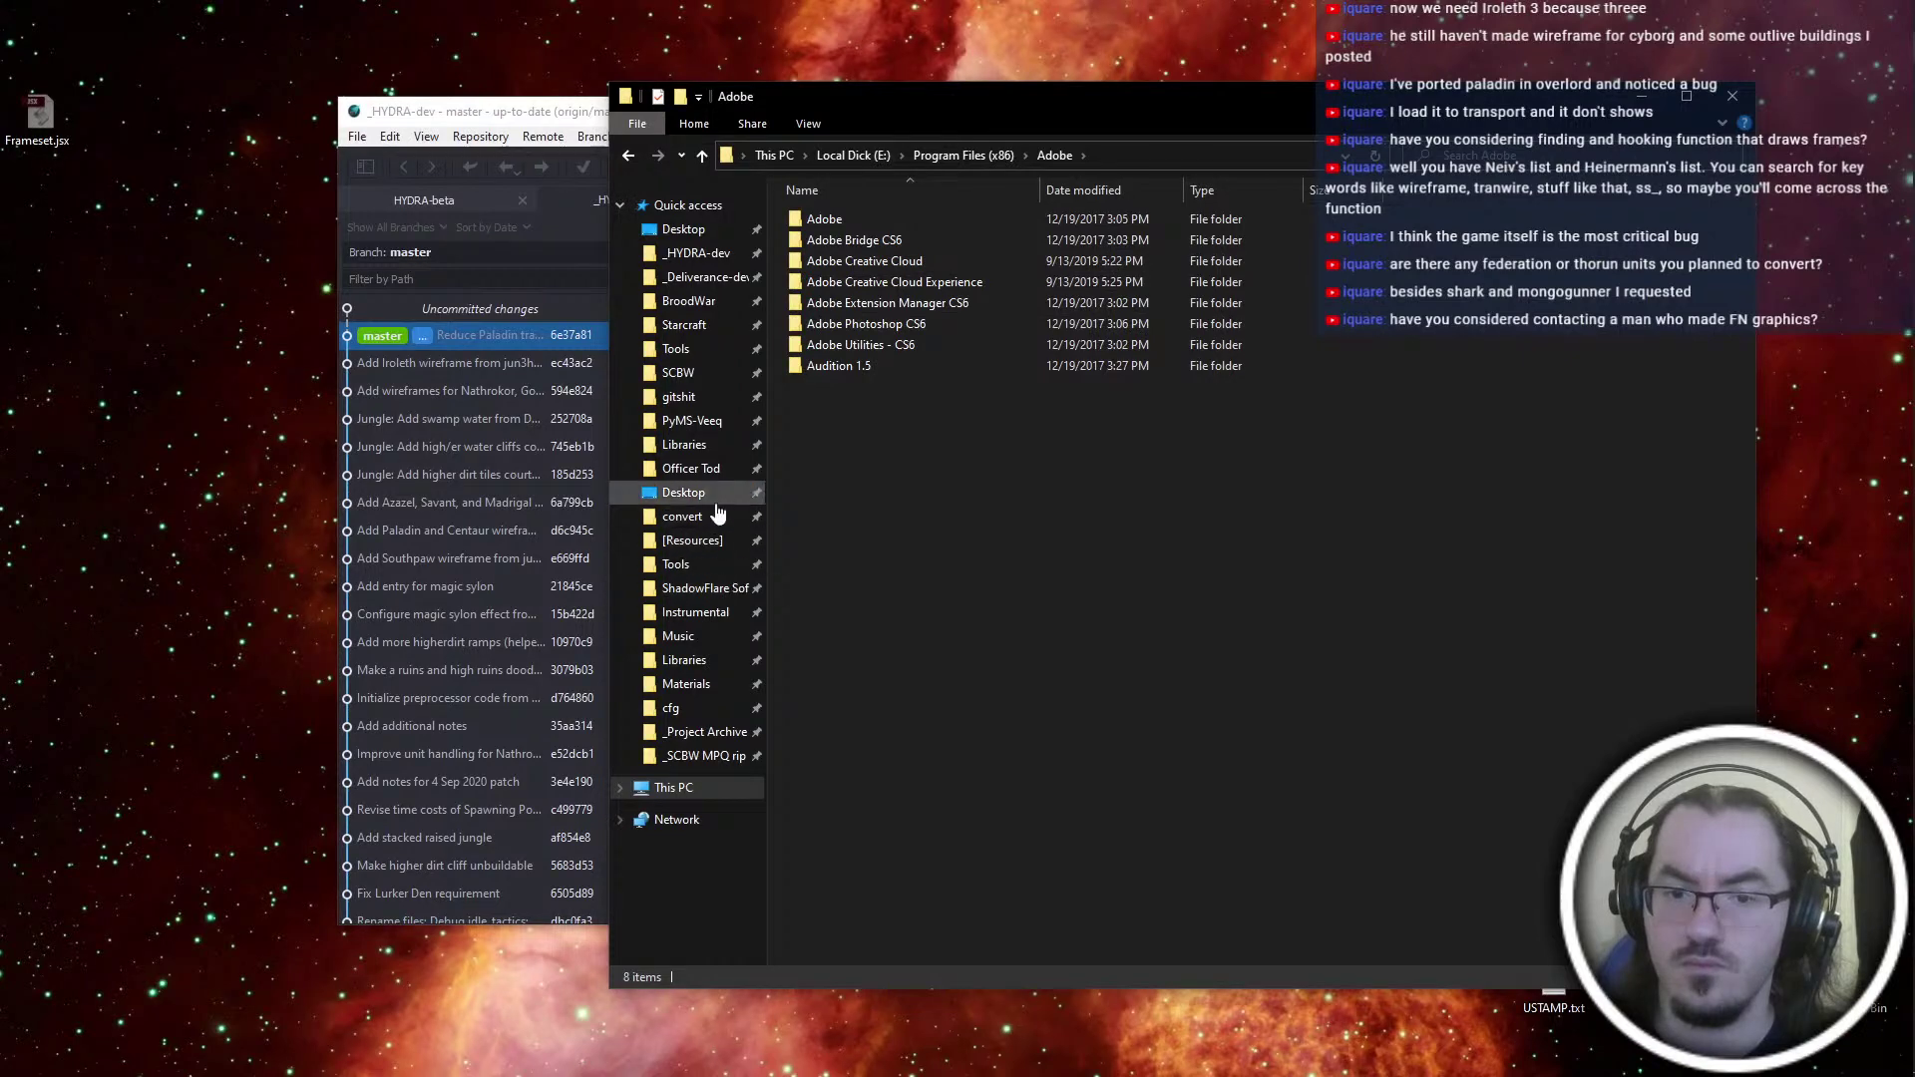
Move Frameset.jsx into Presets\Scripts of Adobe Photoshop CS6 (64 Bit) in Program Files on drive C, granting administrator permission
left_click(682, 790)
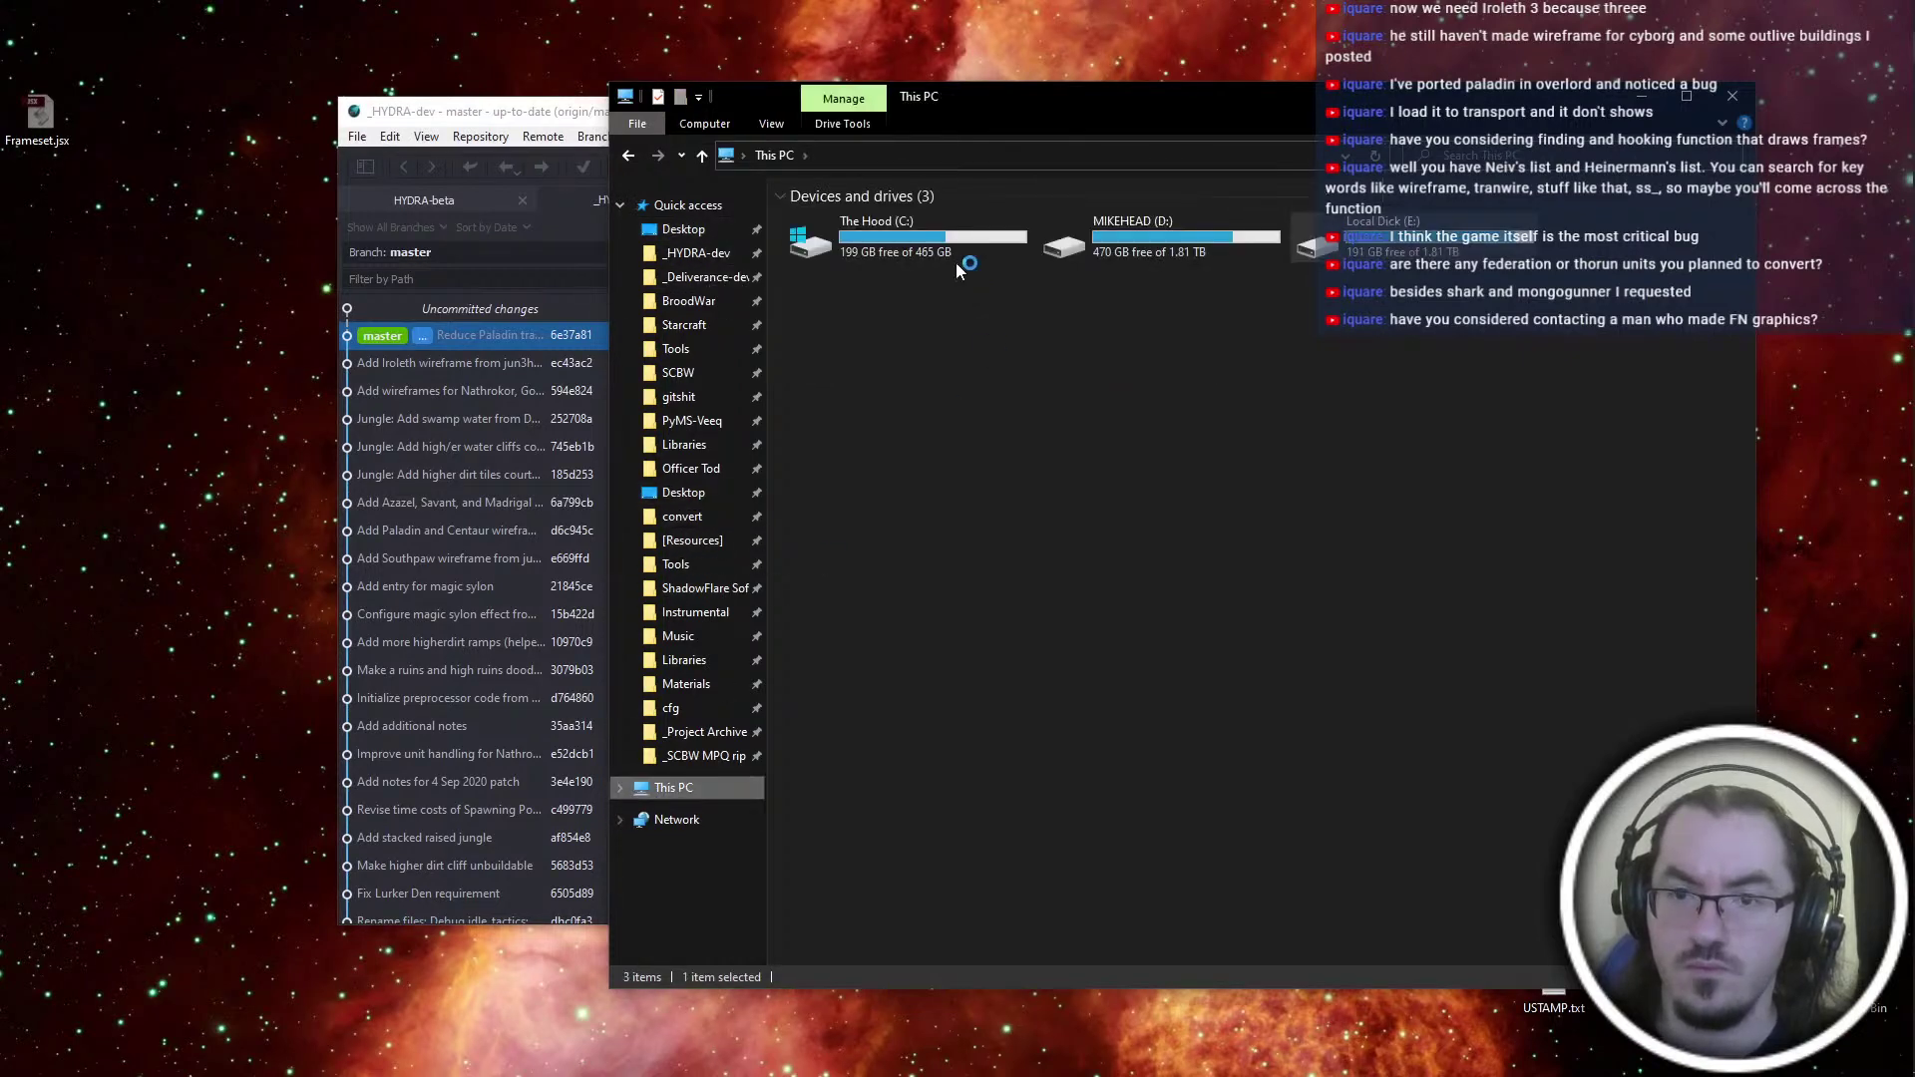
double_click(959, 273)
double_click(922, 305)
double_click(903, 239)
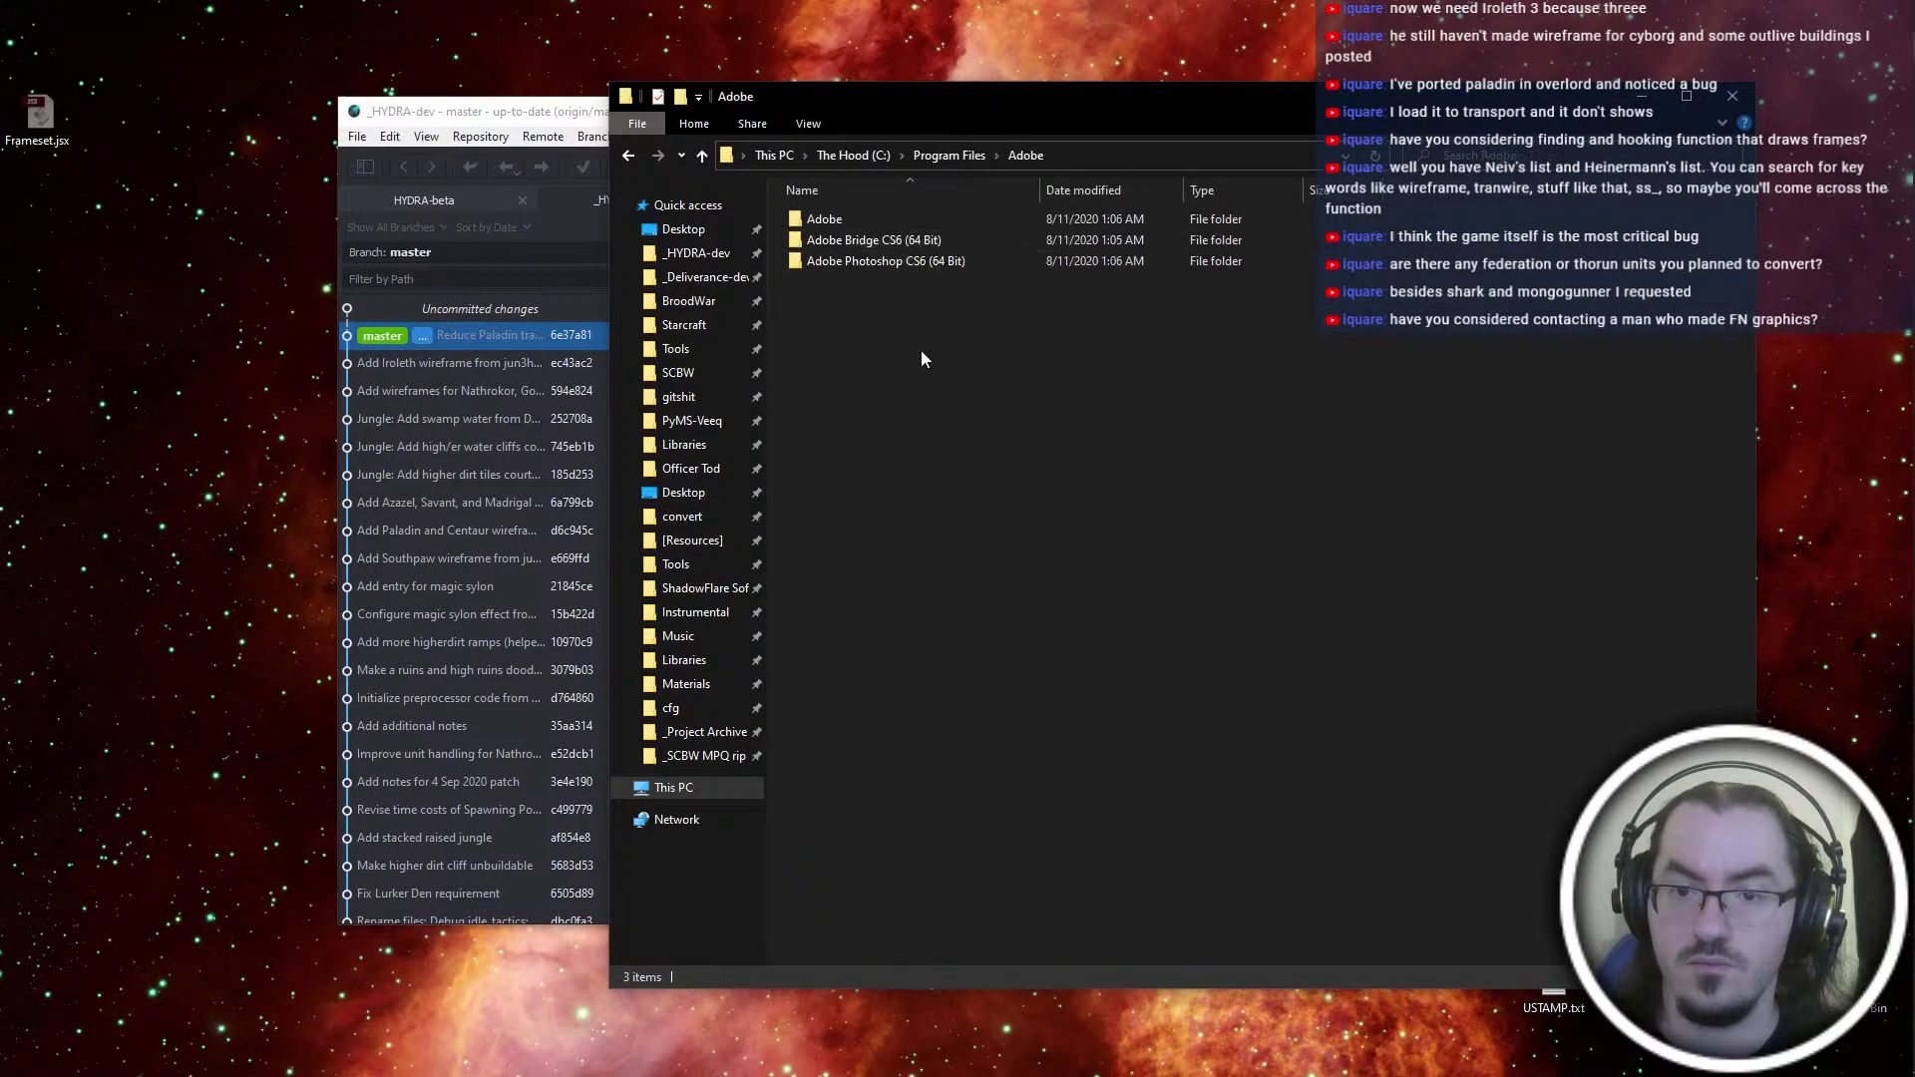
double_click(914, 261)
left_click(910, 359)
double_click(903, 371)
key("Up")
key("Return")
key("ctrl+v")
key("Return")
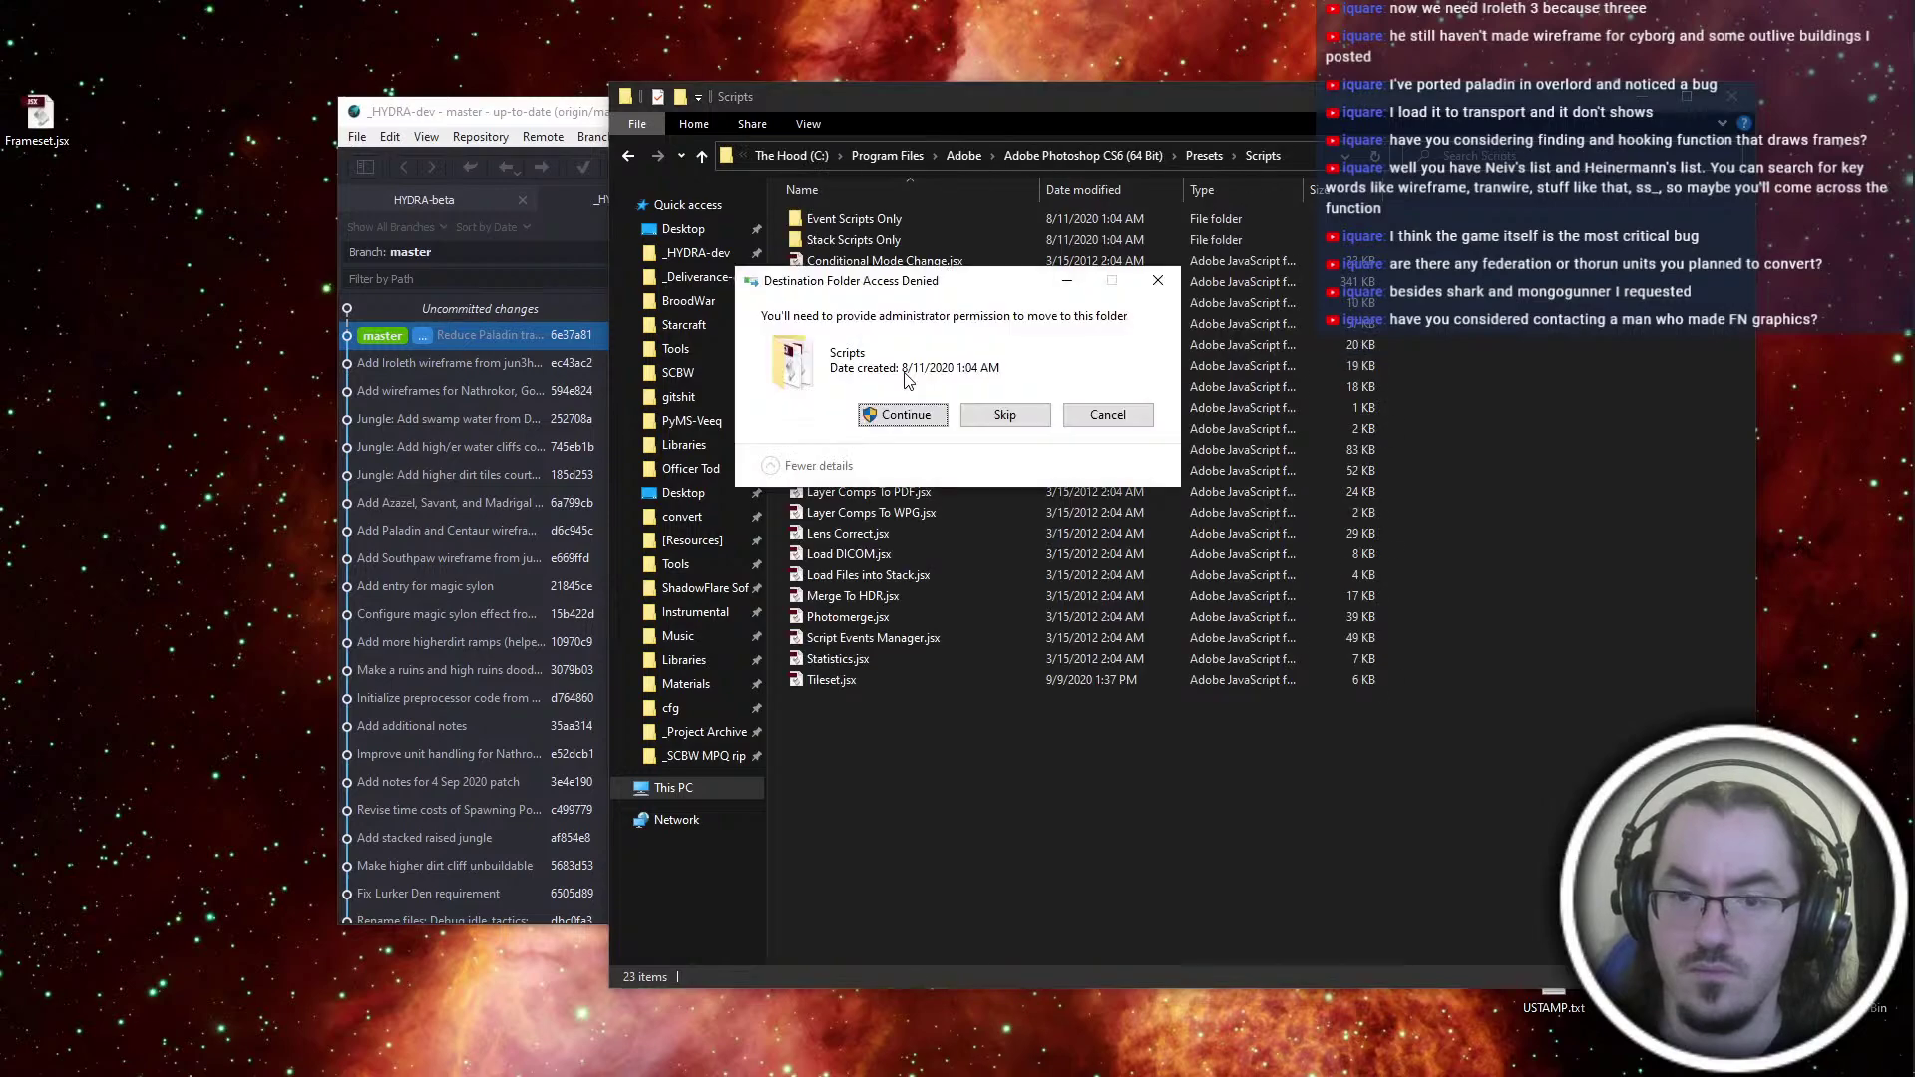
Bring the _HYDRA-dev folder forward, open its mpq subfolder and close the Programming folder window
key("alt+Tab")
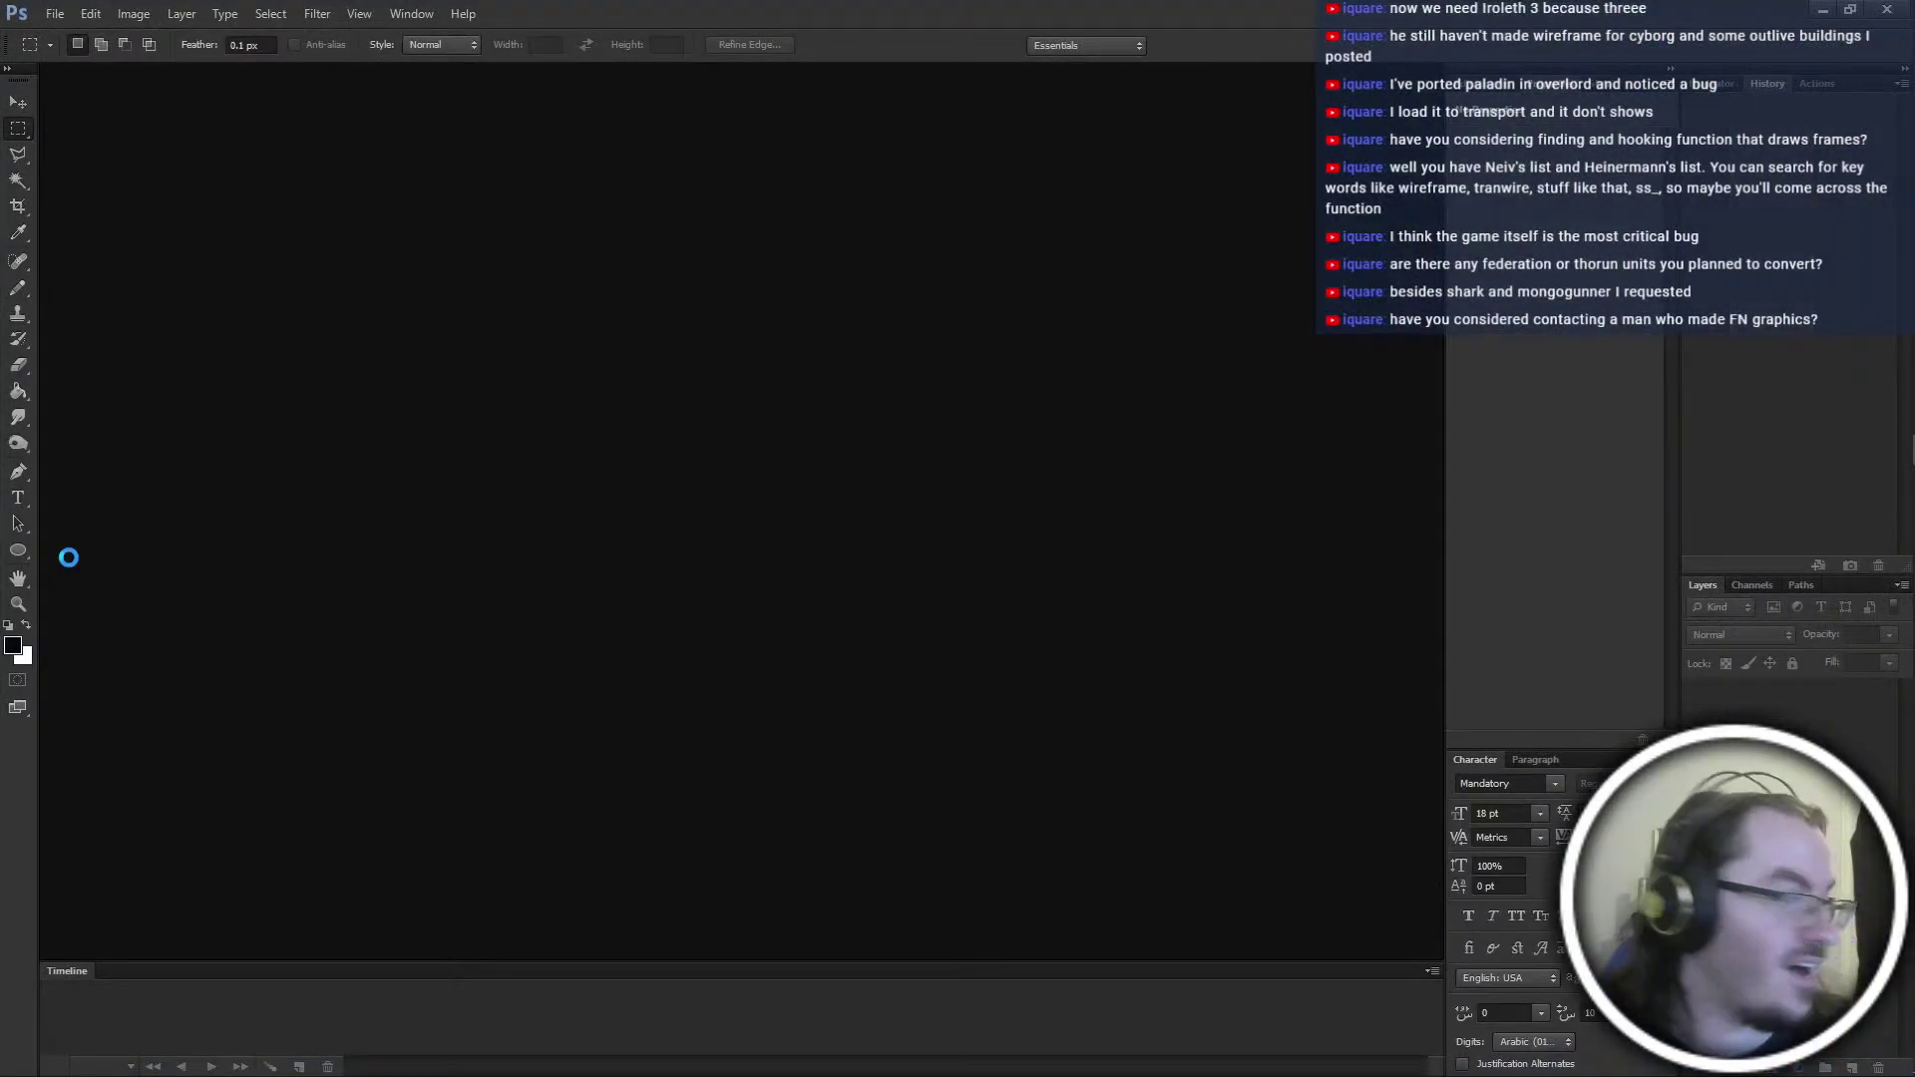
key("alt+Tab")
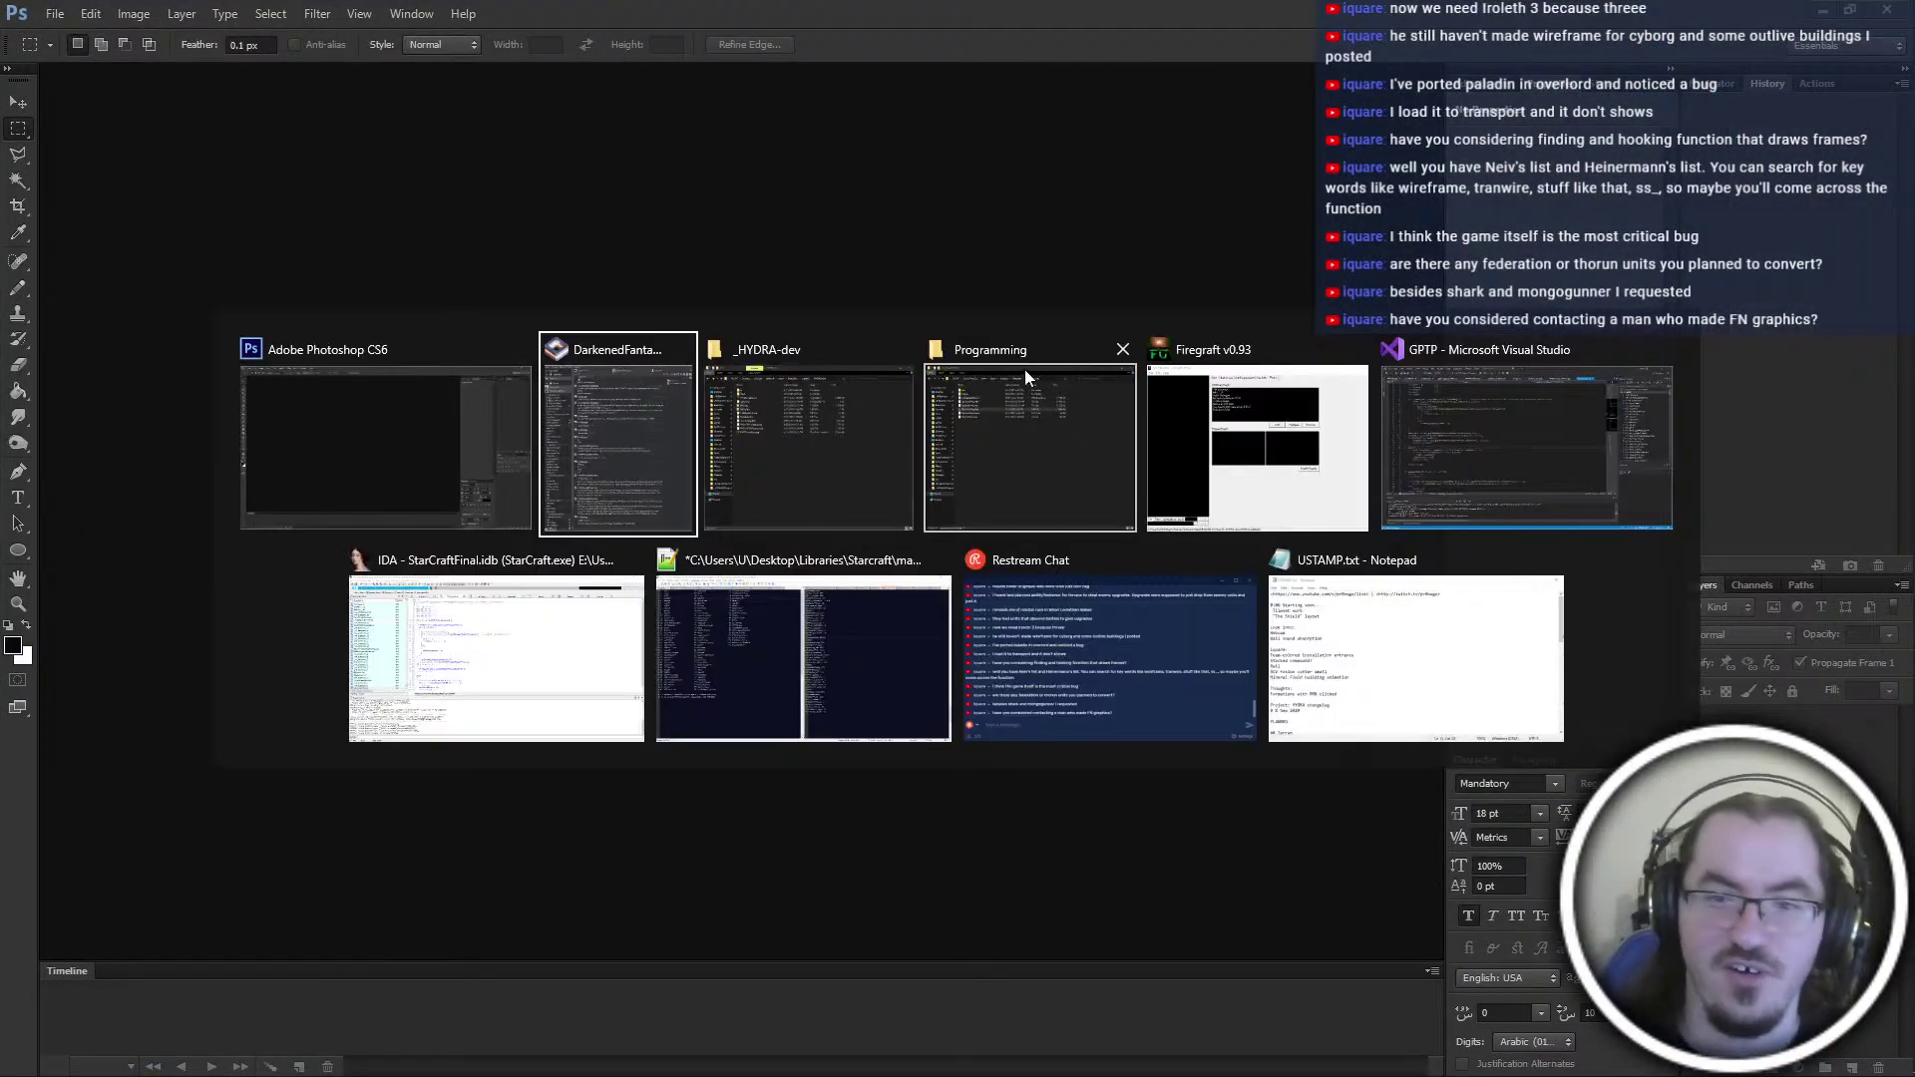
left_click(806, 480)
key("alt+Tab")
left_click(1065, 487)
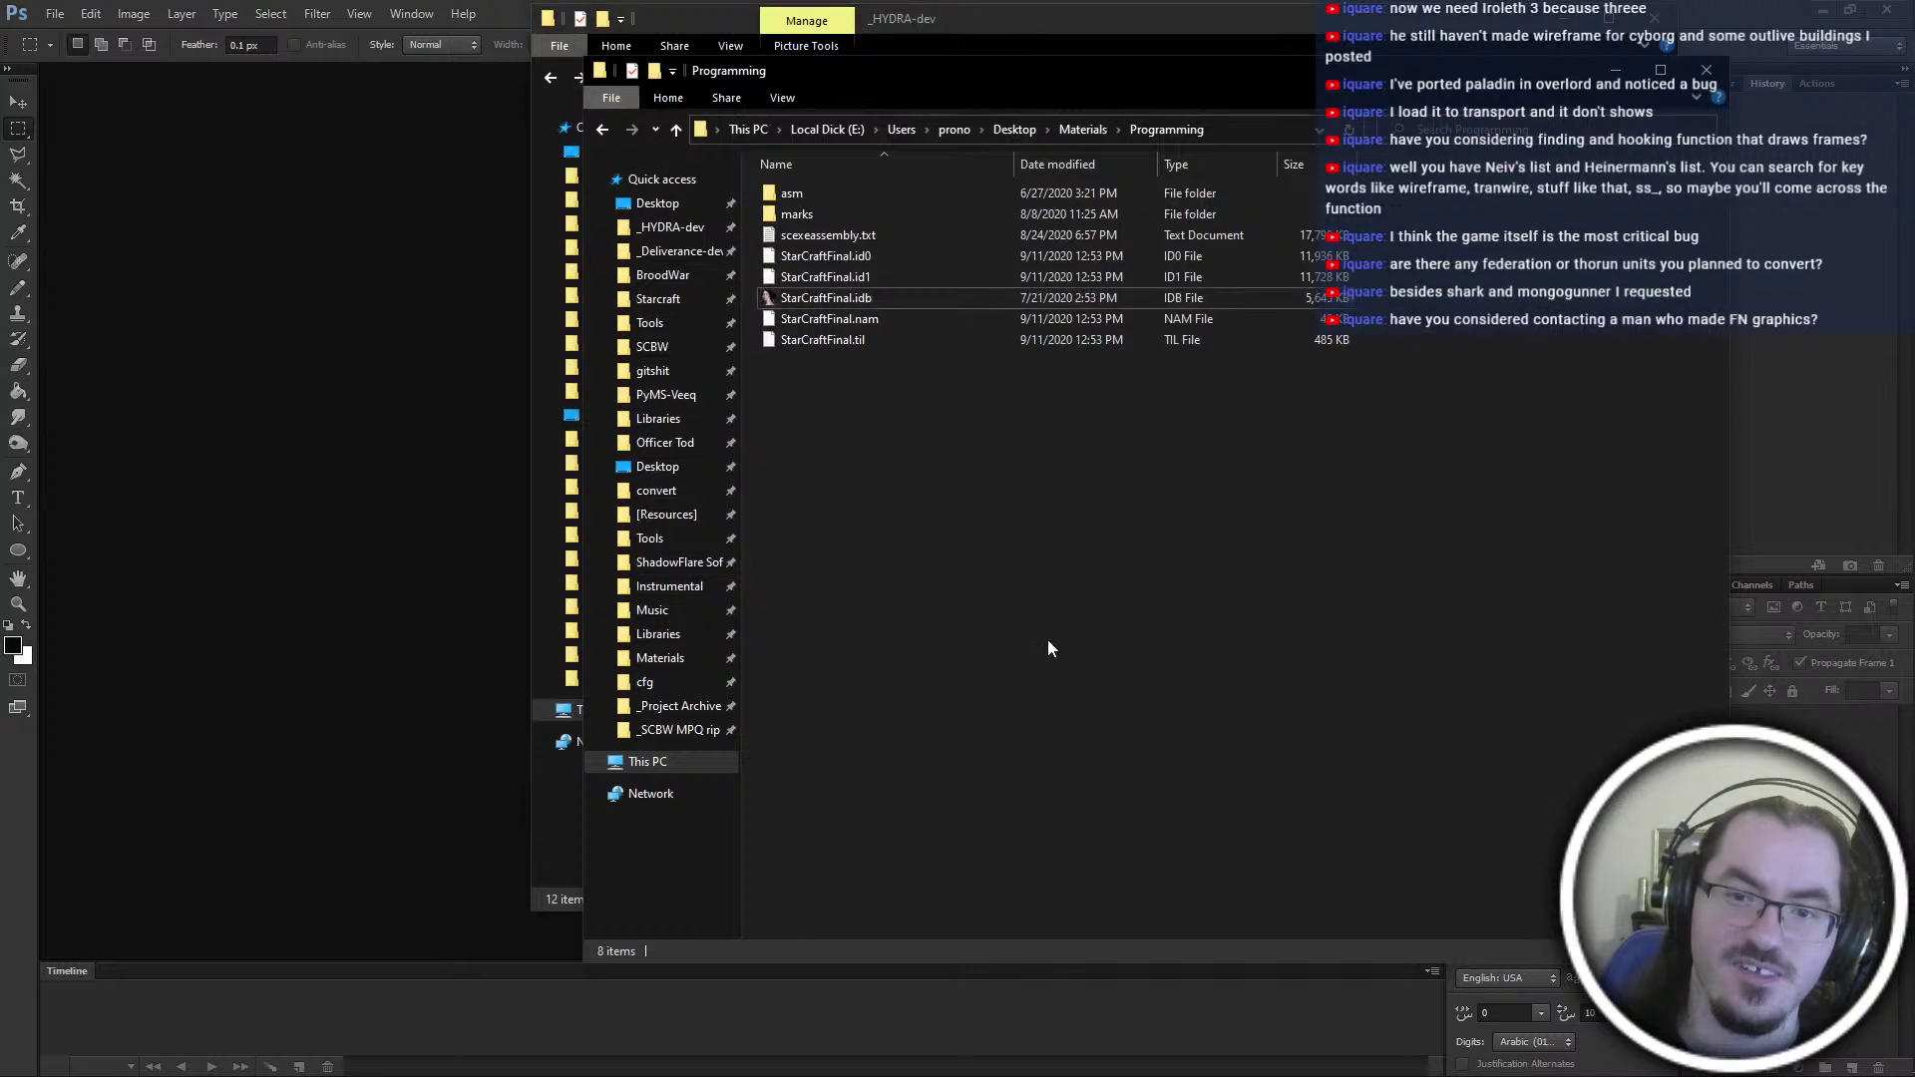
left_click_drag(1056, 28, 1069, 36)
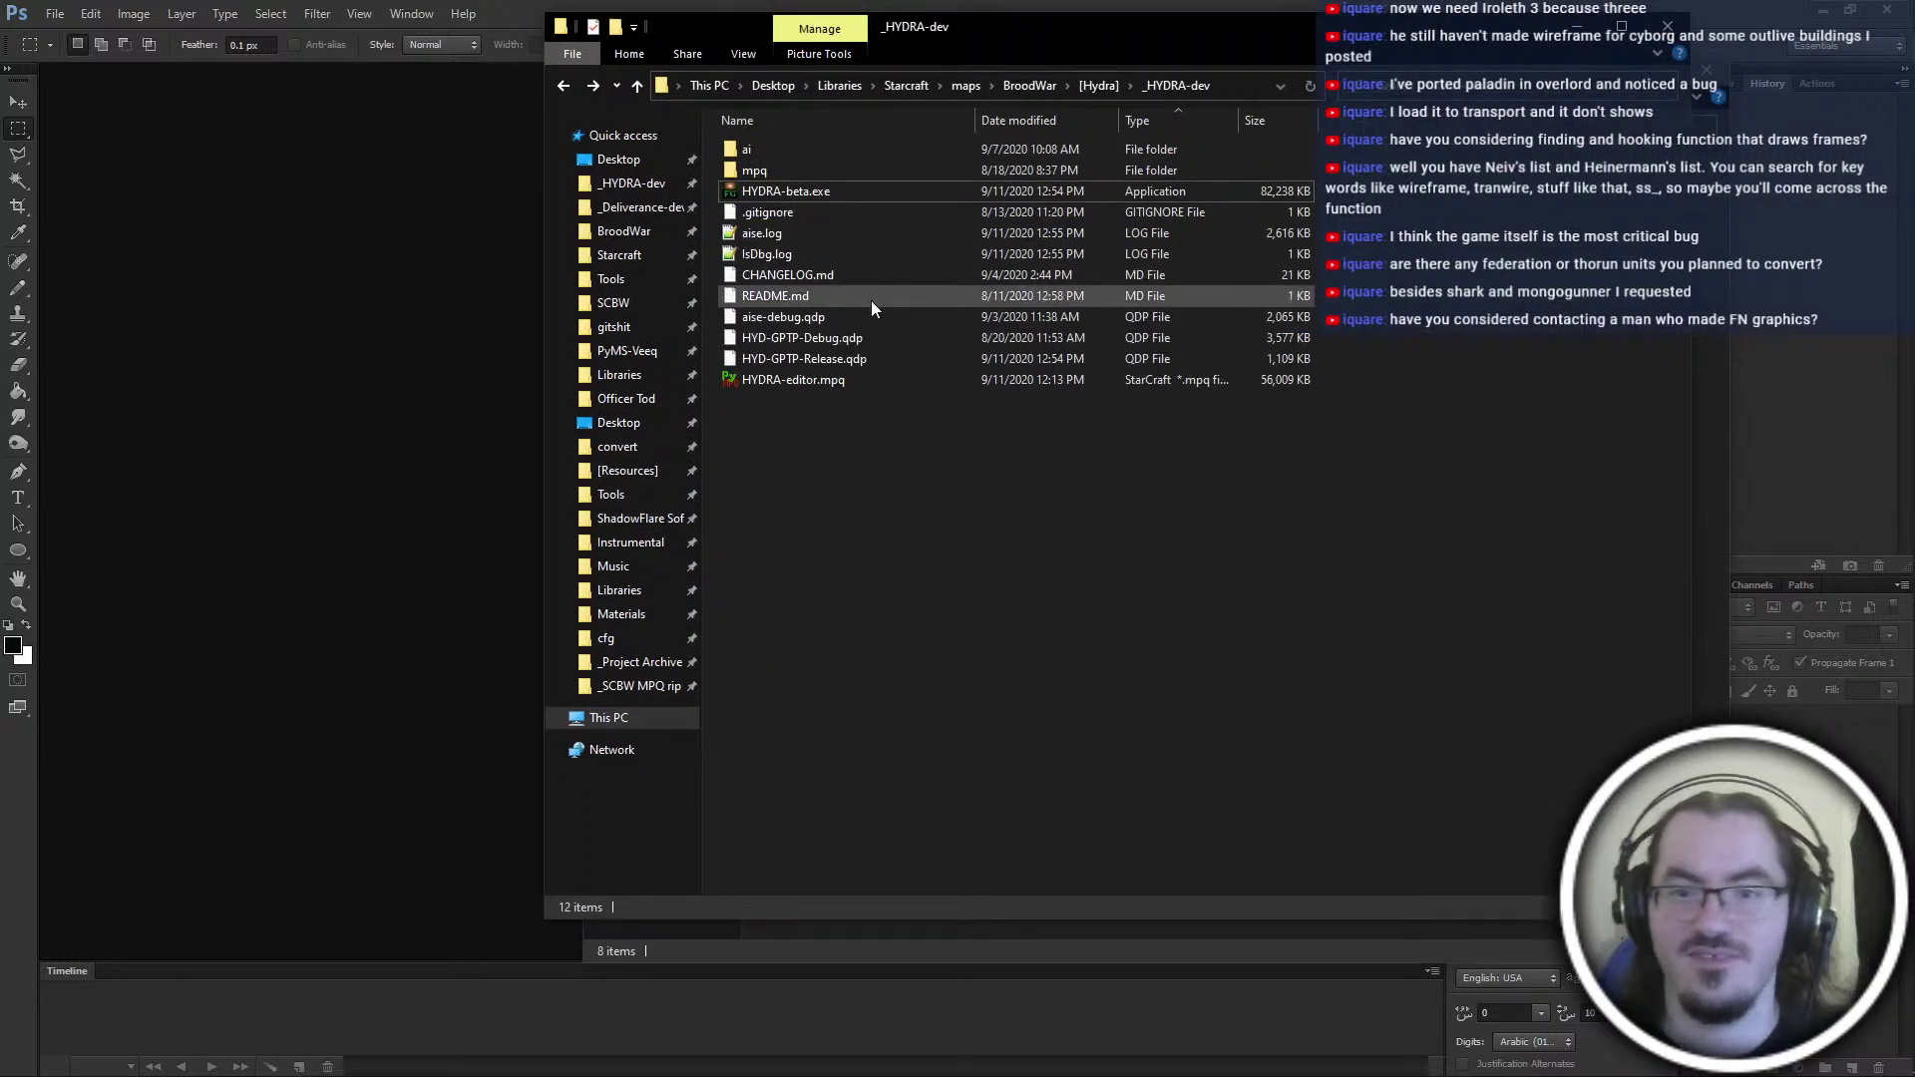
left_click(877, 172)
double_click(878, 171)
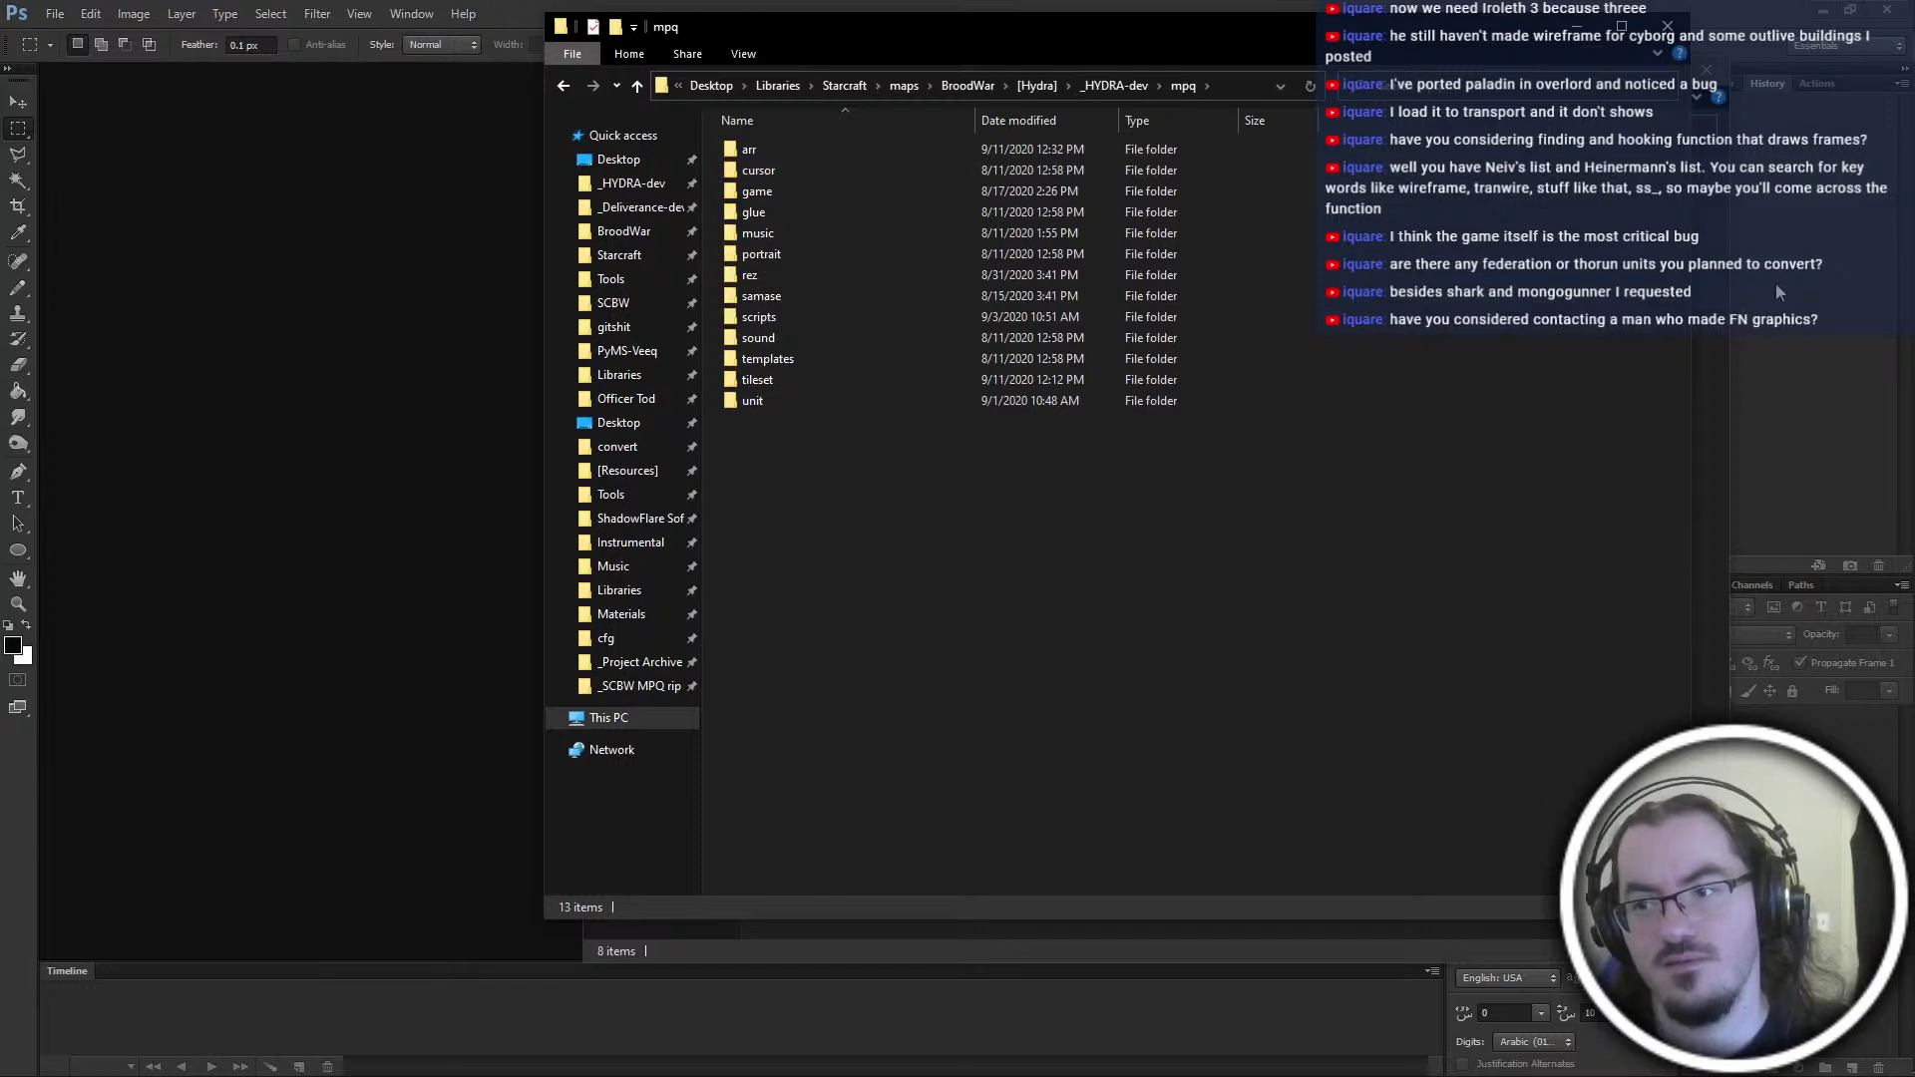
left_click(1723, 310)
left_click(1706, 70)
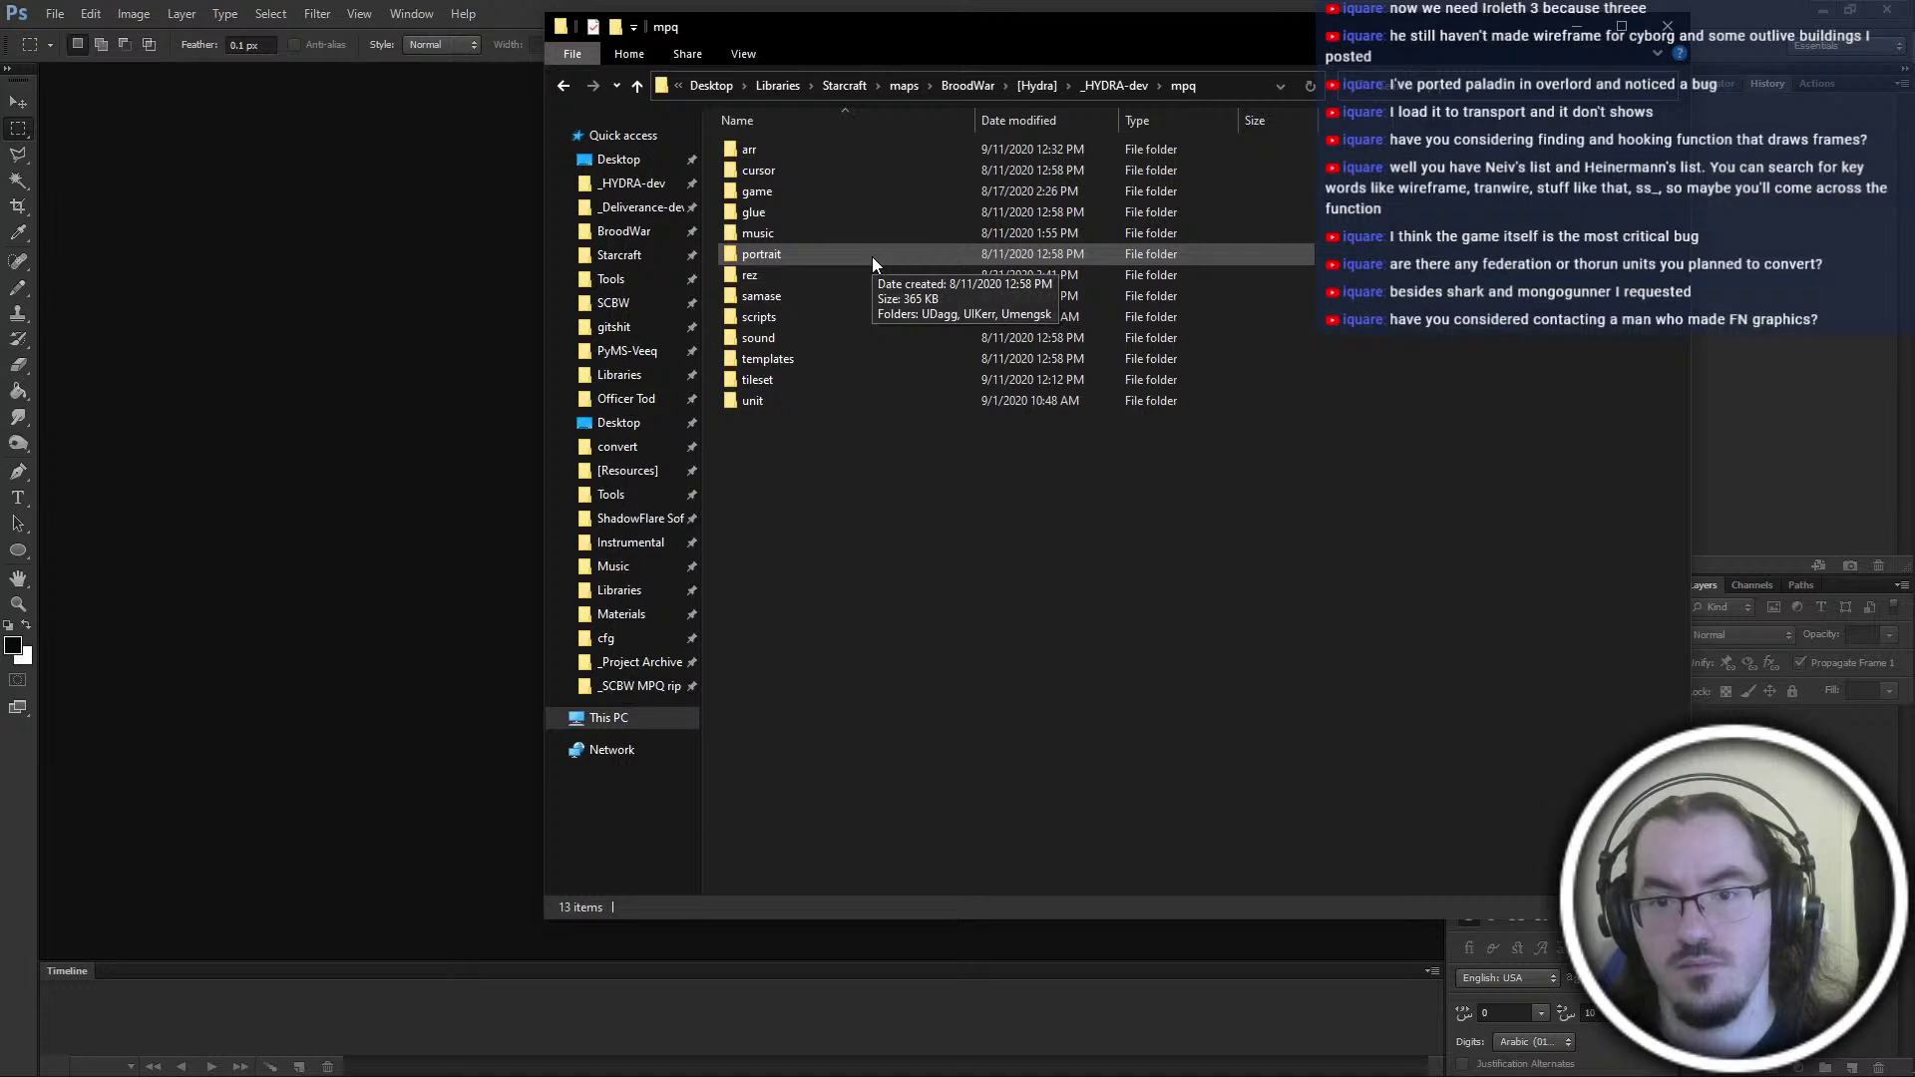
Look into the unit subfolder of mpq and return to the mpq folder
double_click(854, 401)
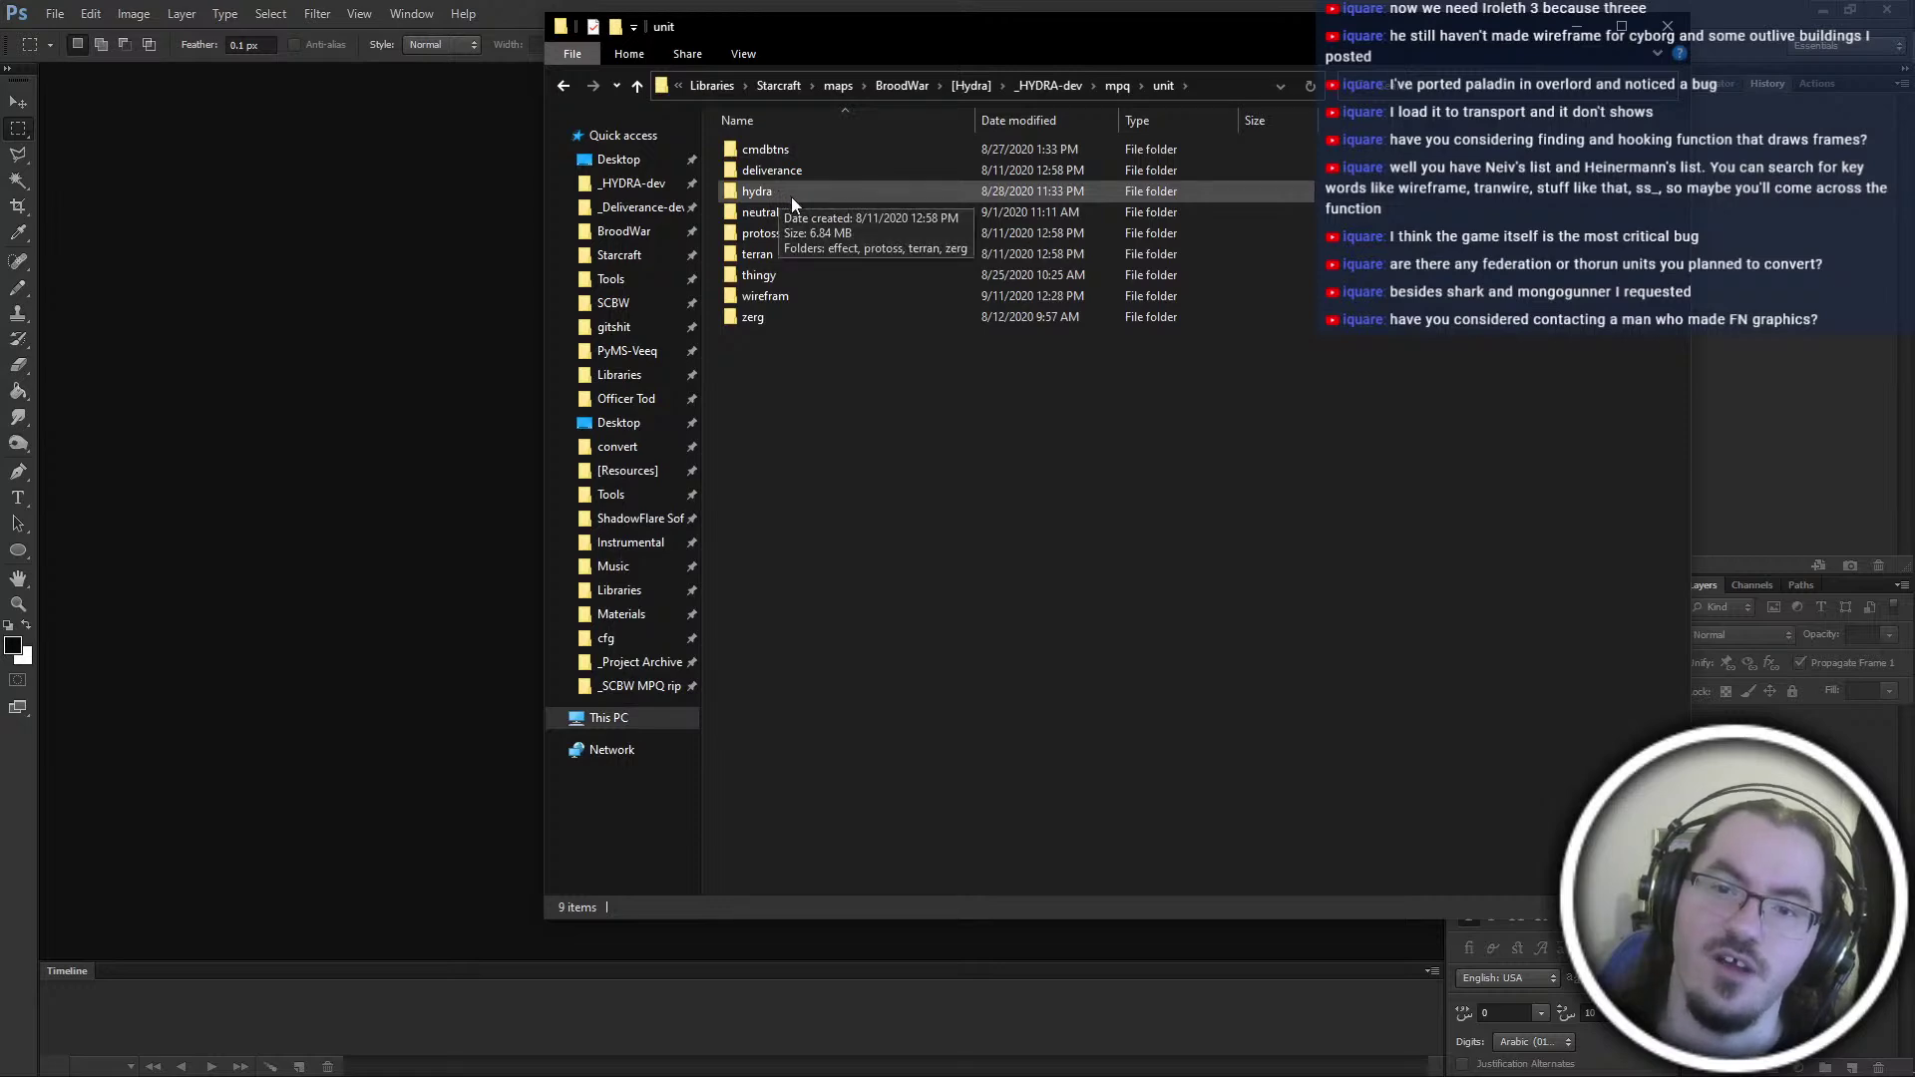
key("BackSpace")
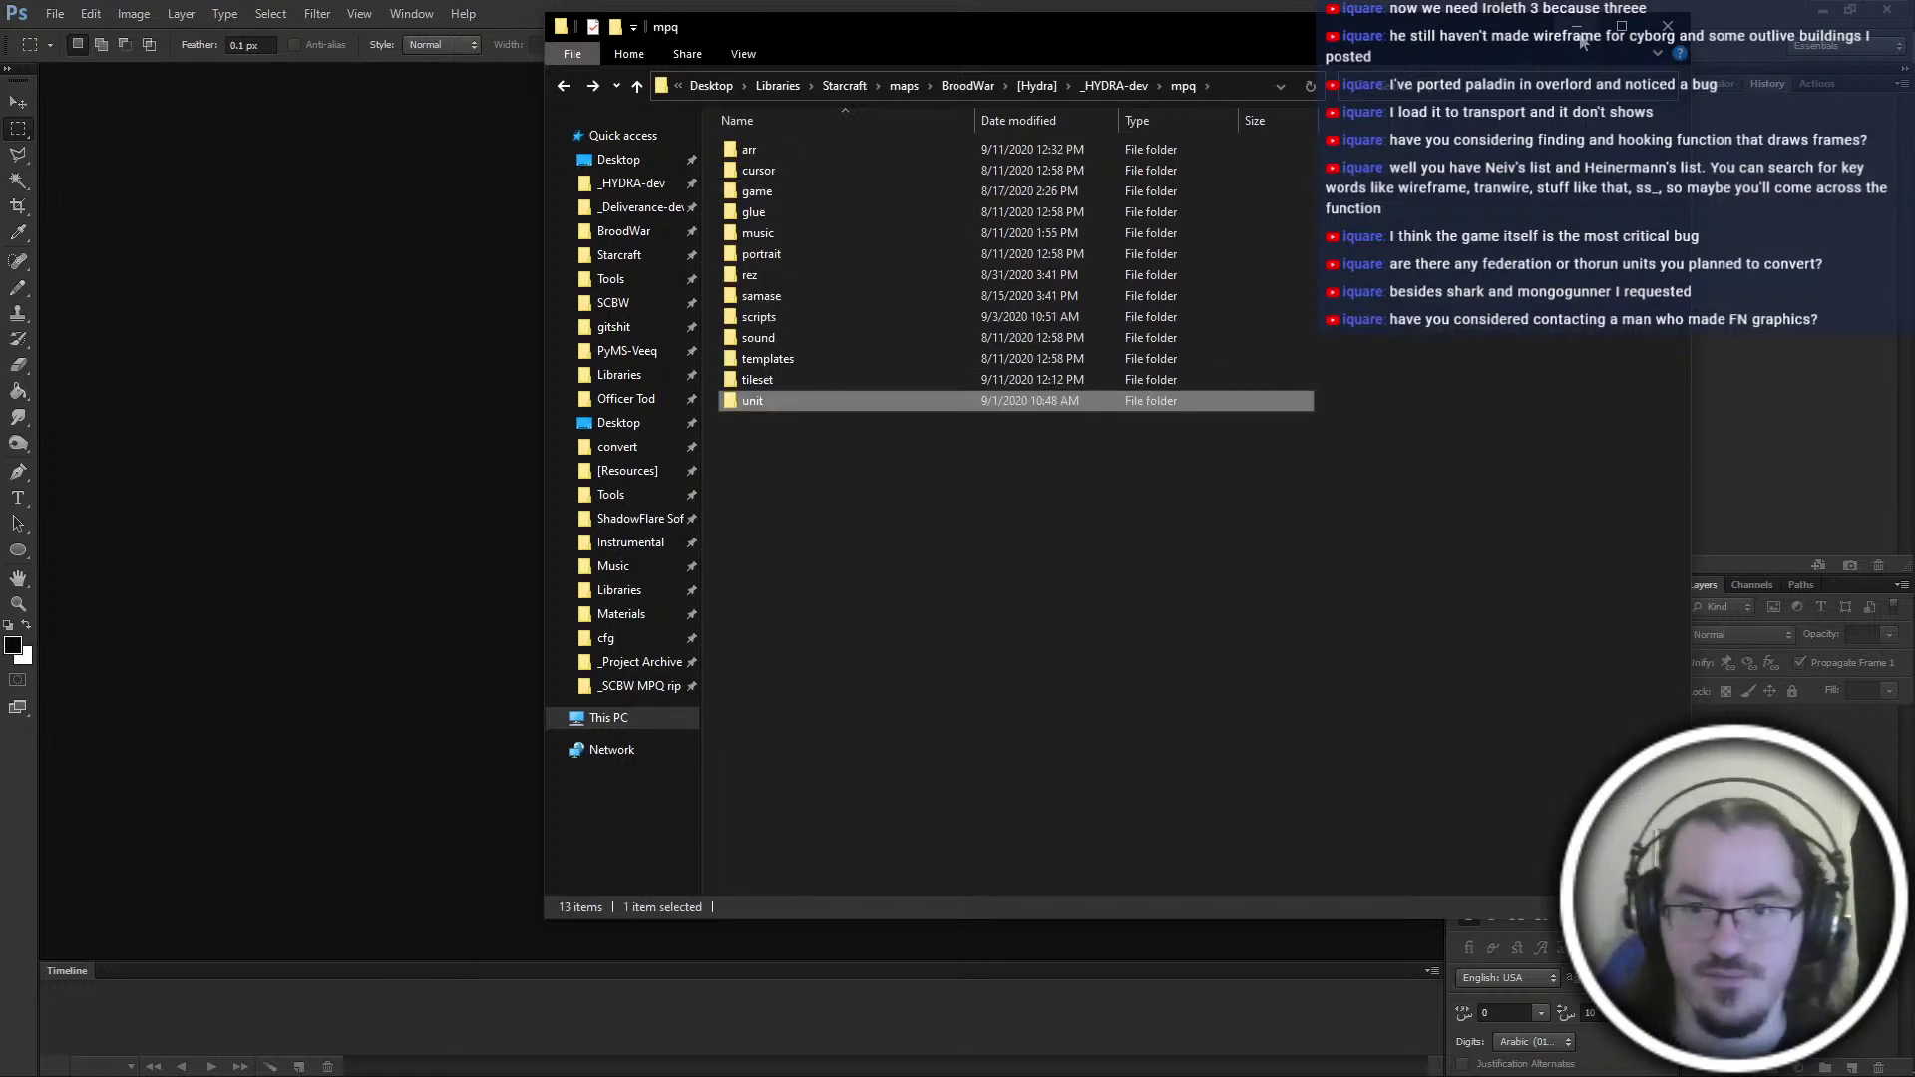
key("alt+Tab")
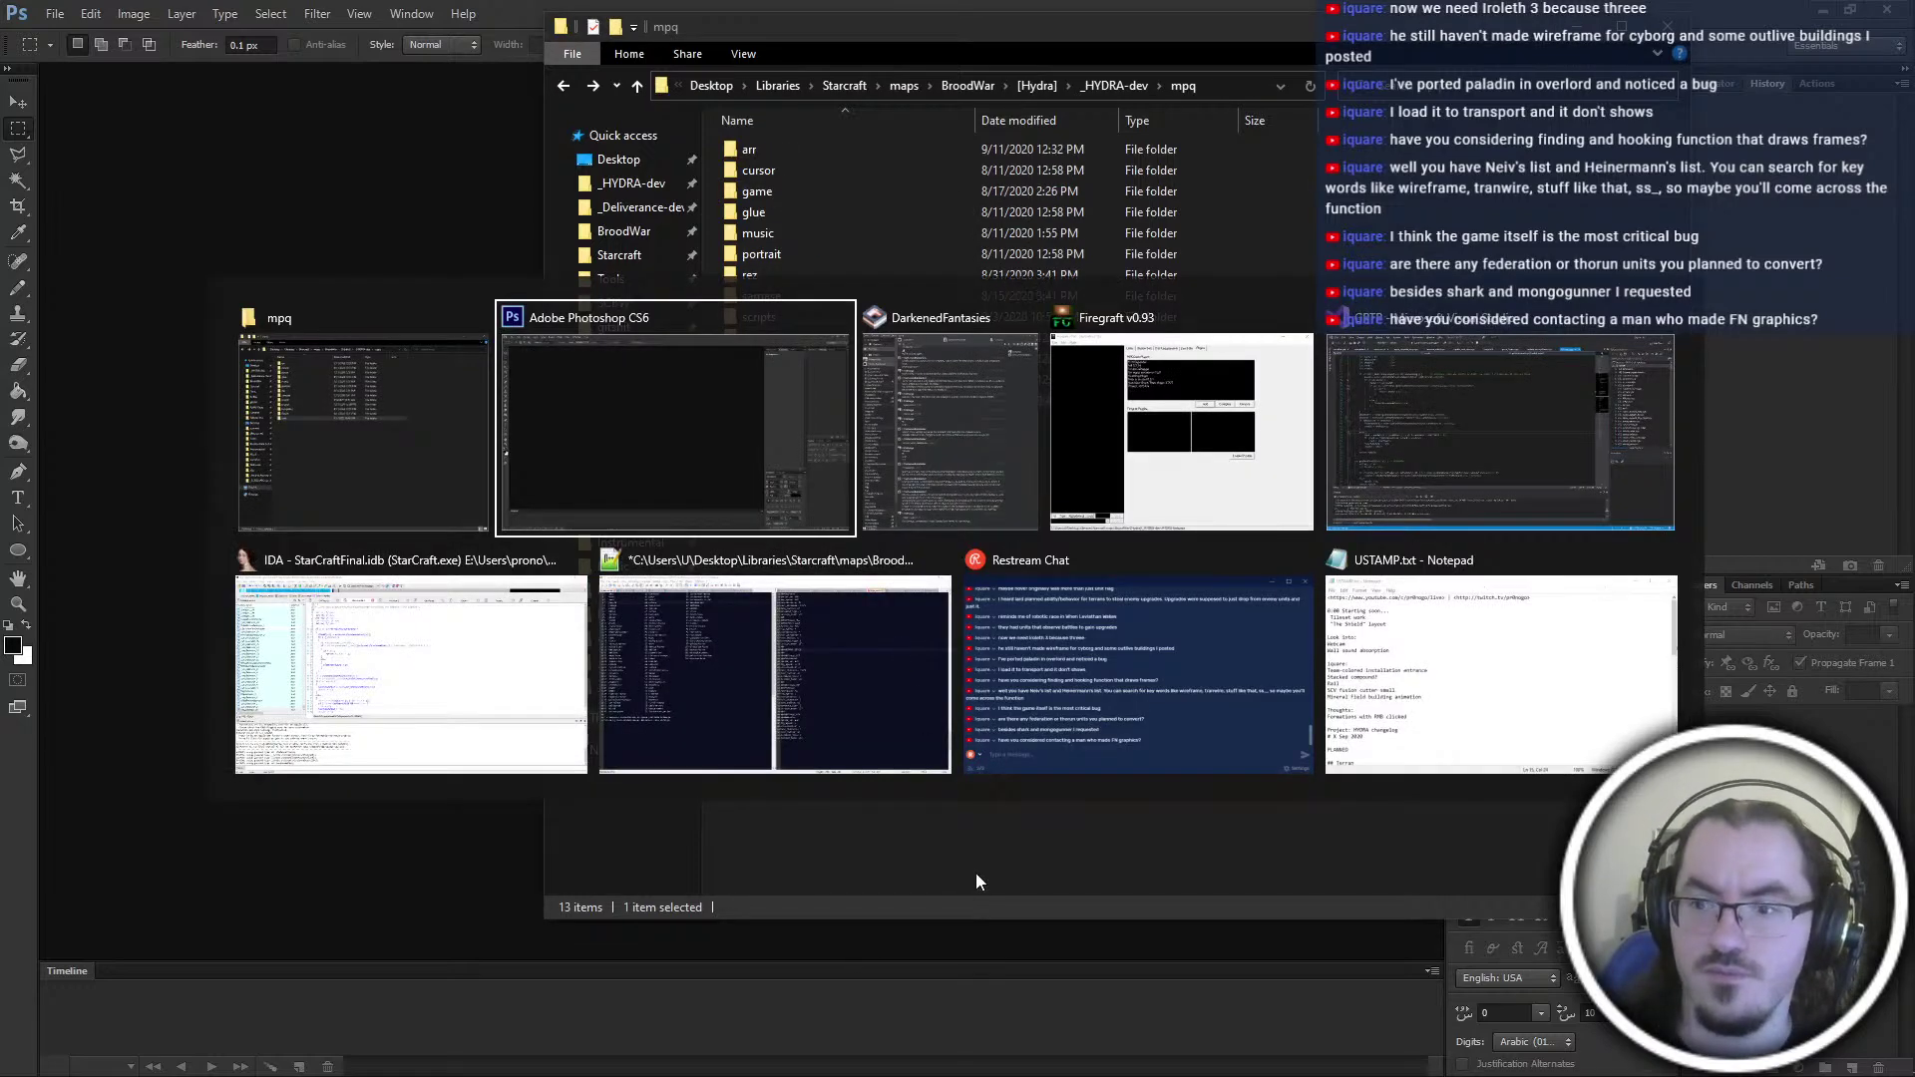
key("Escape")
Open gigashark.psd from convert\five nations\tho\thounit06 -- gigashark in Photoshop, using a new file window
key("super+e")
left_click(643, 472)
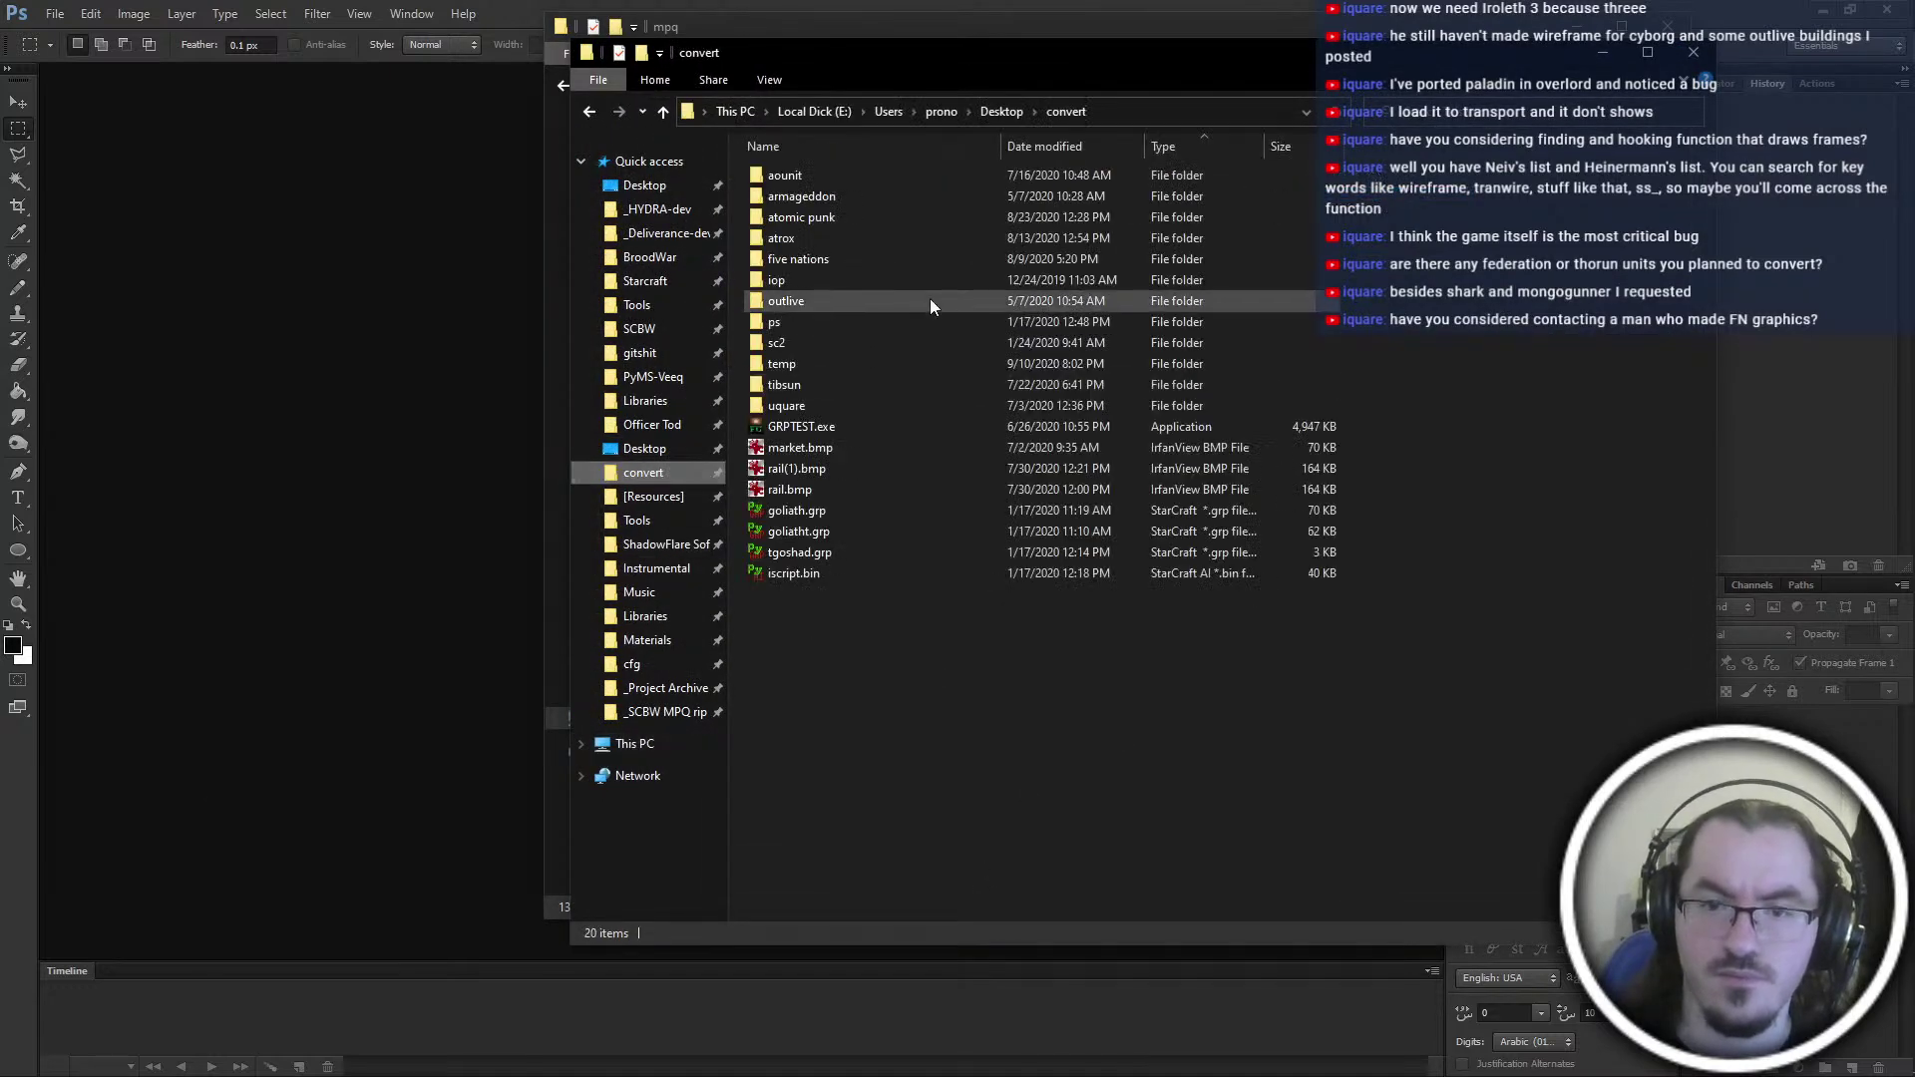
double_click(930, 297)
double_click(882, 279)
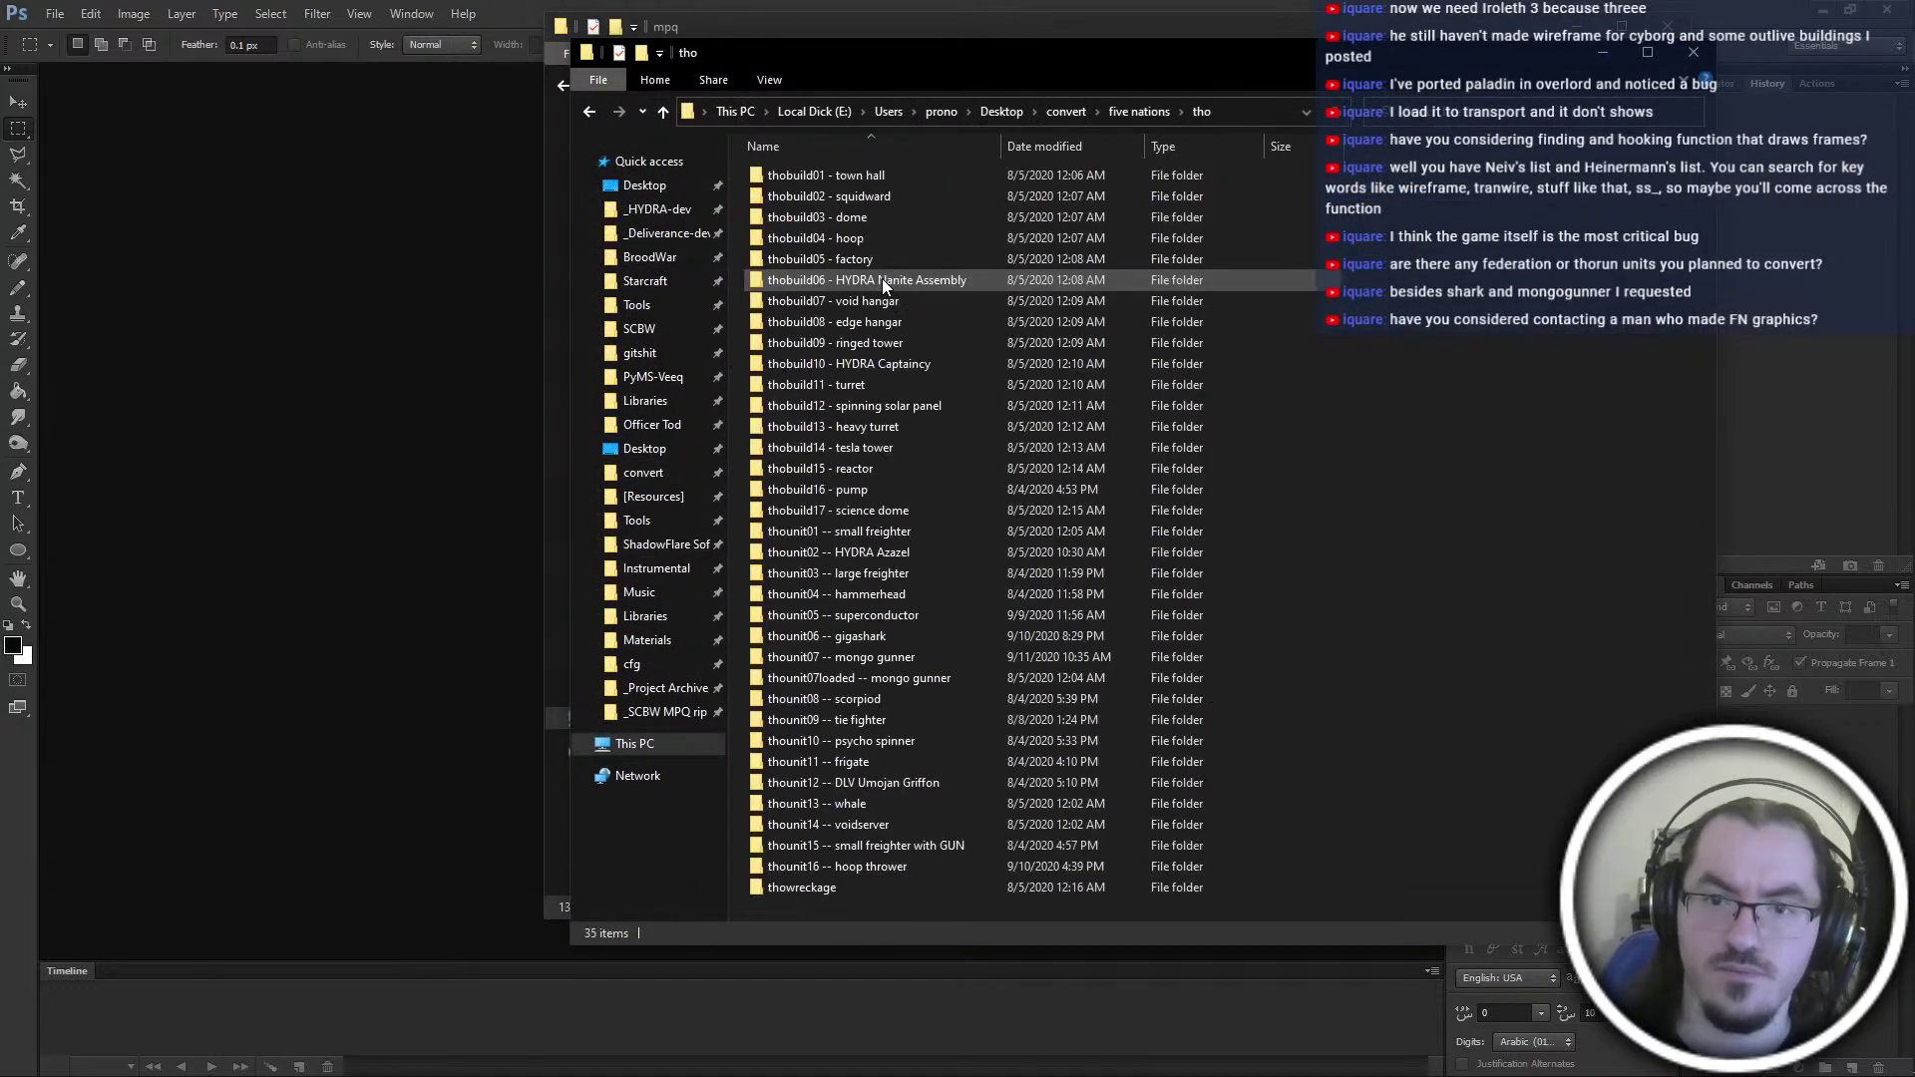
double_click(946, 635)
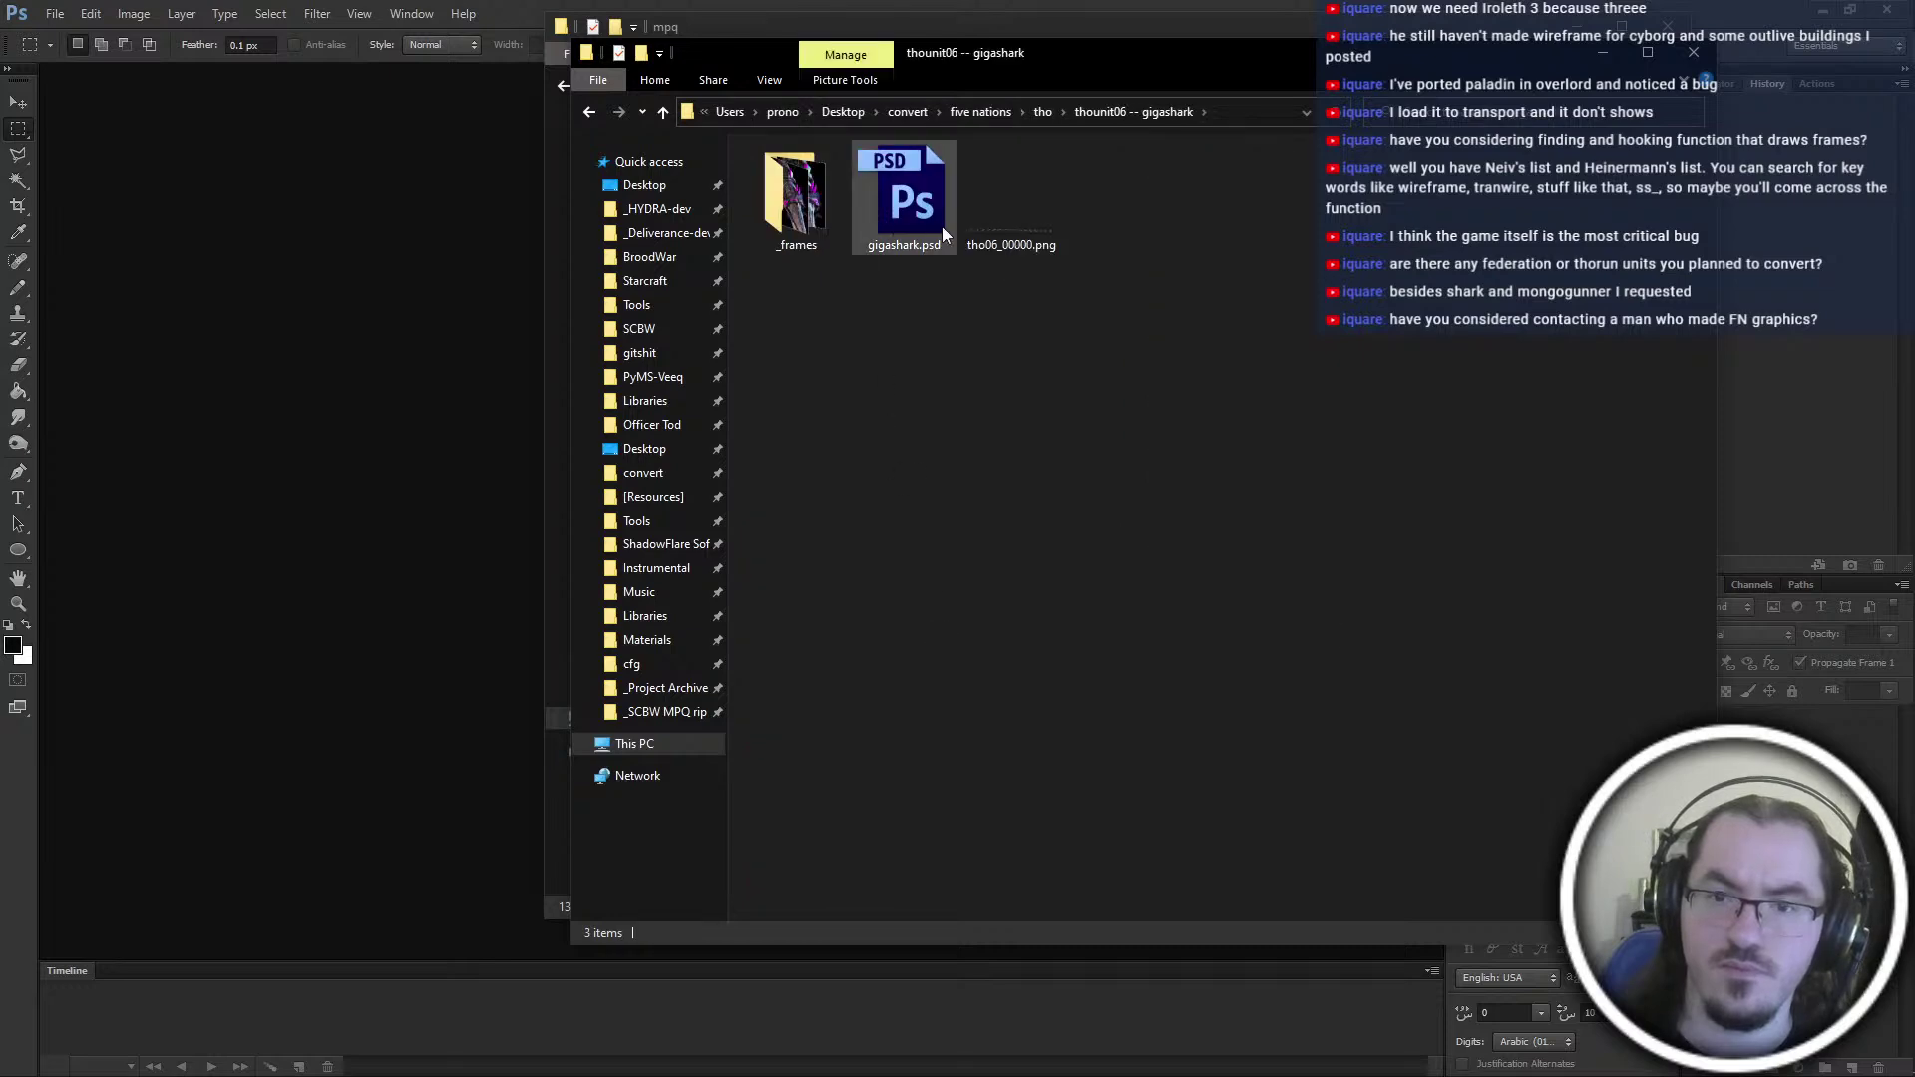
double_click(902, 227)
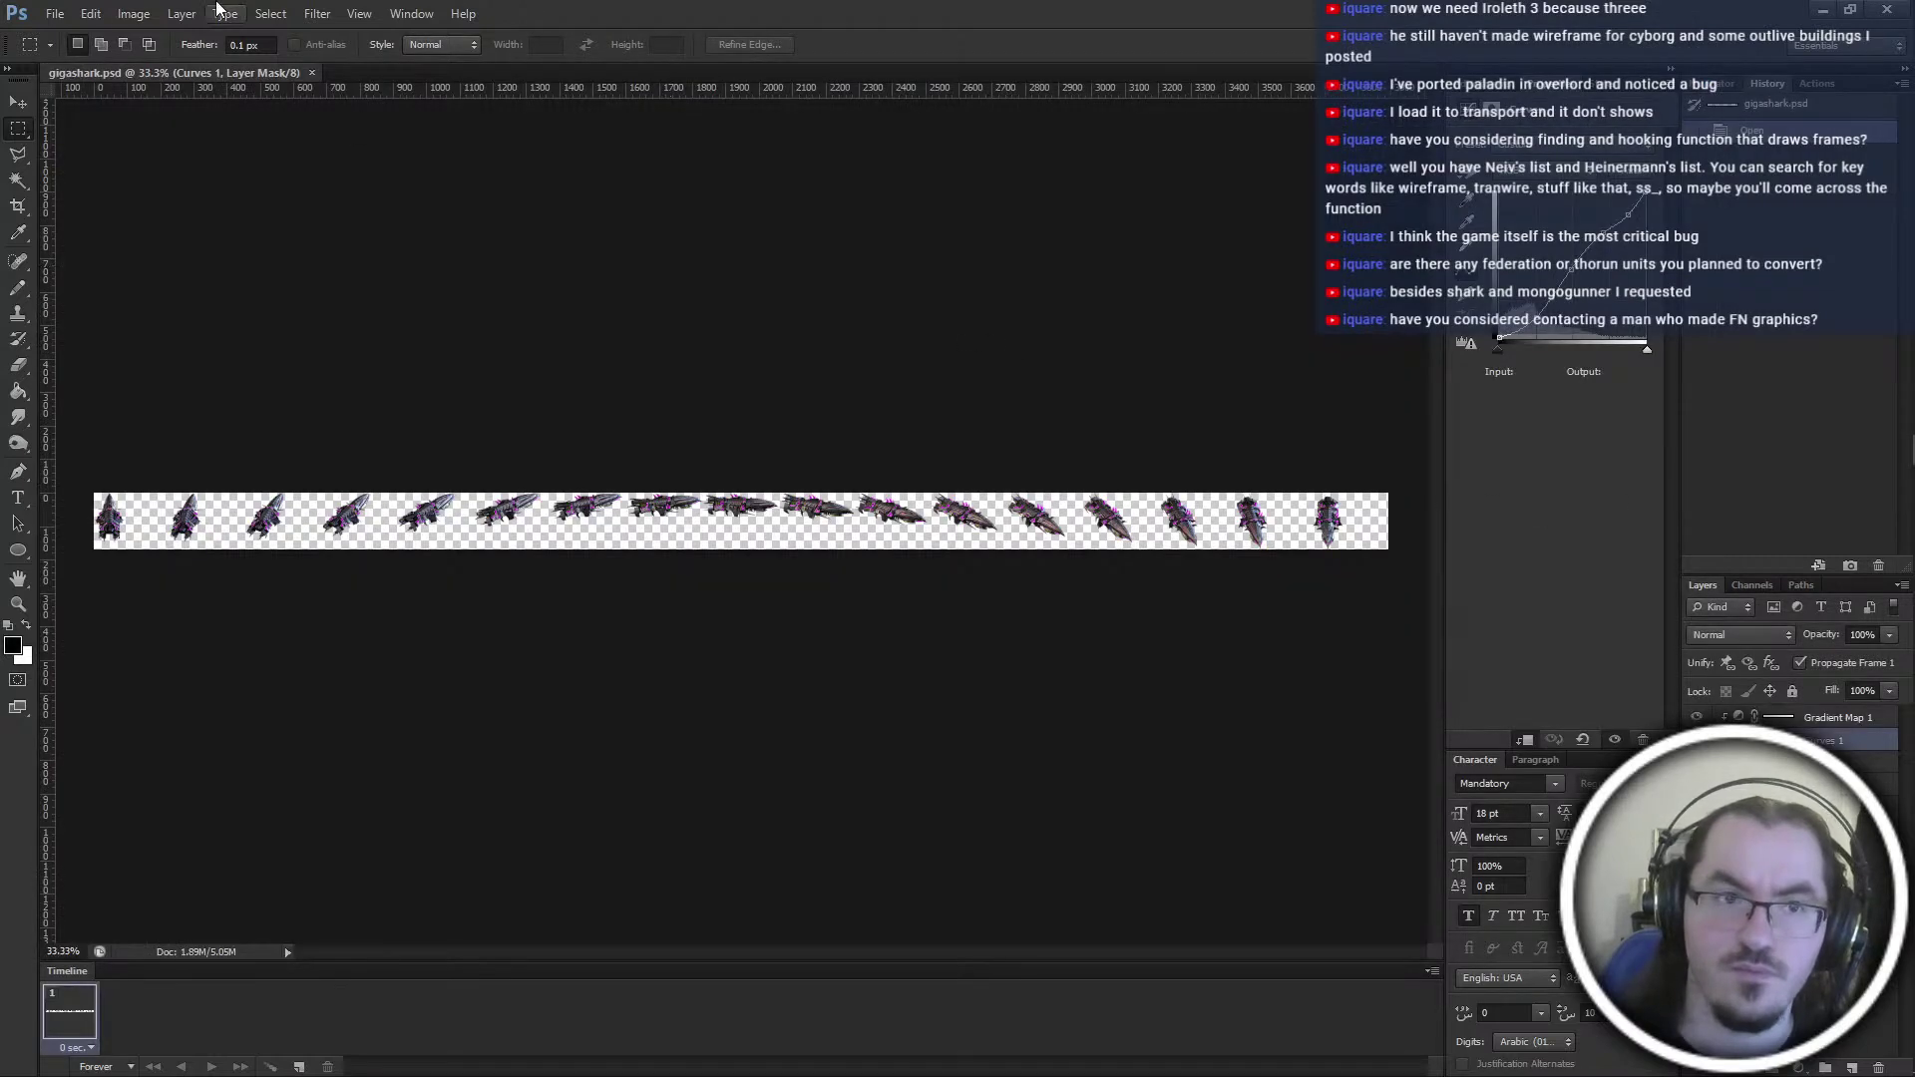
Select all layers of gigashark.psd and combine them with Merge Visible
left_click(1830, 784)
left_click(1851, 720, "shift")
right_click(1851, 720)
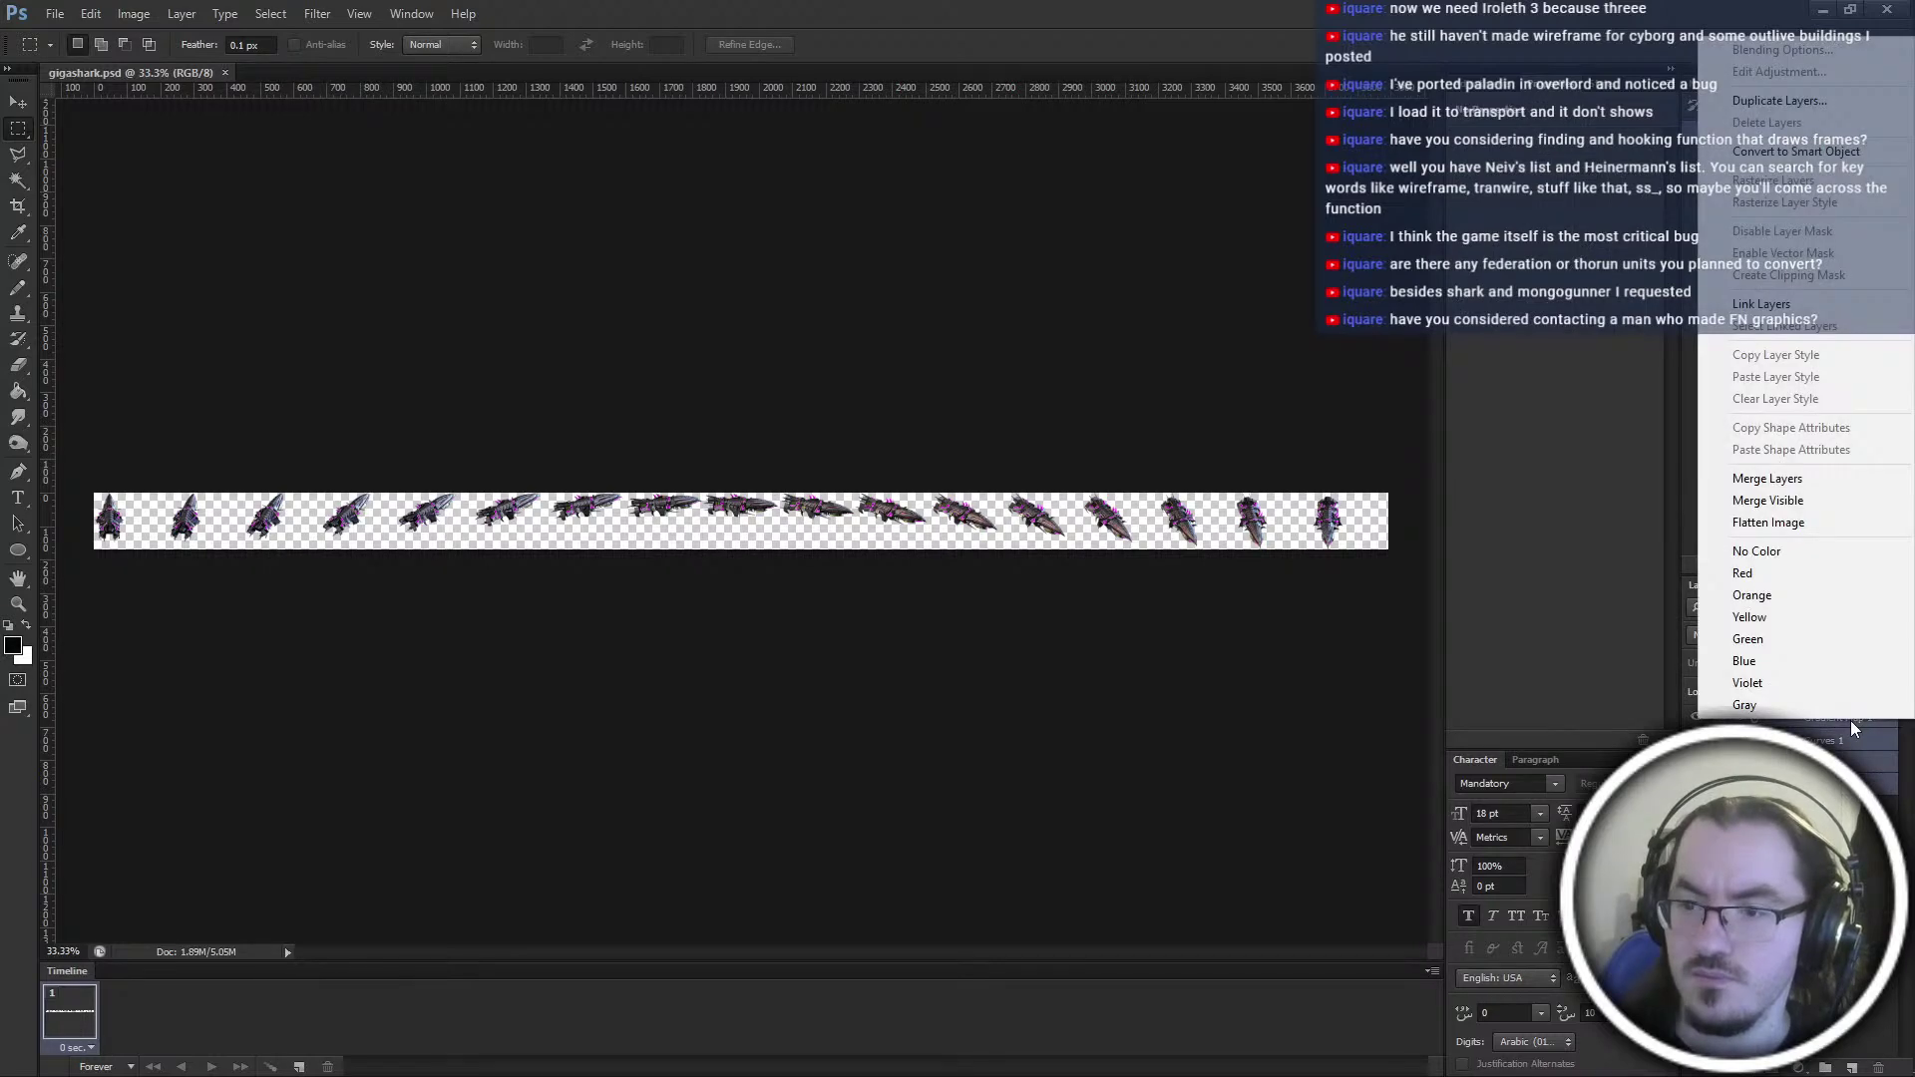
left_click(1798, 500)
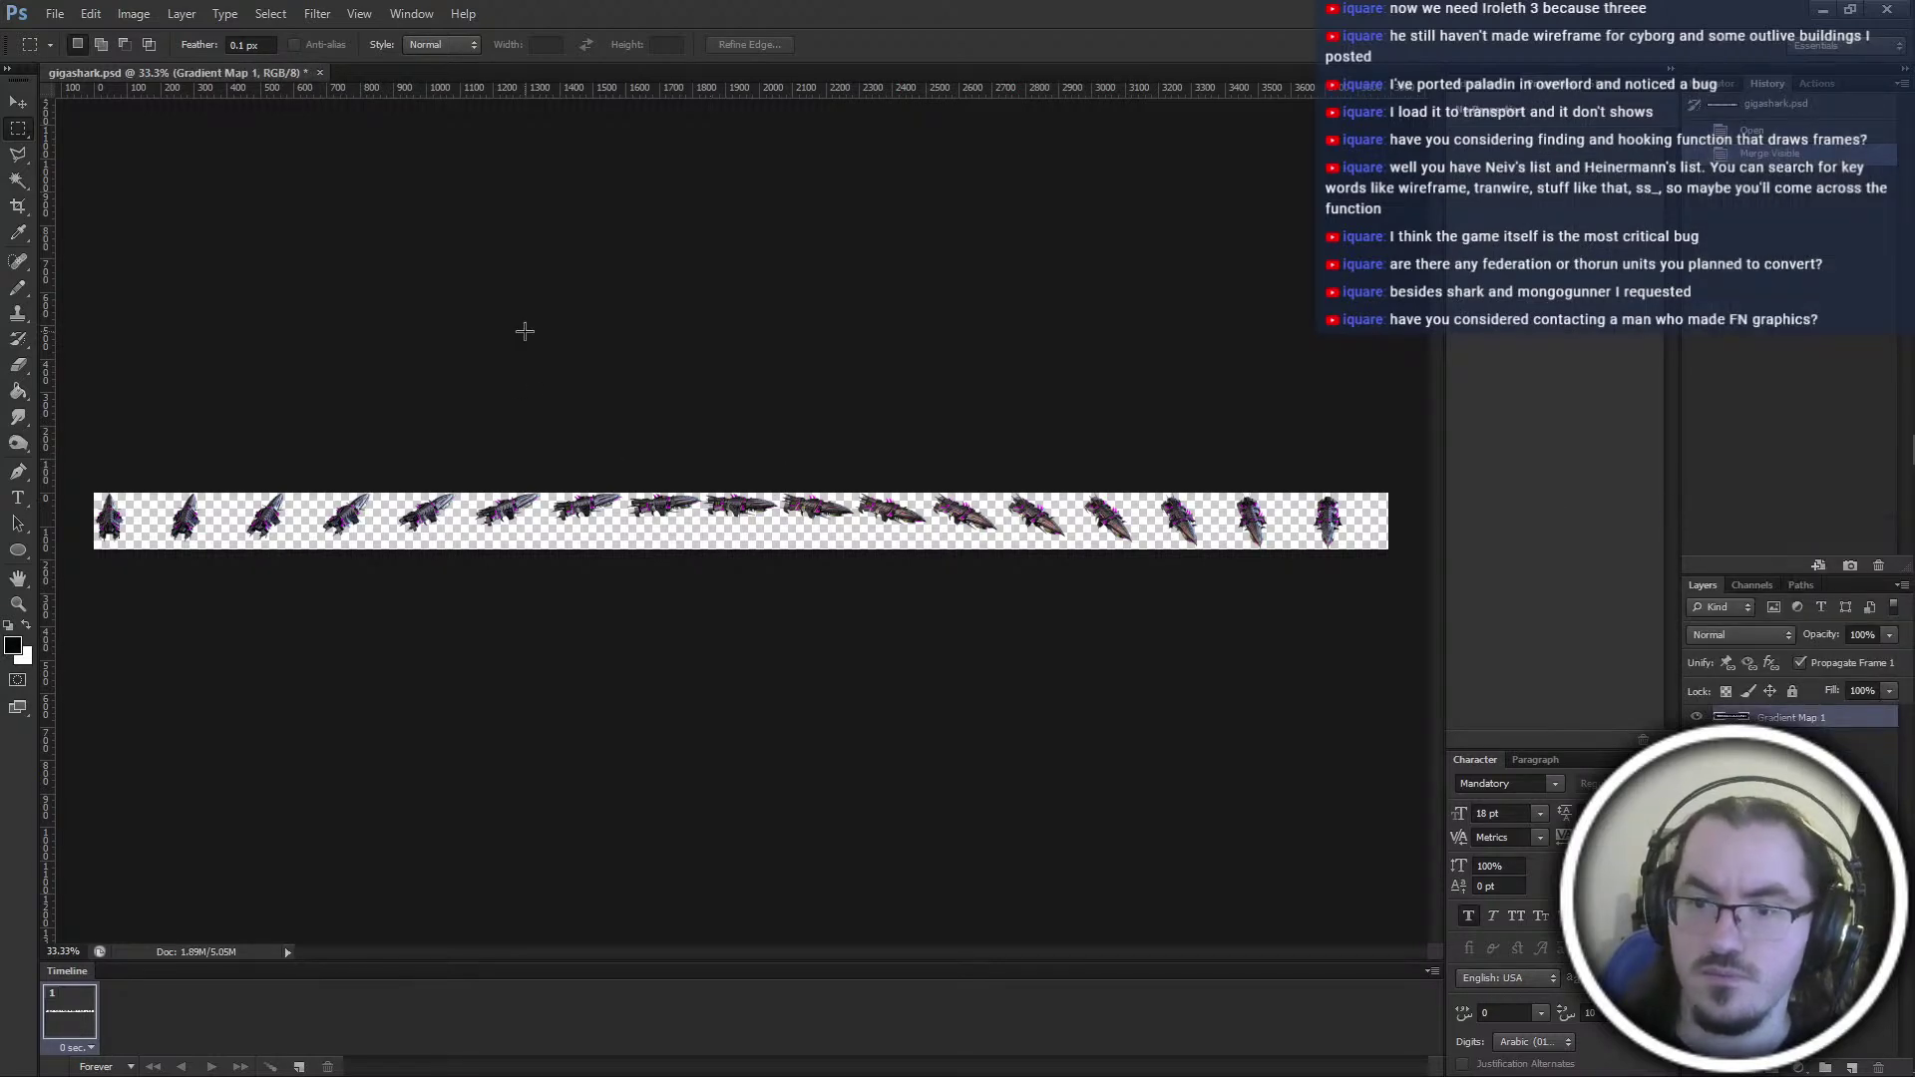
Run the Frameset script on the merged gigashark strip and check the ships' placement in their frames
scroll(806, 439, "up", 3, "alt")
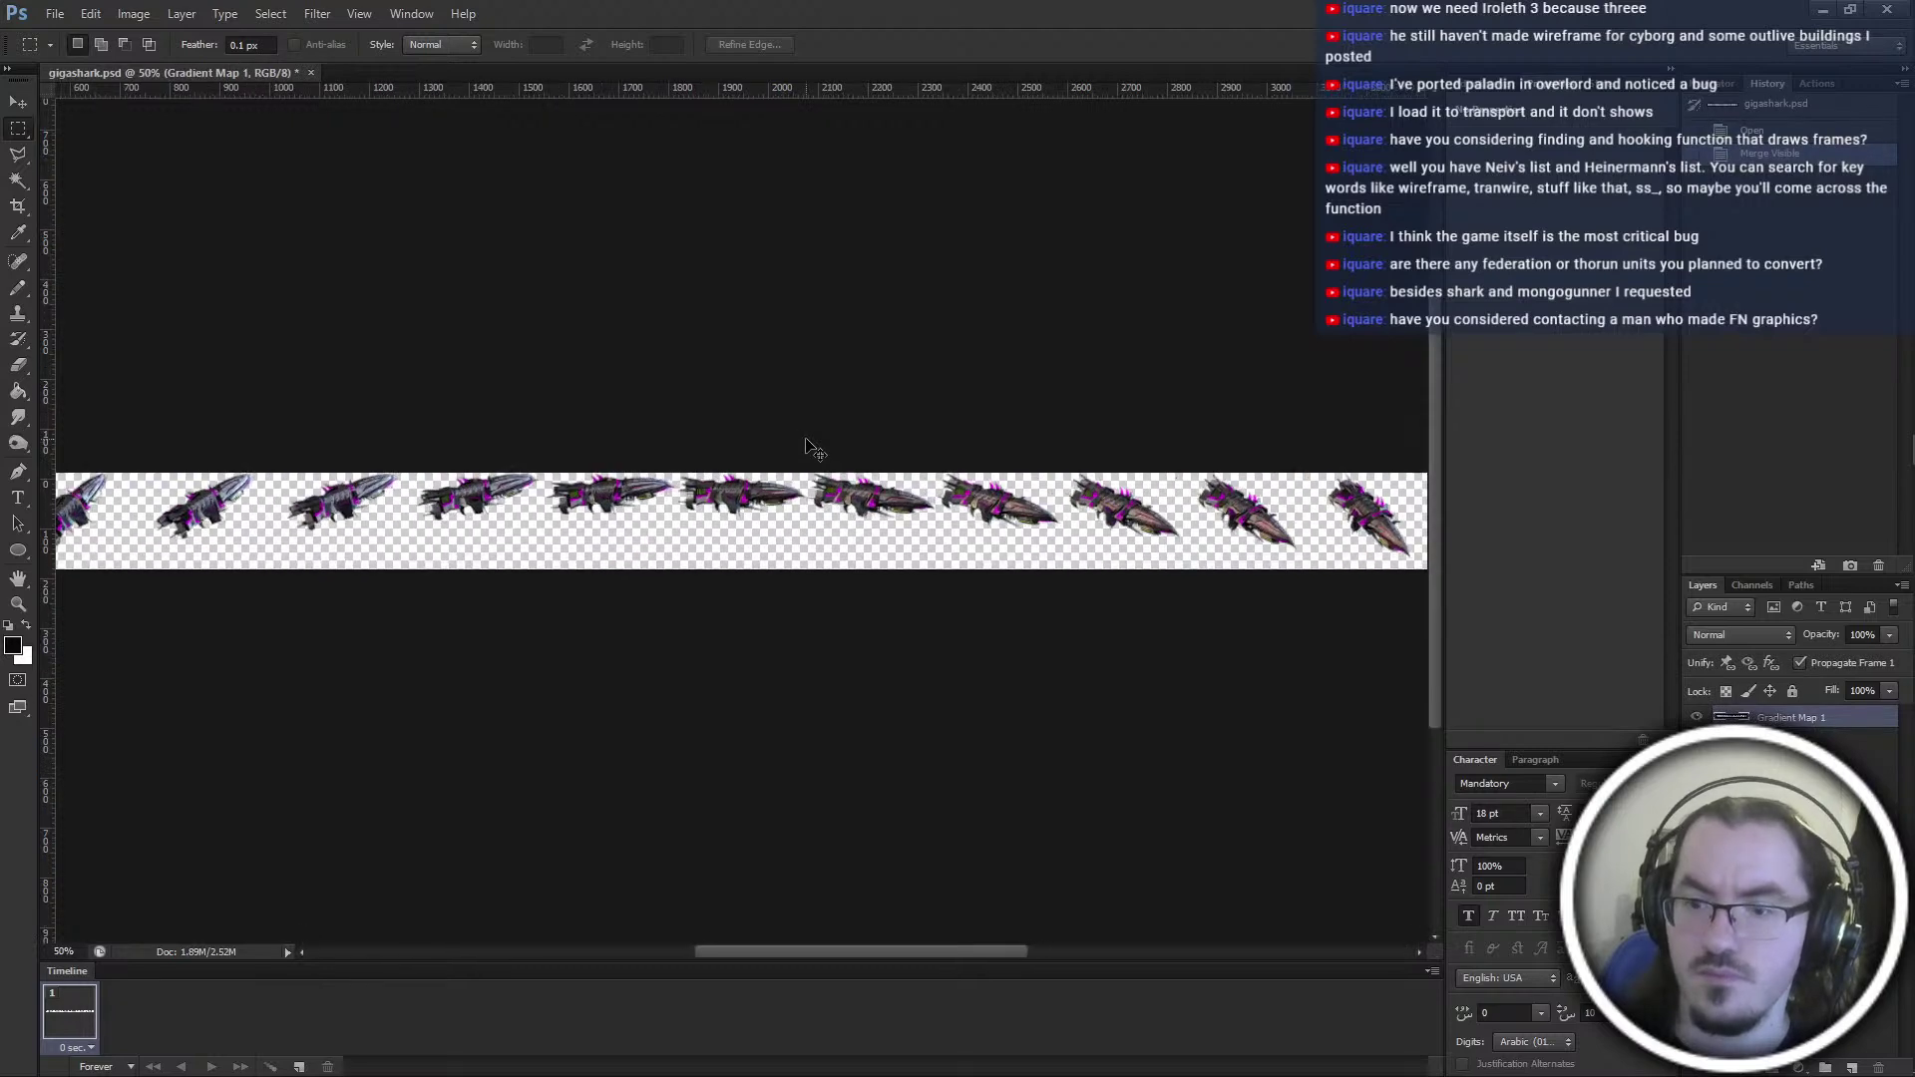
scroll(806, 439, "down", 1, "alt")
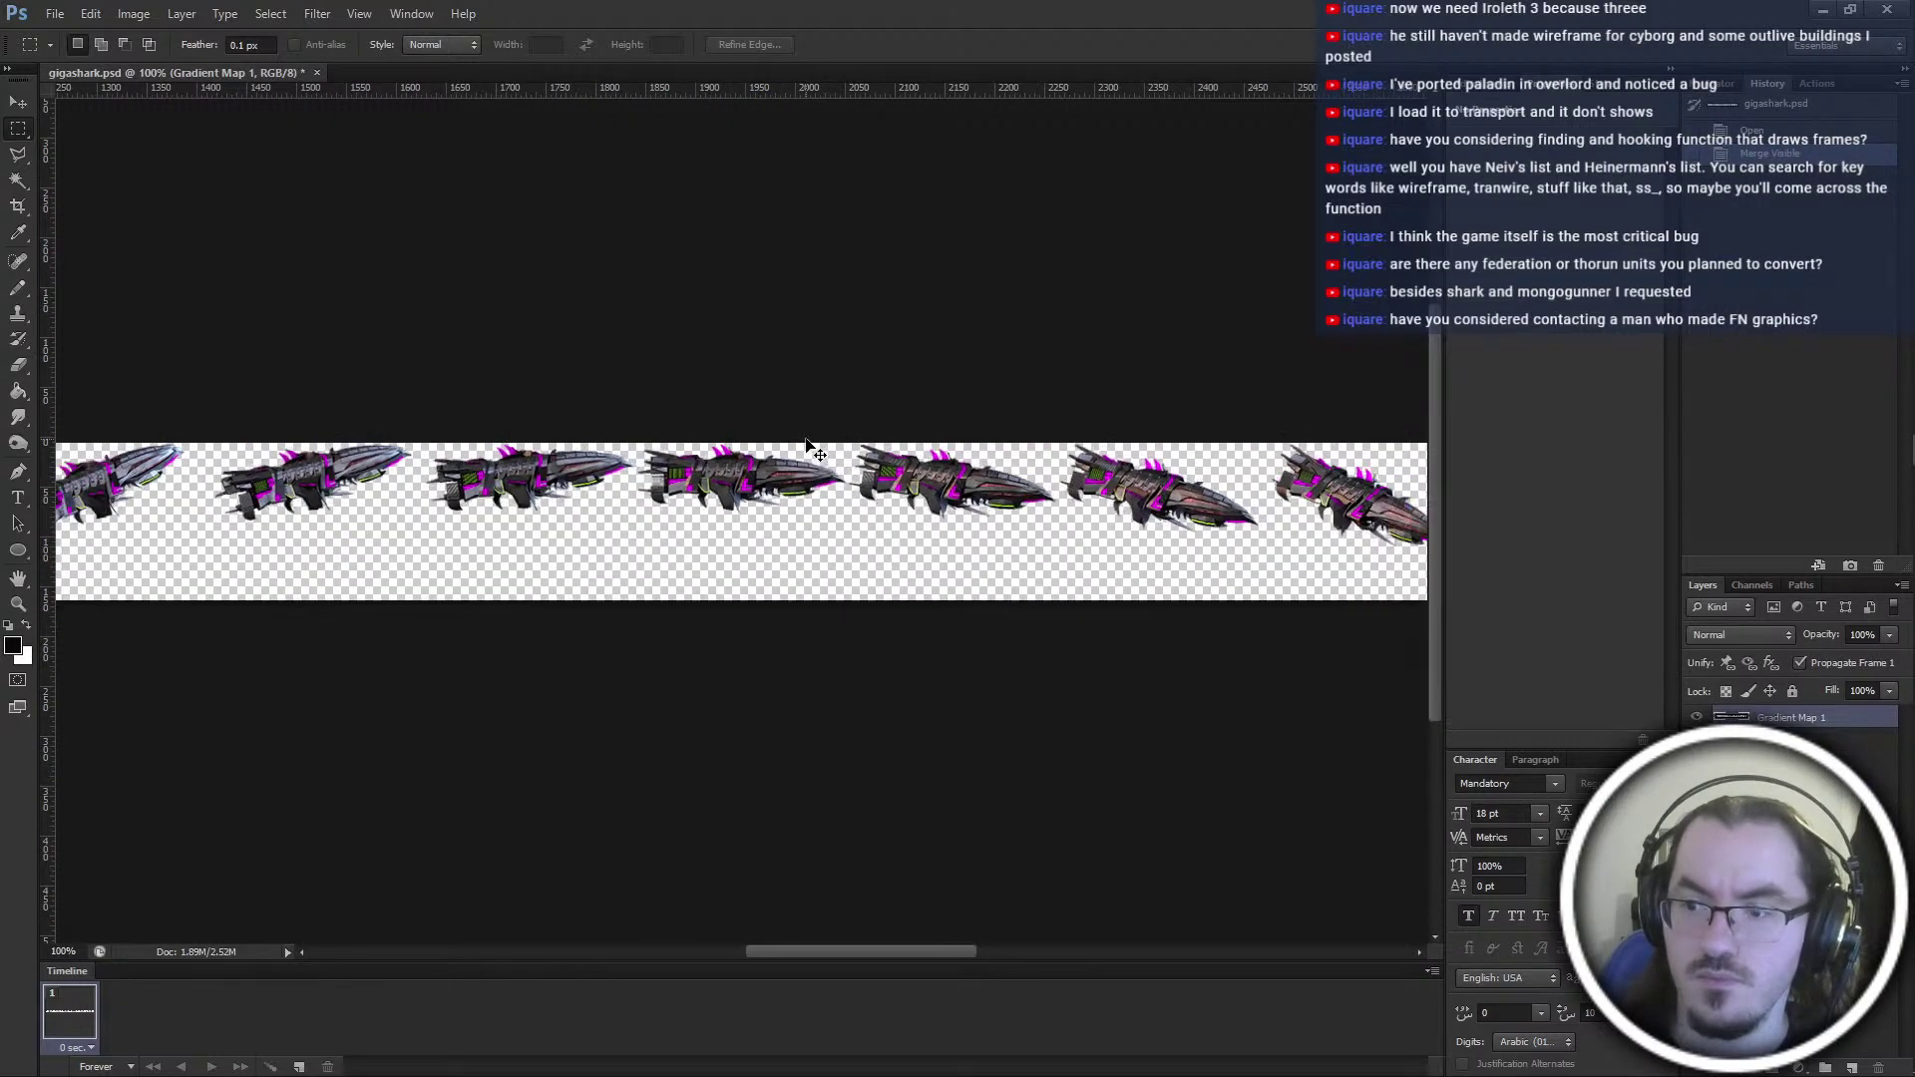
left_click(55, 14)
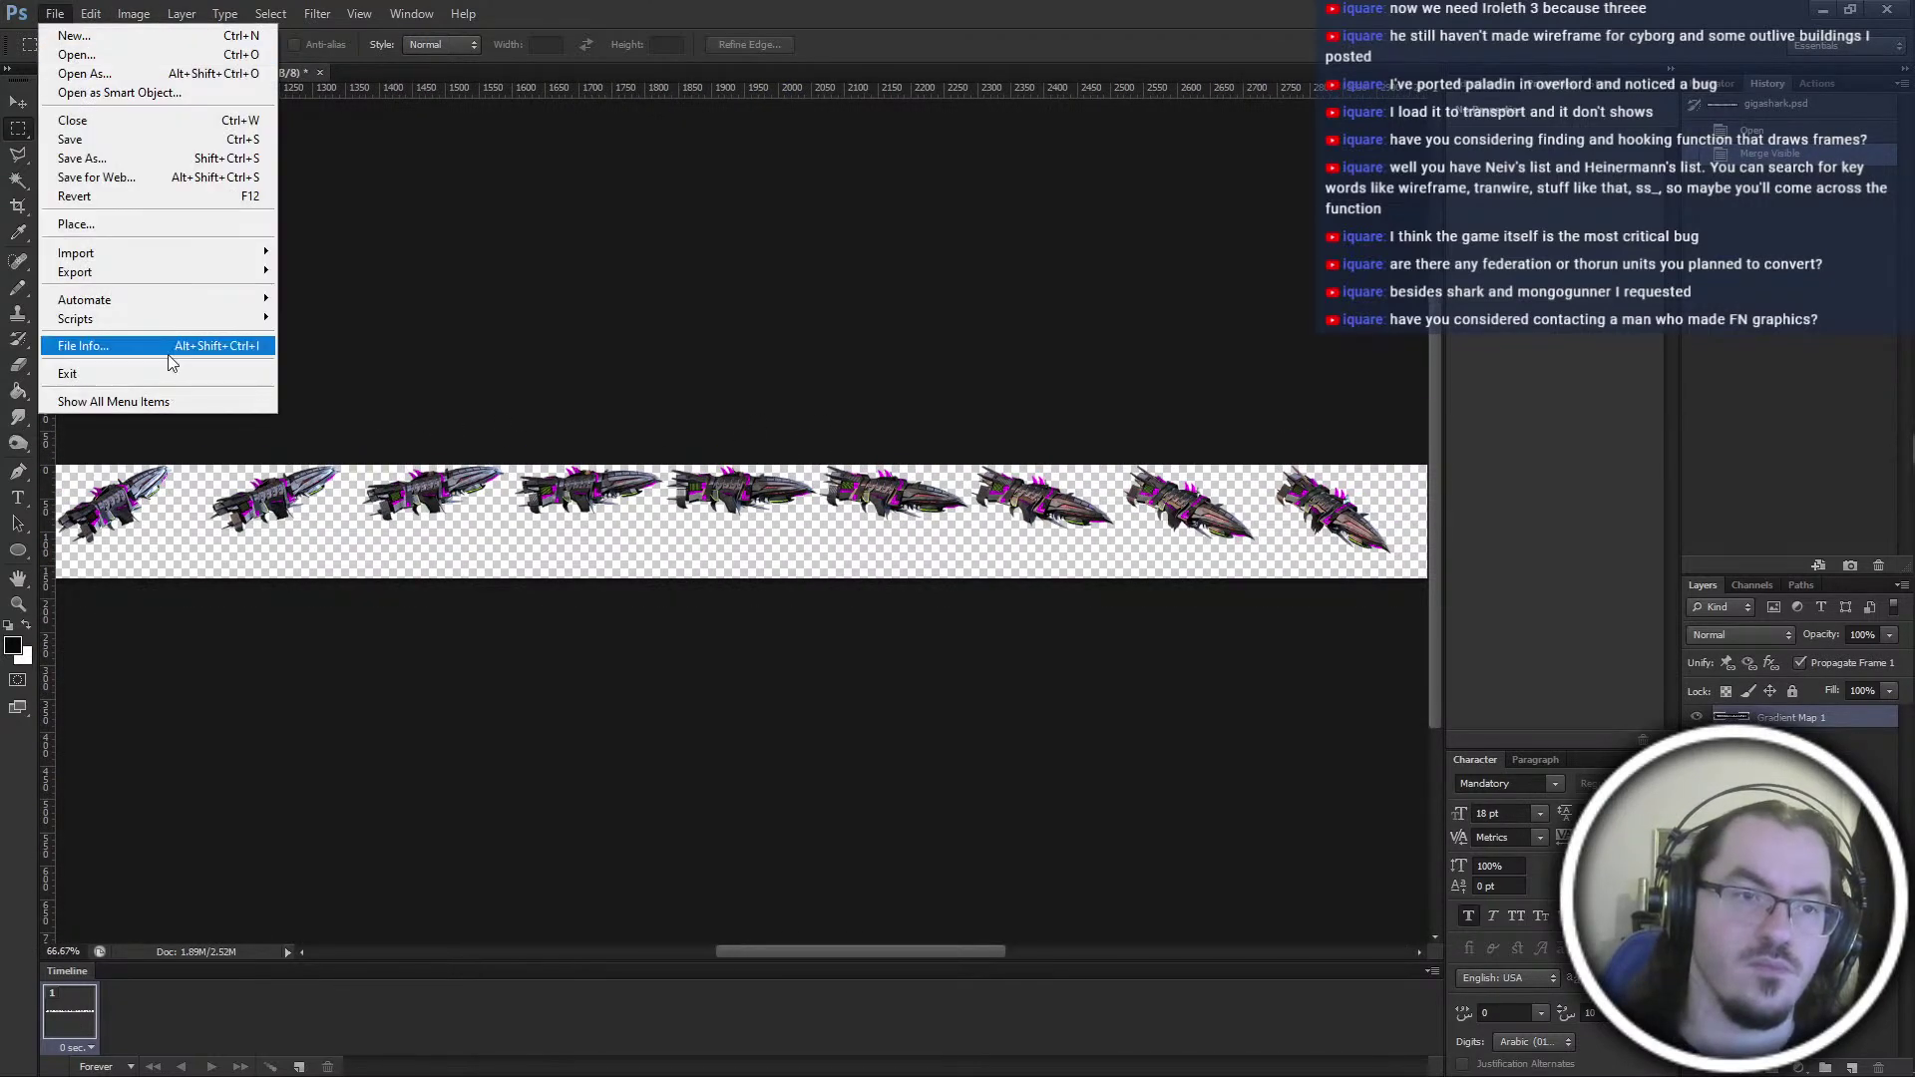
mouse_move(175, 315)
left_click(368, 543)
key("Return")
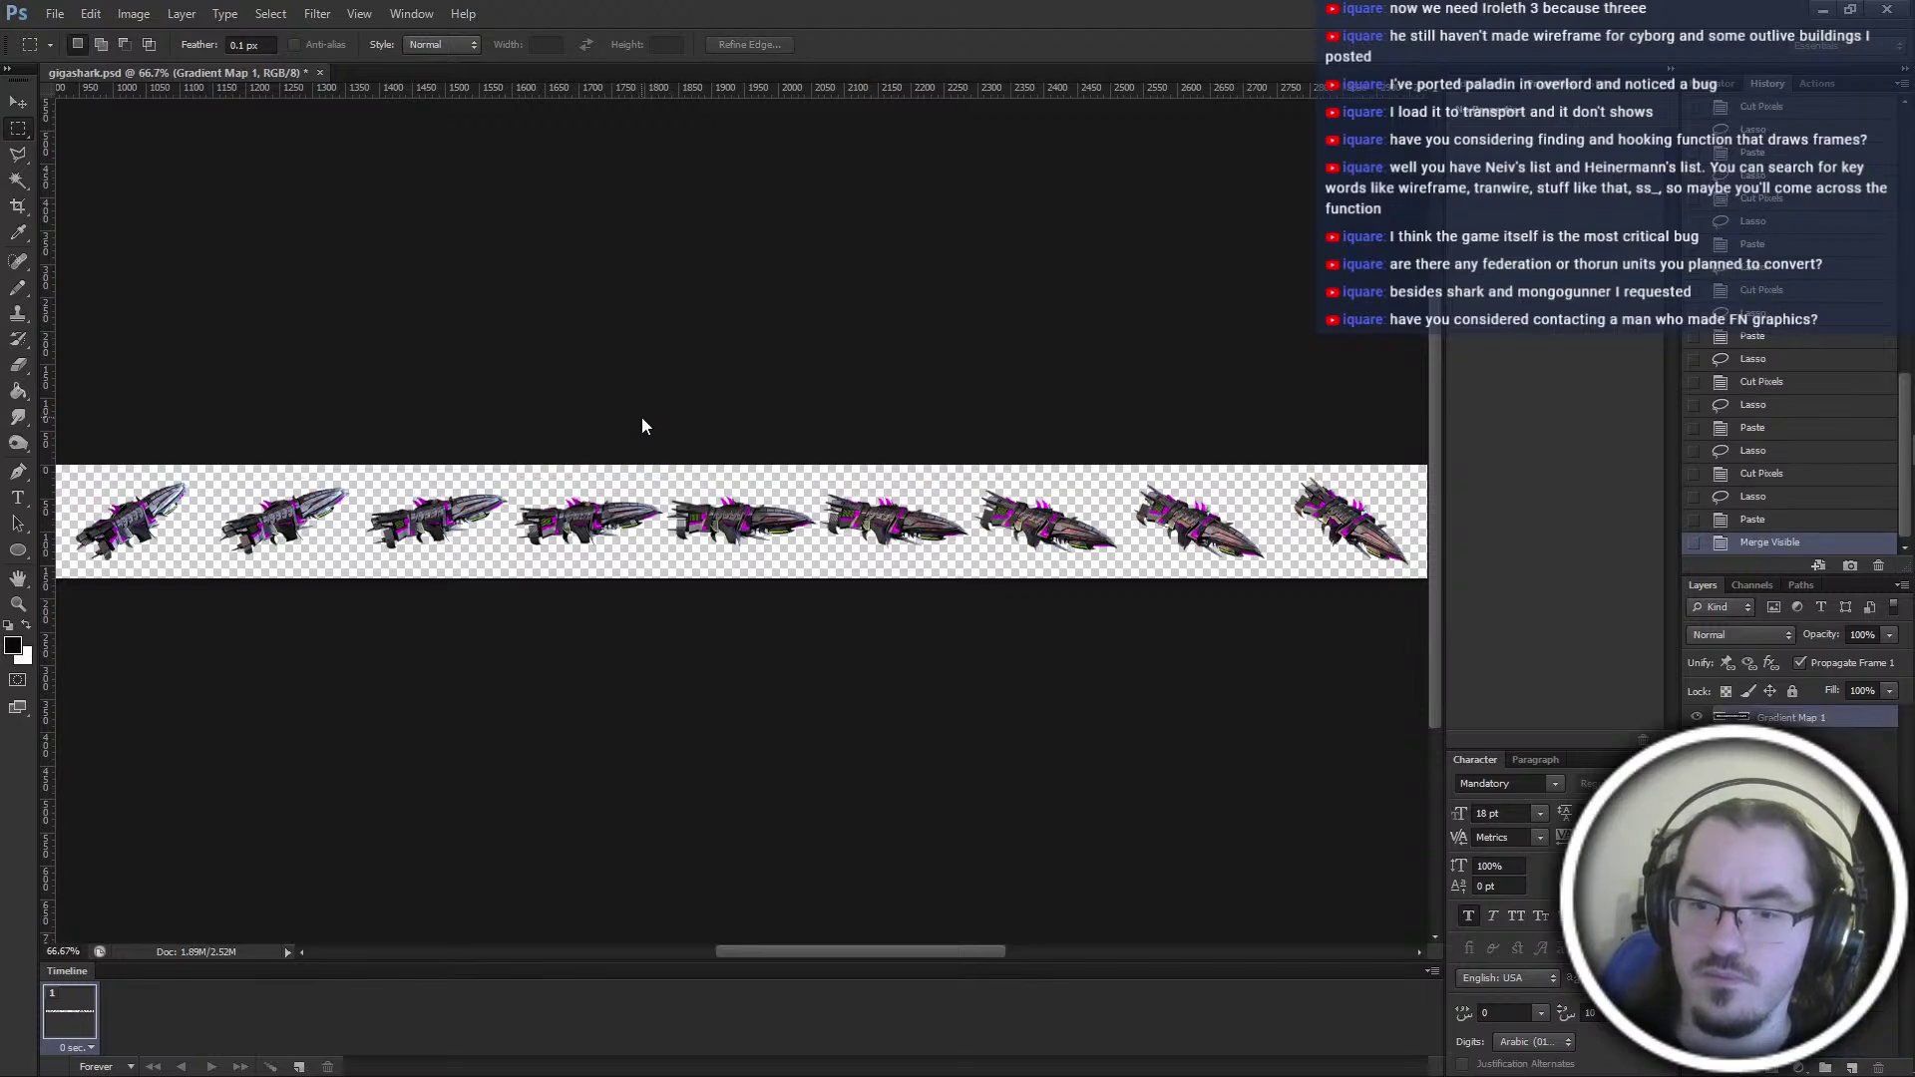
key("ctrl+minus")
key("ctrl+minus")
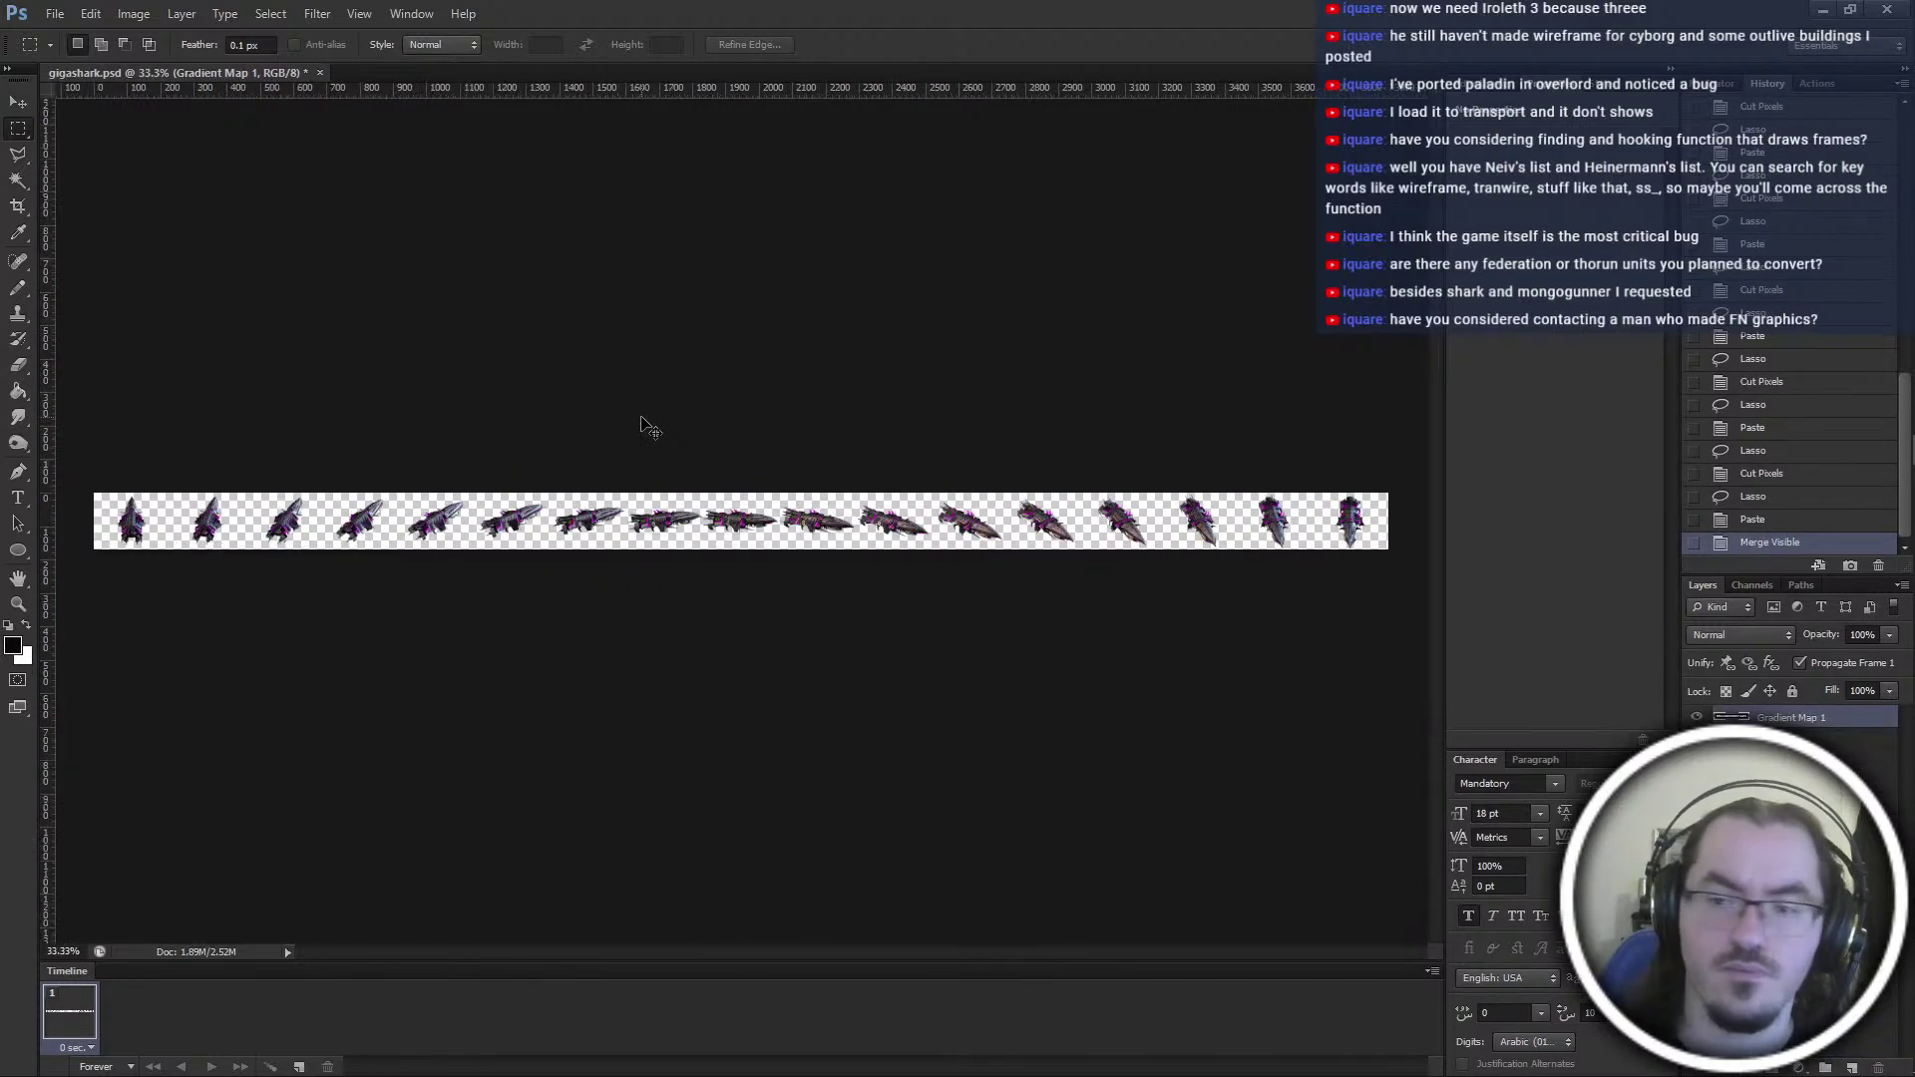
key("ctrl+plus")
key("ctrl+plus")
key("ctrl+plus")
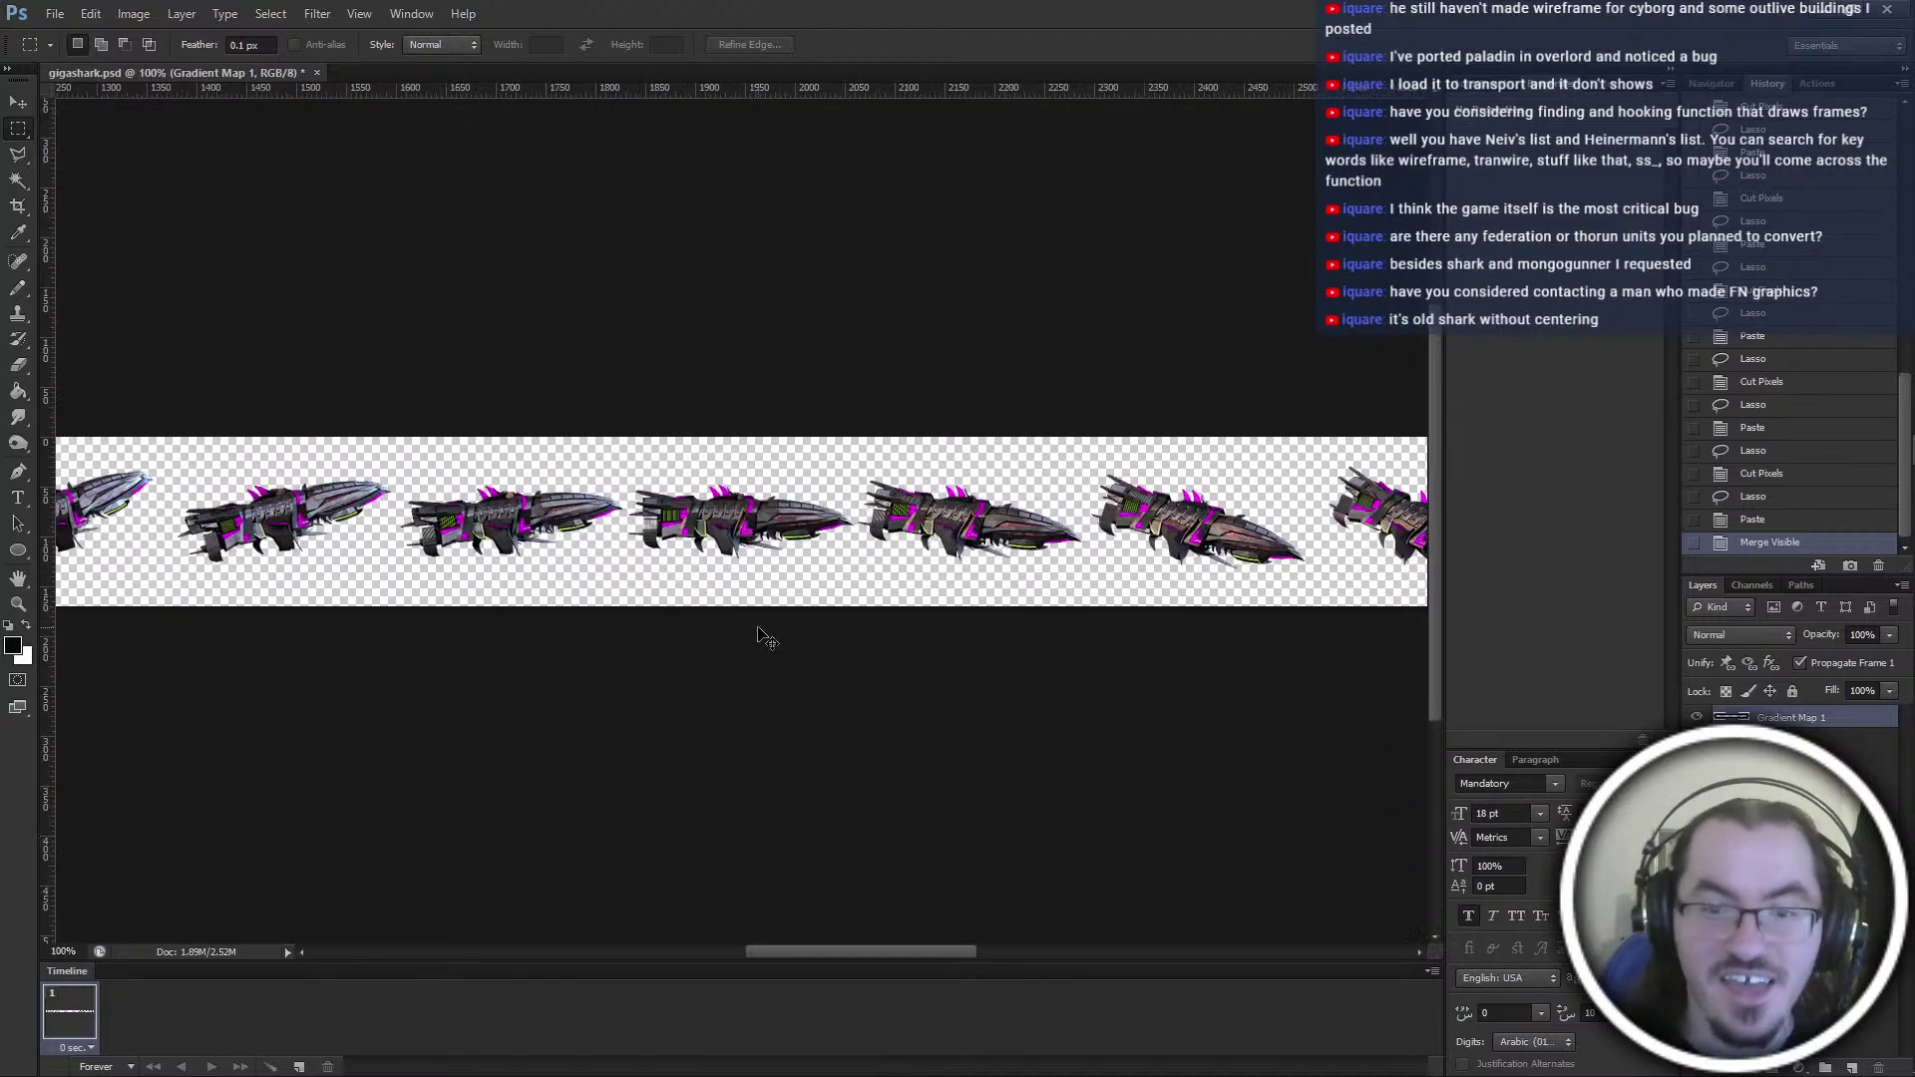
scroll(714, 932, "left", 10)
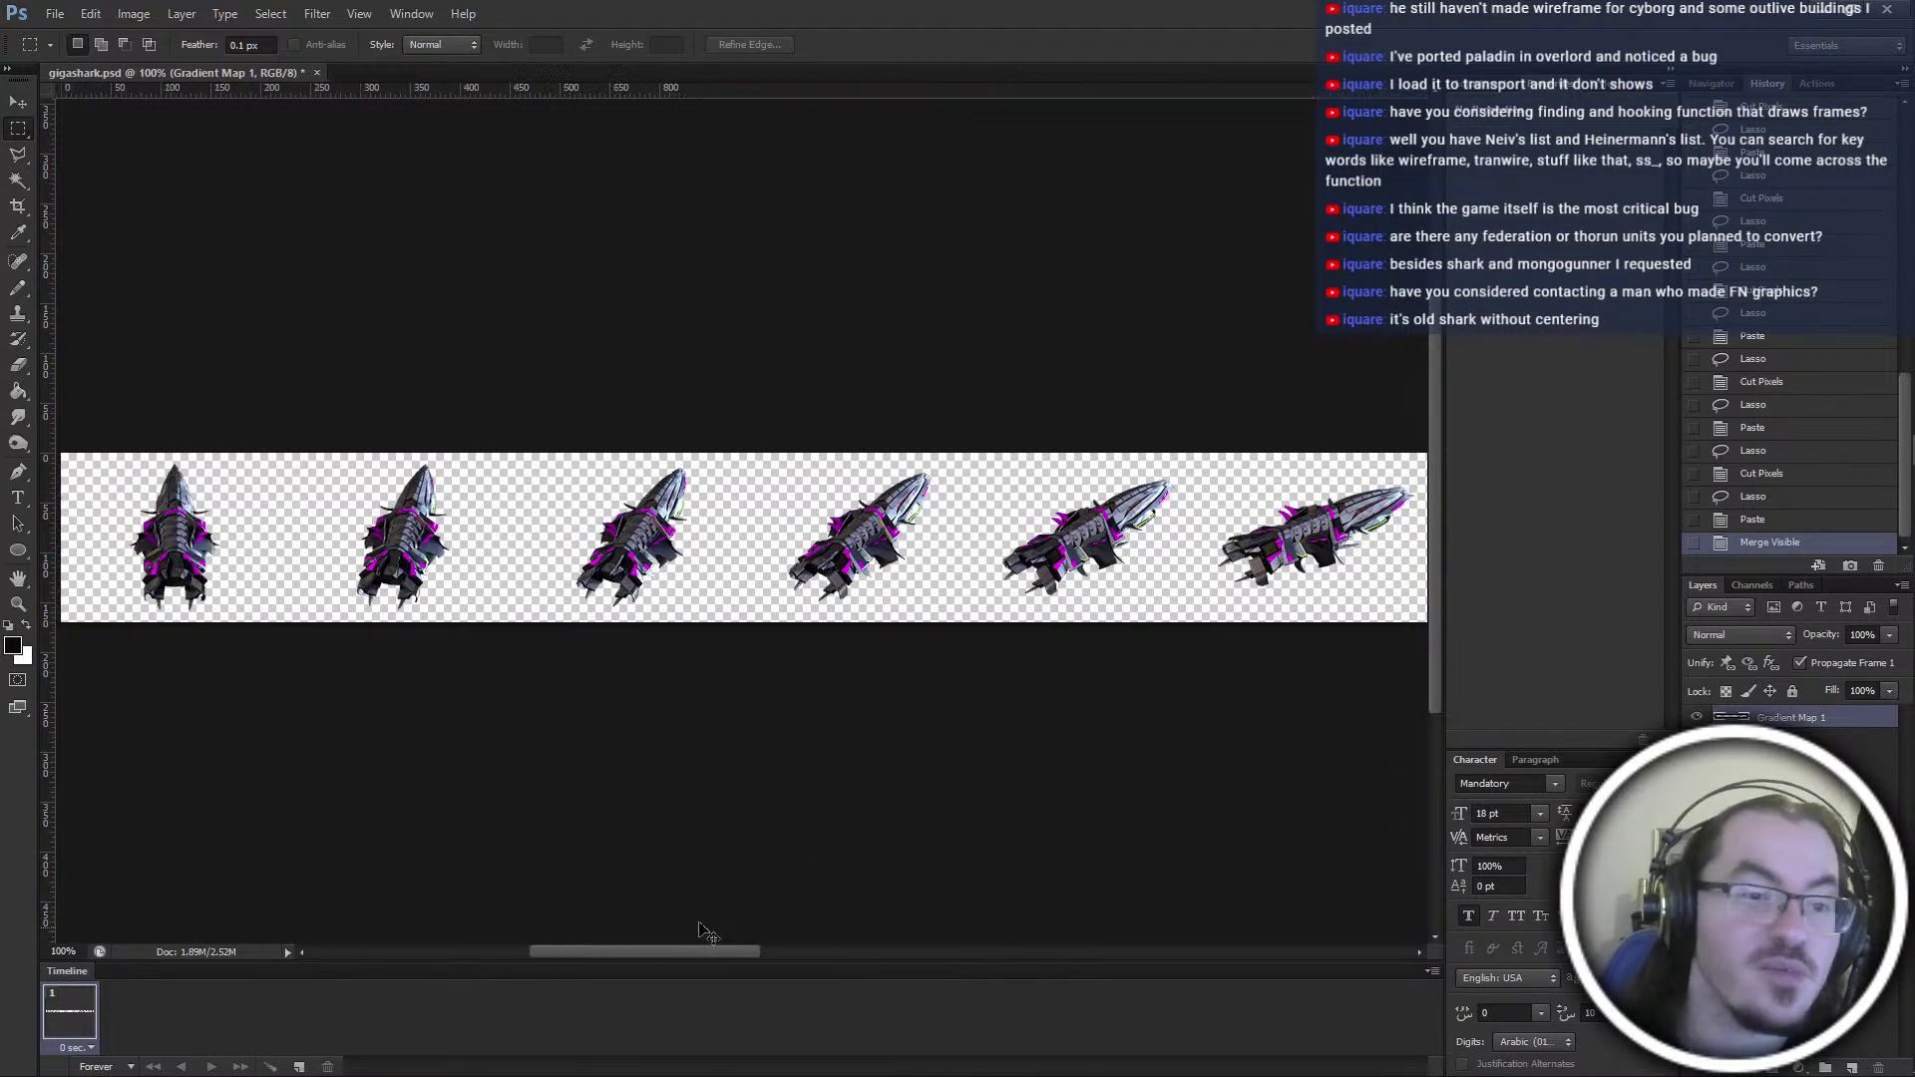
Add a new layer beneath the ships and fill it with black using the Paint Bucket
left_click(1852, 1068)
key("ctrl+bracketleft")
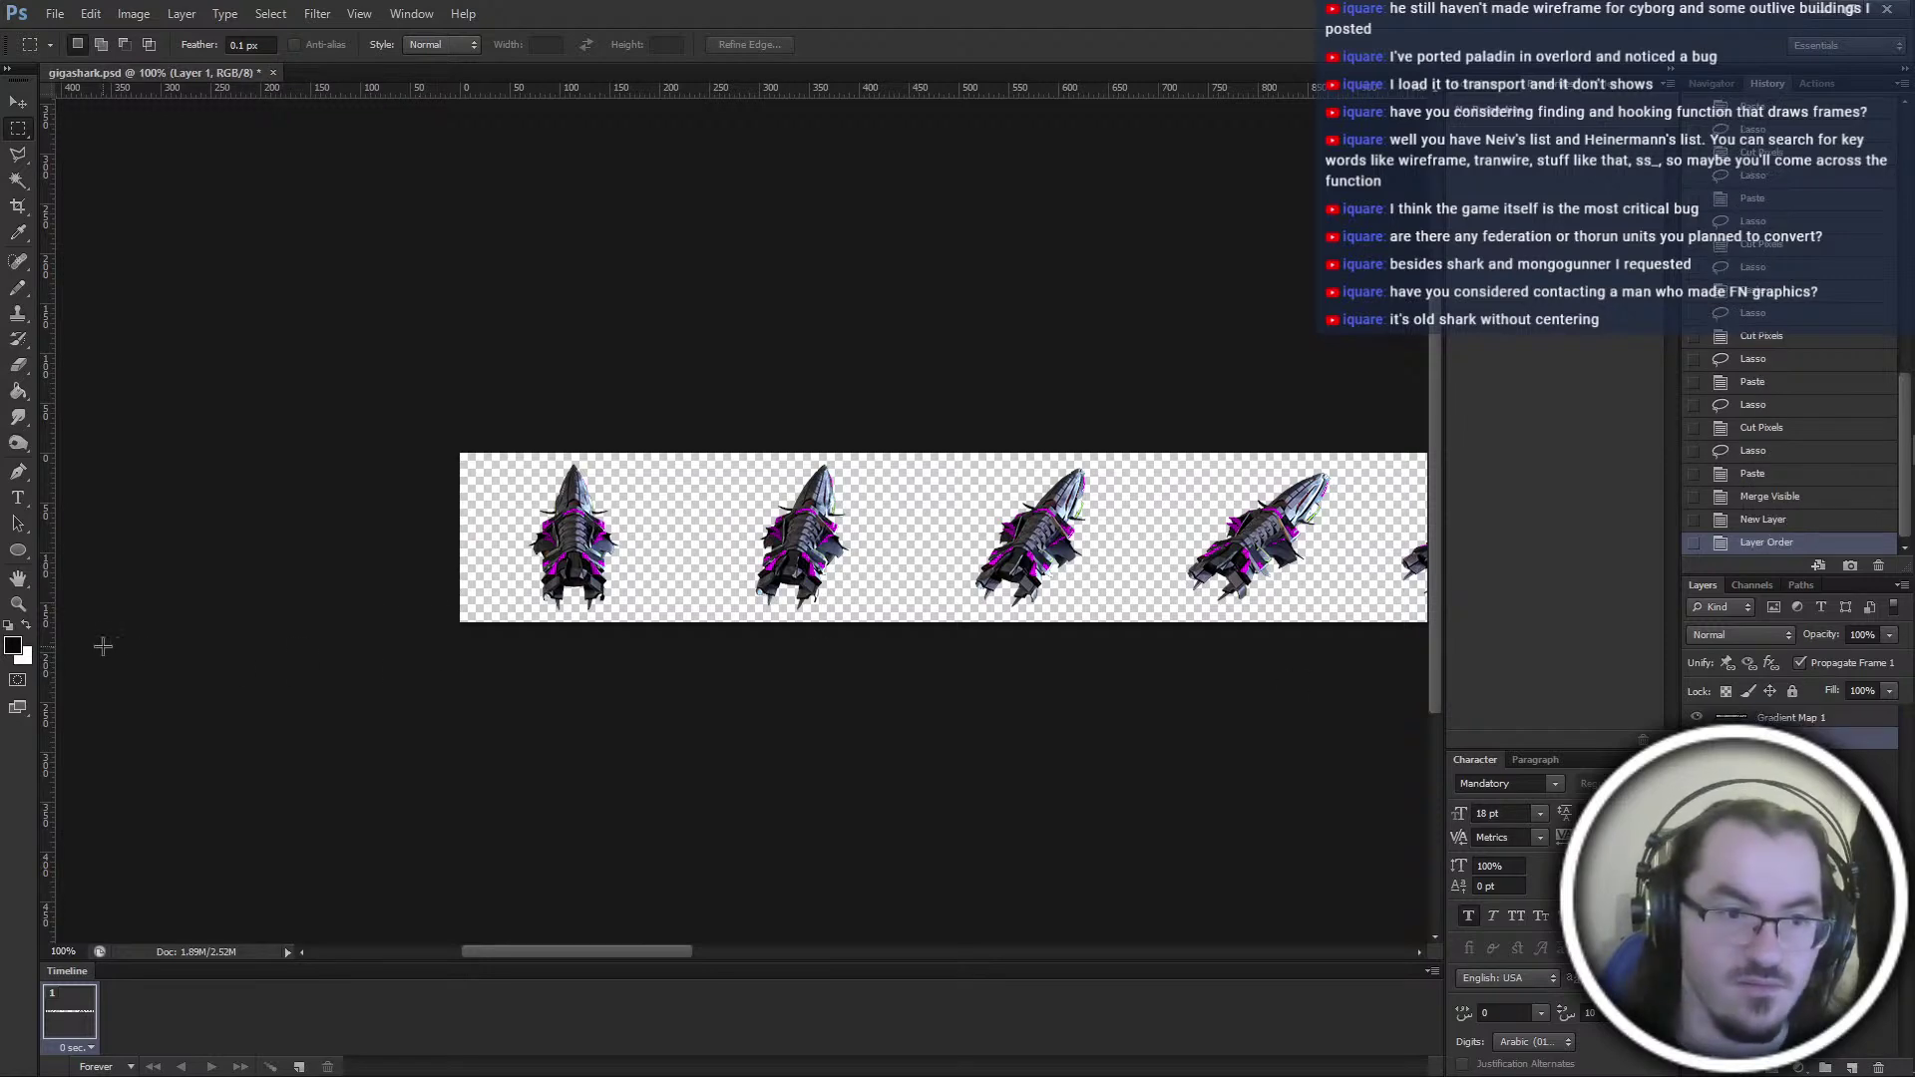
key("g")
left_click(528, 498)
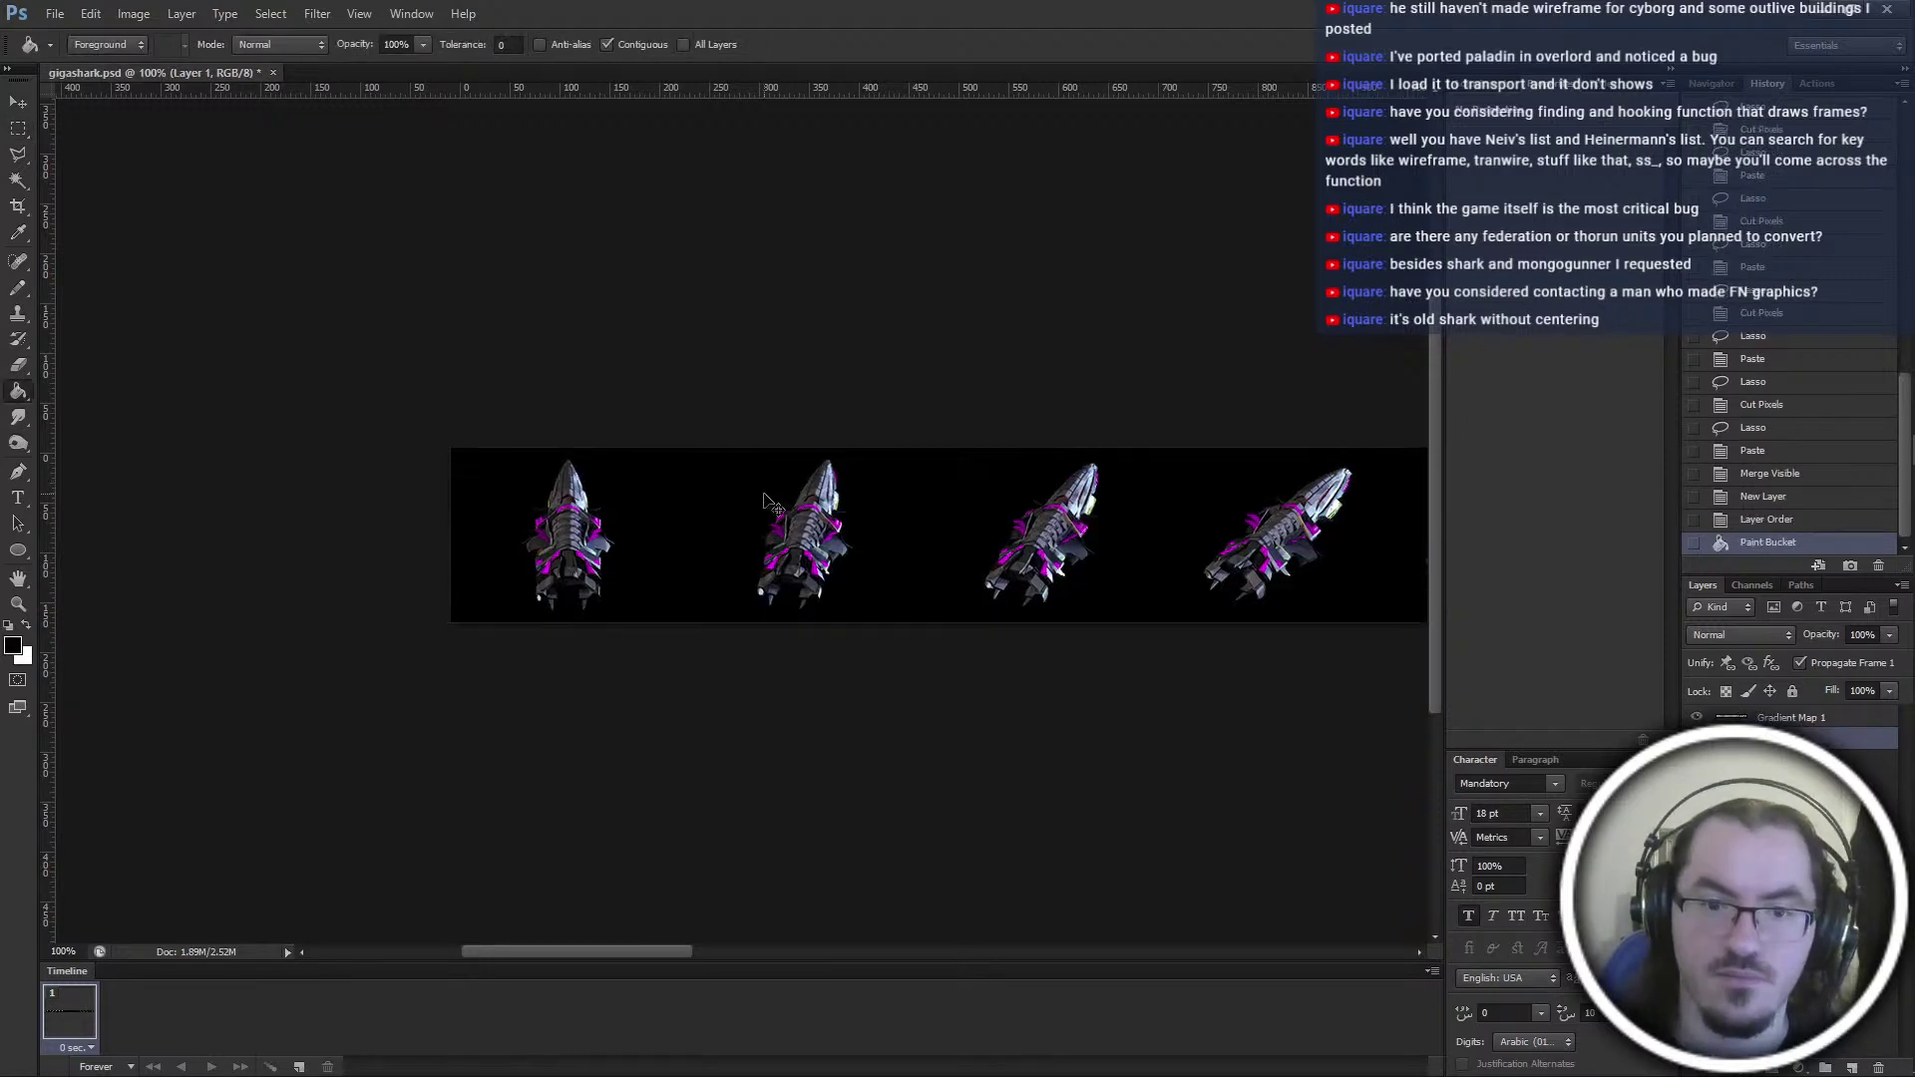
key("ctrl+plus")
left_click(13, 647)
key("Escape")
key("alt+bracketright")
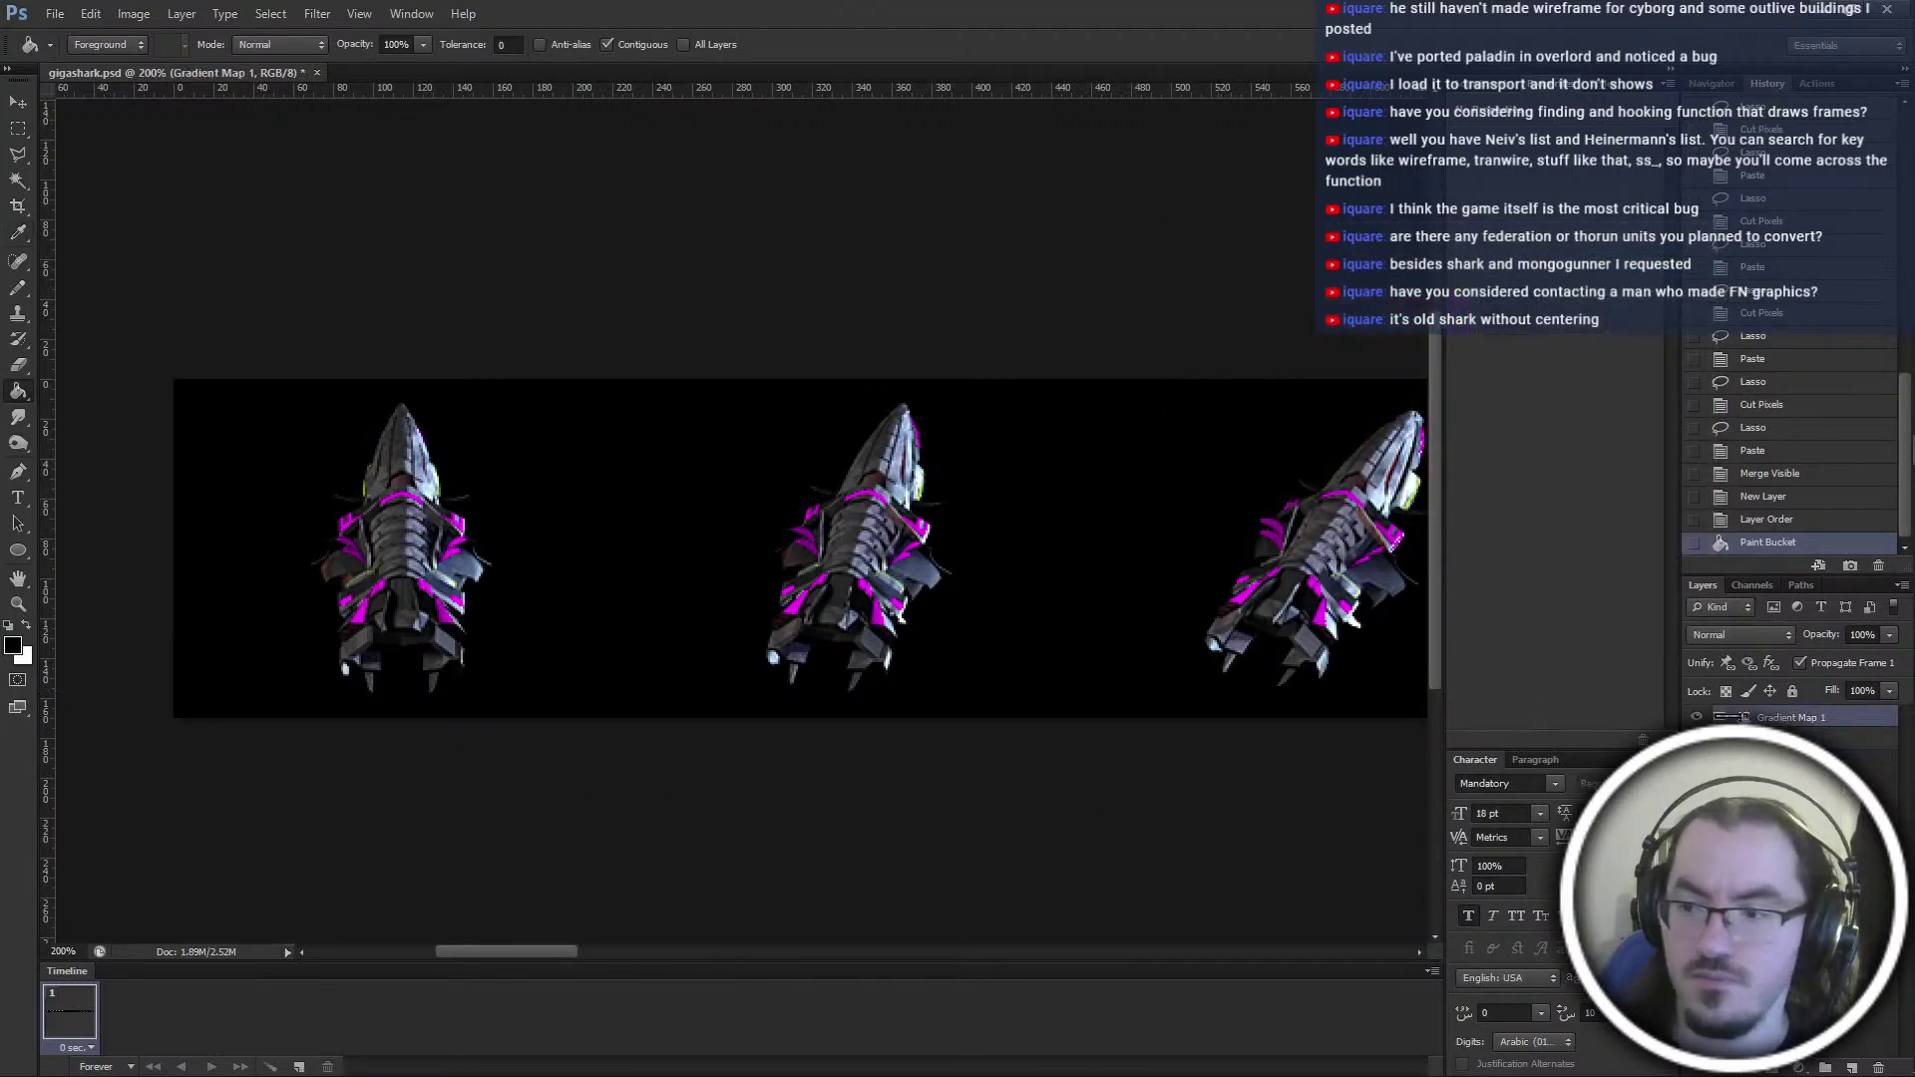
Undo the black fill and the added layer, returning to the Merge Visible state
key("ctrl+alt+z")
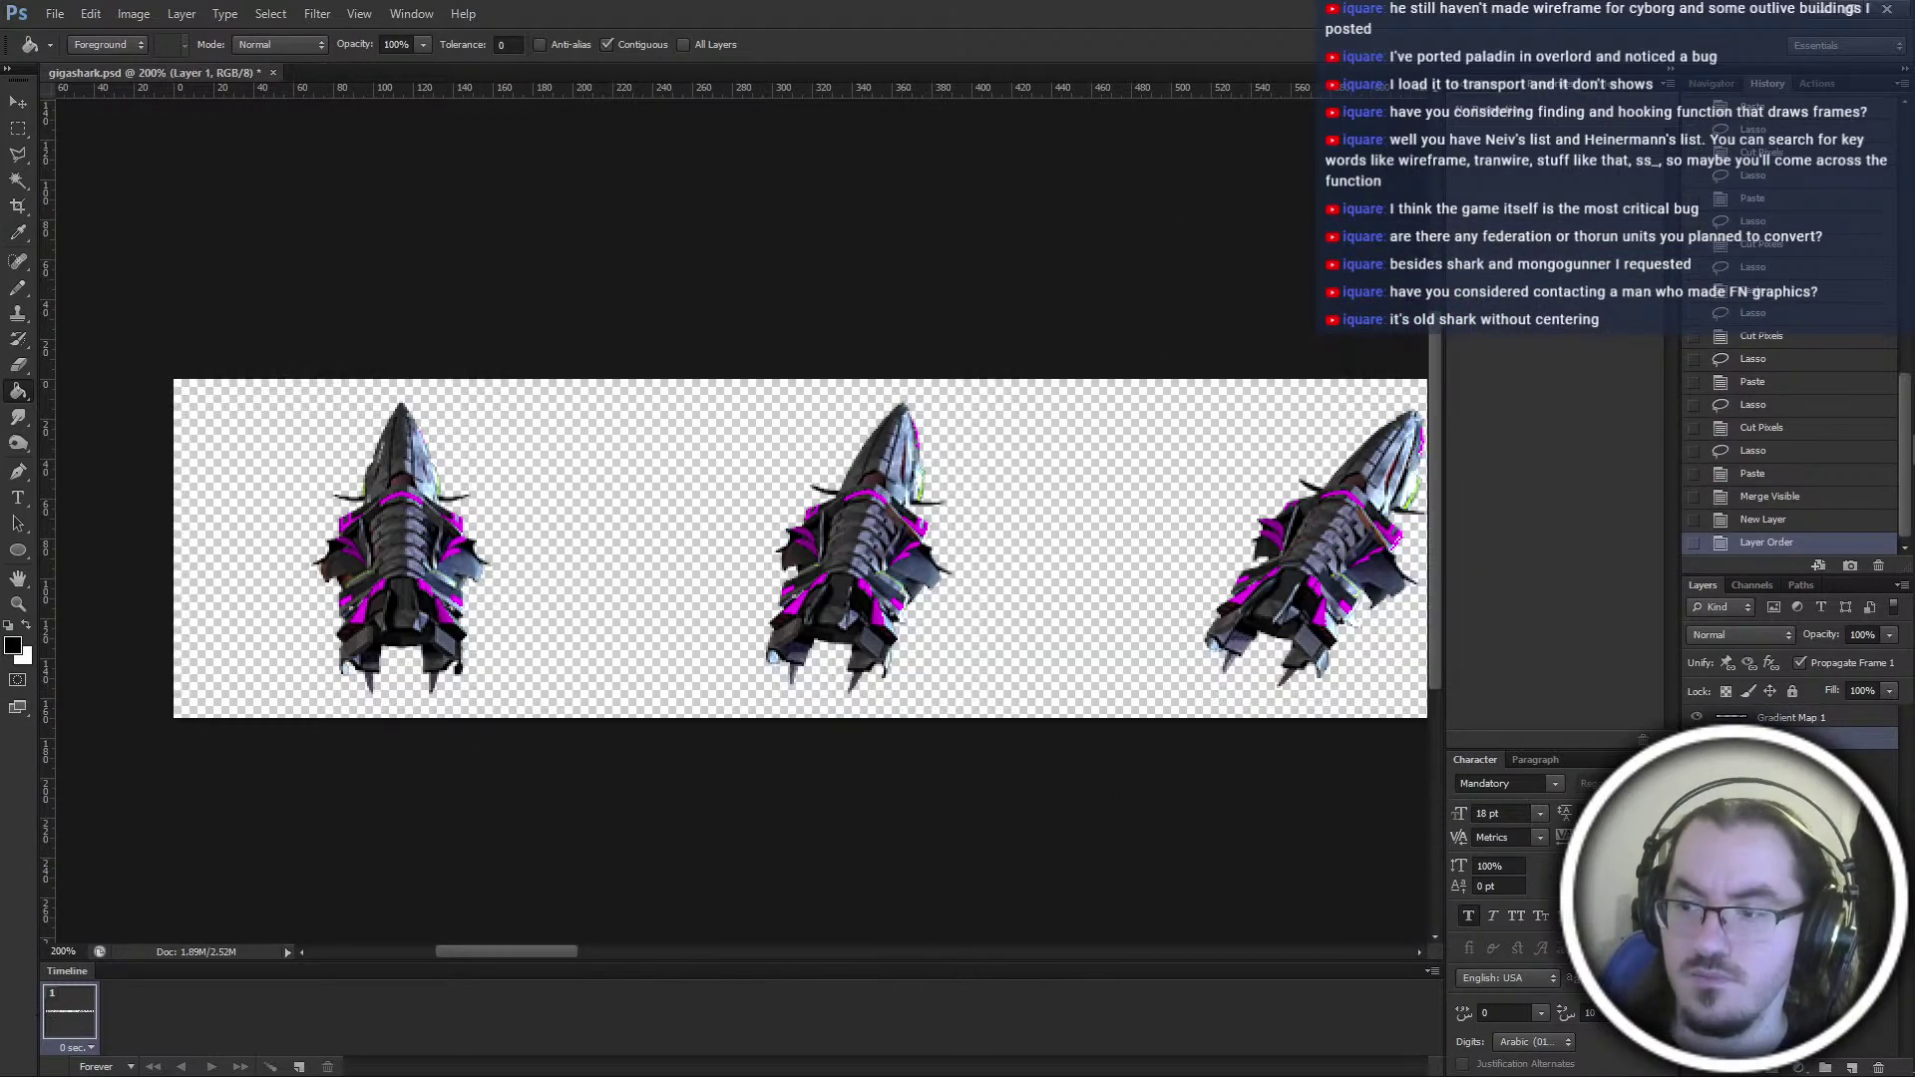
key("ctrl+alt+z")
left_click(1761, 506)
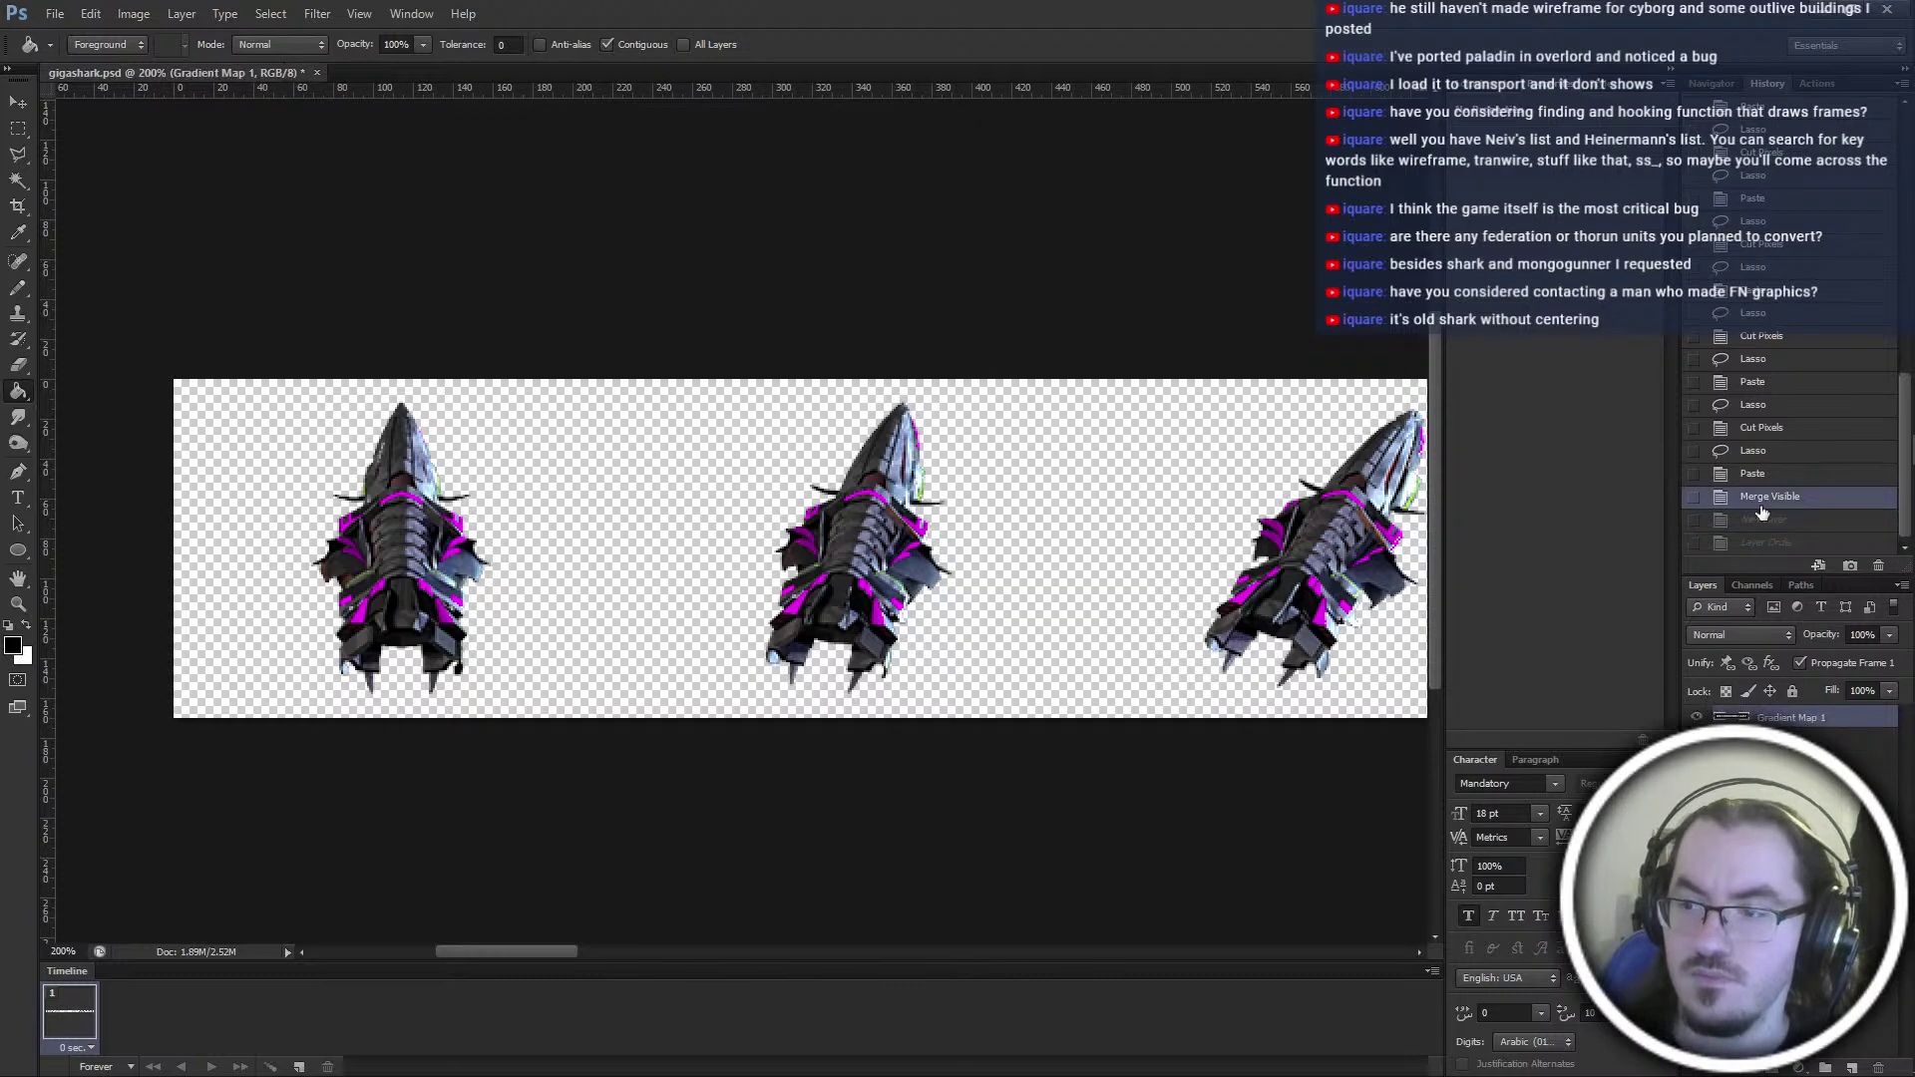
Play the recorded index action on the gigashark strip, continuing past its initial Merge Visible command
left_click(1816, 84)
scroll(1838, 384, "down", 5)
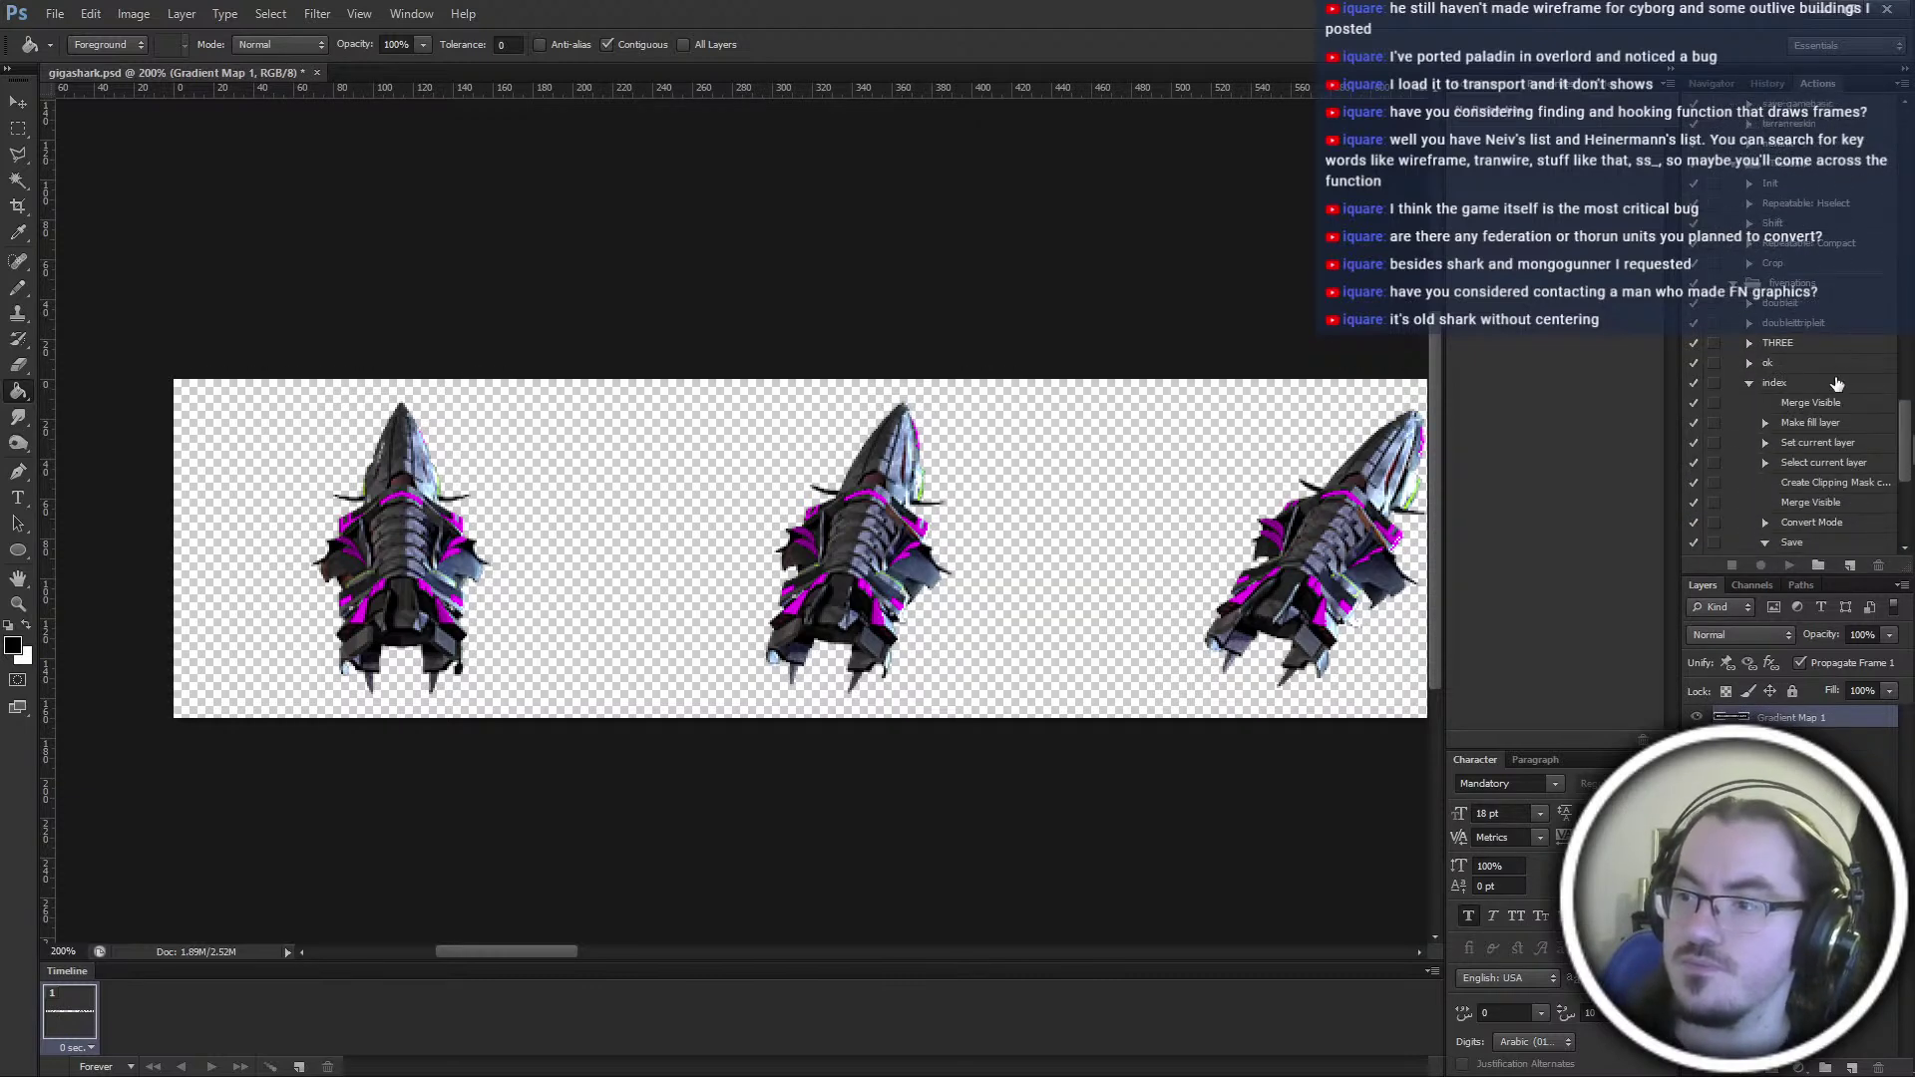
scroll(1826, 389, "down", 4)
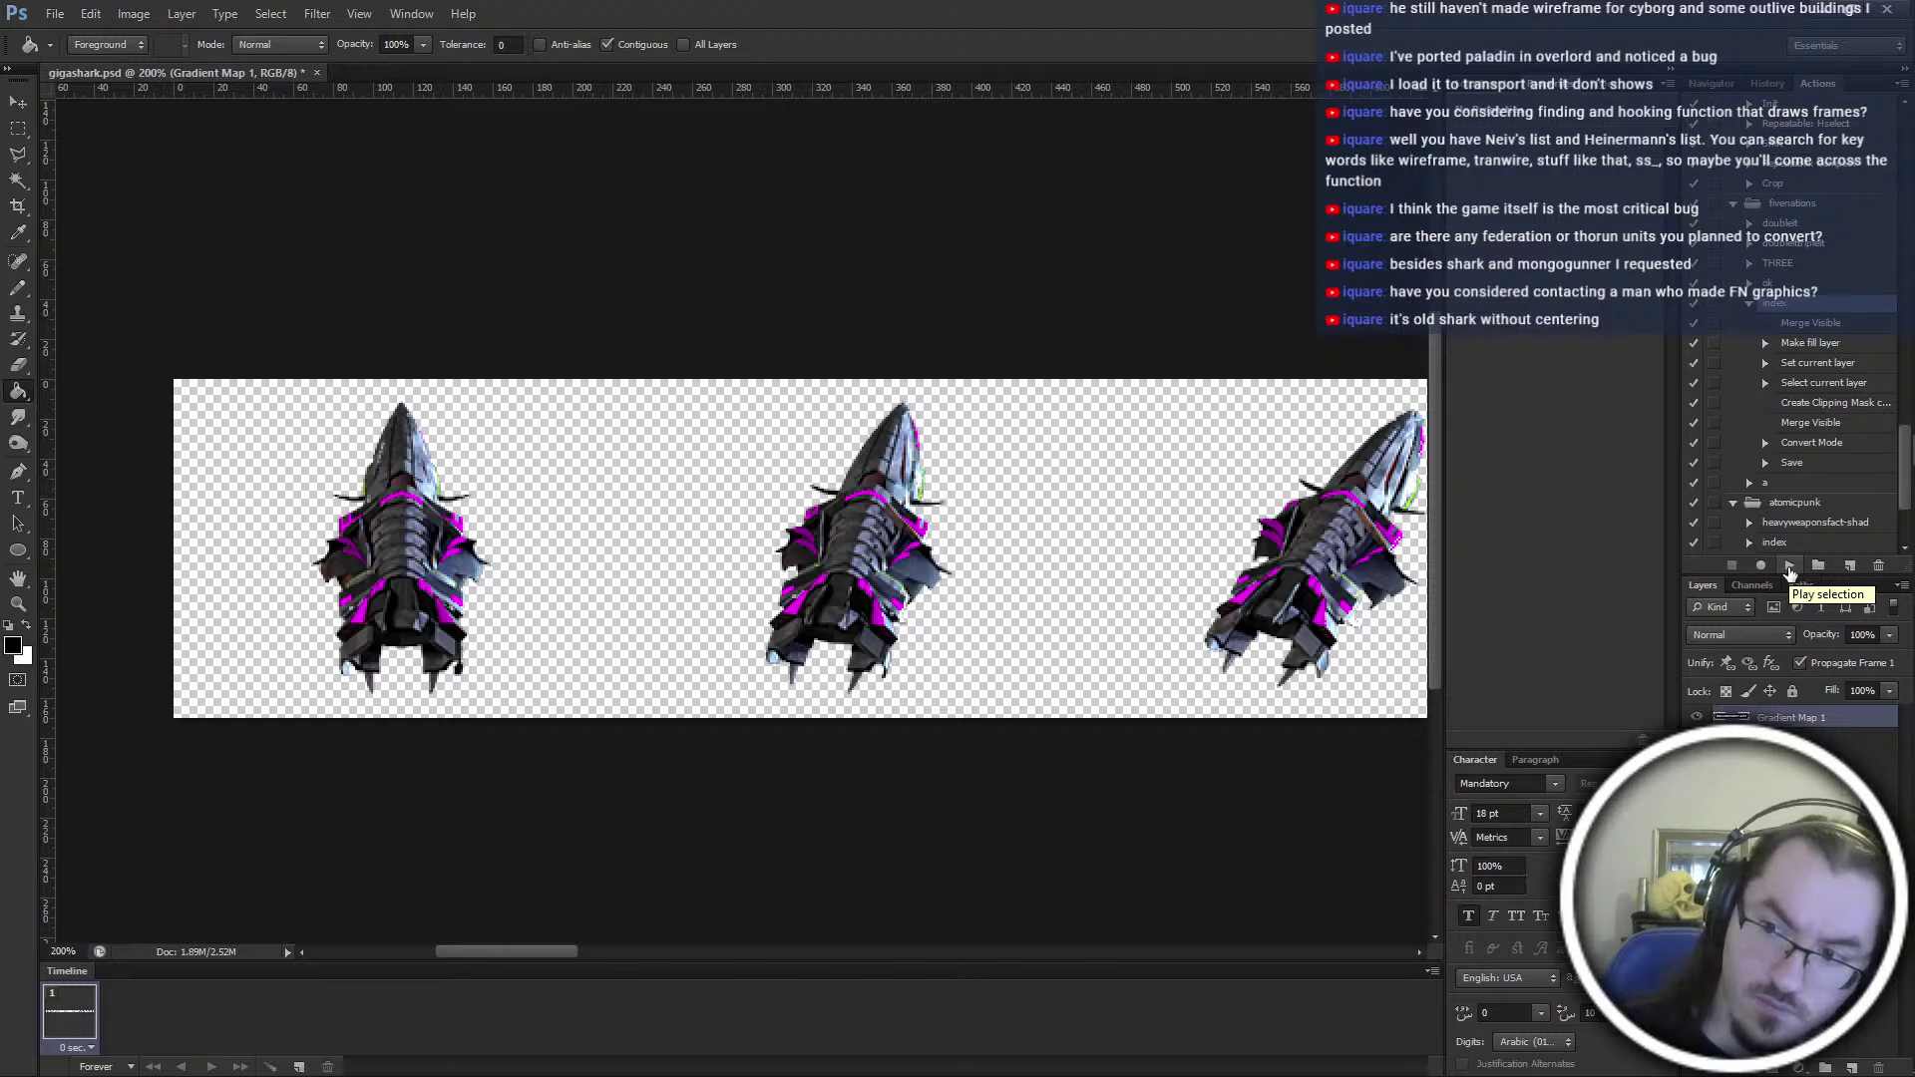
left_click(1790, 567)
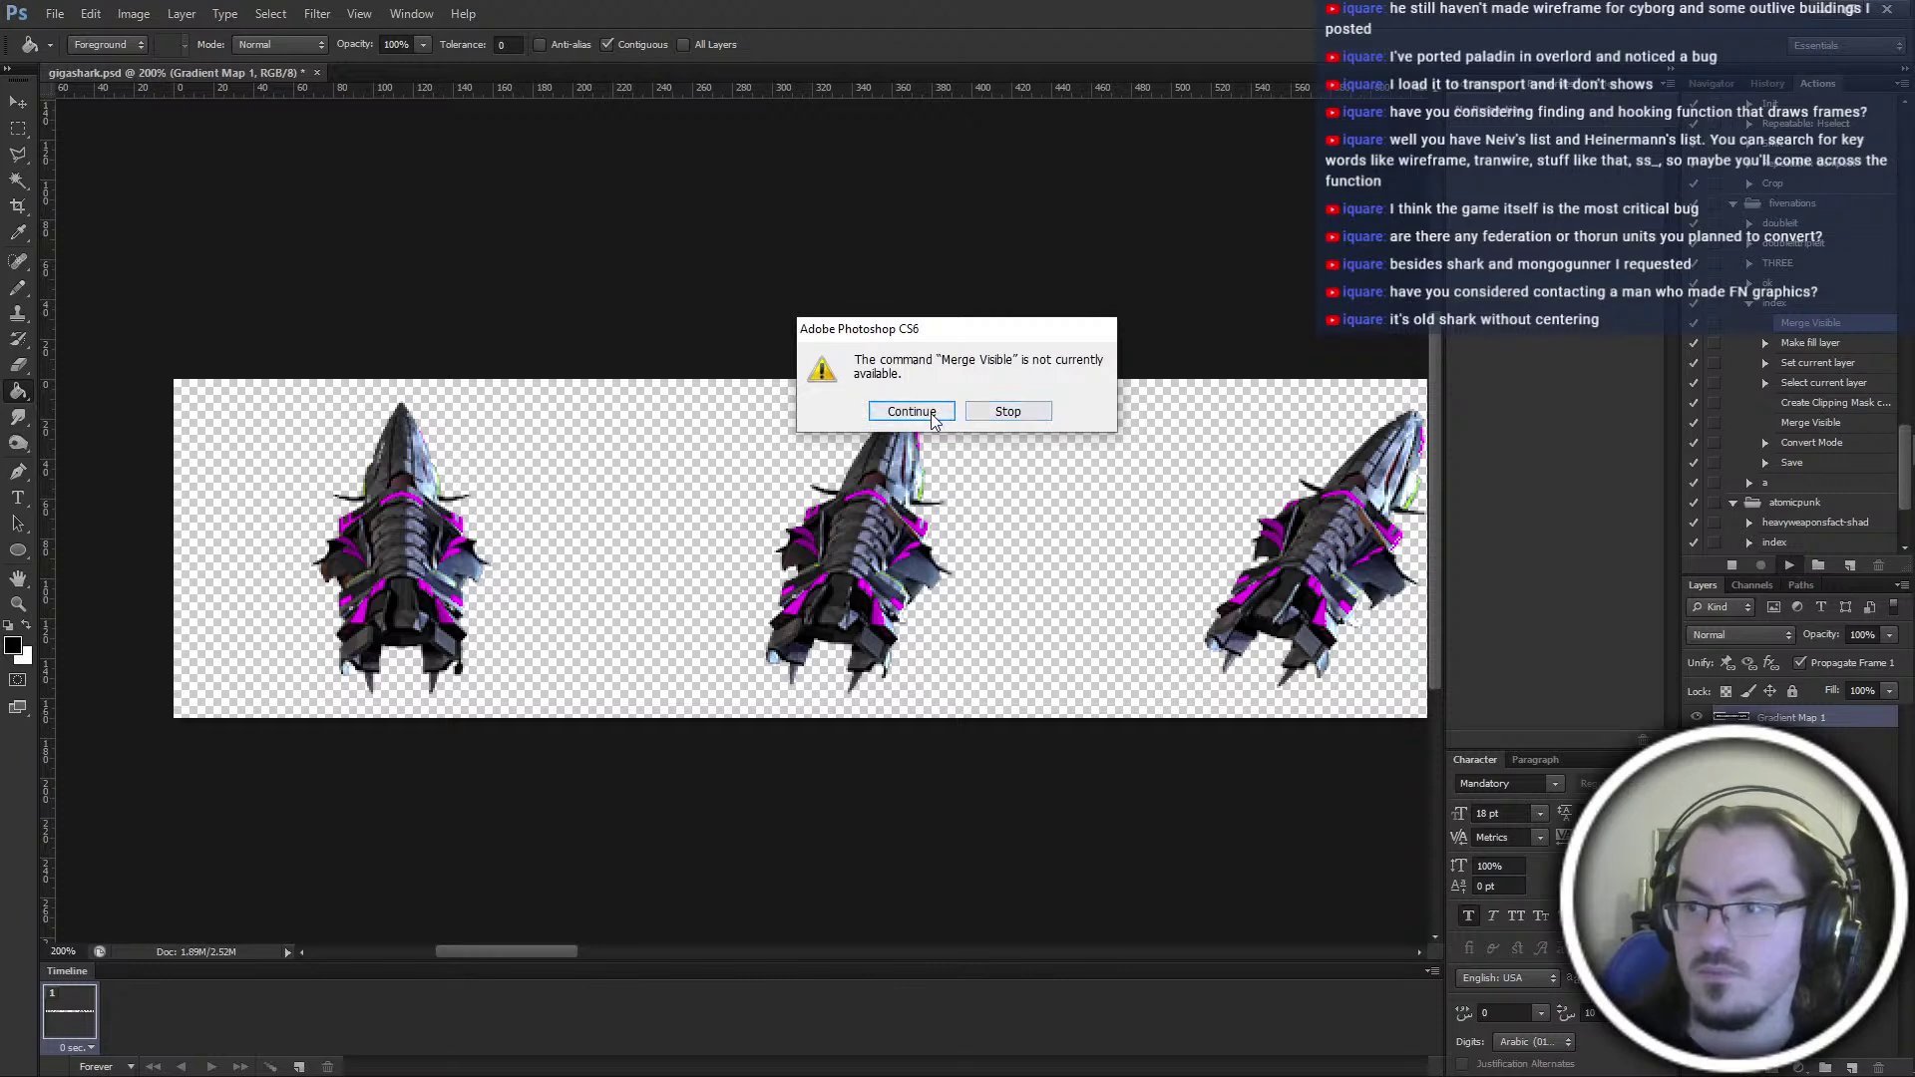
left_click(933, 417)
Fill the background around the ships with black, turning Contiguous off for the Paint Bucket, and reselect the background with the Magic Wand
key("w")
left_click(641, 620)
key("g")
left_click(653, 686)
scroll(702, 600, "up", 2, "alt")
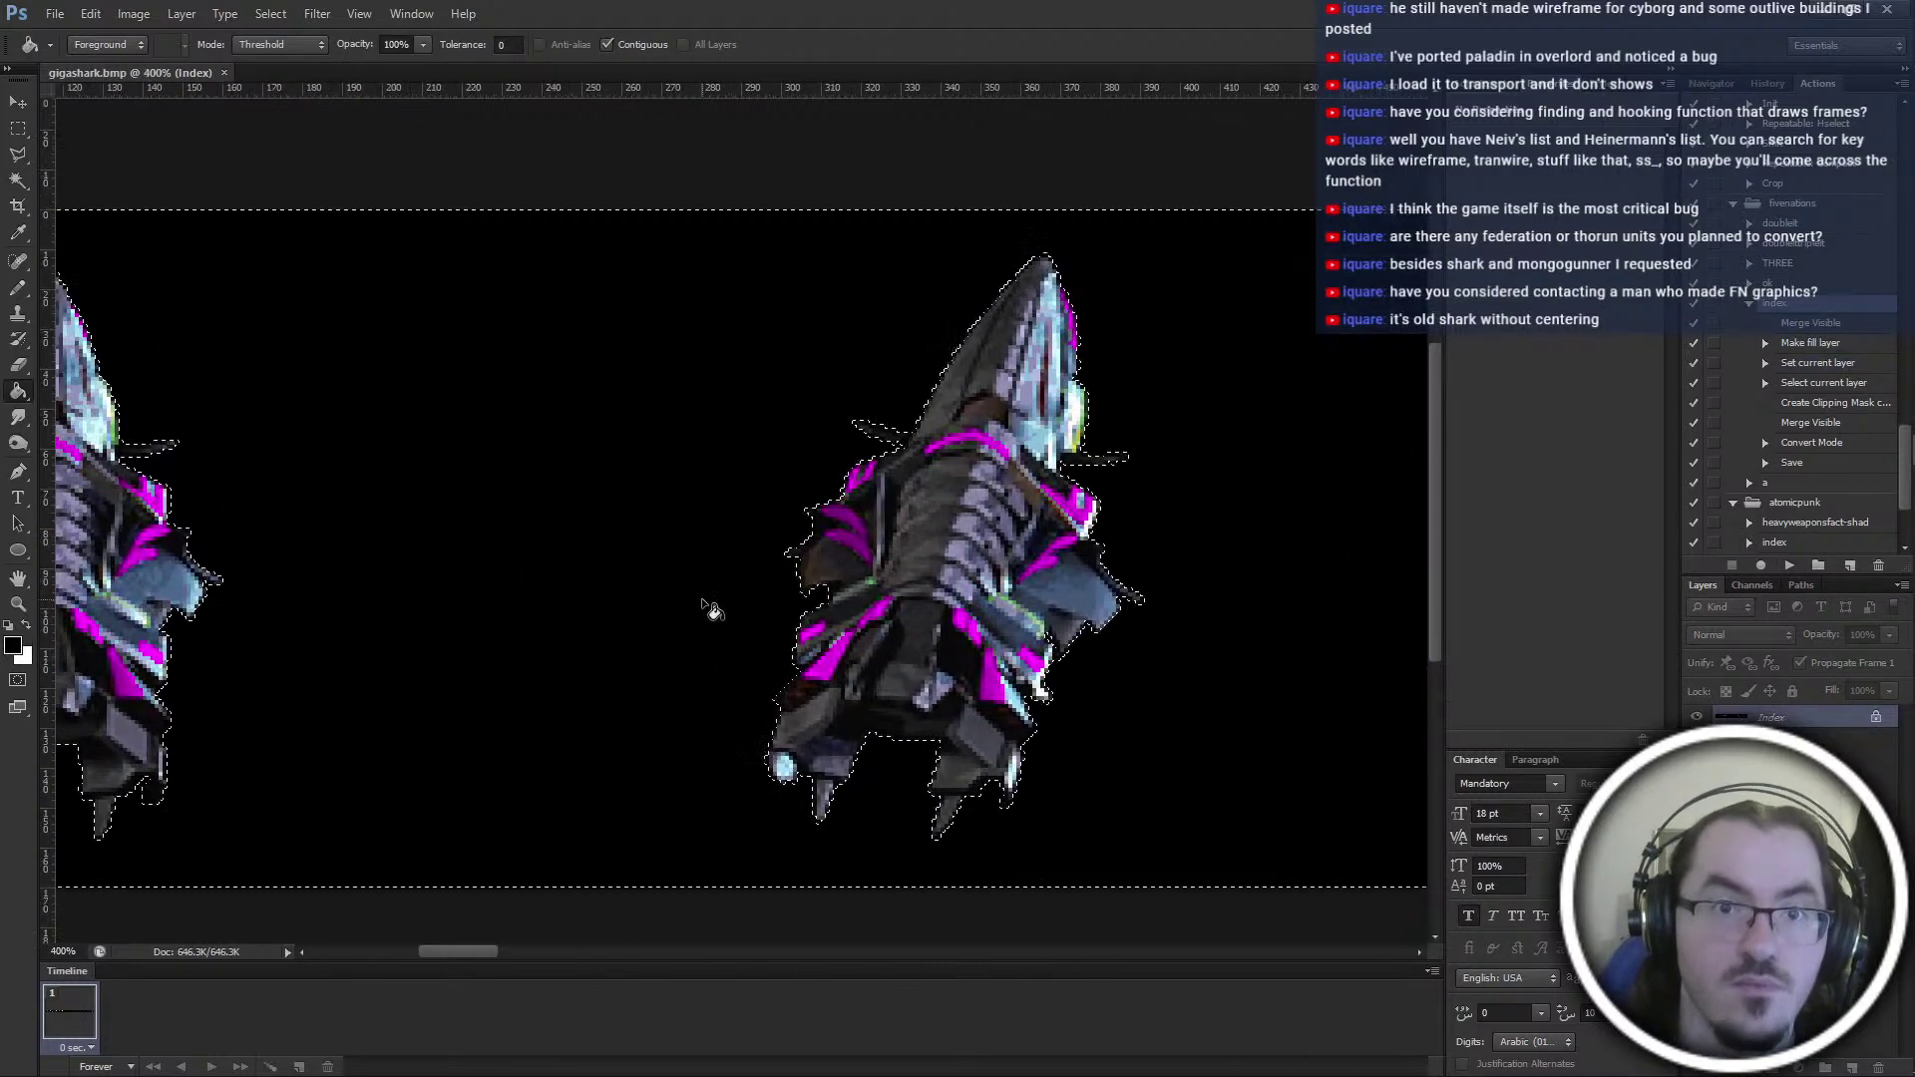
left_click(630, 44)
left_click(536, 500)
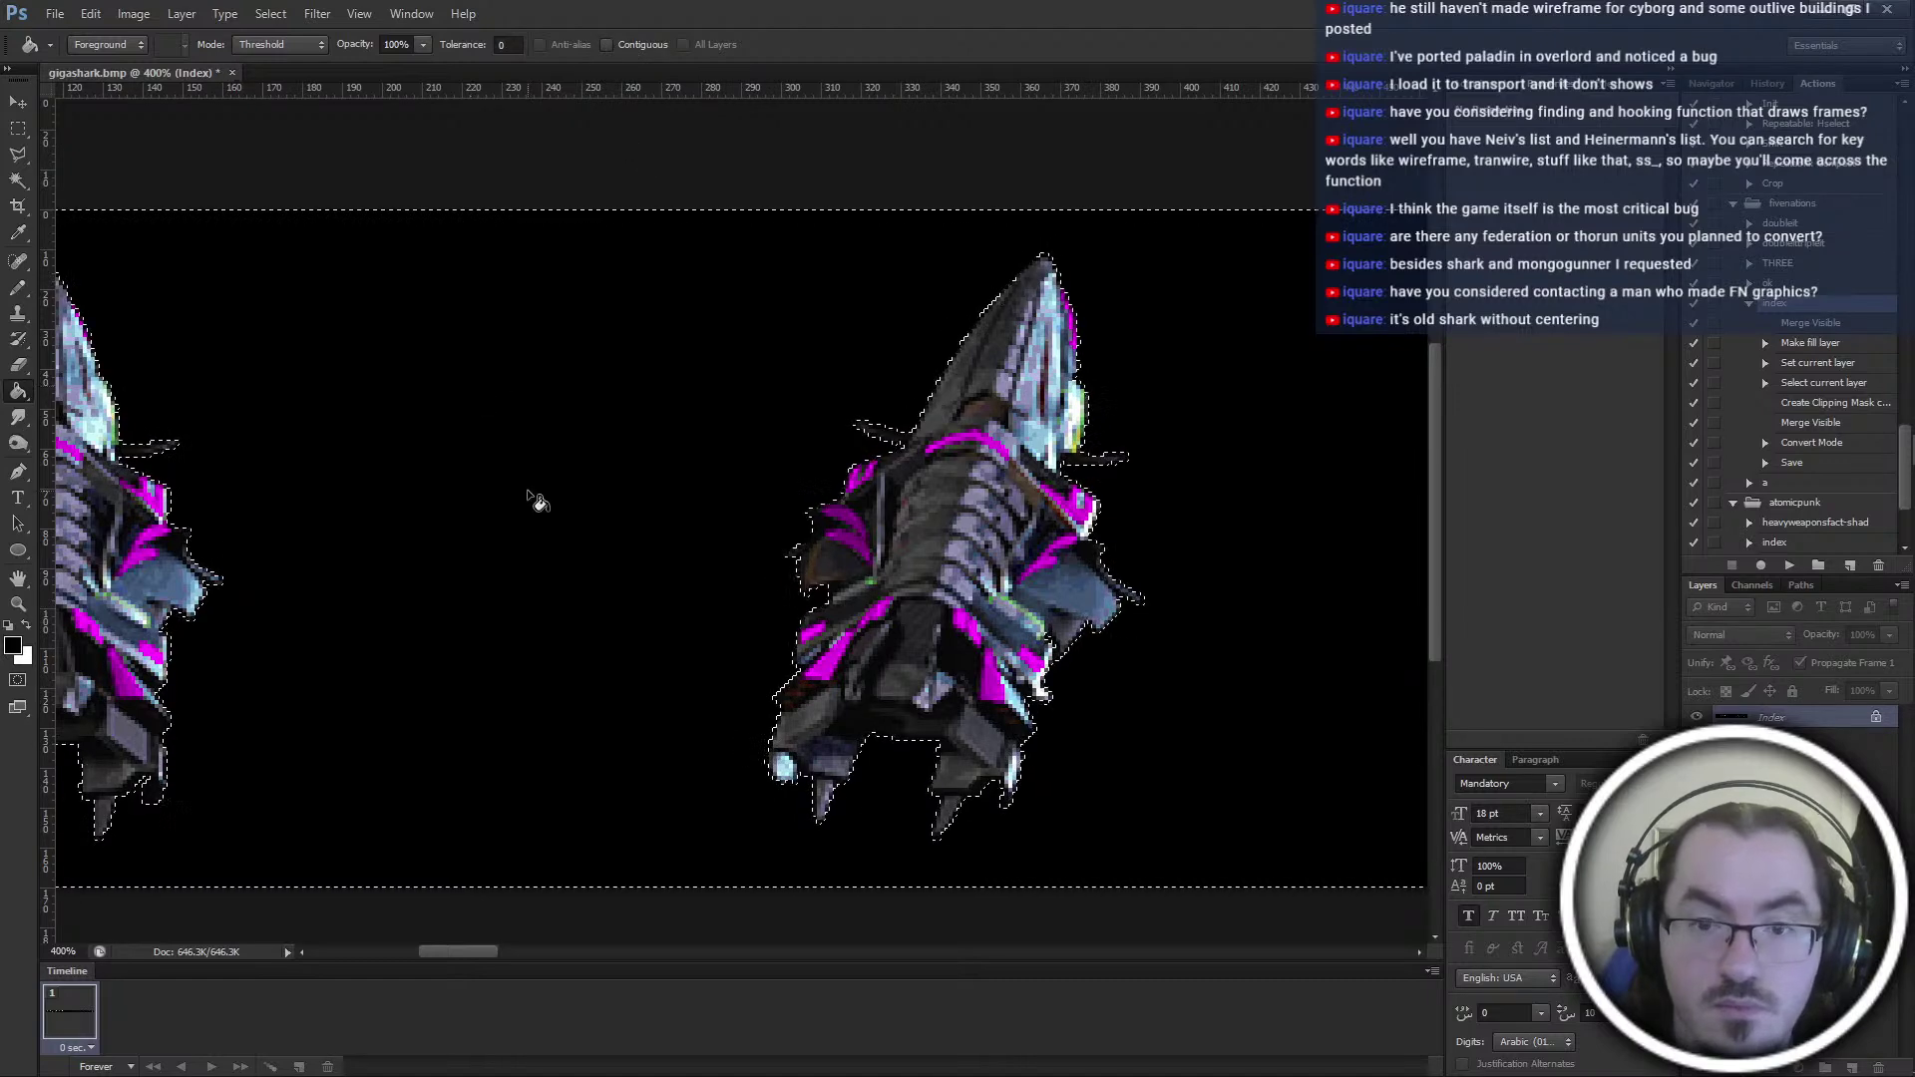
key("ctrl+d")
key("w")
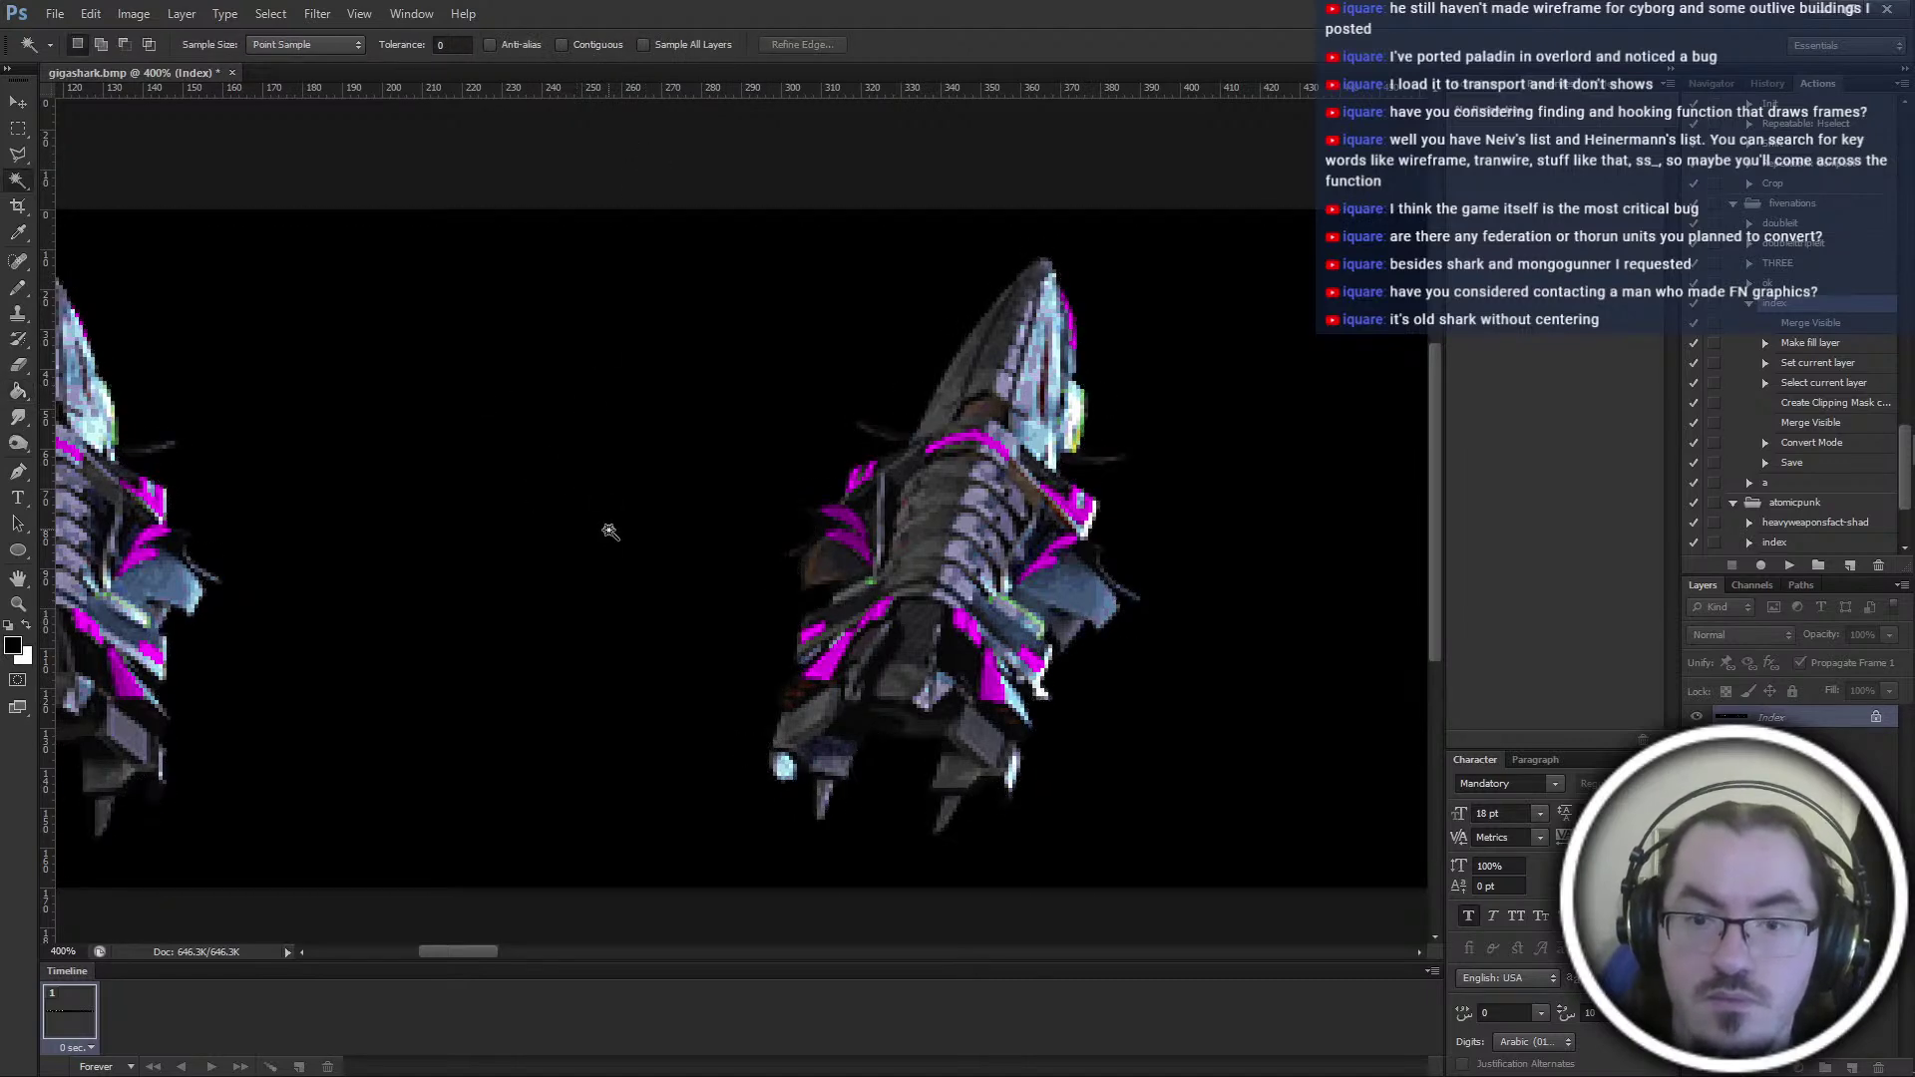
scroll(608, 530, "down", 4, "alt")
left_click(644, 553)
scroll(645, 555, "down", 7, "ctrl")
Save the indexed strip over gigashark.bmp in the temp folder as a BMP and close the document
key("ctrl+shift+s")
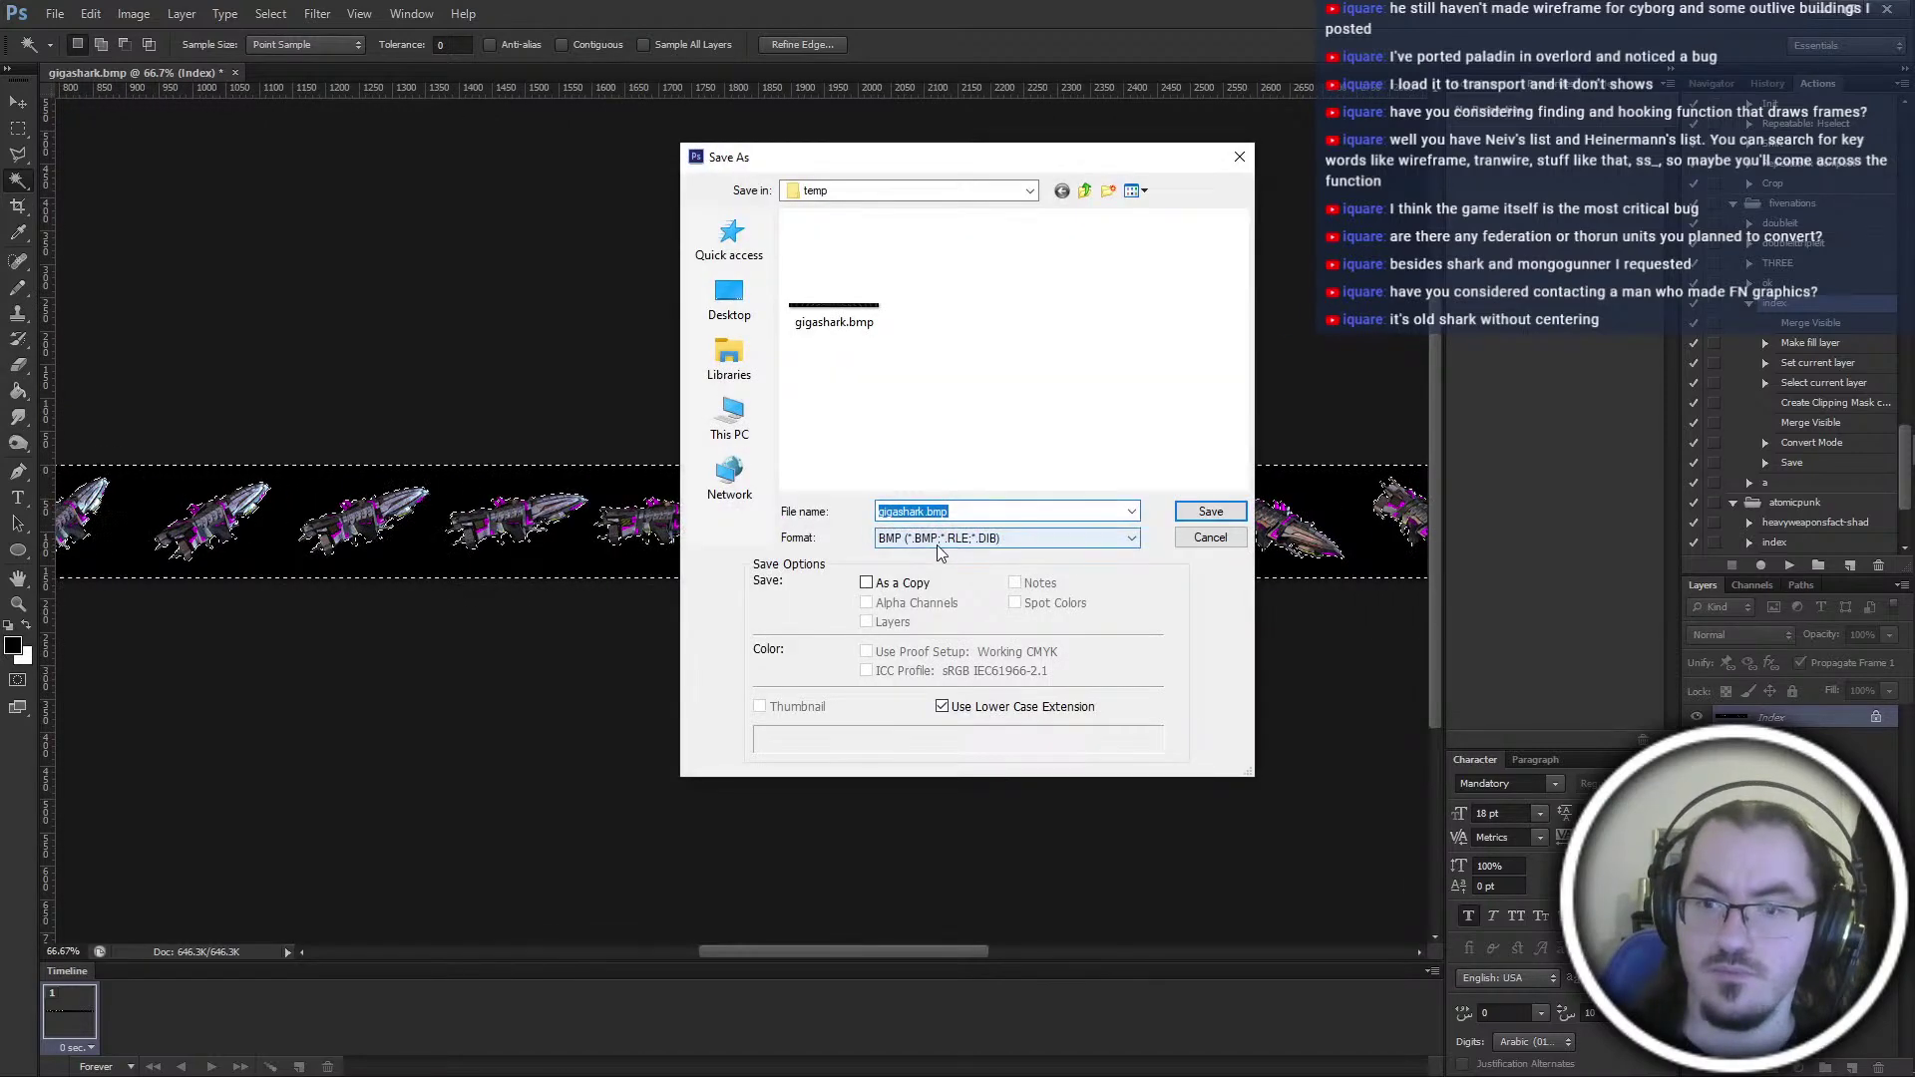
key("Return")
key("Return")
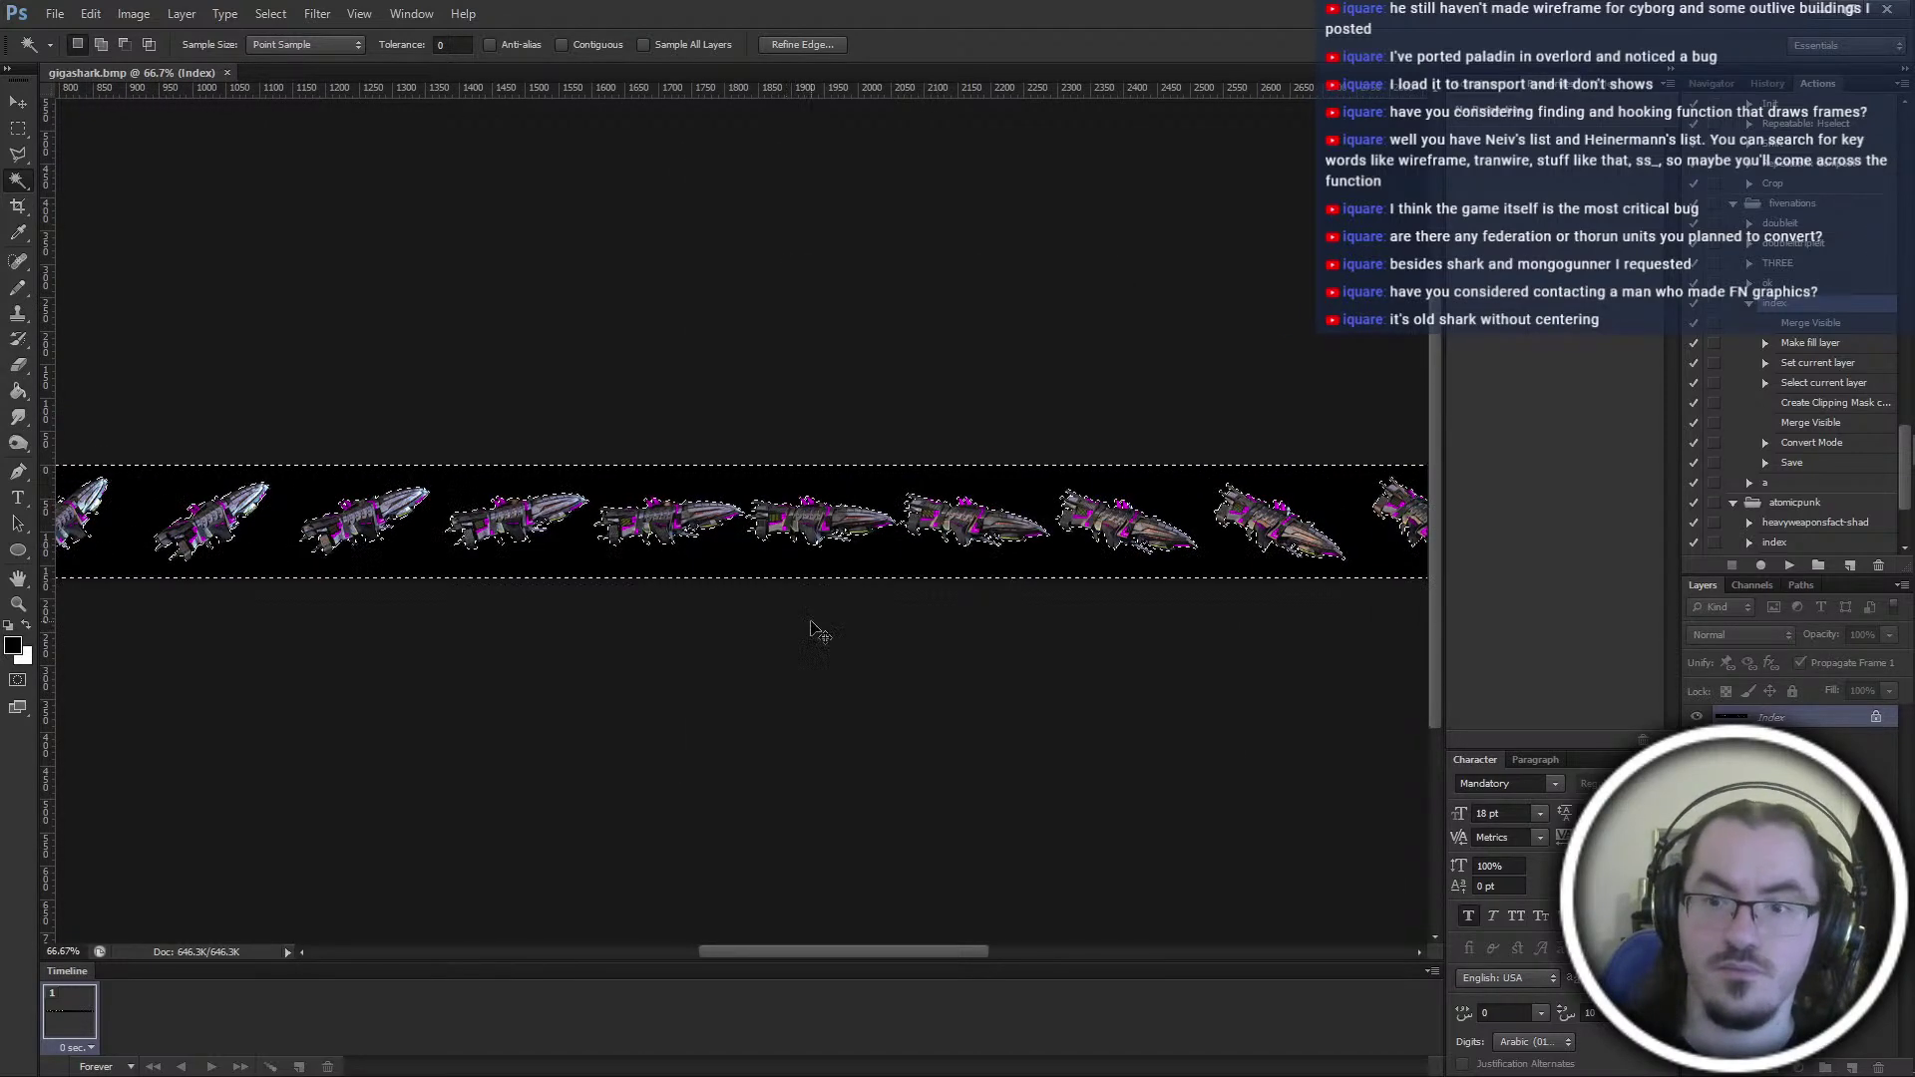
scroll(812, 633, "down", 3, "alt")
key("ctrl+w")
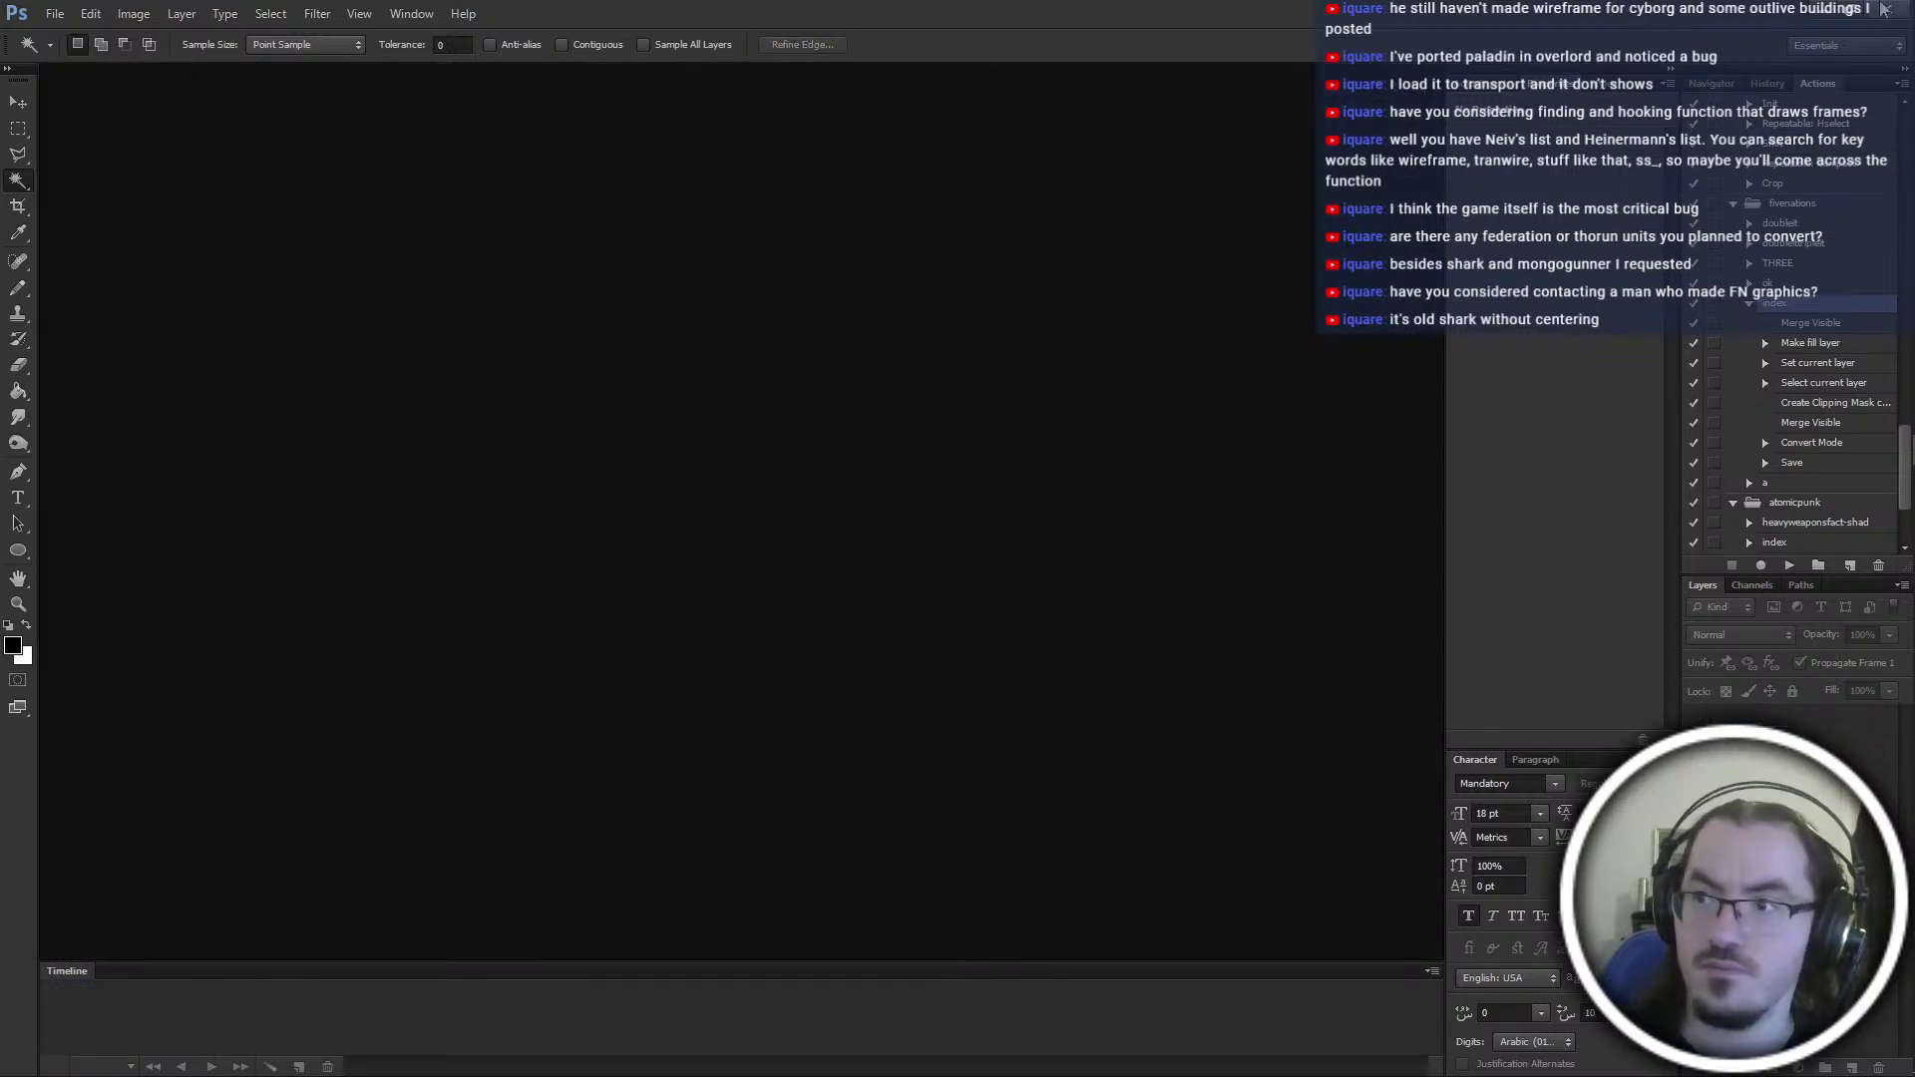
Transfer gigashark.bmp from convert\temp into the thounit06 -- gigashark folder, using a new file window, and close that window
left_click(1823, 9)
left_click(1059, 403)
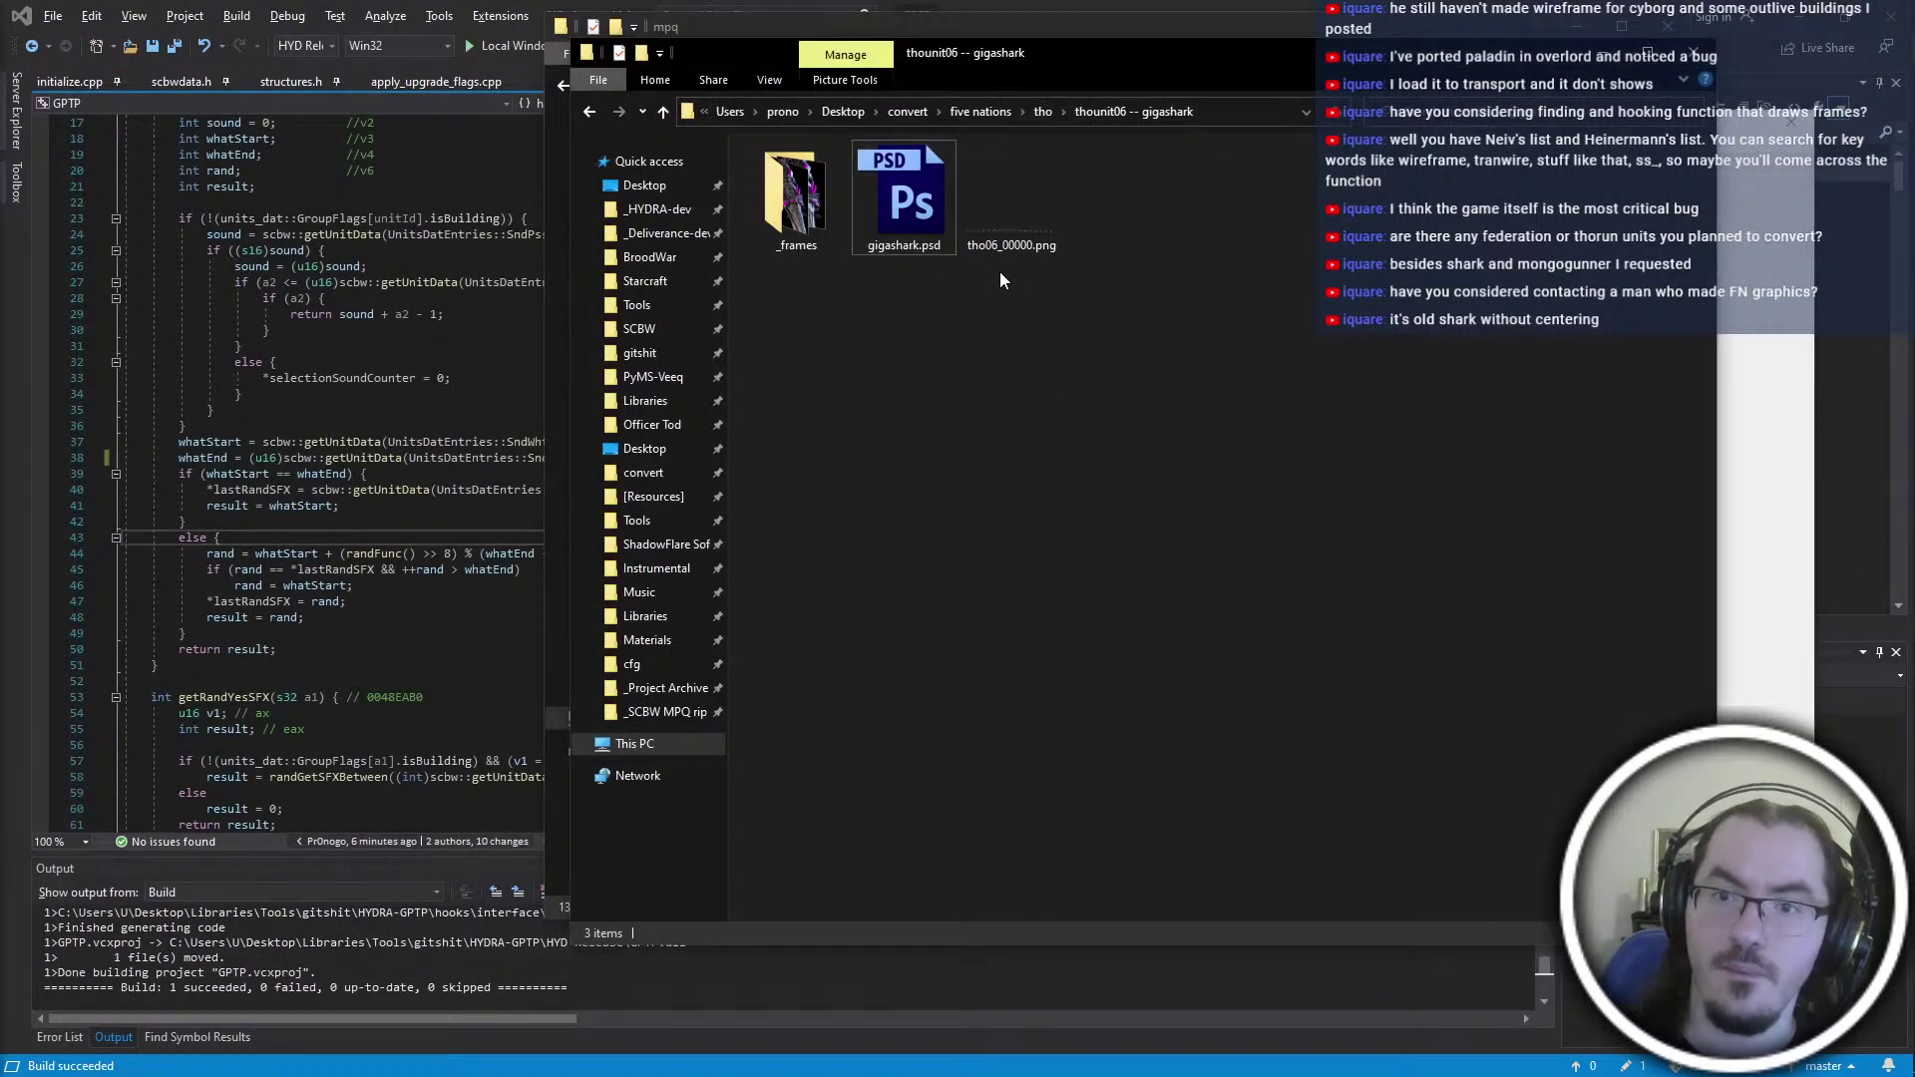
key("super+e")
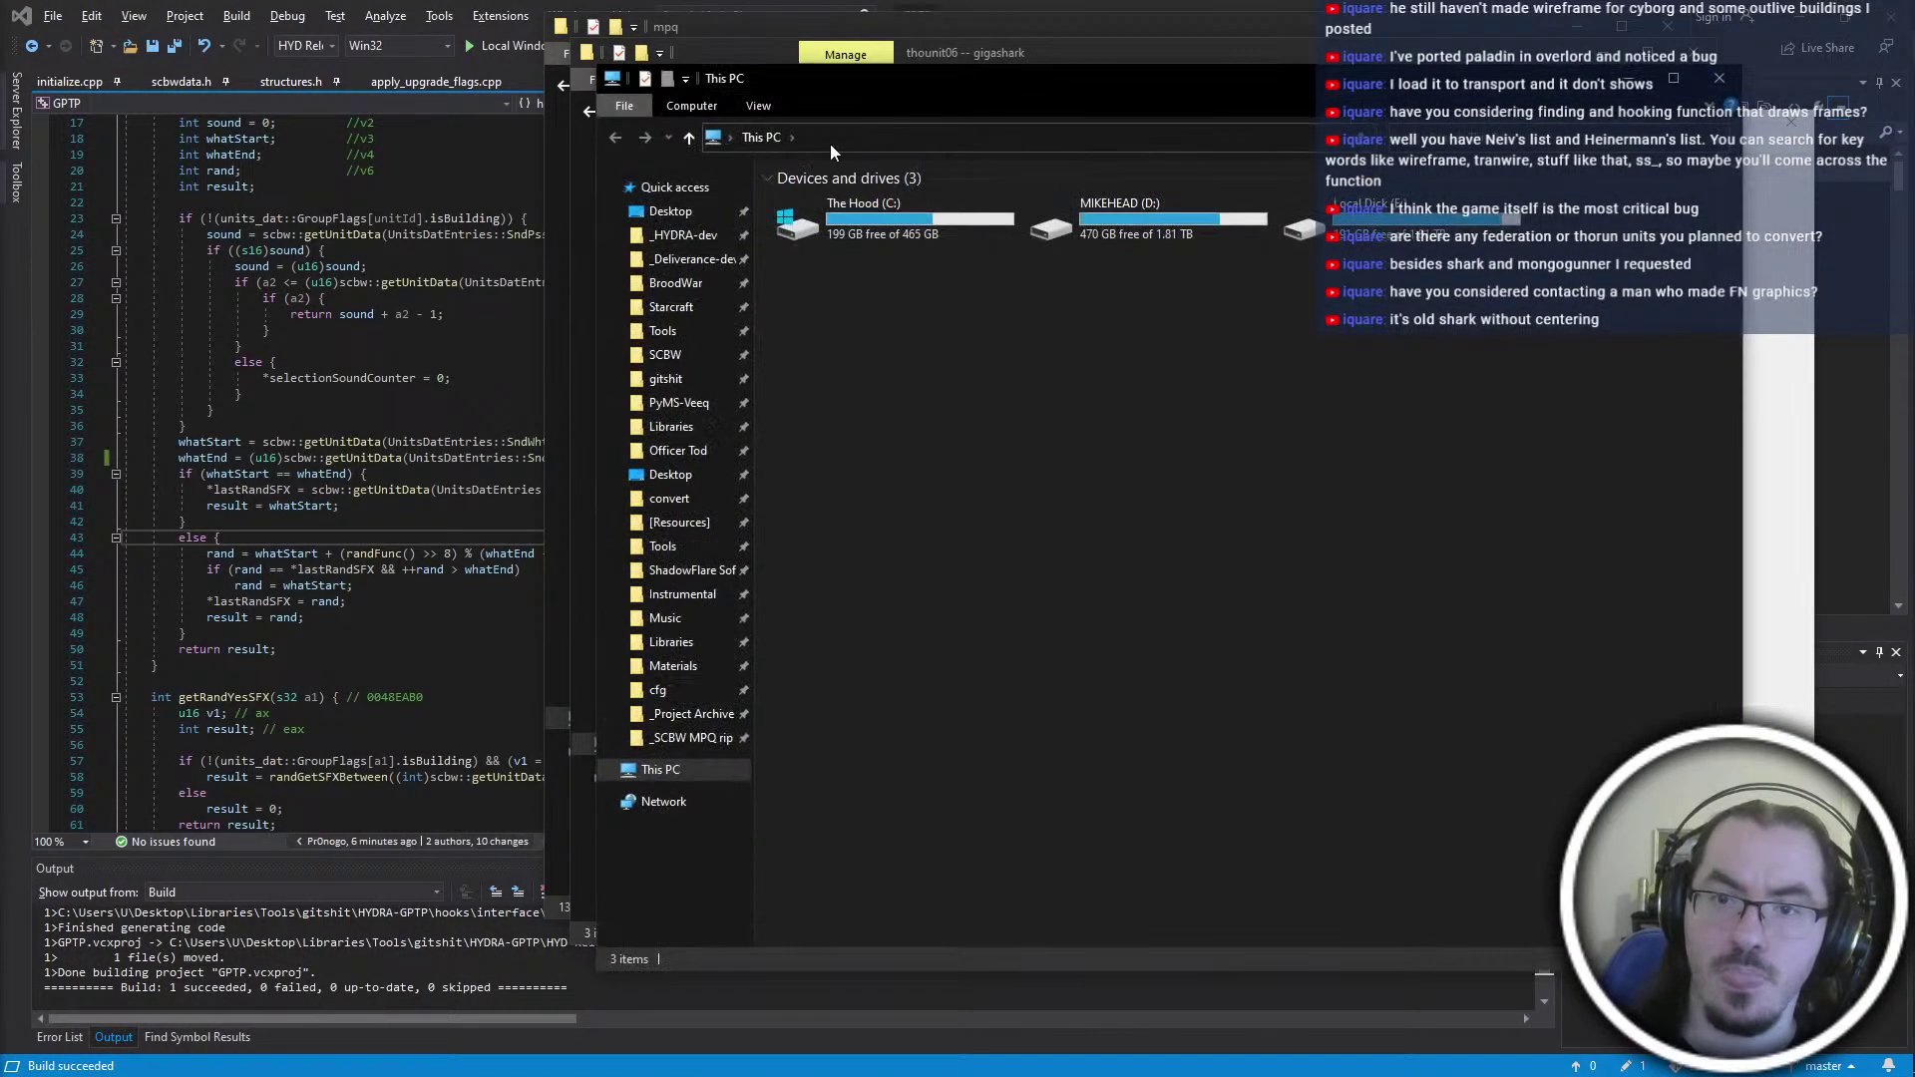
left_click_drag(924, 82, 504, 92)
left_click(242, 509)
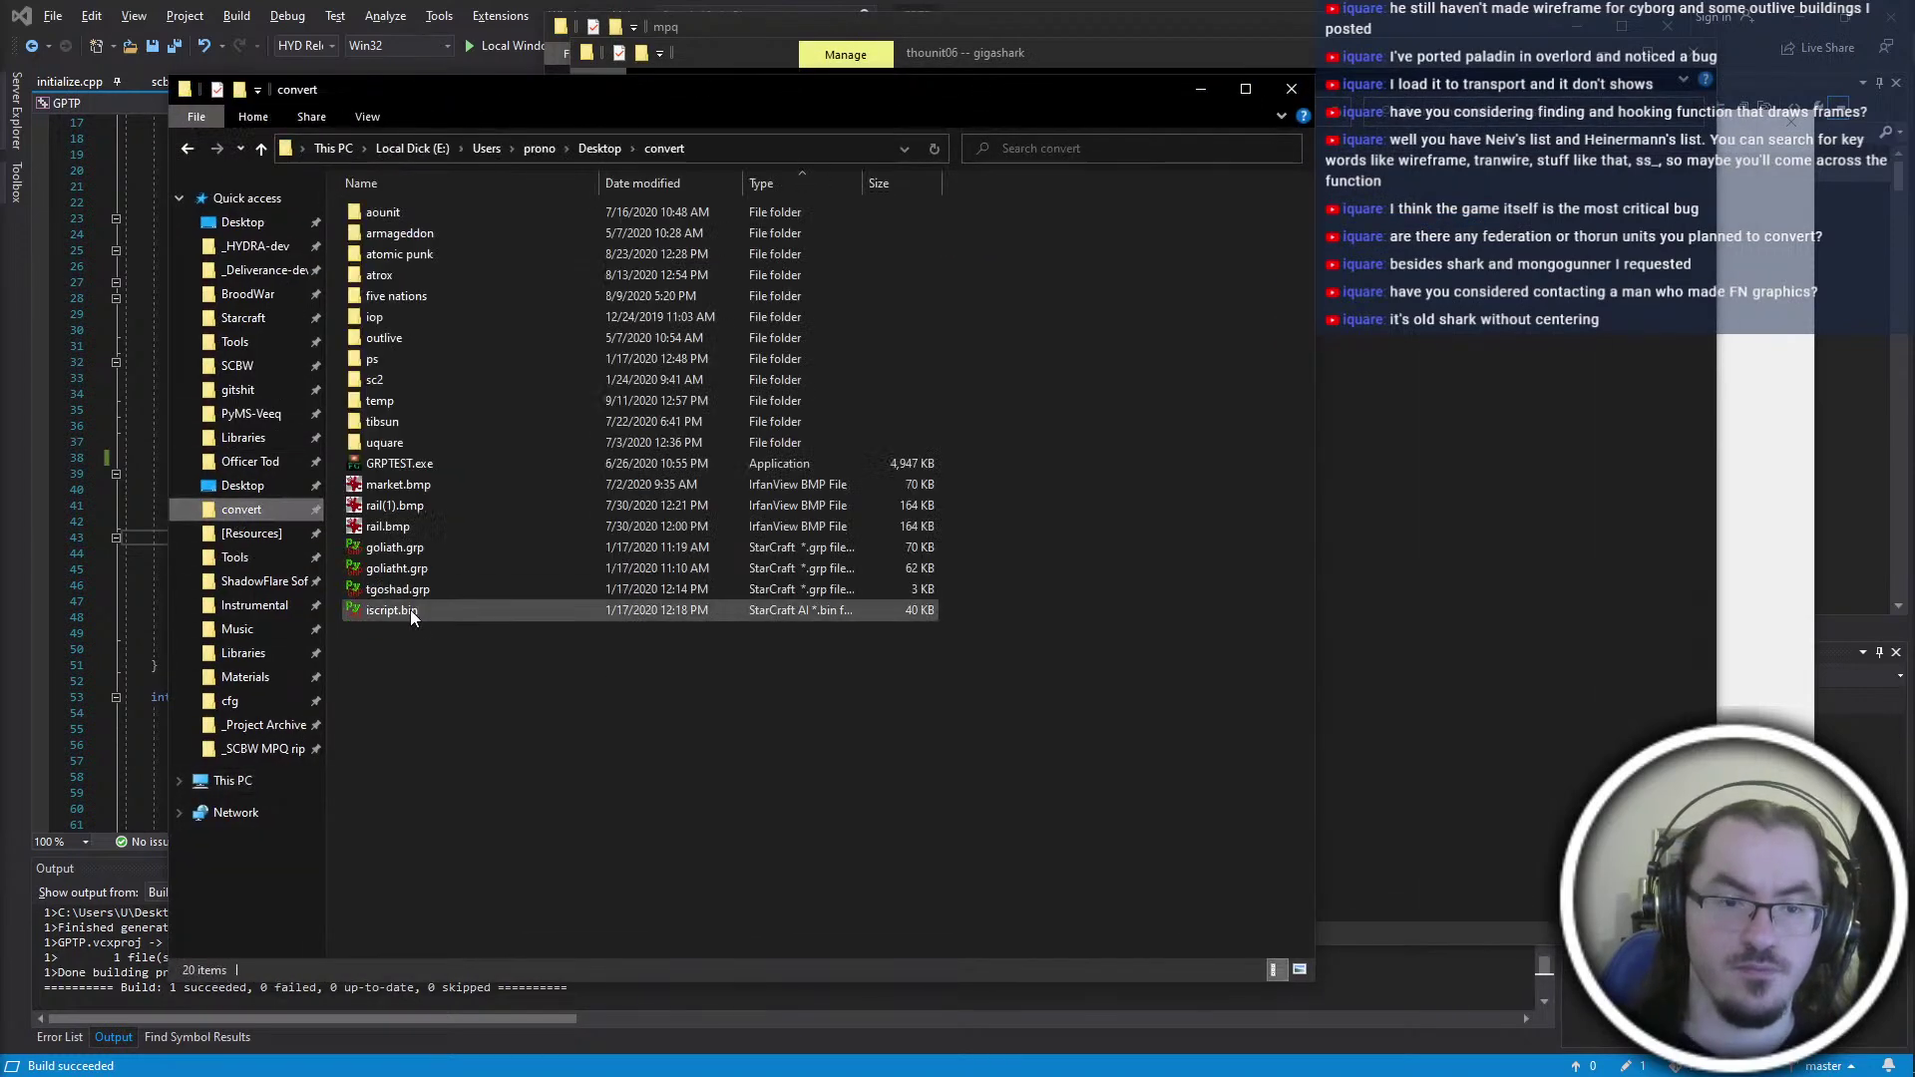
double_click(399, 403)
left_click(405, 212)
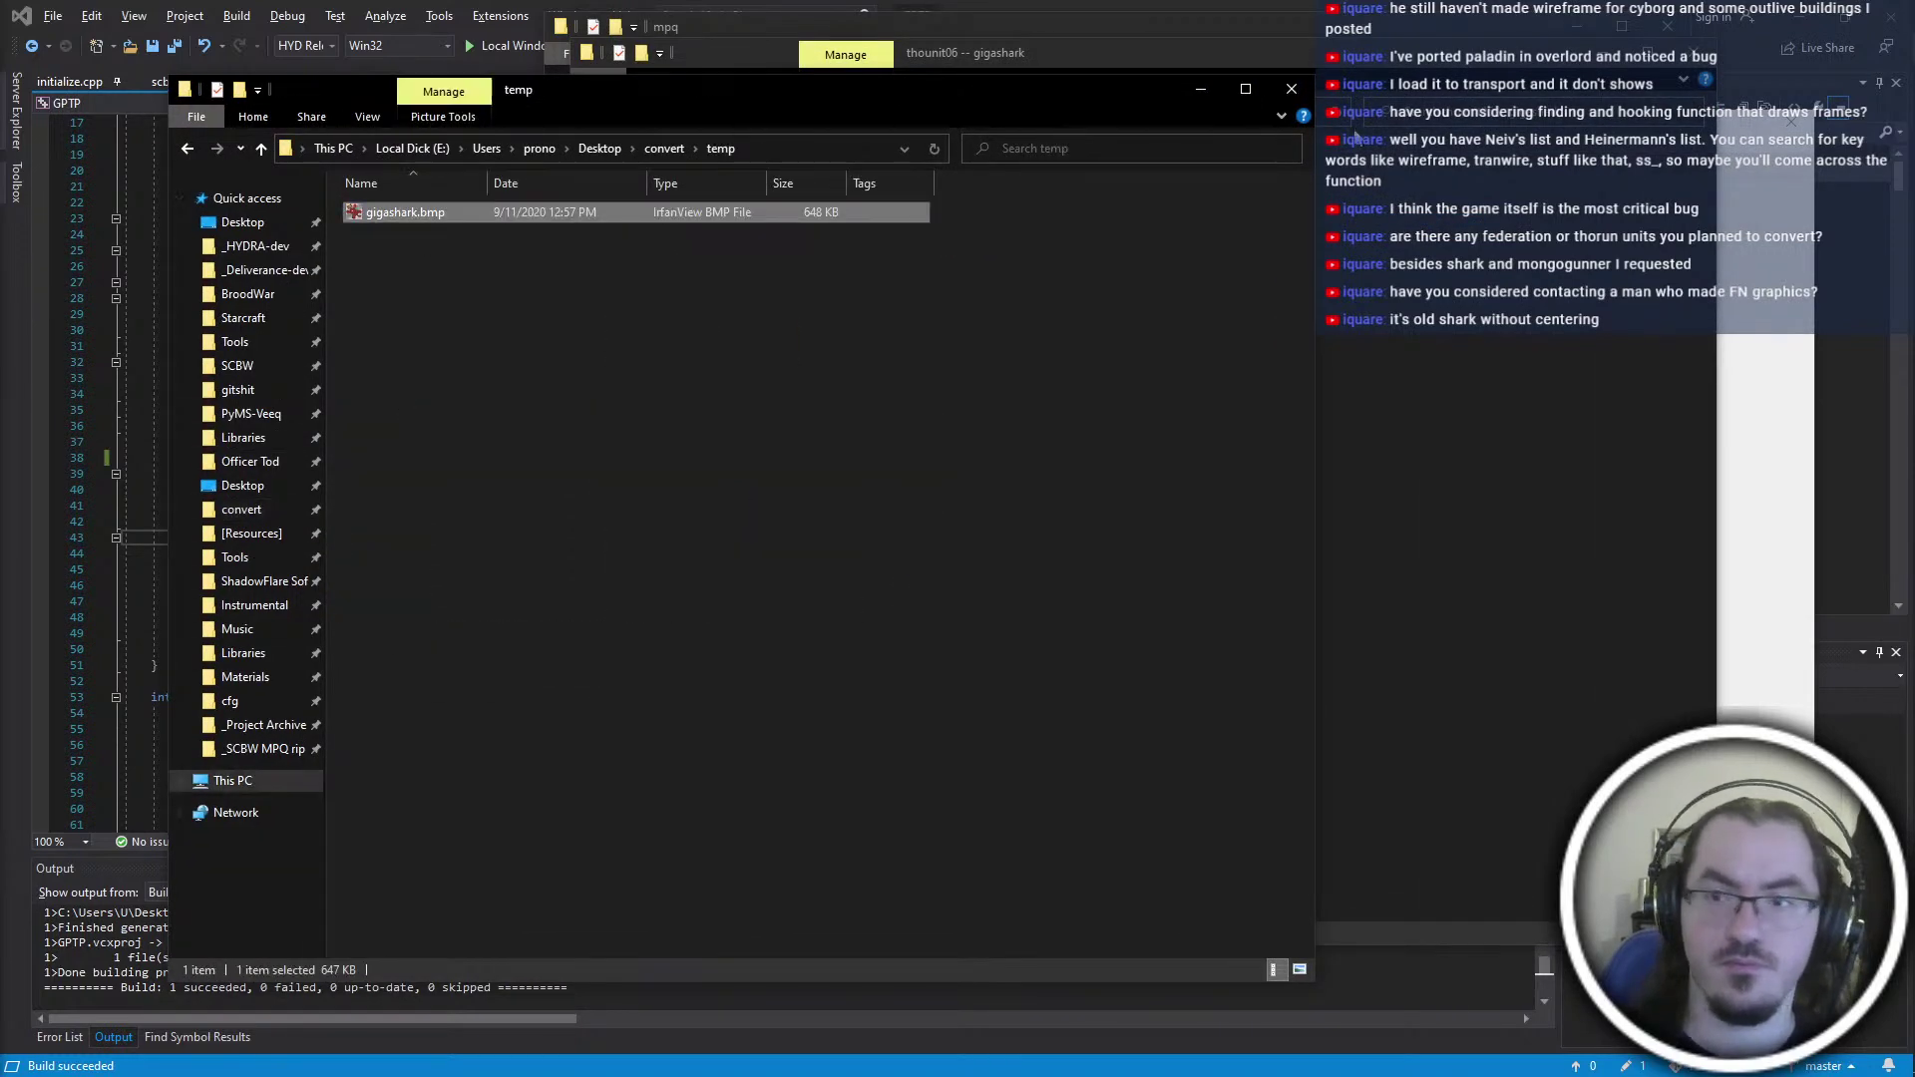
left_click(1287, 90)
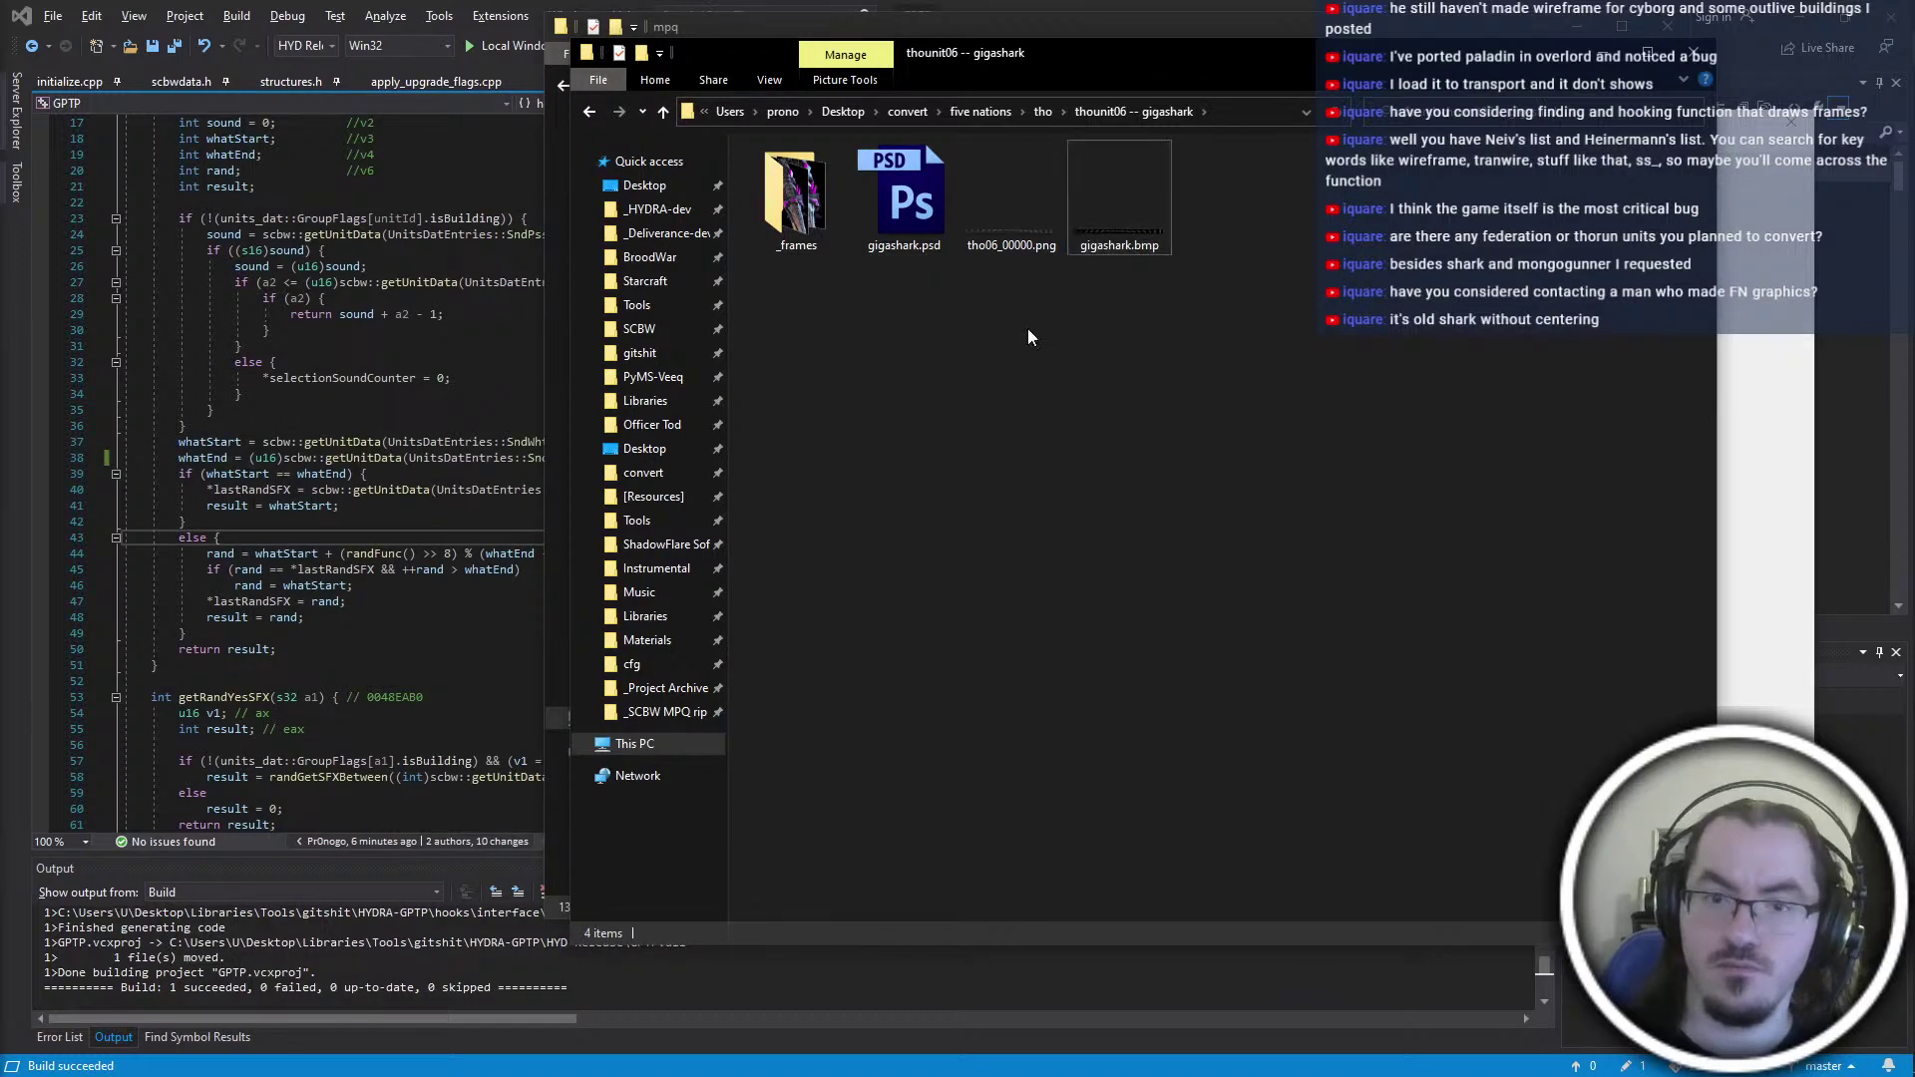
Launch PyGRP from the PyMS-Veeq folder, with a new GRP set to the Single BMP (Framesets) style
left_click(678, 379)
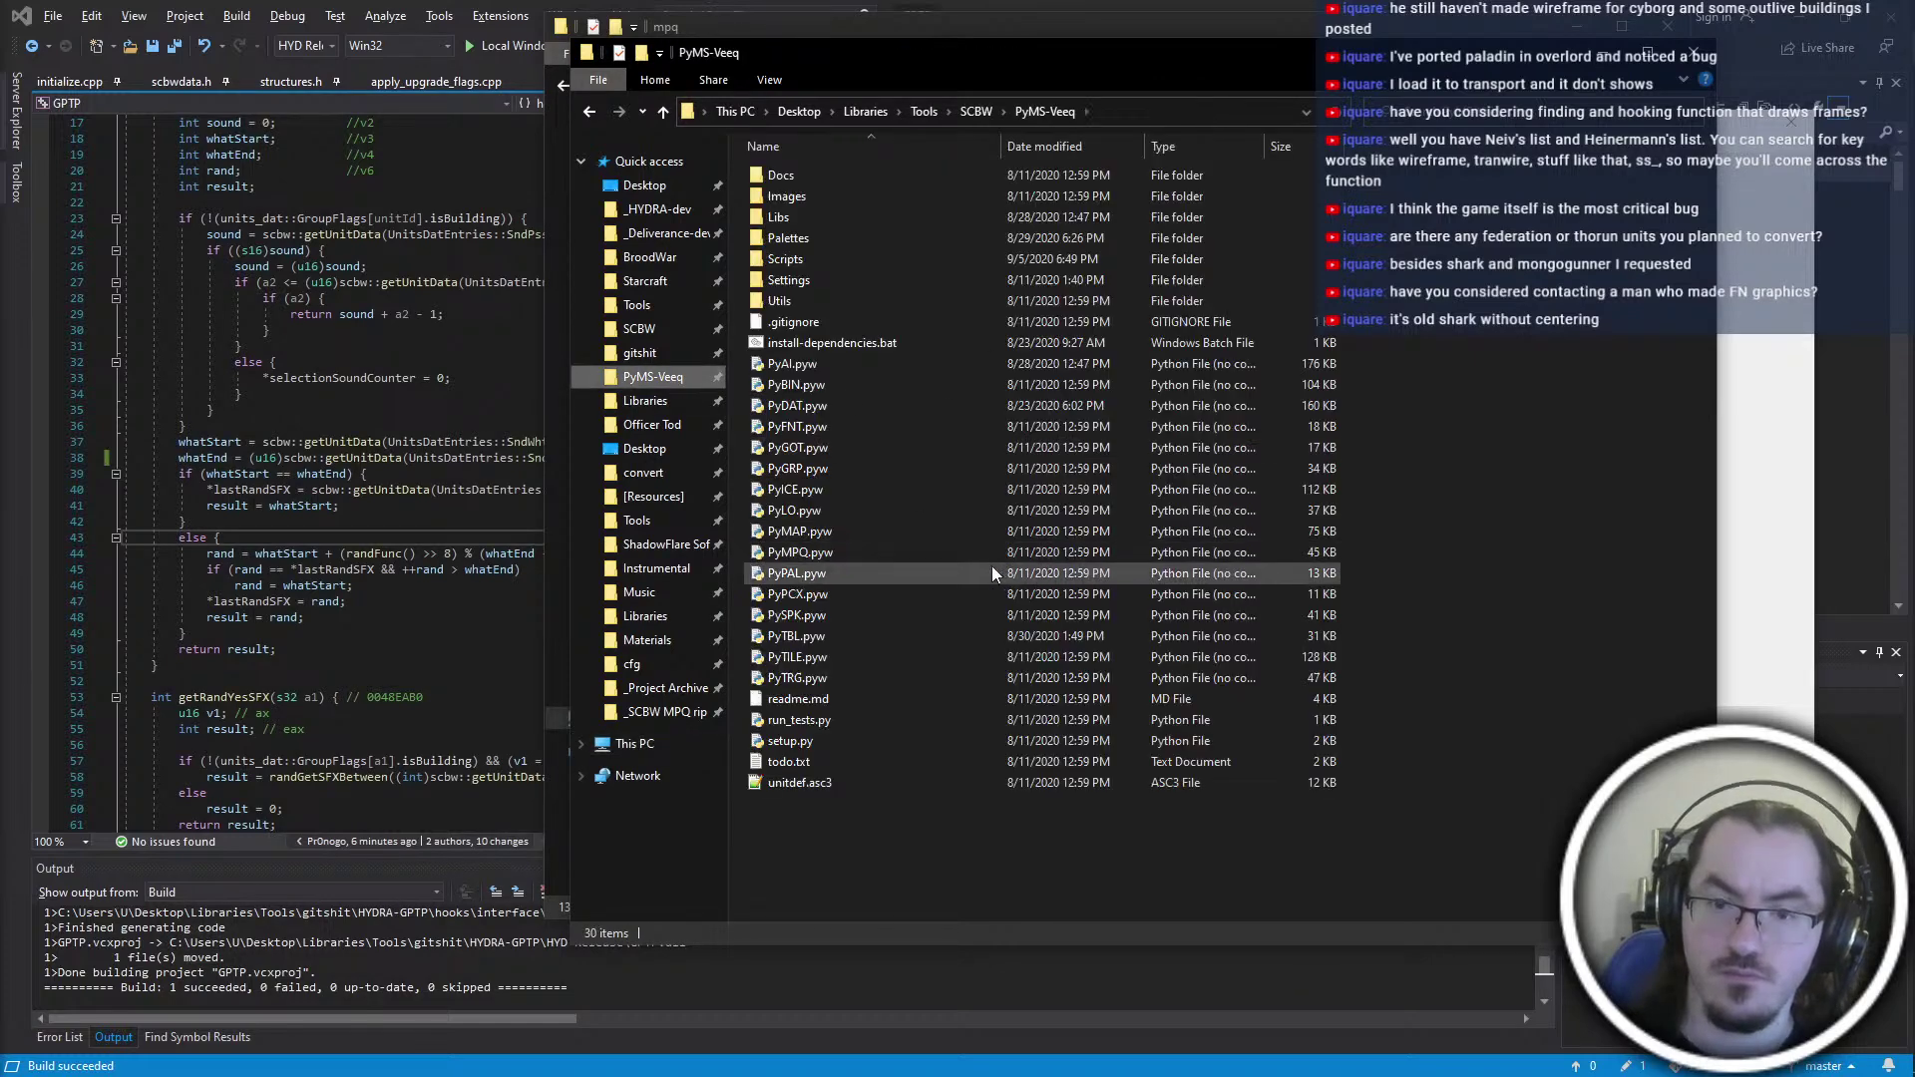
double_click(965, 468)
key("alt+Left")
left_click(321, 544)
left_click(554, 698)
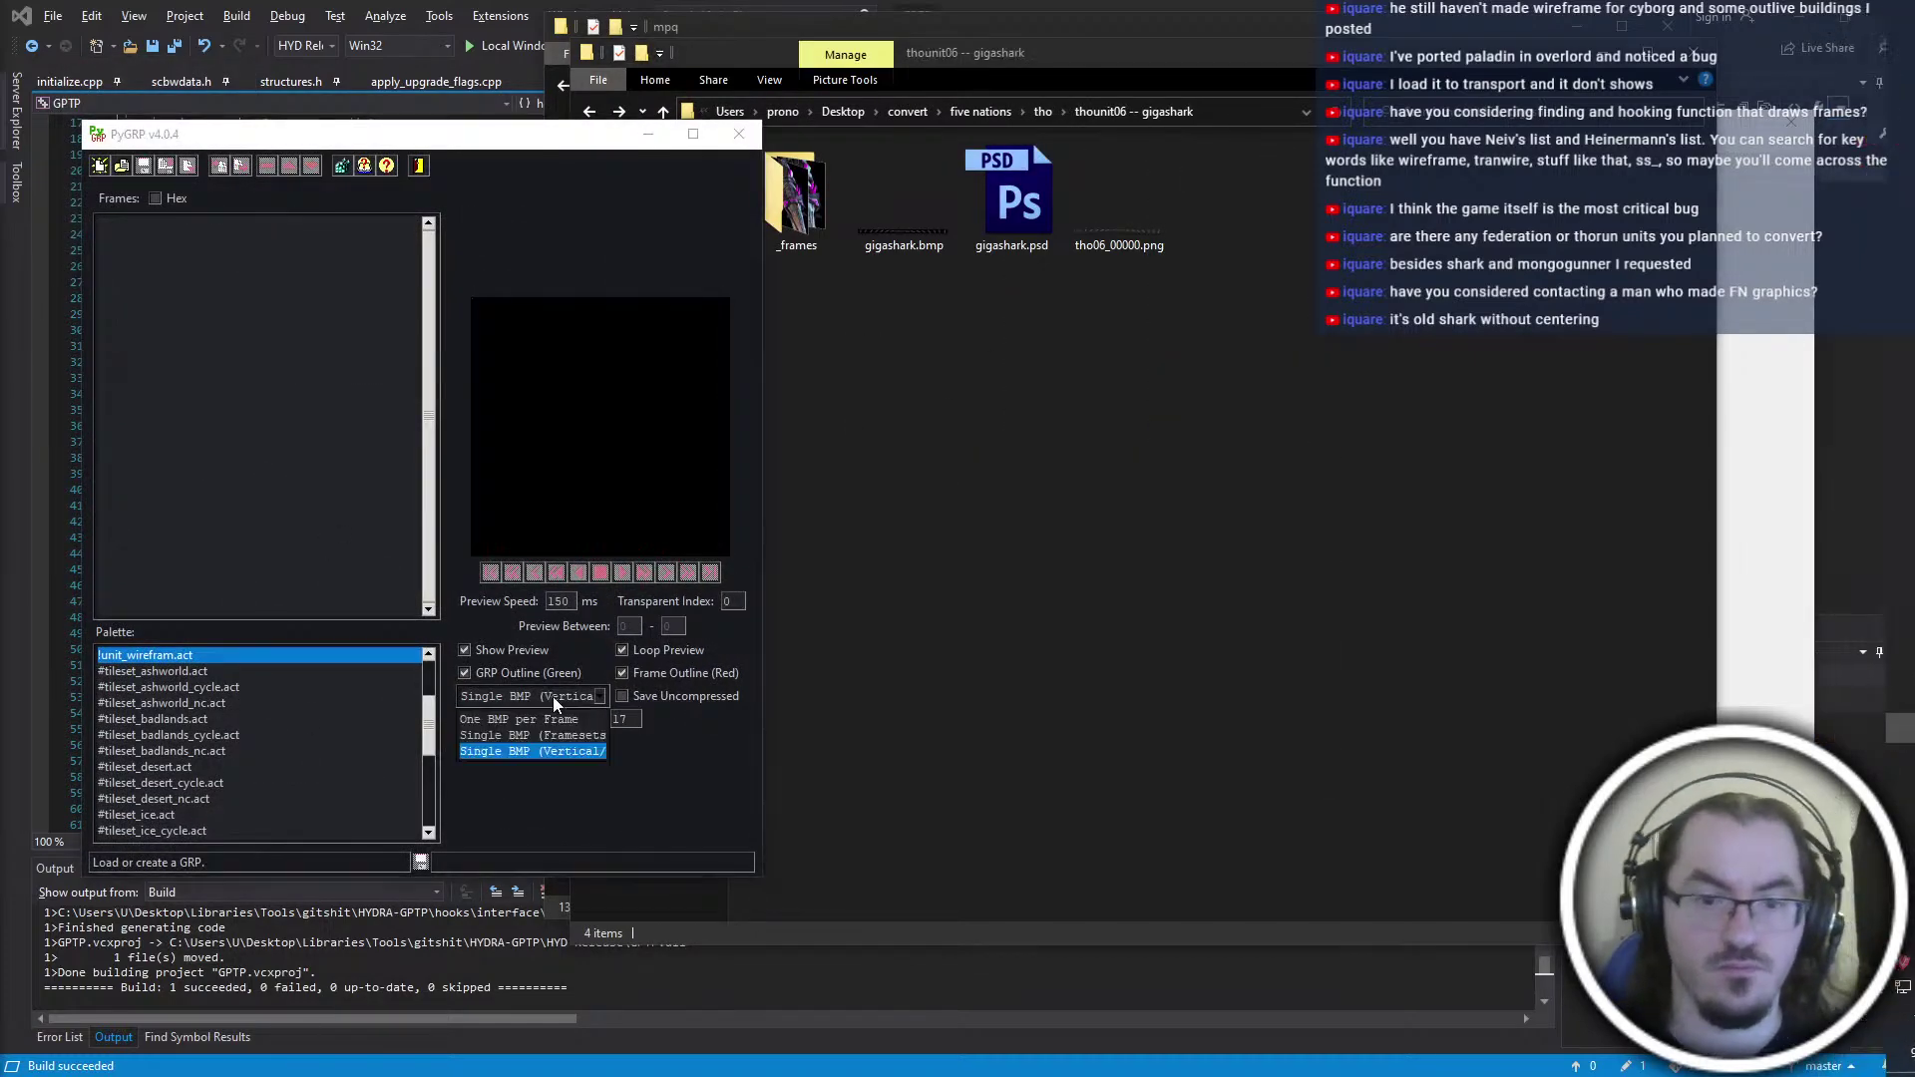
left_click(543, 736)
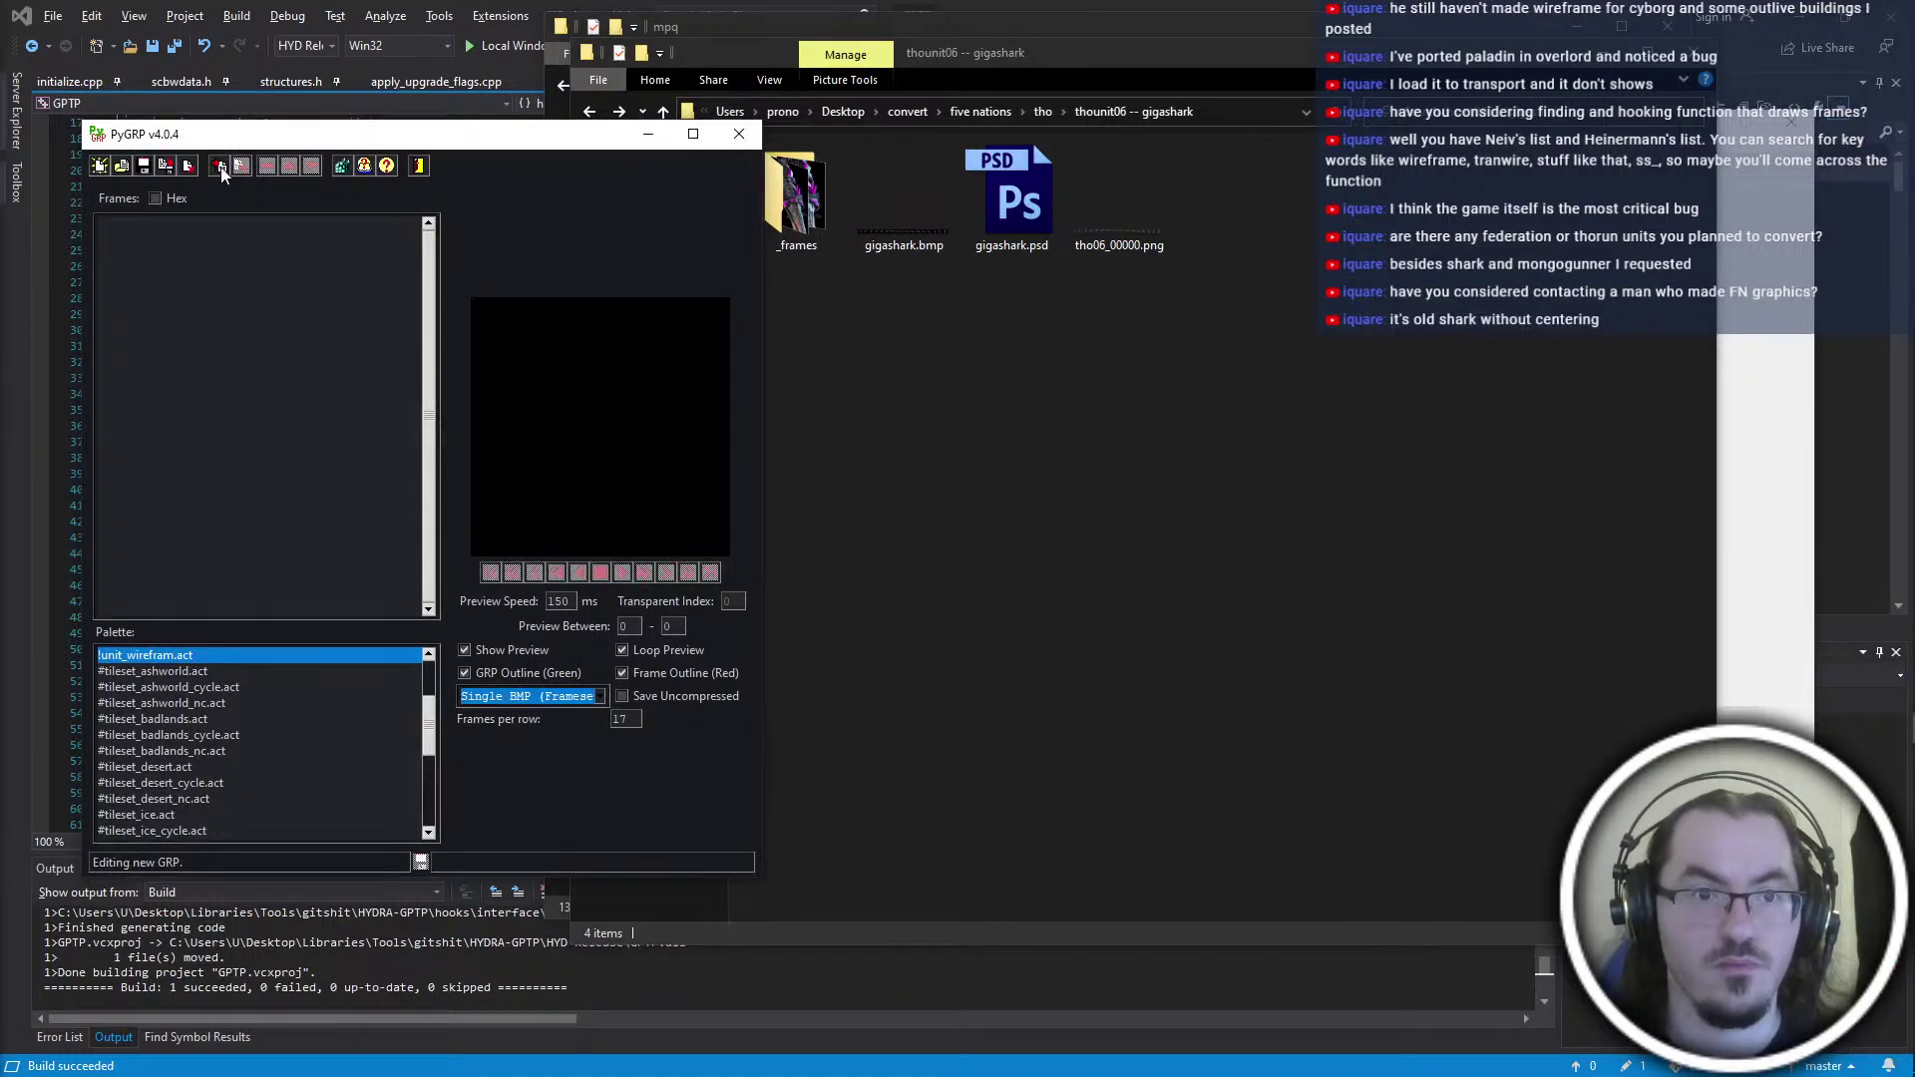
Import gigashark.bmp into the new GRP with 1 as the BMP's frame count
left_click(241, 166)
left_click(840, 236)
left_click(880, 225)
key("ctrl+c")
left_click(382, 520)
key("ctrl+v")
key("Return")
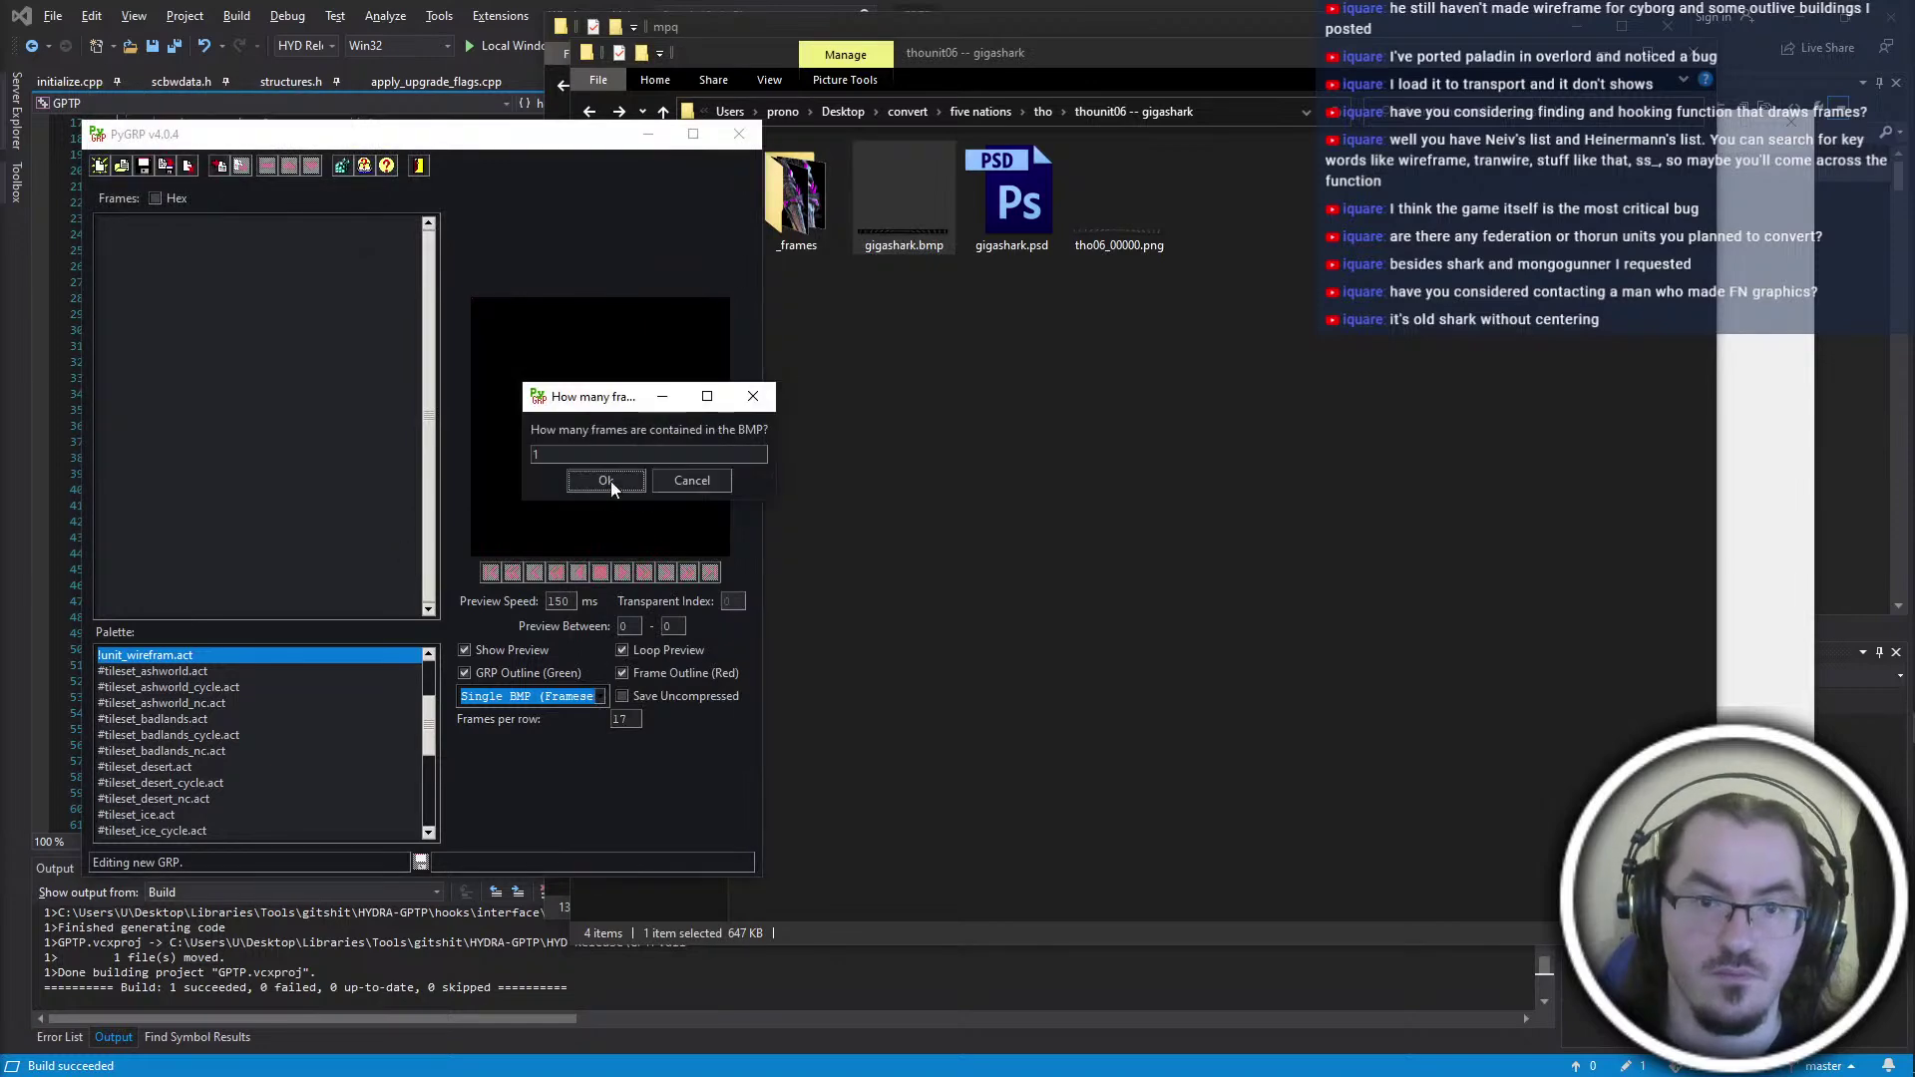
left_click(601, 482)
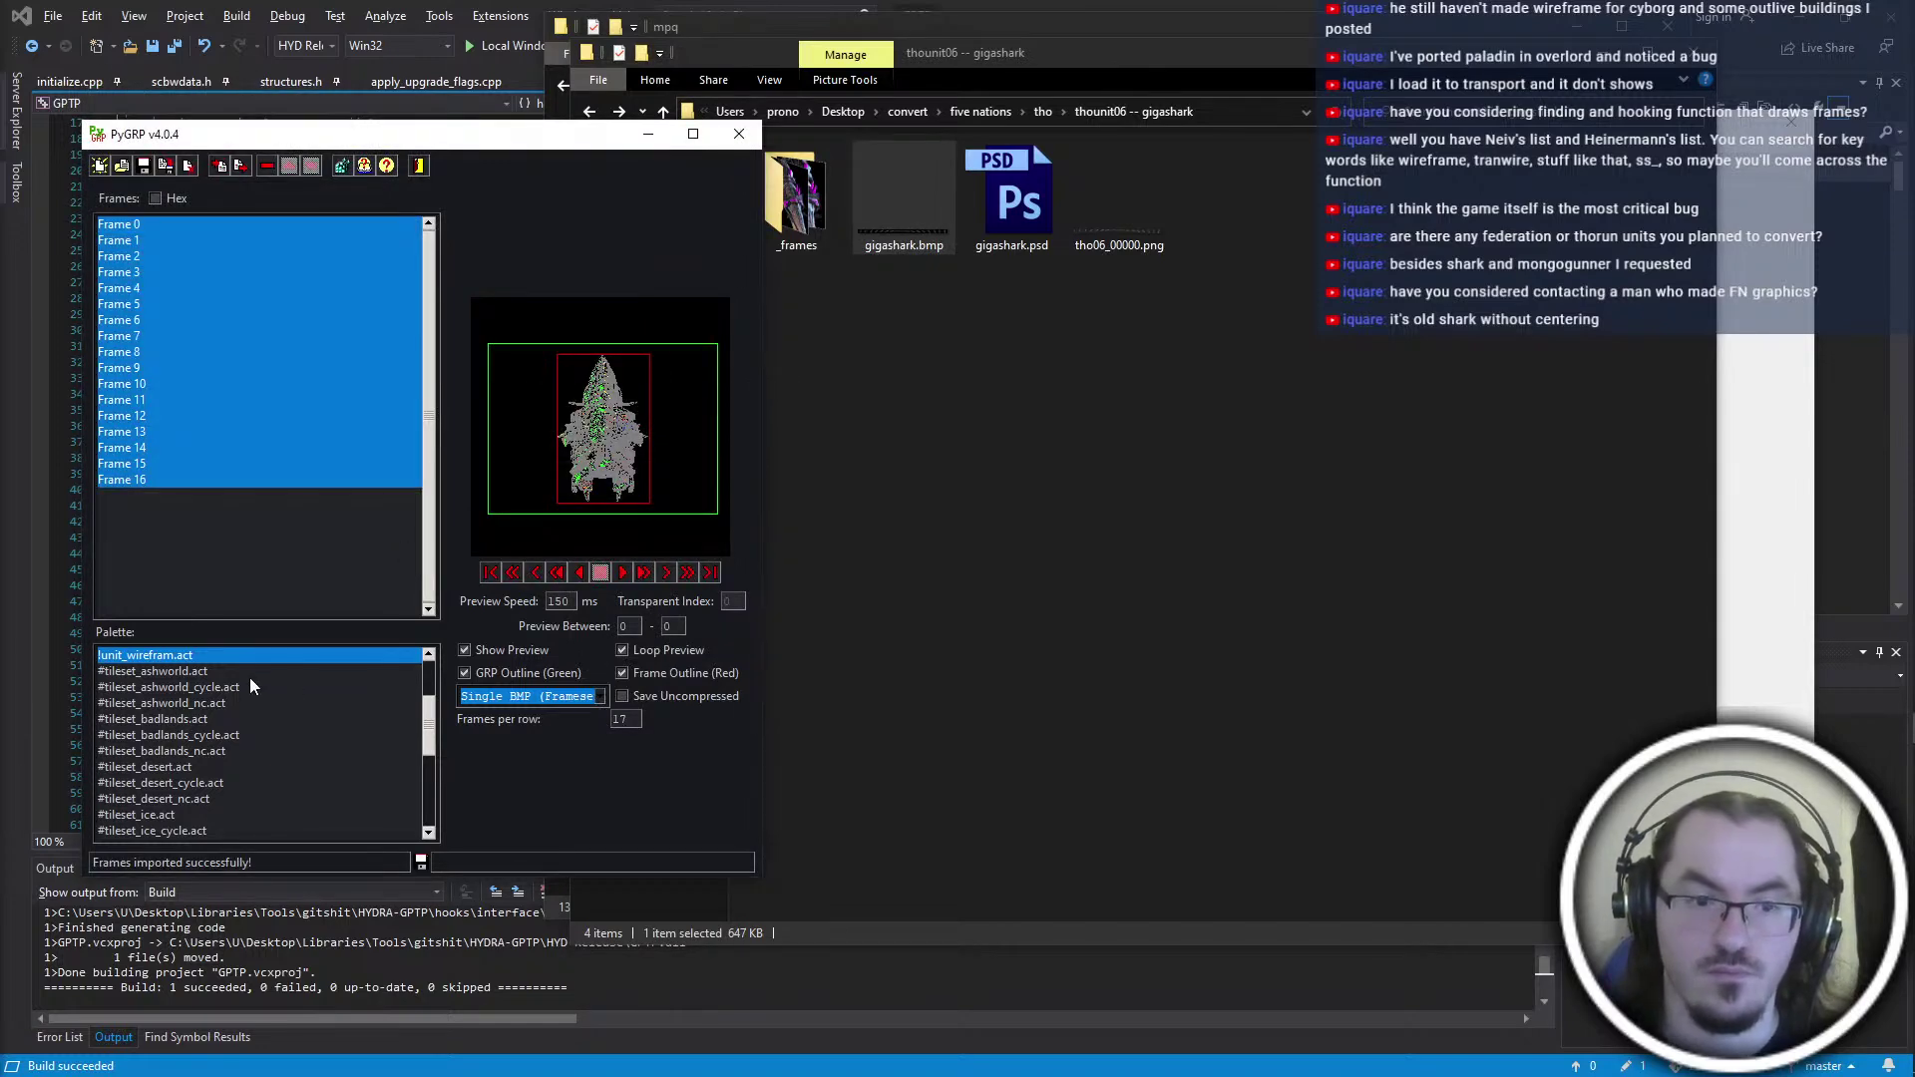
Preview the imported frames with the !gamebasic.act palette and close PyGRP
scroll(239, 661, "up", 3)
left_click(233, 655)
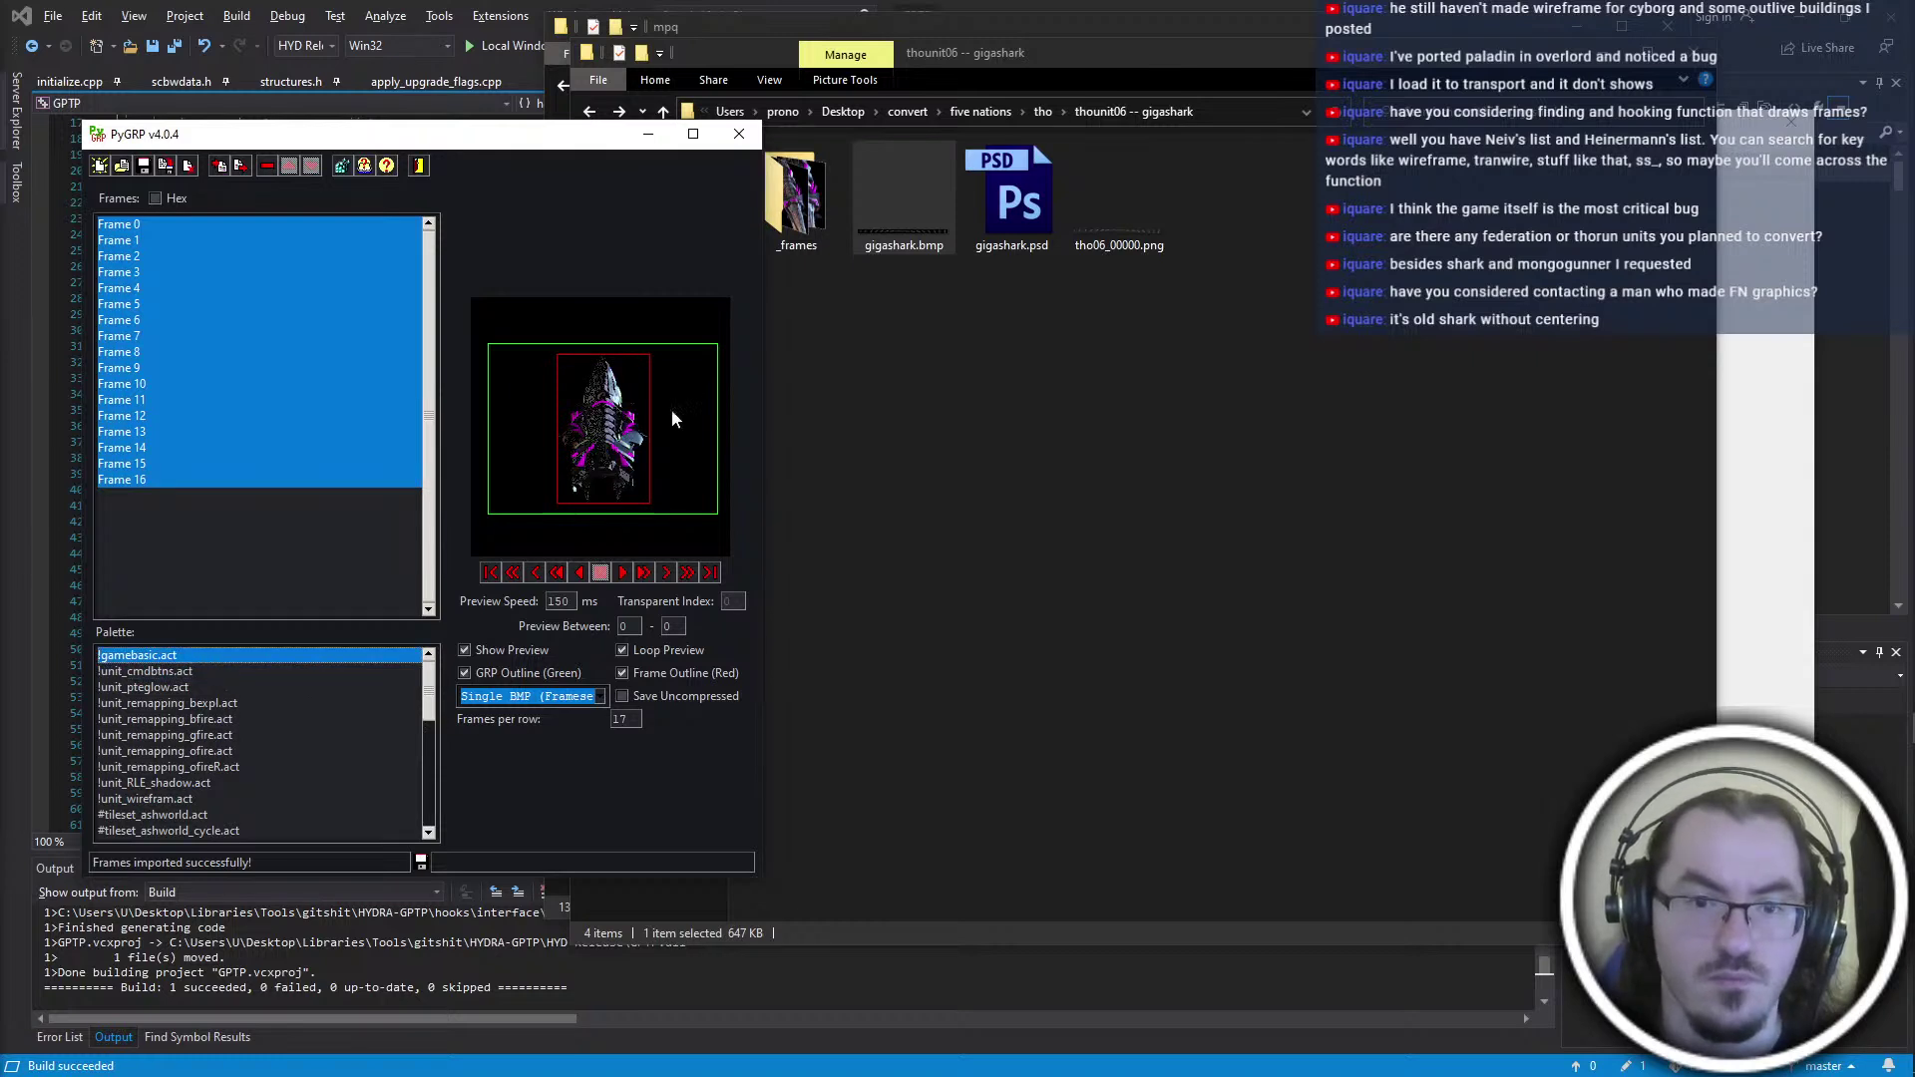
left_click(168, 244)
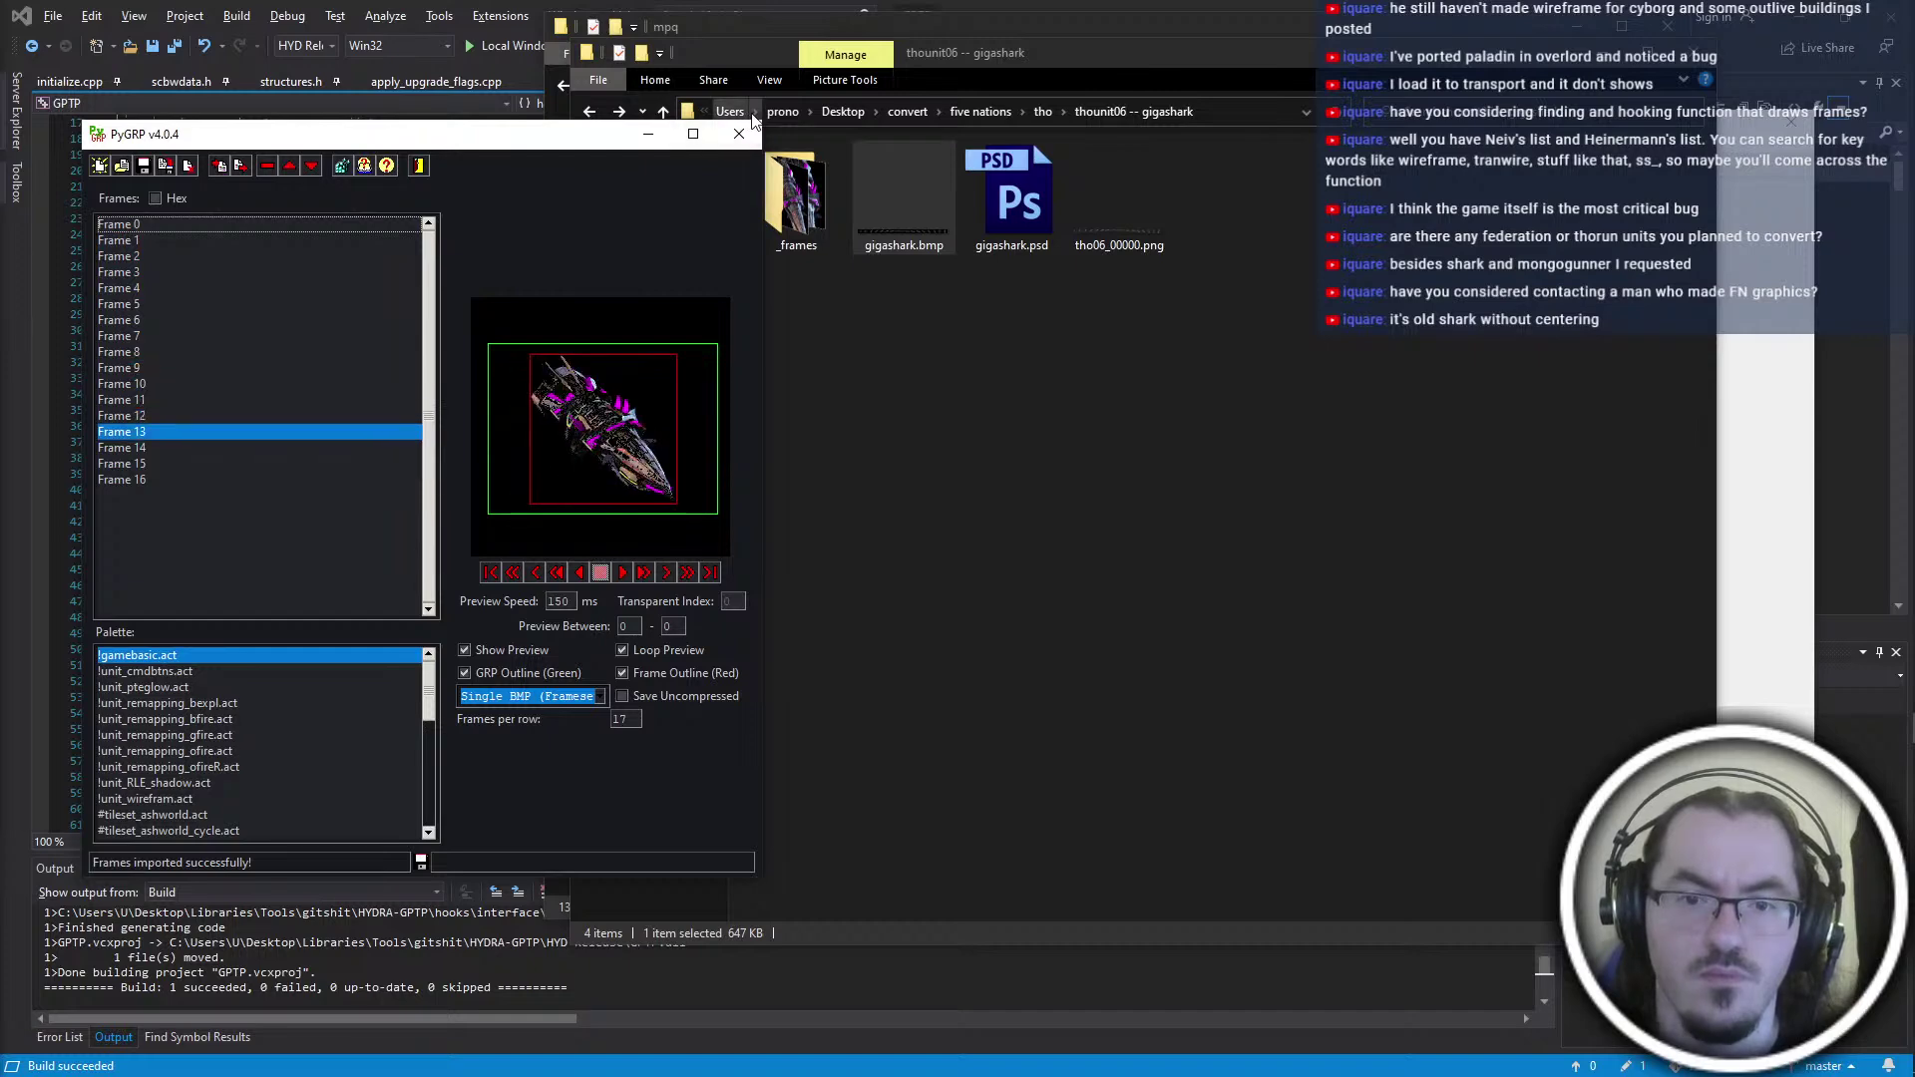
left_click(750, 141)
left_click(977, 611)
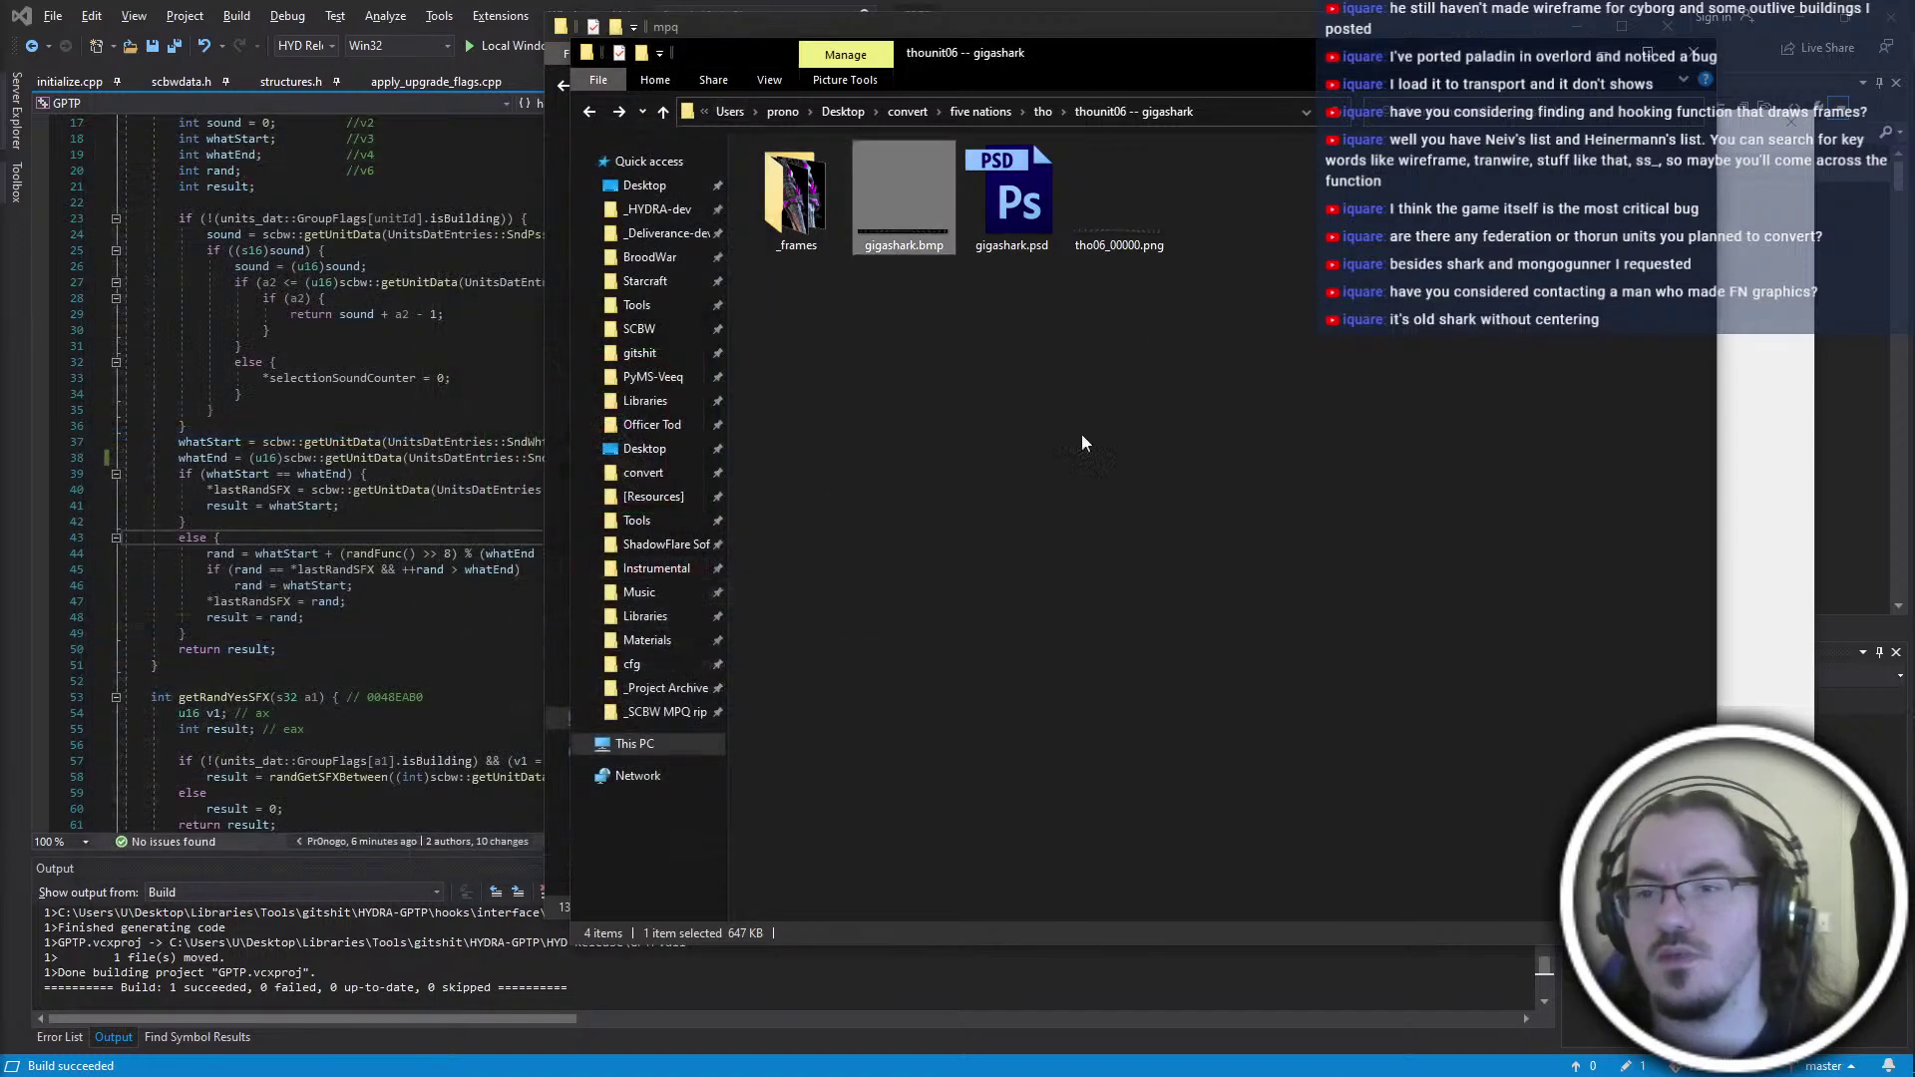
Reopen gigashark.psd from the thounit06 -- gigashark folder in Photoshop
double_click(1001, 224)
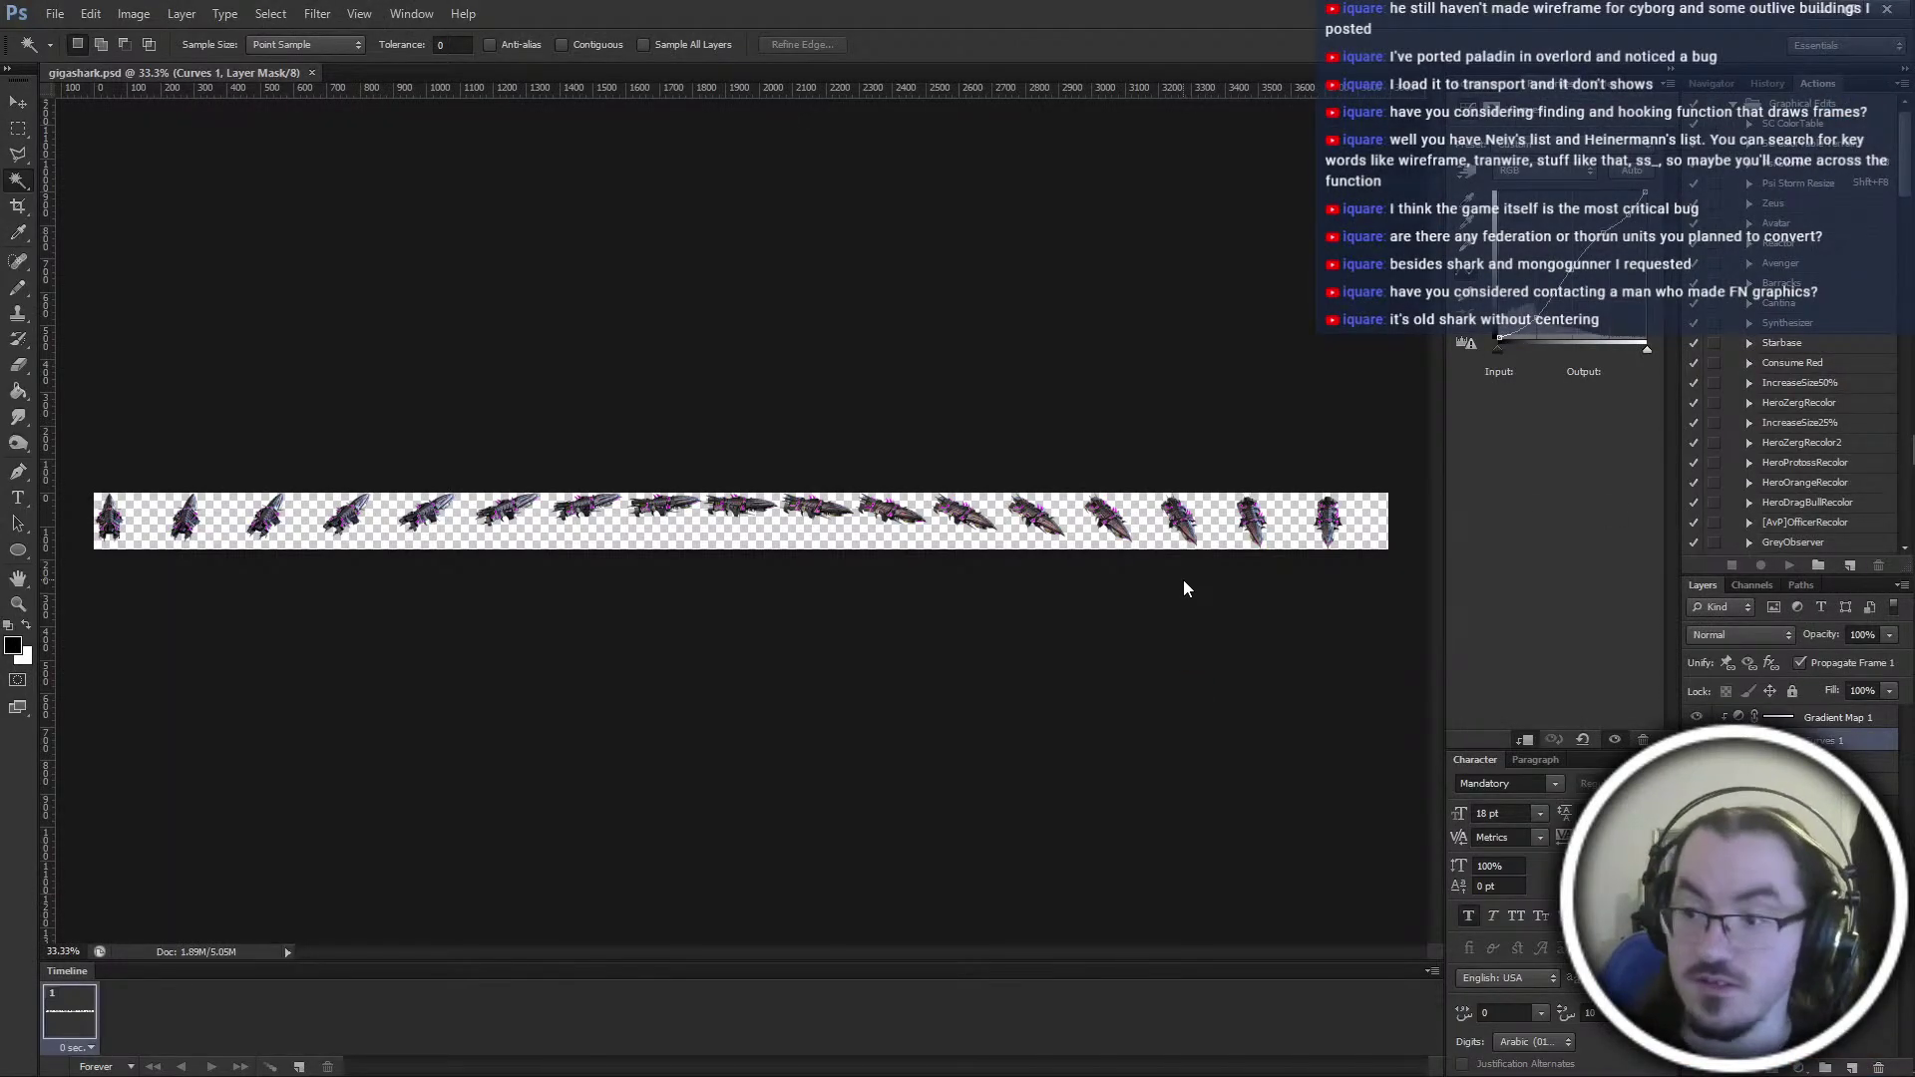
Merge the visible layers of gigashark.psd and centre the sprite frames by running the Frameset script with its preset value
right_click(1822, 718)
right_click(1822, 718)
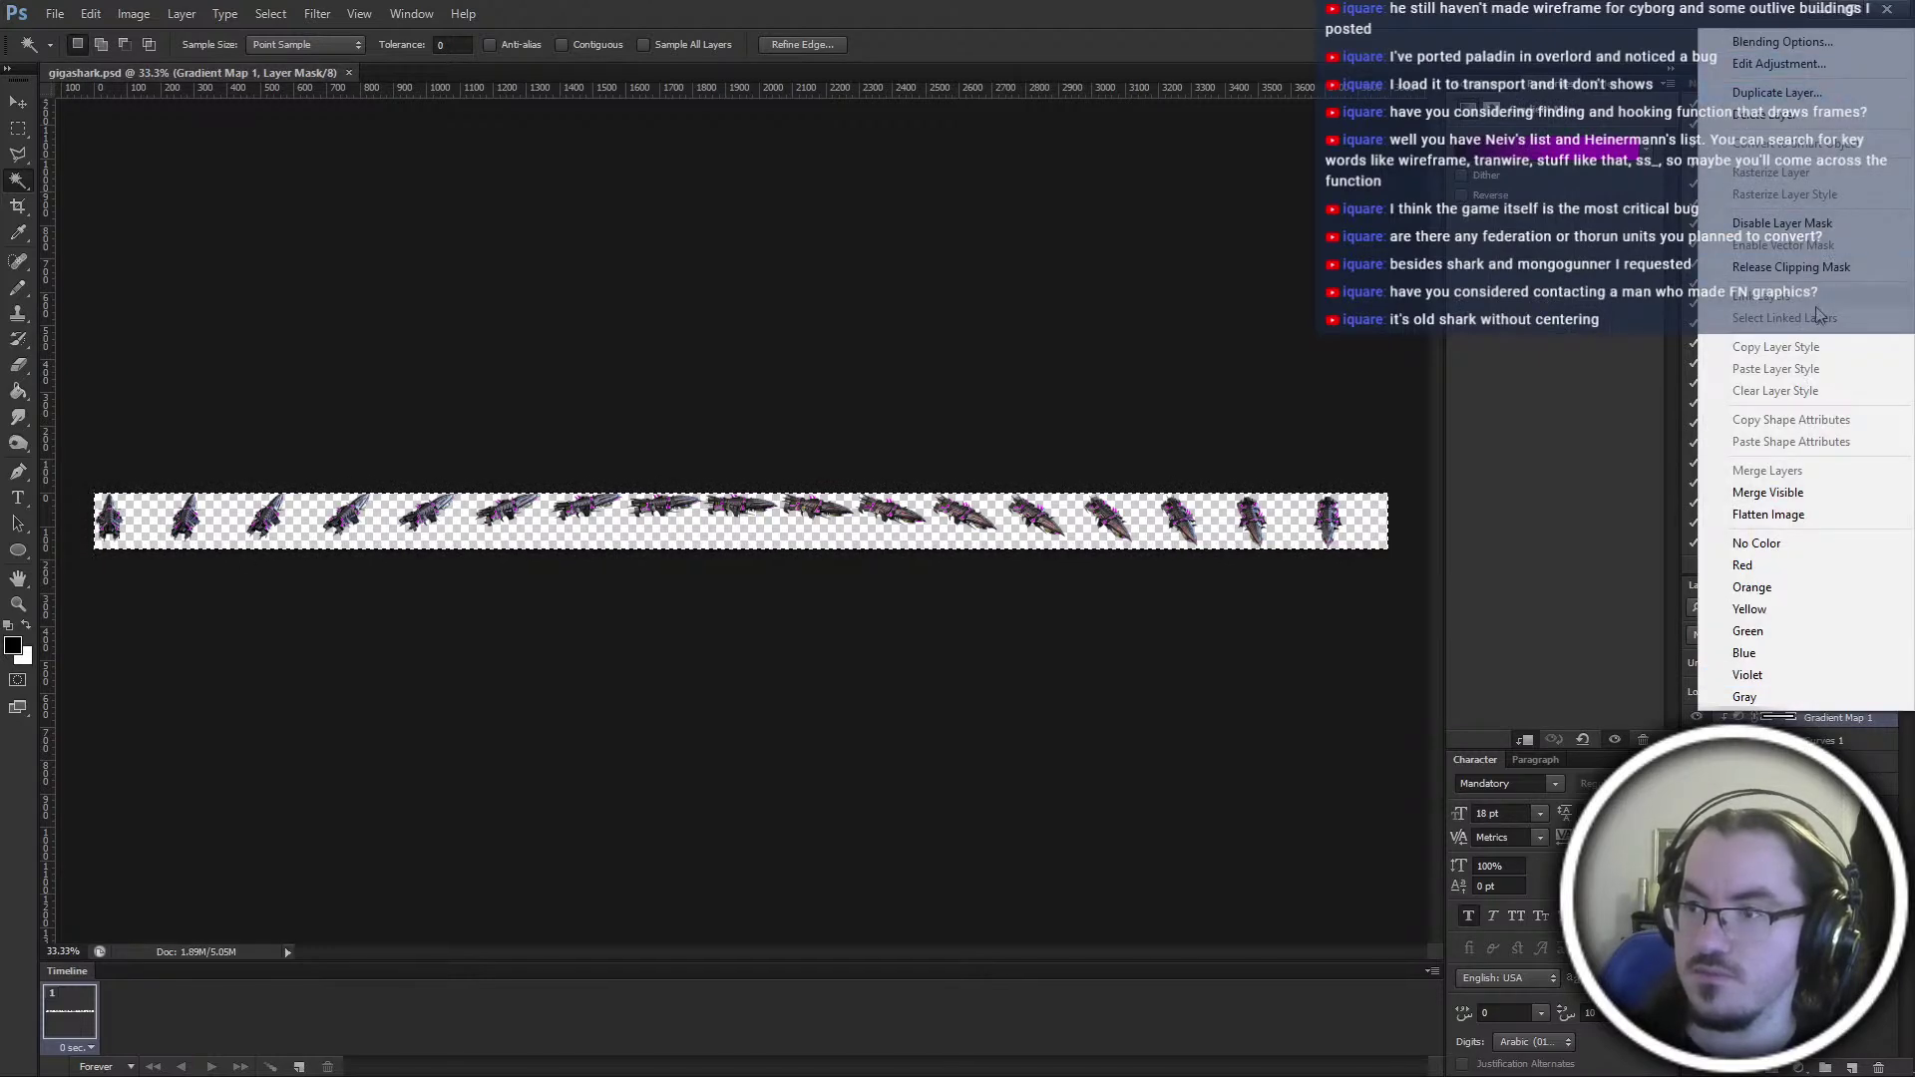
left_click(1767, 493)
left_click(54, 14)
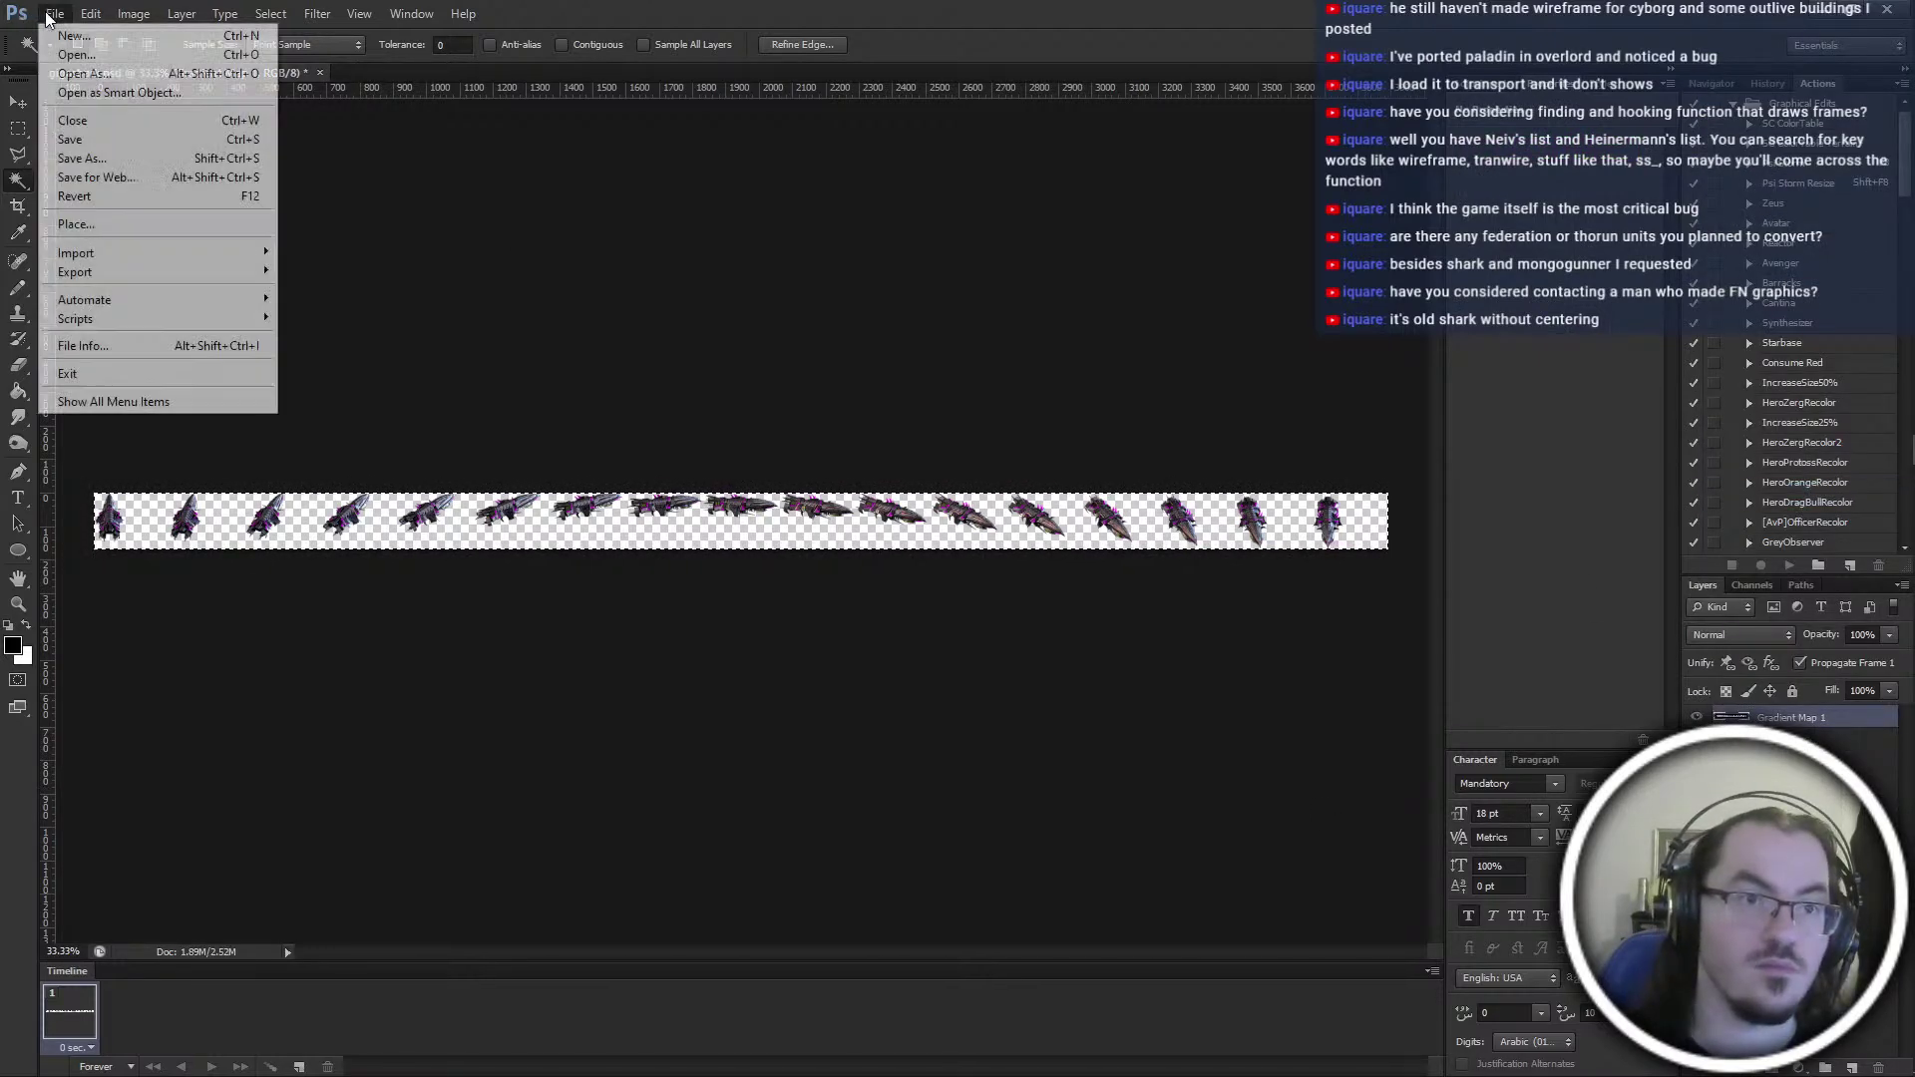
mouse_move(167, 325)
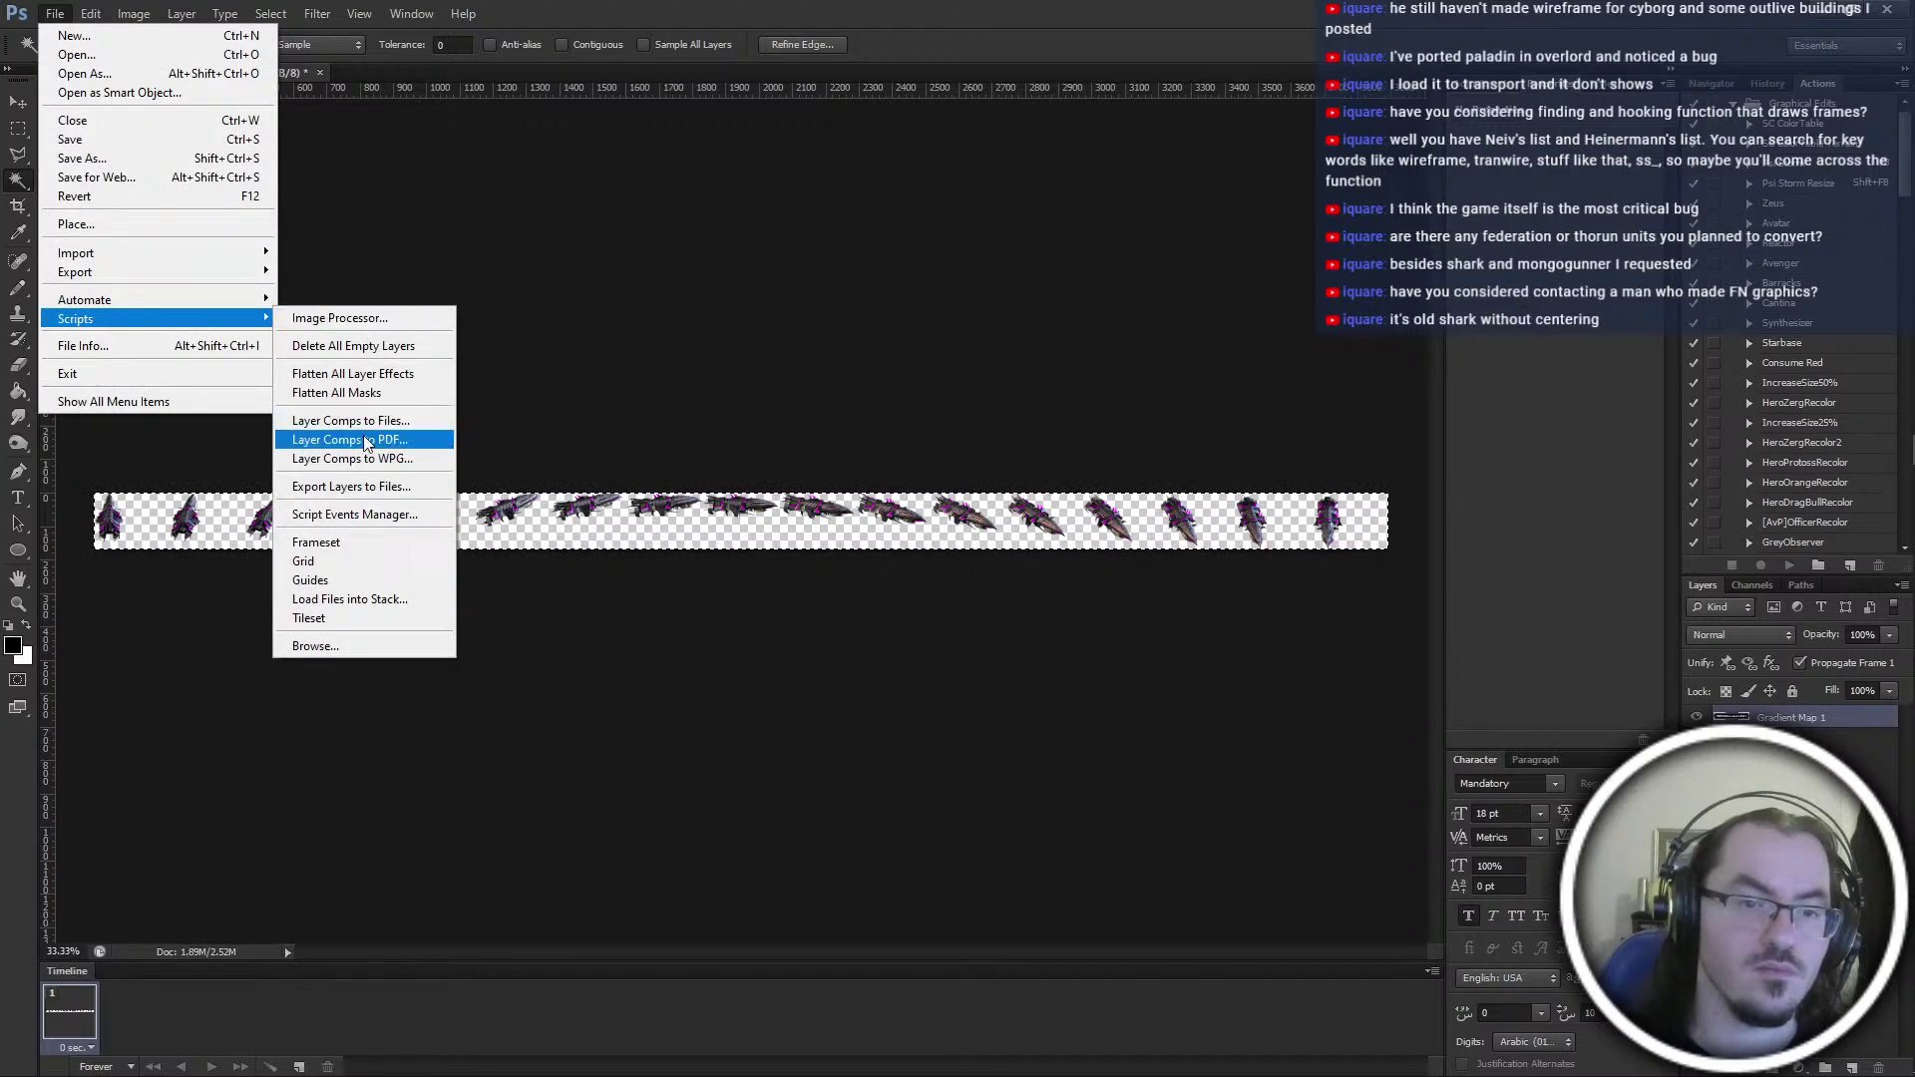
left_click(365, 541)
key("Return")
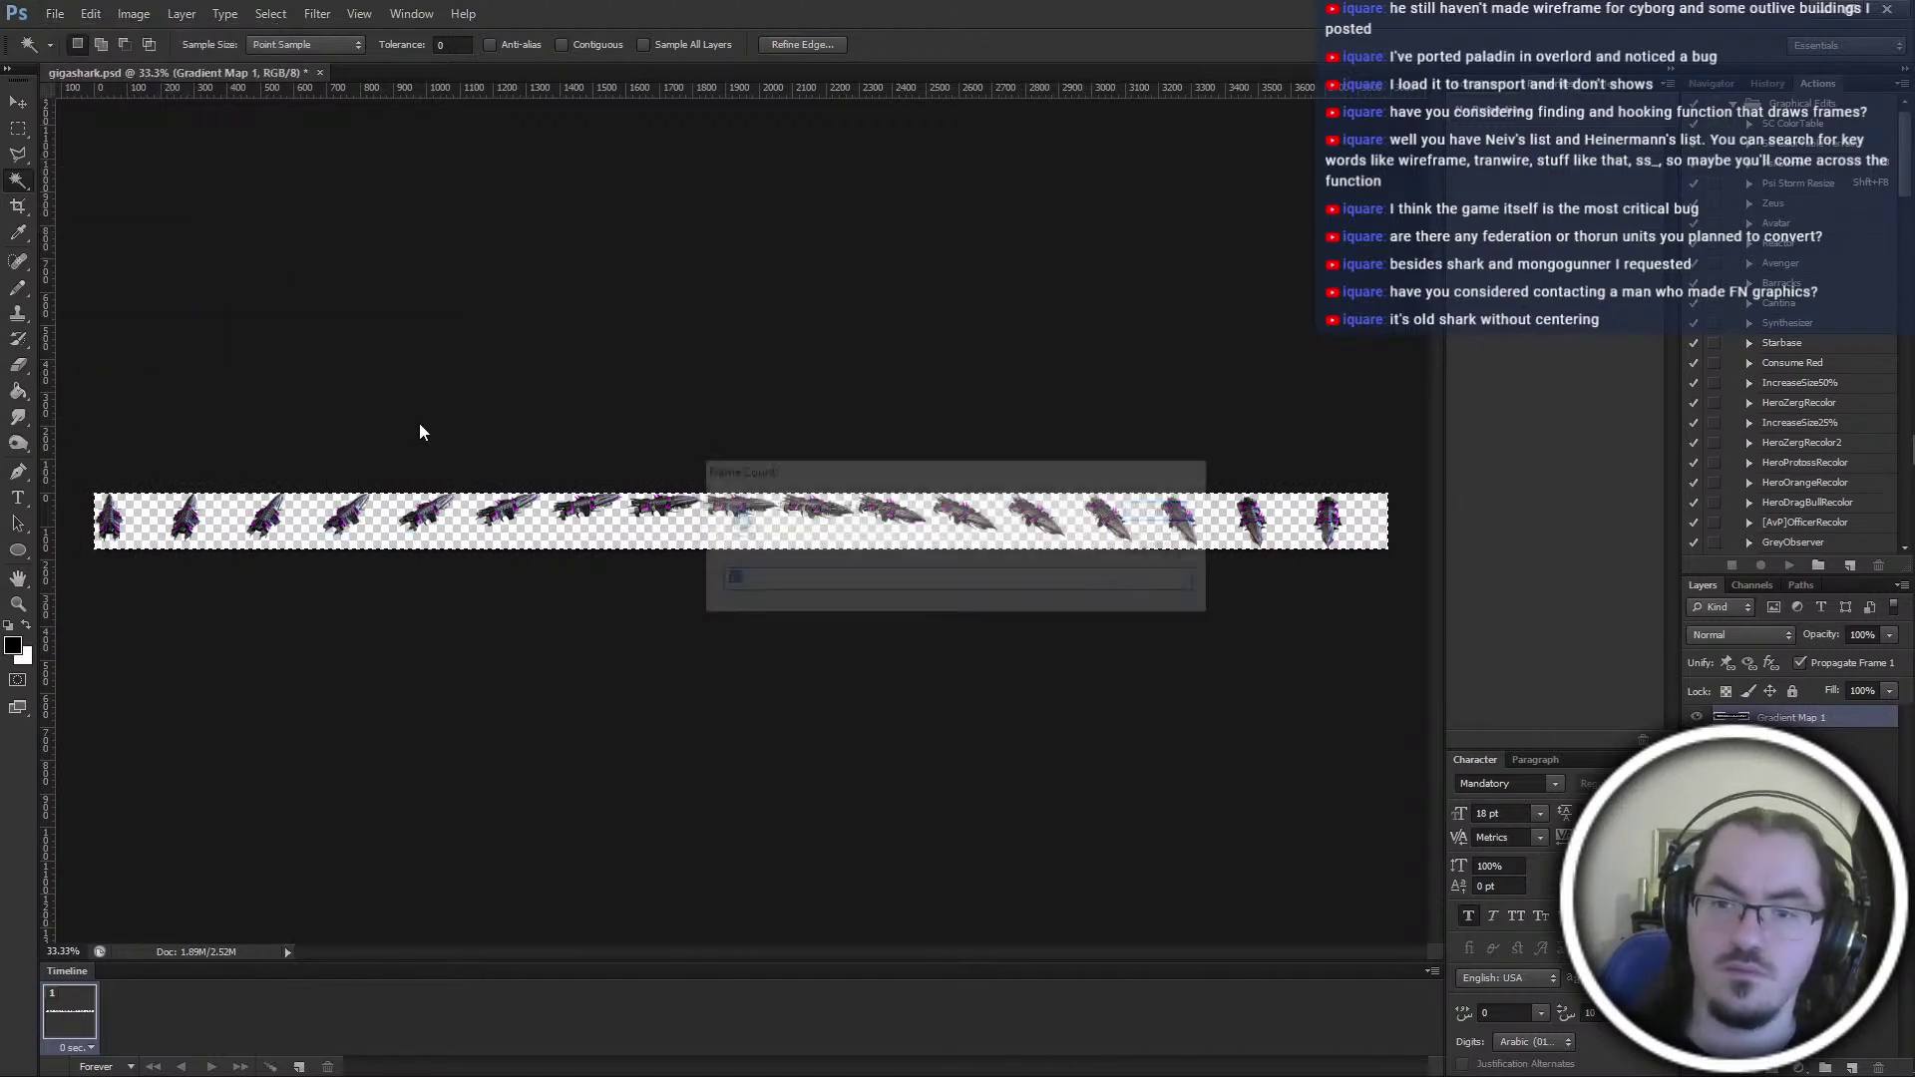
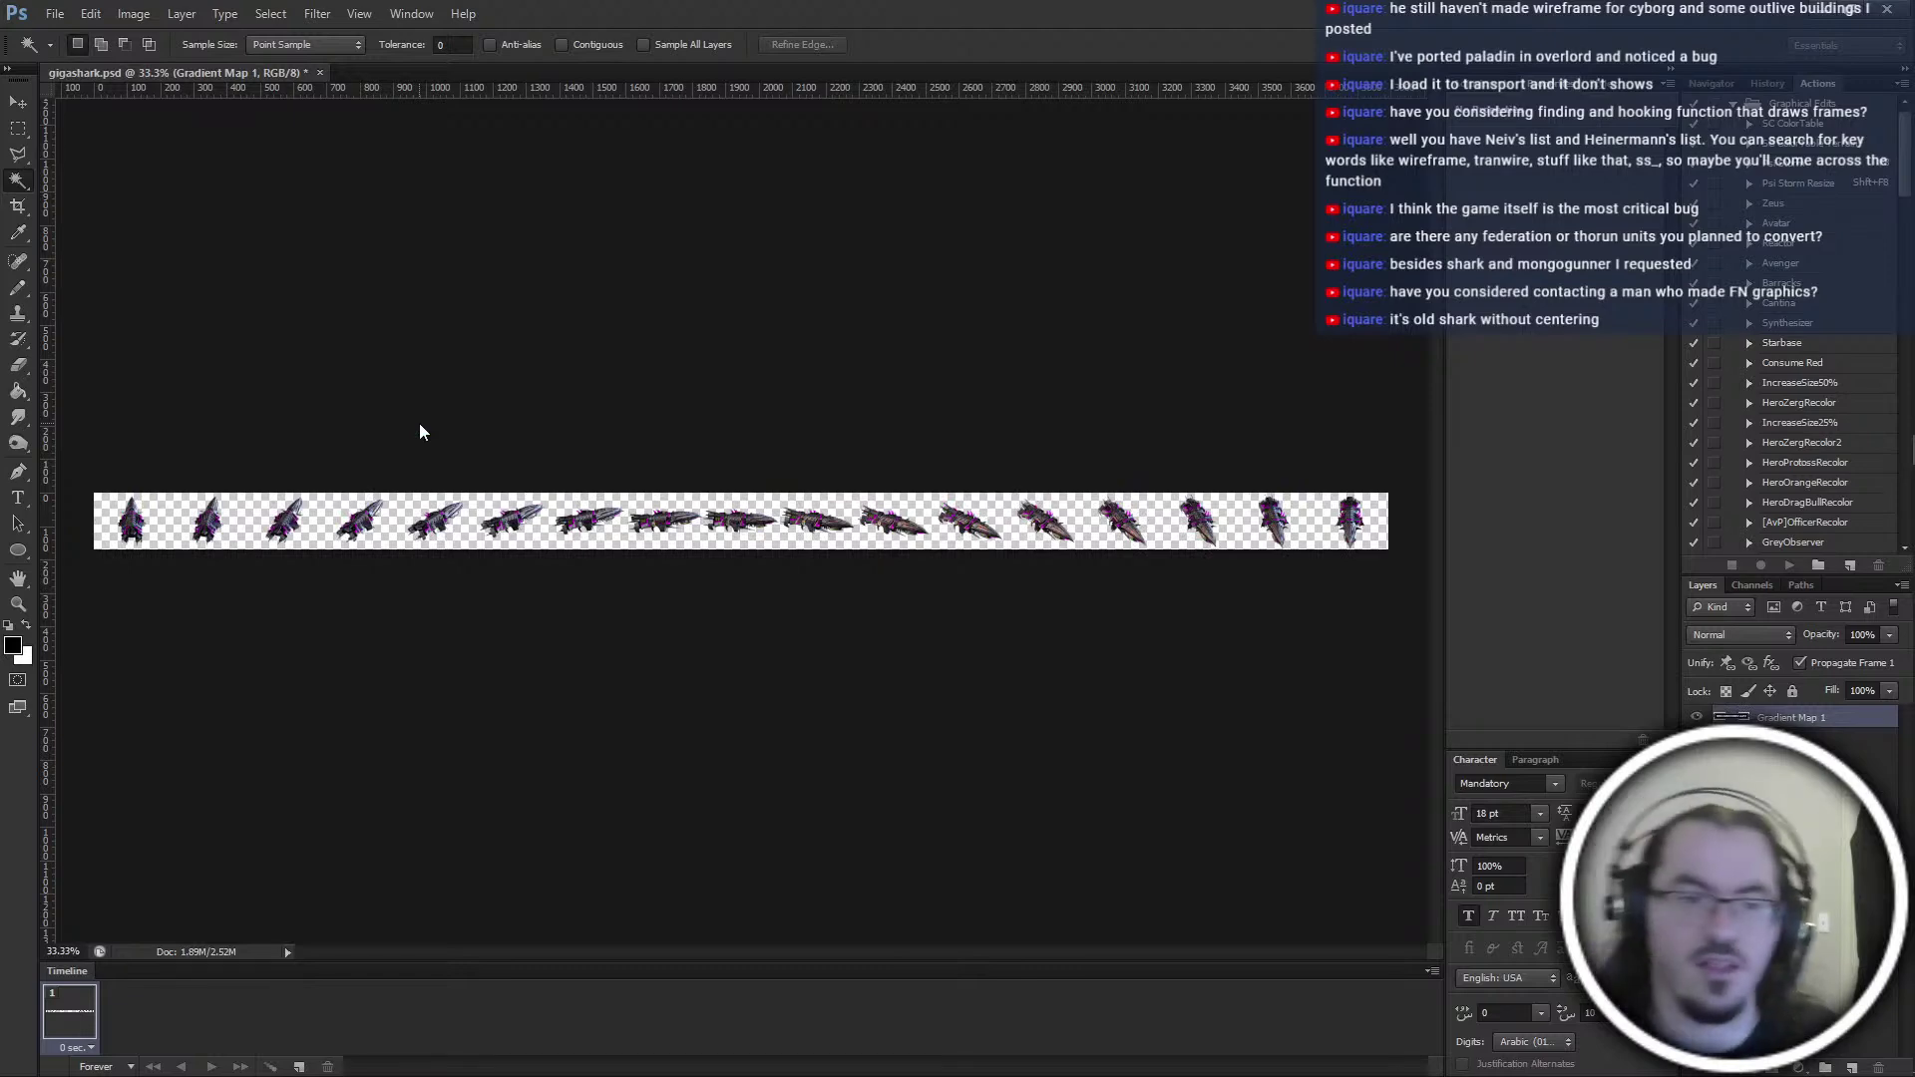
Re-record the index action's Convert Mode command so it uses a custom palette loaded from !gamebasic.act
scroll(1786, 330, "down", 10)
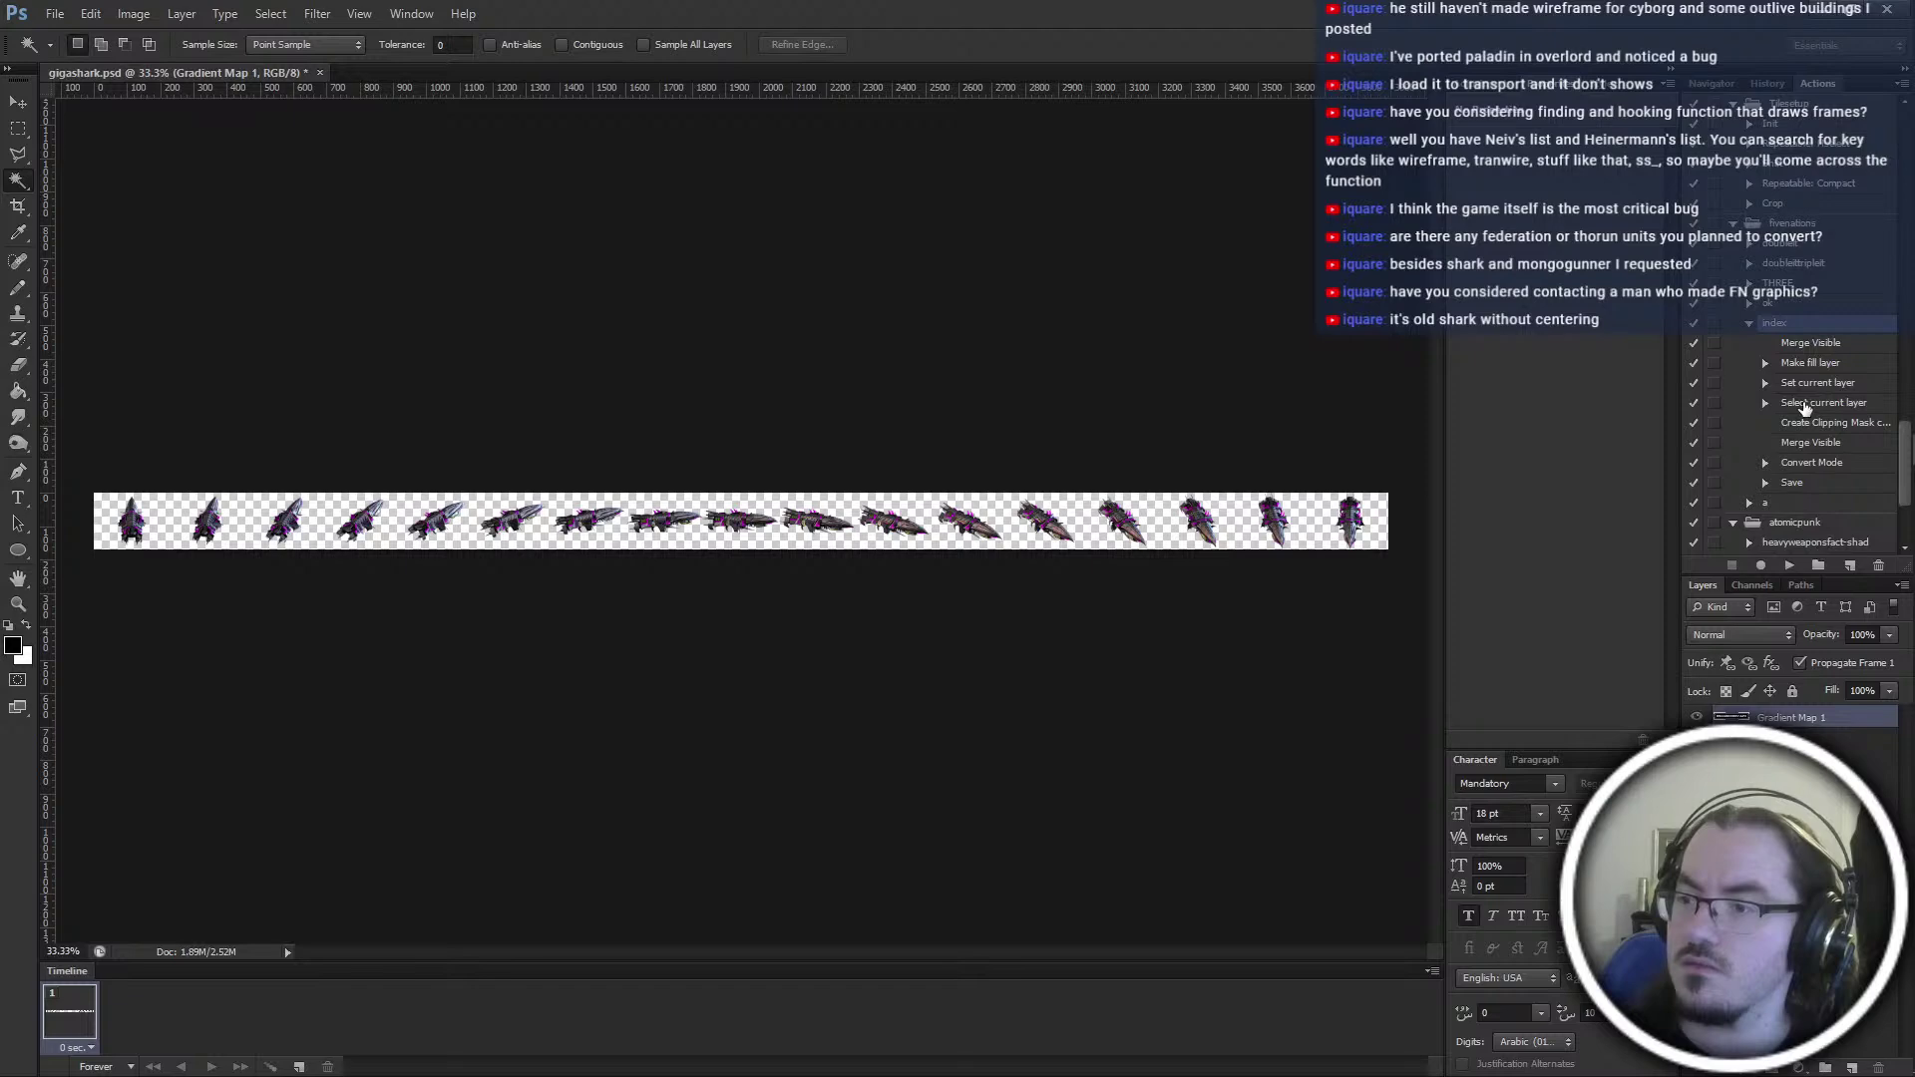
double_click(1837, 465)
scroll(1381, 203, "up", 1)
left_click(1334, 358)
left_click(918, 317)
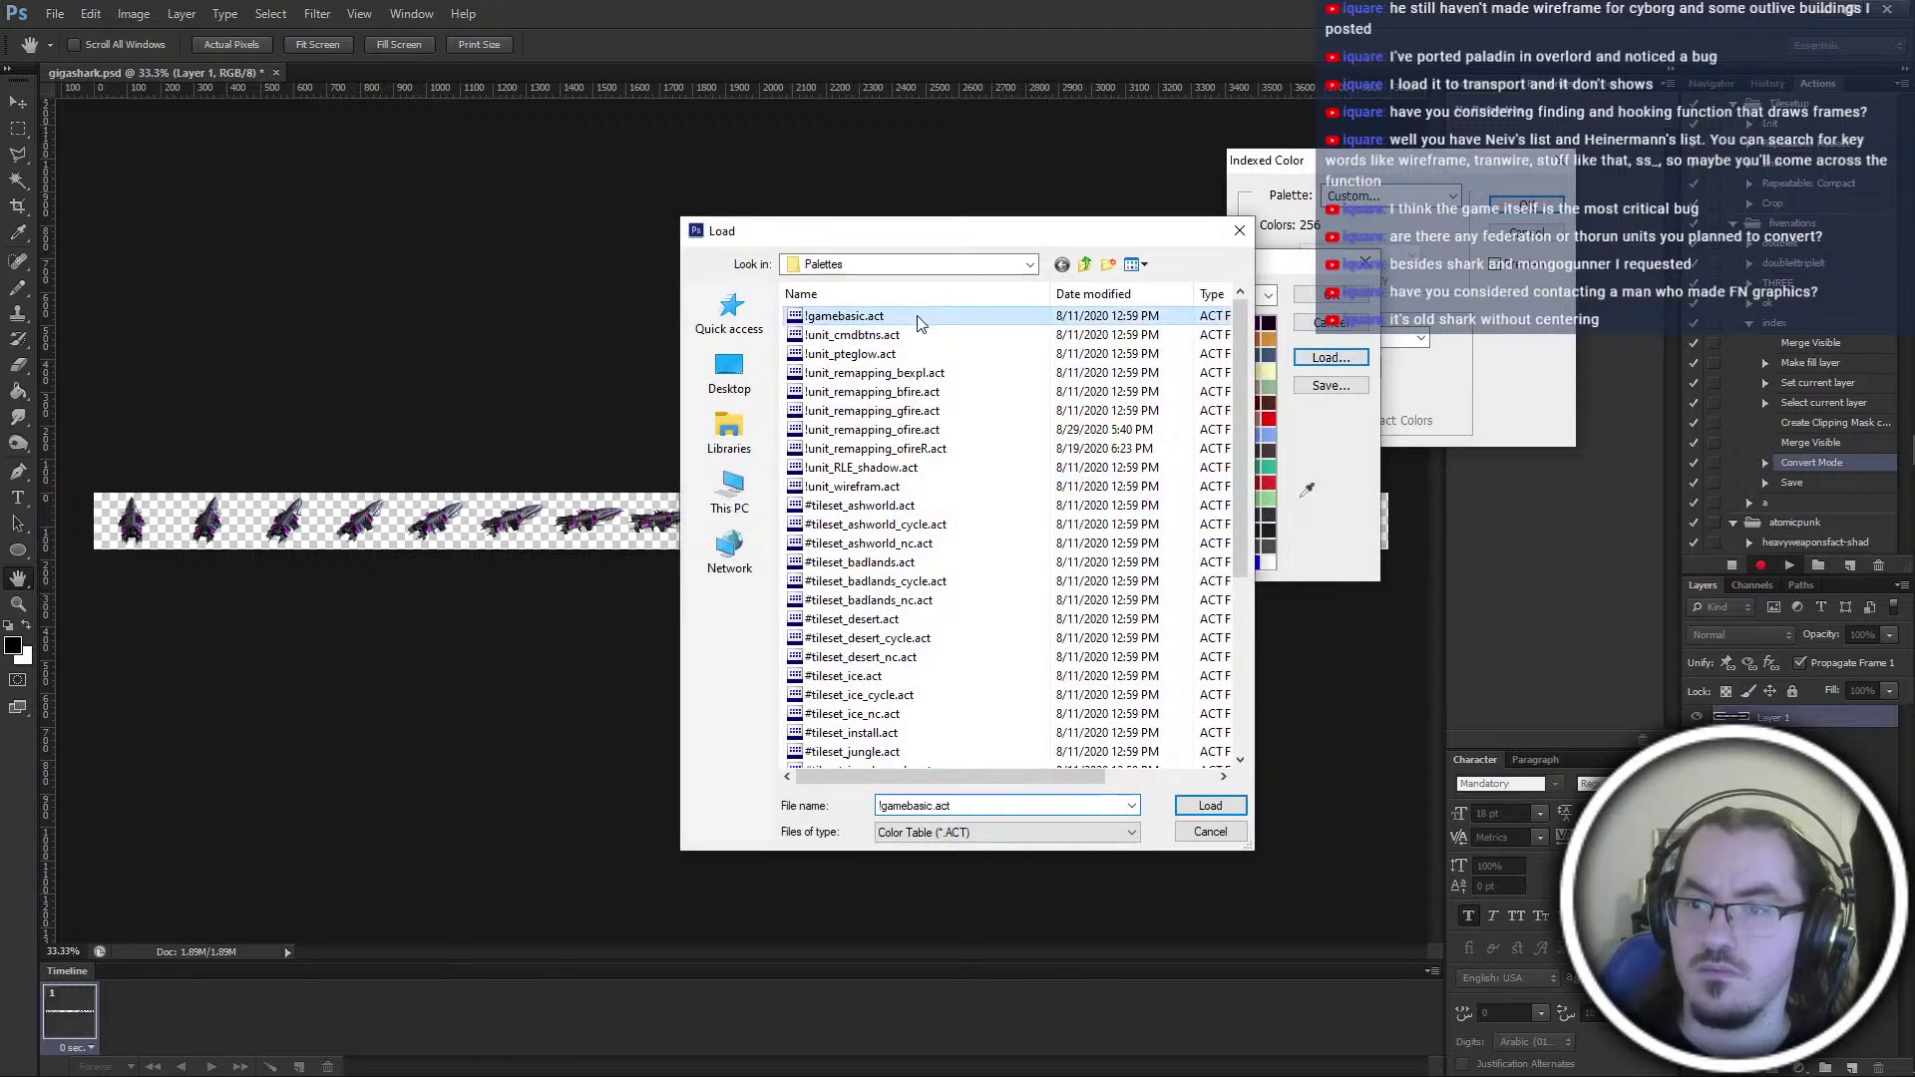
double_click(919, 319)
left_click(1341, 296)
left_click(1526, 206)
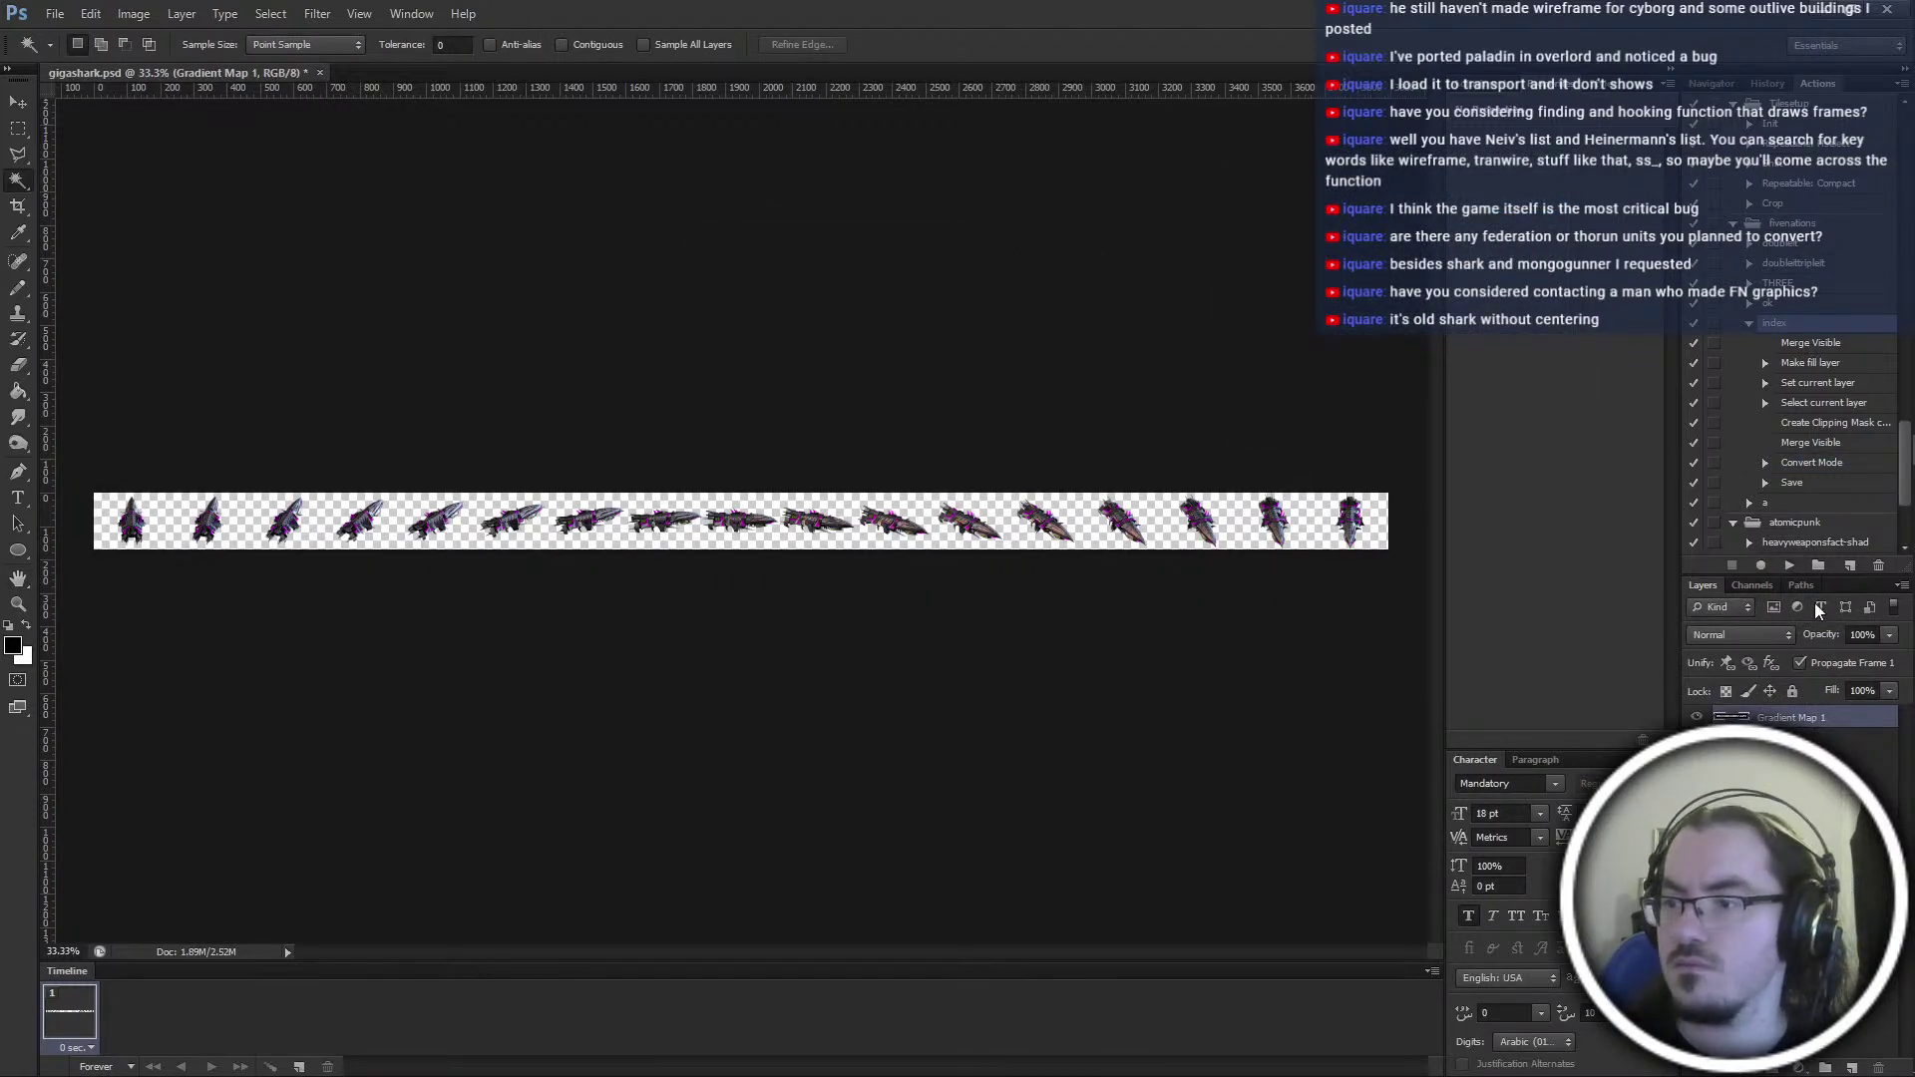
Play the index action on the centred sheet, skipping its unavailable Merge Visible command, and check the first frame of gigashark.bmp
left_click(1788, 566)
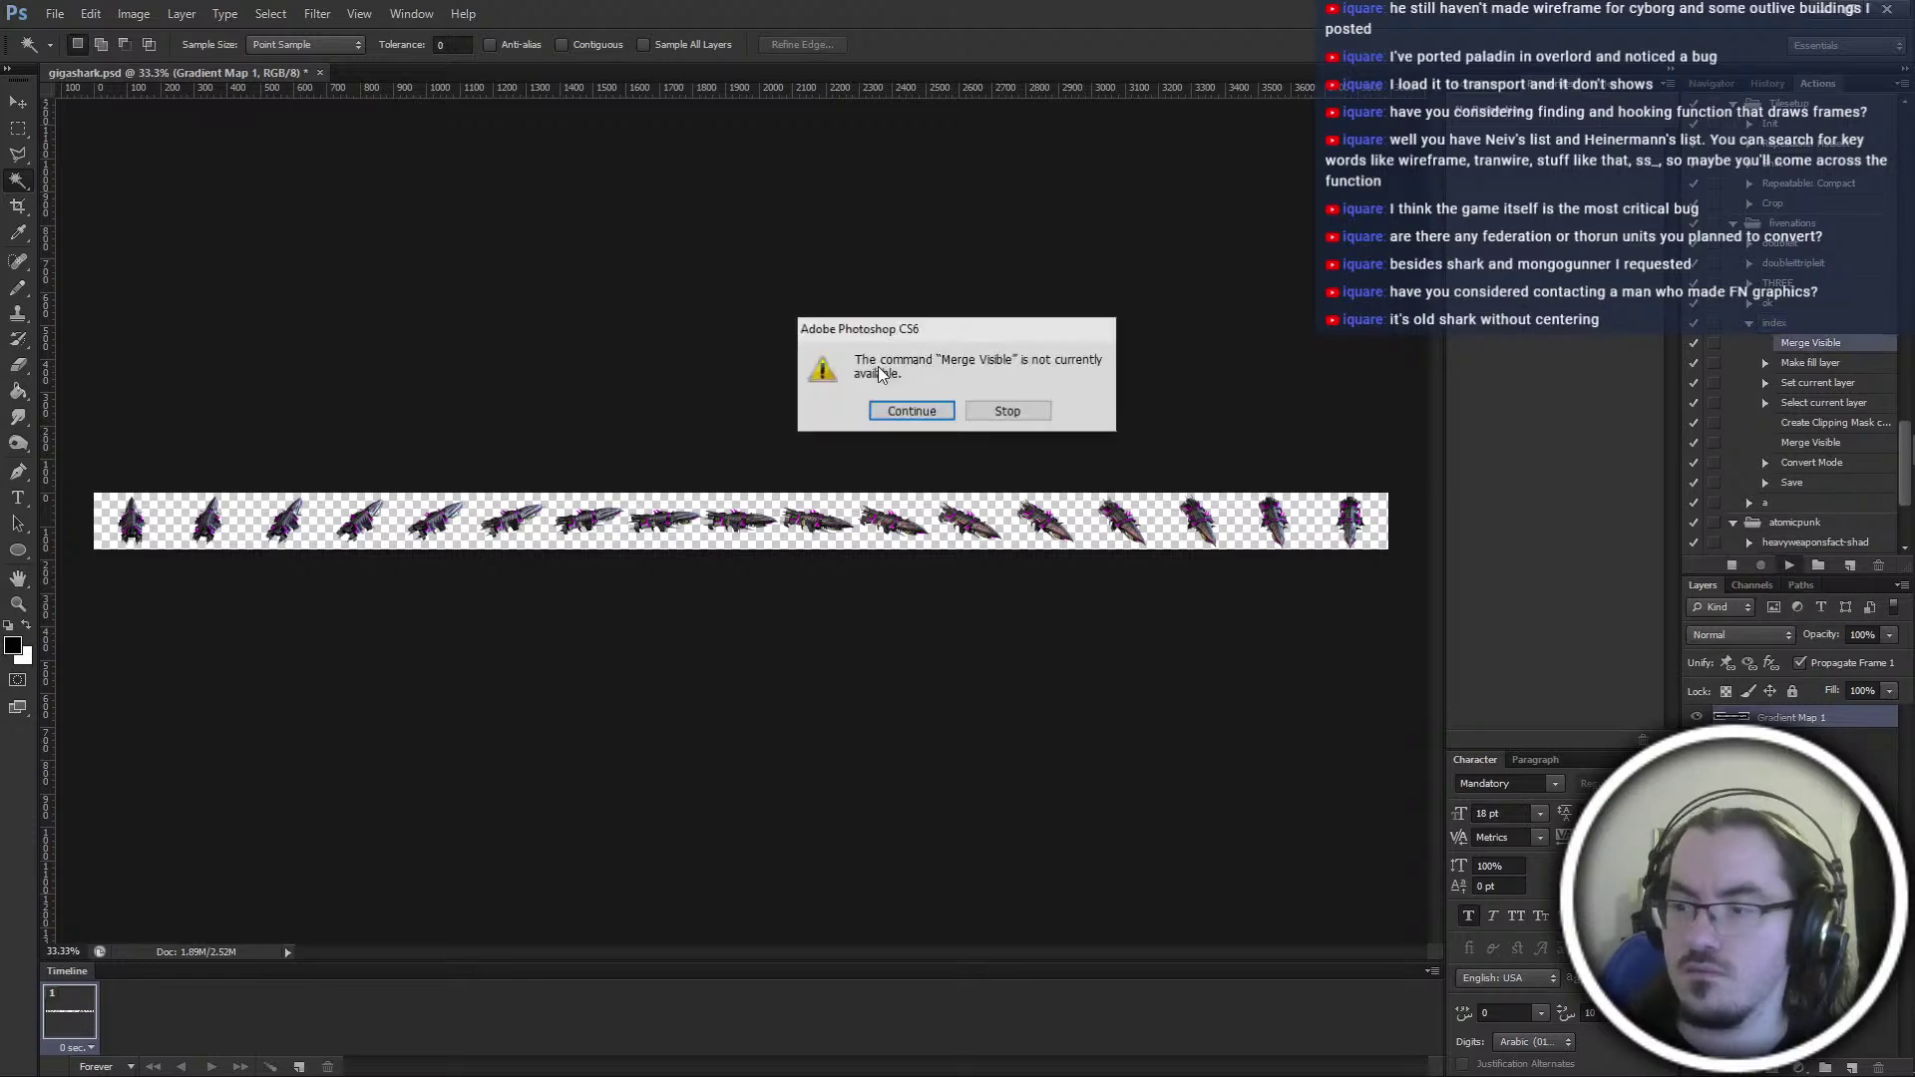
left_click(912, 415)
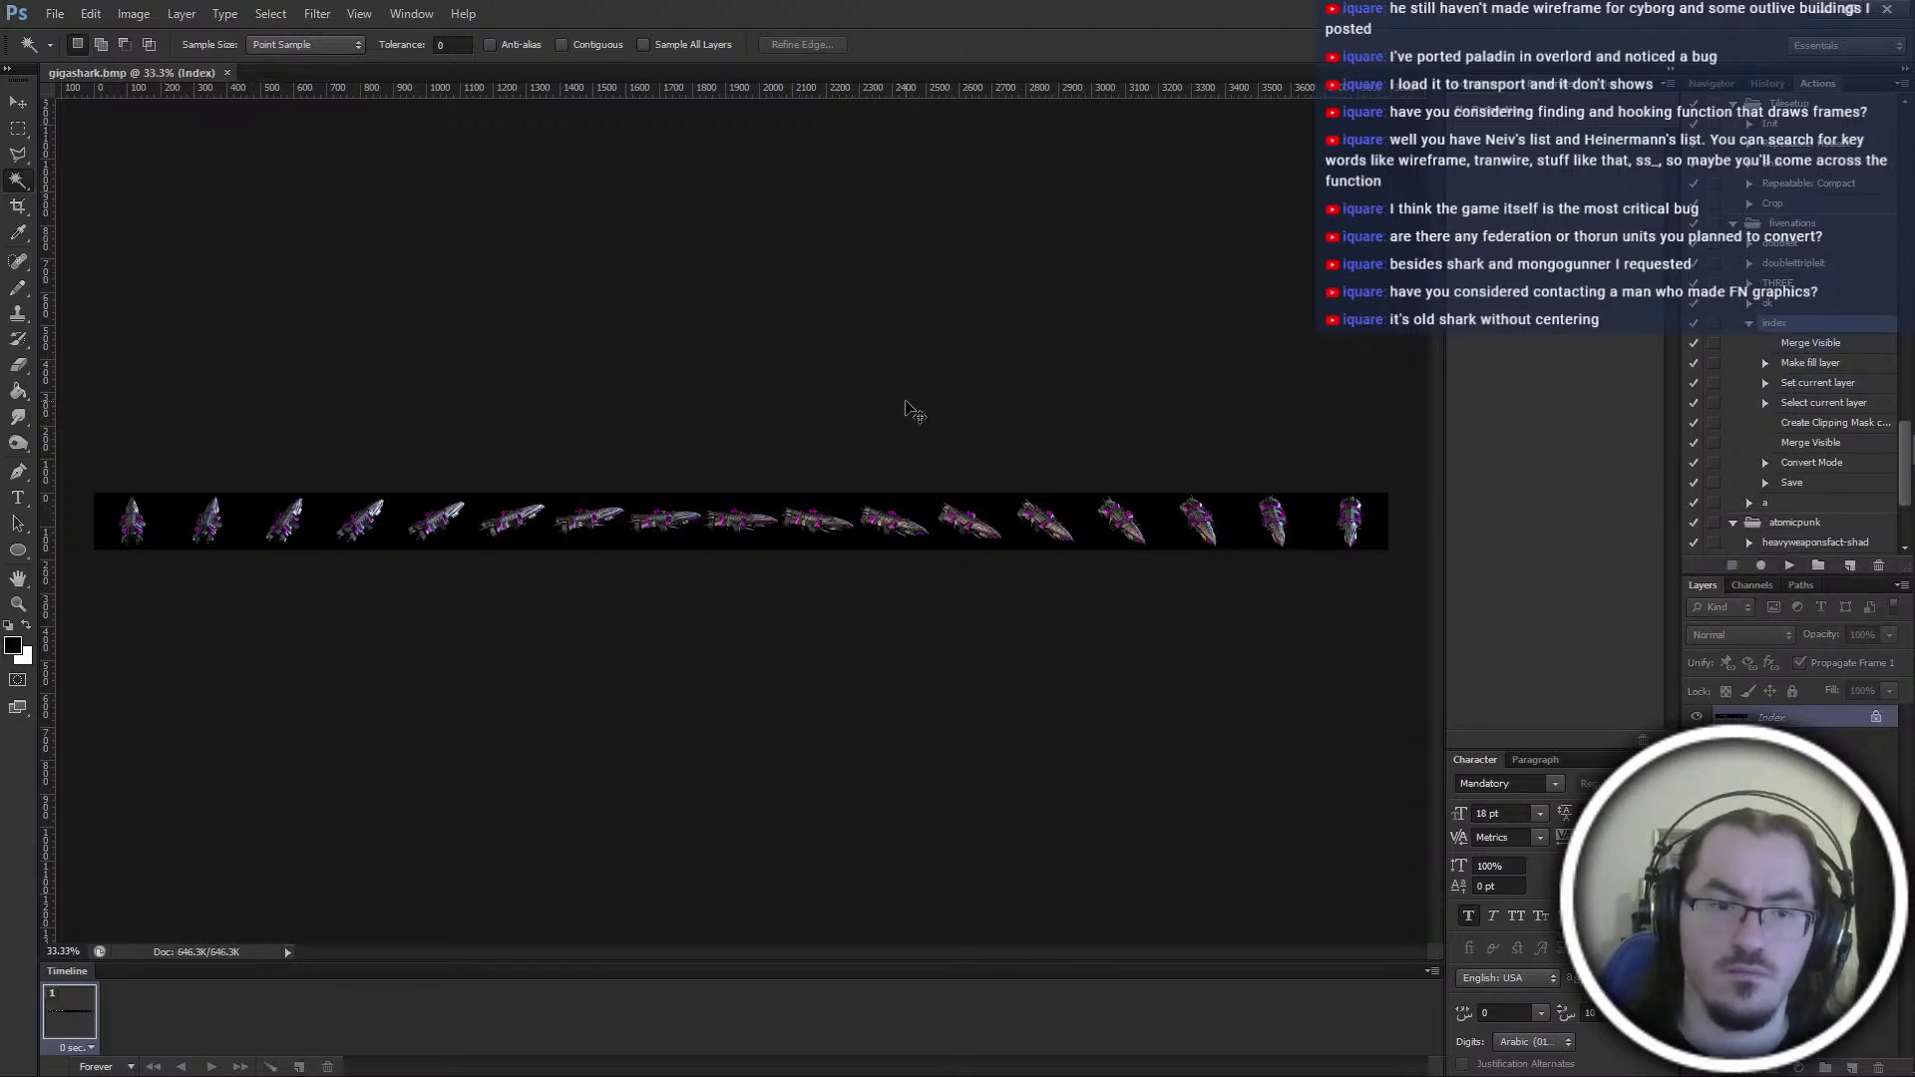
scroll(907, 411, "up", 6, "alt")
left_click_drag(864, 954, 386, 932)
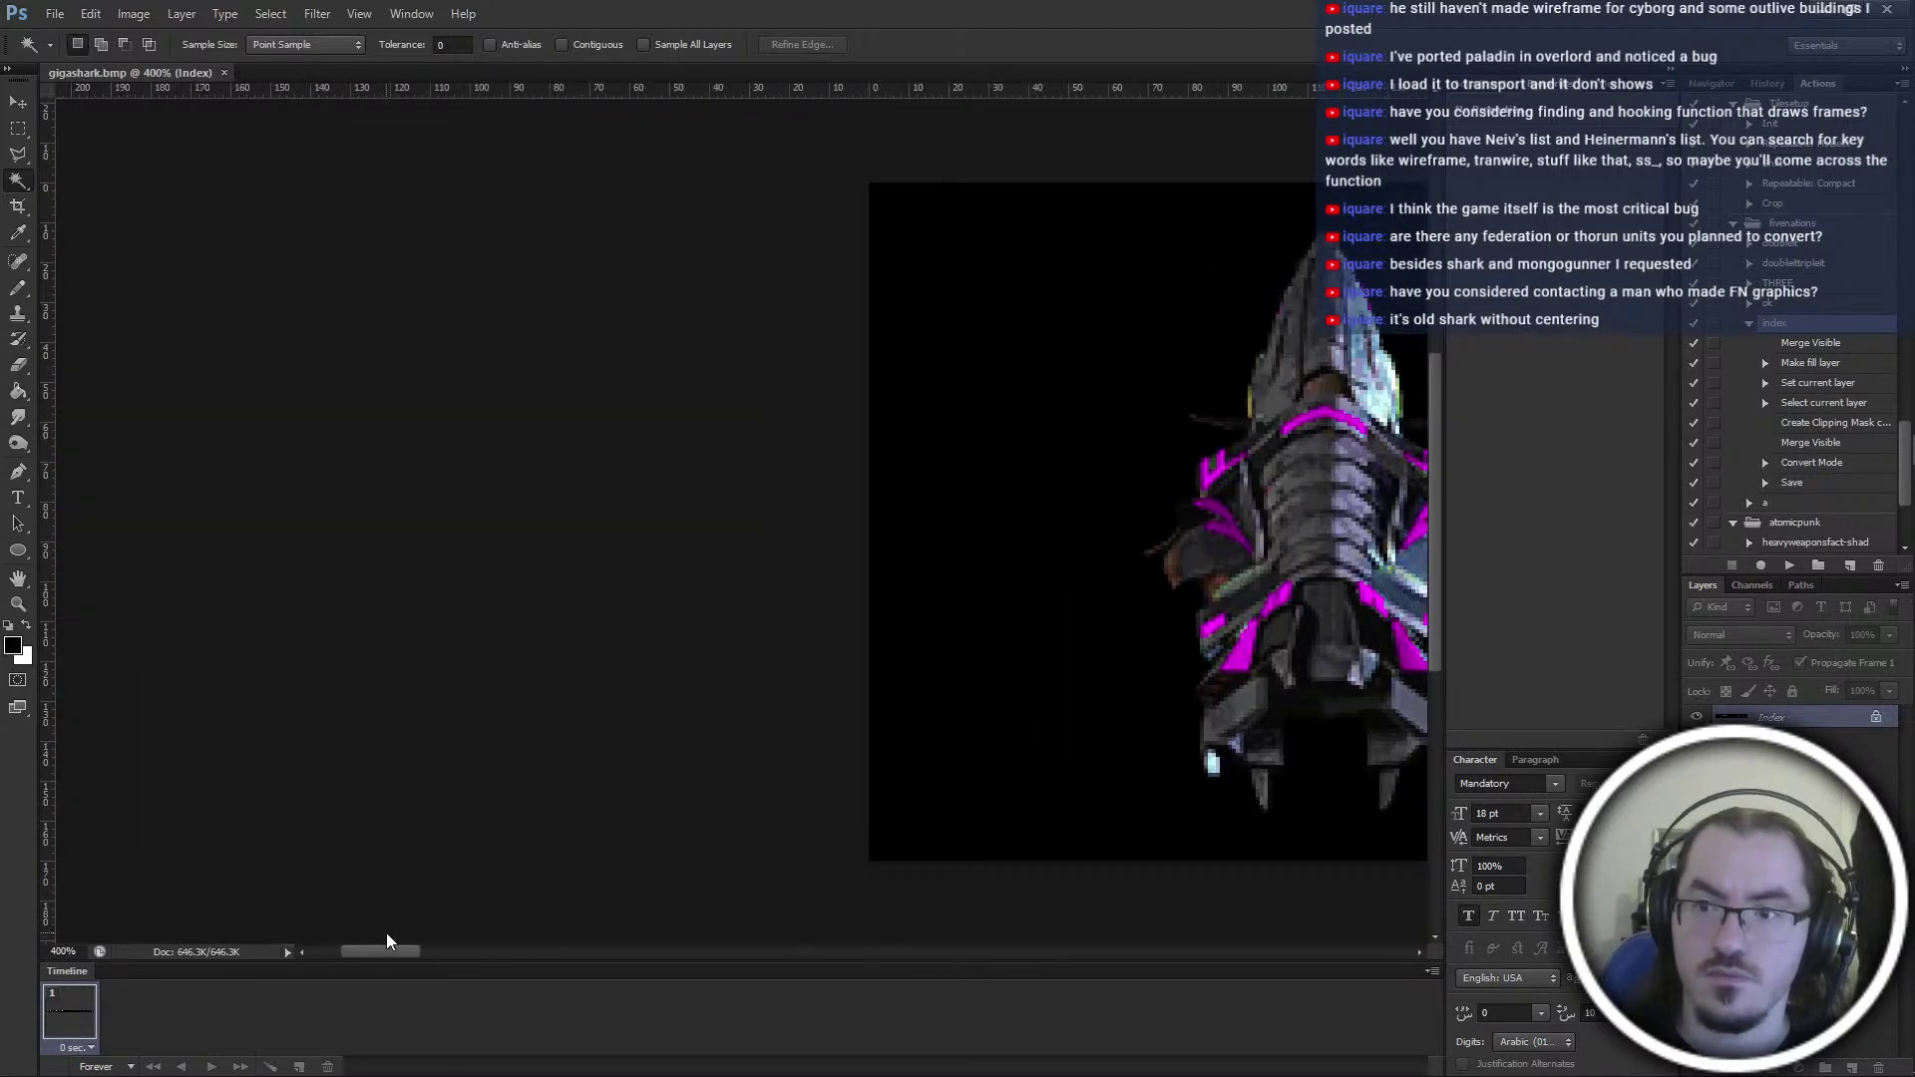
scroll(387, 933, "down", 6, "alt")
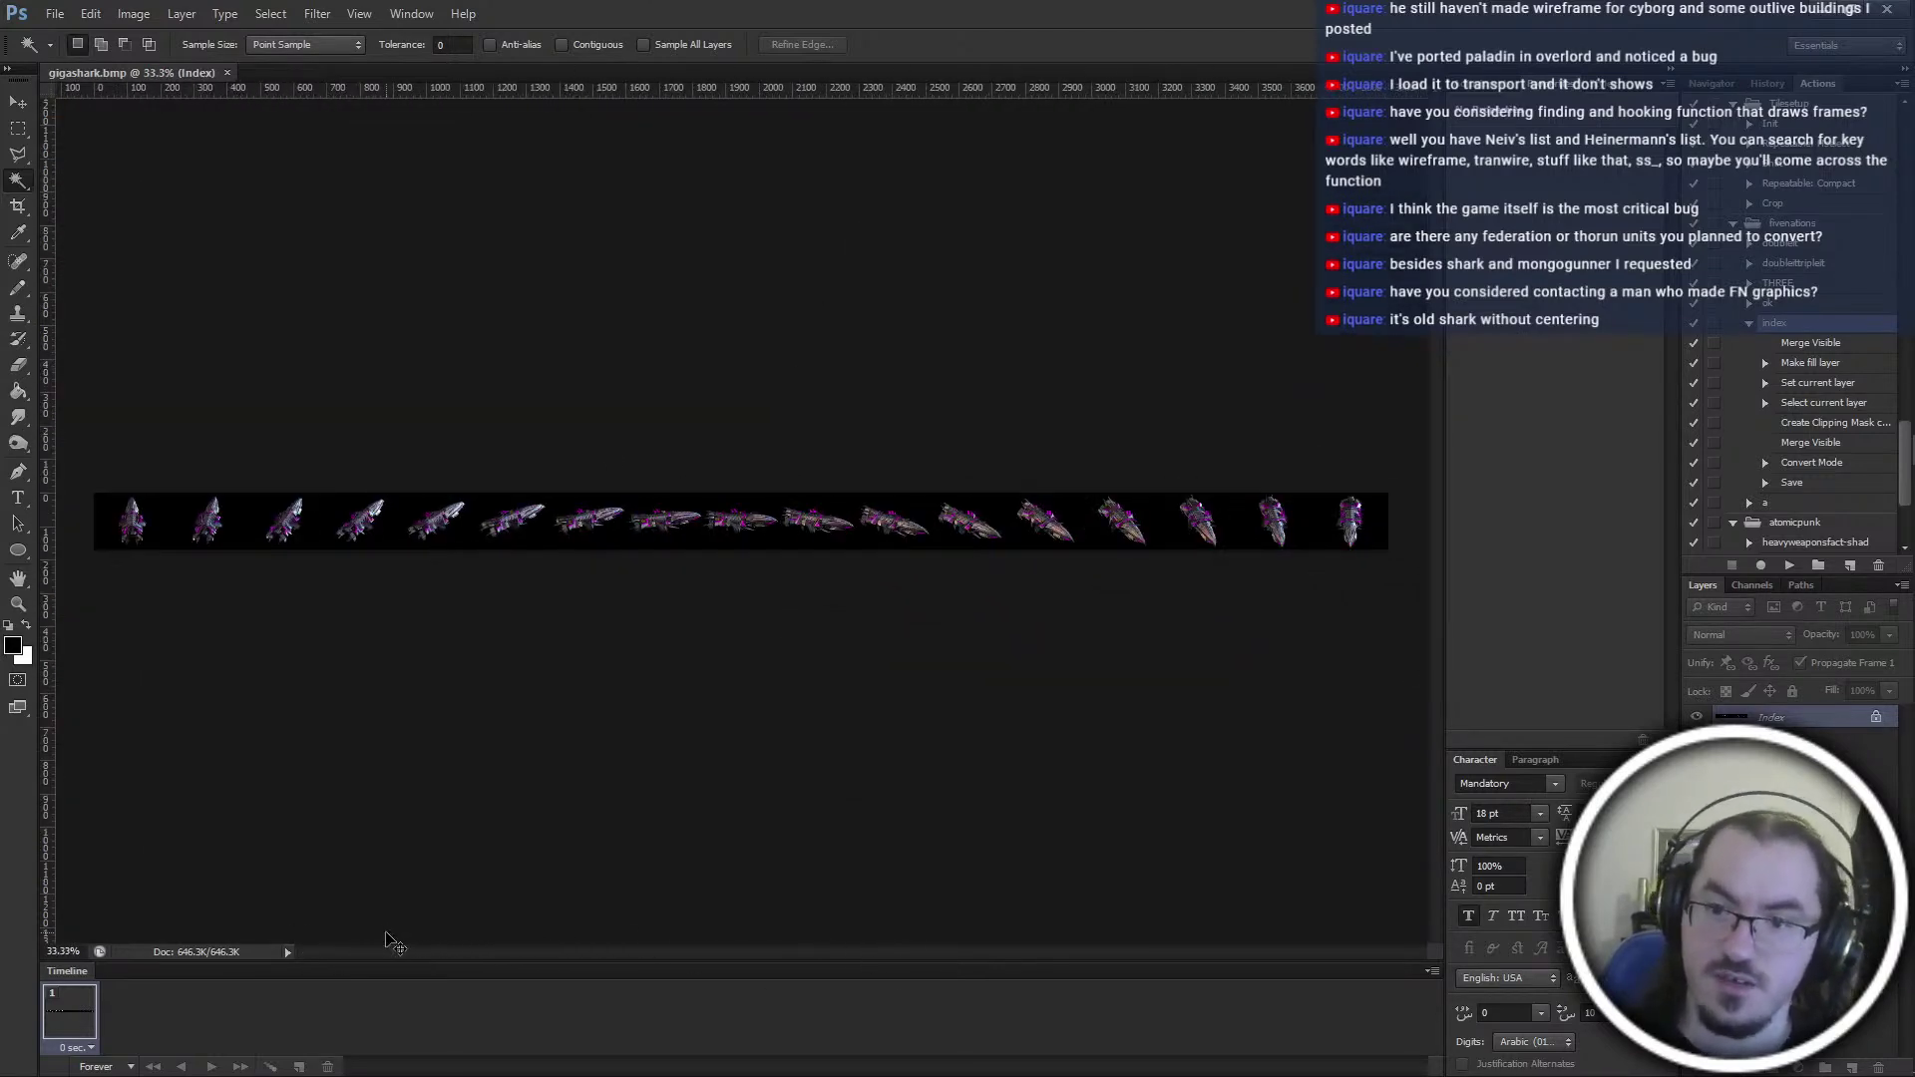
Switch to File Explorer, launch PyGRP from the PyMS-Veeq folder and return to the thounit06 -- gigashark folder
key("alt+Tab")
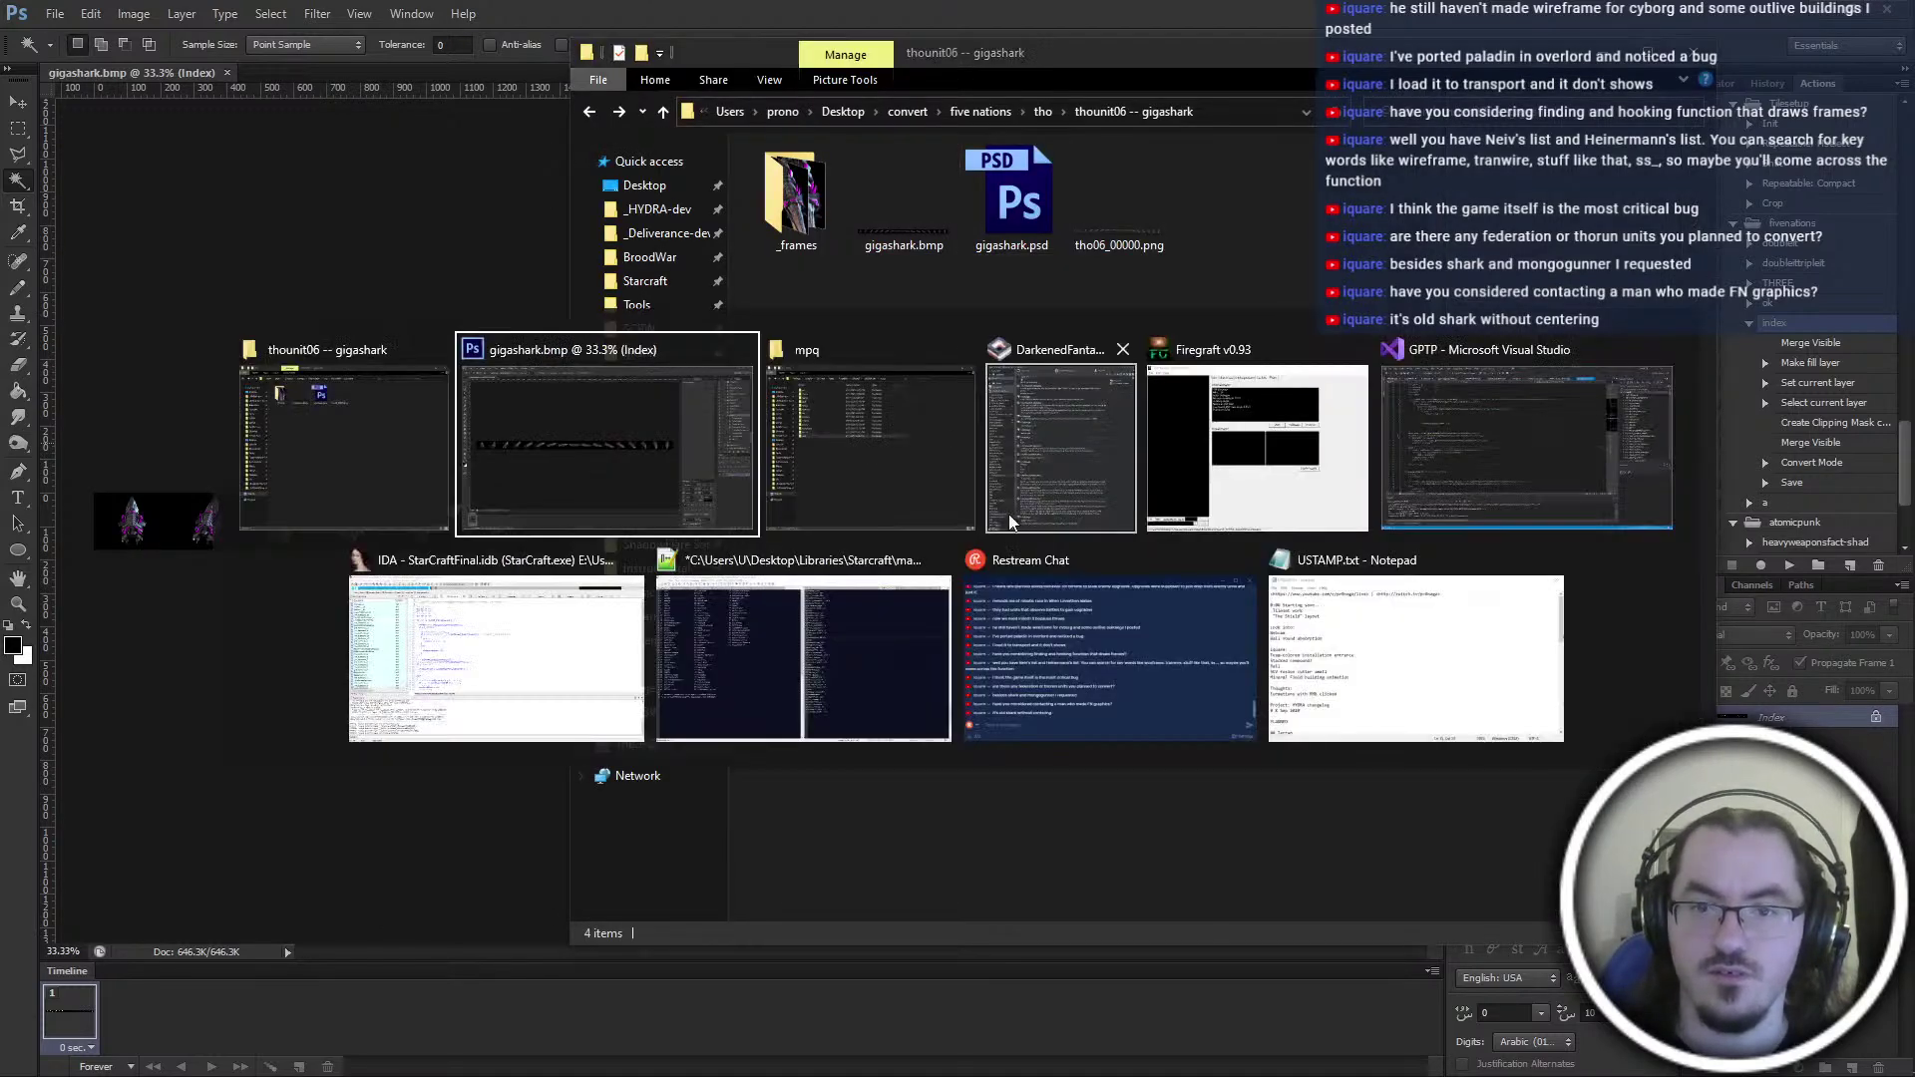
left_click(912, 510)
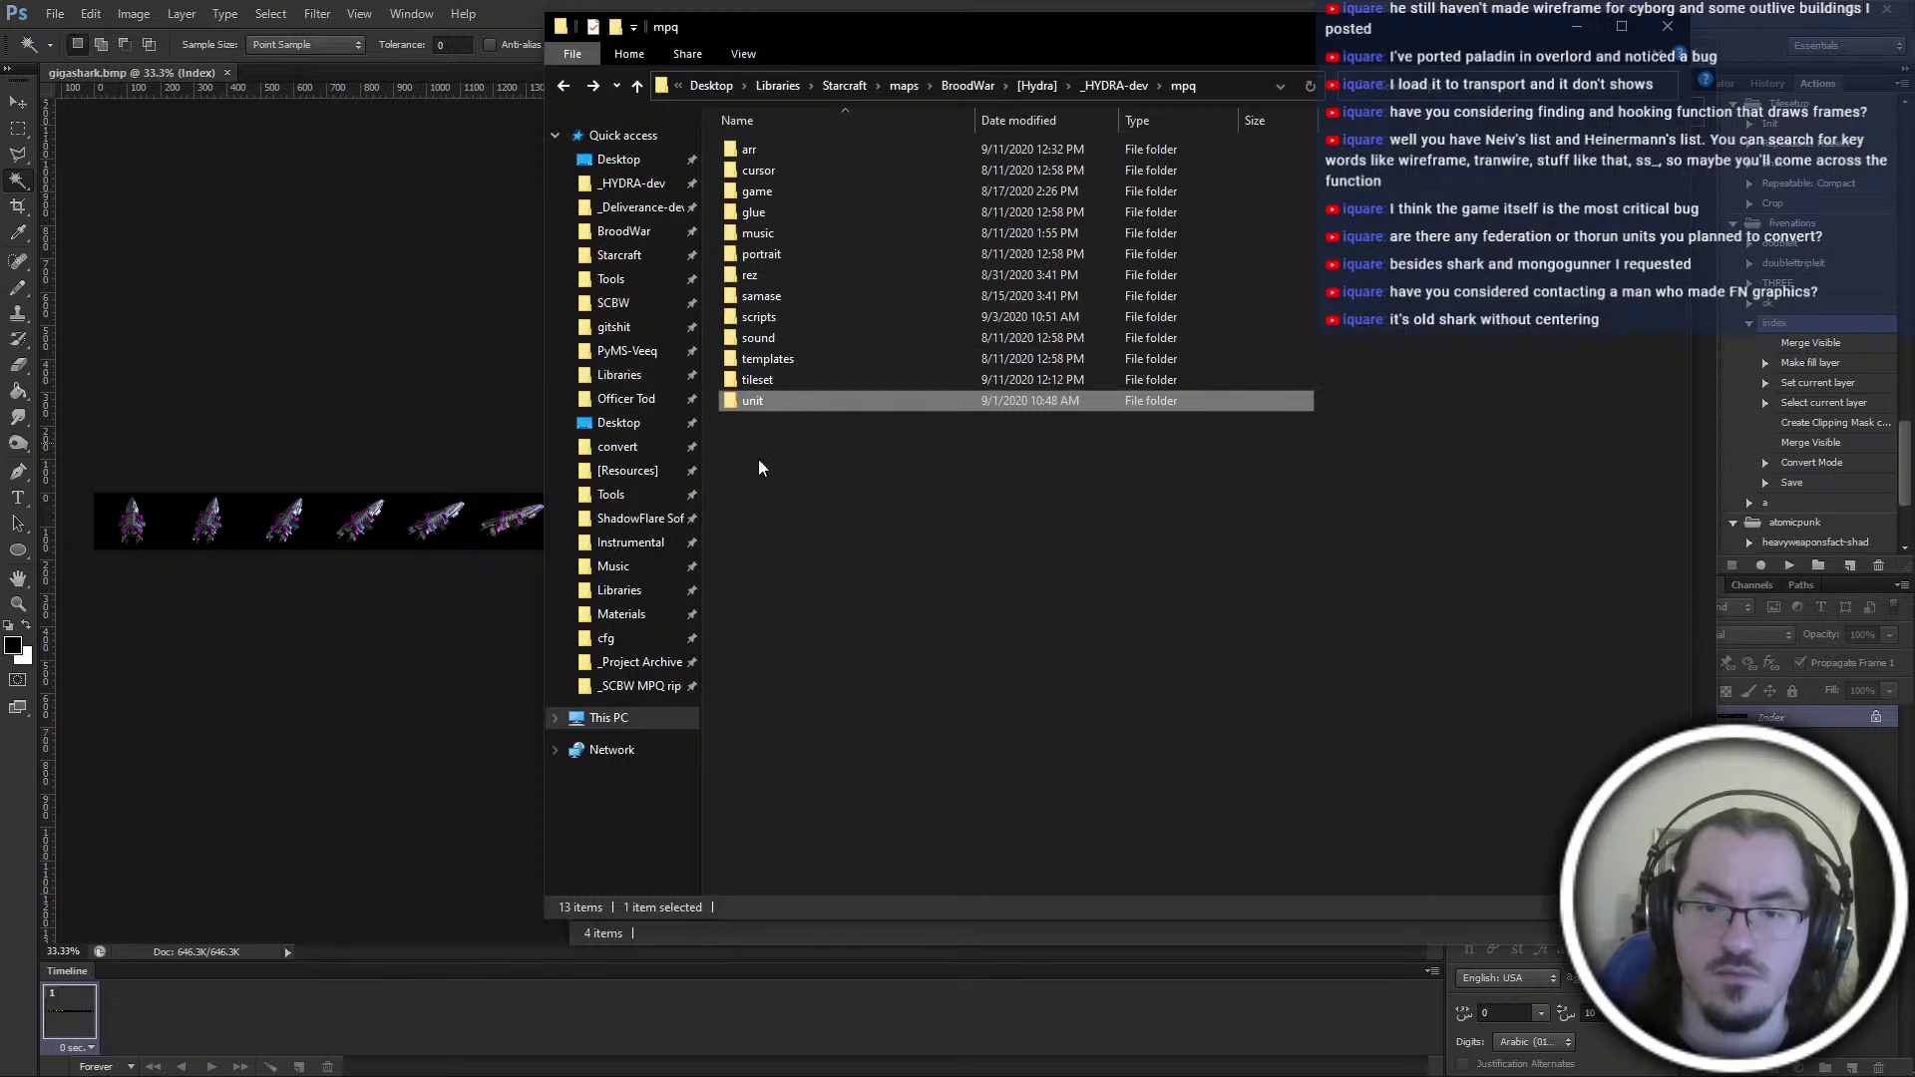
key("alt+Tab")
key("alt+Left")
key("alt+Right")
key("alt+Right")
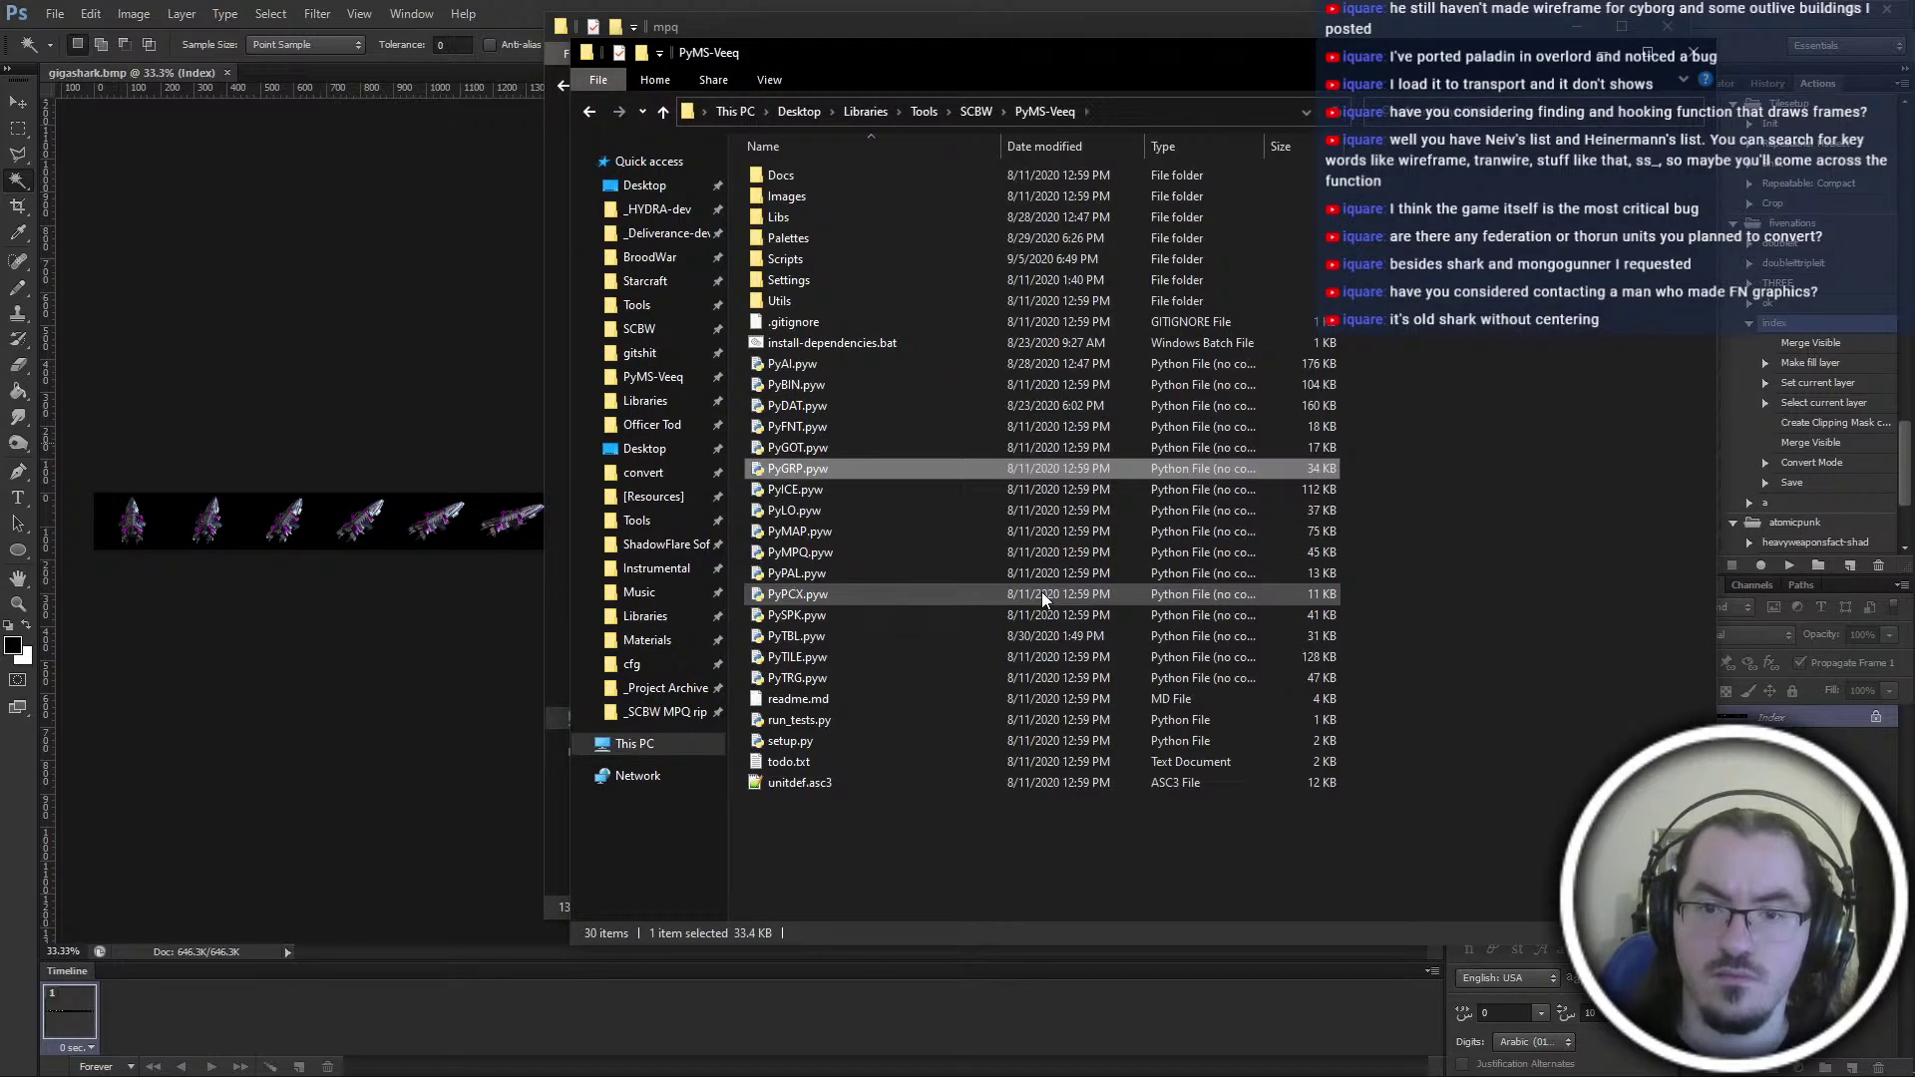
key("alt+Left")
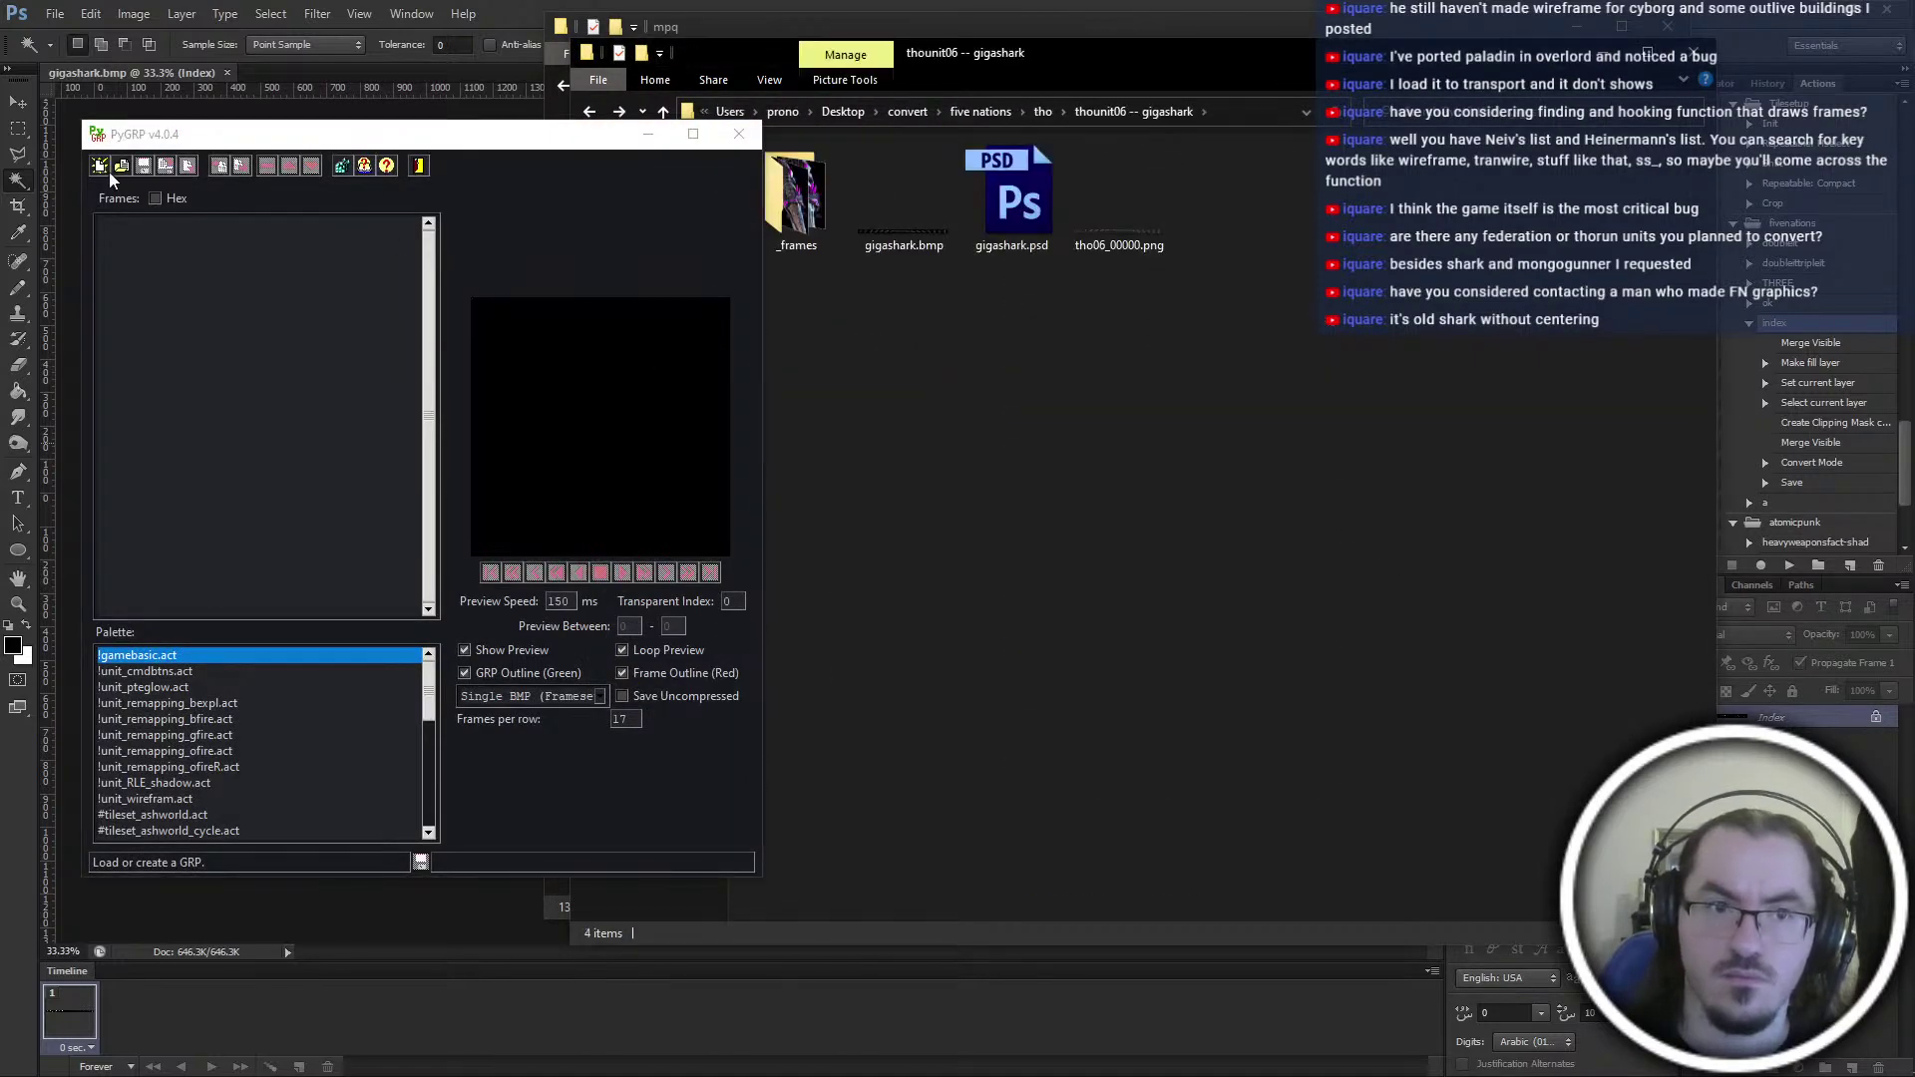
Create a new GRP in PyGRP, import gigashark.bmp into it and look through the imported frames
left_click(99, 166)
left_click(218, 166)
left_click(342, 308)
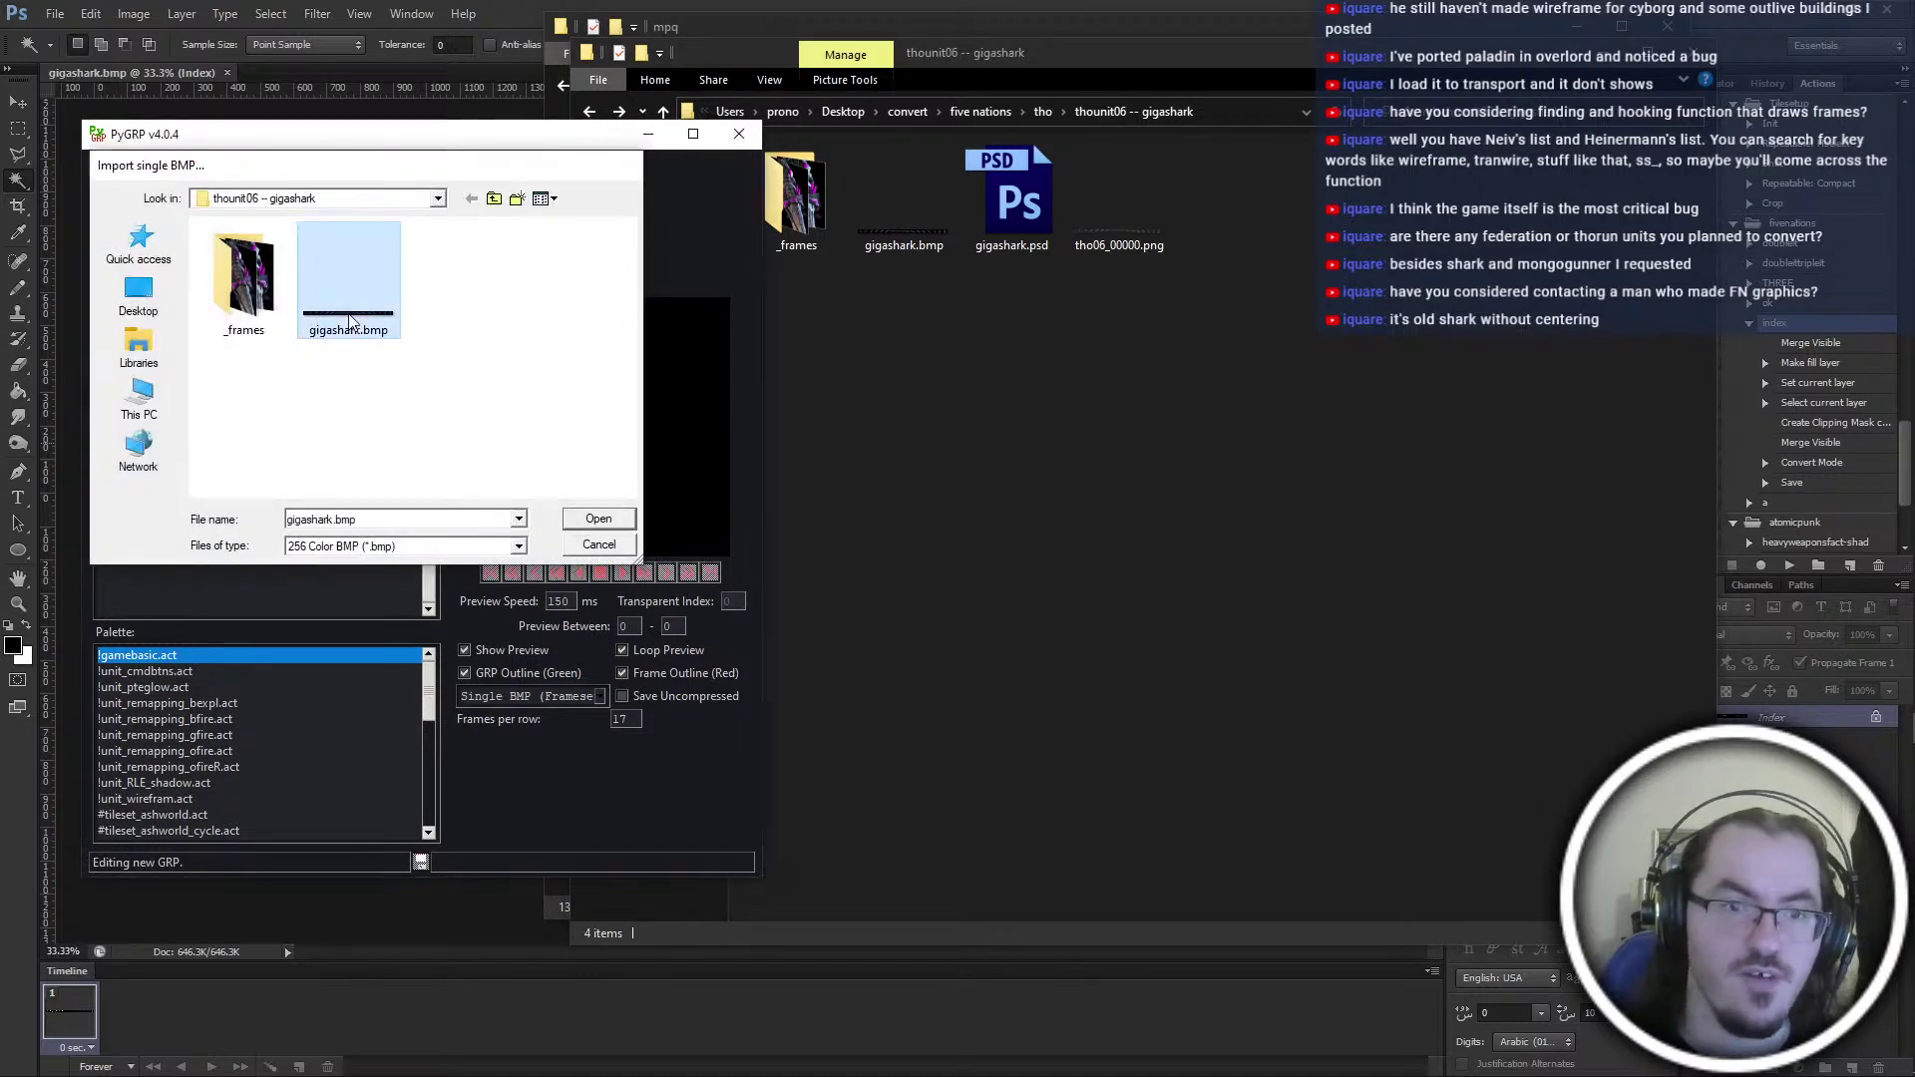
left_click(595, 517)
left_click(613, 479)
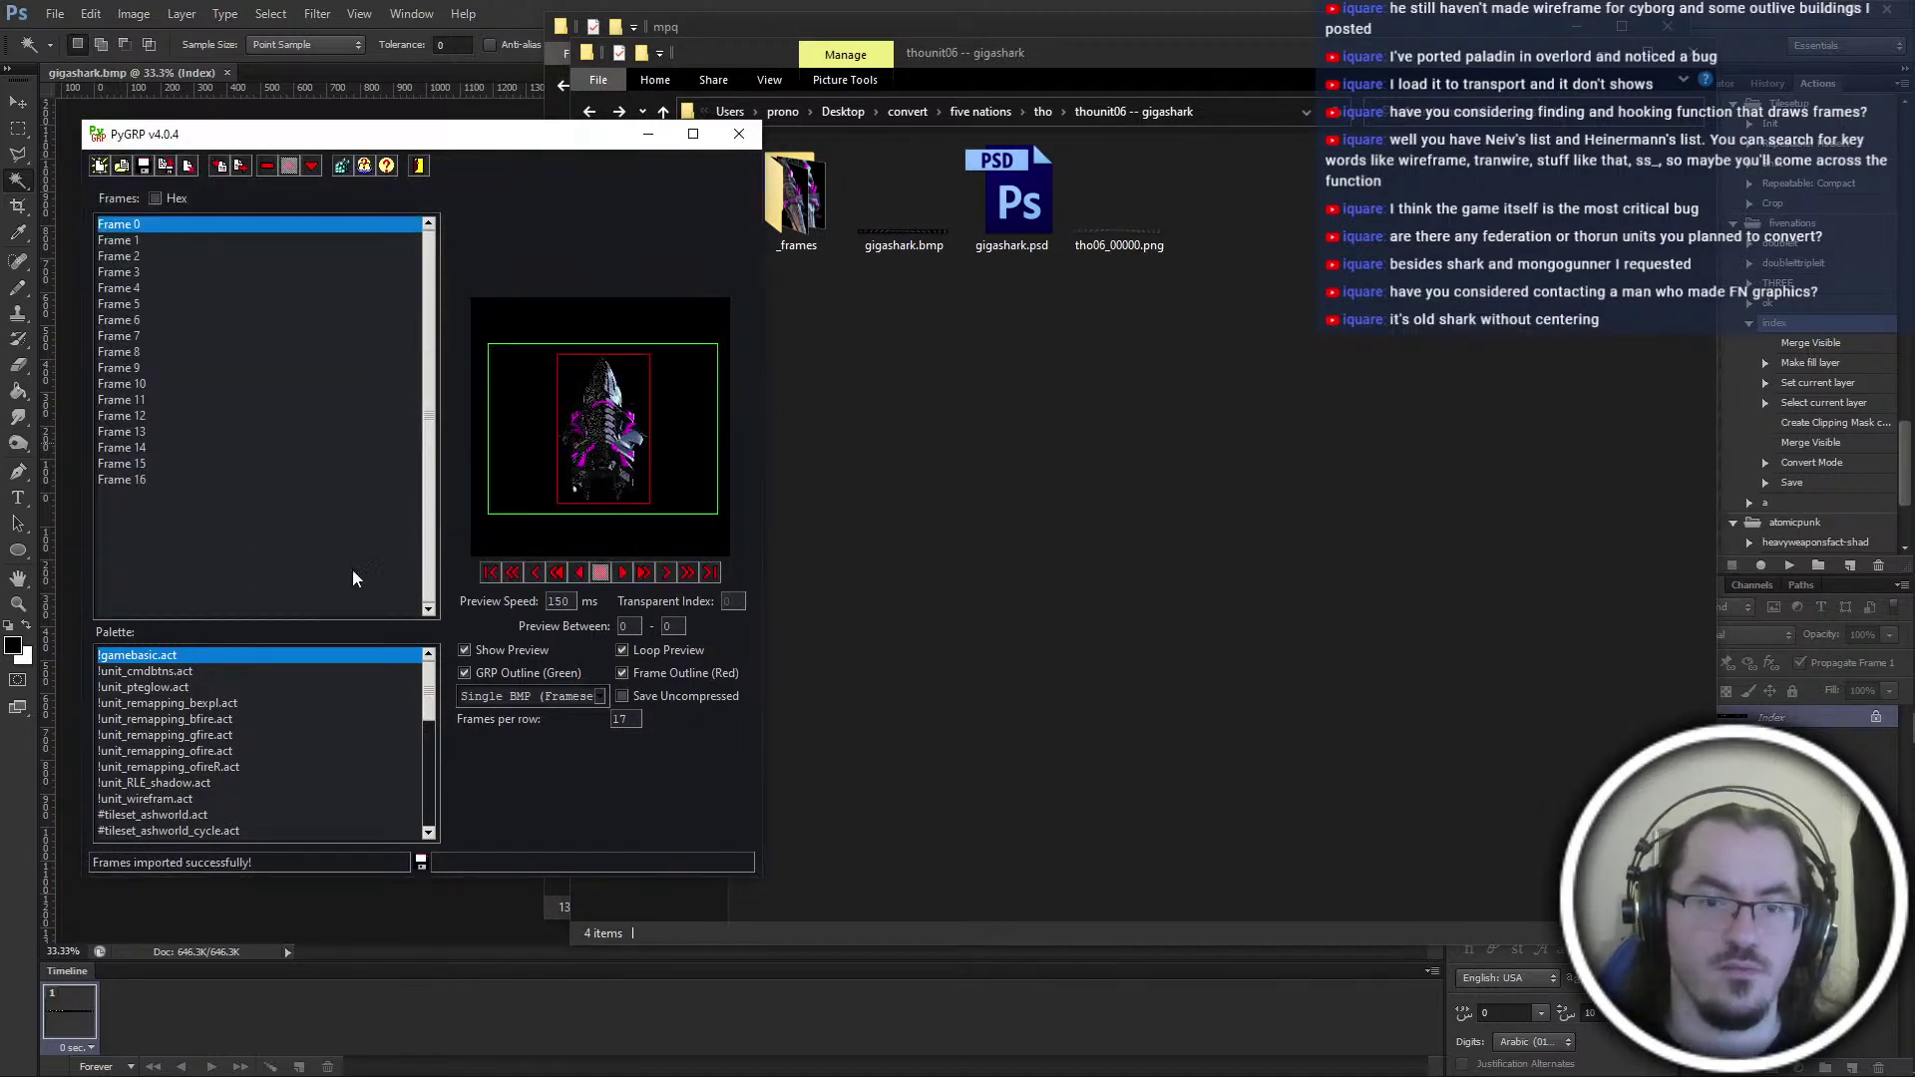
left_click(232, 262)
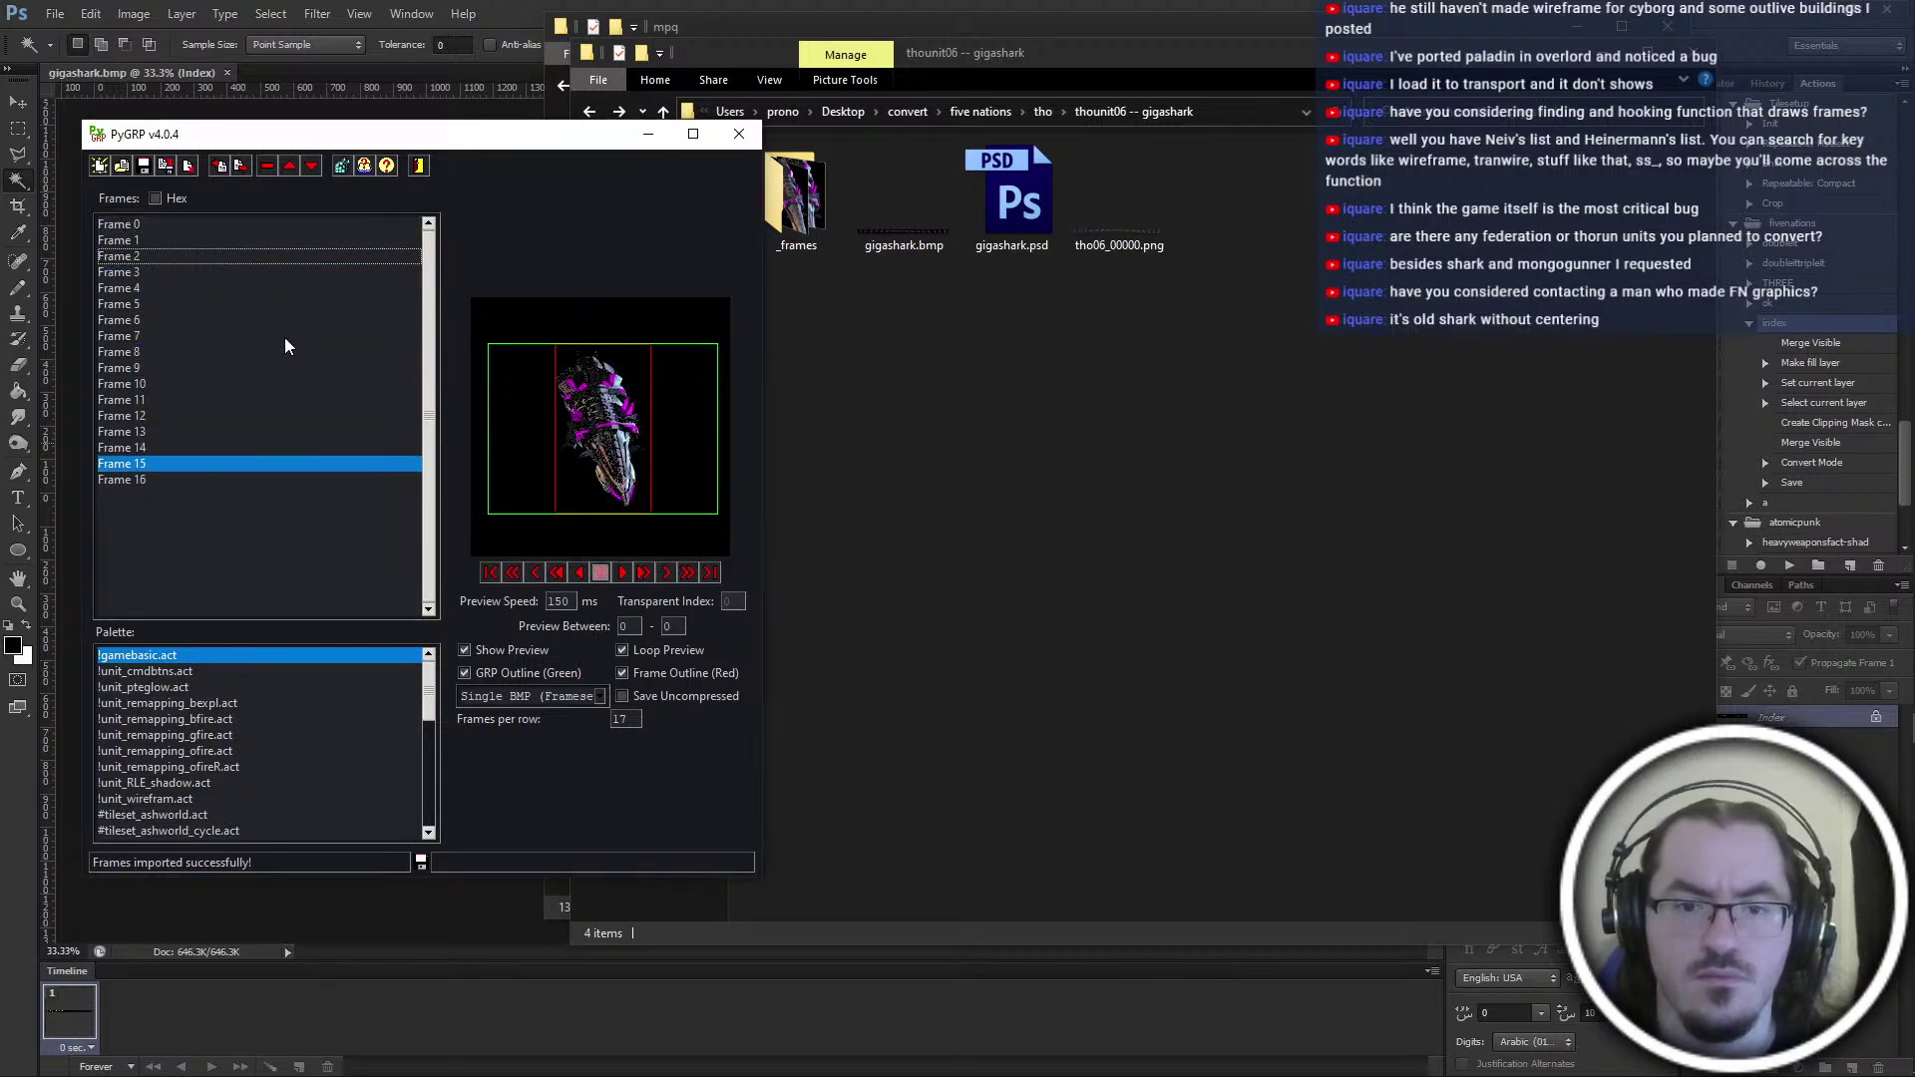
Return to Photoshop and select the black background of gigashark.bmp with the Magic Wand to check the sprite outlines
left_click(1173, 5)
key("ctrl+plus")
key("ctrl+plus")
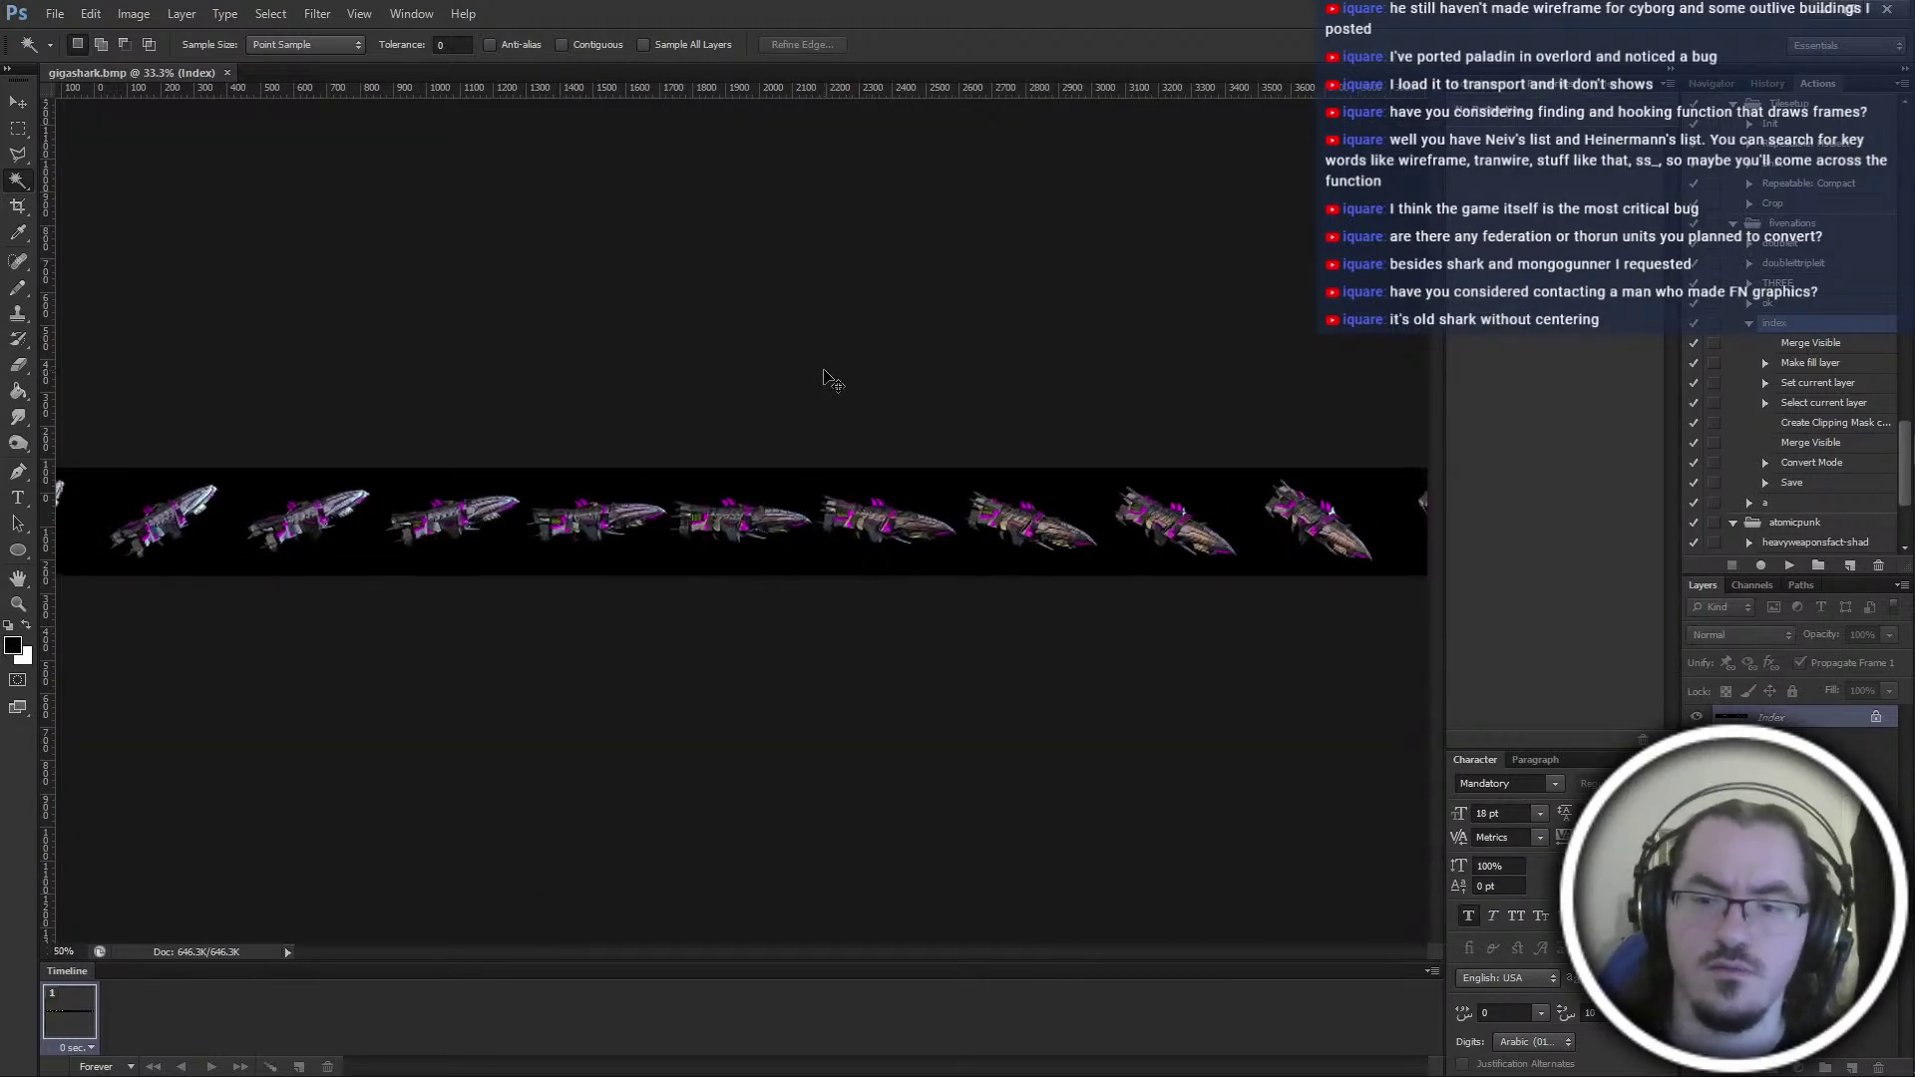
key("ctrl+plus")
key("ctrl+plus")
left_click(1027, 645)
scroll(893, 720, "down", 10, "ctrl")
scroll(894, 718, "down", 15, "ctrl")
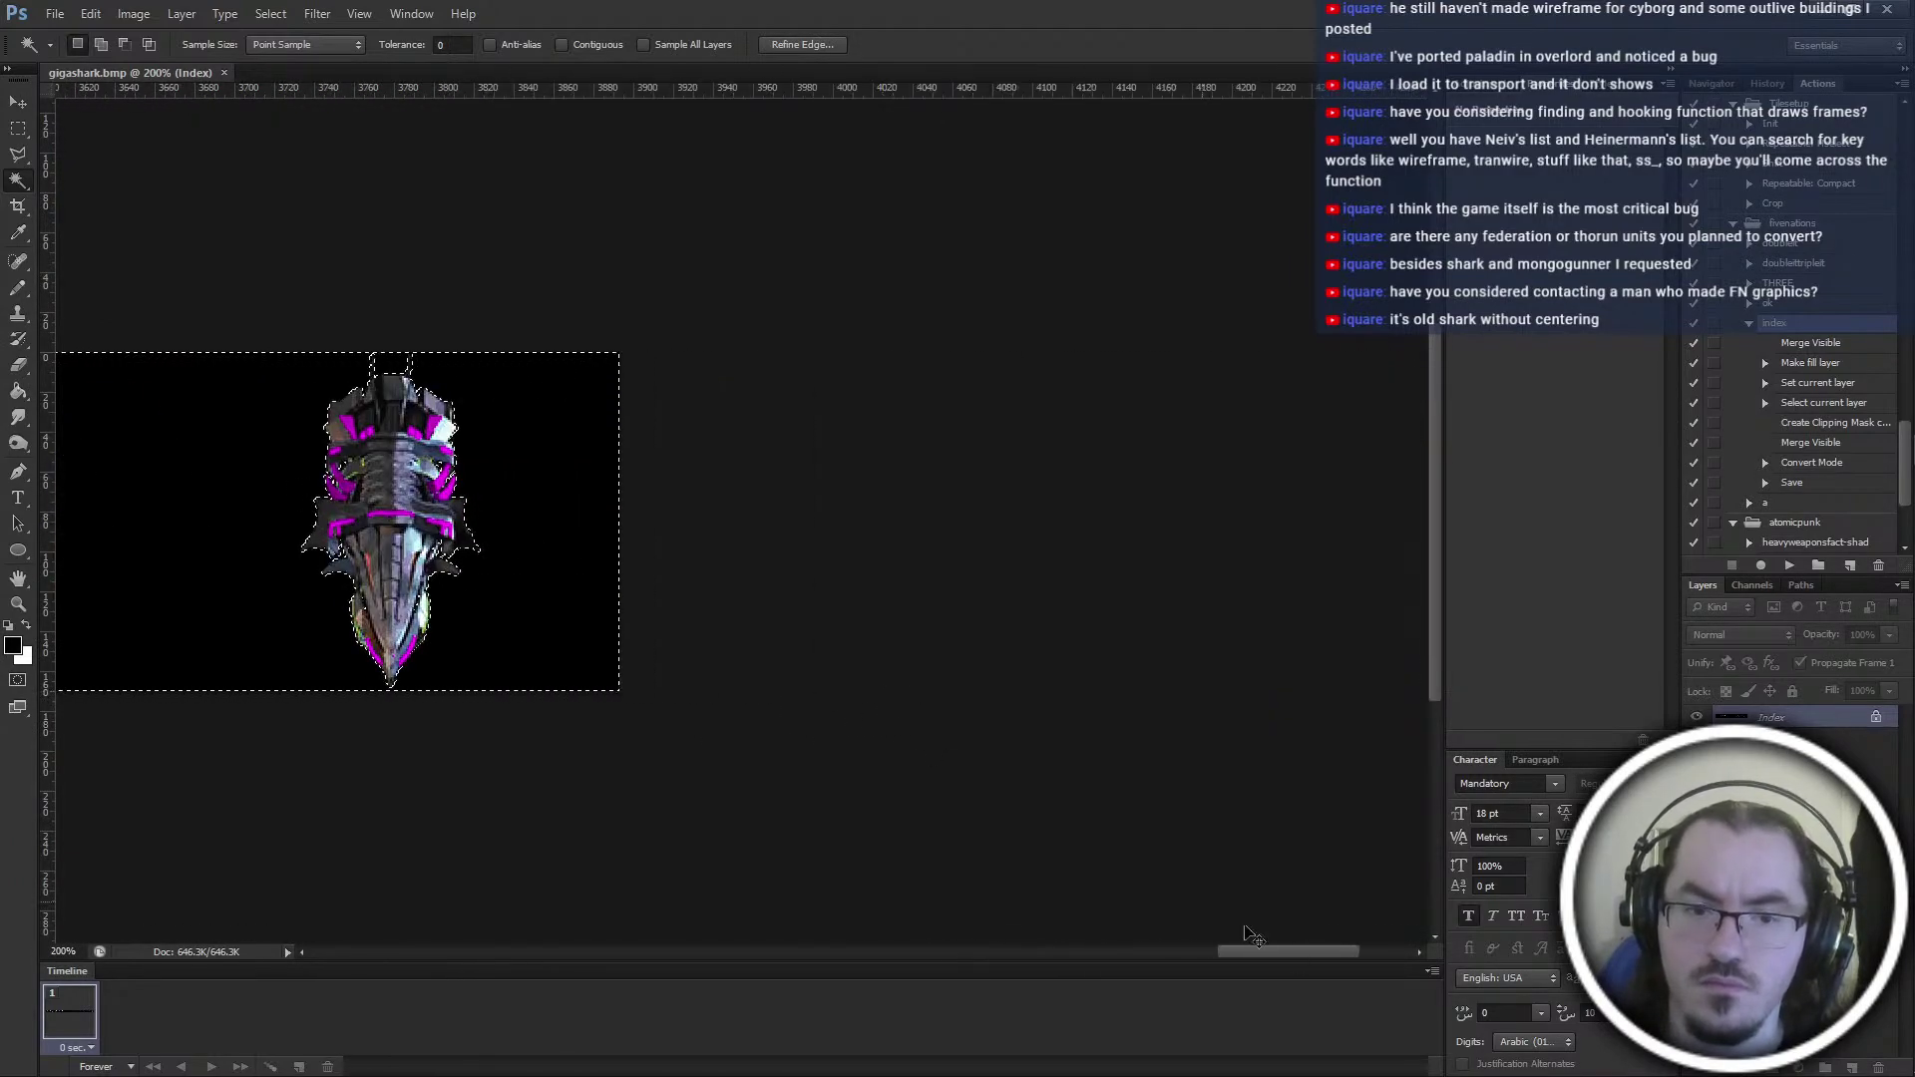
Examine the pixels and outlines of the sprites from the last frame back towards the middle, and clear the background selection
scroll(698, 658, "up", 2, "ctrl")
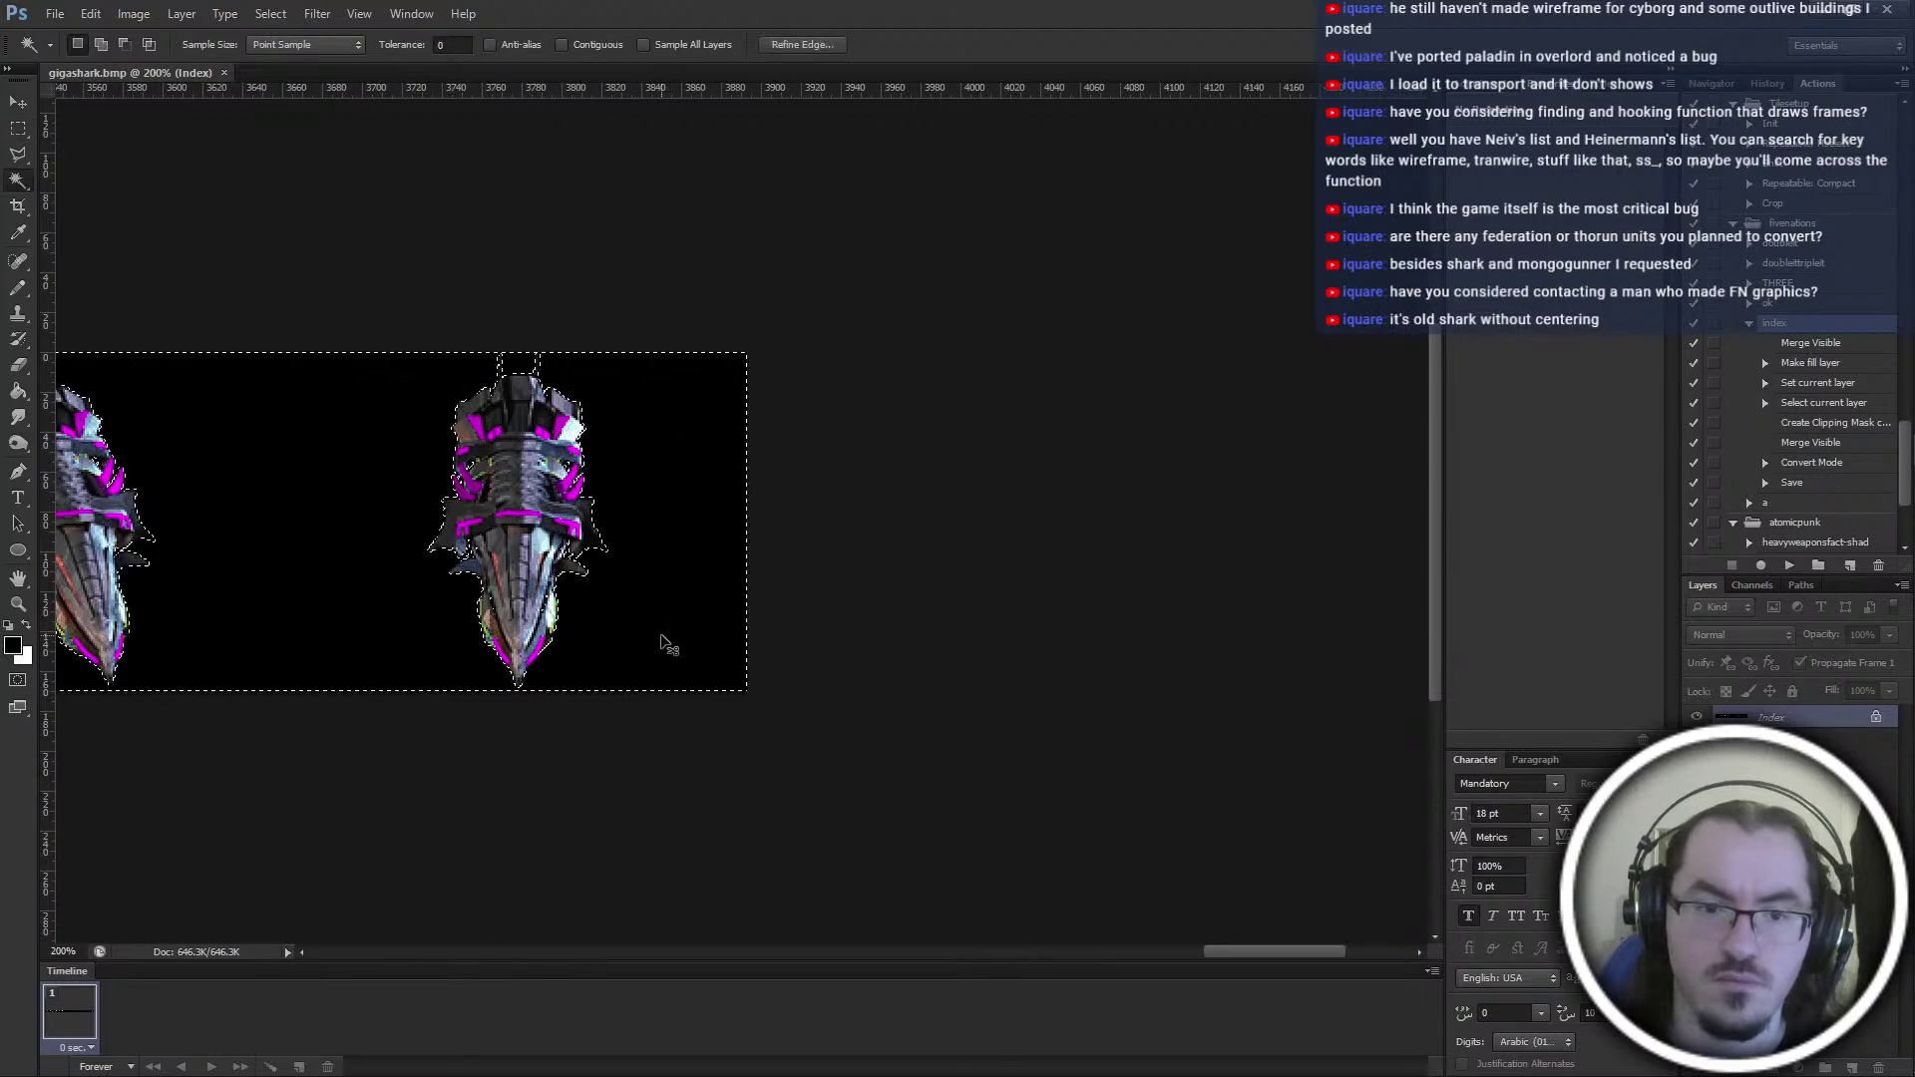
key("ctrl+plus")
key("ctrl+plus")
key("ctrl+plus")
scroll(663, 698, "up", 8, "ctrl")
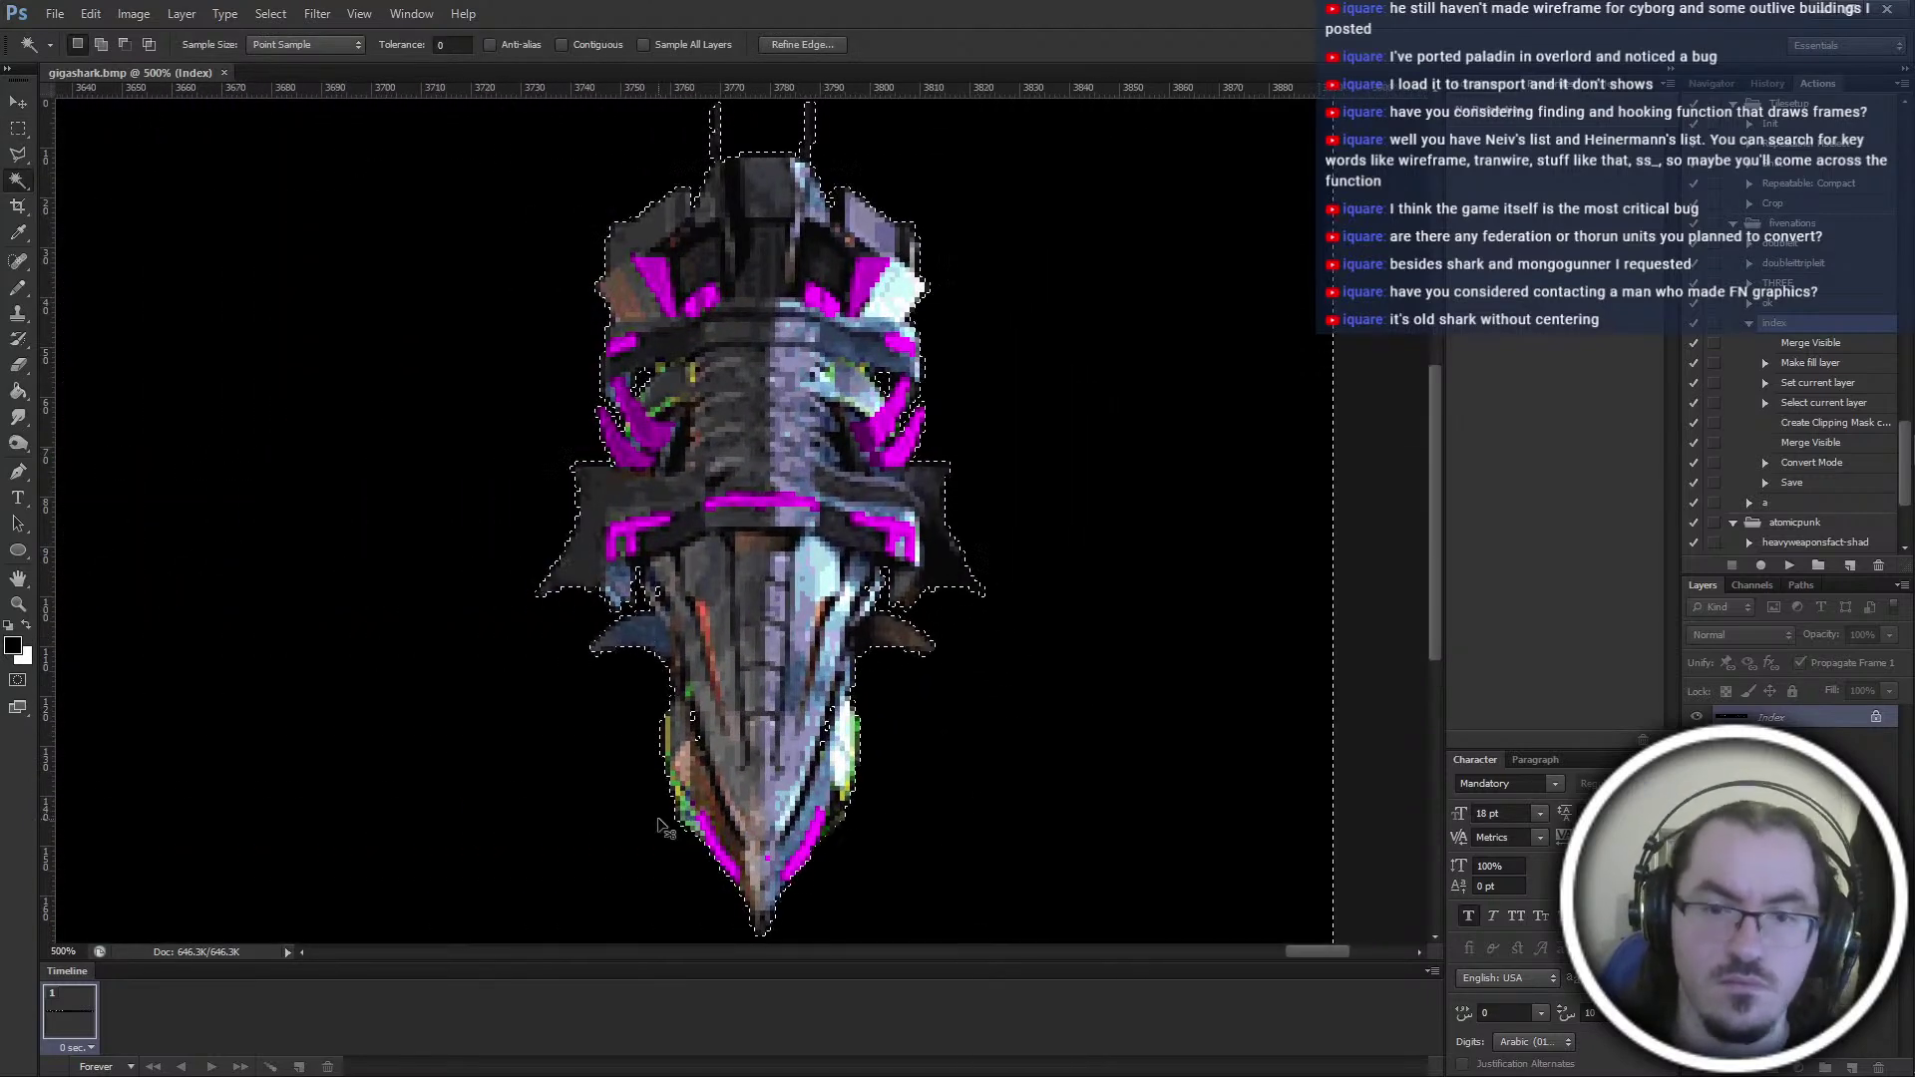
key("ctrl+minus")
scroll(658, 826, "up", 3, "ctrl")
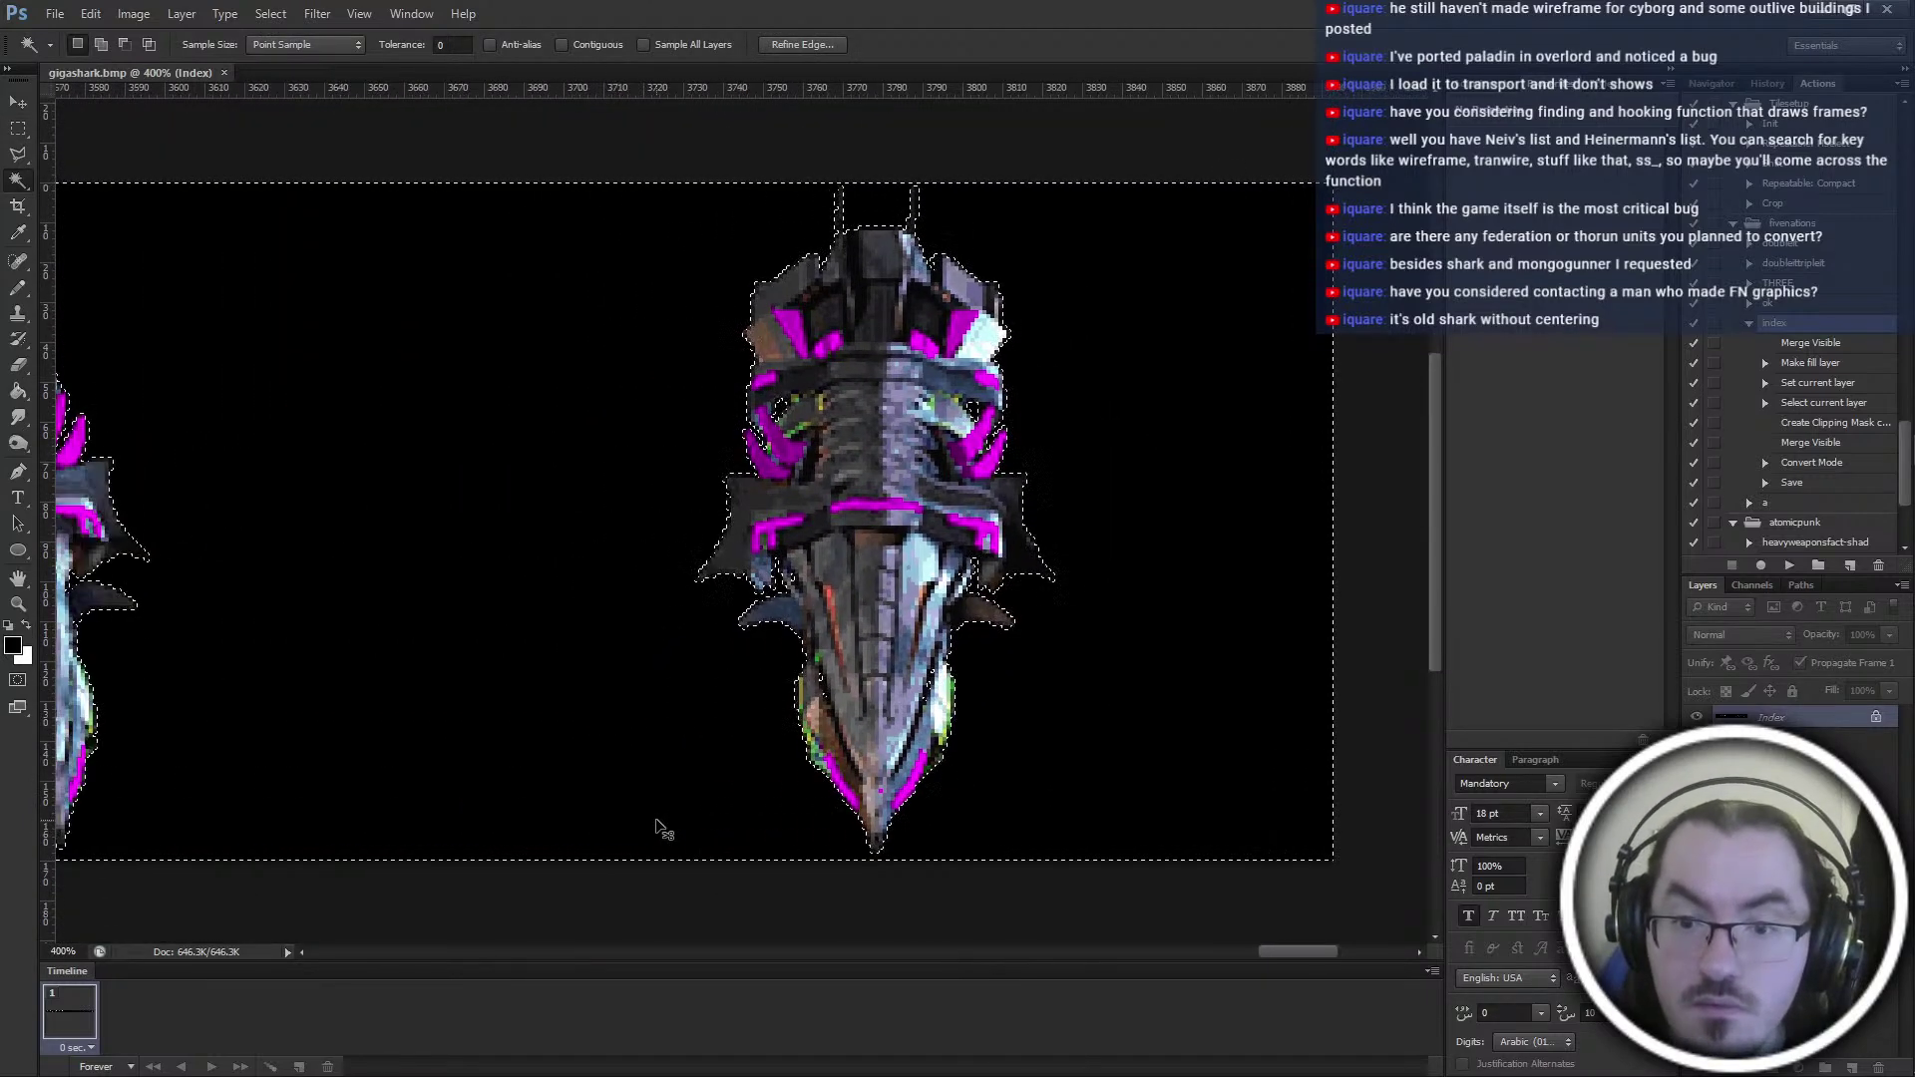
scroll(658, 827, "up", 8, "ctrl")
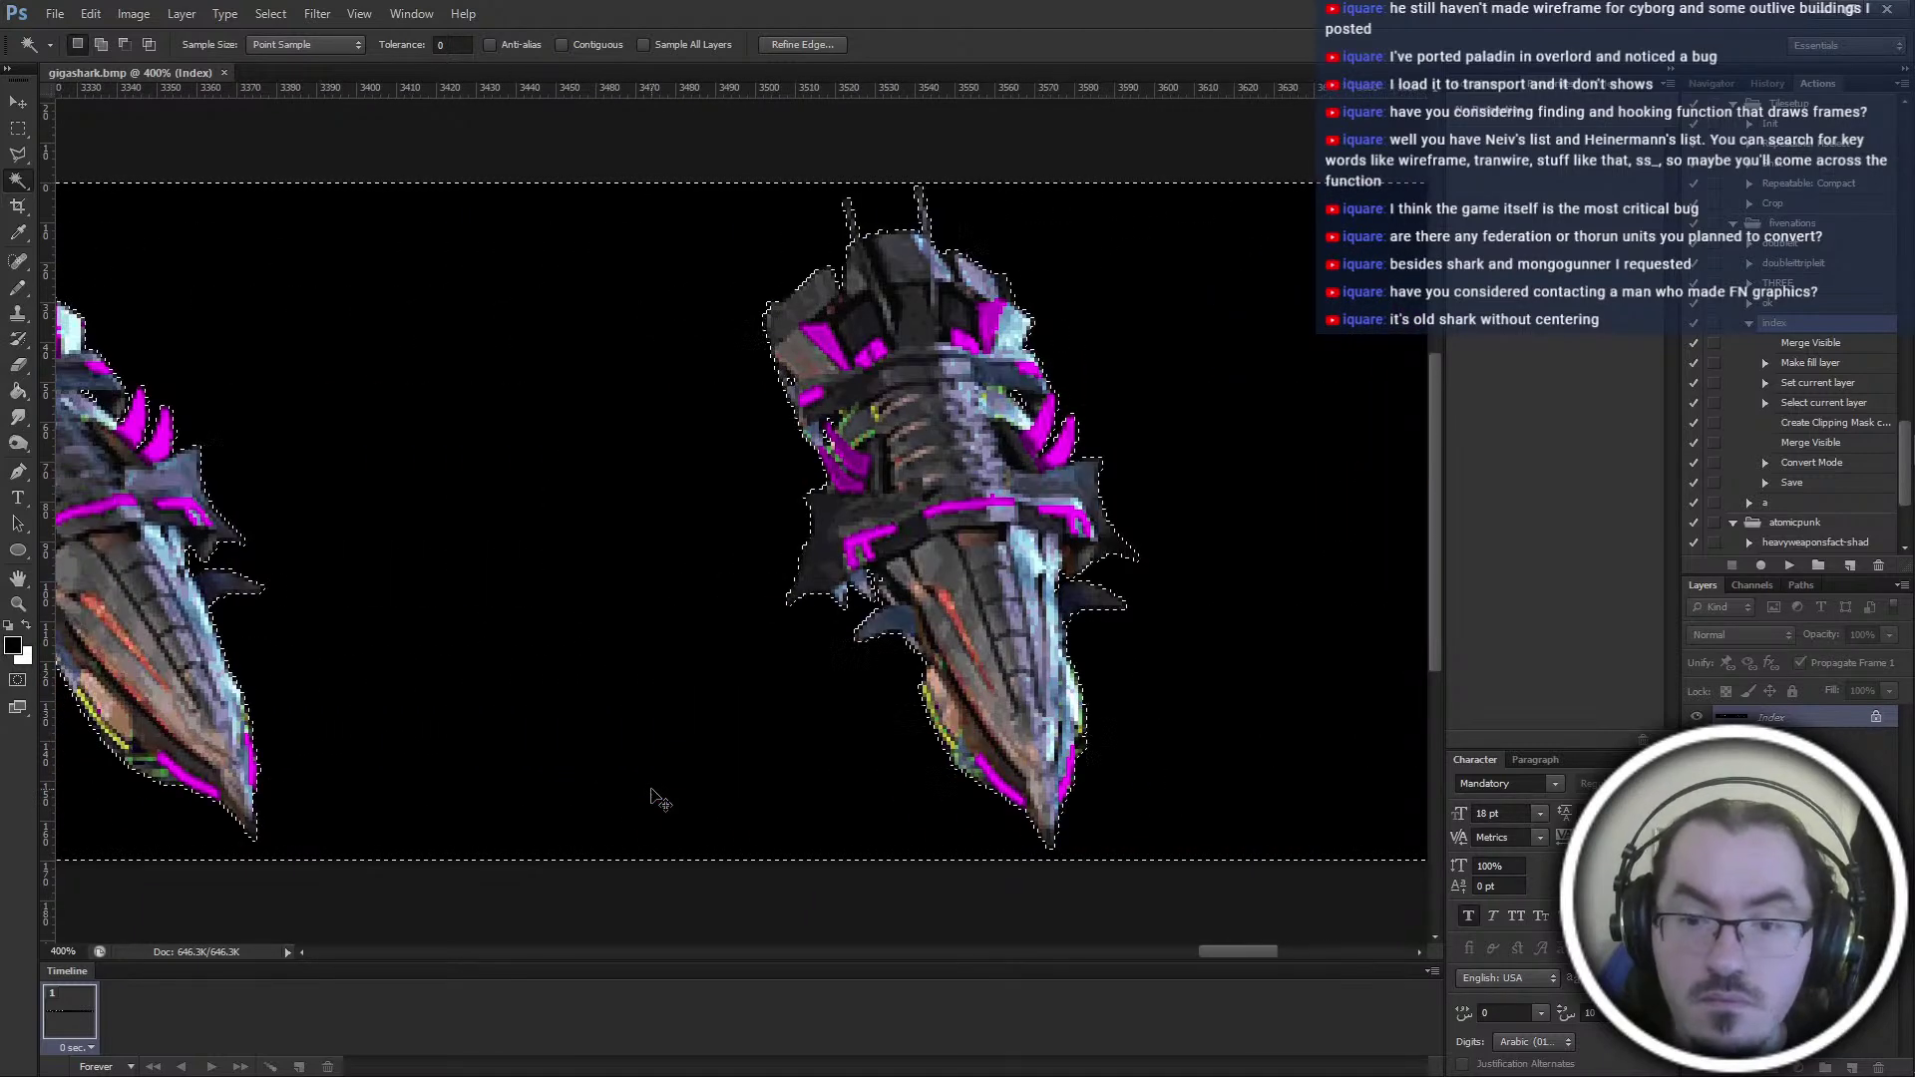
scroll(657, 795, "up", 12, "ctrl")
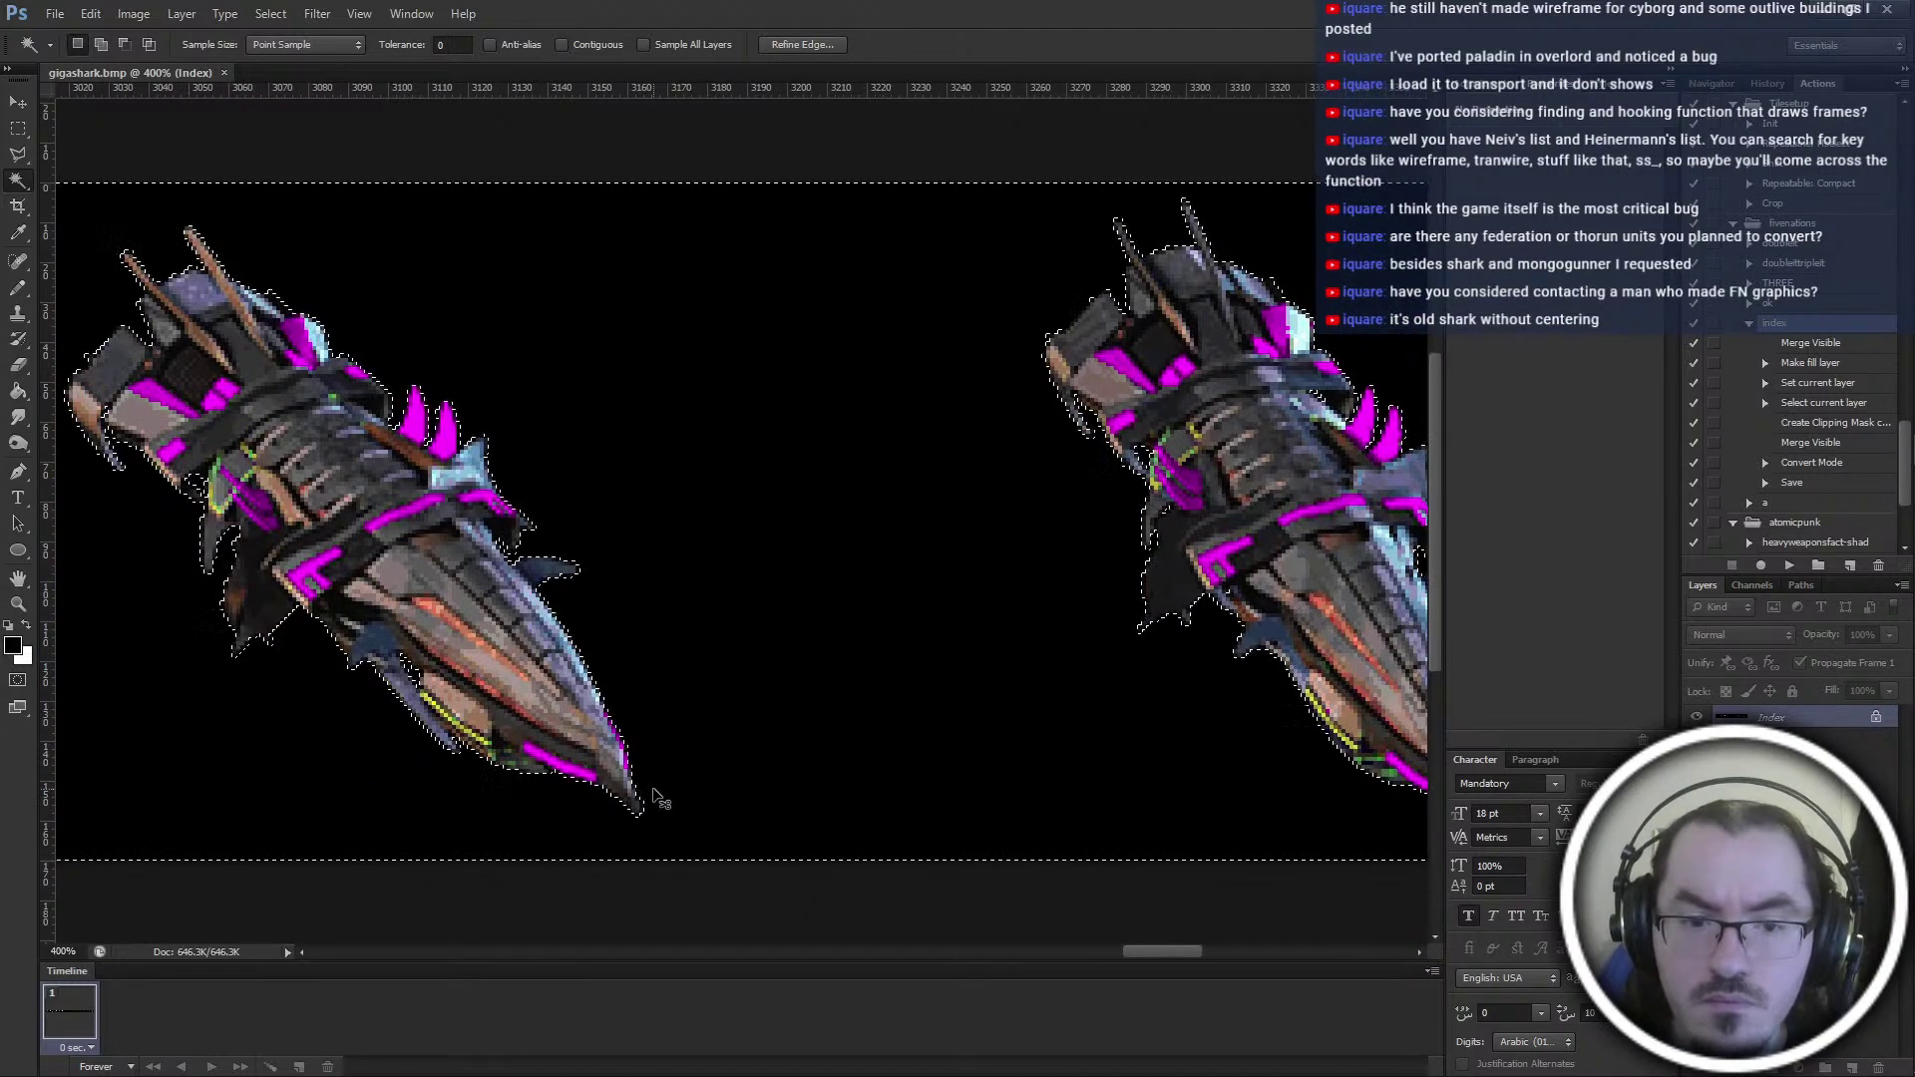
scroll(657, 795, "up", 15, "ctrl")
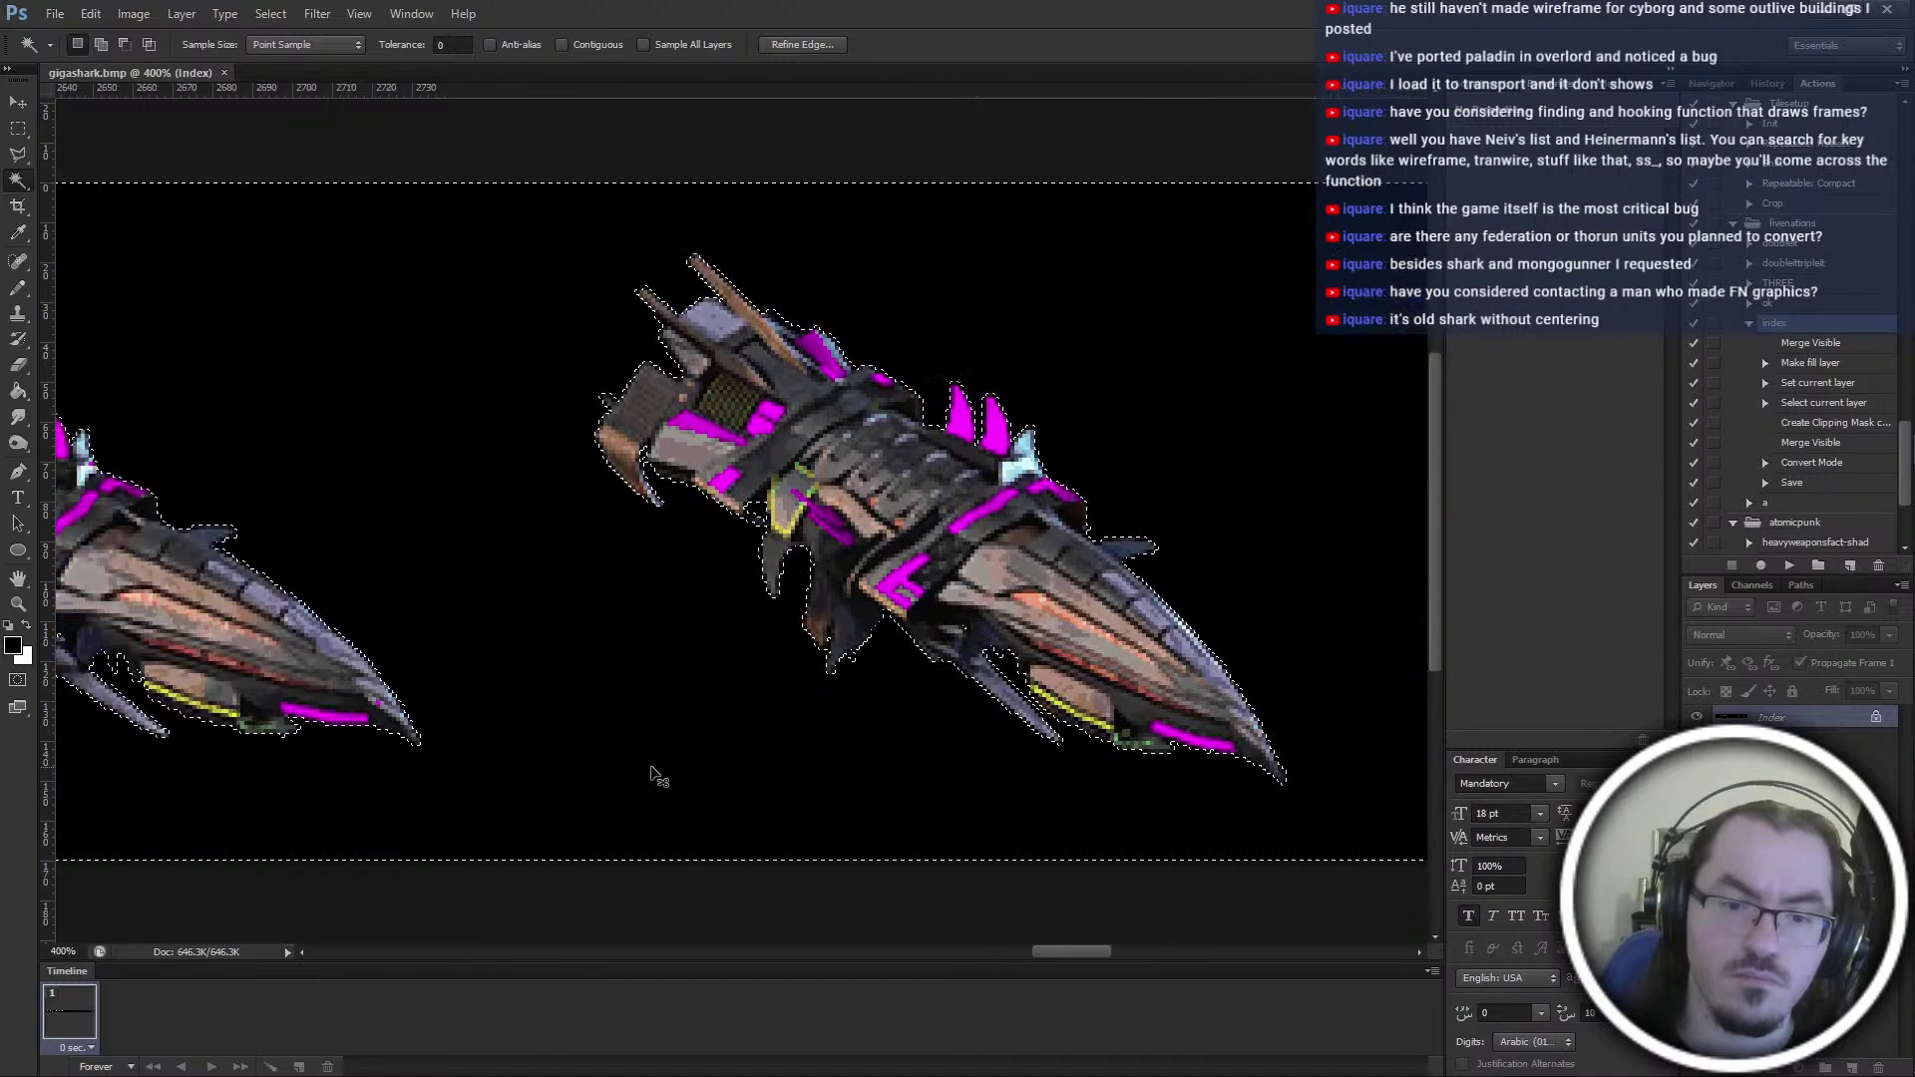
scroll(651, 768, "up", 1, "ctrl")
key("m")
key("ctrl+d")
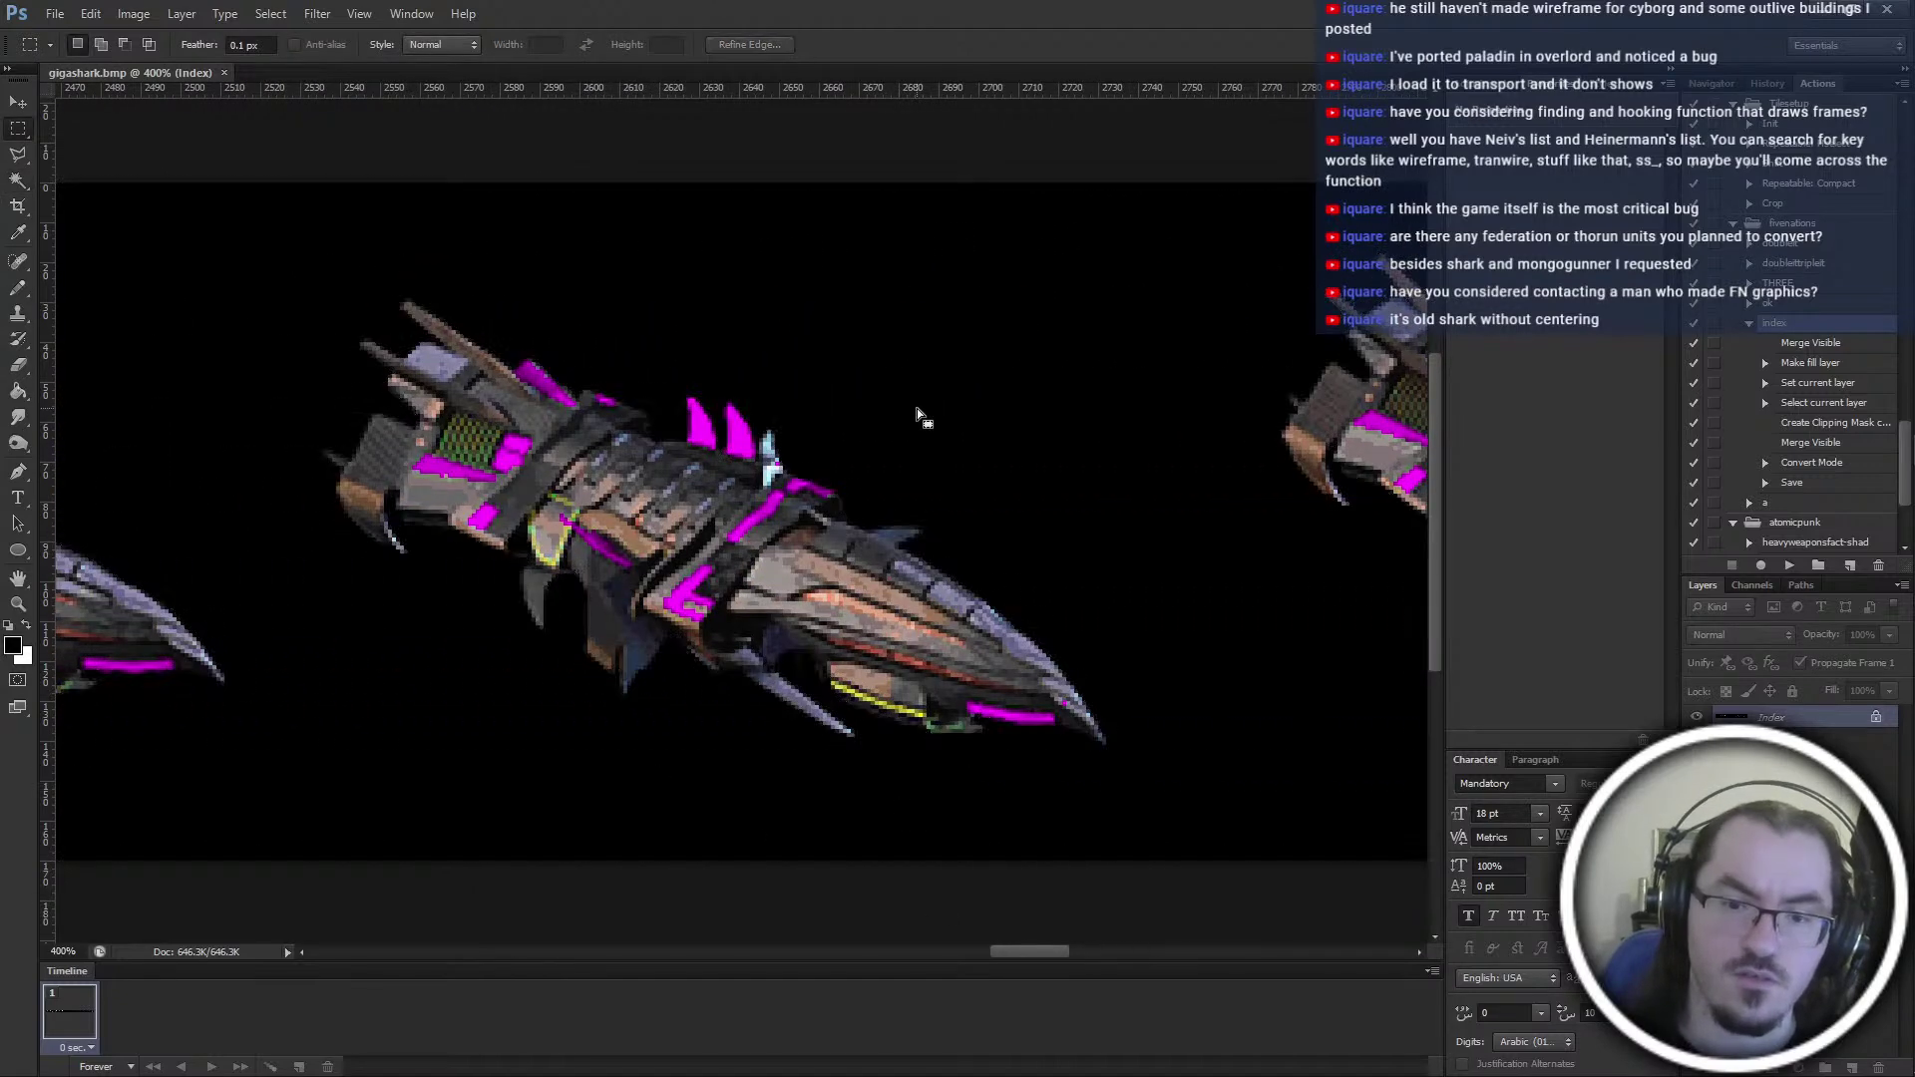
key("ctrl+minus")
key("ctrl+minus")
key("ctrl+minus")
Switch to PyGRP, select all frames and preview them with several unit palettes, including !unit_wirefram.act, and #tileset_ashworld.act
key("alt+Tab")
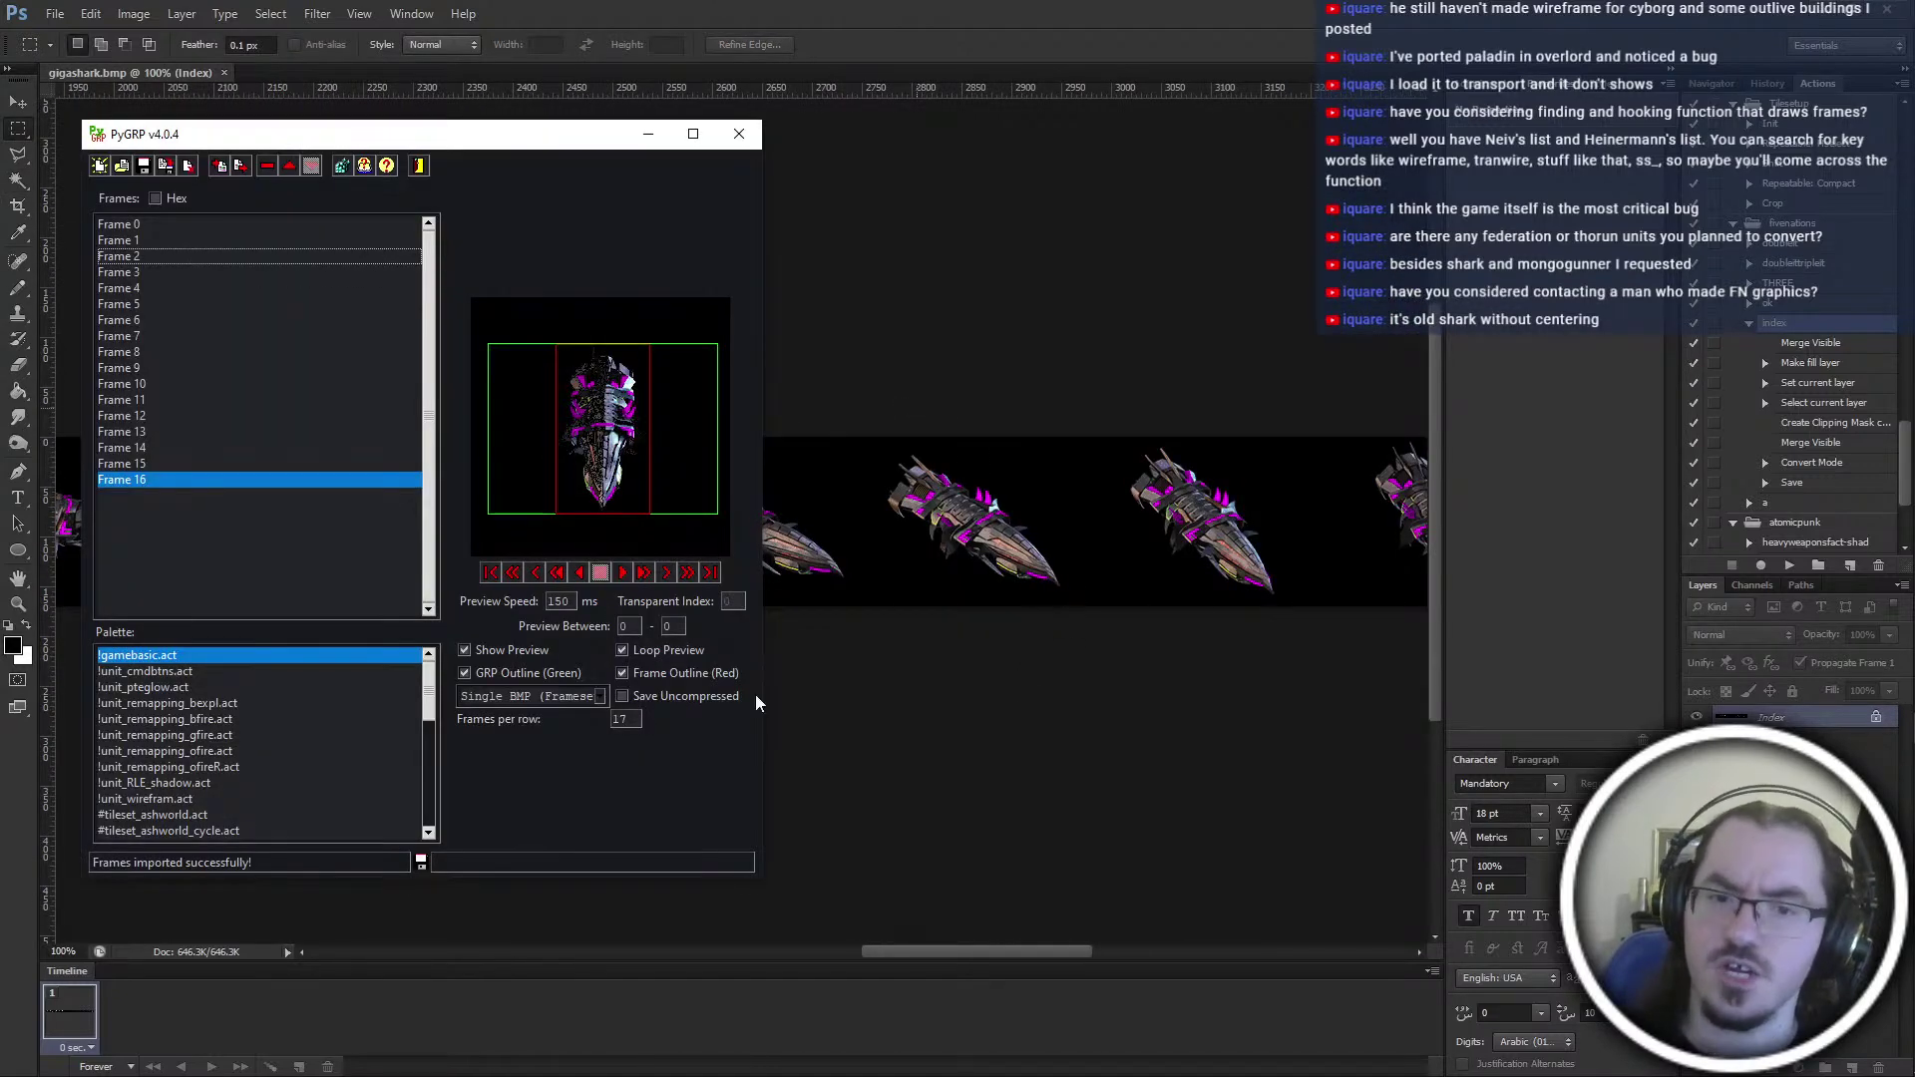
left_click(259, 370)
key("ctrl+a")
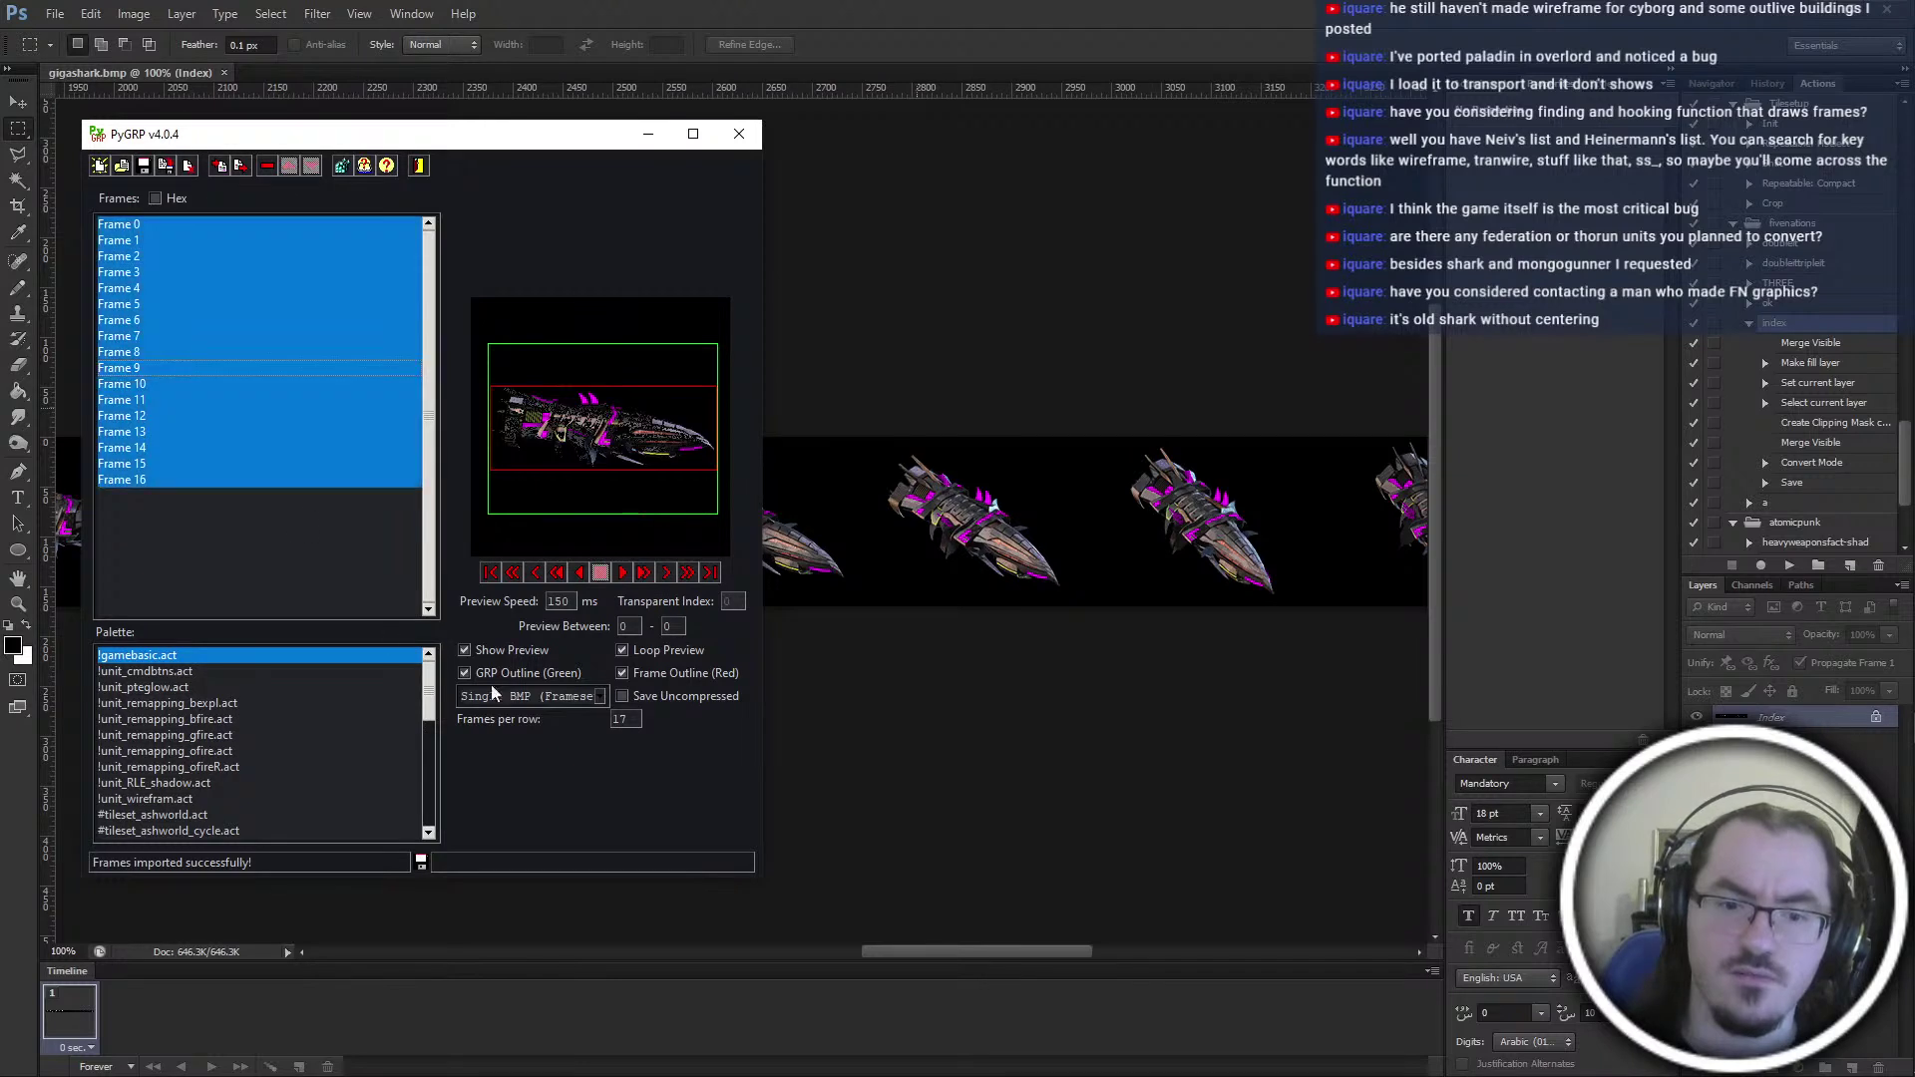
left_click(203, 672)
left_click(188, 660)
left_click(201, 717)
left_click(211, 765)
left_click(215, 798)
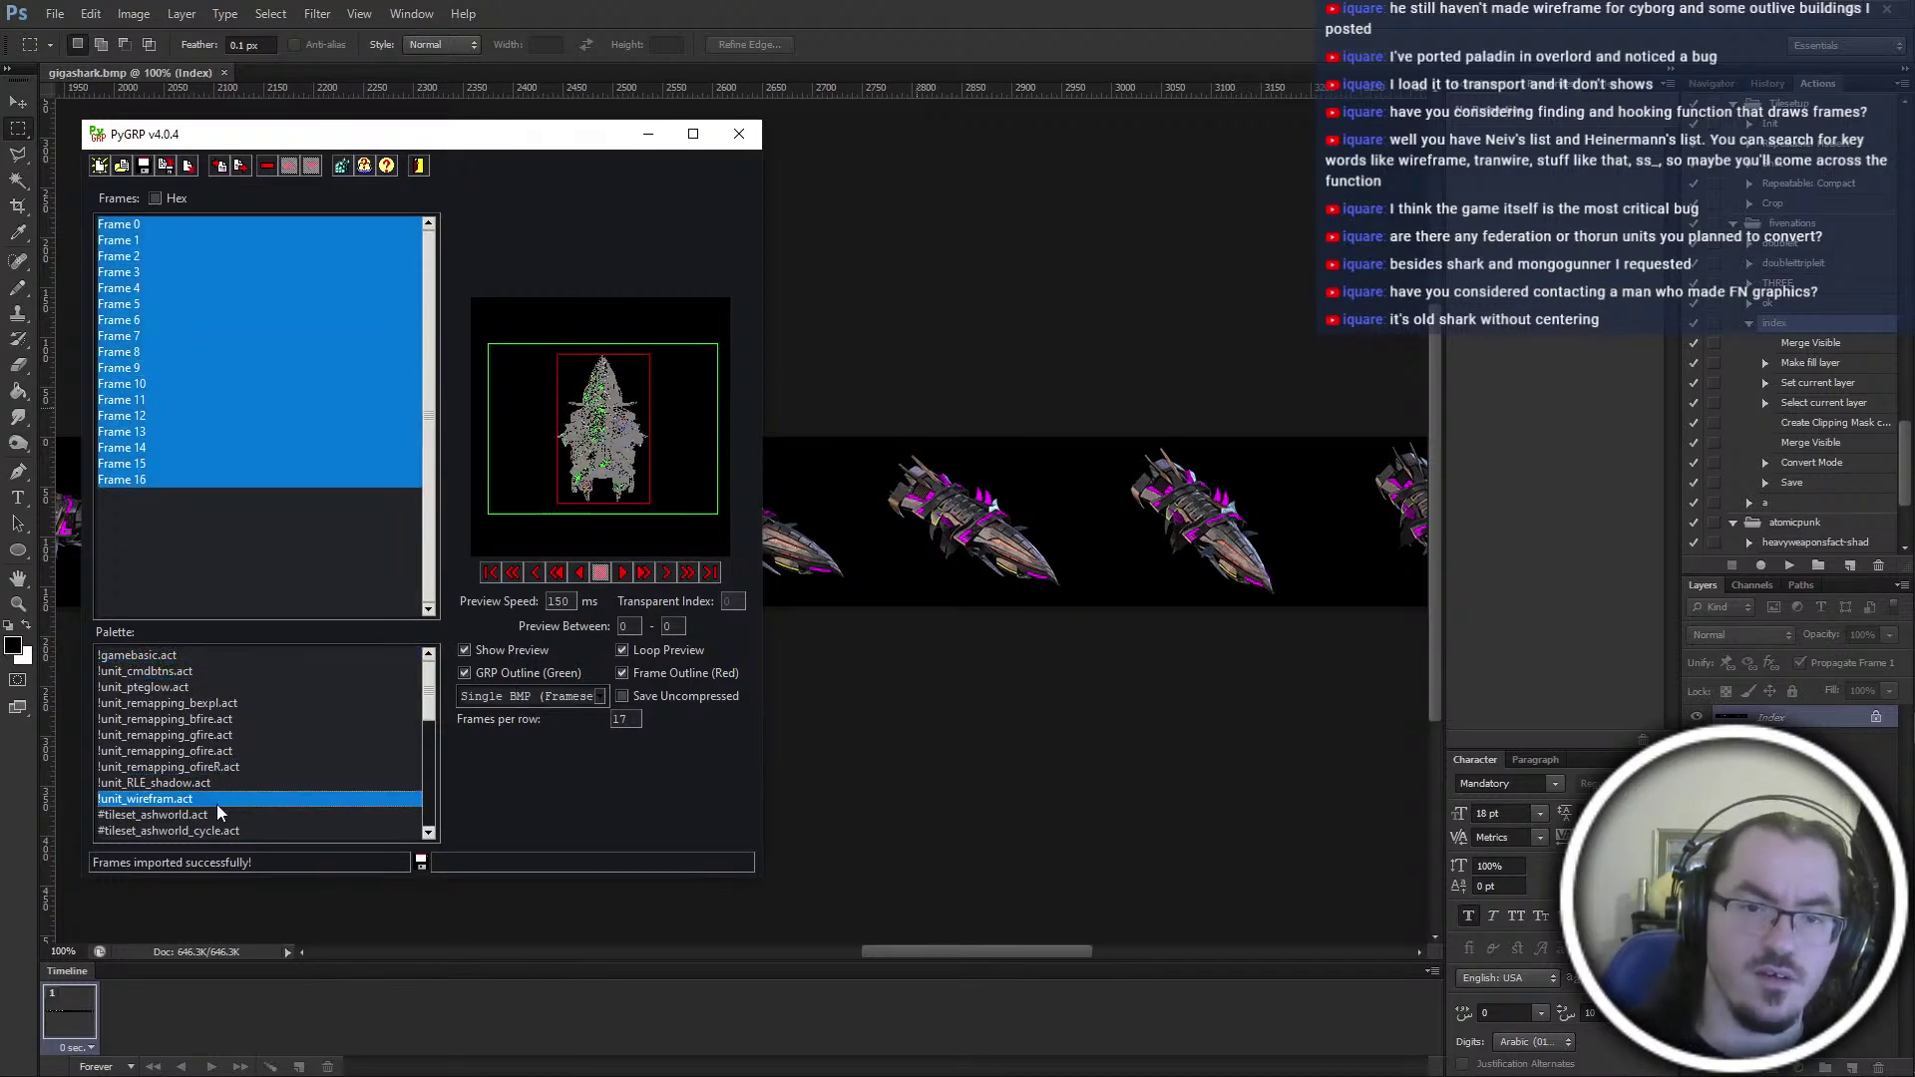
left_click(206, 814)
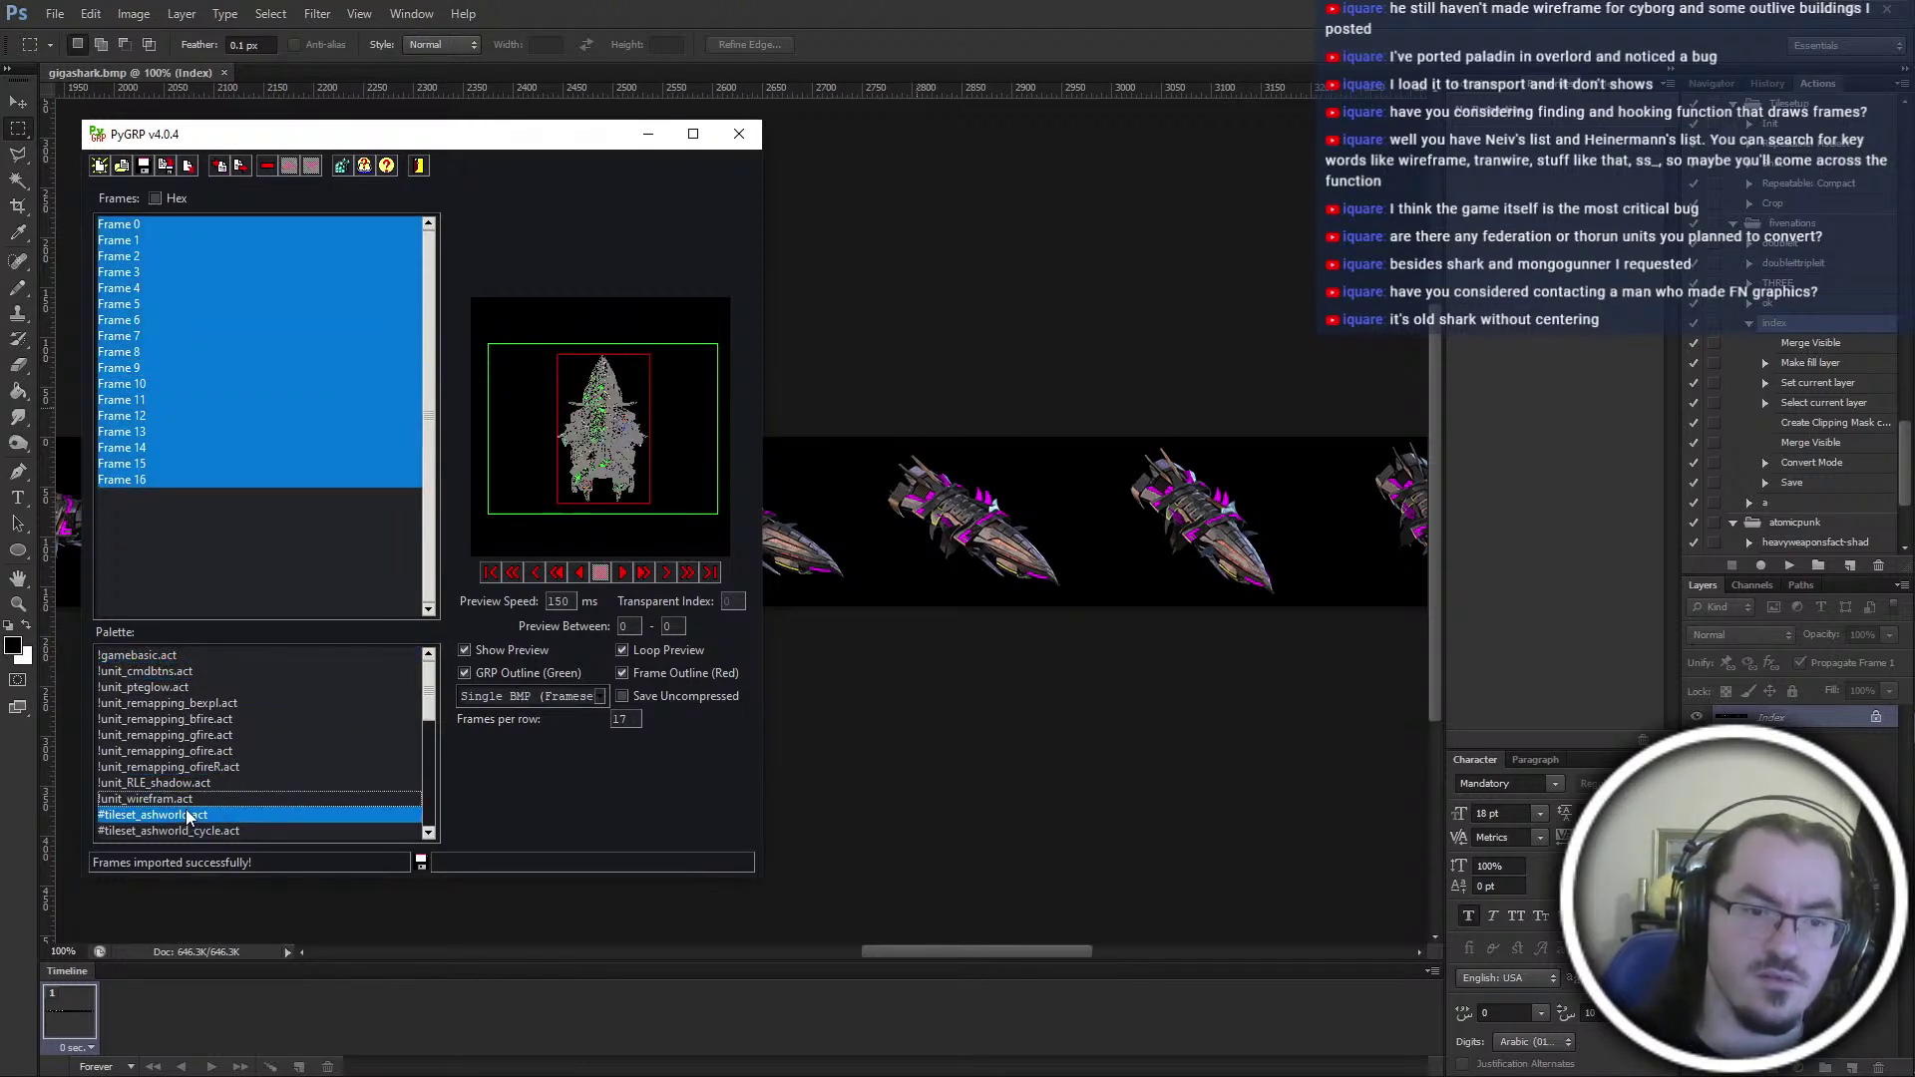
Compare the frames under further palettes, including #tileset_ice_nc.act, and close PyGRP
left_click(199, 706)
scroll(231, 750, "down", 10)
left_click(166, 658)
scroll(174, 688, "up", 3)
left_click(185, 735)
left_click(175, 690)
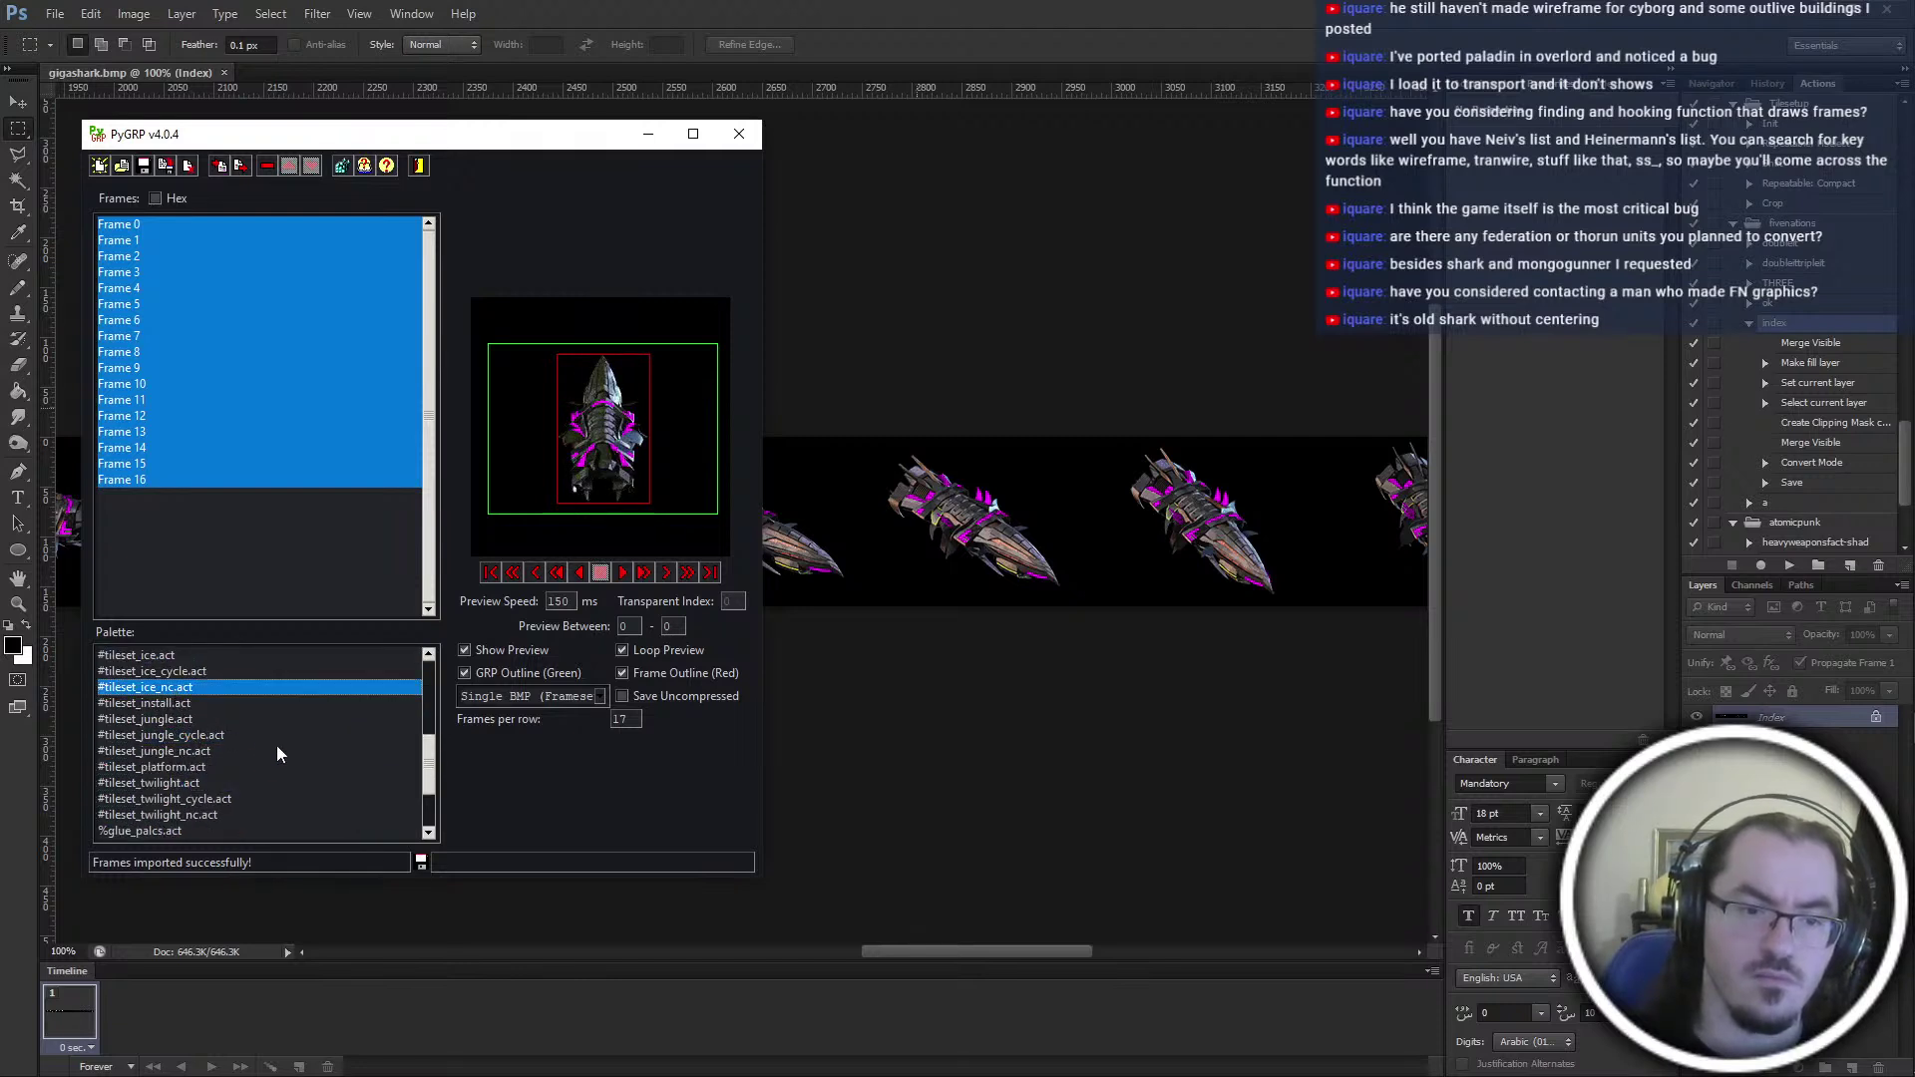
scroll(194, 761, "up", 4)
left_click(166, 659)
left_click(739, 134)
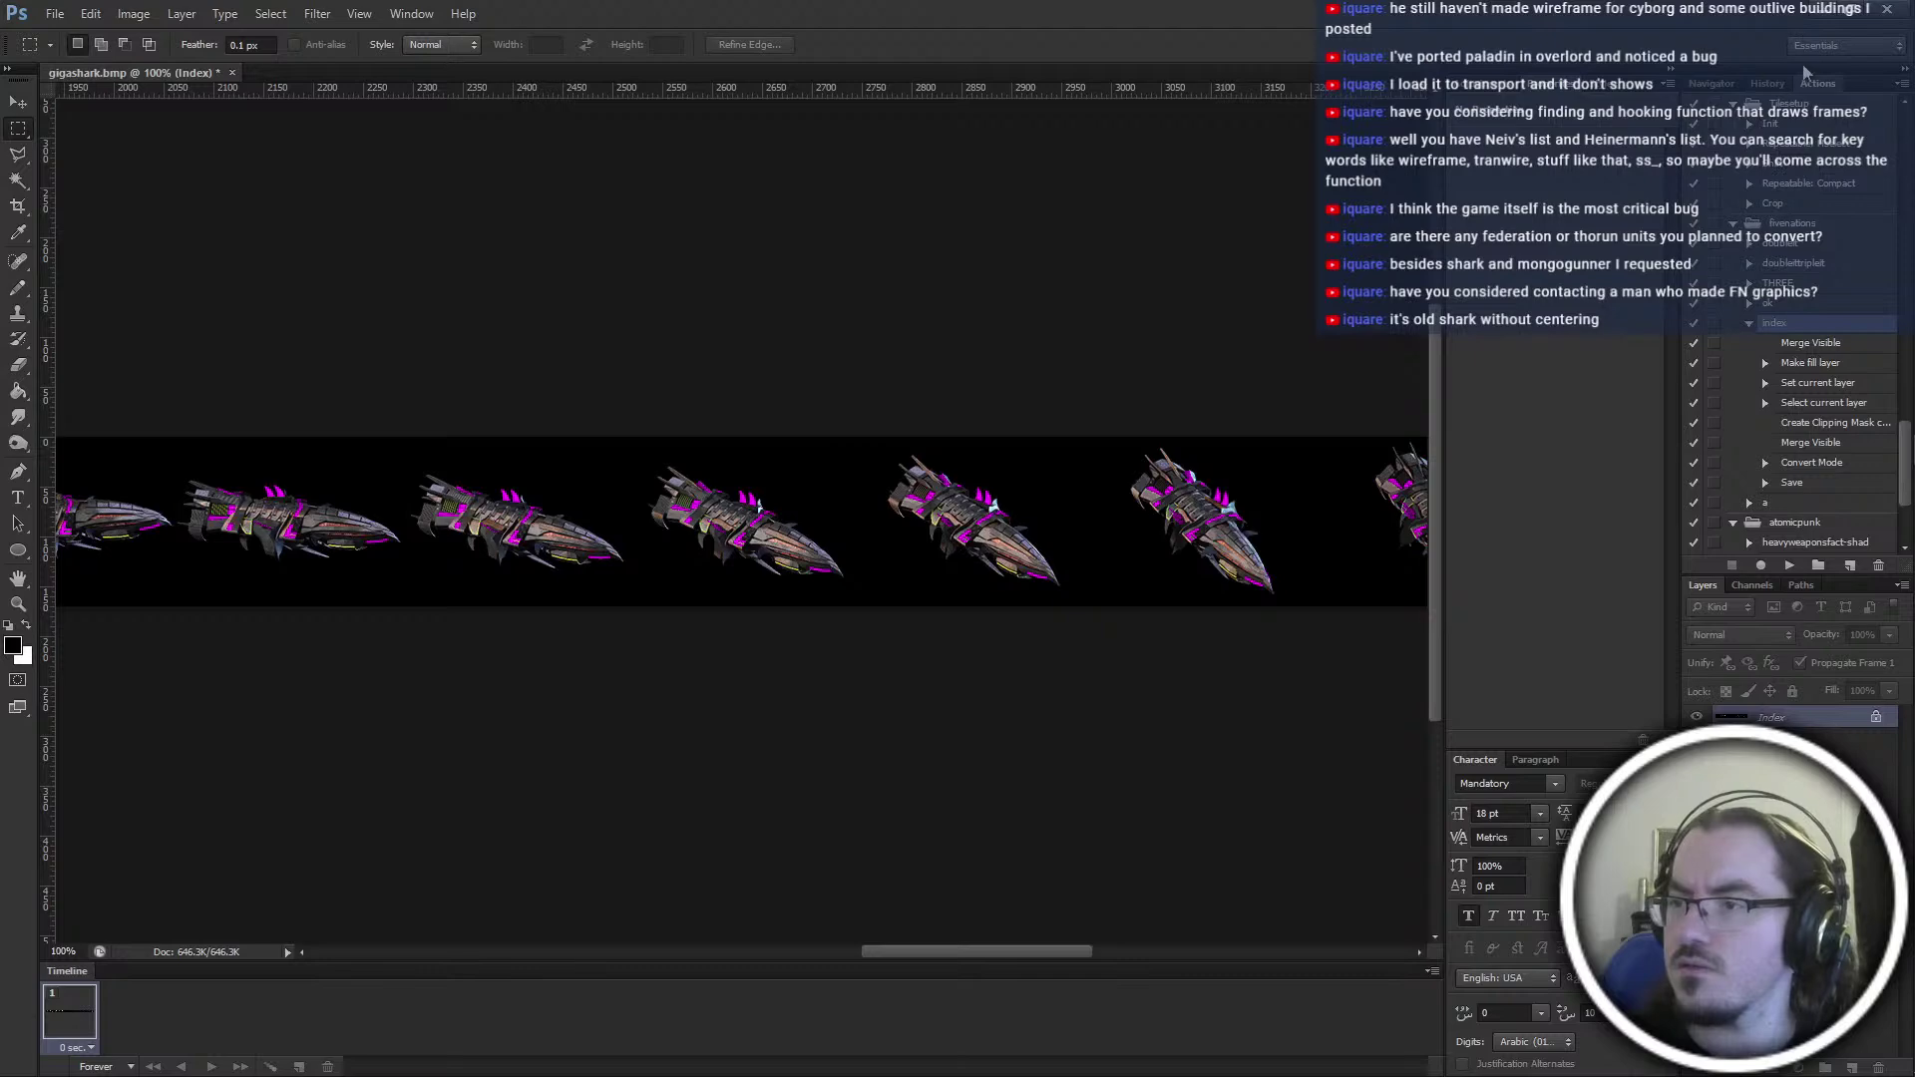
Step back in the history to the Merge Visible state before the indexed colour conversion of gigashark.bmp
left_click(1775, 84)
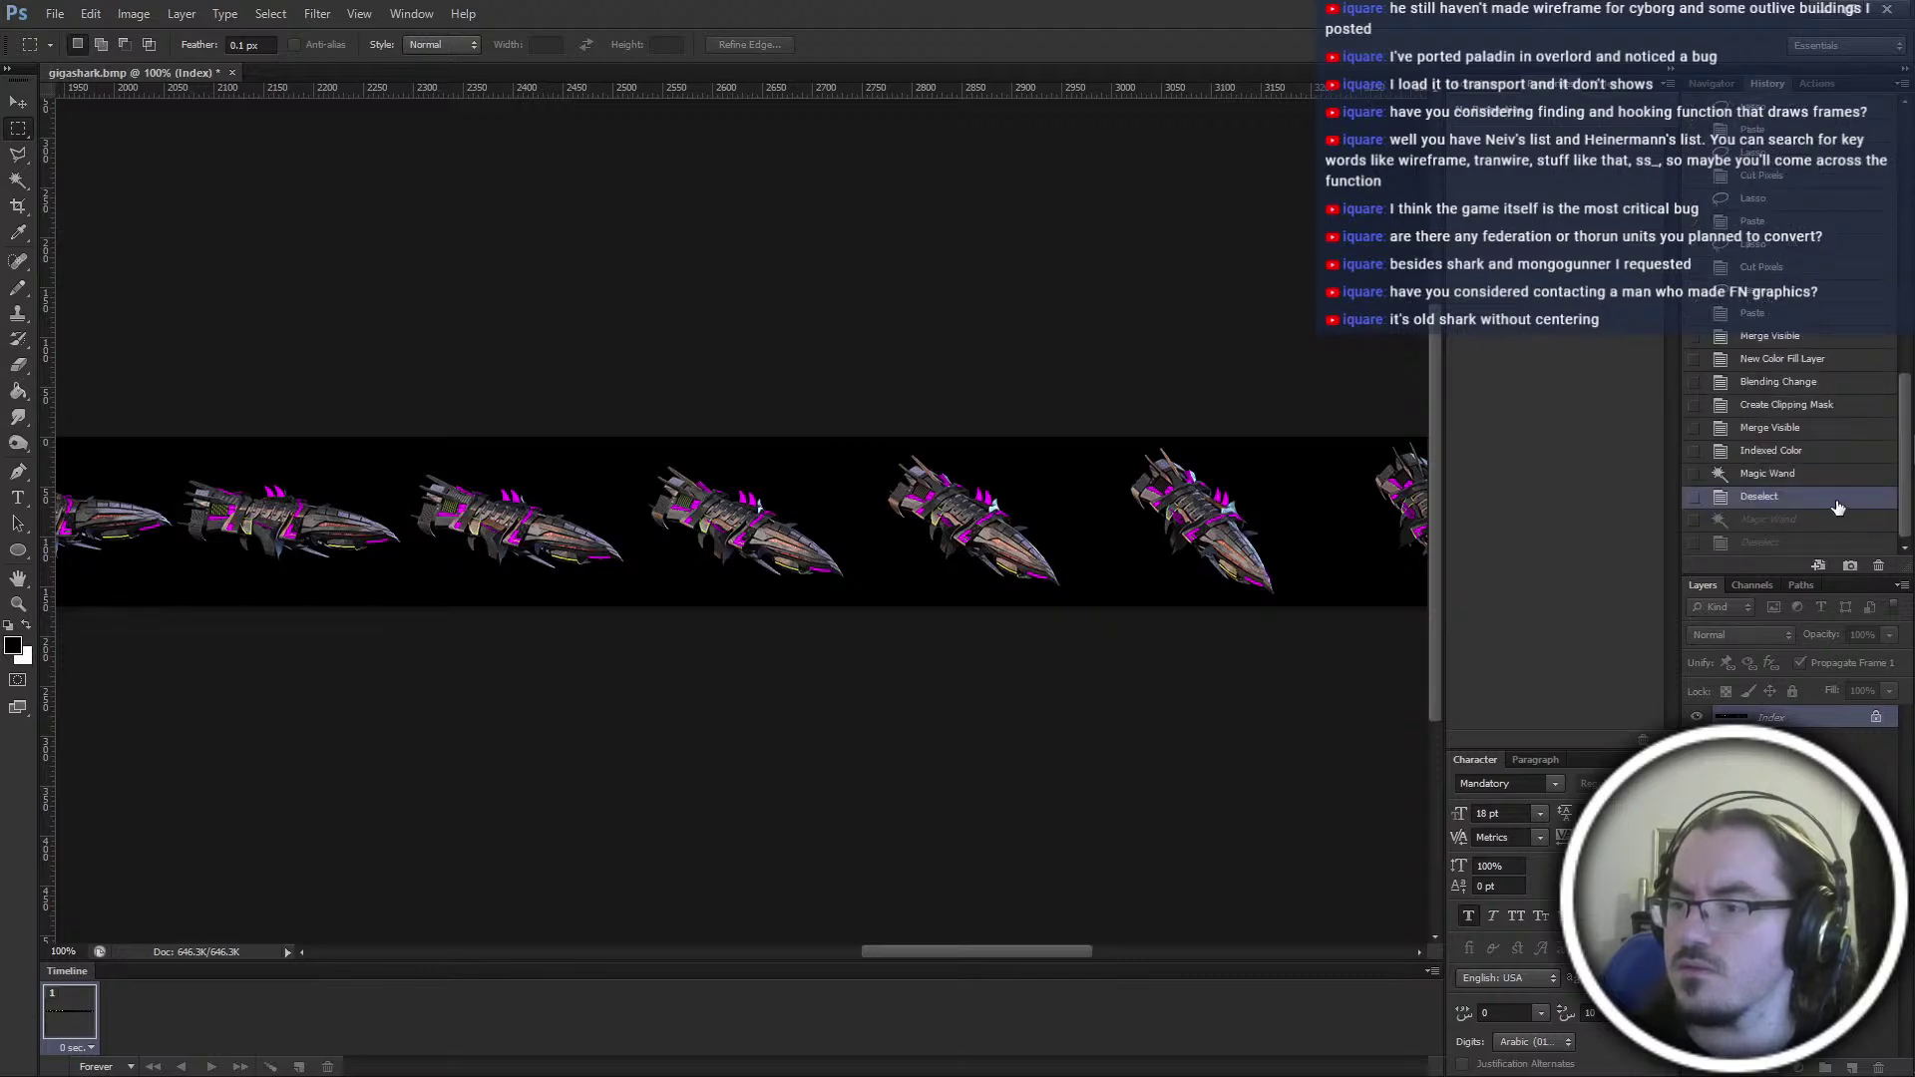
key("ctrl+alt+z")
key("ctrl+alt+z")
key("ctrl+alt+z")
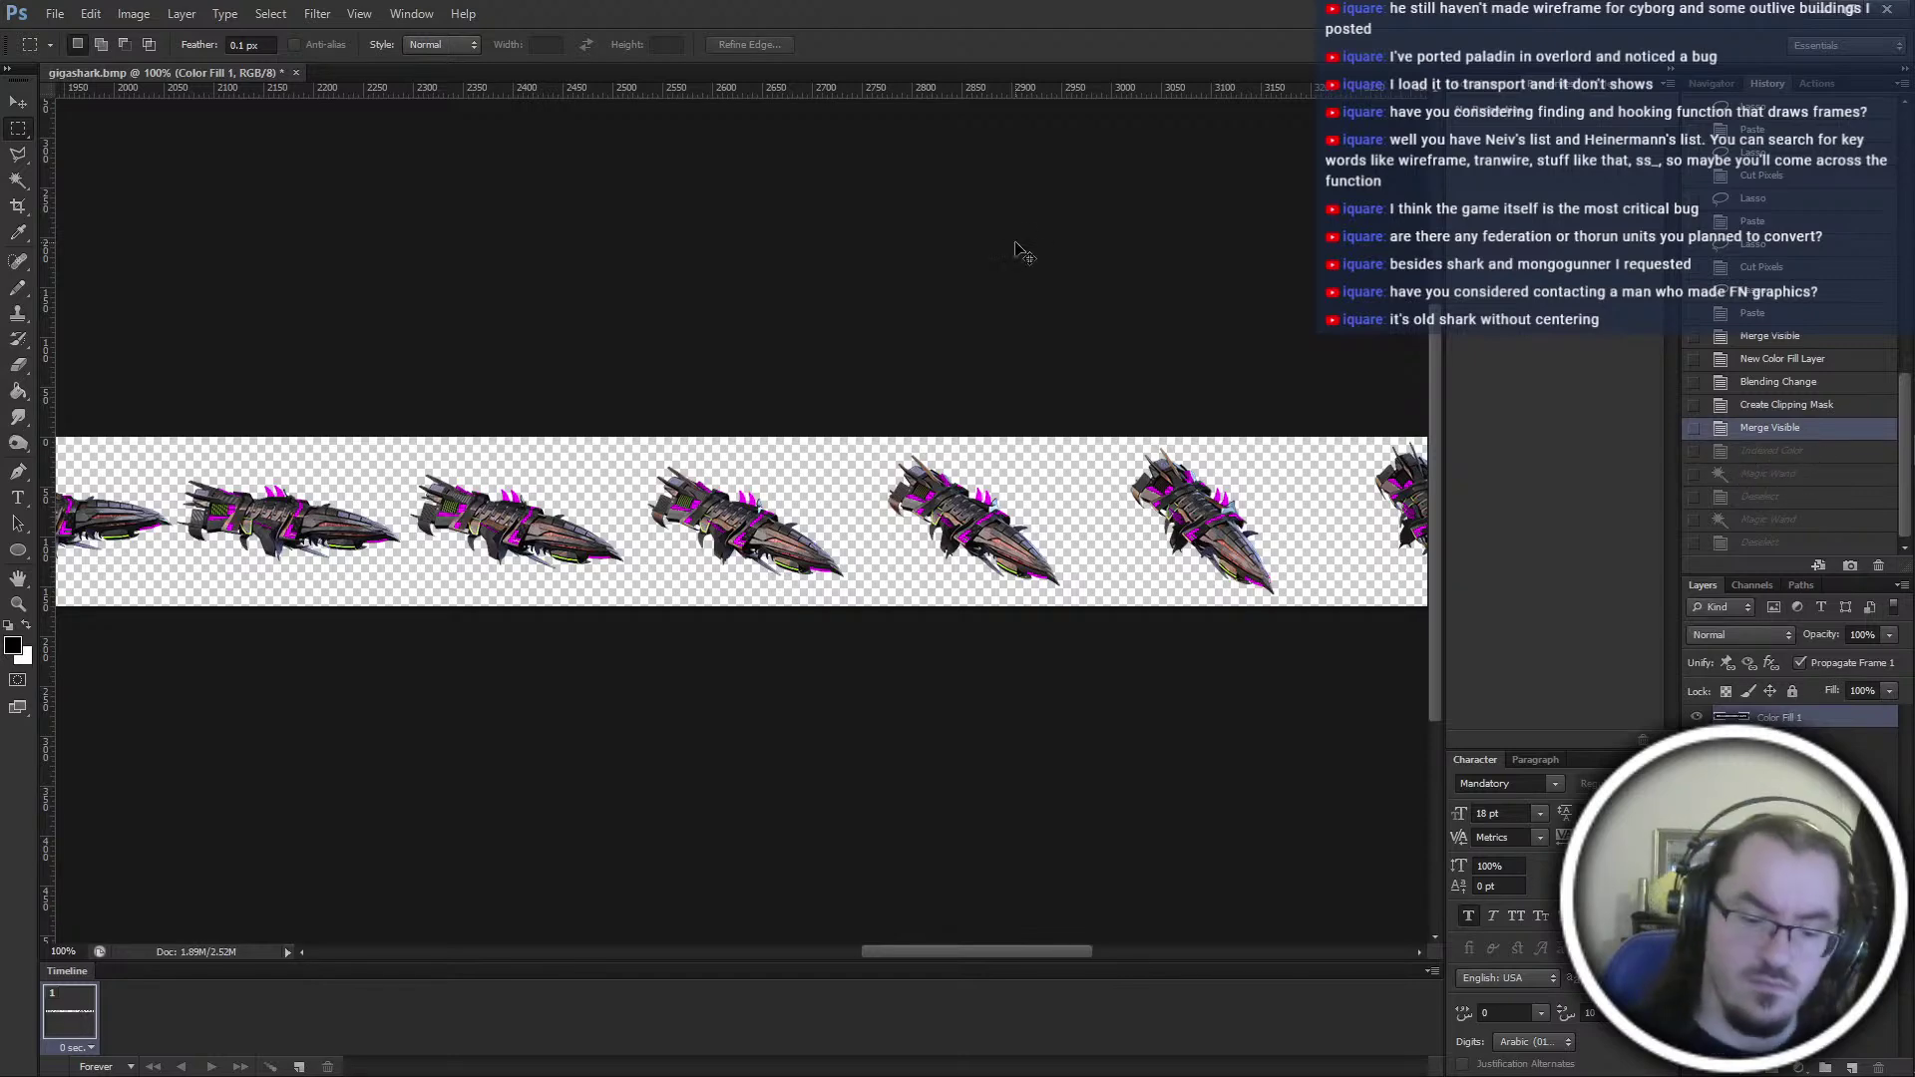
Convert the sprite strip to indexed colour with the custom 256-colour table, black matte and no dithering, and check its frames
key("ctrl+i")
left_click(1396, 196)
left_click(1322, 304)
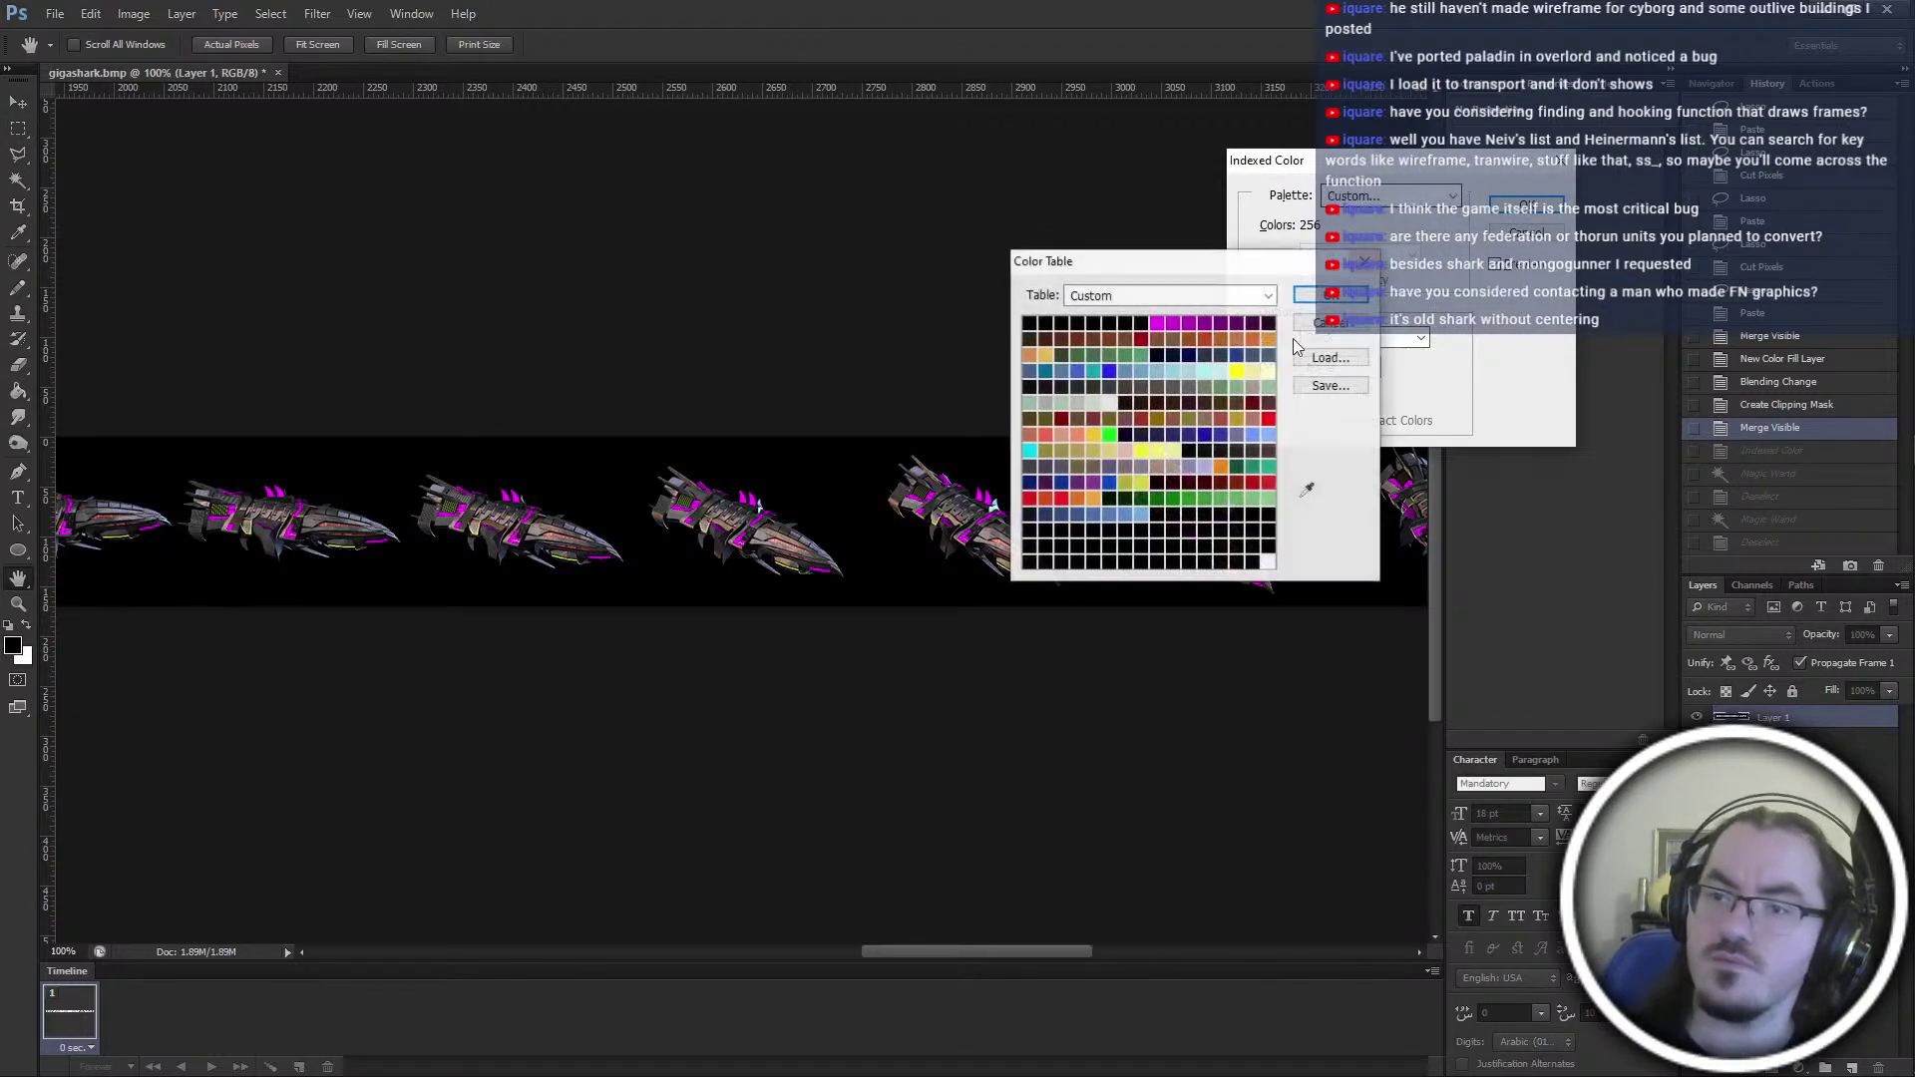
left_click(1330, 357)
key("Escape")
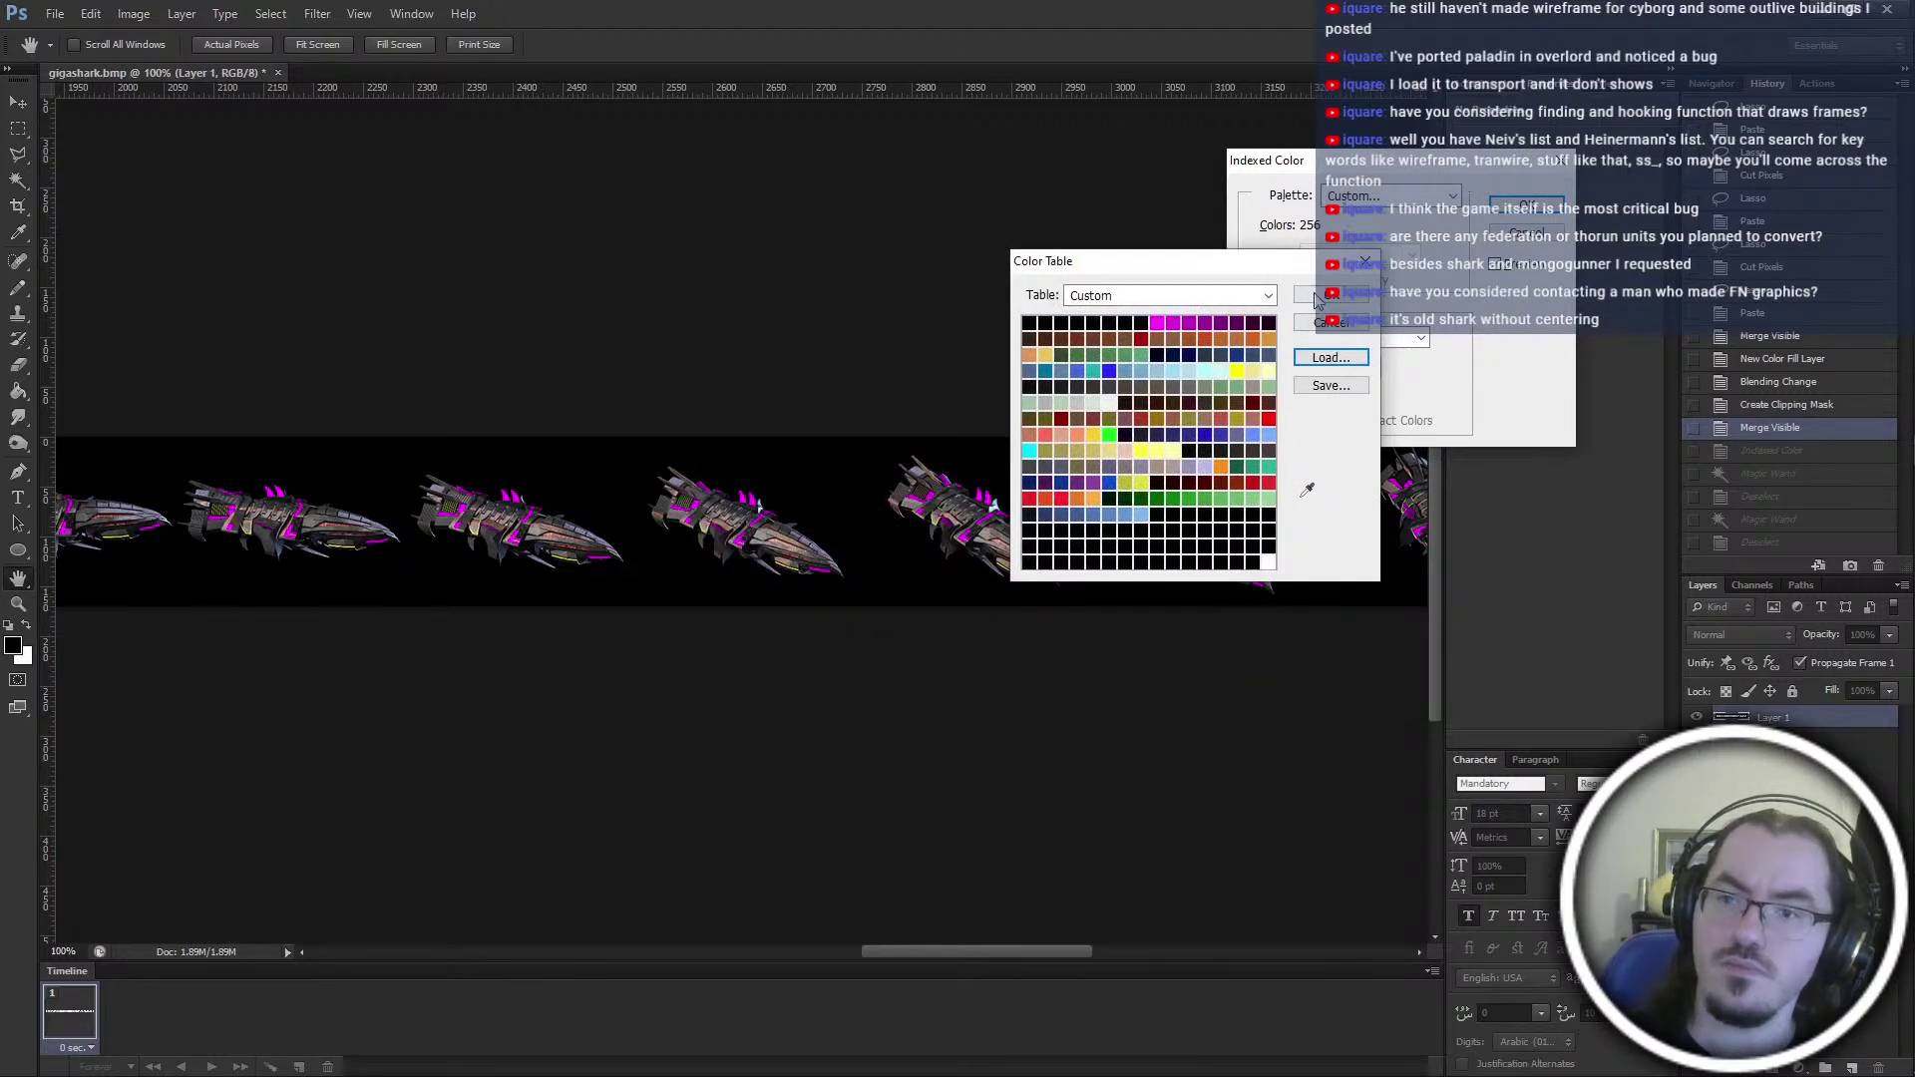
left_click(1311, 297)
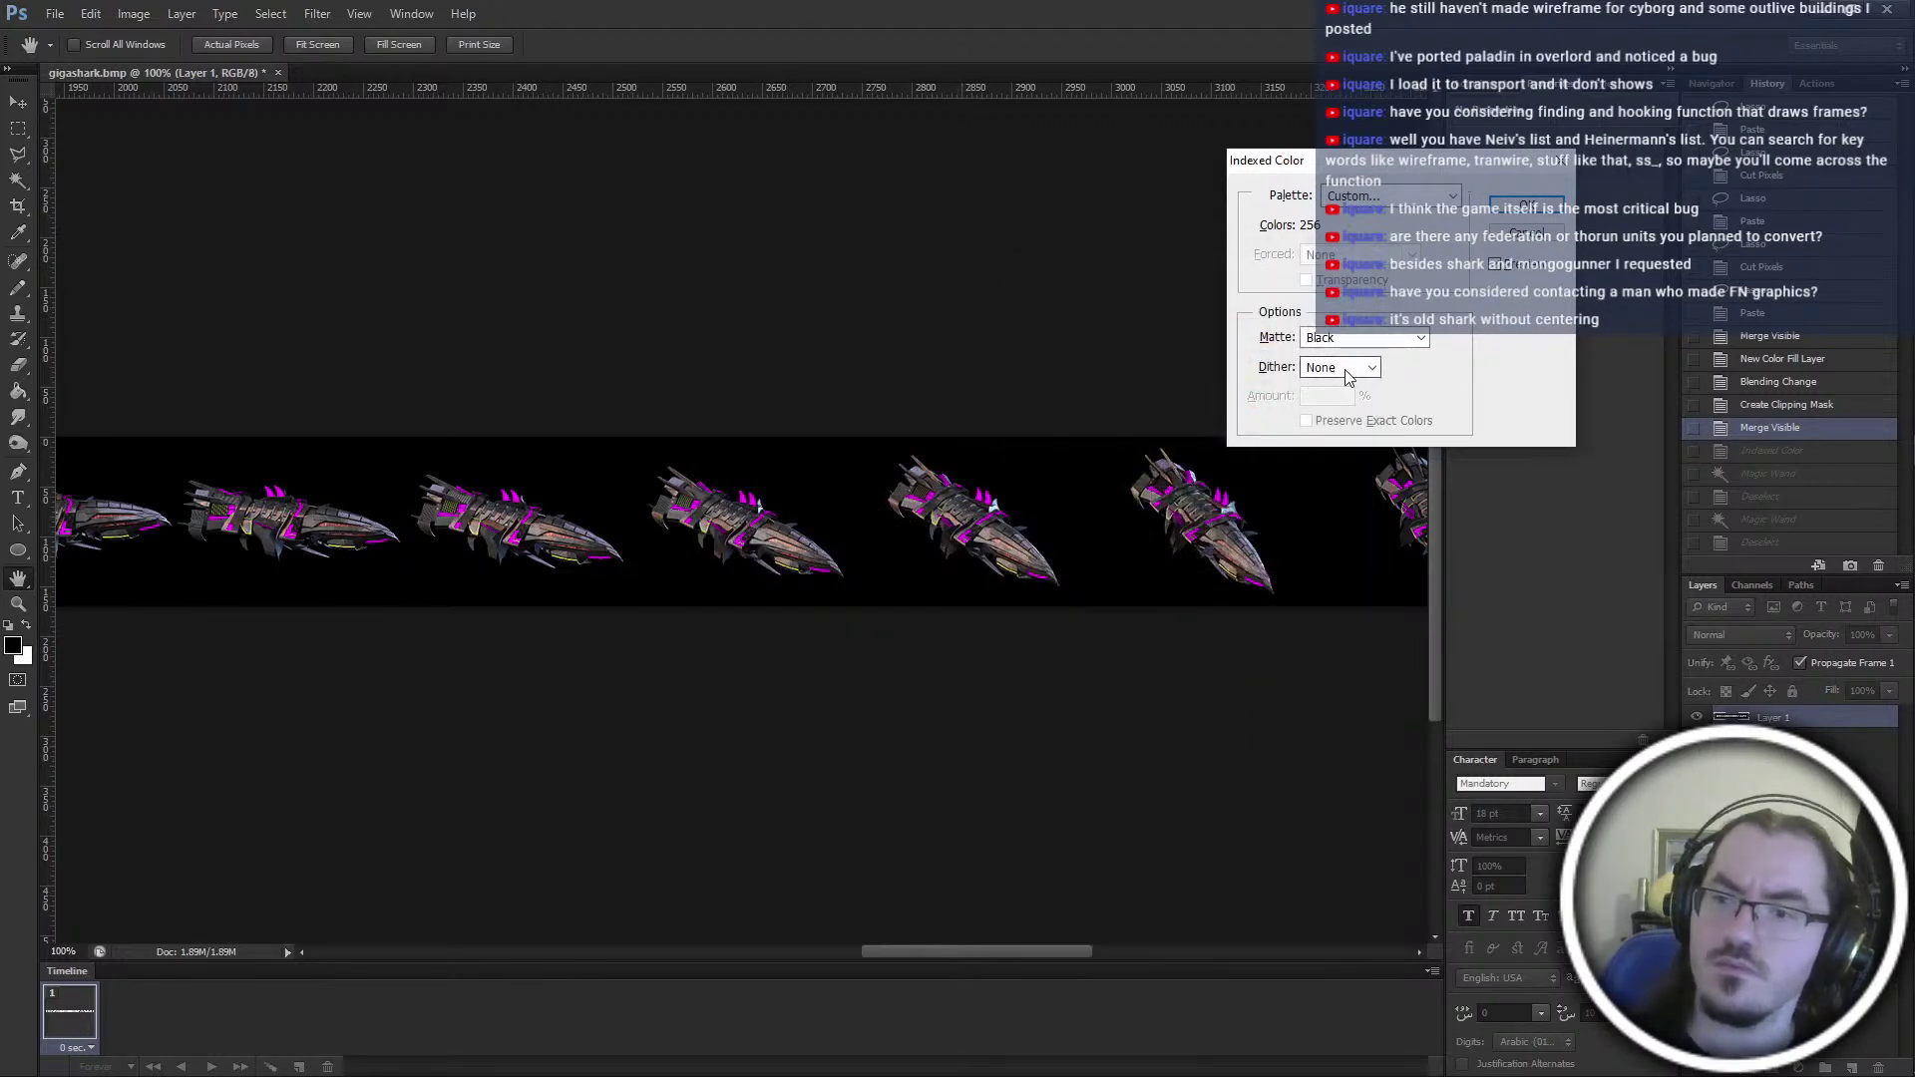
left_click(1541, 210)
key("m")
scroll(1116, 748, "left", 10, "ctrl")
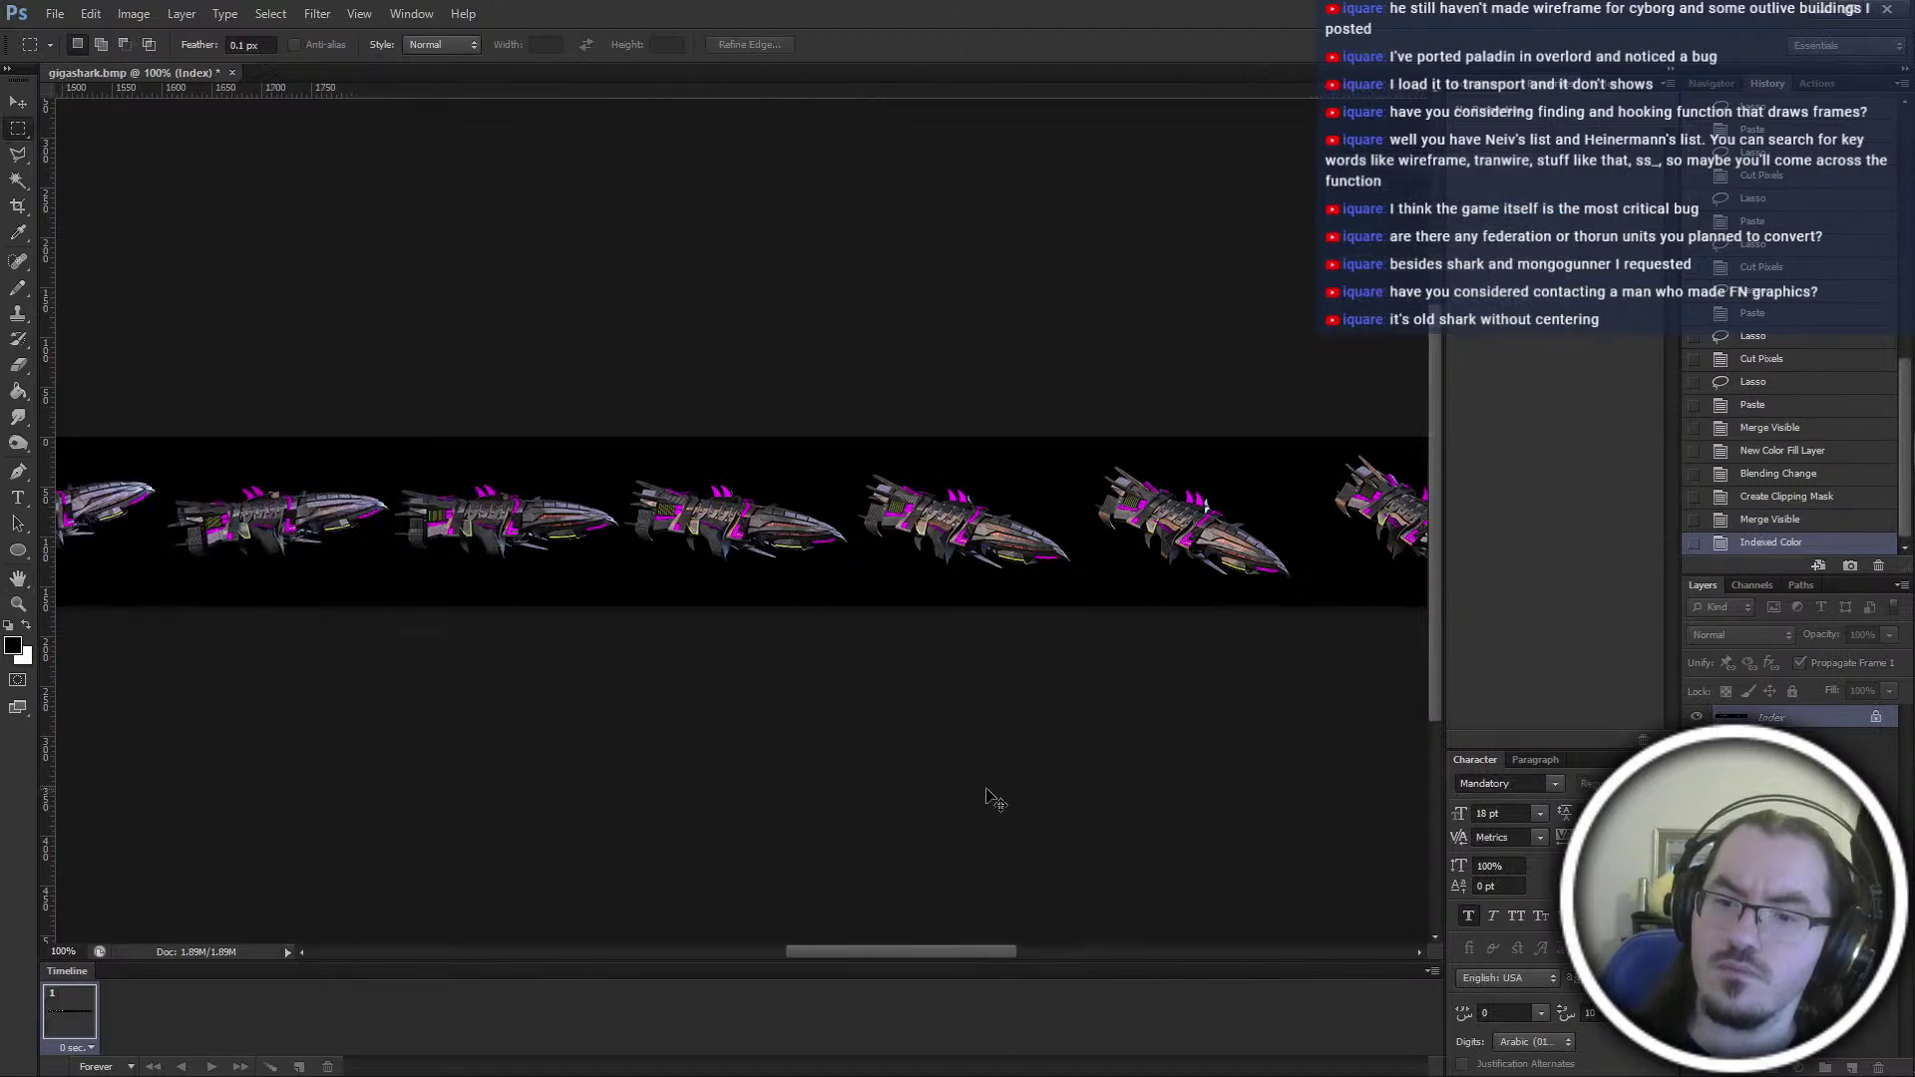
scroll(976, 798, "left", 10, "ctrl")
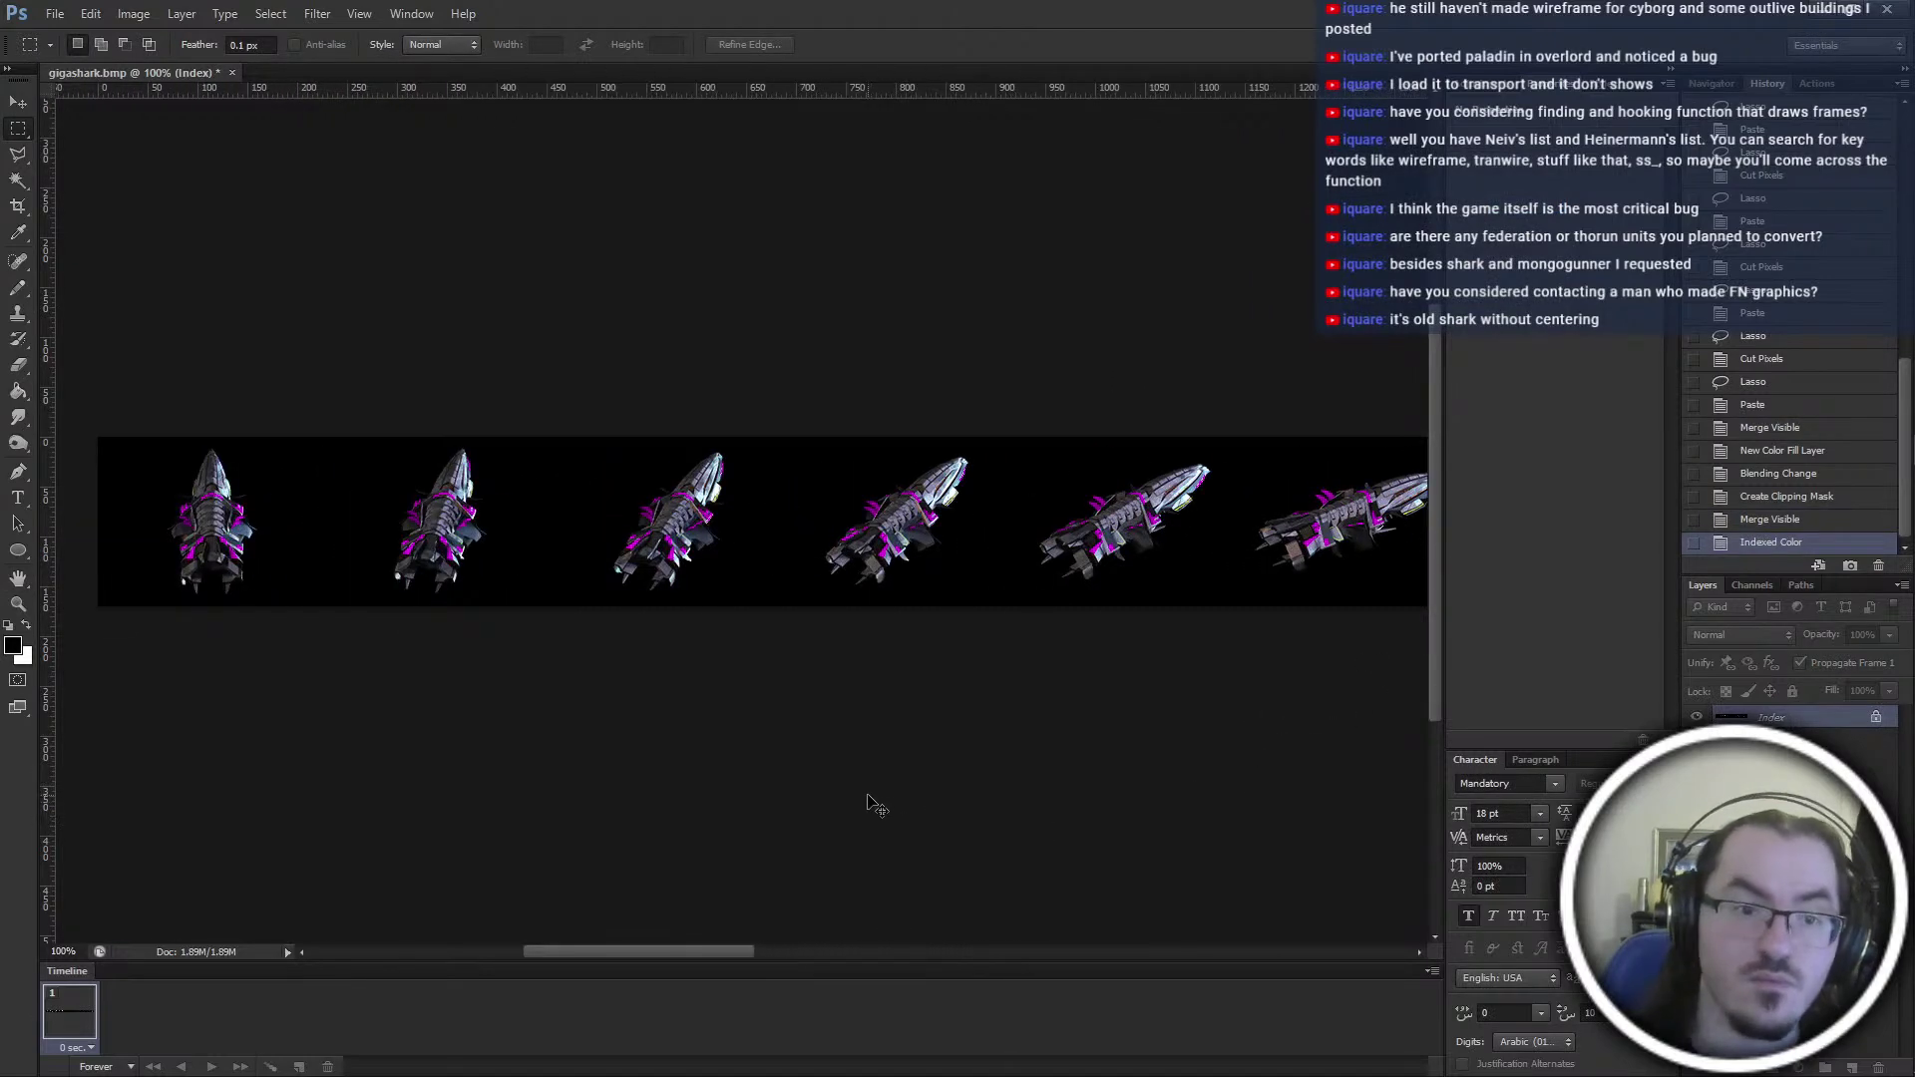
Save the indexed image over gigashark.bmp in the temp folder with the default BMP options
key("alt+Tab")
key("alt+Tab")
key("ctrl+shift+s")
key("Return")
key("Return")
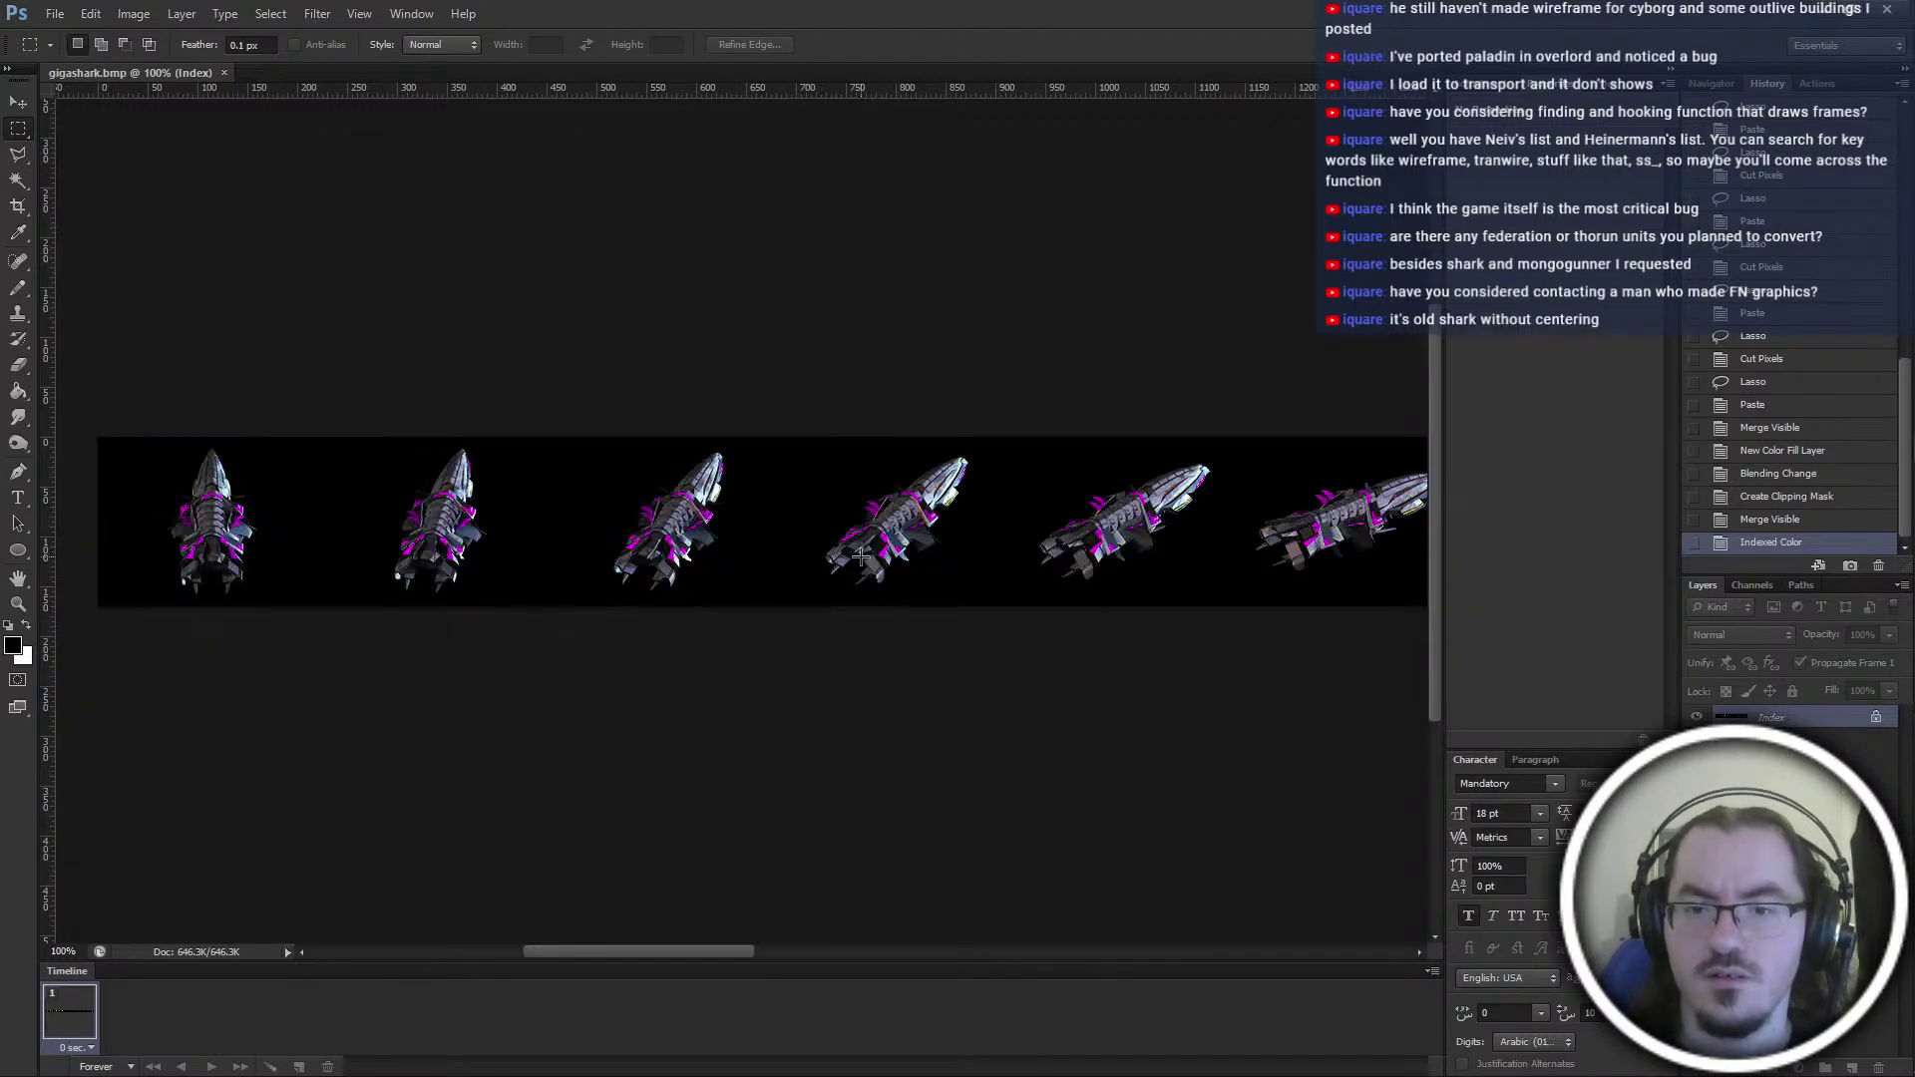
Copy gigashark.bmp from the temp folder into the thounit06 gigashark folder, replacing the existing file
key("ctrl+shift+s")
key("alt+Tab")
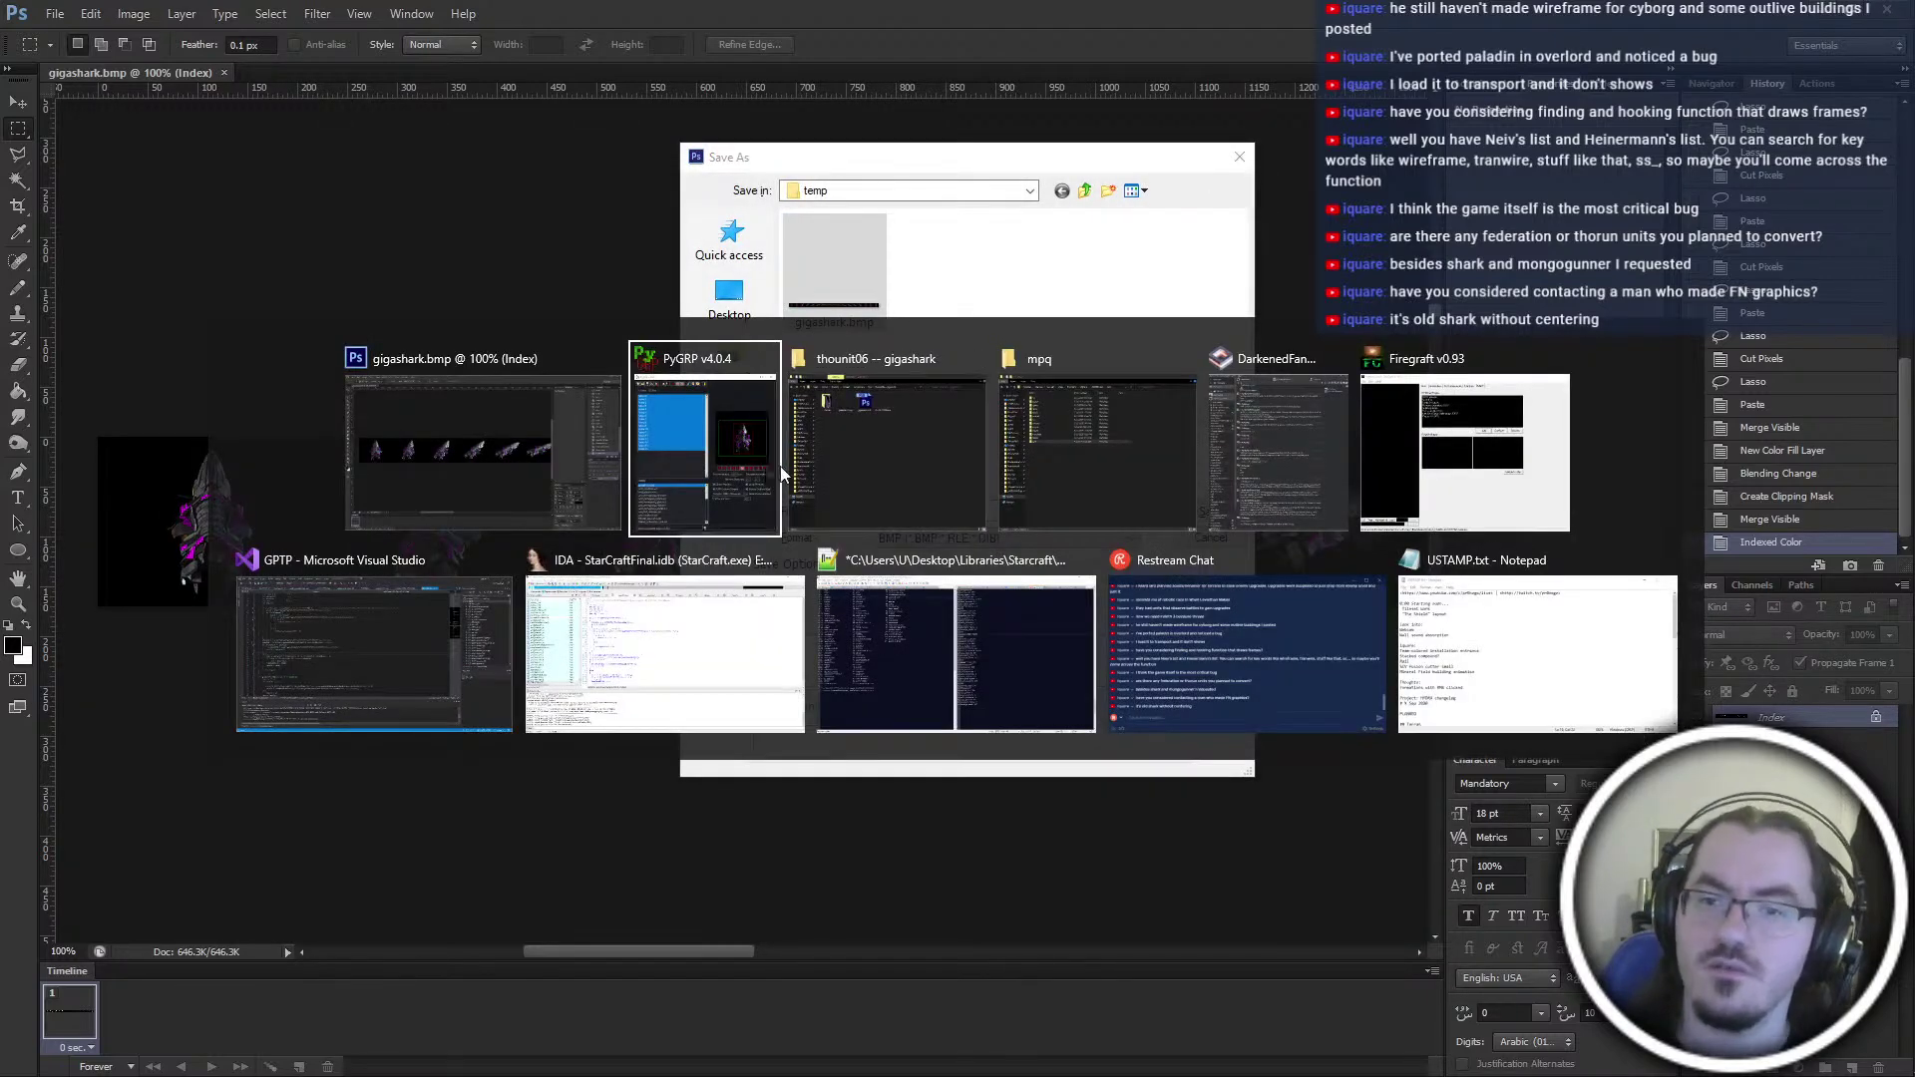
left_click(905, 436)
key("ctrl+v")
key("Return")
Switch to PyGRP, import gigashark.bmp as a 17-frame single BMP frameset, preview a frame and select all frames
key("alt+Tab")
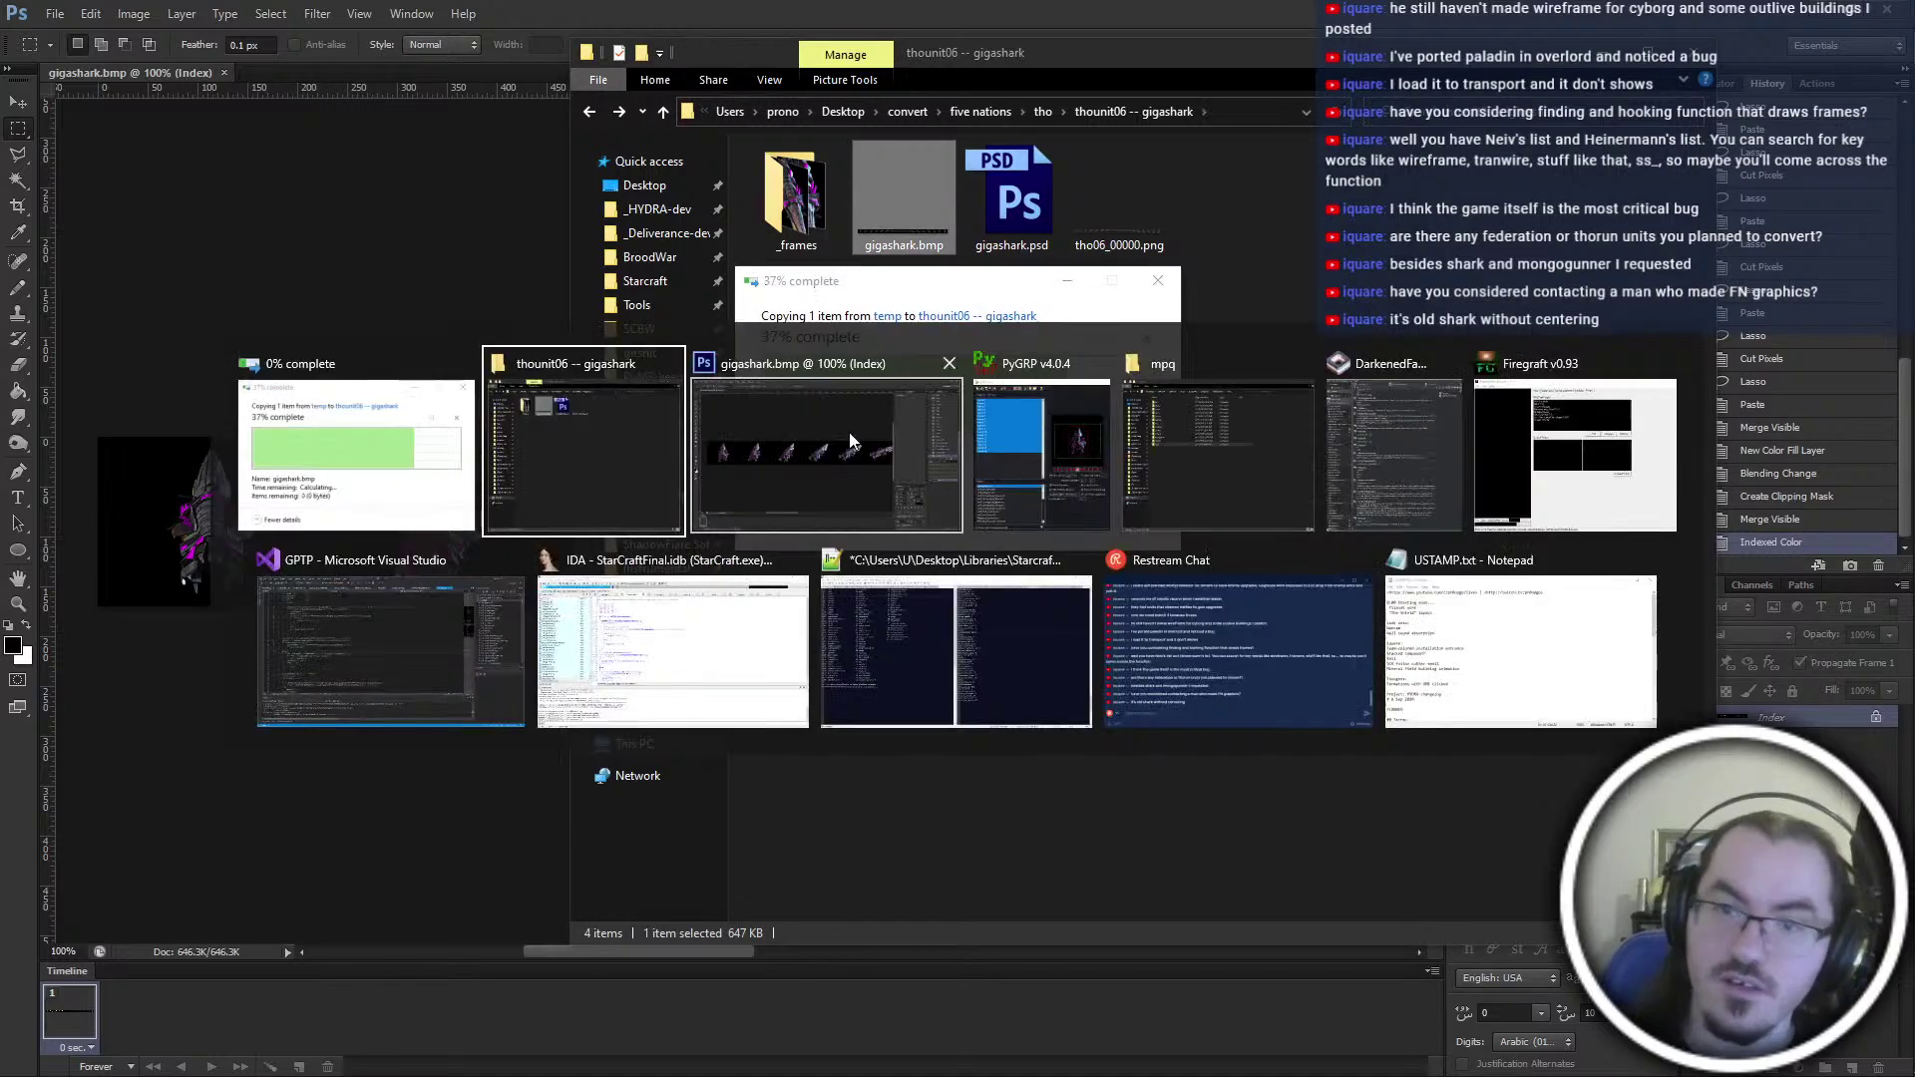
left_click(1037, 454)
left_click(261, 165)
double_click(348, 289)
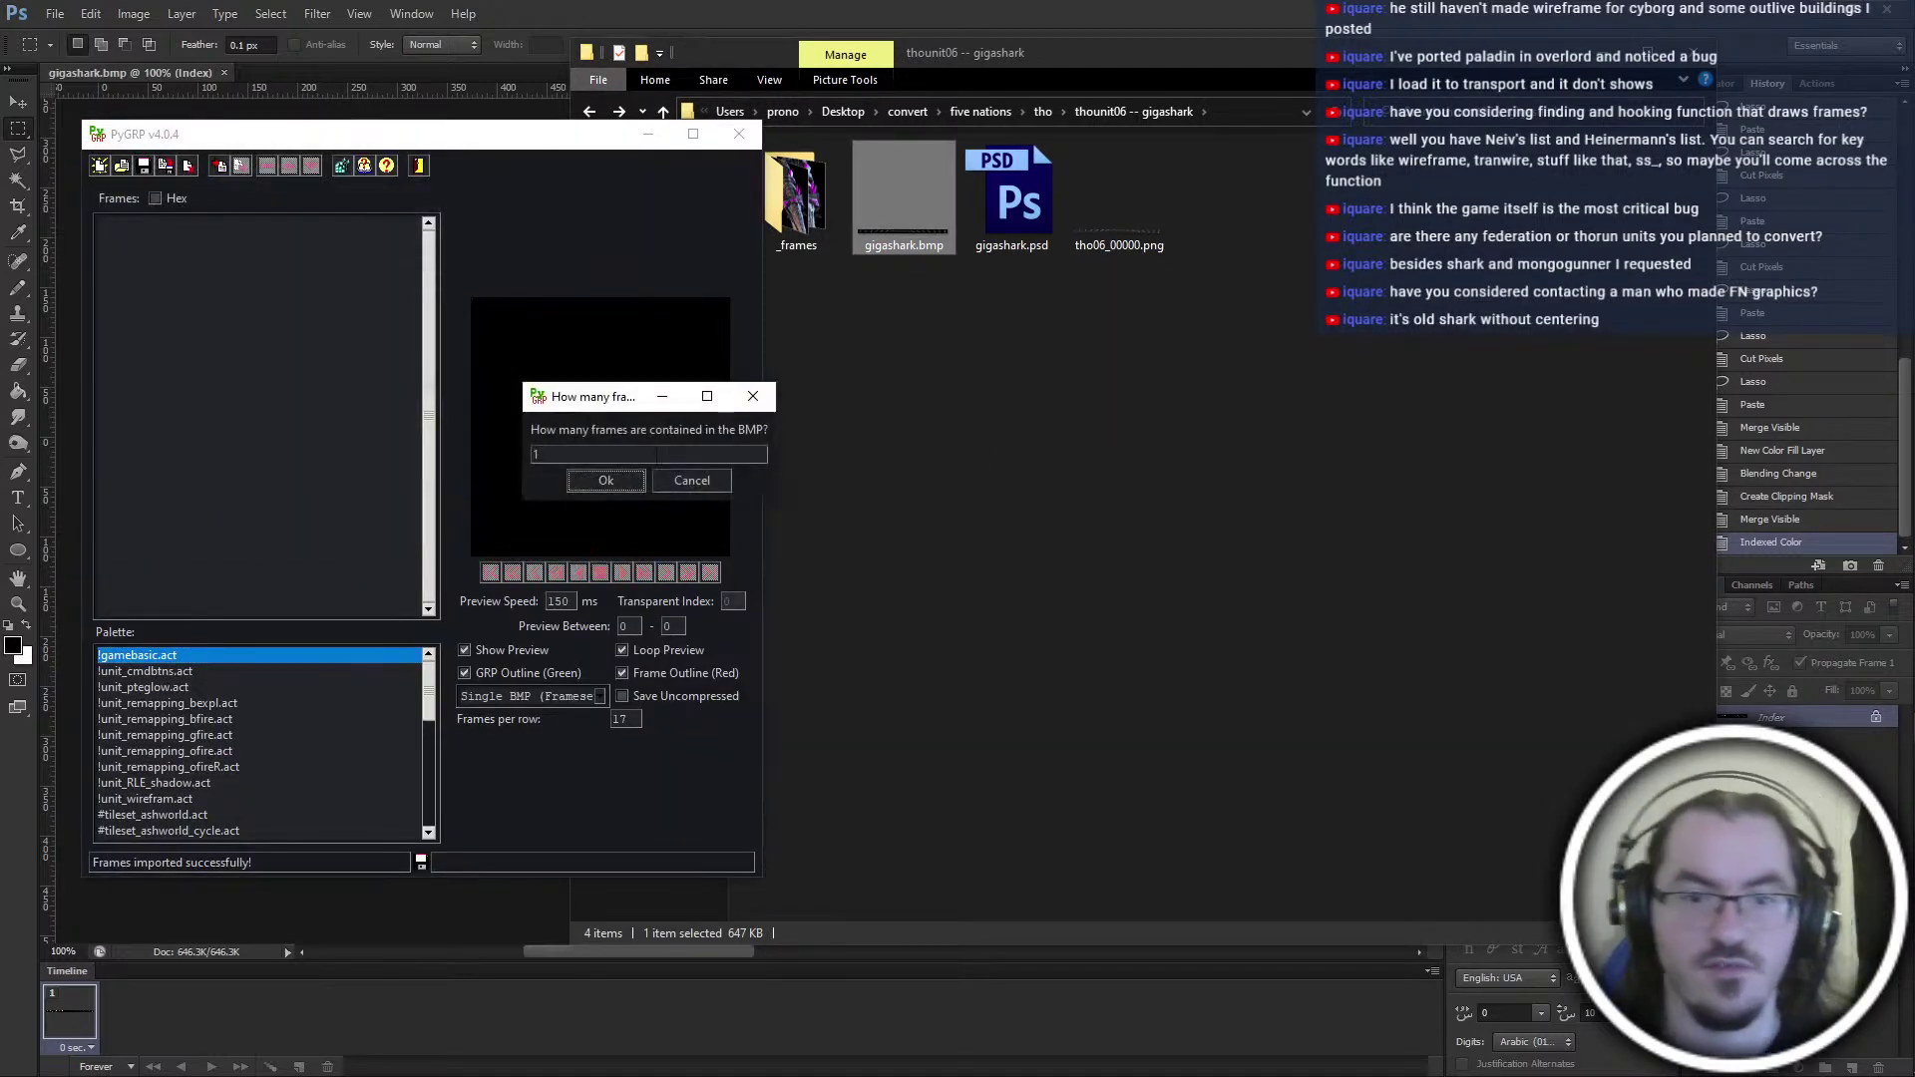
left_click(609, 481)
left_click(240, 365)
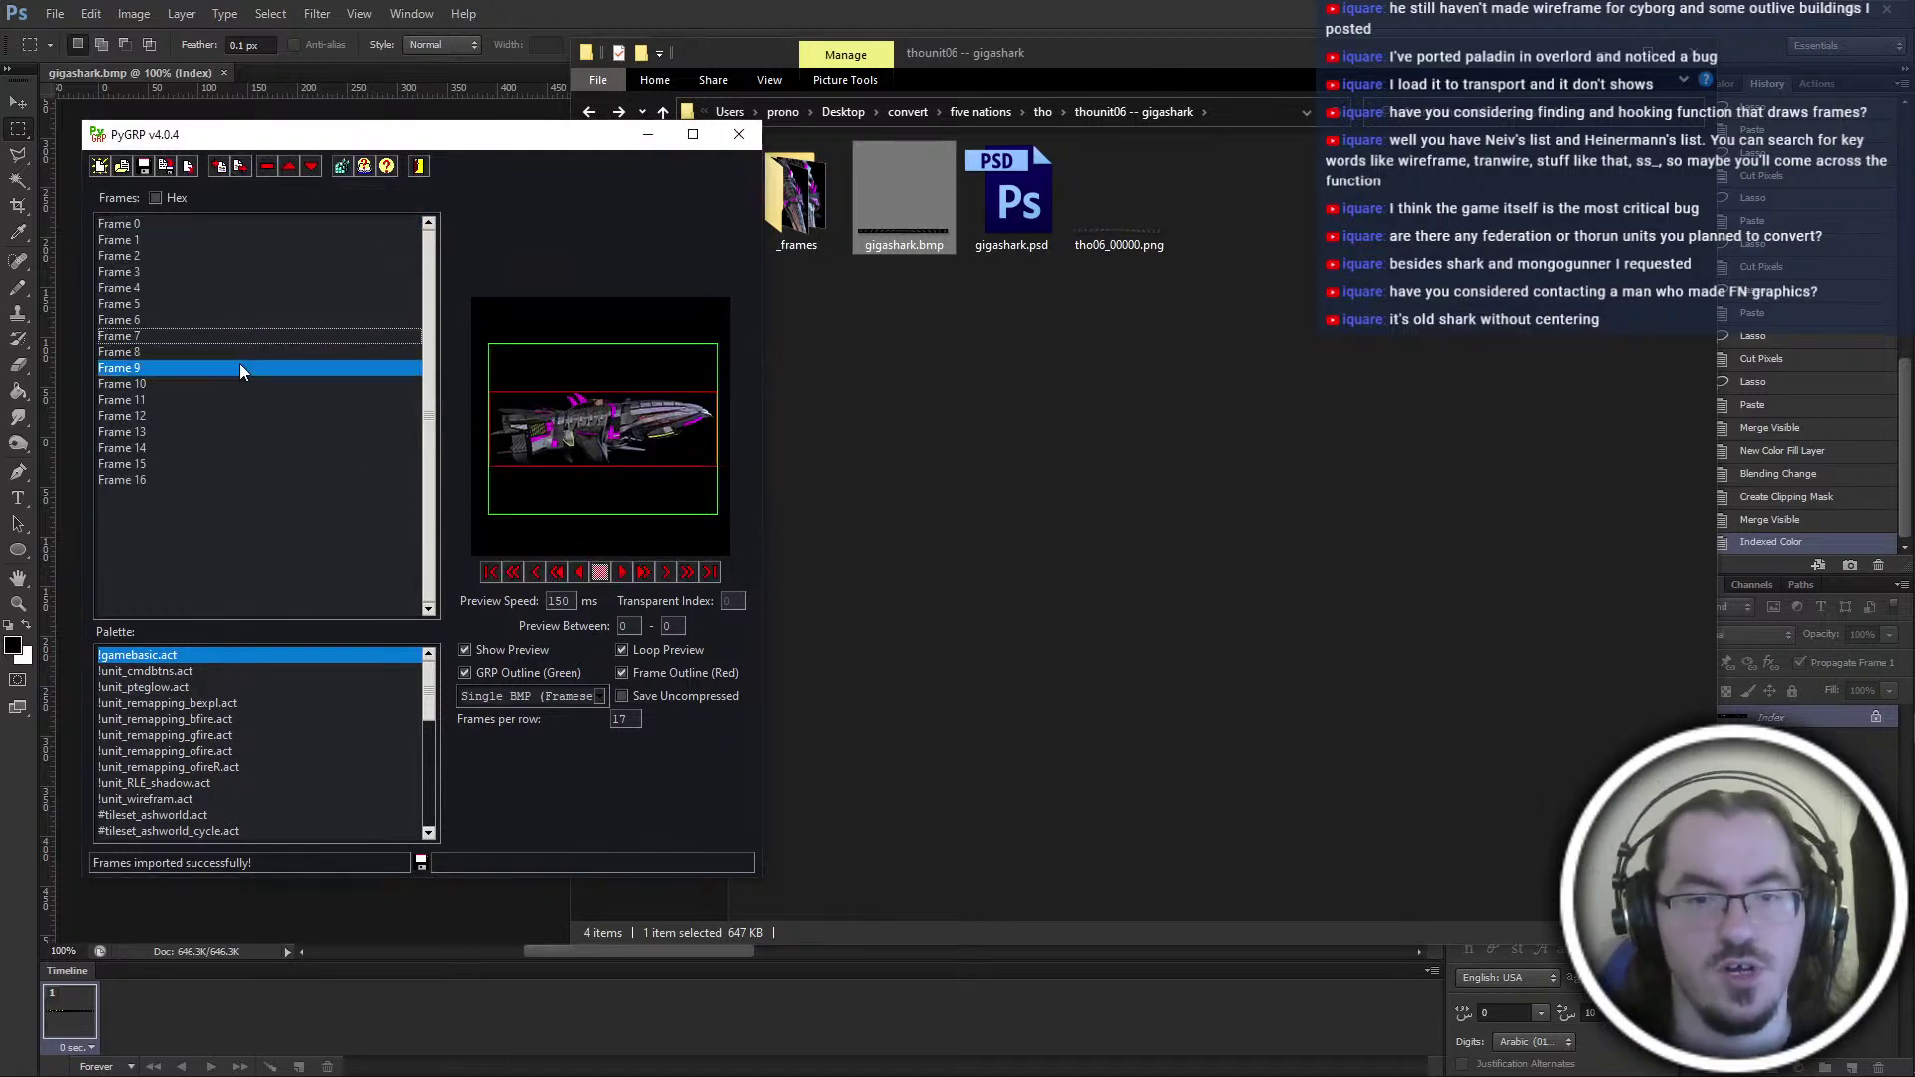
key("ctrl+a")
Return to Photoshop, dismiss the save dialog and select all pure black pixels of gigashark.bmp with the Magic Wand for close inspection
left_click(962, 8)
key("ctrl+shift+s")
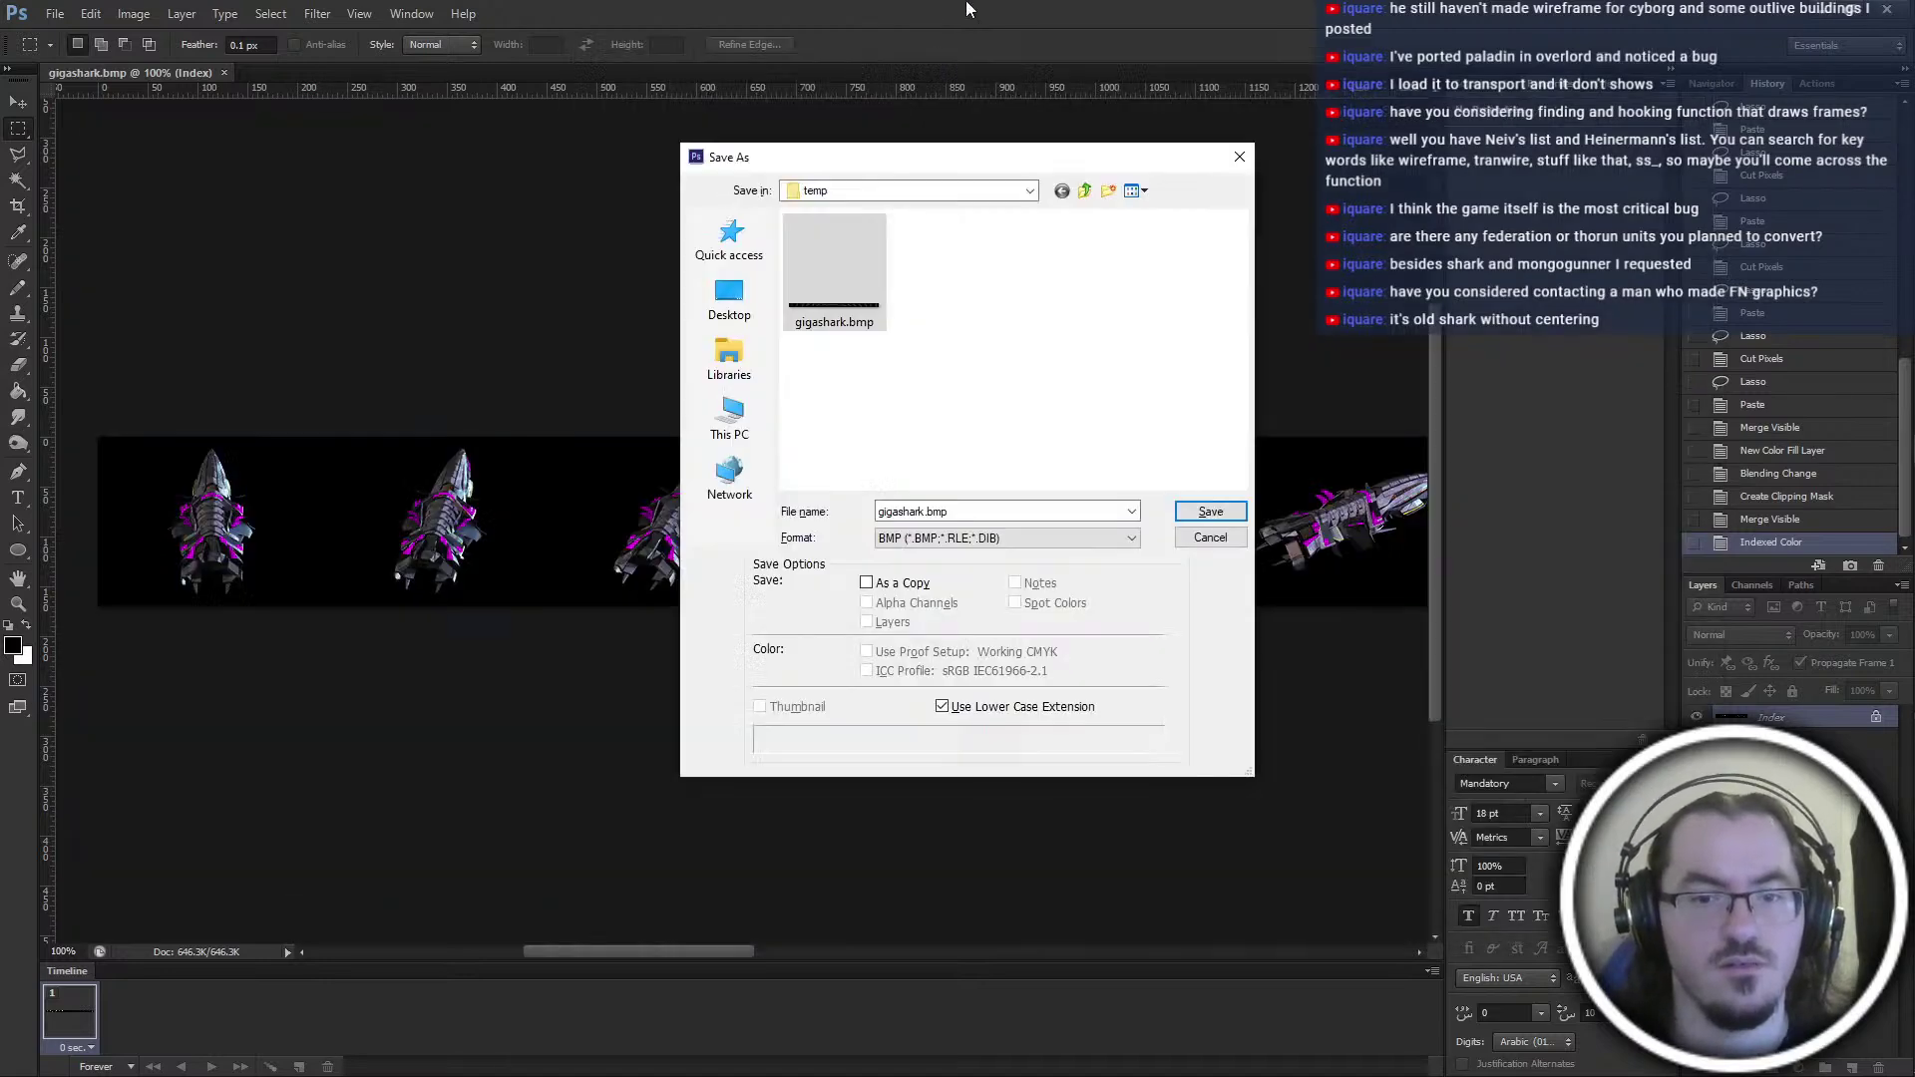
left_click(1209, 540)
scroll(1211, 541, "up", 5, "alt")
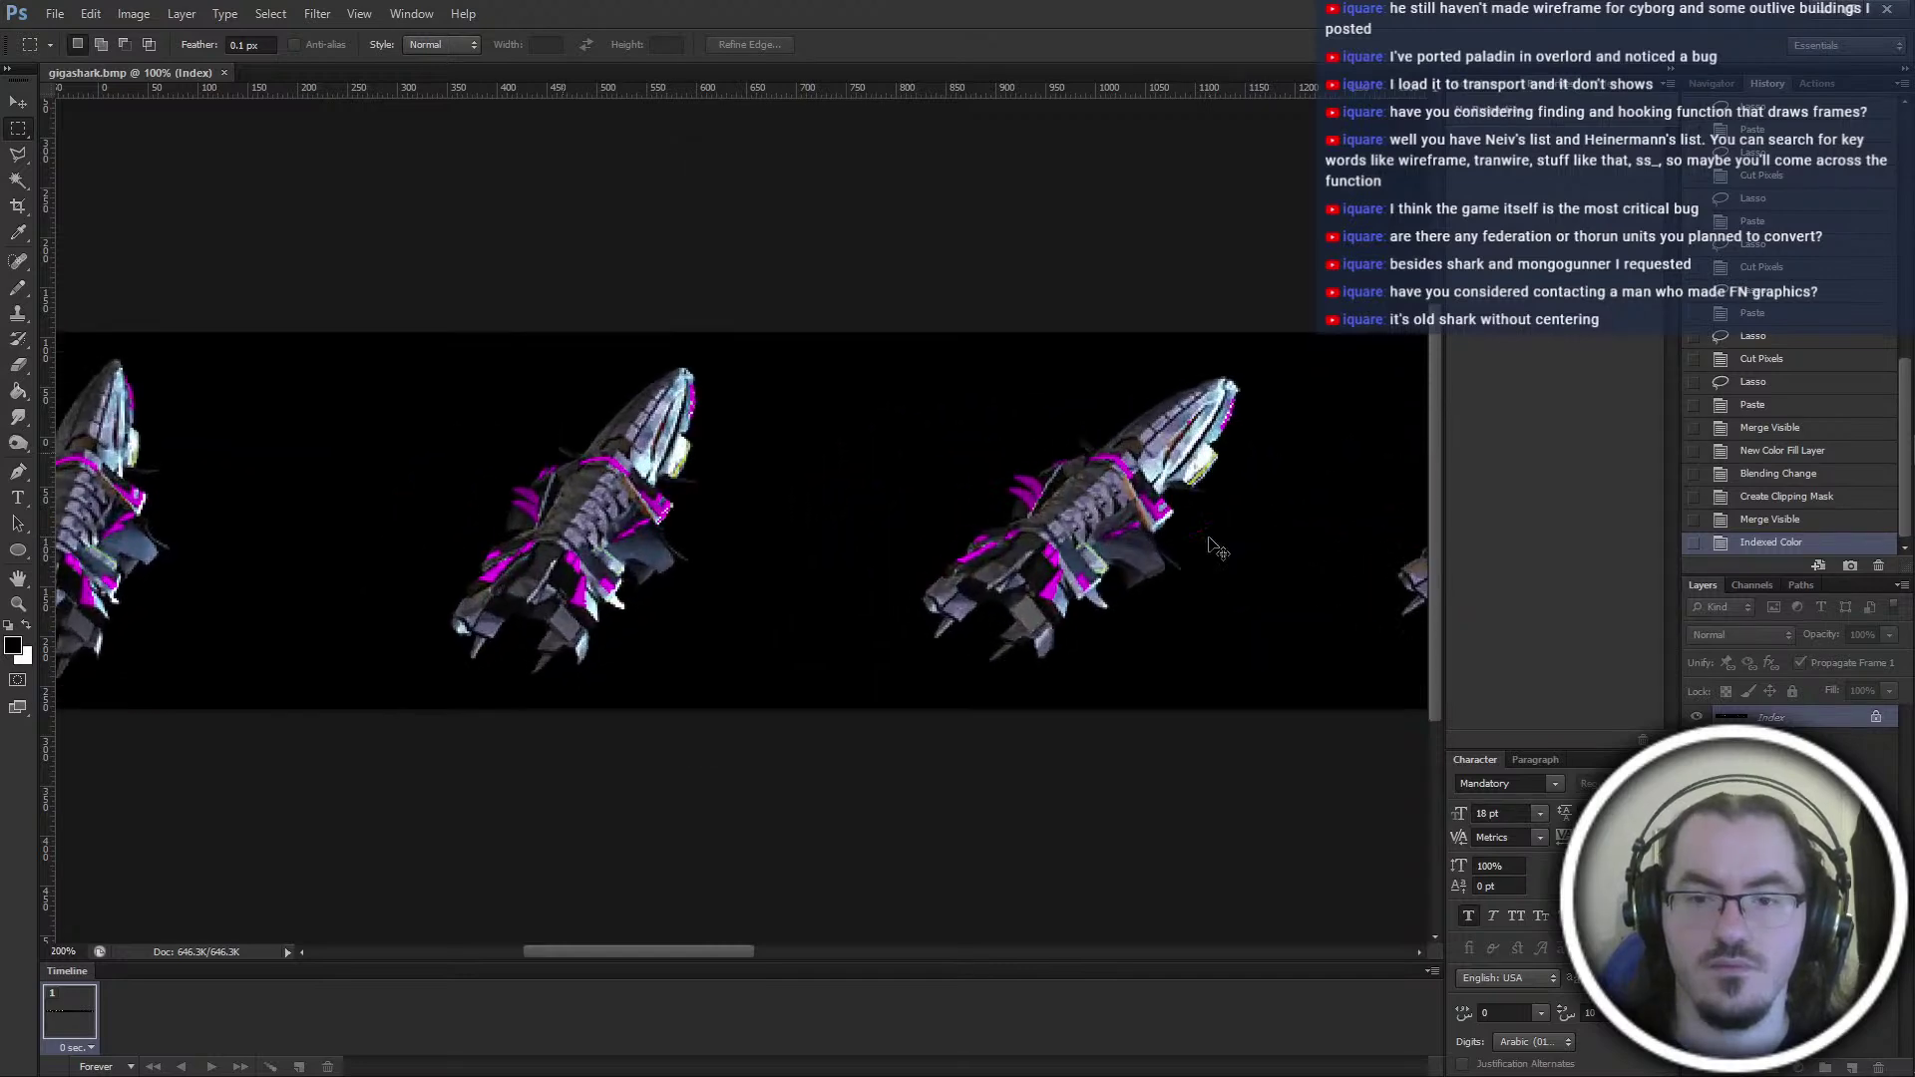
key("w")
left_click(757, 655)
scroll(797, 684, "up", 2, "ctrl")
scroll(836, 712, "up", 10, "ctrl")
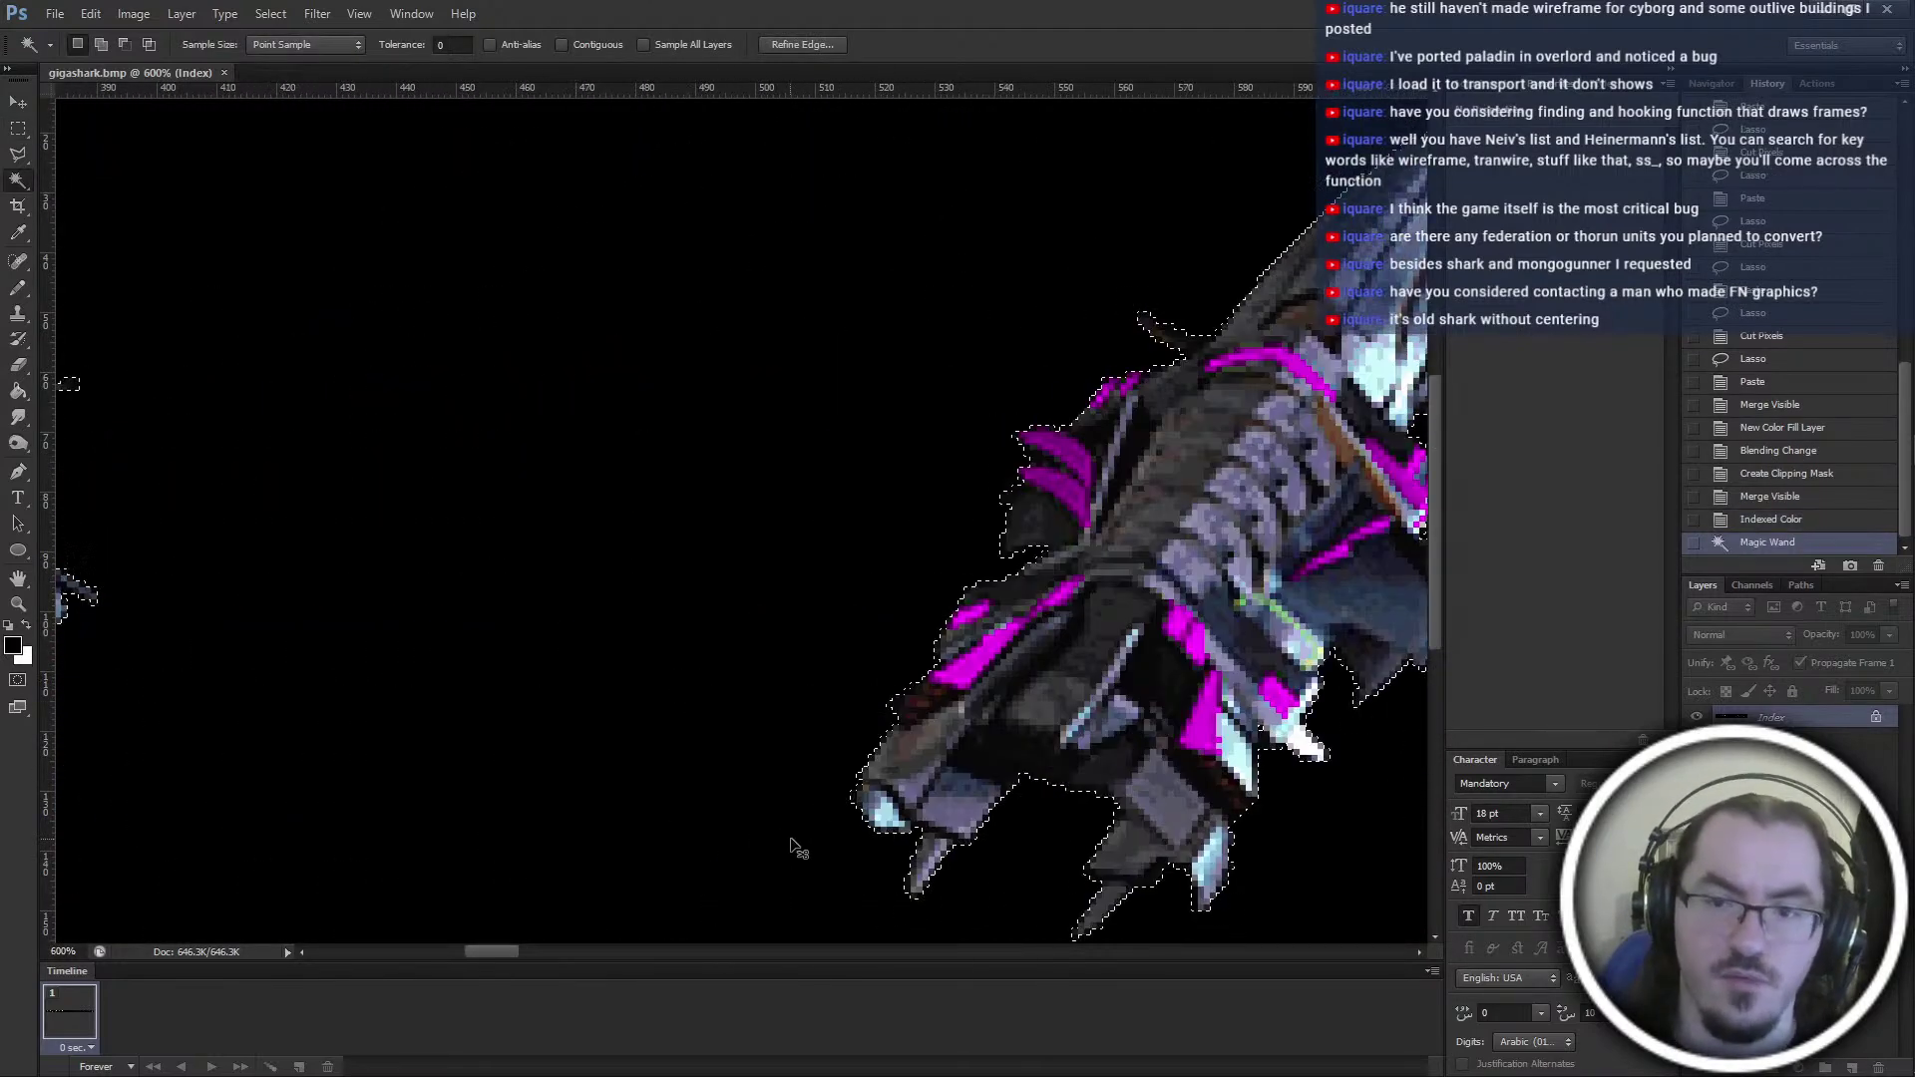
scroll(743, 863, "up", 6, "ctrl")
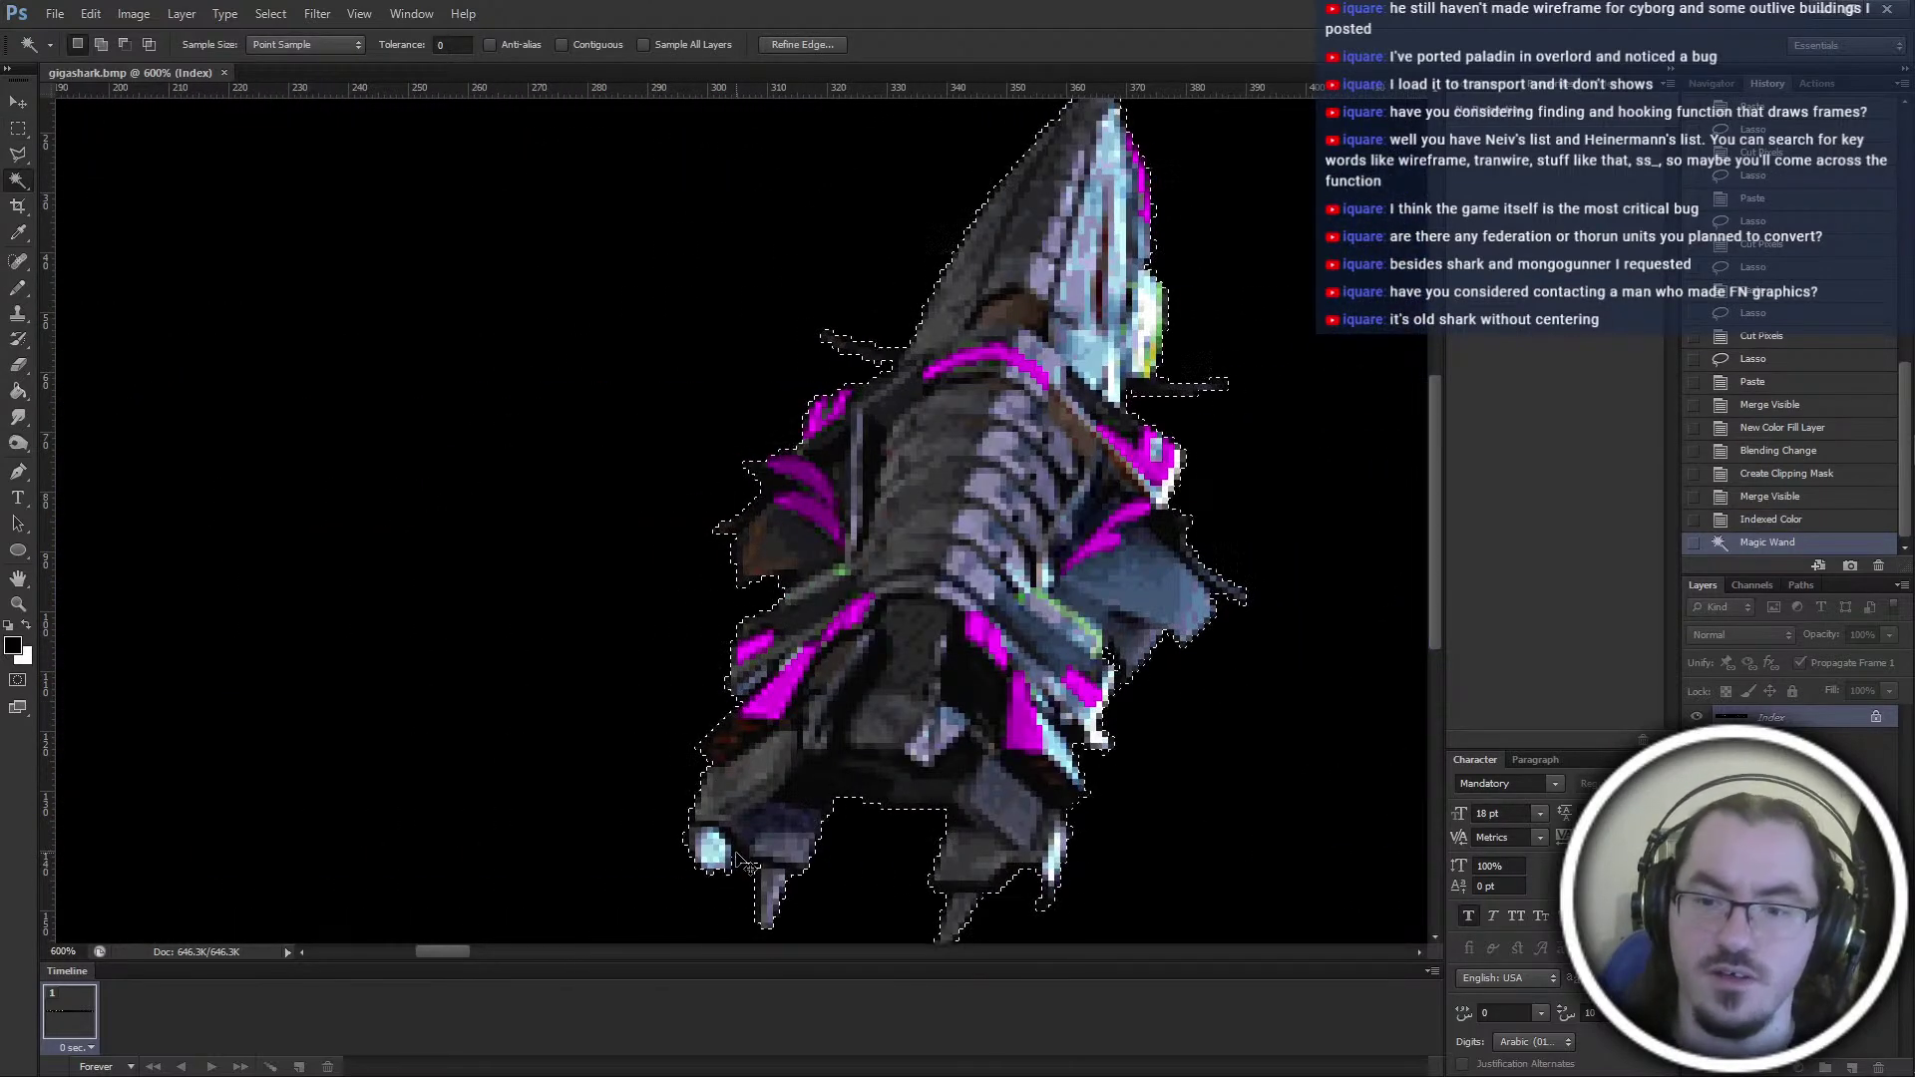
Set up the Pencil tool with foreground colour 080808 and a 5 px tip at the first sprite
key("b")
scroll(937, 825, "up", 3, "ctrl")
scroll(937, 826, "up", 6, "ctrl")
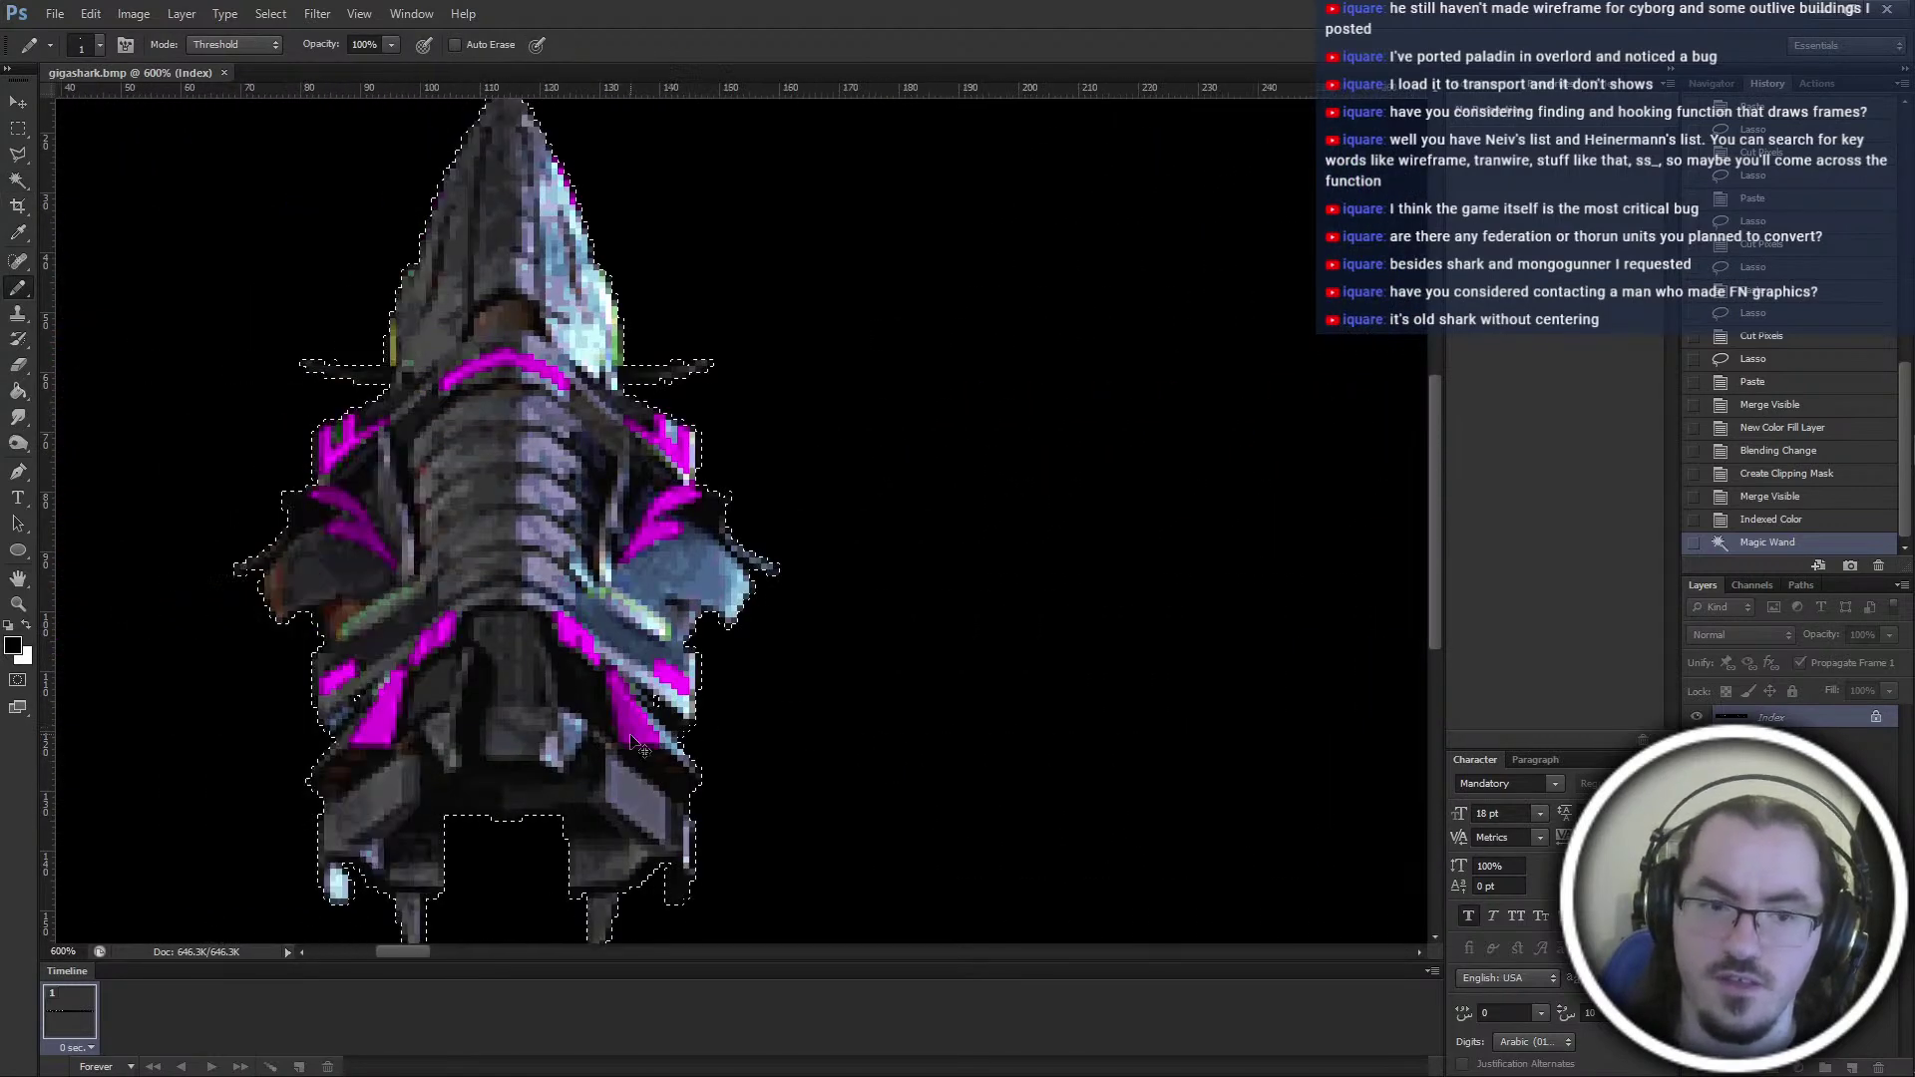
scroll(626, 711, "up", 2, "ctrl")
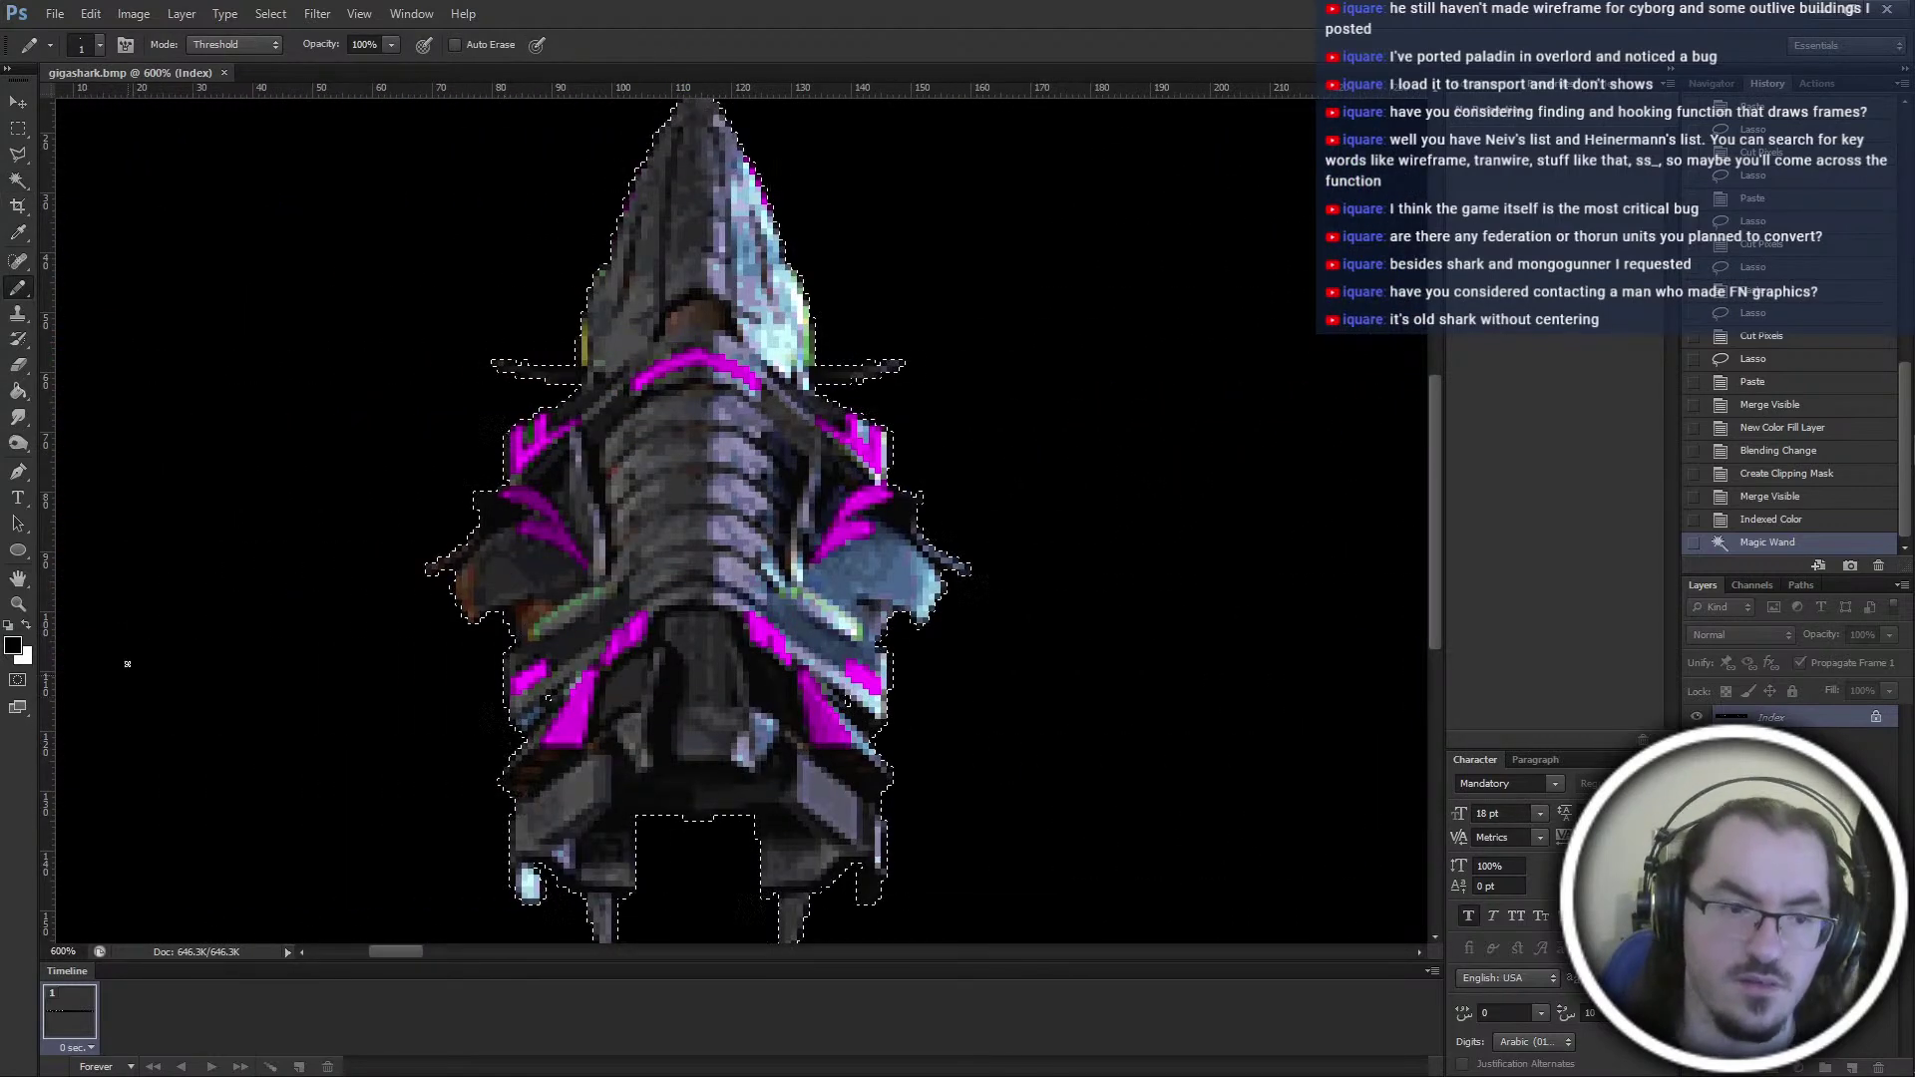
left_click(16, 654)
type("000808")
key("Return")
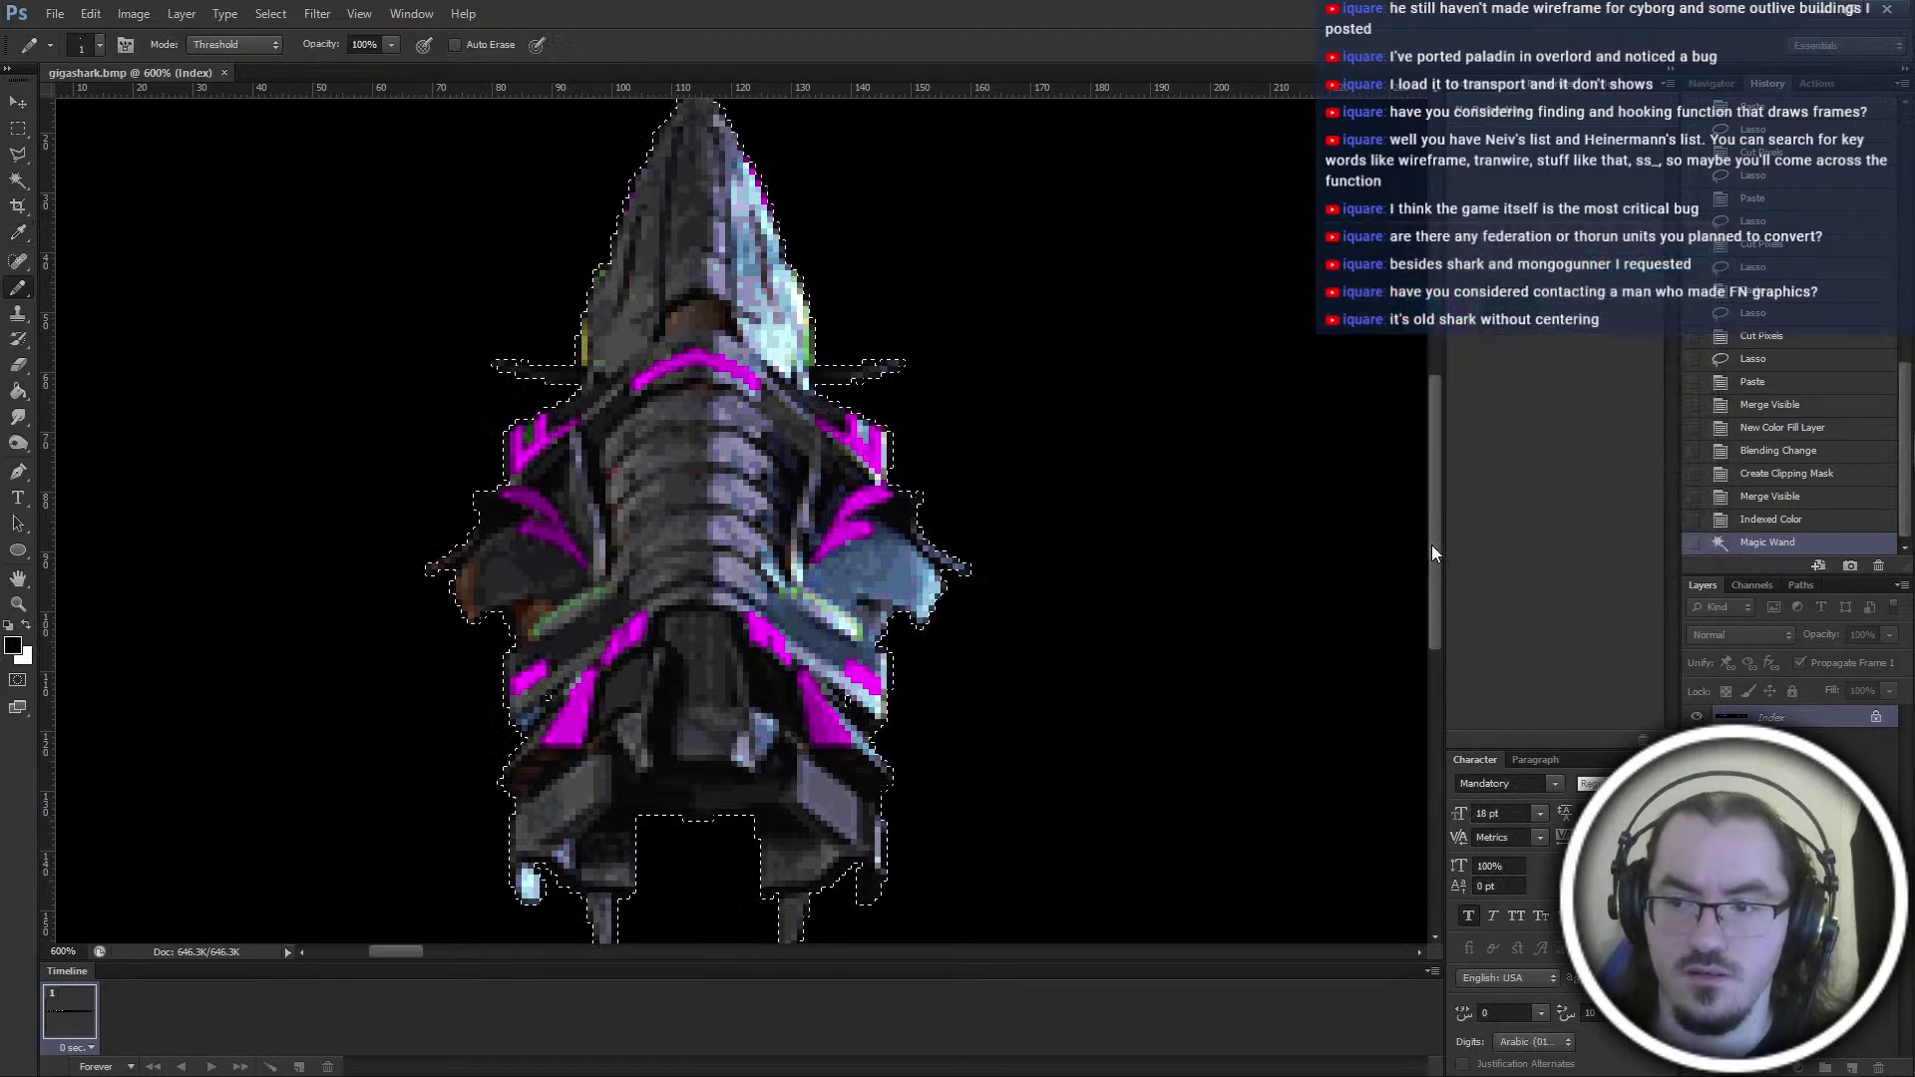
left_click(13, 646)
type("000000")
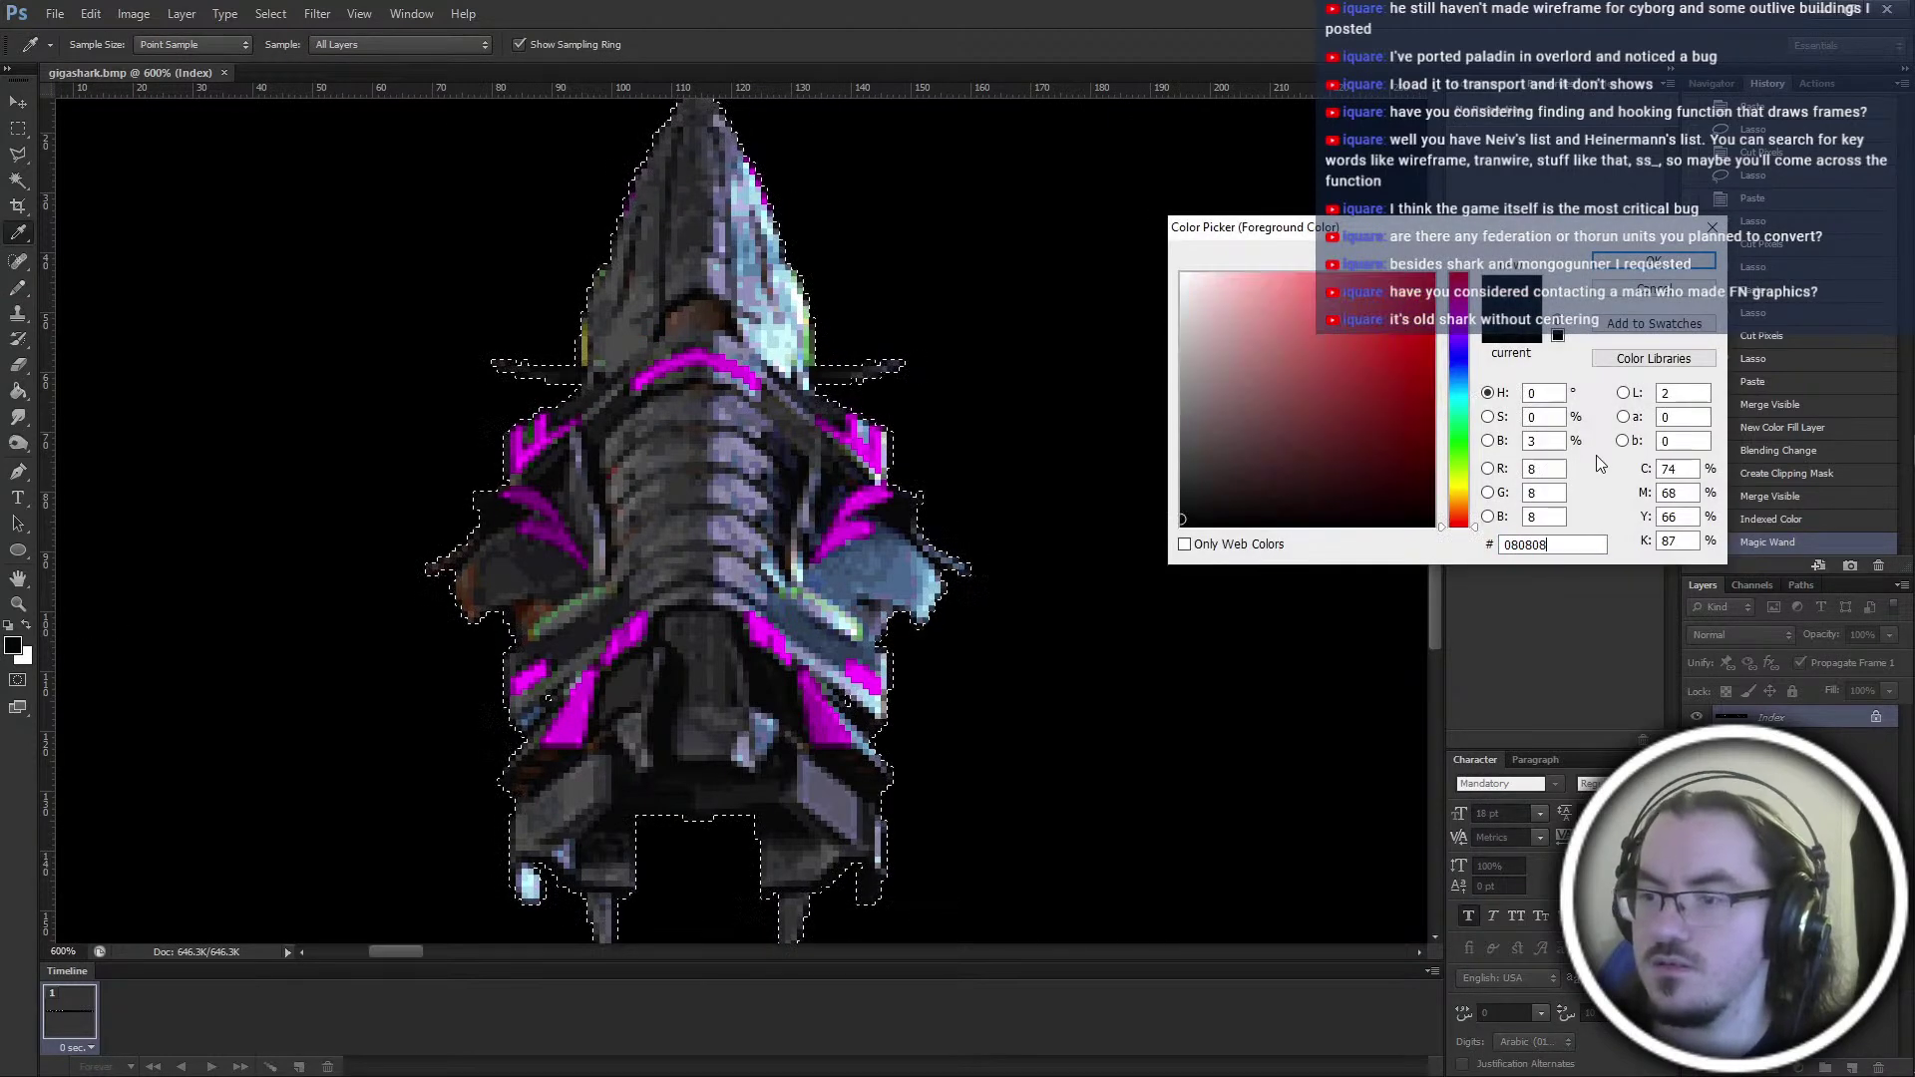
key("Return")
key("bracketright")
key("bracketright")
key("bracketright")
key("bracketright")
Paint over the selected black pixels inside the hulls of the first three sprites with the Pencil
left_click(854, 701)
left_click(559, 692)
scroll(811, 675, "right", 10, "ctrl")
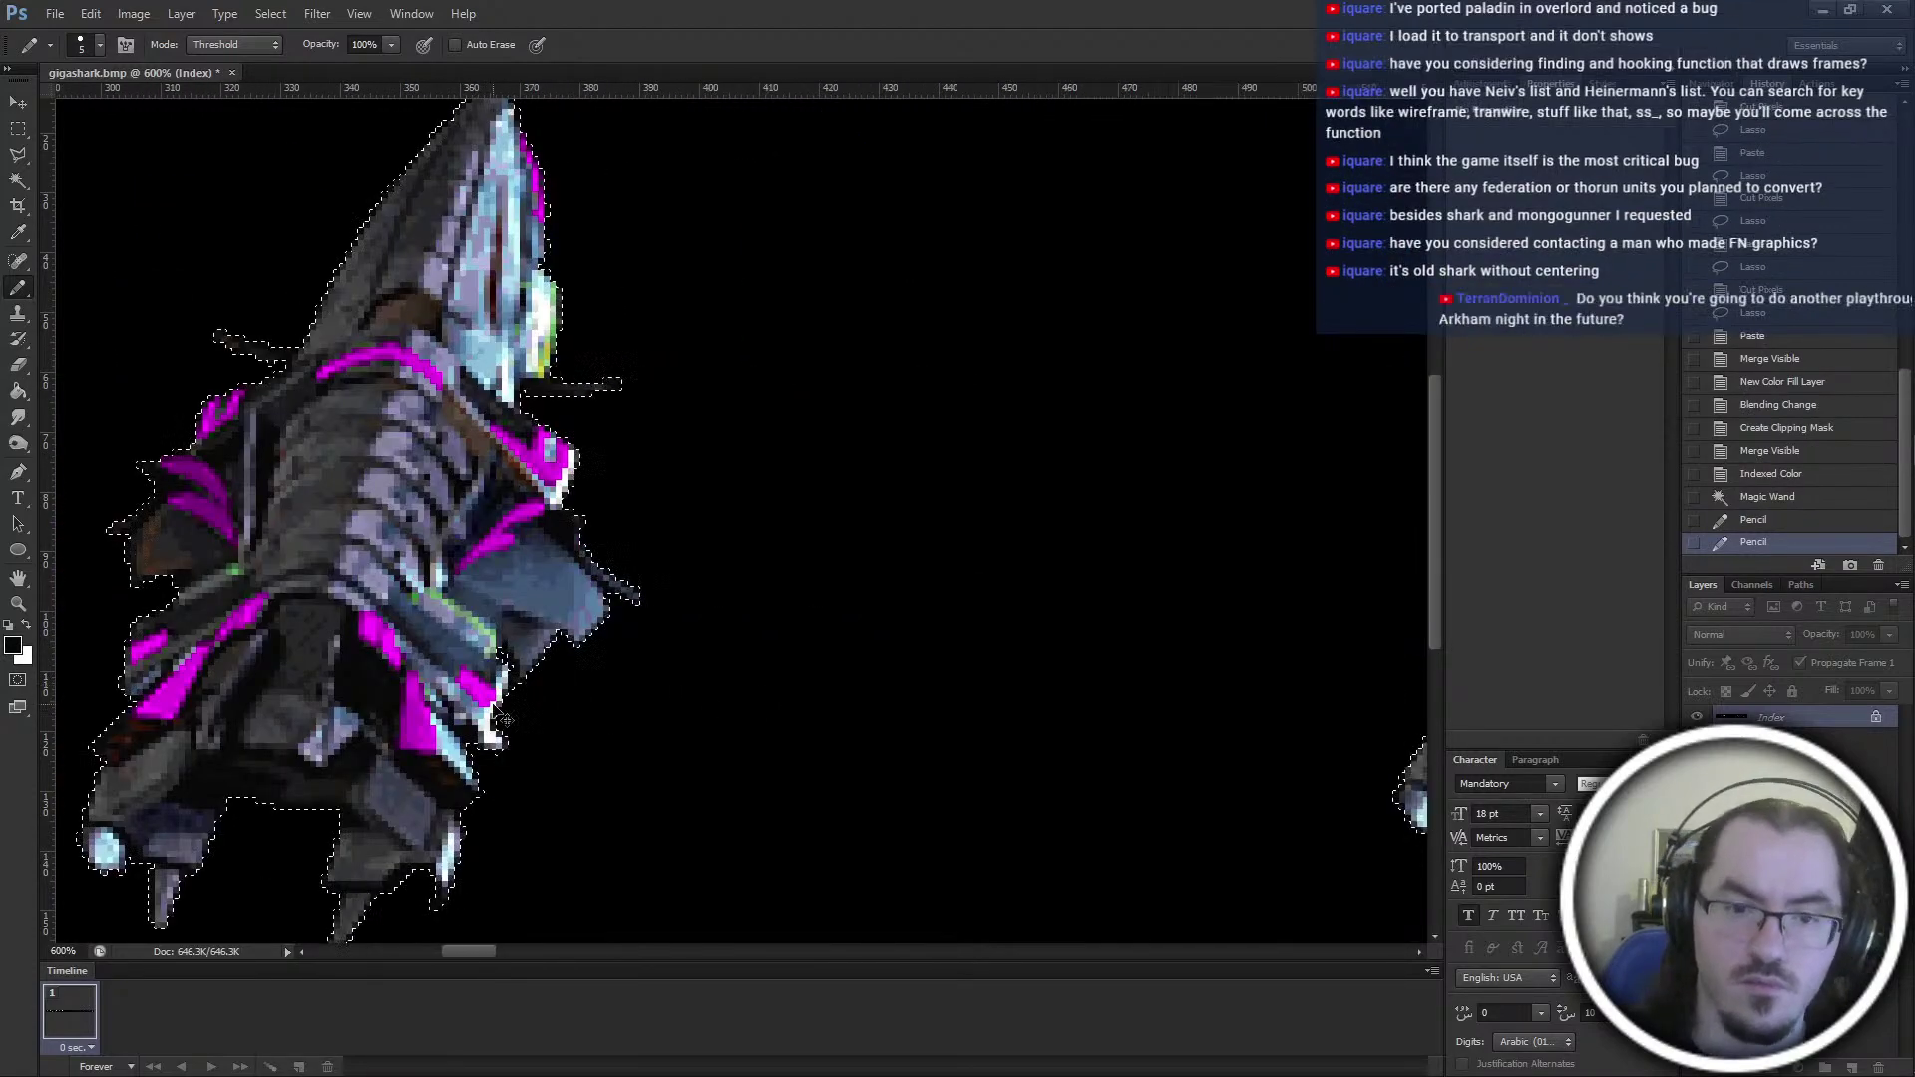
scroll(499, 659, "right", 11, "ctrl")
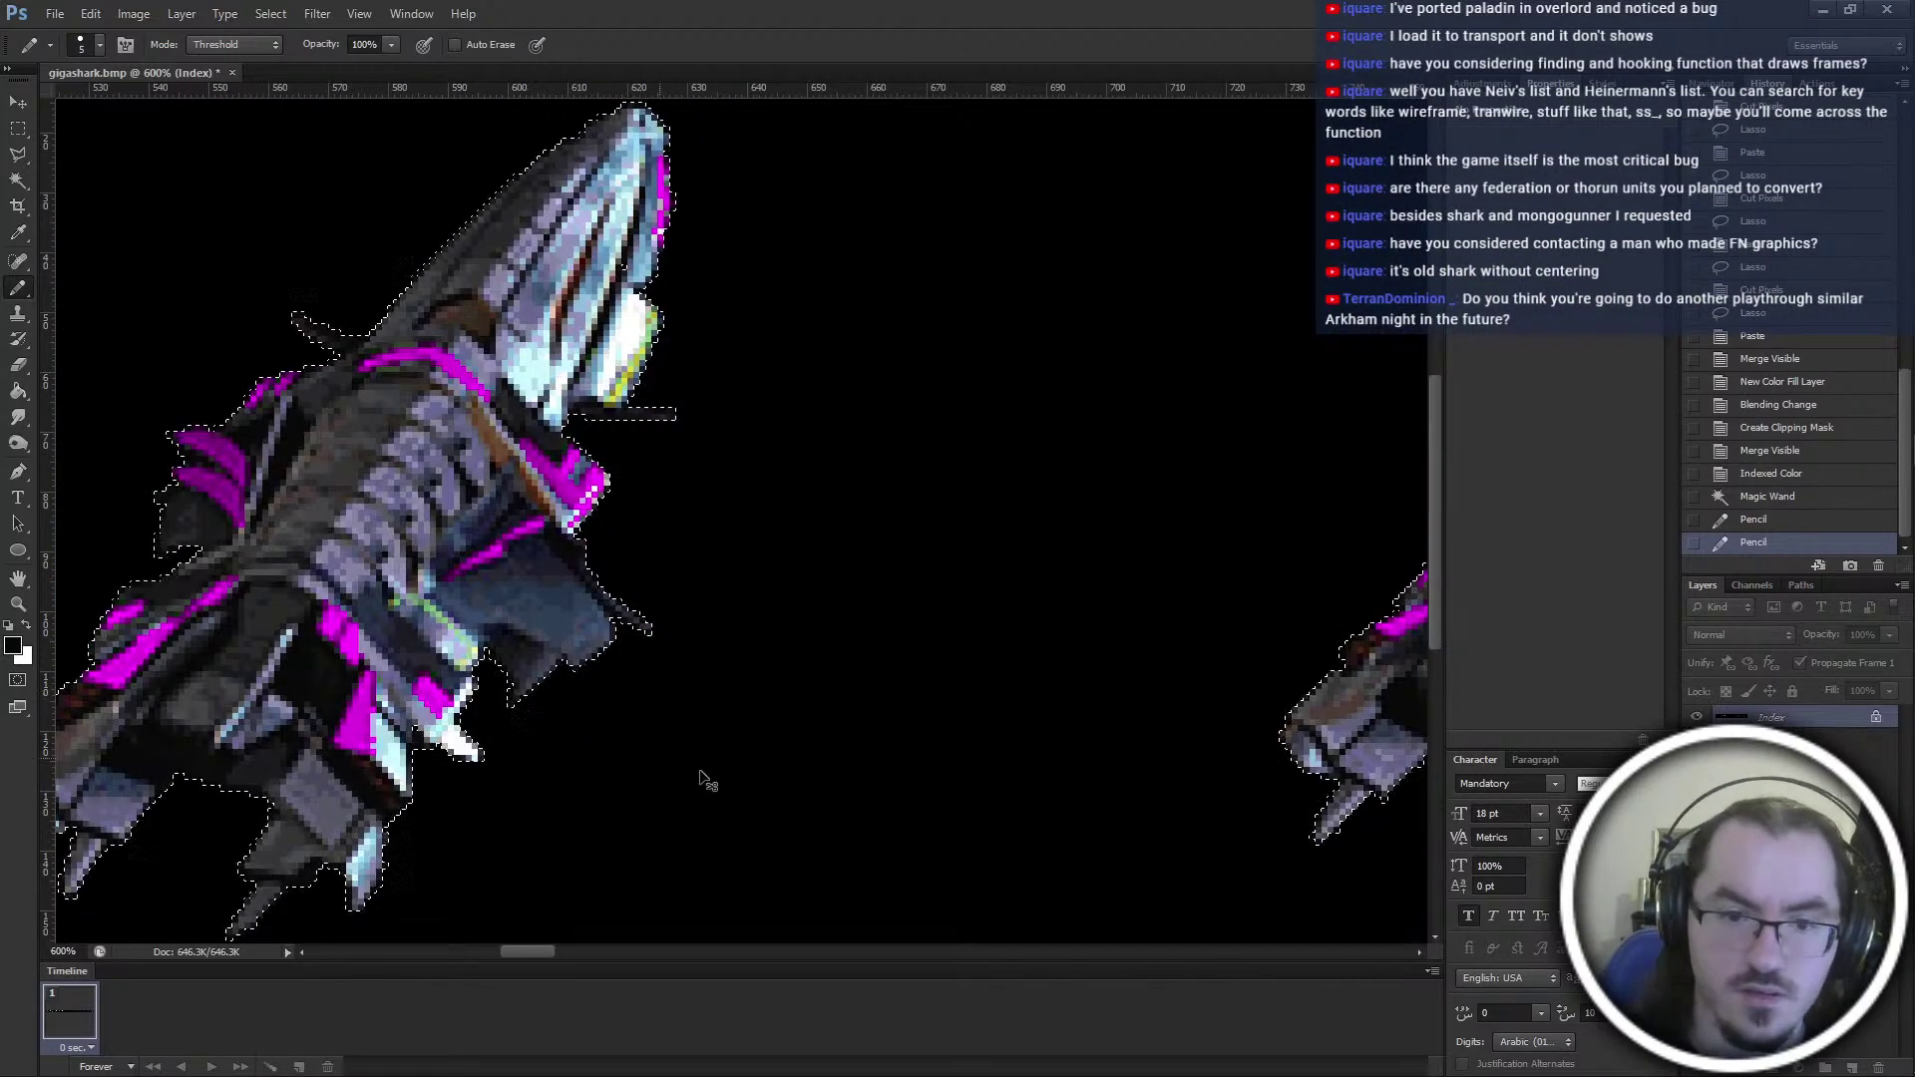
left_click(407, 722)
scroll(699, 878, "left", 11, "ctrl")
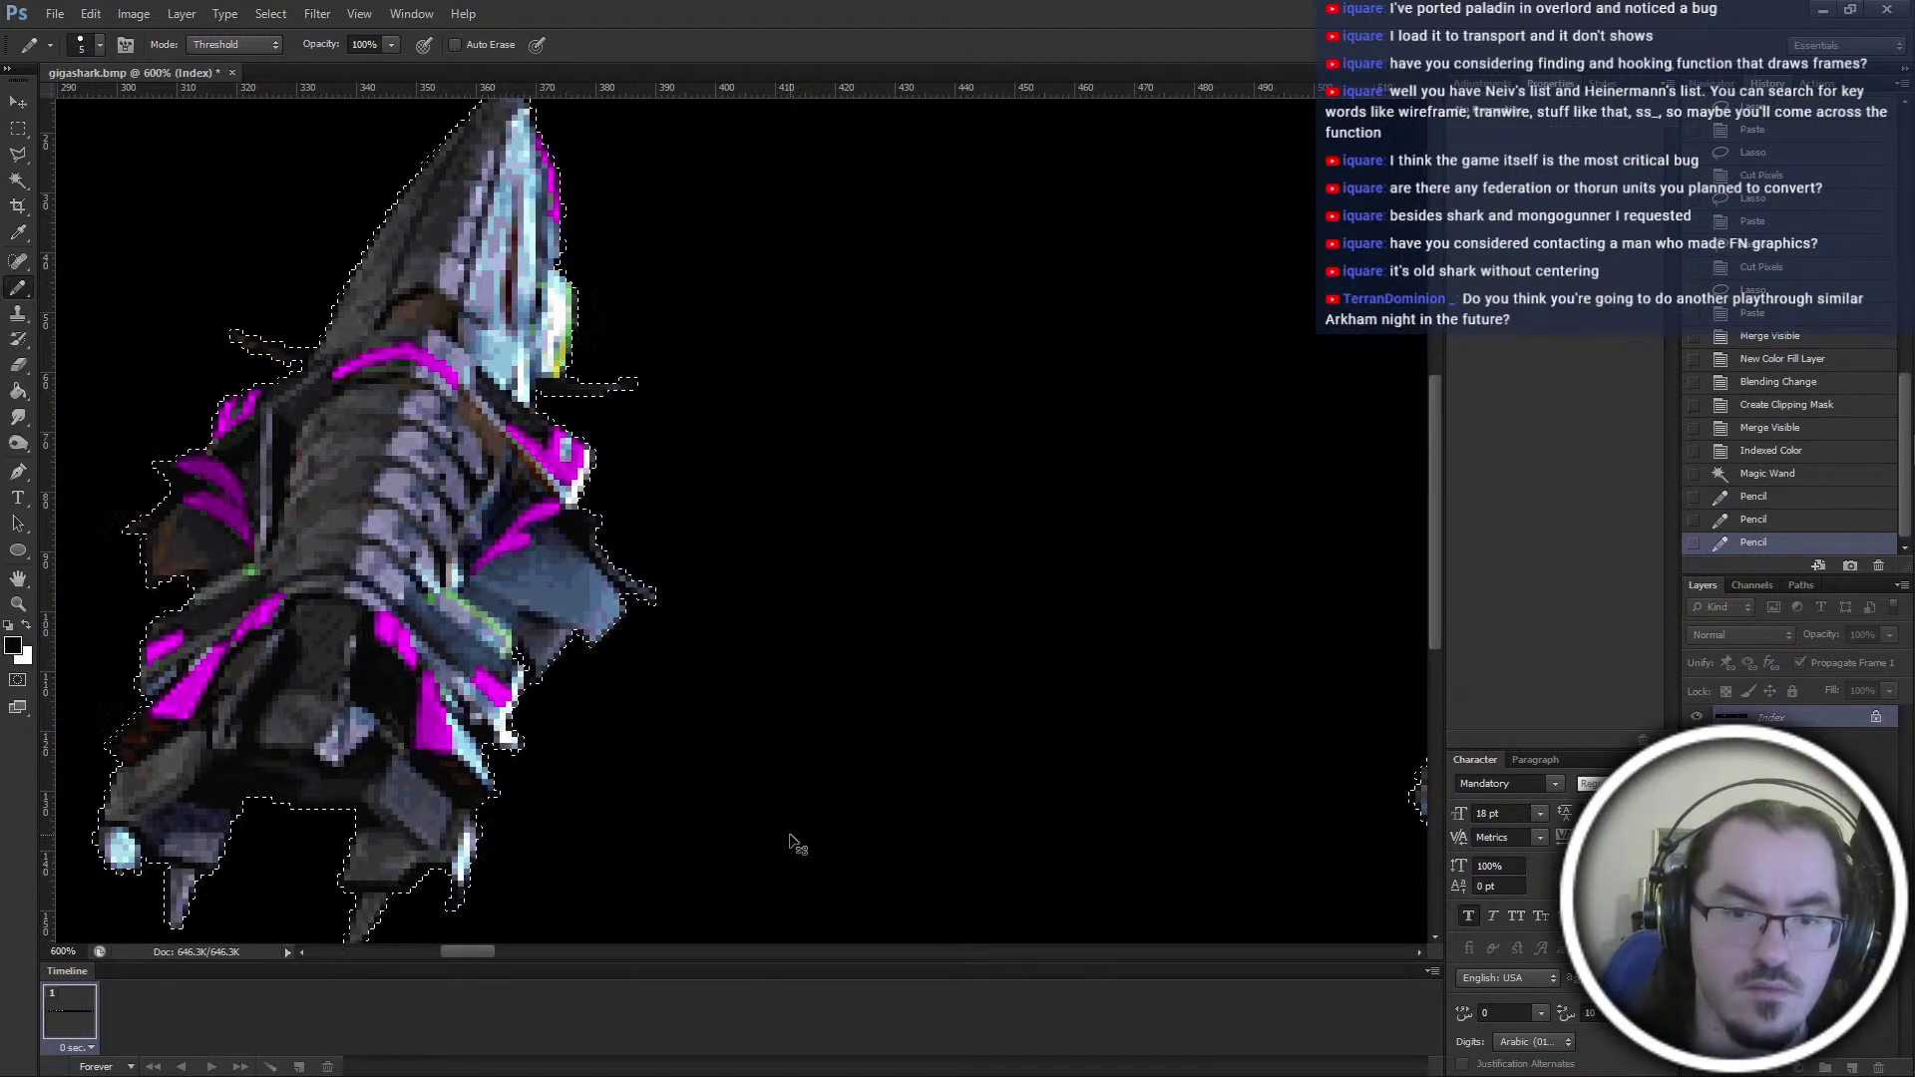
scroll(778, 828, "right", 10, "ctrl")
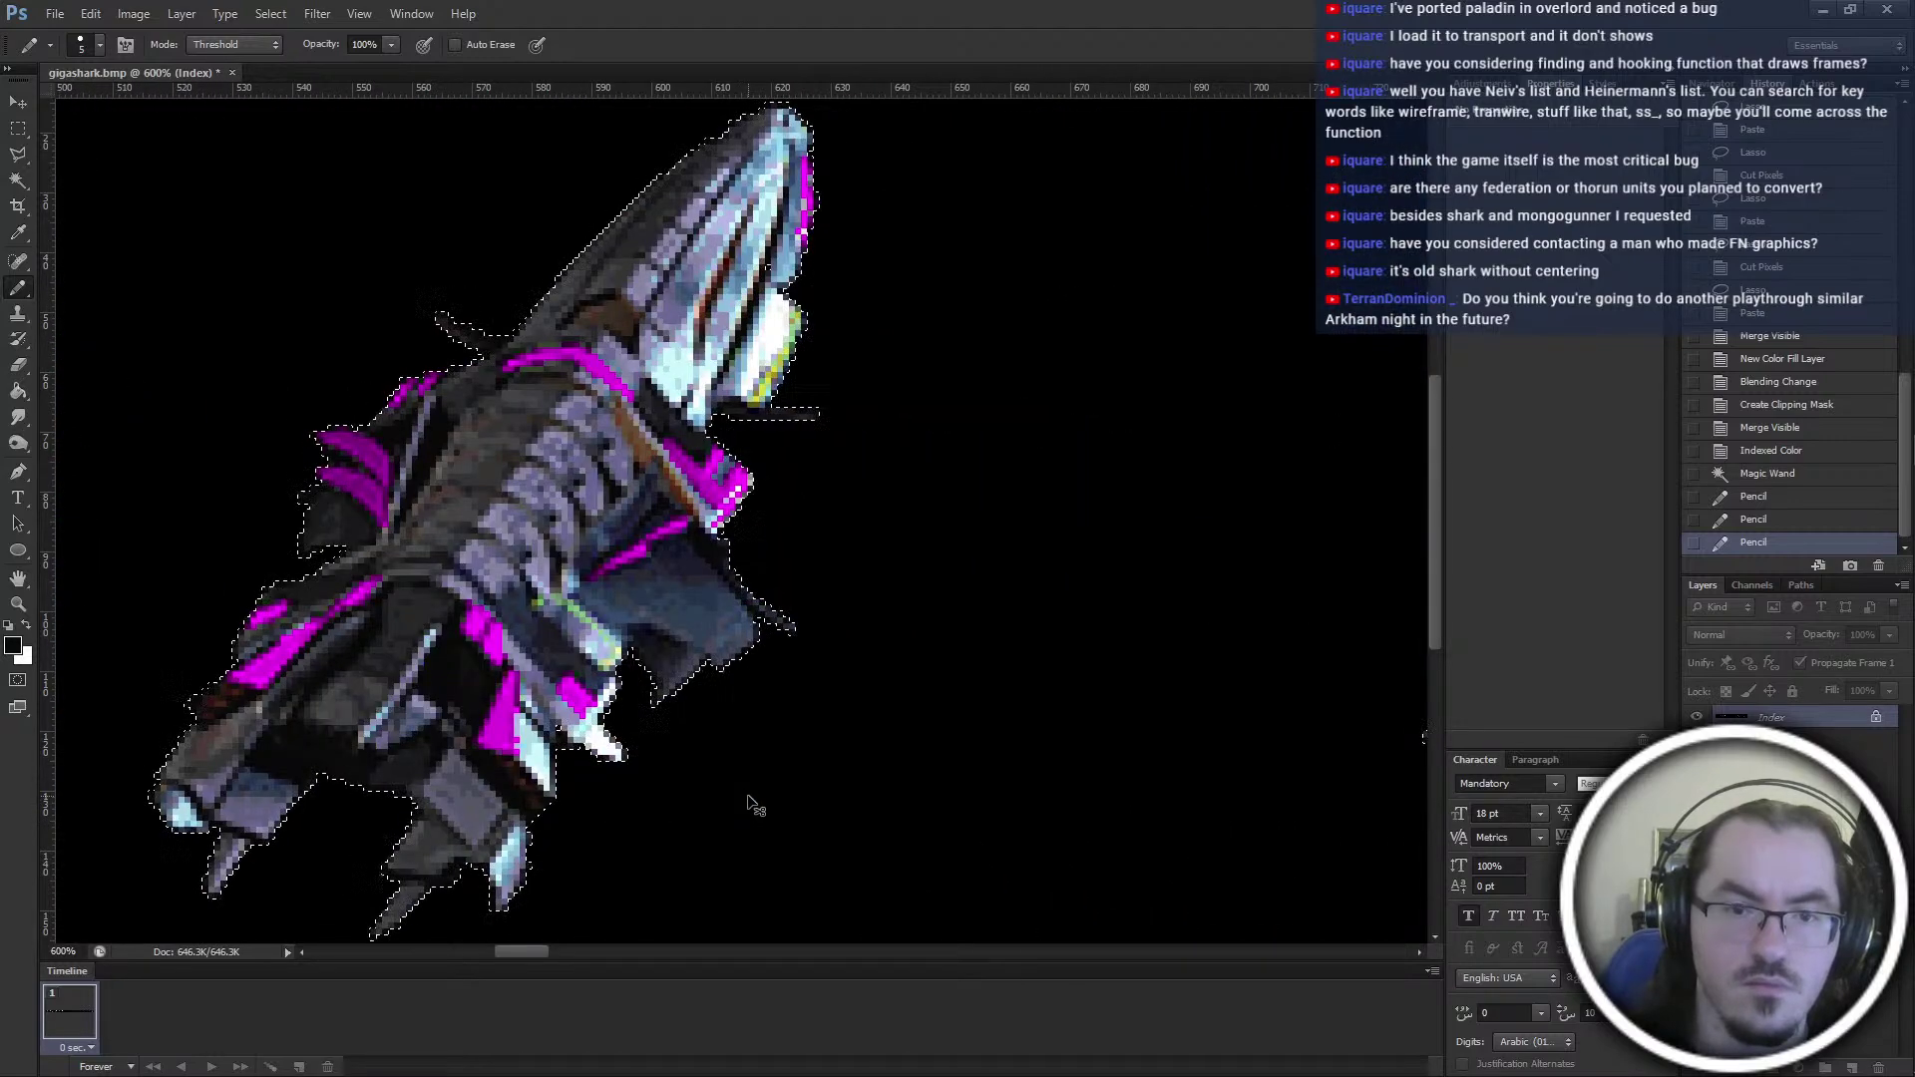
left_click(763, 261)
left_click(715, 651)
Fill the selected black gaps inside the fourth, fifth and sixth sprites with the Pencil colour
scroll(715, 650, "right", 8, "ctrl")
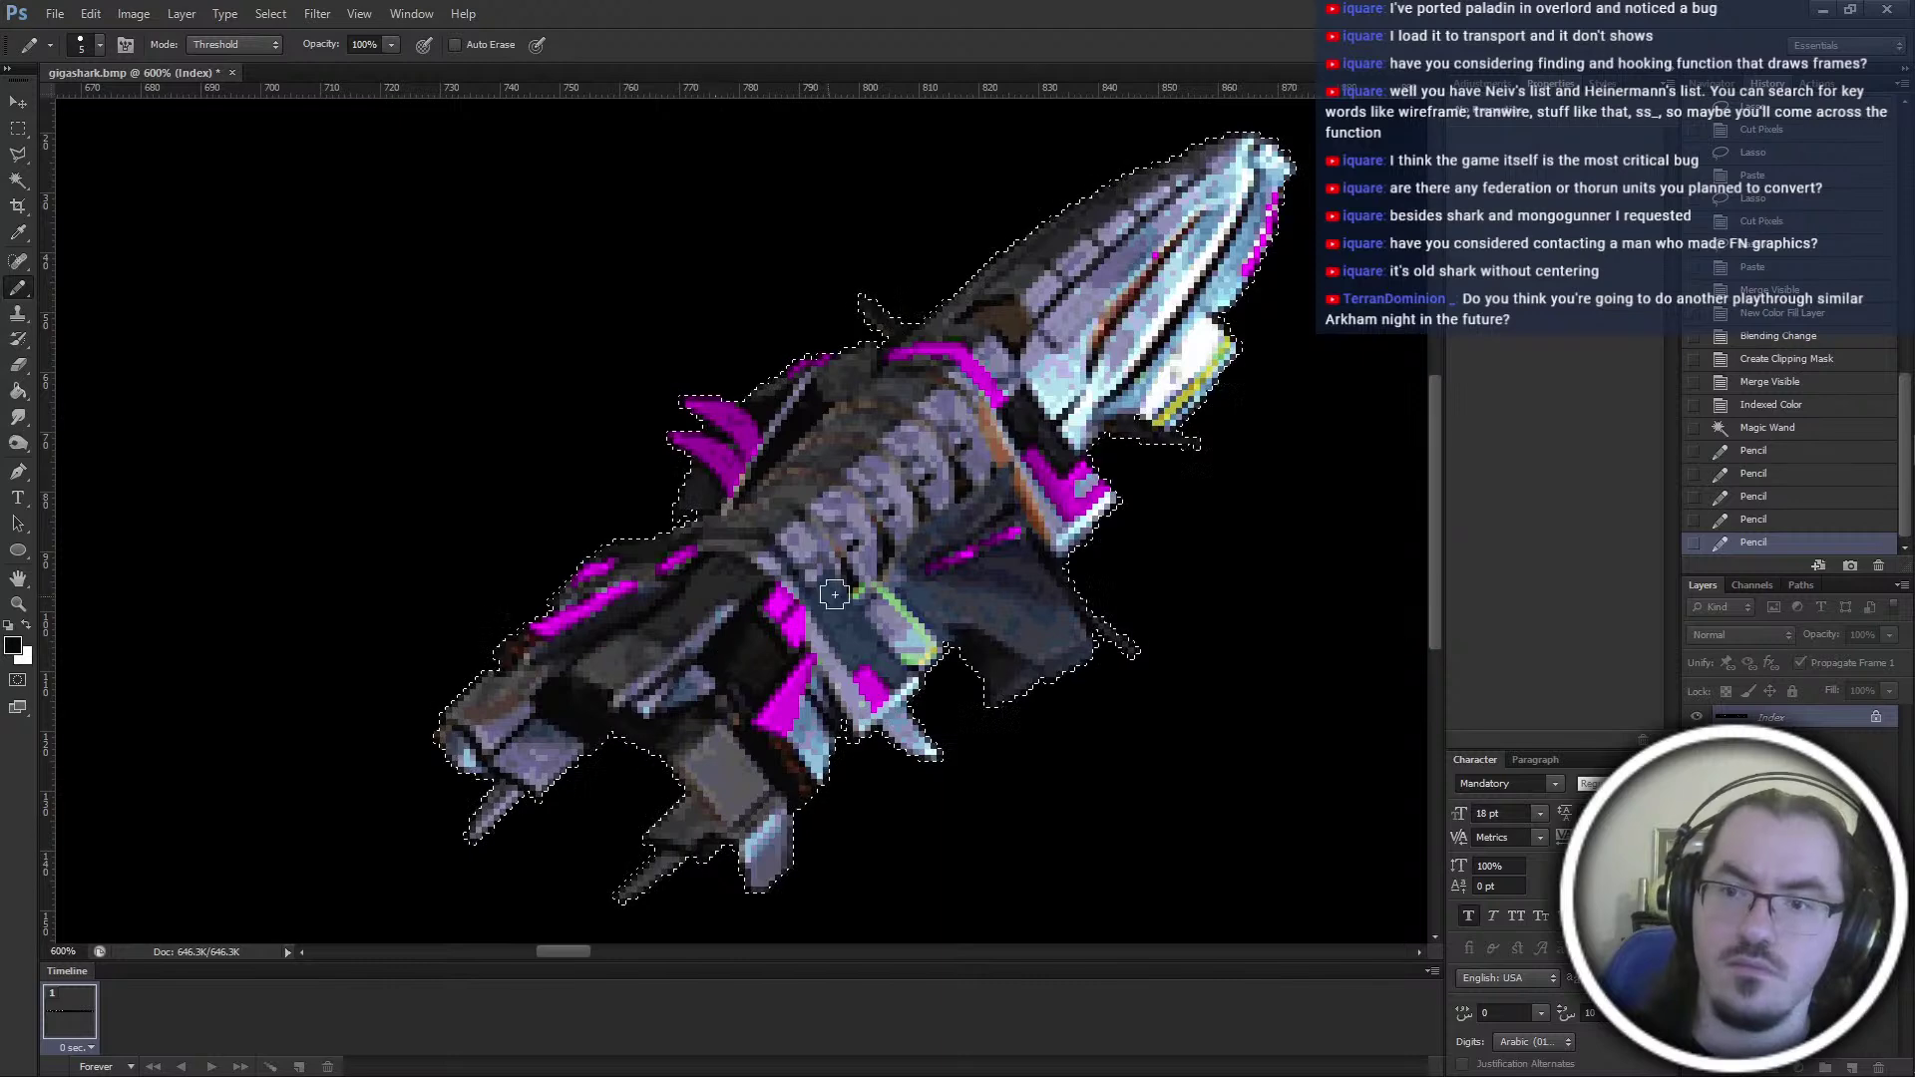
left_click(843, 709)
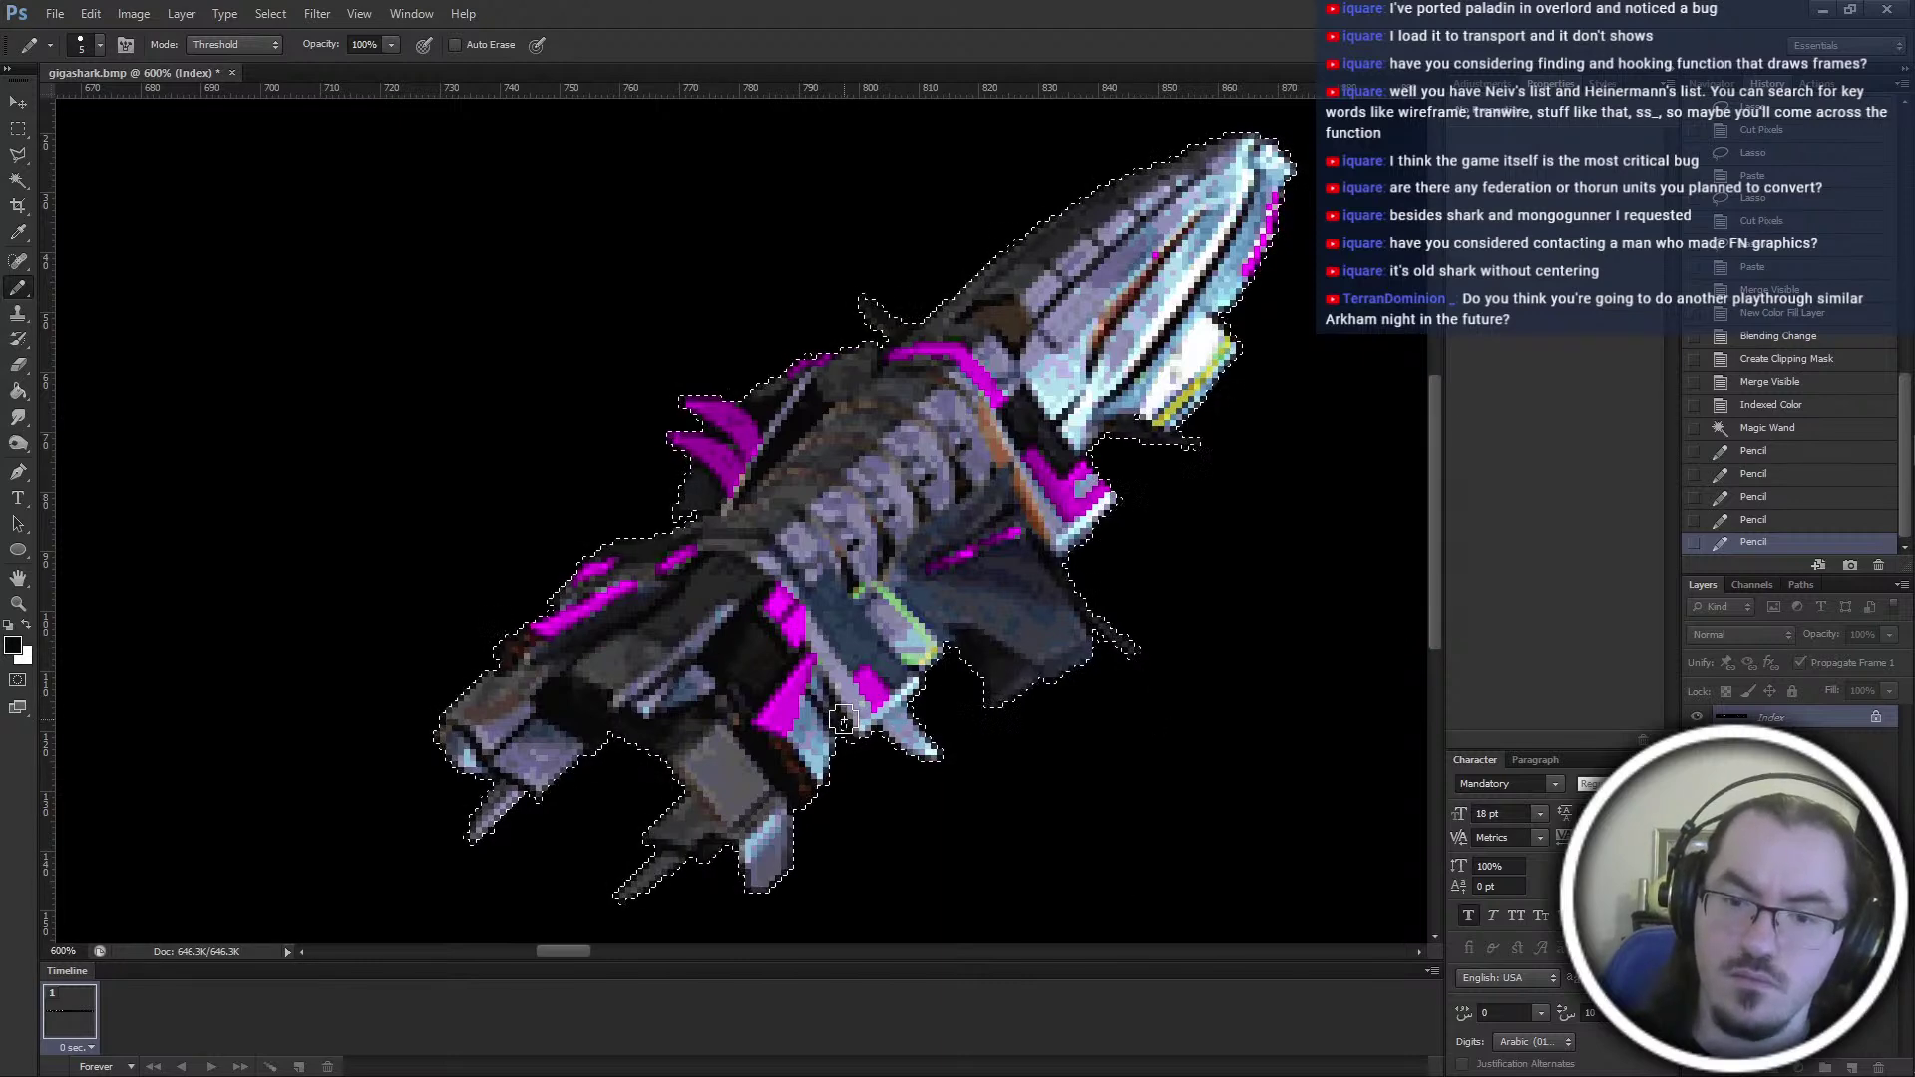
scroll(852, 710, "right", 14, "ctrl")
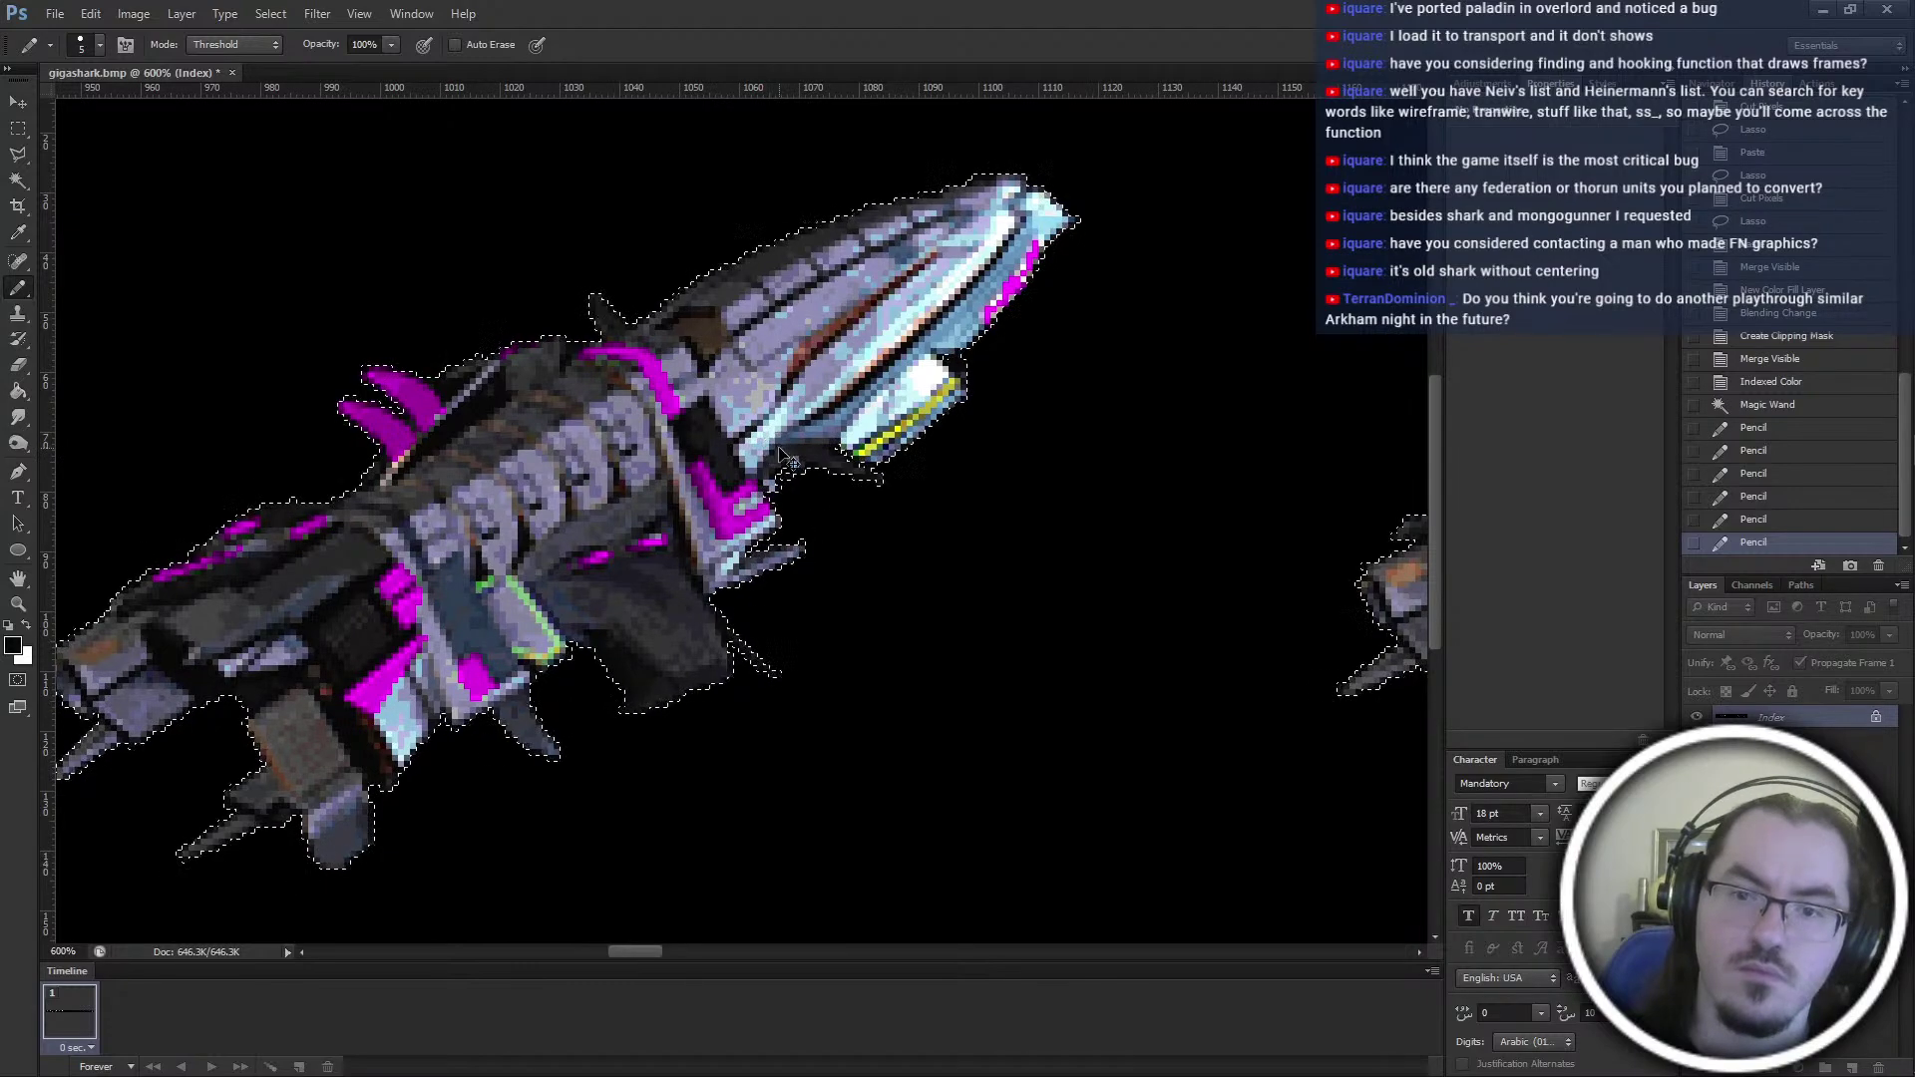
left_click(667, 575)
scroll(671, 583, "right", 5, "ctrl")
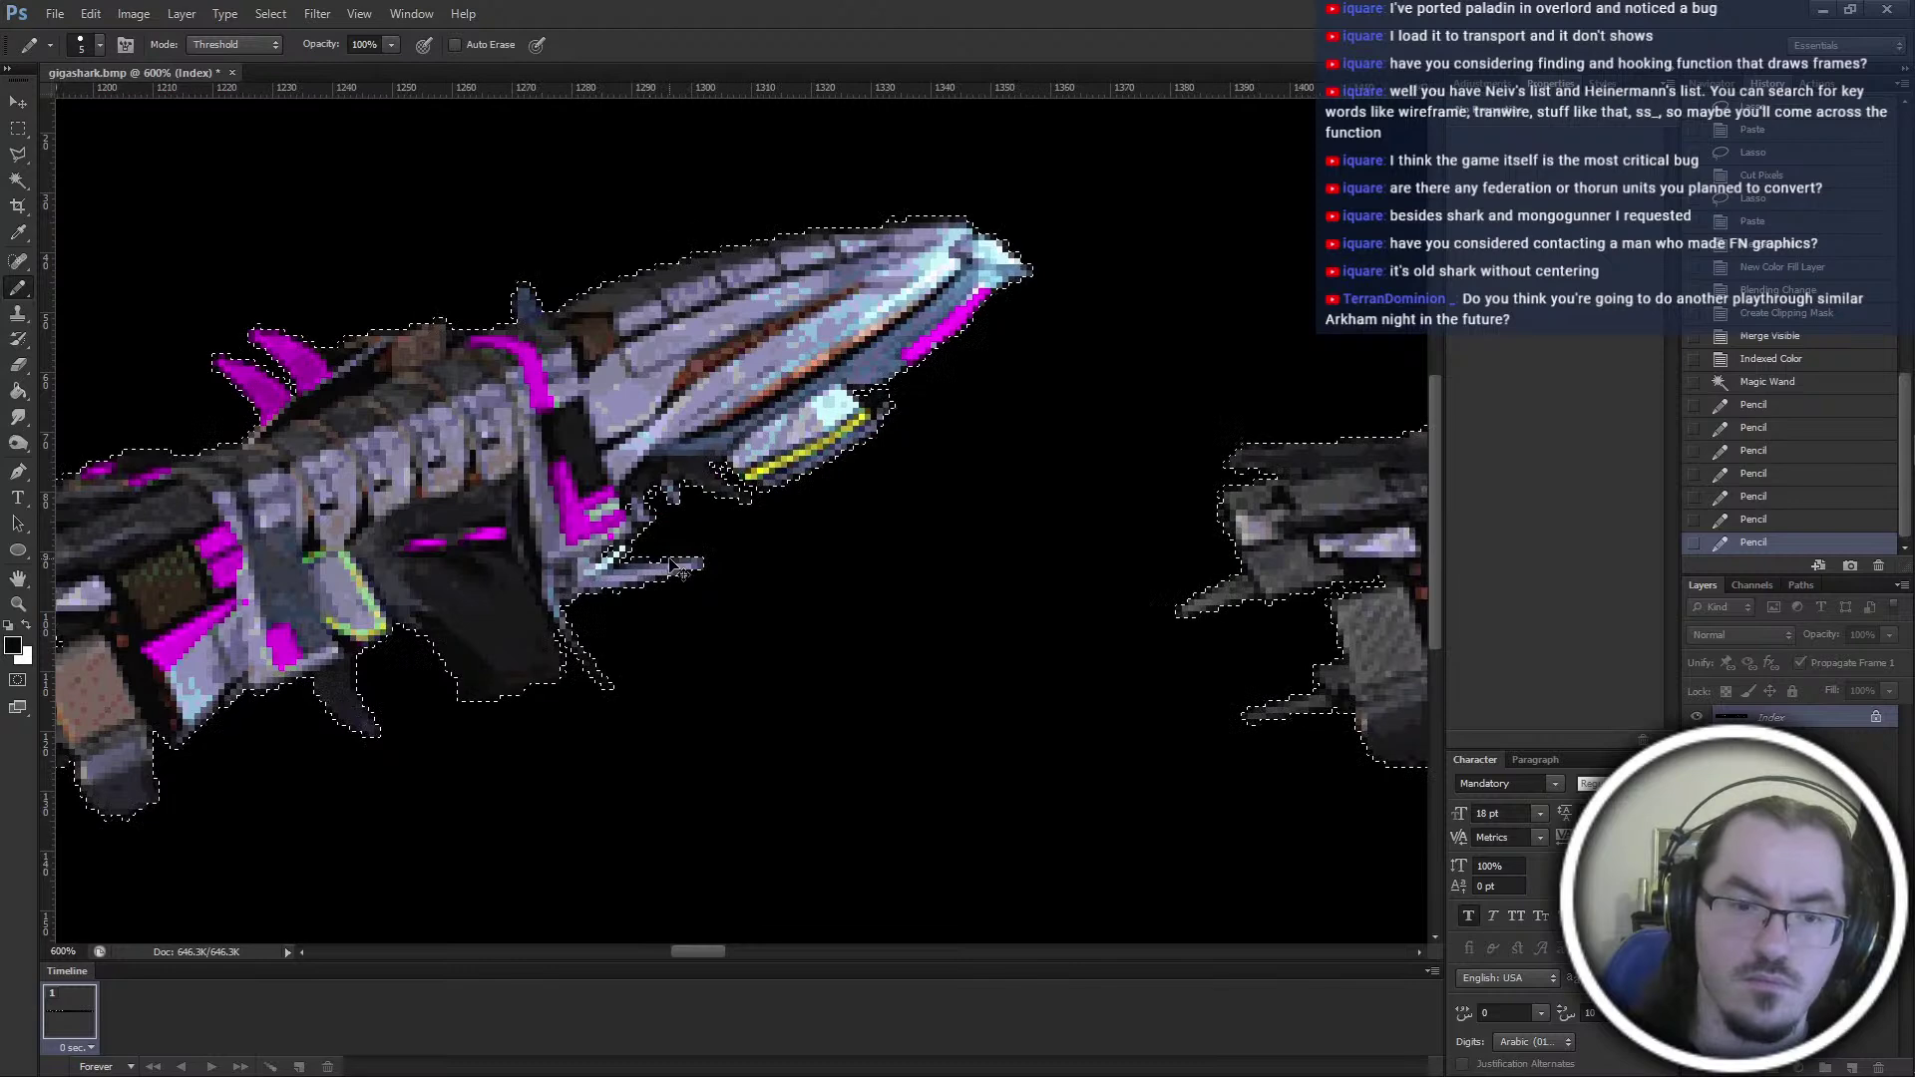
left_click(605, 540)
Paint over the selected black gaps inside the seventh to tenth sprites with the Pencil
scroll(632, 795, "right", 4, "ctrl")
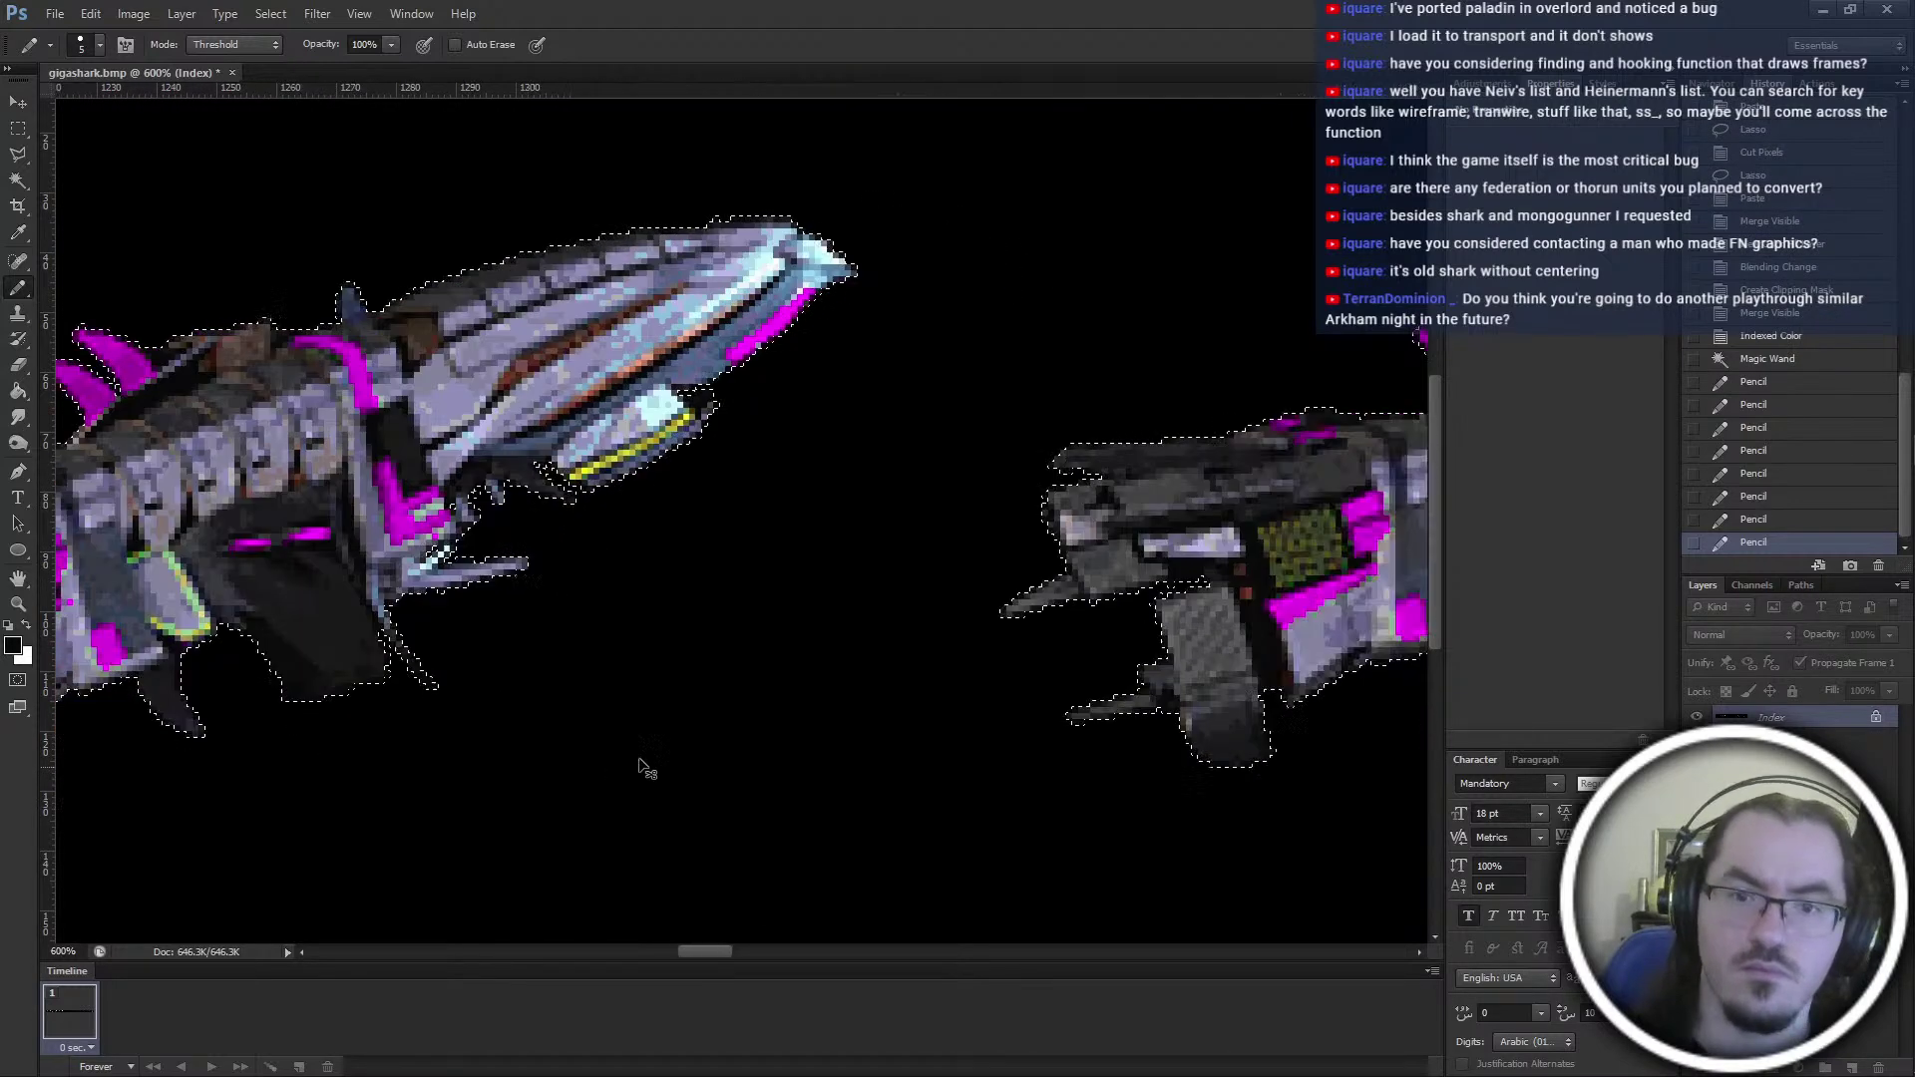
scroll(679, 606, "right", 3, "ctrl")
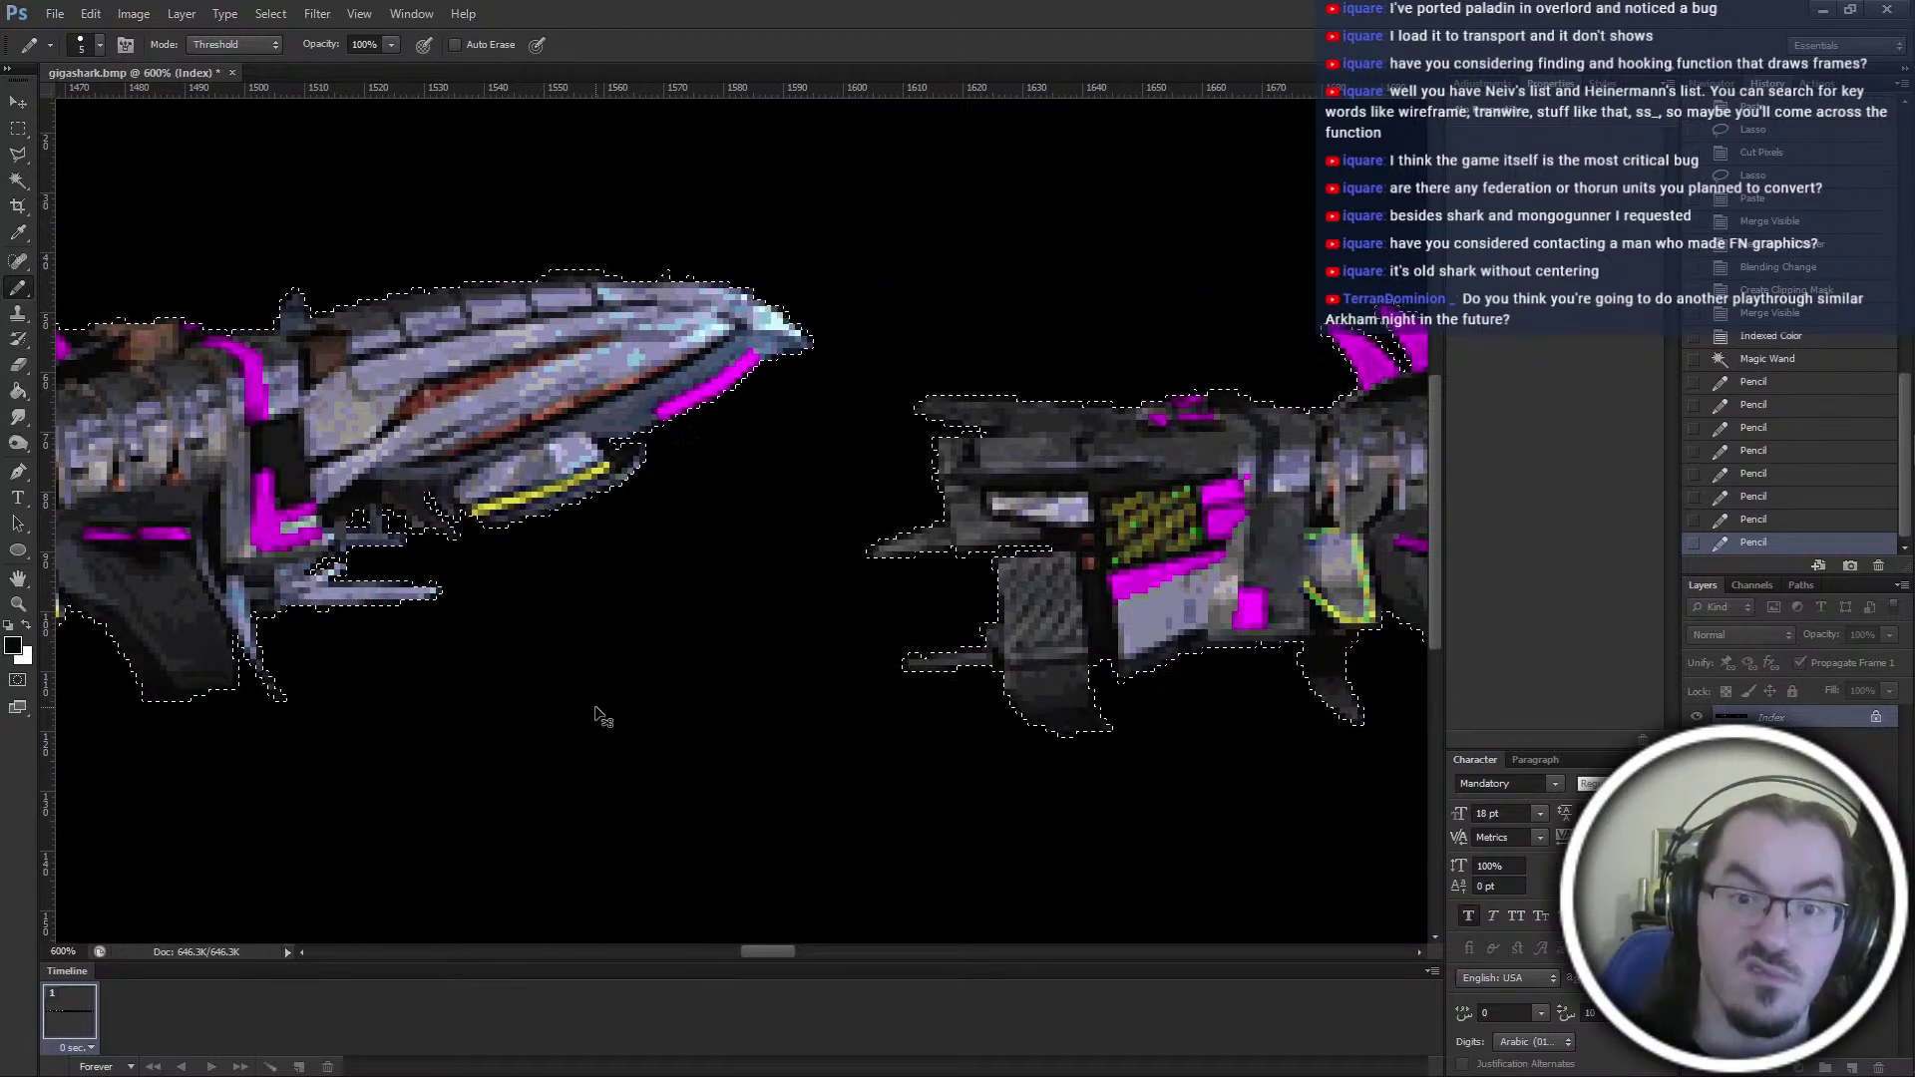
scroll(601, 714, "right", 2, "ctrl")
scroll(595, 714, "right", 2, "ctrl")
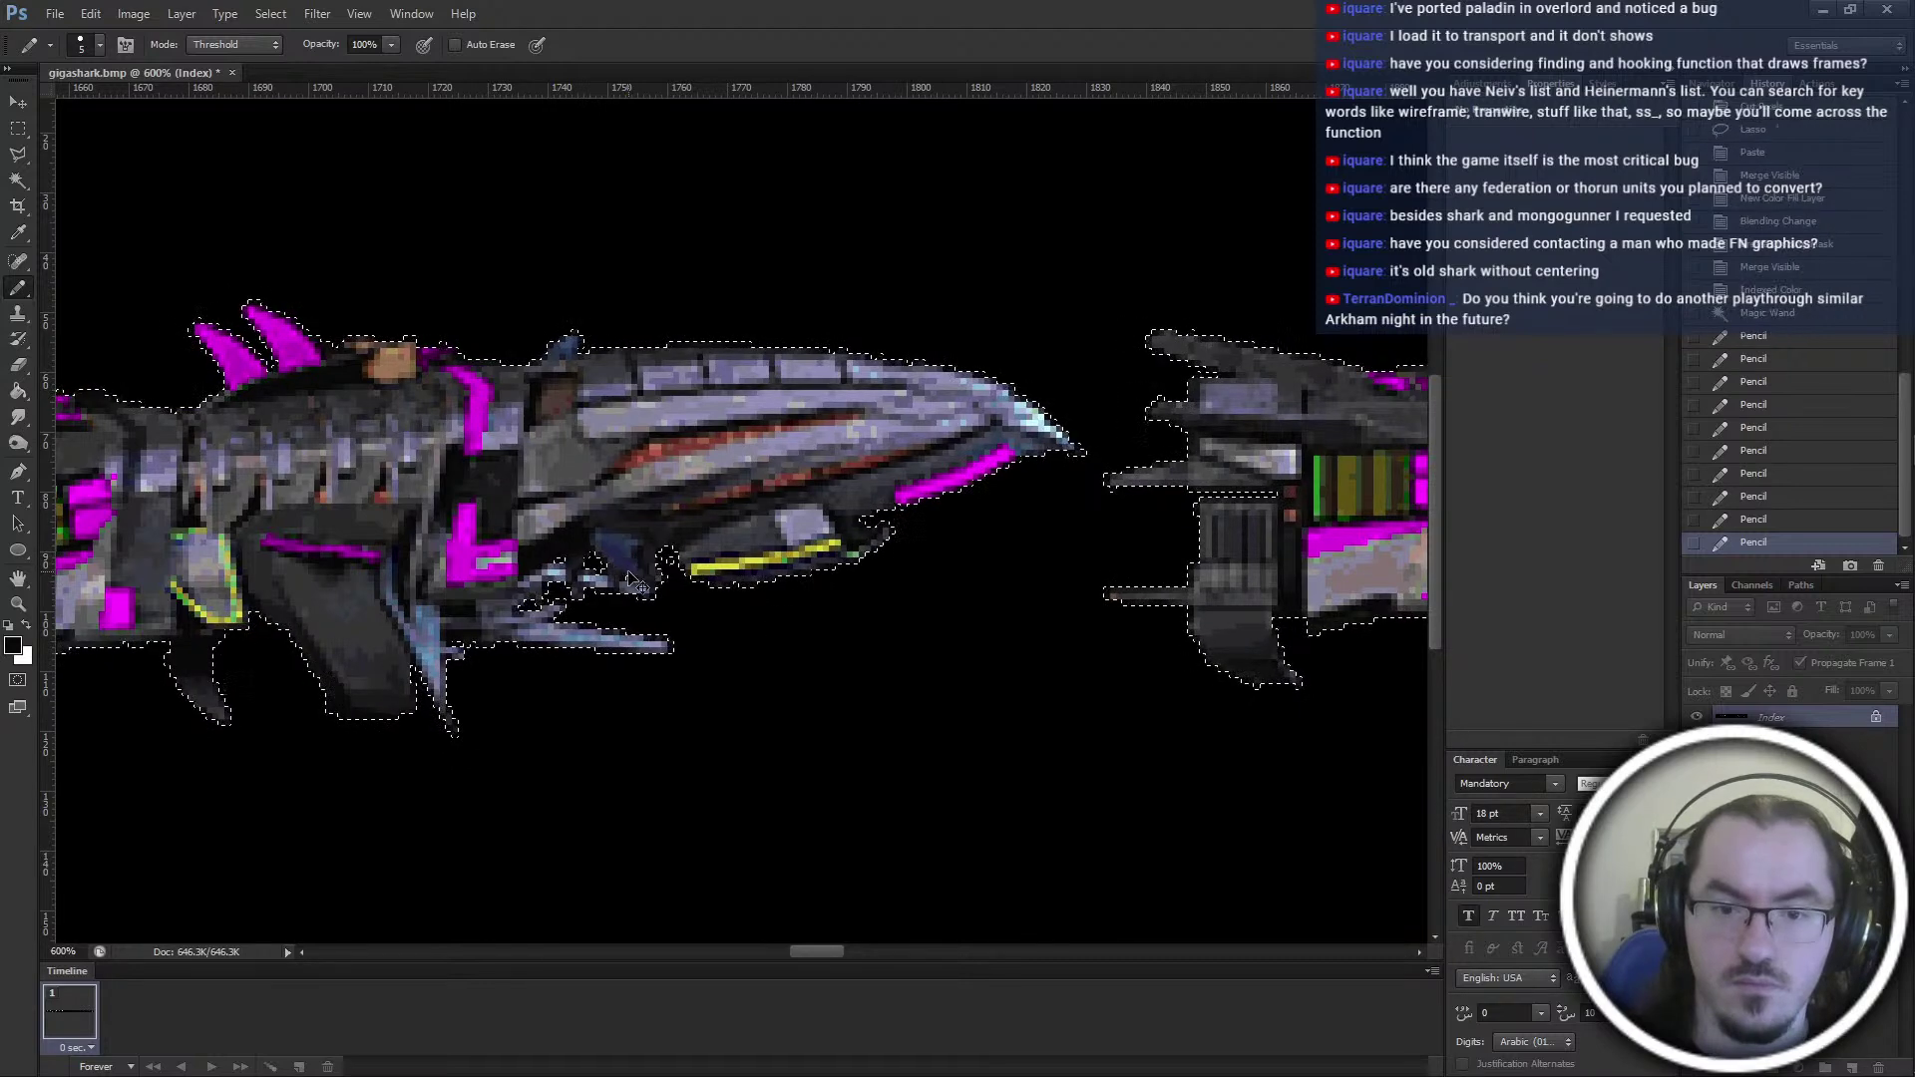
scroll(908, 544, "right", 3, "ctrl")
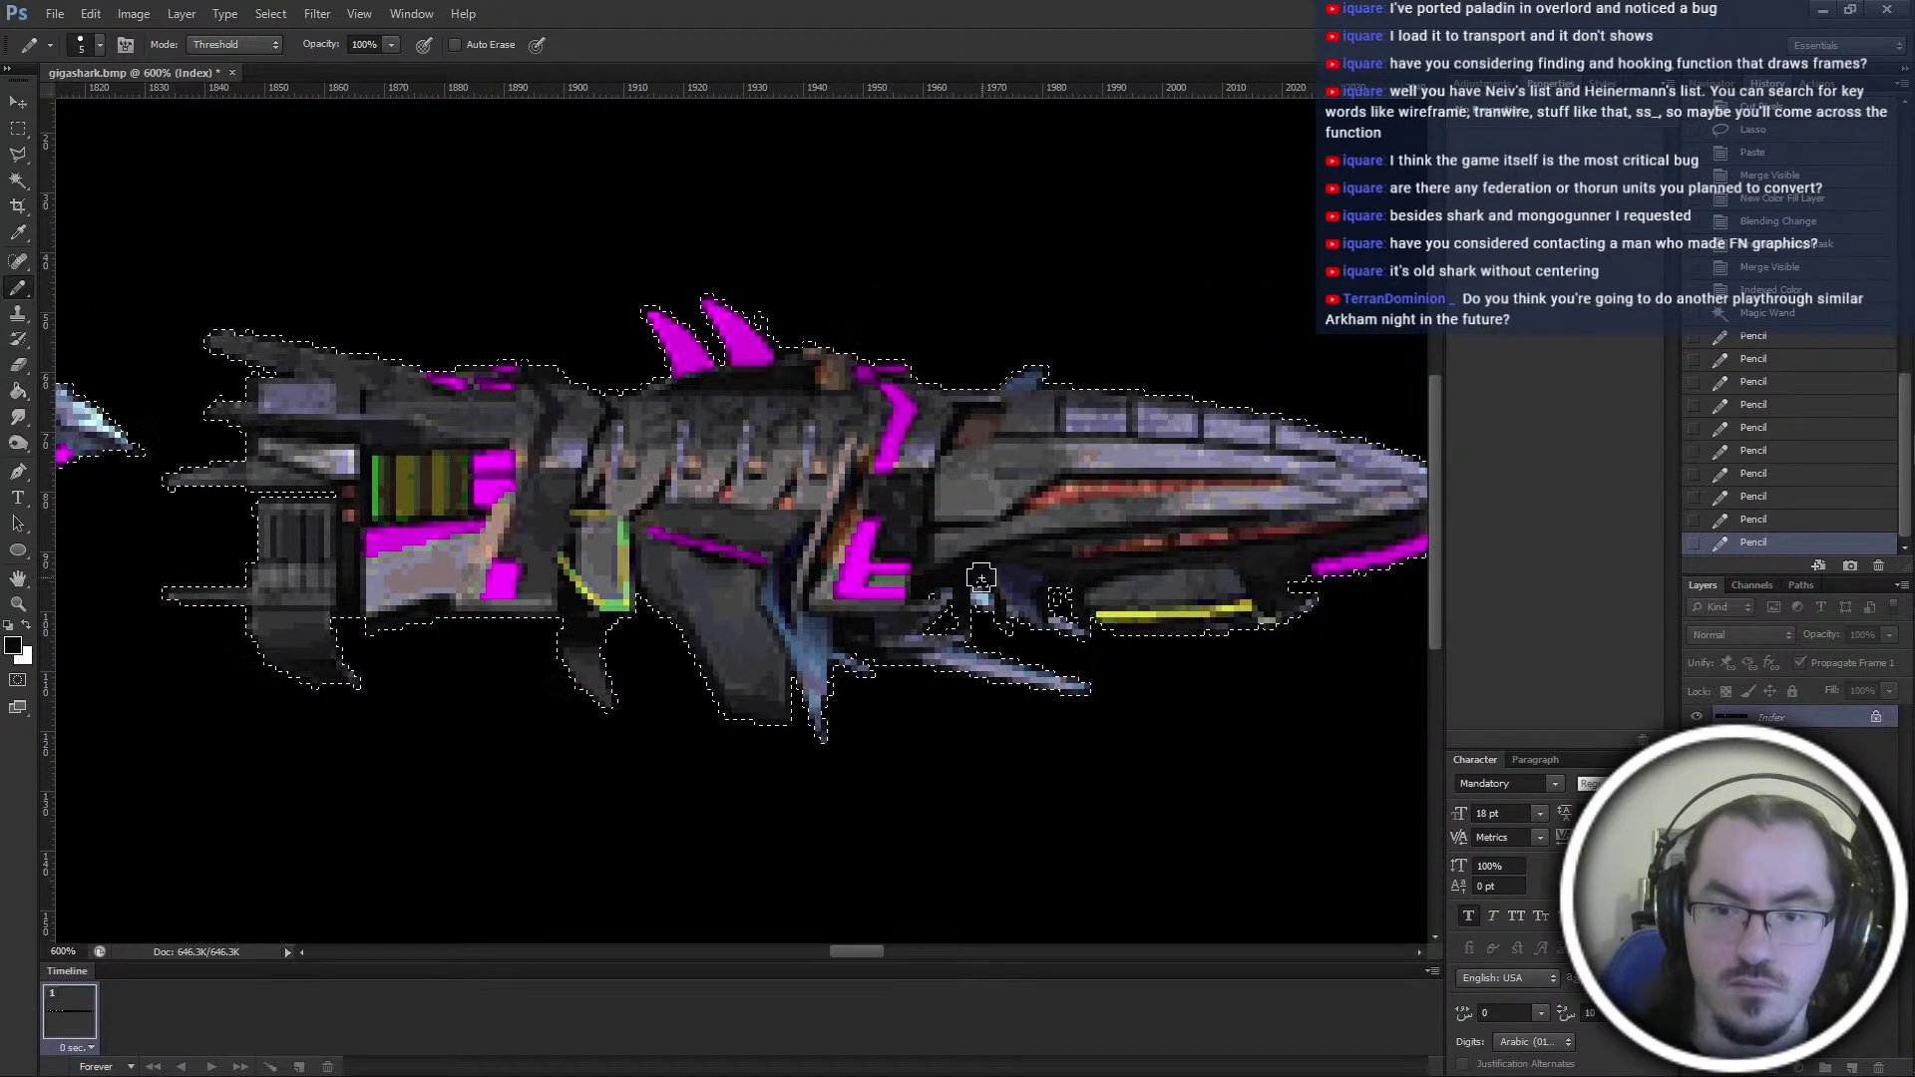
scroll(854, 896, "right", 3, "ctrl")
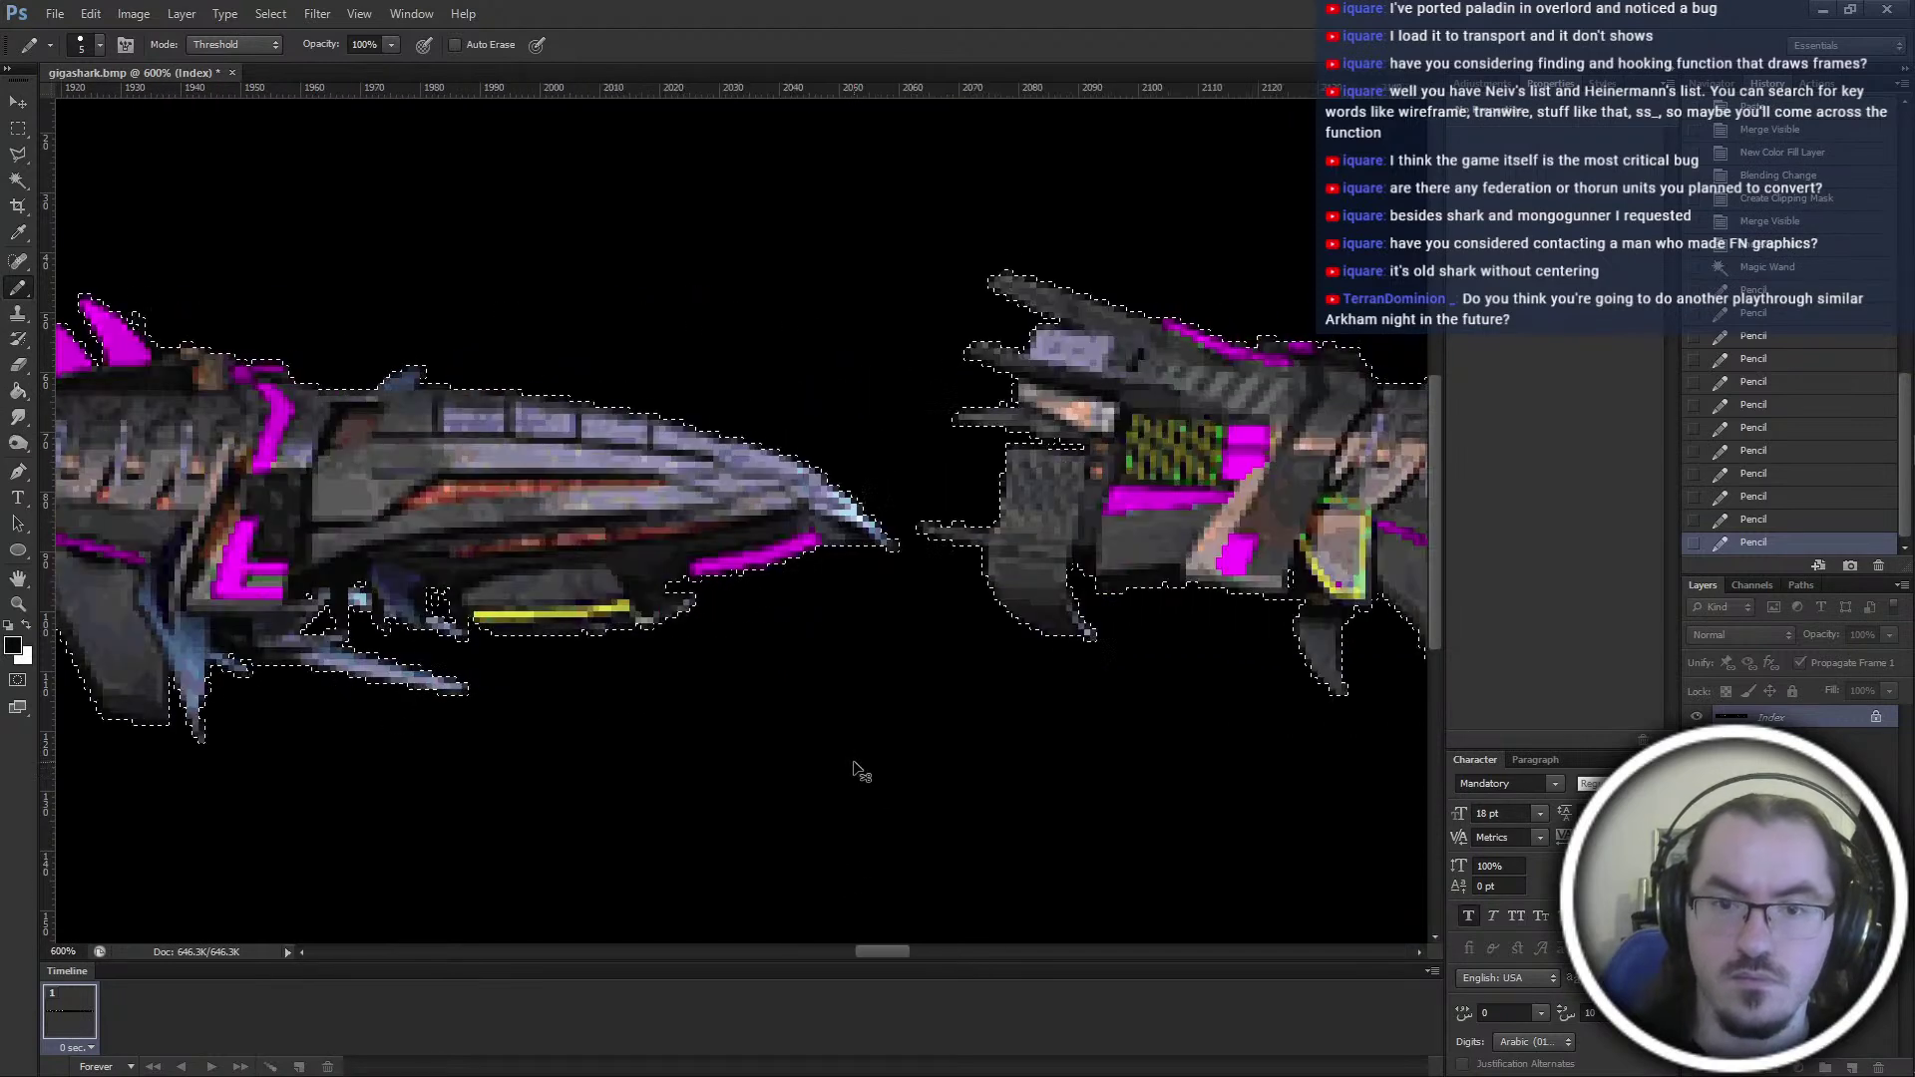
scroll(846, 769, "right", 2, "ctrl")
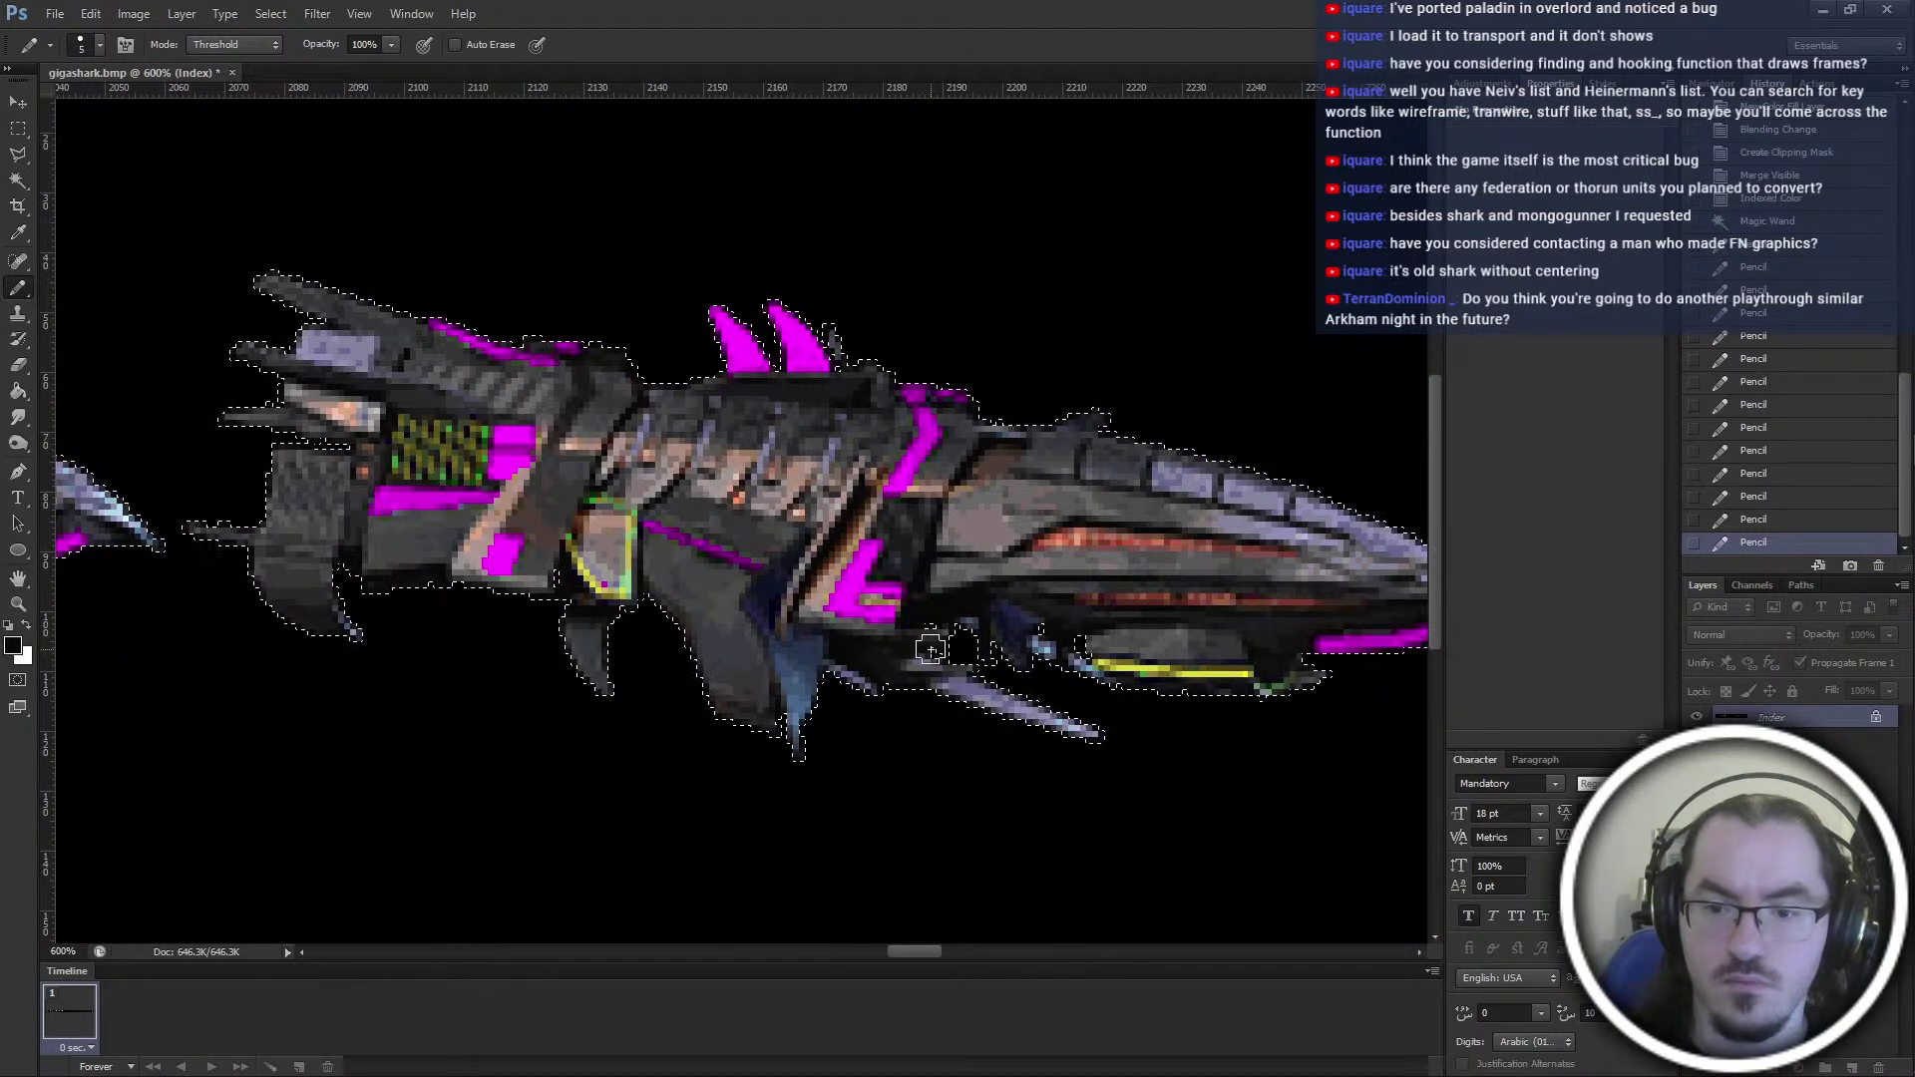
scroll(962, 643, "right", 3, "ctrl")
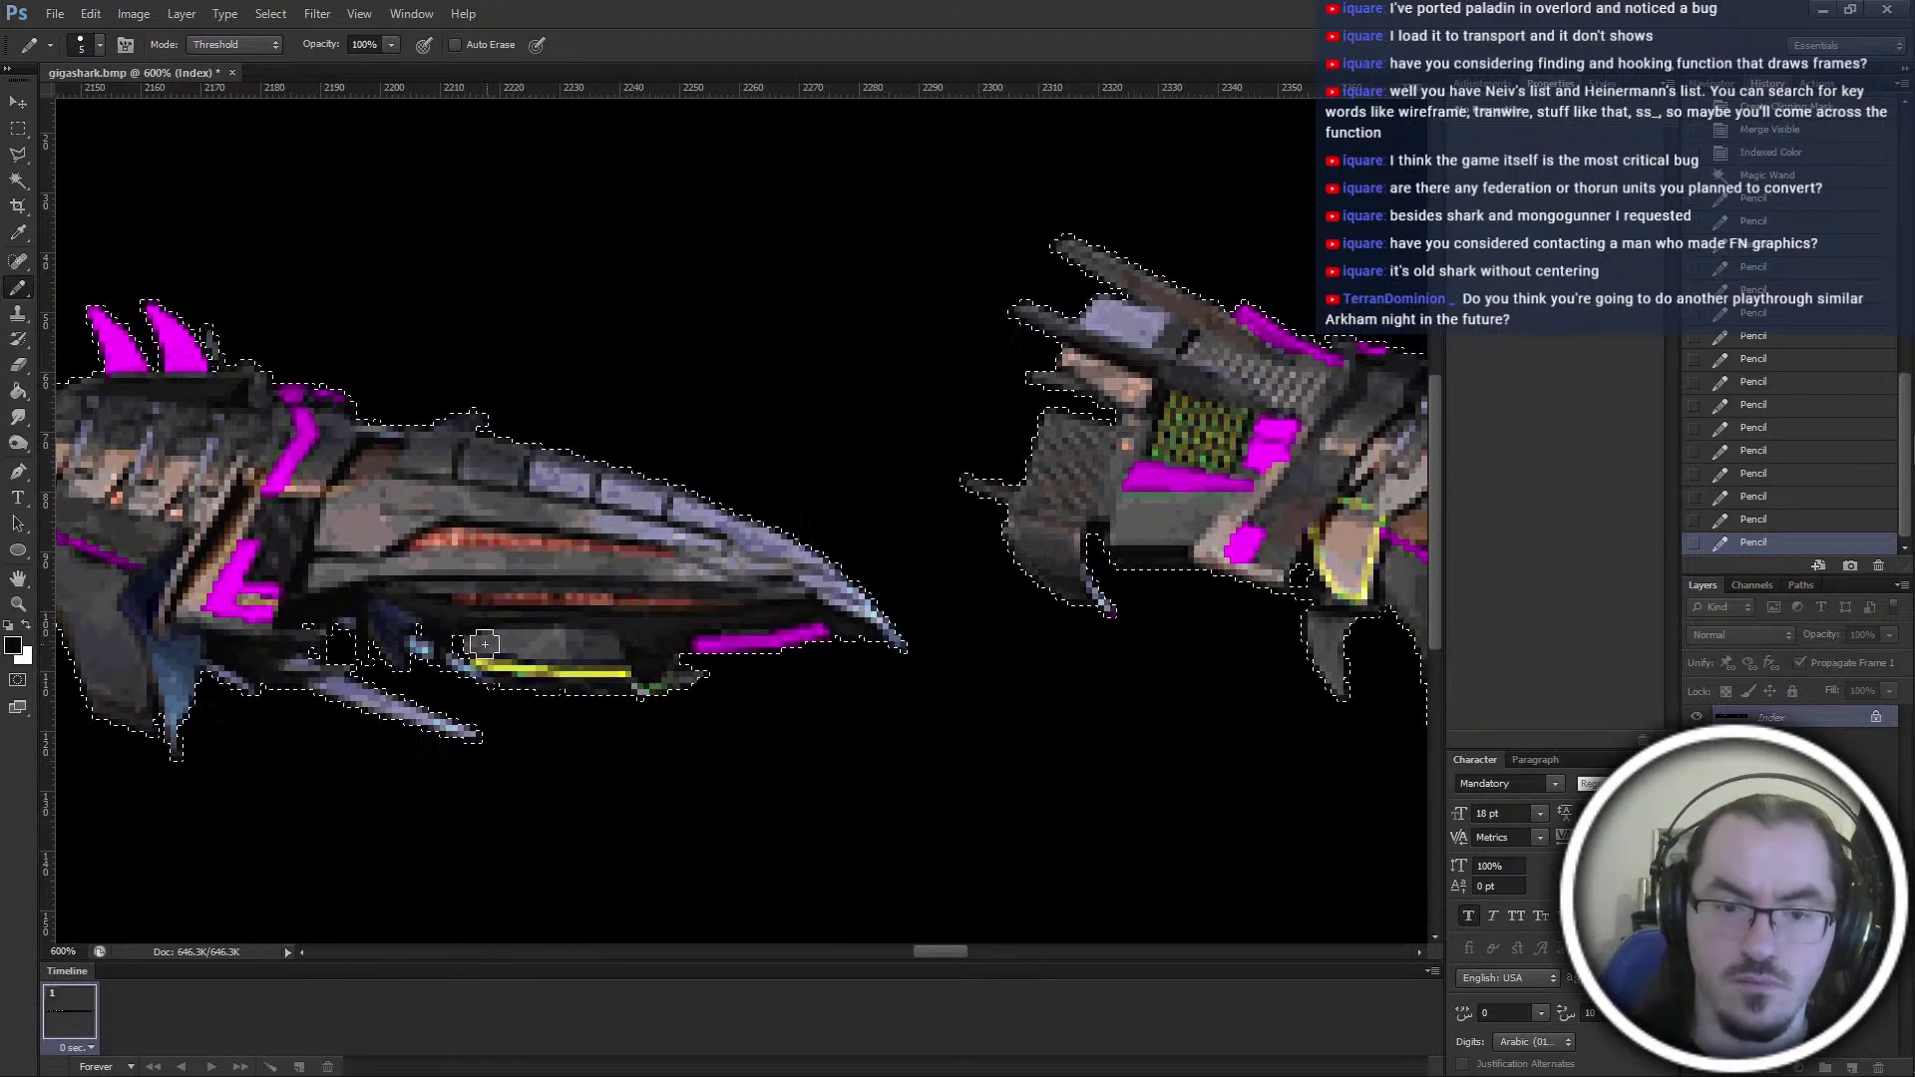
Fill the remaining selected black gaps inside the eleventh to seventeenth sprites with the Pencil colour
scroll(576, 635, "right", 4, "ctrl")
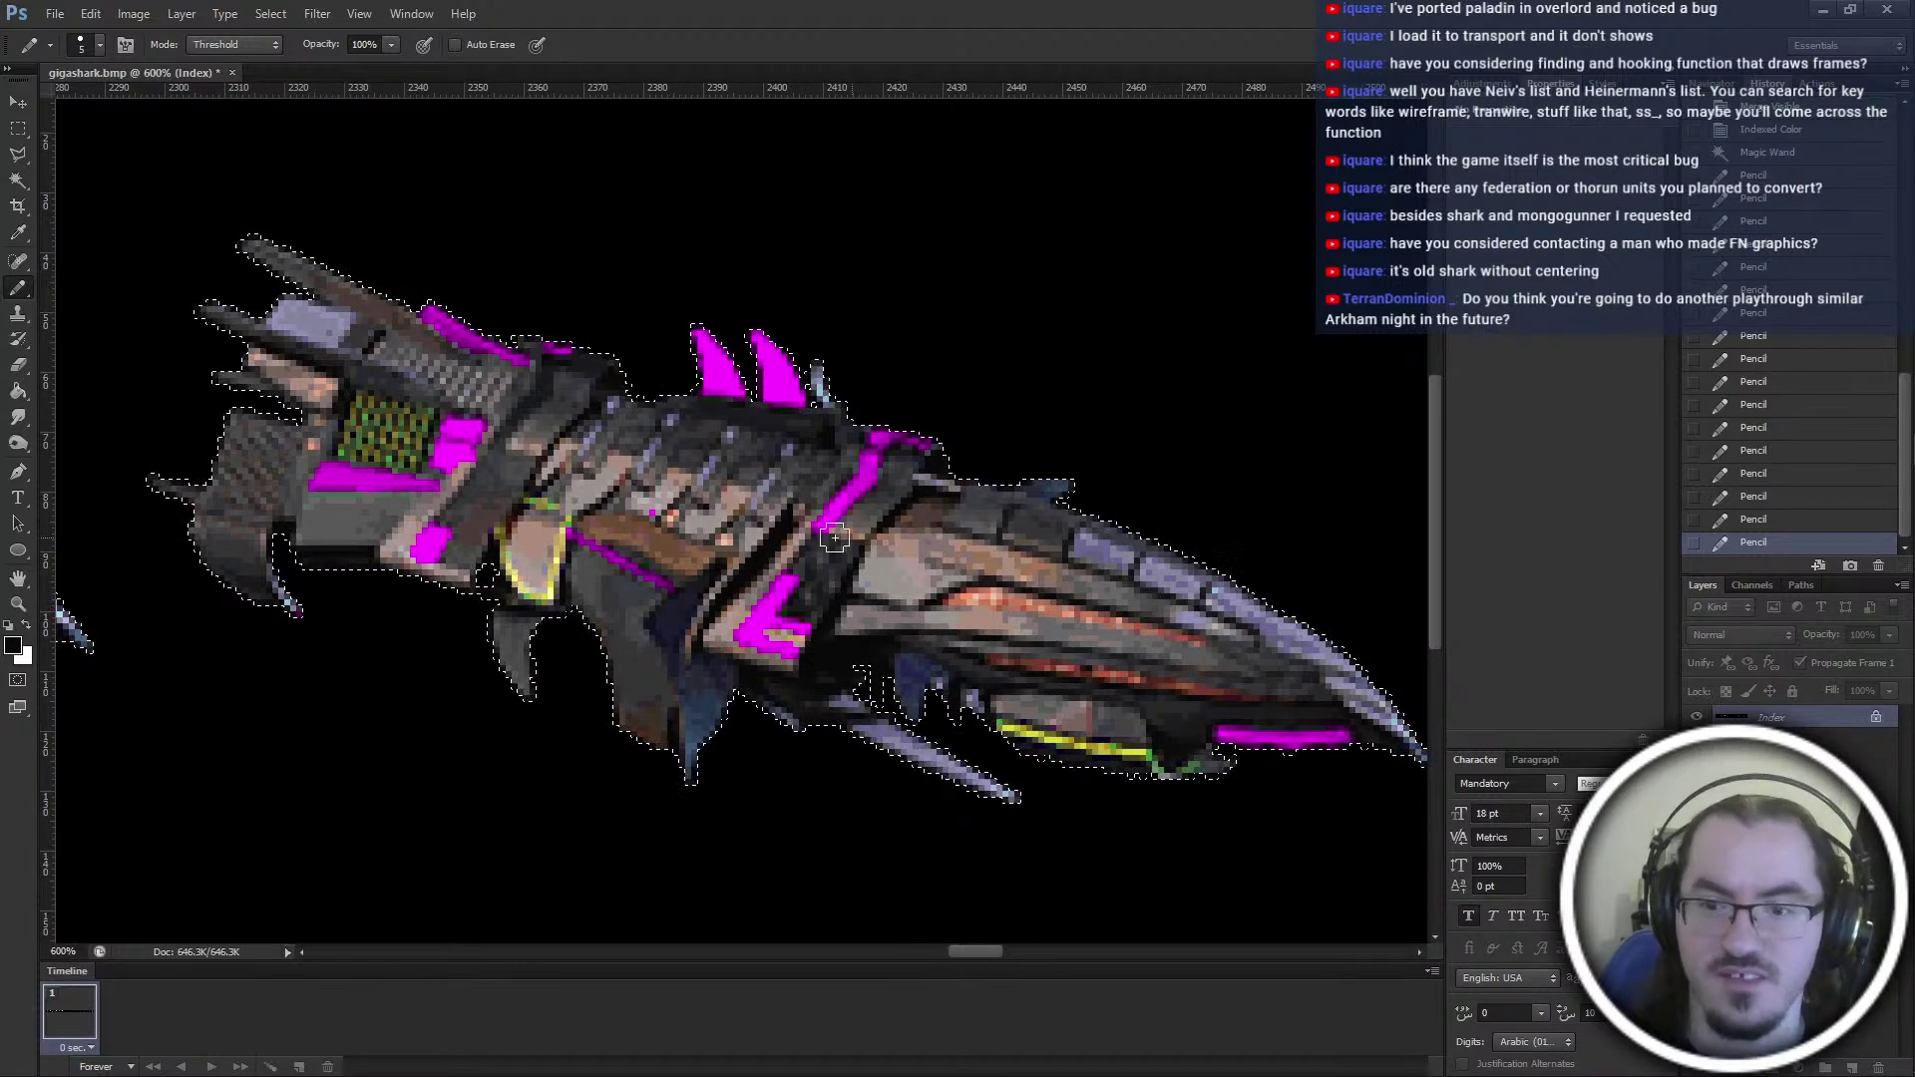
scroll(482, 577, "right", 6, "ctrl")
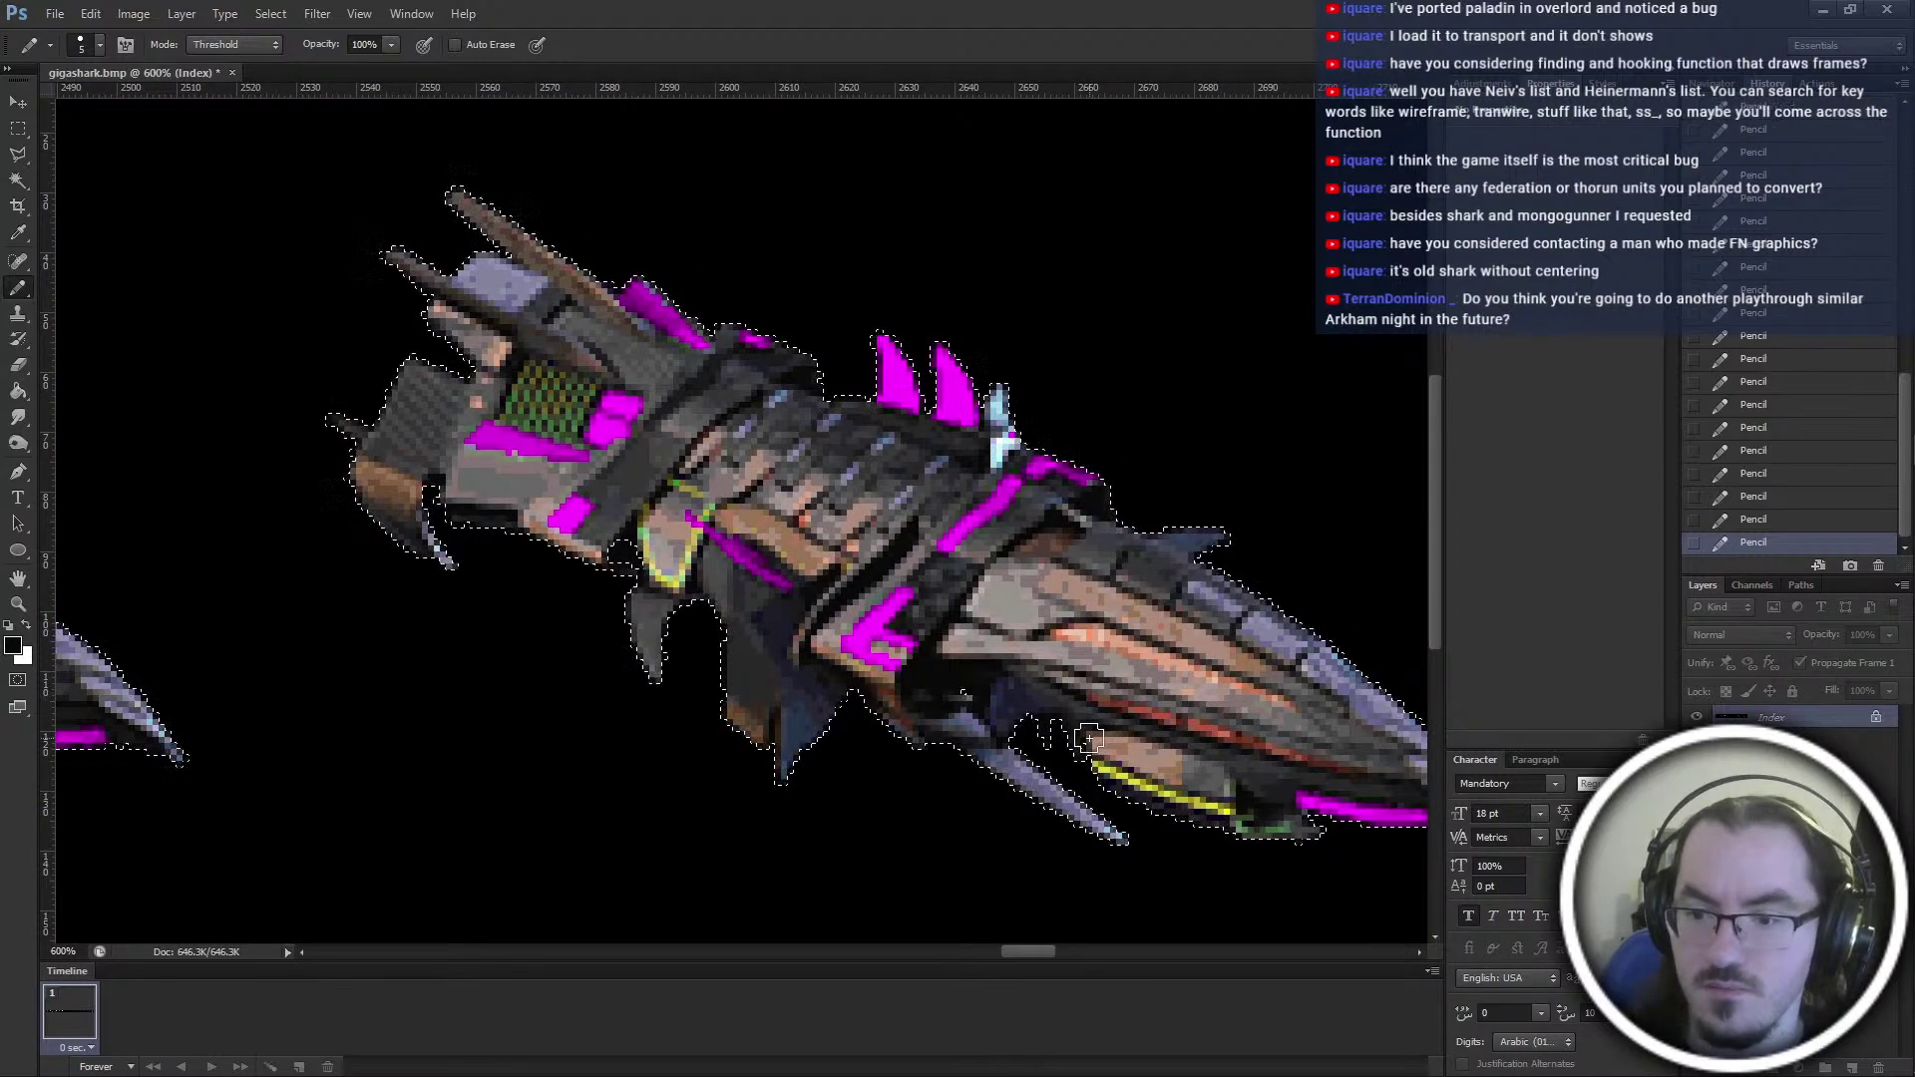
scroll(515, 435, "right", 8, "ctrl")
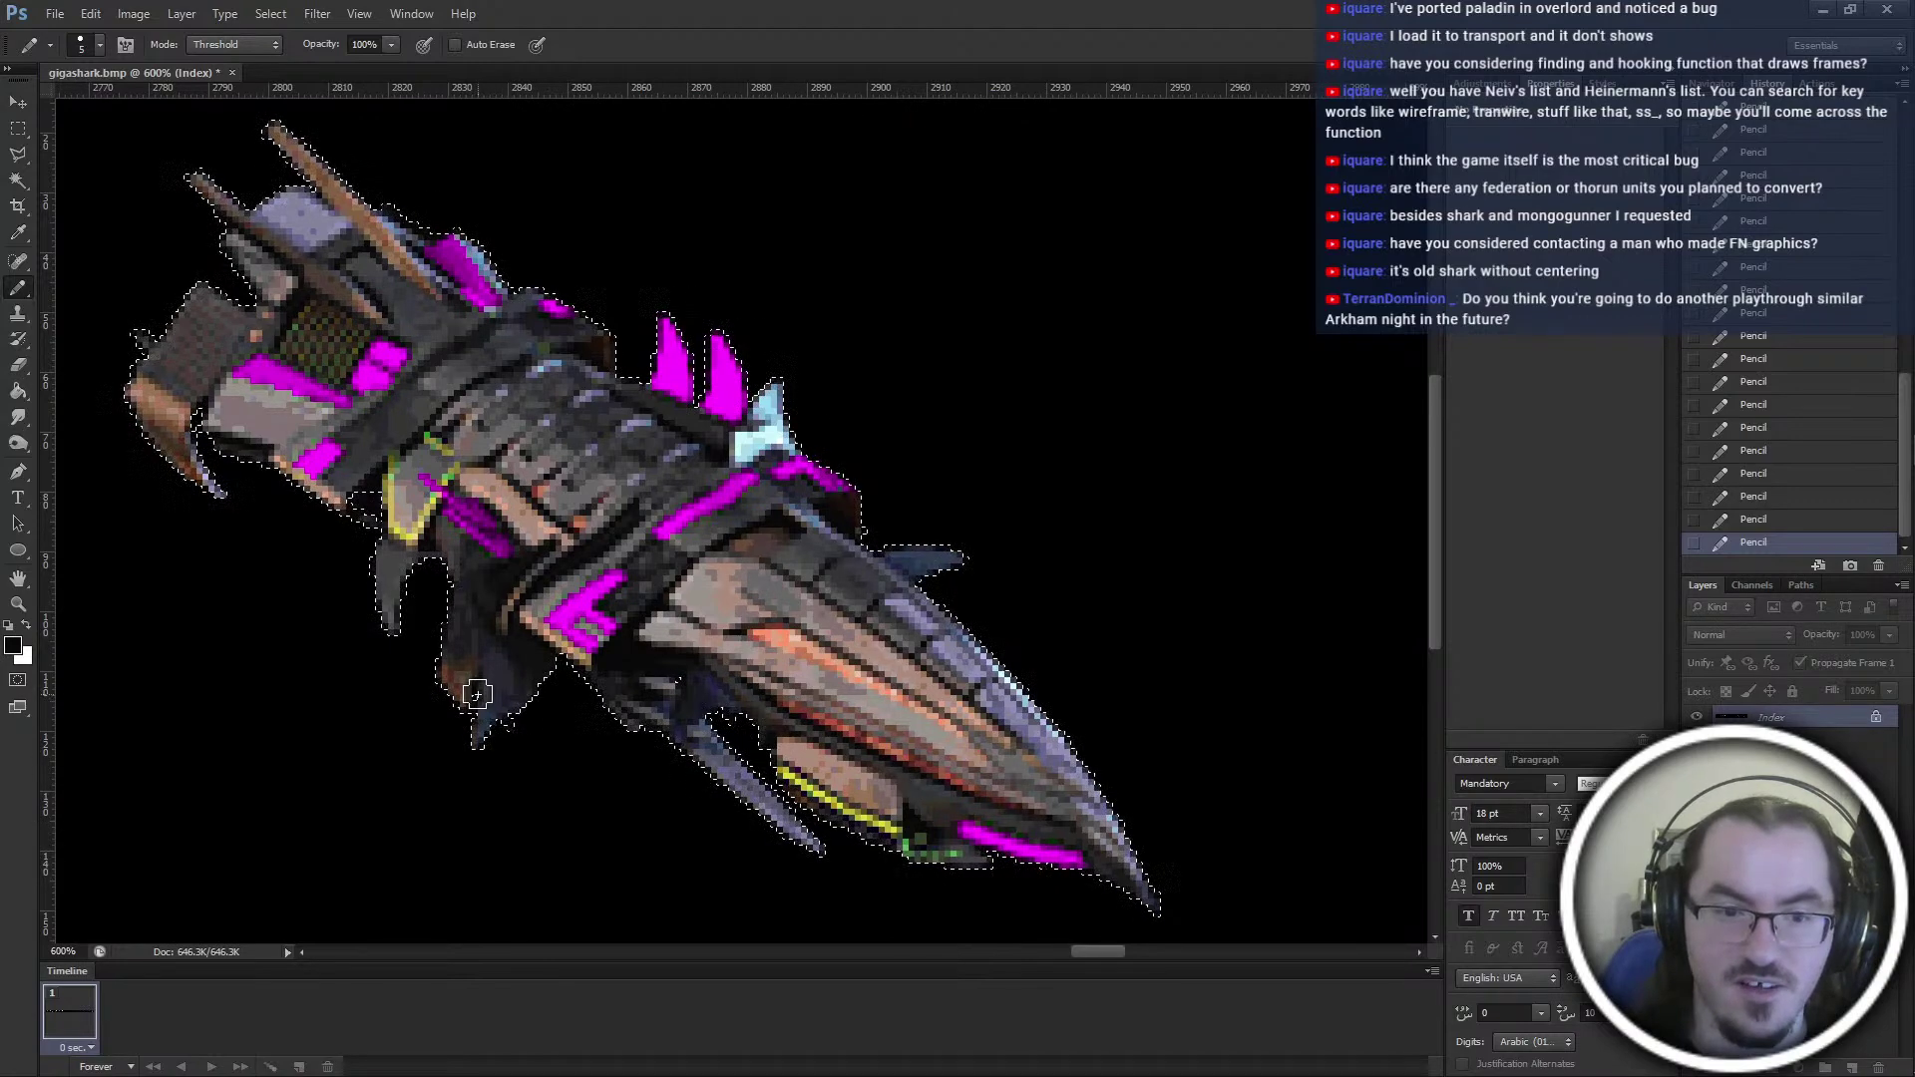
scroll(549, 573, "right", 5)
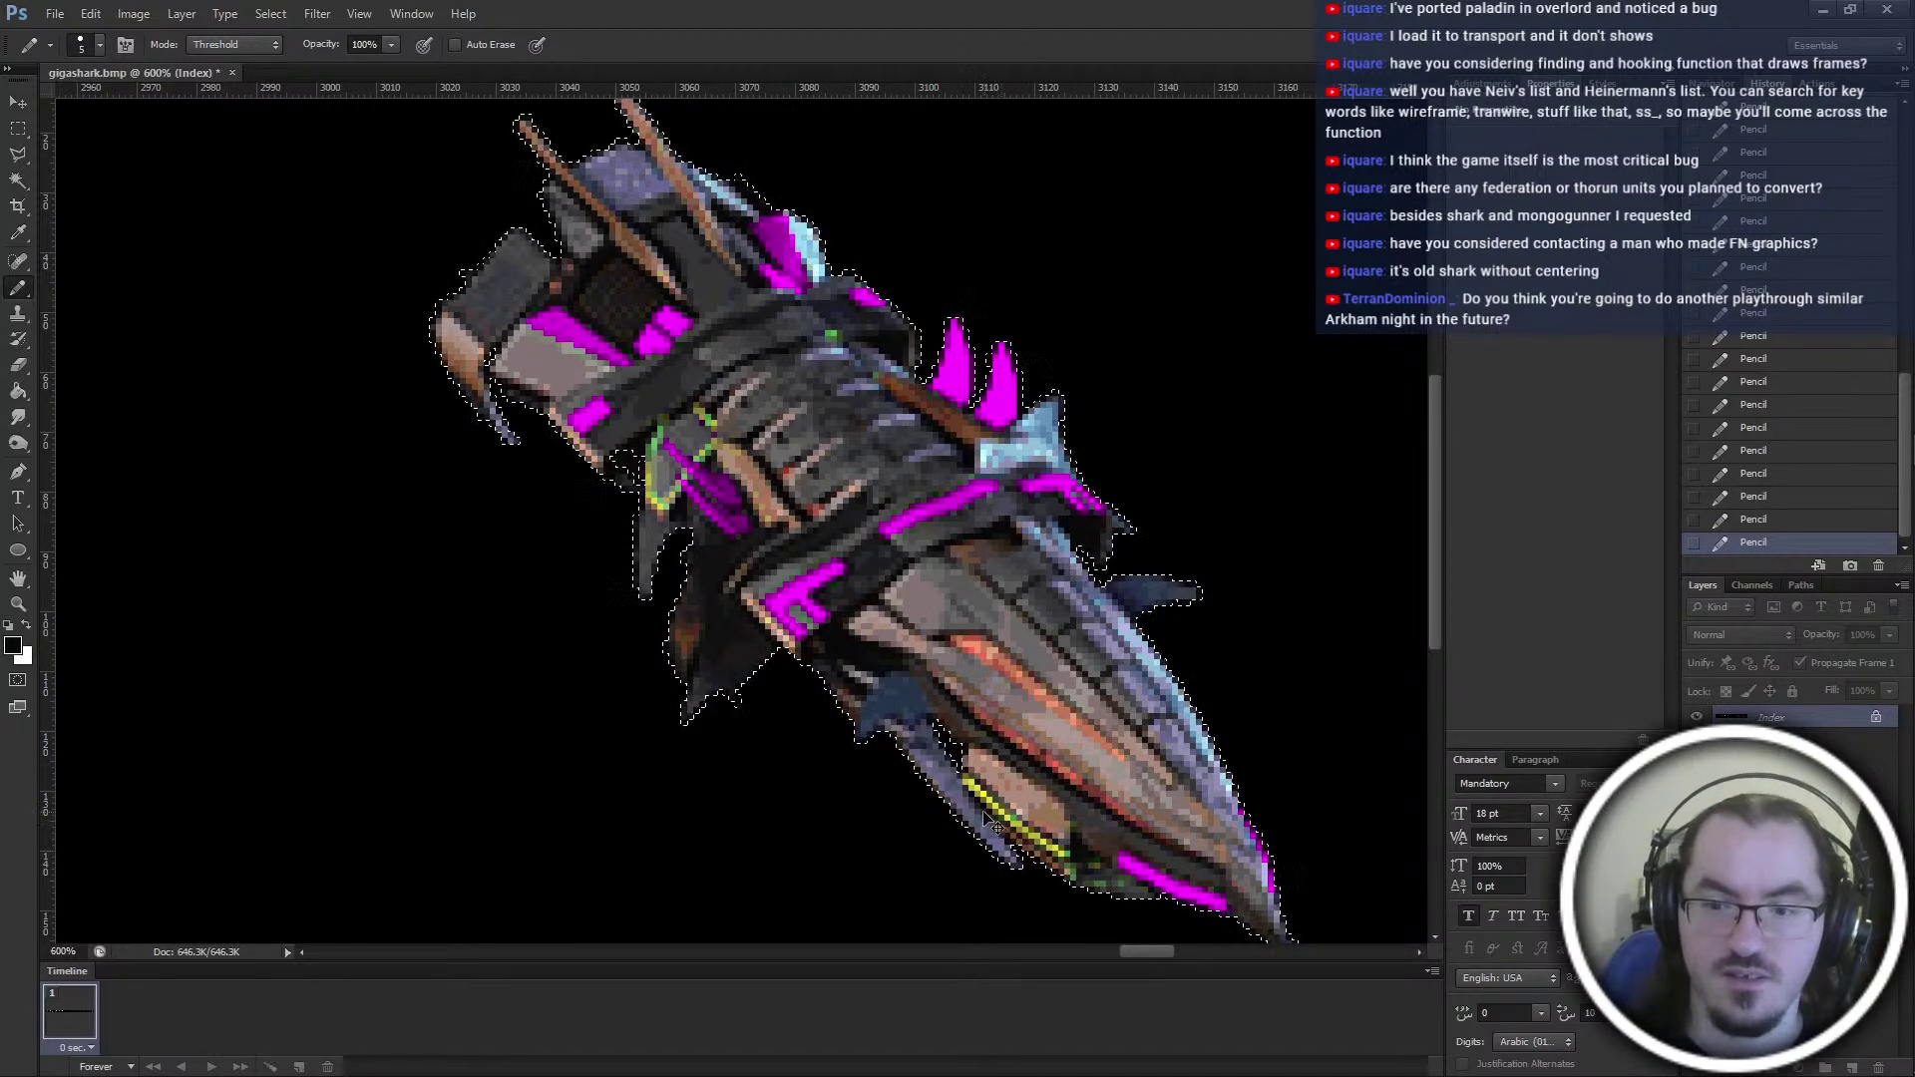
scroll(957, 766, "right", 6)
scroll(928, 698, "left", 1)
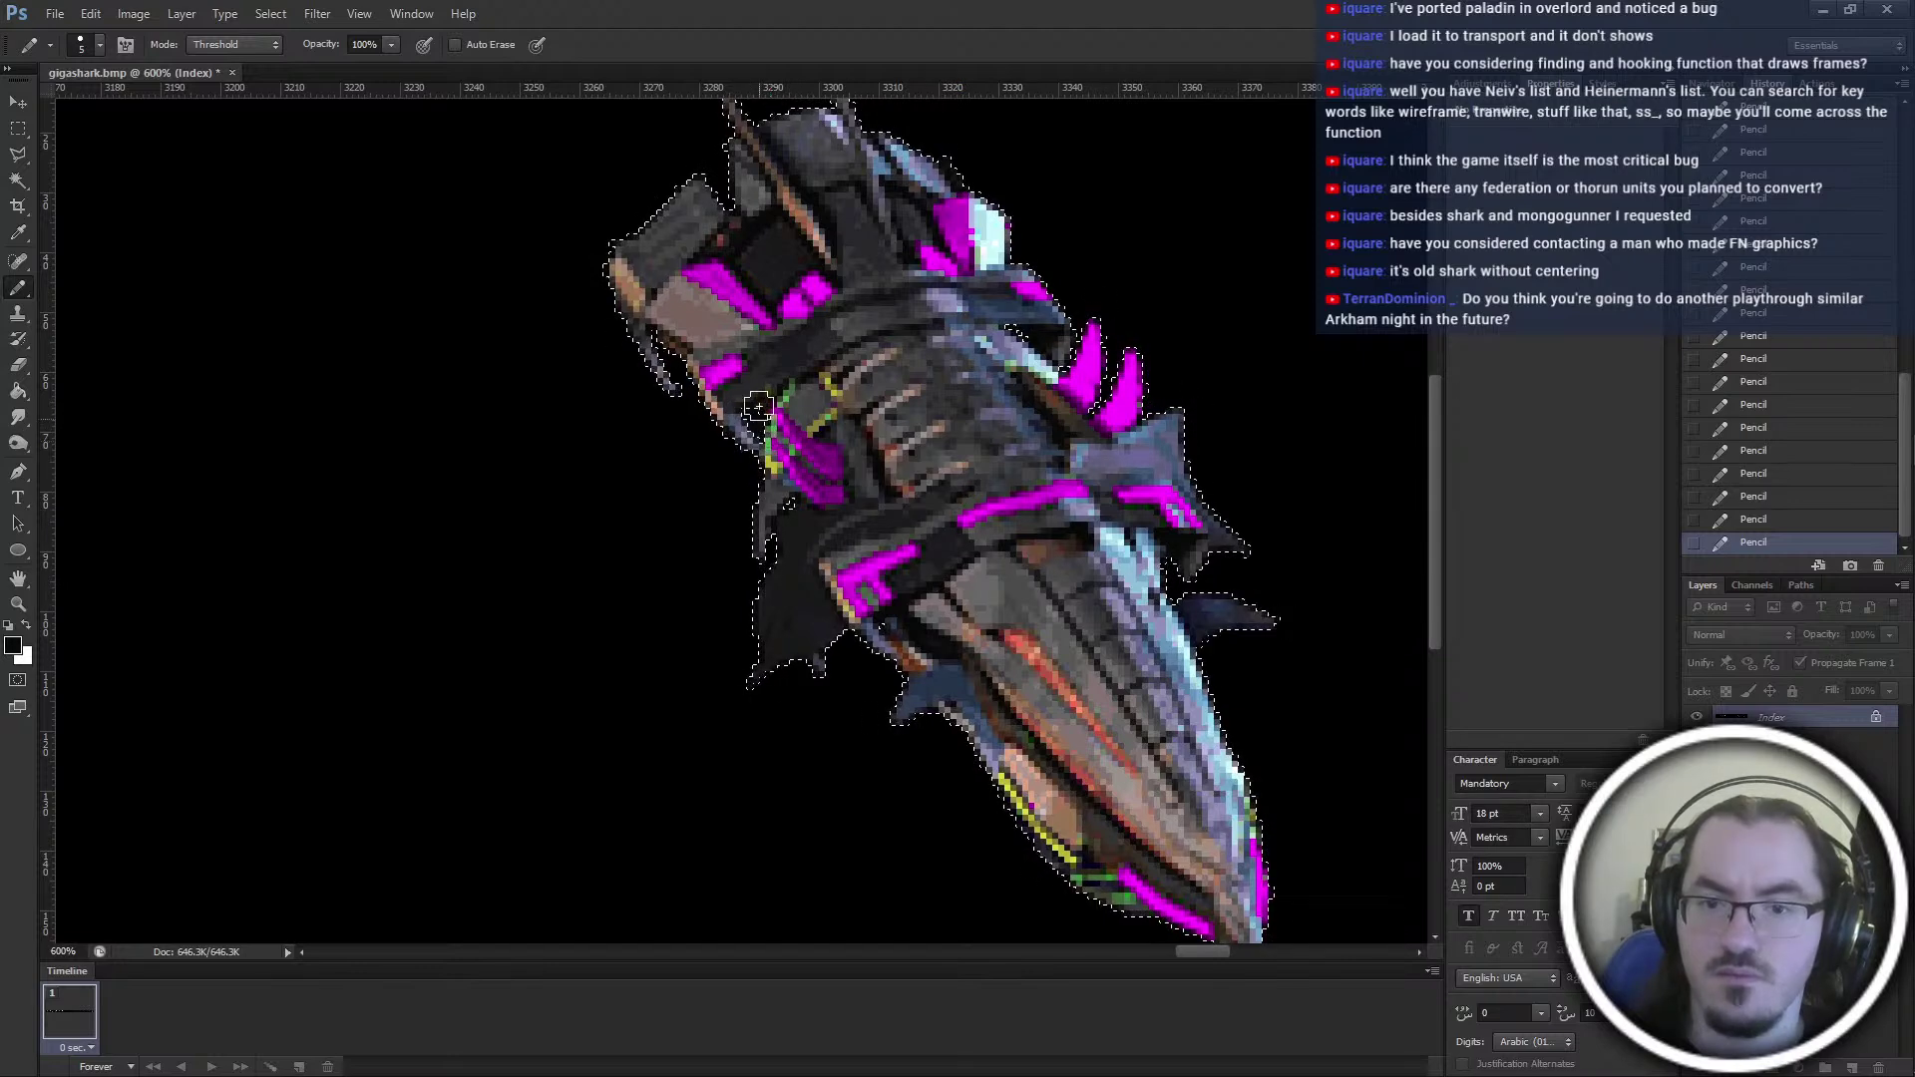
scroll(757, 412, "right", 10, "ctrl")
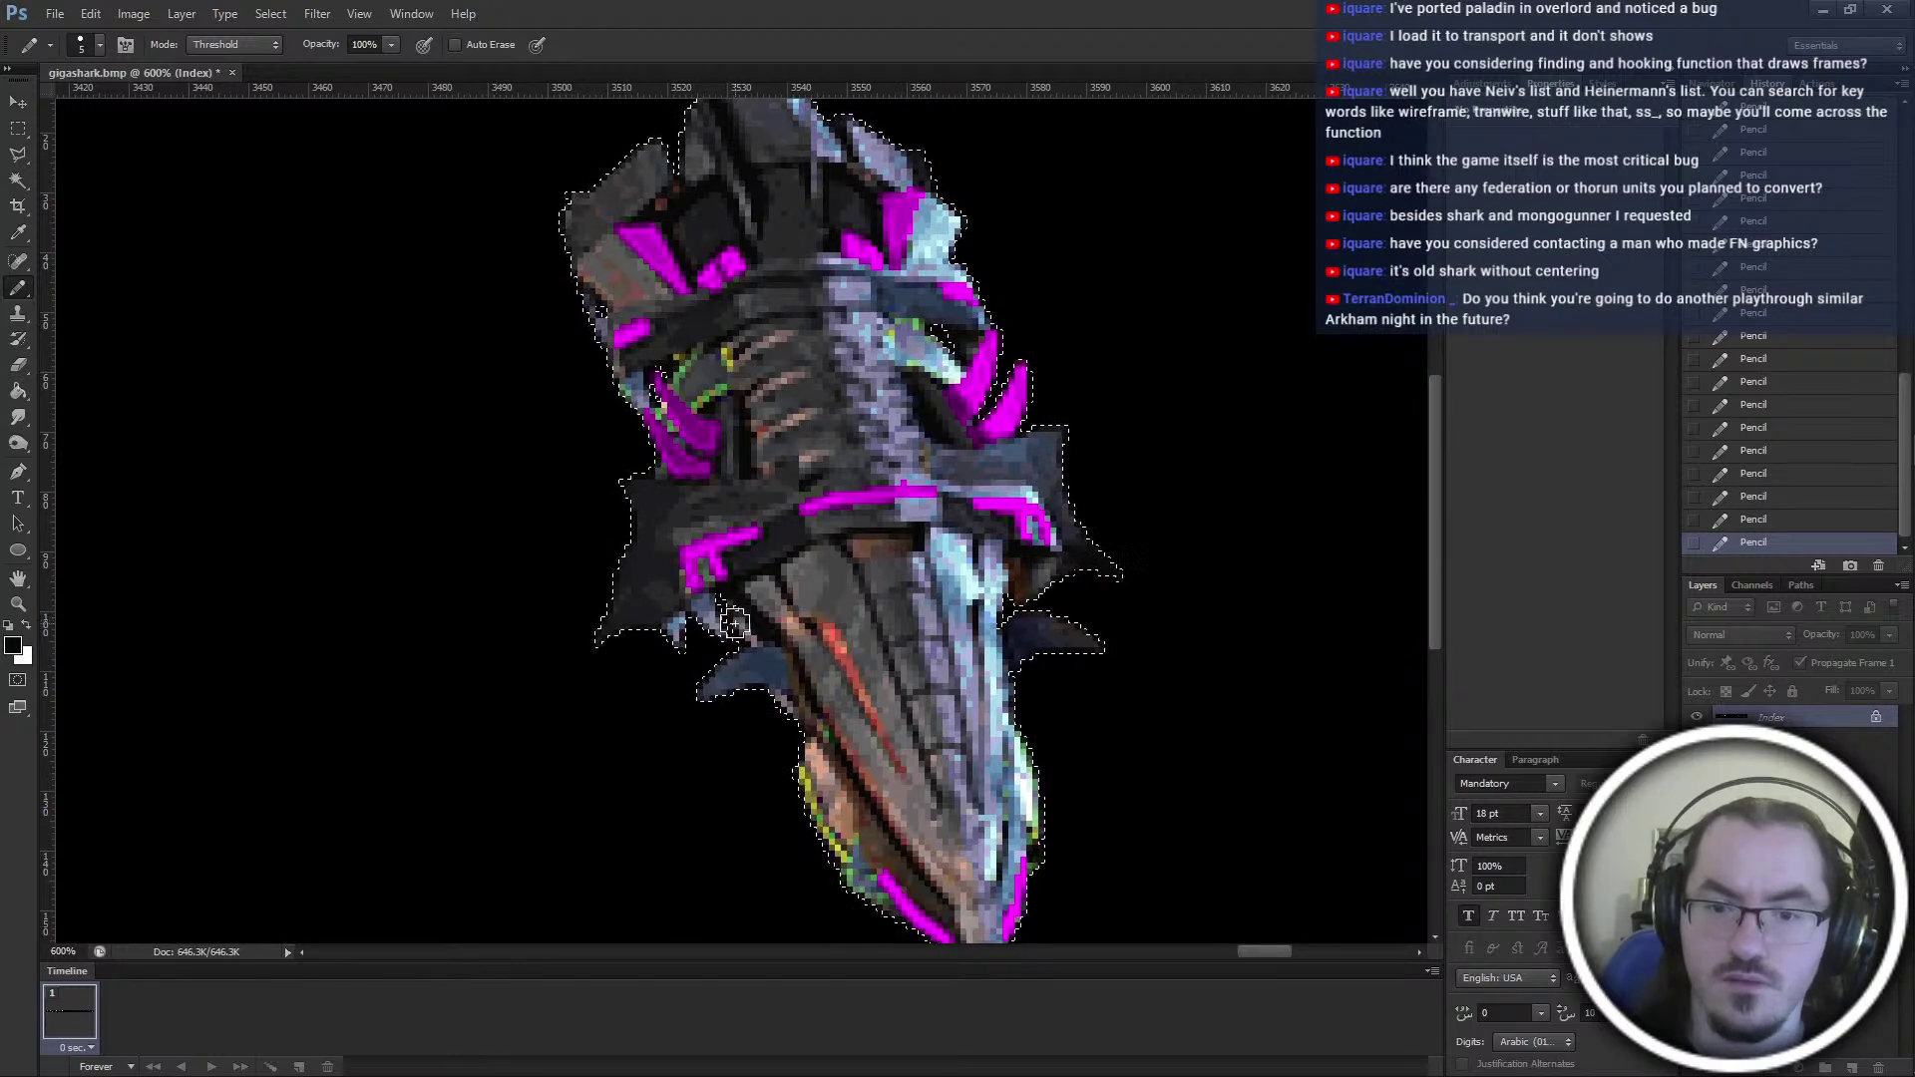
scroll(825, 692, "right", 5)
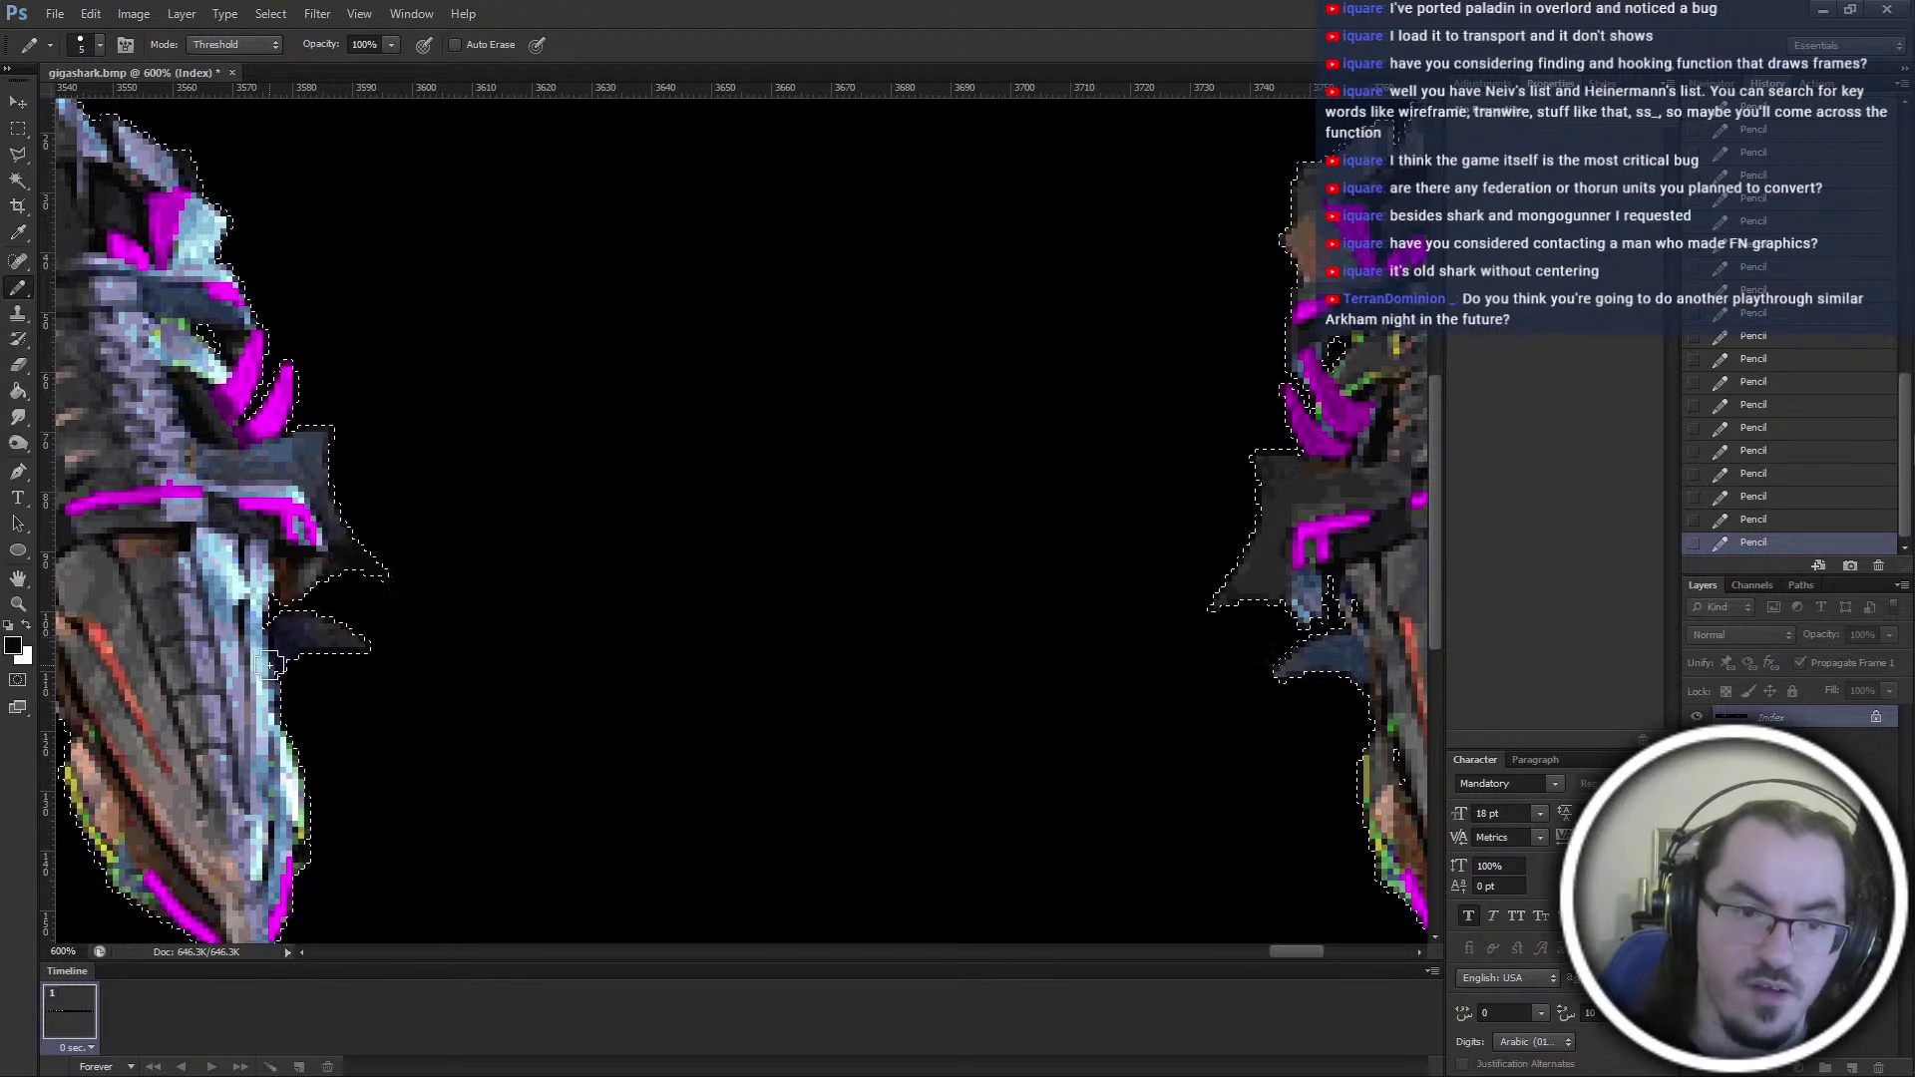
scroll(619, 617, "right", 3)
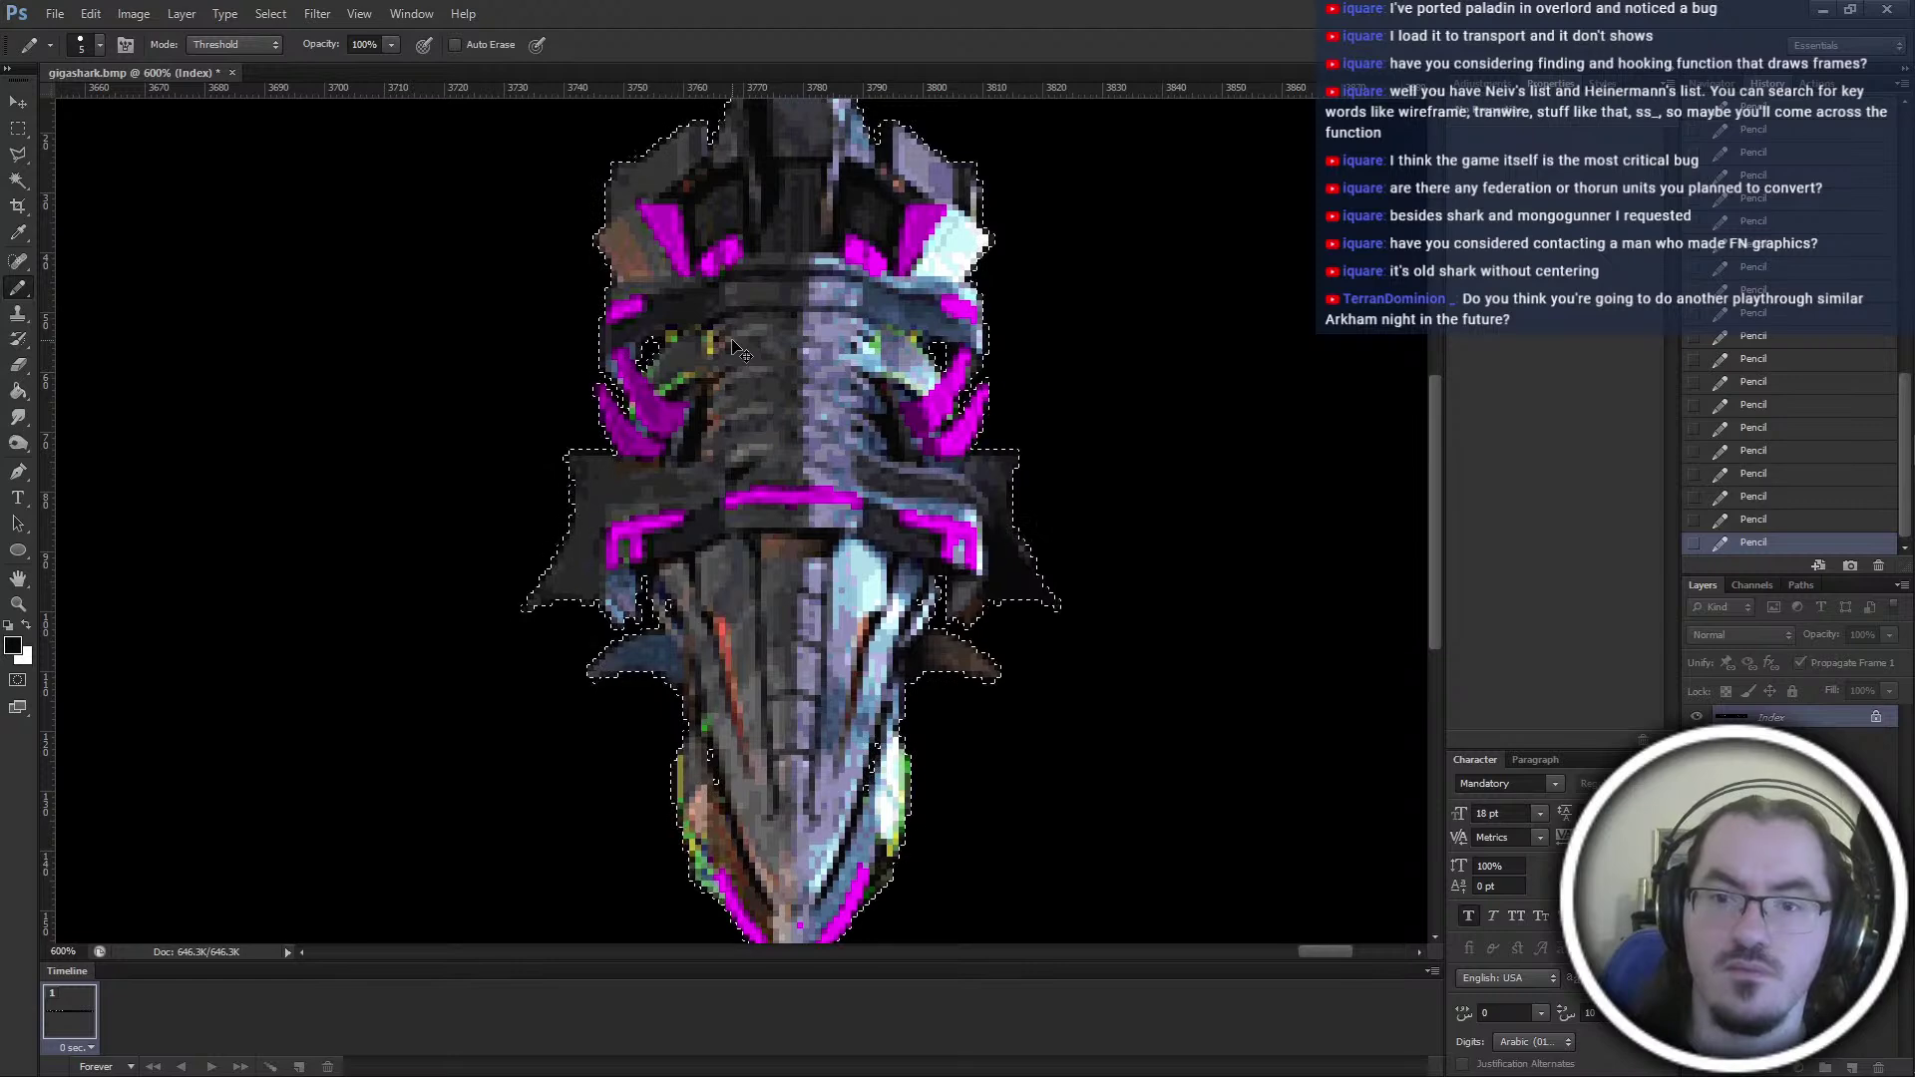
Check the retouched sprites along the strip, clear the selection and save gigashark.bmp
scroll(731, 340, "down", 2, "alt")
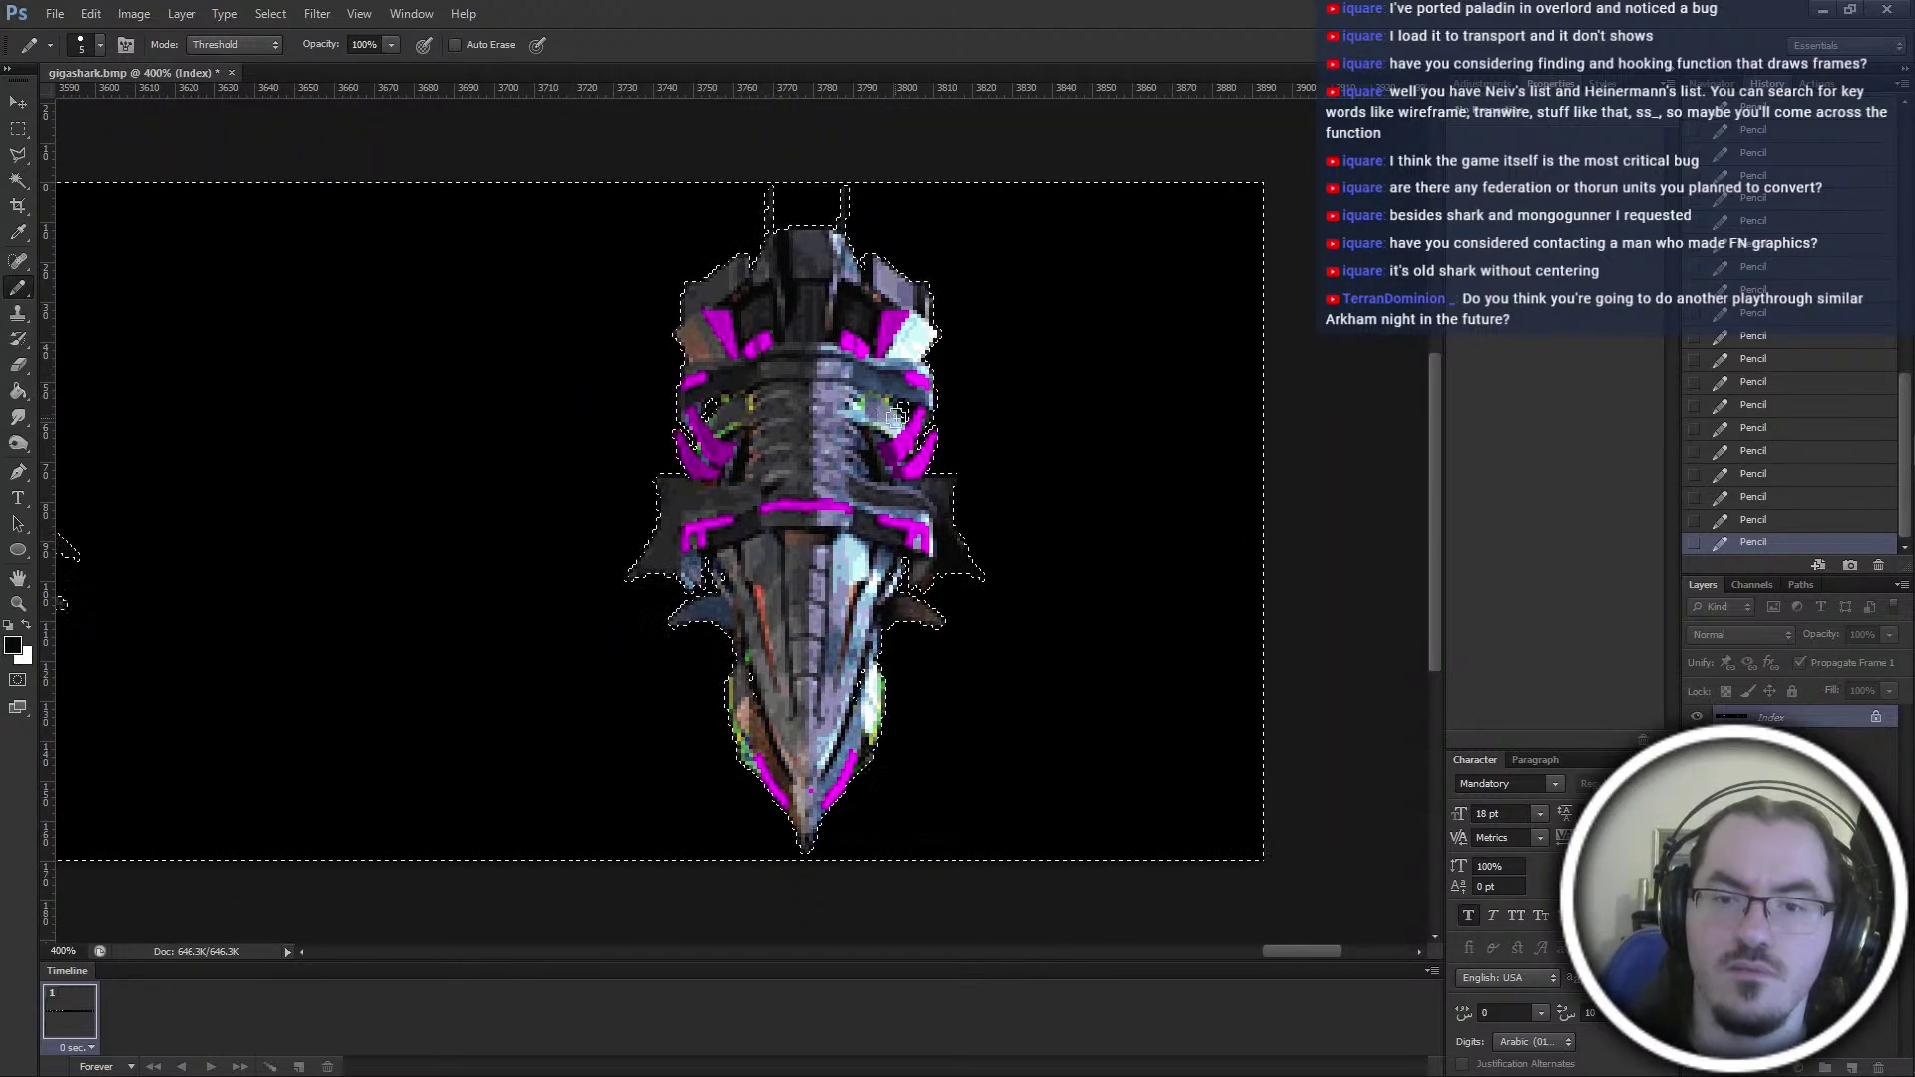
left_click_drag(1302, 948, 895, 909)
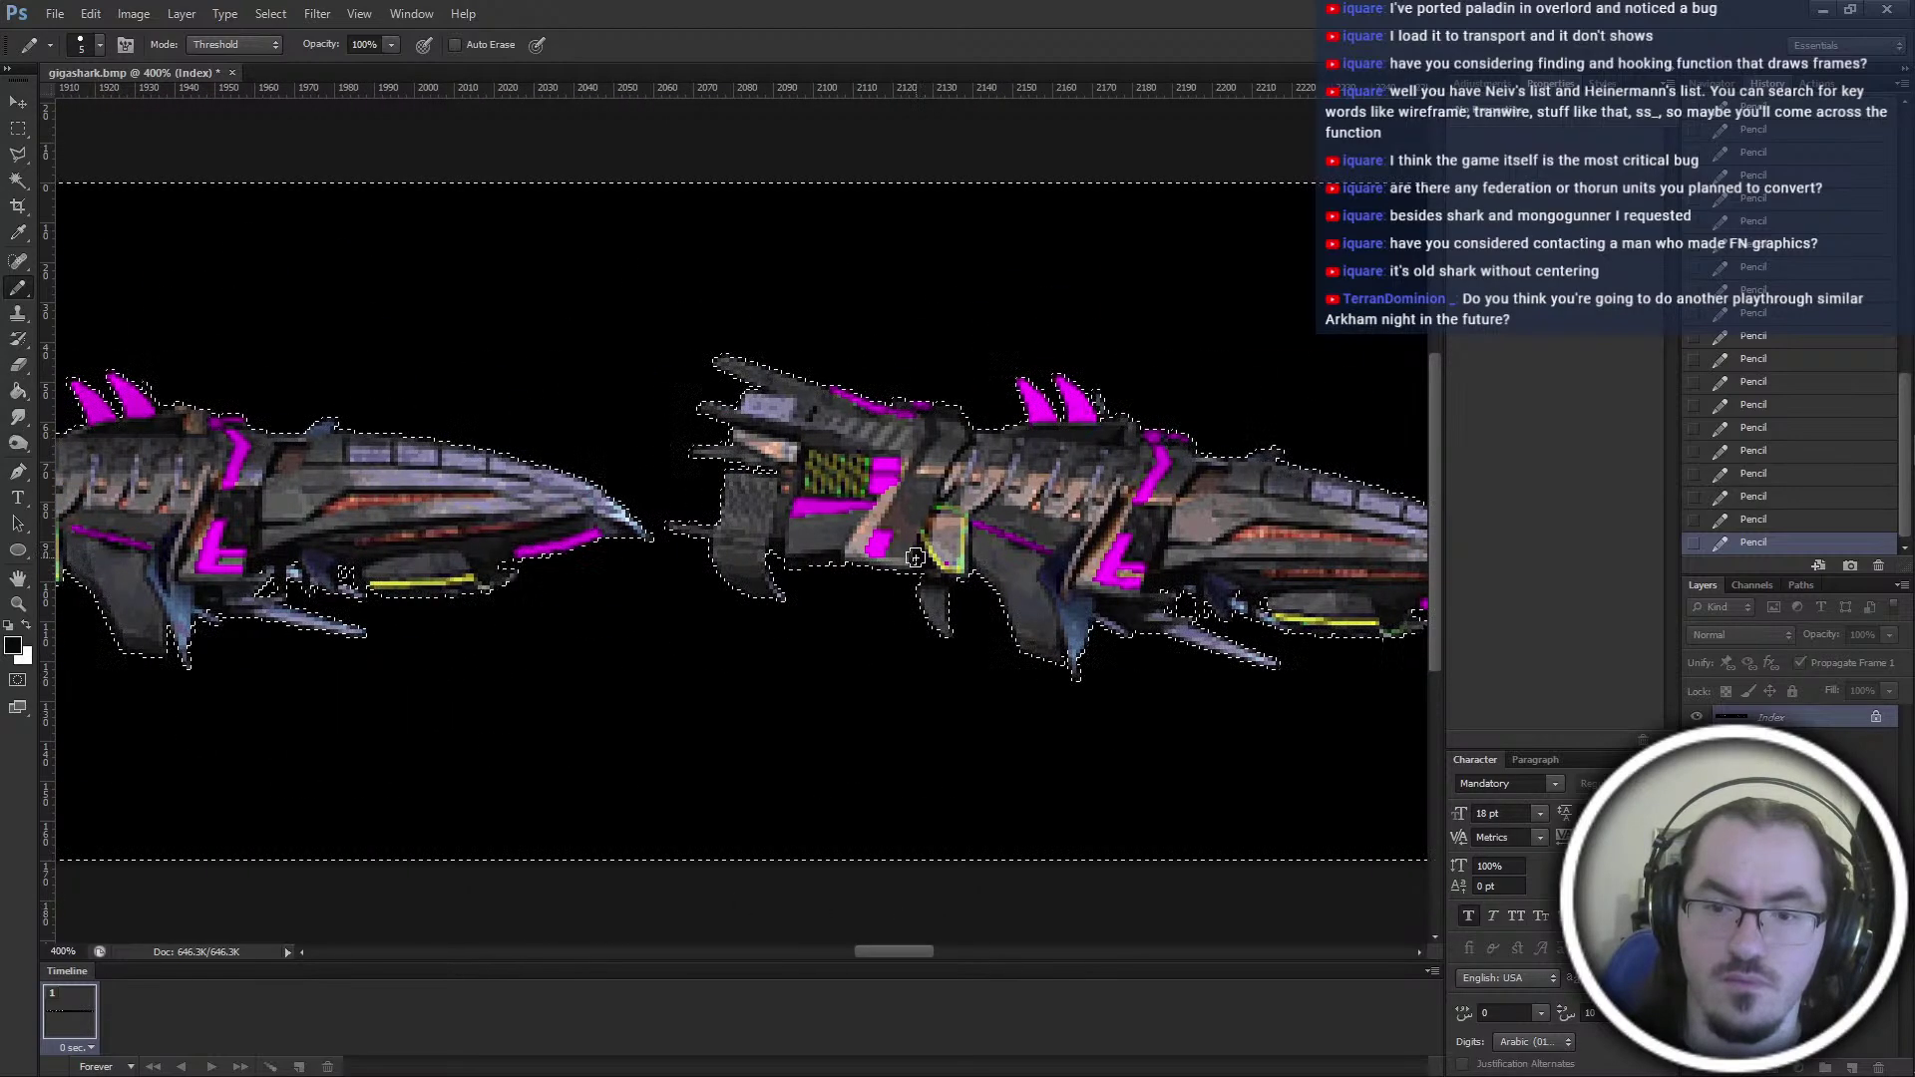
scroll(761, 782, "left", 4)
scroll(440, 788, "left", 1, "ctrl")
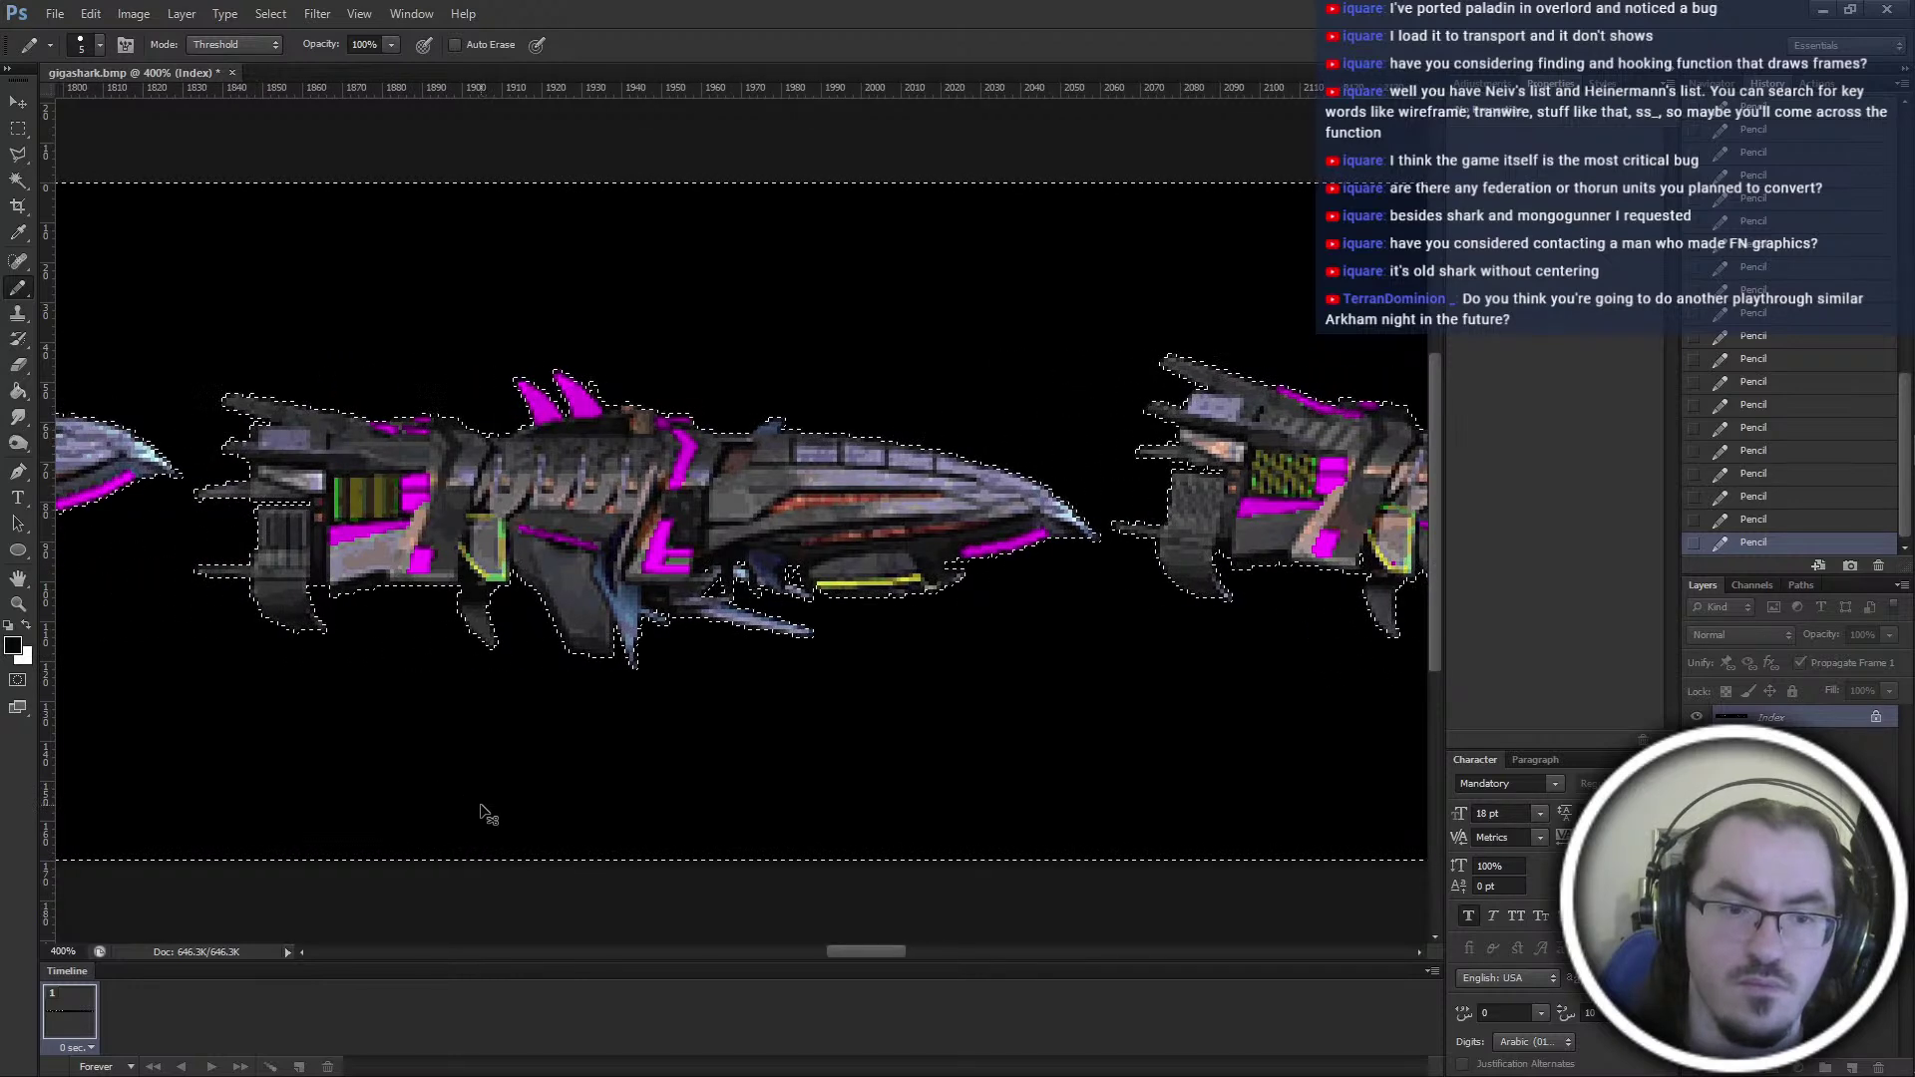
key("m")
key("ctrl+d")
key("ctrl+minus")
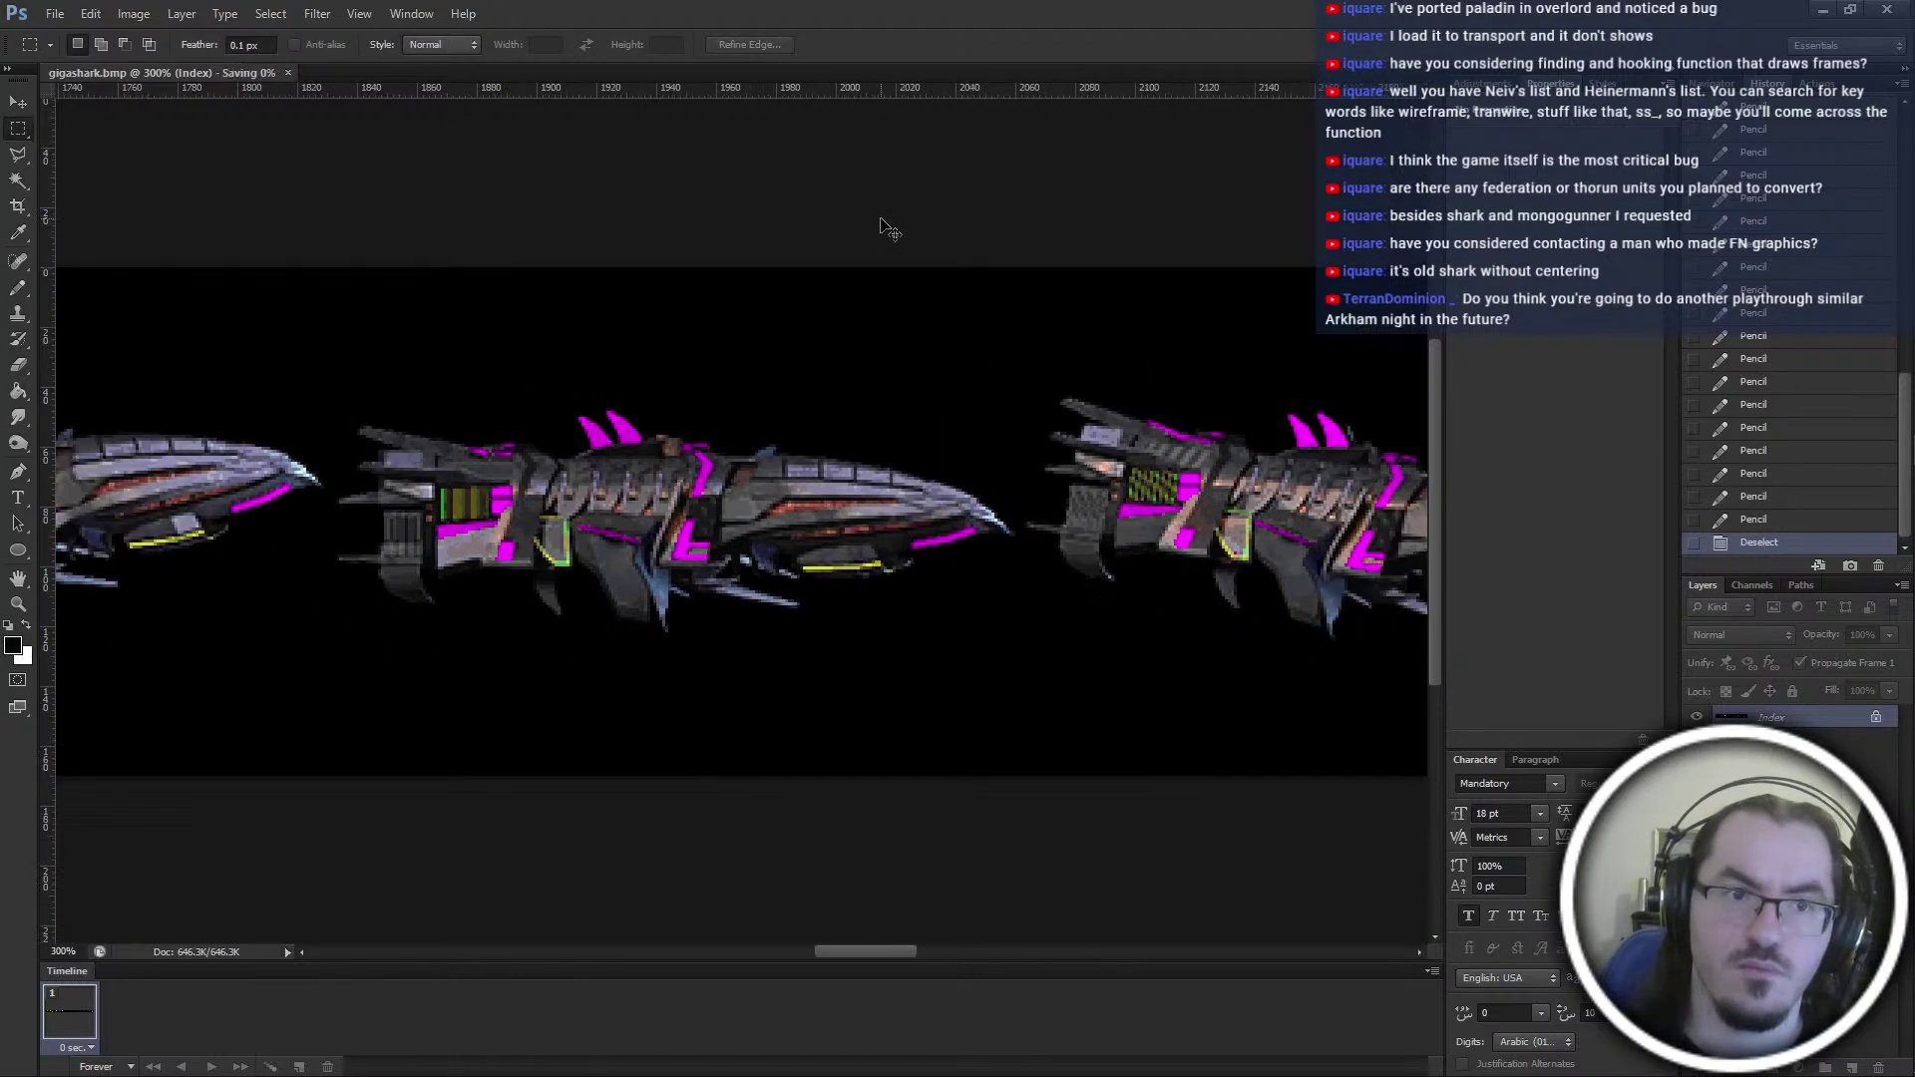
Copy the saved gigashark.bmp from the temp folder into PyGRP's gigashark import folder, replacing the old file, and delete the temp original
key("ctrl+shift+s")
left_click(834, 269)
key("alt+Tab")
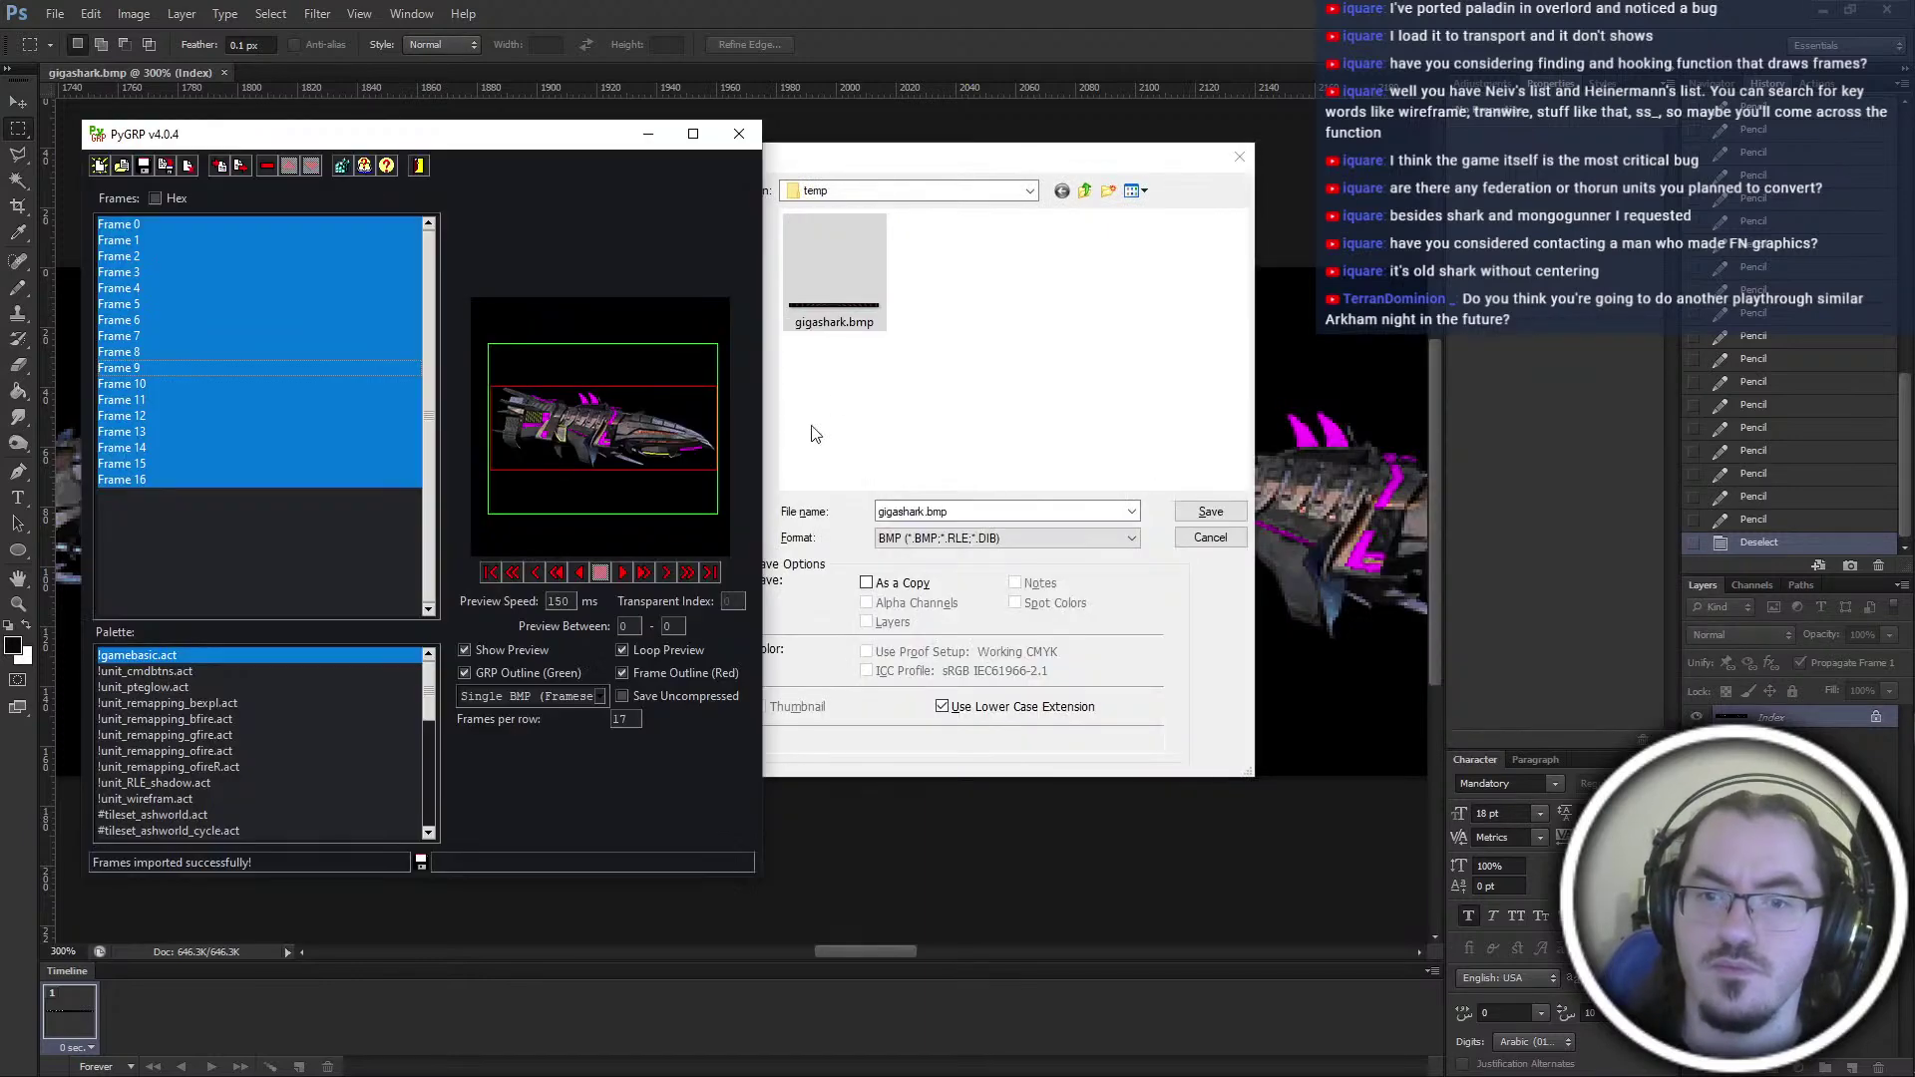
left_click(267, 166)
key("ctrl+v")
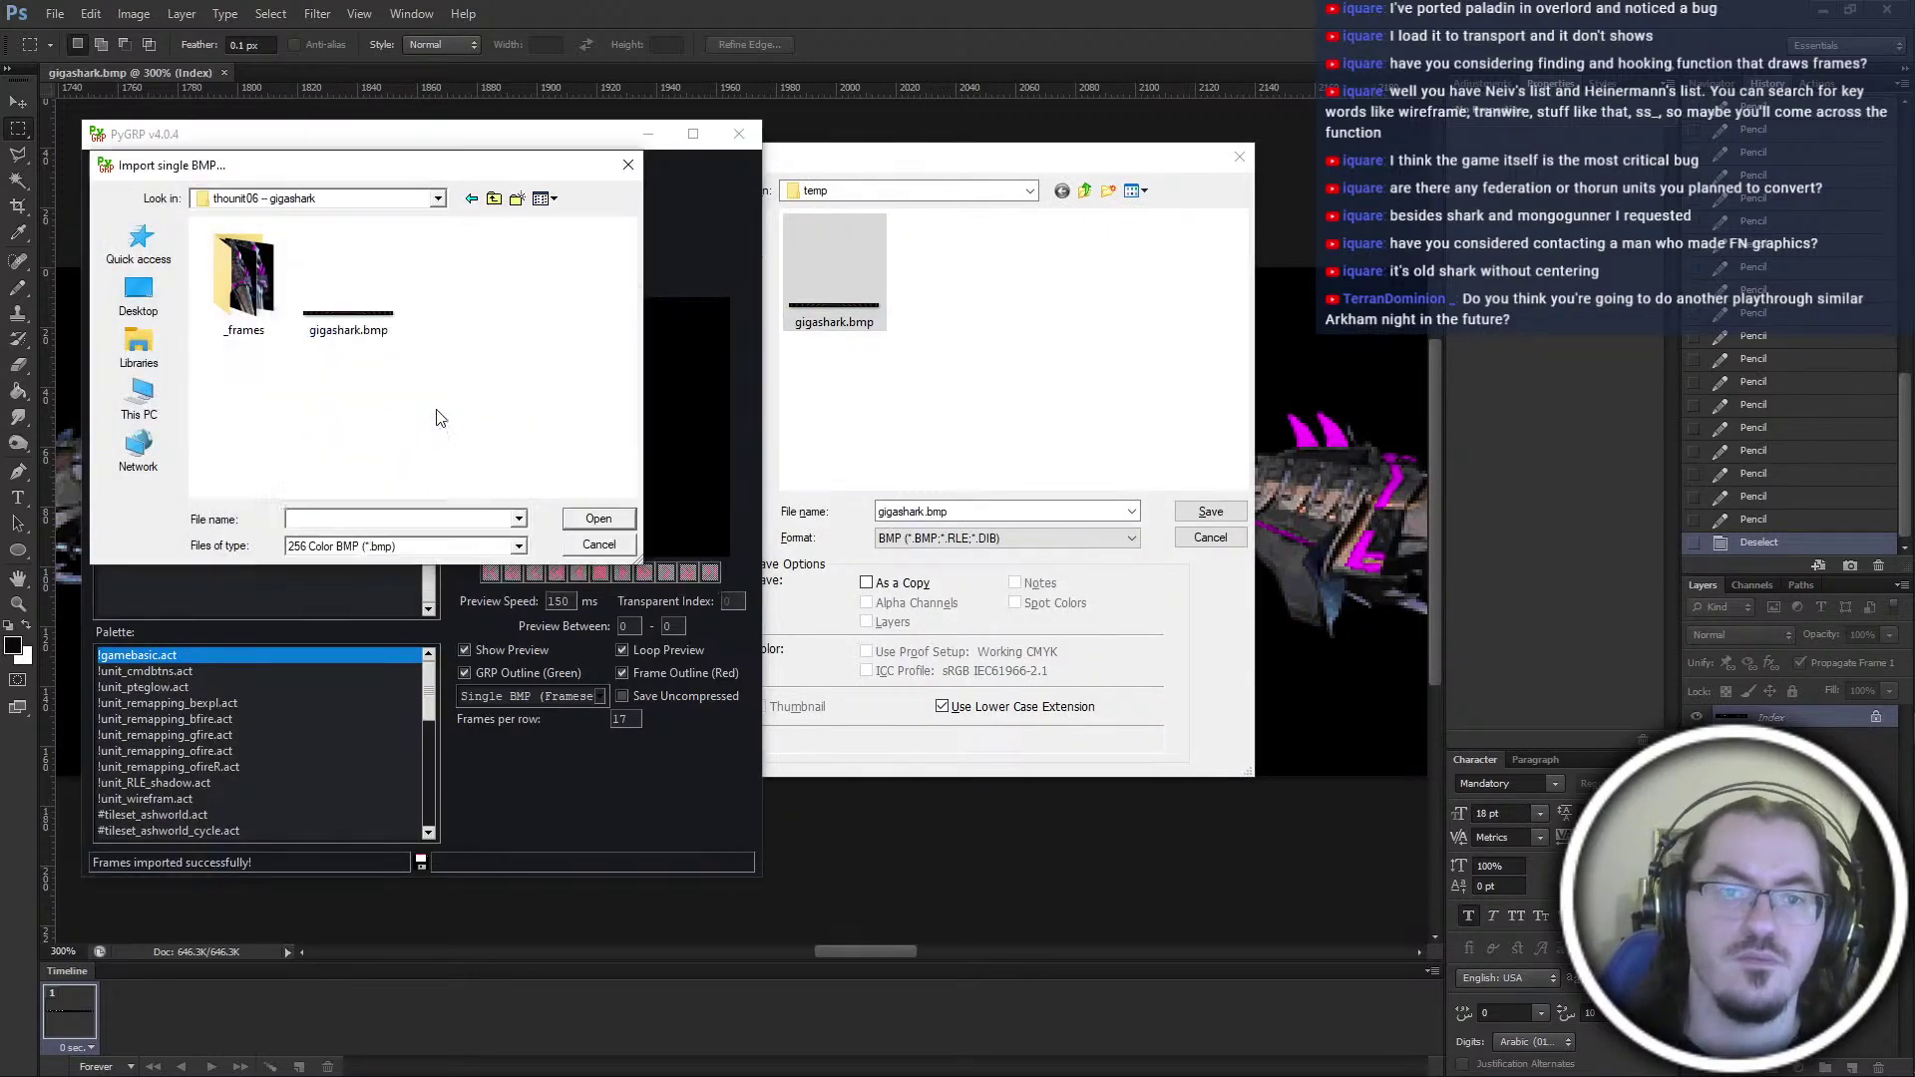
key("Return")
left_click(816, 272)
key("Delete")
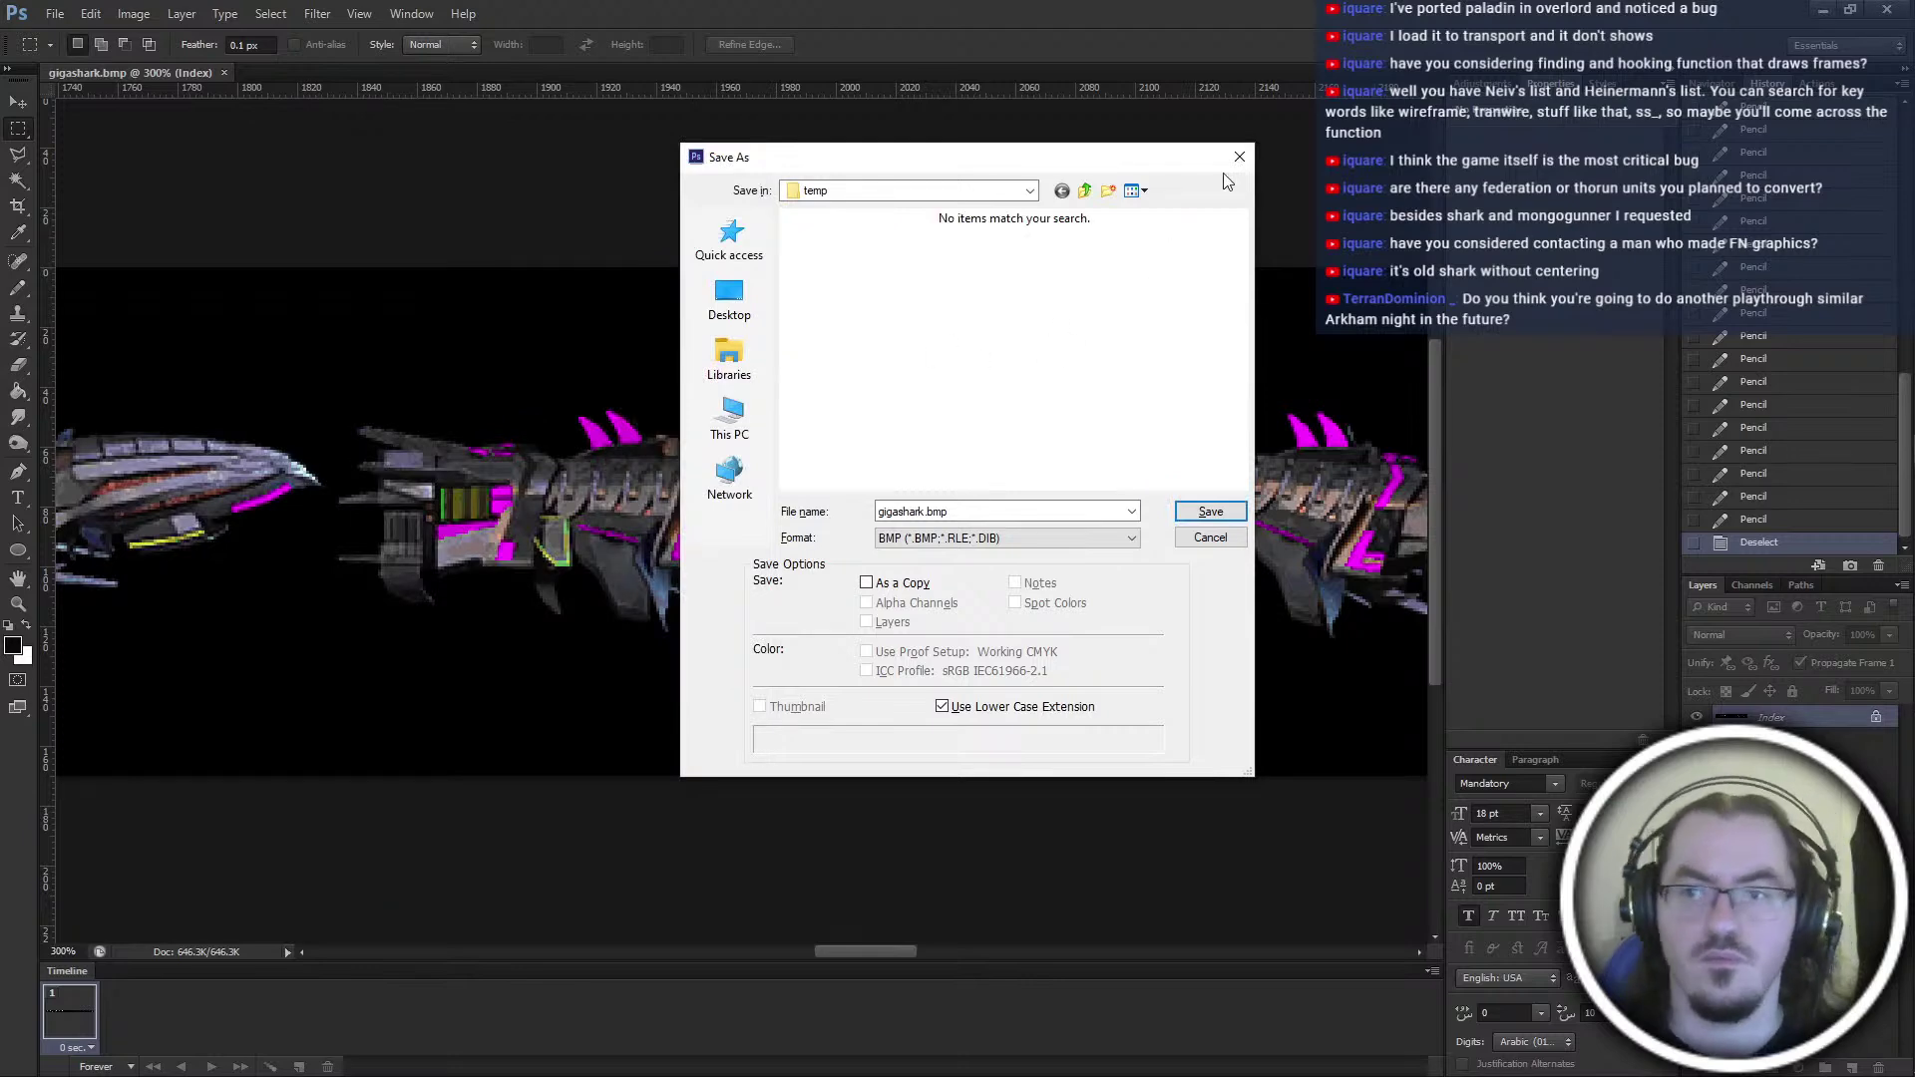
Import the updated gigashark.bmp into PyGRP as a 17-frame sprite
key("alt+Tab")
double_click(361, 287)
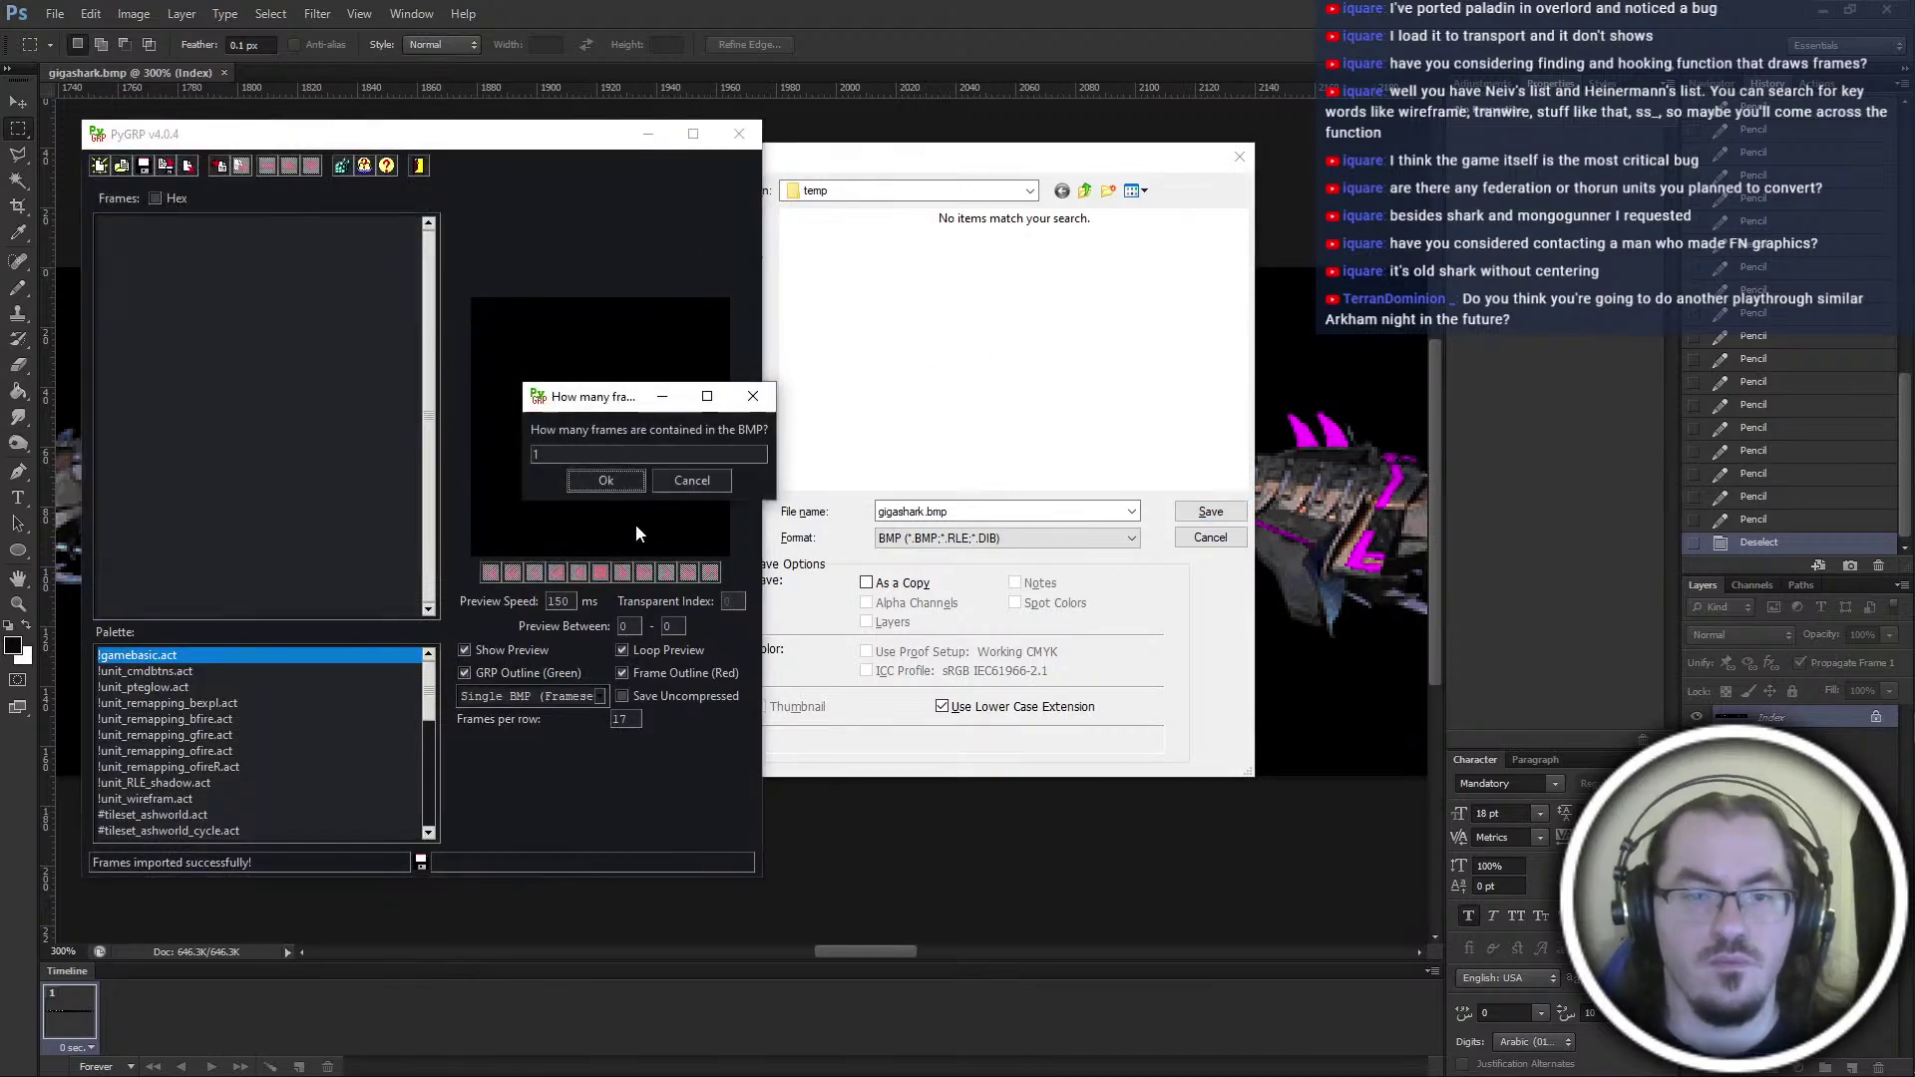
left_click(608, 482)
Export all frames from PyGRP to the Desktop as a single vertical BMP named gigashark
left_click(564, 697)
left_click(581, 753)
key("ctrl+a")
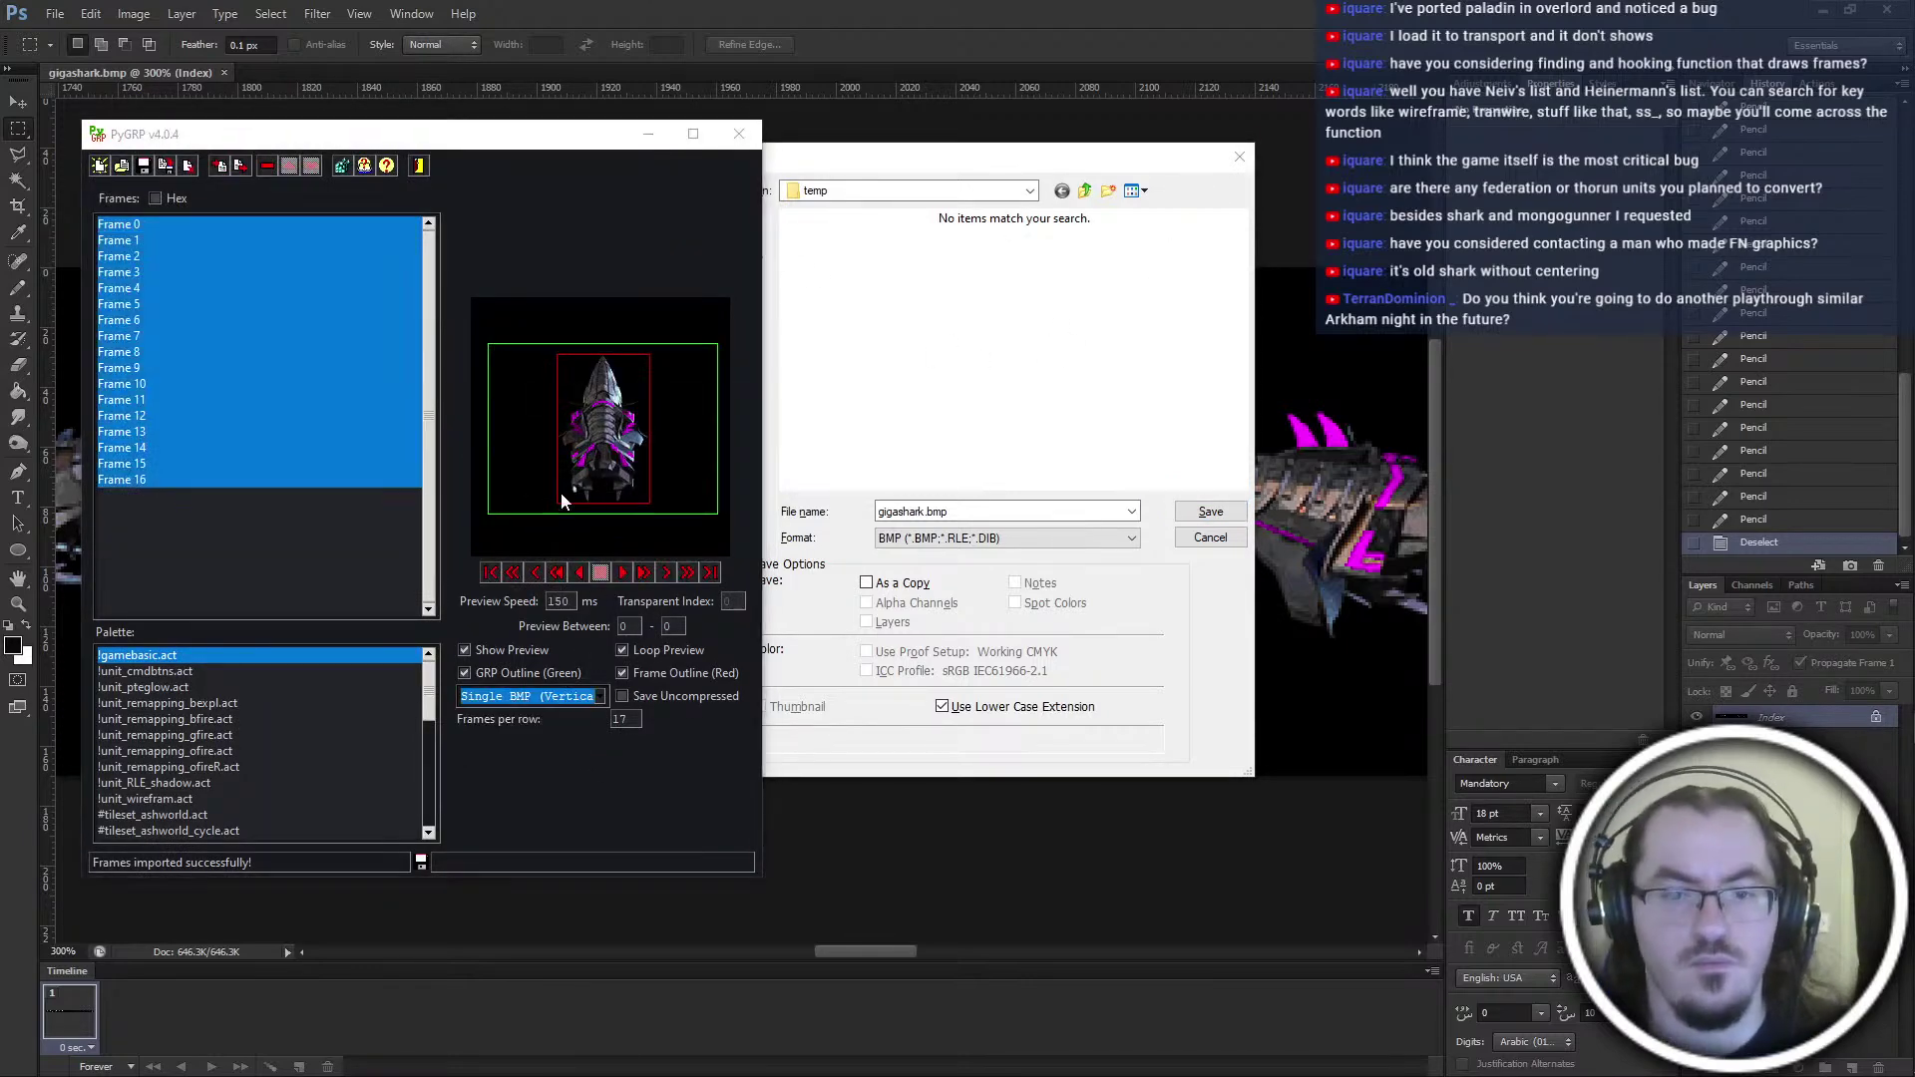
key("ctrl+e")
type("gigashark")
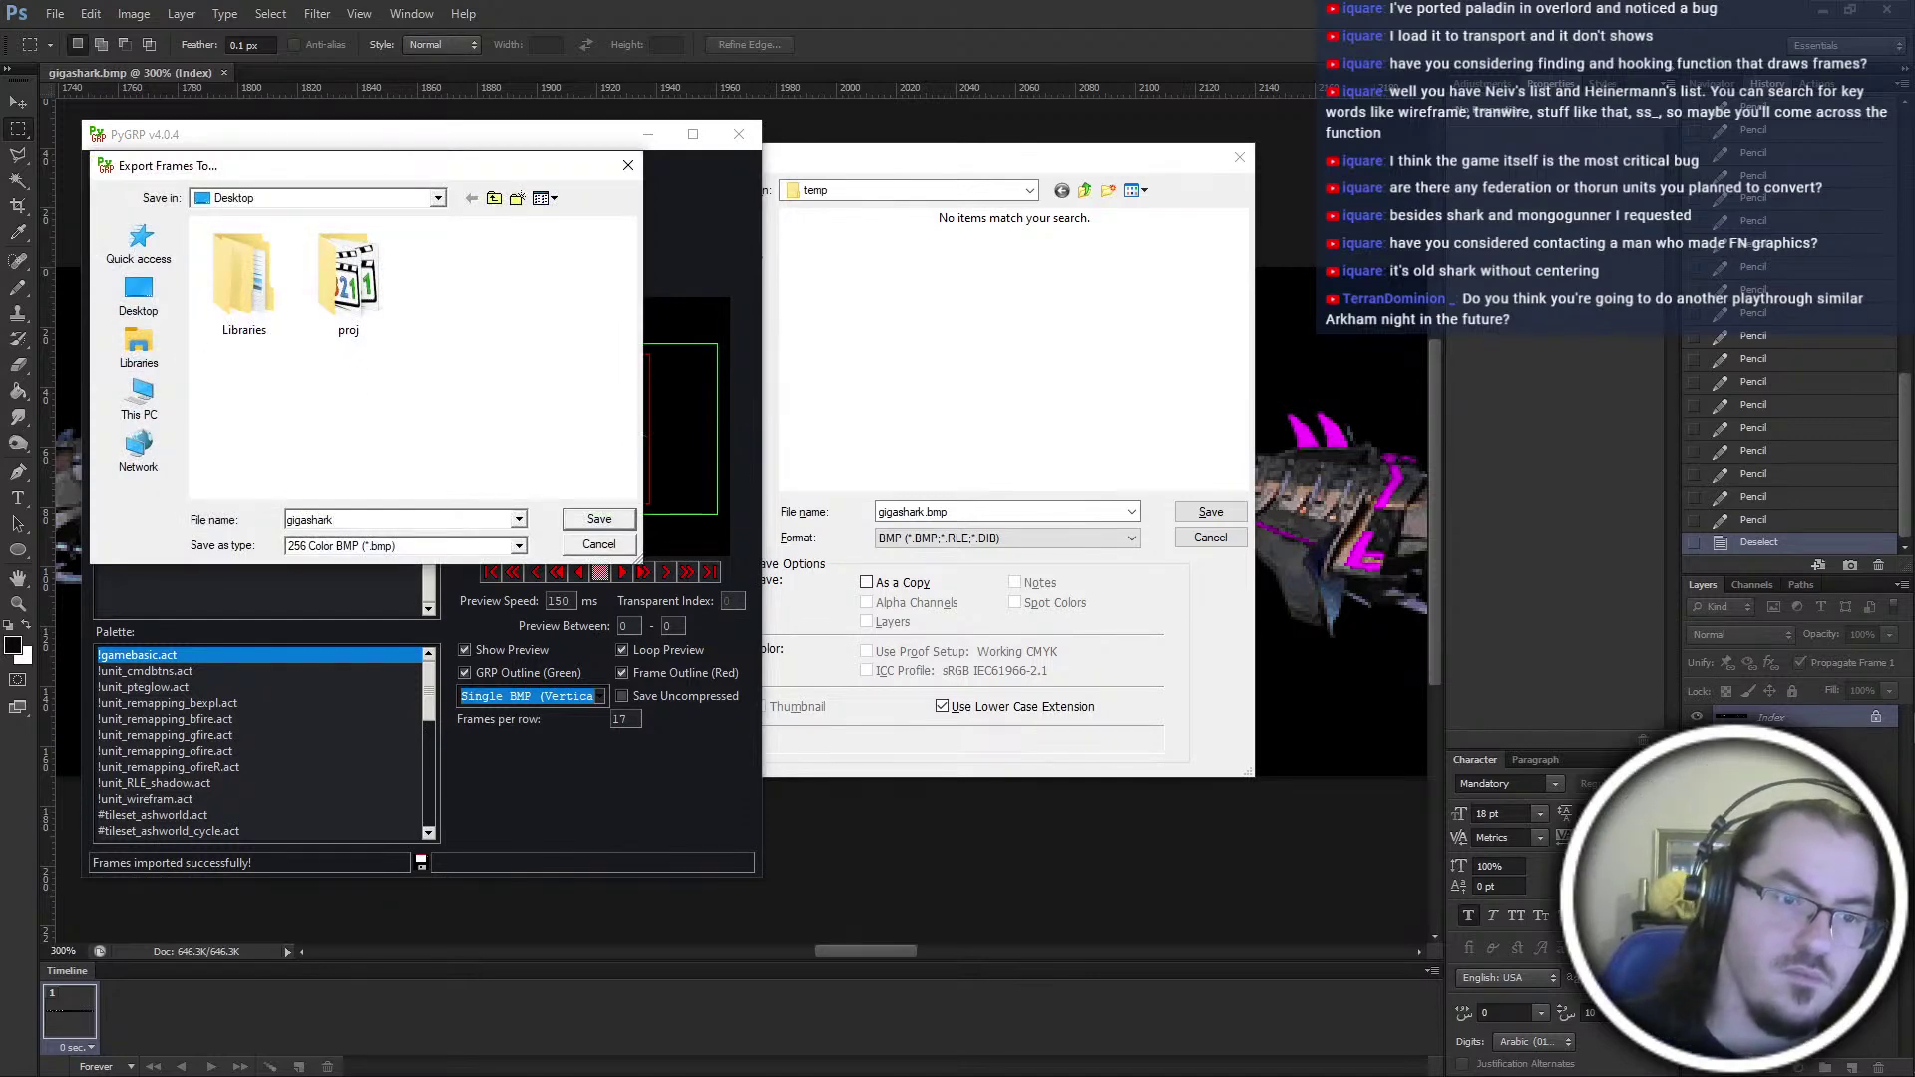
key("Return")
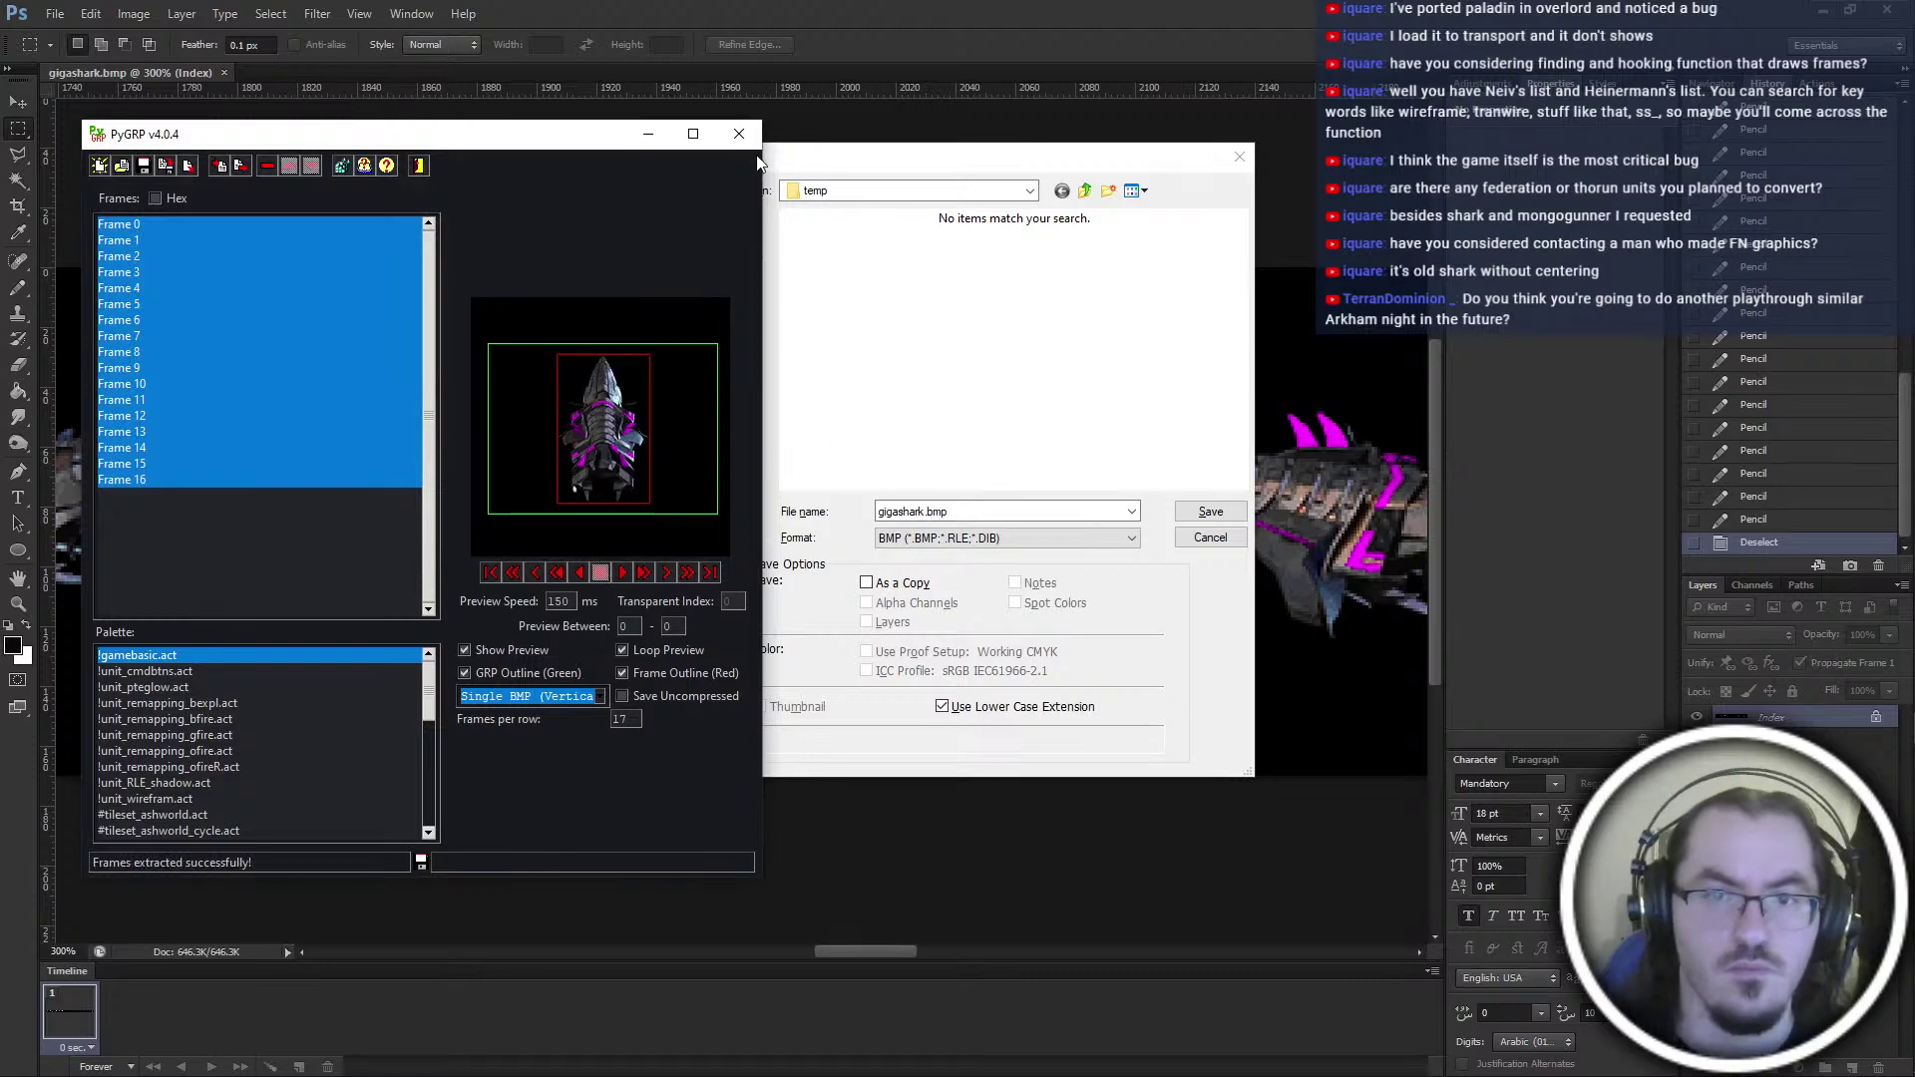
Close PyGRP, dismiss Photoshop's save dialog, close the gigashark image and quit Photoshop
left_click(742, 136)
left_click(982, 613)
left_click(1239, 158)
key("ctrl+w")
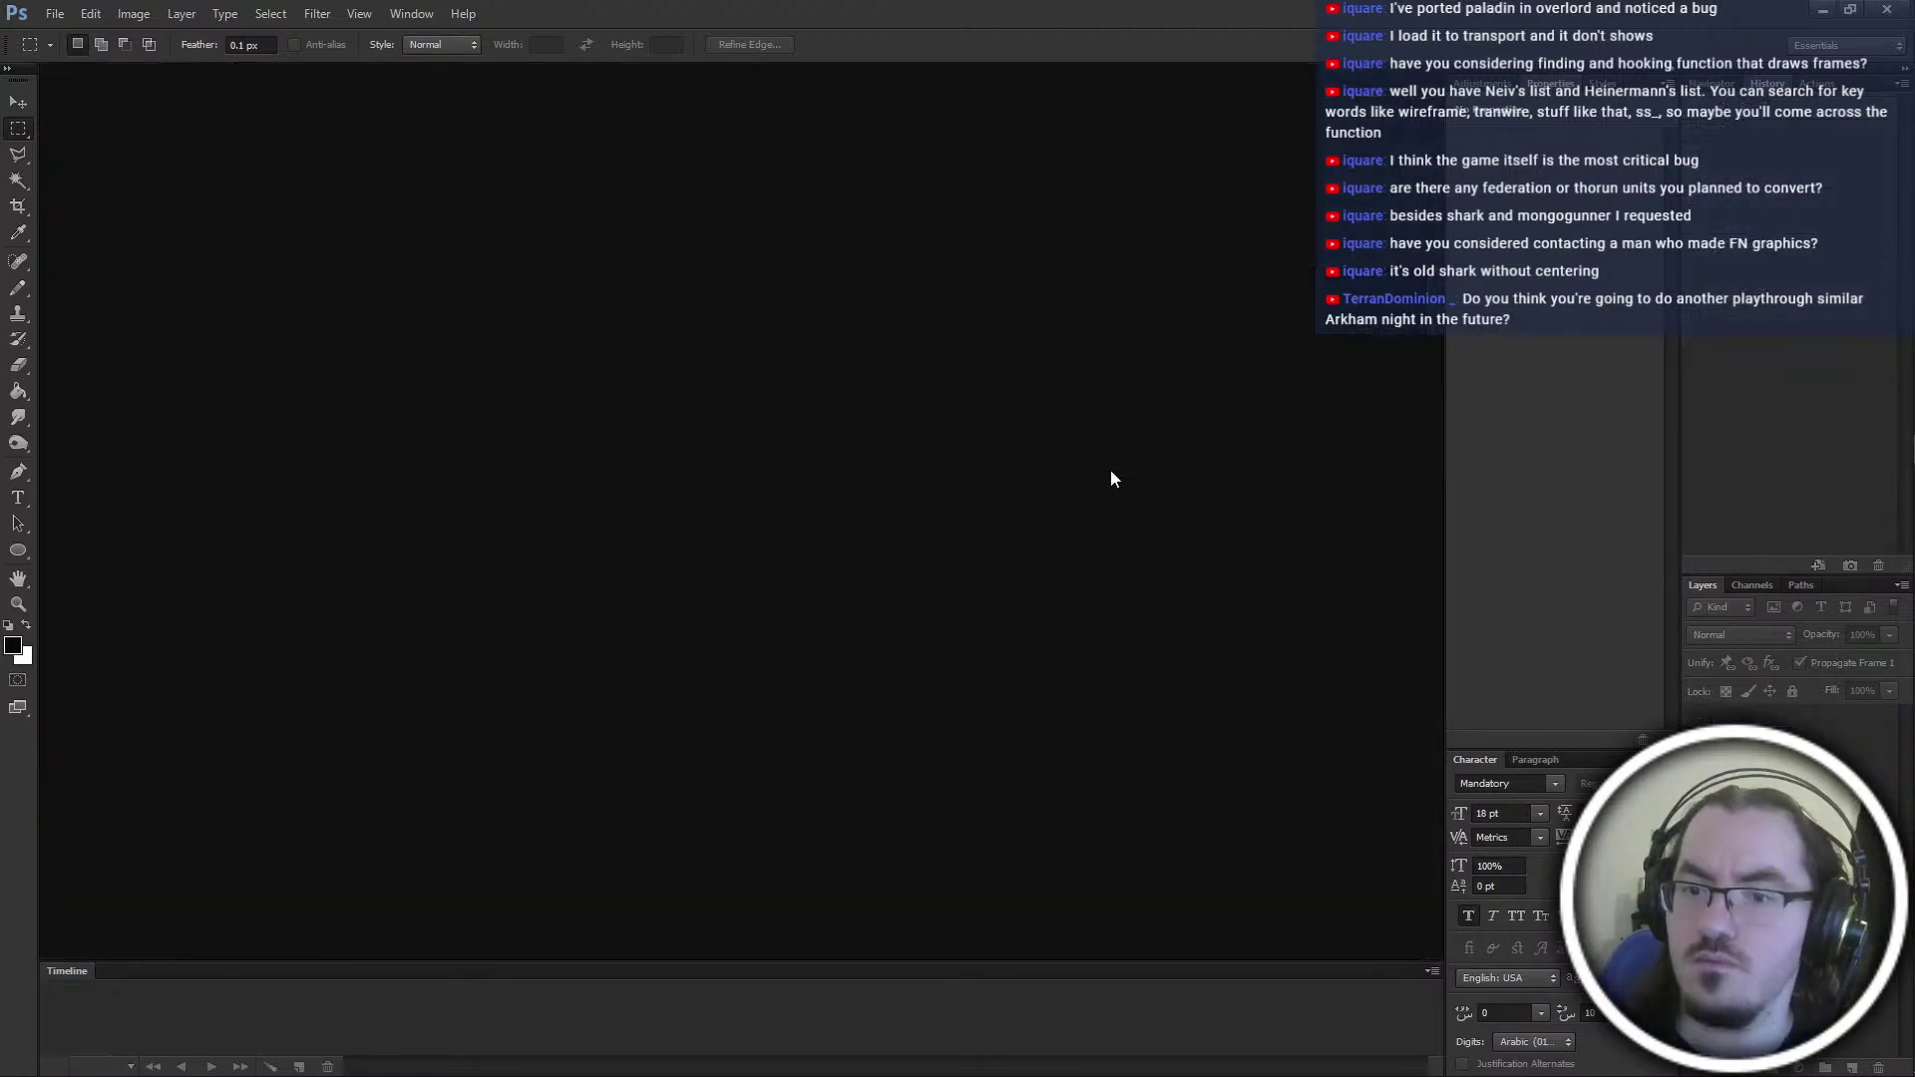
key("ctrl+q")
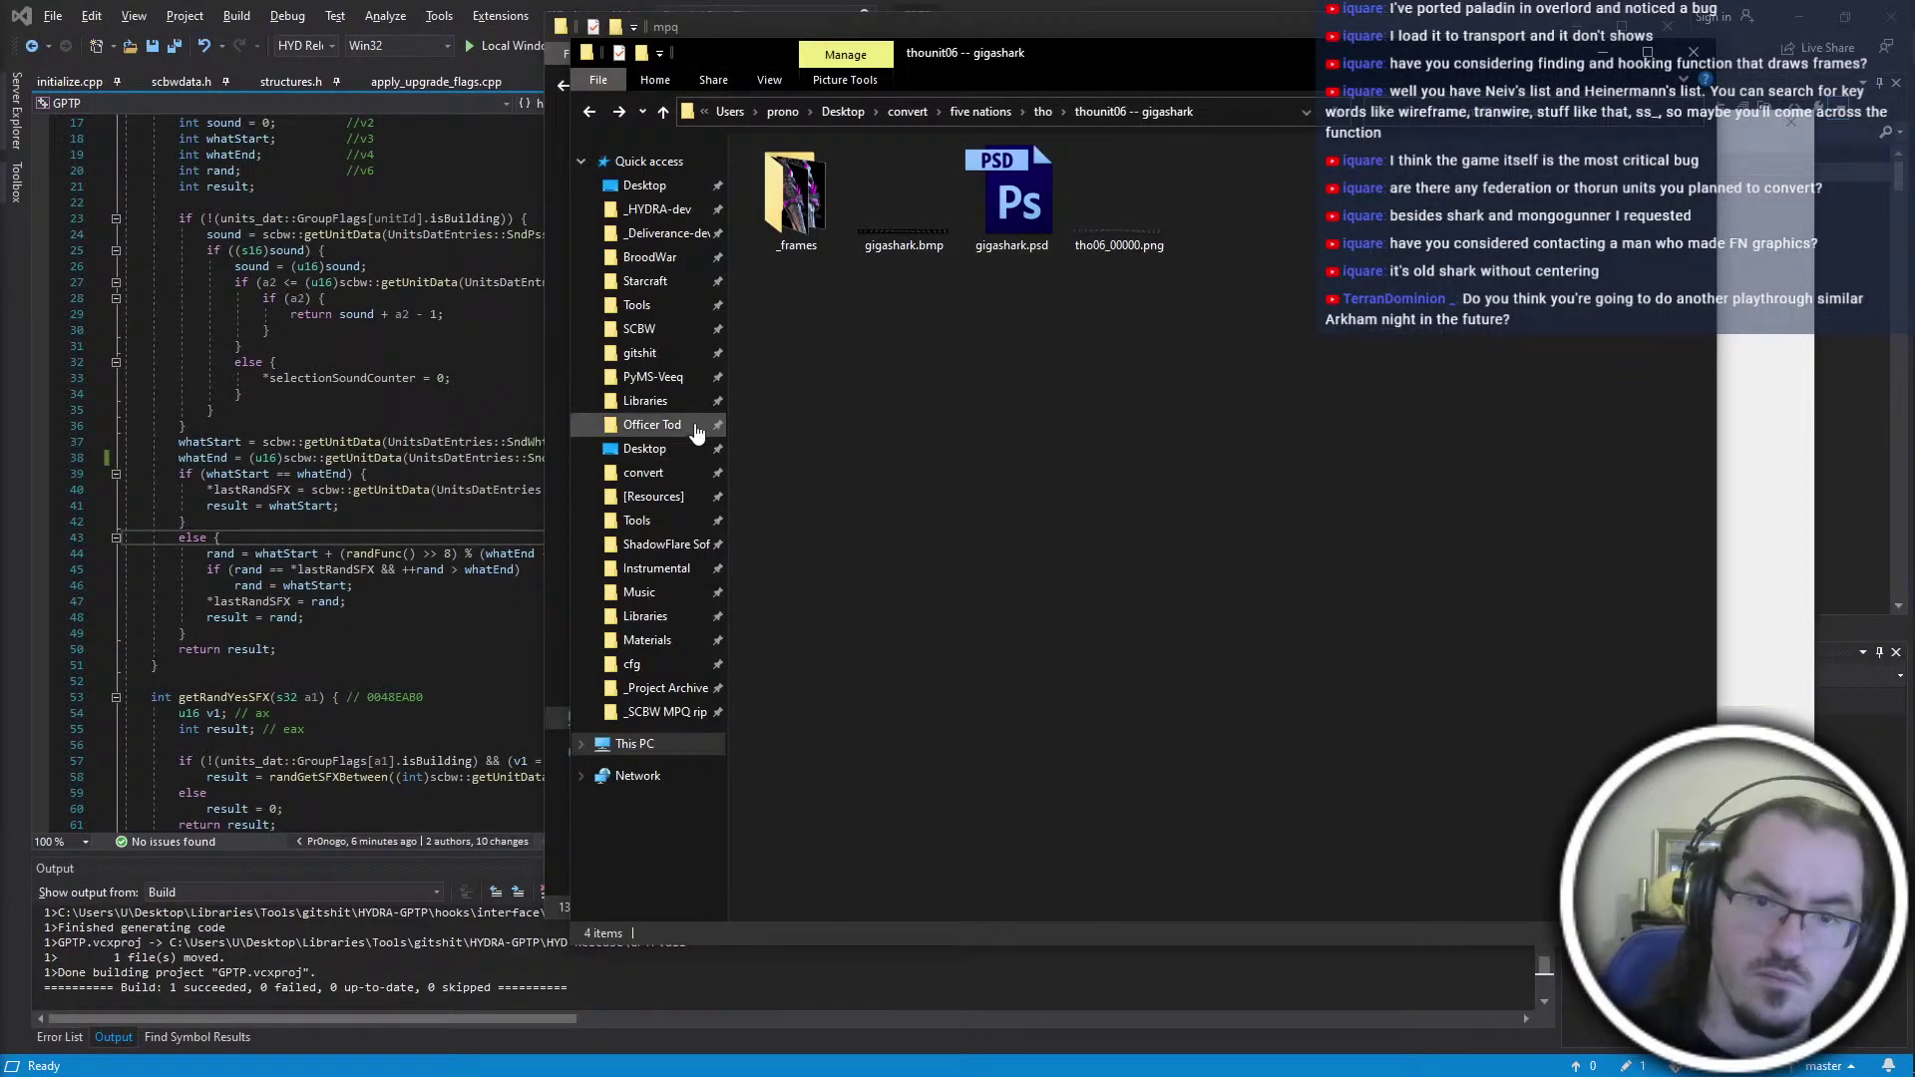
Launch SFGrpConv.exe from the ShadowFlare Software folder and return the file window to the gigashark folder
left_click(666, 543)
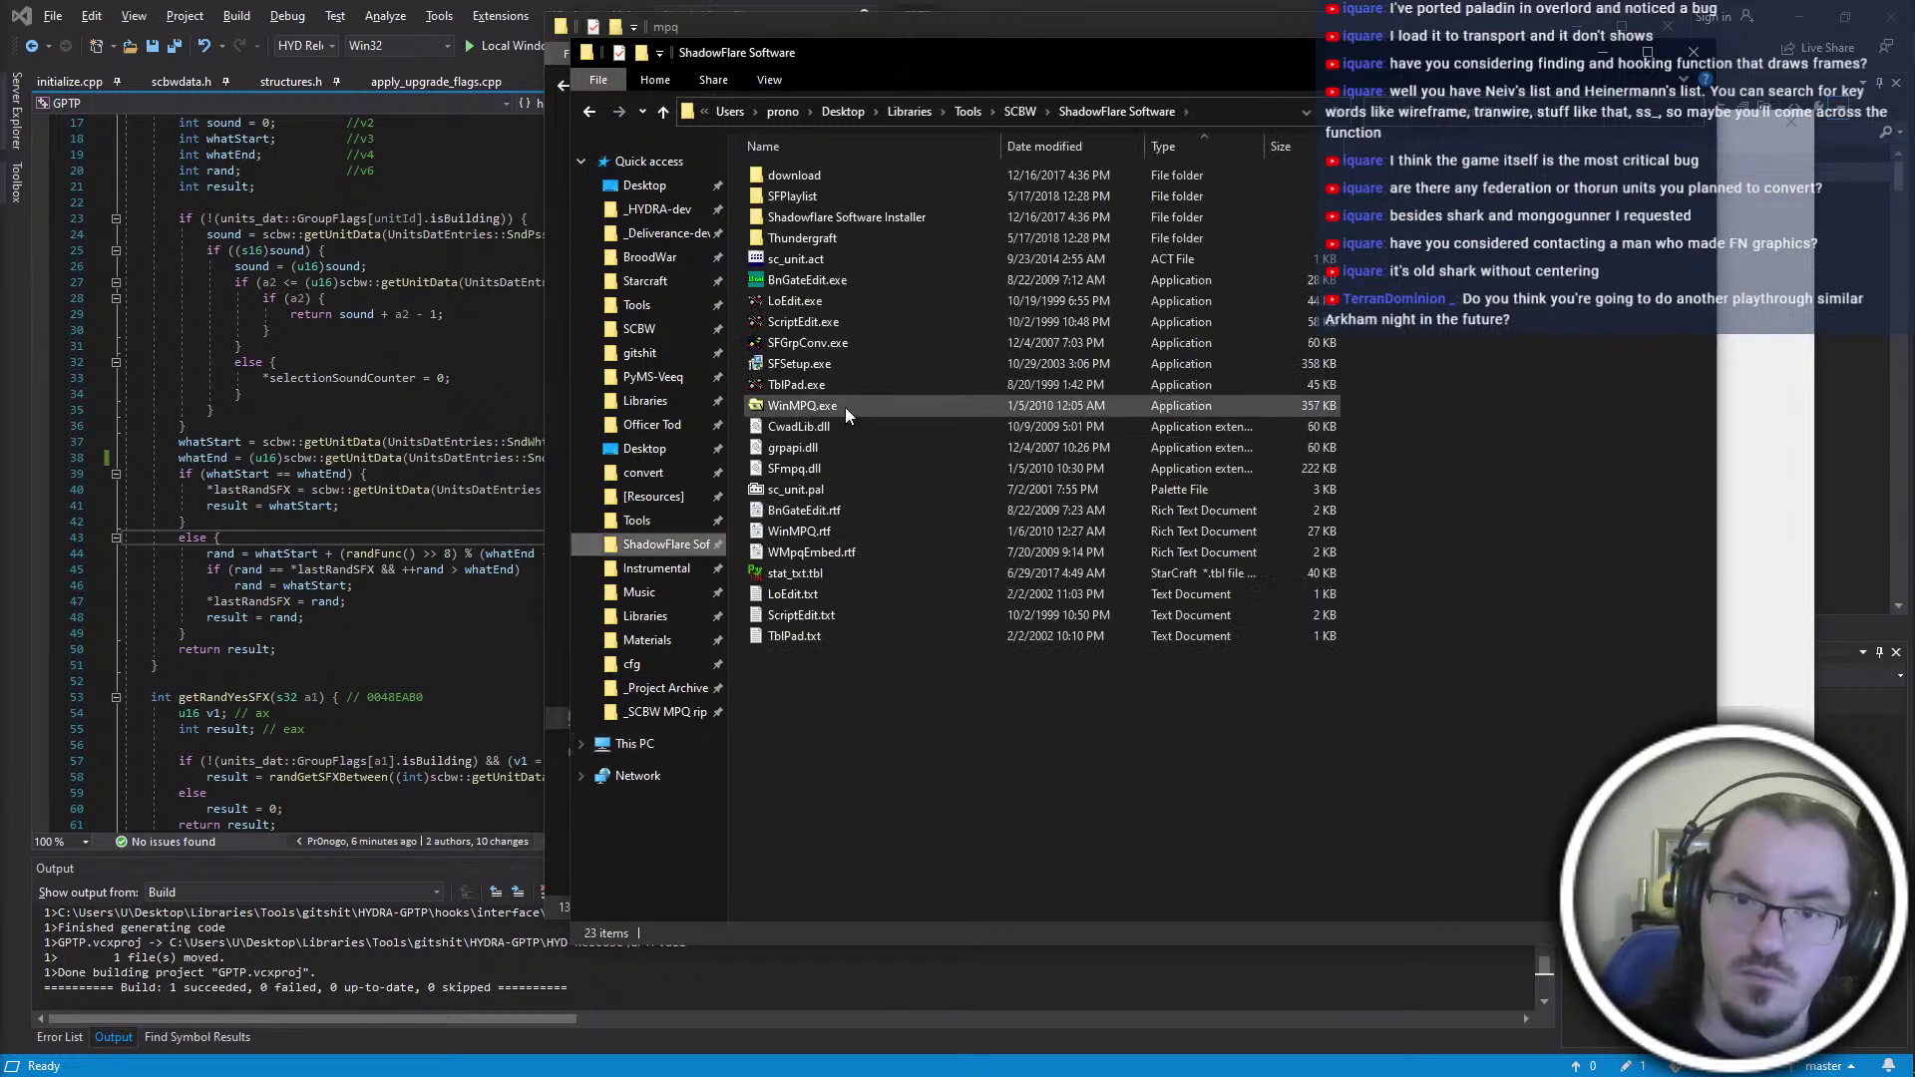
double_click(836, 345)
key("alt+Left")
key("alt+Tab")
Convert the Desktop's gigashark.bmp into a compressed GRP with 17 frames, saved as gigashark.grp
left_click(955, 579)
left_click(956, 433)
left_click(914, 550)
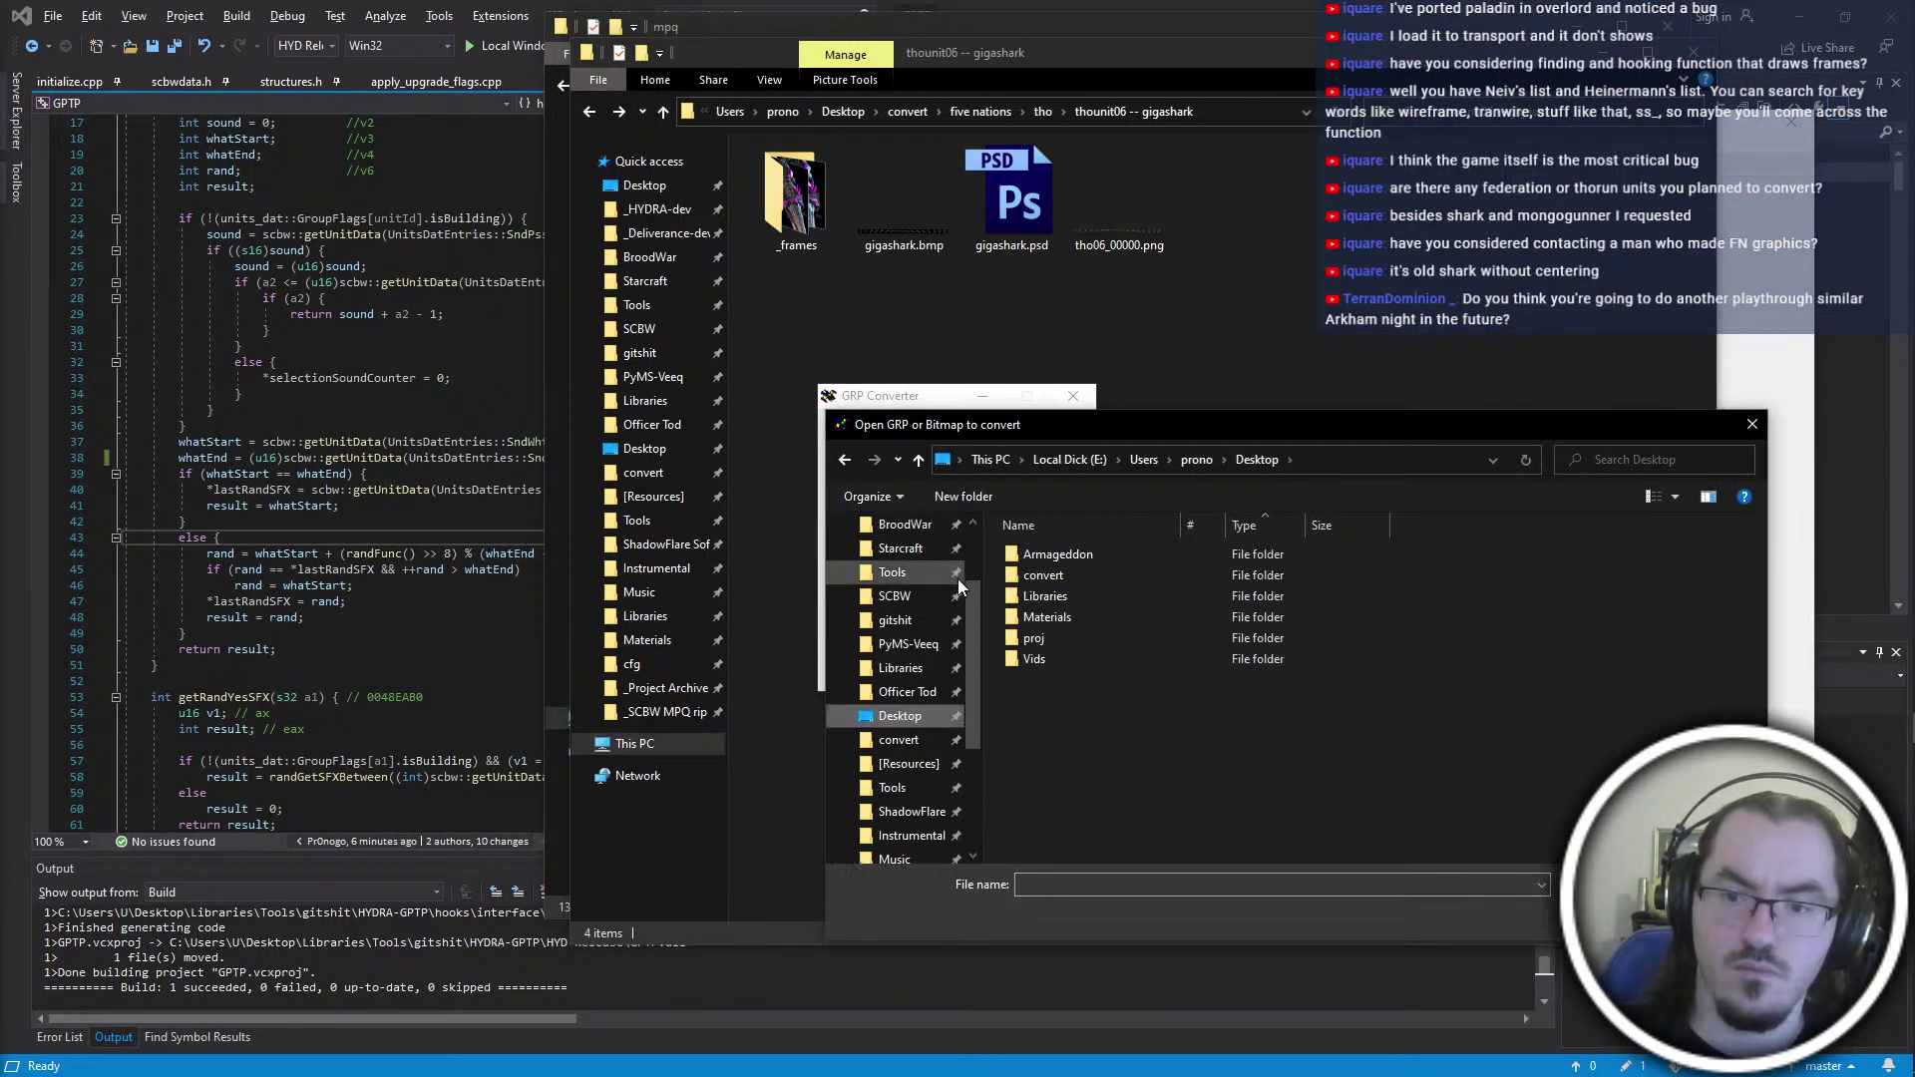
left_click(1287, 588)
double_click(1286, 598)
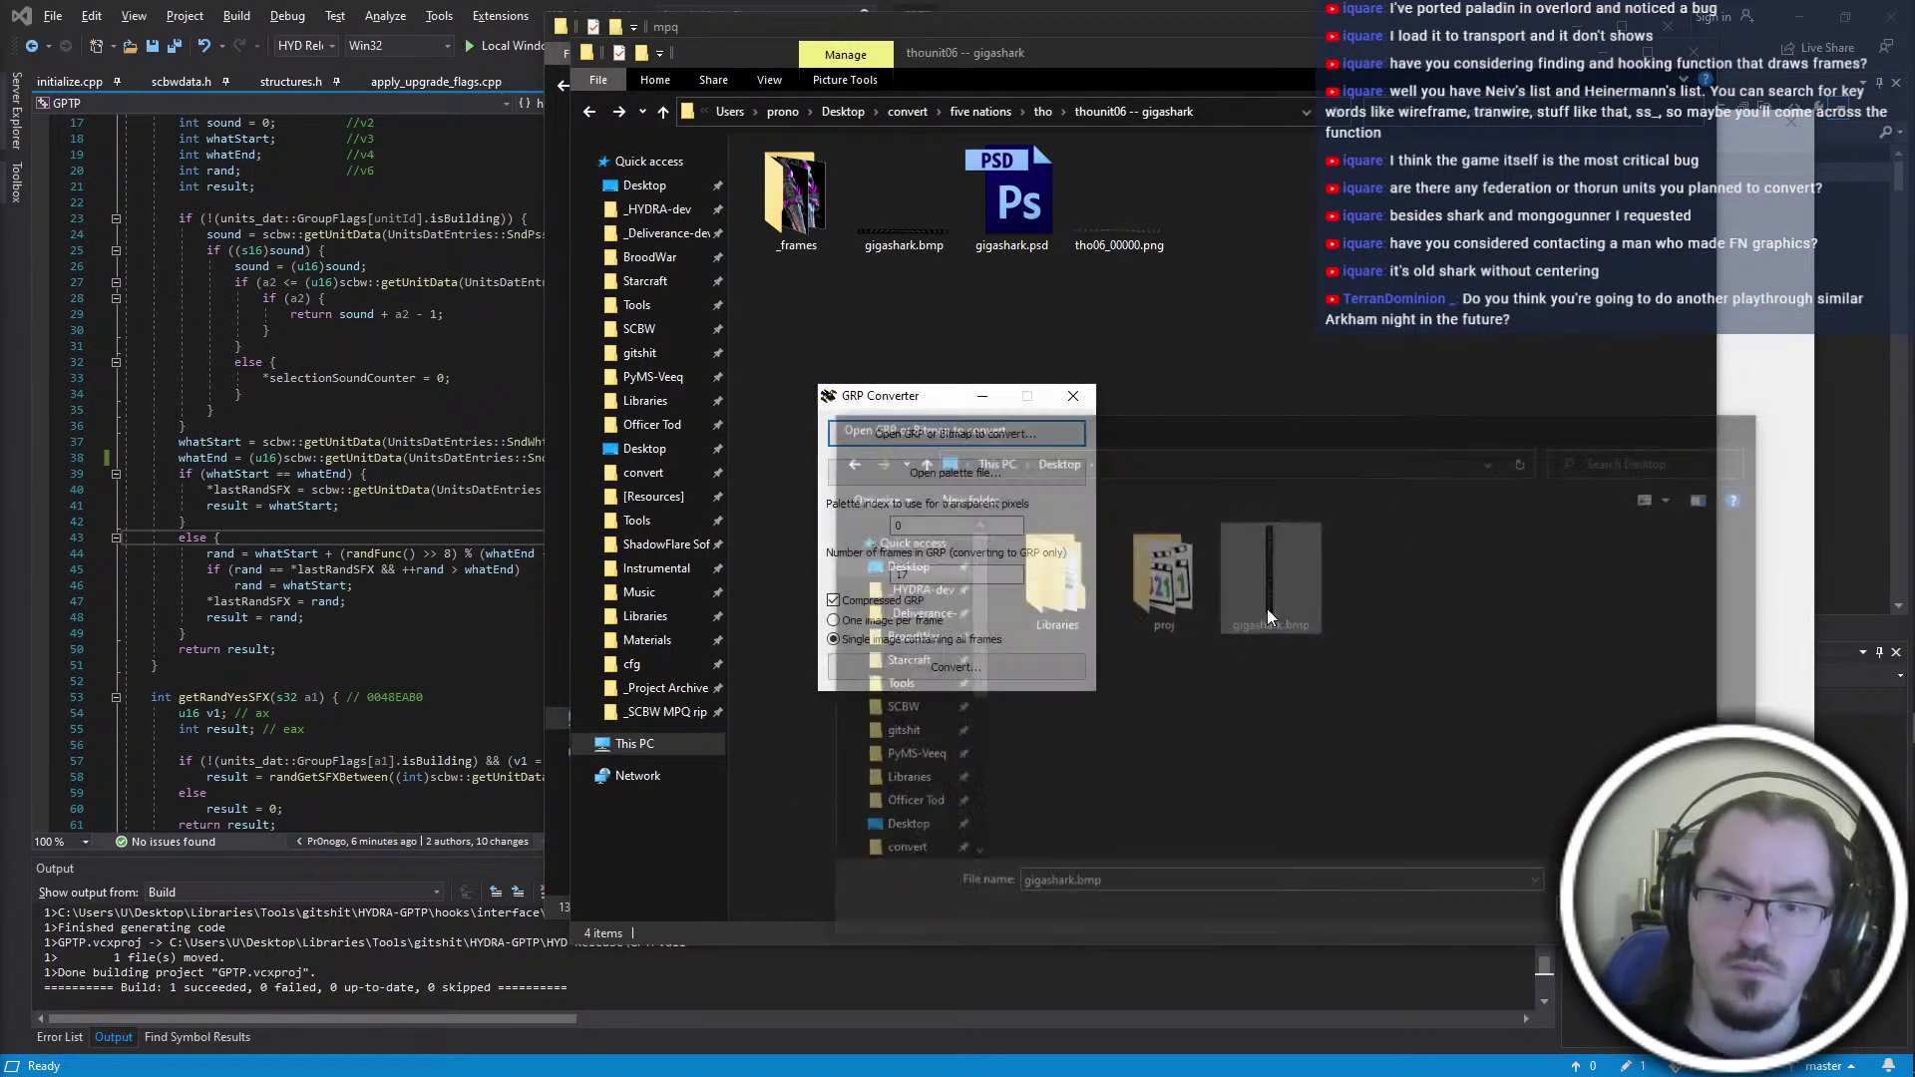
left_click(1077, 663)
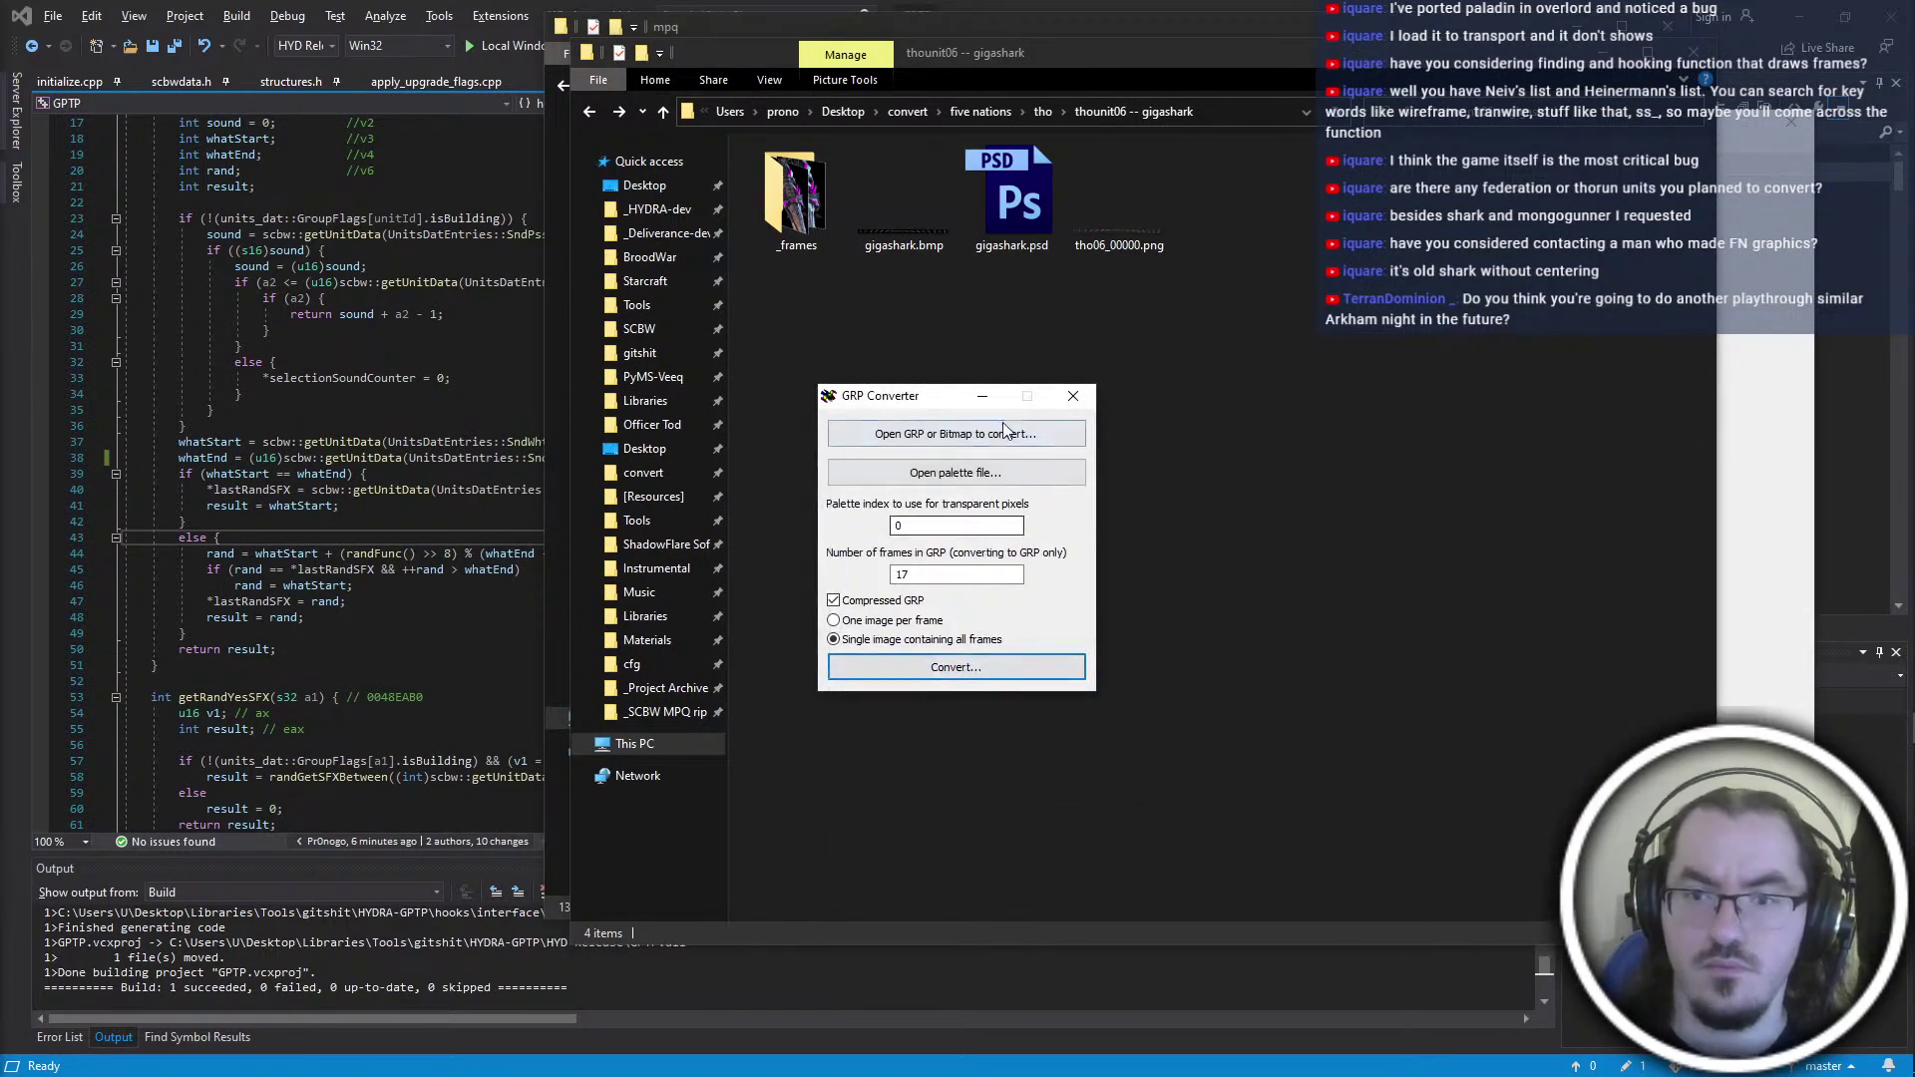
key("Return")
Move gigashark.grp into the thounit06 -- gigashark folder, transfer it to the off-screen window and return to the GRP Converter's file dialog
left_click(1192, 249)
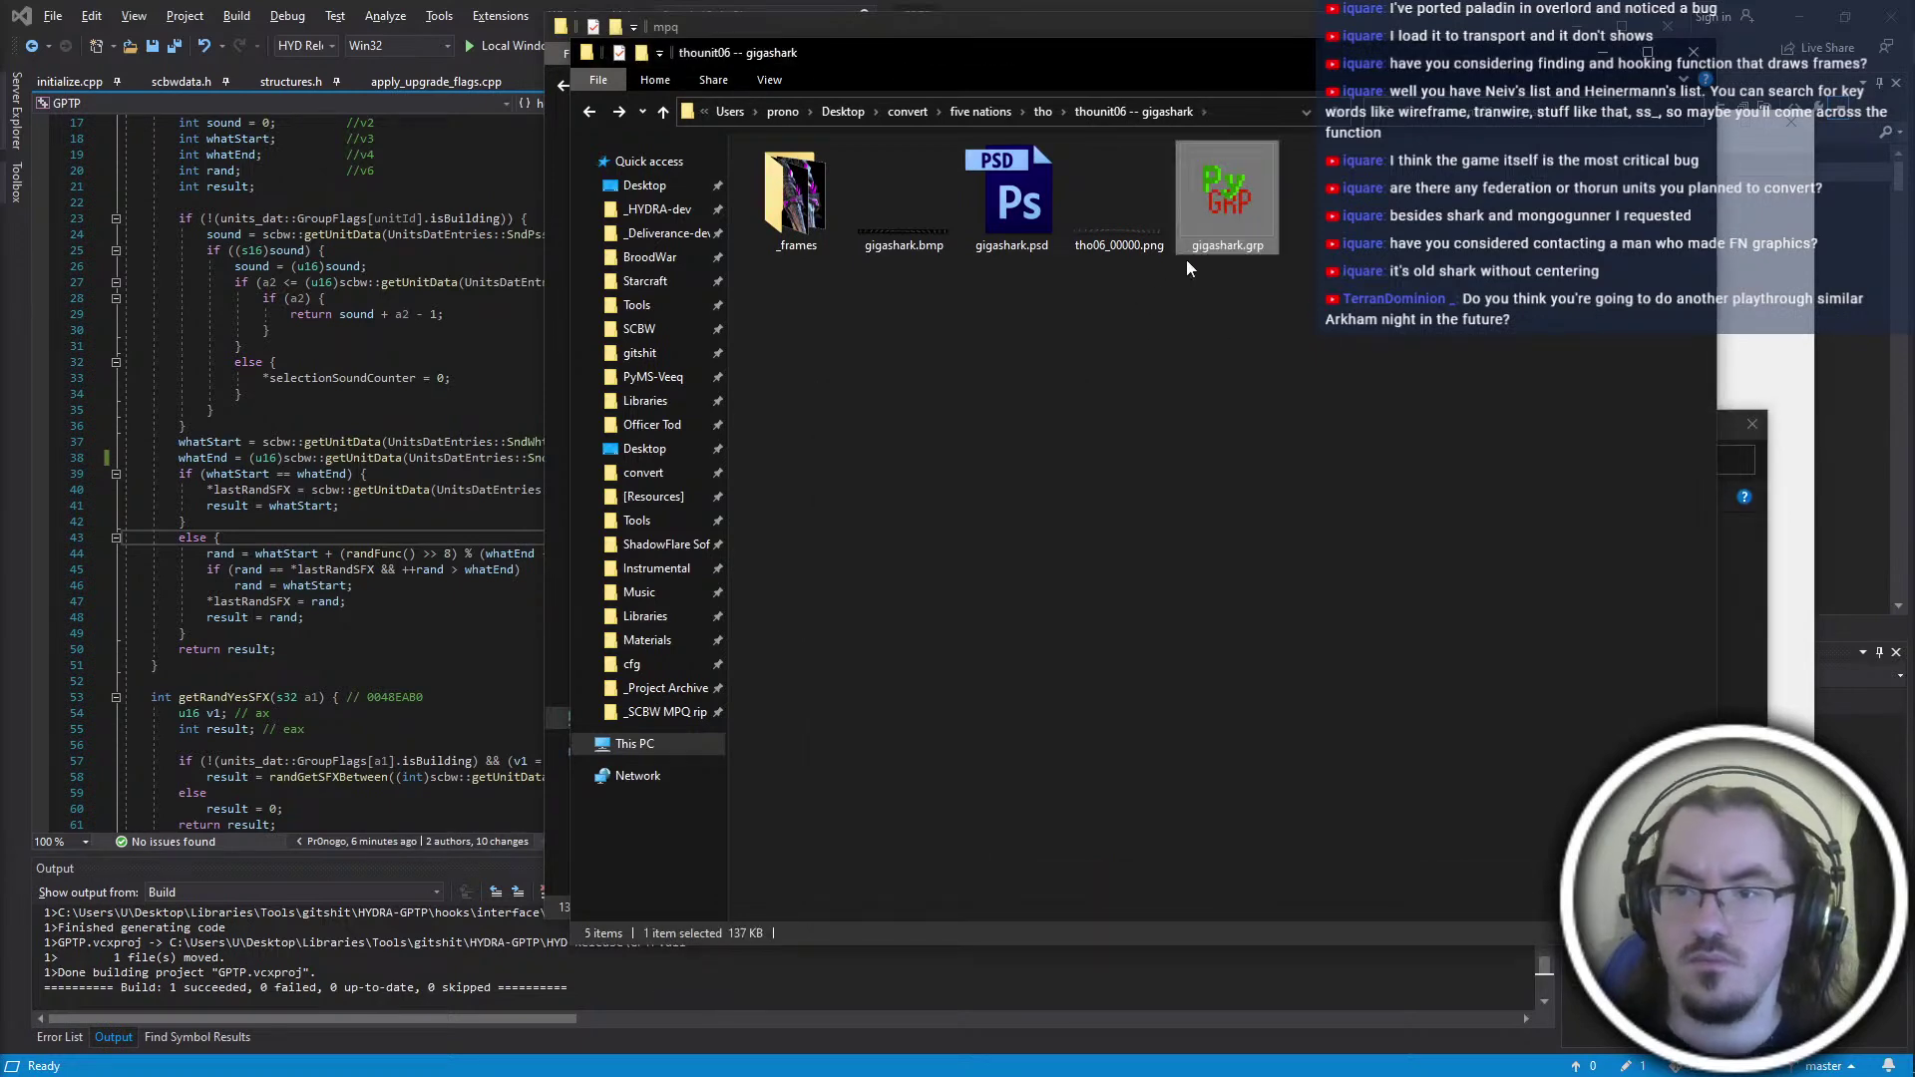
left_click_drag(1246, 248, 0, 240)
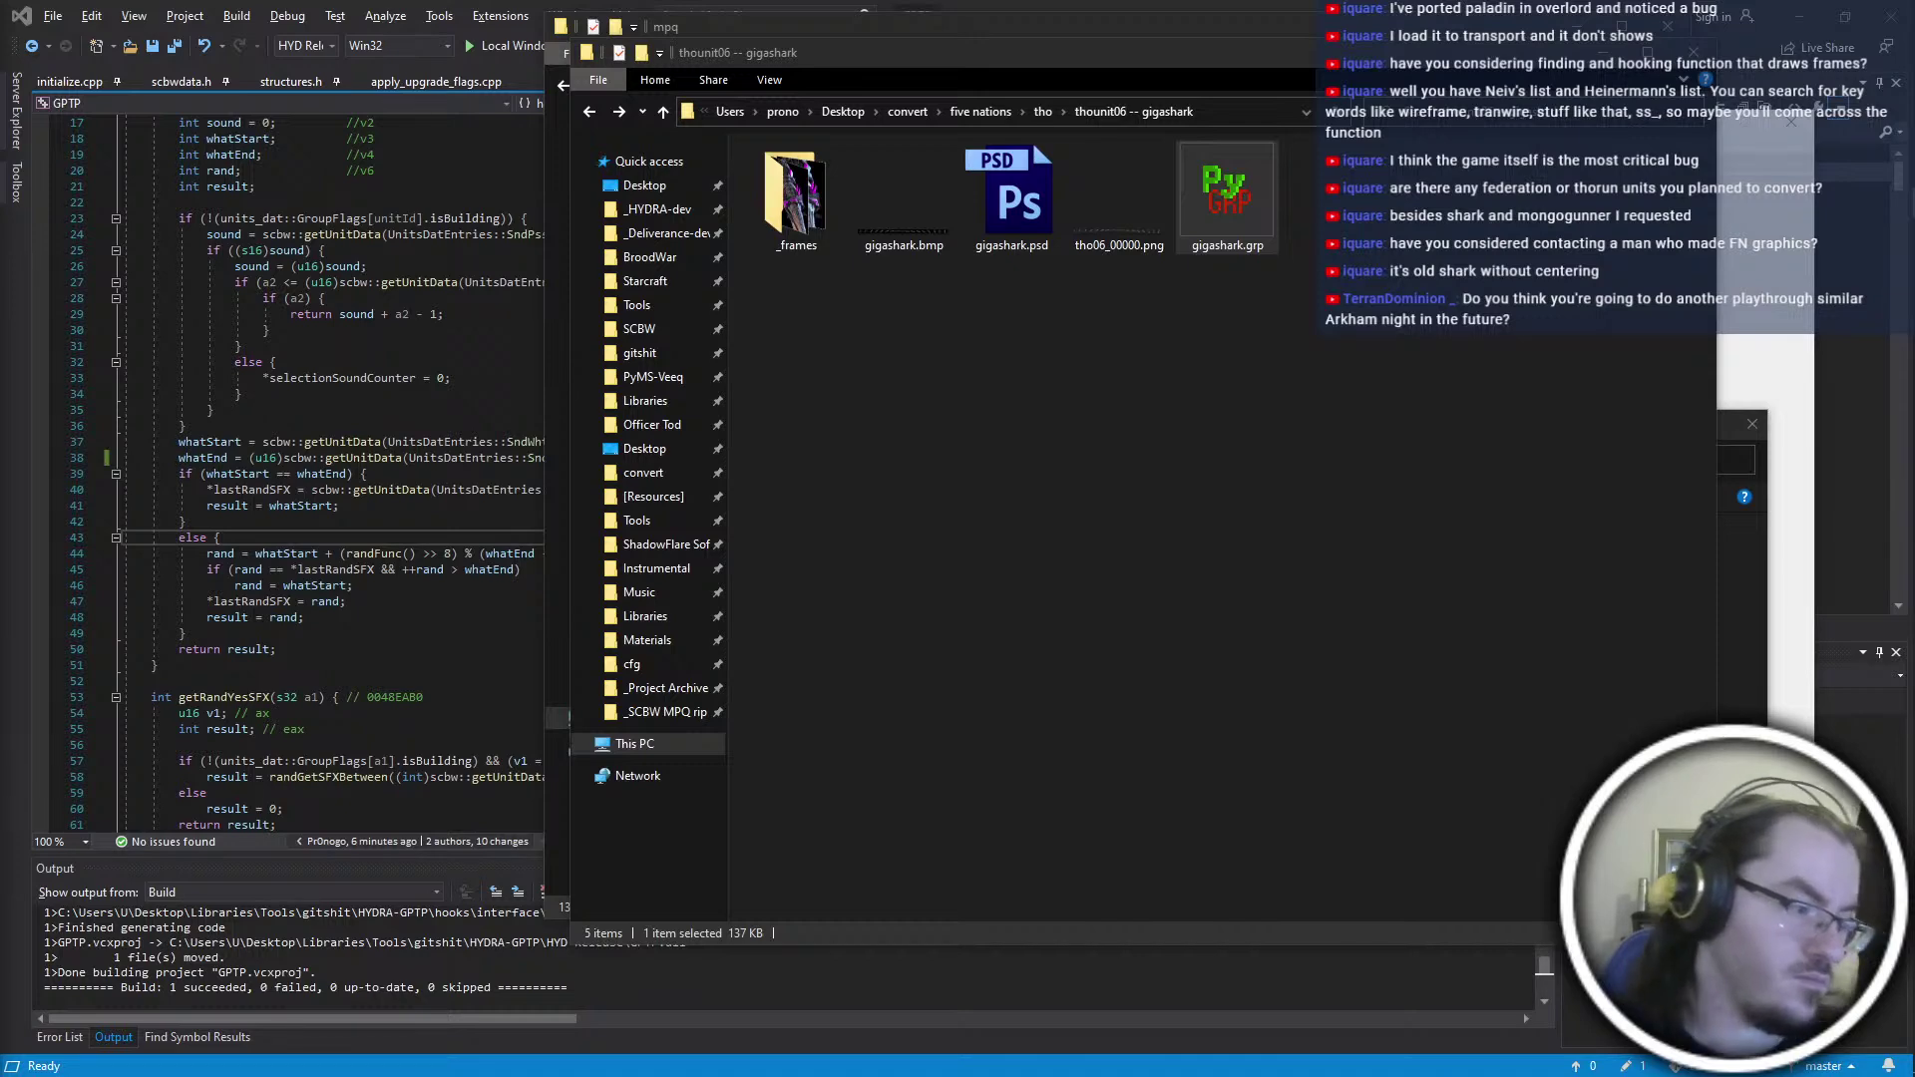
left_click(1338, 315)
left_click(1737, 507)
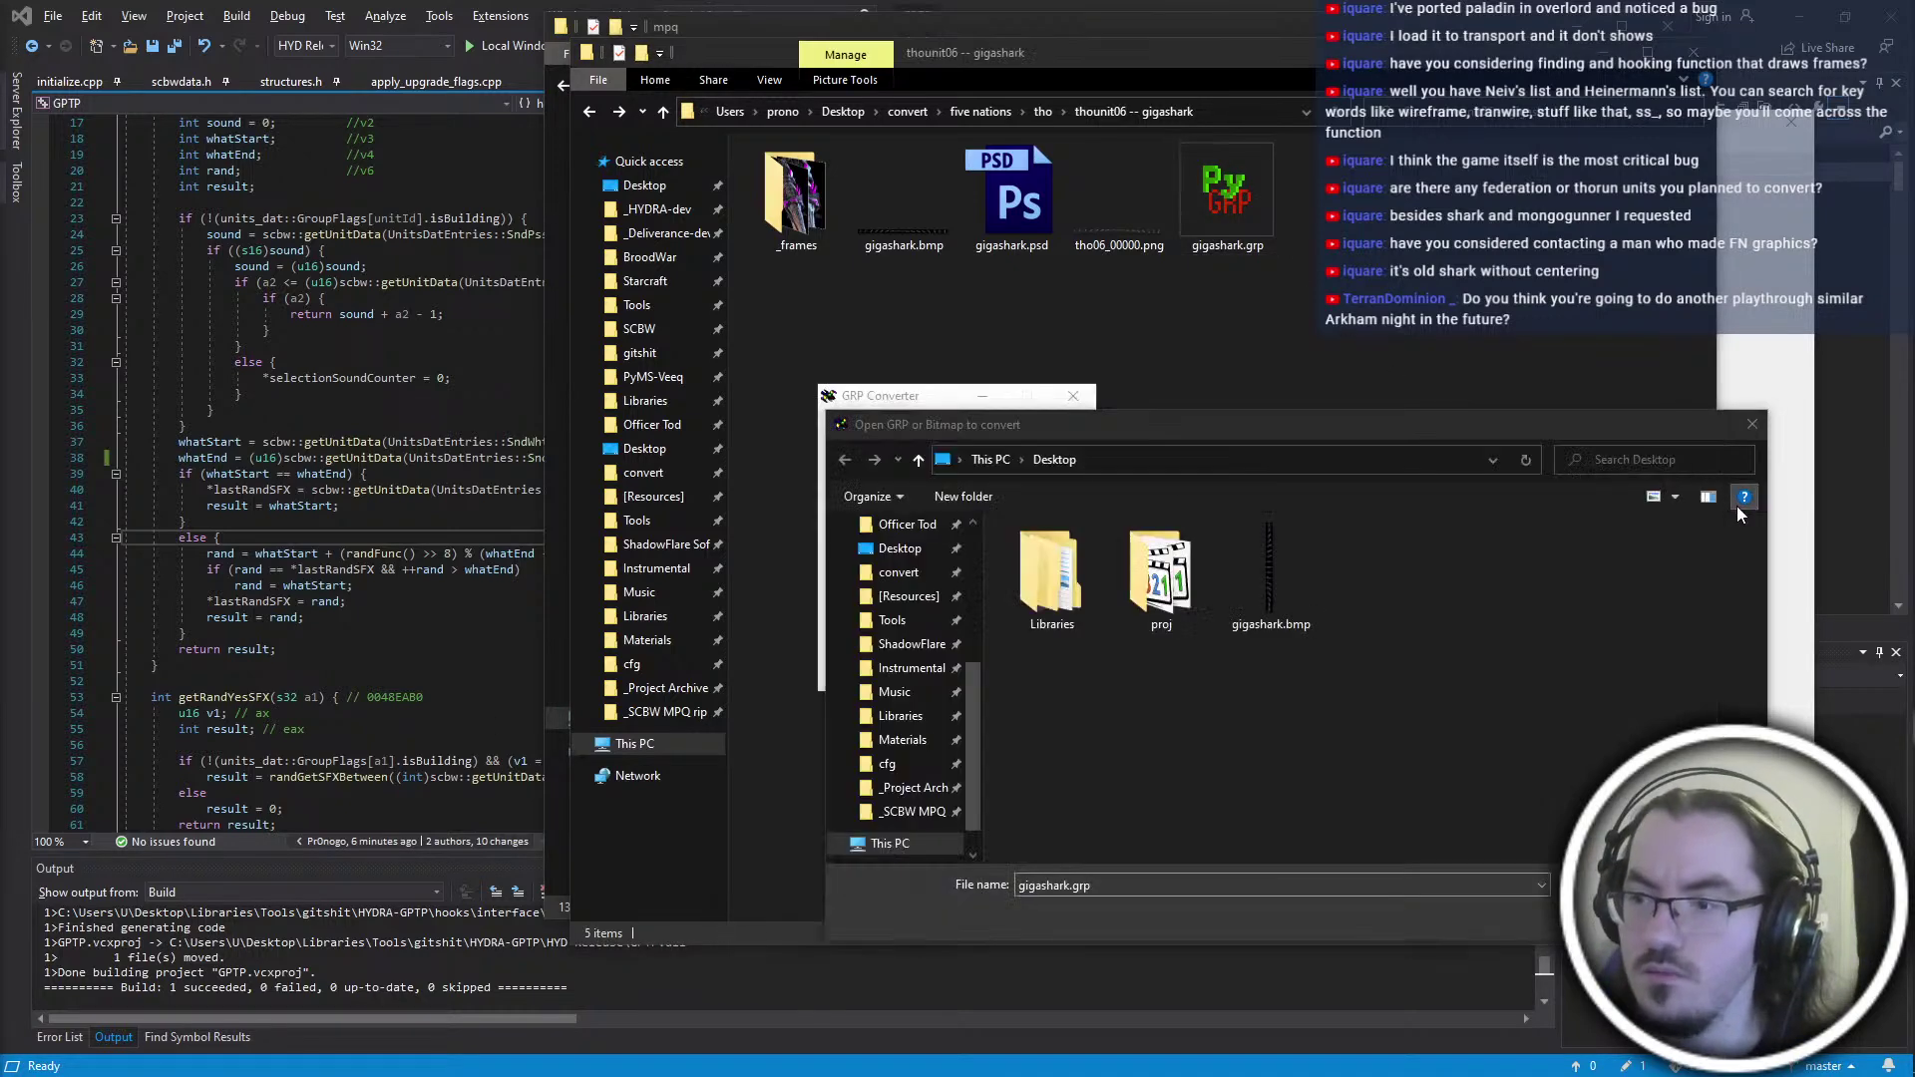
Close GRP Converter together with its open-file dialog, and clear Visual Studio from the screen
left_click(1751, 424)
key("alt+Tab")
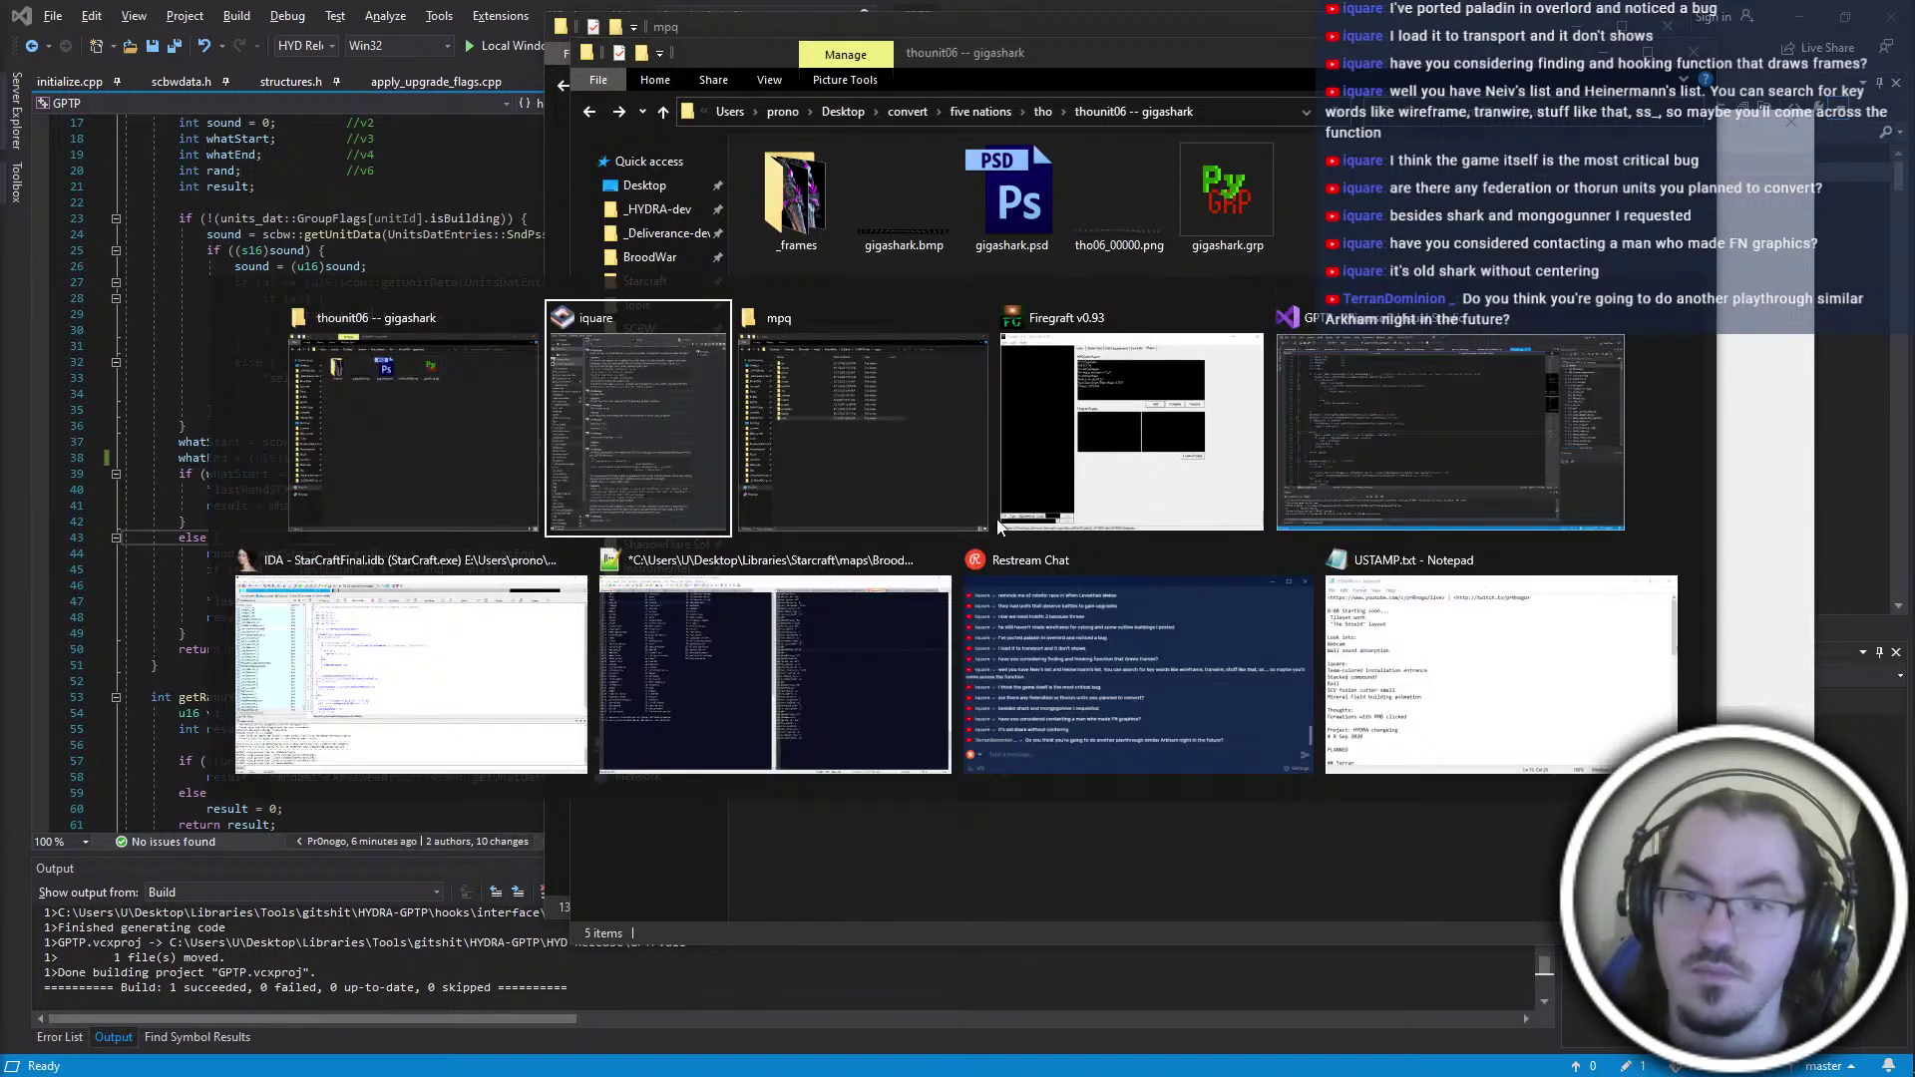
left_click(874, 415)
left_click(1253, 341)
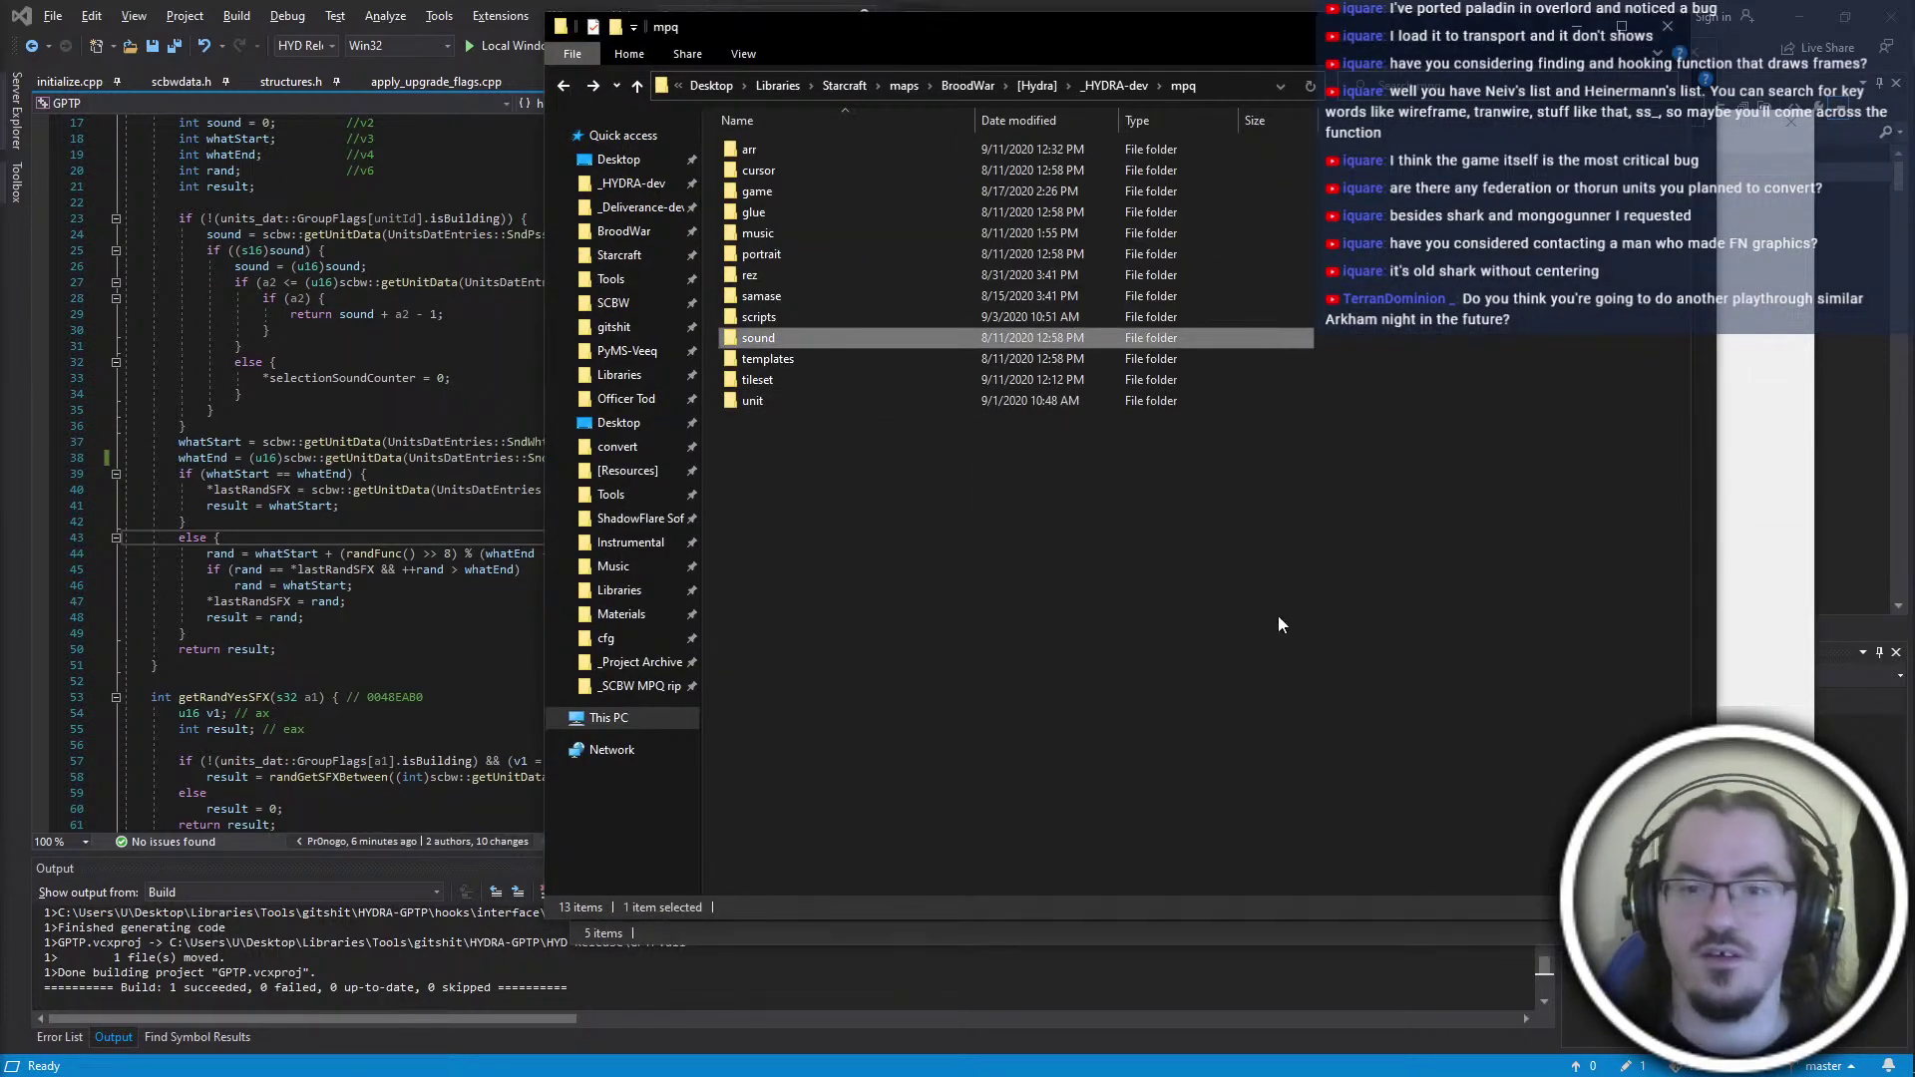
key("alt+Tab")
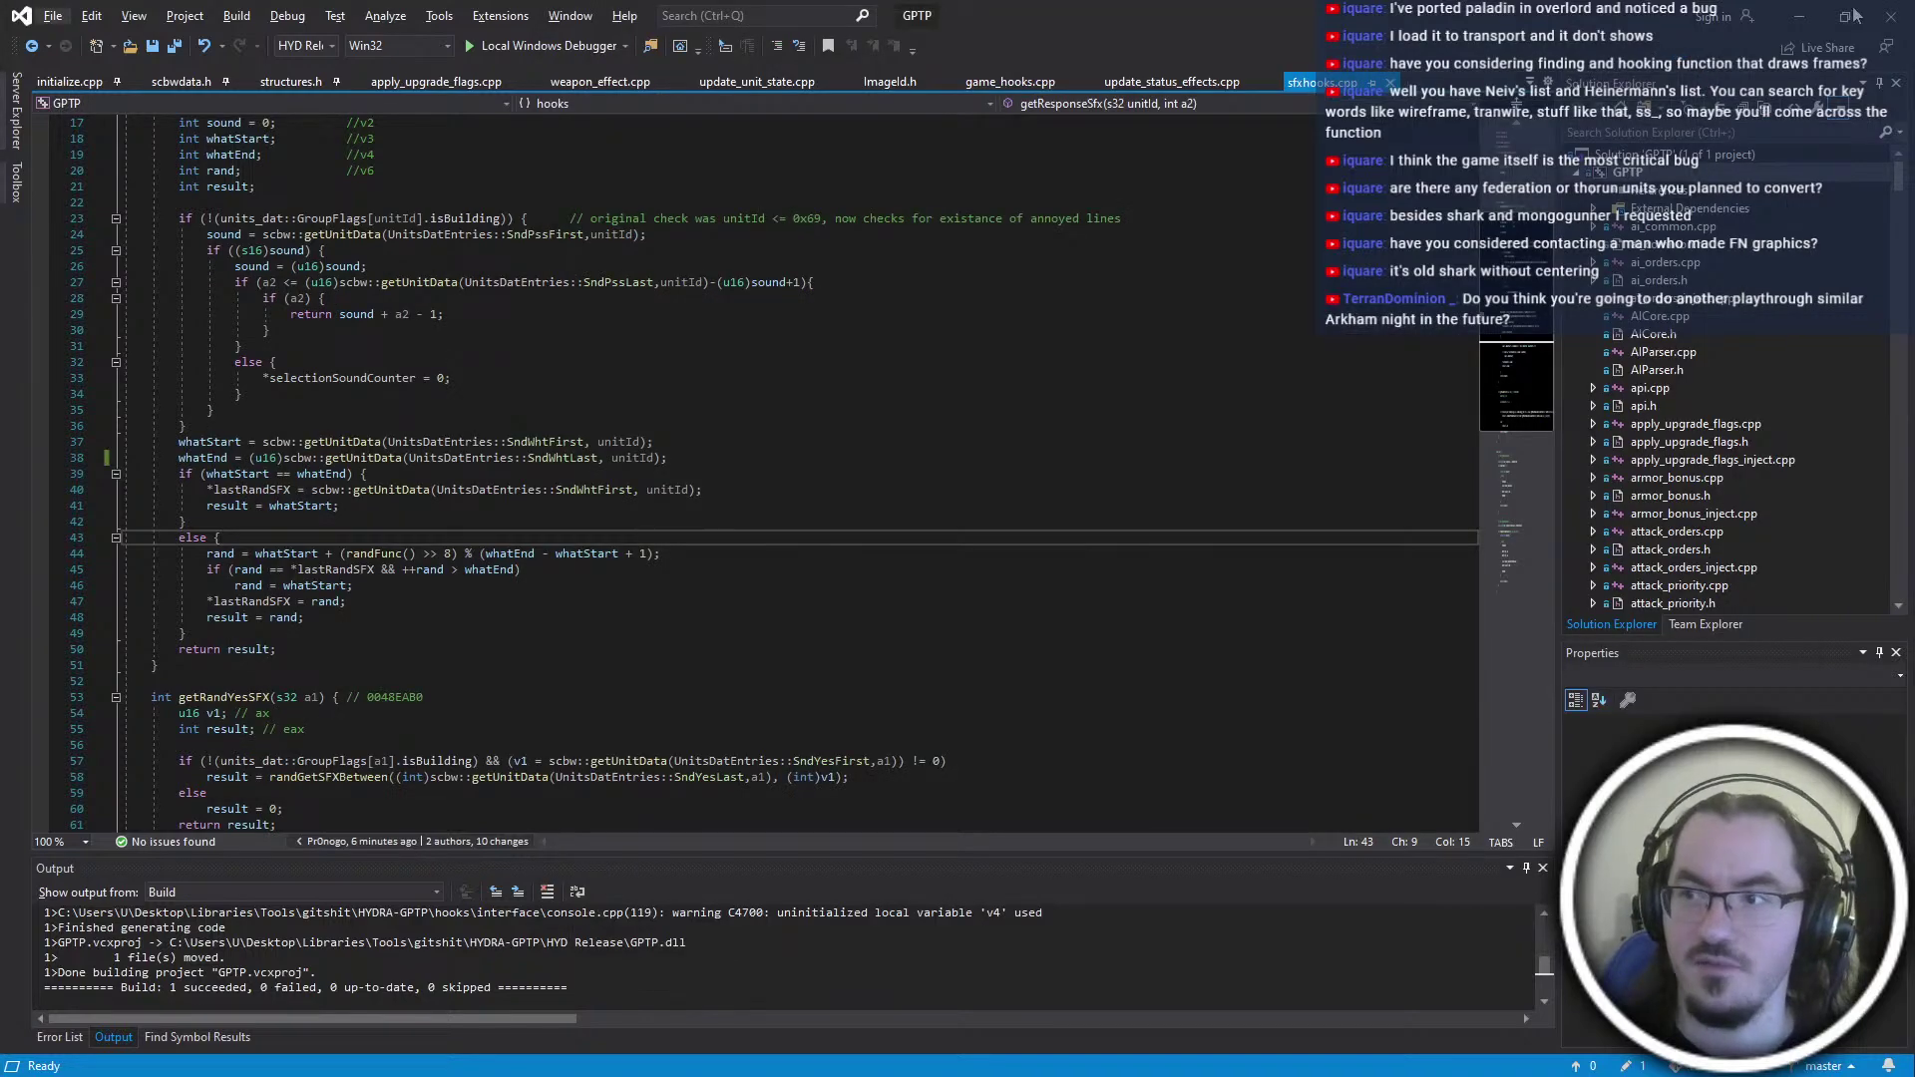
key("alt+Tab")
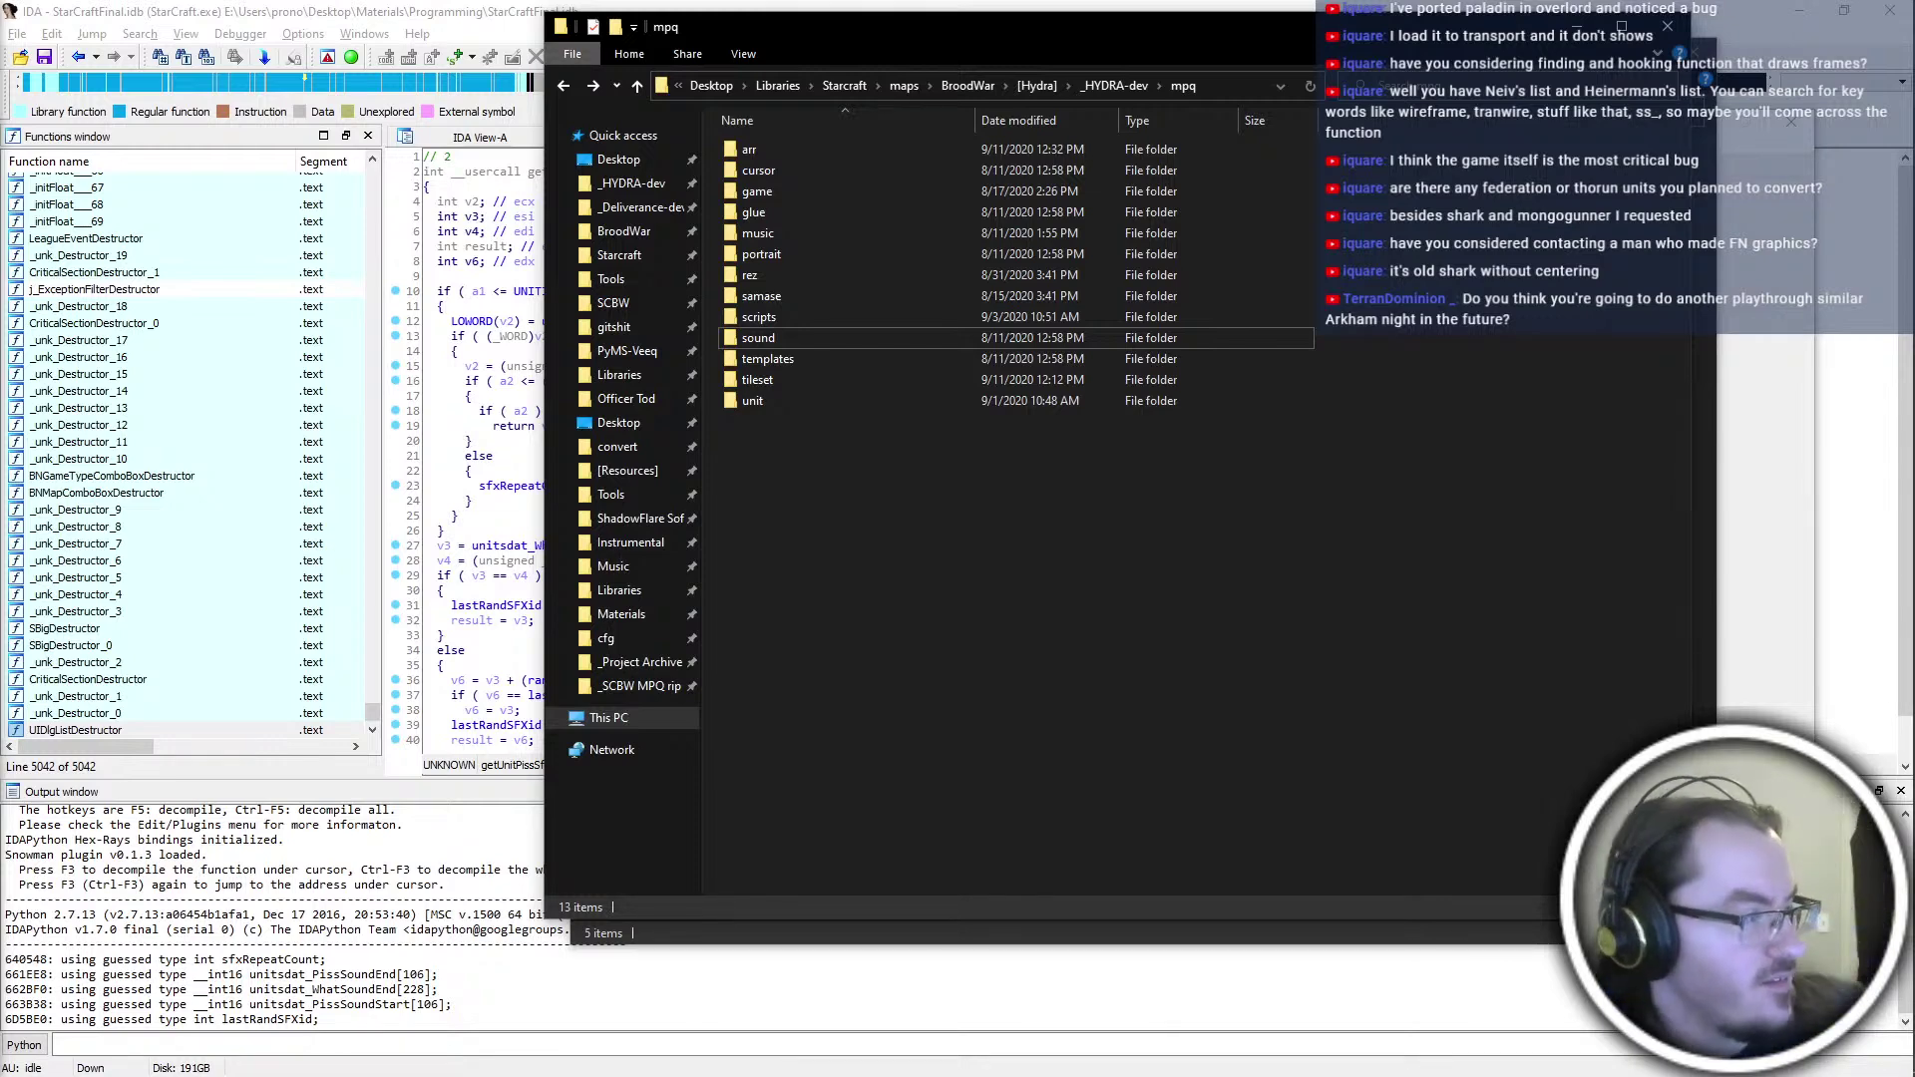
Minimise IDA and save flingy_ext.txt in Notepad++
left_click(426, 10)
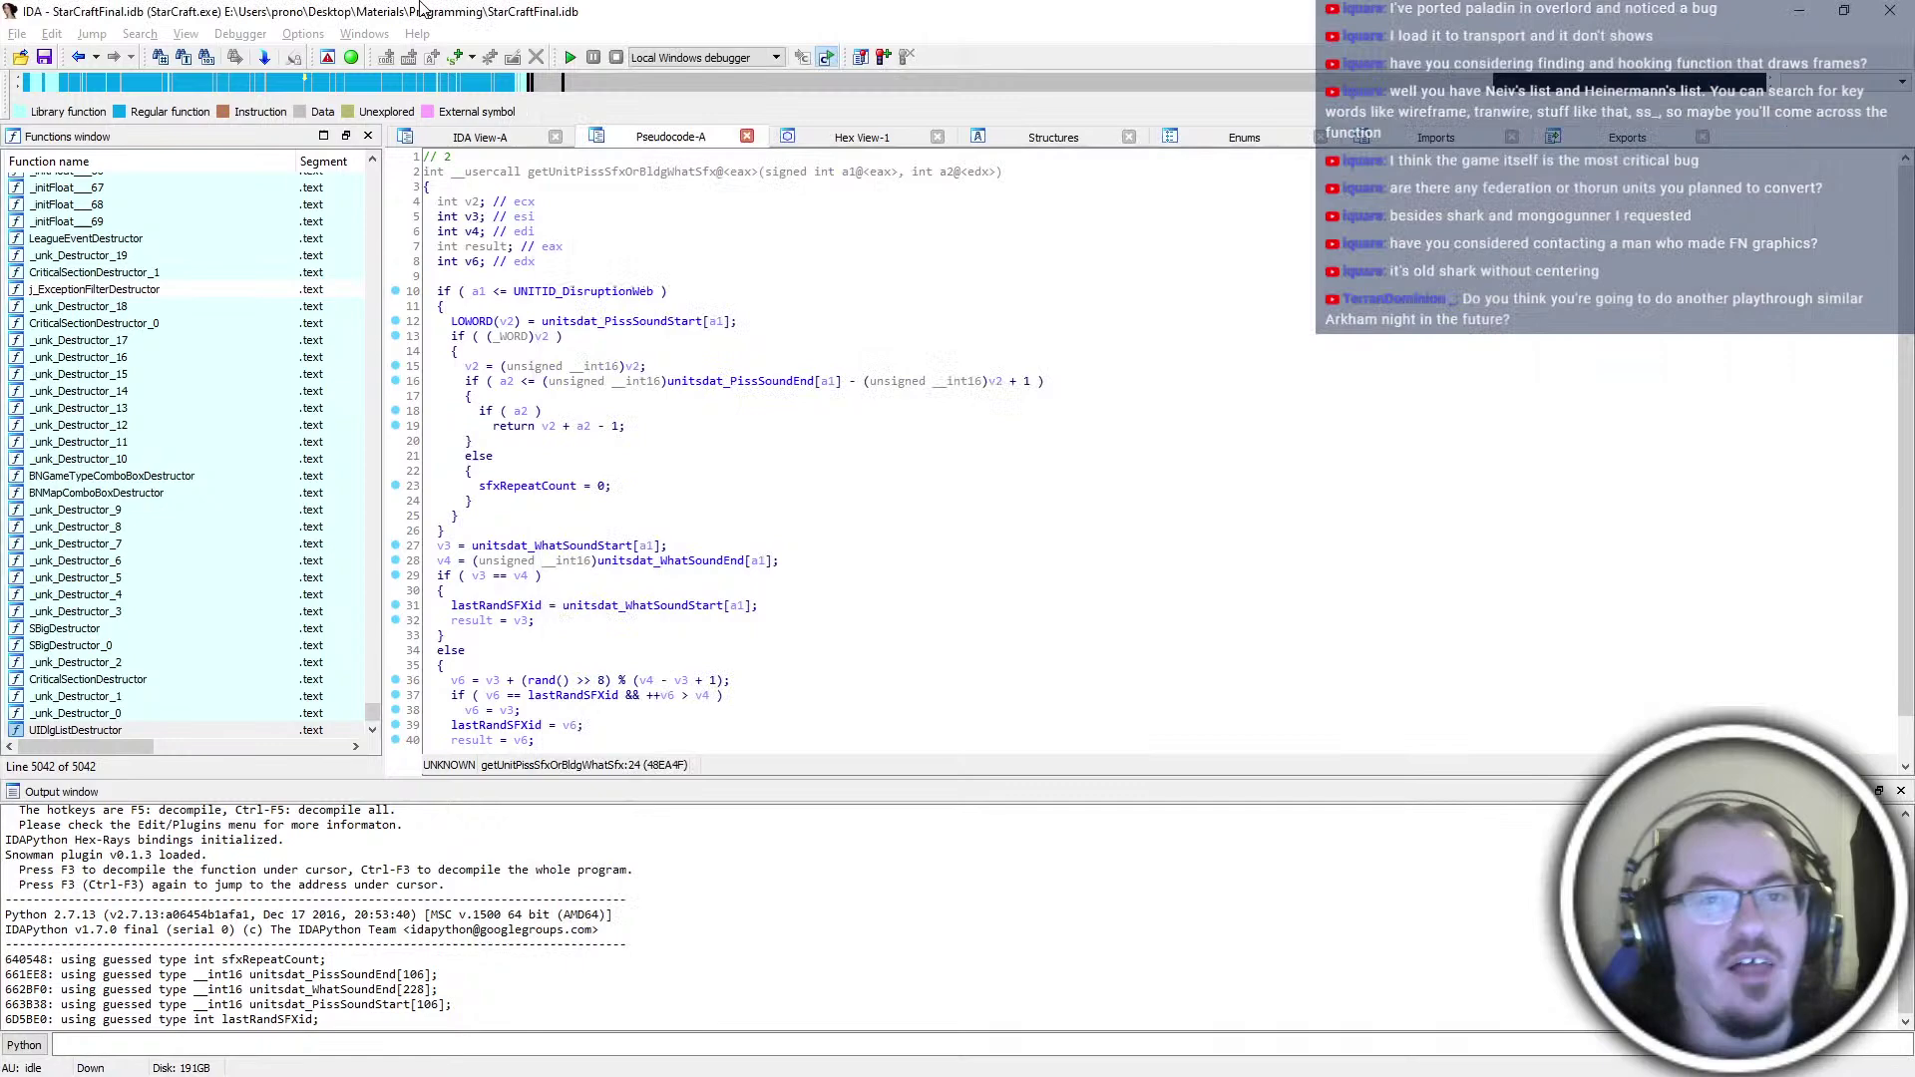
left_click(1813, 8)
left_click(438, 690)
left_click_drag(1137, 676, 1137, 690)
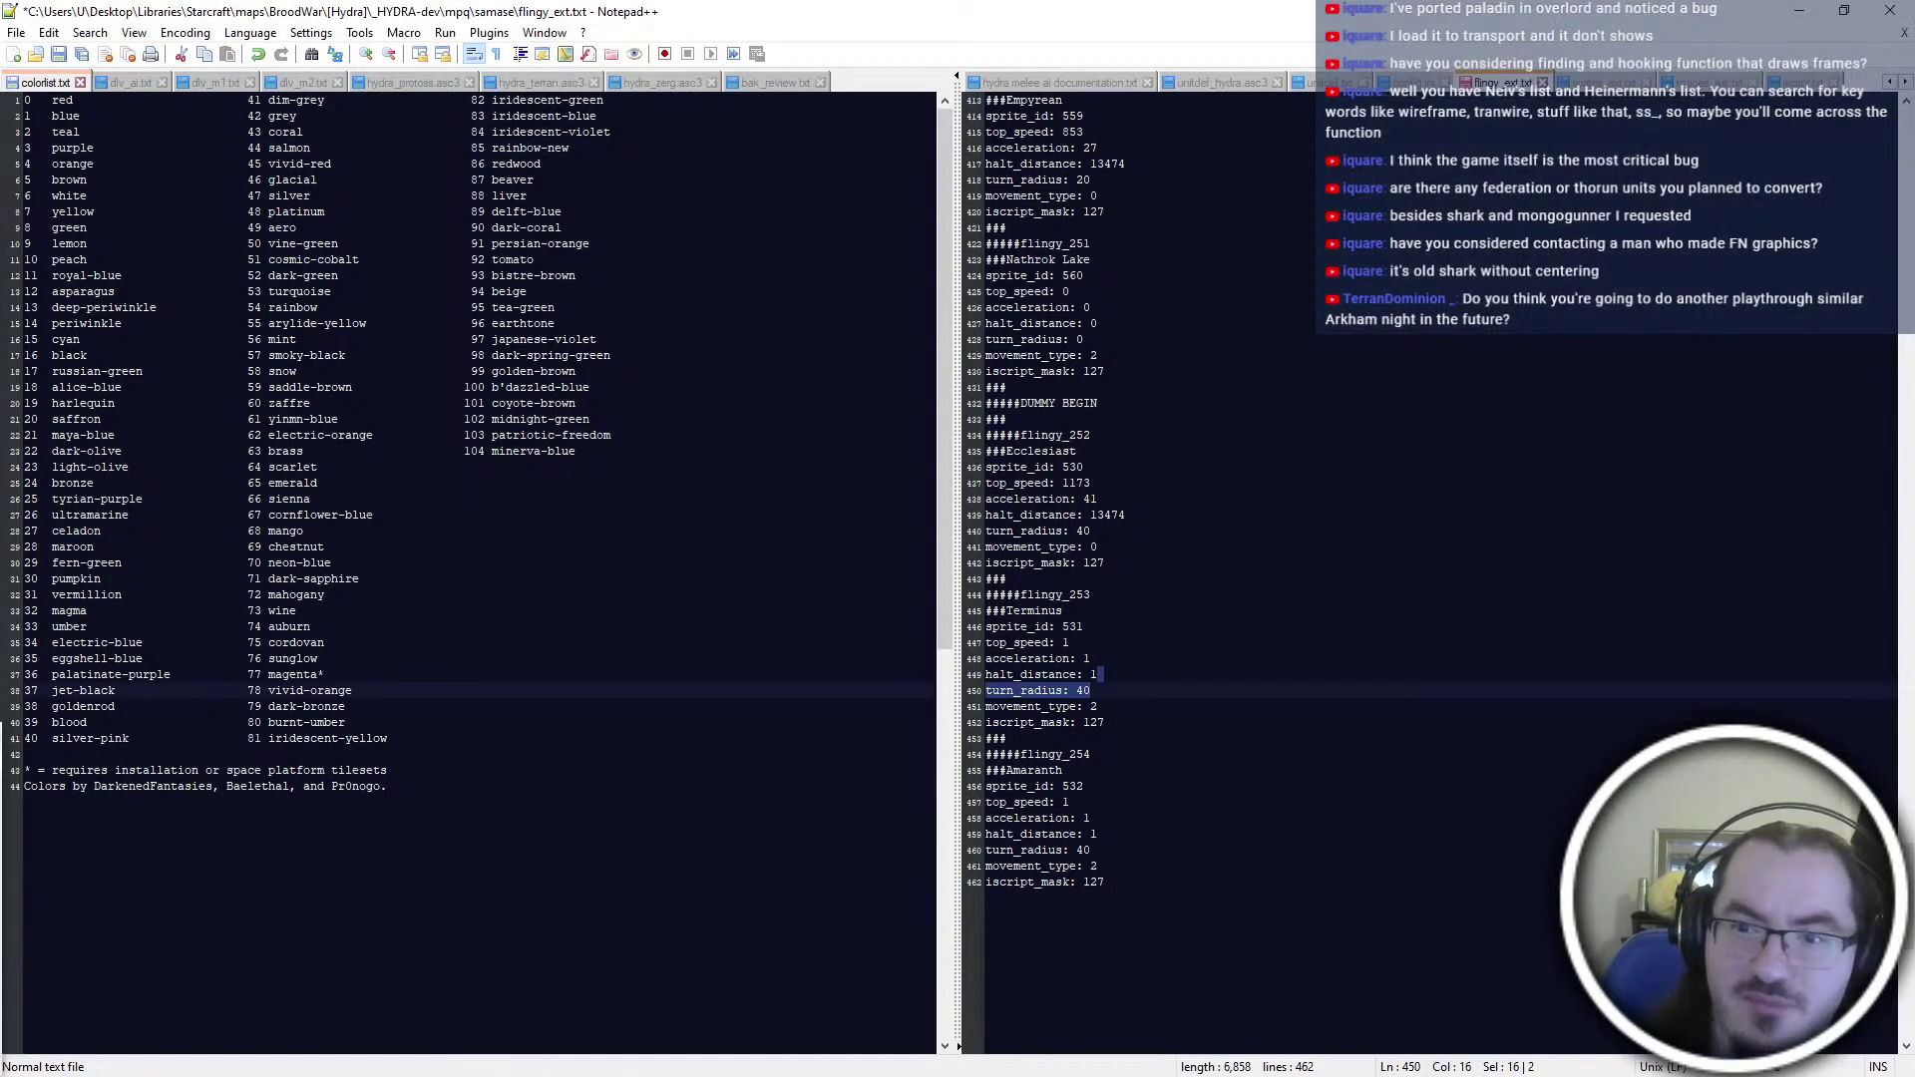
left_click(1265, 439)
key("ctrl+s")
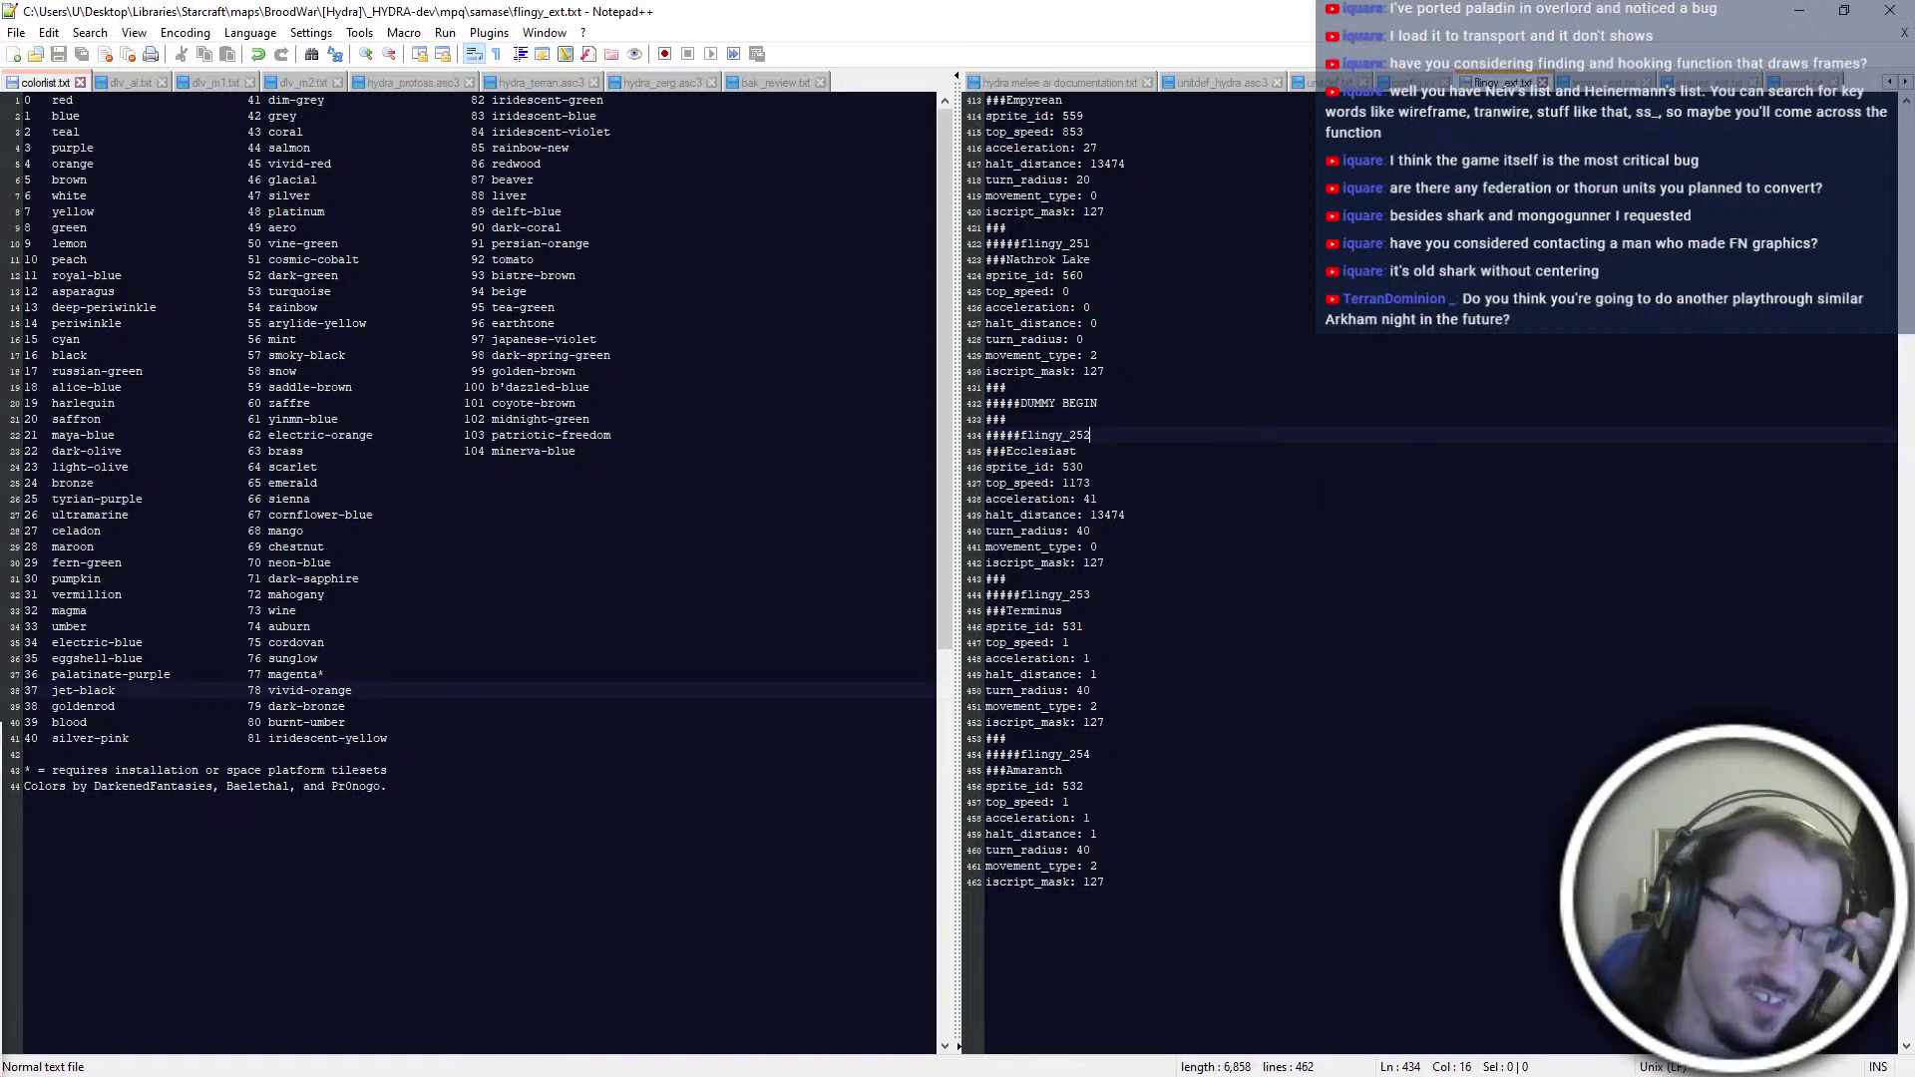
Minimise Notepad++ and close the thounit06 -- gigashark folder window
left_click(1815, 16)
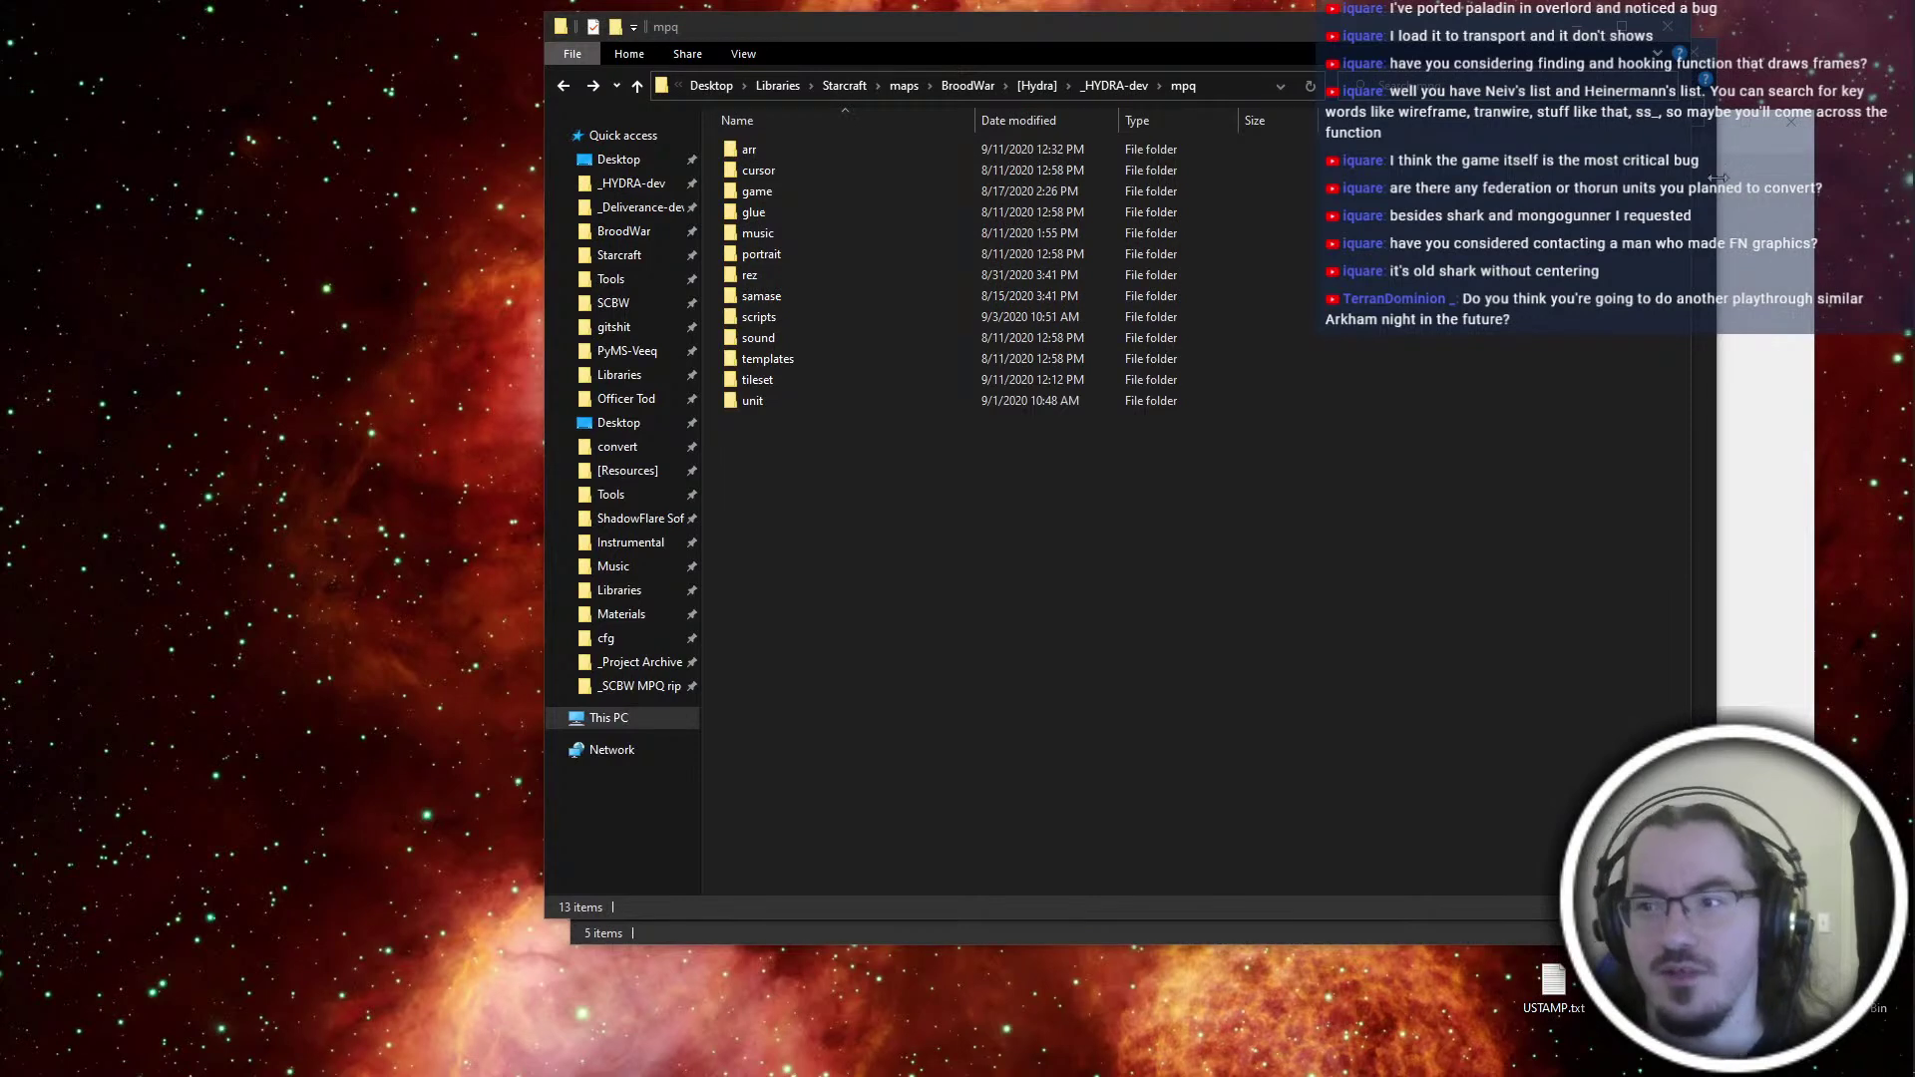
left_click(1703, 189)
left_click(1707, 50)
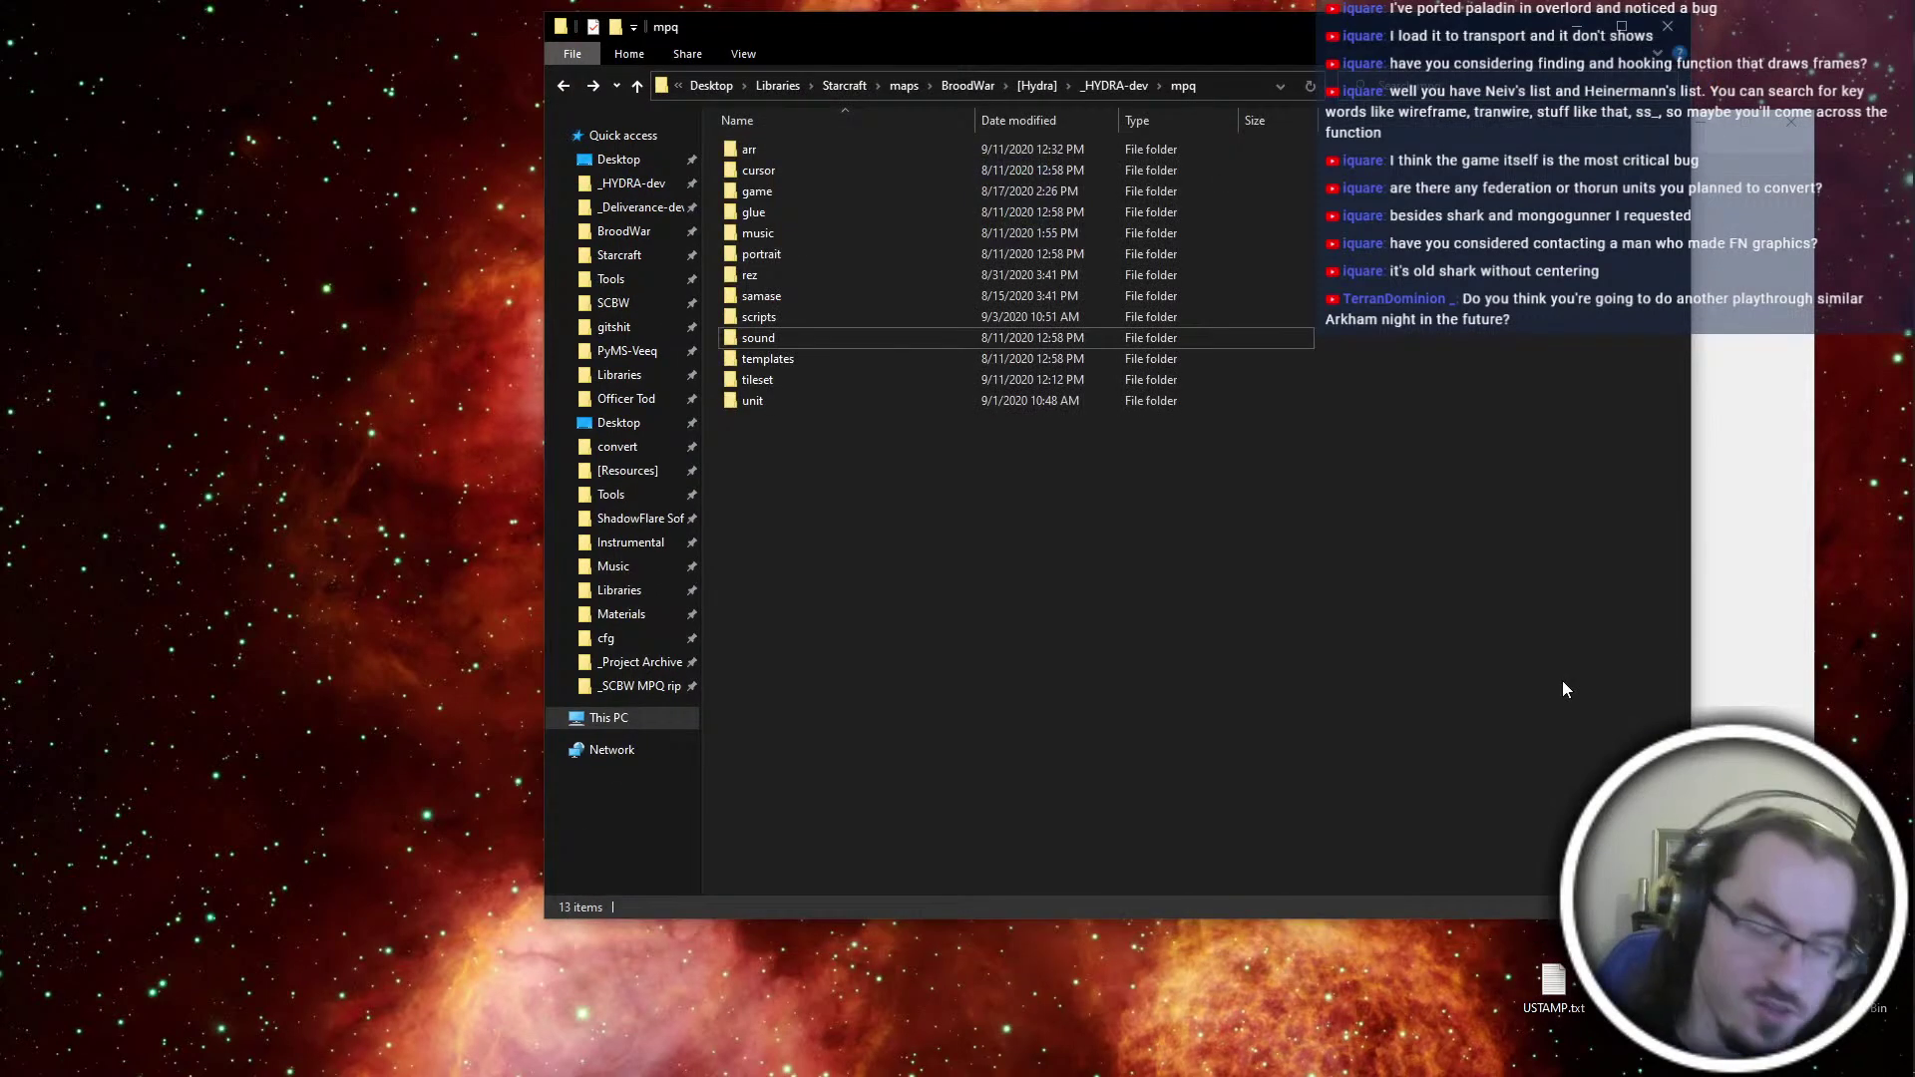
Empty the Recycle Bin on the desktop and close Firegraft
left_click(1905, 1029)
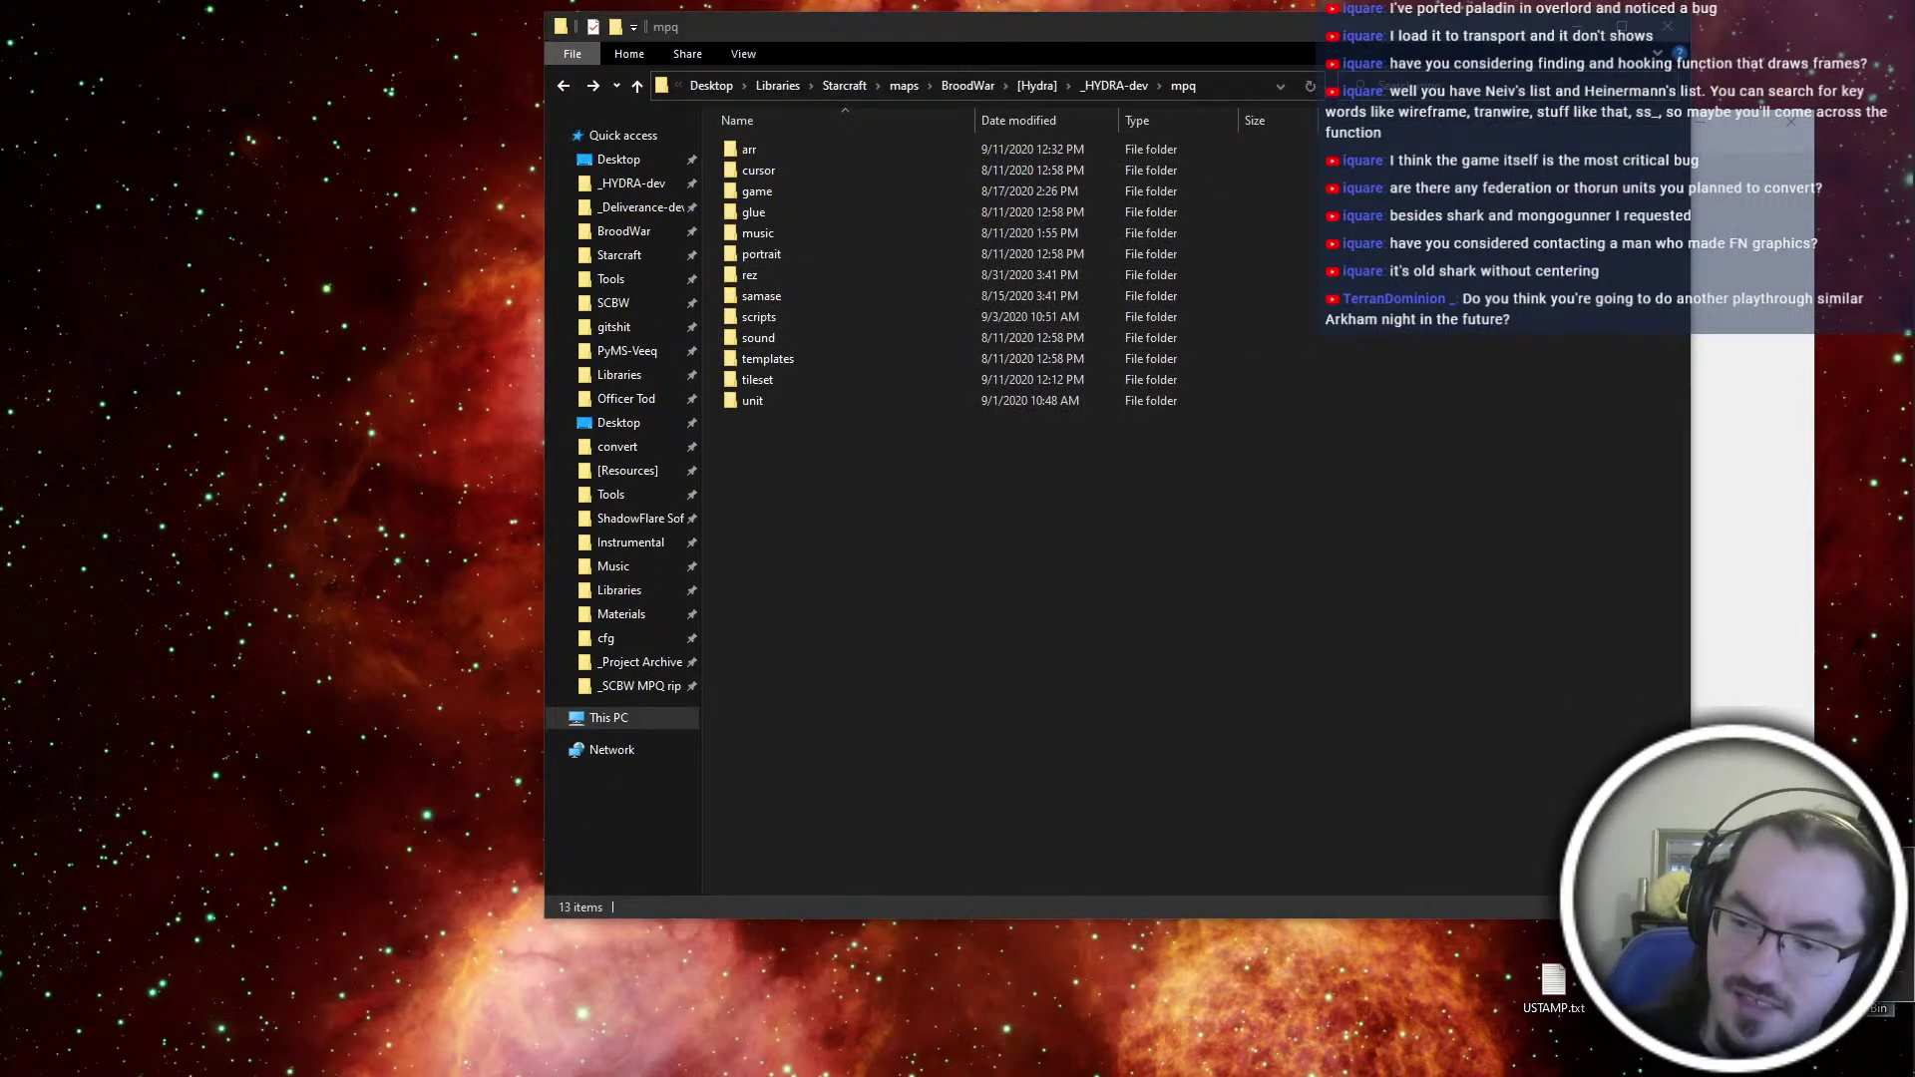
left_click(1845, 885)
key("Return")
left_click(1041, 818)
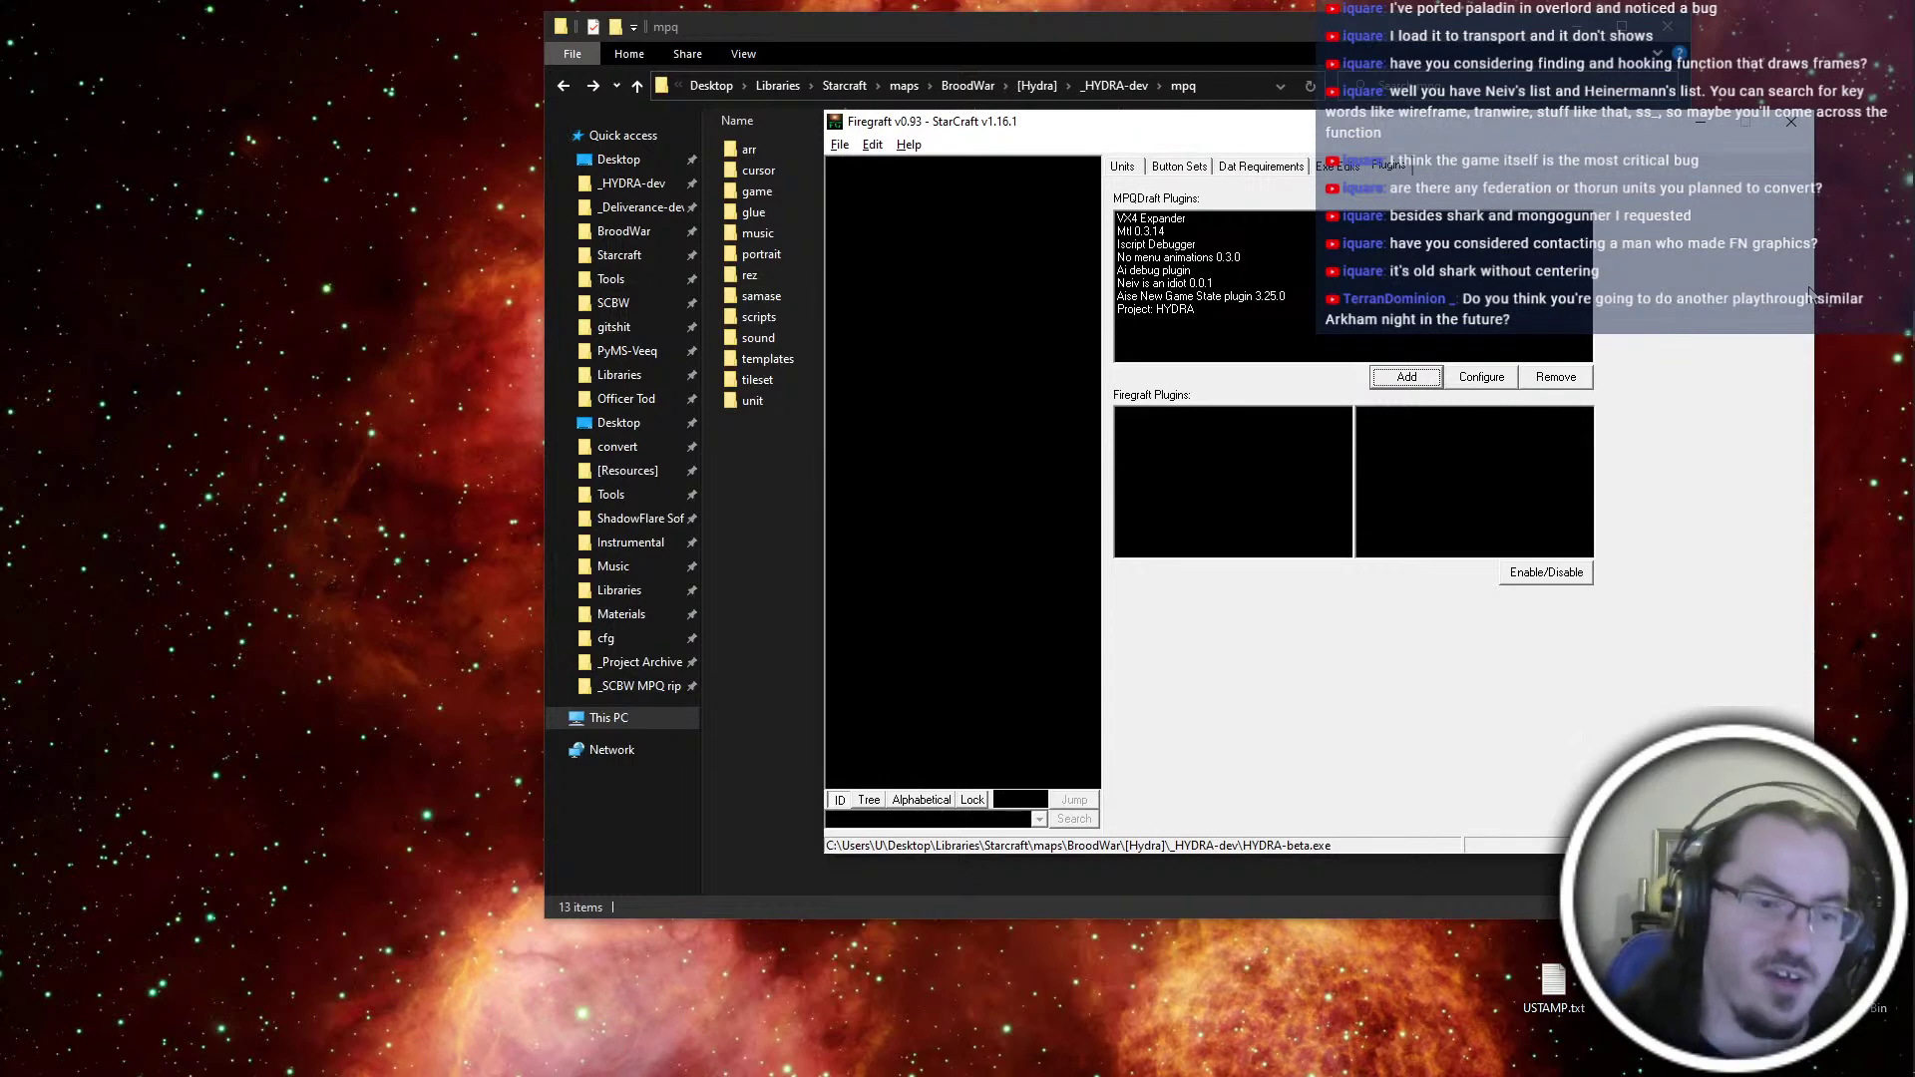
left_click(1790, 120)
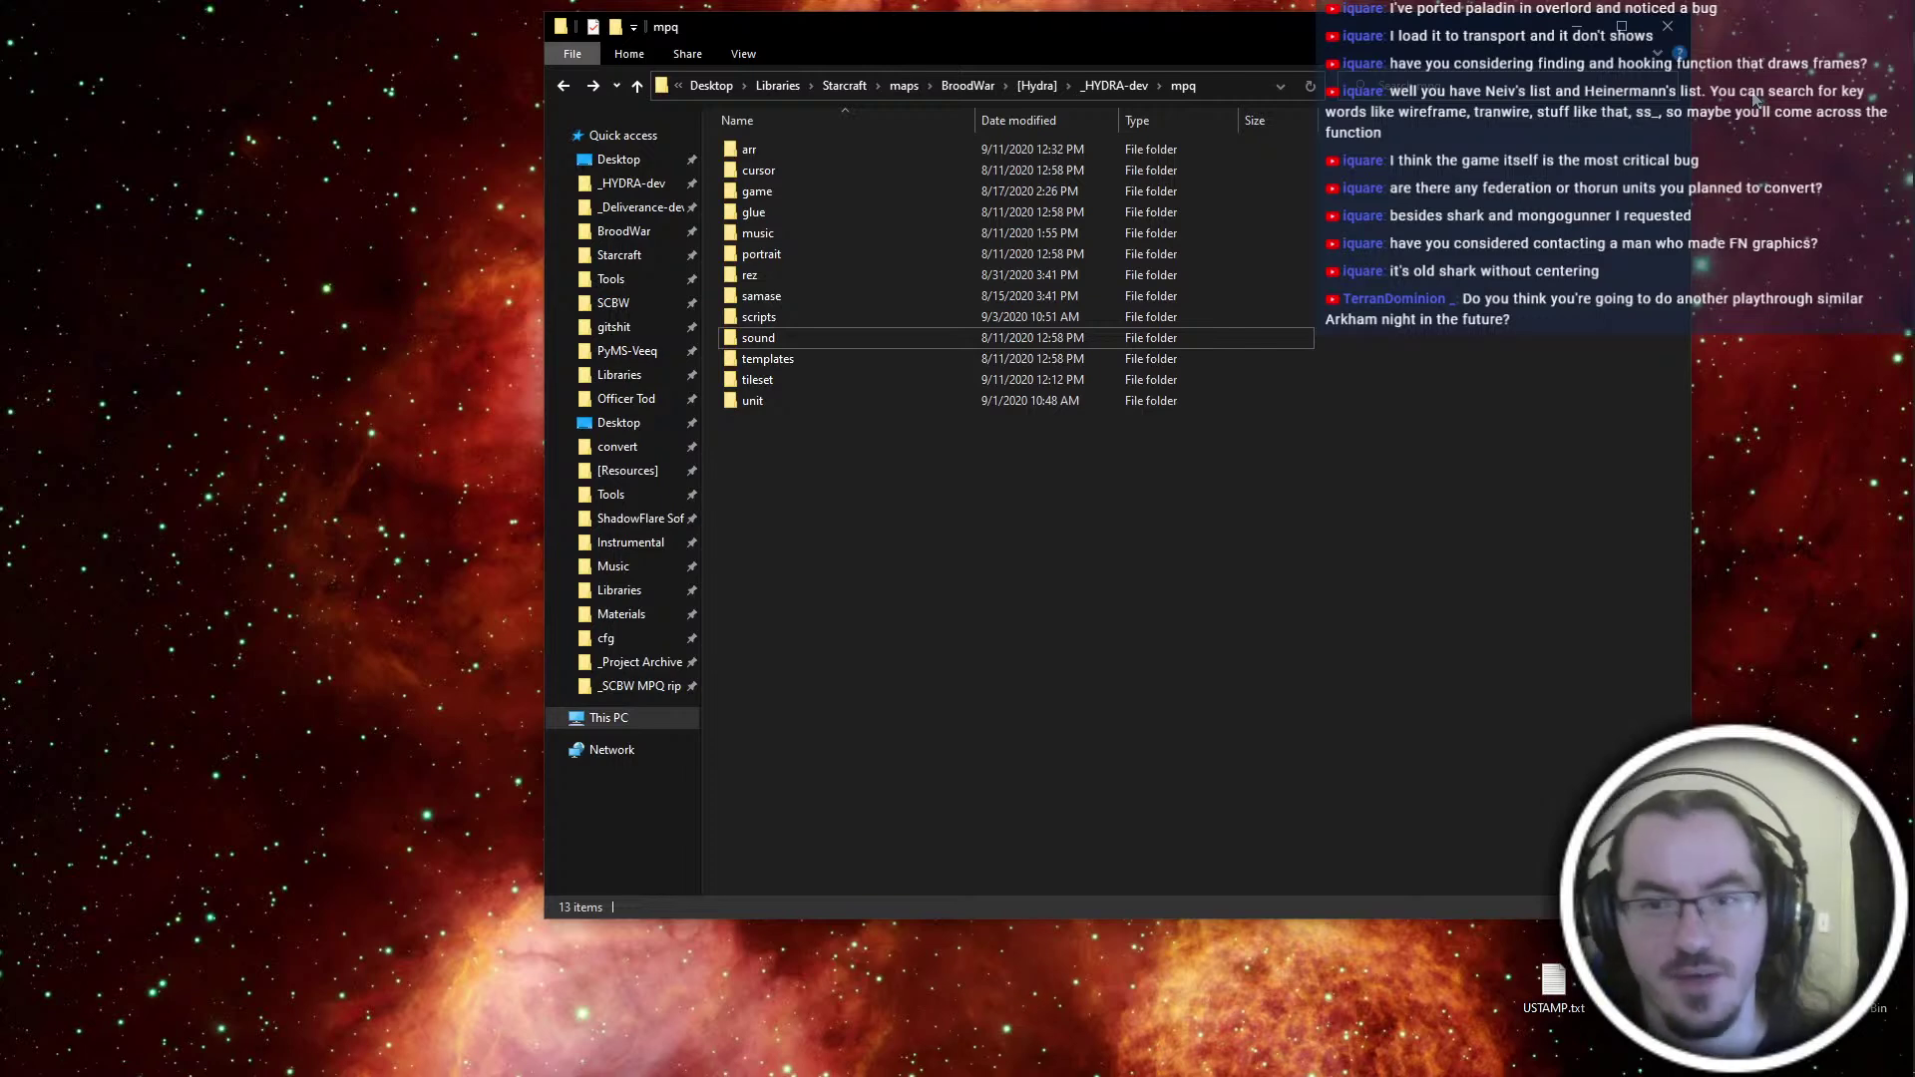
Switch the file window from the mpq folder to the convert folder
mouse_move(1865, 768)
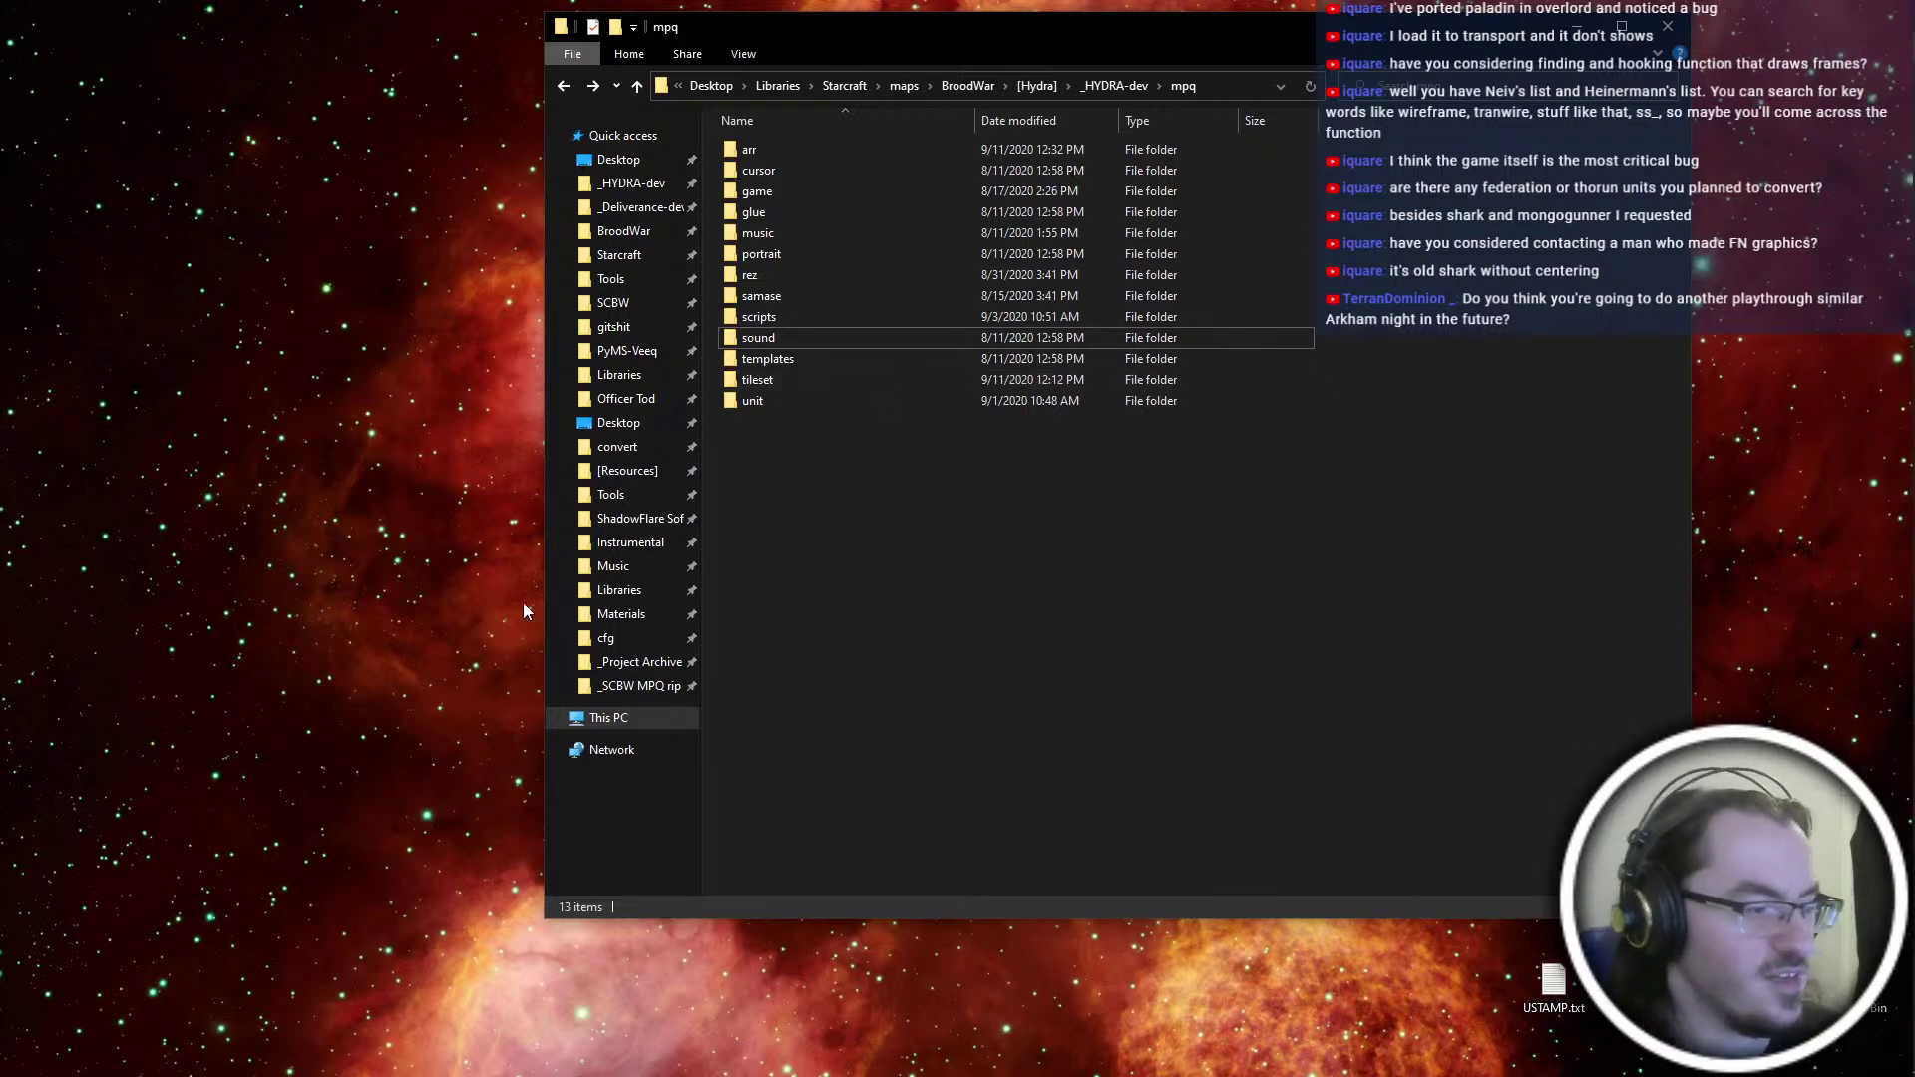
left_click(1113, 196)
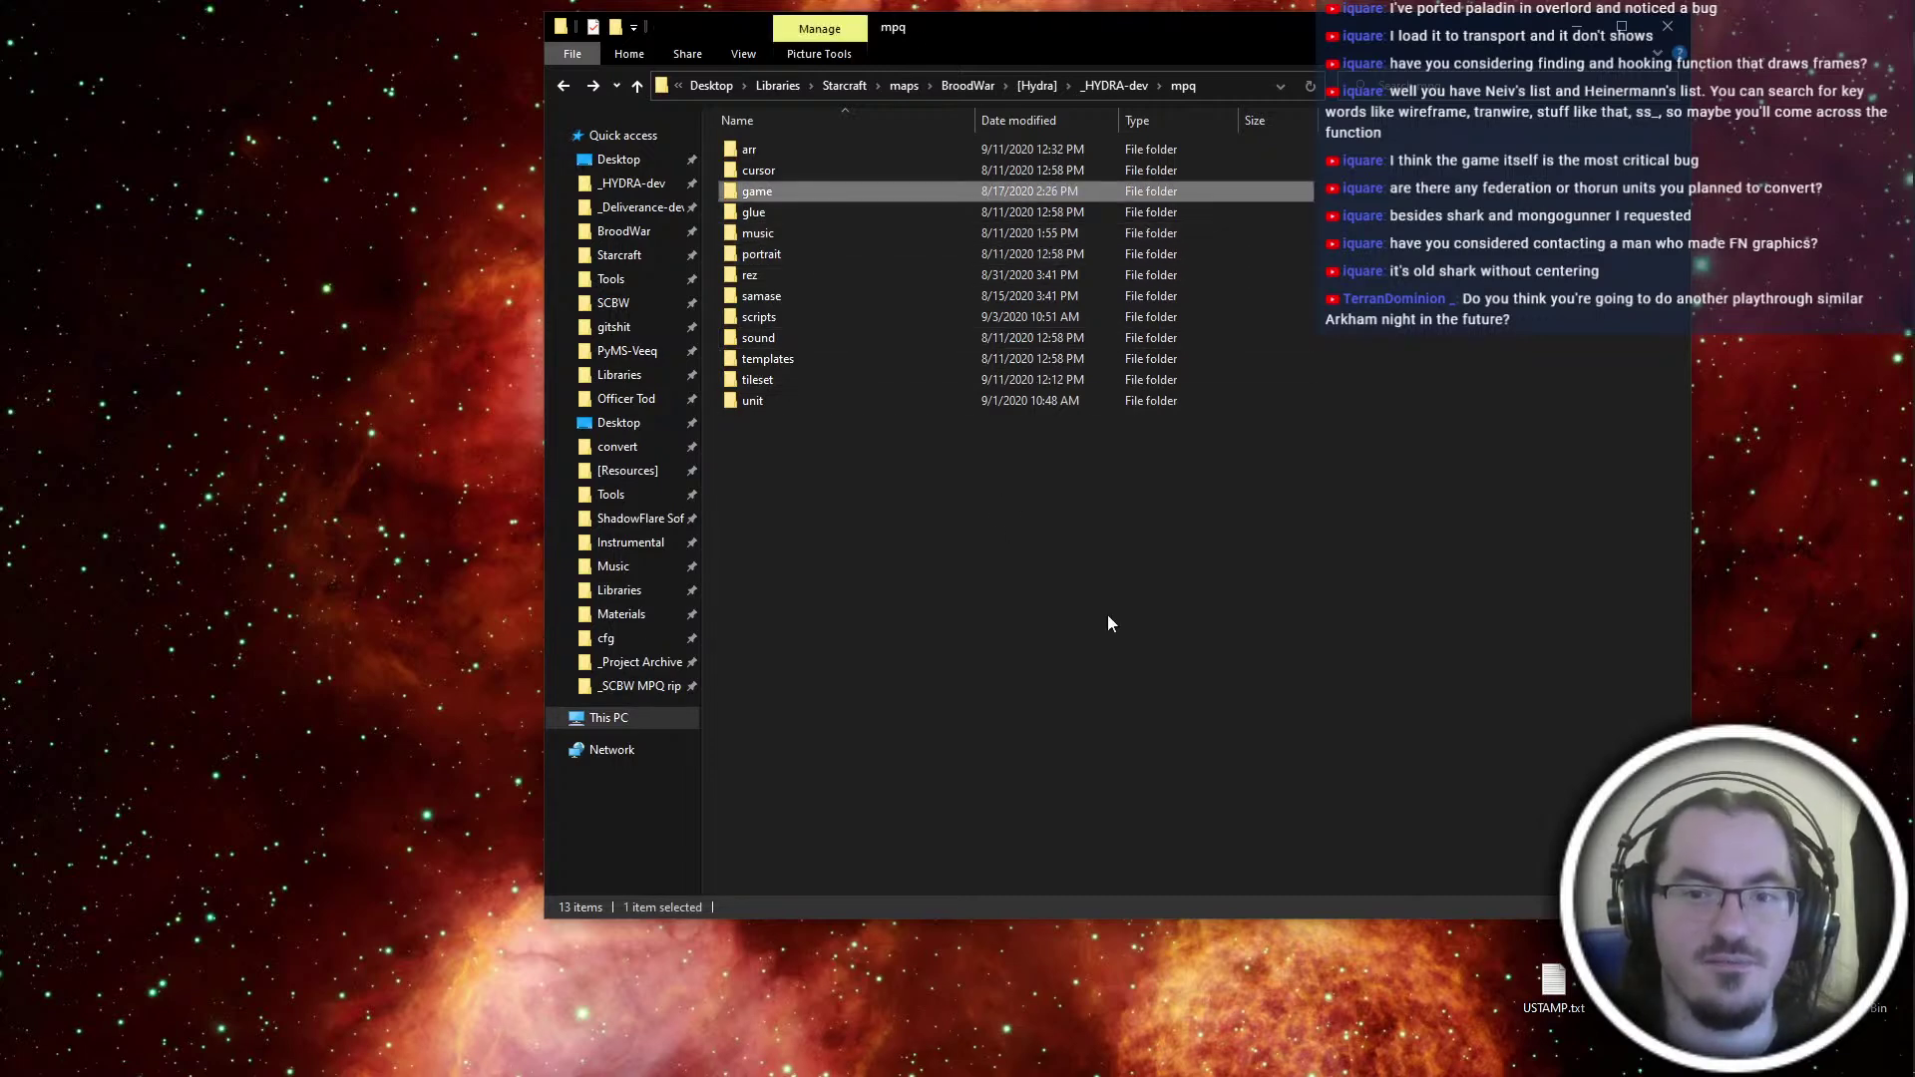
left_click(1132, 494)
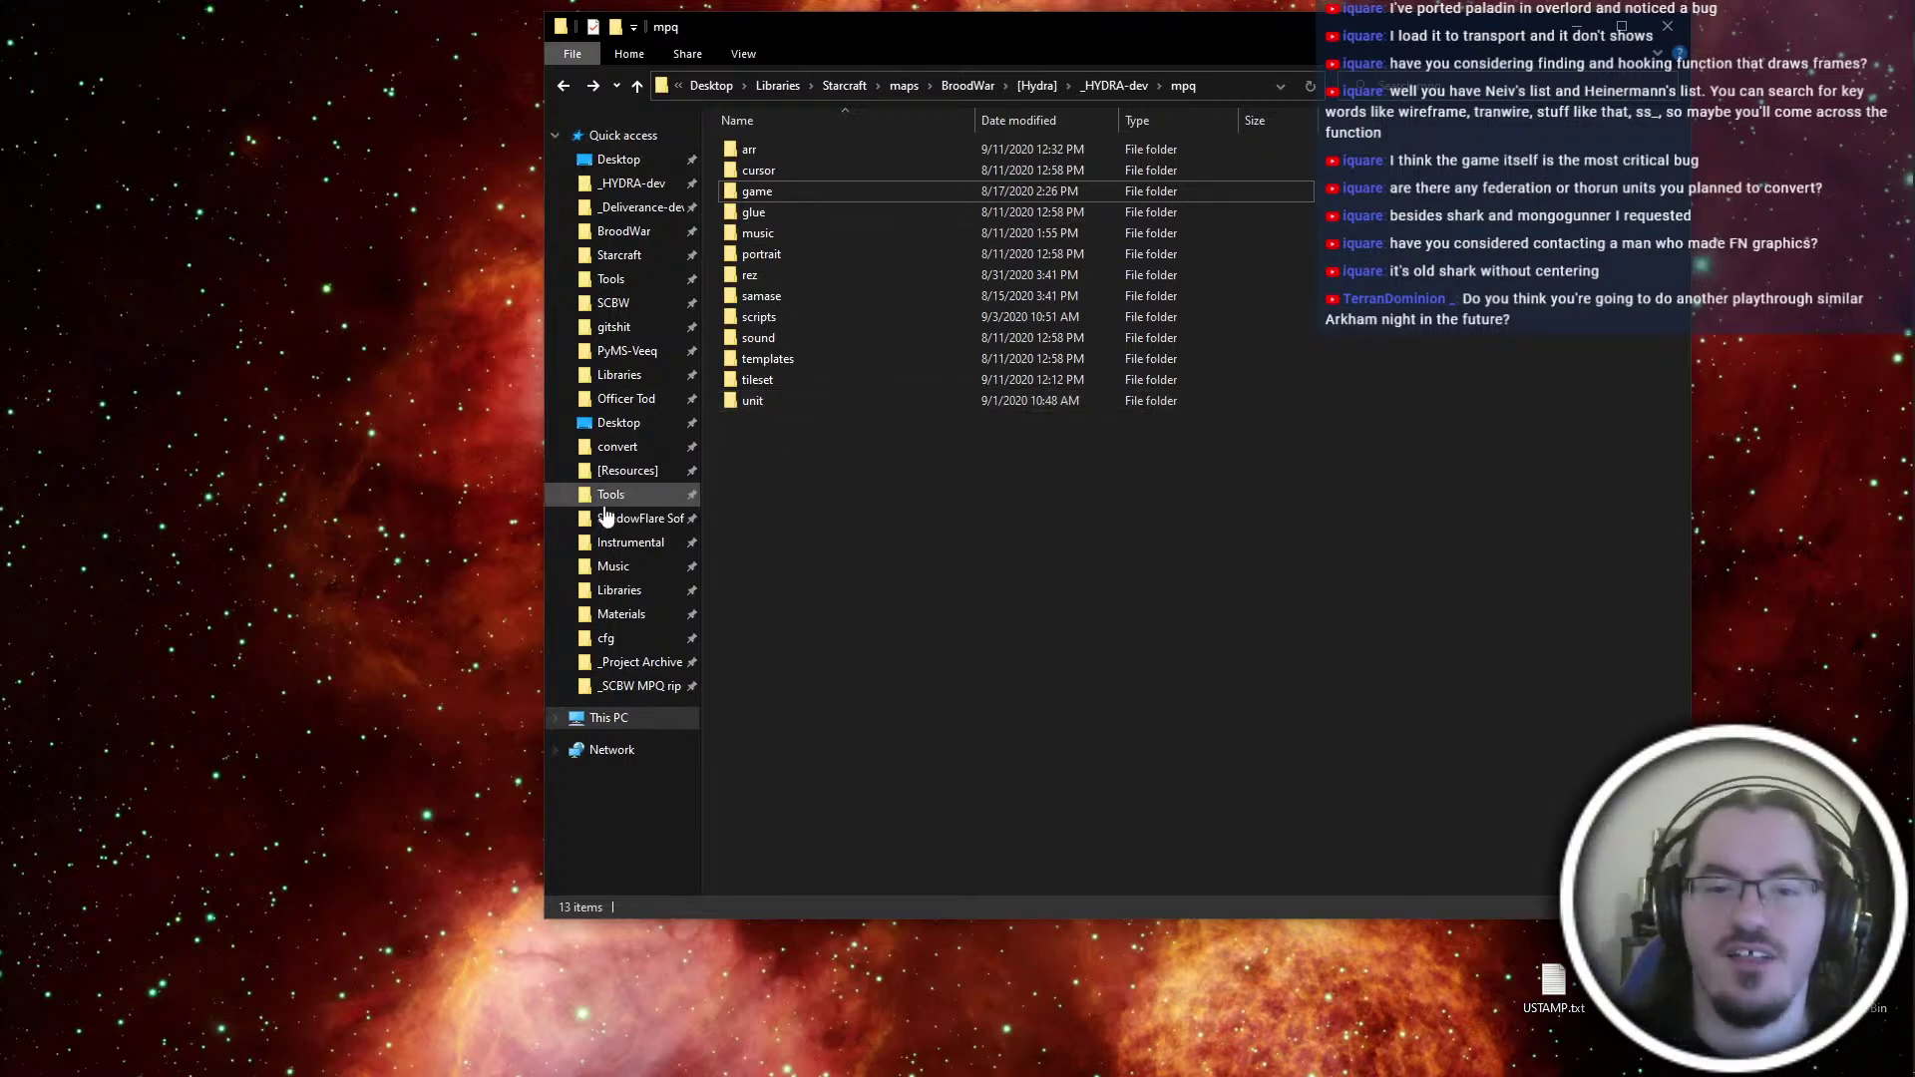
left_click(636, 454)
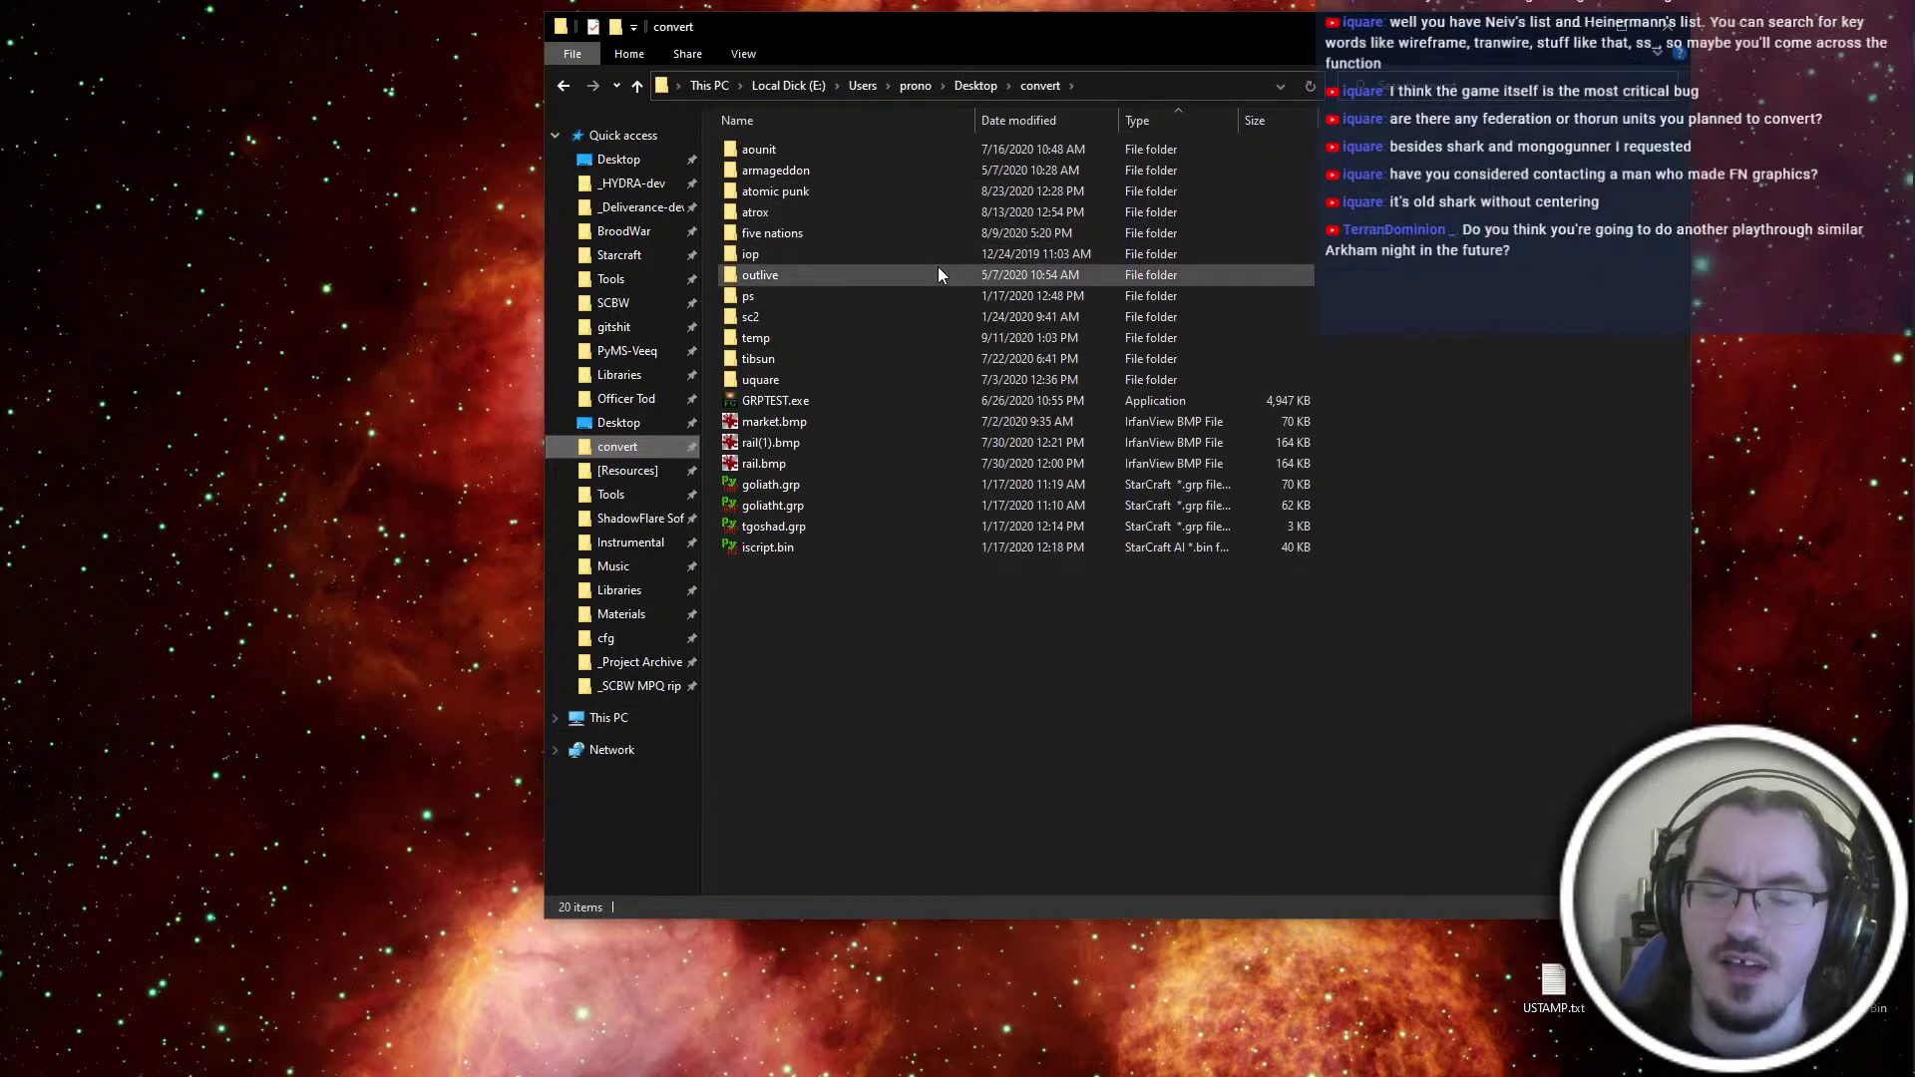
left_click(995, 403)
key("super+e")
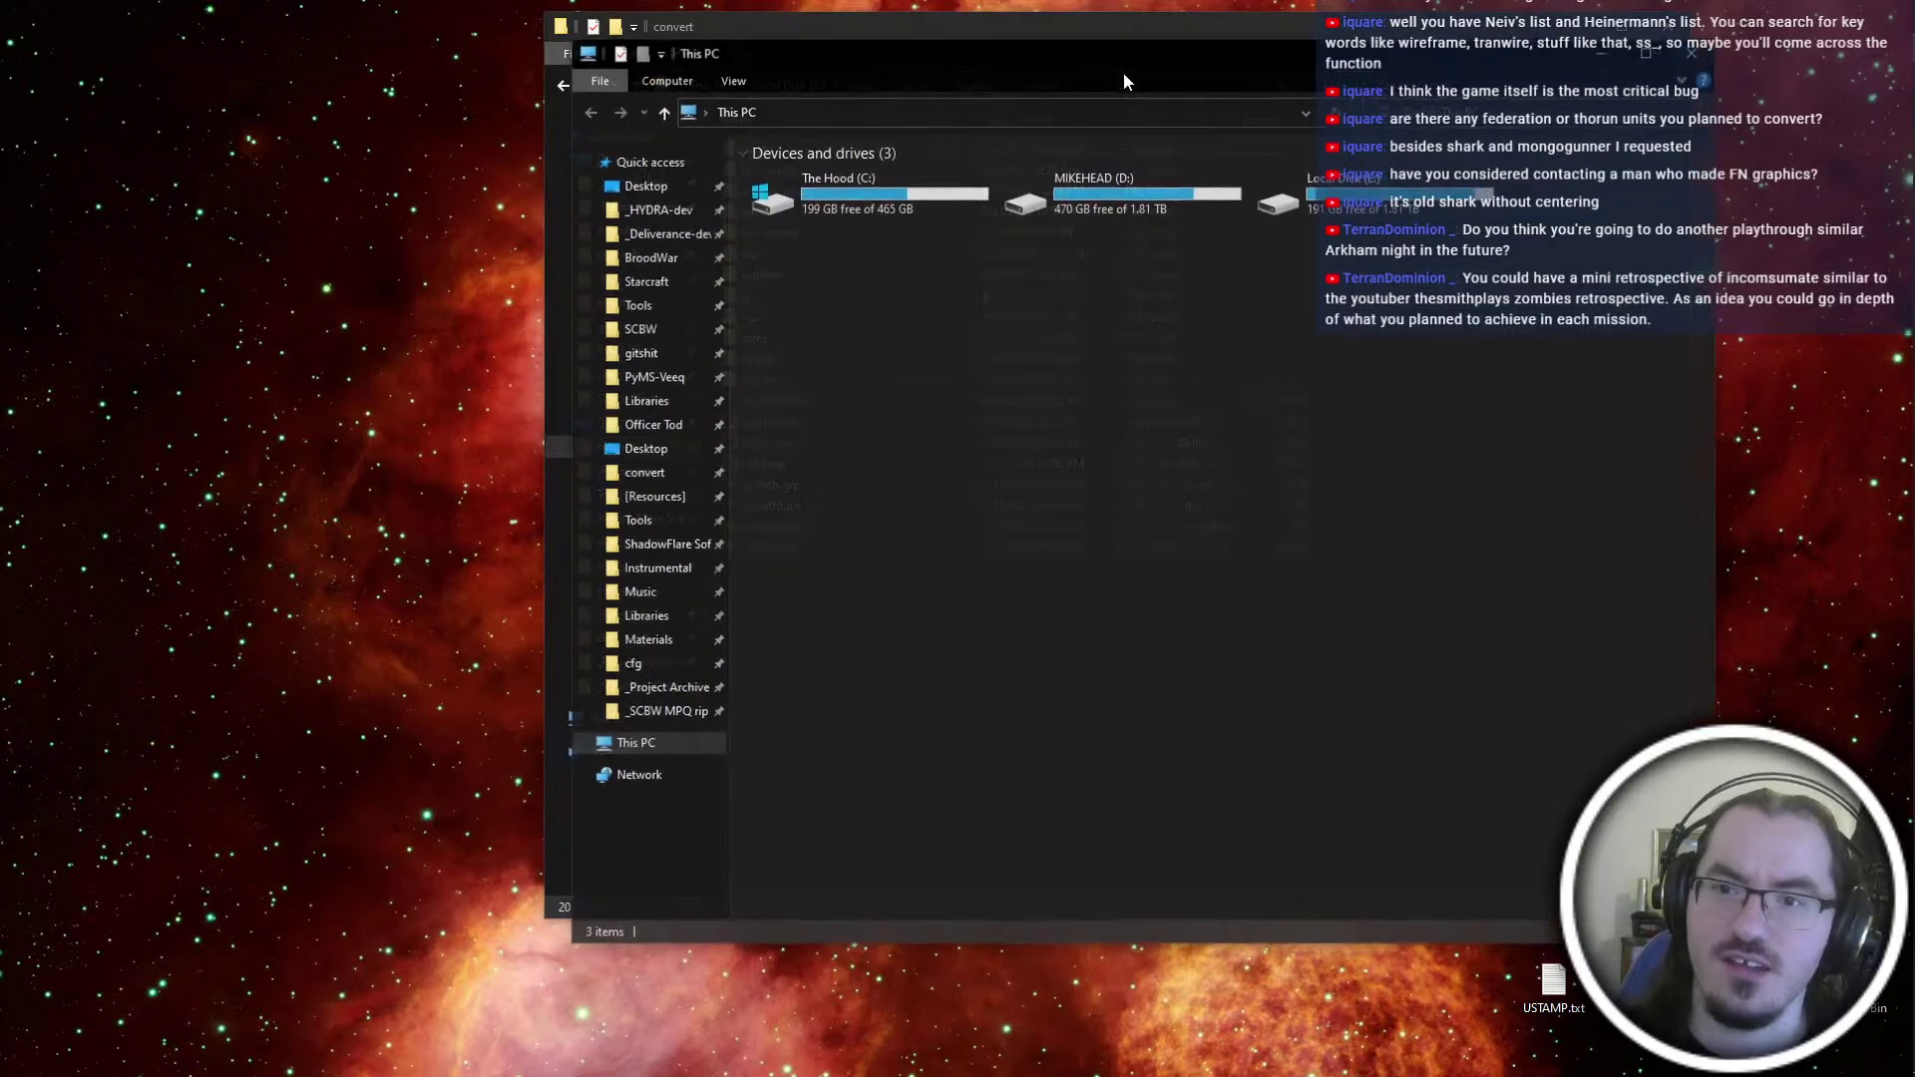
left_click_drag(1075, 61, 896, 136)
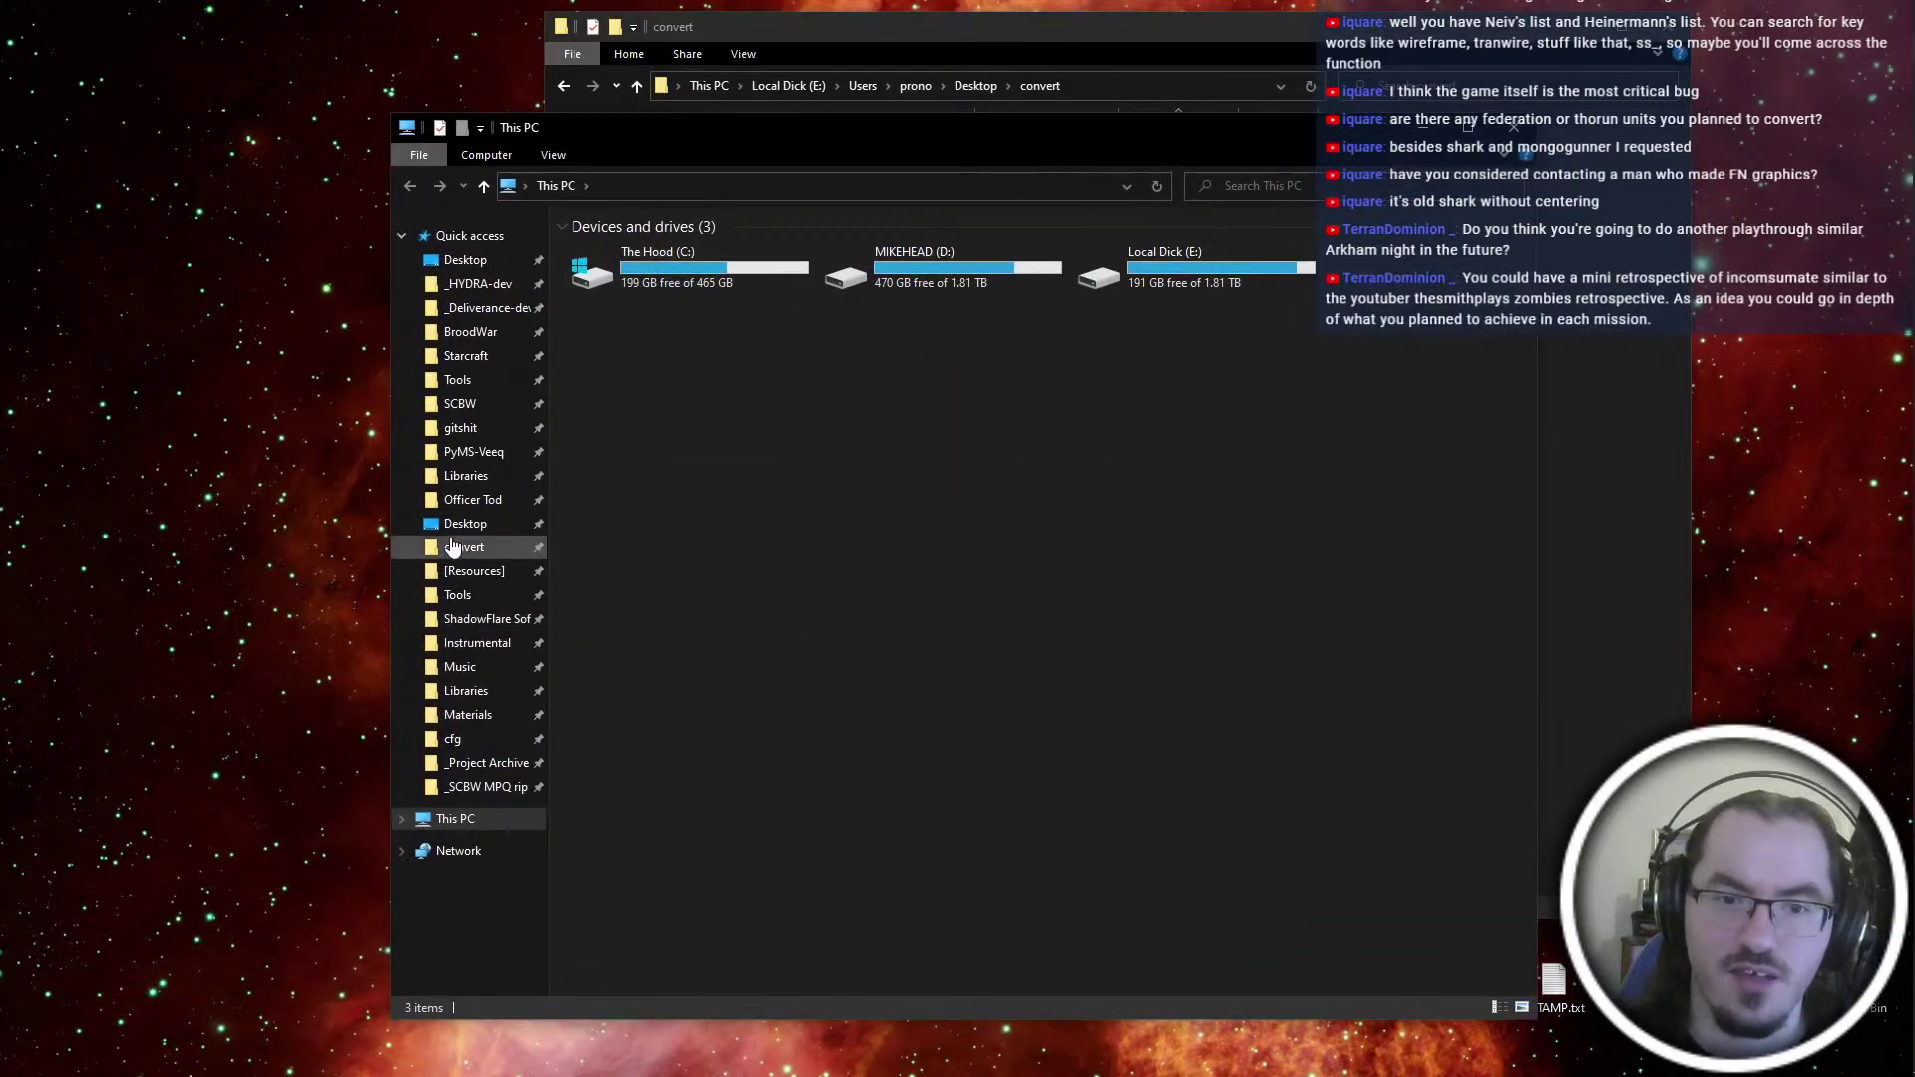
mouse_move(1910, 523)
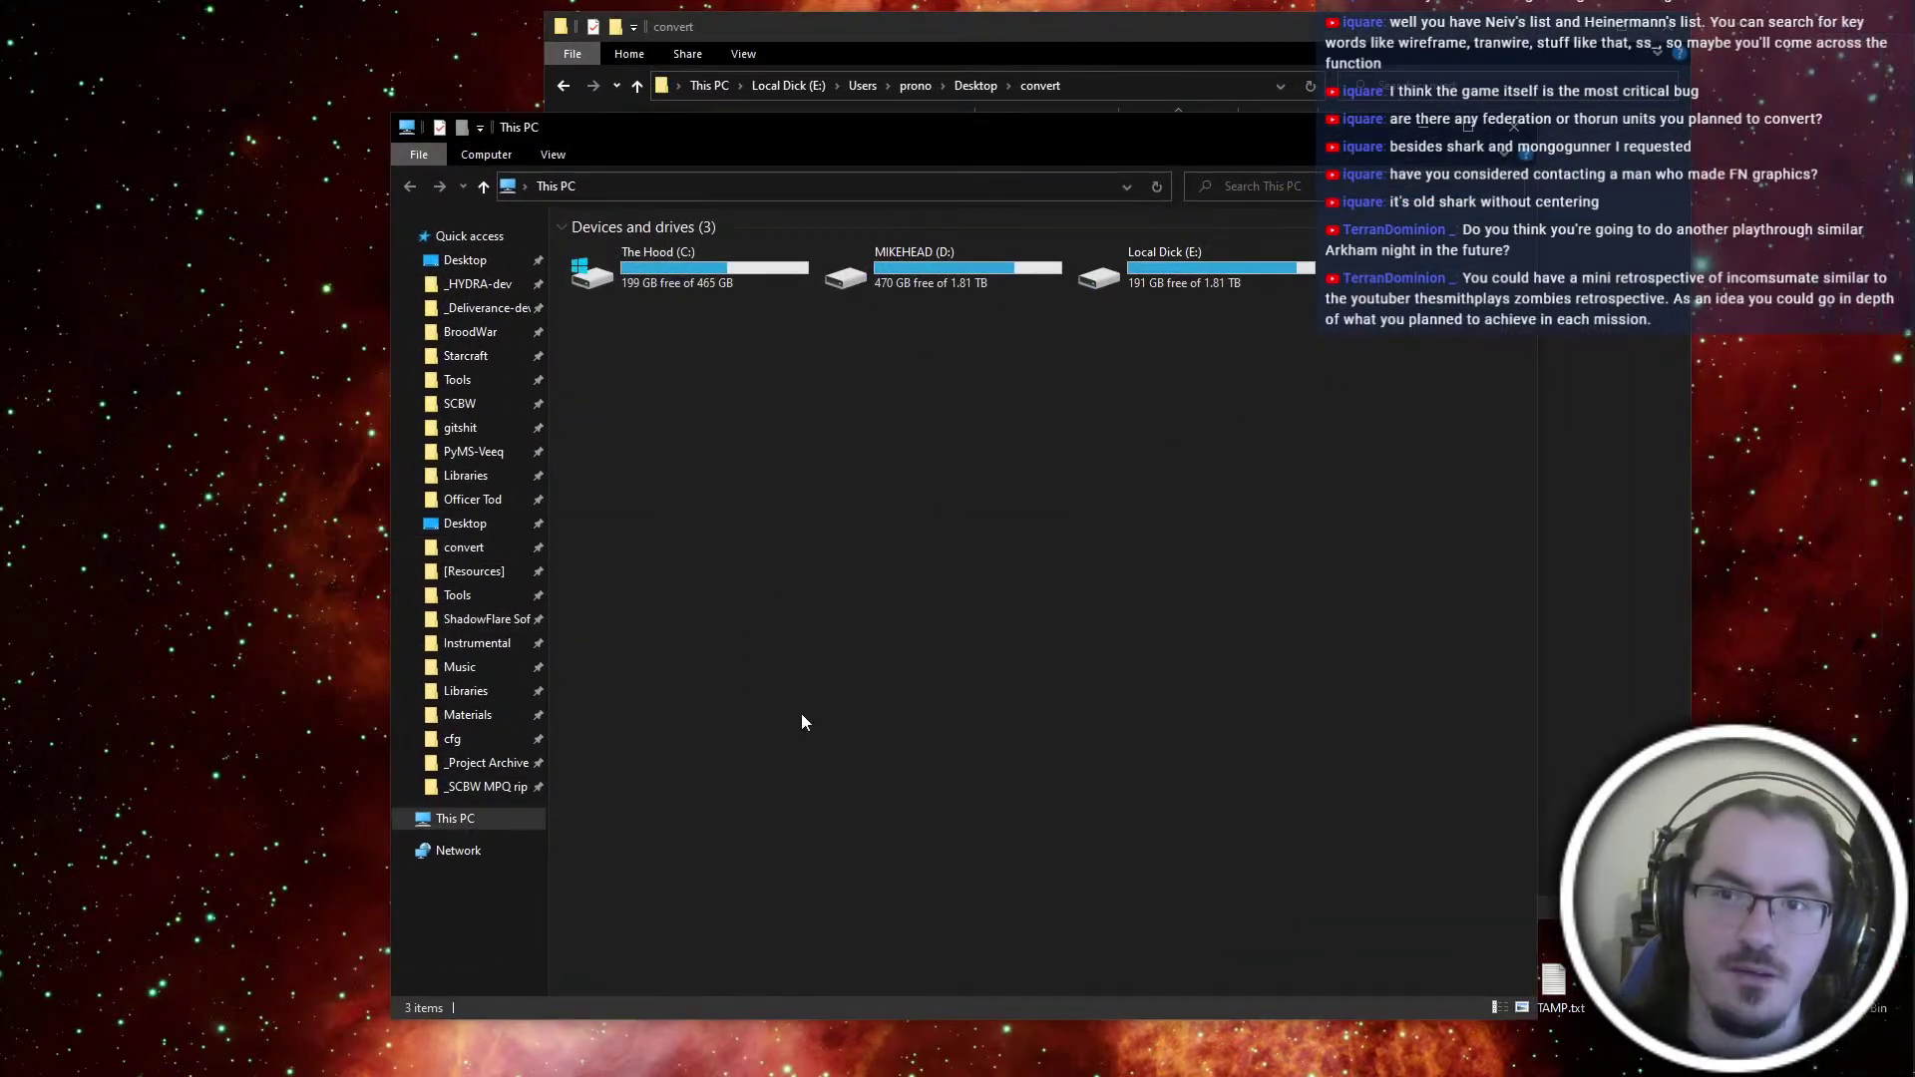
left_click(1520, 132)
Open centaur.psd in Photoshop from the fedunitexp04 HYDRA Centaur folder under five nations\fed
key("alt+Tab")
key("alt+Tab")
double_click(787, 233)
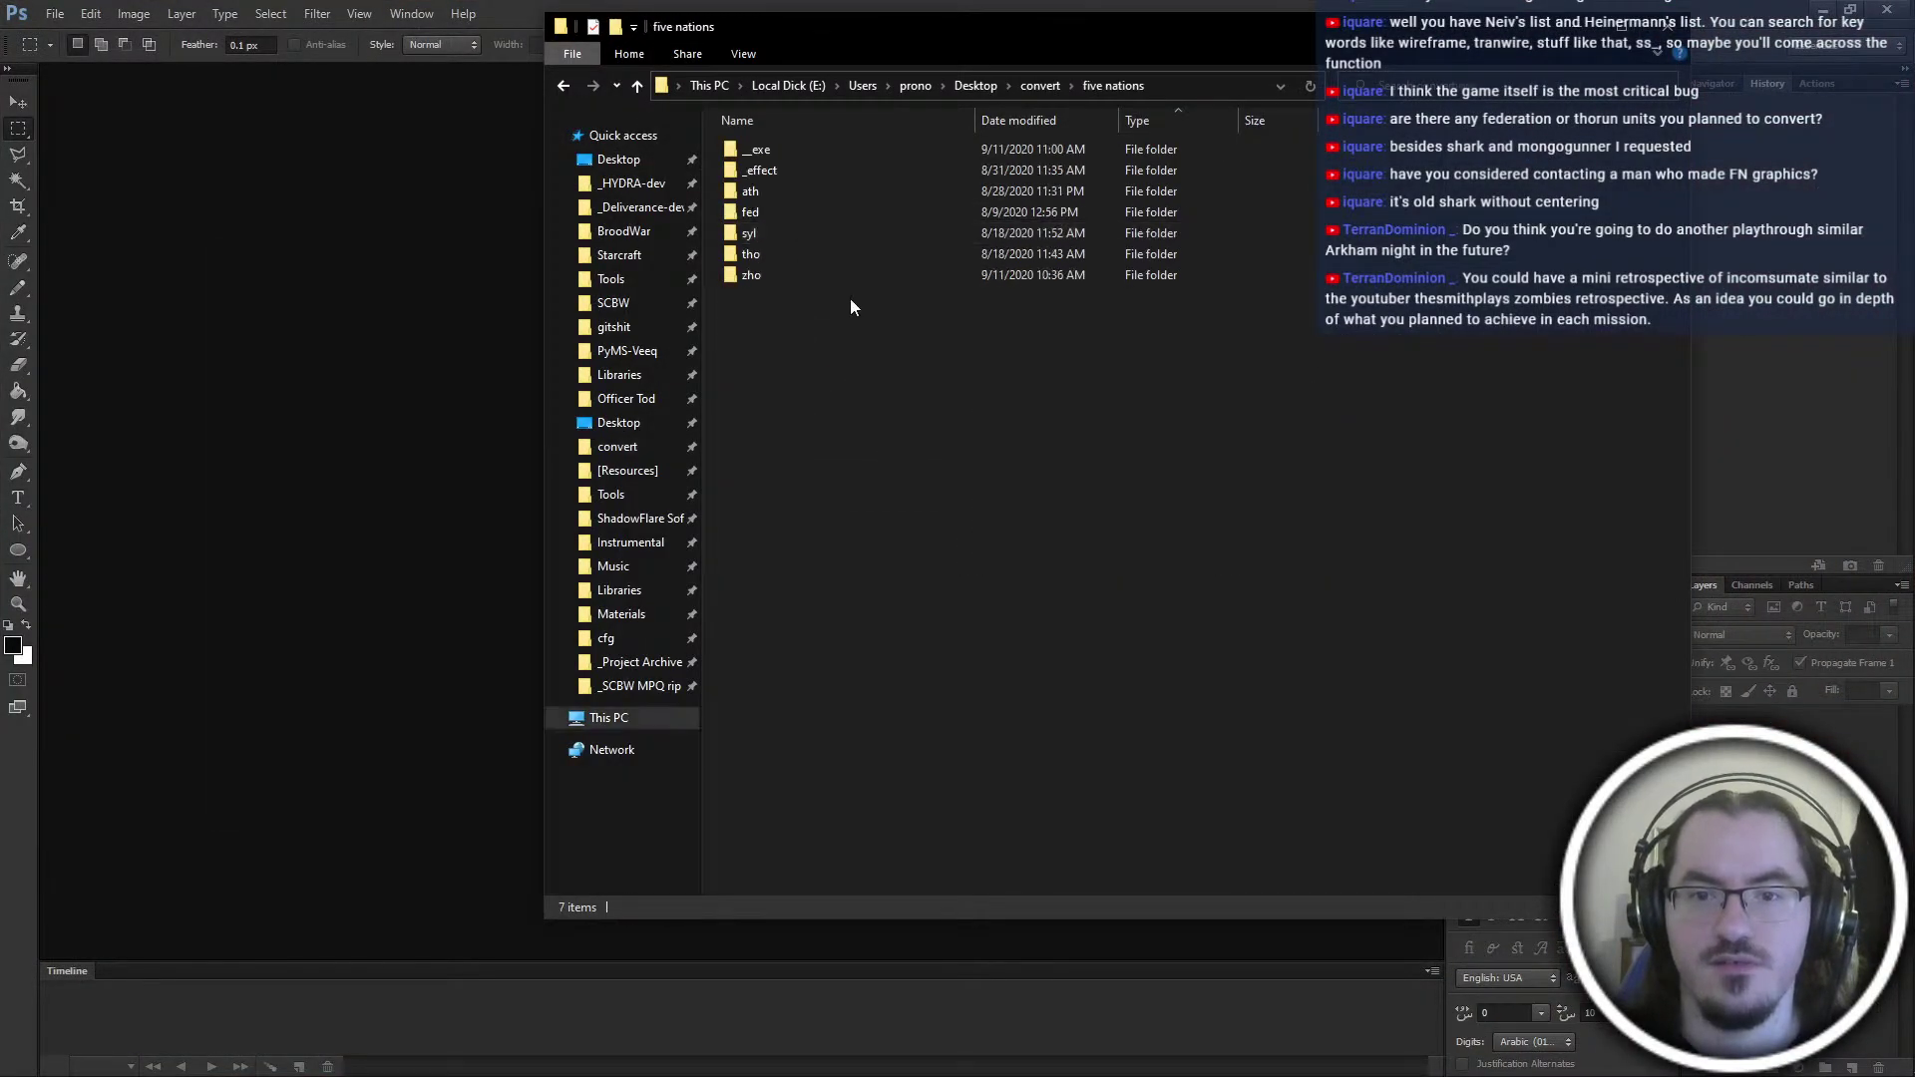
double_click(832, 276)
key("alt+Left")
left_click(773, 210)
double_click(771, 212)
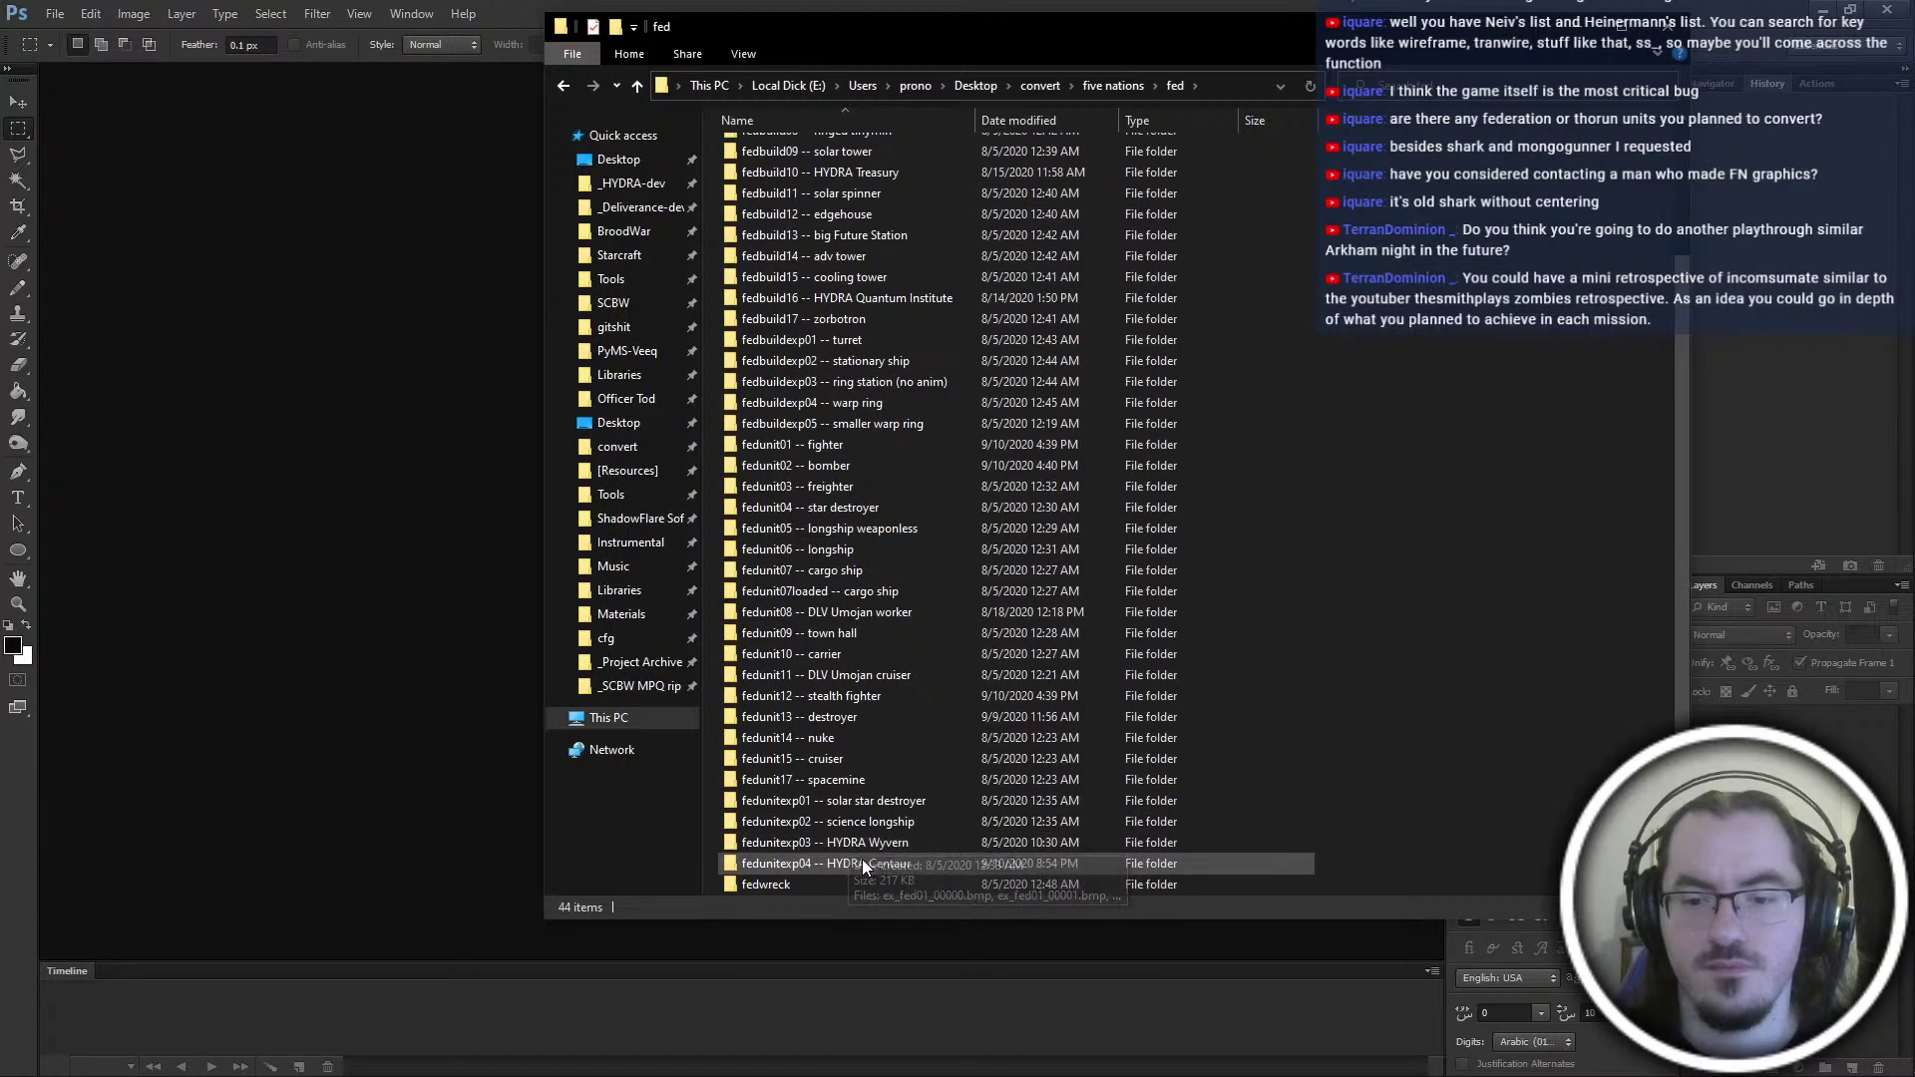
double_click(859, 853)
double_click(849, 215)
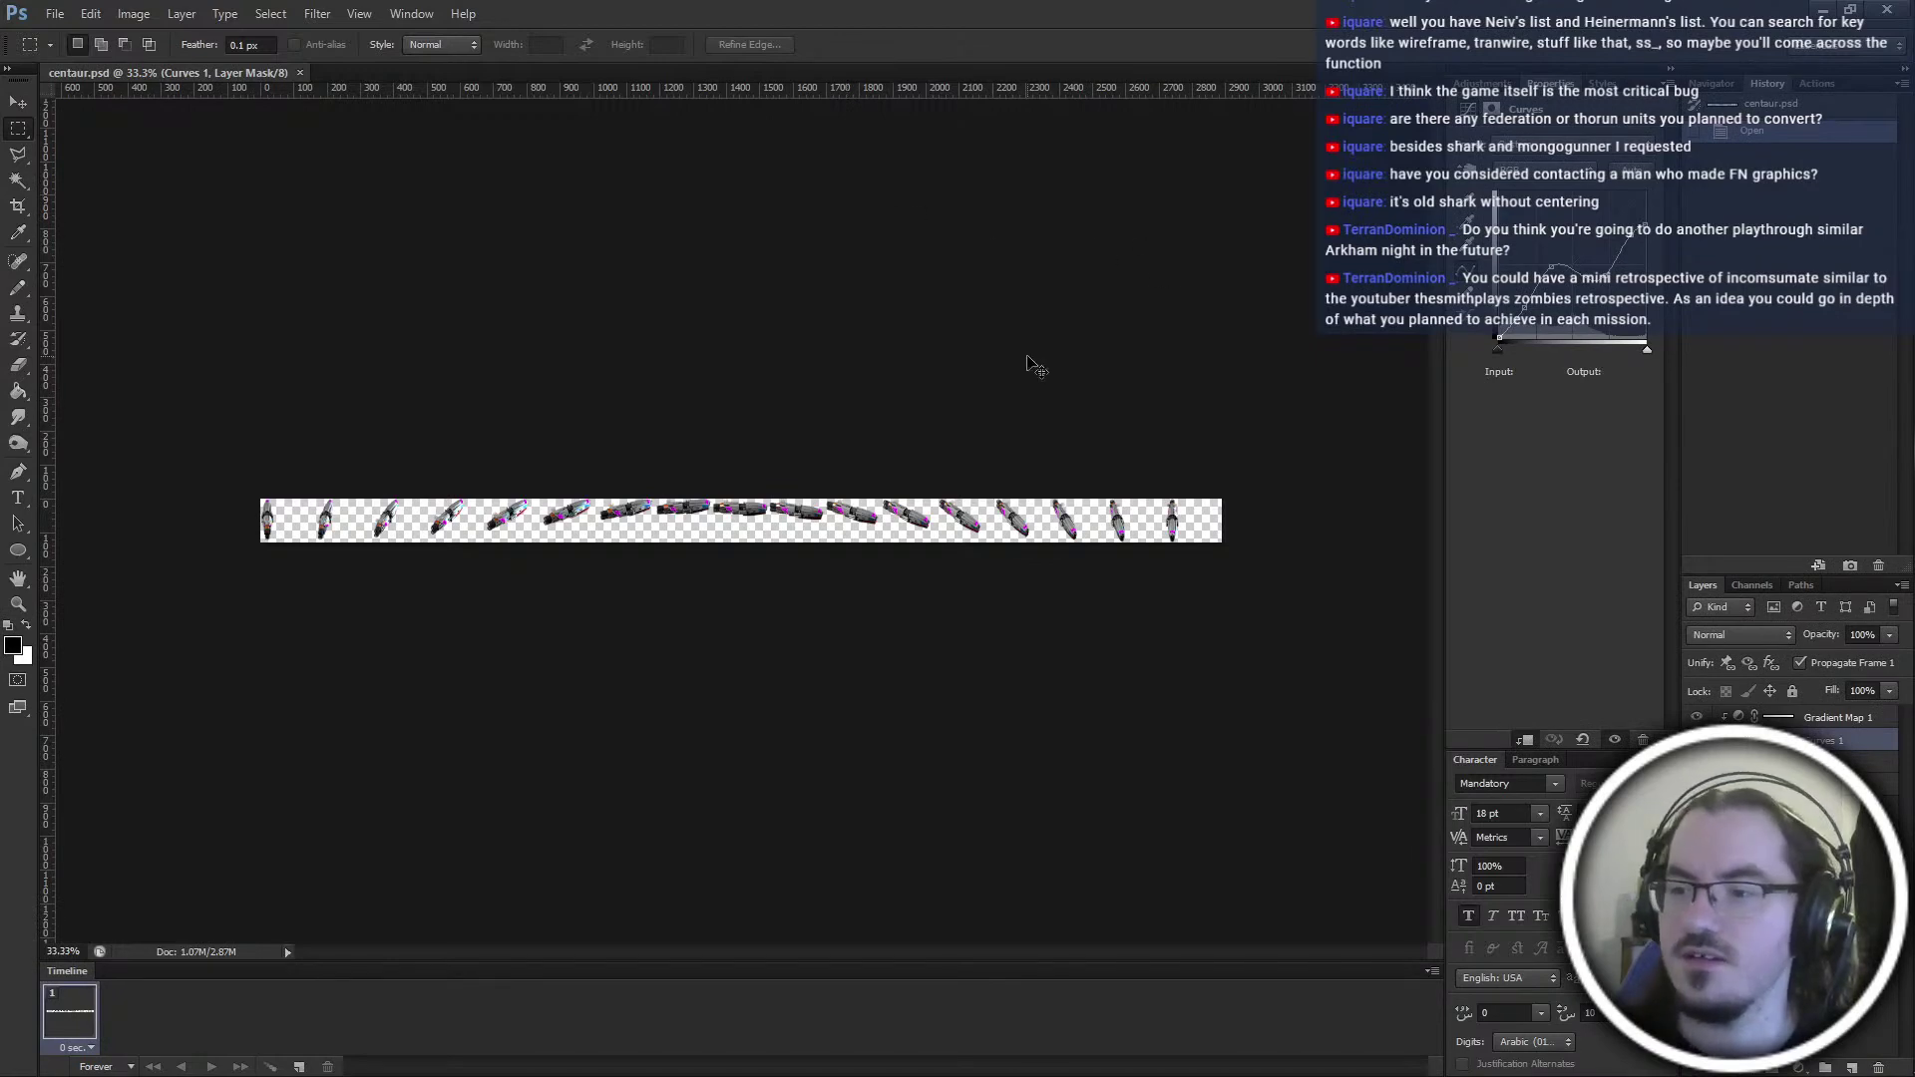
Merge all visible layers of centaur.psd, including the Curves and Gradient Map adjustments, into one layer
key("ctrl+plus")
key("ctrl+plus")
scroll(1030, 363, "up", 3, "ctrl")
scroll(810, 856, "up", 2, "ctrl")
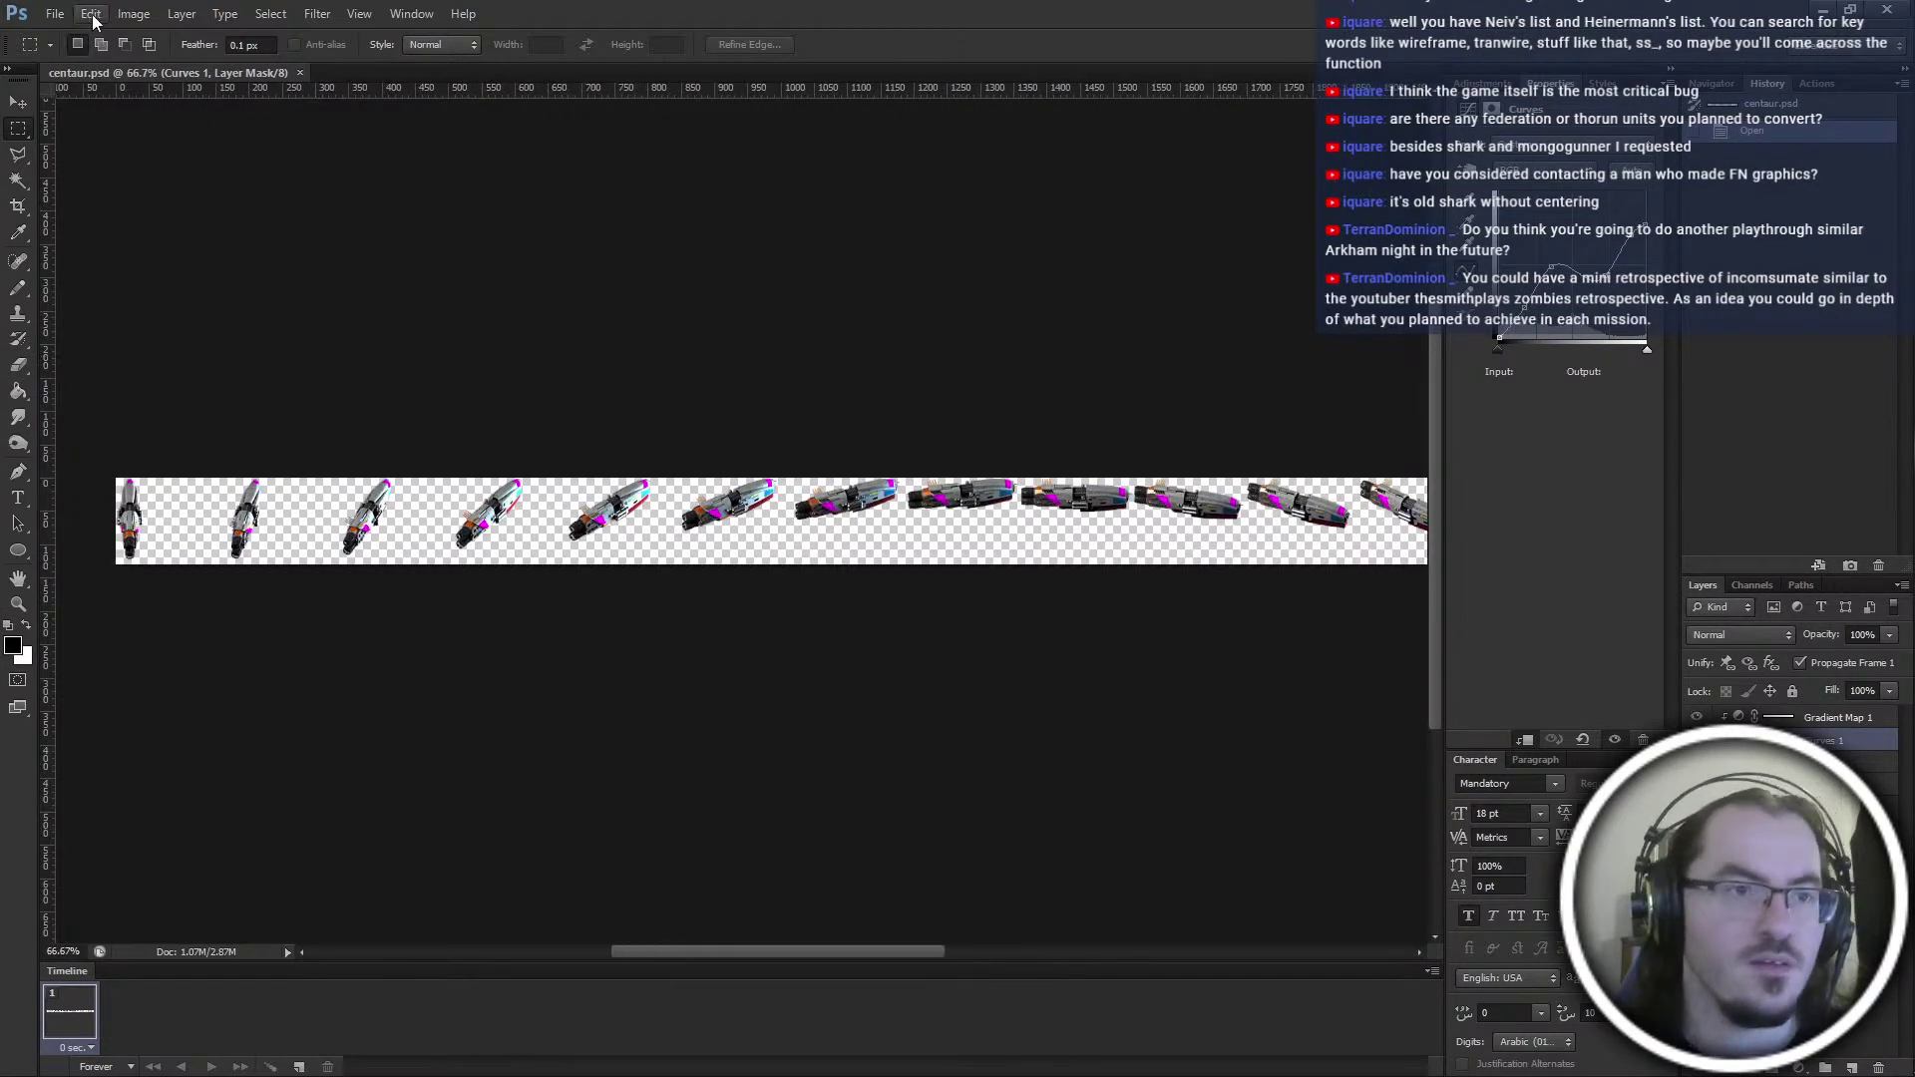
left_click(54, 14)
key("Escape")
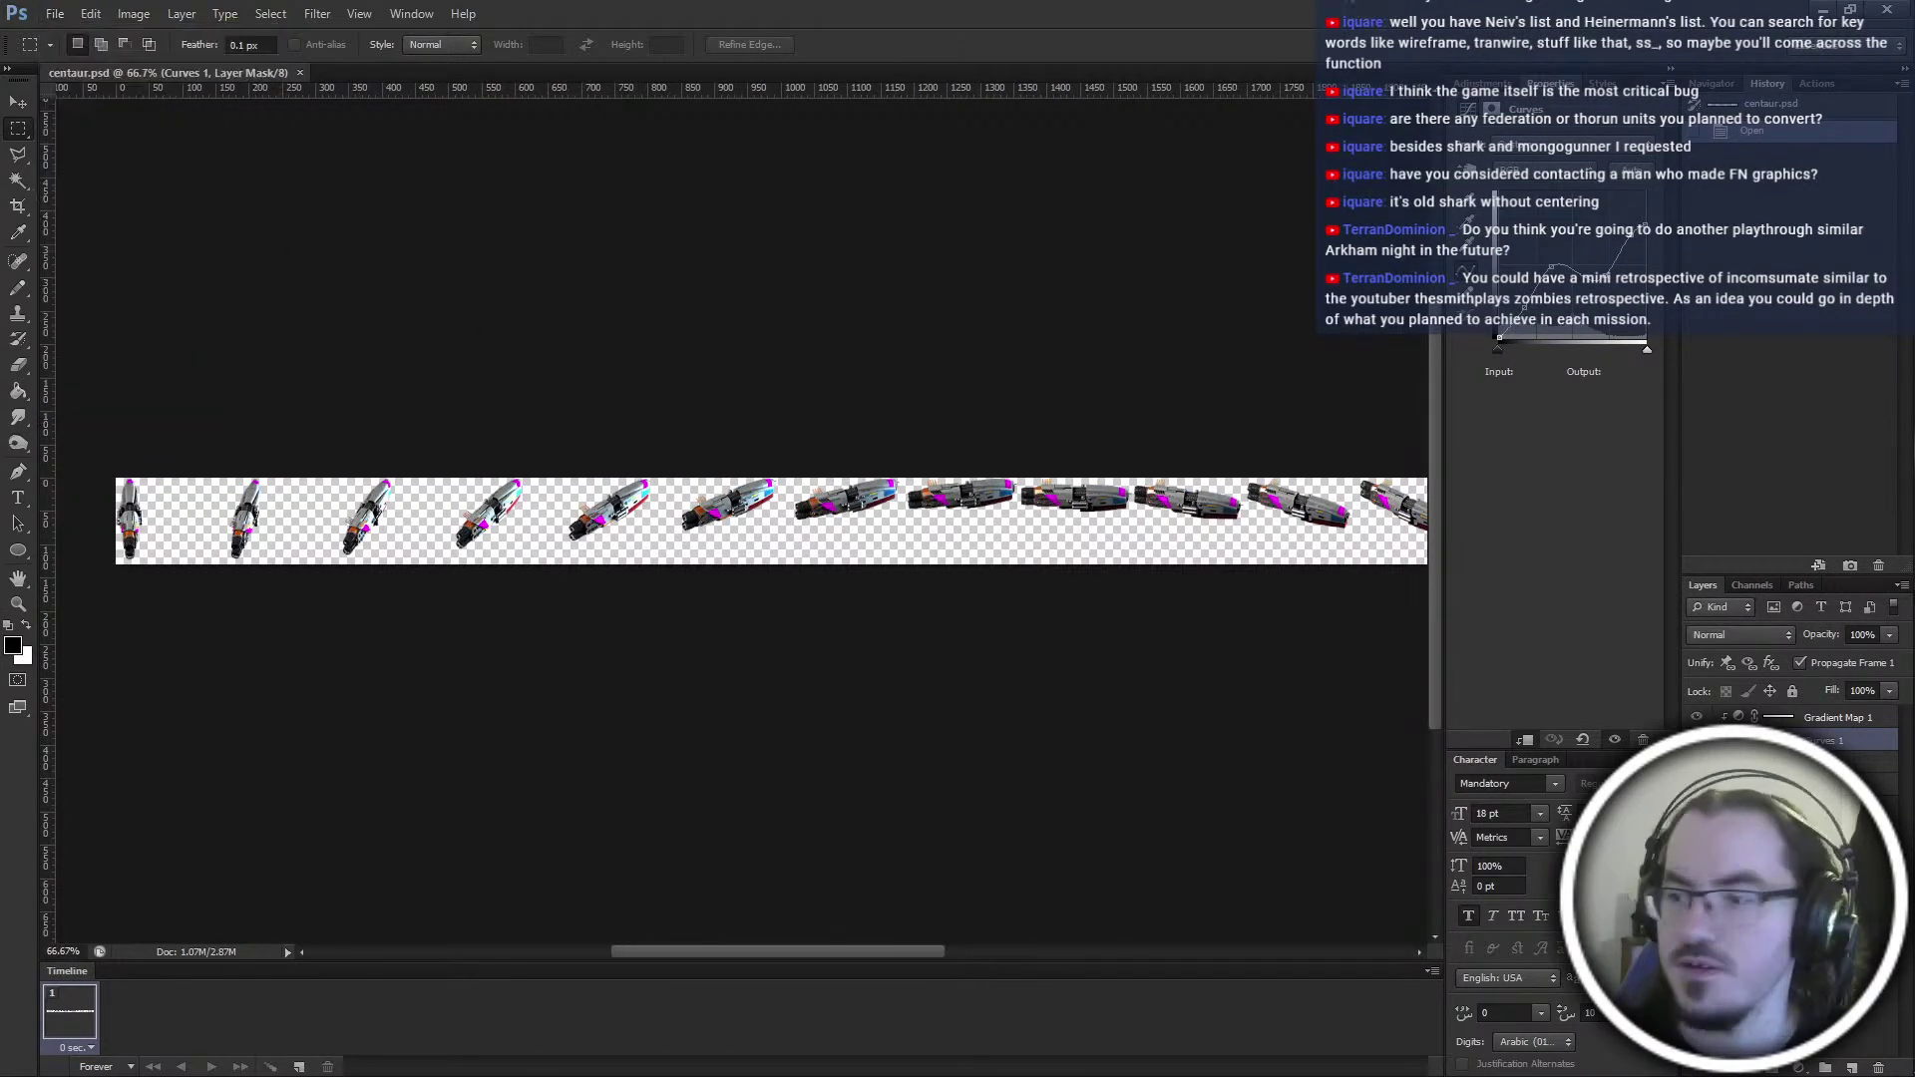
right_click(1835, 718)
left_click(1795, 500)
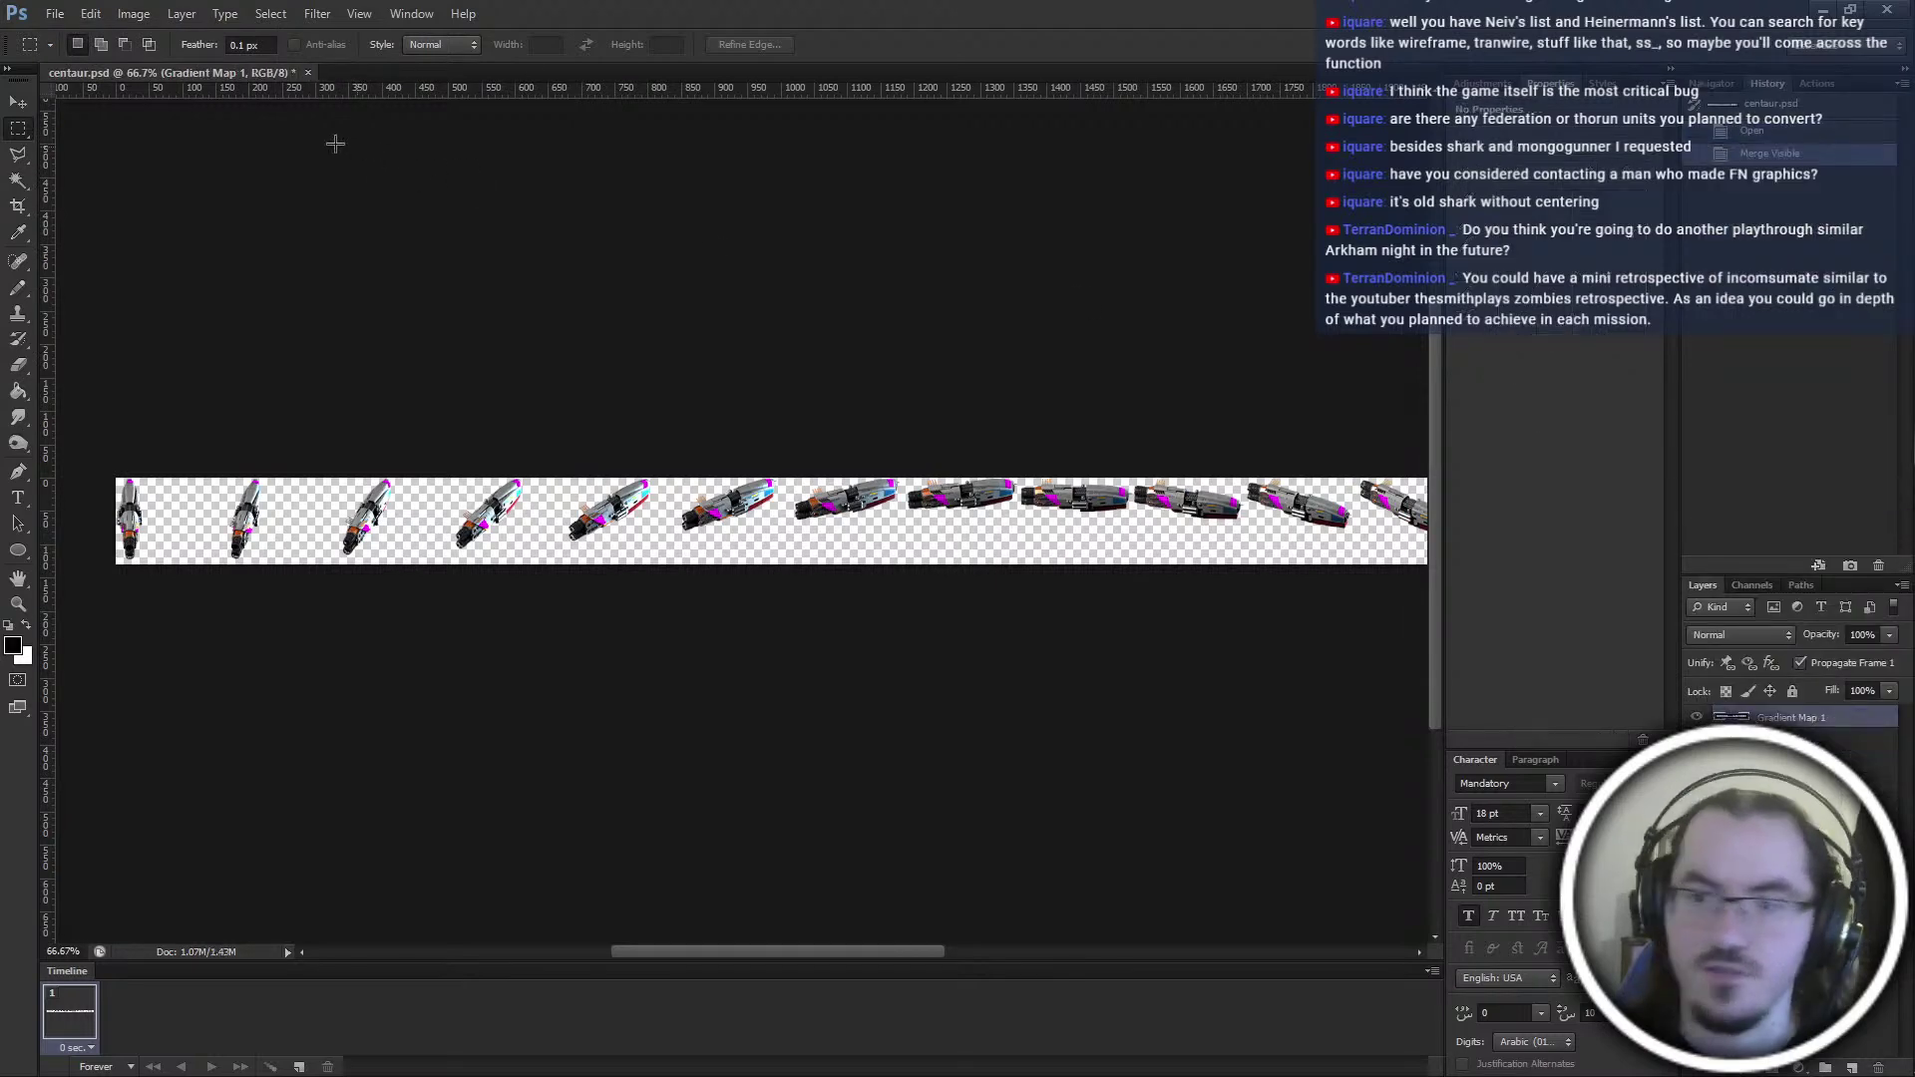
Run the Frameset script on the centaur sprite strip with a frame count of 17
left_click(55, 14)
mouse_move(172, 319)
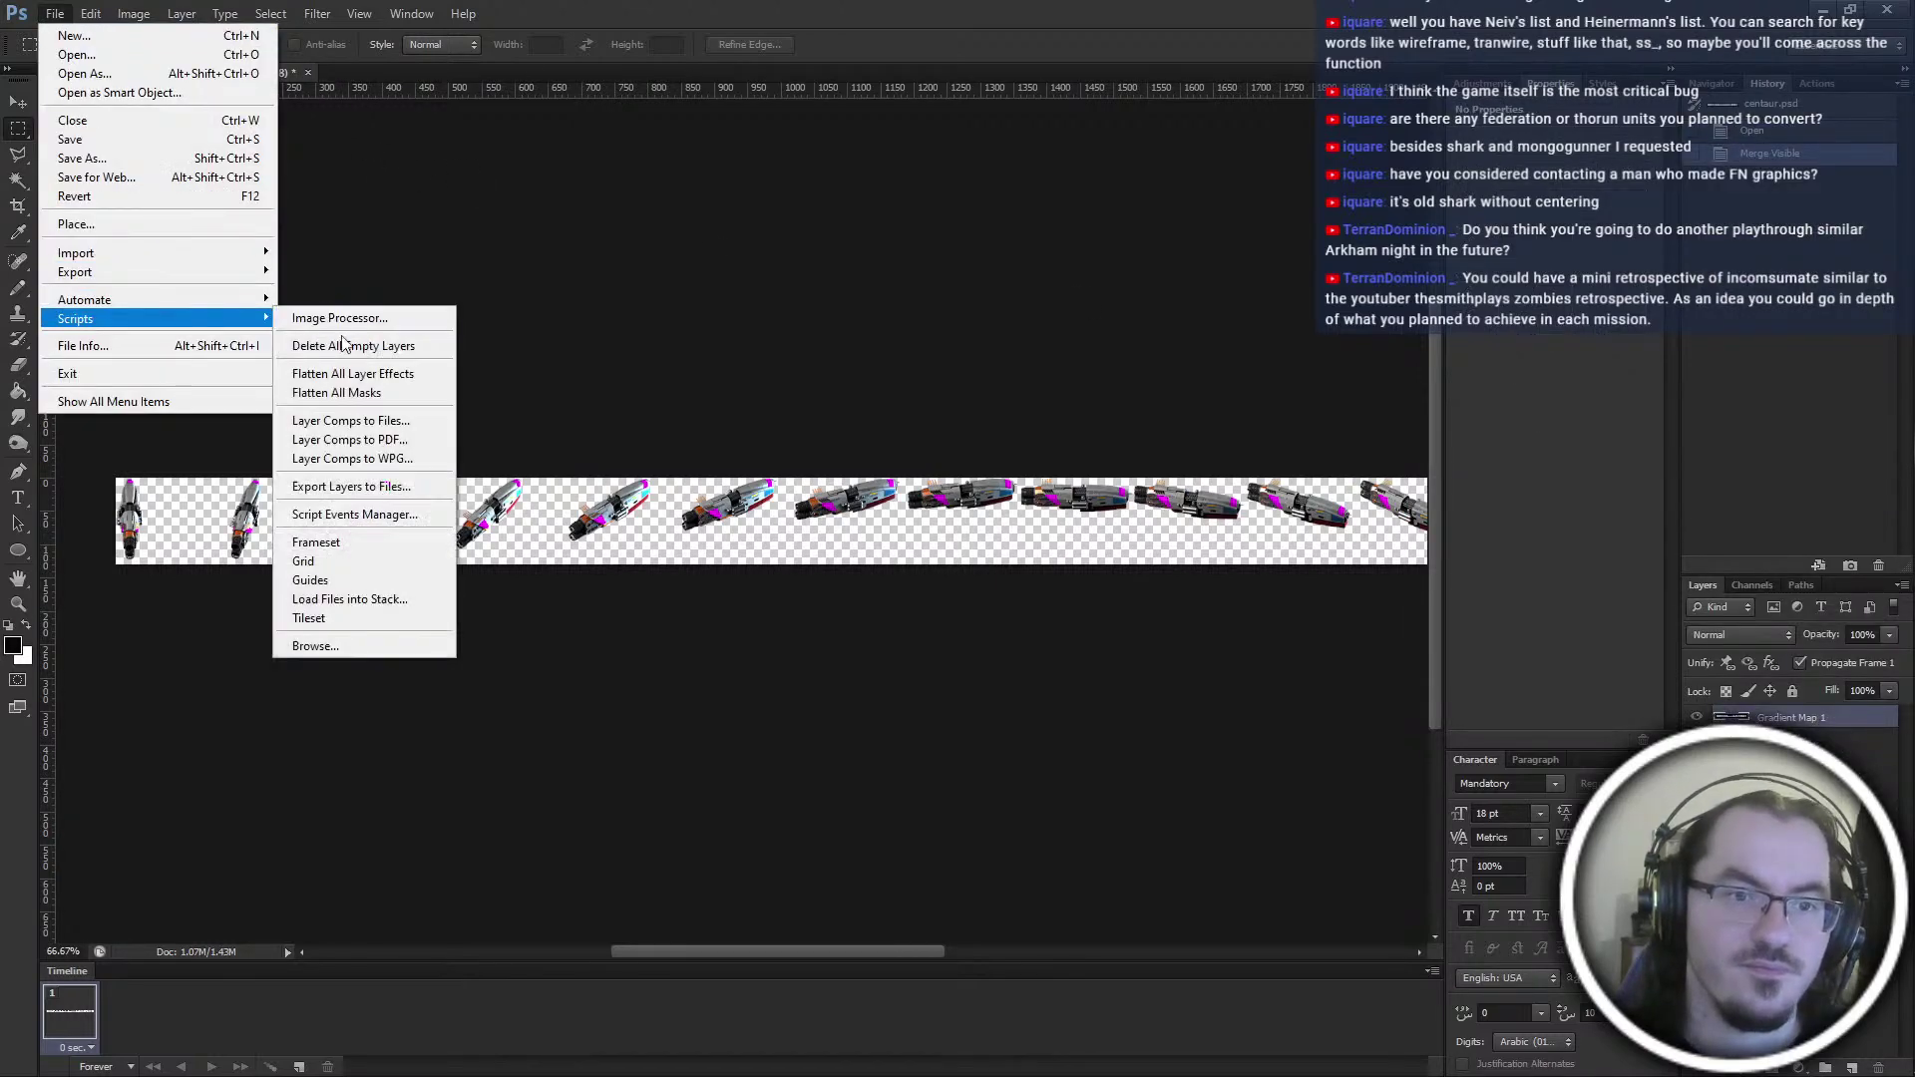
left_click(344, 544)
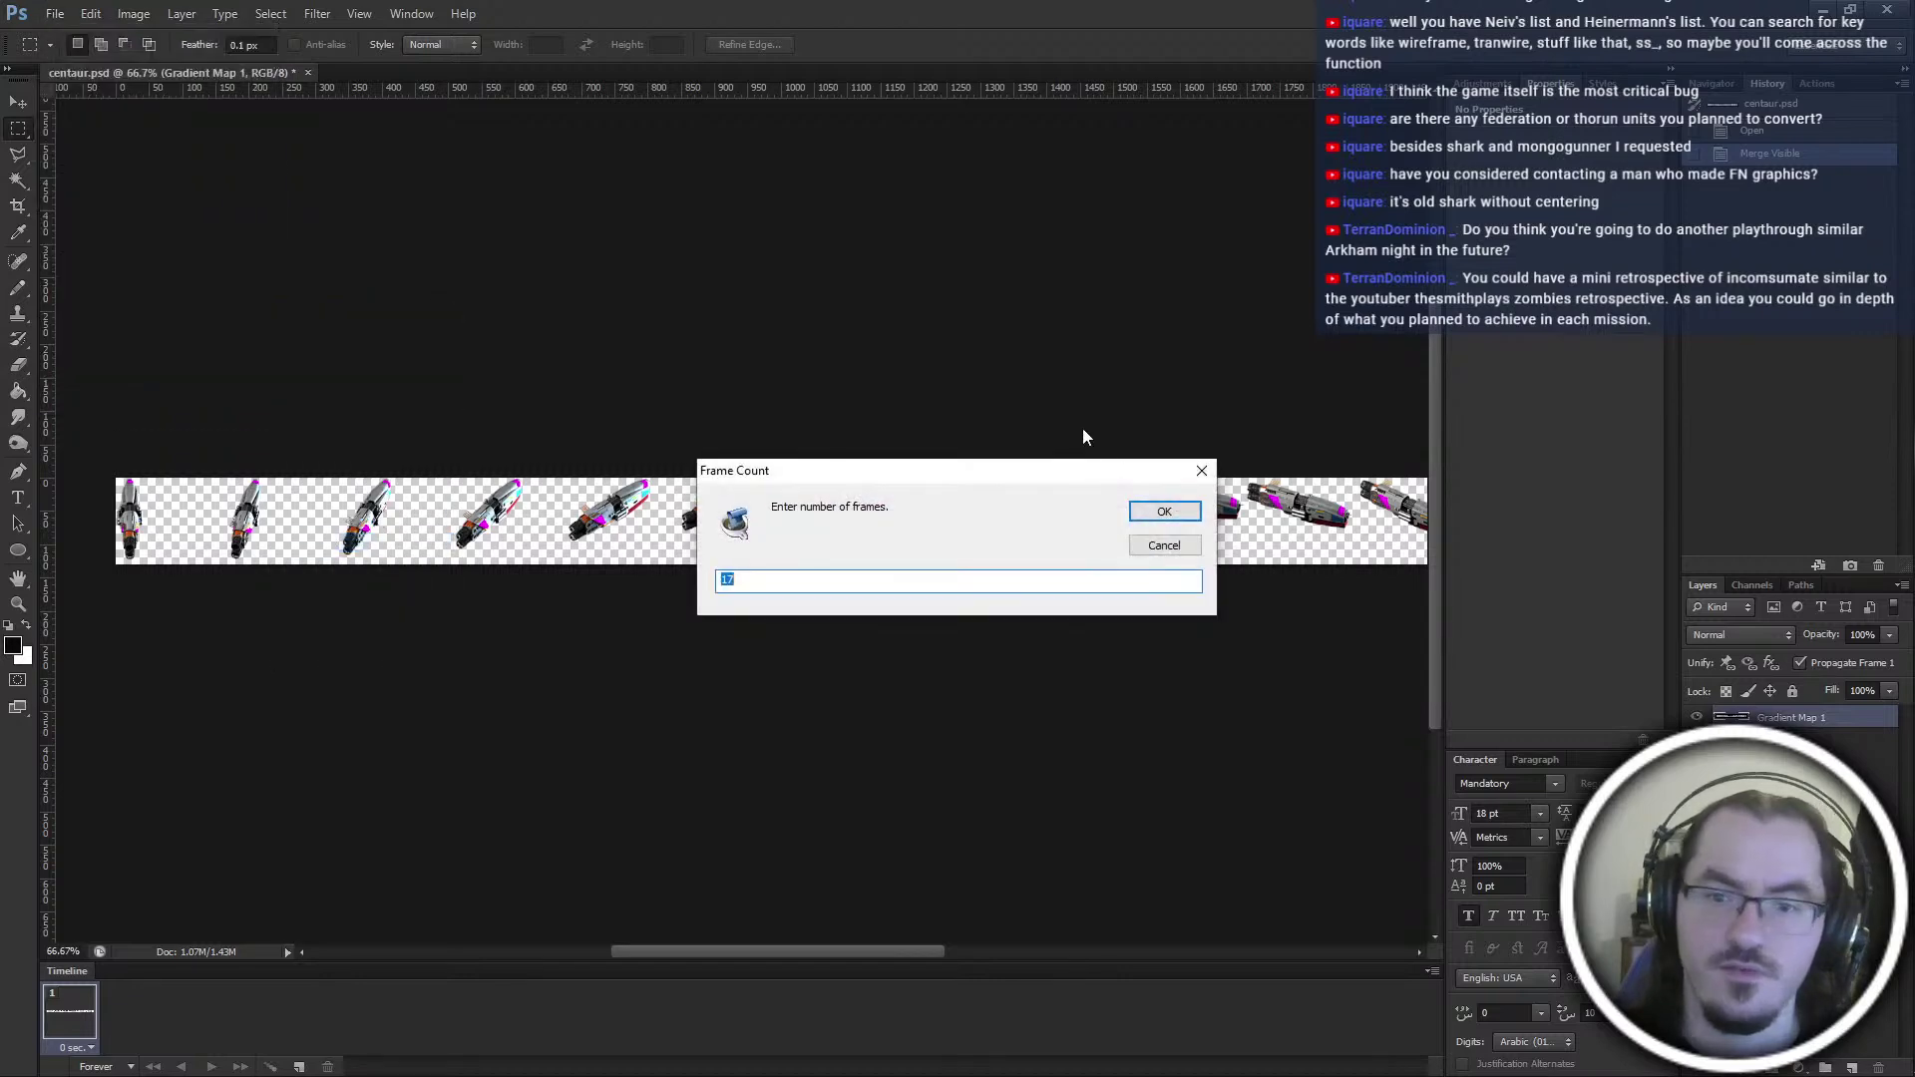
left_click(1163, 510)
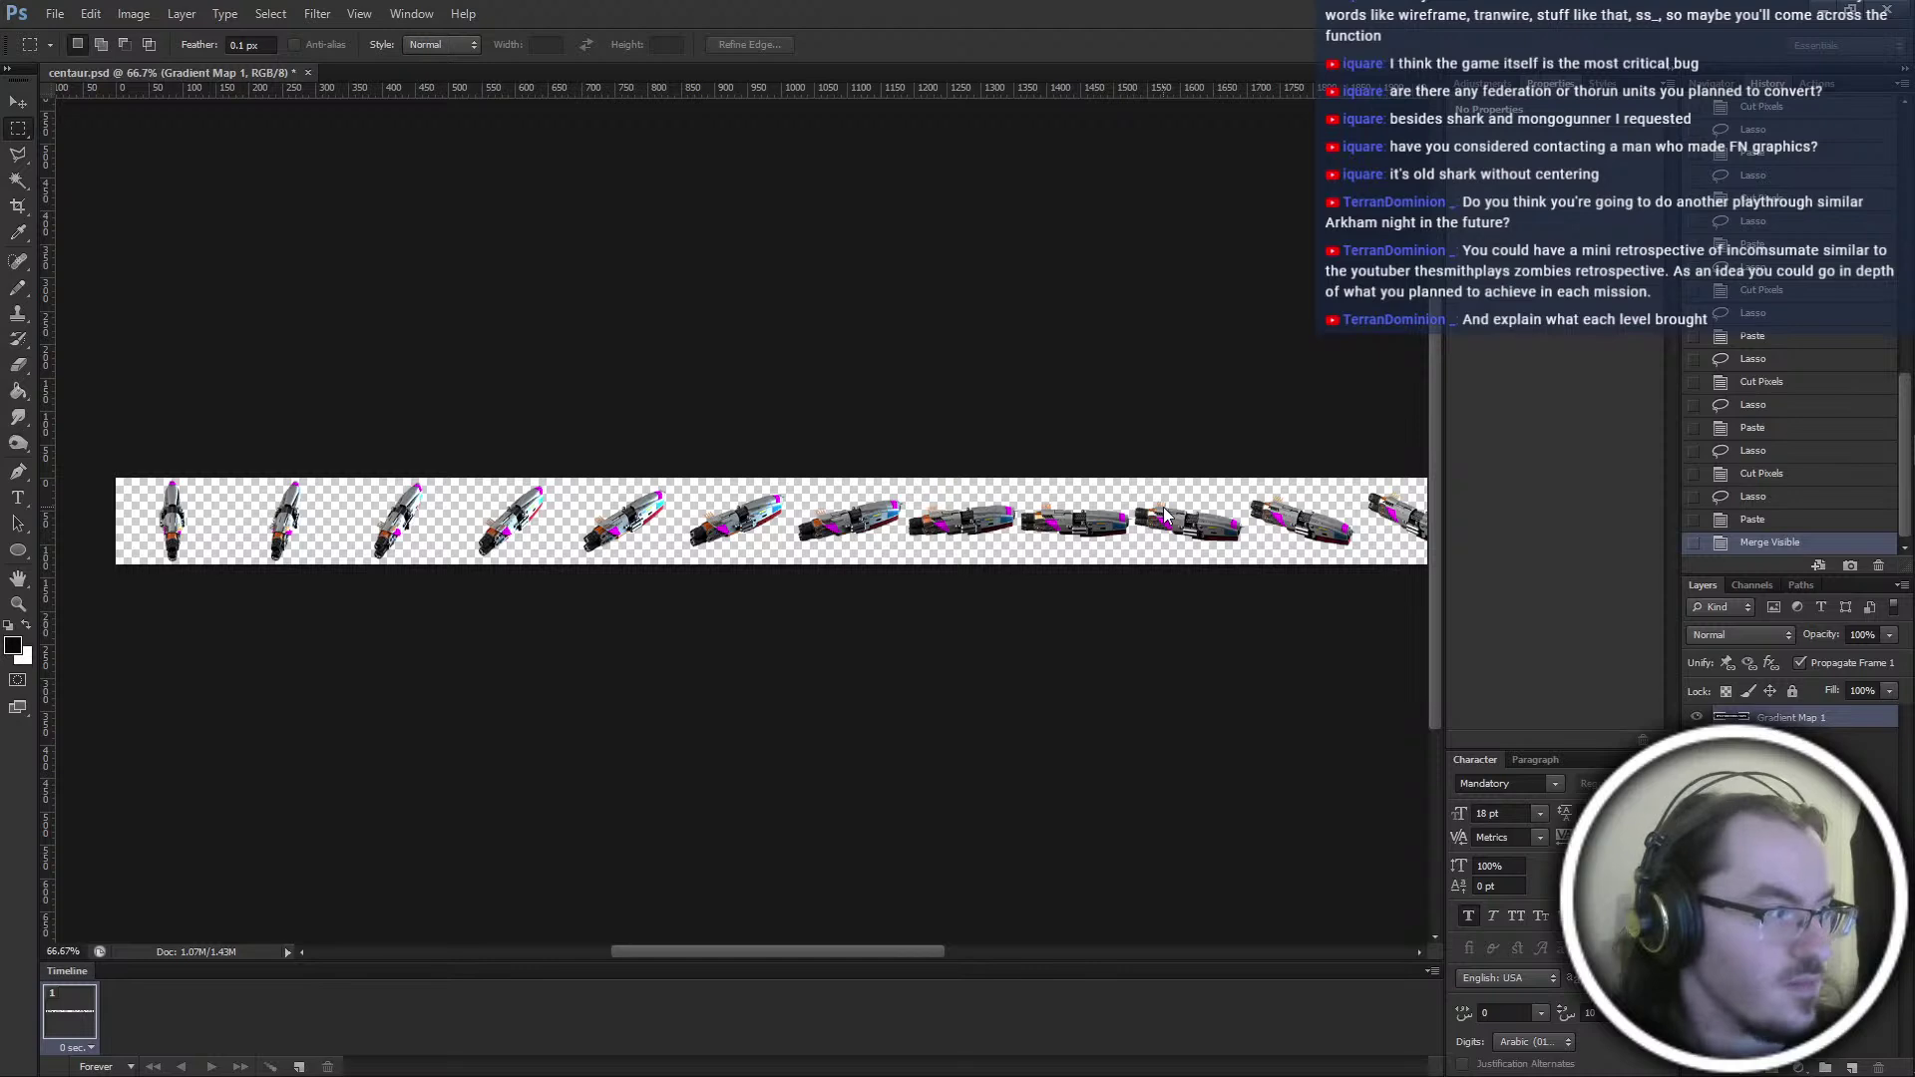
Play the recorded index action to convert the centaur strip to indexed colour and save it as centaur.bmp
scroll(1165, 516, "right", 5, "ctrl")
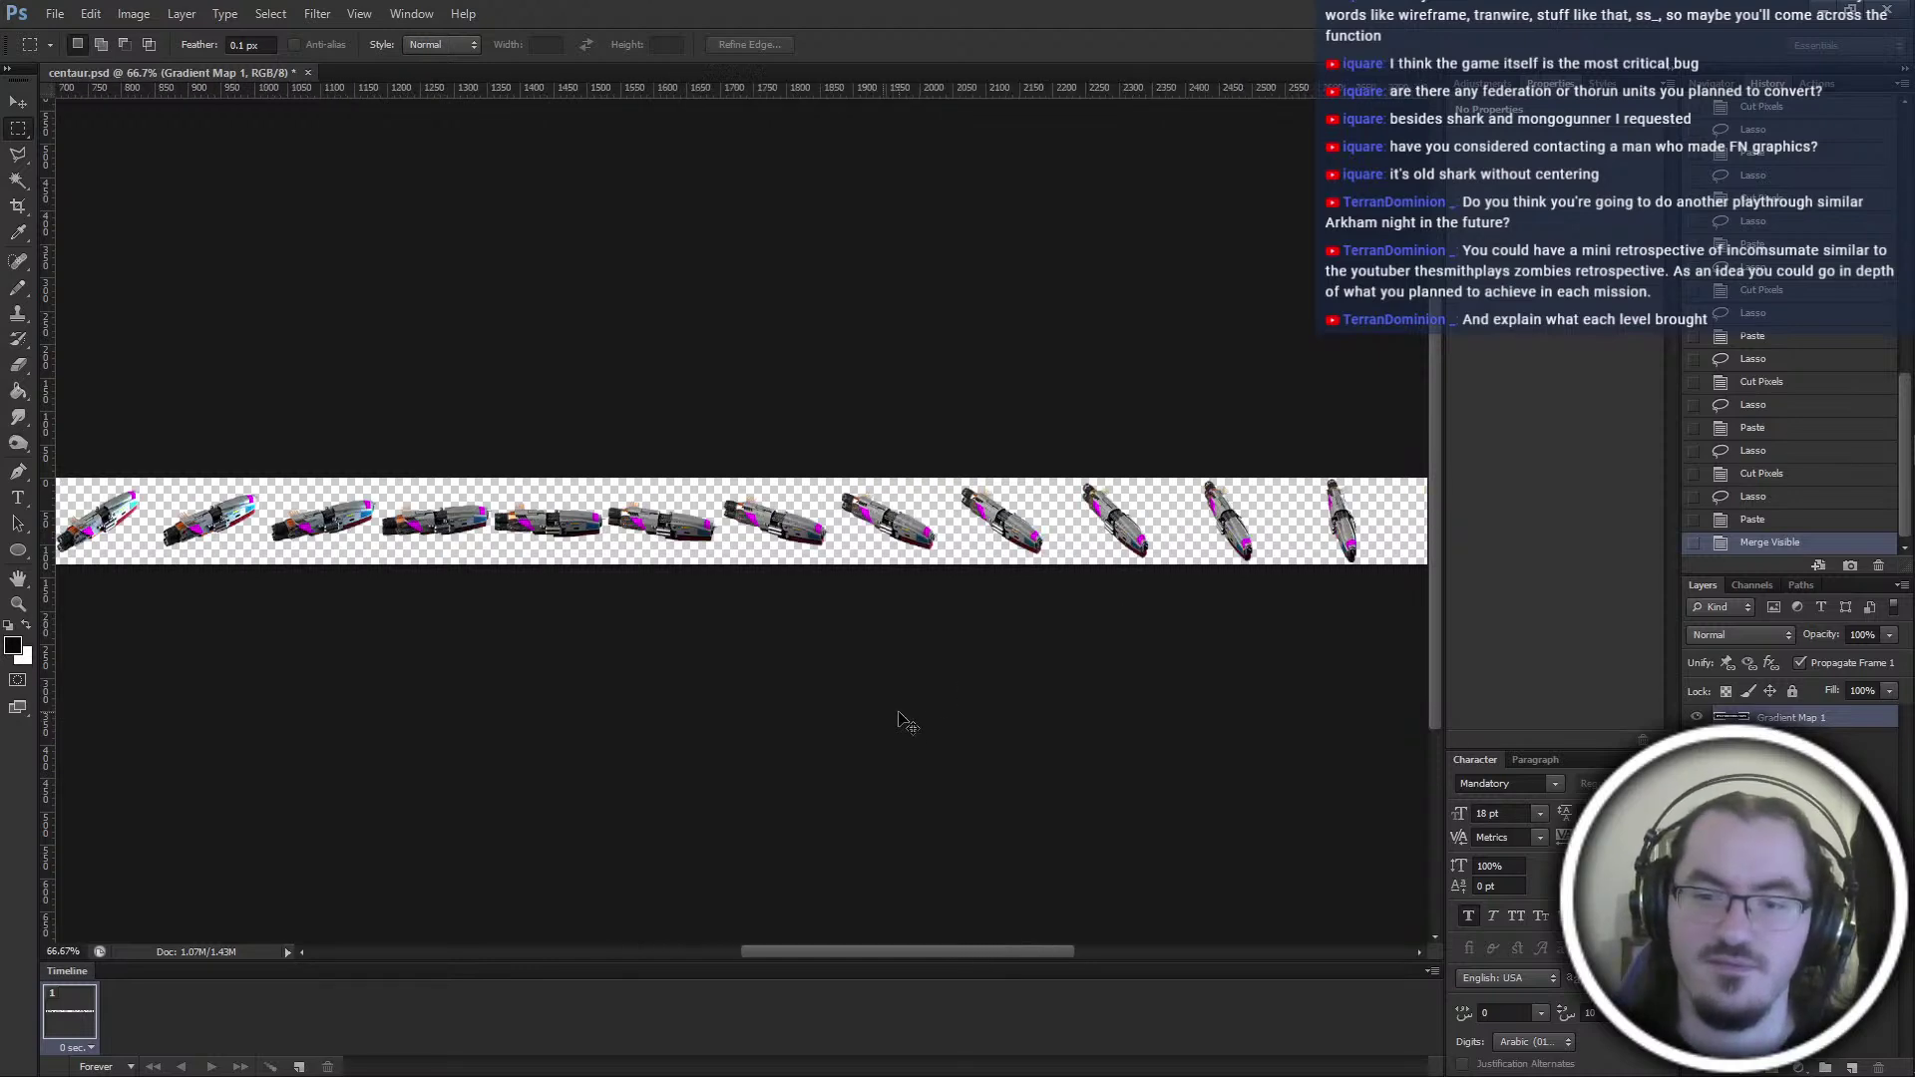
scroll(888, 686, "right", 3, "ctrl")
scroll(877, 684, "up", 5, "alt")
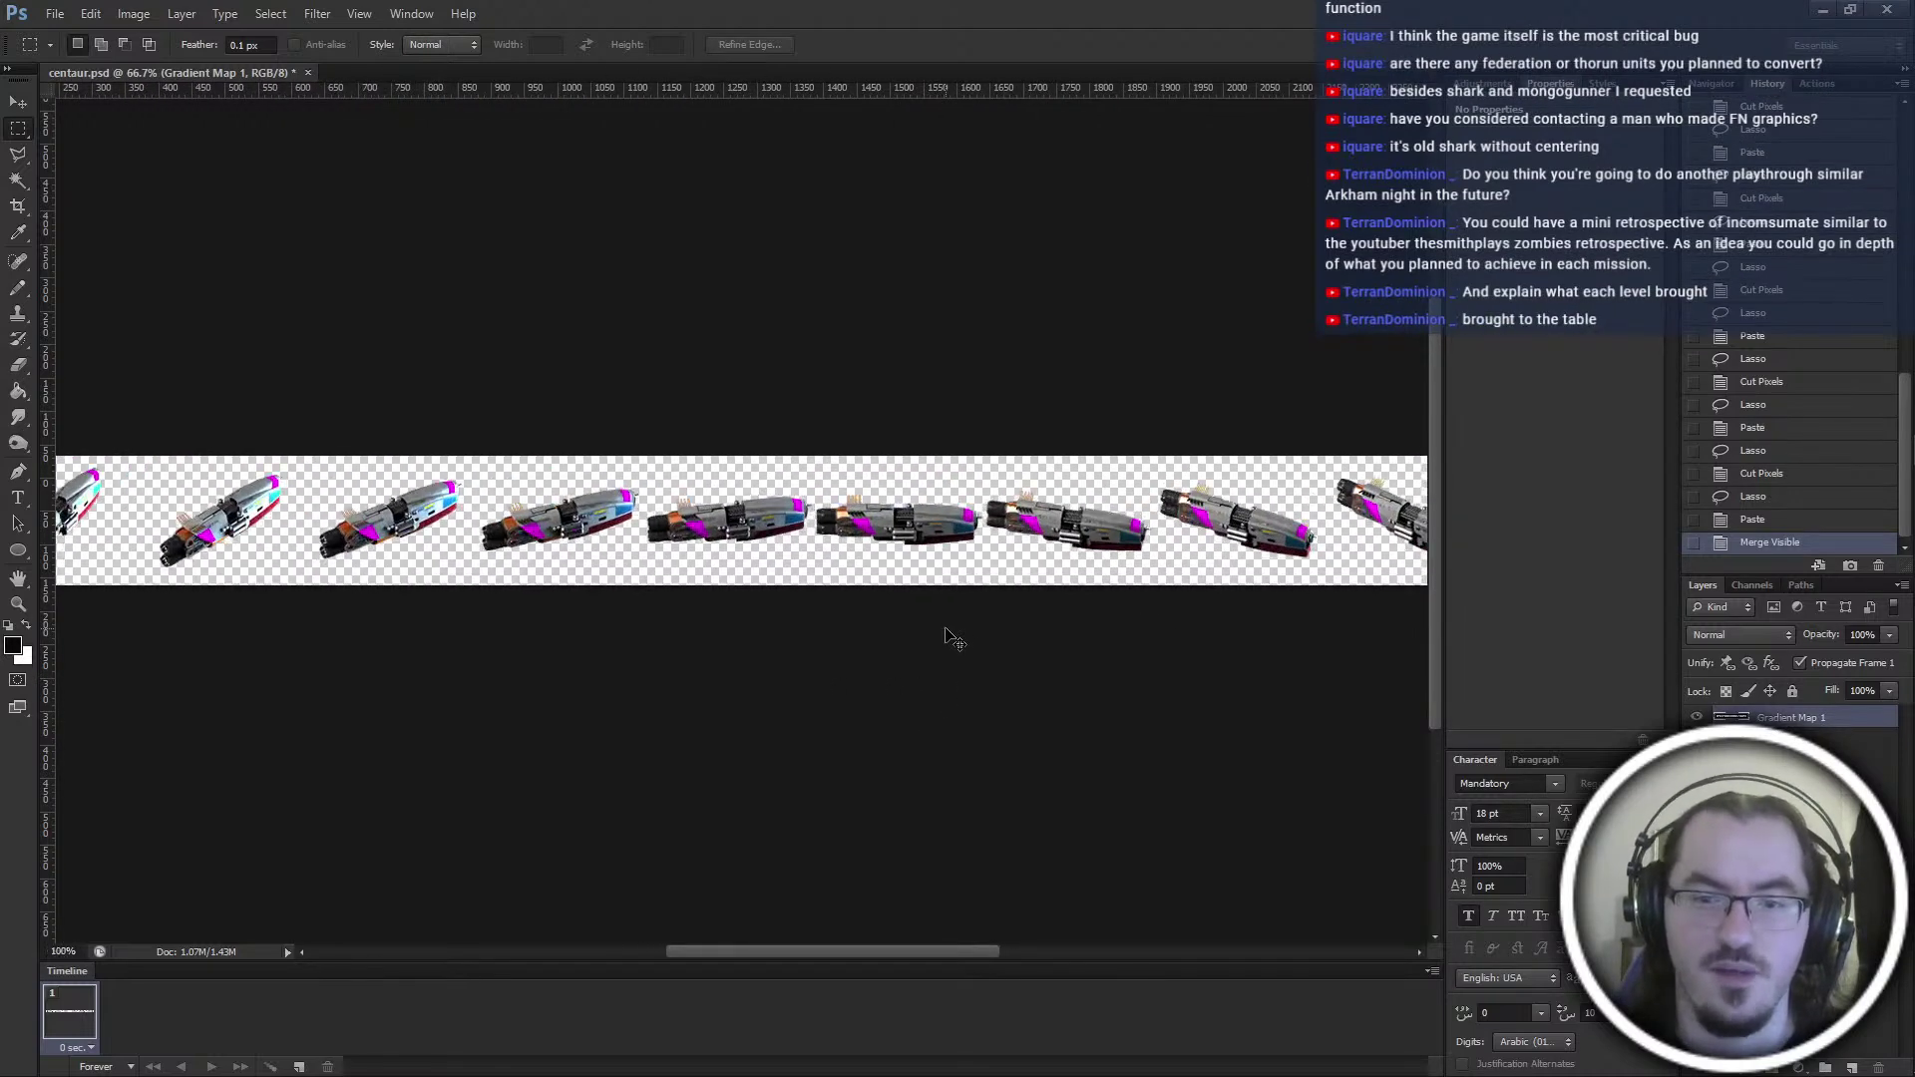
scroll(948, 638, "down", 4, "alt")
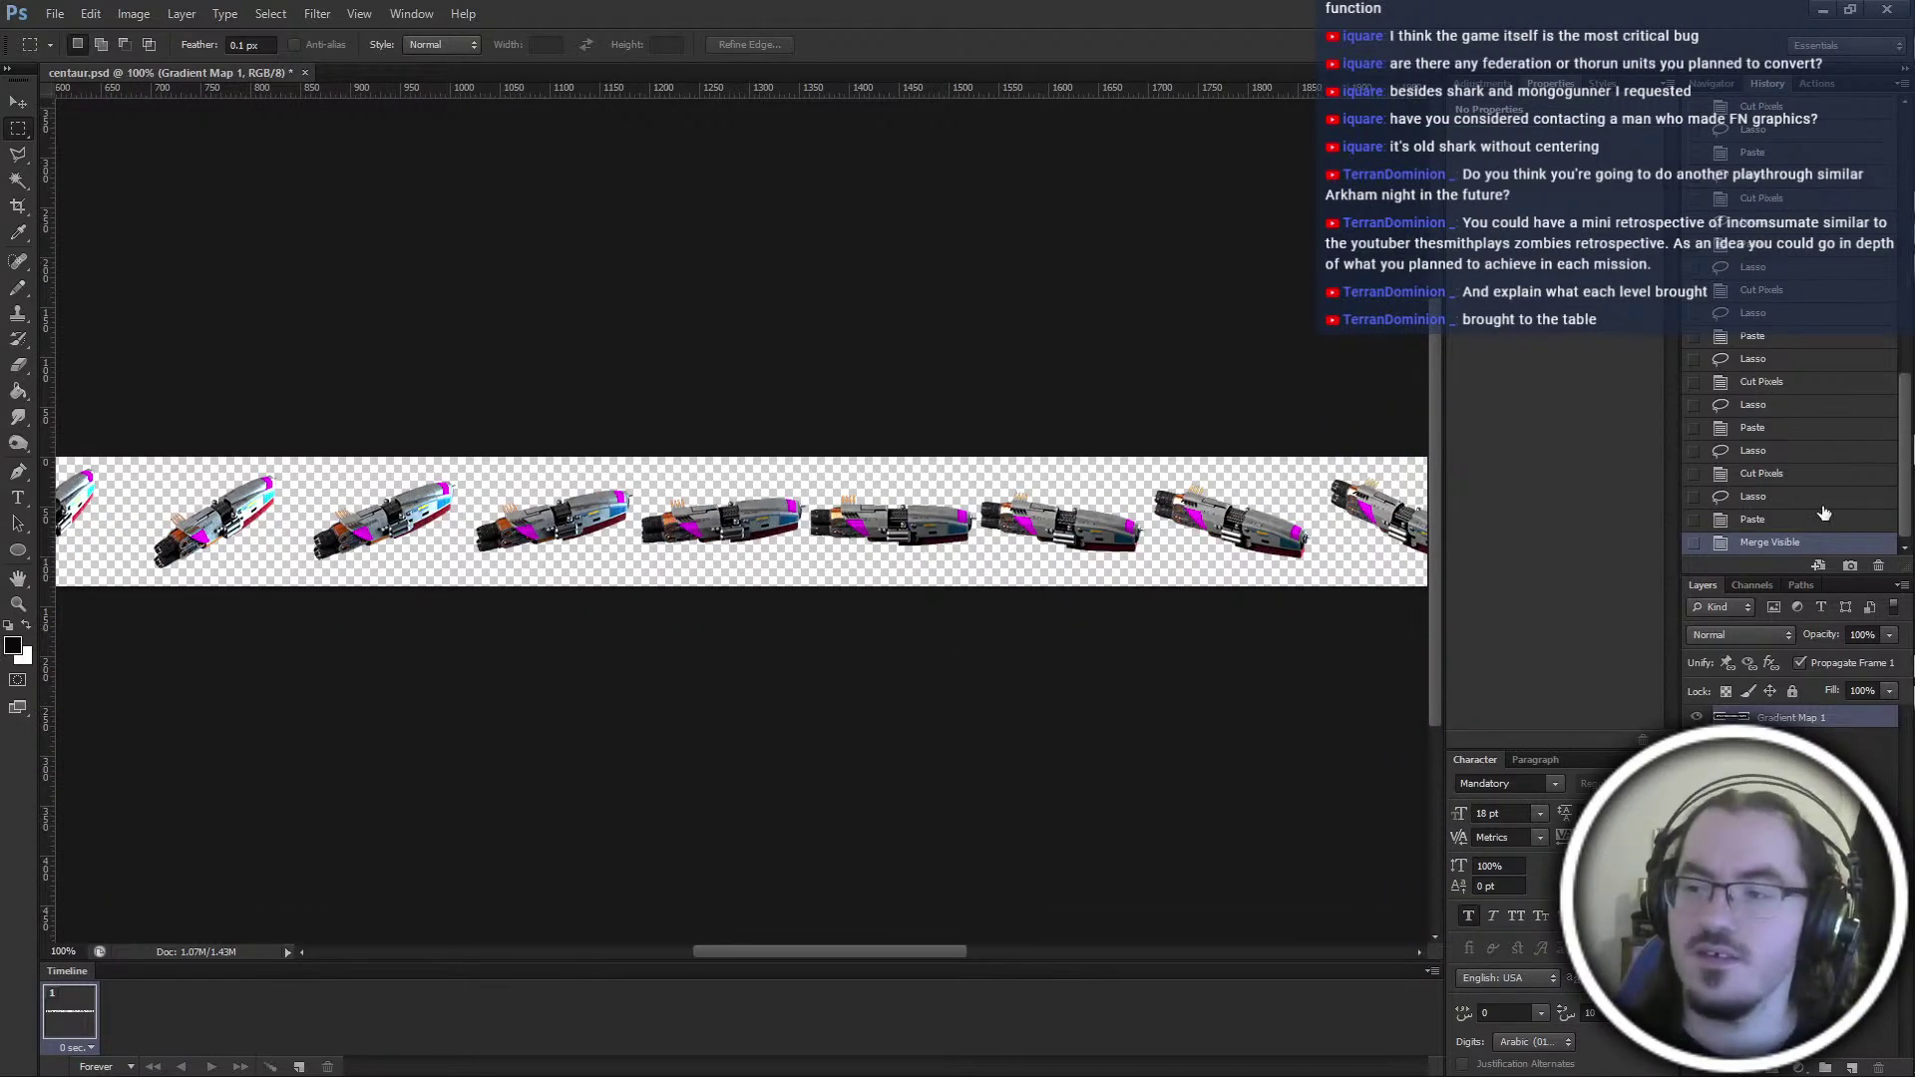
left_click(1816, 84)
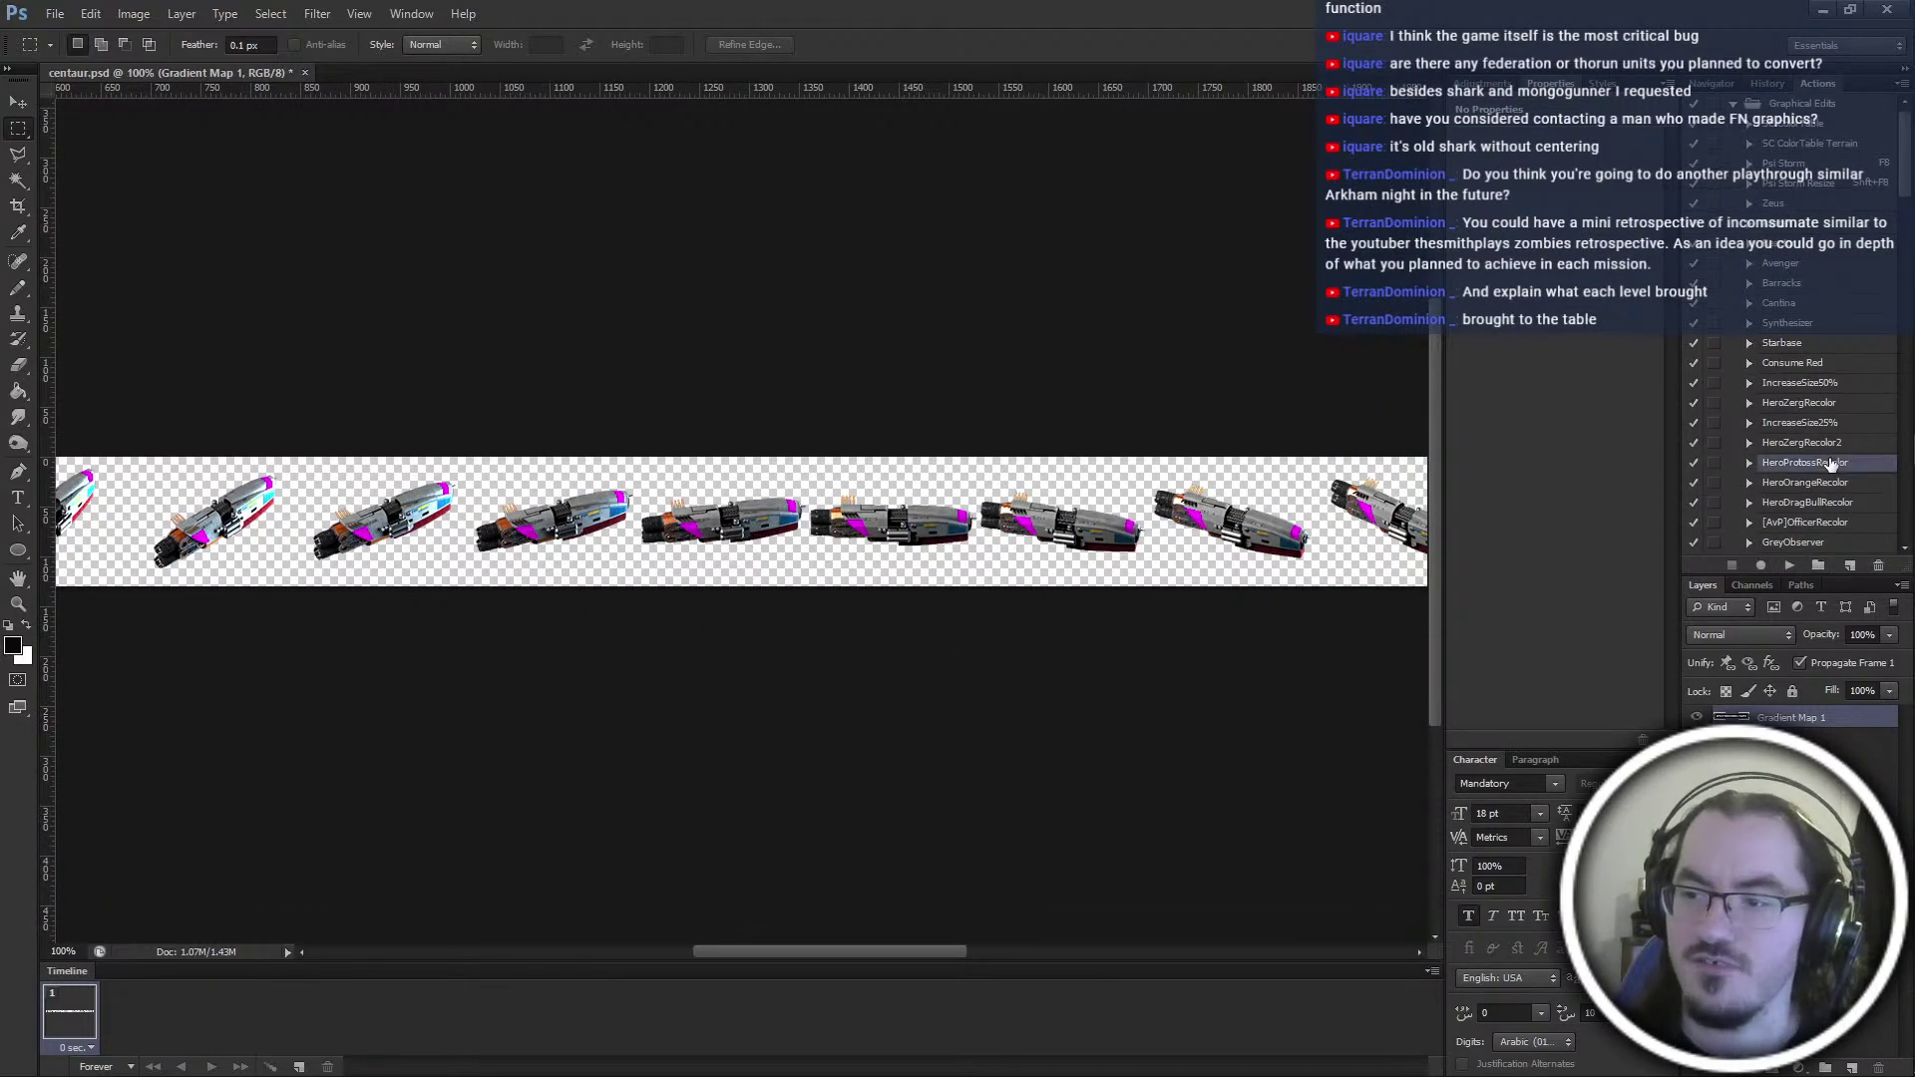
scroll(1831, 482, "down", 5)
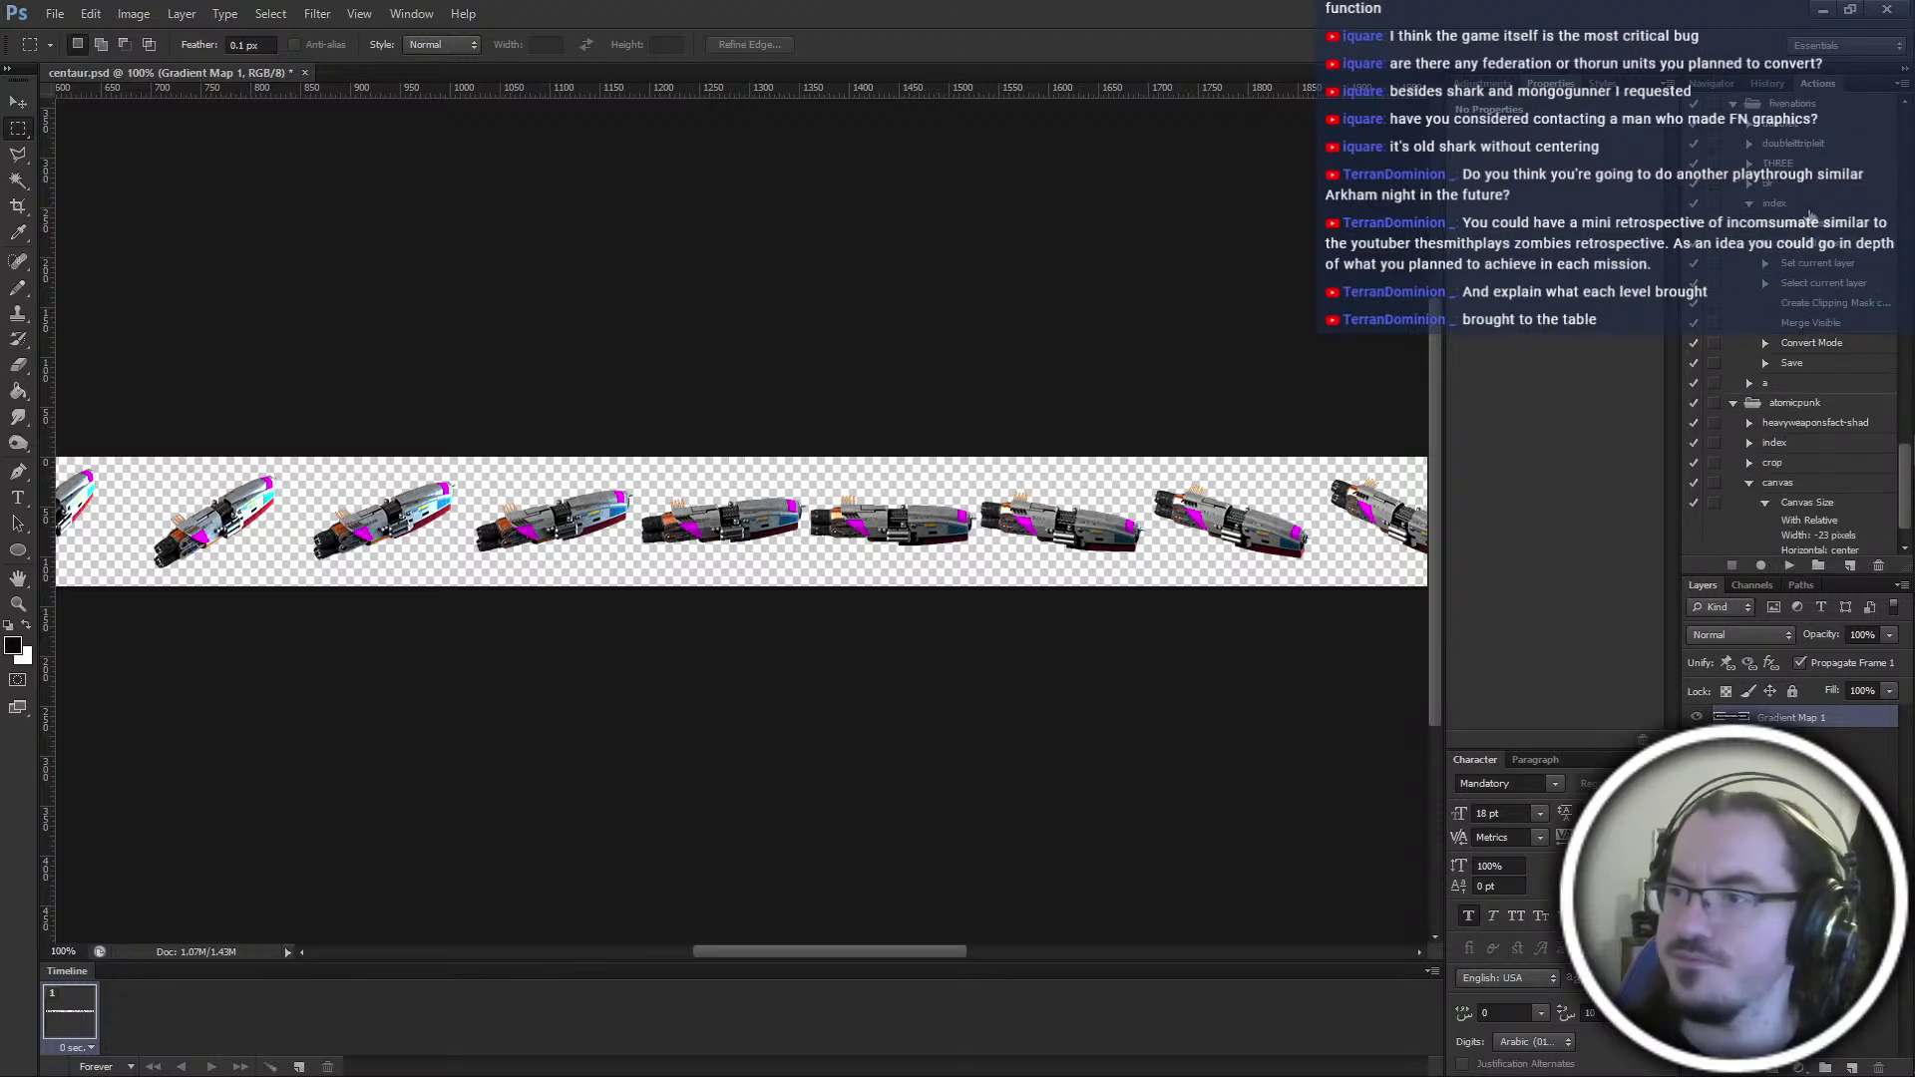
left_click(1791, 568)
key("Return")
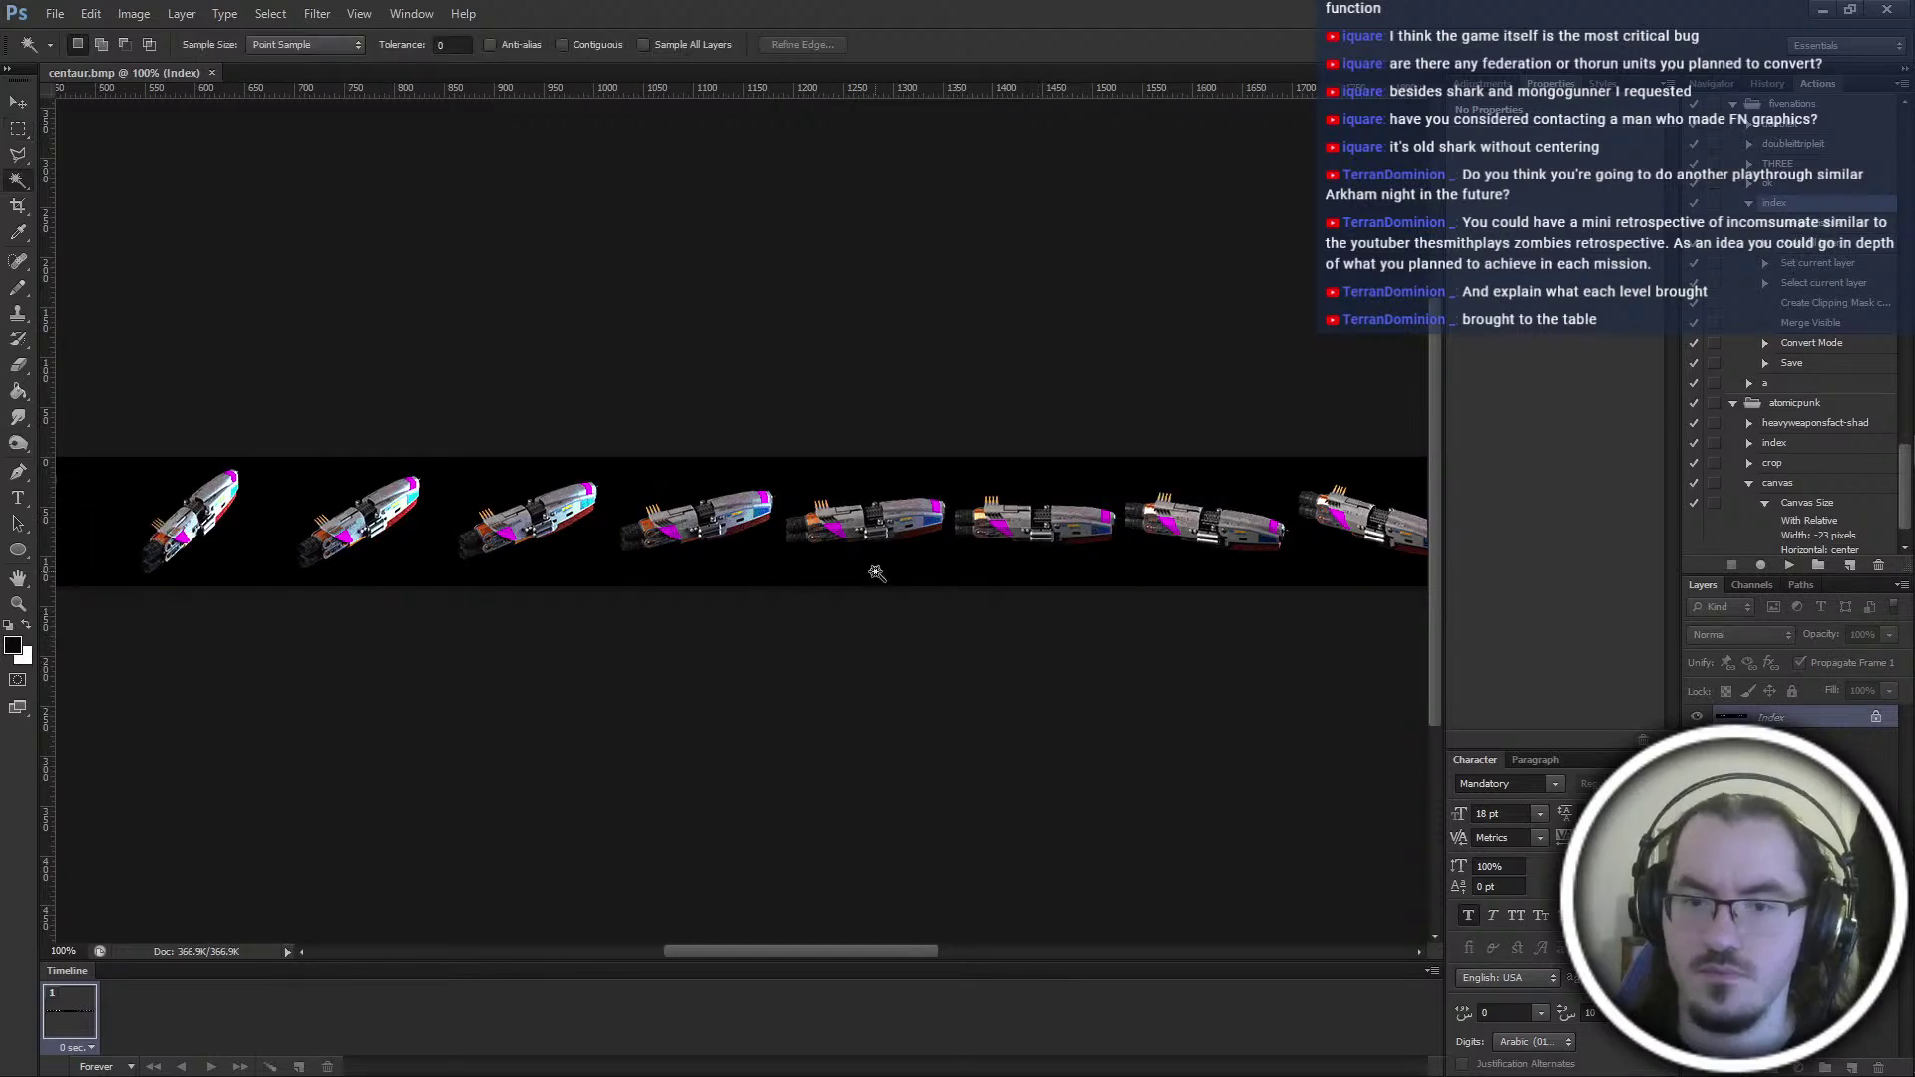
Set the Pencil to a near-black foreground colour and fill the selected pure-black holes in the engine nozzles of the first two centaur frames
scroll(689, 693, "up", 3, "alt")
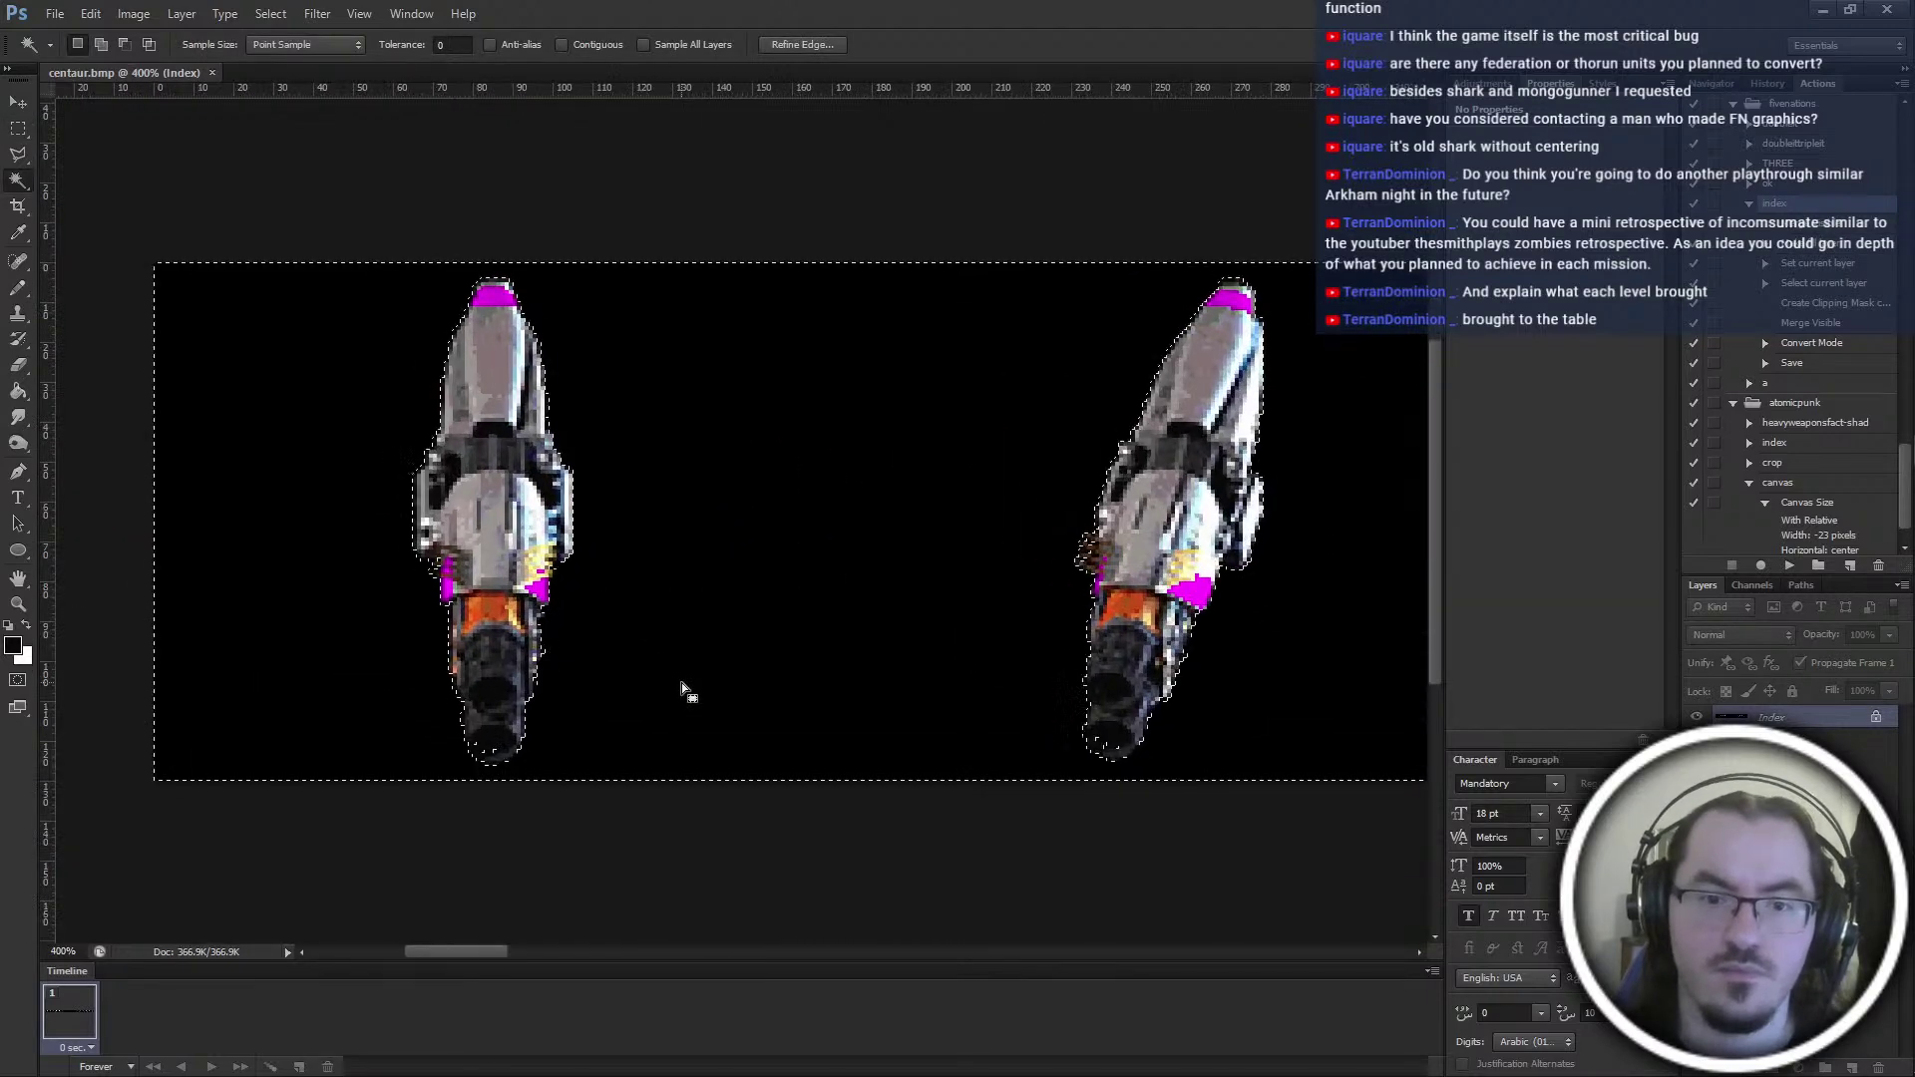
key("b")
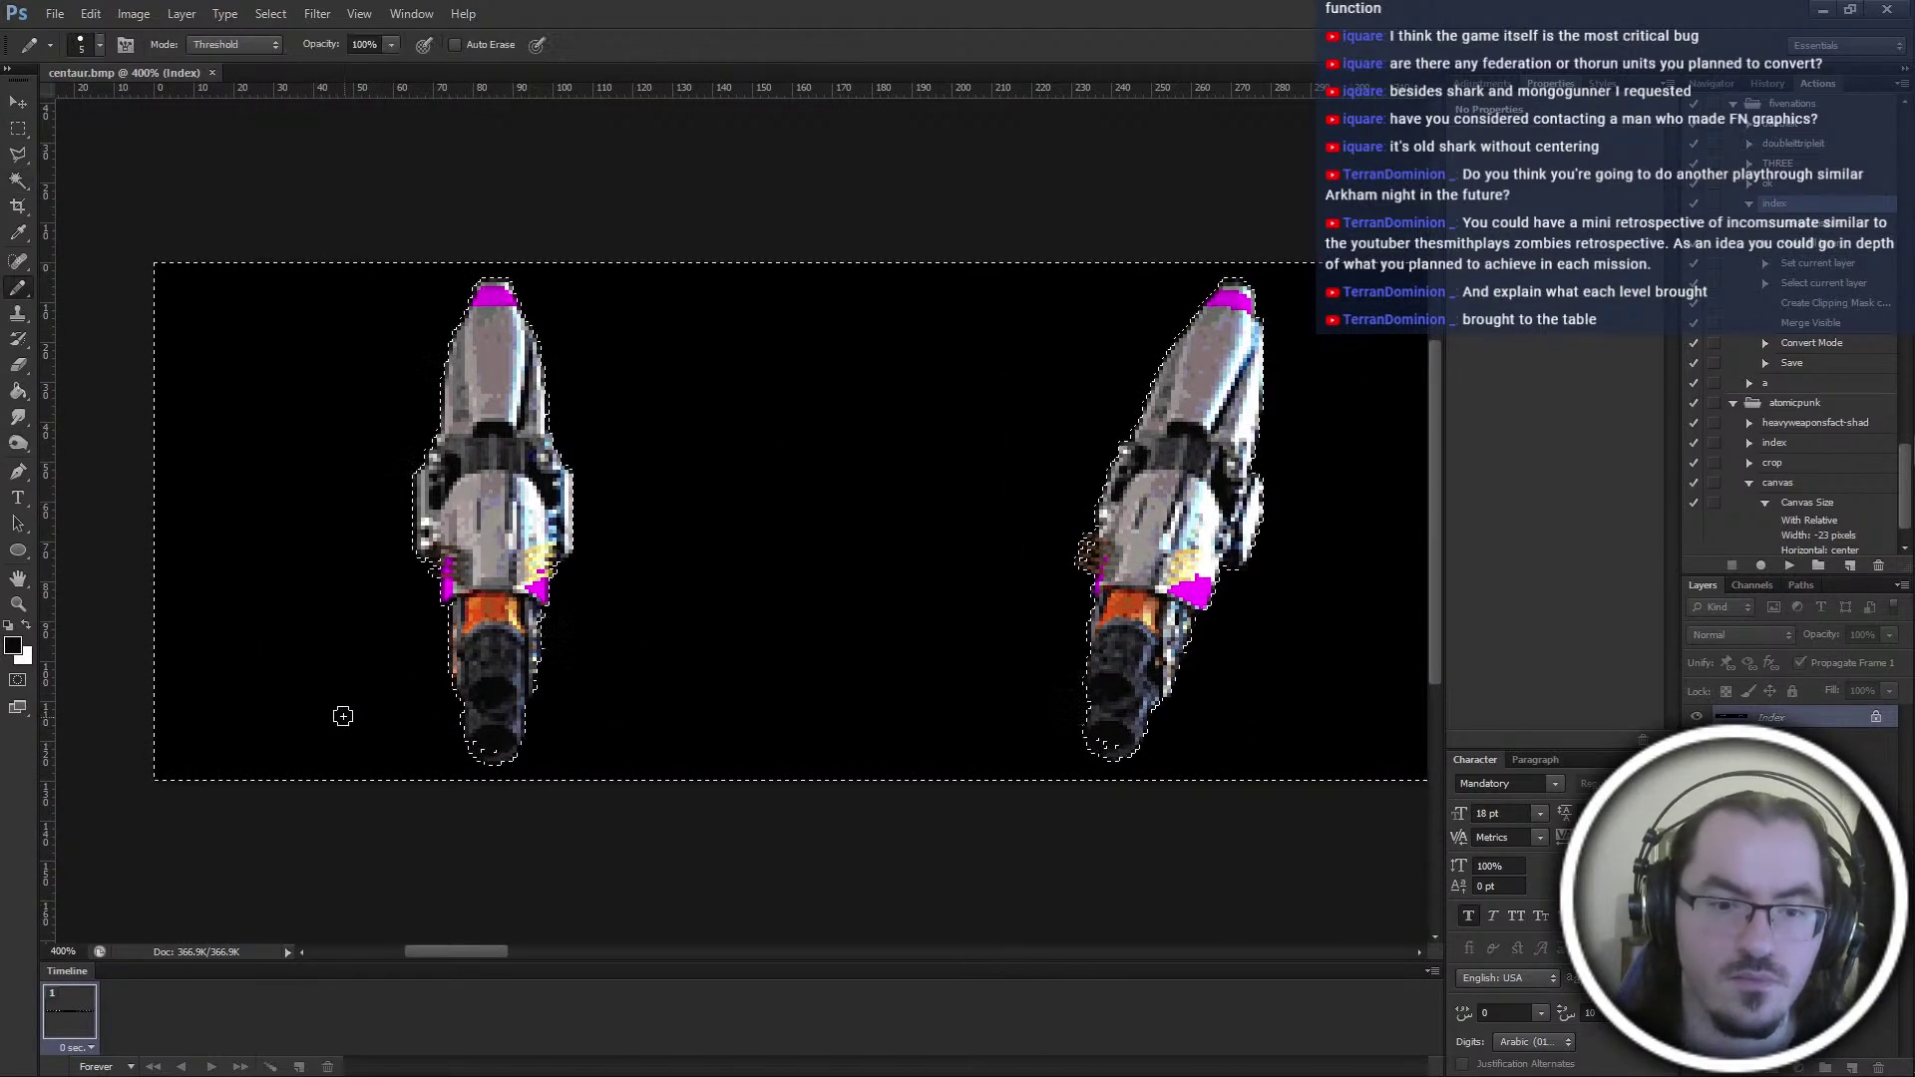
left_click(12, 648)
type("050505")
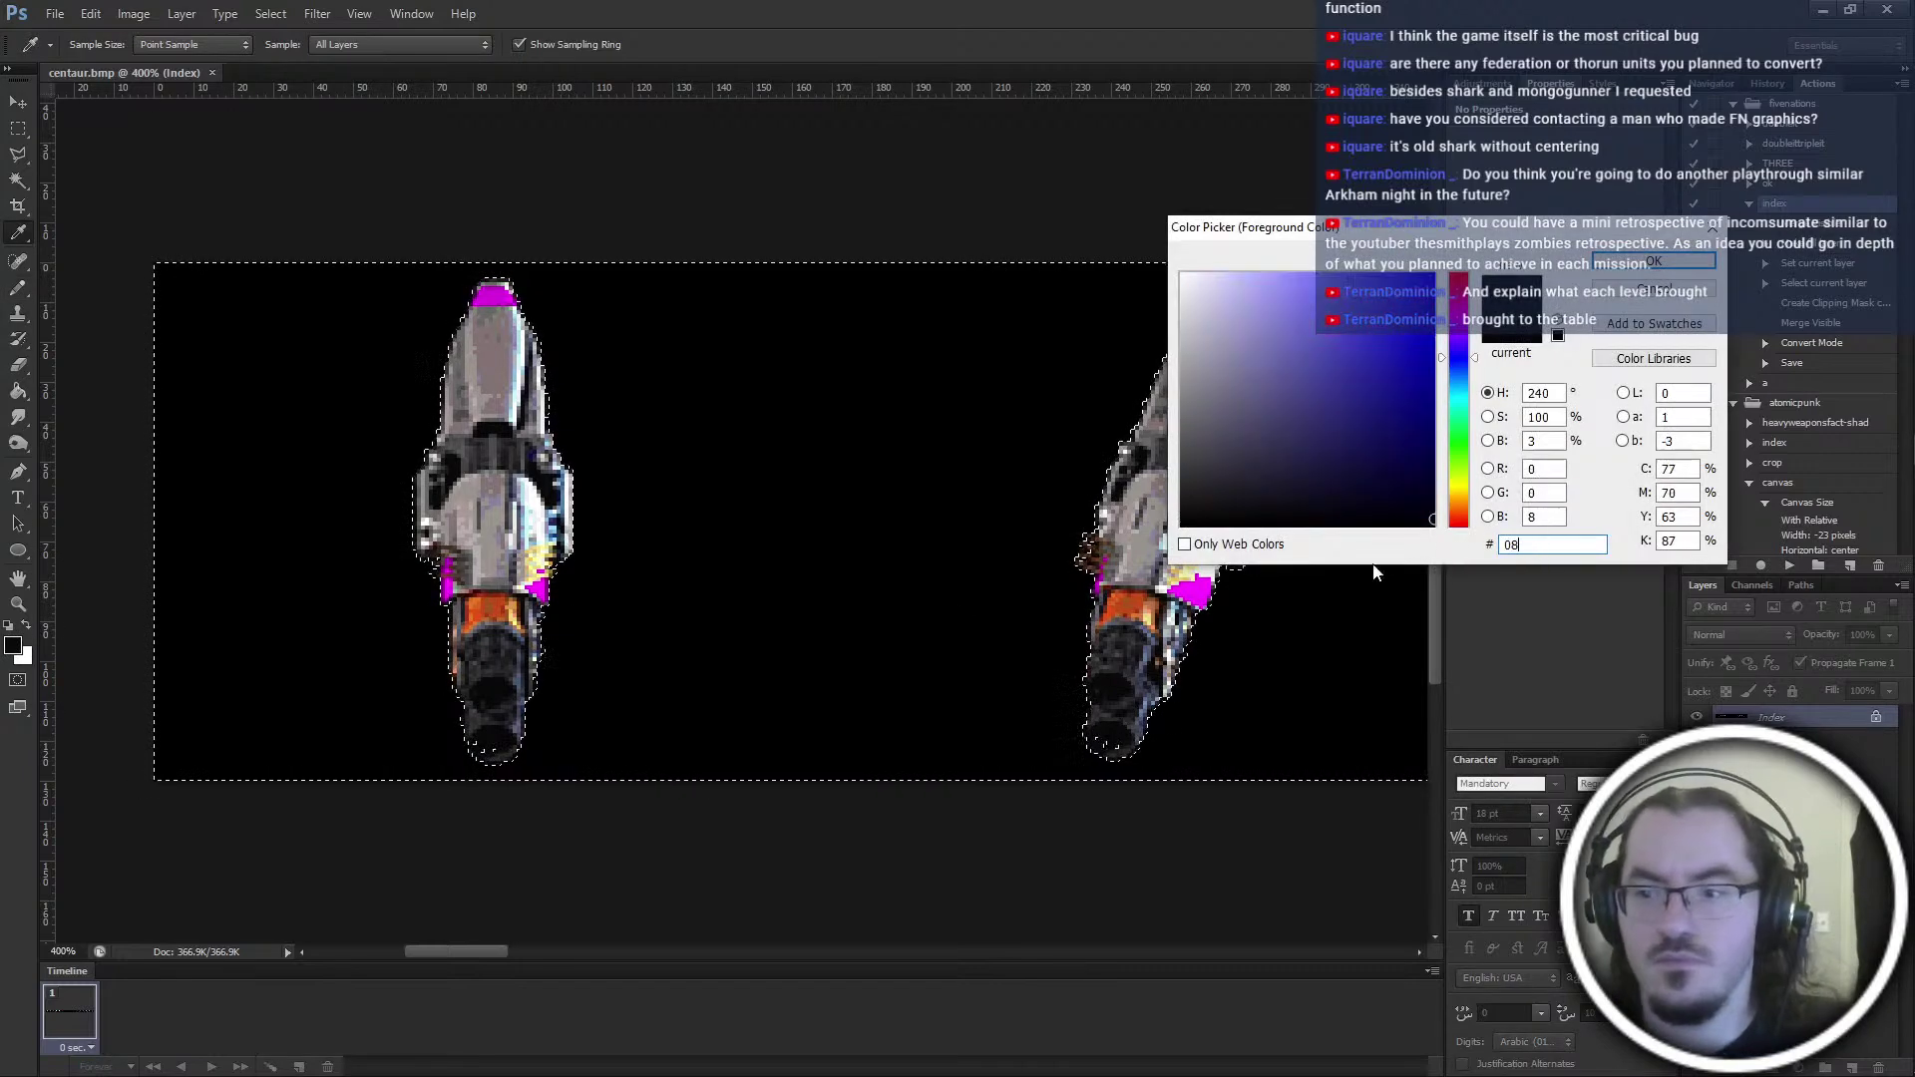
key("Return")
scroll(382, 488, "down", 1)
scroll(383, 488, "up", 3, "alt")
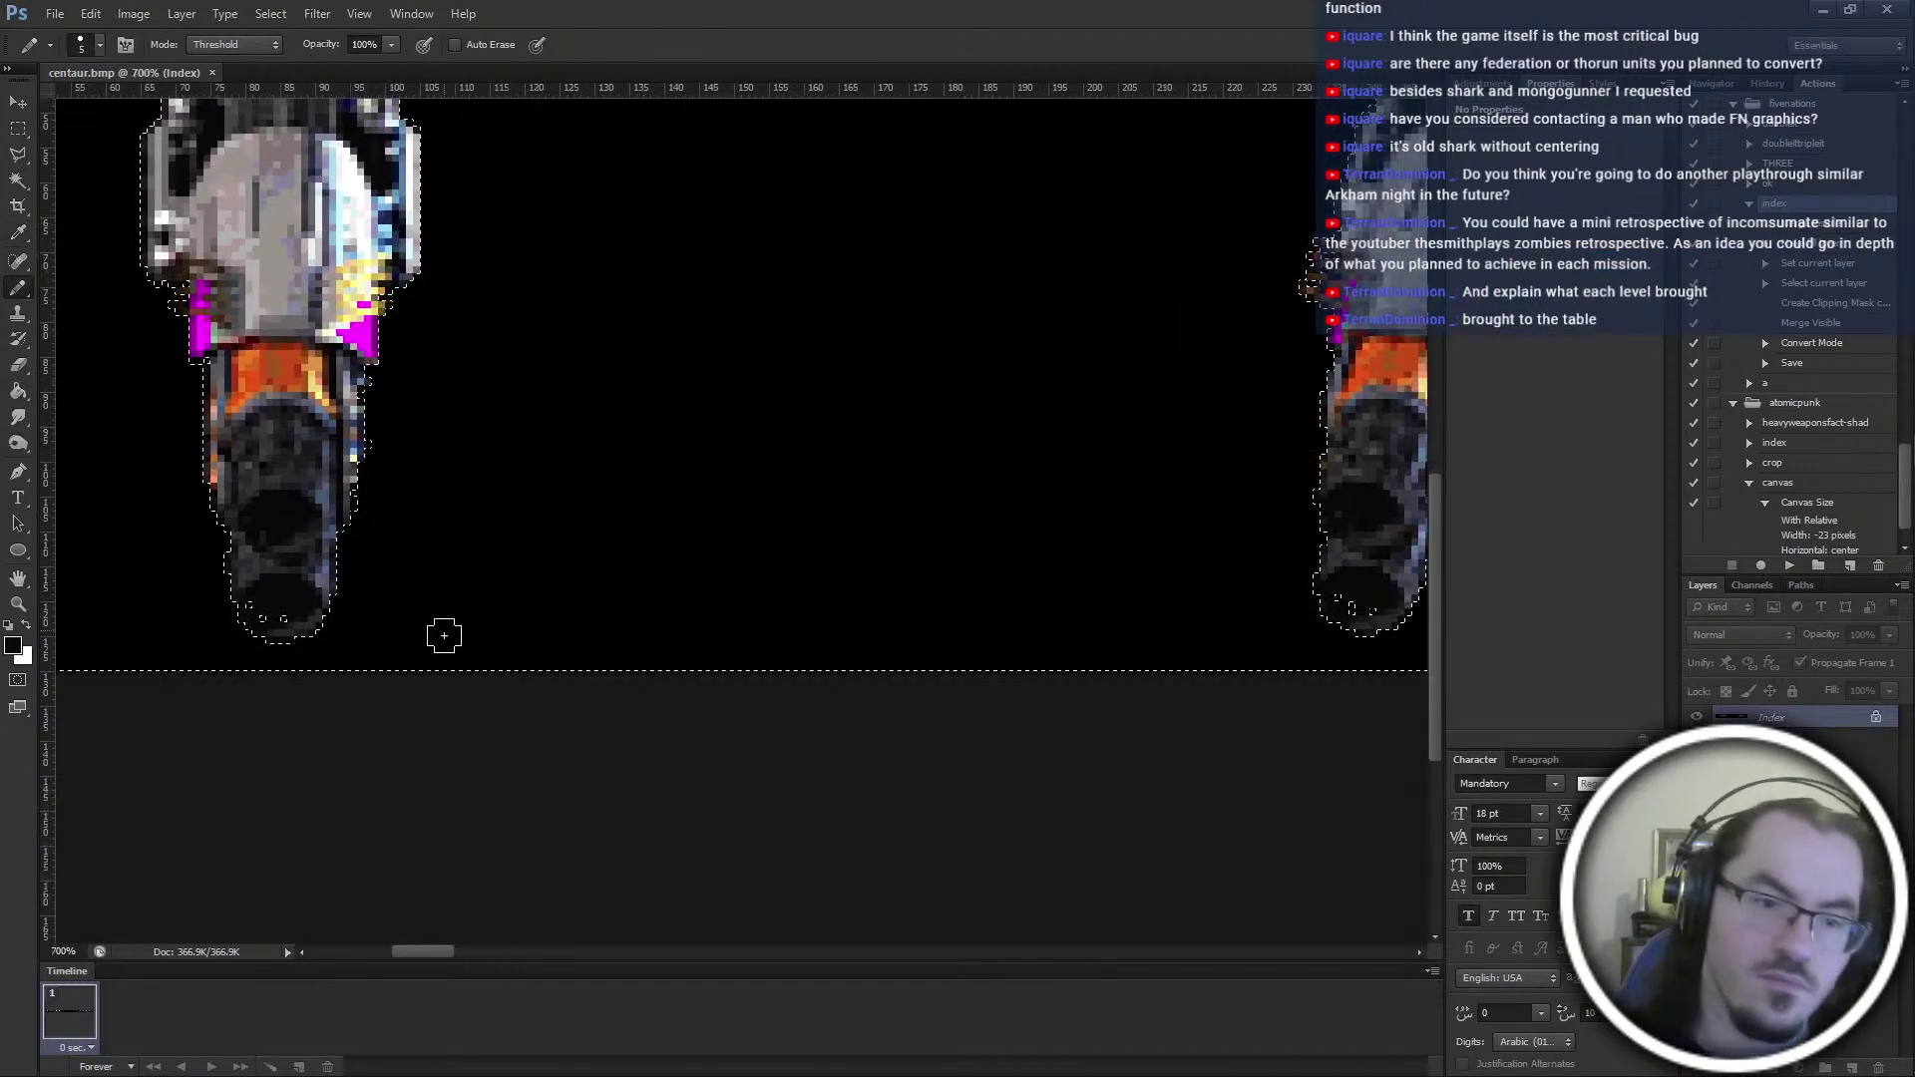
scroll(406, 462, "right", 5)
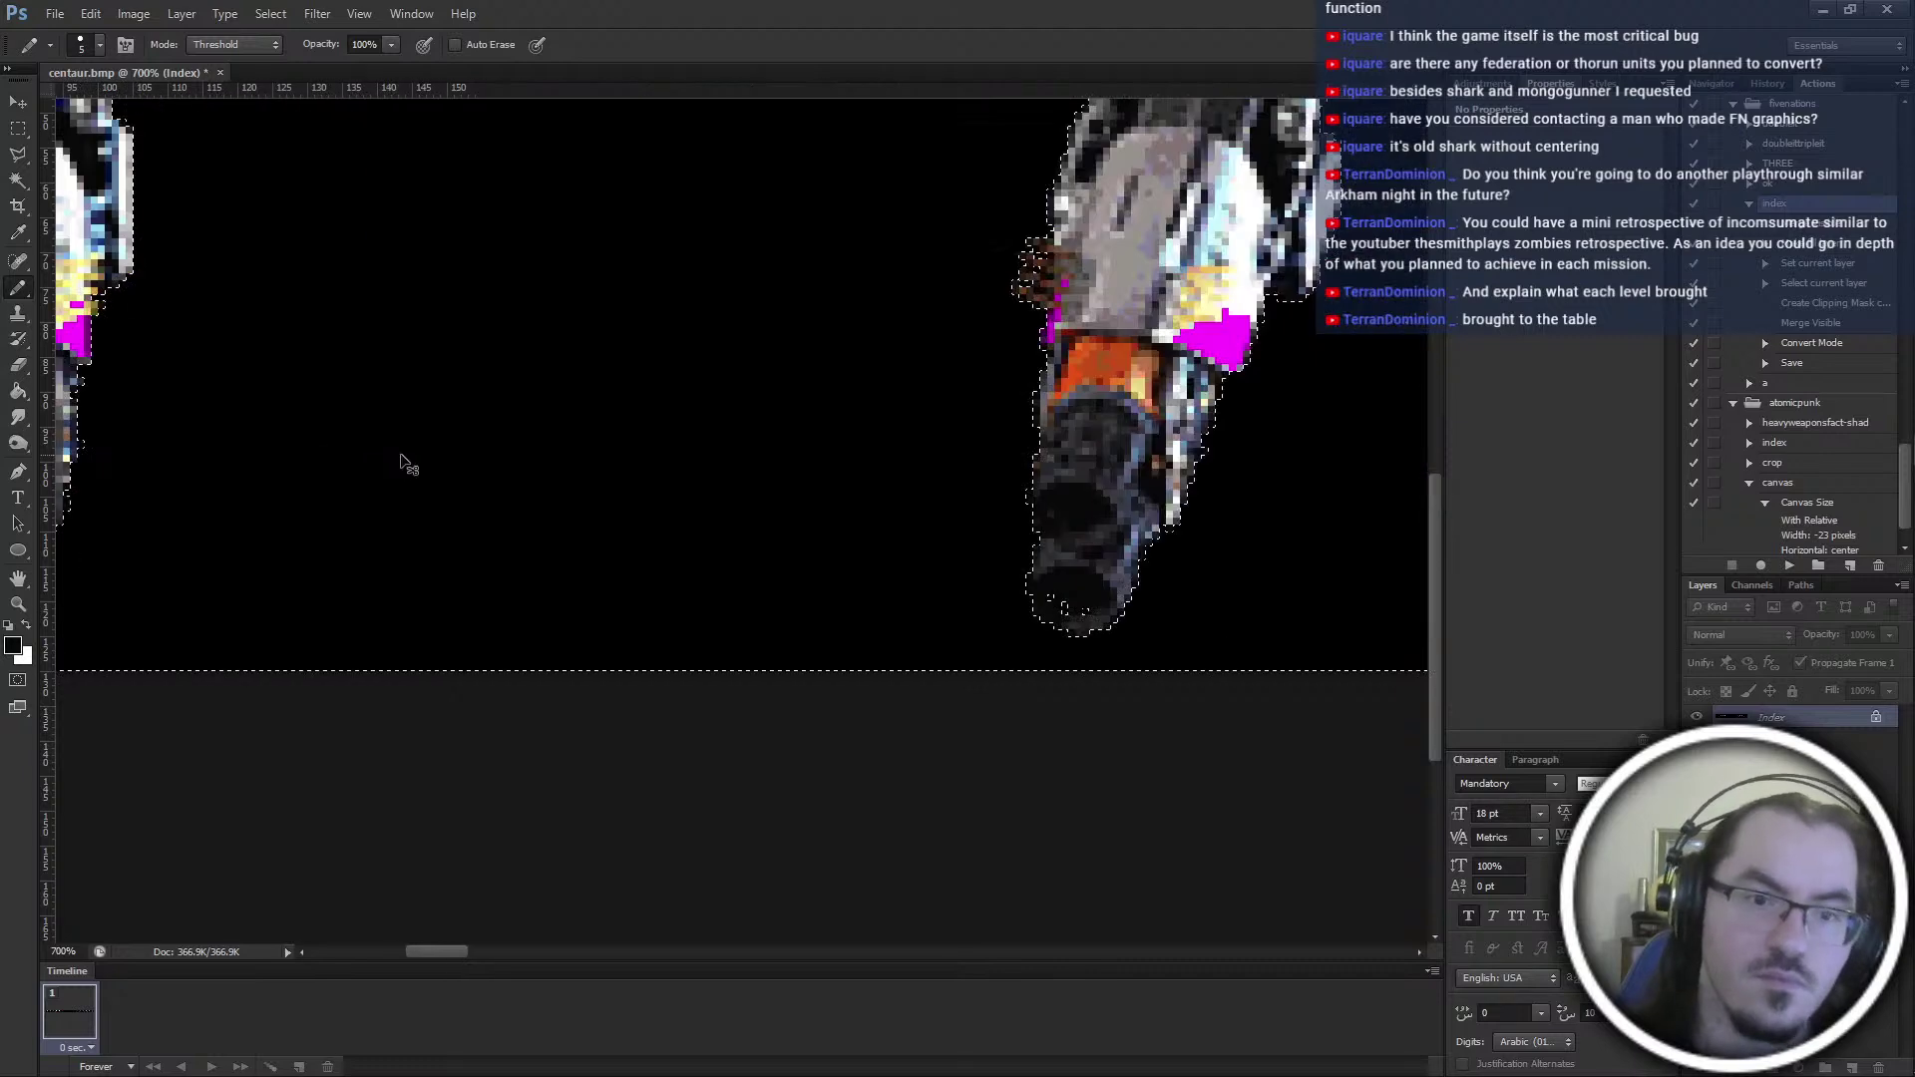
scroll(841, 604, "up", 2)
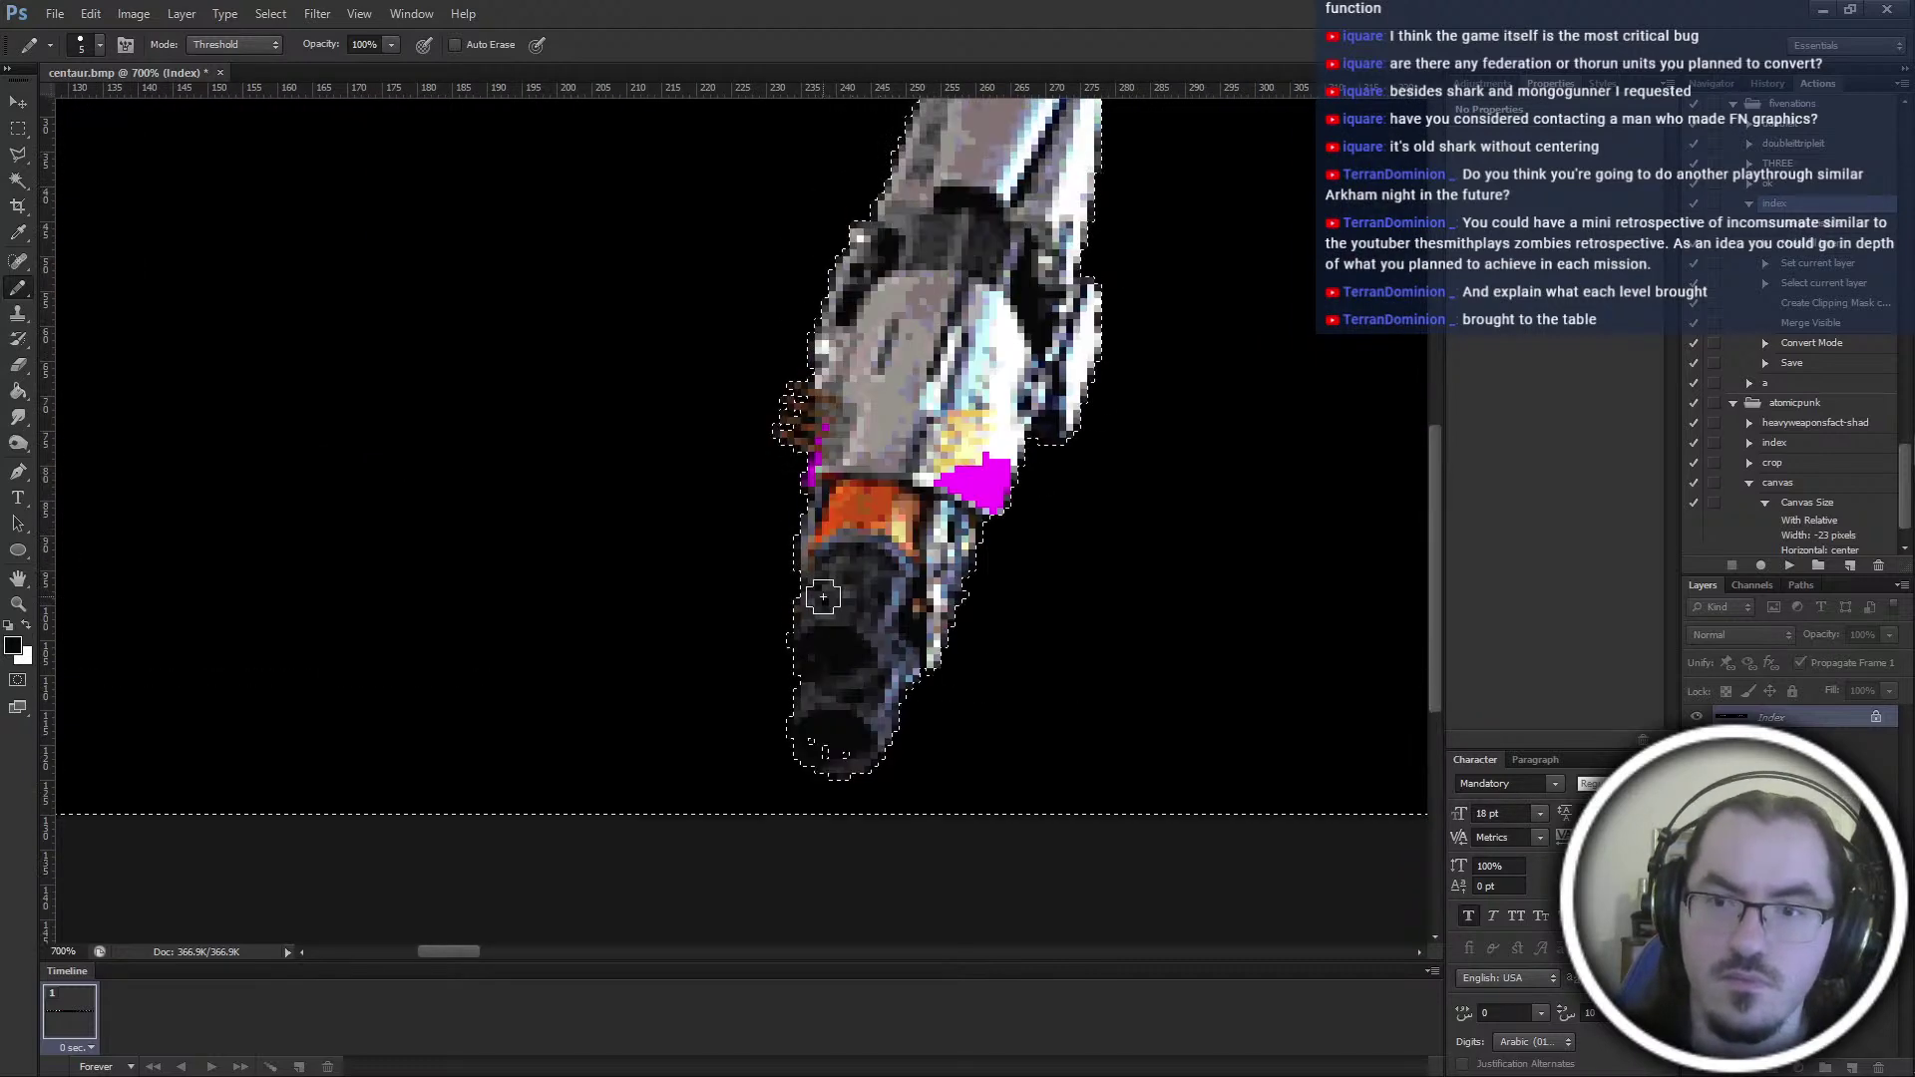
Fill the selected pure-black holes in the dark engine nozzles on the remaining centaur frames through to the end of the strip
scroll(829, 599, "right", 8)
scroll(827, 598, "right", 3)
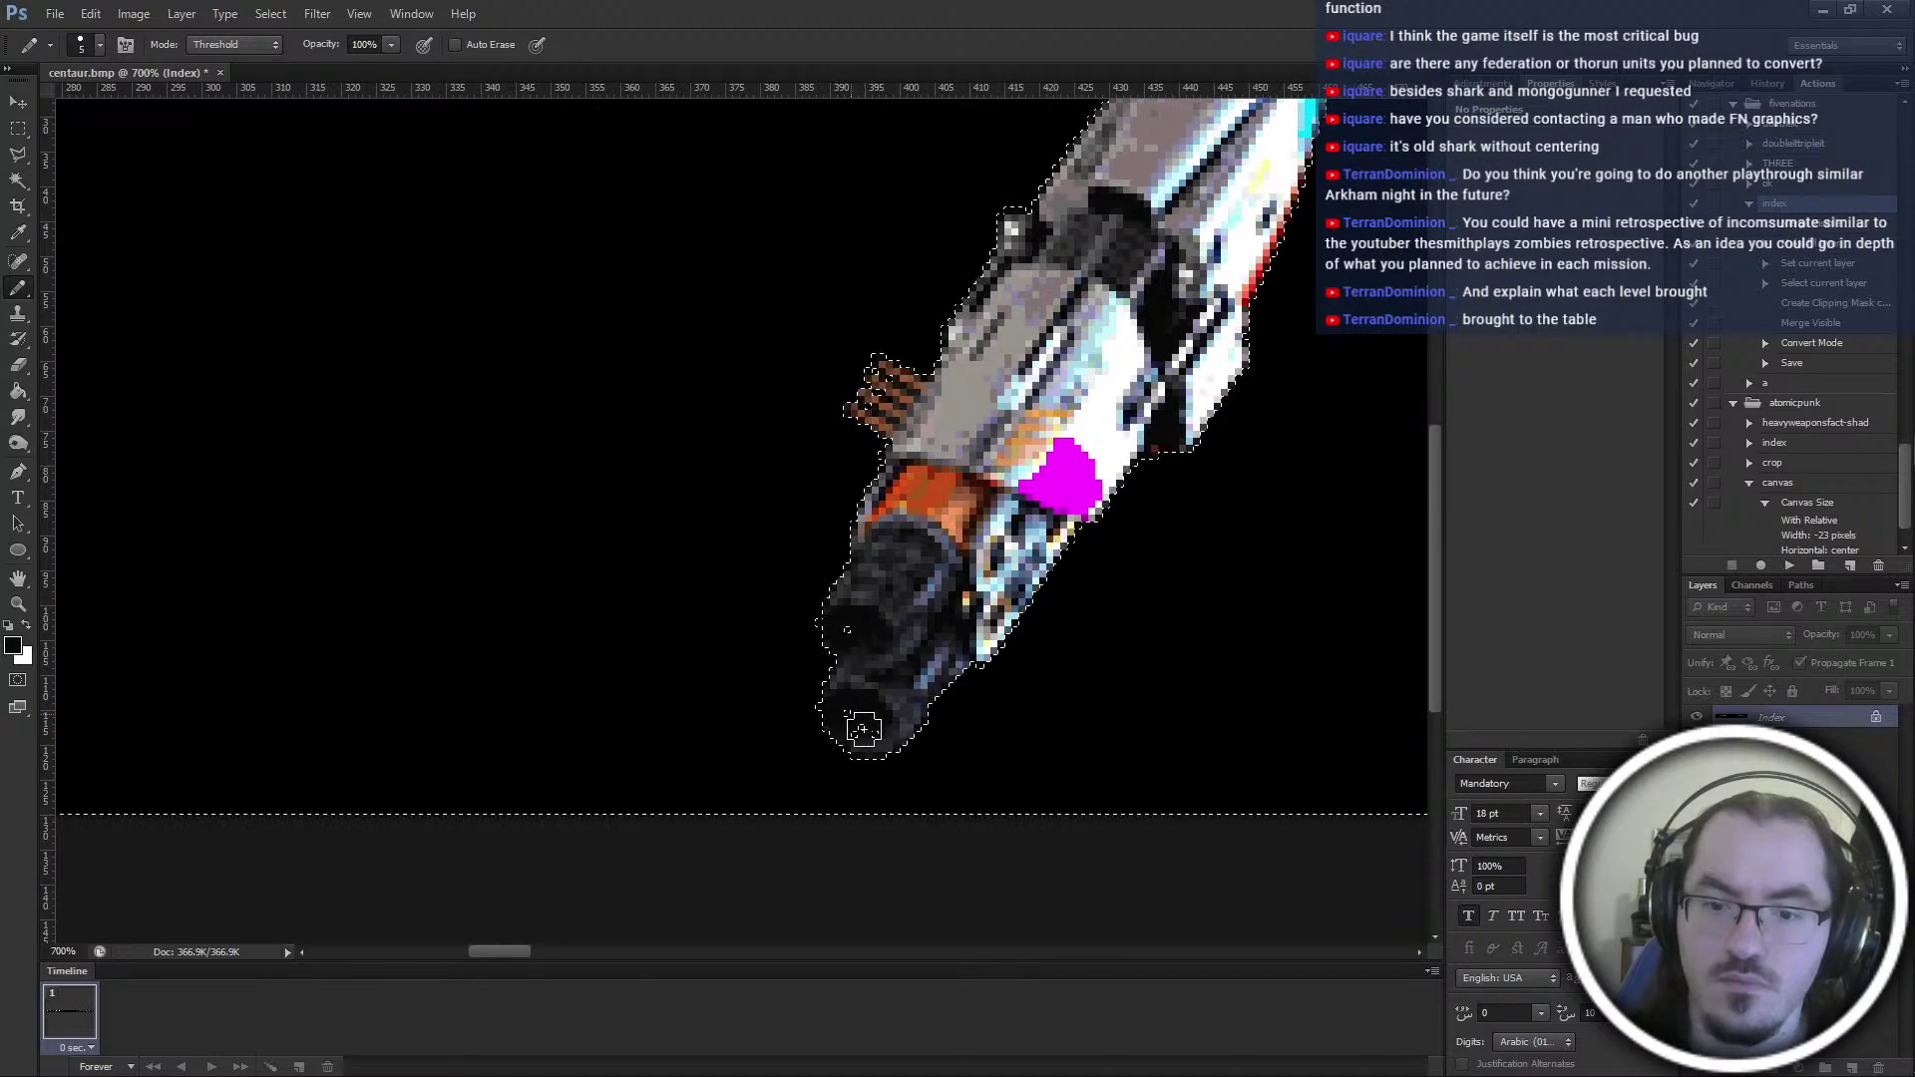
scroll(884, 711, "up", 2)
scroll(886, 710, "right", 11)
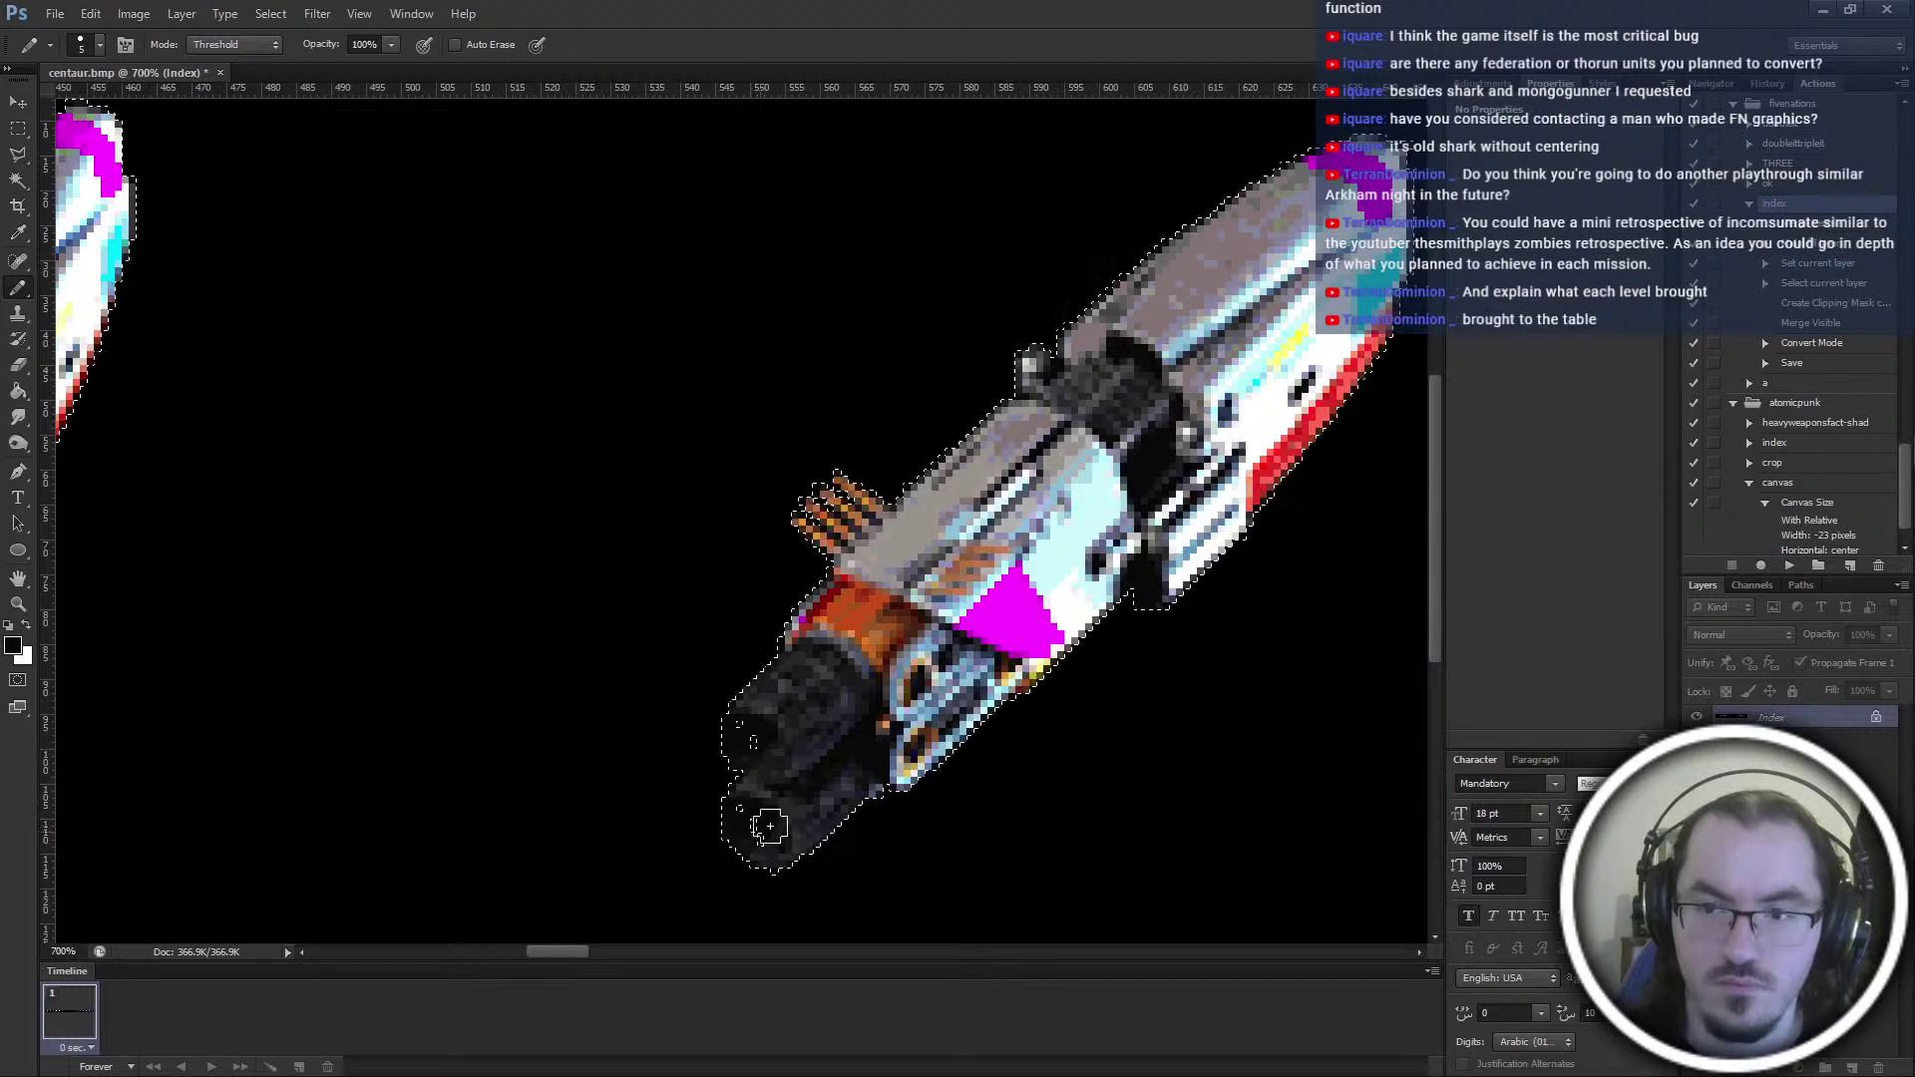
scroll(760, 833, "right", 10)
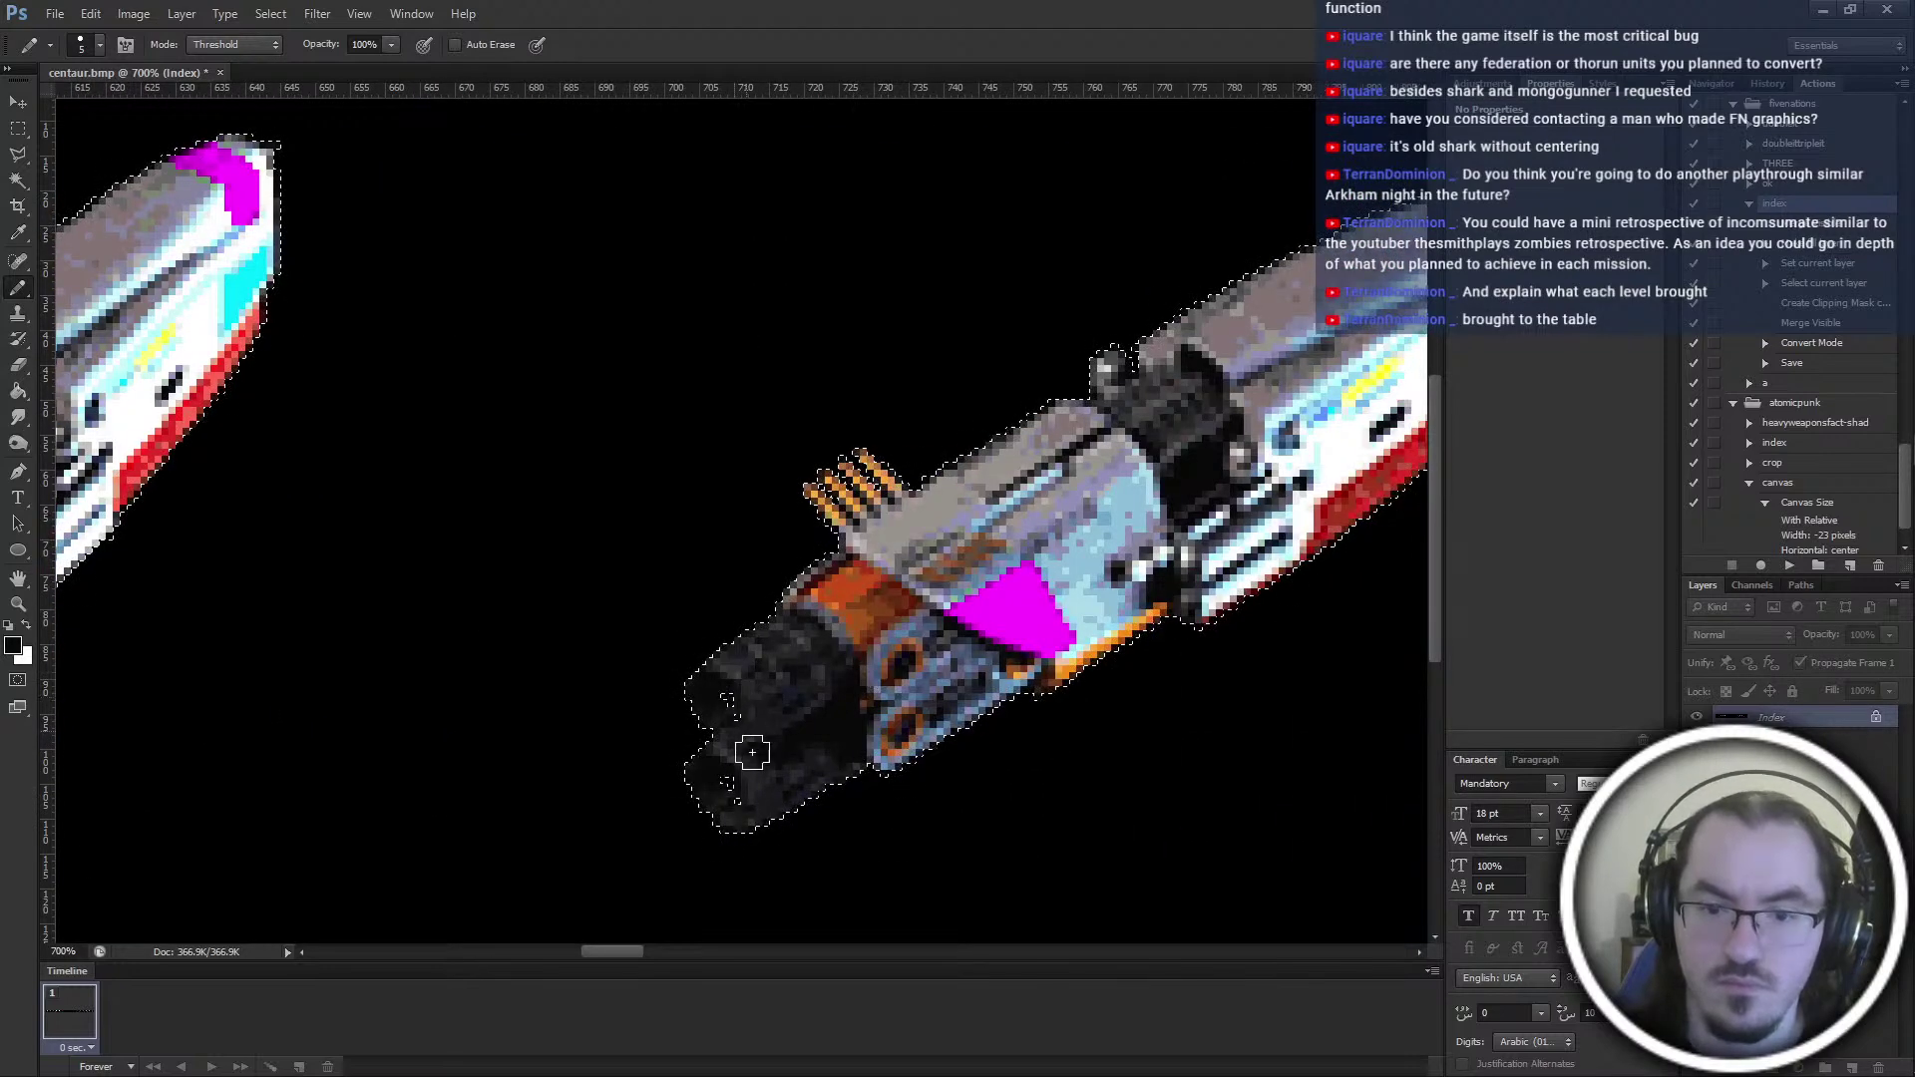
scroll(729, 795, "right", 9)
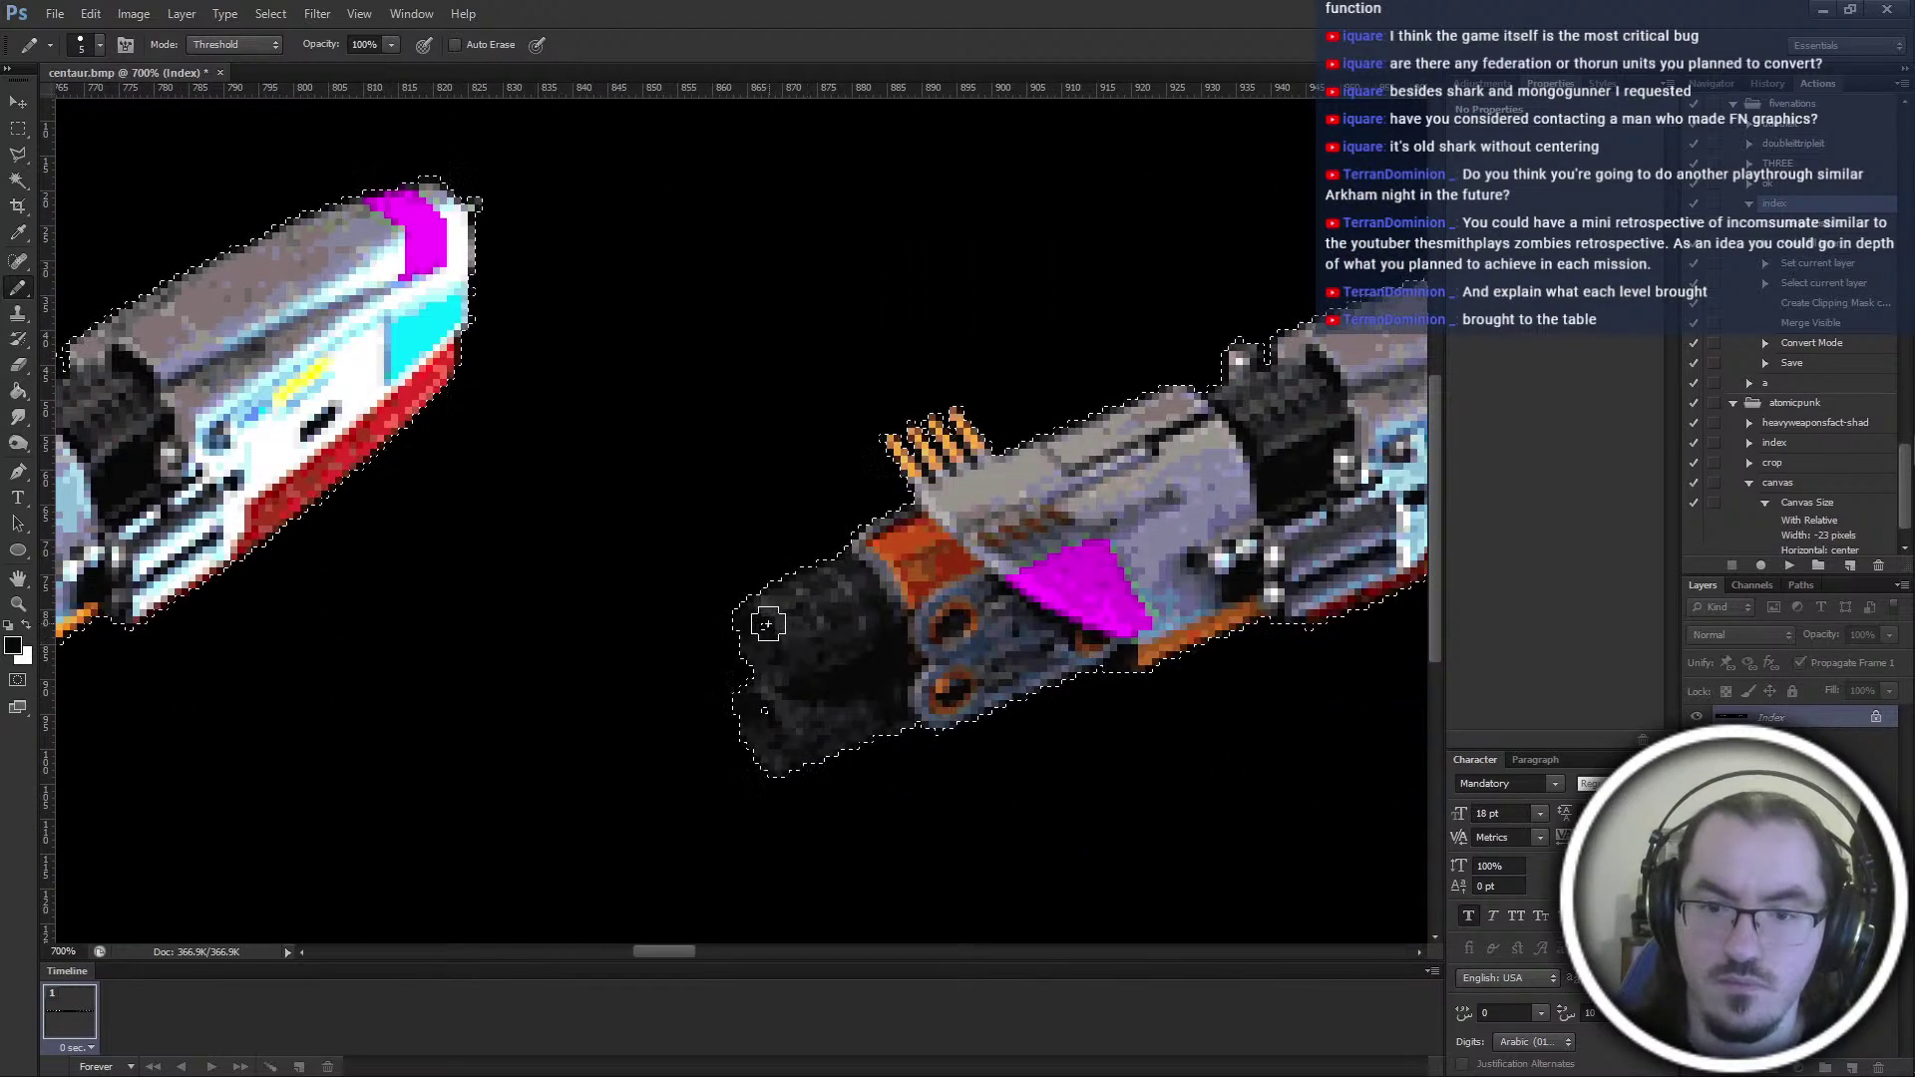
scroll(769, 708, "right", 9)
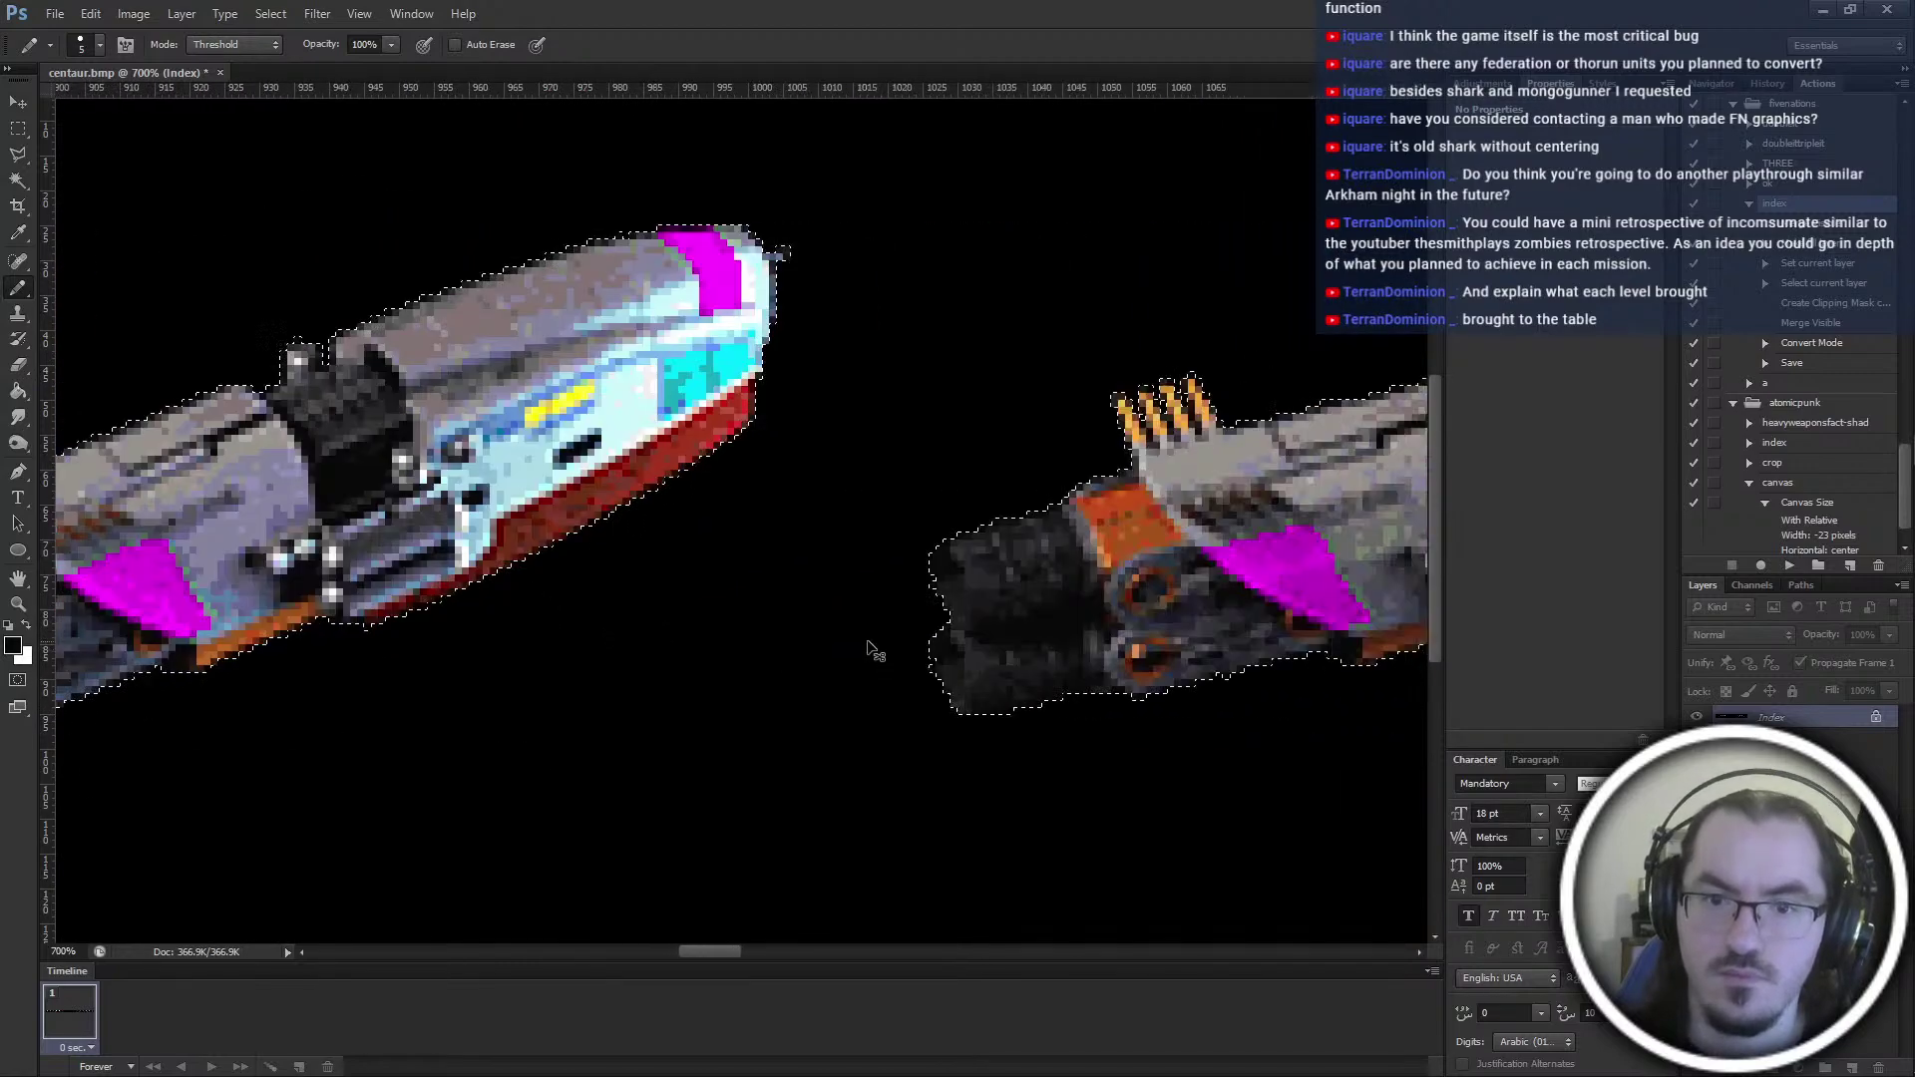
scroll(866, 603, "right", 10)
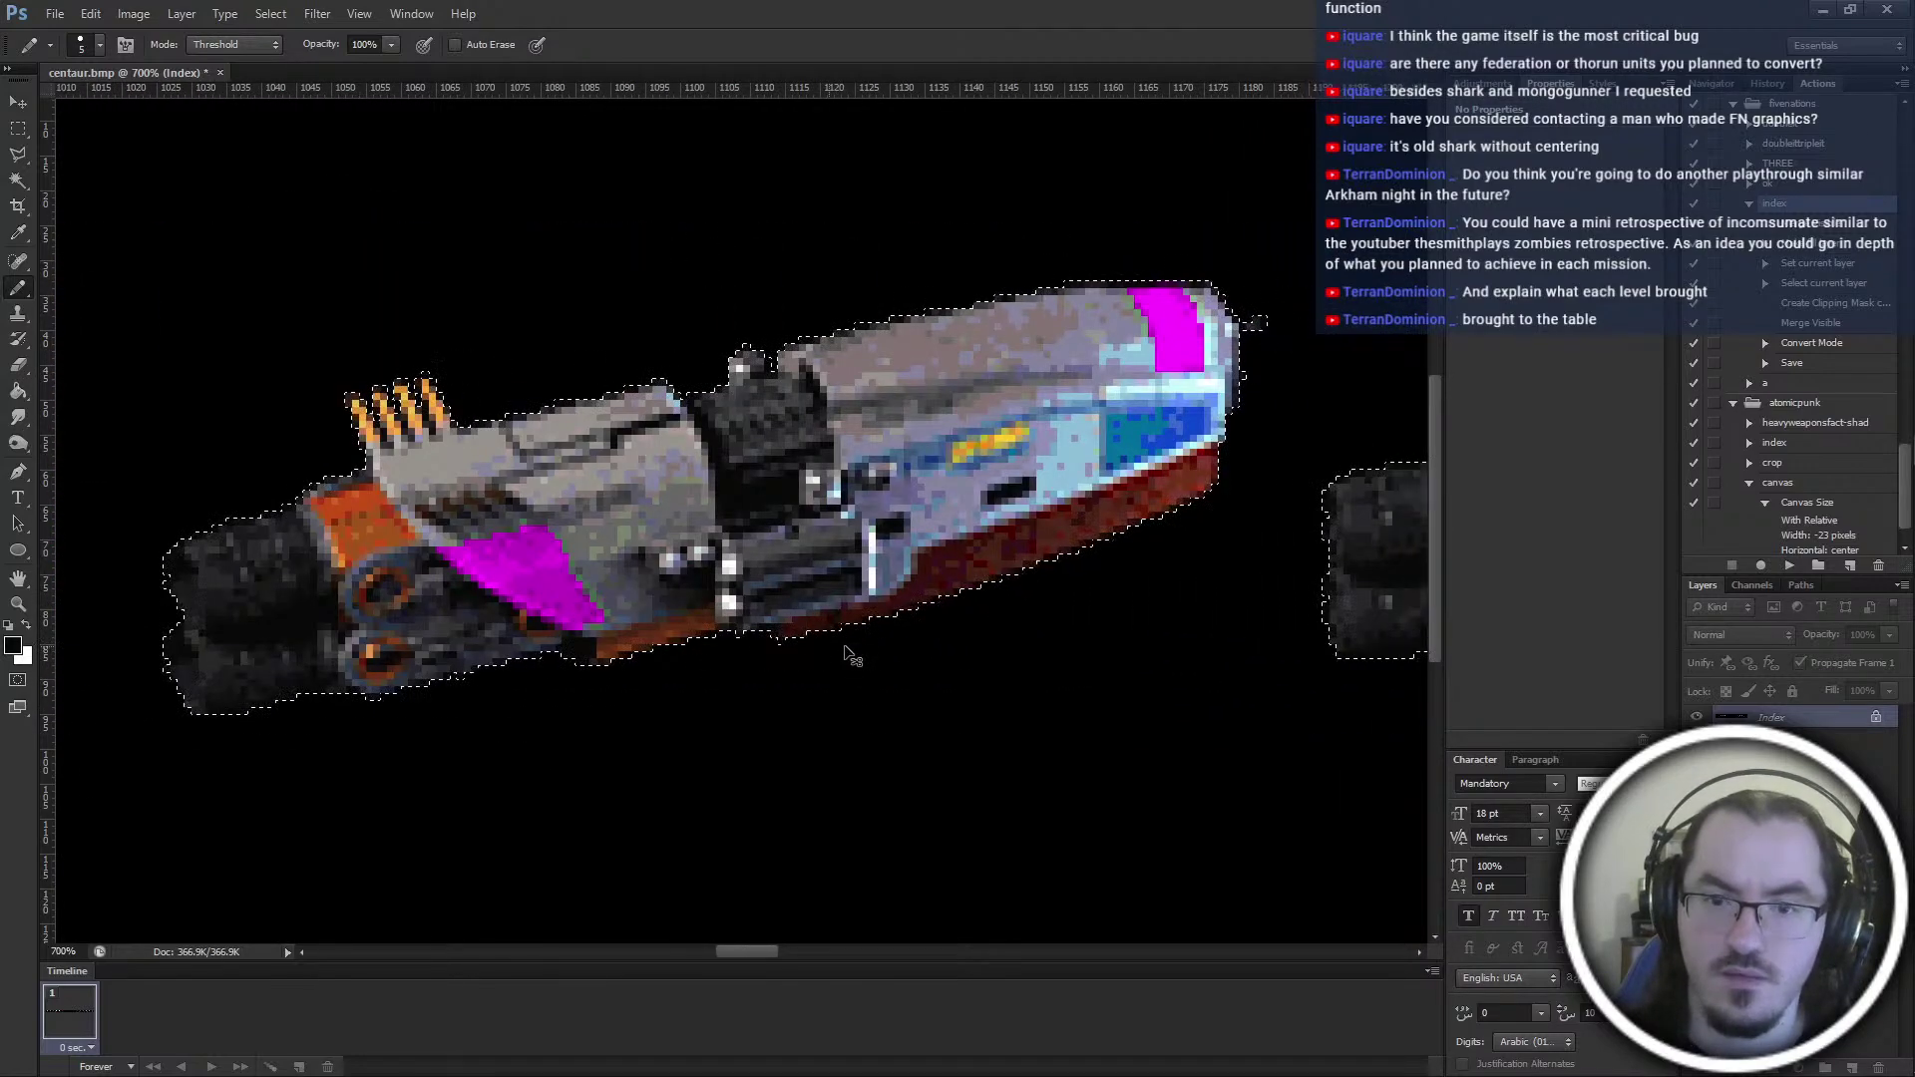
scroll(850, 632, "right", 16)
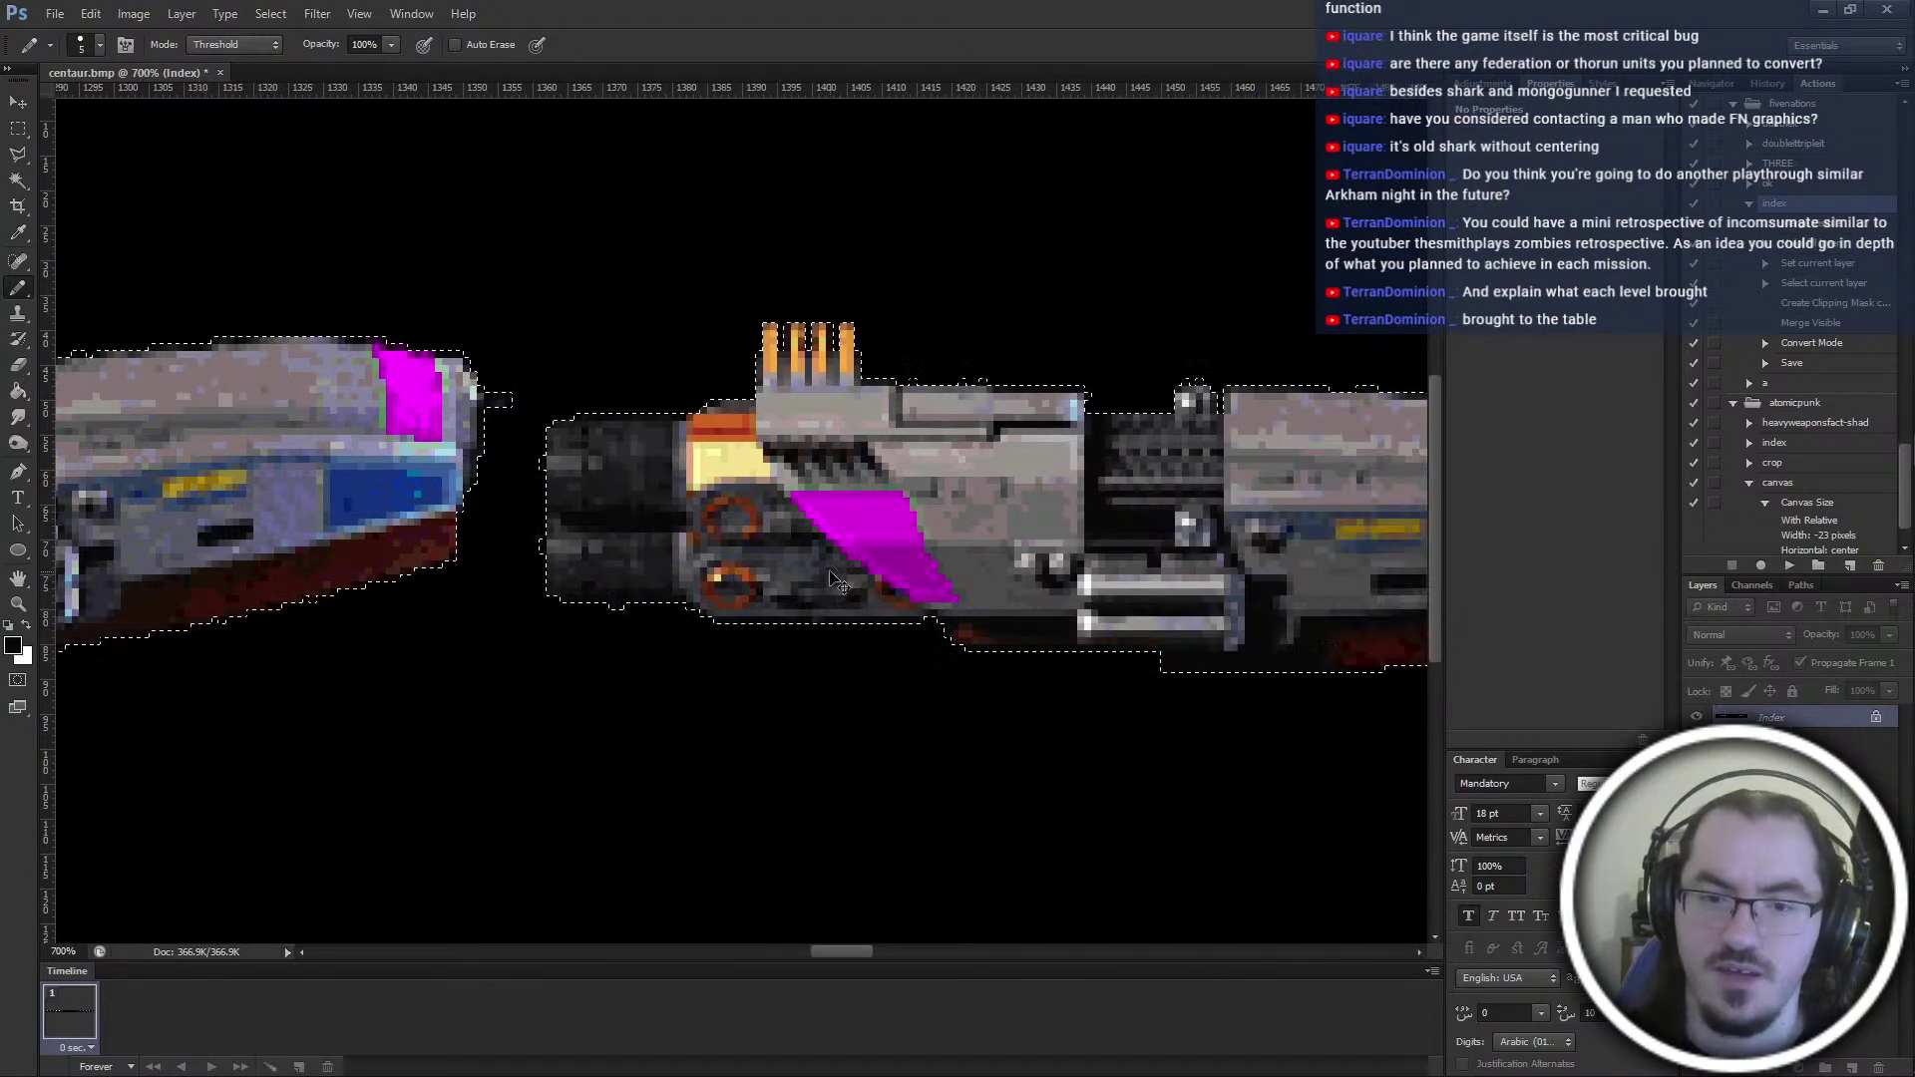
scroll(813, 566, "right", 15)
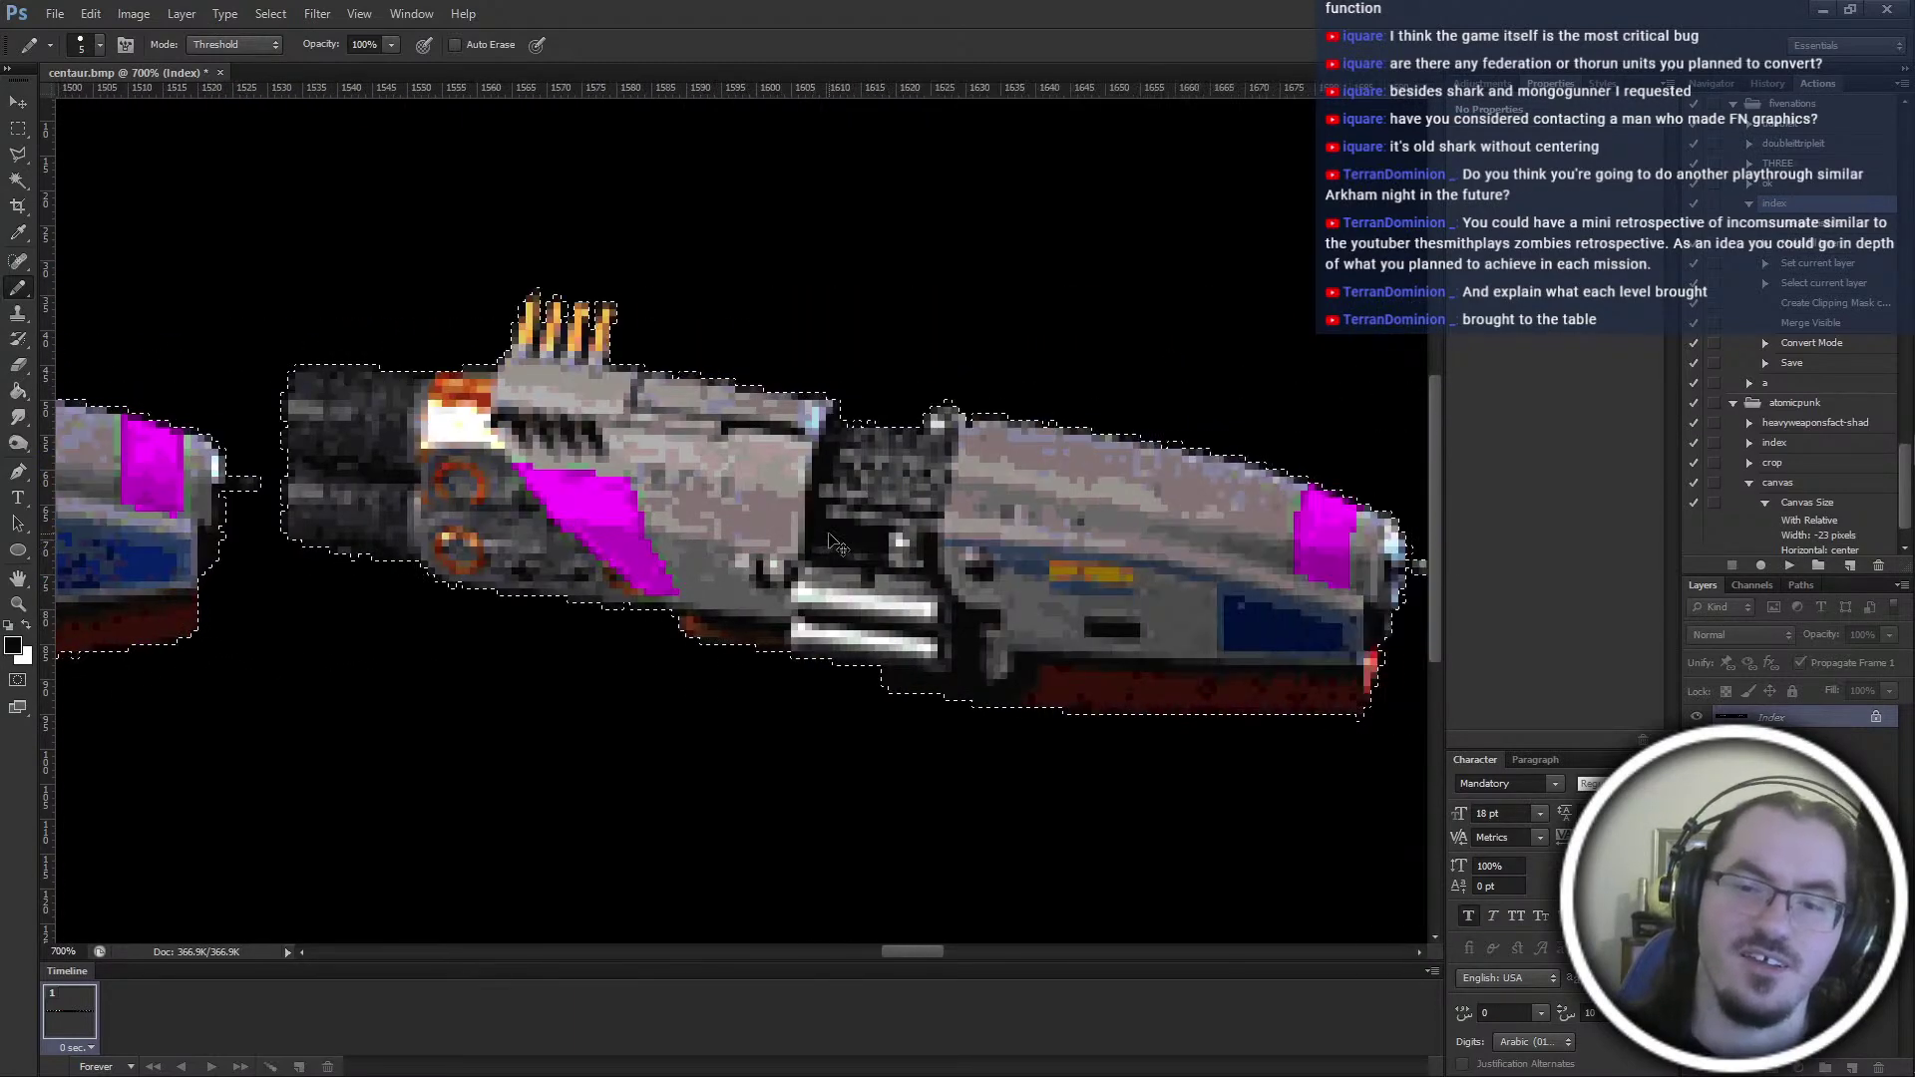
scroll(837, 532, "right", 16)
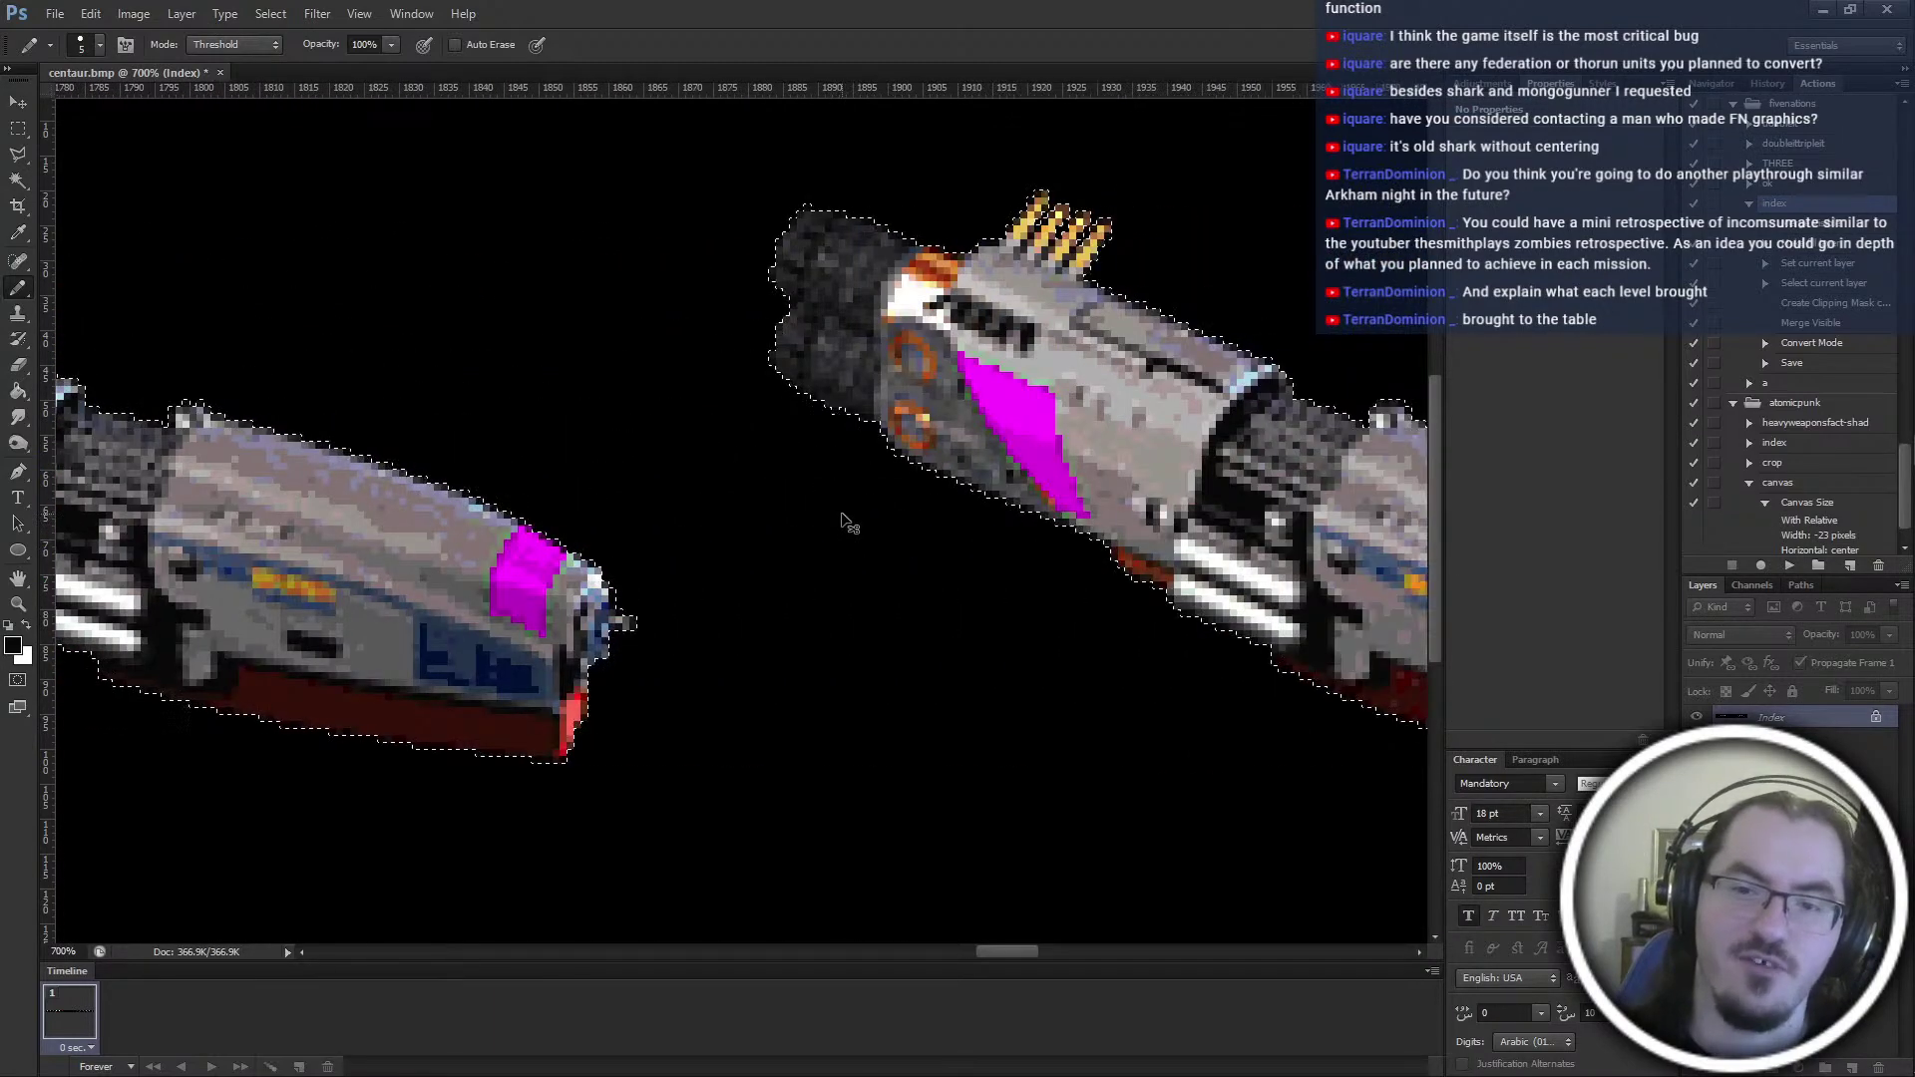
scroll(850, 519, "right", 16)
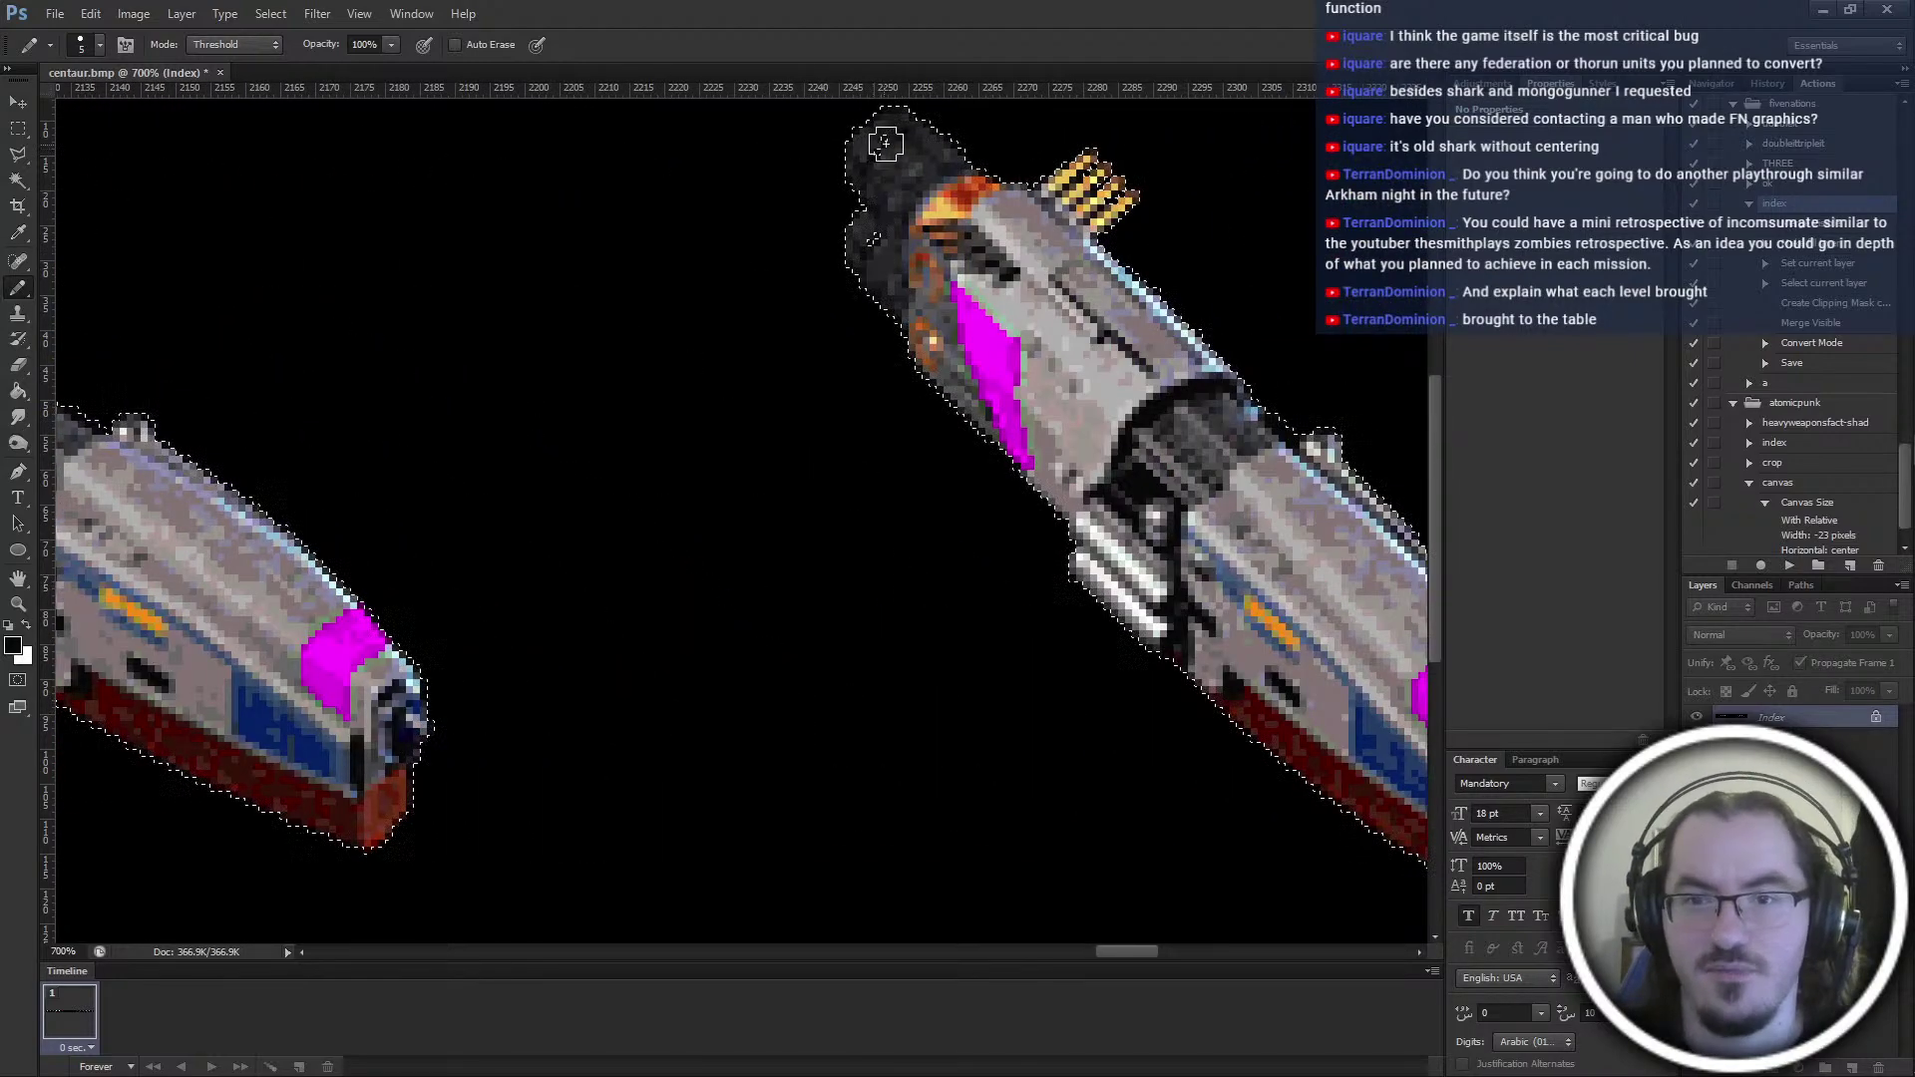
scroll(975, 639, "right", 11)
scroll(898, 598, "right", 5)
scroll(200, 222, "up", 1)
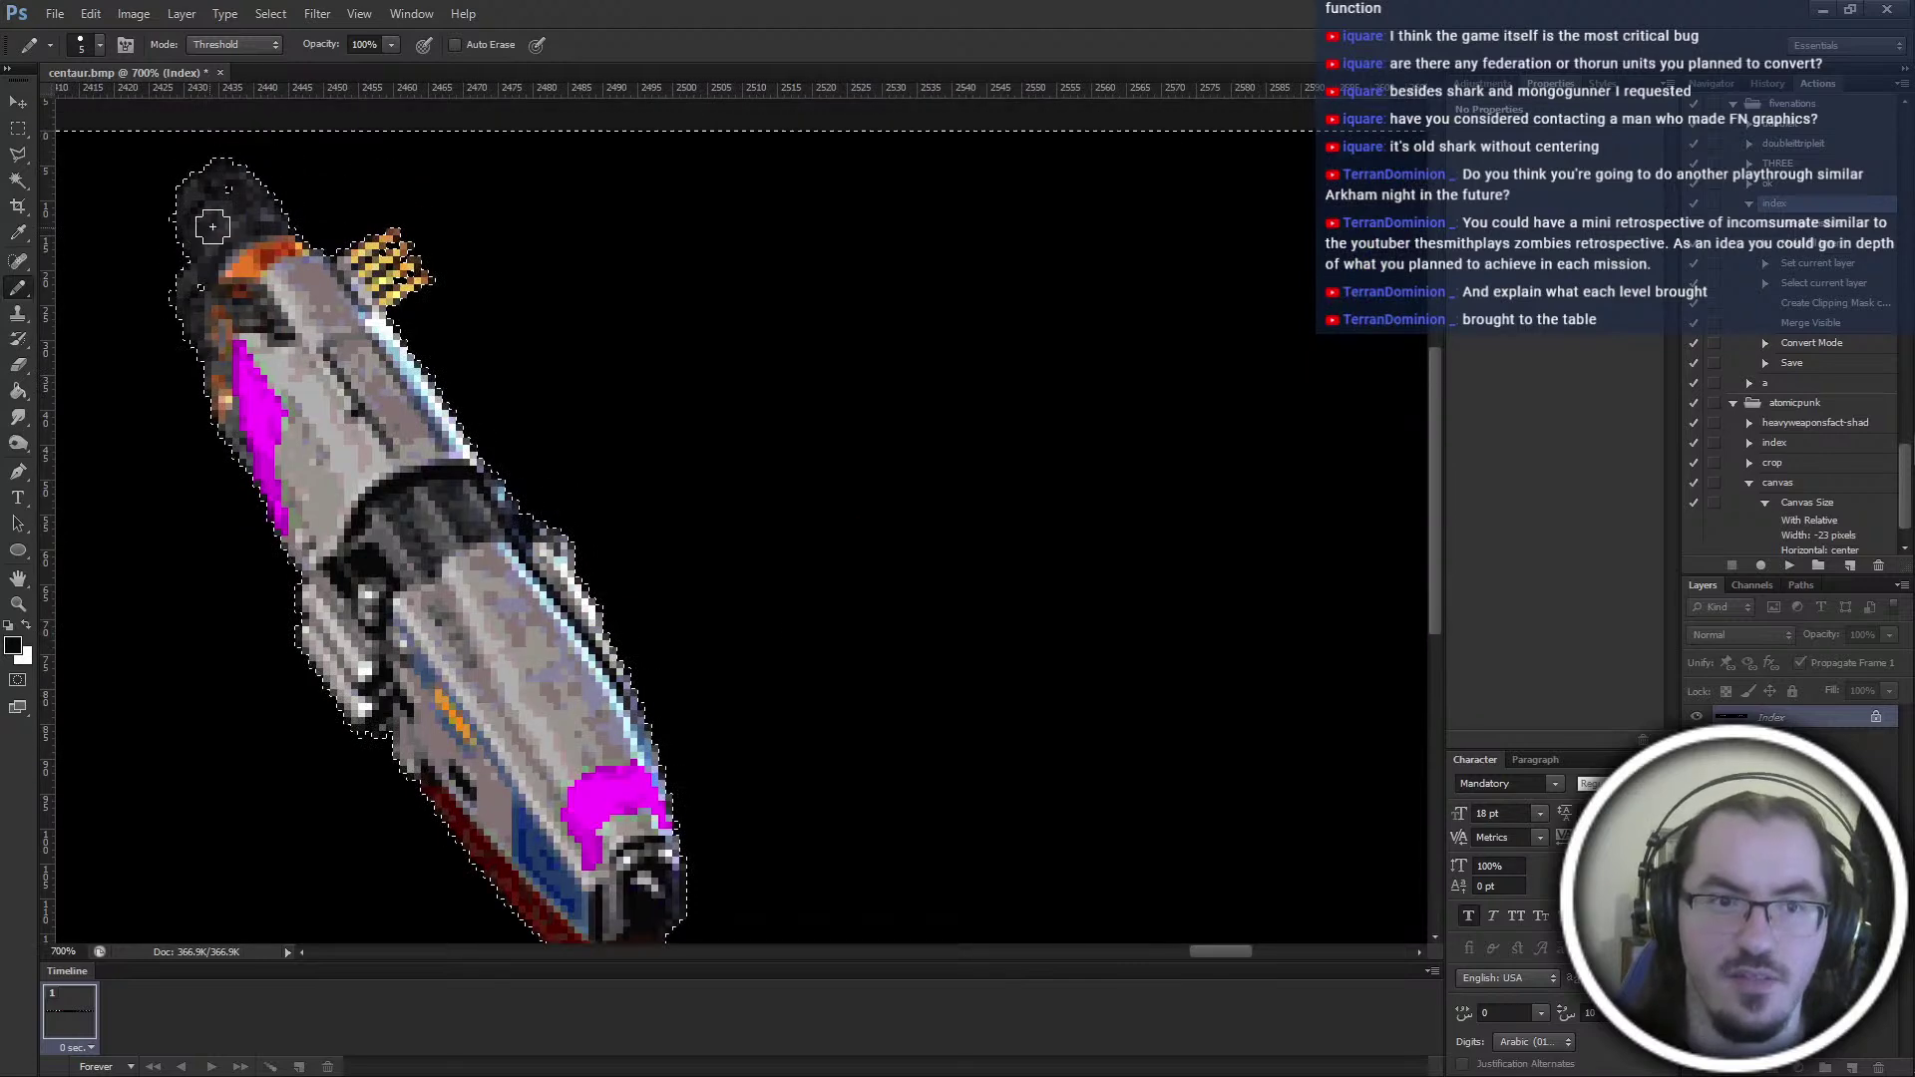
scroll(650, 663, "right", 6)
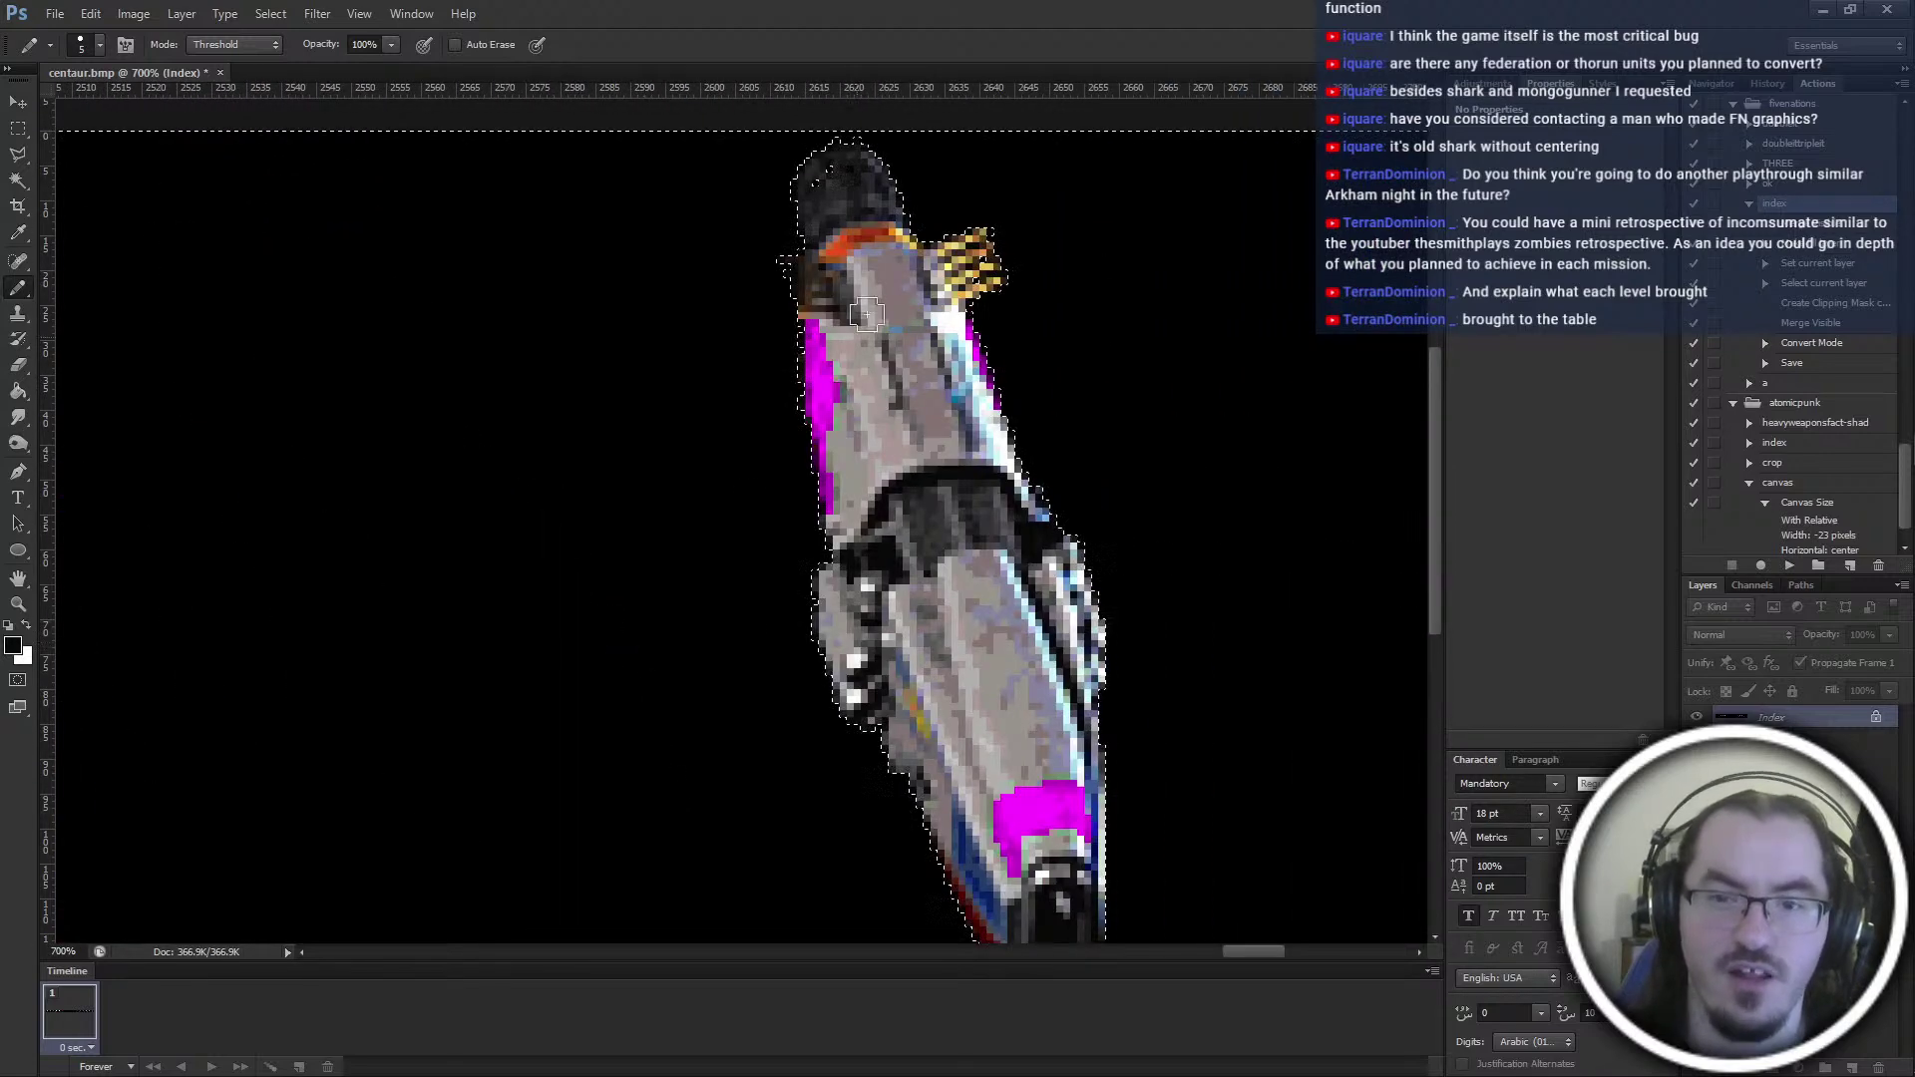
scroll(831, 239, "right", 13)
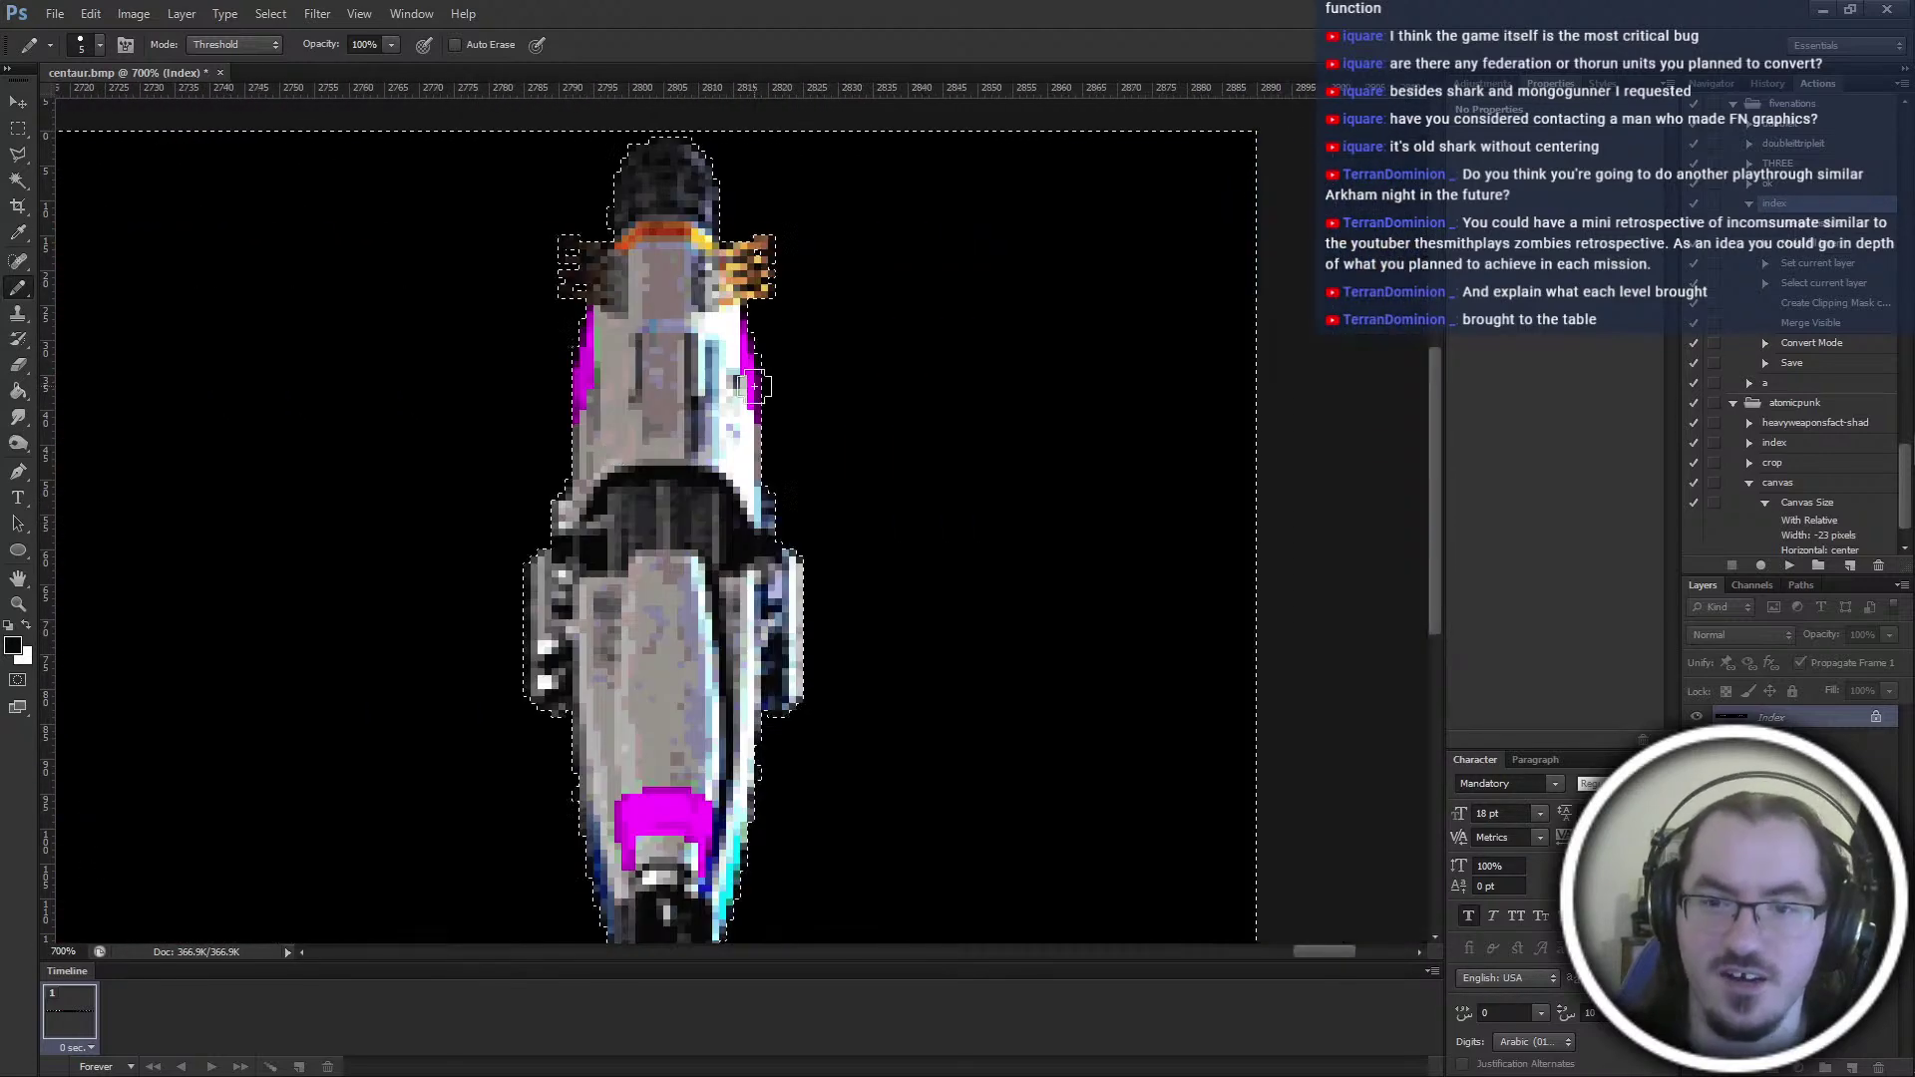
scroll(770, 593, "down", 2)
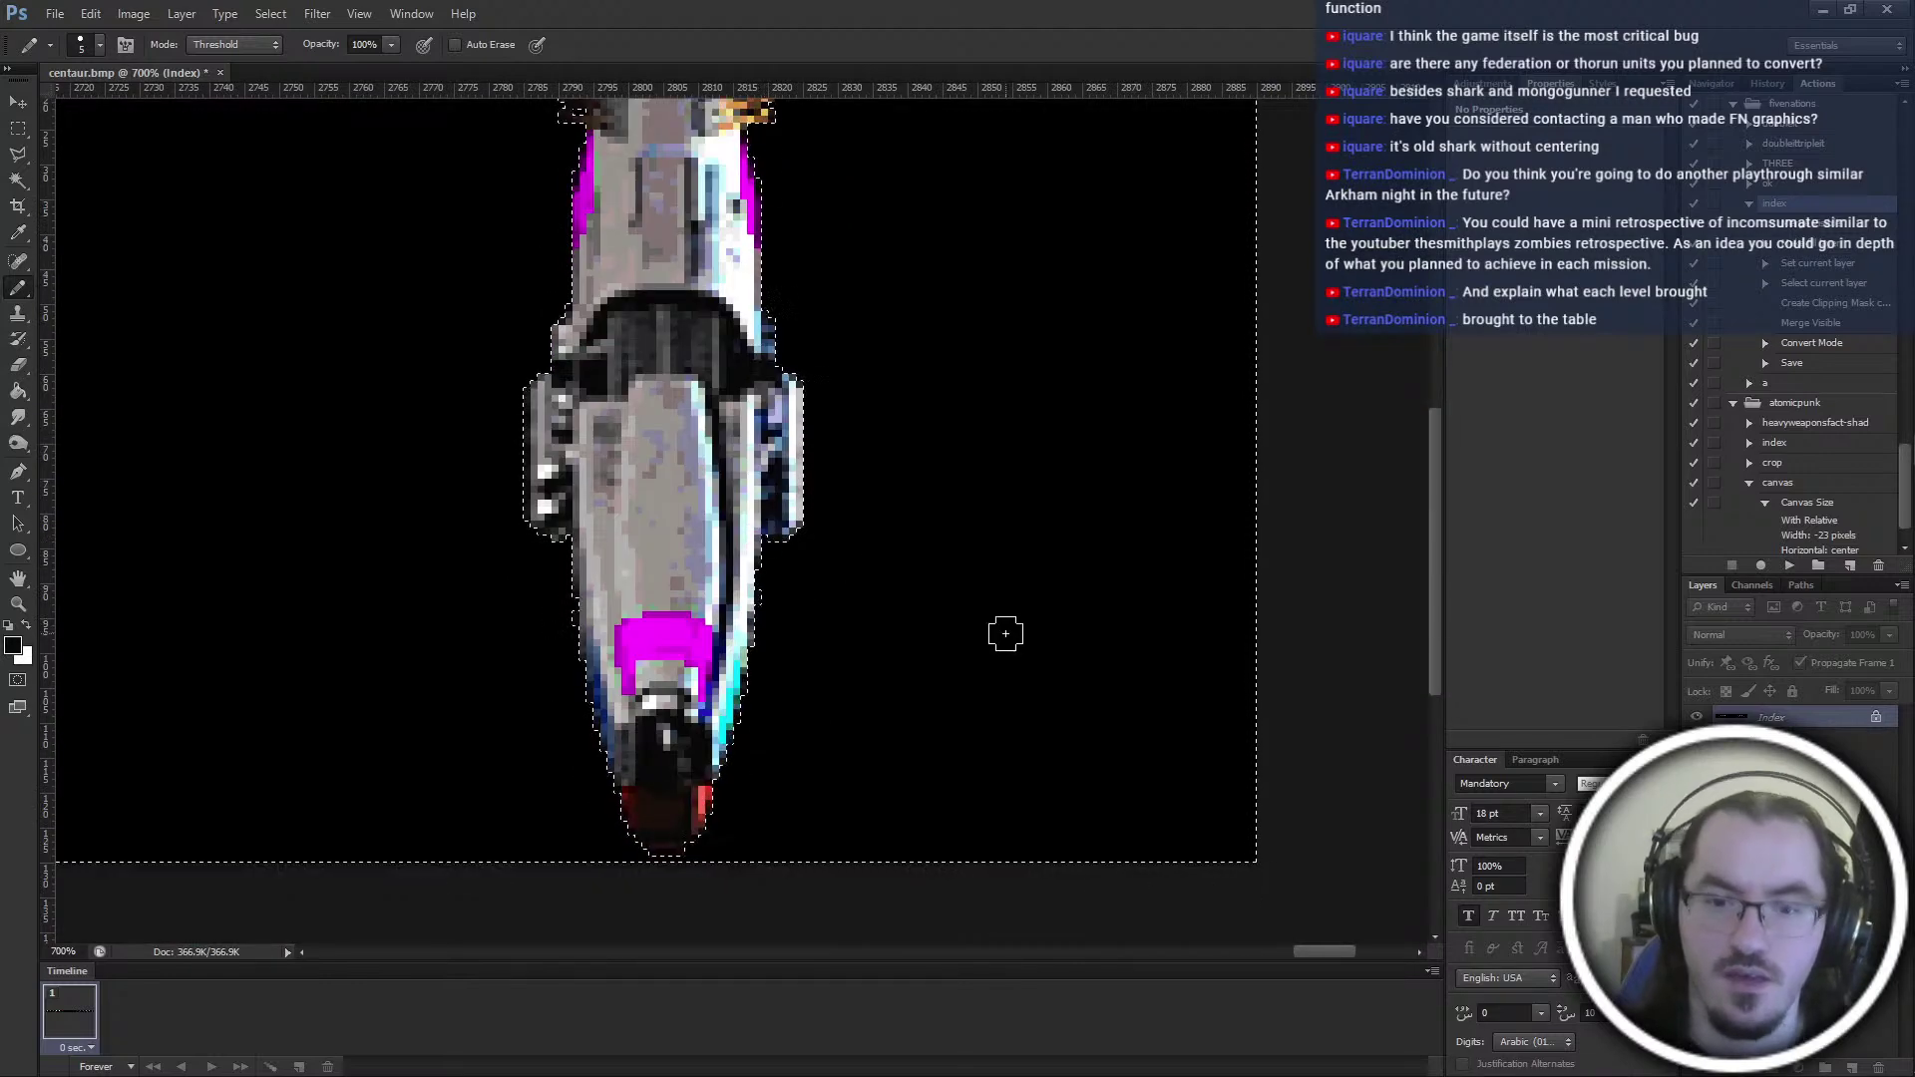
scroll(1004, 632, "up", 1)
Clear the selection and save the retouched centaur.bmp
key("m")
left_click(1289, 646)
key("ctrl+s")
Review the saved centaur strip, checking the last frame and the opening frames at a lower magnification
key("ctrl+minus")
key("ctrl+minus")
key("ctrl+minus")
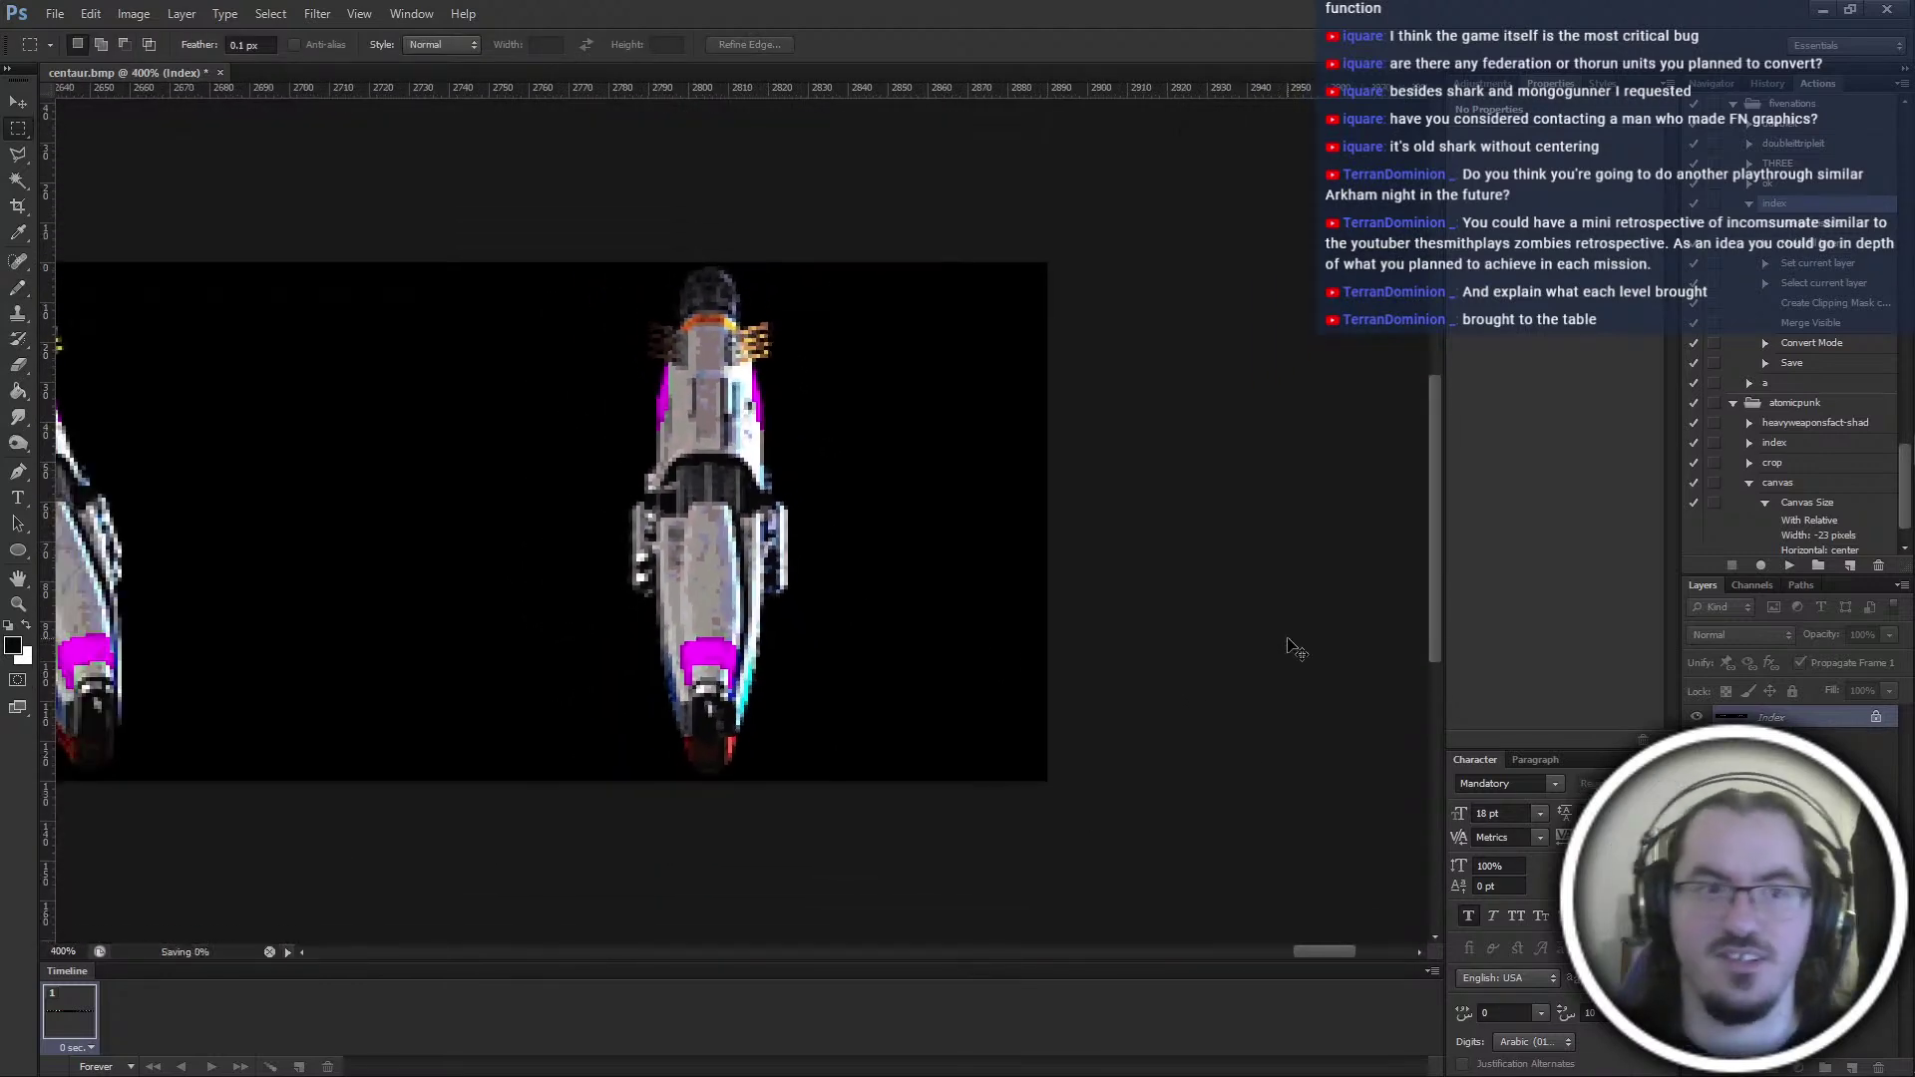
scroll(1295, 653, "left", 3)
left_click_drag(1236, 952, 476, 893)
key("ctrl+minus")
scroll(698, 848, "right", 3)
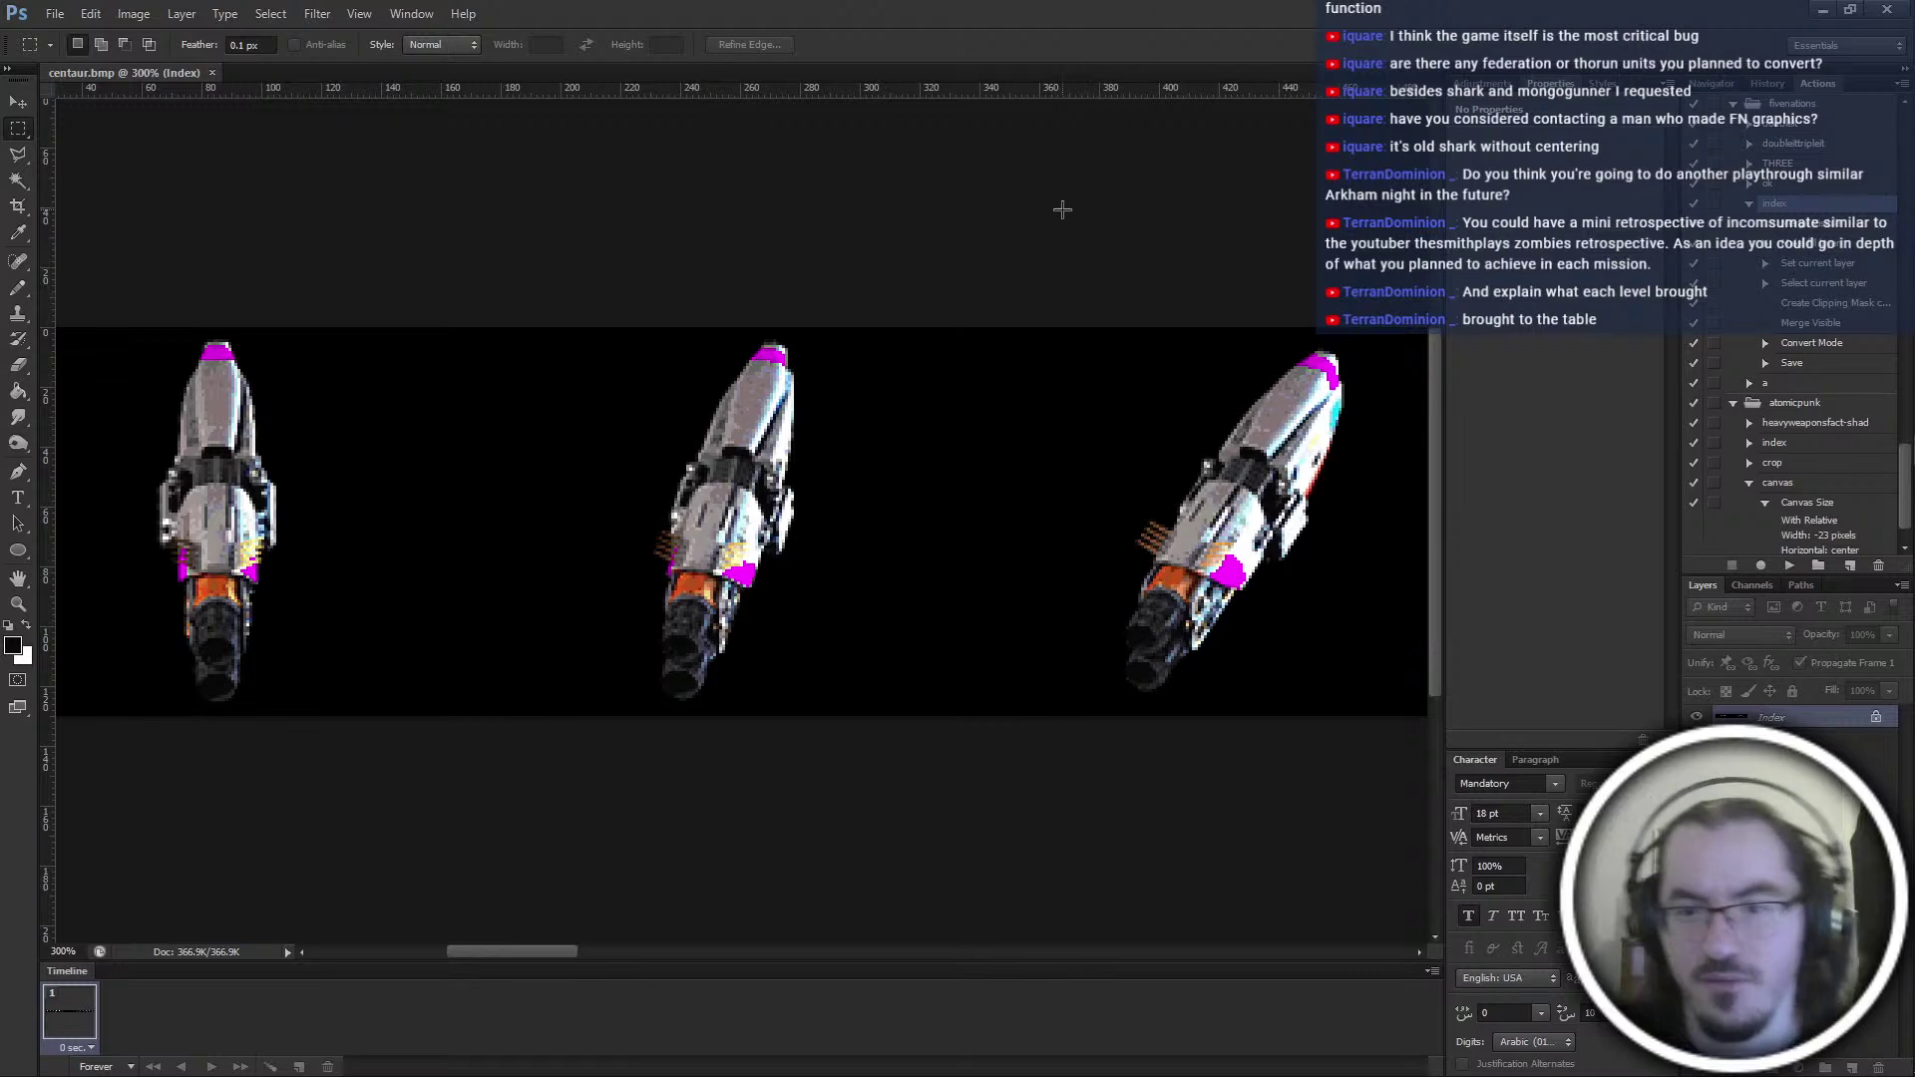
scroll(1062, 214, "left", 3)
scroll(1426, 383, "right", 5)
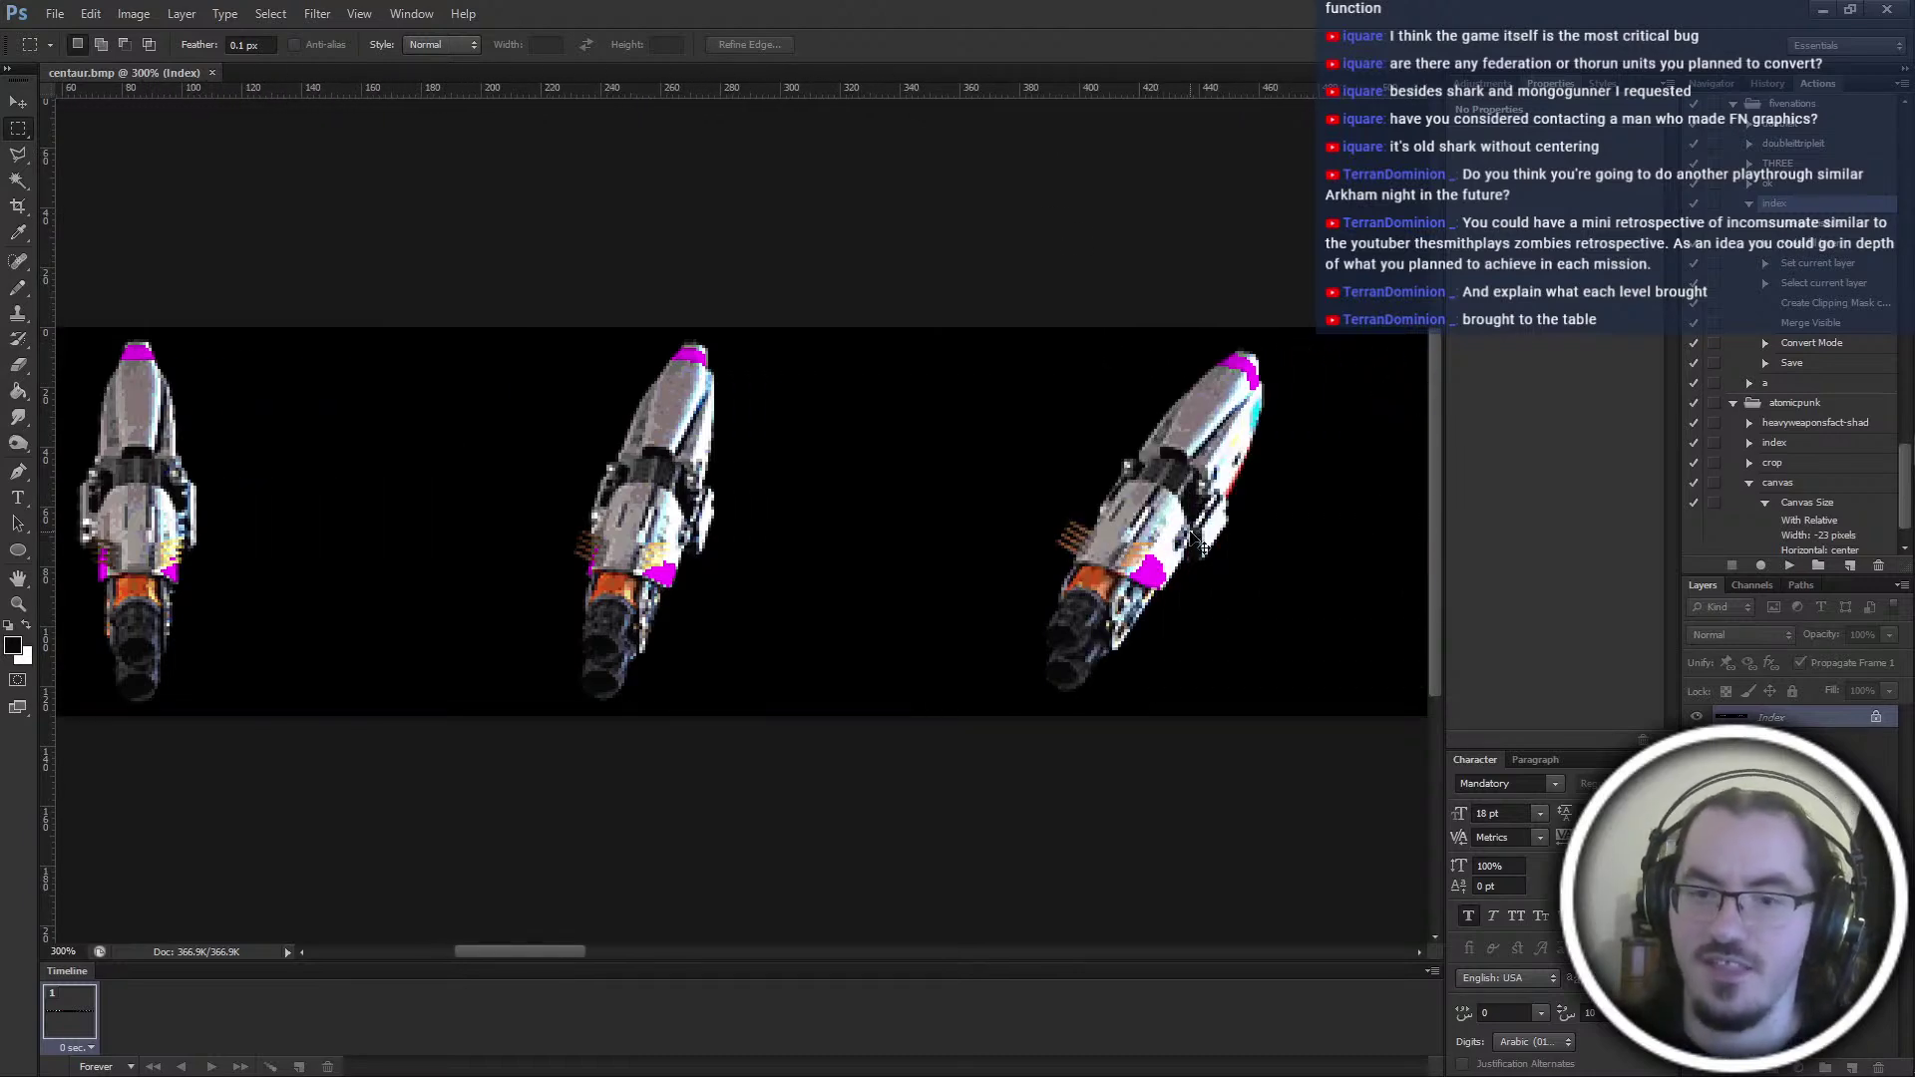
key("ctrl+shift+s")
key("alt+Tab")
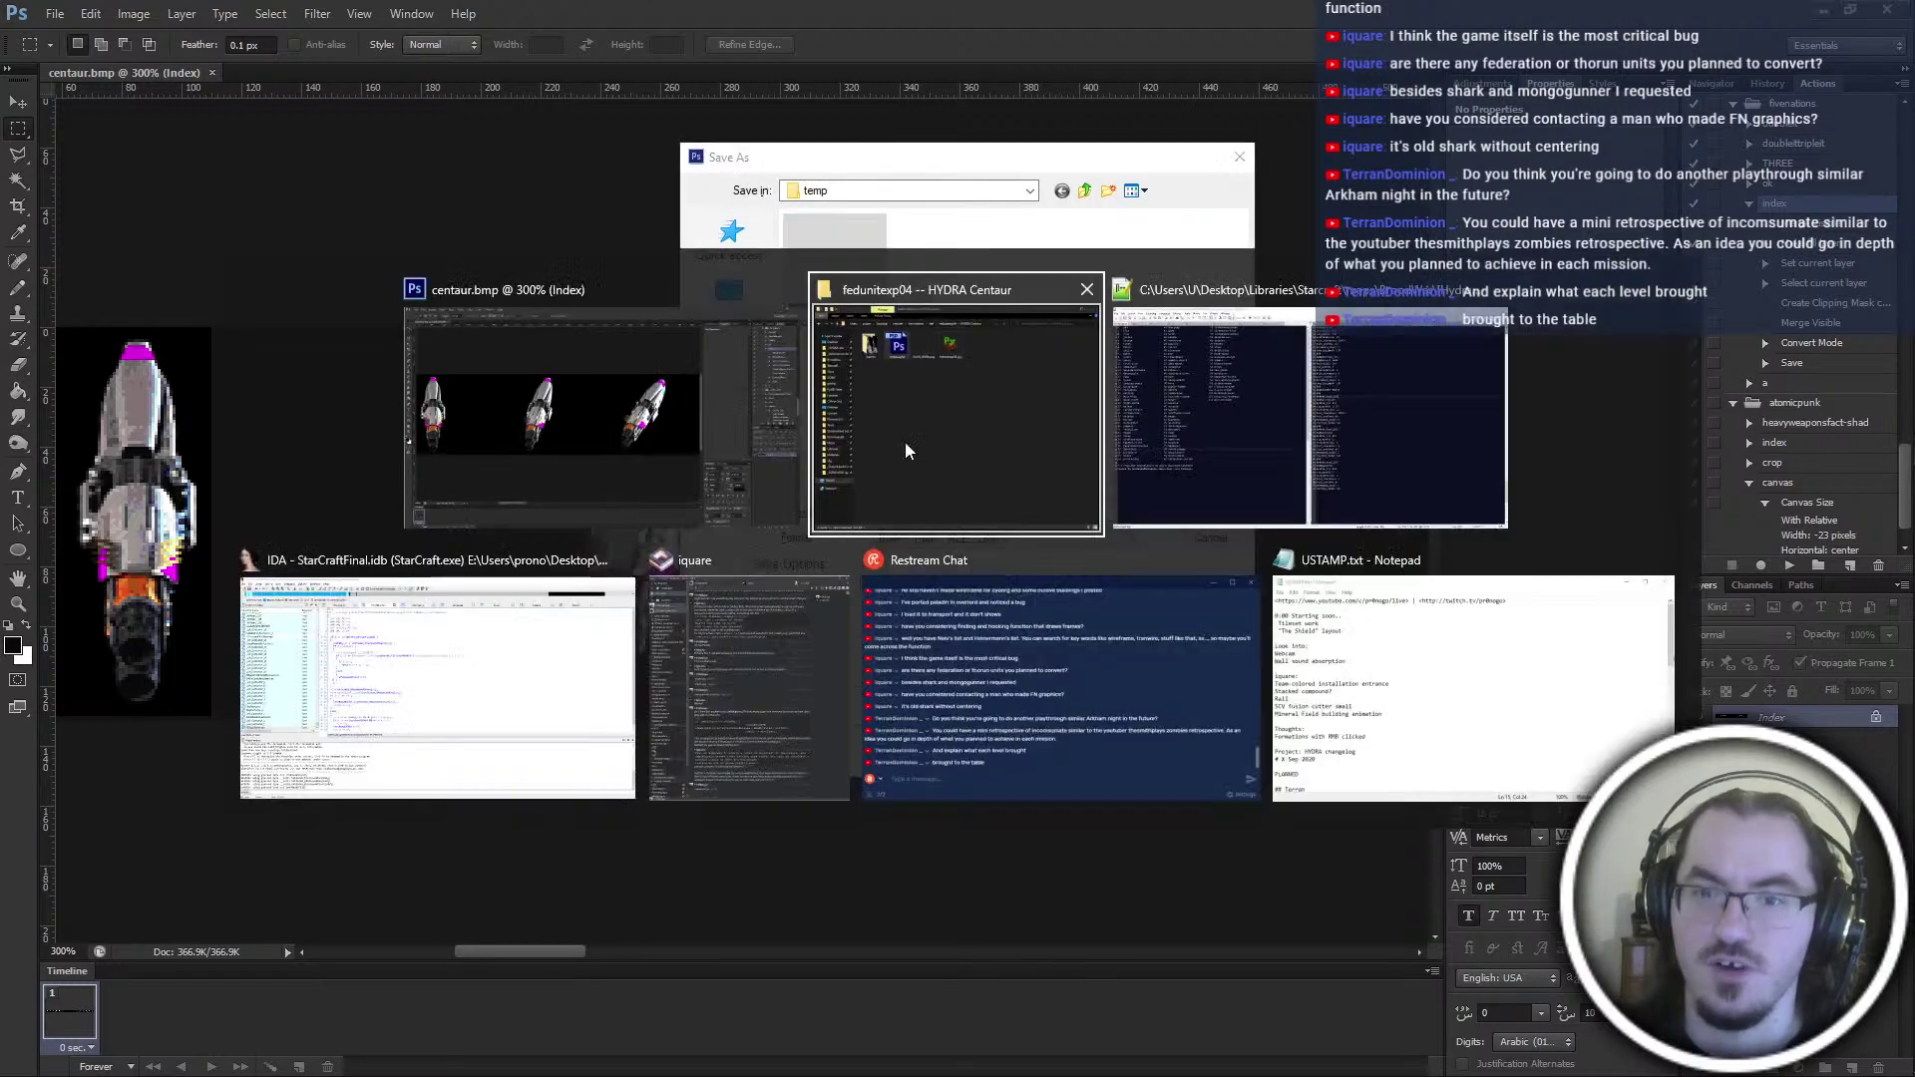
key("ctrl+v")
key("alt+Tab")
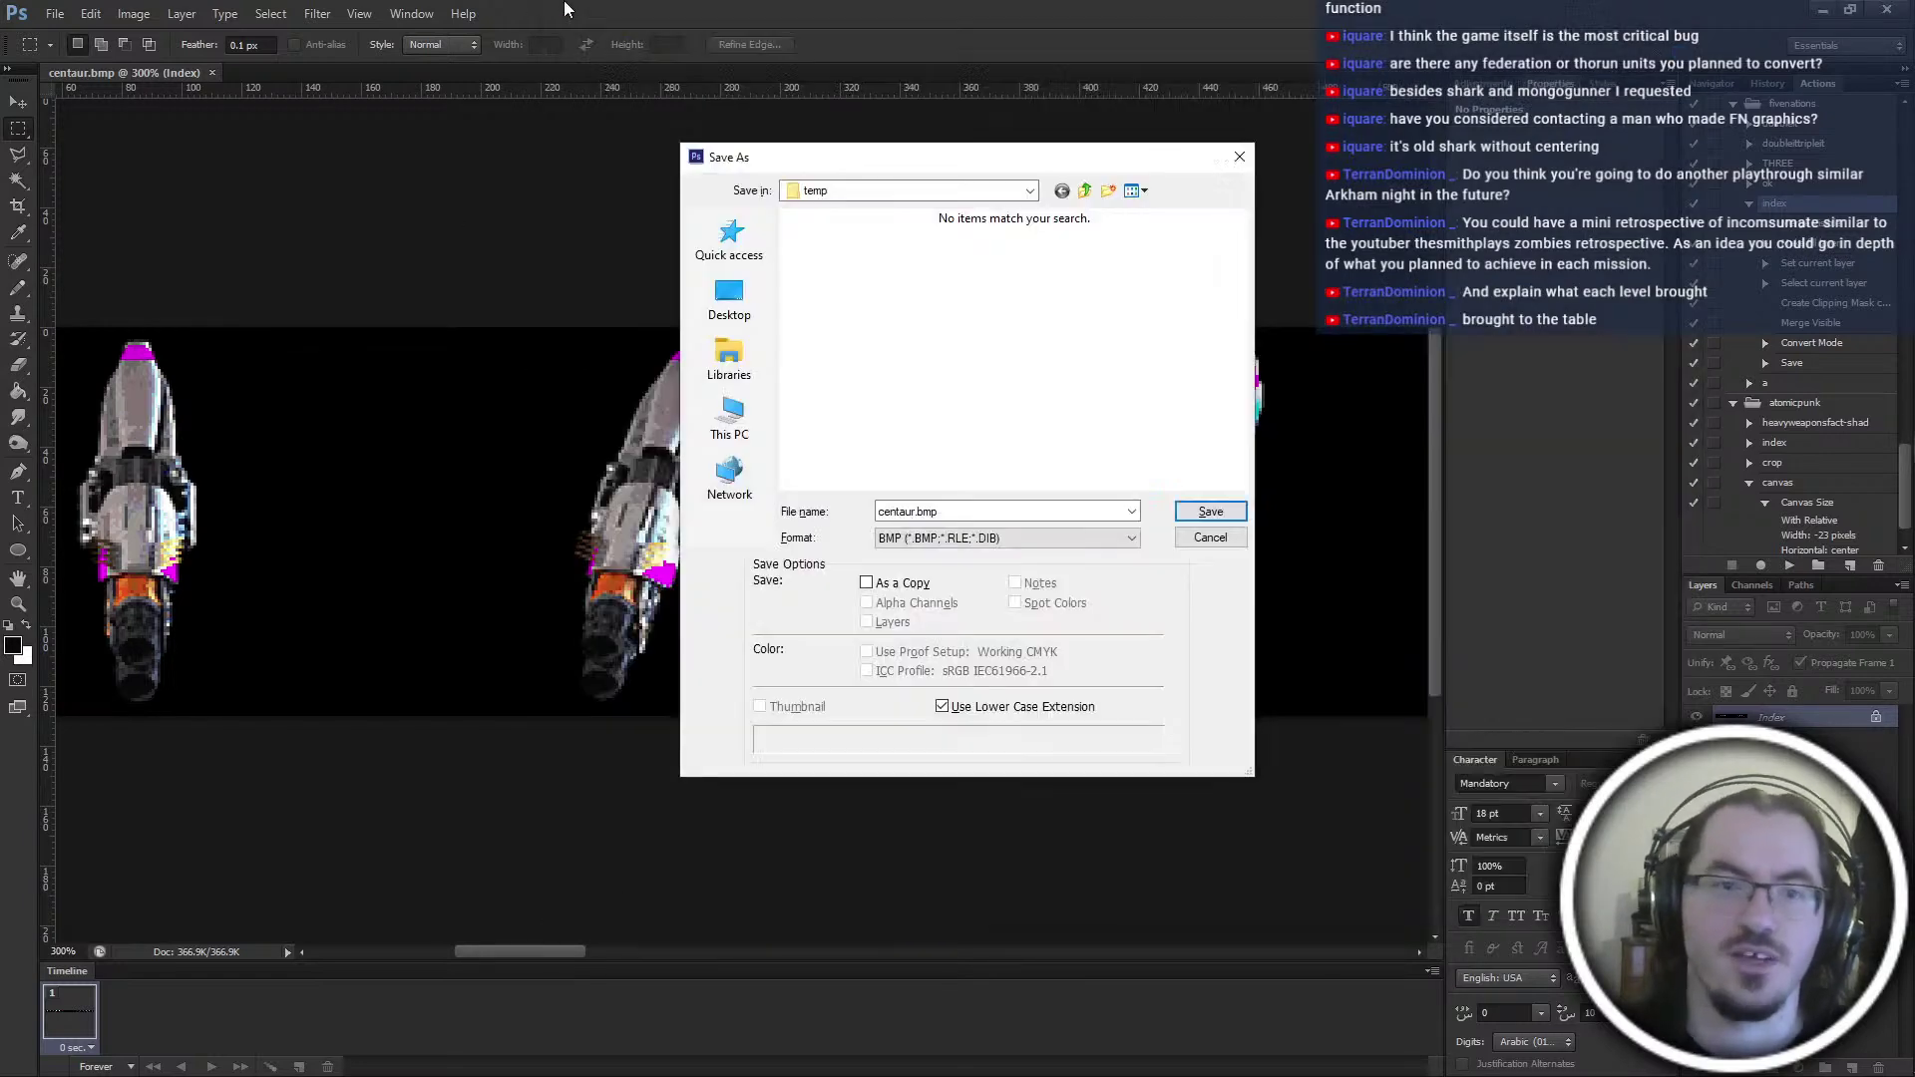
left_click(1225, 537)
Quit Photoshop and open fedunitexp04.grp from the HYDRA Centaur folder in PyGRP
key("ctrl+q")
left_click(1093, 188)
double_click(1091, 181)
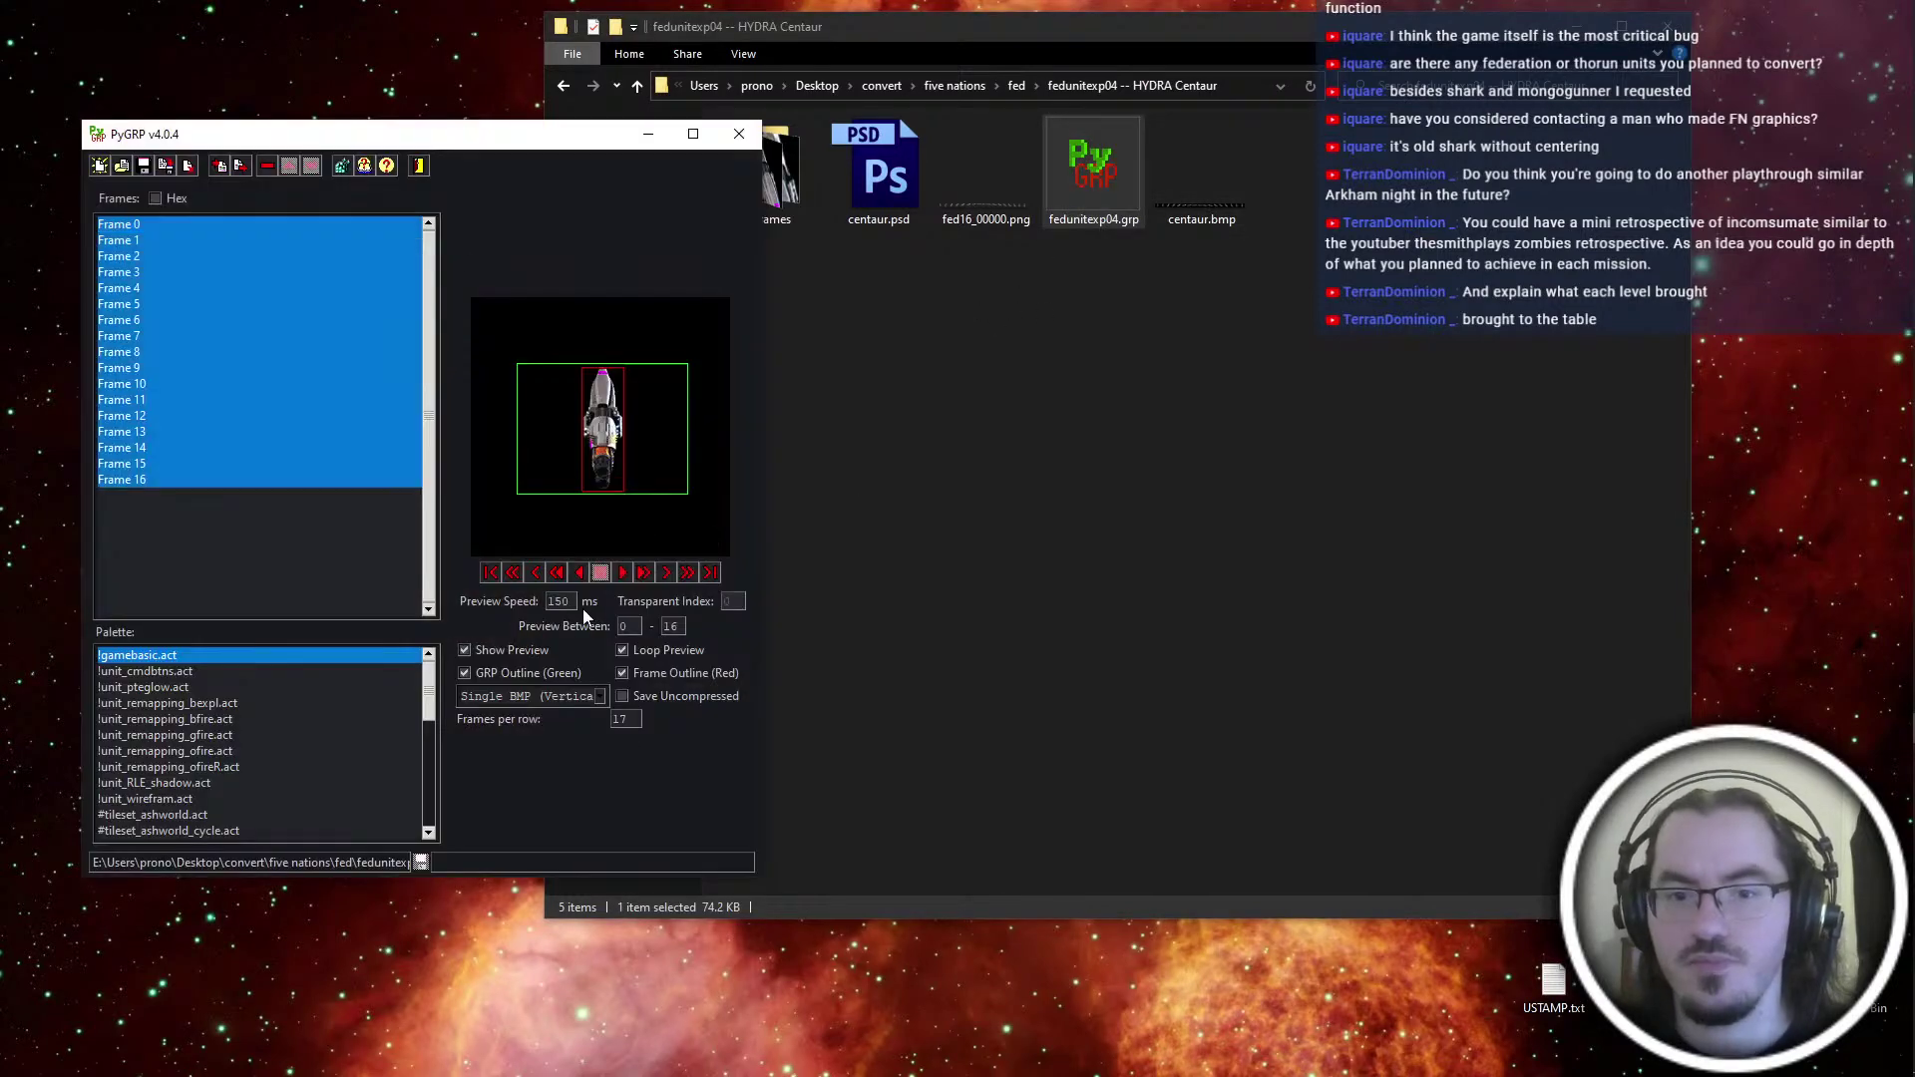
Delete the existing GRP frames and try to import centaur.bmp with the Single BMP (Vertical) format
left_click(266, 165)
left_click(222, 164)
left_click(1237, 215)
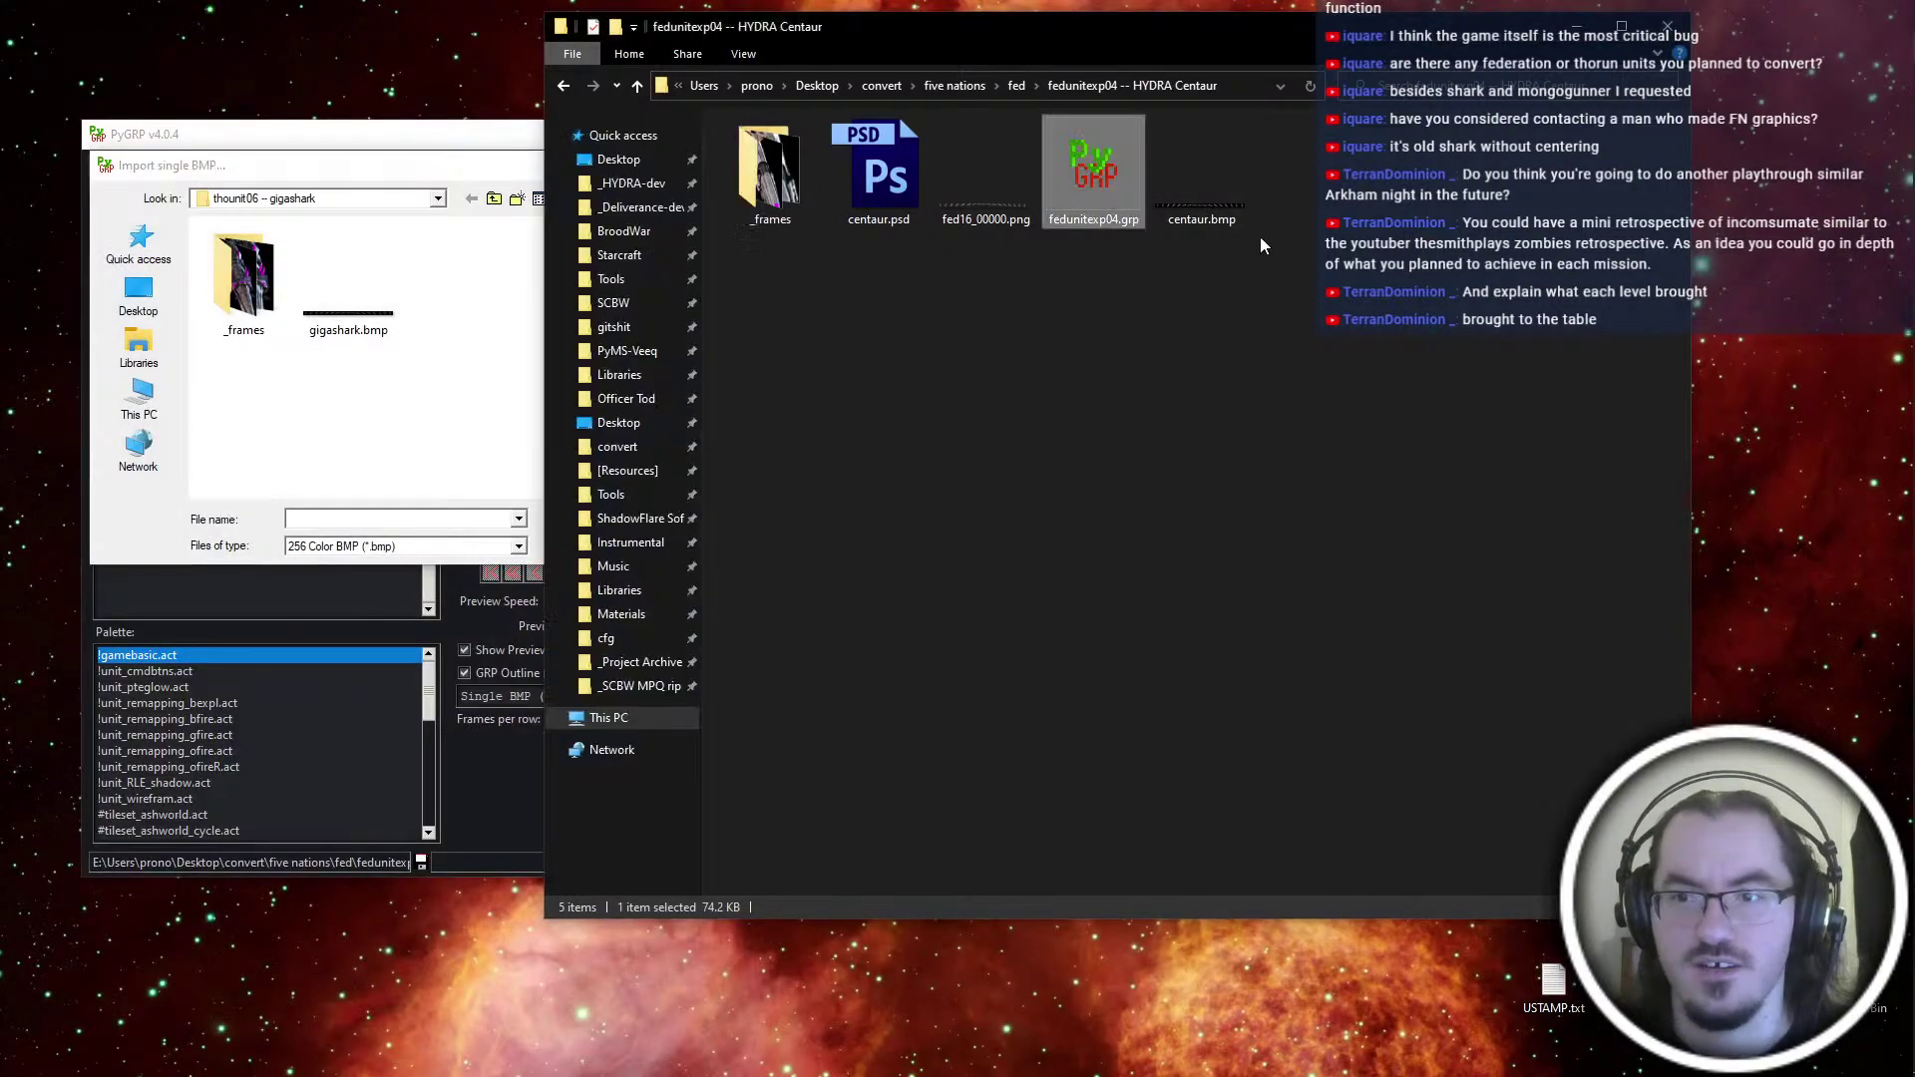
left_click(387, 521)
key("ctrl+v")
key("Return")
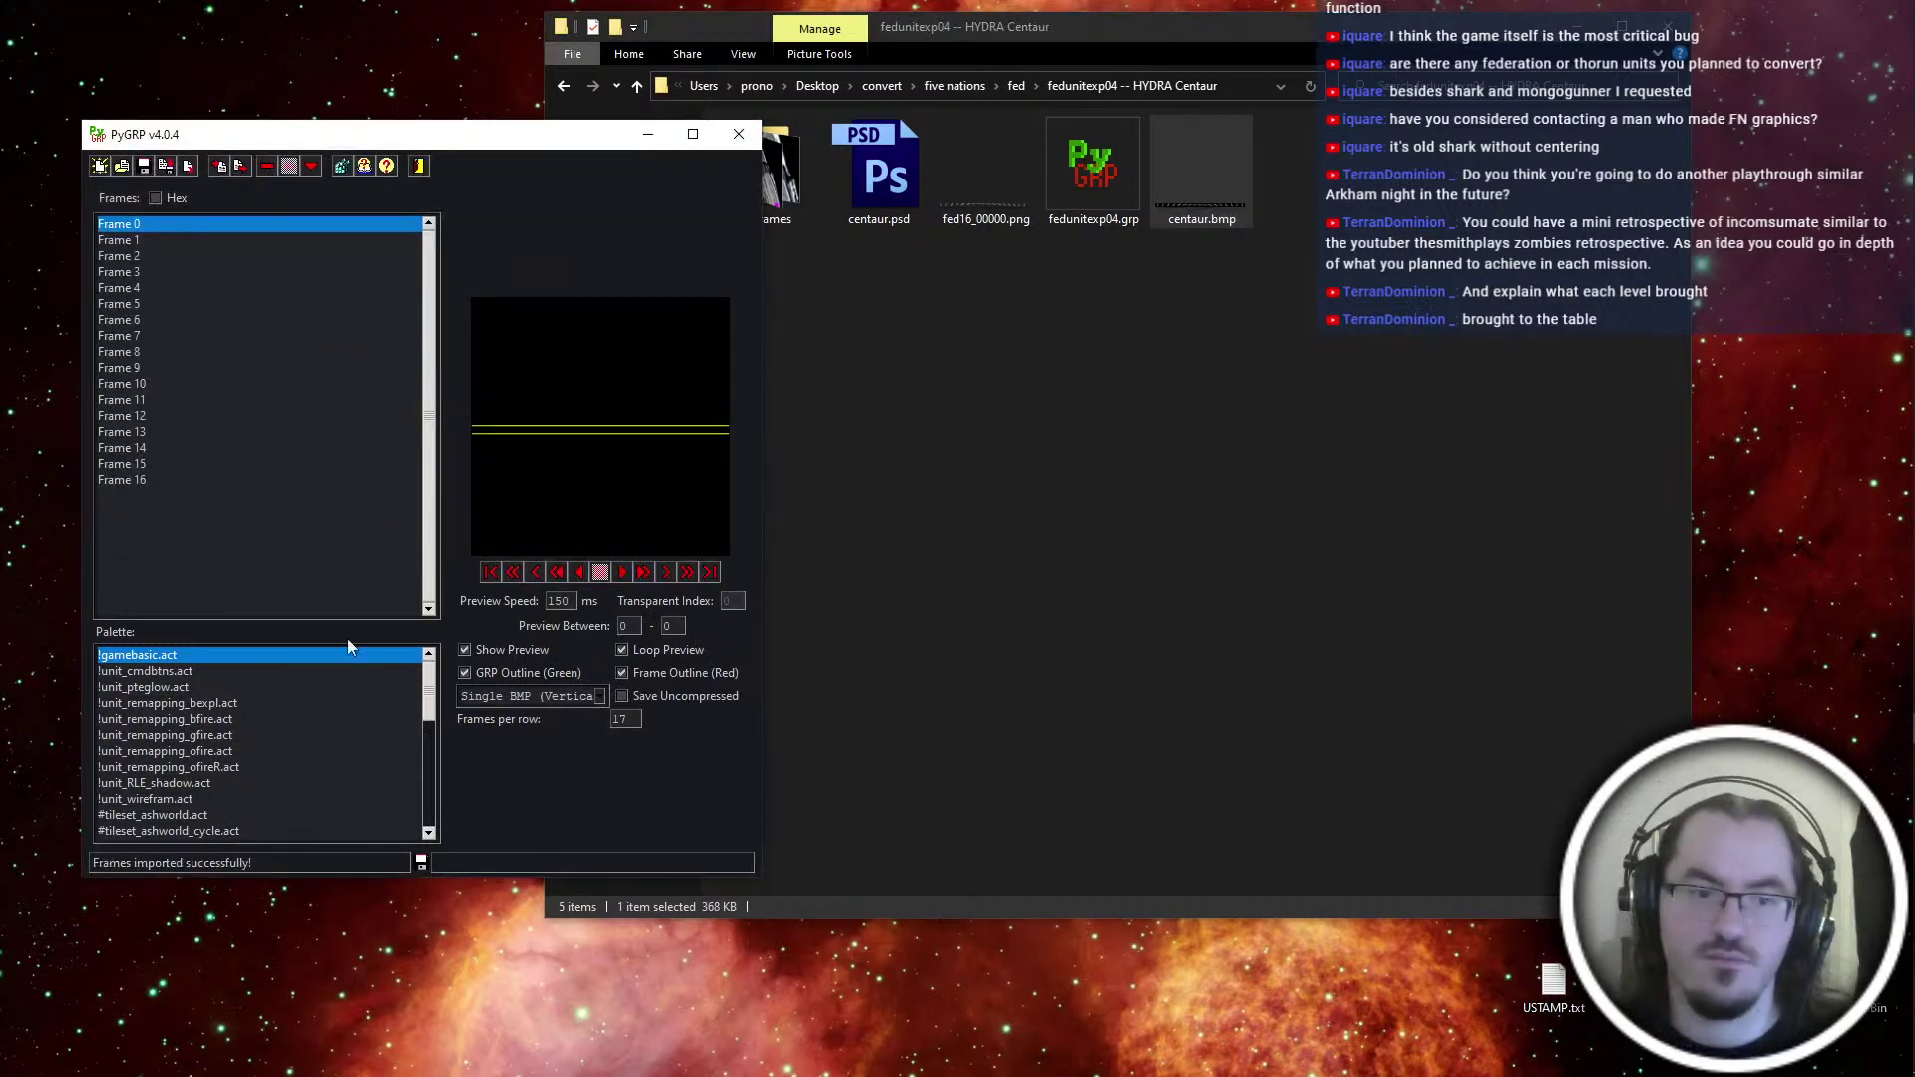
Remove all the wrongly imported frames and set the BMP format to Single BMP (Framesets)
key("ctrl+a")
left_click(562, 696)
left_click(541, 670)
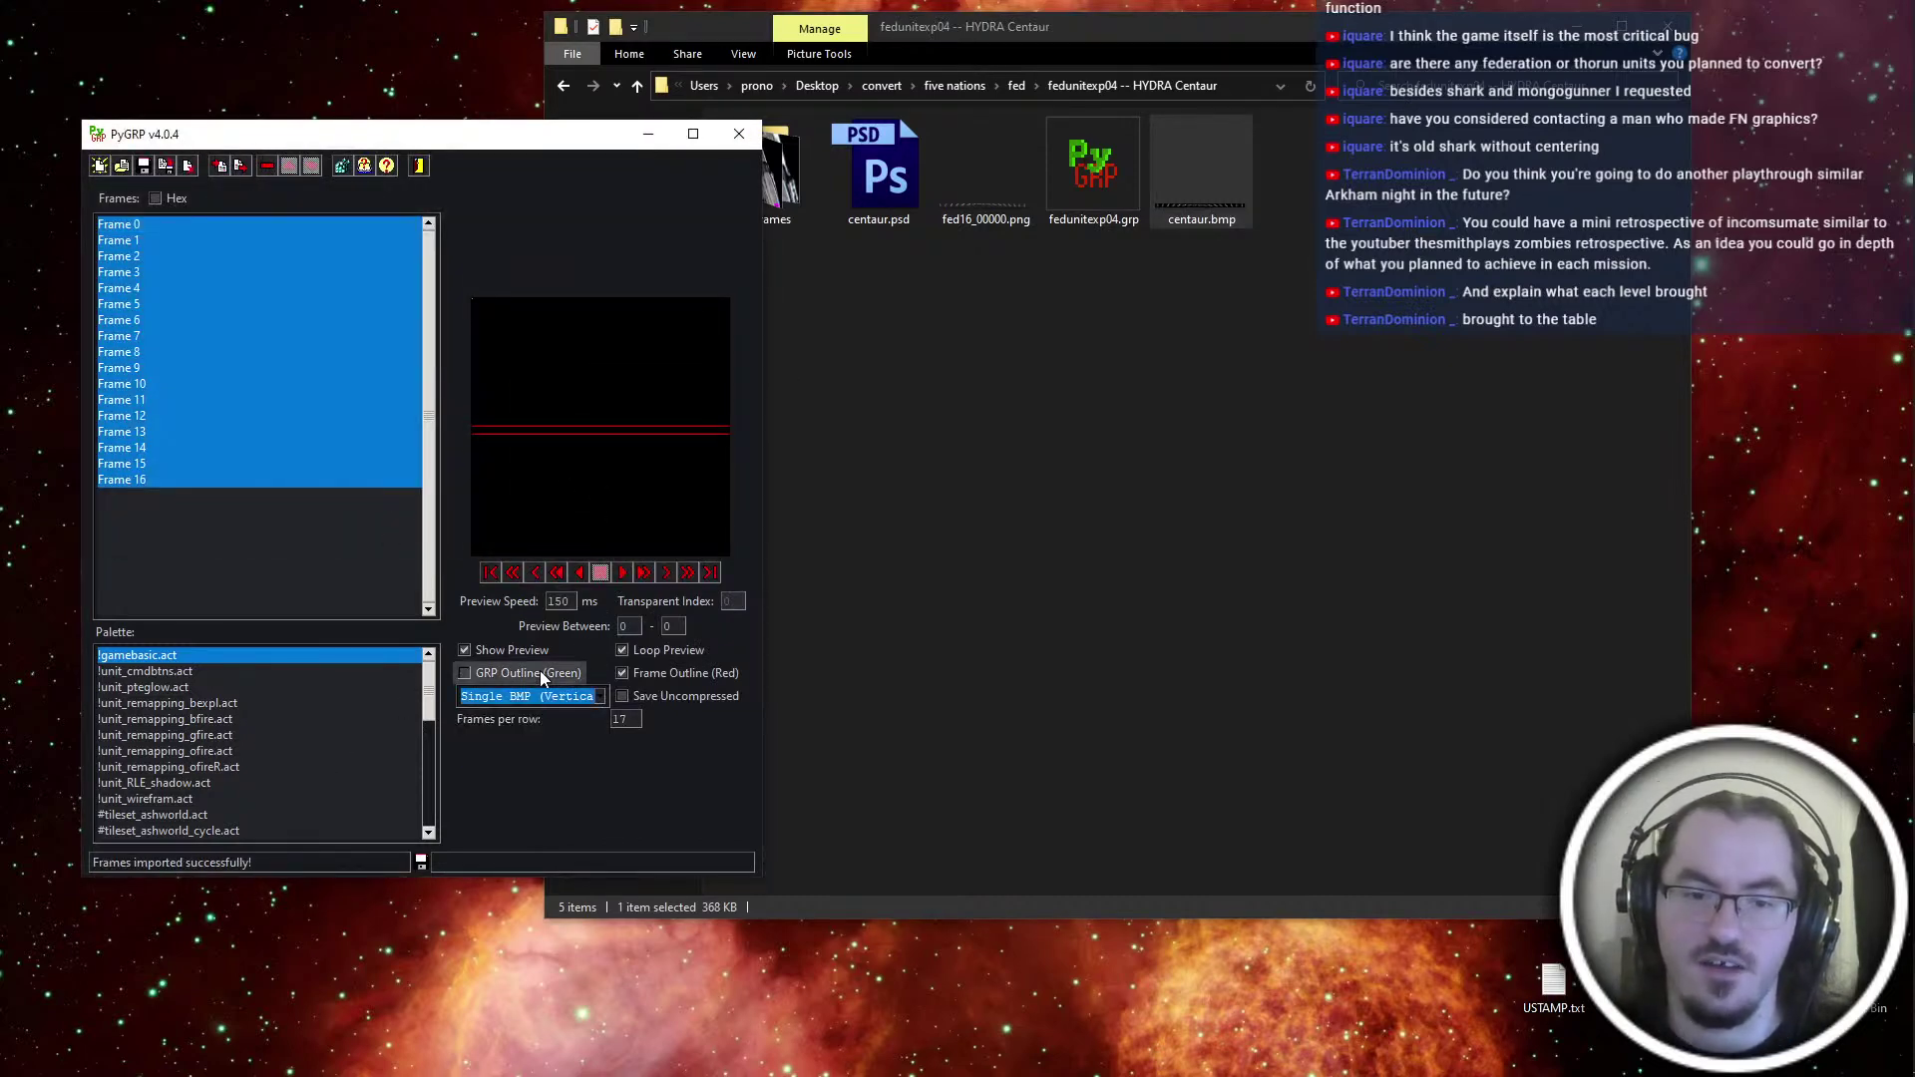
left_click(563, 697)
left_click(565, 735)
Import centaur.bmp as a frameset containing 17 frames
left_click(219, 165)
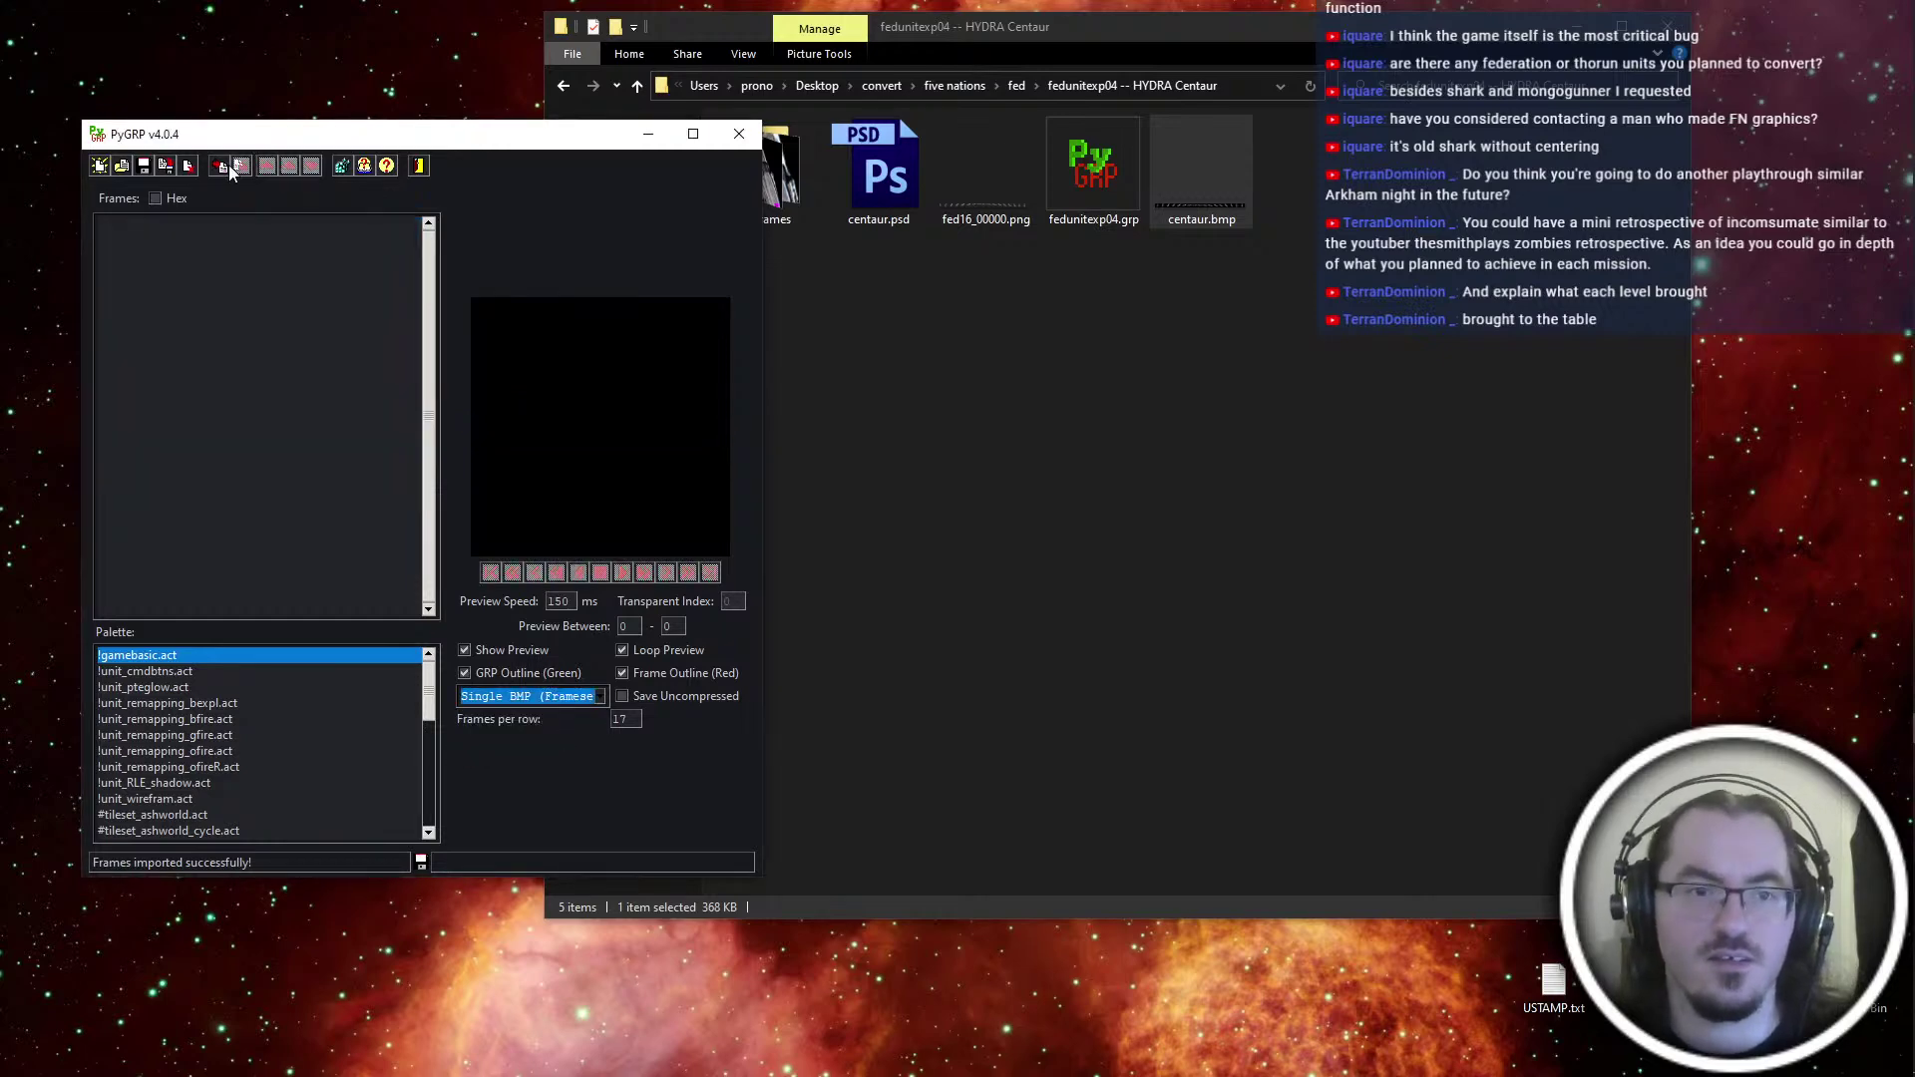
left_click(365, 317)
left_click(599, 519)
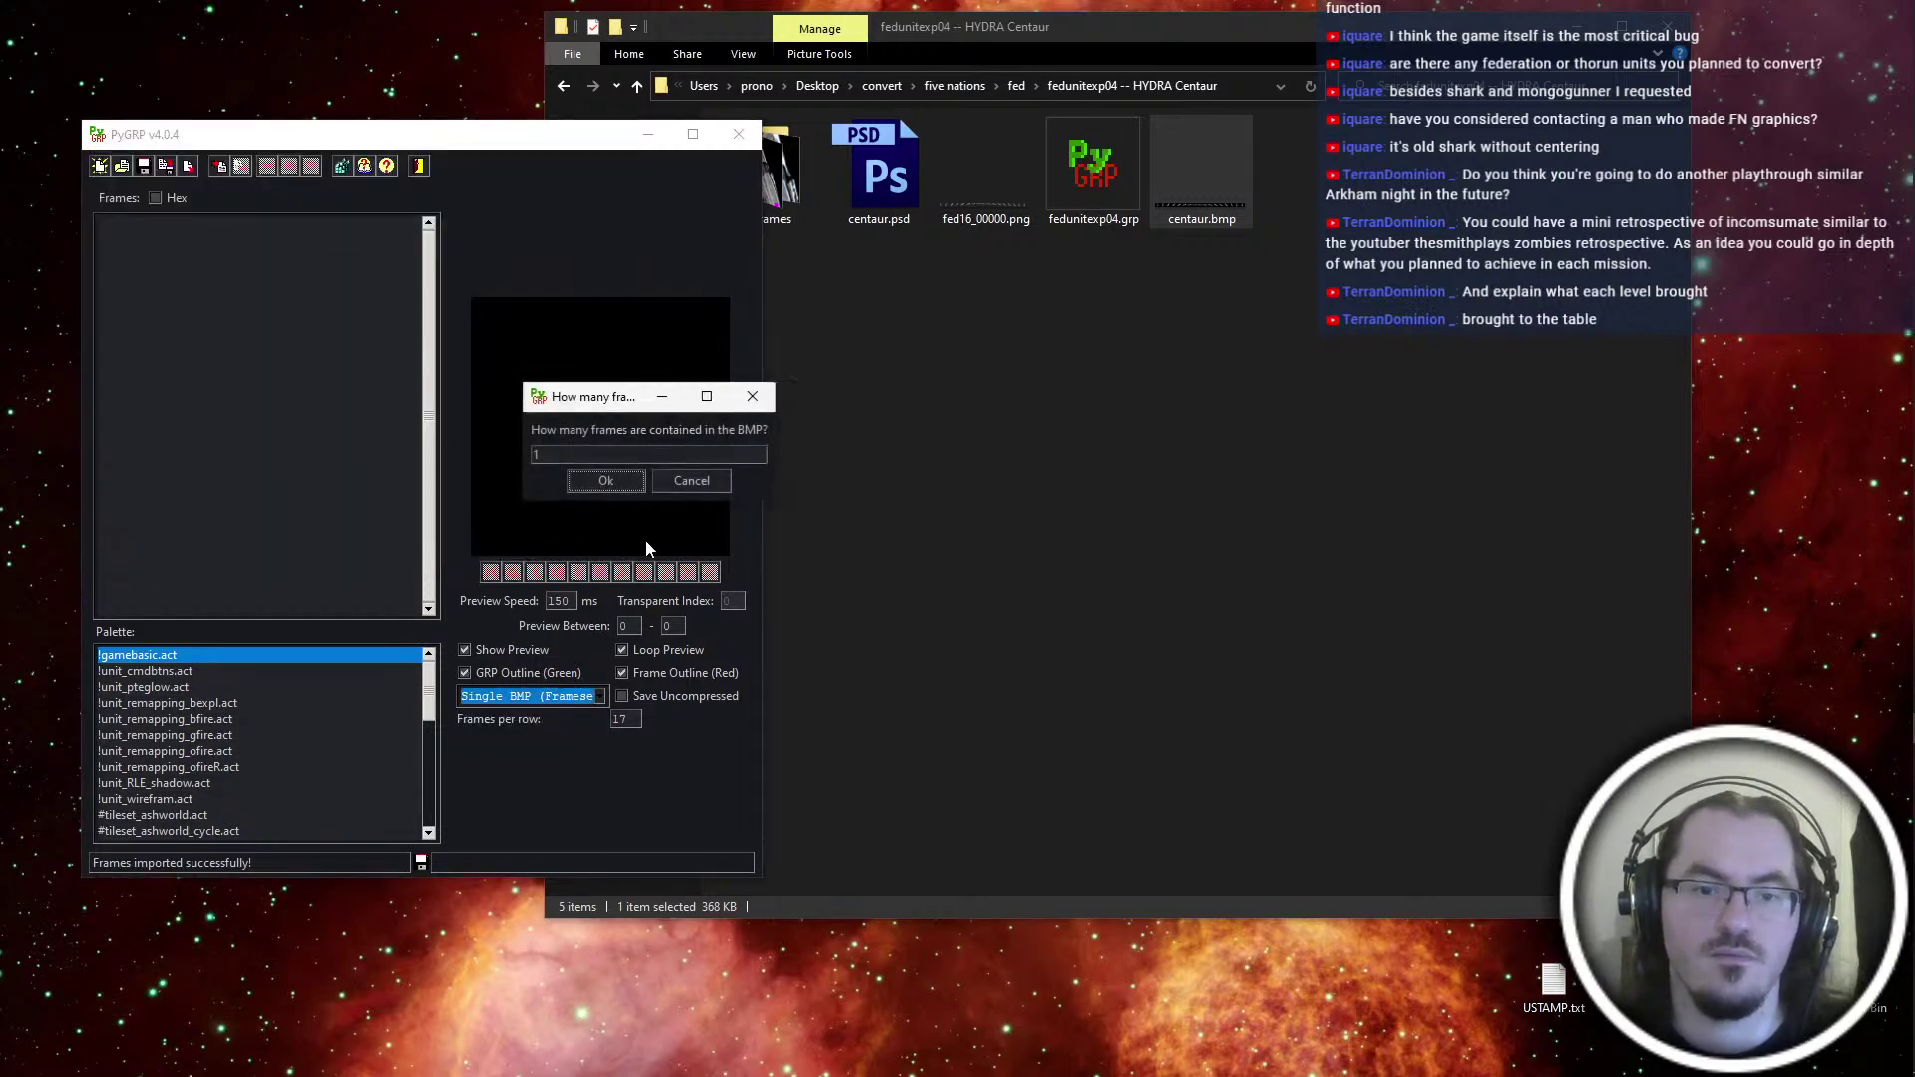
left_click(602, 488)
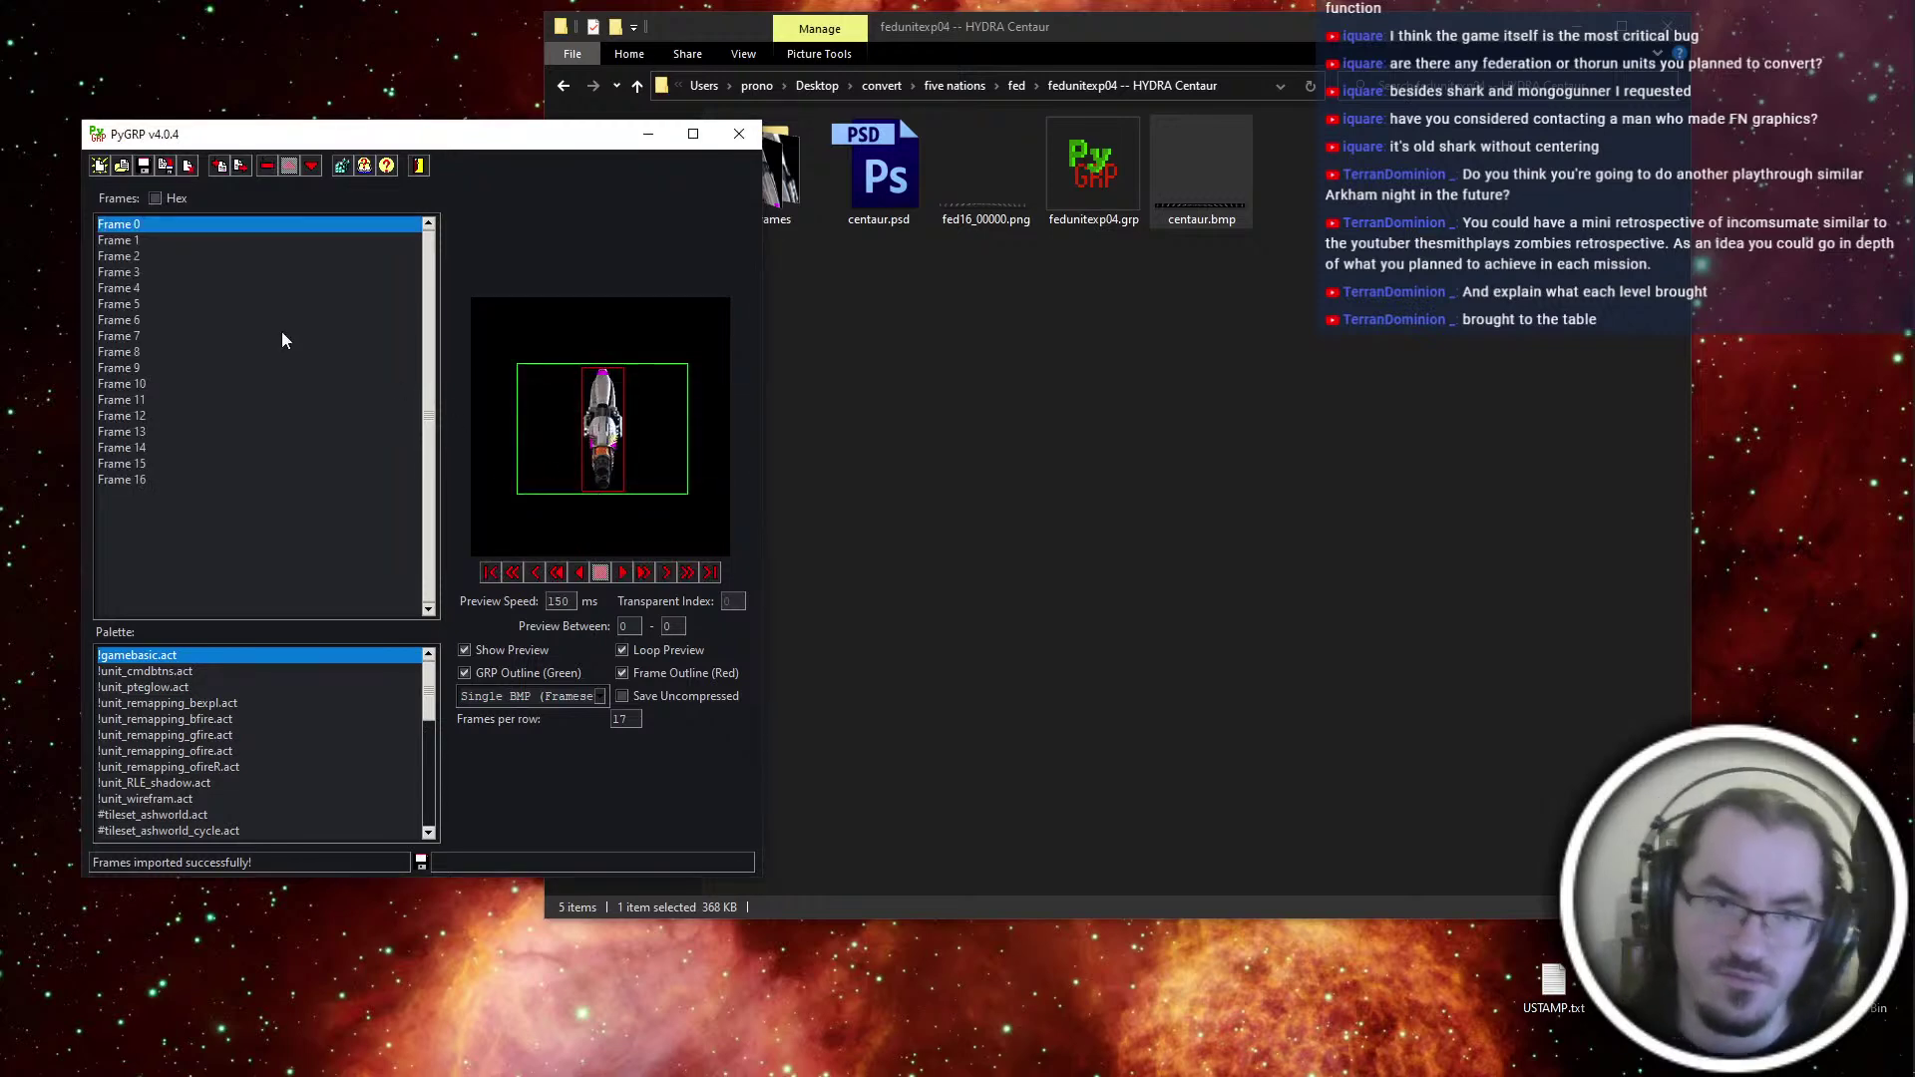
Preview frames 3, 10 and 14, select all frames, and set the BMP format to Single BMP (Vertical)
left_click(143, 272)
left_click(191, 381)
left_click(240, 447)
key("ctrl+a")
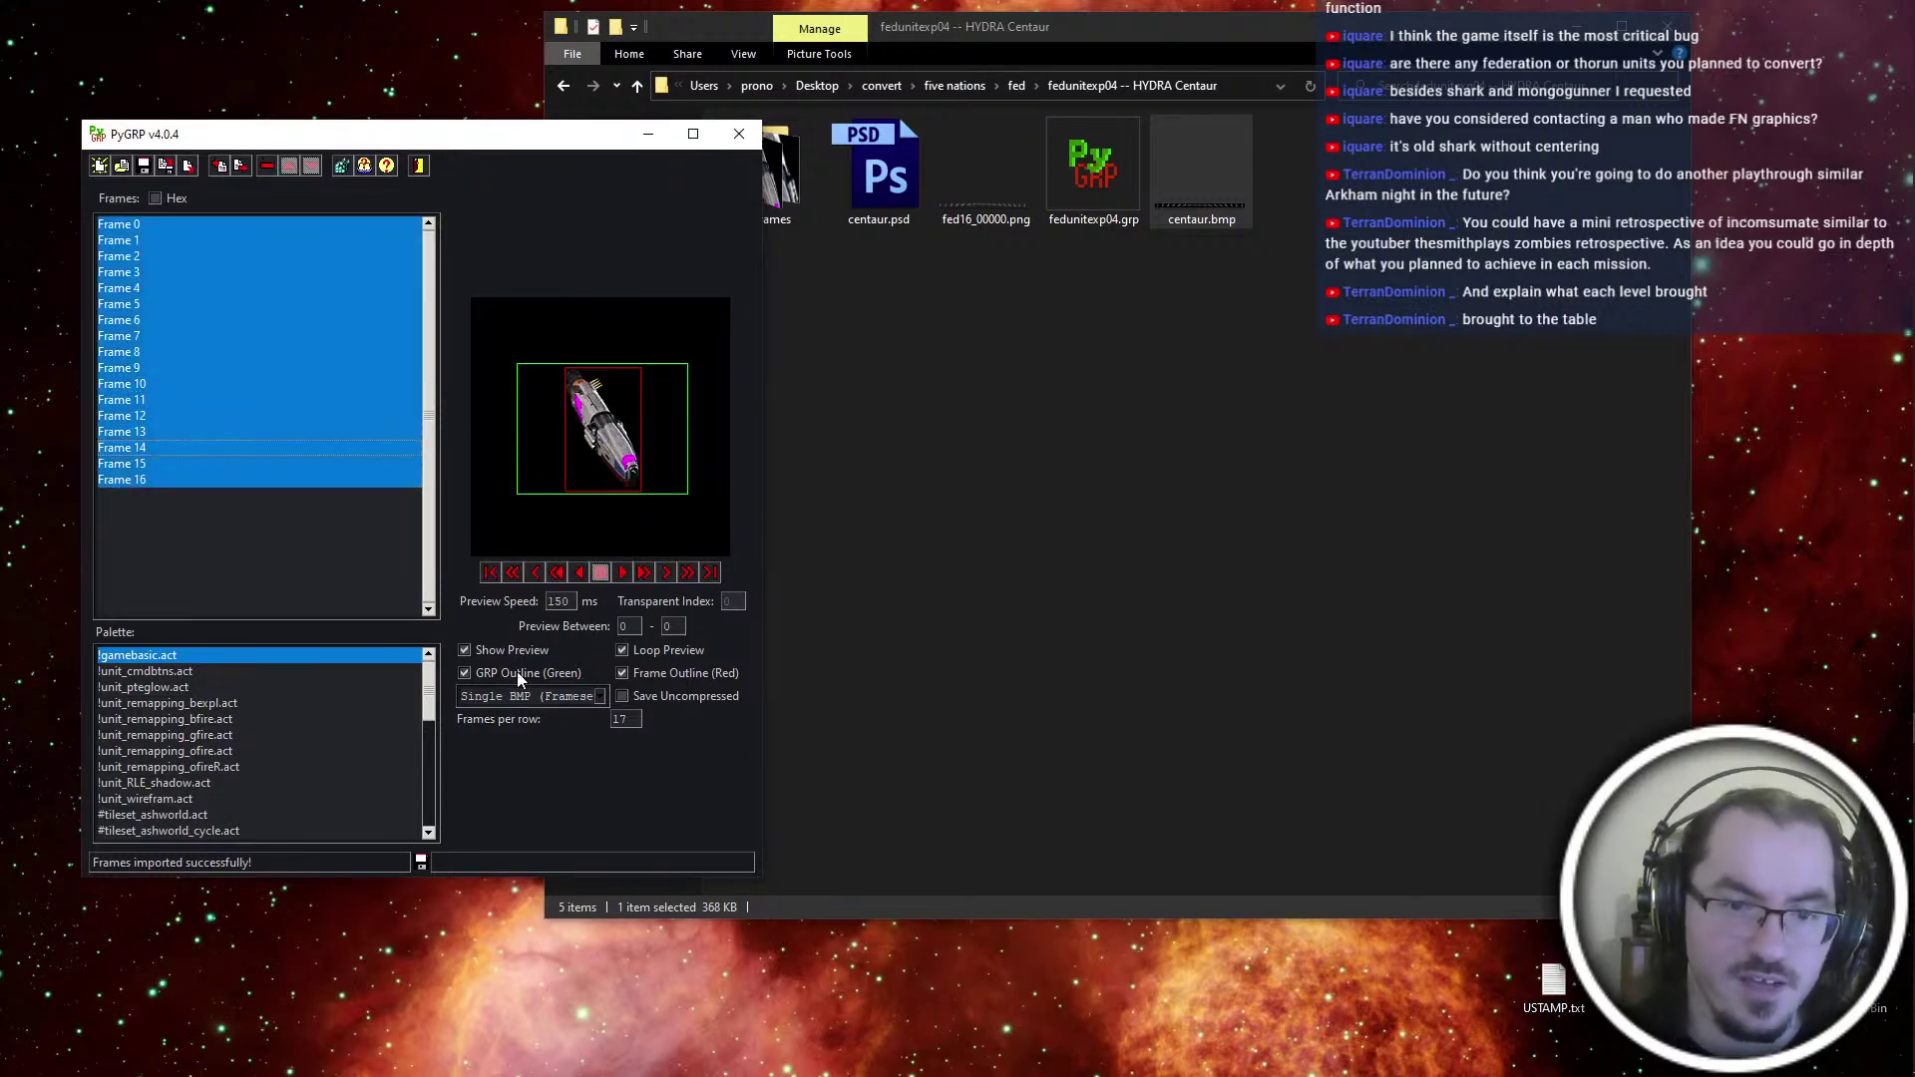
left_click(553, 700)
left_click(575, 753)
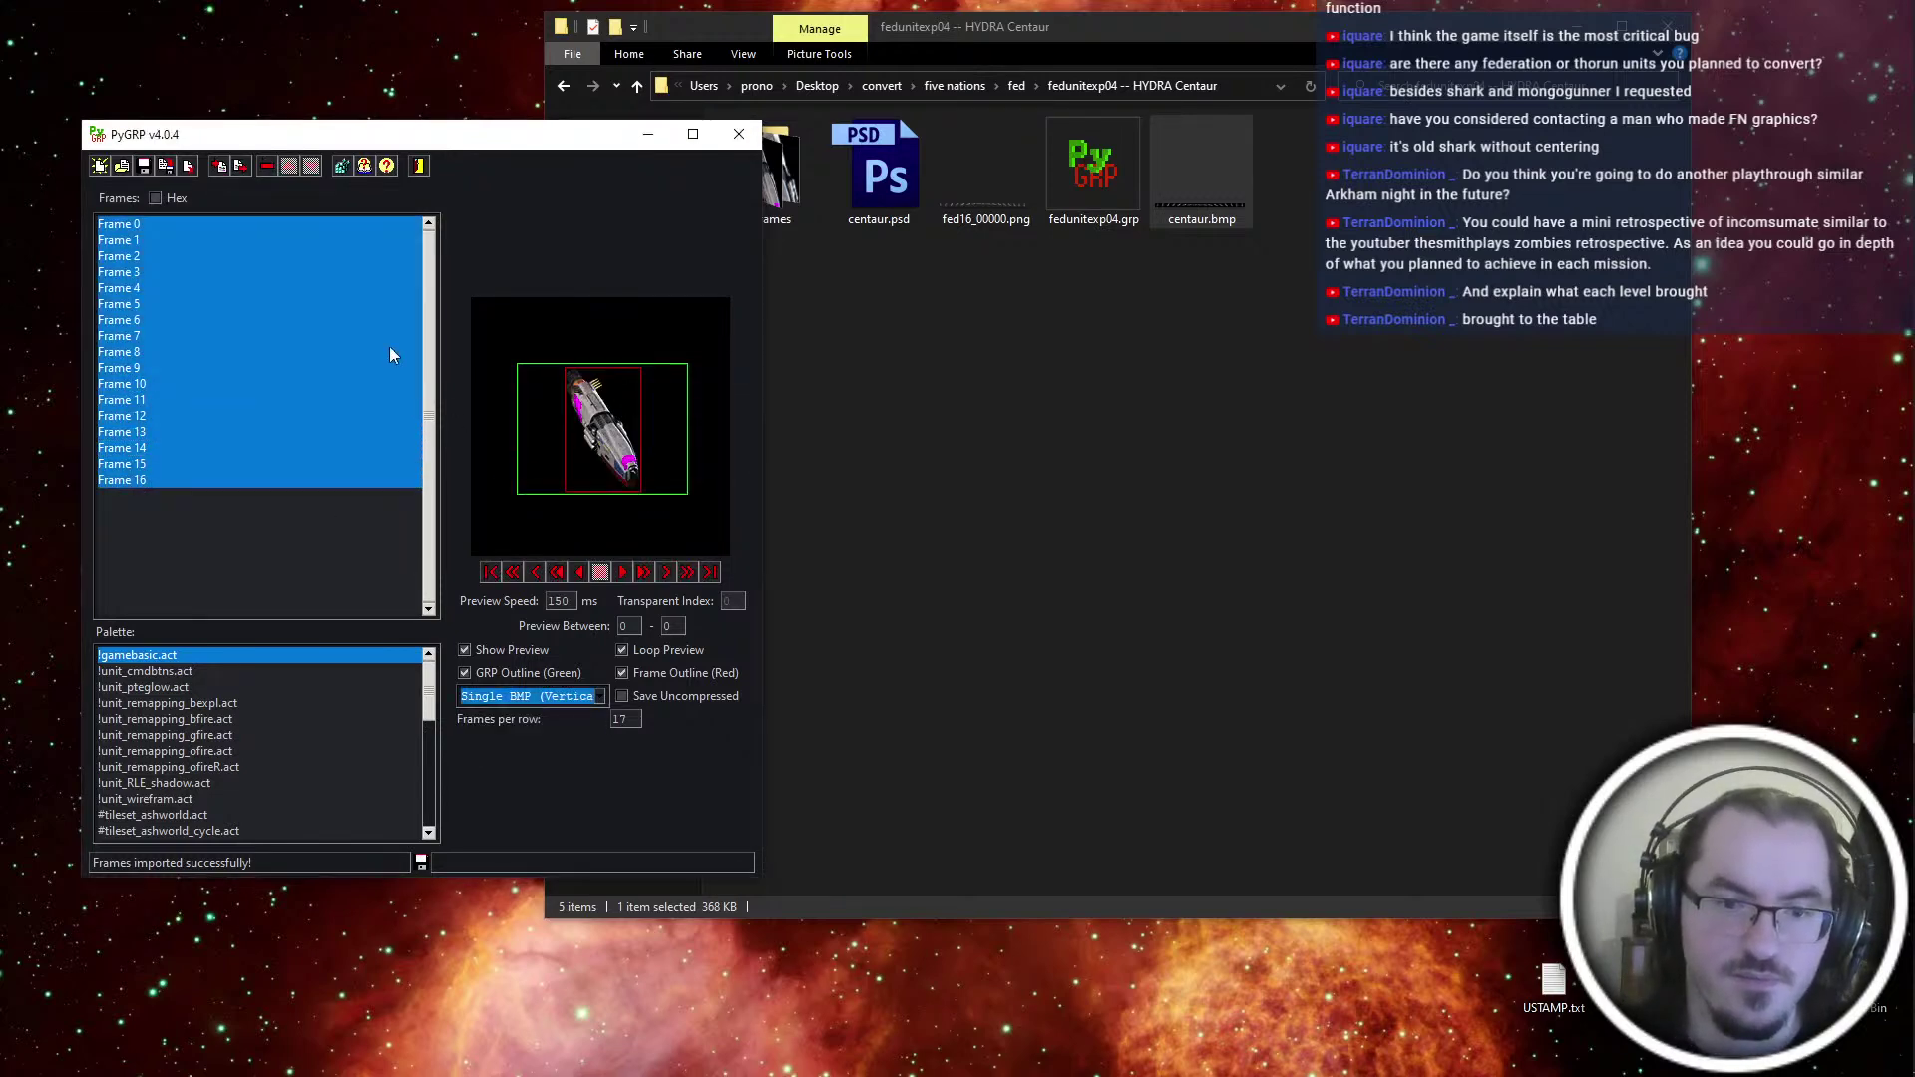
Extract all selected frames as one vertical BMP named centaur on the desktop
left_click(219, 166)
left_click(458, 548)
left_click(401, 520)
left_click(398, 520)
type("centaur")
key("Return")
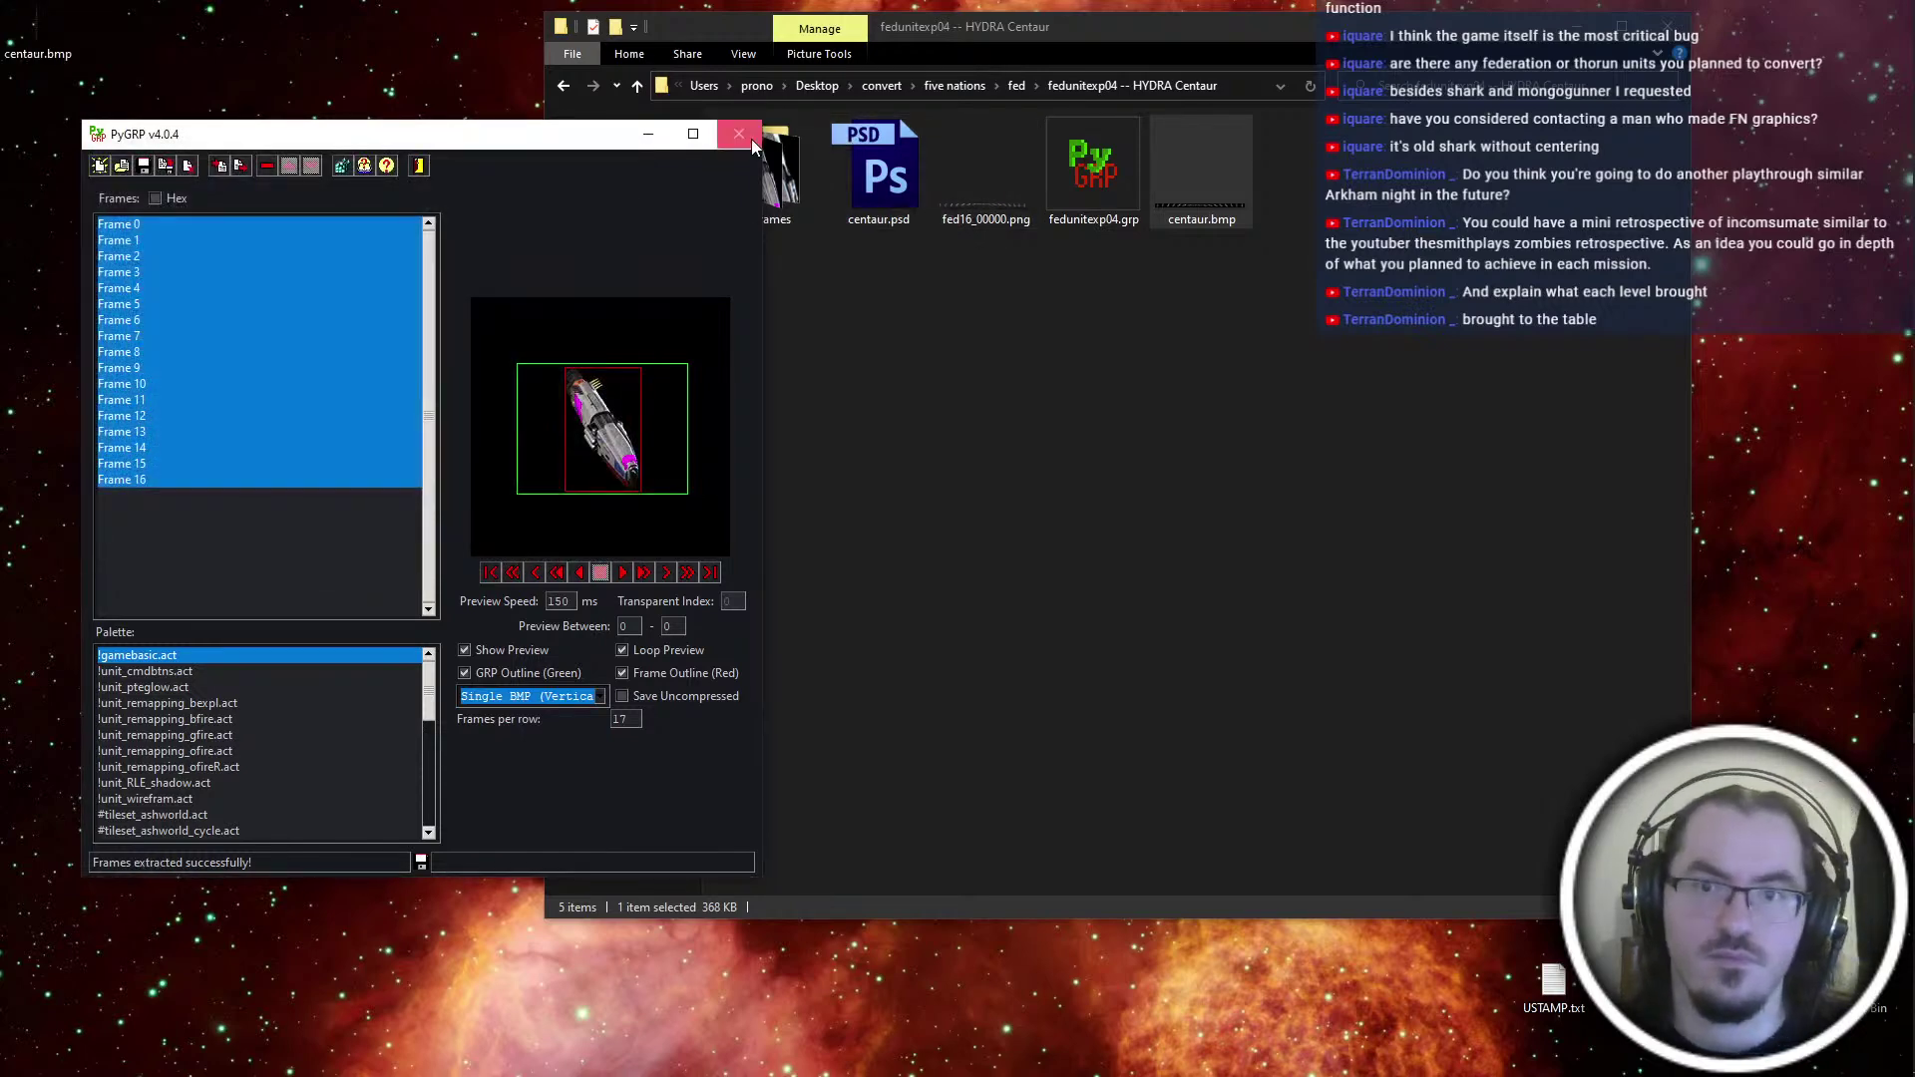
Close PyGRP and launch SFGrpConv.exe from the ShadowFlare Software folder, keeping the HYDRA Centaur folder open behind it
left_click(739, 133)
left_click(1043, 615)
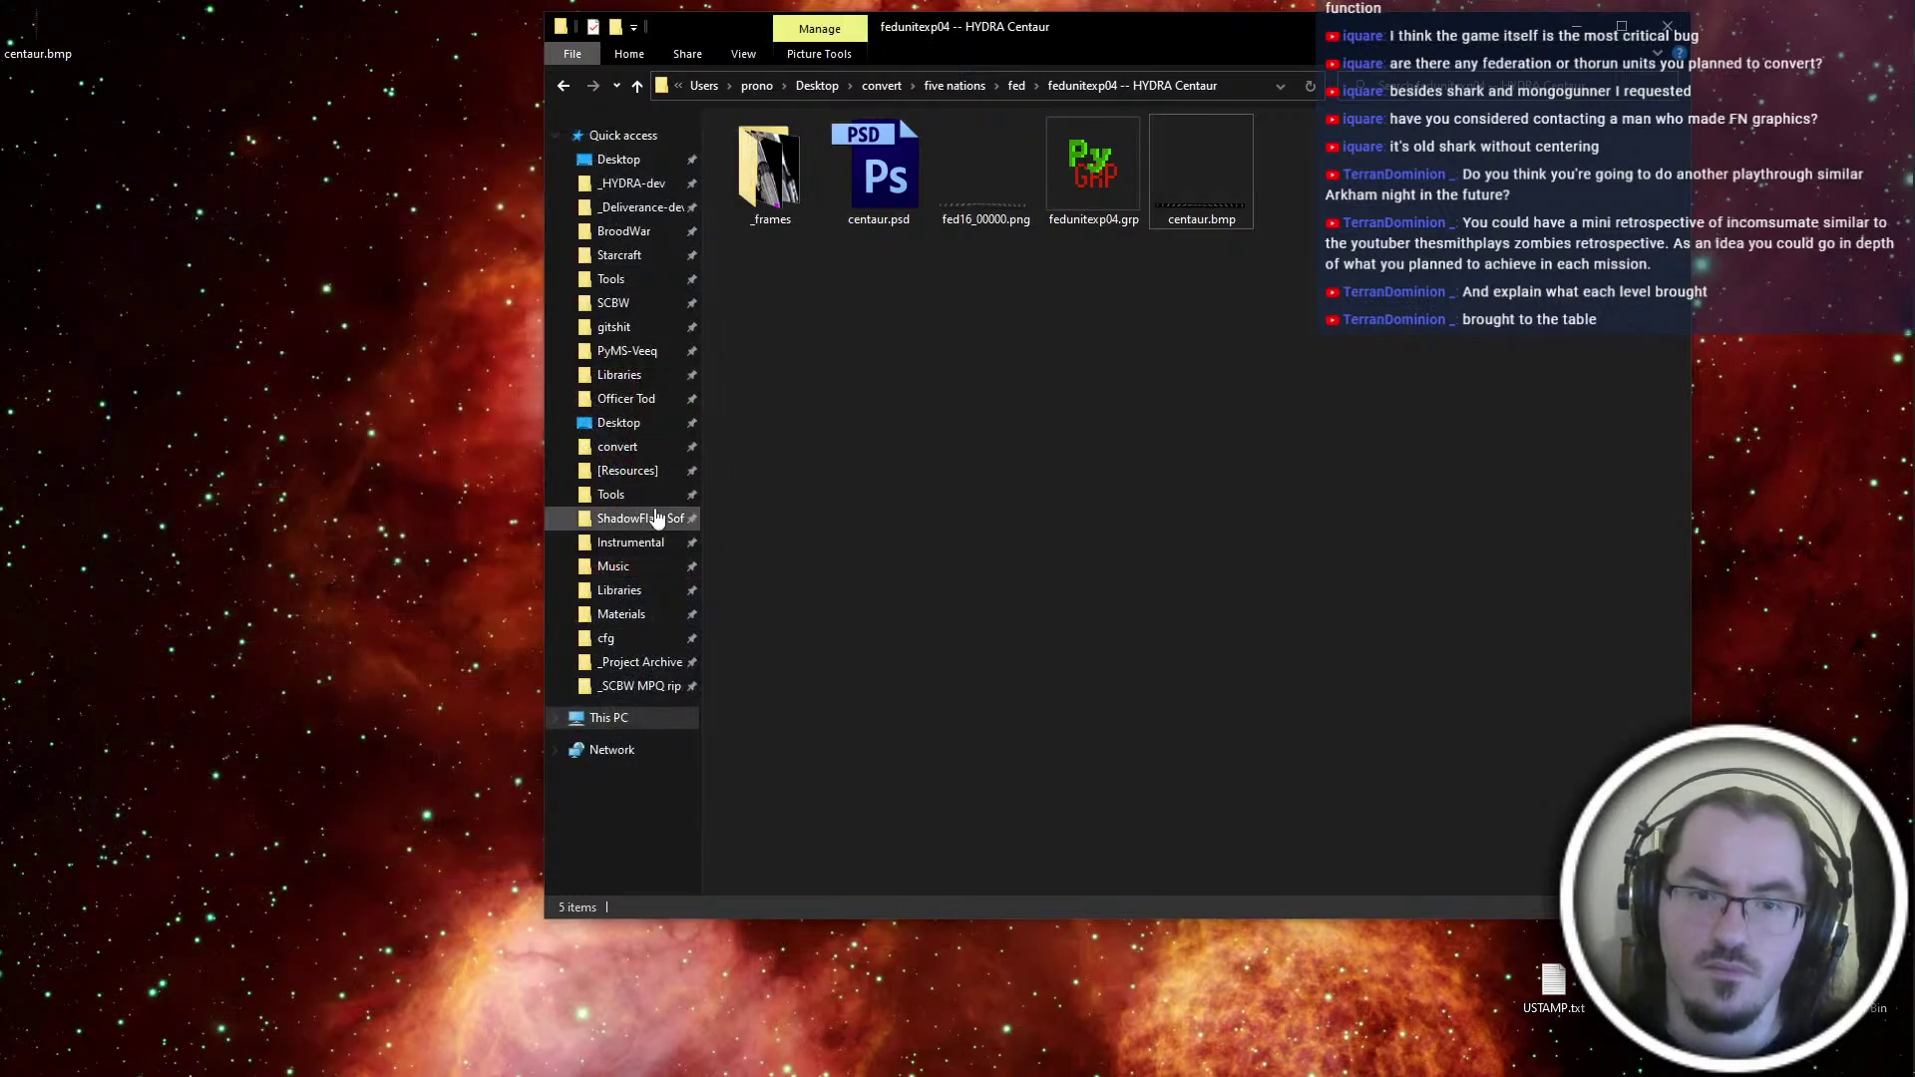
left_click(657, 521)
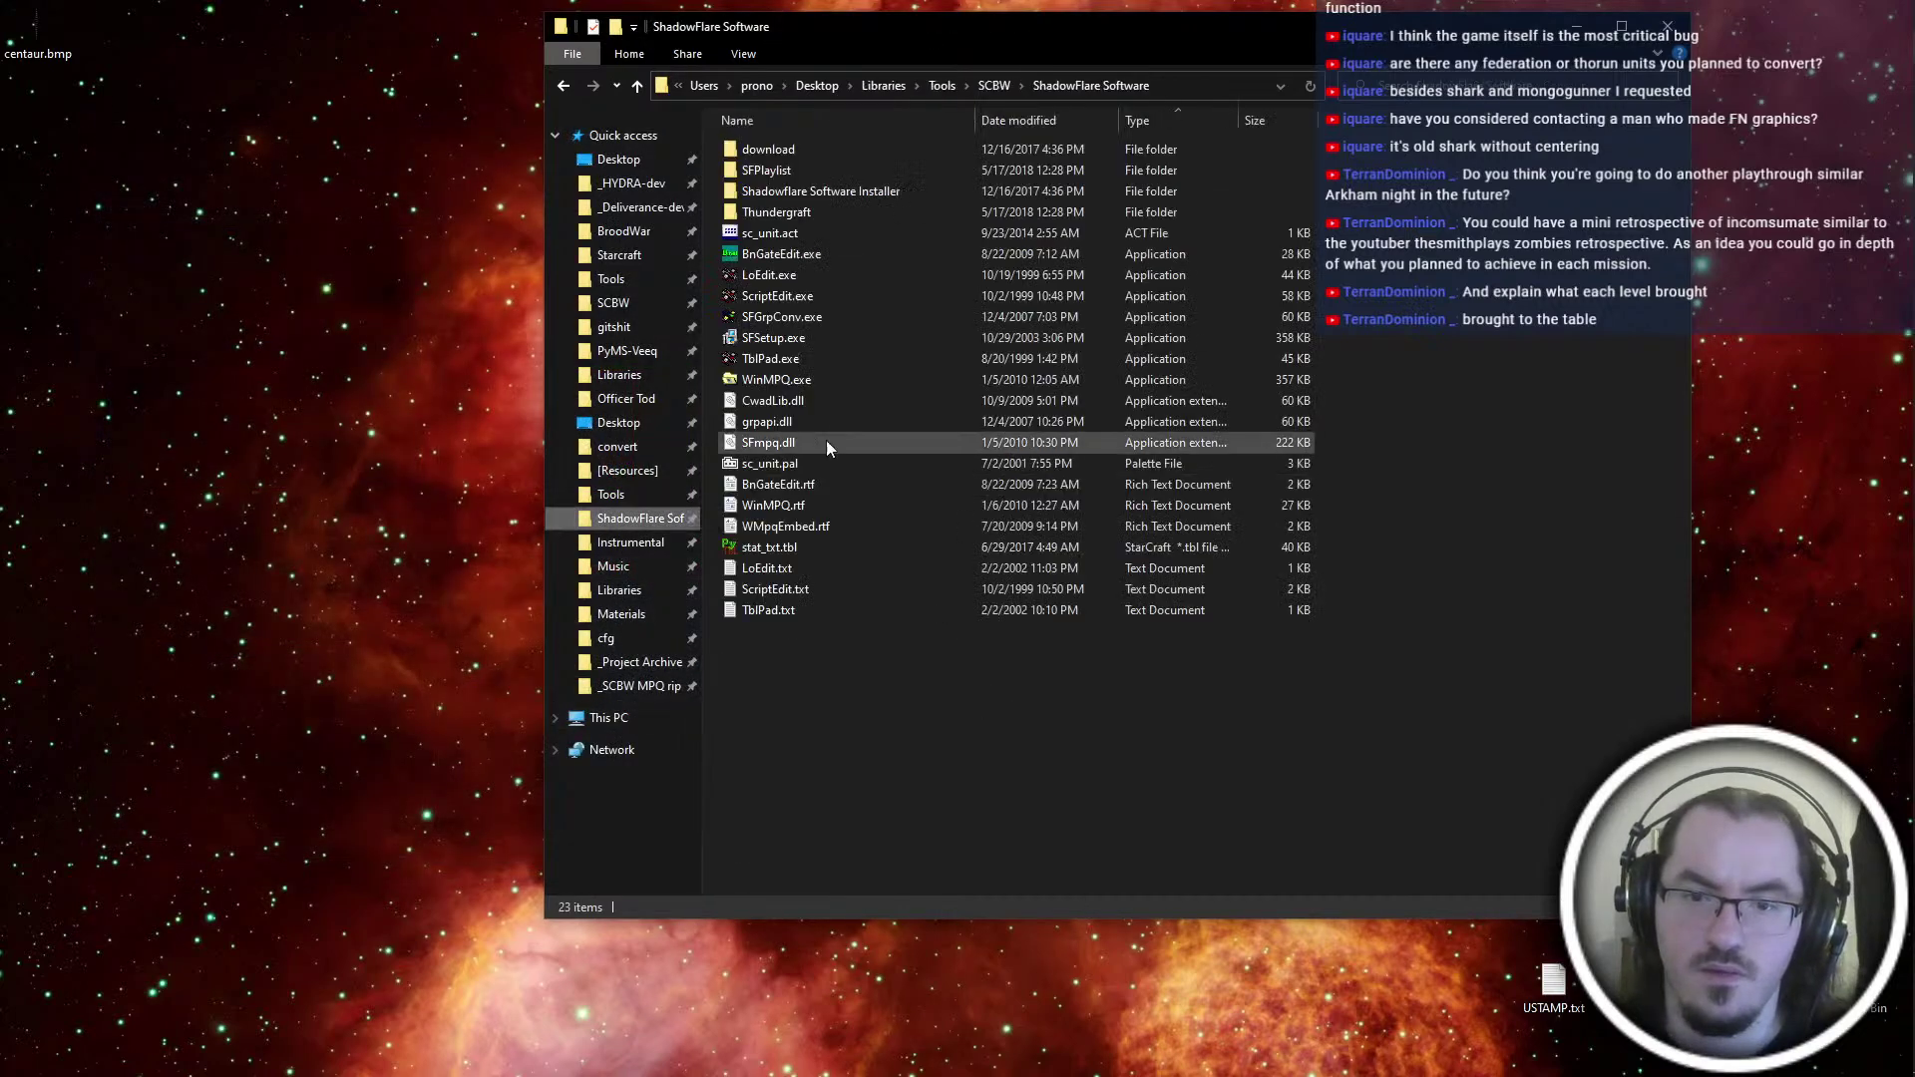
left_click(818, 301)
double_click(813, 316)
key("alt+Left")
key("alt+Tab")
Convert the desktop's centaur.bmp to a compressed 17-frame GRP using a single image containing all frames, and close GRP Converter
left_click(955, 433)
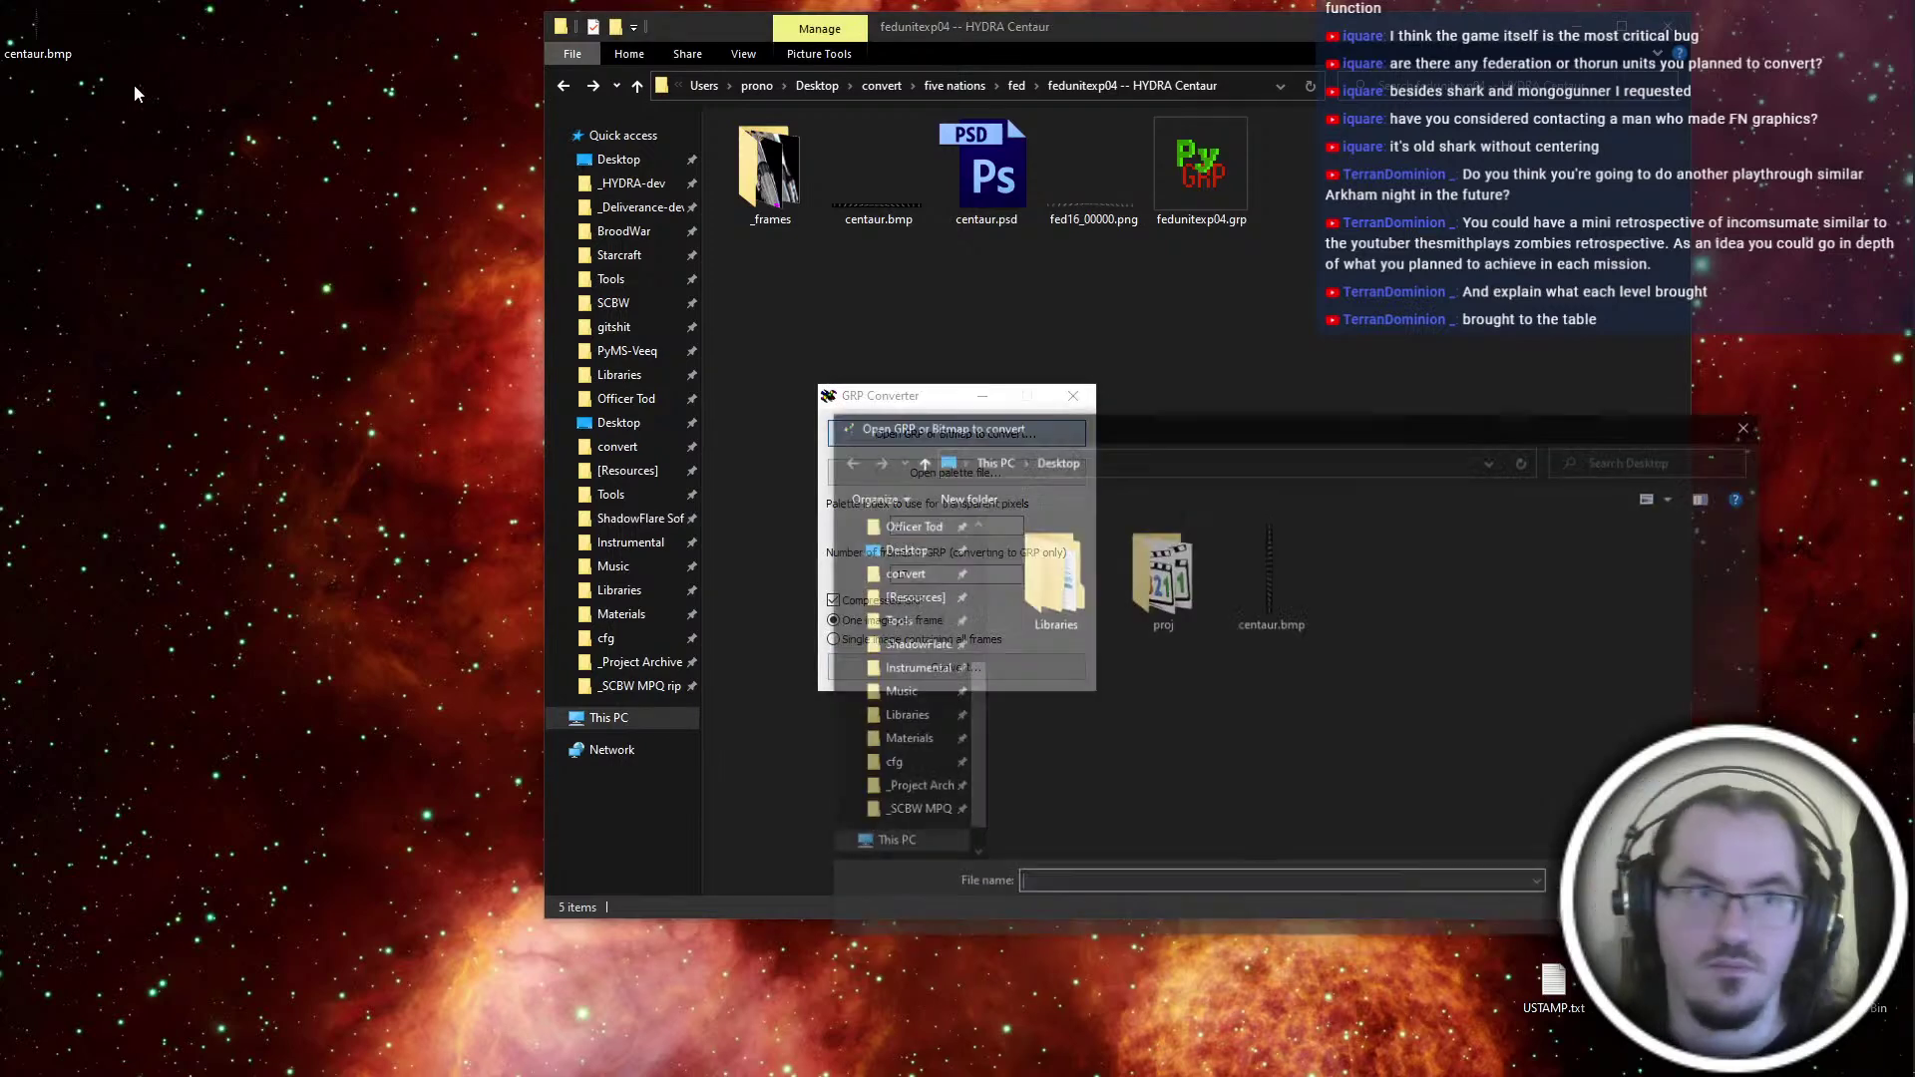
double_click(1268, 574)
left_click(955, 666)
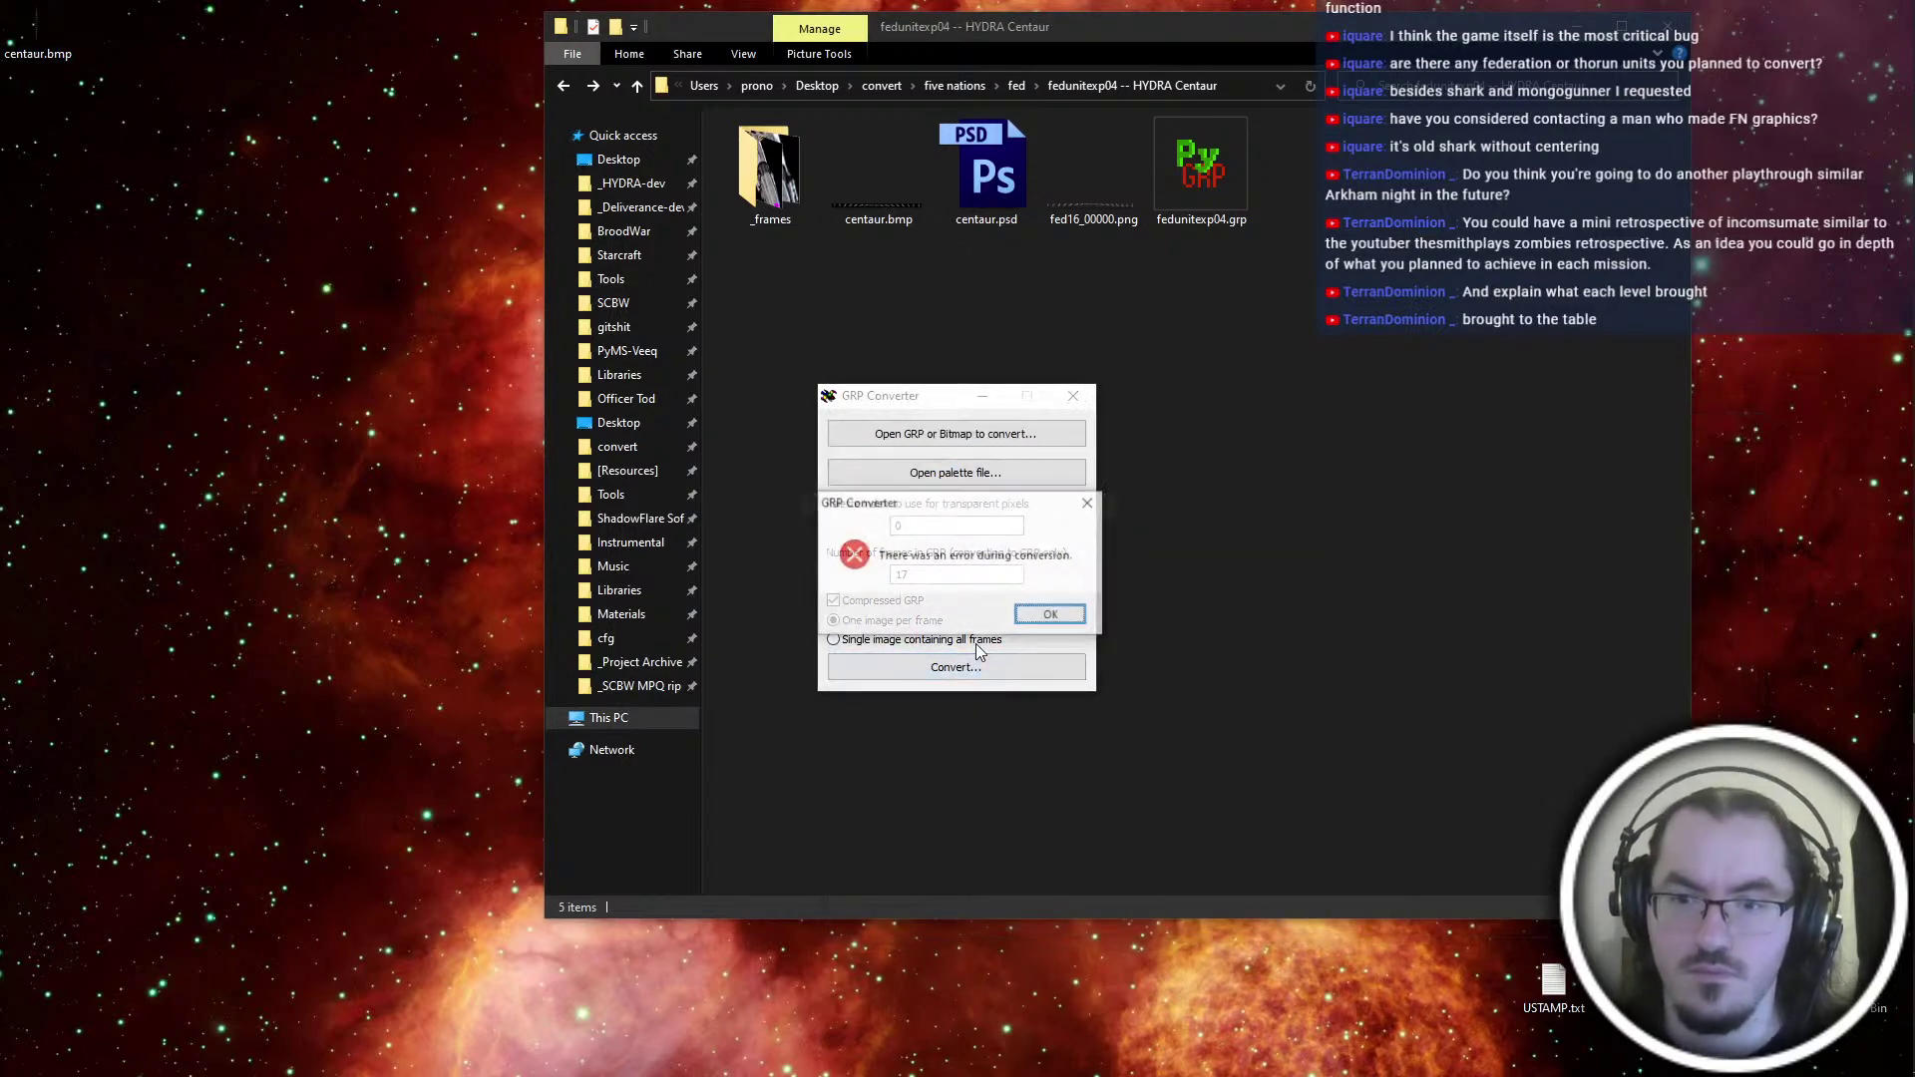
left_click(1049, 612)
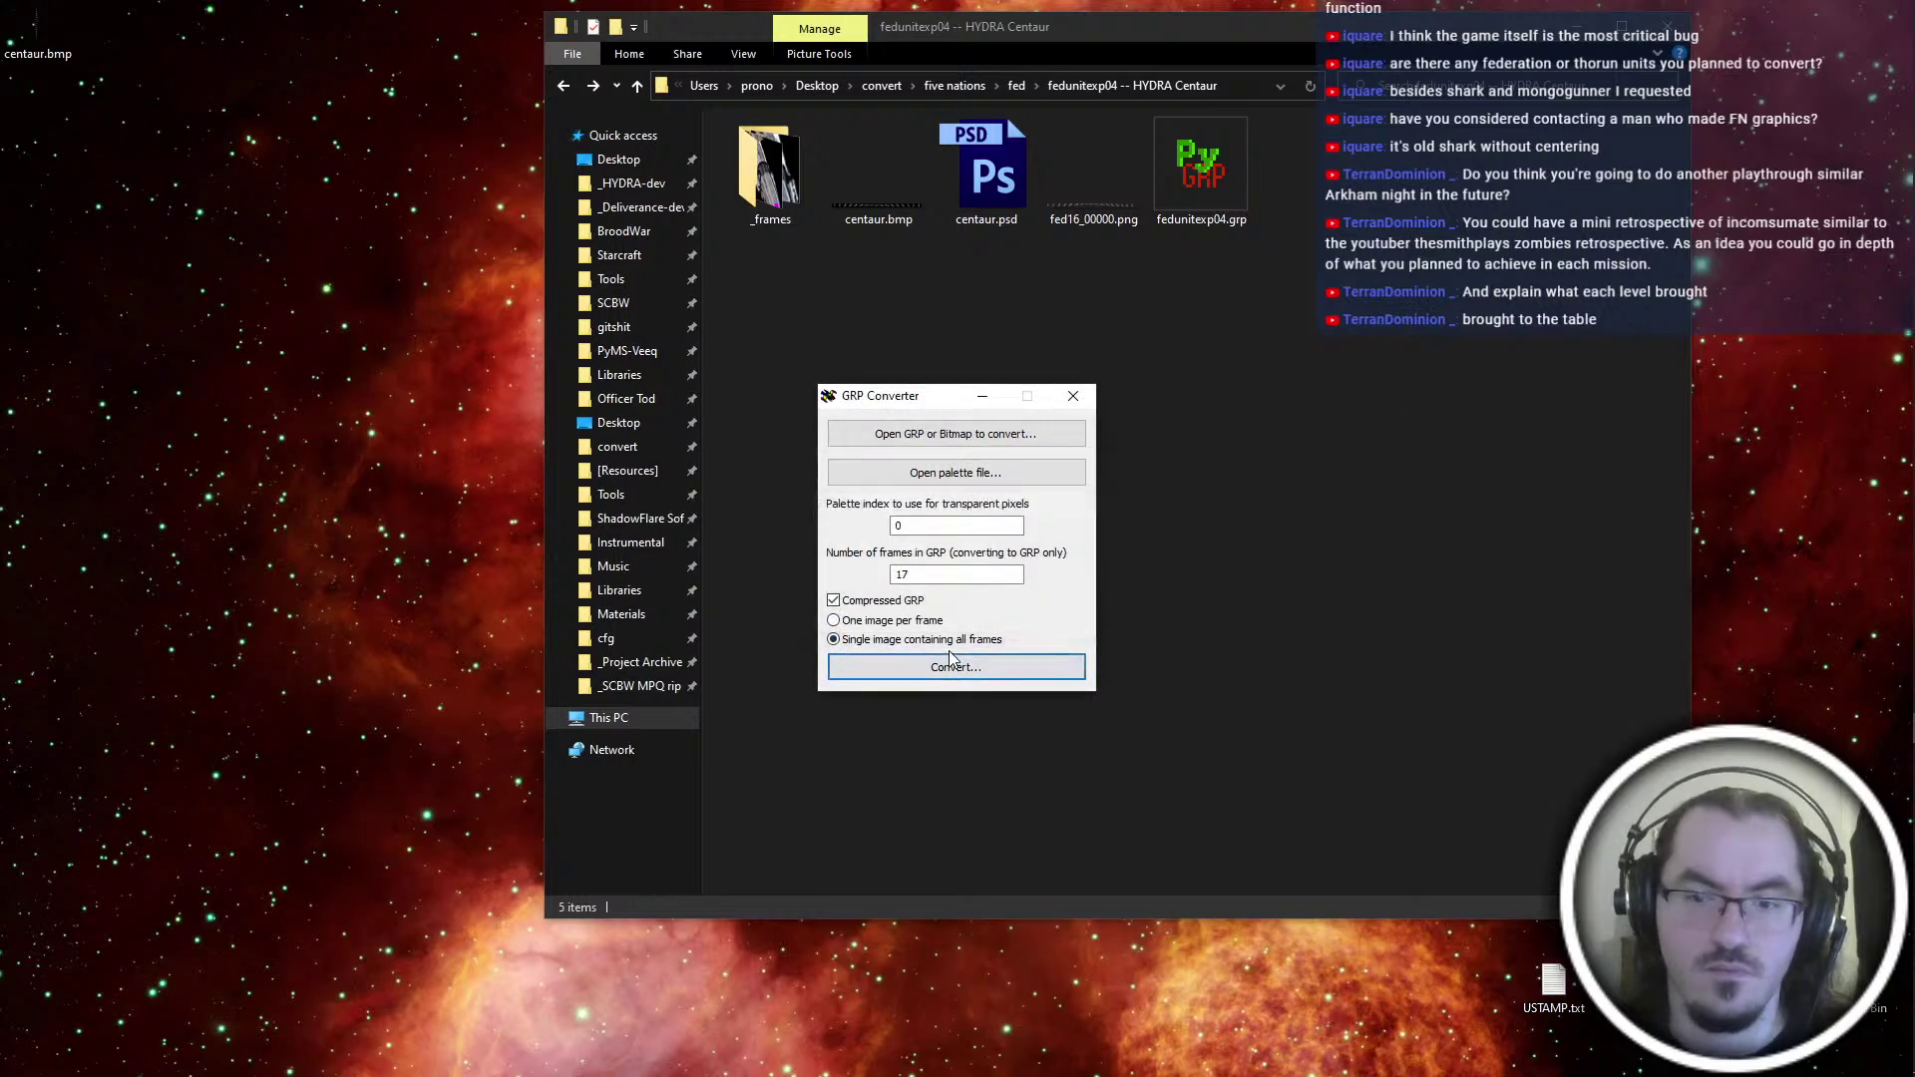
left_click(1072, 396)
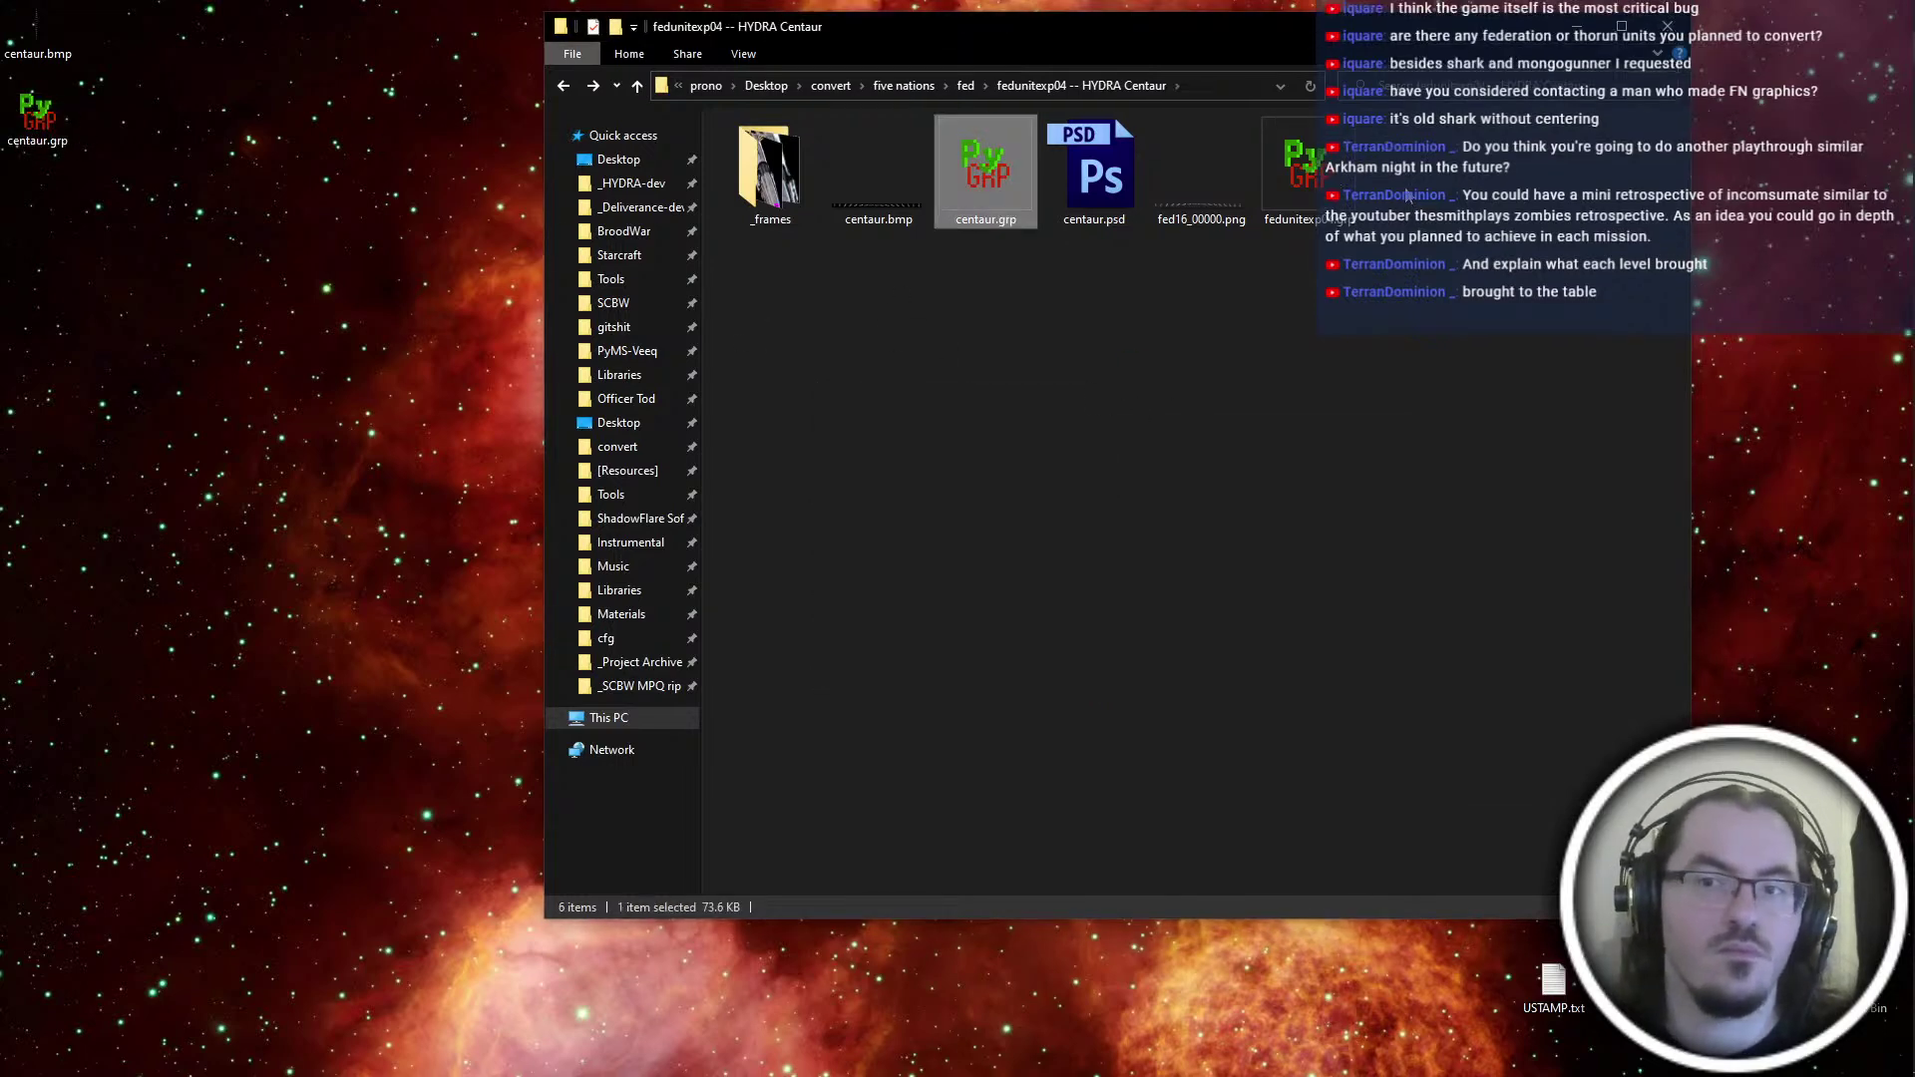
Copy the new centaur.grp and remove fedunitexp04.grp from the HYDRA Centaur folder
left_click(986, 165)
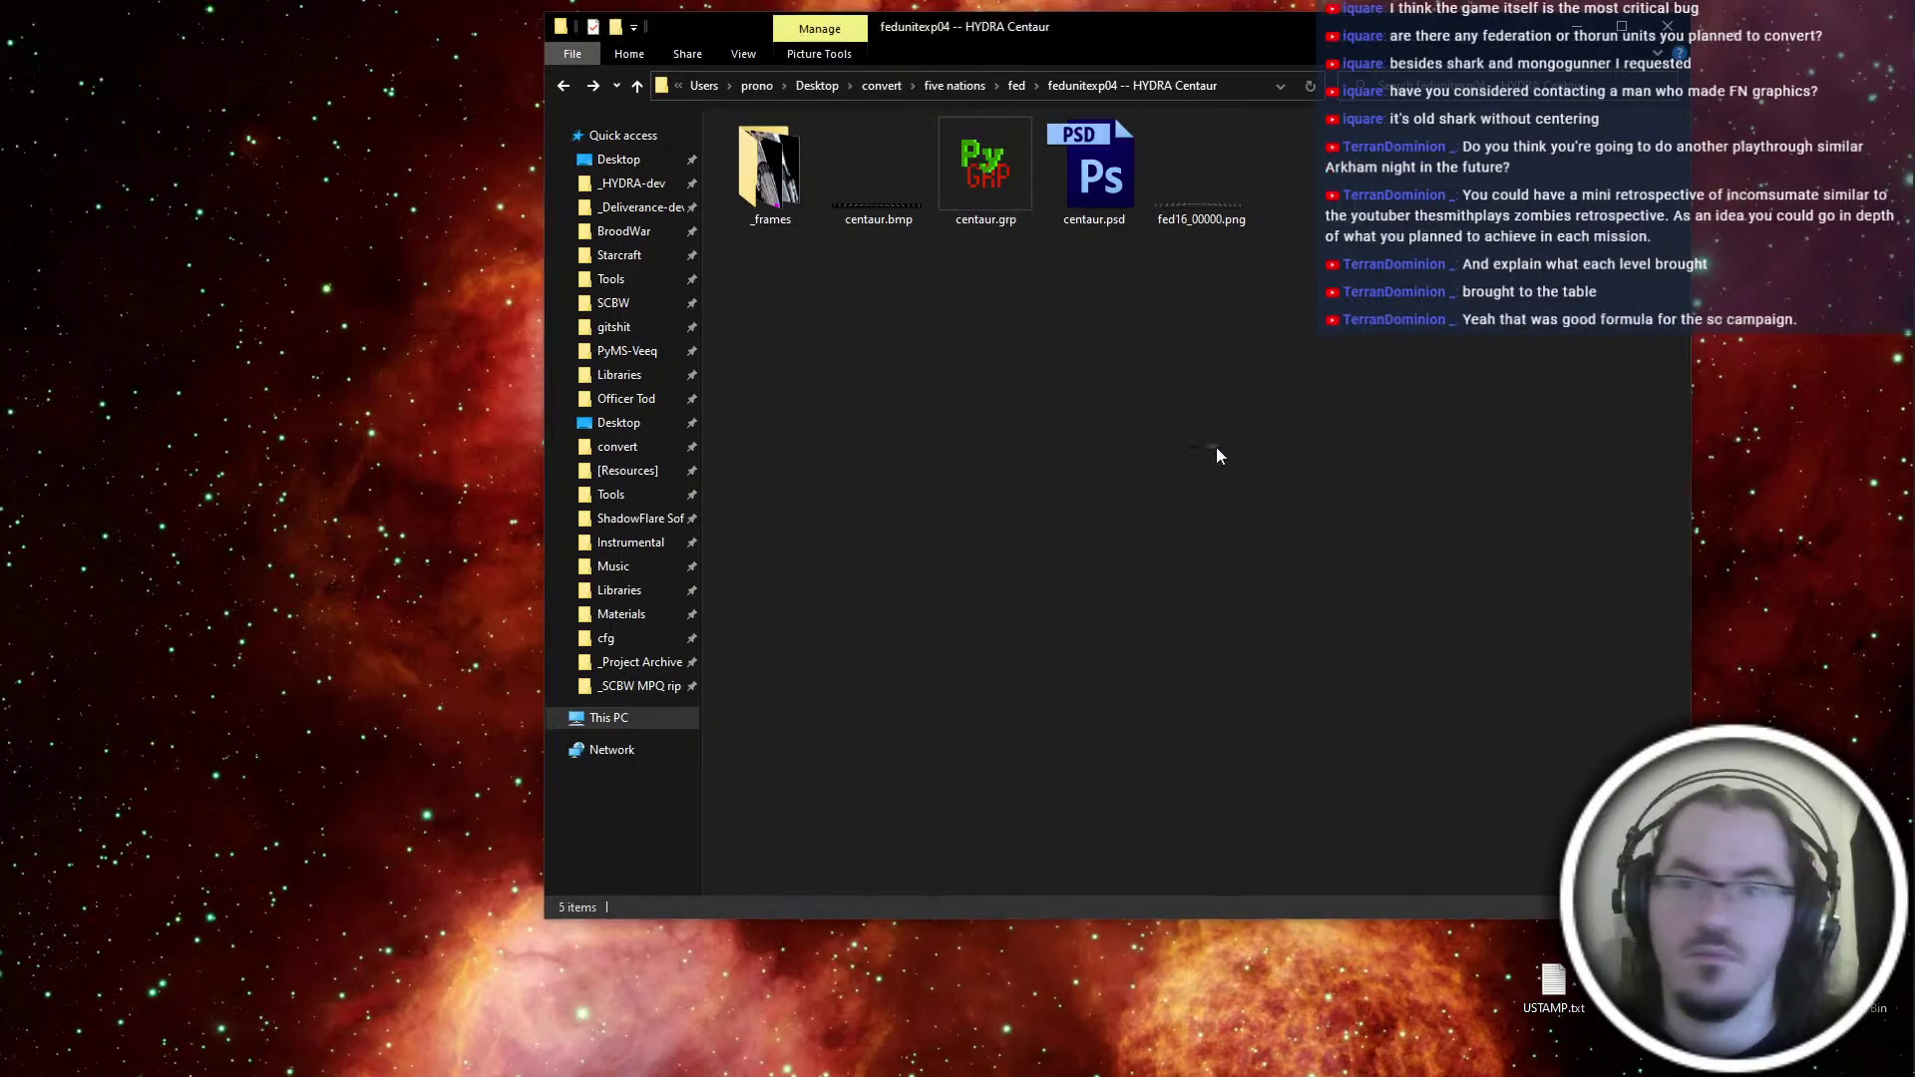
left_click(1127, 435)
key("alt+Tab")
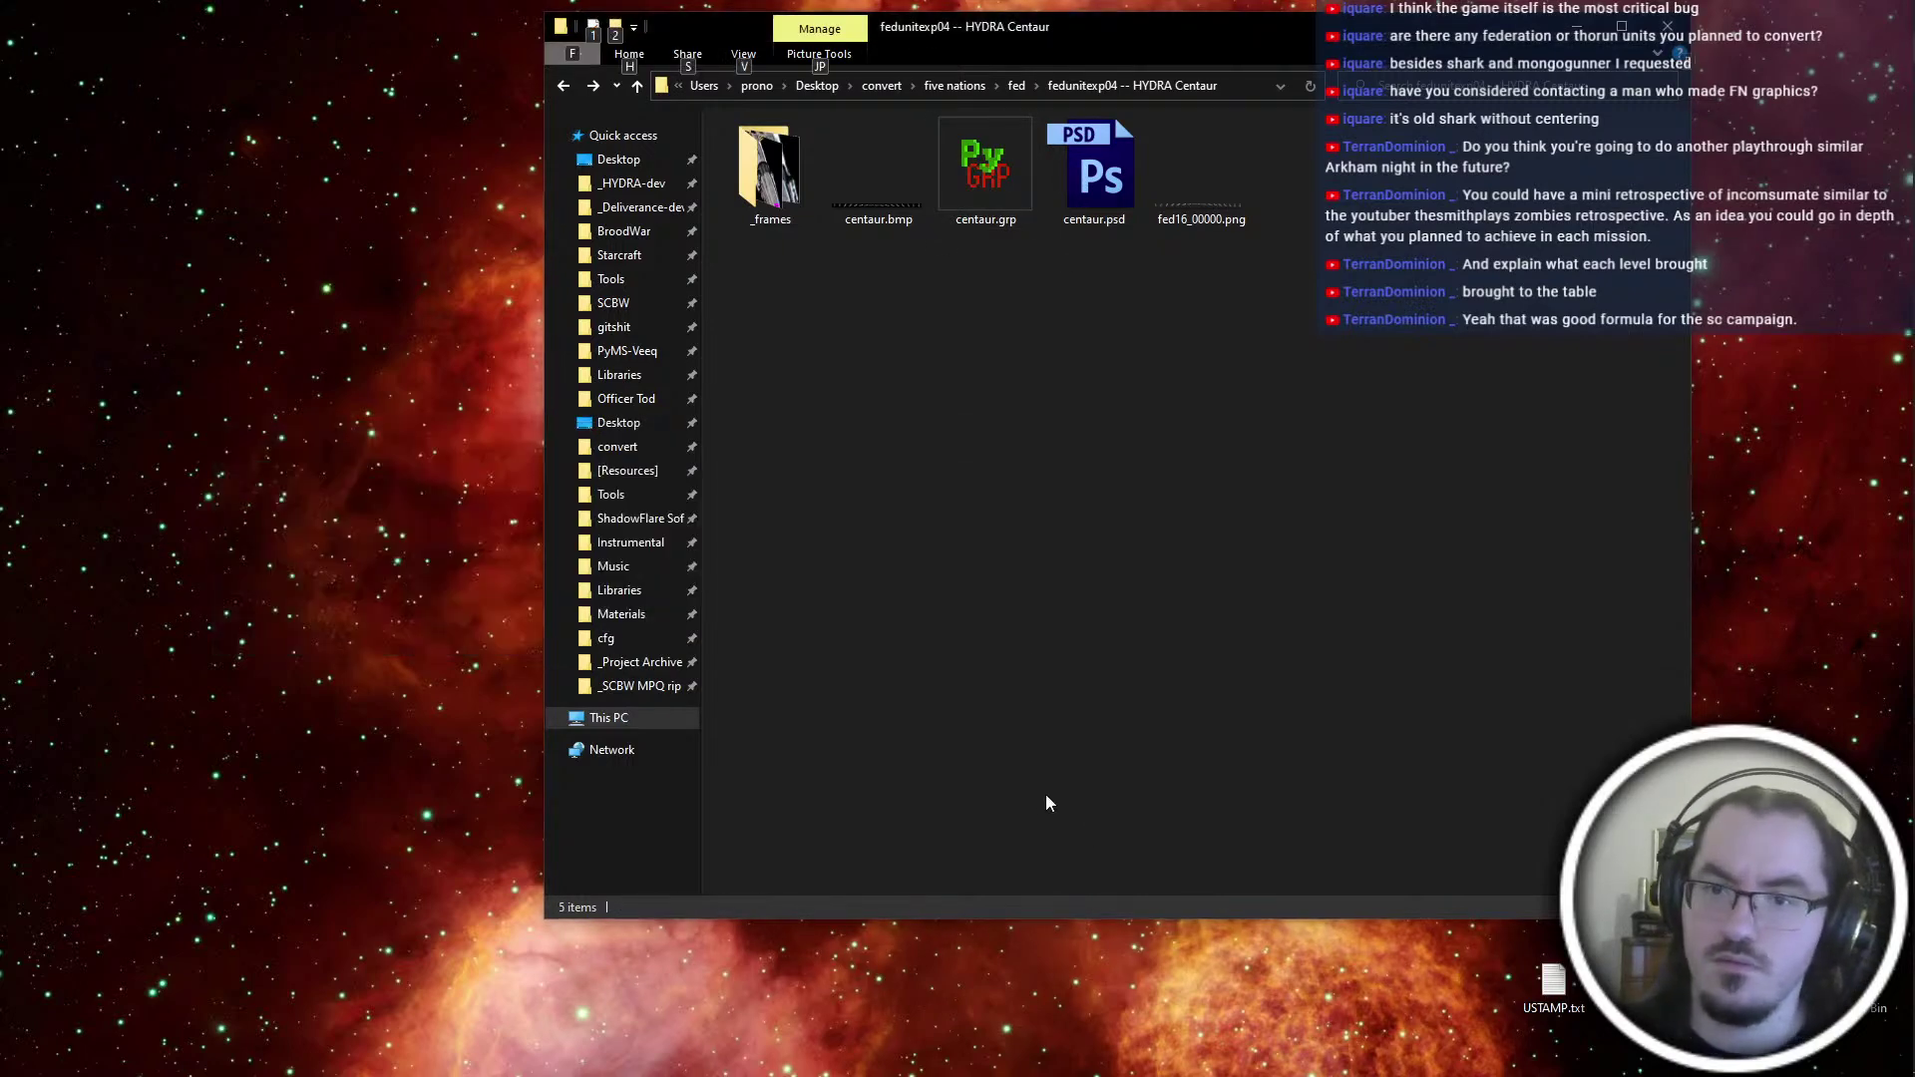
Paste centaur.grp into the _HYDRA-dev mpq\unit\hydra\terran folder, replacing the existing file
key("super+e")
left_click(477, 283)
double_click(760, 271)
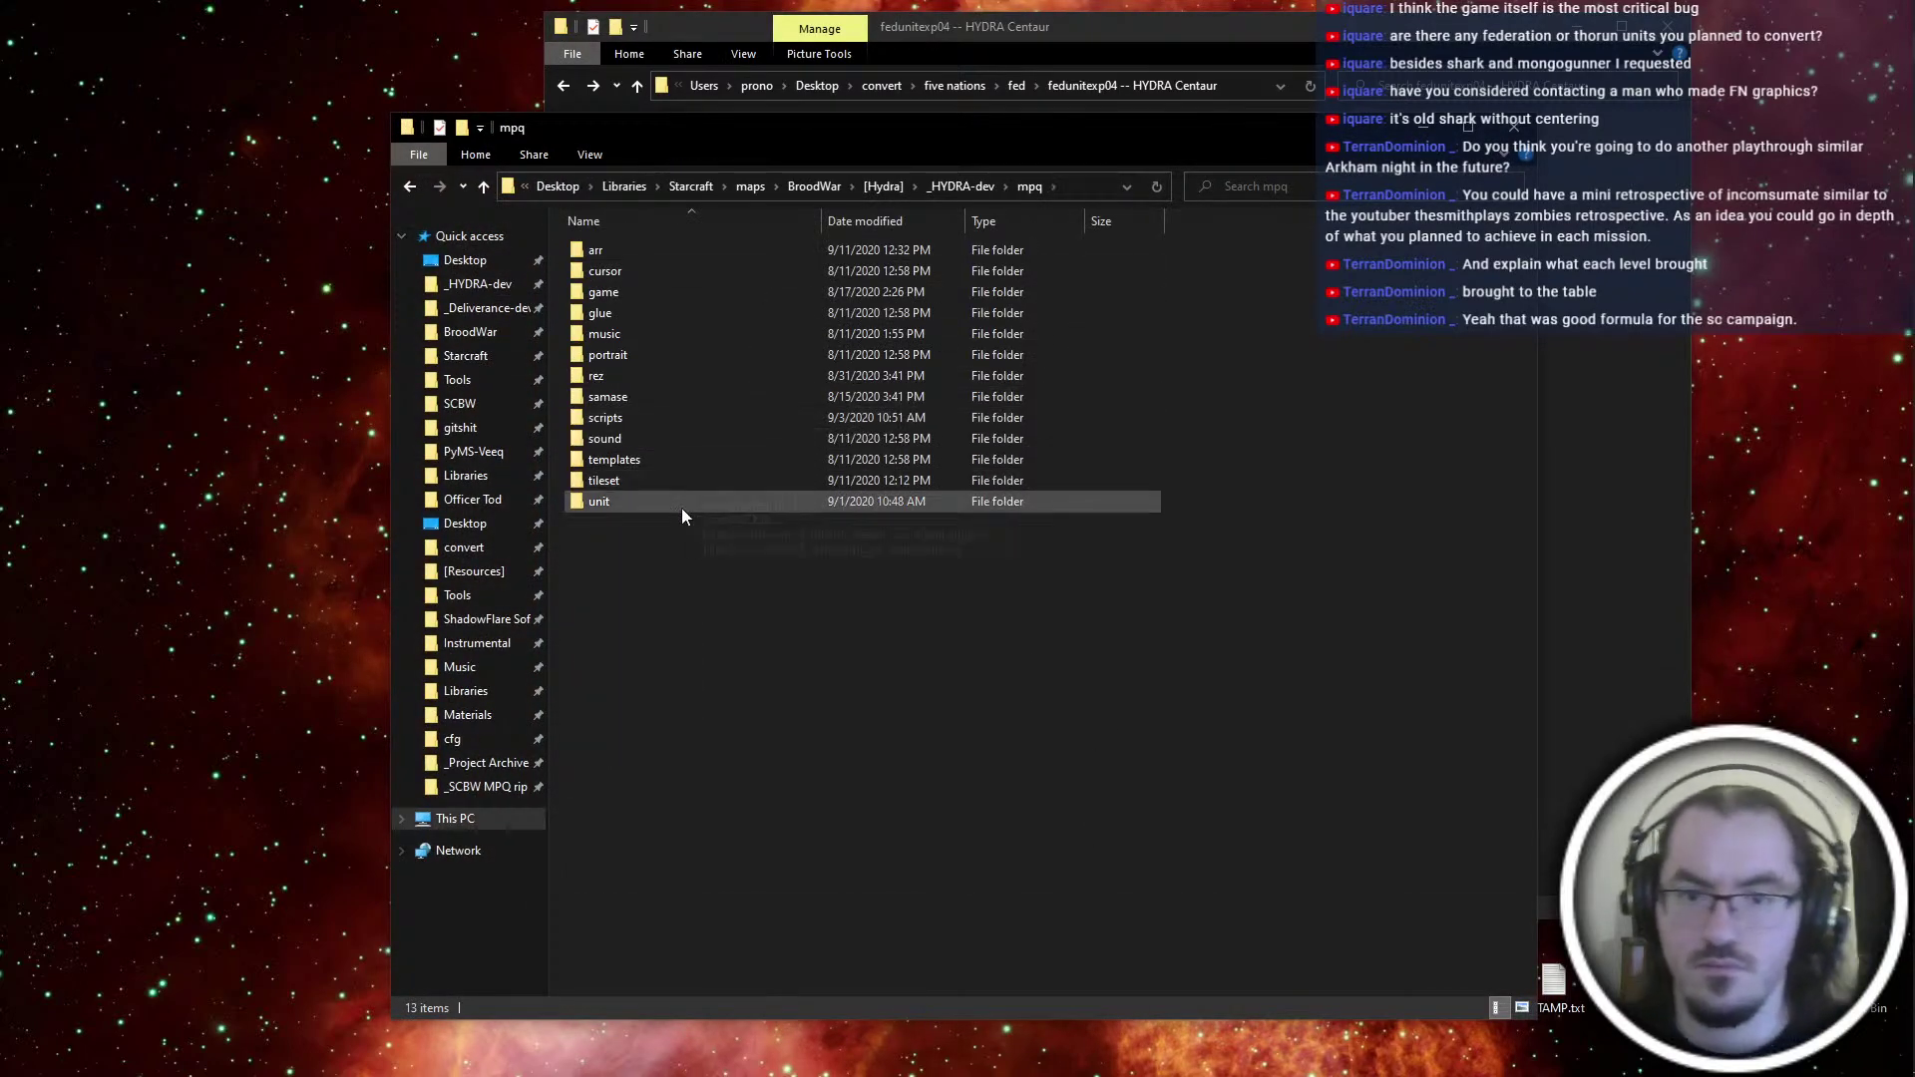
double_click(682, 507)
double_click(670, 289)
double_click(670, 289)
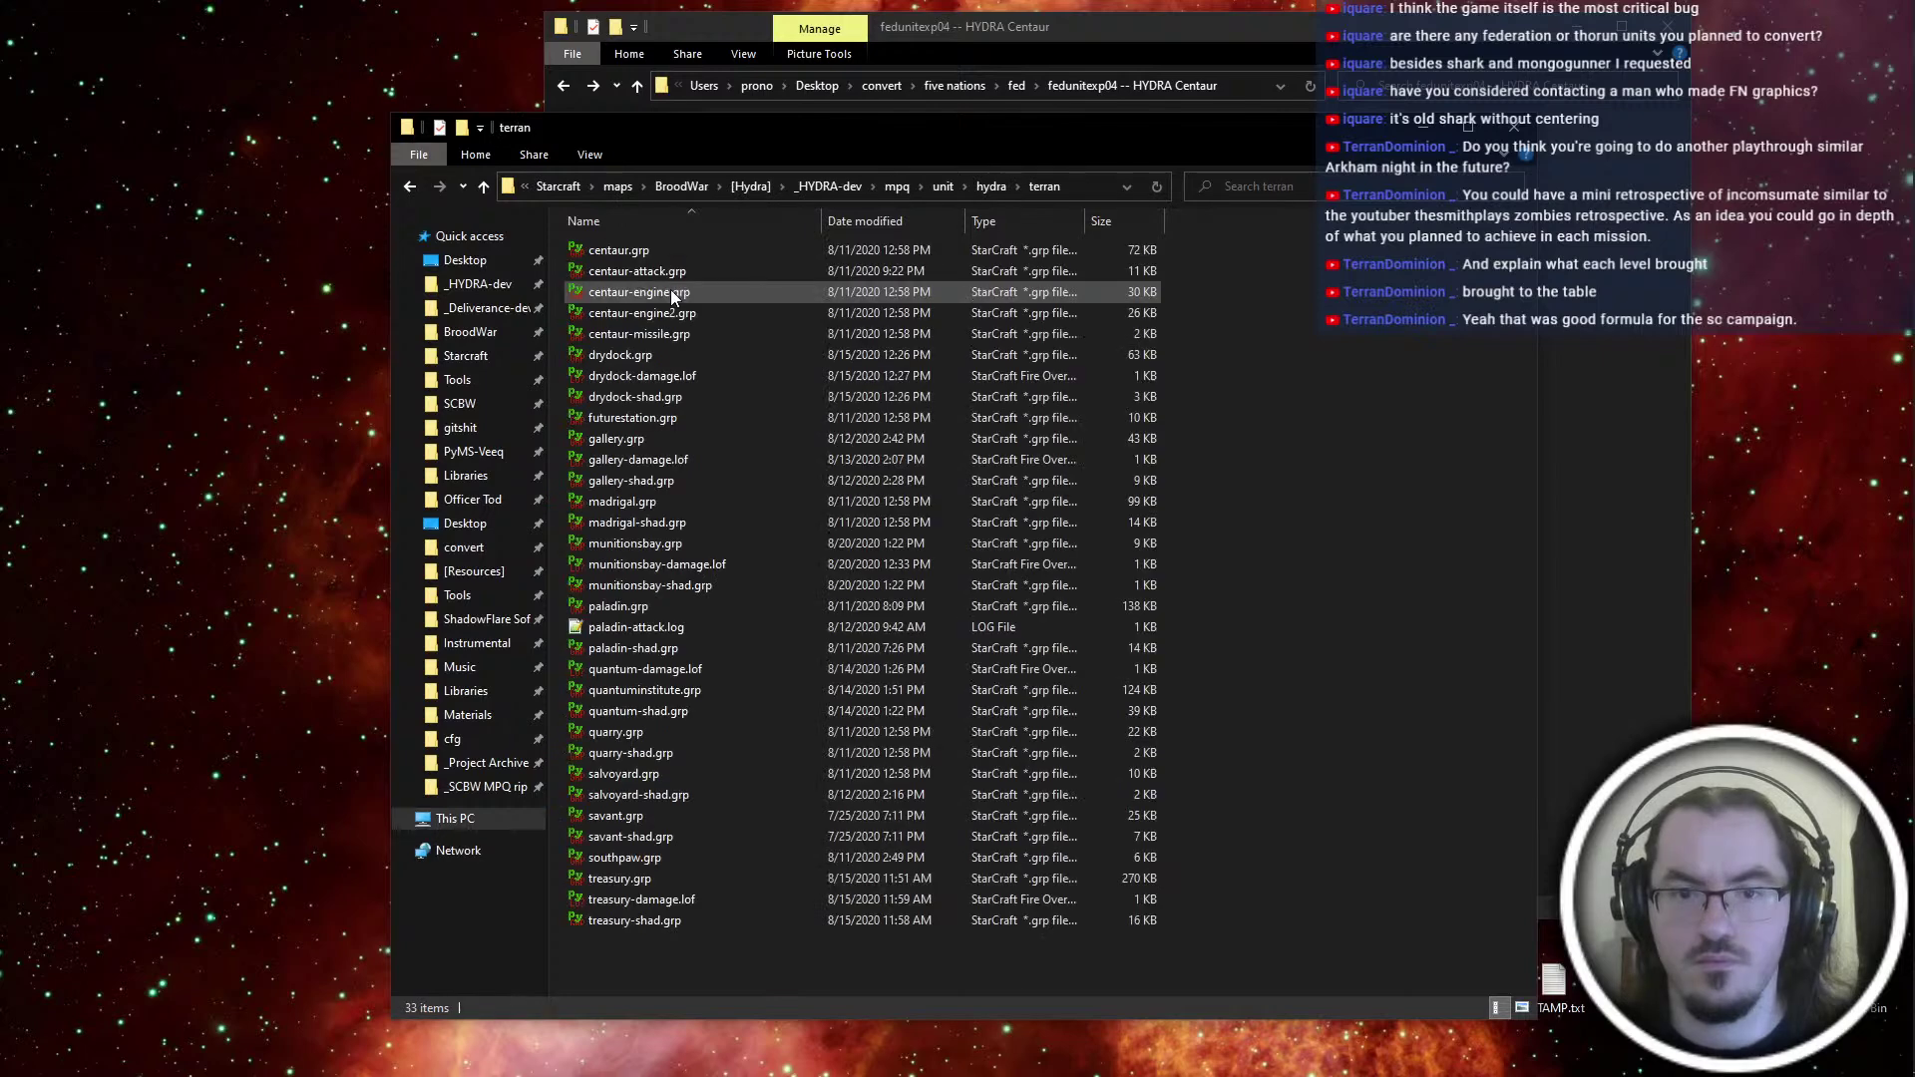
key("ctrl+v")
key("Return")
Return to the _HYDRA-dev folder and open HYDRA-editor.mpq in PyMPQ
key("alt+Left")
key("alt+Left")
key("alt+Left")
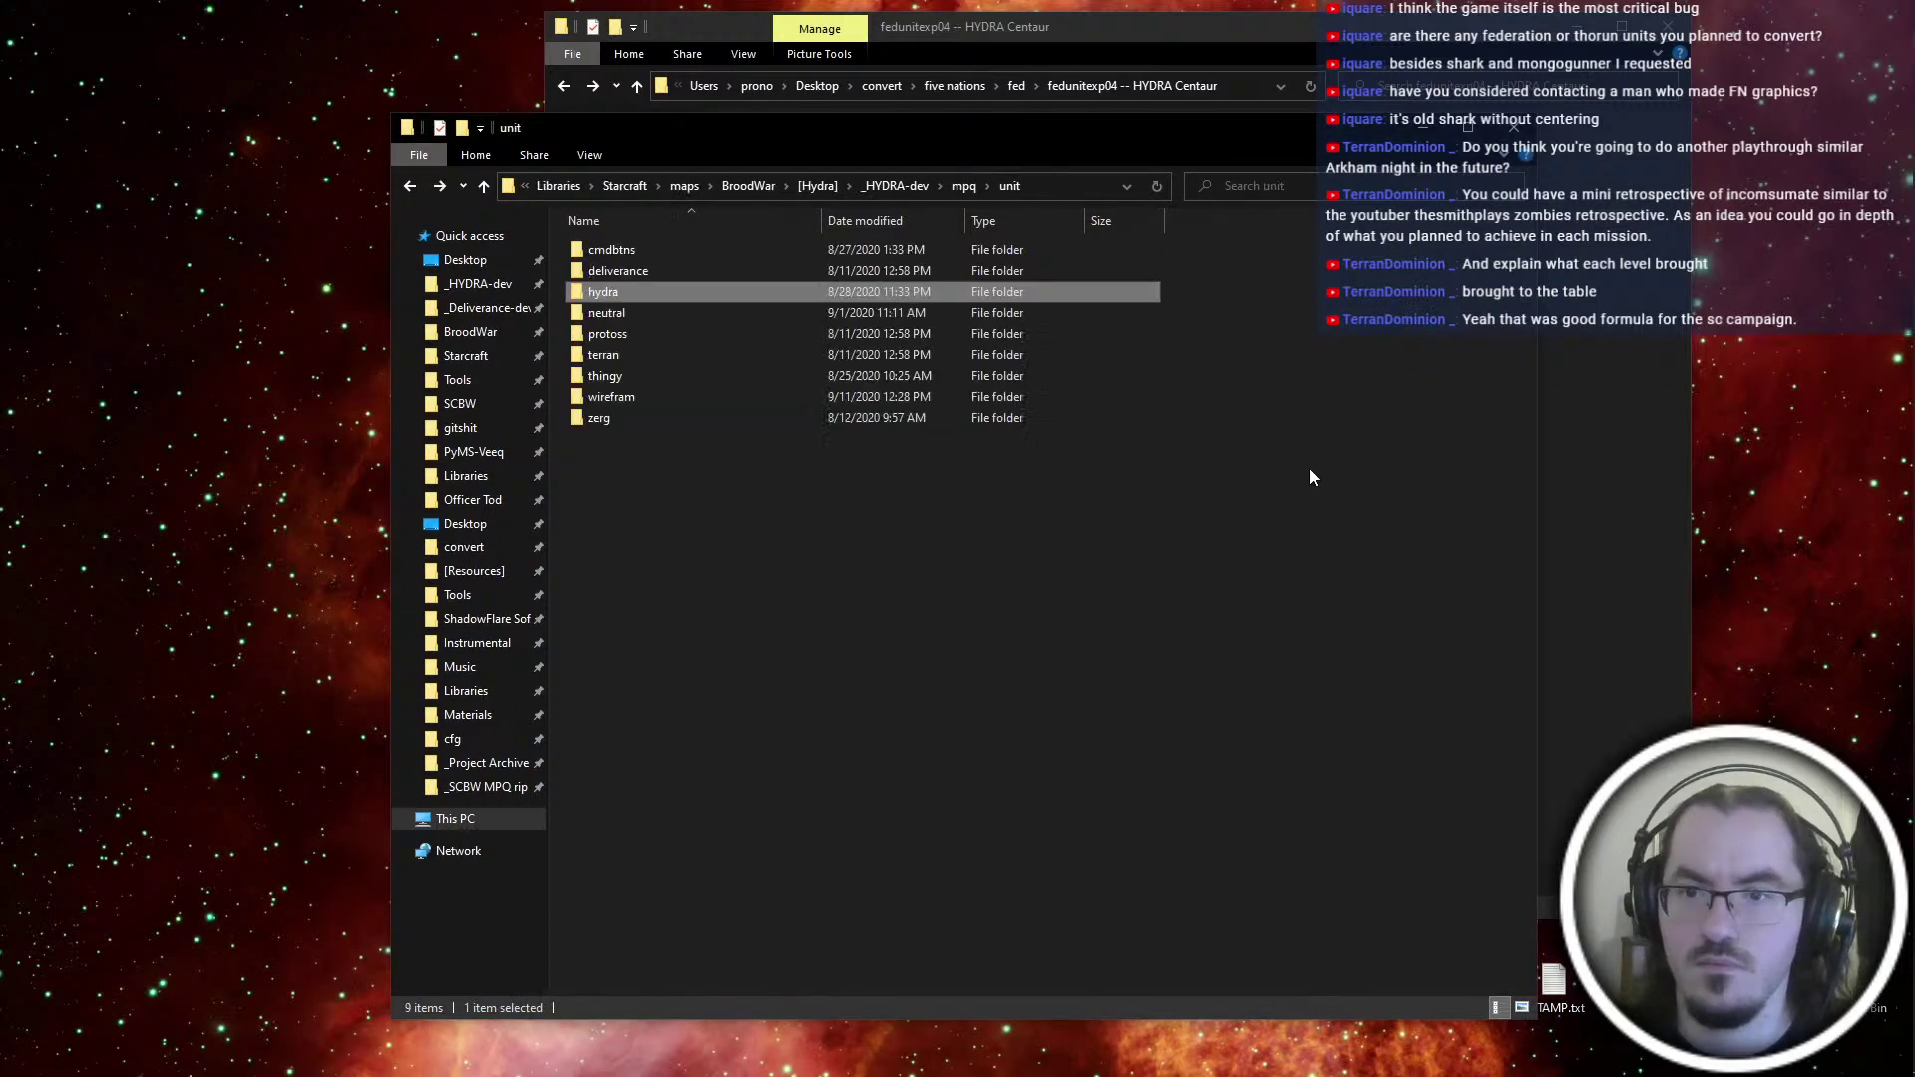
key("alt+Left")
double_click(686, 480)
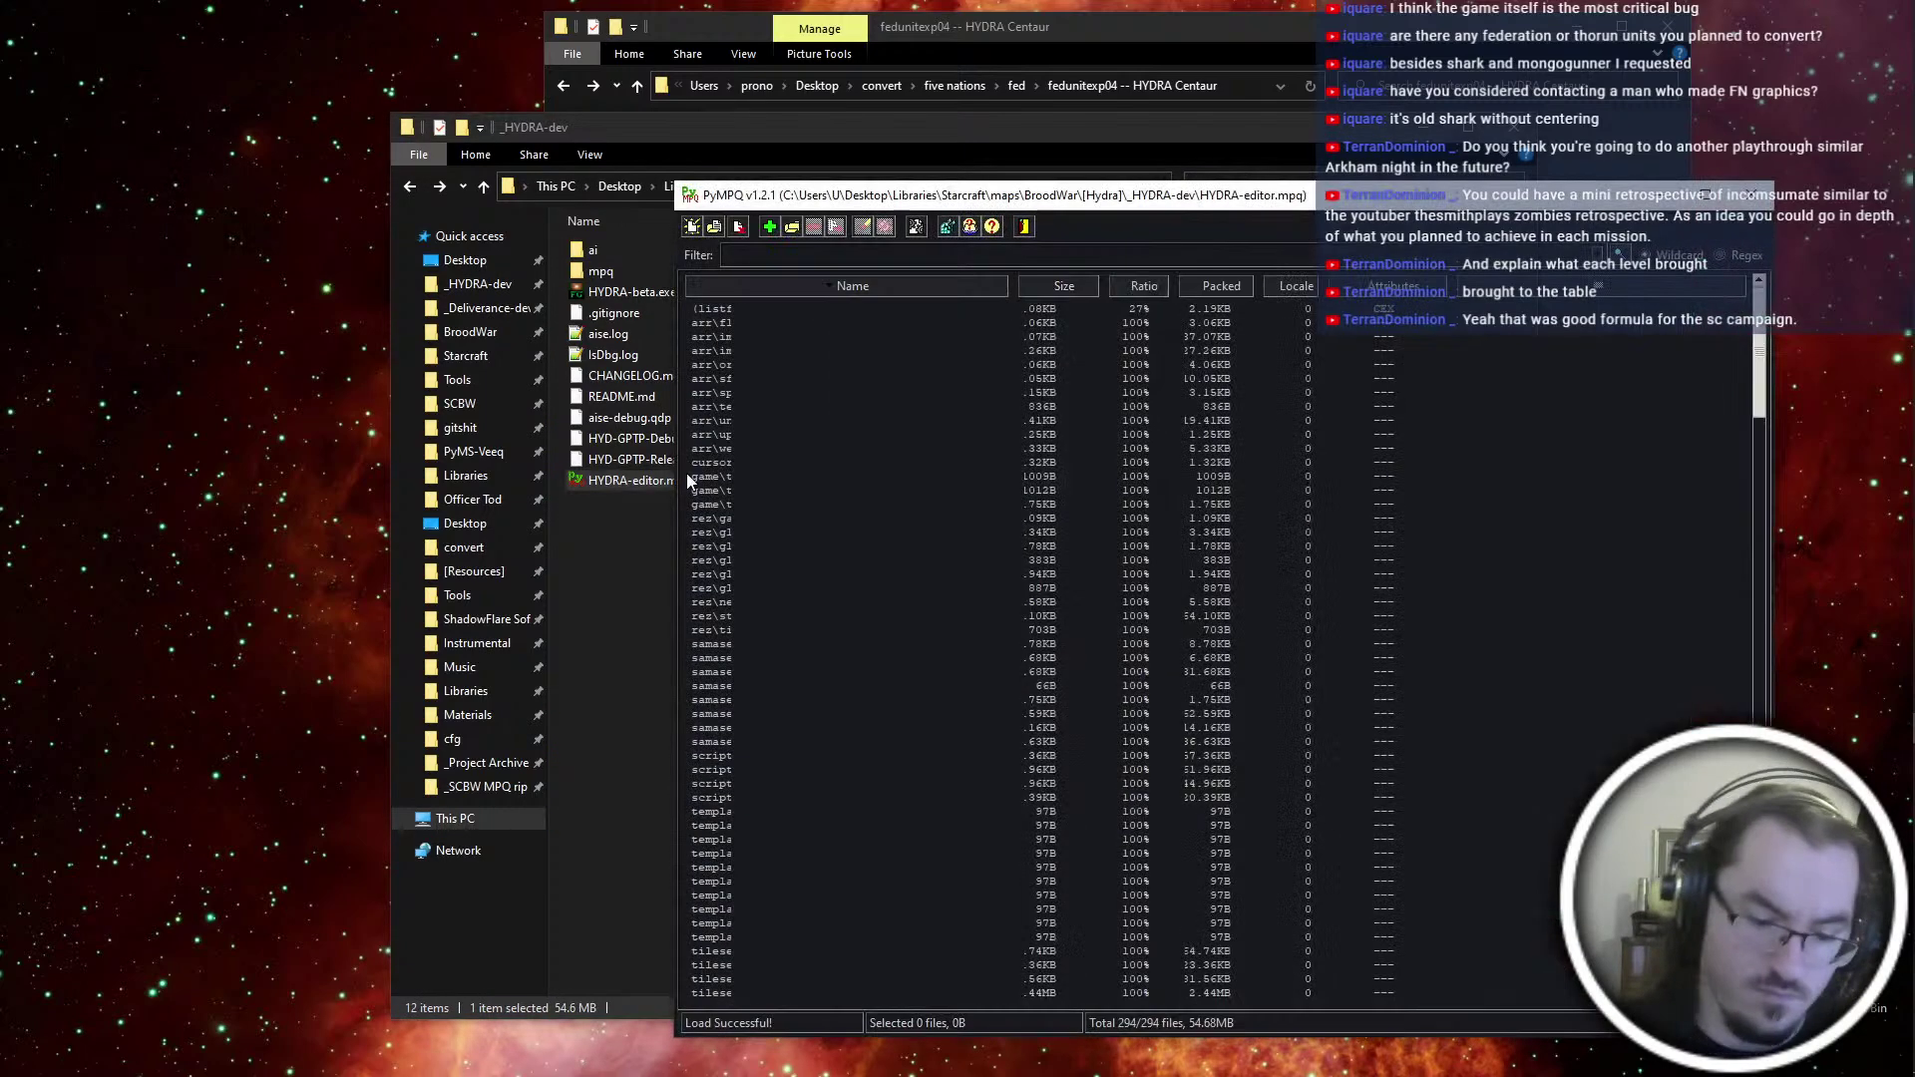
Load HYDRA-beta.exe in PyMPQ and add the updated mod files to it
double_click(1059, 337)
key("Insert")
key("Escape")
key("ctrl+i")
key("Return")
key("Return")
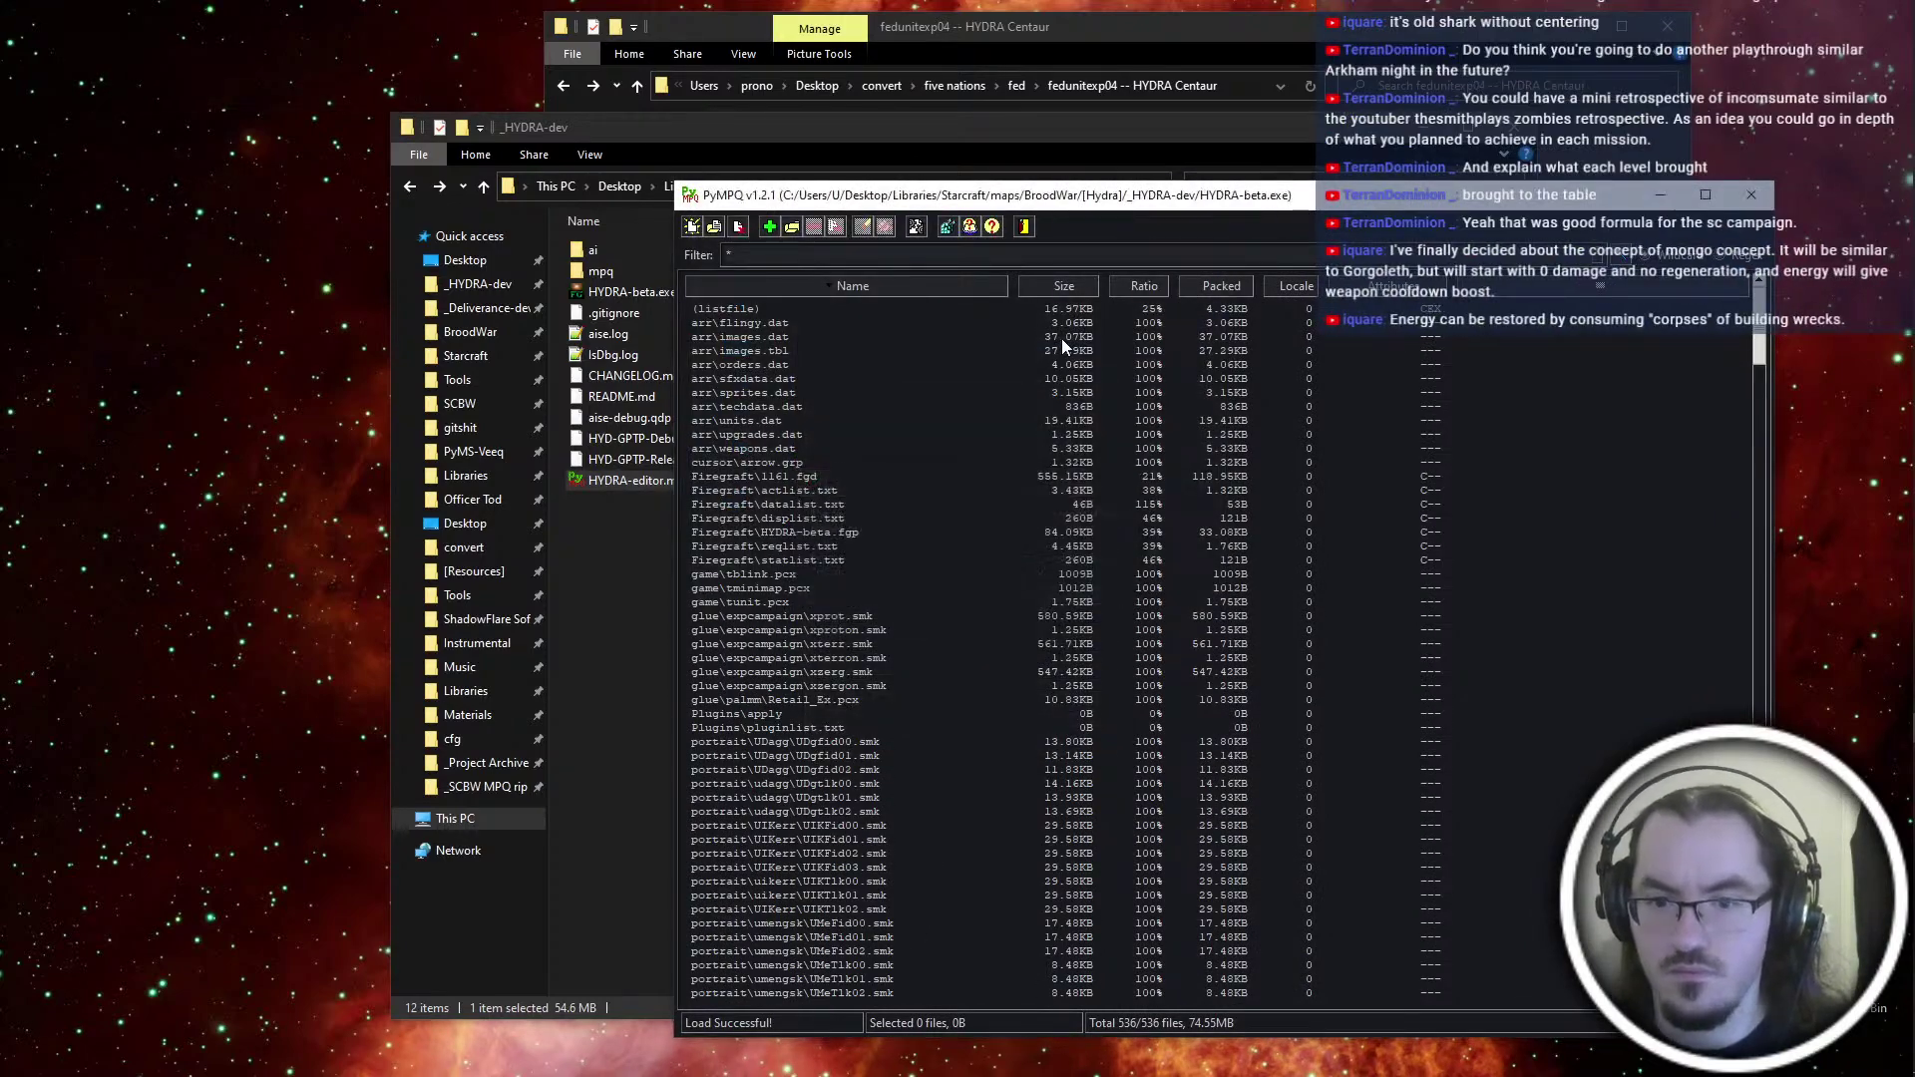
Bring the _HYDRA-dev folder forward and launch HYDRA-beta.exe to test the new sprite
left_click(1248, 45)
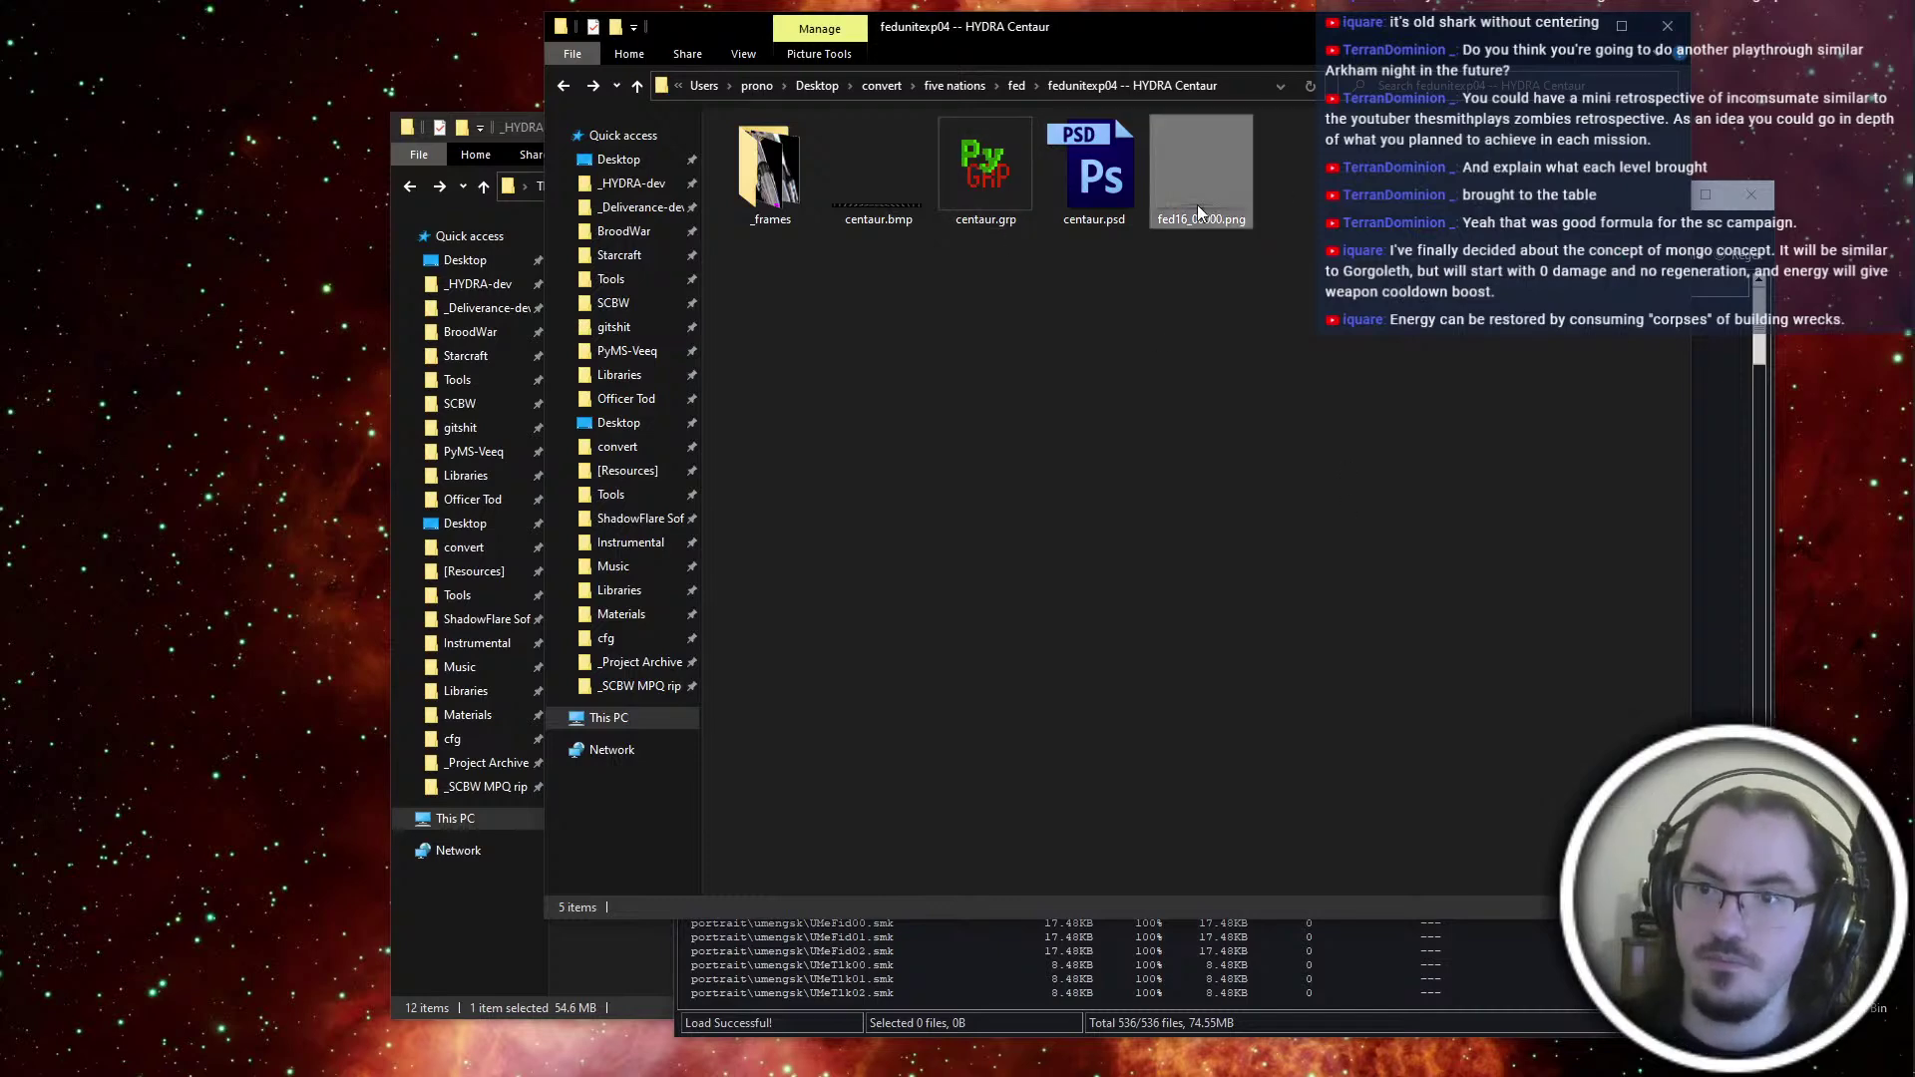
left_click(1231, 189)
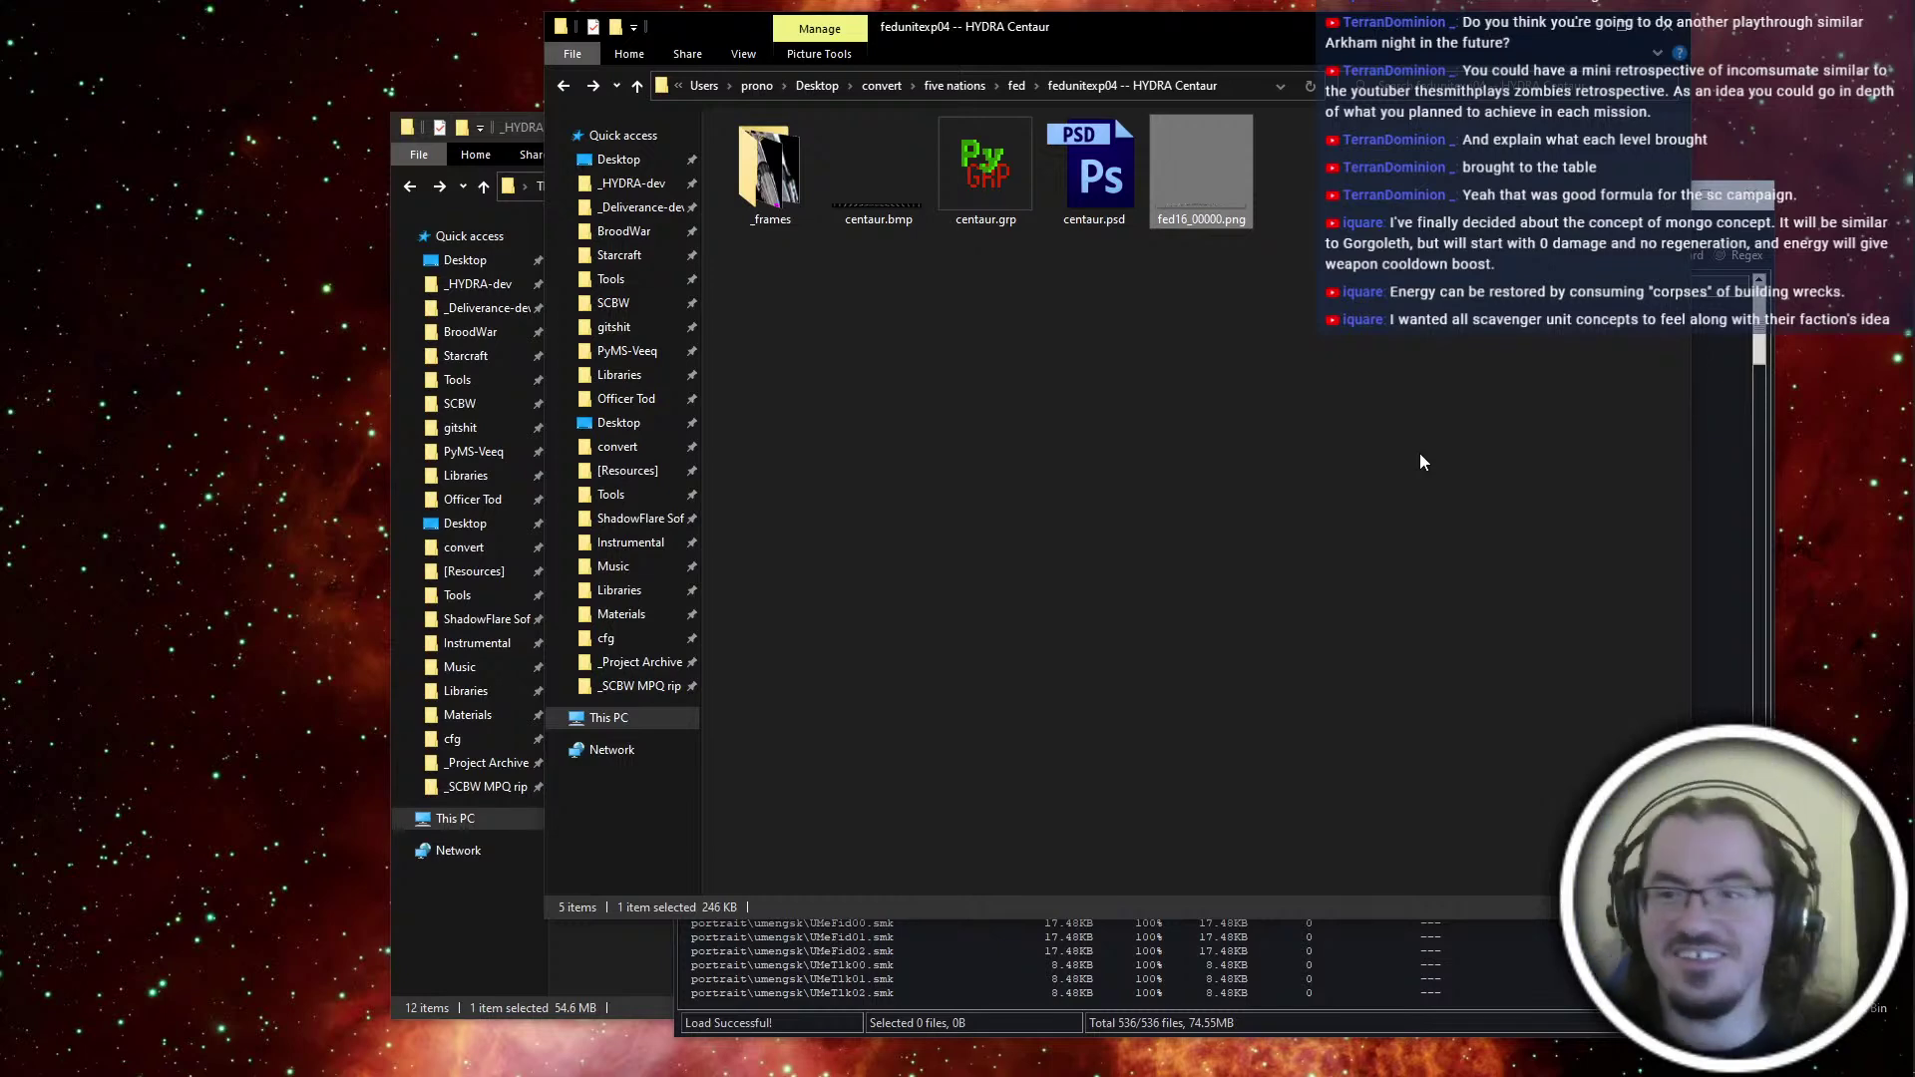
left_click(1765, 340)
left_click(661, 1003)
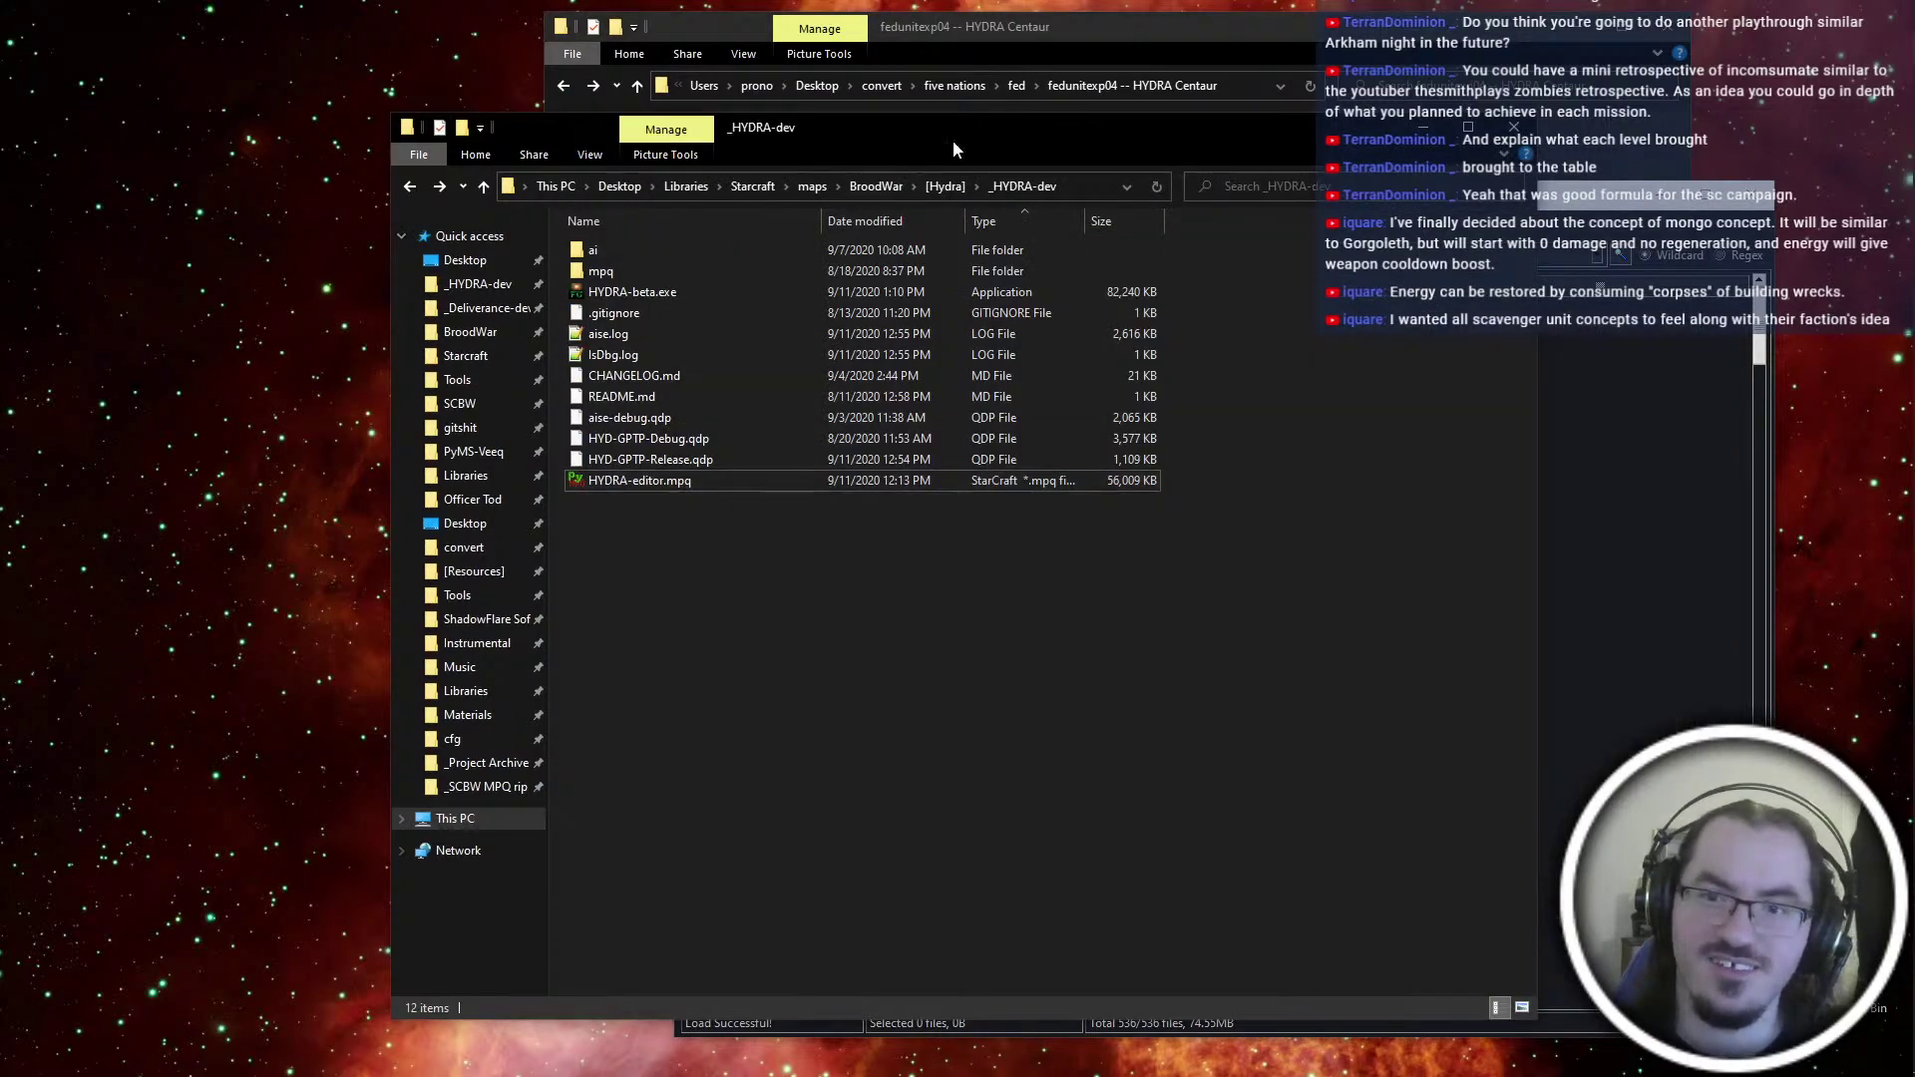
double_click(644, 293)
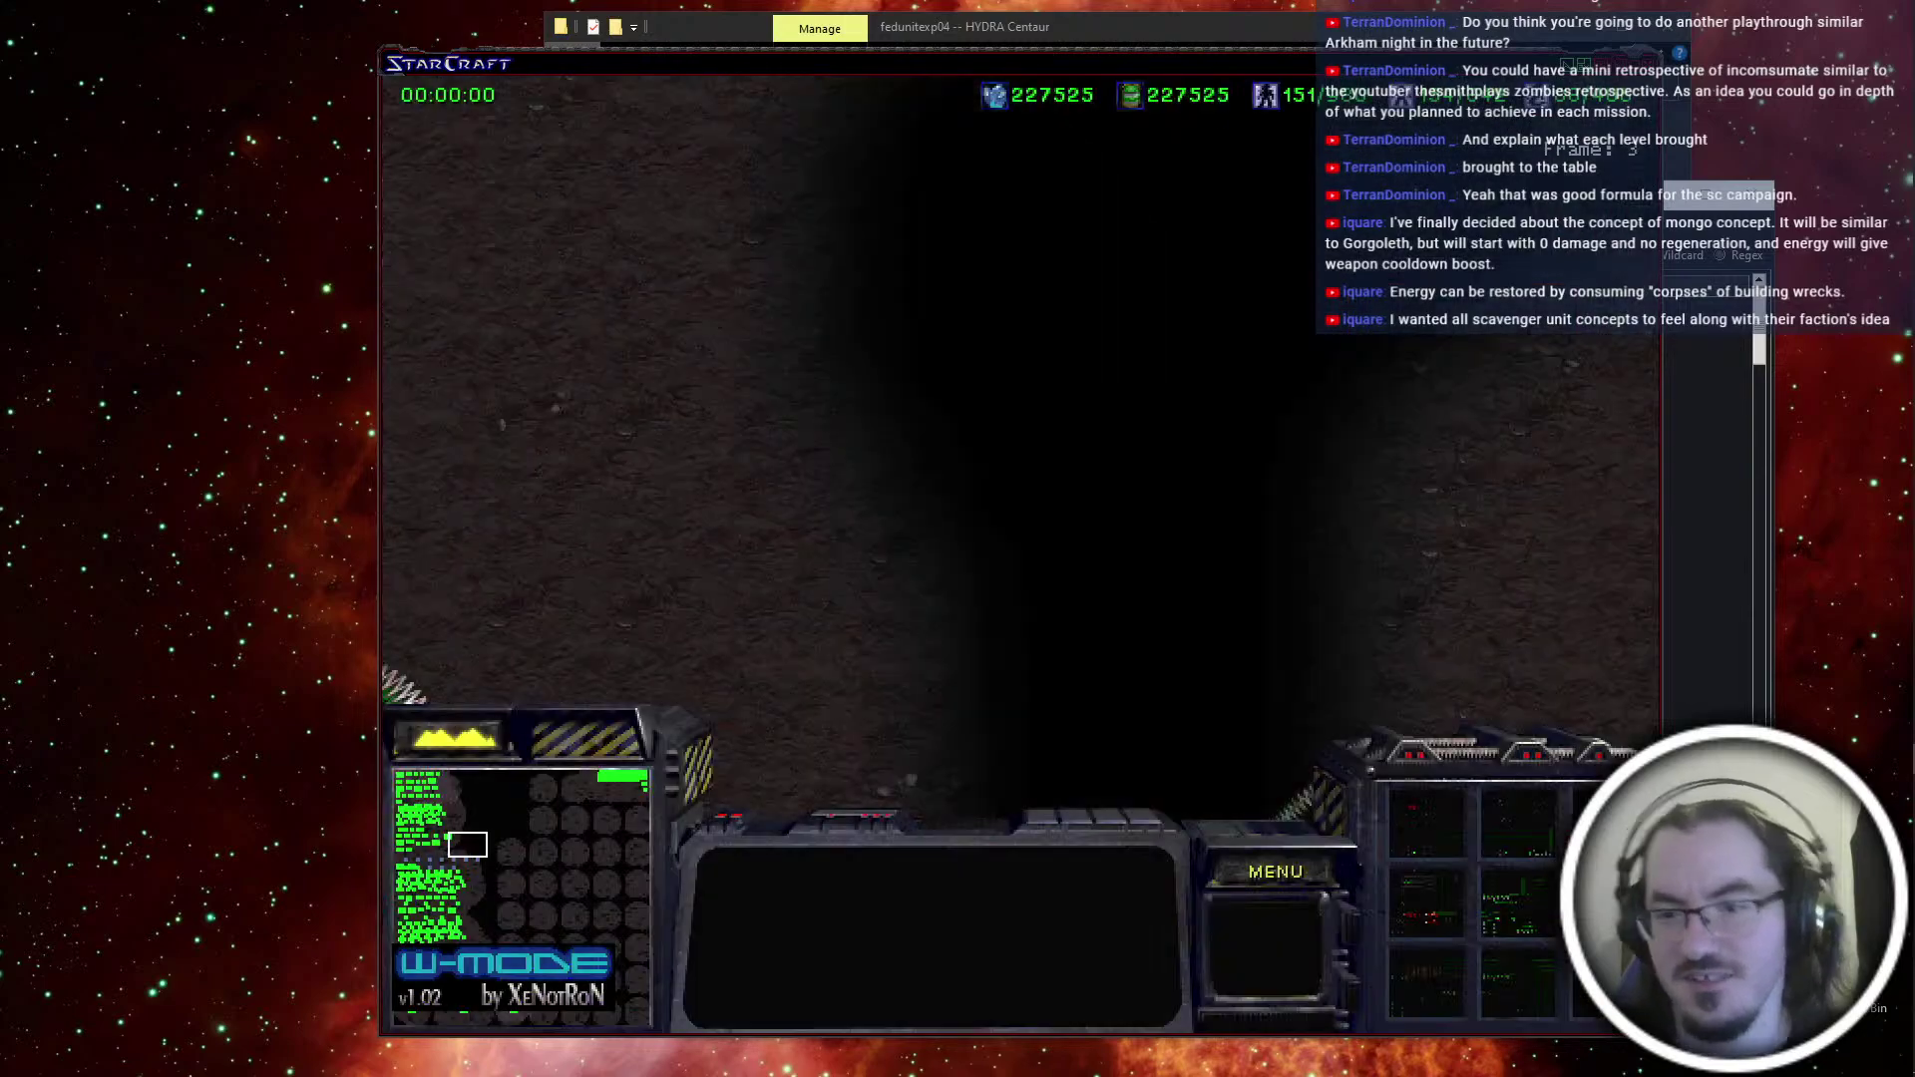
Locate the three Terran Centaurs on the map, select them all and order them to move
left_click_drag(437, 927, 455, 873)
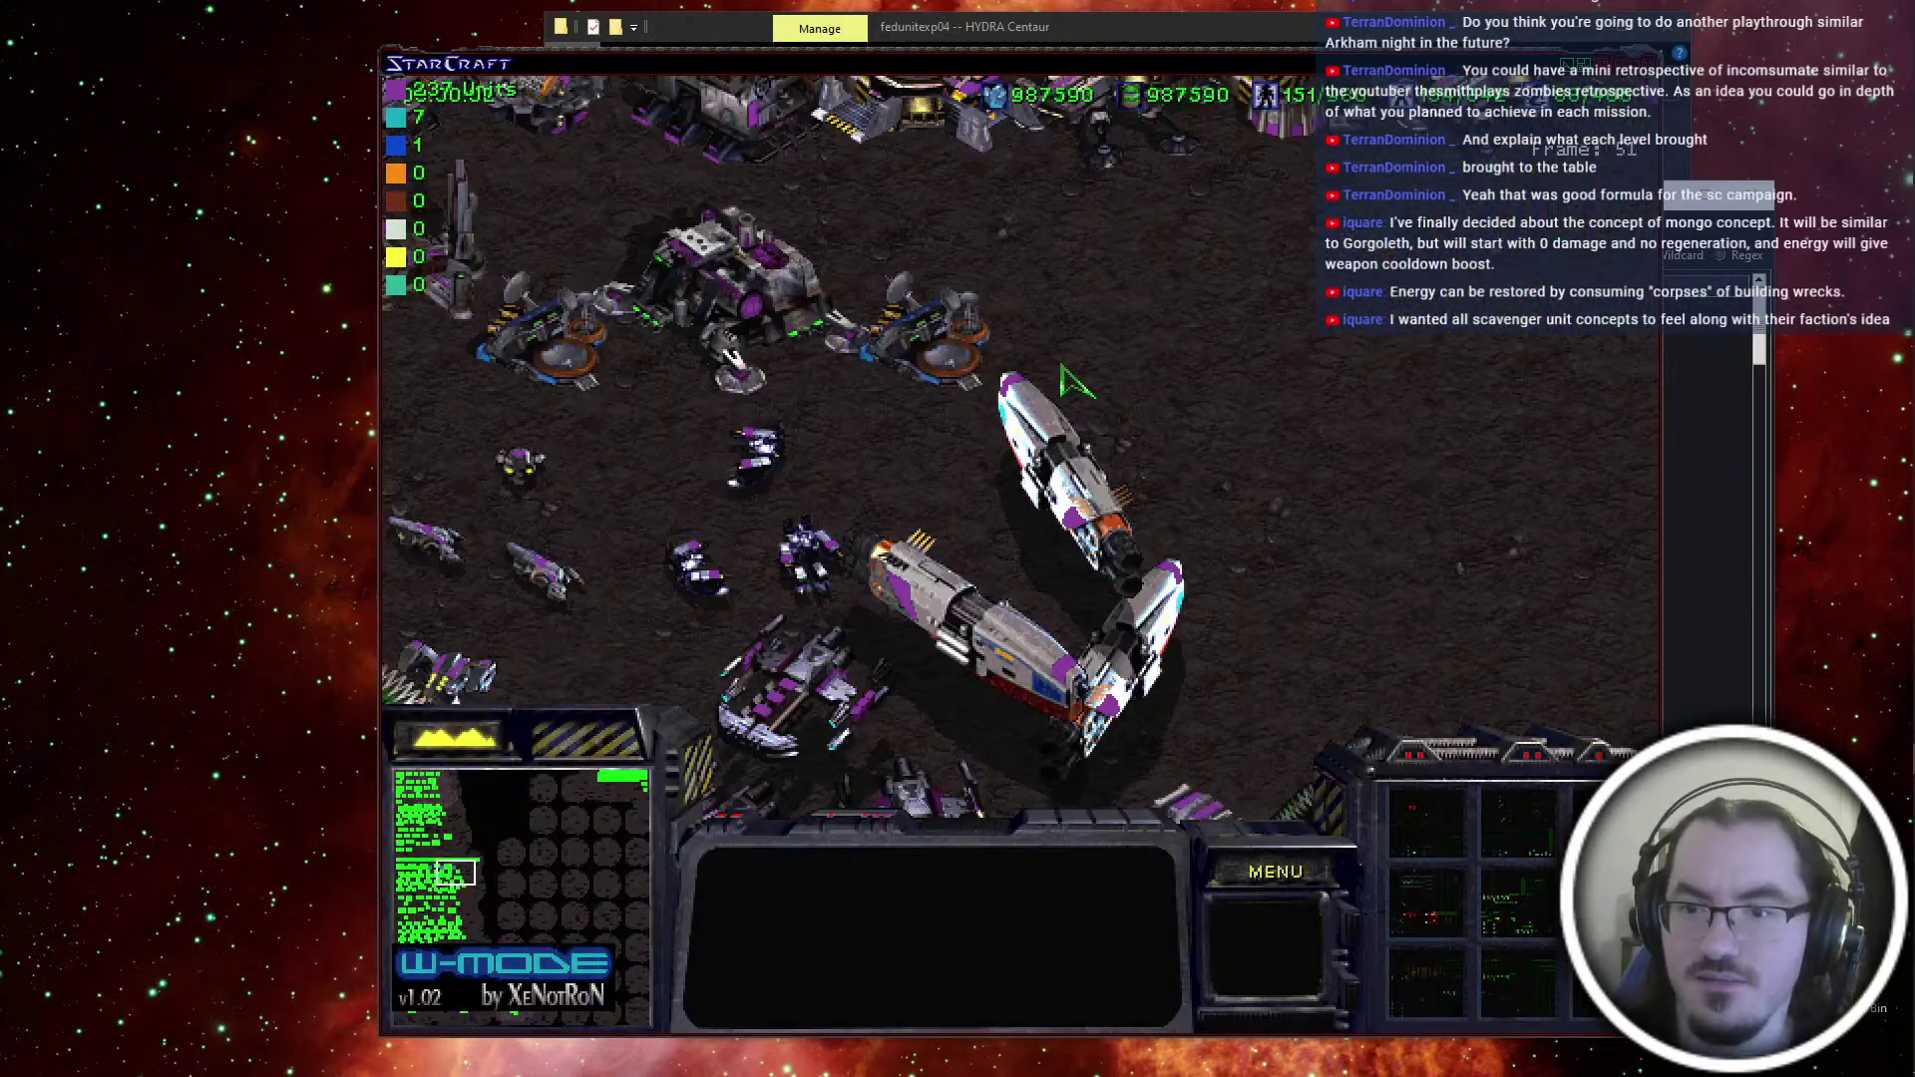
double_click(1062, 478)
right_click(1264, 367)
right_click(1453, 507)
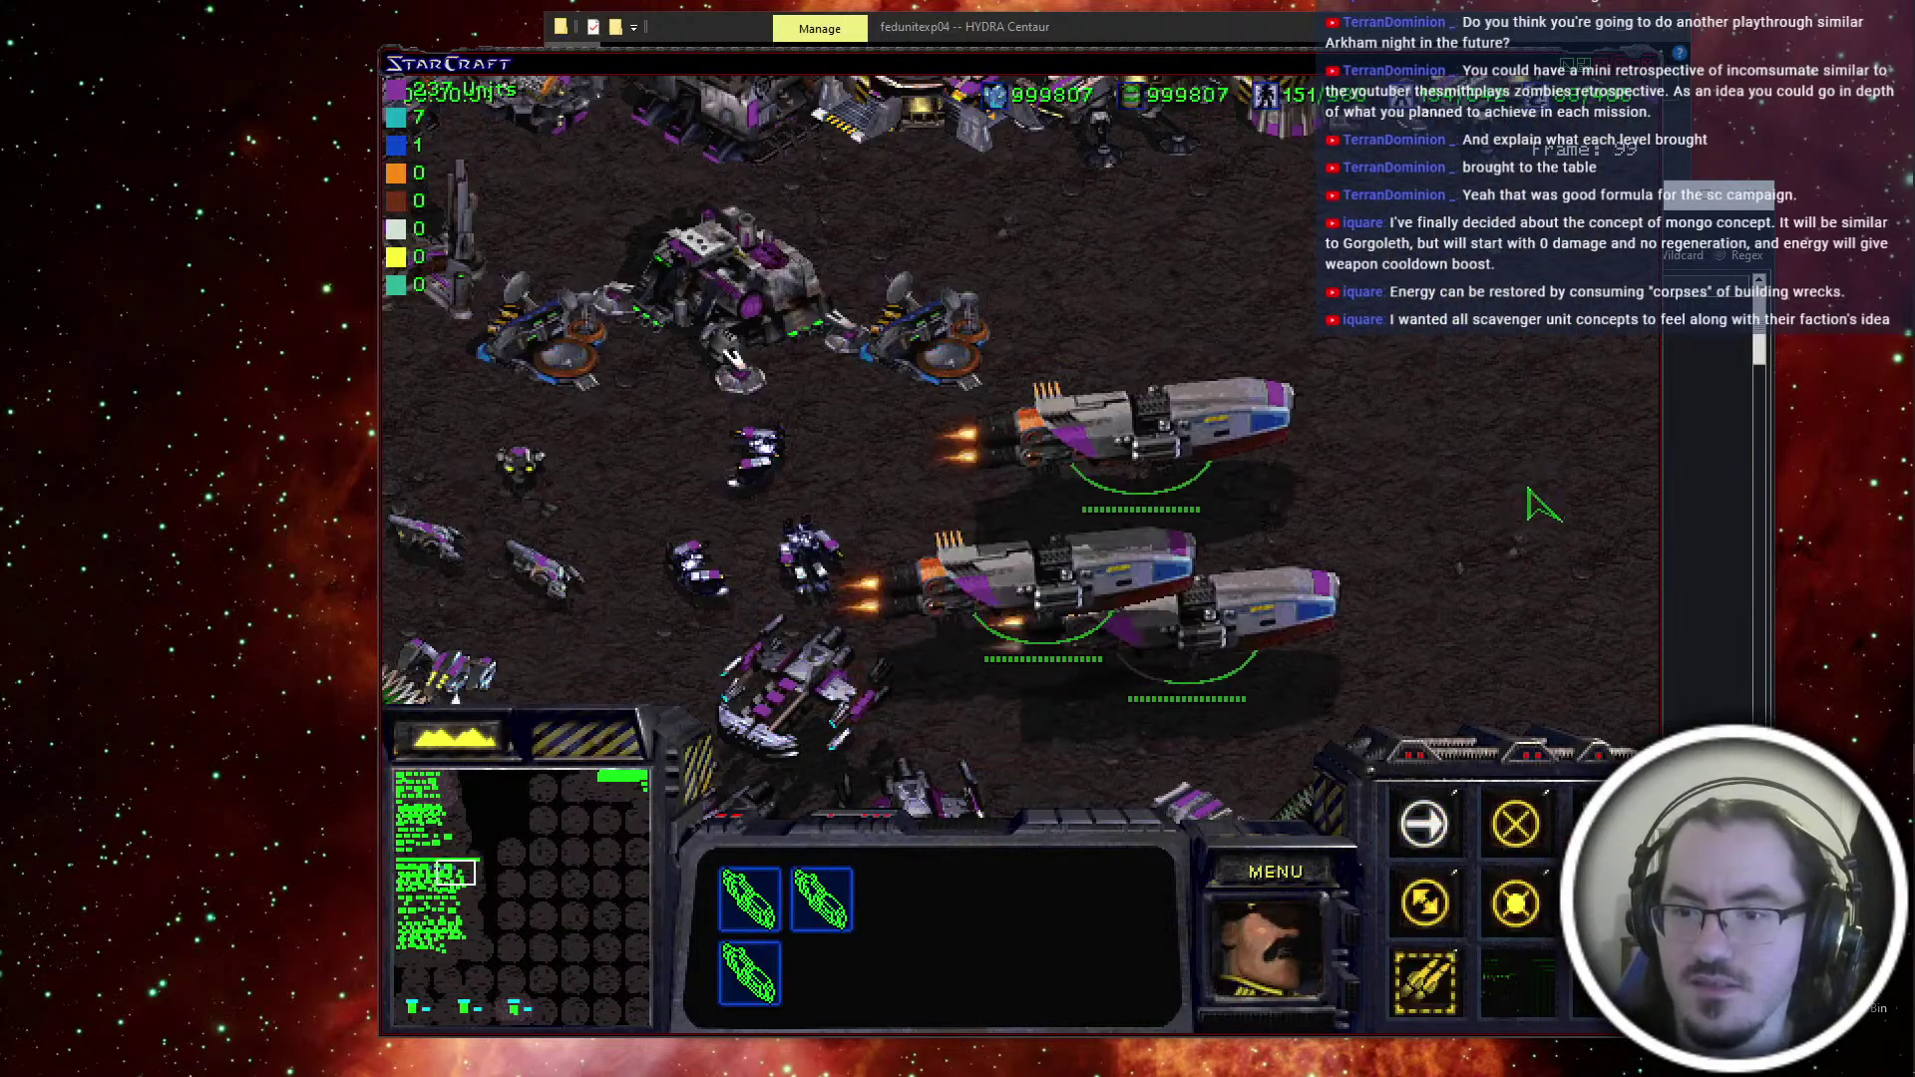
Select a single centaur and send it back and forth in several directions to inspect its rotation frames
left_click(1175, 544)
right_click(859, 397)
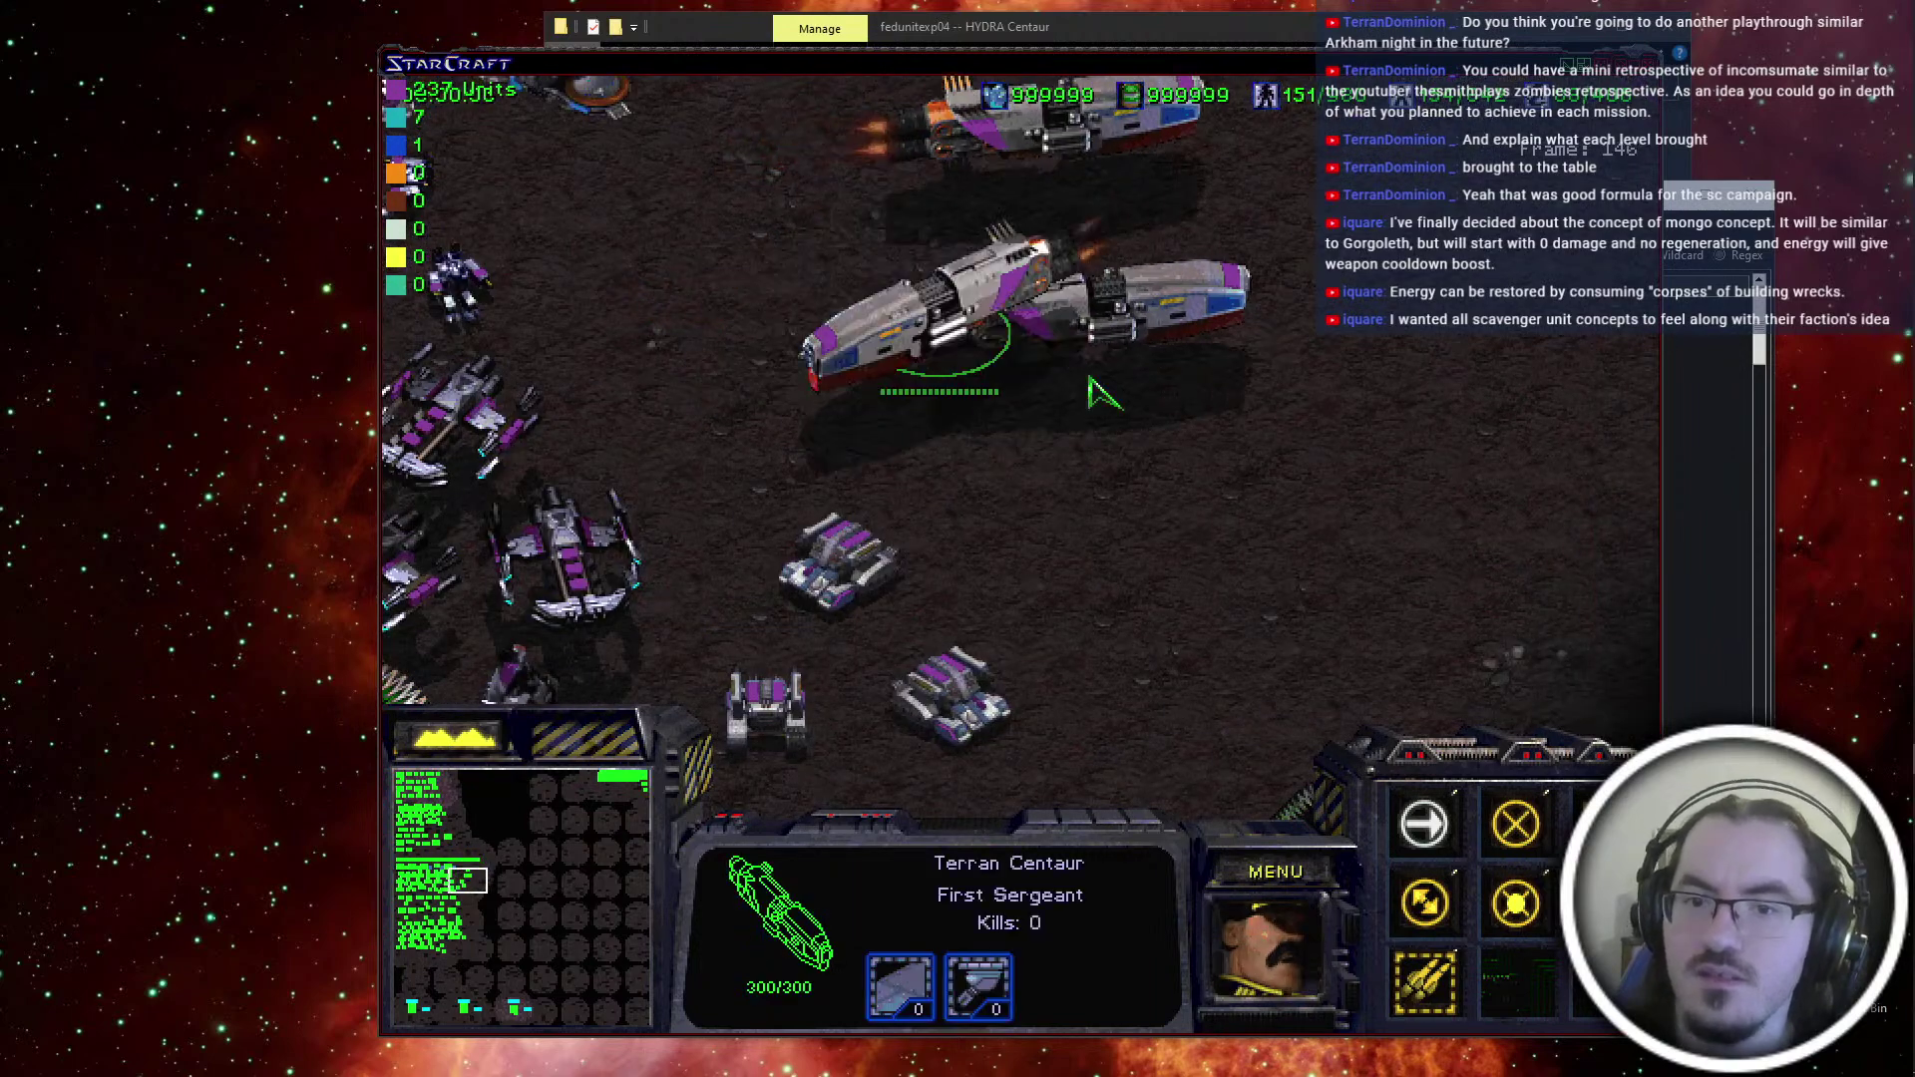
right_click(1181, 515)
right_click(902, 249)
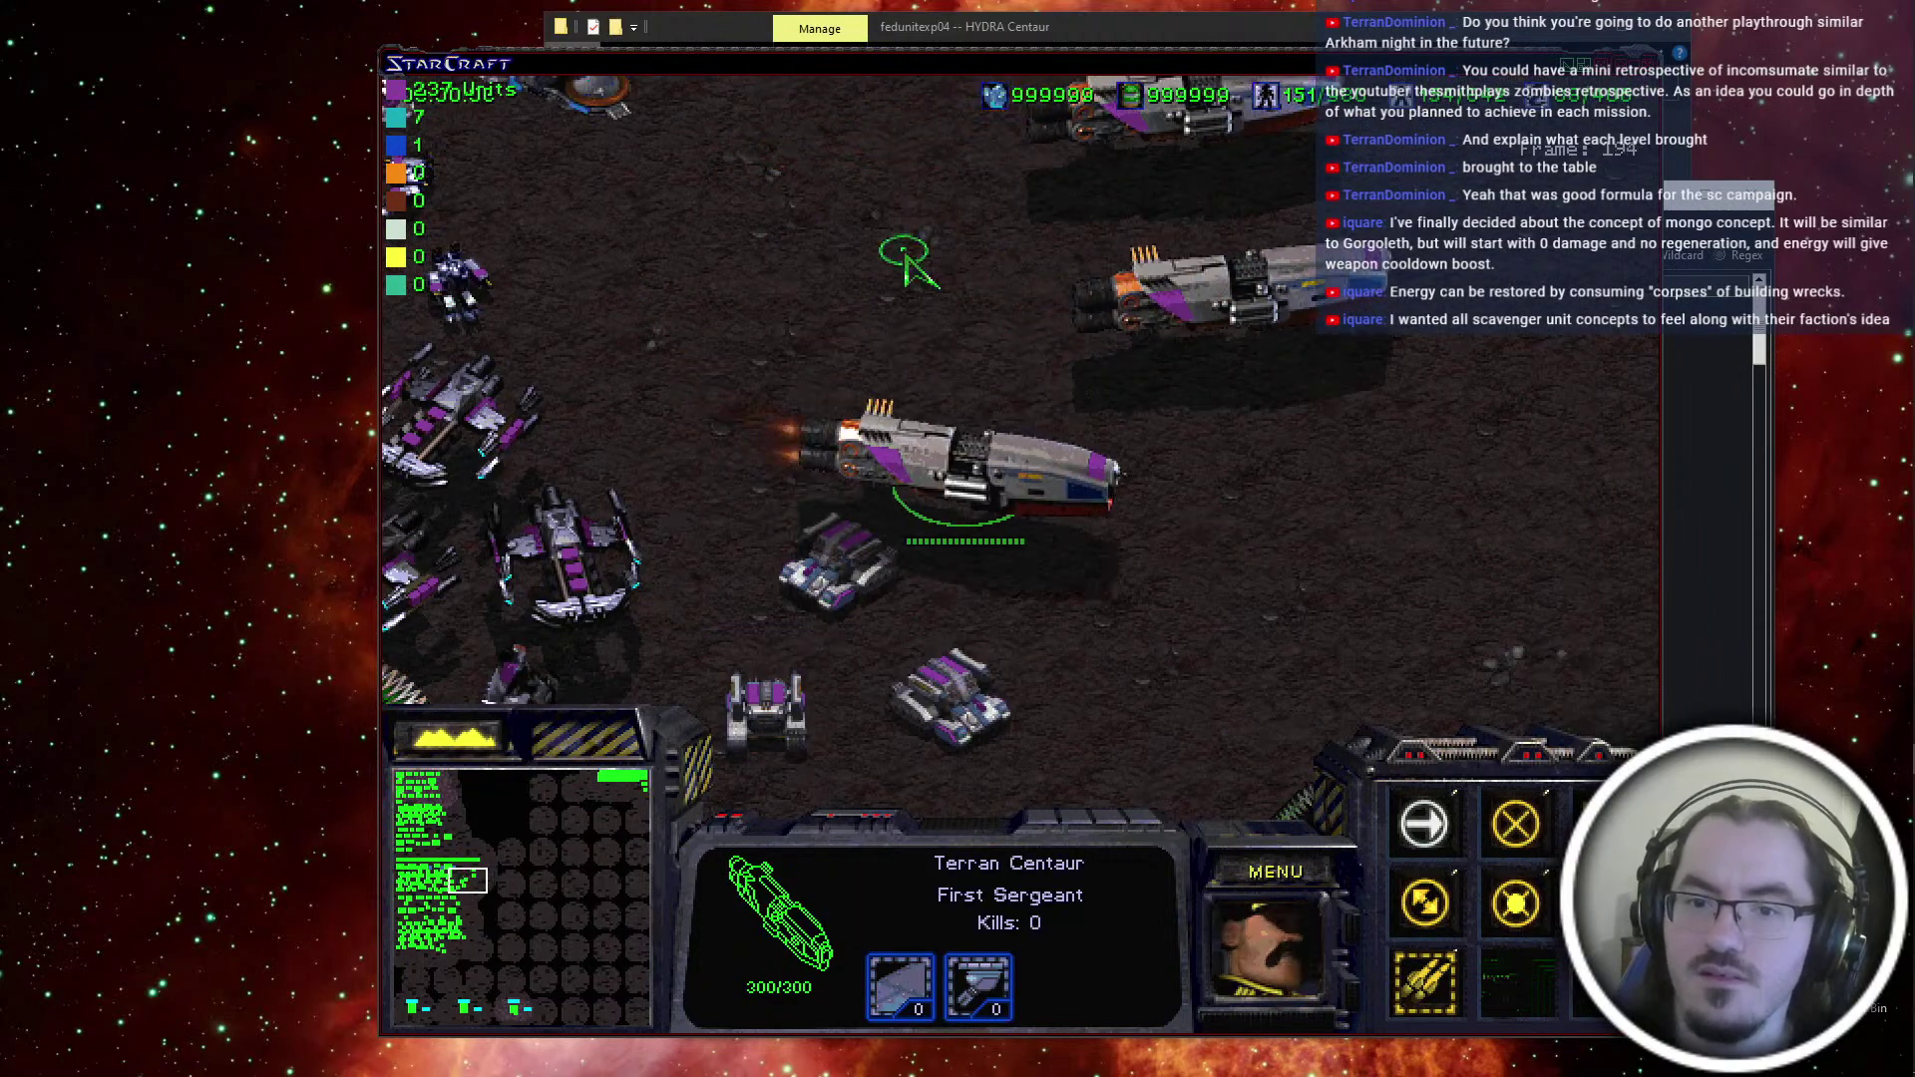
right_click(1337, 470)
right_click(950, 533)
right_click(1107, 526)
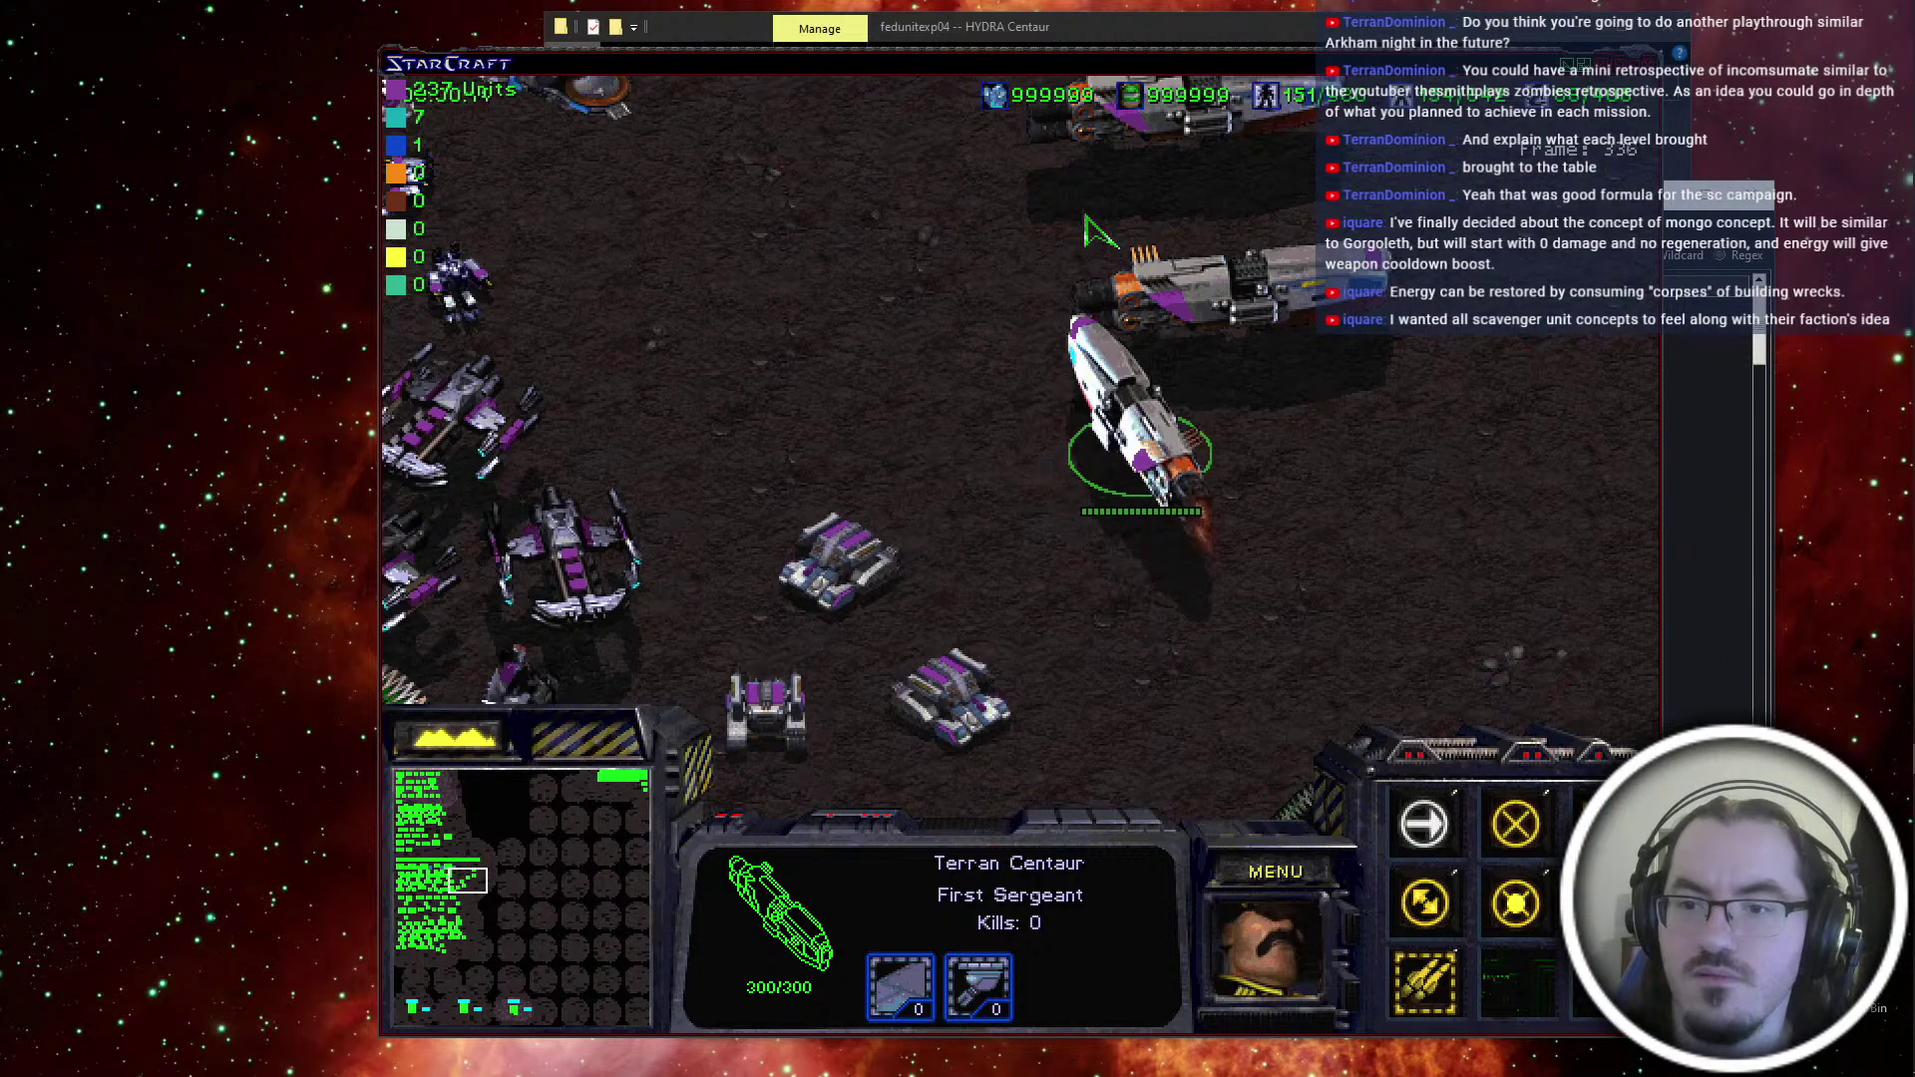
Select all three centaurs and move them around the map to examine their sprites in different headings
left_click_drag(1314, 418, 1018, 80)
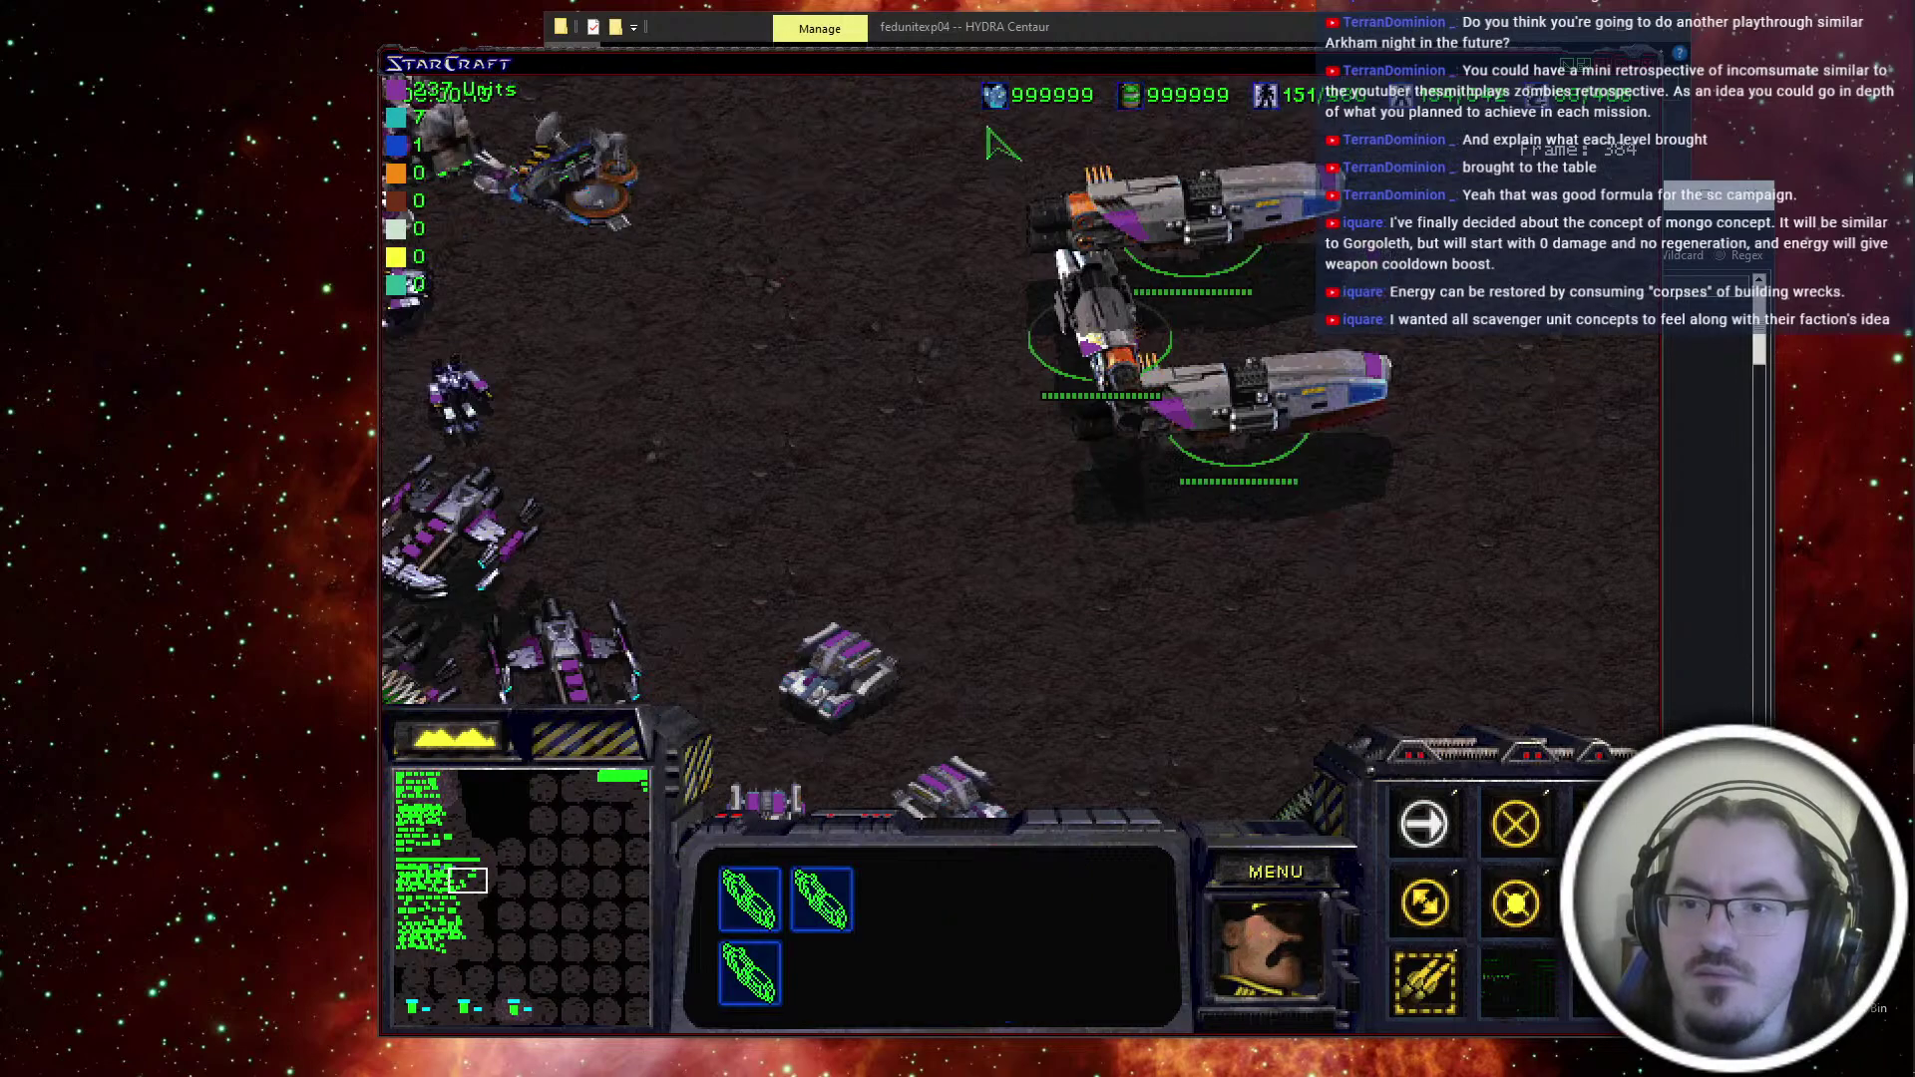
right_click(1562, 519)
right_click(910, 133)
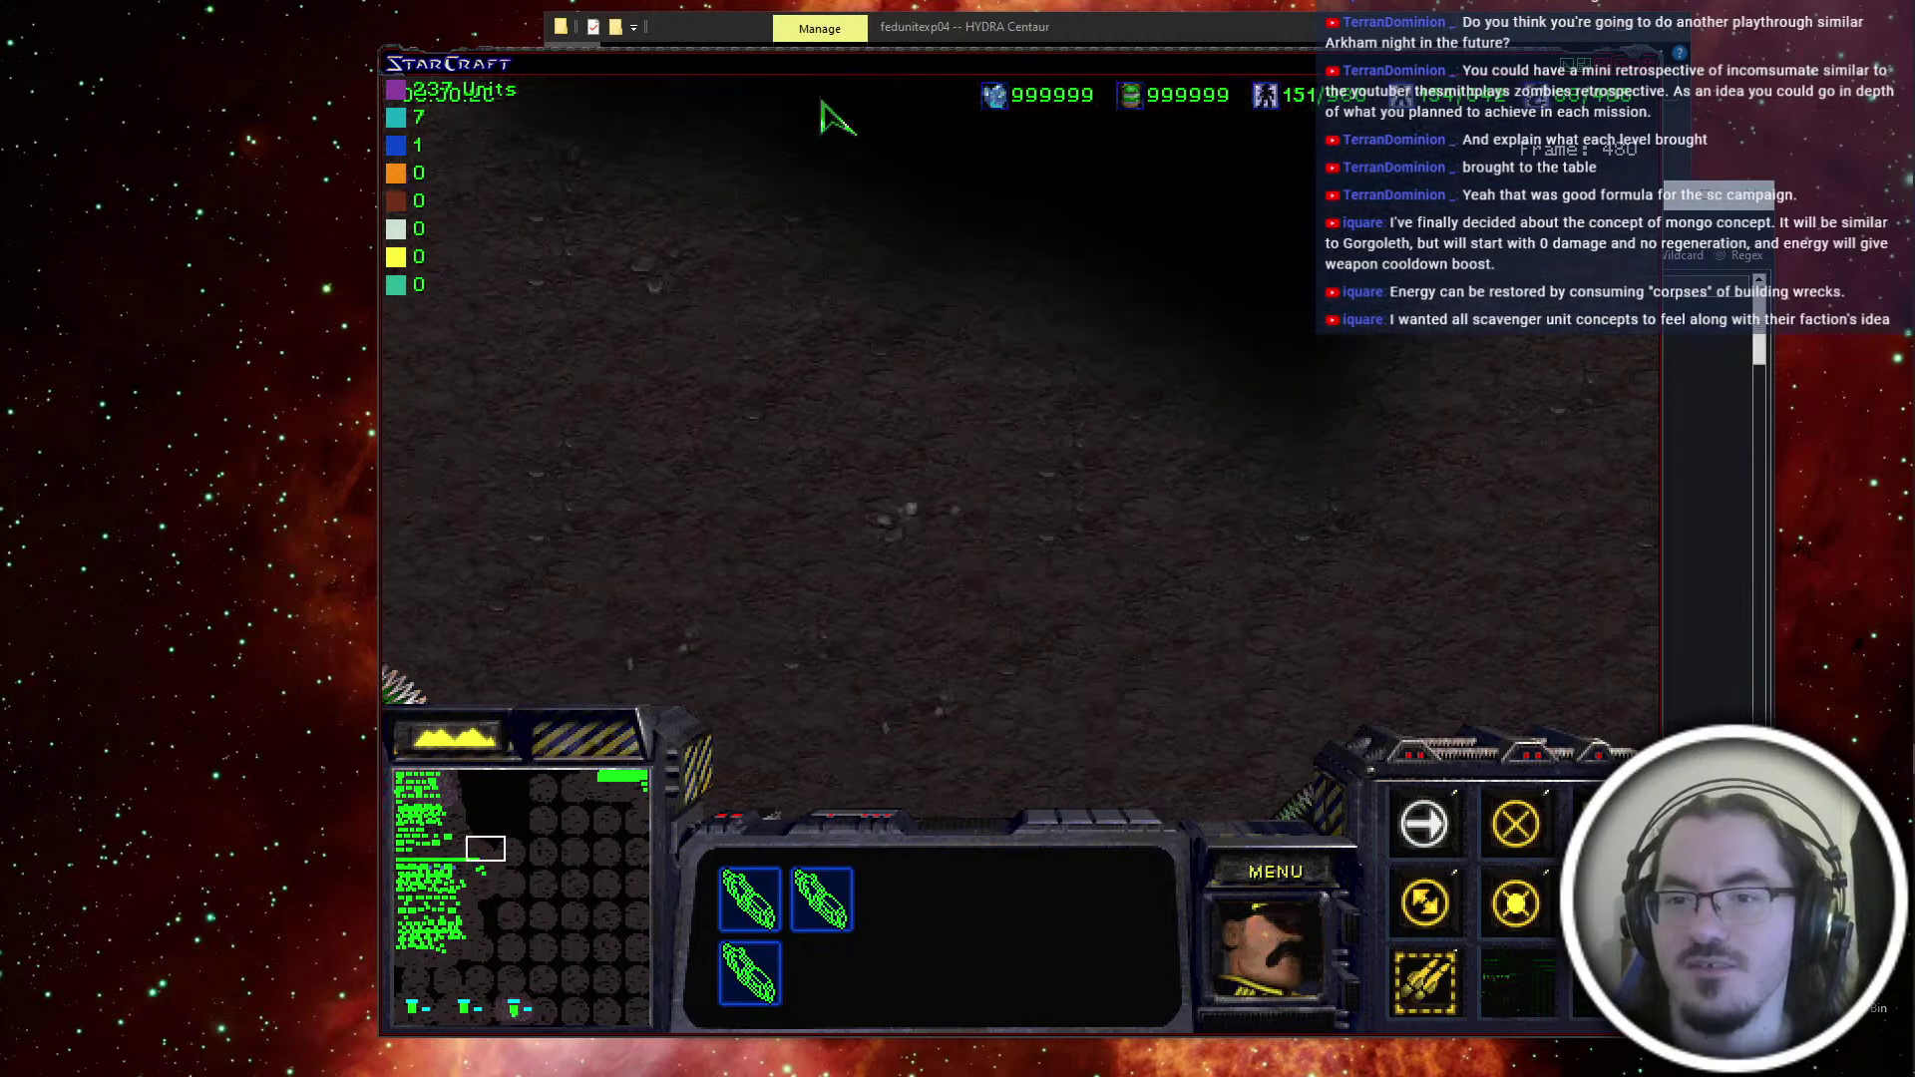
right_click(1216, 243)
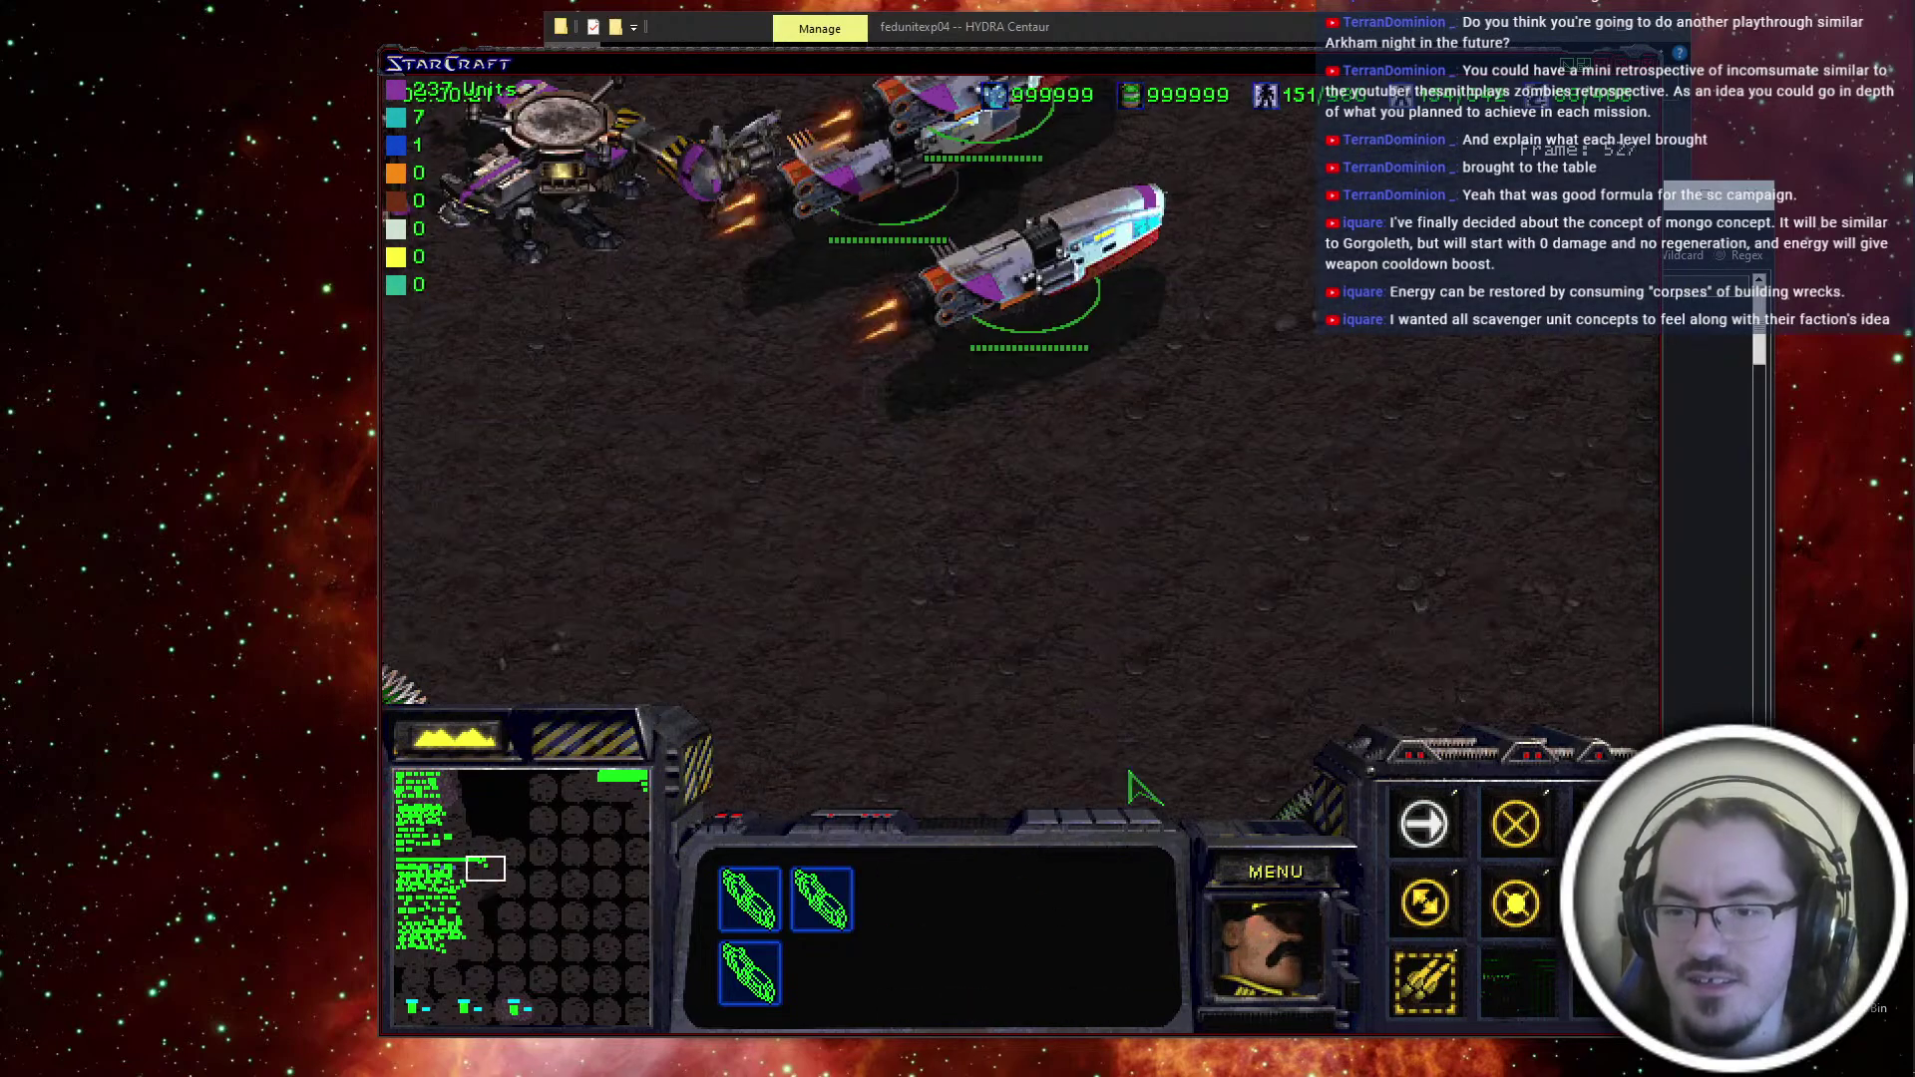
left_click(458, 840)
mouse_move(612, 163)
left_mouse_down()
mouse_move(1184, 590)
mouse_move(1051, 419)
mouse_move(738, 212)
left_mouse_up()
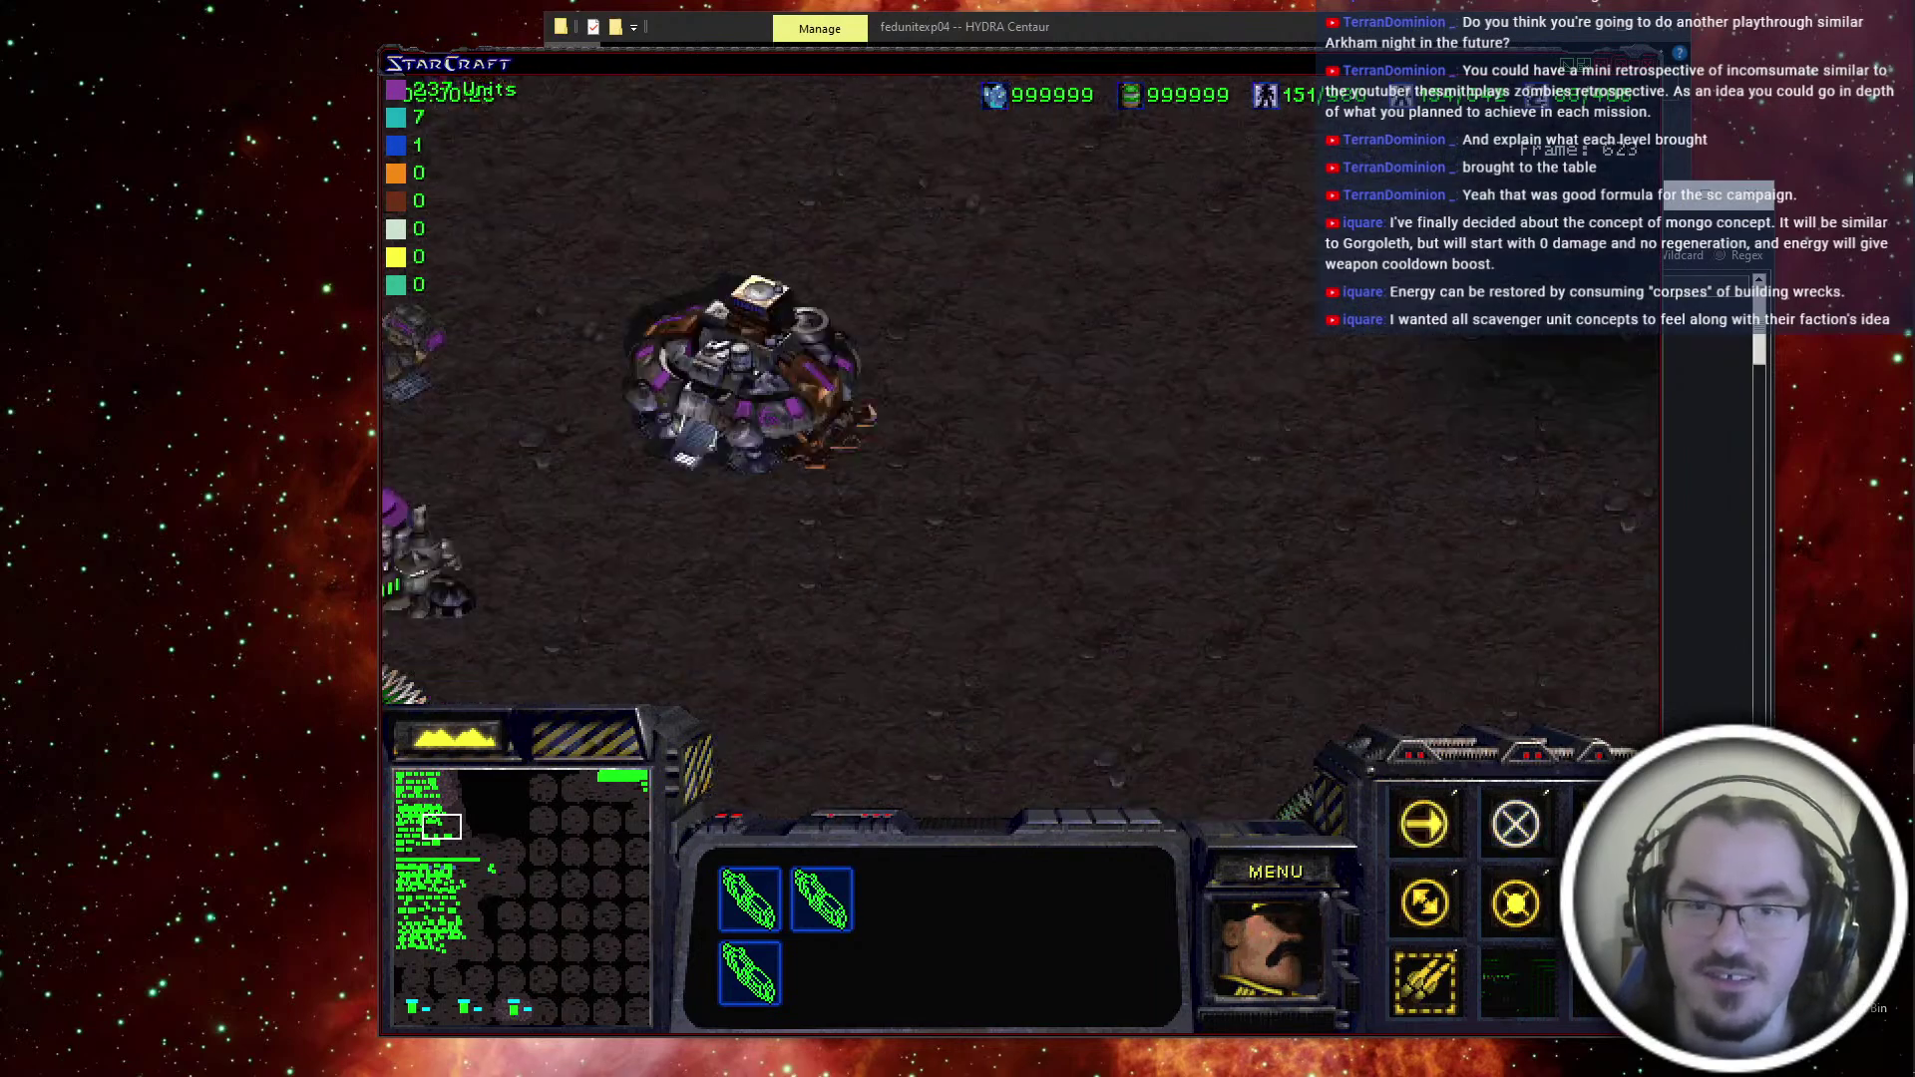
right_click(645, 535)
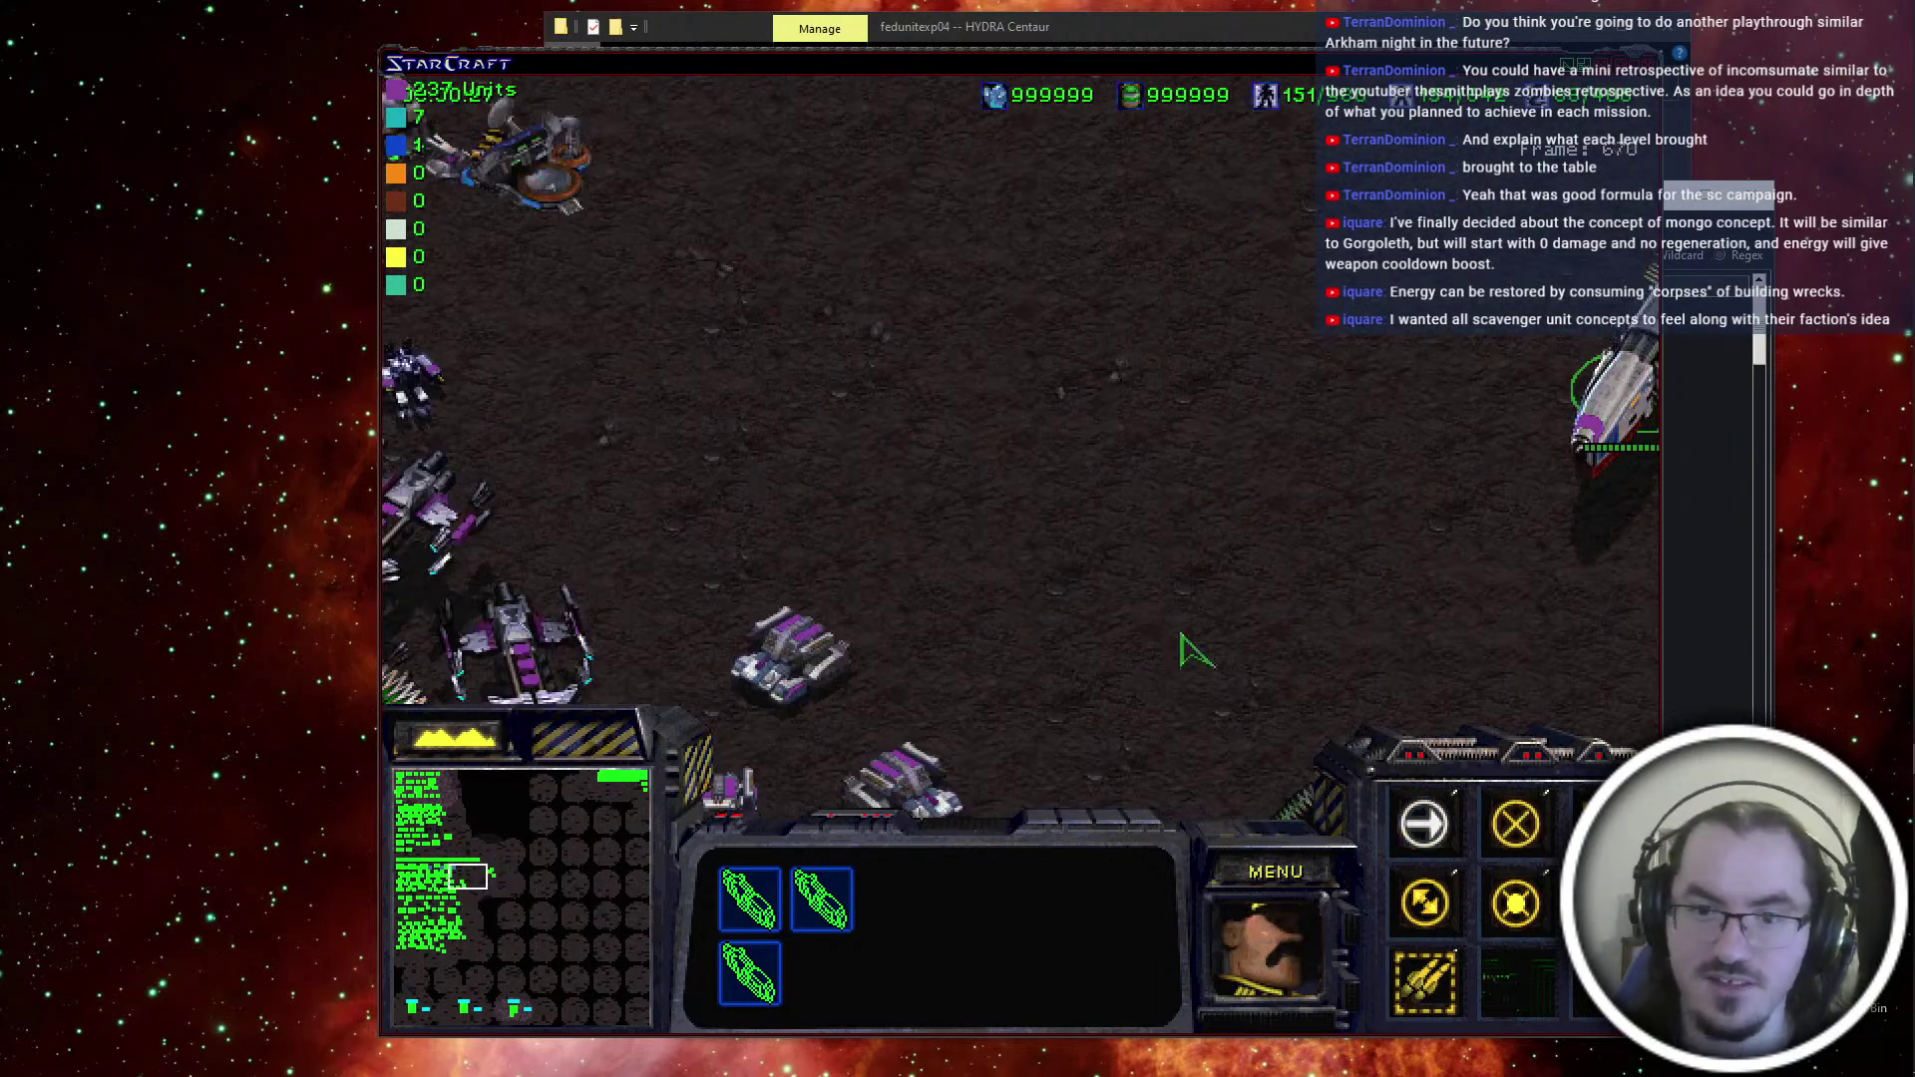
right_click(1165, 616)
right_click(686, 635)
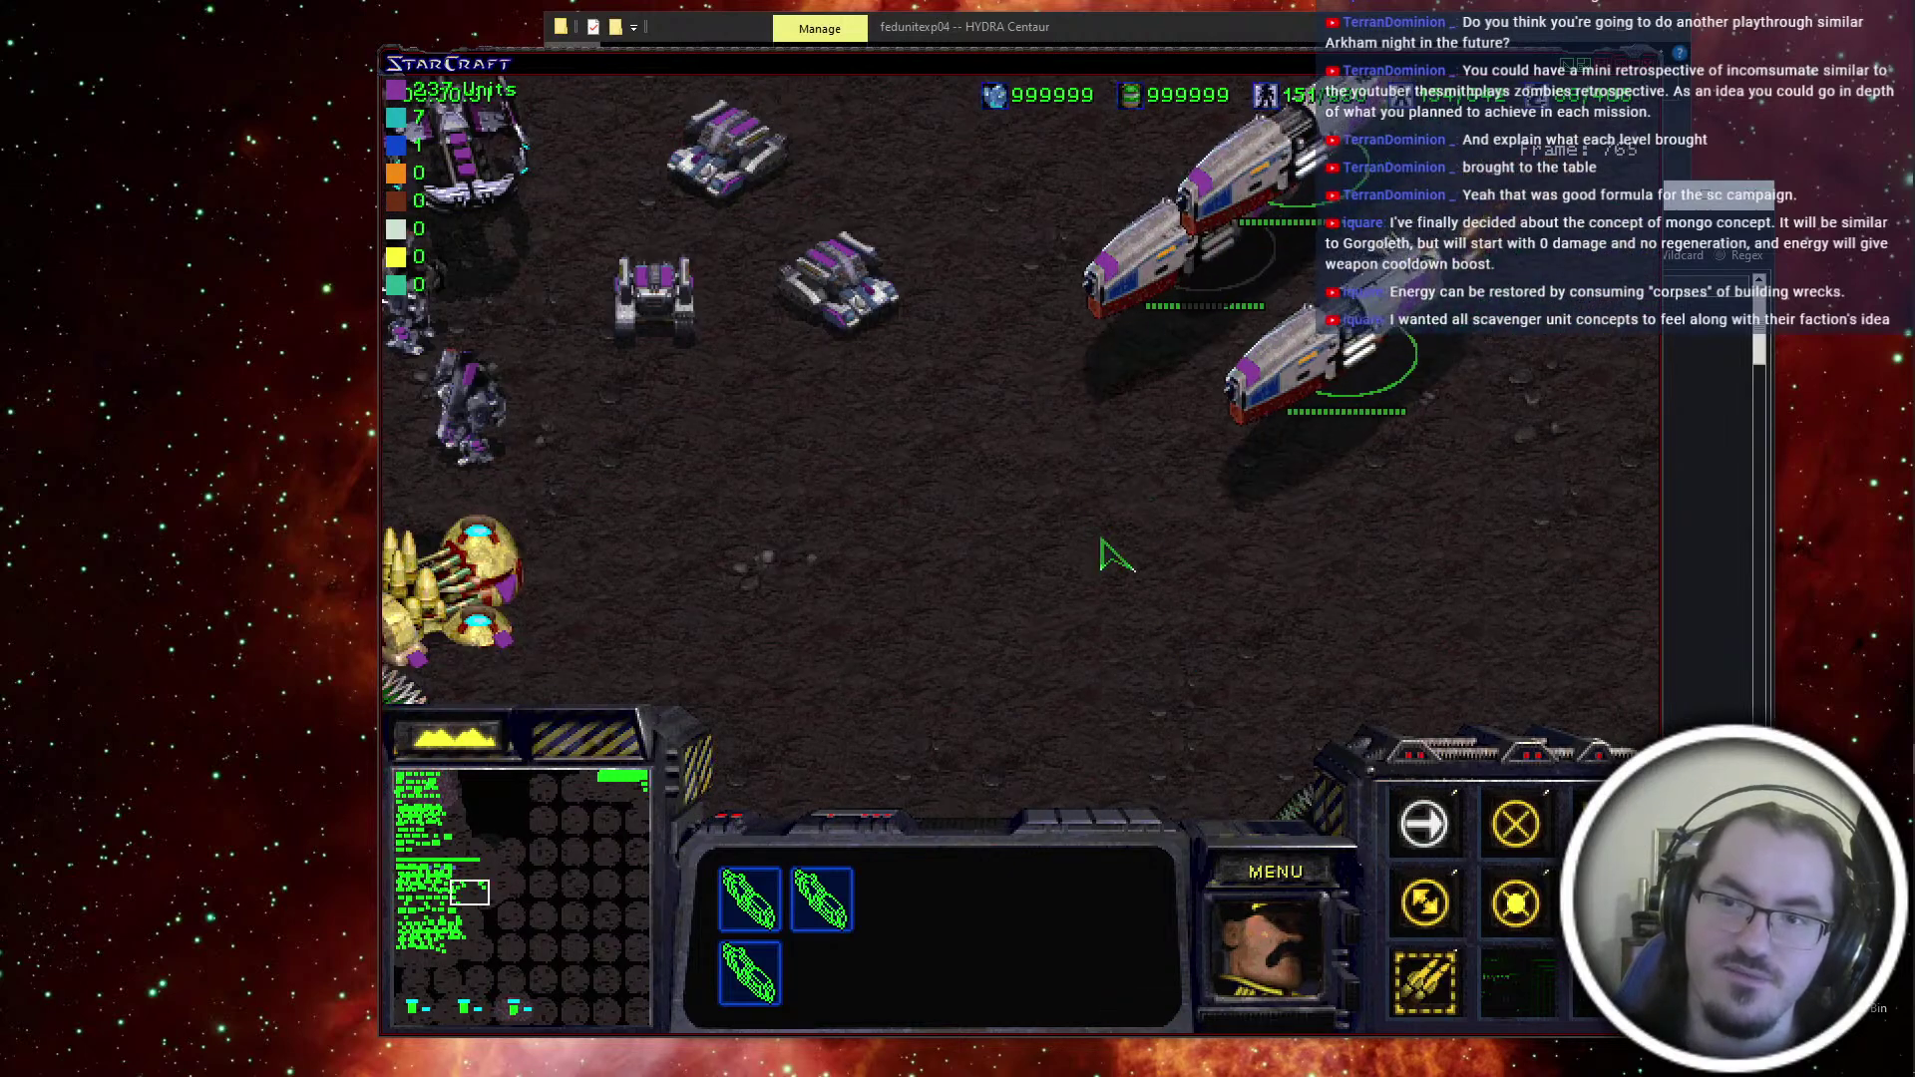
right_click(1434, 597)
Run the console command "spawn centaur 3 1" to create opposing centaurs and order the selected group to attack them
key("grave")
type("spawn centaur 3")
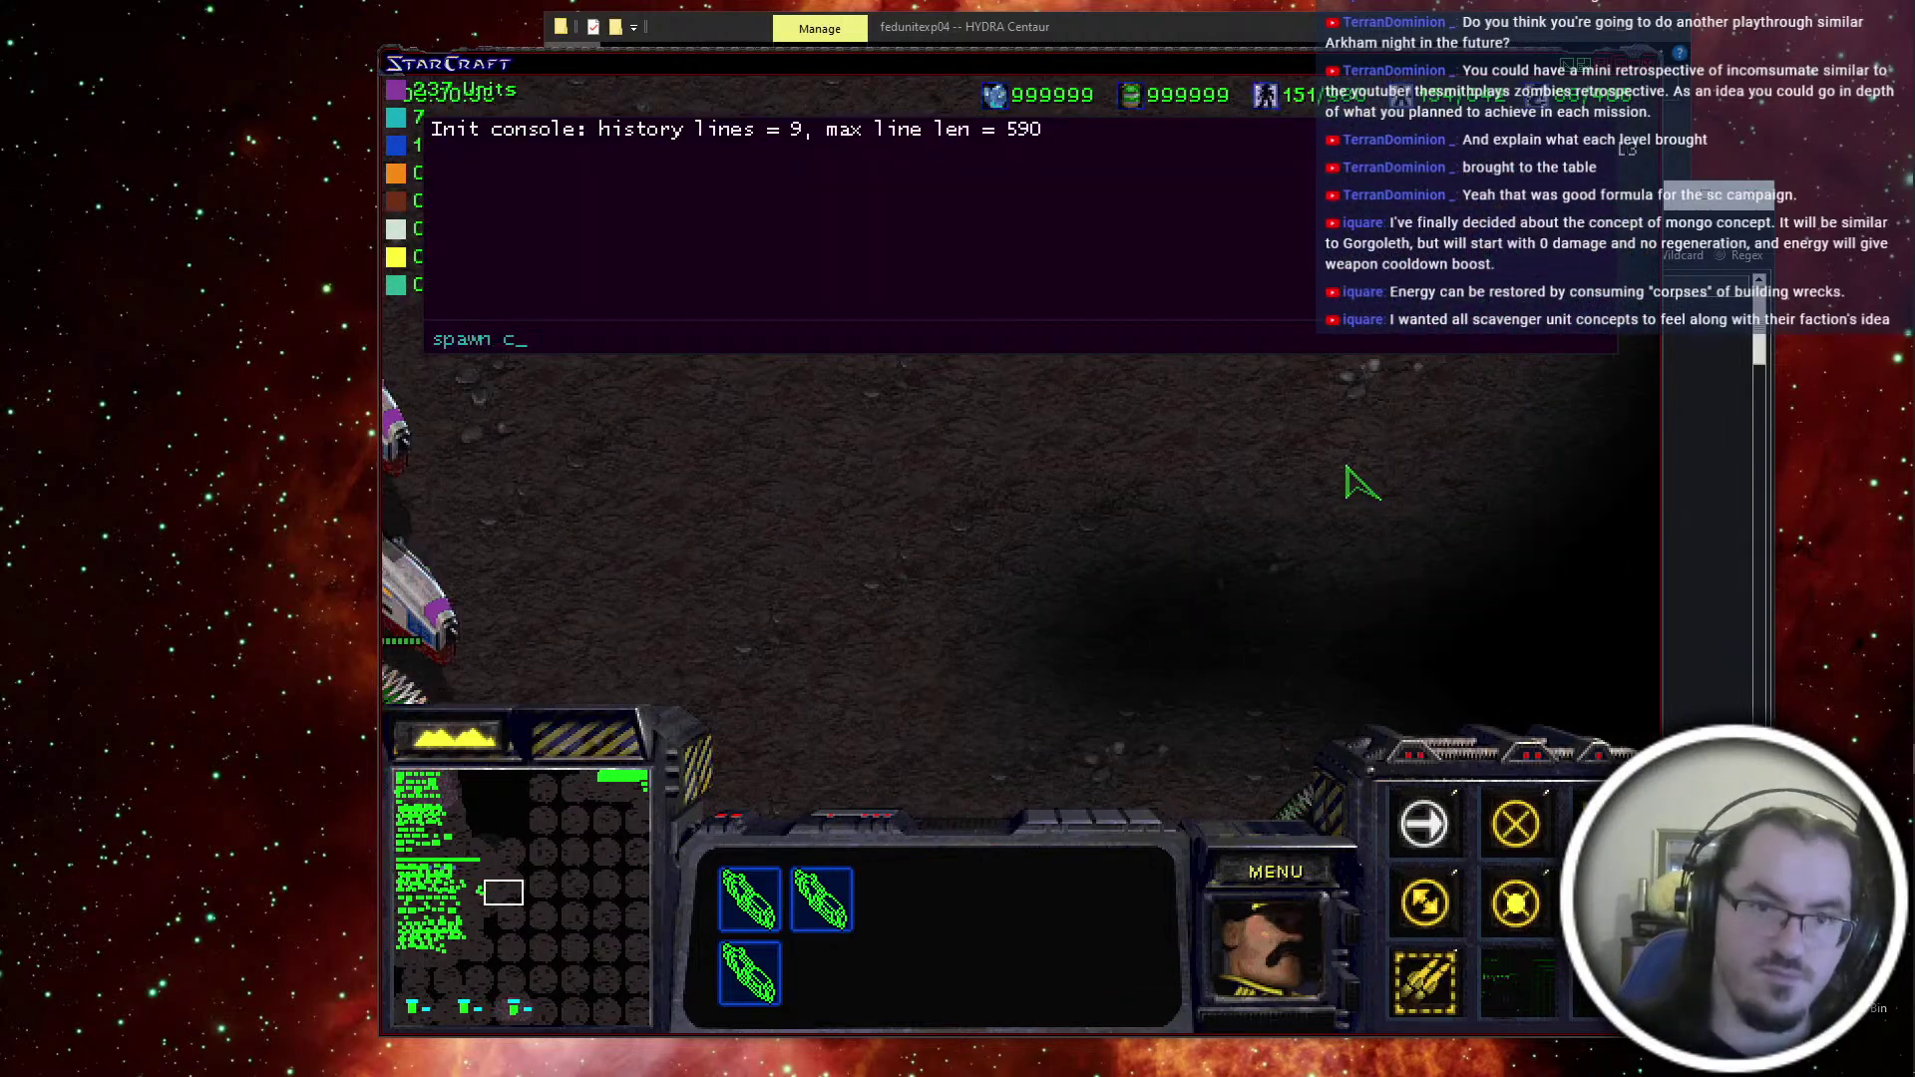
key("Return")
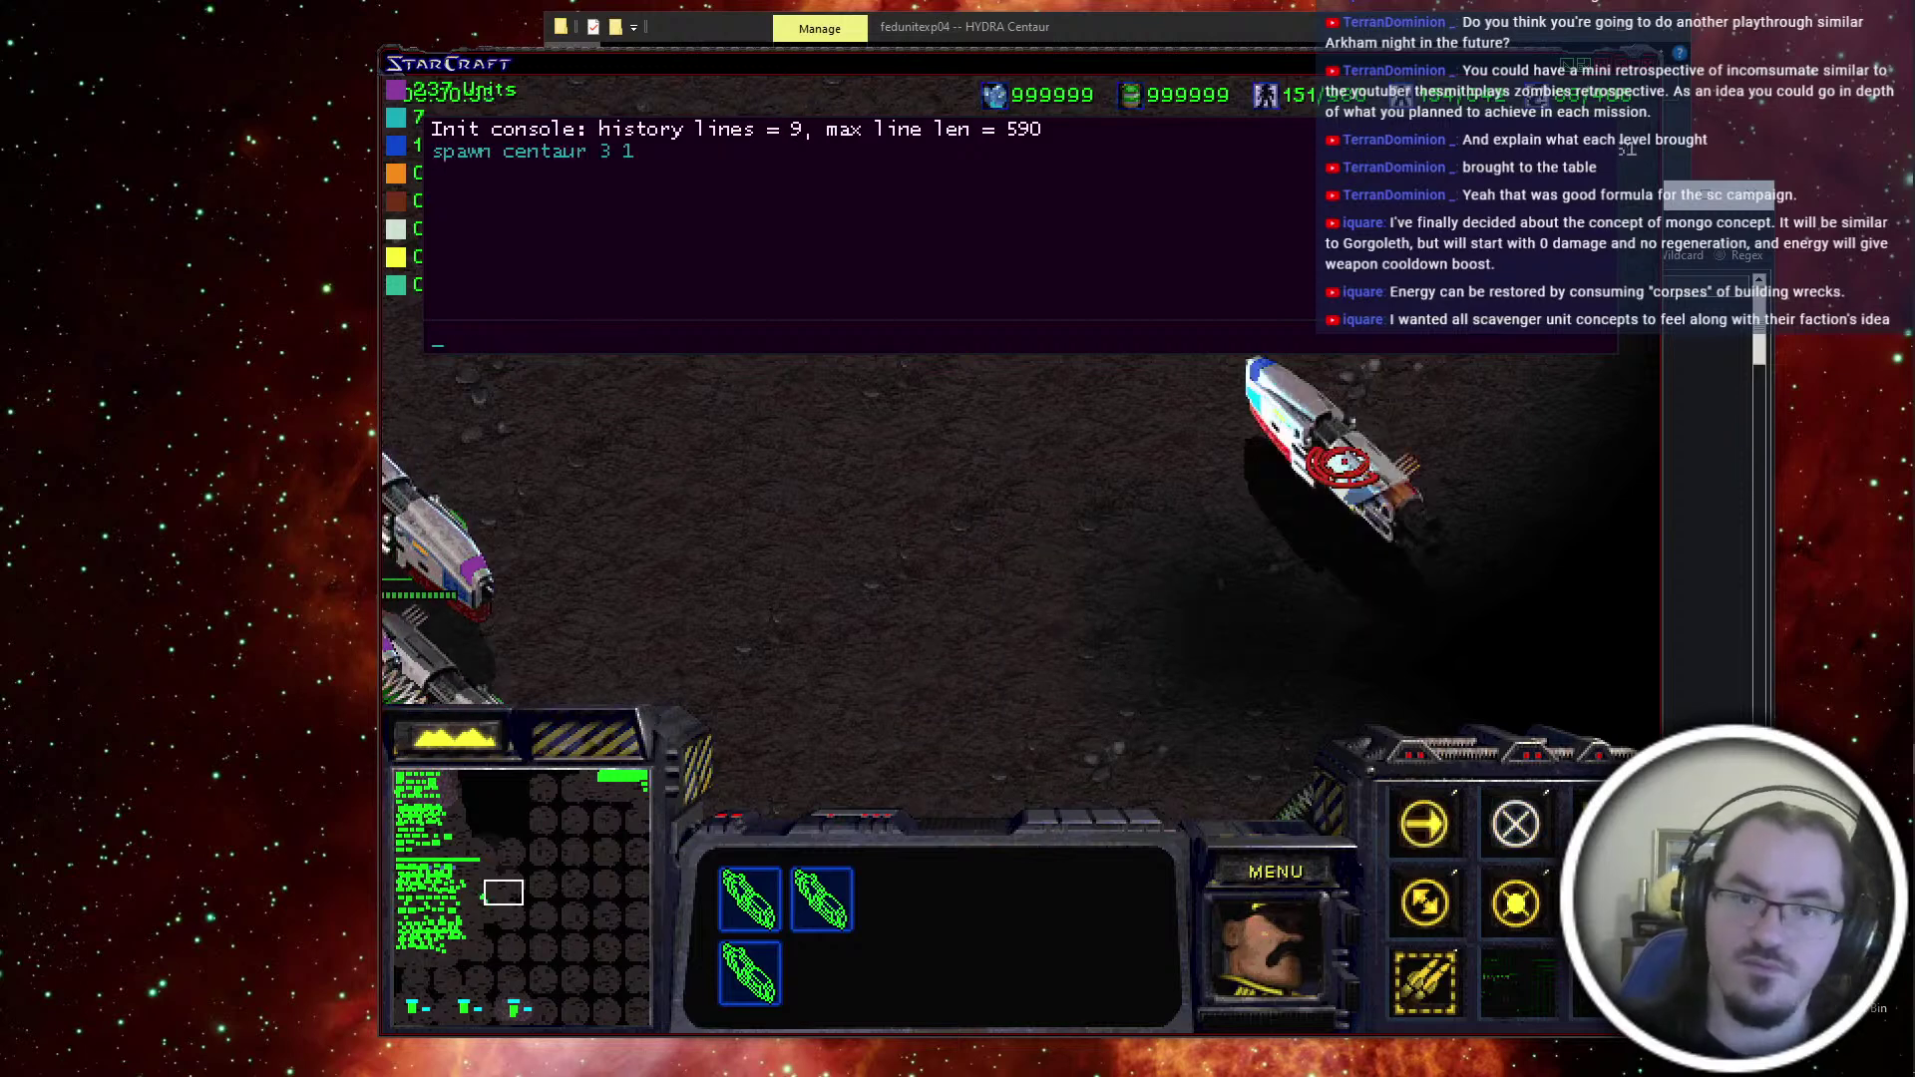
key("grave")
key("a")
left_click(1309, 467)
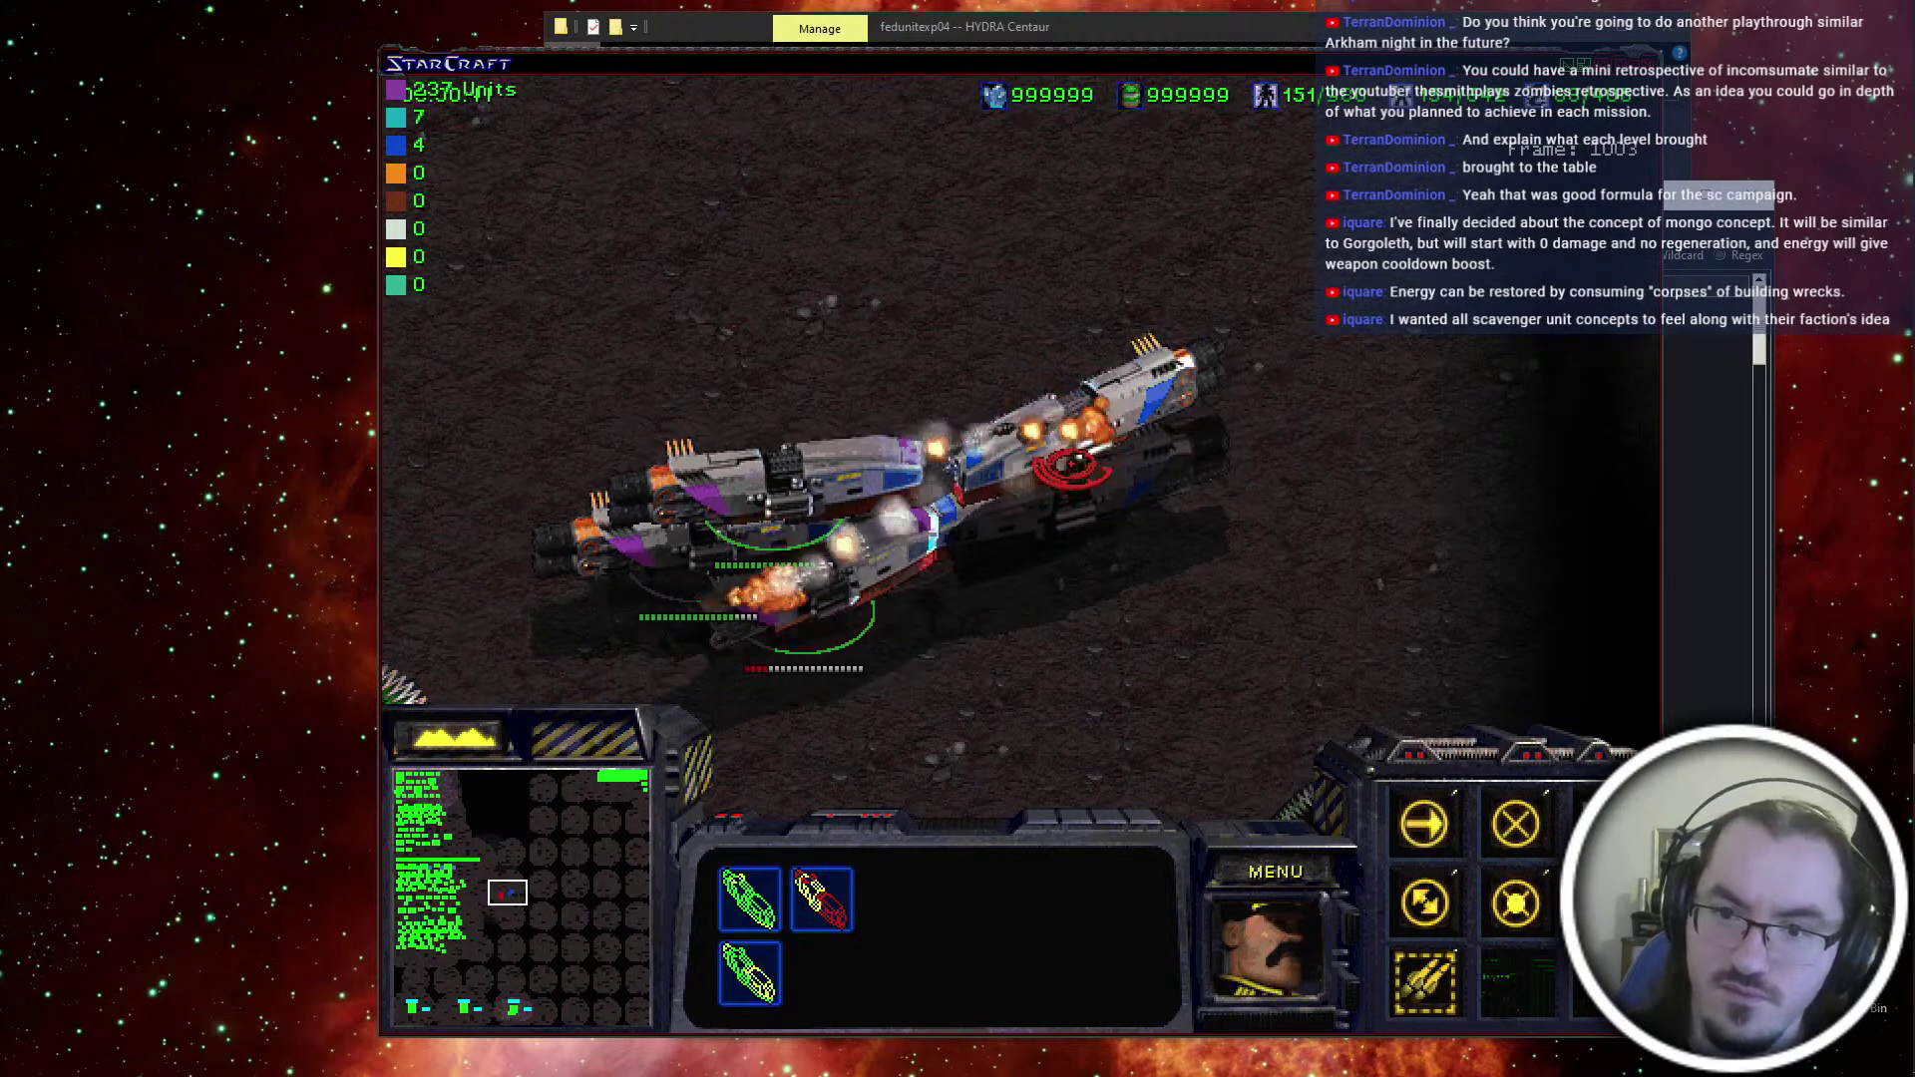
Select individual centaurs during the battle and order the surviving one around to examine the sprites in combat
left_click(793, 329)
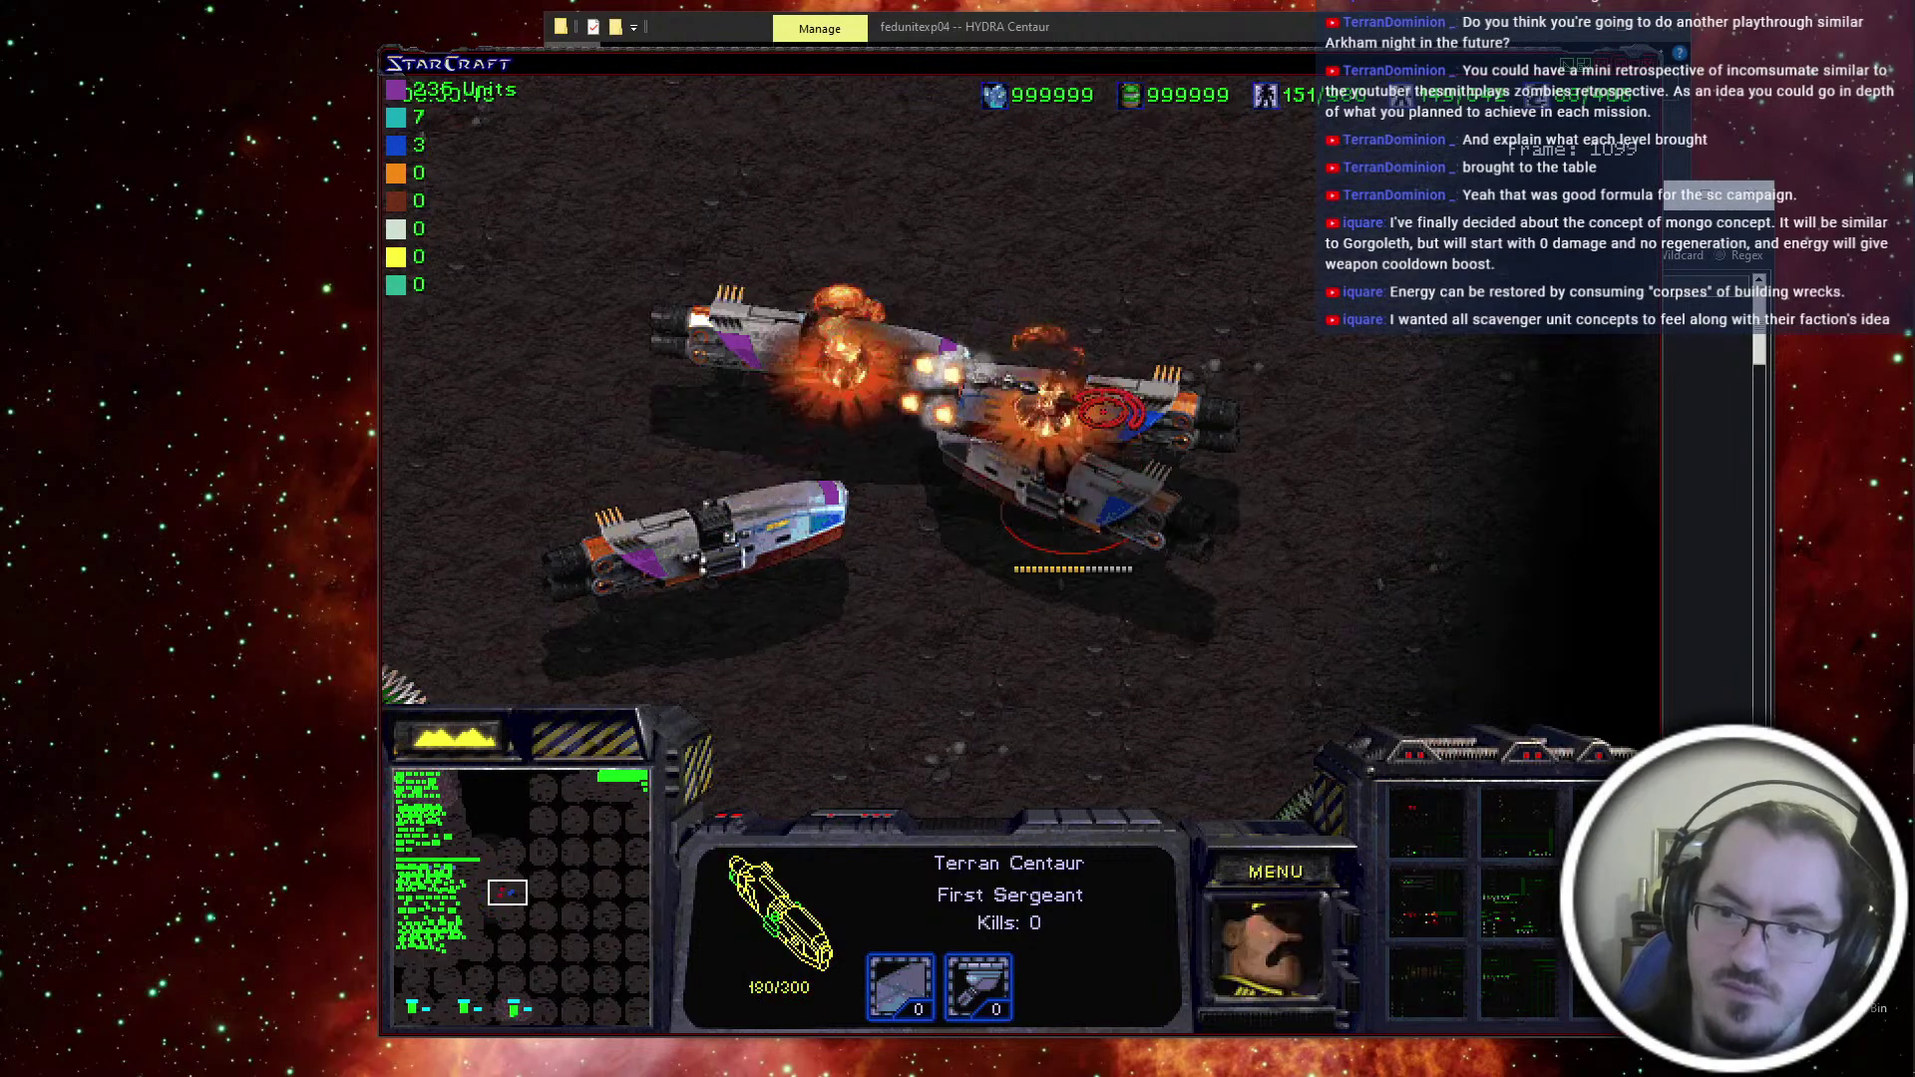
left_click(1090, 419)
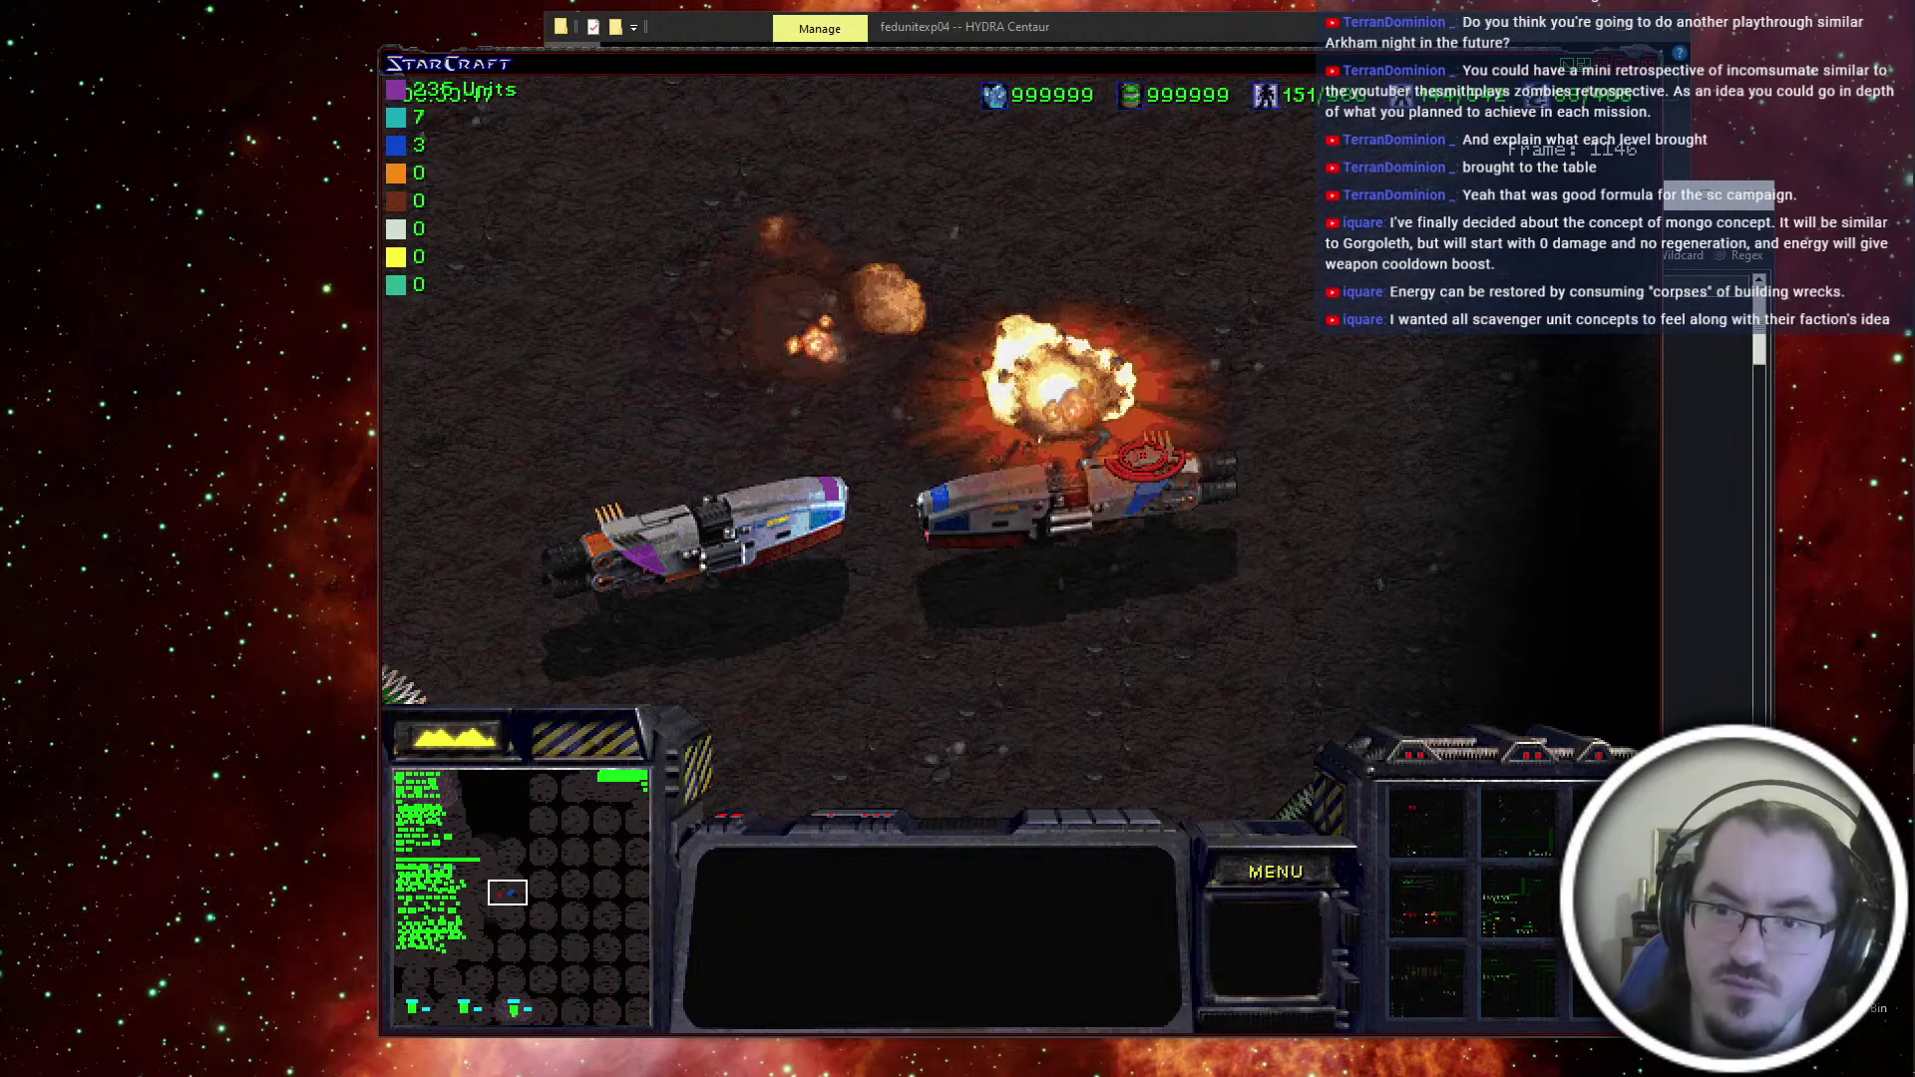
left_click(698, 544)
left_click(1127, 458)
key("1")
right_click(1317, 508)
left_click(1157, 519)
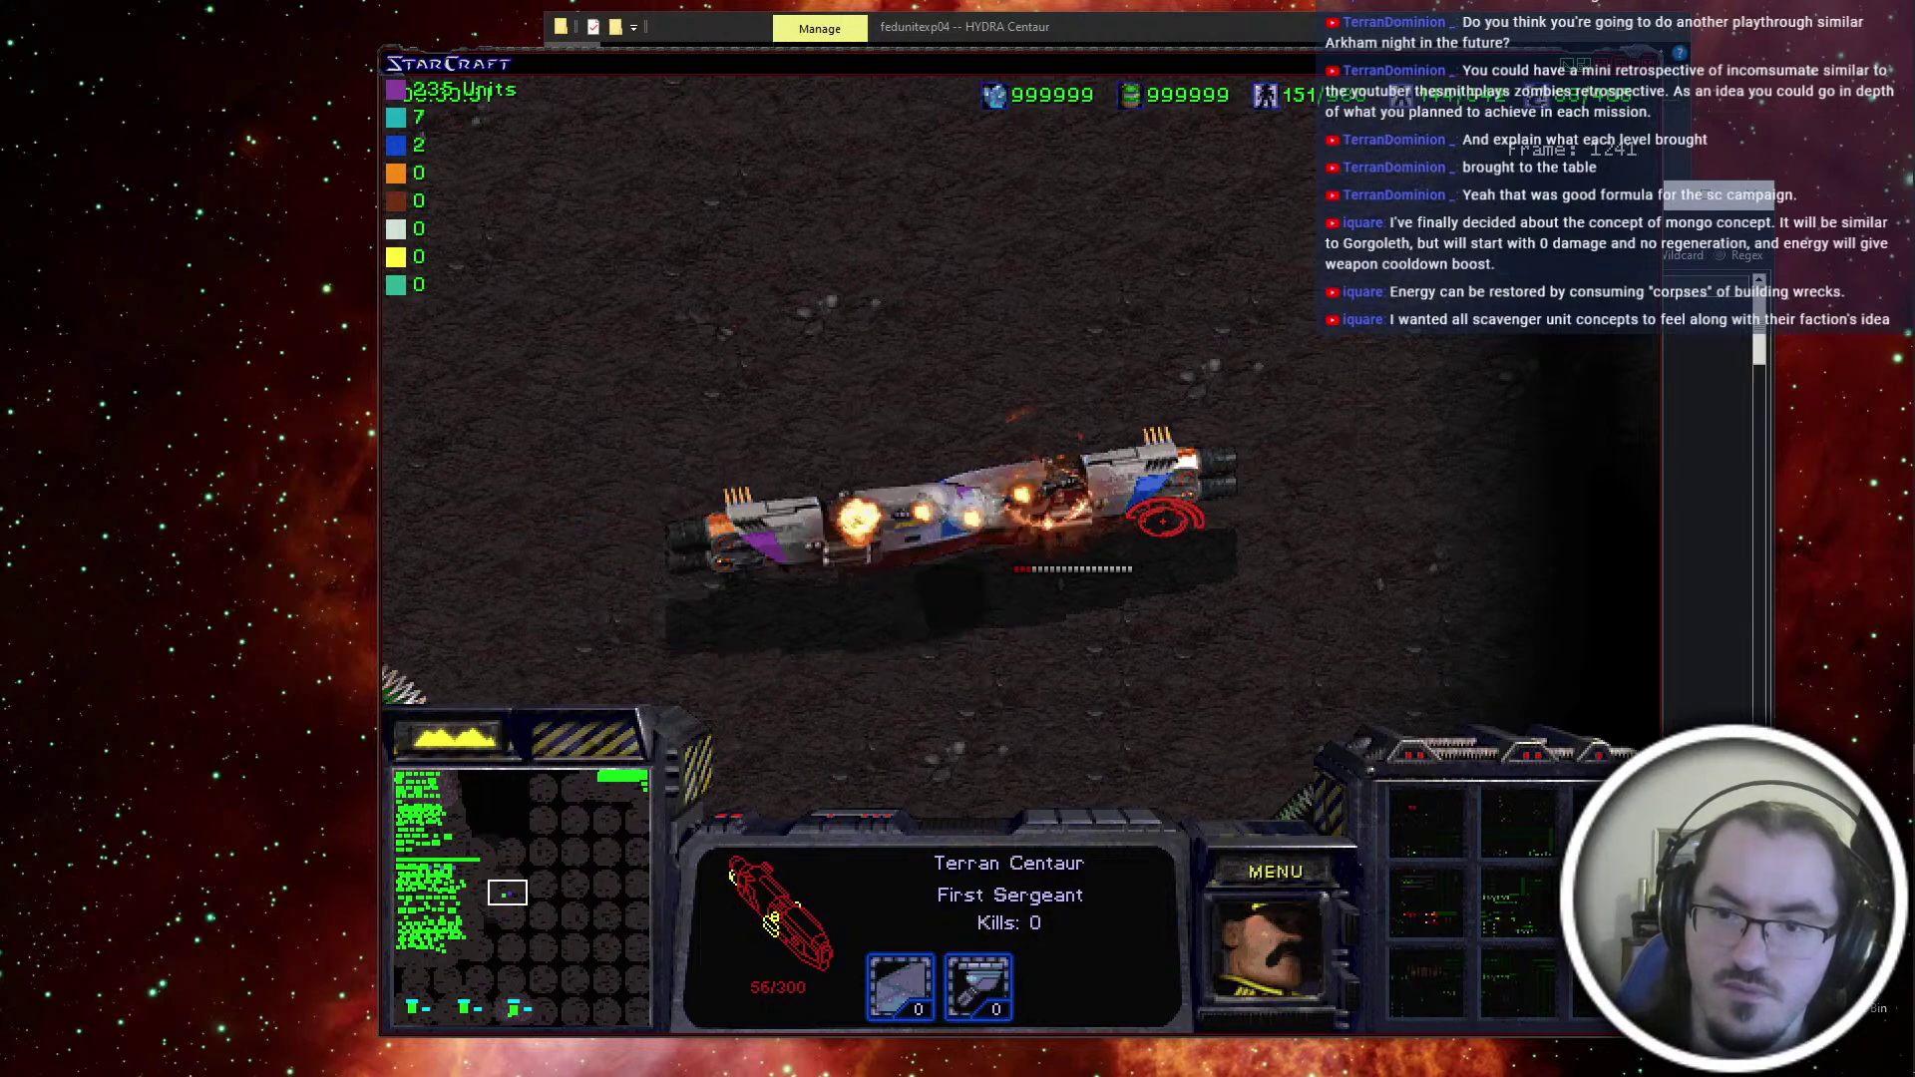
key("1")
right_click(1184, 393)
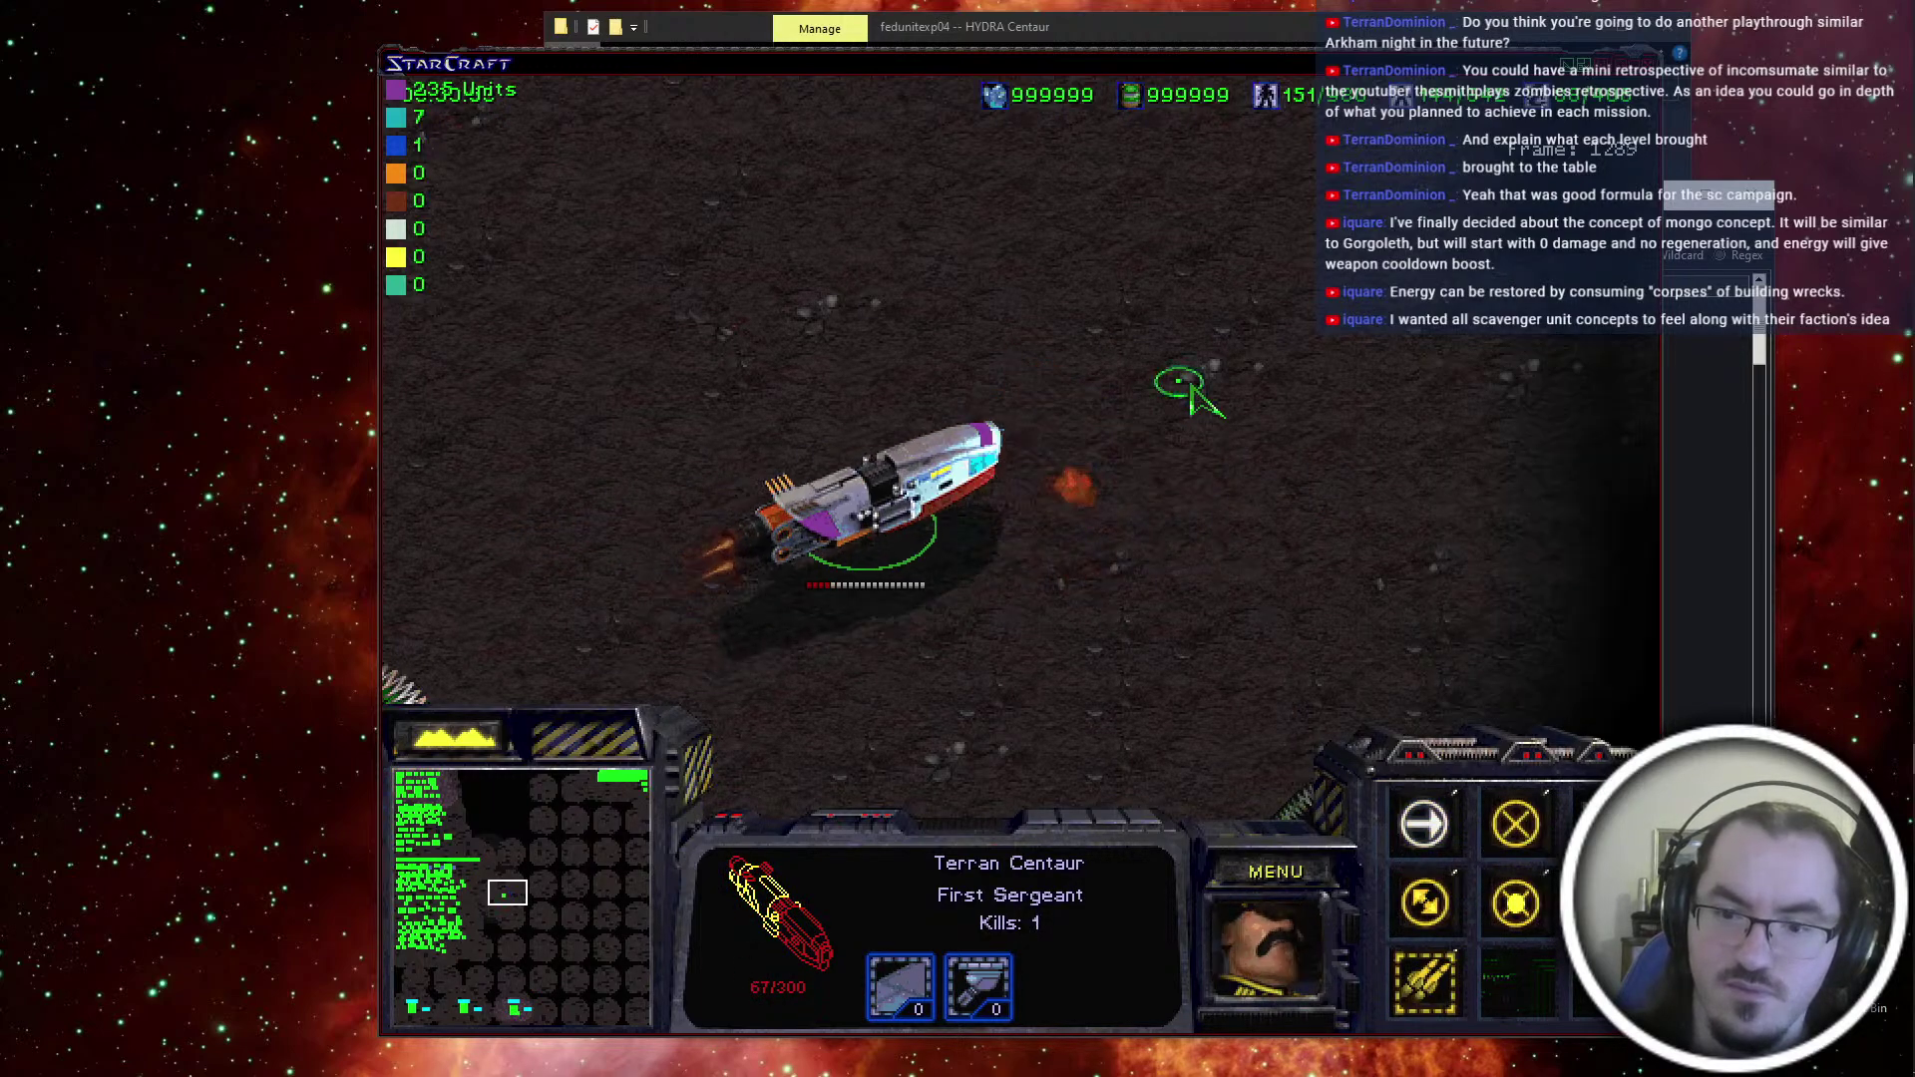
Quit the test game and close the fedunitexp04 -- HYDRA Centaur folder
right_click(1218, 626)
left_click(1265, 878)
key("e")
key("x")
key("Return")
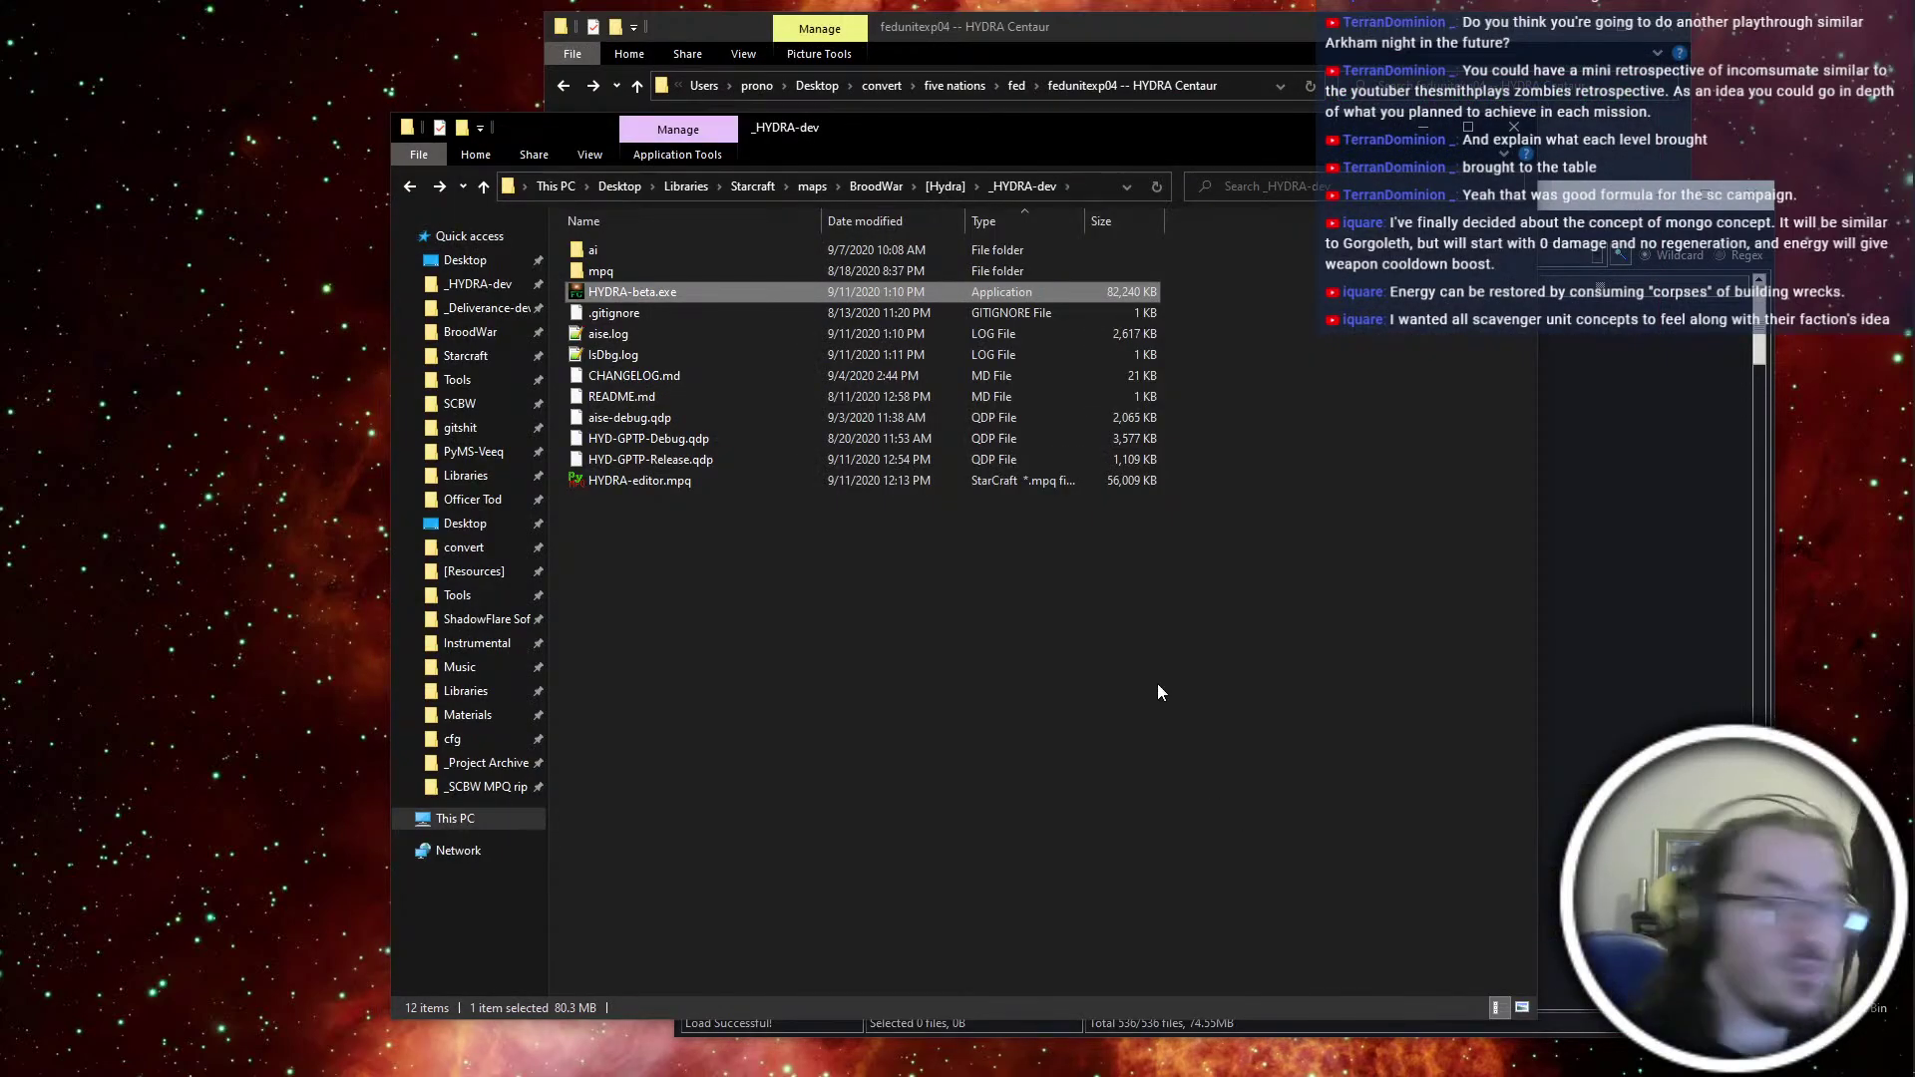
left_click(1625, 608)
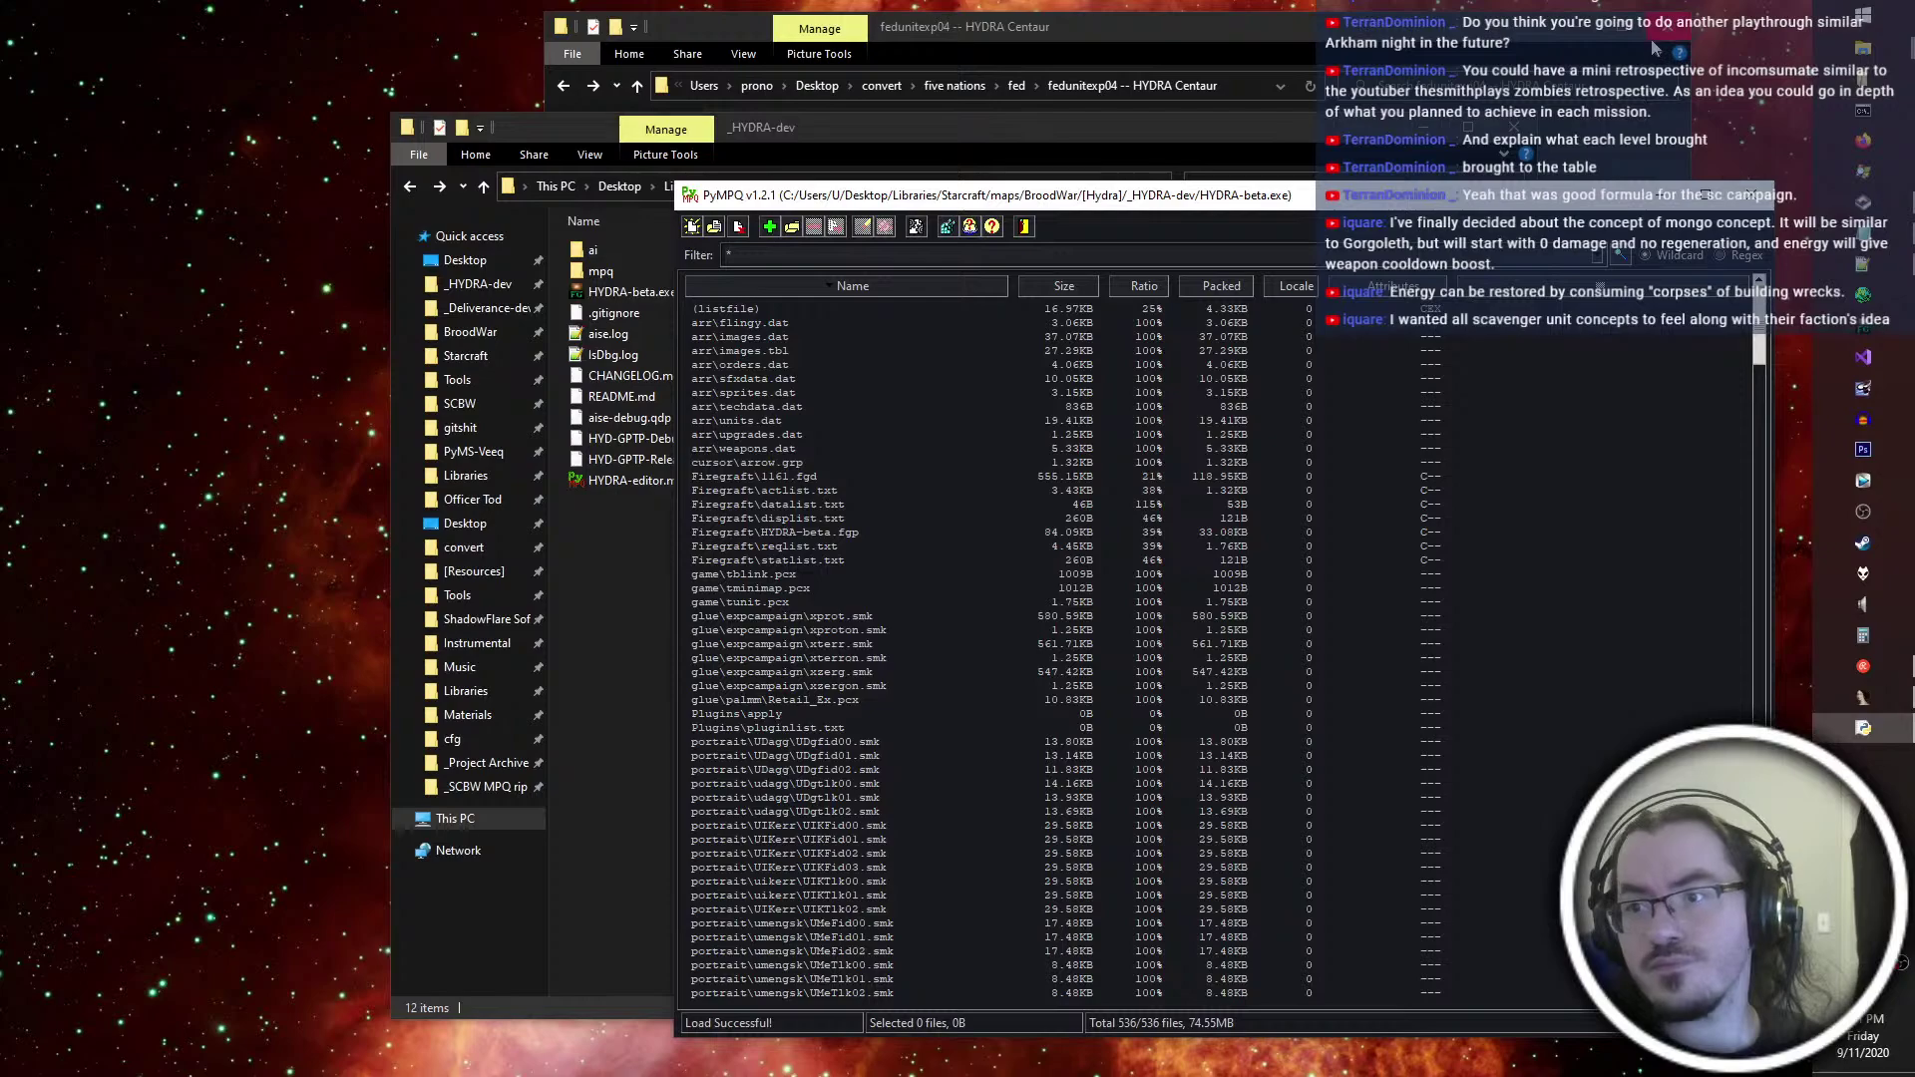
left_click(1656, 27)
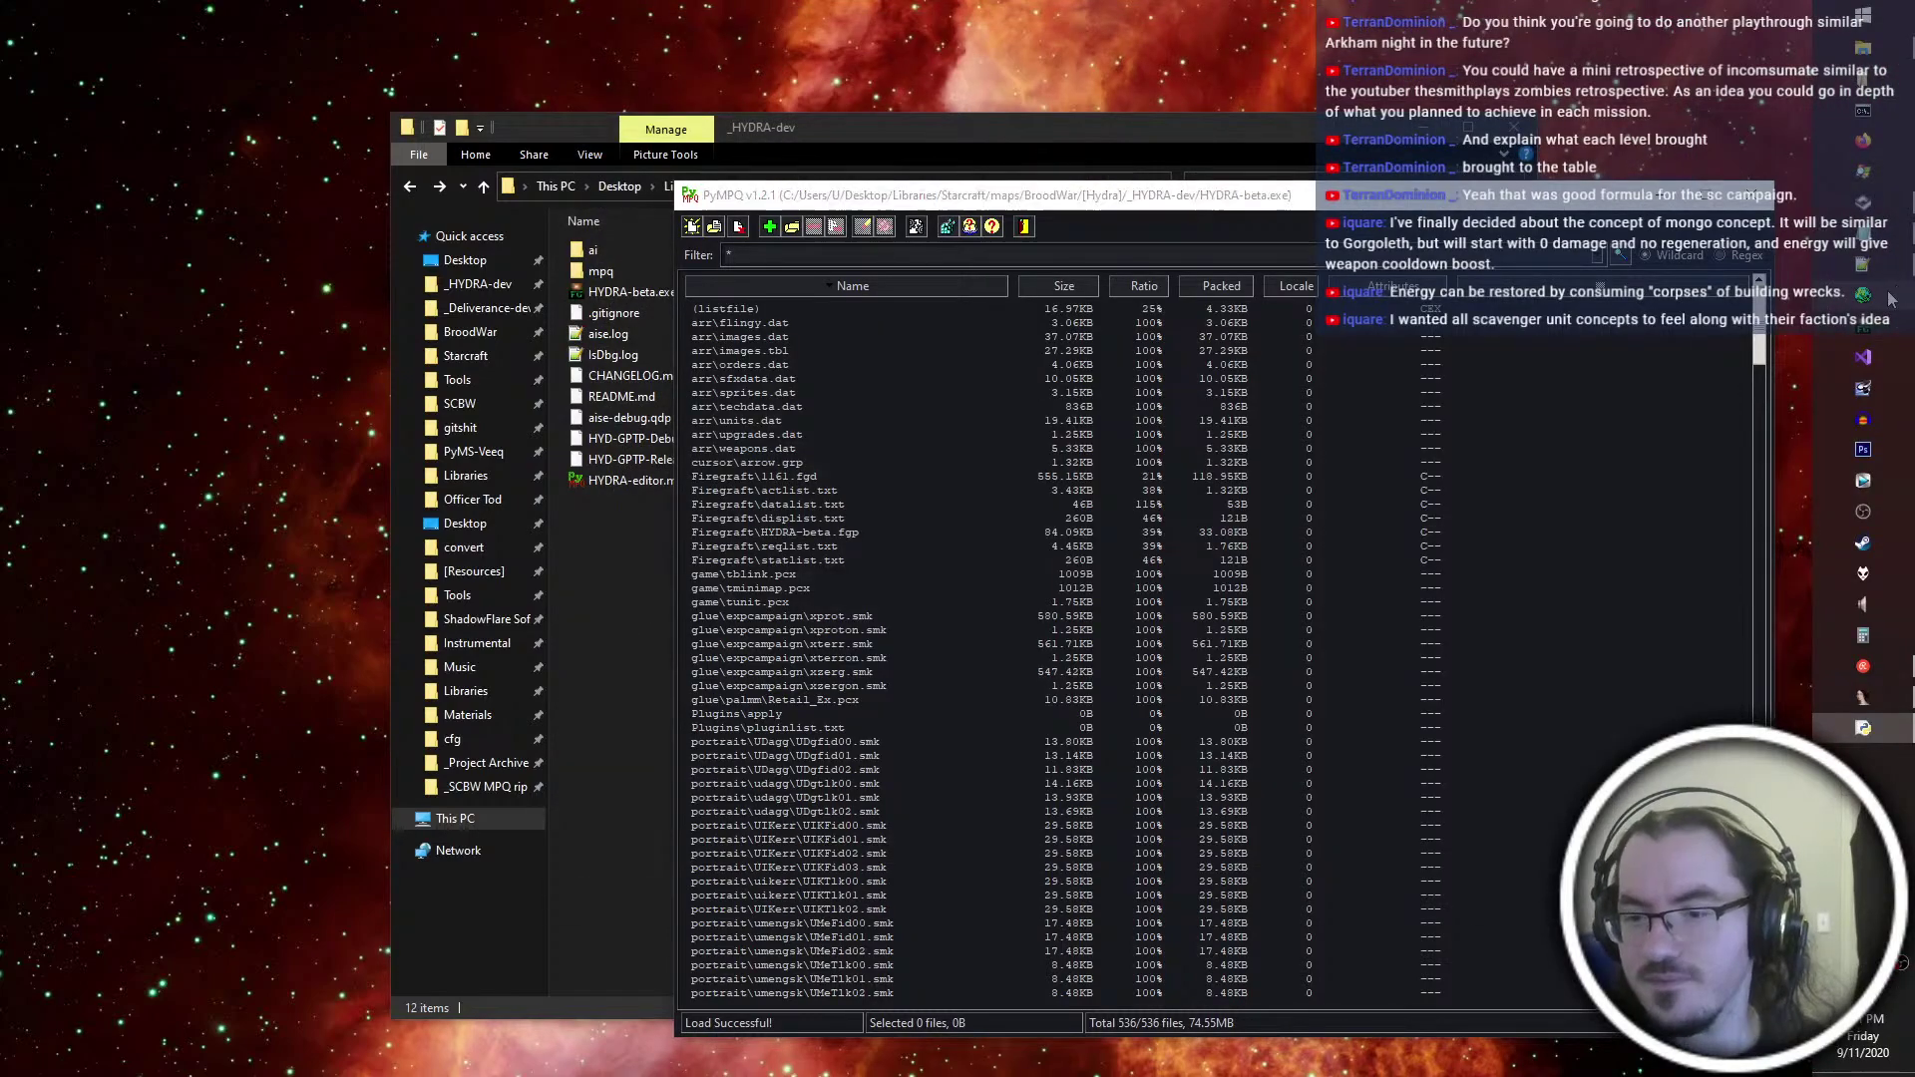
Switch to ScmDraft 2 and open the recent map "4. The Shield.scx"
left_click(1895, 291)
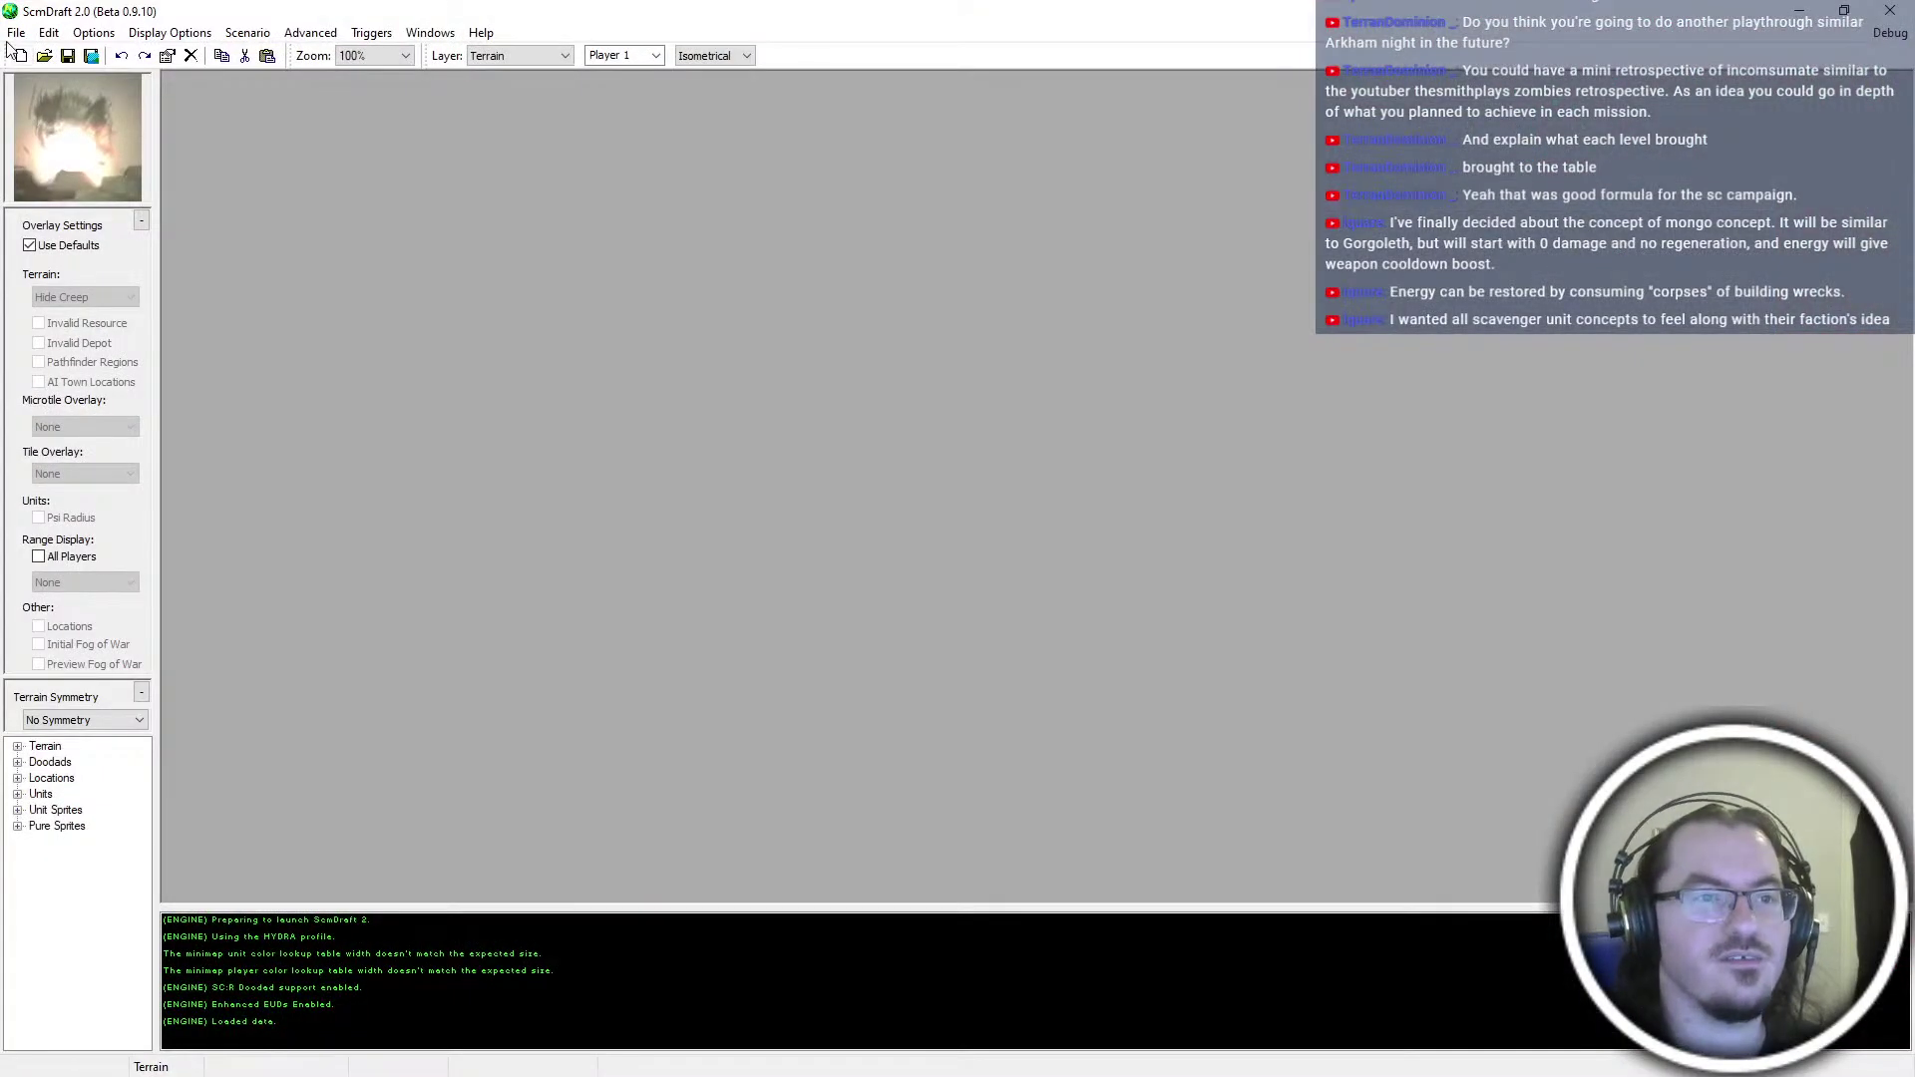
left_click(15, 32)
mouse_move(70, 94)
left_click(464, 95)
Examine the cliffs, black gaps and space platform edges around the Protoss base in the map's southeast
left_click(133, 193)
middle_click_drag(1384, 644, 1385, 120)
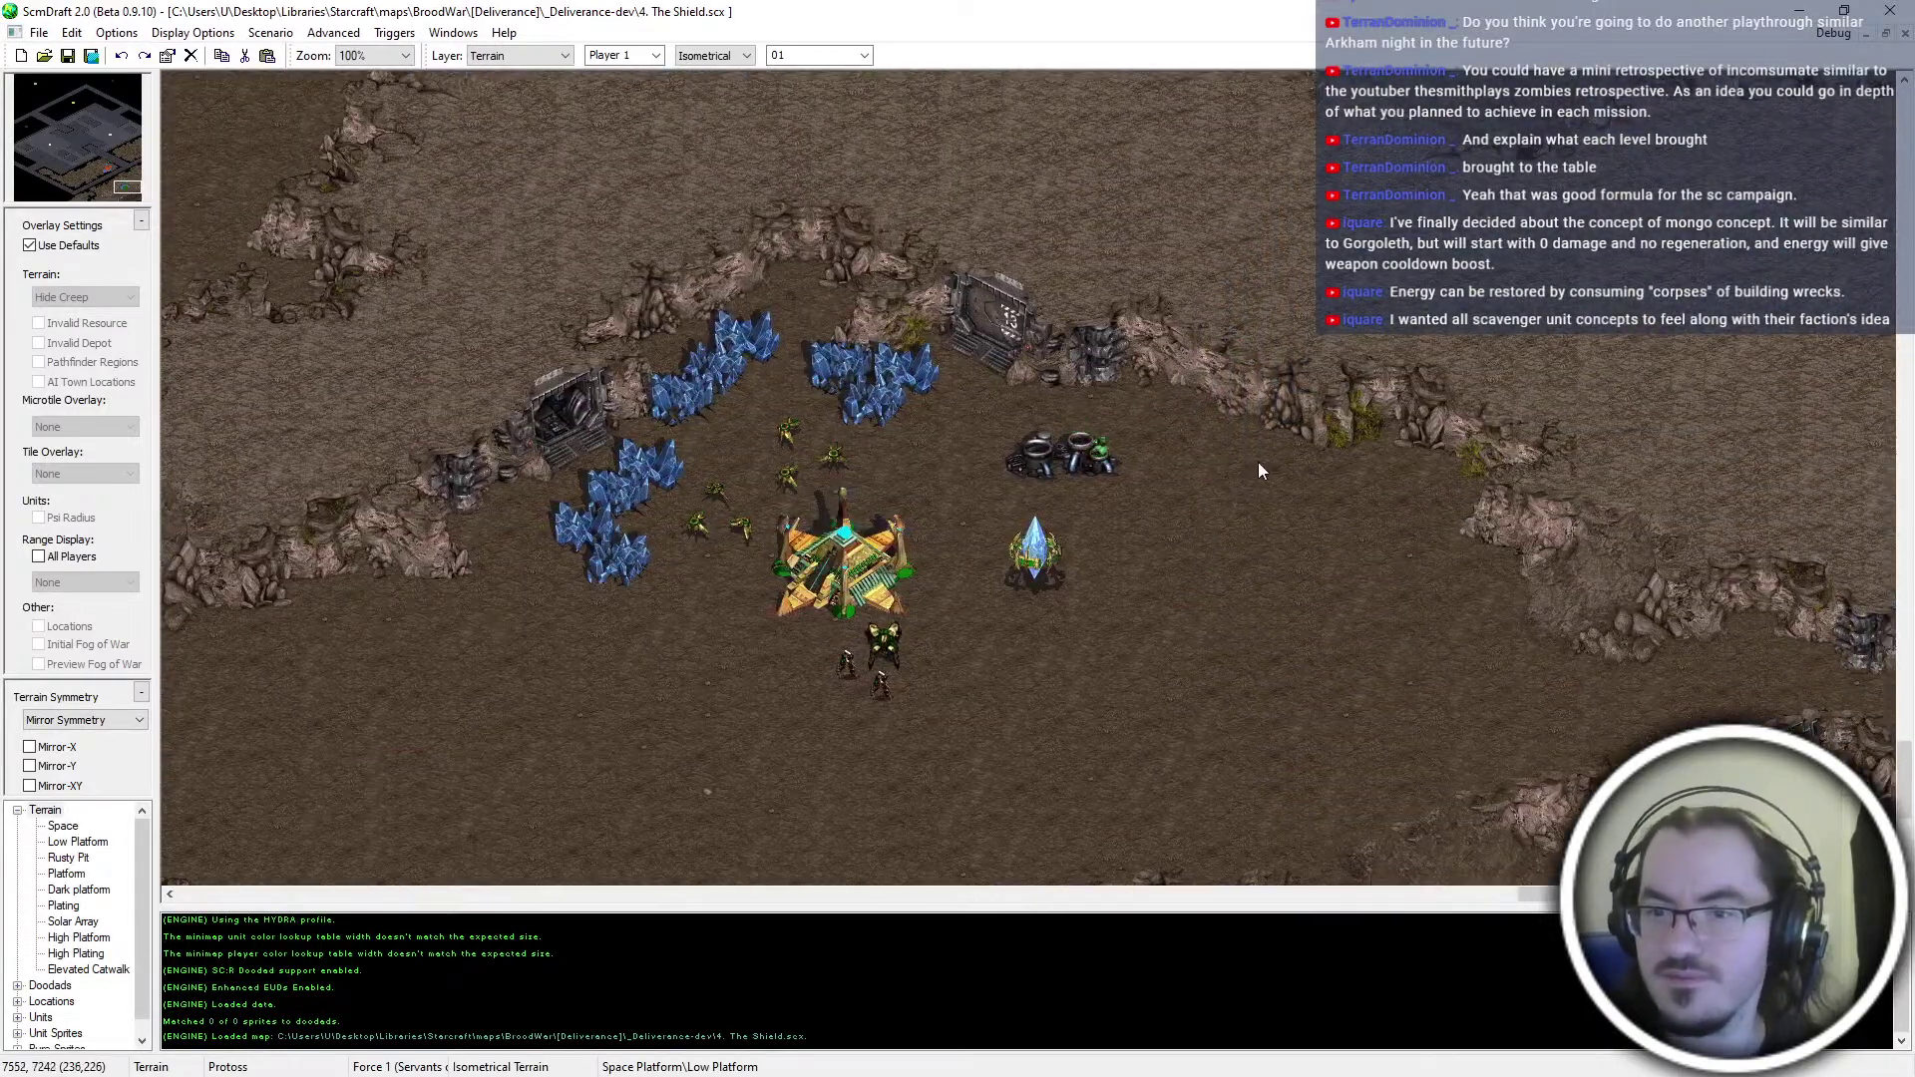
left_click_drag(123, 187, 97, 195)
scroll(913, 551, "down", 2, "ctrl")
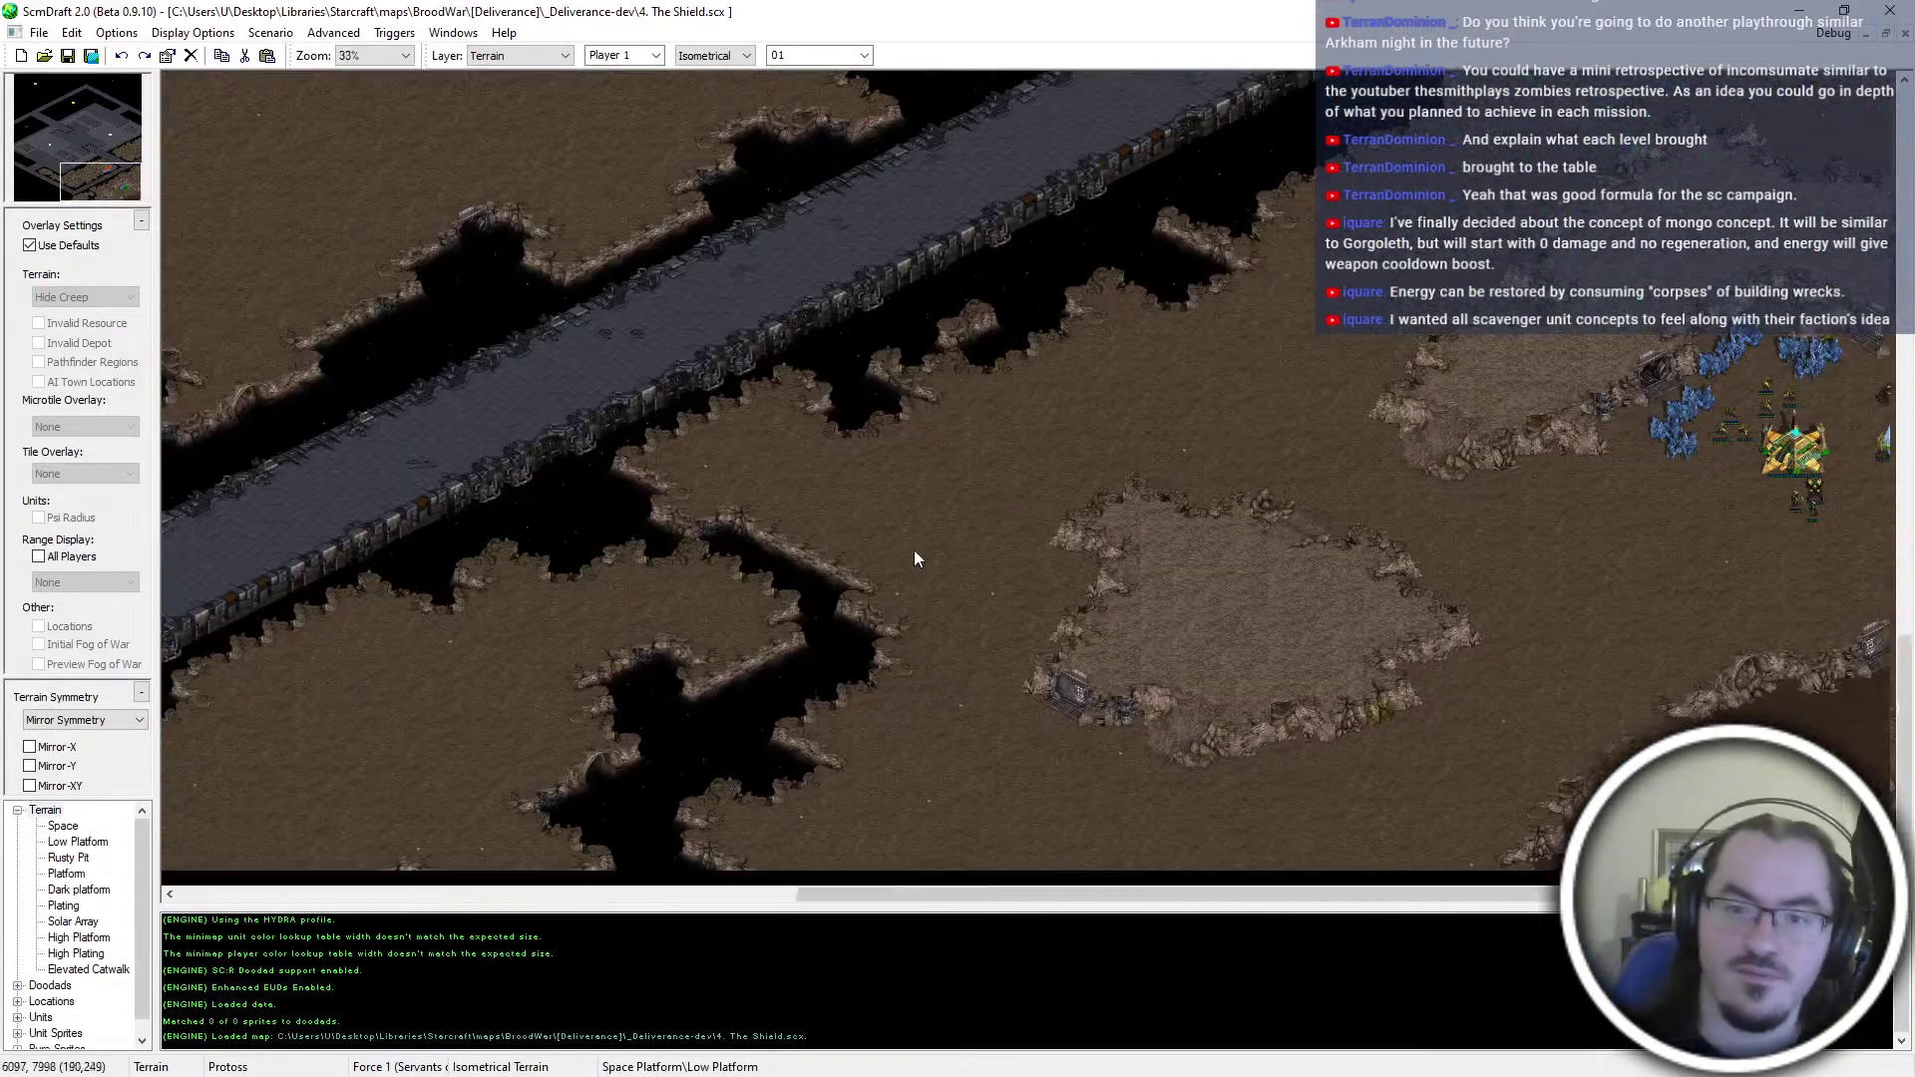
scroll(913, 549, "down", 1, "ctrl")
scroll(1307, 224, "up", 2, "ctrl")
middle_click_drag(518, 735, 720, 347)
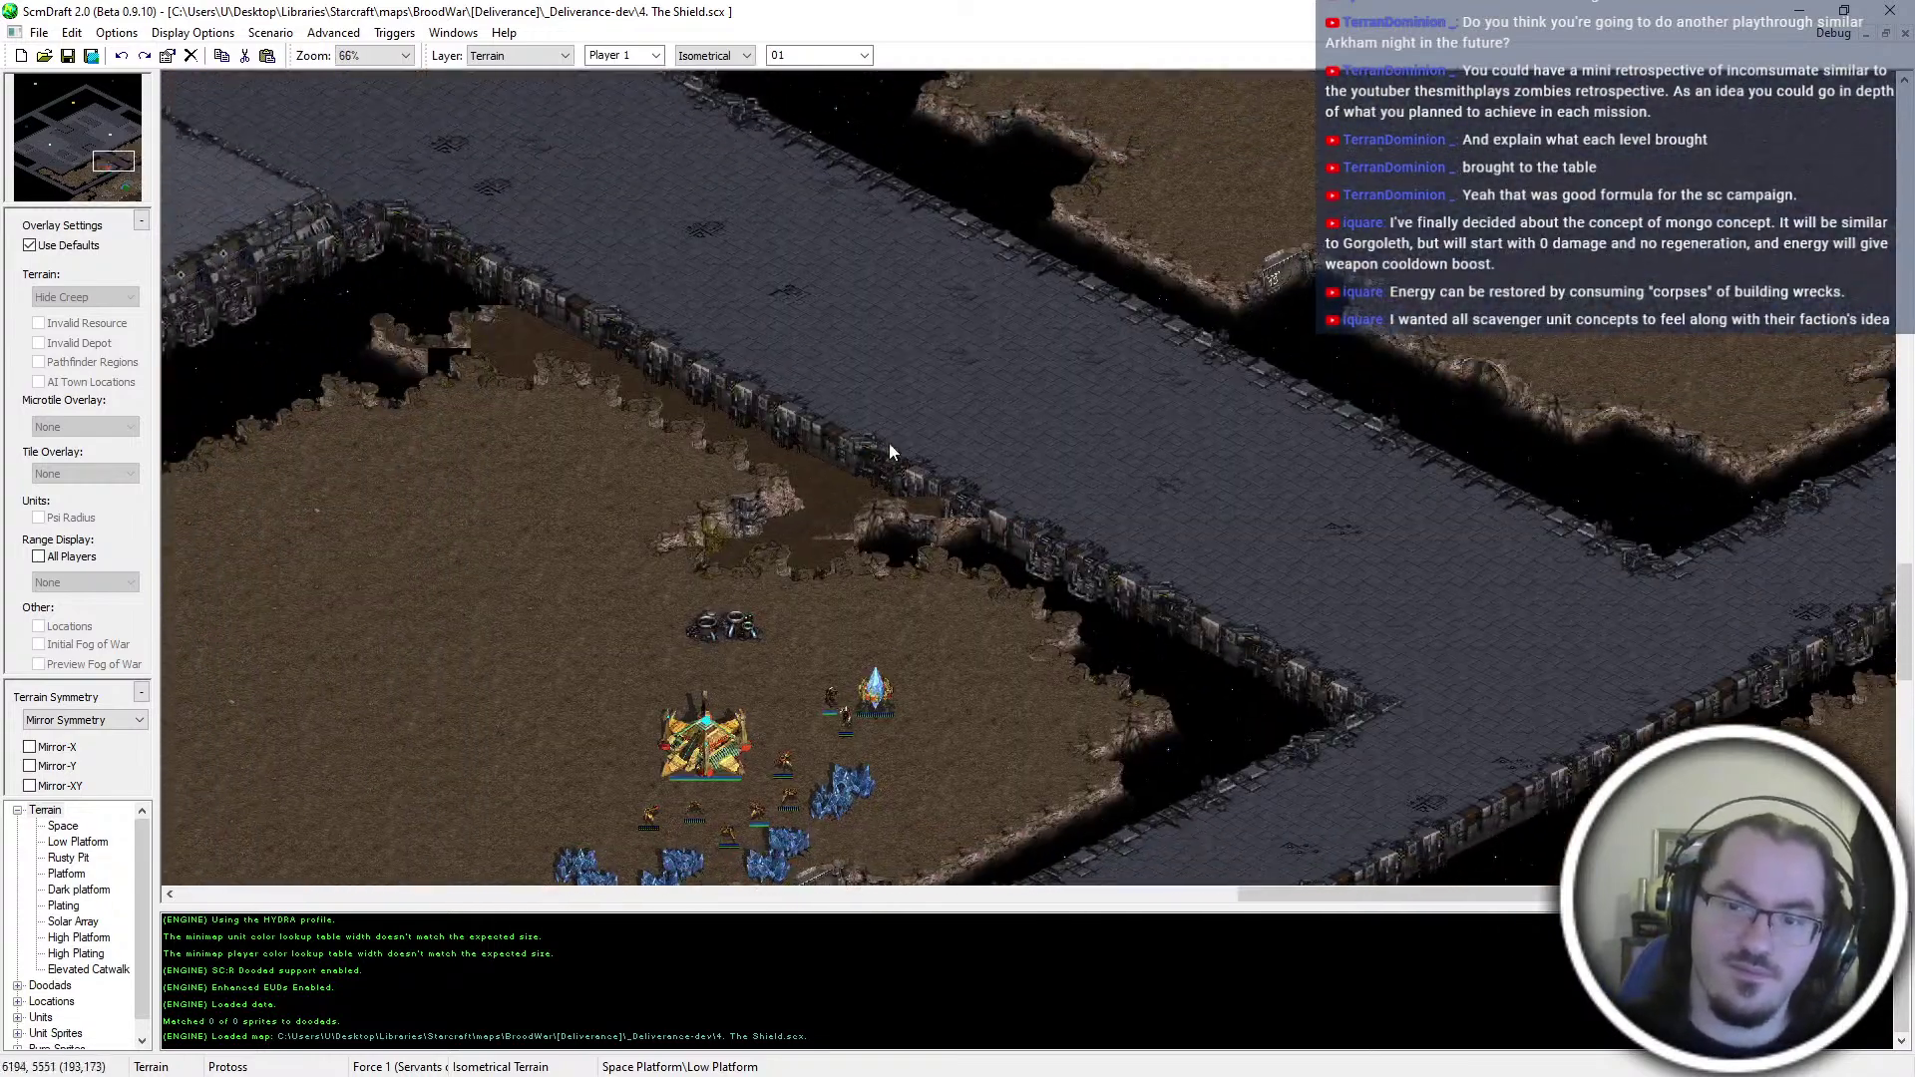
scroll(877, 440, "down", 1, "ctrl")
scroll(1115, 543, "up", 2, "ctrl")
middle_click_drag(1118, 561, 842, 585)
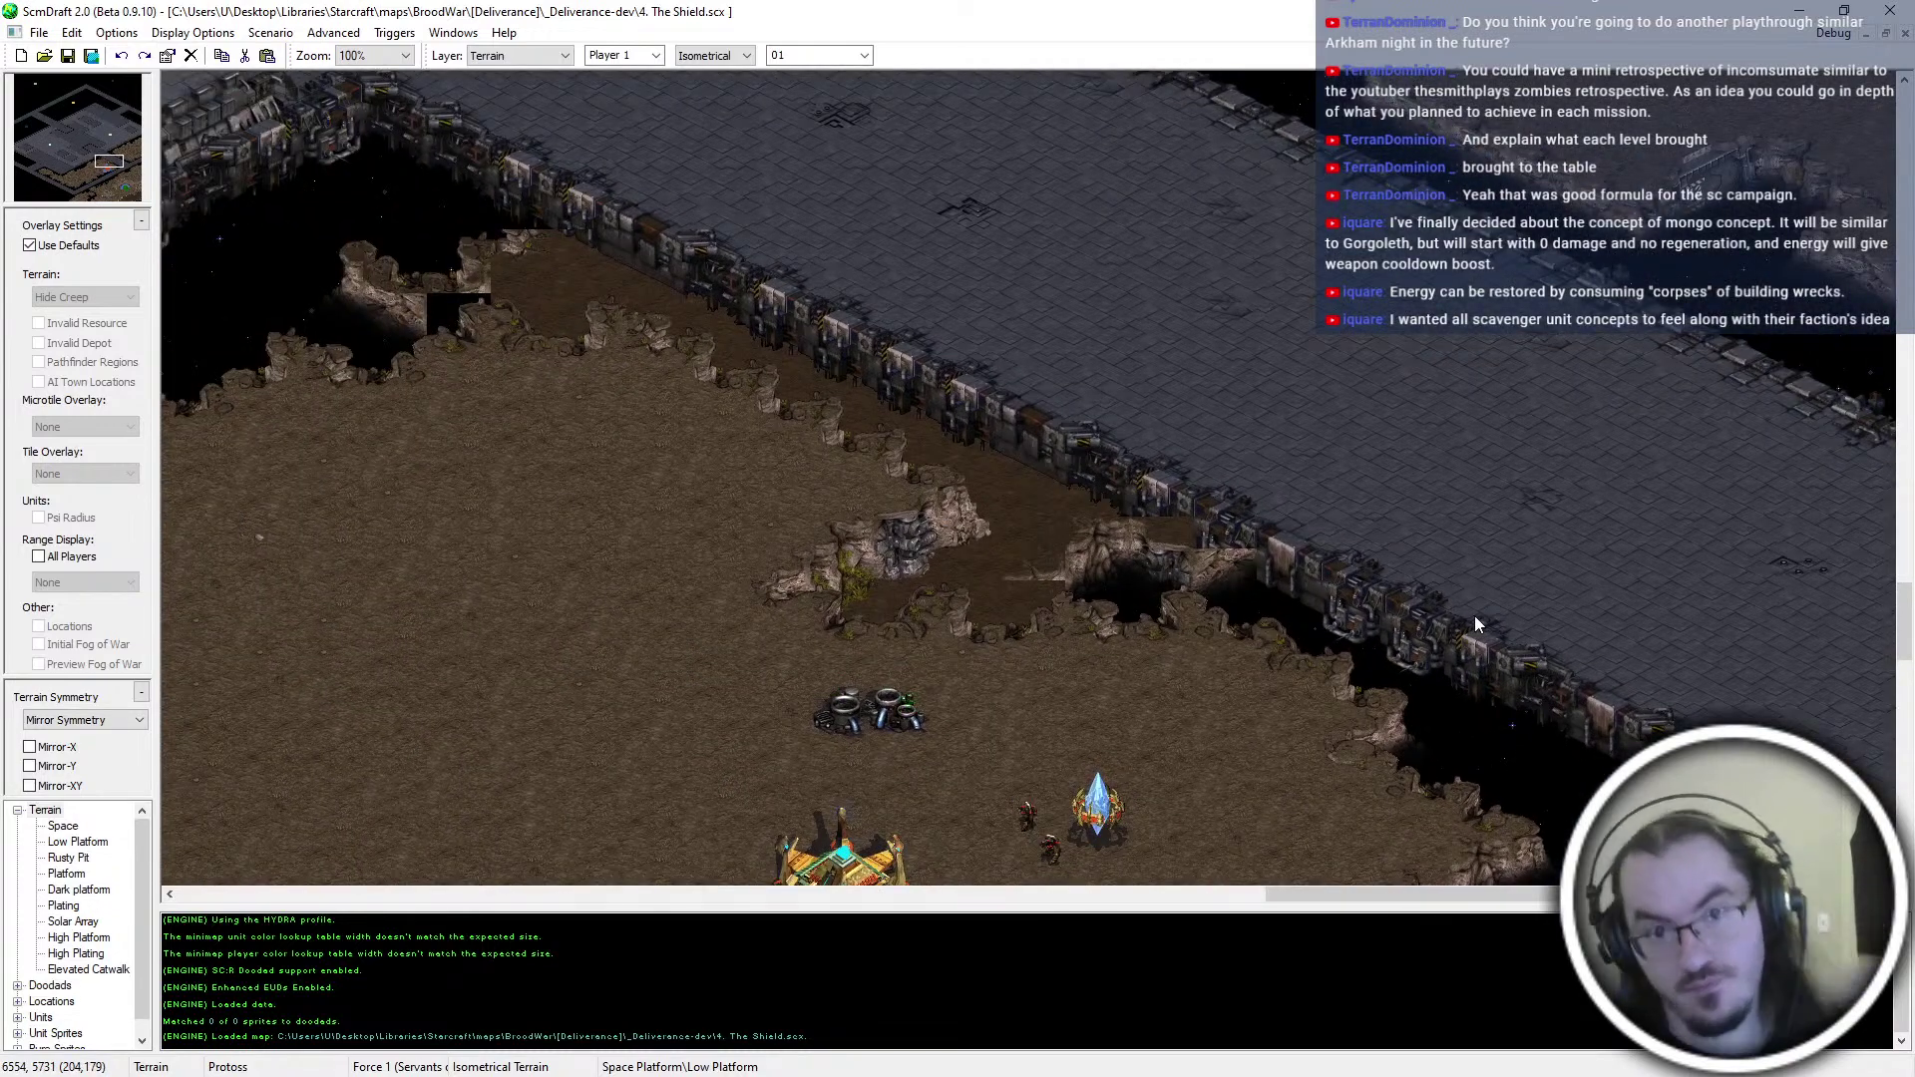
middle_click_drag(1474, 614, 1066, 559)
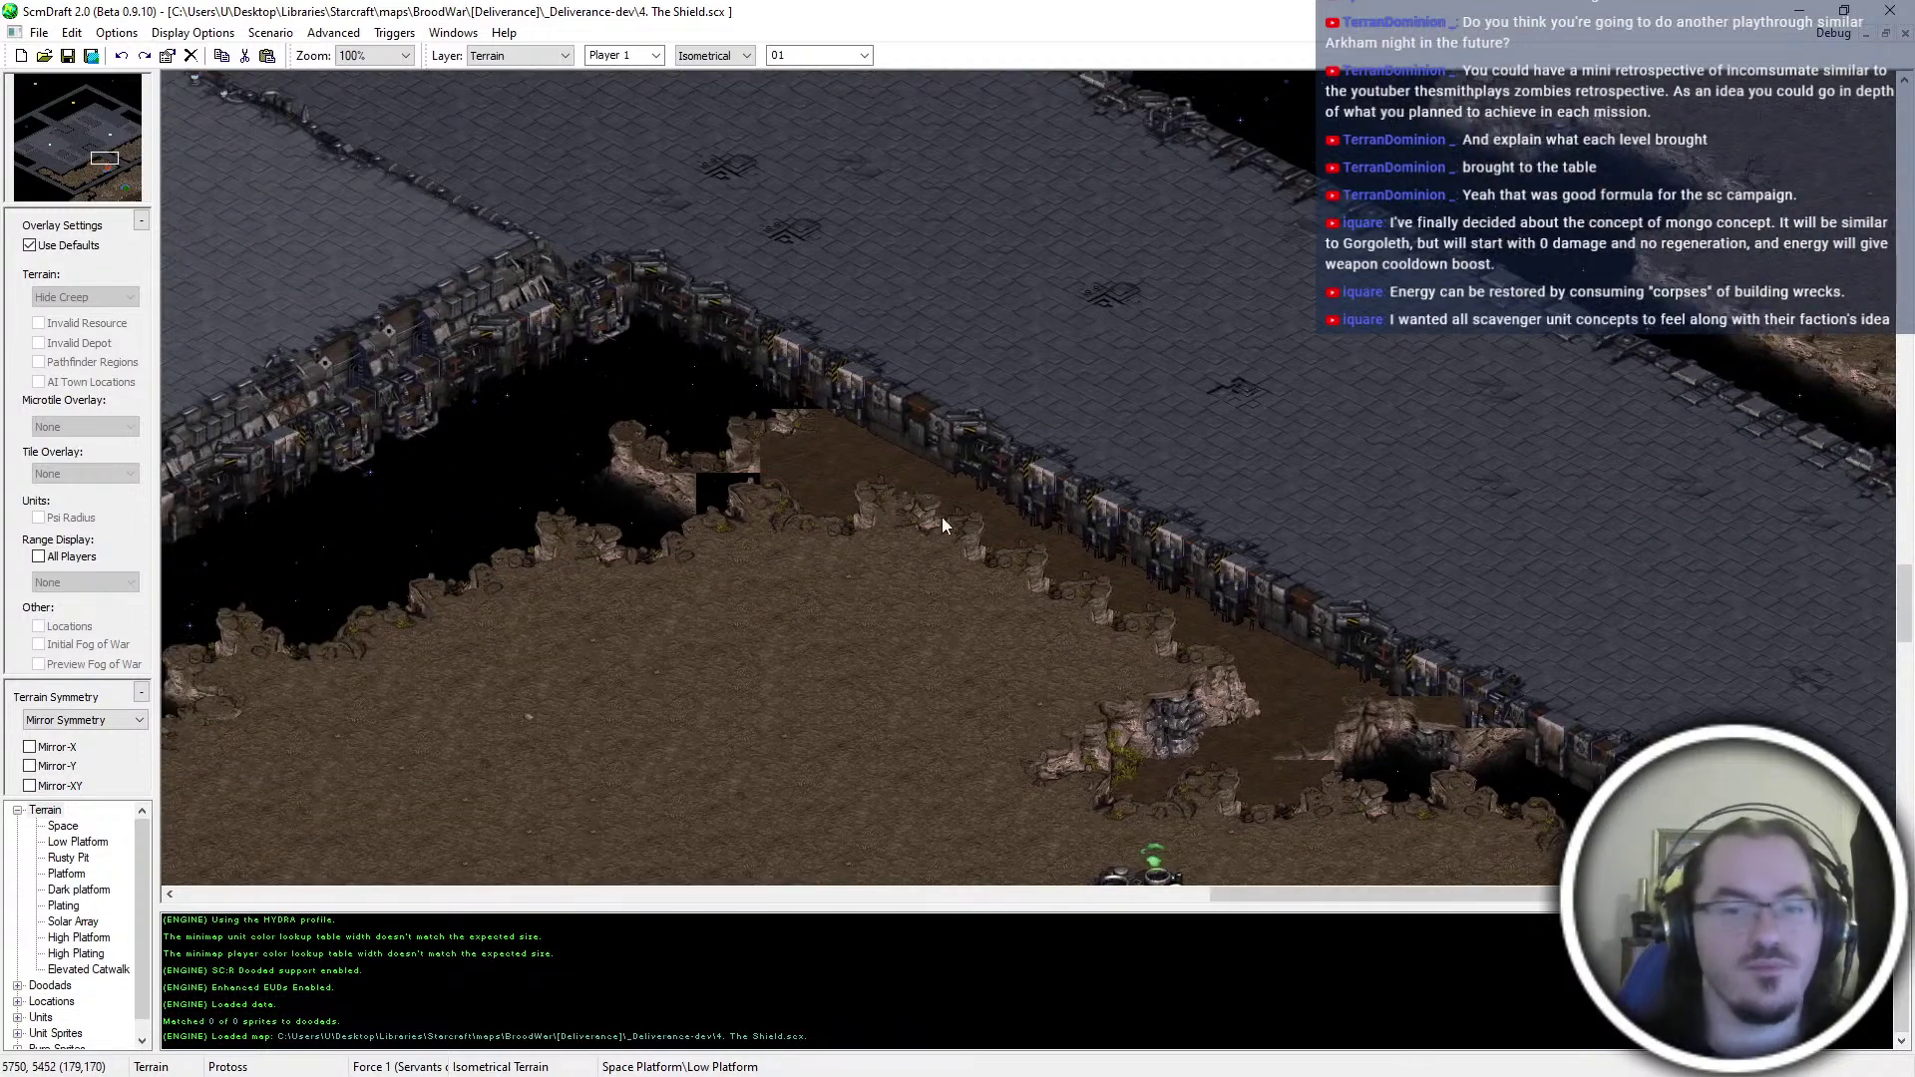
middle_click_drag(942, 521, 169, 824)
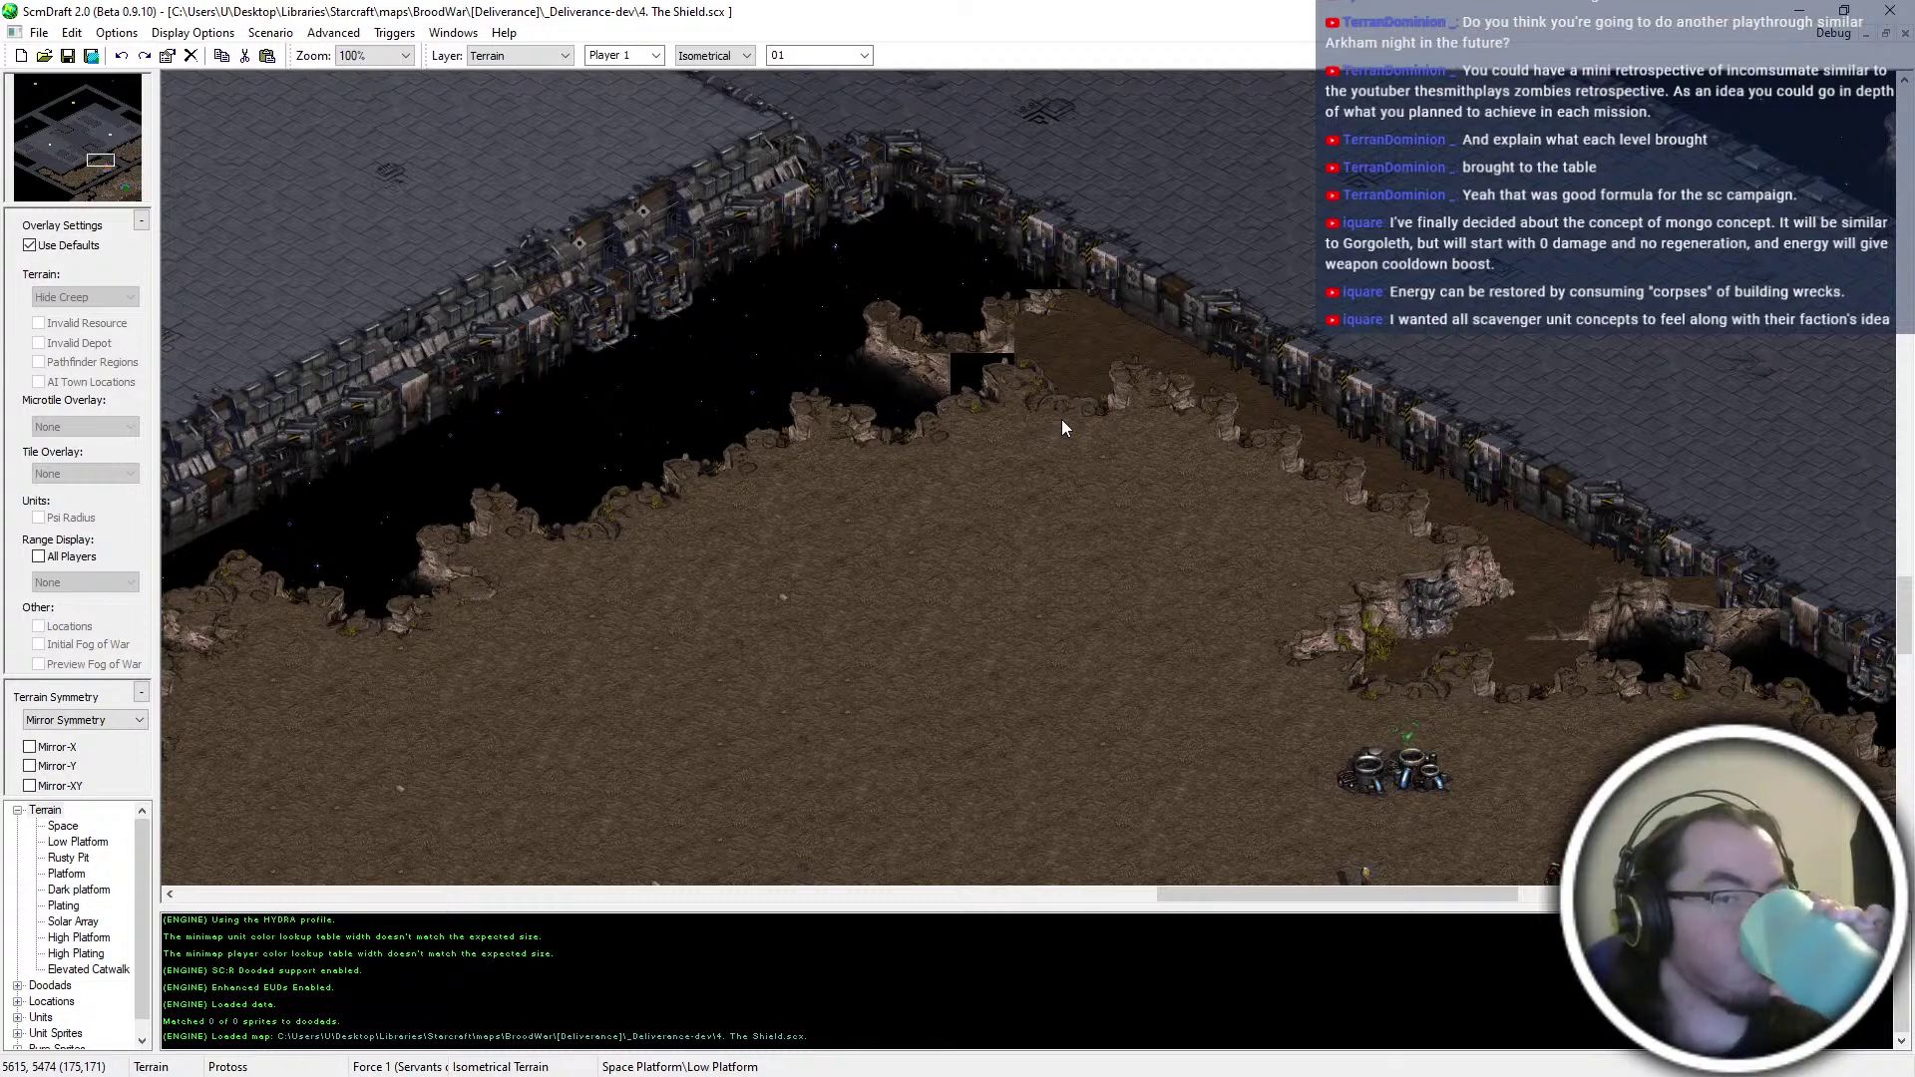
left_click(960, 410)
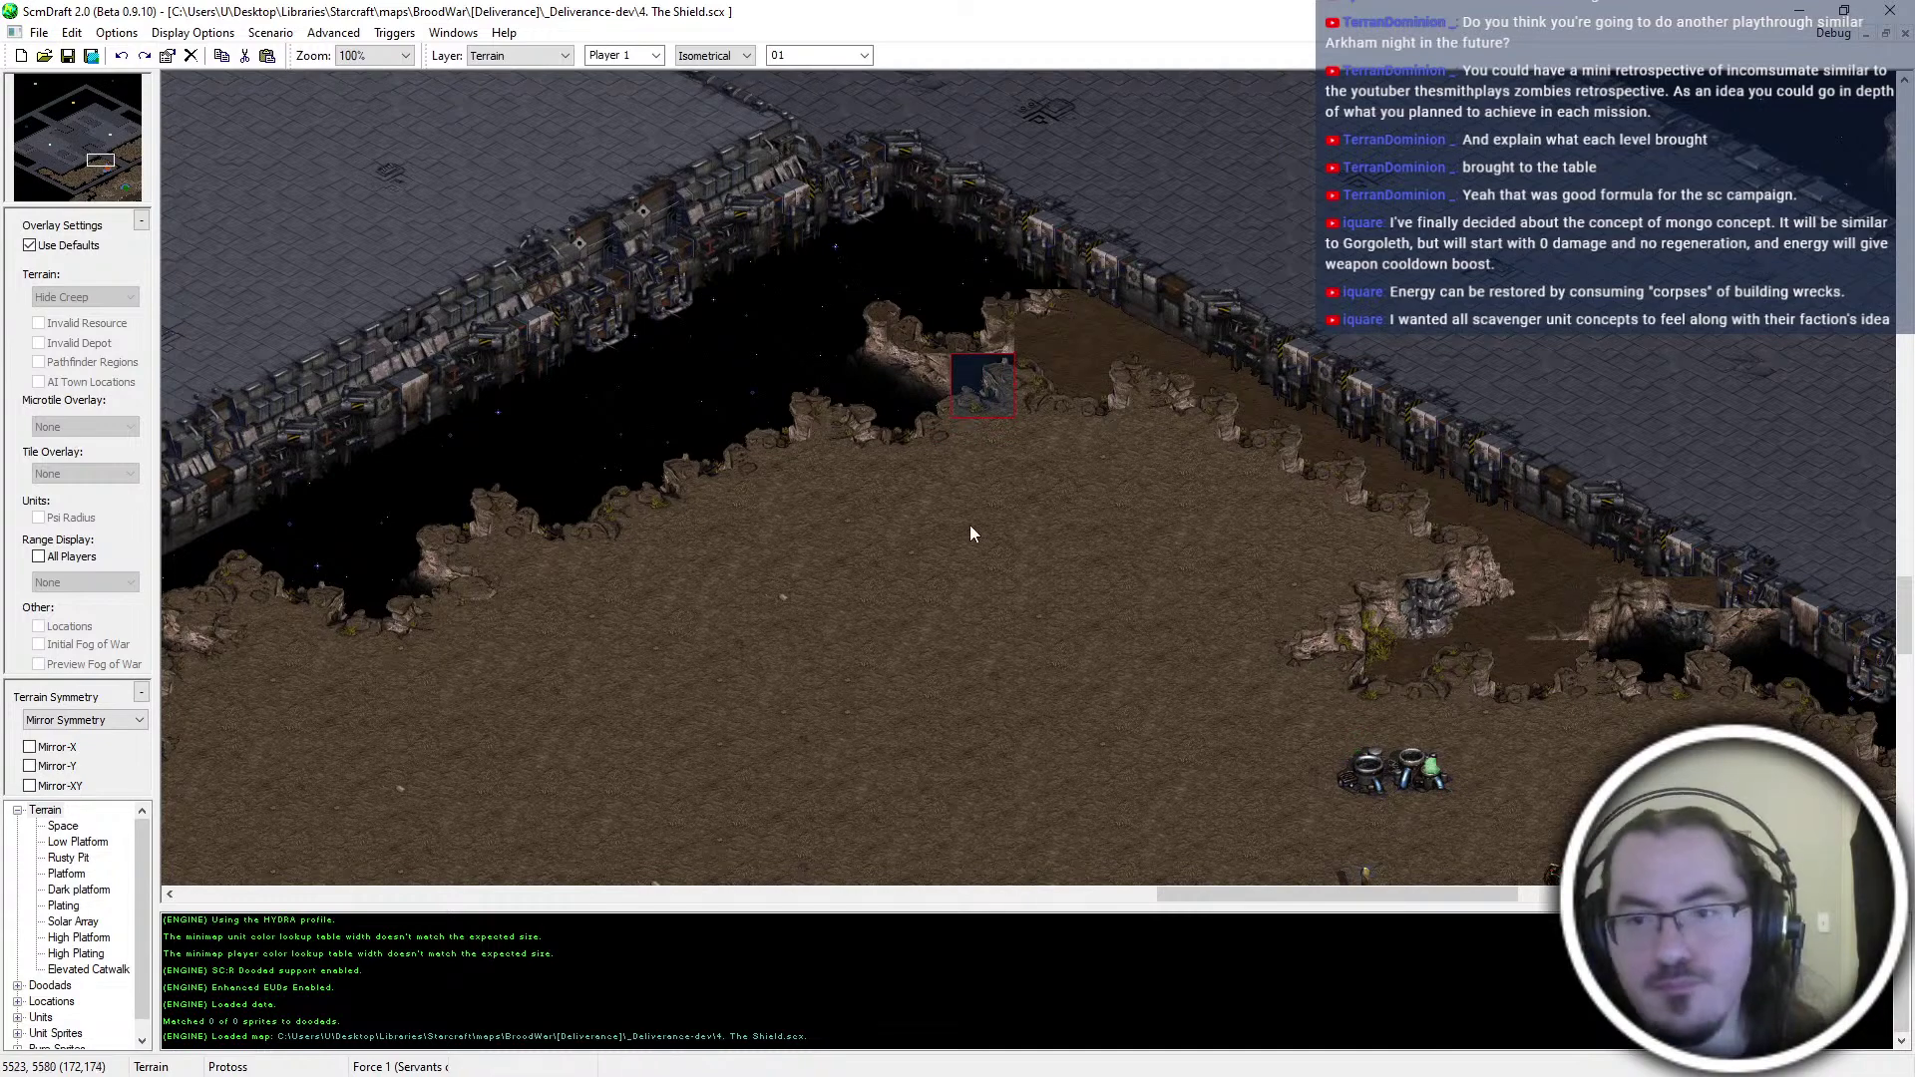
middle_click_drag(969, 518, 896, 459)
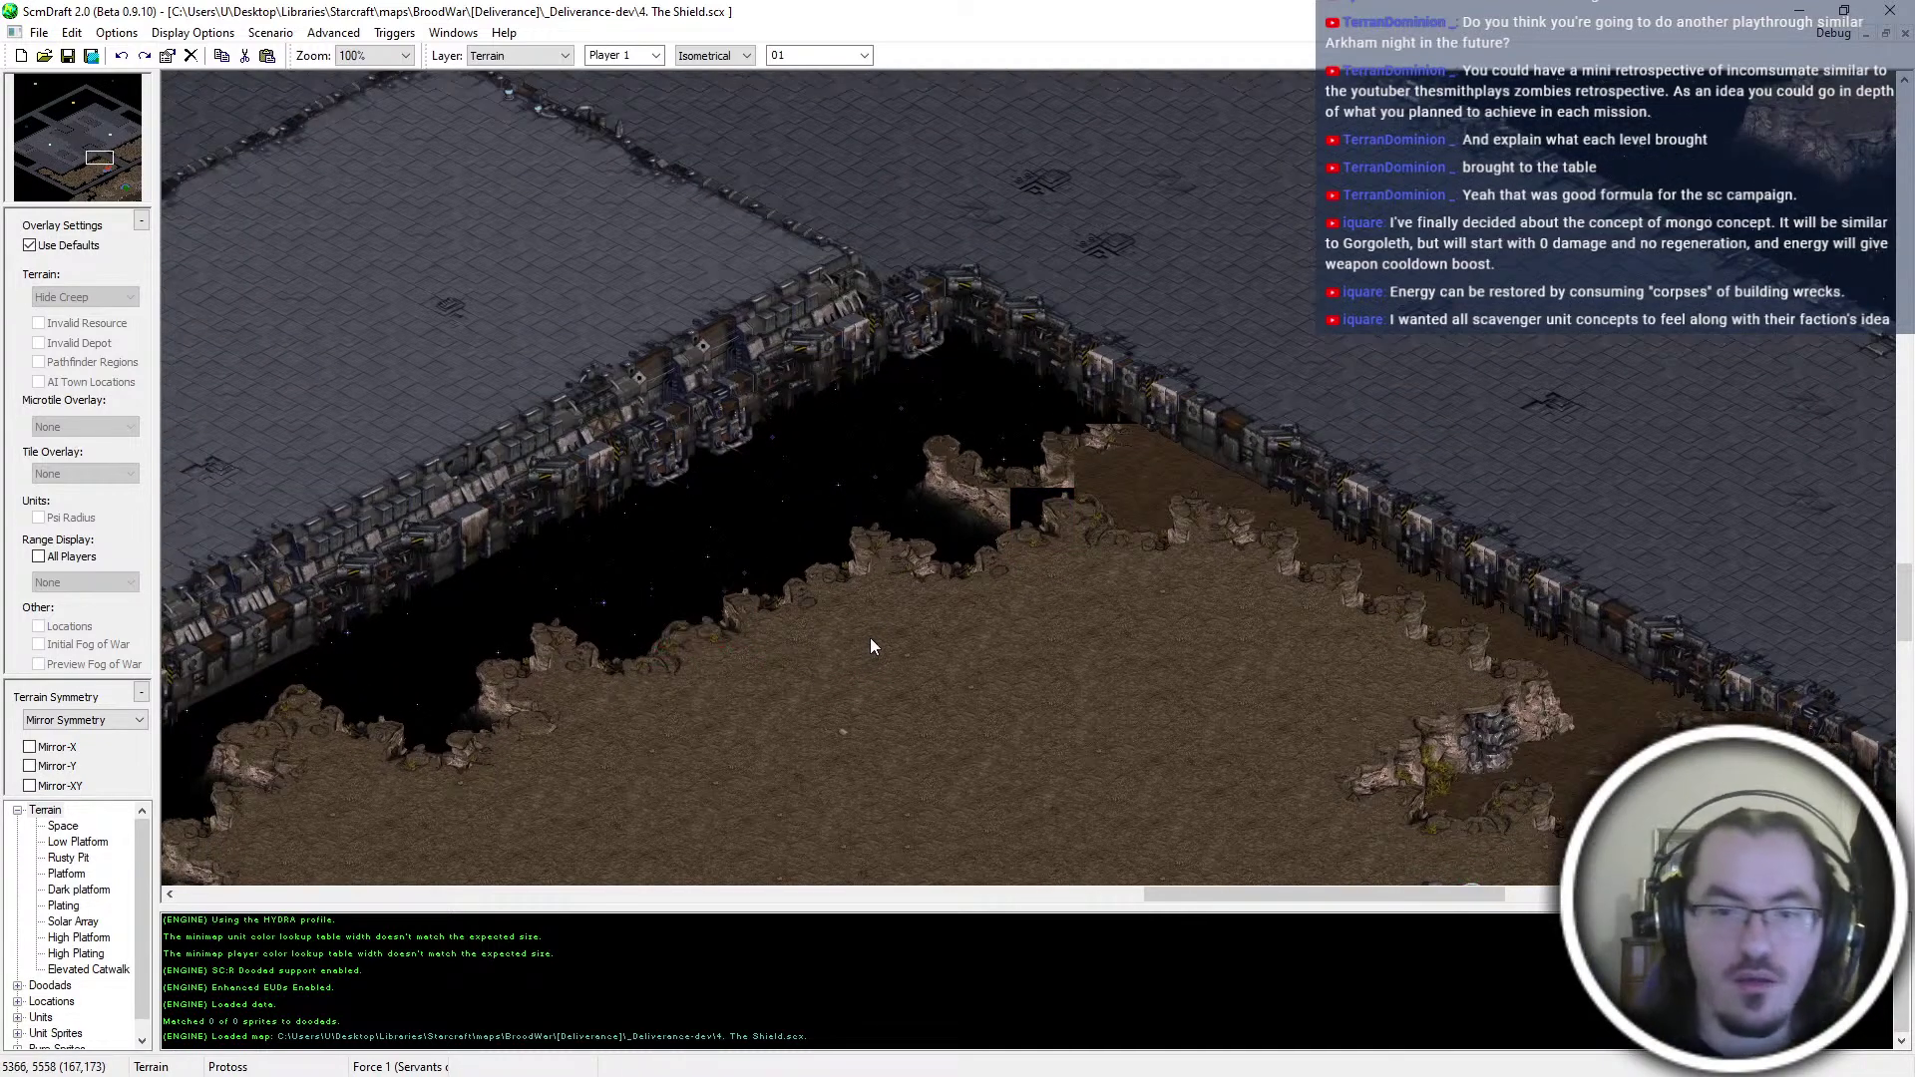
Switch the terrain editing mode to Tileset Indexed
left_click(748, 53)
left_click(745, 95)
left_click_drag(326, 57, 0, 62)
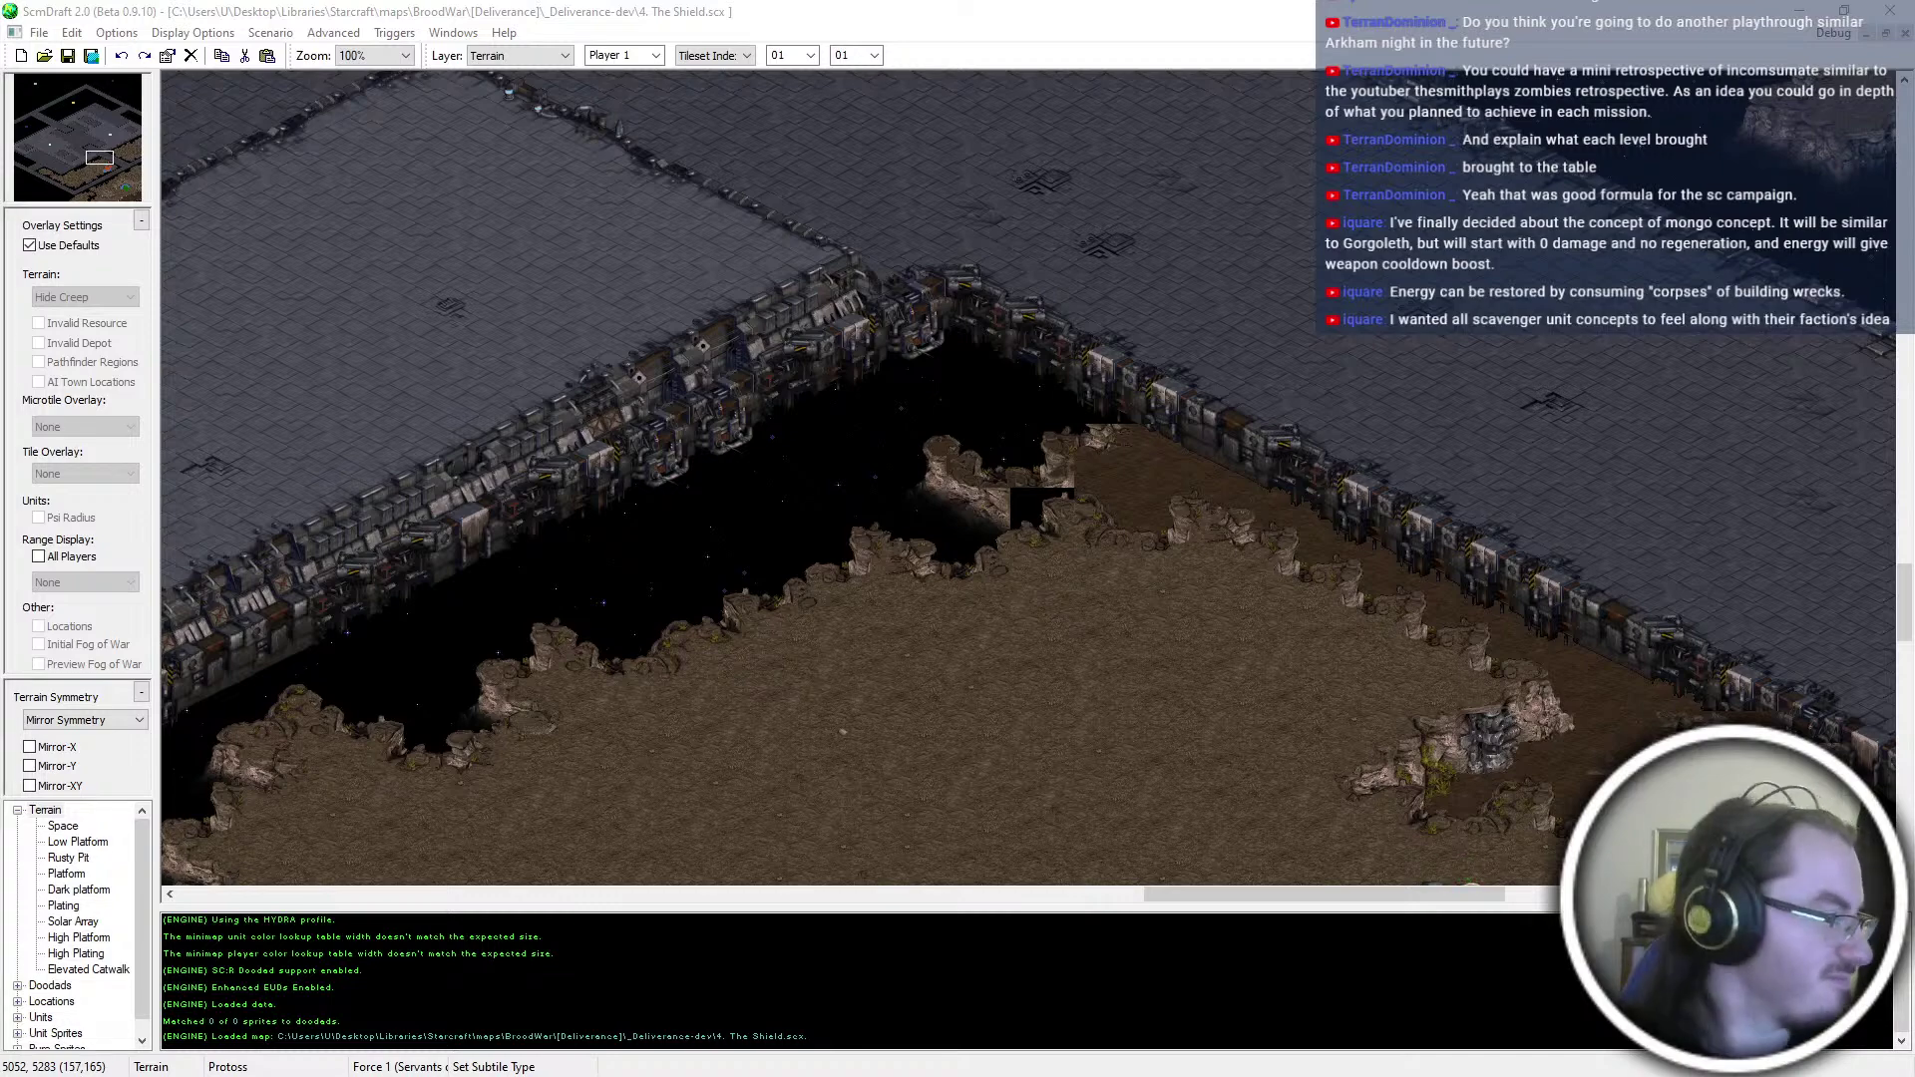
Open the user-defined brush palette, load a saved brush file and move the palette off the map
left_click(452, 32)
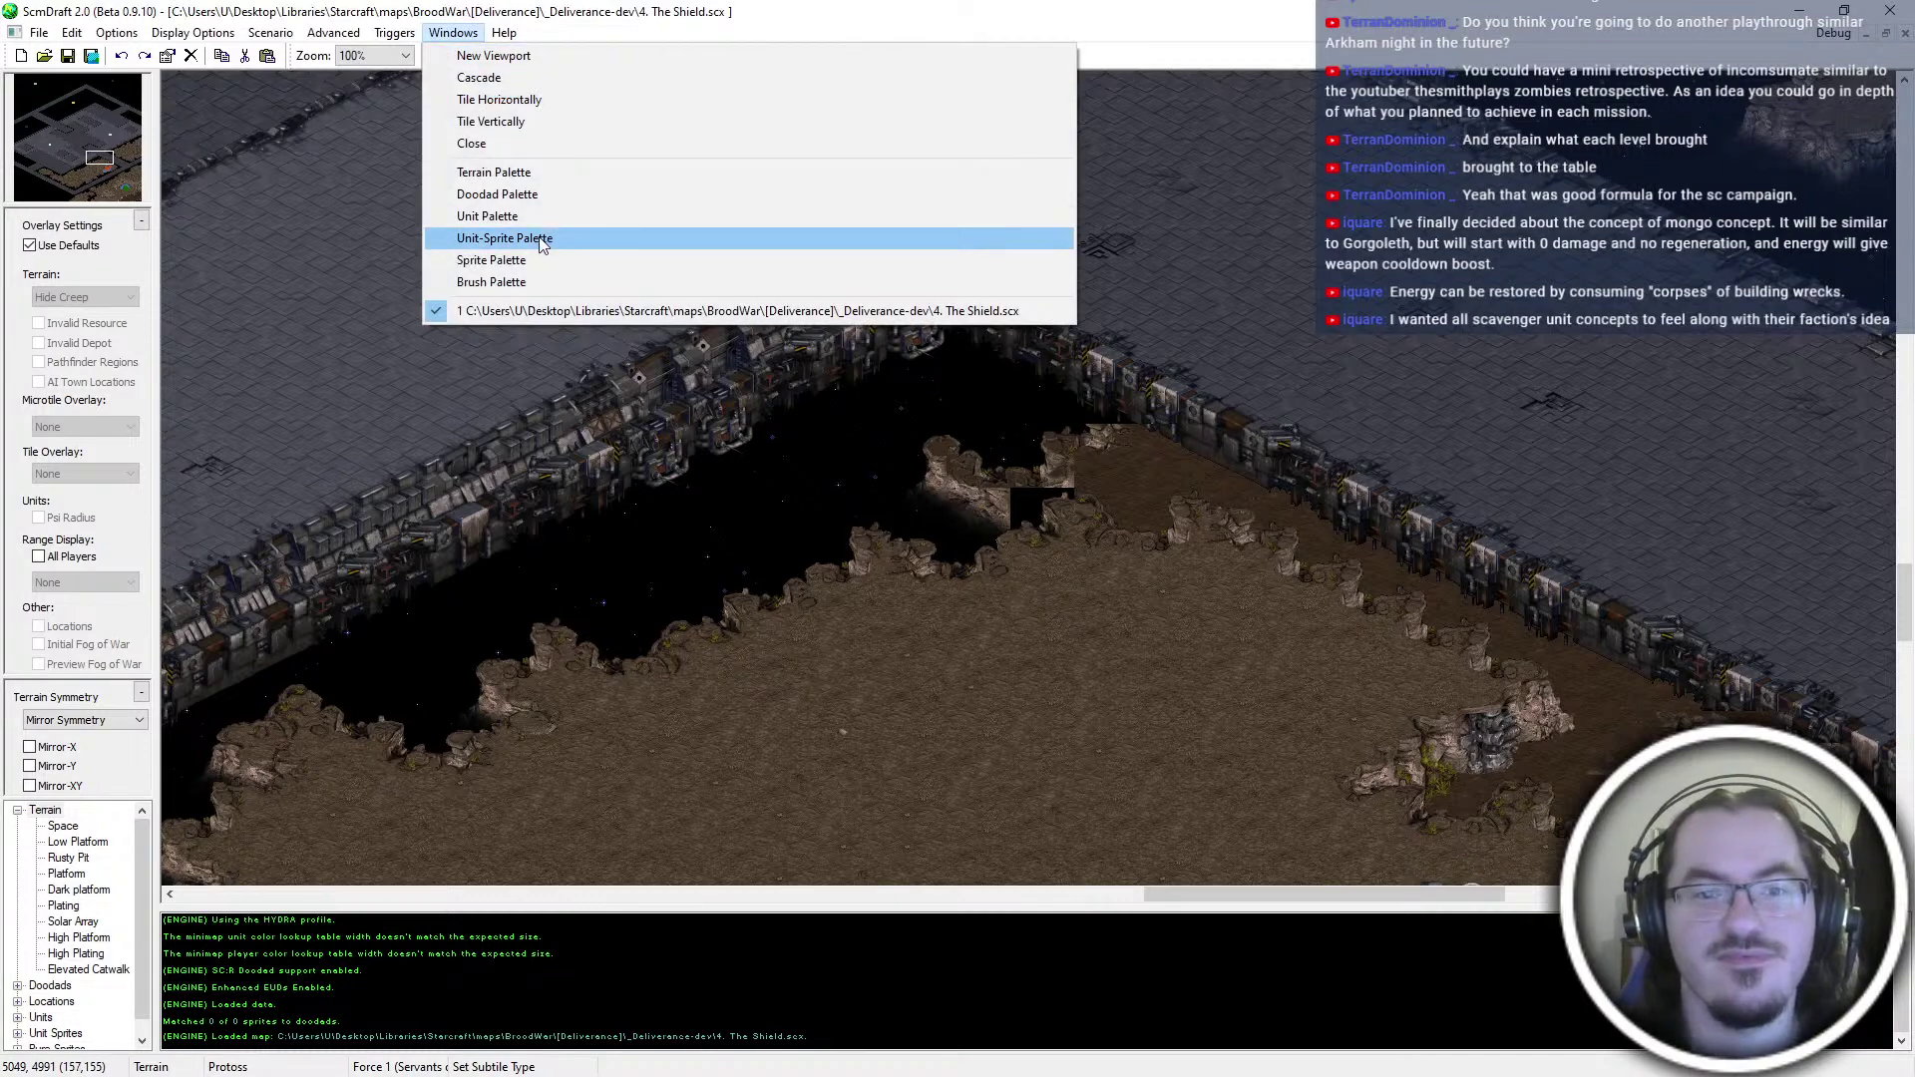
left_click(539, 283)
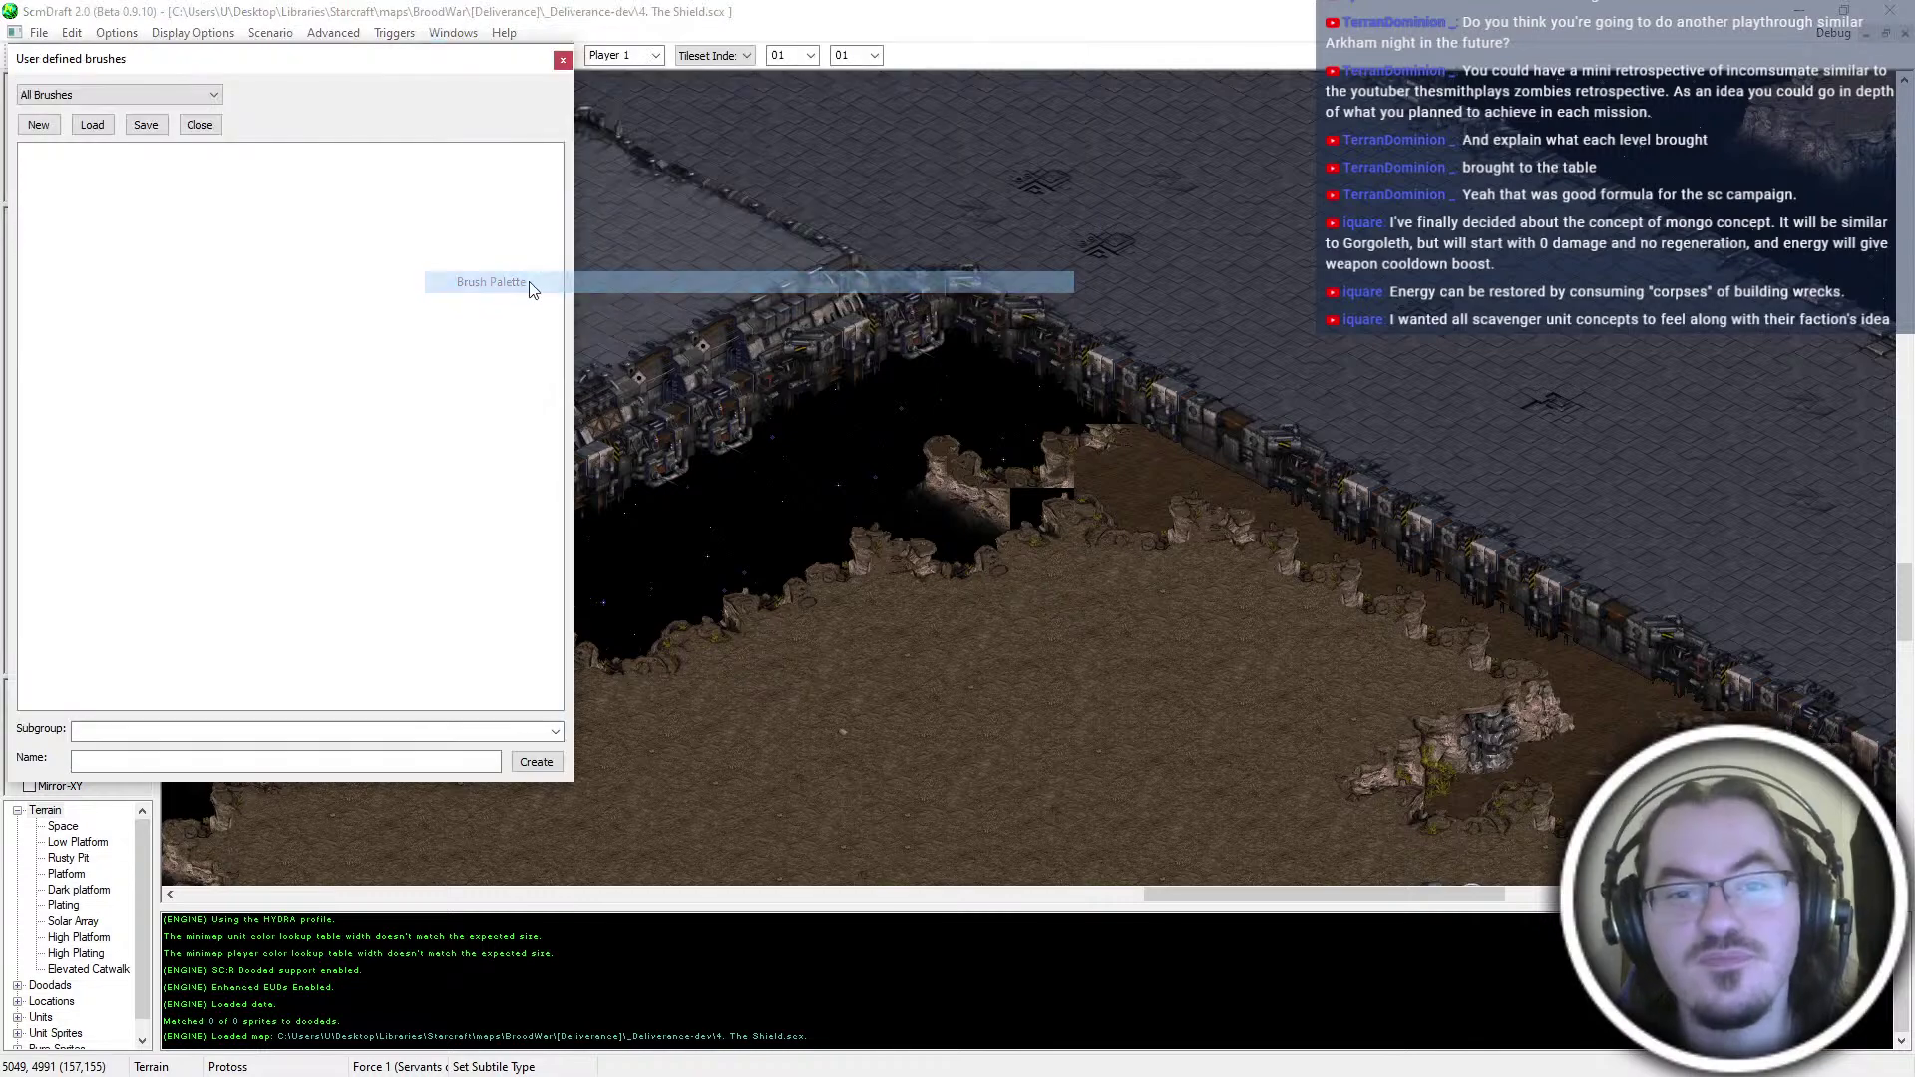
right_click(85, 217)
left_click(127, 228)
left_click(99, 133)
left_click(589, 288)
double_click(585, 299)
left_click_drag(276, 58, 0, 329)
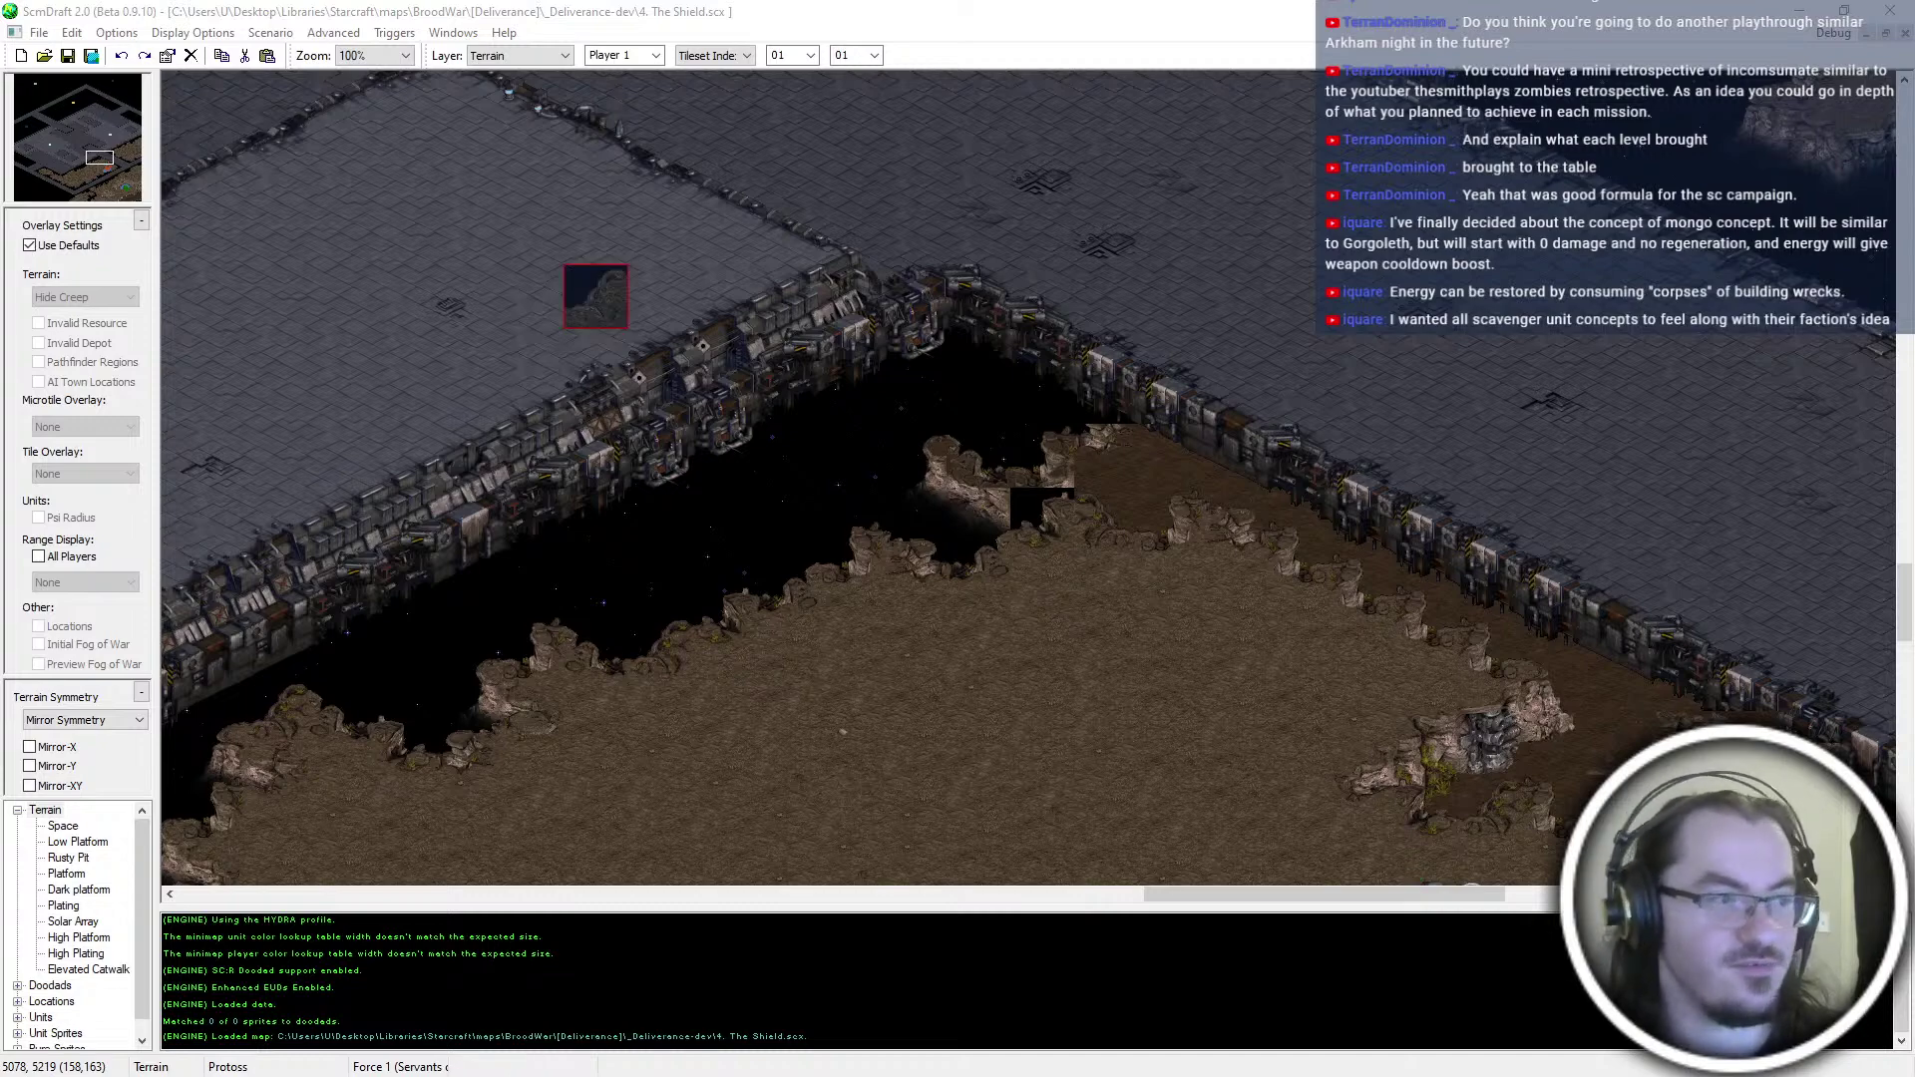
Place individual cliff tiles in the black space between the dirt plateau and the platform wall to start a new ridge
middle_click_drag(1407, 366, 1347, 381)
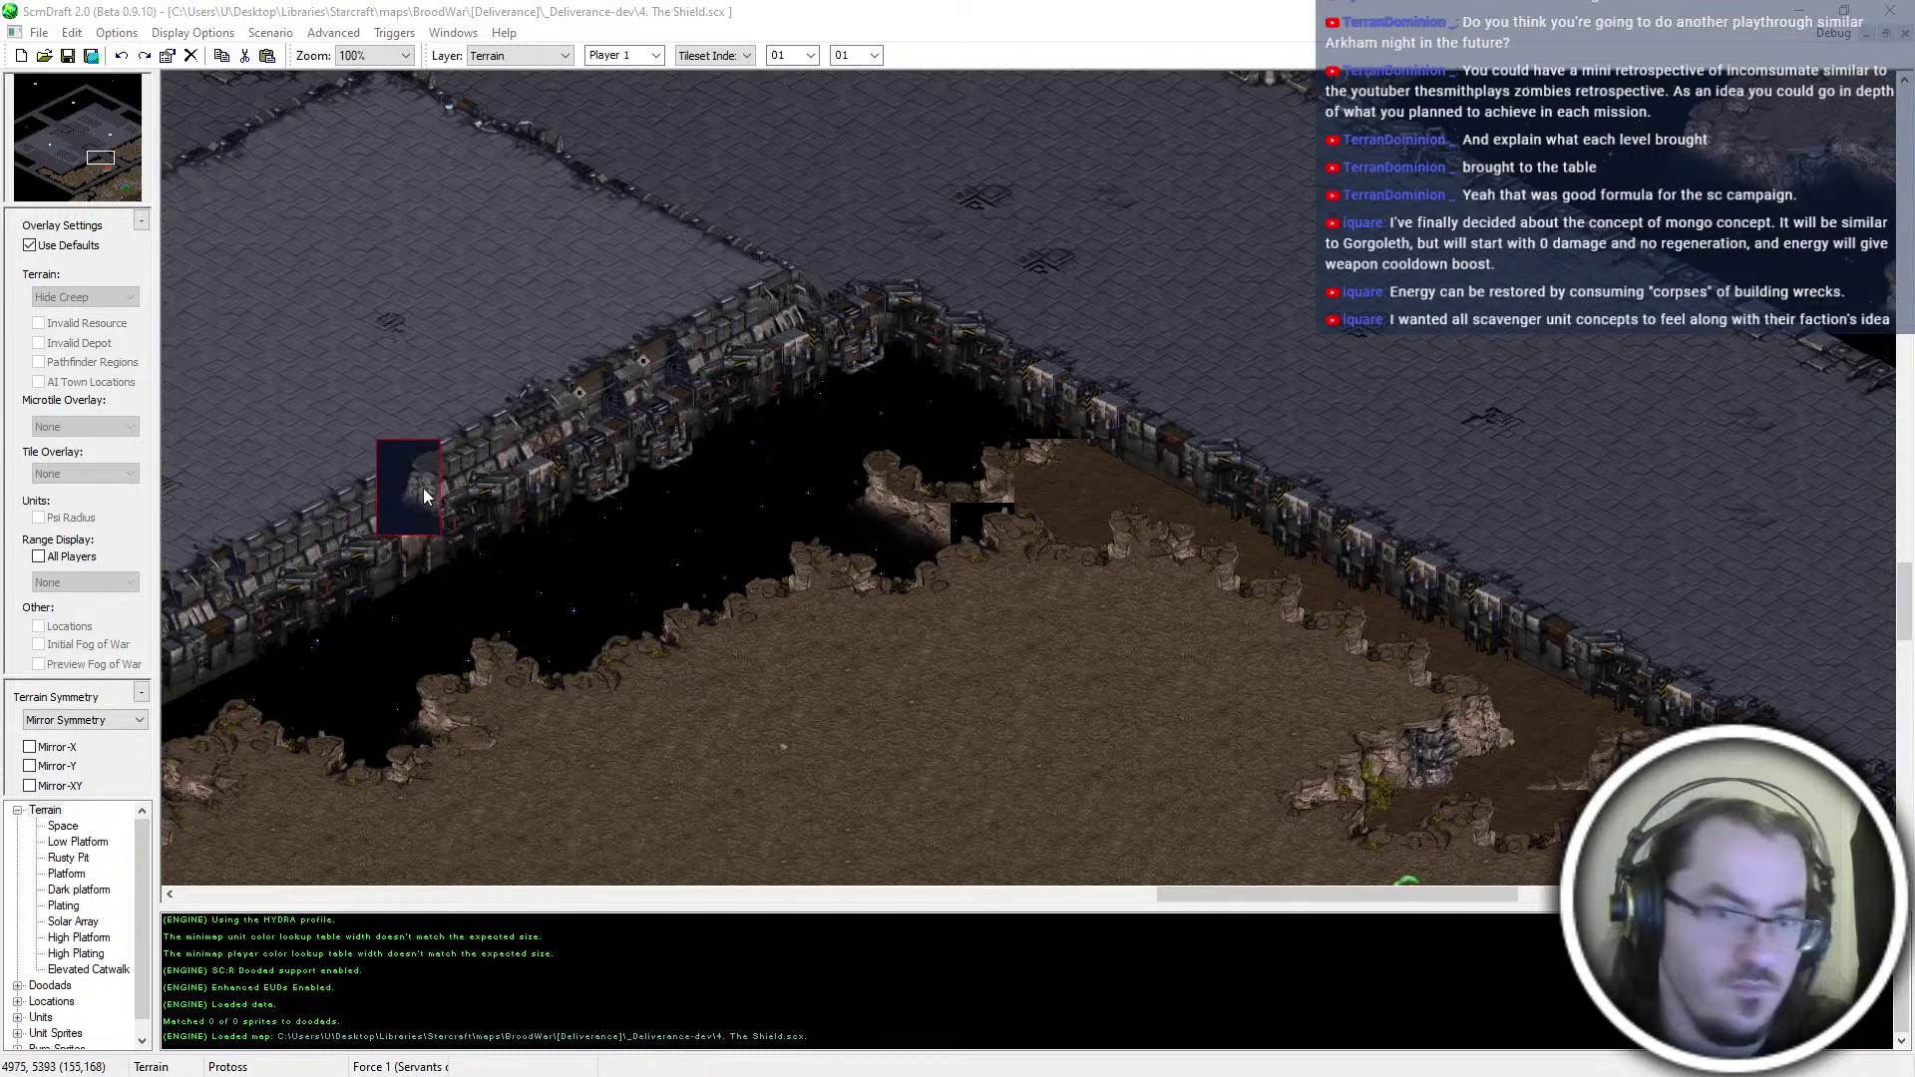
left_click(598, 618)
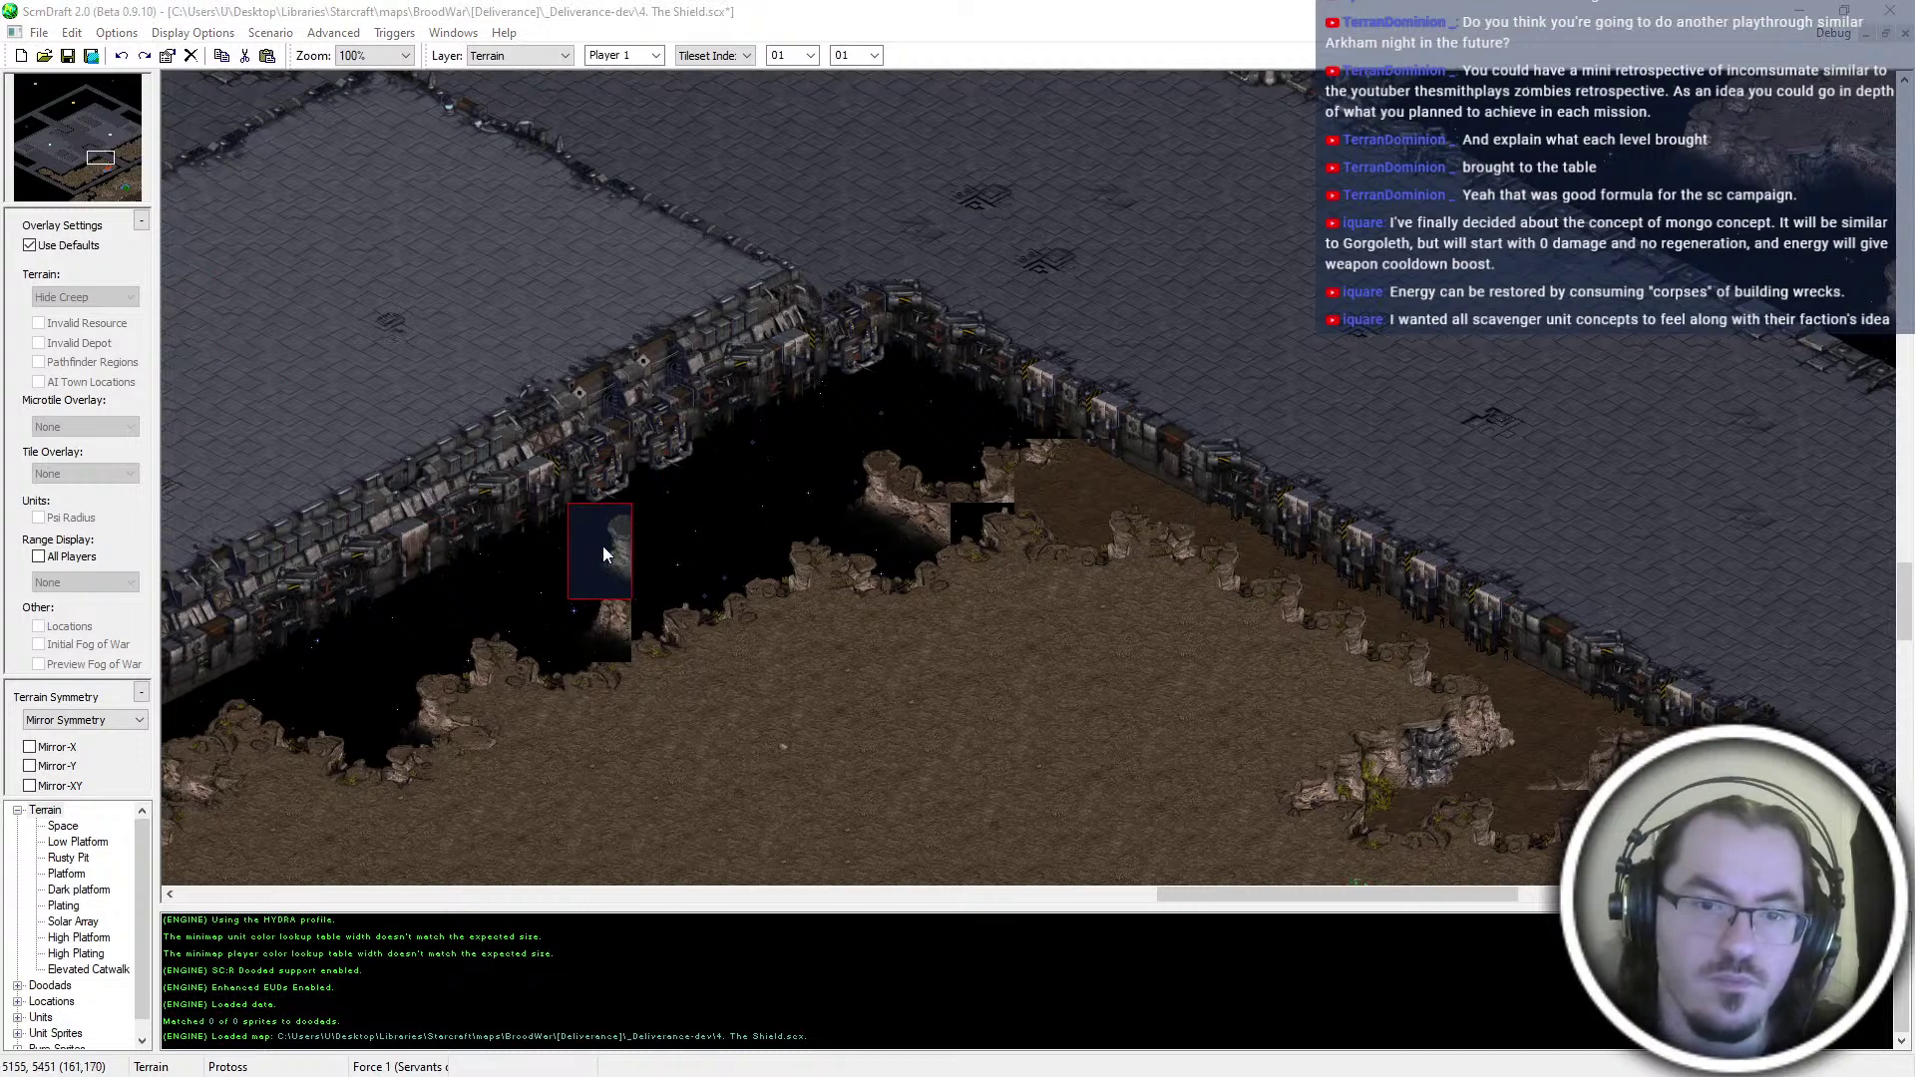
left_click(602, 546)
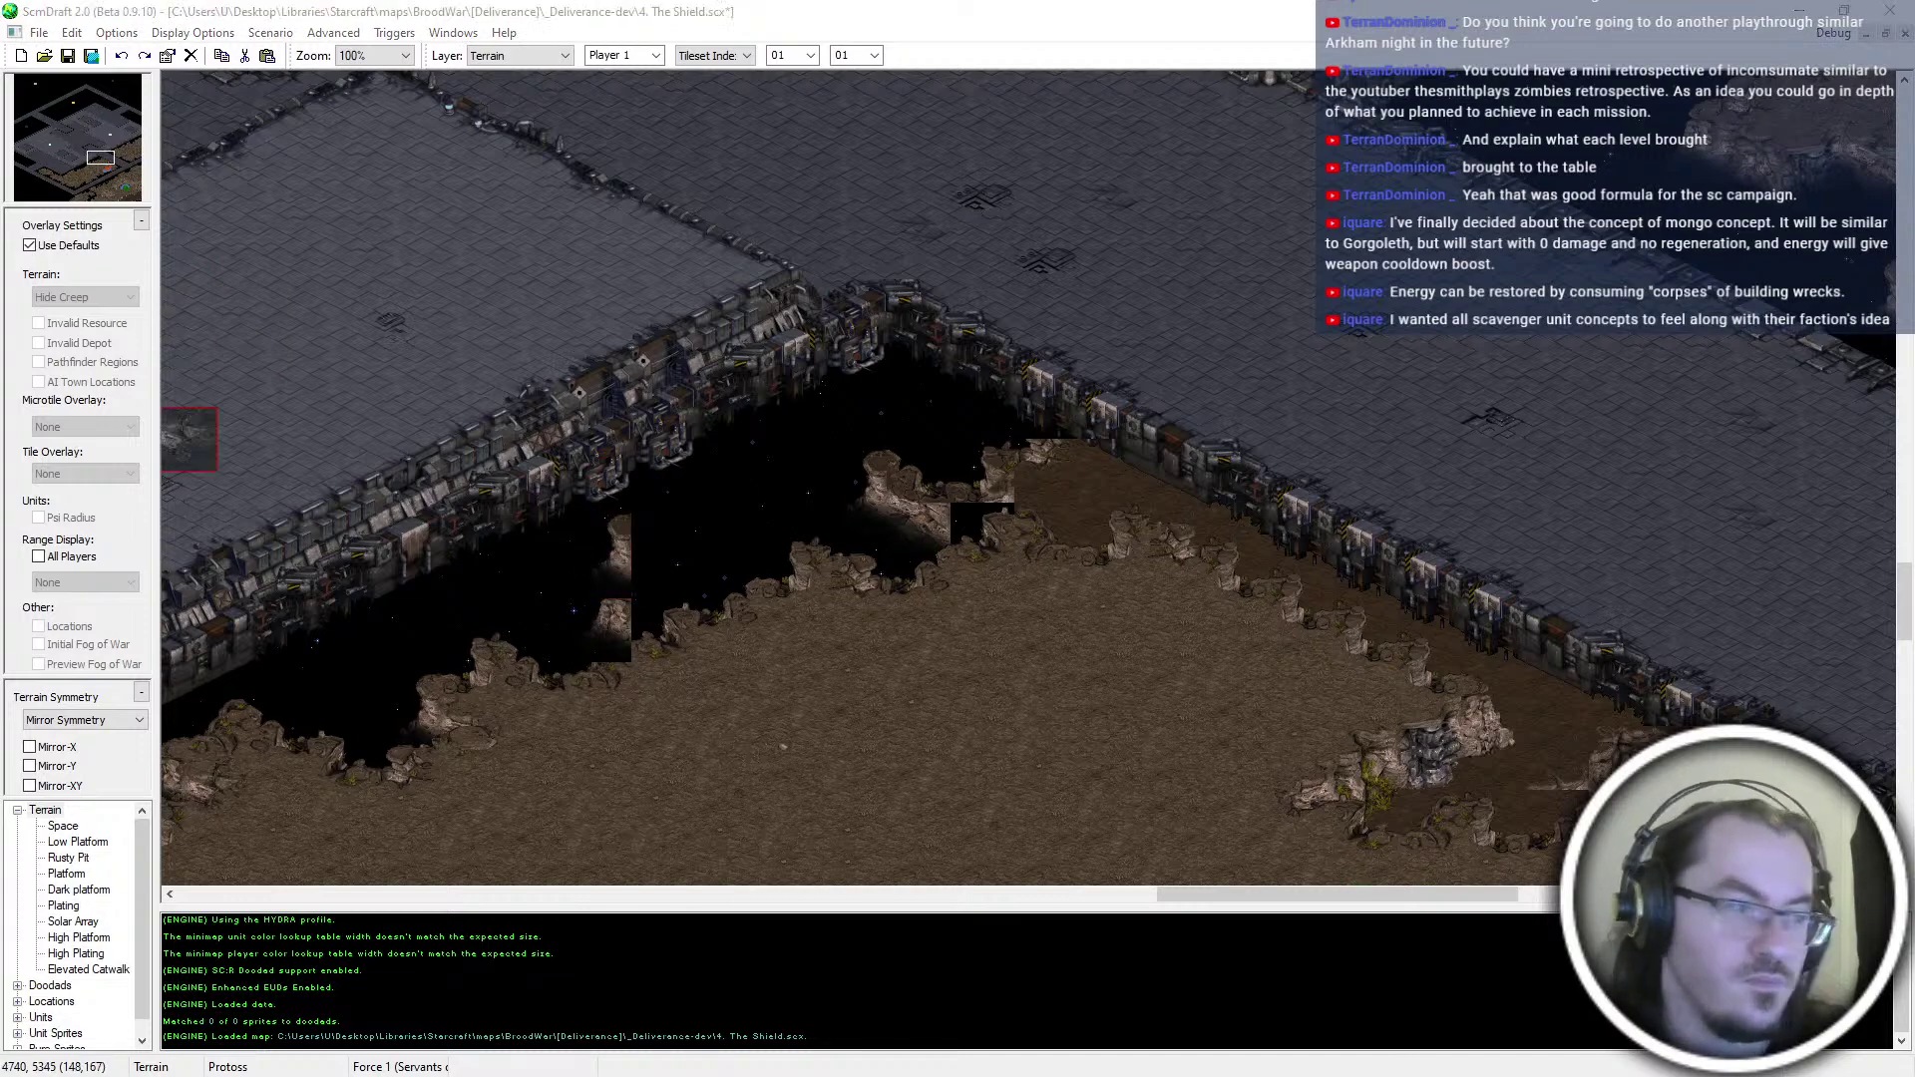
left_click(667, 559)
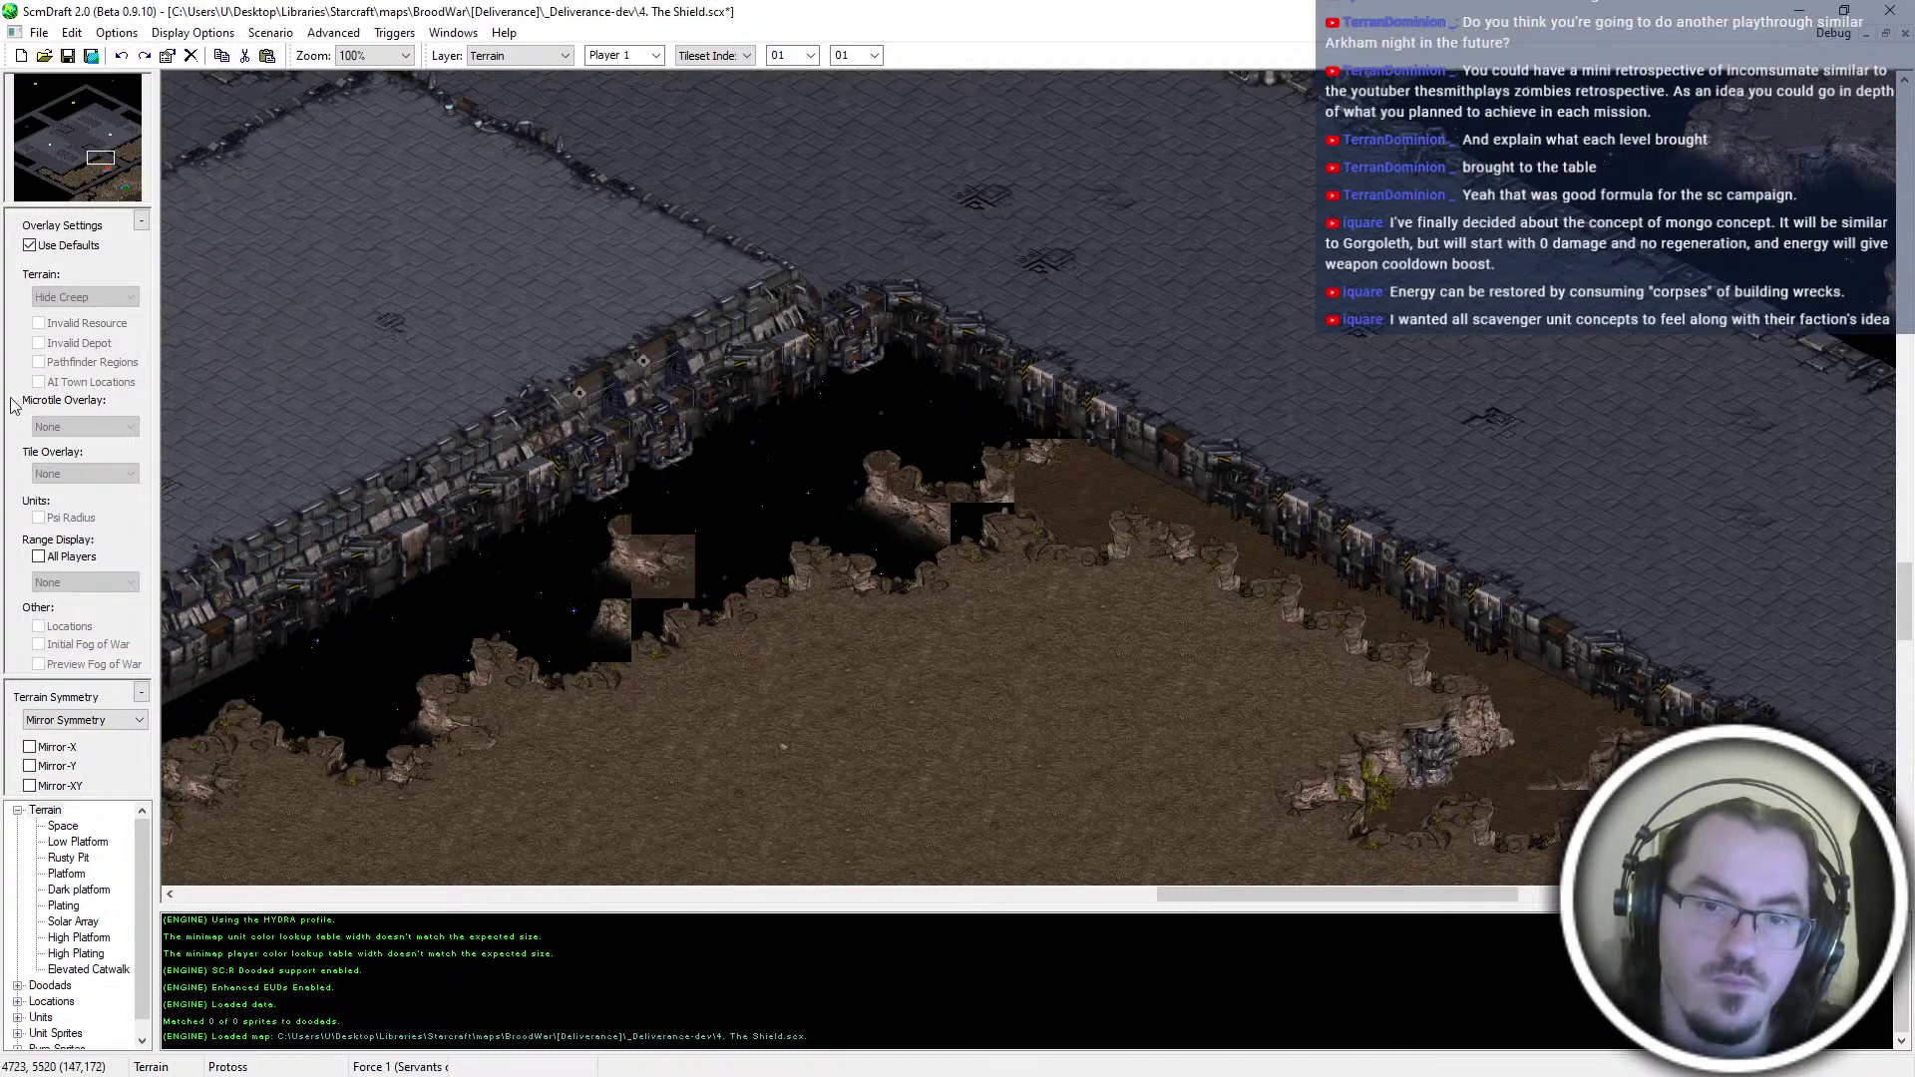
left_click(663, 503)
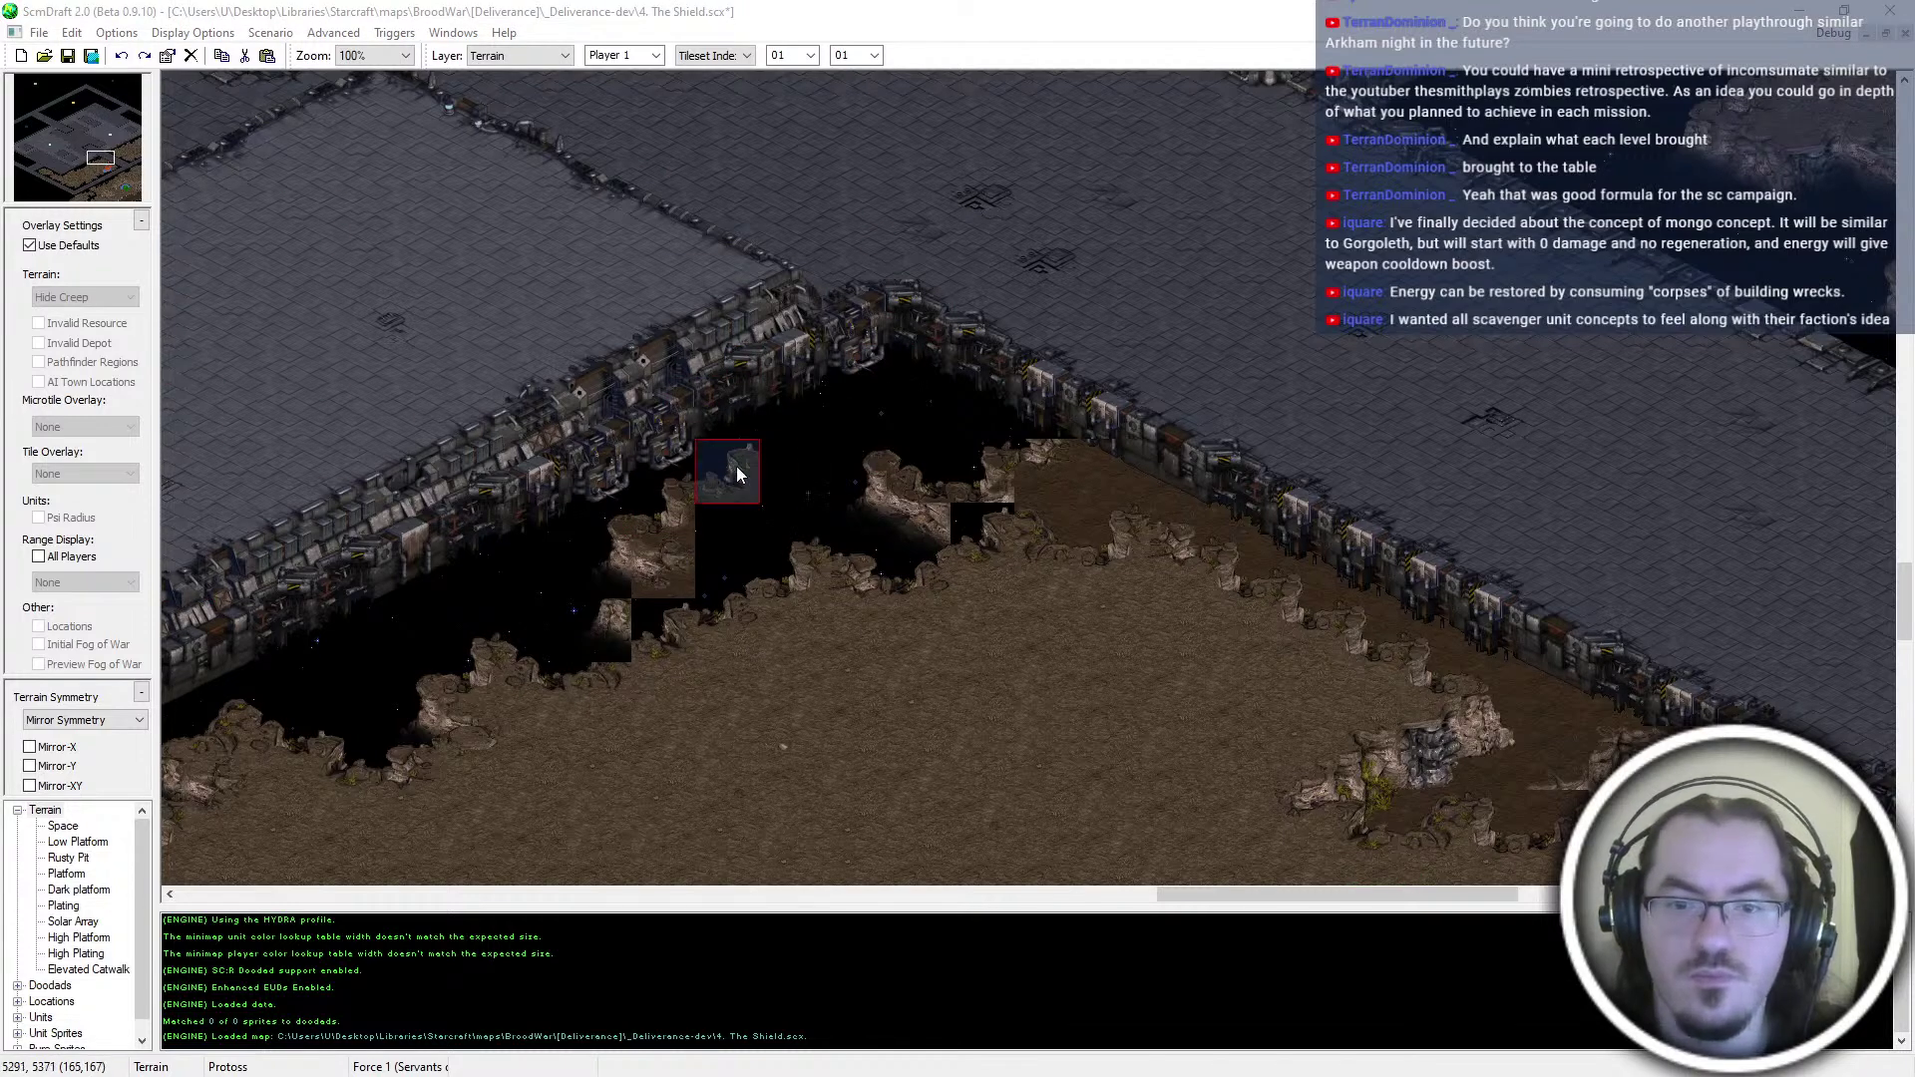
left_click(783, 450)
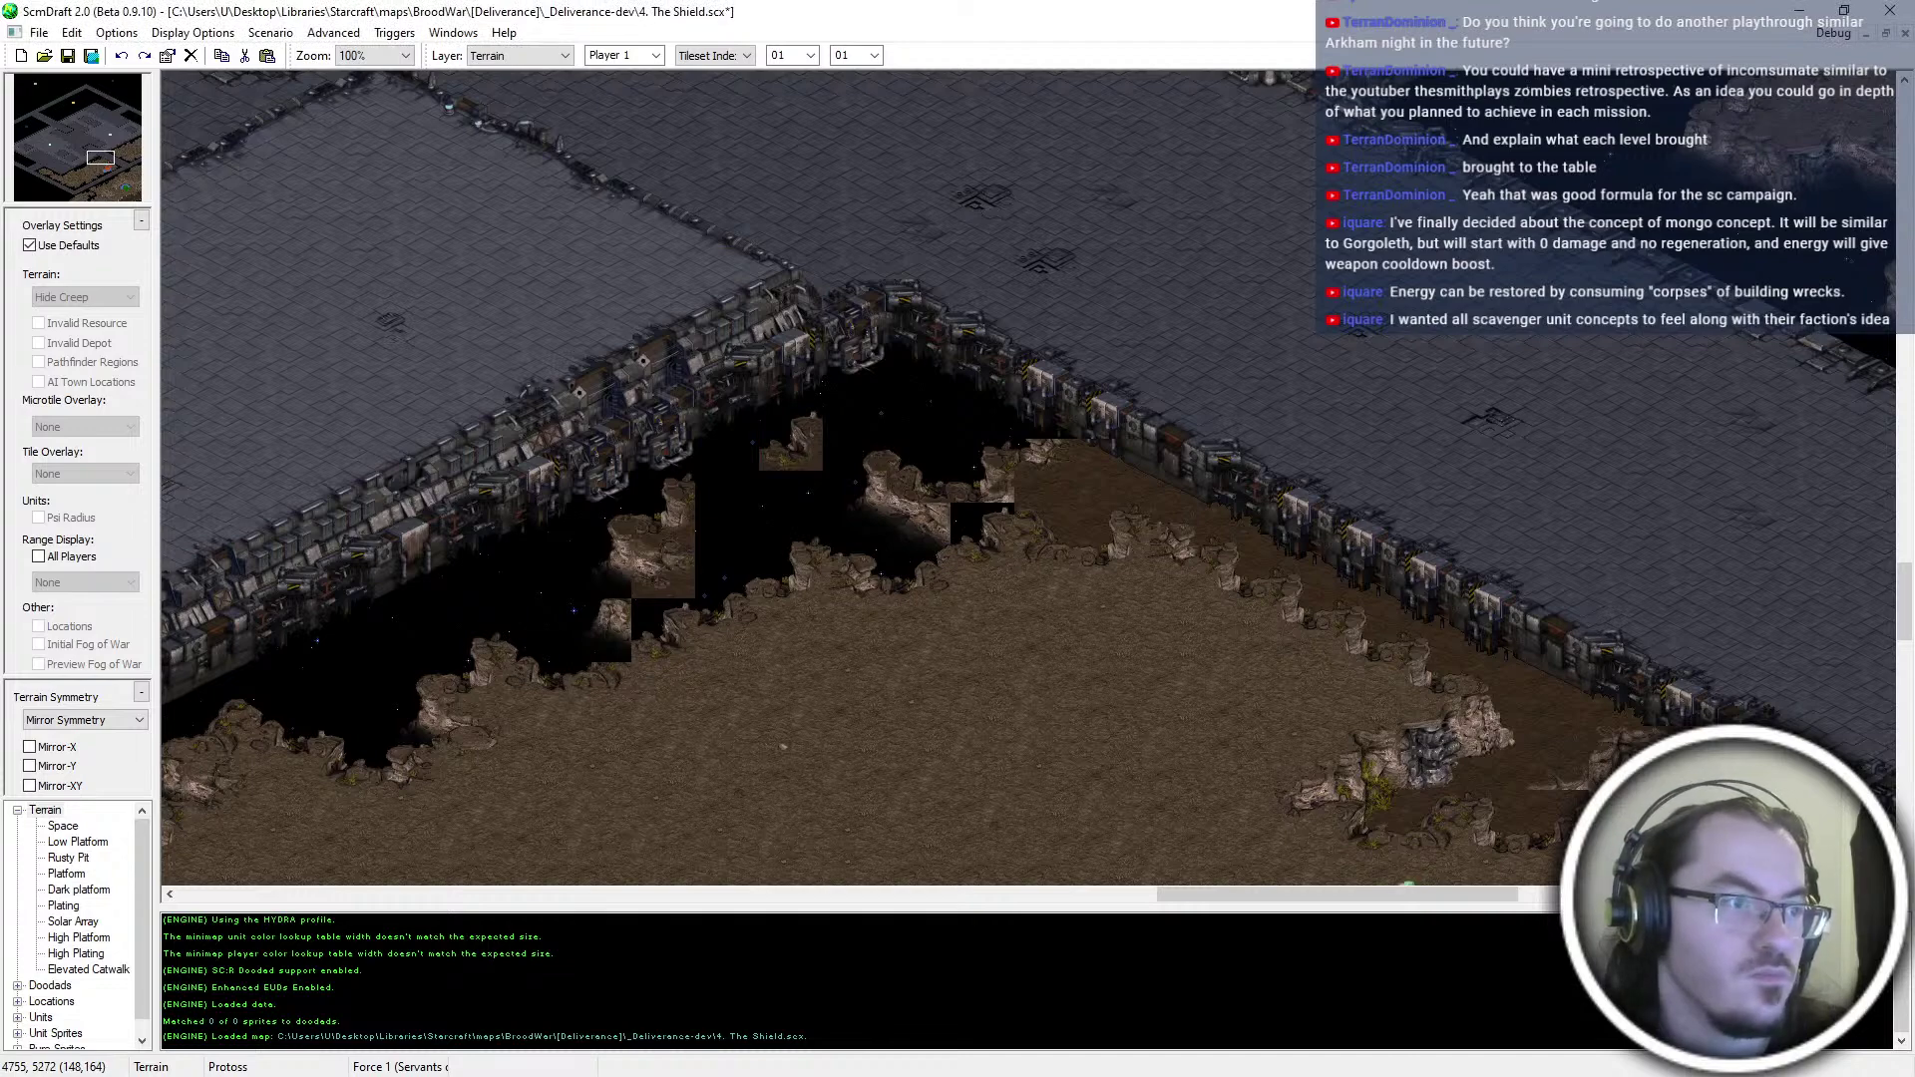
middle_click_drag(756, 433, 711, 478)
key("ctrl+z")
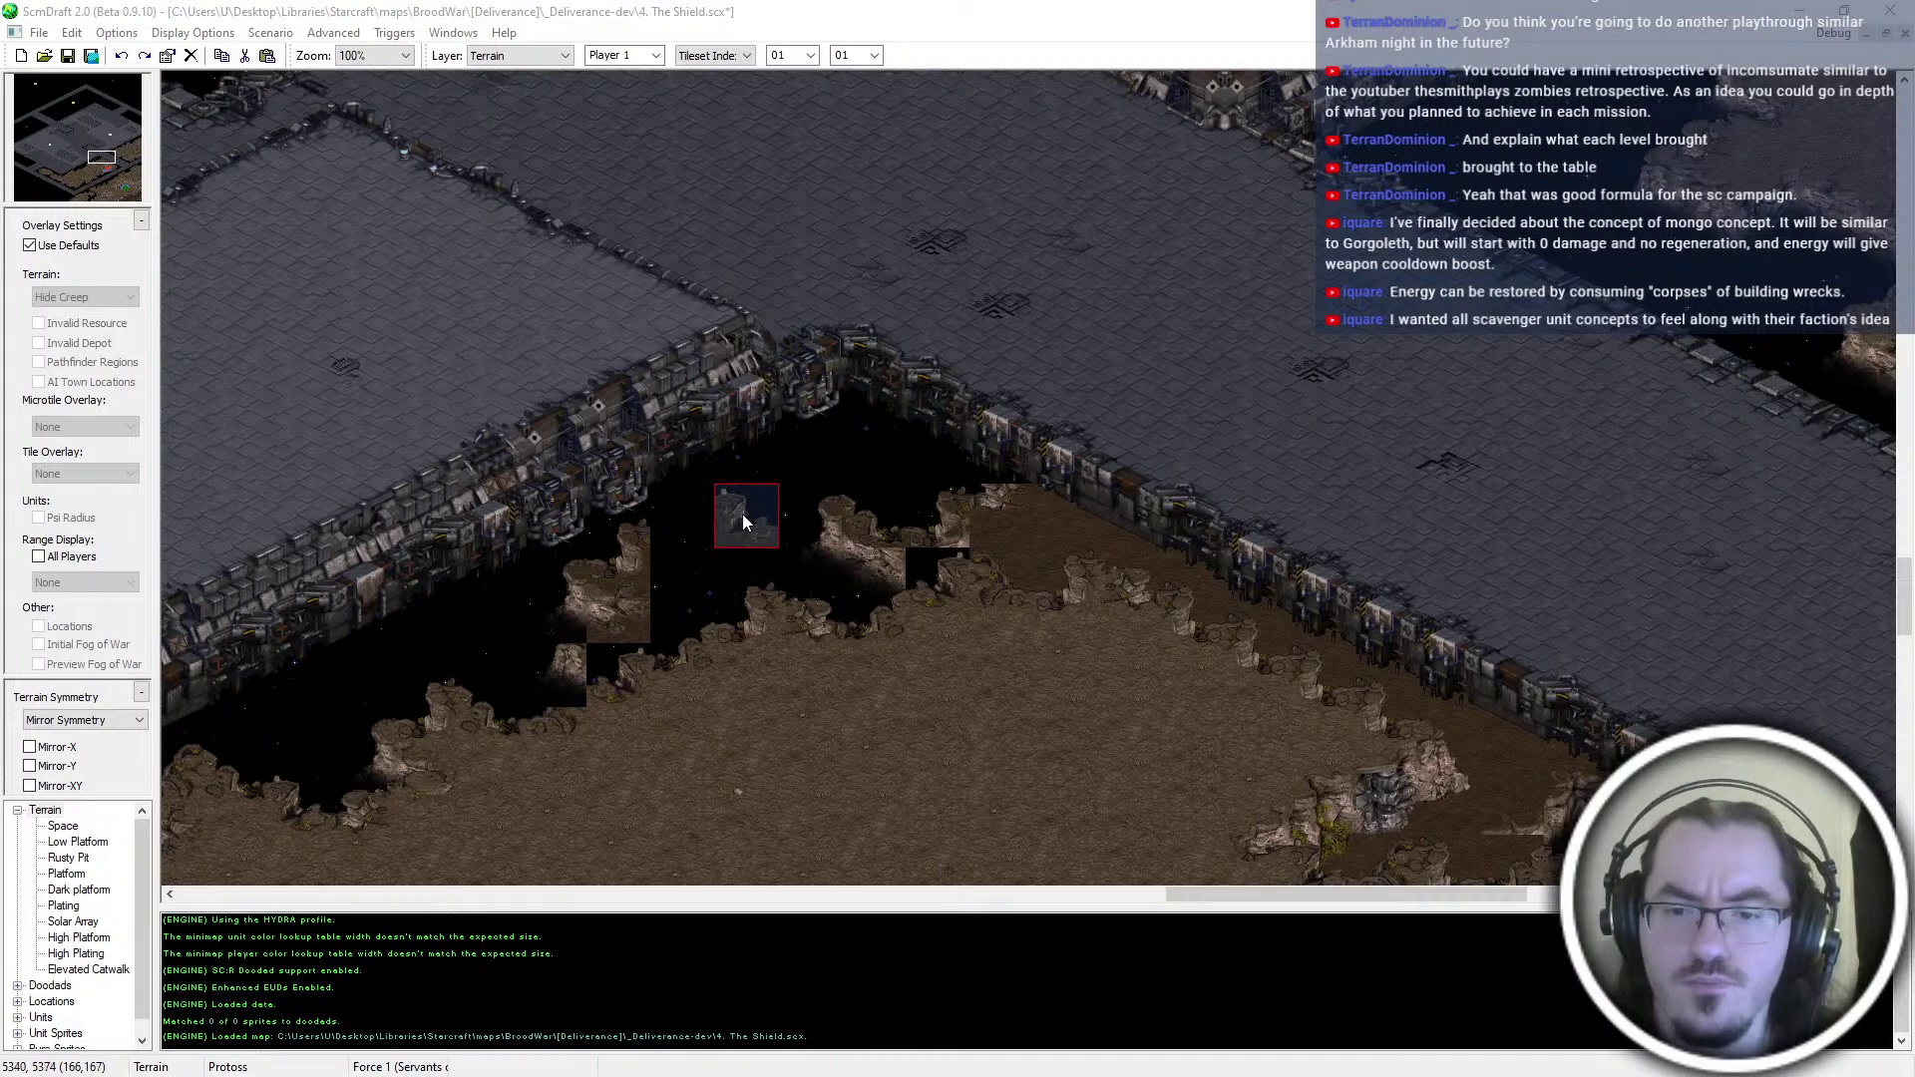
Place cliff-edge tiles joining the new ridge to the existing outcrop, and add a tile at the ridge's western end
left_click(742, 515)
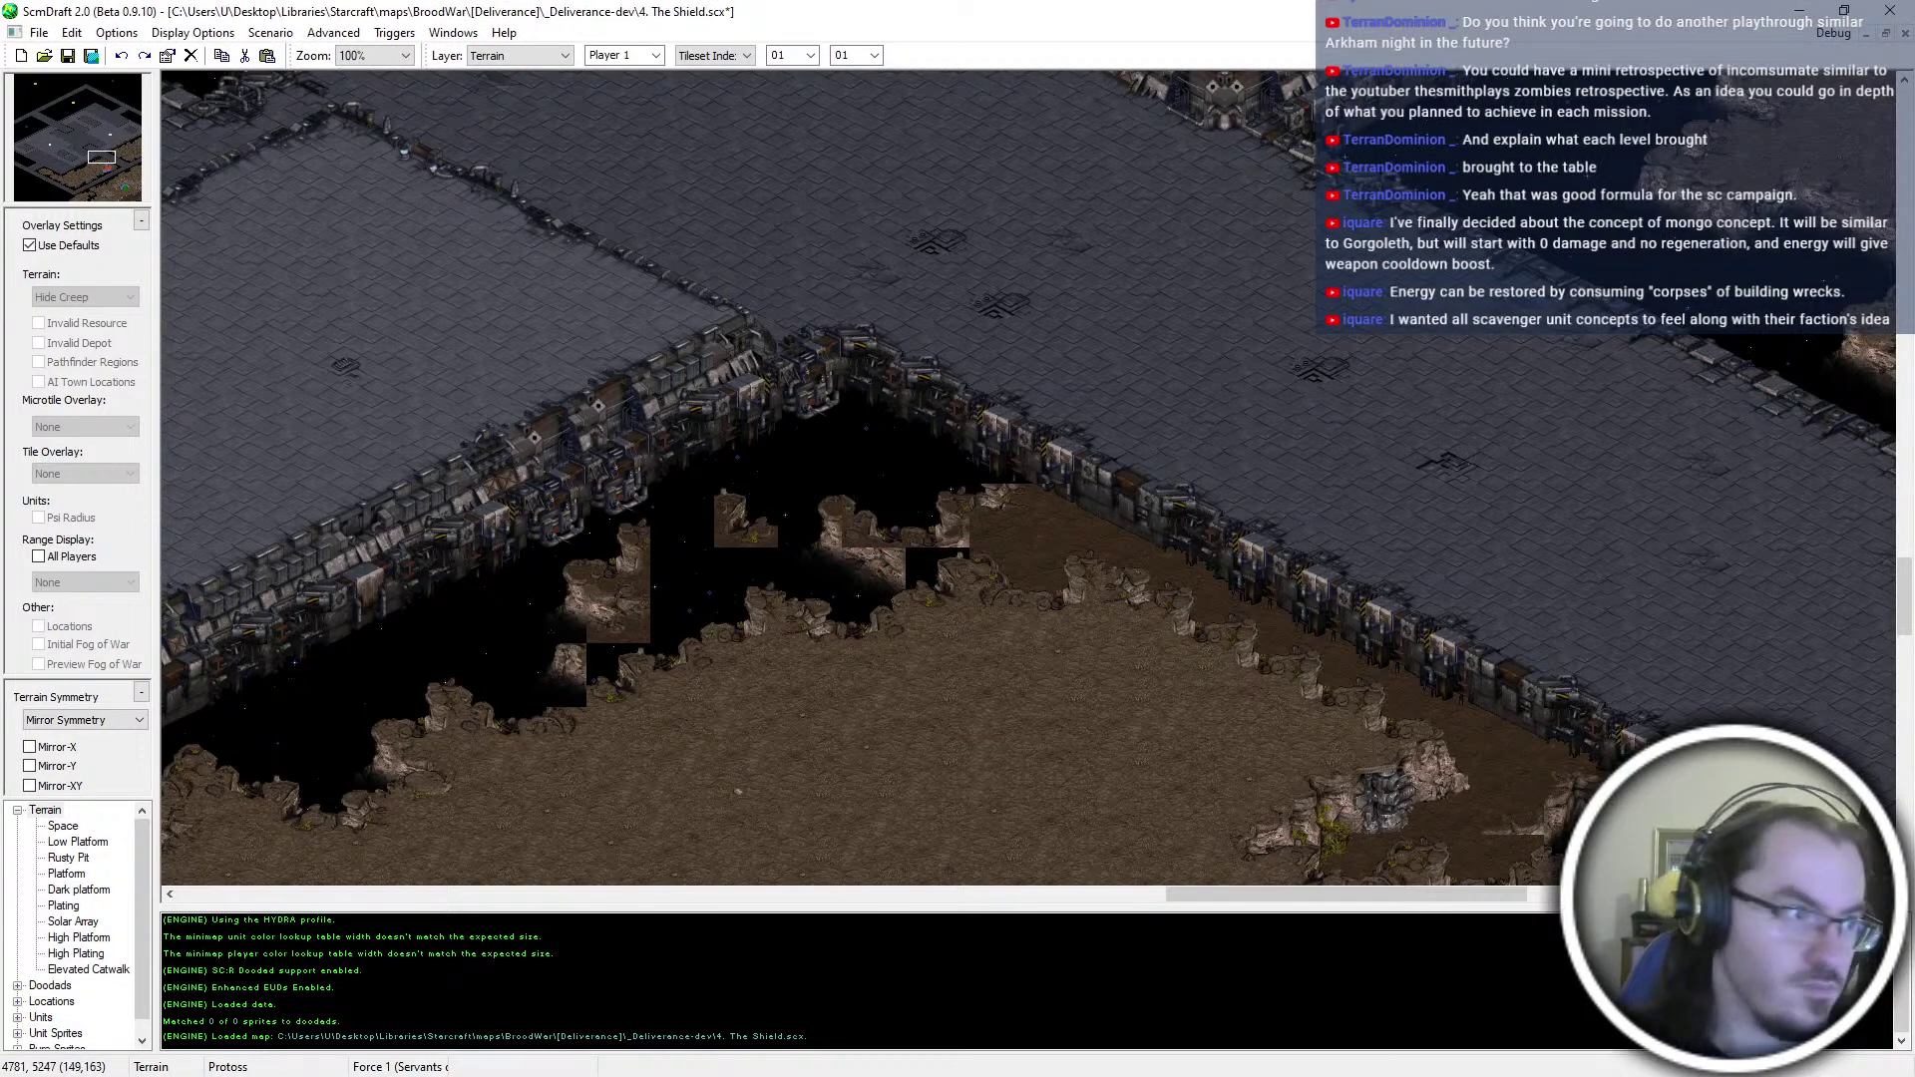
left_click(799, 521)
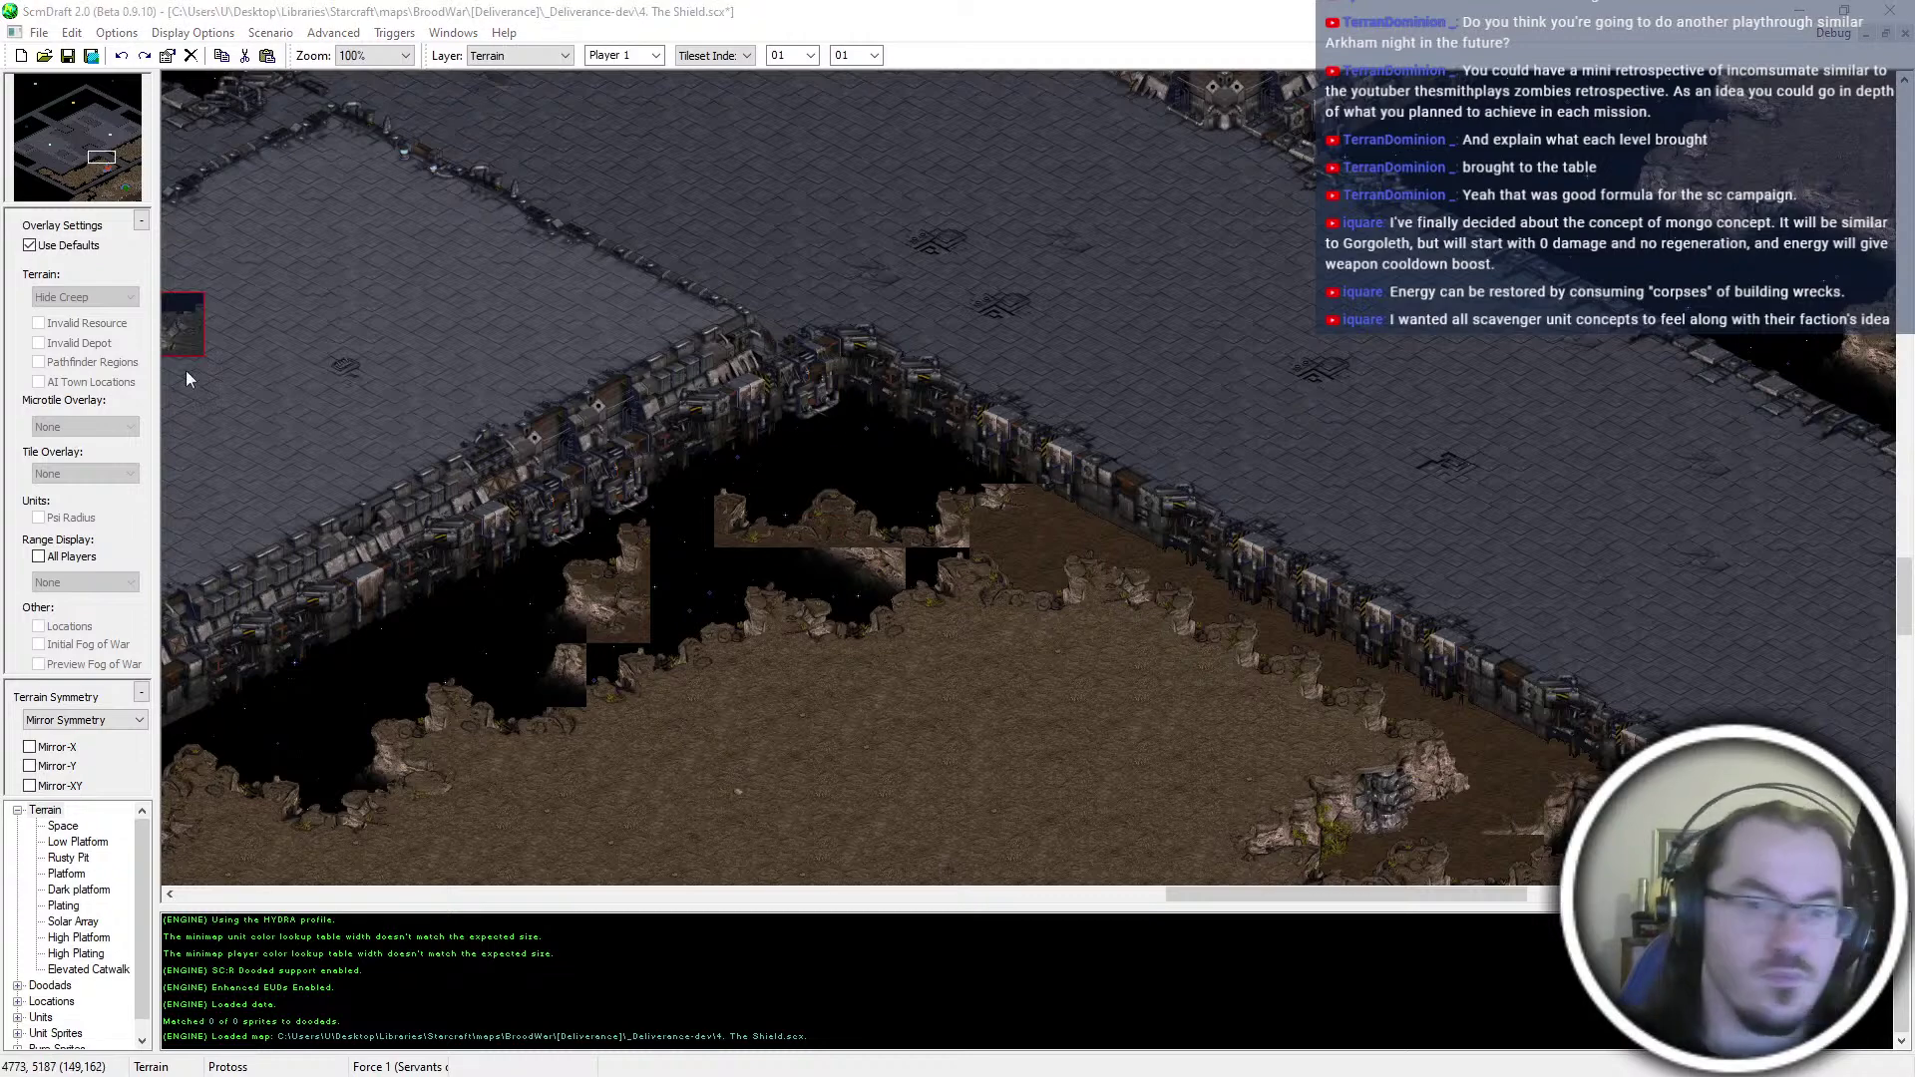
left_click(692, 513)
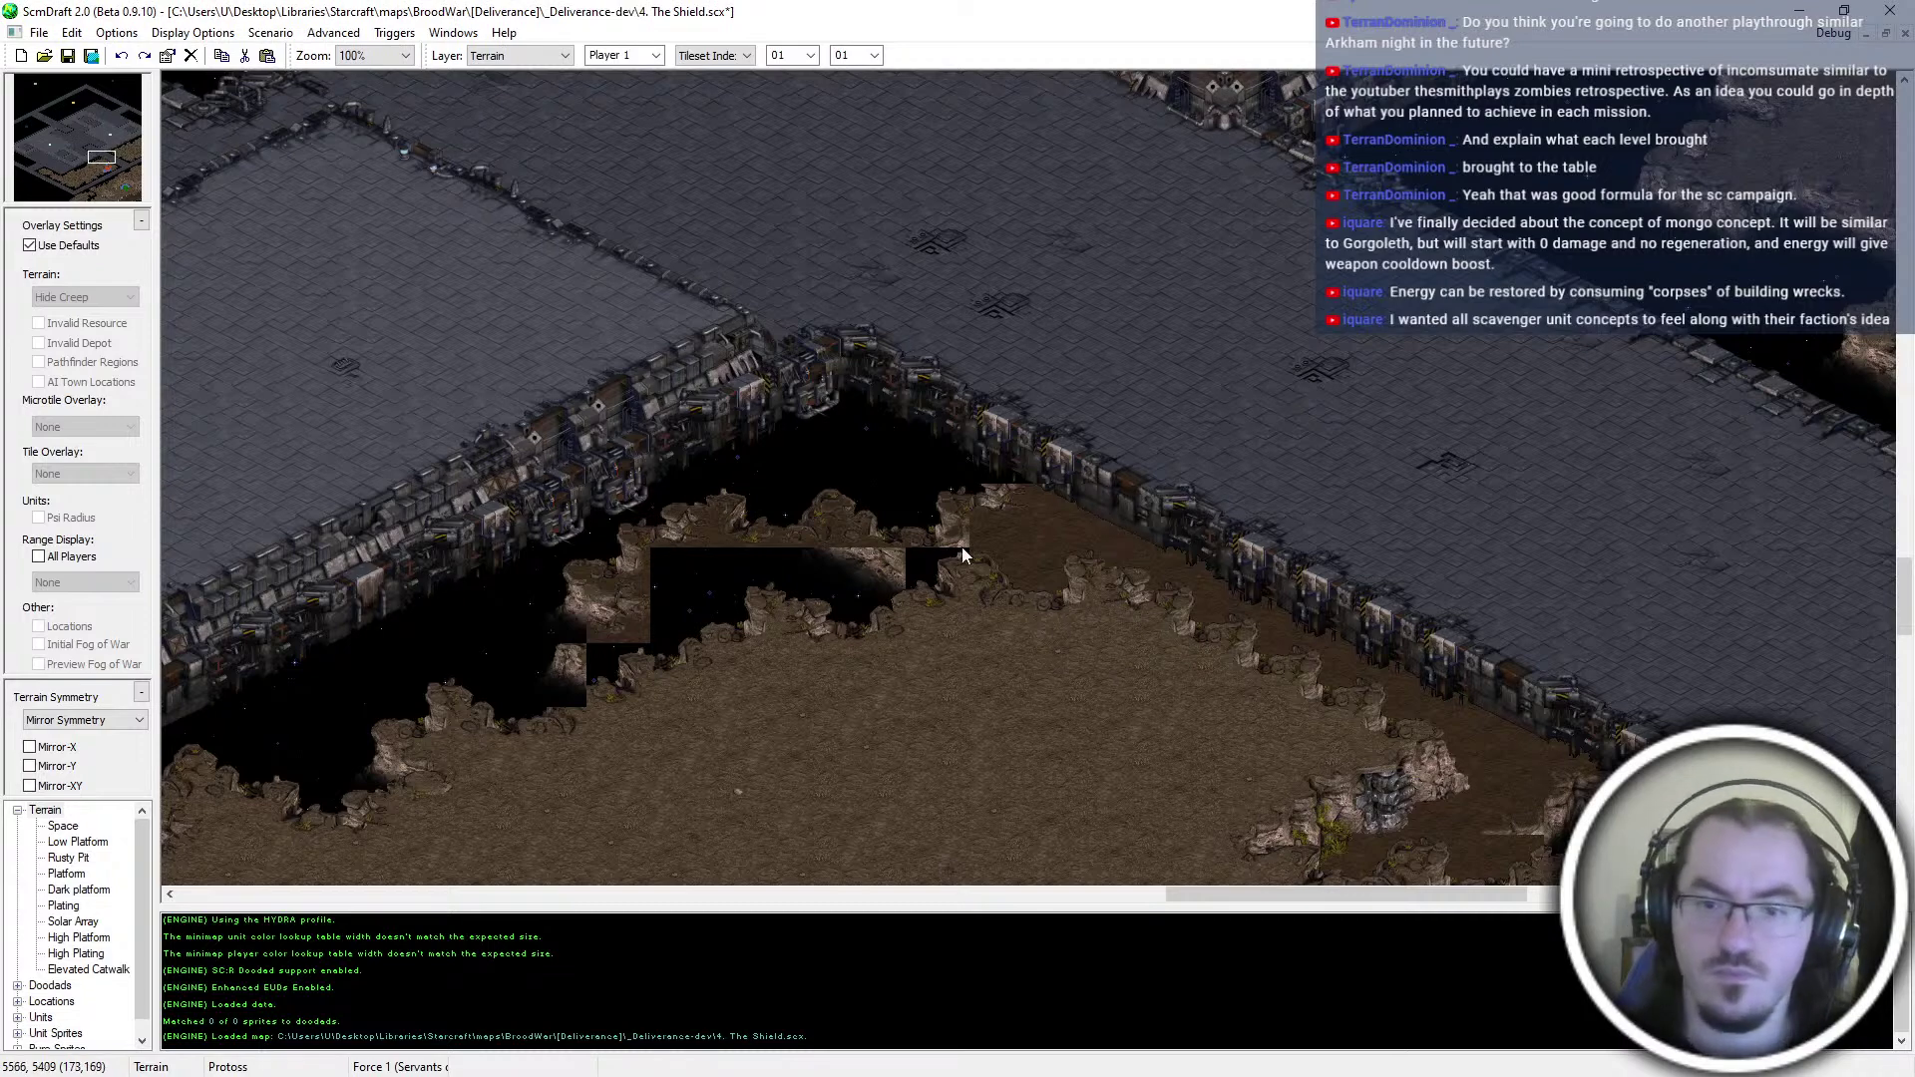
key("Left")
key("Down")
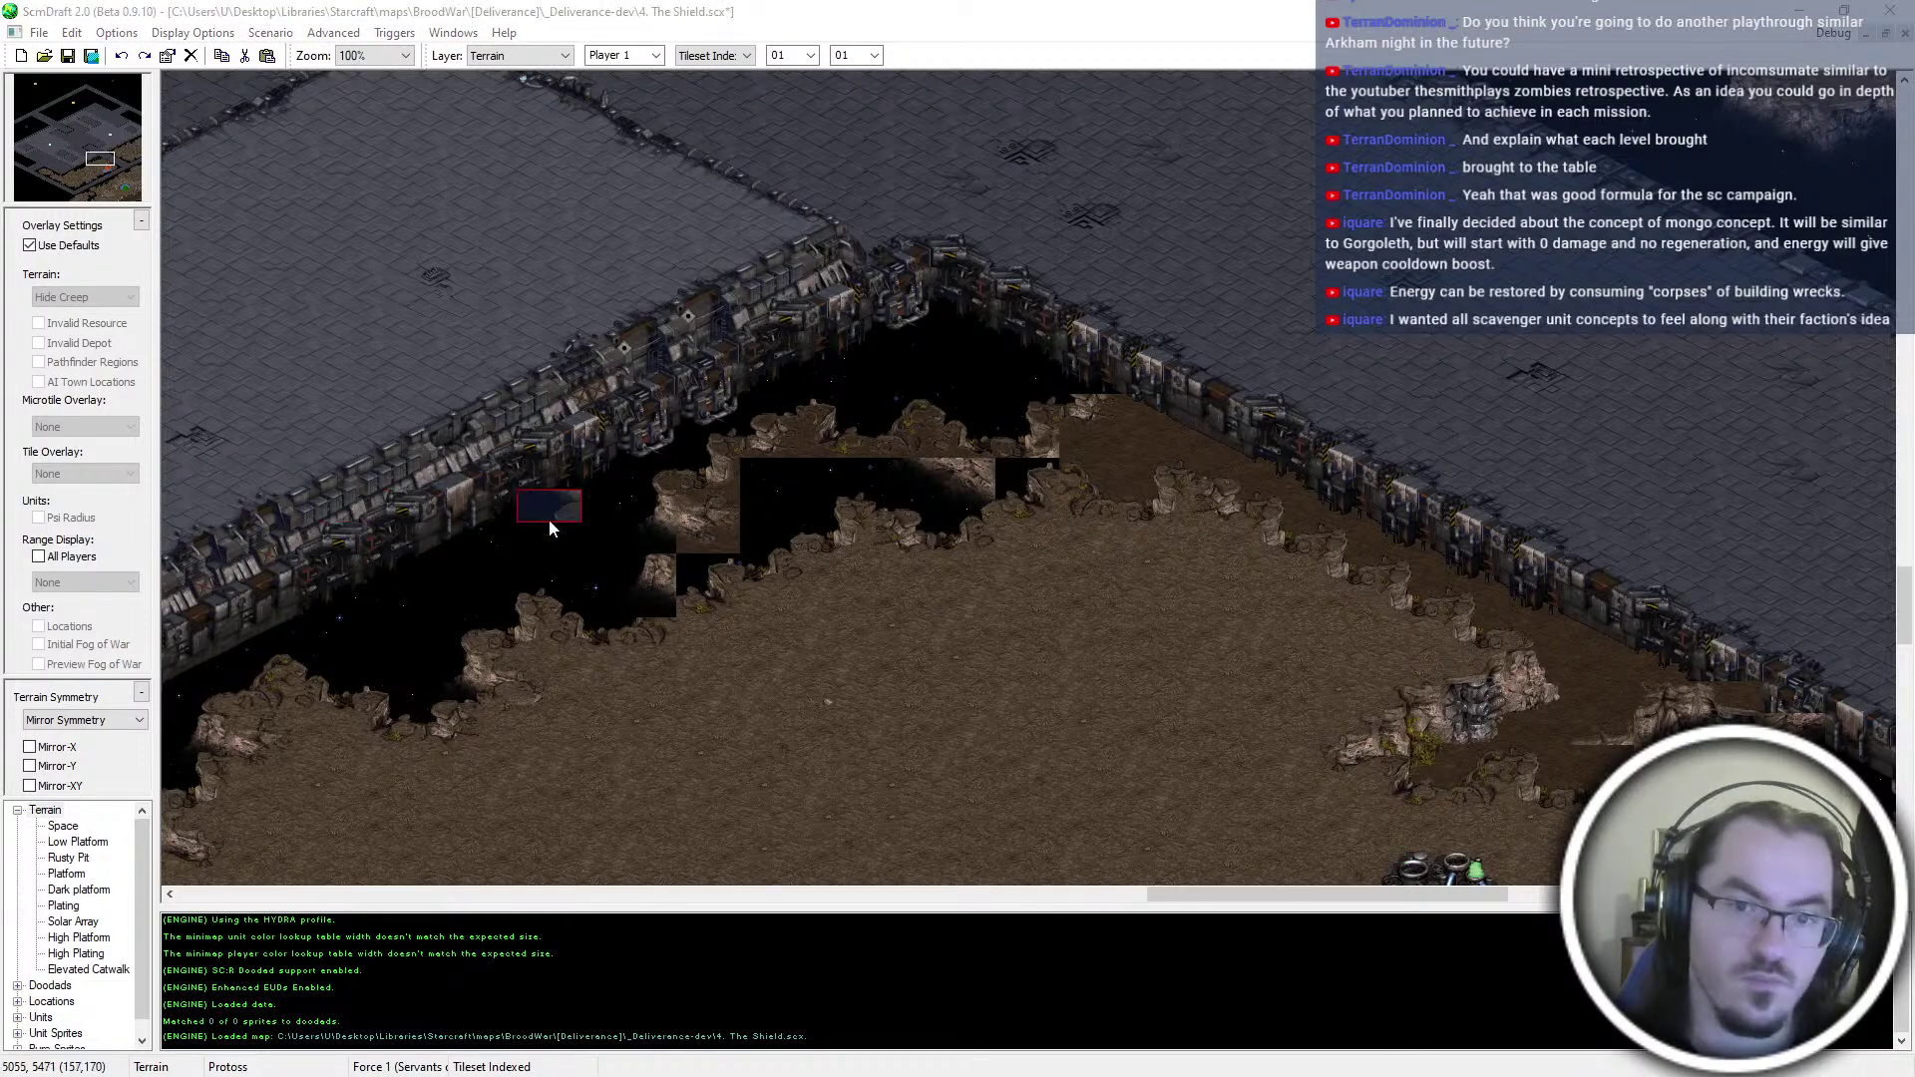
left_click(646, 538)
middle_click_drag(841, 694, 781, 754)
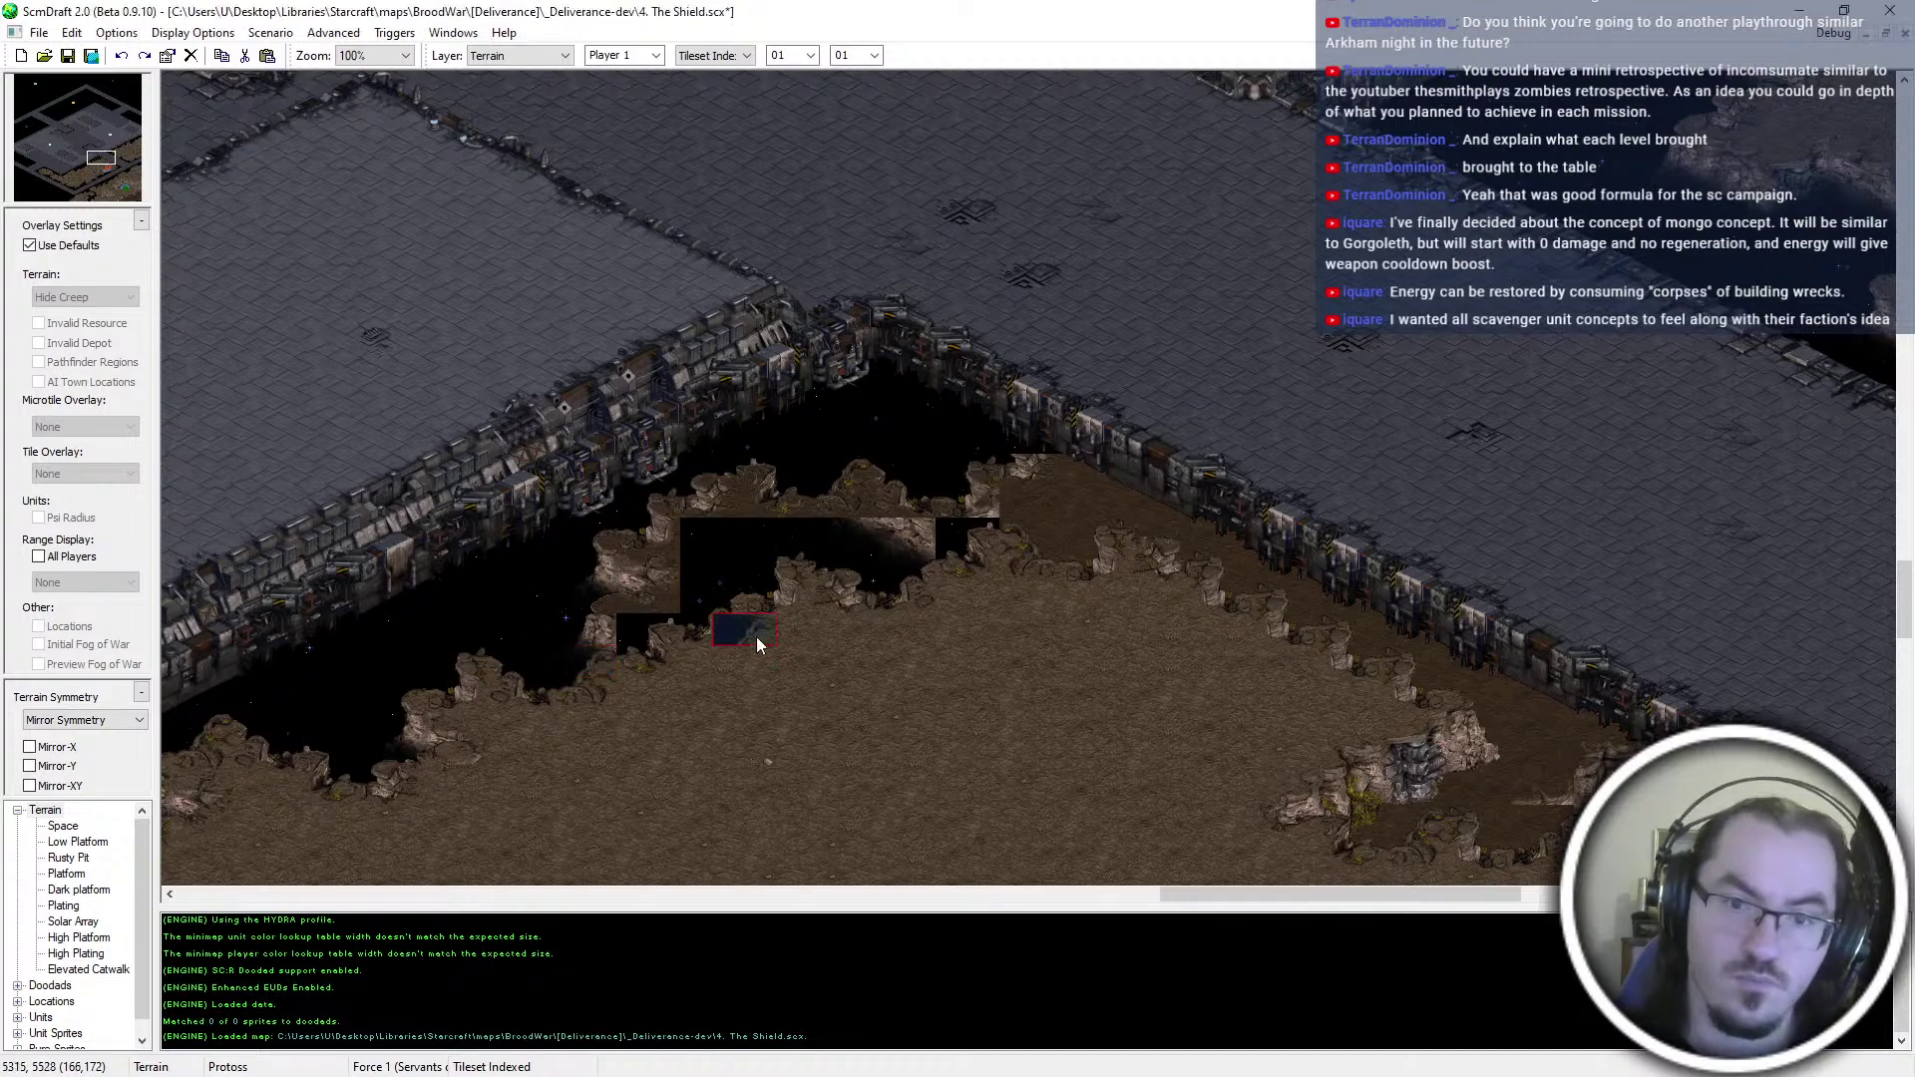
Examine the partly tiled ridge and the plateau along the platform wall for remaining gaps and mismatched tiles
key("Right")
key("Right")
key("Right")
key("Right")
key("Right")
key("Right")
key("Right")
key("Right")
key("Right")
key("Down")
key("Down")
key("Down")
key("Down")
key("Up")
key("Up")
key("Up")
key("Up")
key("Up")
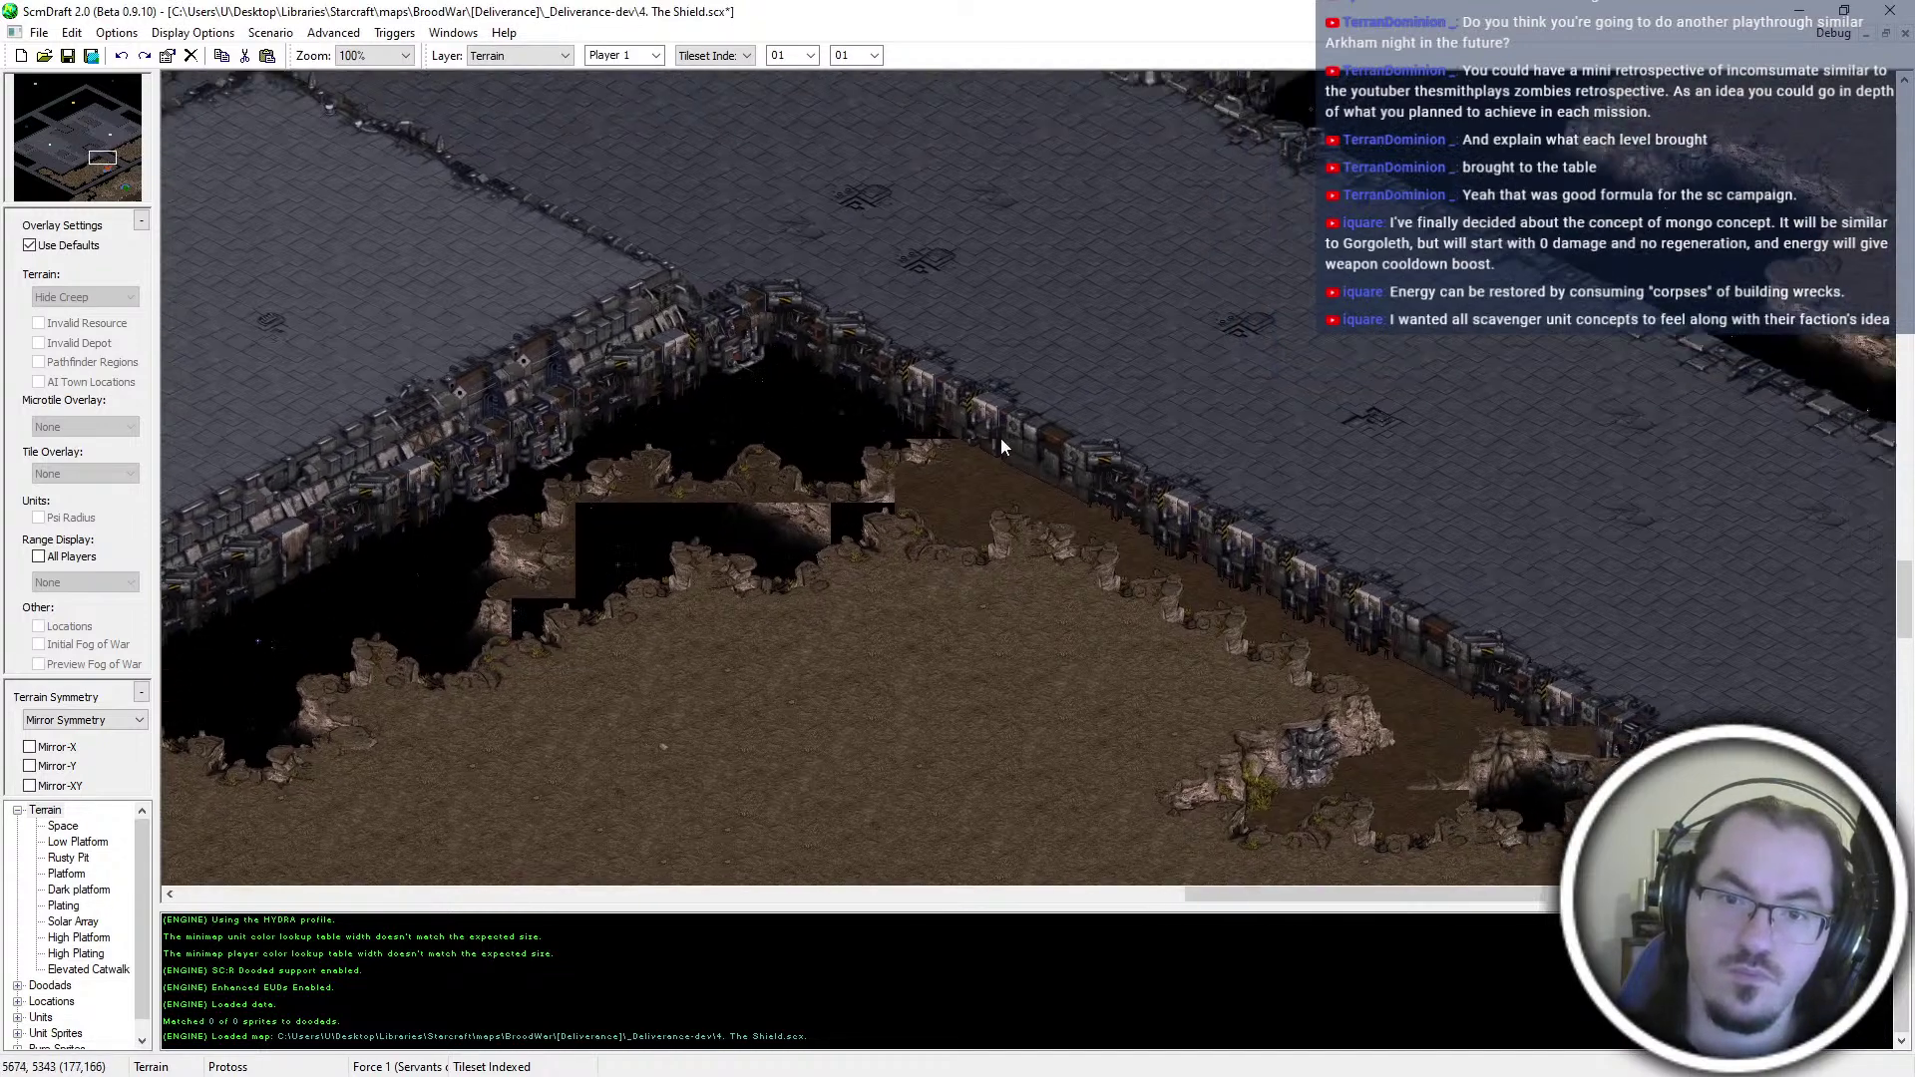
key("Left")
key("Left")
key("Left")
key("Left")
key("Left")
key("Down")
key("Down")
key("Down")
key("Down")
key("Down")
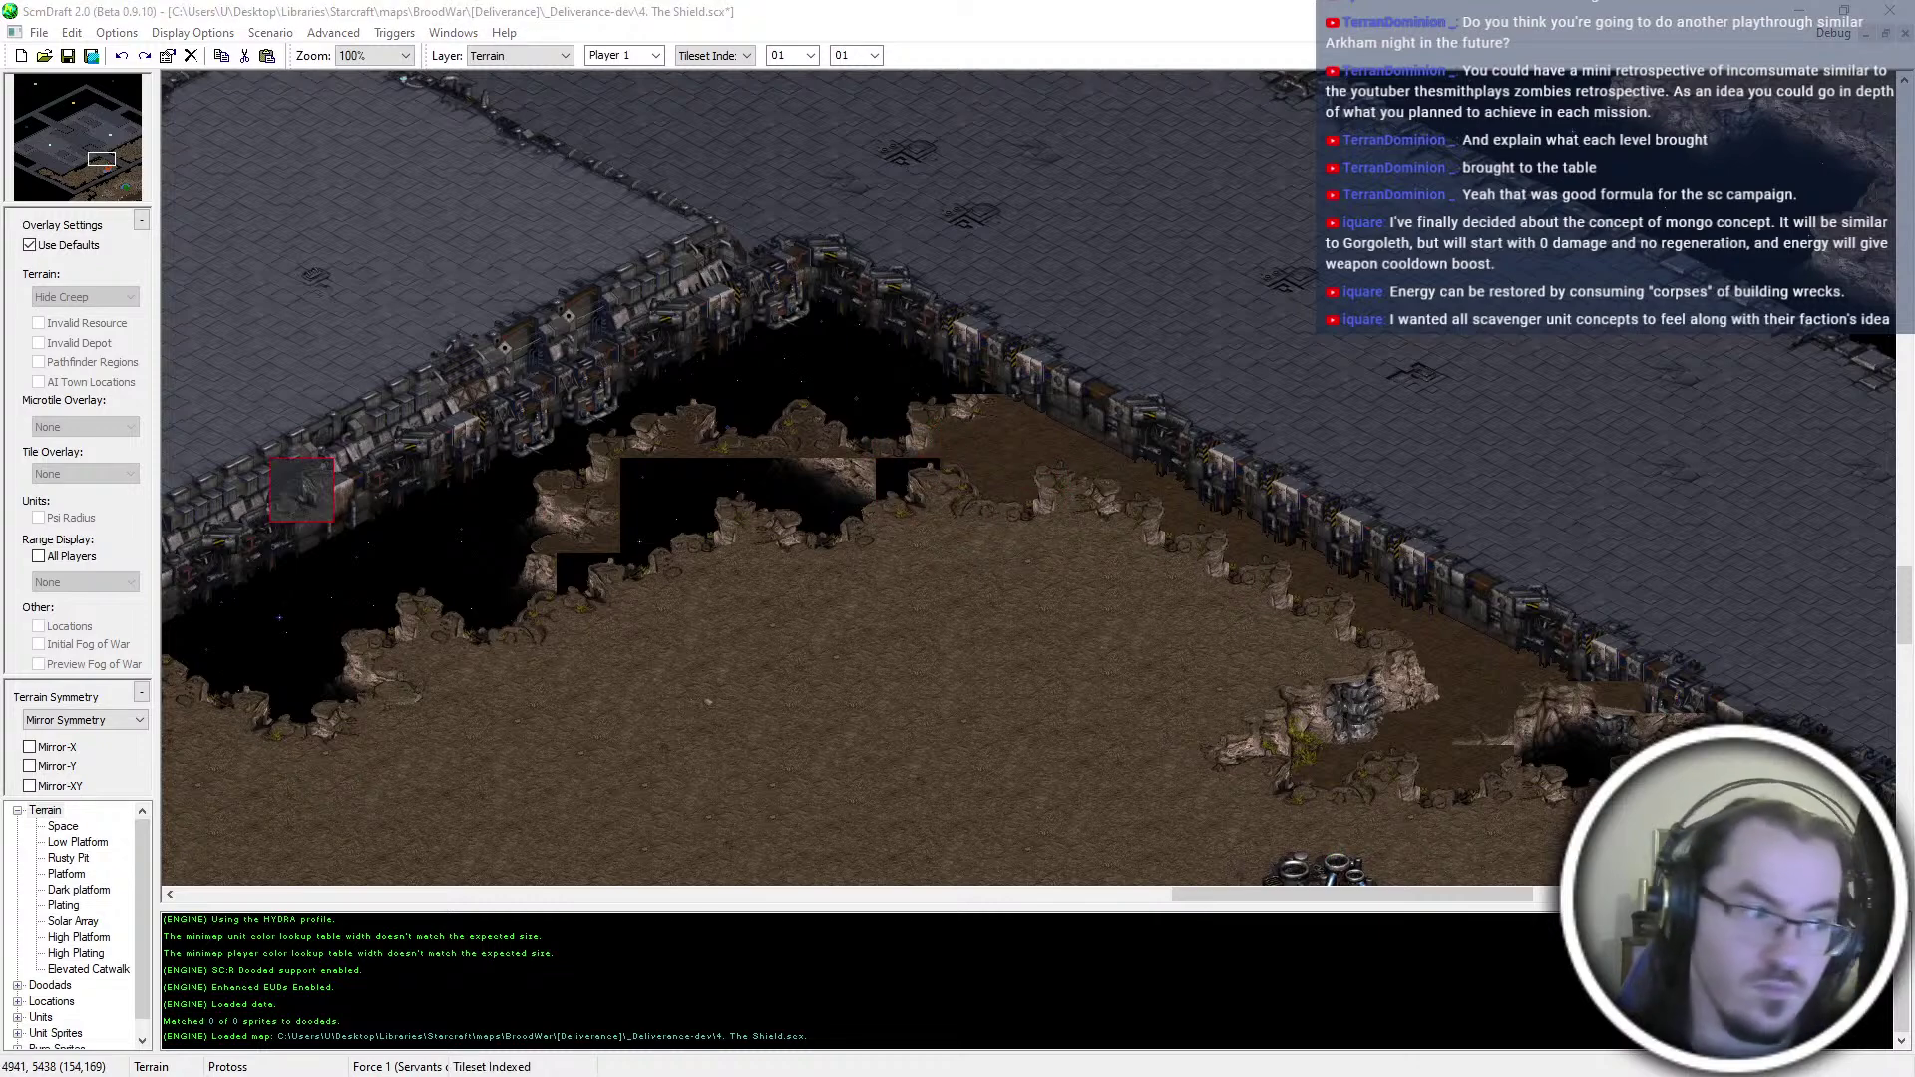
Replace the black gaps along the old plateau edge below the ridge with matching cliff and dirt tiles
left_click(903, 479)
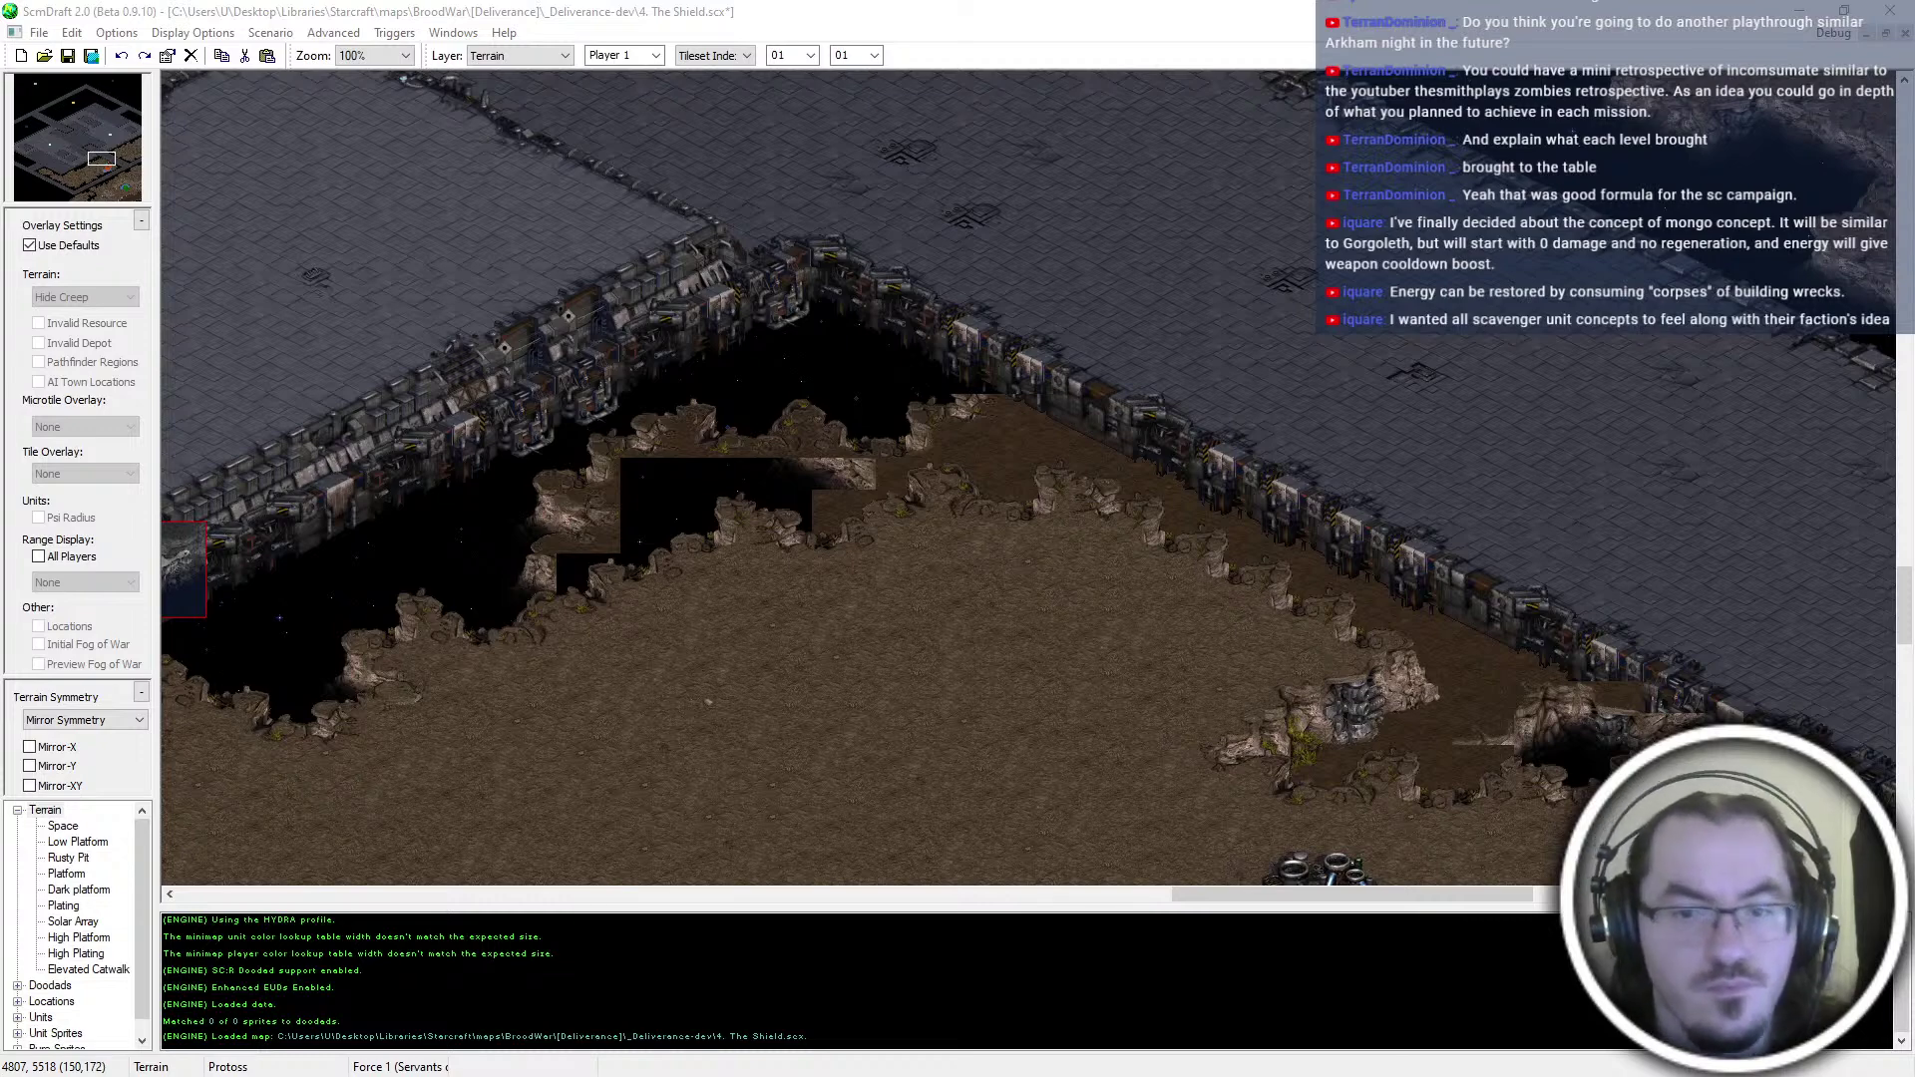
left_click(809, 515)
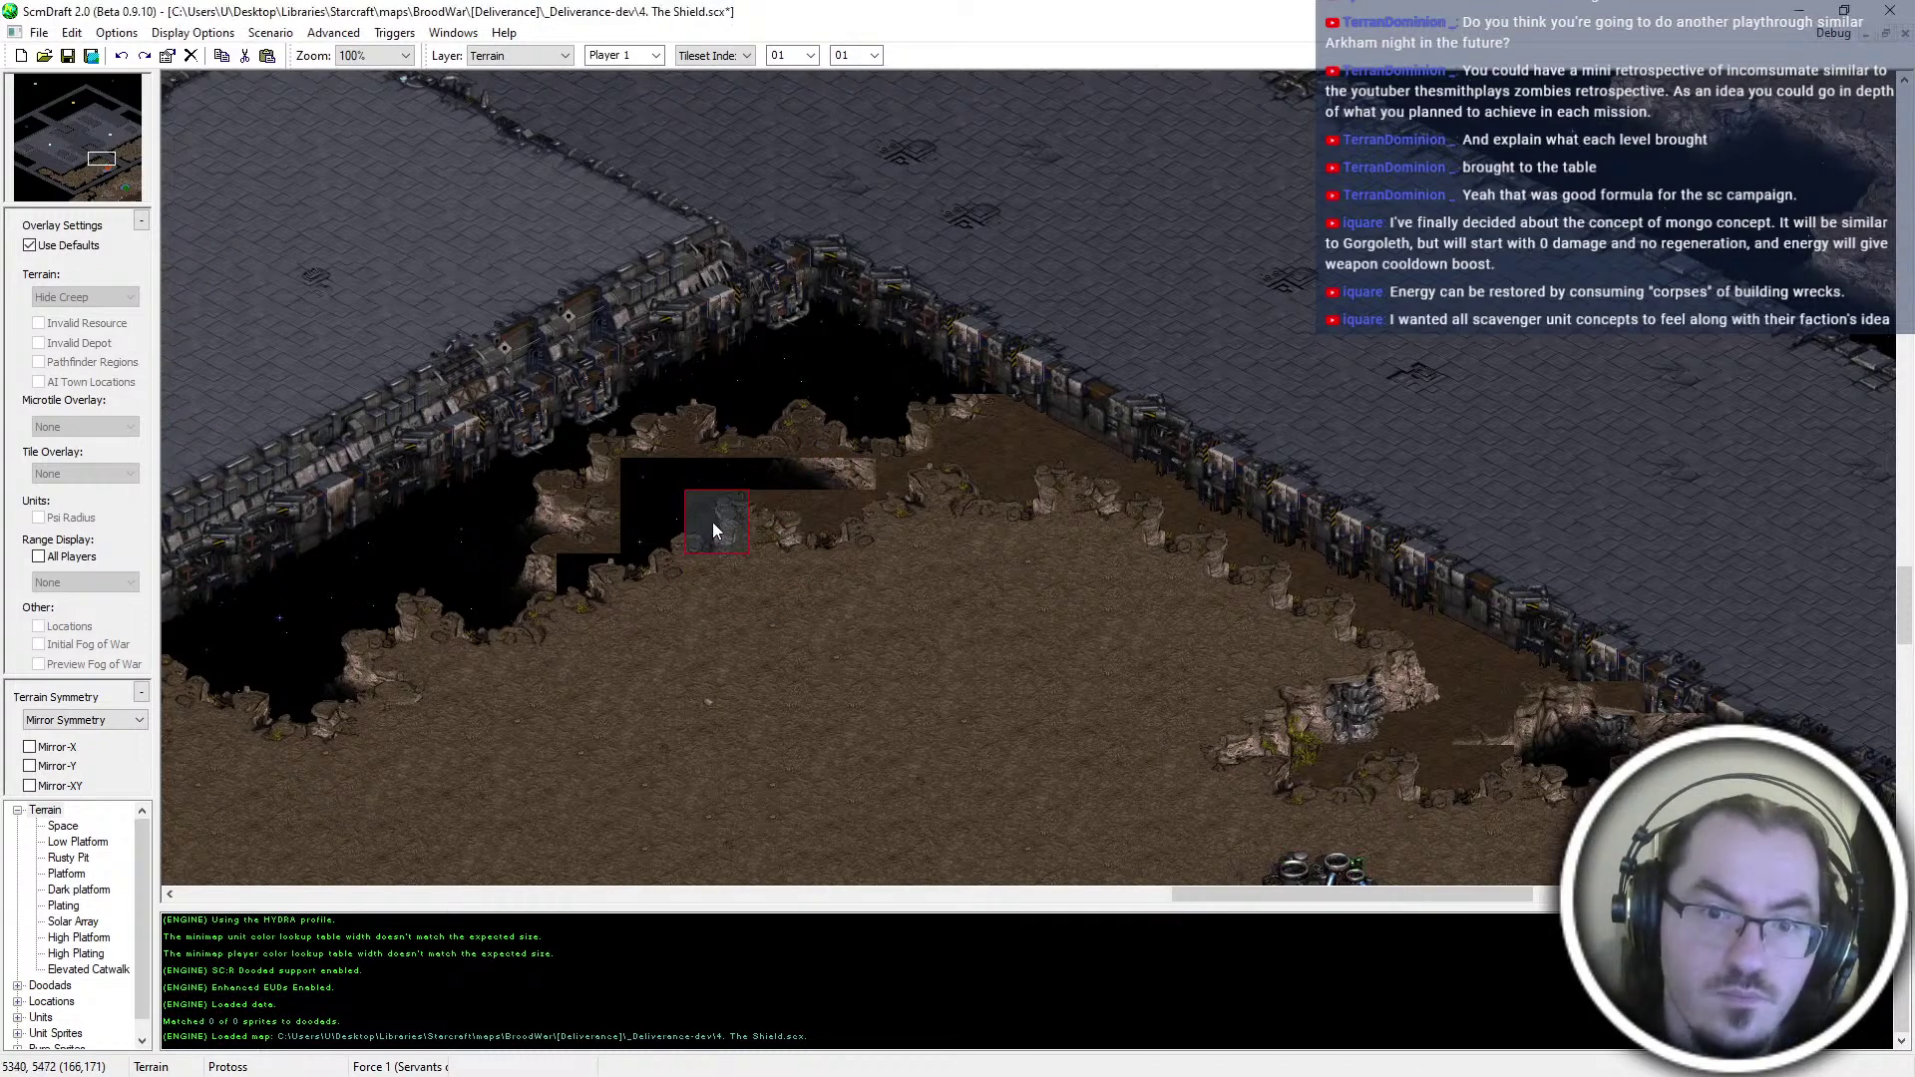
left_click(662, 559)
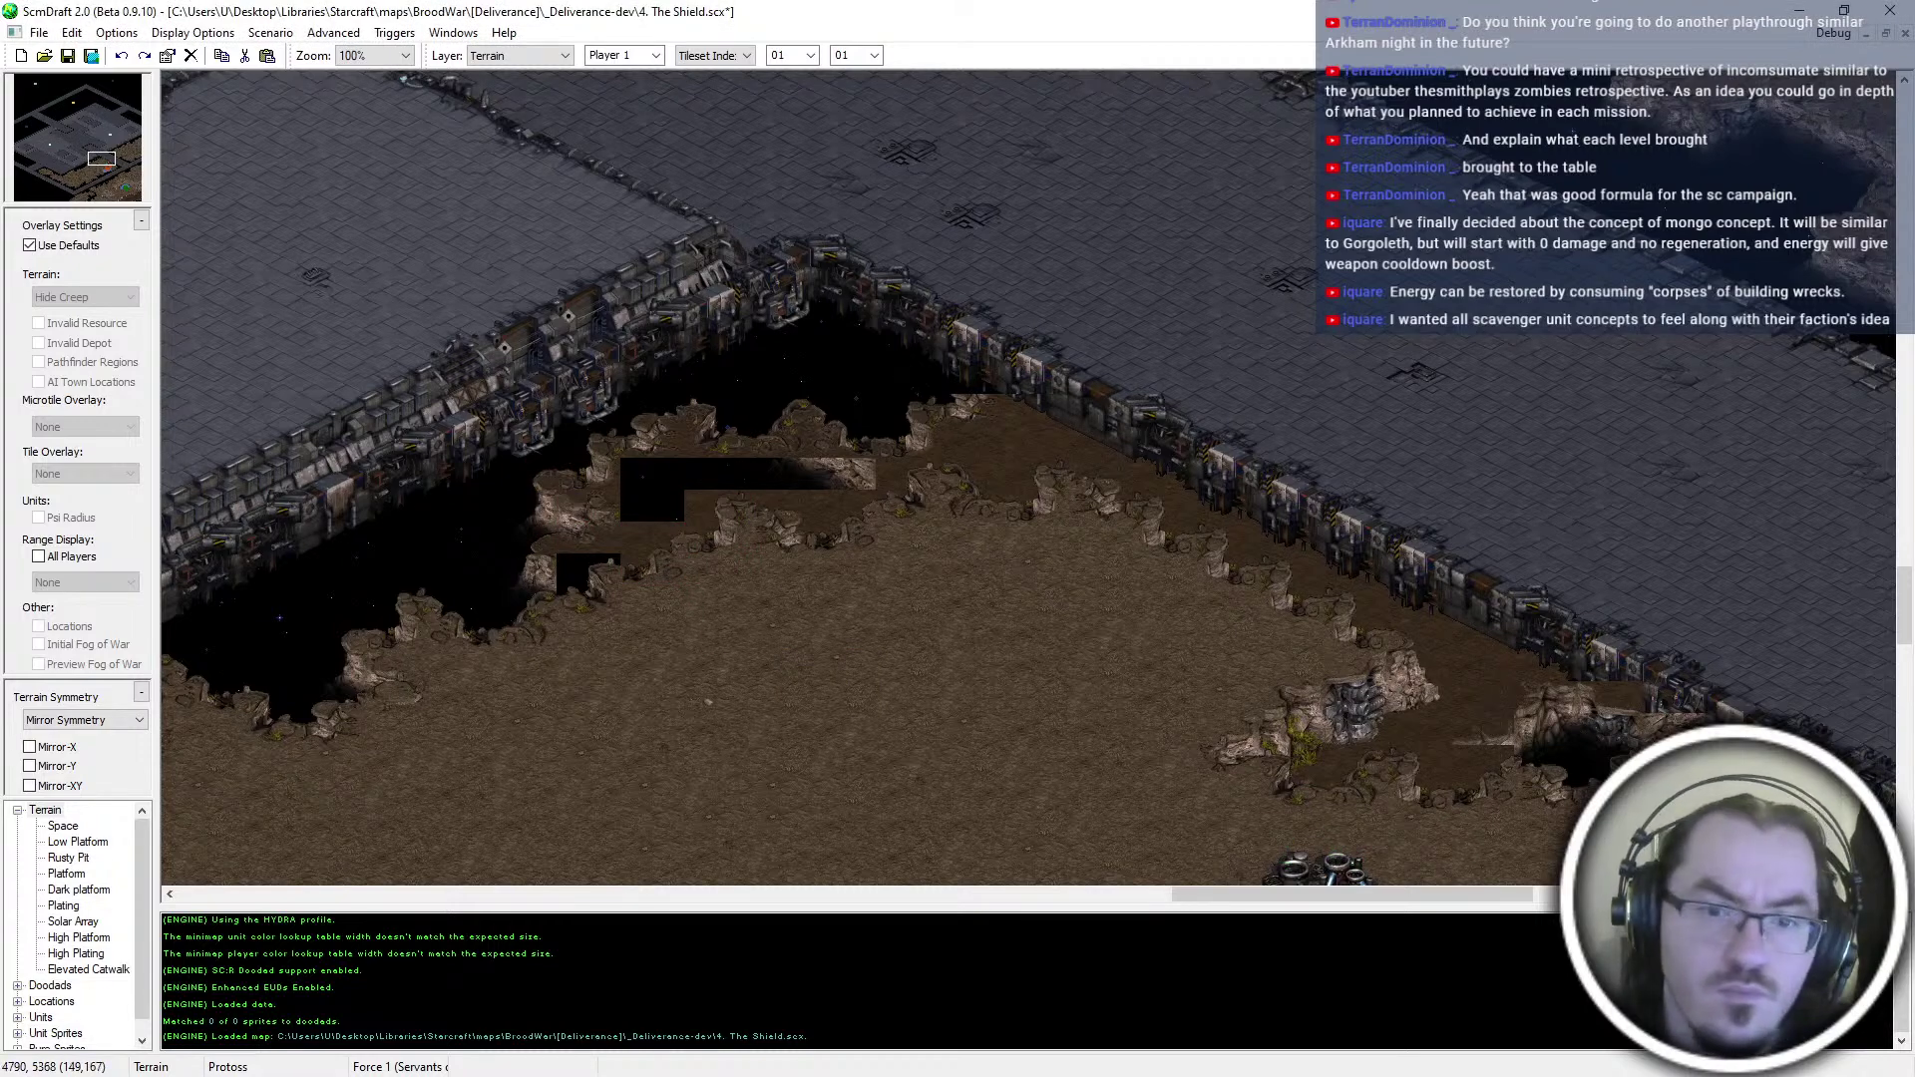
Switch to Rectangular terrain mode with a brush width of 02 and fill the remaining black gaps behind the ridge with ground
left_click(737, 56)
left_click(735, 85)
left_click(810, 57)
left_click(809, 86)
left_click(997, 446)
left_click(845, 476)
left_click(793, 478)
left_click(704, 476)
left_click(651, 477)
left_click(651, 504)
Place a multi-tile rocky slope brush on the open dirt northwest of the Nexus, below the ridge
middle_click_drag(965, 509, 1267, 347)
middle_click_drag(1008, 361, 714, 622)
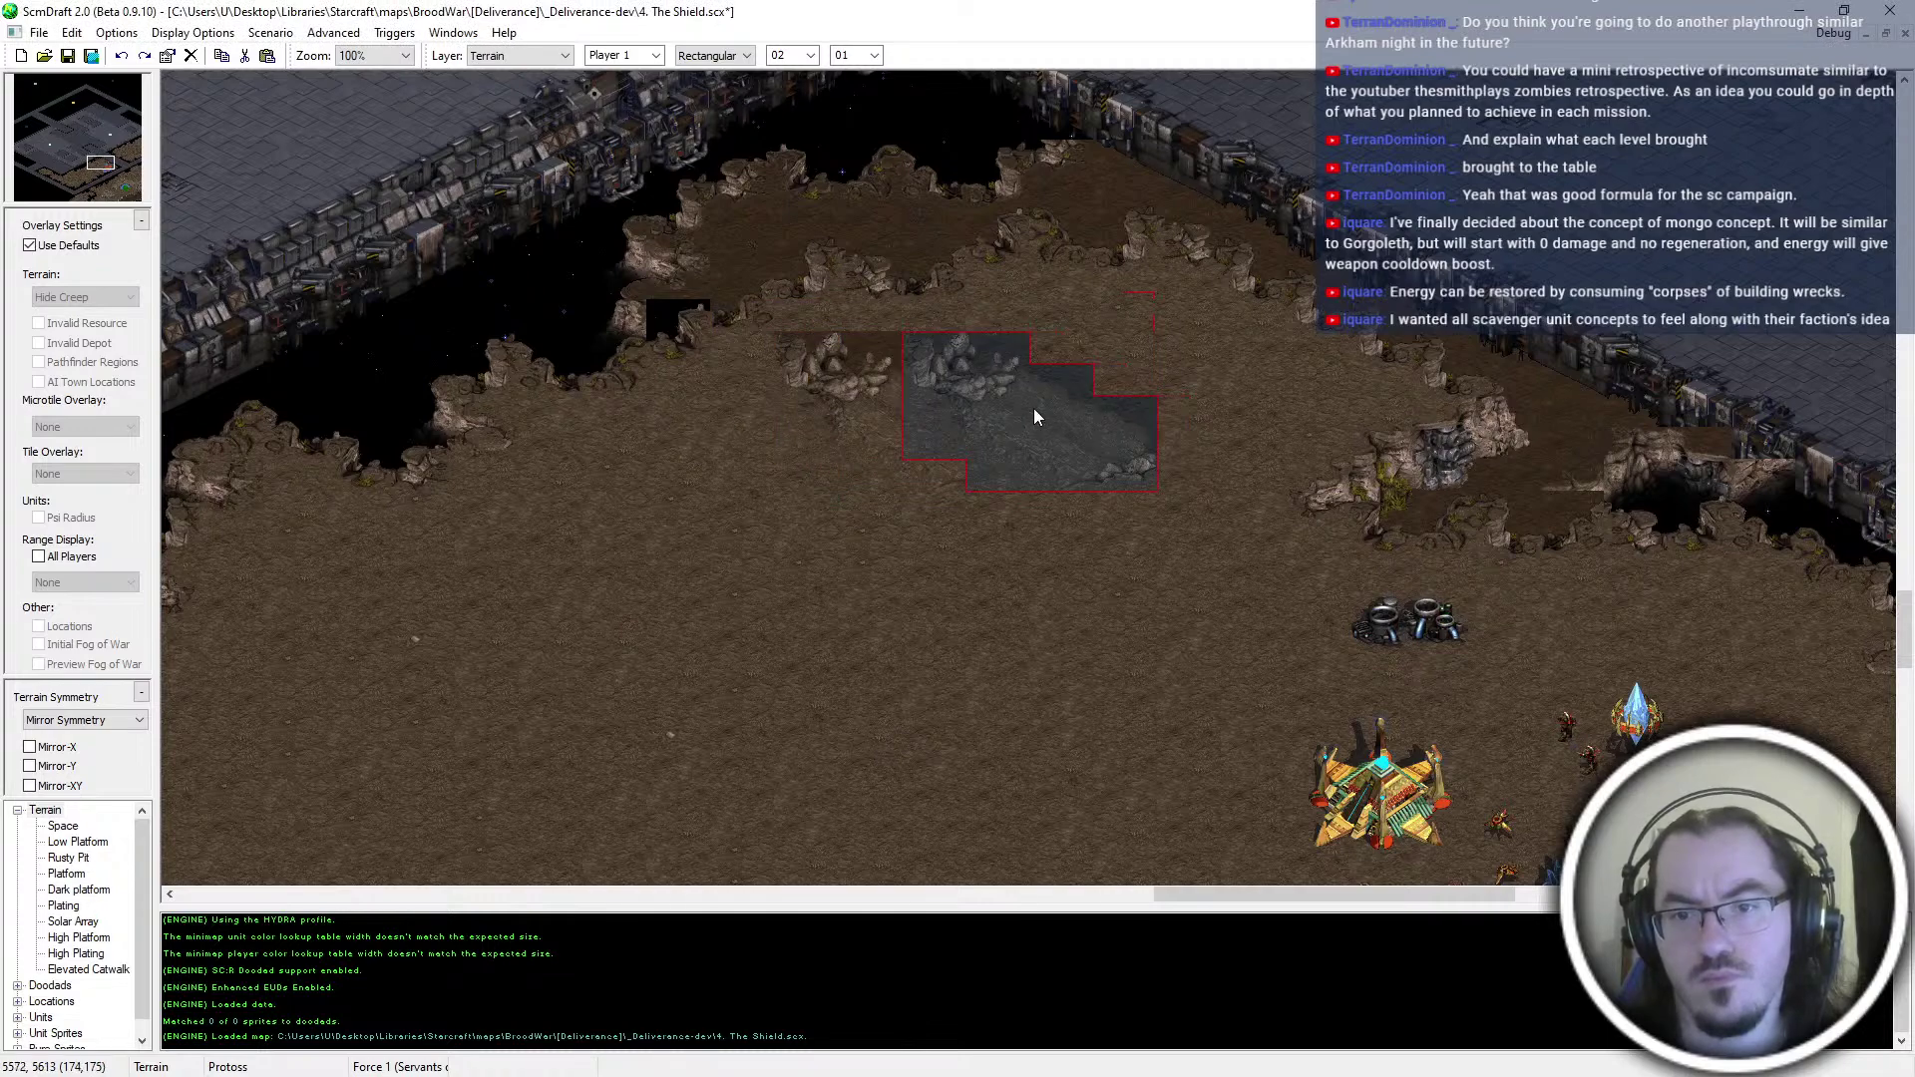
left_click(1033, 409)
mouse_move(947, 608)
middle_mouse_down()
mouse_move(1010, 590)
mouse_move(1119, 733)
middle_mouse_up()
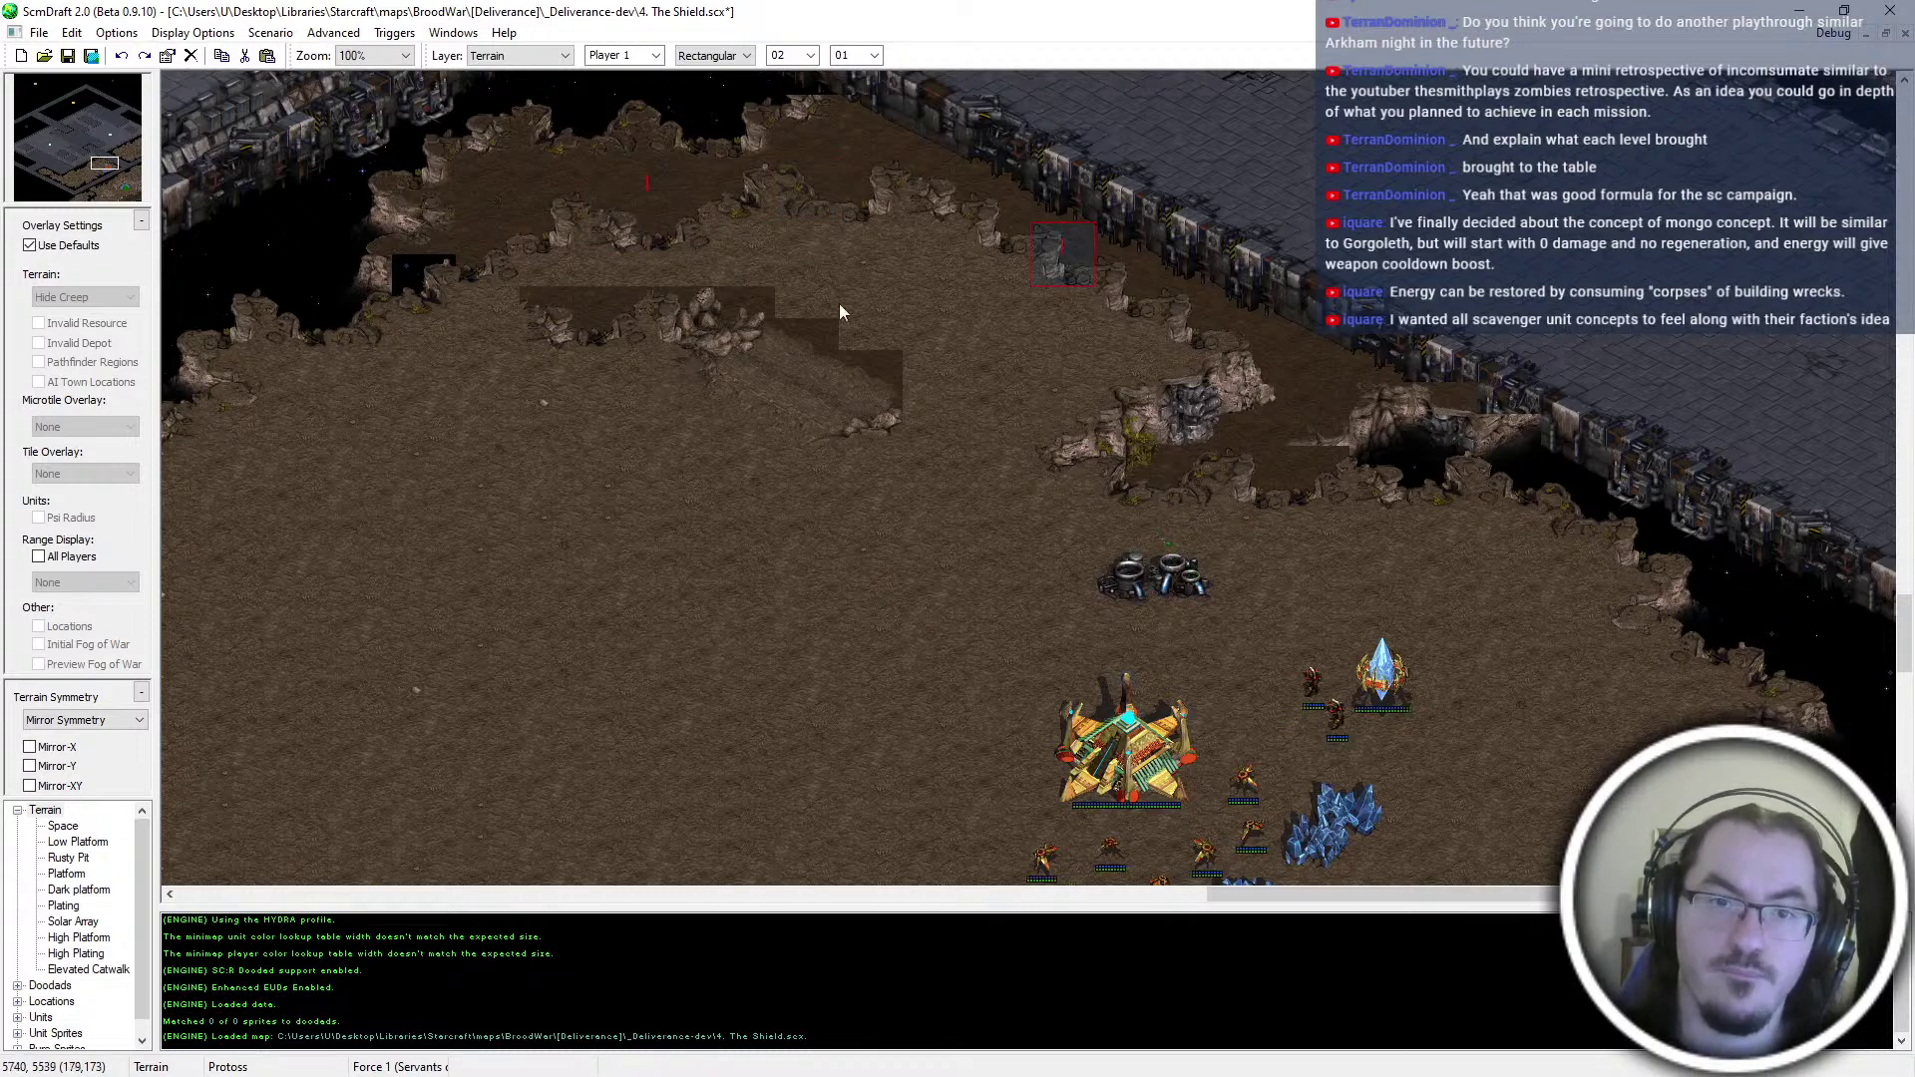
Paint over the old inner cliff row and the black gaps between the rocky slope and the platform wall with dark low ground
scroll(625, 77, "up", 3)
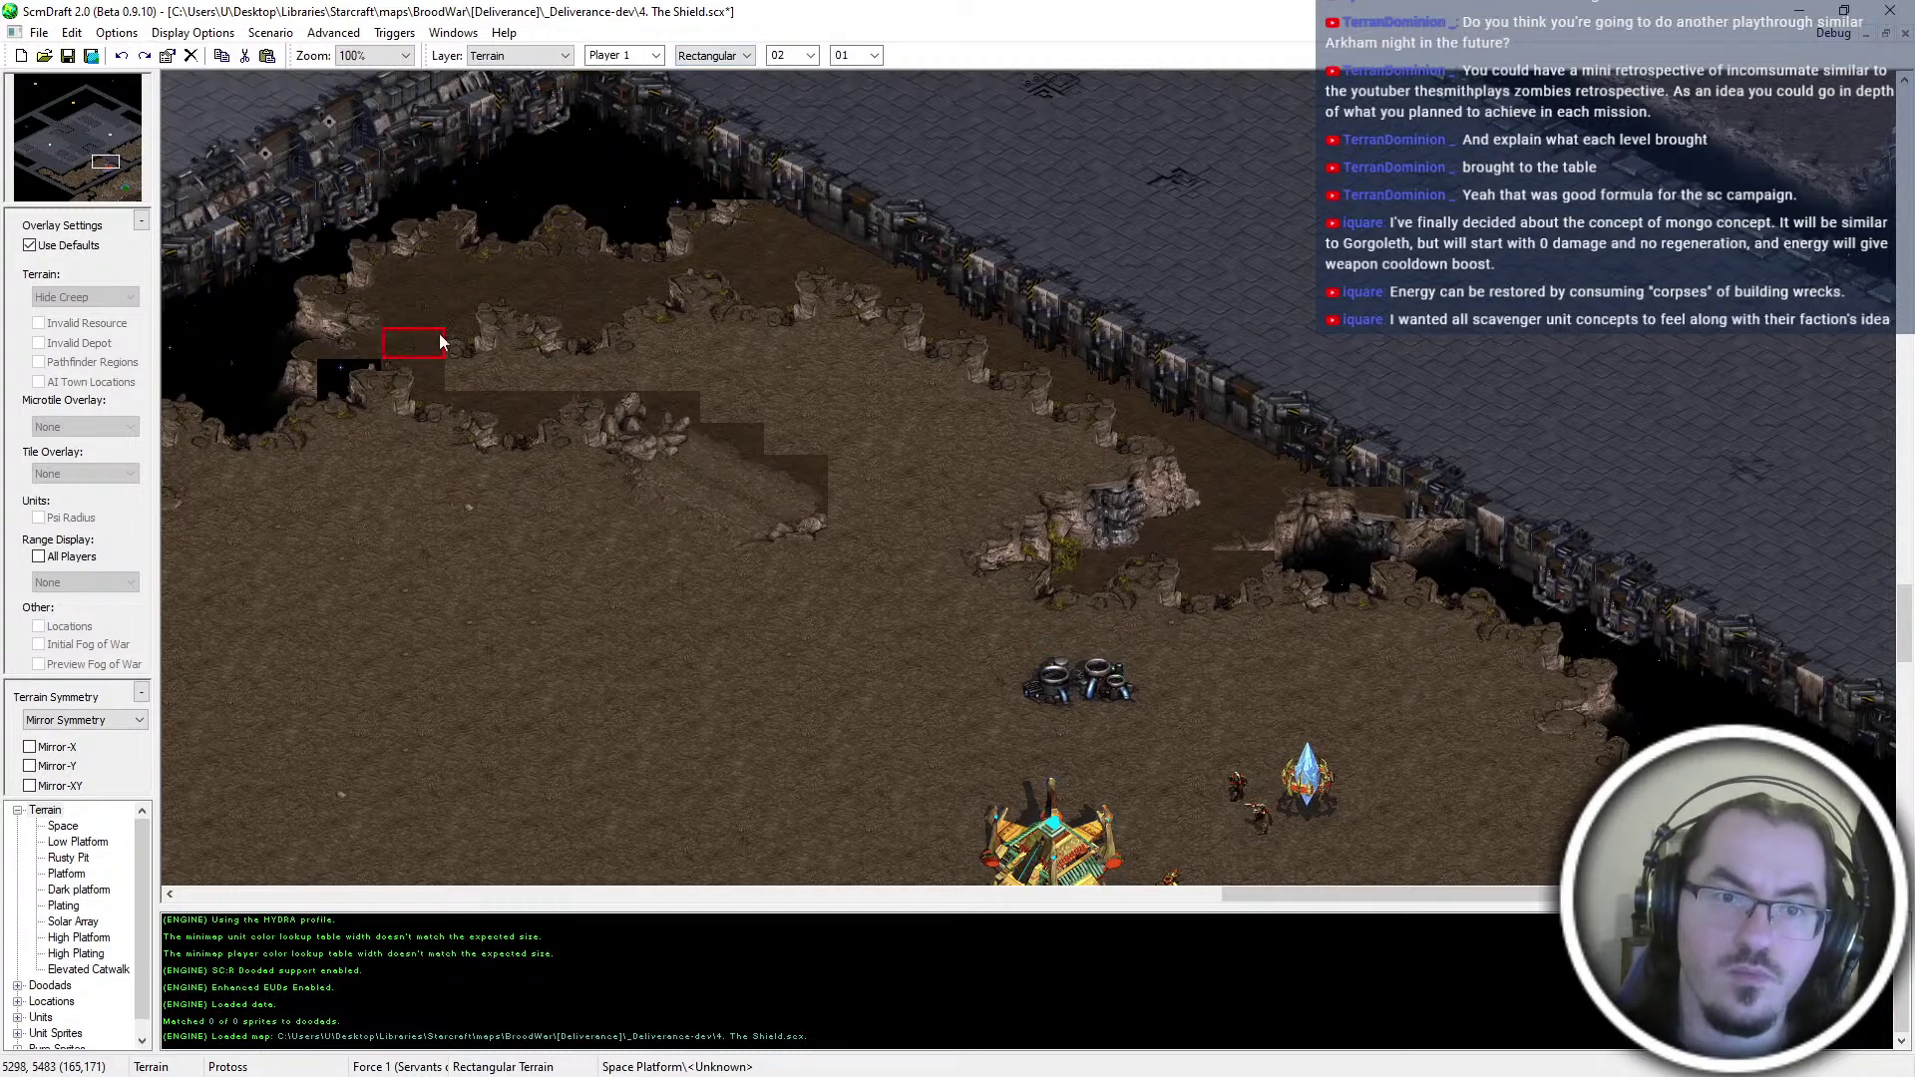
mouse_move(482, 377)
left_mouse_down()
mouse_move(540, 325)
mouse_move(543, 375)
mouse_move(670, 289)
mouse_move(735, 409)
mouse_move(739, 286)
mouse_move(805, 301)
mouse_move(806, 410)
mouse_move(851, 457)
mouse_move(861, 297)
mouse_move(907, 321)
mouse_move(924, 481)
left_mouse_up()
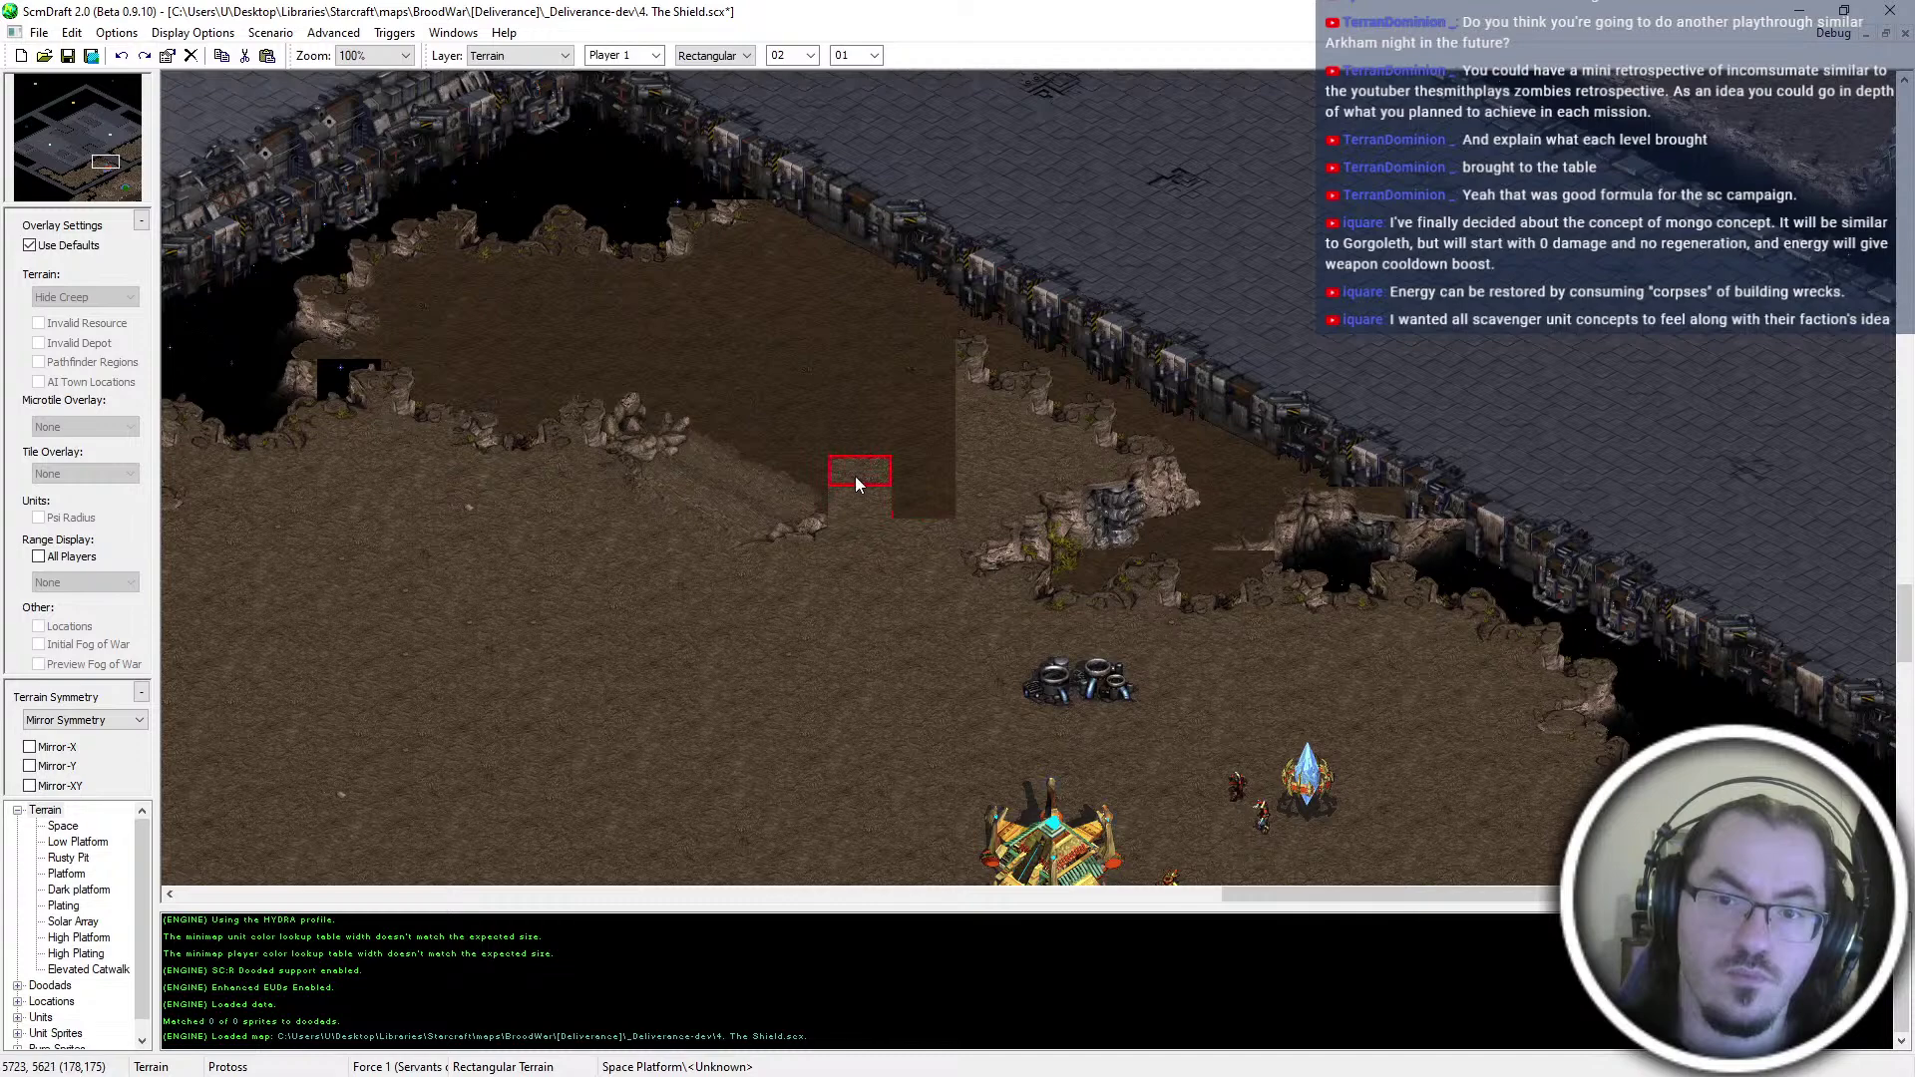
mouse_move(937, 552)
left_mouse_down()
mouse_move(984, 549)
mouse_move(984, 372)
mouse_move(1042, 427)
mouse_move(1037, 384)
mouse_move(1040, 499)
mouse_move(1109, 499)
mouse_move(1111, 408)
mouse_move(1178, 506)
mouse_move(1174, 442)
left_mouse_up()
Rebuild the rocky outcrop above the geyser with cliff tiles and extend its edge west towards the slope
middle_click_drag(1345, 514, 1270, 470)
middle_click_drag(1166, 310, 973, 429)
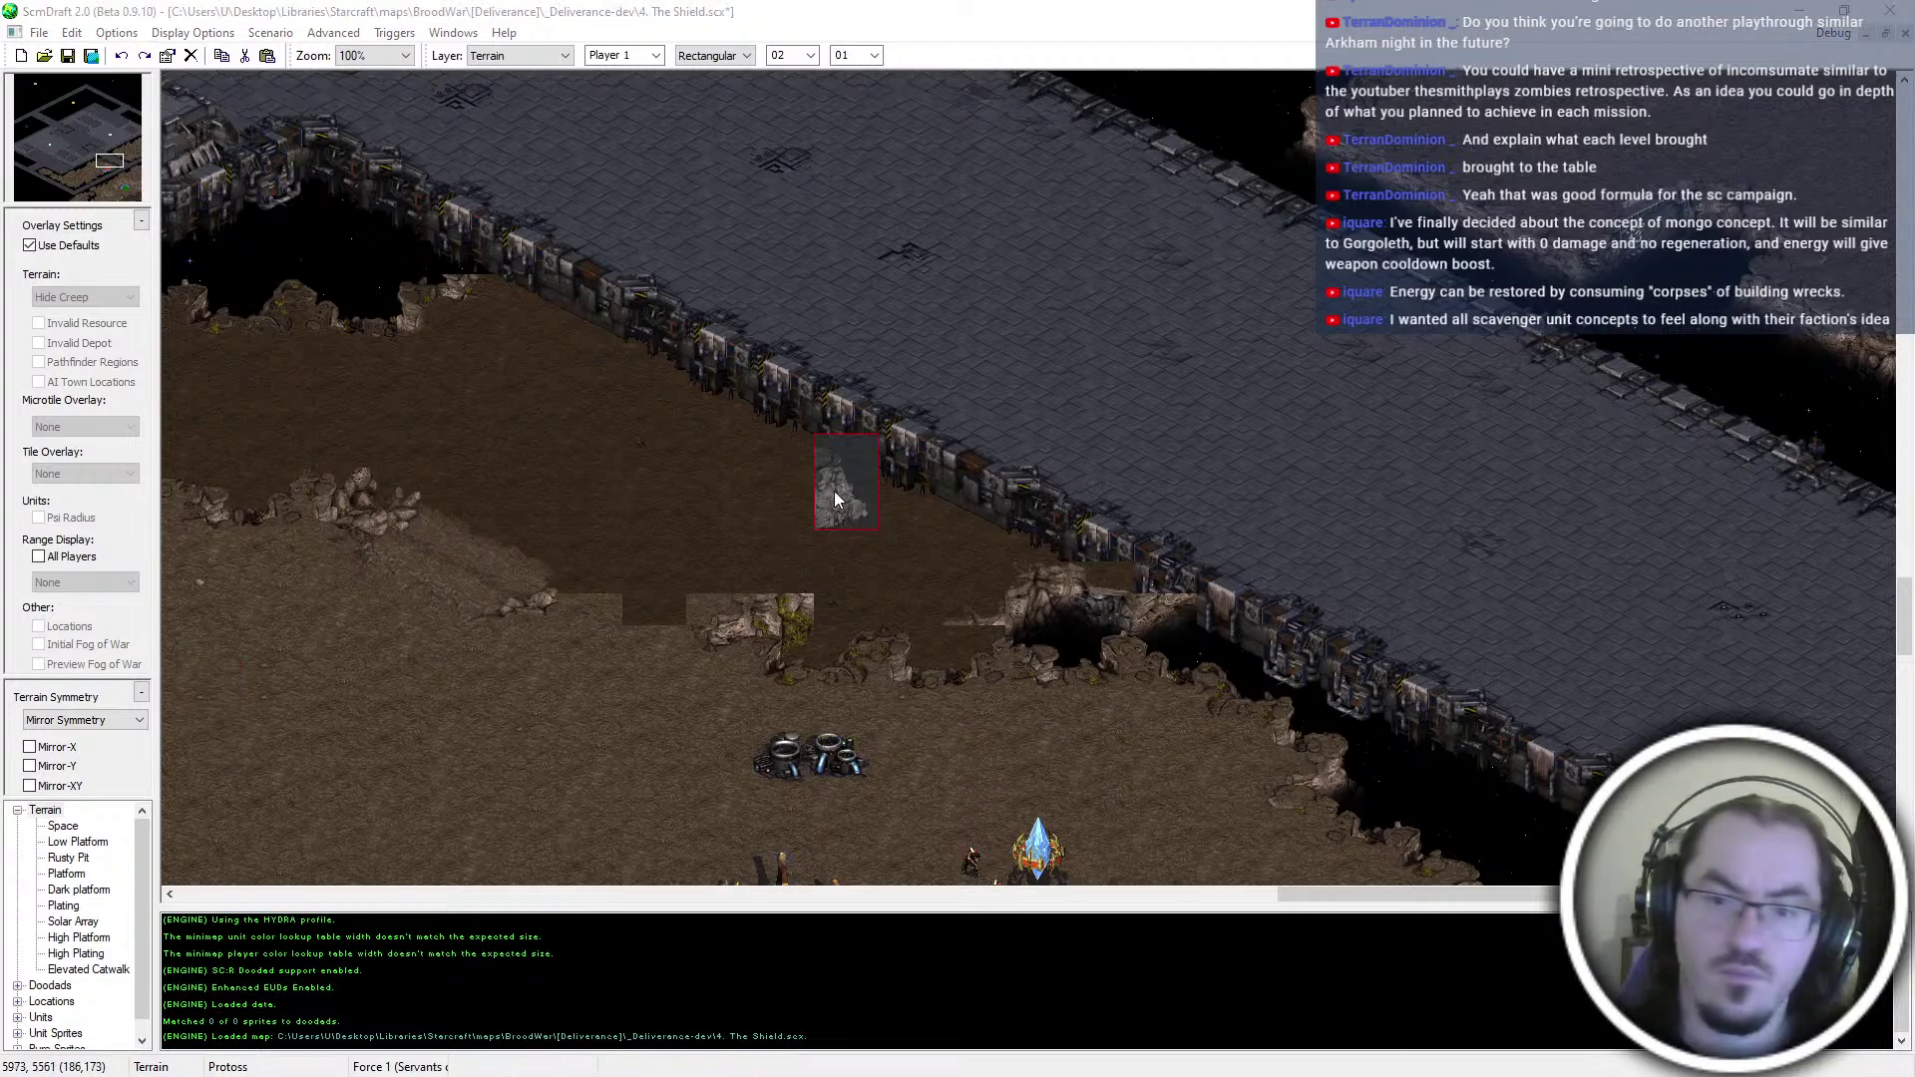
left_click(841, 579)
key("Left")
key("Down")
key("Left")
key("Up")
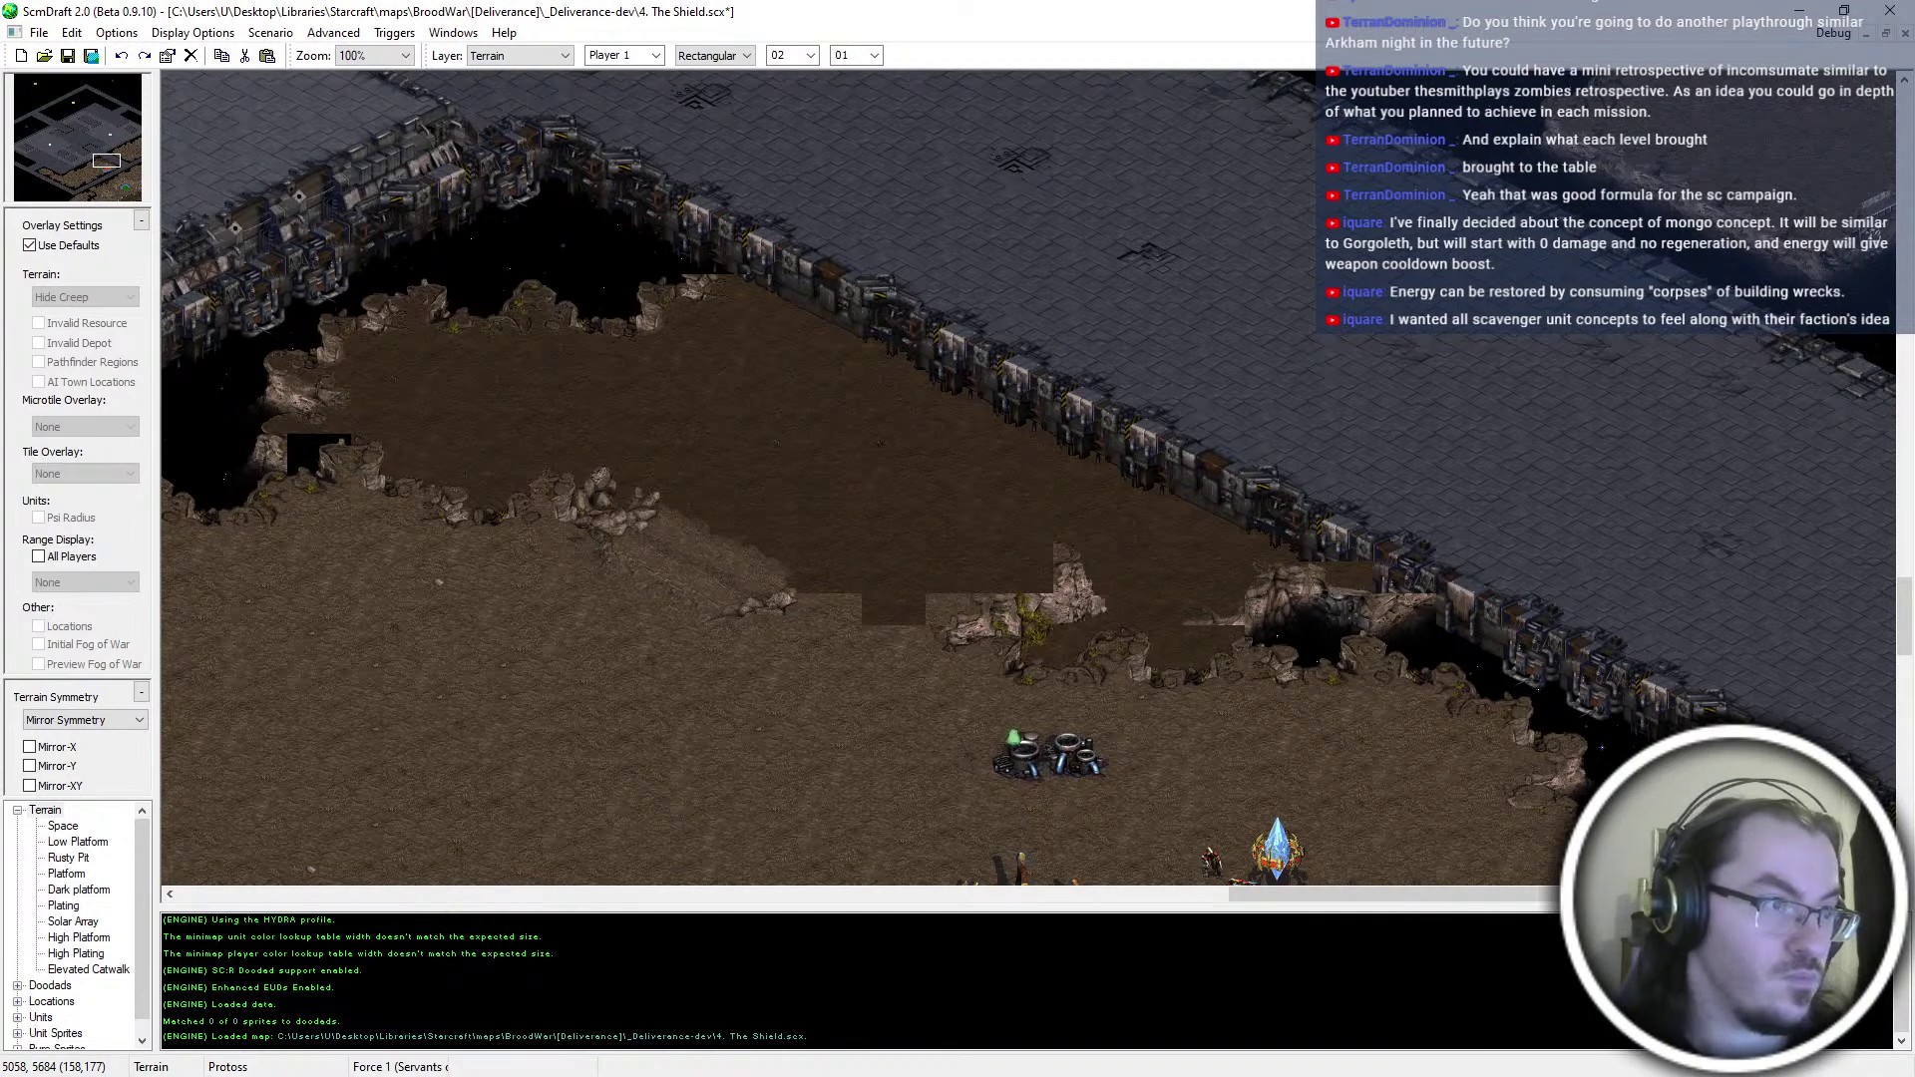
left_click(1016, 580)
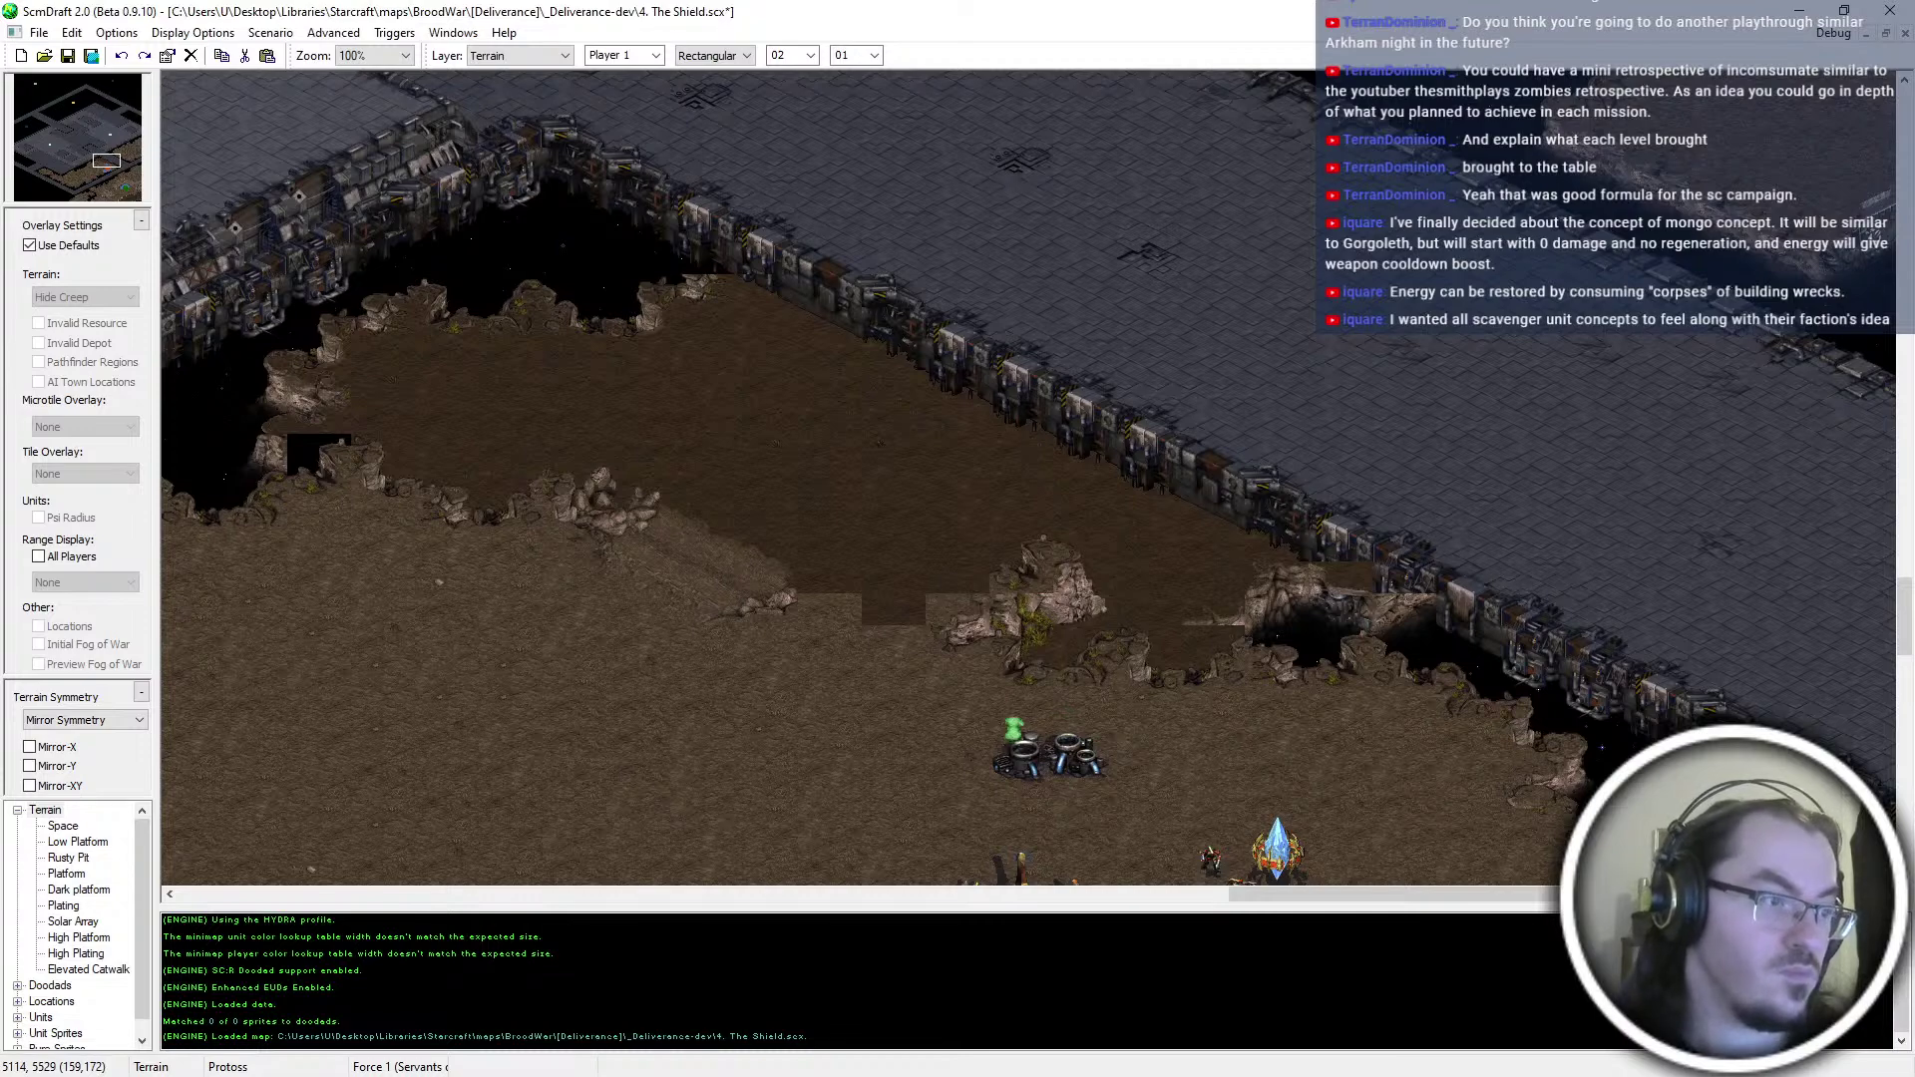
left_click(1026, 612)
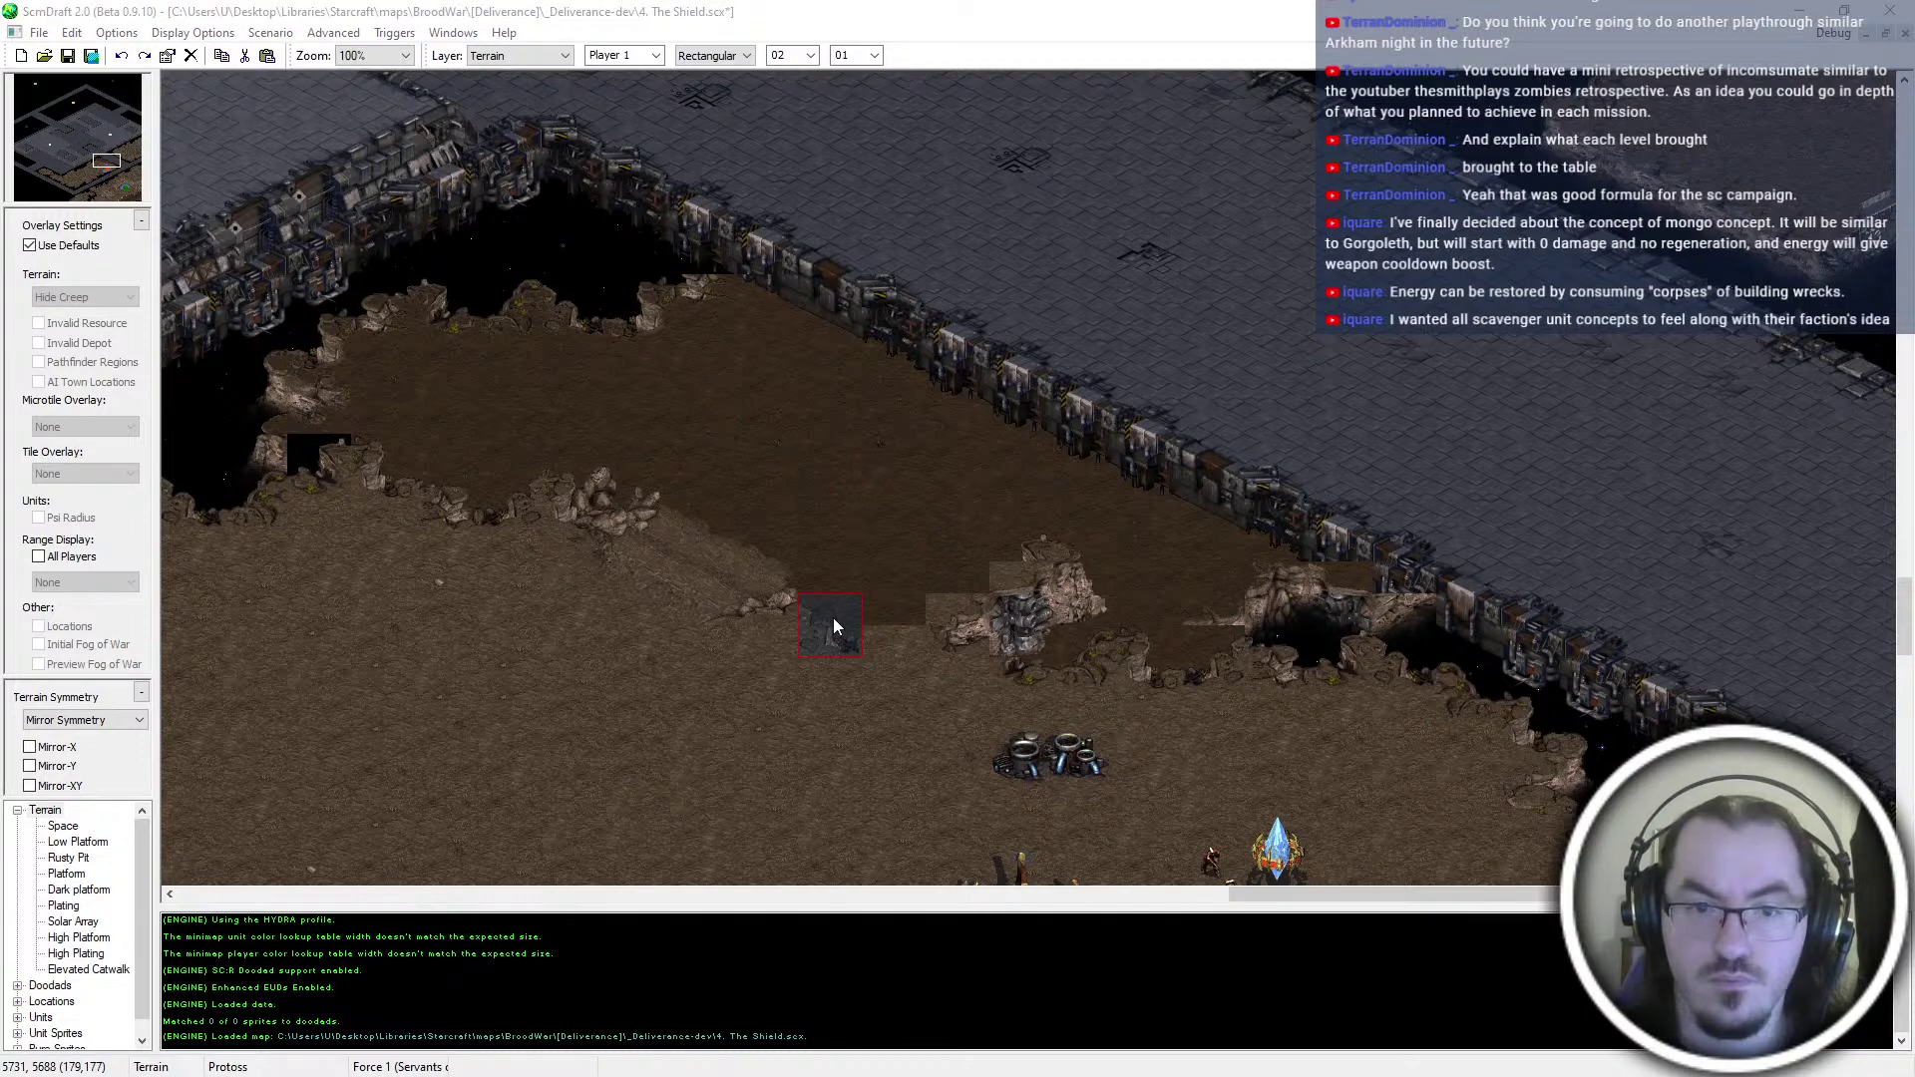
left_click(895, 619)
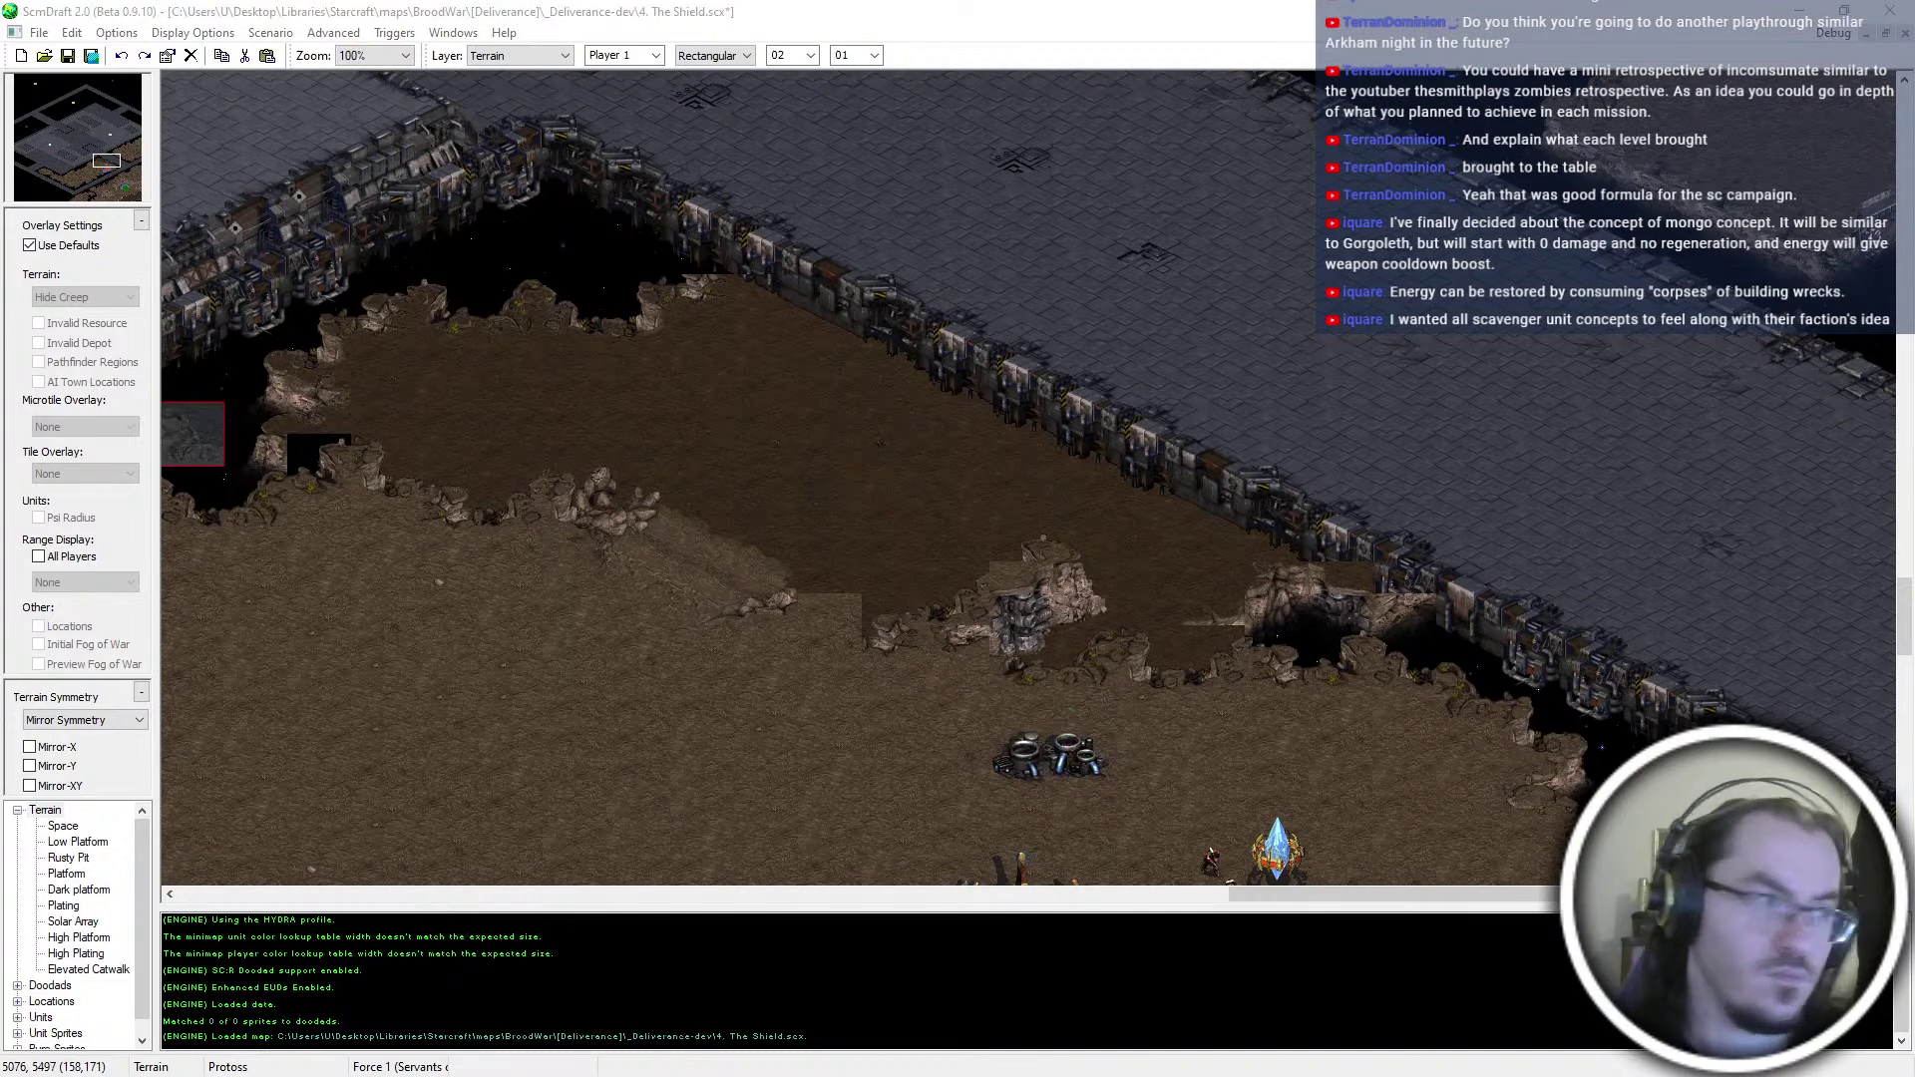
Switch to Tileset Indexed terrain mode, patch the mismatched tiles between the slope and the outcrop, and save the map
left_click(742, 55)
scroll(742, 55, "down", 1)
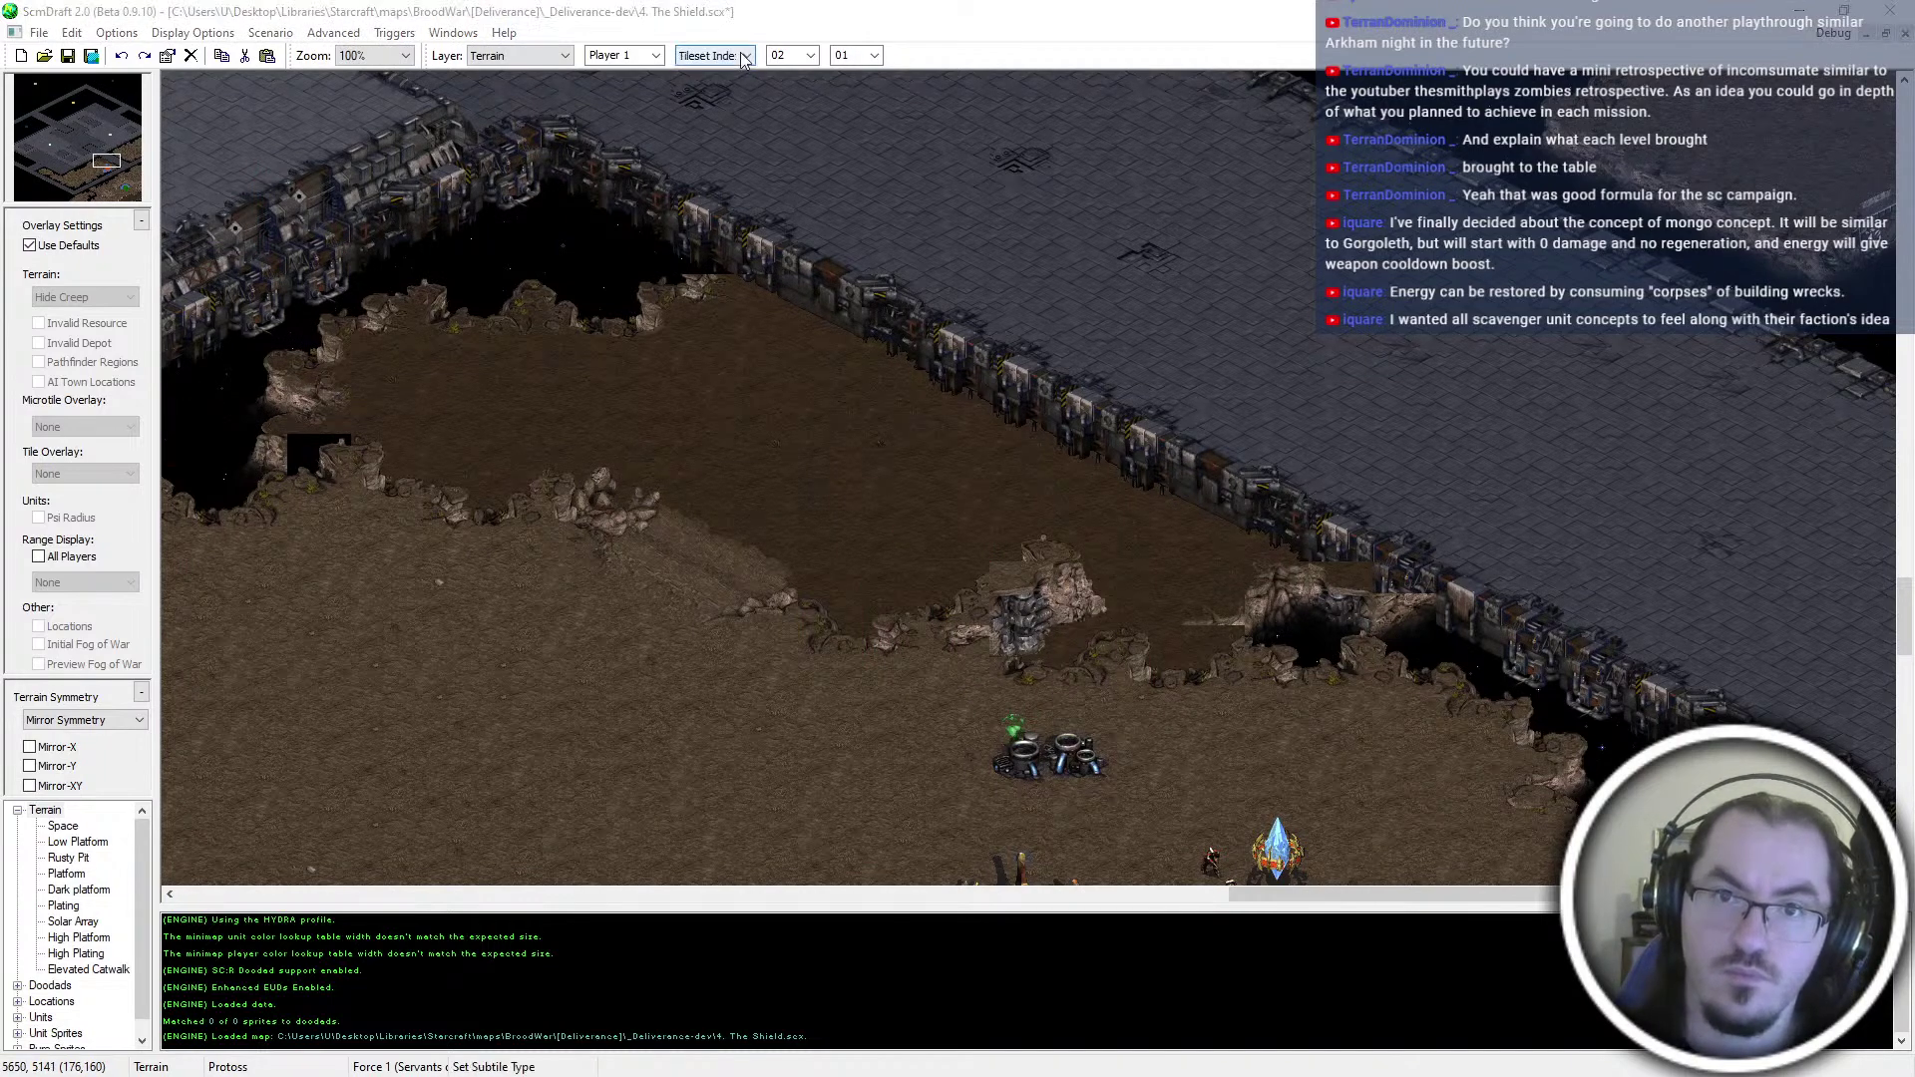
left_click(930, 580)
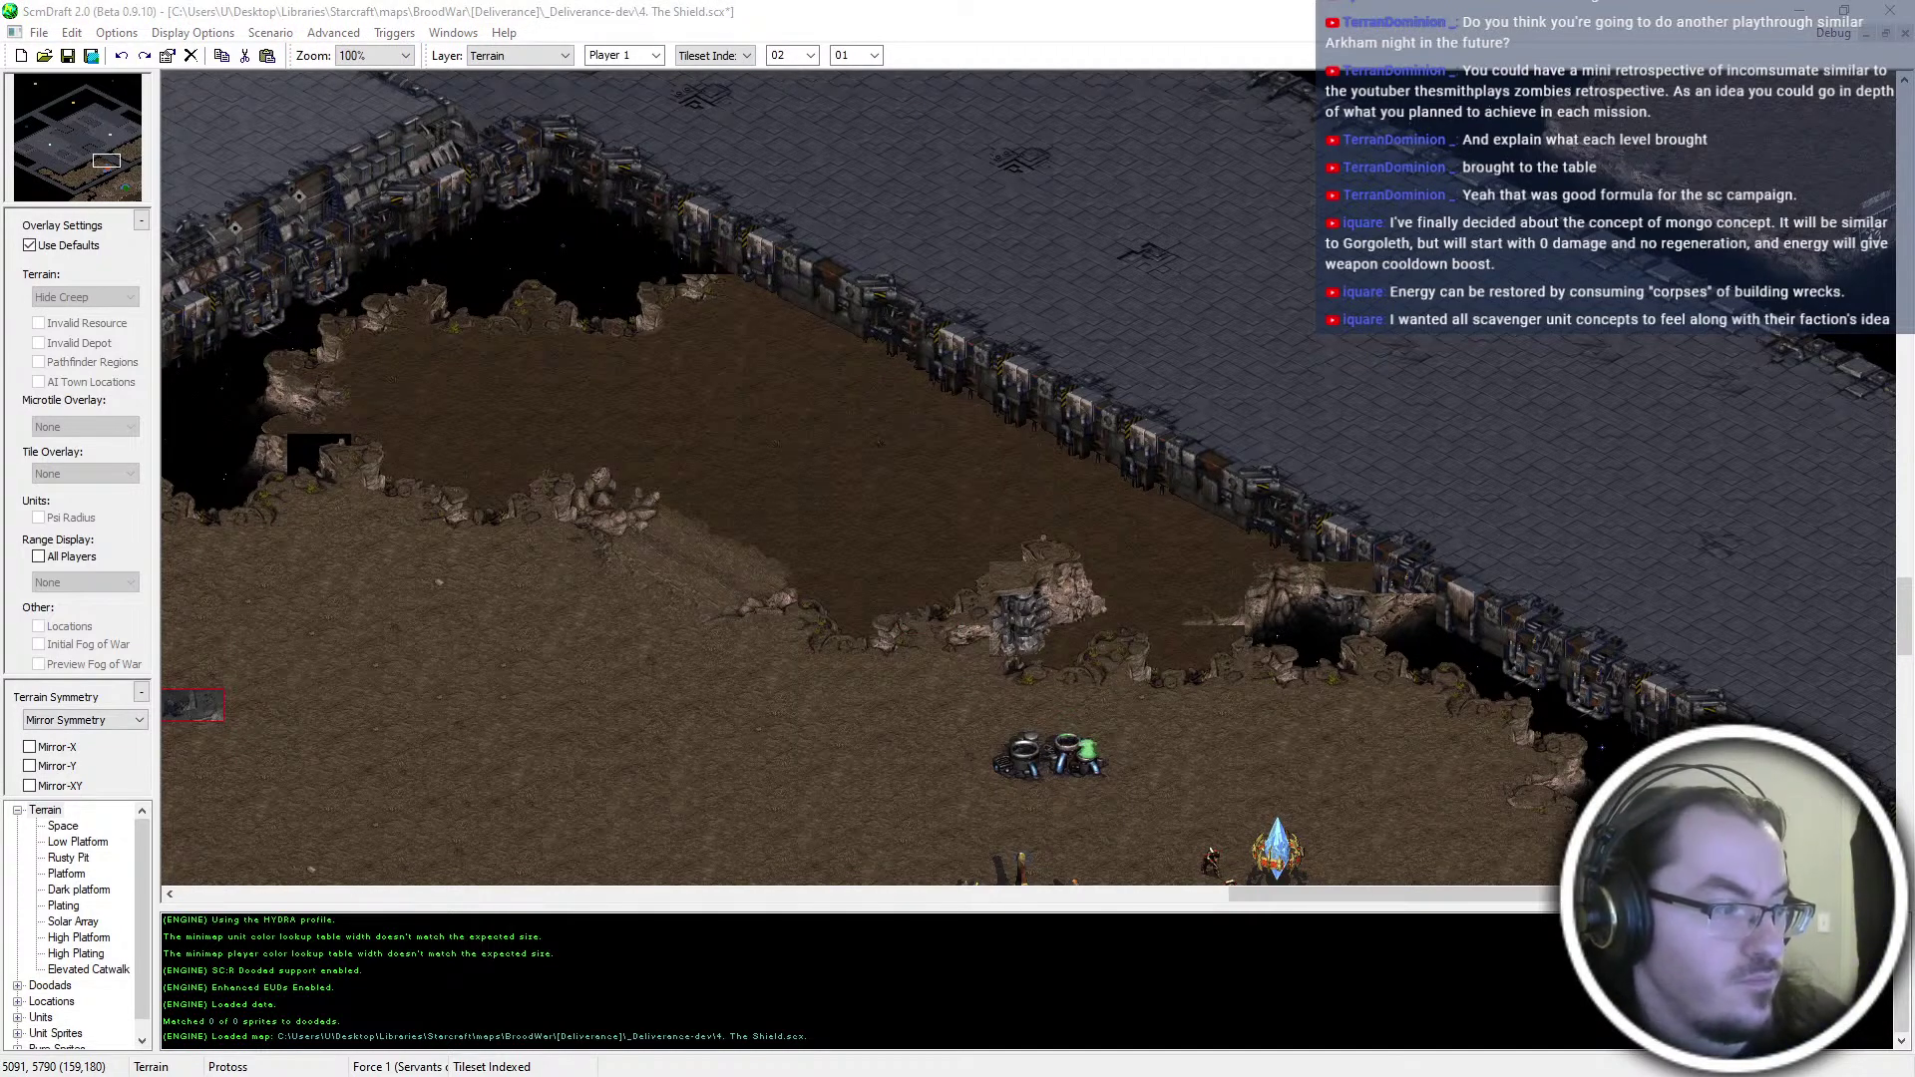
left_click(957, 596)
middle_click_drag(925, 466, 870, 407)
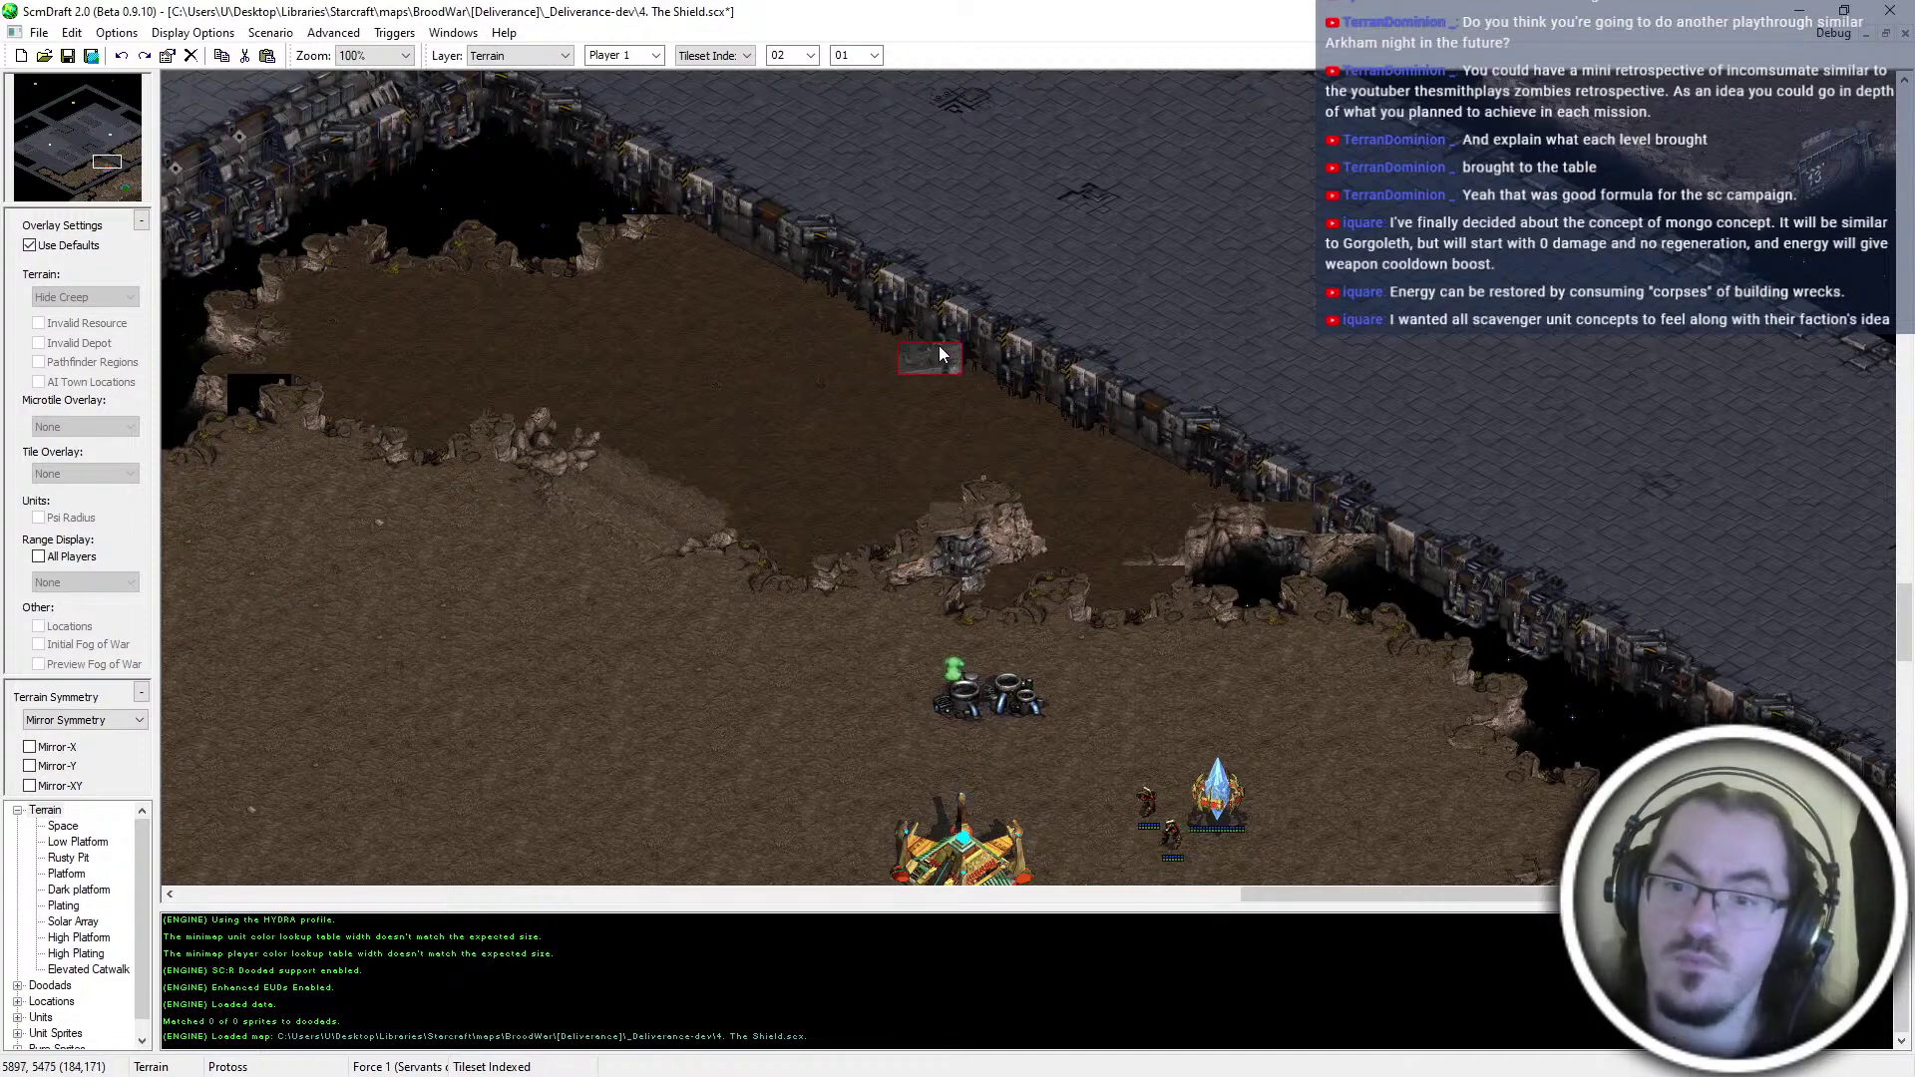
key("ctrl+s")
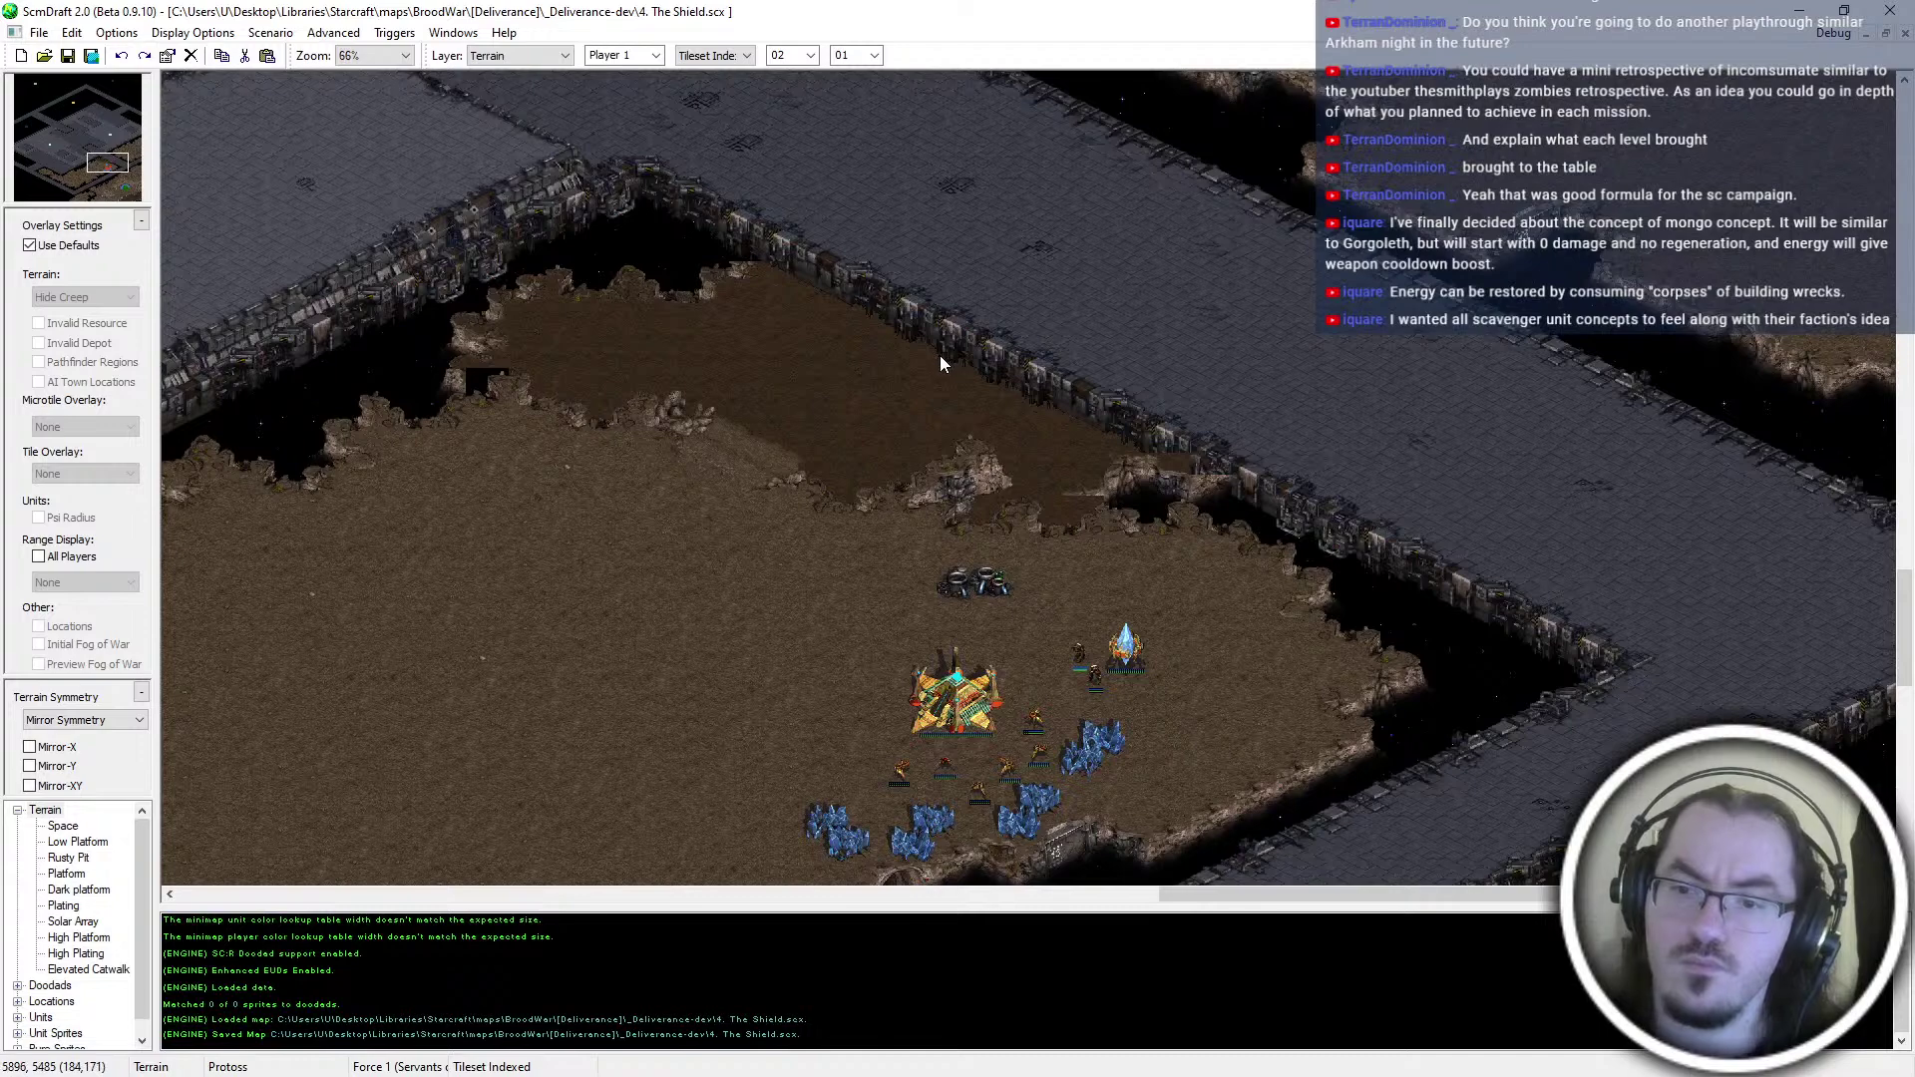
Examine the reworked low ground and the cliff edges west and east of the Nexus for remaining mismatched tiles
key("Right")
key("Up")
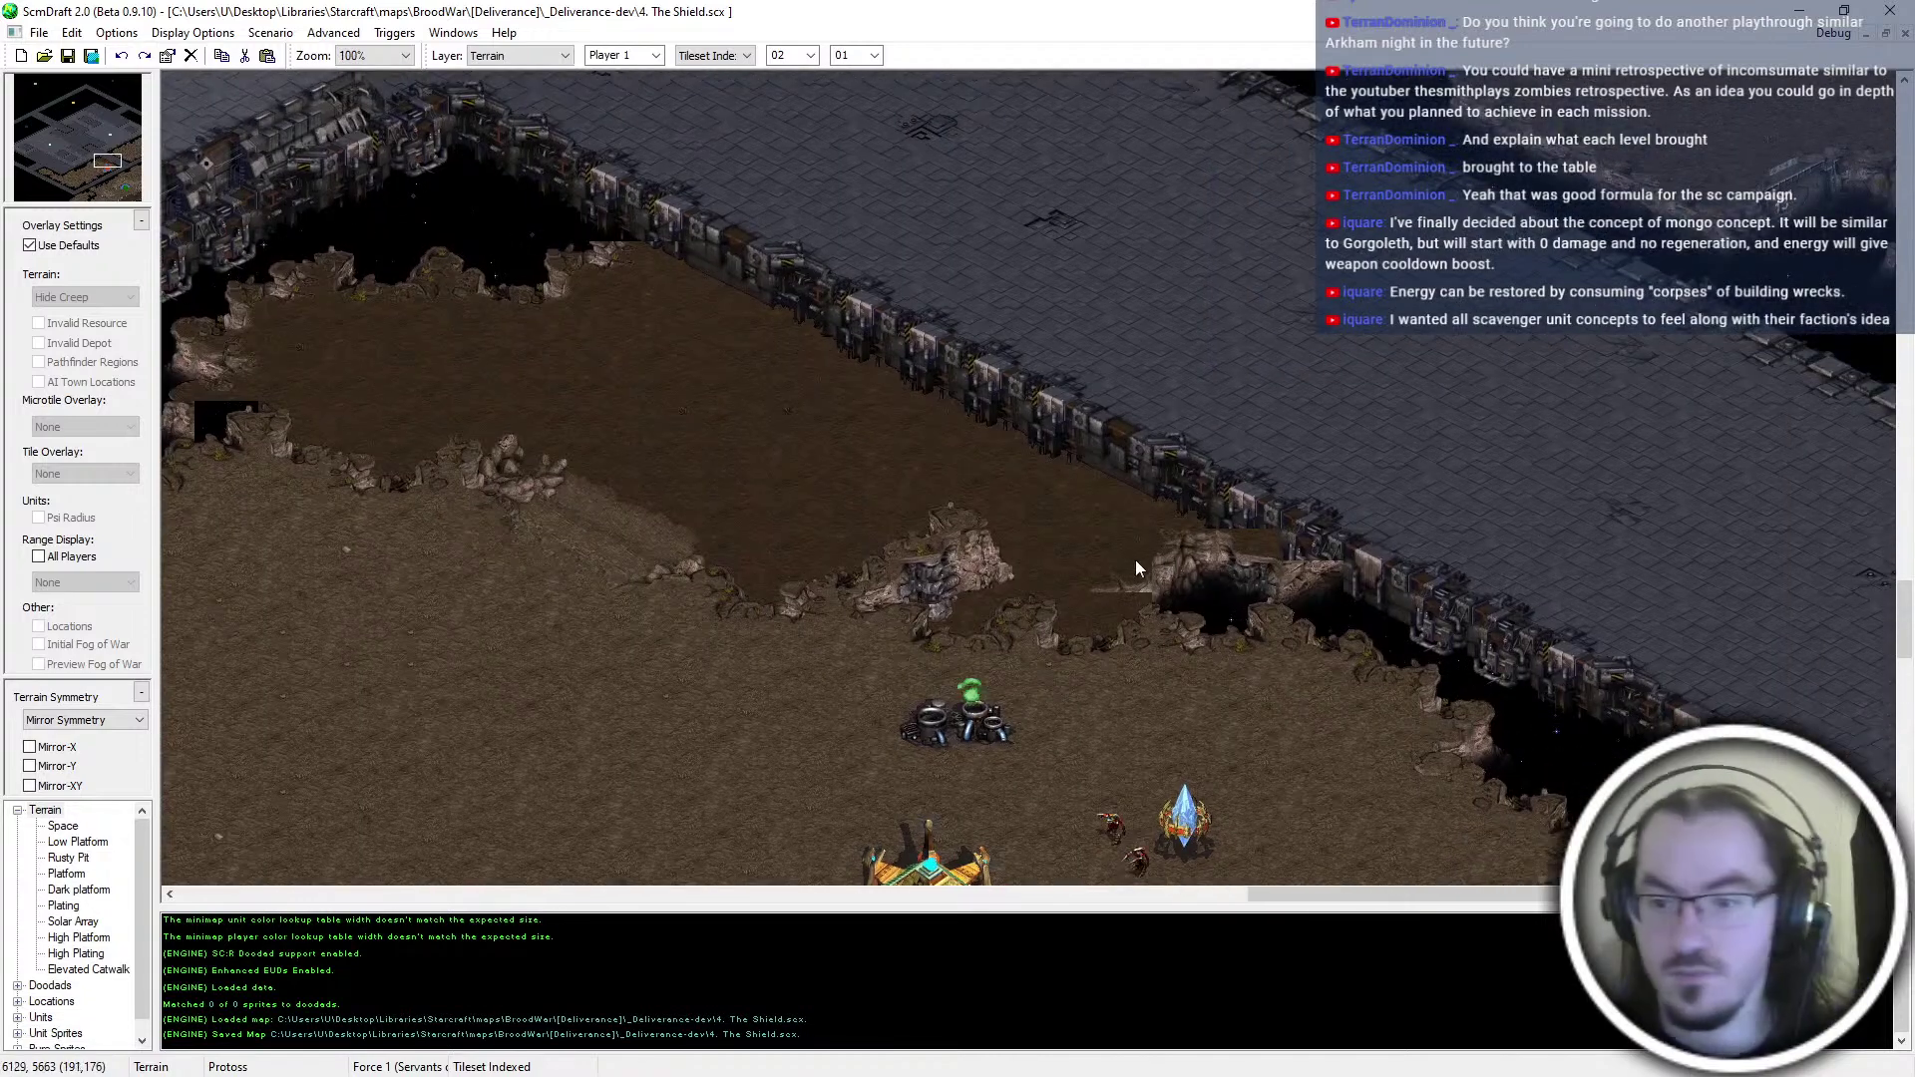
key("Right")
key("Down")
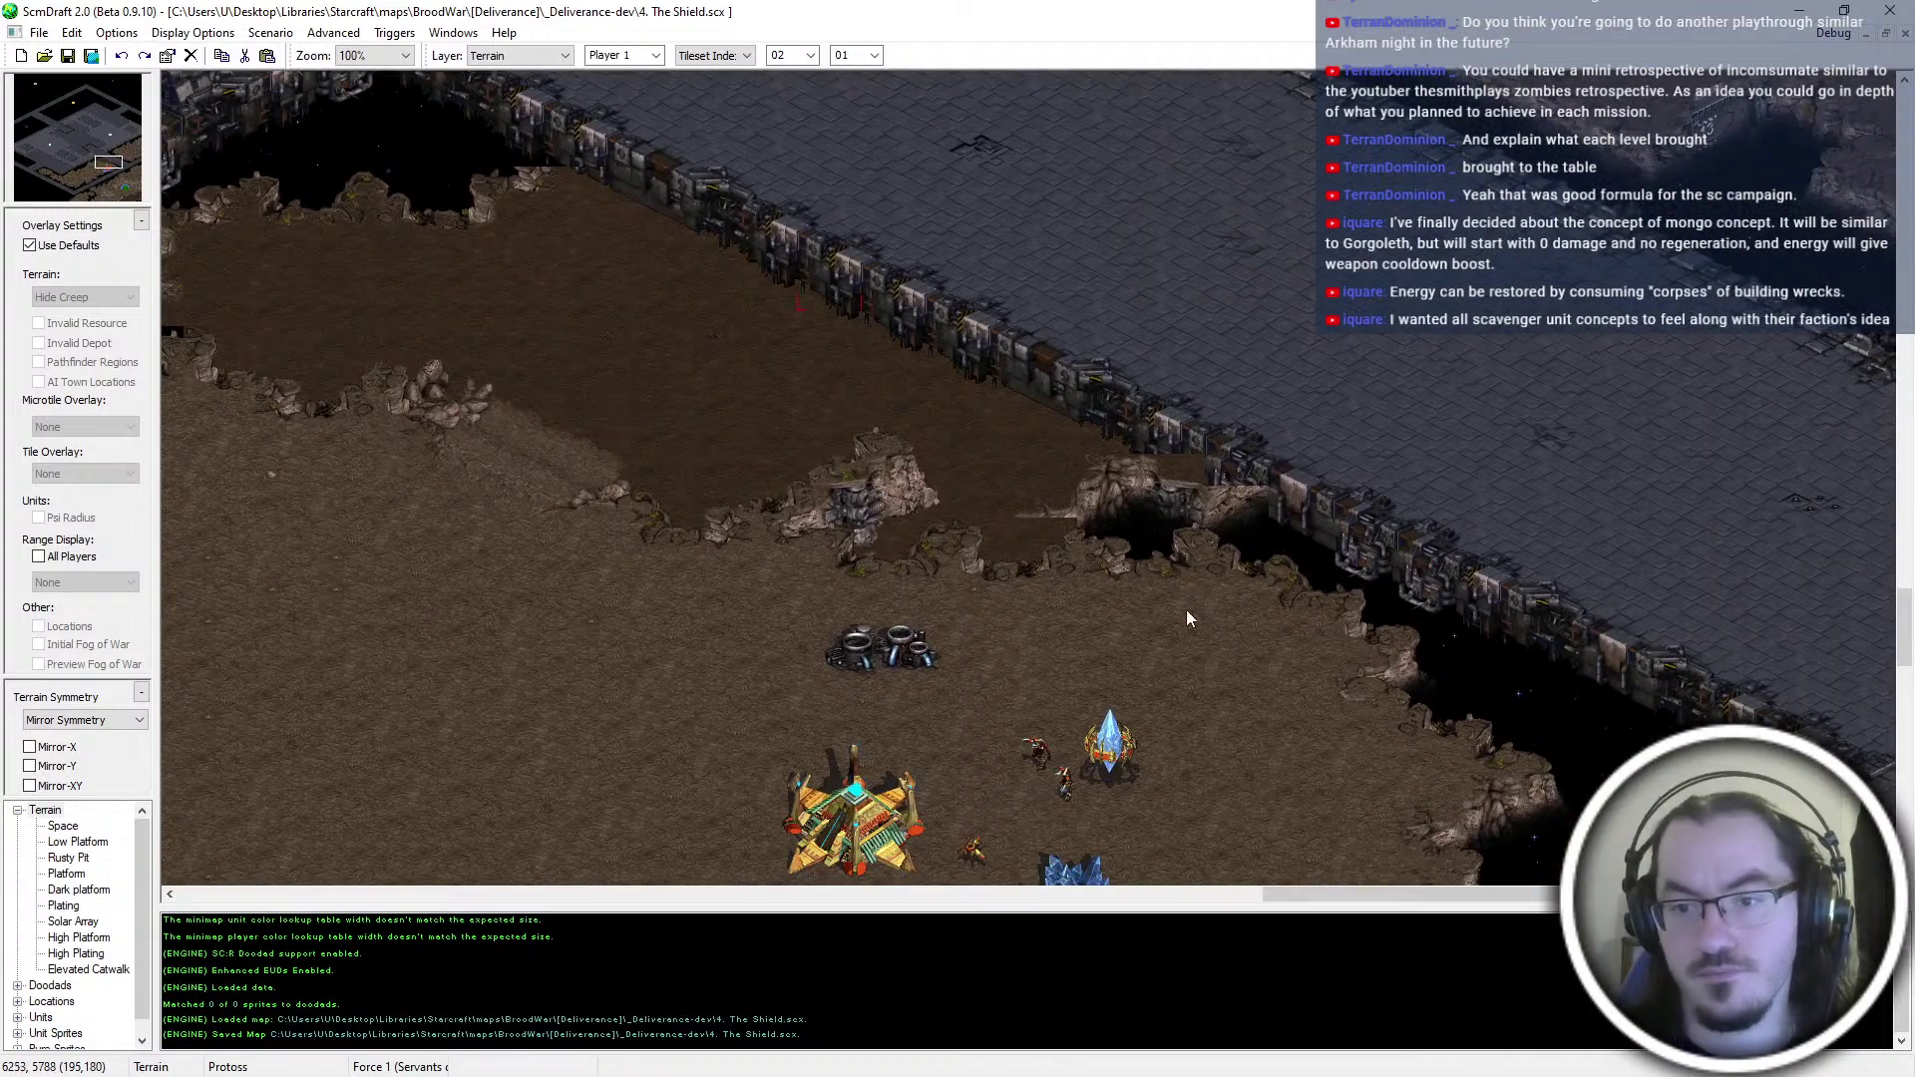
key("Left")
key("Up")
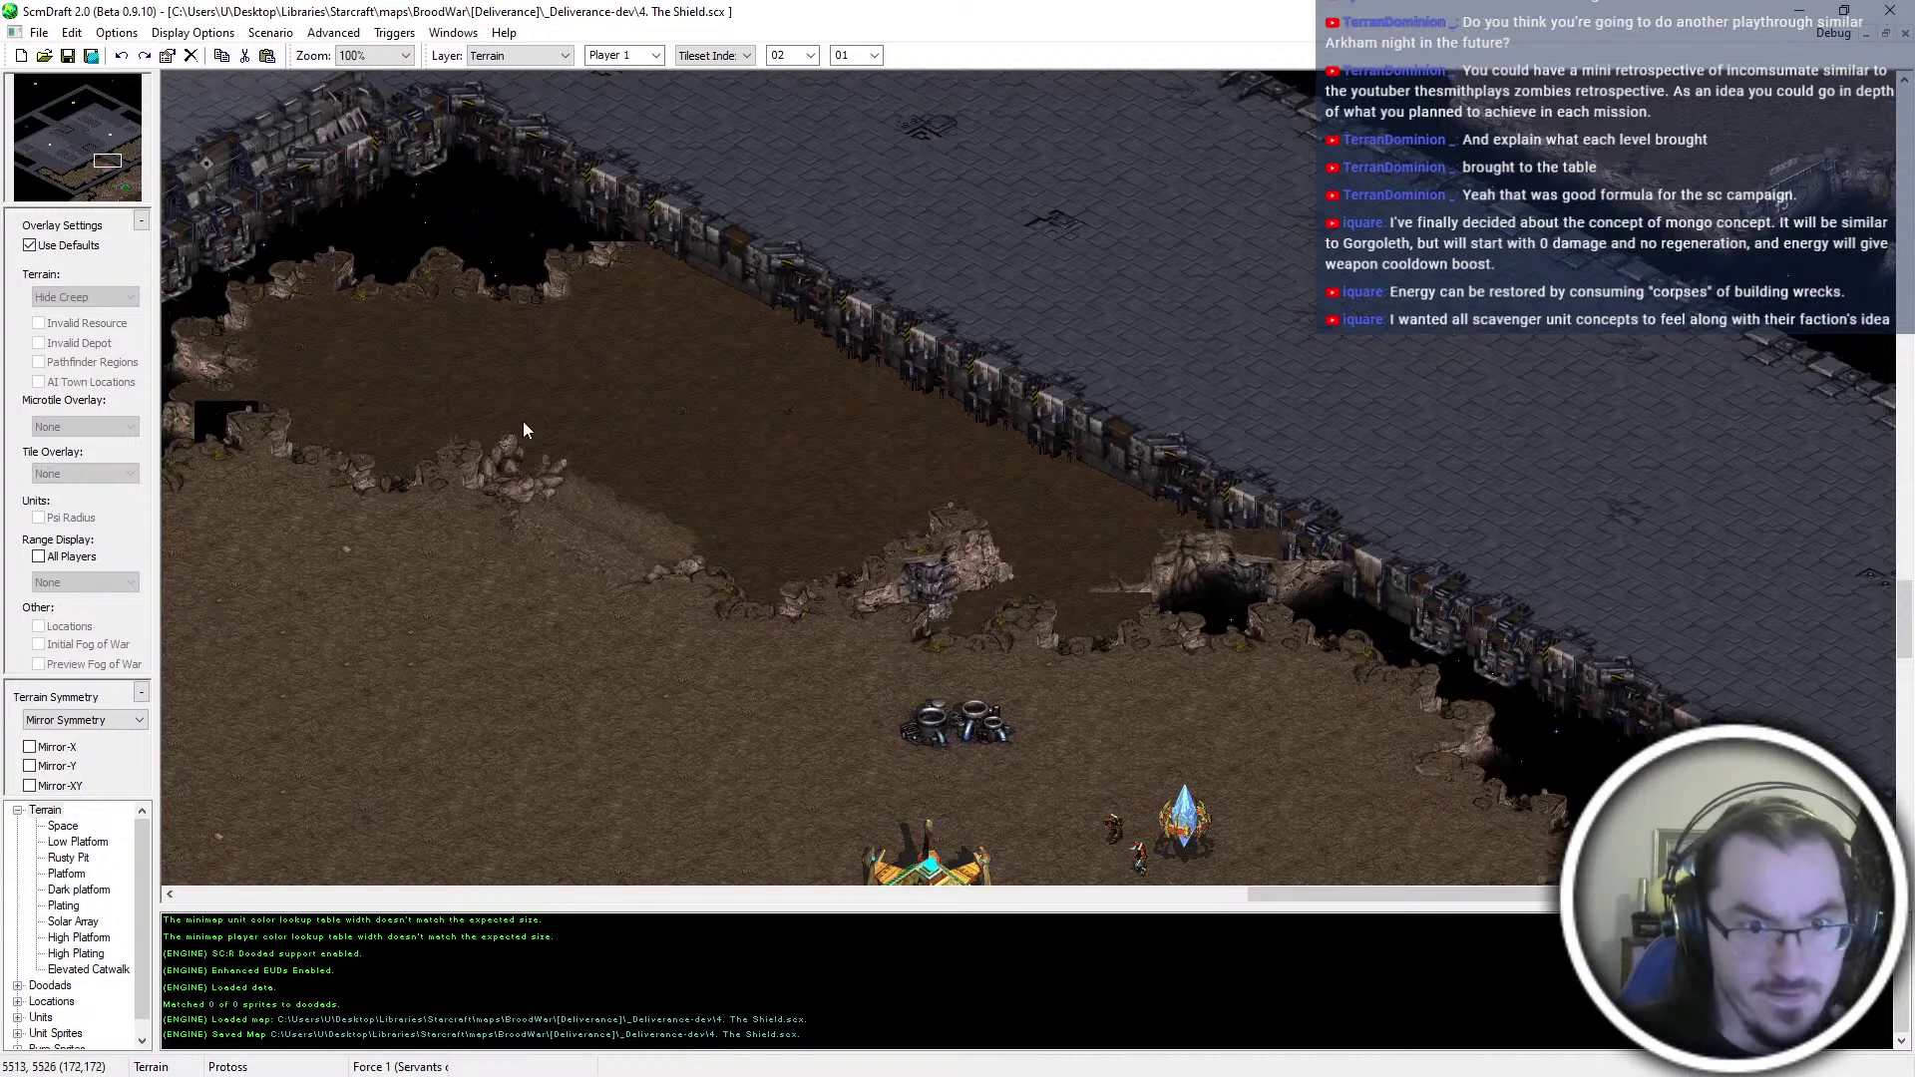
key("Left")
key("Down")
key("Left")
key("Down")
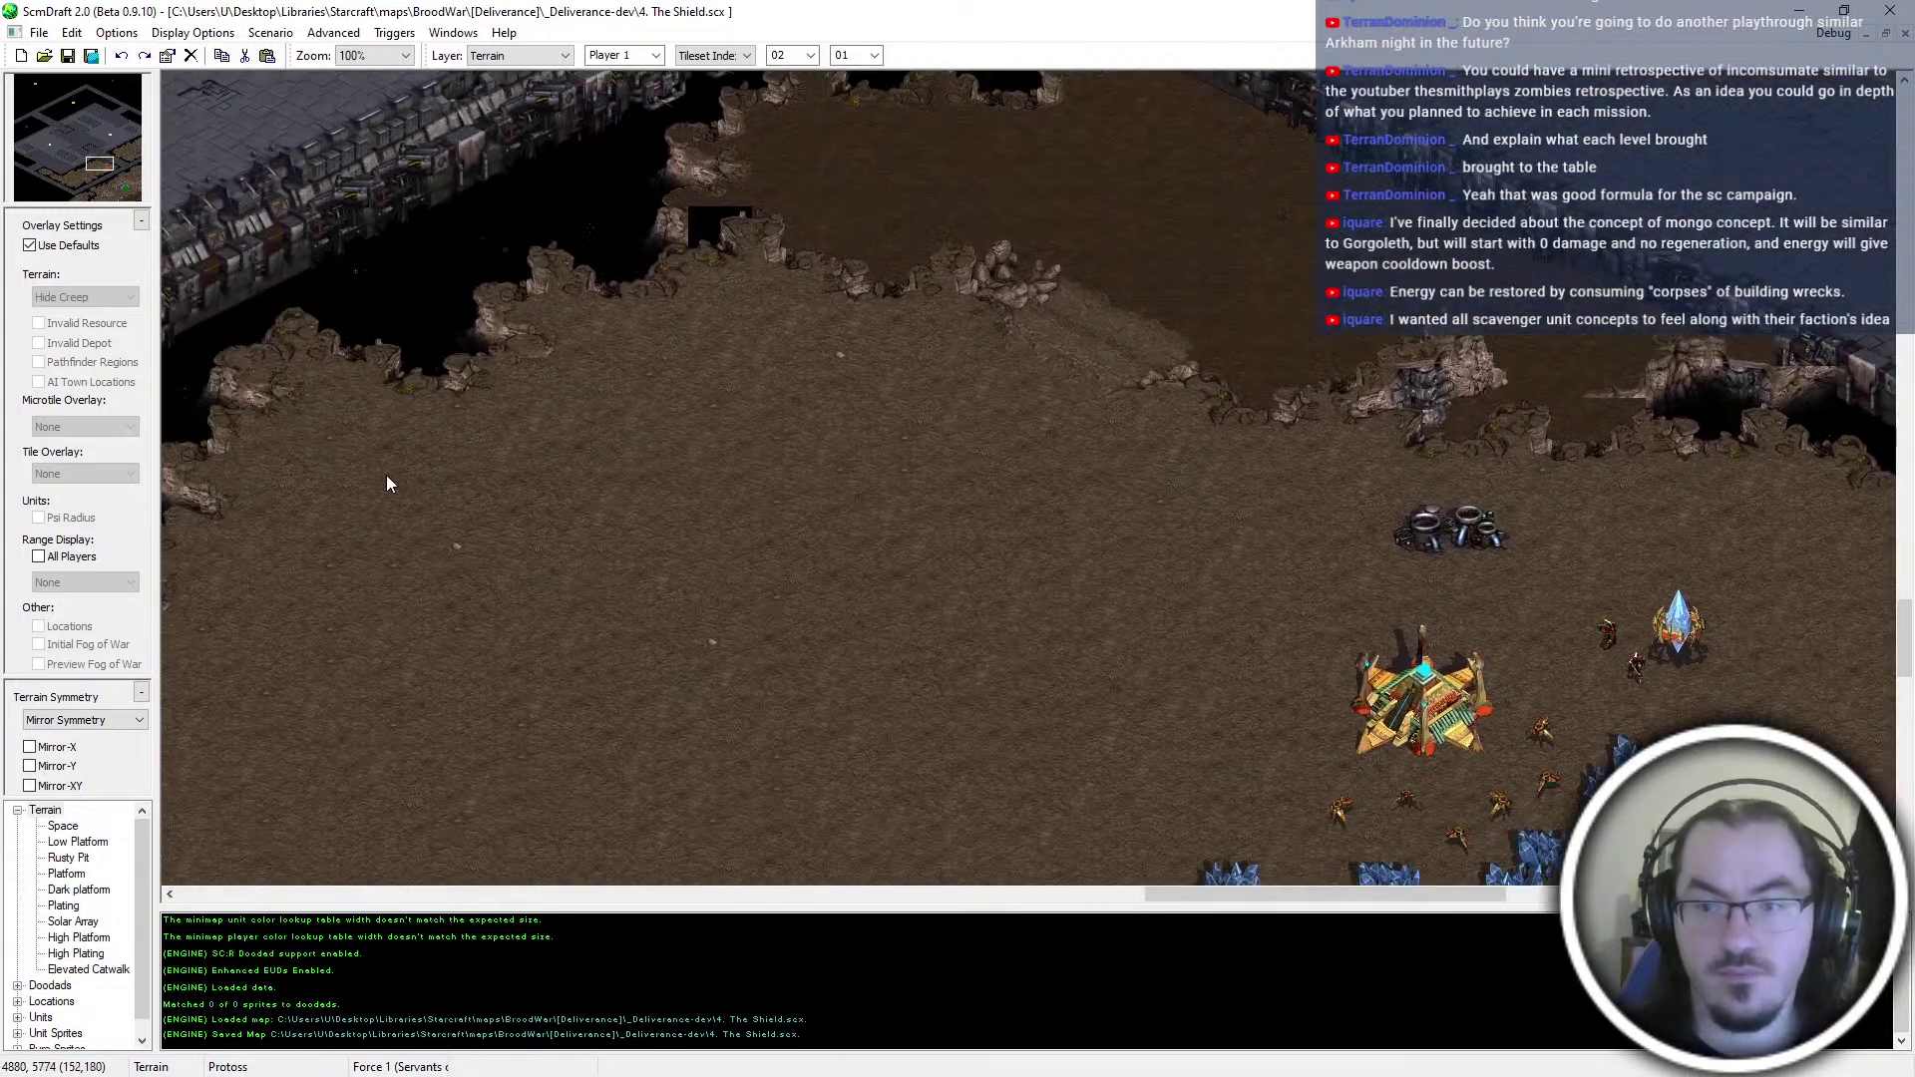
middle_click_drag(403, 357, 583, 268)
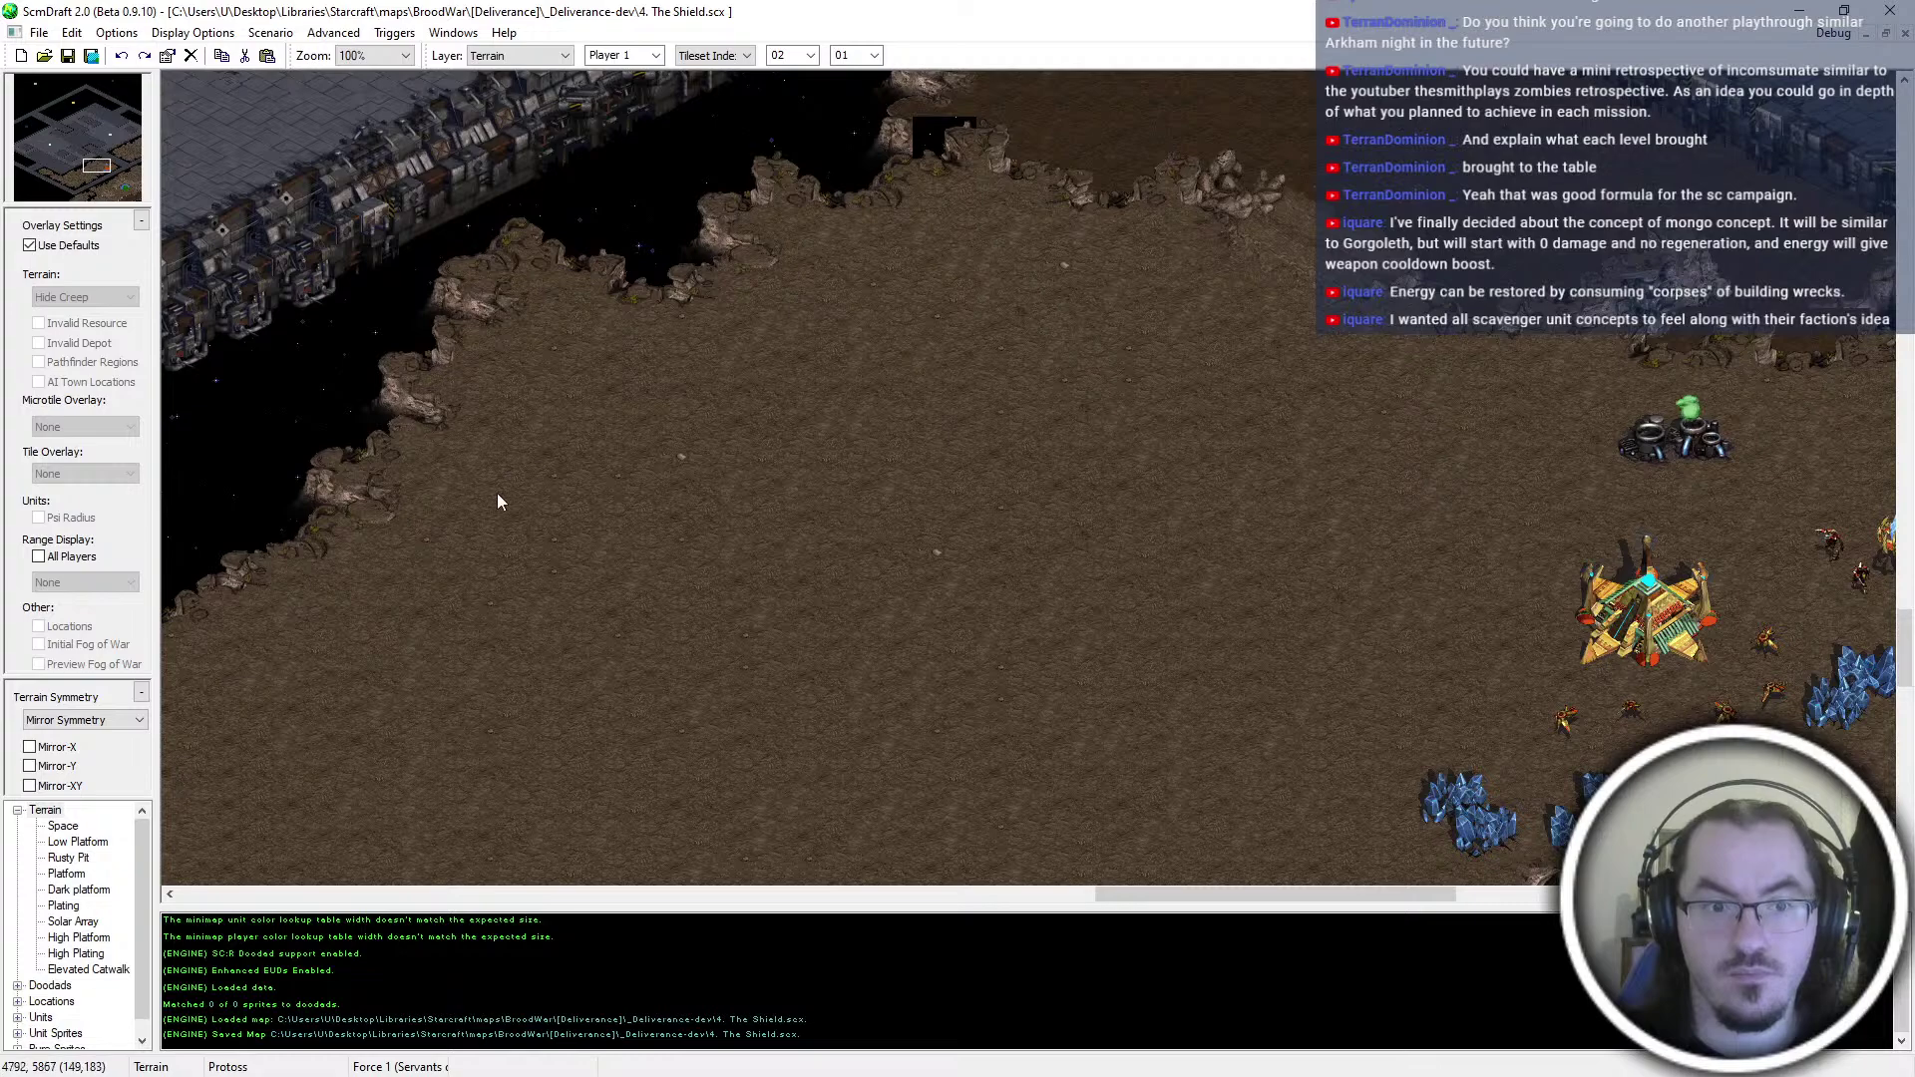
key("Left")
key("Down")
middle_click_drag(1496, 299, 438, 512)
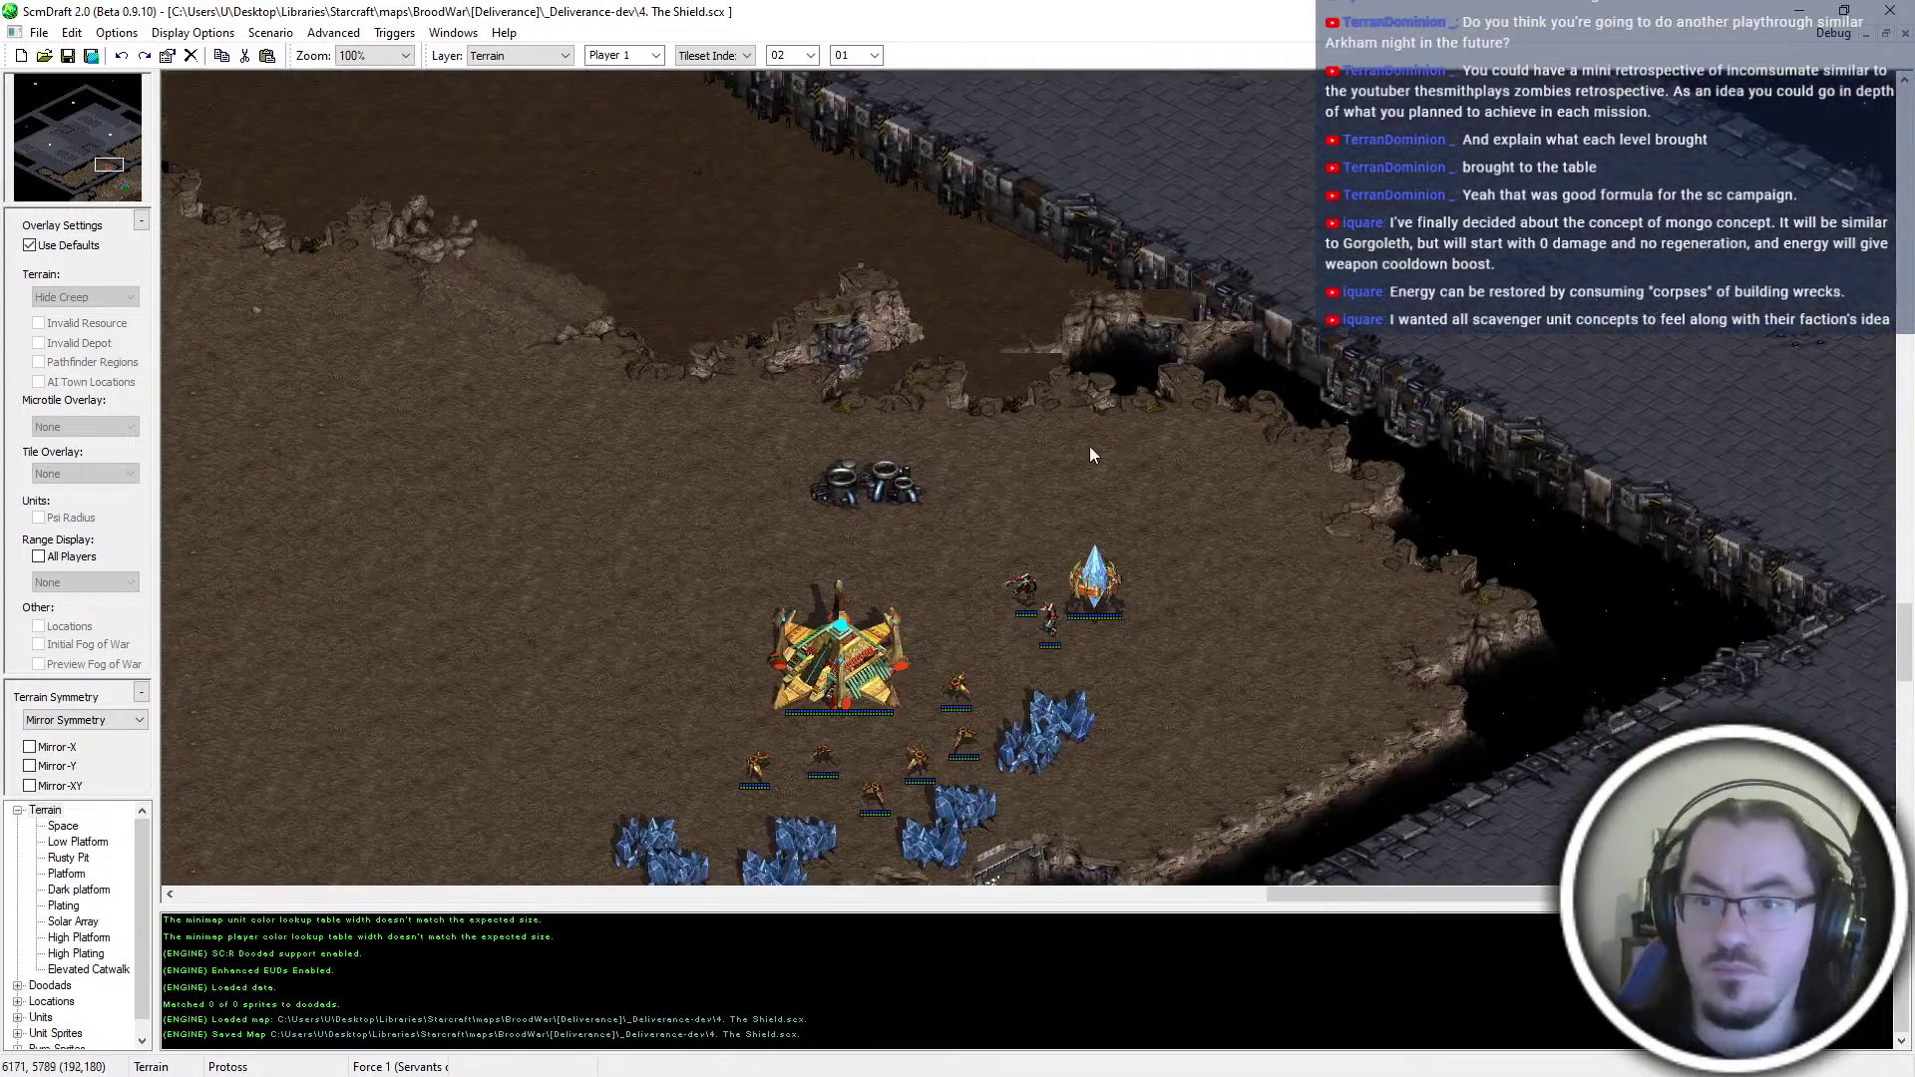
Replace the mismatched dirt at the west end of the small chasm northeast of the geyser with black space tiles
middle_click_drag(776, 233, 1249, 443)
middle_click_drag(398, 527, 962, 73)
middle_click_drag(207, 682, 626, 483)
middle_click_drag(1336, 679, 997, 489)
middle_click_drag(1366, 742, 873, 451)
middle_click_drag(1321, 519, 1141, 429)
middle_click_drag(1133, 672, 1440, 548)
middle_click_drag(1207, 595, 1111, 392)
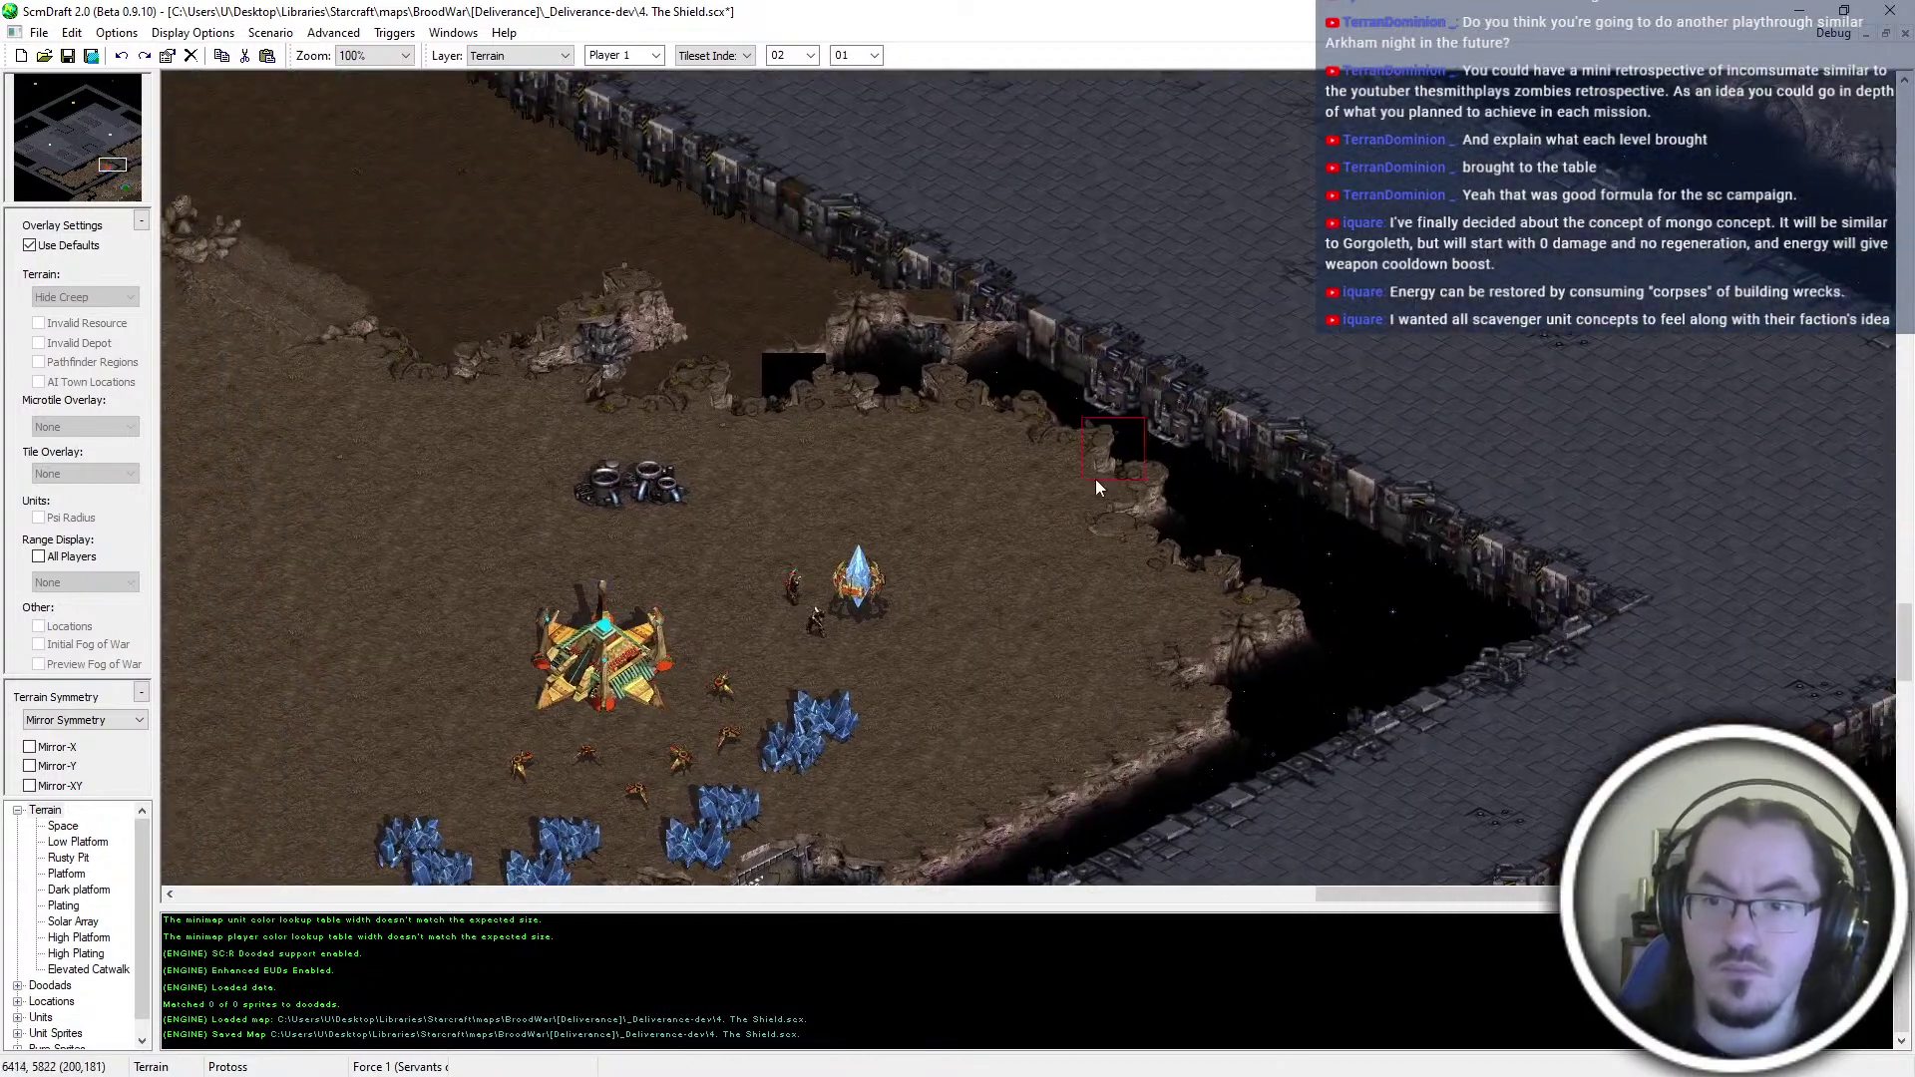
Save the map 4. The Shield.scx
middle_click_drag(734, 392, 567, 244)
key("ctrl+s")
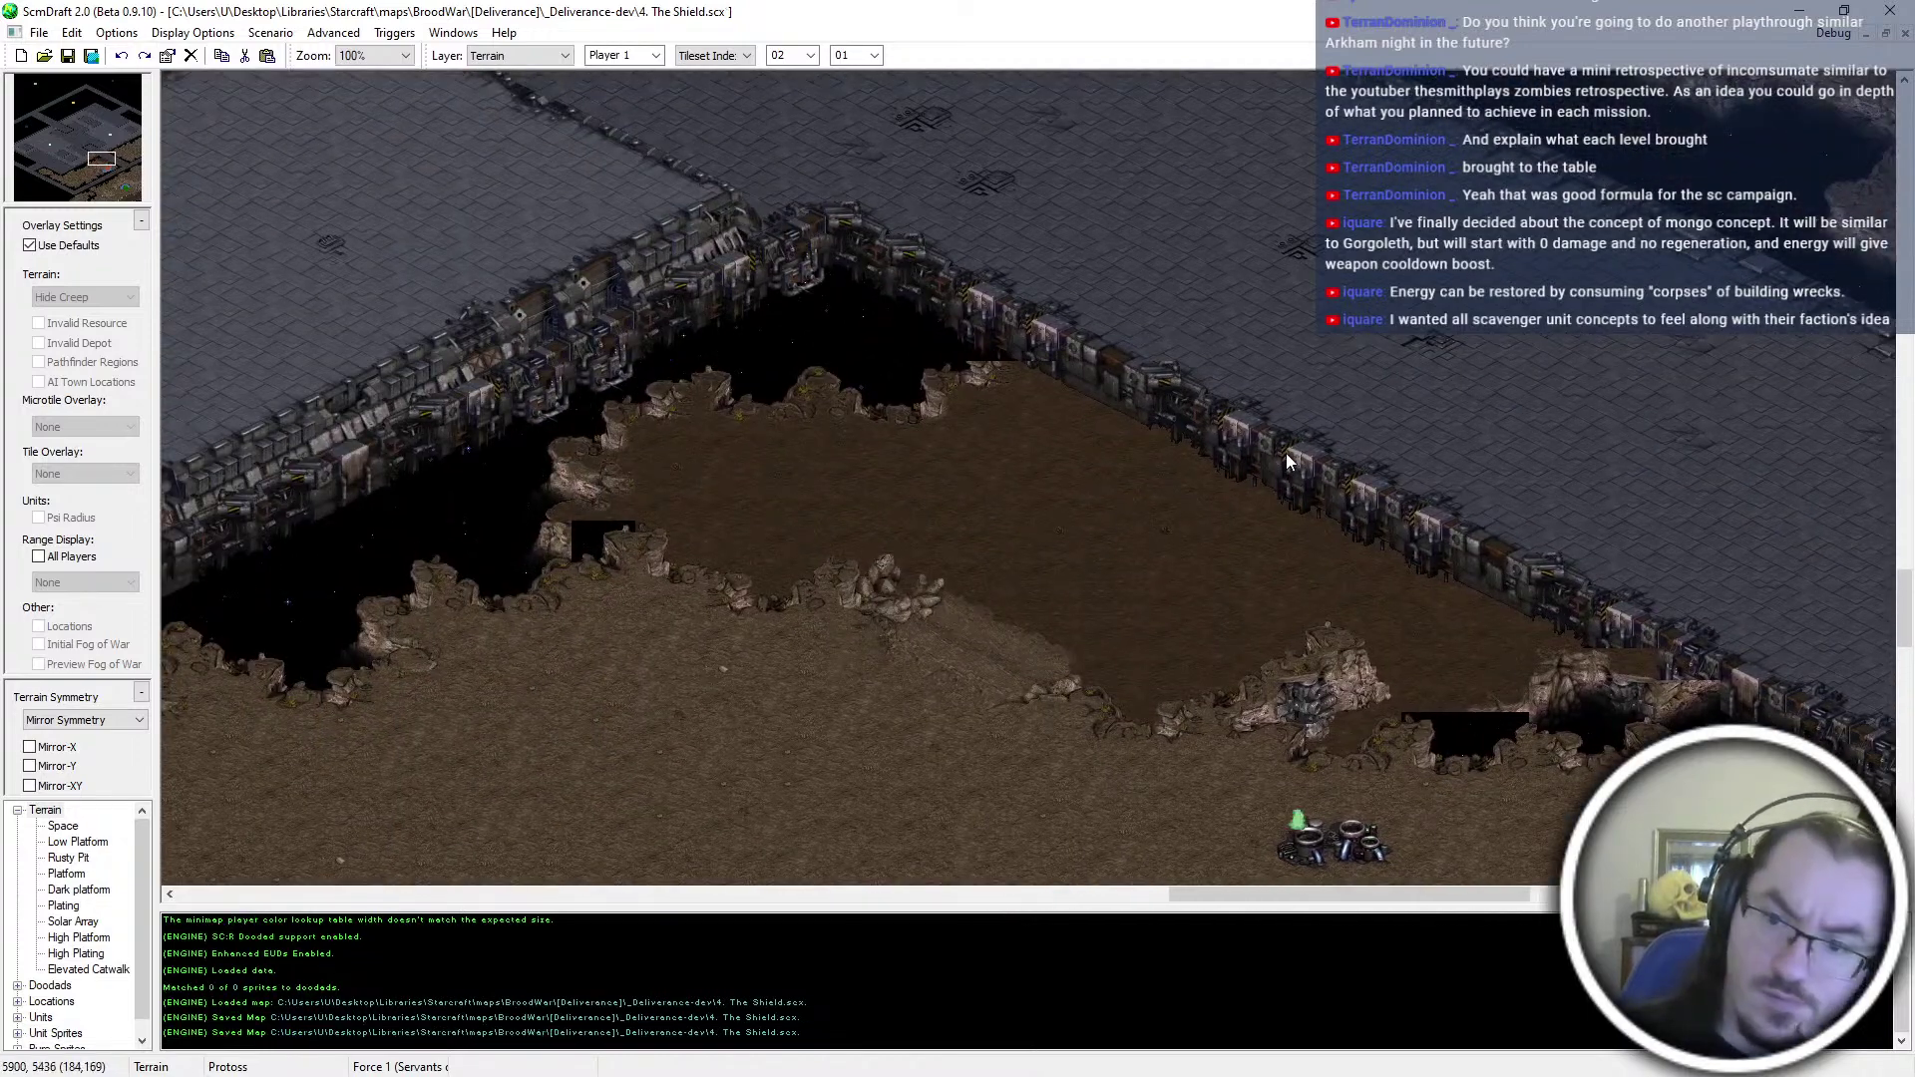
Set the terrain brush to Rectangular and paint brown ground over the middle section of the metal wall bordering the plateau north of the base
middle_click_drag(1581, 804, 1231, 453)
scroll(1049, 255, "down", 1)
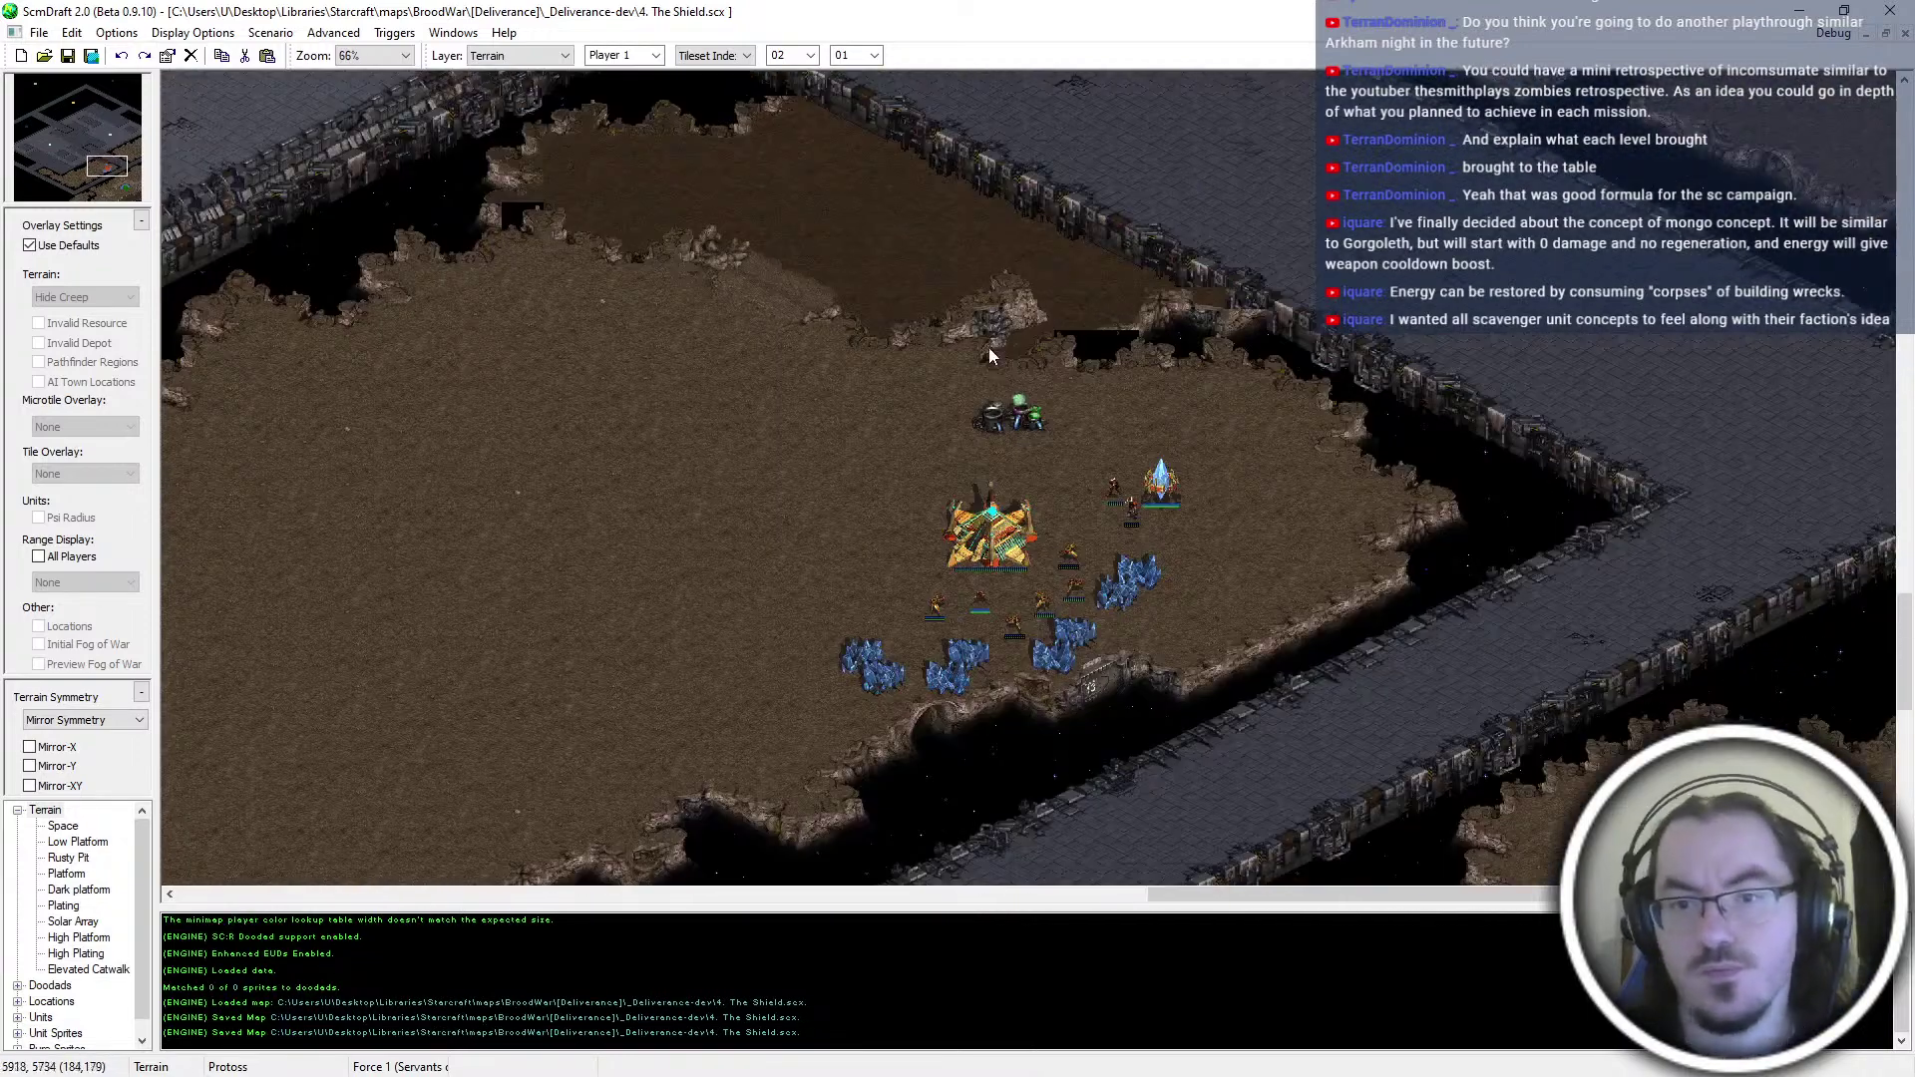
middle_click_drag(993, 375, 923, 117)
scroll(945, 409, "up", 1)
middle_click_drag(1124, 391, 1266, 455)
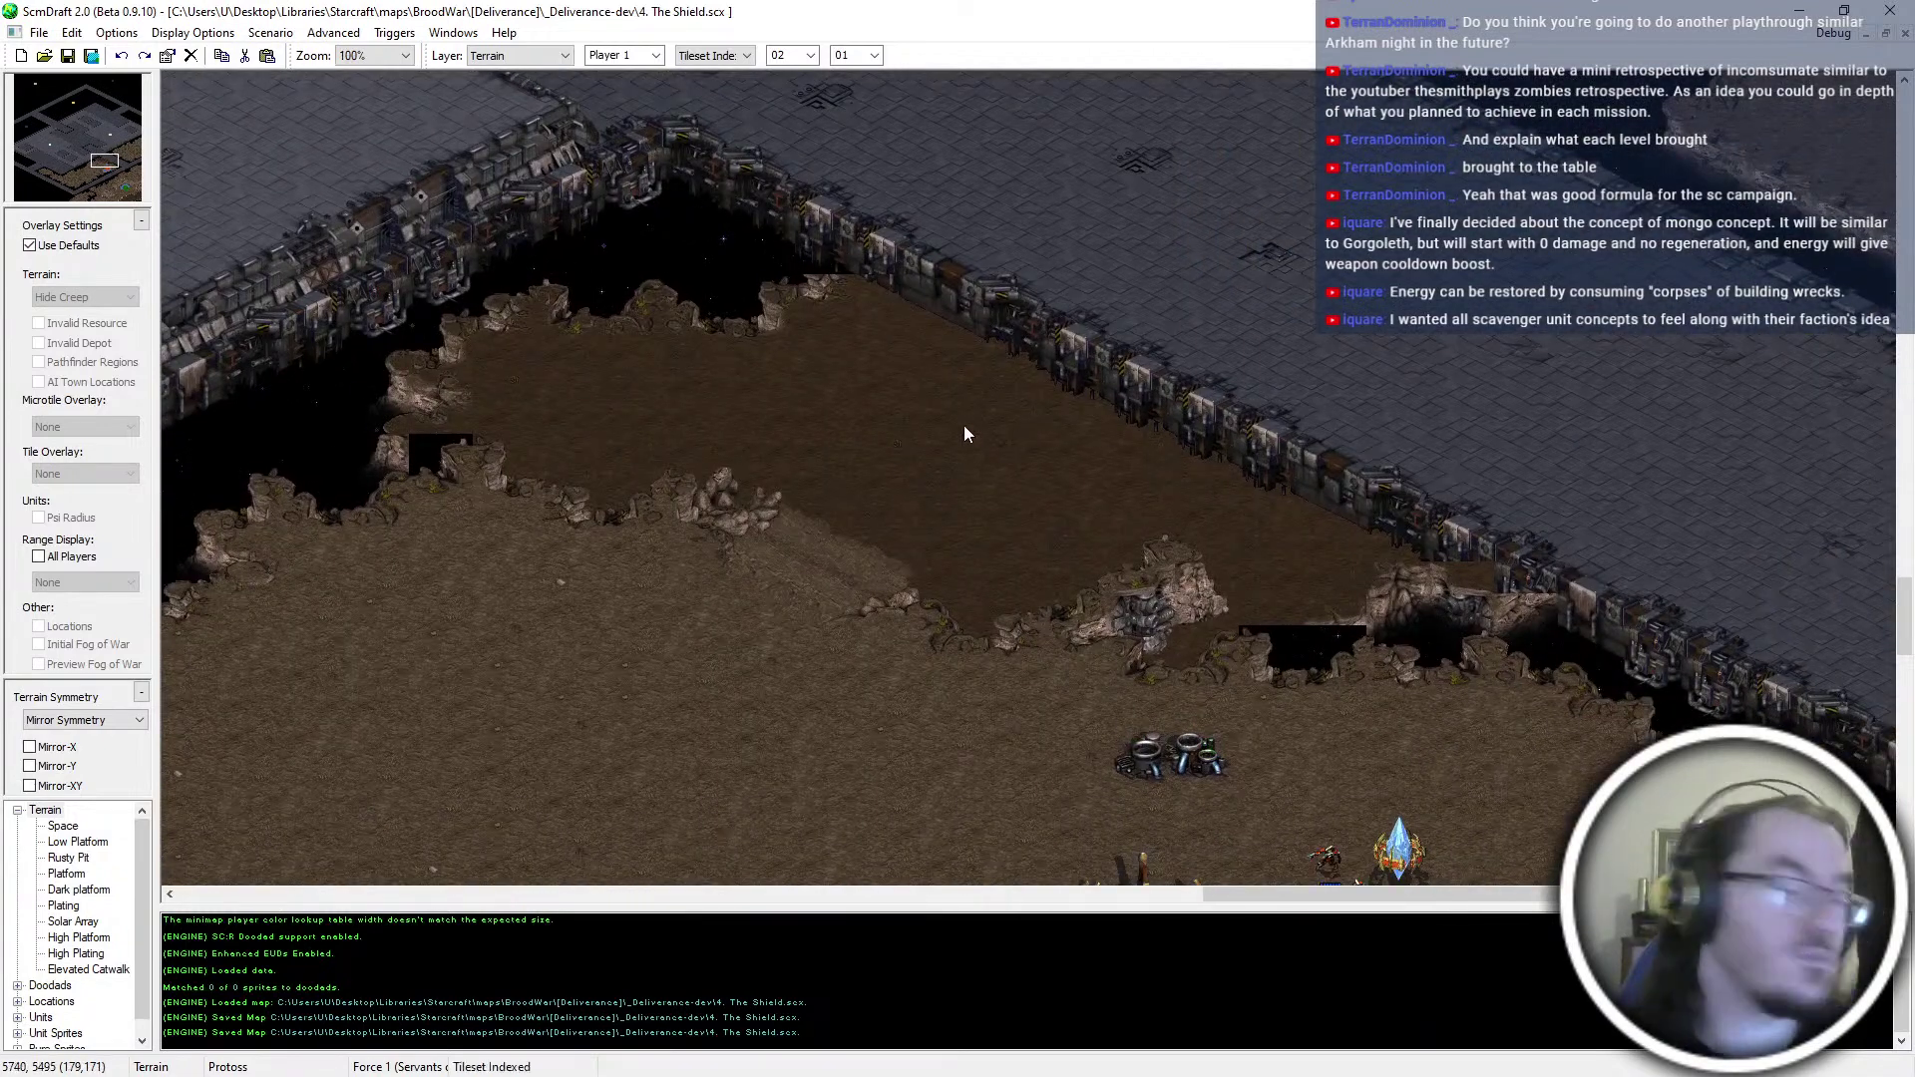
scroll(734, 58, "up", 2)
mouse_move(1027, 387)
left_mouse_down()
mouse_move(1058, 367)
mouse_move(1071, 391)
left_mouse_up()
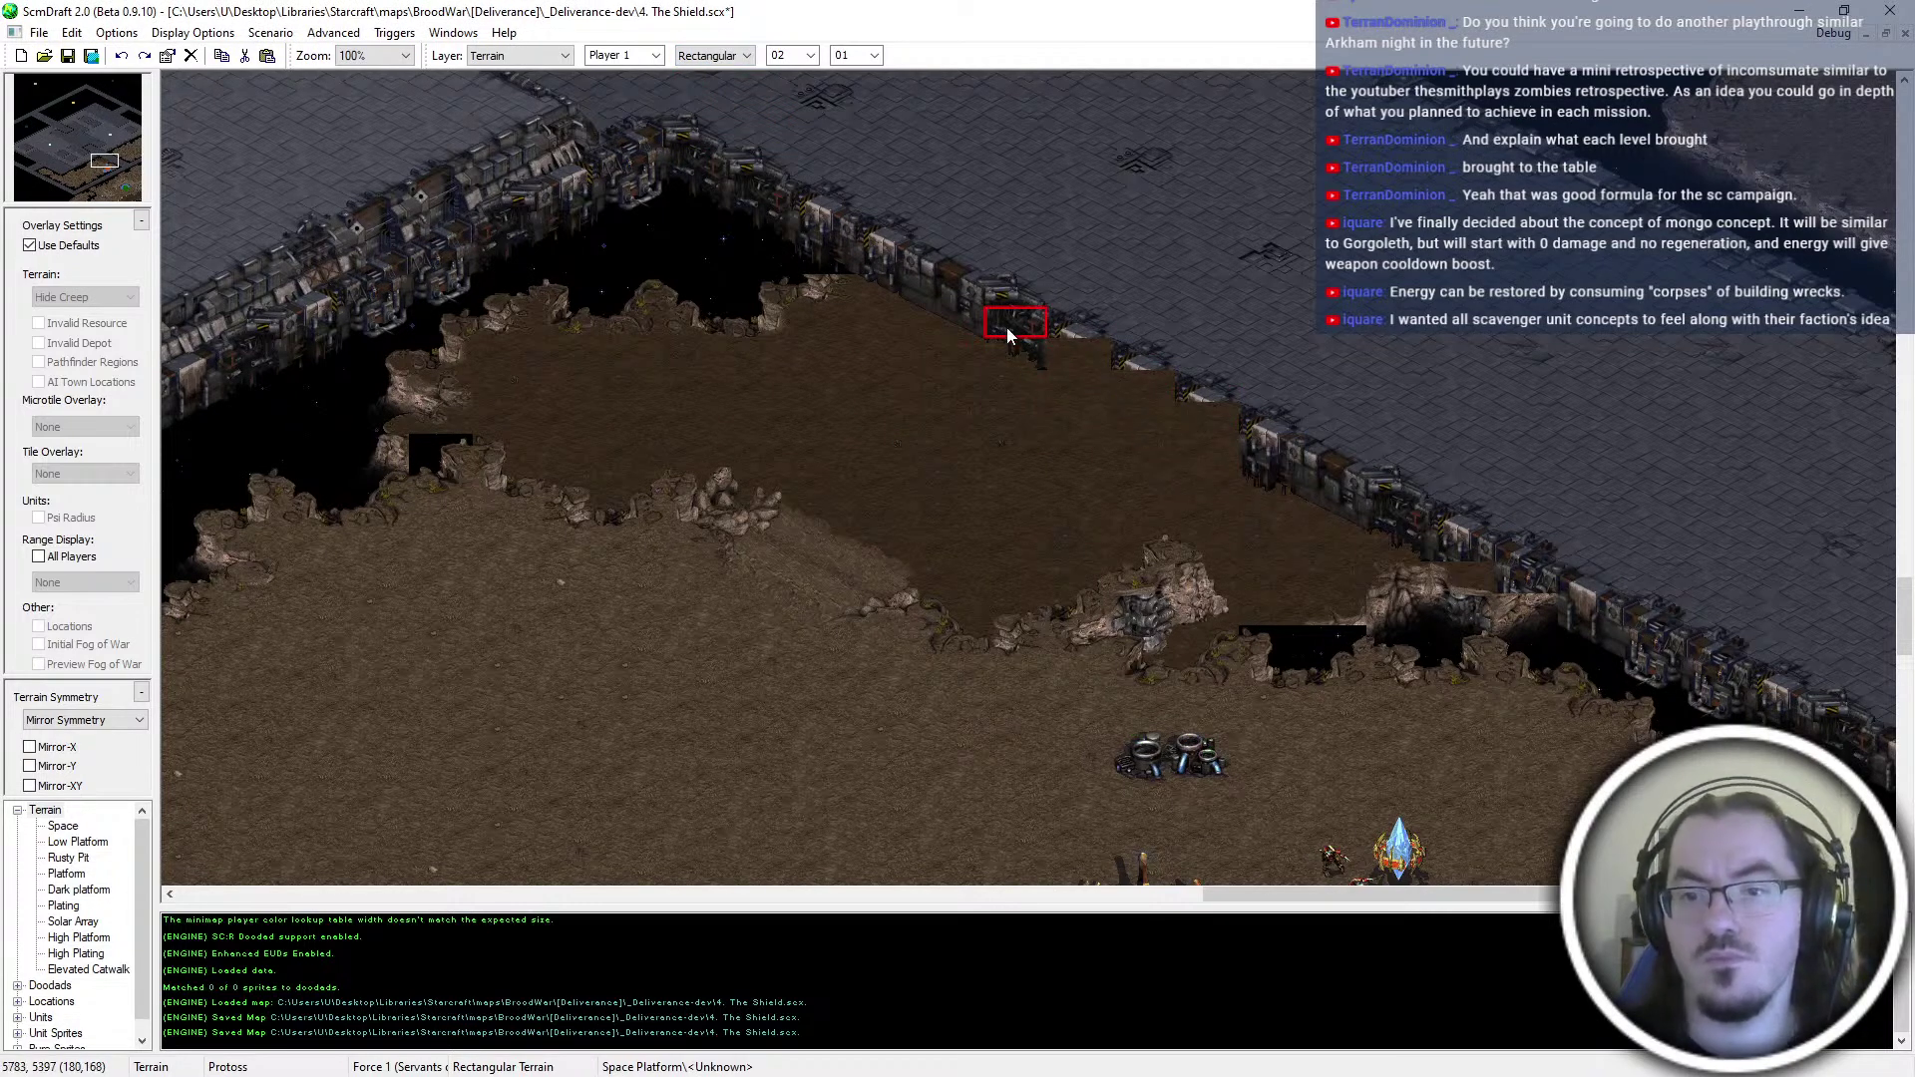
Sample the Platform terrain beside the wall gap, place it over the three leftover wall fragments along the opening, and save the map
right_click(1131, 283)
left_click(1085, 326)
left_click(1149, 357)
left_click(1209, 386)
scroll(1189, 402, "down", 1, "ctrl")
key("ctrl+s")
Examine the base, its mineral fields and the platform walkway and cliffs to the southeast
middle_click_drag(1429, 877, 1231, 628)
middle_click_drag(456, 364, 697, 464)
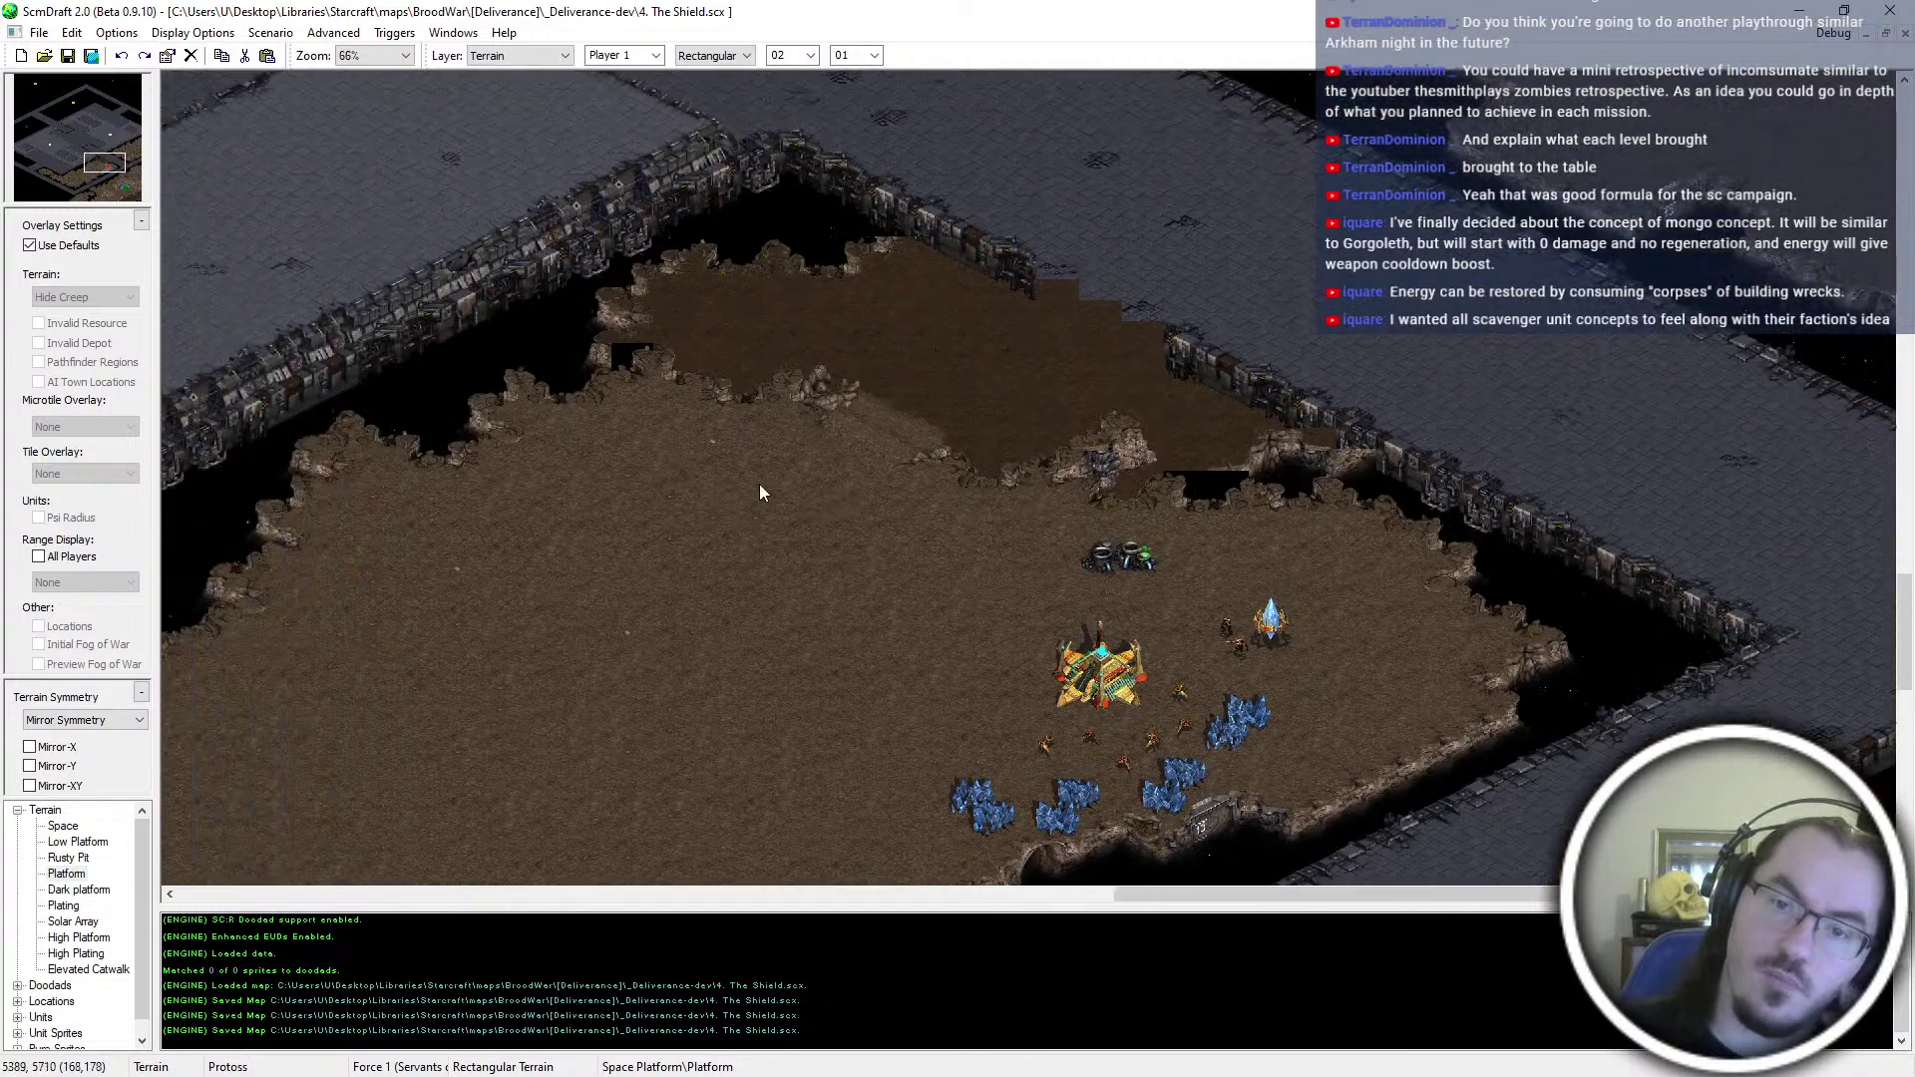
middle_click_drag(715, 861, 816, 751)
scroll(1338, 395, "down", 1, "ctrl")
scroll(1338, 395, "up", 1, "ctrl")
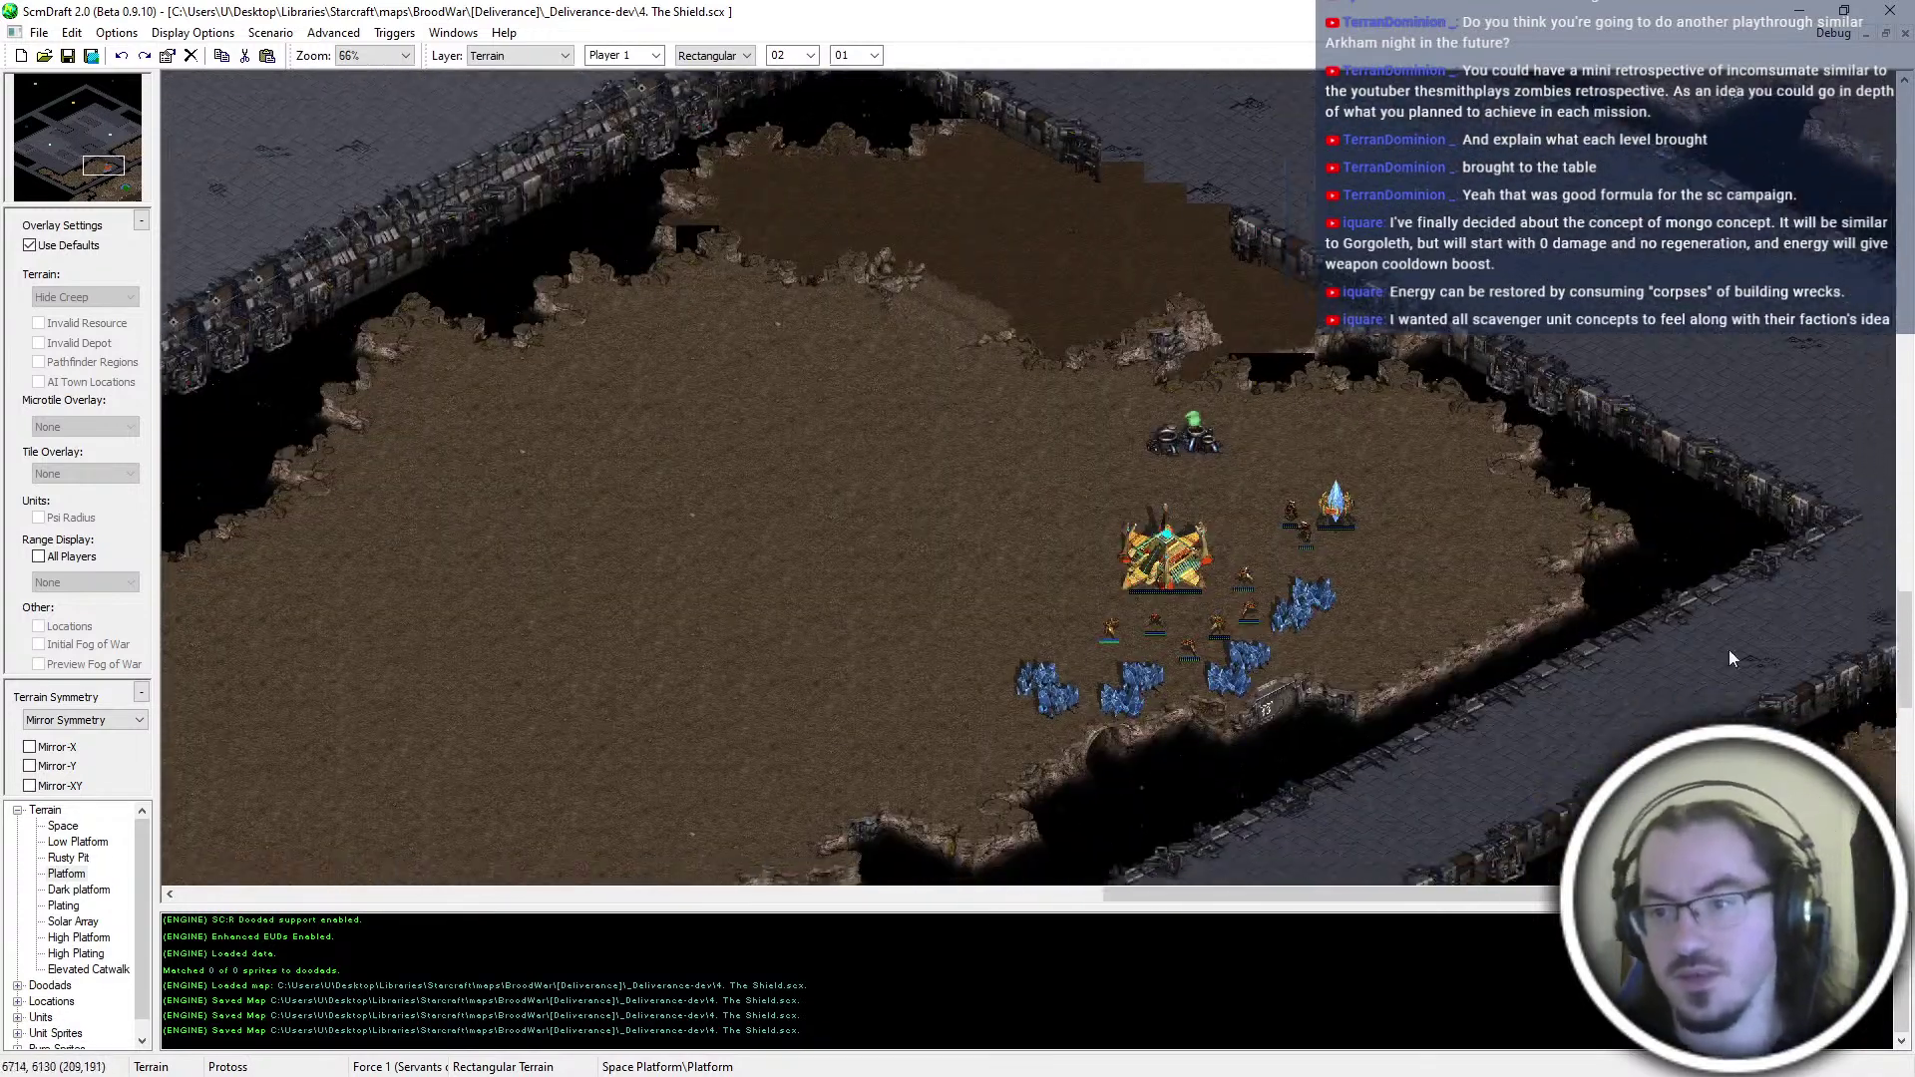
middle_click_drag(1607, 624, 1257, 549)
scroll(1219, 368, "up", 1, "ctrl")
key("u")
middle_click_drag(175, 164, 597, 265)
key("t")
middle_click_drag(1790, 877, 1234, 439)
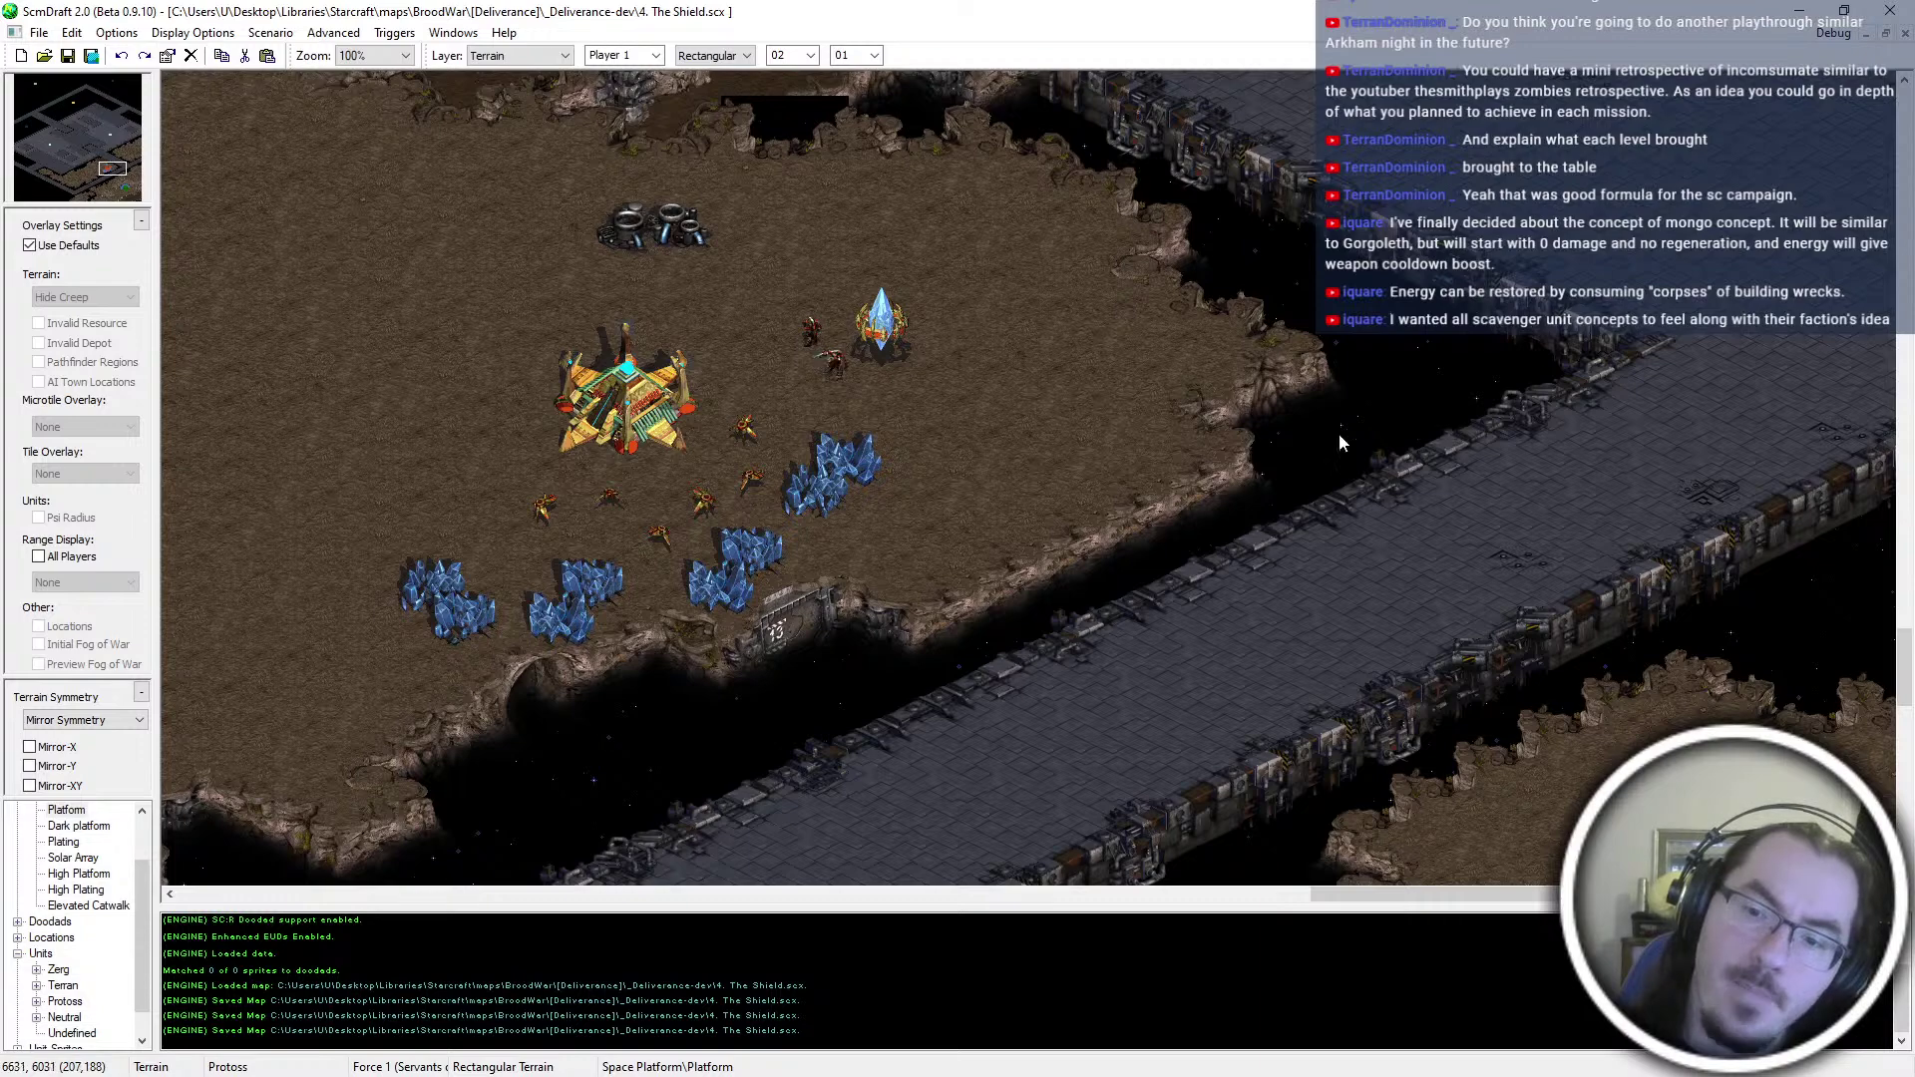
middle_click_drag(1267, 477, 1708, 811)
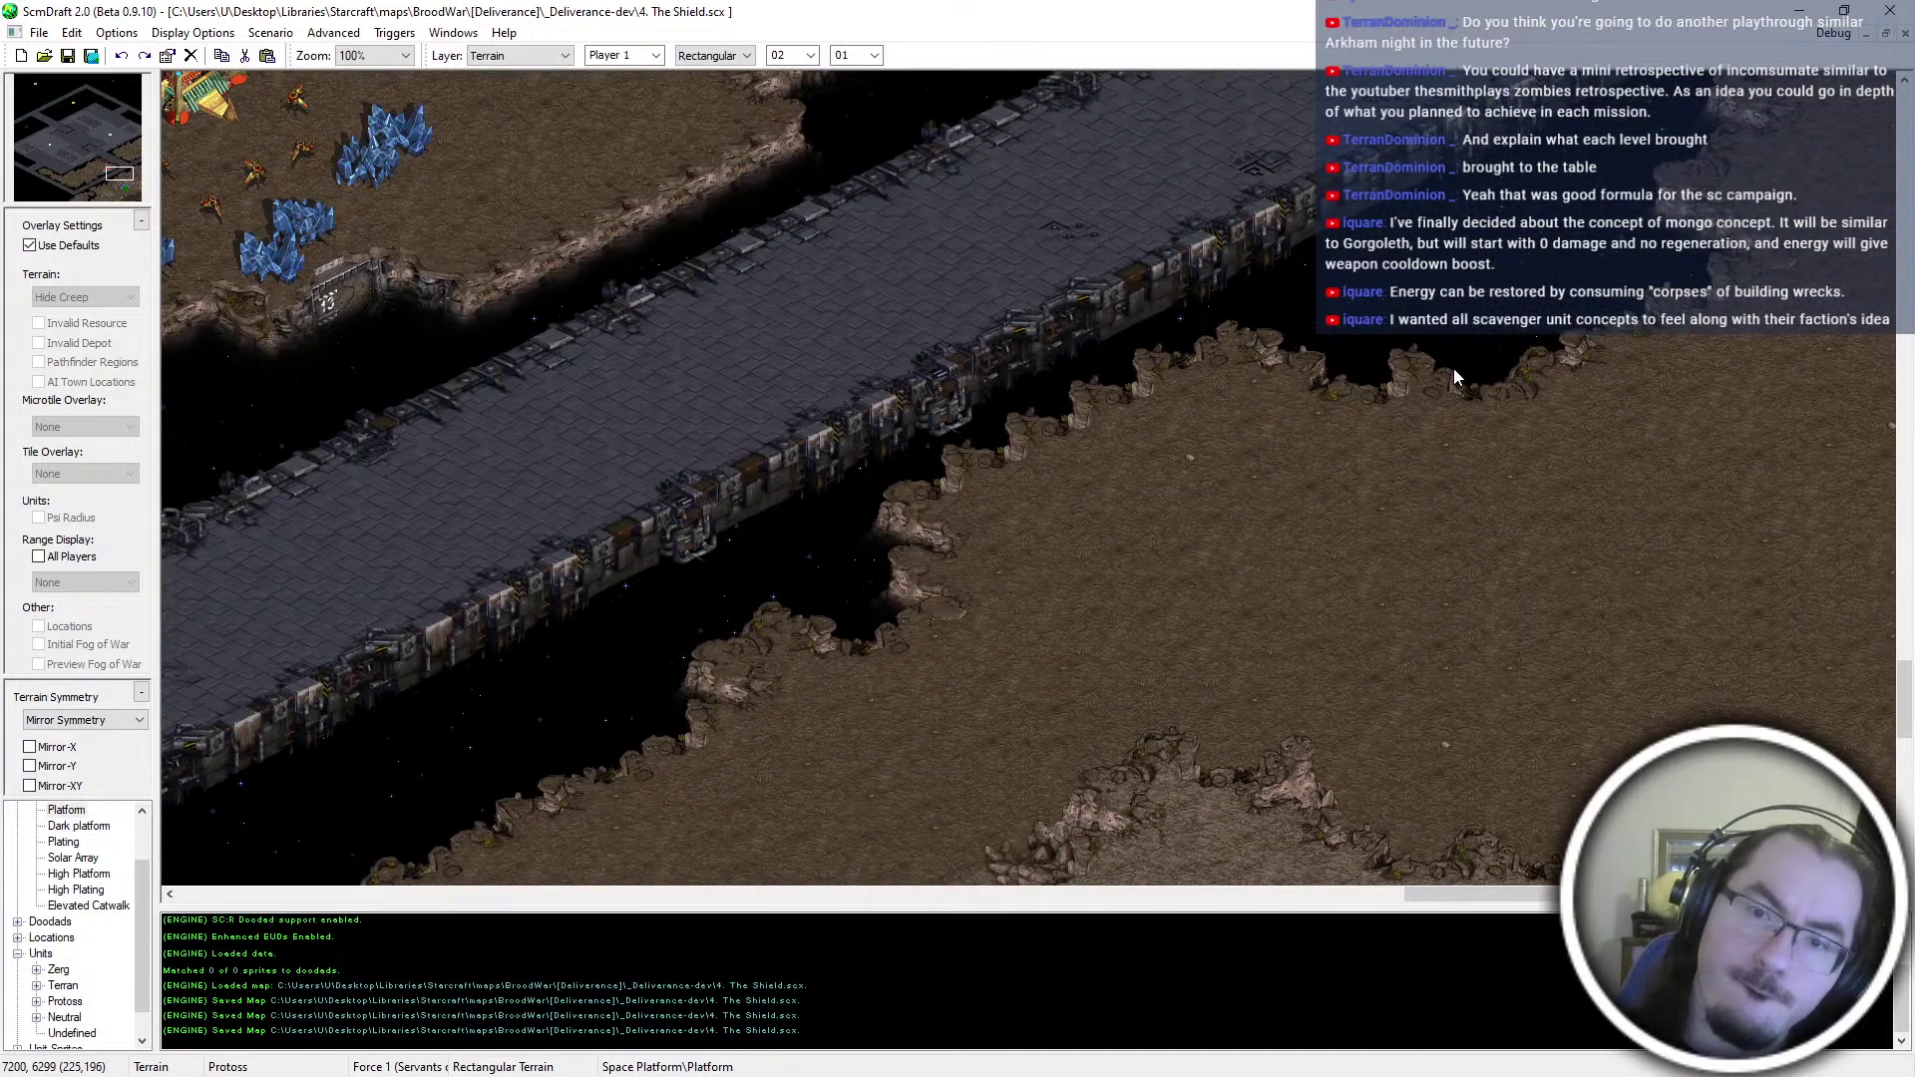
middle_click_drag(1480, 357, 1019, 291)
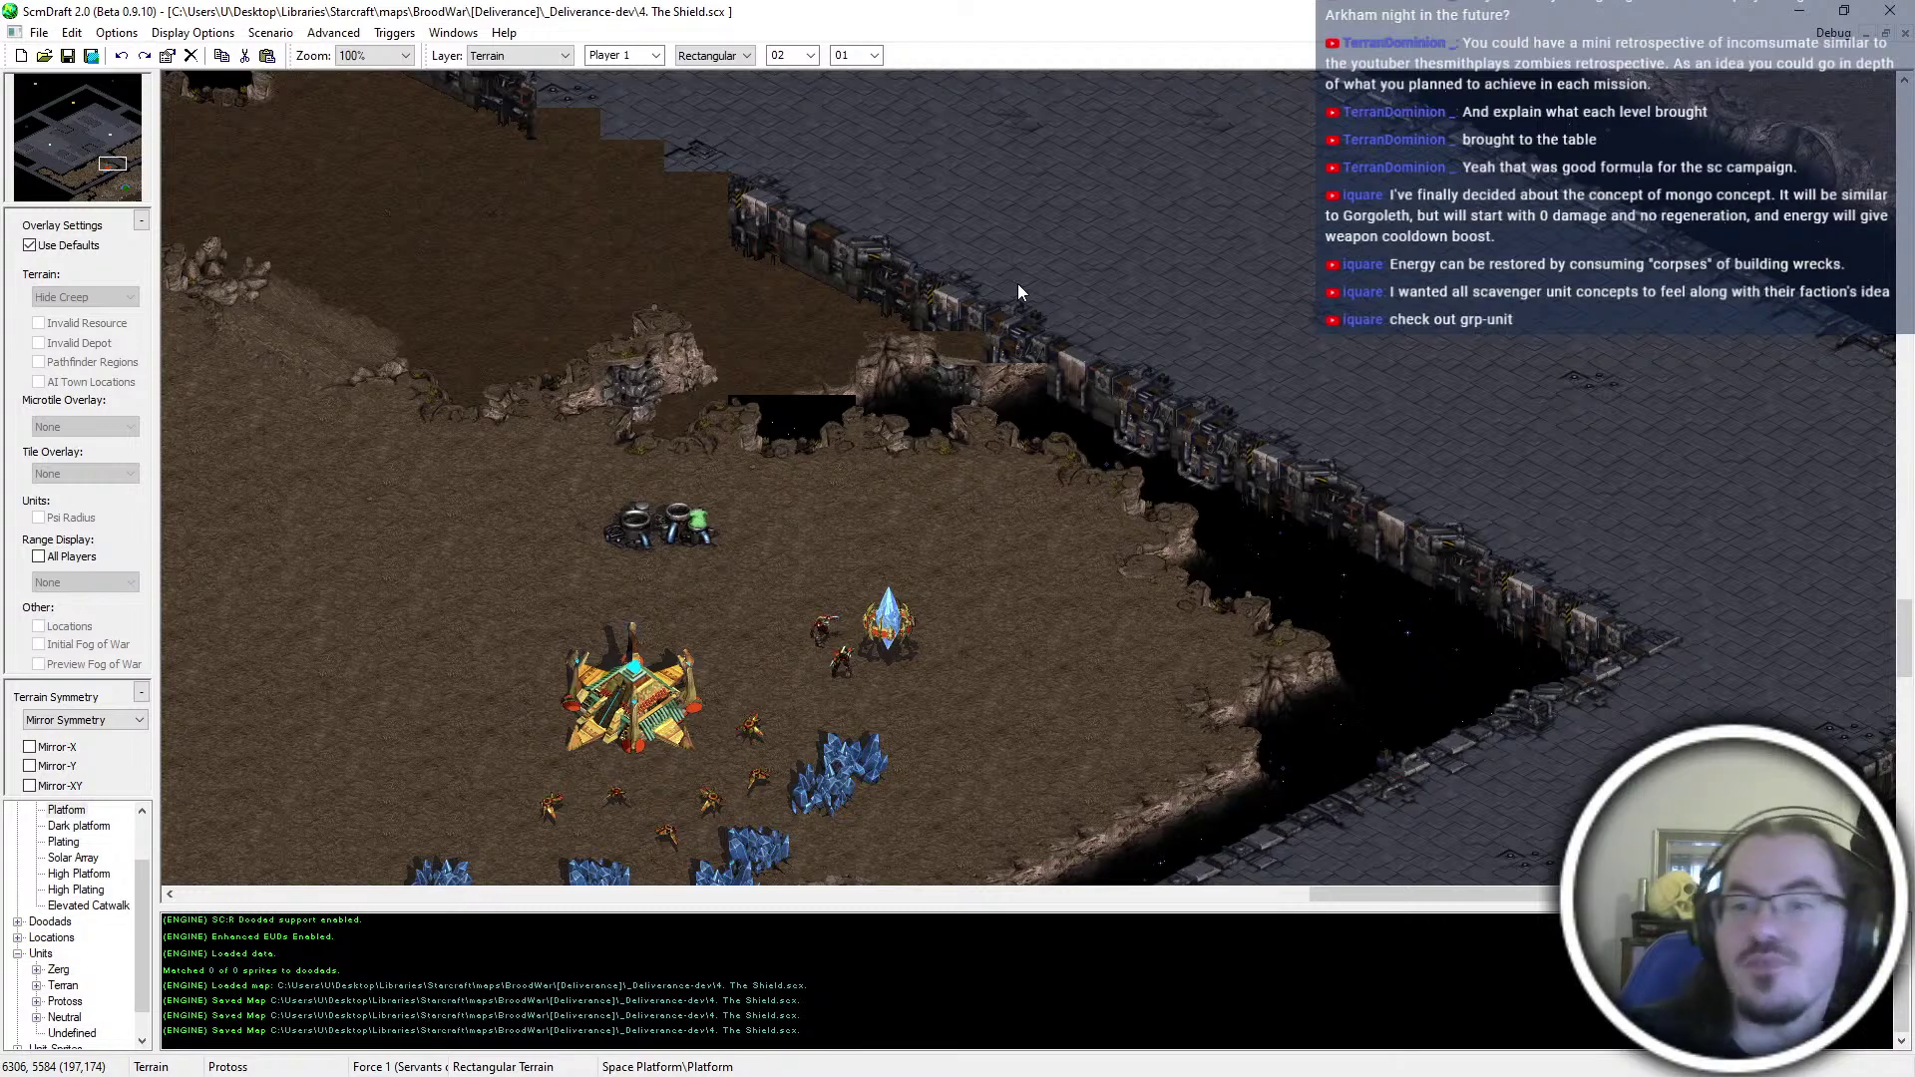
Examine the brown plateau, its rocky edges and the opened wall section north of the base
key("Left")
key("Up")
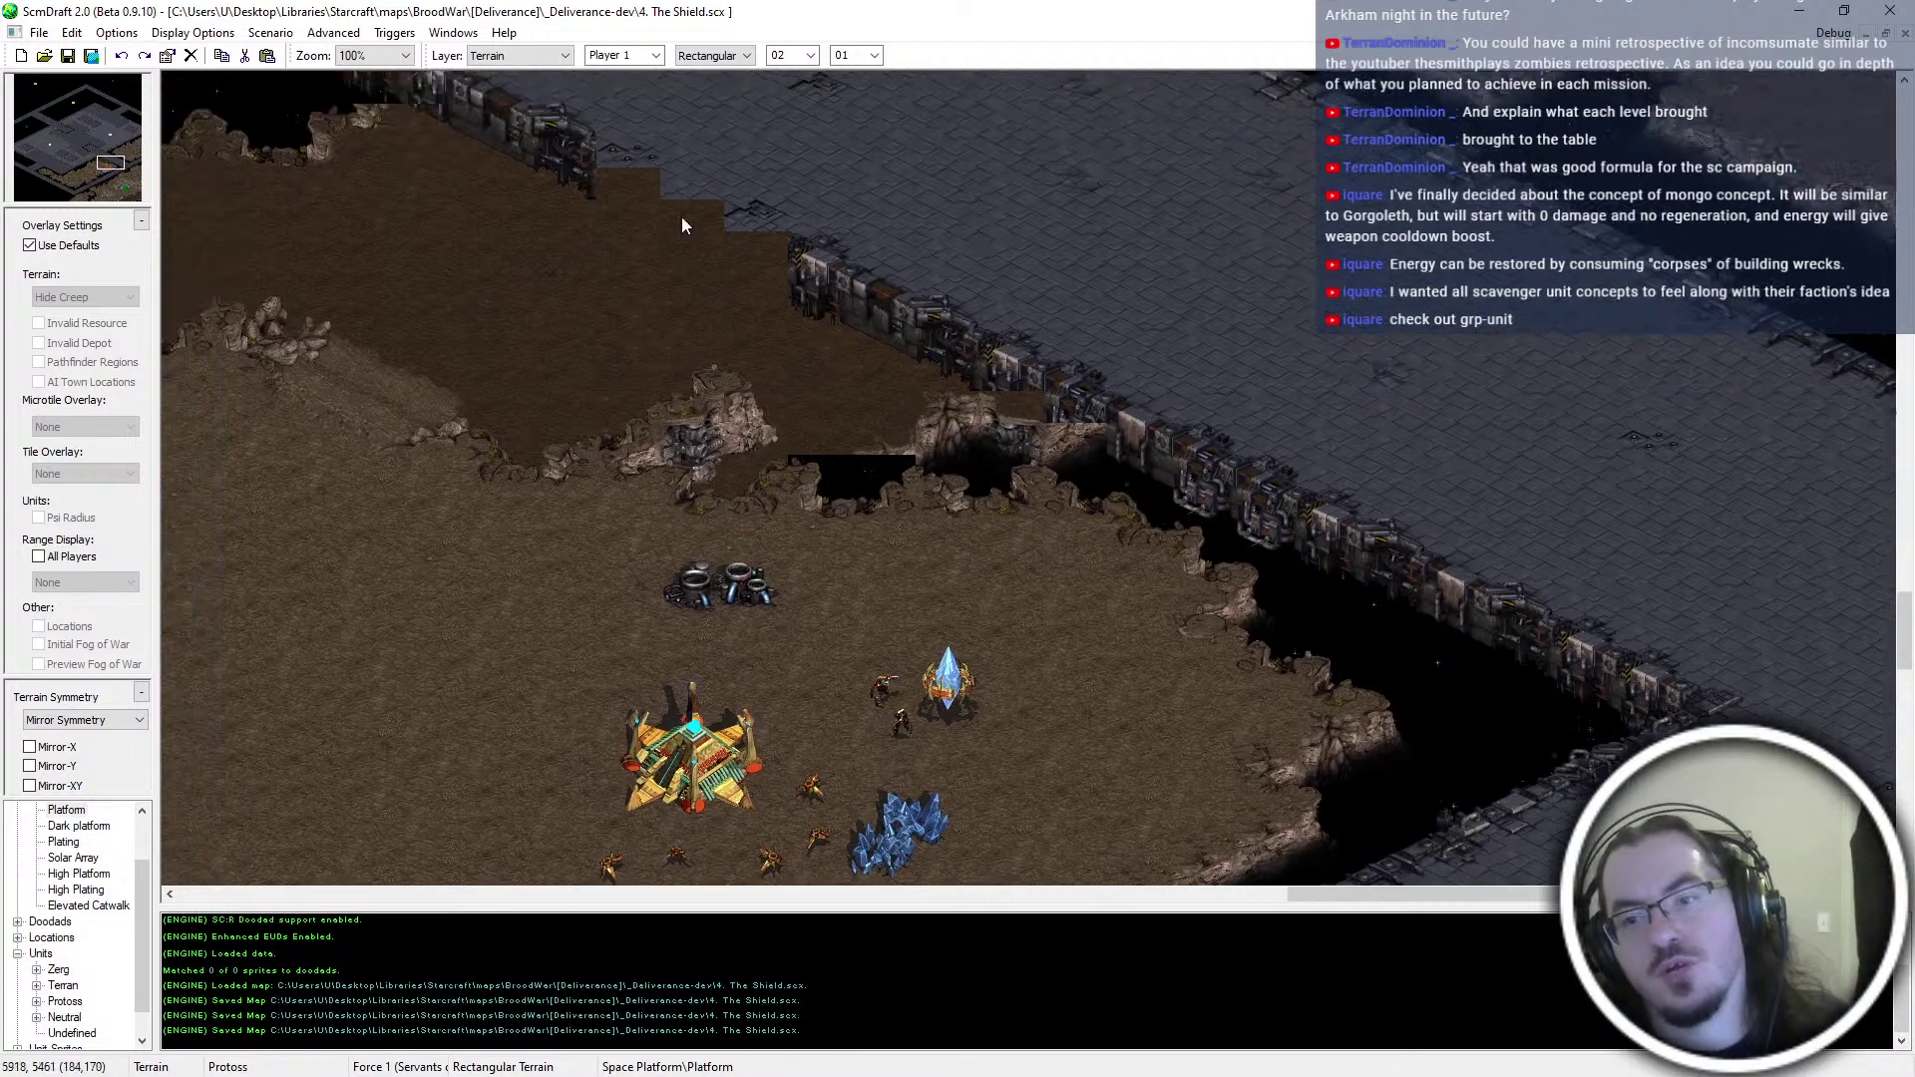
key("Left")
key("Down")
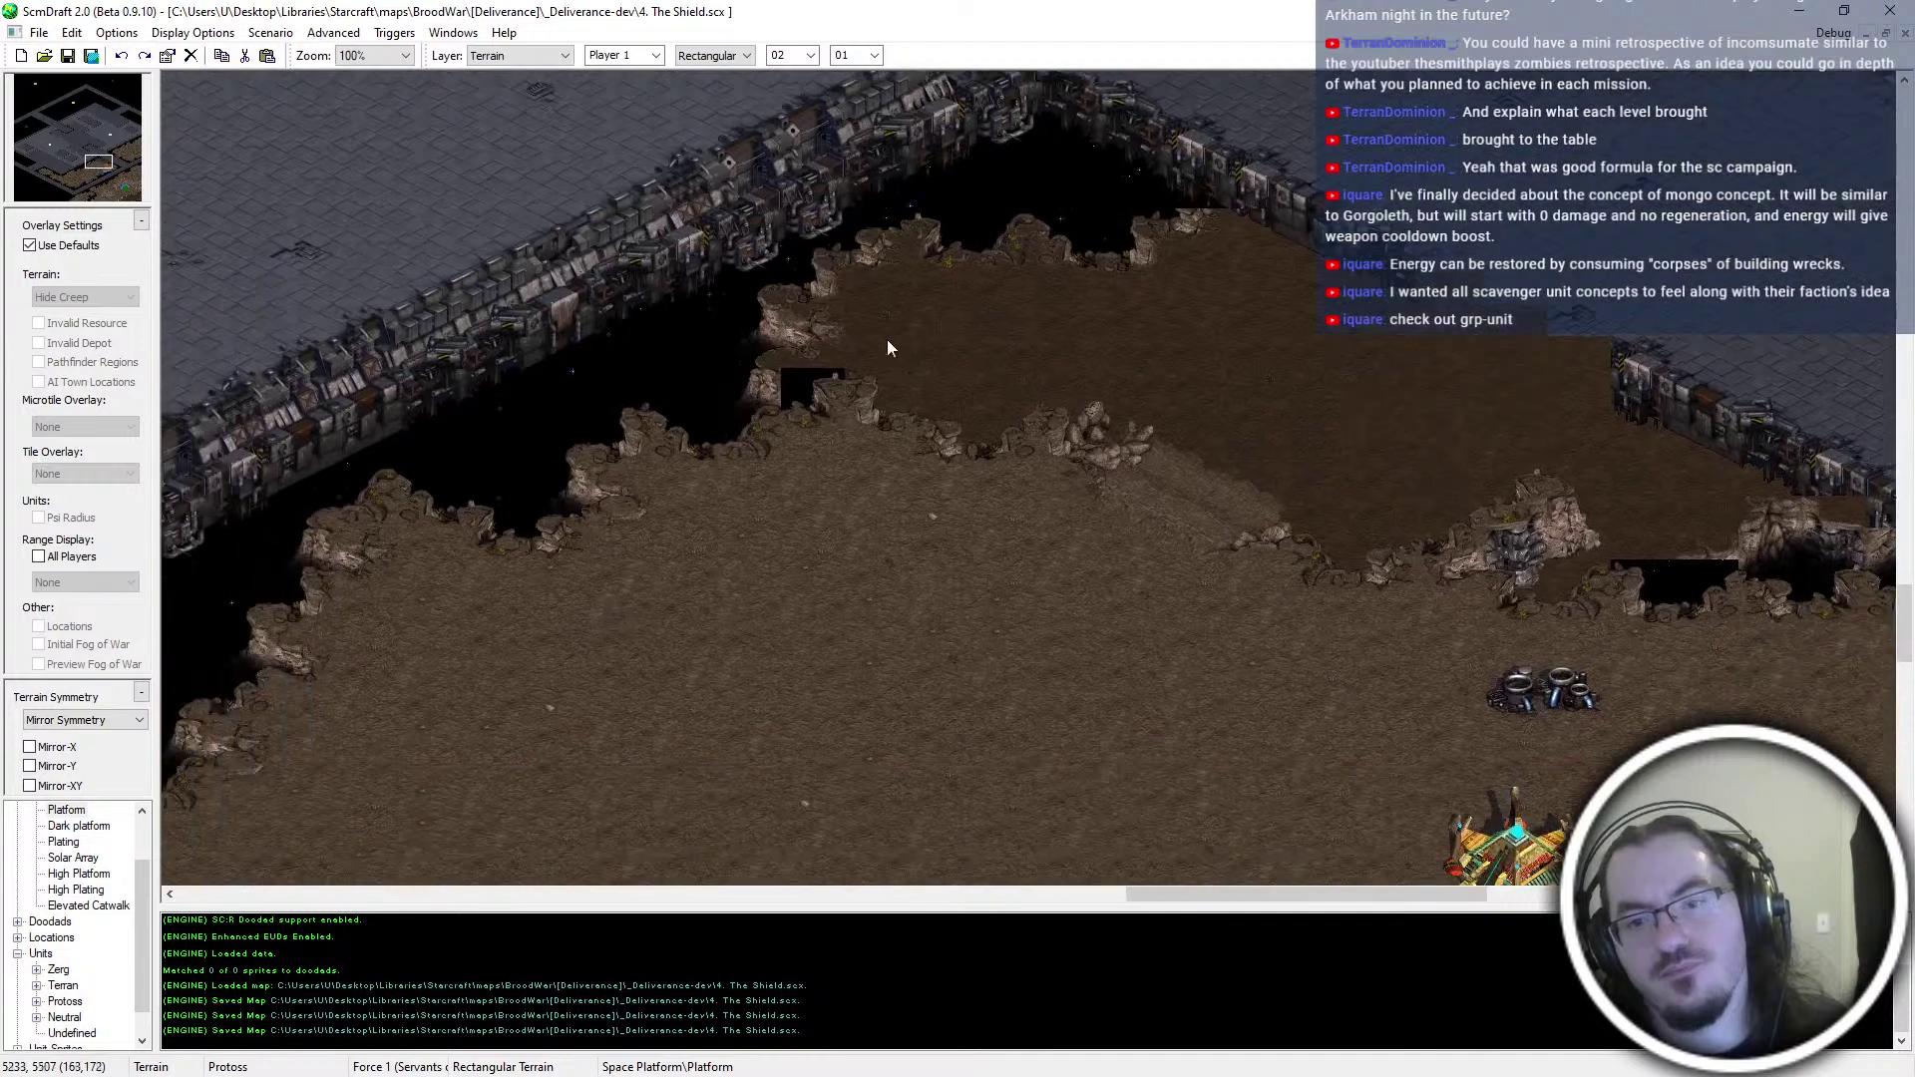
key("Right")
key("Down")
key("Up")
key("Right")
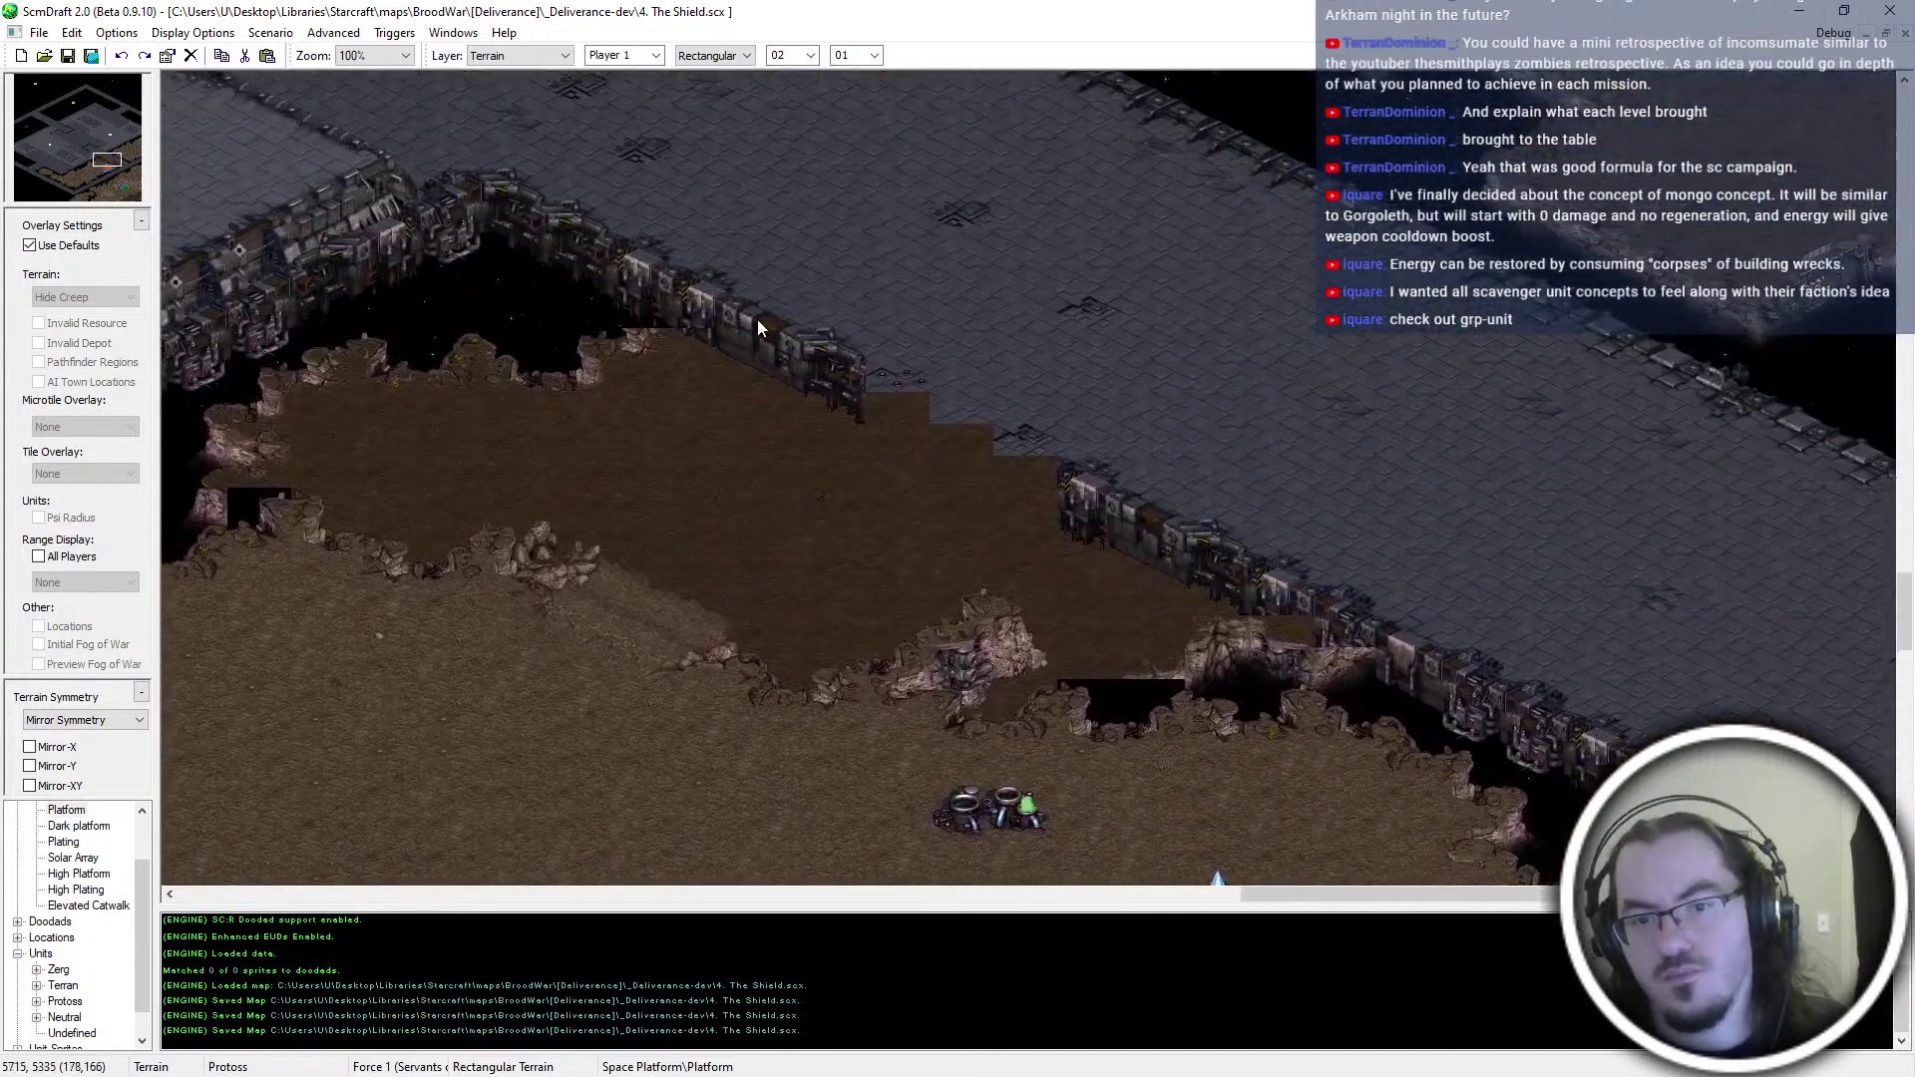
key("Left")
key("Down")
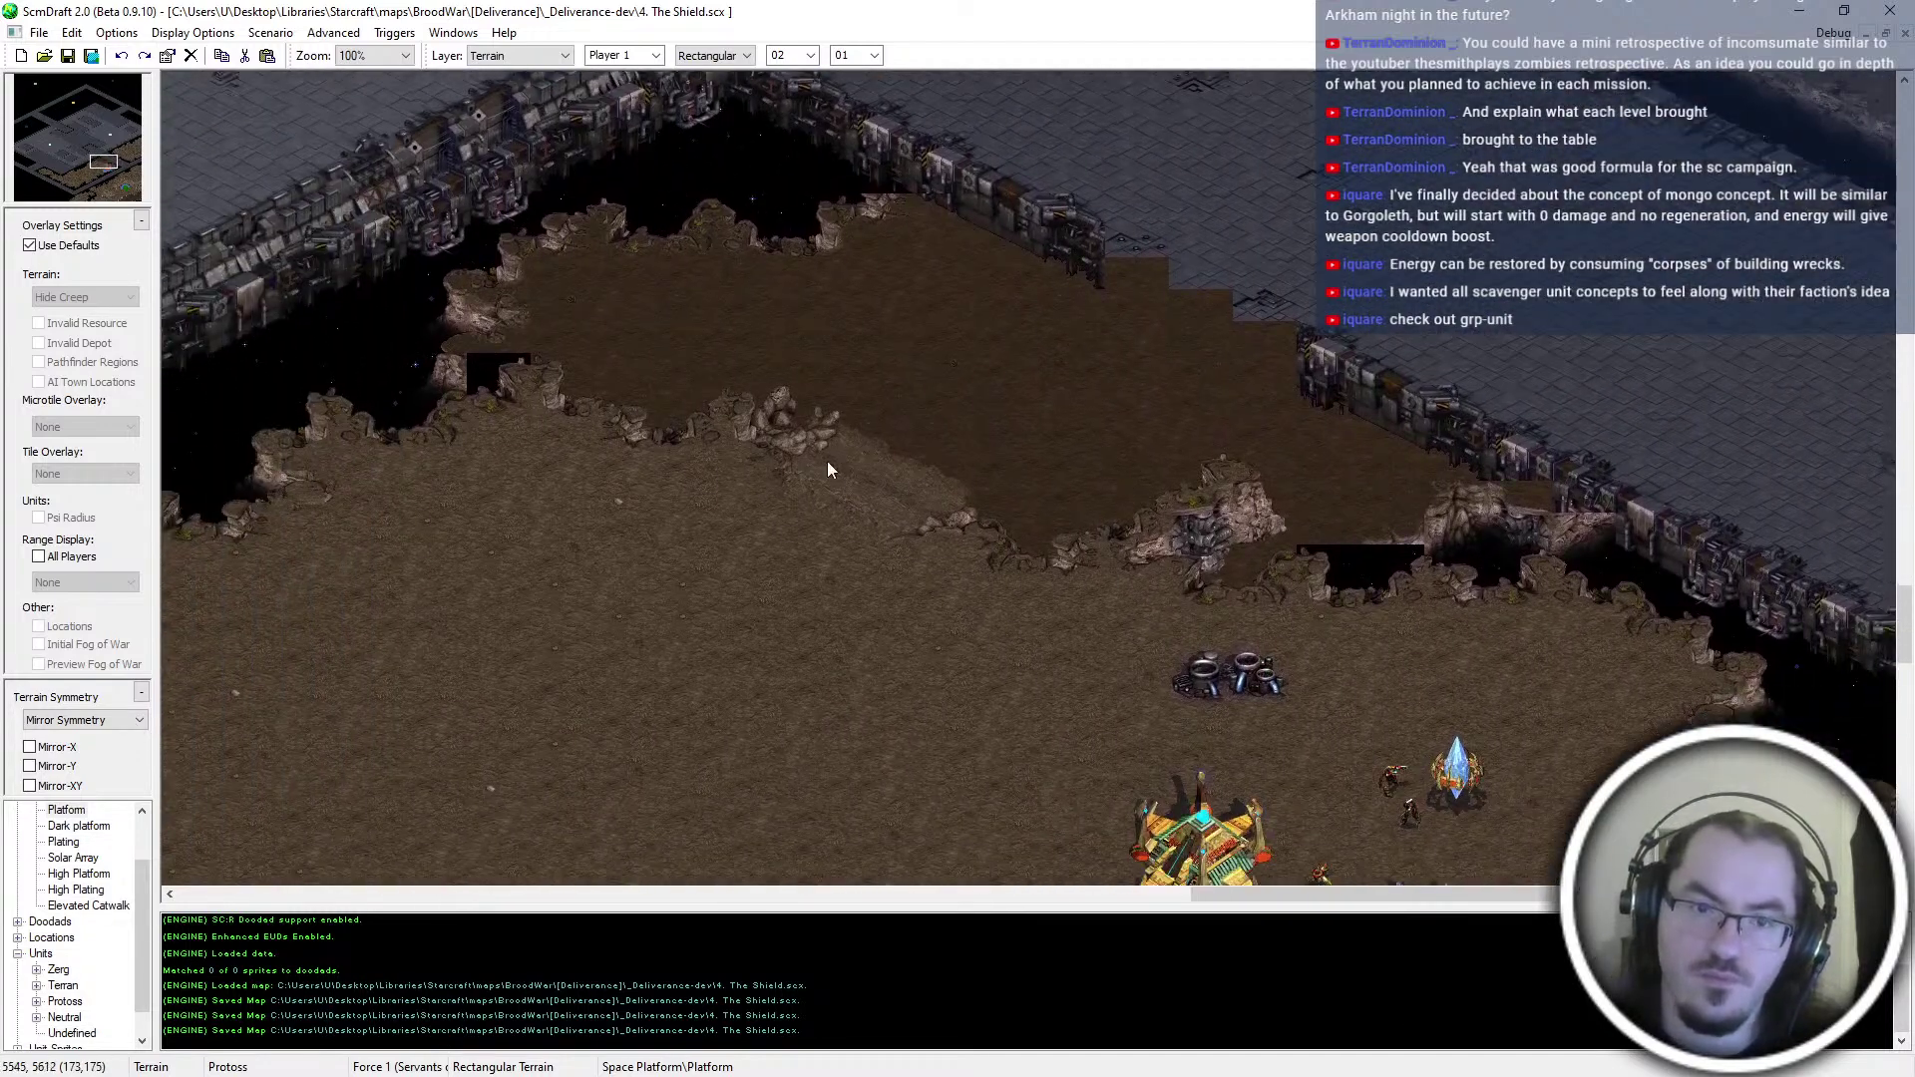
key("Up")
key("Left")
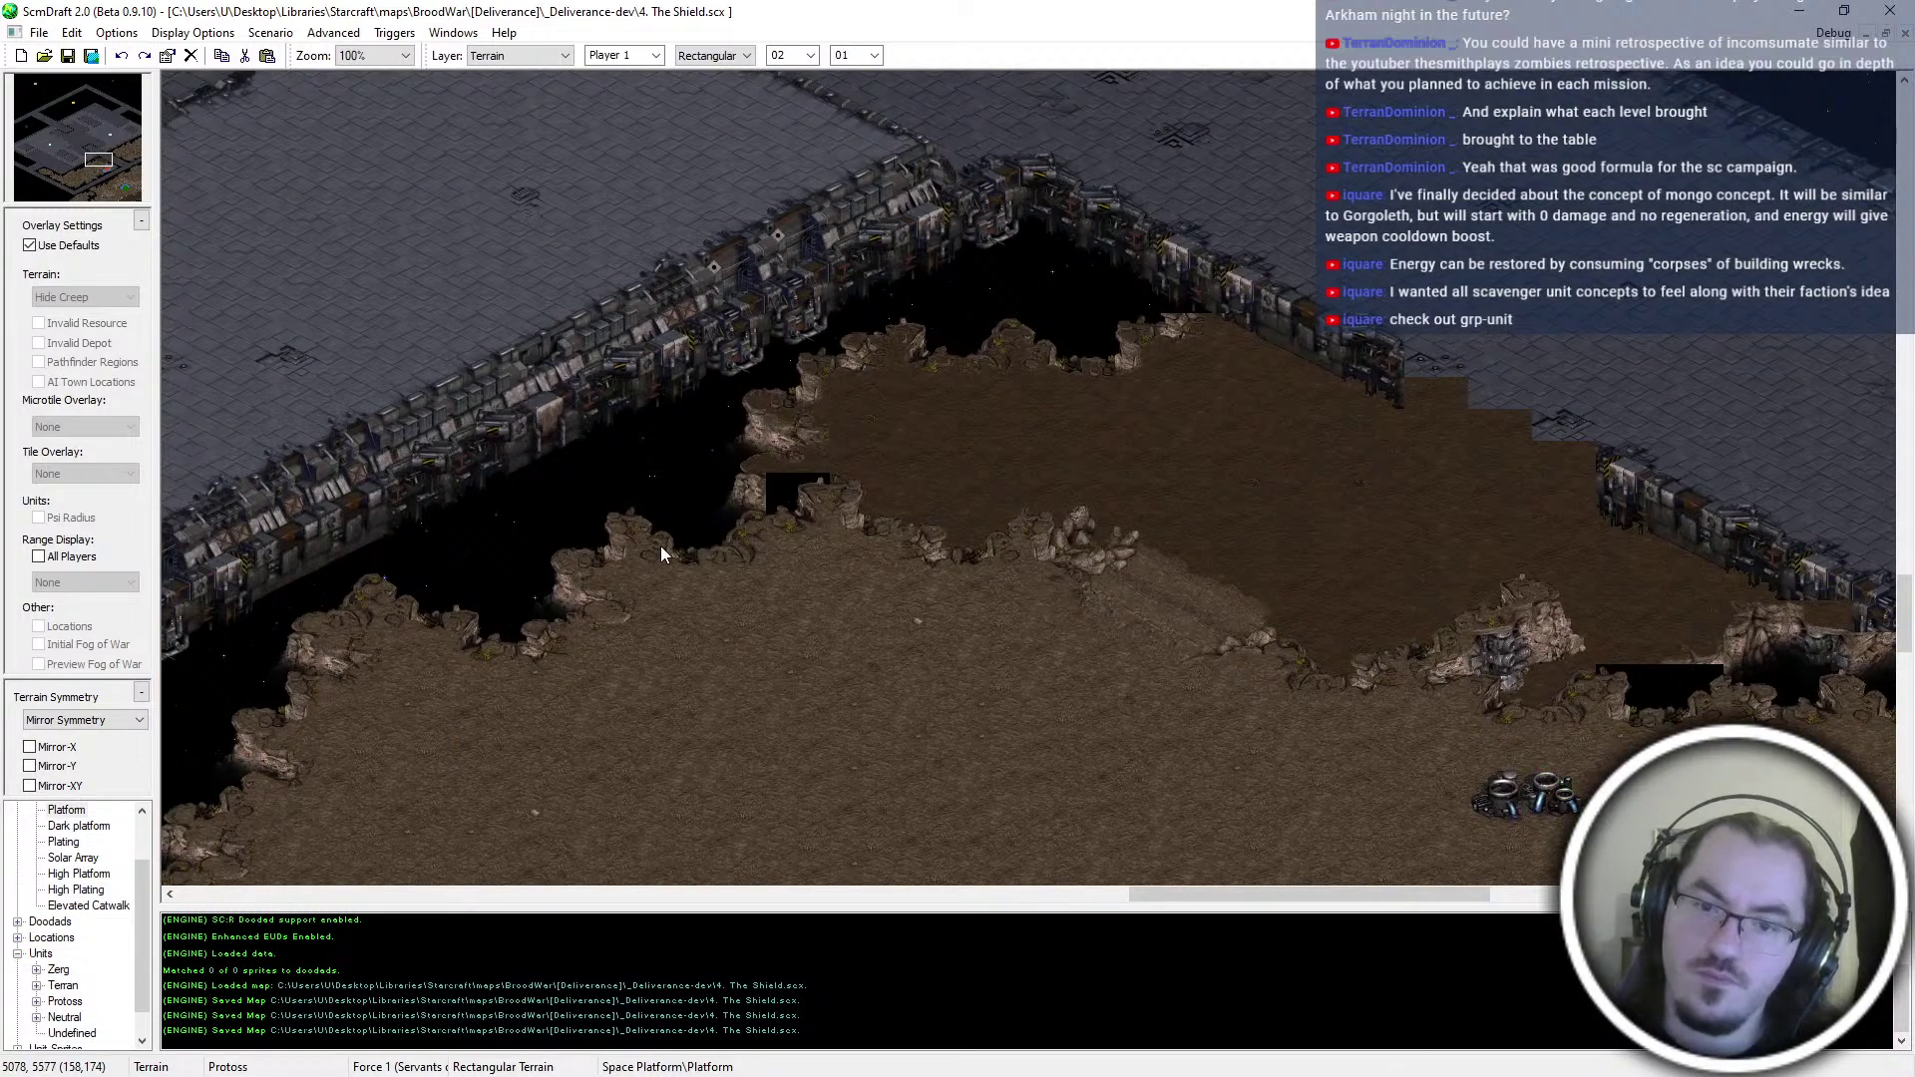
key("Down")
key("Right")
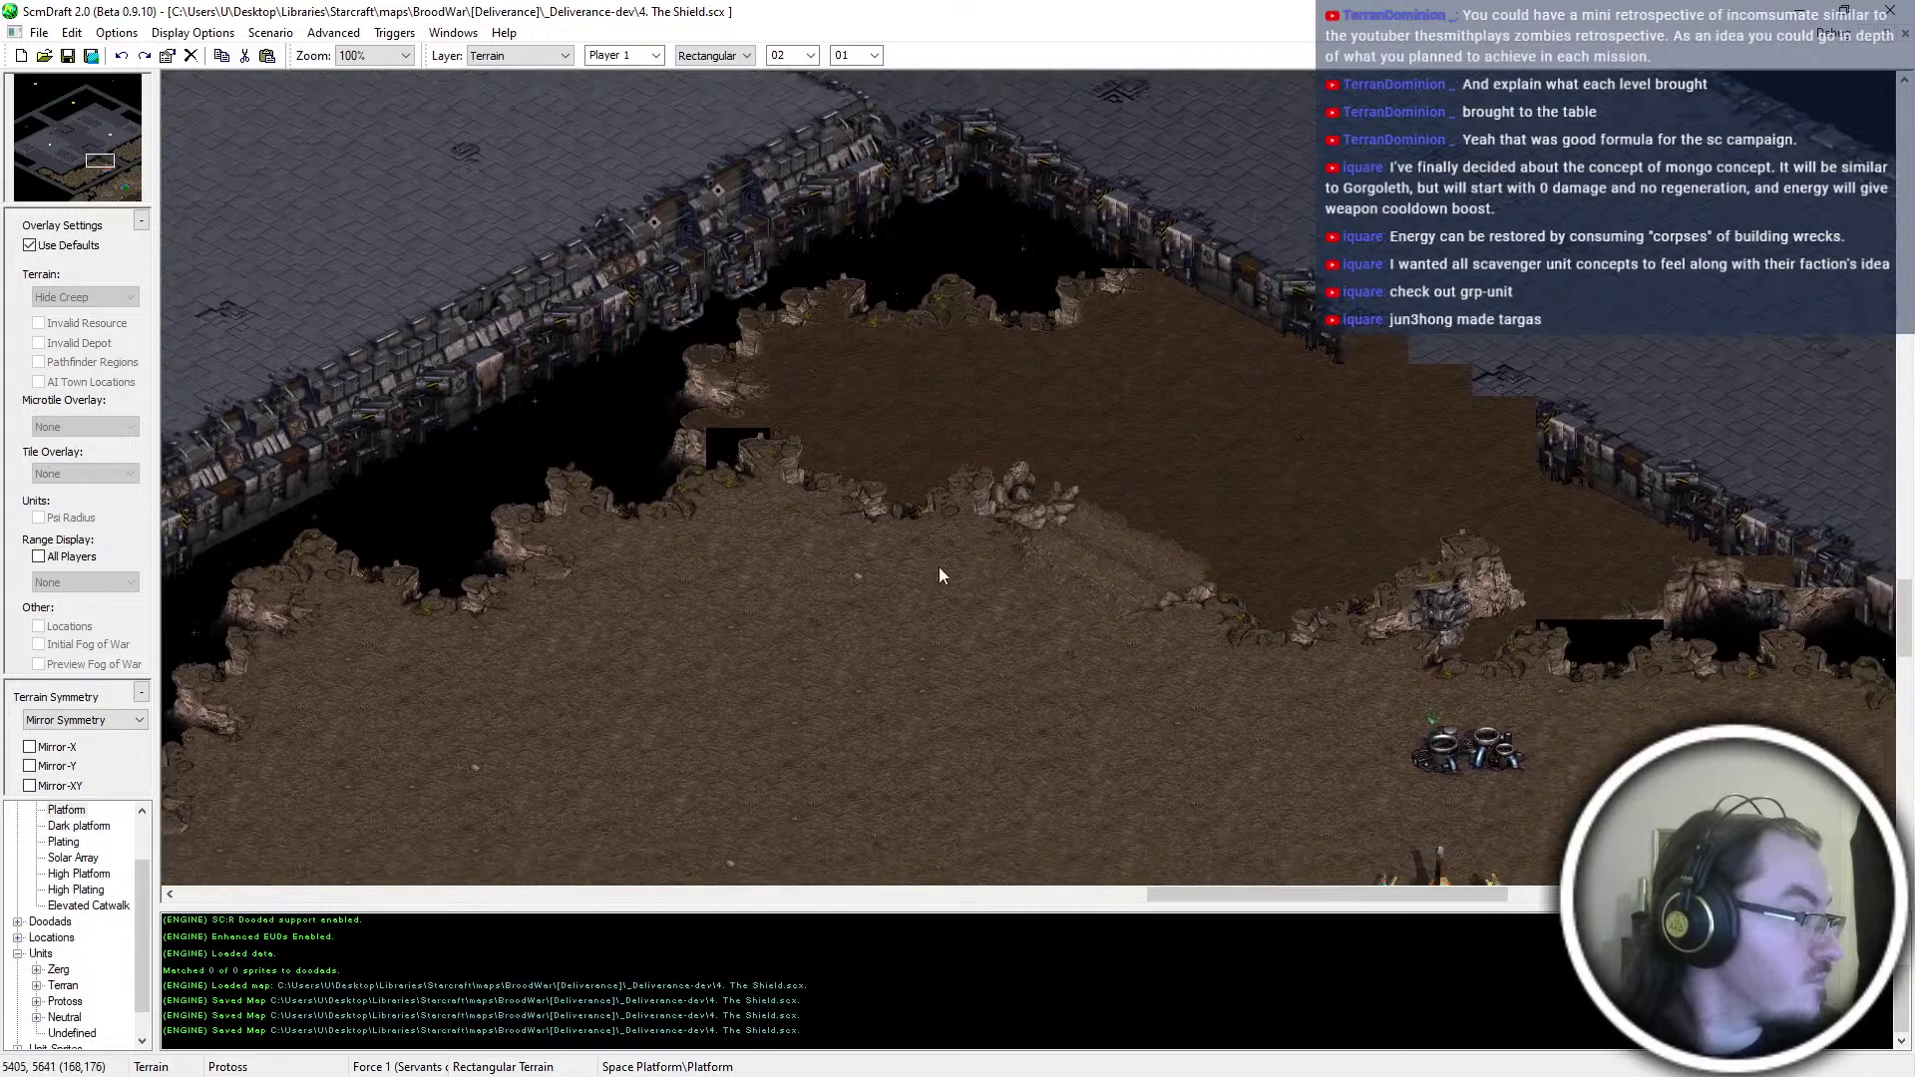
Switch to the File Explorer window on the other desktop and open the five nations folder inside convert
key("ctrl+super+Right")
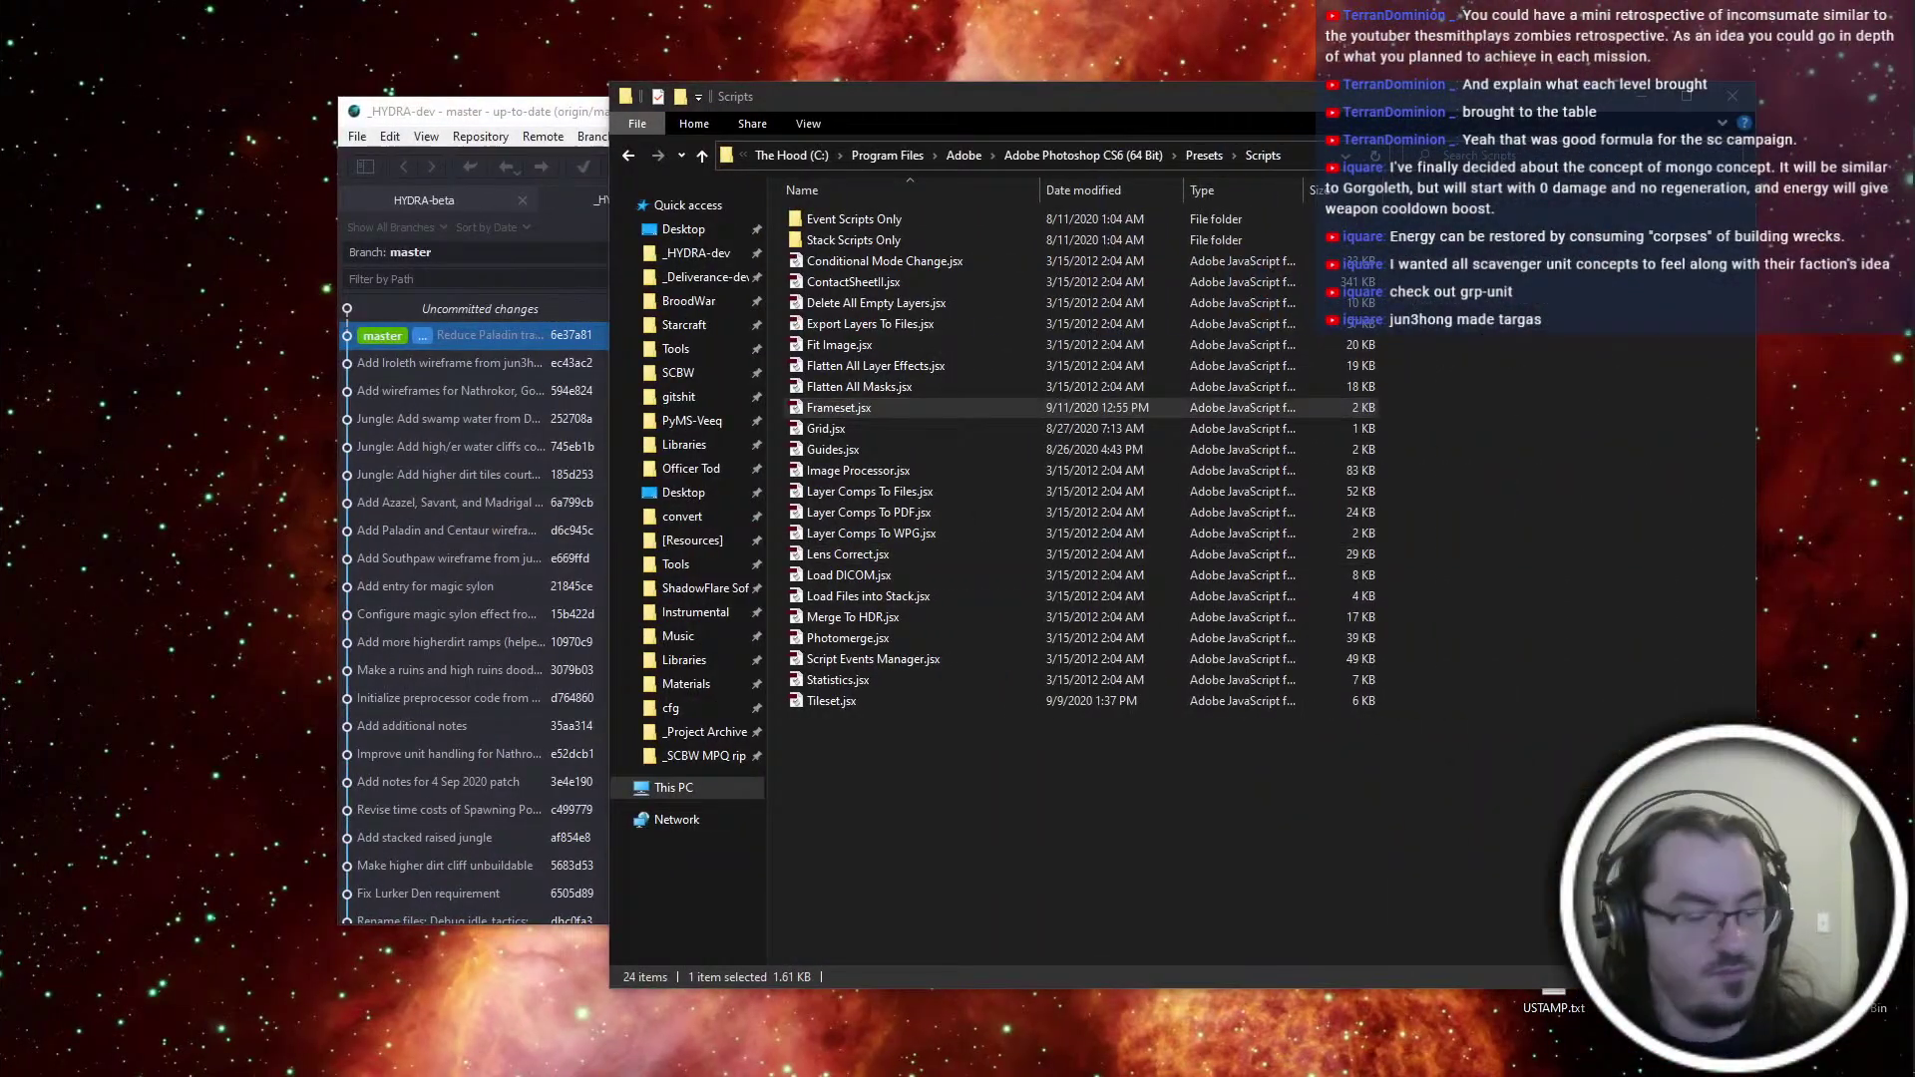
left_click(1466, 479)
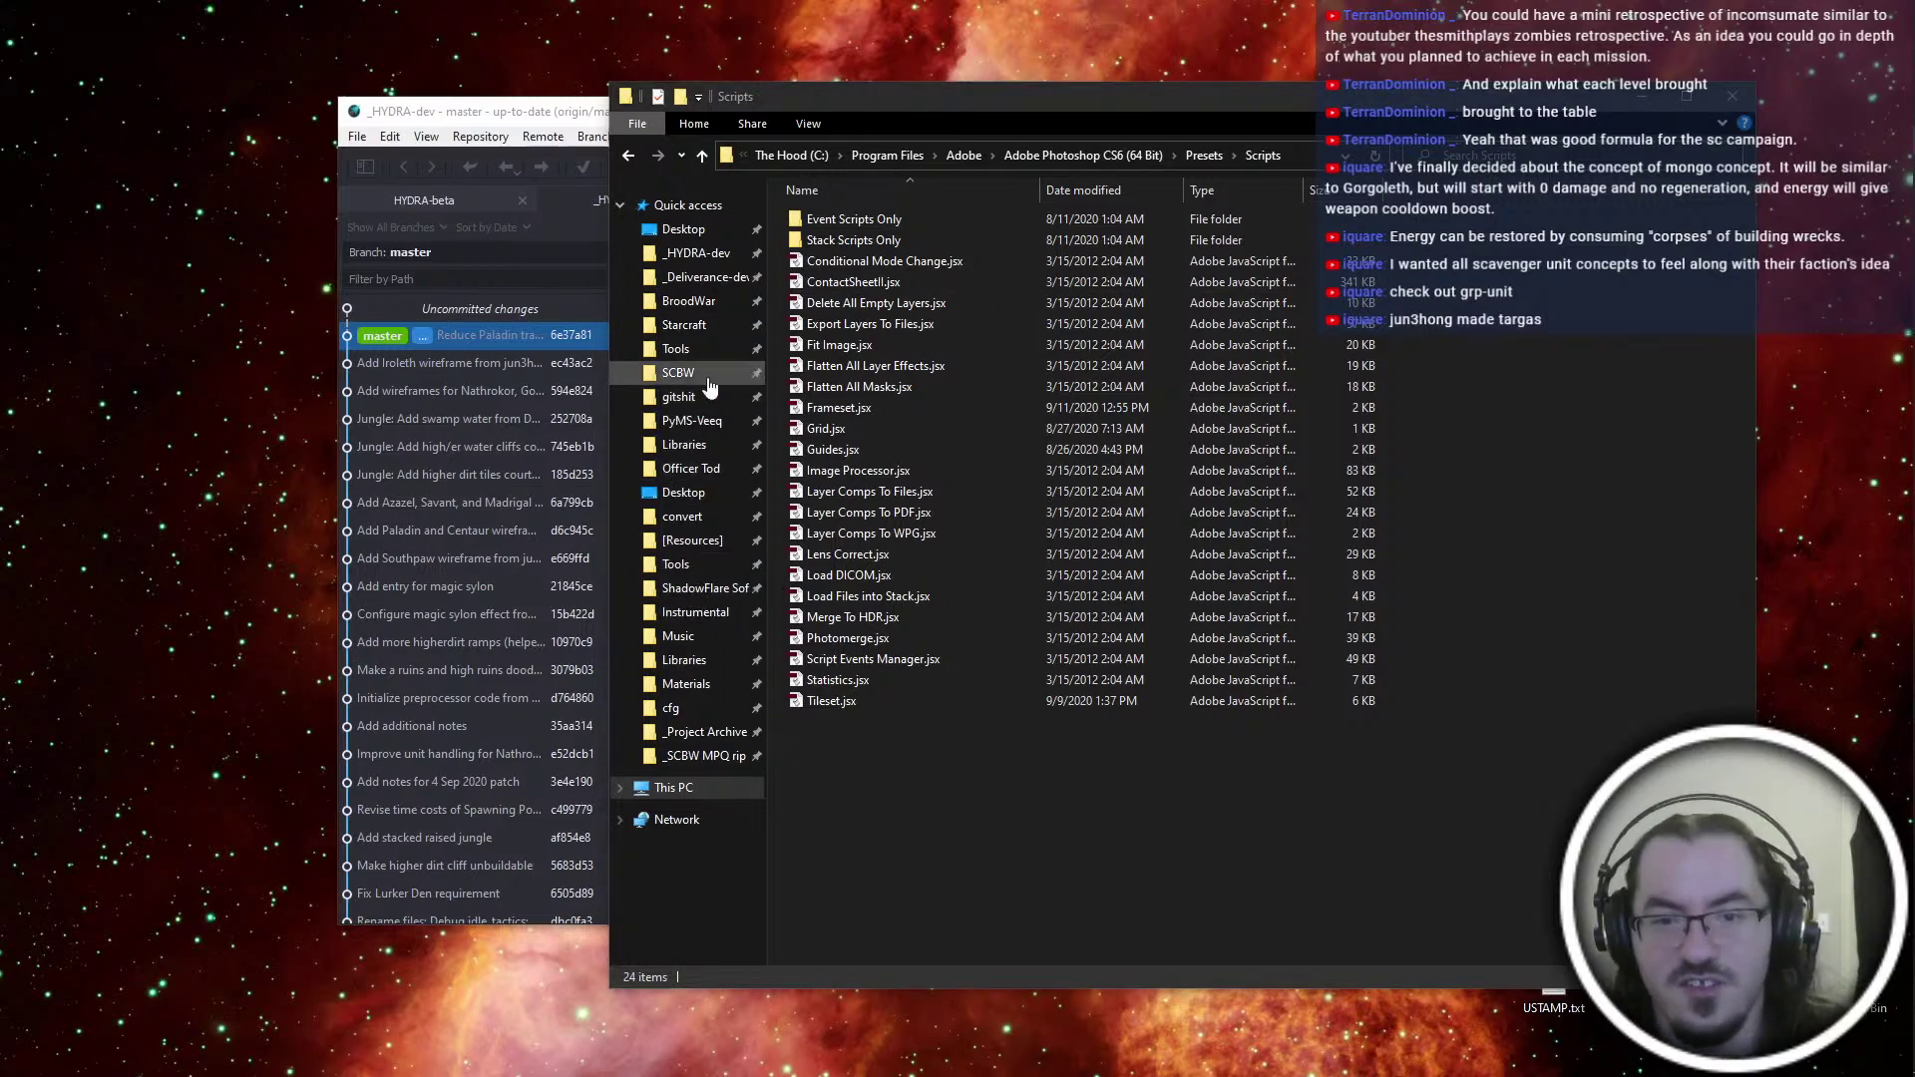
left_click(682, 516)
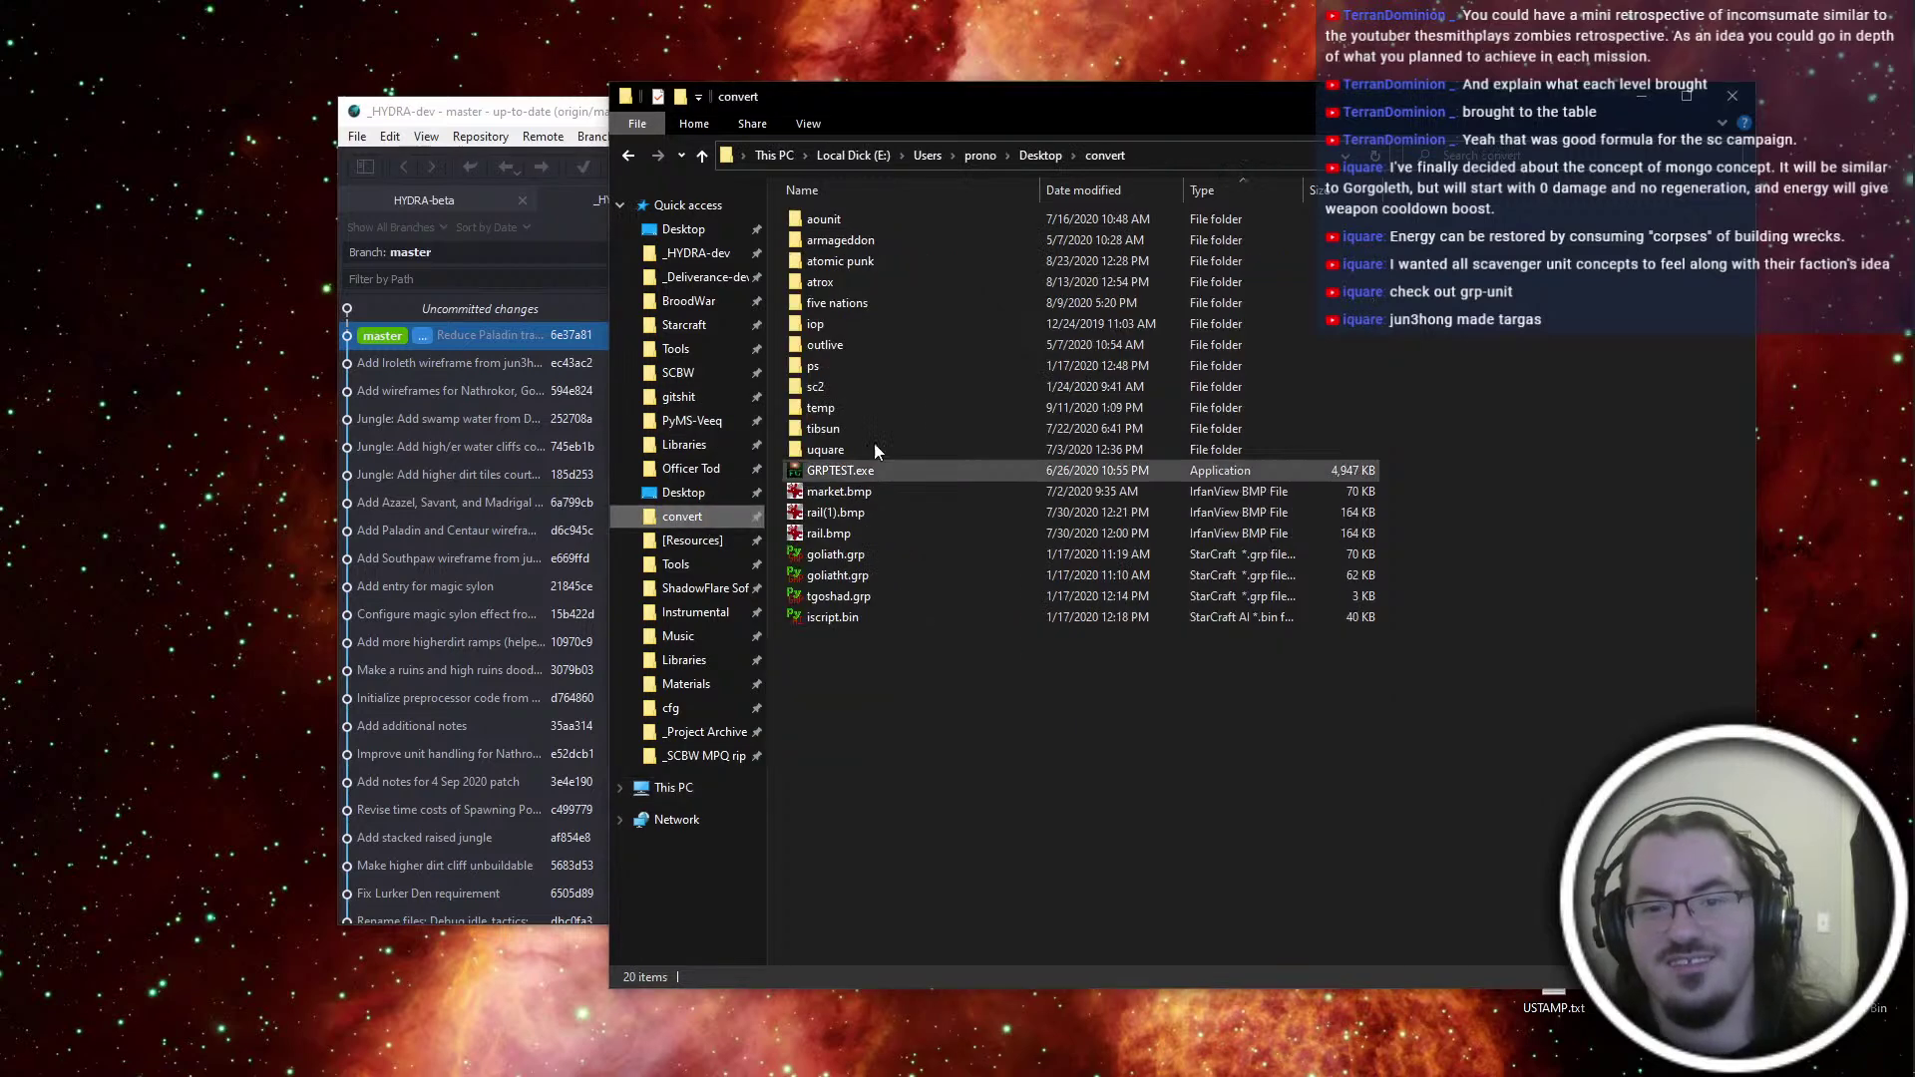
left_click(853, 315)
left_click(846, 308)
left_click(840, 307)
left_click(929, 303)
double_click(929, 303)
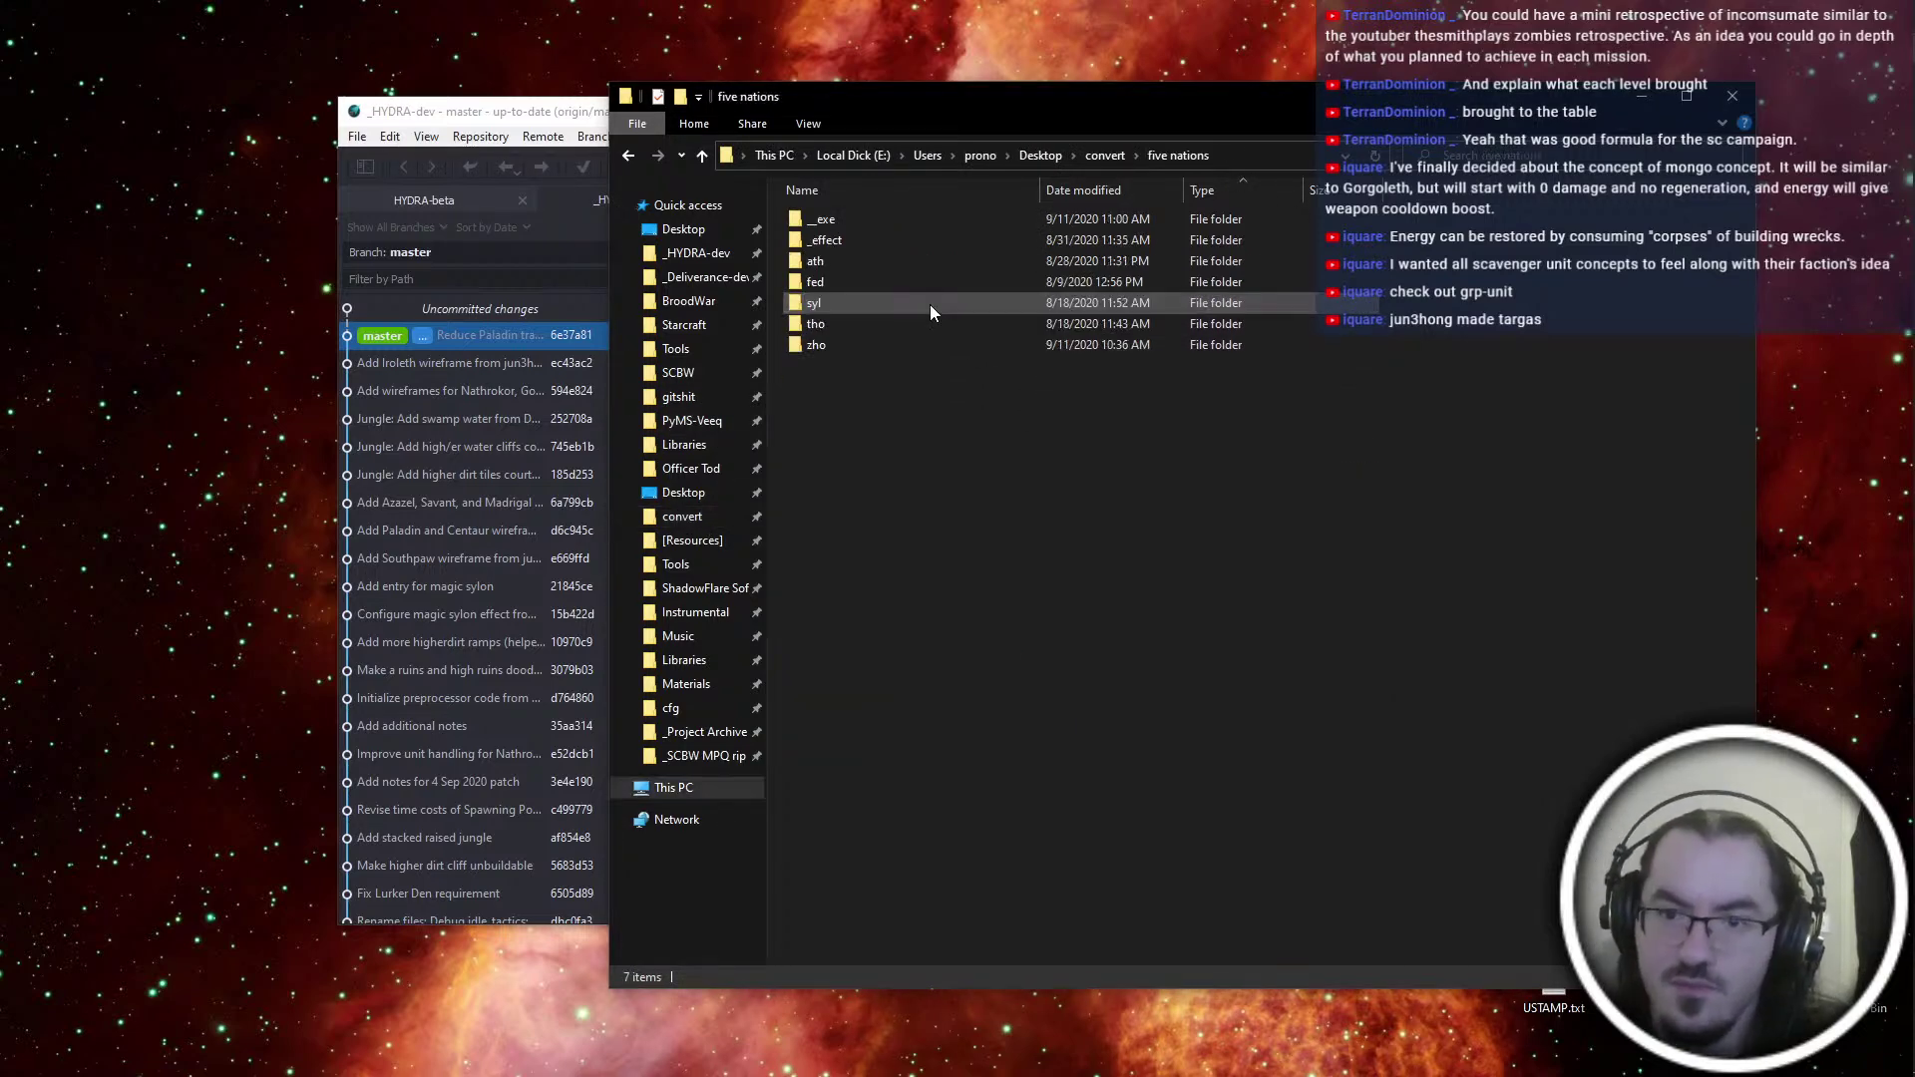
Check the zho and fed folders, and open the thounit01 -- small freighter folder inside tho
double_click(901, 348)
key("alt+Left")
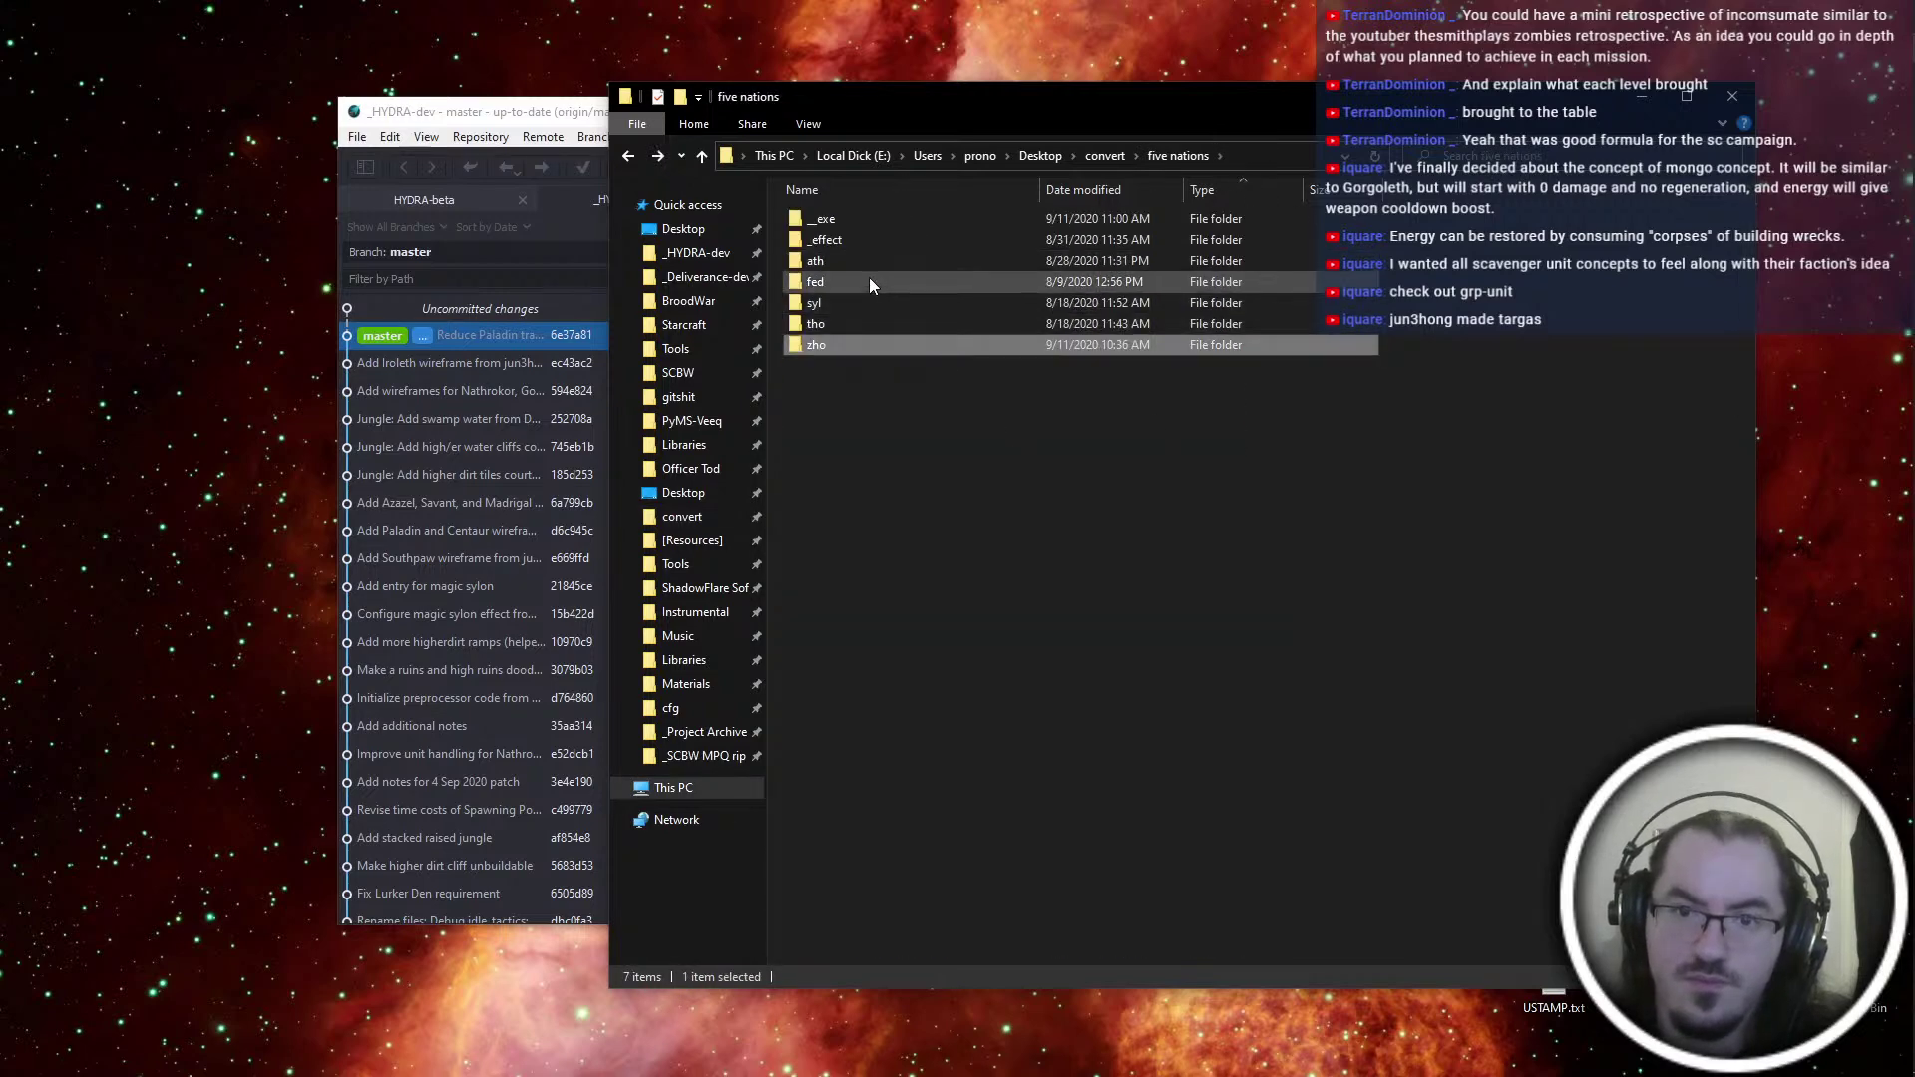
double_click(870, 280)
key("alt+Left")
double_click(856, 323)
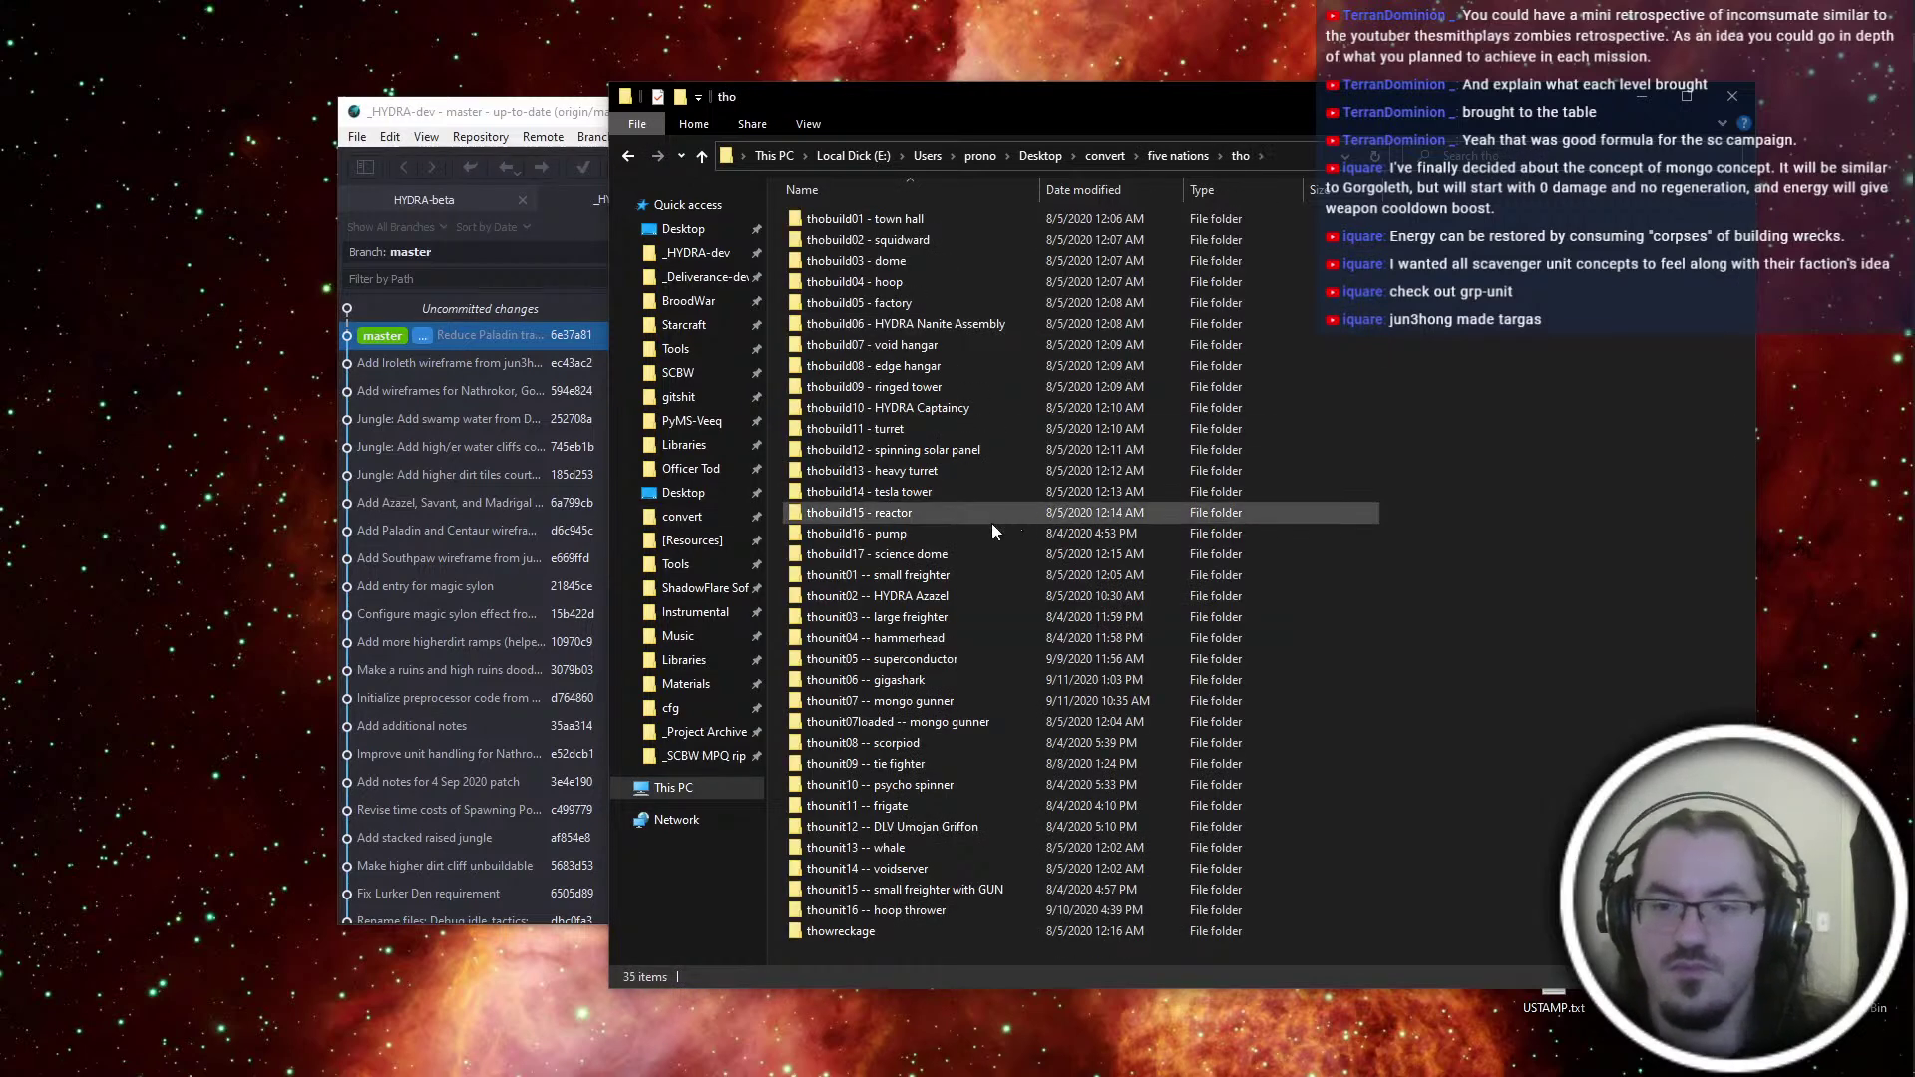
double_click(965, 581)
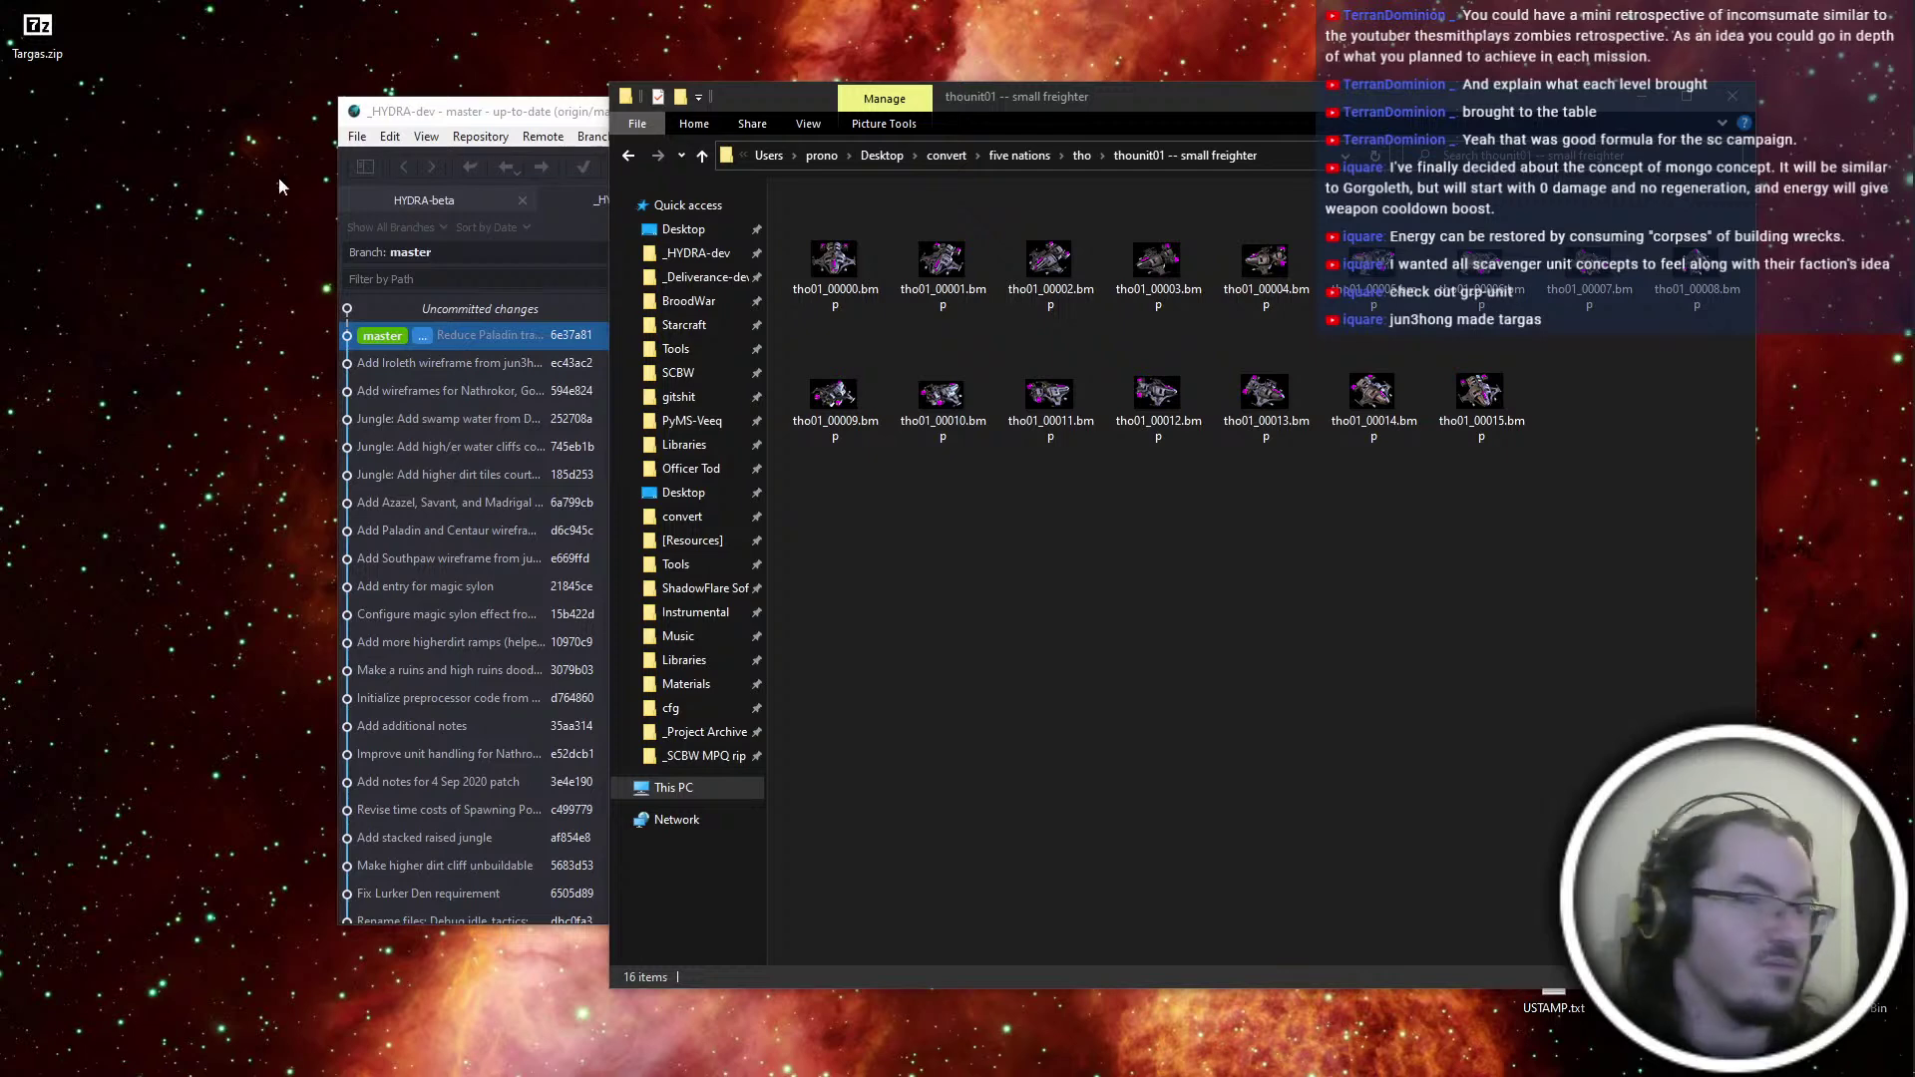
Extract grpwire.bmp and wirefram.bmp from Targas.zip on the desktop into the small freighter folder
double_click(68, 30)
left_click_drag(803, 534, 559, 406)
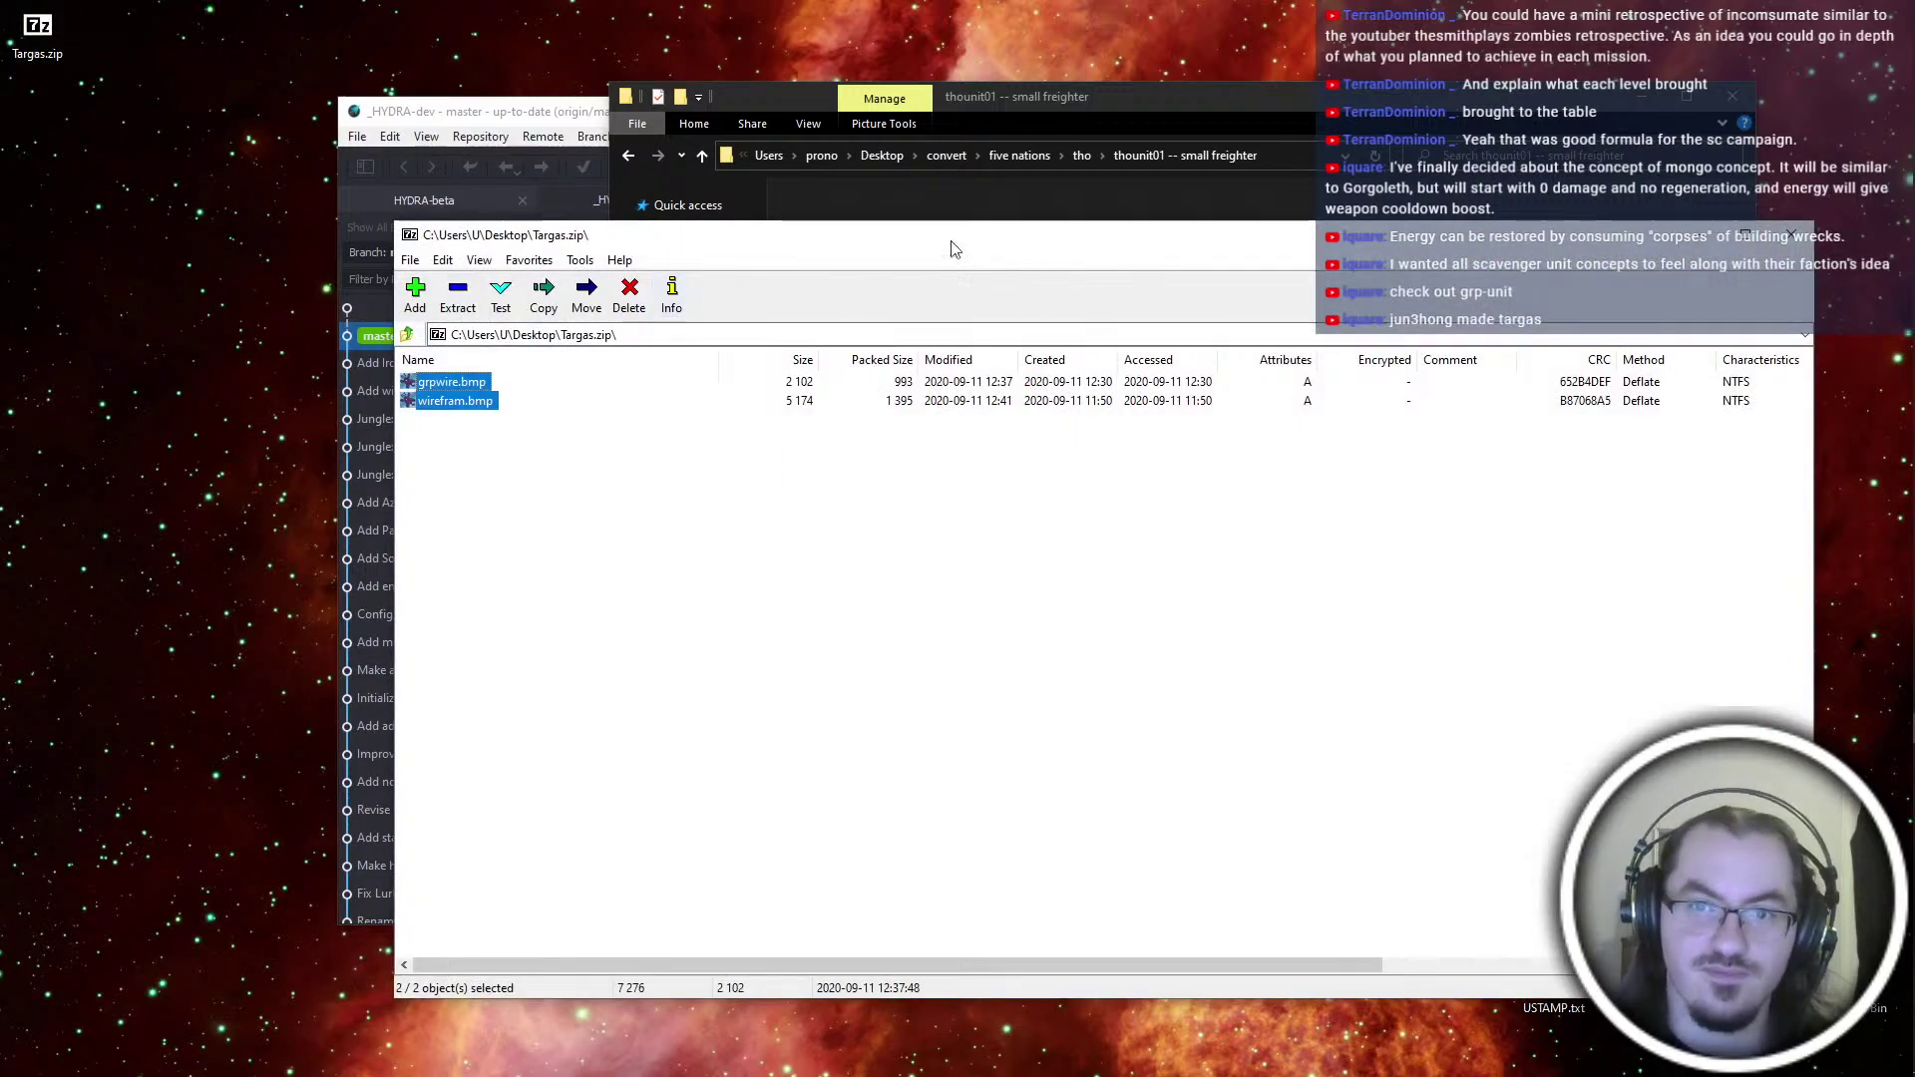
left_click_drag(948, 240, 827, 372)
left_click_drag(446, 510, 1725, 533)
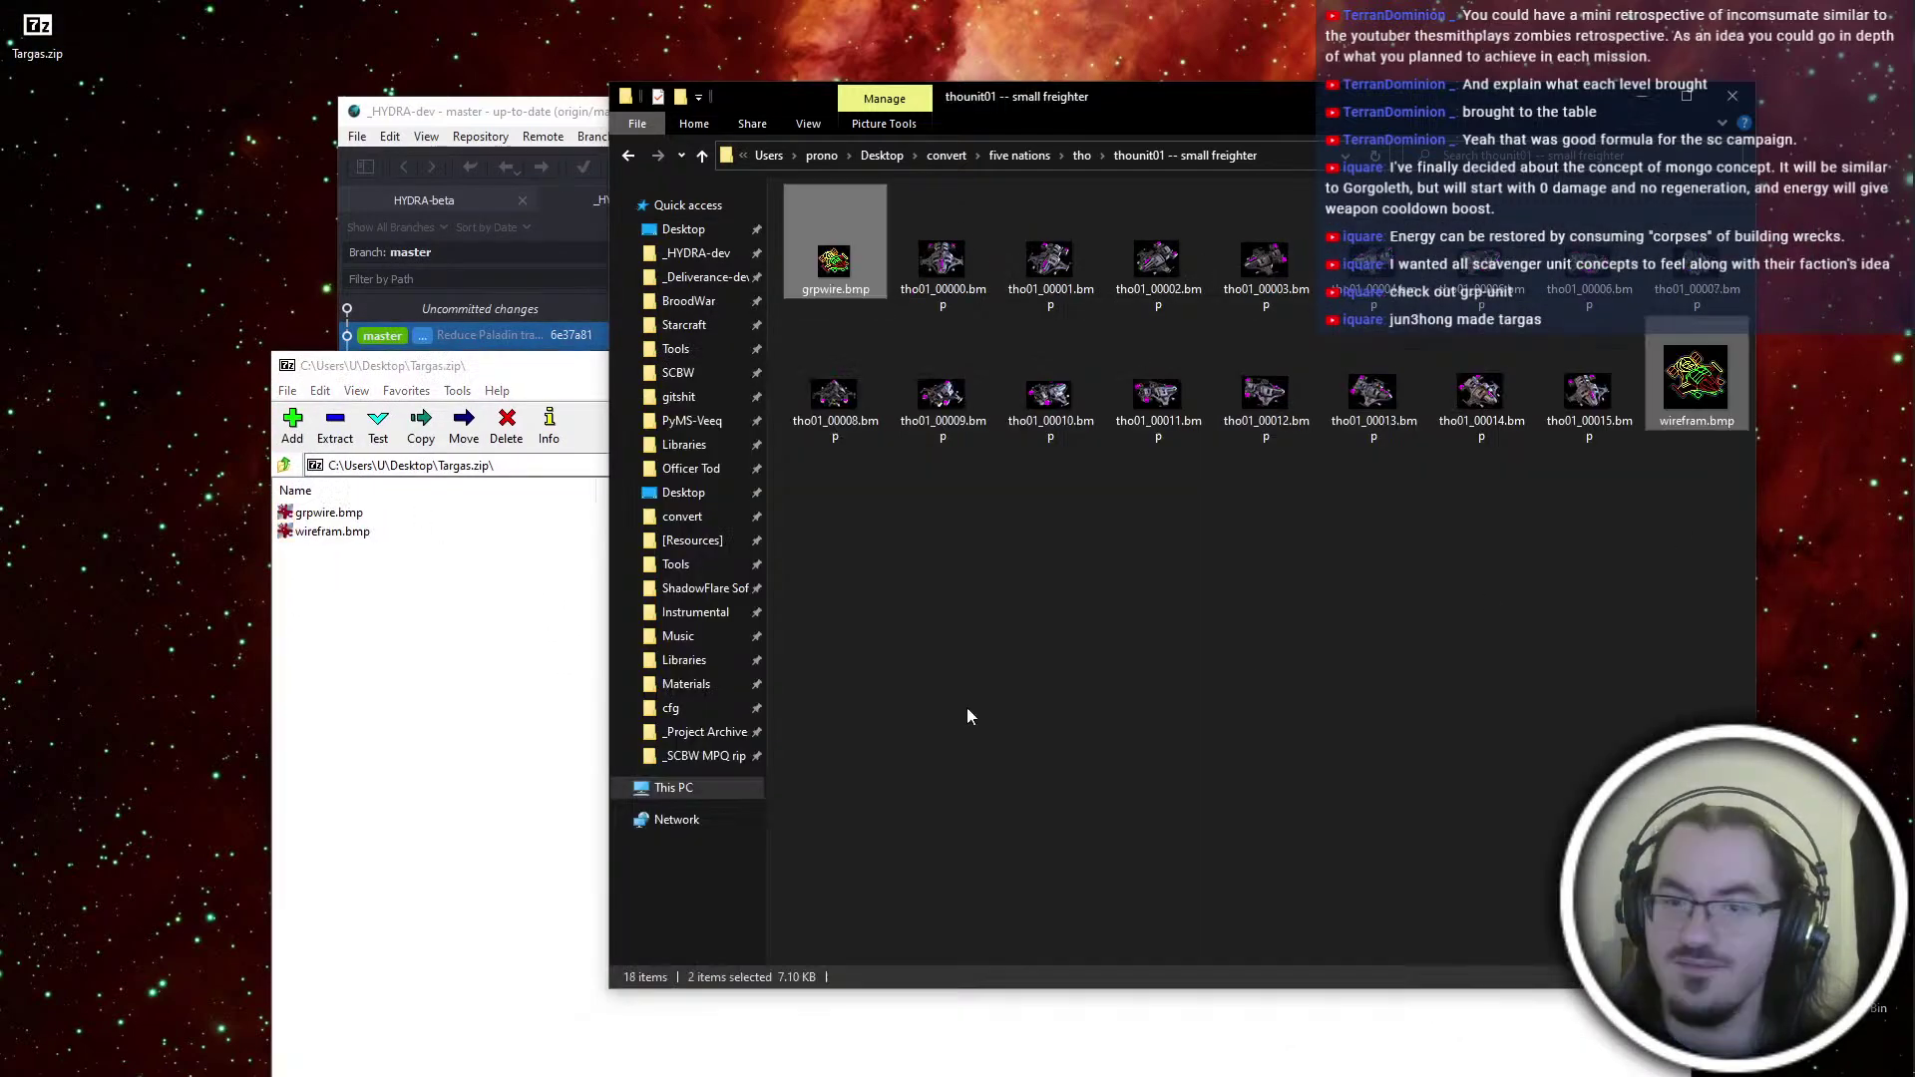
left_click(1667, 365)
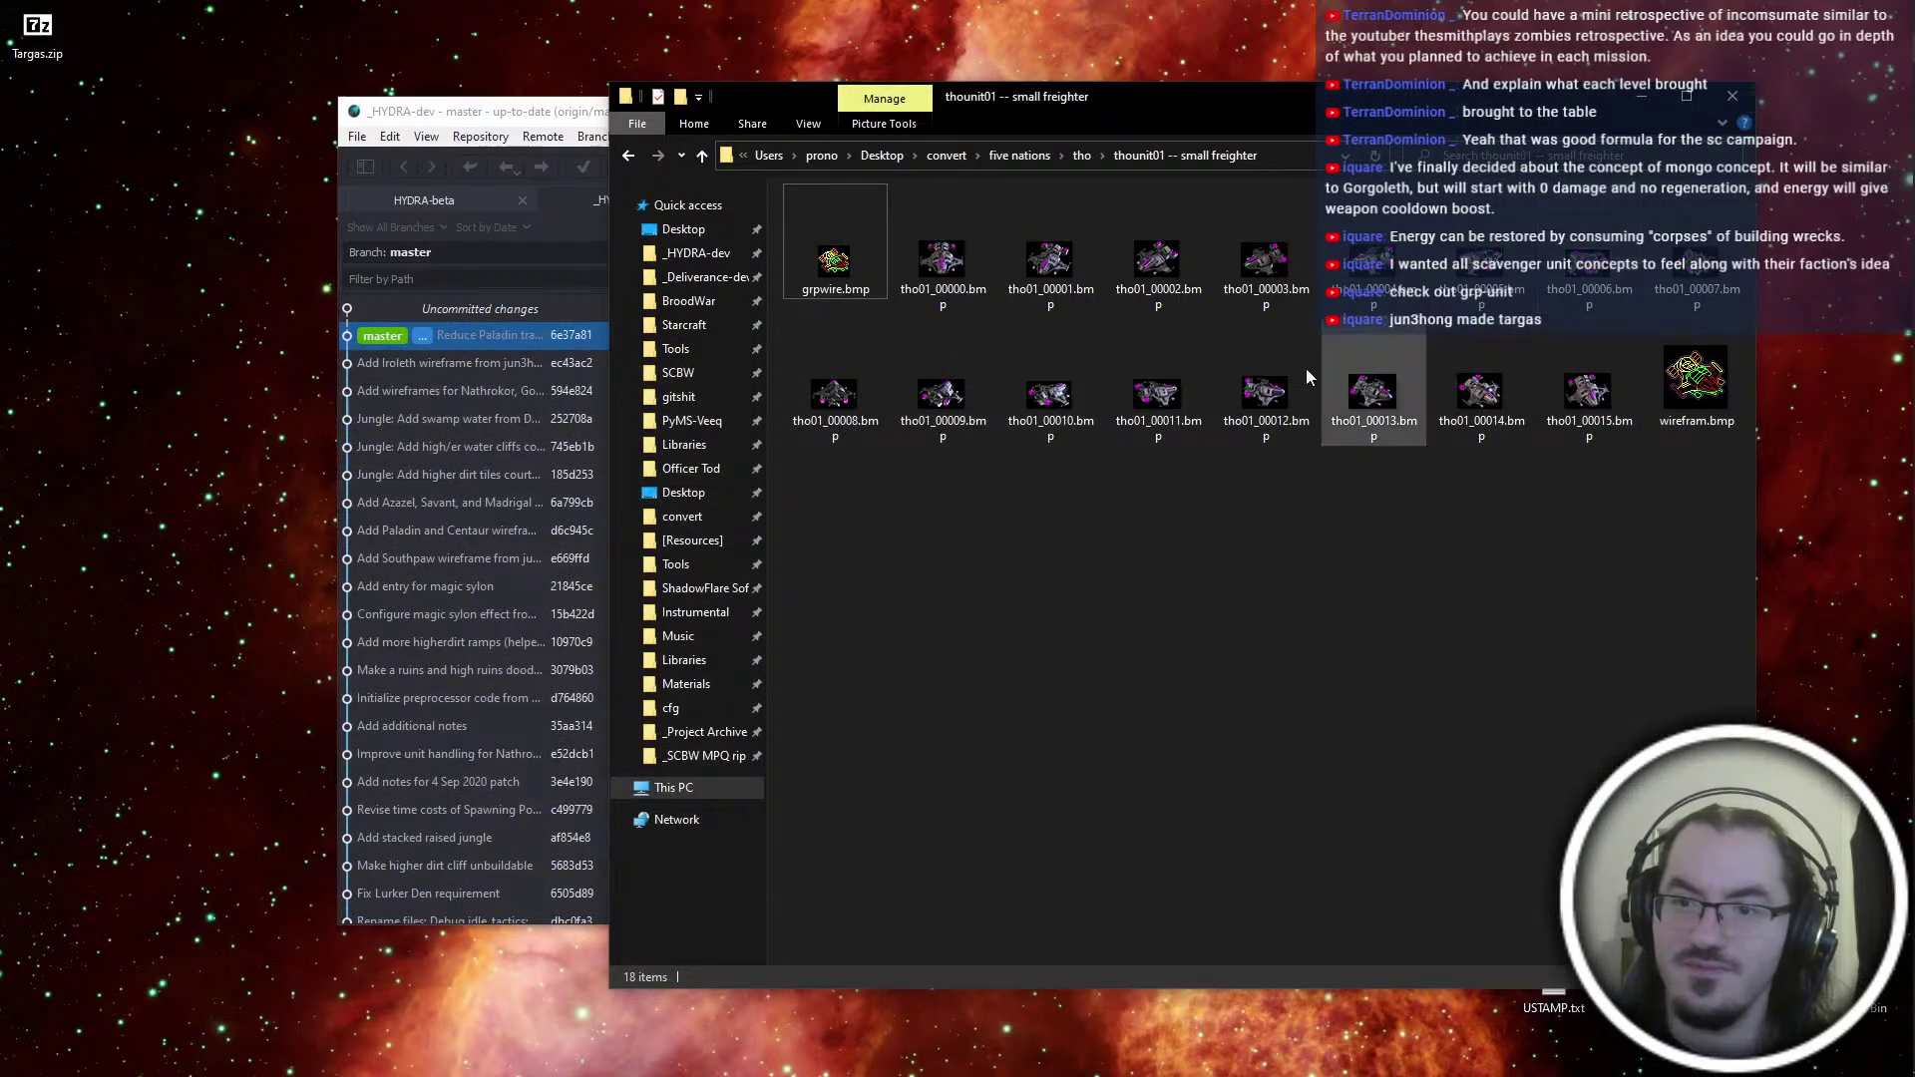
Move the frame images tho01_00000.bmp through tho01_00015.bmp into a new subfolder named _frames and return to the small freighter folder
left_click(968, 288)
left_click(1598, 414, "shift")
key("ctrl+x")
right_click(1138, 507)
mouse_move(1286, 820)
left_click(1406, 822)
type("_frames")
key("Return")
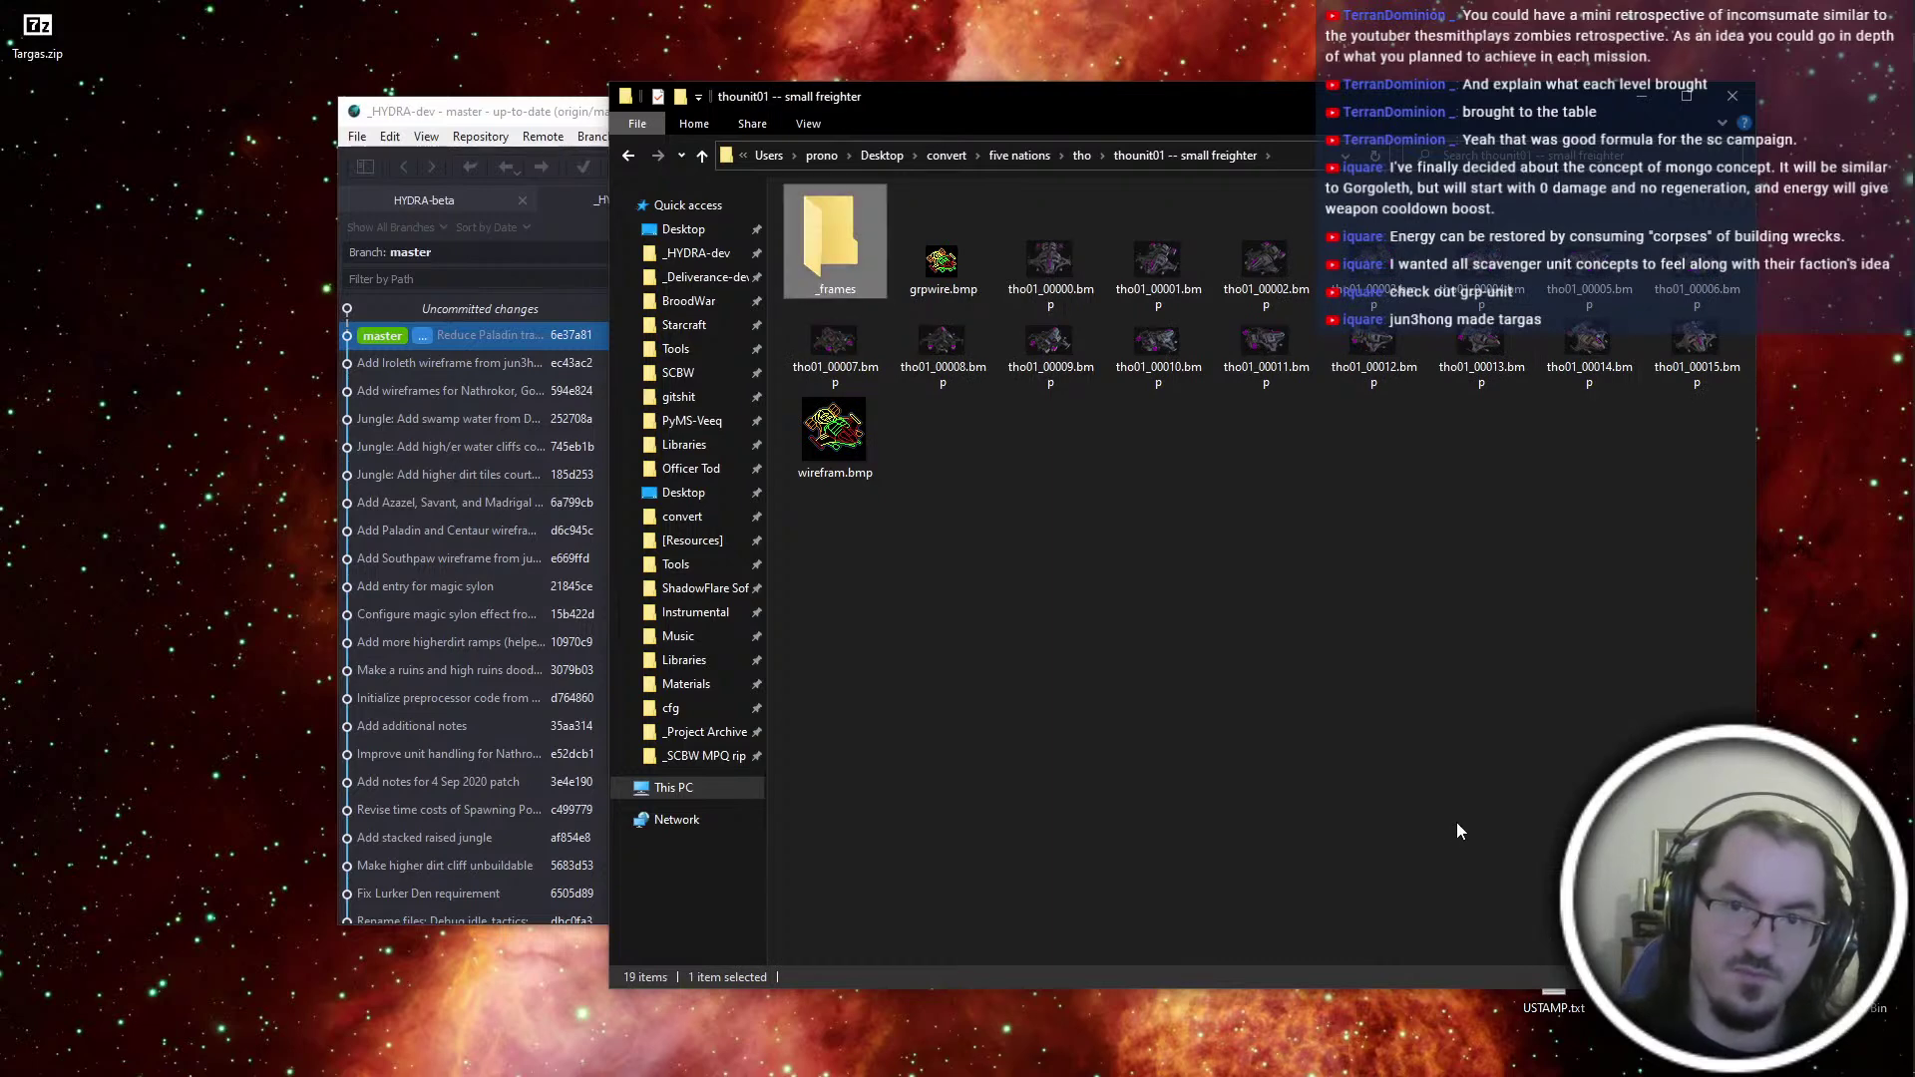
key("Return")
key("ctrl+v")
key("BackSpace")
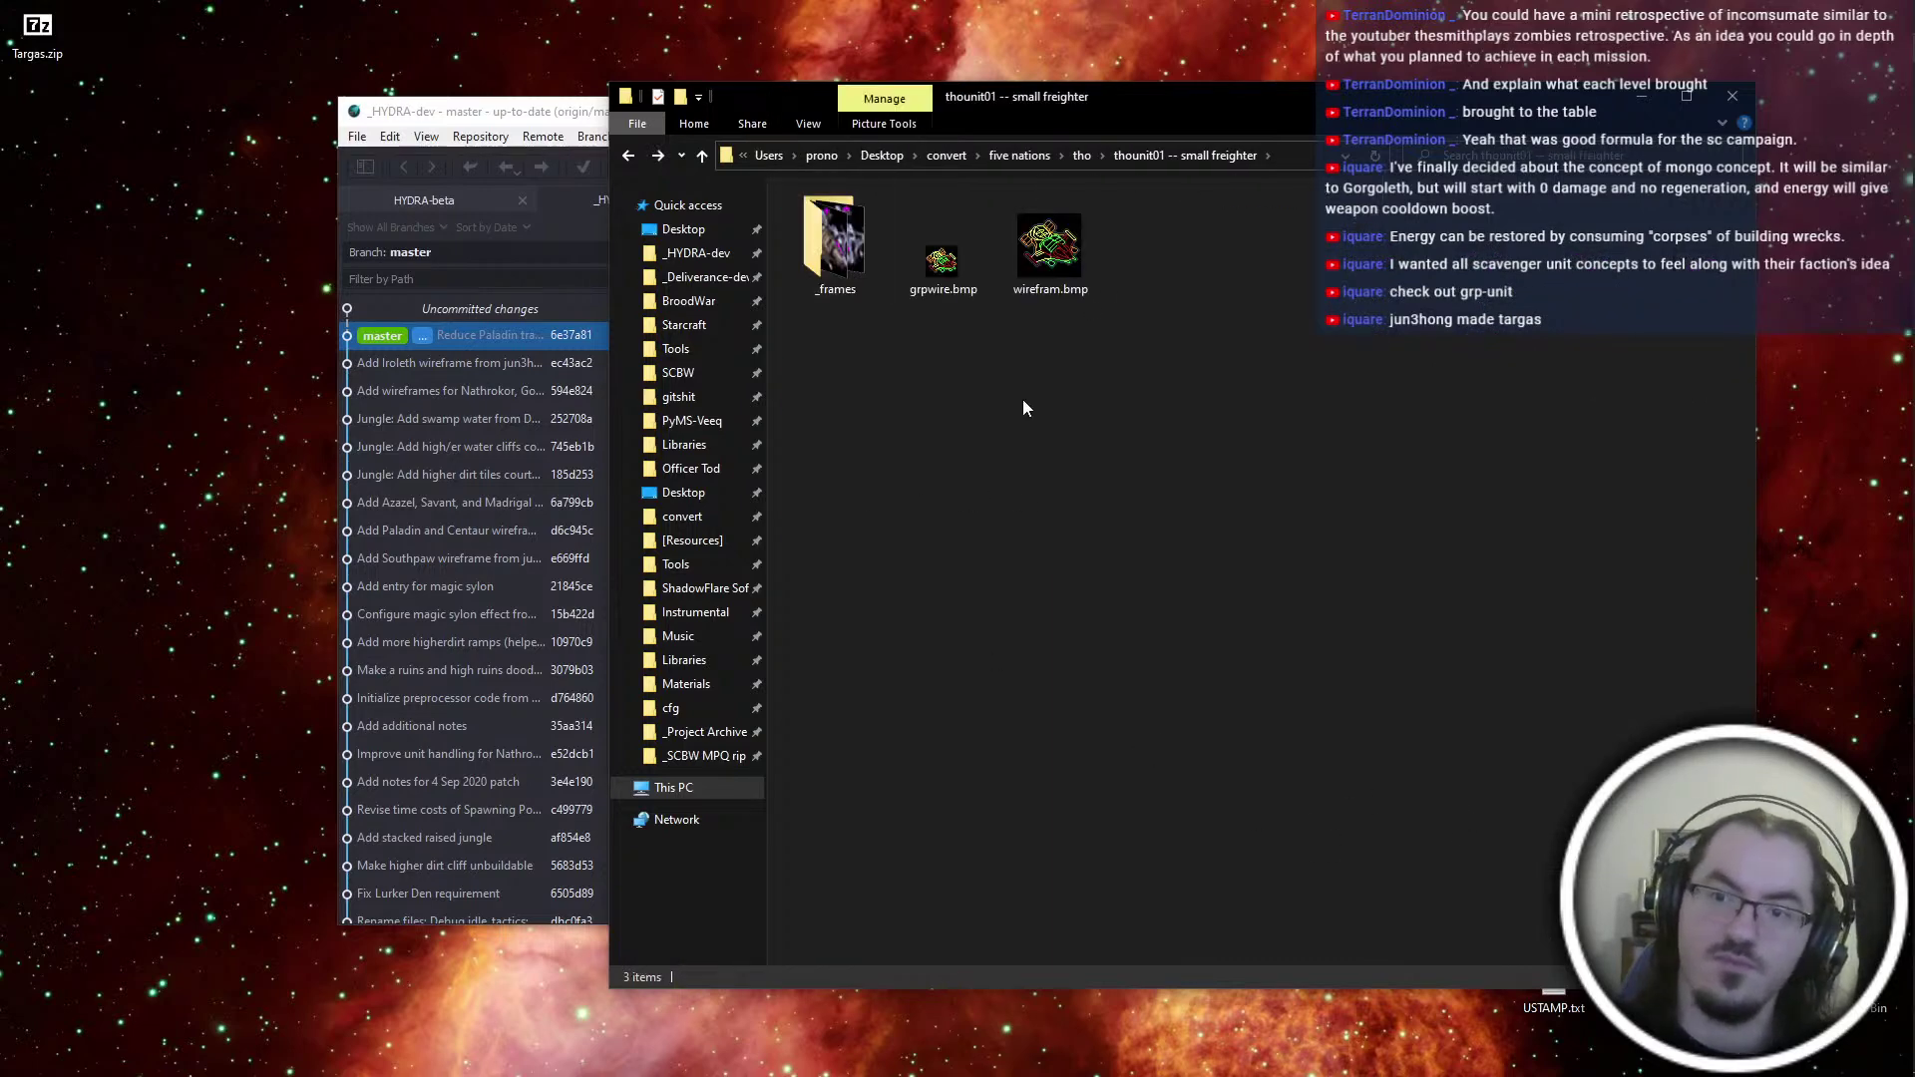
Remove Targas.zip from the desktop and close the small freighter folder window
left_click_drag(66, 32, 1151, 395)
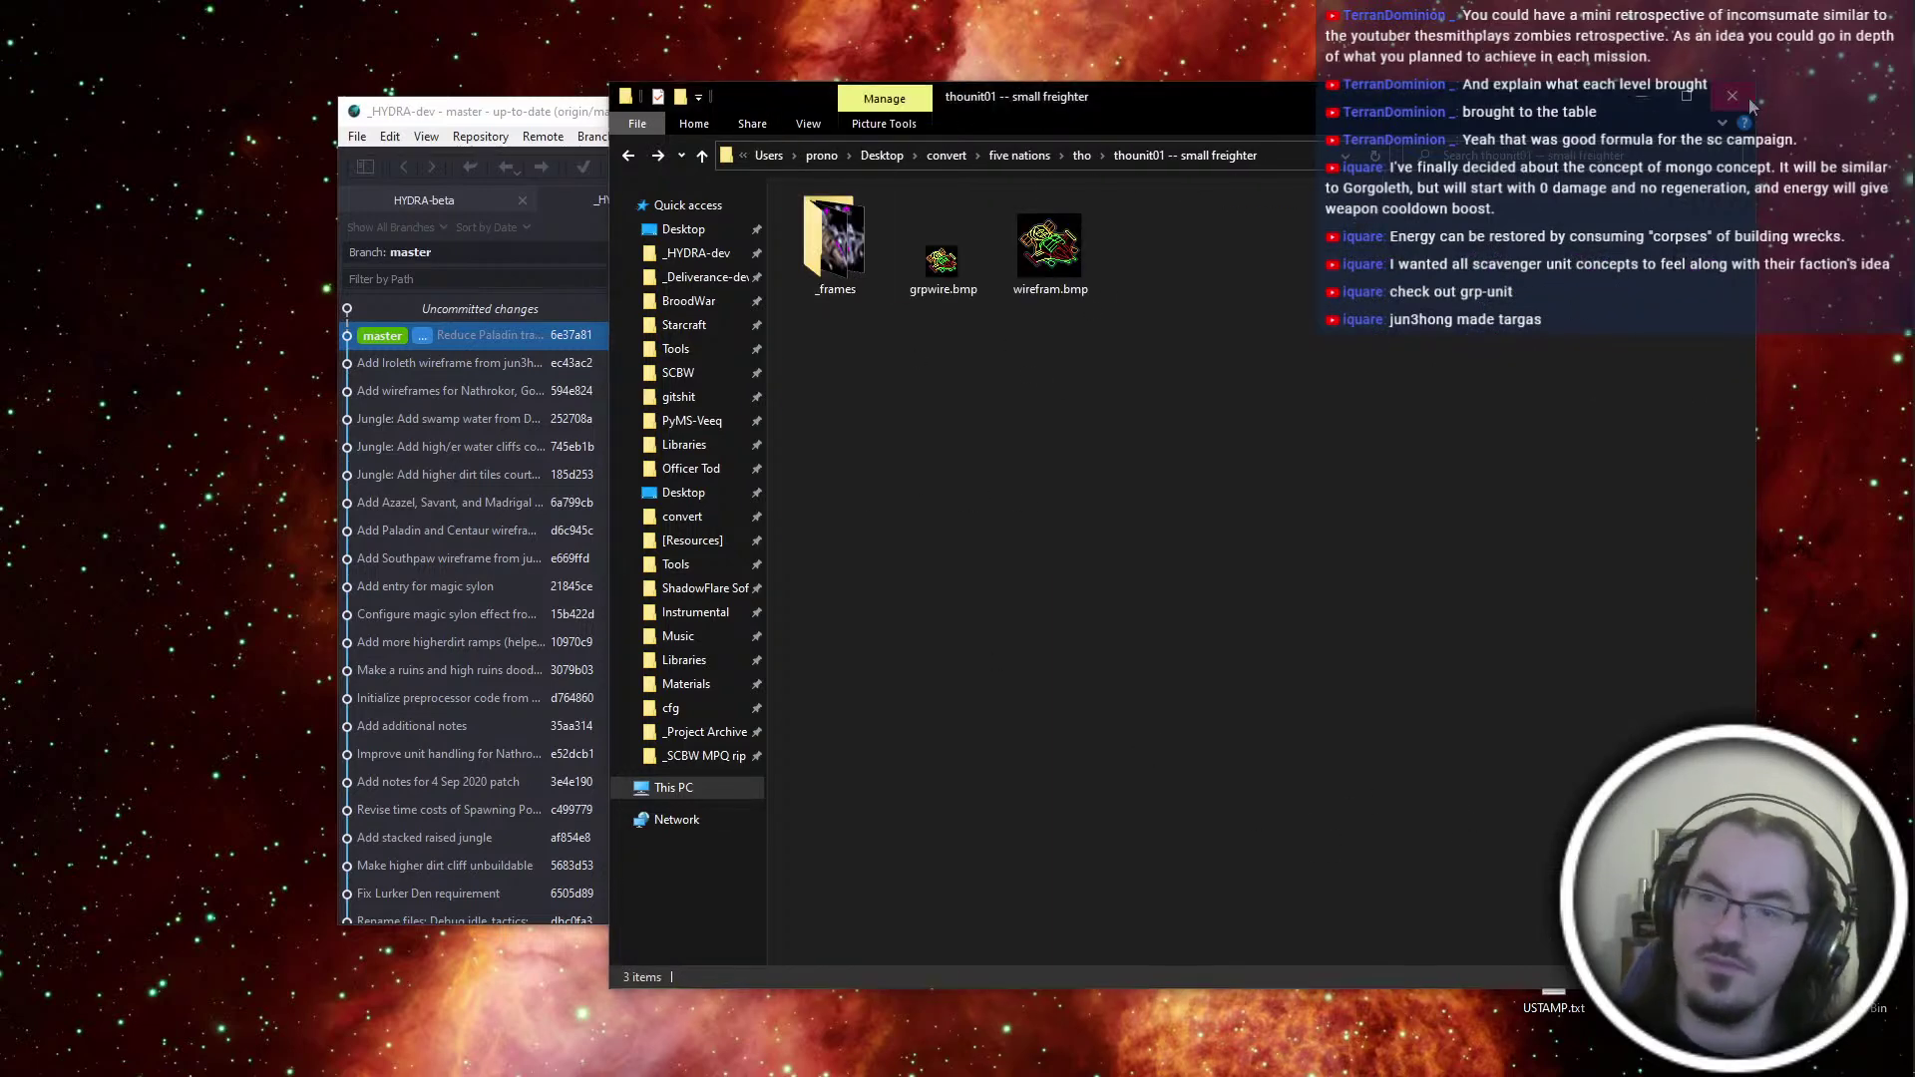
left_click(1732, 96)
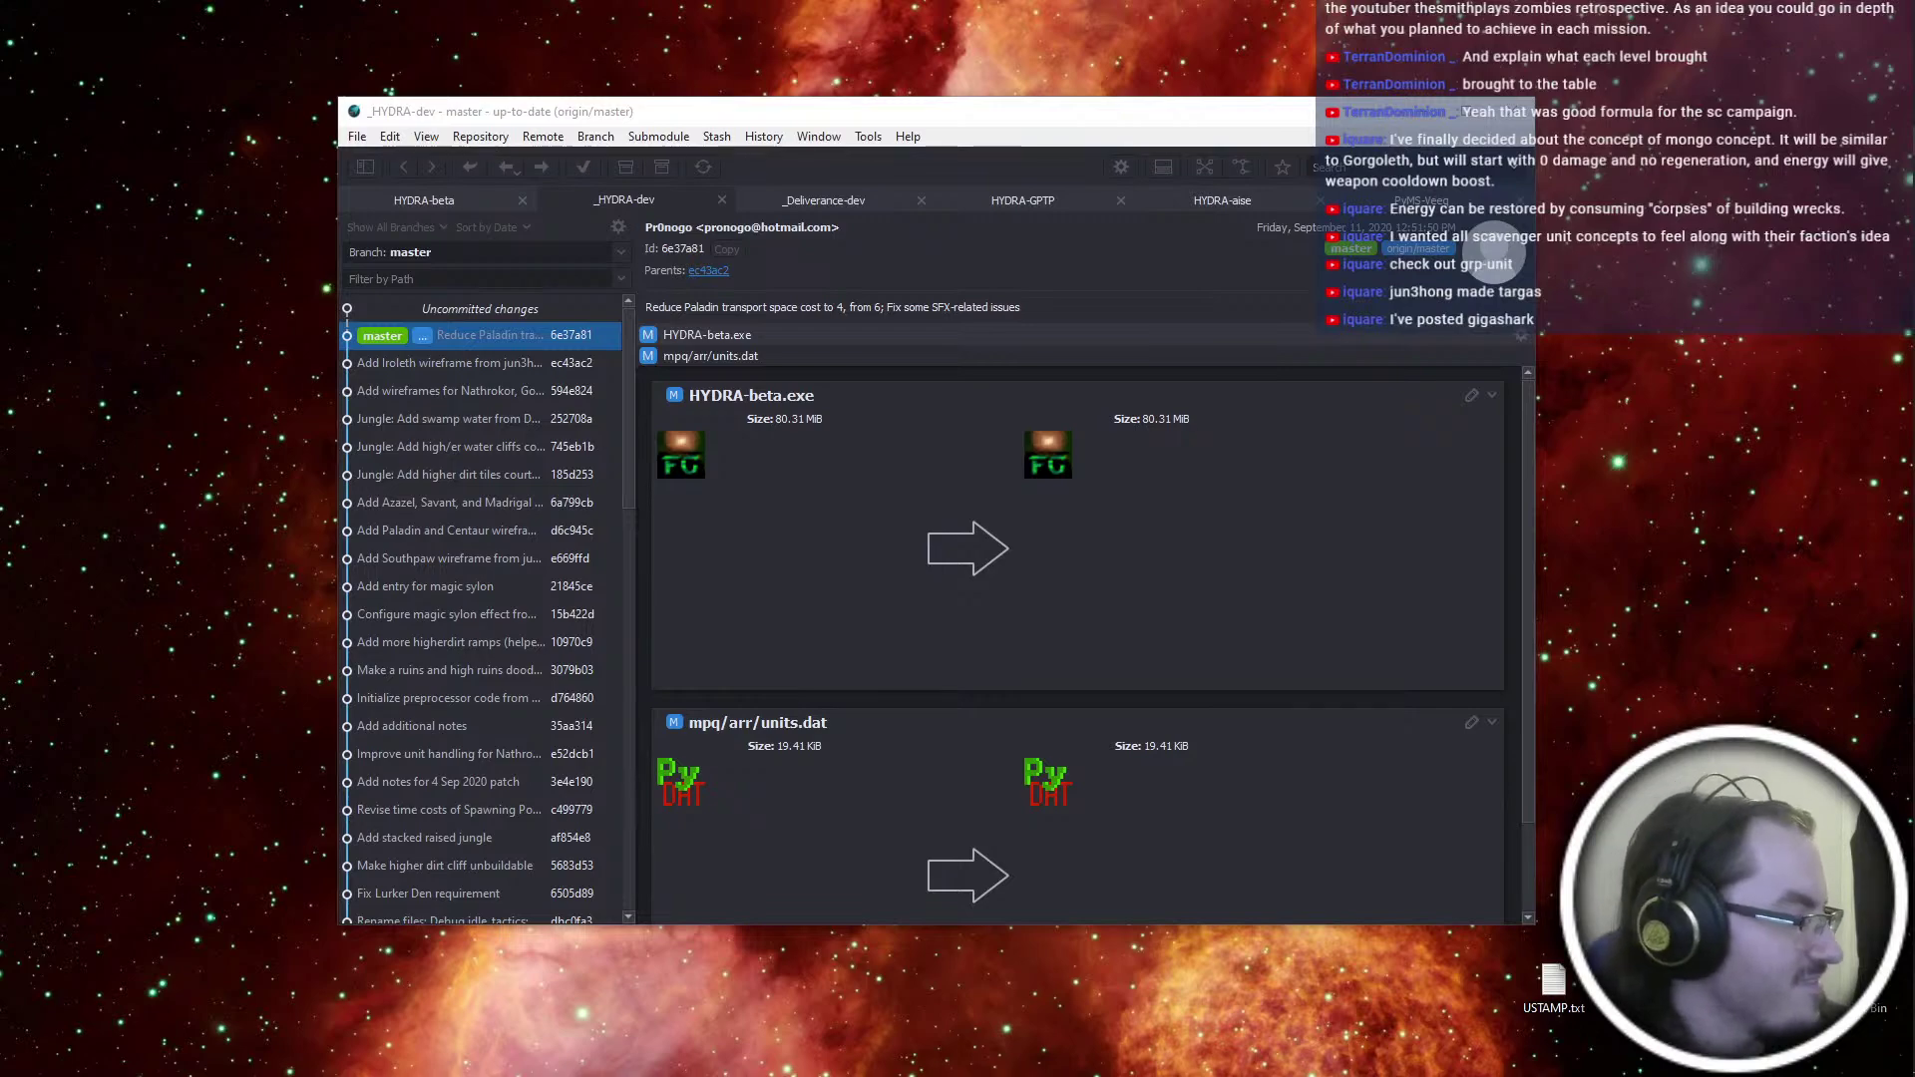
Switch from the Git client back to the ScmDraft map and open a File Explorer window at This PC
left_click(480, 309)
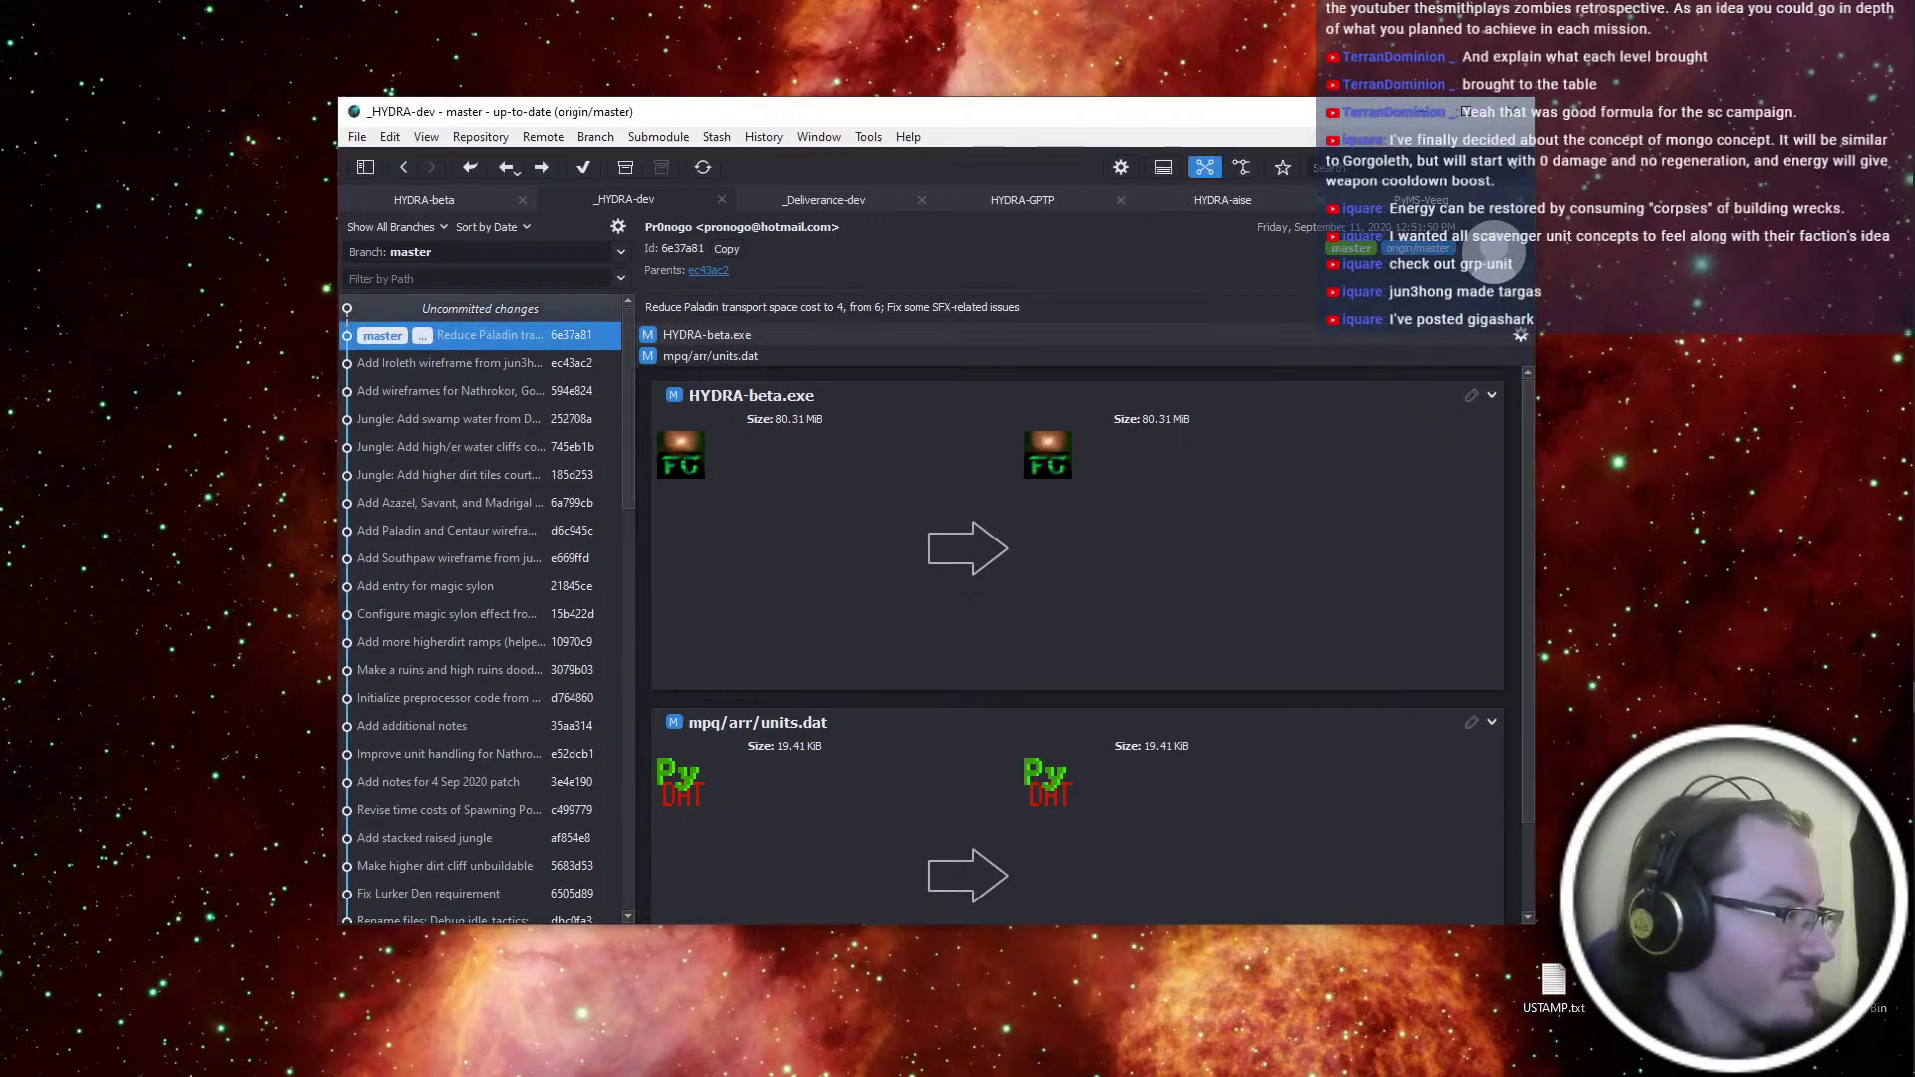
key("alt+Tab")
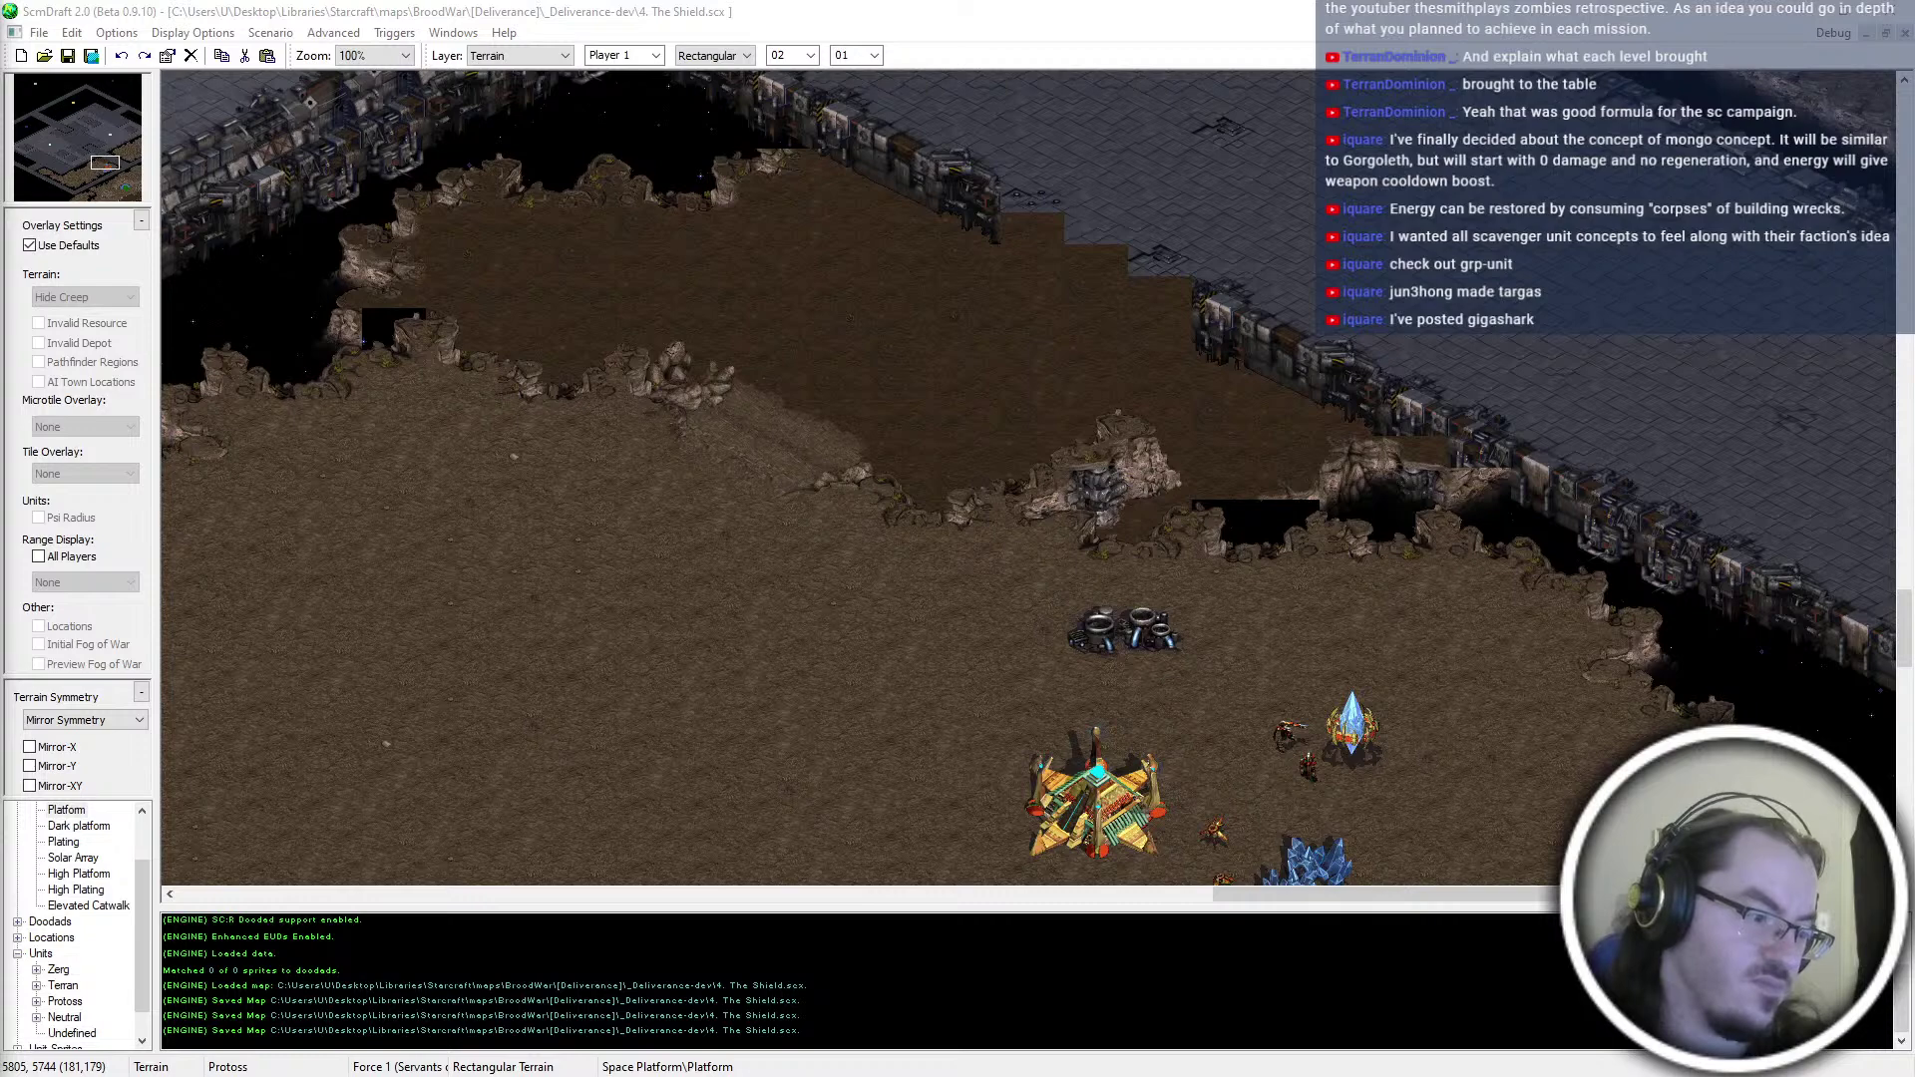
key("super+e")
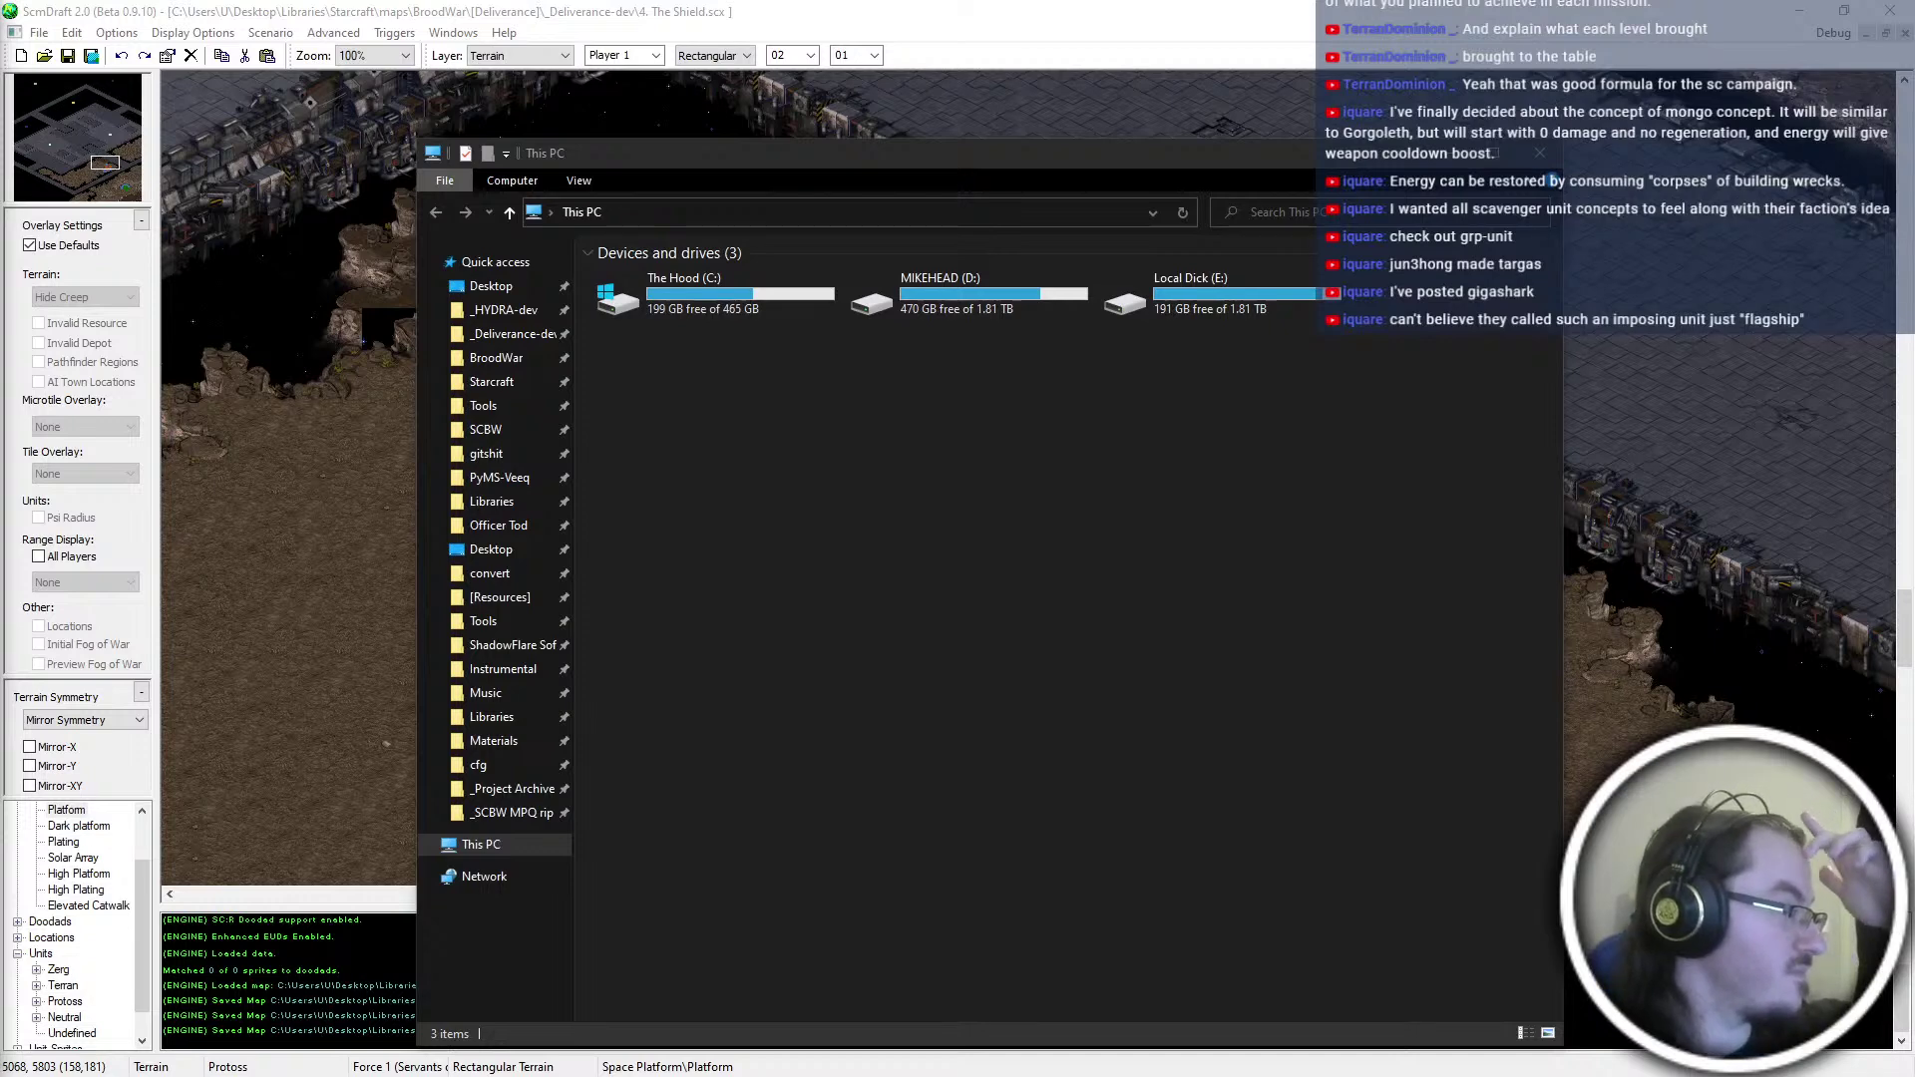
left_click(1086, 456)
key("alt+Tab")
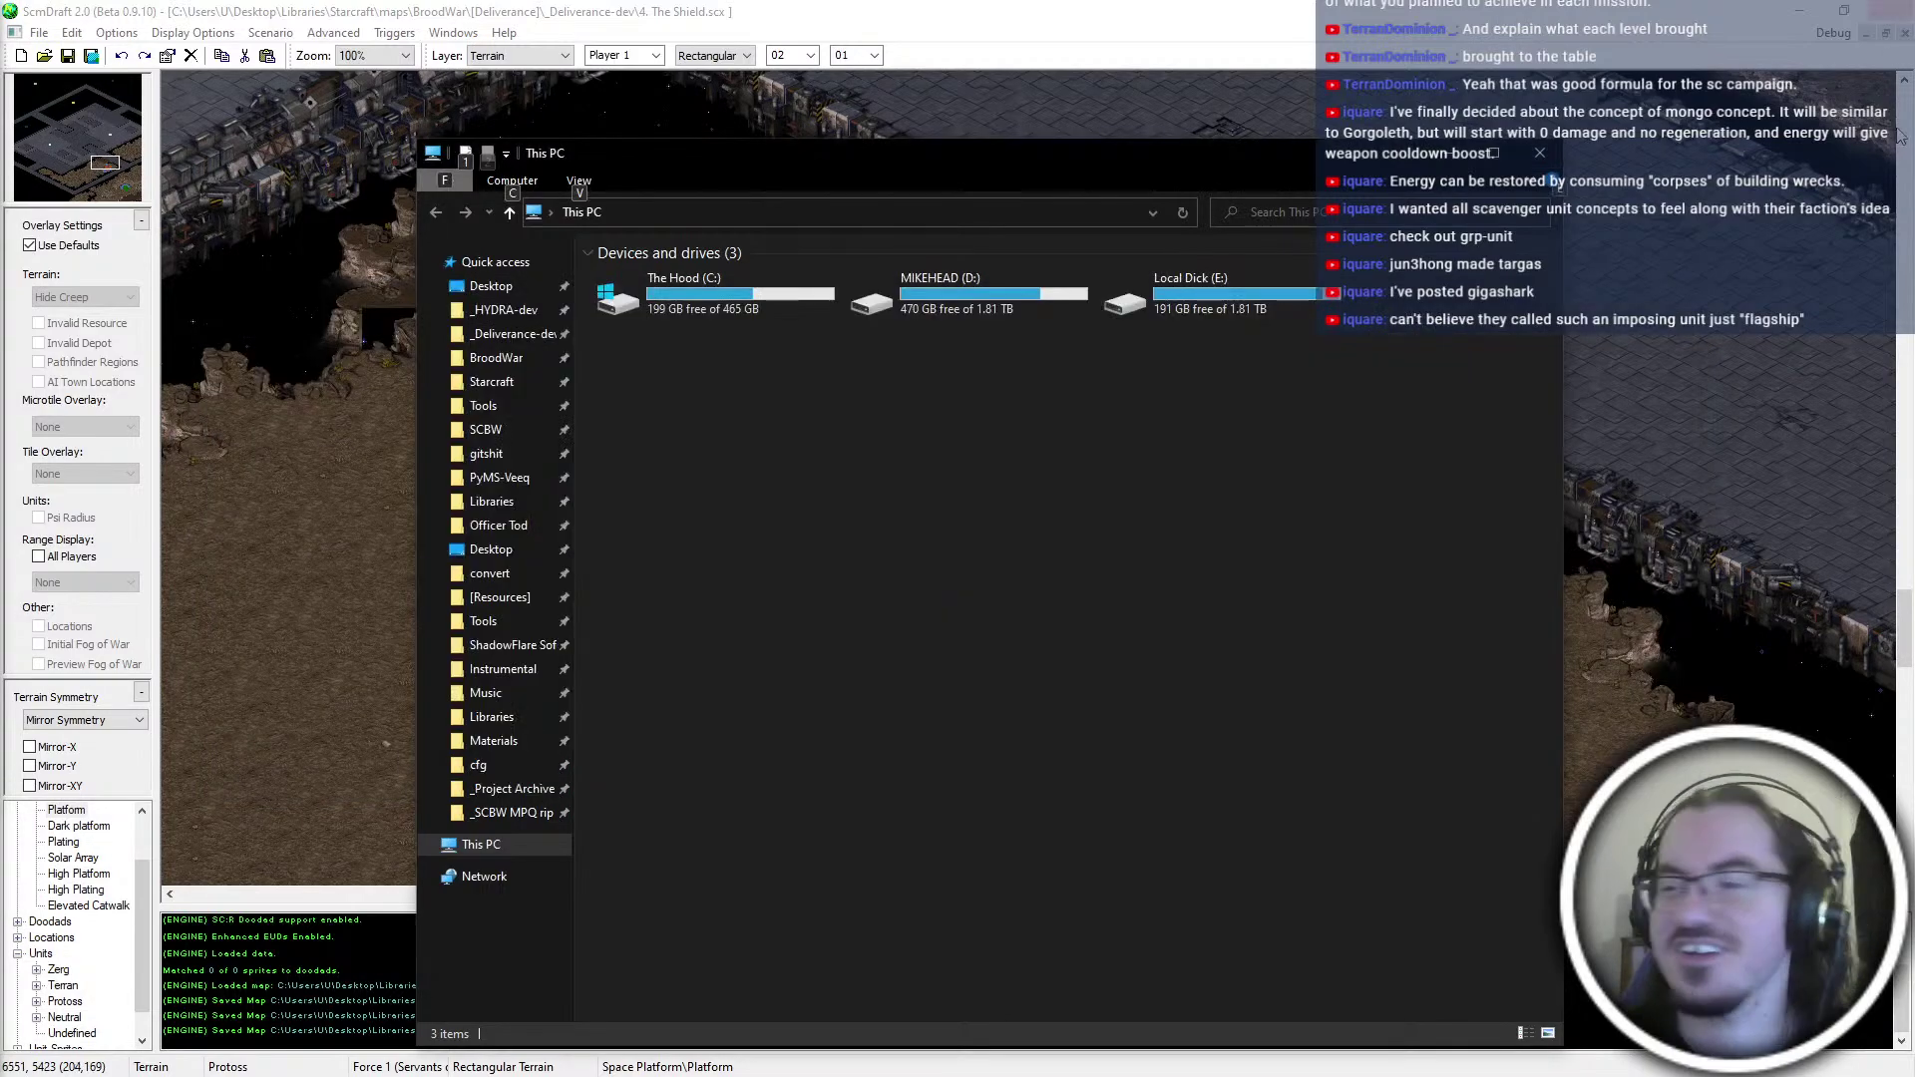
Switch to IDA and close it with the option not to save the StarCraftFinal.idb database
key("alt+Tab")
left_click(800, 740)
key("alt+F4")
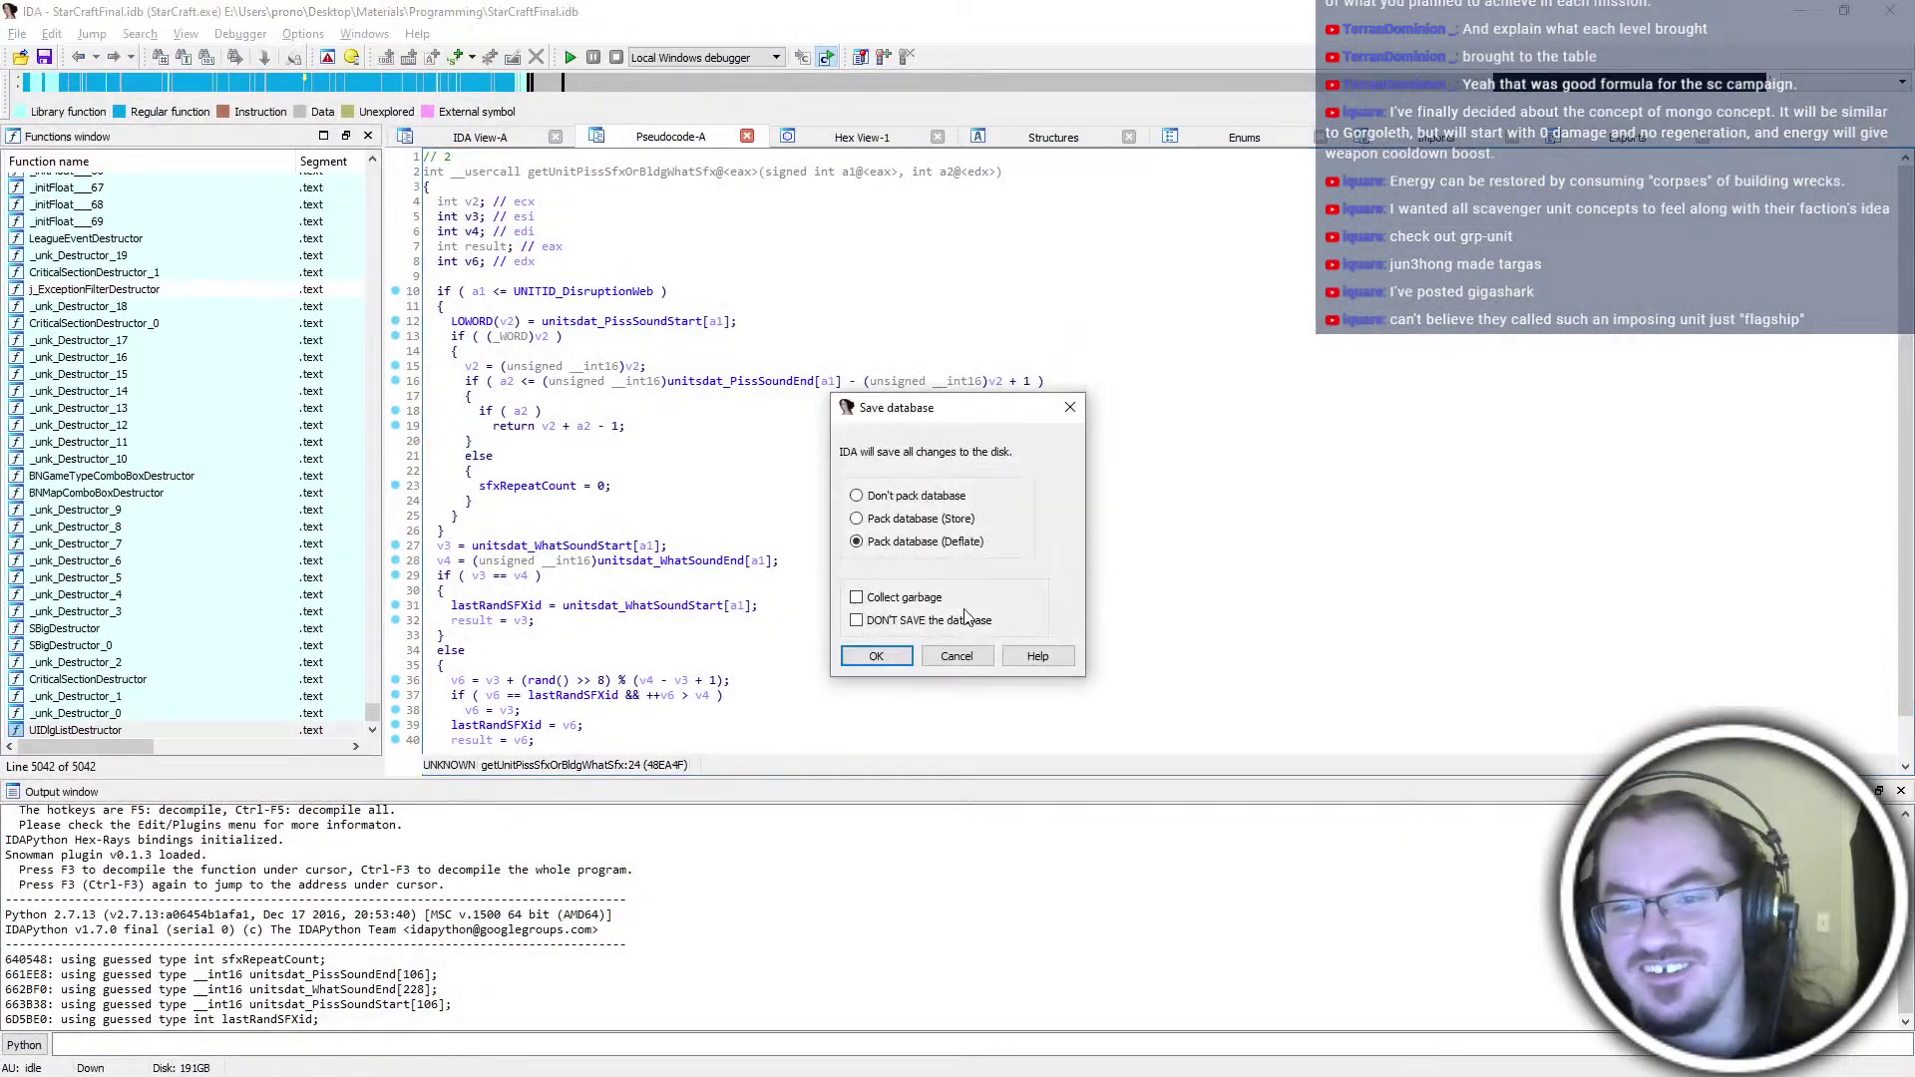
left_click(941, 619)
left_click(875, 656)
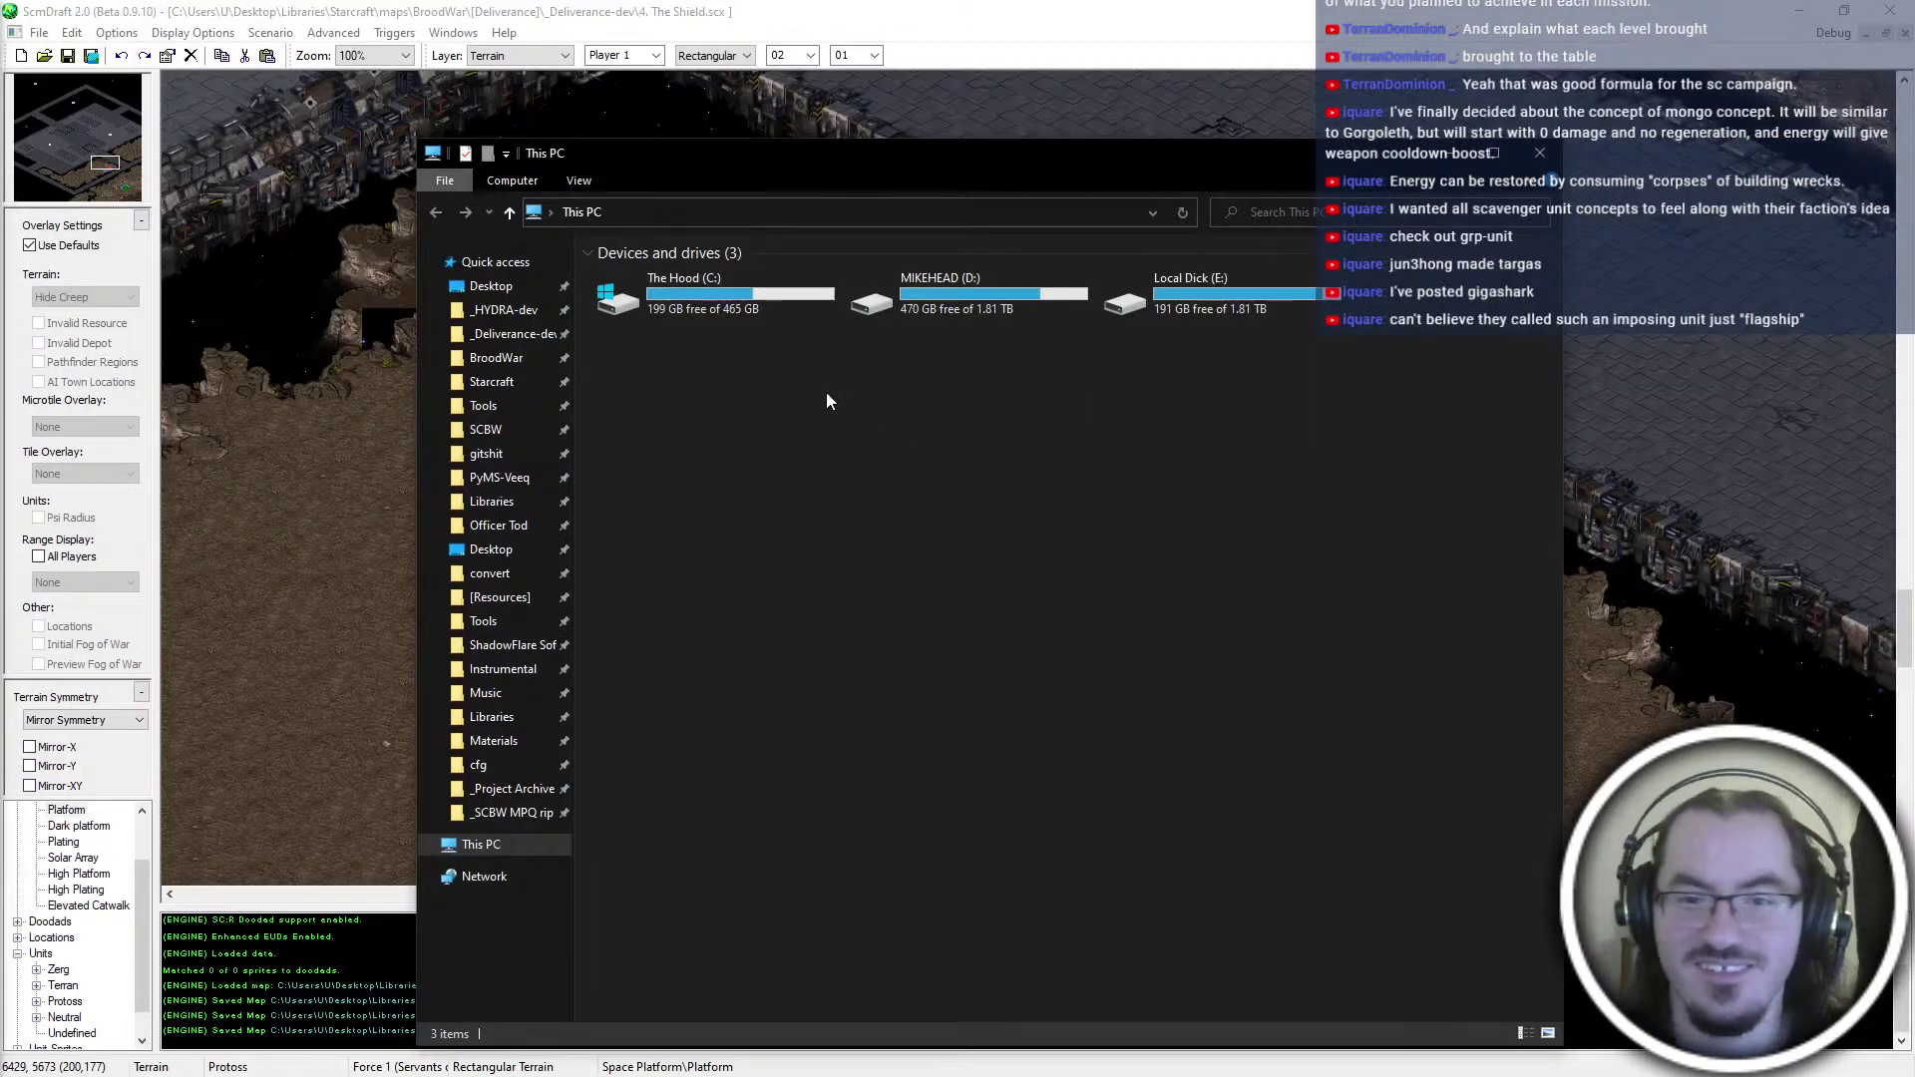
Open the _HYDRA-dev folder in File Explorer and switch to the desktop with the Git client
left_click(516, 334)
left_click(503, 310)
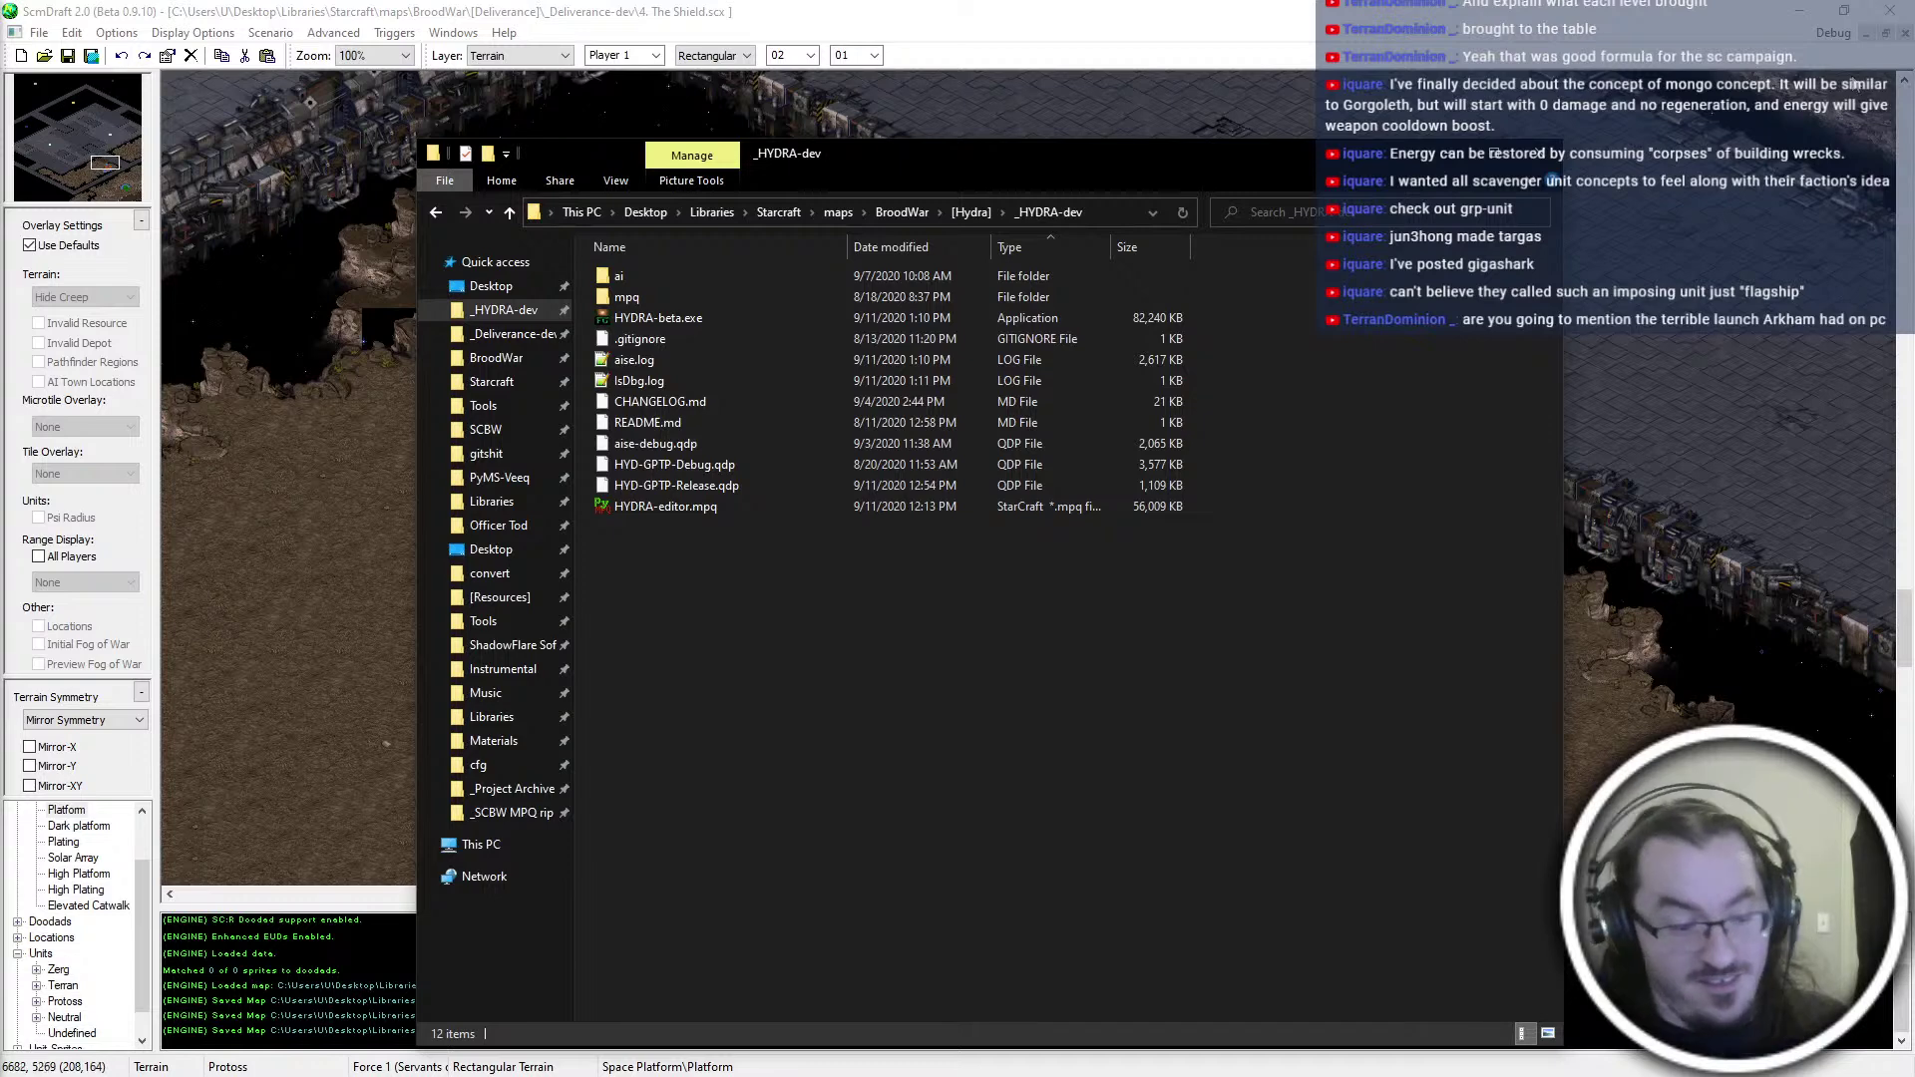
key("super")
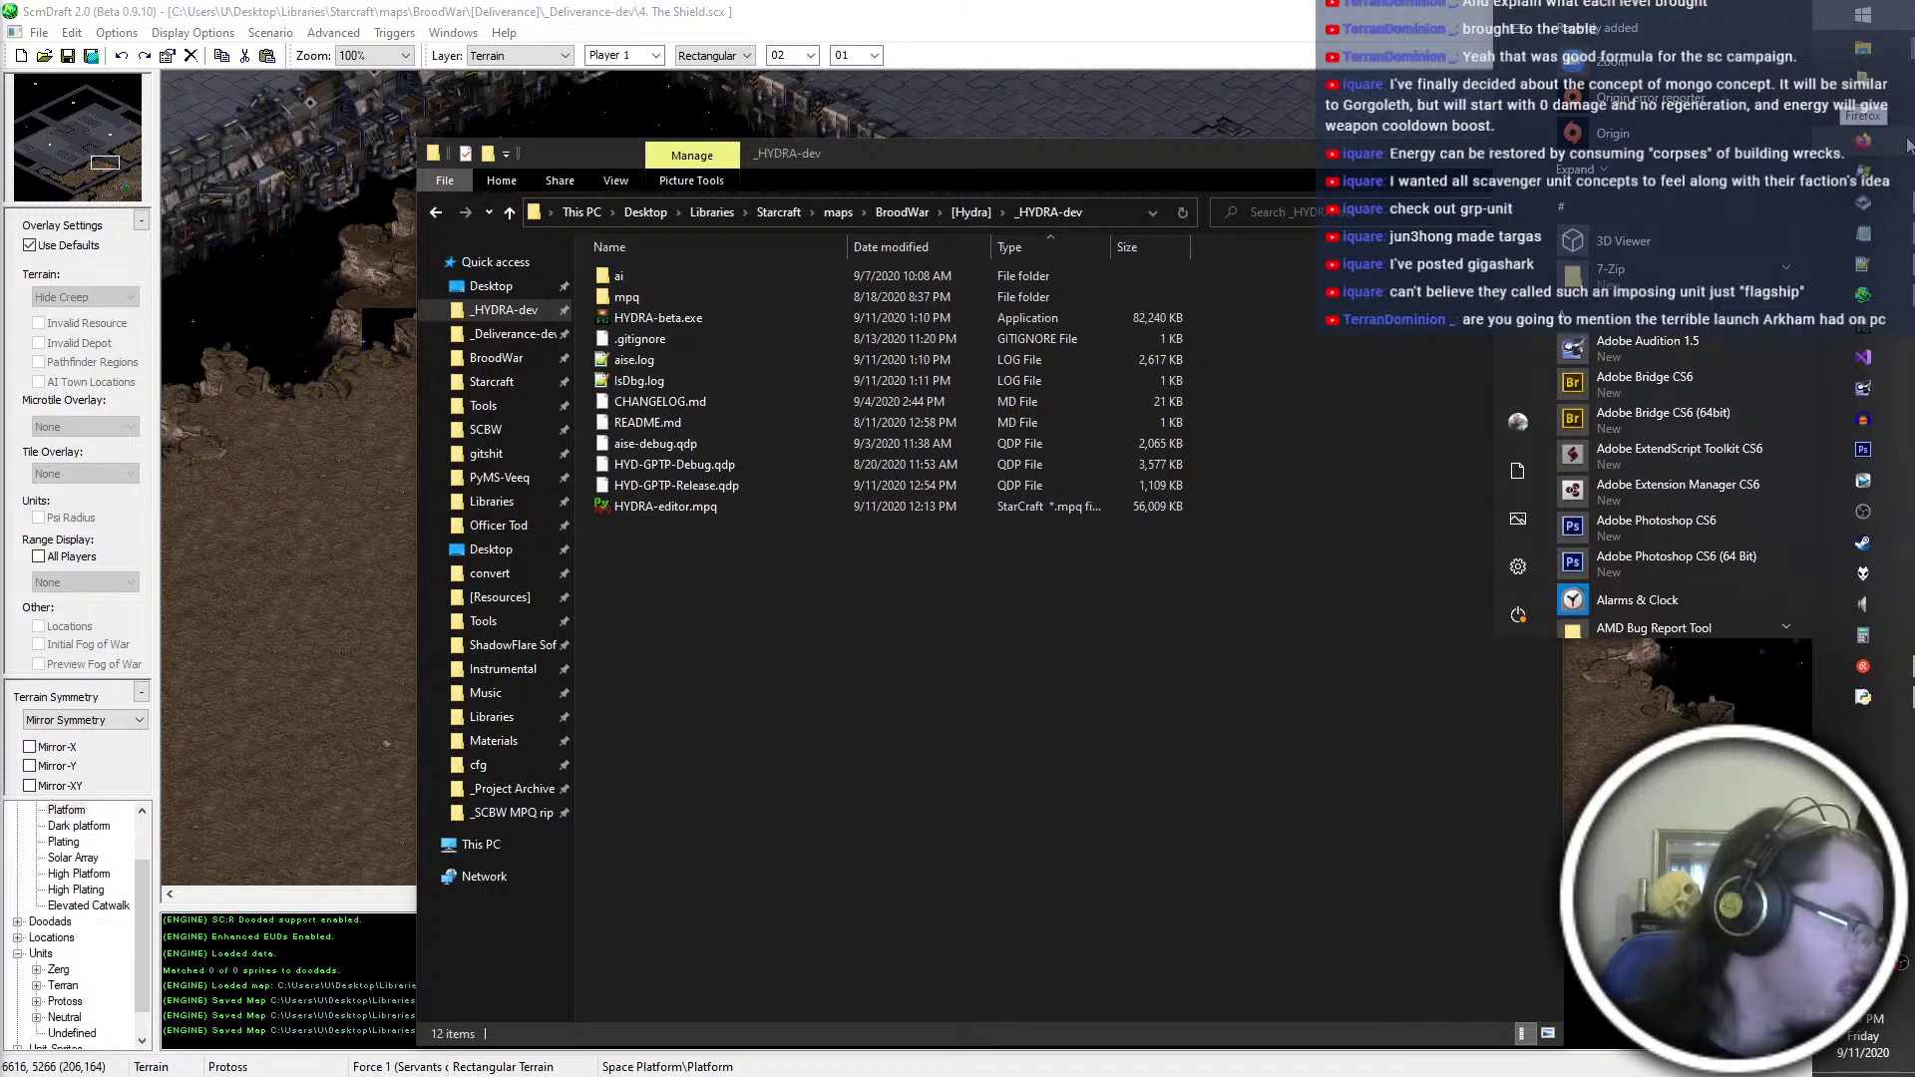
left_click(1091, 688)
key("ctrl+super+Right")
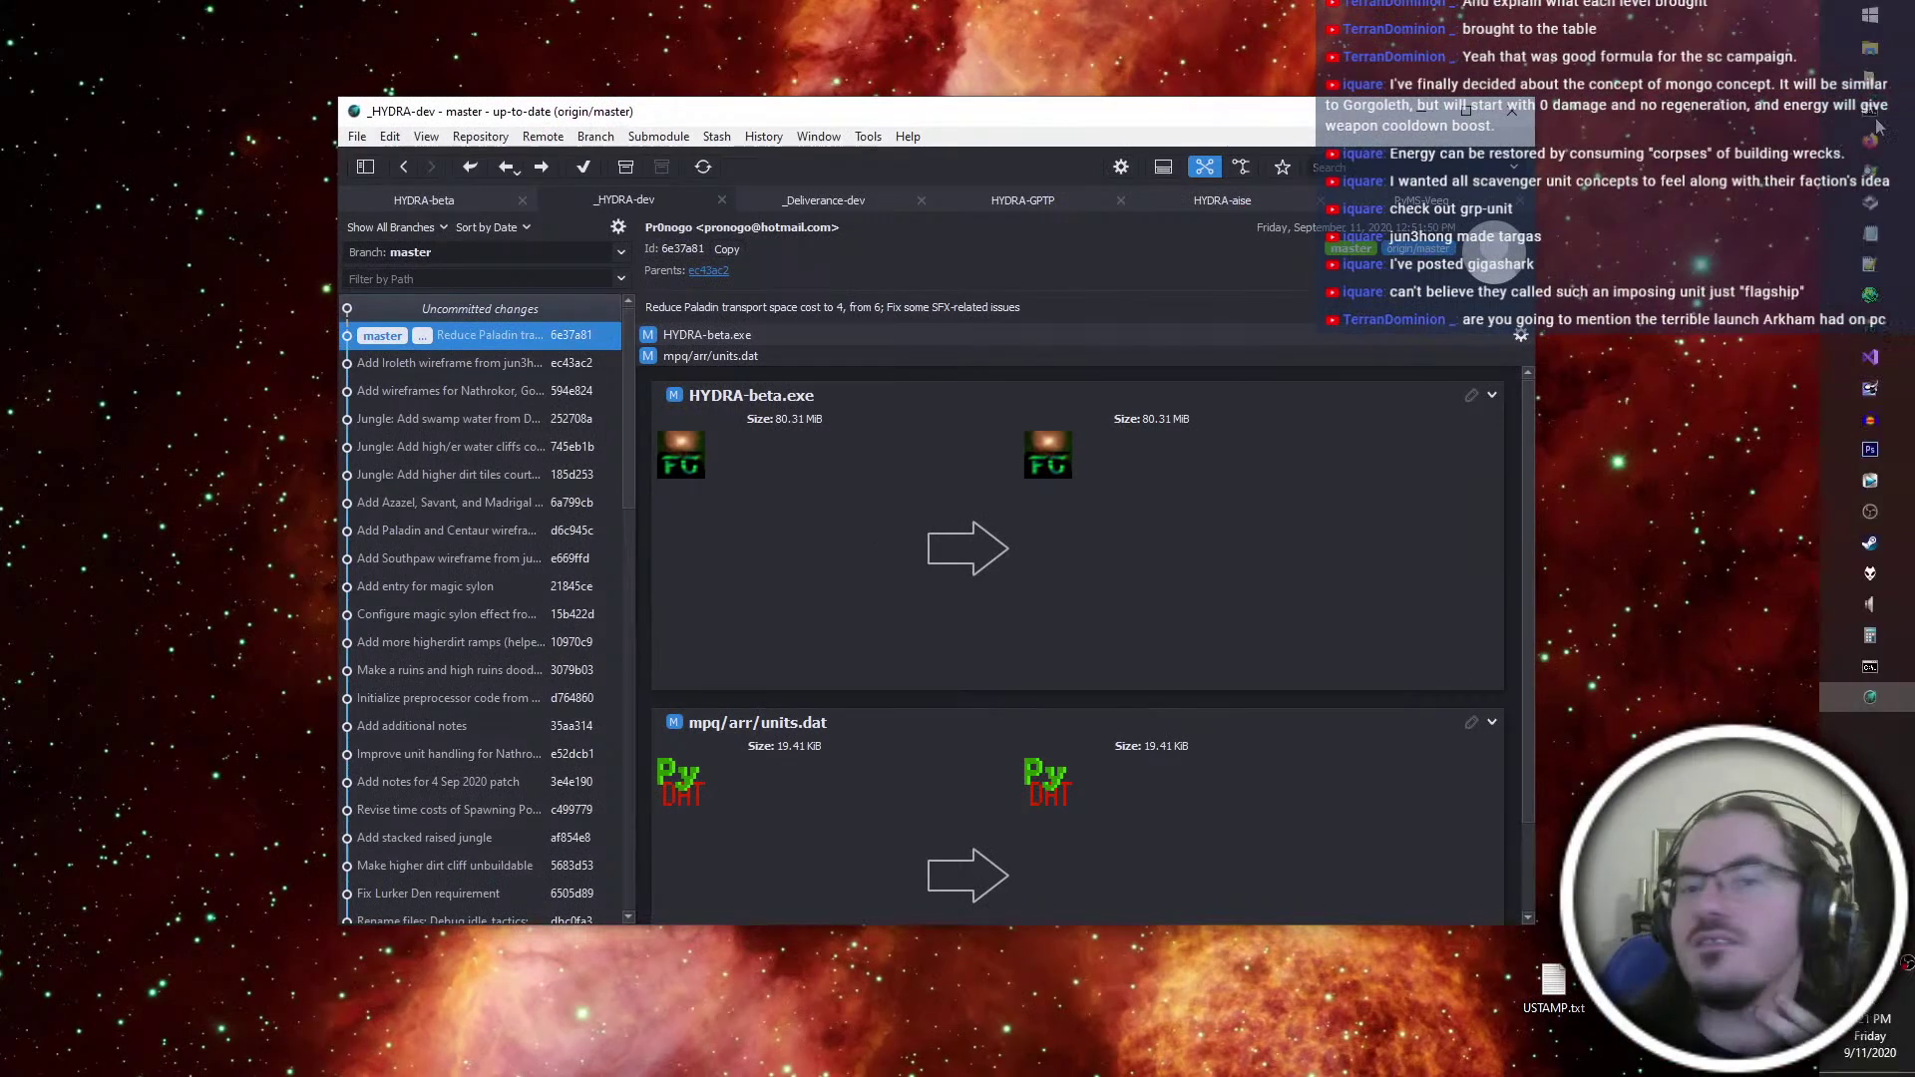
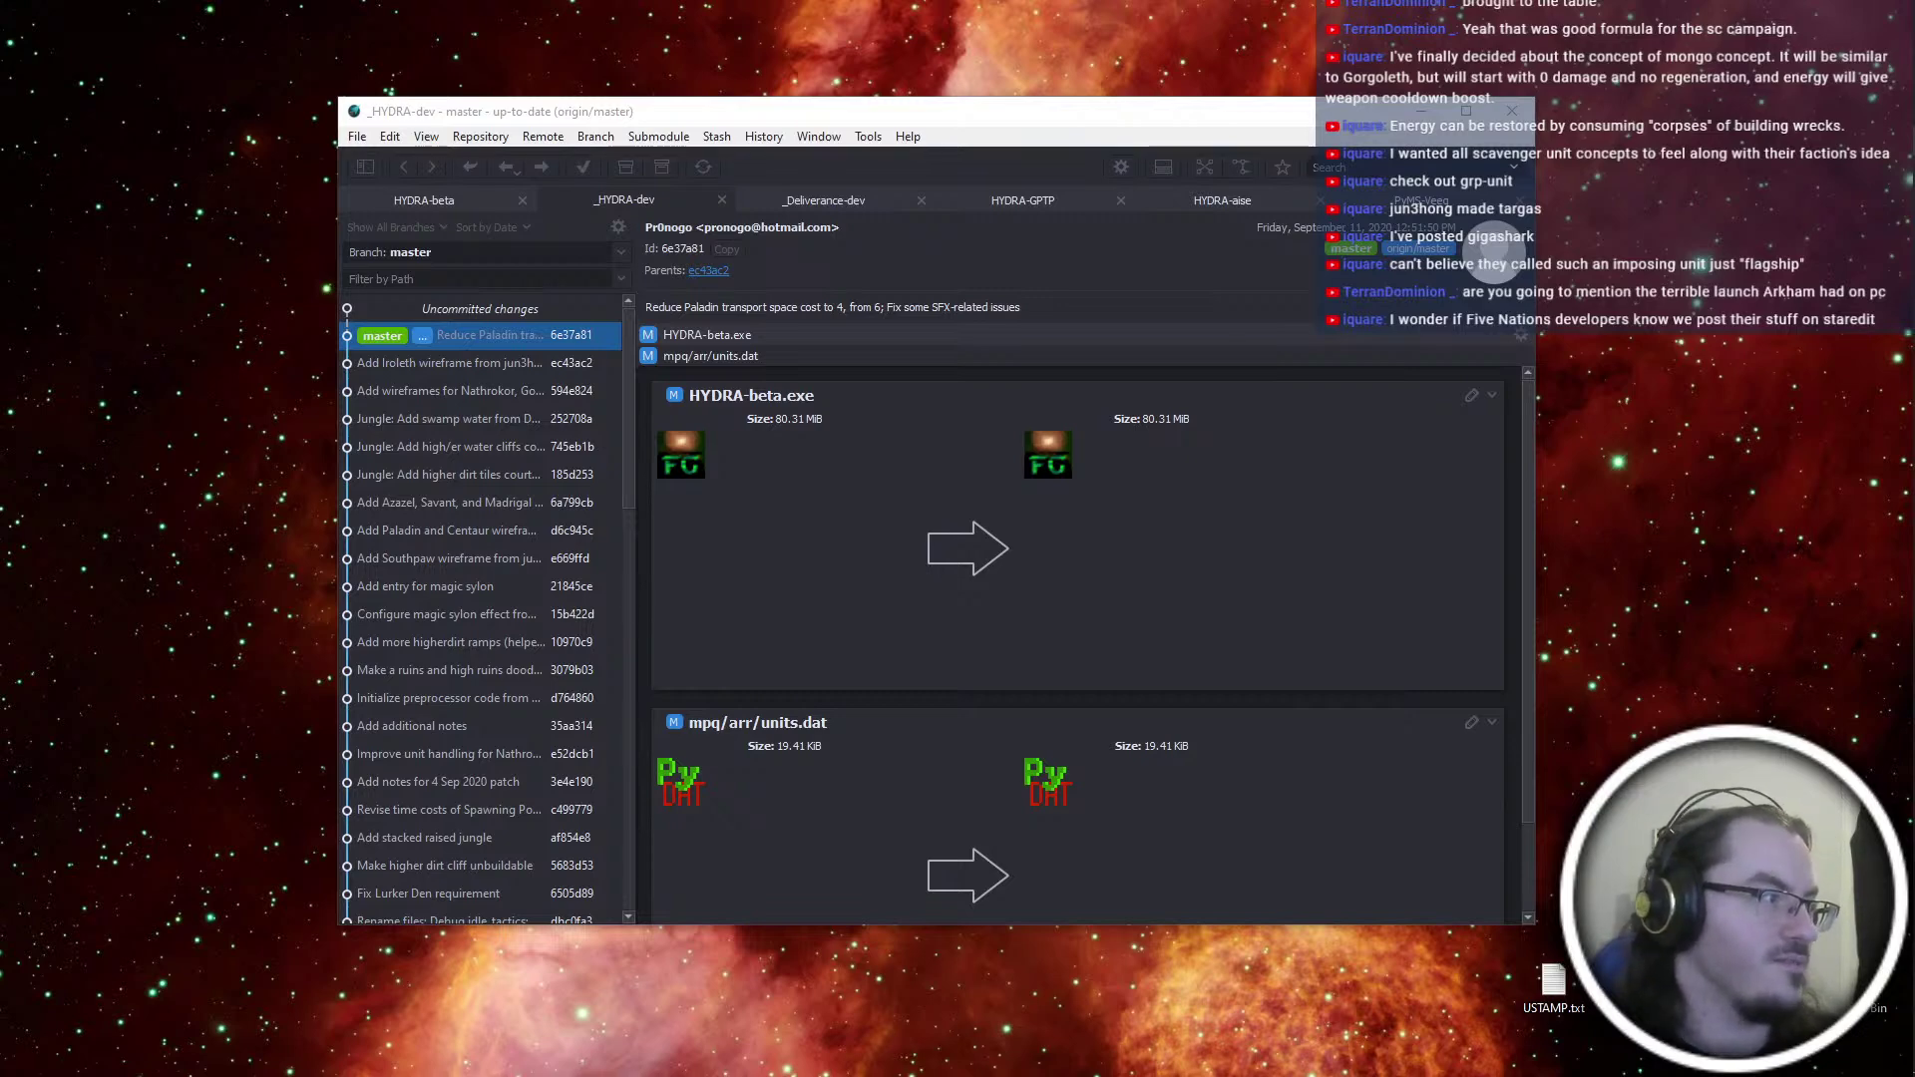
Return to the ScmDraft map and look over the terrain around the Protoss base and mineral field
key("super+d")
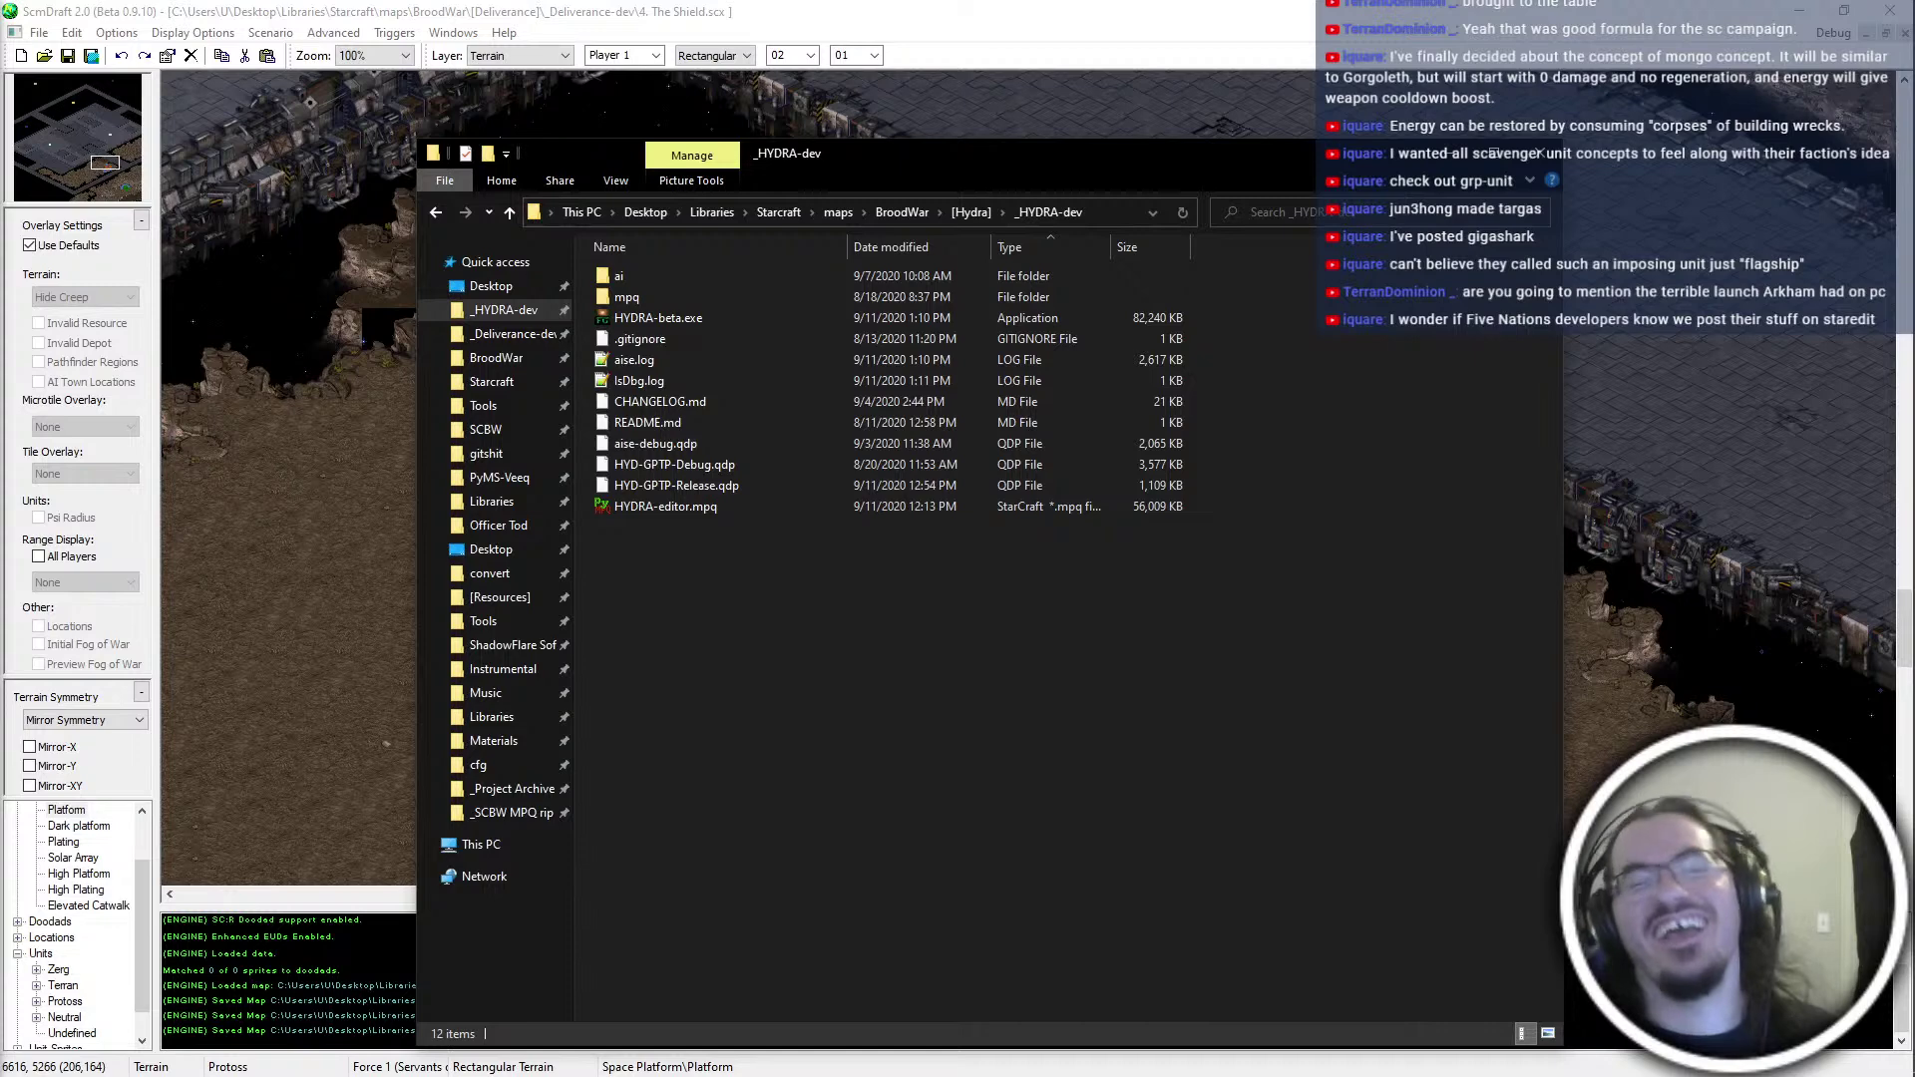
left_click(1173, 8)
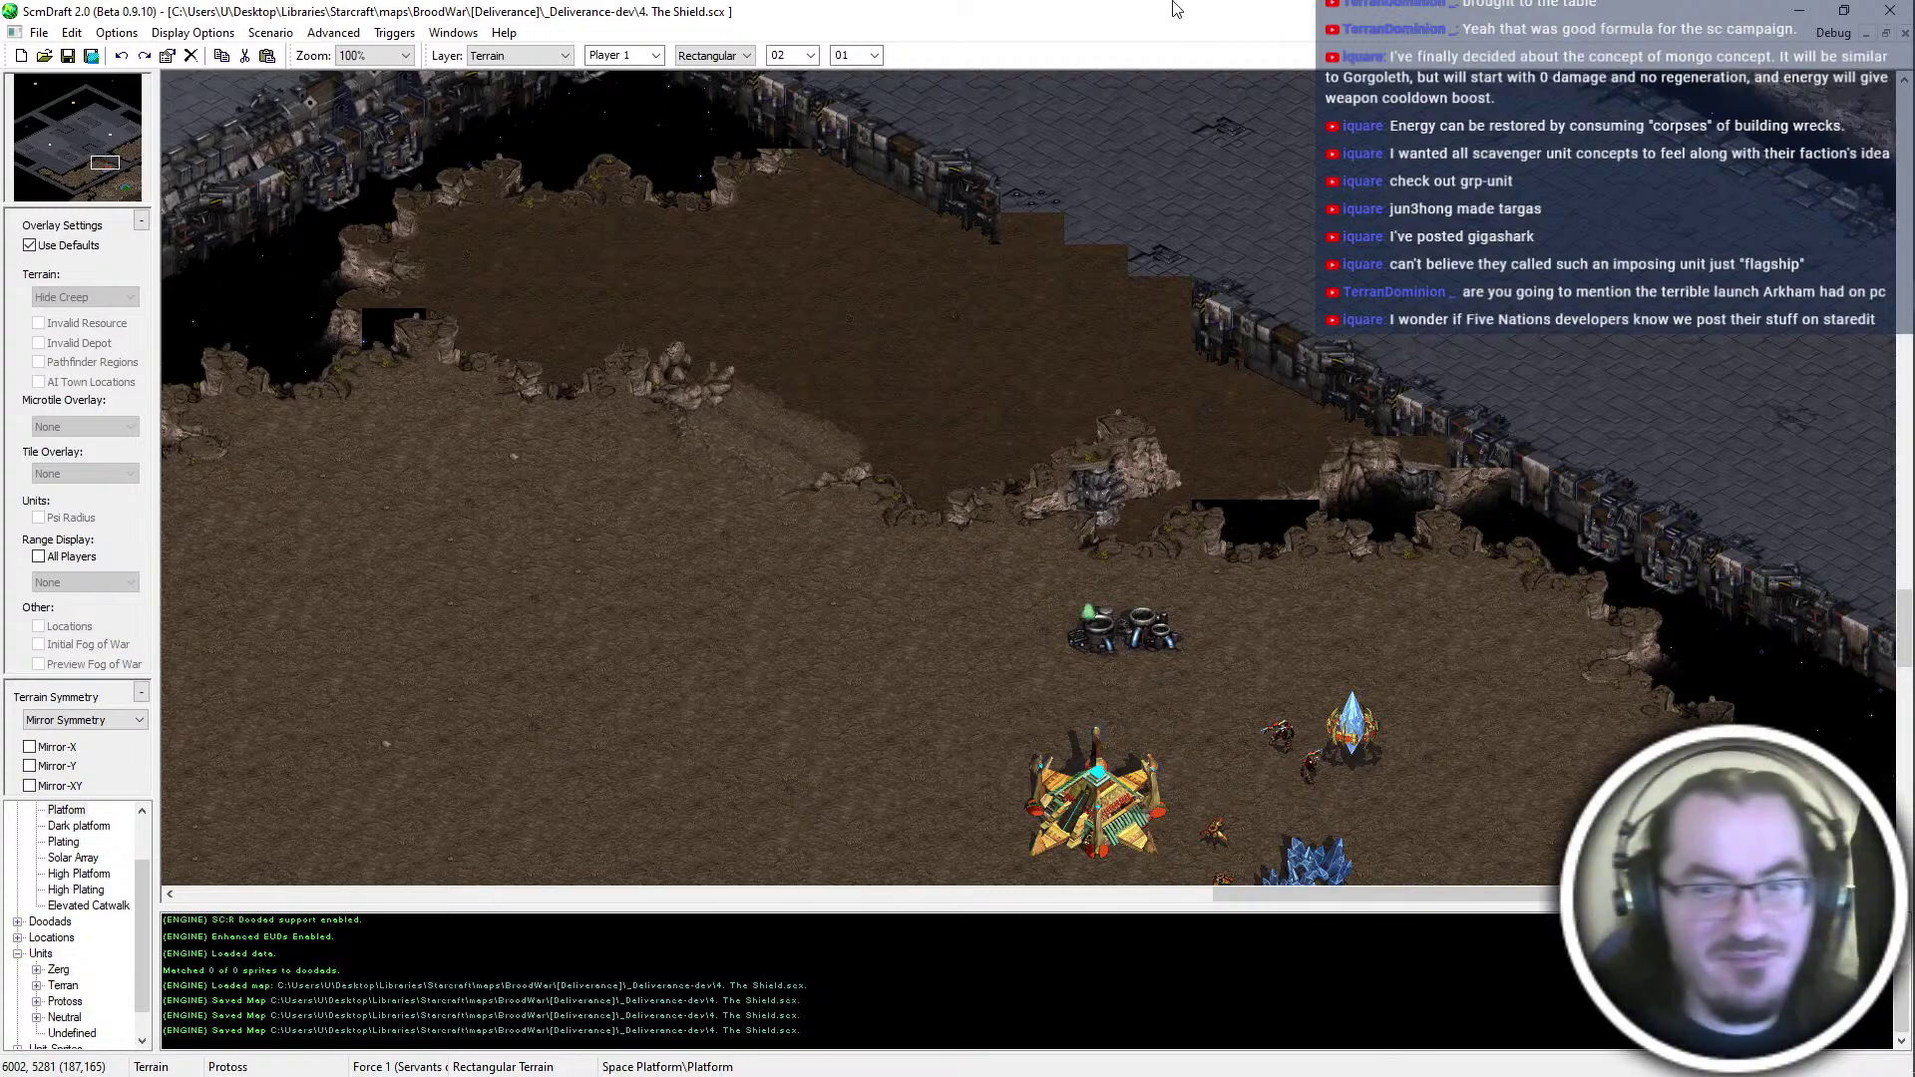
middle_click_drag(800, 265, 862, 807)
middle_click_drag(1159, 414, 1565, 525)
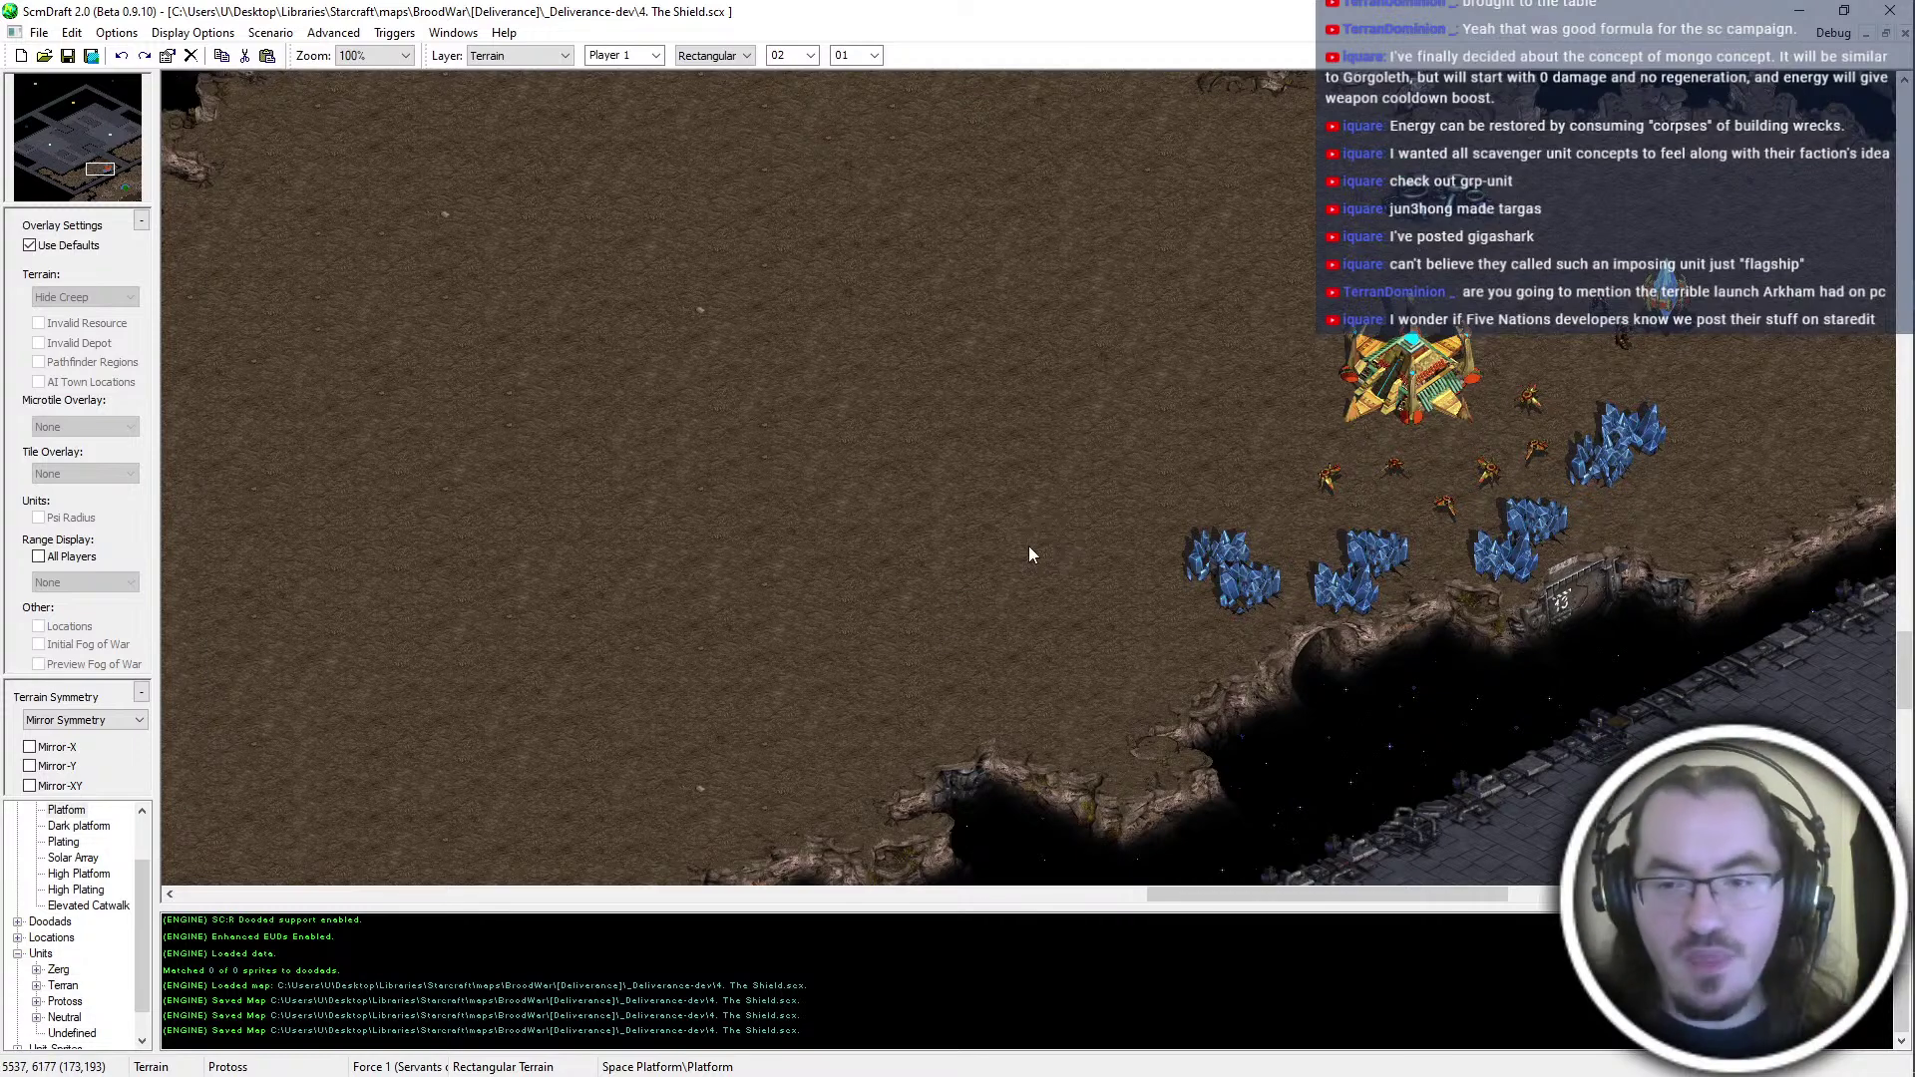
Switch to Notepad++ and open the bak_review.txt document at its beginning
key("alt+Tab")
left_click(688, 688)
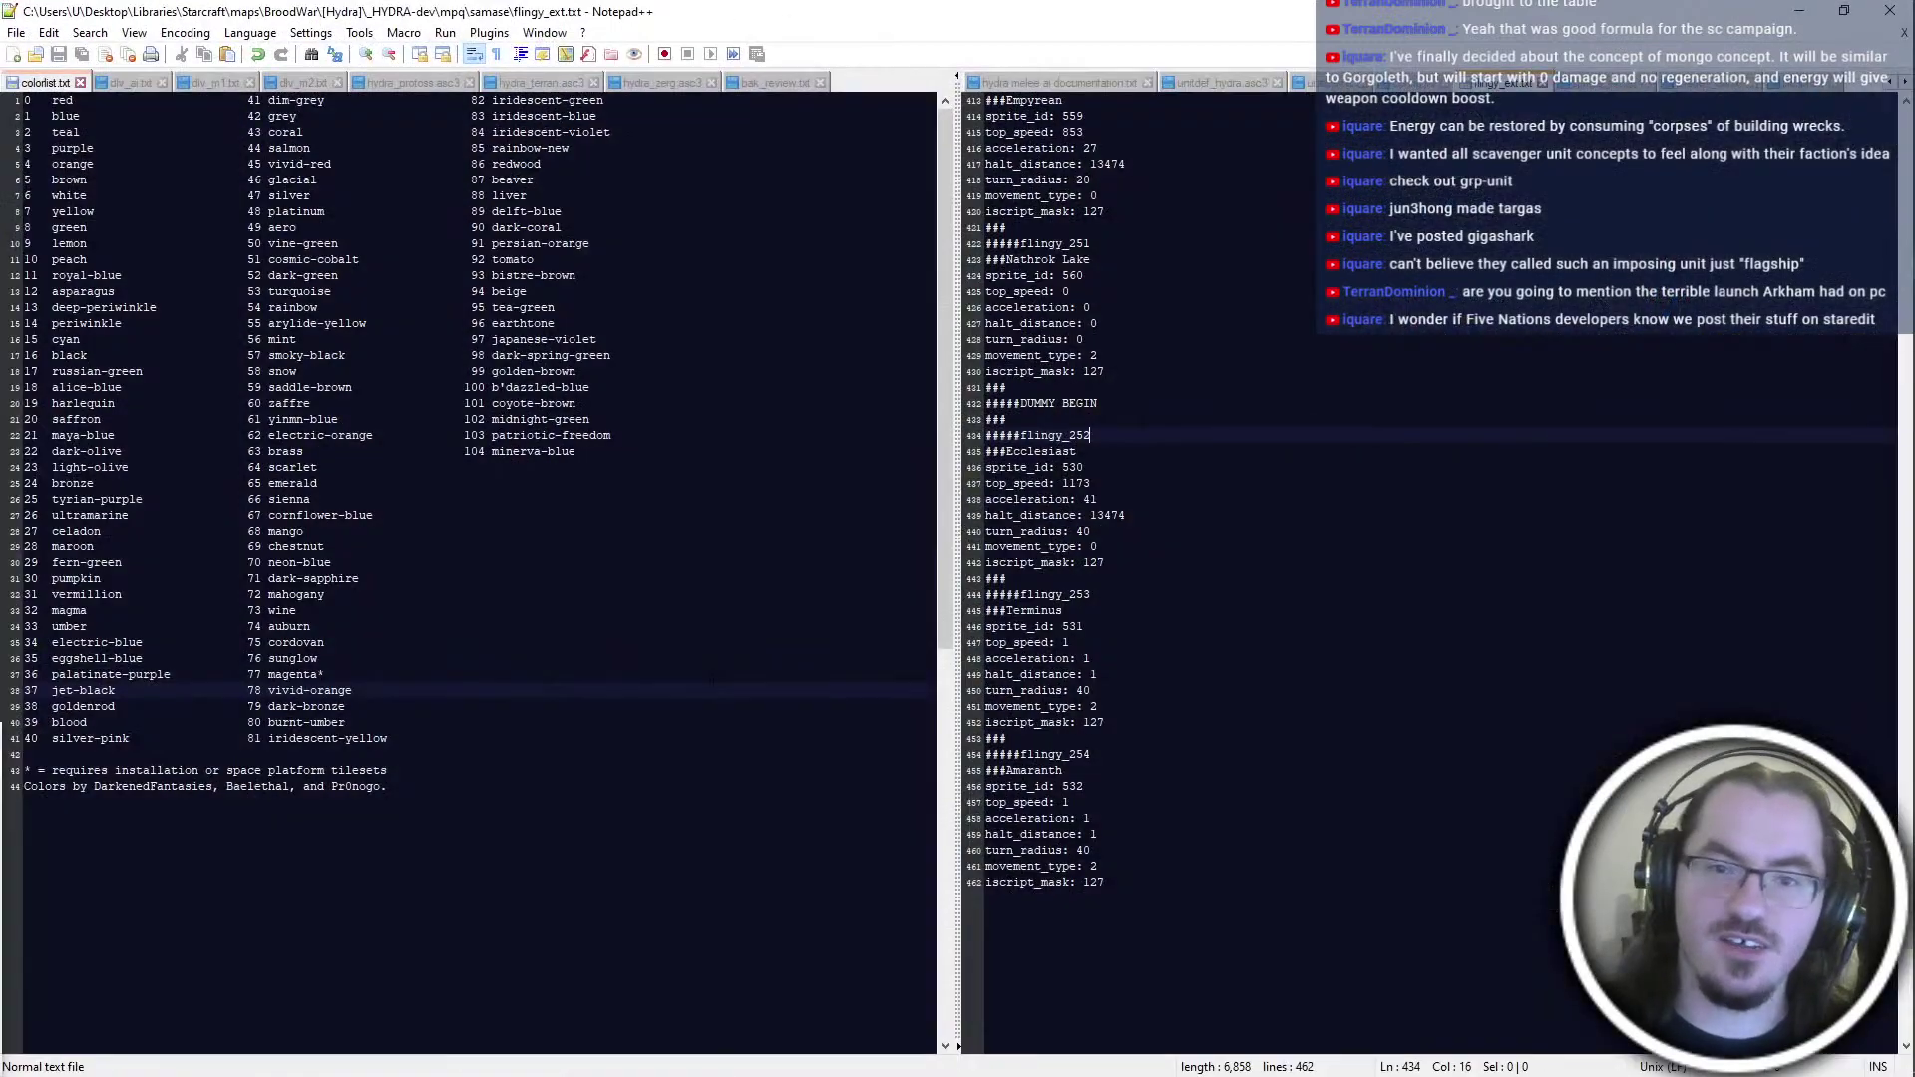
left_click(775, 87)
scroll(468, 573, "down", 20)
scroll(469, 573, "up", 20)
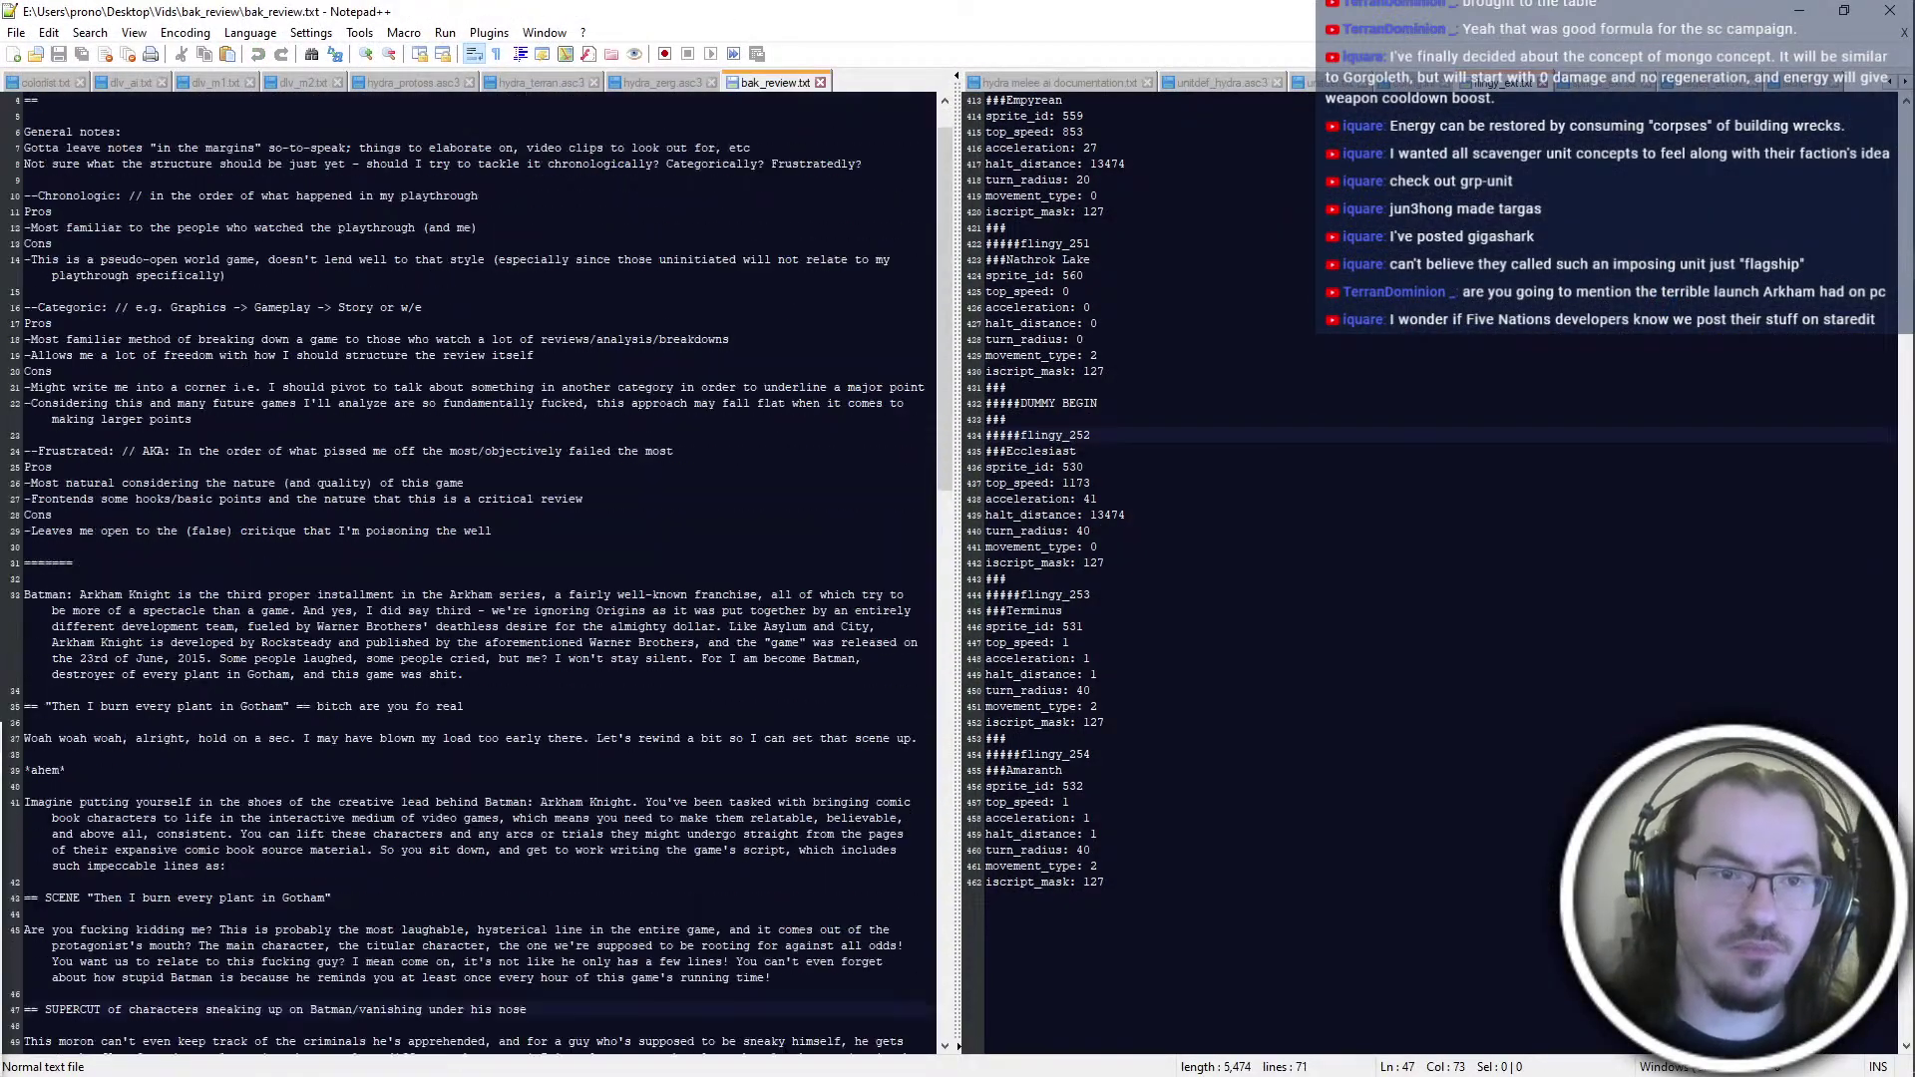
Add the line "Honorable mention to the abysmal PC port etc" at the end of the general notes and save bak_review.txt
left_click(38, 147)
key("Down")
key("Down")
key("Down")
key("Down")
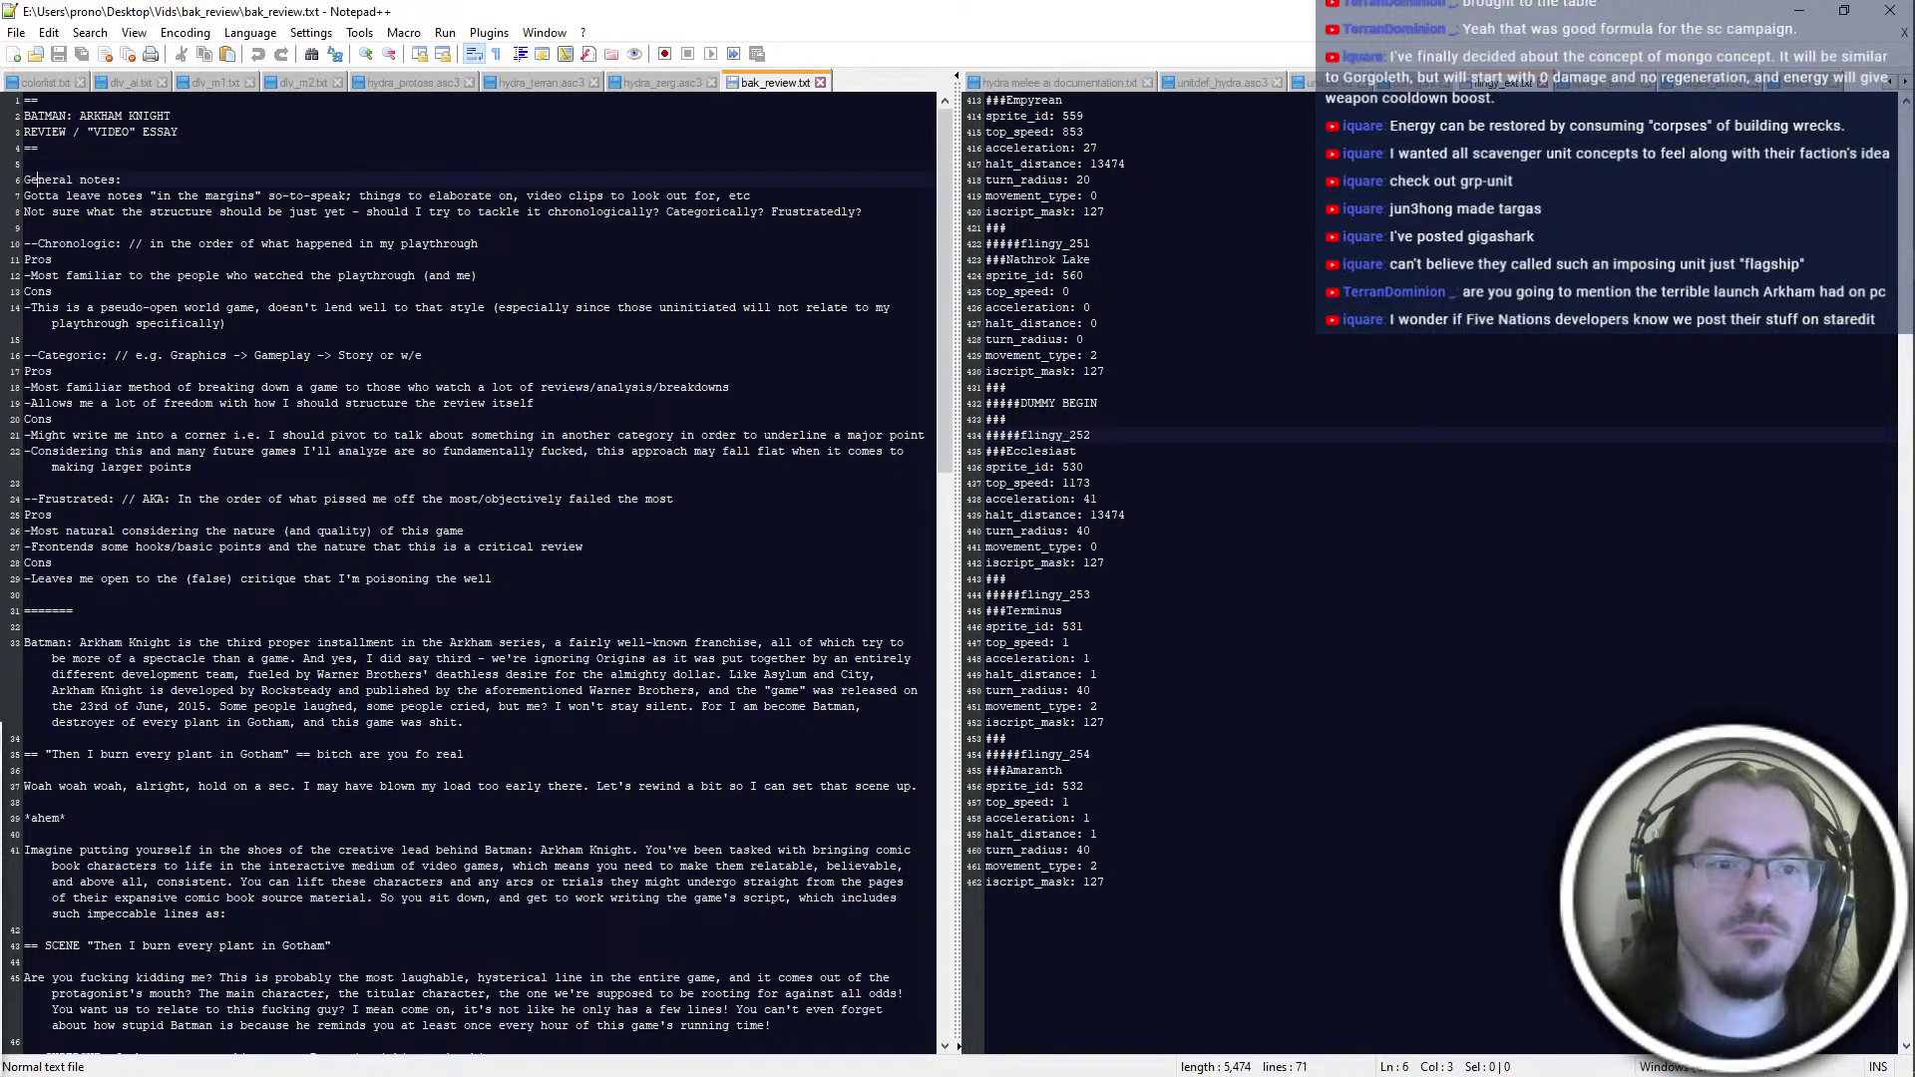
key("End")
key("Return")
type("Honorable")
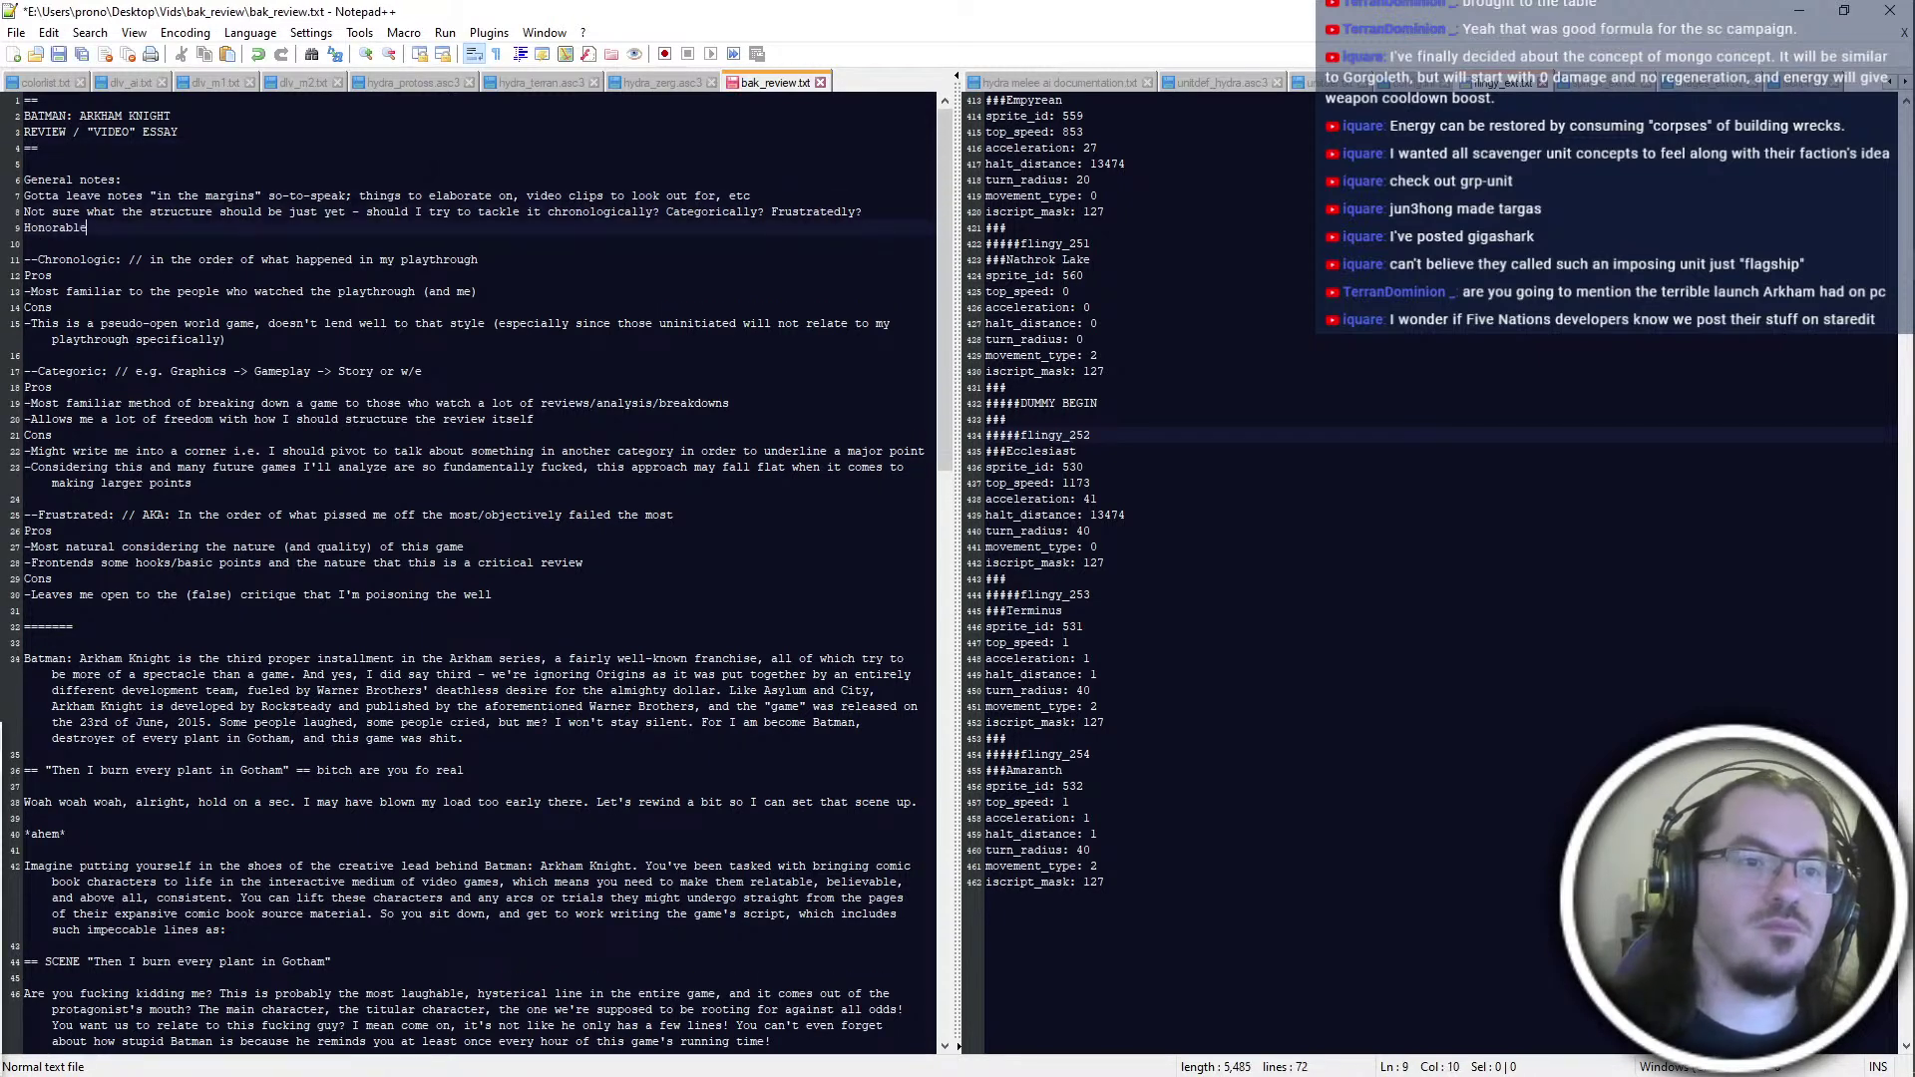
type(" mentioon")
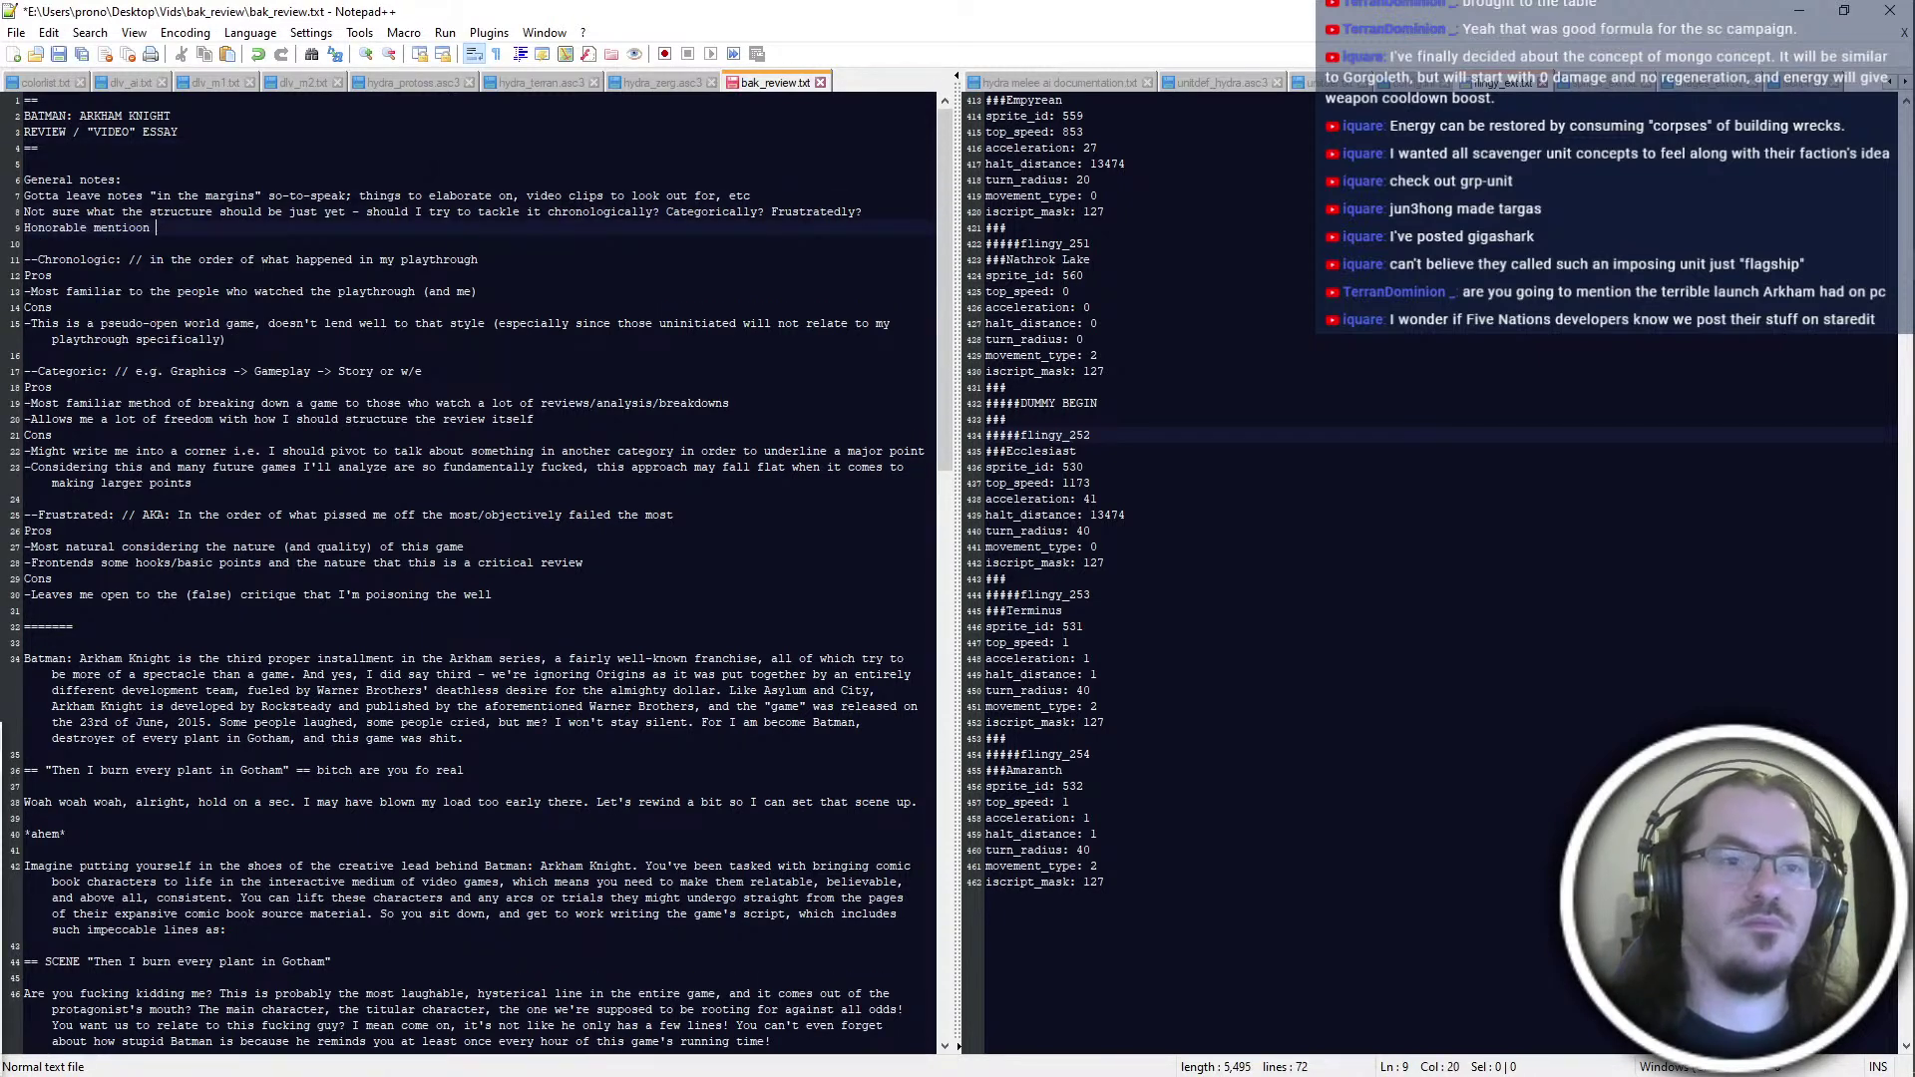
key("BackSpace")
key("BackSpace")
key("BackSpace")
type("n to the abysm")
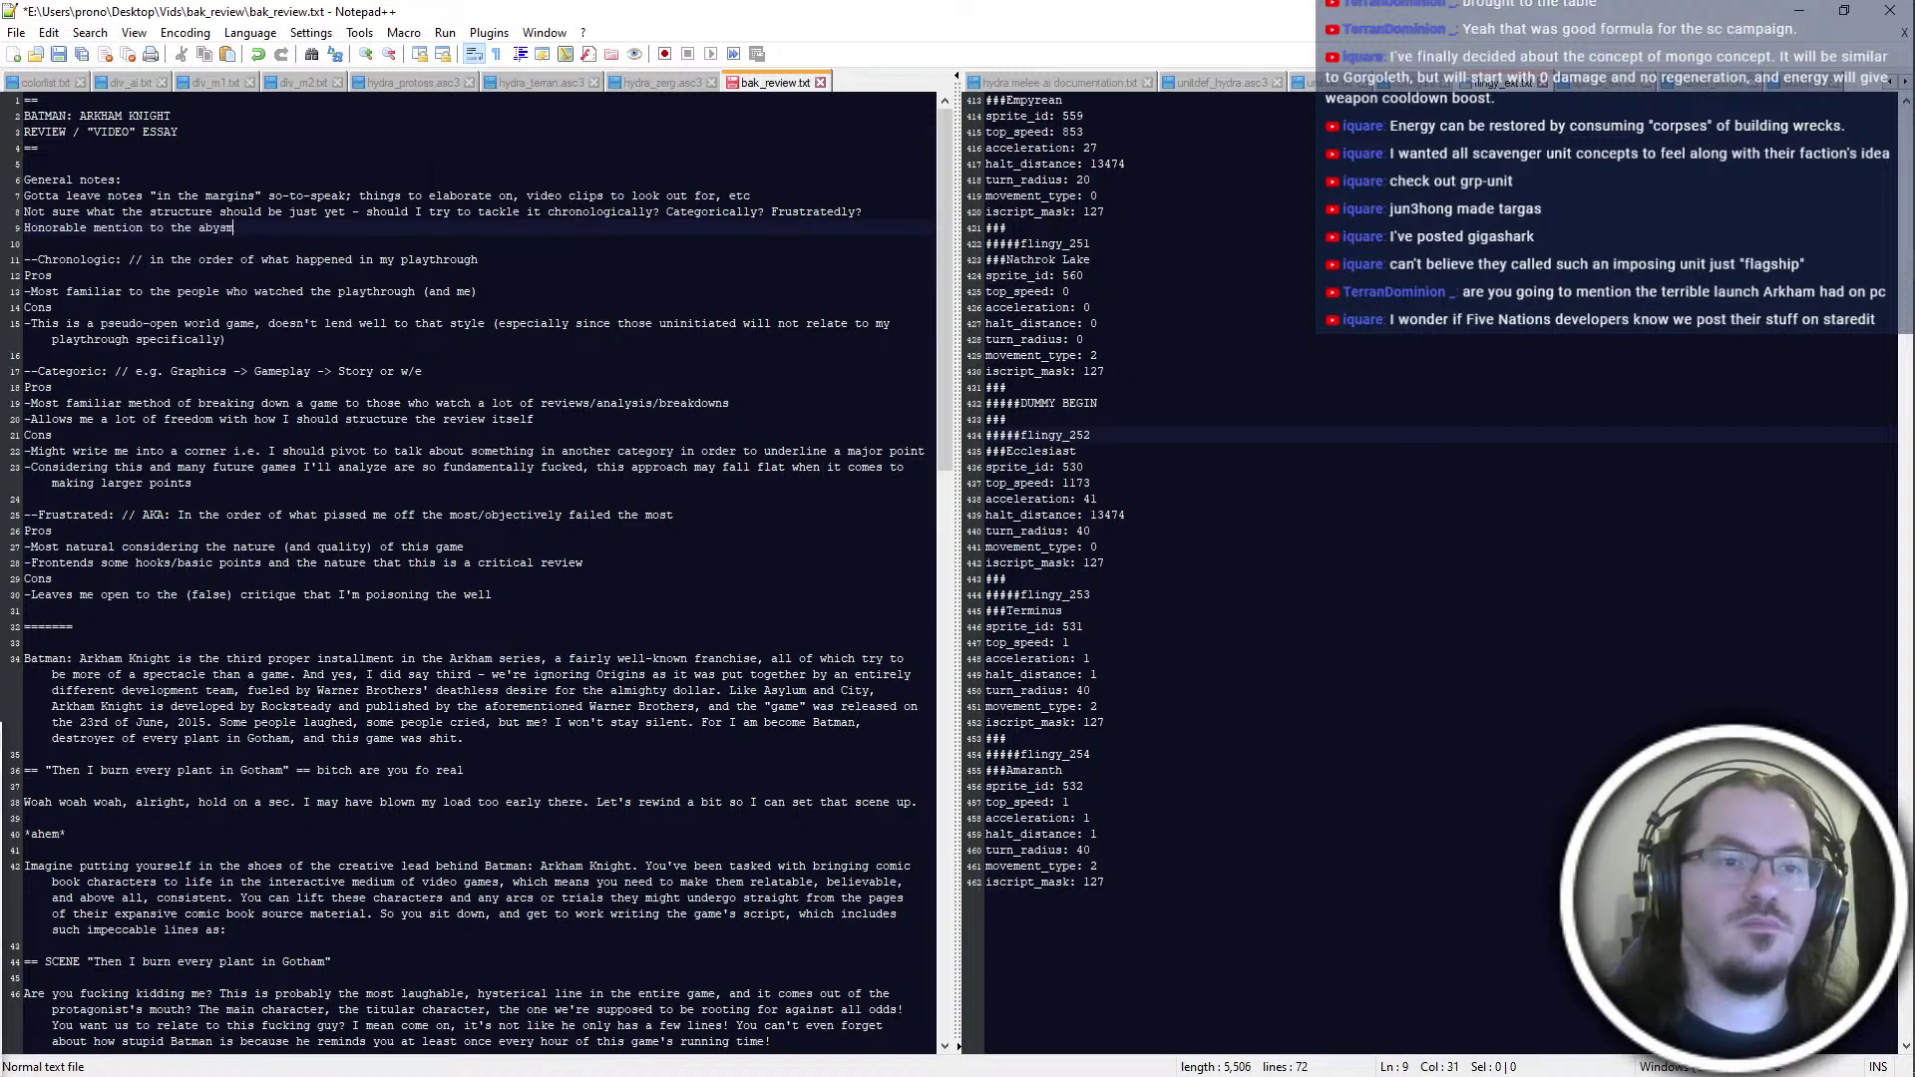
type("al PC port etc")
key("ctrl+s")
Go back through the open documents to colorlist.txt
key("ctrl+Page_Up")
key("ctrl+Page_Up")
key("ctrl+Page_Up")
key("ctrl+Page_Up")
key("ctrl+Page_Up")
key("ctrl+Page_Up")
key("ctrl+Page_Up")
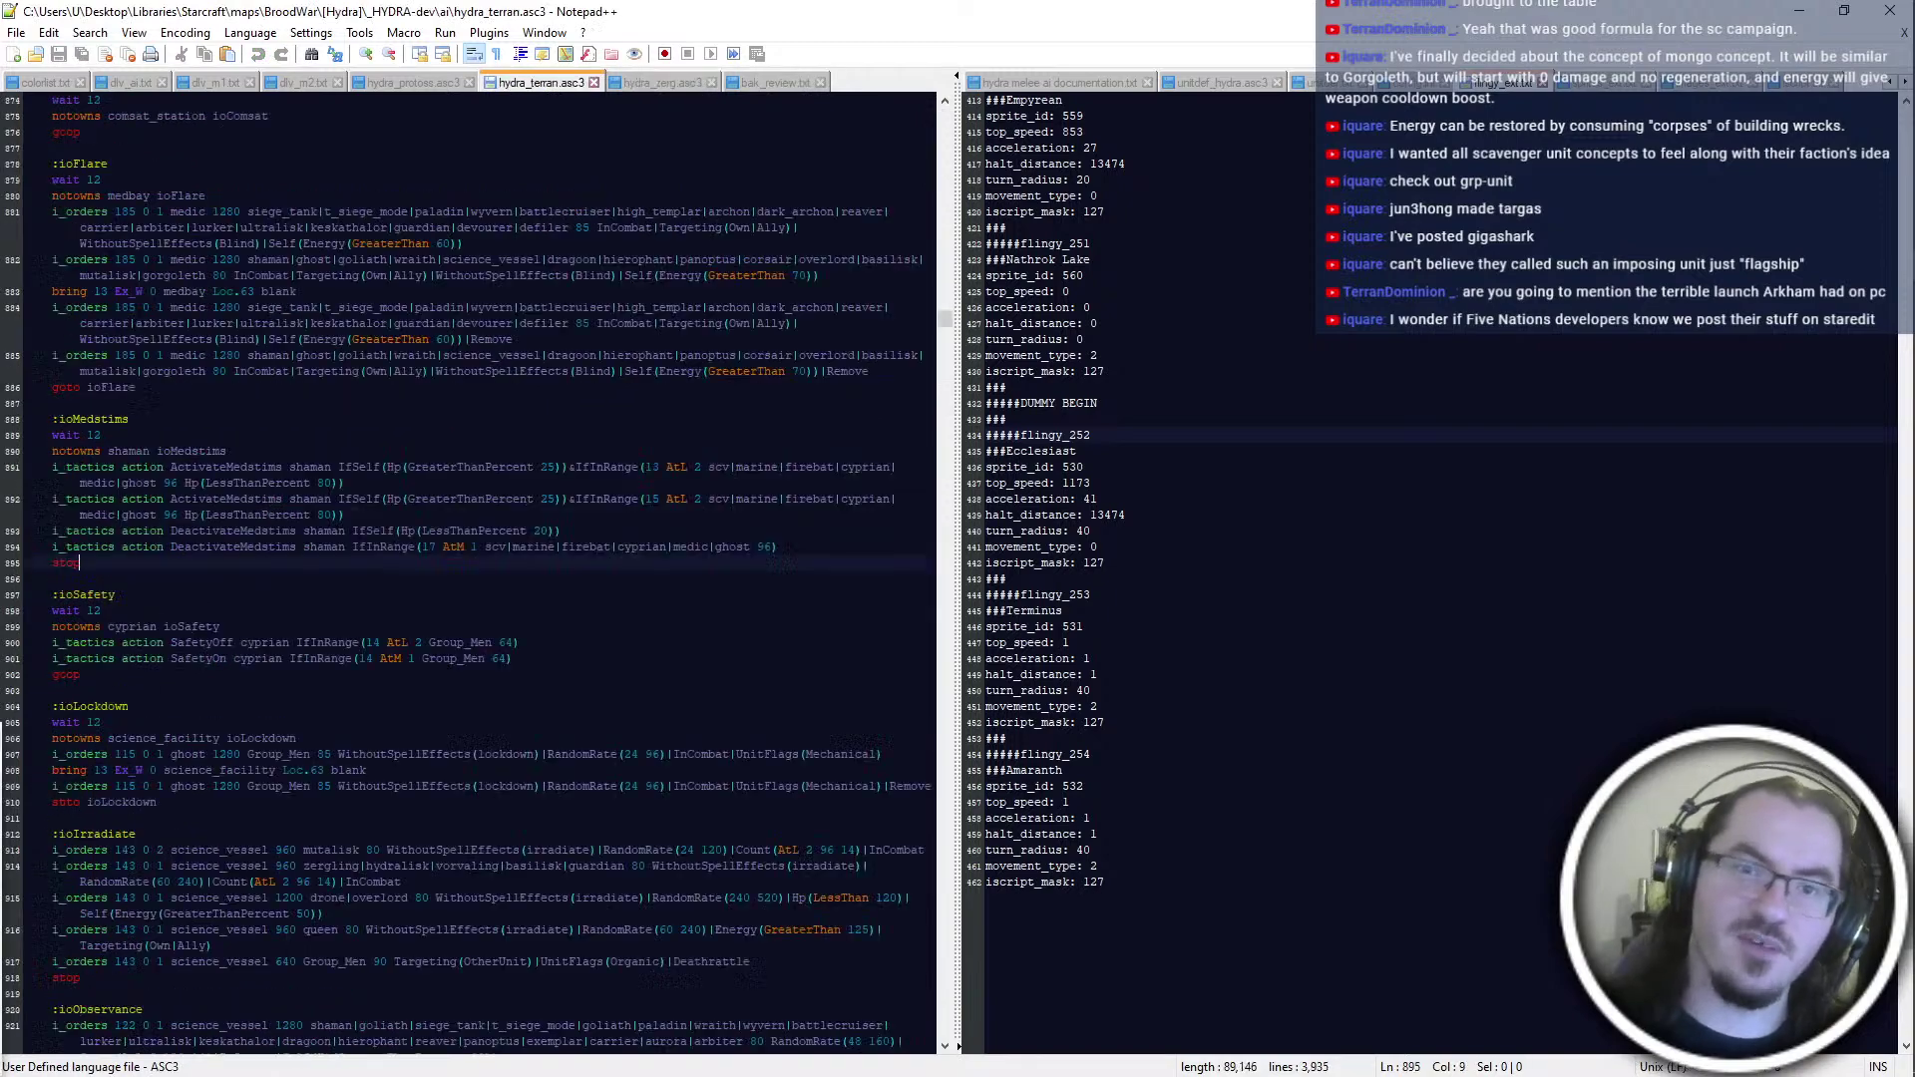
Review the uncommitted changes of _HYDRA-dev in the Git client and return to Notepad++
key("ctrl+super+Right")
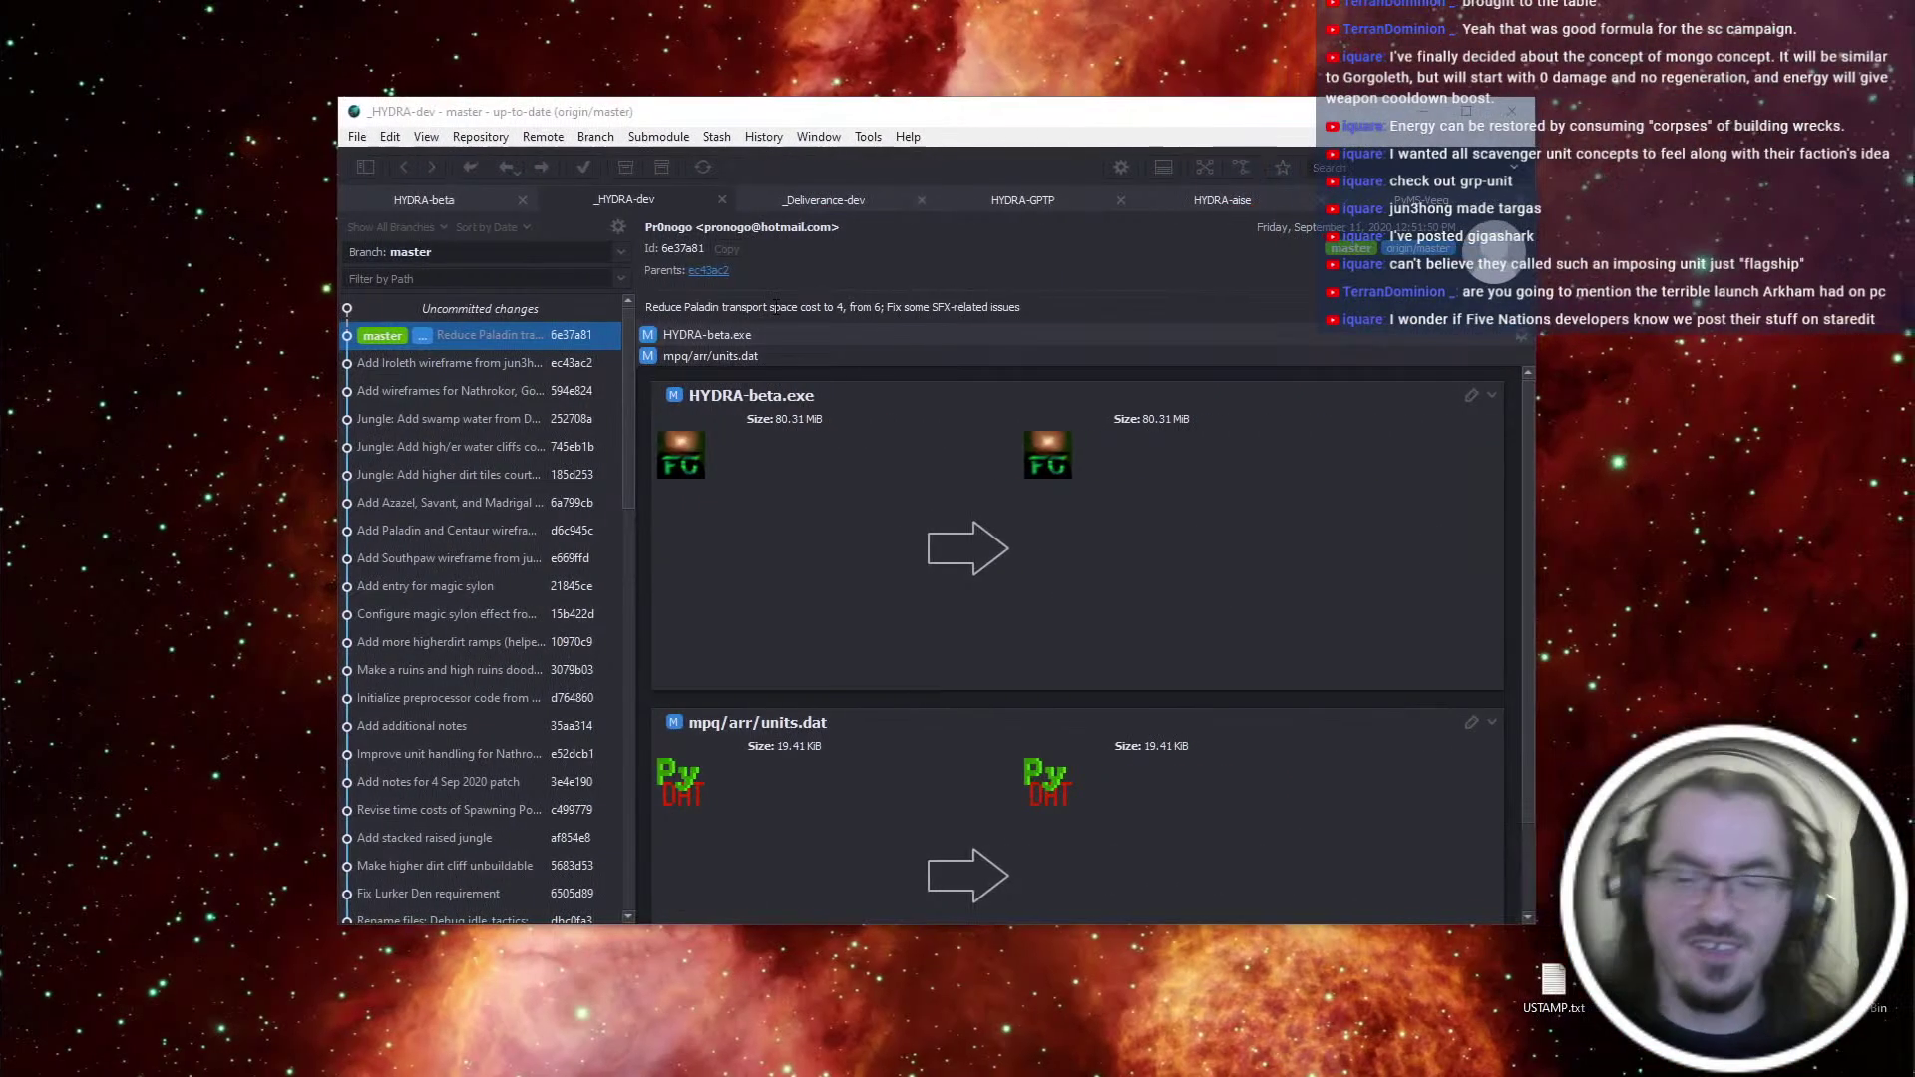
left_click(1119, 491)
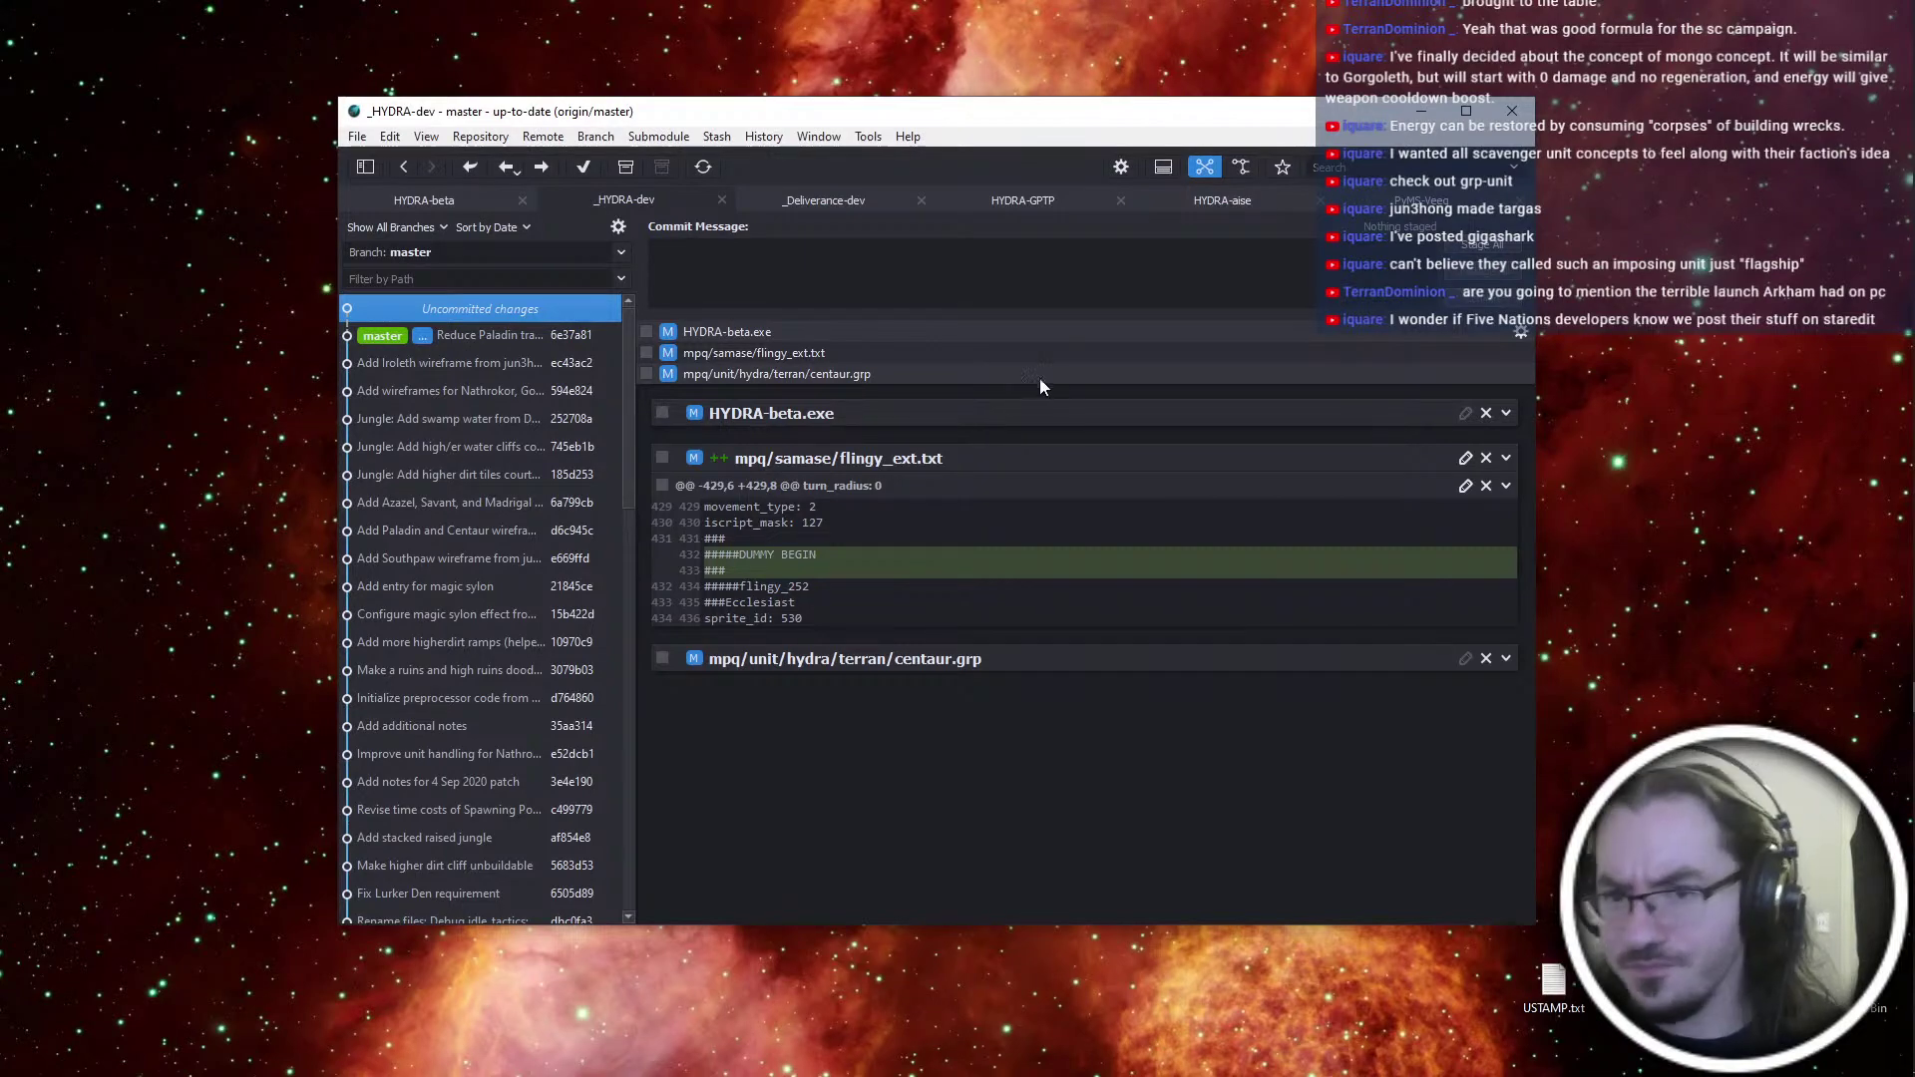
key("ctrl+super+Left")
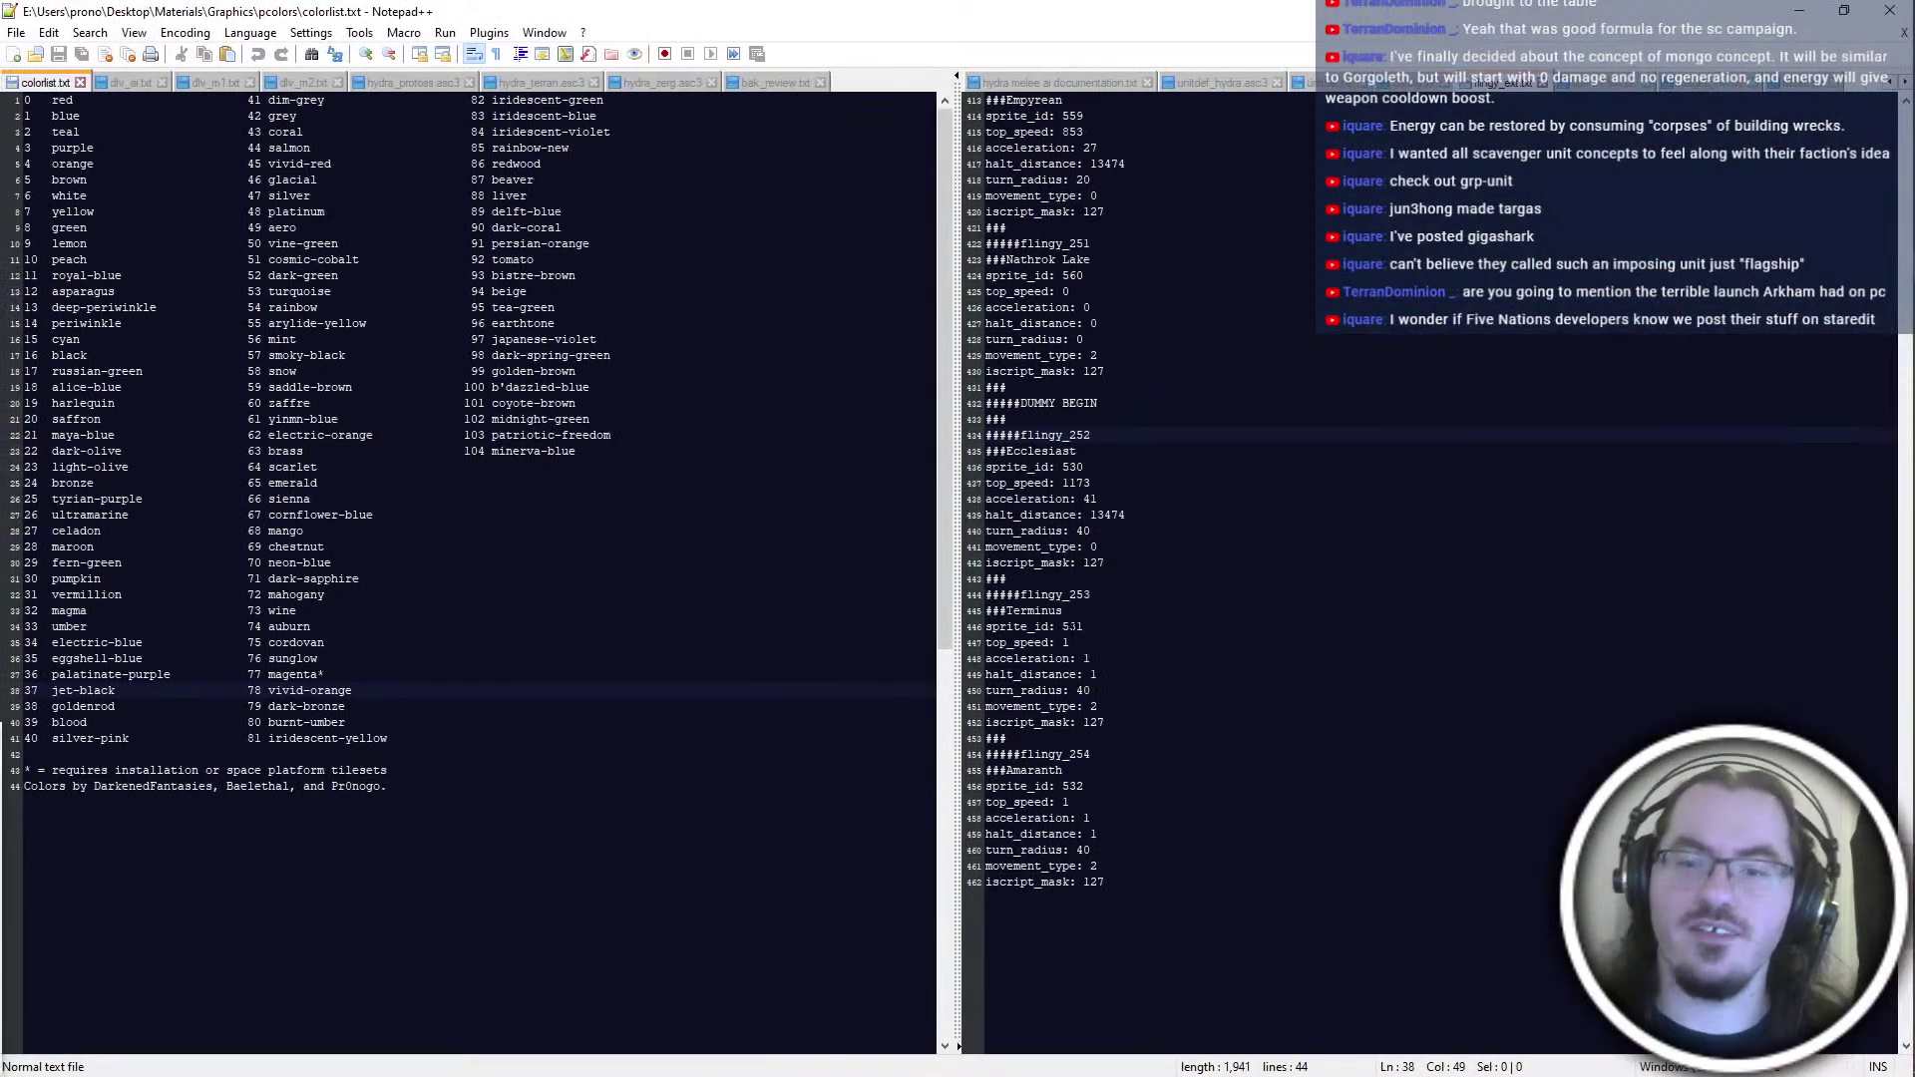
Copy the flingy_209 block at the start of flingy_ext.txt and paste it below the DUMMY BEGIN marker, ahead of flingy_252
left_click(1147, 579)
left_click(1147, 404)
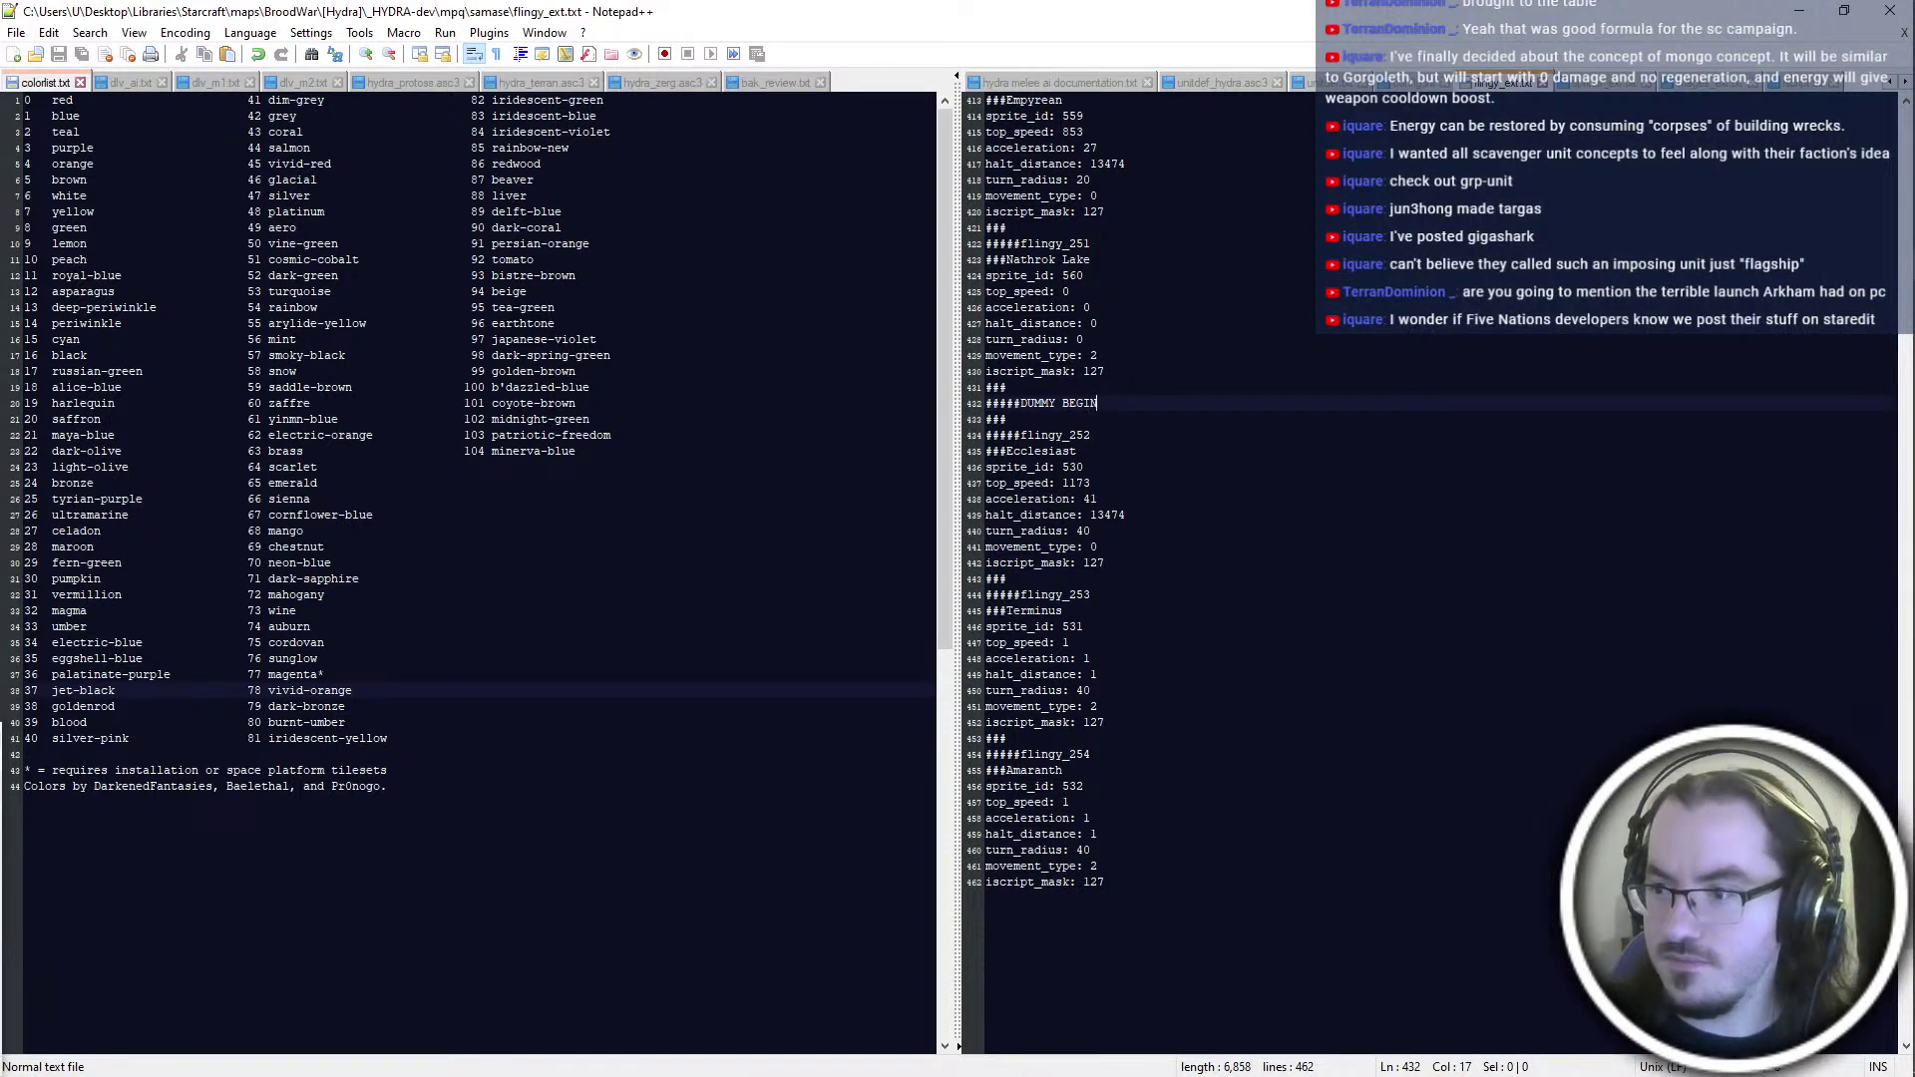
left_click_drag(1911, 920, 1885, 180)
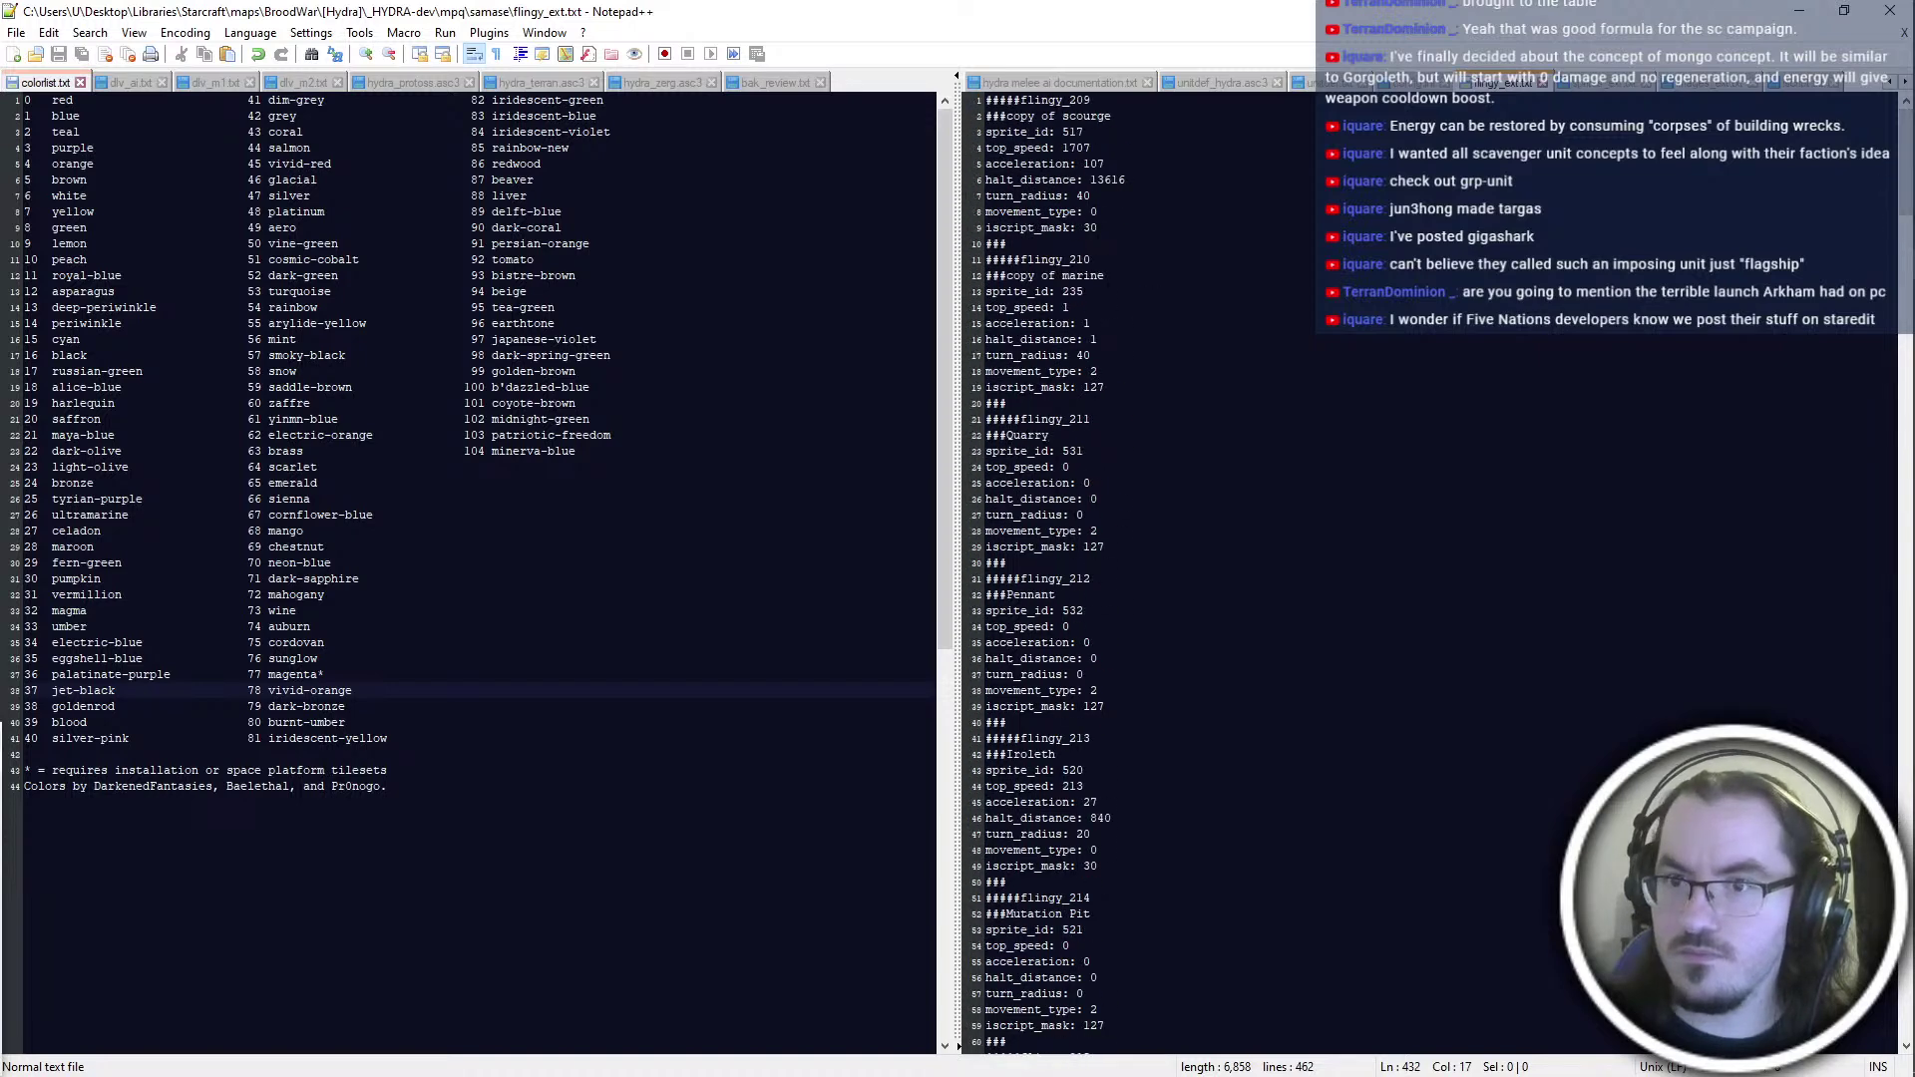
left_click_drag(1187, 228, 808, 33)
left_click_drag(1127, 244, 863, 70)
key("ctrl+c")
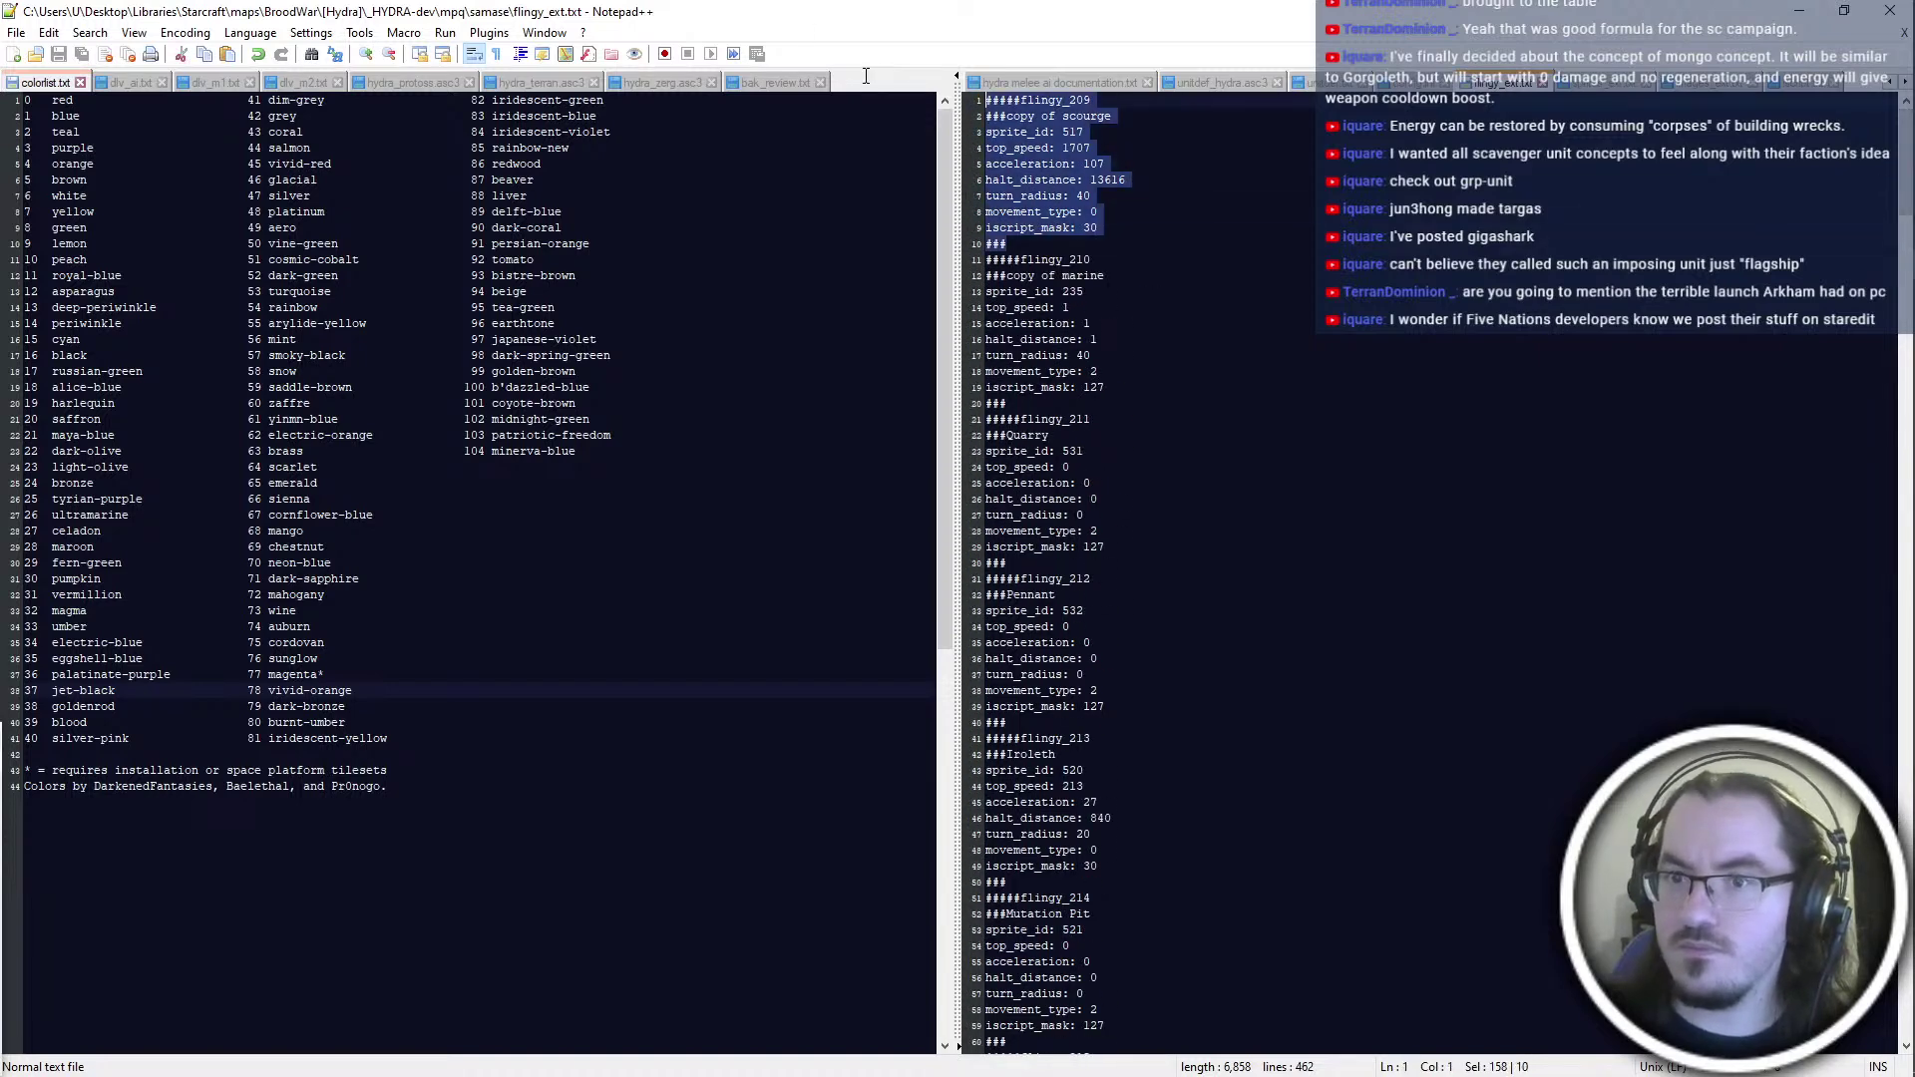
key("ctrl+End")
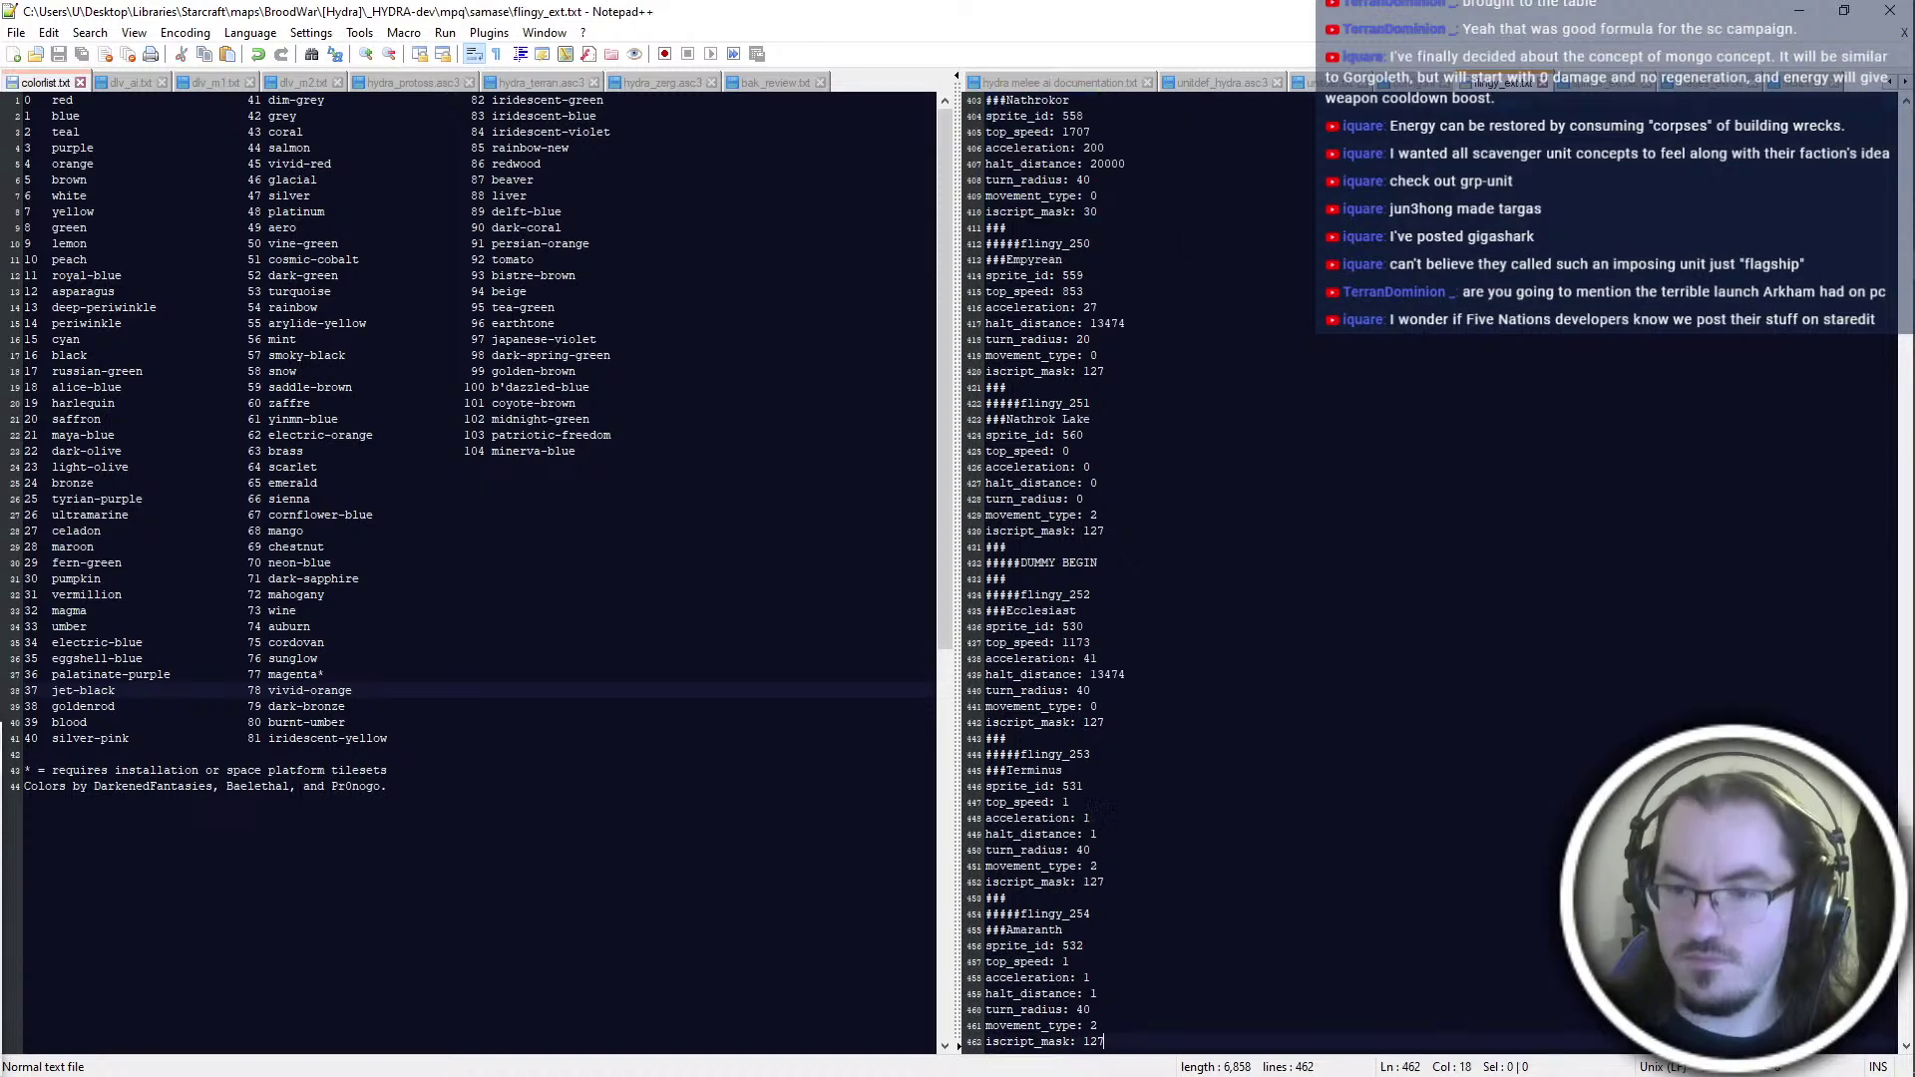
left_click(1072, 579)
key("Return")
key("ctrl+v")
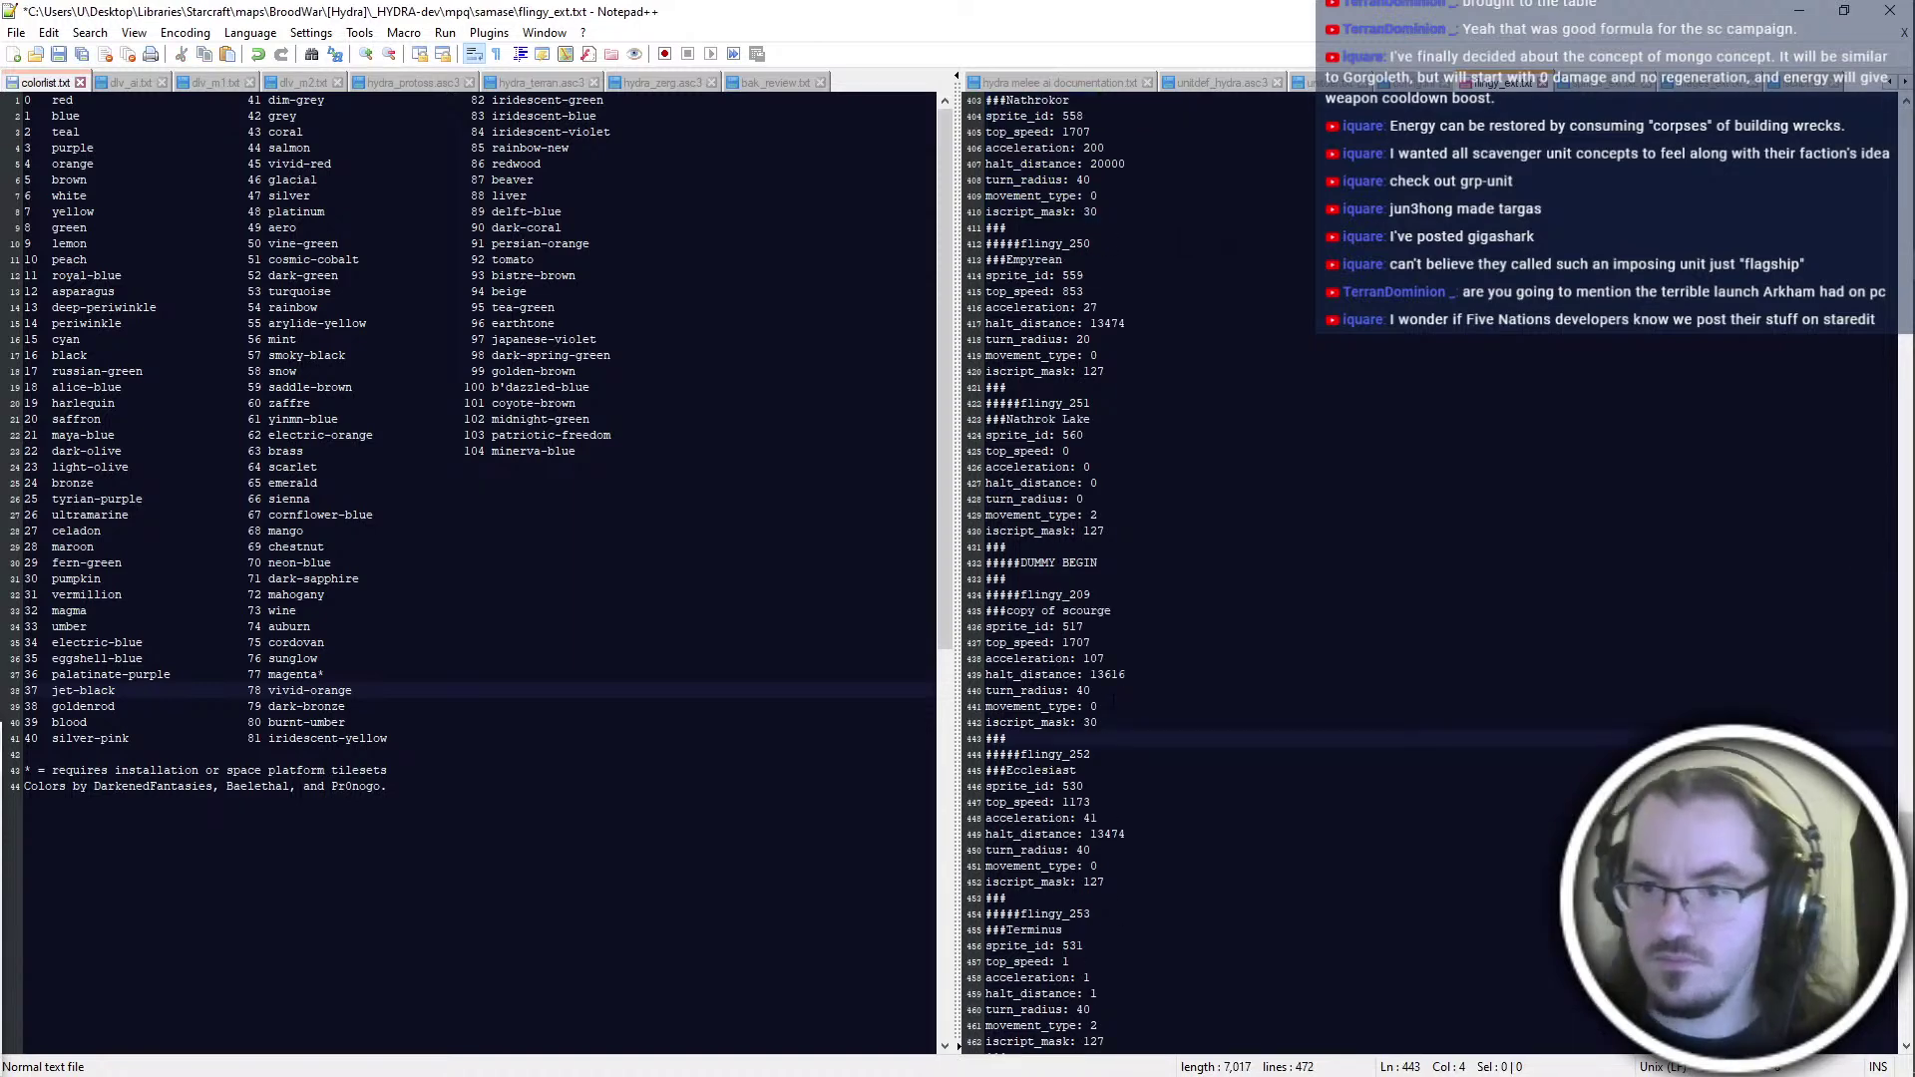
Remove the "copy of scourge" name from the pasted block and renumber its header as flingy_255
double_click(1085, 595)
left_click_drag(1006, 610, 1093, 595)
key("BackSpace")
double_click(1109, 597)
left_click(1102, 610)
scroll(1097, 595, "down", 4)
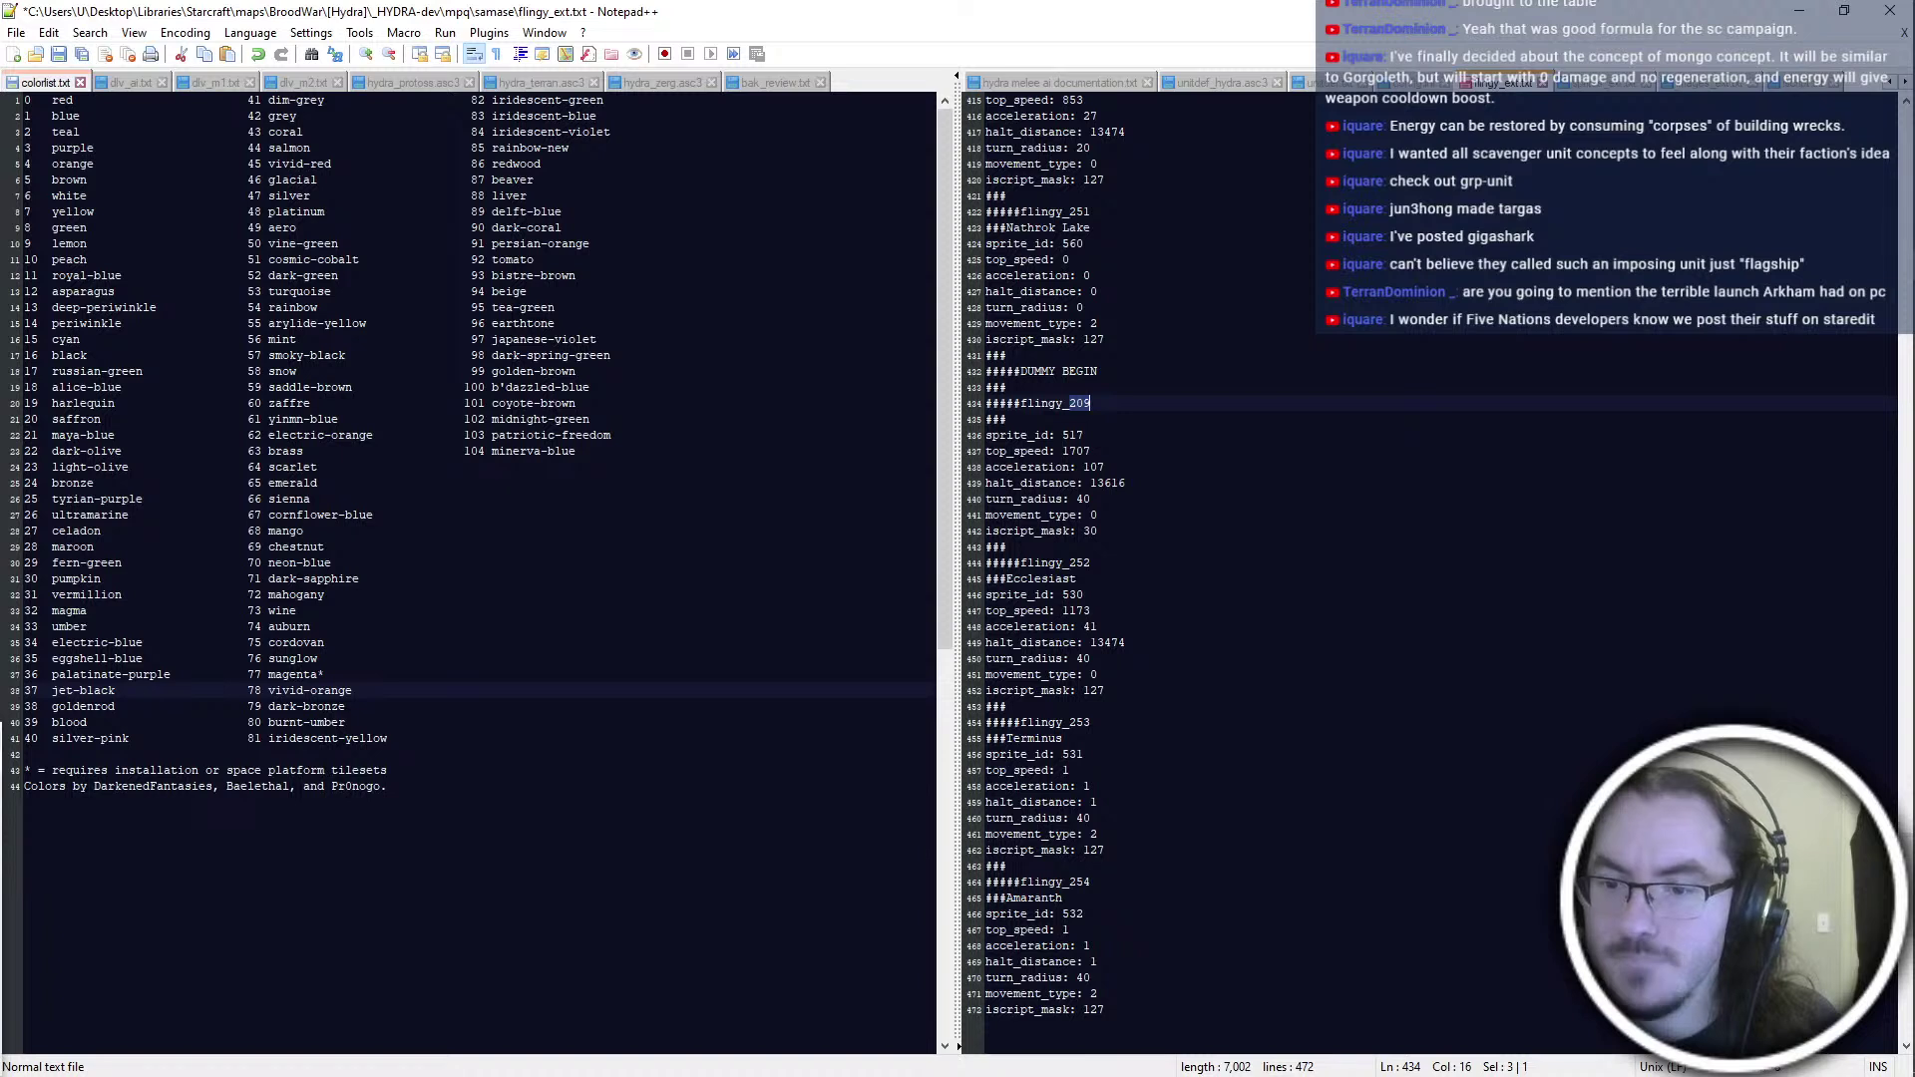
type("255")
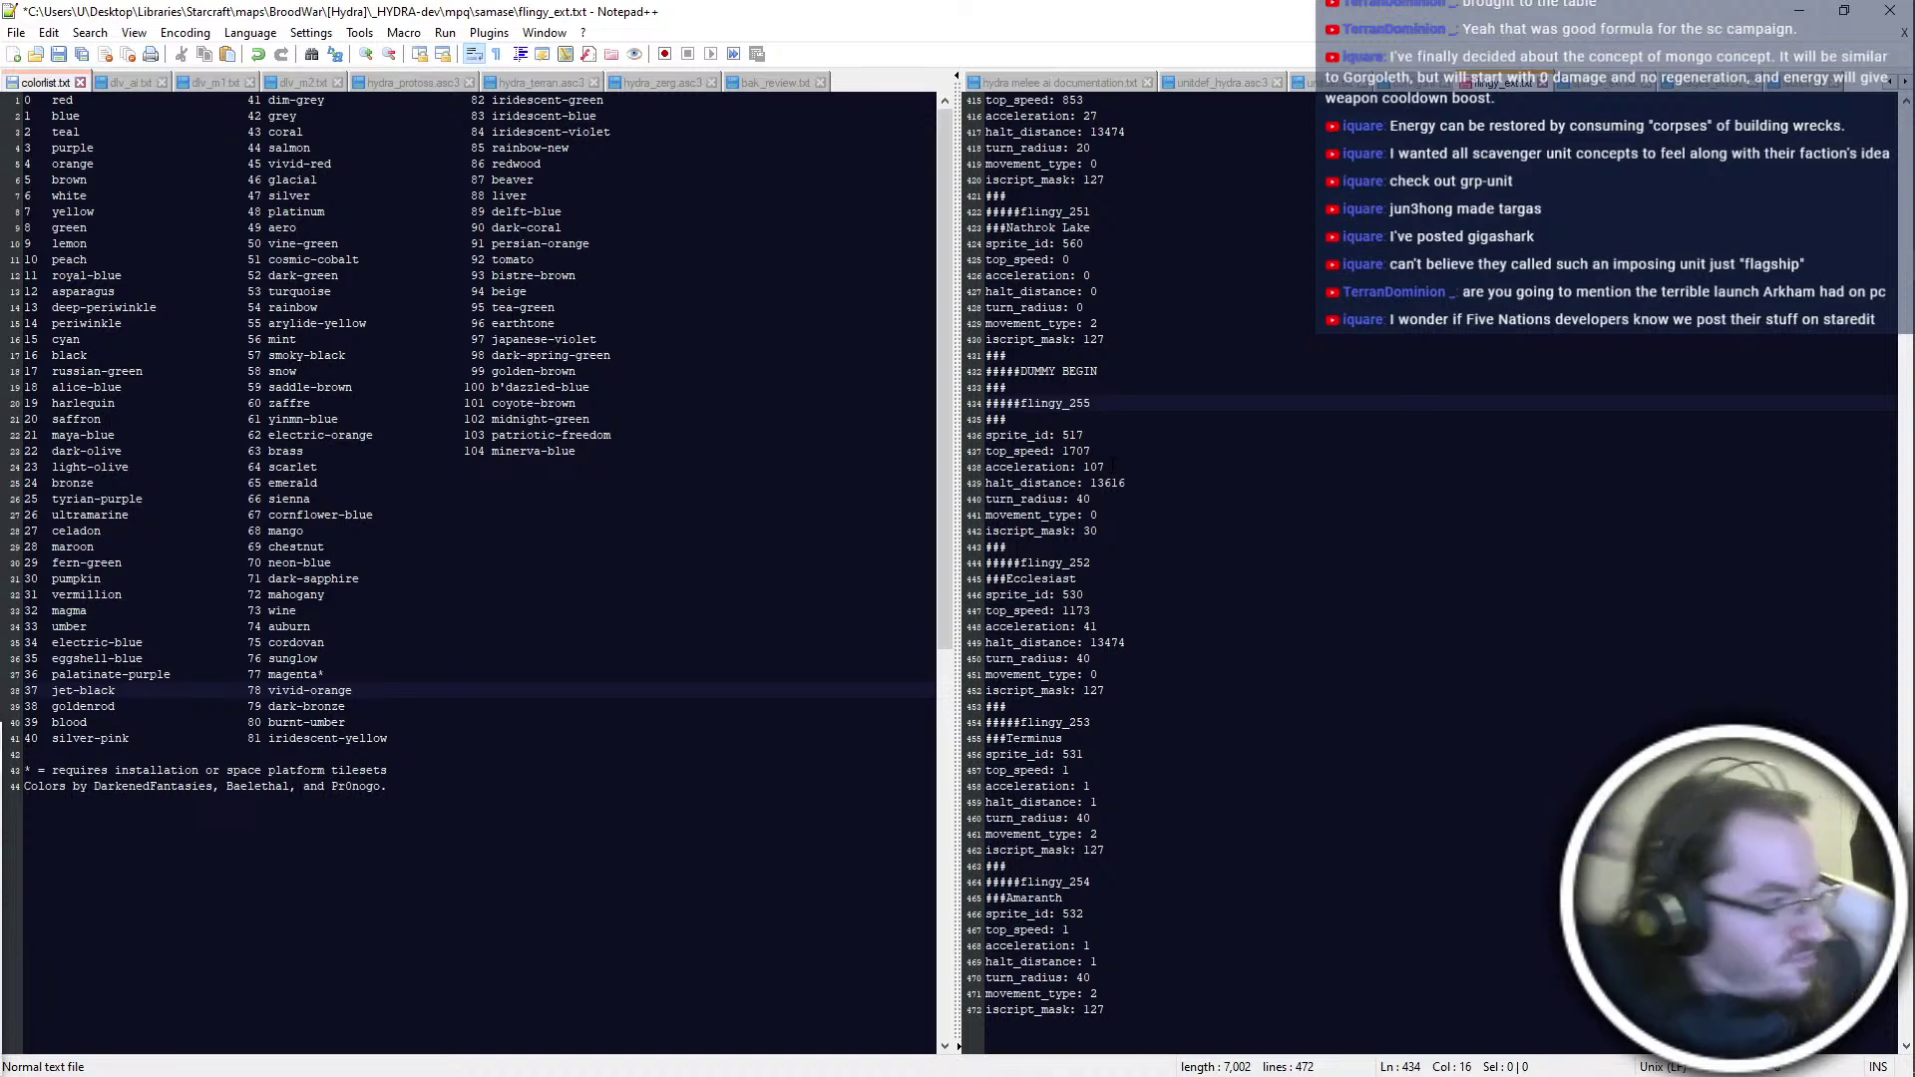
key("Down")
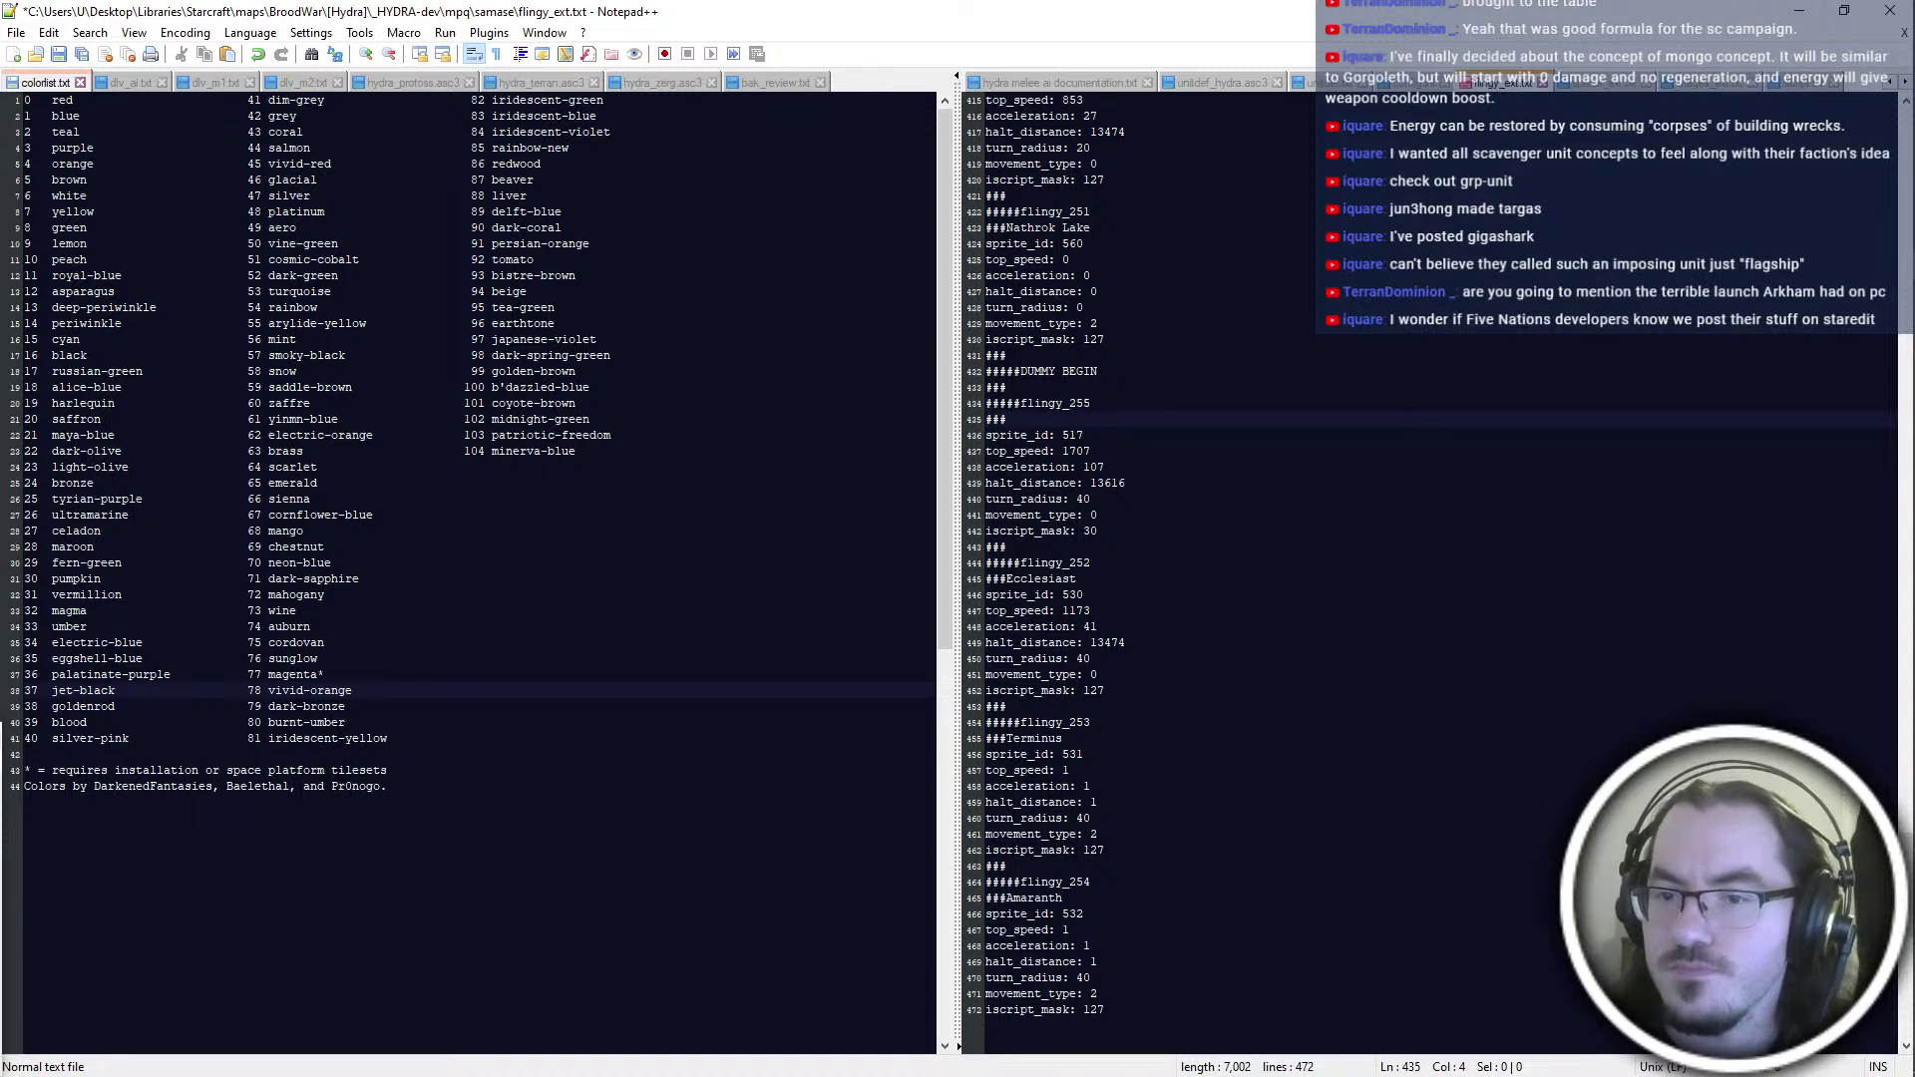
Duplicate the flingy_255 block nine times below the DUMMY BEGIN marker
left_click_drag(987, 402, 1141, 387)
key("ctrl+c")
key("ctrl+d")
key("ctrl+z")
key("ctrl+d")
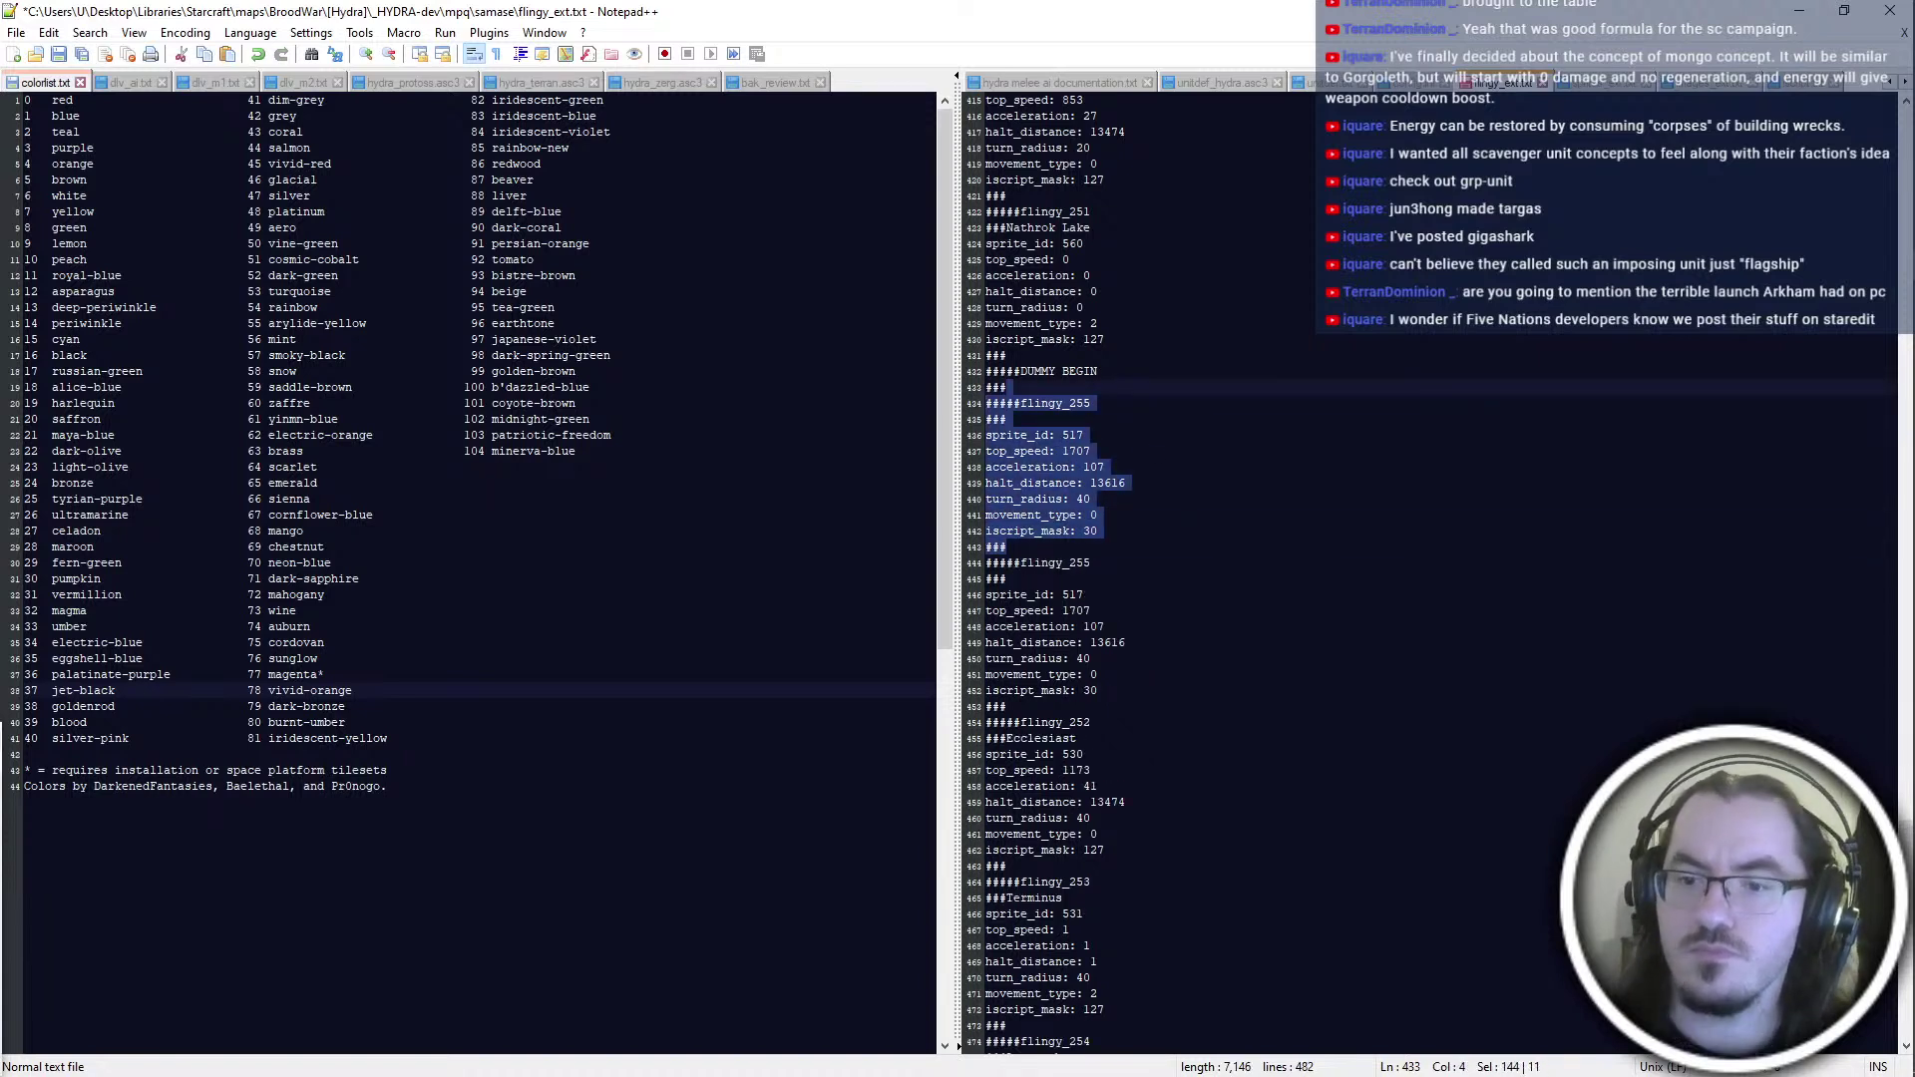
scroll(1097, 569, "down", 1)
key("ctrl+d")
key("ctrl+d")
key("ctrl+d")
key("ctrl+d")
key("ctrl+d")
key("ctrl+d")
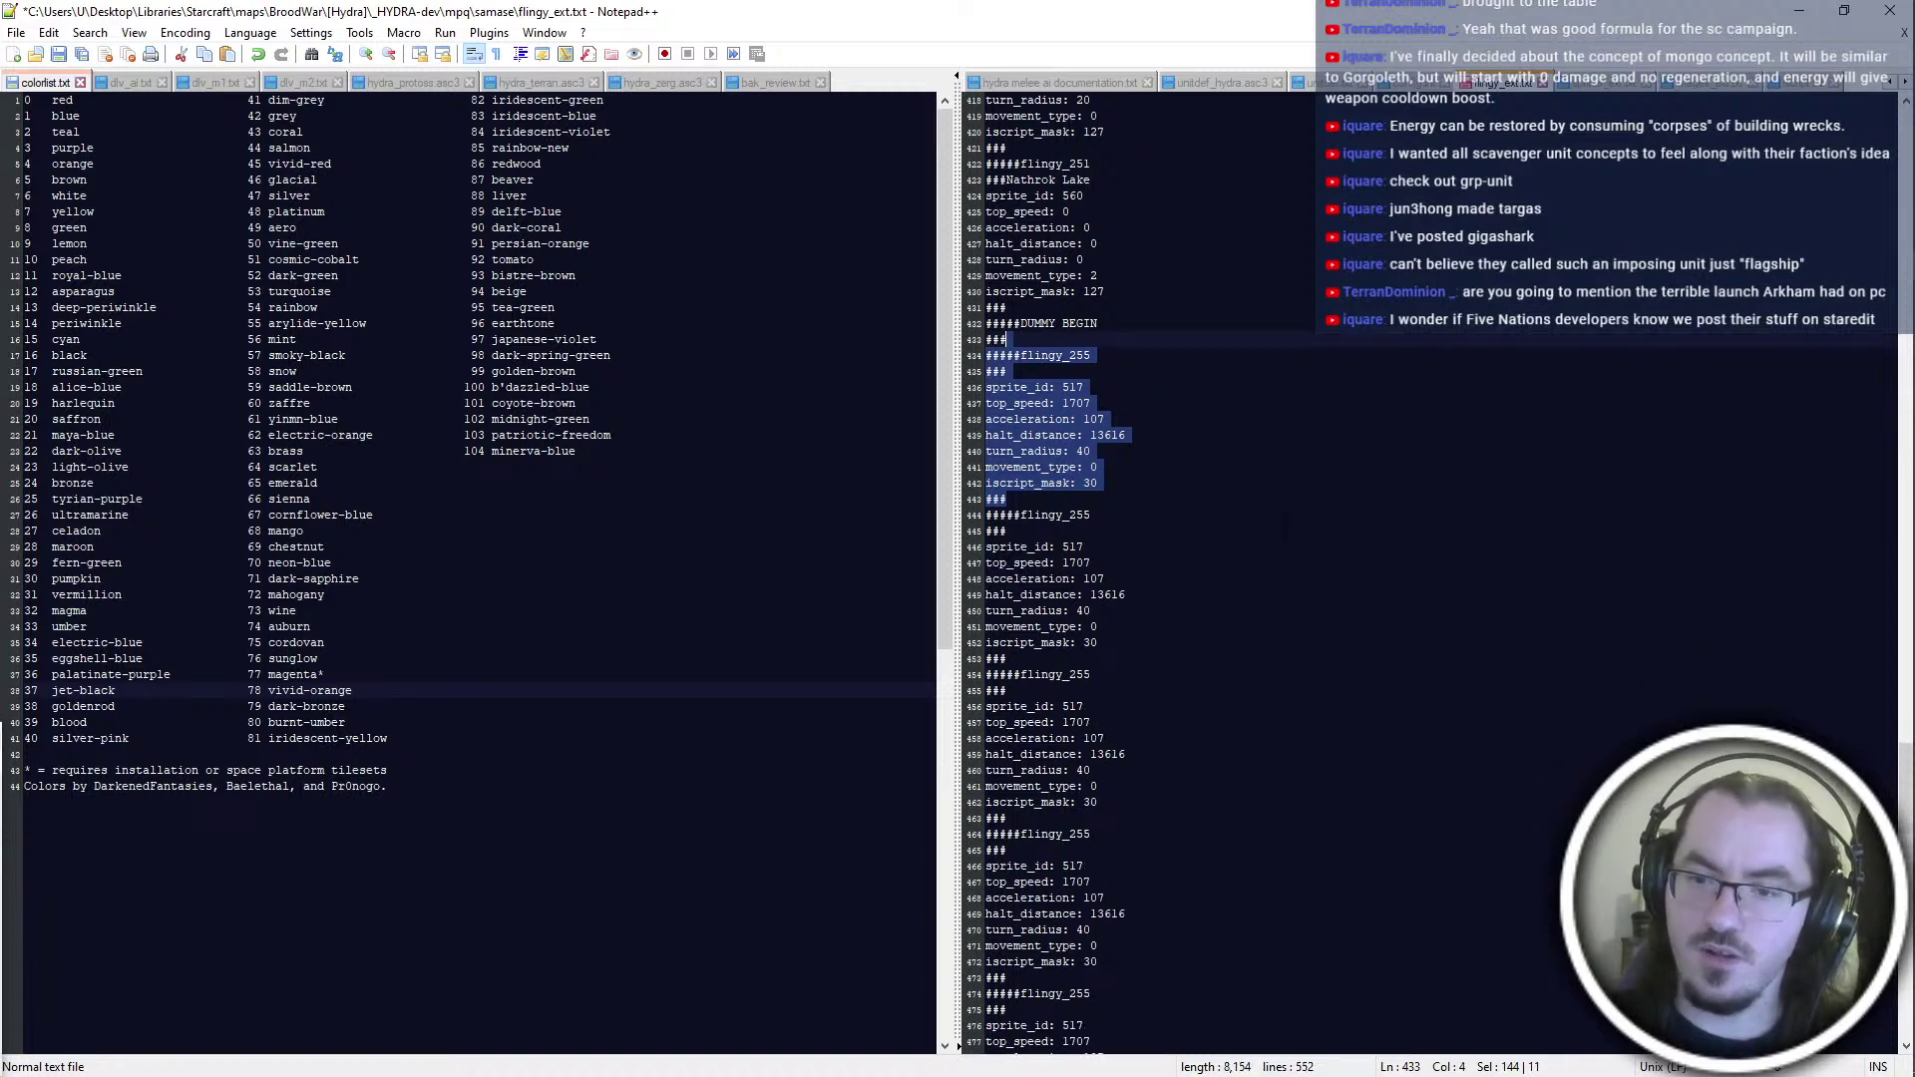
key("ctrl+d")
key("ctrl+d")
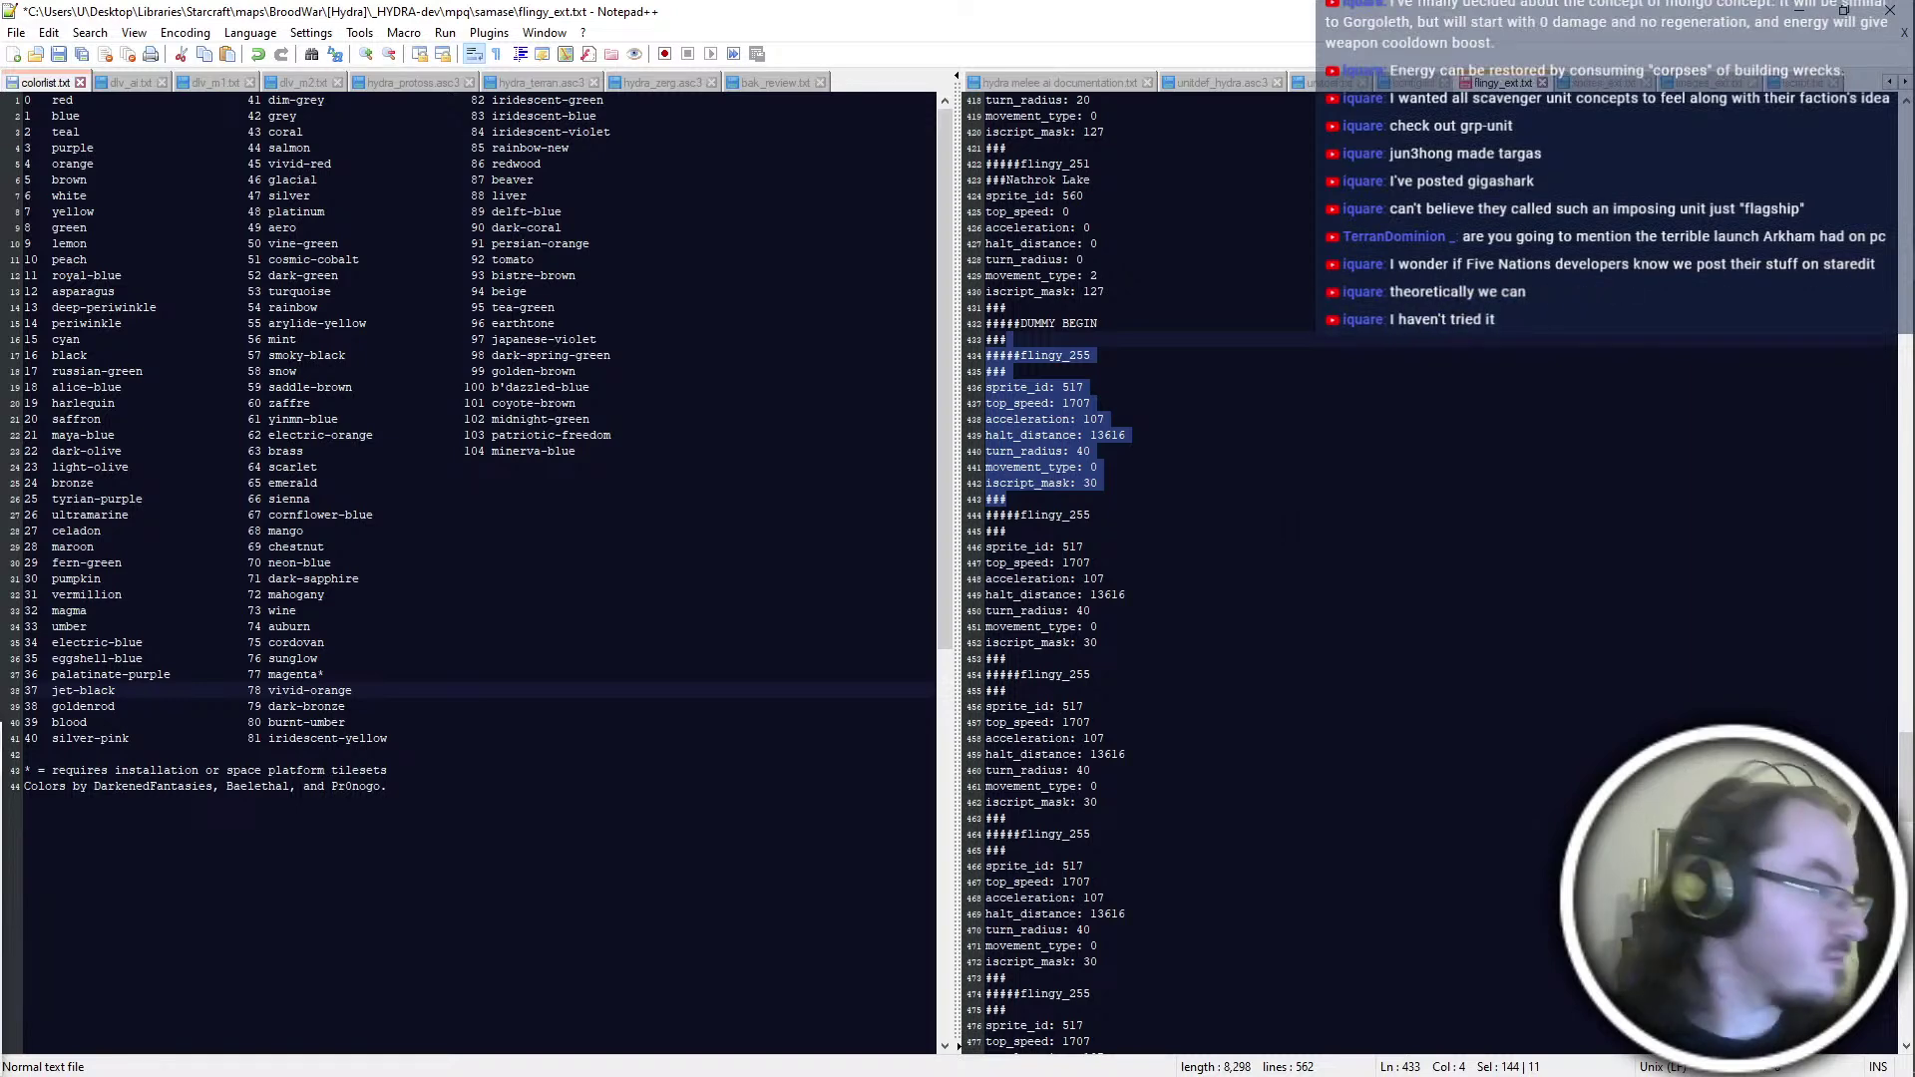
scroll(1137, 568, "down", 9)
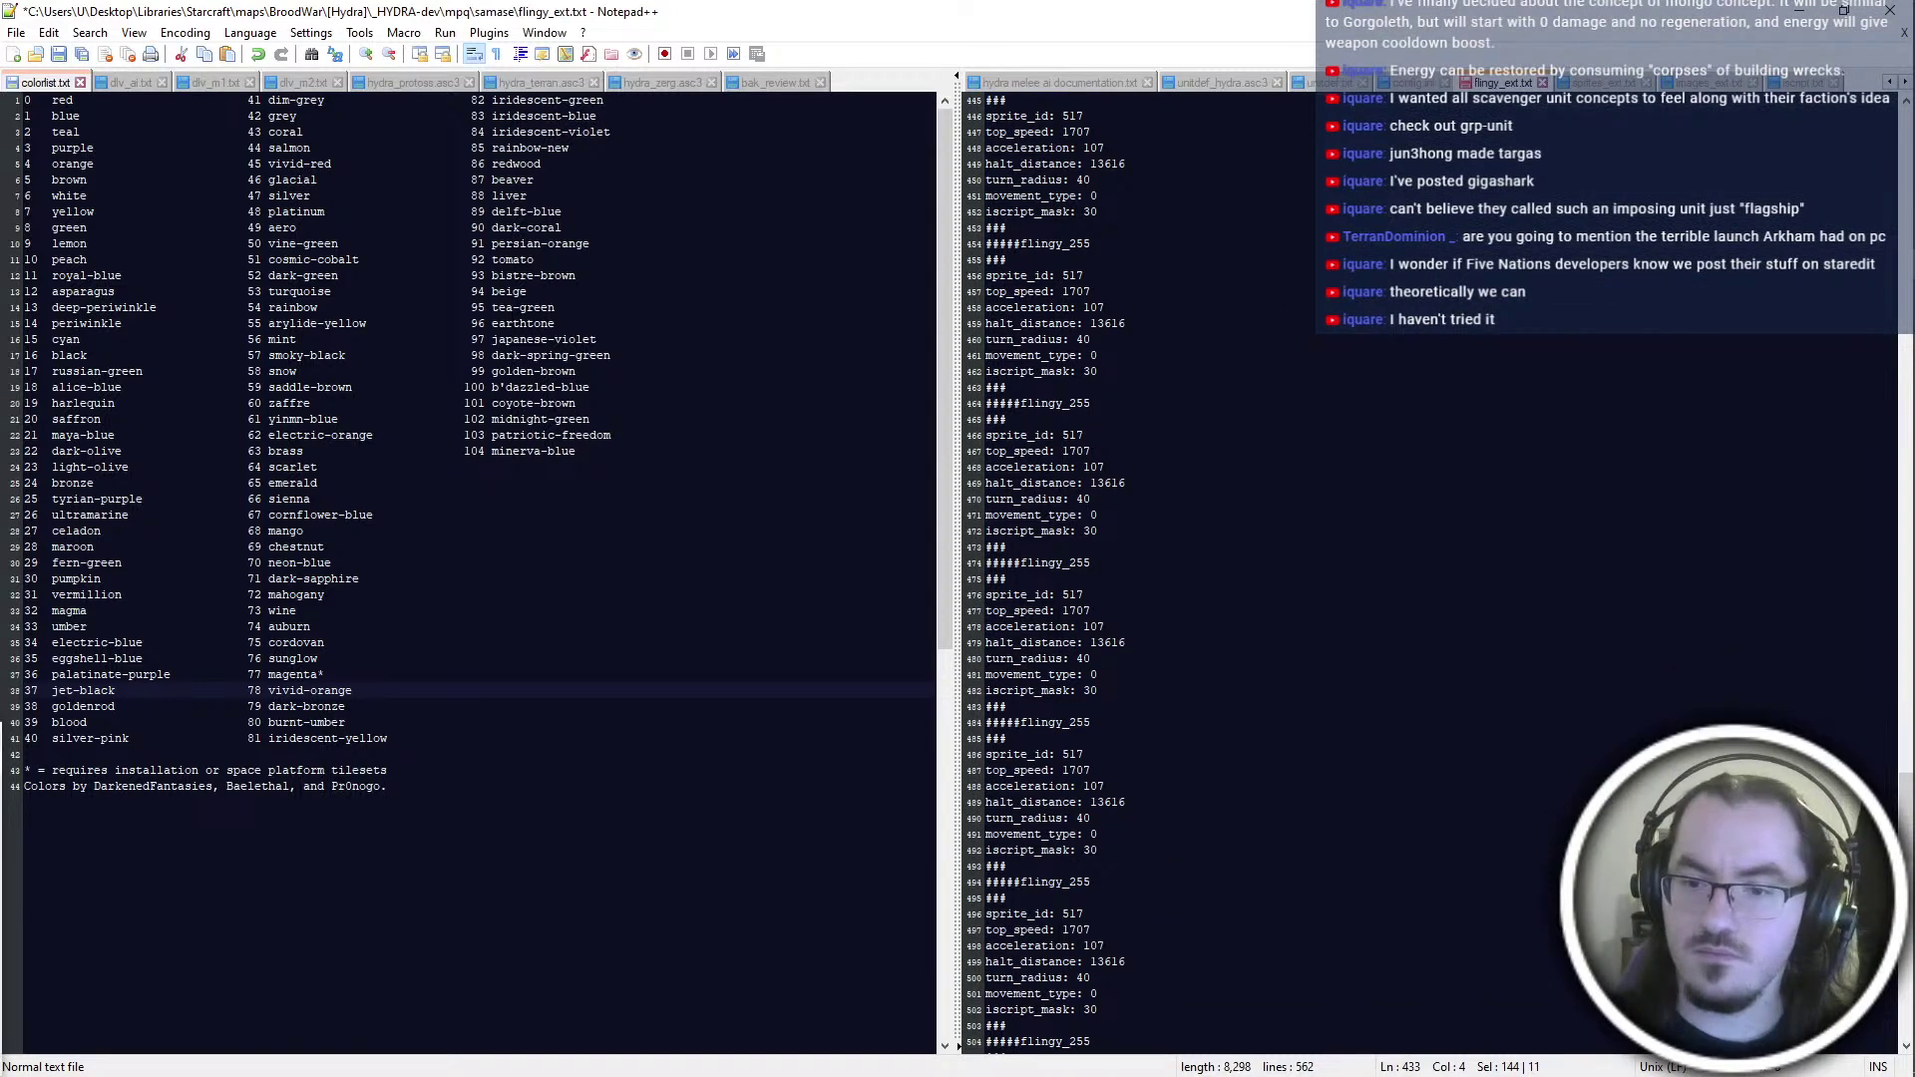
scroll(1137, 569, "down", 7)
scroll(1137, 568, "down", 13)
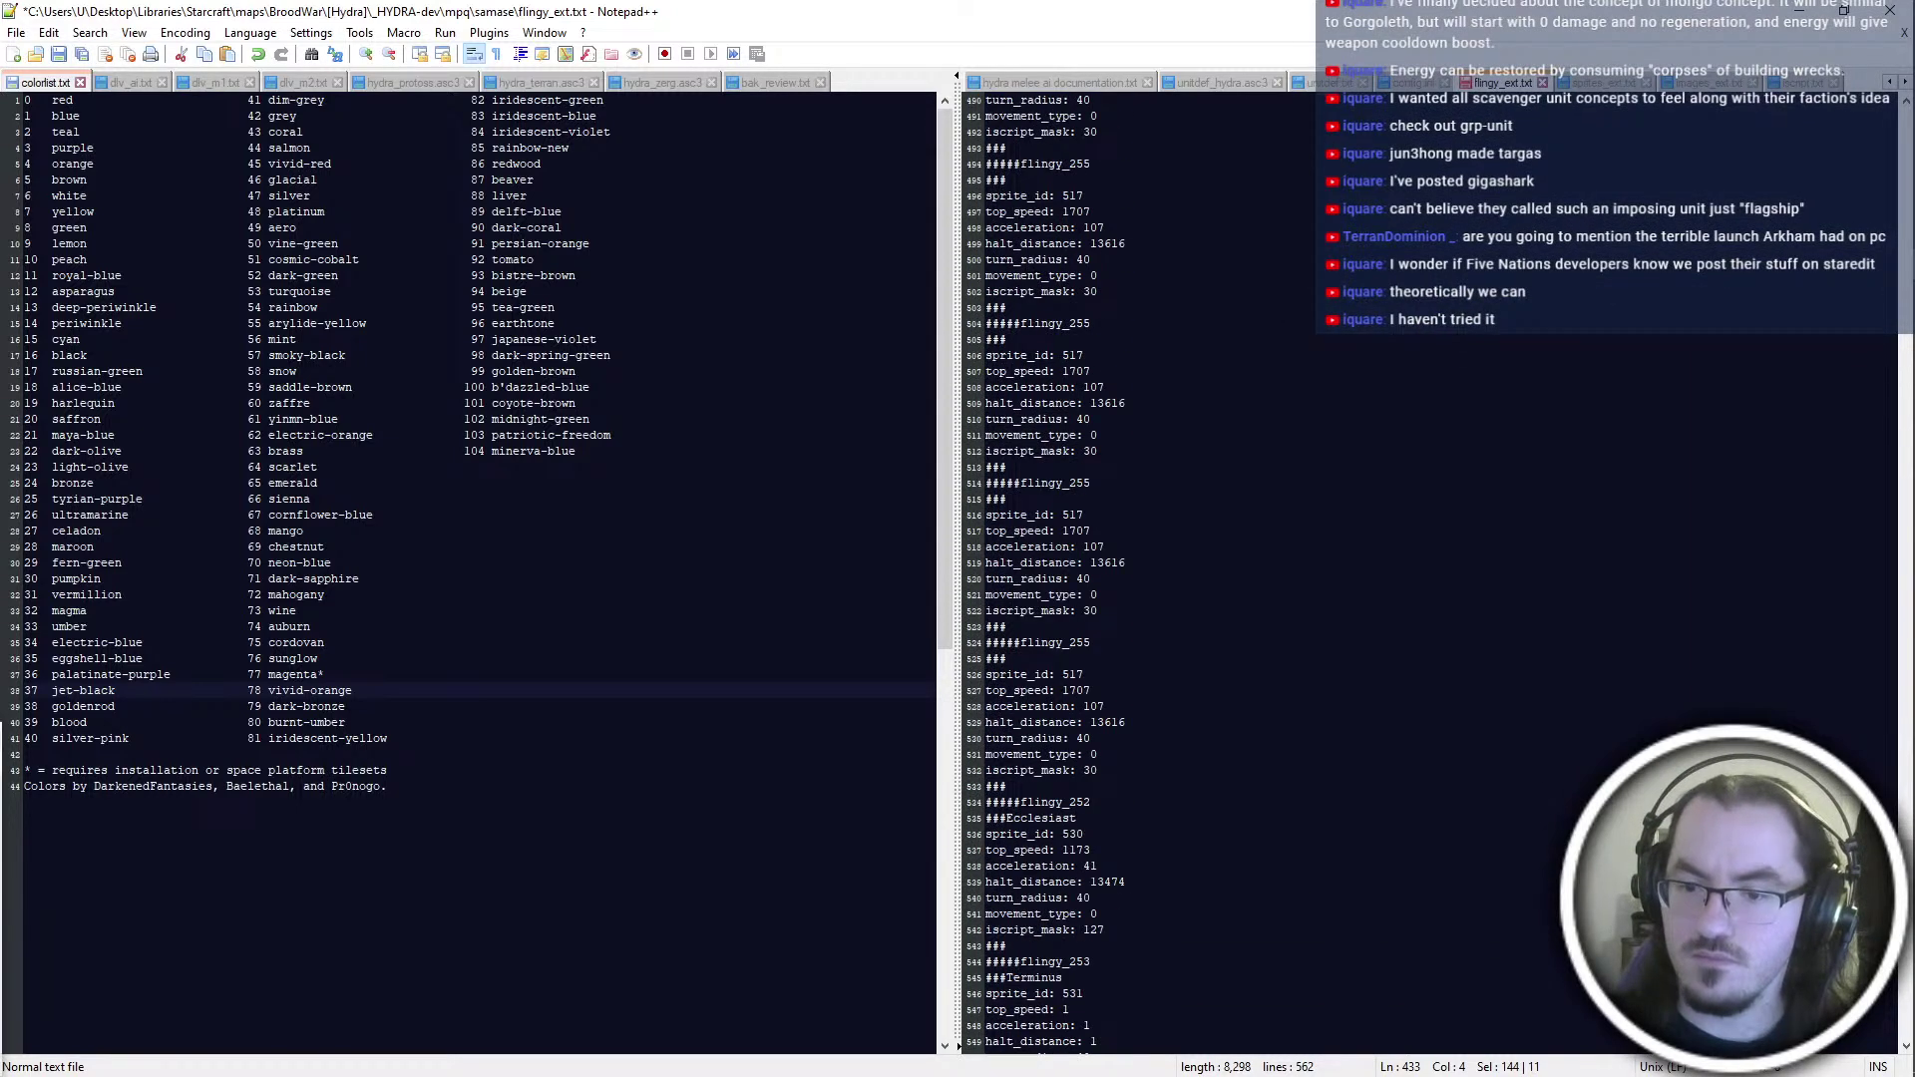
left_click(1059, 403)
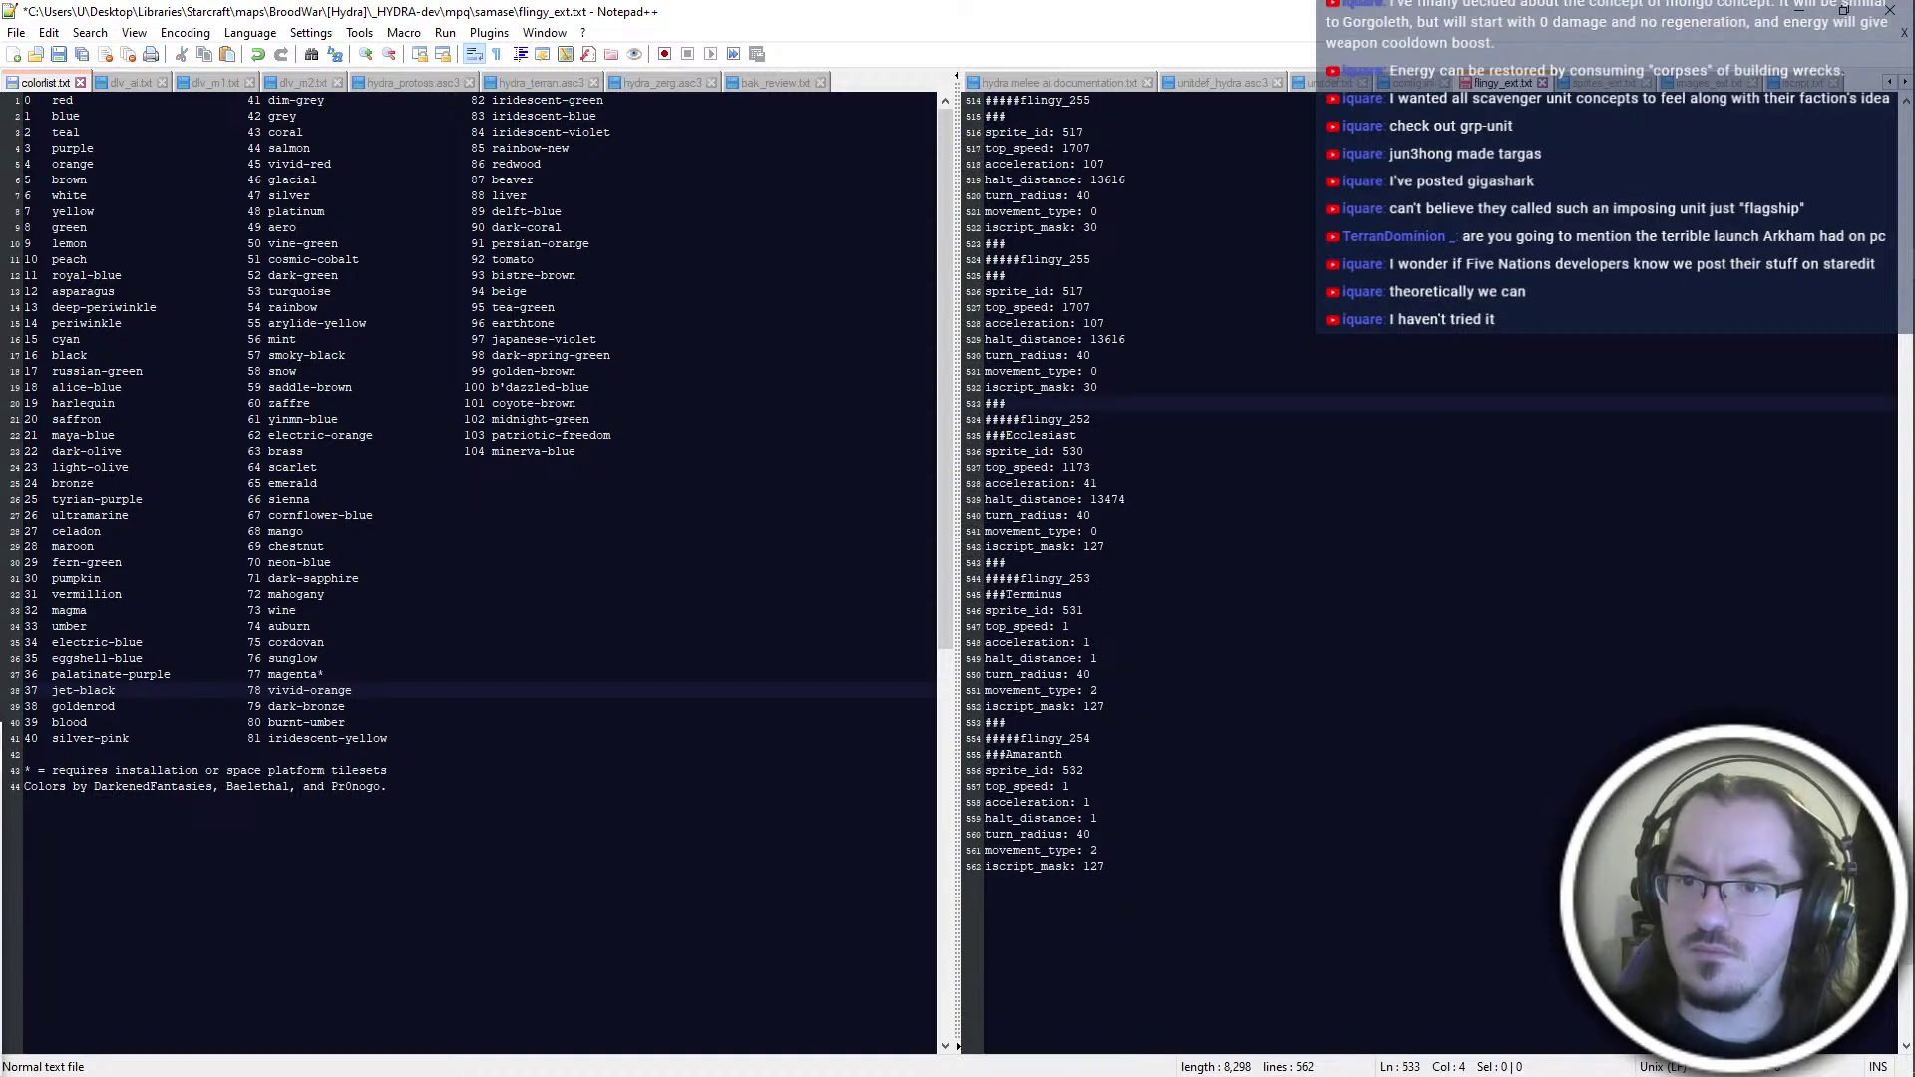
scroll(1137, 569, "up", 10)
key("Up")
key("End")
key("shift+Up")
key("shift+Up")
key("shift+Up")
key("shift+Up")
key("shift+Up")
key("shift+Up")
key("shift+Up")
key("shift+Up")
key("shift+Up")
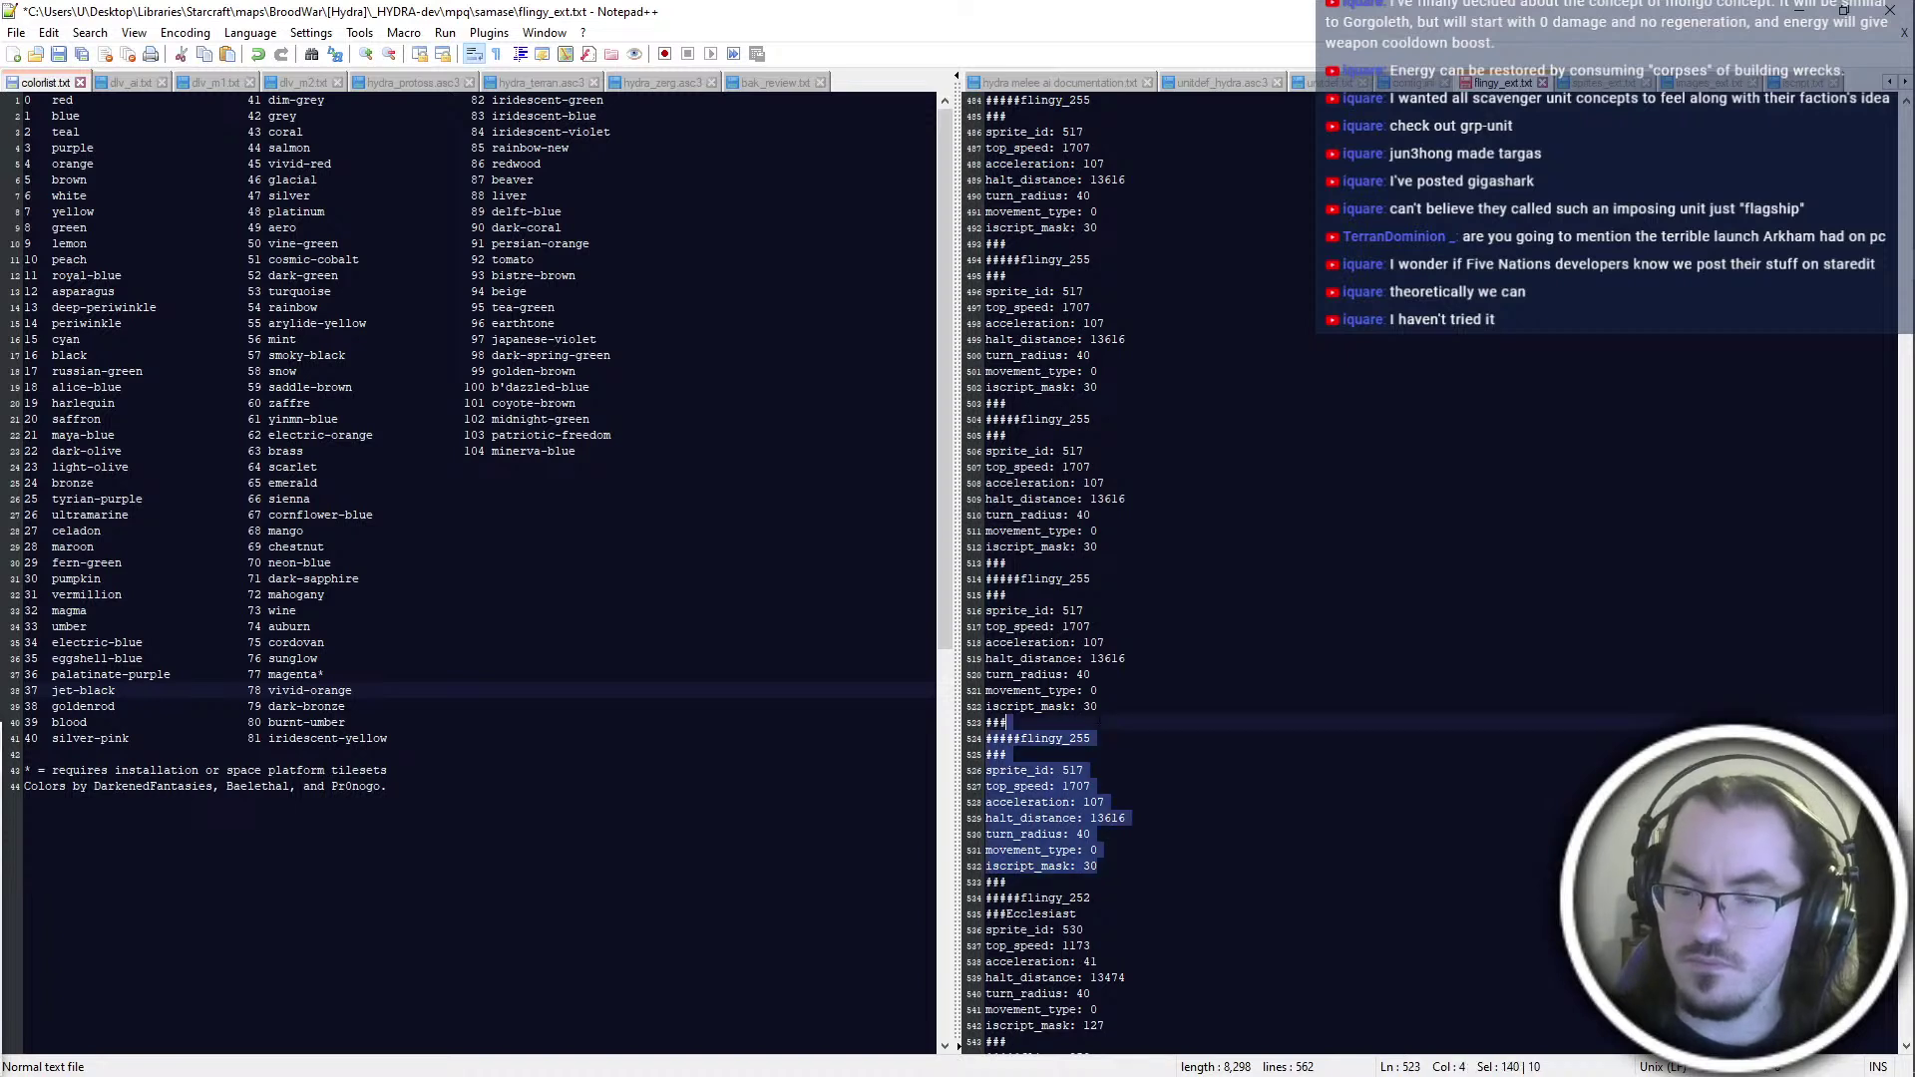
key("ctrl+v")
key("ctrl+z")
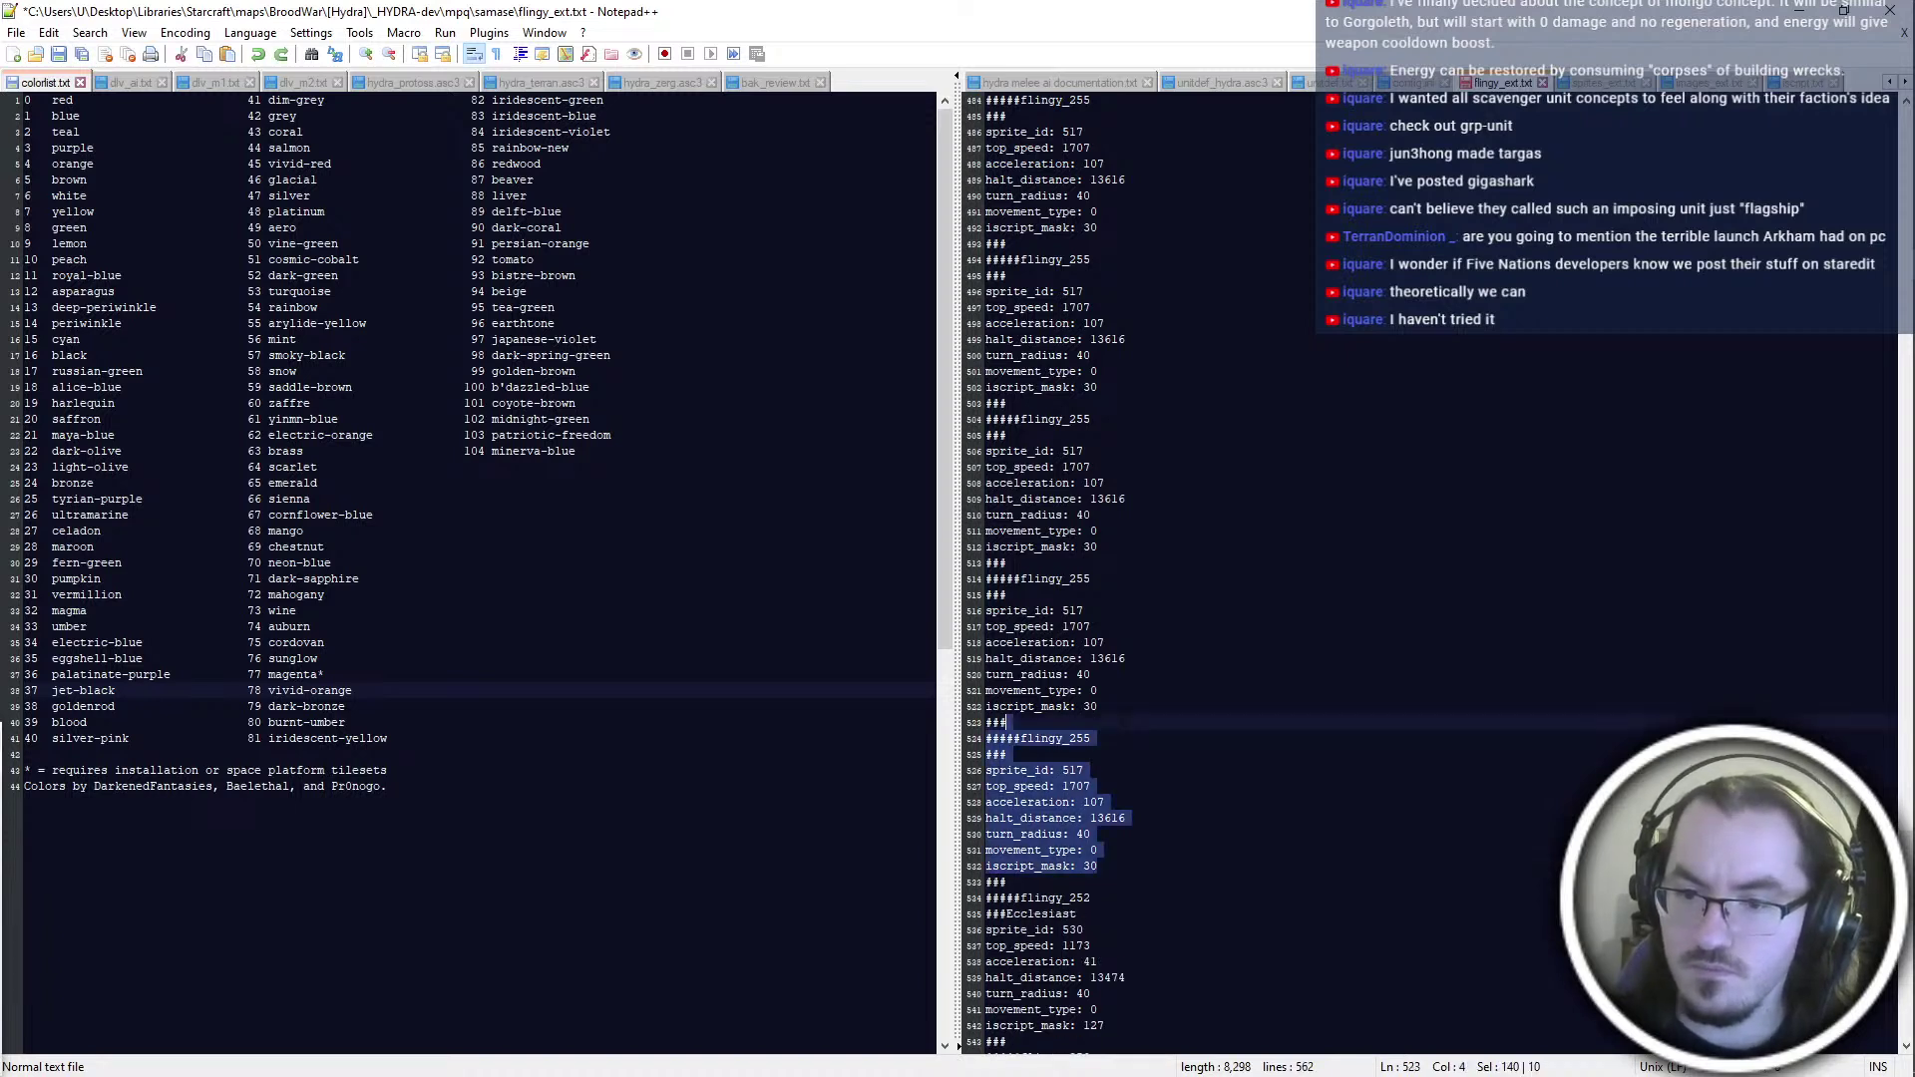
key("Right")
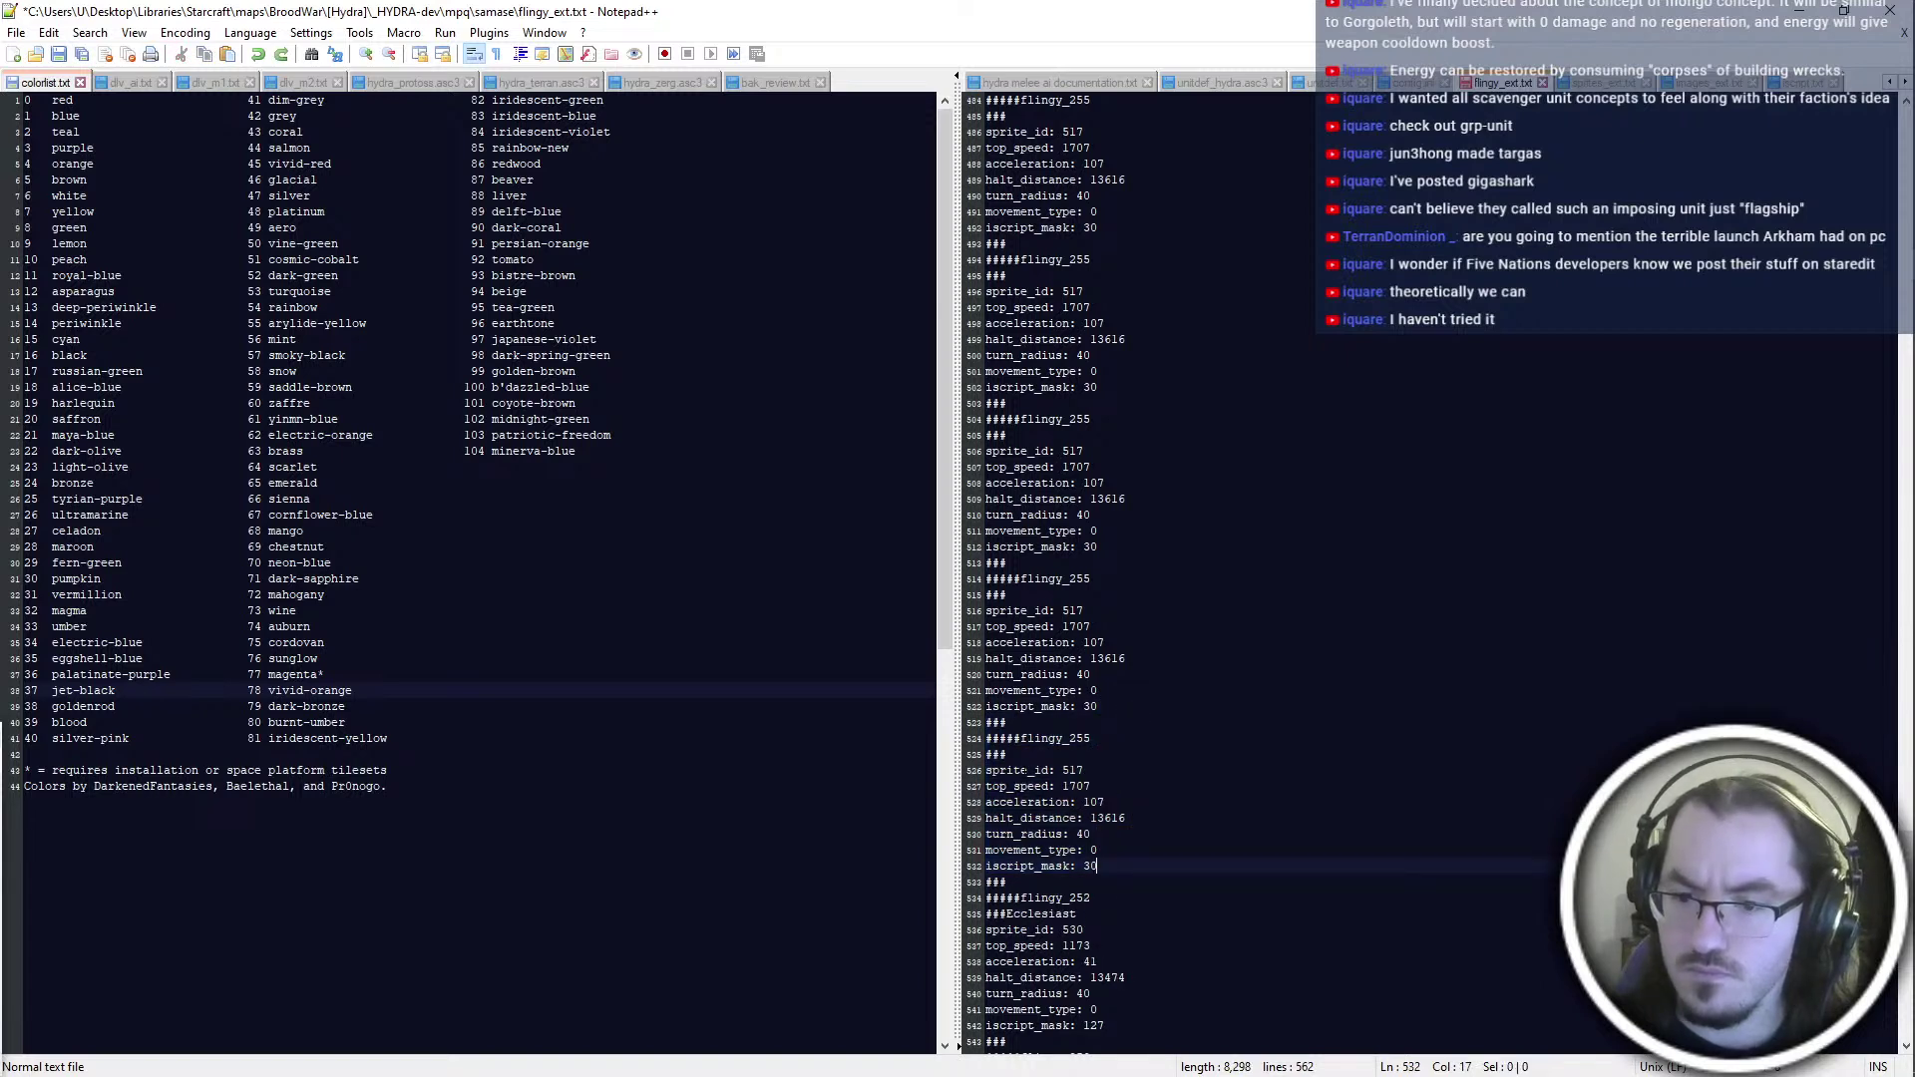
Select the last flingy_255 entry up to its iscript_mask line and duplicate it once
key("shift+Up")
key("shift+Up")
key("shift+Up")
key("shift+Up")
key("shift+Up")
key("shift+Up")
key("shift+Up")
key("shift+Up")
key("shift+Up")
key("ctrl+d")
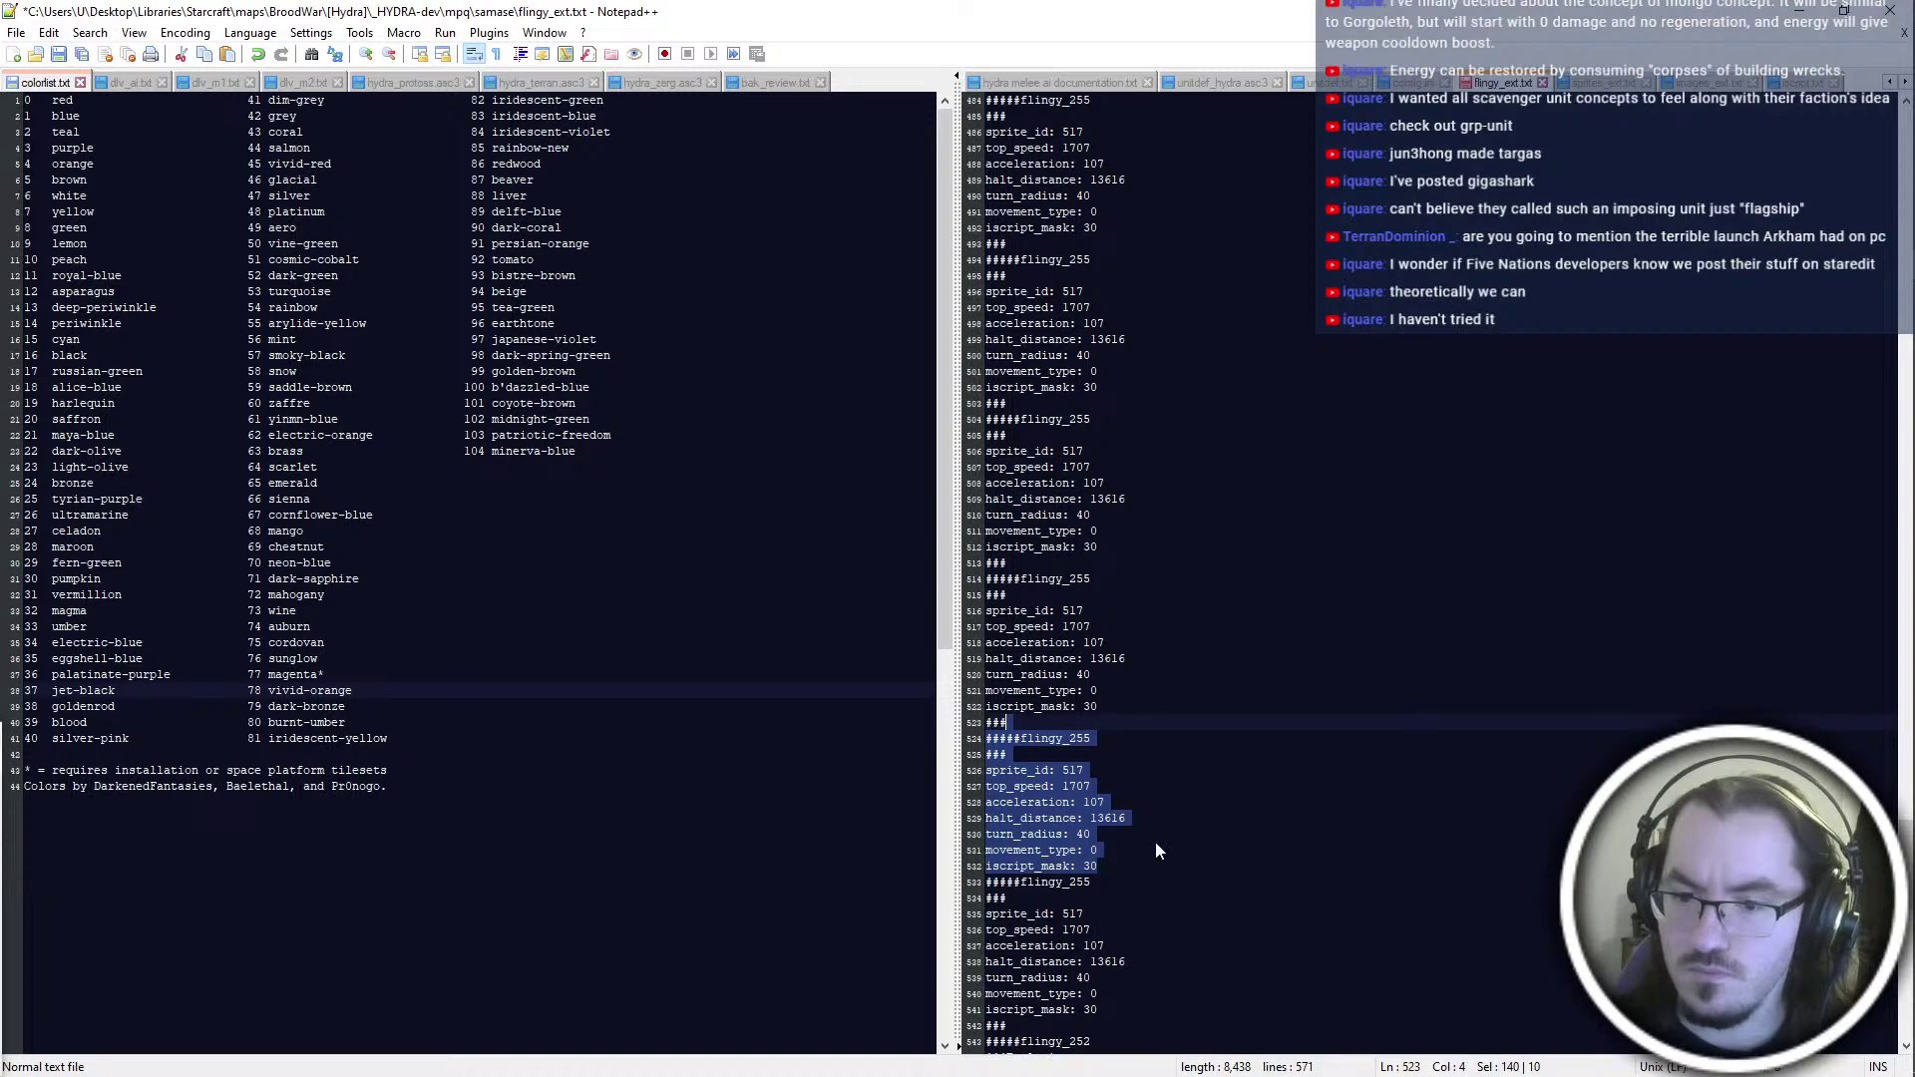
Undo the last duplication and select the ten flingy_255 blocks back to the end of the DUMMY BEGIN line
key("ctrl+z")
key("shift+Up")
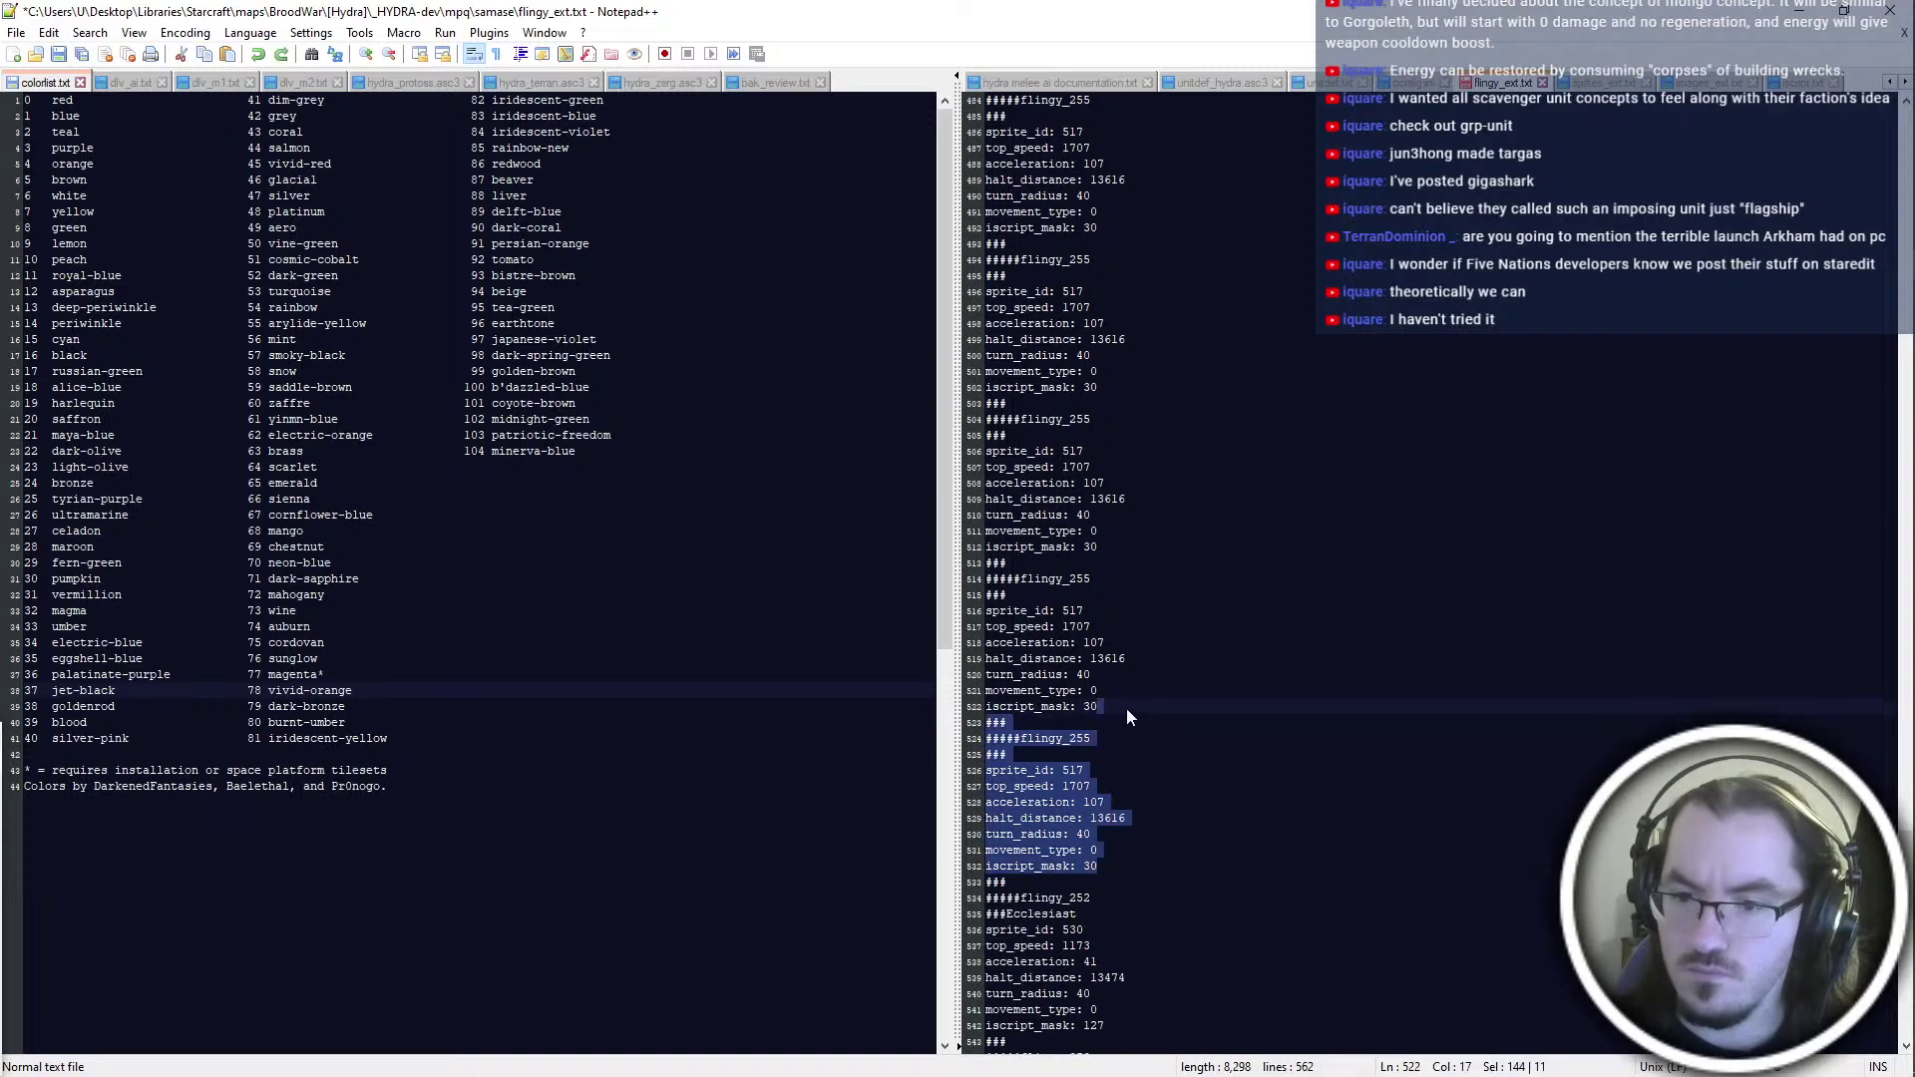
scroll(1174, 836, "up", 20)
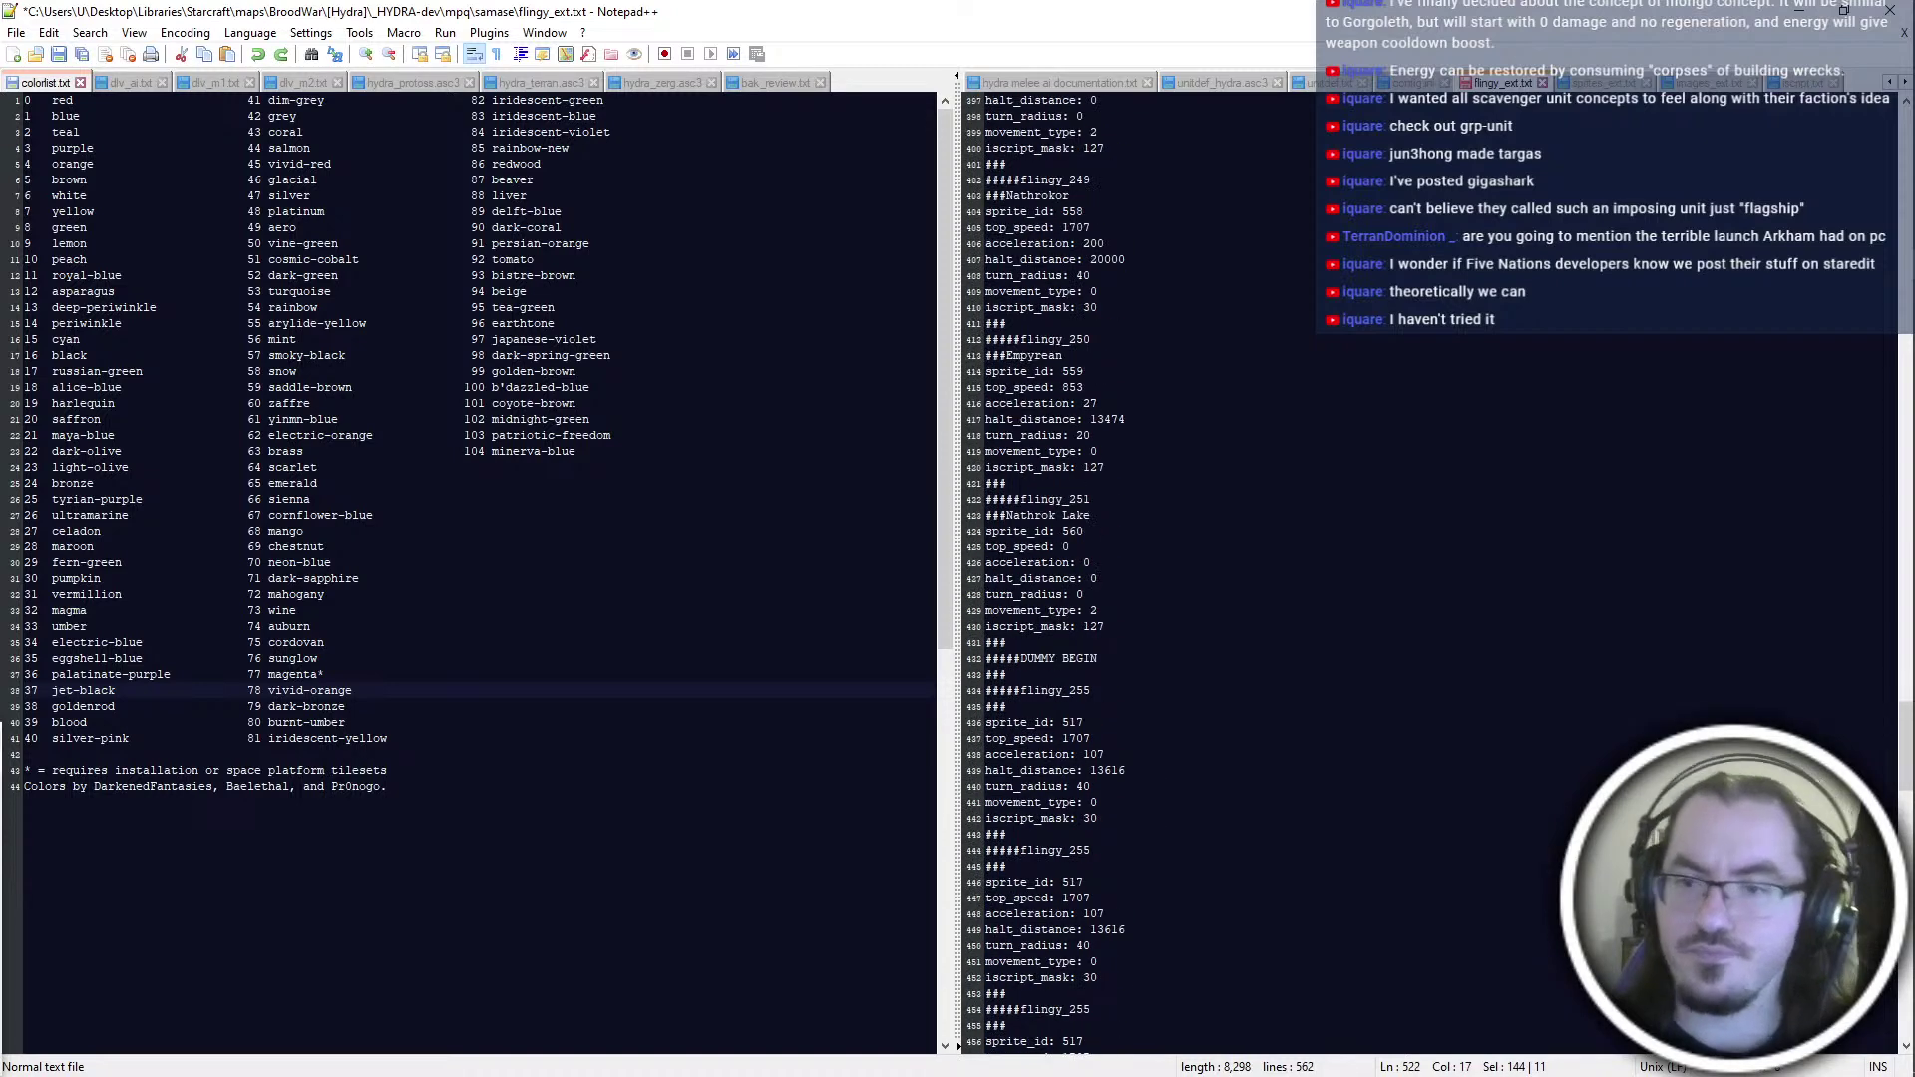
scroll(1175, 836, "down", 11)
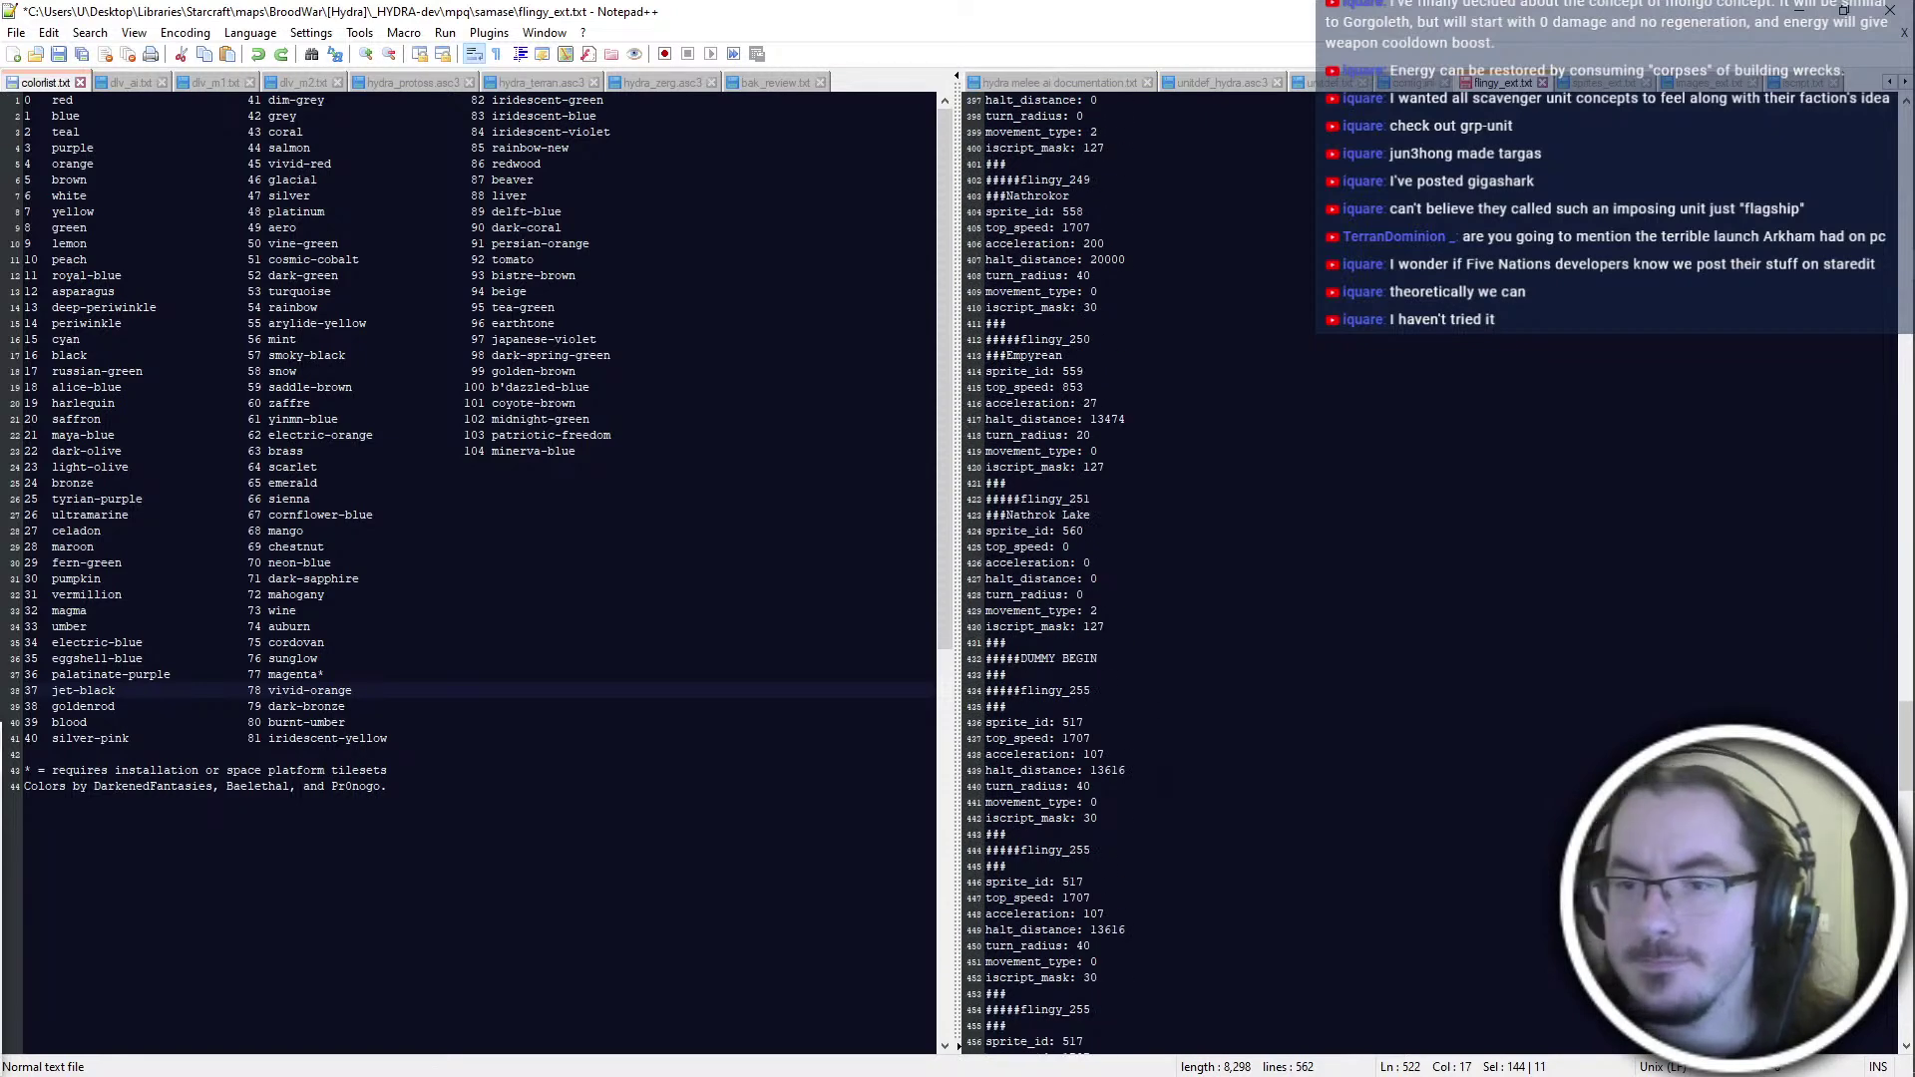
scroll(1175, 836, "down", 8)
left_click(1168, 432, "shift")
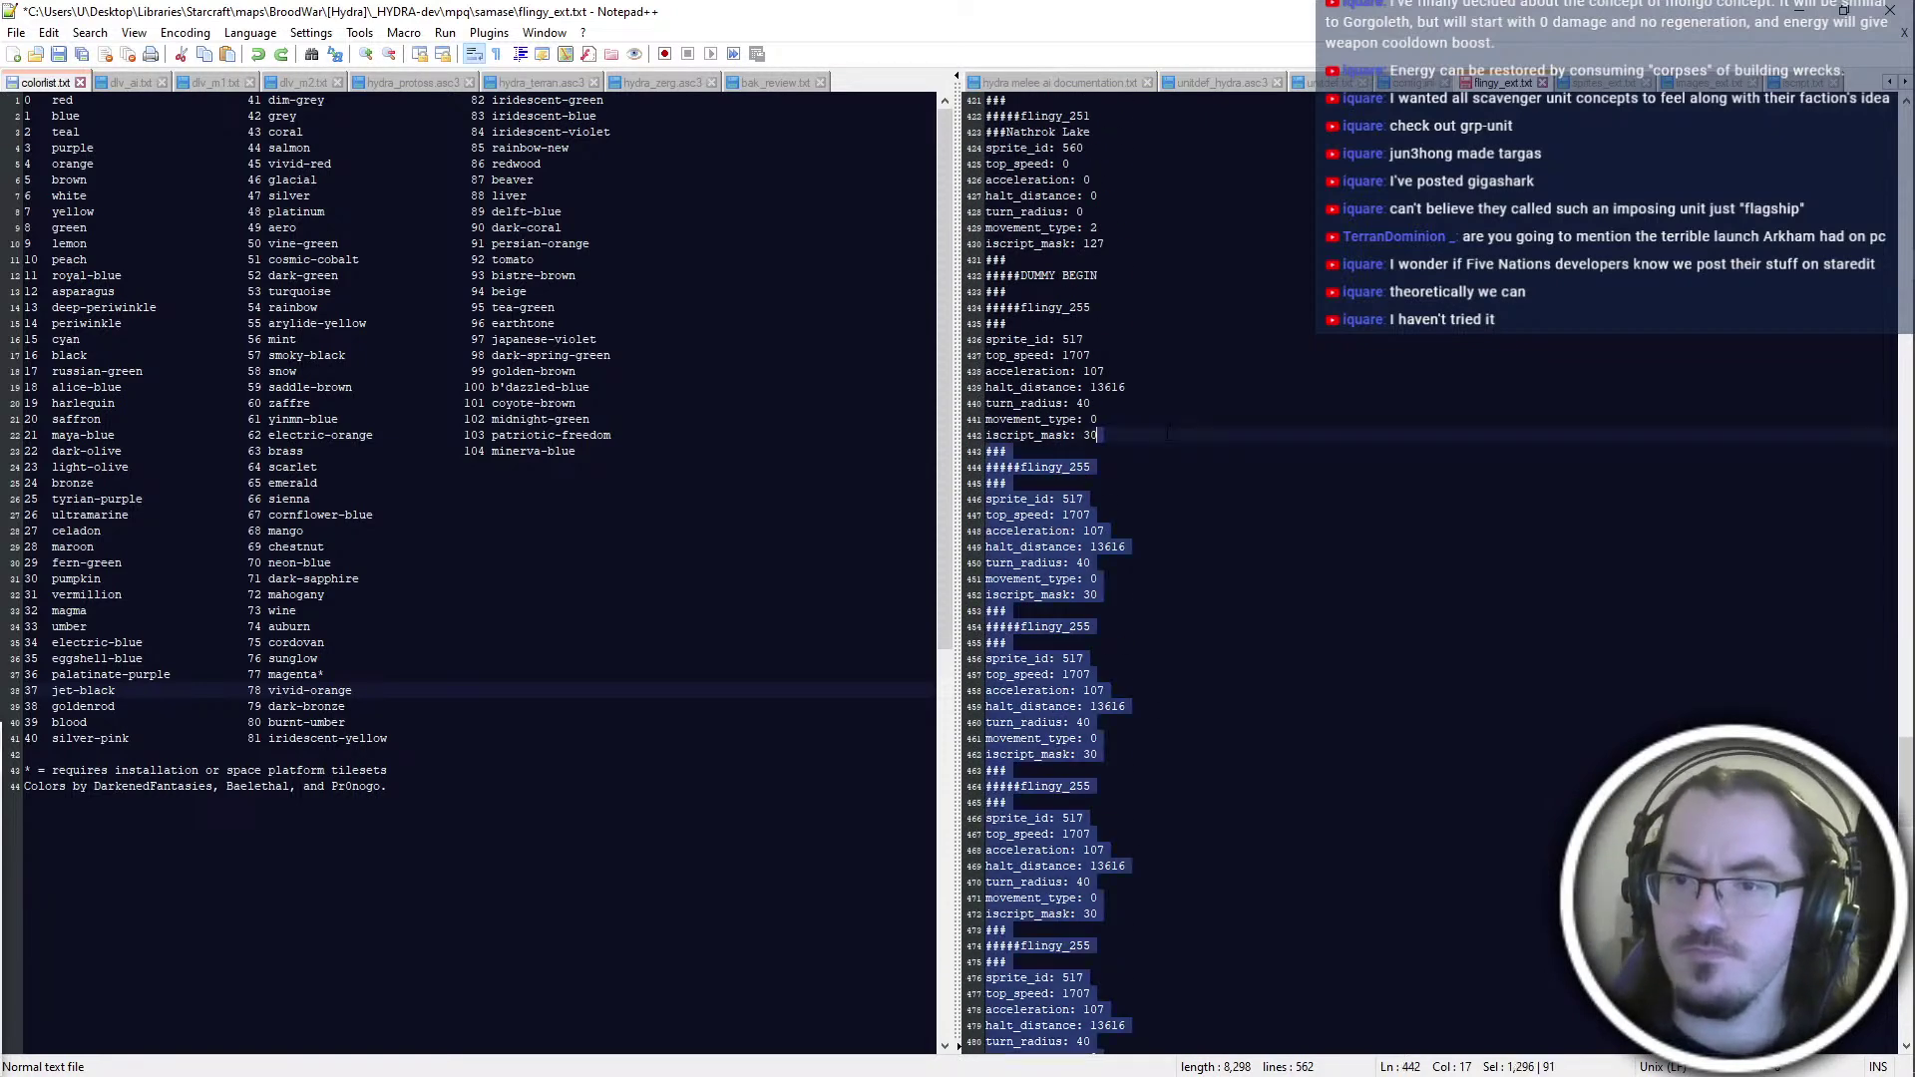
left_click_drag(1169, 433, 1010, 291, "shift")
scroll(1255, 761, "down", 2)
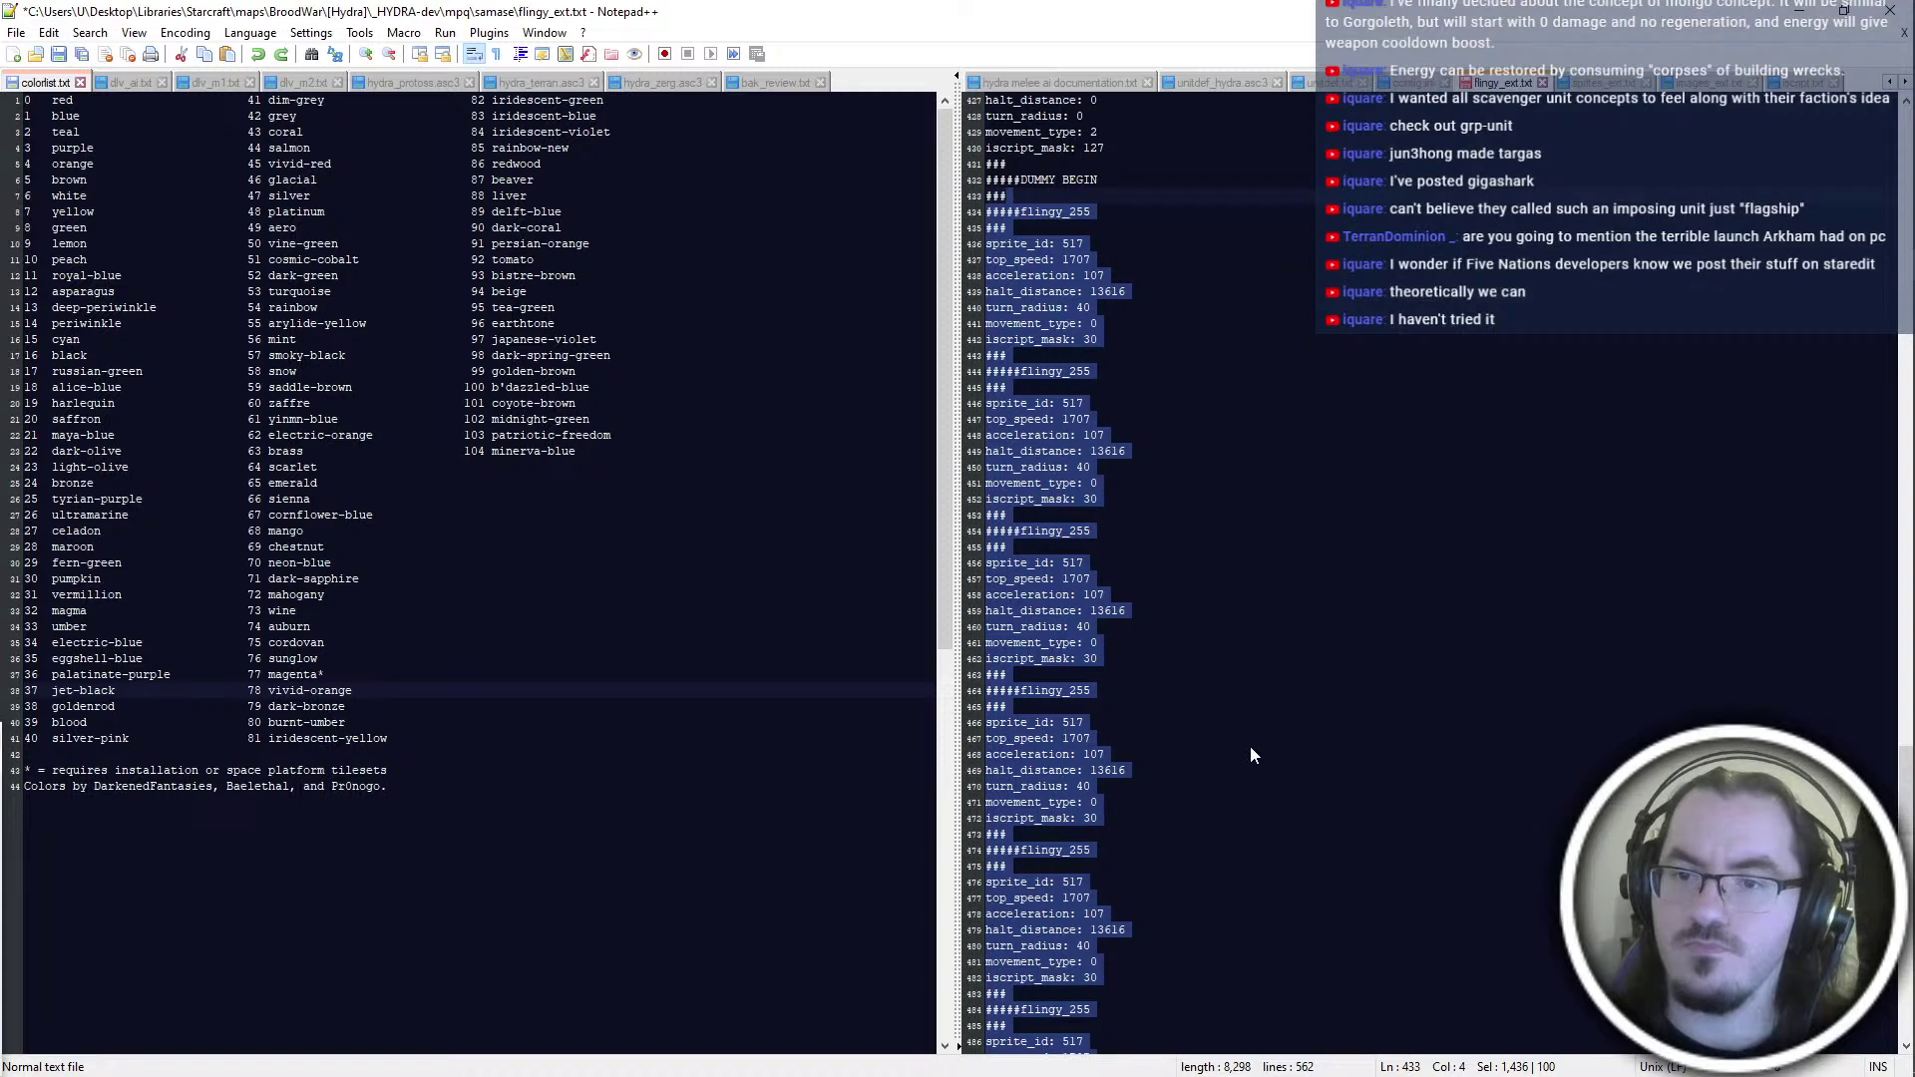
left_click(1101, 179, "shift")
scroll(1176, 690, "down", 20)
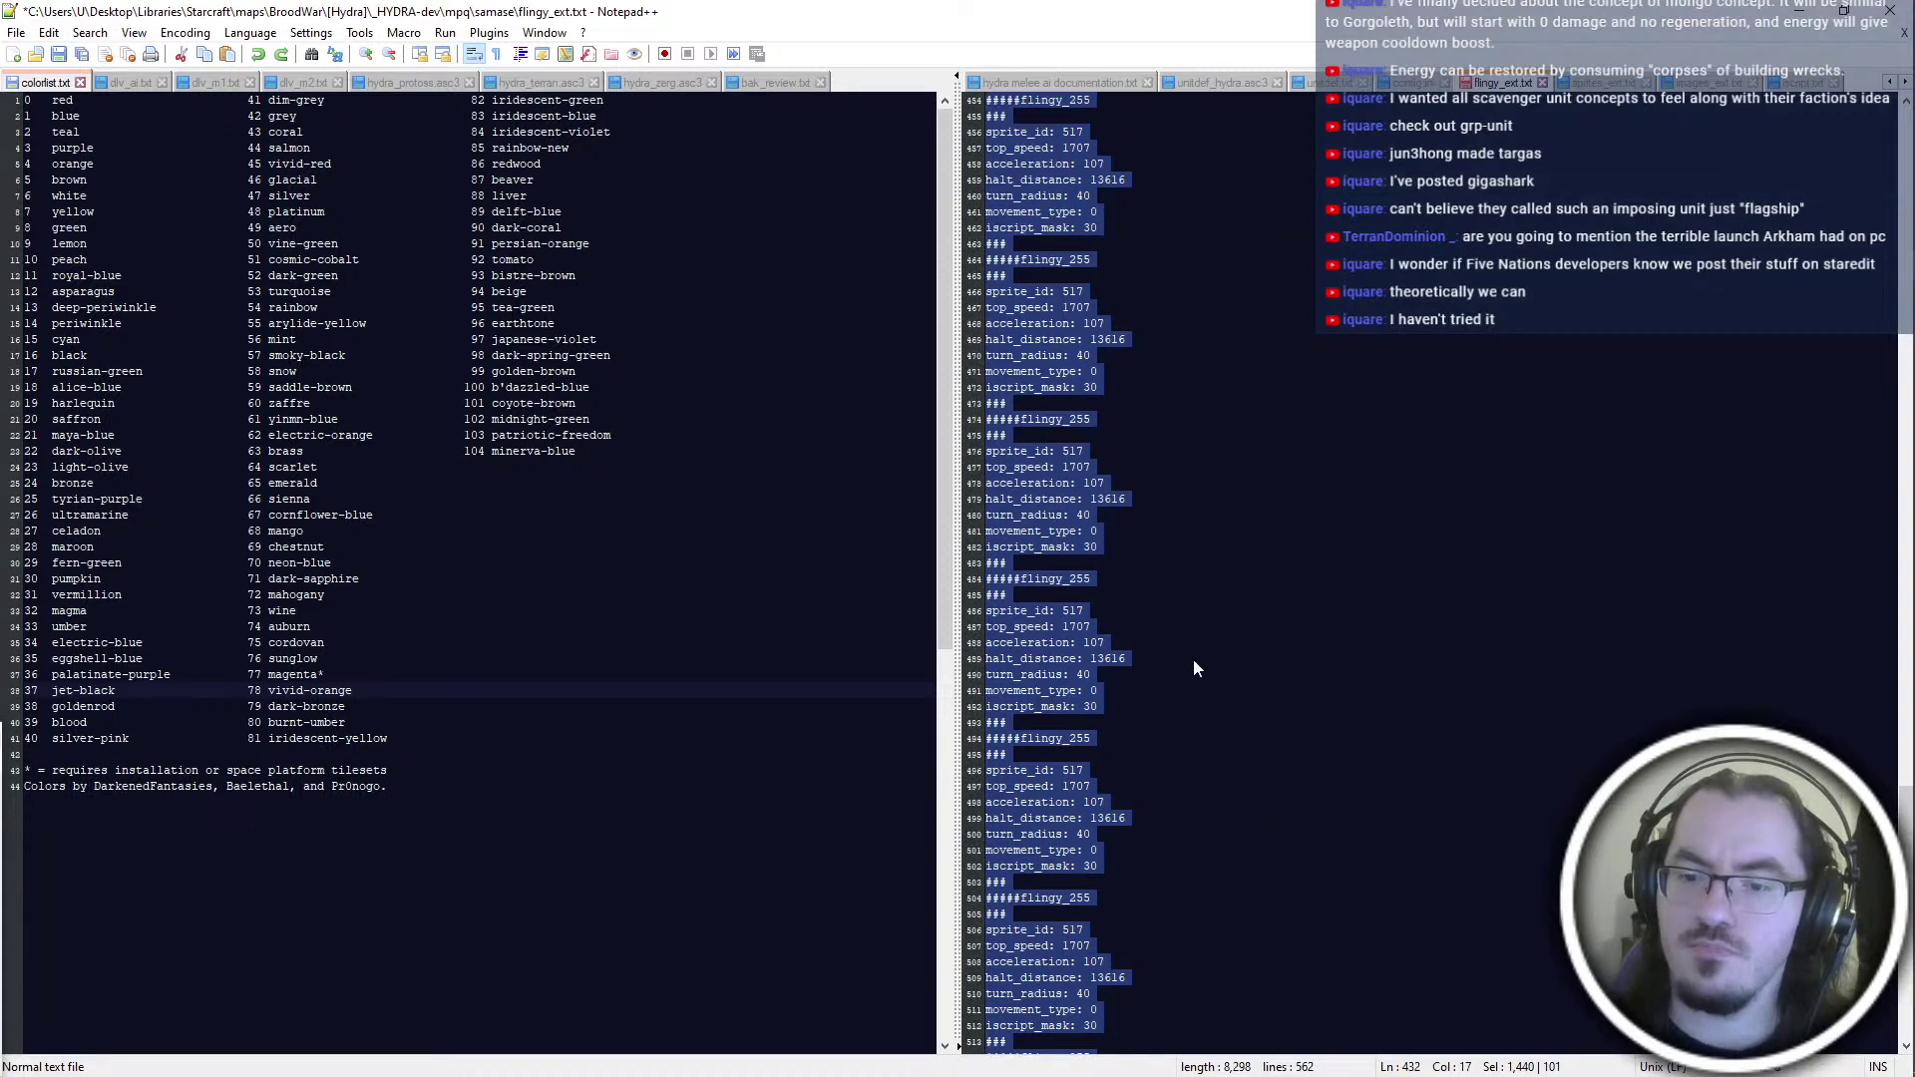
Duplicate the selected run of ten flingy_255 blocks 49 times to fill the dummy section
key("ctrl+d")
scroll(1212, 573, "down", 10)
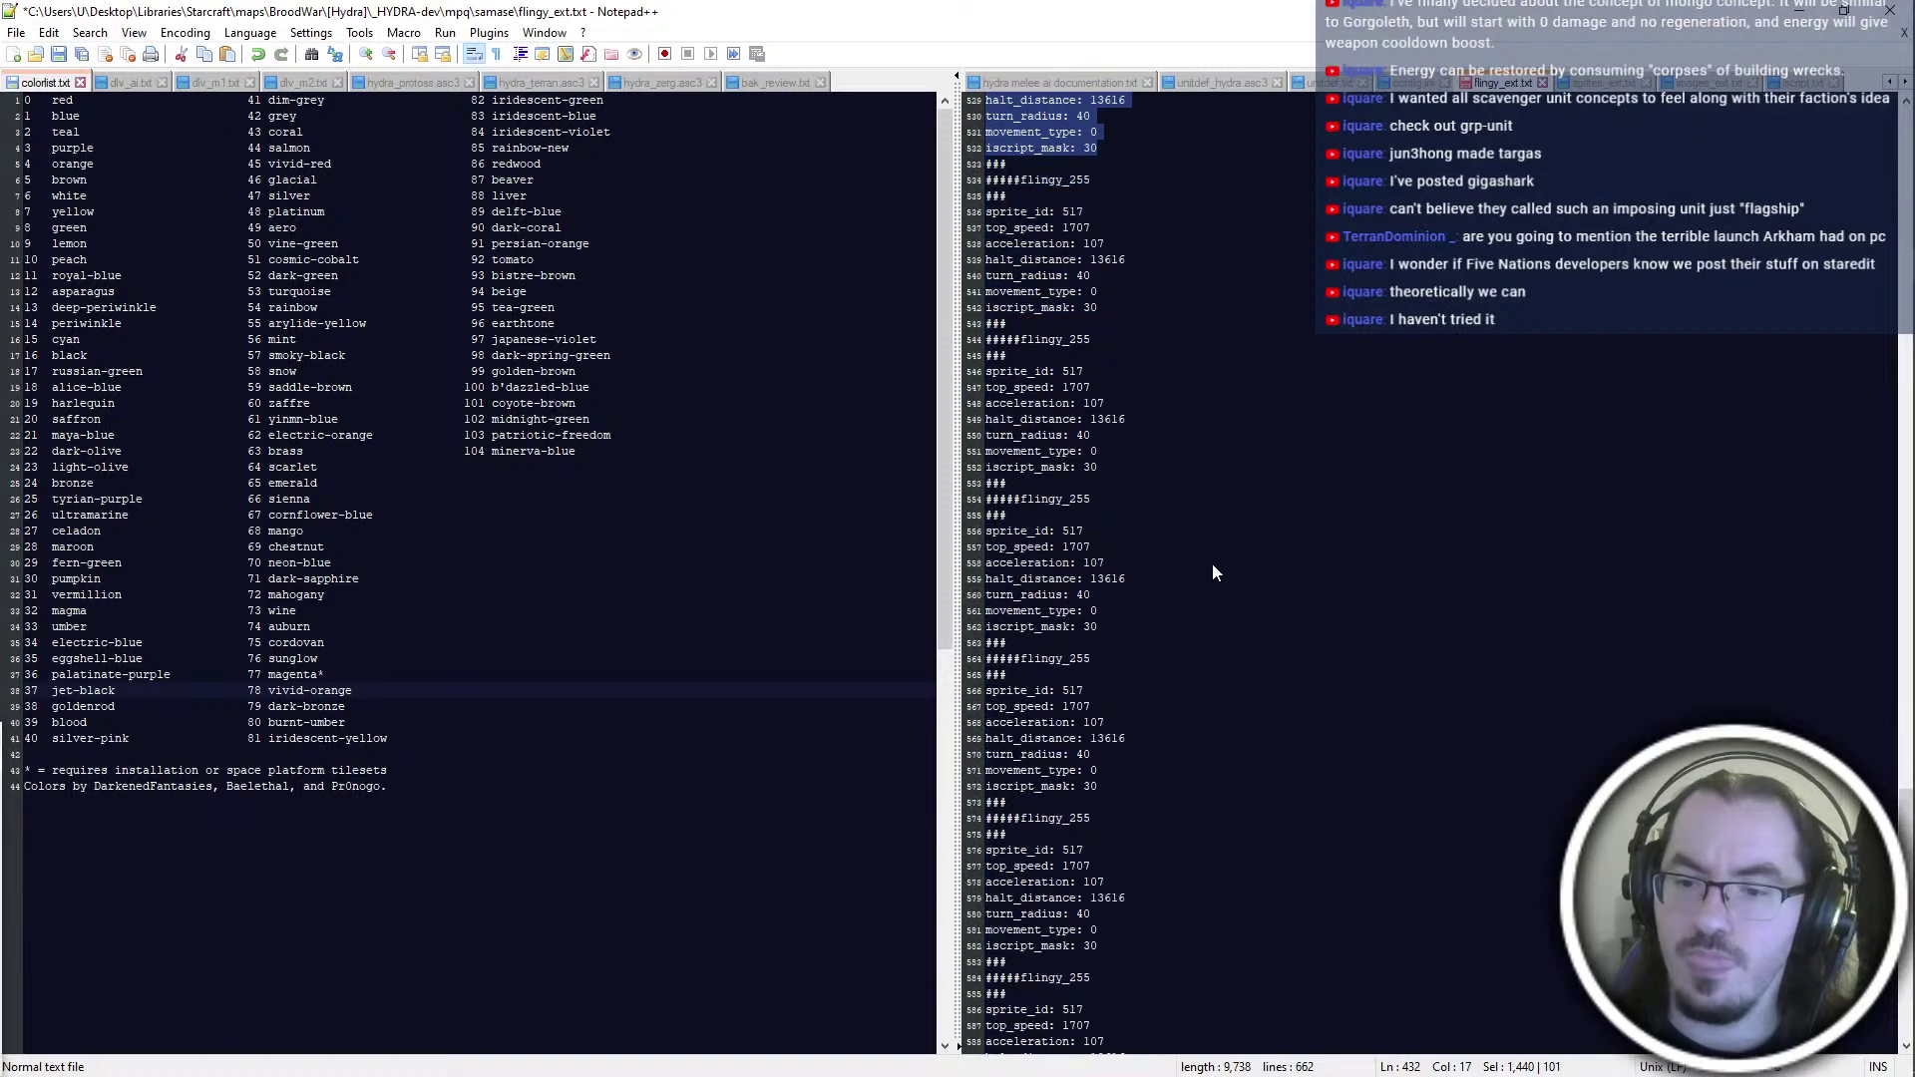
key("ctrl+d")
key("ctrl+d")
key("ctrl+d")
key("ctrl+d")
key("ctrl+d")
key("ctrl+d")
key("ctrl+d")
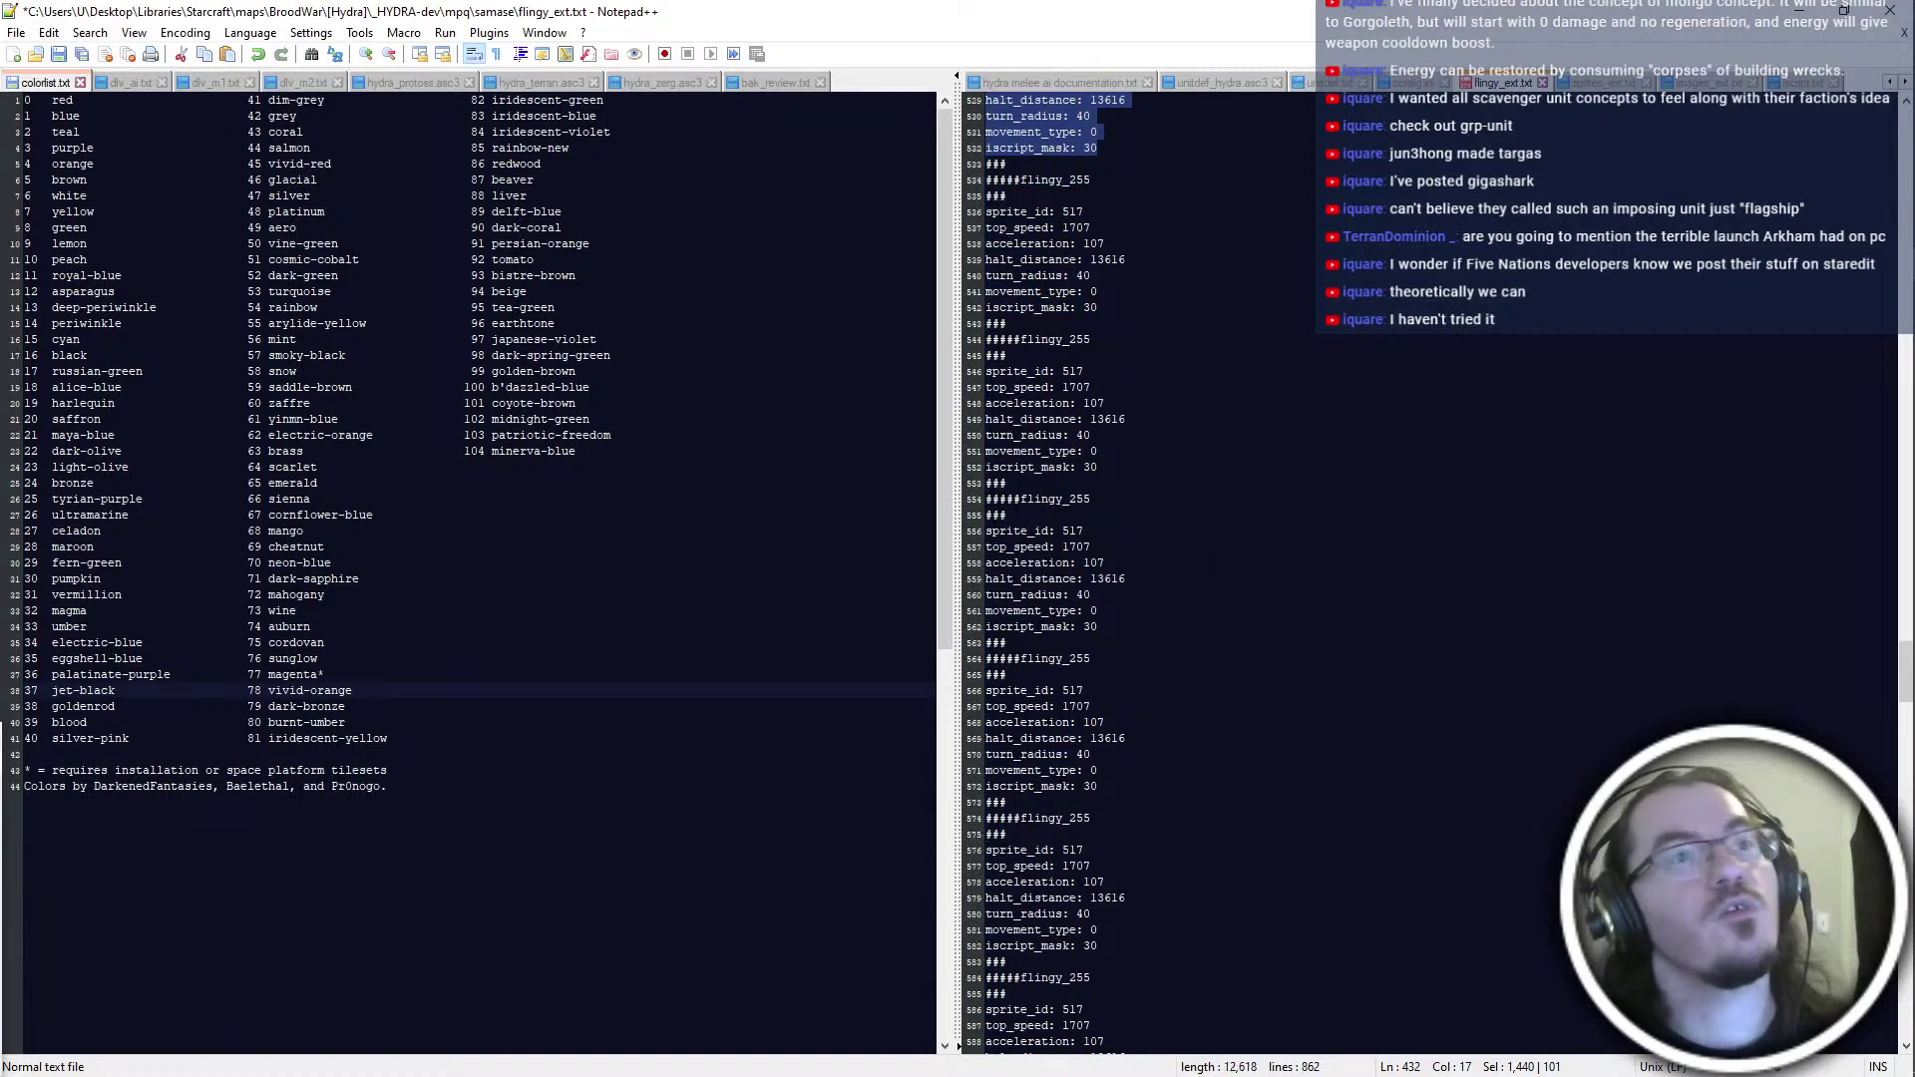
key("ctrl+d")
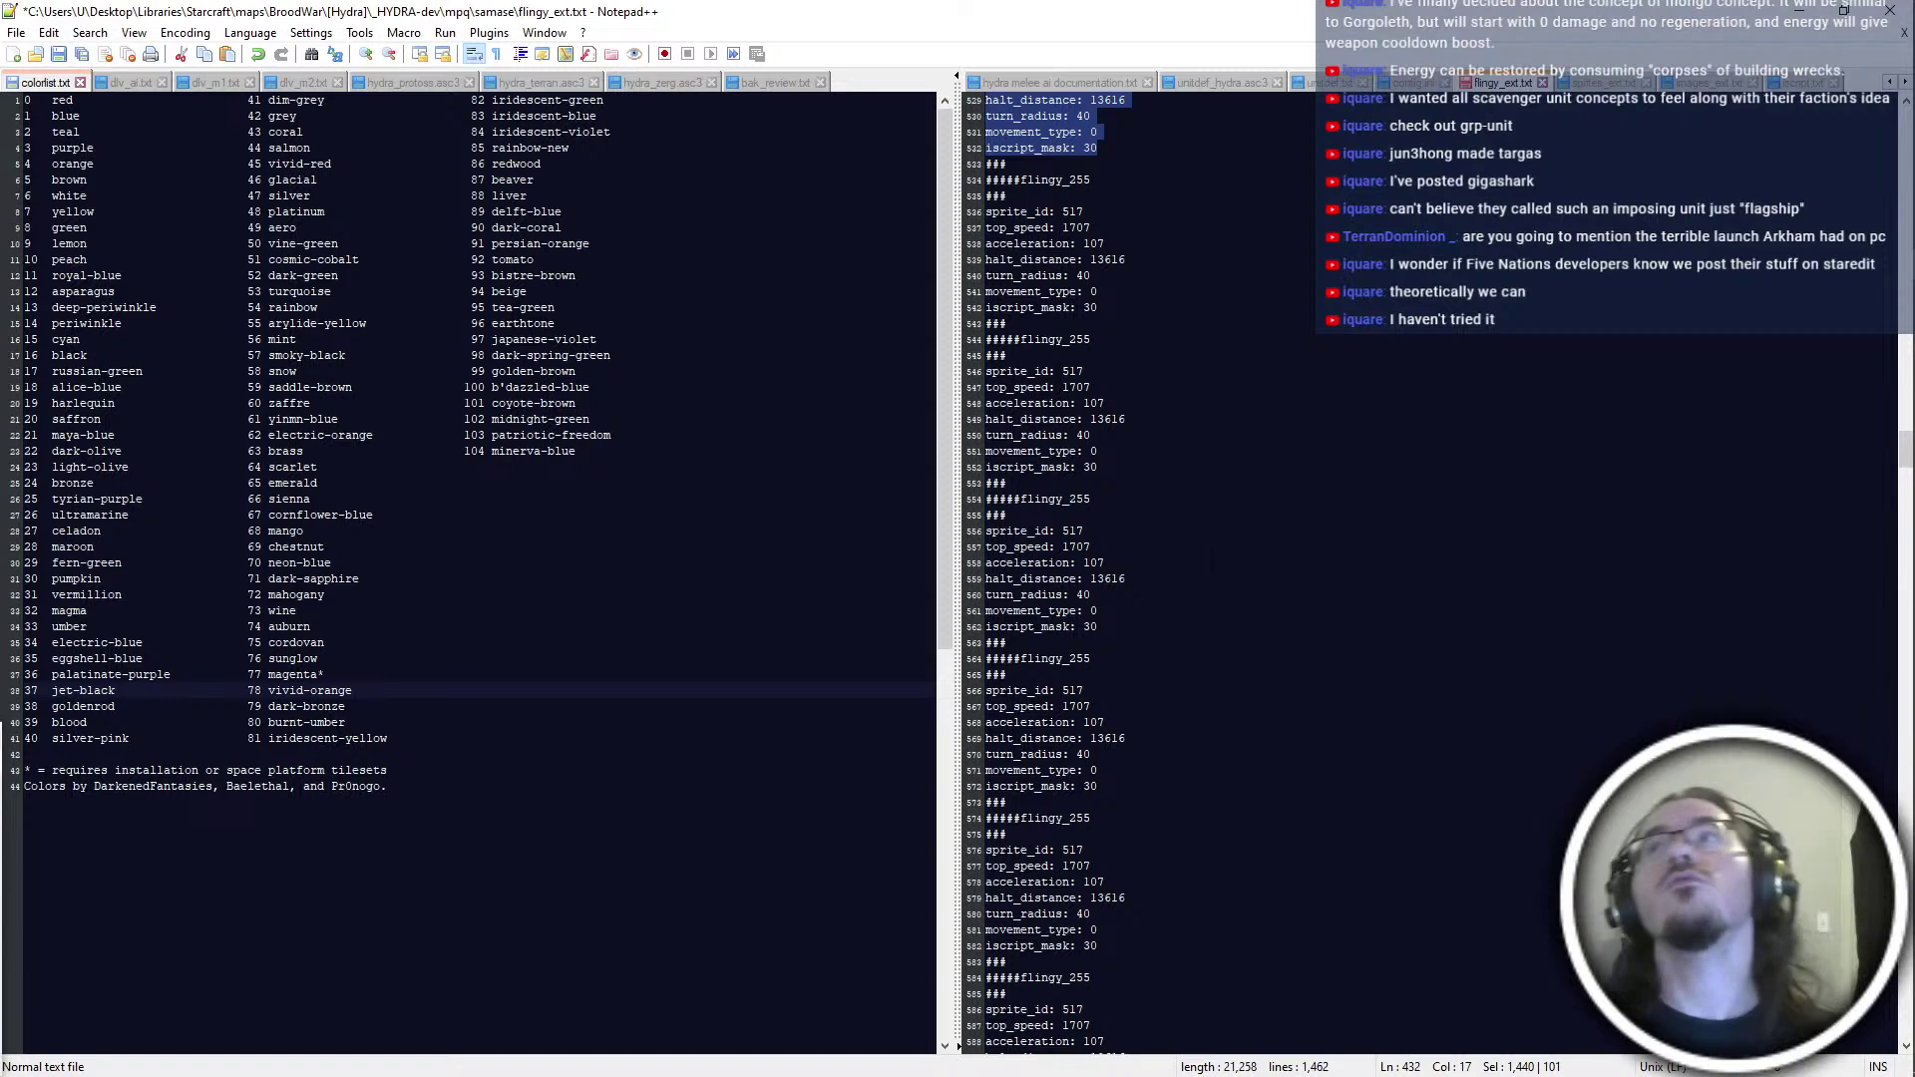
key("ctrl+d")
key("ctrl+d")
key("ctrl+d")
key("ctrl+d")
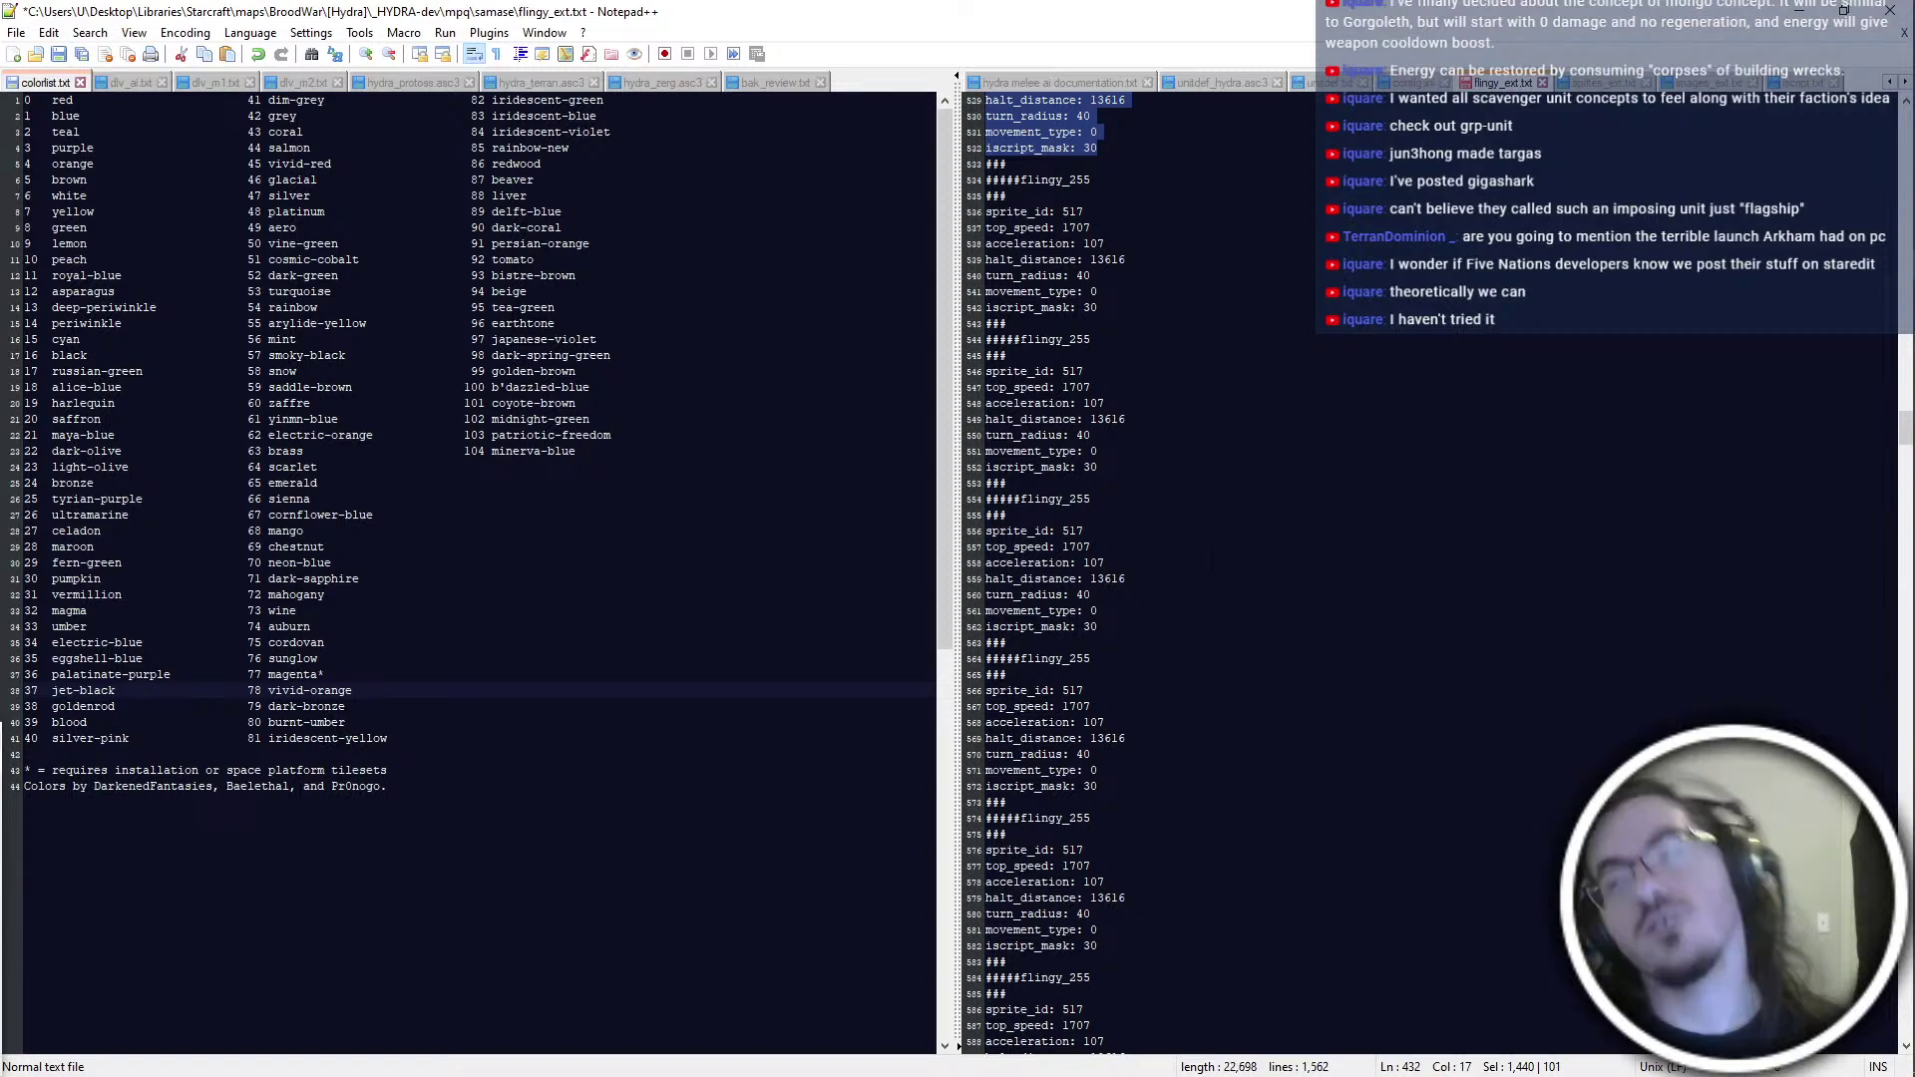
key("ctrl+d")
key("ctrl+d")
key("ctrl+d")
key("ctrl+d")
key("ctrl+d")
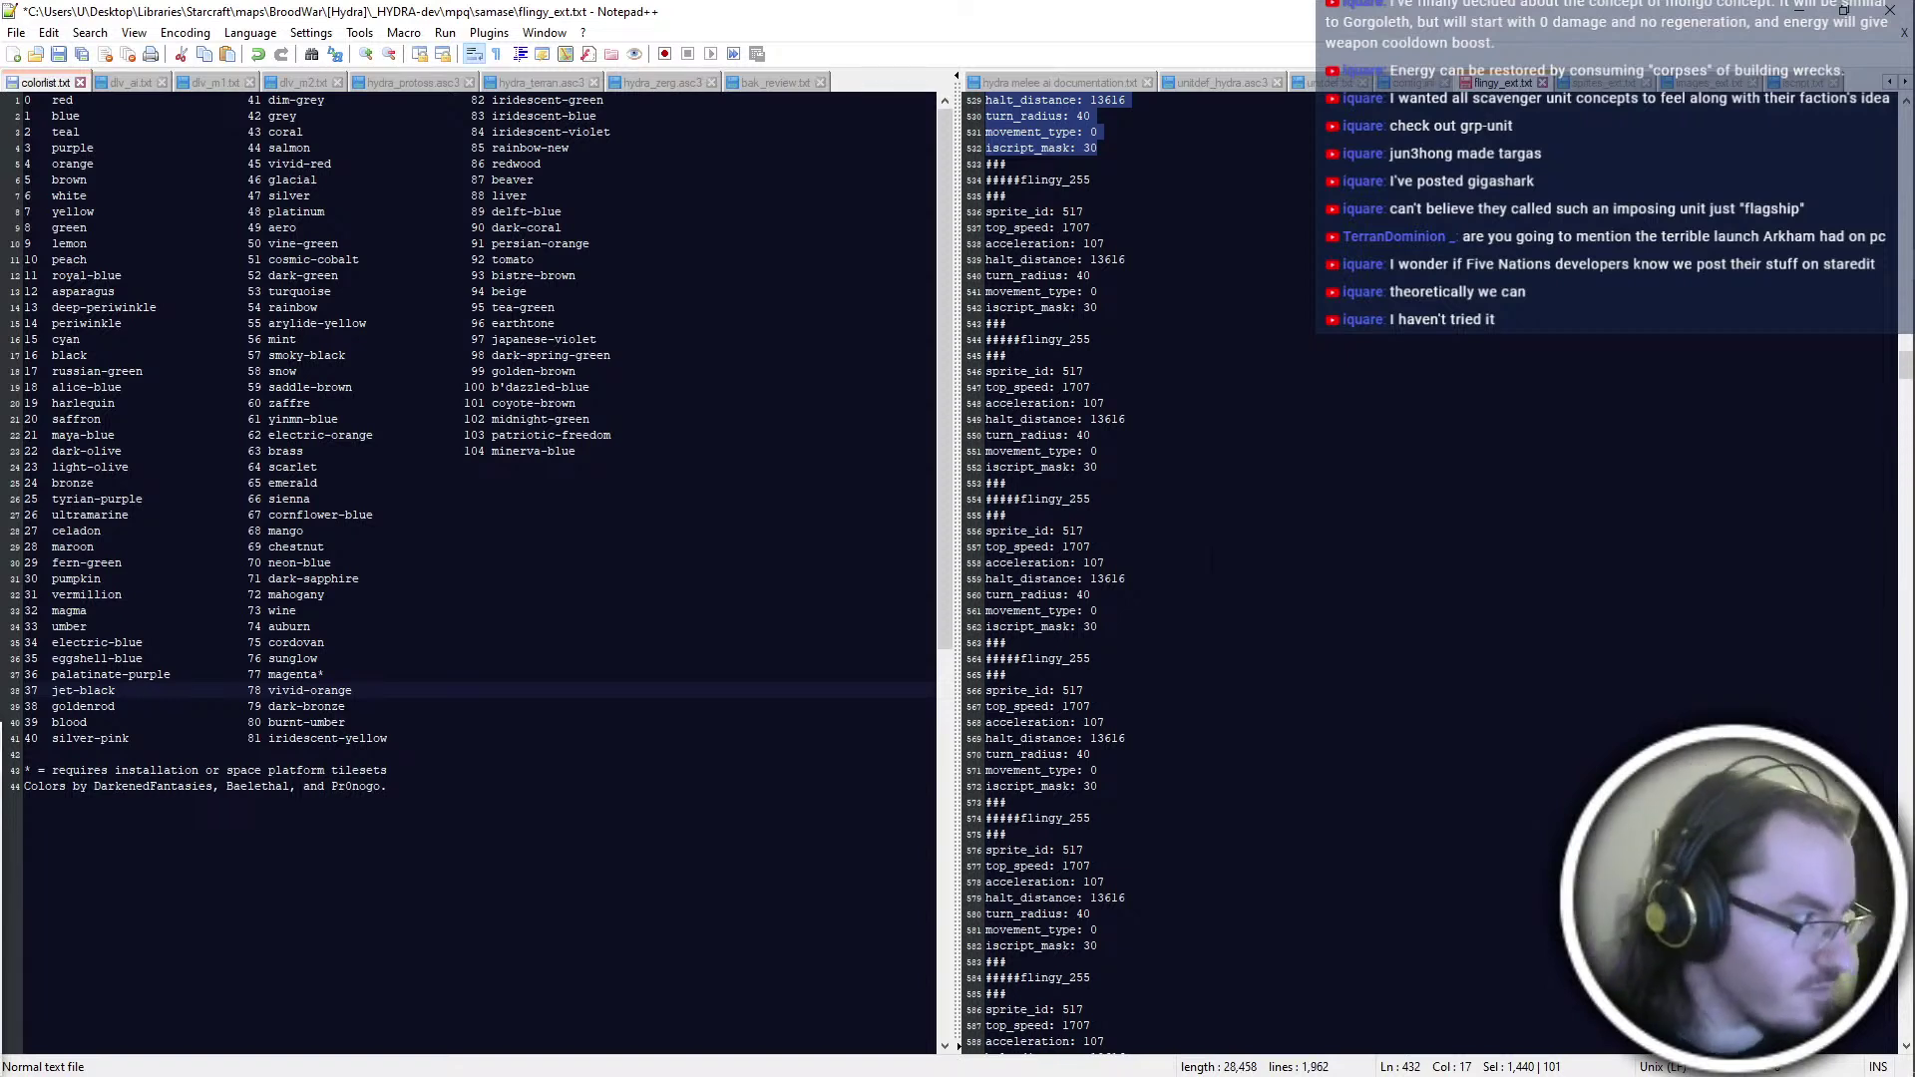
key("ctrl+d")
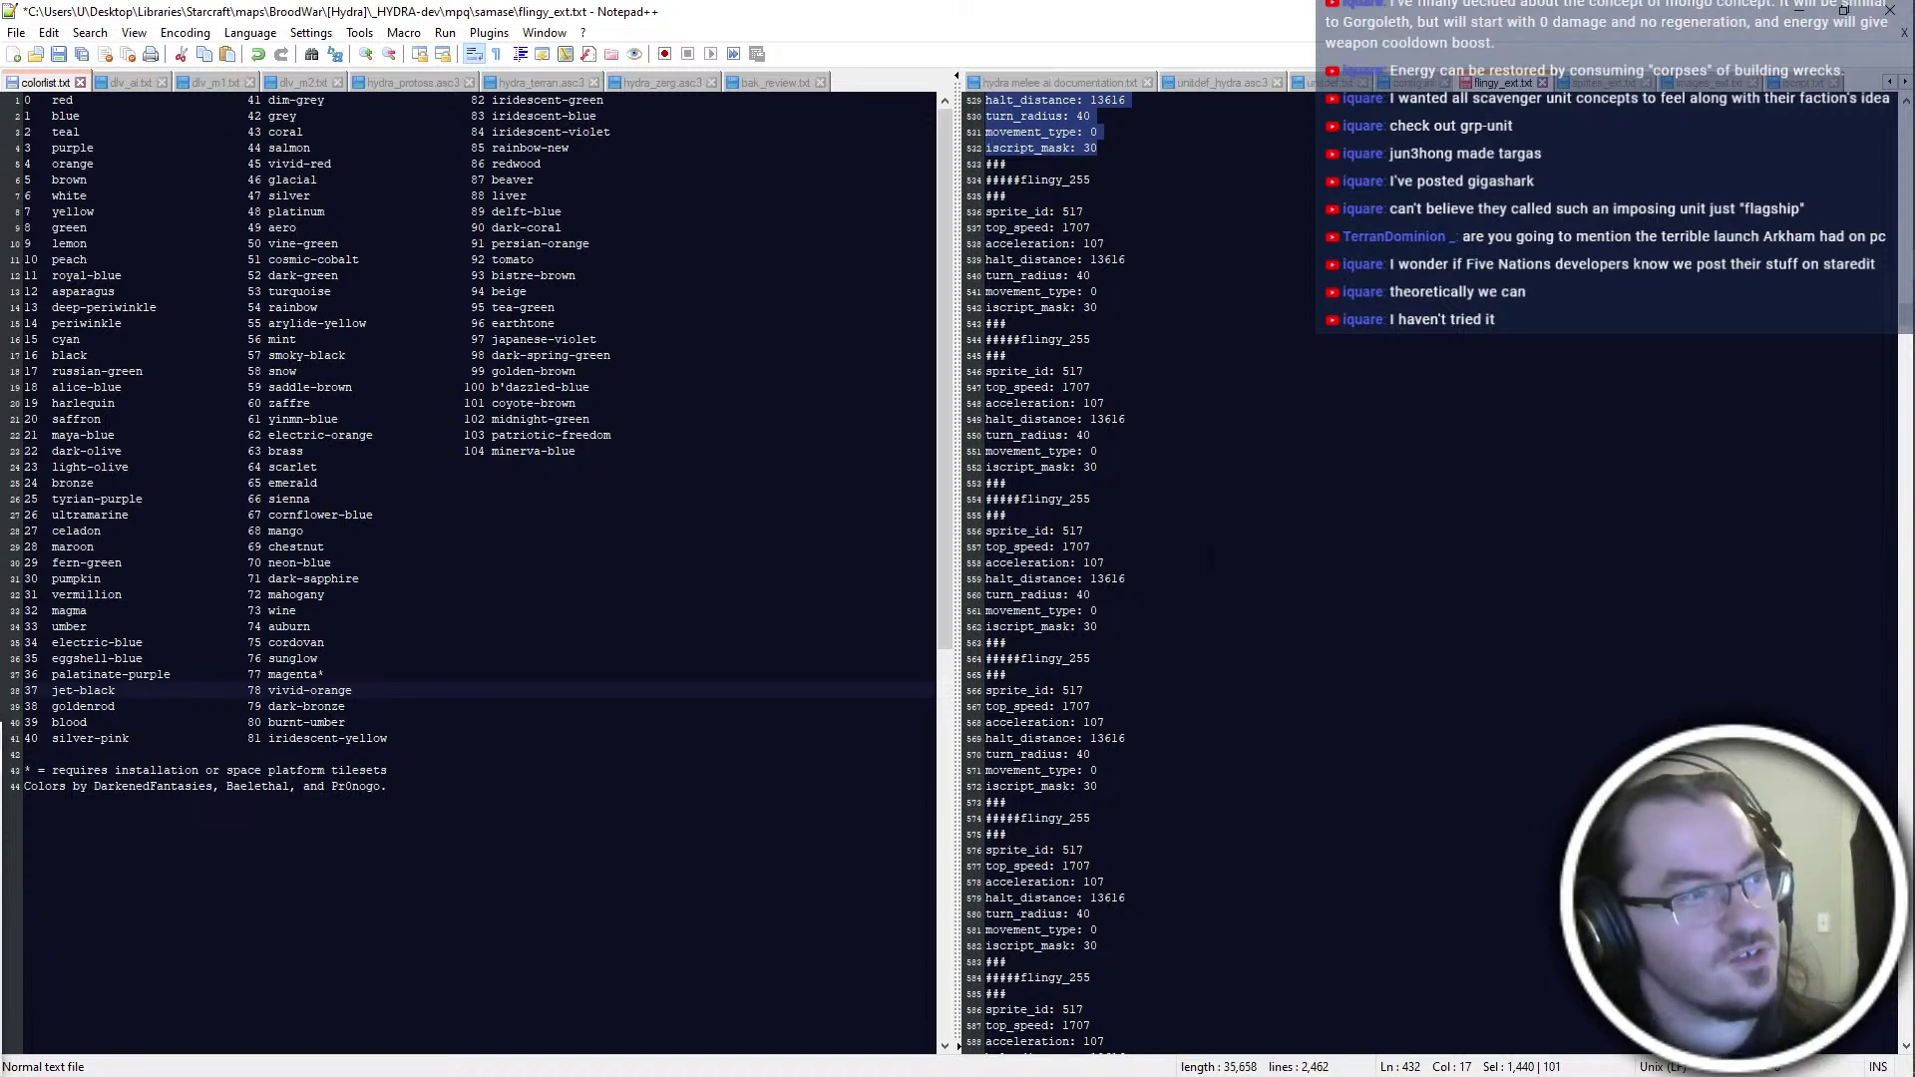
key("ctrl+d")
key("ctrl+d")
key("ctrl+d")
key("ctrl+d")
key("ctrl+d")
key("ctrl+d")
key("ctrl+d")
key("ctrl+d")
key("ctrl+d")
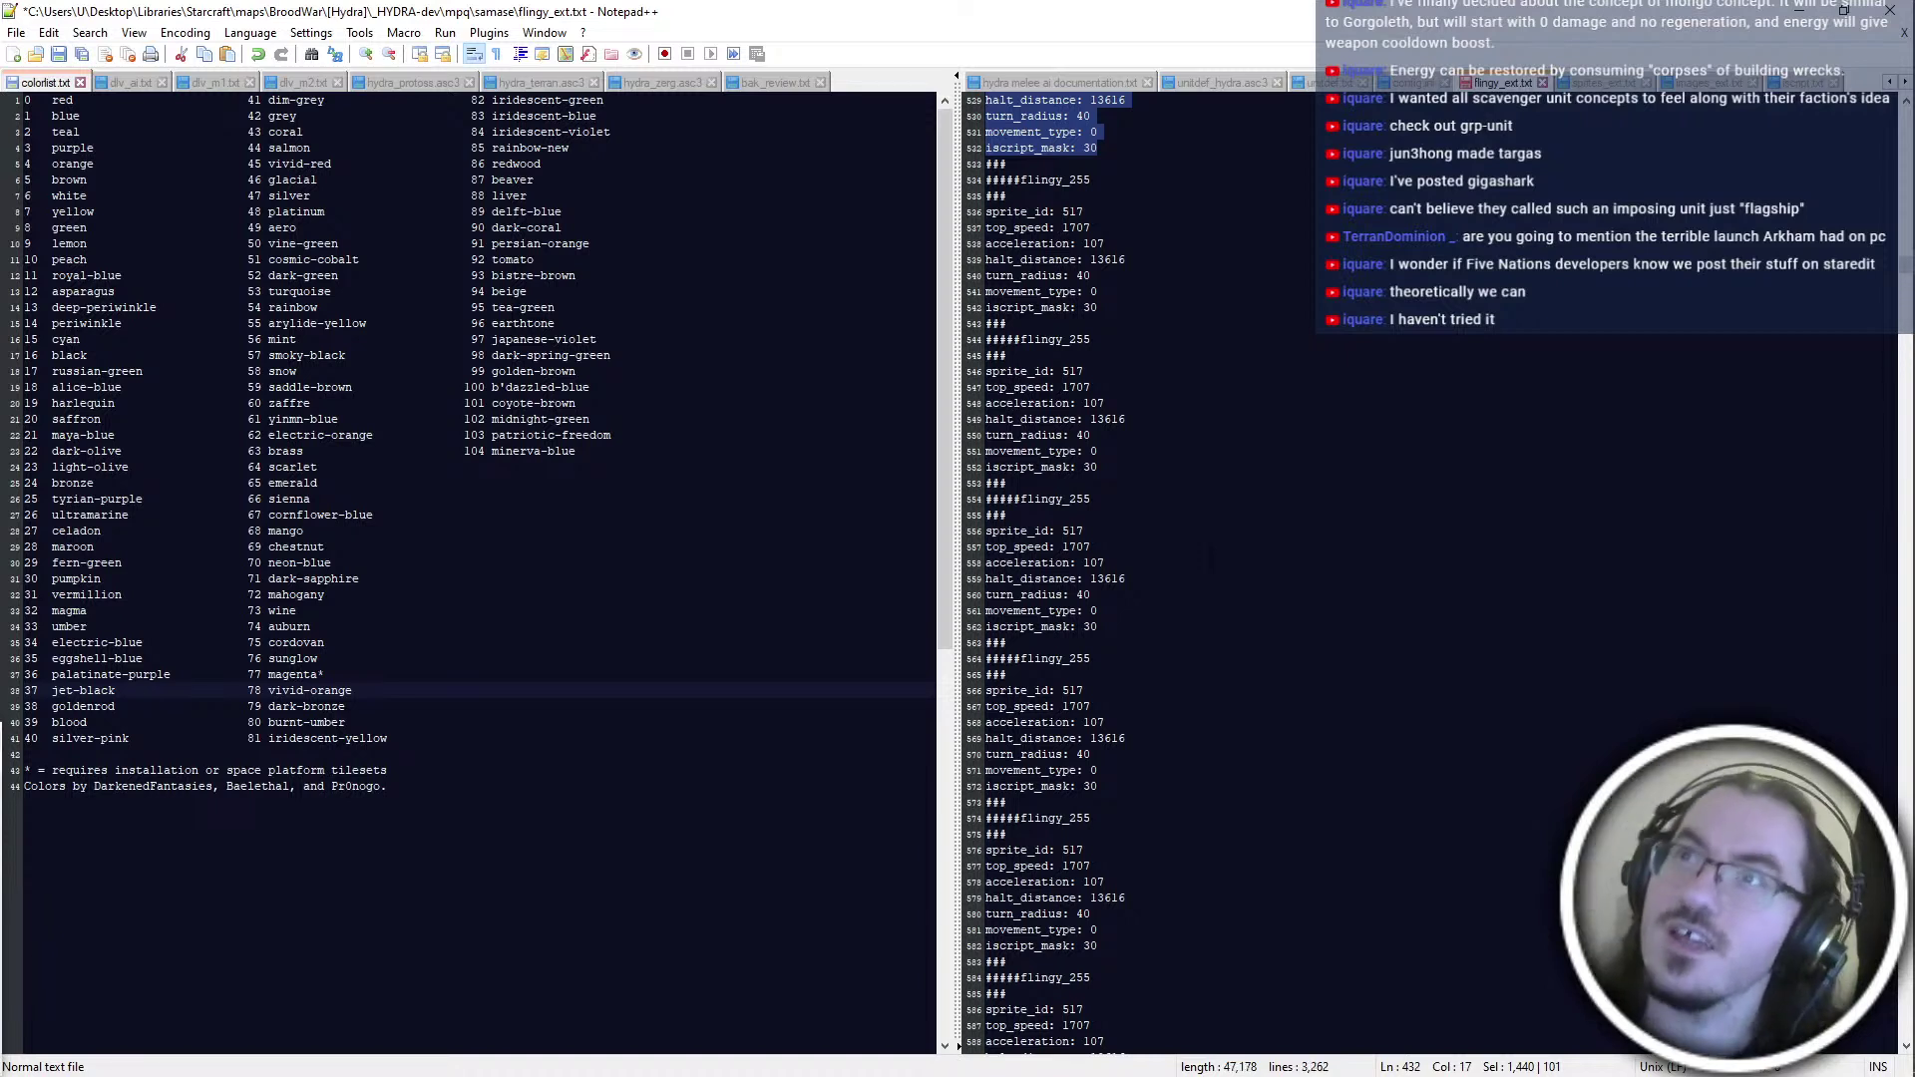
key("ctrl+d")
key("ctrl+d")
key("ctrl+d")
key("ctrl+d")
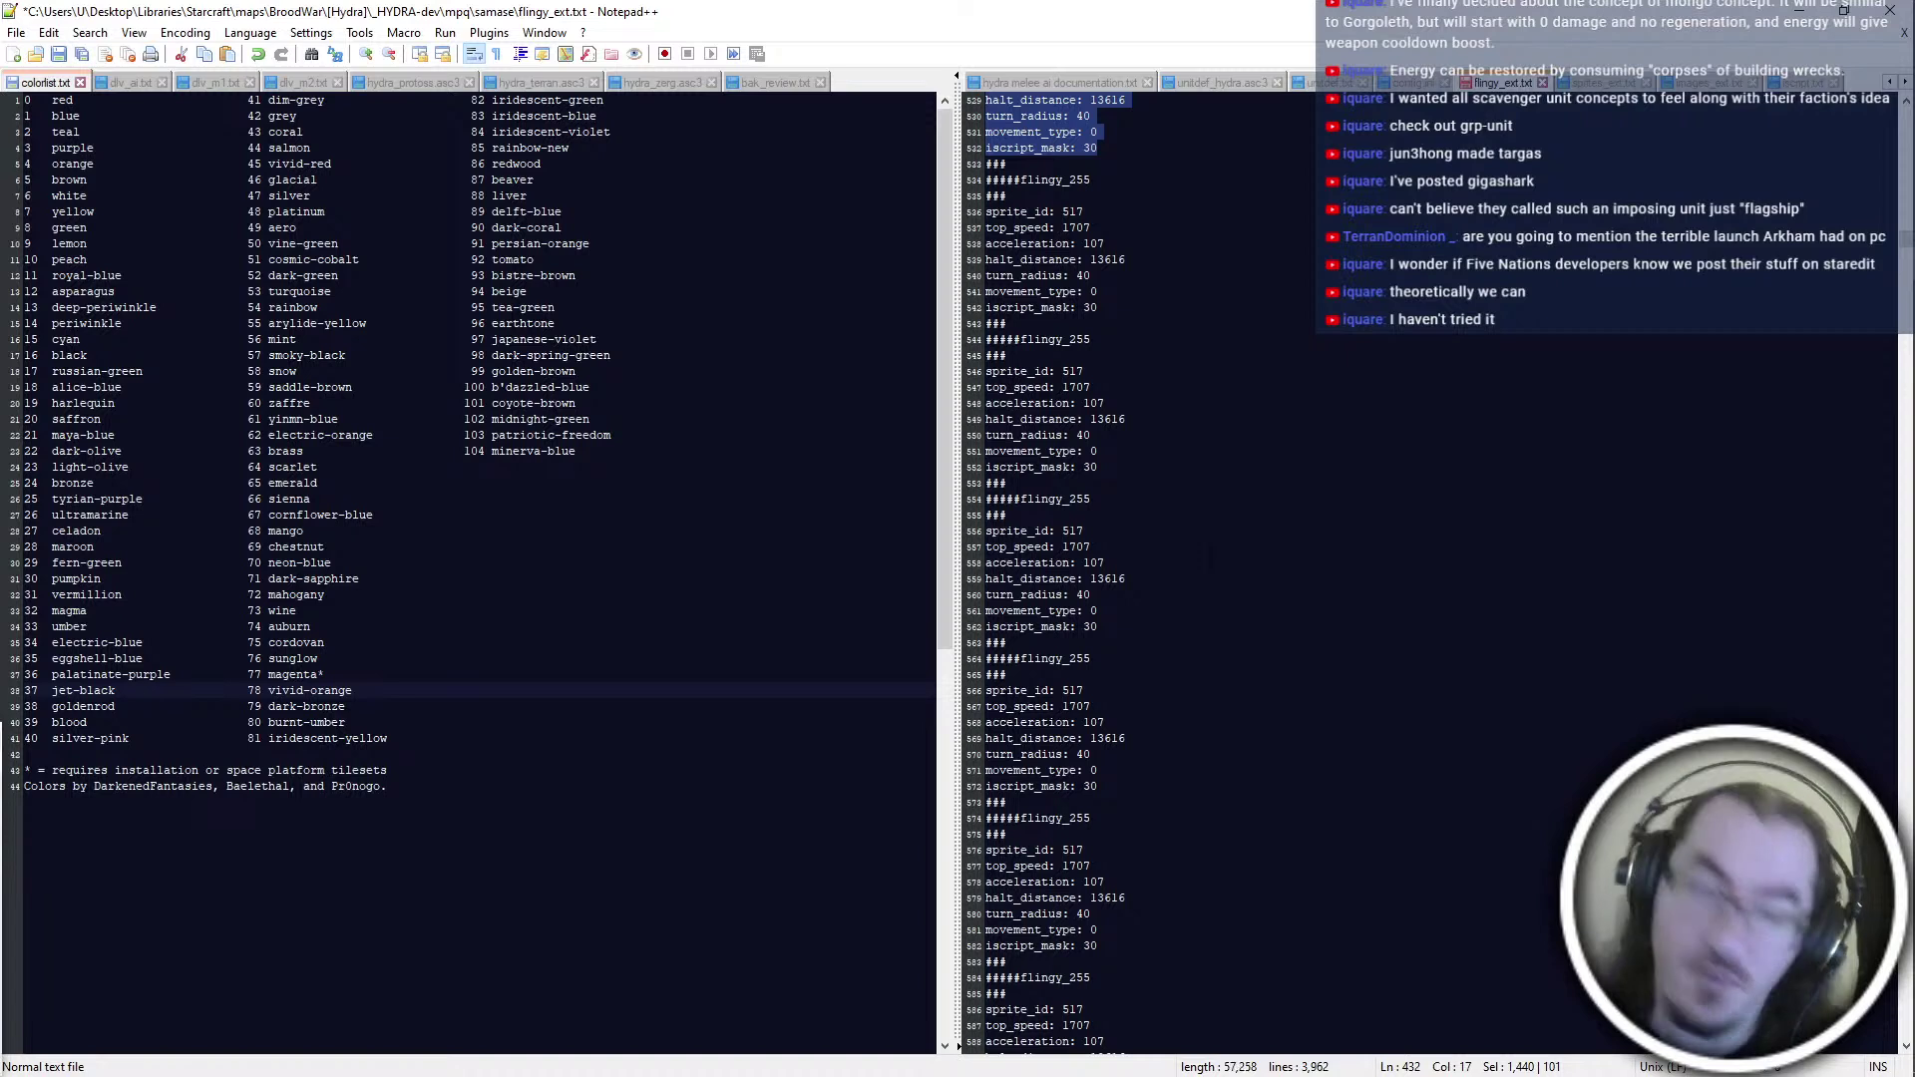
key("ctrl+d")
key("ctrl+d")
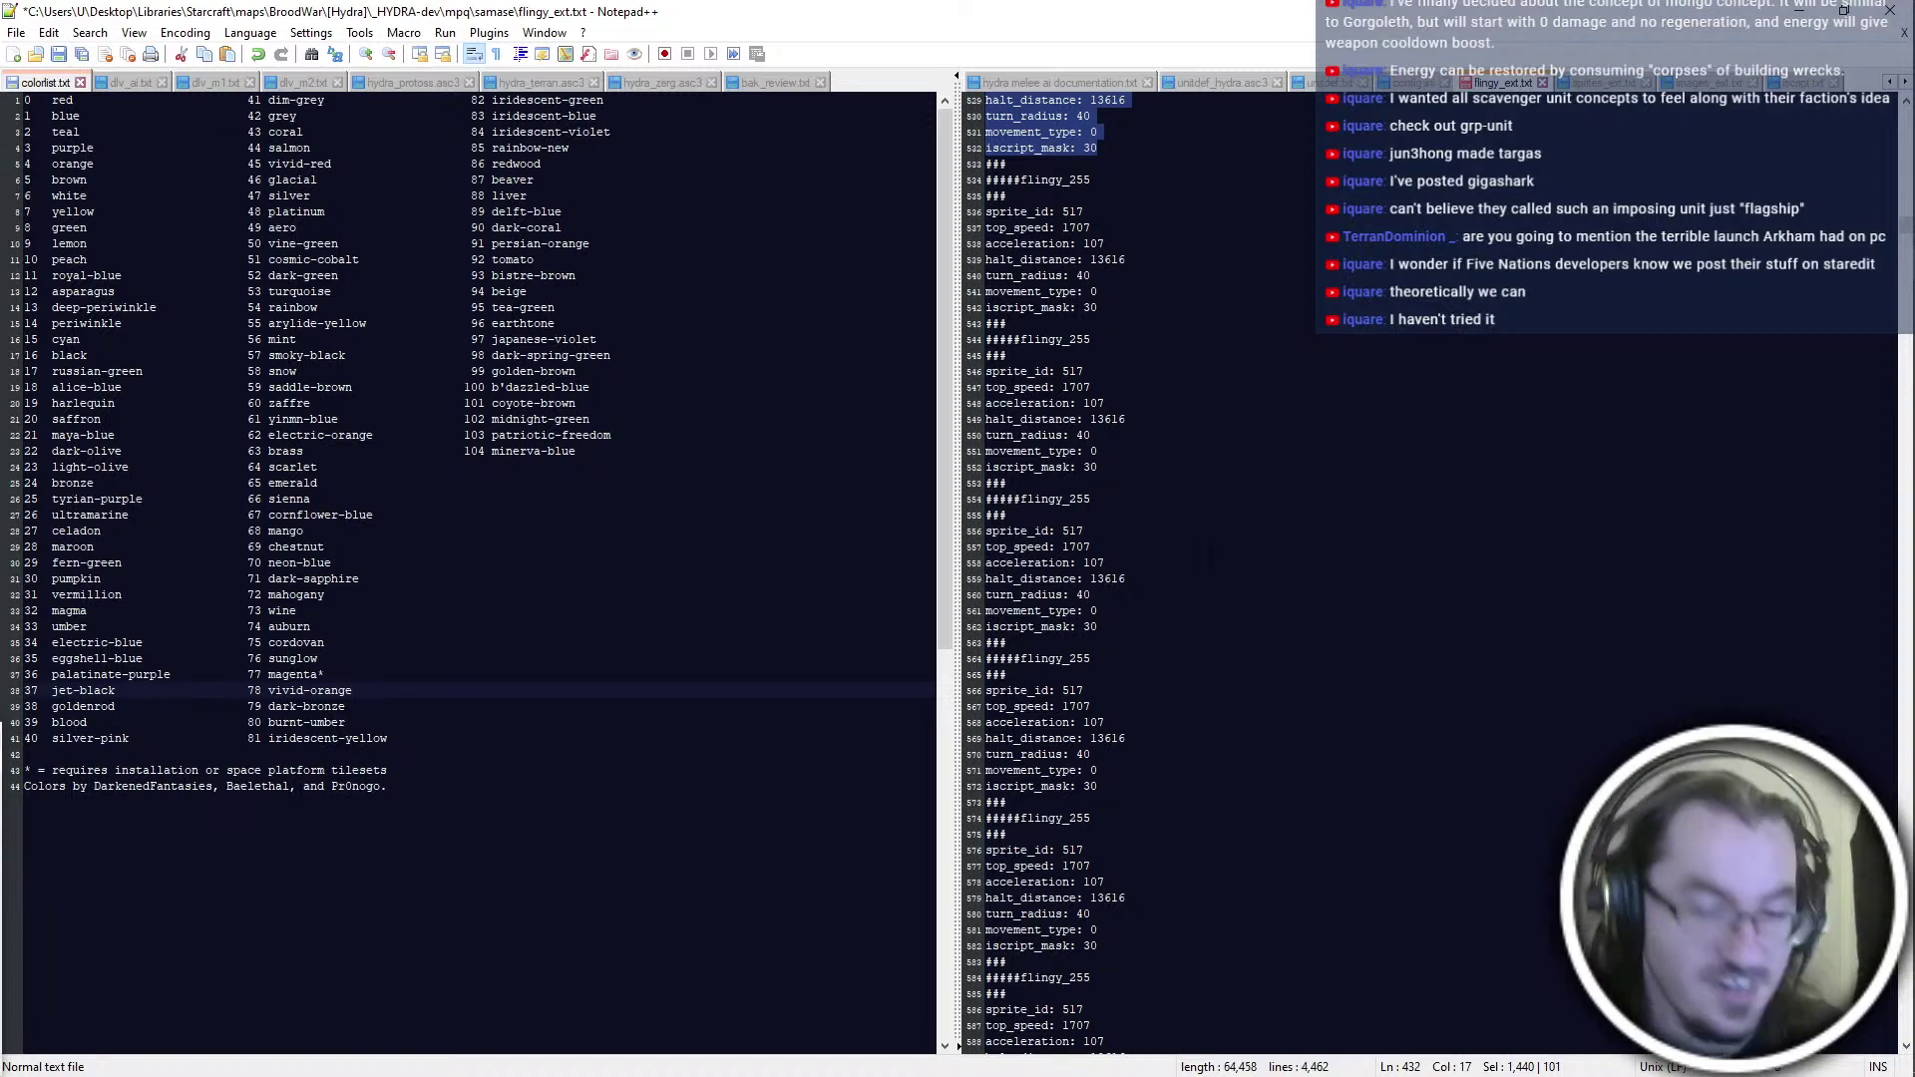
key("ctrl+d")
key("ctrl+d")
key("ctrl+d")
key("ctrl+d")
key("ctrl+d")
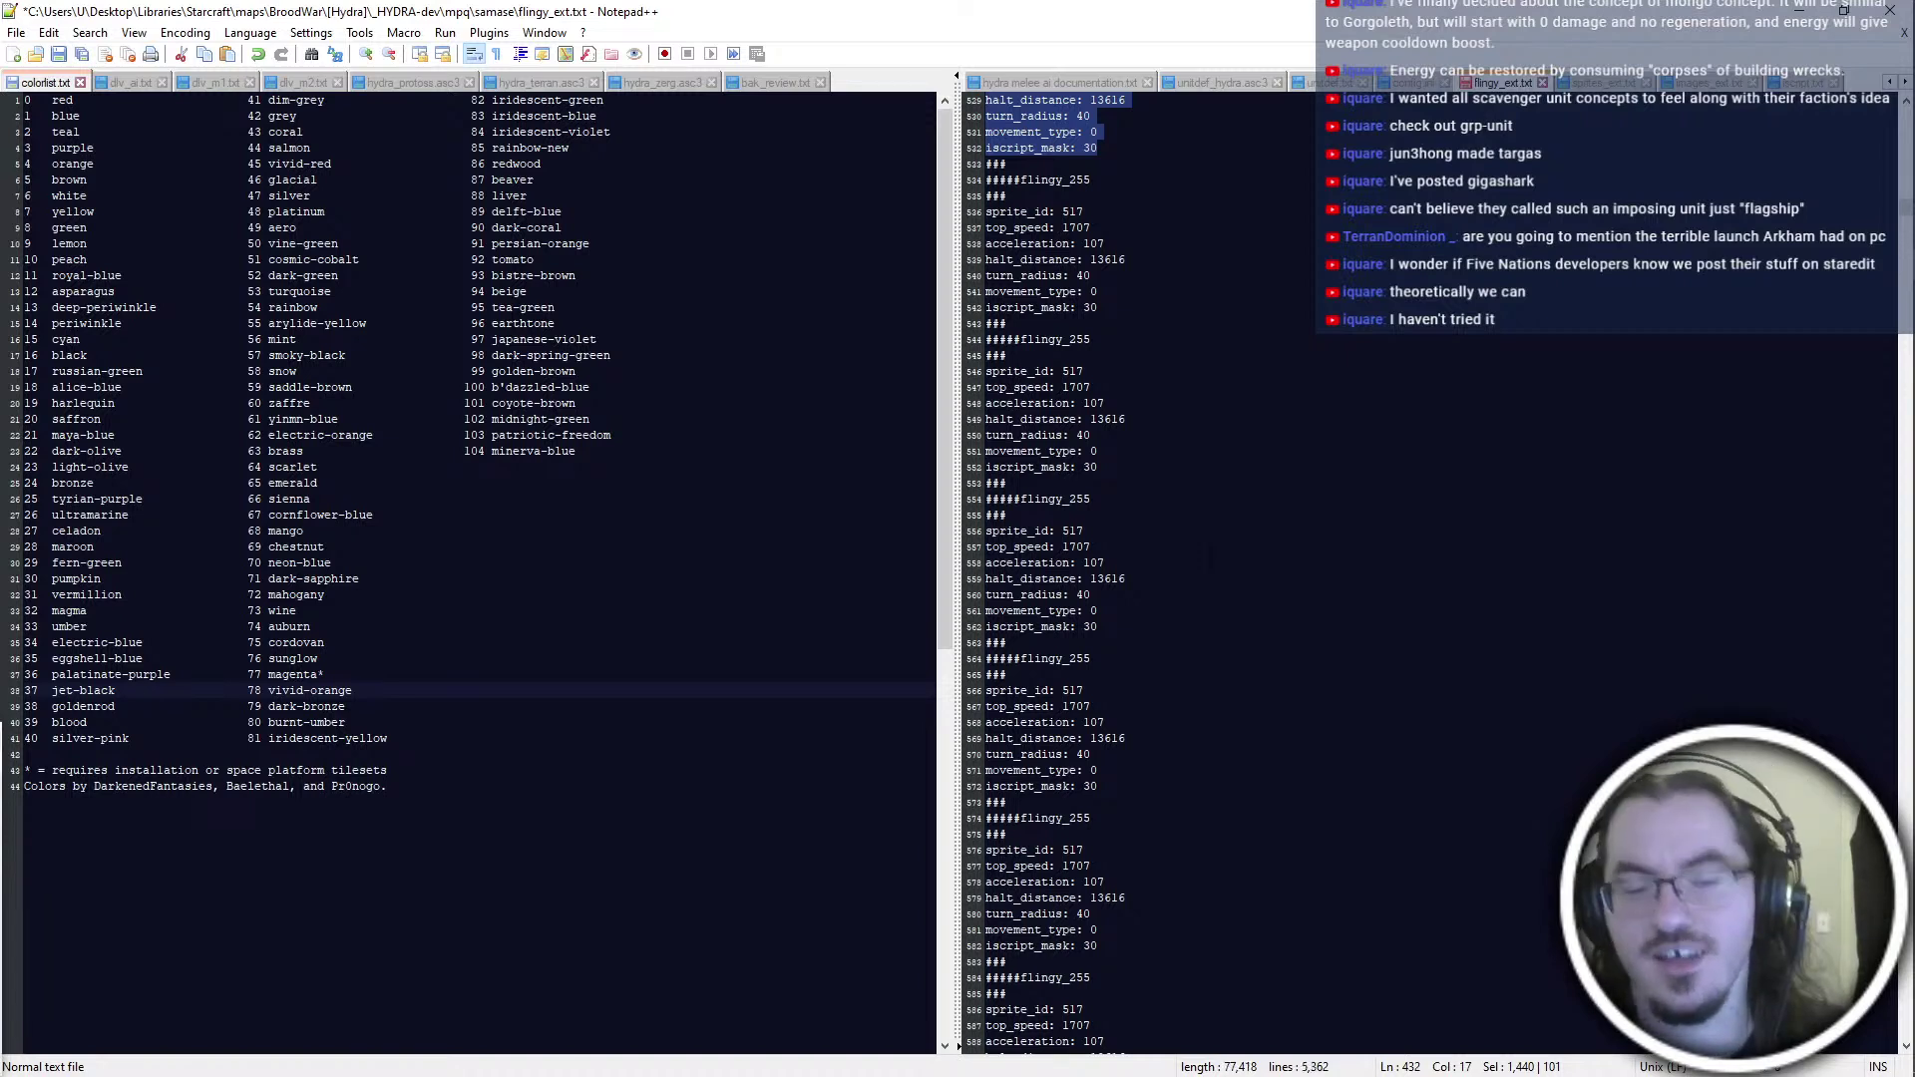
Copy the flingy_252, flingy_253 and flingy_254 blocks at the end of the file and delete them from there
scroll(1215, 647, "down", 20)
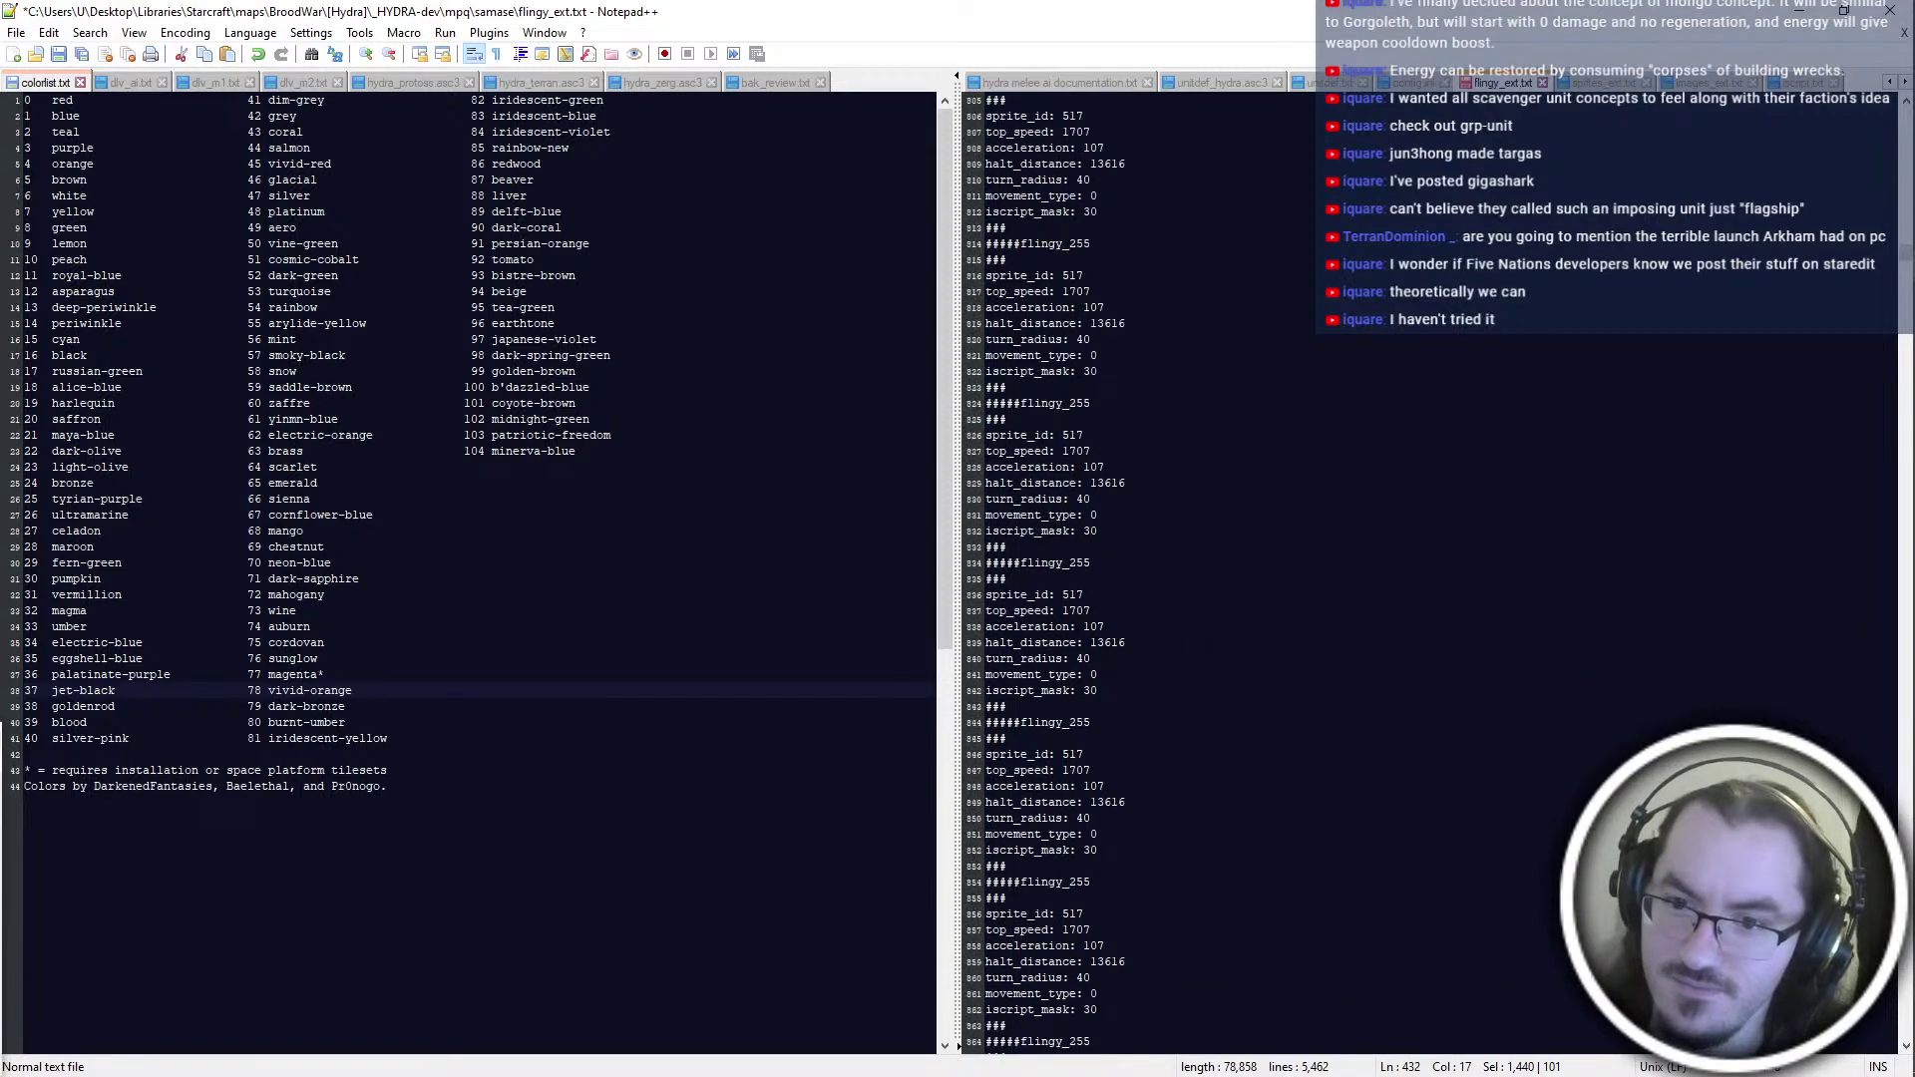
scroll(1215, 647, "down", 20)
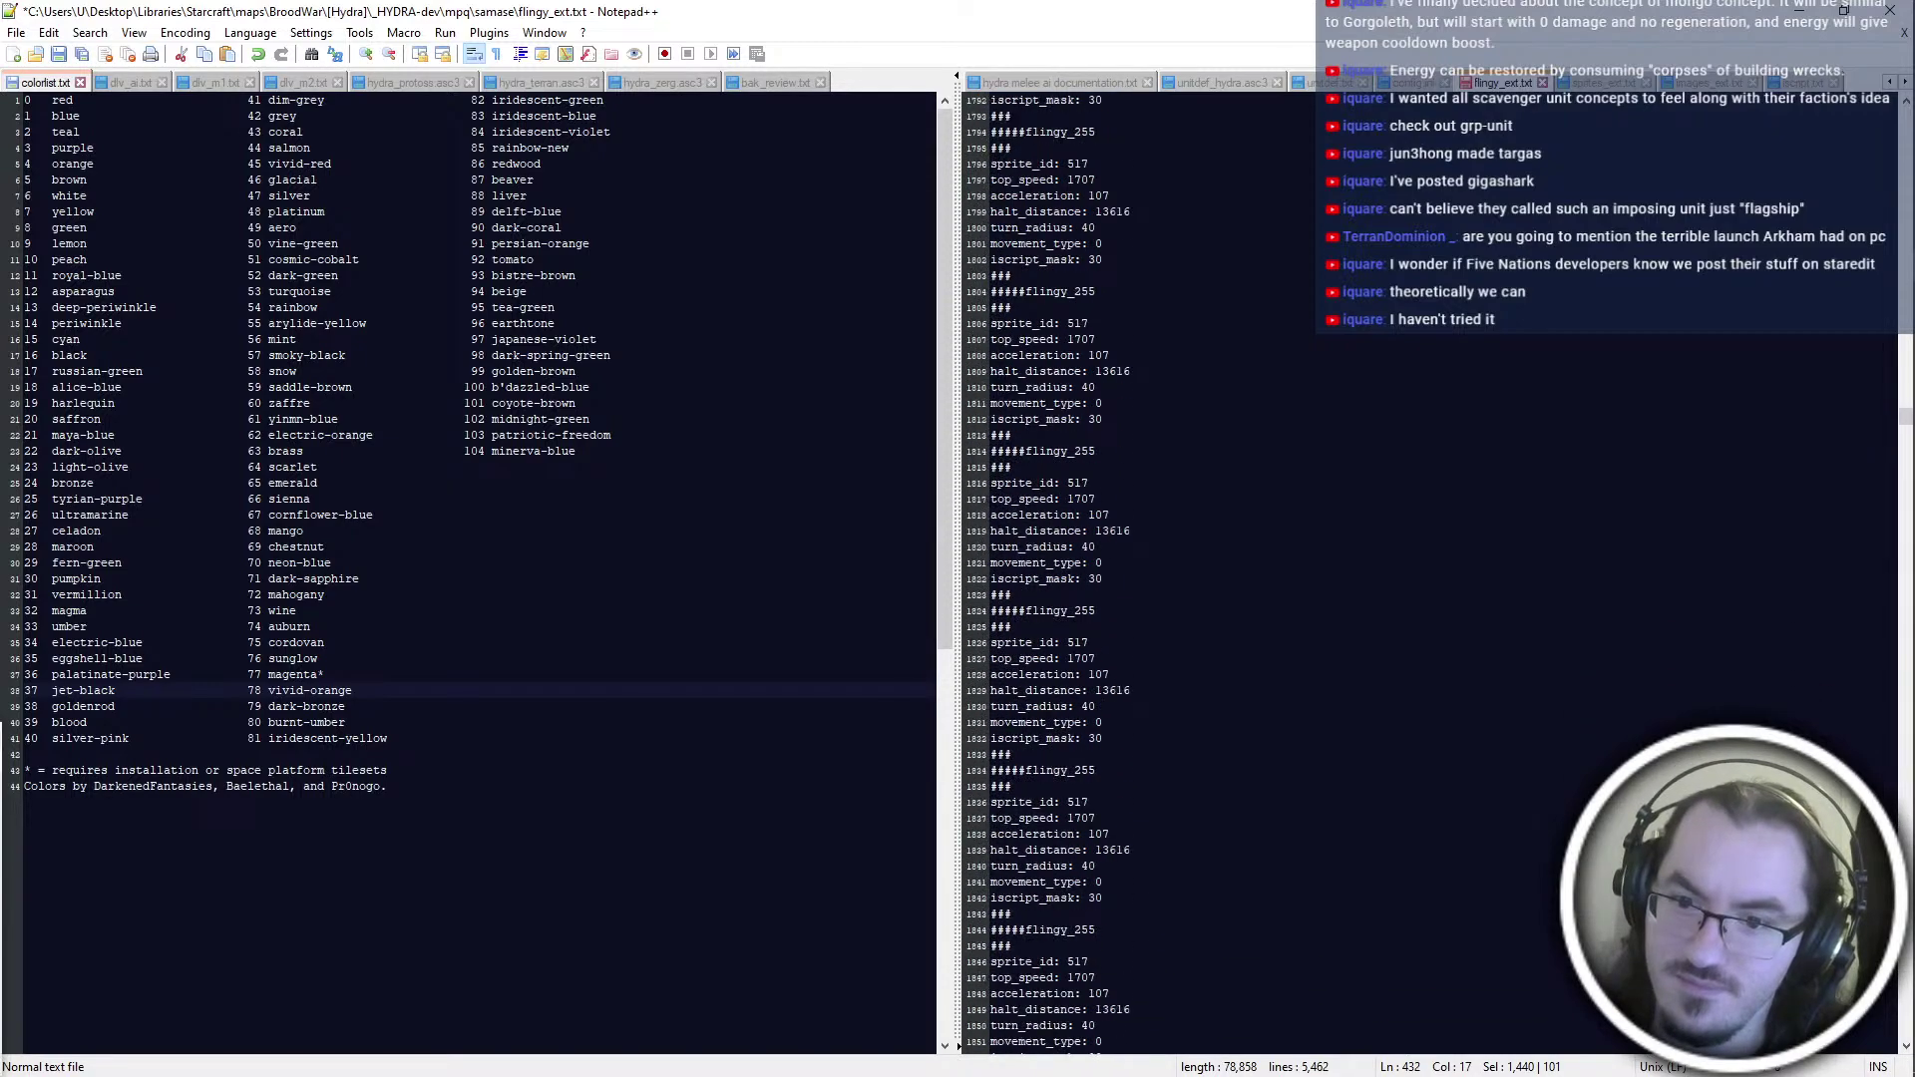
scroll(1214, 647, "down", 20)
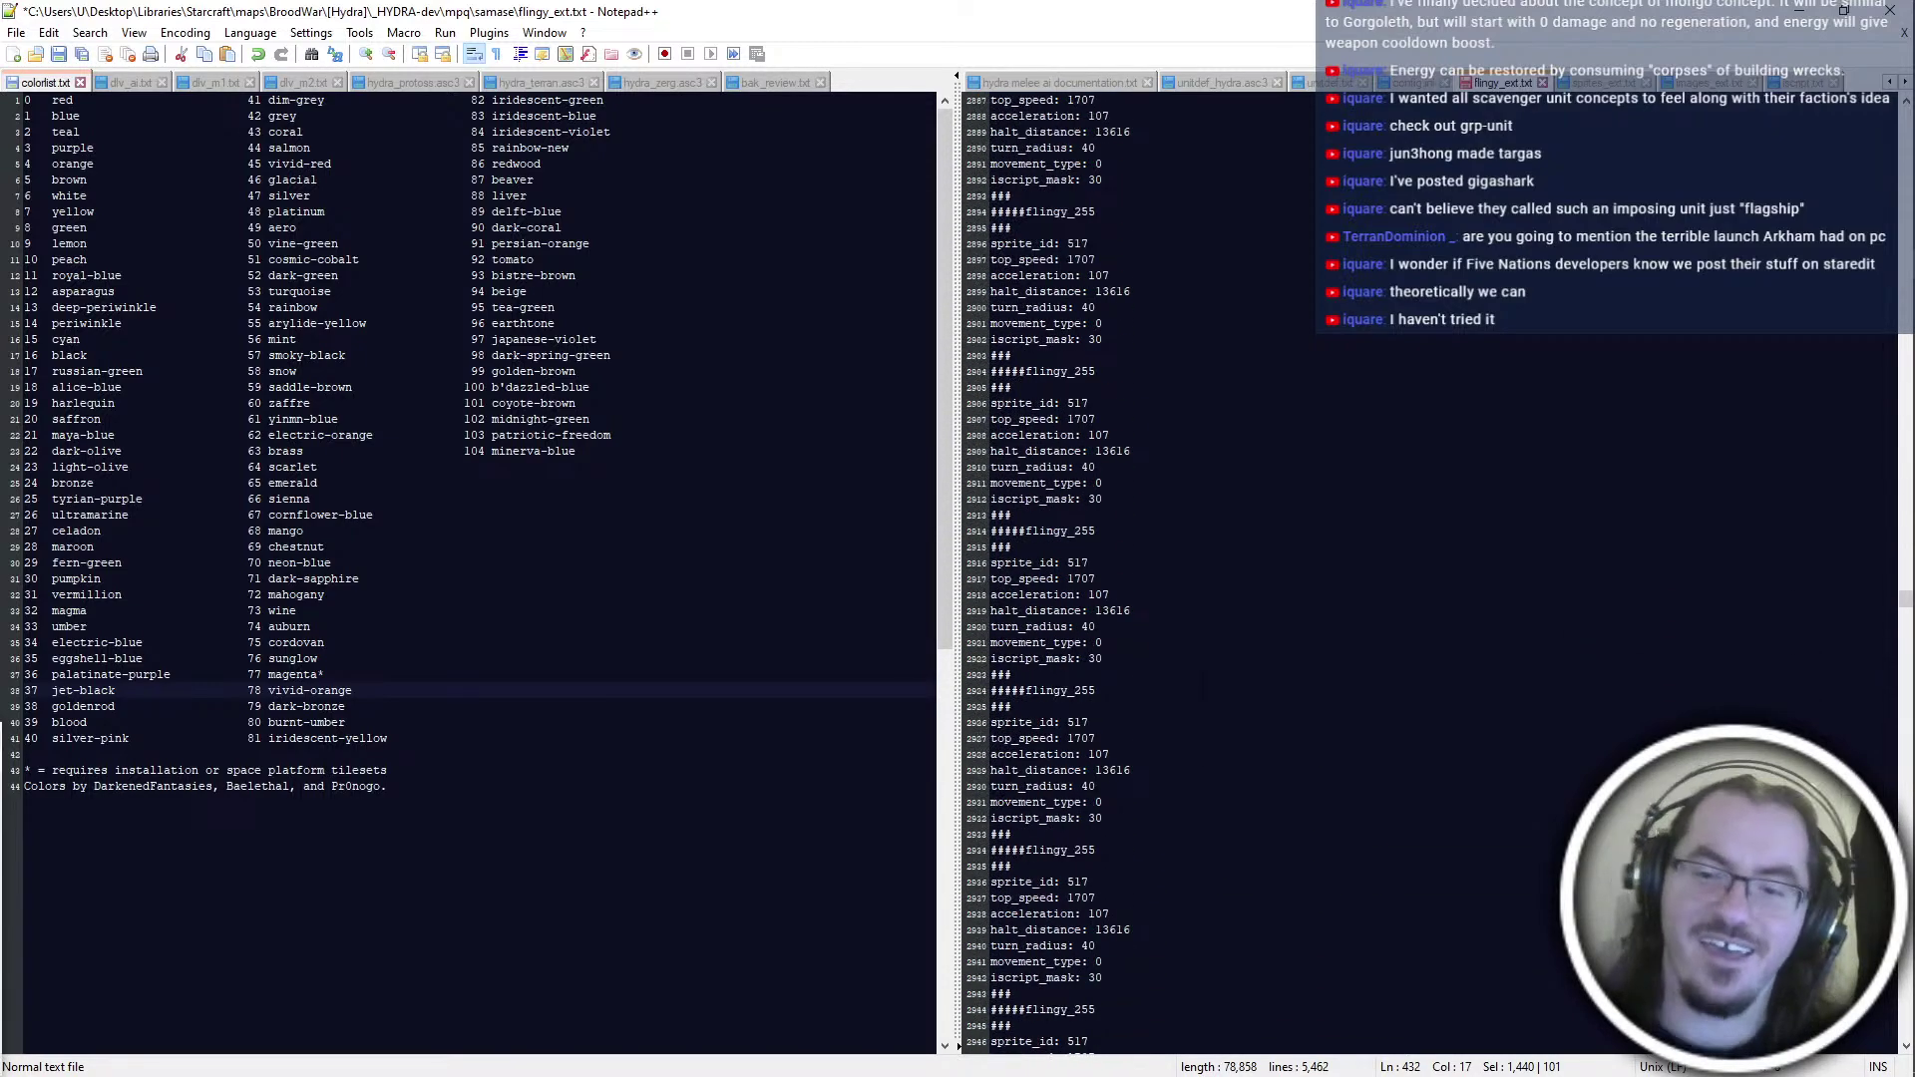
scroll(1215, 646, "down", 20)
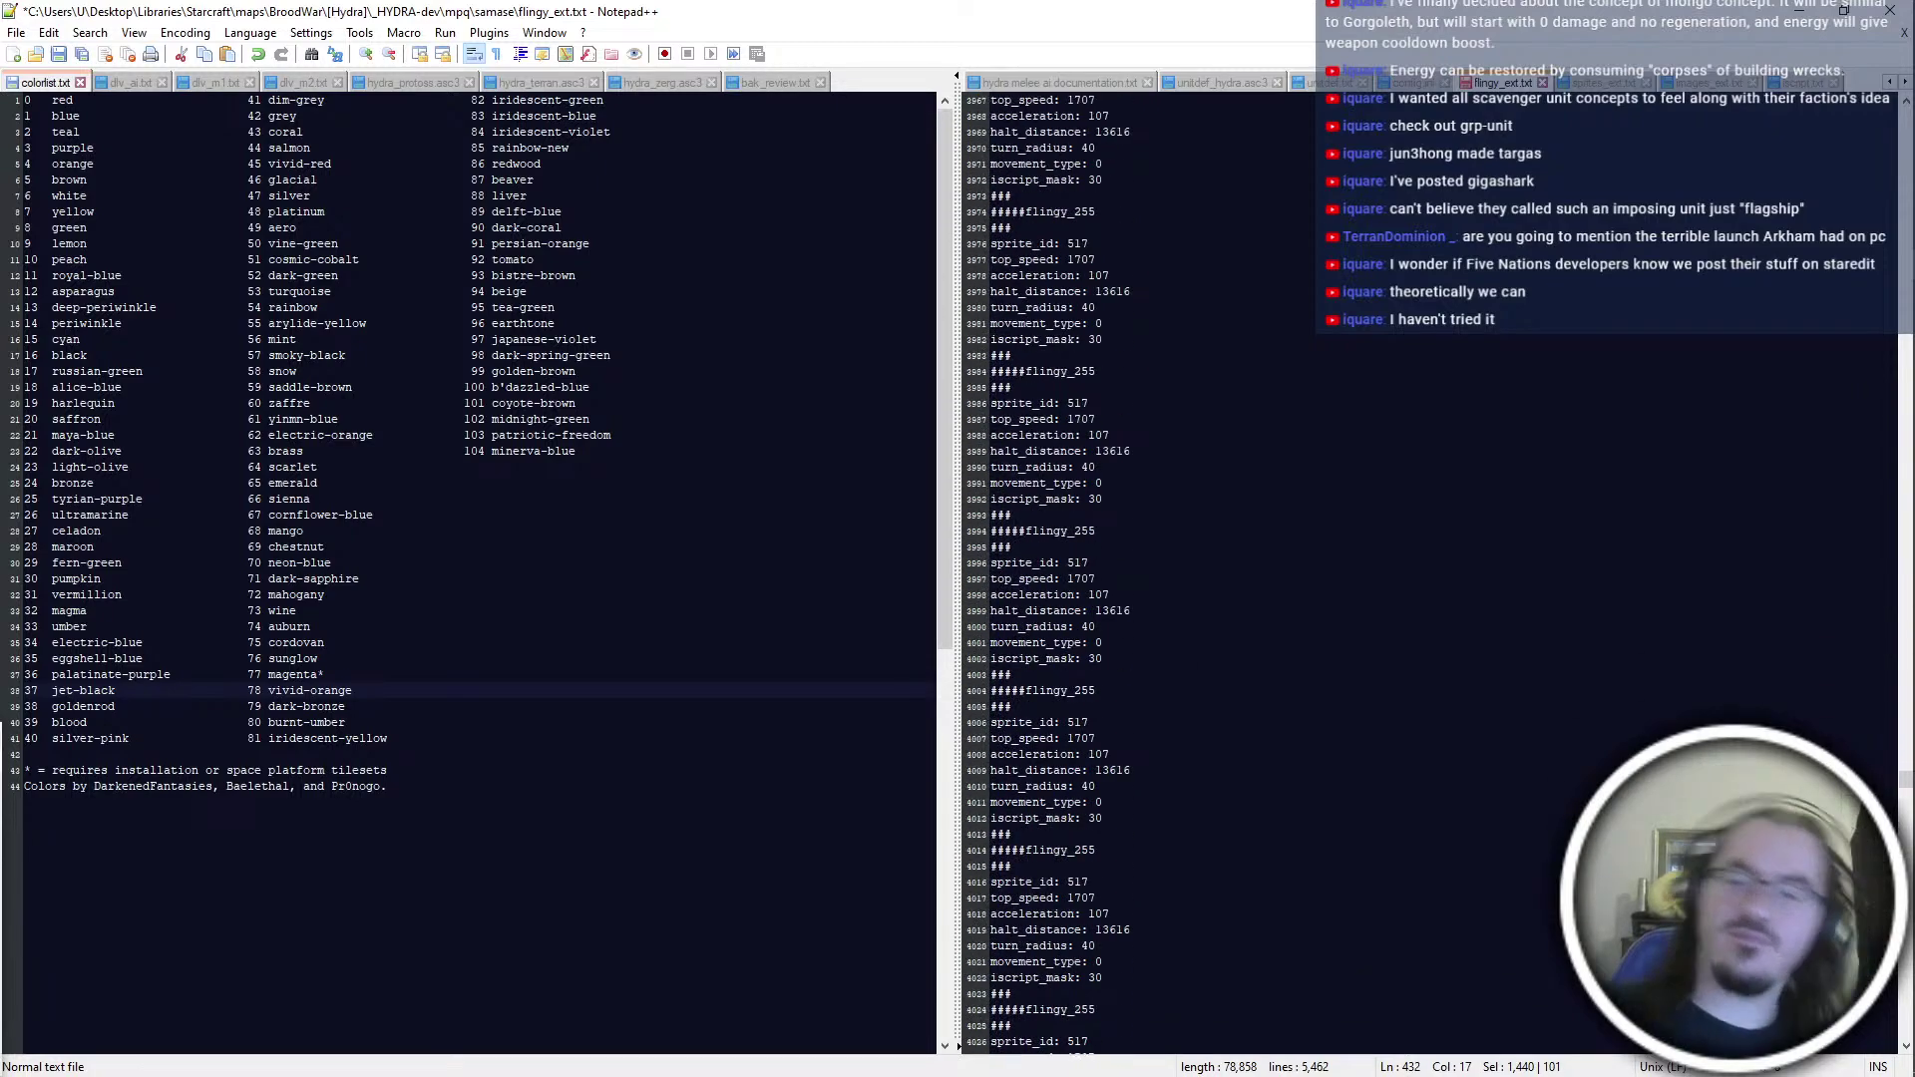
scroll(1214, 646, "down", 20)
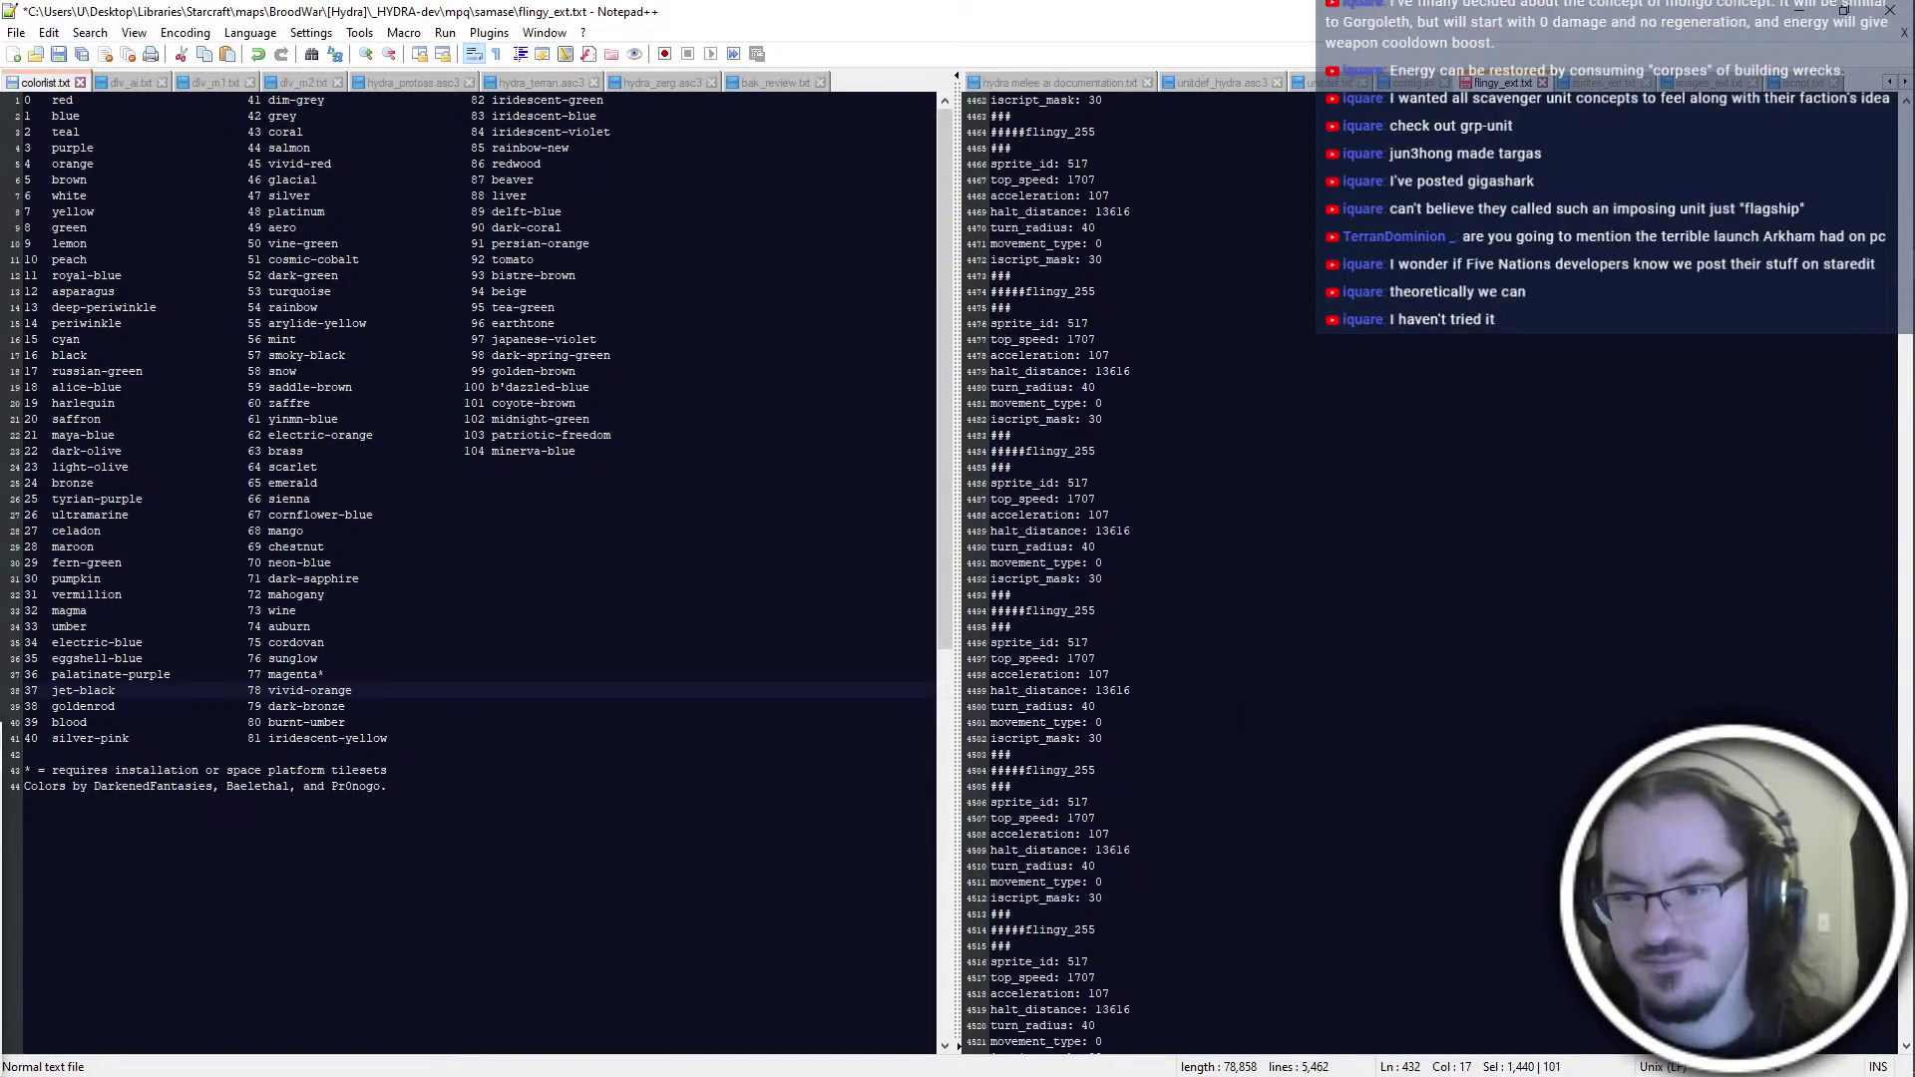
key("ctrl+End")
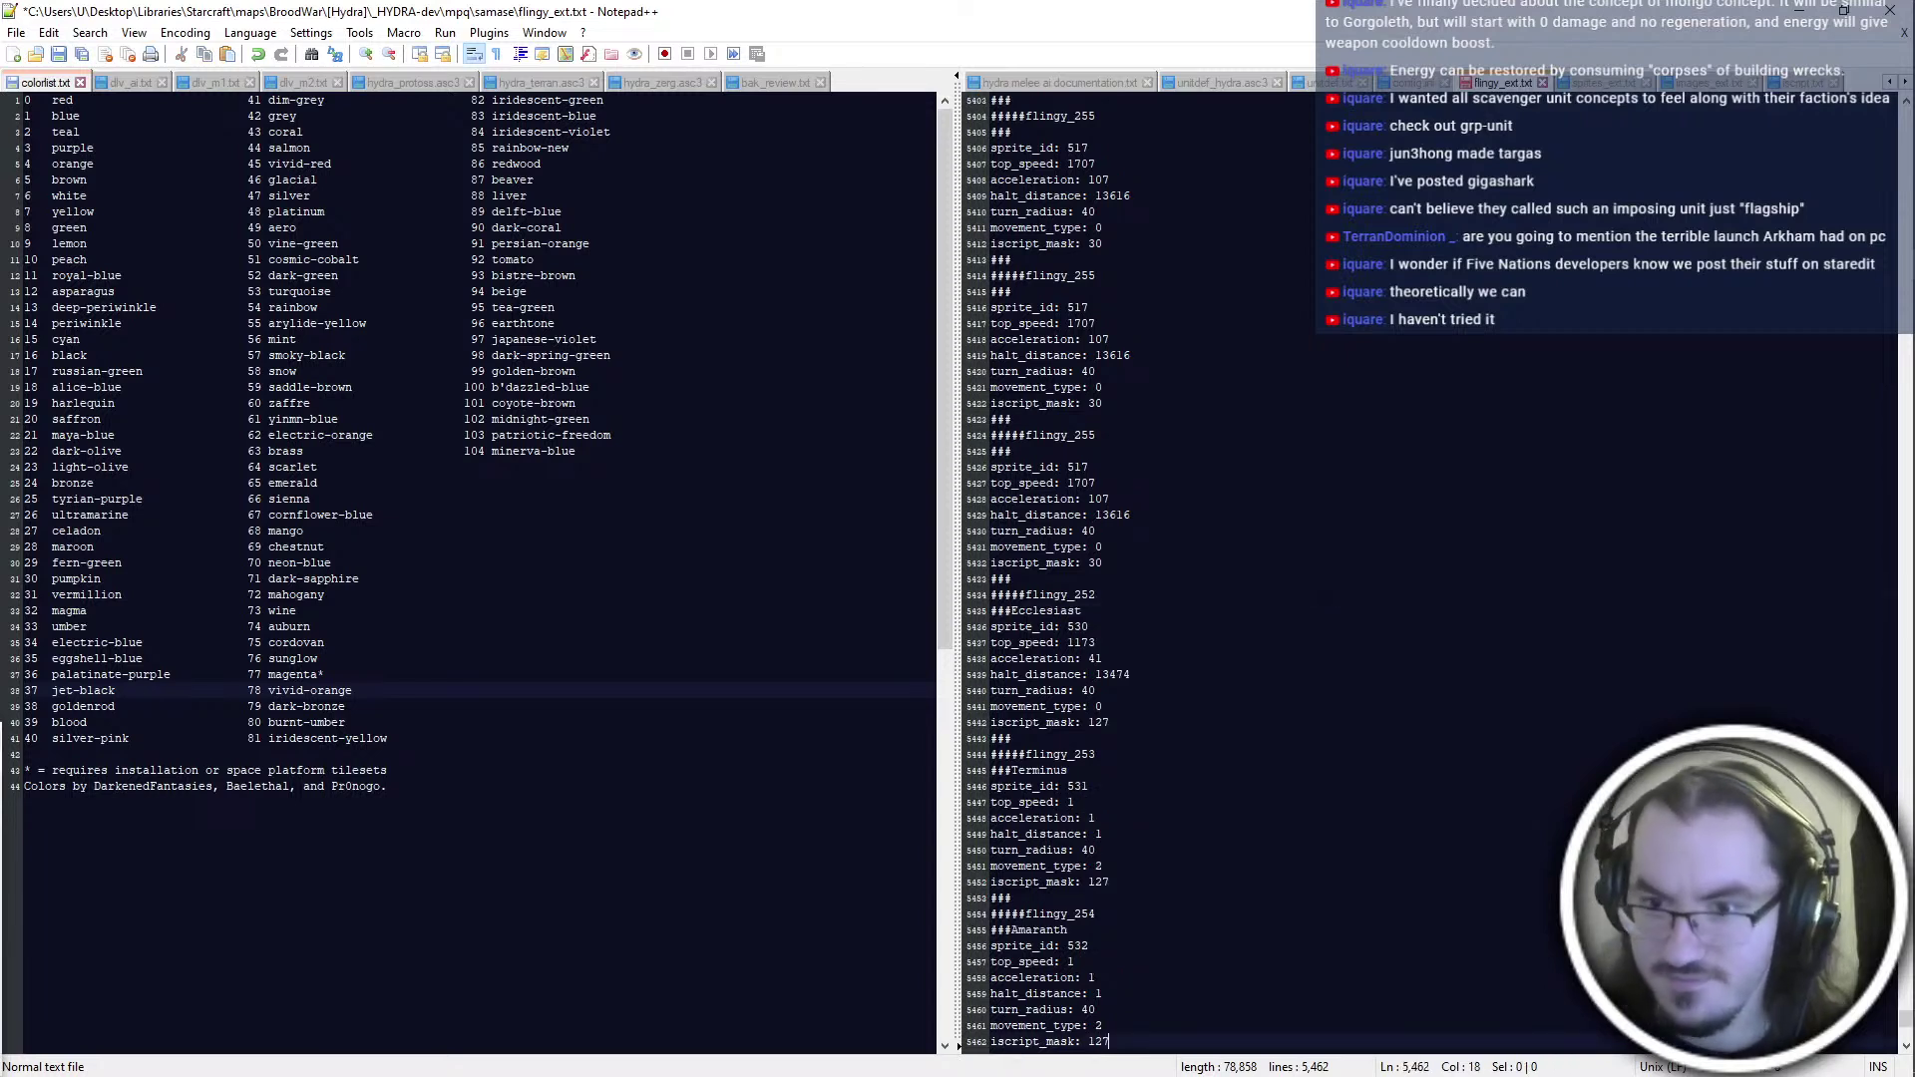
mouse_move(1075, 596)
left_mouse_down()
mouse_move(1143, 604)
mouse_move(1077, 595)
mouse_move(1098, 595)
left_mouse_up()
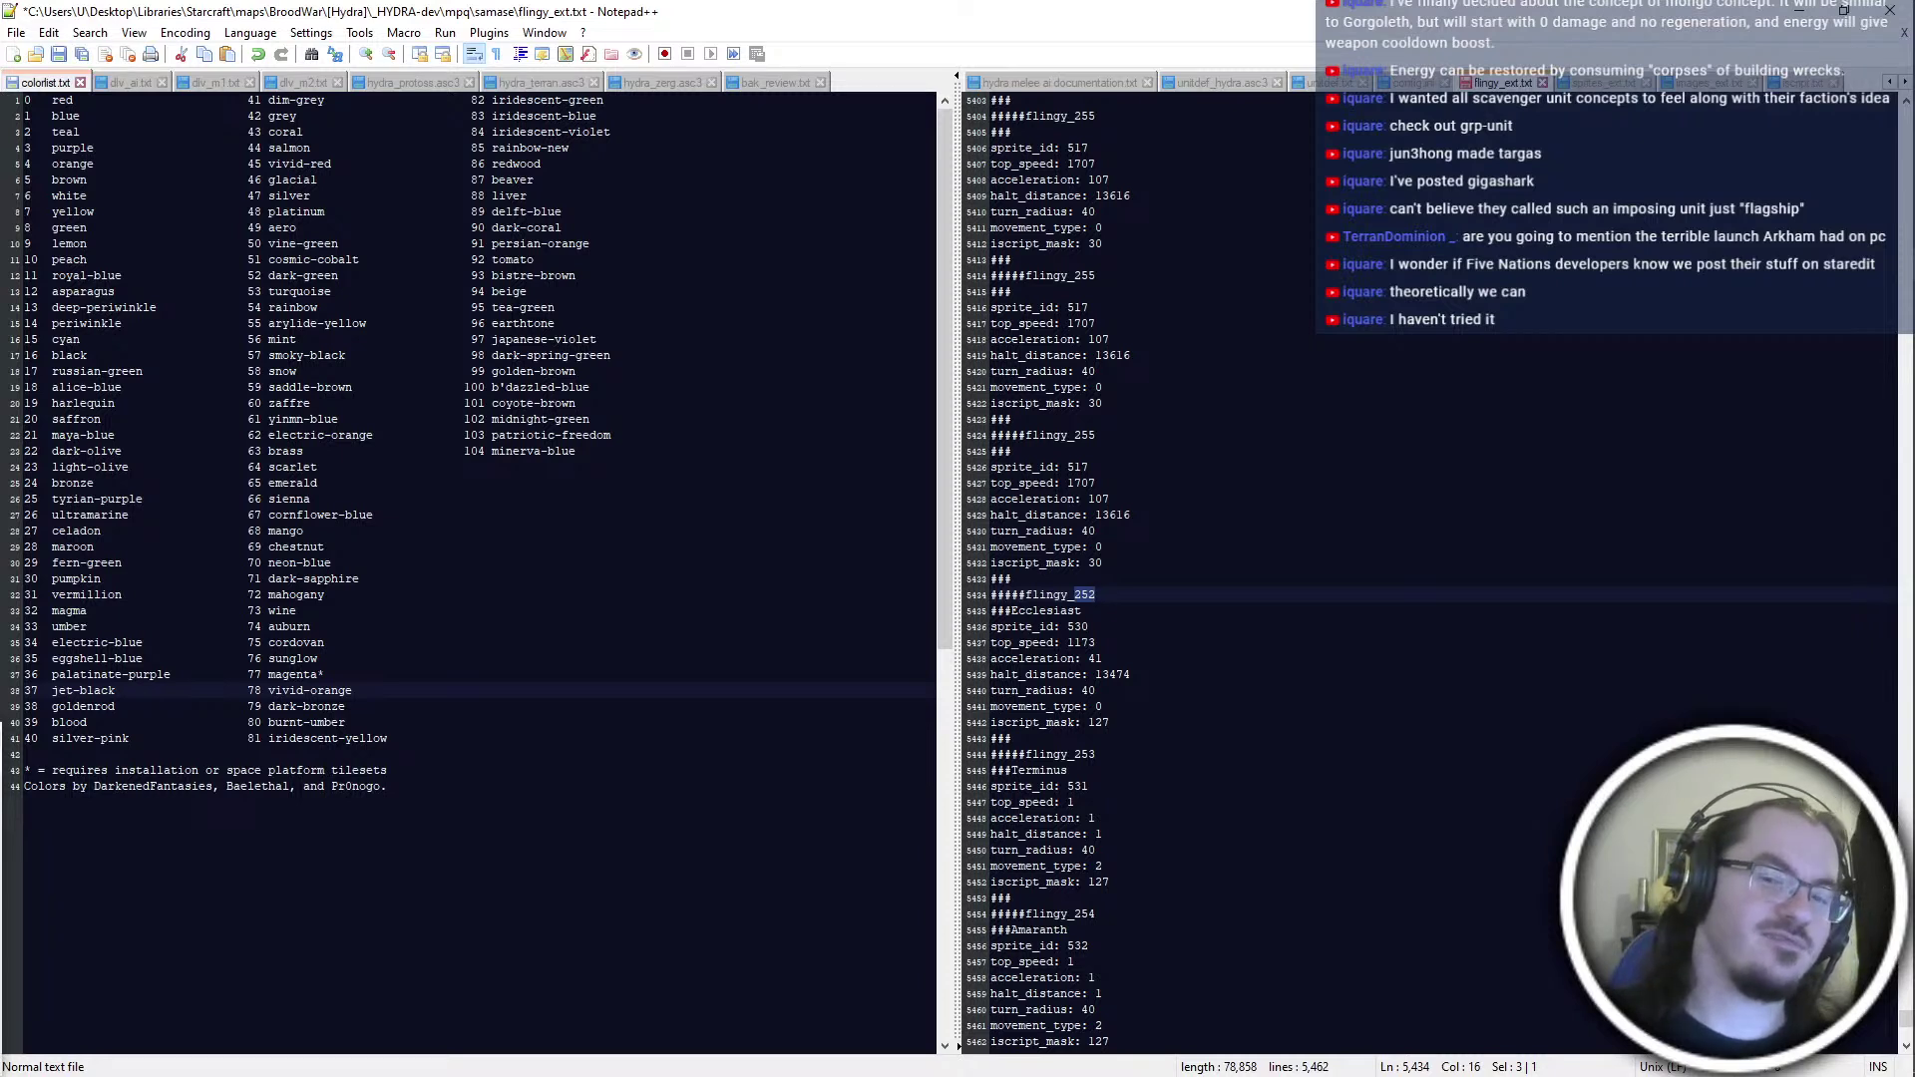
left_click_drag(1104, 562, 1109, 1041)
key("ctrl+c")
key("Delete")
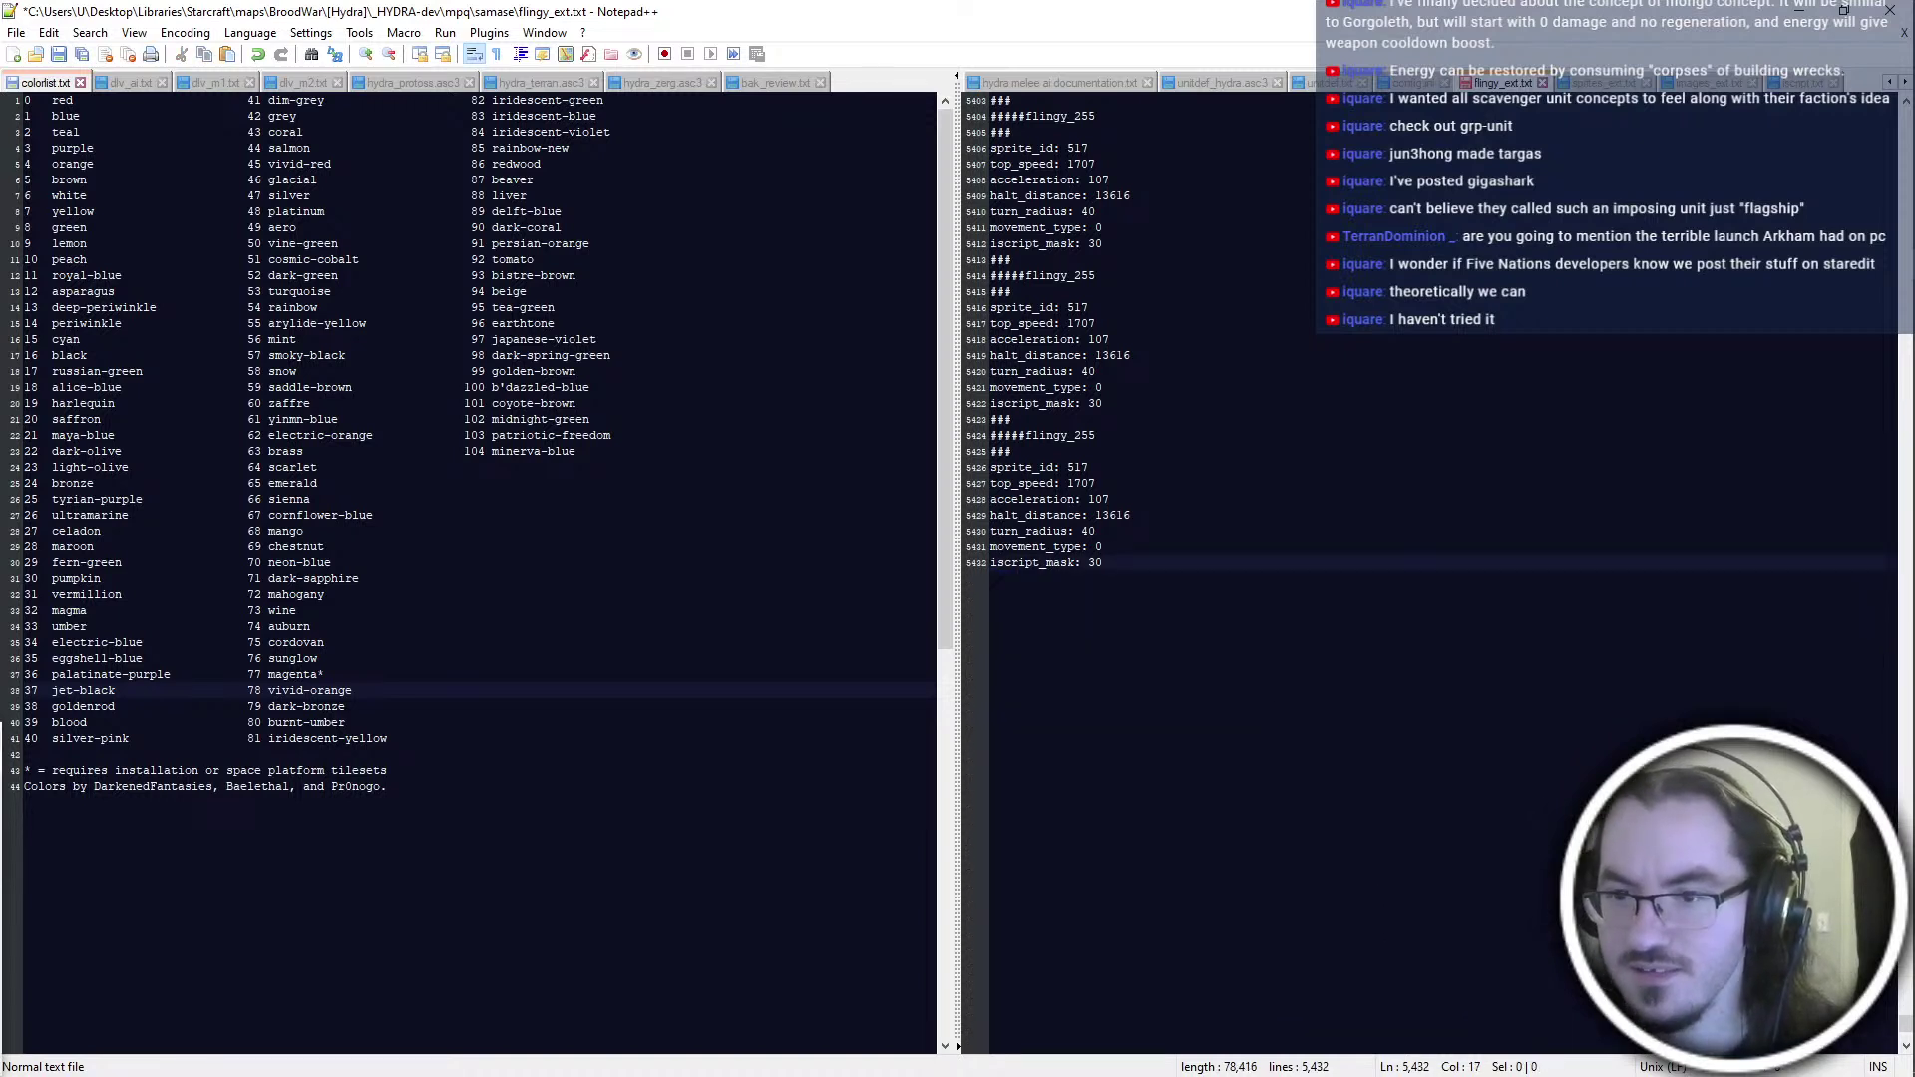
Add a "###" separator and a "#####DUMMY END" line after the last flingy_255 block
key("Return")
type("###")
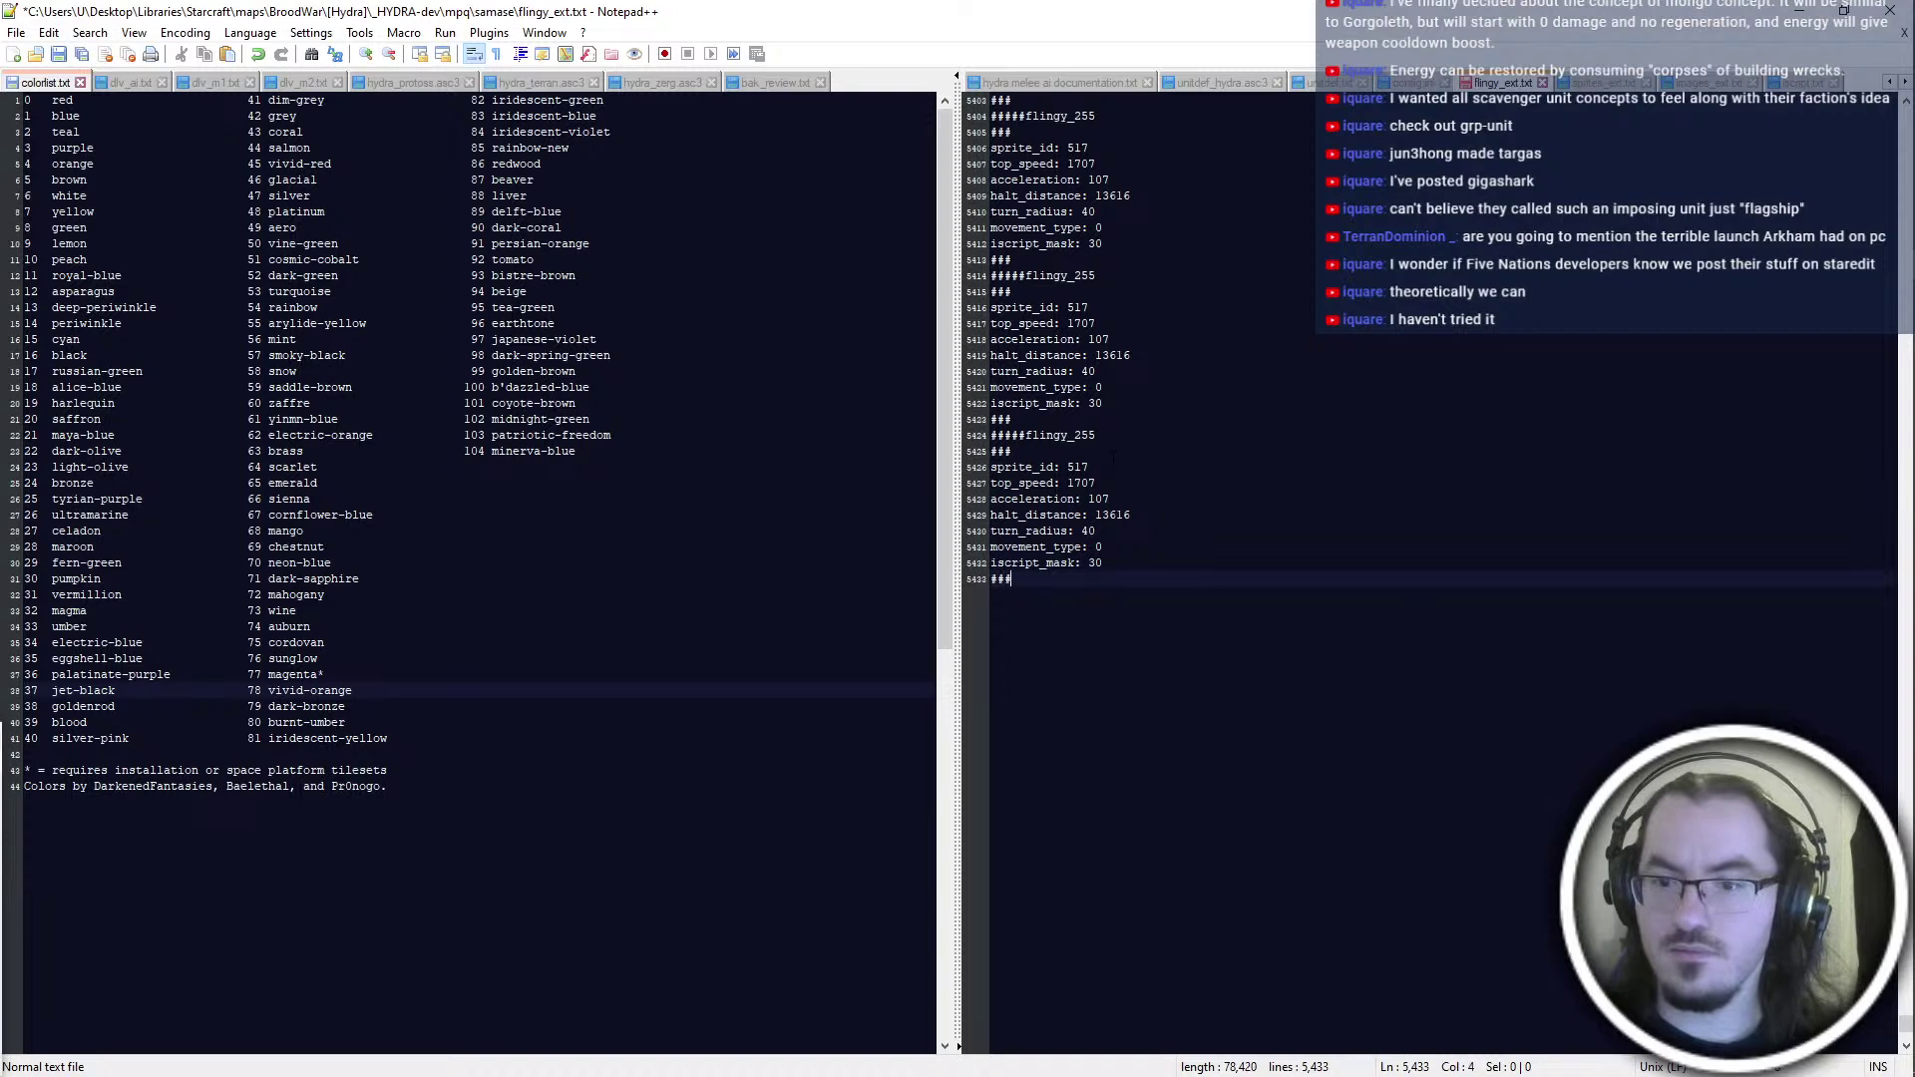
key("Return")
type("#####DUMMY END")
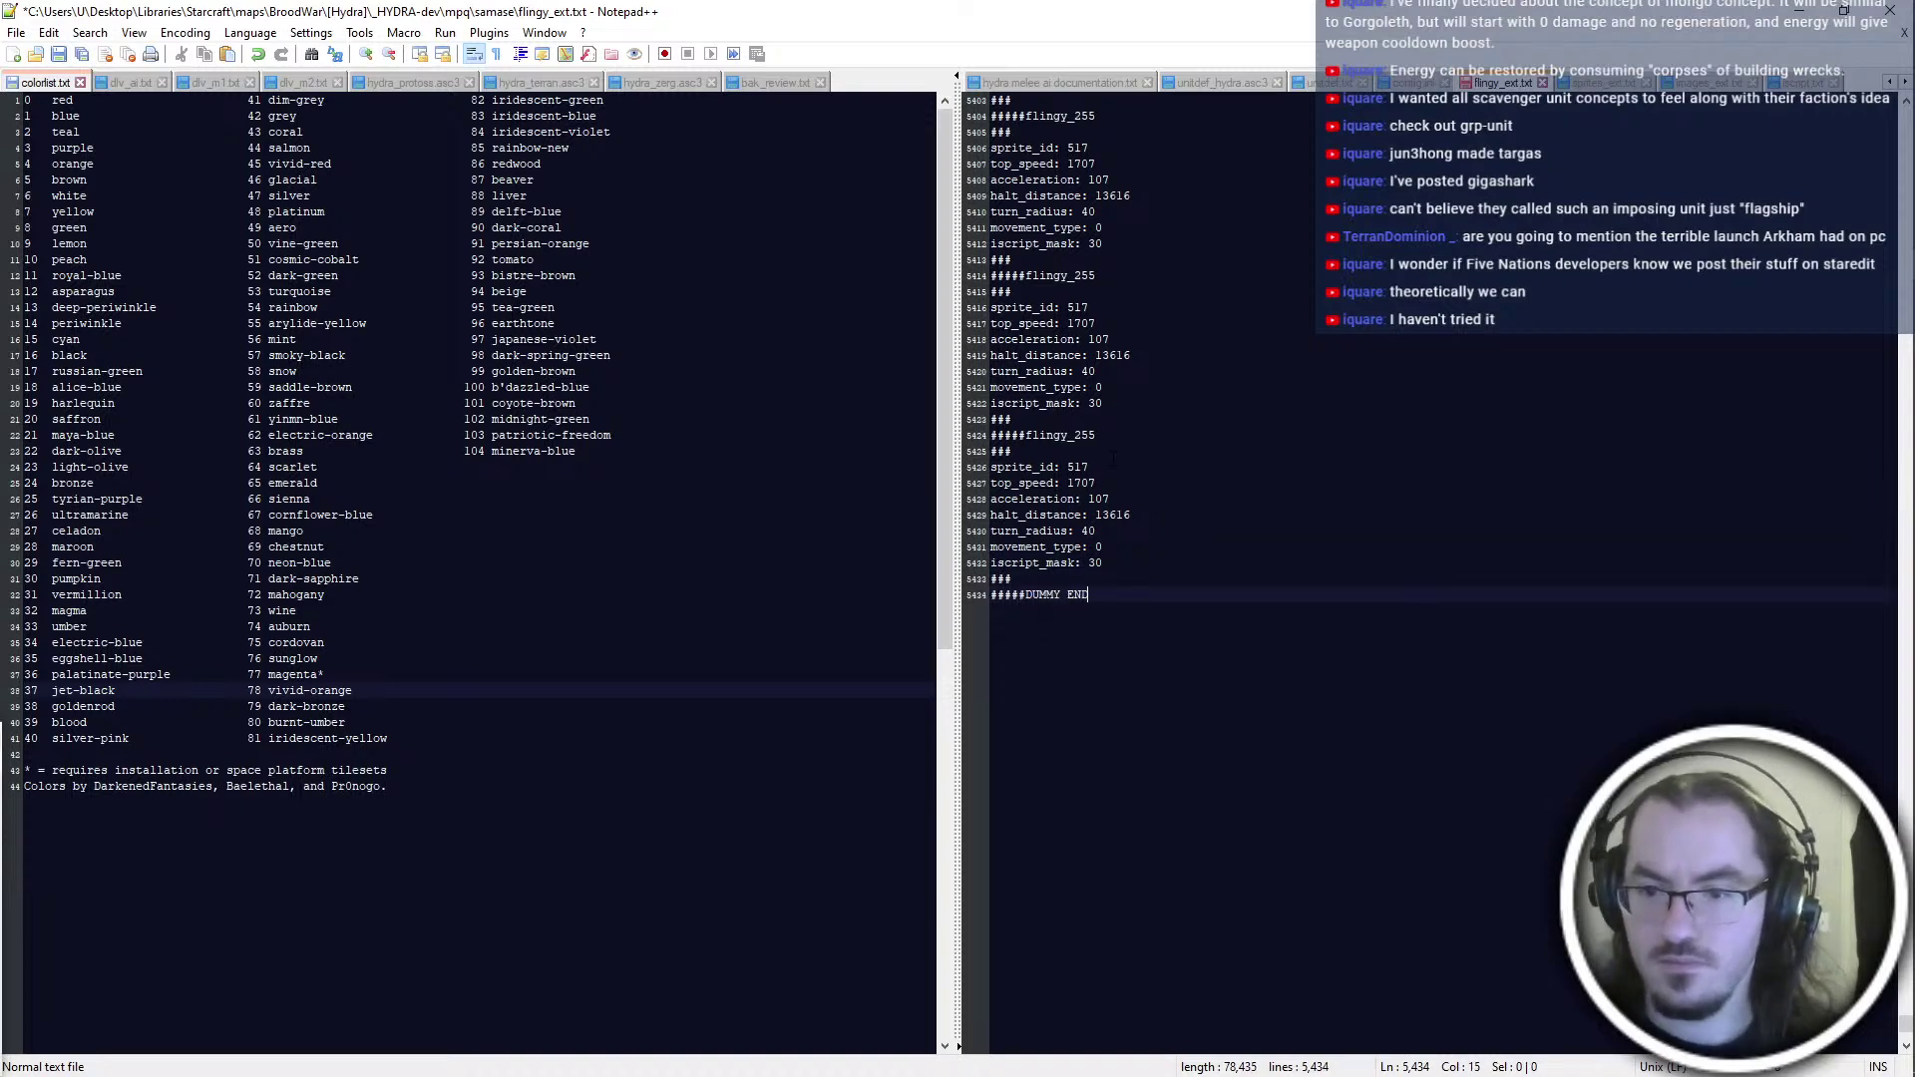
Paste the copied flingy_252 to flingy_254 blocks after flingy_251, ahead of the DUMMY BEGIN marker, and save the file
left_click(1043, 599)
key("ctrl+f")
key("Return")
left_click(1127, 594)
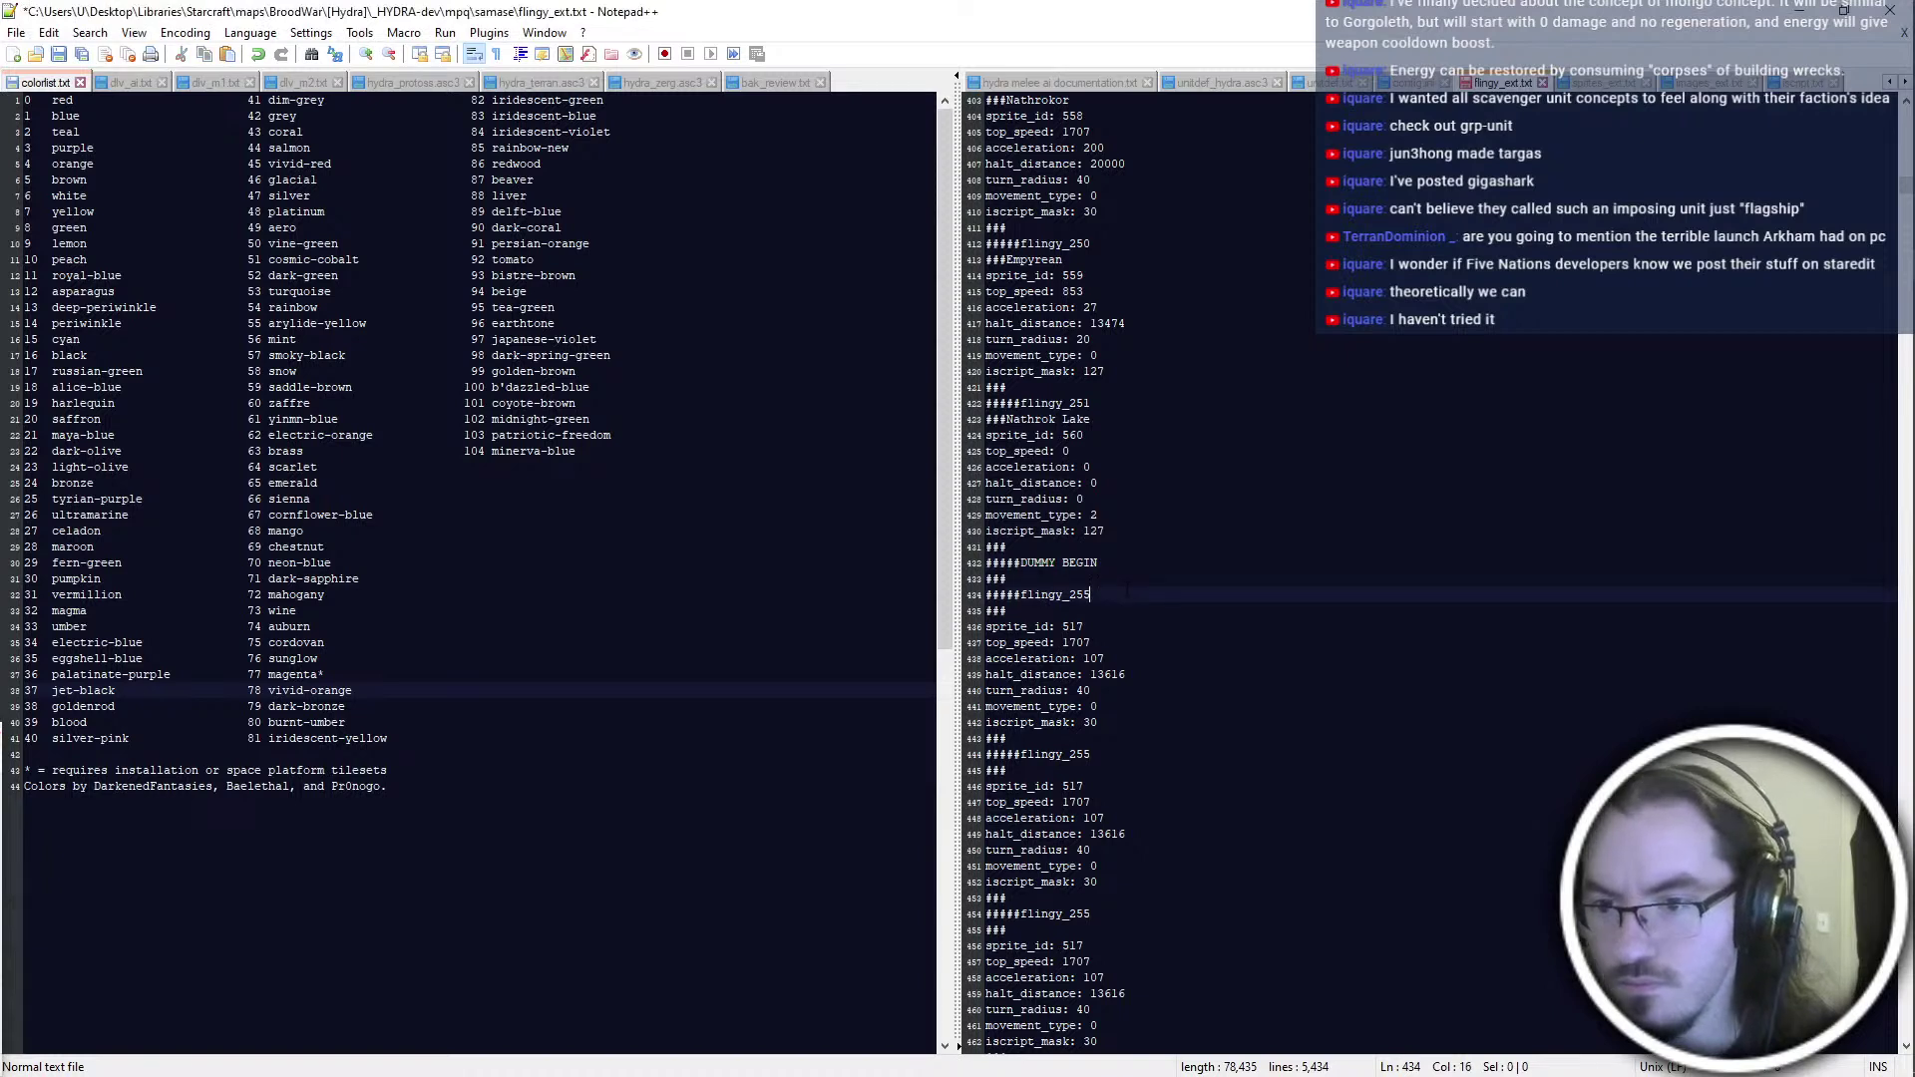
key("BackSpace")
key("ctrl+v")
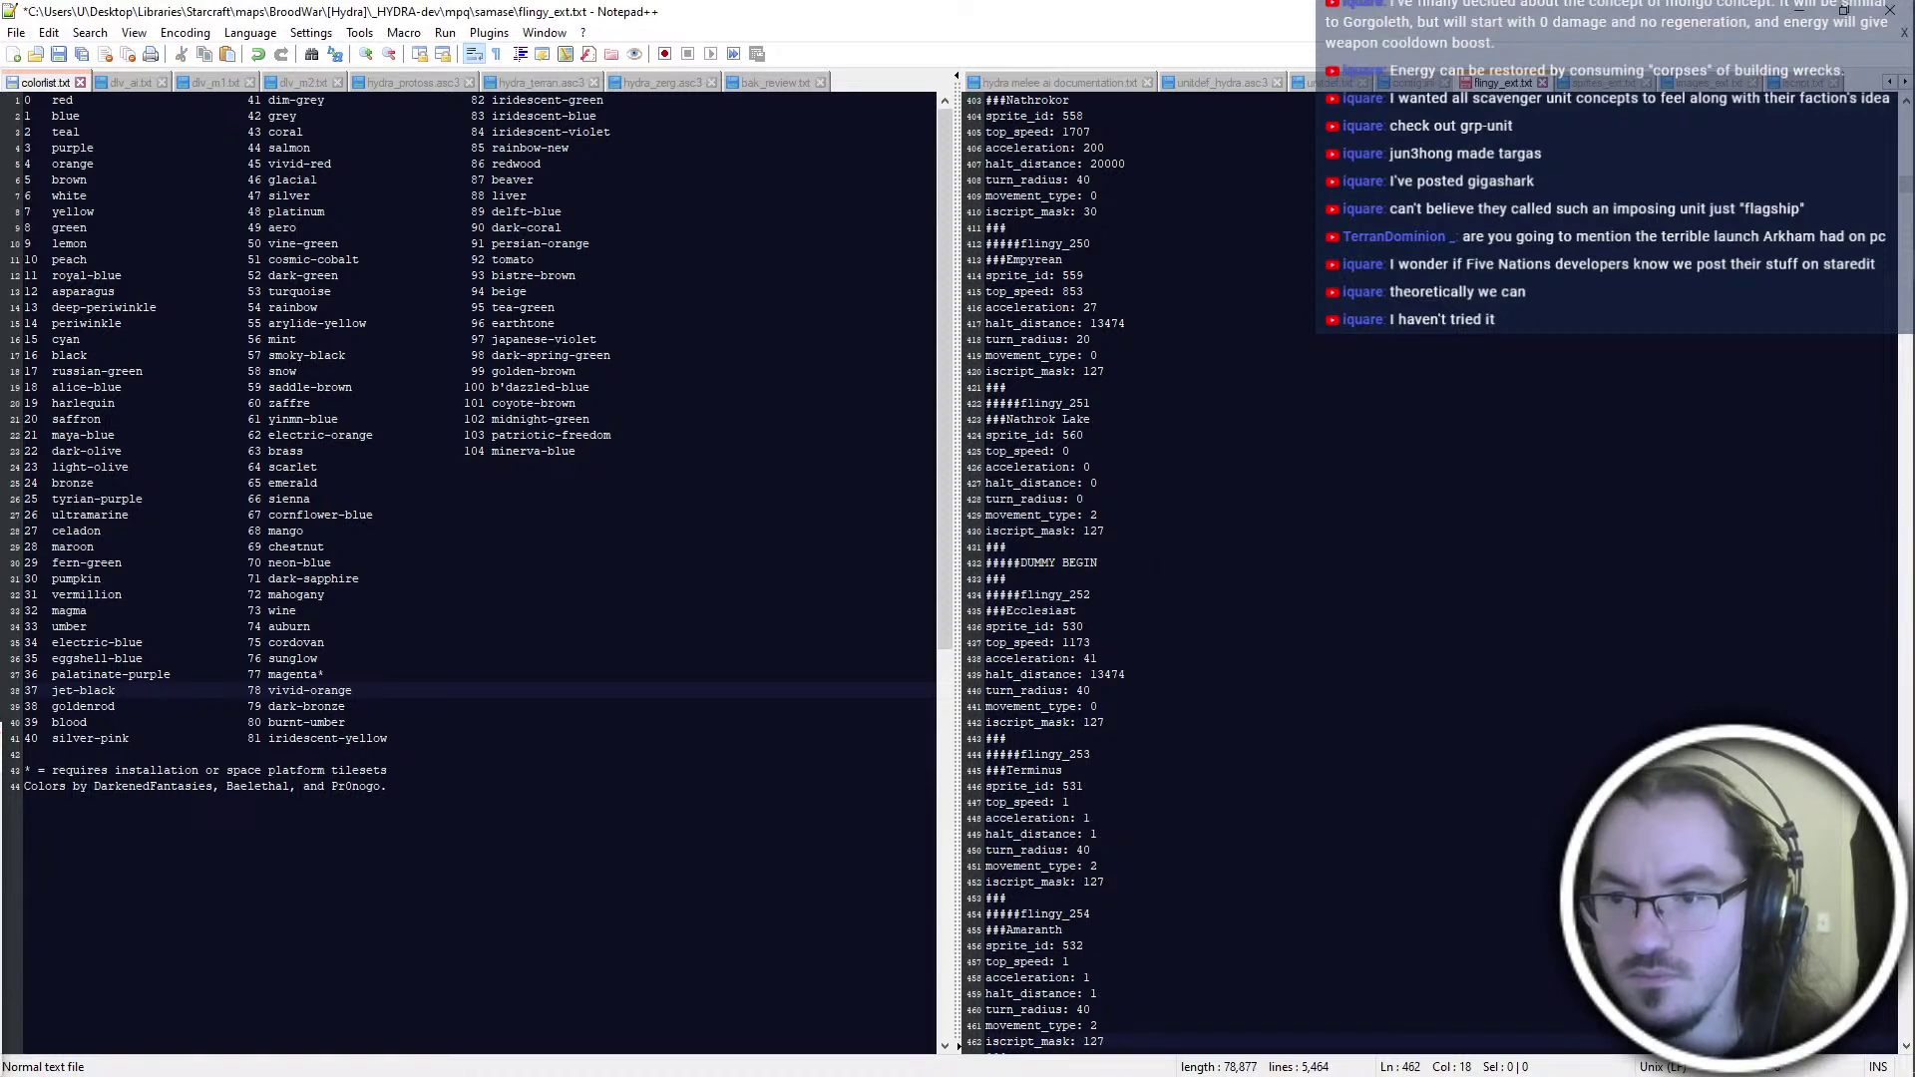
key("ctrl+z")
key("Up")
key("Up")
type("### #####flingy_252 ###Ecclesiast sprite_id: 530 top_speed: 1173 acceleration: 41 halt_distance: 13474 turn_radius: 40 movement_type: 0 iscript_mask: 127 ### #####flingy_253 ###Terminus sprite_id: 531 top_speed: 1 acceleration: 1 halt_distance: 1 turn_radius: 40 movement_type: 2 iscript_mask: 127 ### #####flingy_254 ###Amaranth sprite_id: 532 top_speed: 1 acceleration: 1 halt_distance: 1 turn_radius: 40 movement_type: 2 iscript_mask: 127")
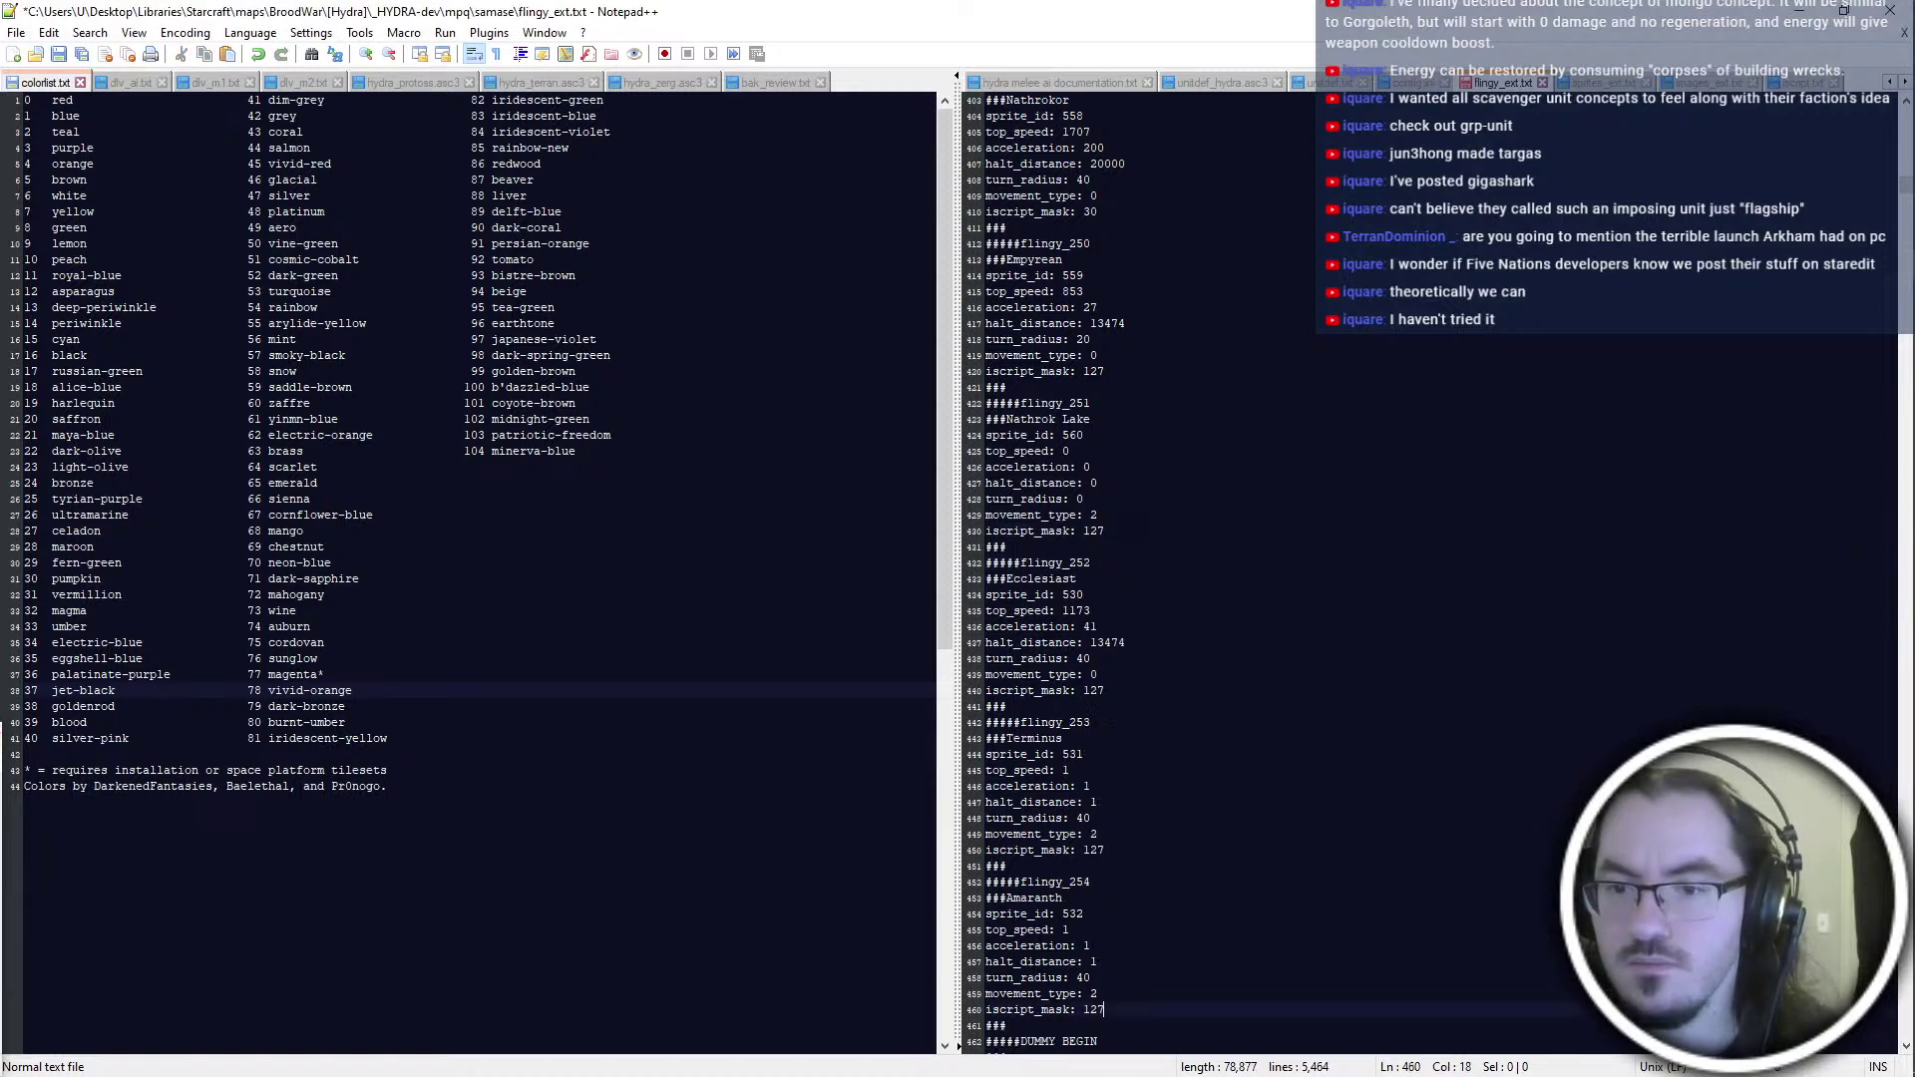
scroll(1127, 569, "down", 6)
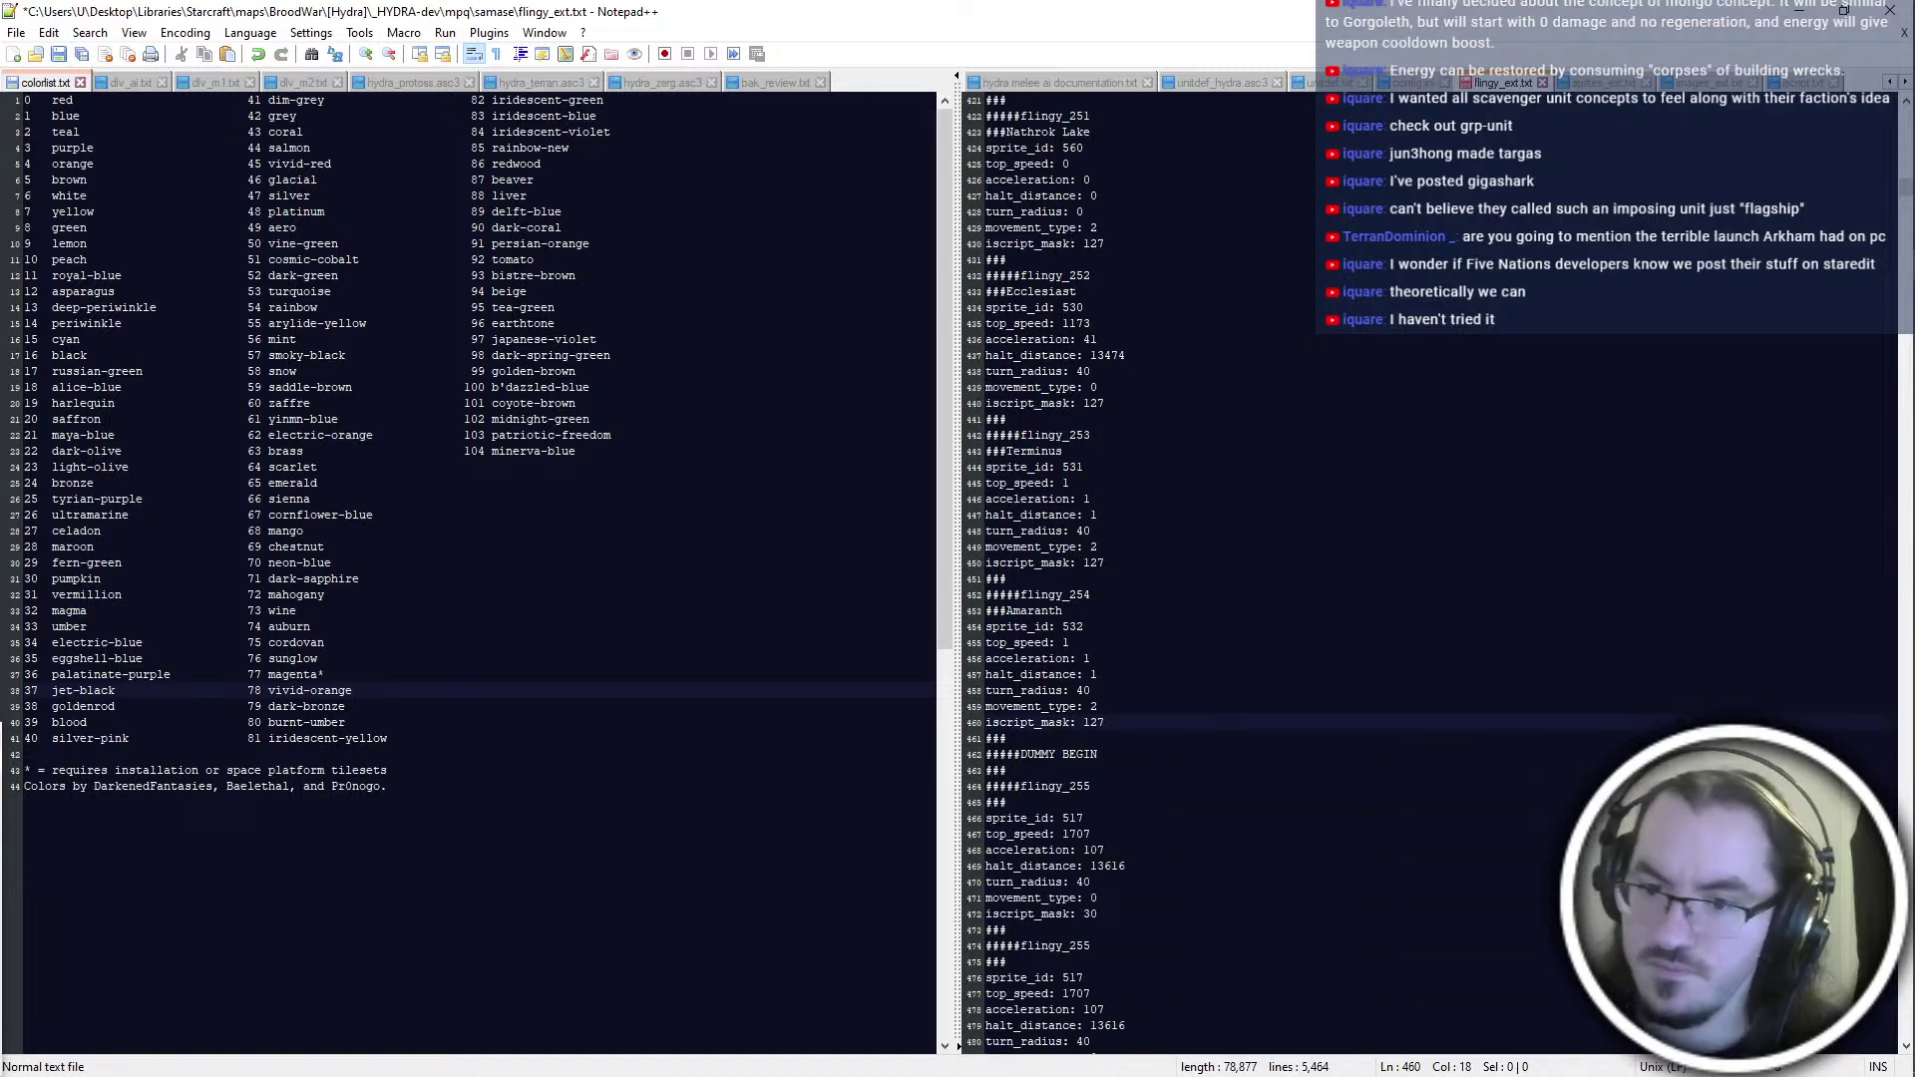
left_click(1222, 818)
key("ctrl+s")
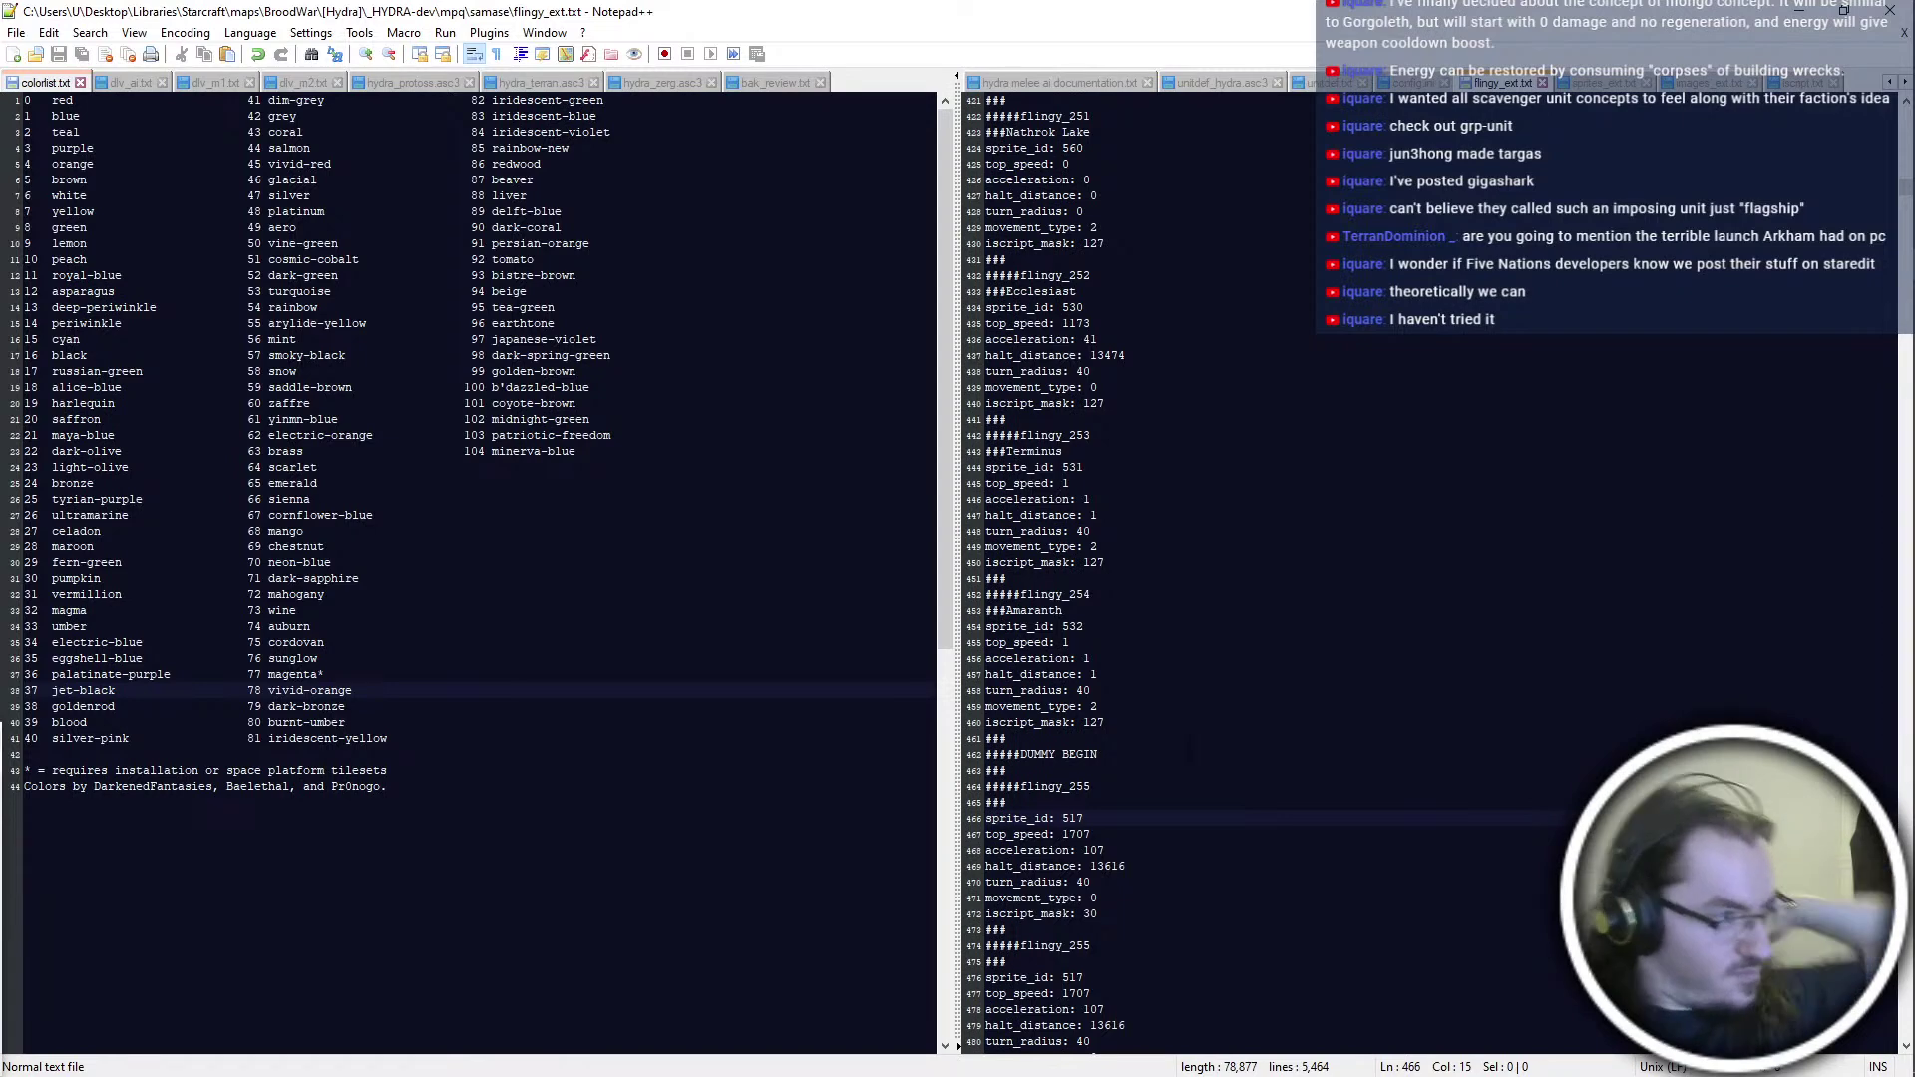
Bring up unitdef_hydra.asc3 and unitdef.txt to view their military unit definitions
scroll(1127, 568, "down", 7)
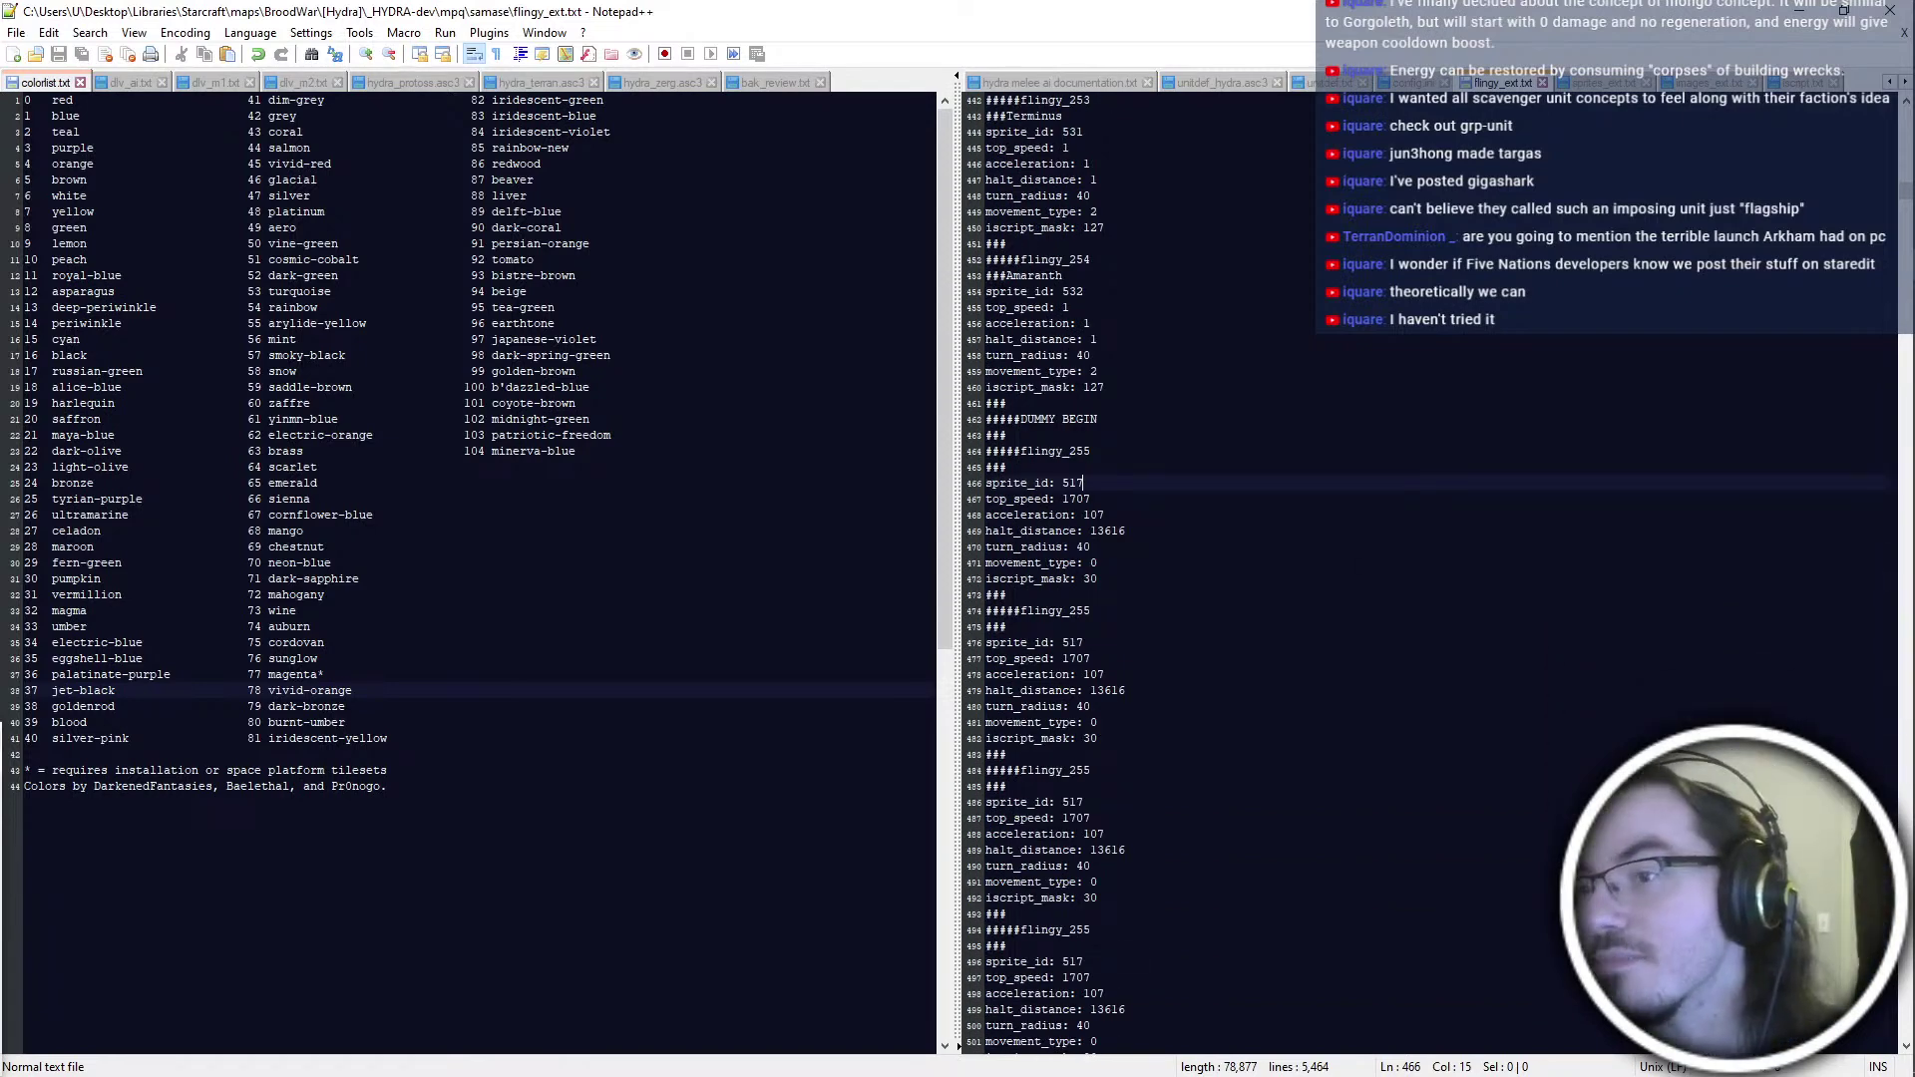
left_click(1330, 83)
left_click(1227, 86)
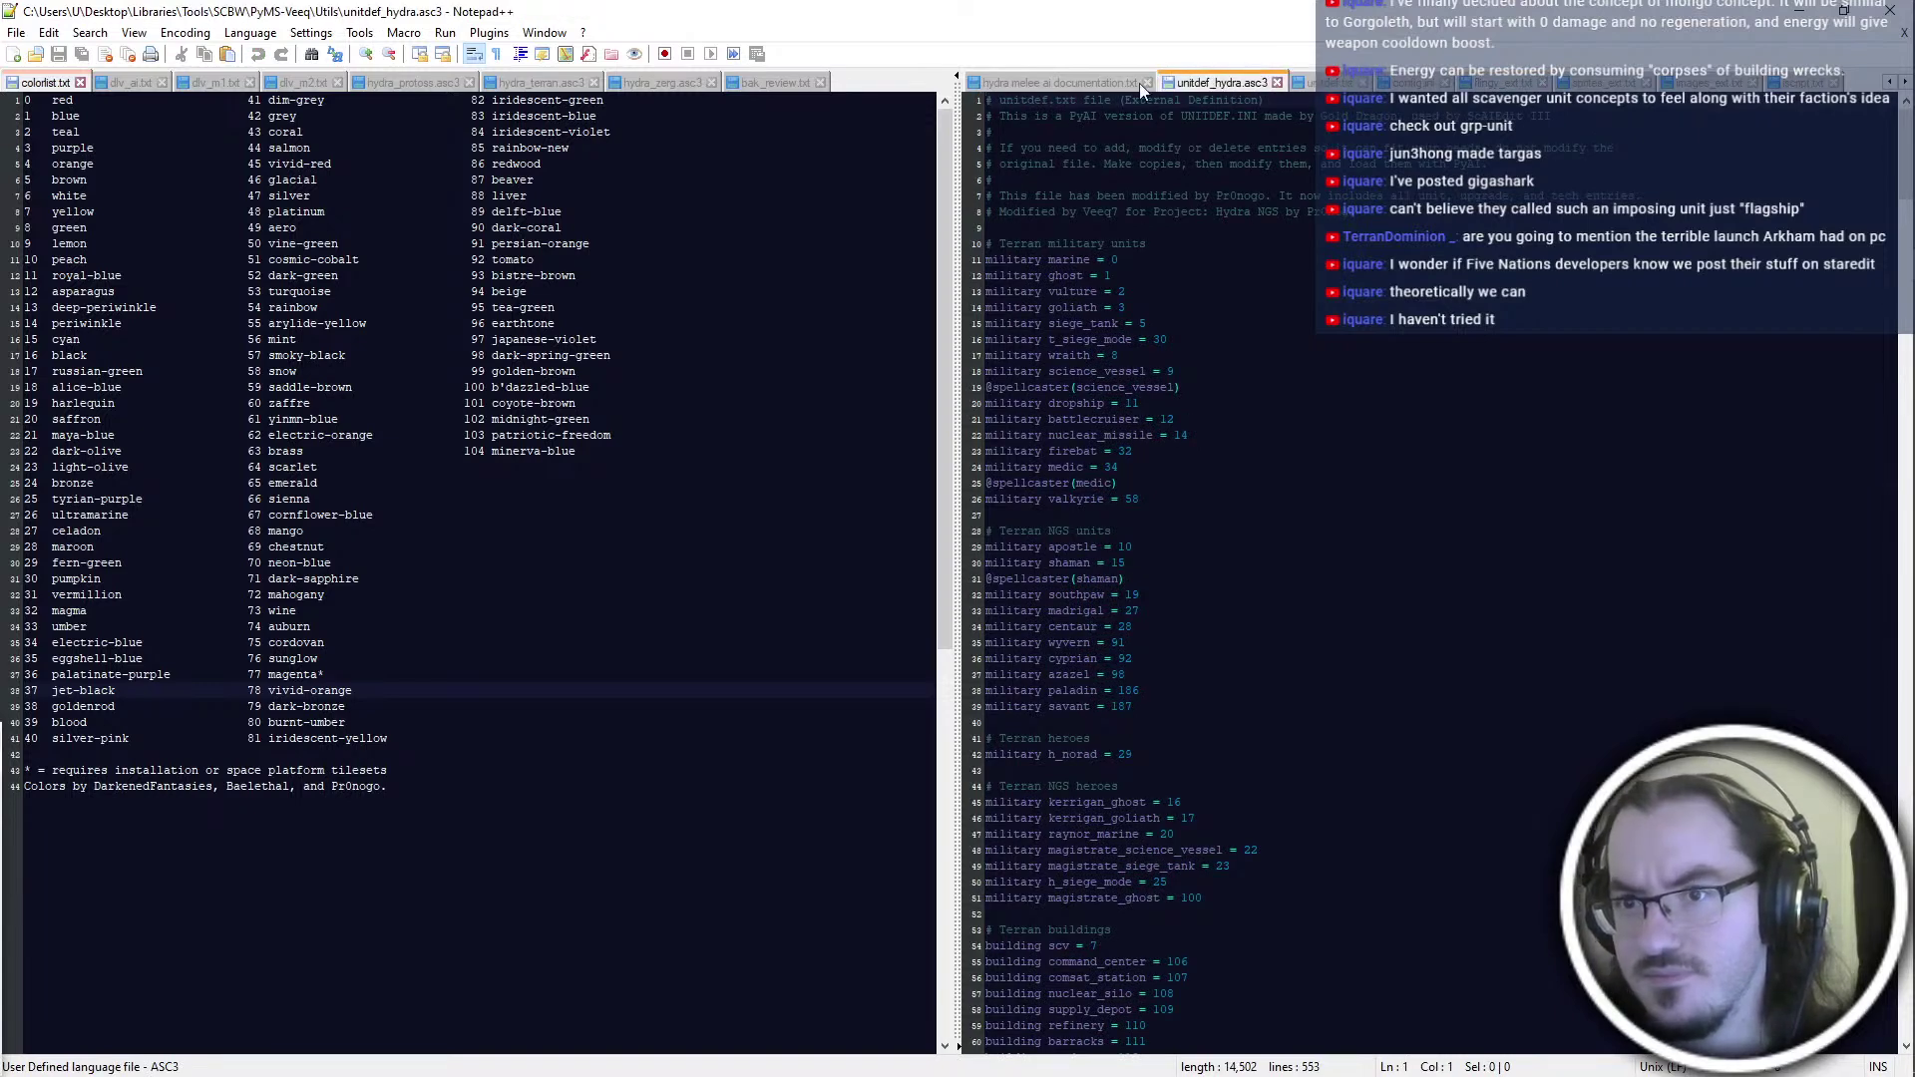
left_click(1331, 83)
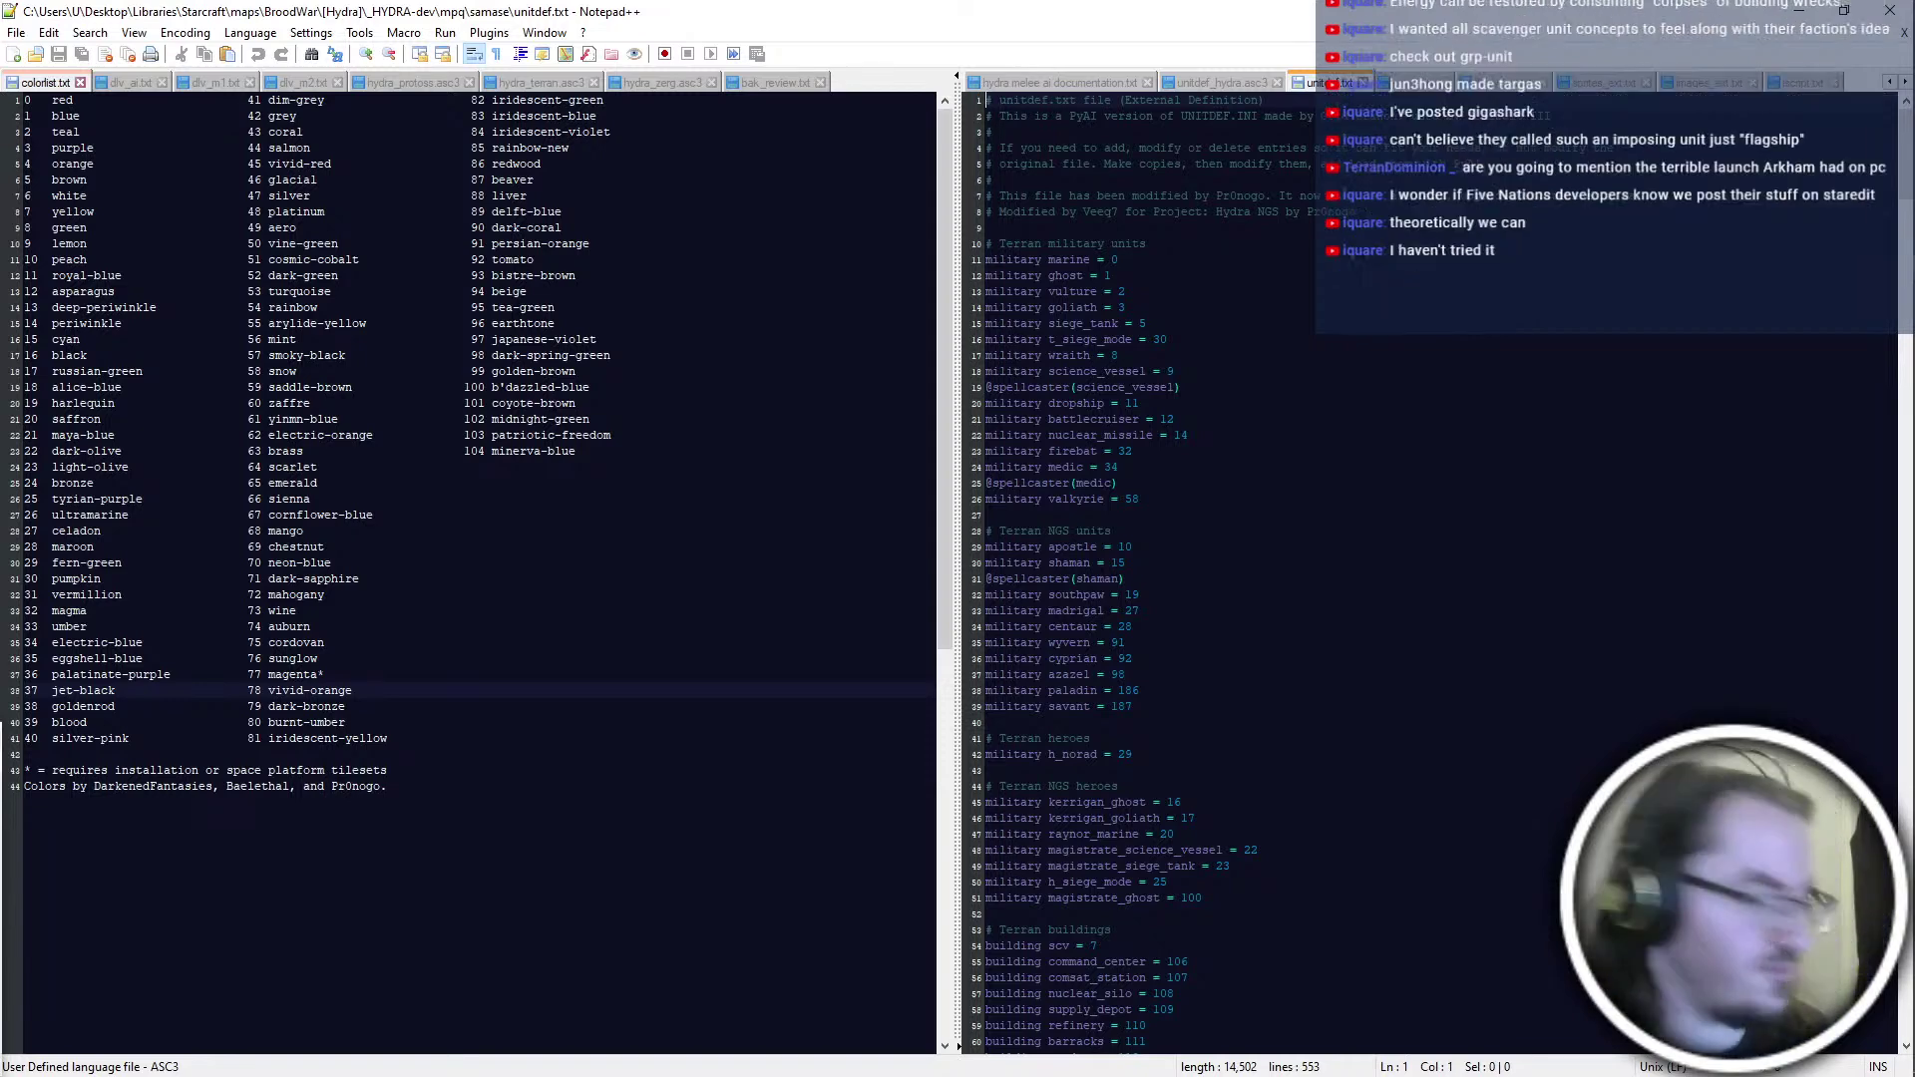
mouse_move(1862, 255)
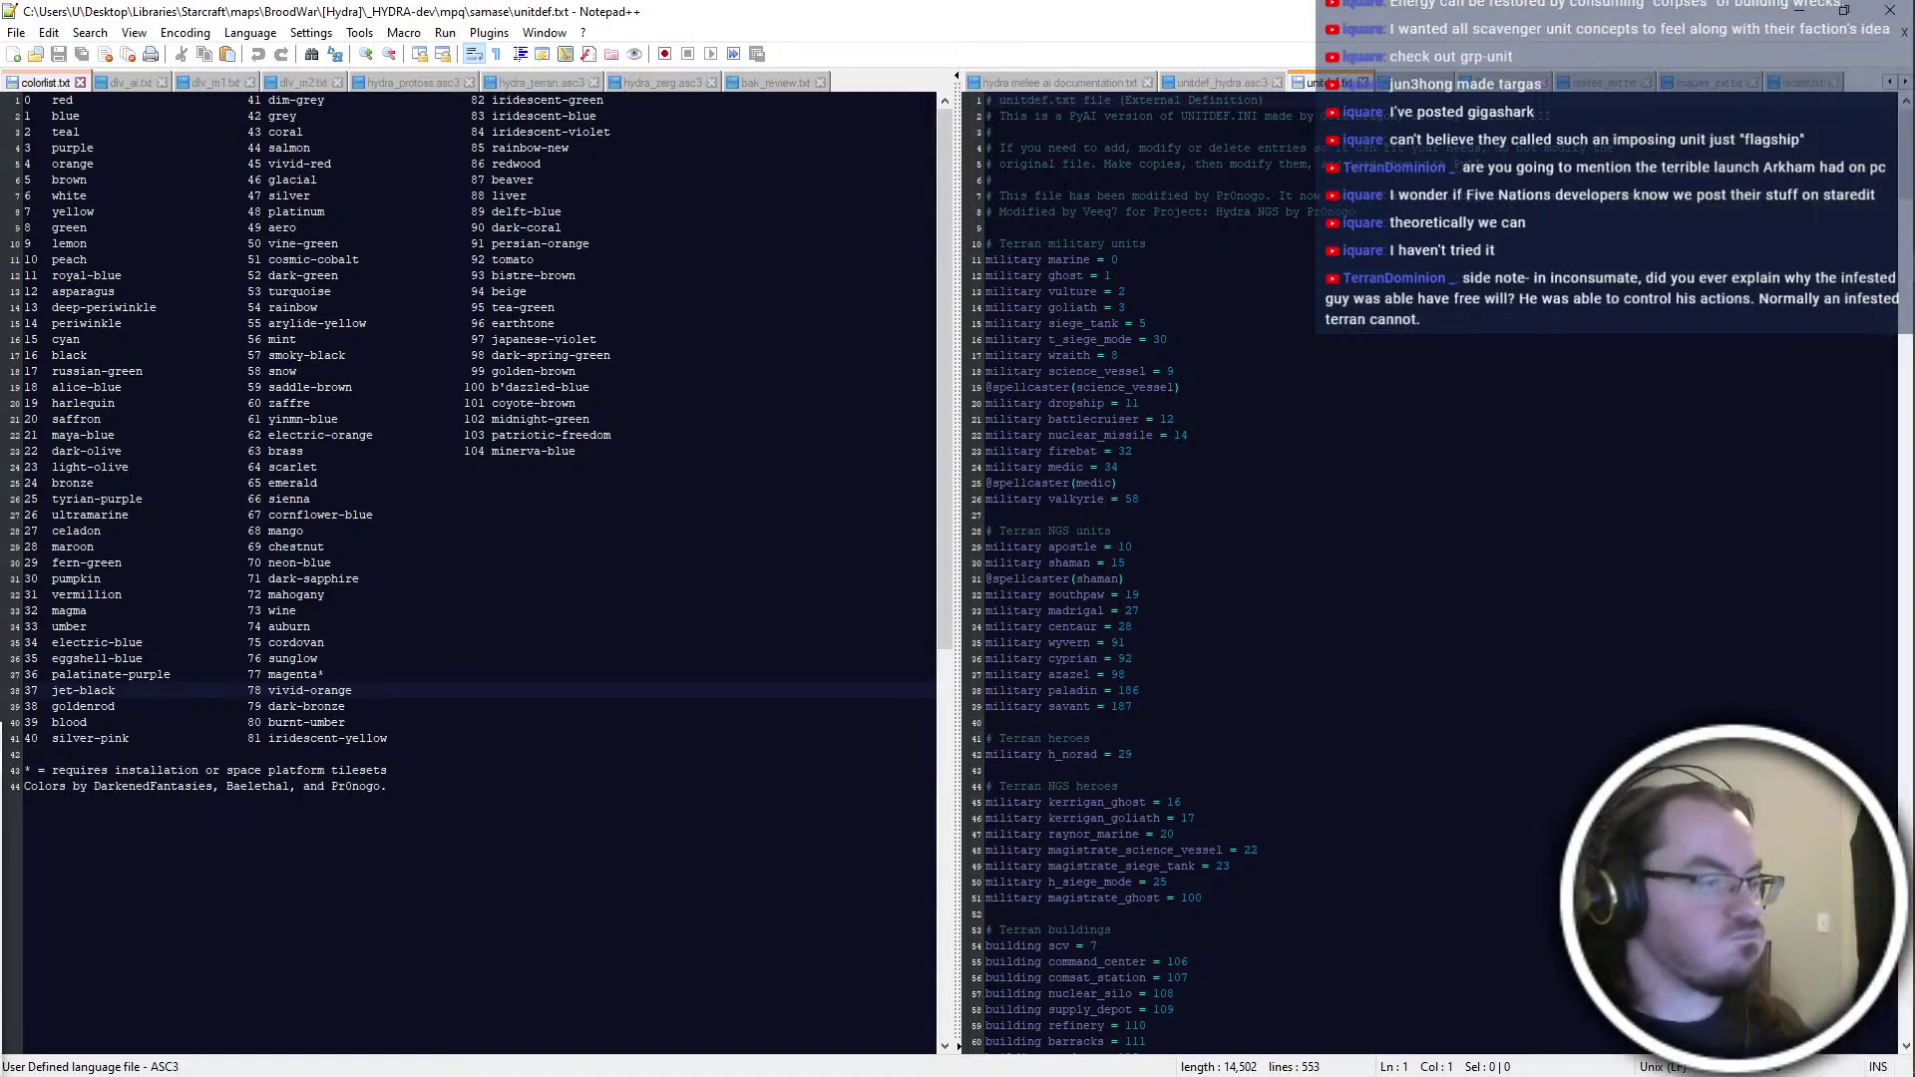
Switch to Firefox, read the latest comments on the Staredit Network database page and close its tab
key("ctrl+super+Right")
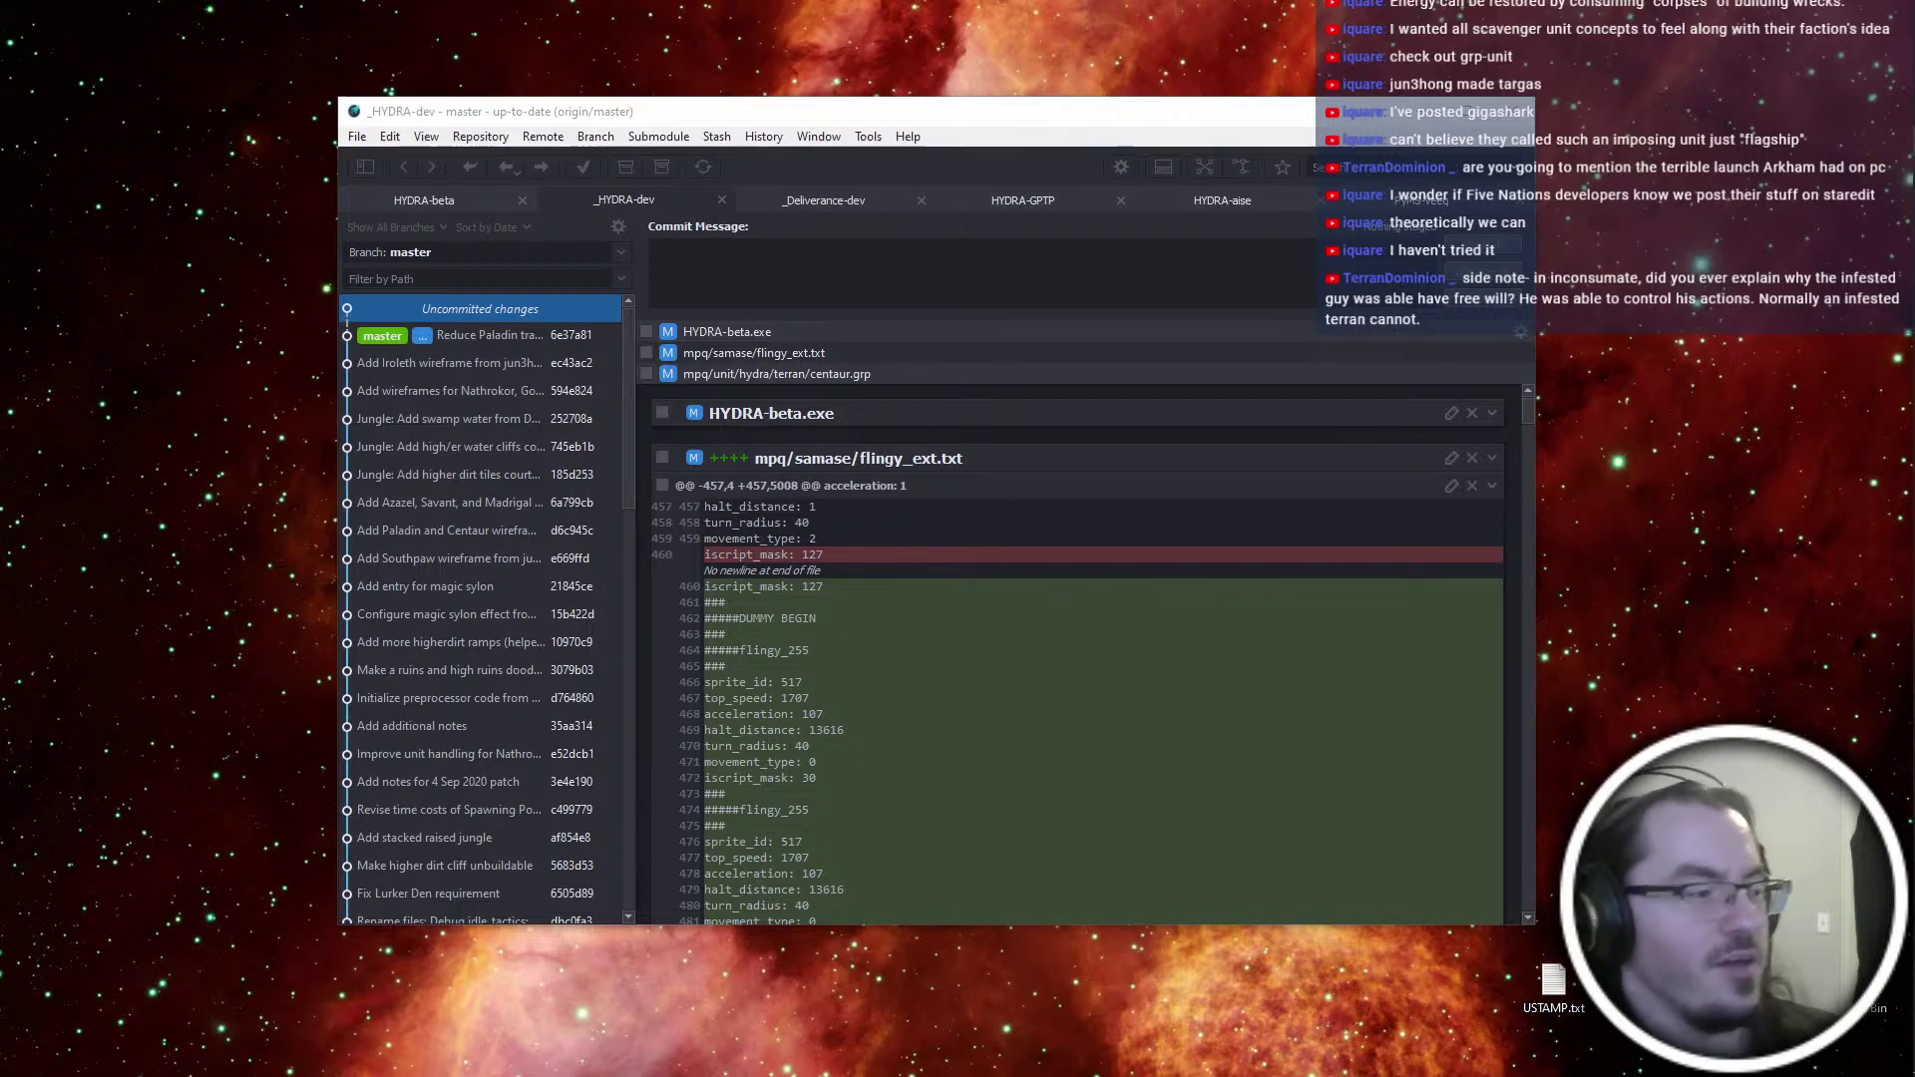
key("alt+Tab")
left_click_drag(418, 576, 1117, 575)
left_click(1049, 700)
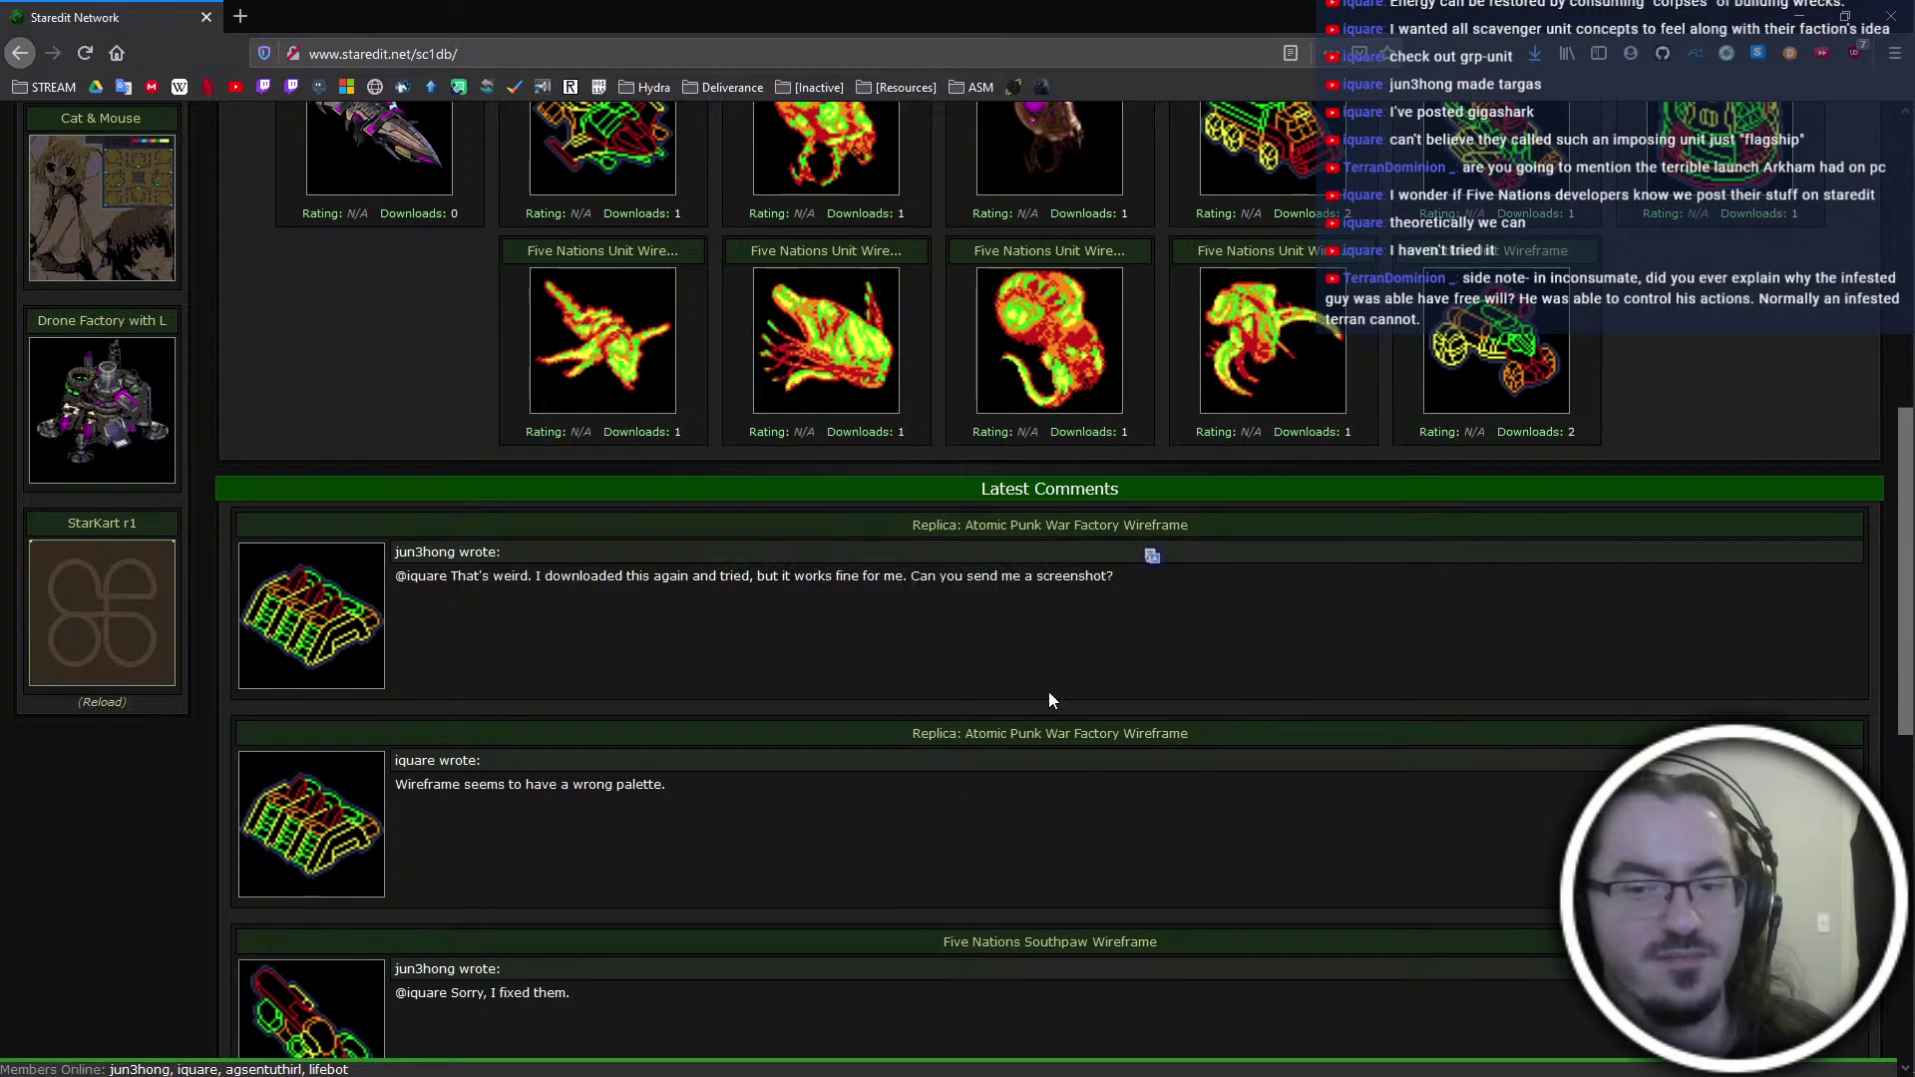
left_click(207, 17)
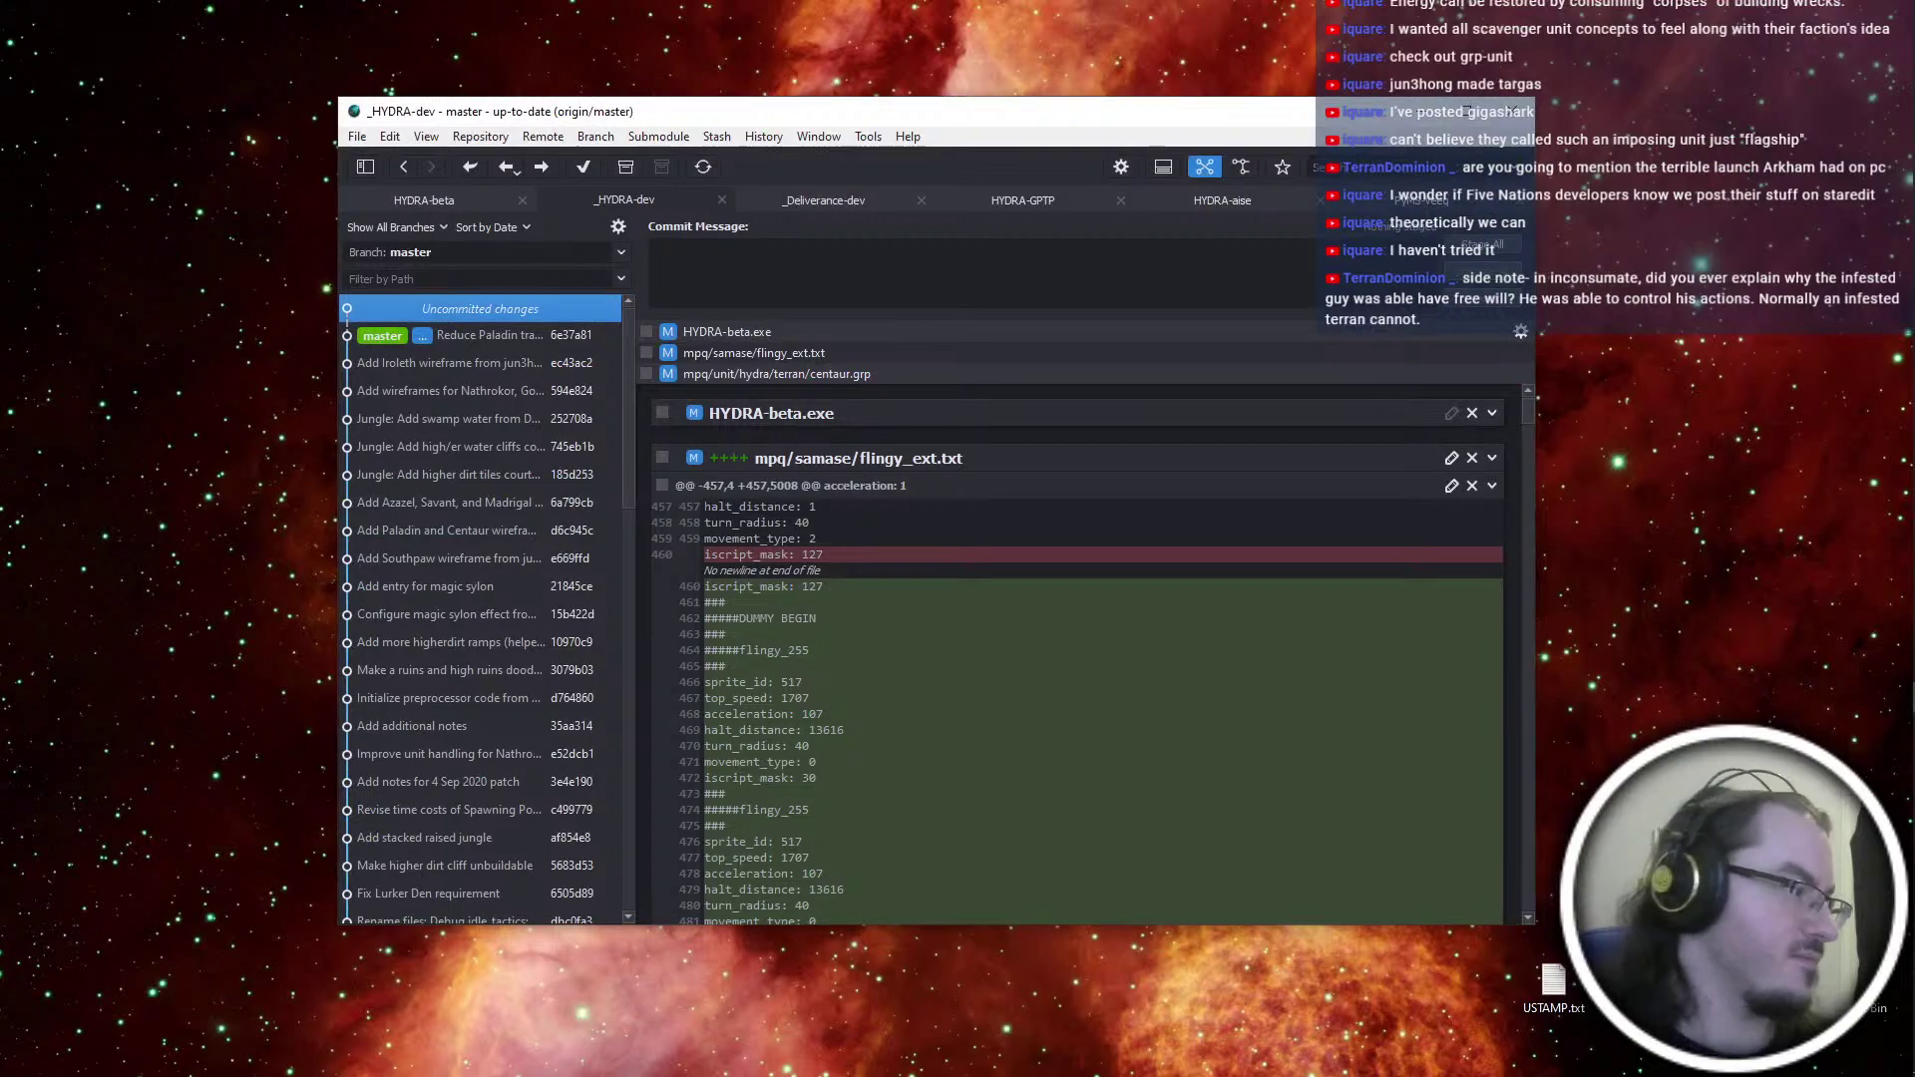
Switch to the 4. The Shield map in ScmDraft and examine the Protoss mineral base with the dirt and platform terrain around it
key("alt+Tab")
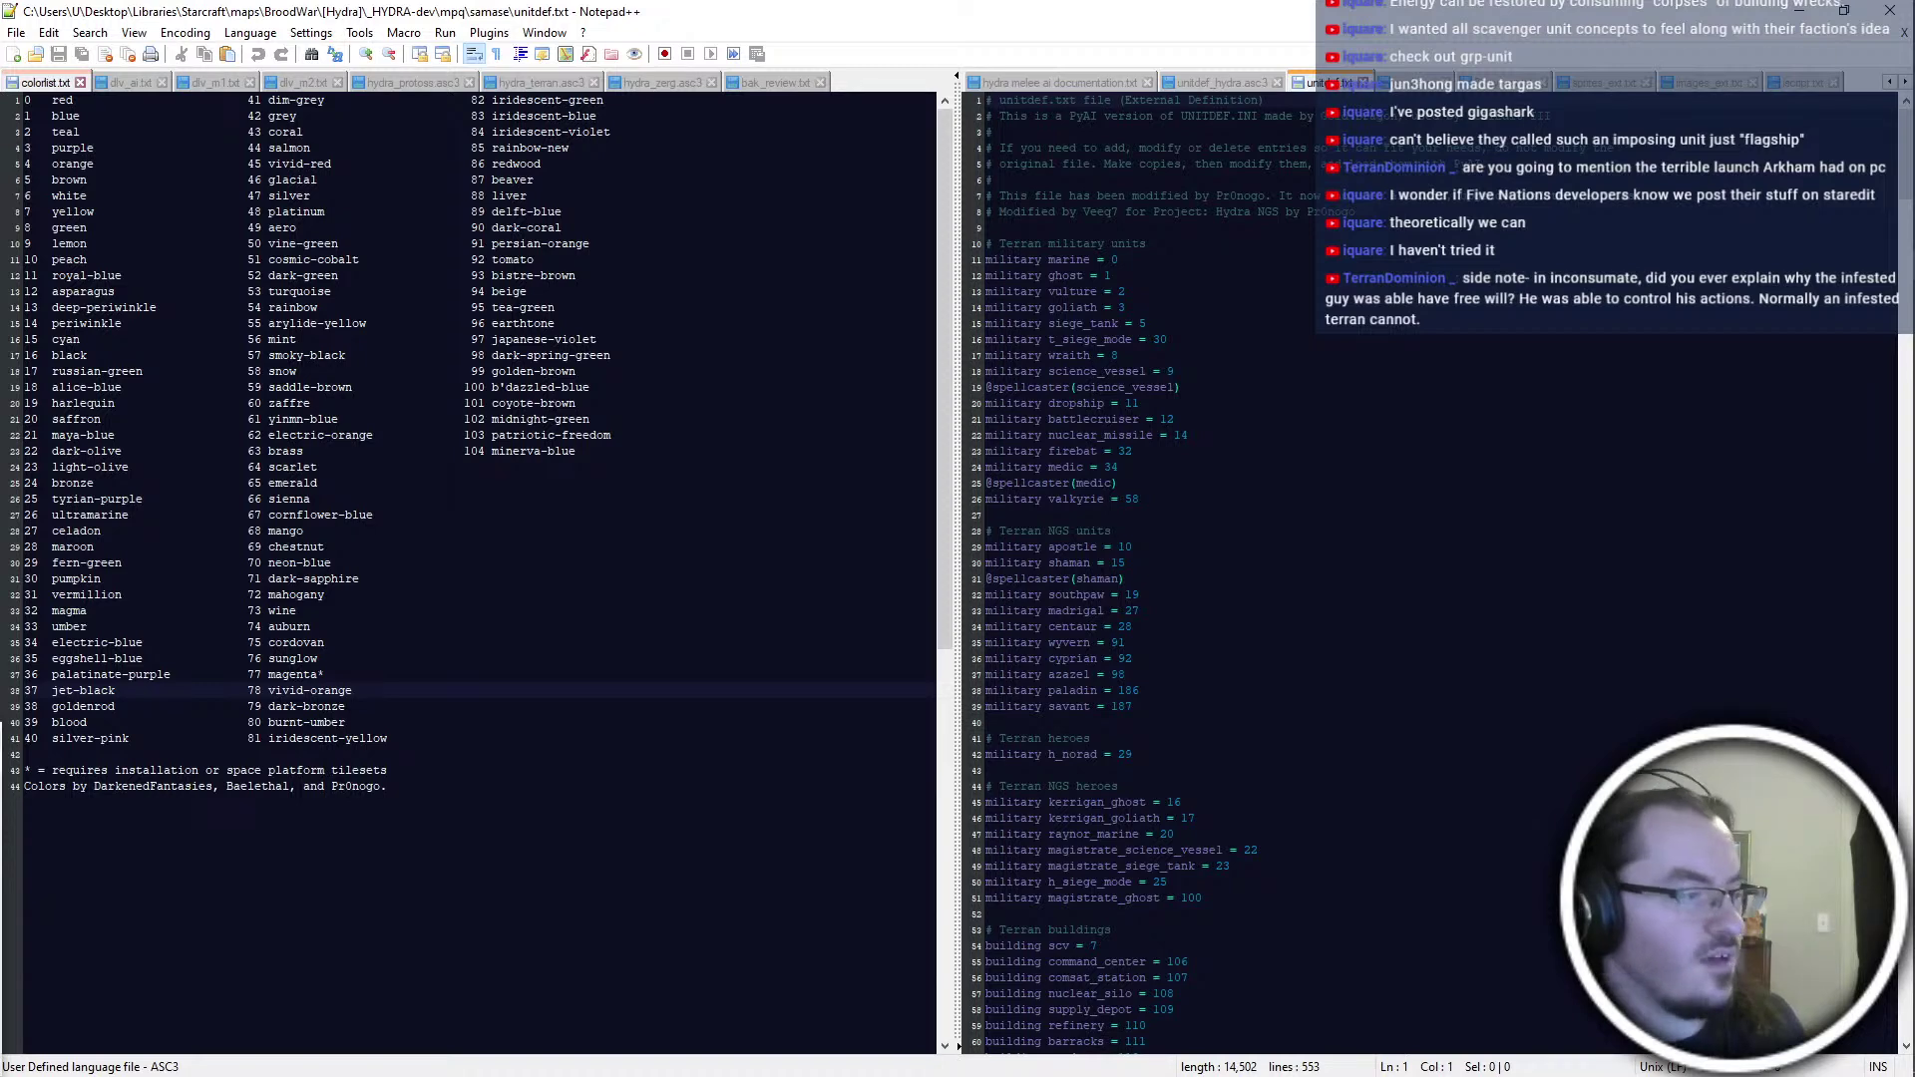
left_click(1318, 419)
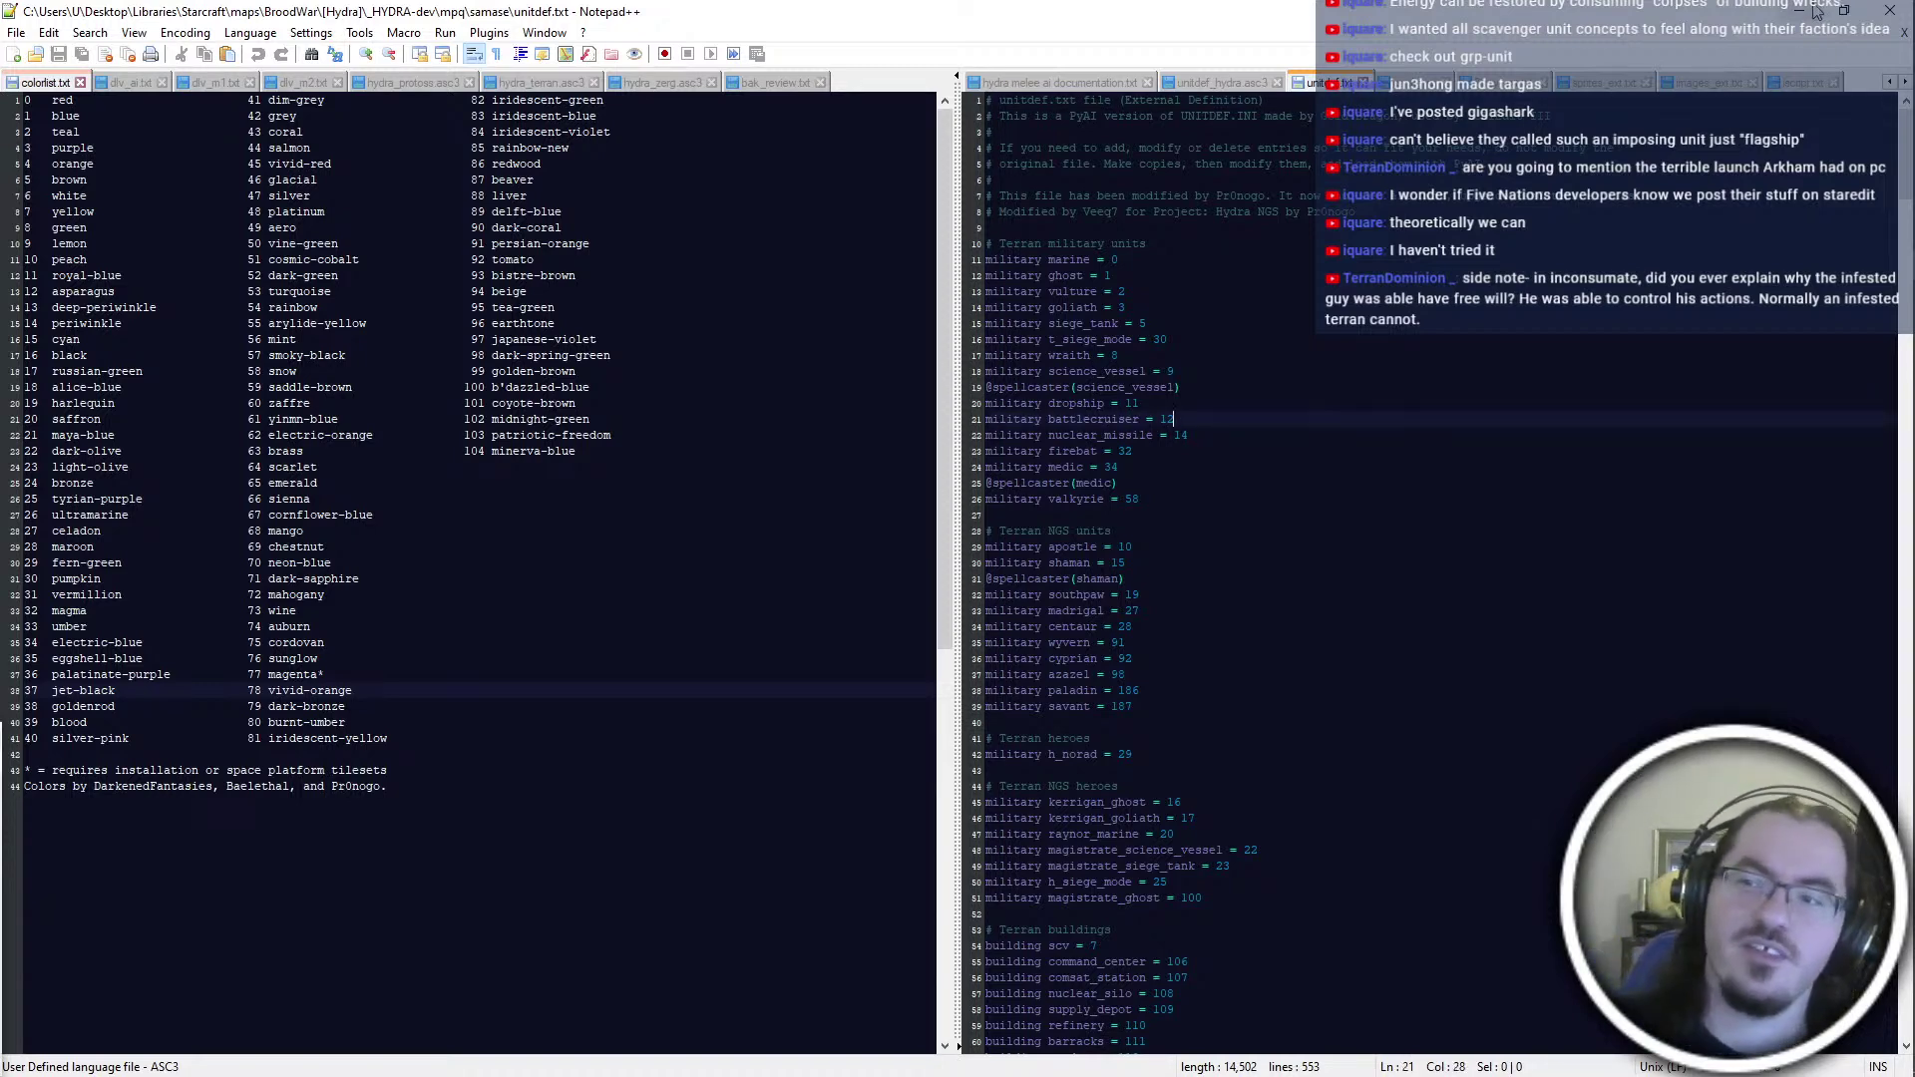
key("alt+Tab")
middle_click_drag(653, 699, 1483, 590)
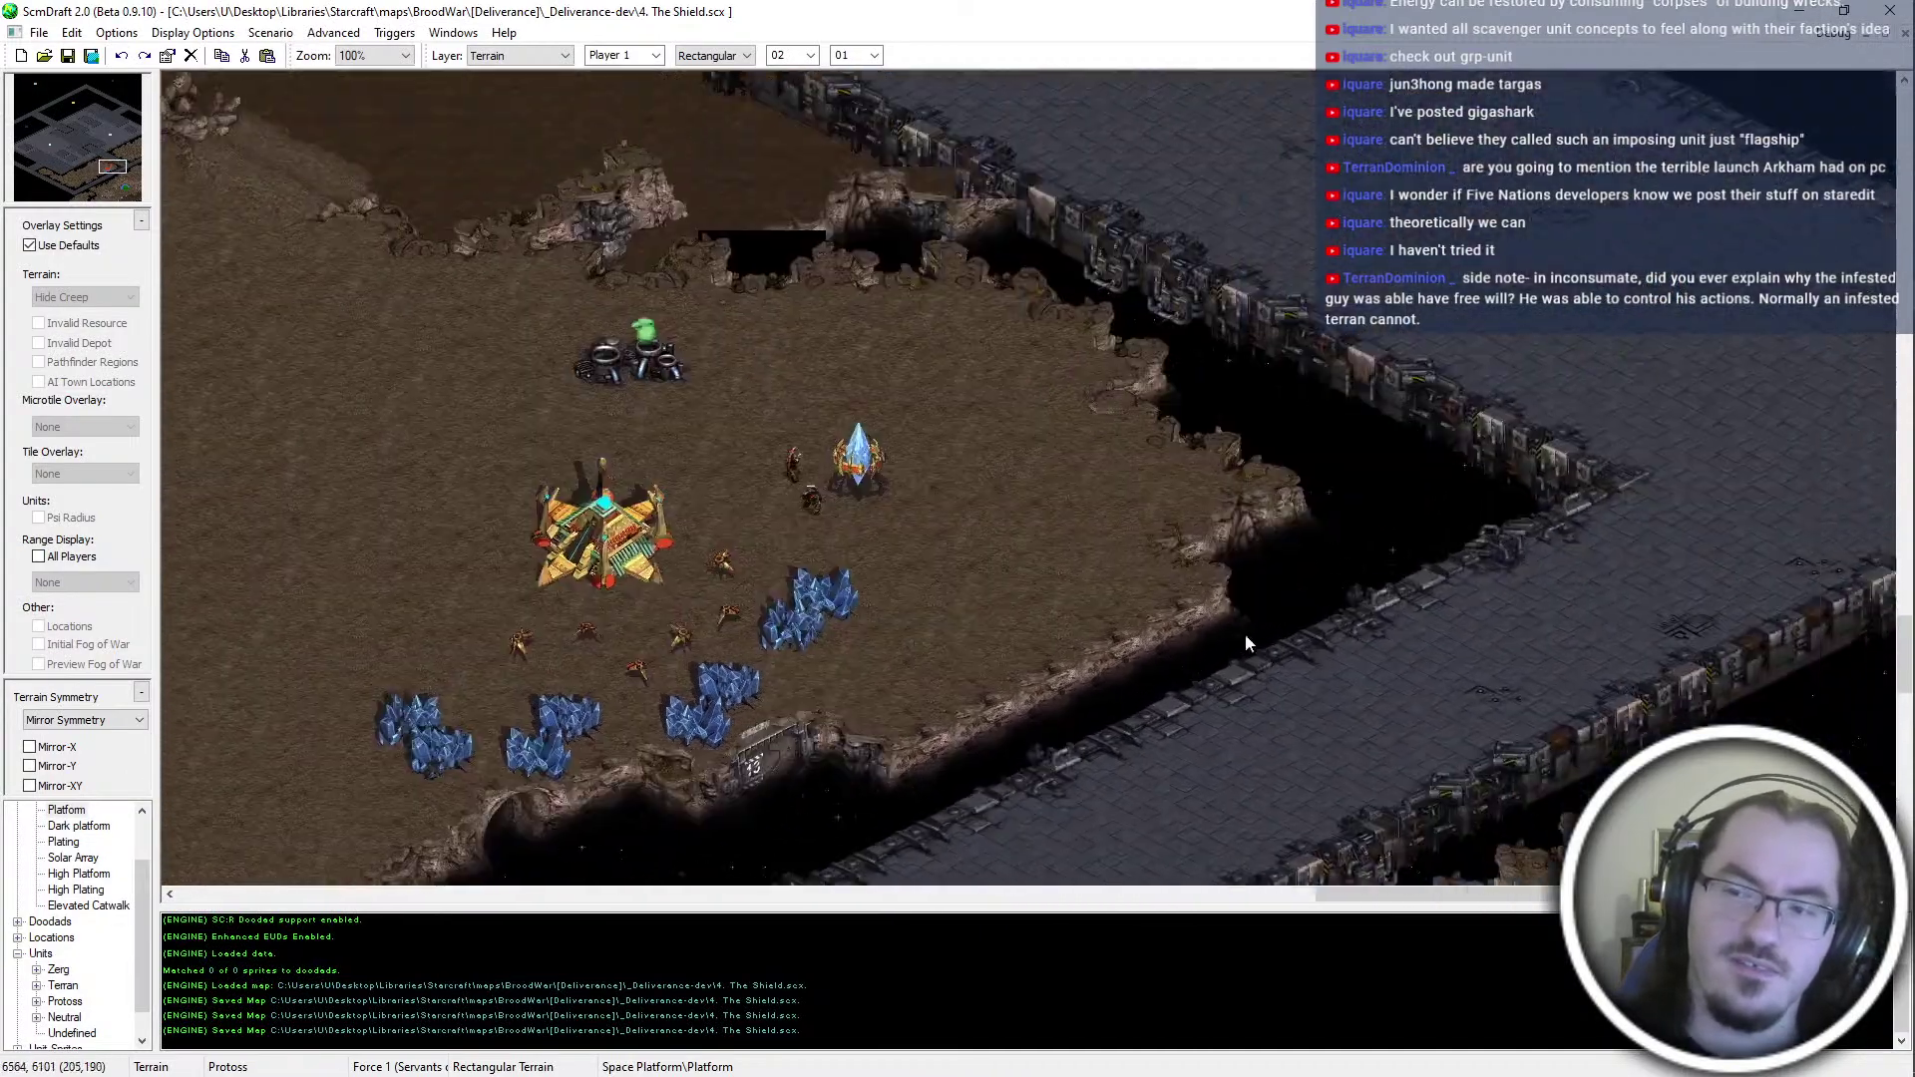
scroll(1483, 590, "down", 2, "ctrl")
scroll(1300, 661, "down", 3)
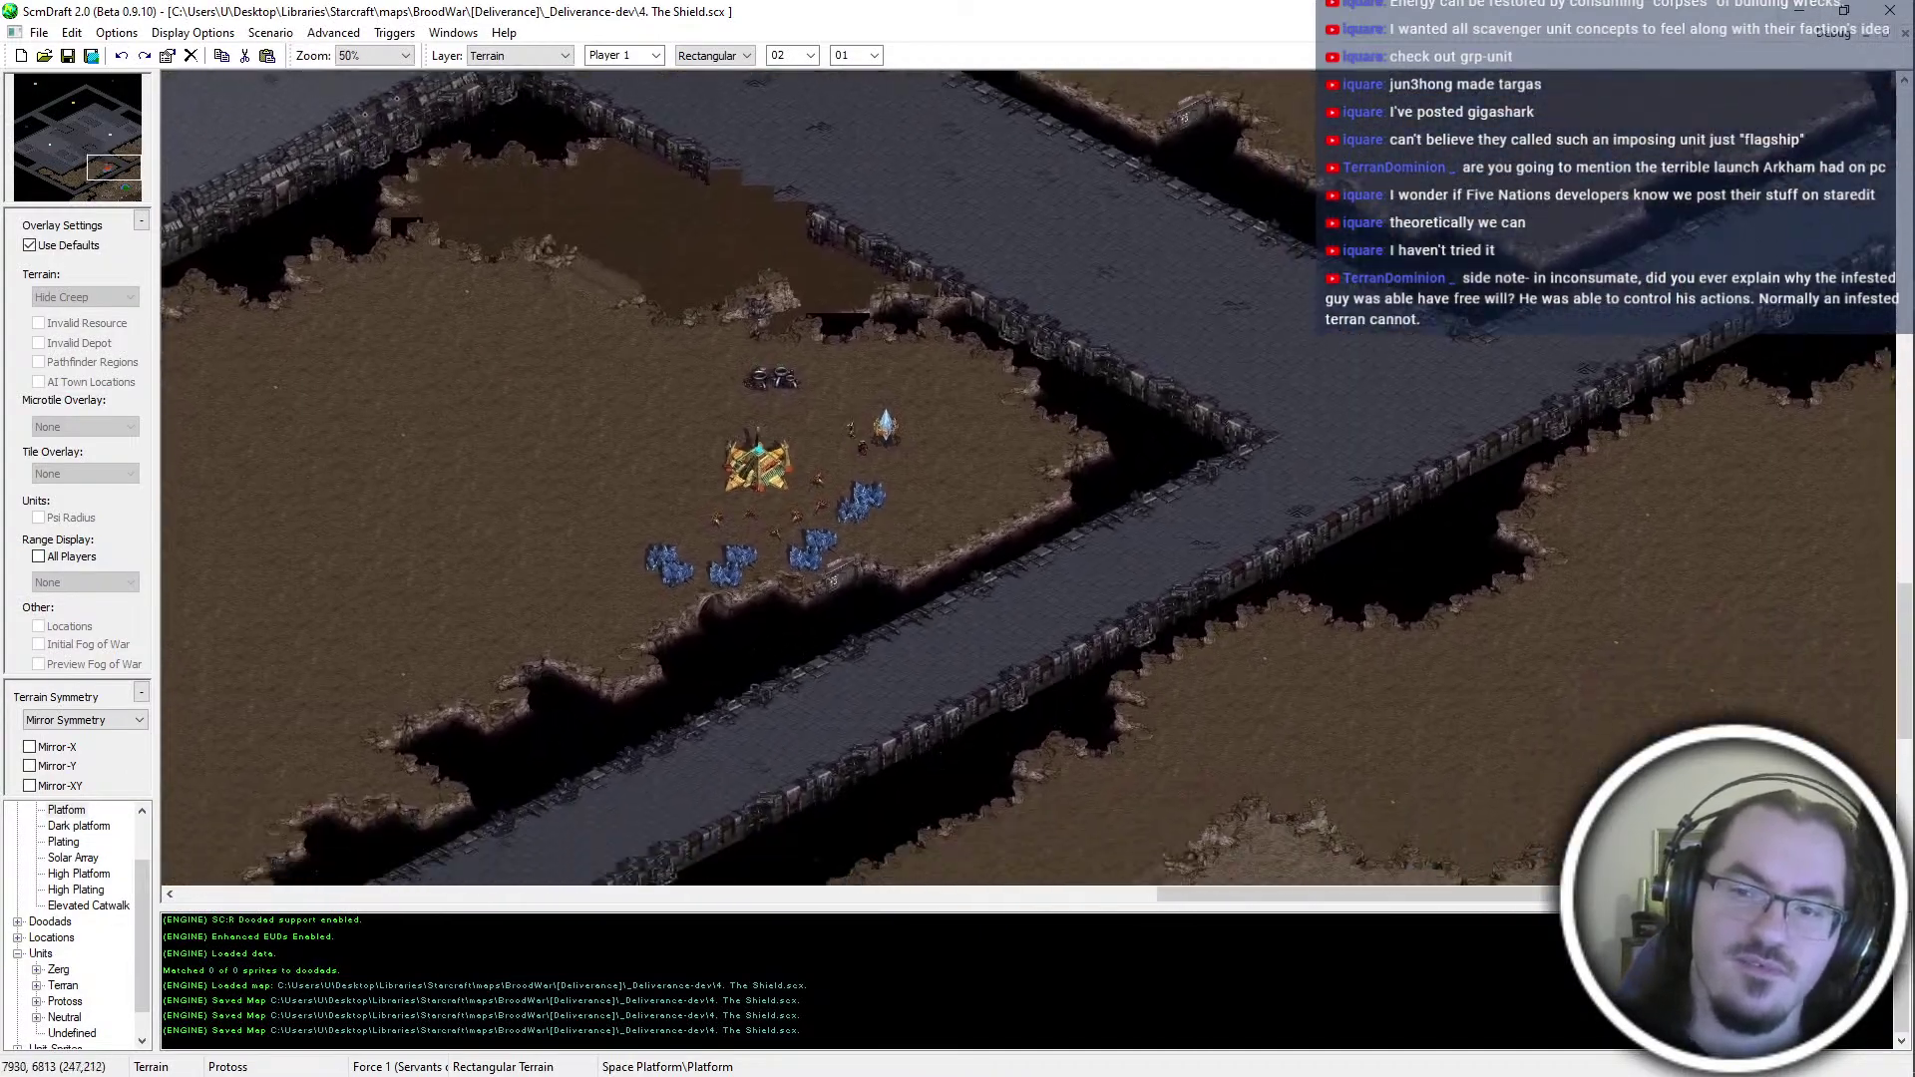
scroll(1487, 672, "up", 1, "ctrl")
middle_click_drag(1578, 584, 1237, 459)
scroll(1183, 477, "up", 2, "ctrl")
scroll(1342, 311, "down", 3, "ctrl")
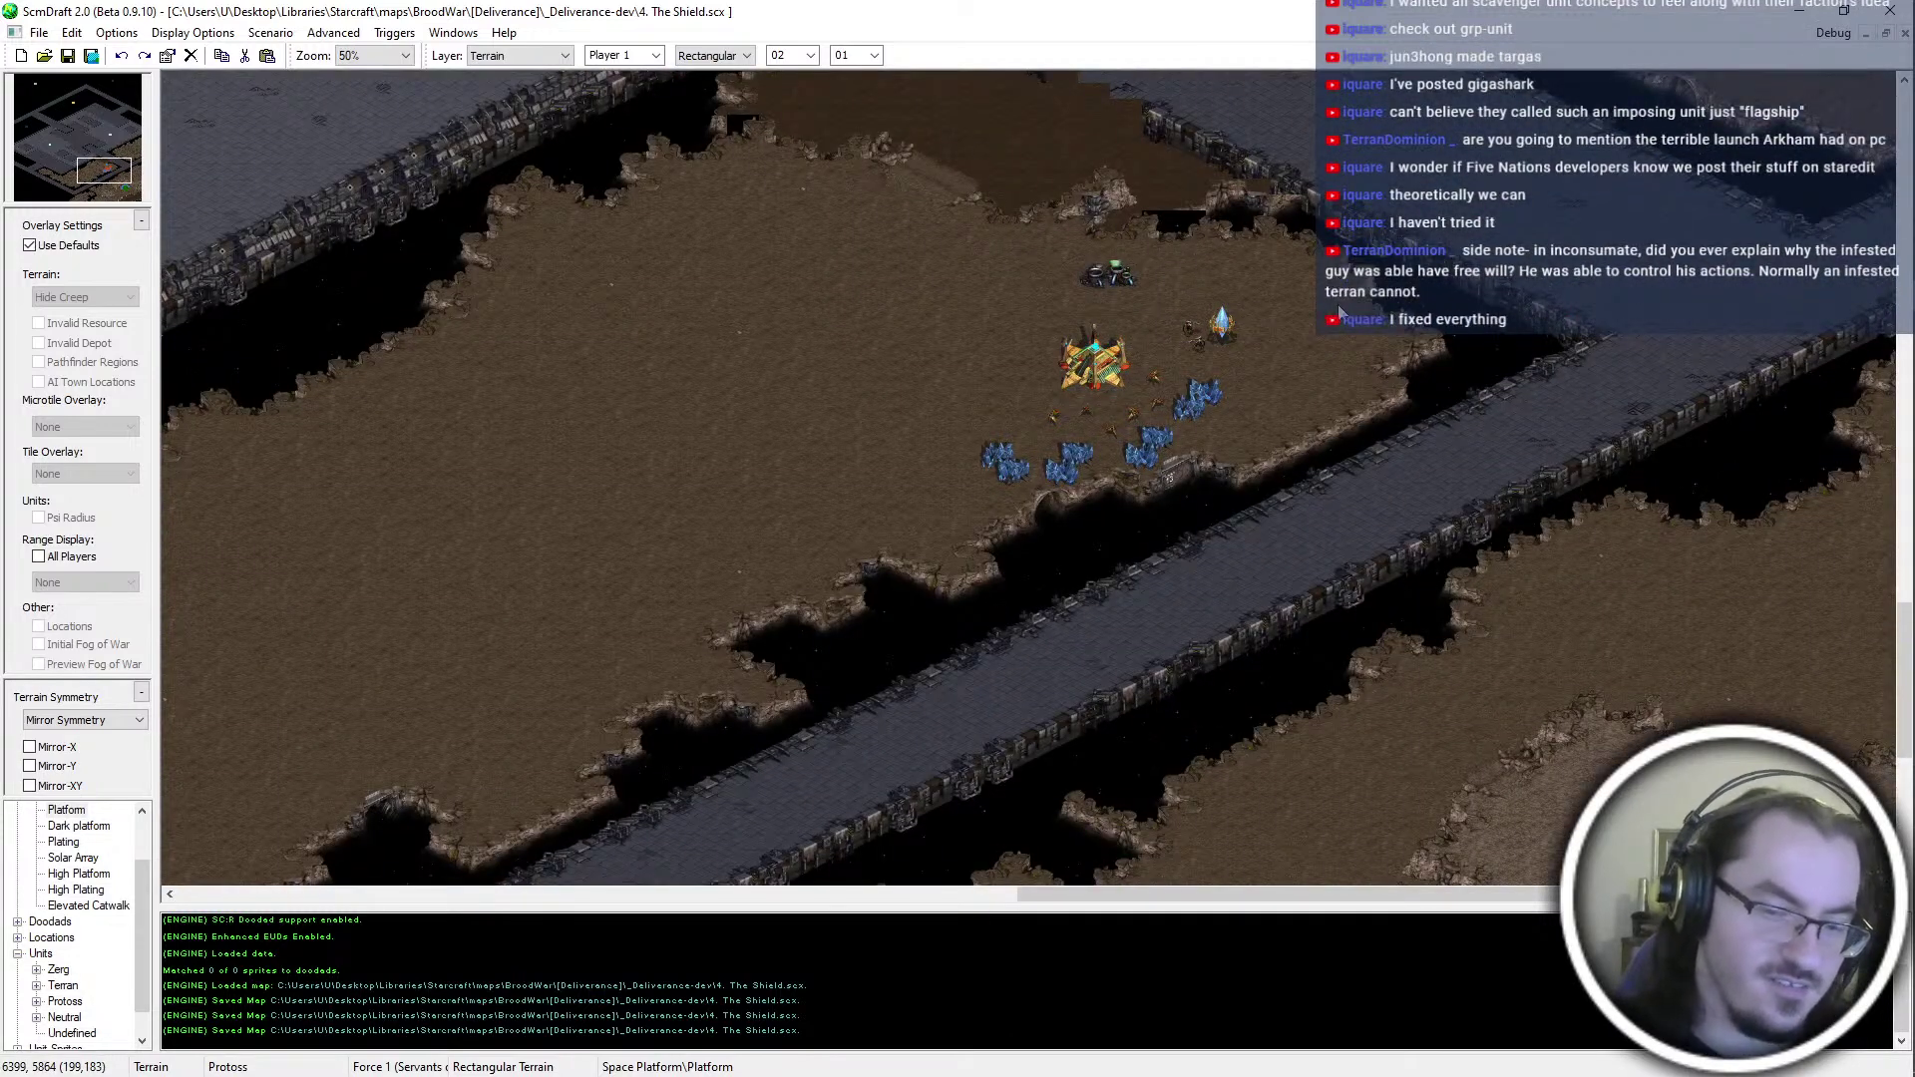
middle_click_drag(998, 552, 995, 417)
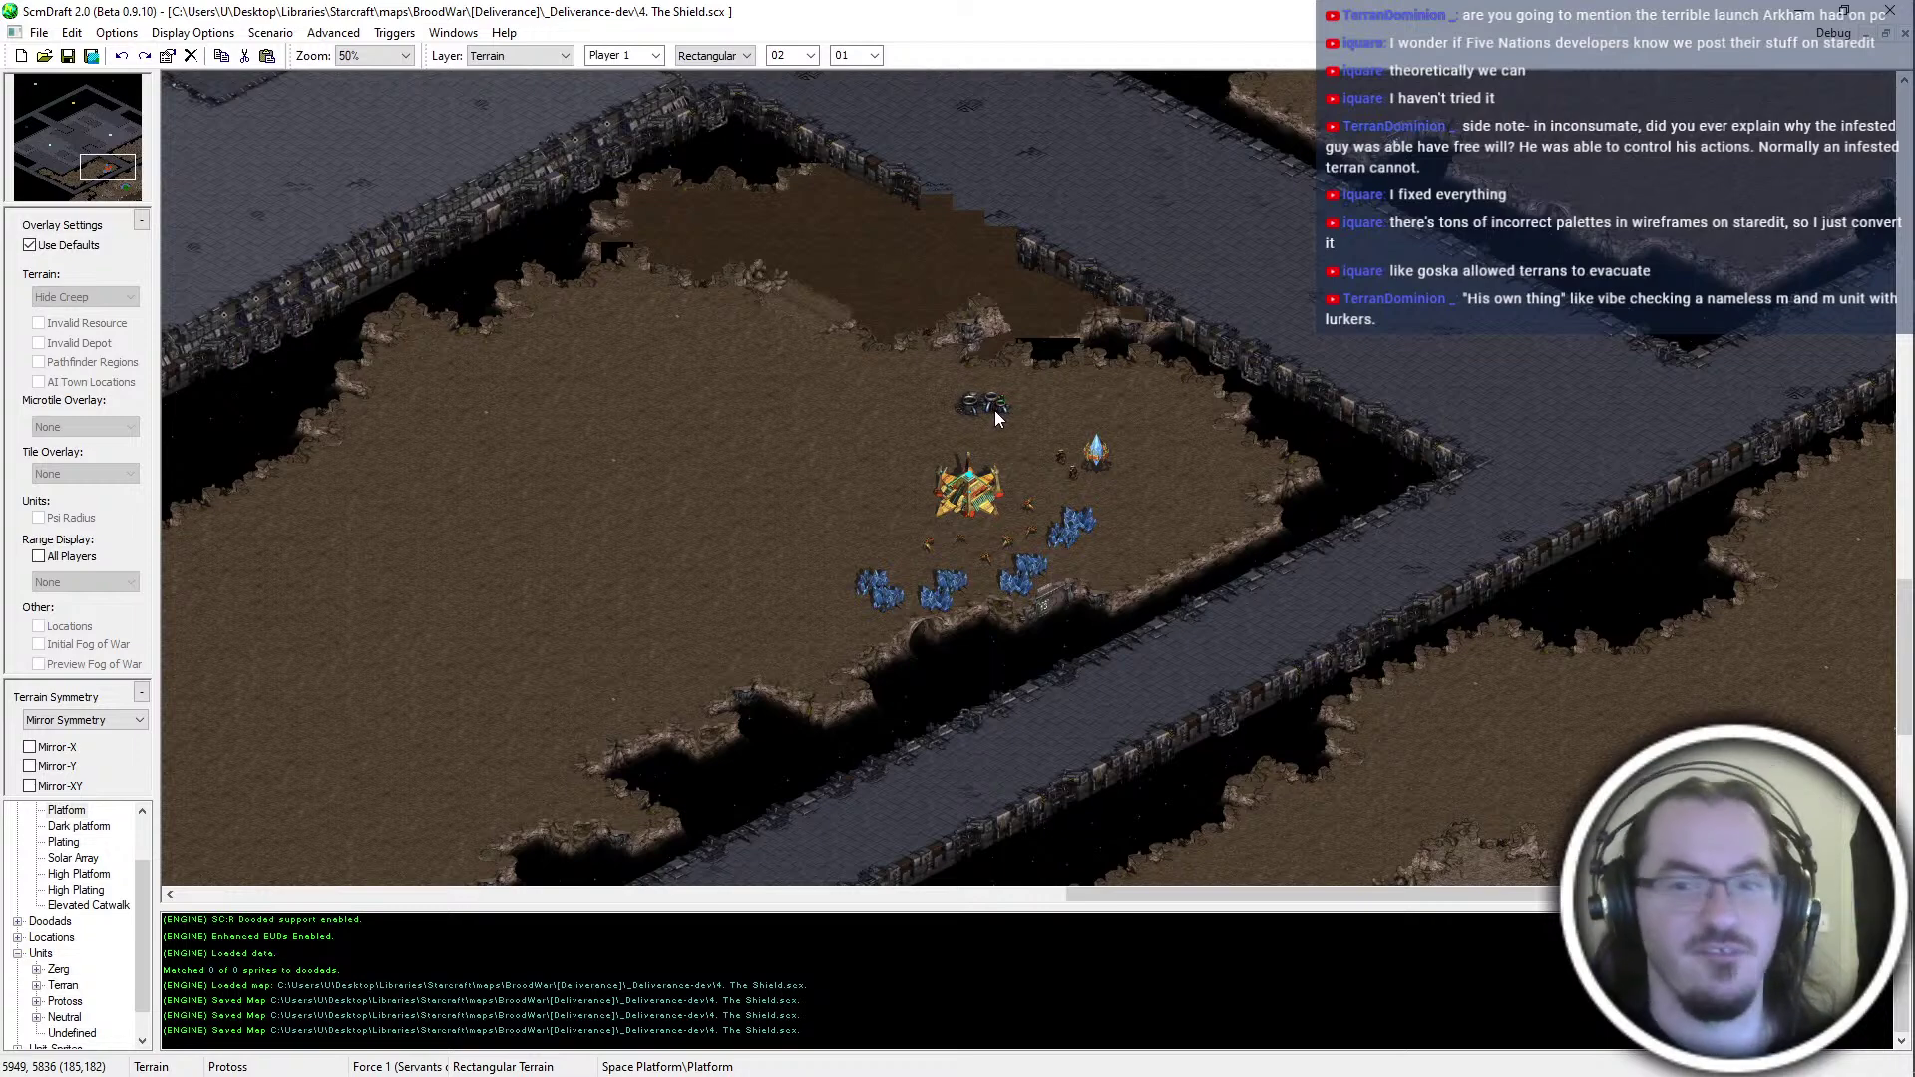
middle_click_drag(987, 439, 924, 333)
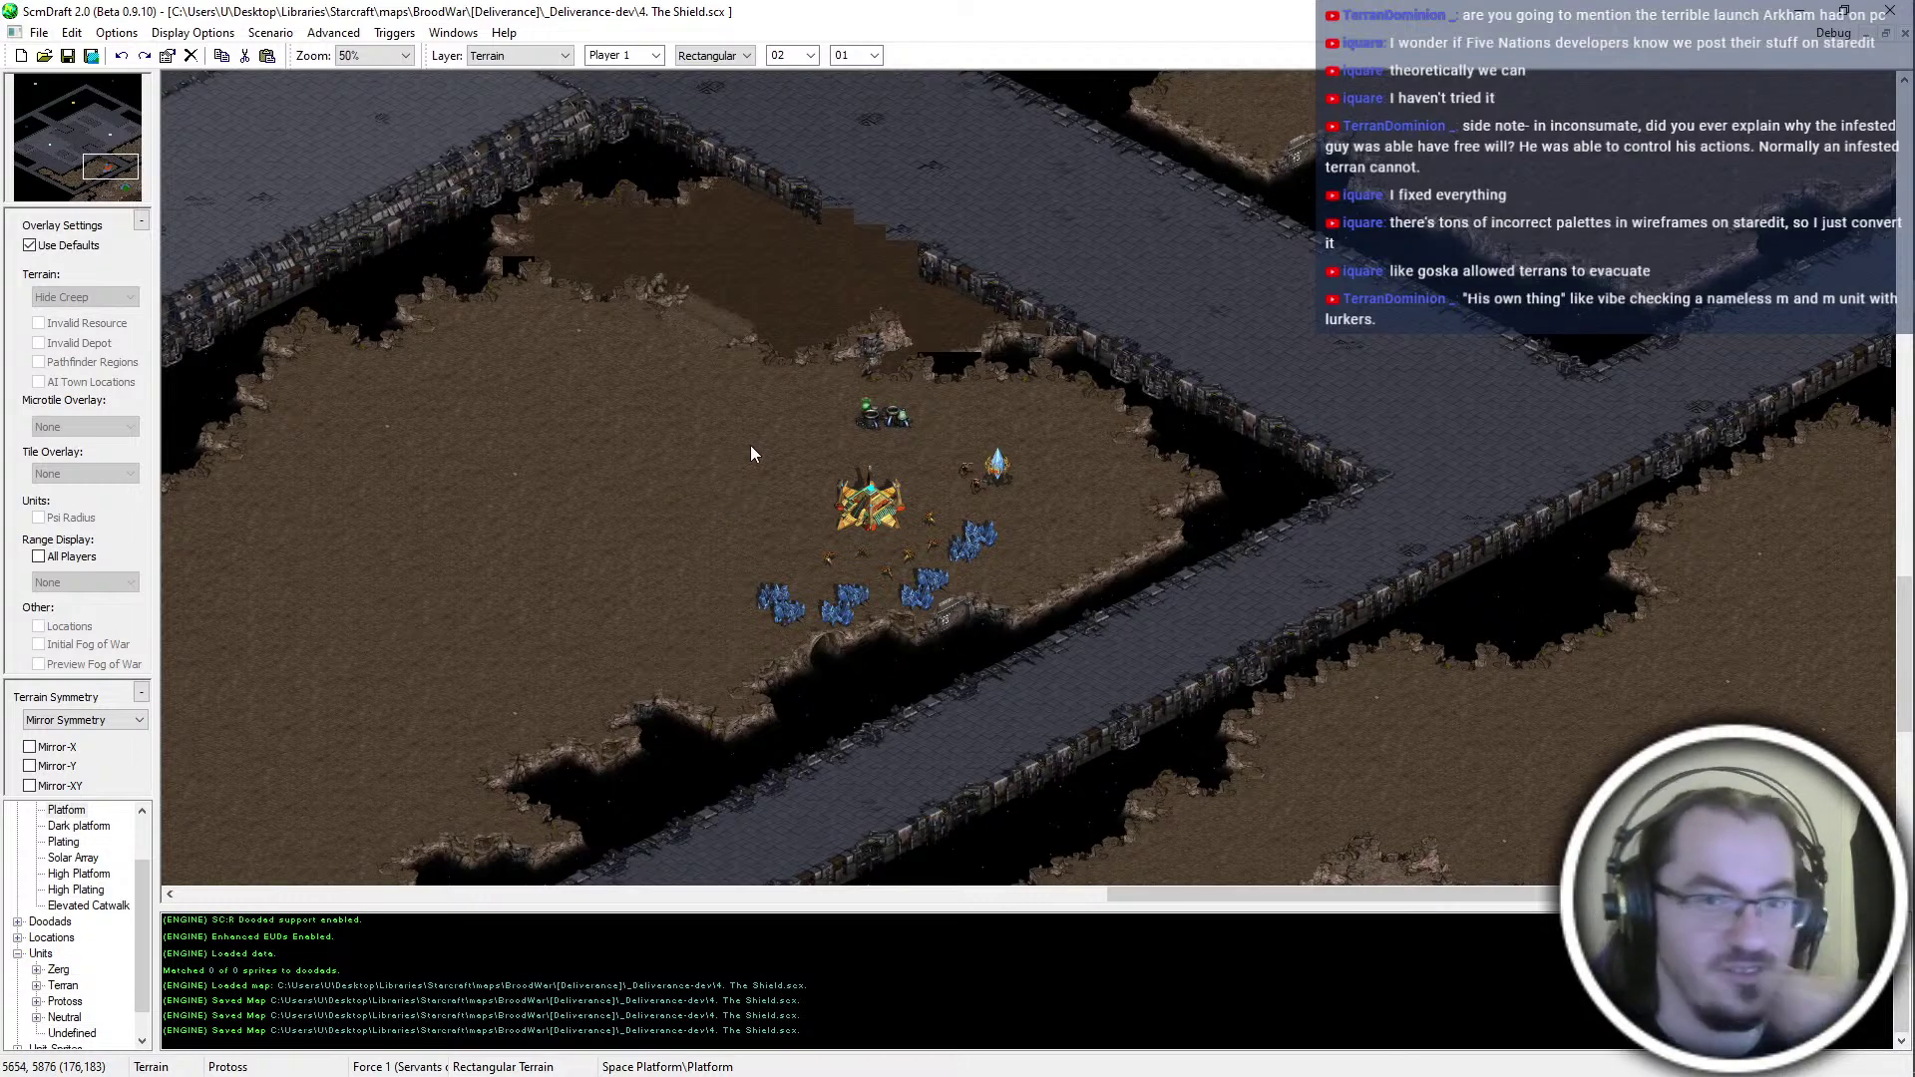
middle_click_drag(763, 539, 834, 470)
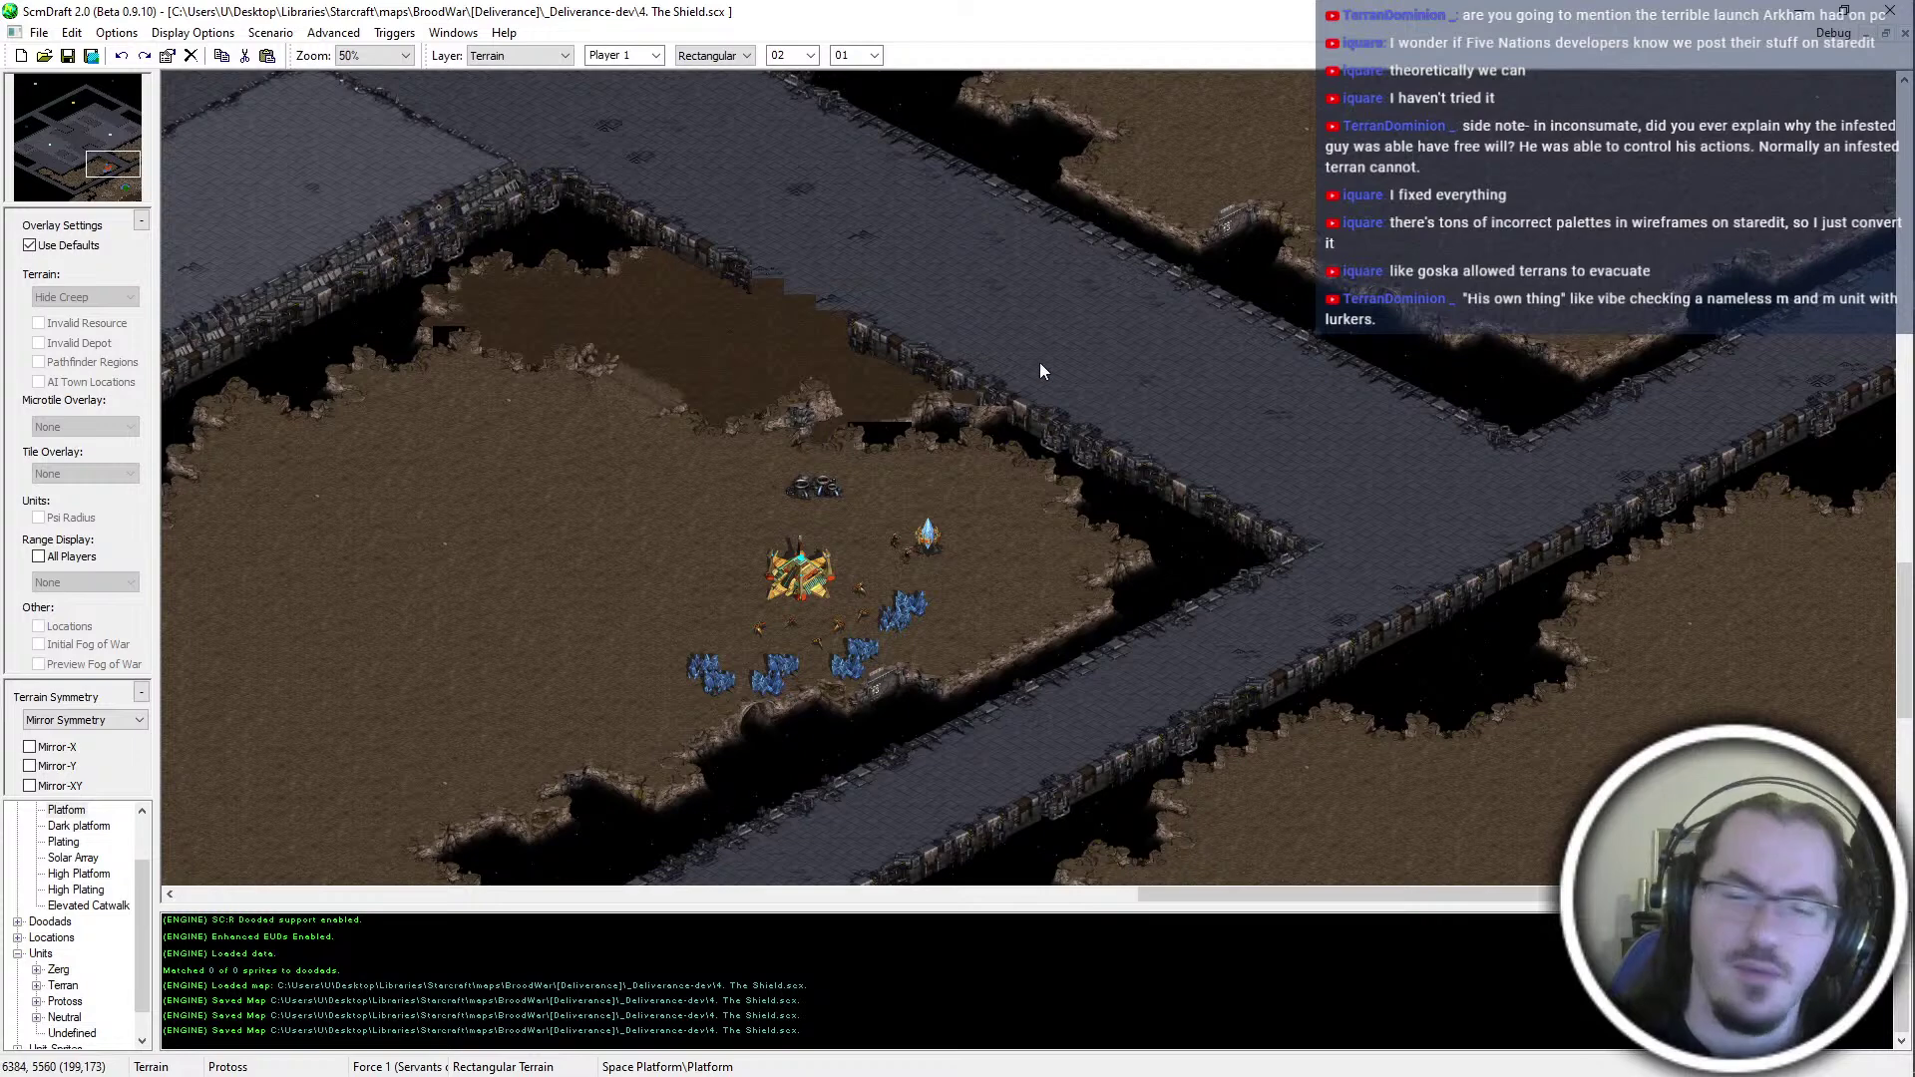
middle_click_drag(400, 489, 511, 535)
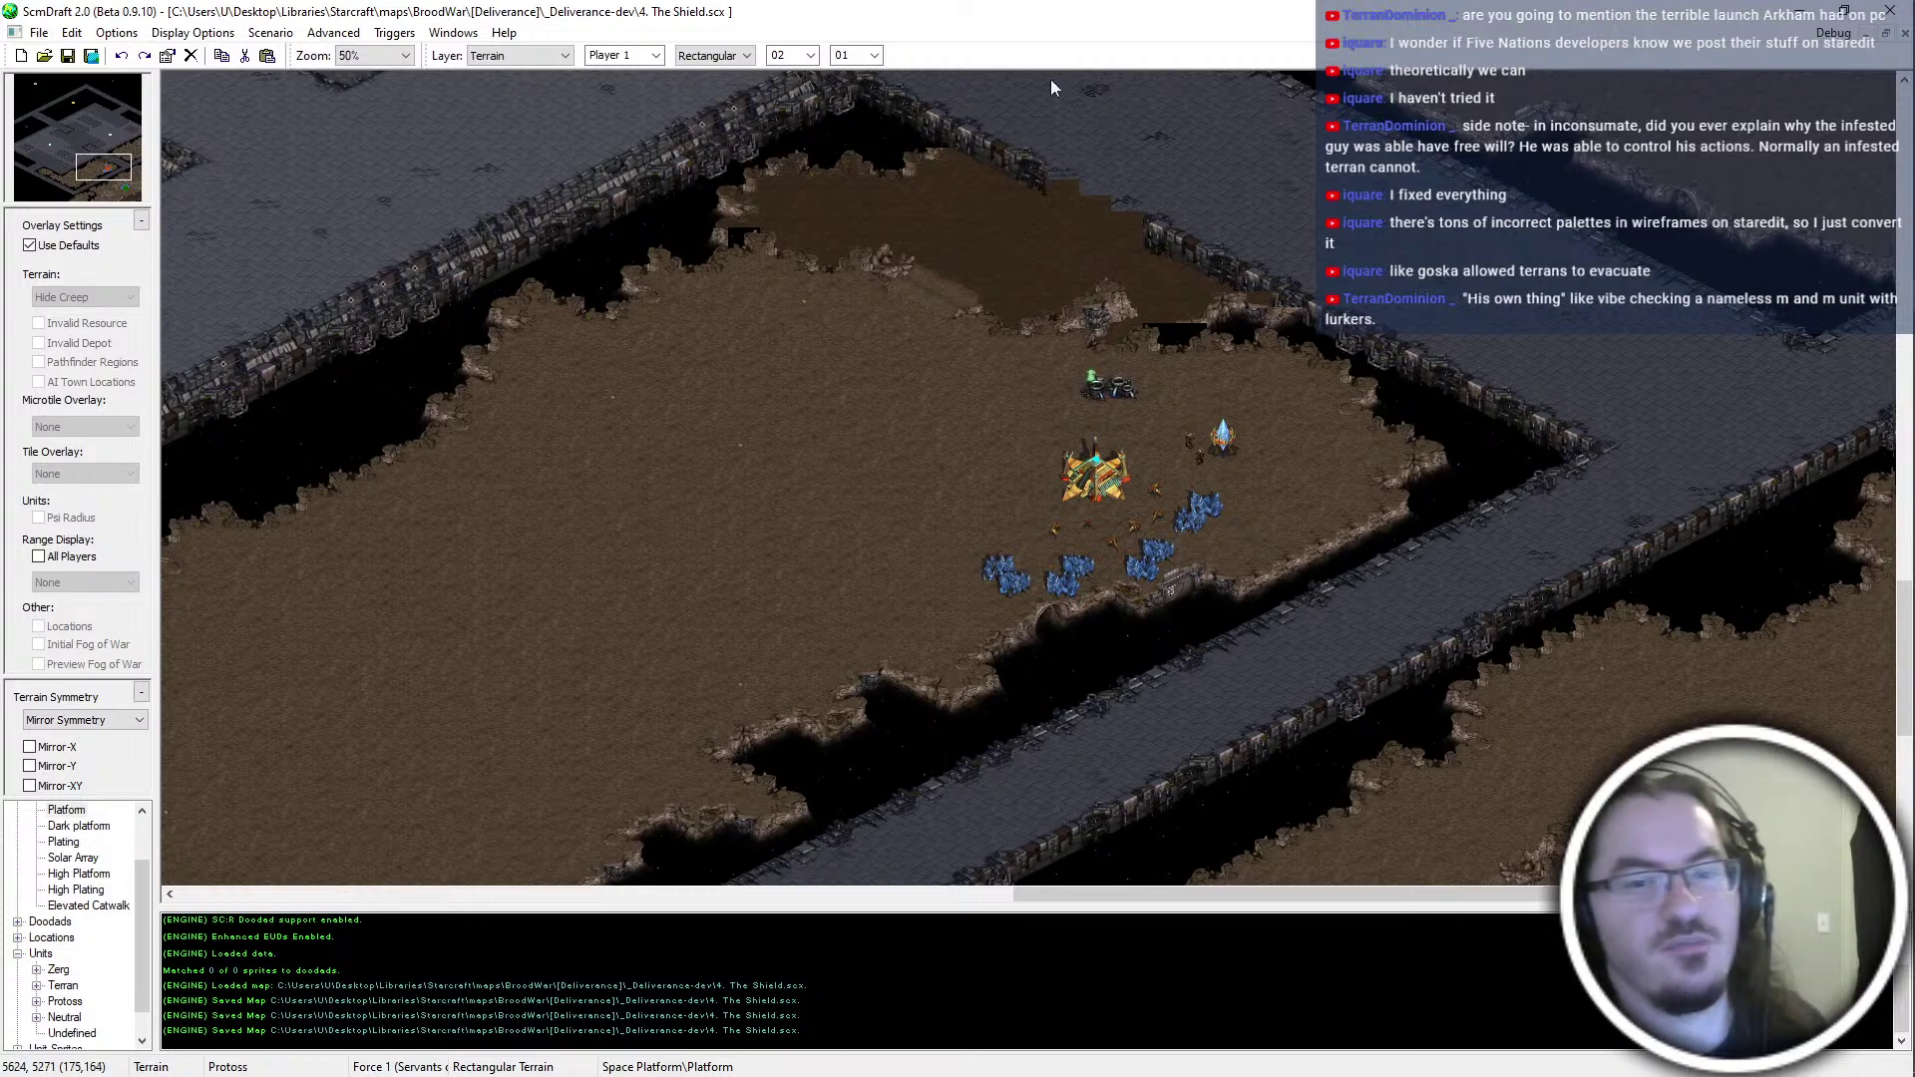
key("Up")
key("Right")
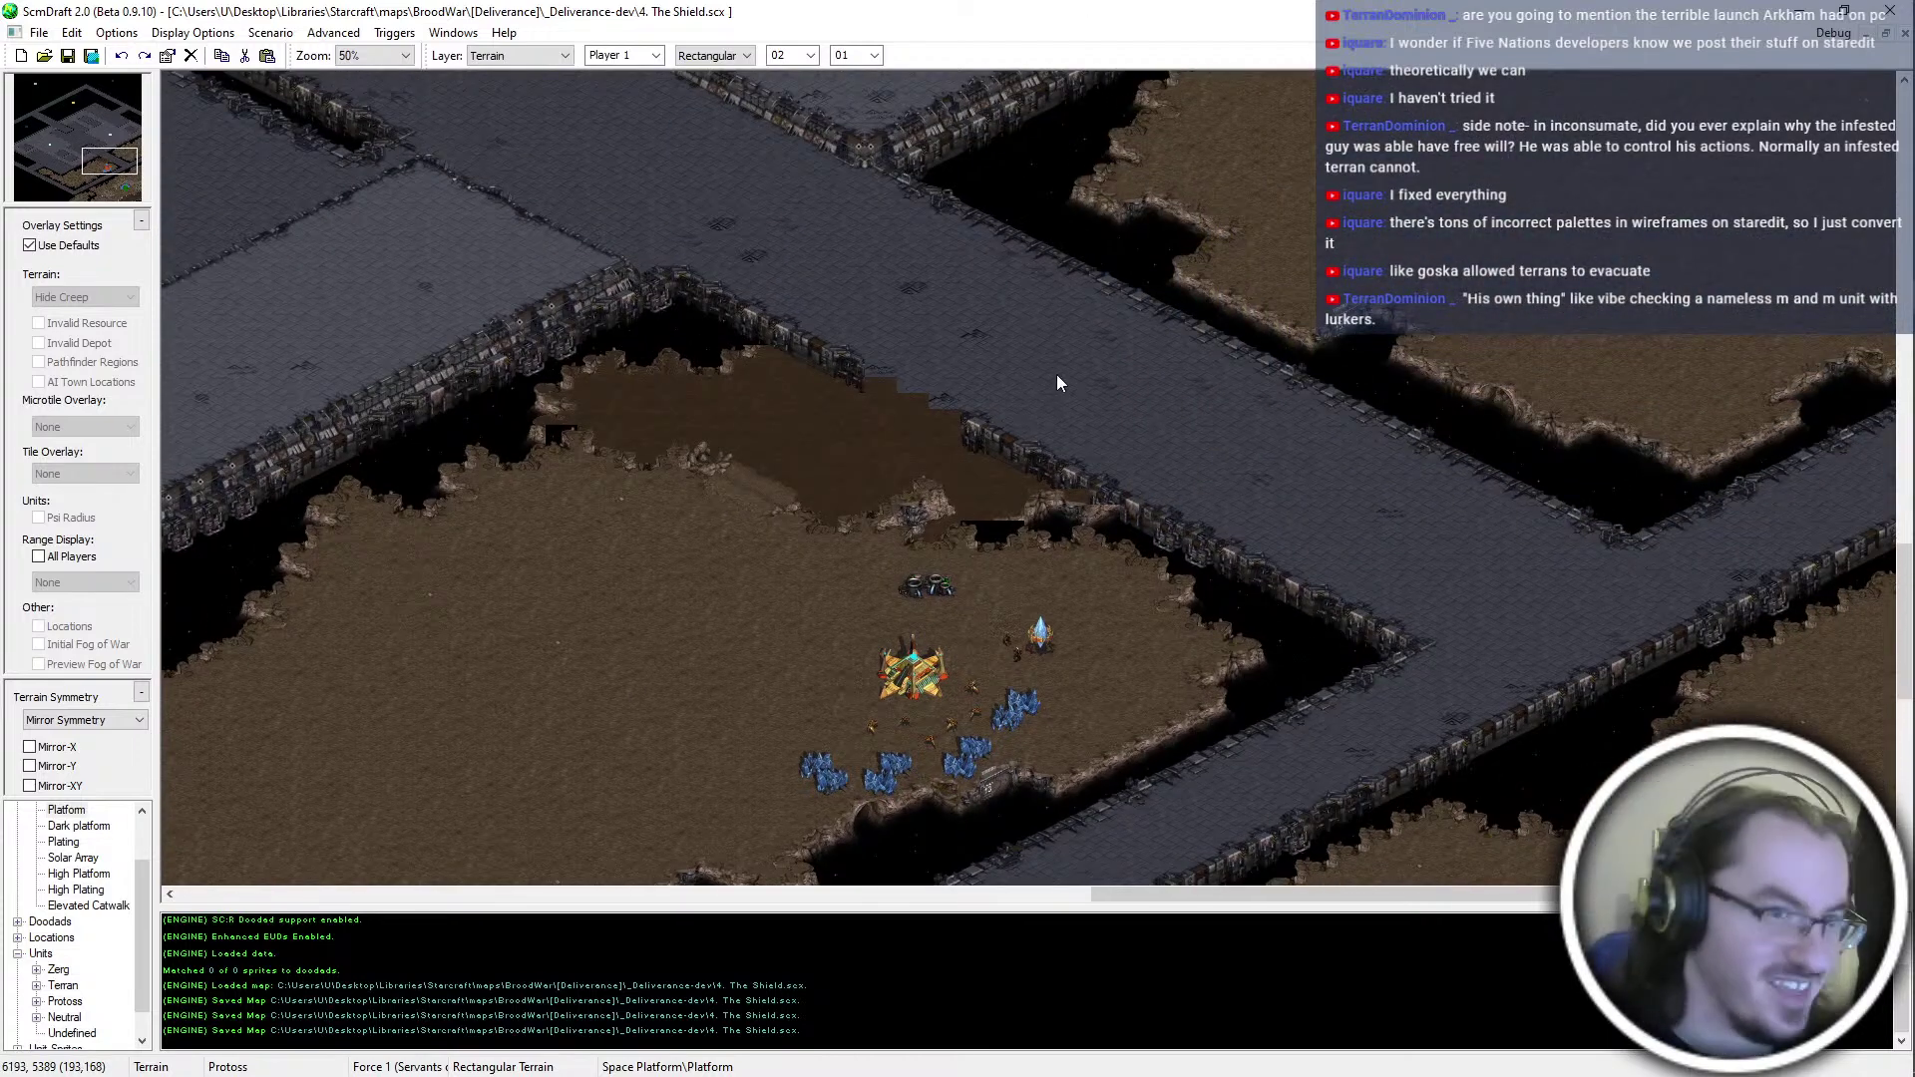
middle_click_drag(1055, 384, 1012, 414)
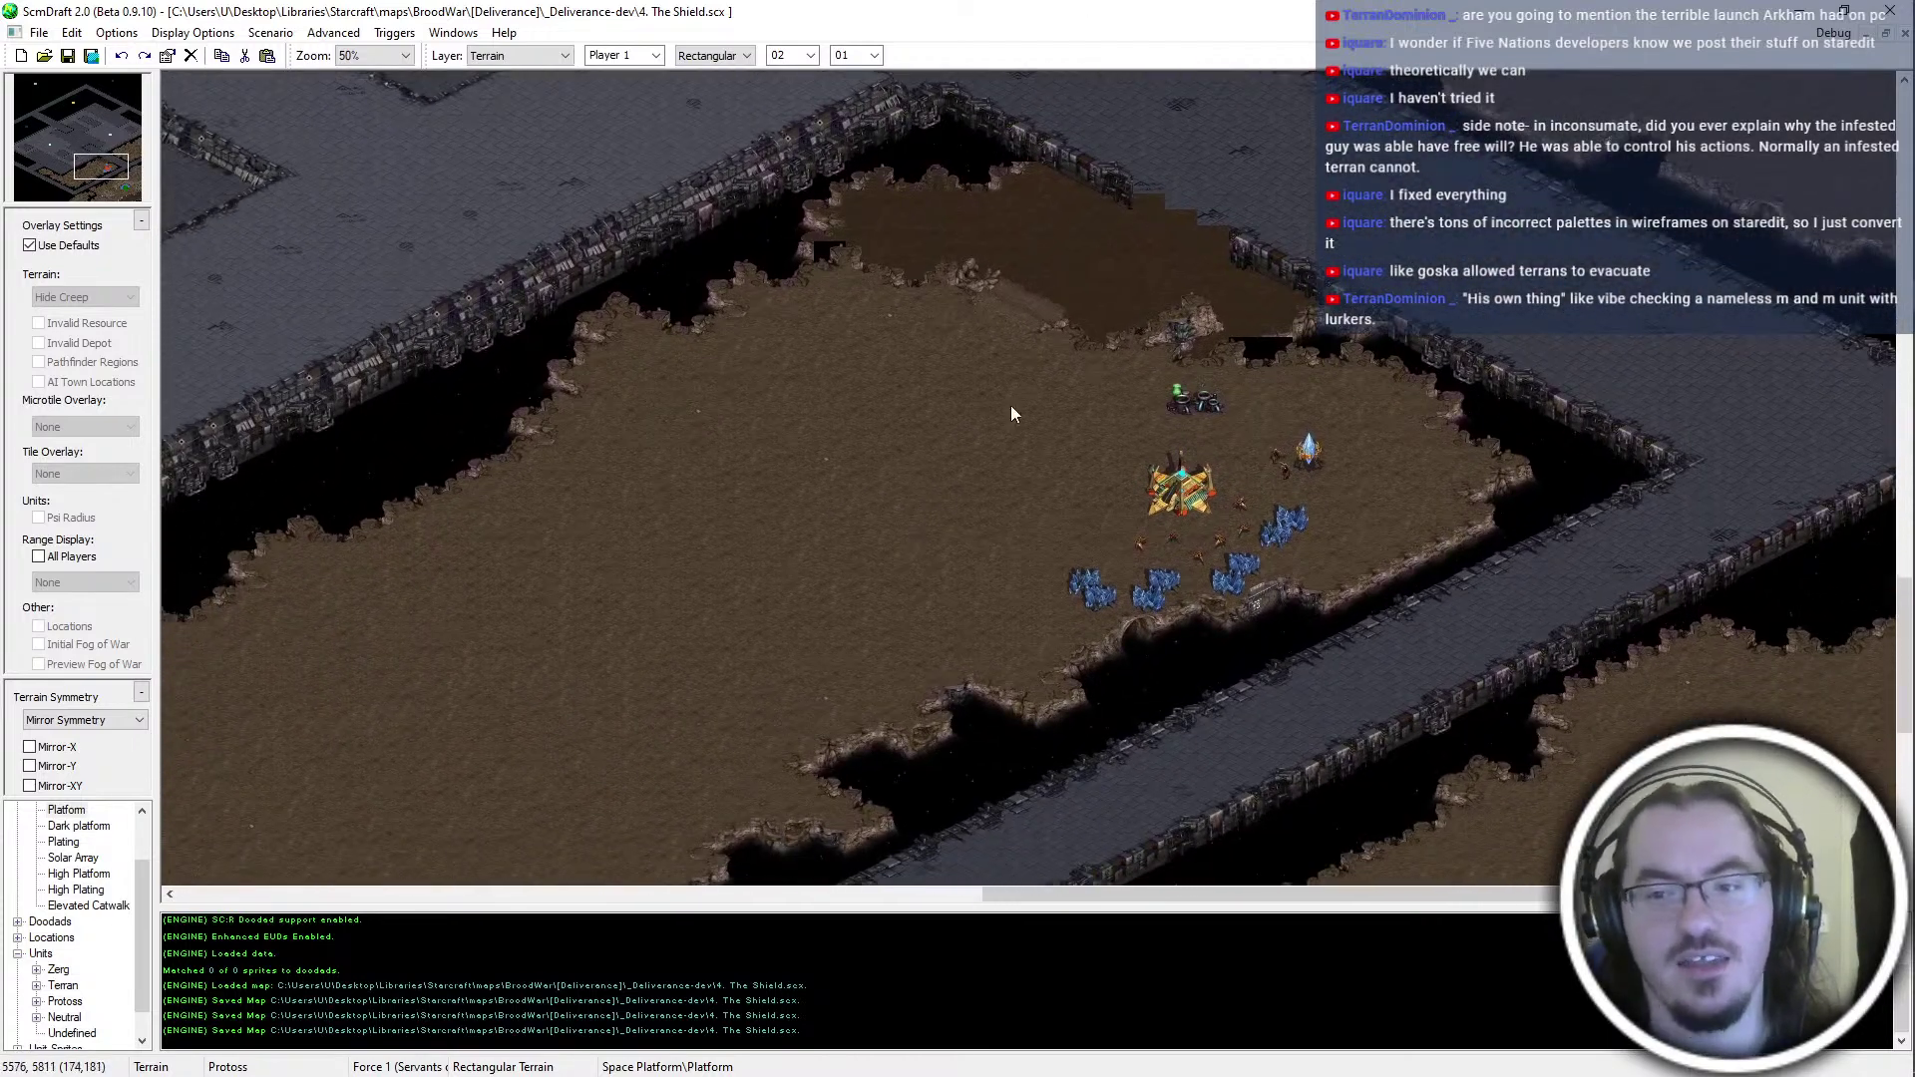
middle_click_drag(625, 445, 849, 407)
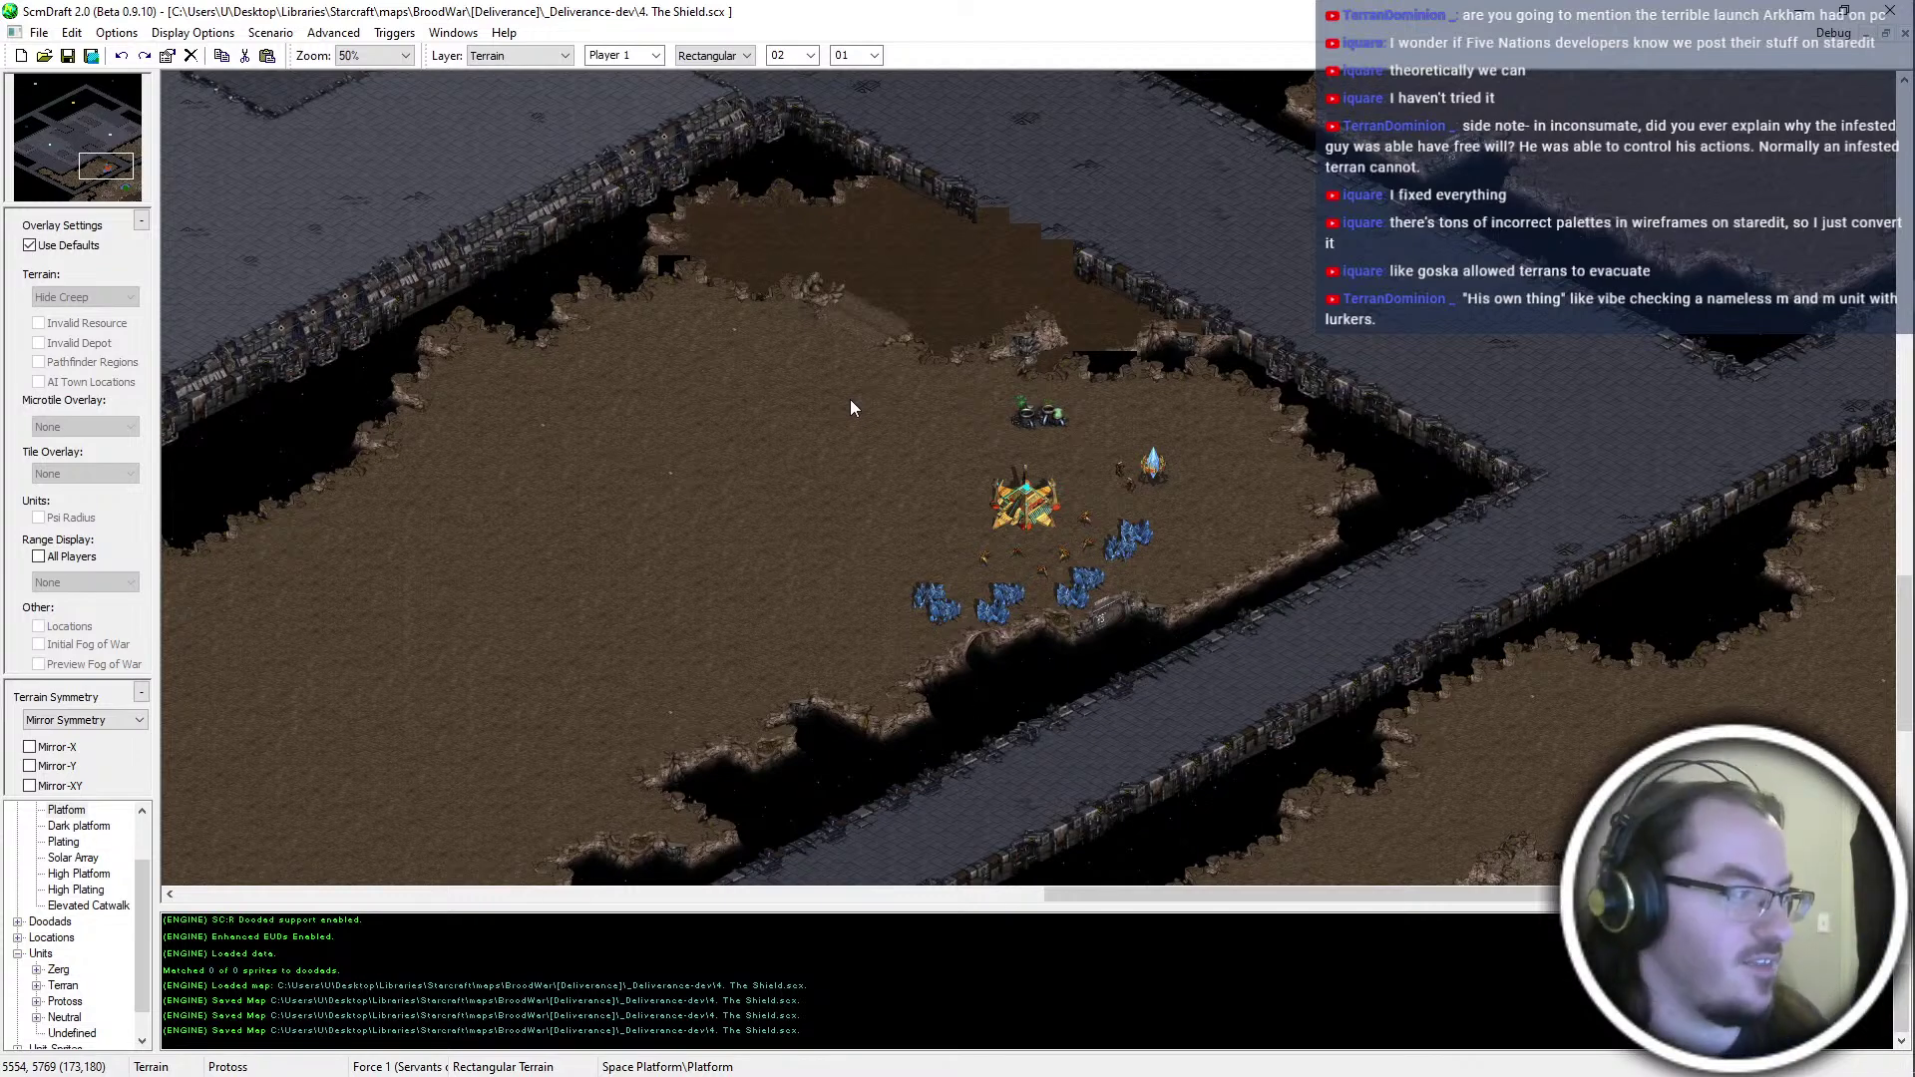
middle_click_drag(961, 835, 1092, 344)
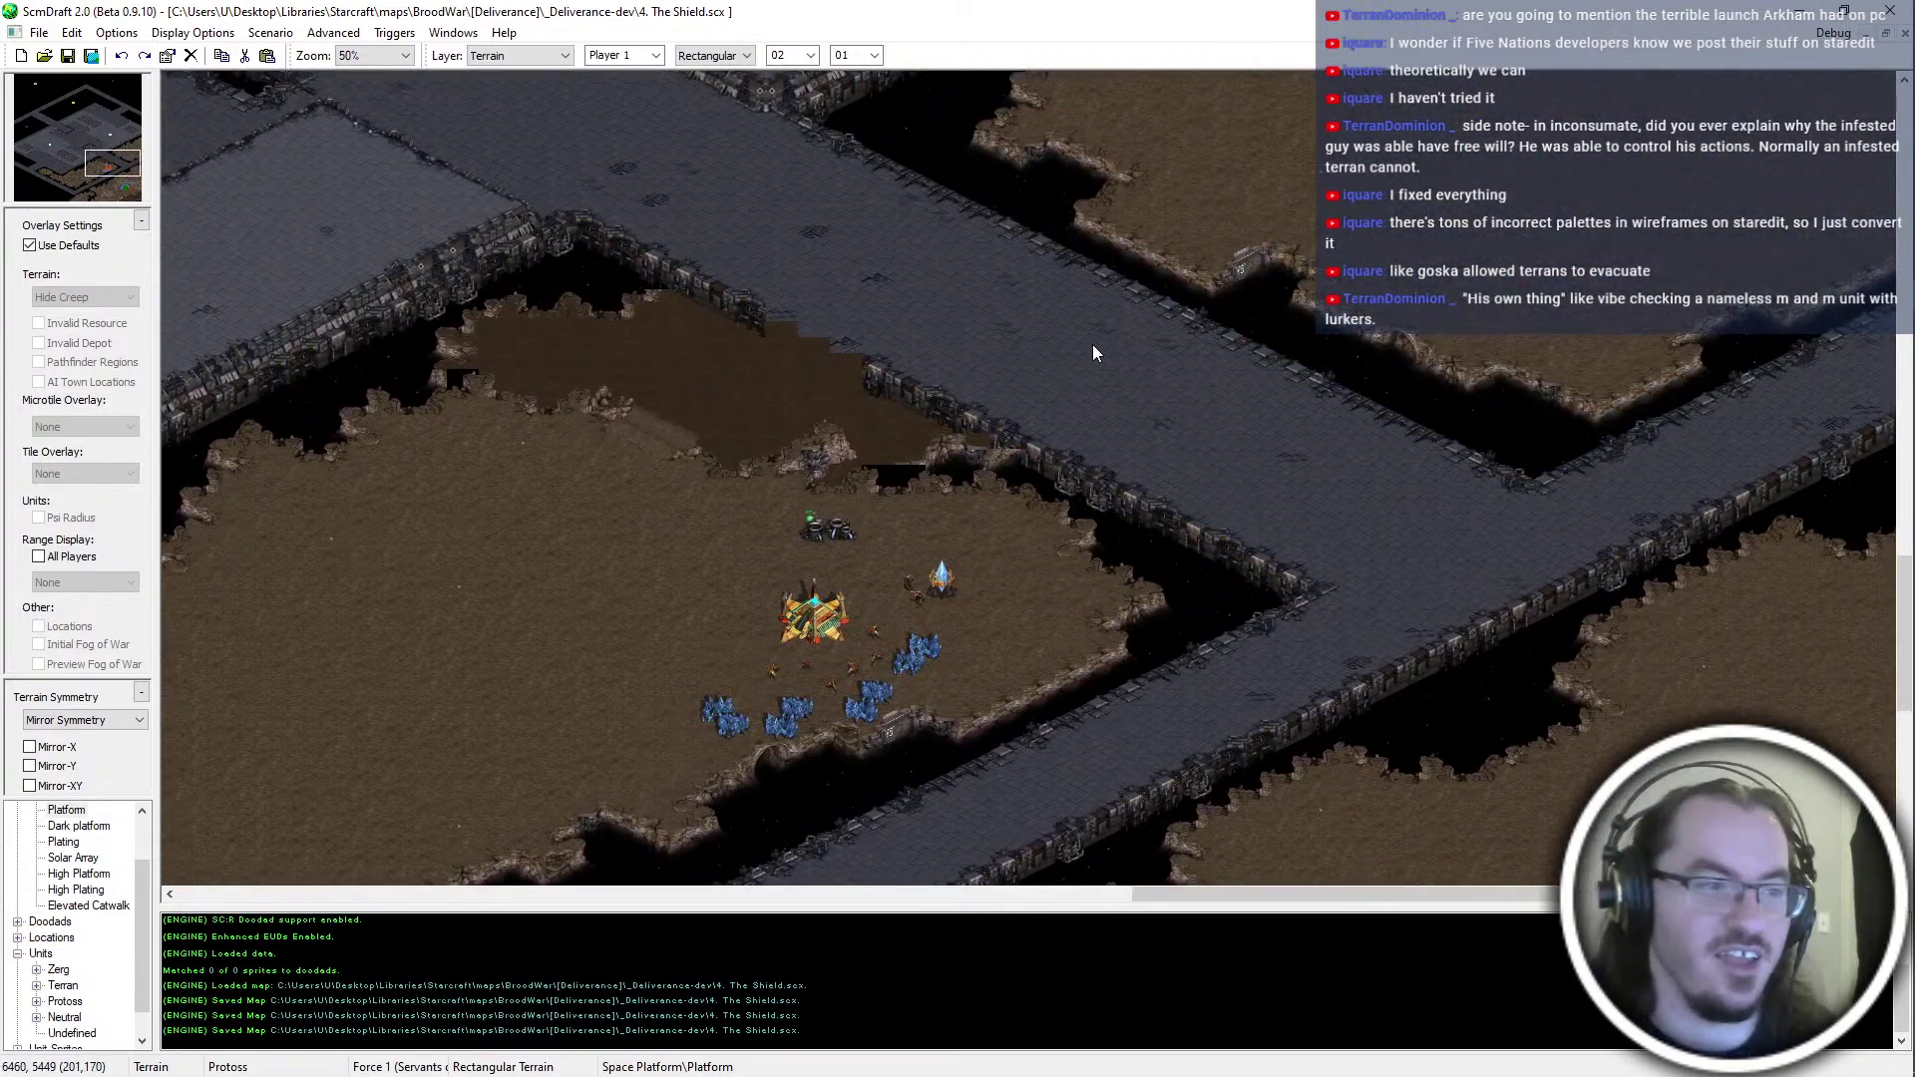
middle_click_drag(935, 259, 818, 457)
scroll(818, 456, "up", 3)
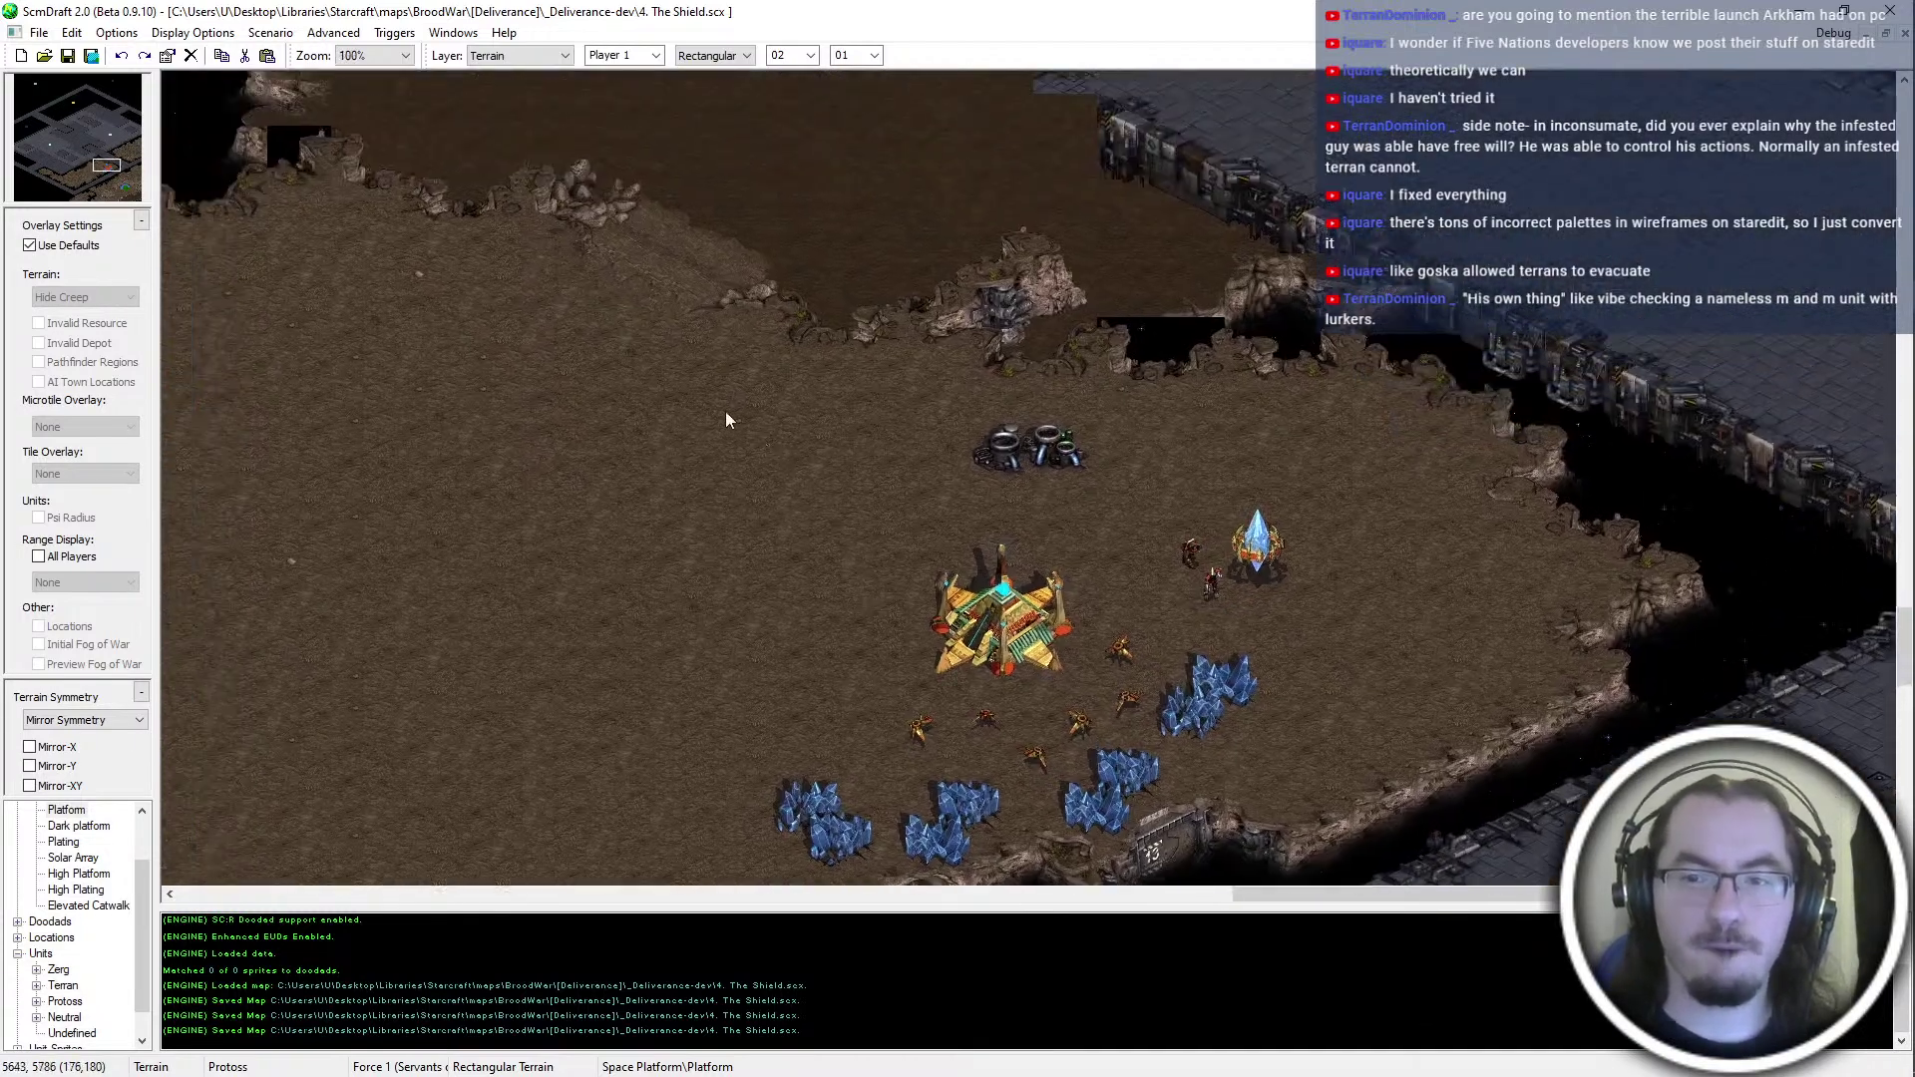
middle_click_drag(904, 356, 1142, 443)
key("alt+Tab")
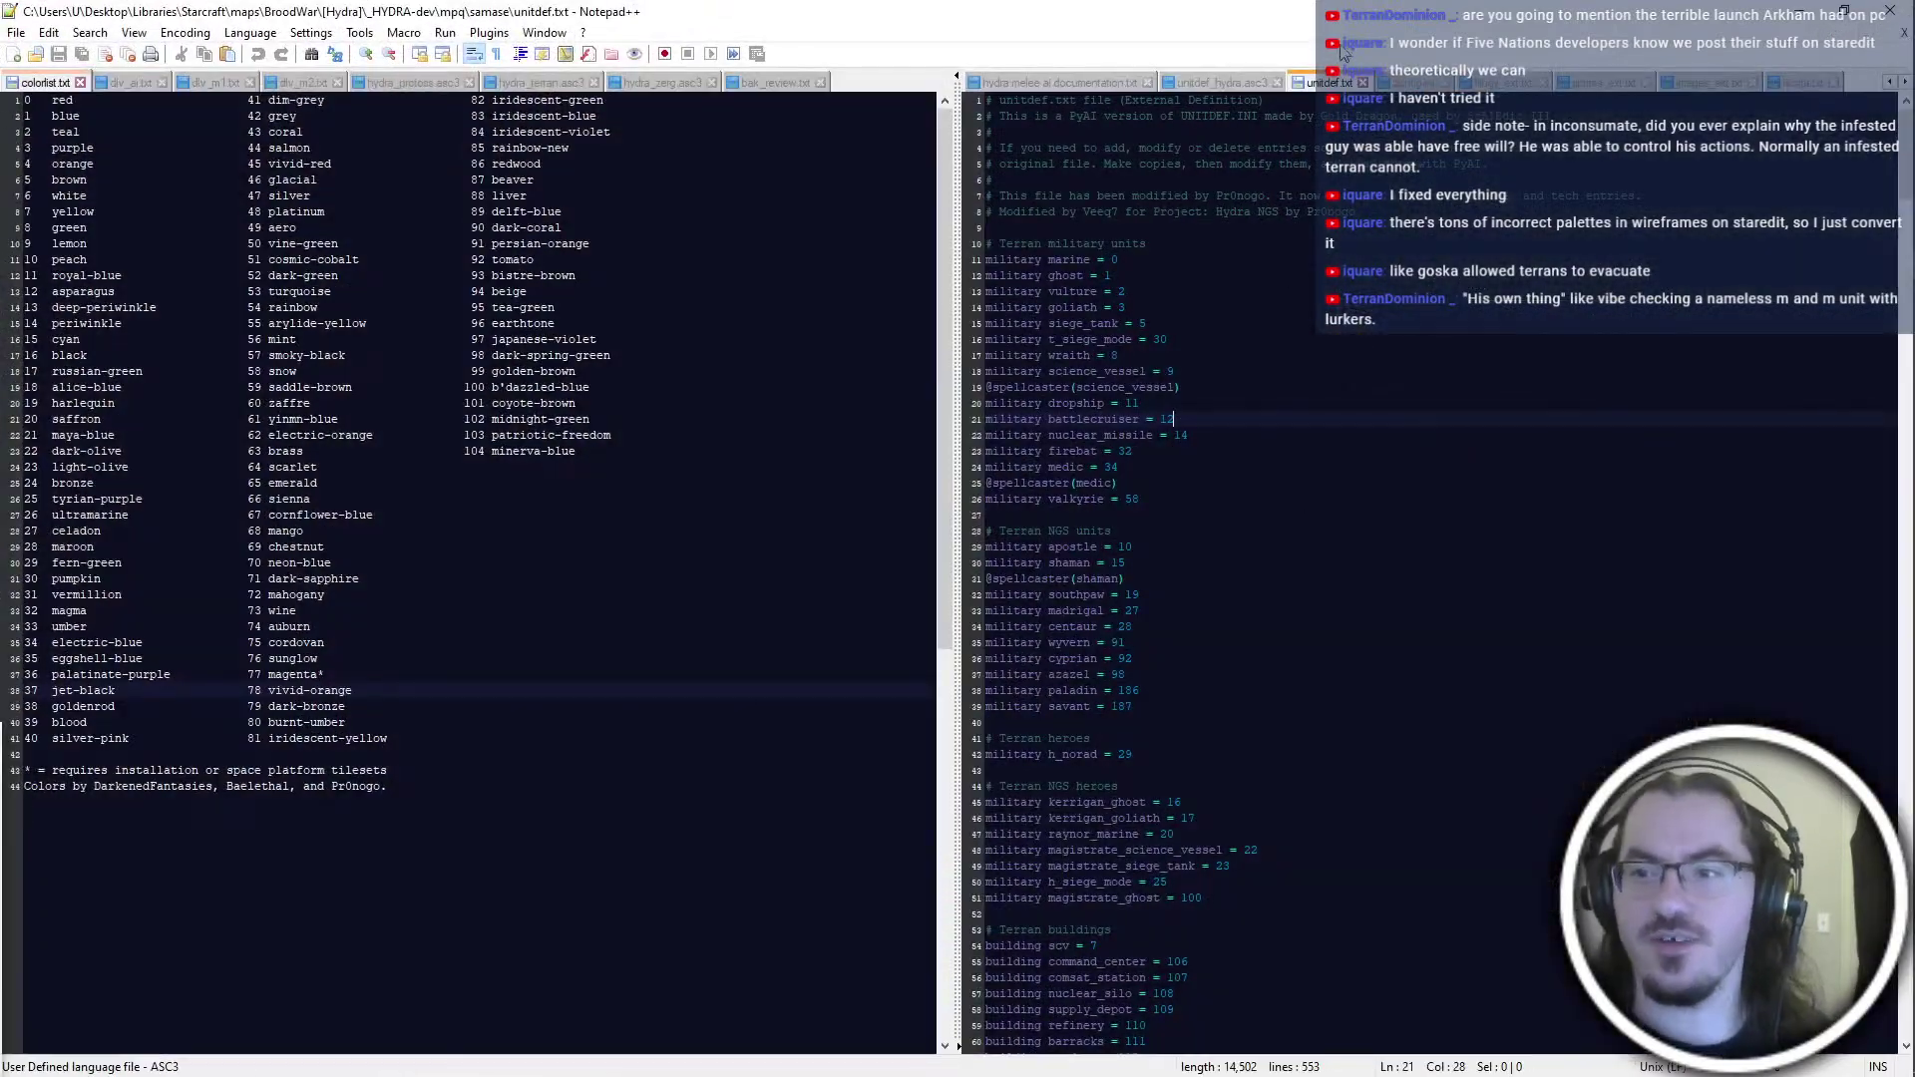
left_click(1418, 549)
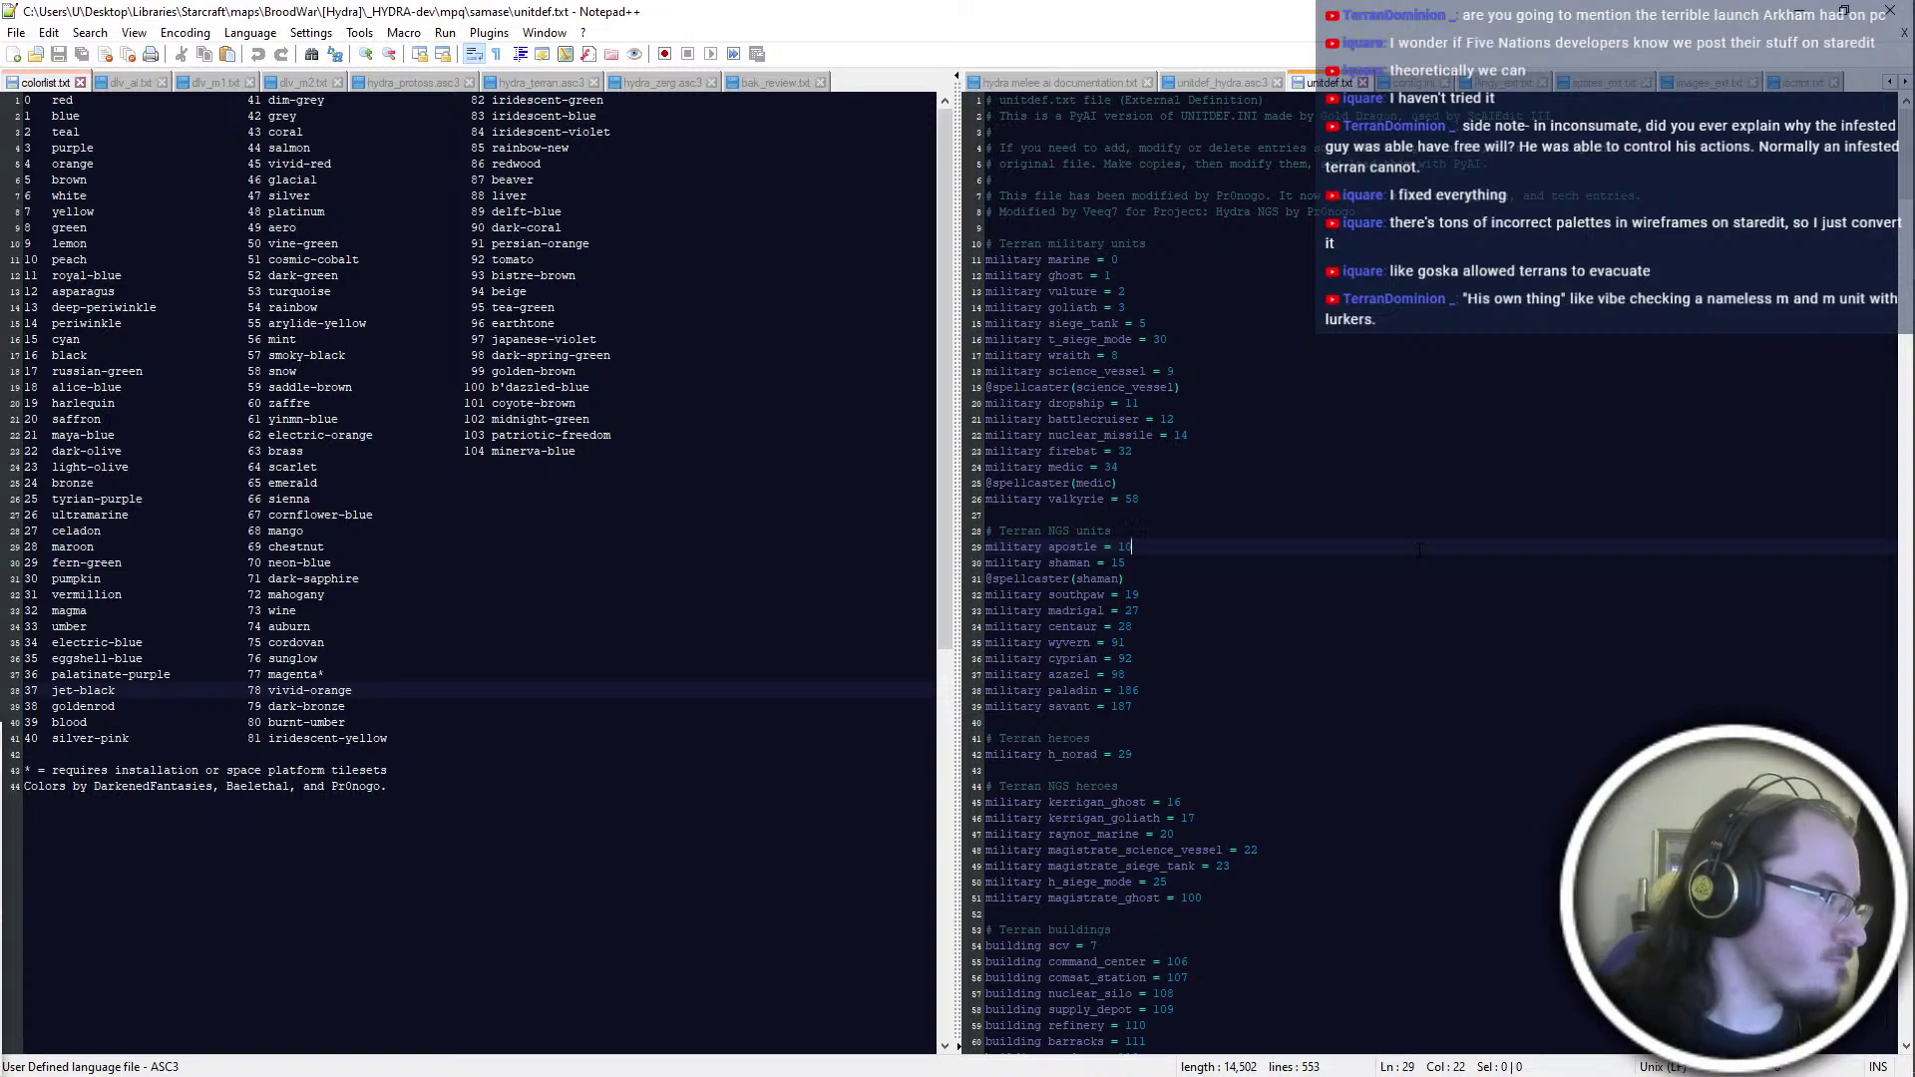
key("alt+Tab")
key("alt+Tab")
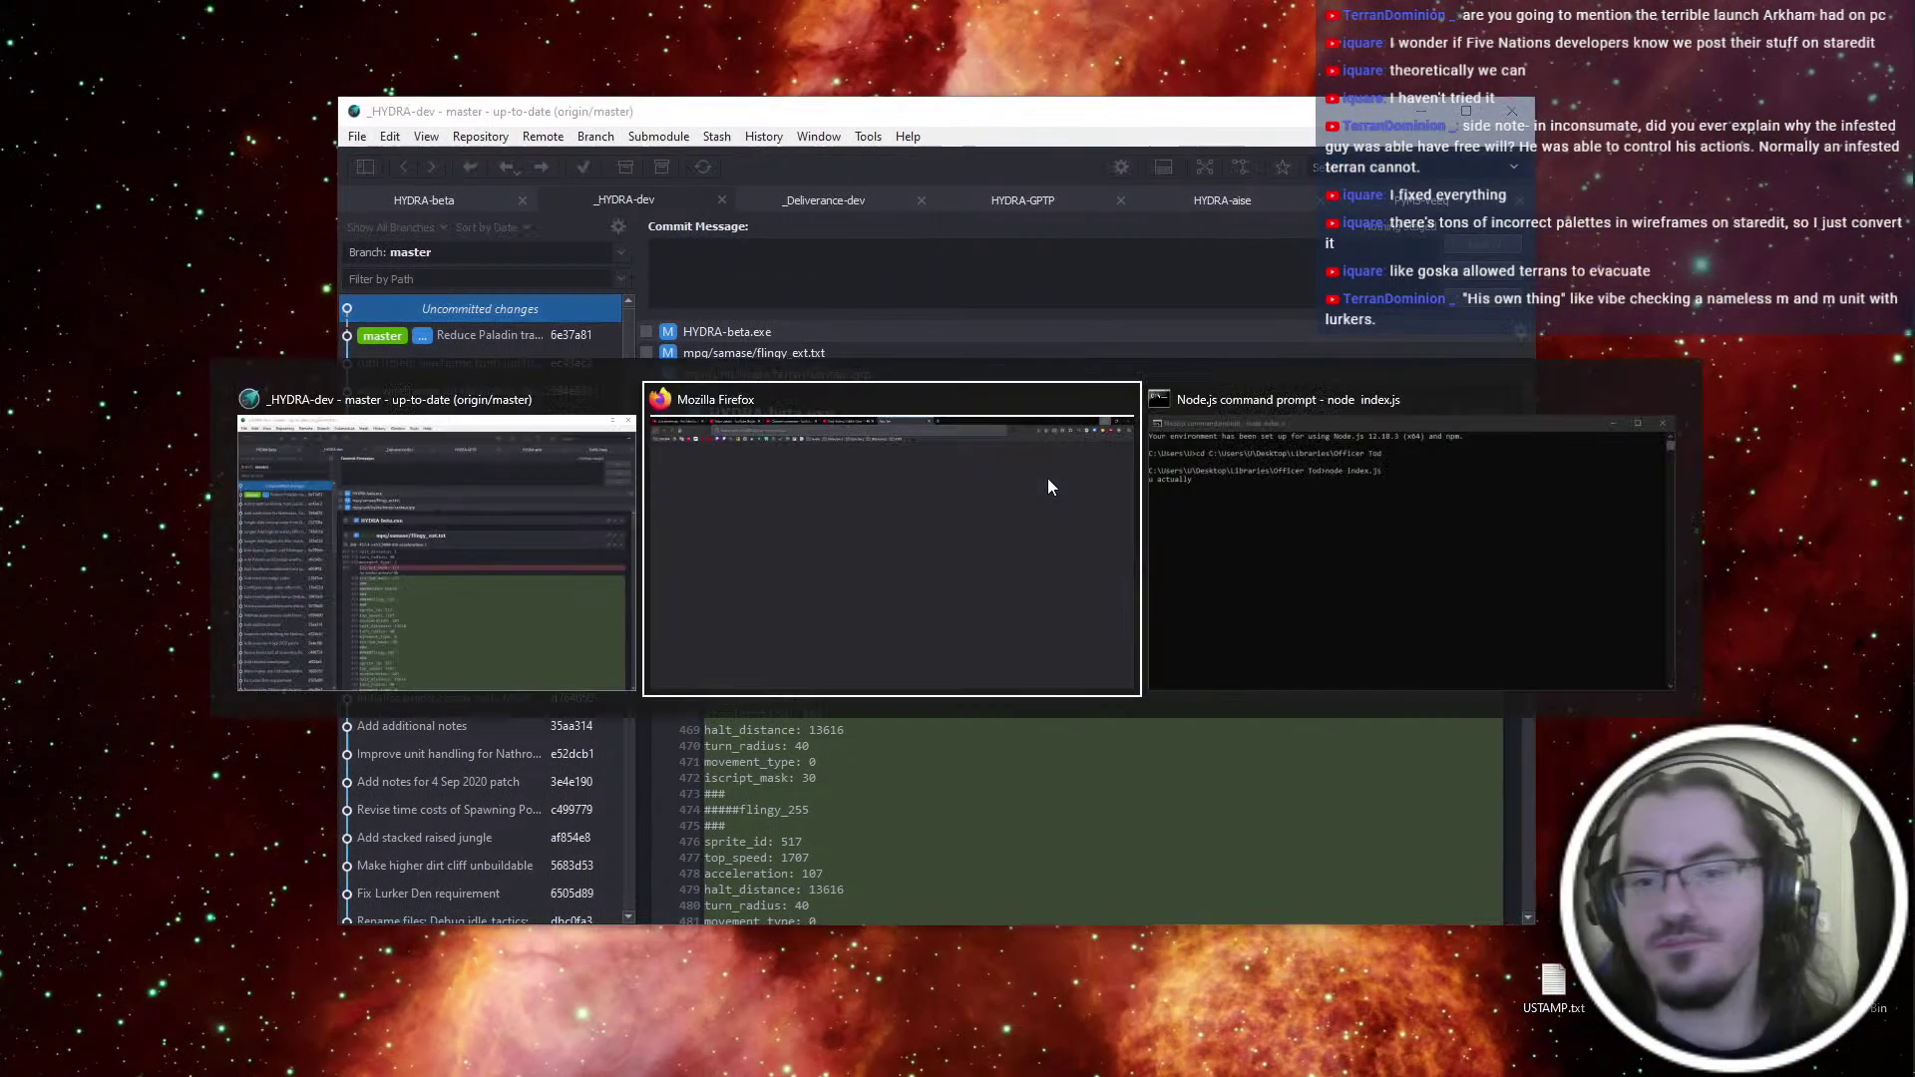
key("Escape")
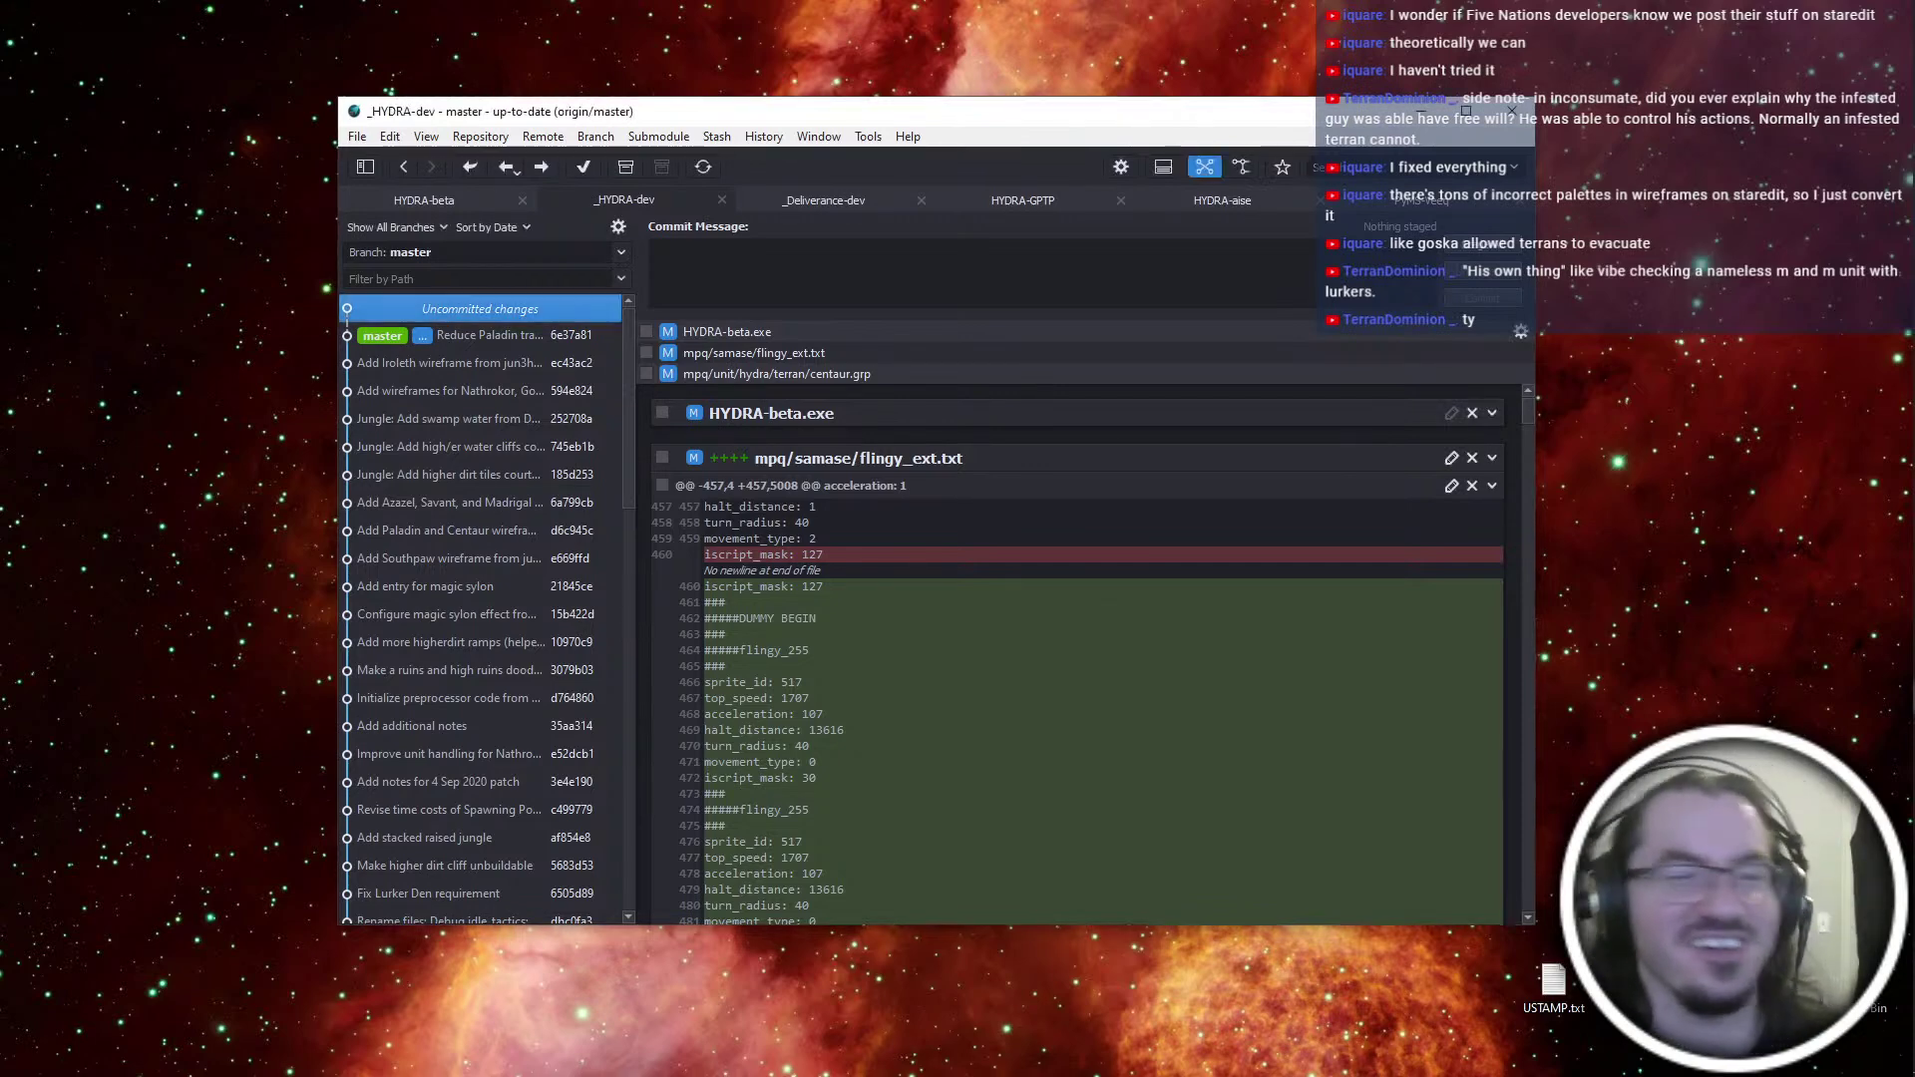
key("alt+Tab")
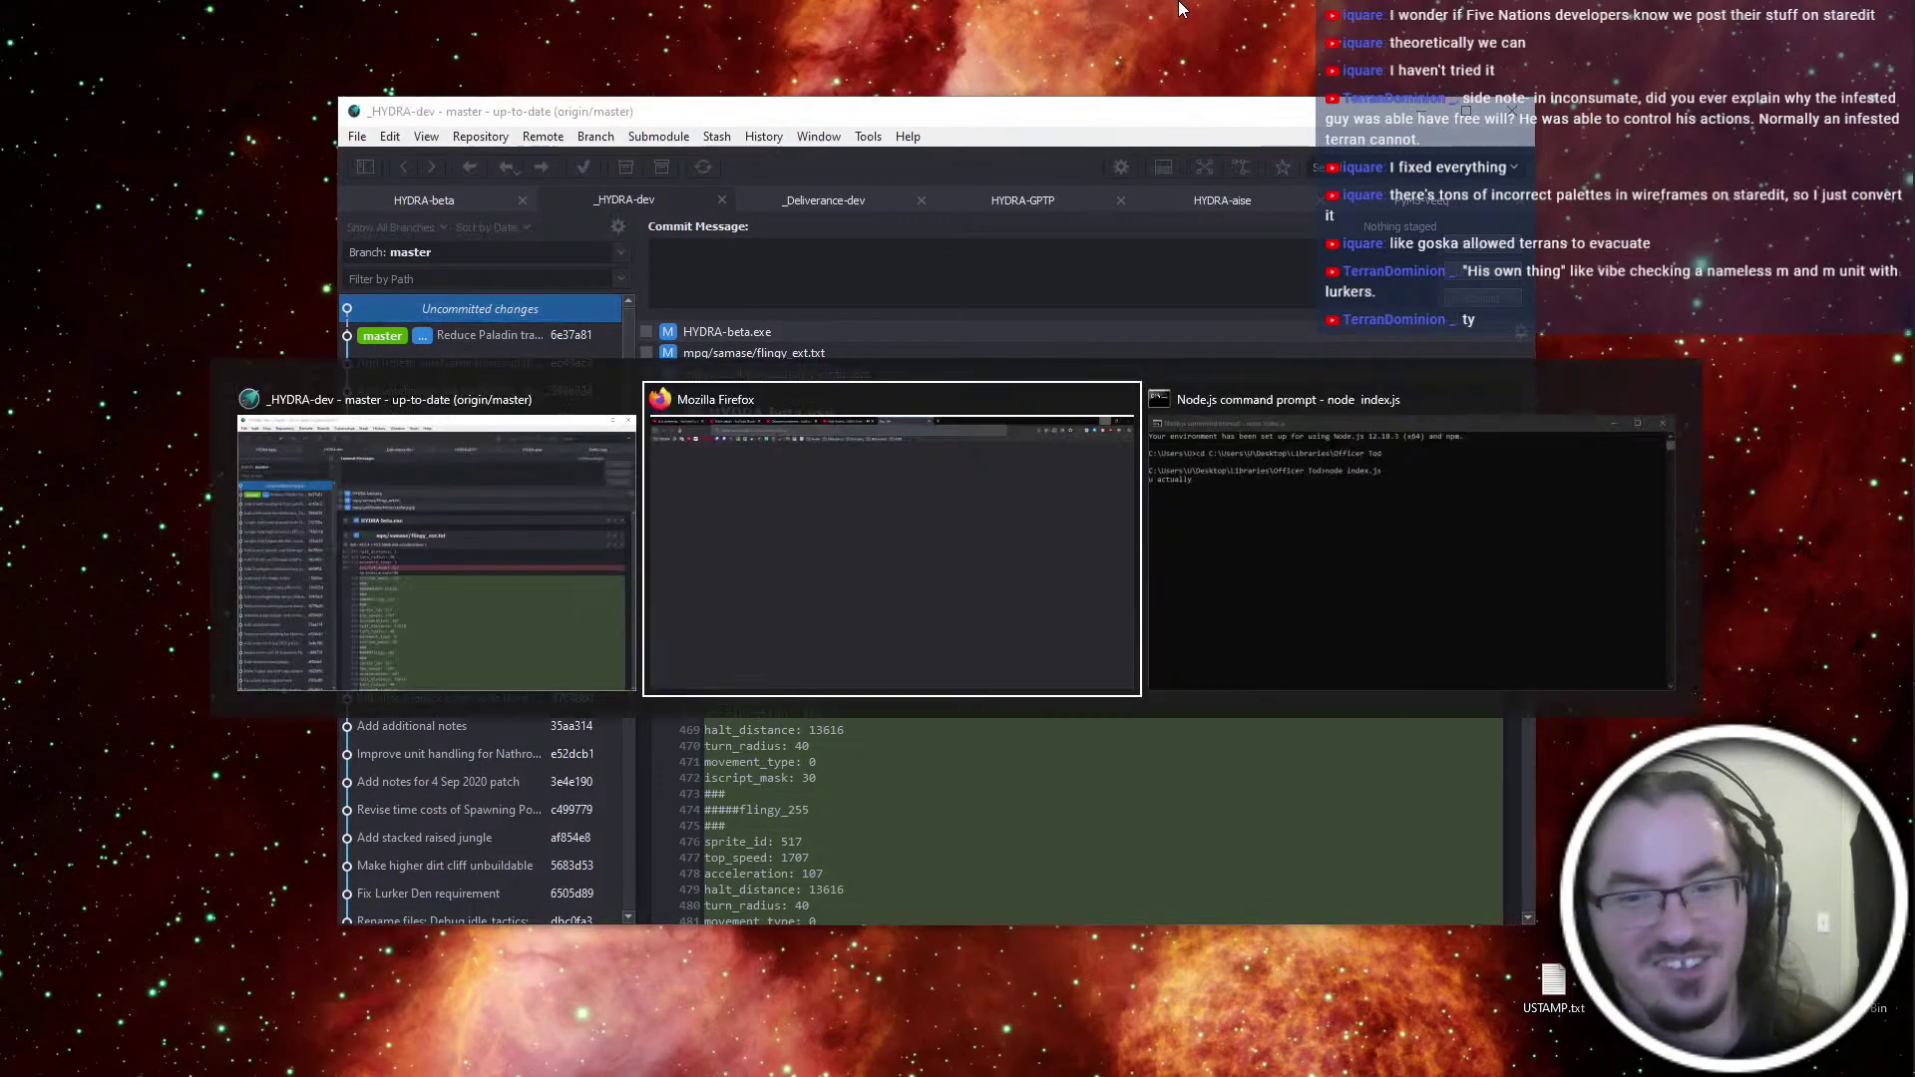
Switch to Notepad++ and bring up config.ini to view its Zerg building flingy and sound override entries
key("alt+Tab")
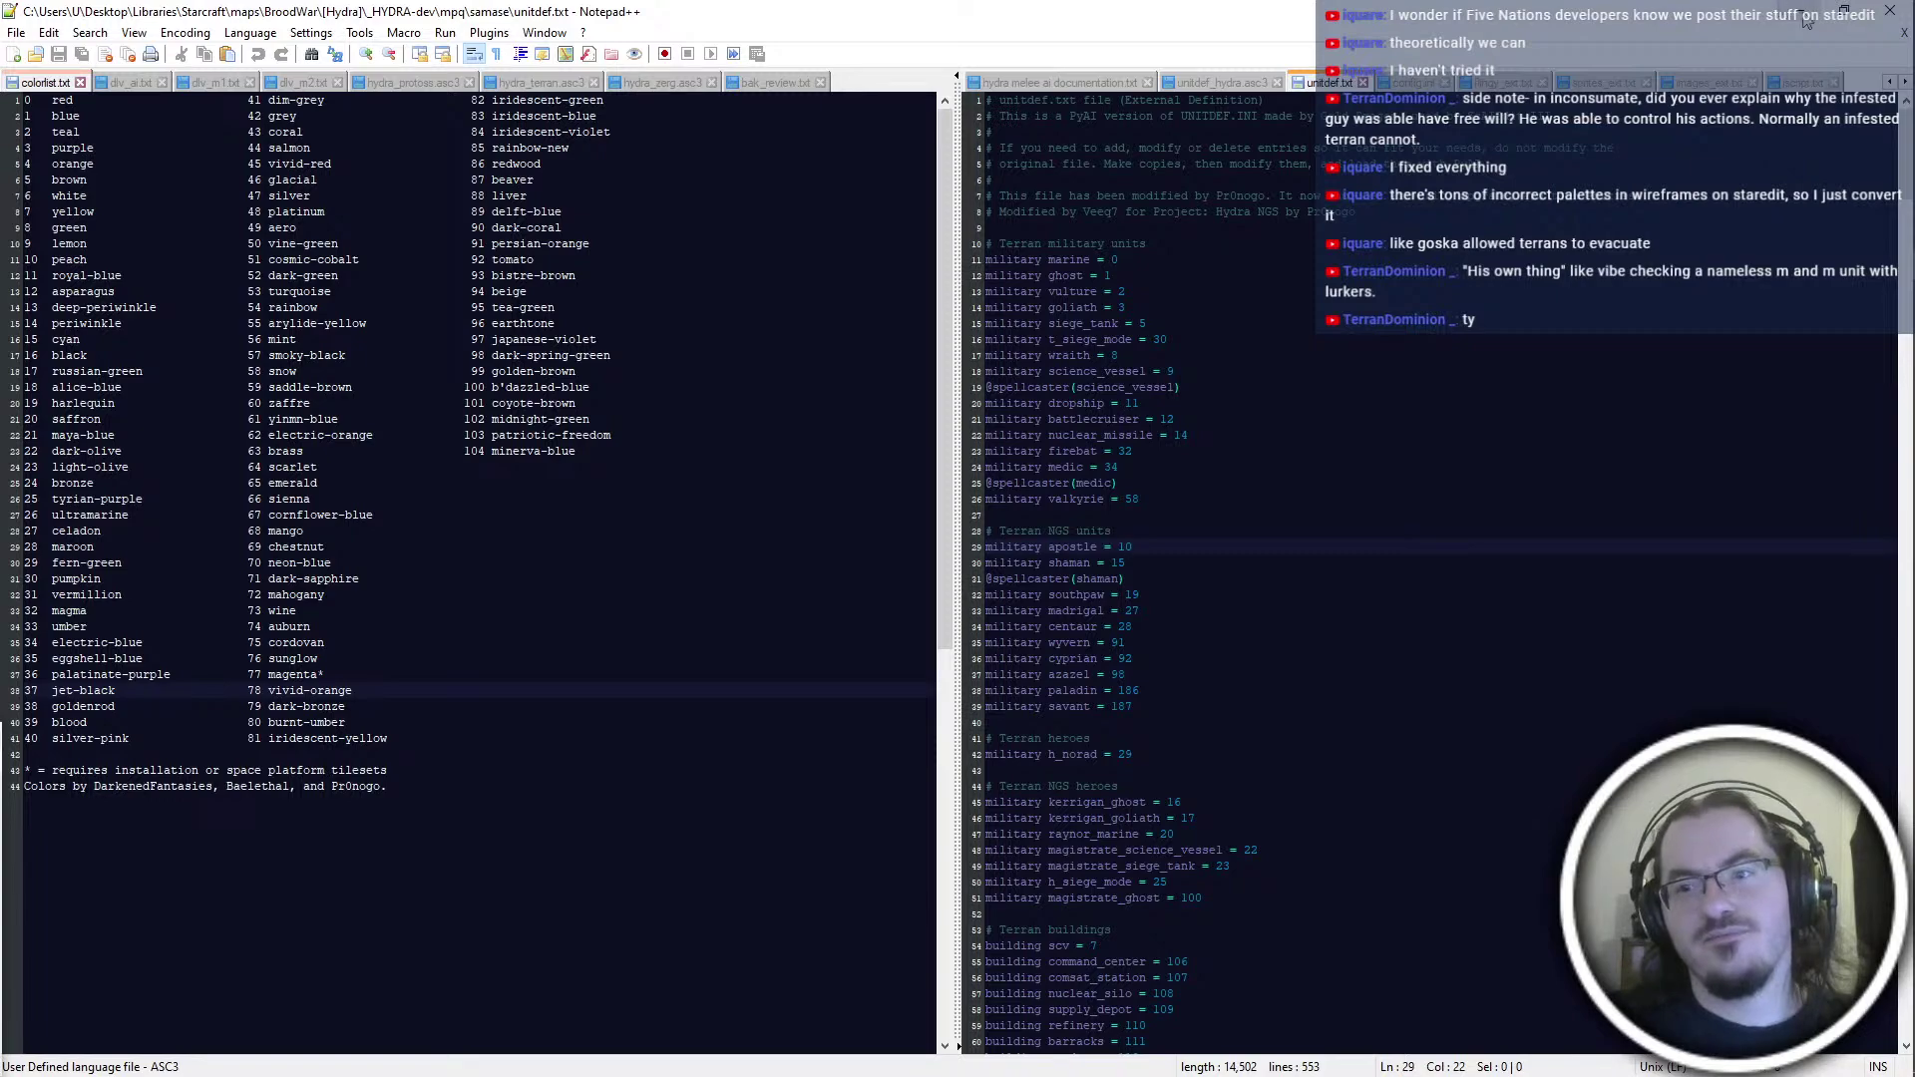
left_click(1416, 82)
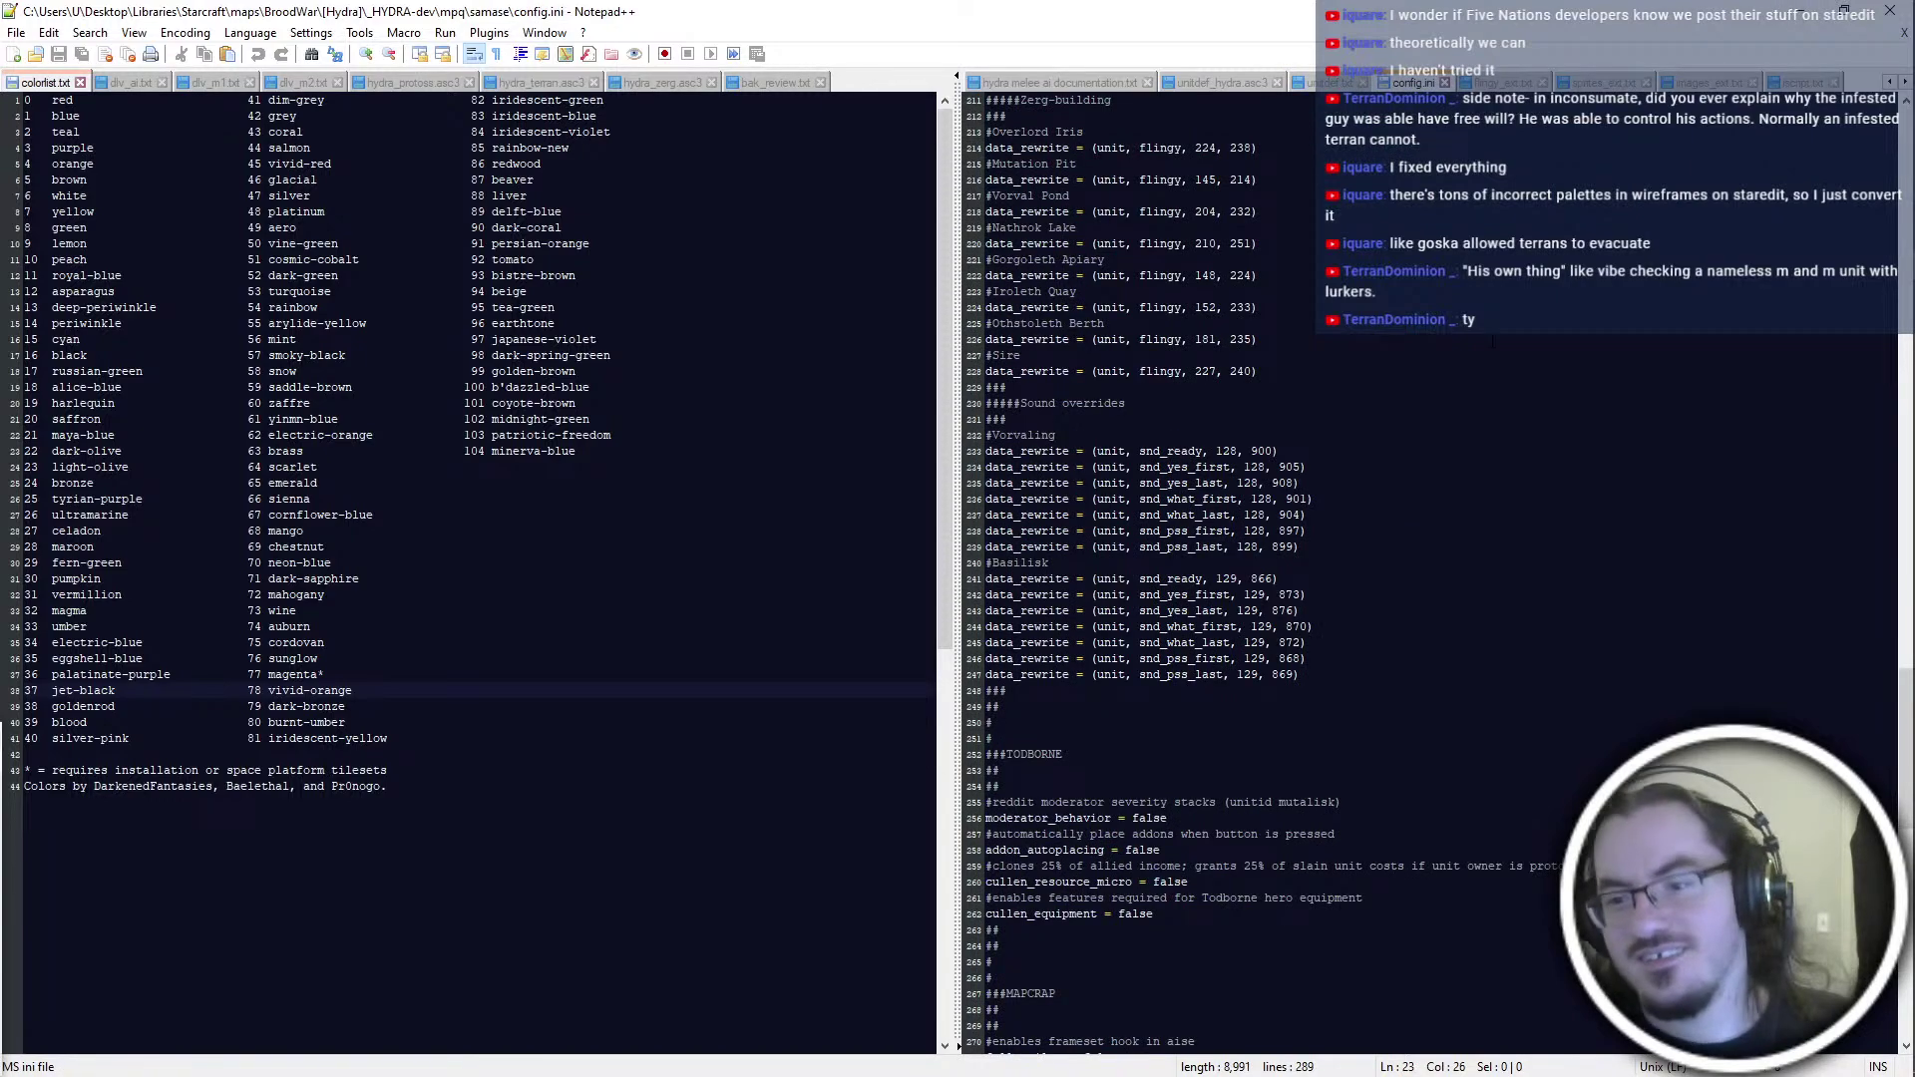
Return to the map in ScmDraft and inspect the lower dirt area and broken platform edge just north of the Protoss base
key("alt+Tab")
middle_click_drag(1362, 387, 837, 742)
middle_click_drag(546, 750, 773, 883)
middle_click_drag(374, 573, 601, 708)
middle_click_drag(855, 590, 889, 980)
key("ctrl+s")
key("Right")
key("Down")
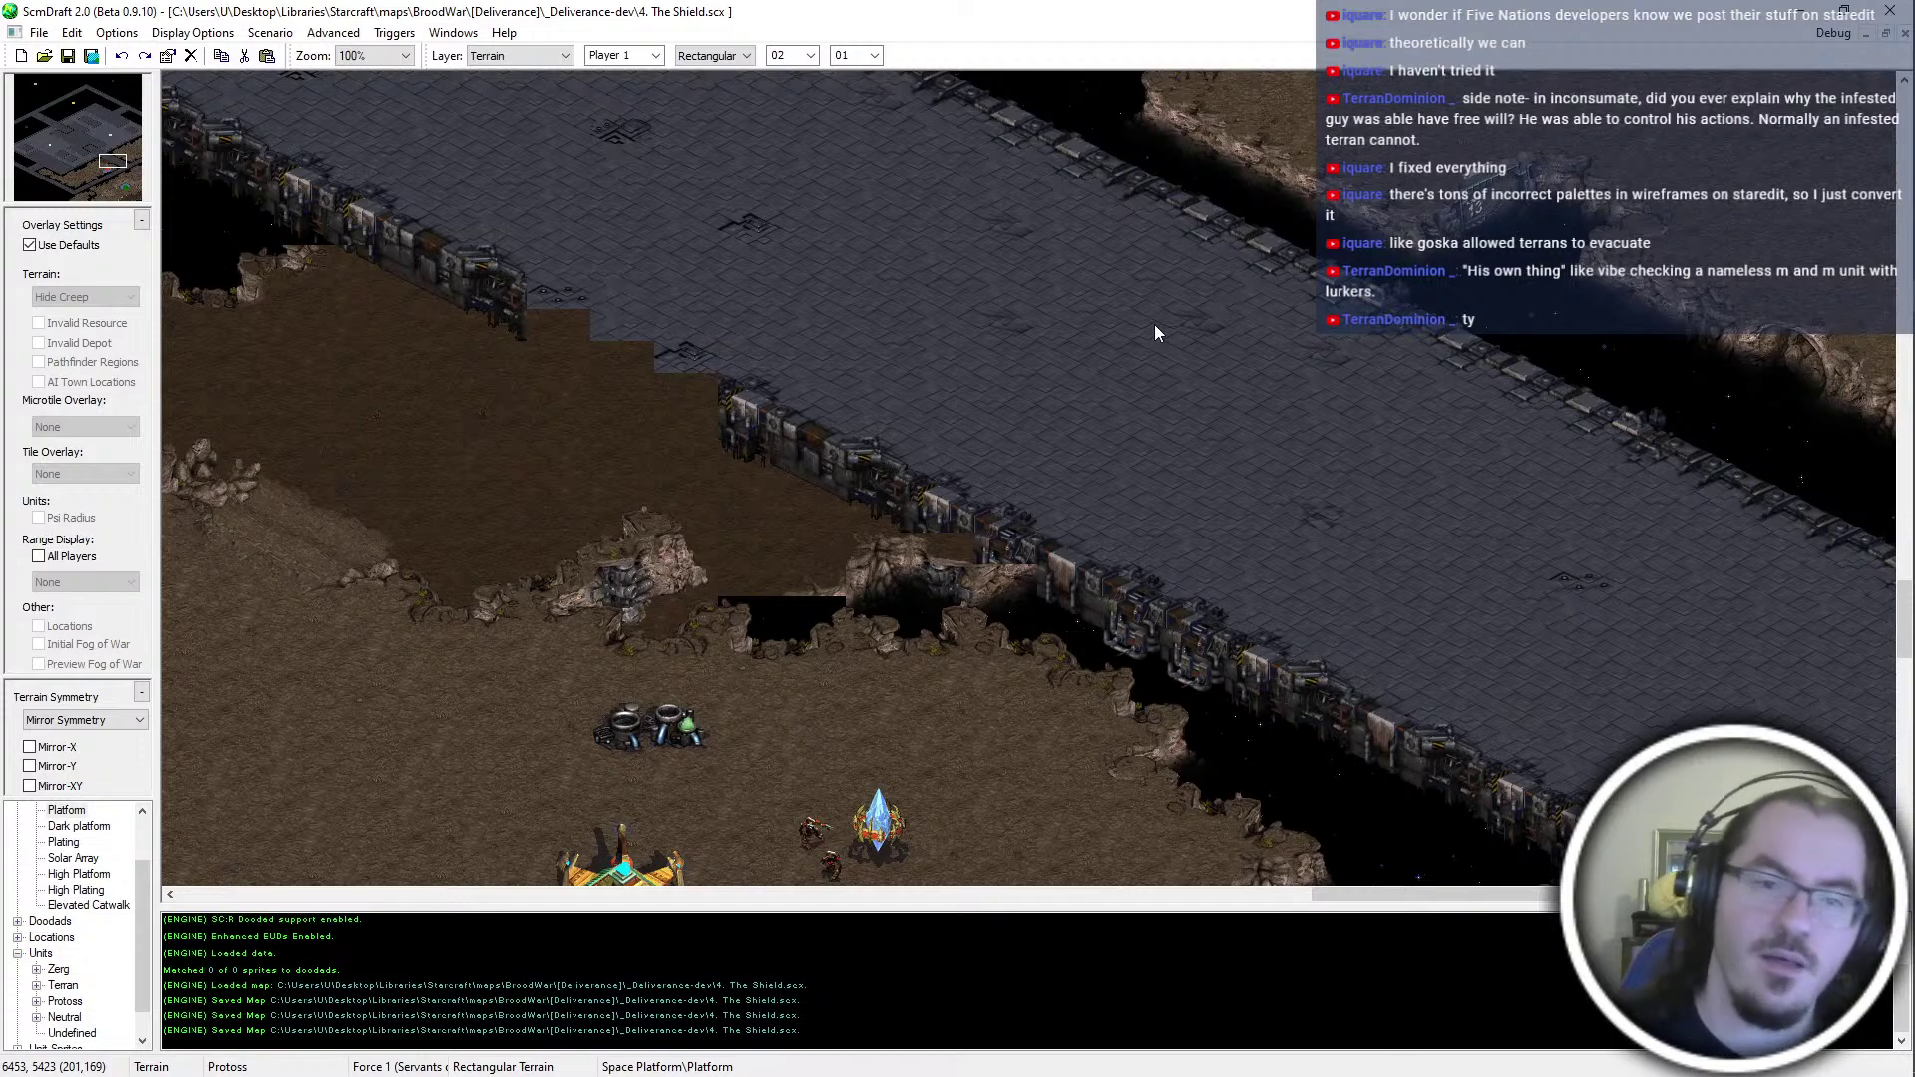
middle_click_drag(1146, 582, 1280, 643)
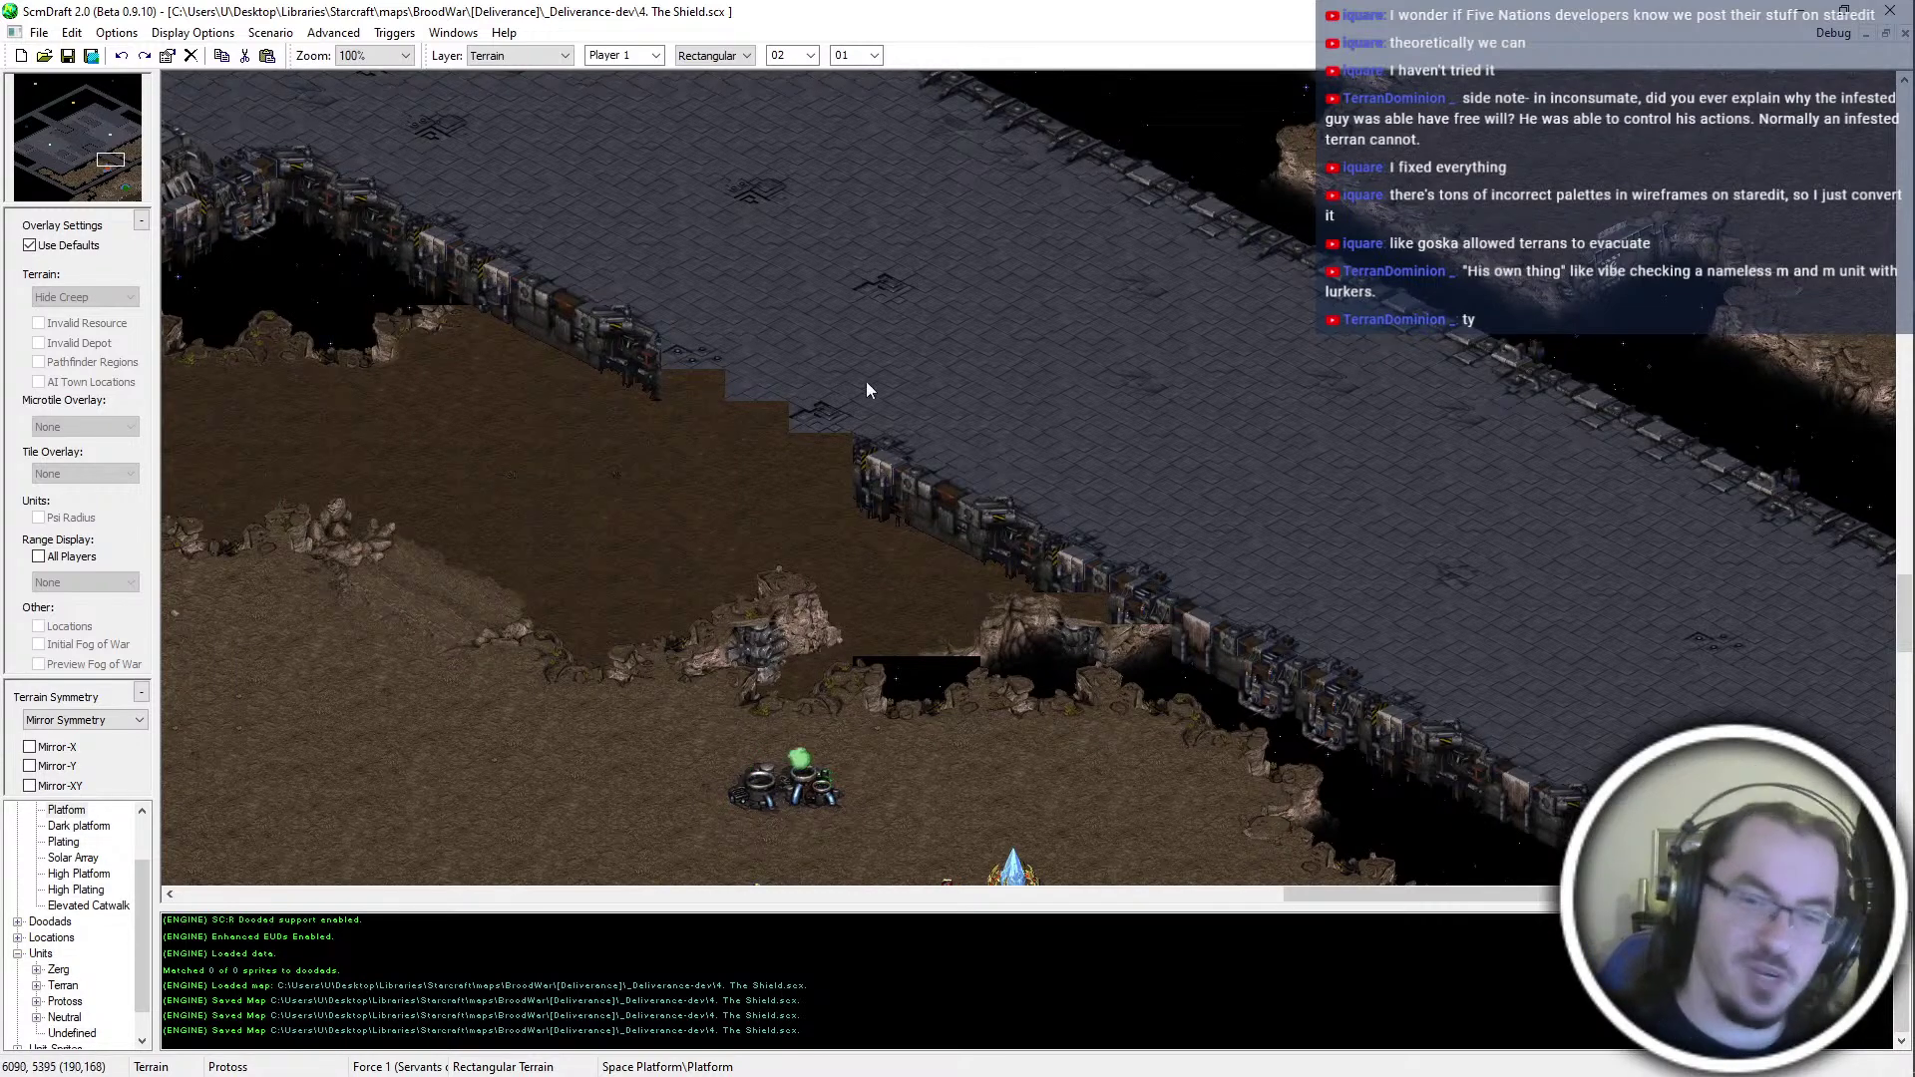
middle_click_drag(874, 425, 498, 649)
middle_click_drag(765, 381, 501, 648)
middle_click_drag(632, 676, 881, 425)
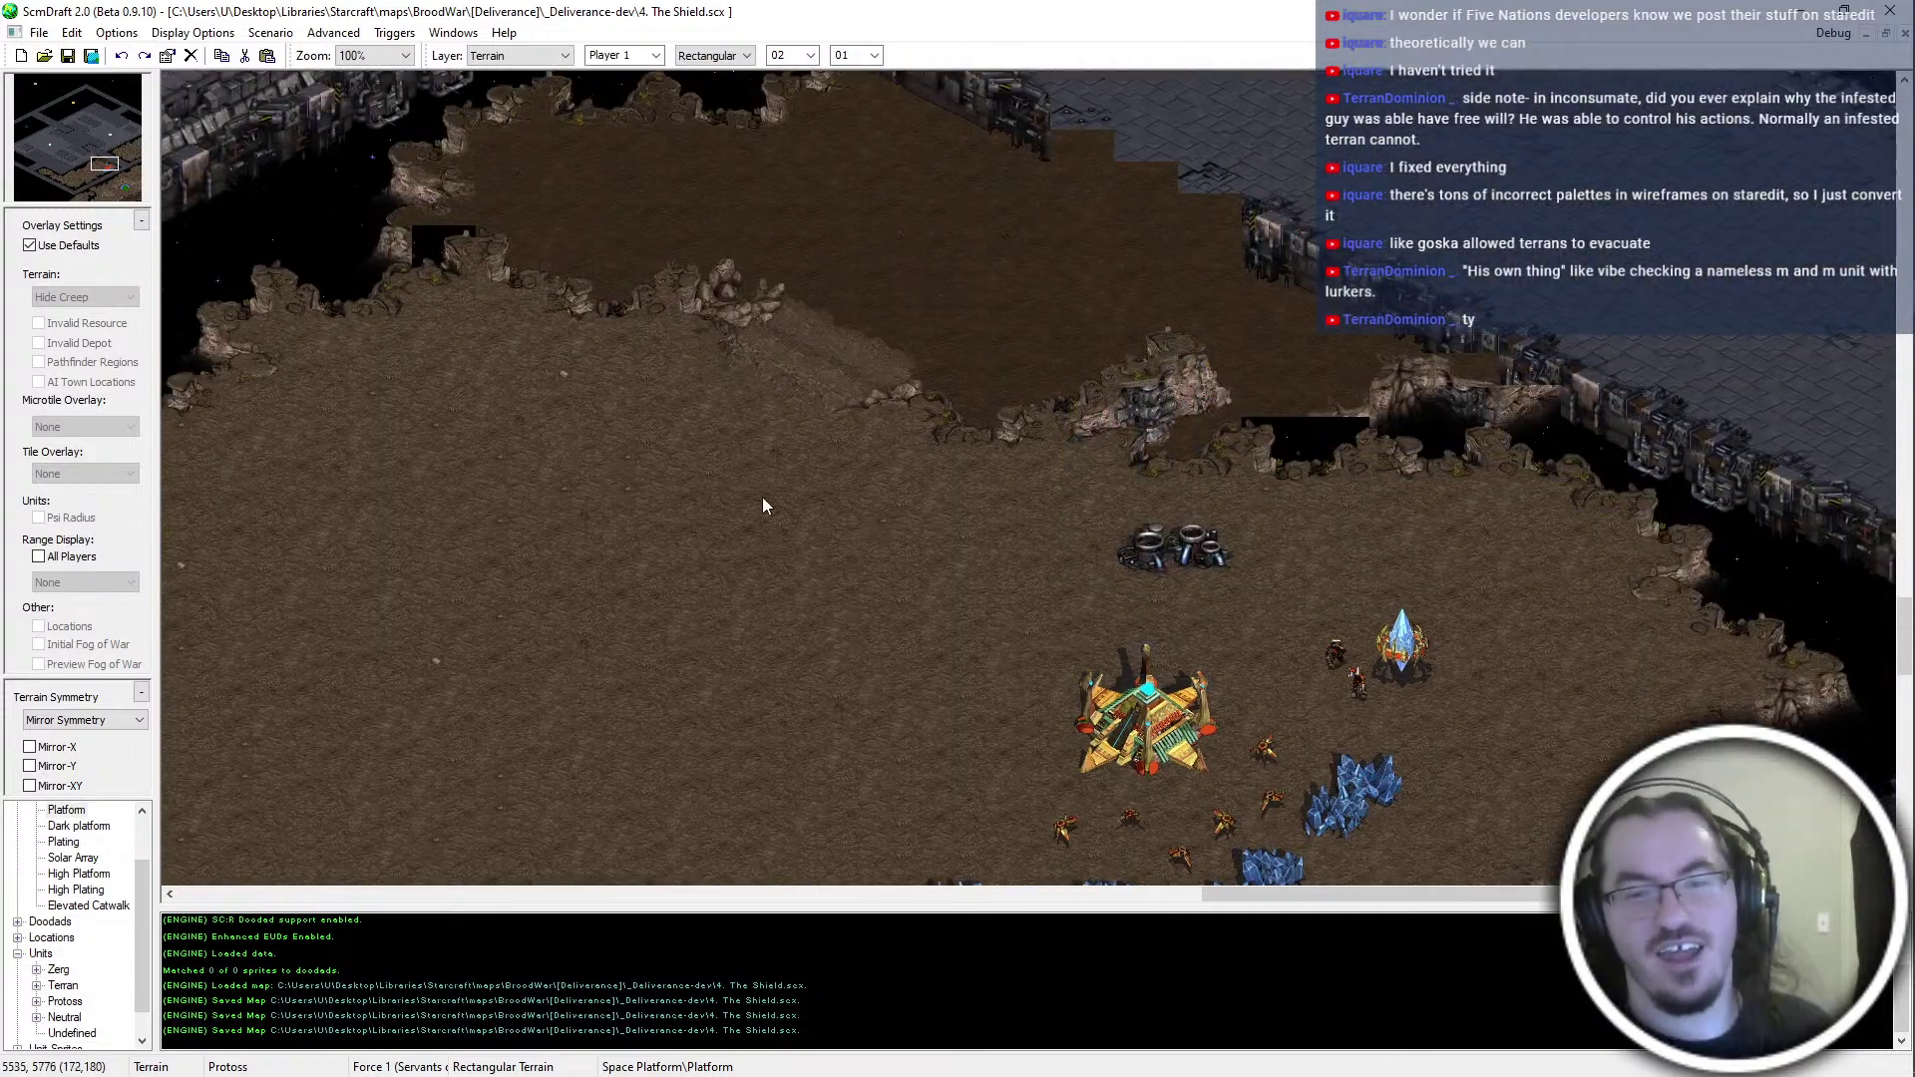
middle_click_drag(766, 440, 668, 435)
middle_click_drag(1380, 477, 1690, 409)
middle_click_drag(970, 588, 1104, 499)
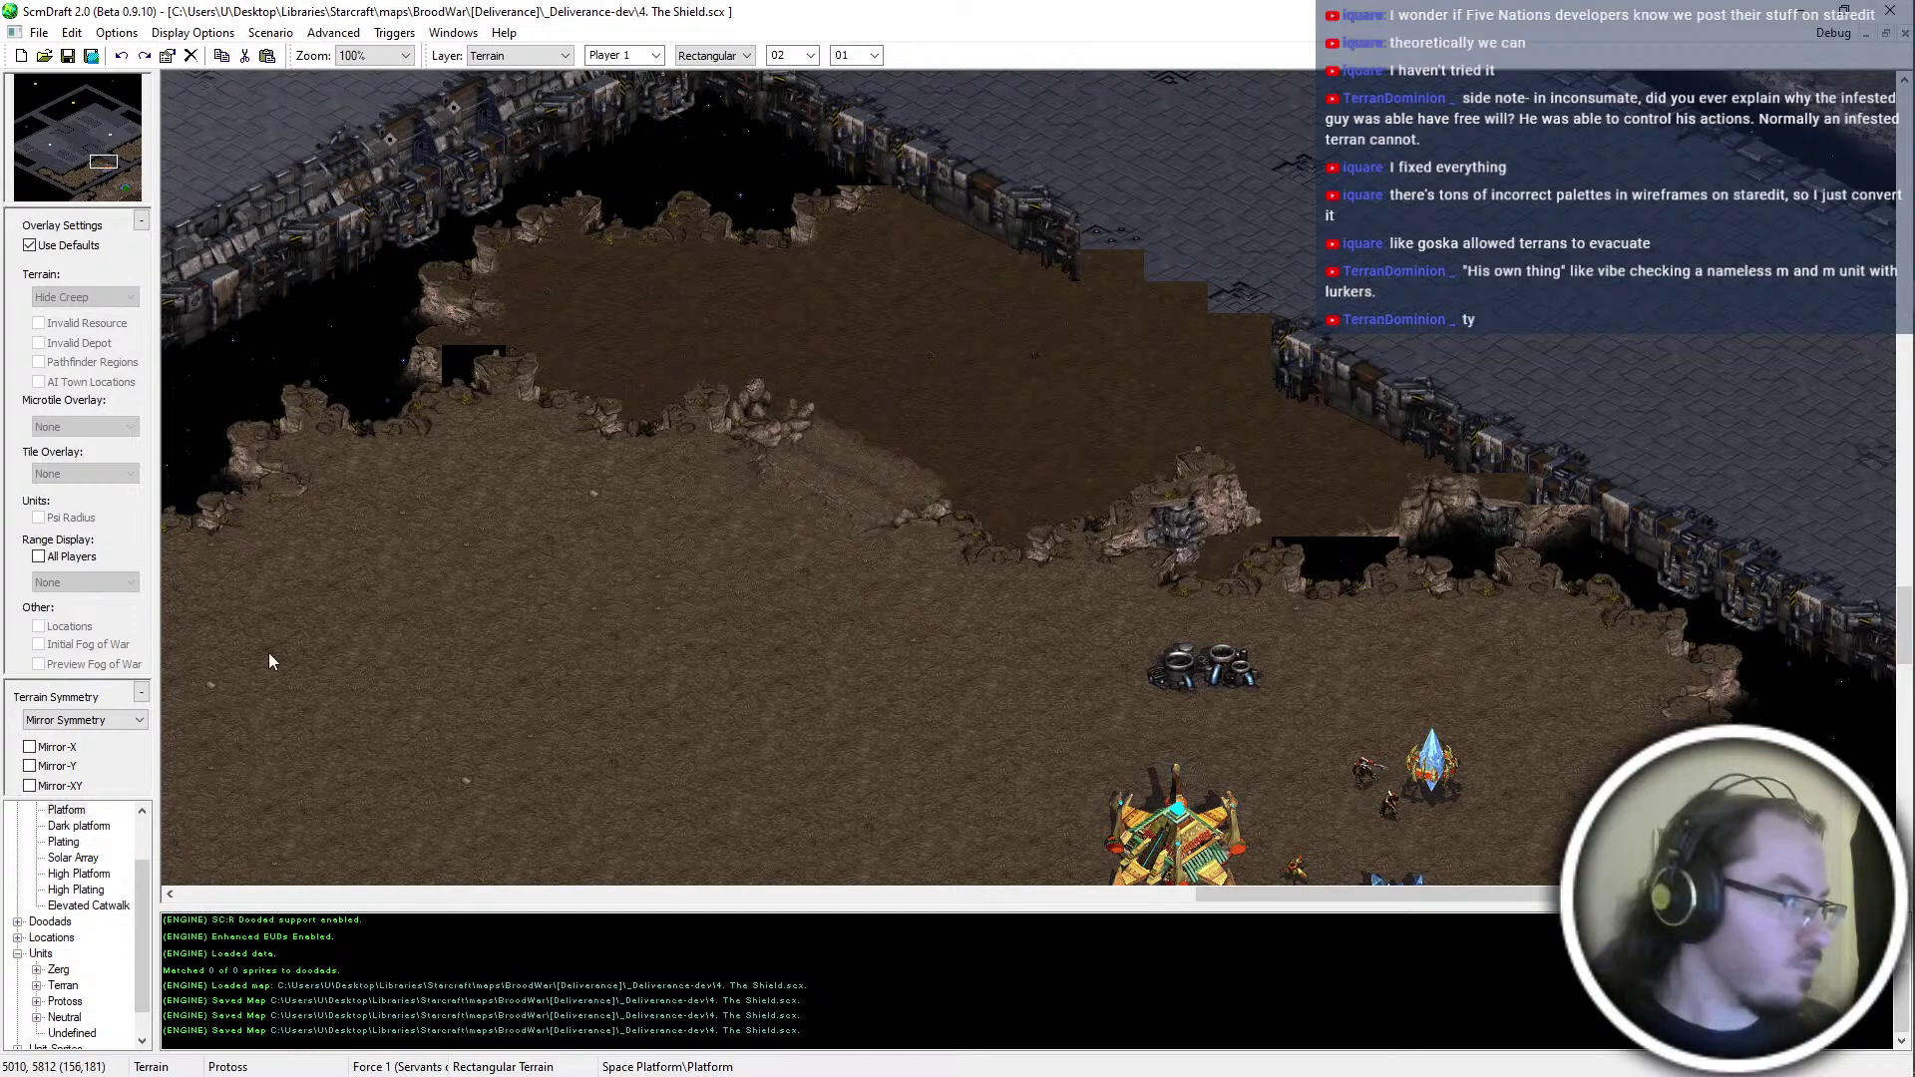
key("Right")
key("Down")
key("Right")
key("Up")
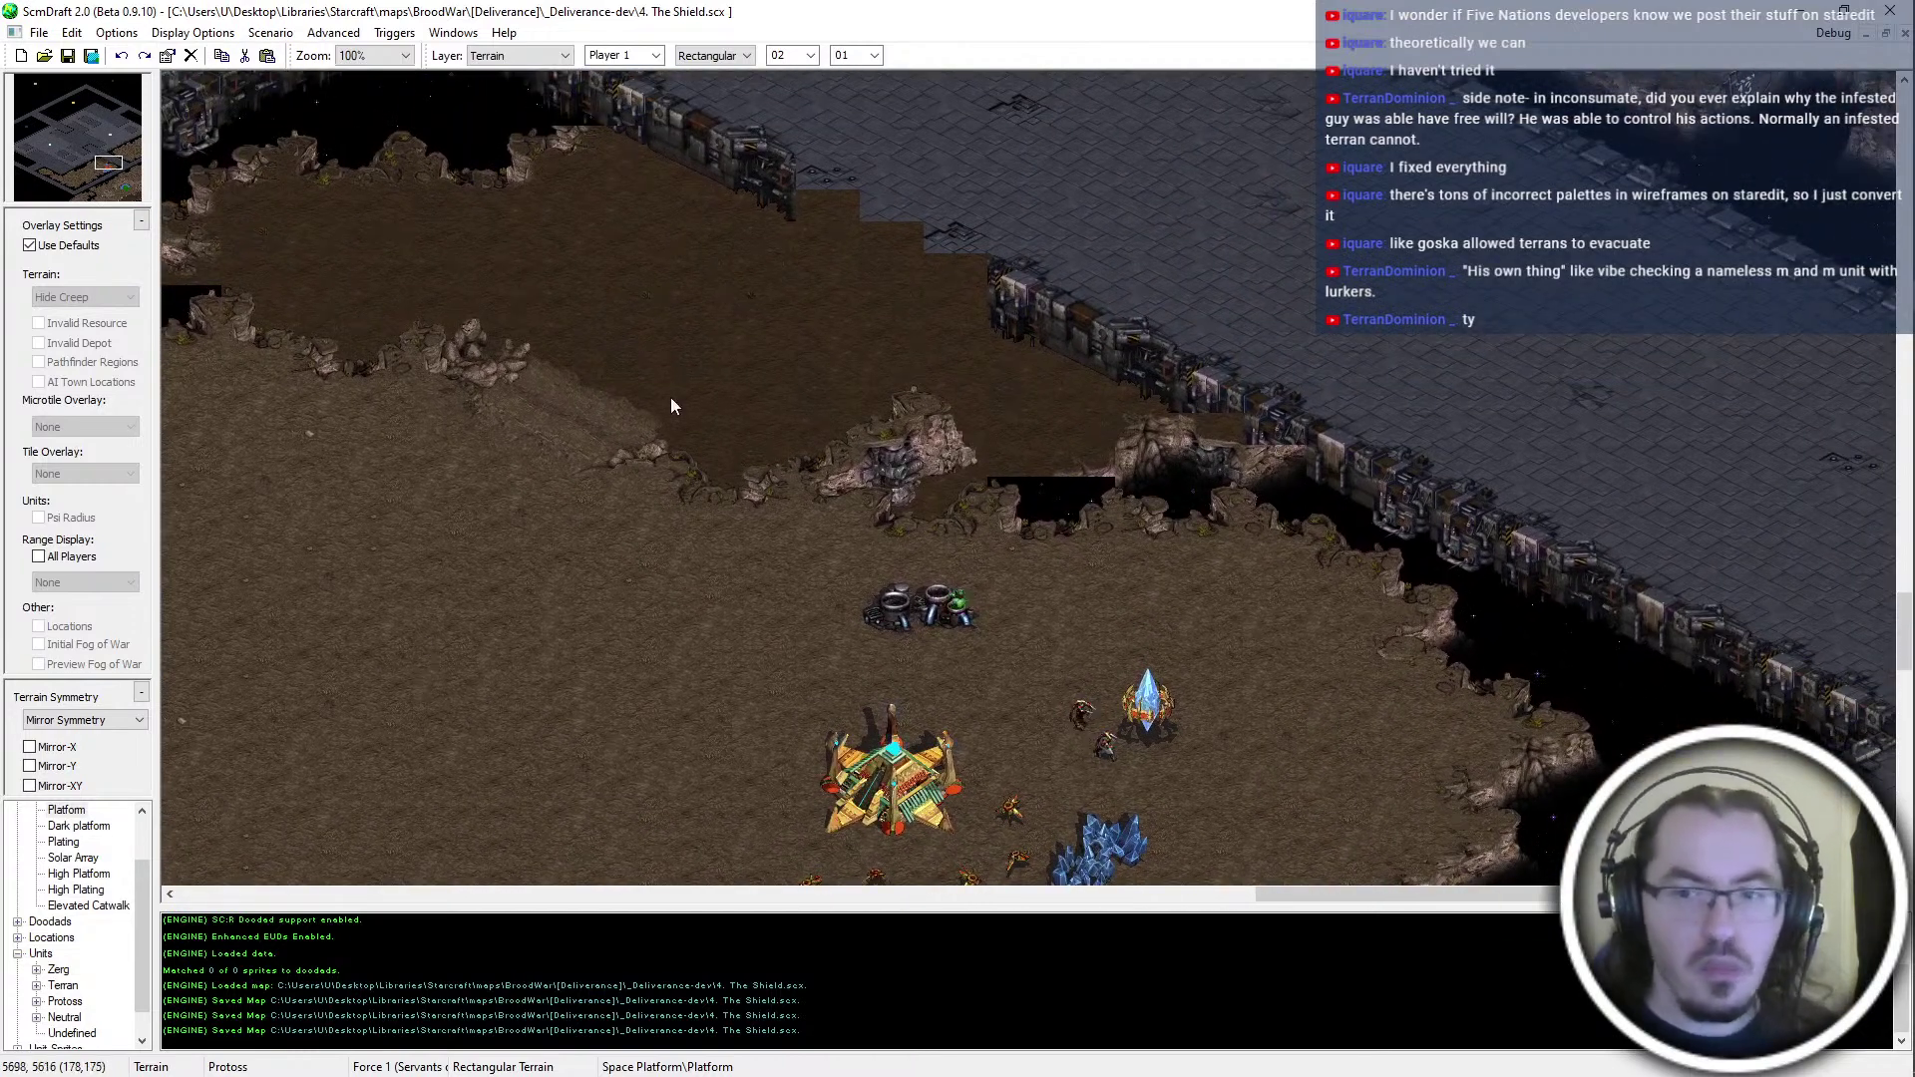
key("Left")
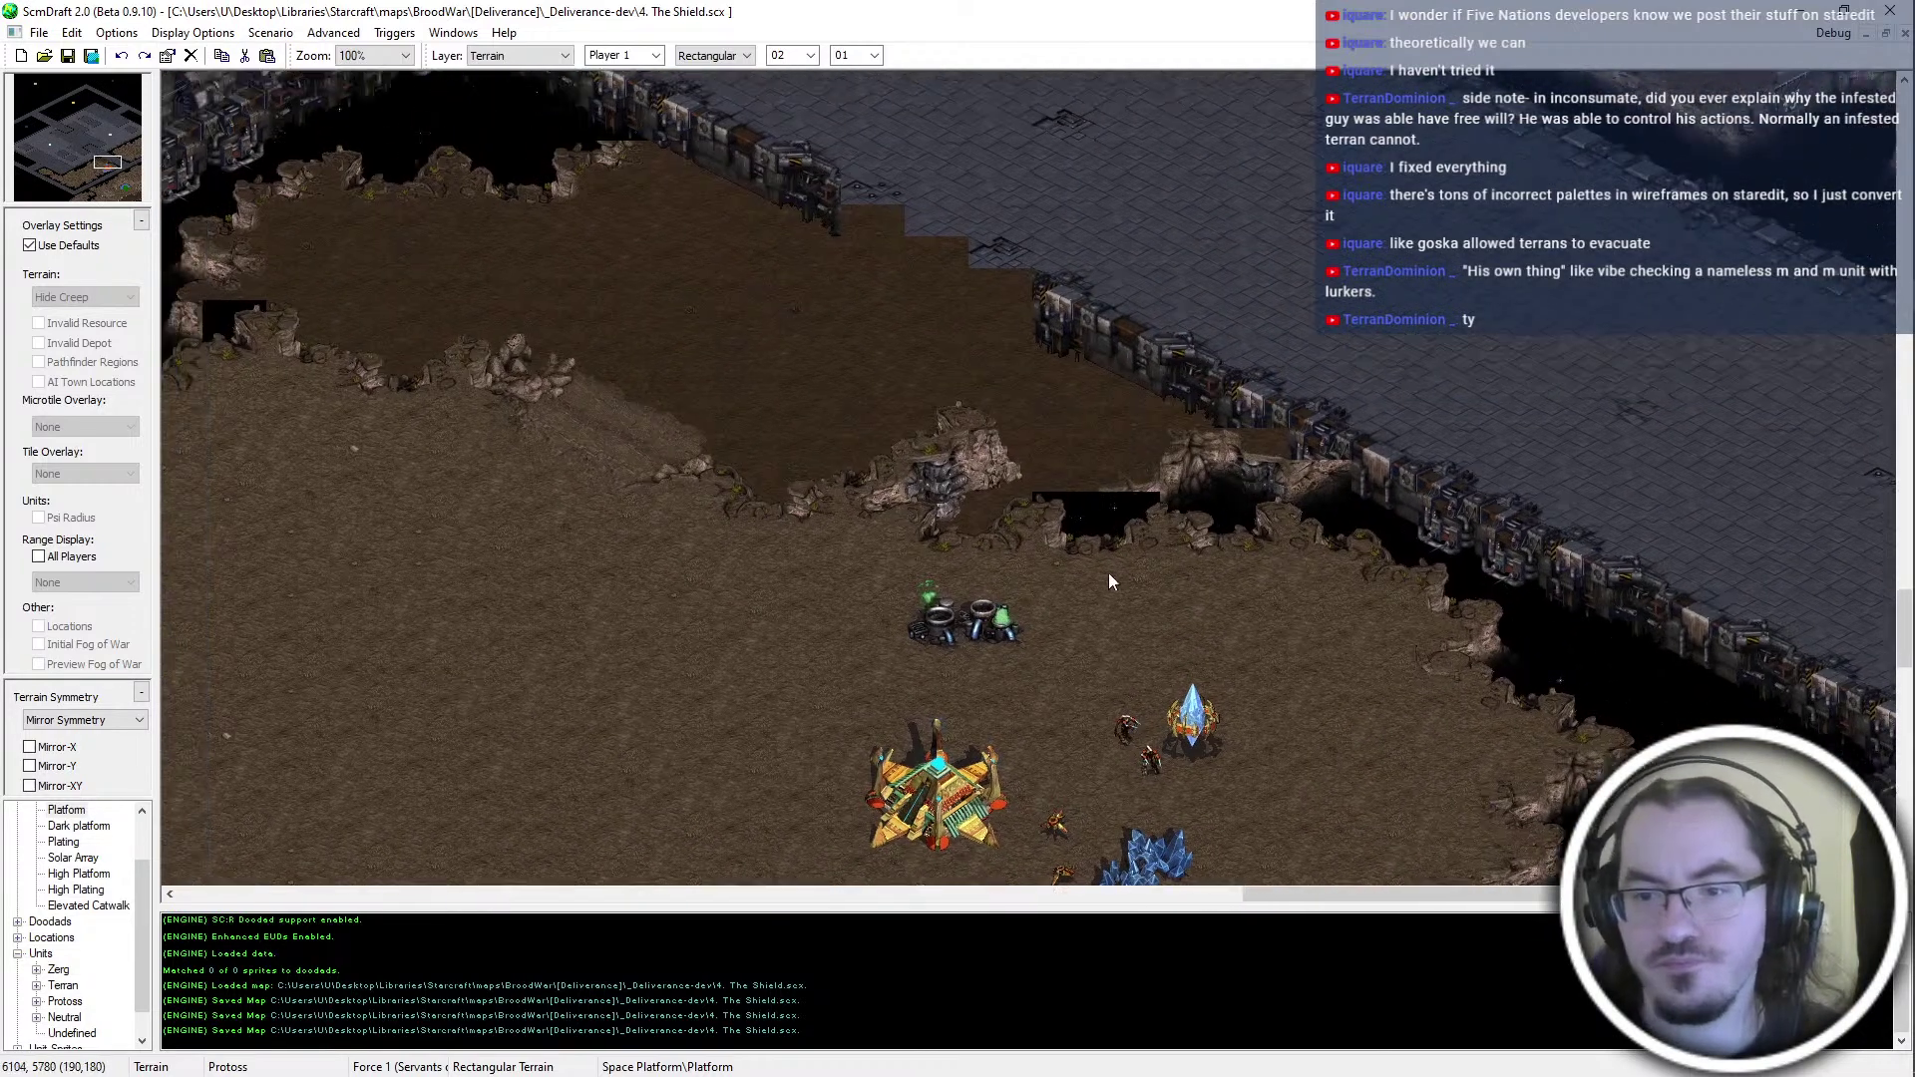
key("Left")
key("Up")
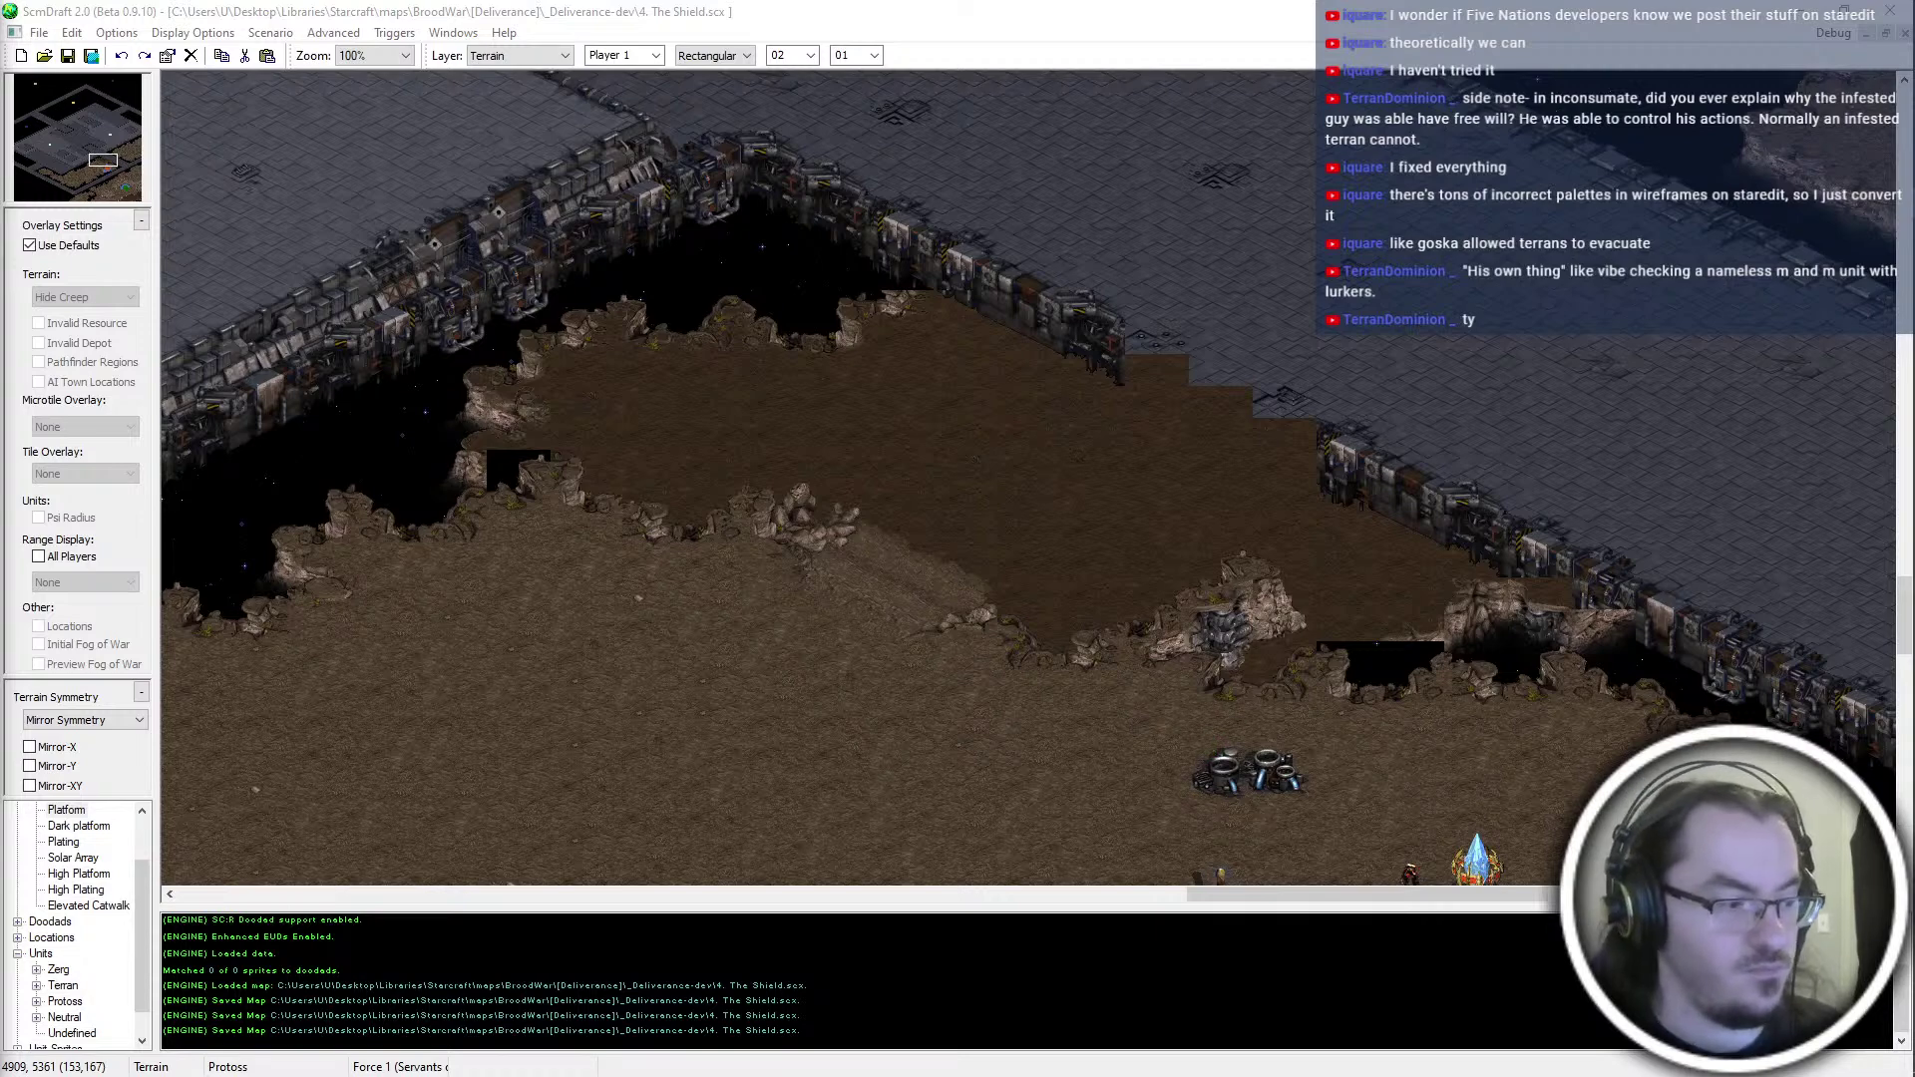
Bring up the HYDRA-beta.exe archive in PyMPQ and switch back to config.ini in Notepad++
key("alt+Tab")
left_click(739, 798)
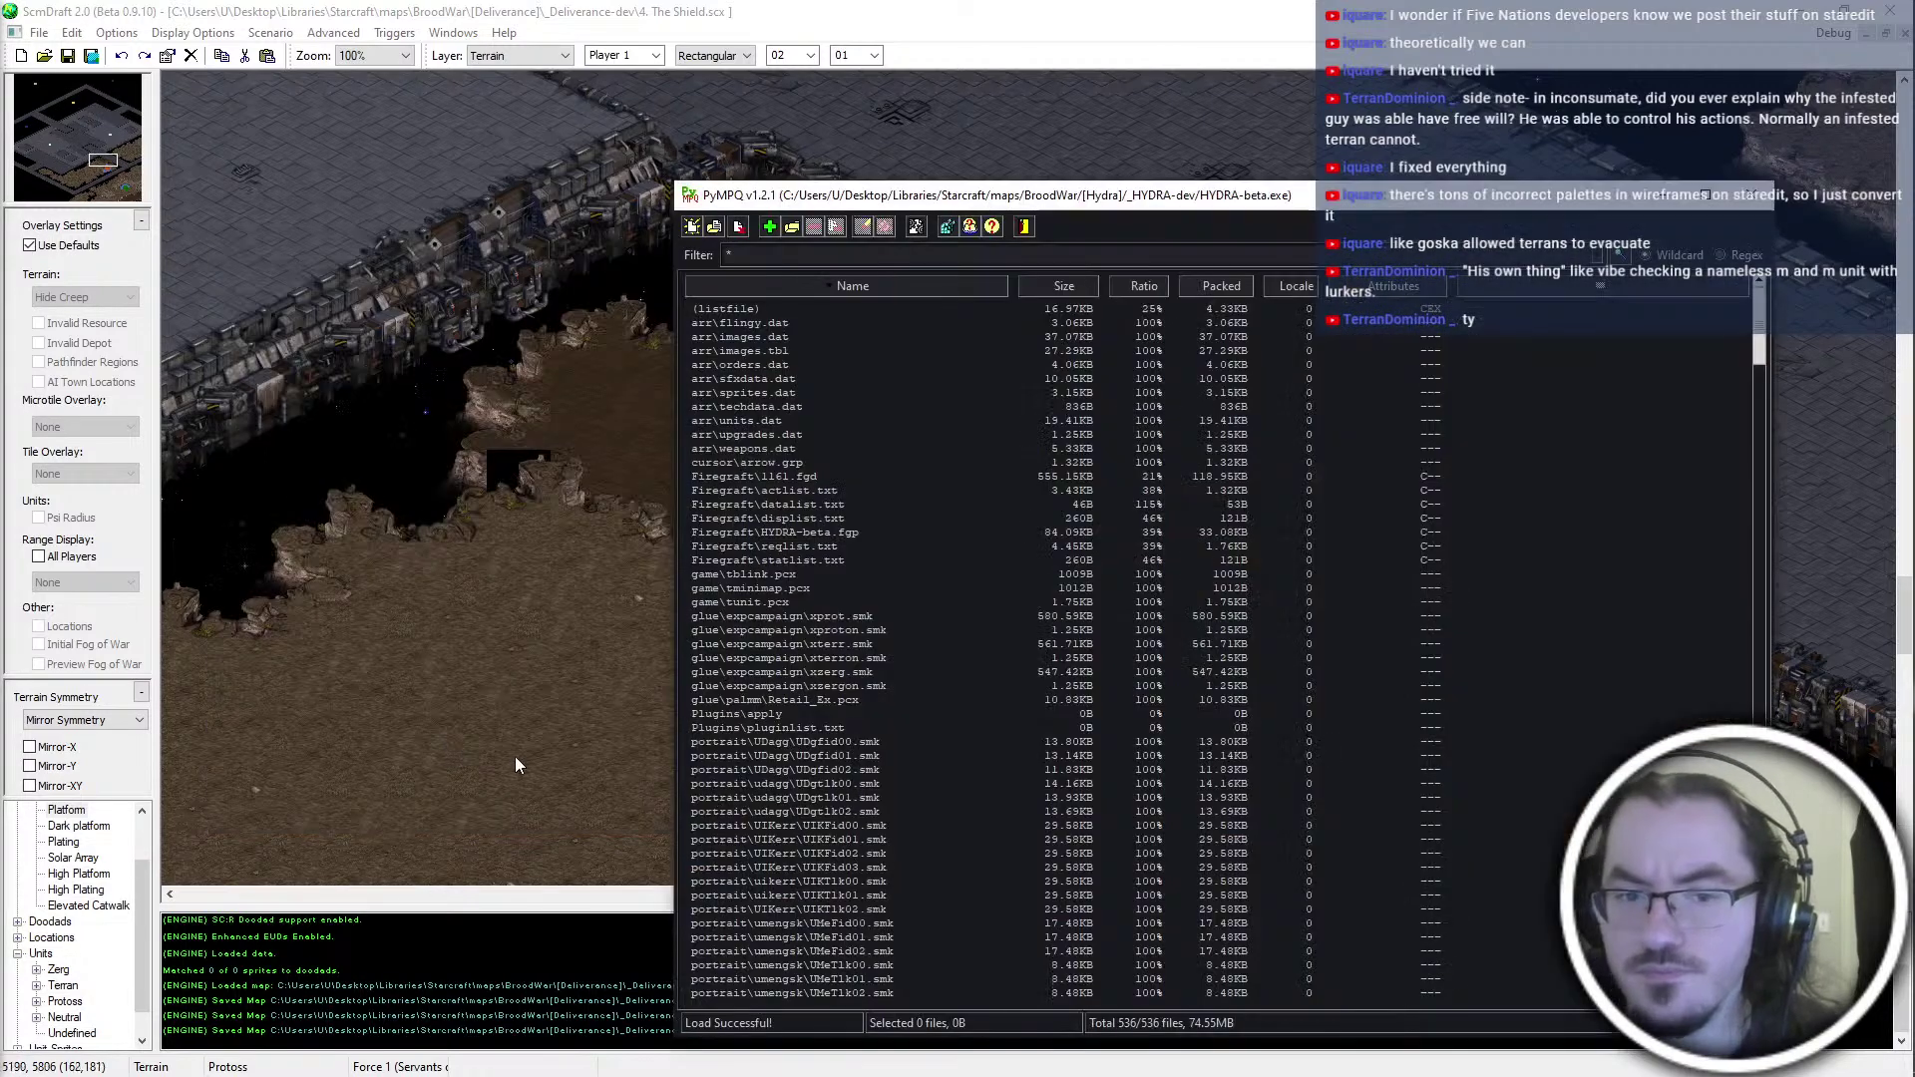
mouse_move(1907, 620)
left_click(1877, 697)
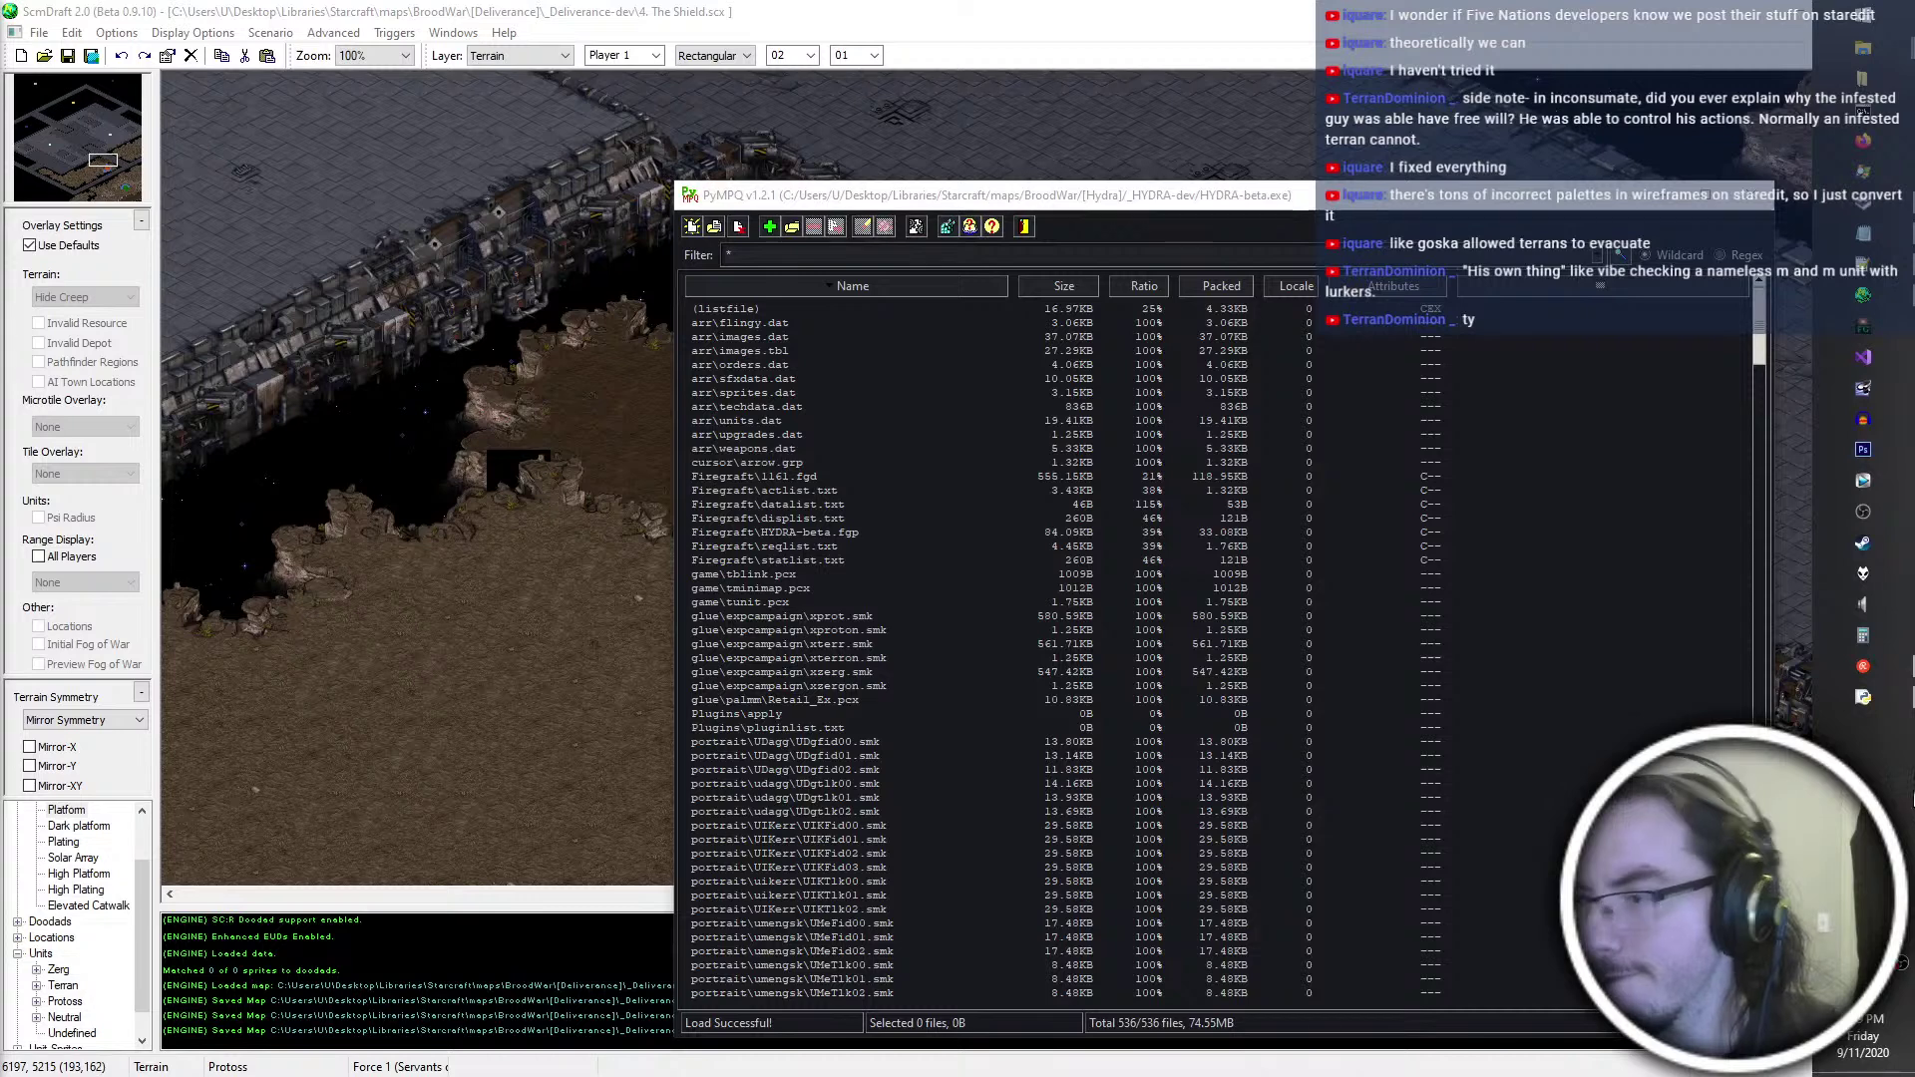
mouse_move(1903, 320)
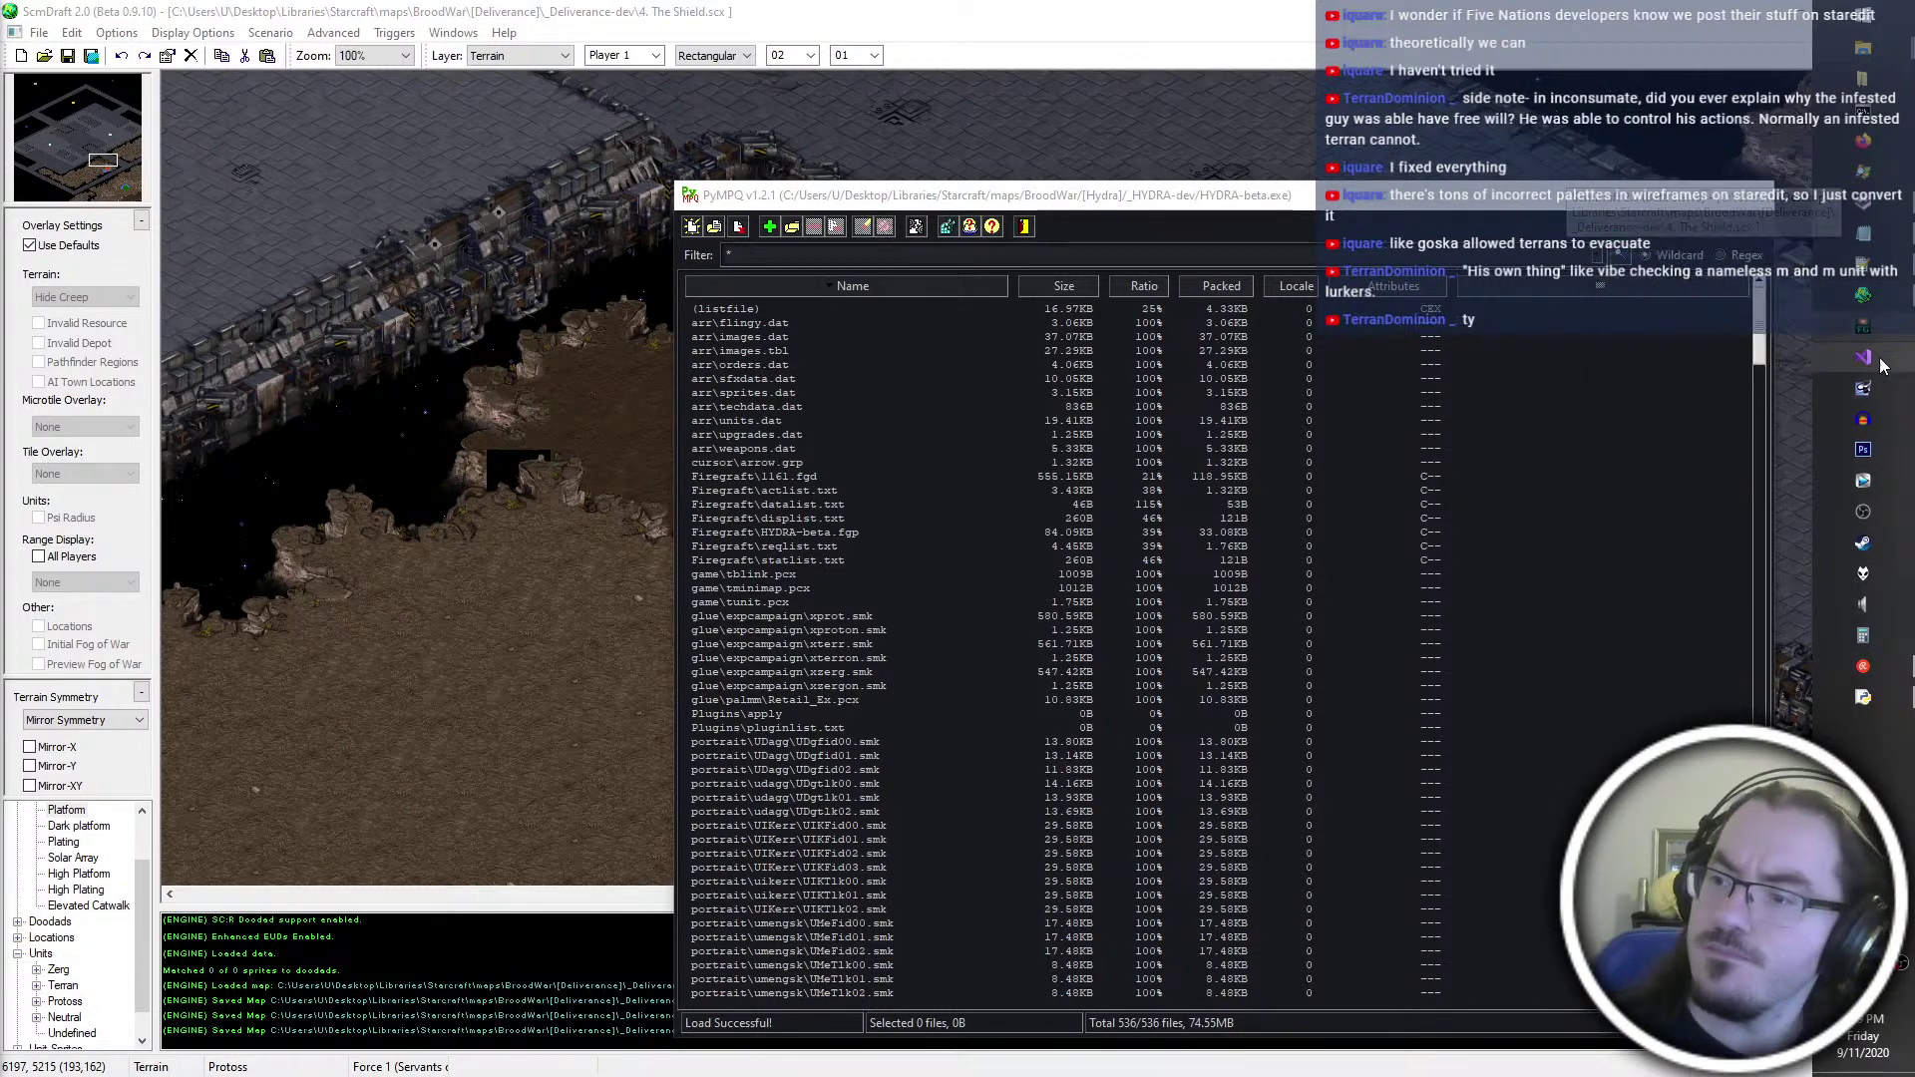
left_click(1878, 281)
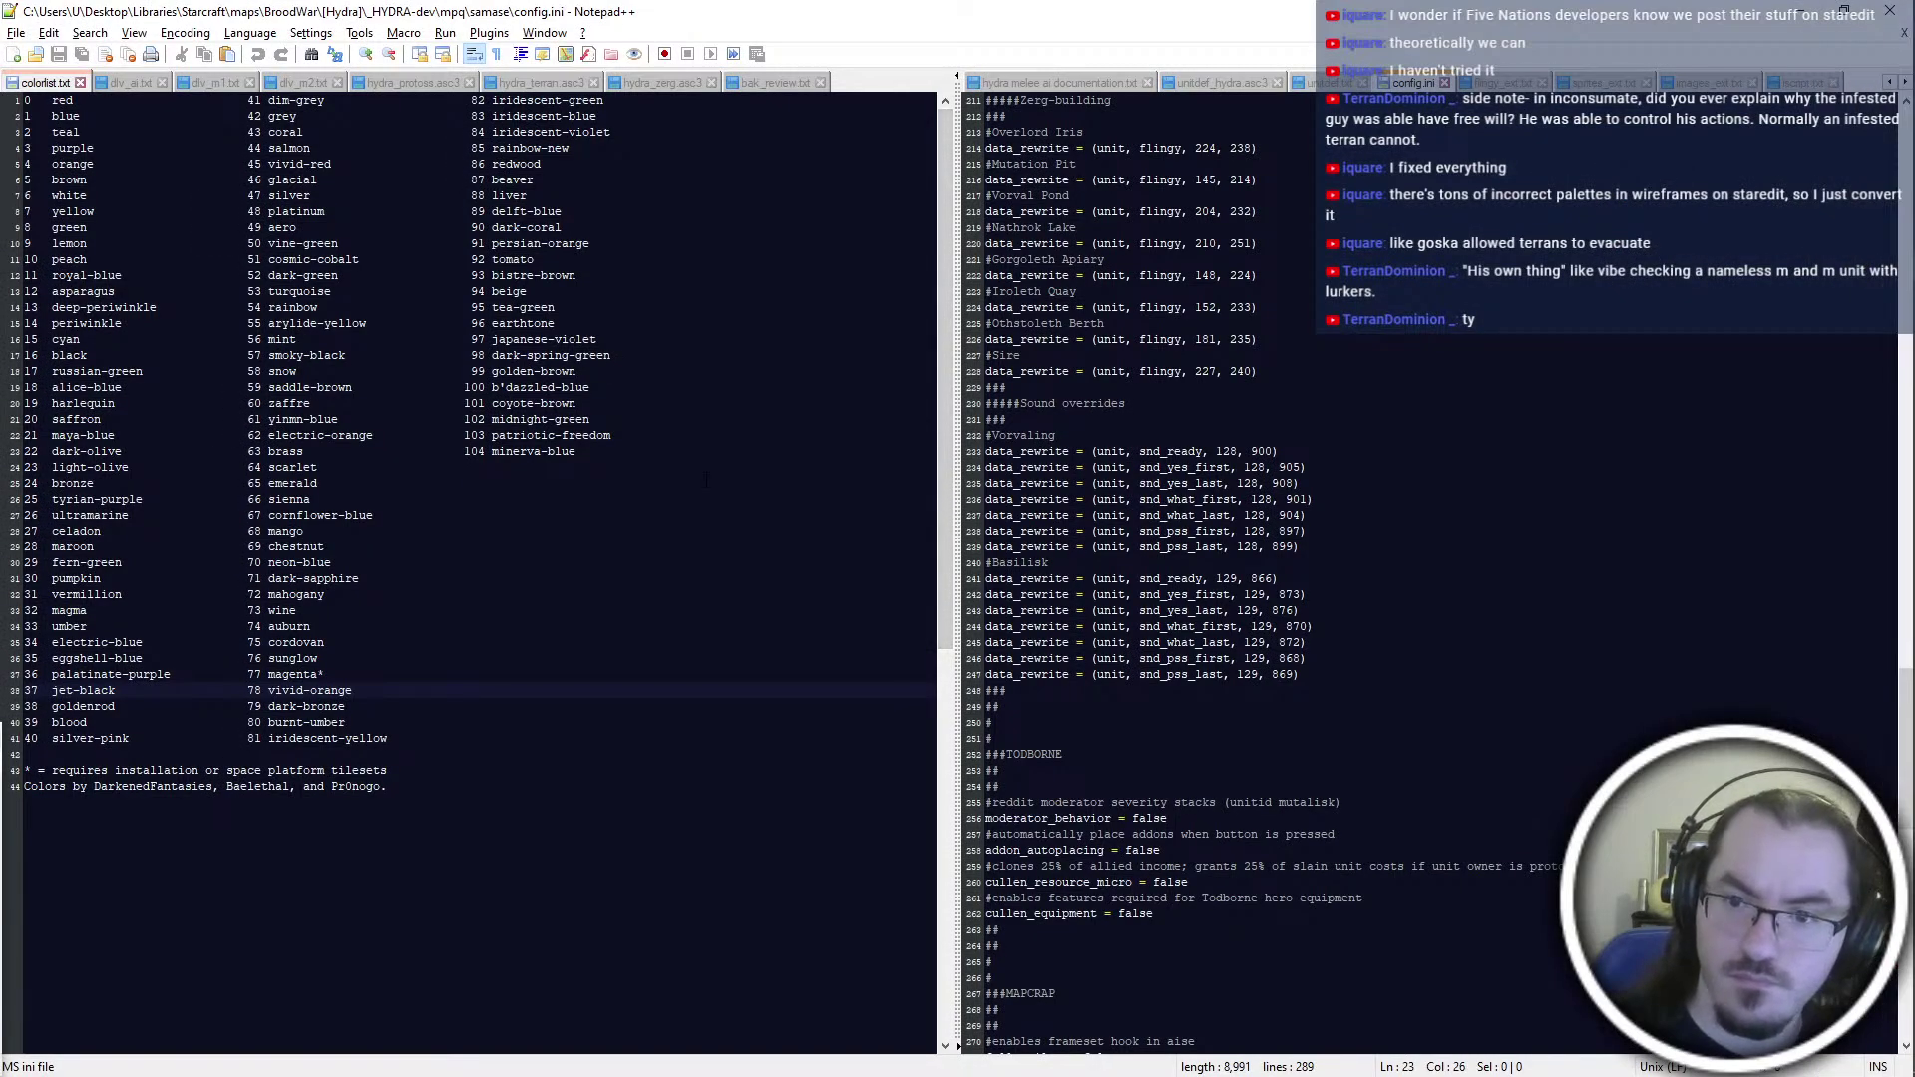
Look through config.ini's Zerg flingy entries, sound overrides, TODBORNE settings and the list of supported data_rewrite fields
scroll(1137, 568, "down", 5)
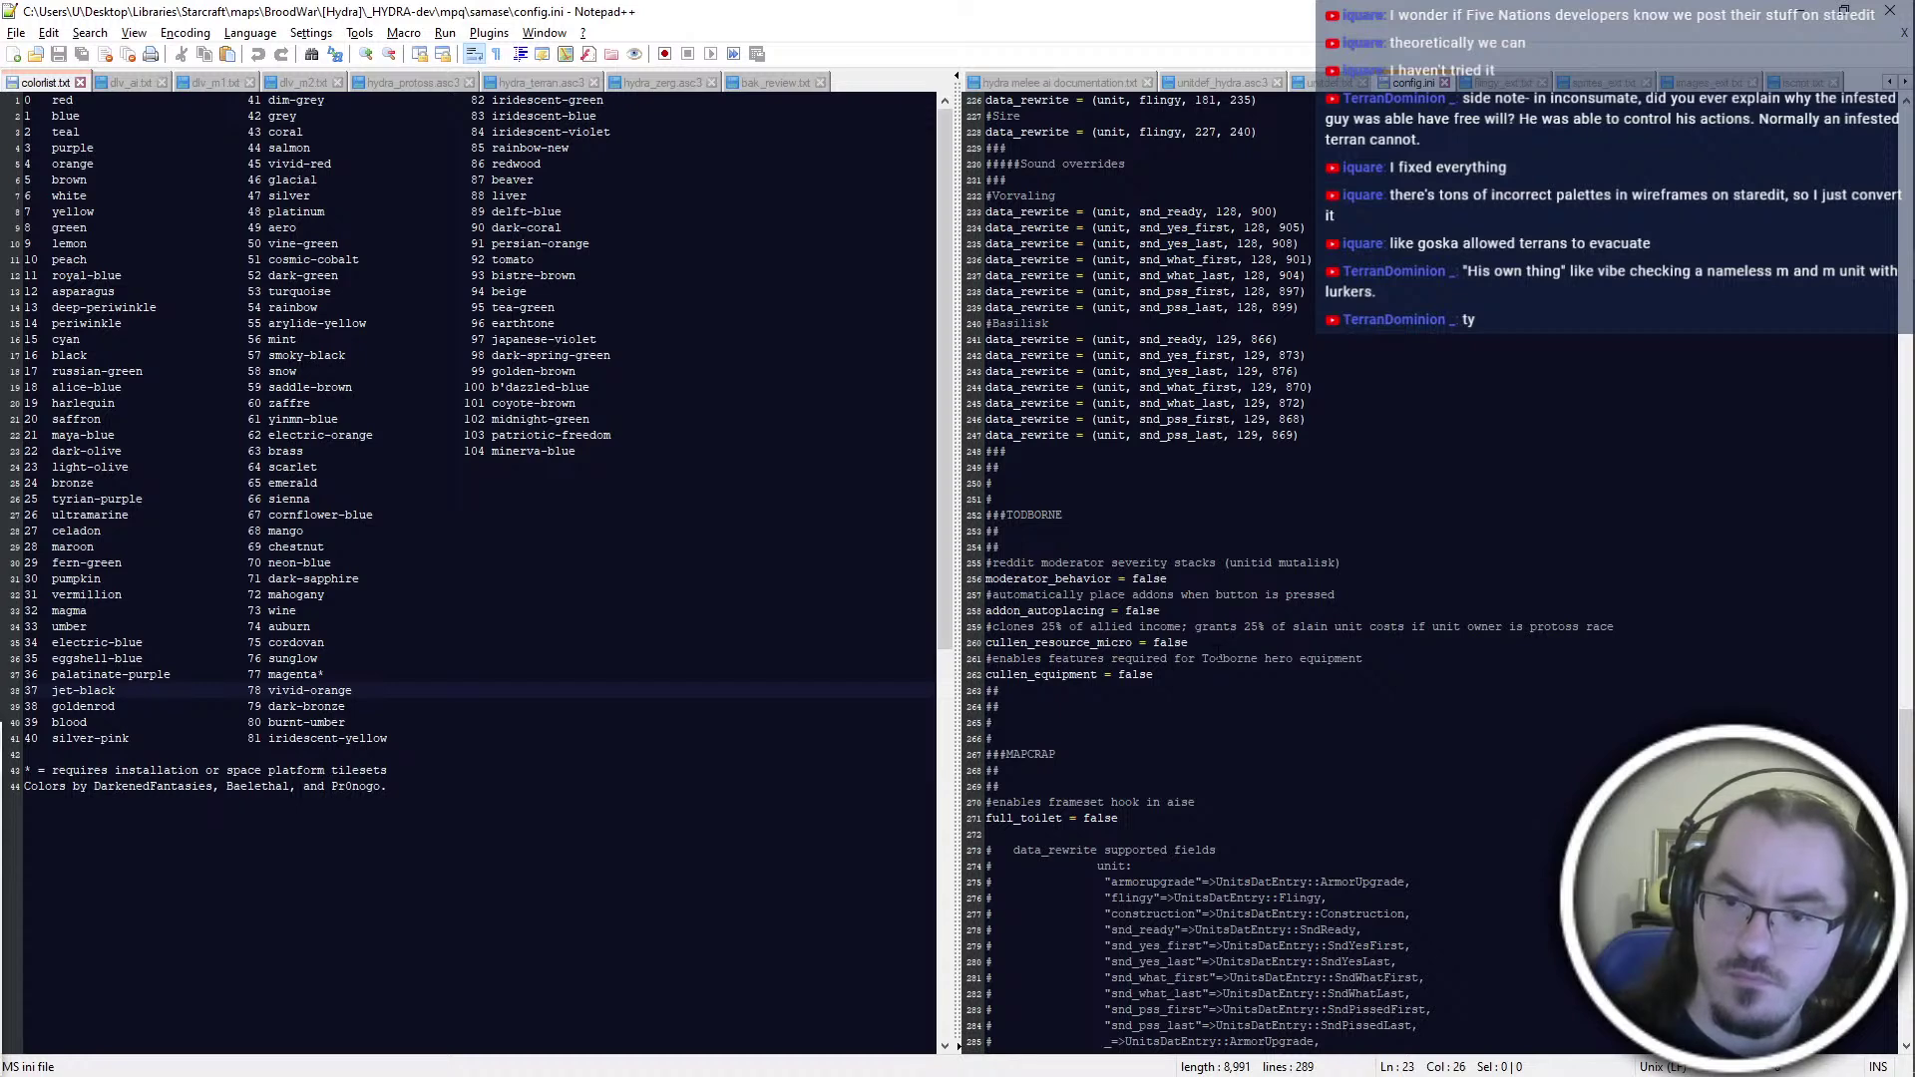
scroll(1216, 658, "up", 6)
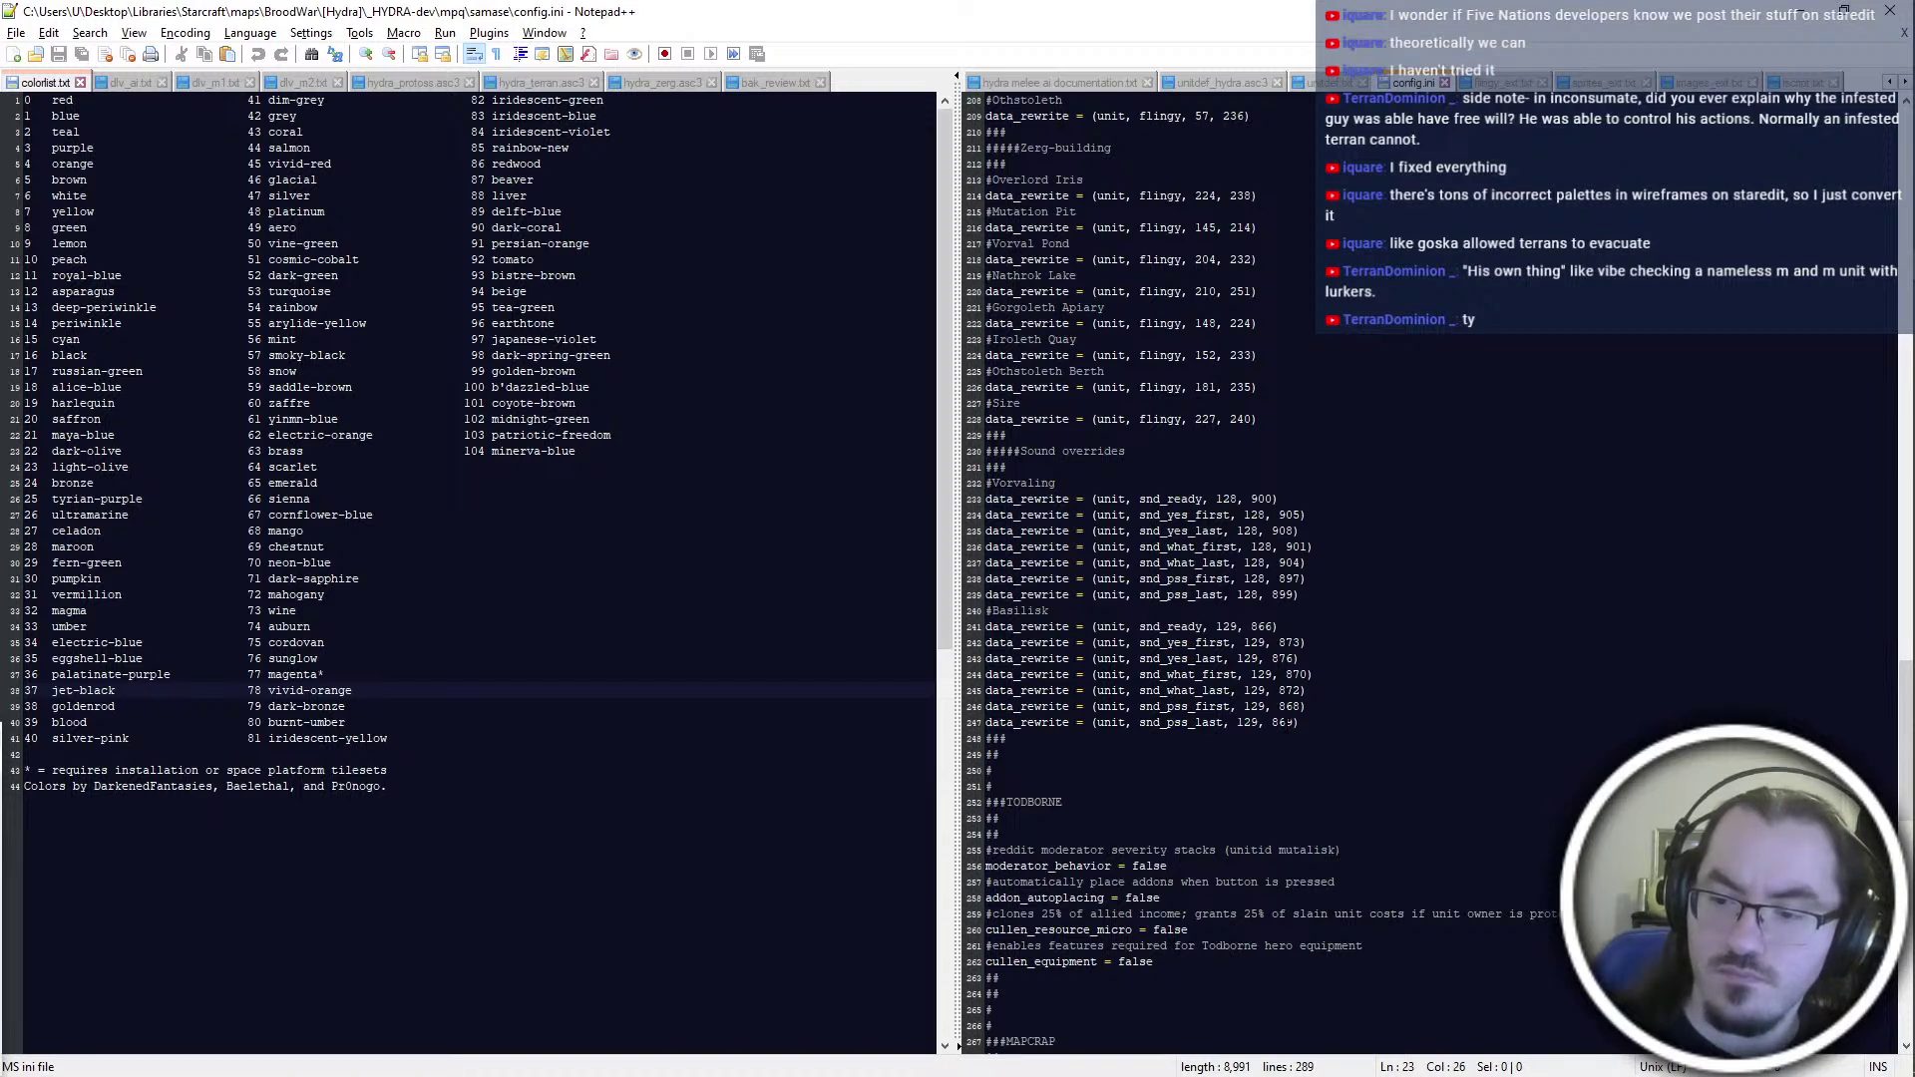
double_click(1082, 929)
scroll(1087, 931, "up", 3)
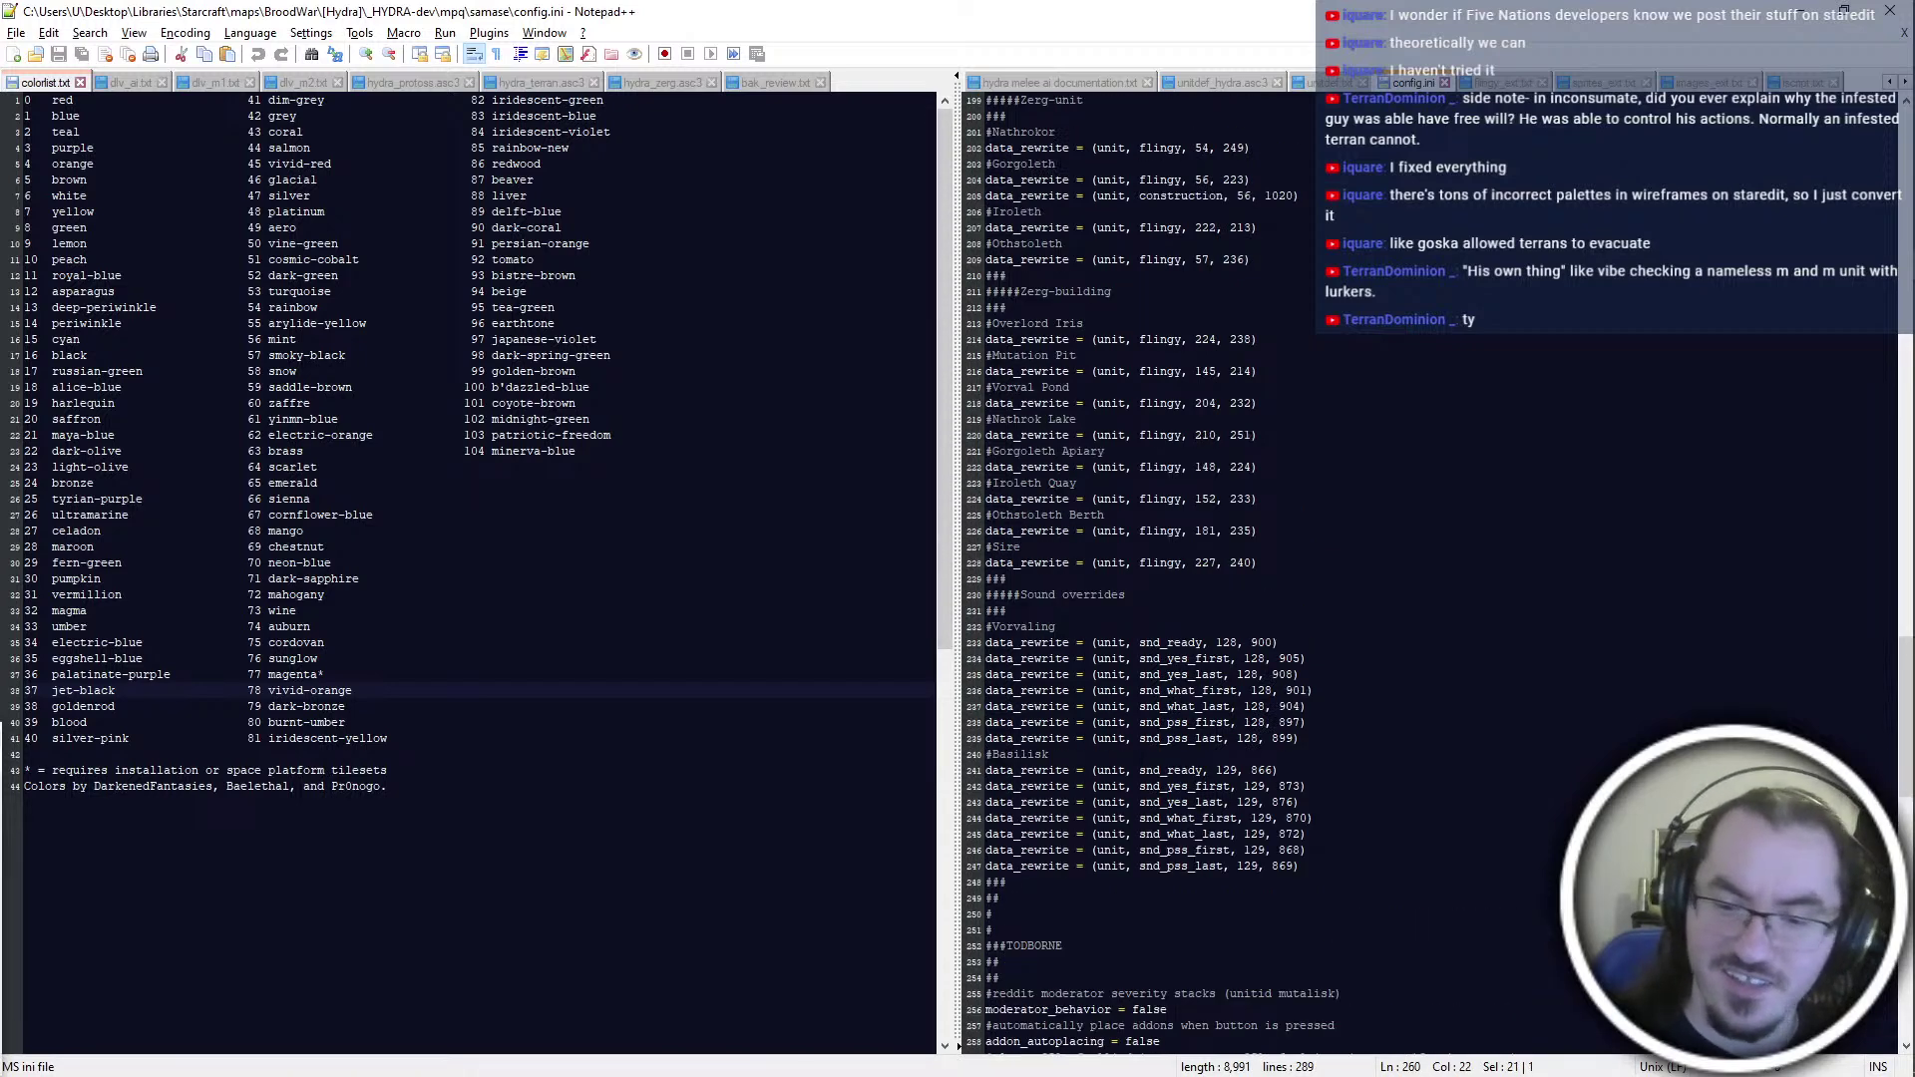
left_click(1107, 945)
scroll(1107, 938, "down", 5)
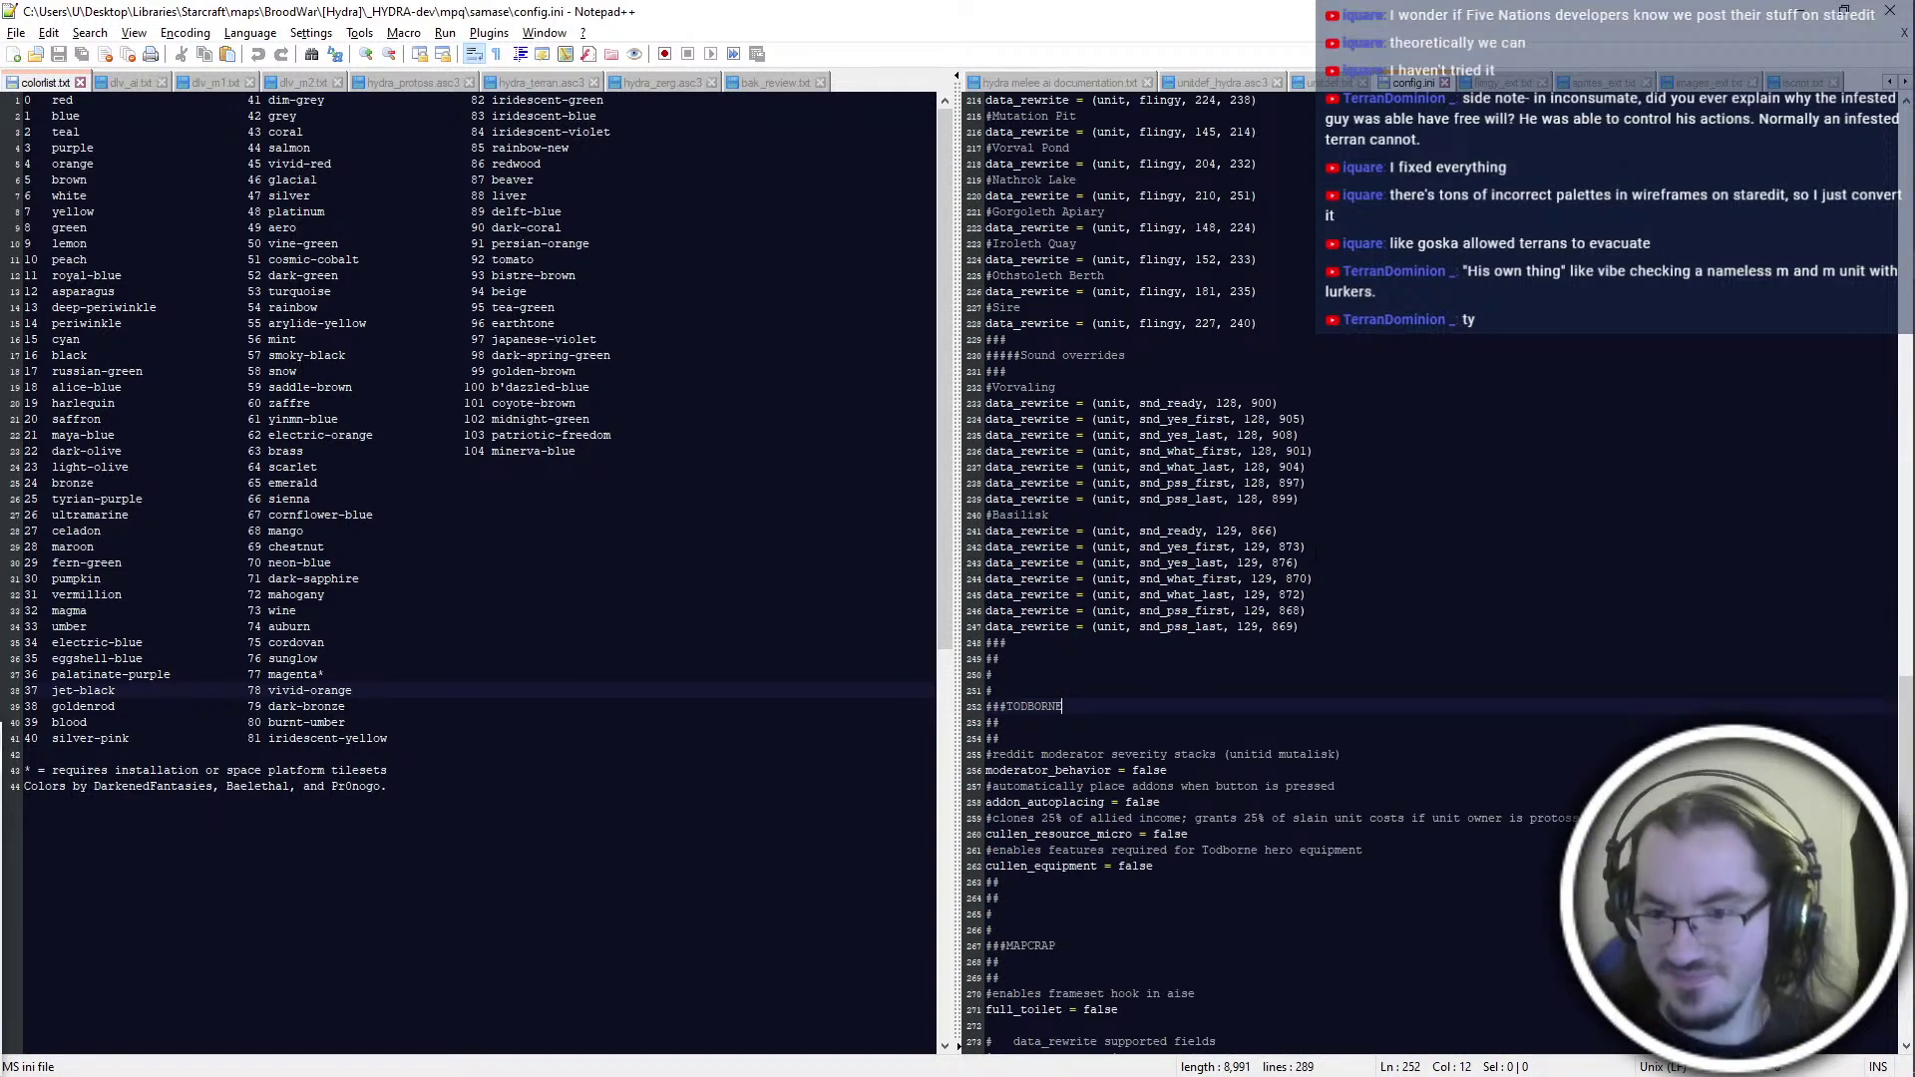
scroll(1107, 937, "up", 10)
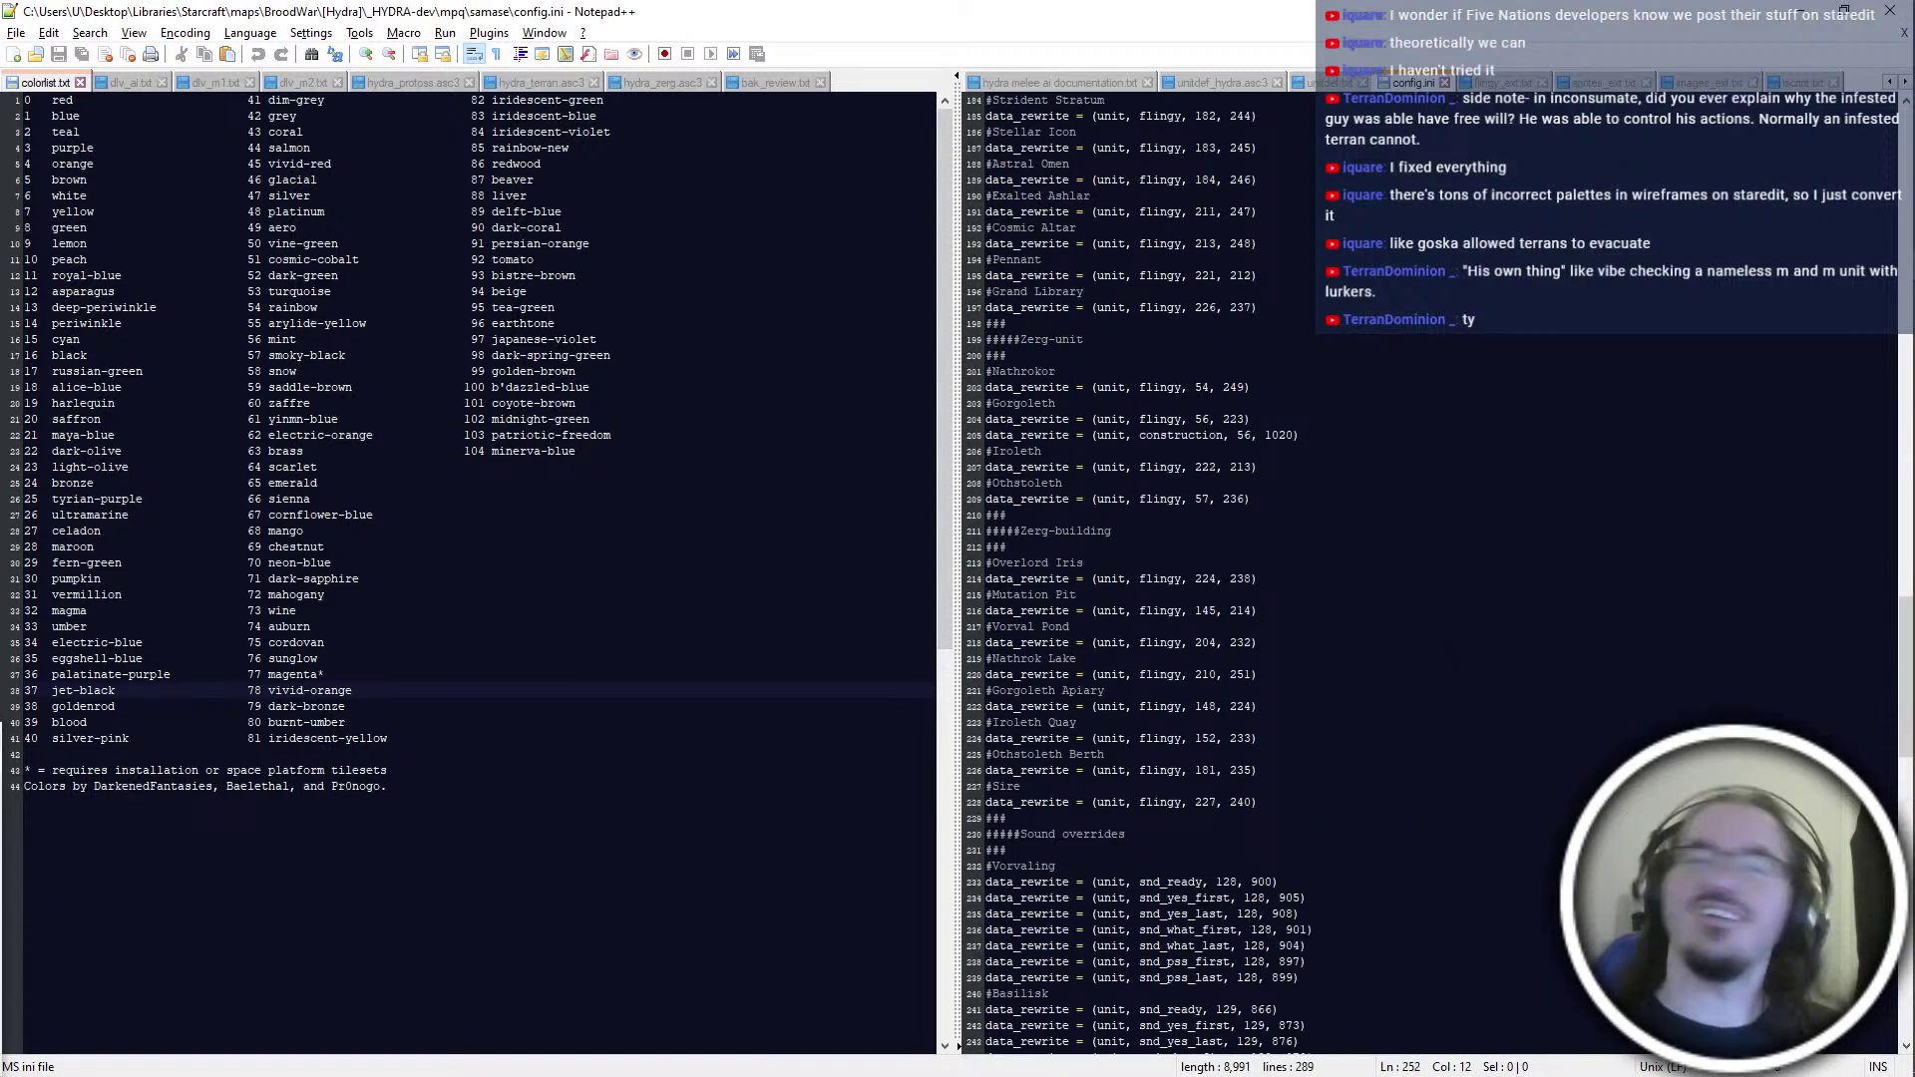
In the Git client, stage all changed _HYDRA-dev files and commit them as "Revise Centaur graphic (fixes teamcolor issues etc); Set up extended flingy entries"
key("alt+Tab")
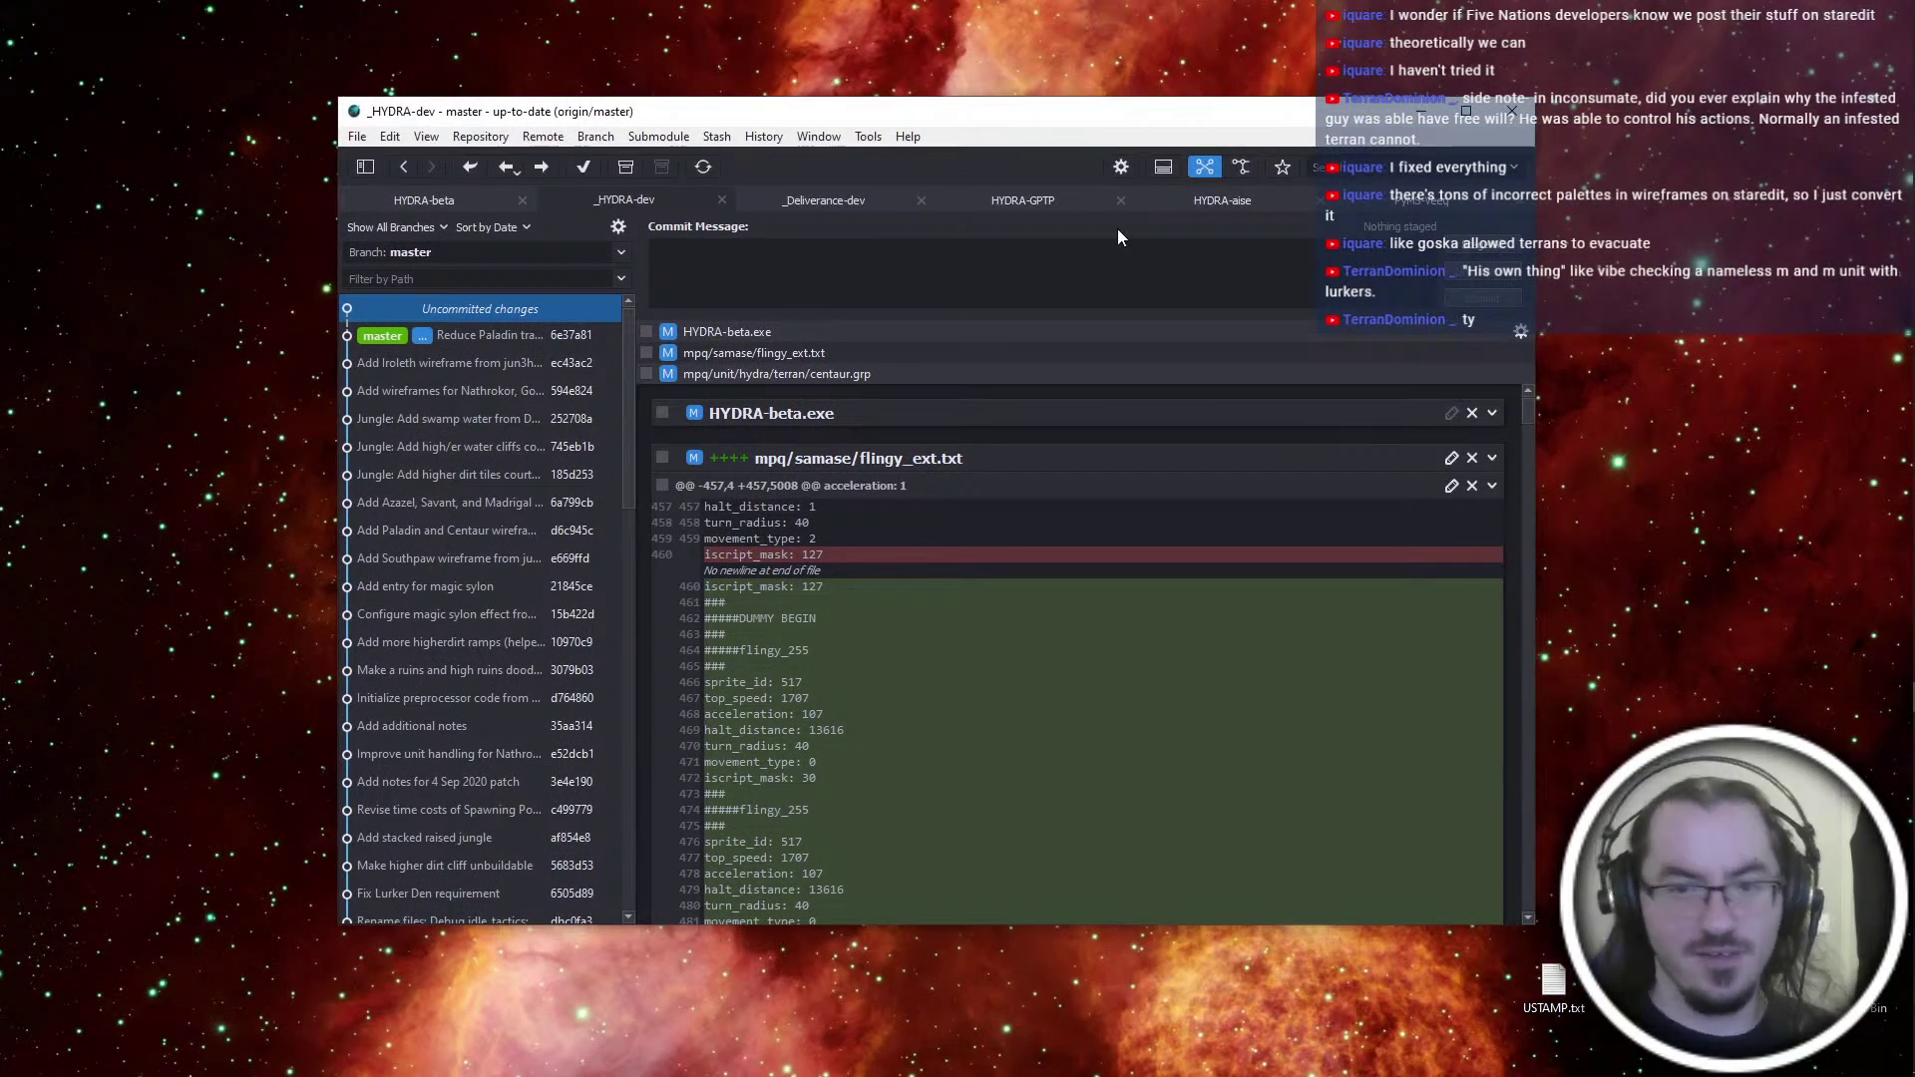
key("ctrl+plus")
type("Revise Centaur graphic (fixes teamcolor issues etc); ")
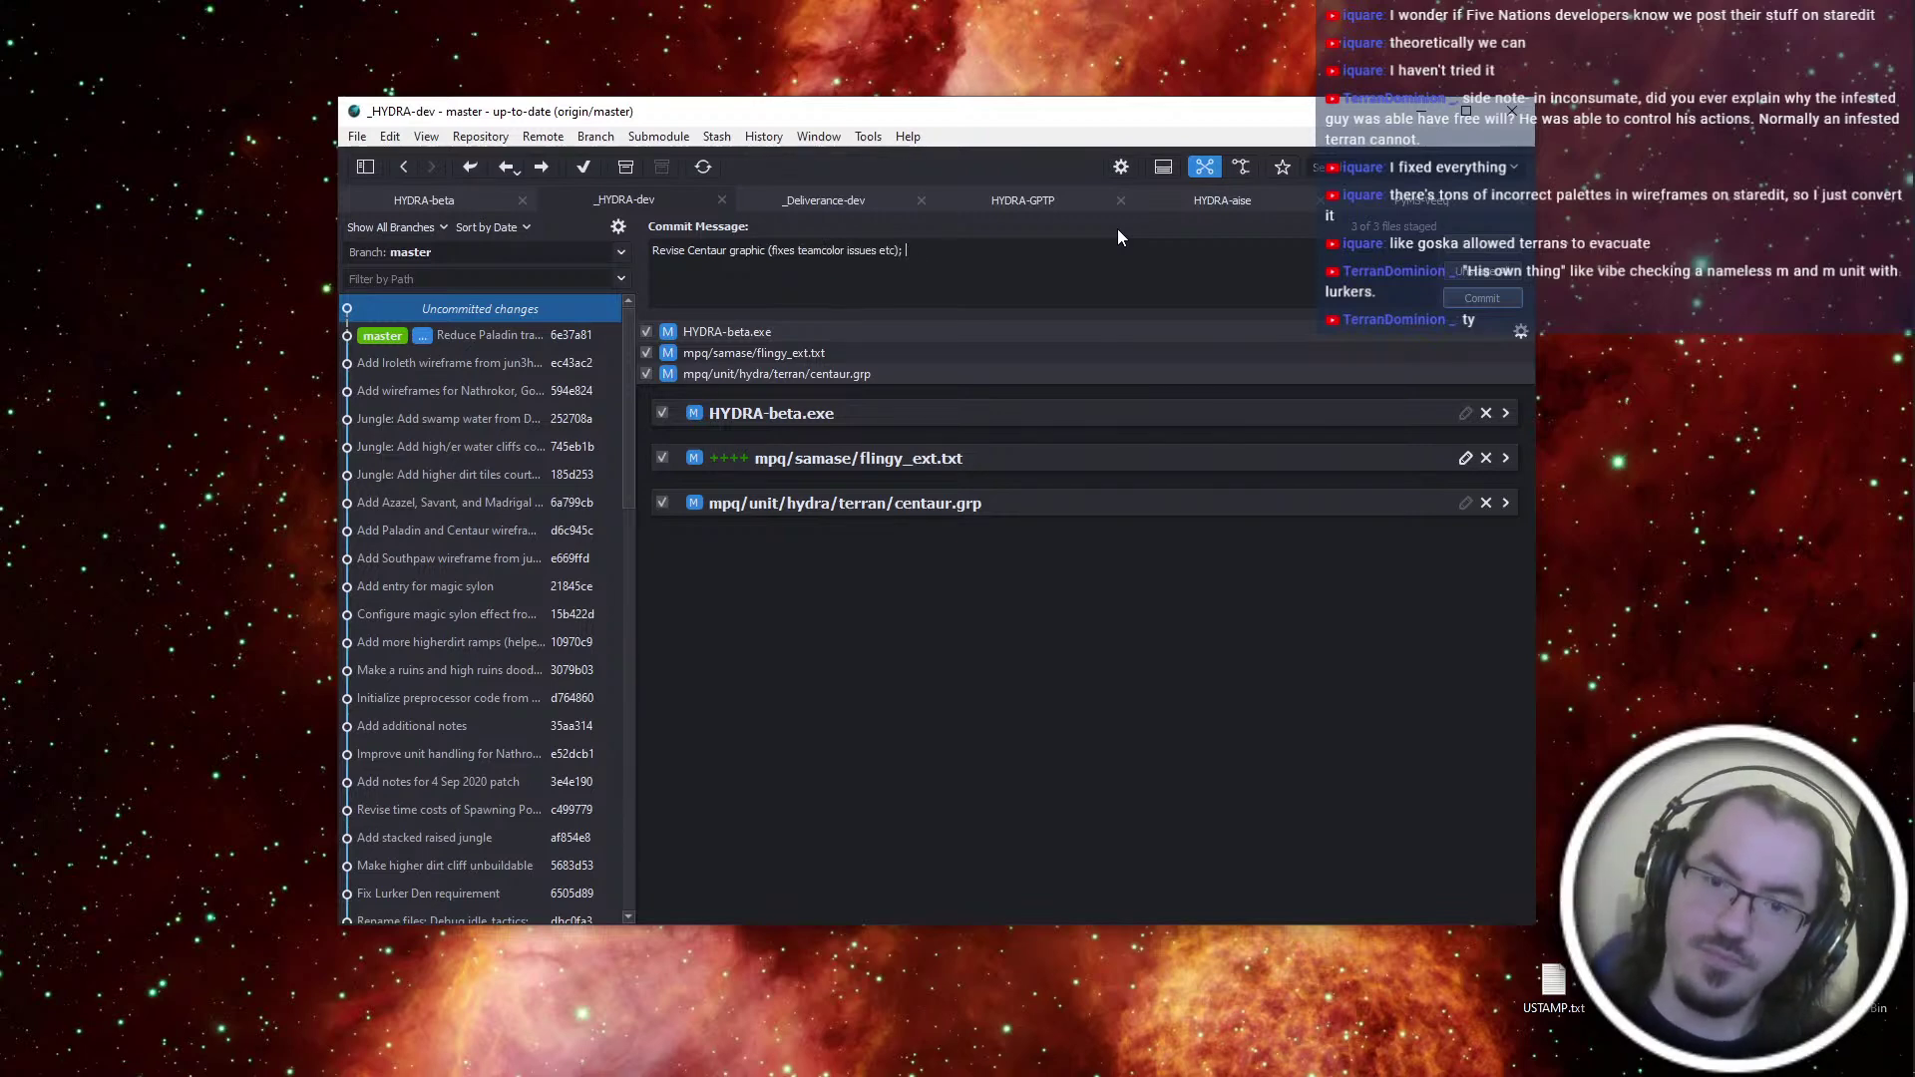
type("Set up")
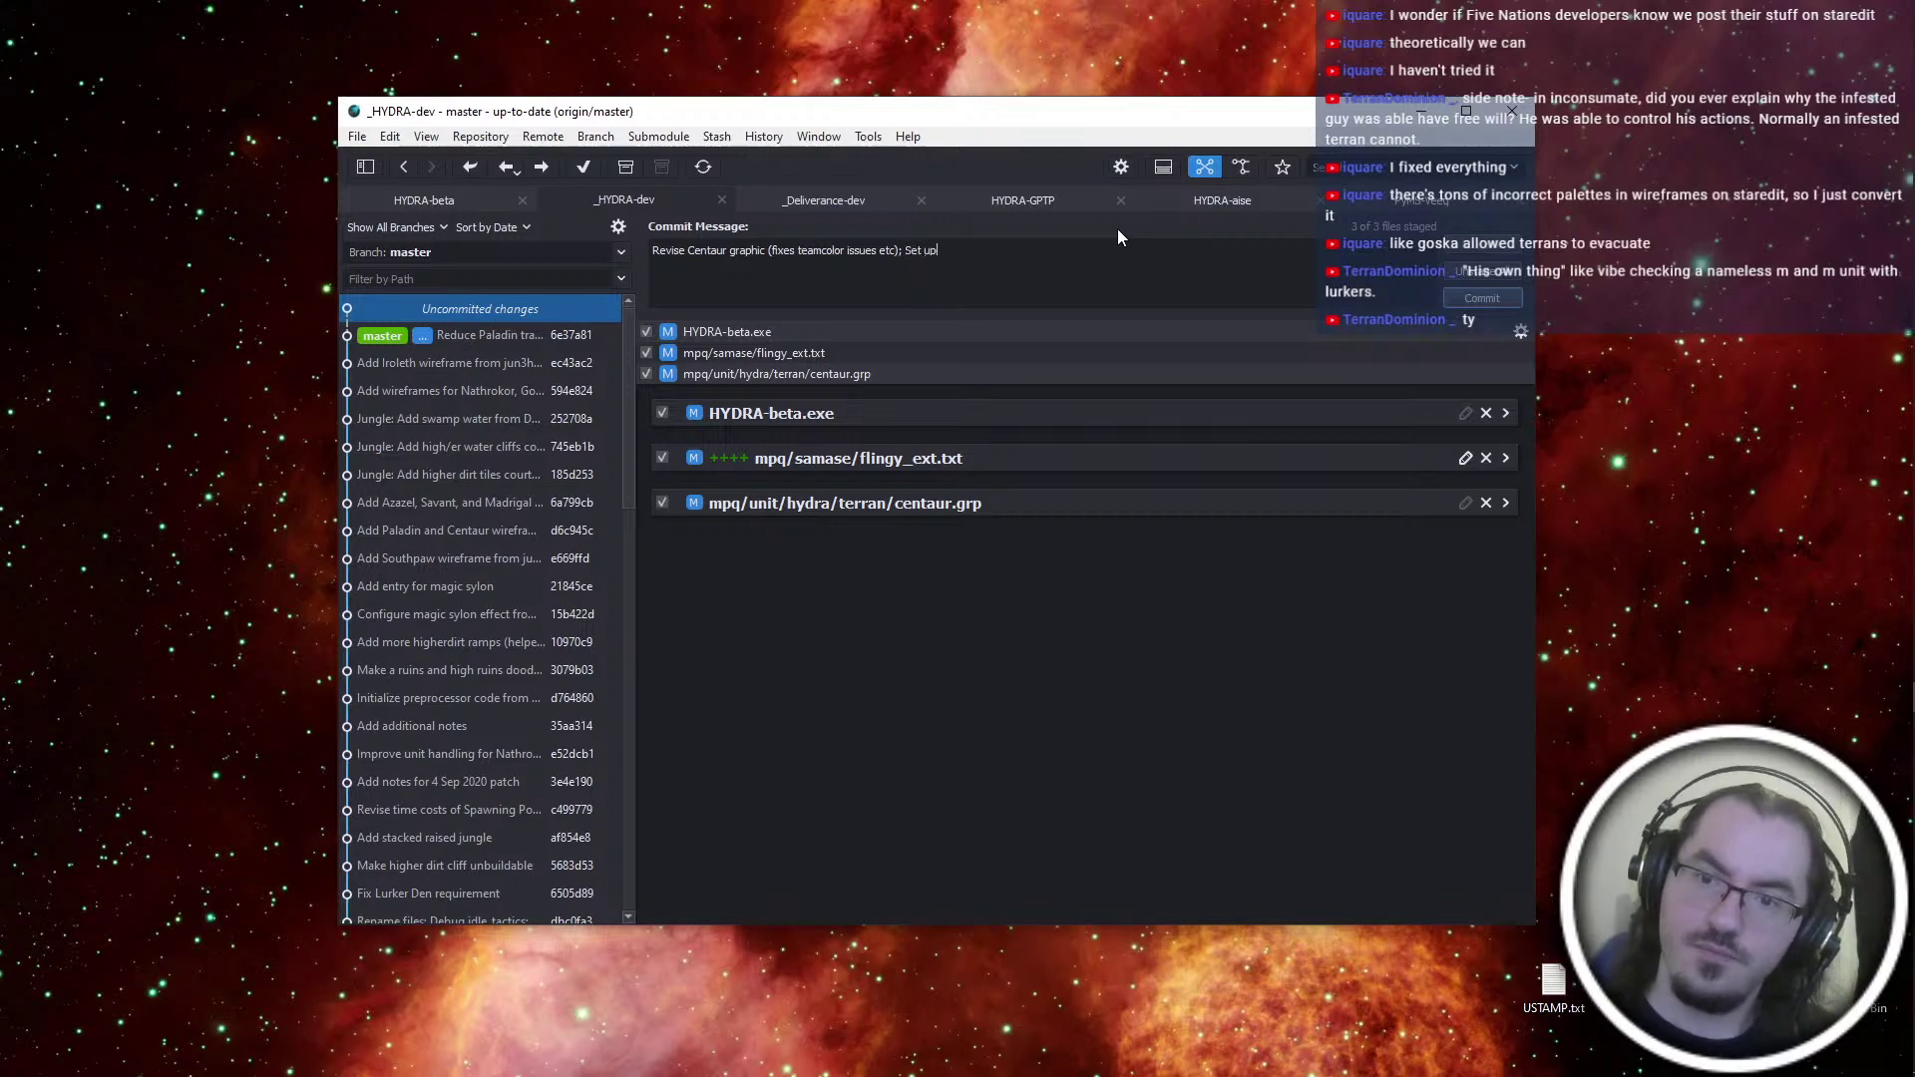
type(" extended flingy entries")
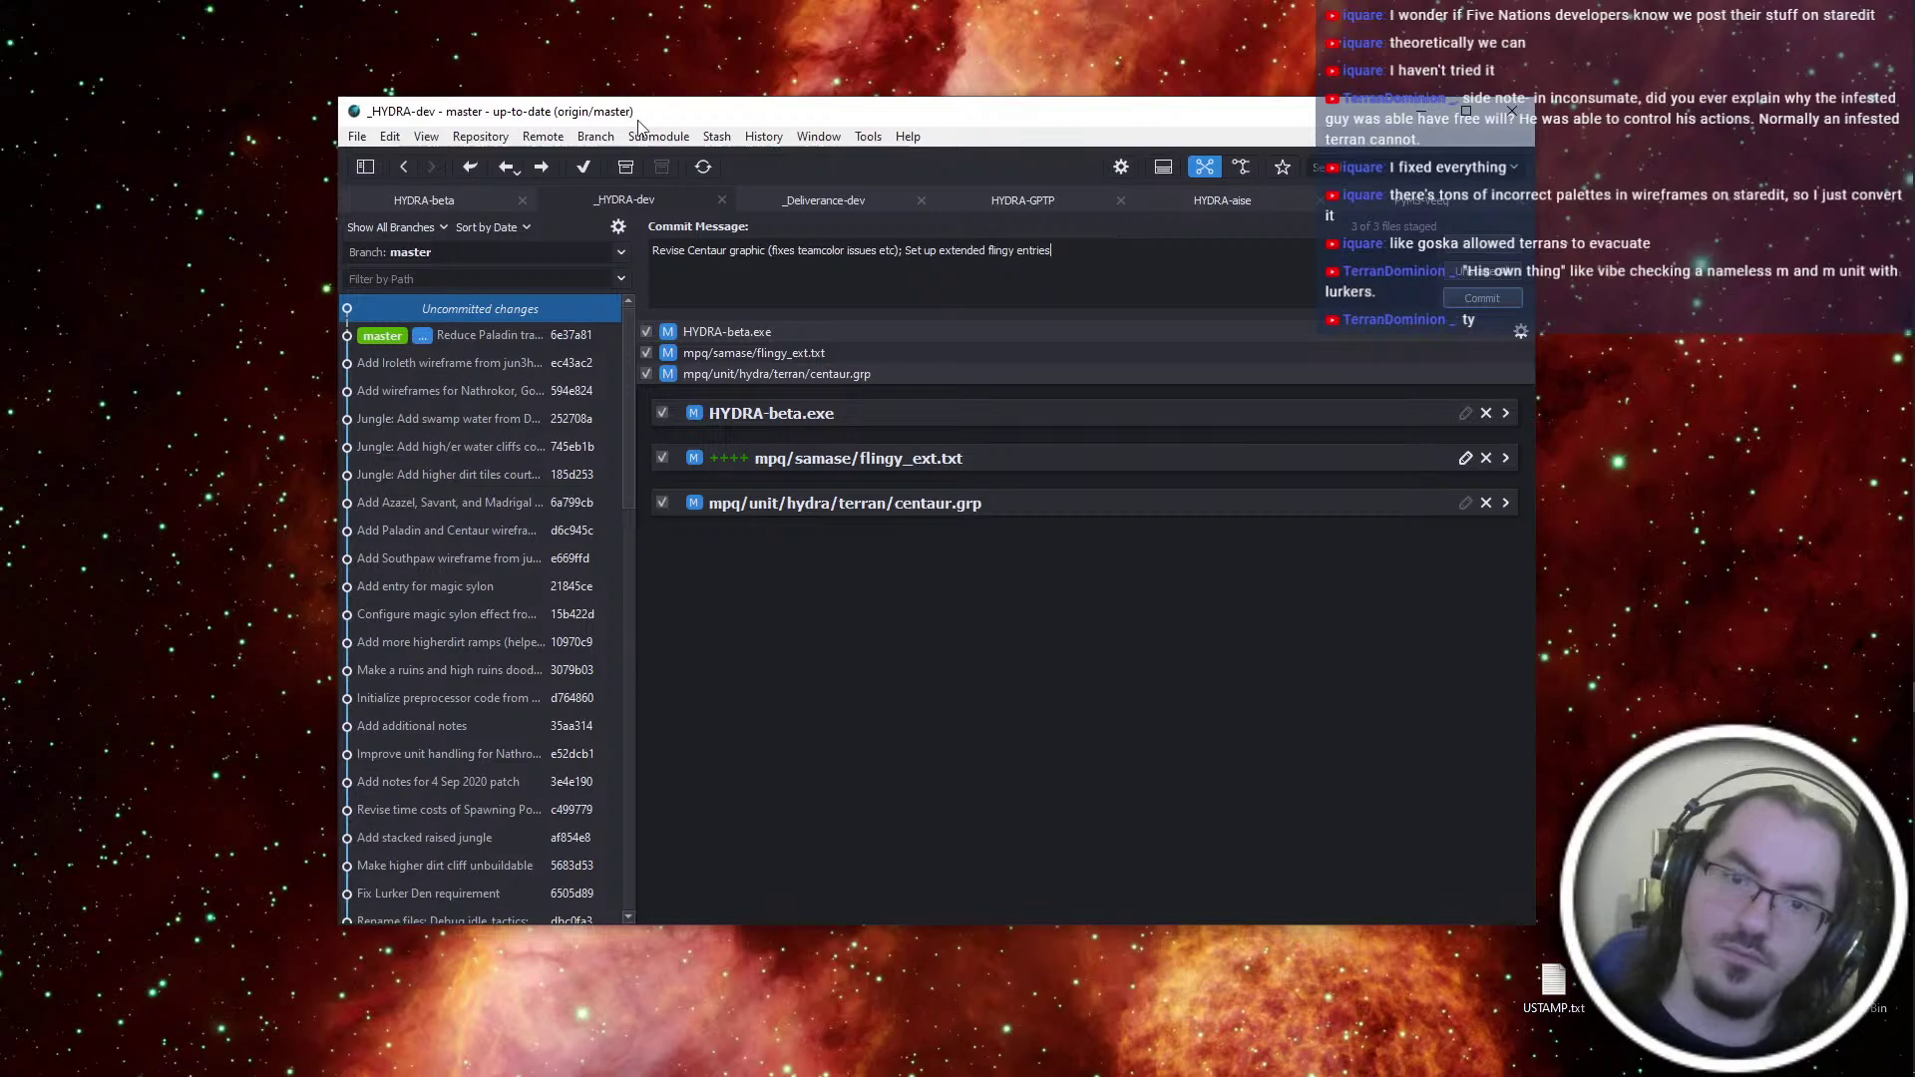
key("ctrl+Return")
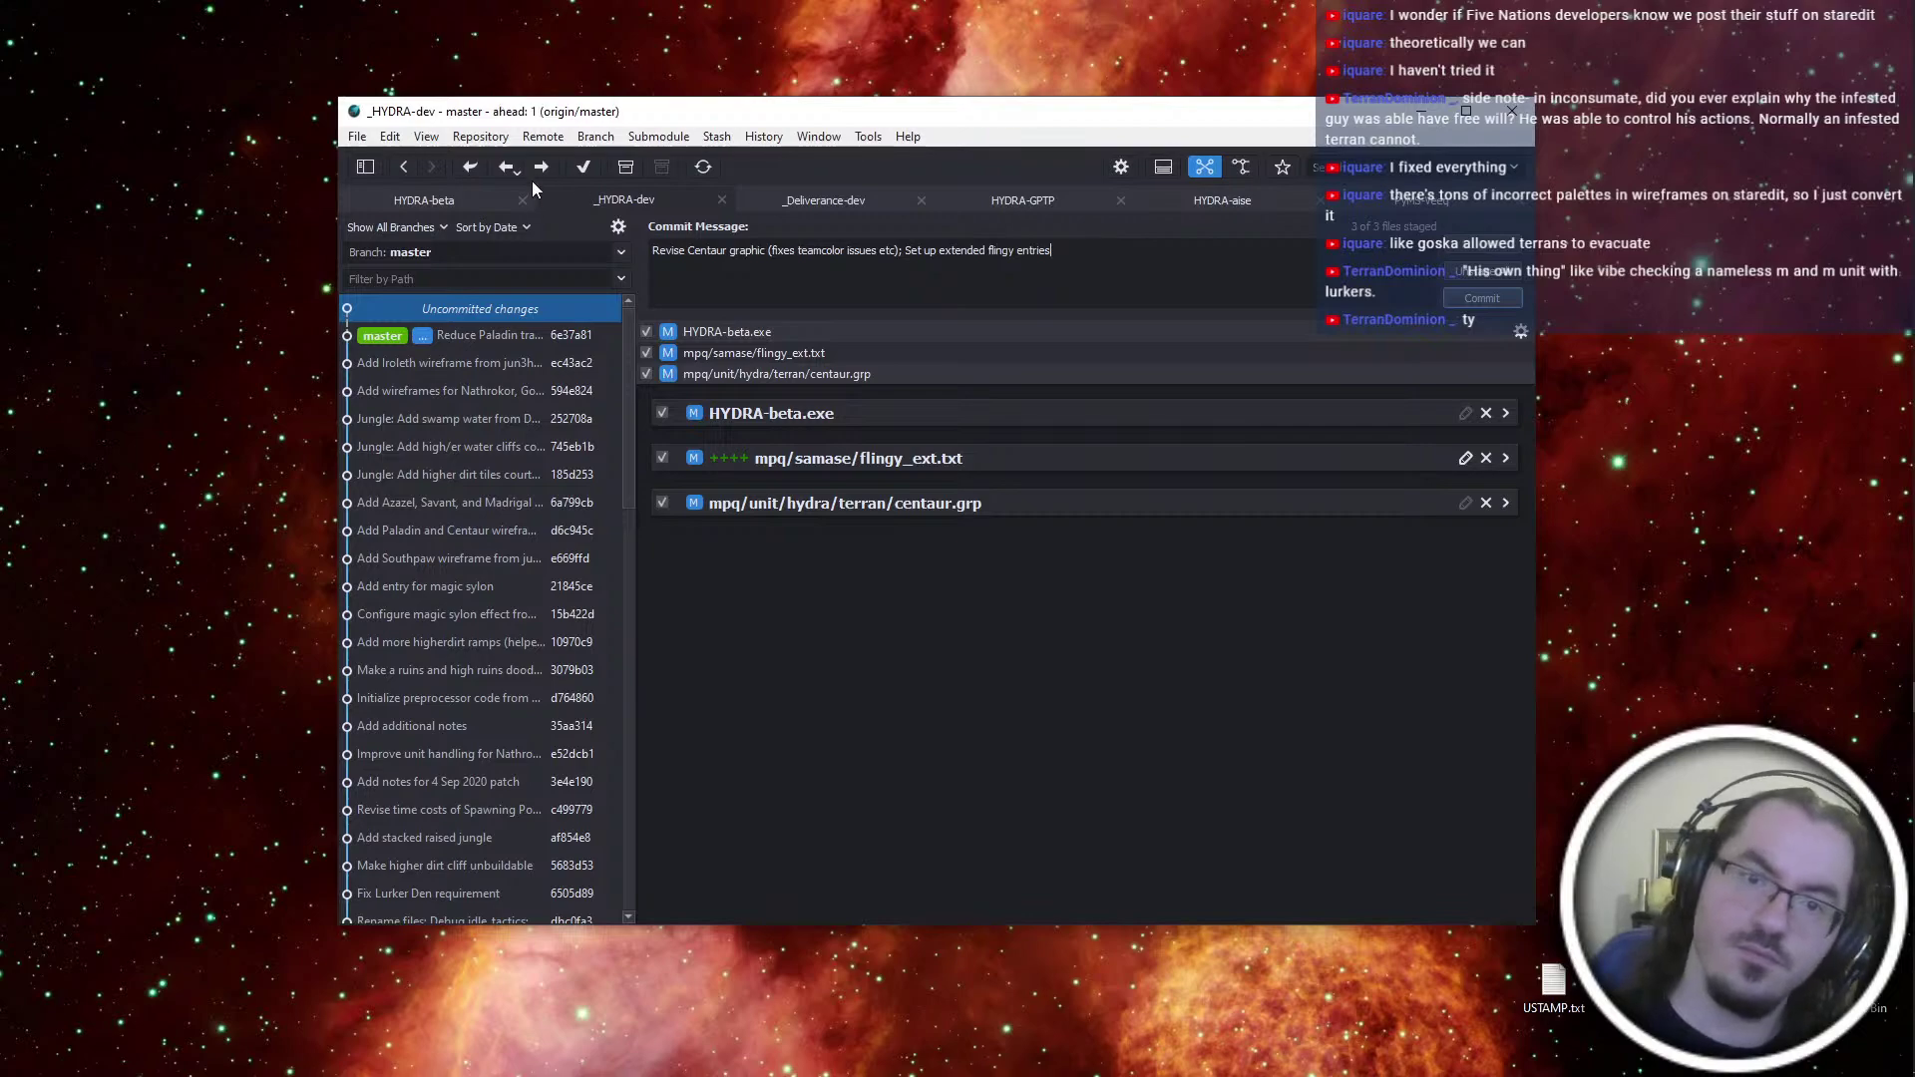
Push the new _HYDRA-dev commit from master to its remote repository
key("ctrl+super+Left")
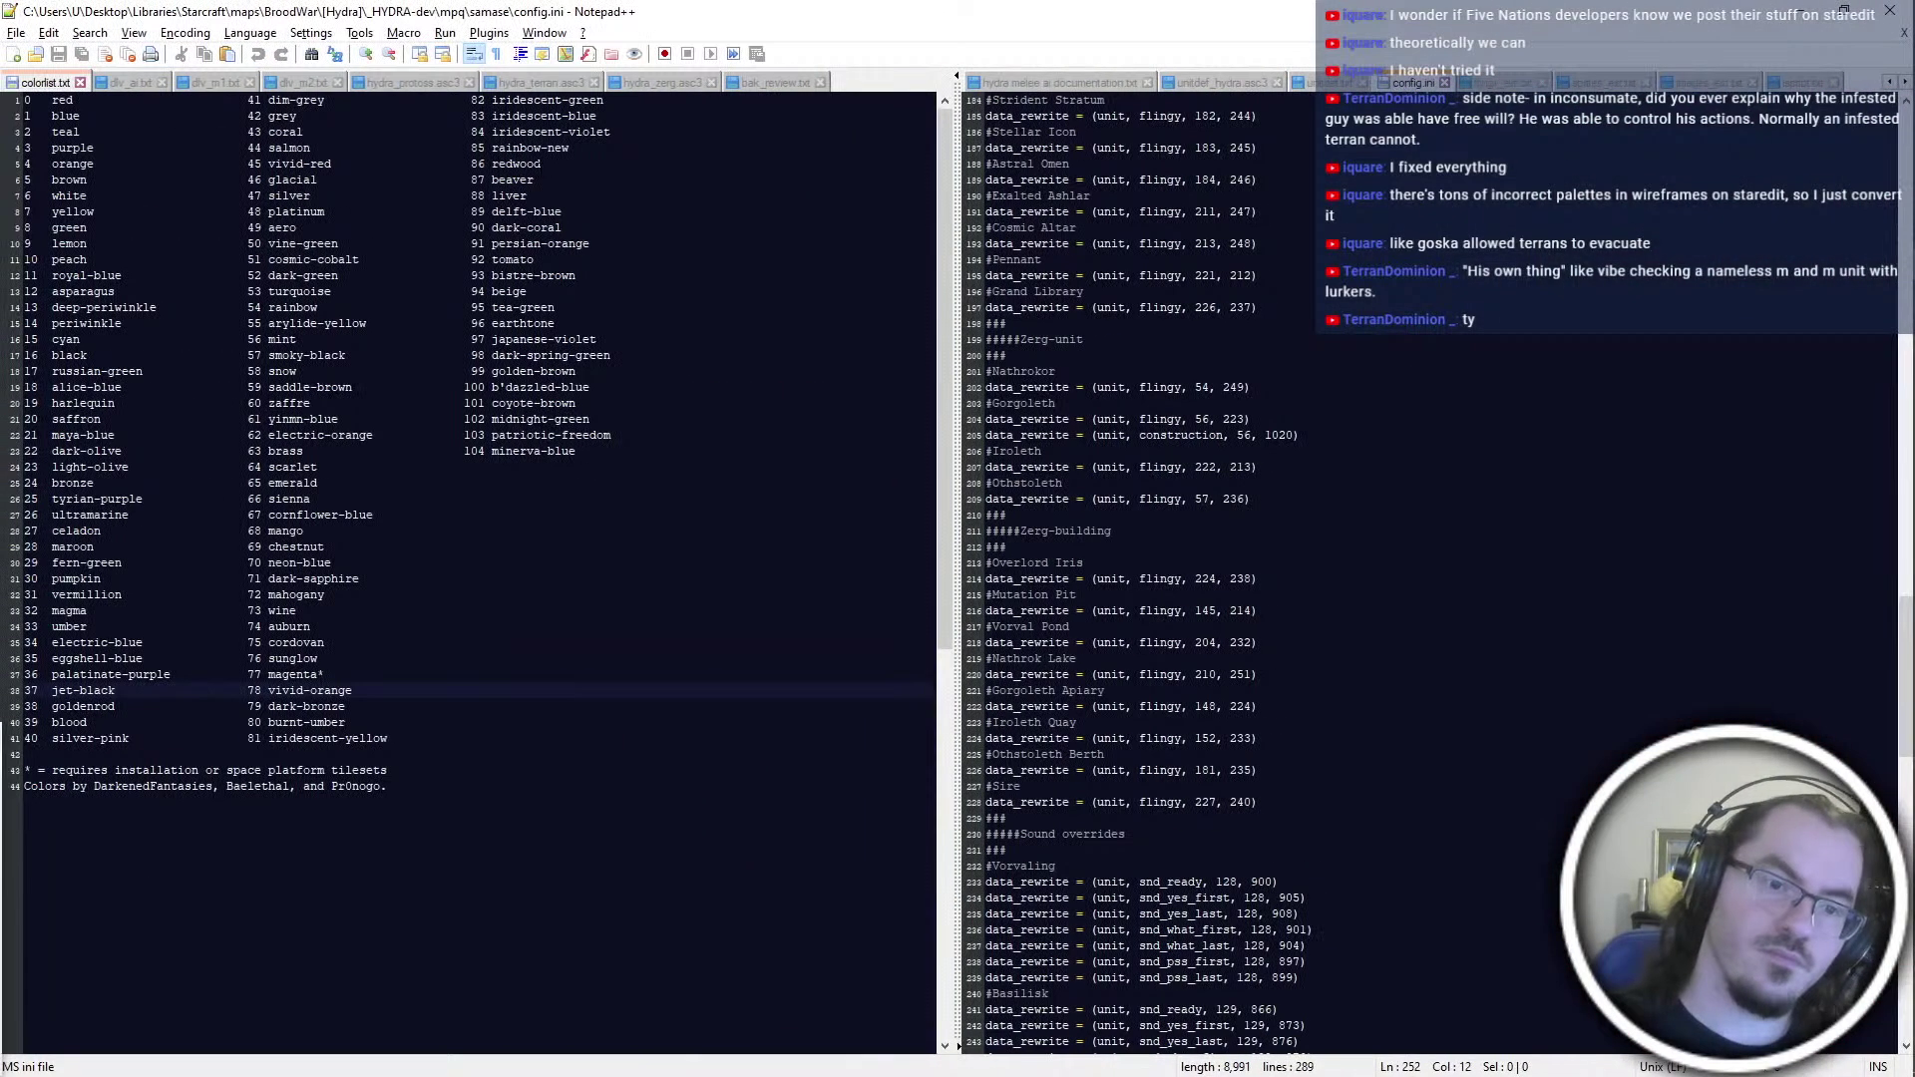
key("ctrl+super+Right")
left_click(542, 168)
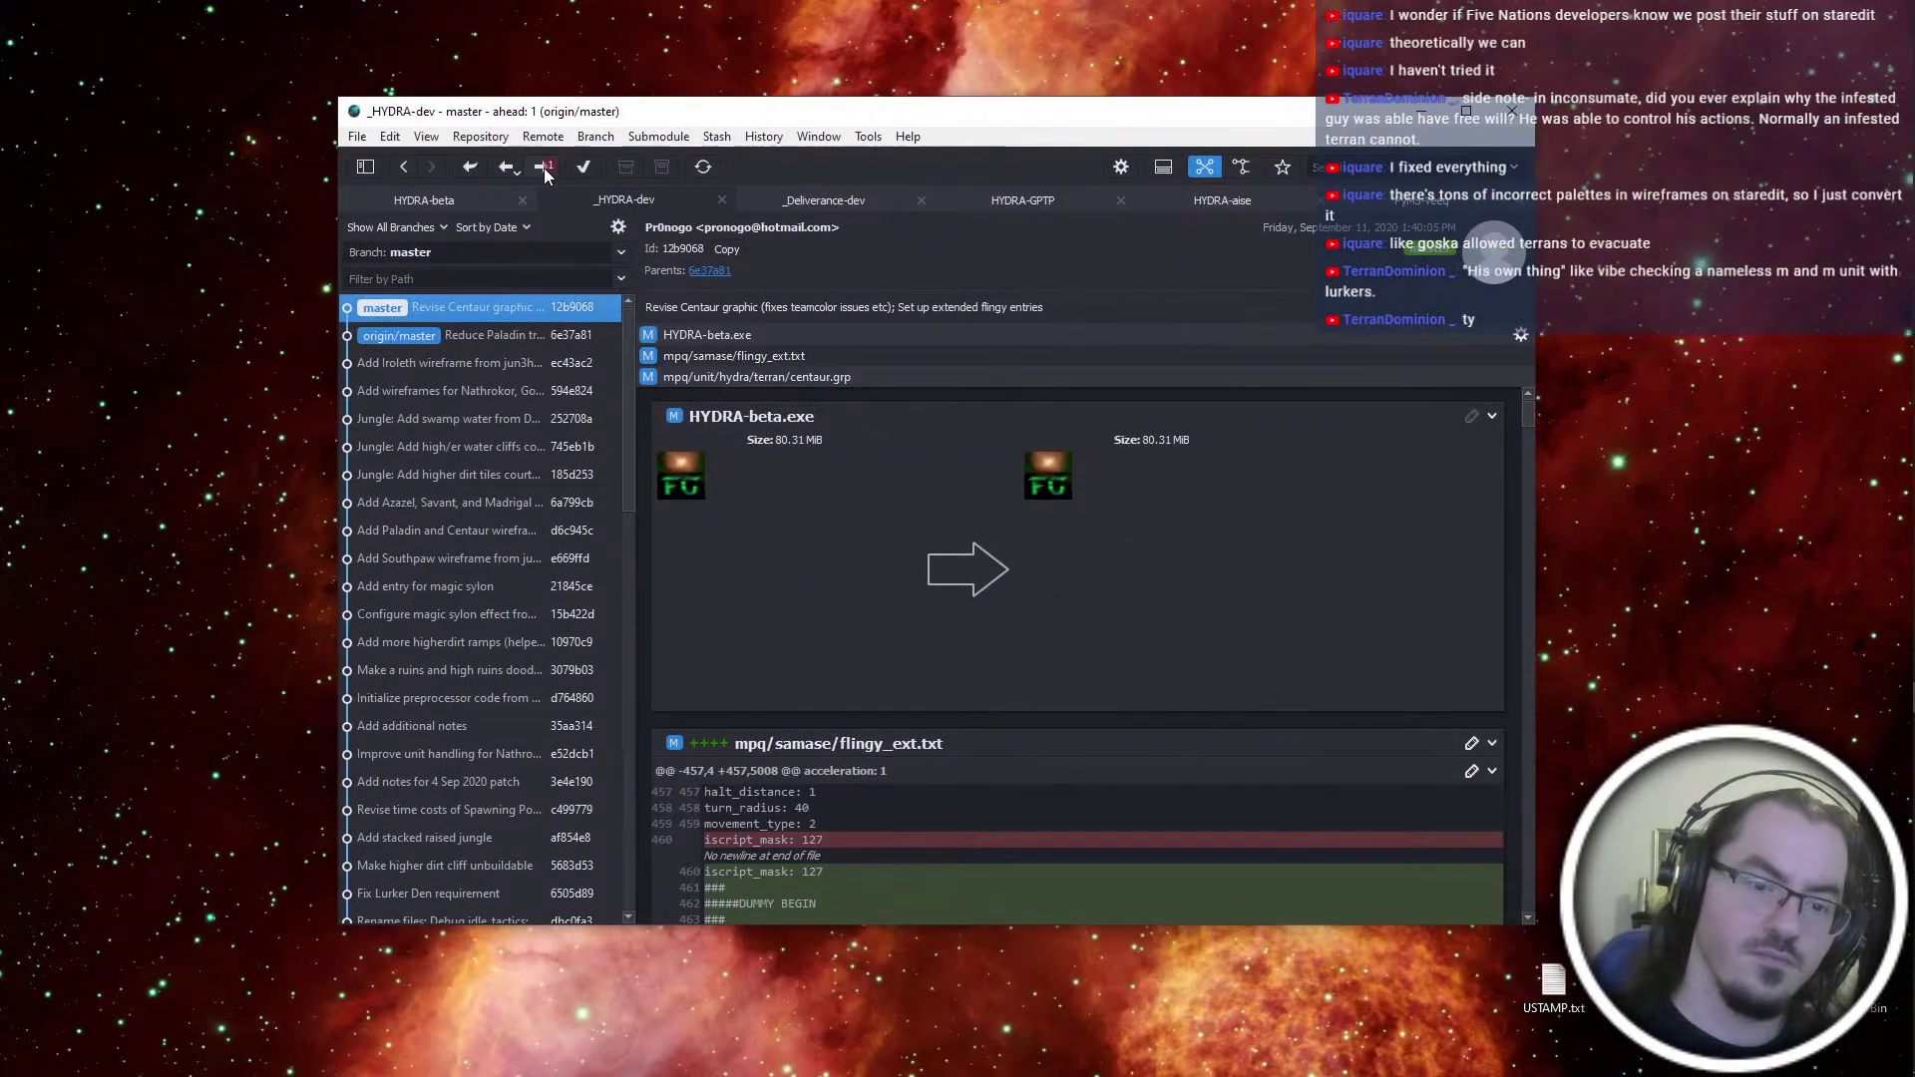
key("ctrl+super+Left")
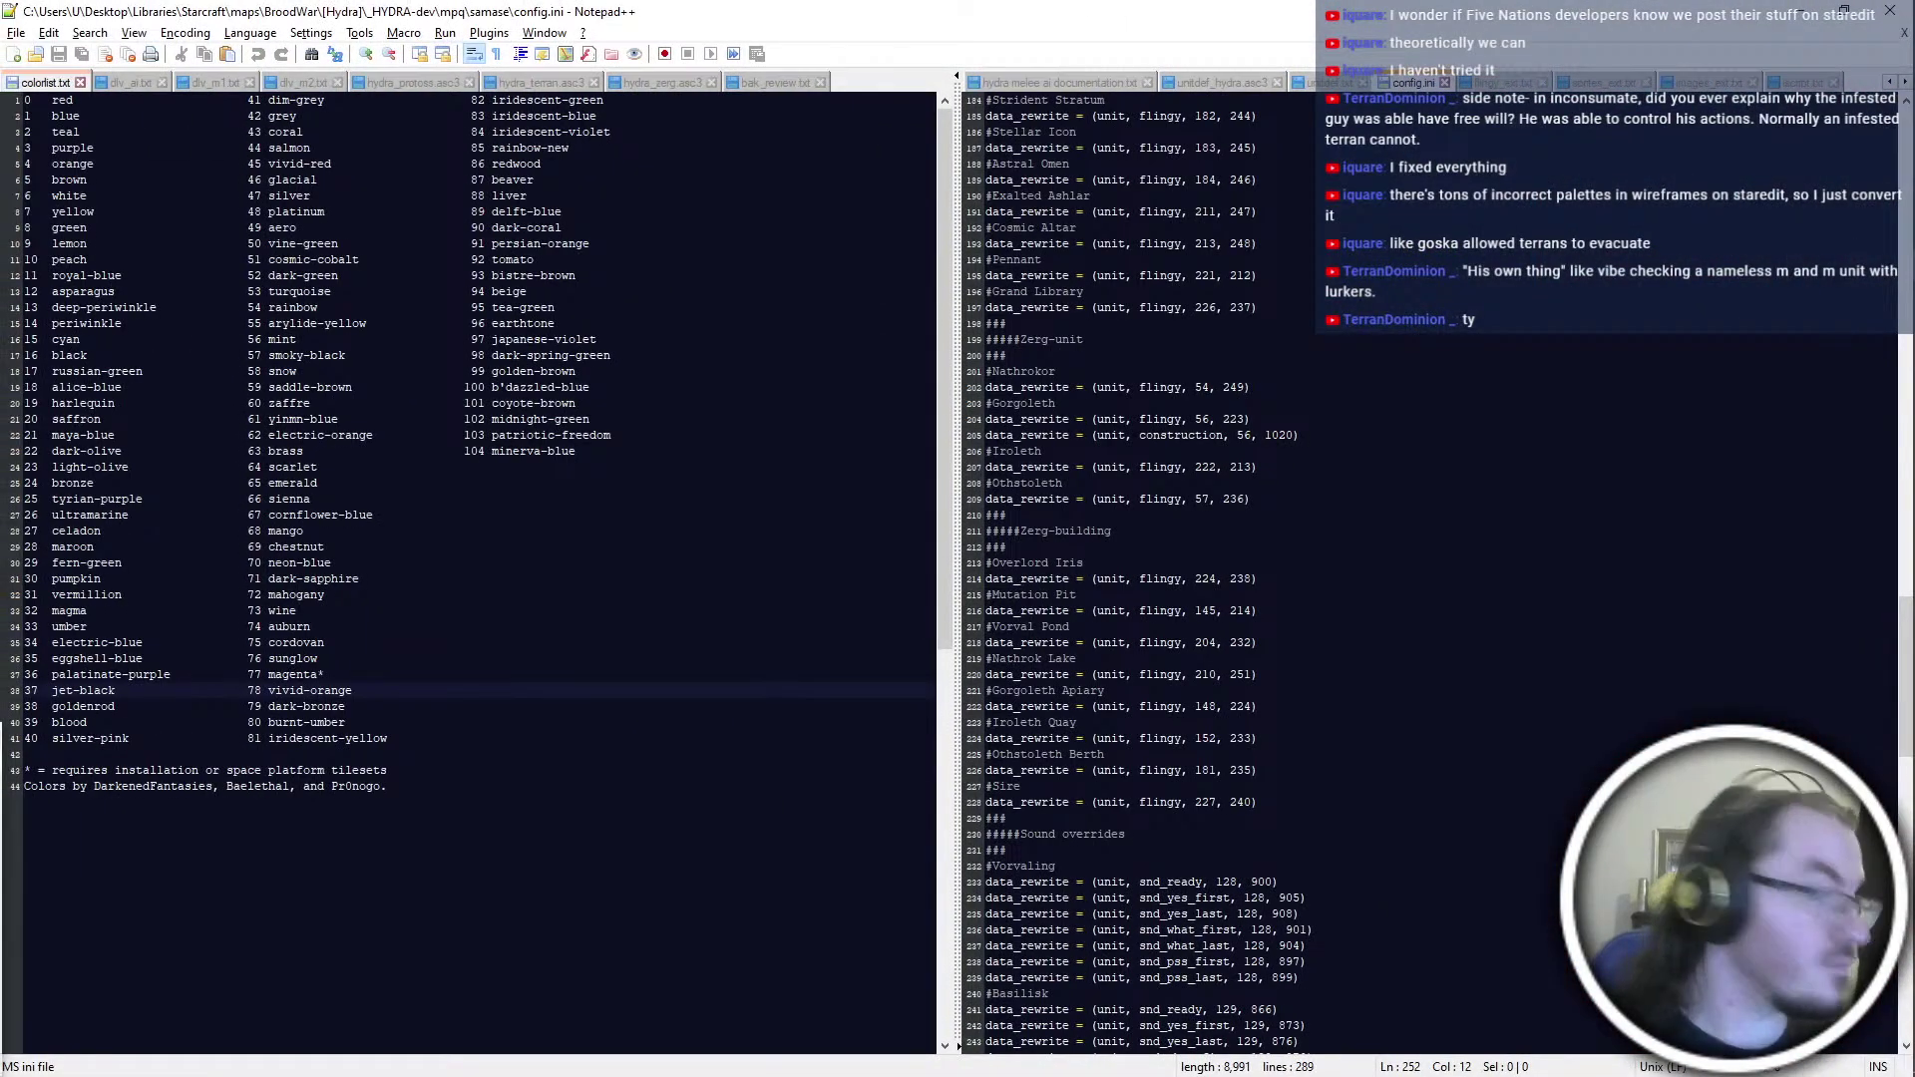
left_click(387, 786)
left_click(1441, 515)
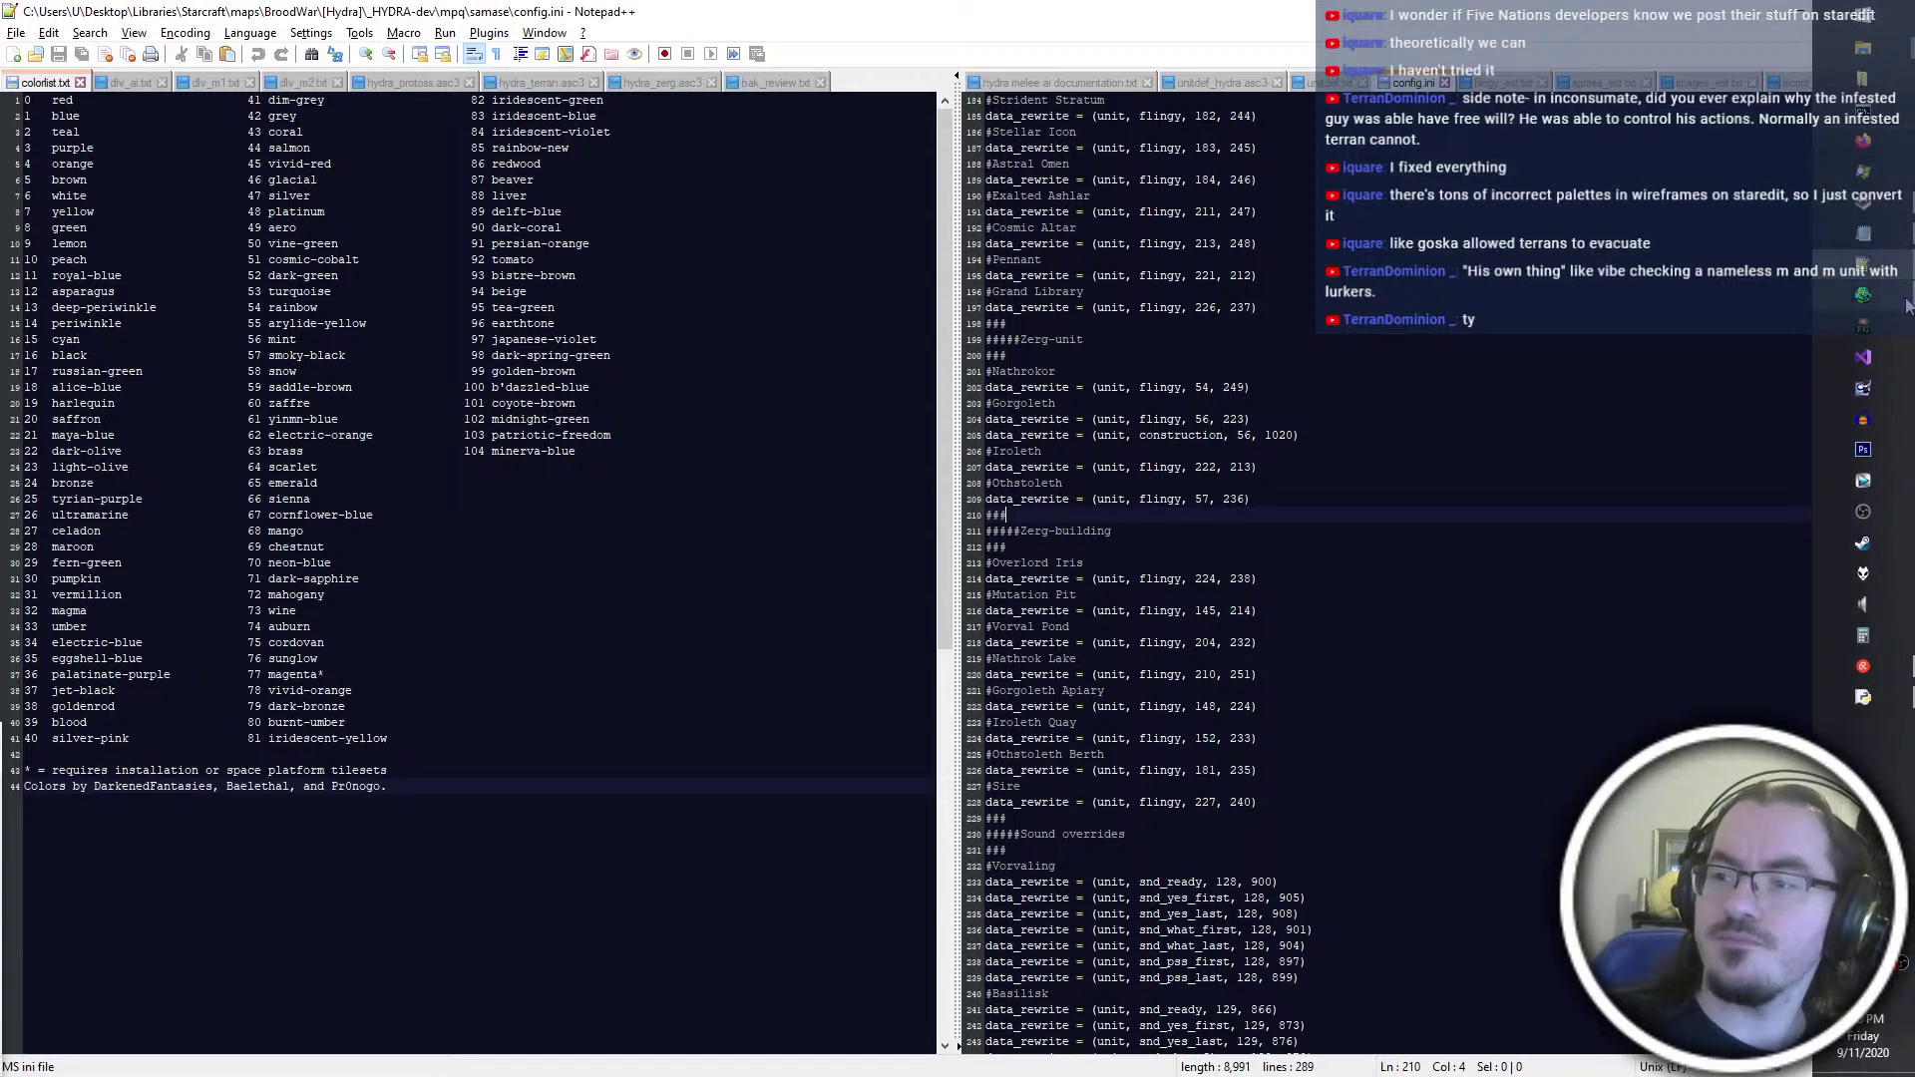
Switch to the 4. The Shield map in ScmDraft and examine the Protoss mineral base and the dirt edge along the walkway southwest of it
key("ctrl+super+Right")
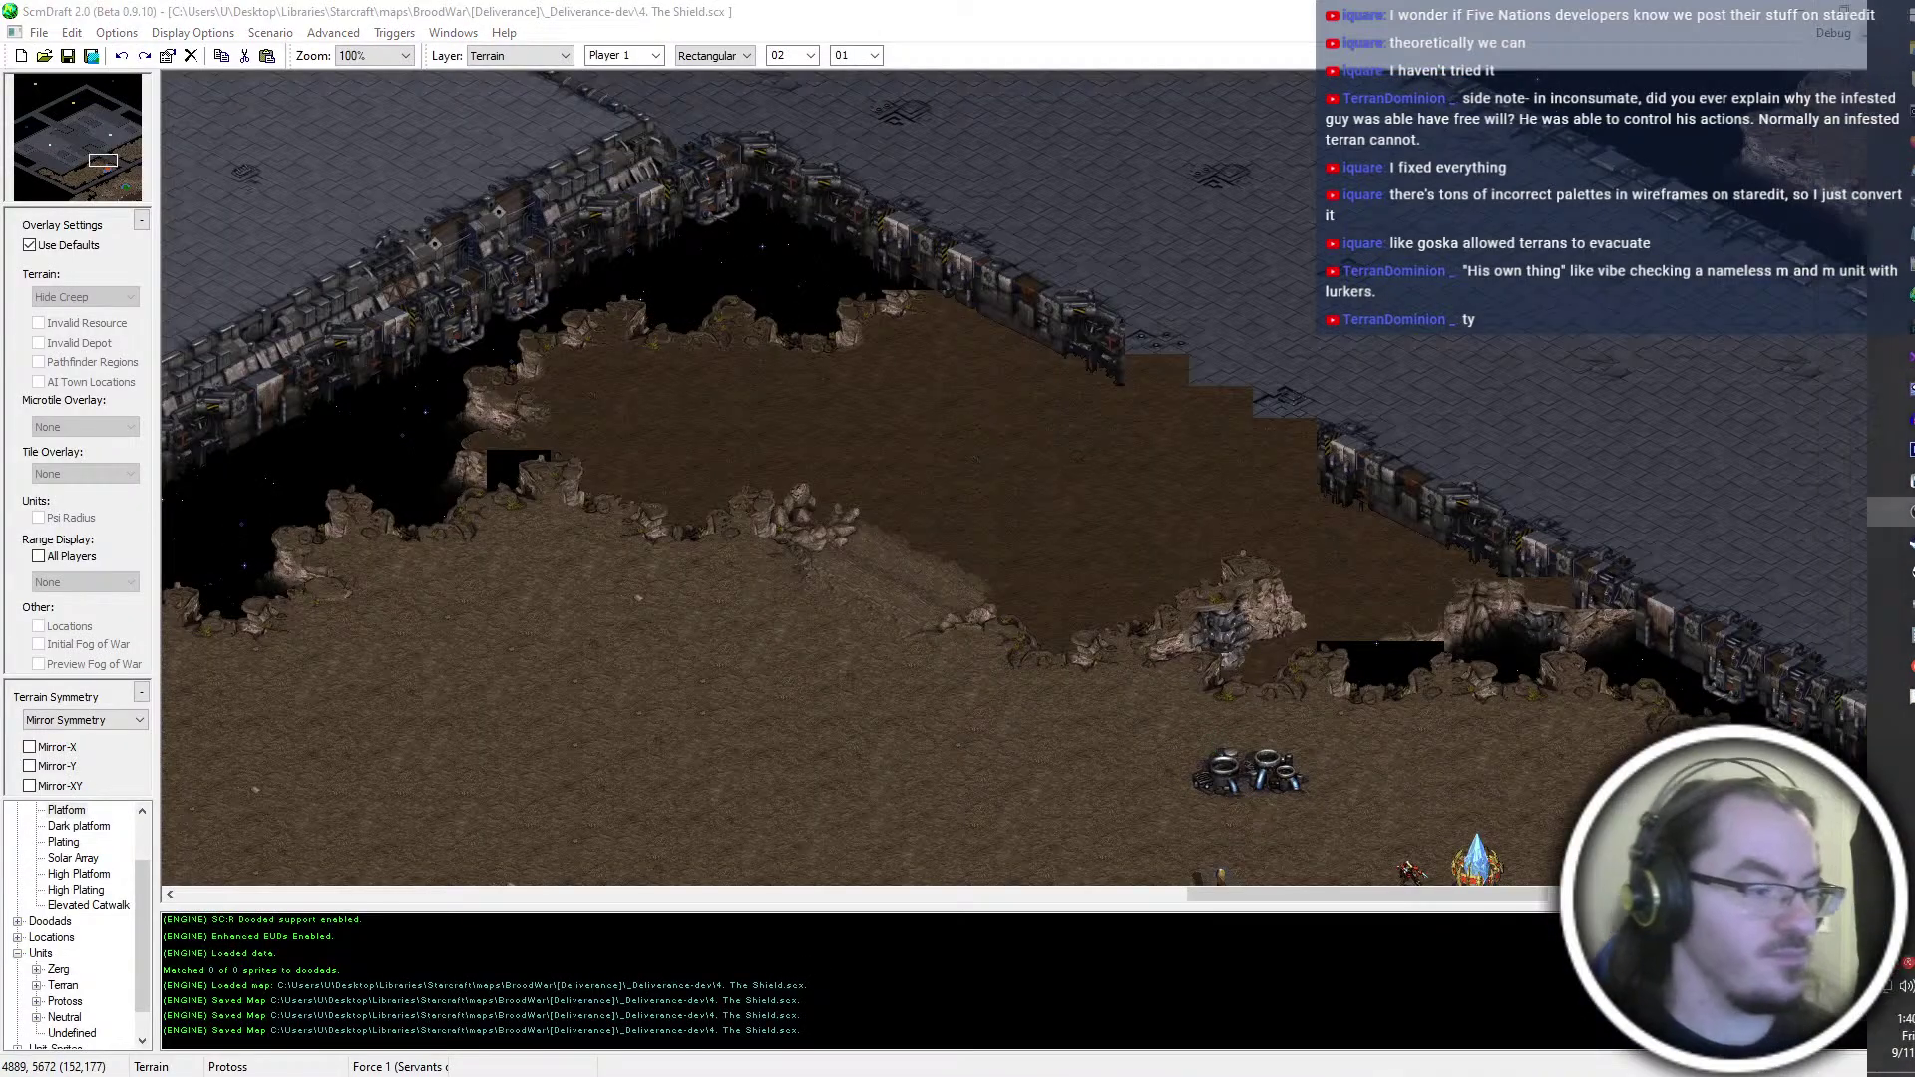
key("Right")
key("Down")
key("Right")
key("Down")
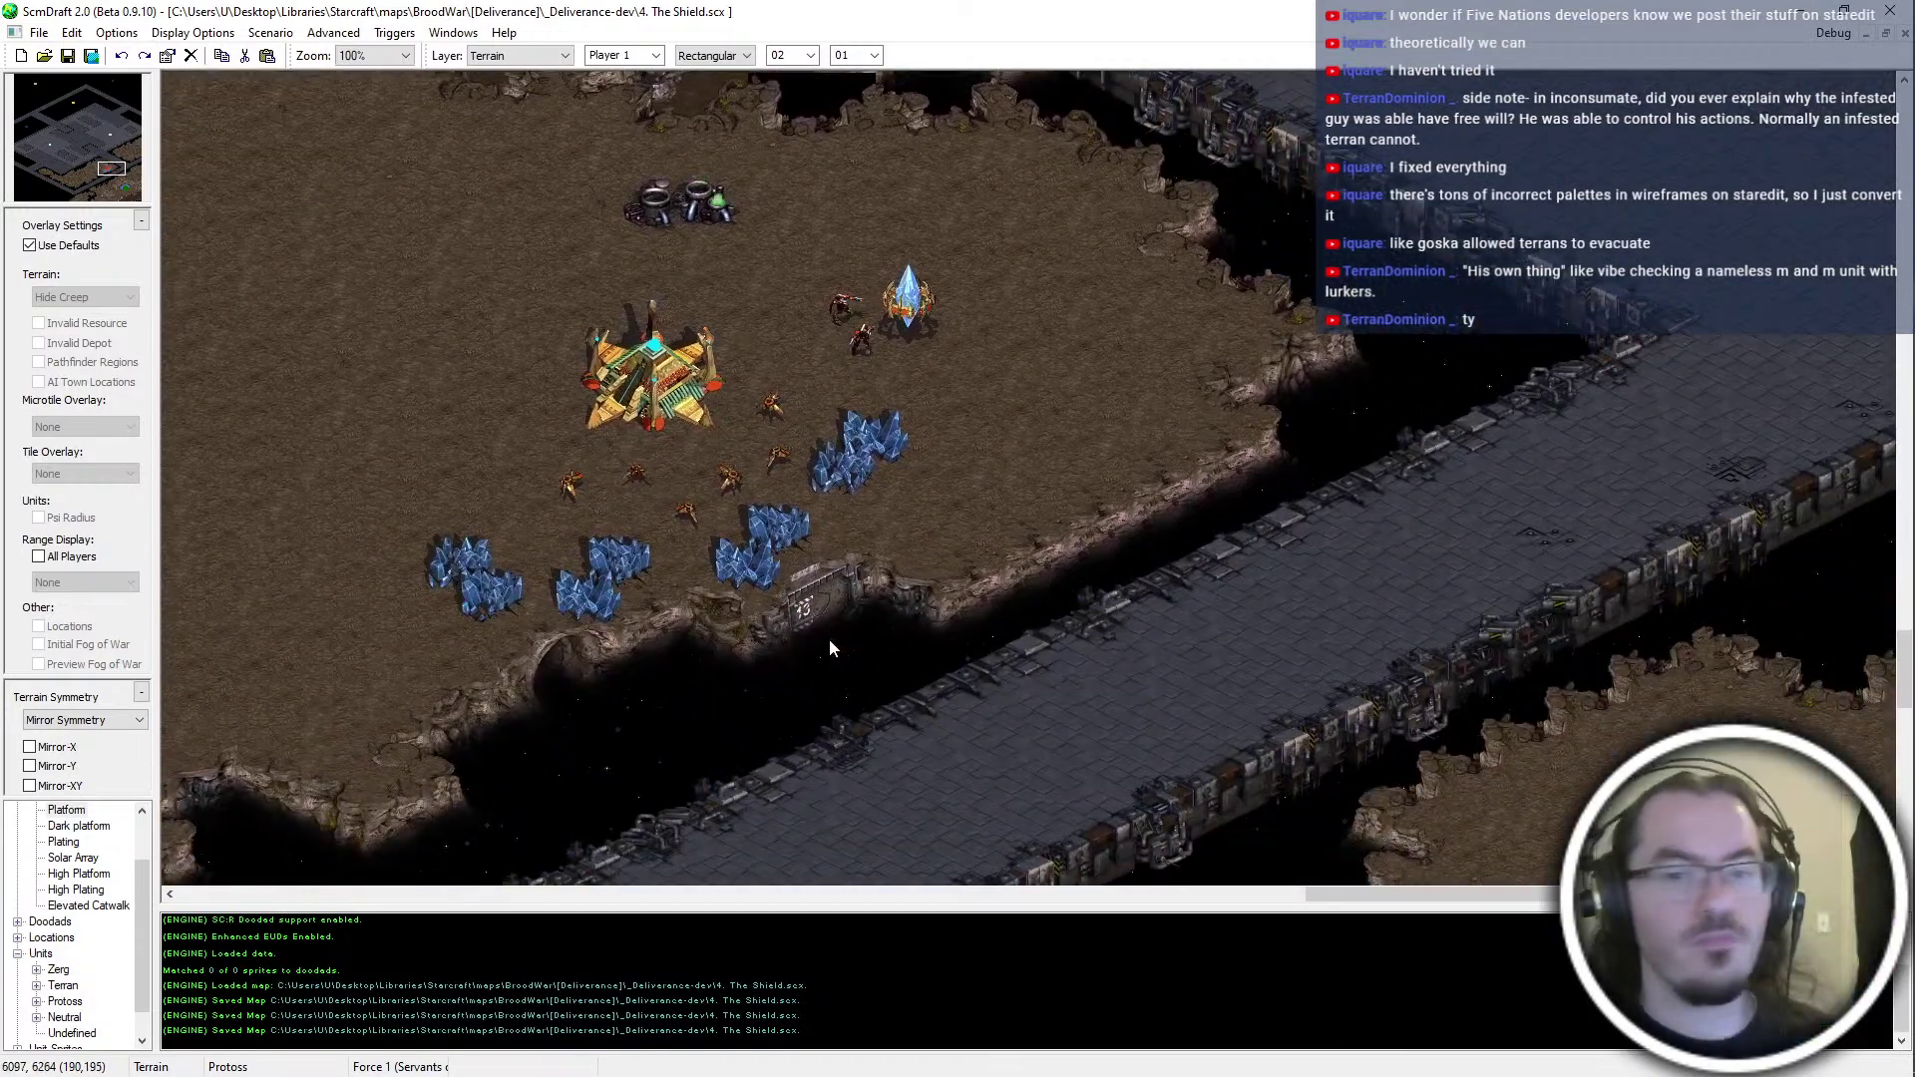
key("Left")
key("Down")
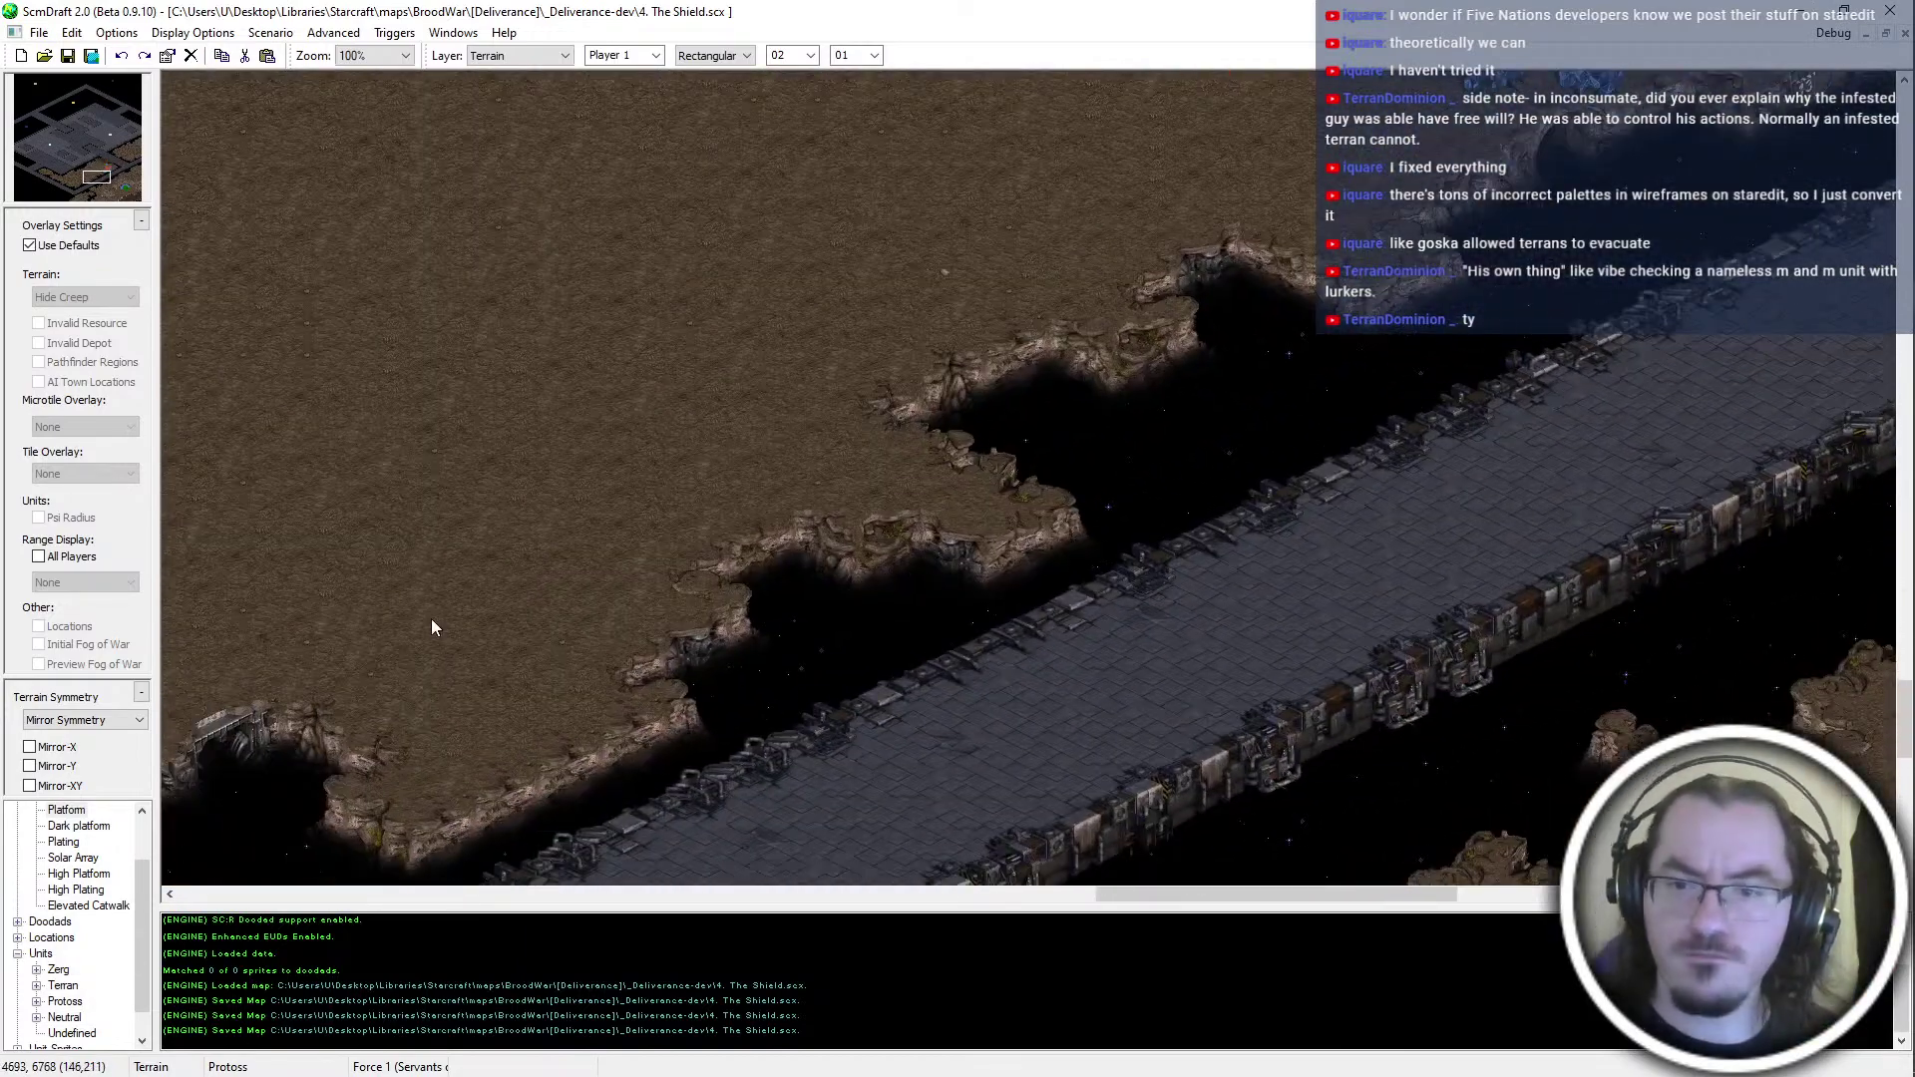
key("Right")
key("Down")
Inspect the platform walkway junction east of the Protoss base and the empty dirt plateau across from it
left_click_drag(57, 127, 110, 168)
scroll(584, 285, "down", 3, "ctrl")
scroll(1556, 216, "up", 2, "ctrl")
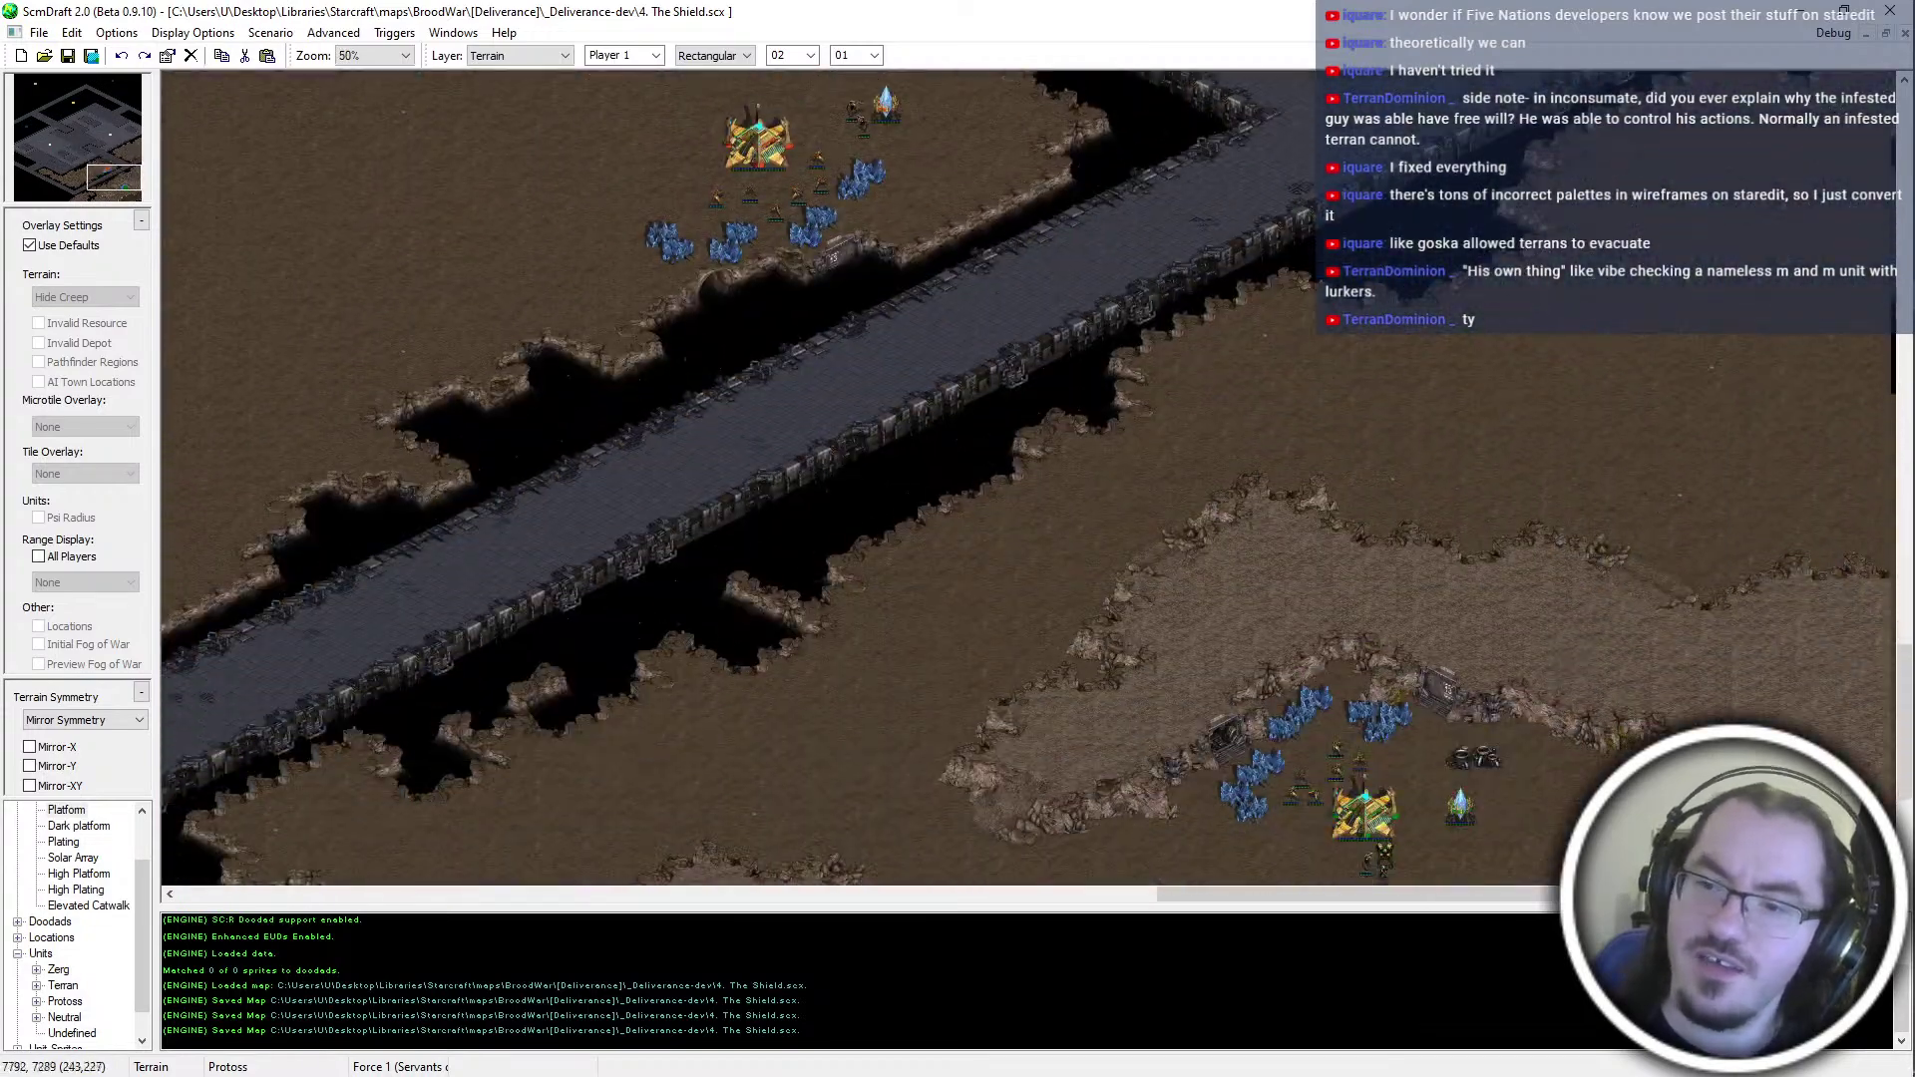
scroll(1309, 390, "up", 1, "ctrl")
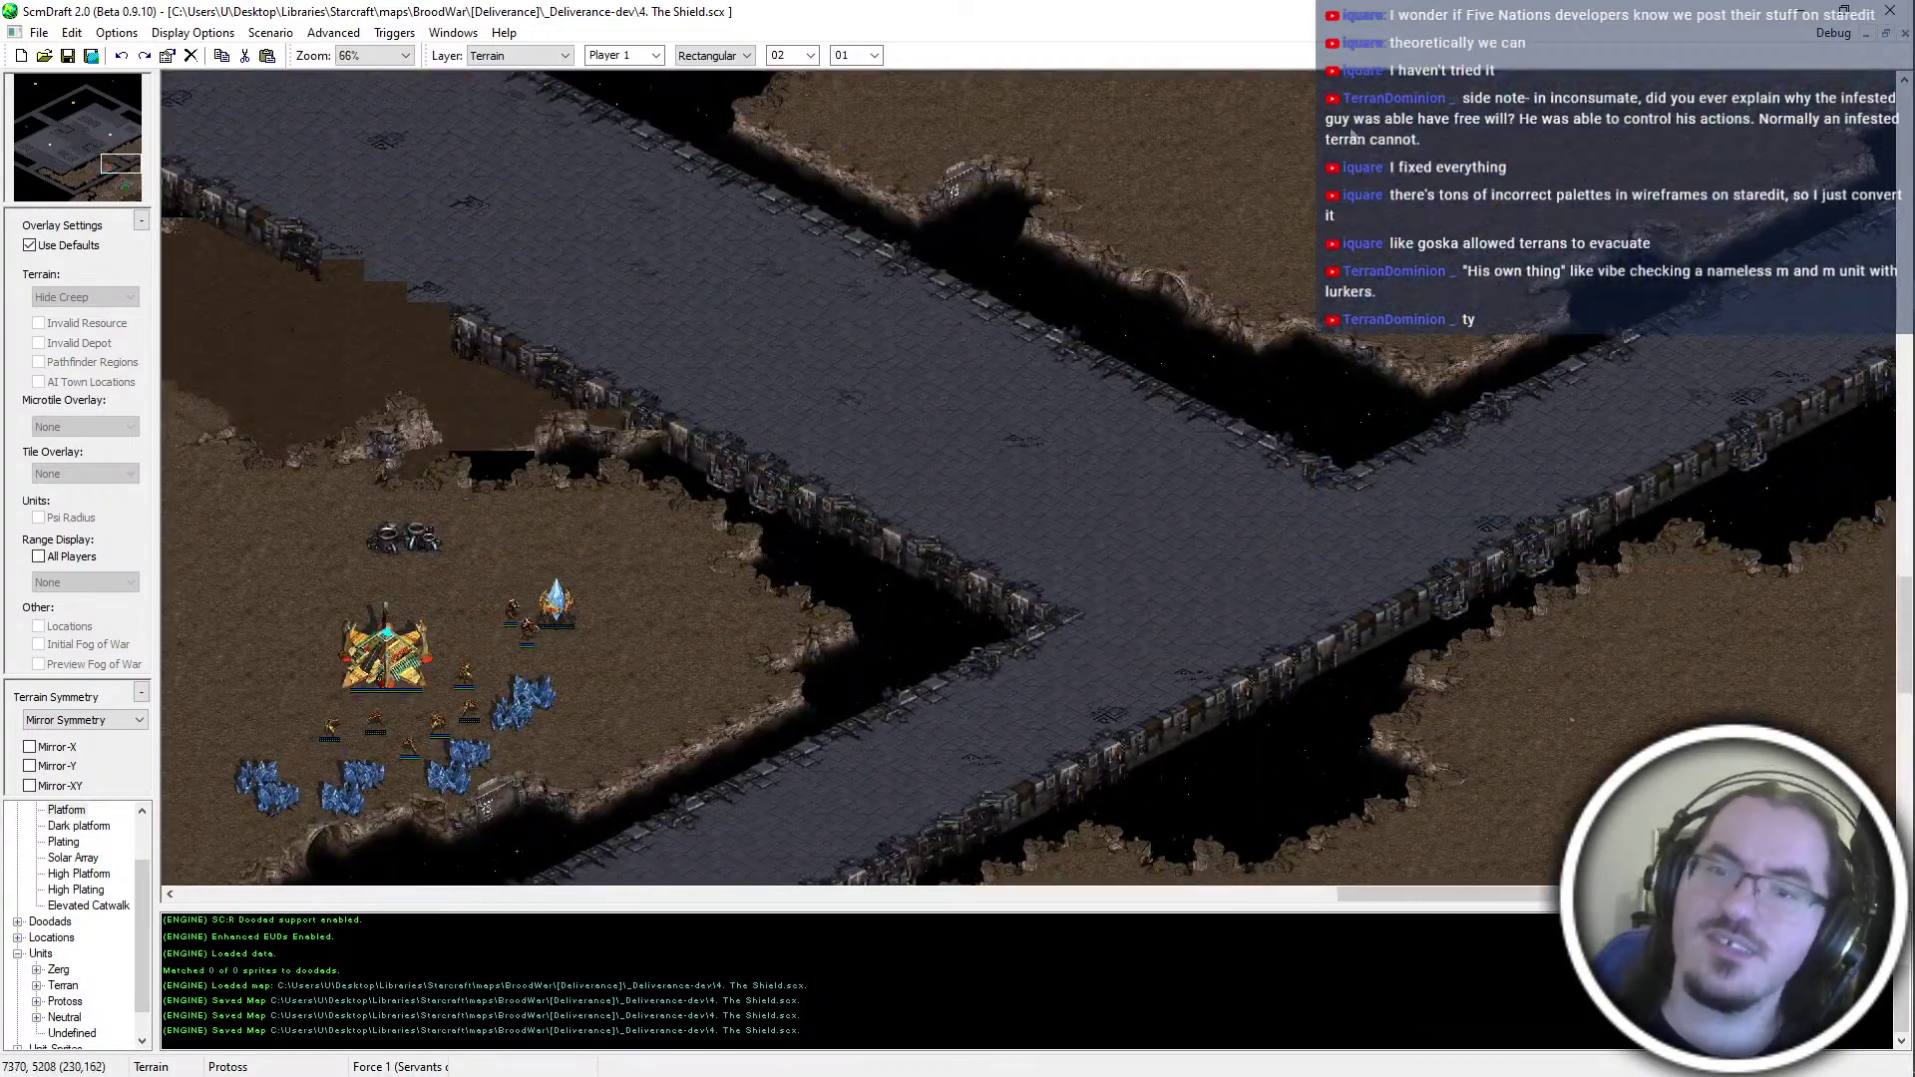
scroll(1426, 100, "up", 2, "ctrl")
scroll(1254, 364, "down", 2, "ctrl")
middle_click_drag(1474, 448, 1526, 501)
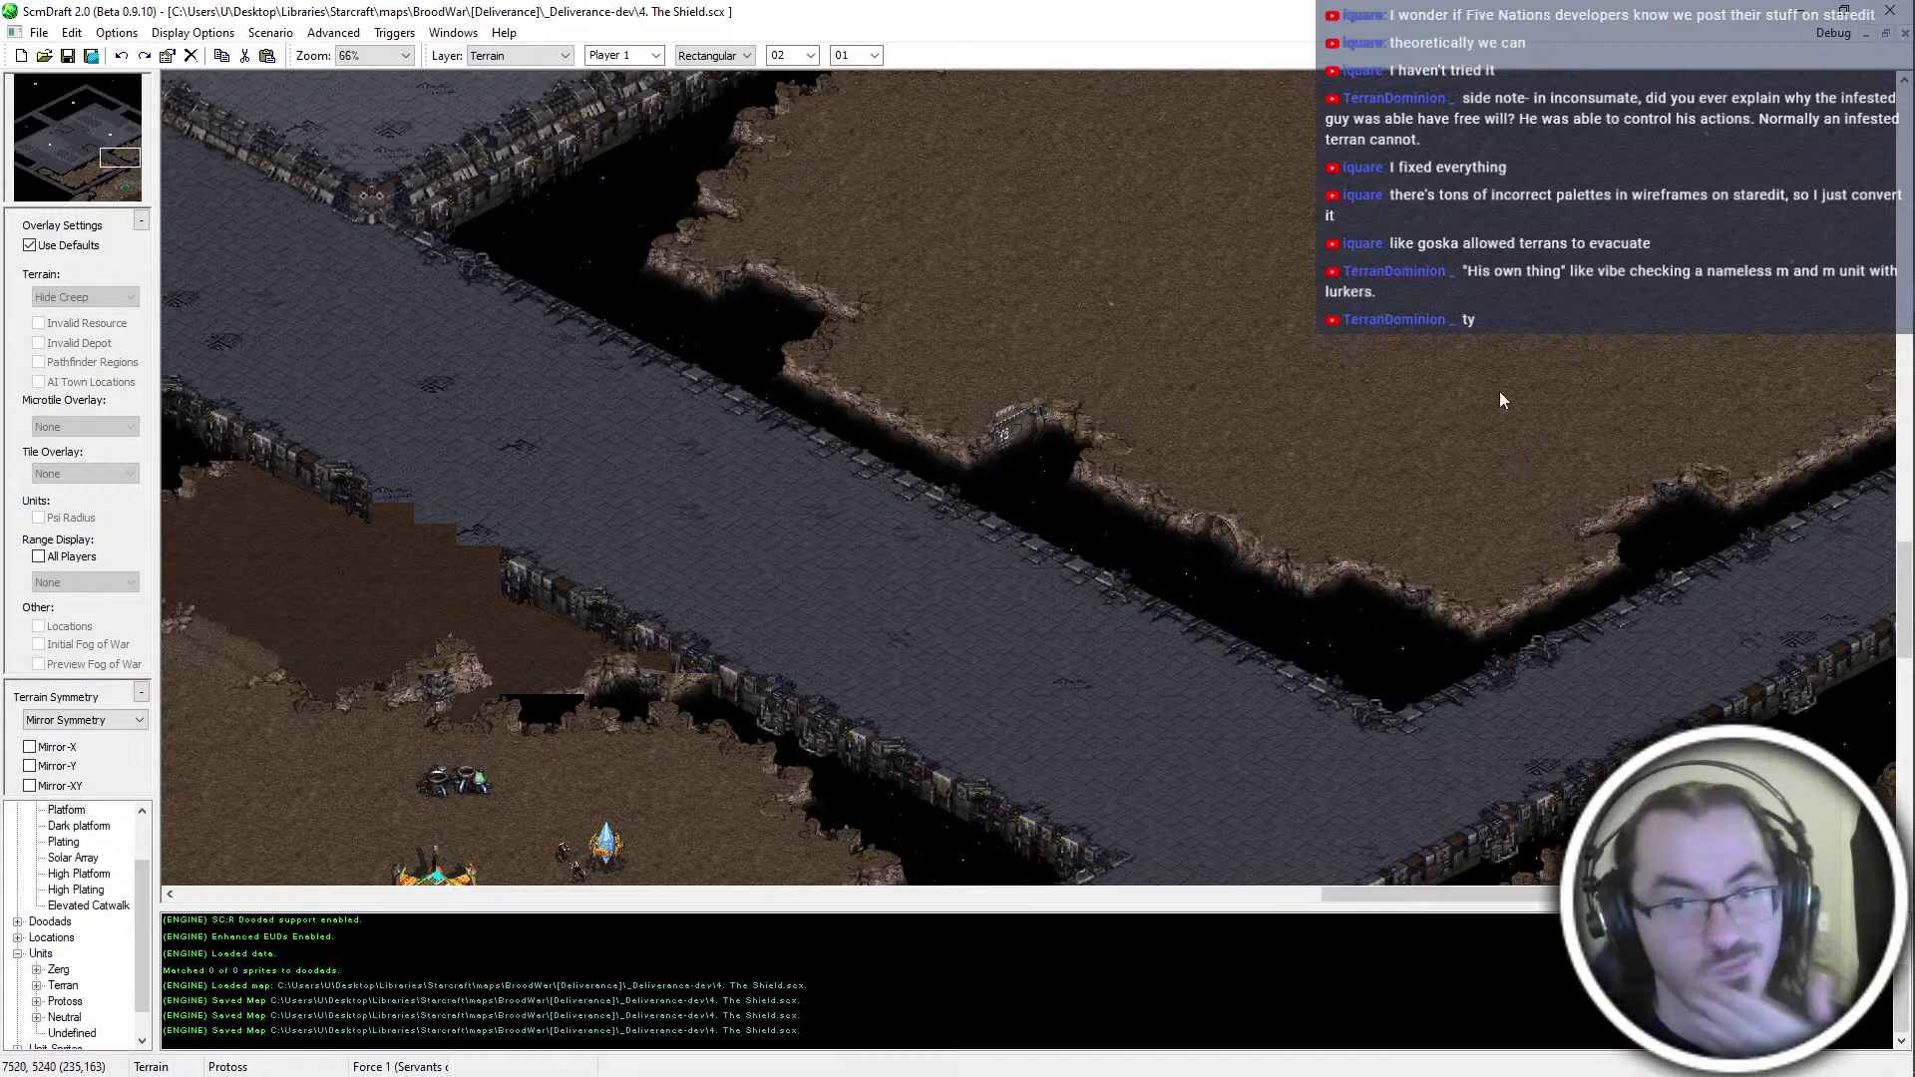
middle_click_drag(1373, 339, 1322, 469)
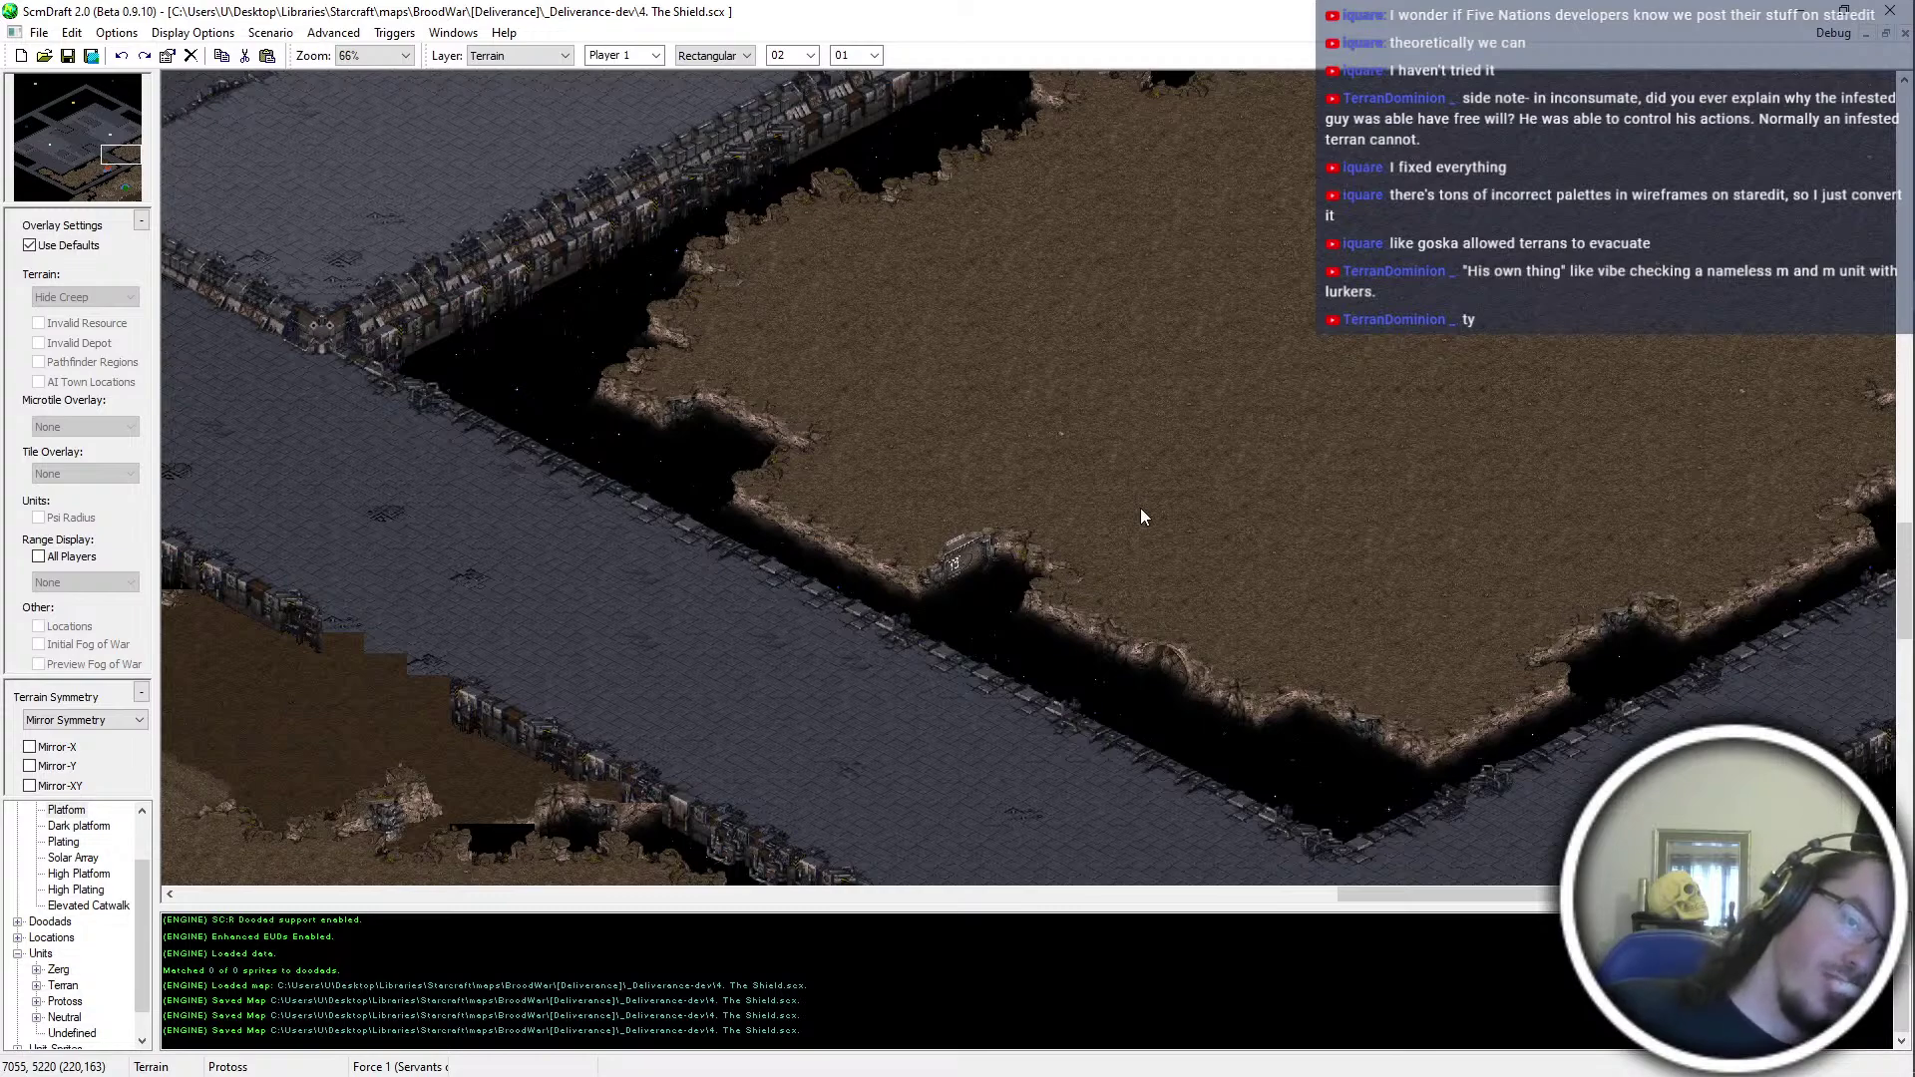
Examine the whole dirt area around the Protoss base, its unfinished lower dirt patch and the walkways bordering it
left_click_drag(85, 192, 65, 177)
scroll(344, 264, "down", 3)
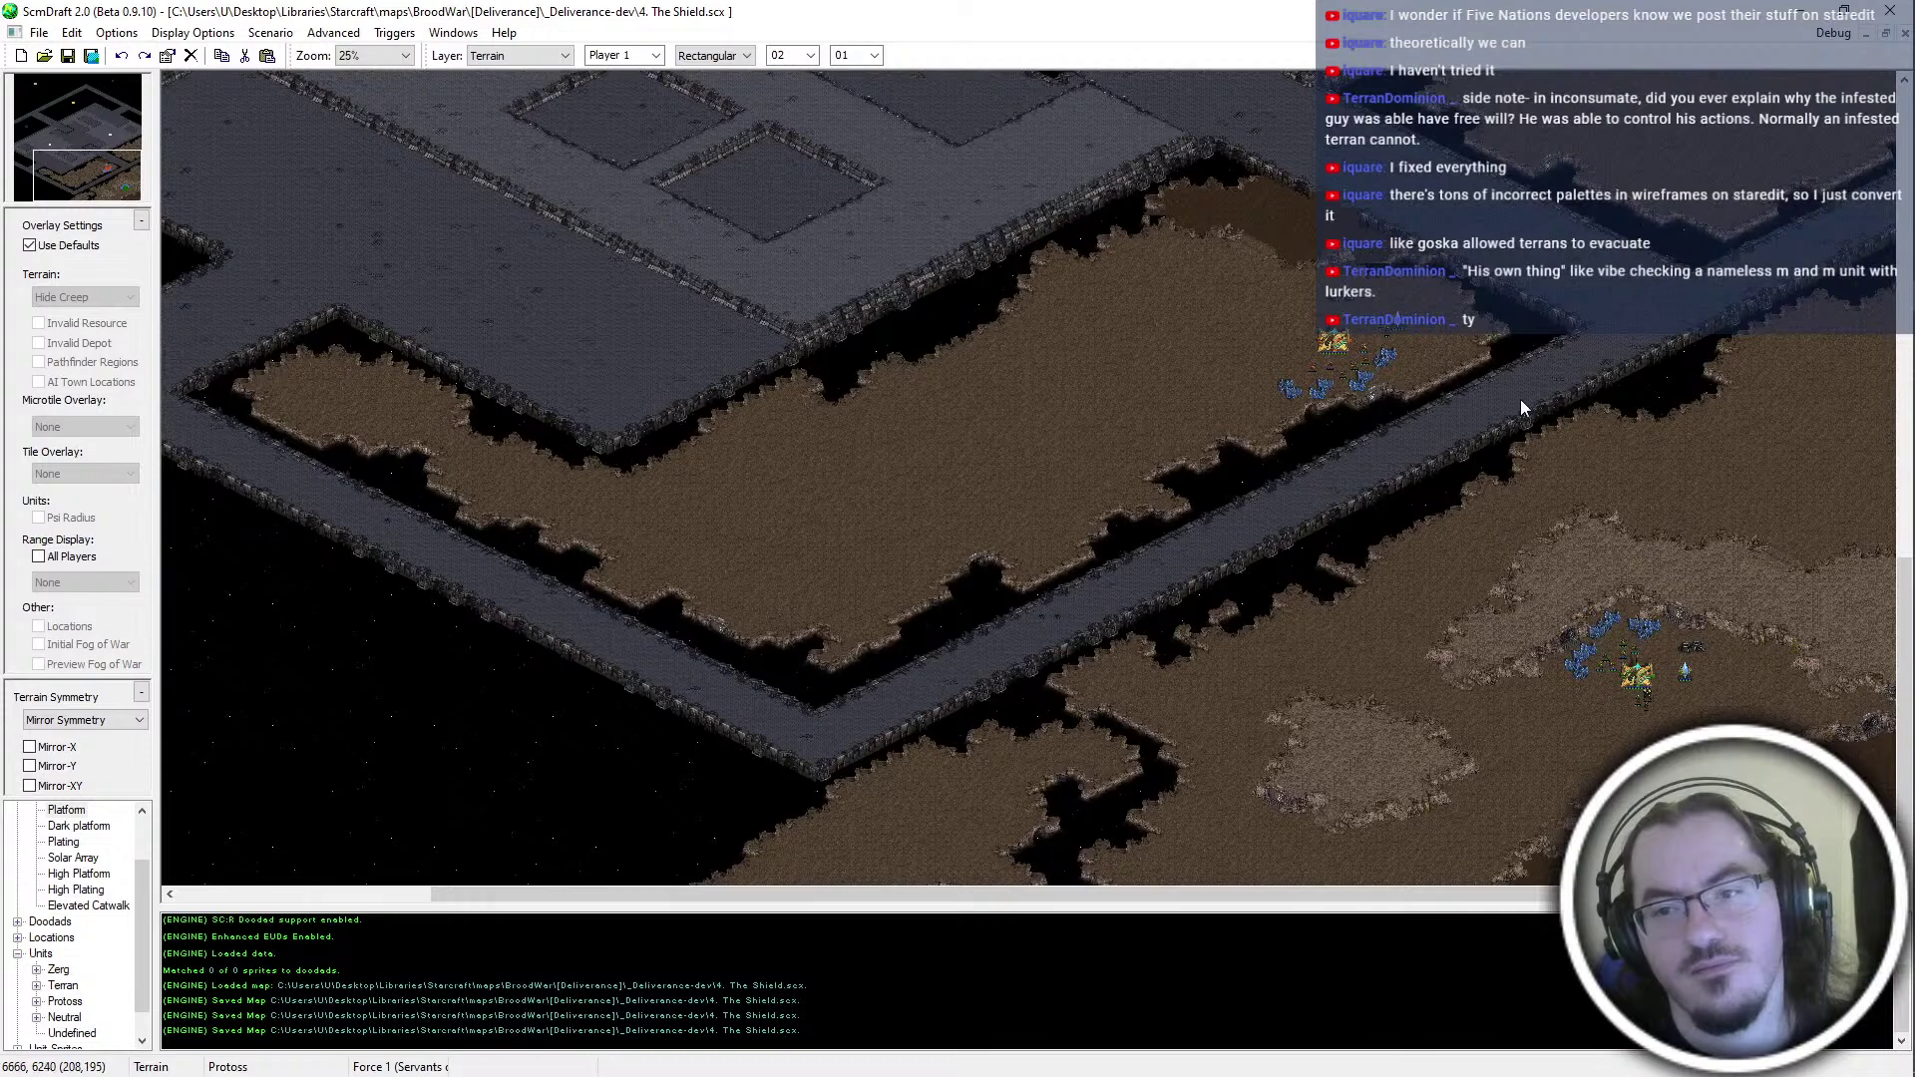
scroll(1518, 401, "up", 2)
middle_click_drag(1051, 518, 239, 644)
middle_click_drag(1246, 344, 927, 372)
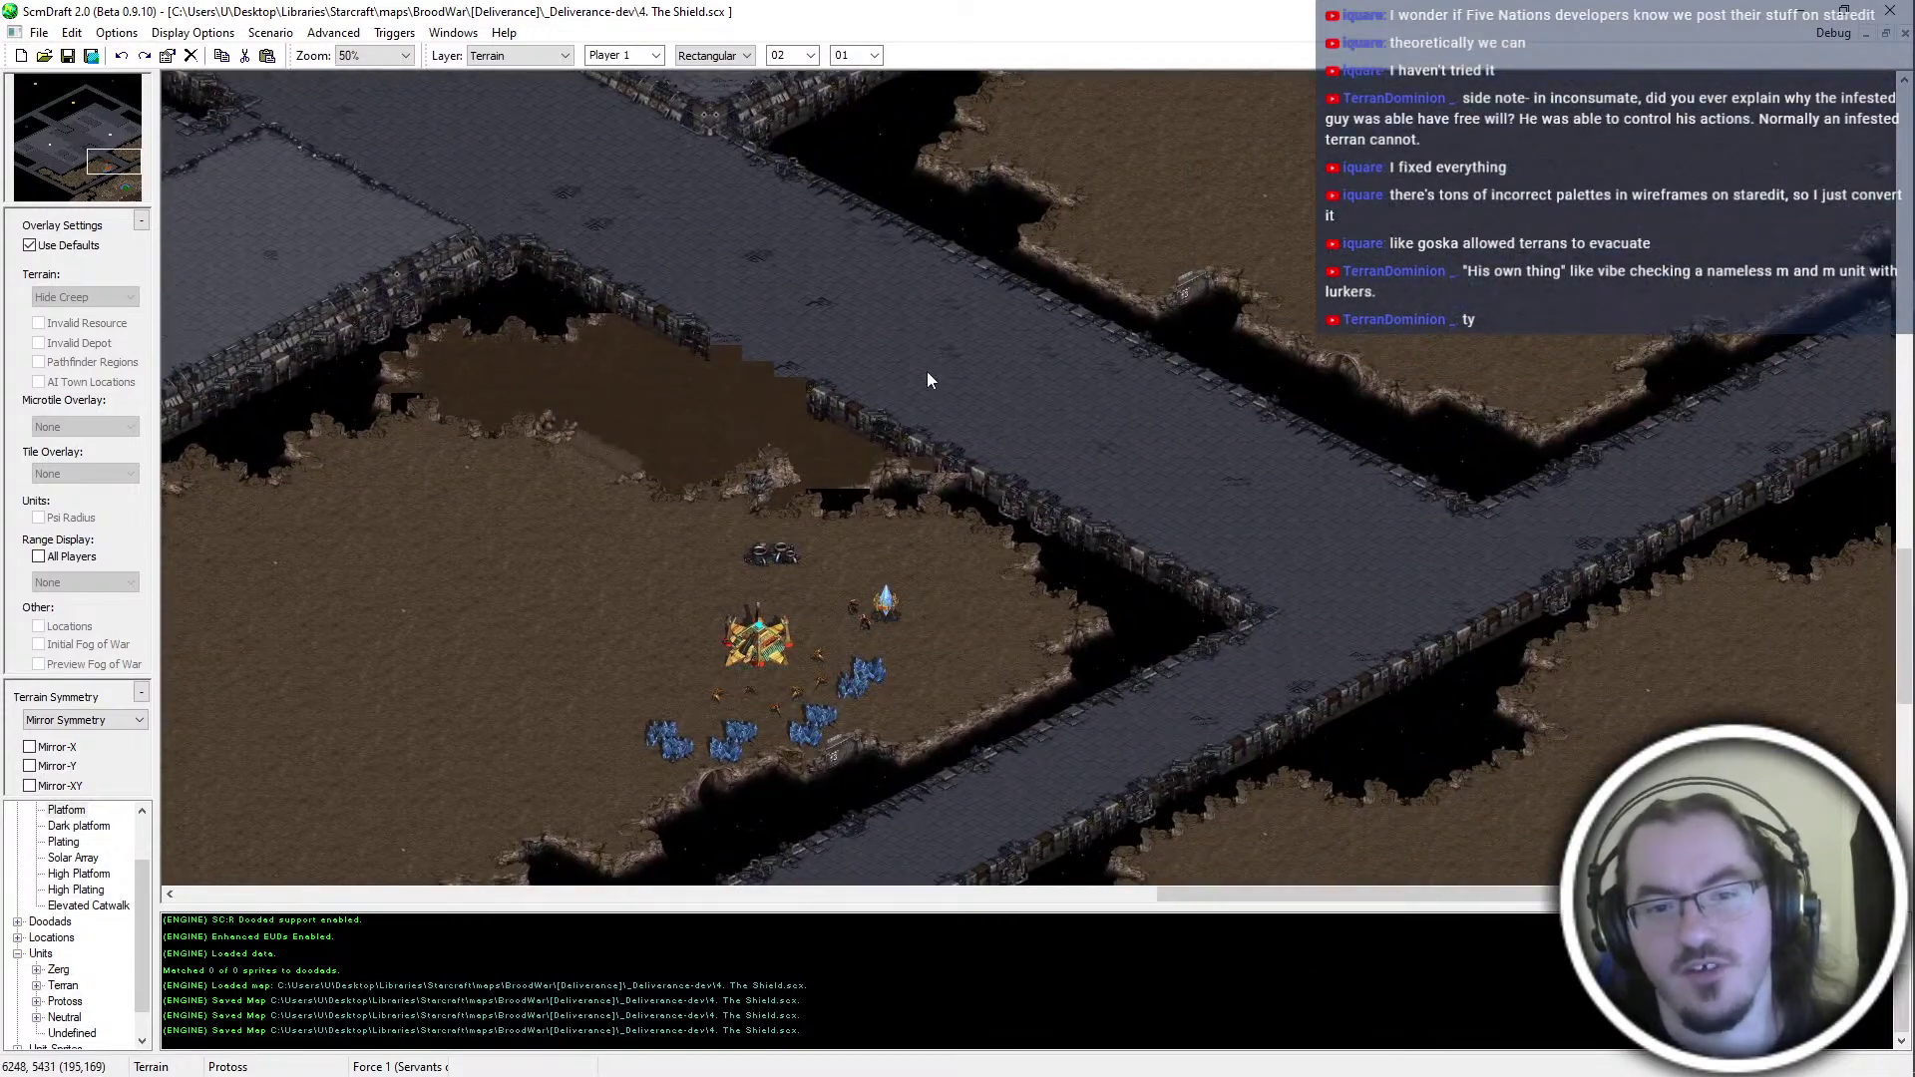
scroll(927, 393, "up", 4)
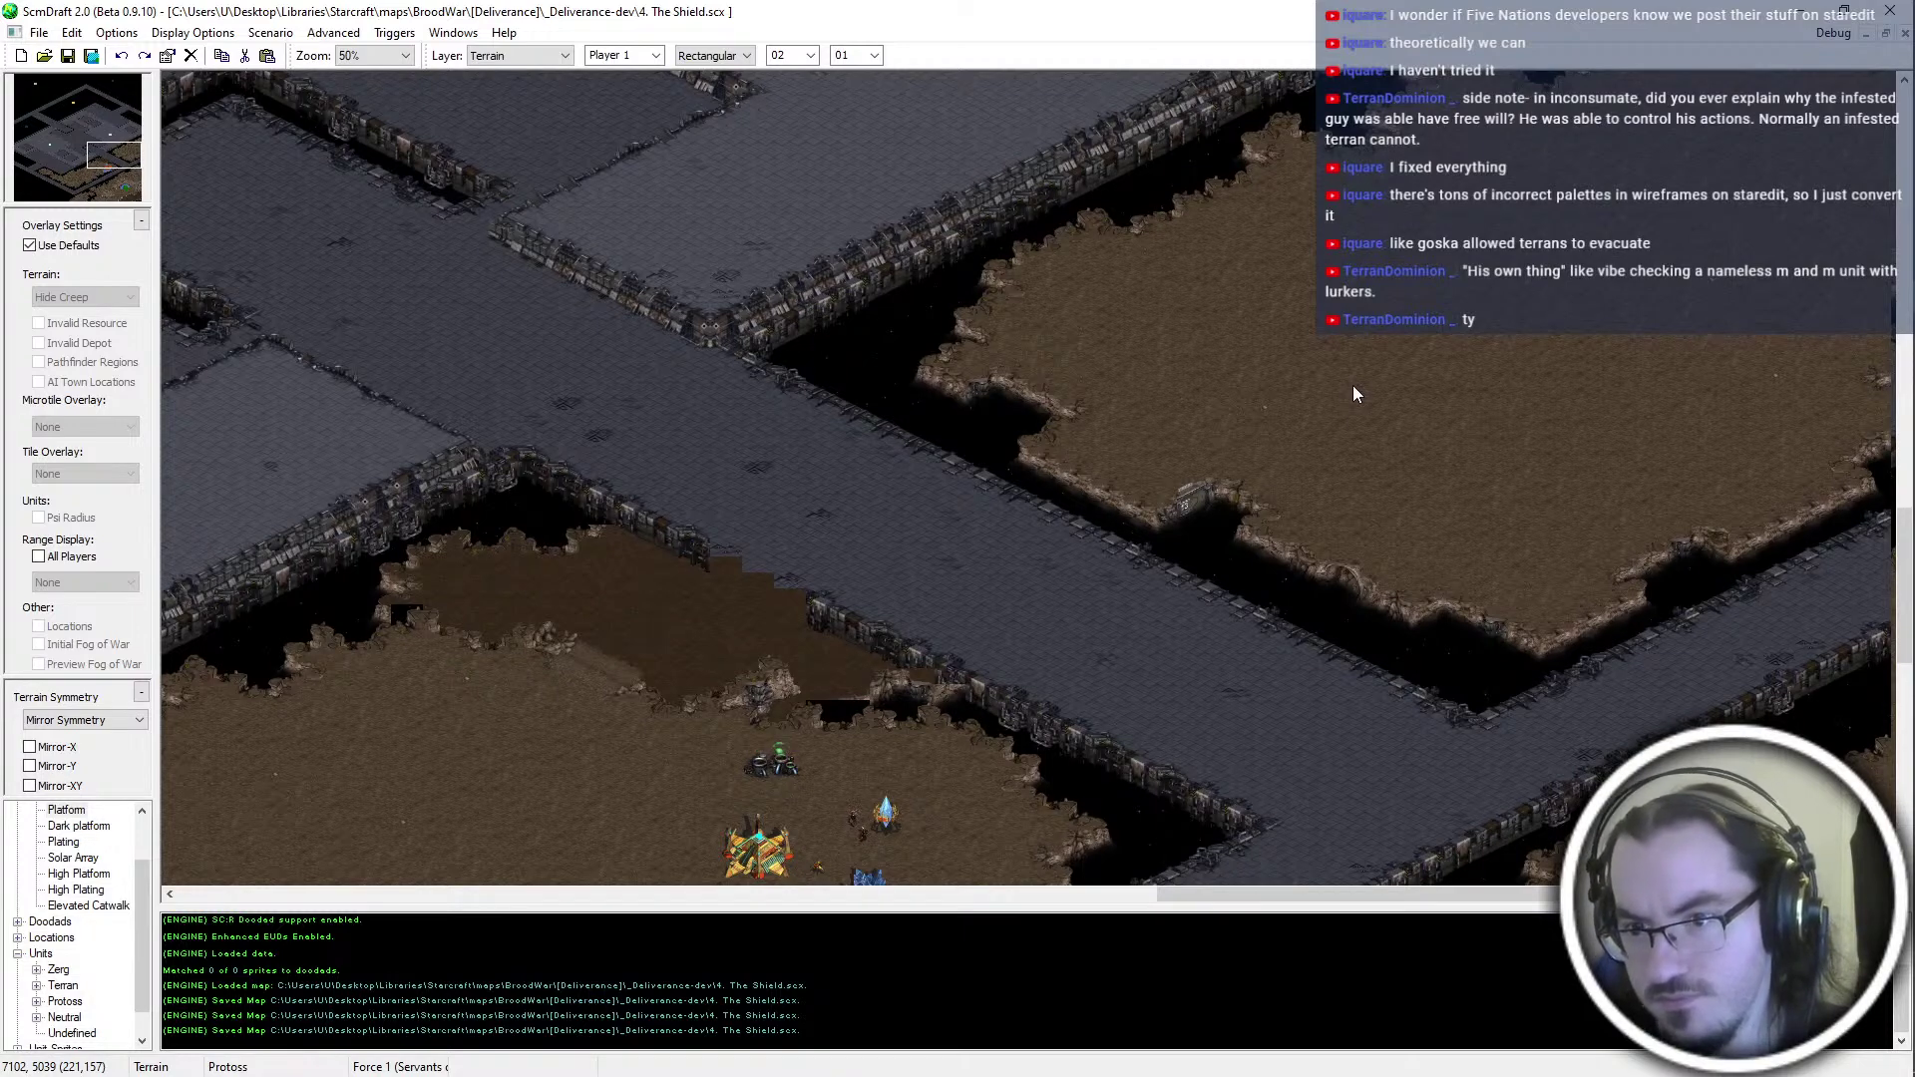
scroll(1438, 562, "down", 1)
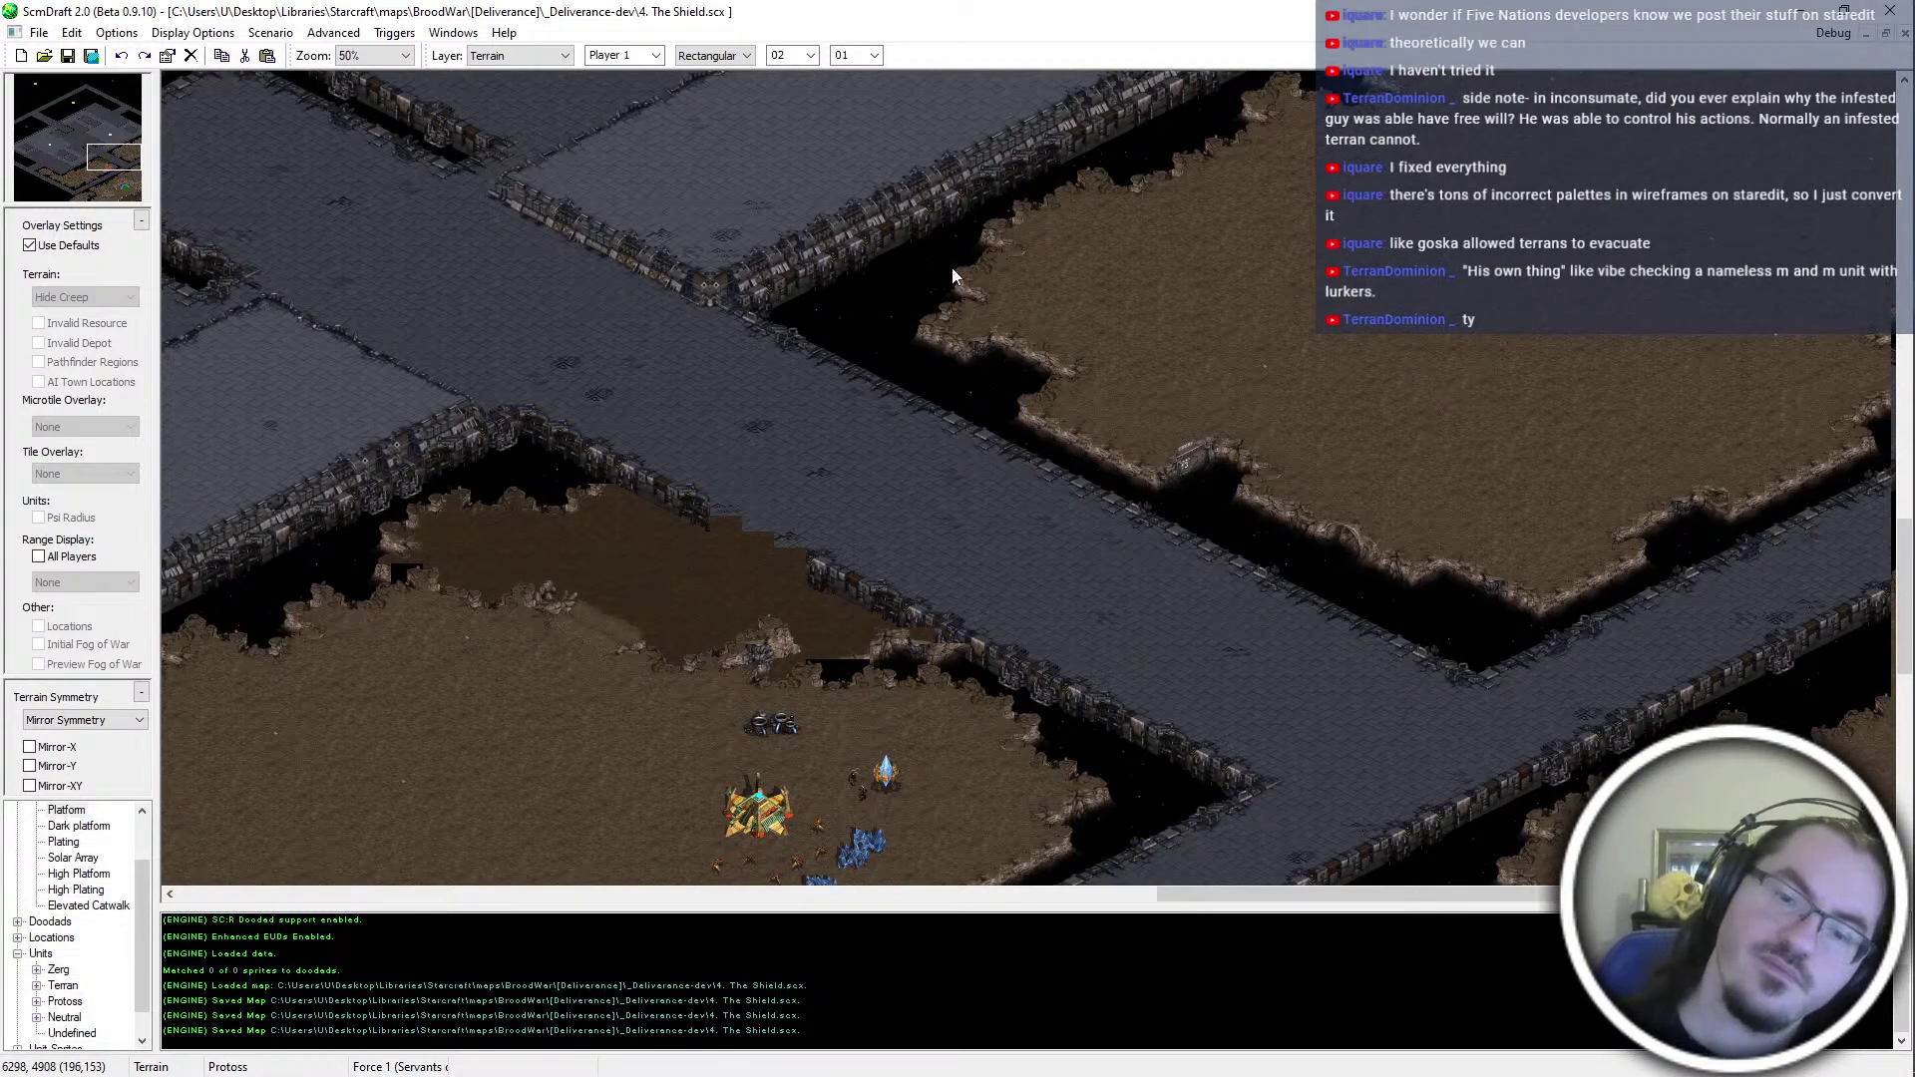
scroll(951, 267, "down", 15)
scroll(1057, 335, "up", 12)
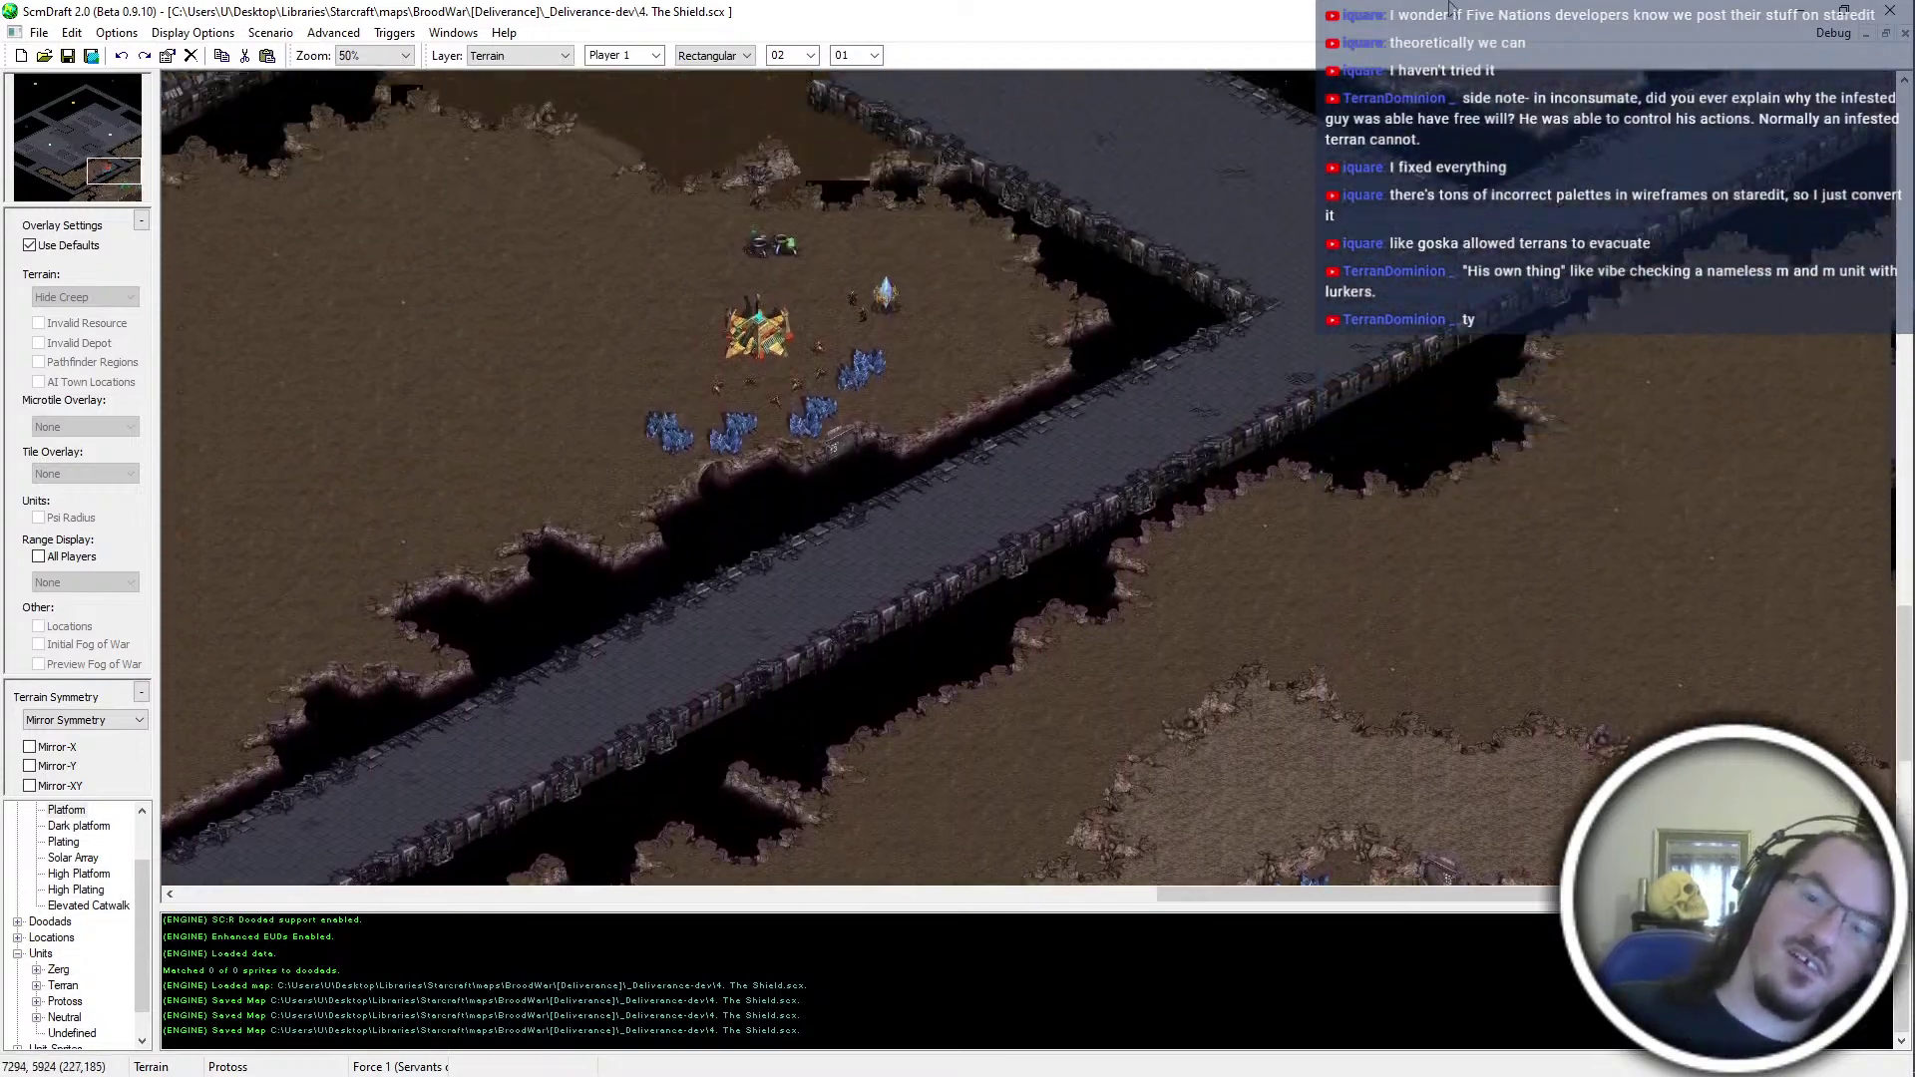
scroll(1297, 289, "up", 5)
Review the map's layout from the central platform down to the large dirt island holding the Protoss base
scroll(1524, 231, "down", 1, "ctrl")
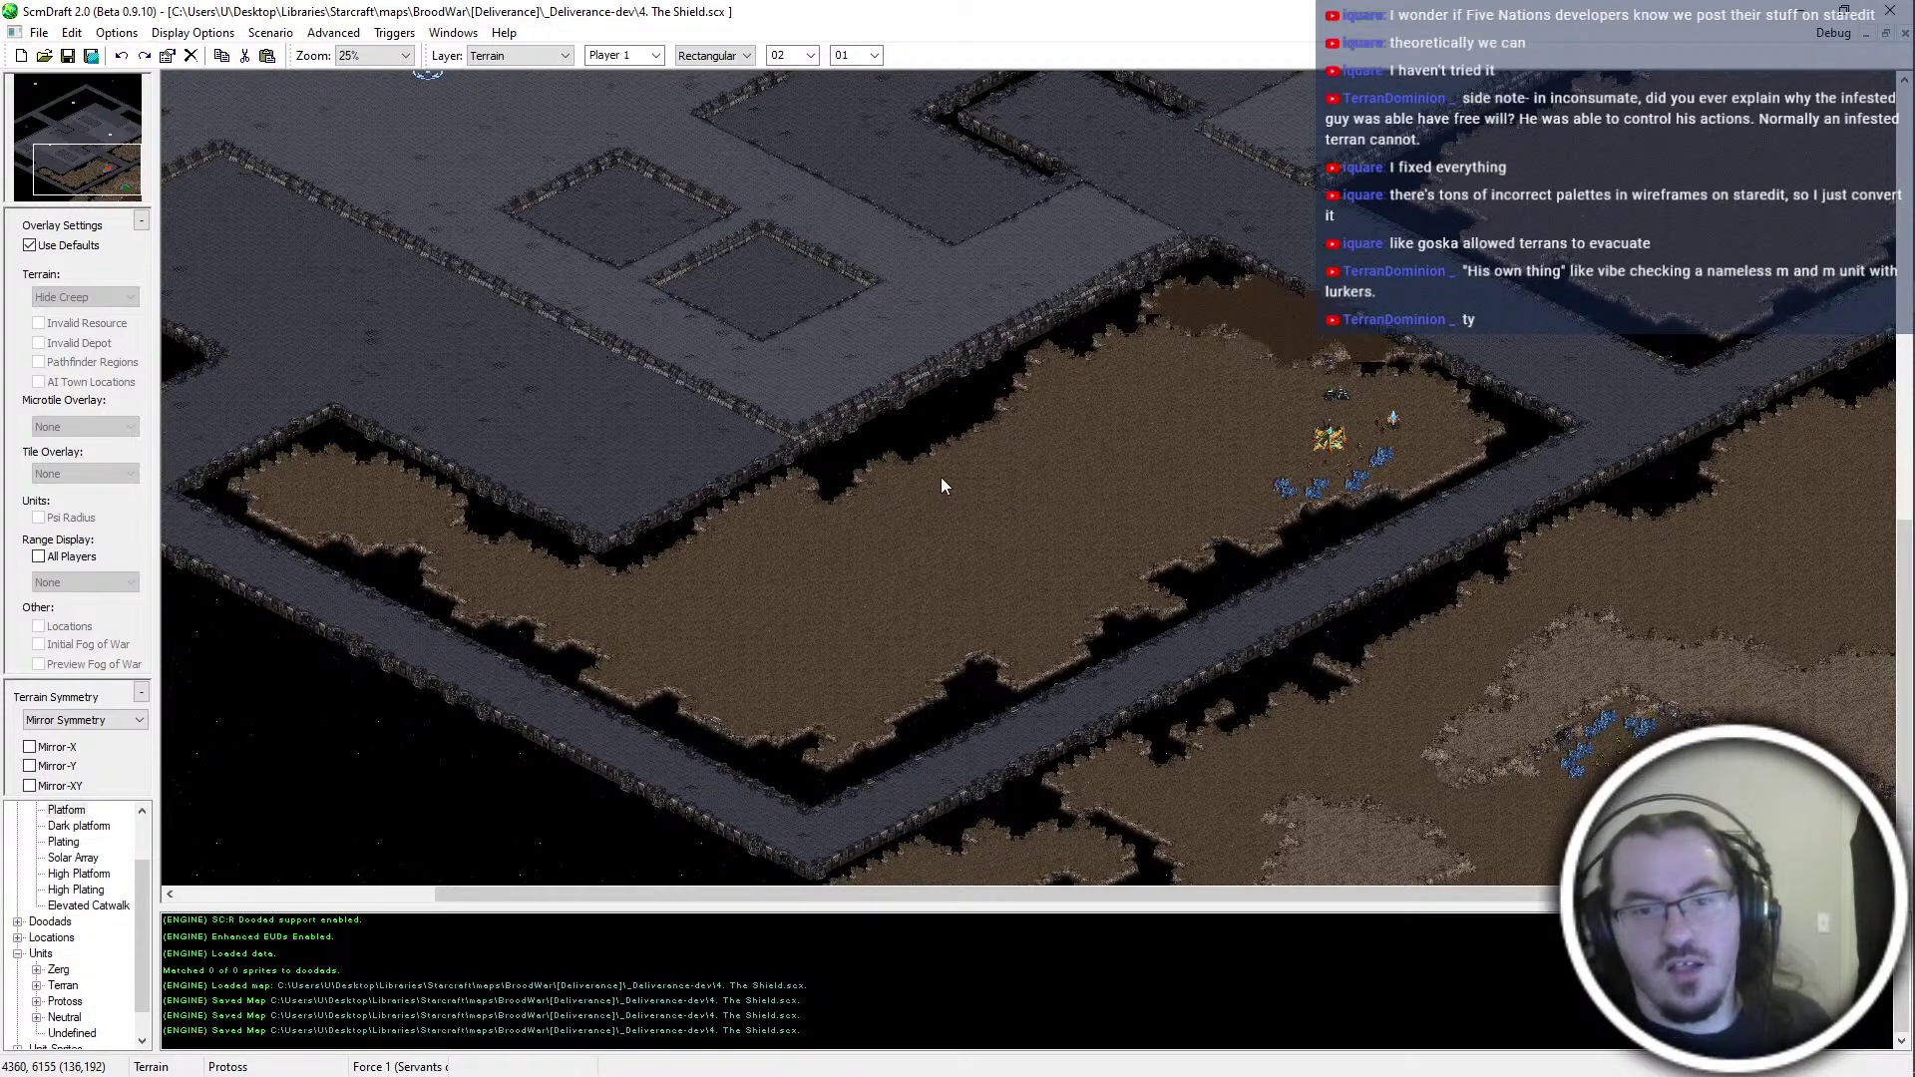
scroll(1092, 559, "up", 3)
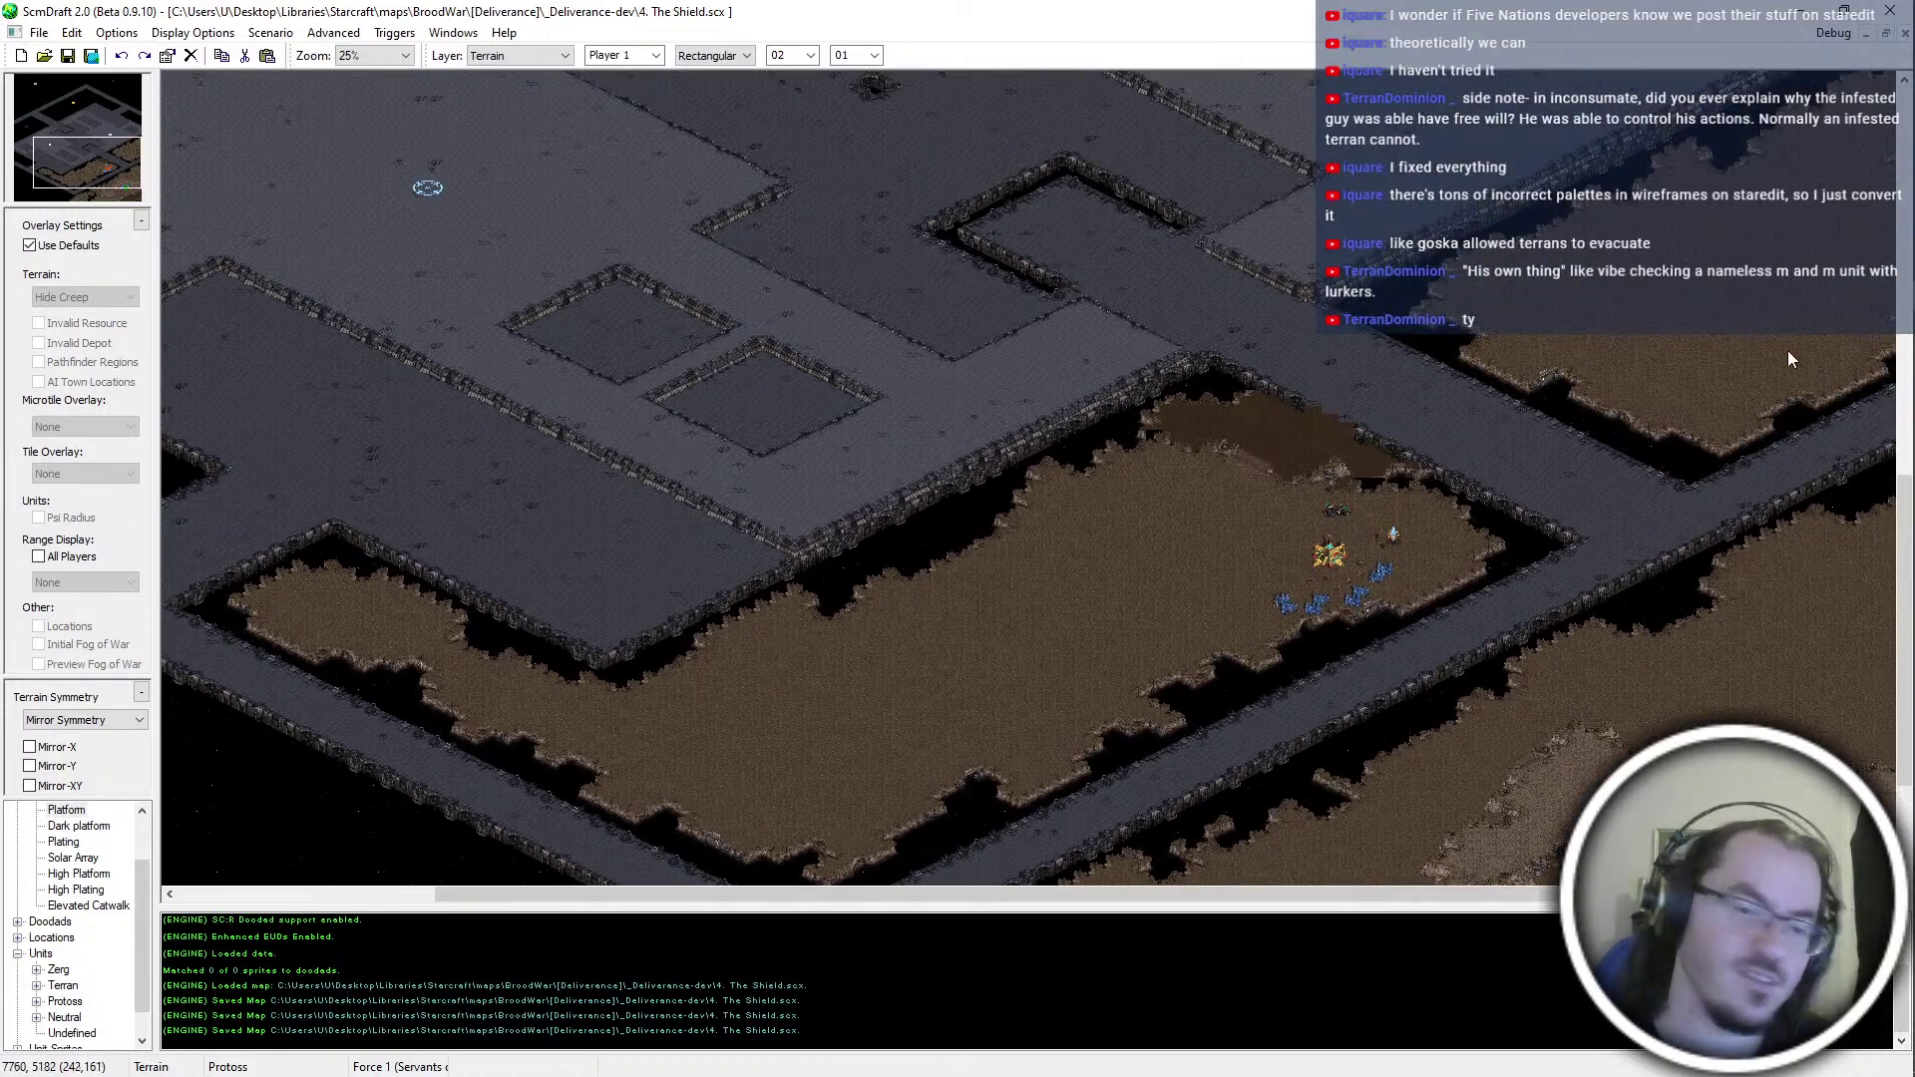
scroll(1679, 327, "up", 1, "ctrl")
scroll(1681, 334, "up", 1, "ctrl")
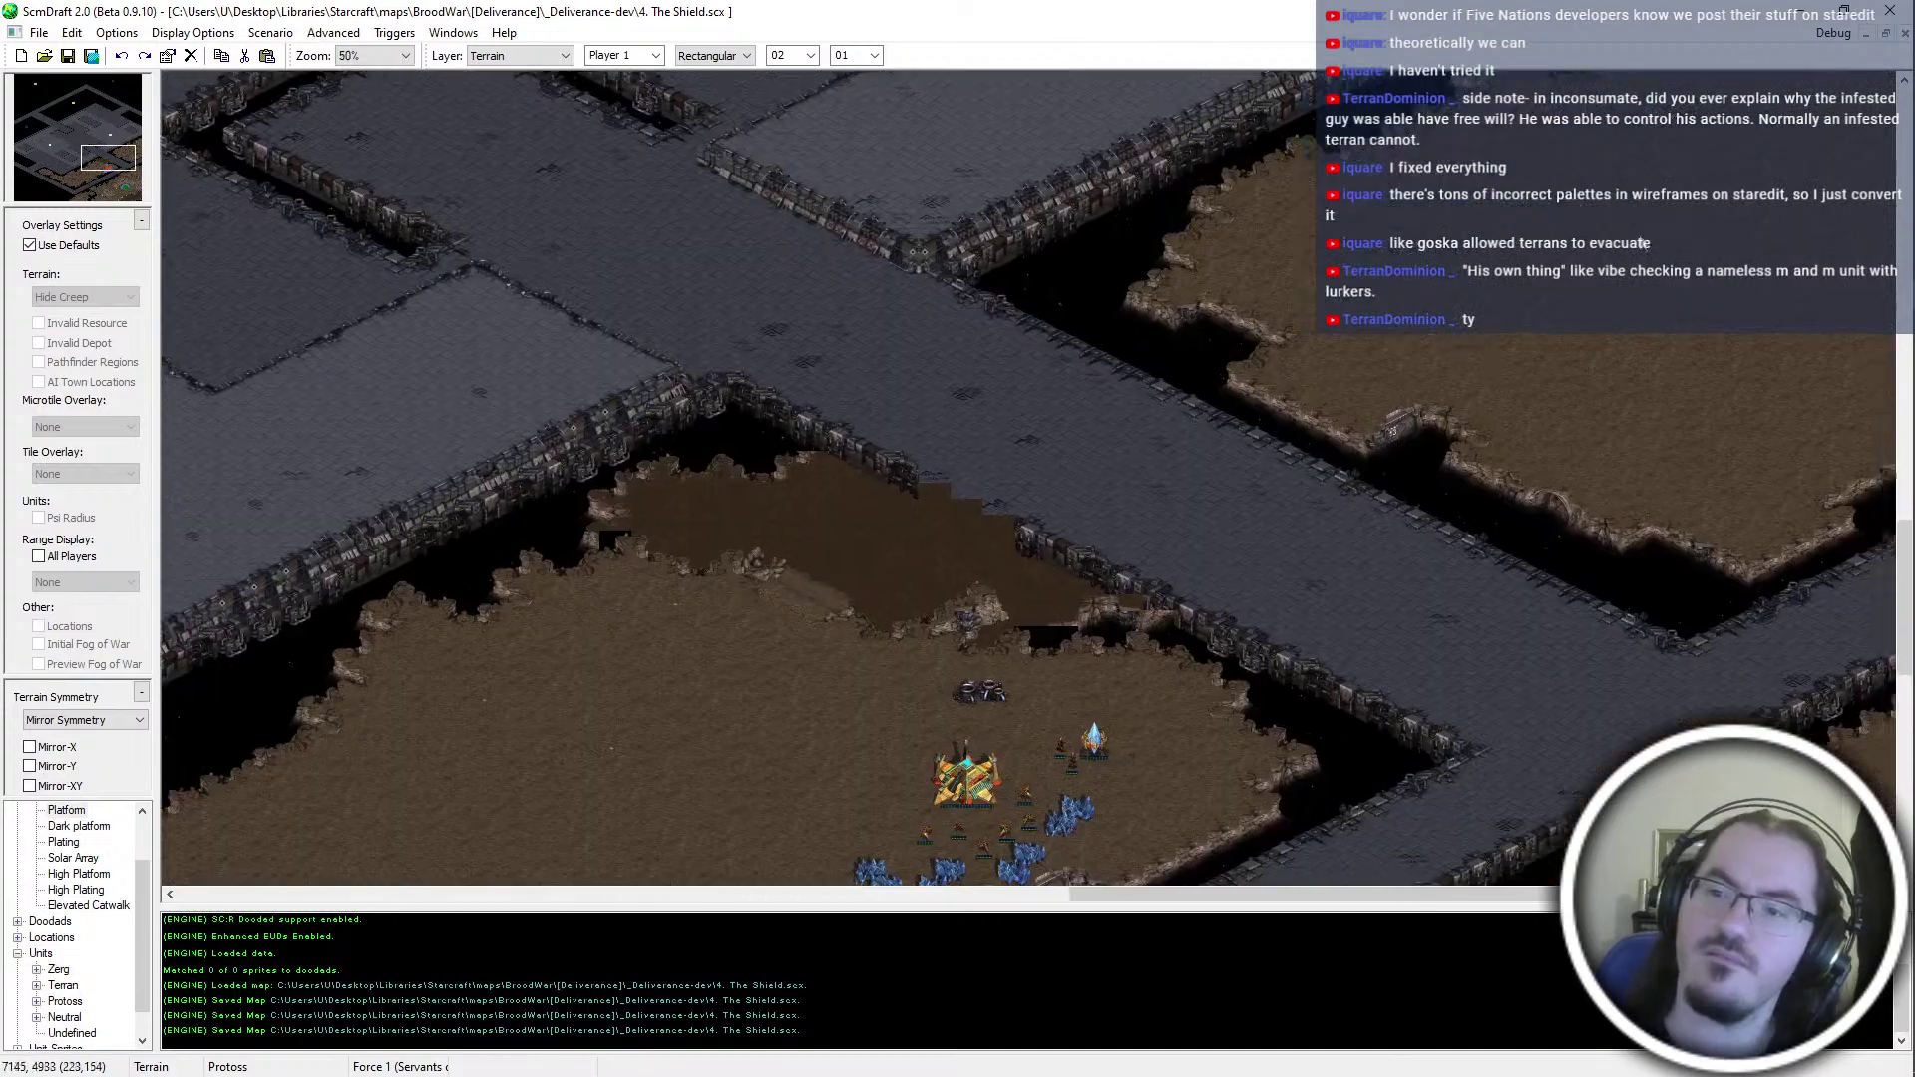
scroll(1319, 599, "down", 2, "ctrl")
scroll(1622, 491, "up", 2, "ctrl")
scroll(1189, 611, "up", 1, "ctrl")
scroll(1436, 678, "down", 3, "ctrl")
scroll(1464, 715, "up", 4)
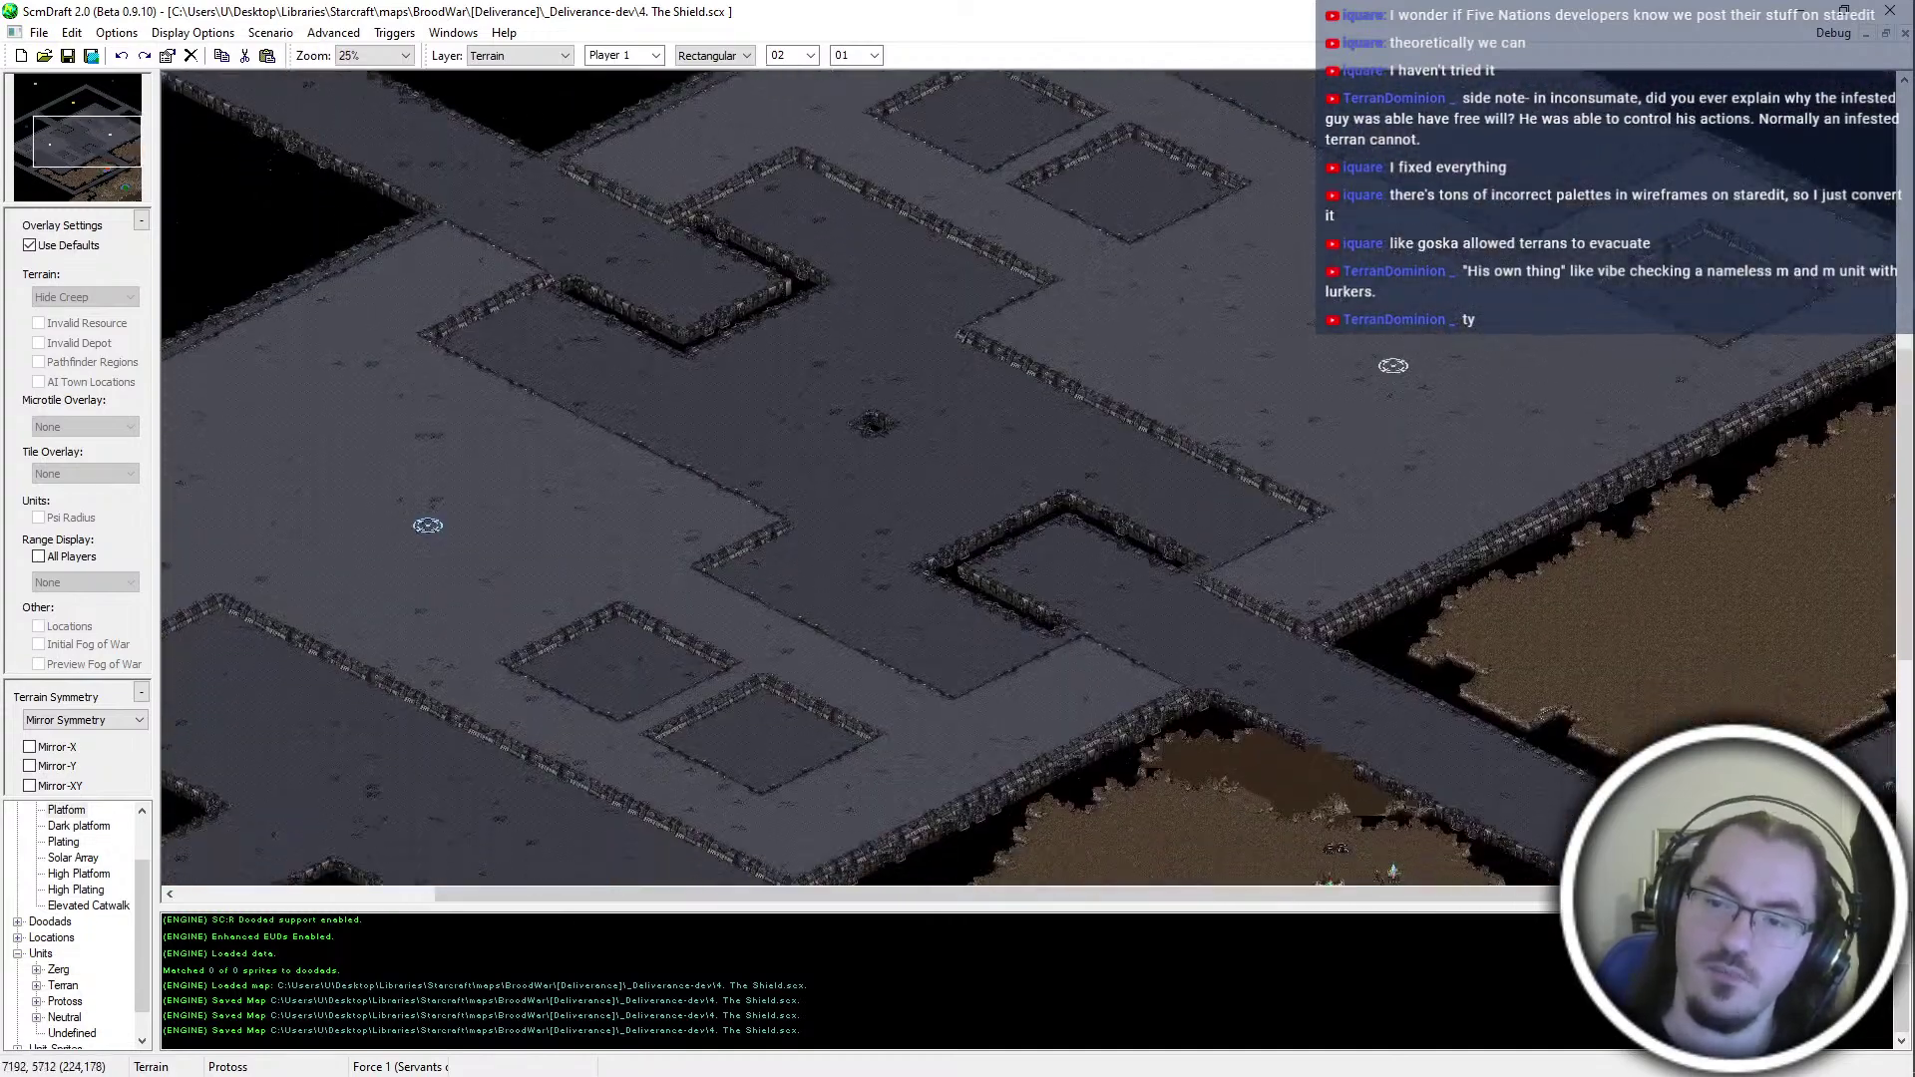
scroll(1436, 728, "down", 5)
middle_click_drag(1234, 804, 1276, 668)
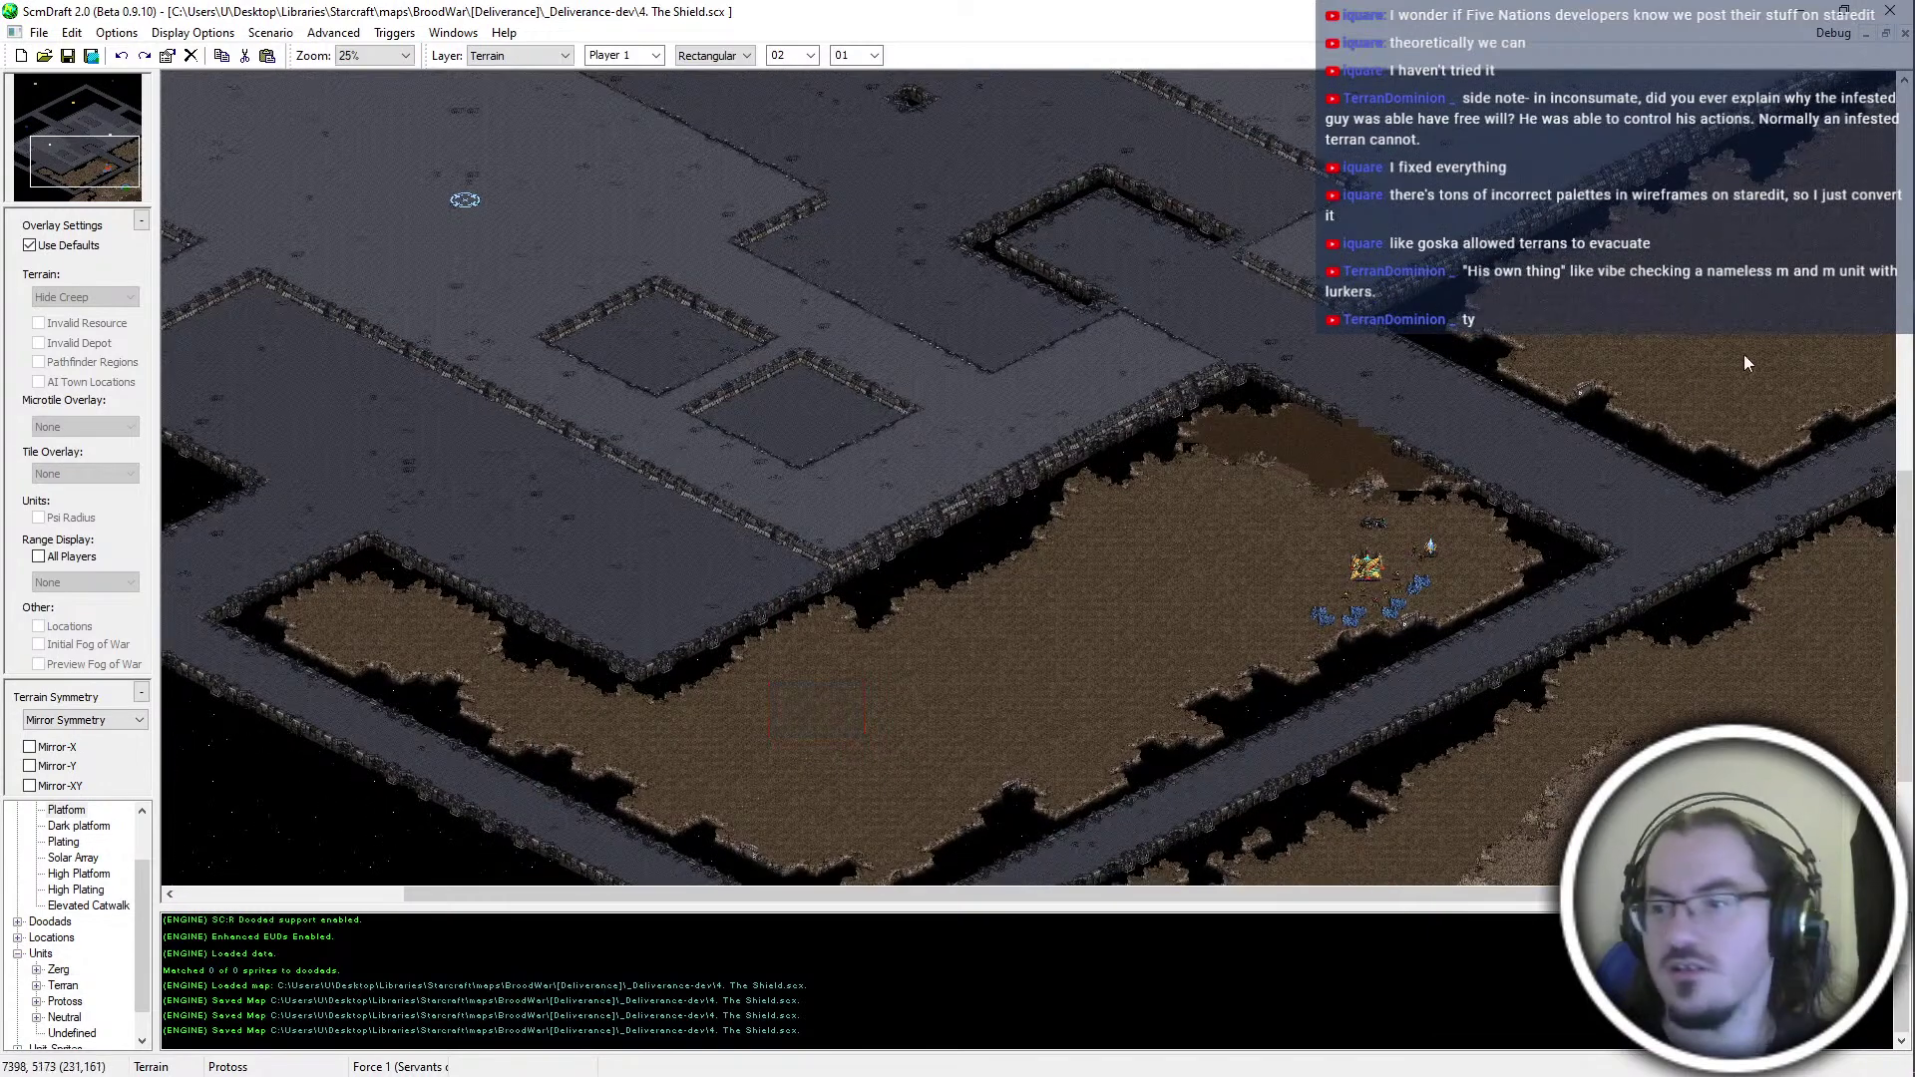
Inspect the empty northeastern dirt plateau and its cliff edges beside the platform wall
scroll(406, 570, "up", 1, "ctrl")
scroll(1048, 521, "up", 1, "ctrl")
scroll(1385, 534, "up", 1, "ctrl")
middle_click_drag(1386, 535, 906, 675)
middle_click_drag(1595, 310, 1326, 503)
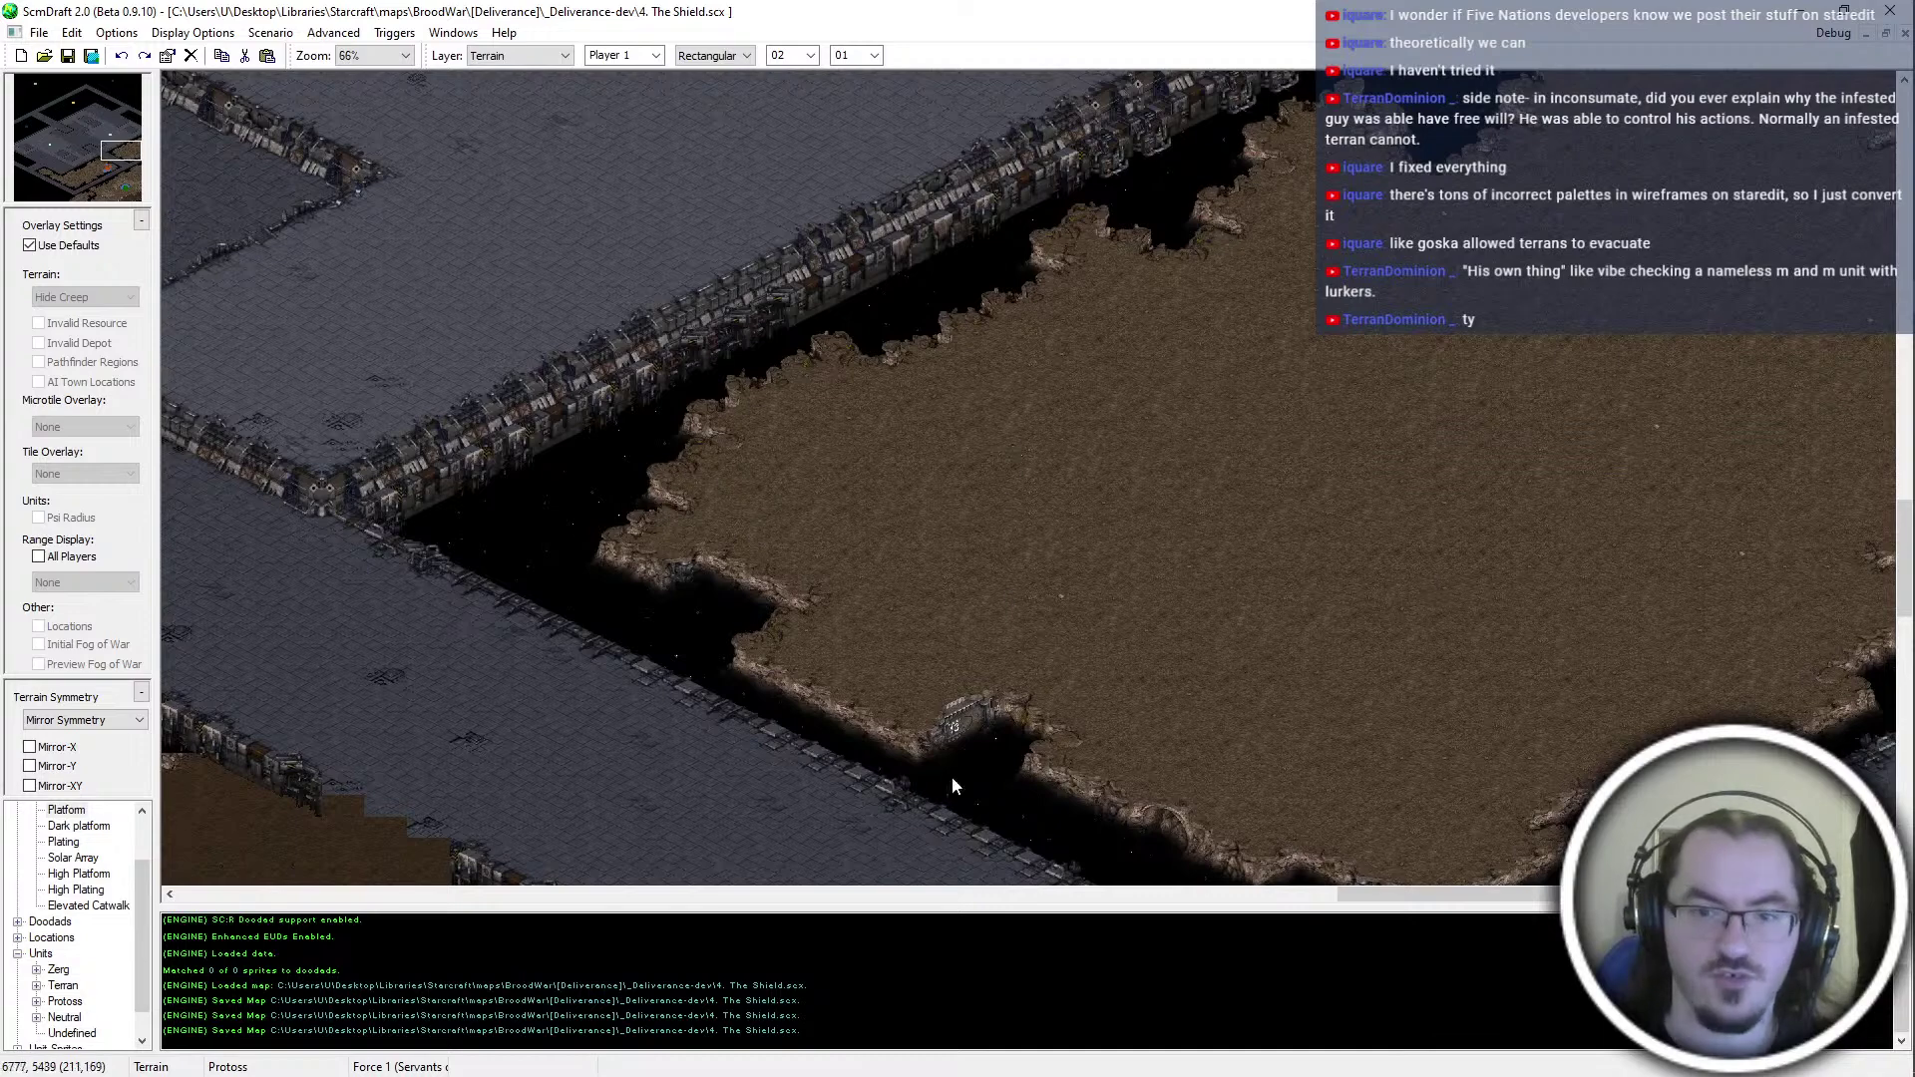
Examine the map's southern terrain, from the second Protoss mineral base west across the raised dirt to the walkway corner
left_click(124, 190)
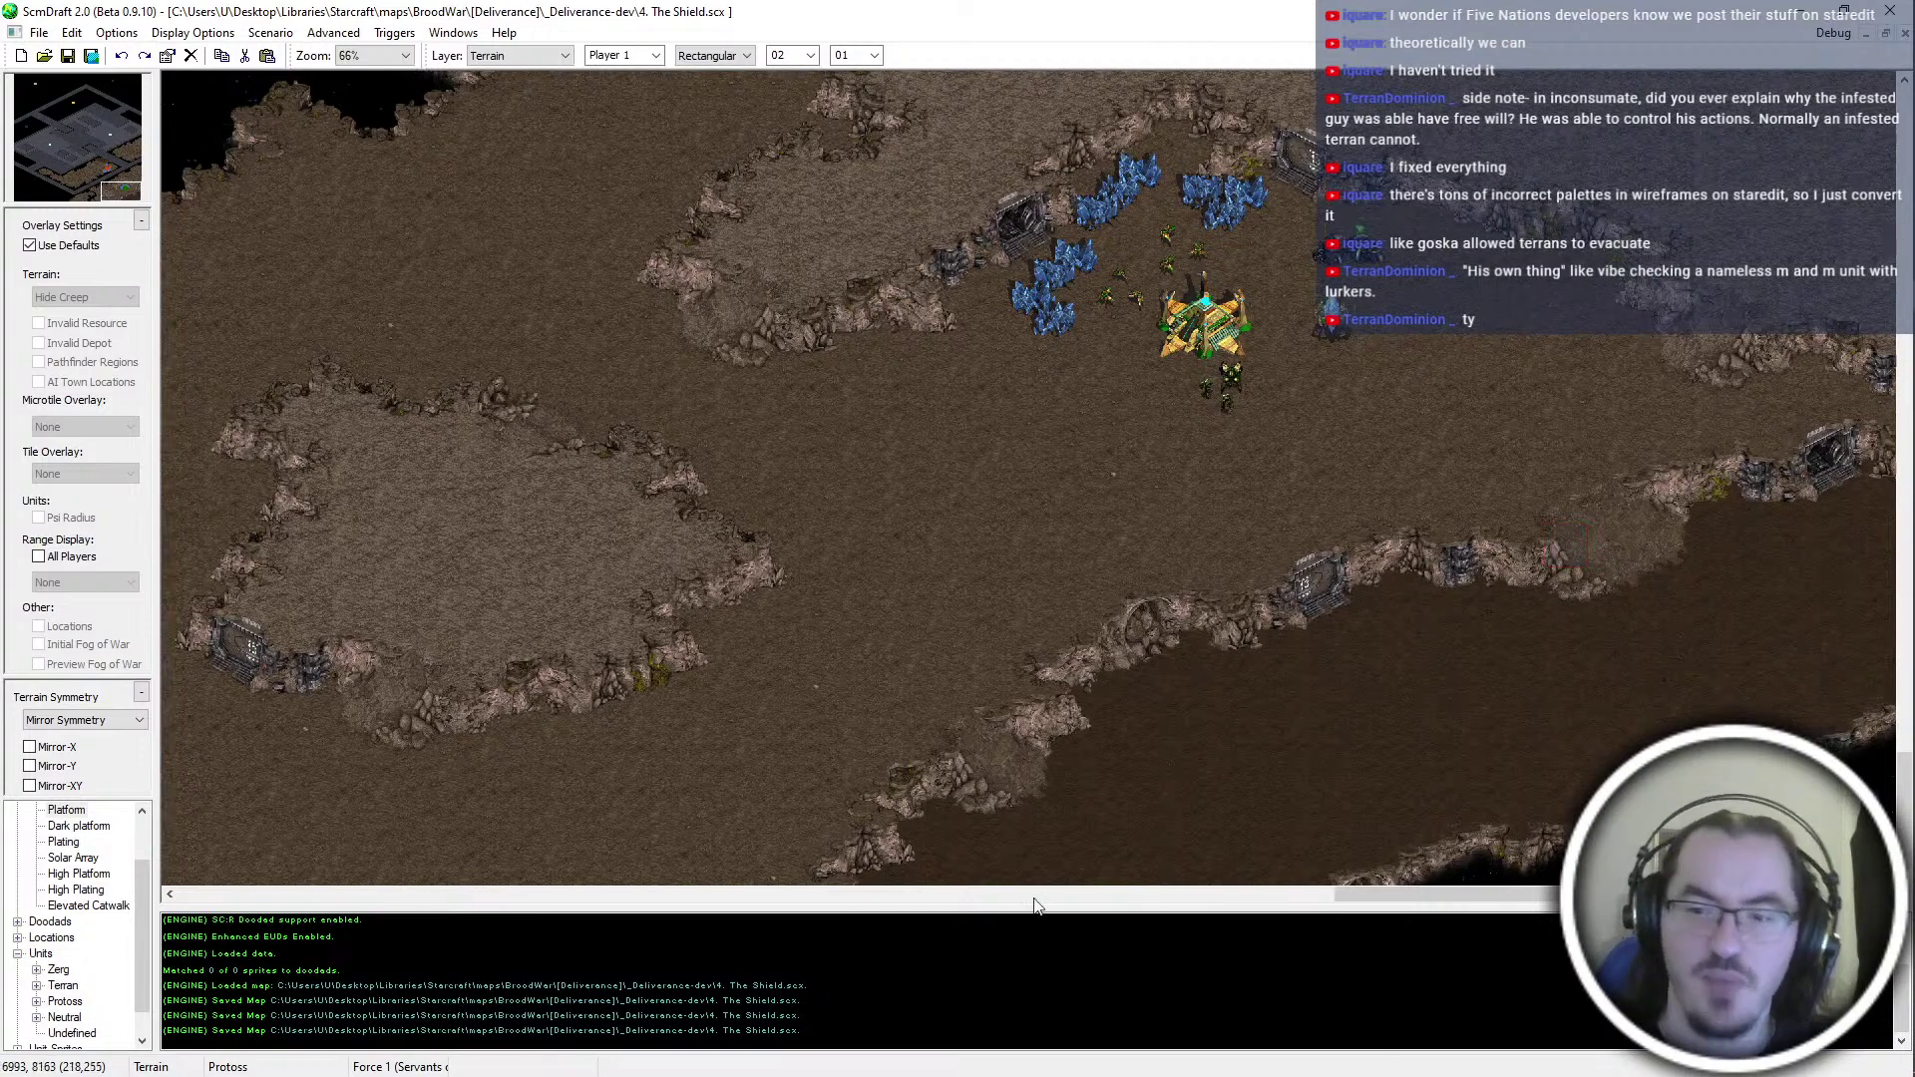
scroll(1433, 690, "left", 5)
scroll(1396, 478, "left", 3)
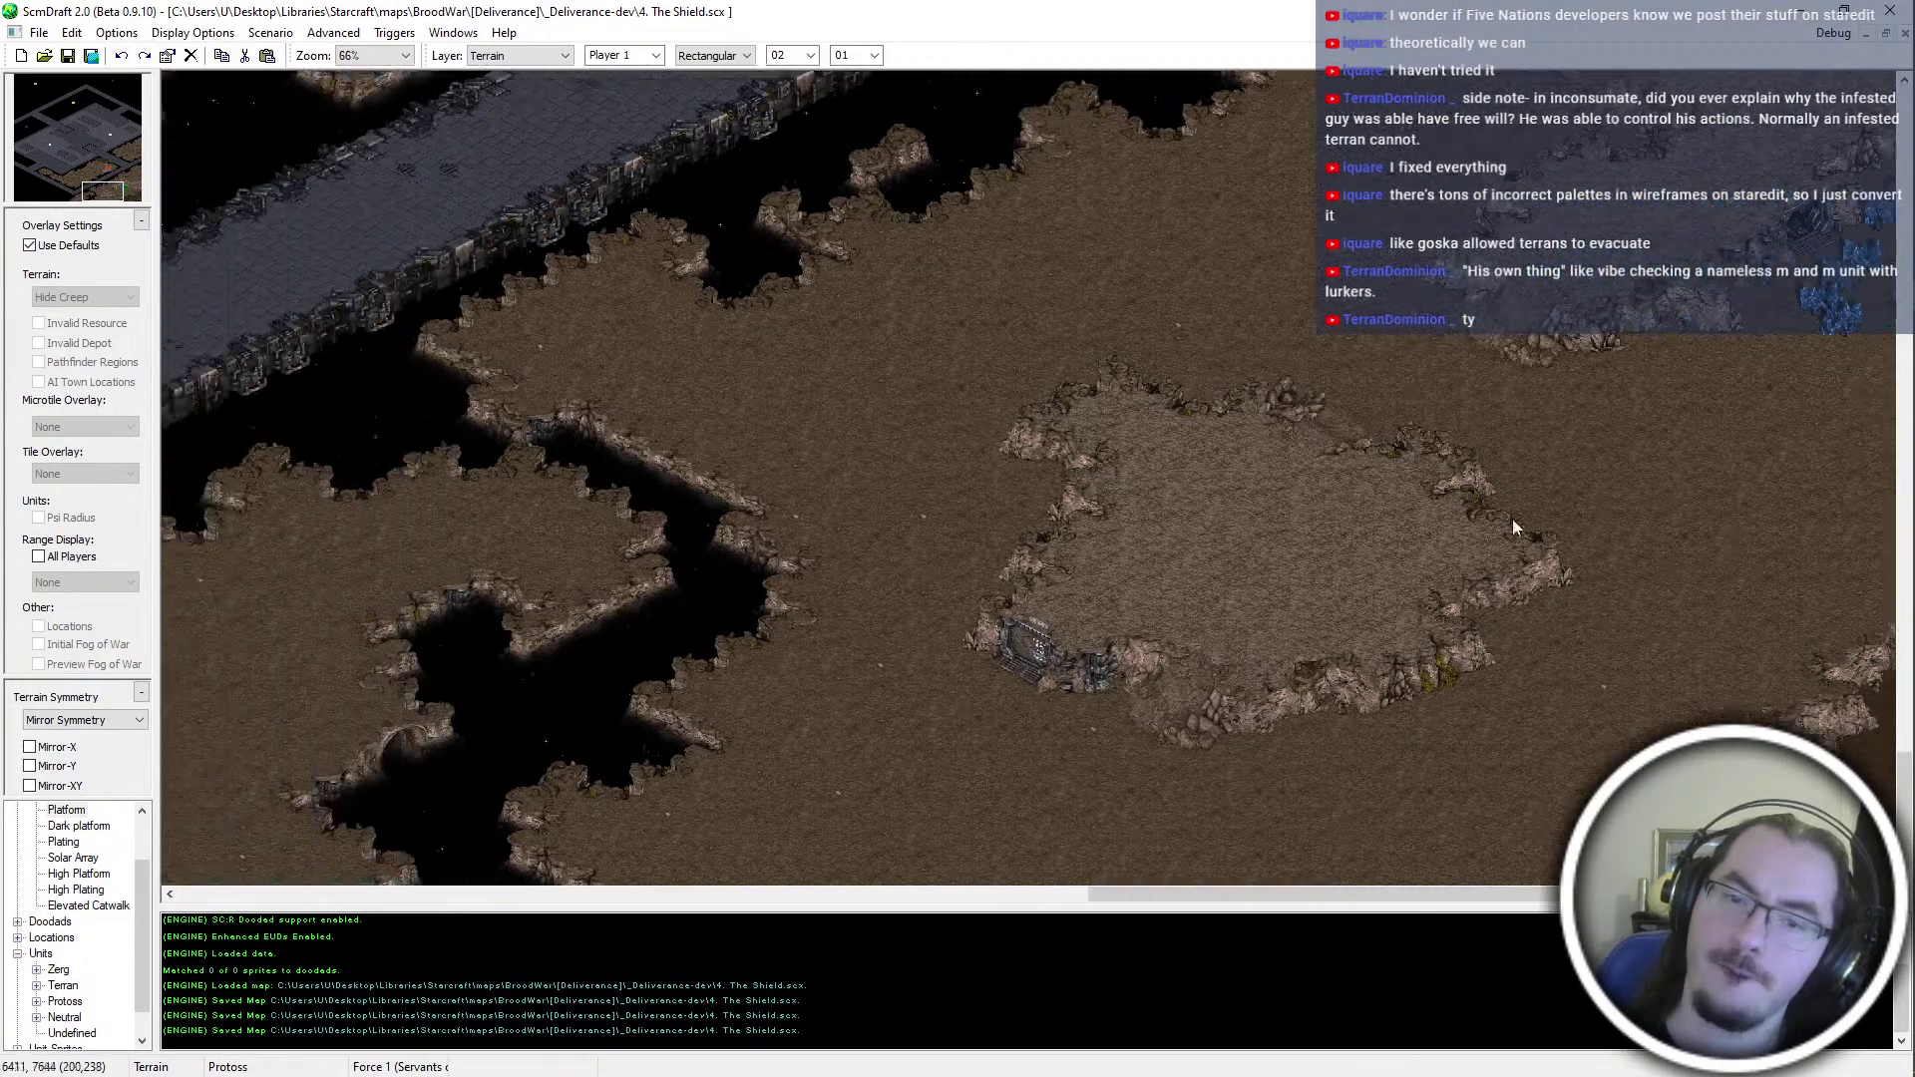
scroll(1398, 618, "down", 1, "ctrl")
middle_click_drag(1397, 618, 1077, 710)
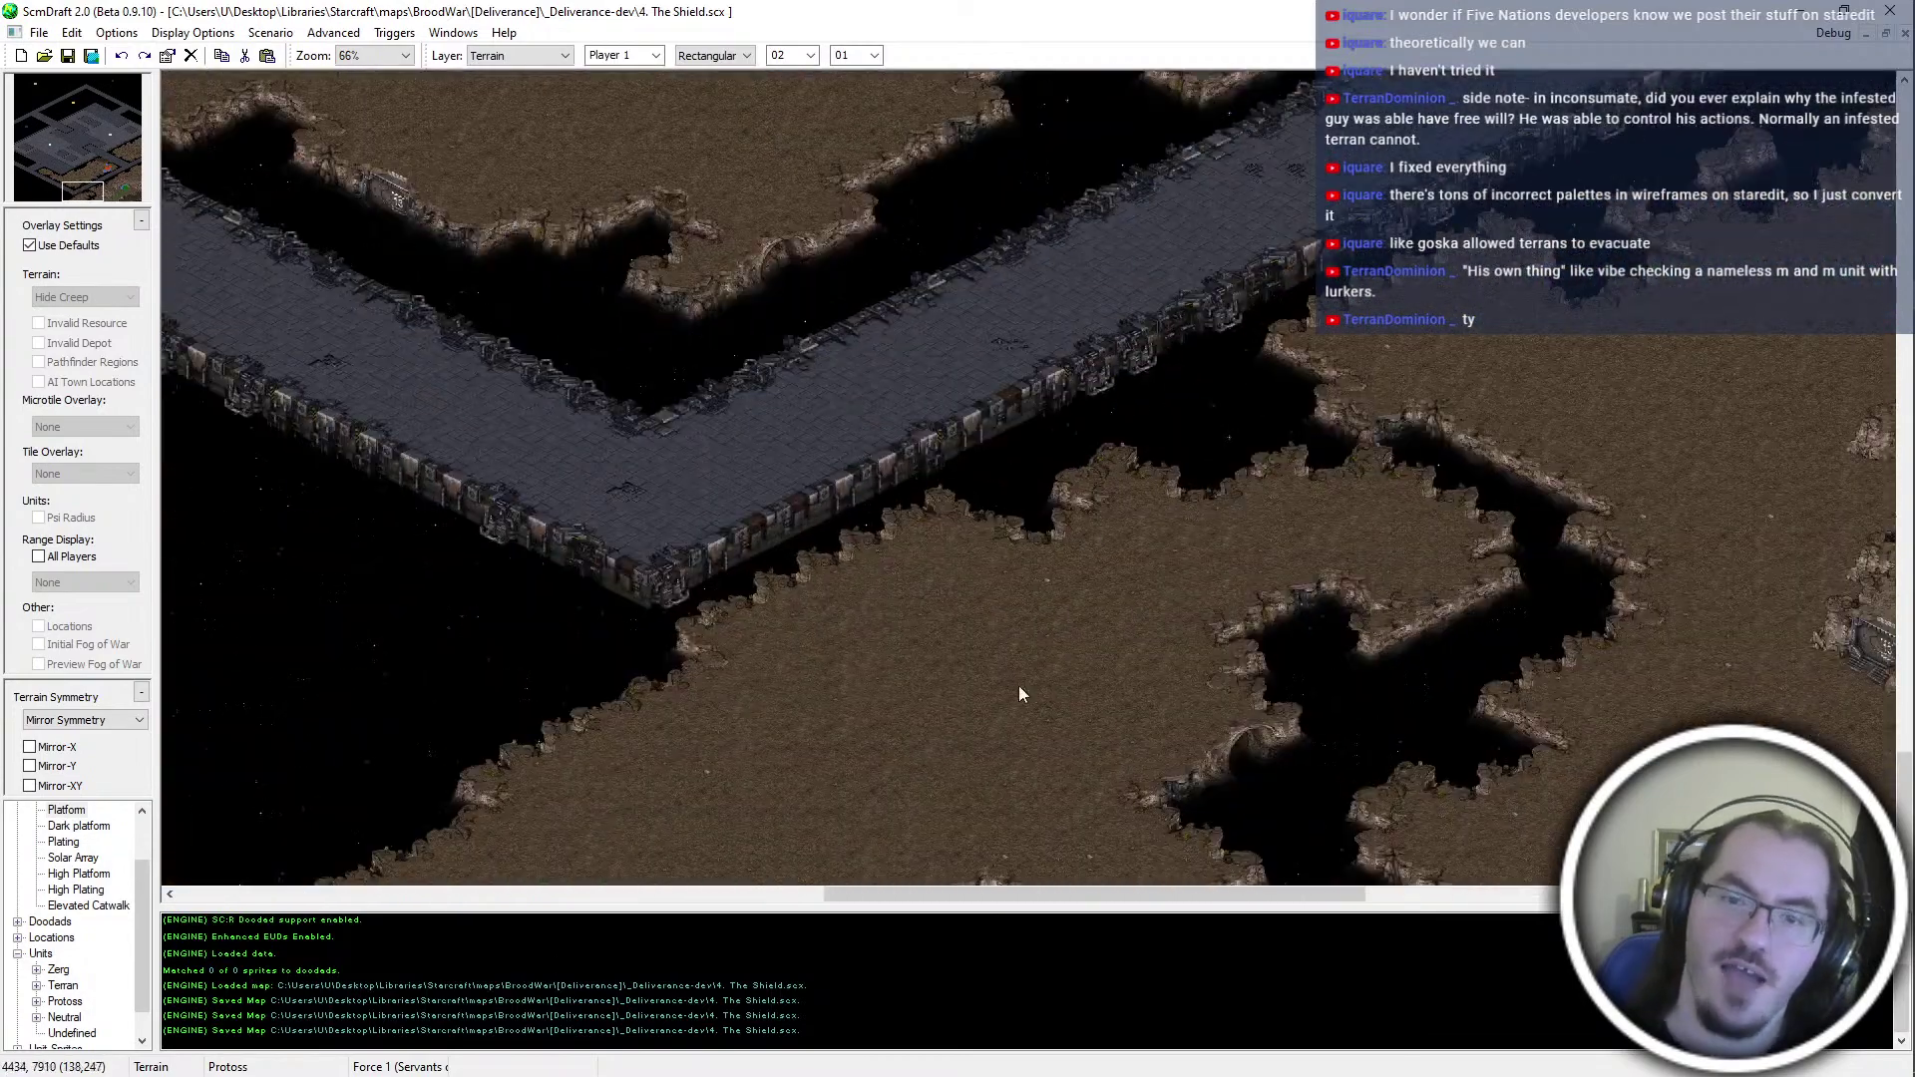
Examine the southeastern terrain from the empty dirt past the Protoss mineral base to the walkway junction
scroll(792, 535, "down", 1, "ctrl")
middle_click_drag(792, 535, 1384, 598)
scroll(1384, 598, "up", 1, "ctrl")
middle_click_drag(1769, 838, 1620, 736)
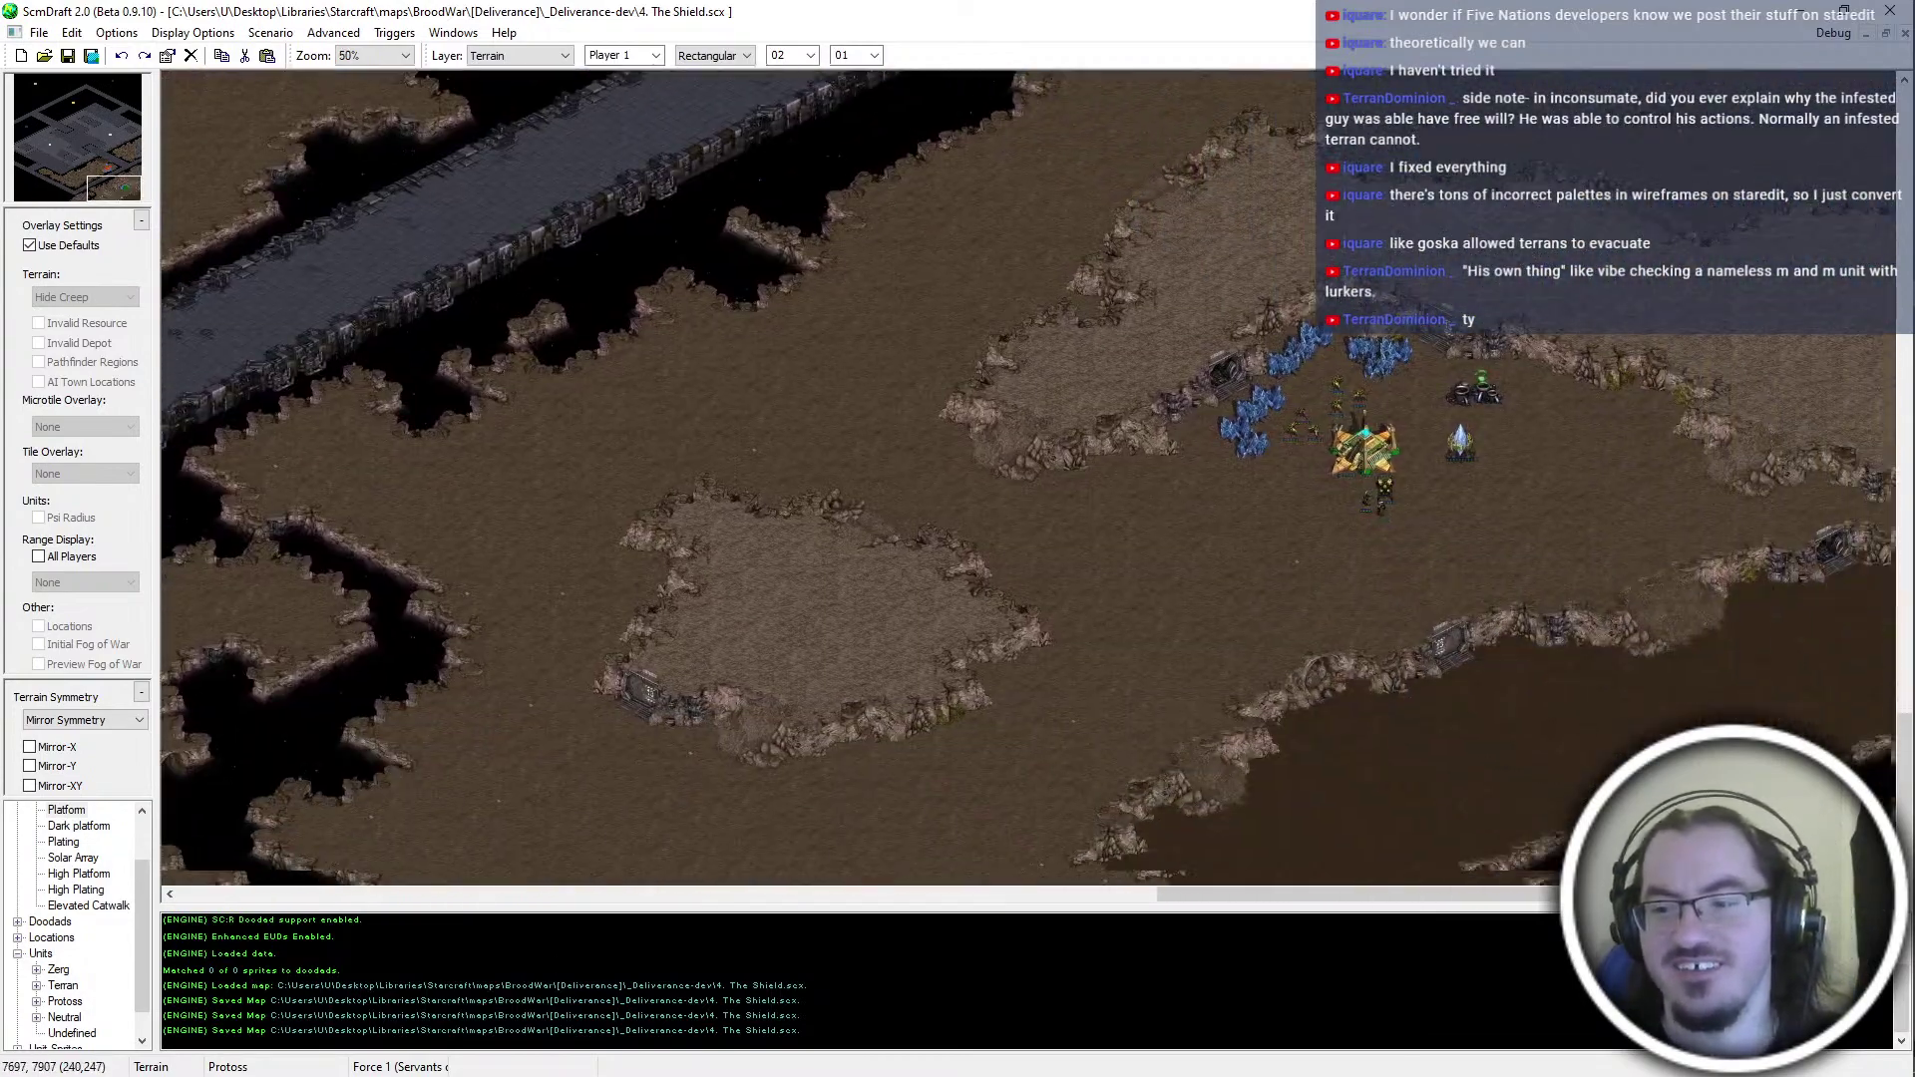
scroll(1334, 529, "up", 1, "ctrl")
middle_click_drag(1335, 529, 1374, 469)
middle_click_drag(818, 743, 1631, 347)
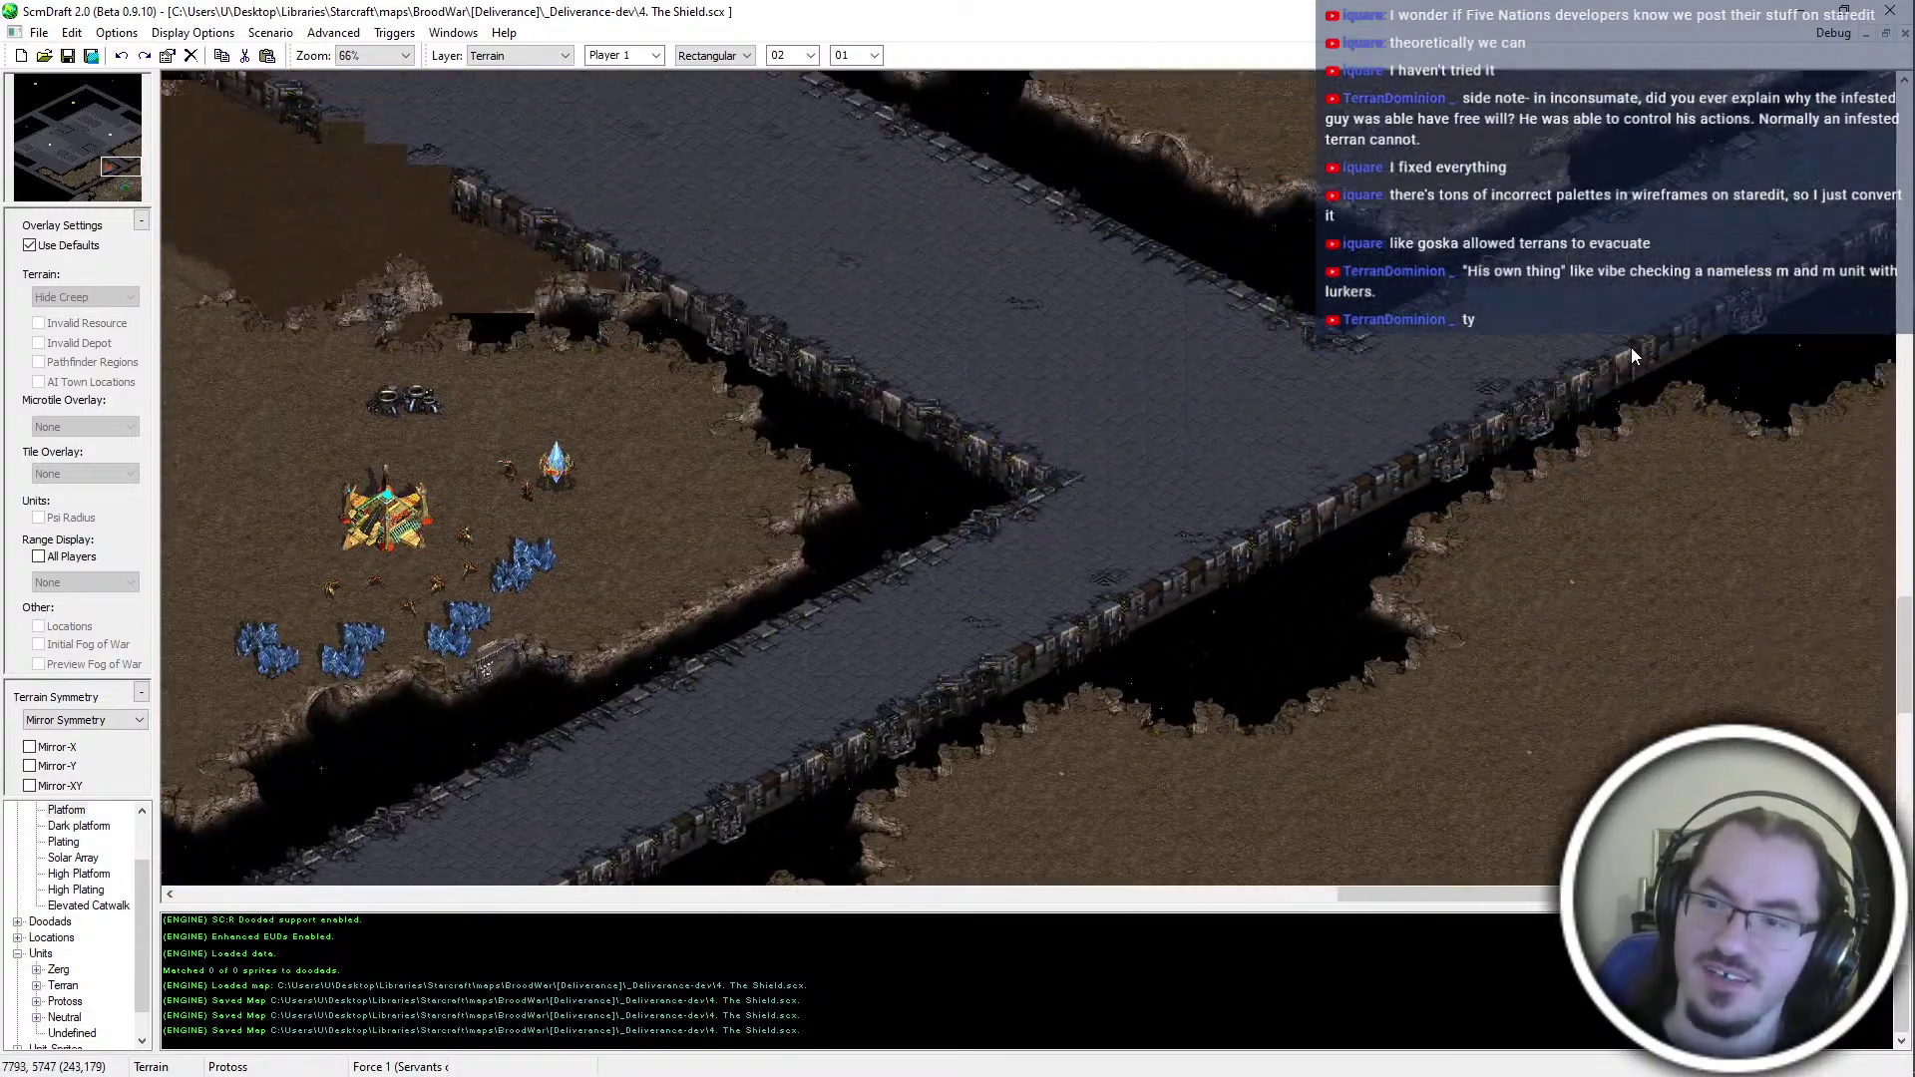
middle_click_drag(498, 457, 1346, 117)
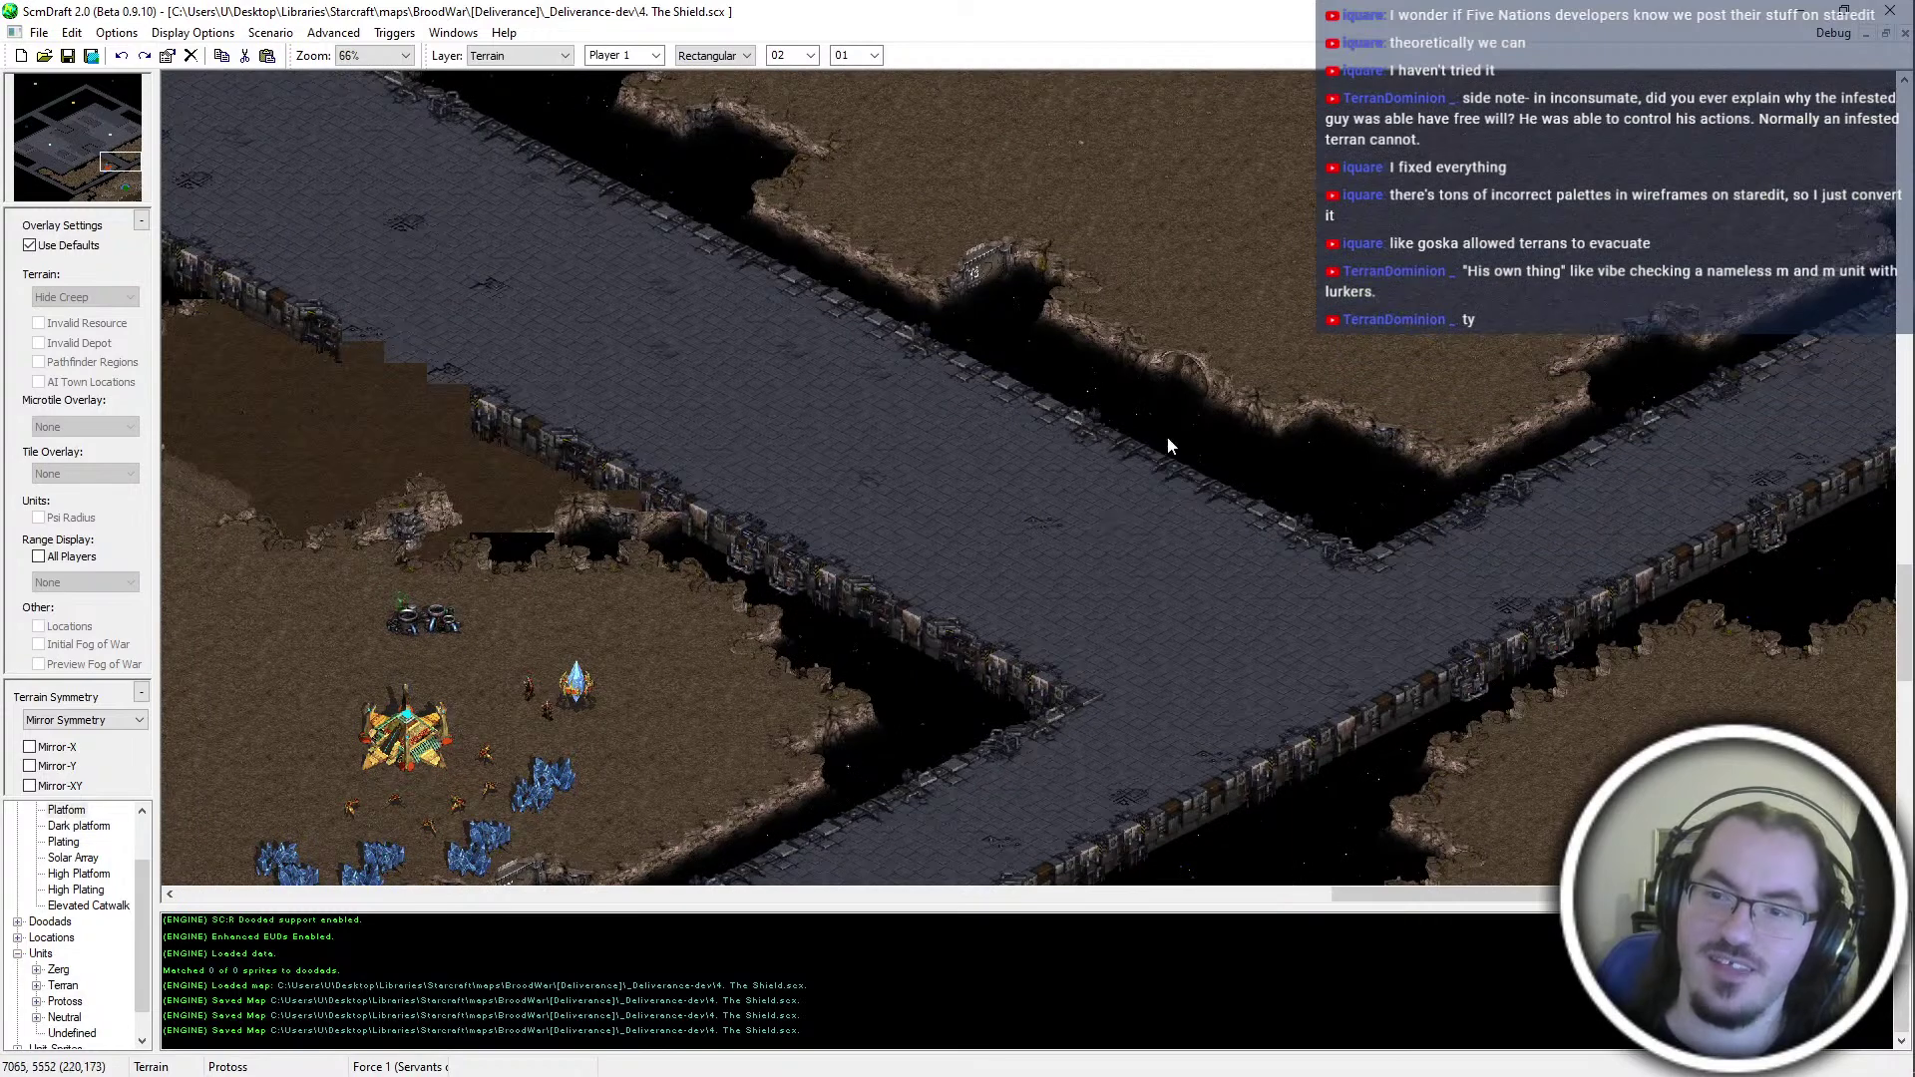
Inspect the gap between the eastern dirt plateau's cliffs and the walkway, from the junction to the platform wall
scroll(1167, 435, "up", 1, "ctrl")
middle_click_drag(1167, 435, 1370, 605)
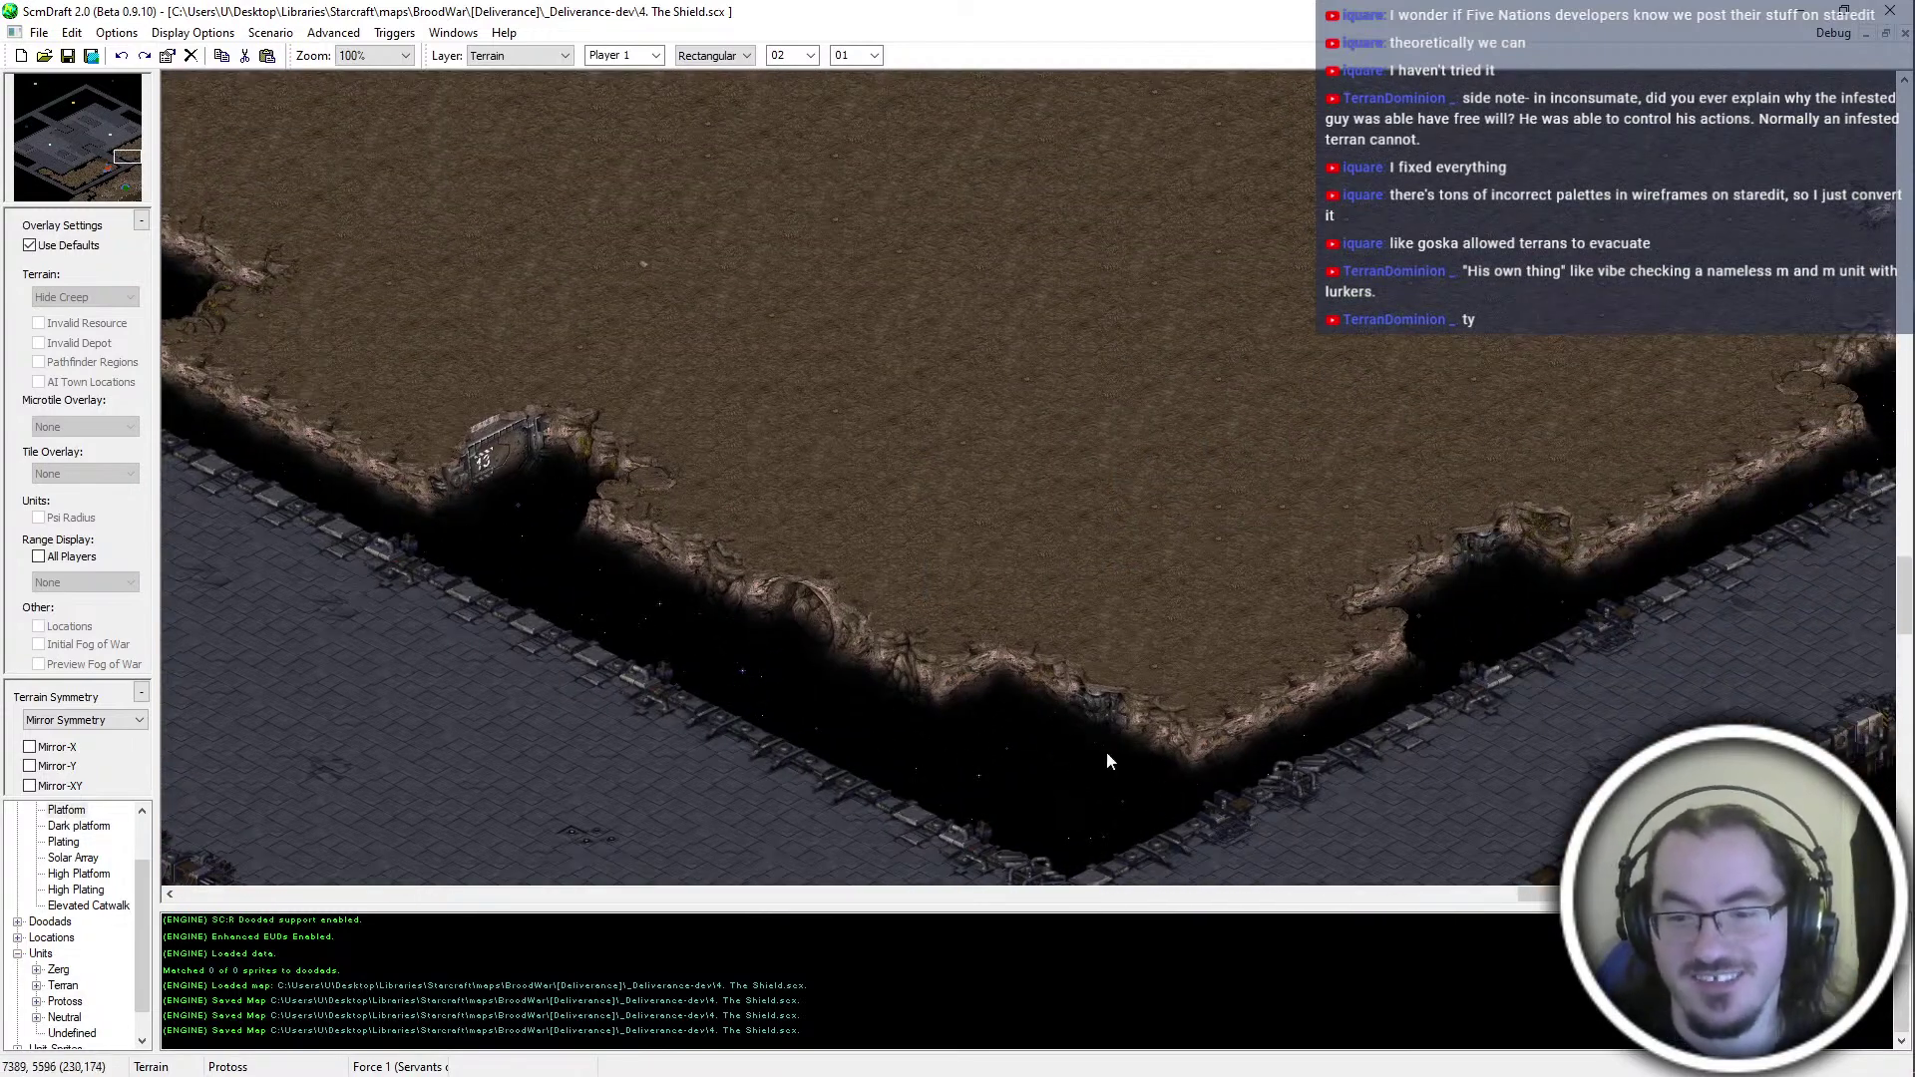
scroll(1038, 748, "down", 1, "ctrl")
middle_click_drag(845, 622, 1001, 584)
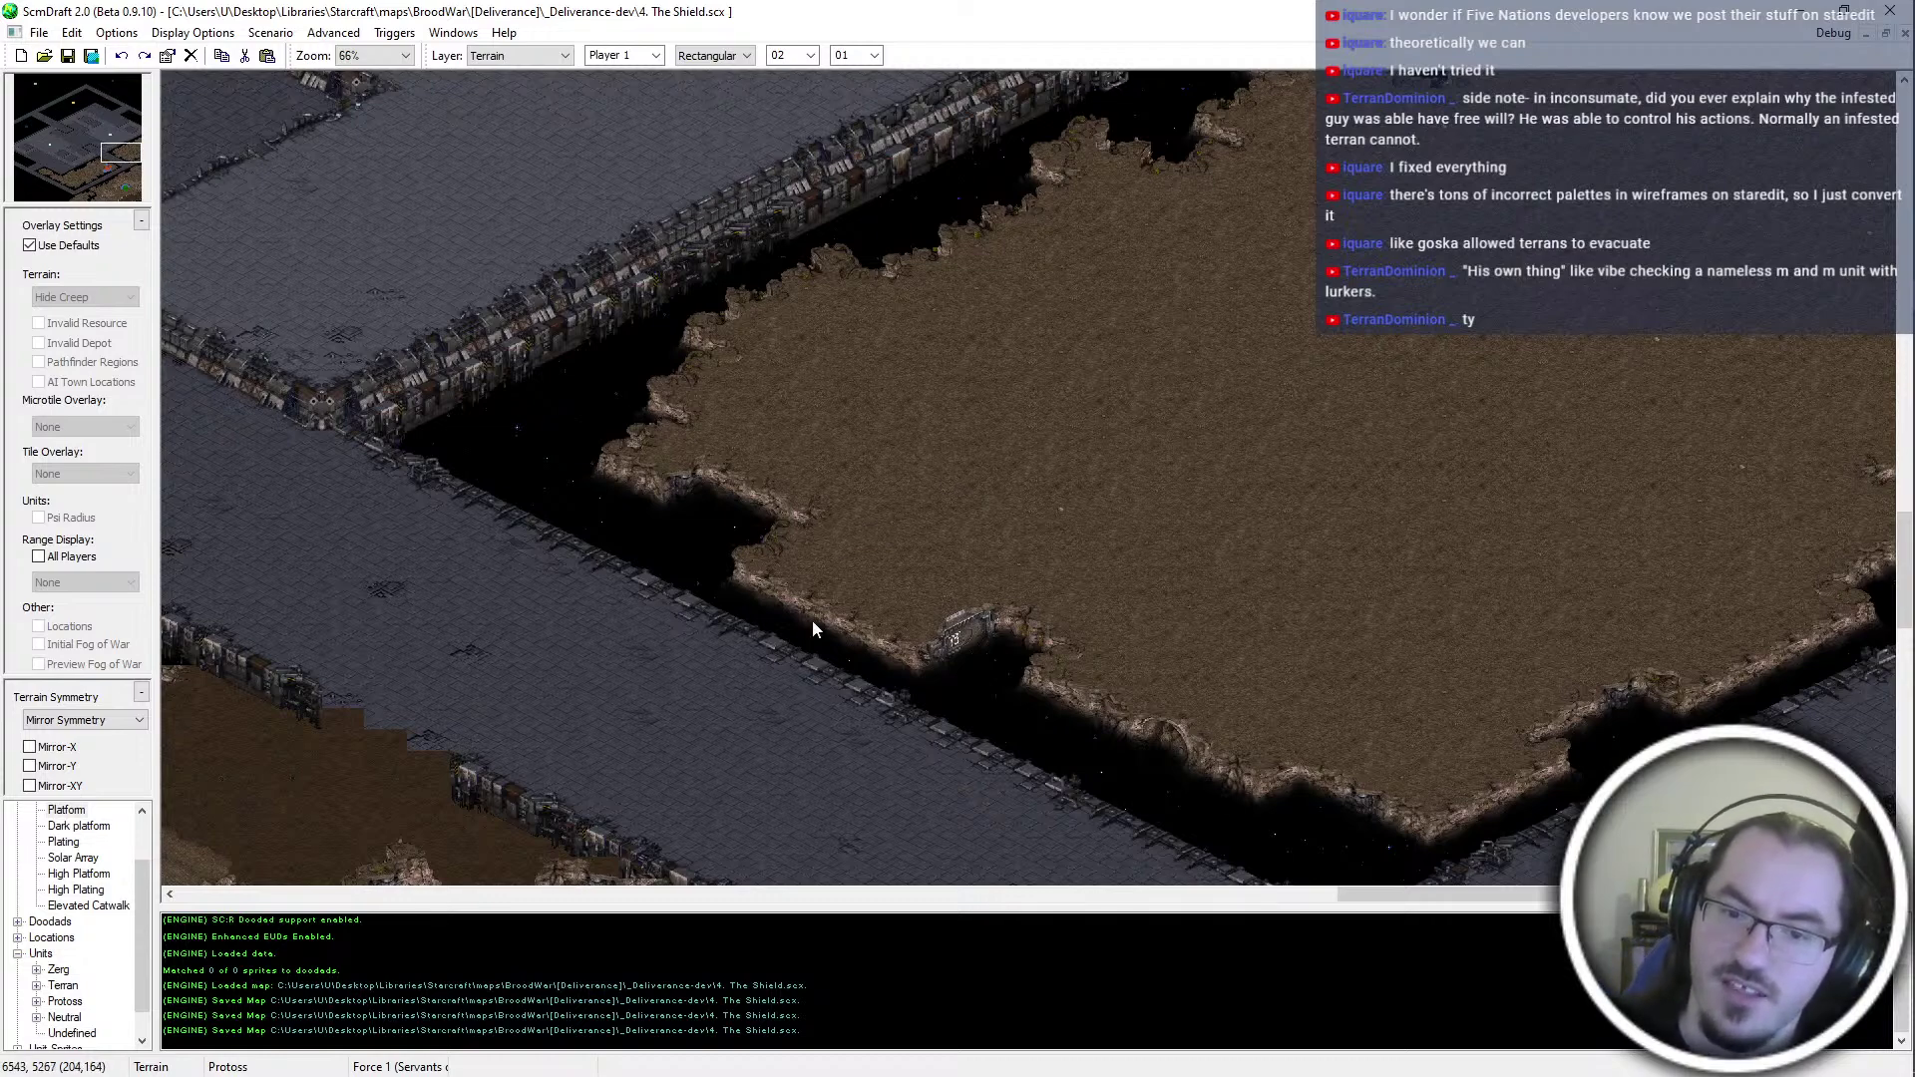
scroll(1293, 601, "down", 5)
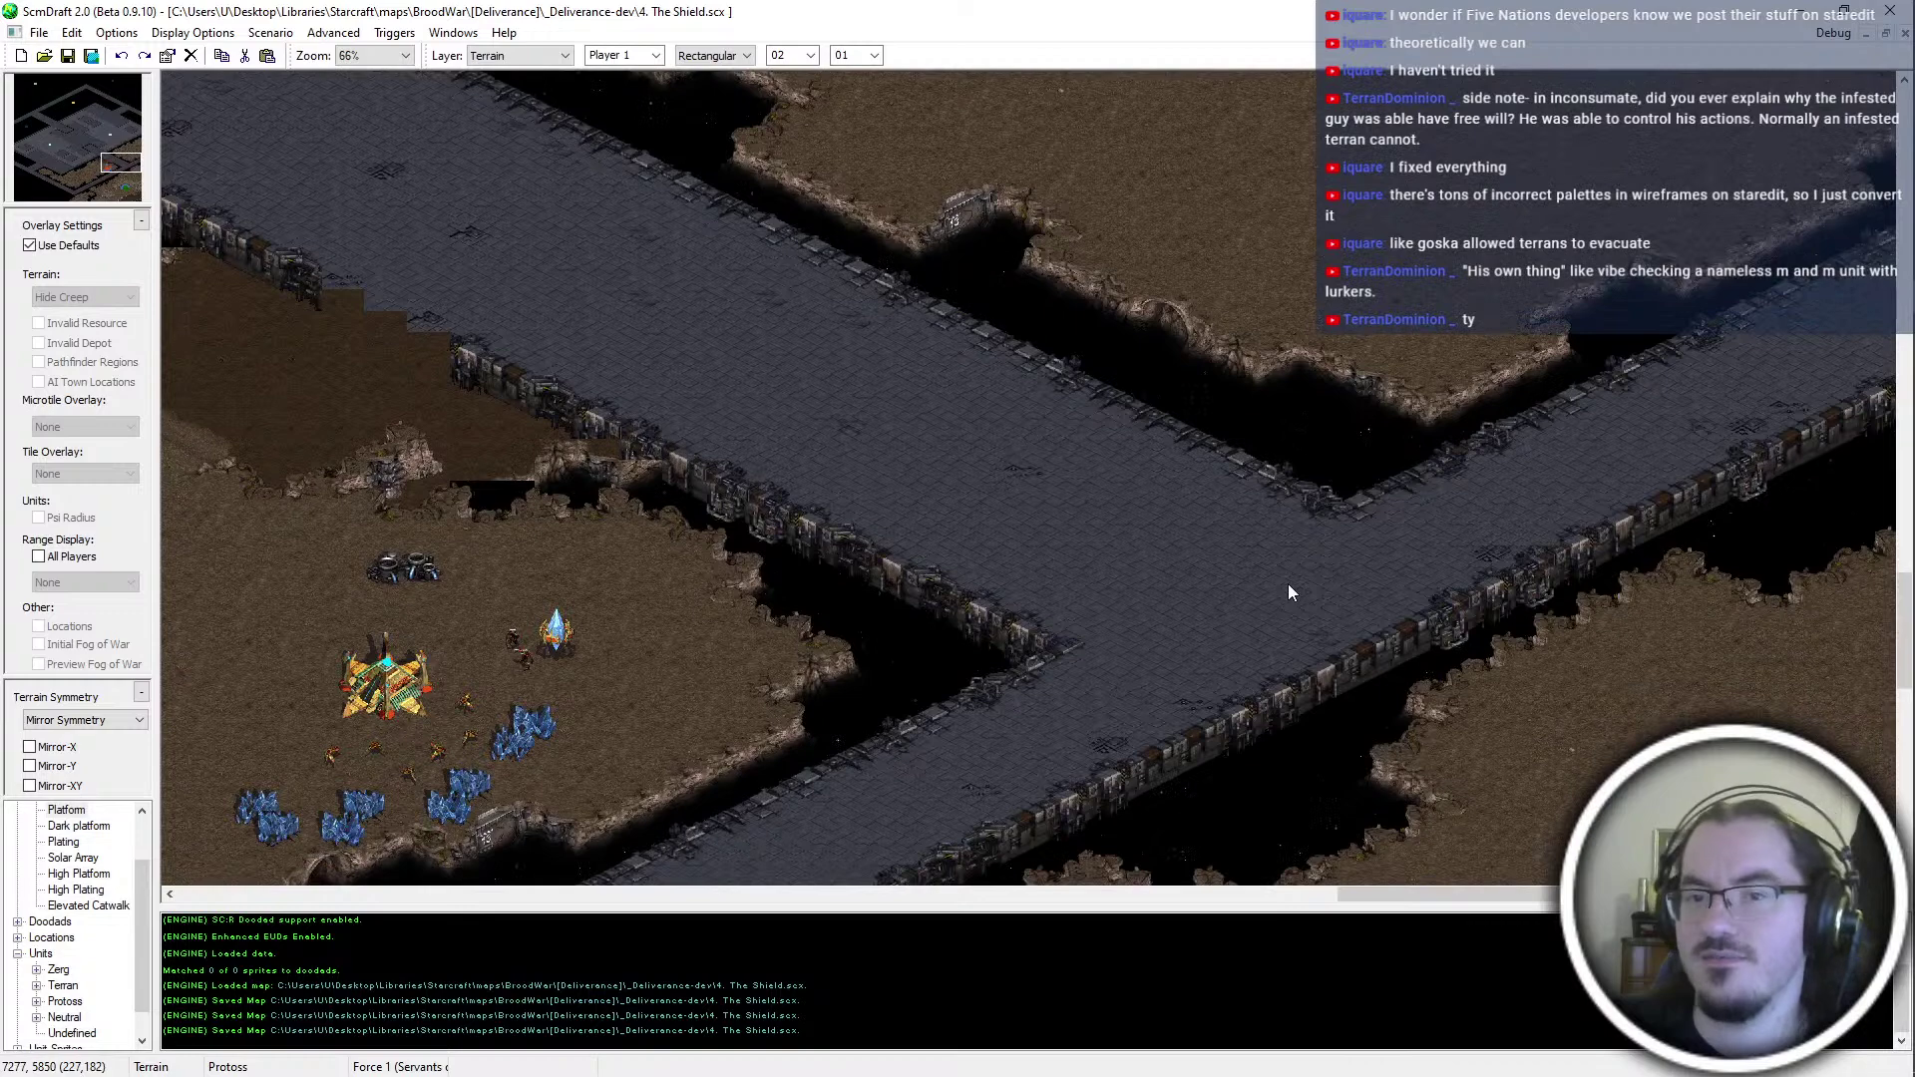
scroll(999, 250, "up", 3)
middle_click_drag(999, 250, 1106, 378)
middle_click_drag(1101, 513, 896, 620)
middle_click_drag(1020, 653, 867, 537)
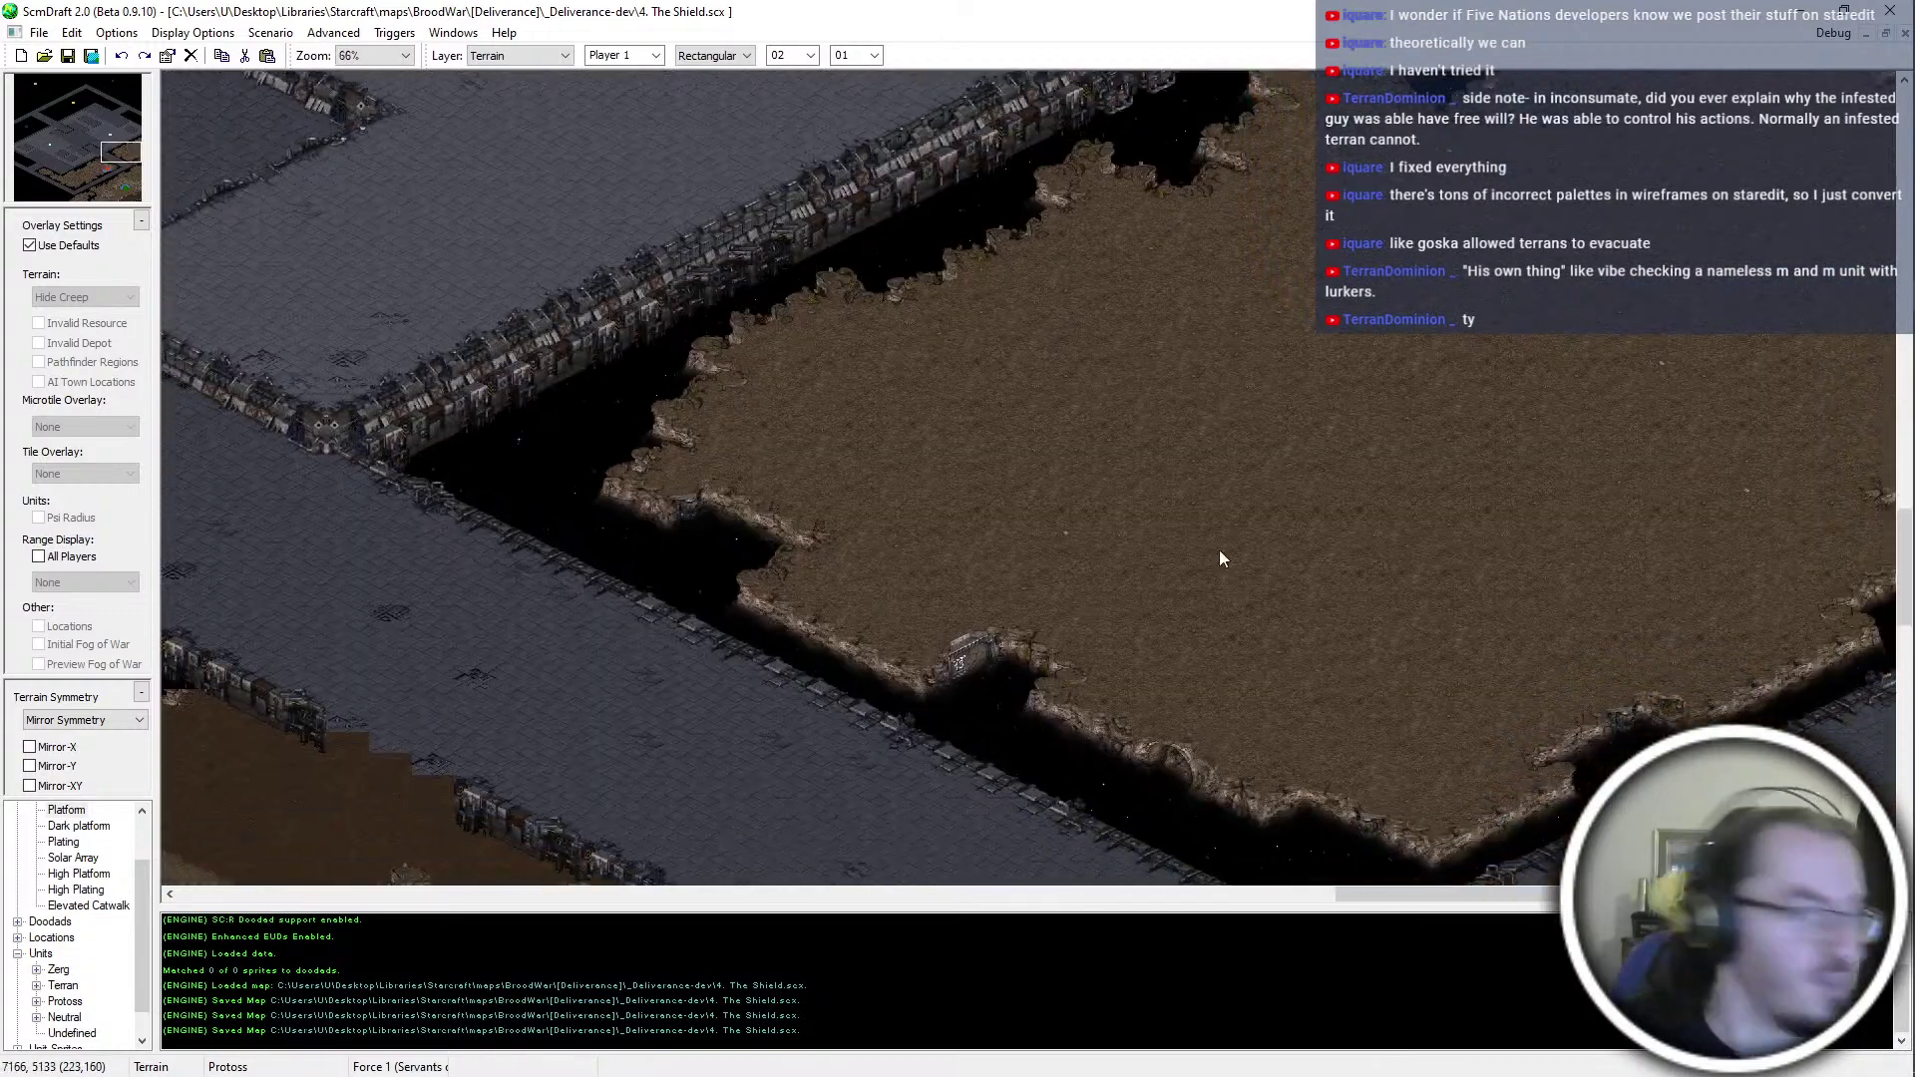
Place four dirt-backed edge tiles along the walkway's upper rim, facing the plateau cliff northwest of the 13-marked doodad
scroll(1219, 576, "up", 1, "ctrl")
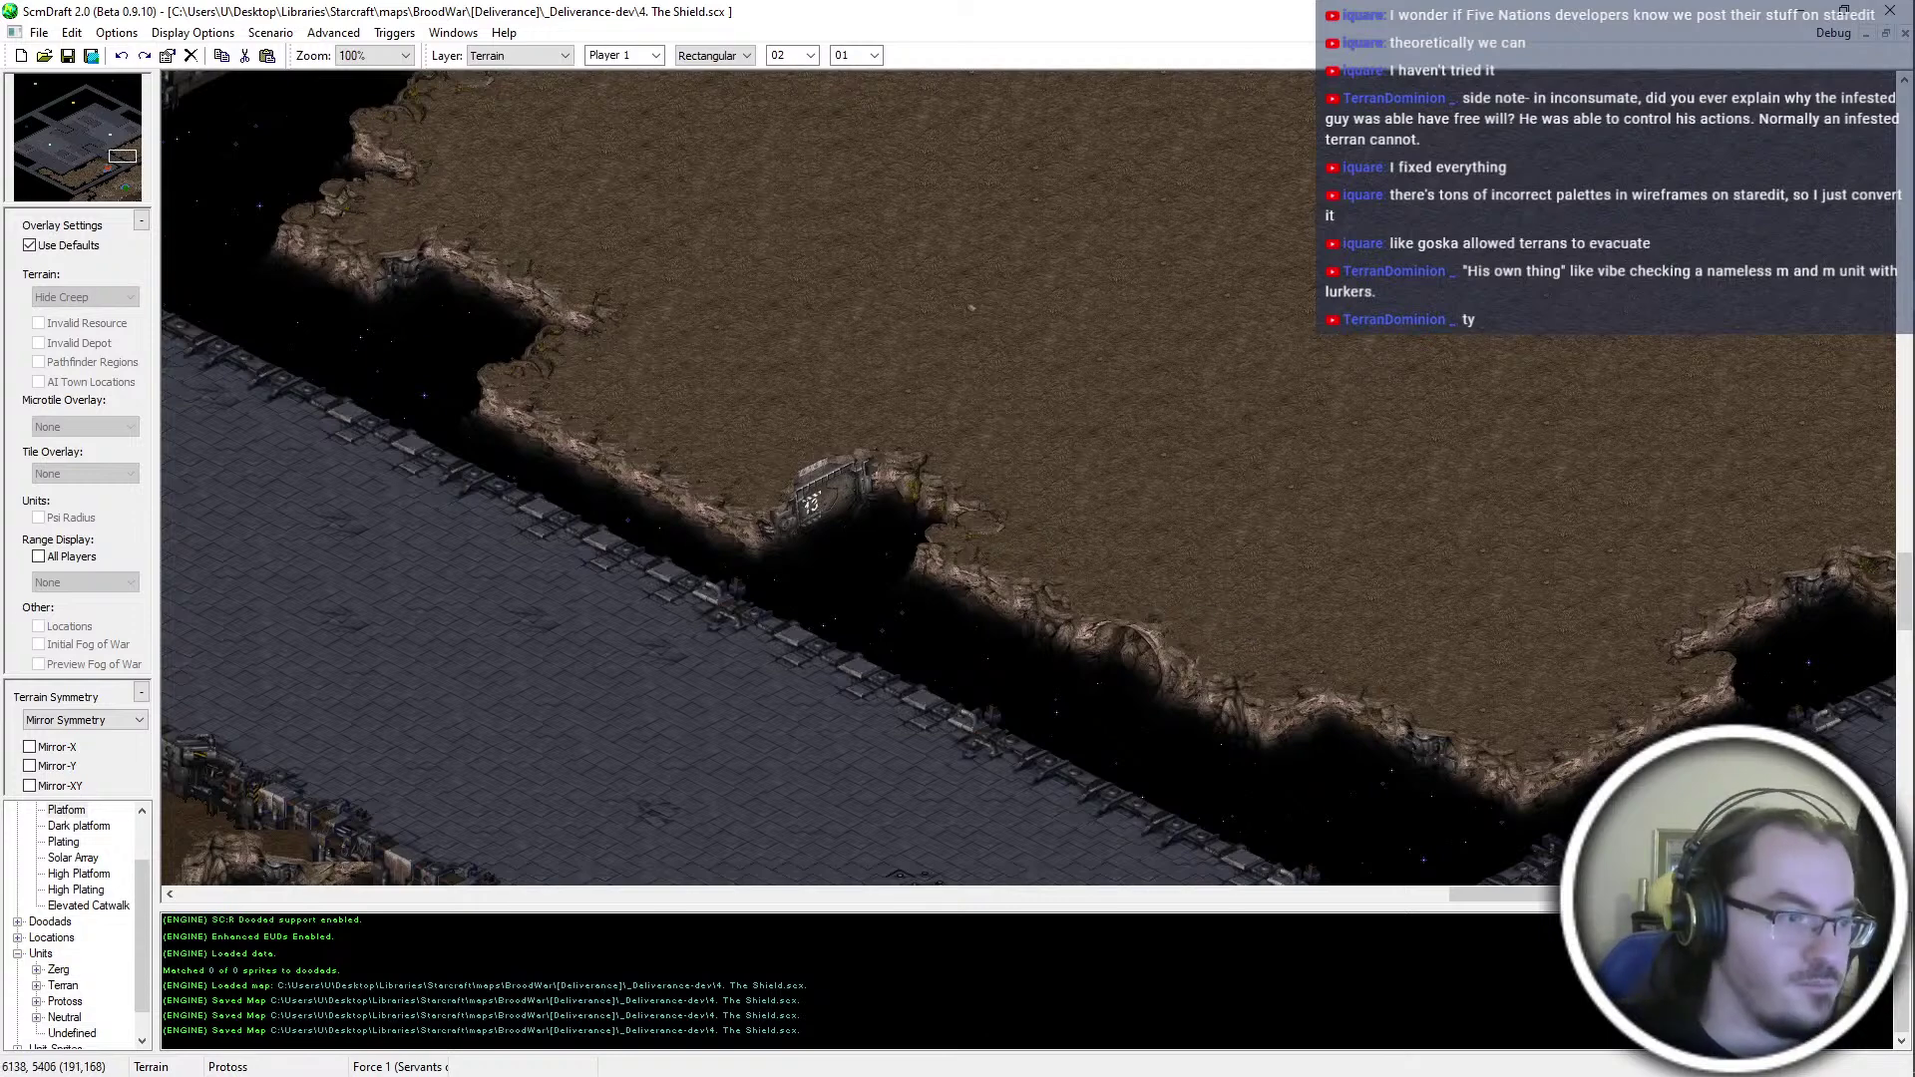
middle_click_drag(730, 590, 515, 522)
scroll(584, 487, "up", 1, "ctrl")
middle_click_drag(1047, 559, 752, 684)
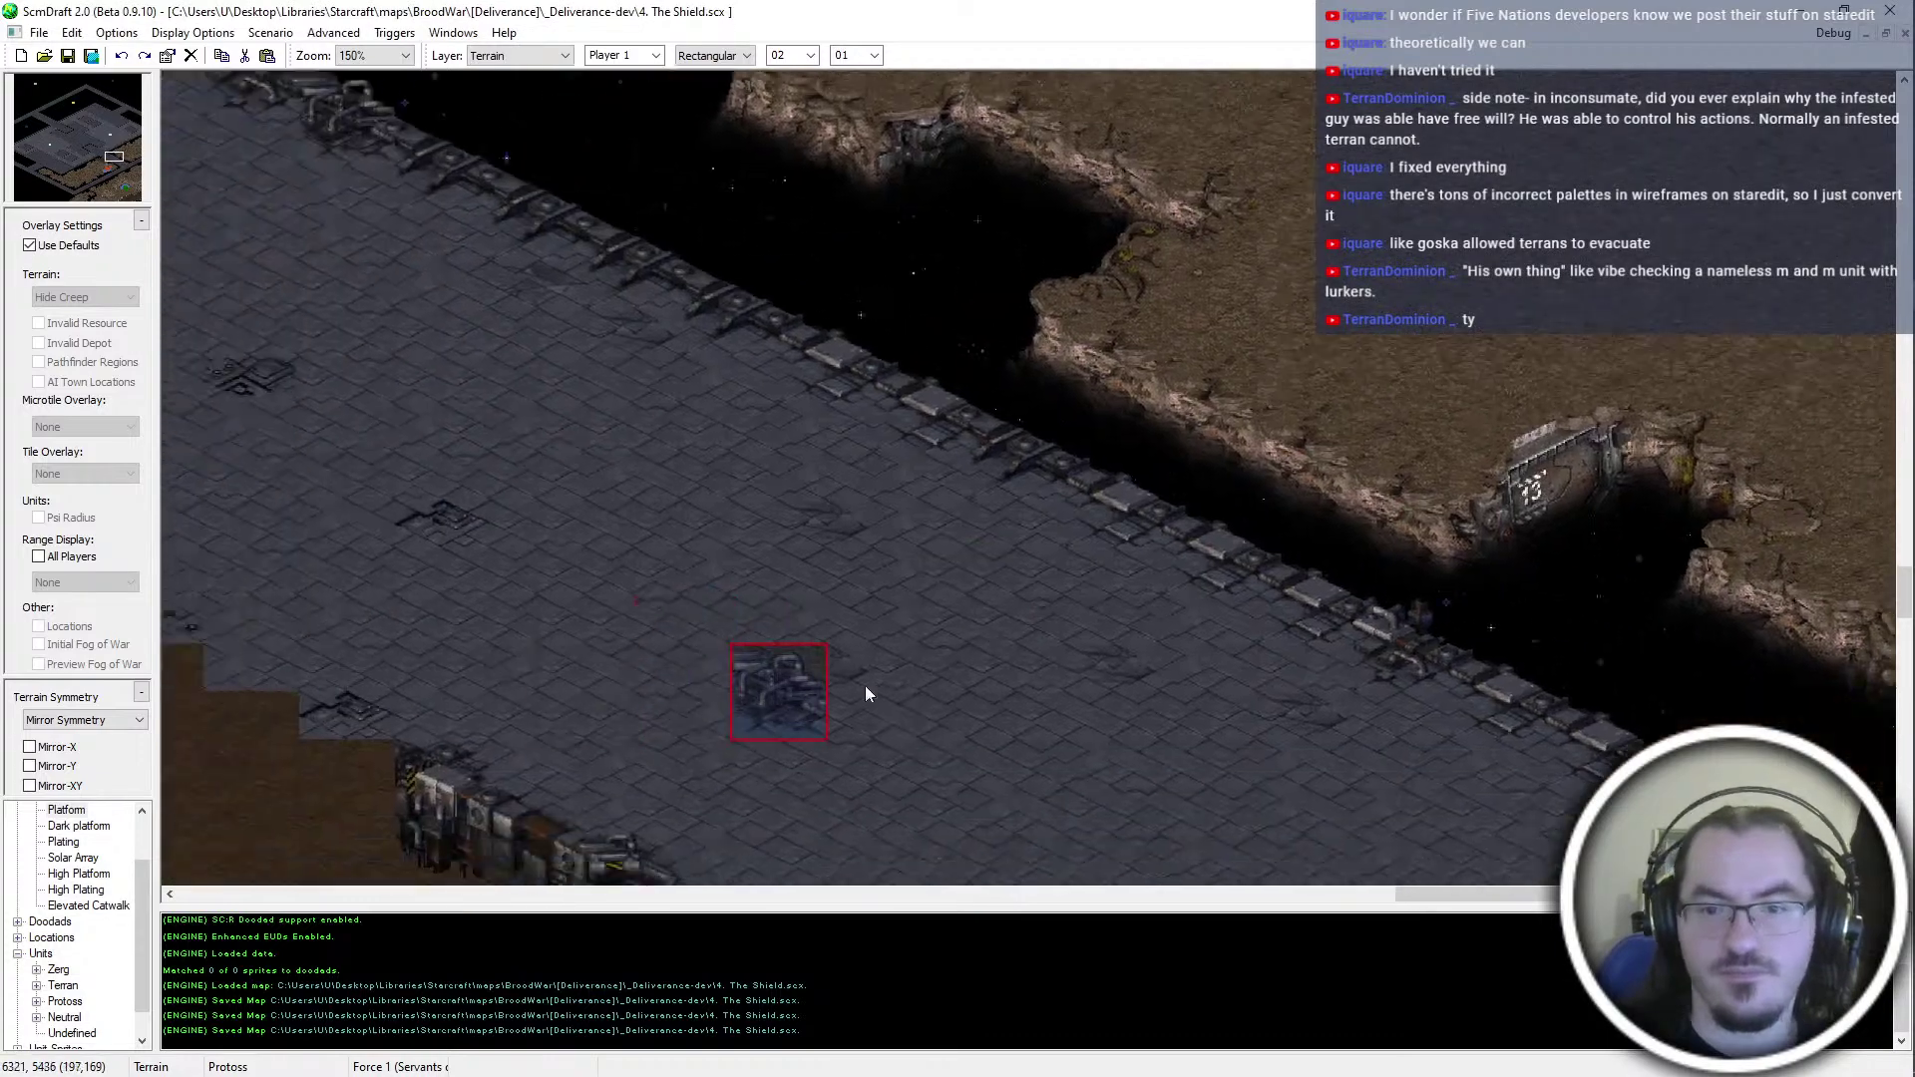
middle_click_drag(1065, 508, 927, 597)
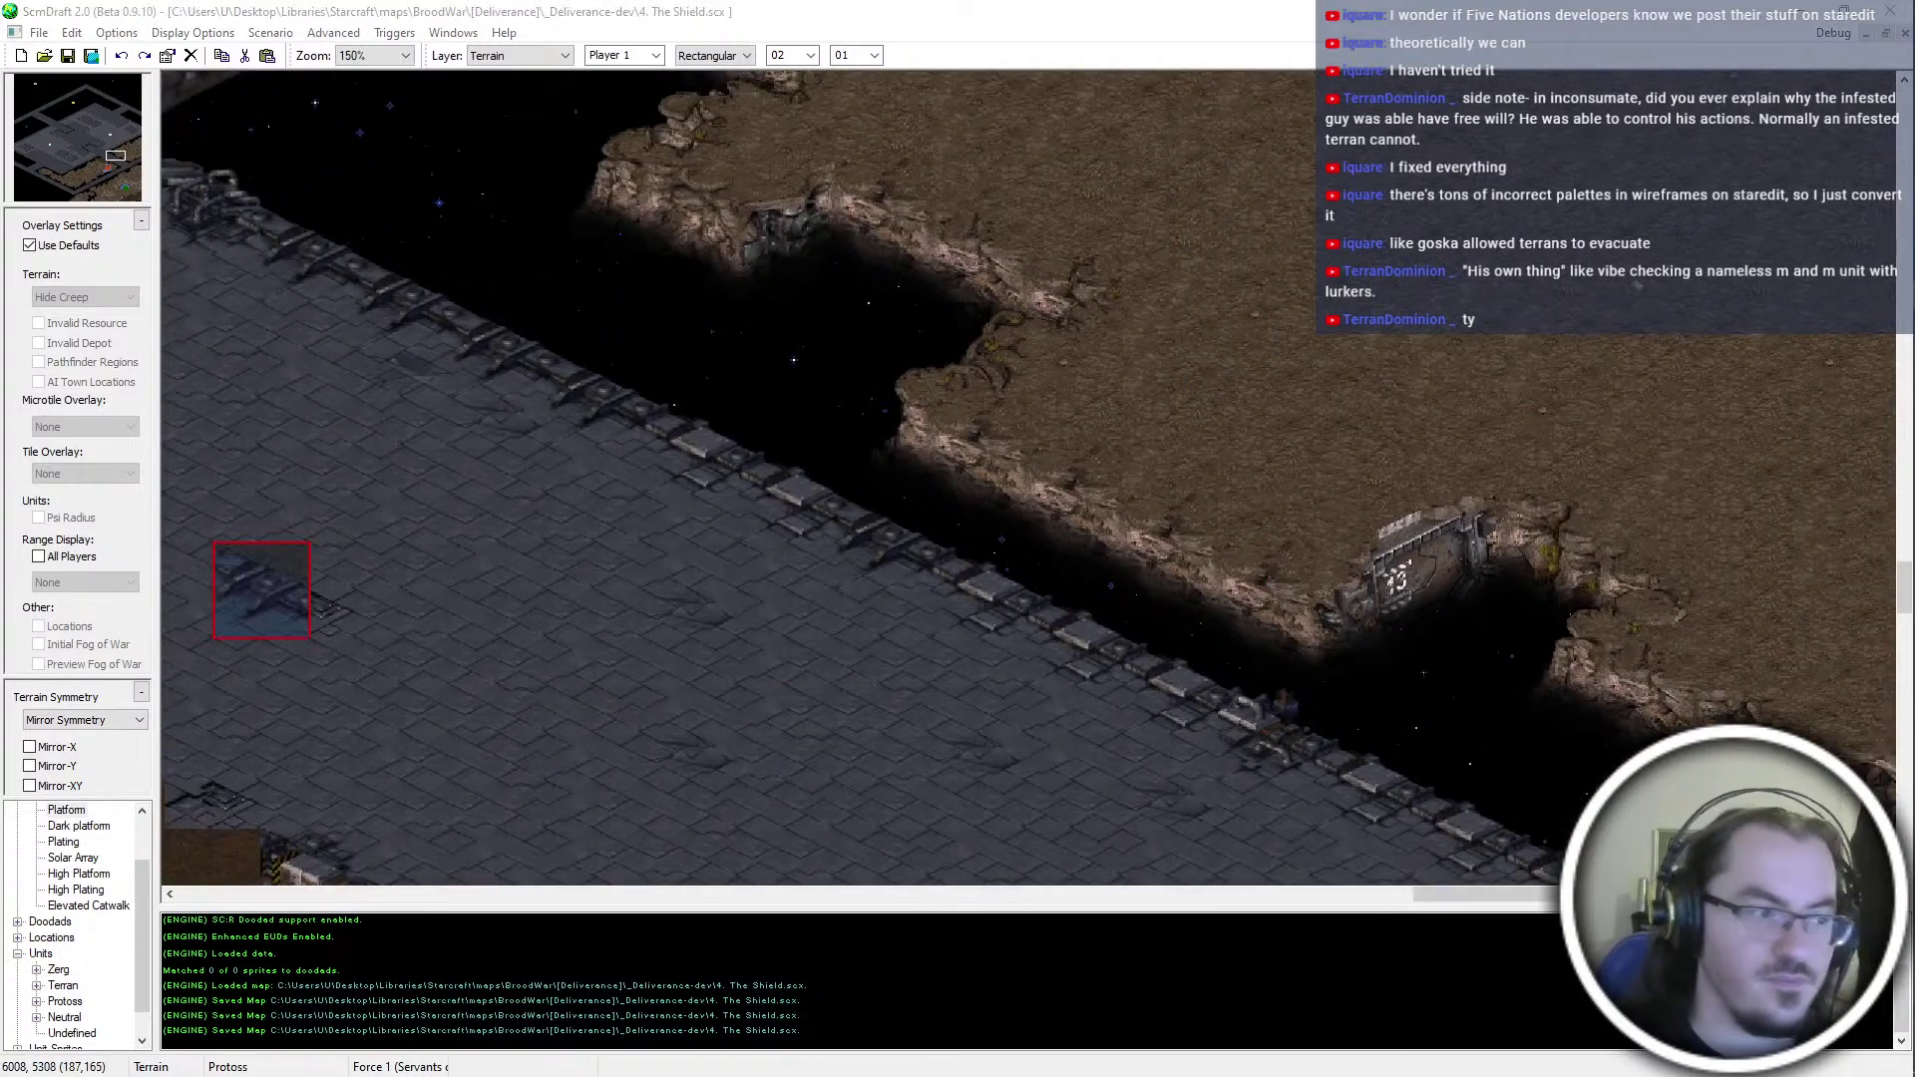
left_click(897, 550)
left_click(978, 578)
left_click(1057, 627)
left_click(1172, 673)
Continue the dirt-backed walkway rim southeast with three more edge tiles below the 13-marked cliff doodad
middle_click_drag(1182, 778, 622, 553)
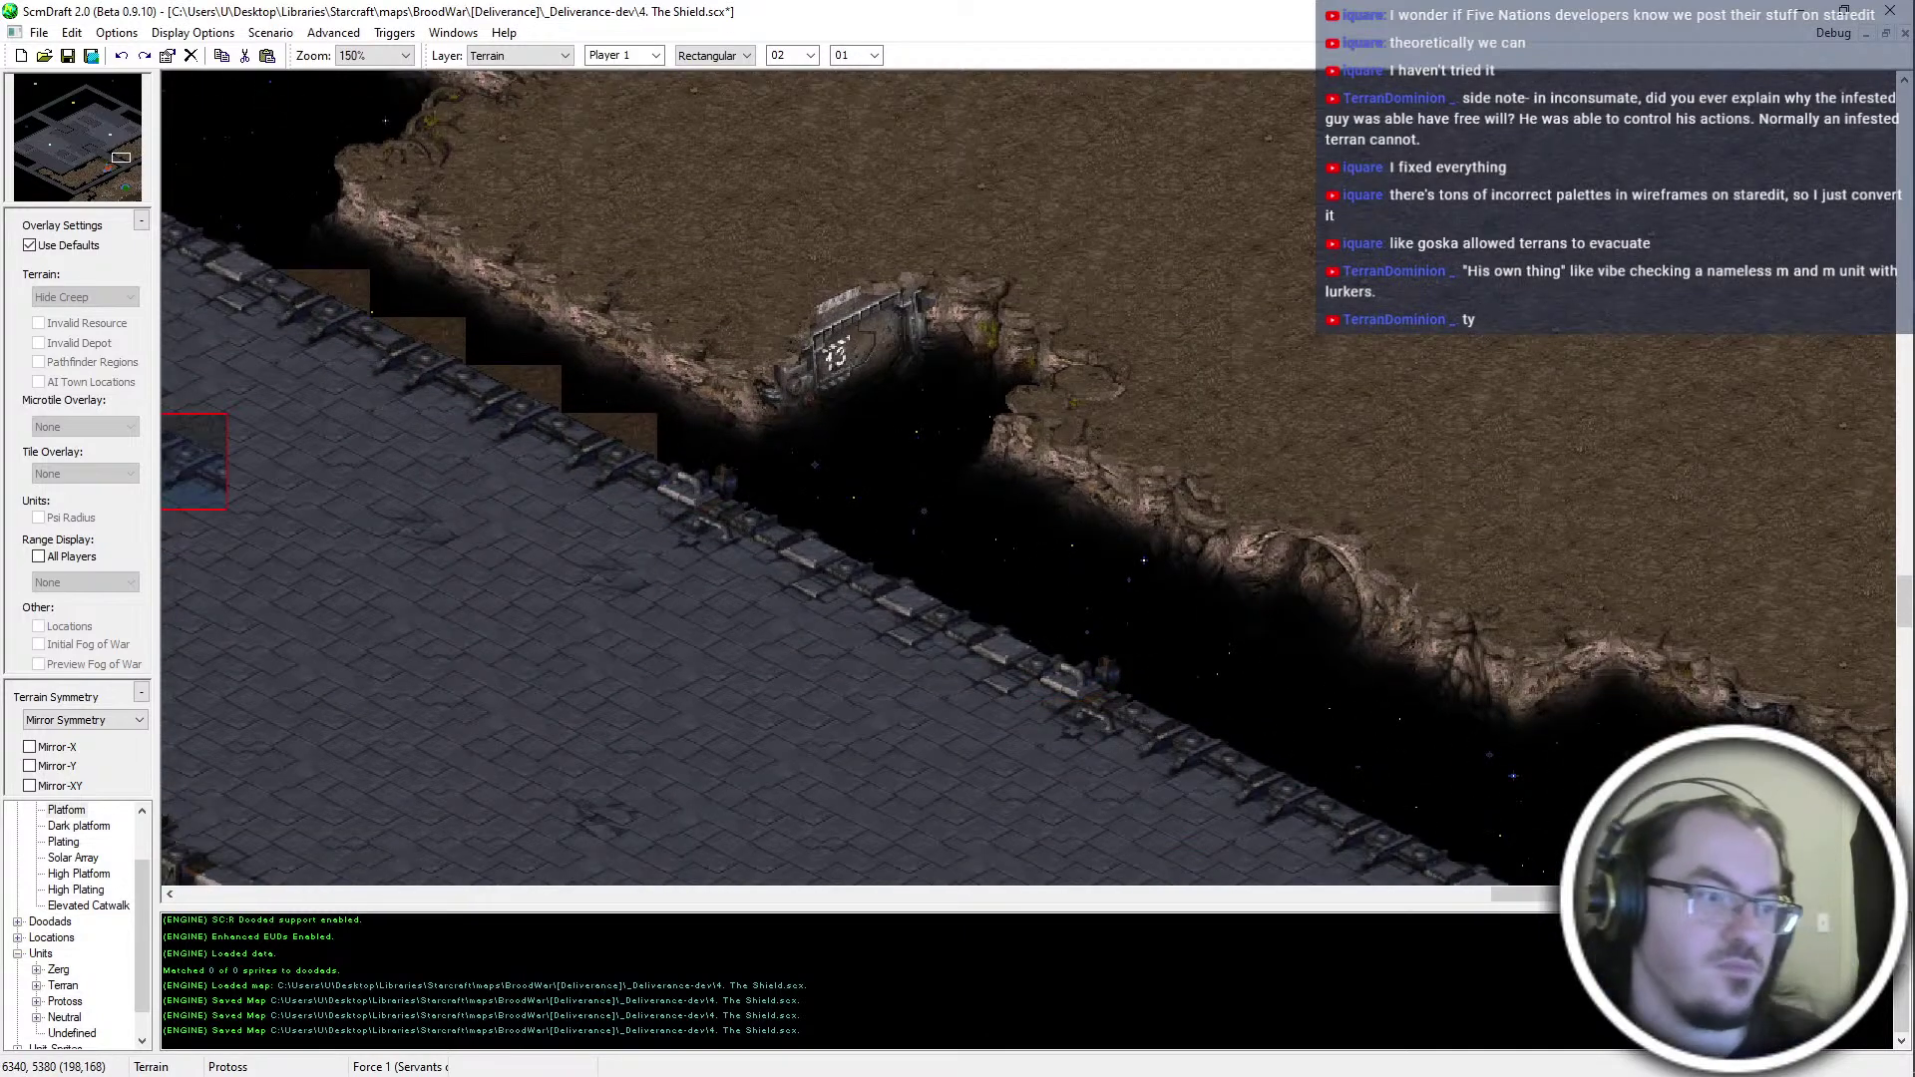
left_click(703, 469)
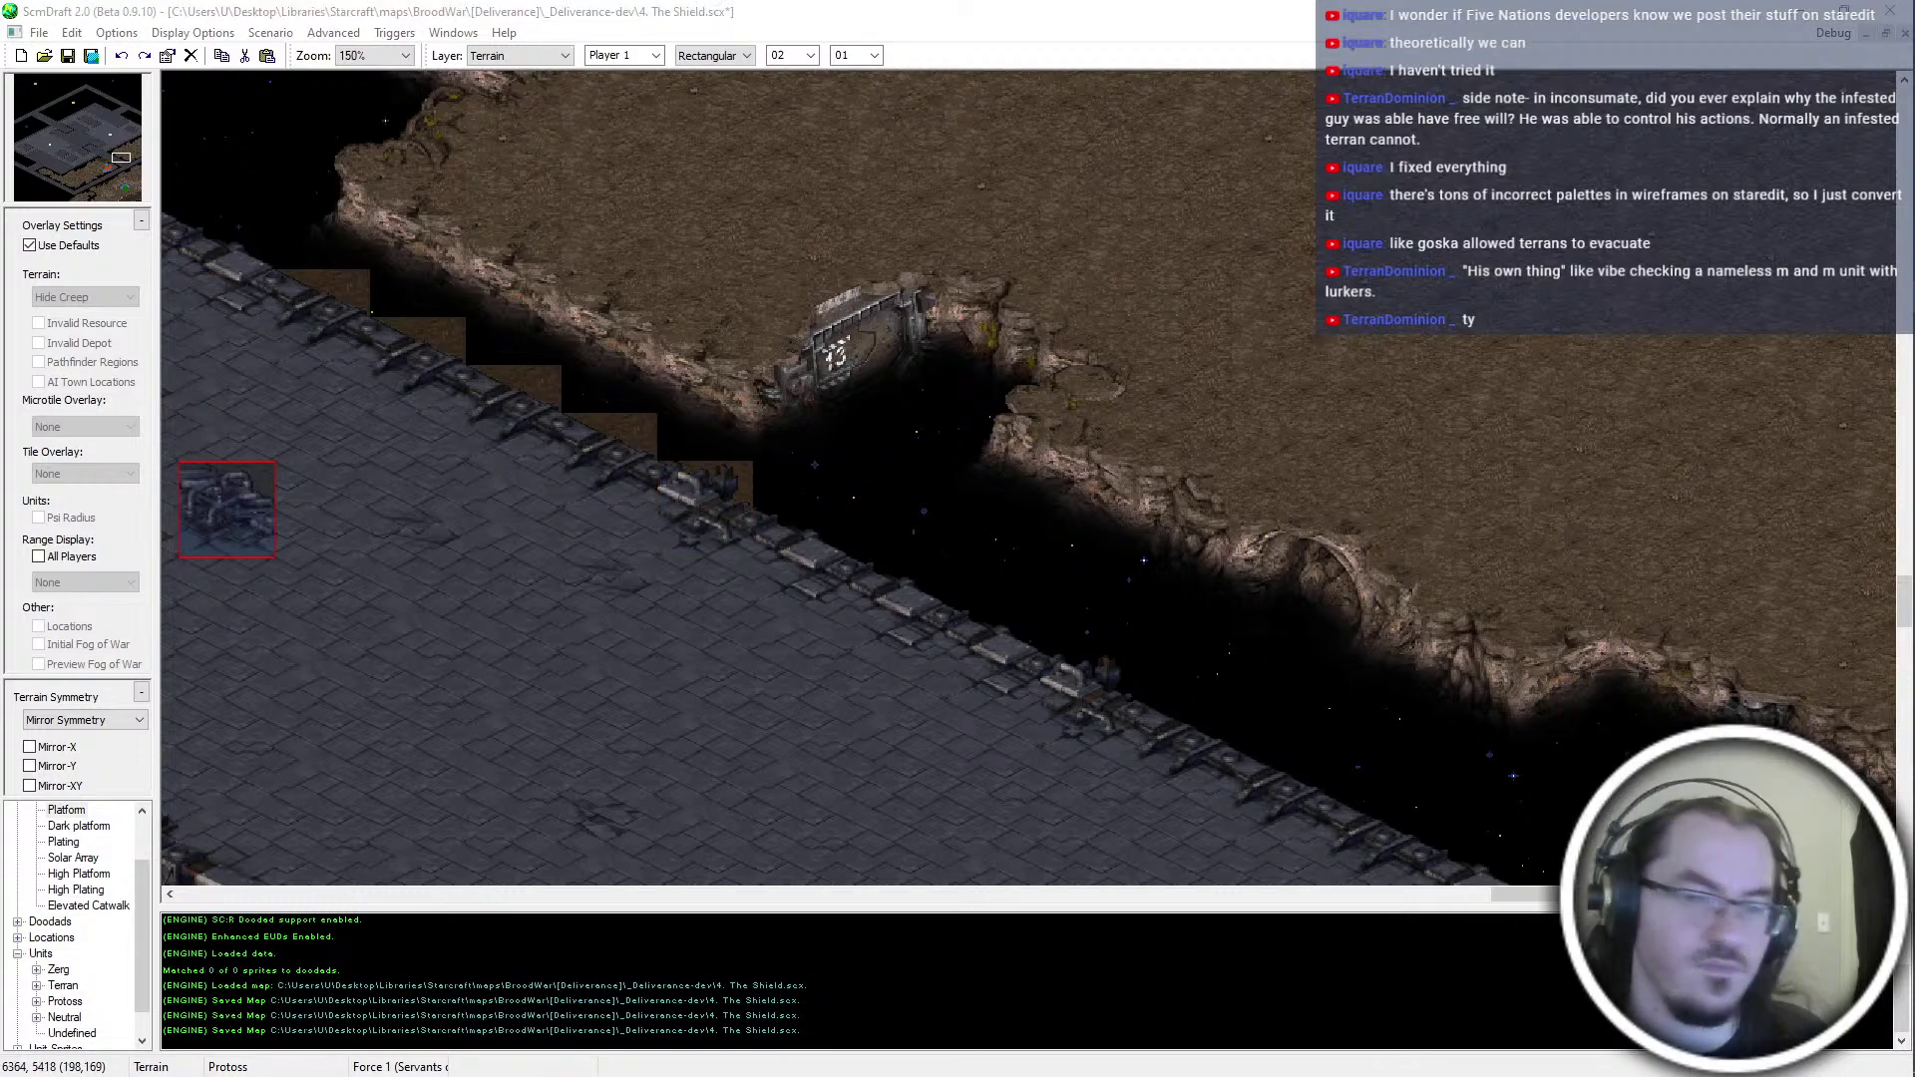
left_click(898, 604)
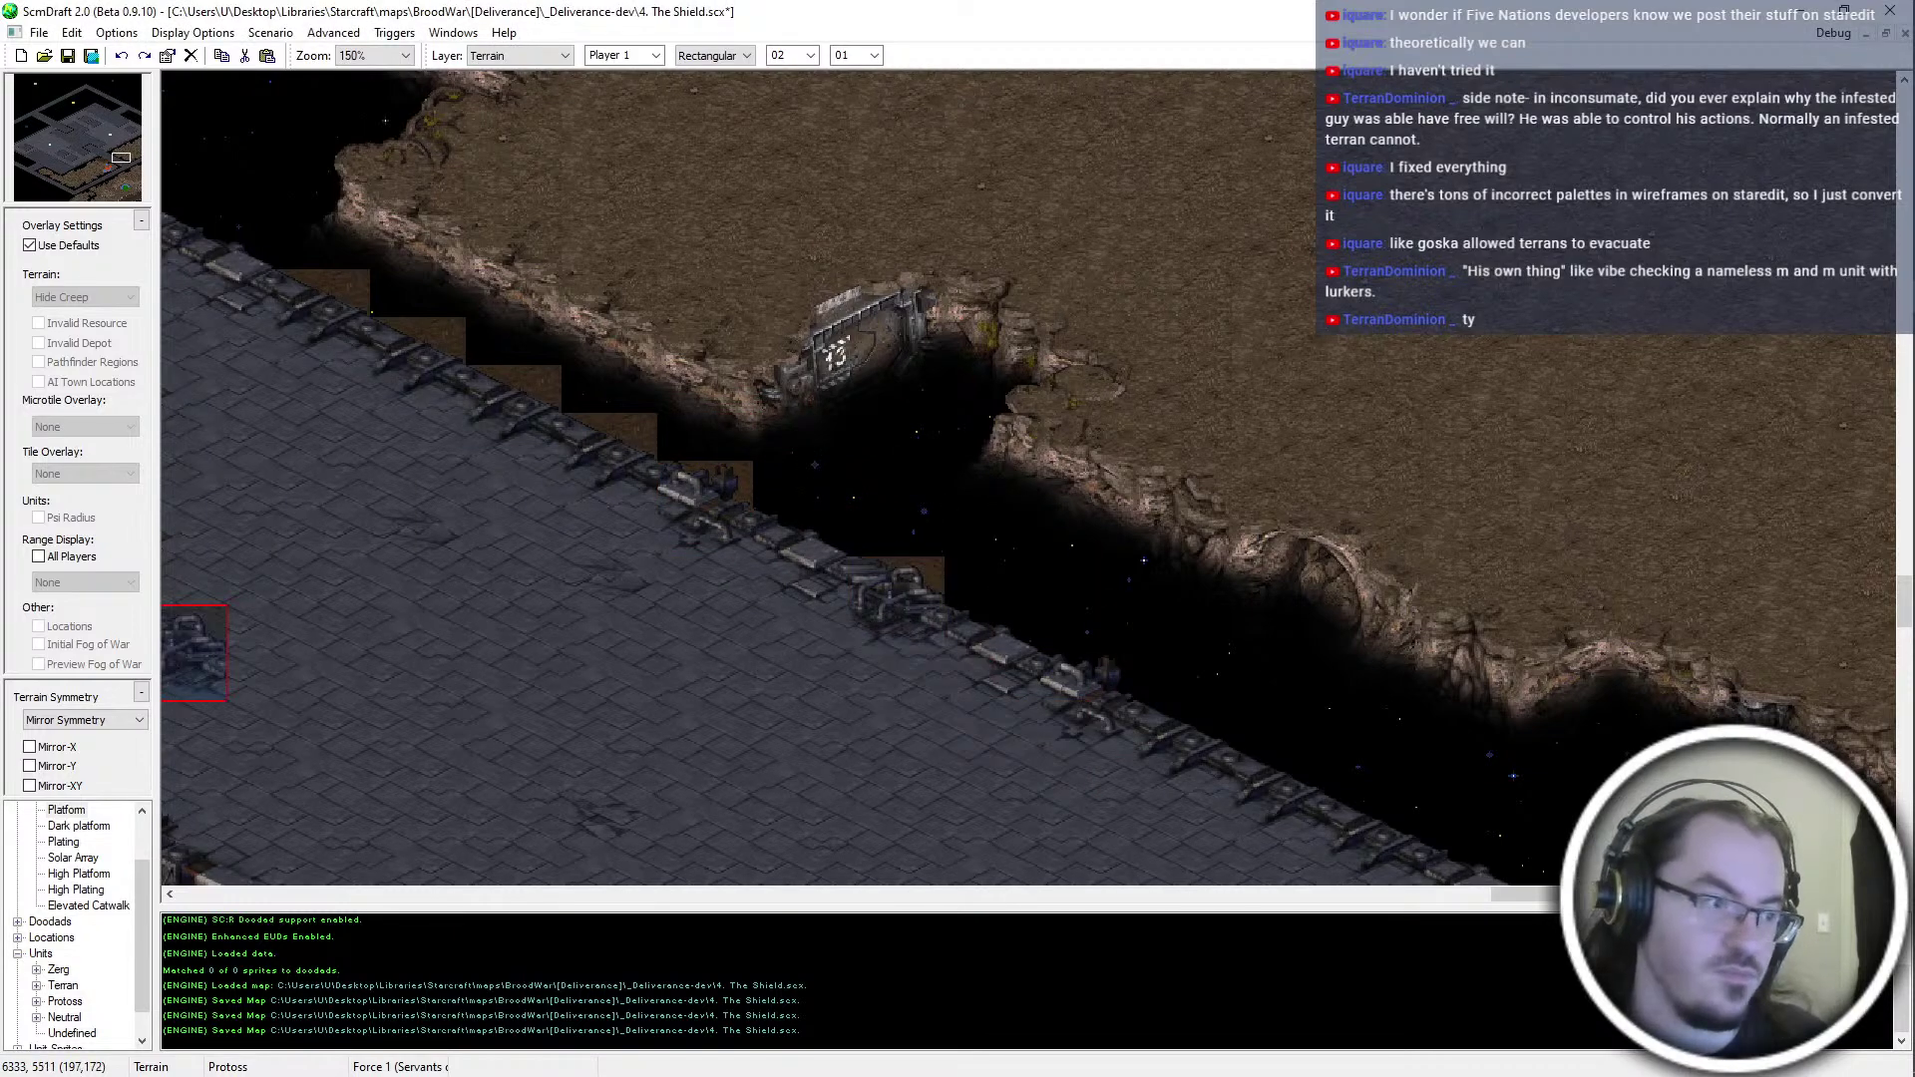
left_click(795, 560)
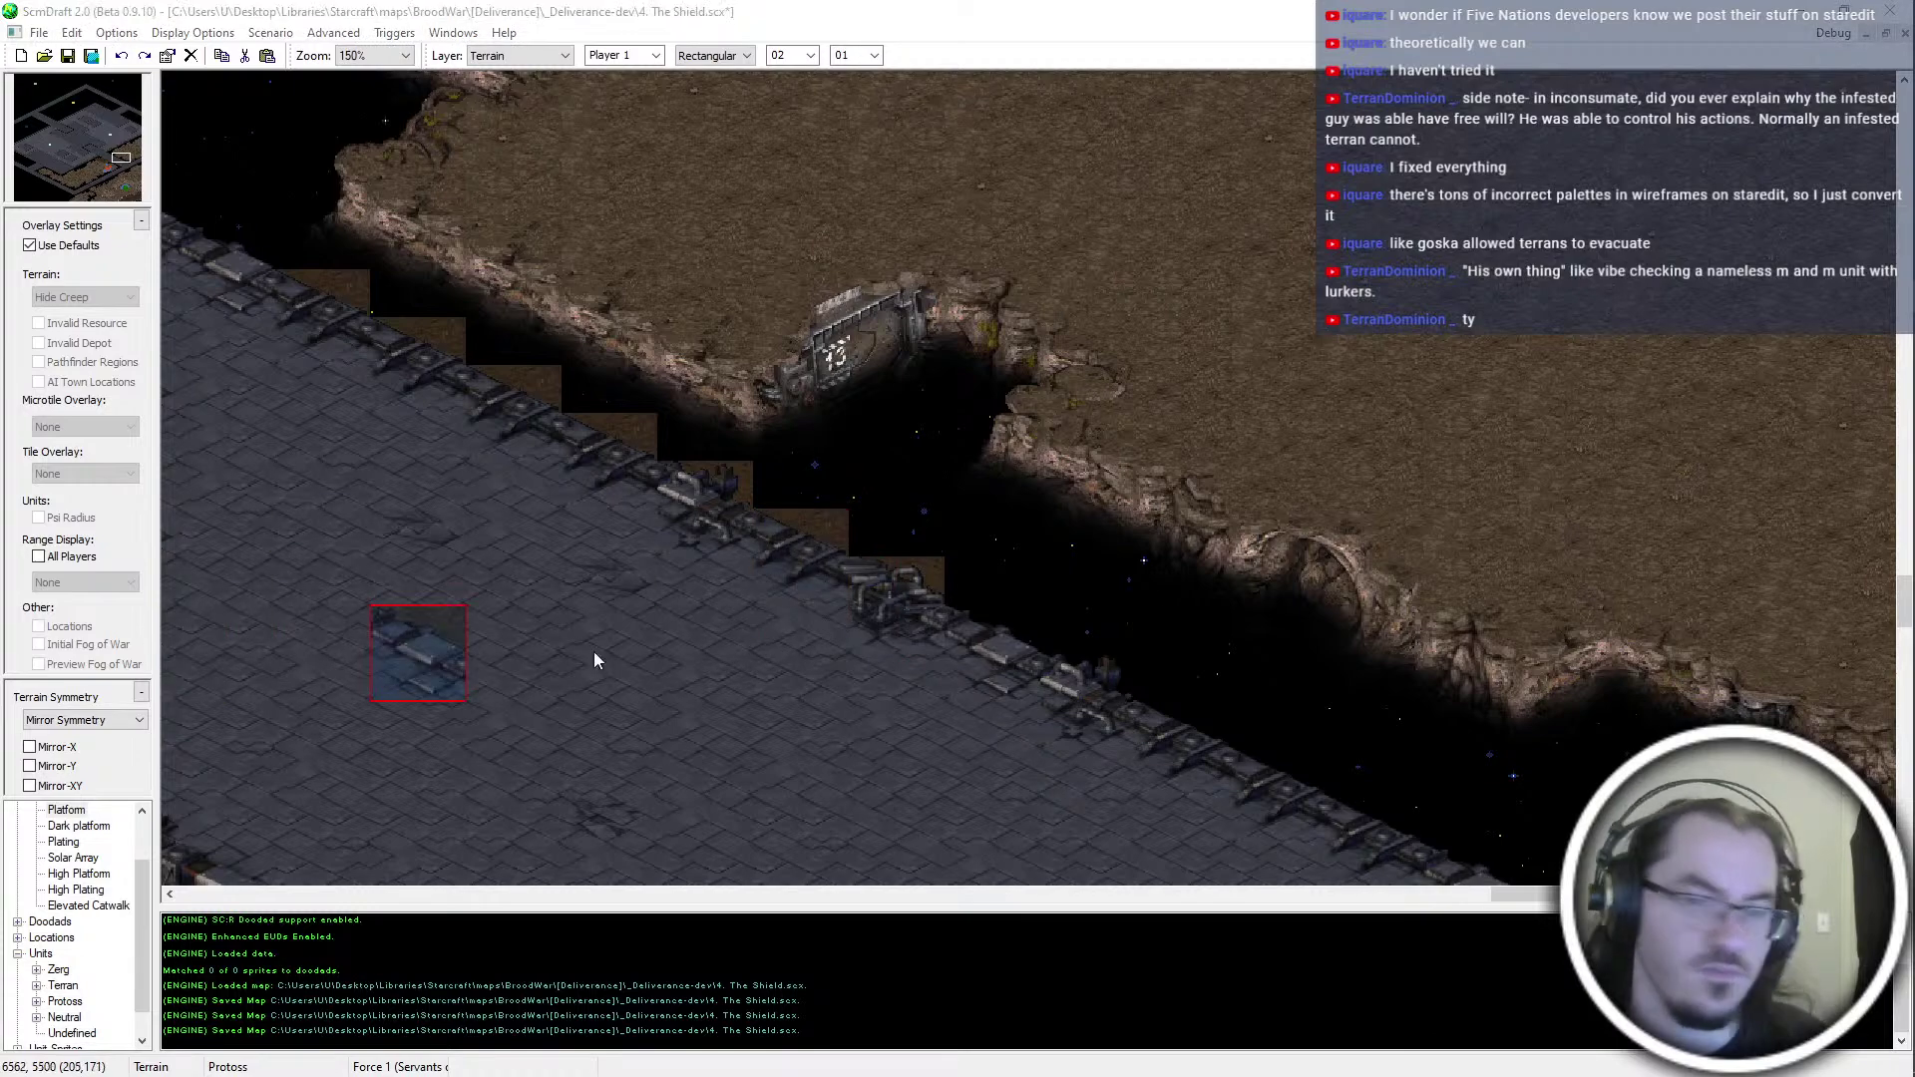
left_click(989, 658)
key("Right")
key("Down")
key("Right")
key("Up")
key("Right")
key("Up")
key("Left")
key("Up")
key("Up")
key("ctrl+z")
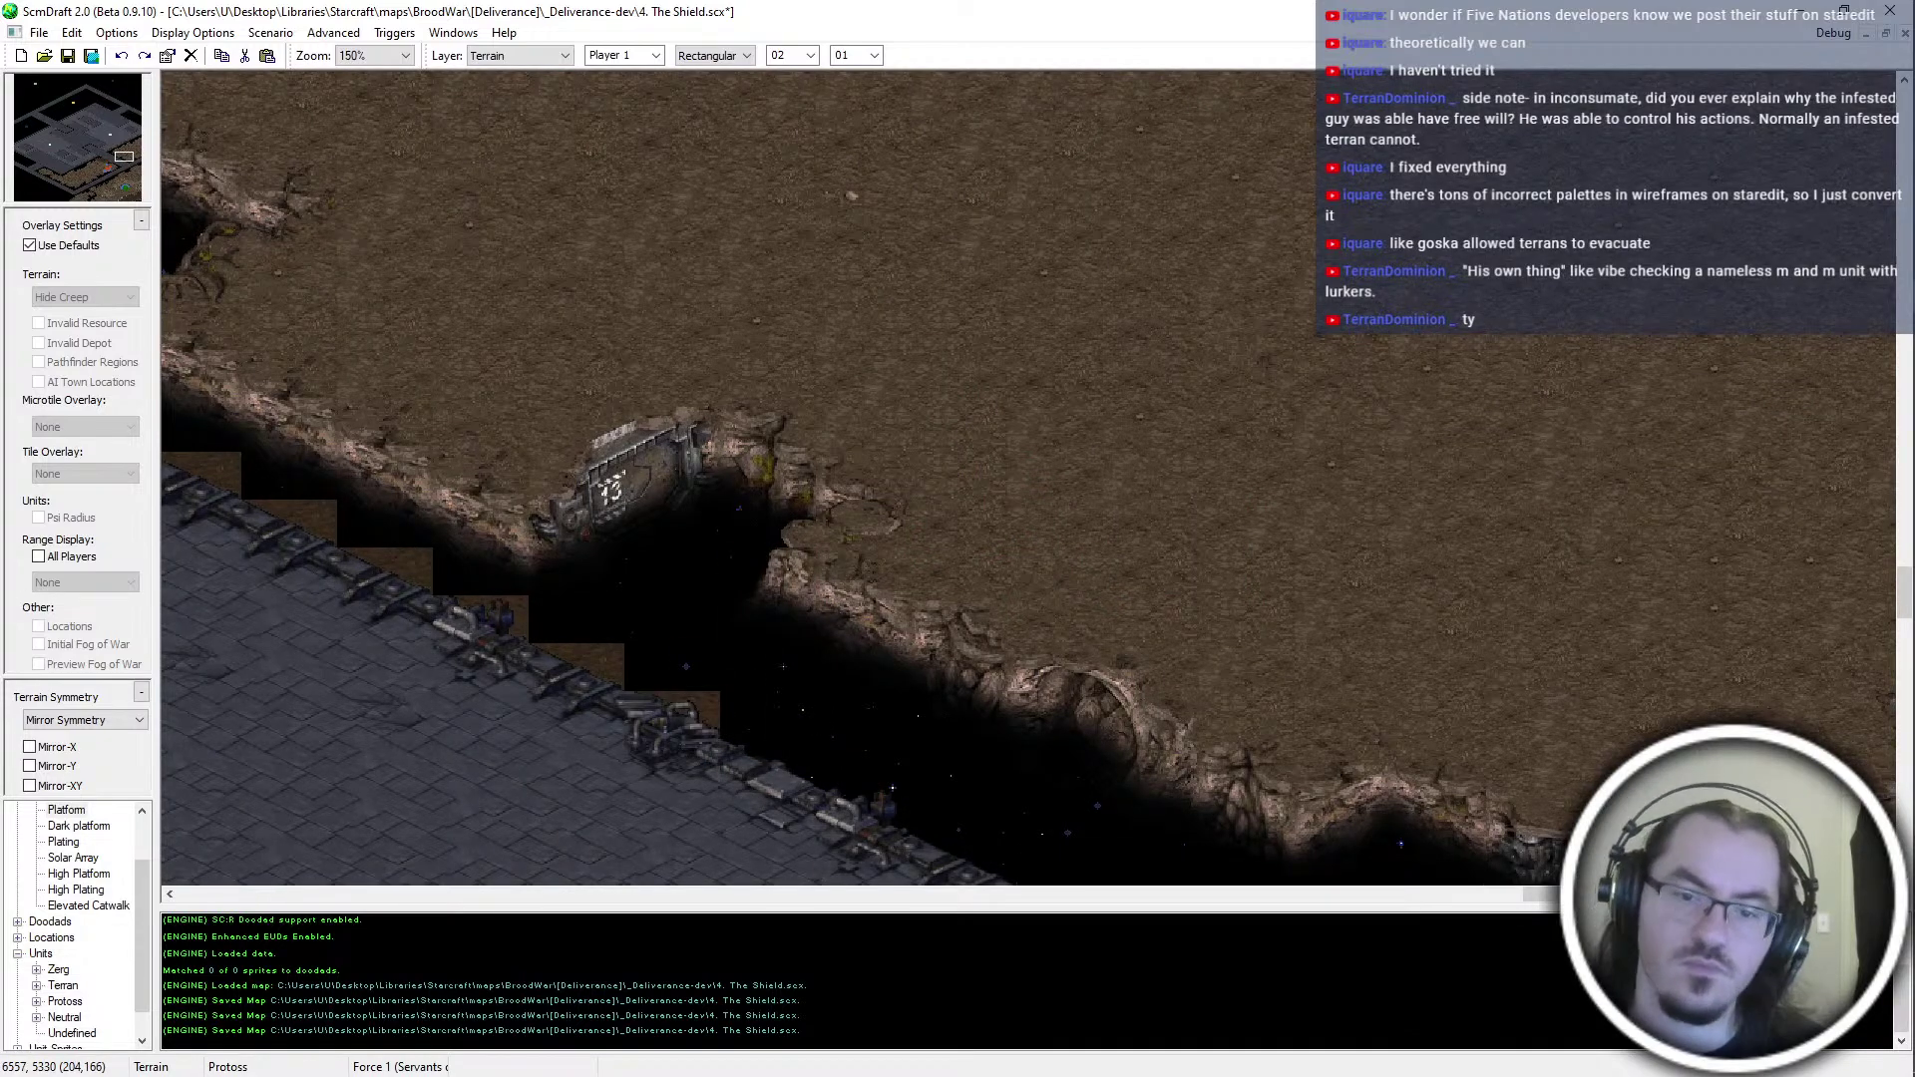
key("Left")
key("Down")
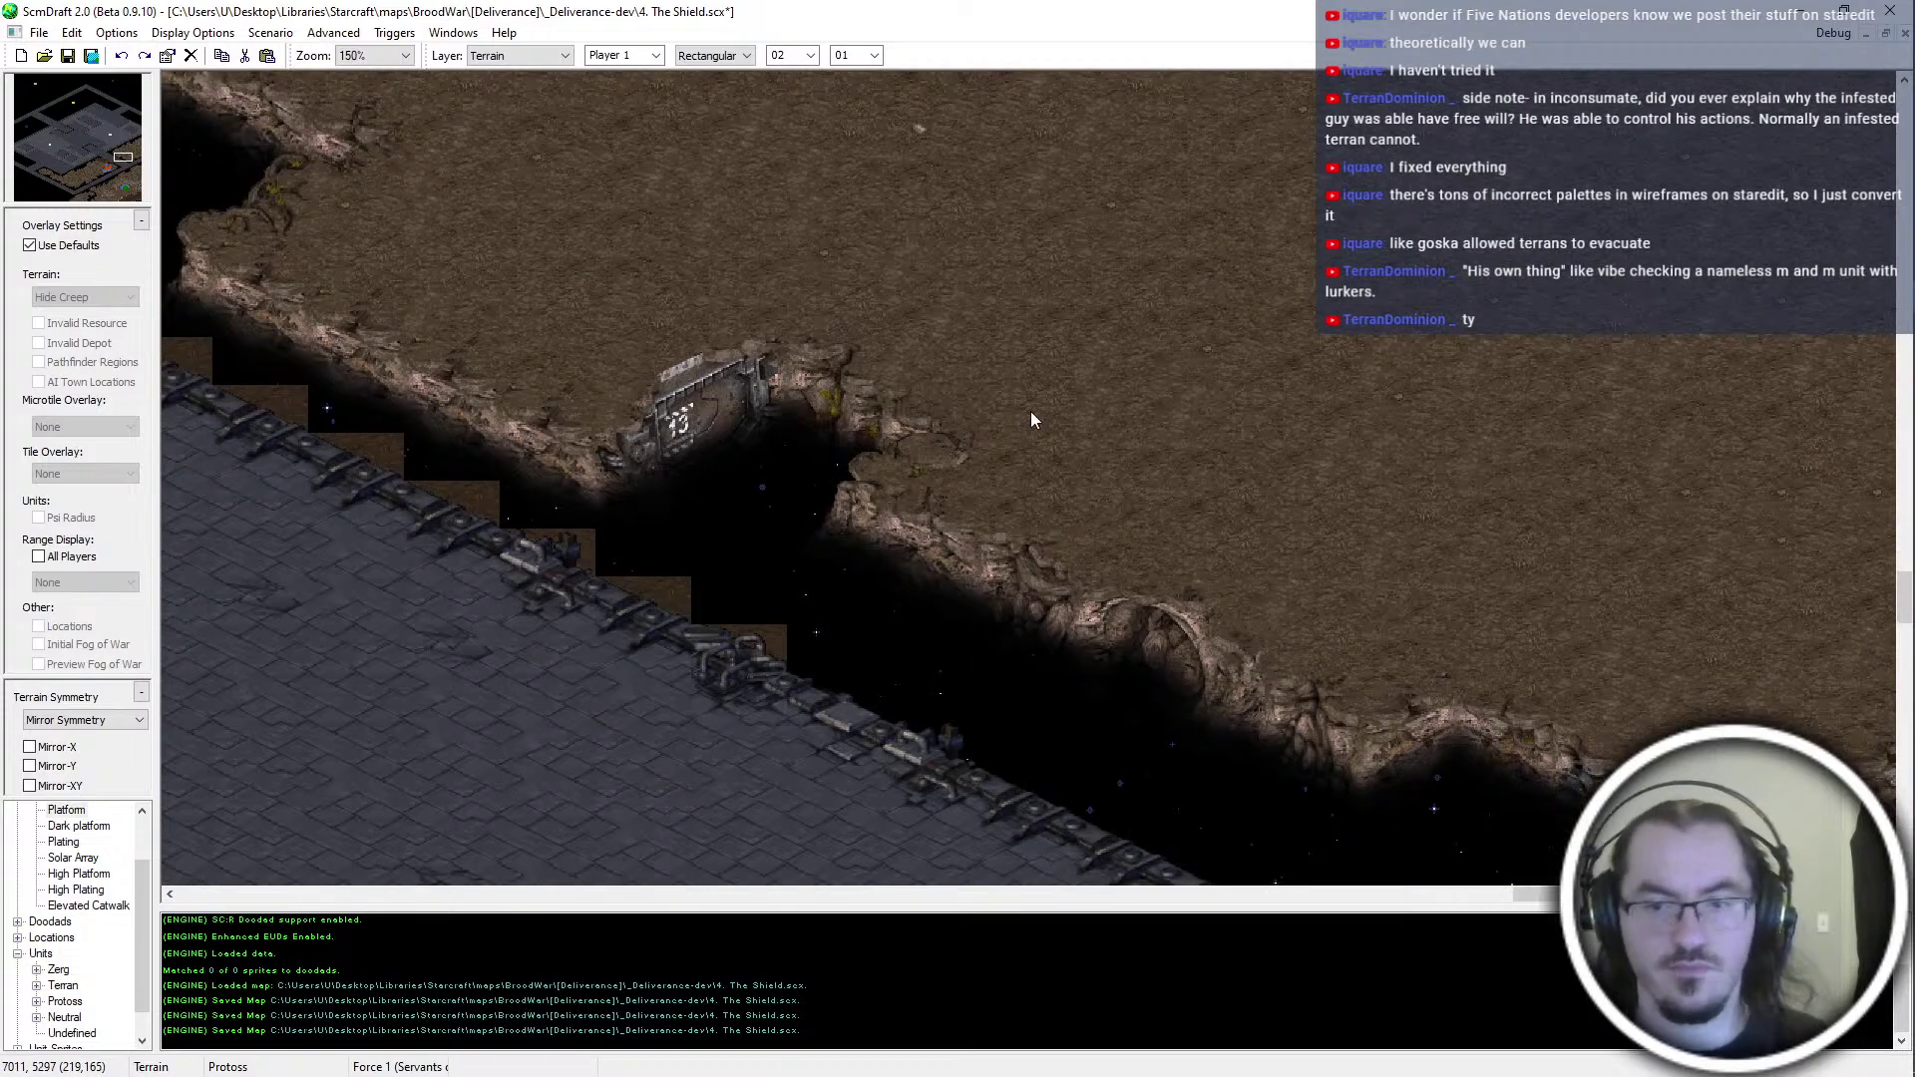
Extend the dirt-backed walkway rim northwest with two more edge tiles, opposite the notch in the plateau's cliff
scroll(1025, 457, "down", 1, "ctrl")
key("Left")
key("Left")
key("Left")
key("Left")
key("Left")
key("Left")
key("Left")
key("Left")
key("Left")
key("Up")
key("Up")
key("Up")
key("Up")
key("Up")
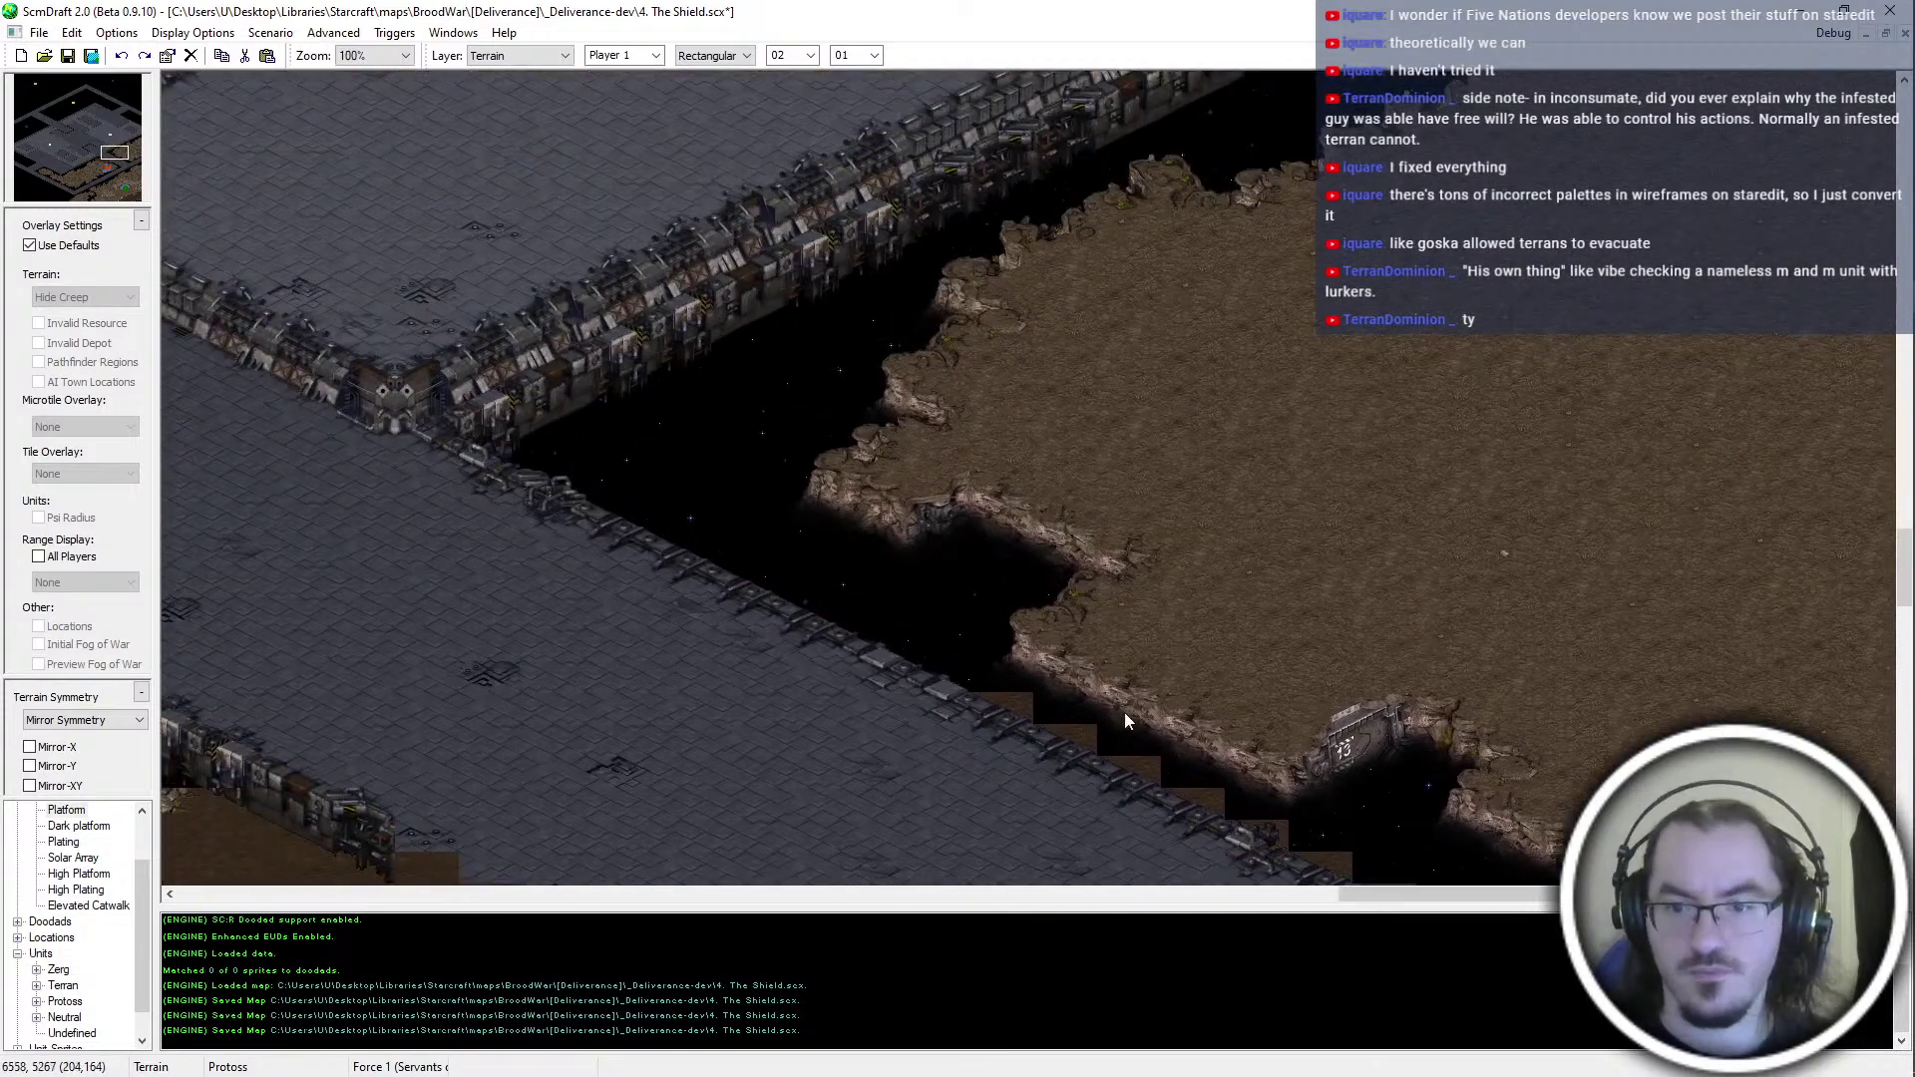
scroll(884, 629, "up", 1, "ctrl")
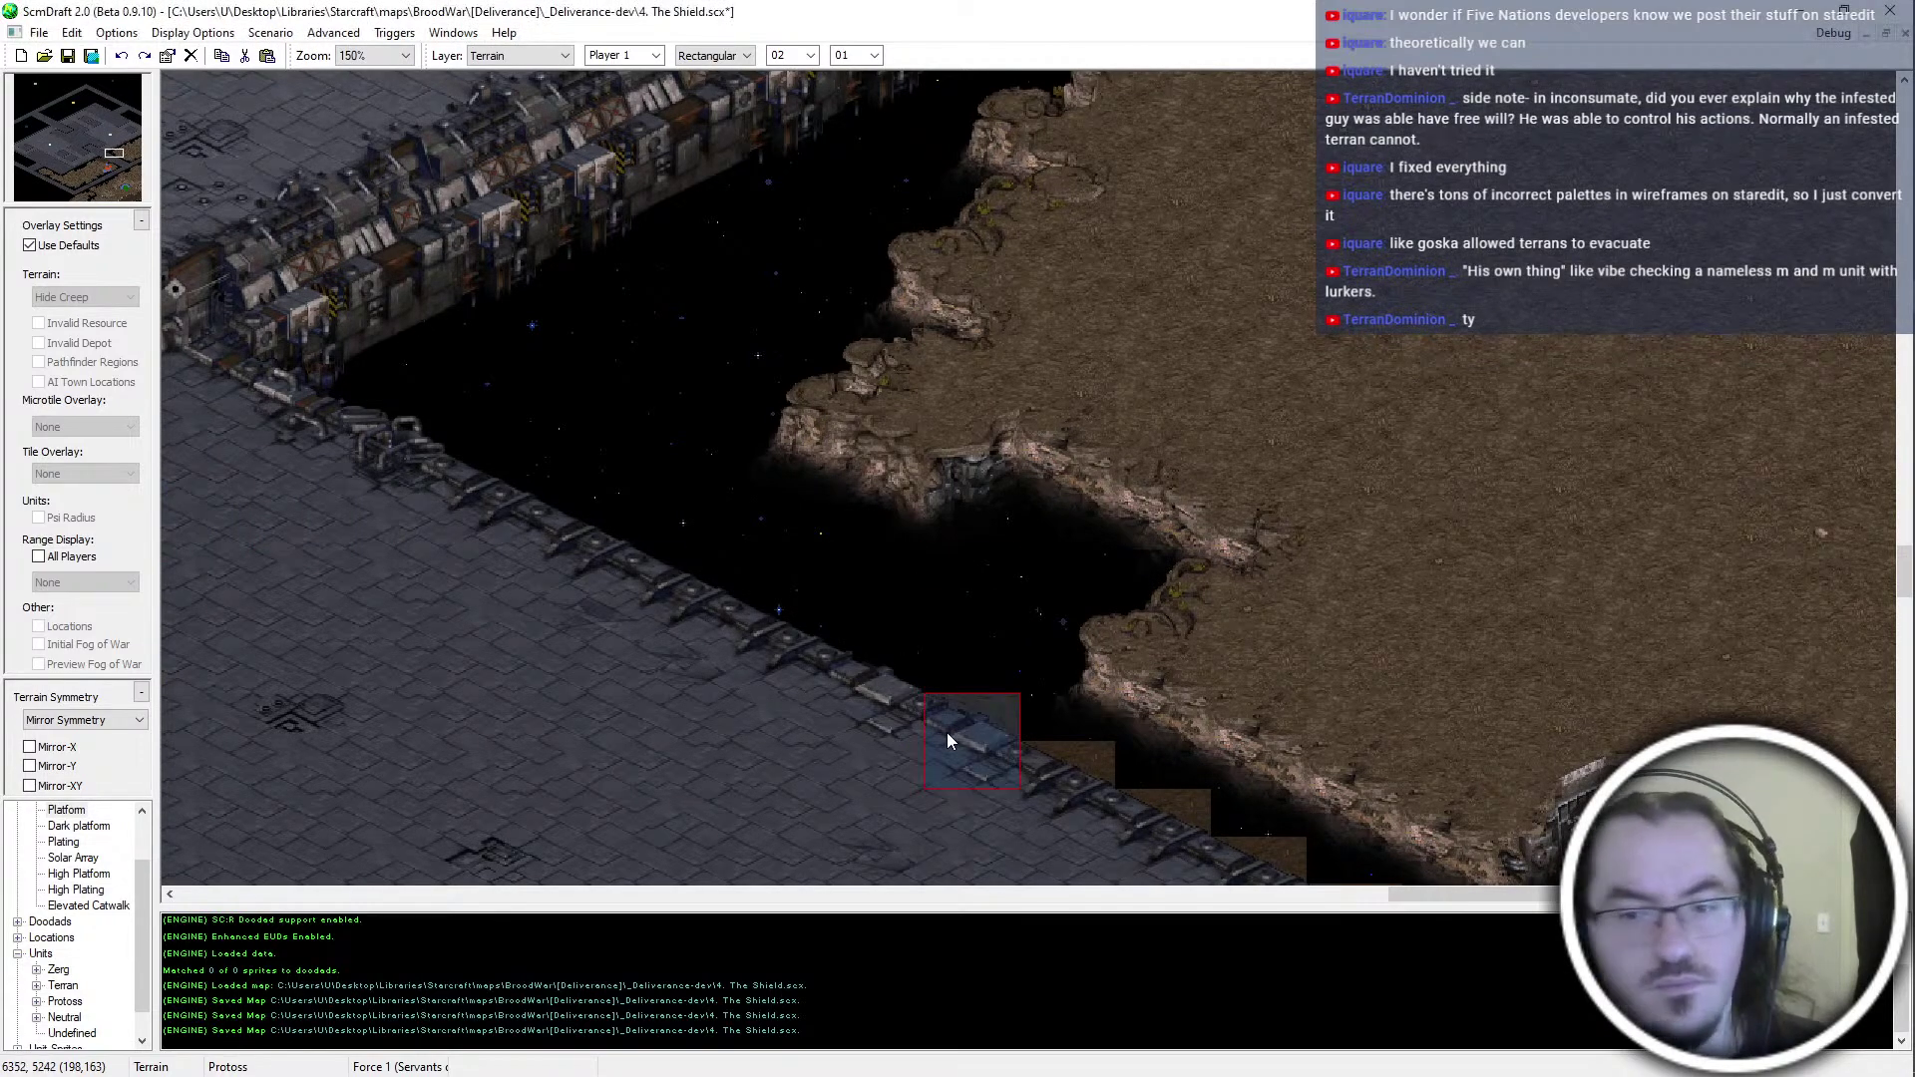
middle_click_drag(930, 483, 1376, 756)
middle_click_drag(1183, 666, 1045, 507)
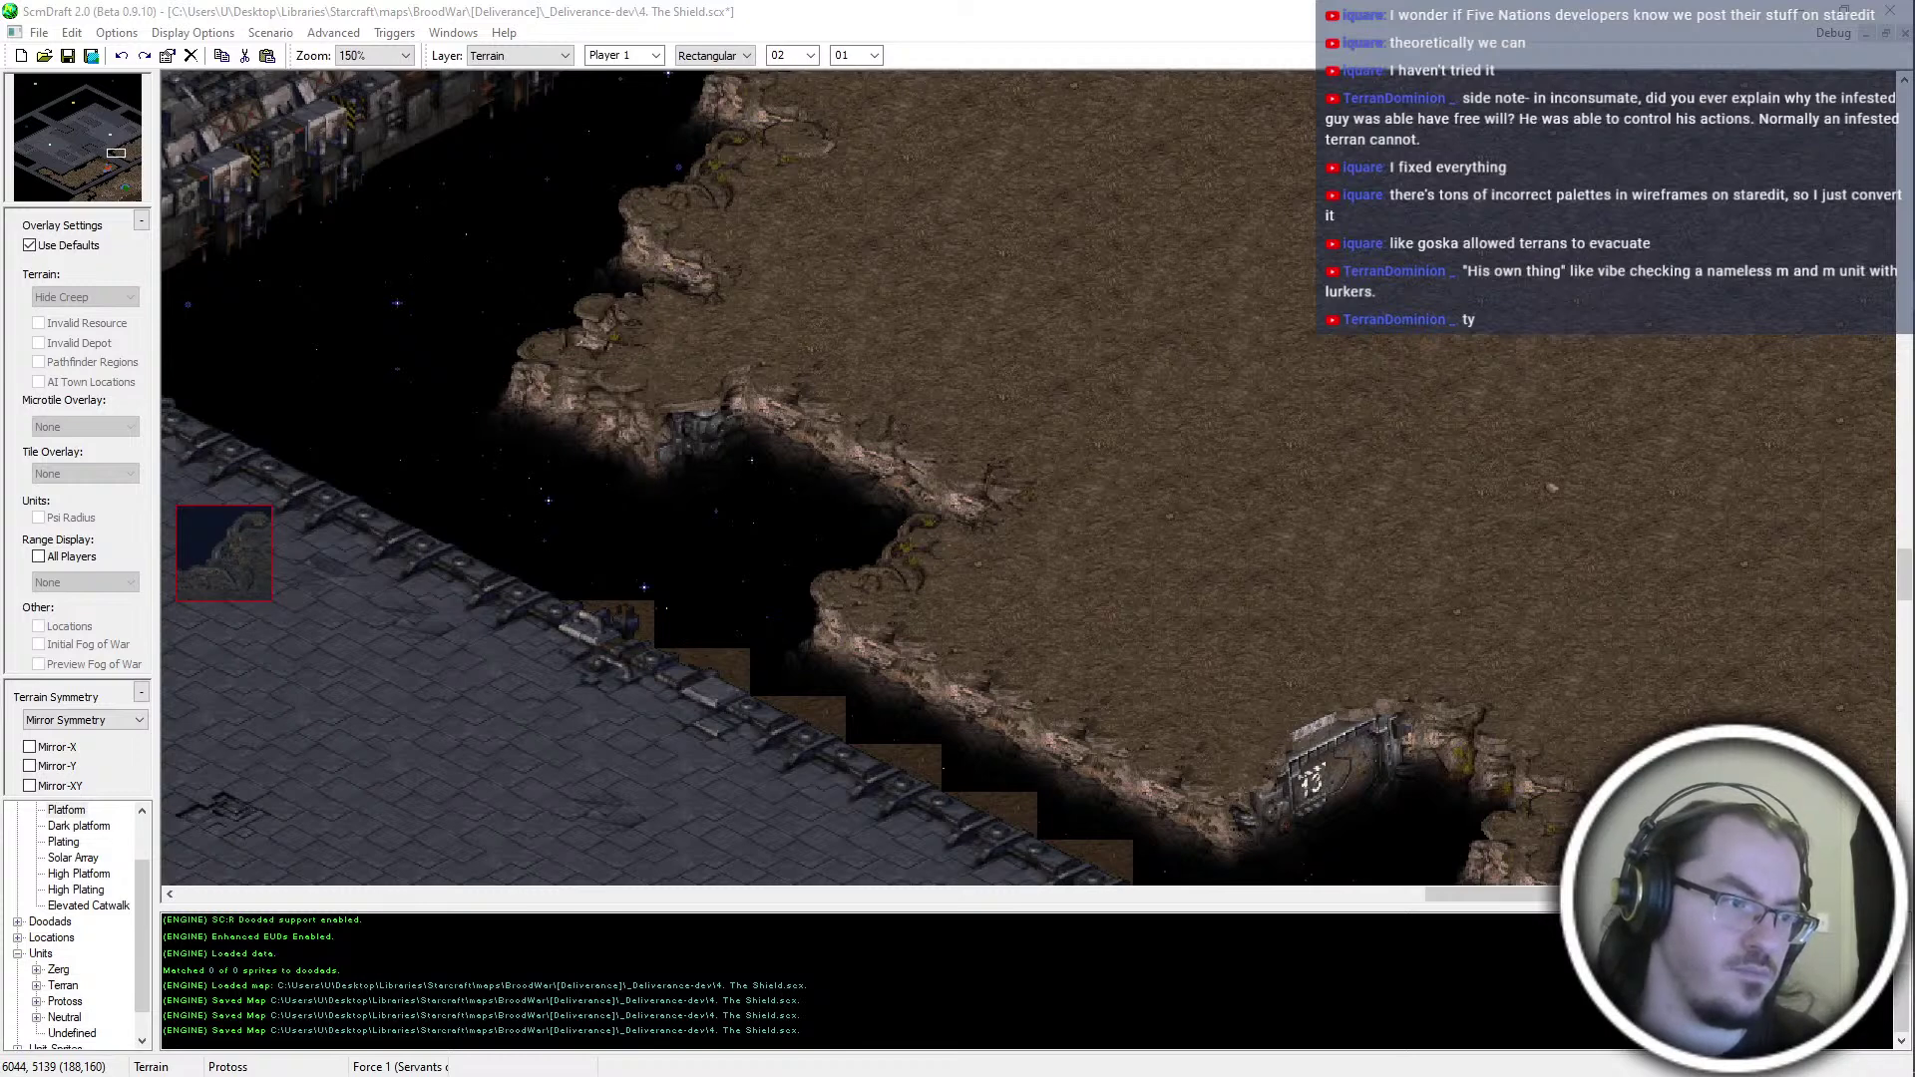
Switch the terrain brush to Tileset Indexed and place a cliff tile at the dirt plateau's western tip
left_click(733, 55)
left_click(727, 78)
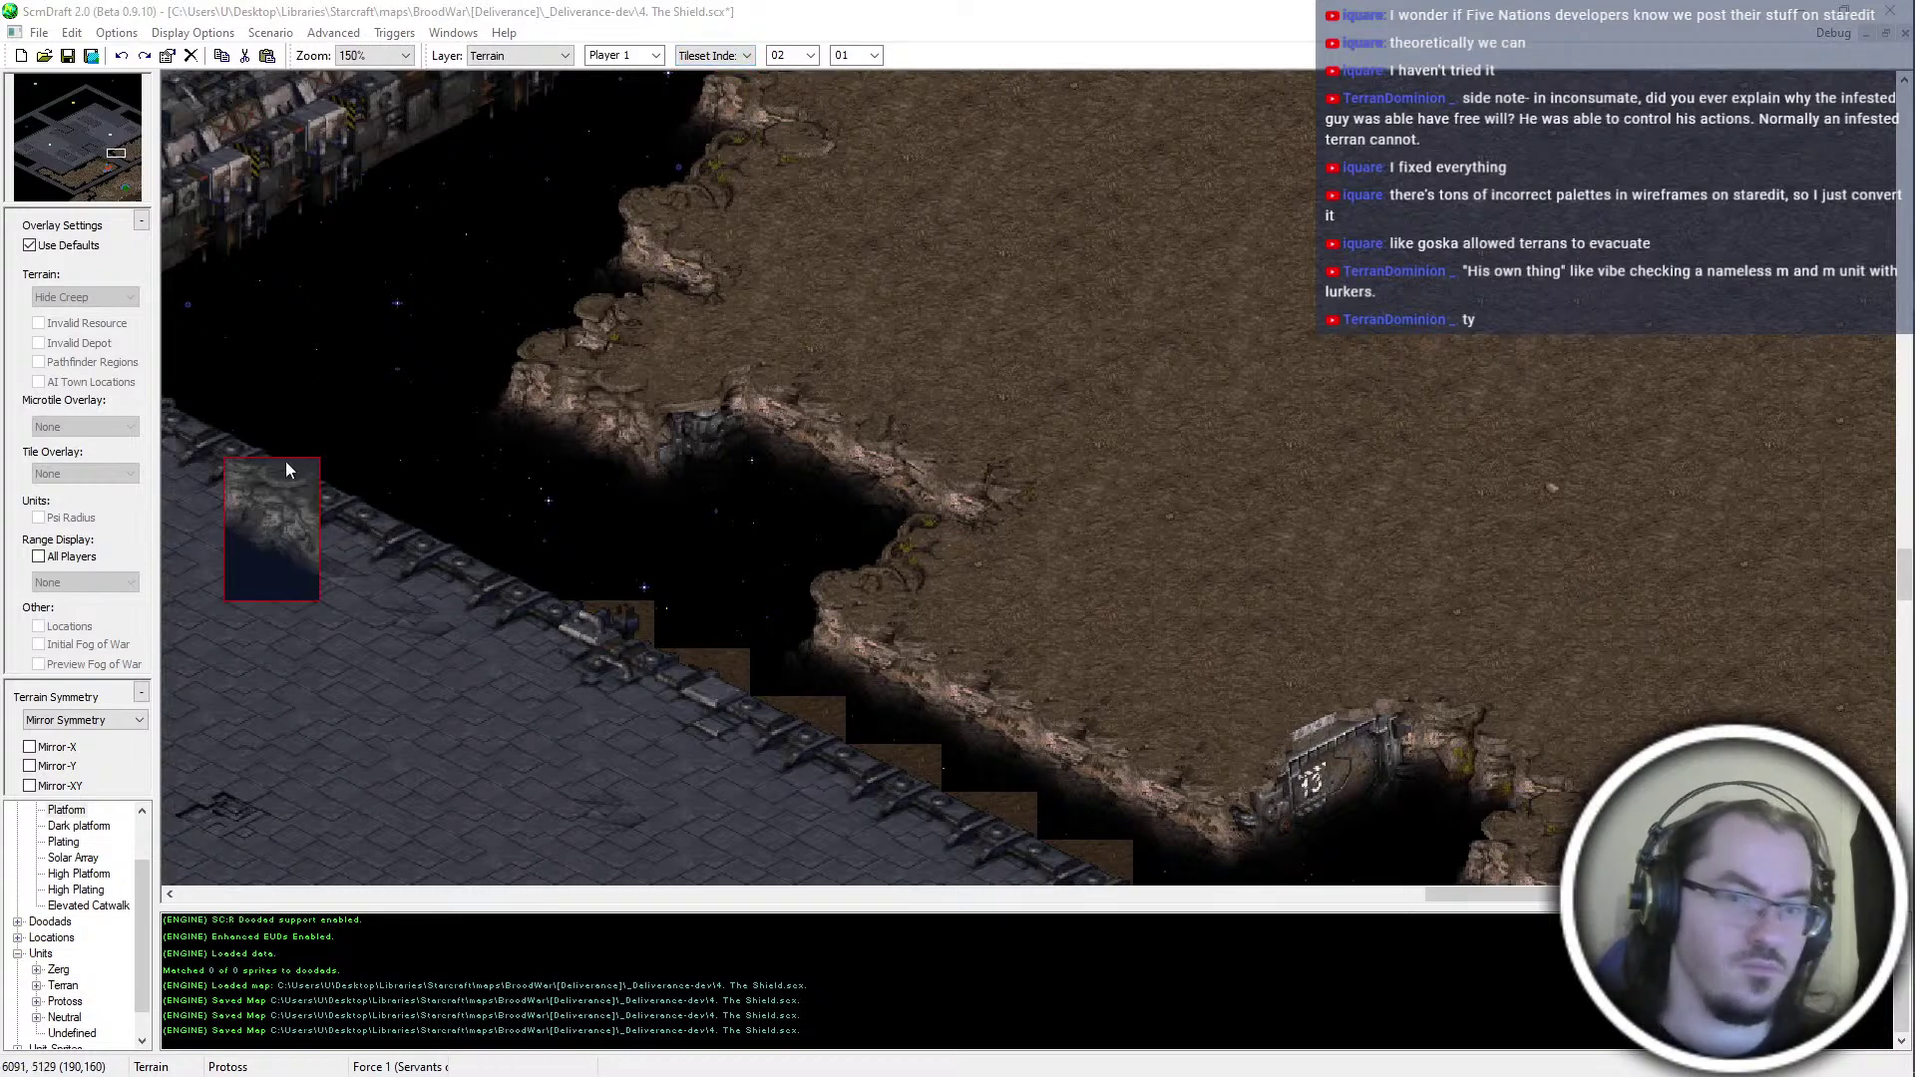
left_click(604, 419)
middle_click_drag(571, 458, 683, 568)
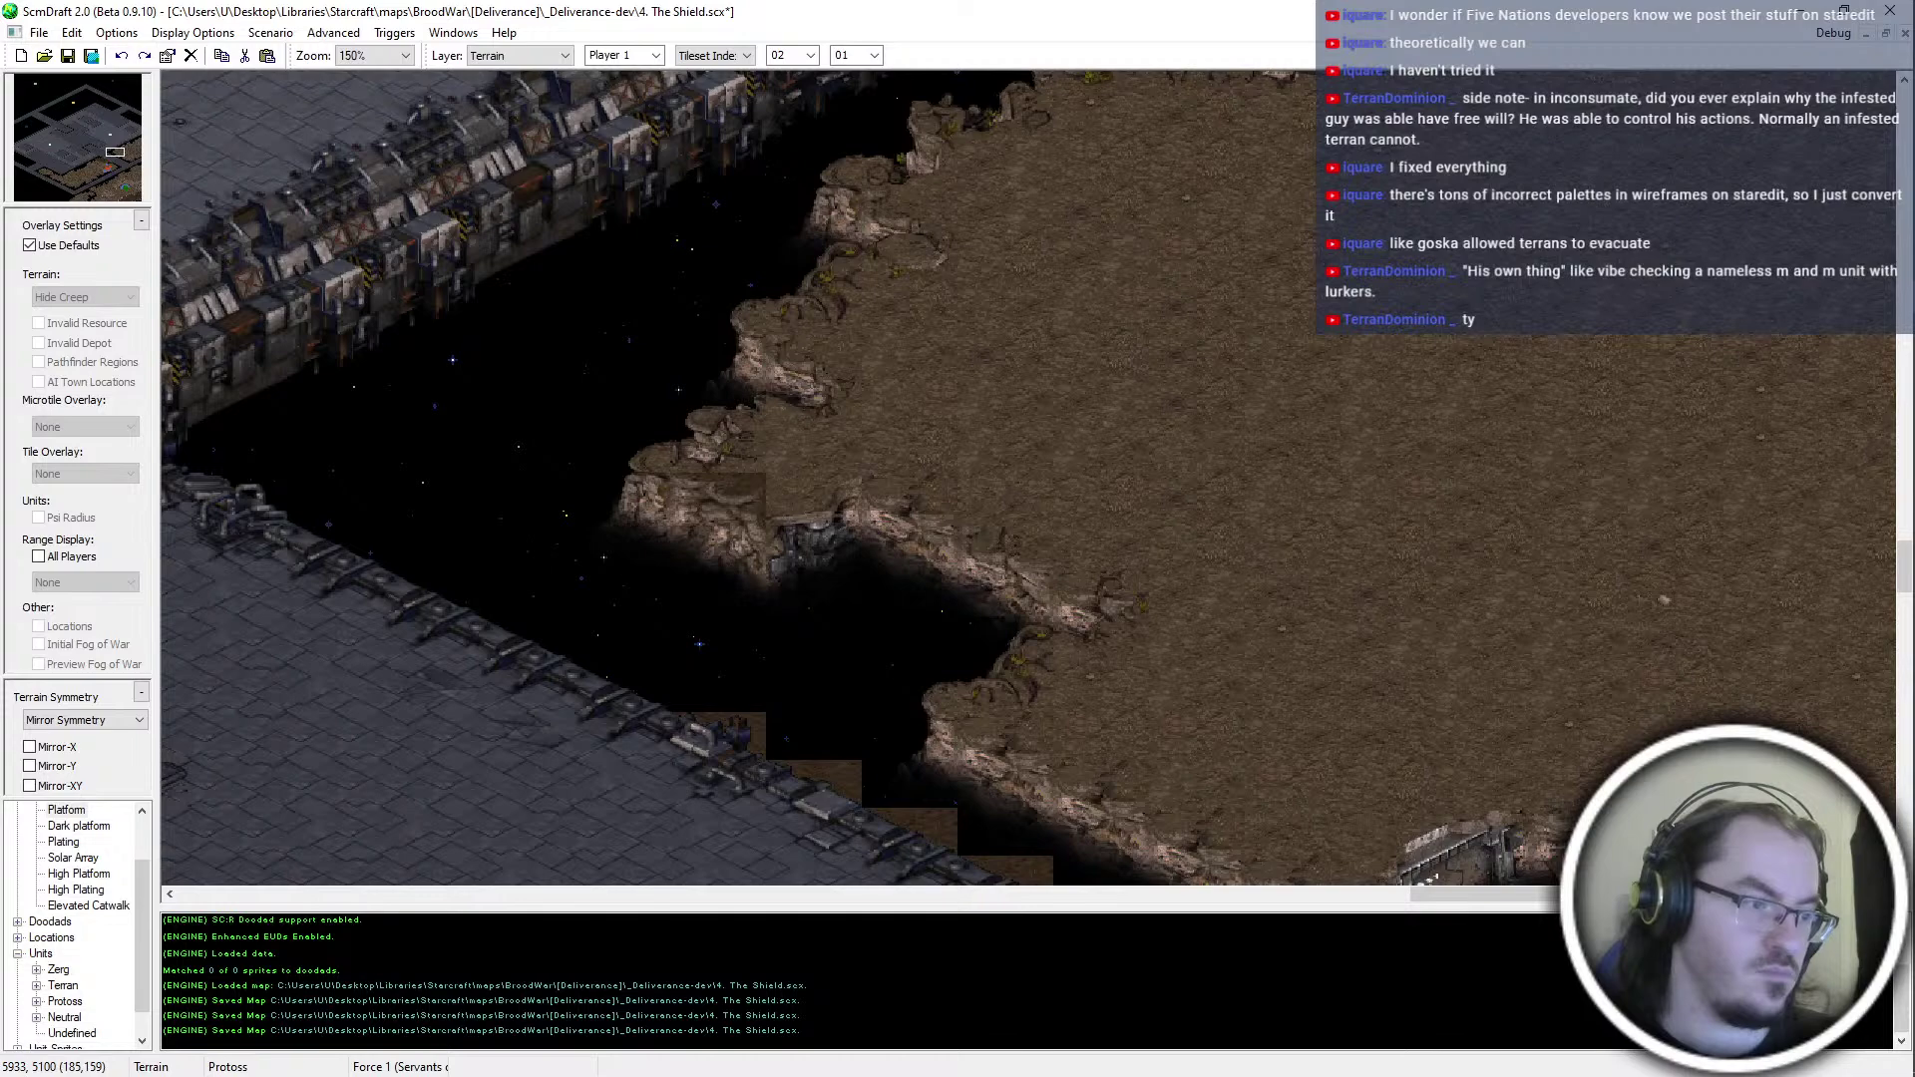
middle_click_drag(447, 734, 380, 667)
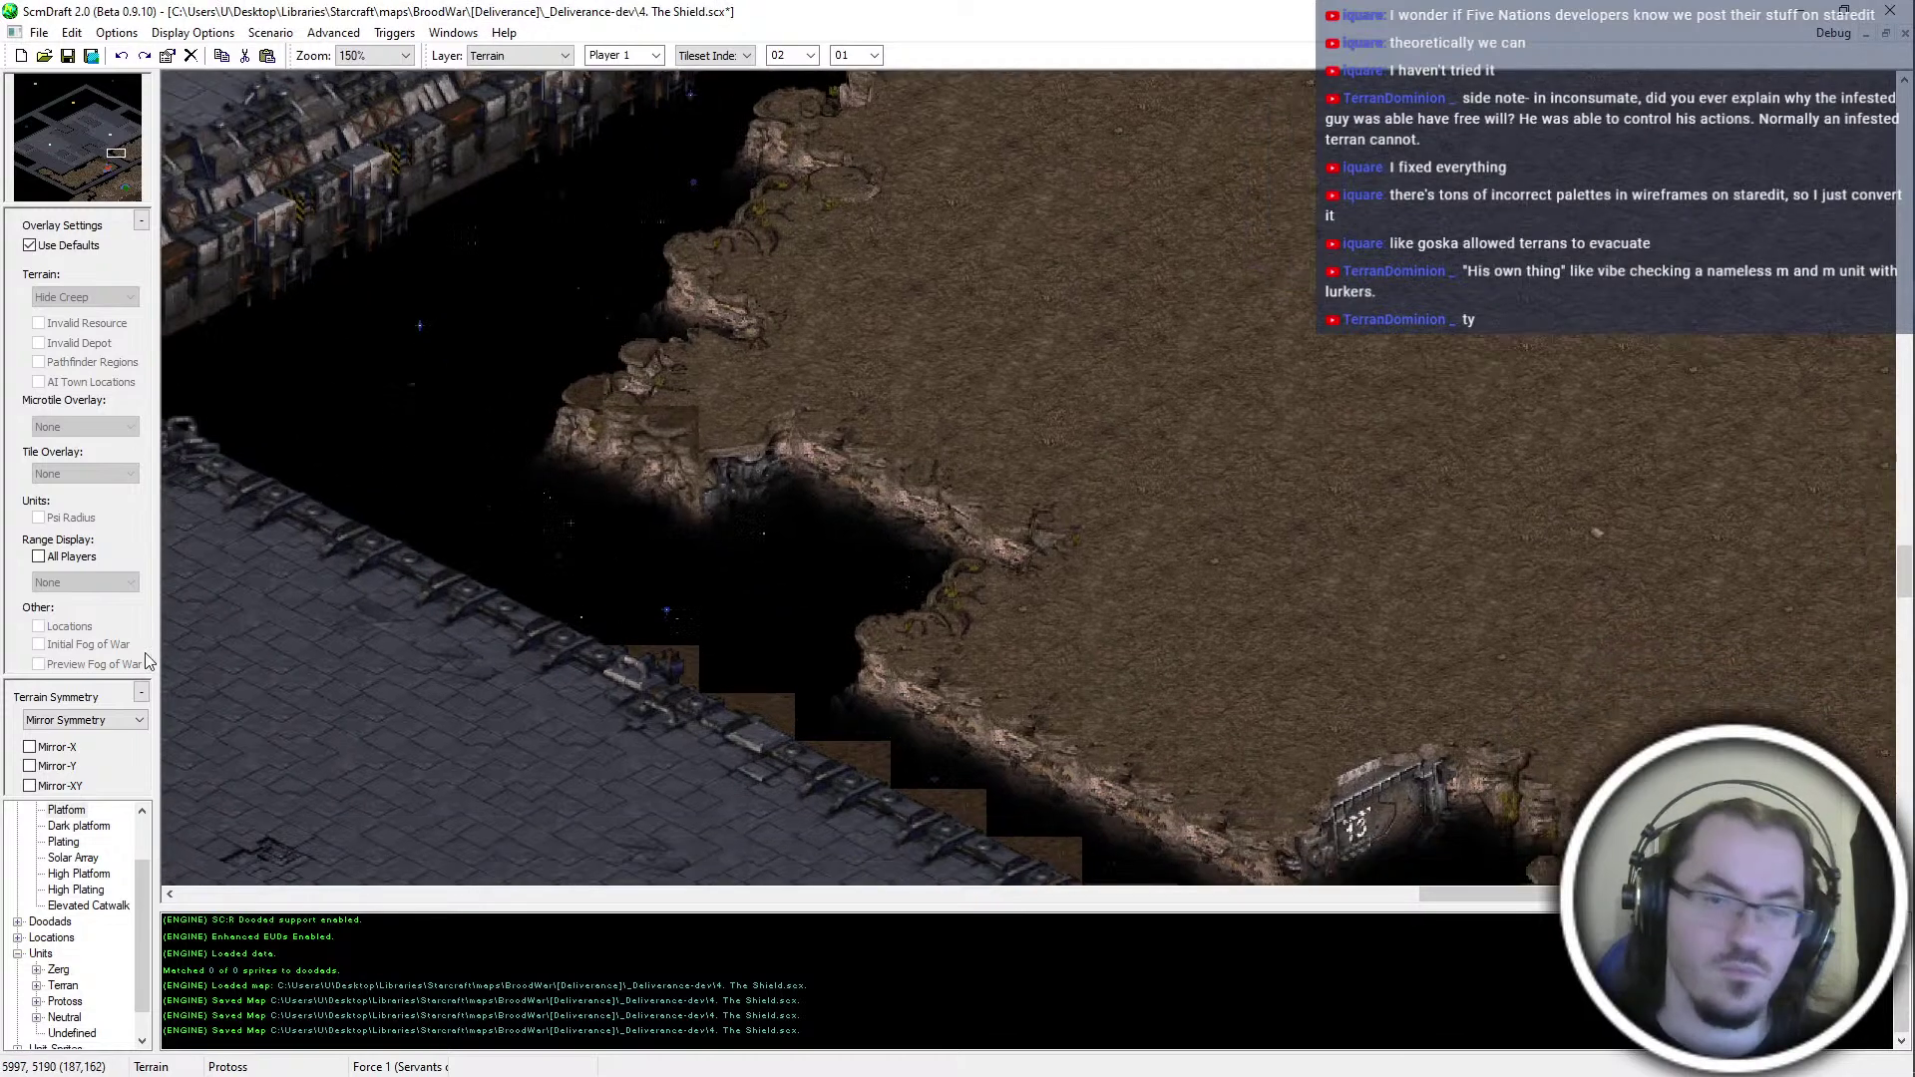
middle_click_drag(710, 243, 755, 199)
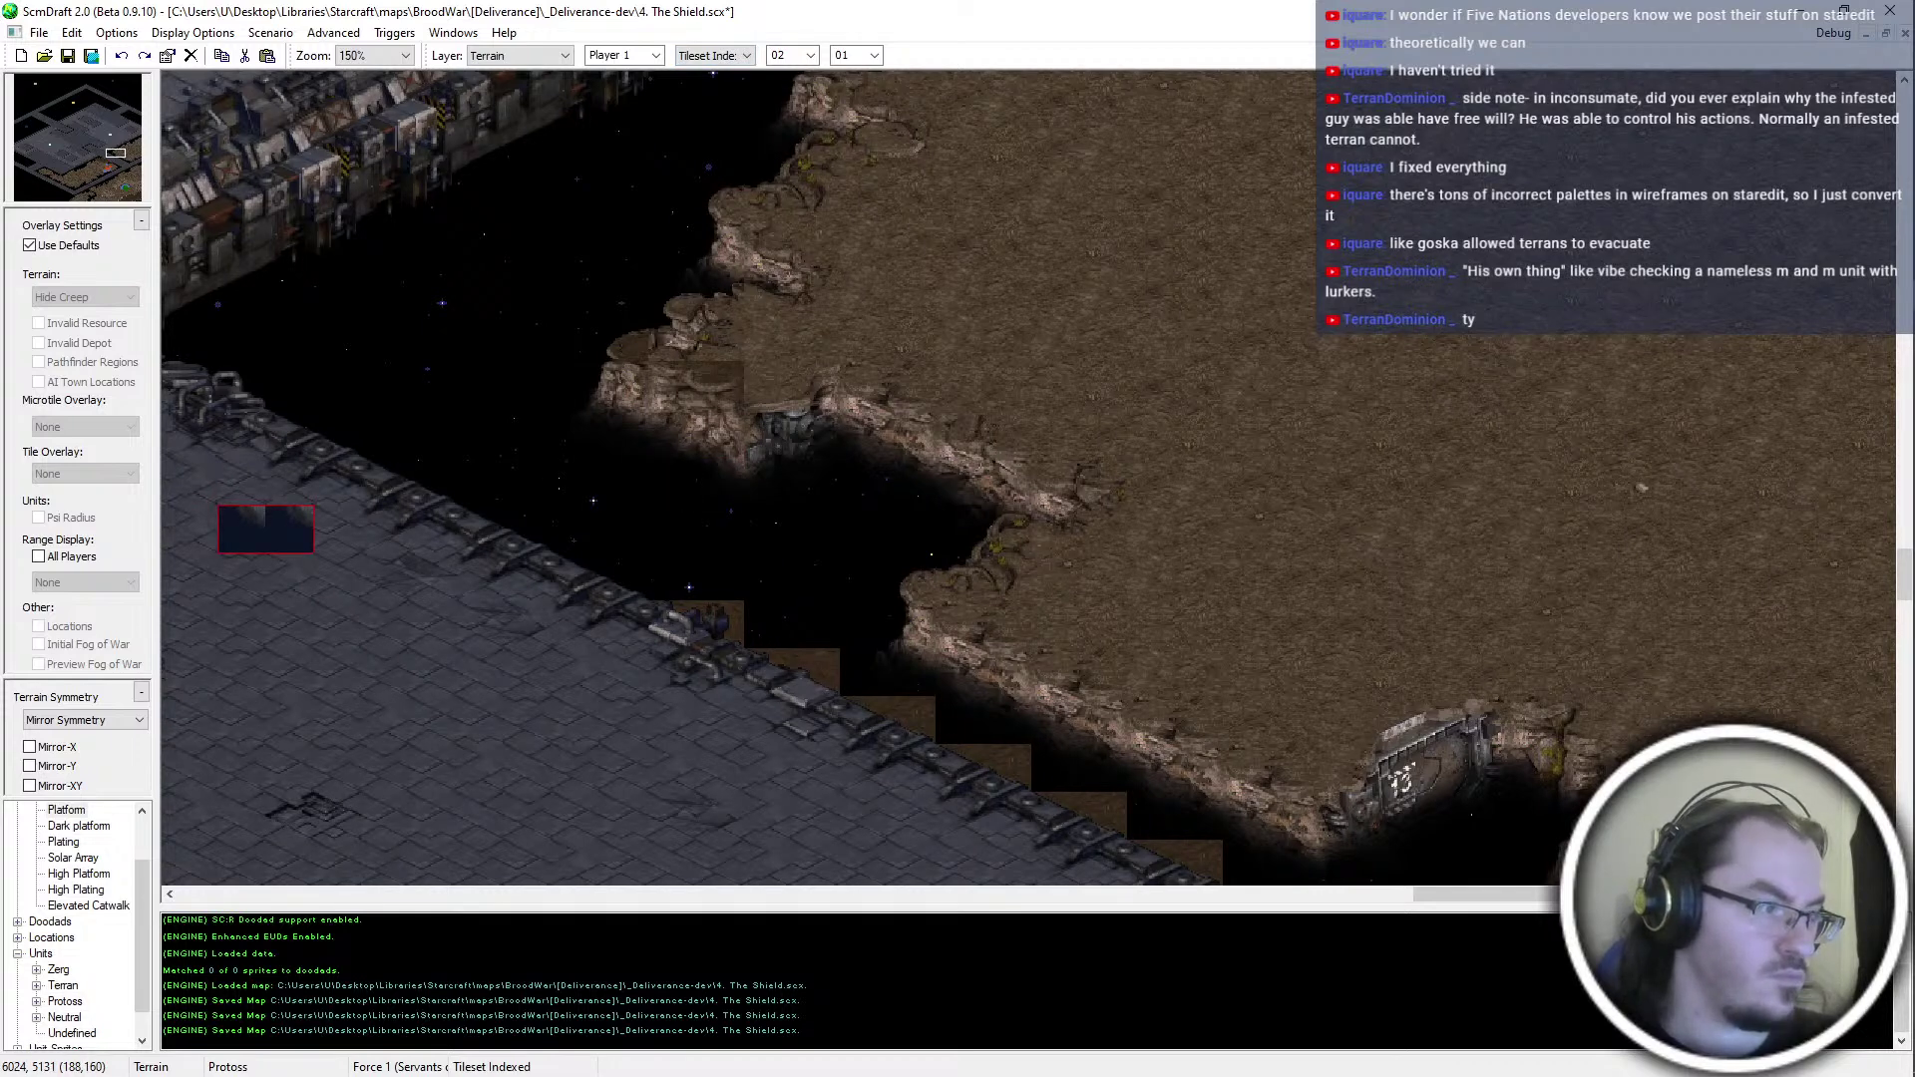
Place additional rocky cliff tiles beneath and beside the plateau's western tip, in the gap above the walkway
left_click(695, 504)
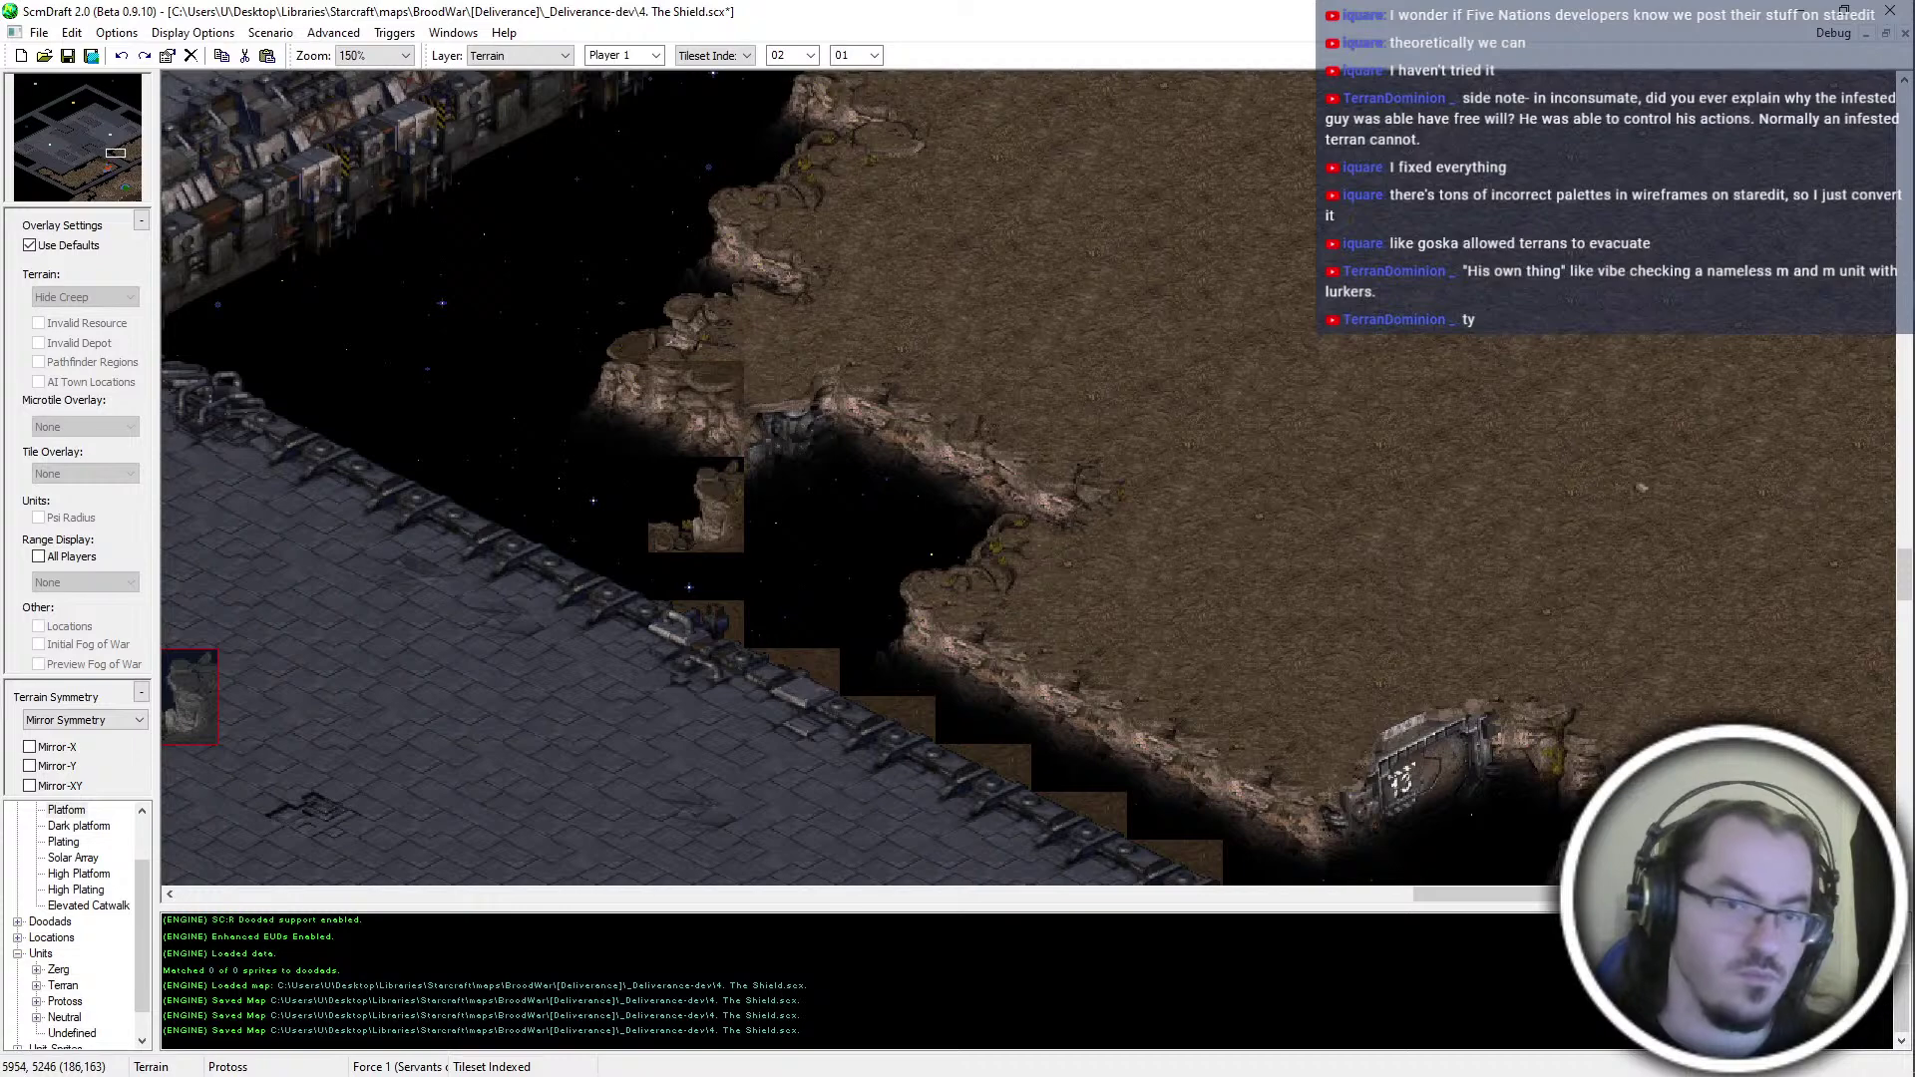
left_click(598, 524)
middle_click_drag(732, 776, 642, 866)
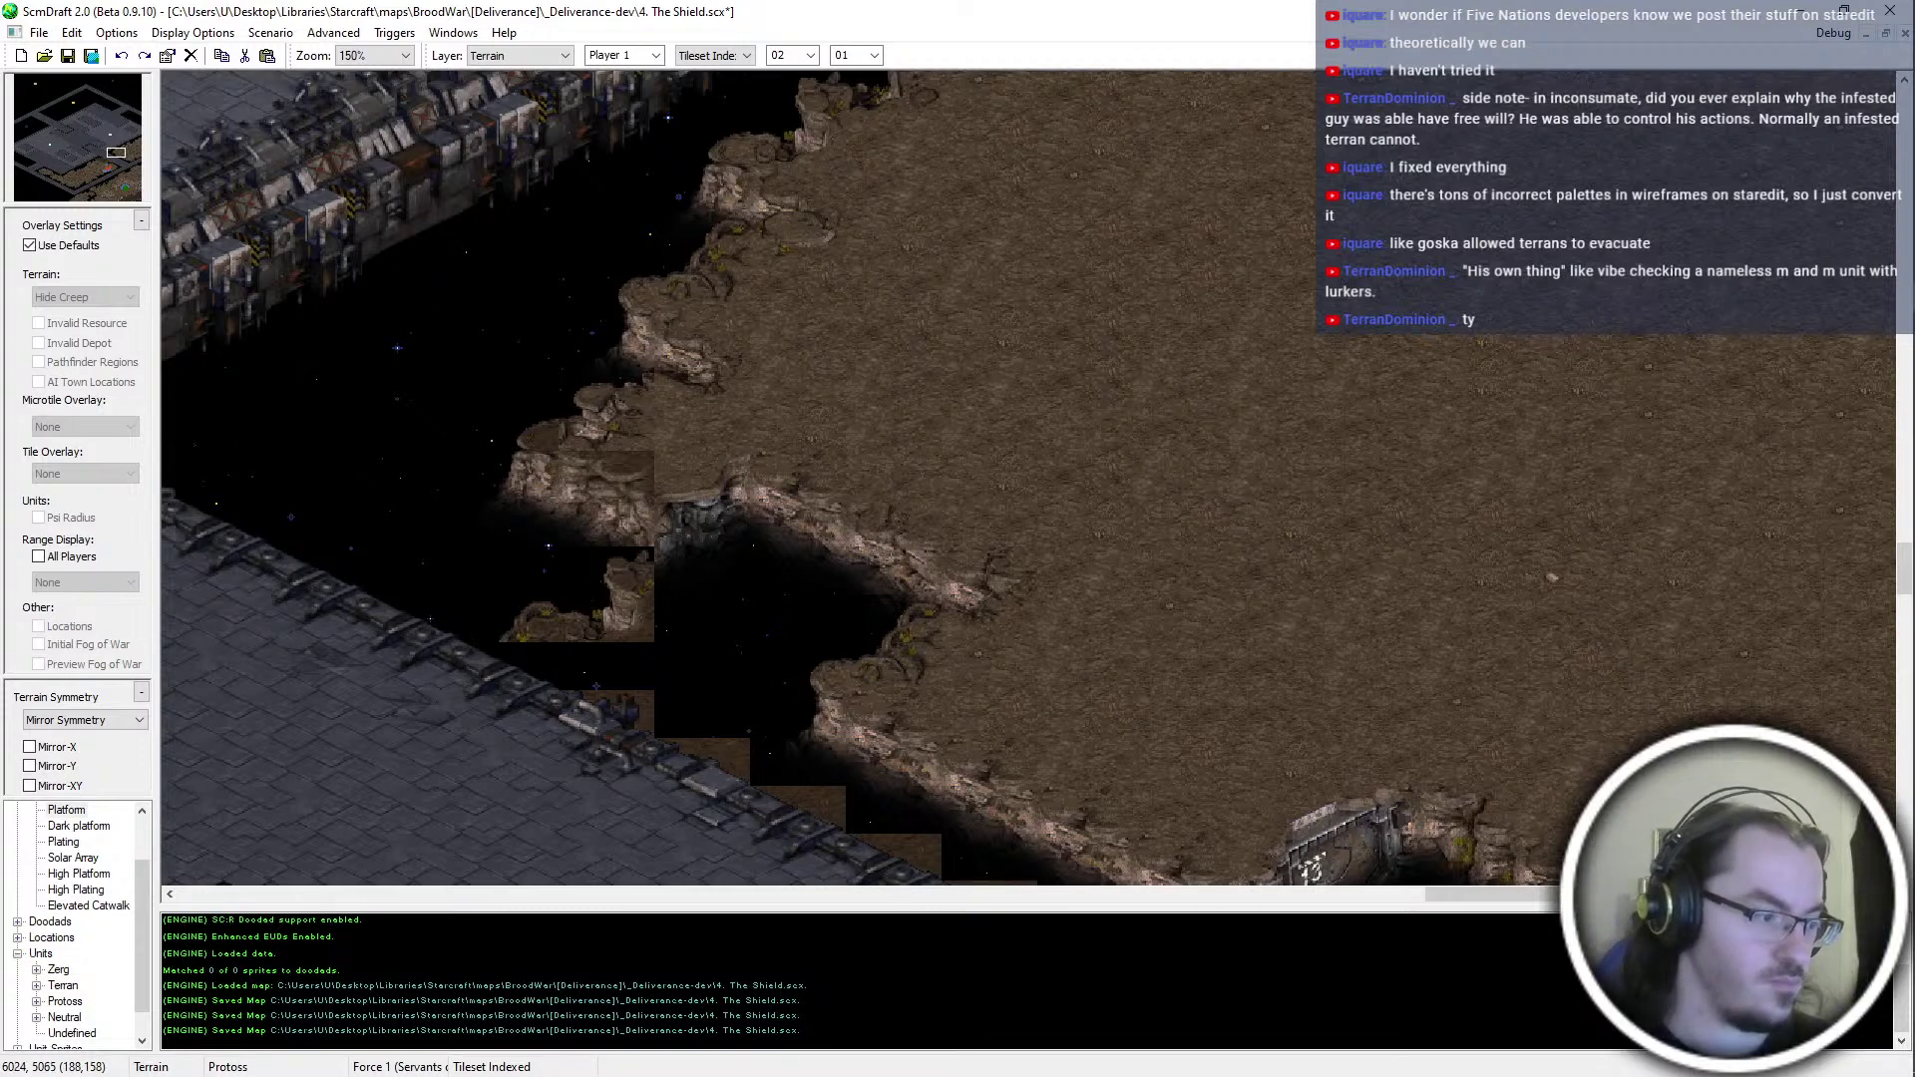
middle_click_drag(611, 686, 543, 618)
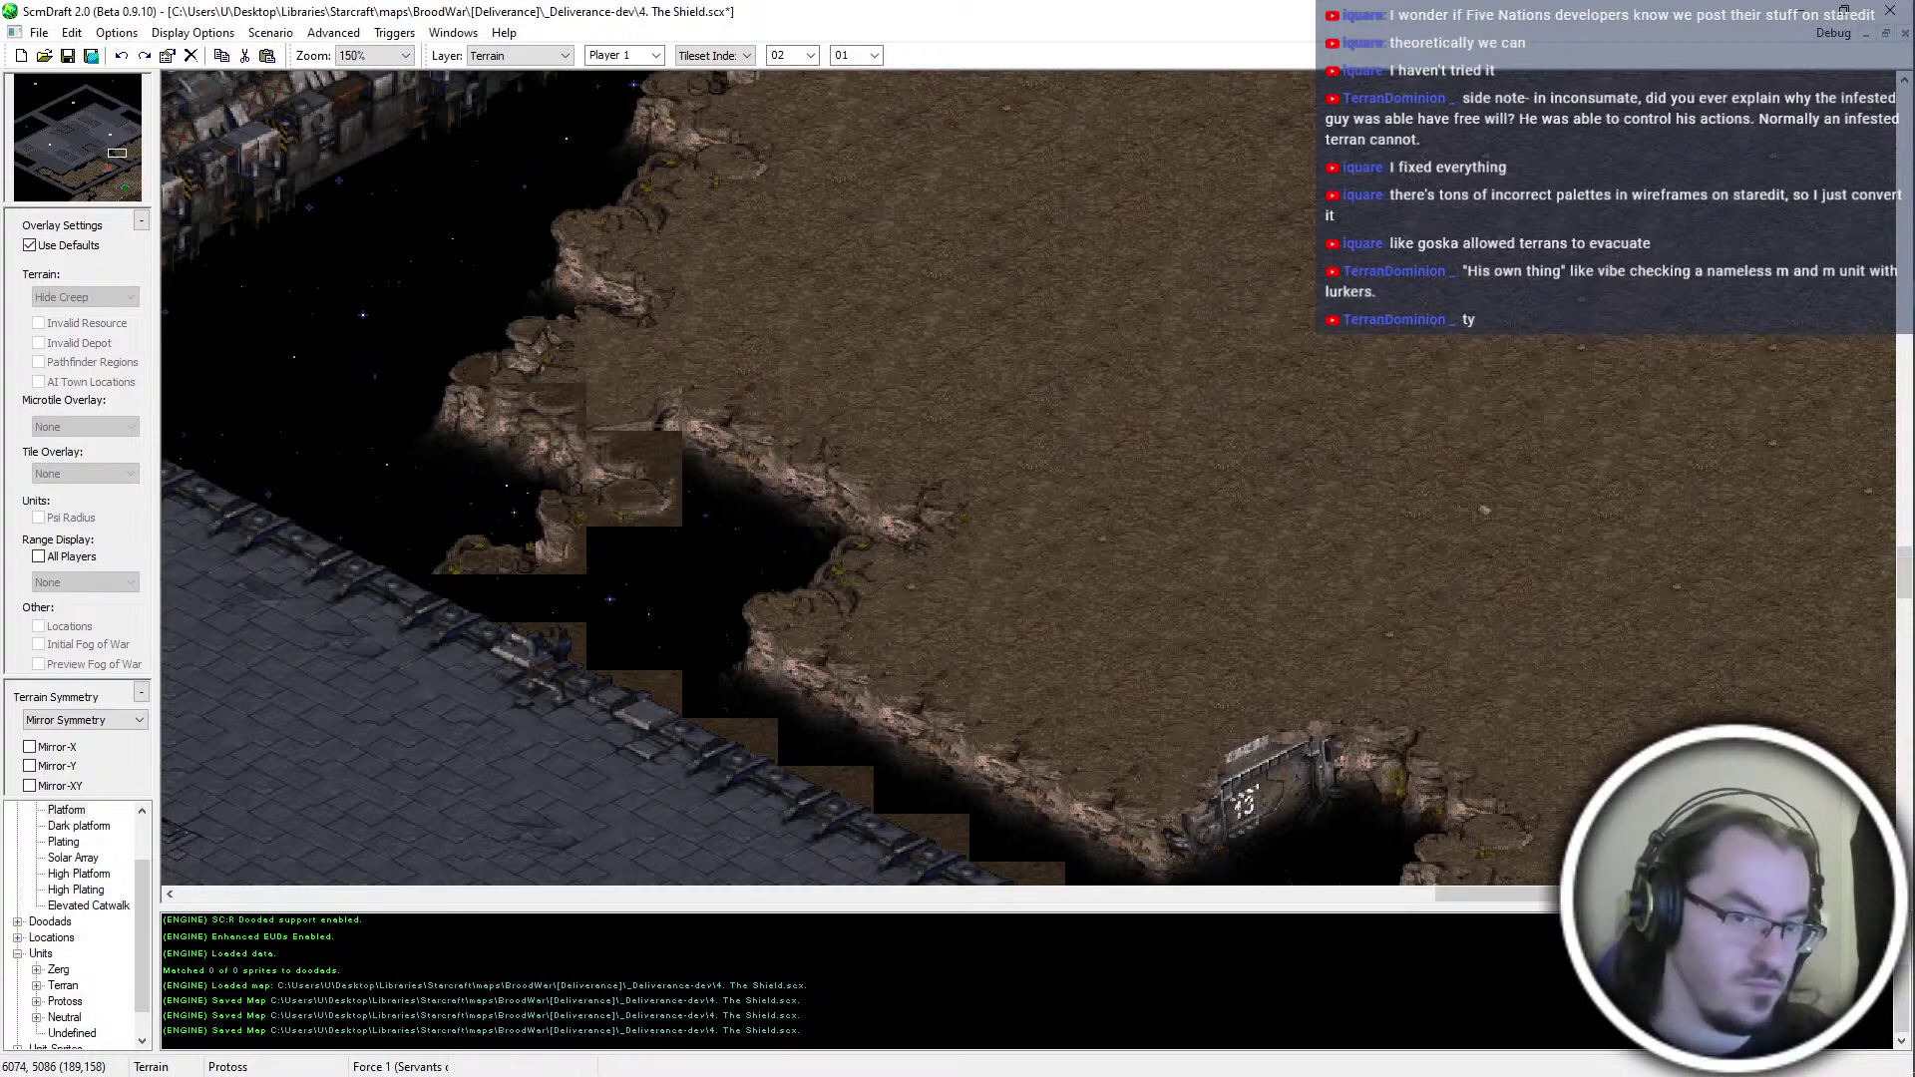
Review the cliff edge between the new tiles at the plateau's western tip and the stretch beyond the 13-marked doodad
middle_click_drag(1420, 693, 1128, 513)
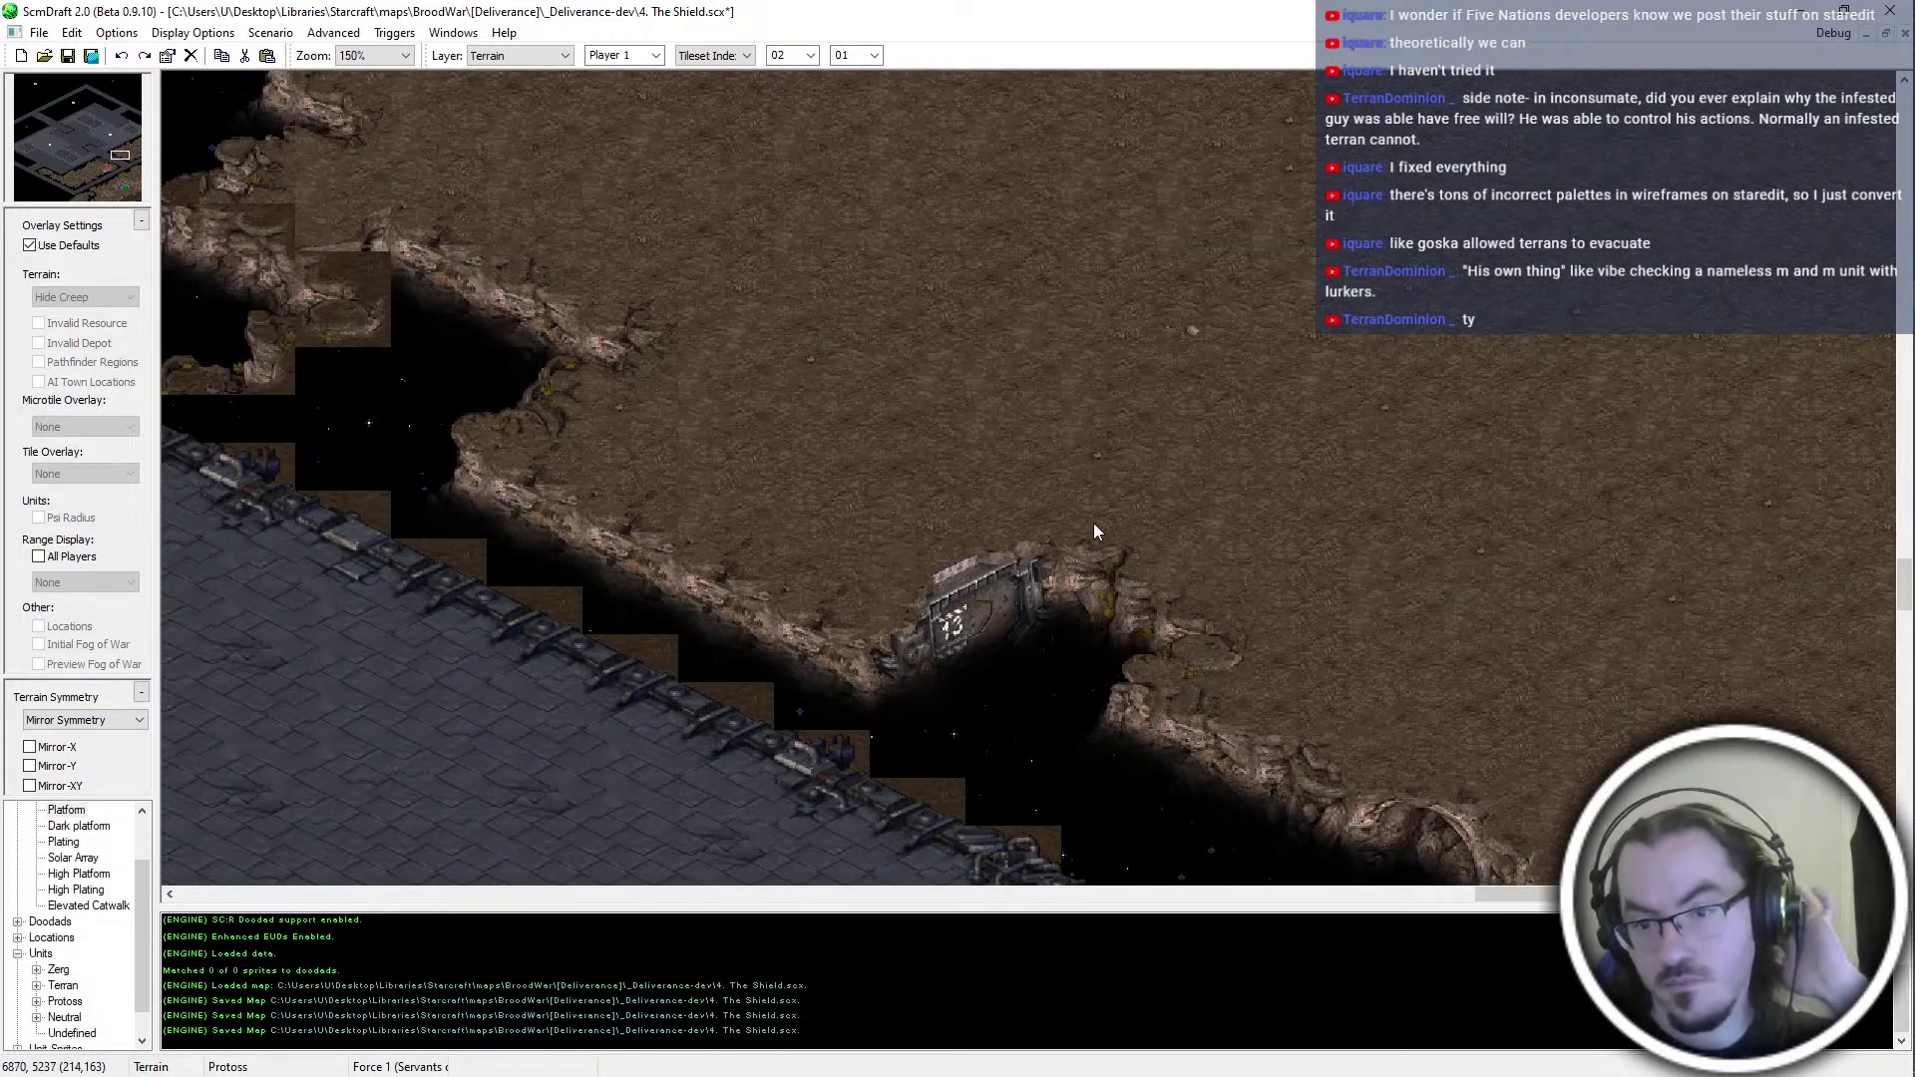
middle_click_drag(286, 875, 768, 579)
mouse_move(1737, 286)
middle_mouse_down()
mouse_move(1693, 331)
mouse_move(1467, 421)
mouse_move(1284, 599)
middle_mouse_up()
middle_click_drag(939, 288, 1163, 431)
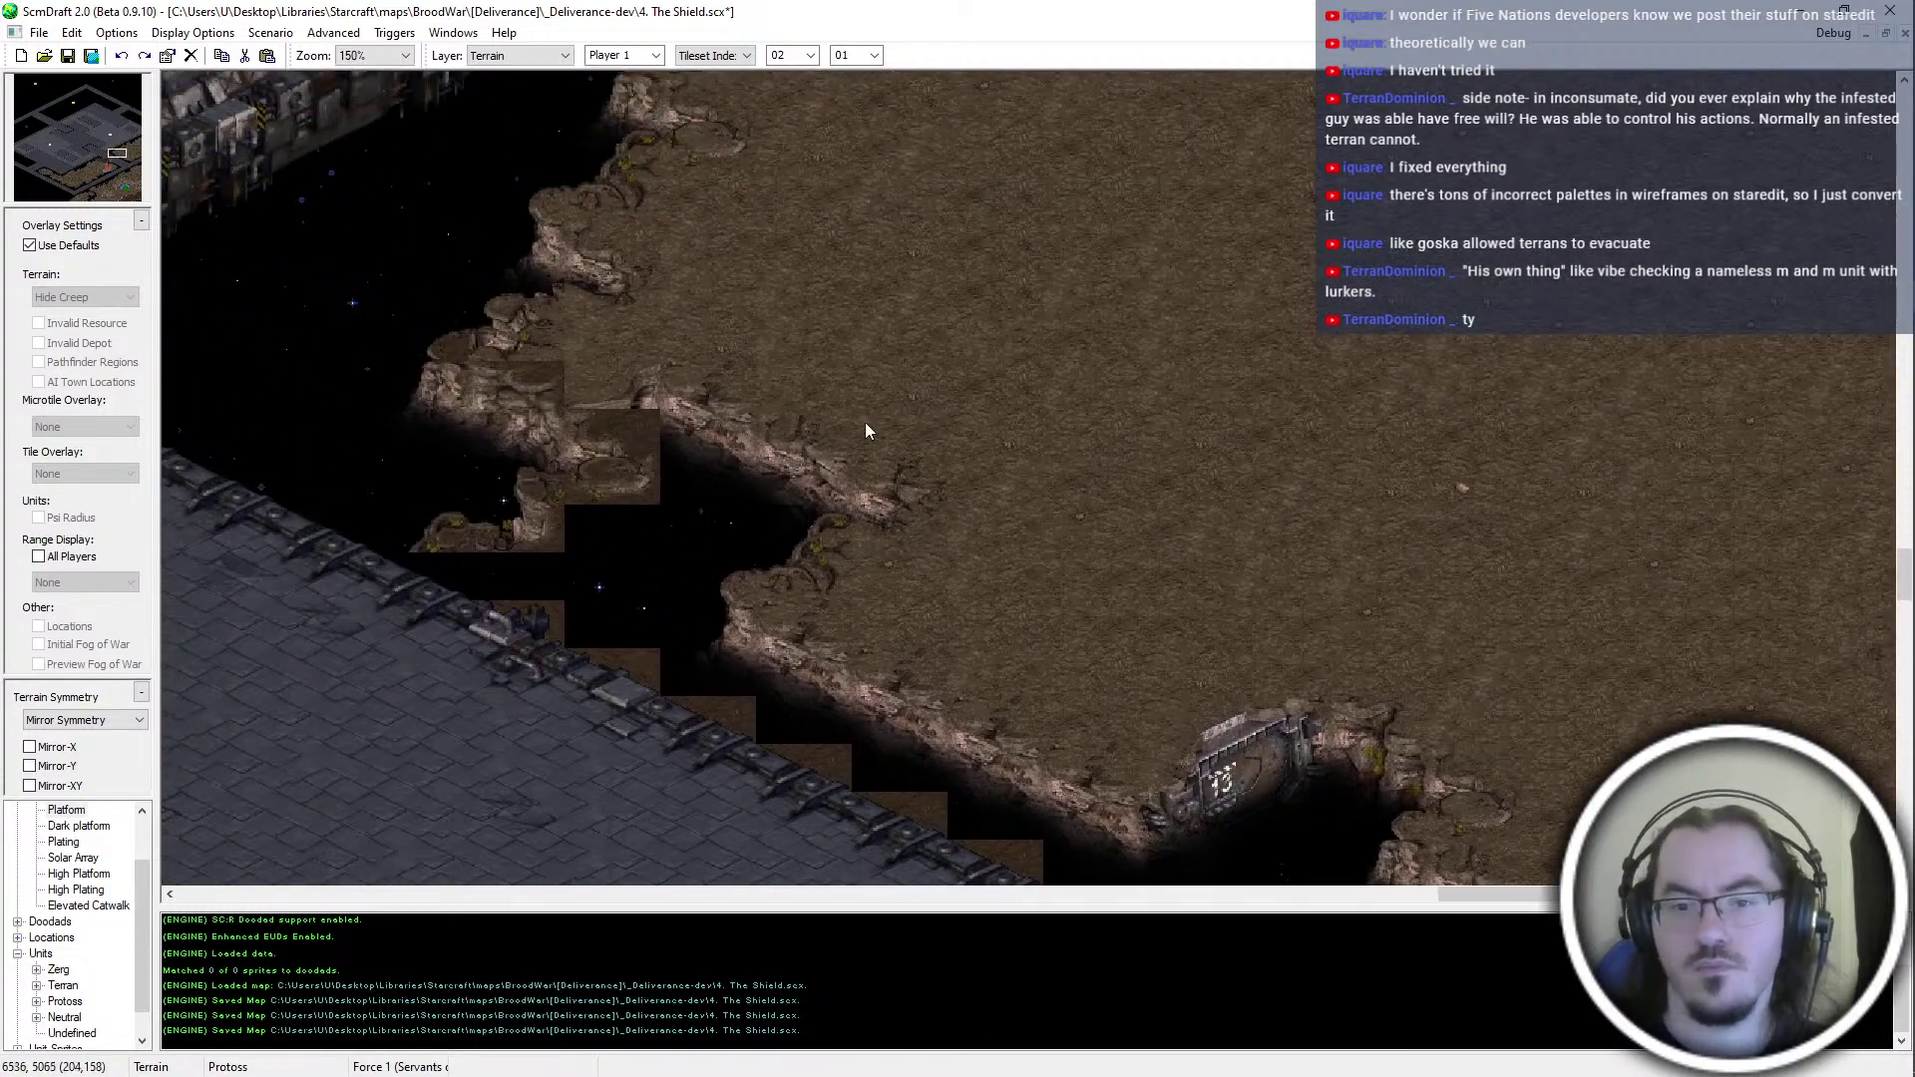
middle_click_drag(1396, 738, 1086, 534)
middle_click_drag(1410, 784, 1141, 604)
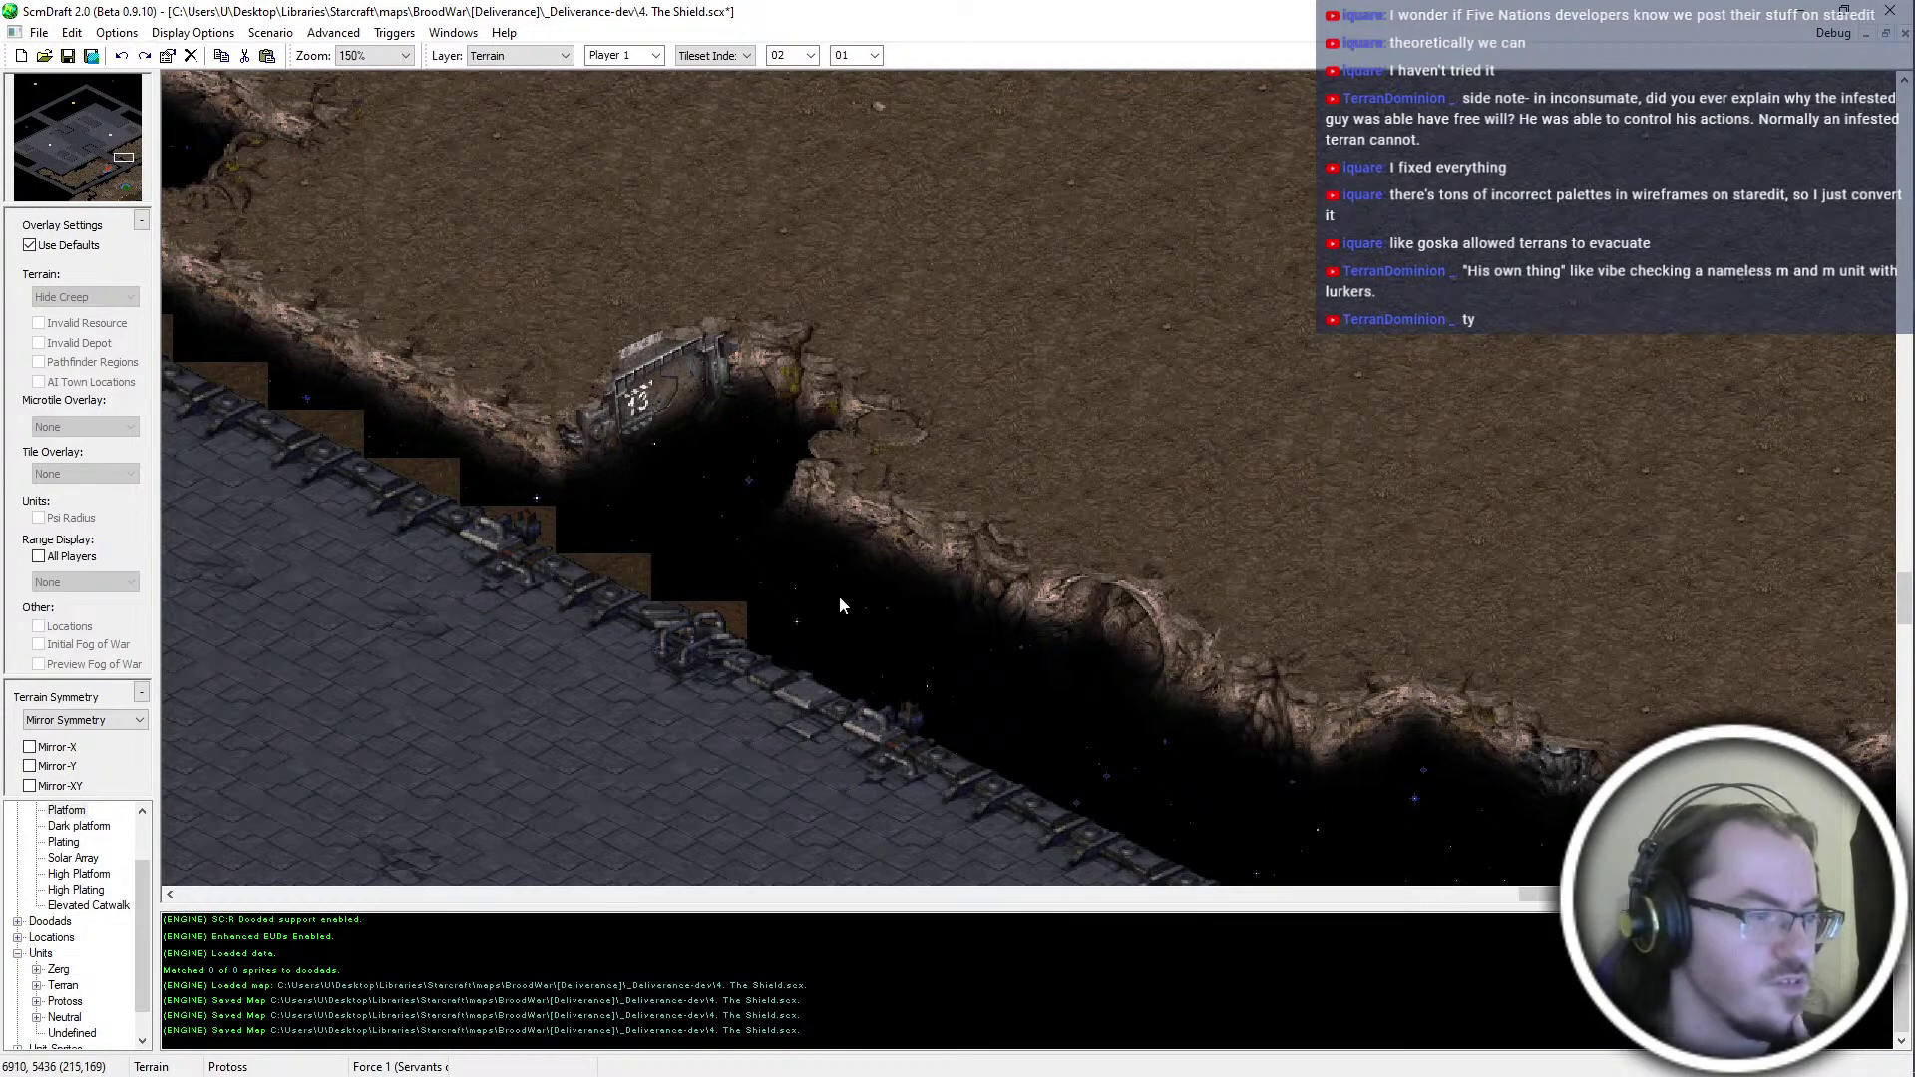
Place the block of cliff-edge variants, three rows of arched, metal and stone pieces, in the empty space near the map's southern edge
left_click(135, 198)
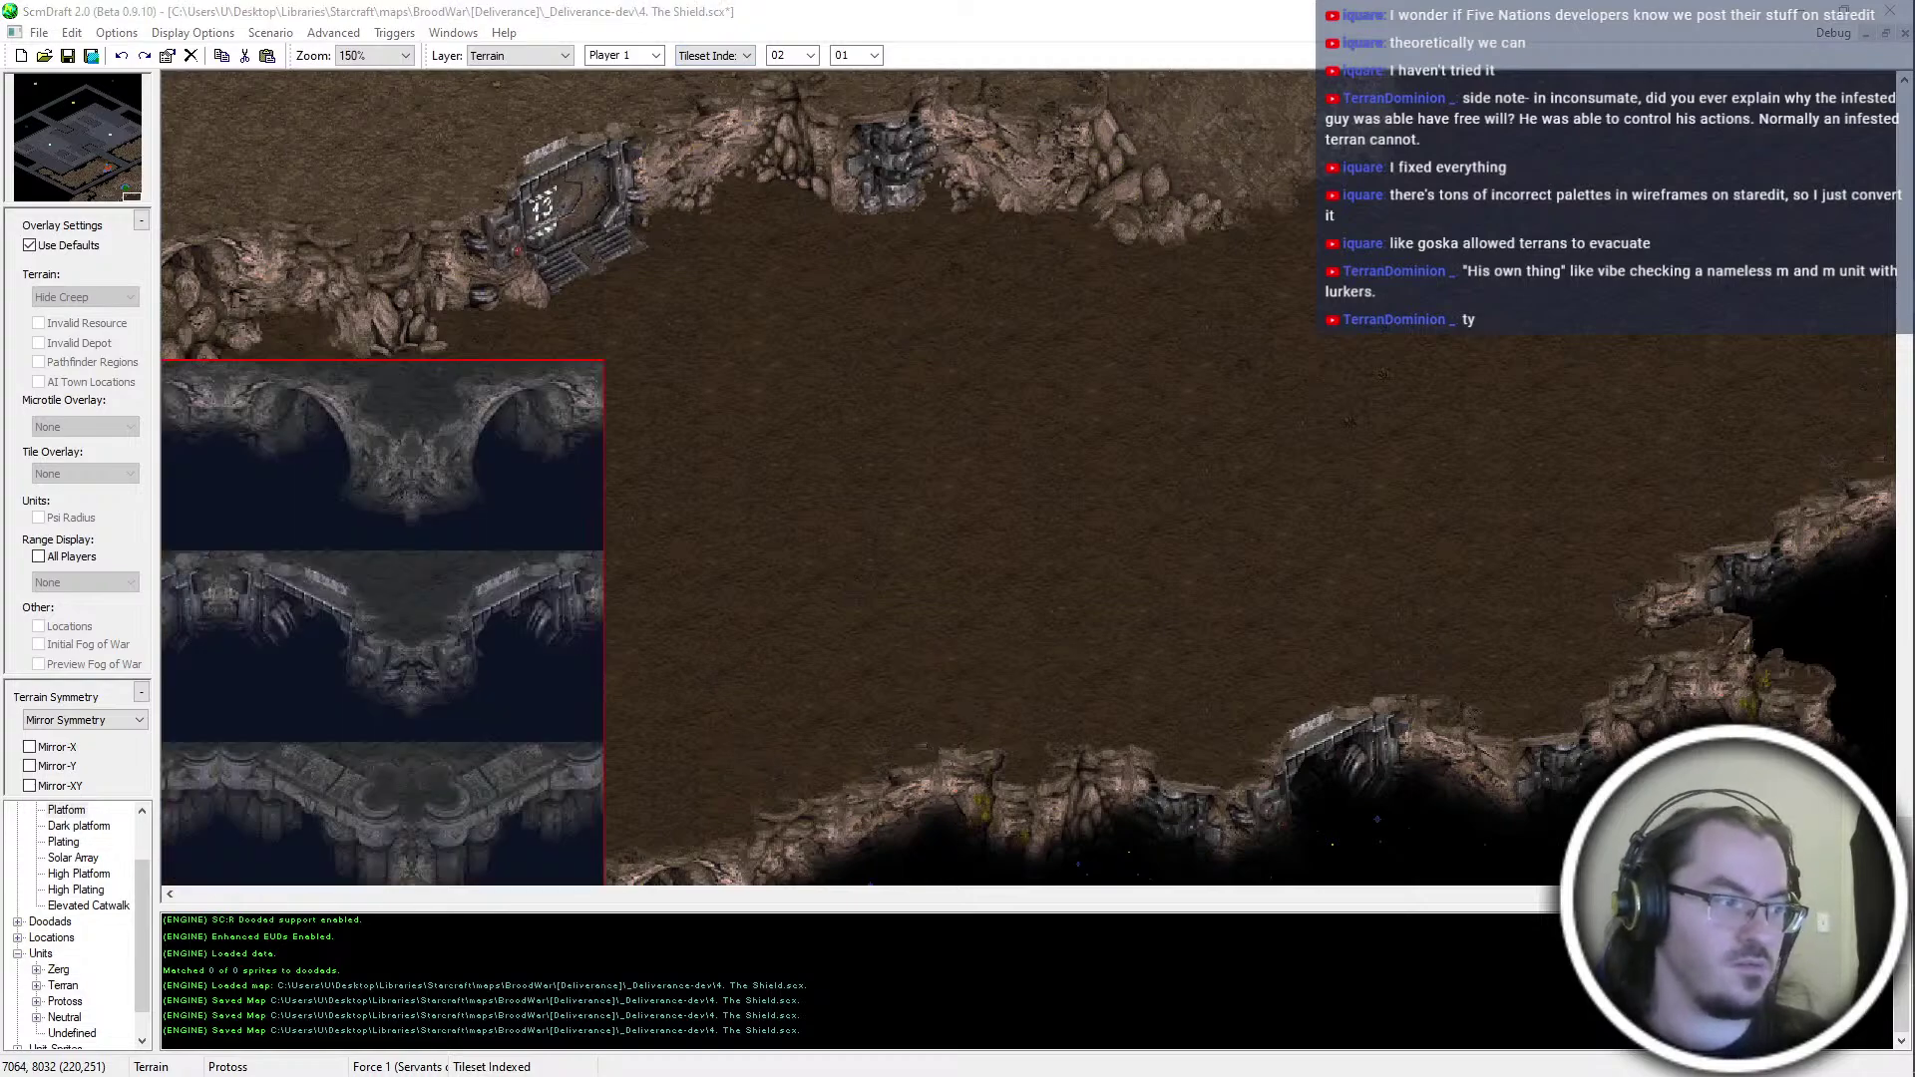
left_click_drag(53, 195, 81, 192)
middle_click_drag(536, 615, 102, 981)
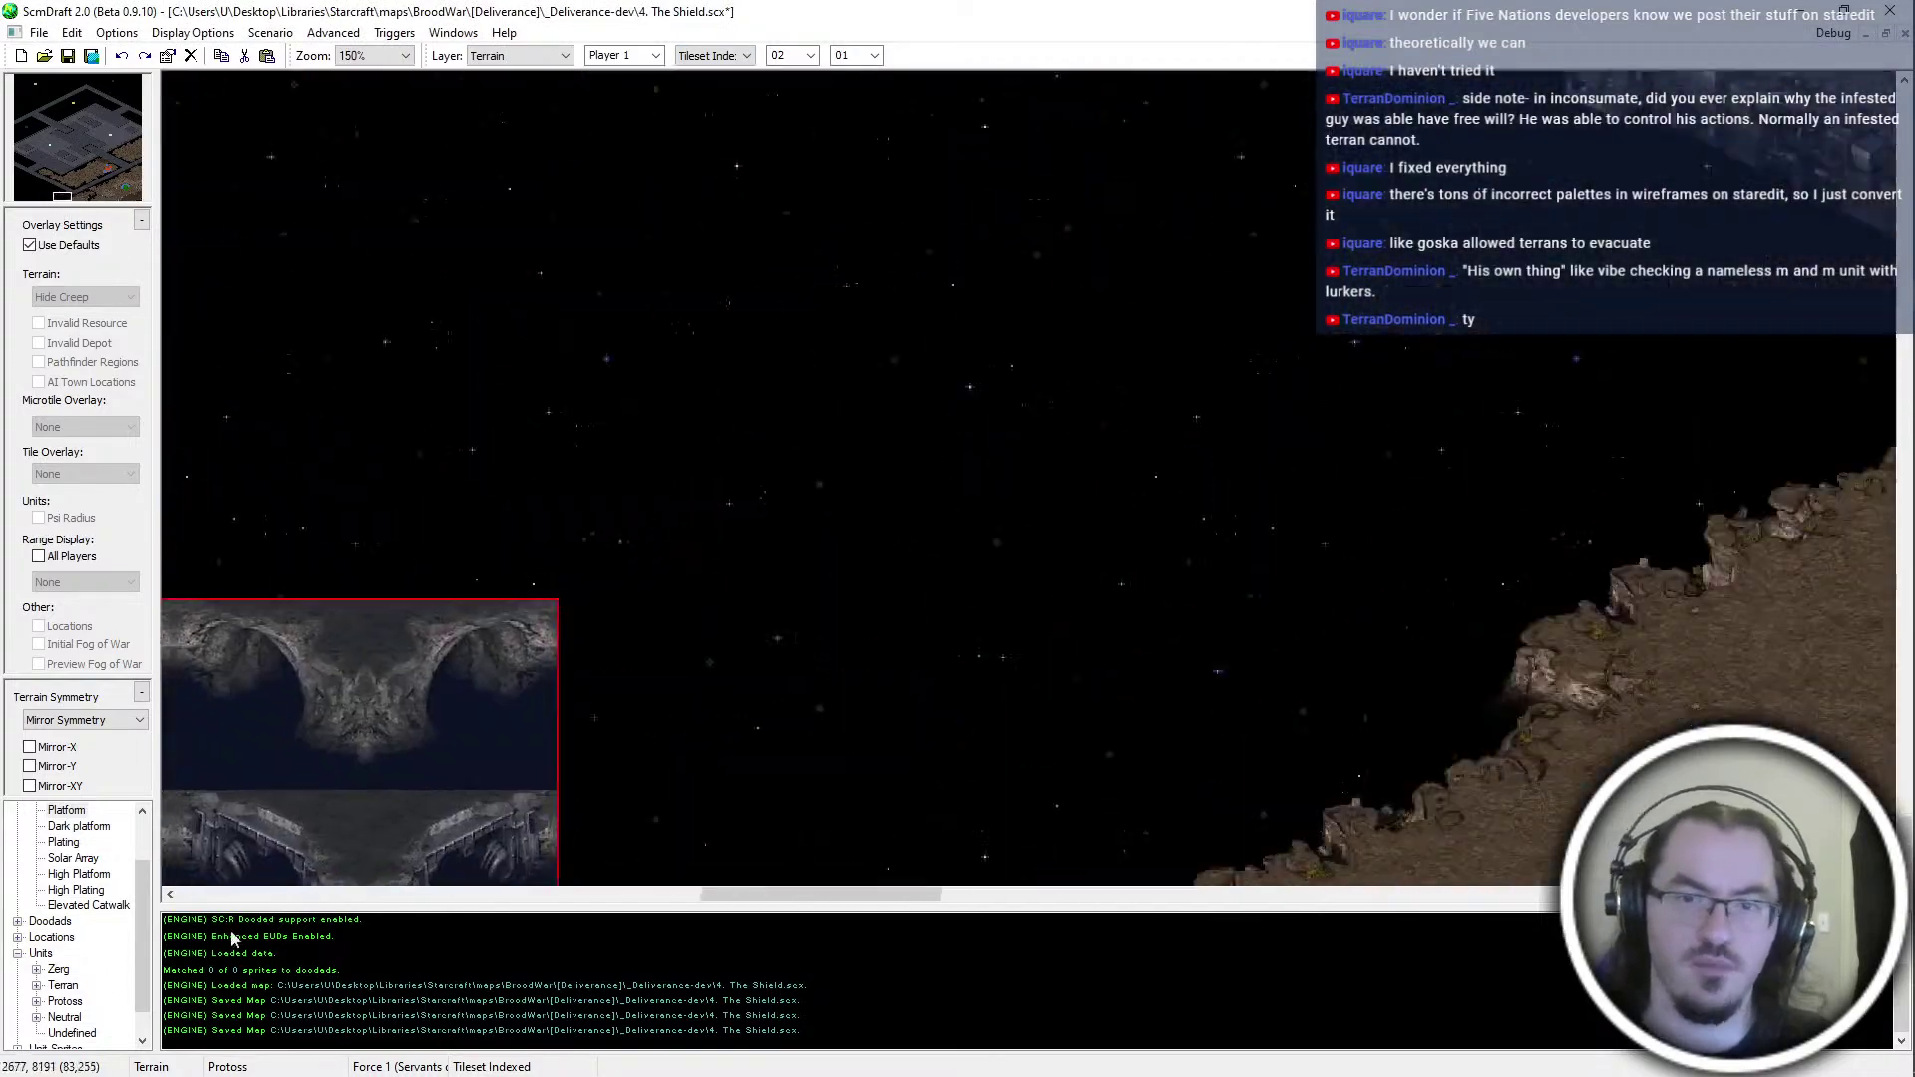
left_click(816, 603)
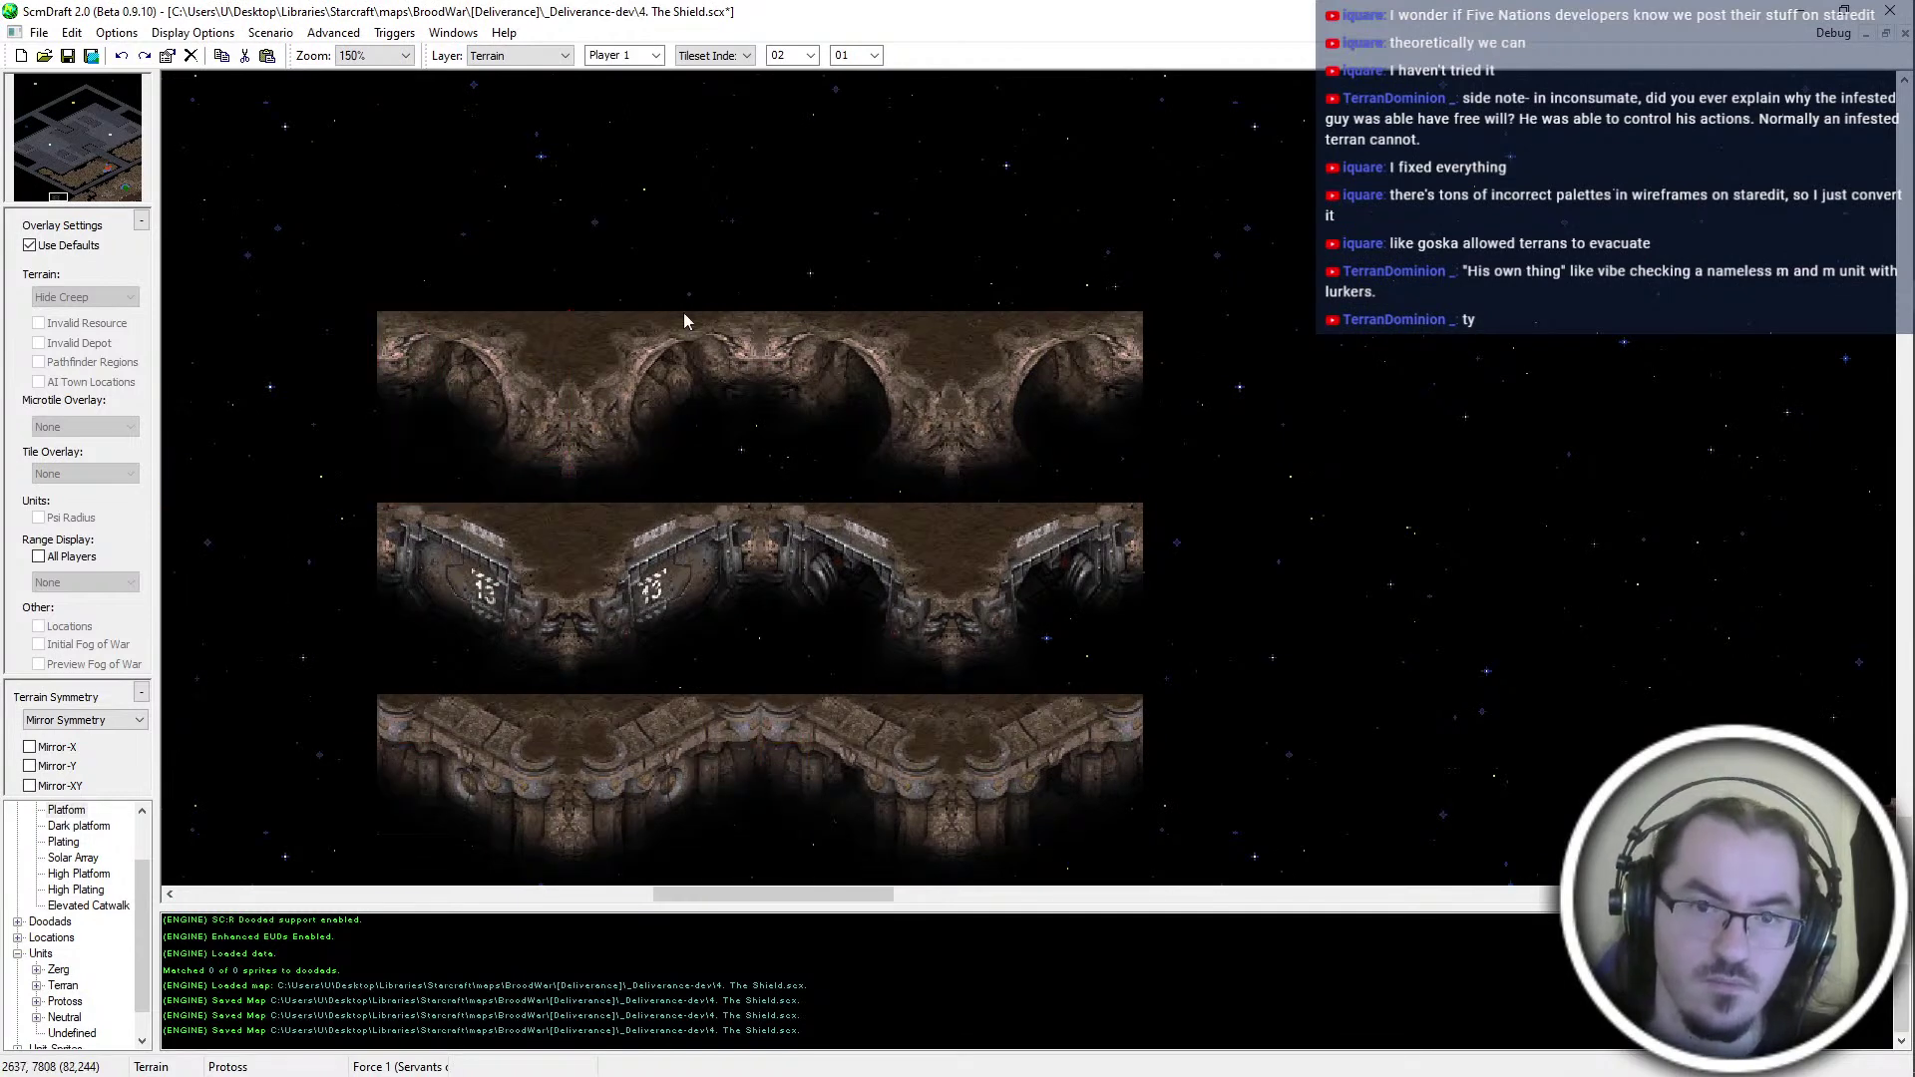
Pick up the first arched cliff piece and the four metal cliff pieces individually from the variant block as tile brushes
left_click_drag(561, 329, 385, 492, "shift")
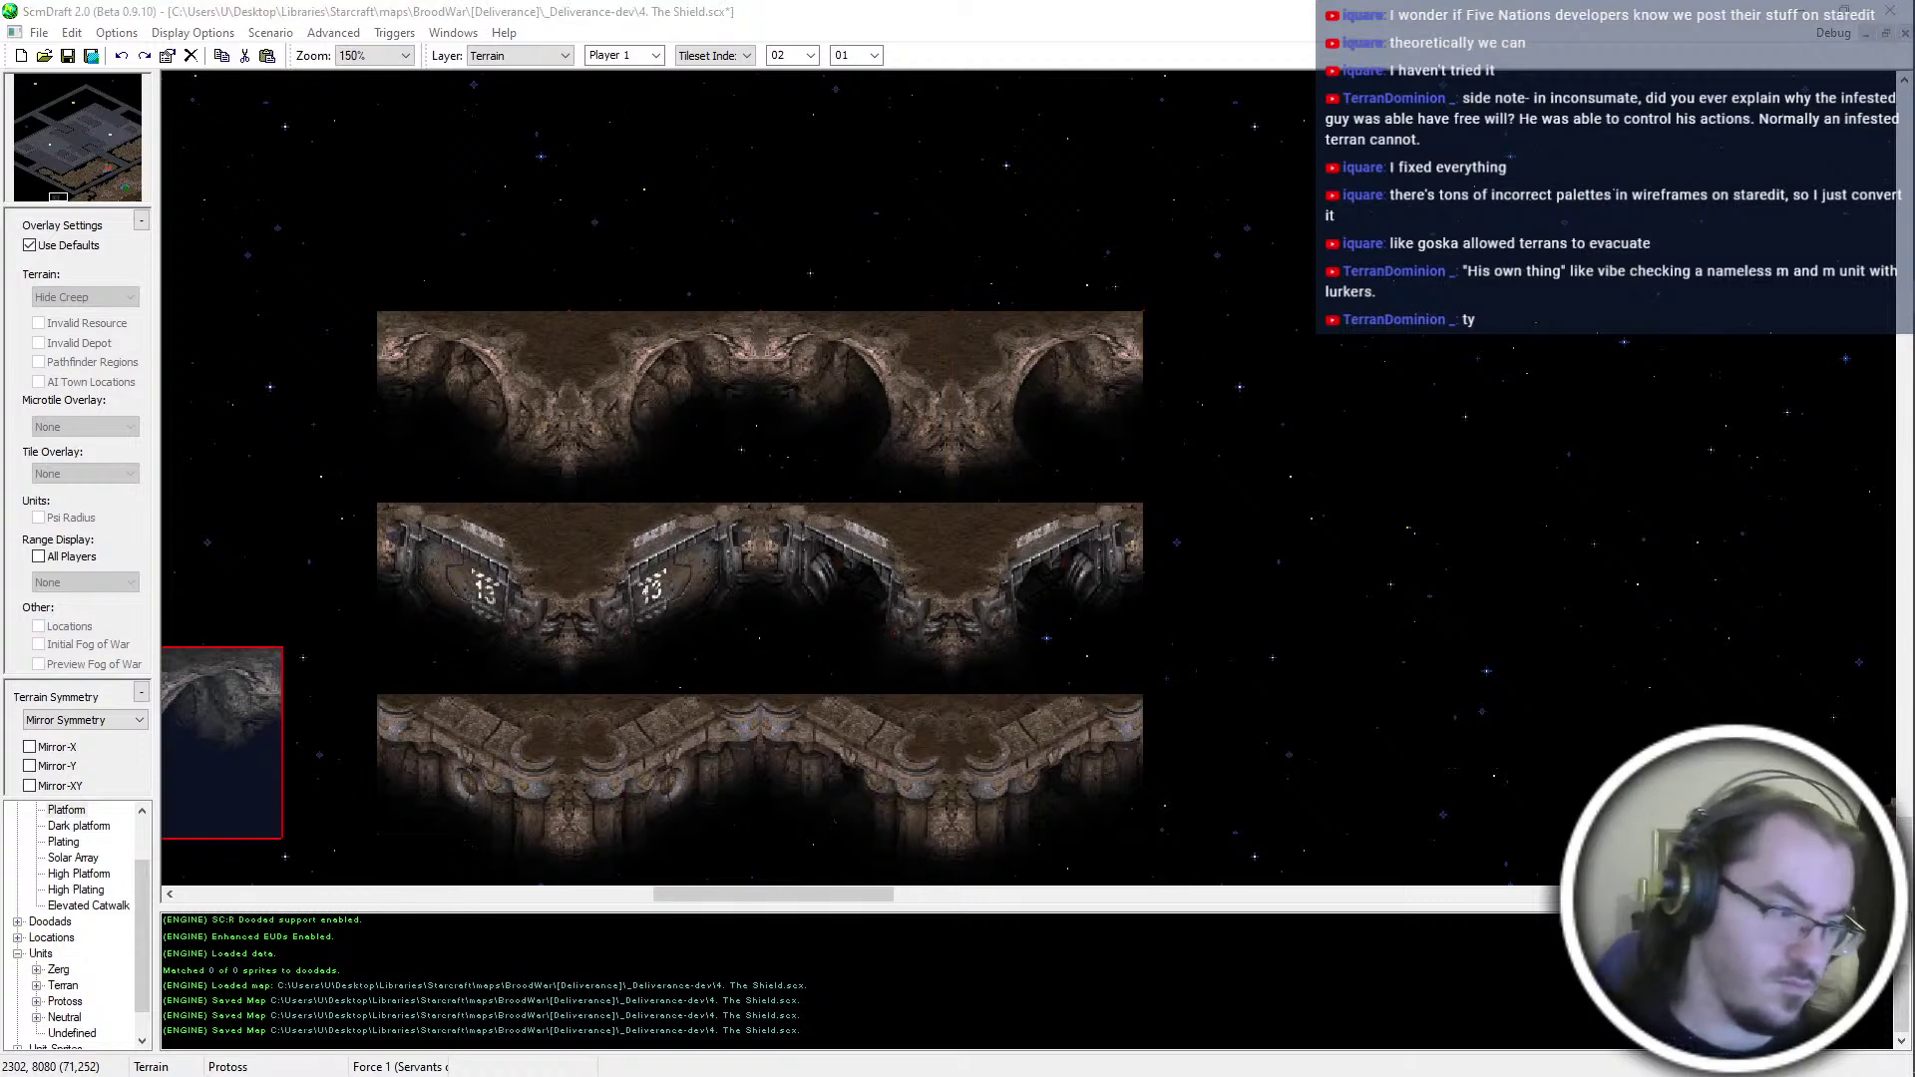
mouse_move(586, 500)
left_mouse_down("shift")
mouse_move(365, 670)
mouse_move(369, 688)
left_mouse_up("shift")
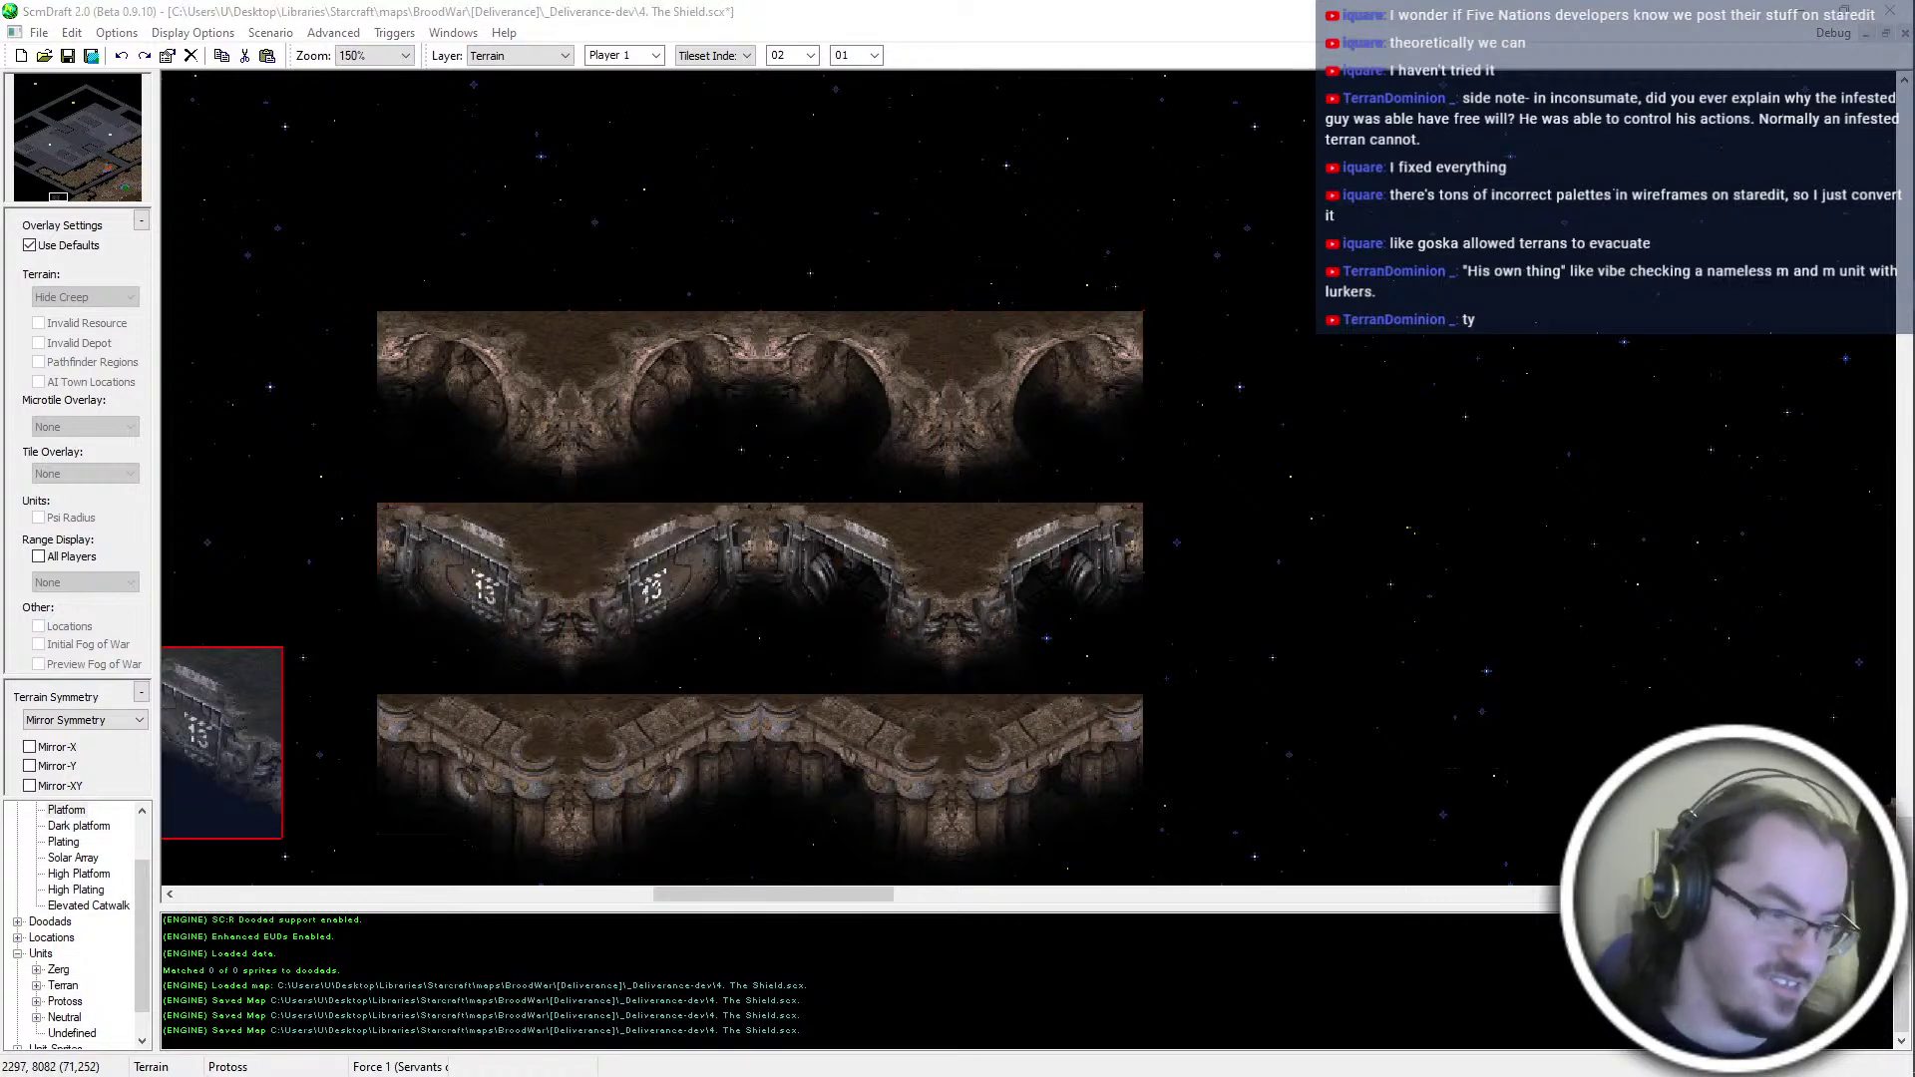
left_click_drag(763, 502, 524, 700, "shift")
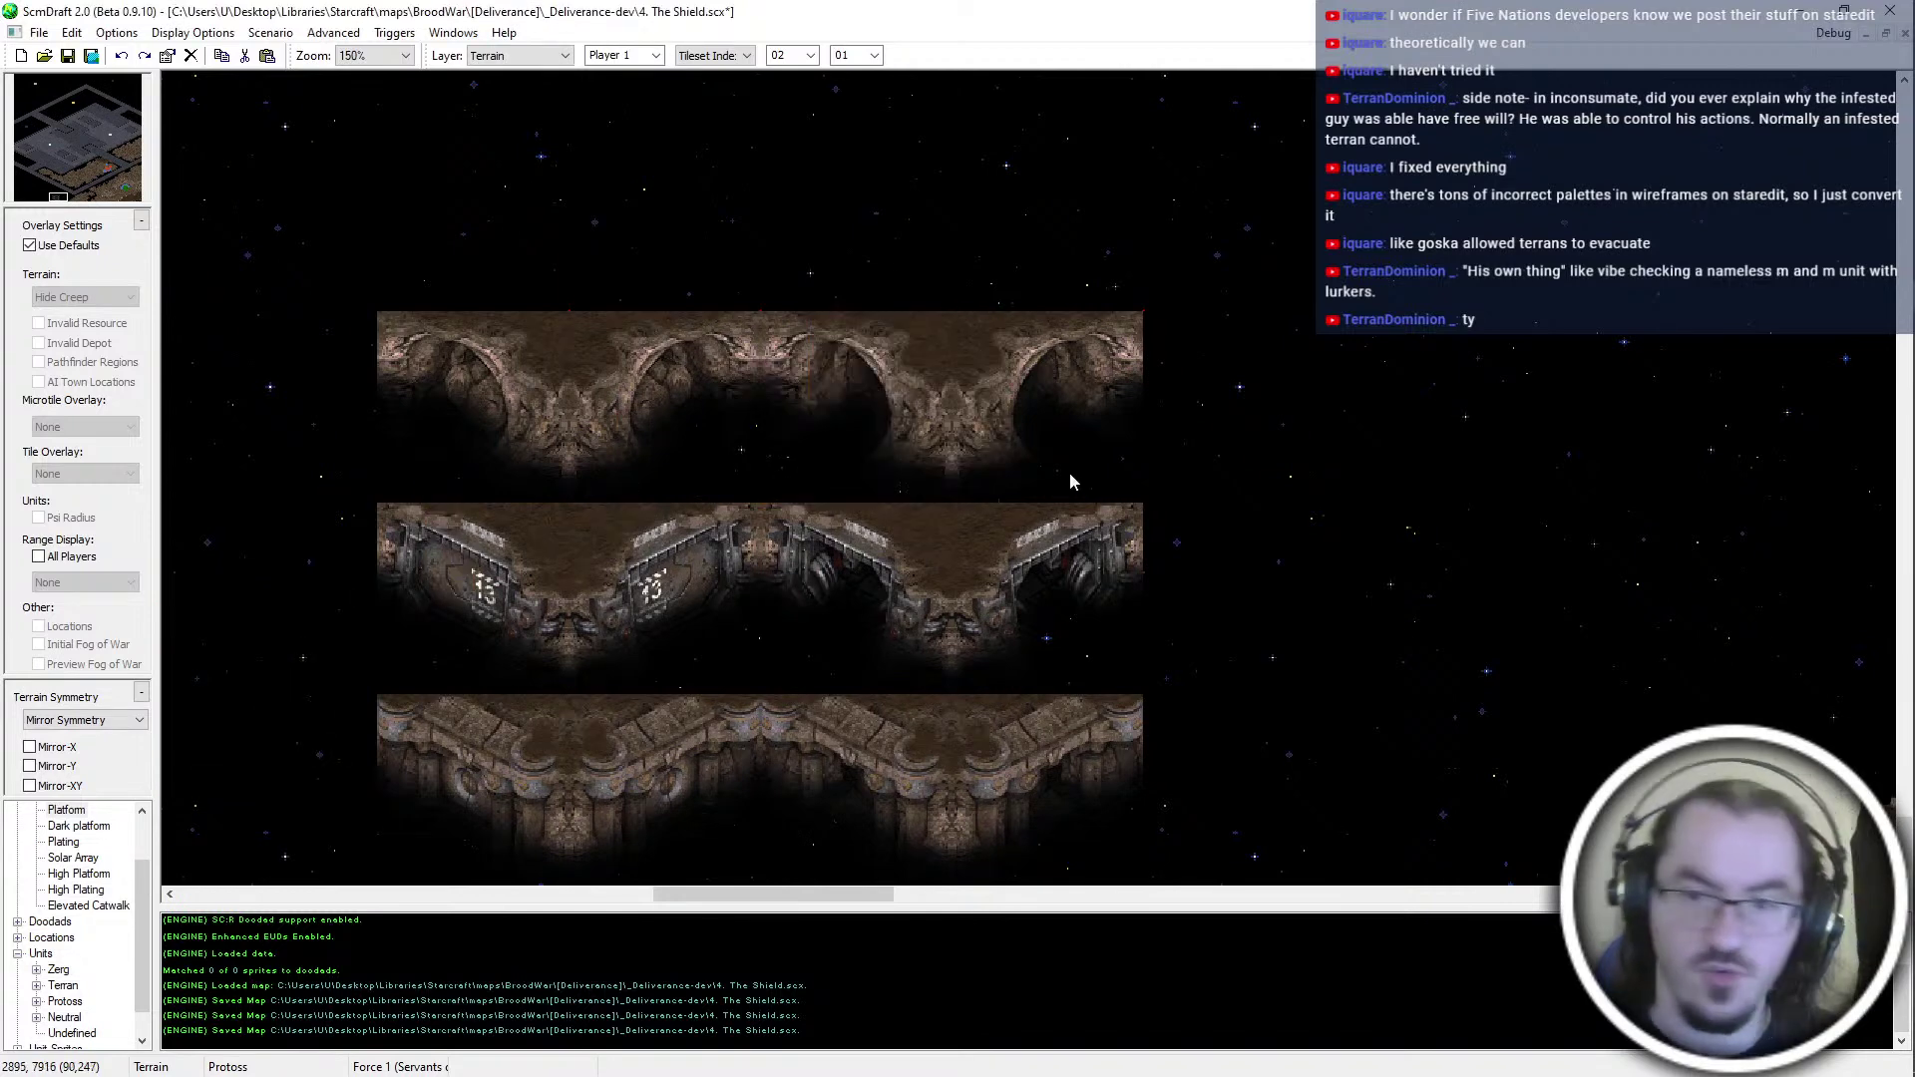
left_click_drag(952, 504, 753, 701, "shift")
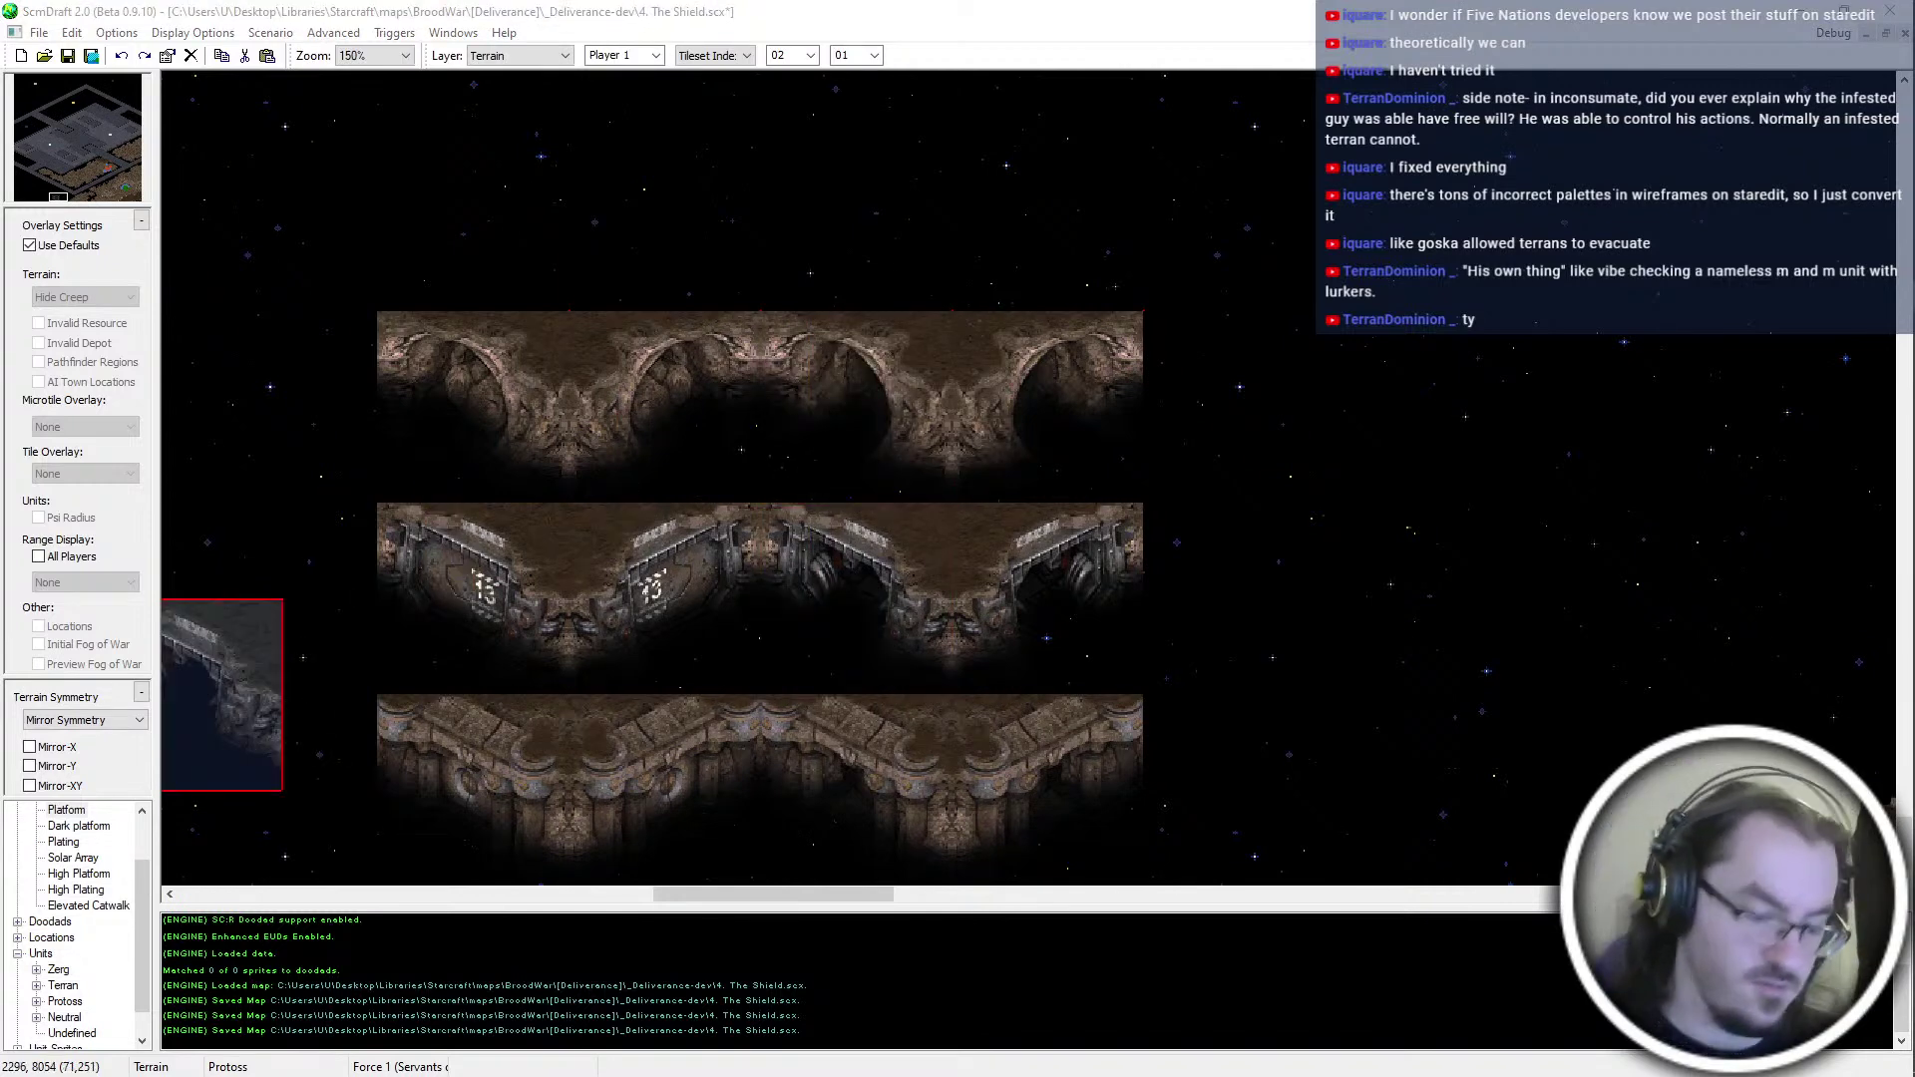
left_click_drag(1151, 497, 970, 681, "shift")
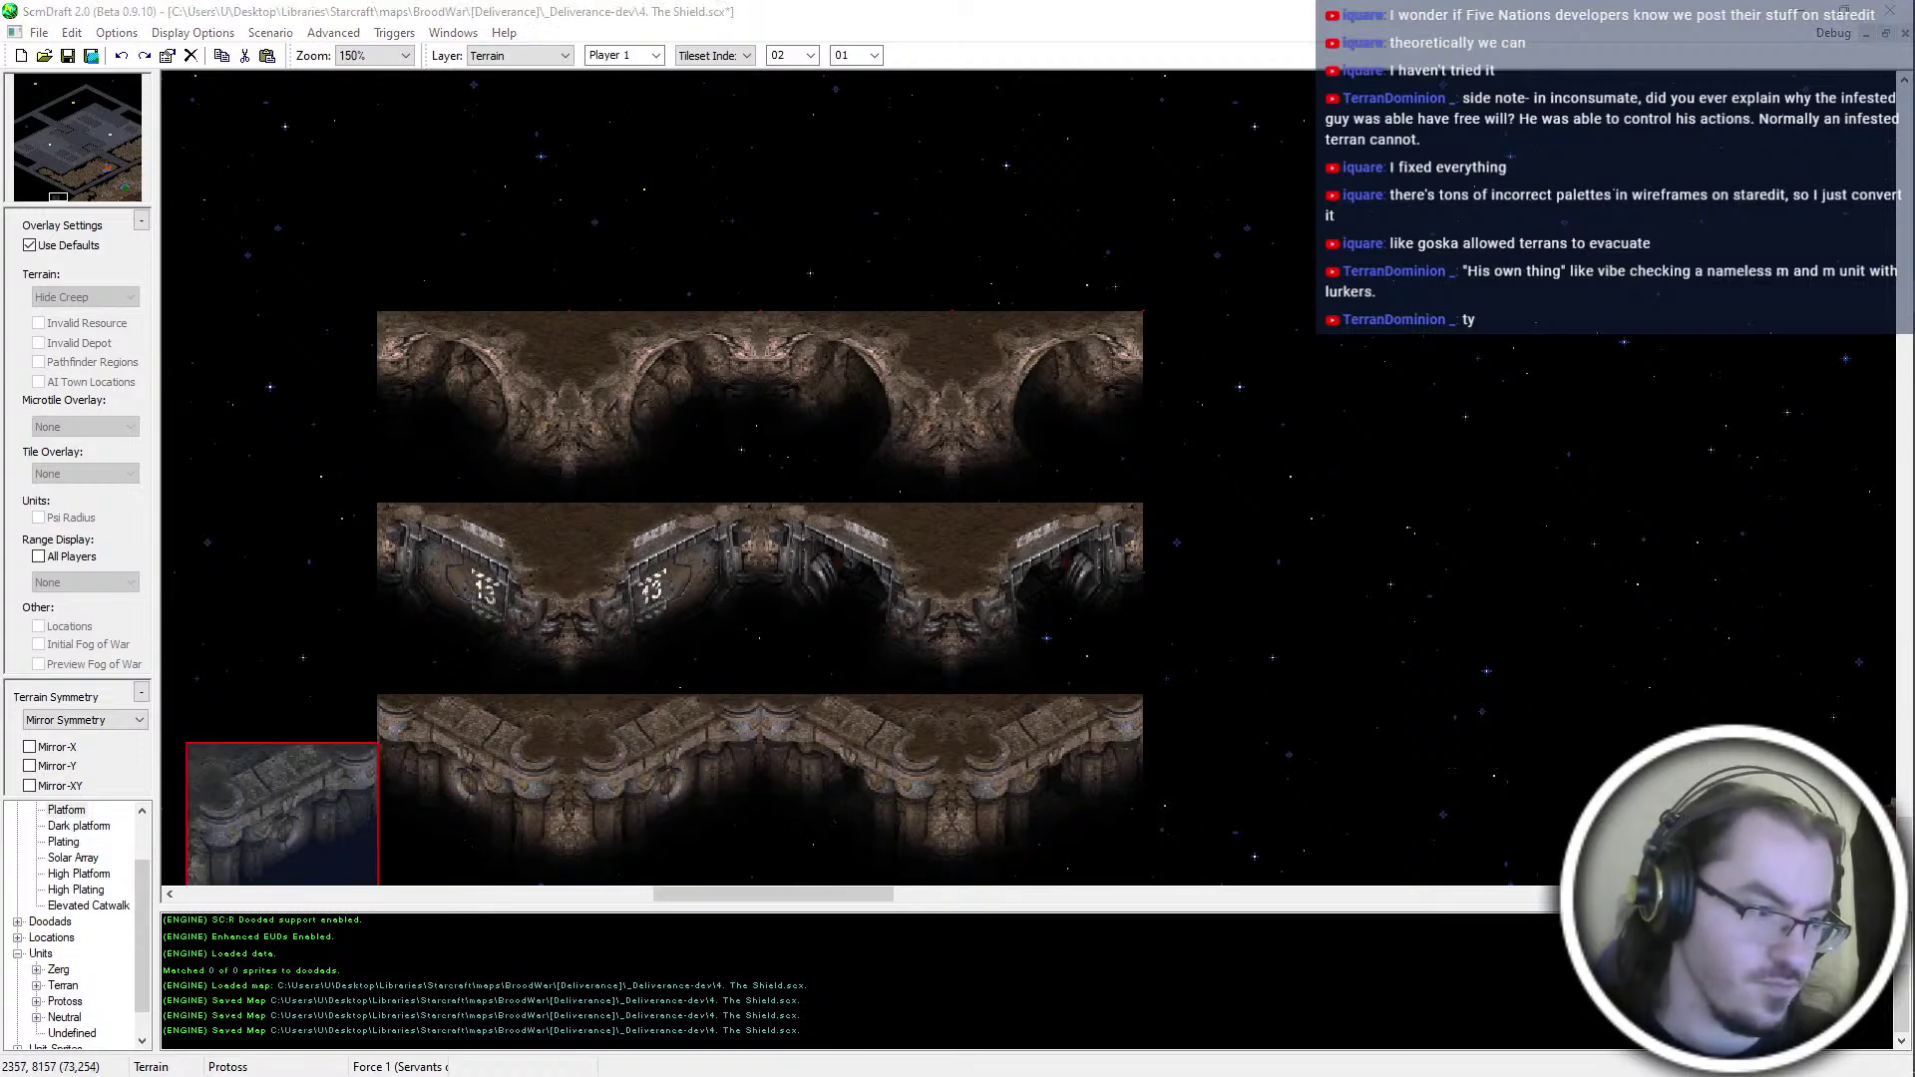
Pick up the stone cliff pieces from the block's lowest row as tile brushes, and save the map
right_click(613, 702)
right_click_drag(927, 733, 769, 872)
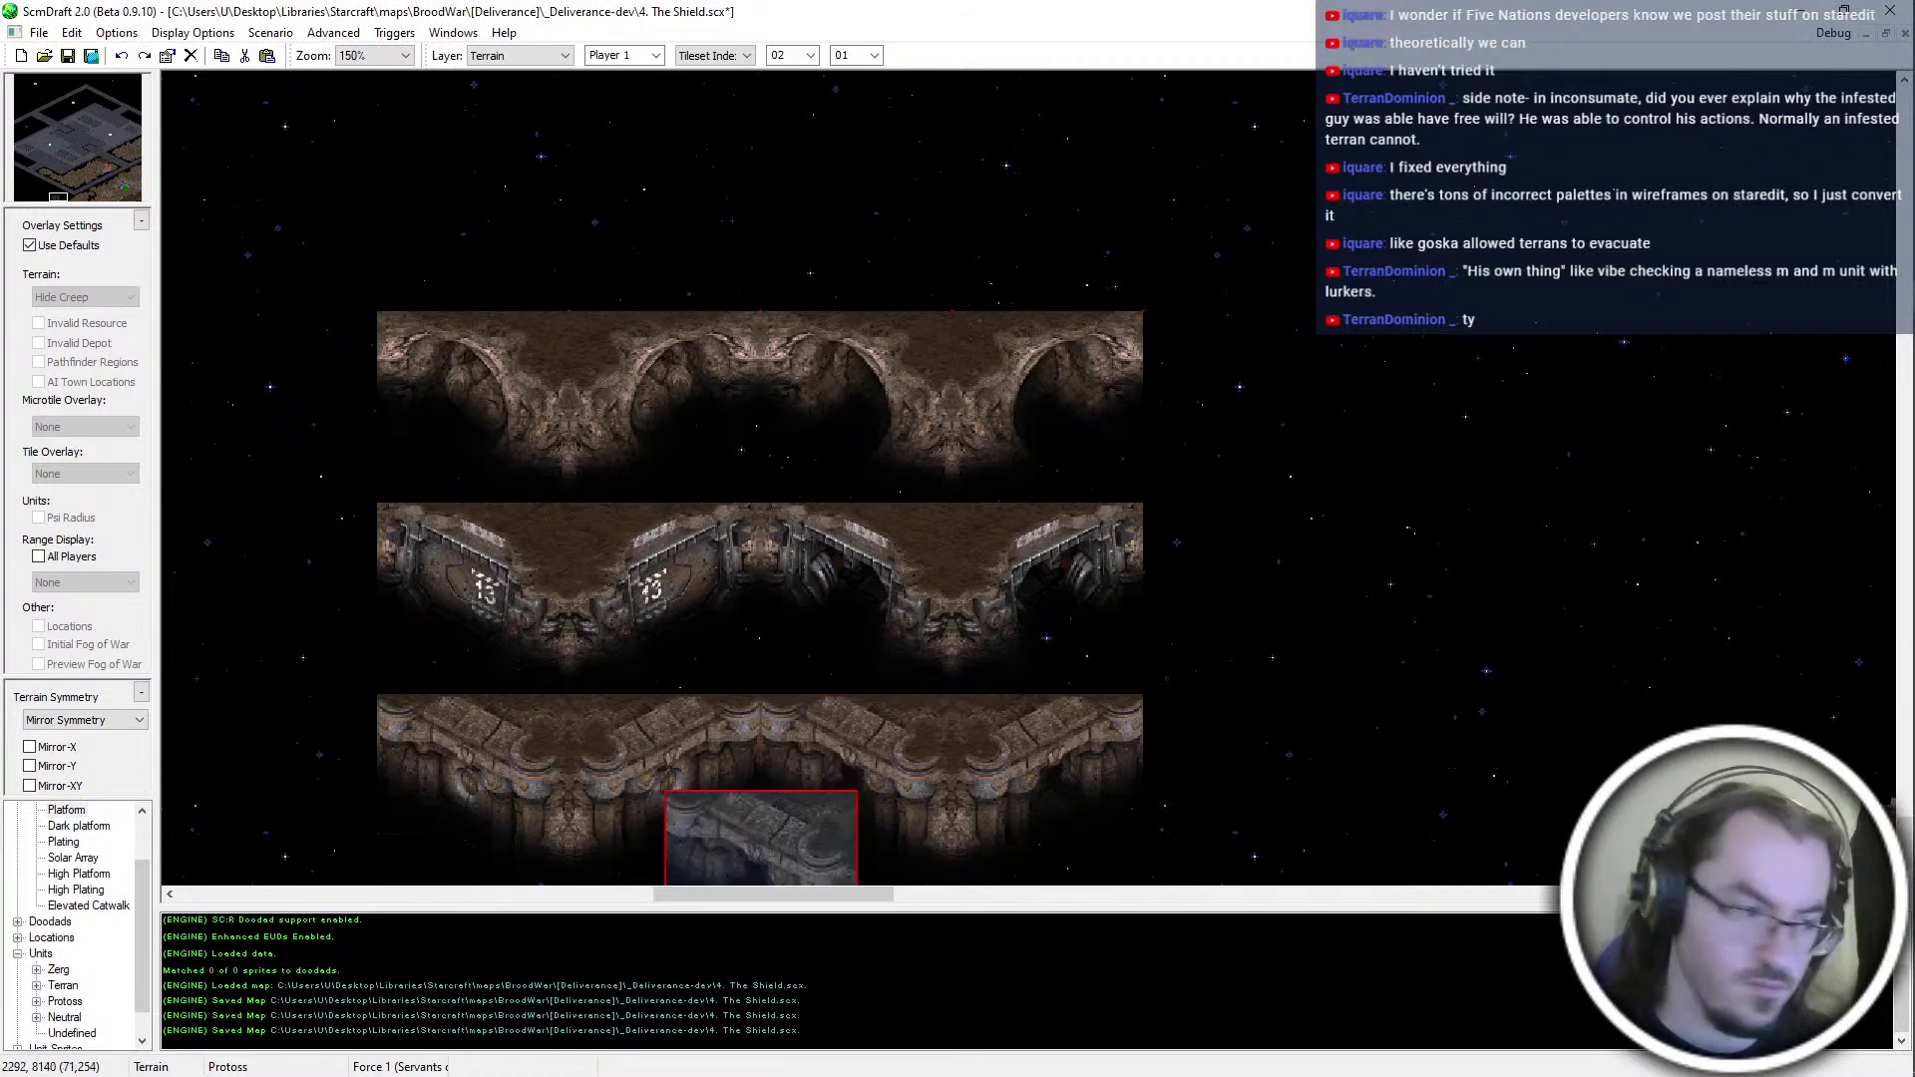
right_click_drag(1140, 712, 954, 882)
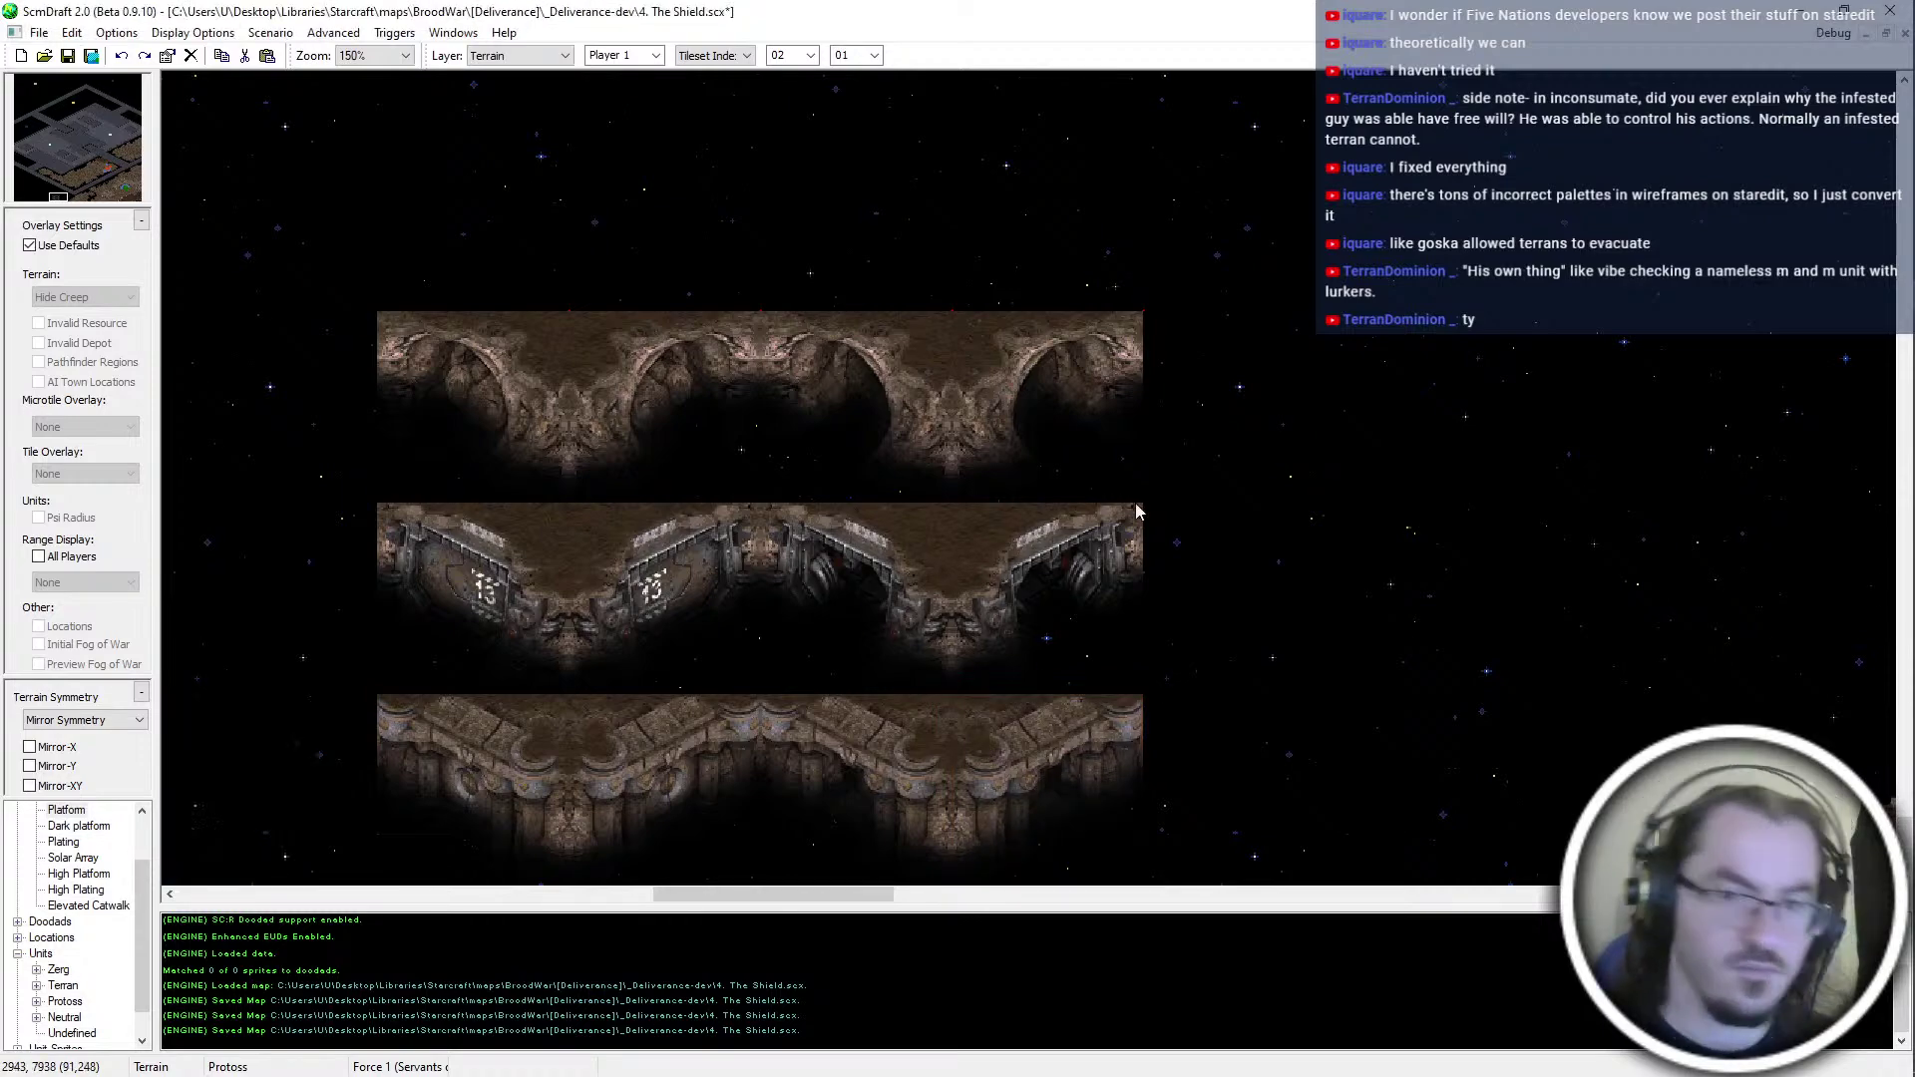
scroll(1156, 511, "down", 4)
key("ctrl+s")
scroll(972, 523, "up", 3)
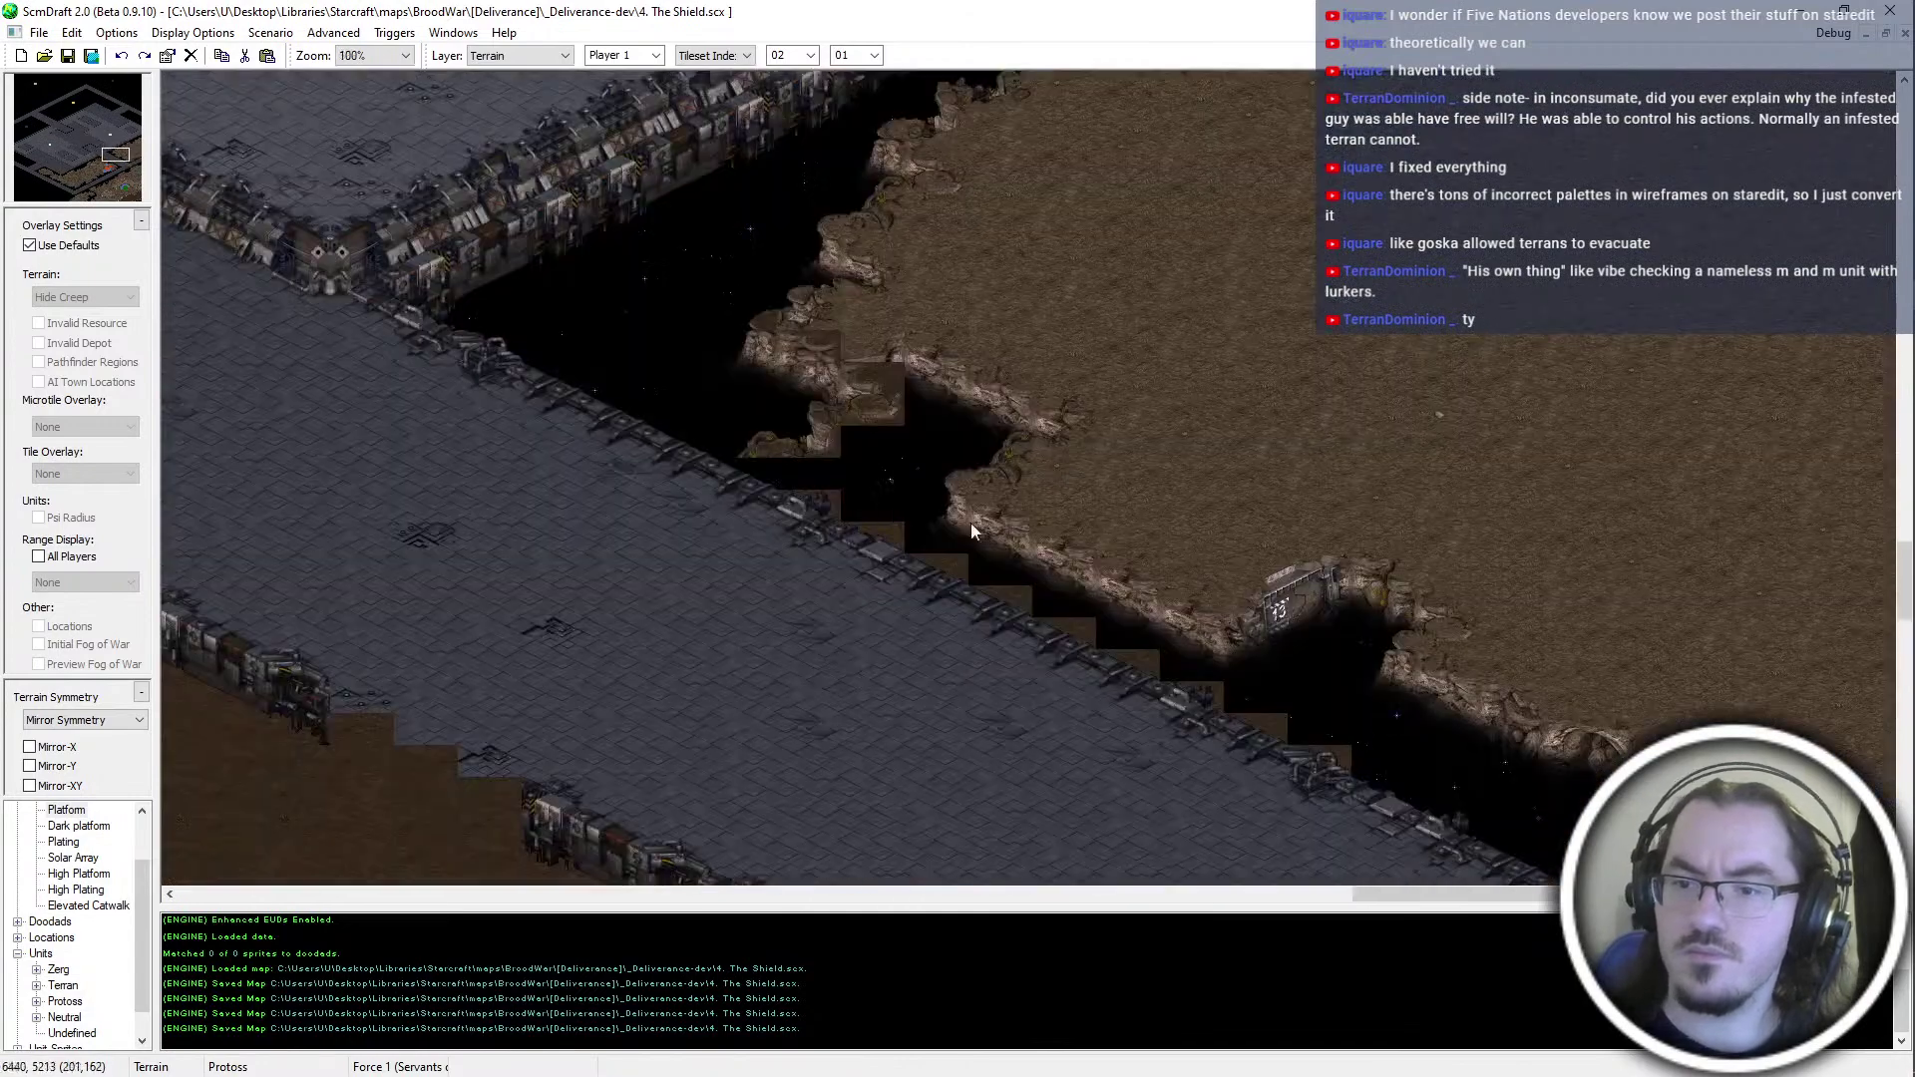
Place a 13-marked metal cliff piece, without its bottom tile row, on the plateau edge southeast of the existing 13-marked doodad
middle_click_drag(1464, 691, 1176, 613)
scroll(1177, 614, "up", 1)
middle_click_drag(1071, 667, 960, 585)
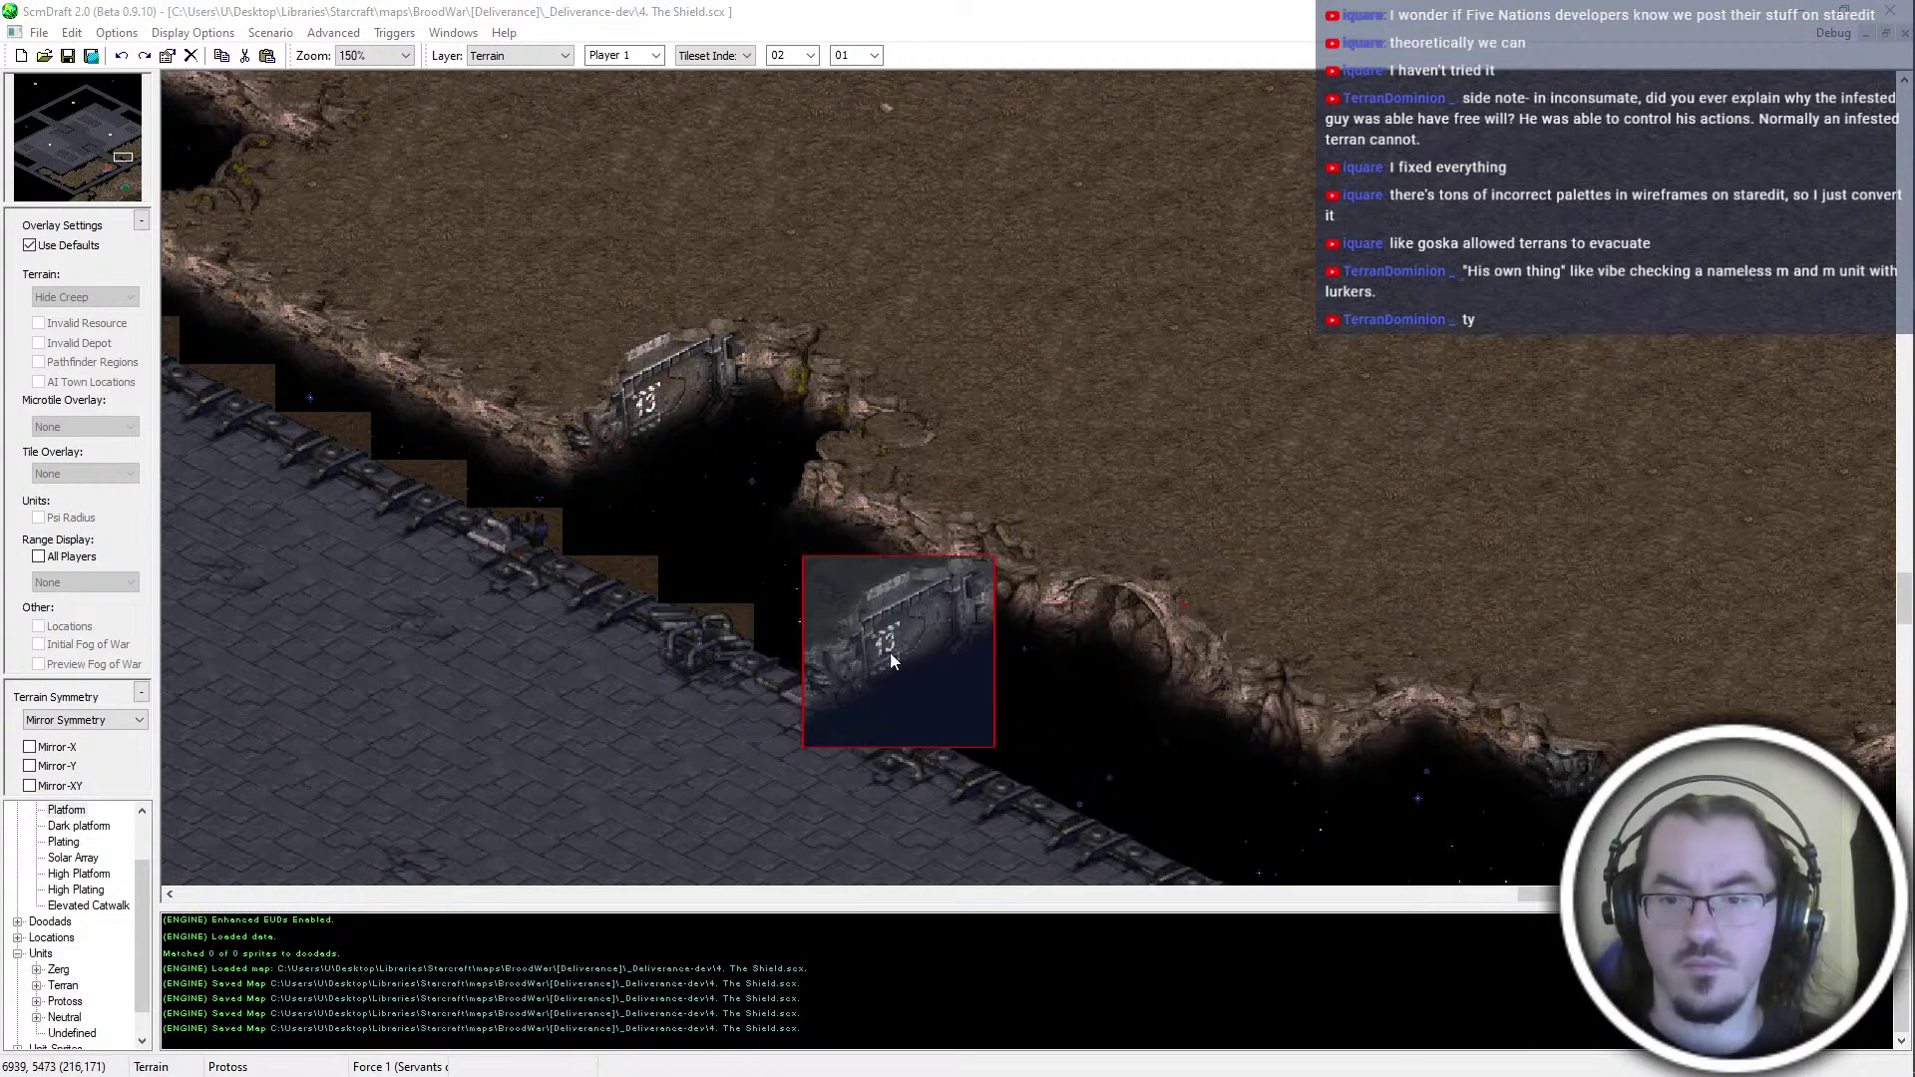
left_click(861, 605)
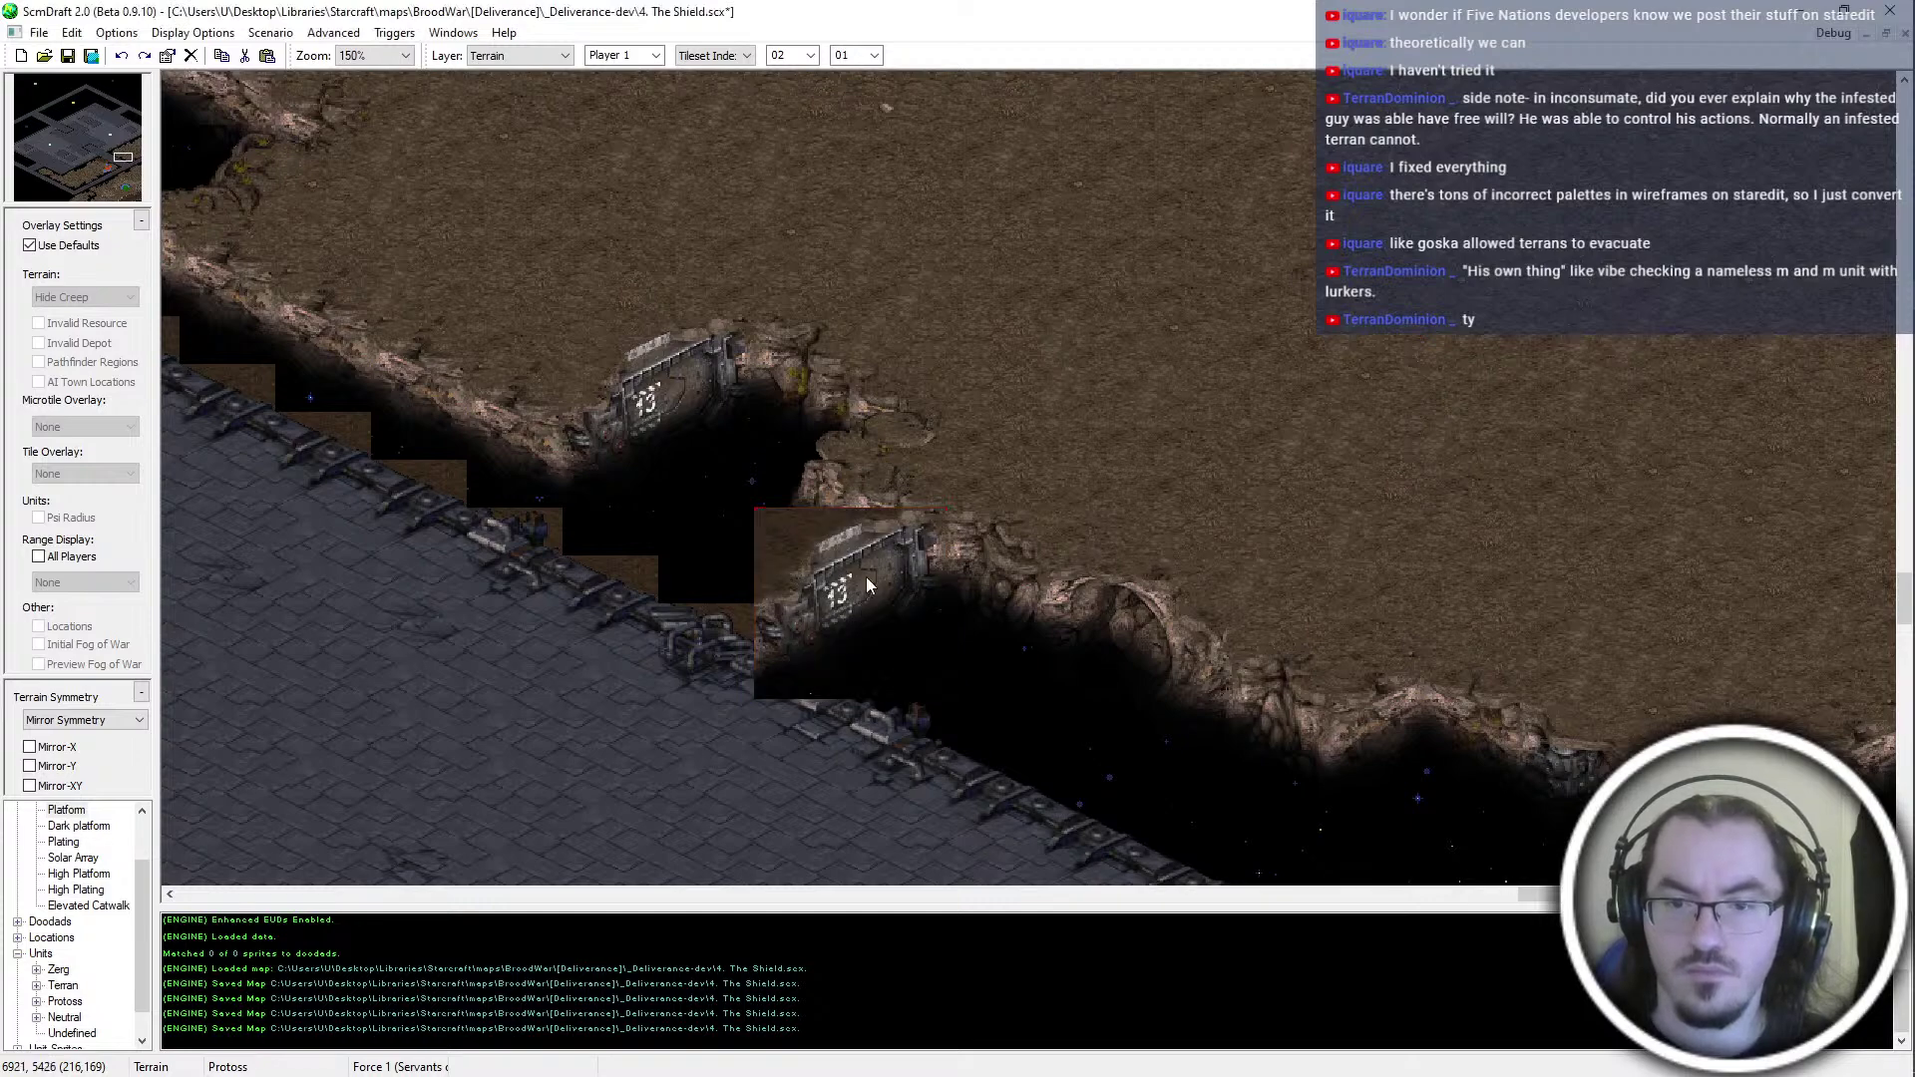
left_click(782, 685)
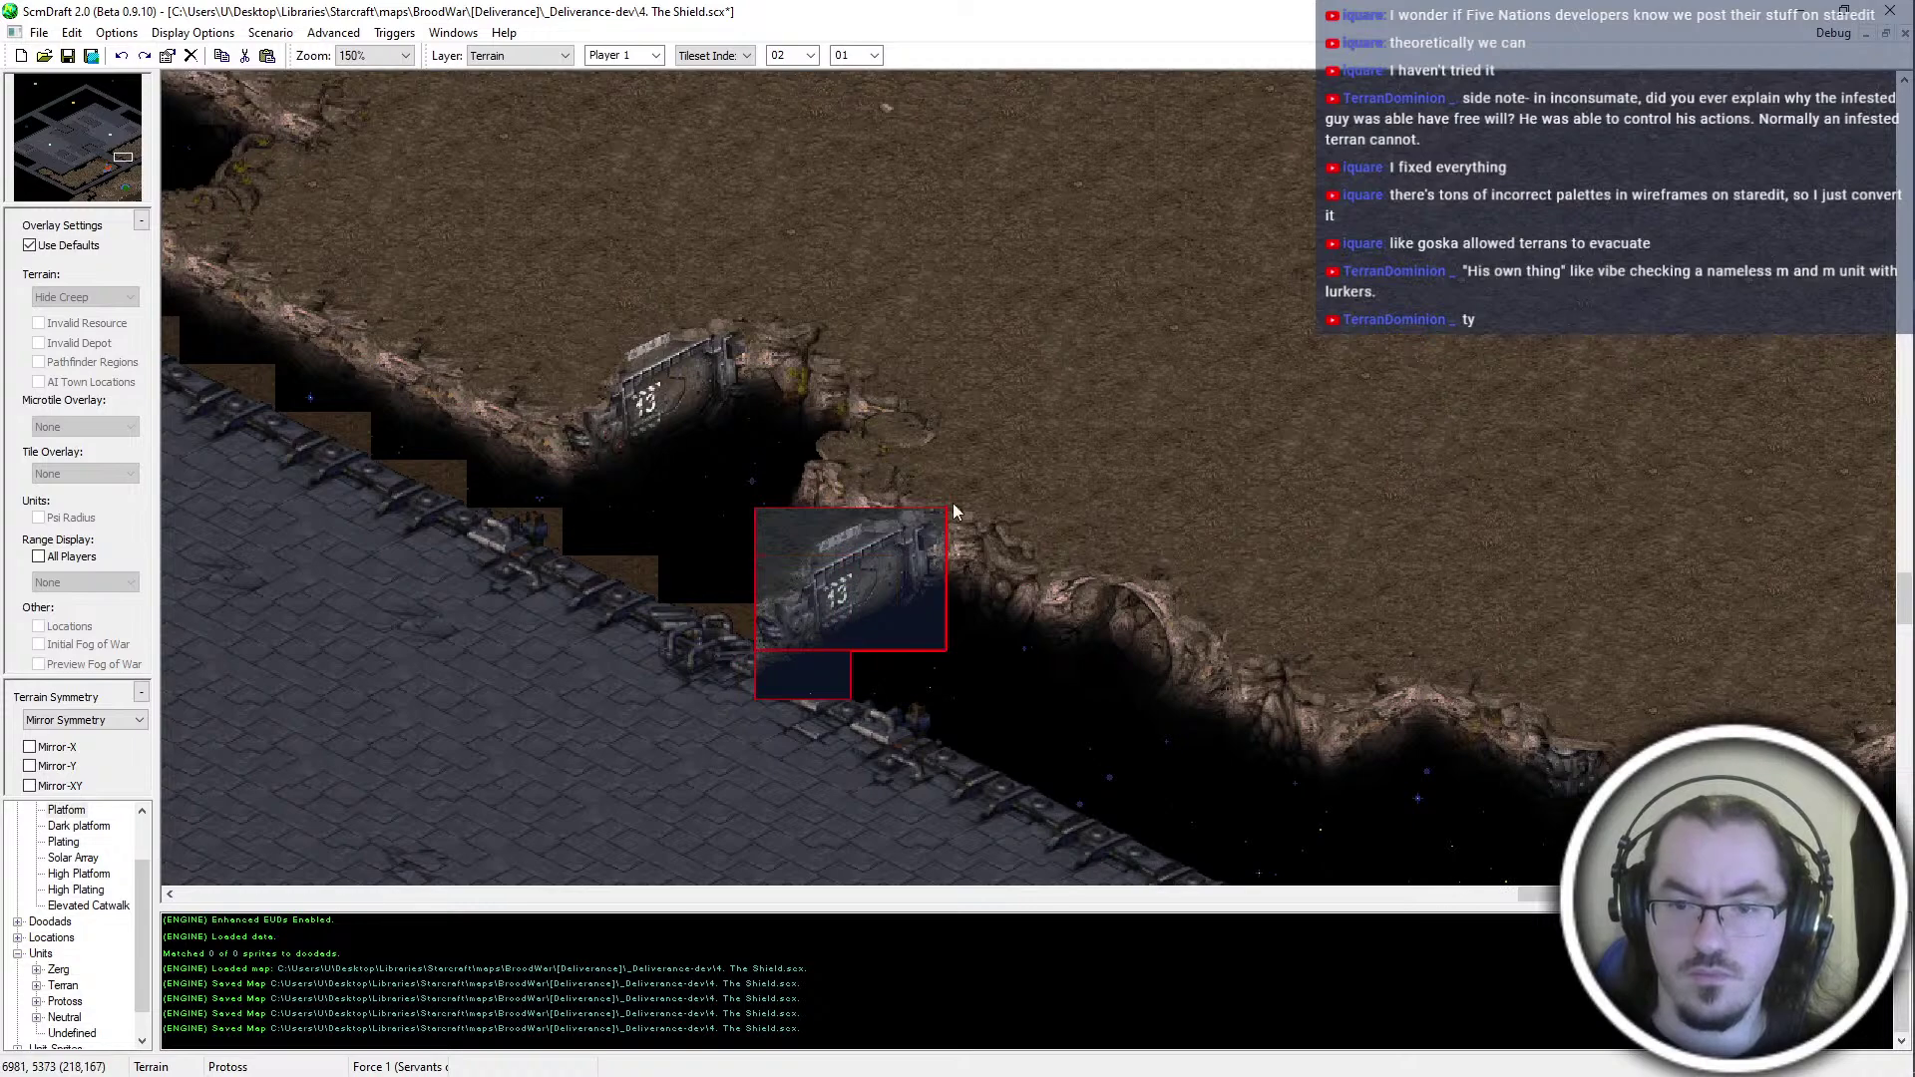
left_click(872, 563)
key("ctrl+z")
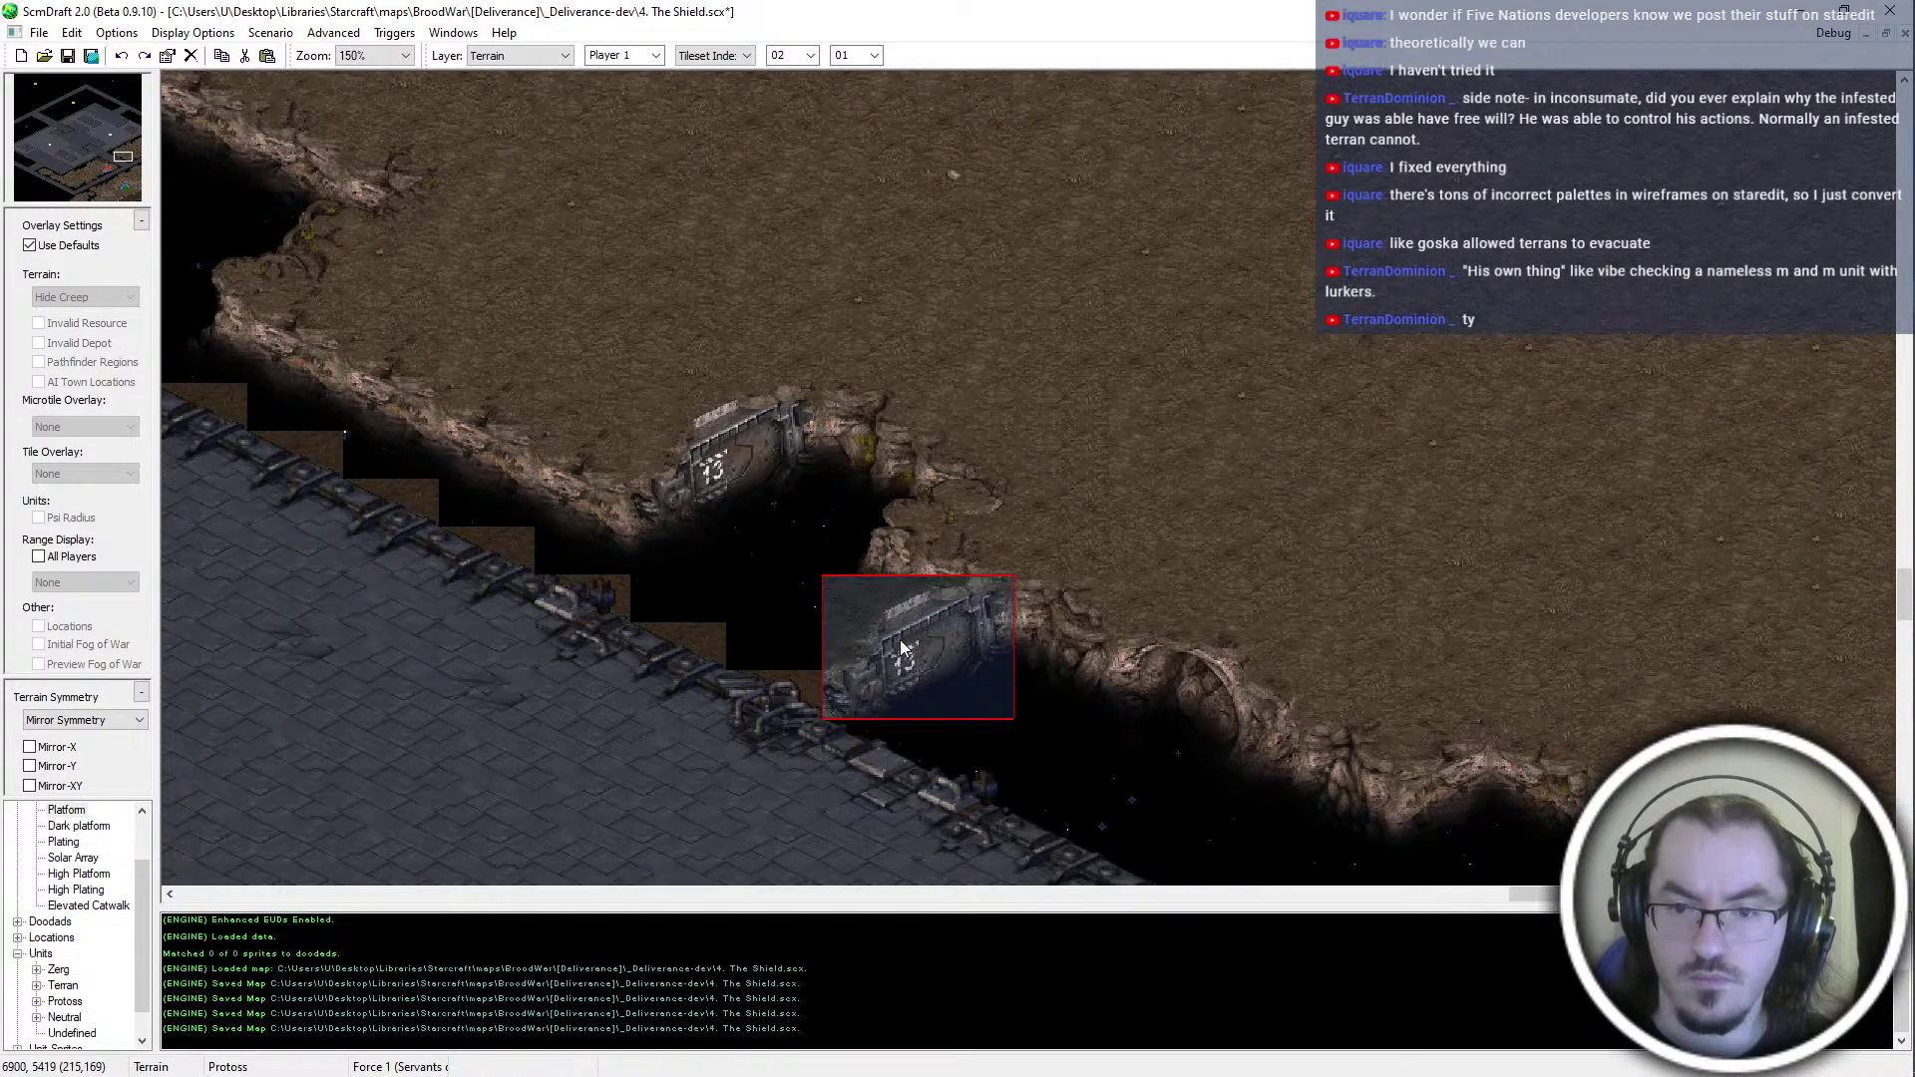
left_click(912, 646)
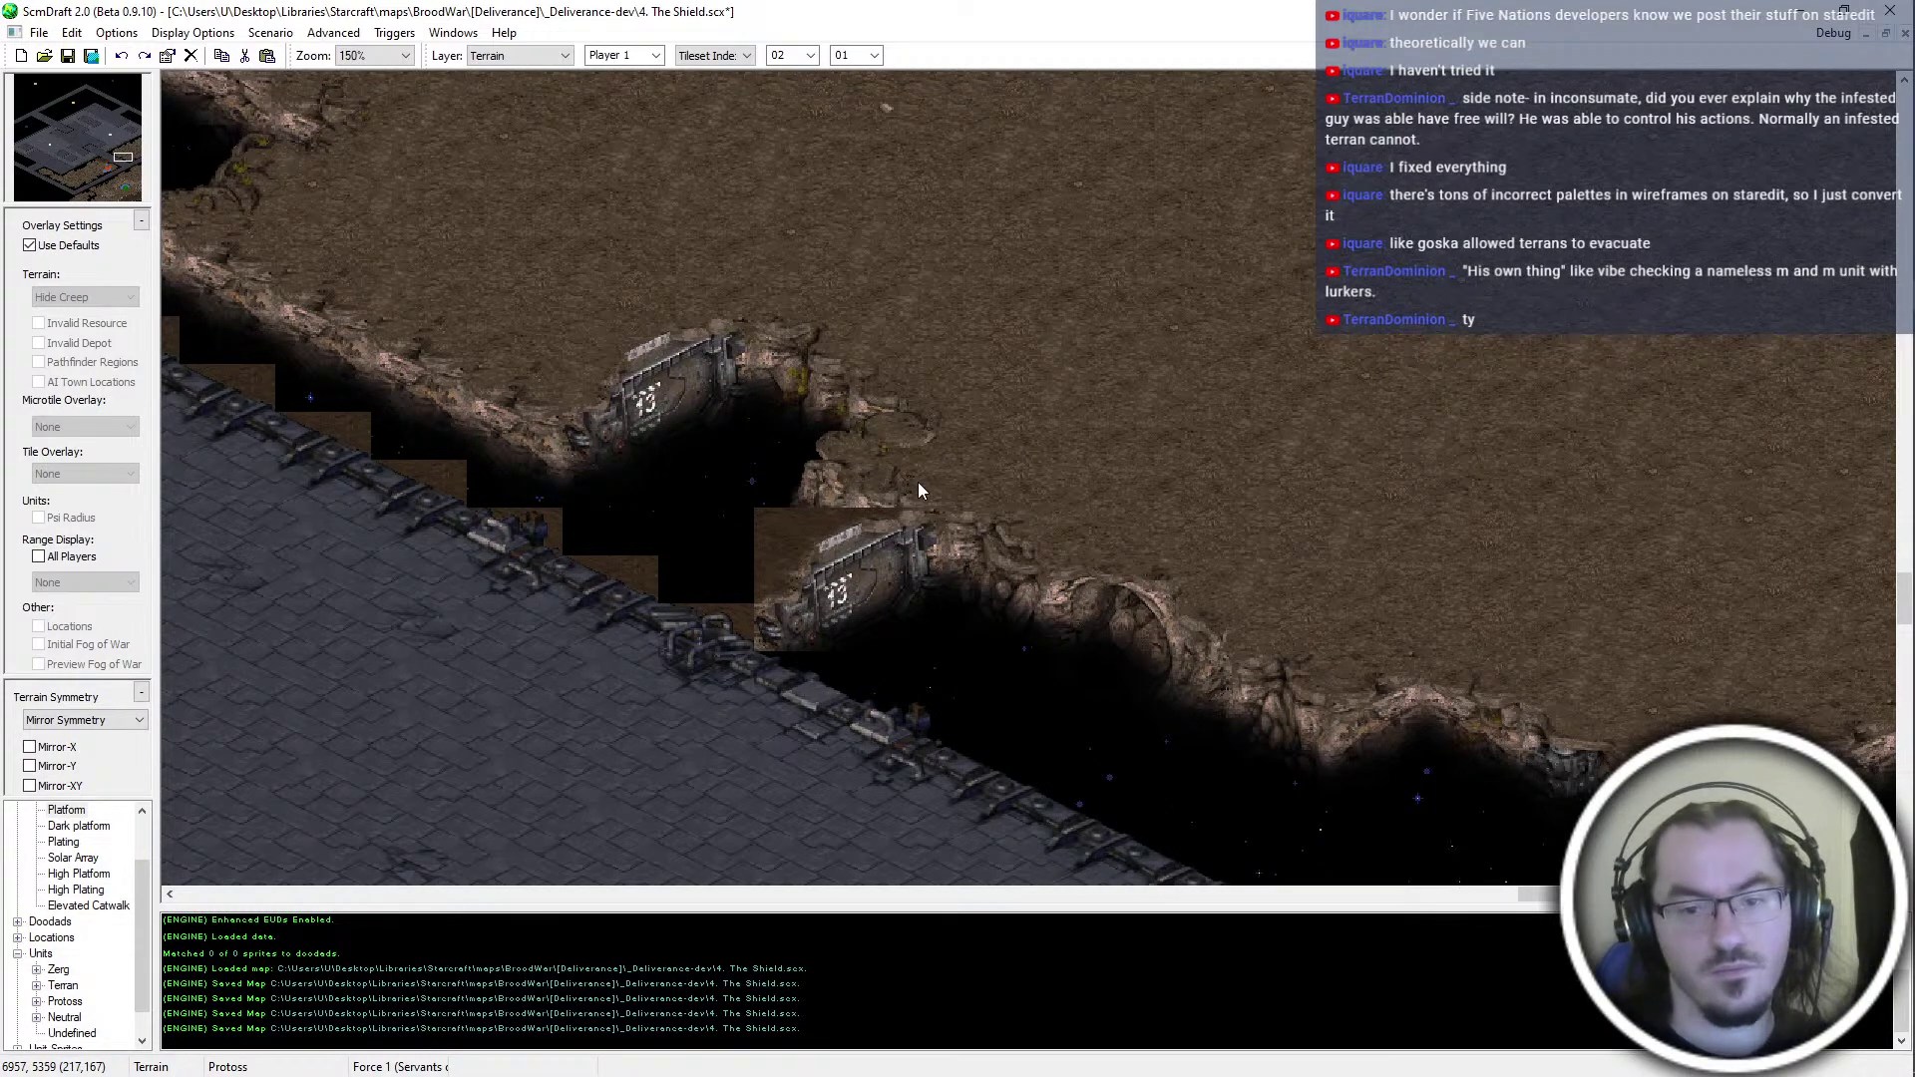
Switch the terrain brush to Rectangular and paint dirt over the old cliff edge and void northwest of the new 13-marked piece
middle_click_drag(925, 666, 1211, 587)
middle_click_drag(1671, 865, 1647, 842)
key("Right")
key("Down")
middle_click_drag(1007, 501, 1278, 365)
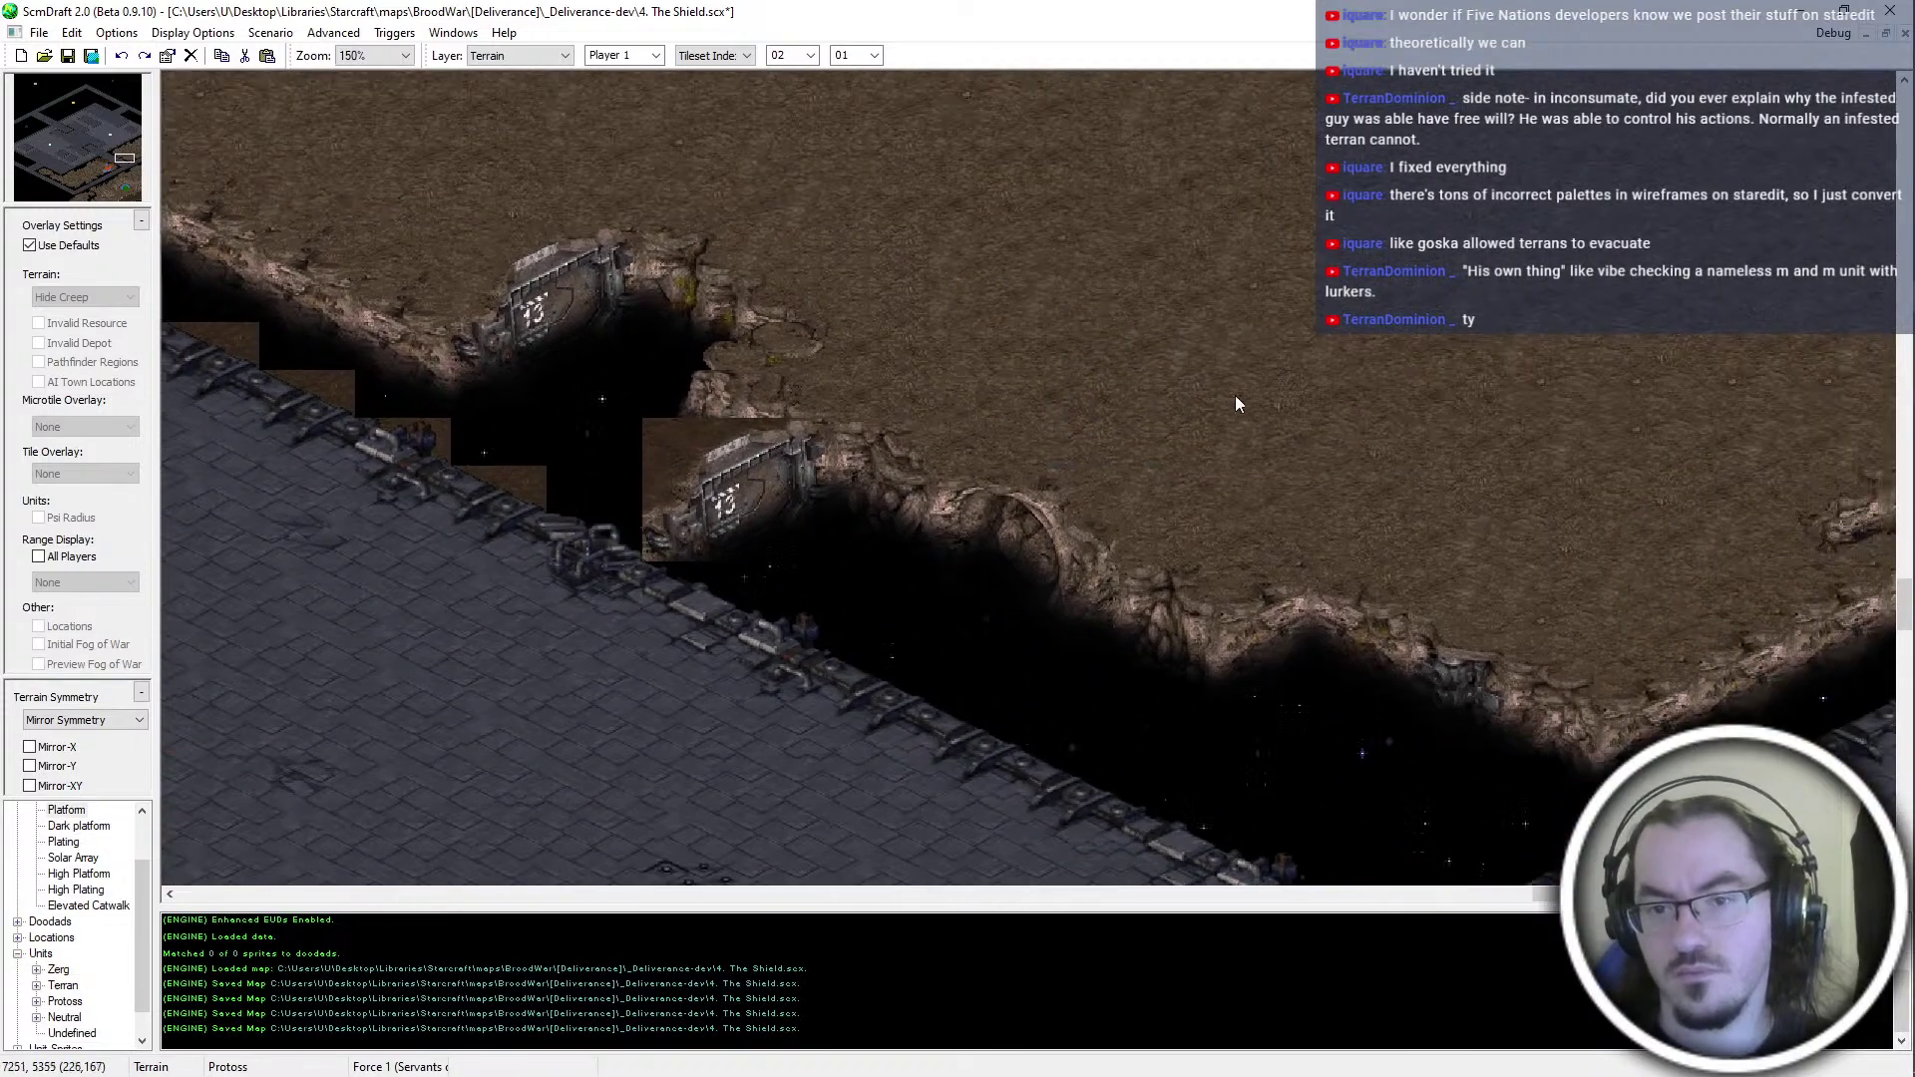
middle_click_drag(1014, 596, 512, 267)
left_click(722, 60)
scroll(722, 60, "up", 1)
scroll(722, 60, "up", 1)
middle_click_drag(1037, 423, 1277, 406)
scroll(543, 678, "down", 1)
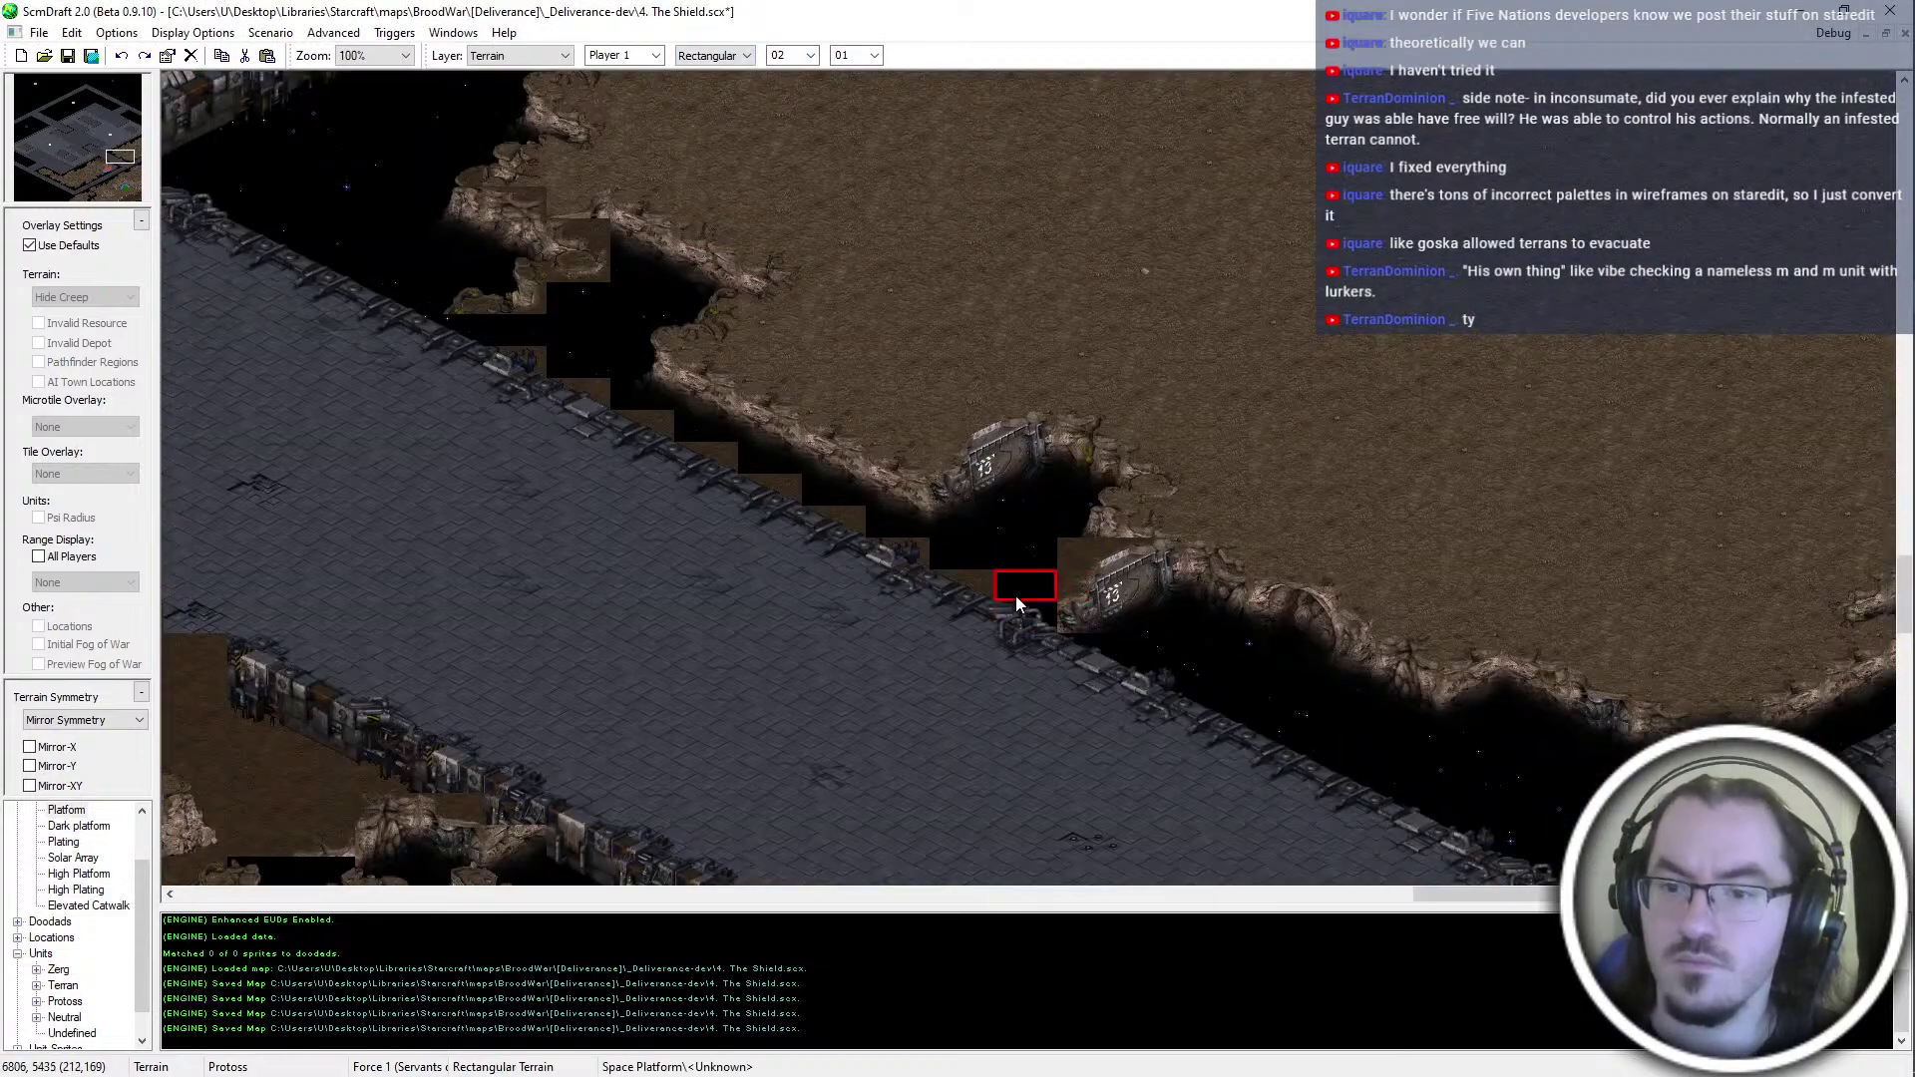
mouse_move(1092, 423)
left_mouse_down()
mouse_move(1085, 515)
mouse_move(973, 432)
mouse_move(974, 520)
mouse_move(1133, 493)
mouse_move(1162, 464)
left_mouse_up()
mouse_move(897, 434)
left_mouse_down()
mouse_move(867, 453)
mouse_move(807, 428)
mouse_move(843, 489)
mouse_move(758, 442)
mouse_move(770, 457)
mouse_move(733, 391)
mouse_move(699, 409)
mouse_move(644, 351)
mouse_move(641, 257)
mouse_move(646, 349)
mouse_move(553, 274)
mouse_move(704, 224)
mouse_move(709, 325)
mouse_move(778, 391)
left_mouse_up()
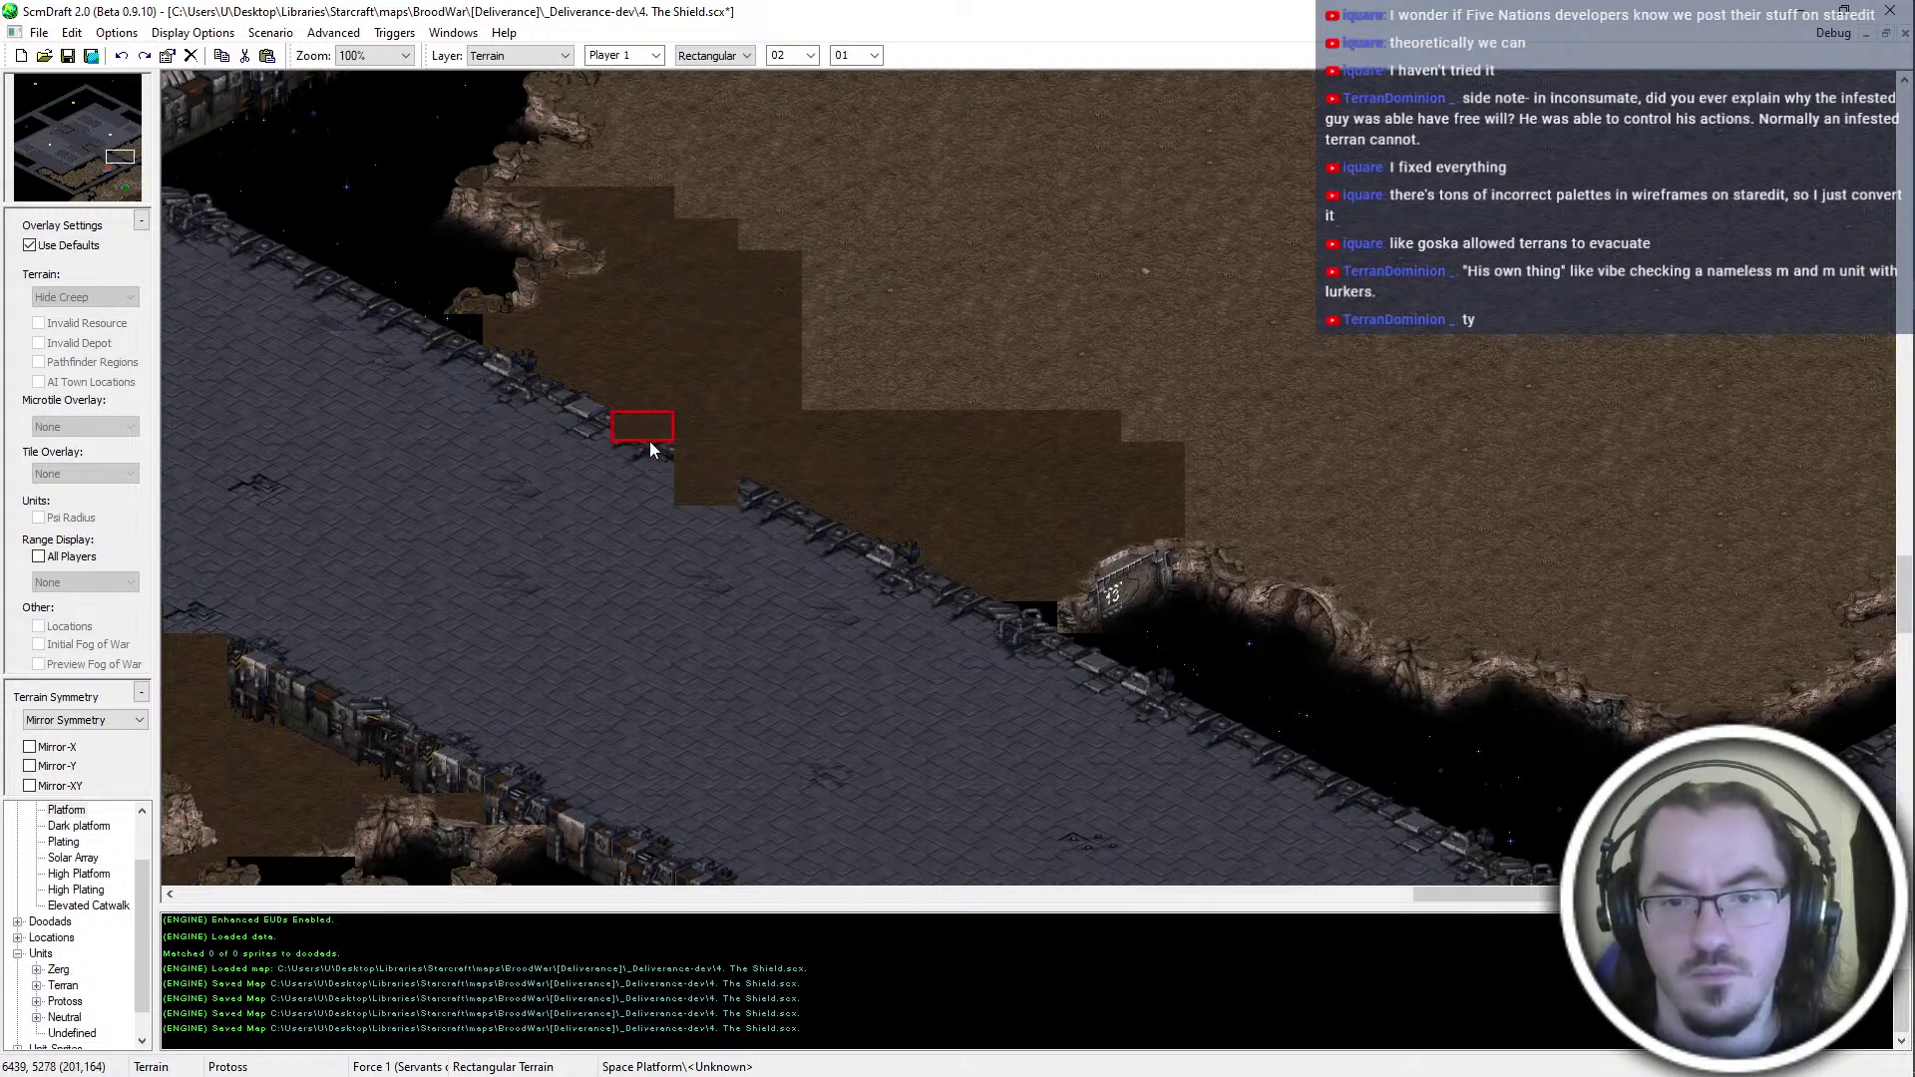
Paint platform terrain over the walkway railing bordering the new dirt fill, and save the map
left_click(780, 484)
left_click(830, 523)
left_click(810, 545)
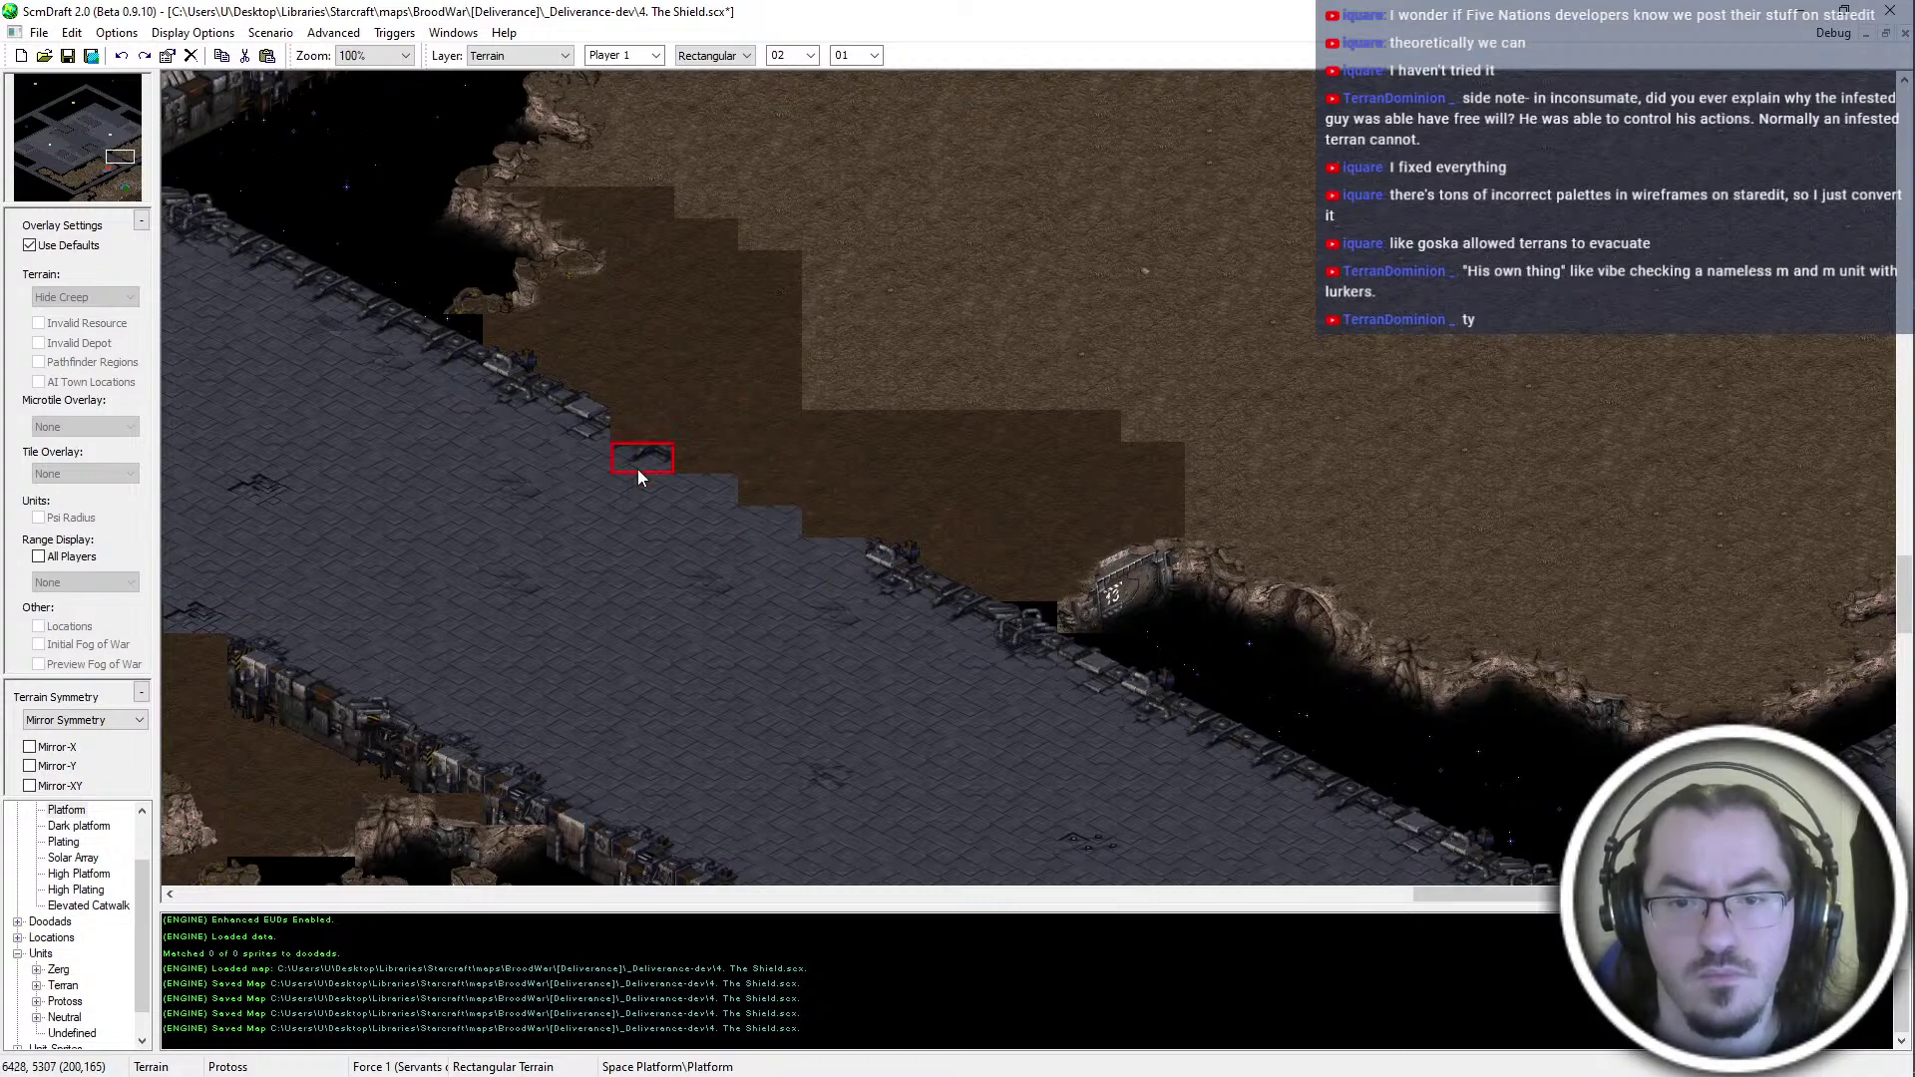
key("ctrl+s")
Place cliff-edge tiles along the plateau's rim from the new 13-marked piece southeast to the southern tip
middle_click_drag(702, 558, 692, 473)
middle_click_drag(224, 456, 404, 531)
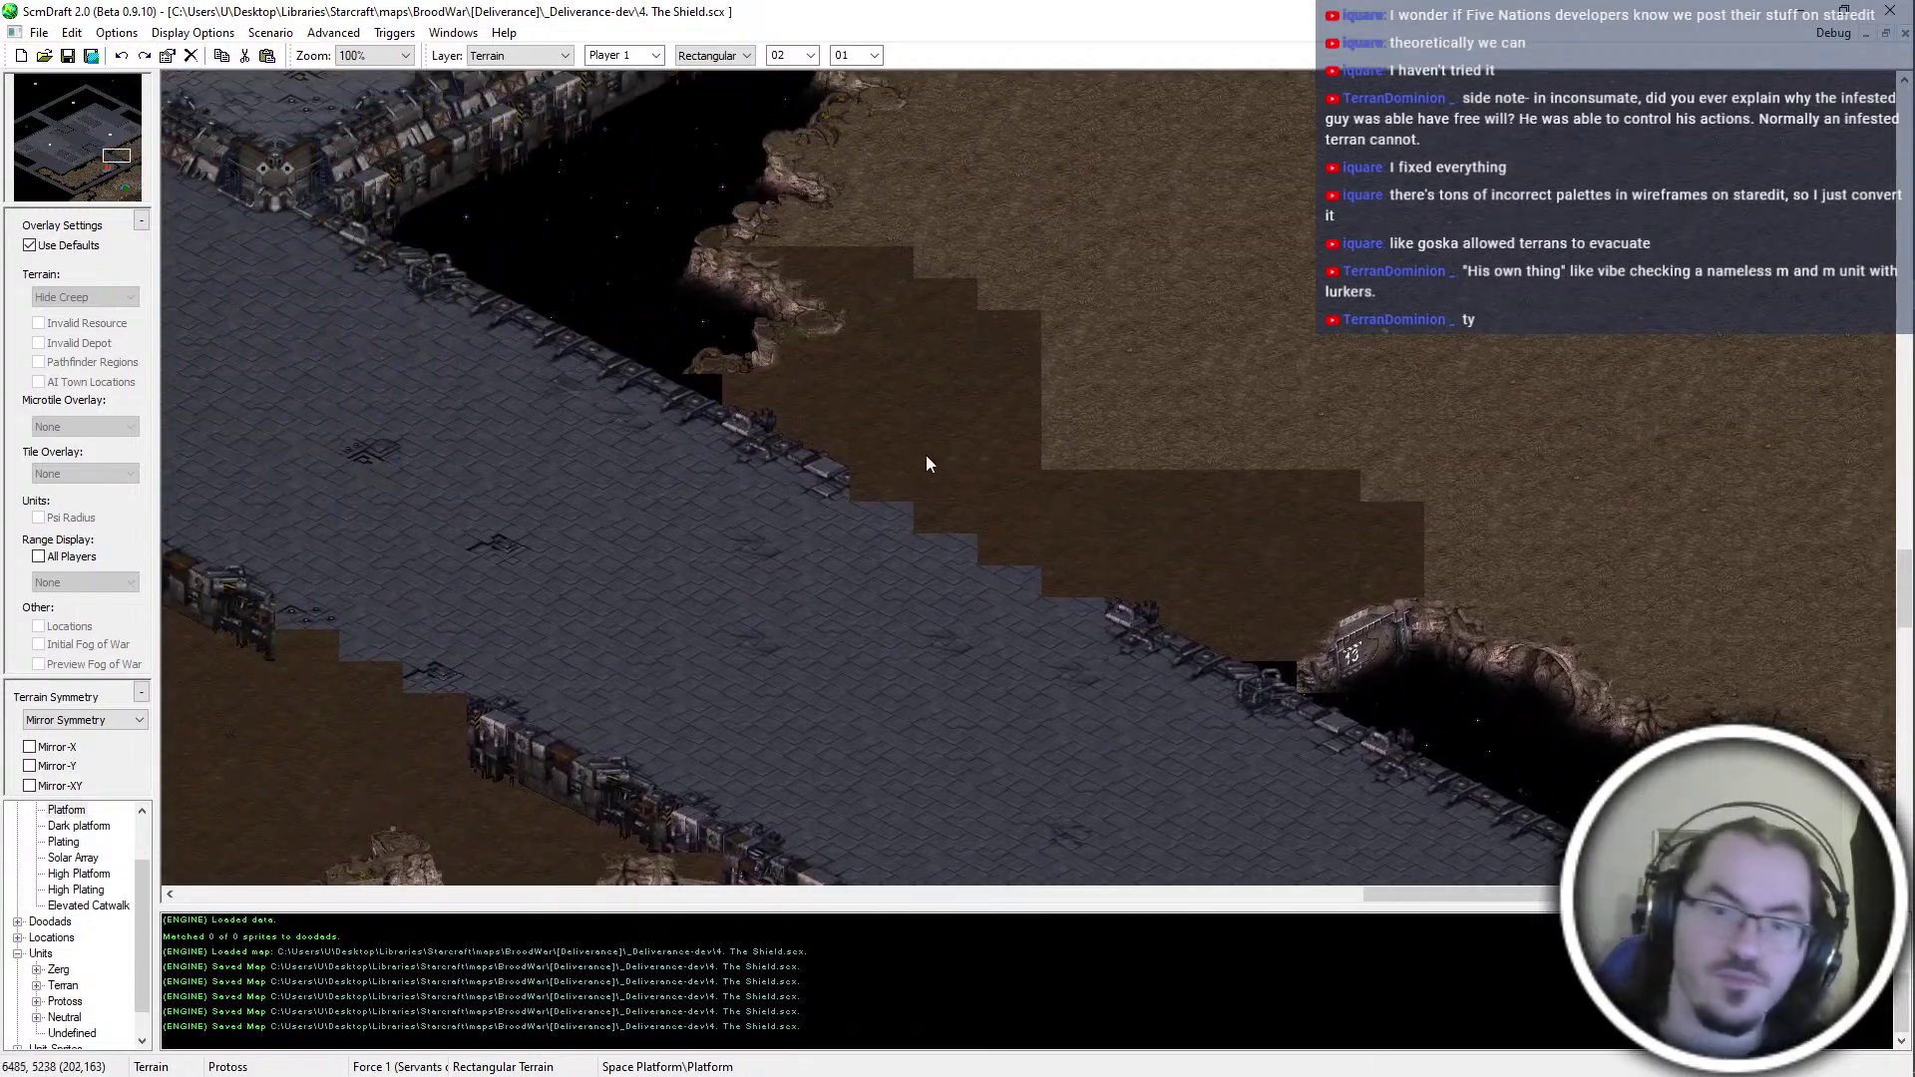
middle_click_drag(936, 383, 519, 536)
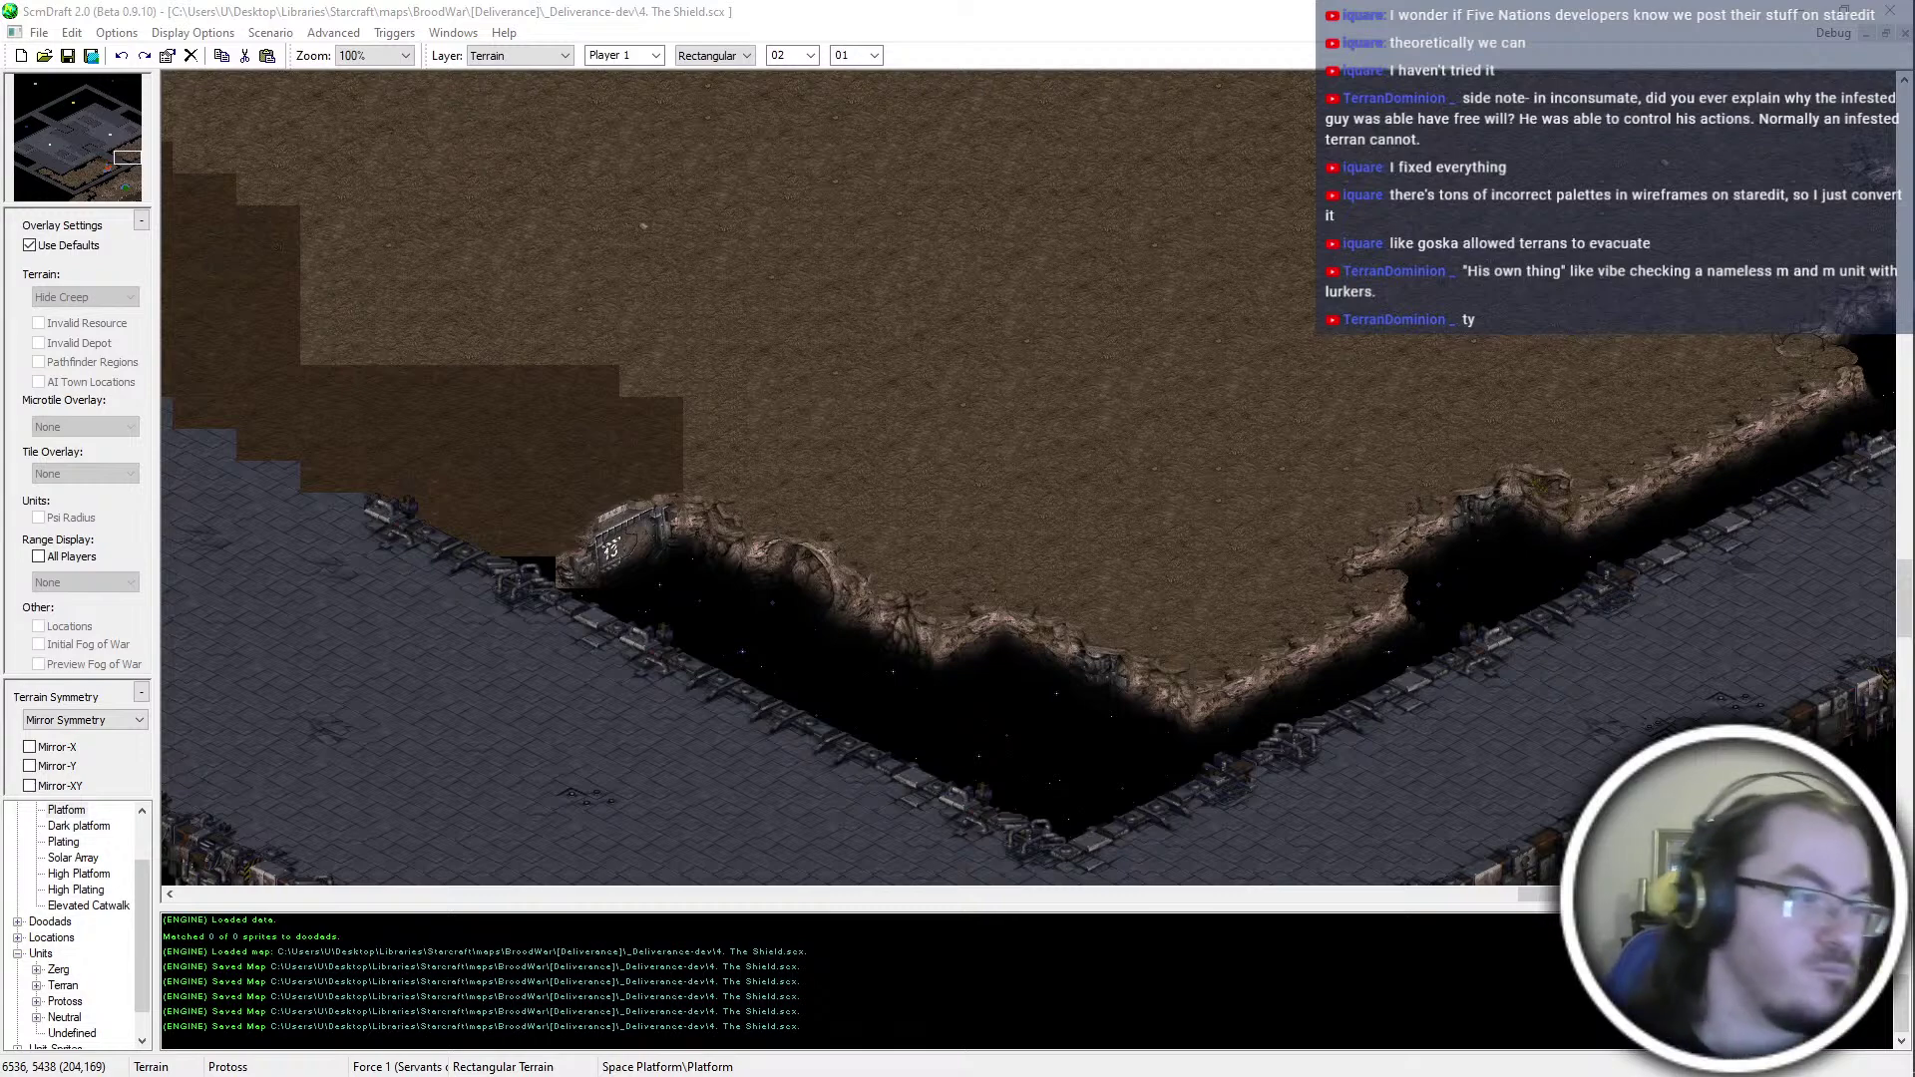
middle_click_drag(1110, 470, 1155, 425)
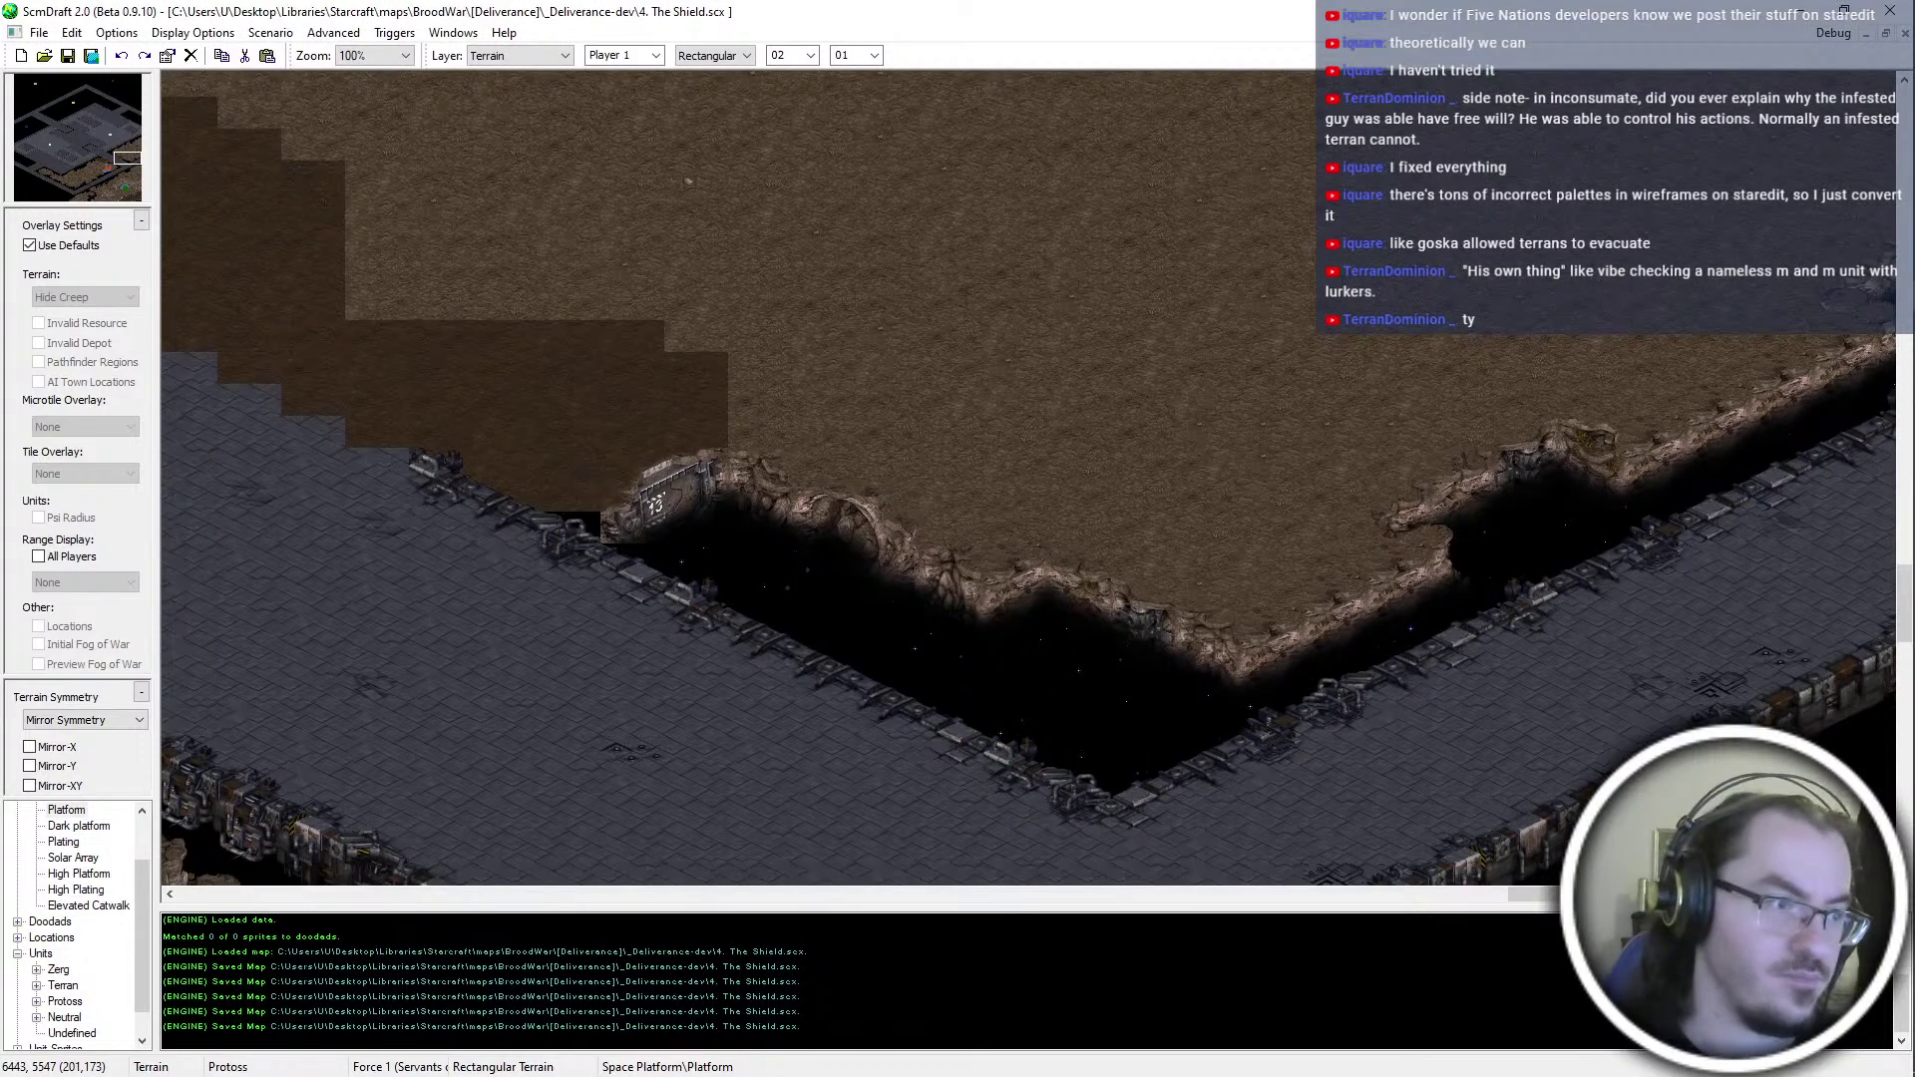
left_click(760, 492)
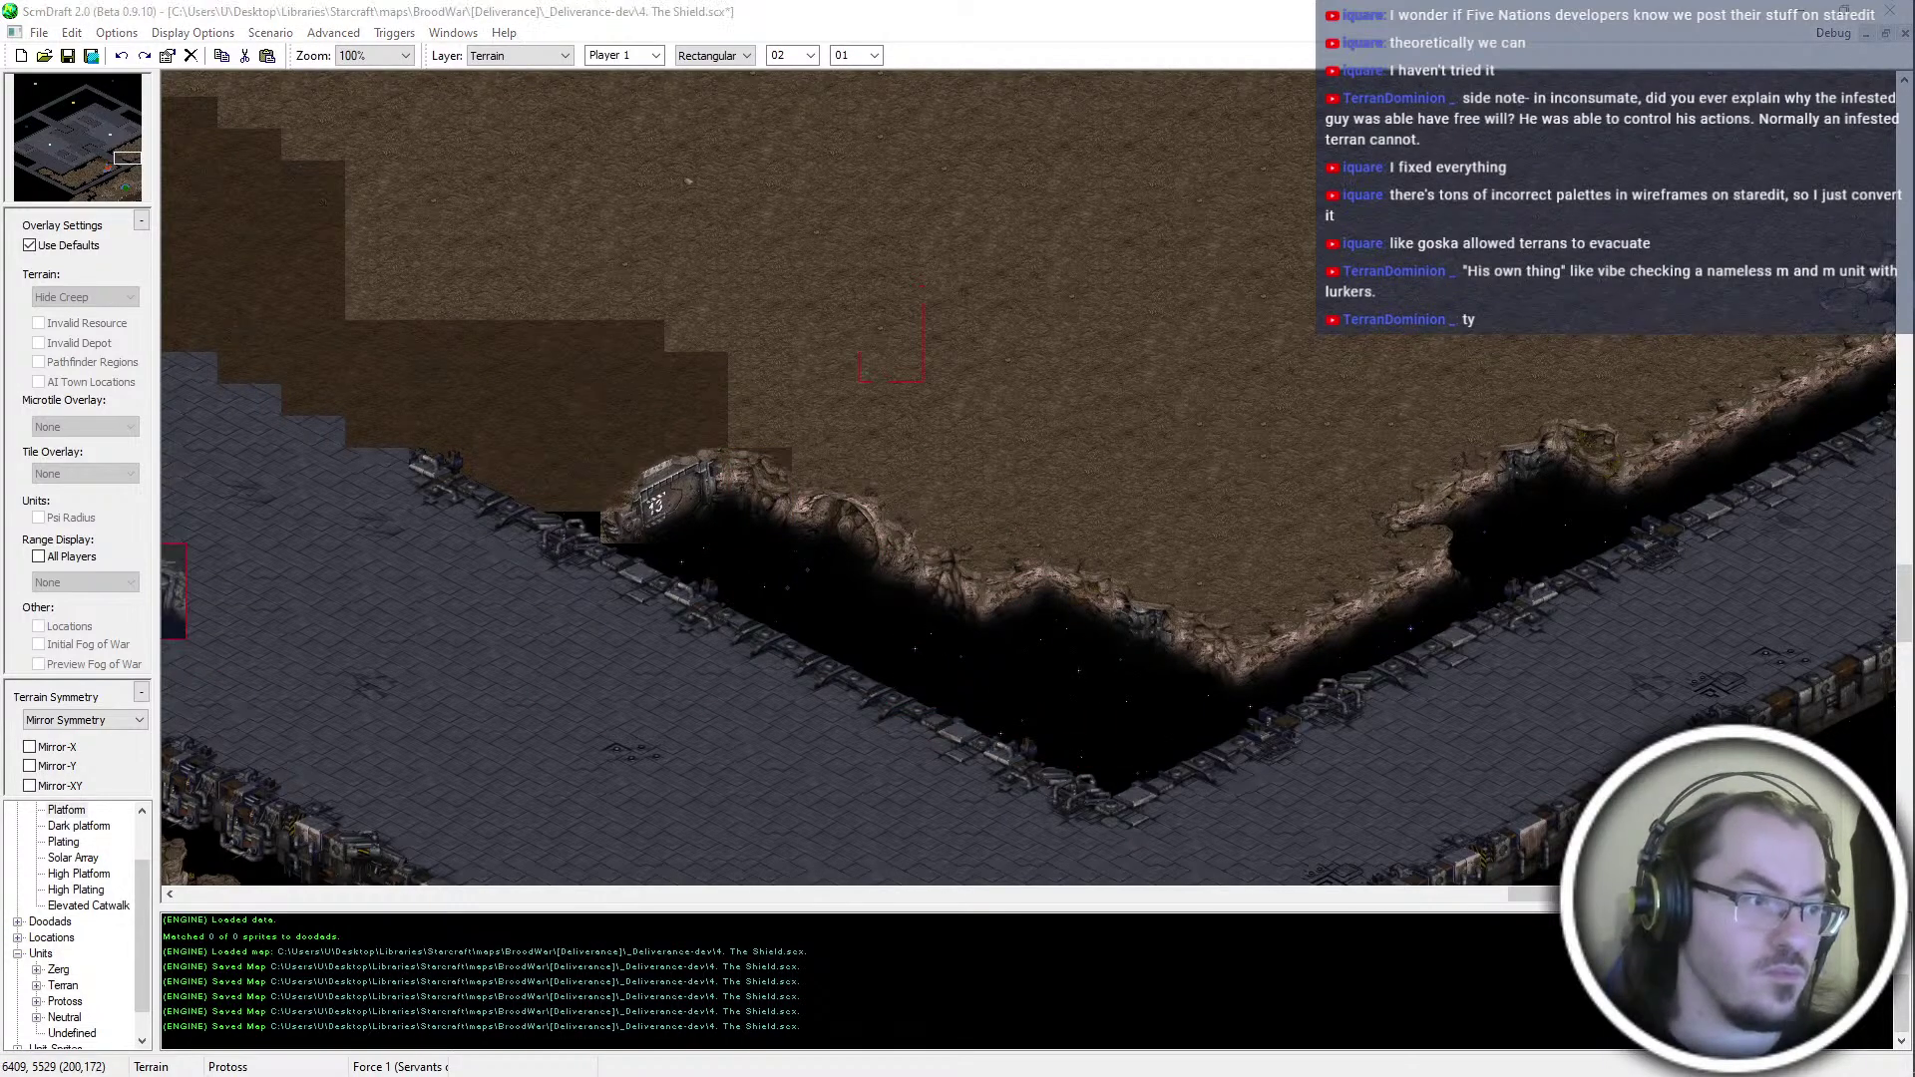
left_click(817, 534)
right_click_drag(902, 550, 858, 610)
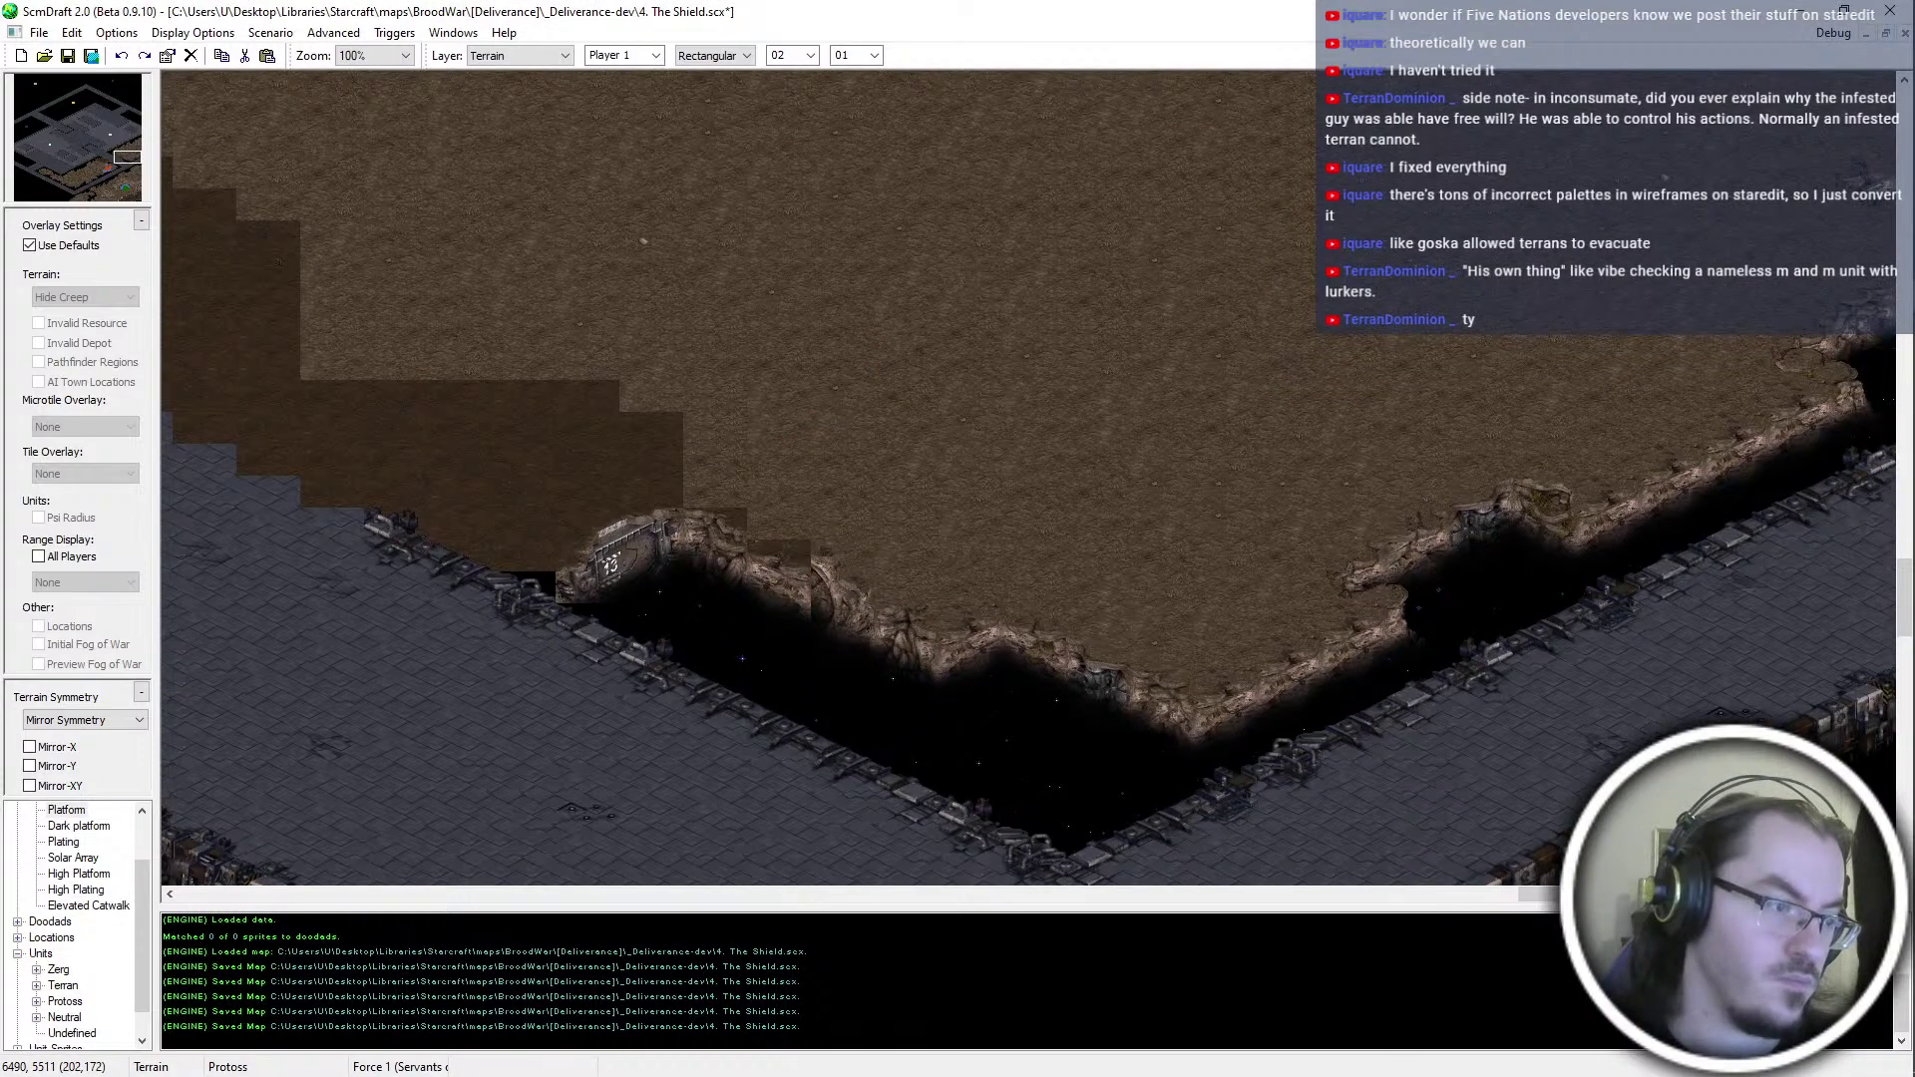
left_click(880, 624)
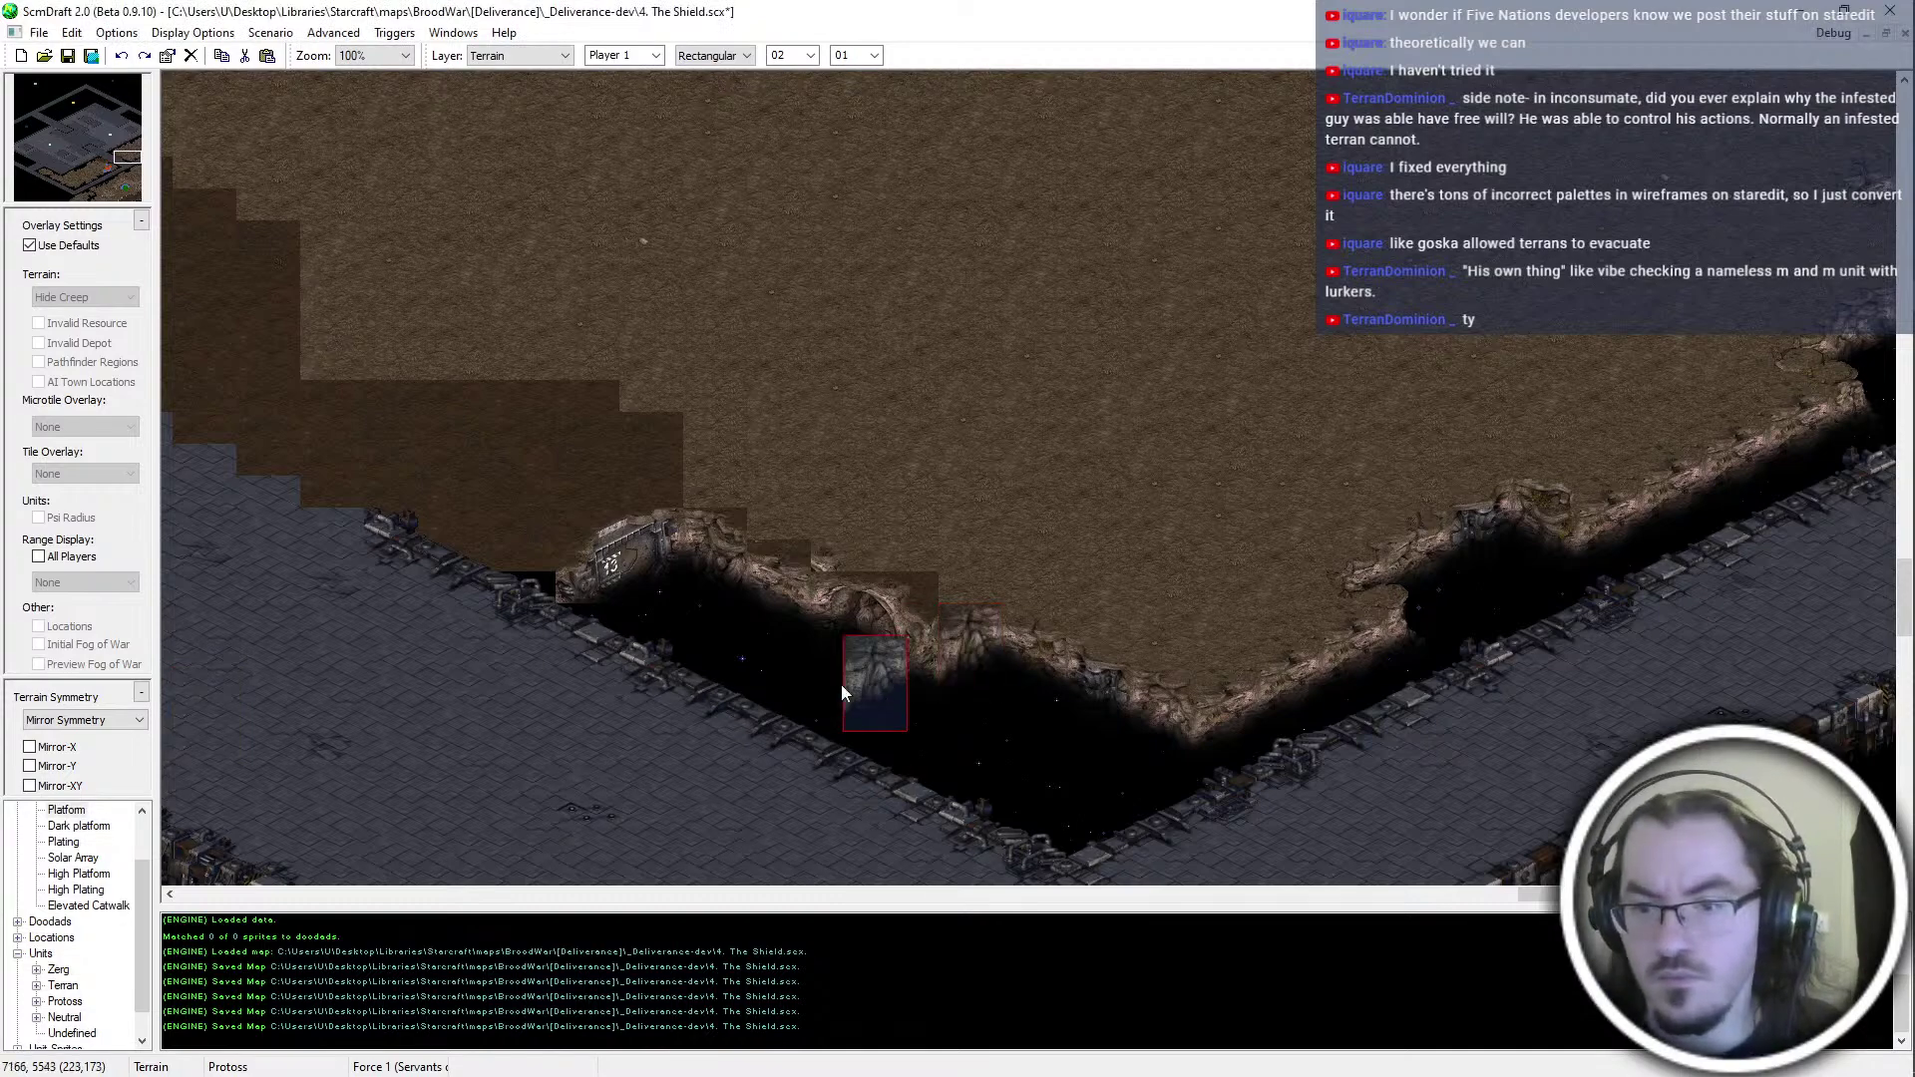
left_click(1032, 644)
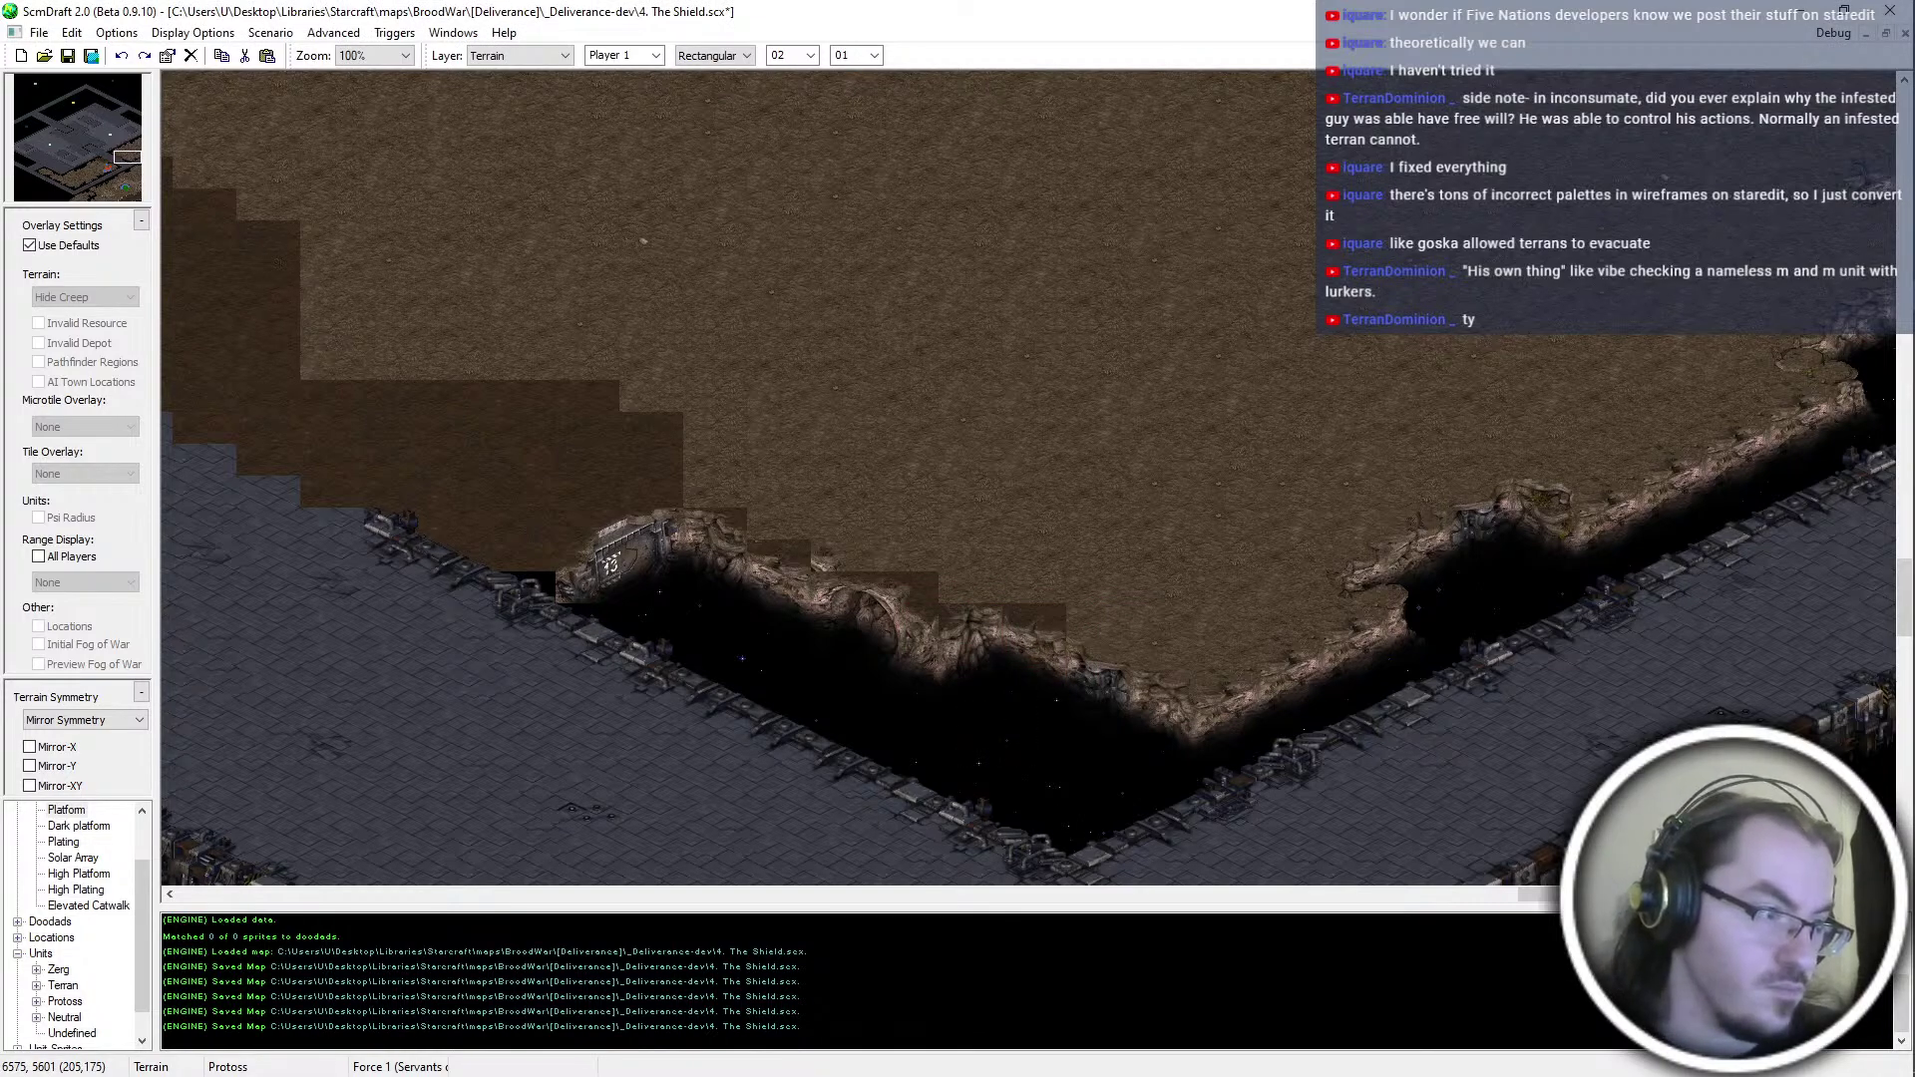
left_click(1087, 670)
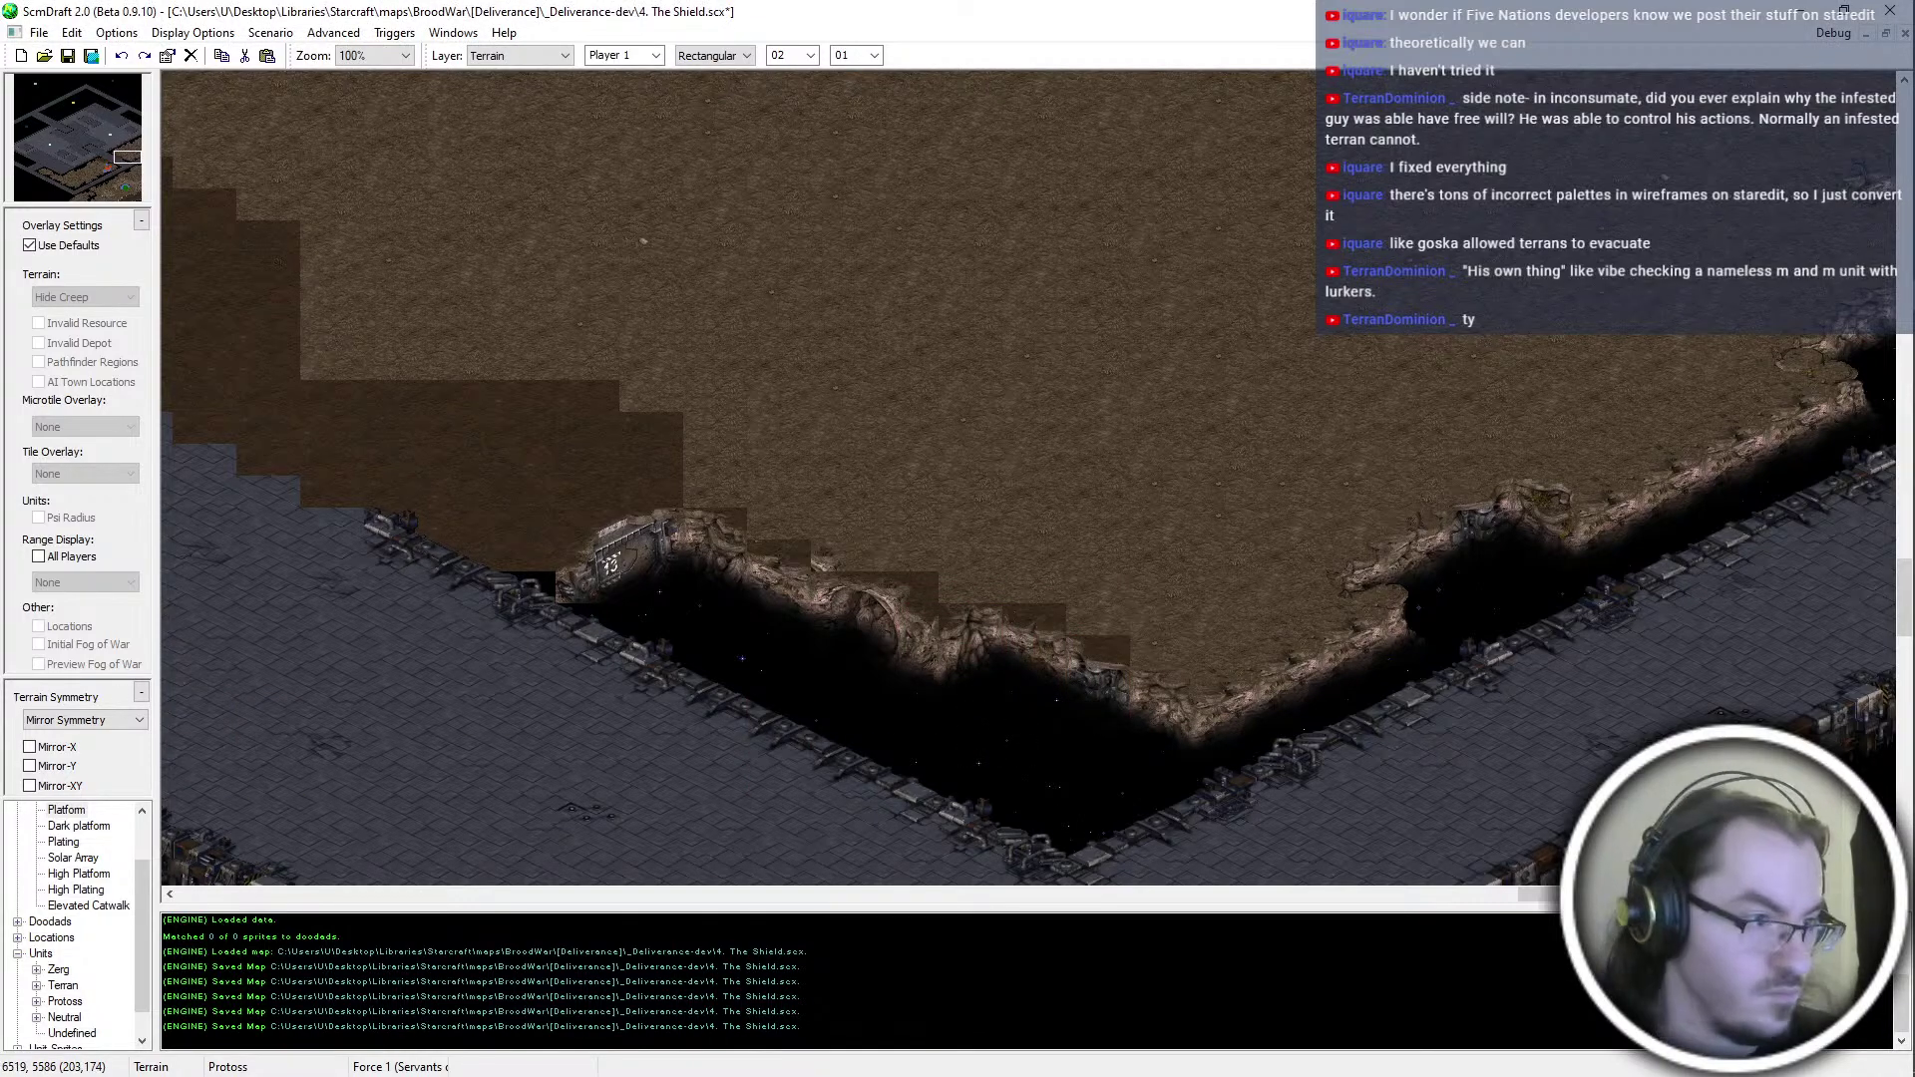
left_click(1162, 698)
Build a rocky outcrop in the void beneath the plateau's southern tip and connect it to the cliff edge with tiles
scroll(1372, 795, "down", 1)
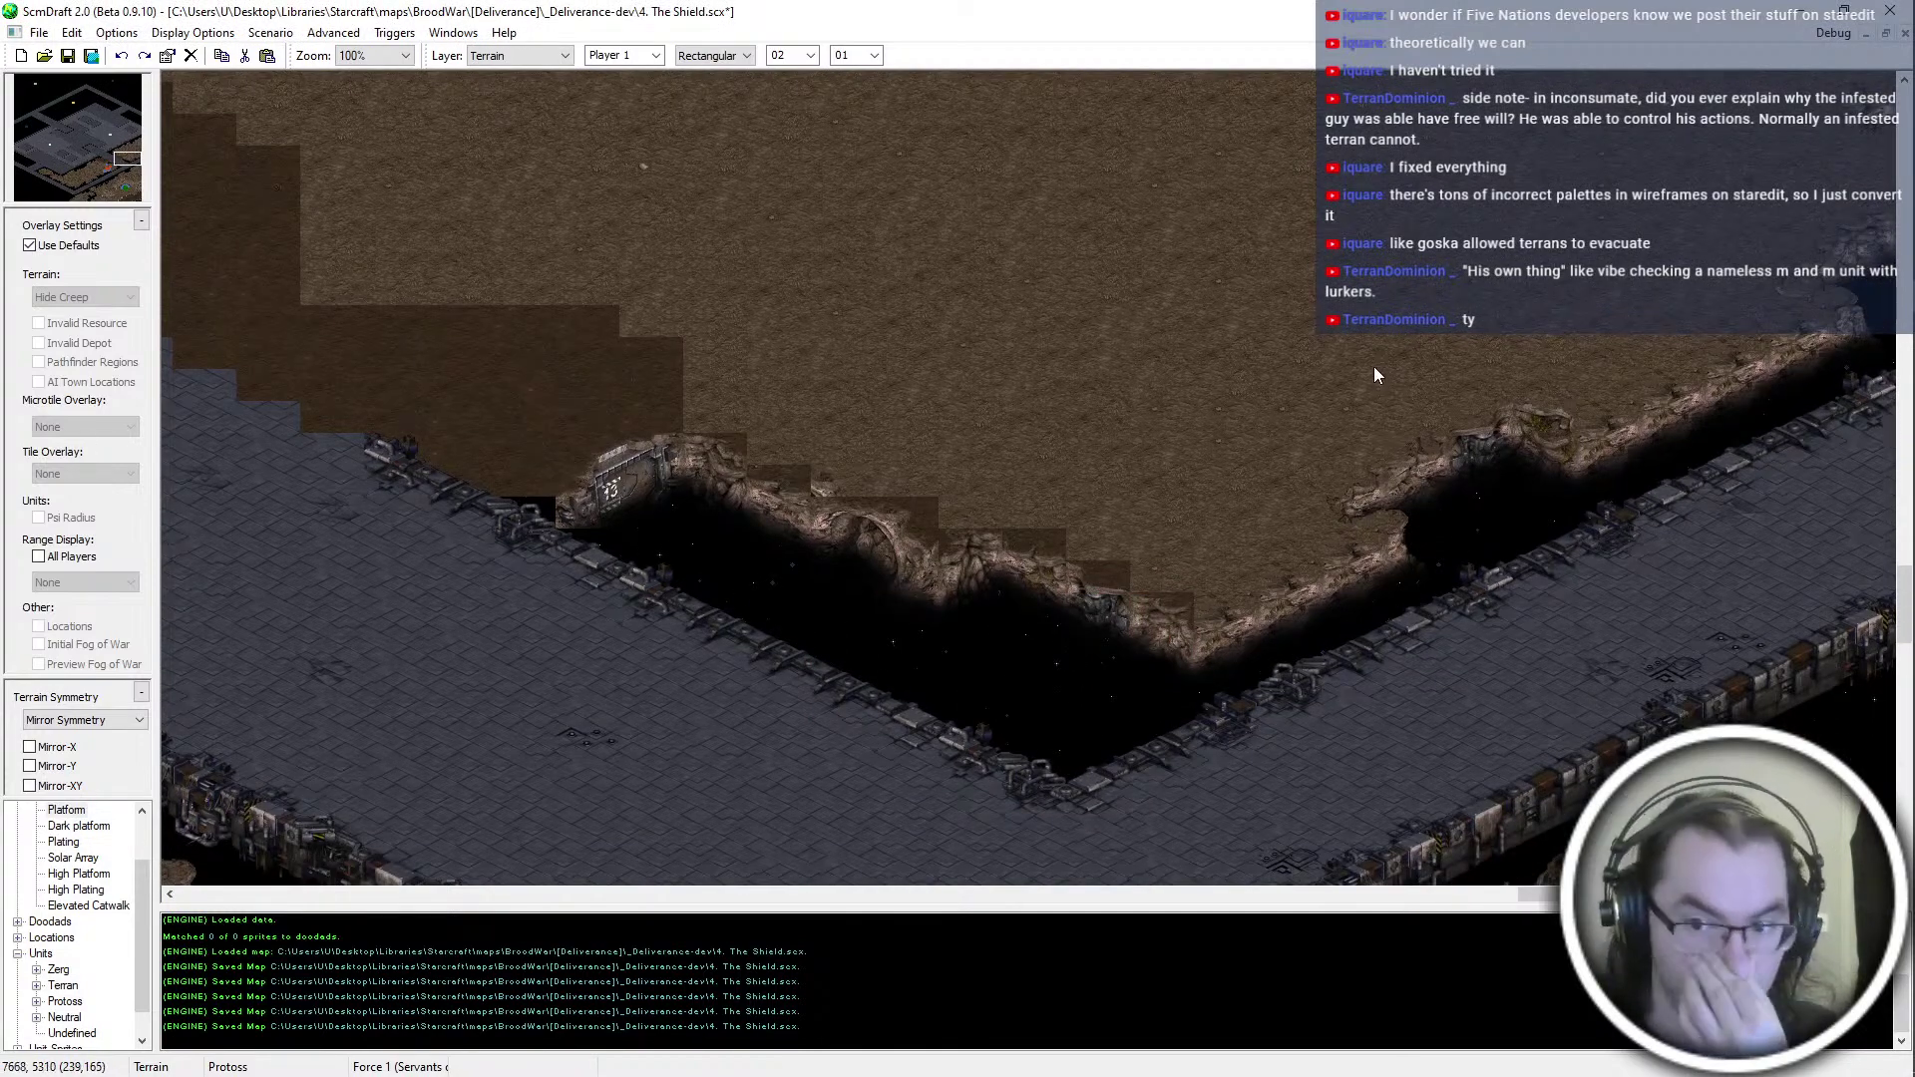
scroll(1446, 588, "down", 1)
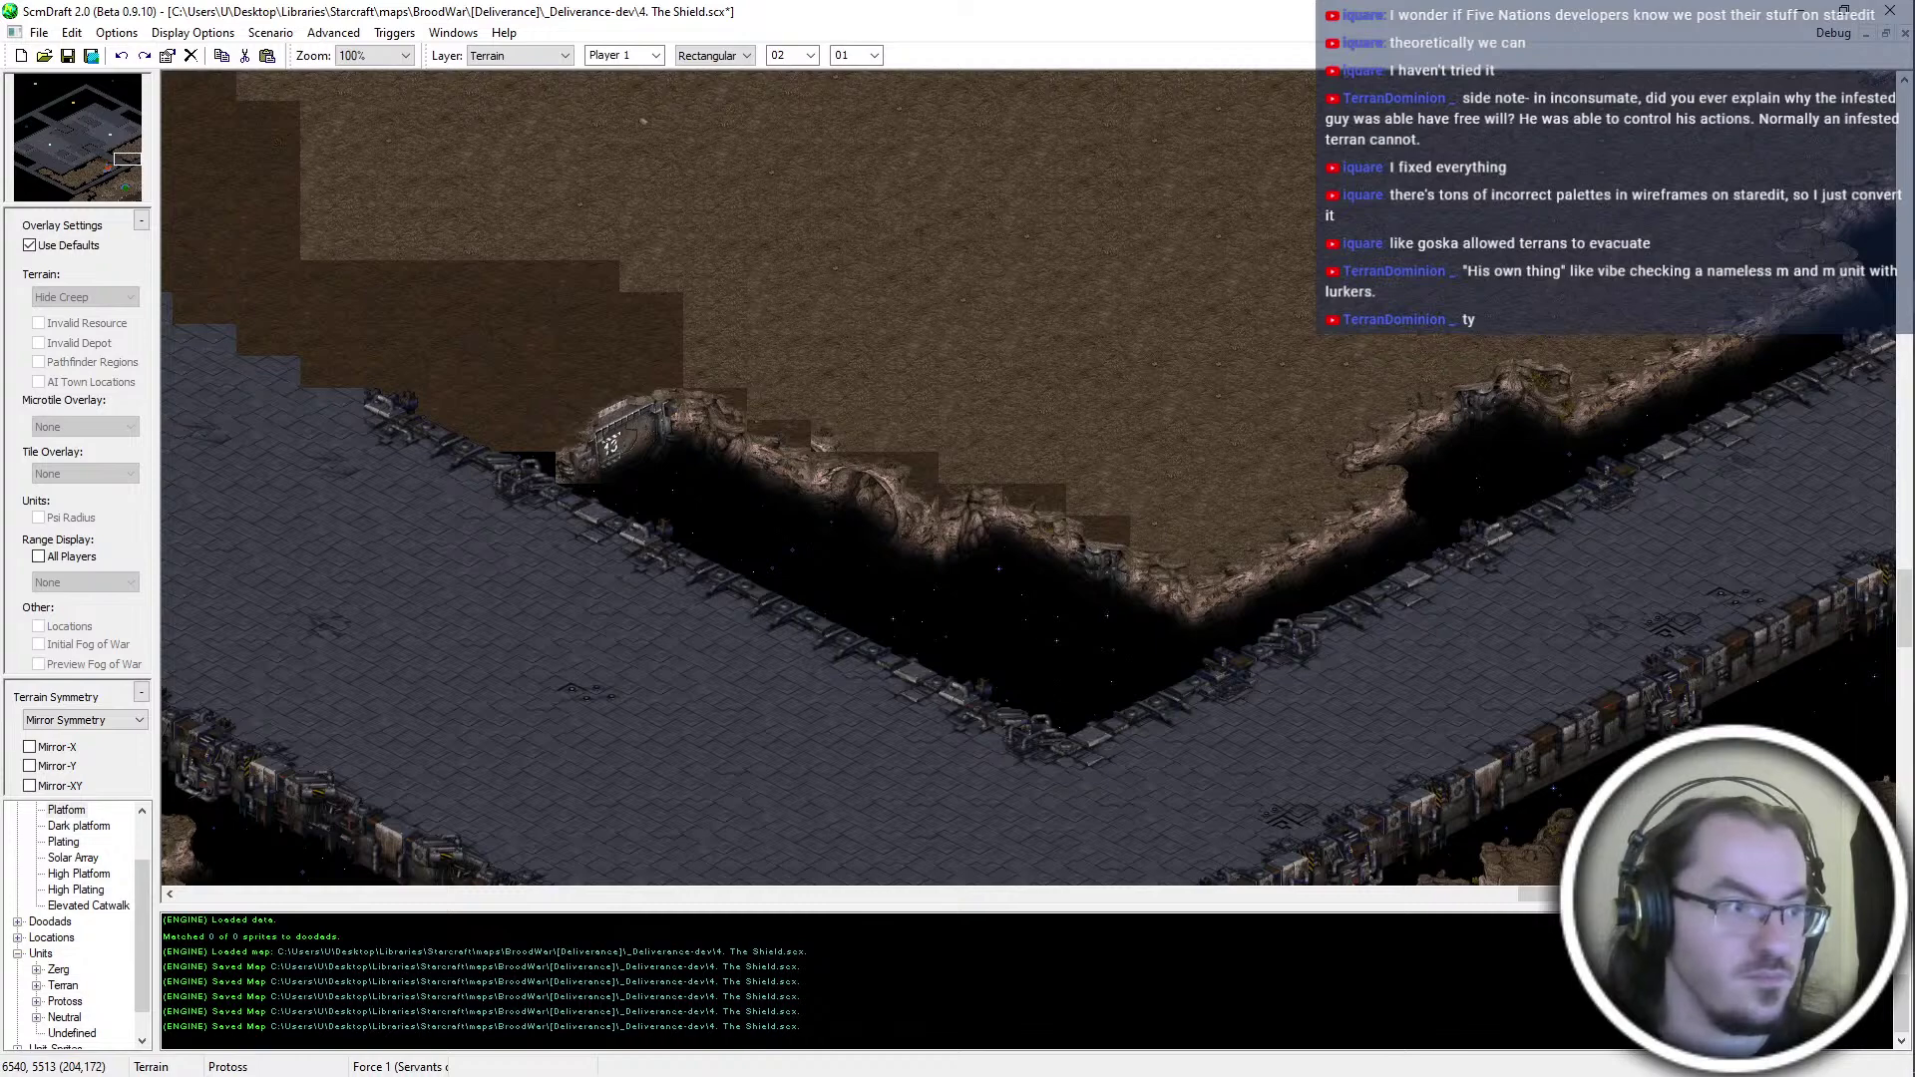
left_click(1112, 584)
left_click(1102, 636)
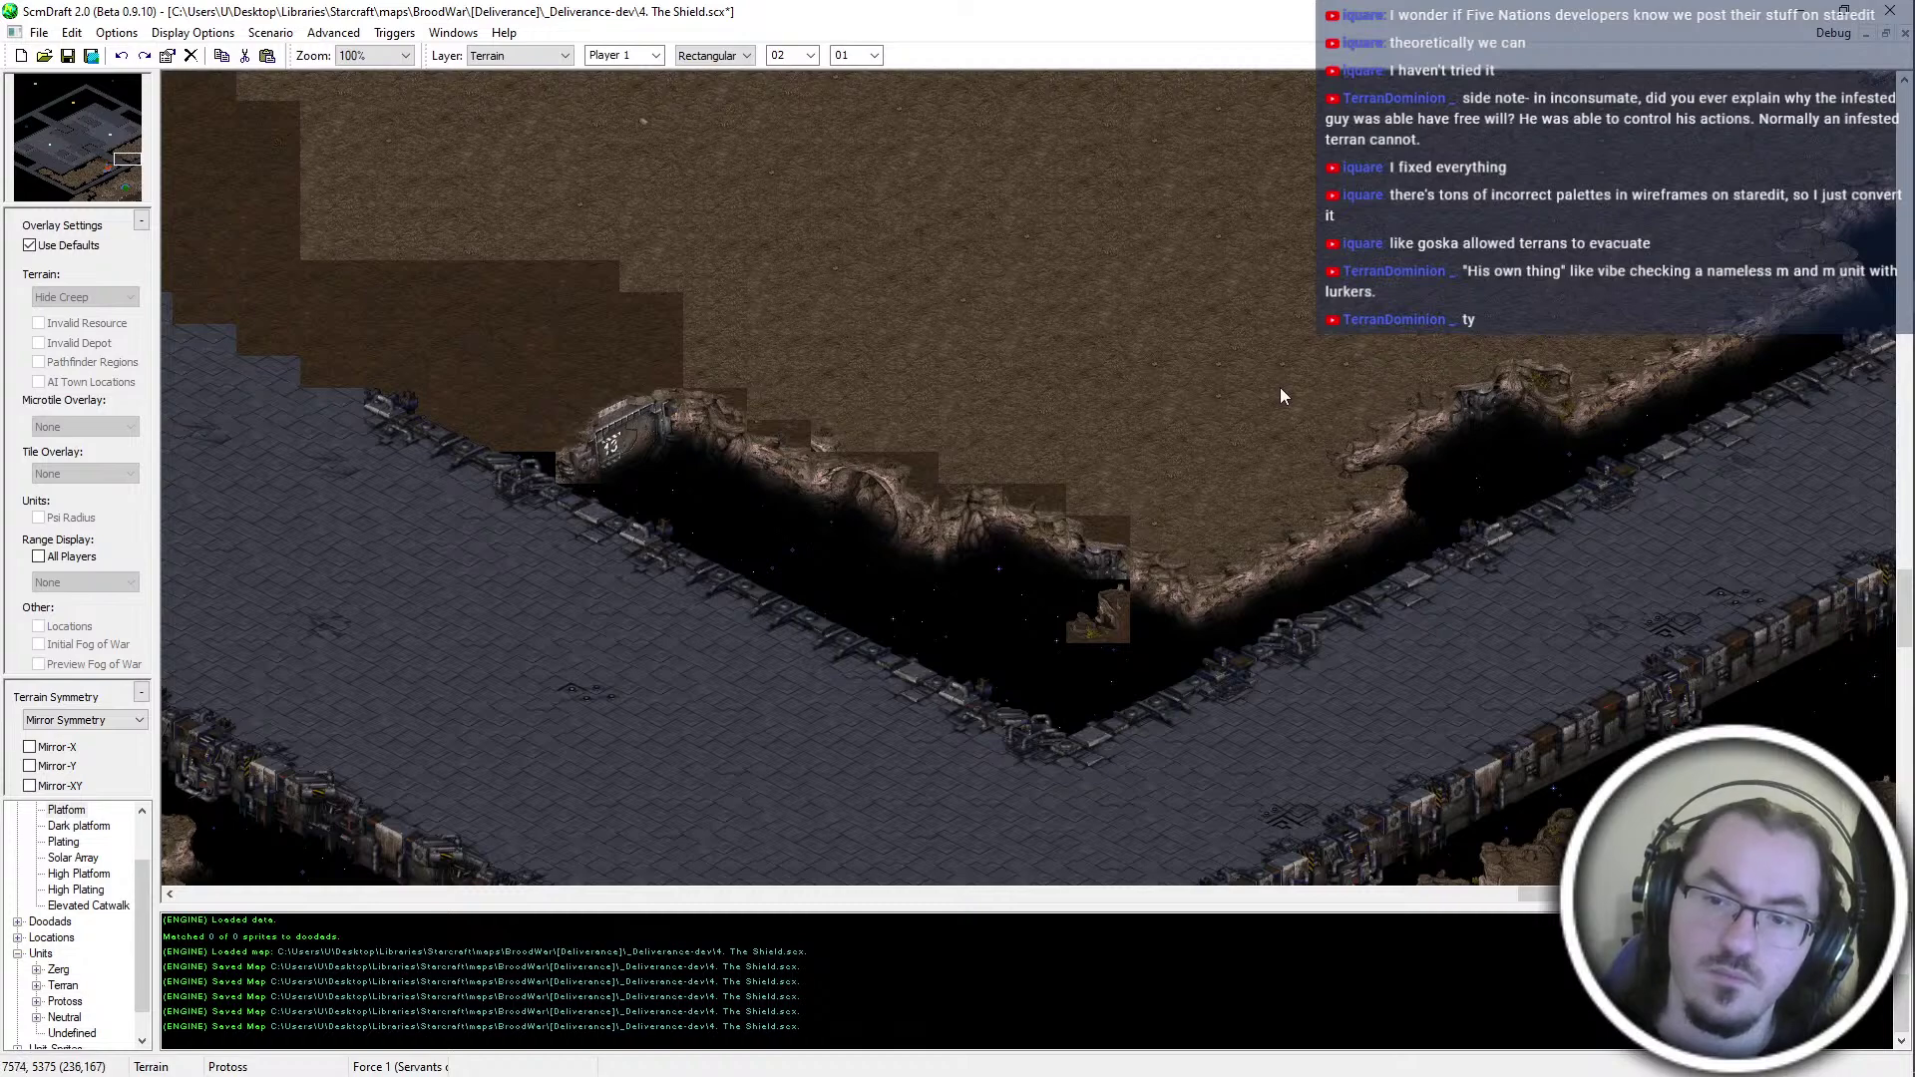
left_click(1034, 680)
scroll(1101, 602, "down", 2)
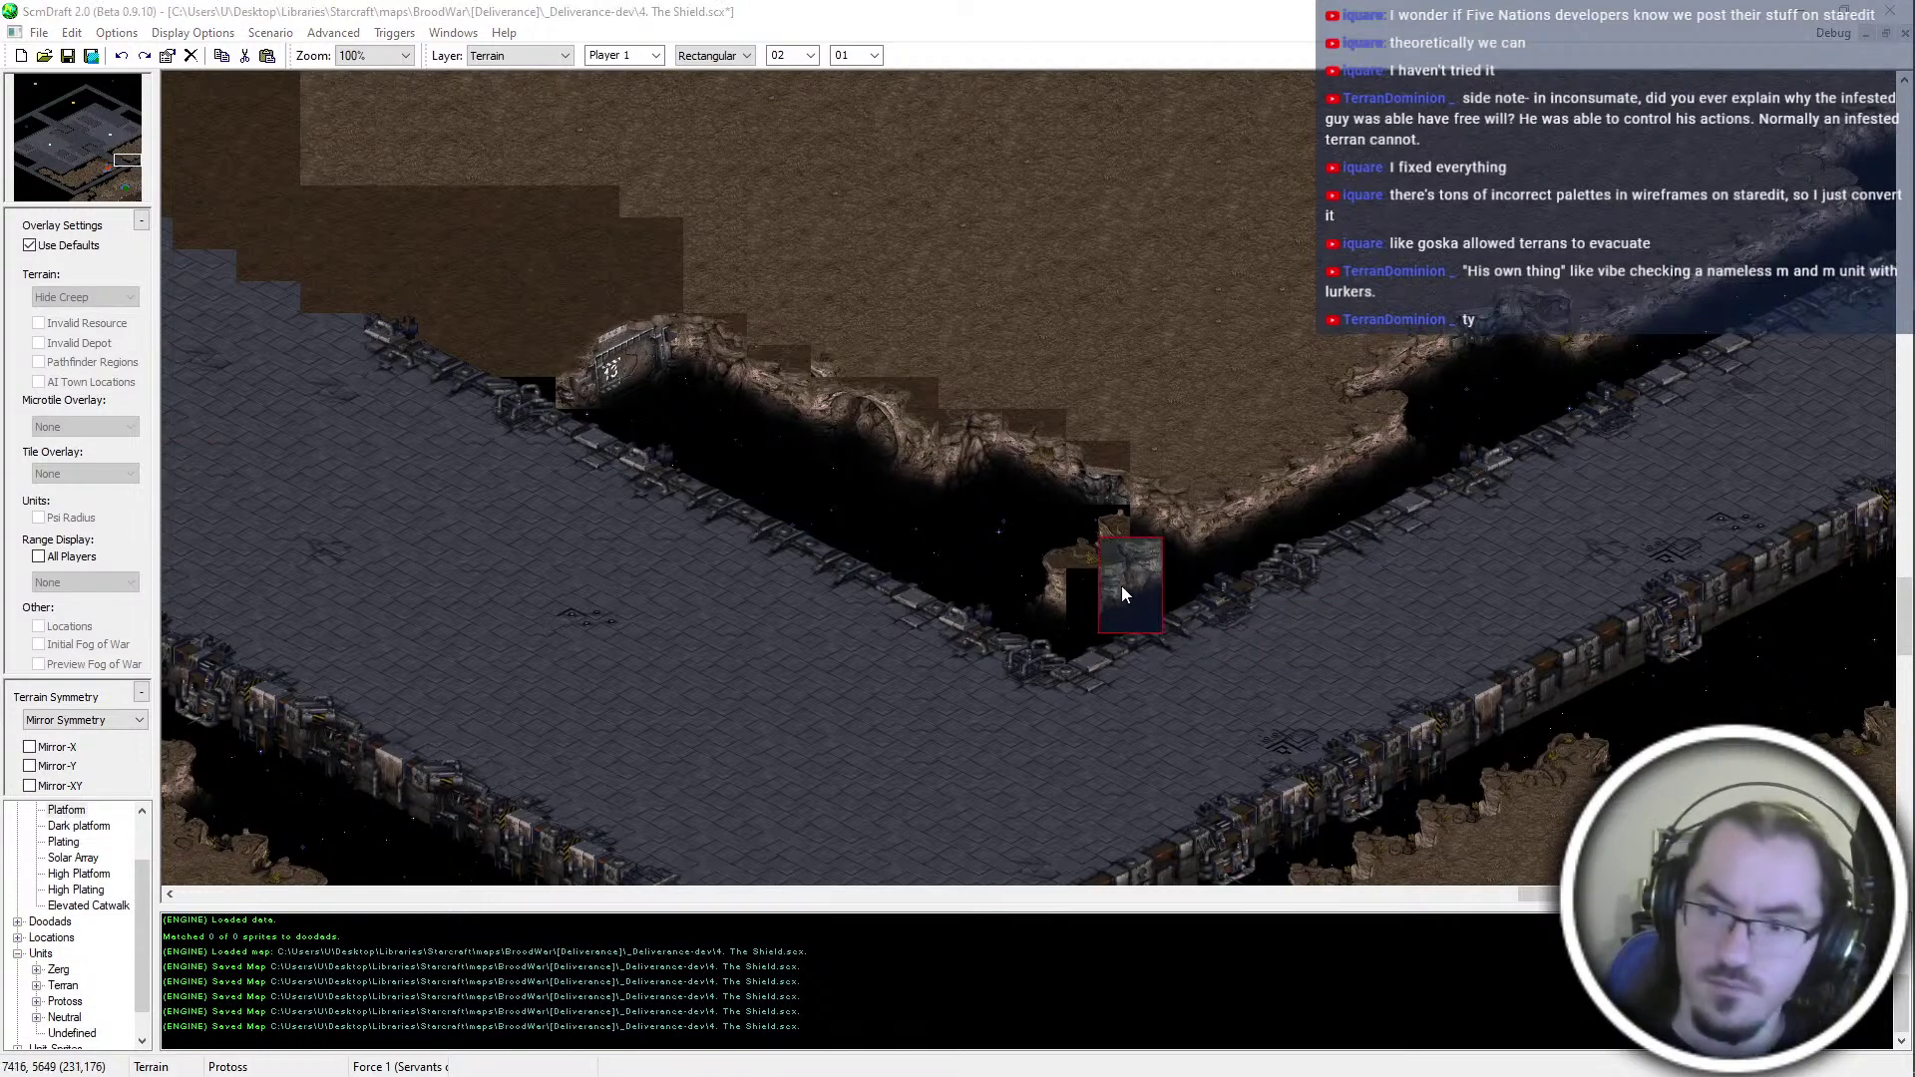
scroll(998, 573, "up", 1)
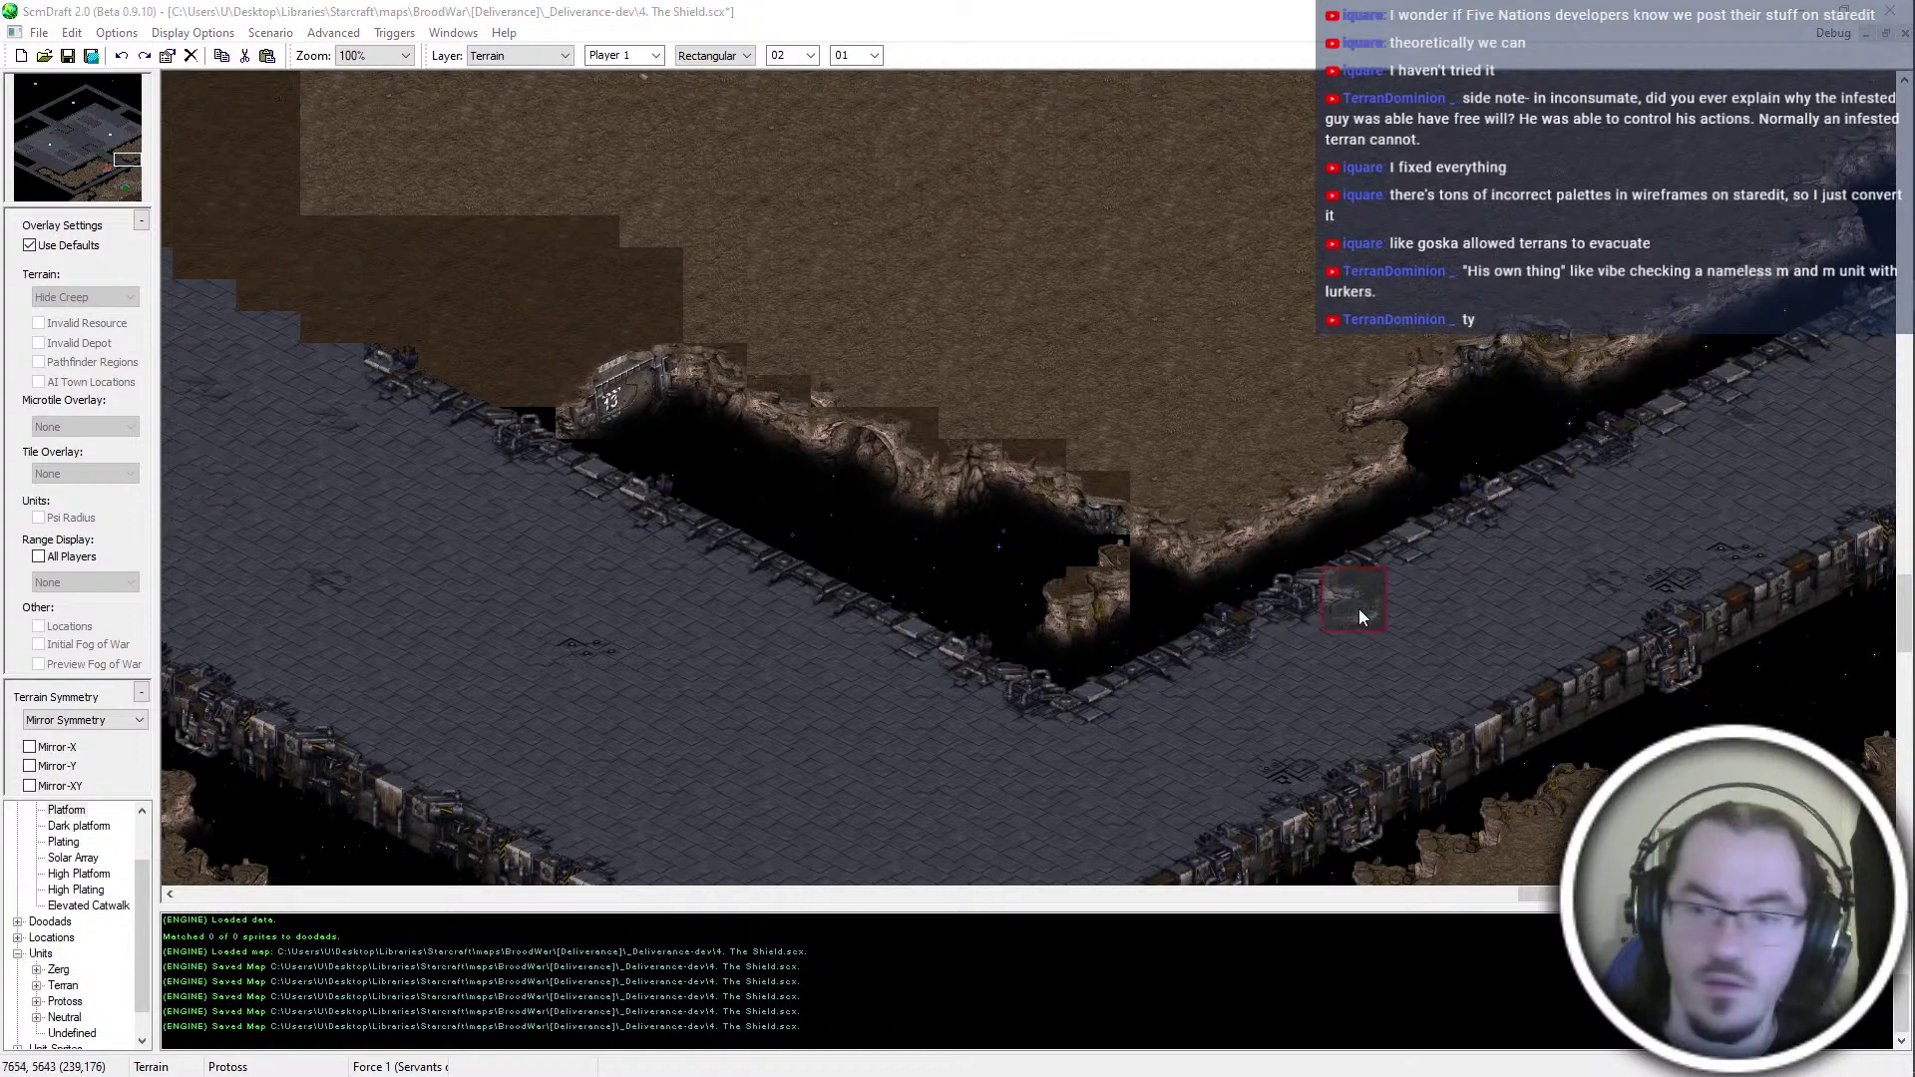
scroll(1556, 551, "down", 2)
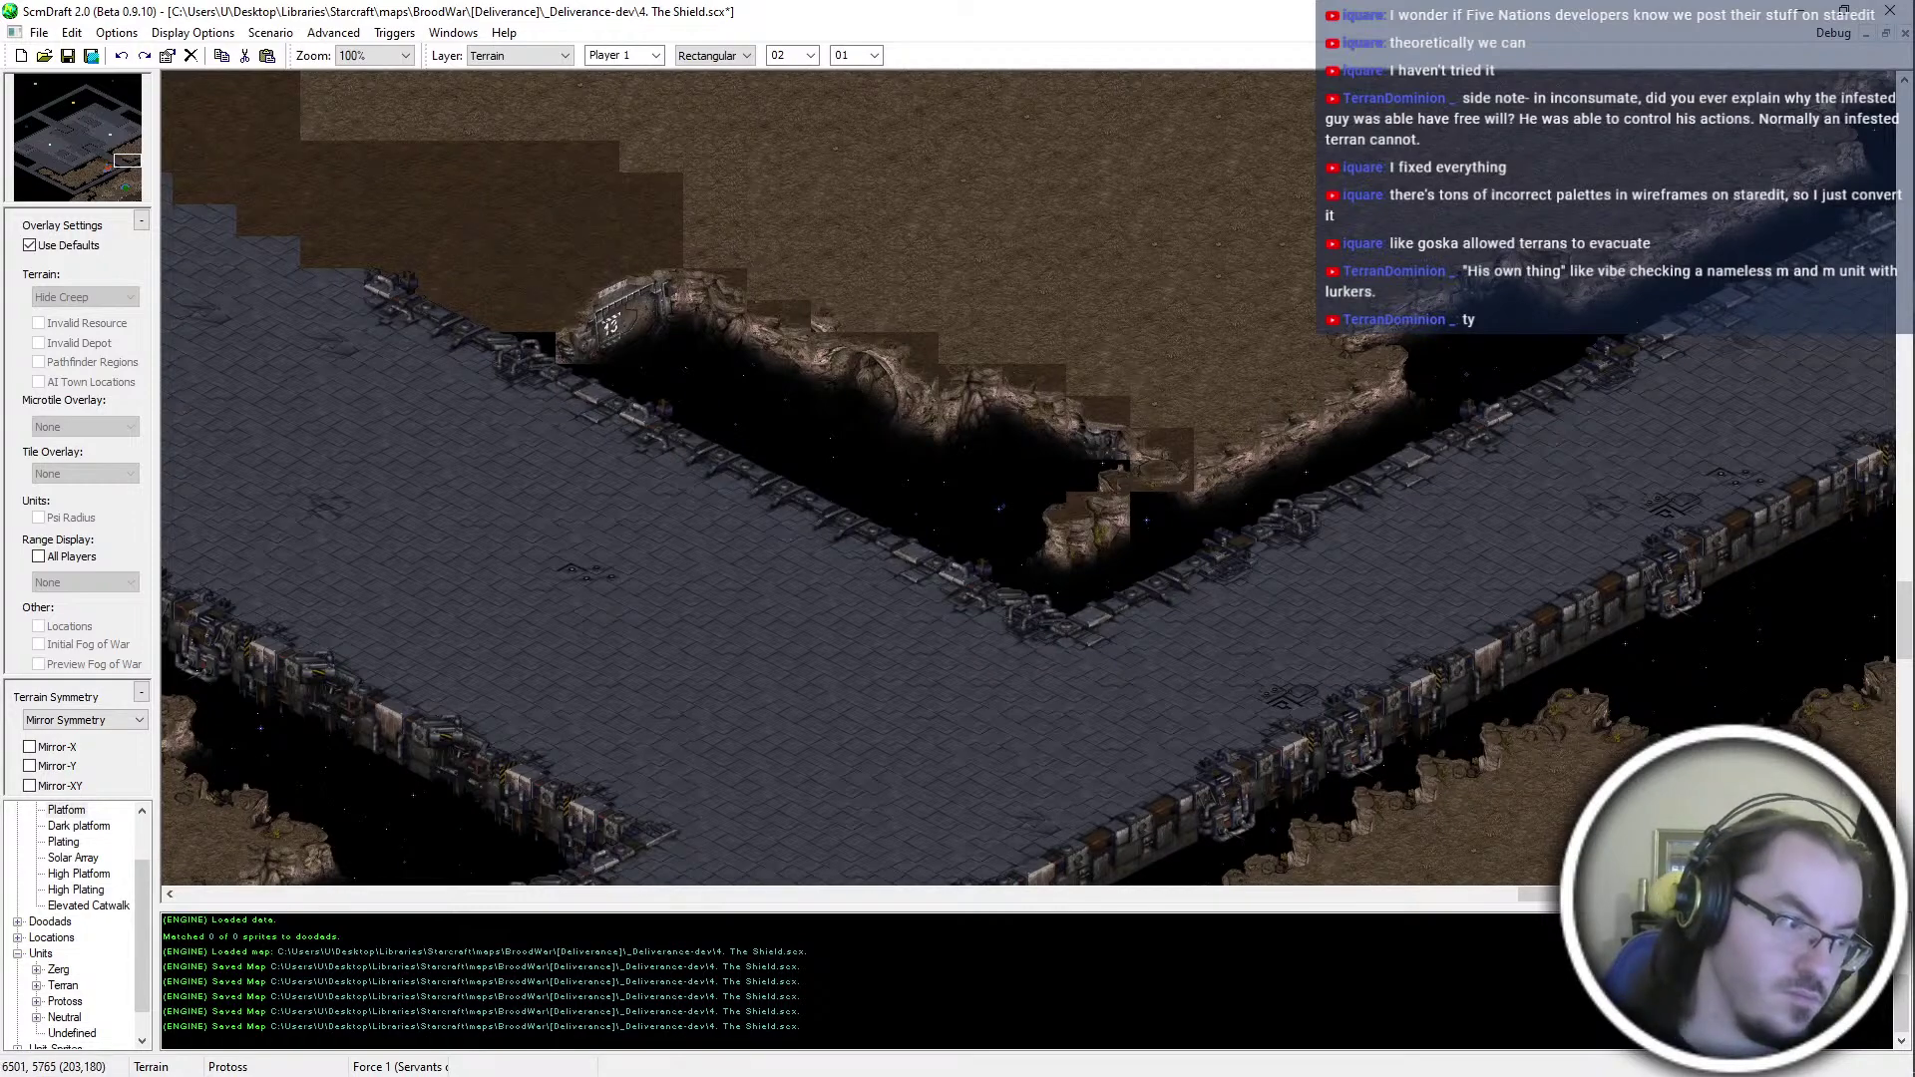
scroll(1502, 523, "up", 2)
scroll(1493, 512, "up", 1, "ctrl")
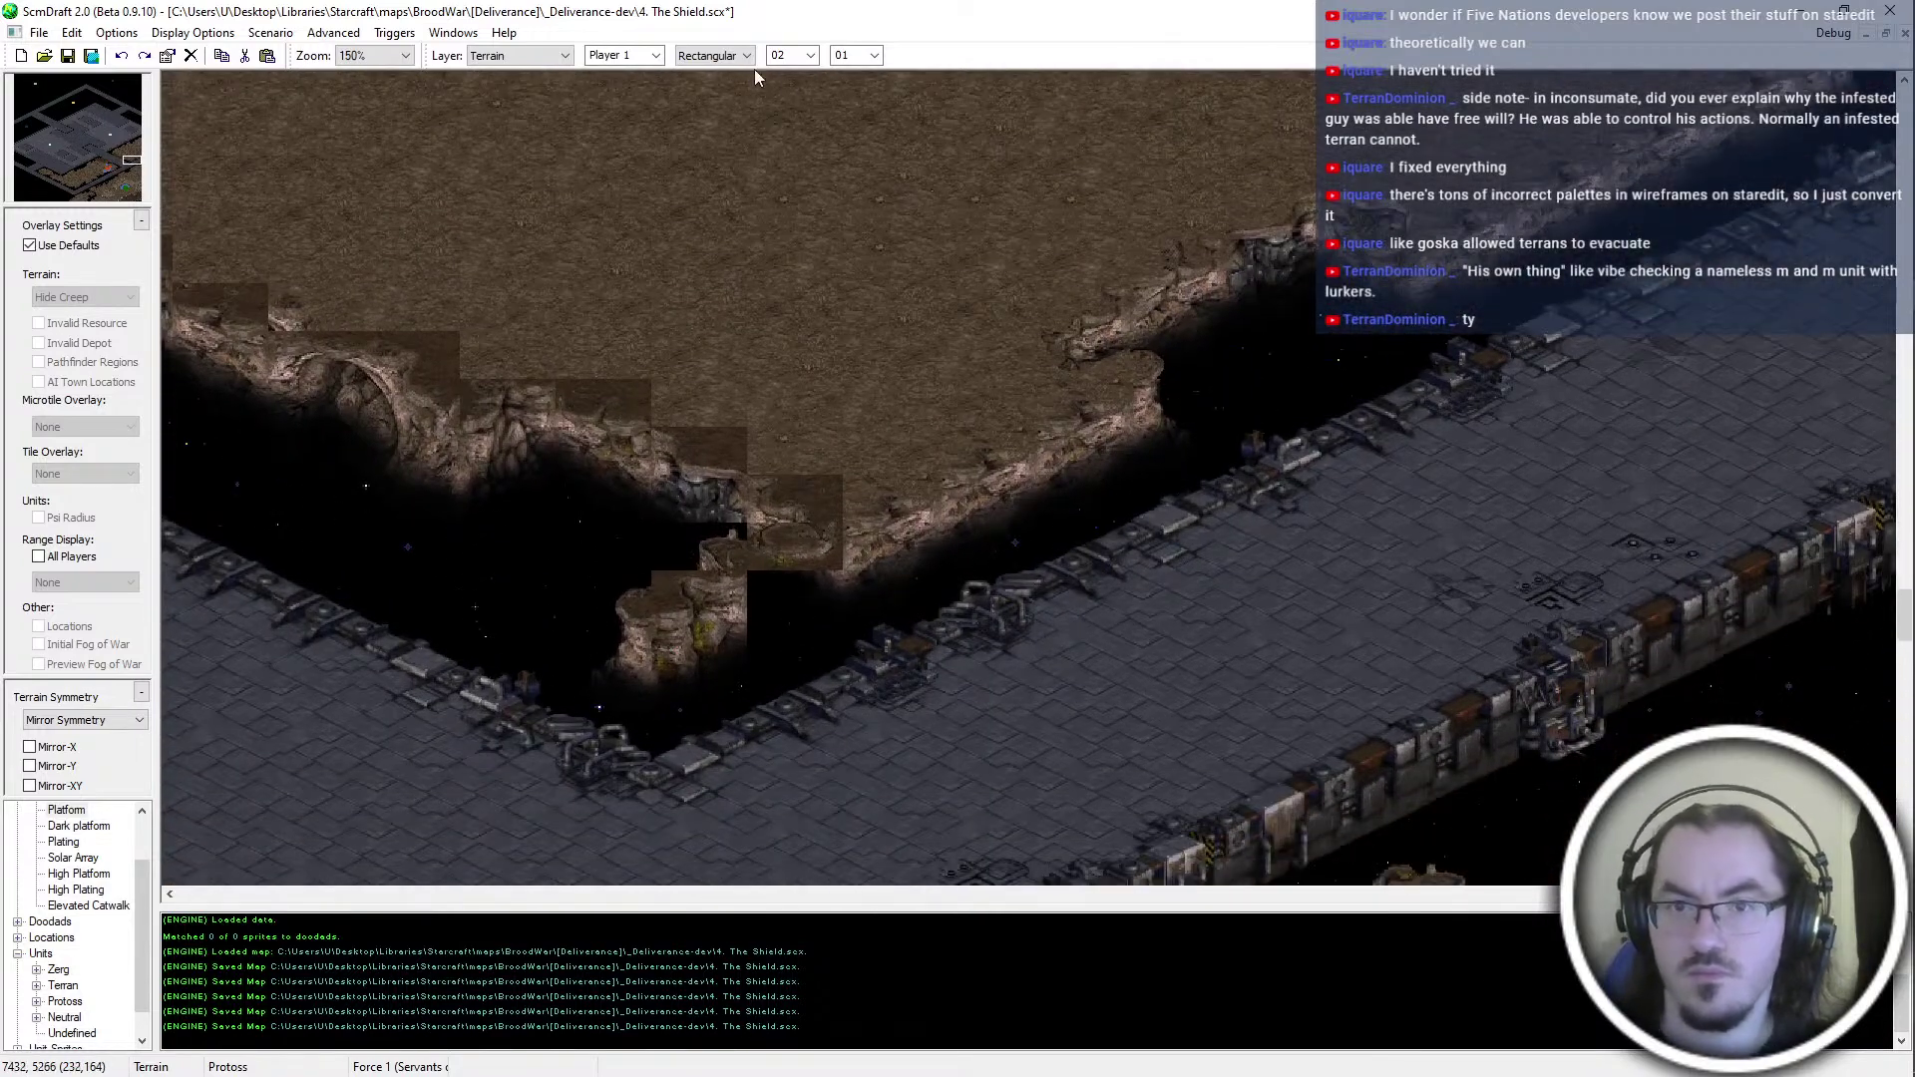
scroll(731, 61, "down", 1)
scroll(731, 61, "up", 1)
middle_click_drag(1010, 596, 1146, 508)
left_click(937, 367)
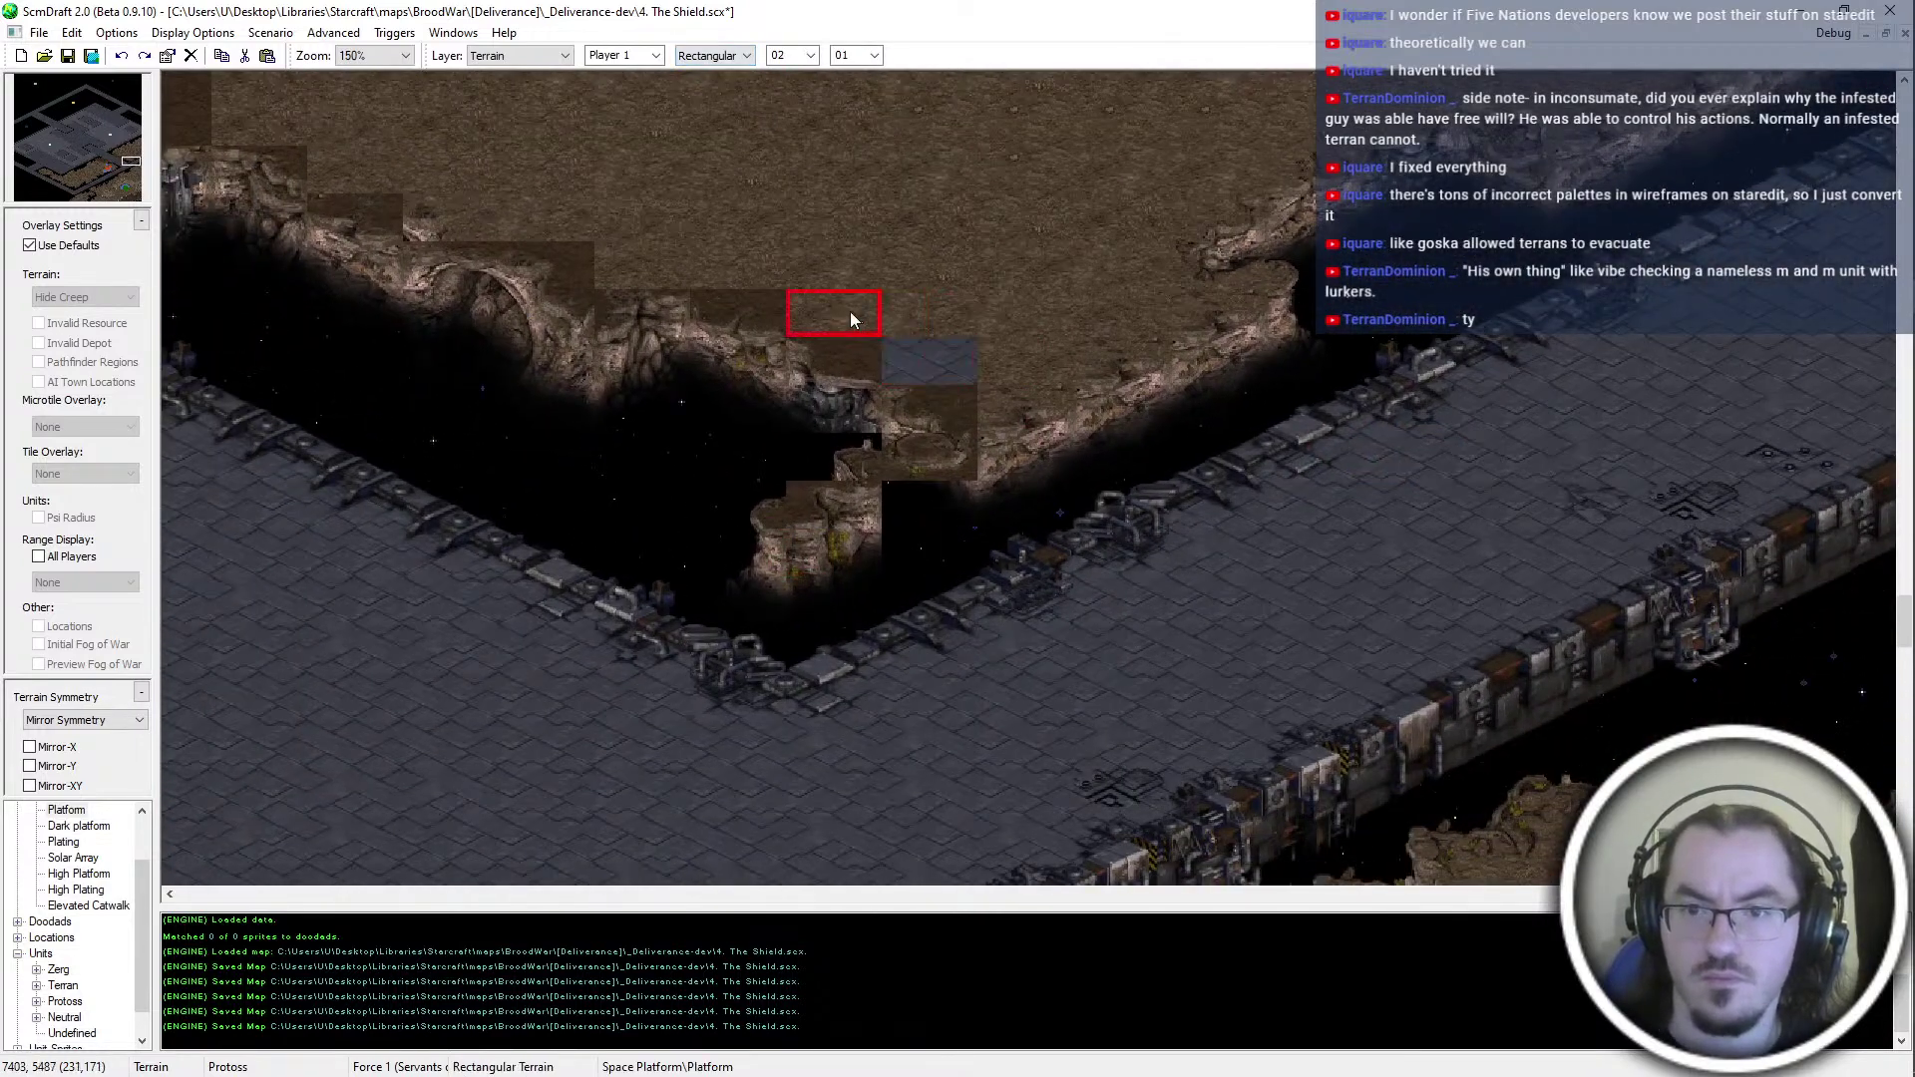
middle_click_drag(802, 210, 979, 346)
key("ctrl+z")
scroll(948, 398, "down", 1, "ctrl")
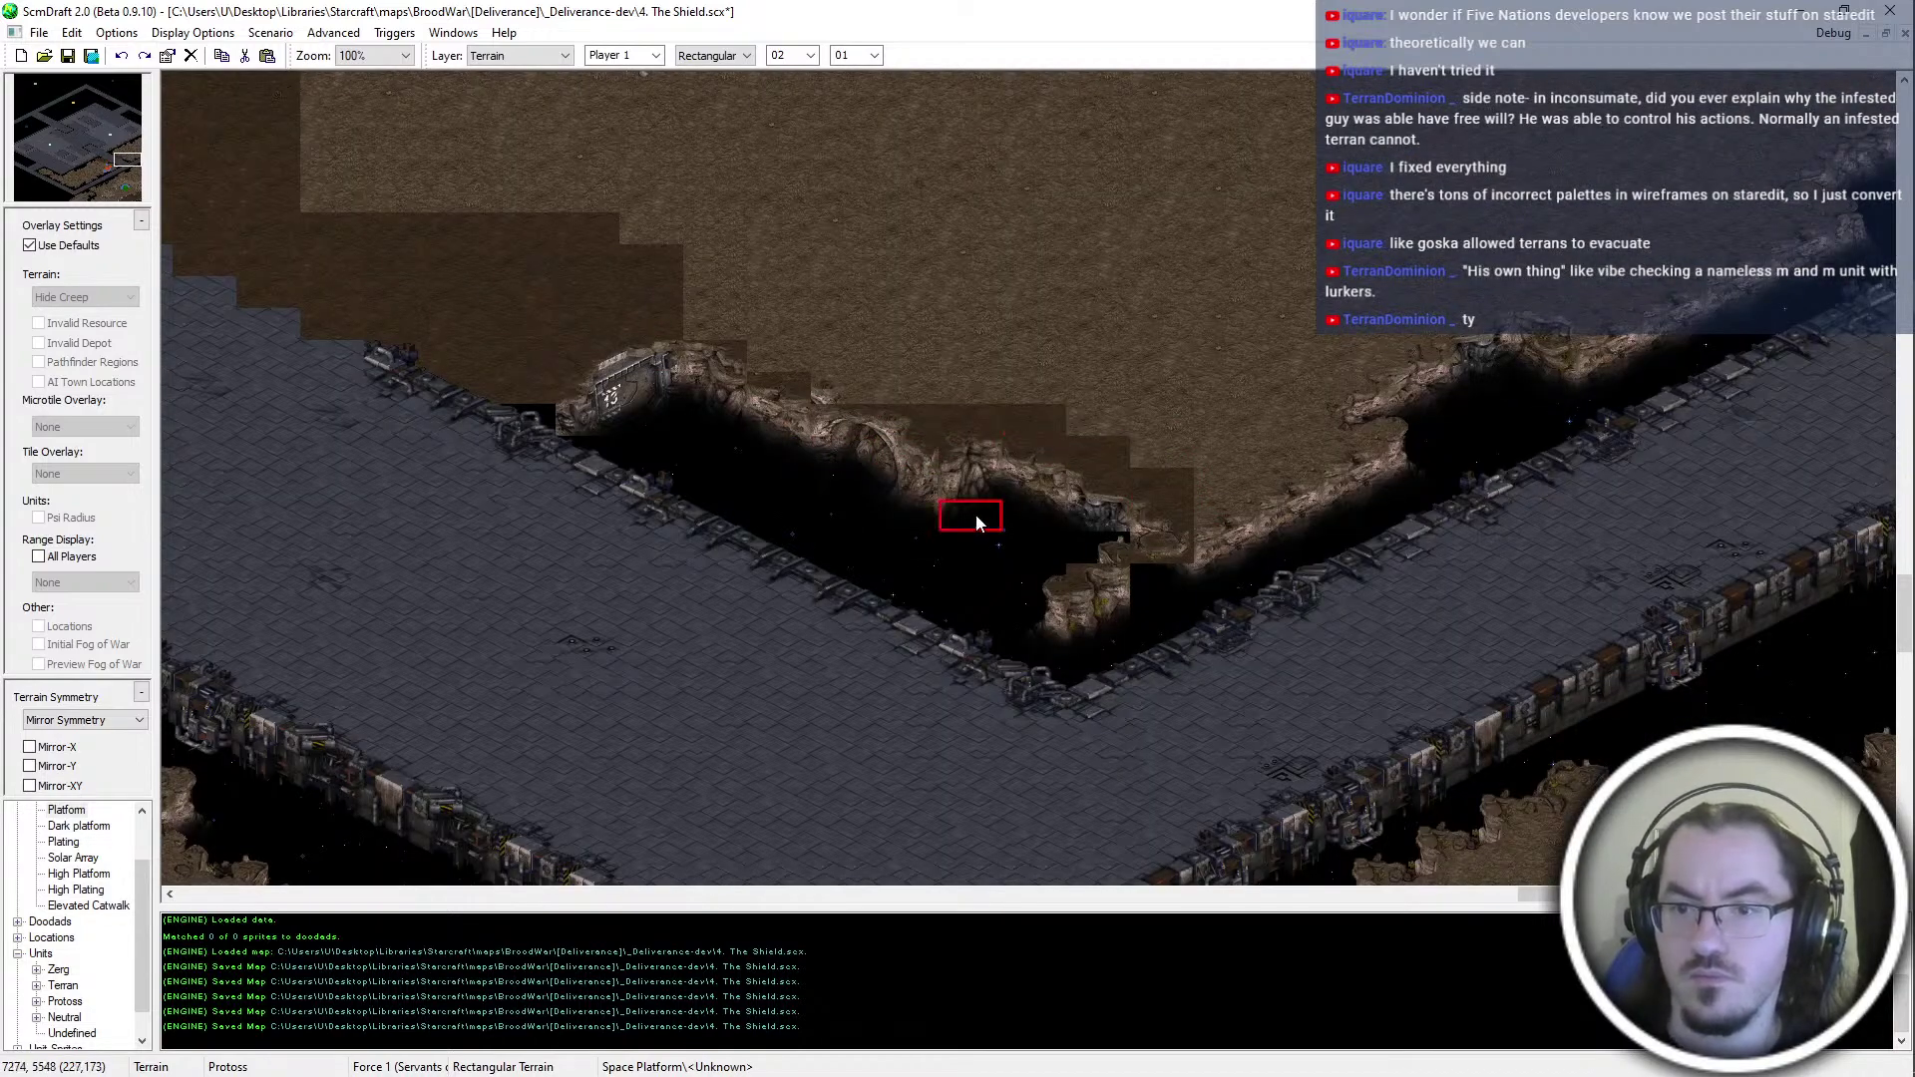
Paint dirt along the plateau ground just behind the new cliff edge running southeast to the southern tip
left_click(734, 329)
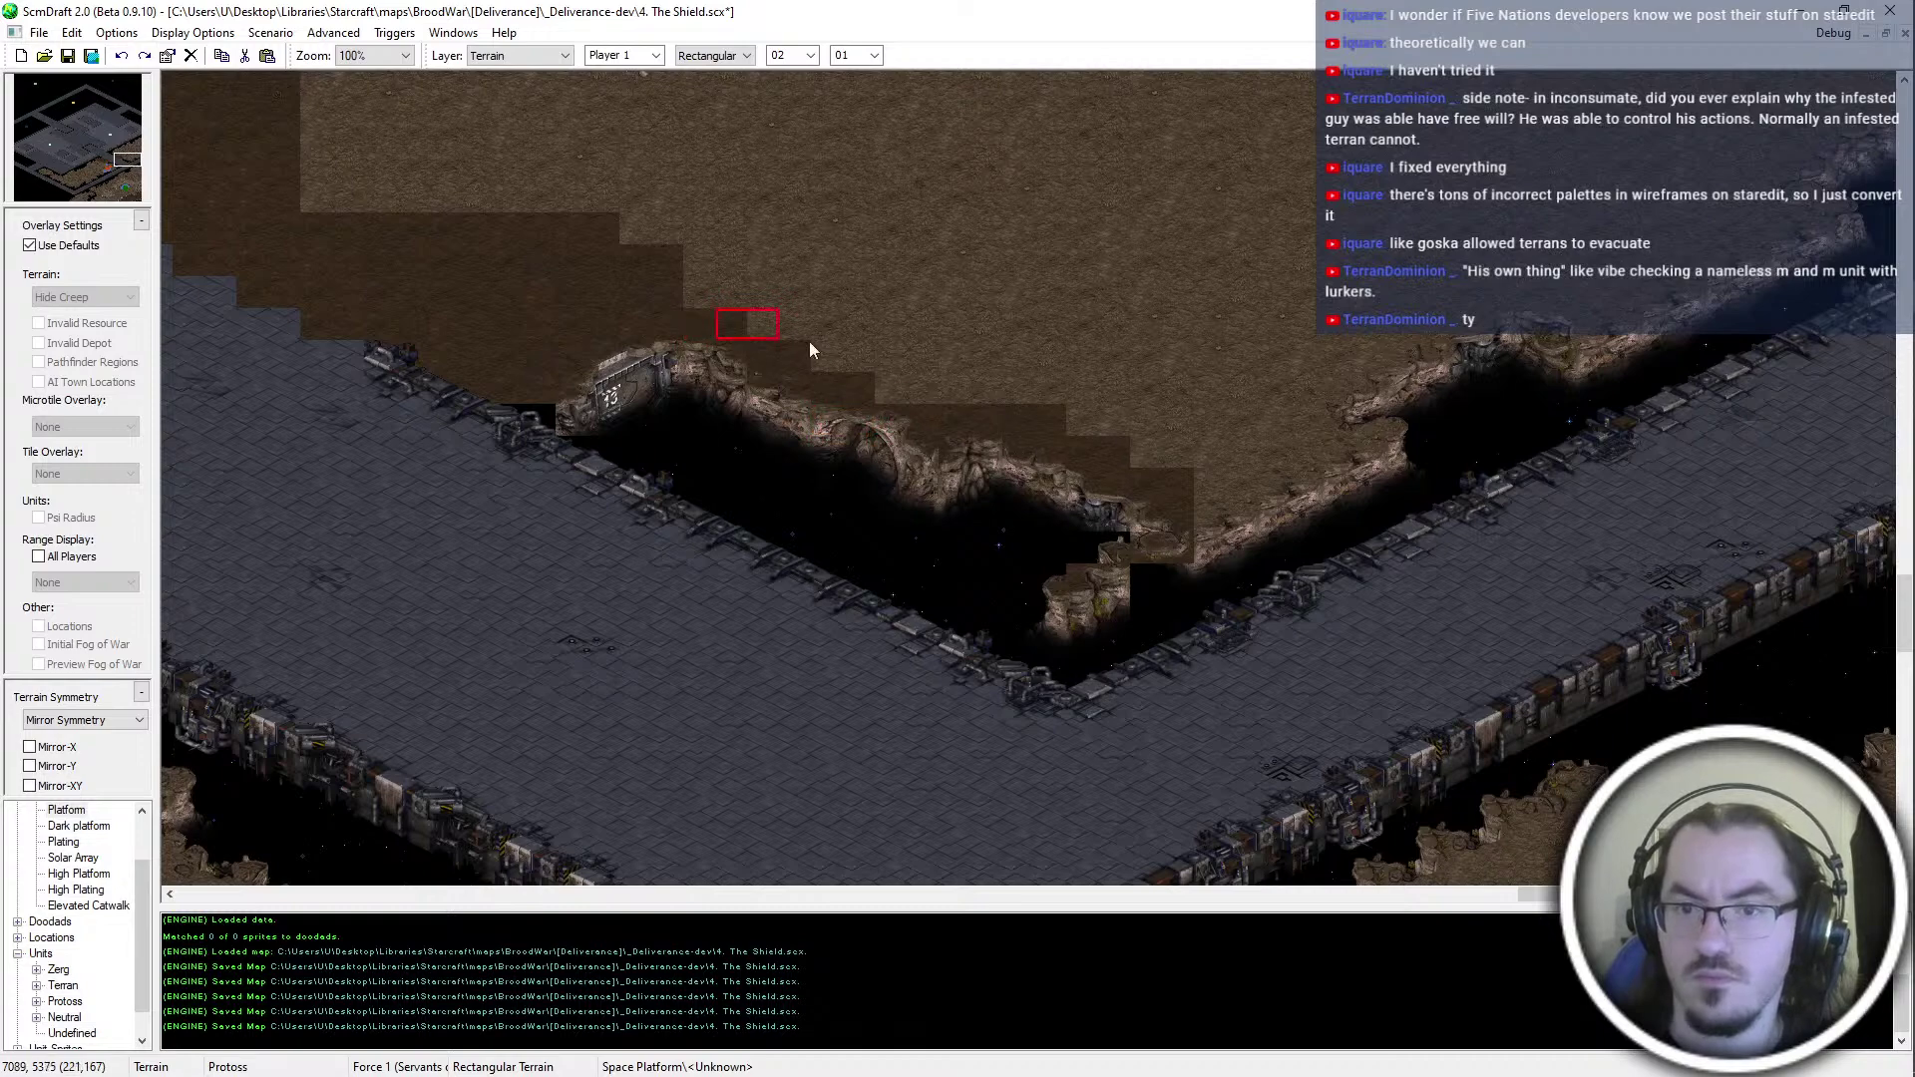
left_click(909, 389)
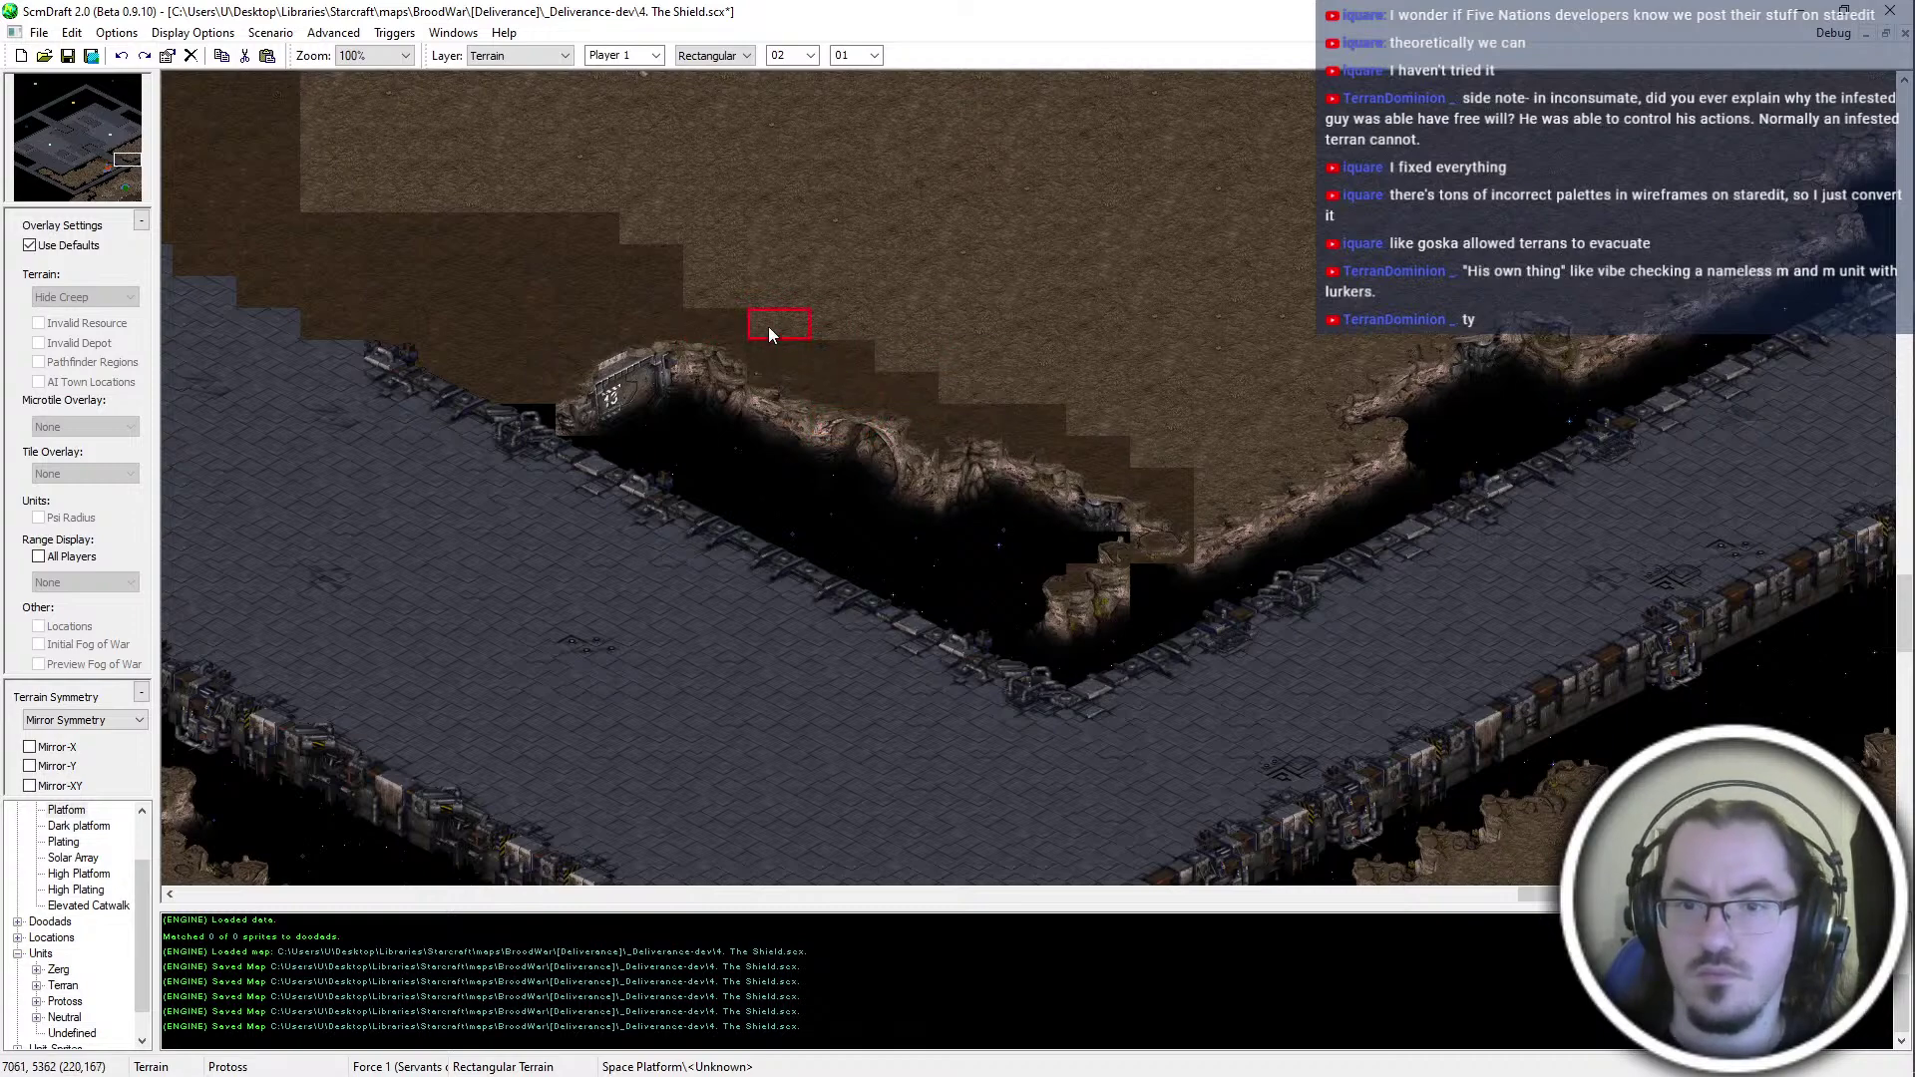
left_click(960, 389)
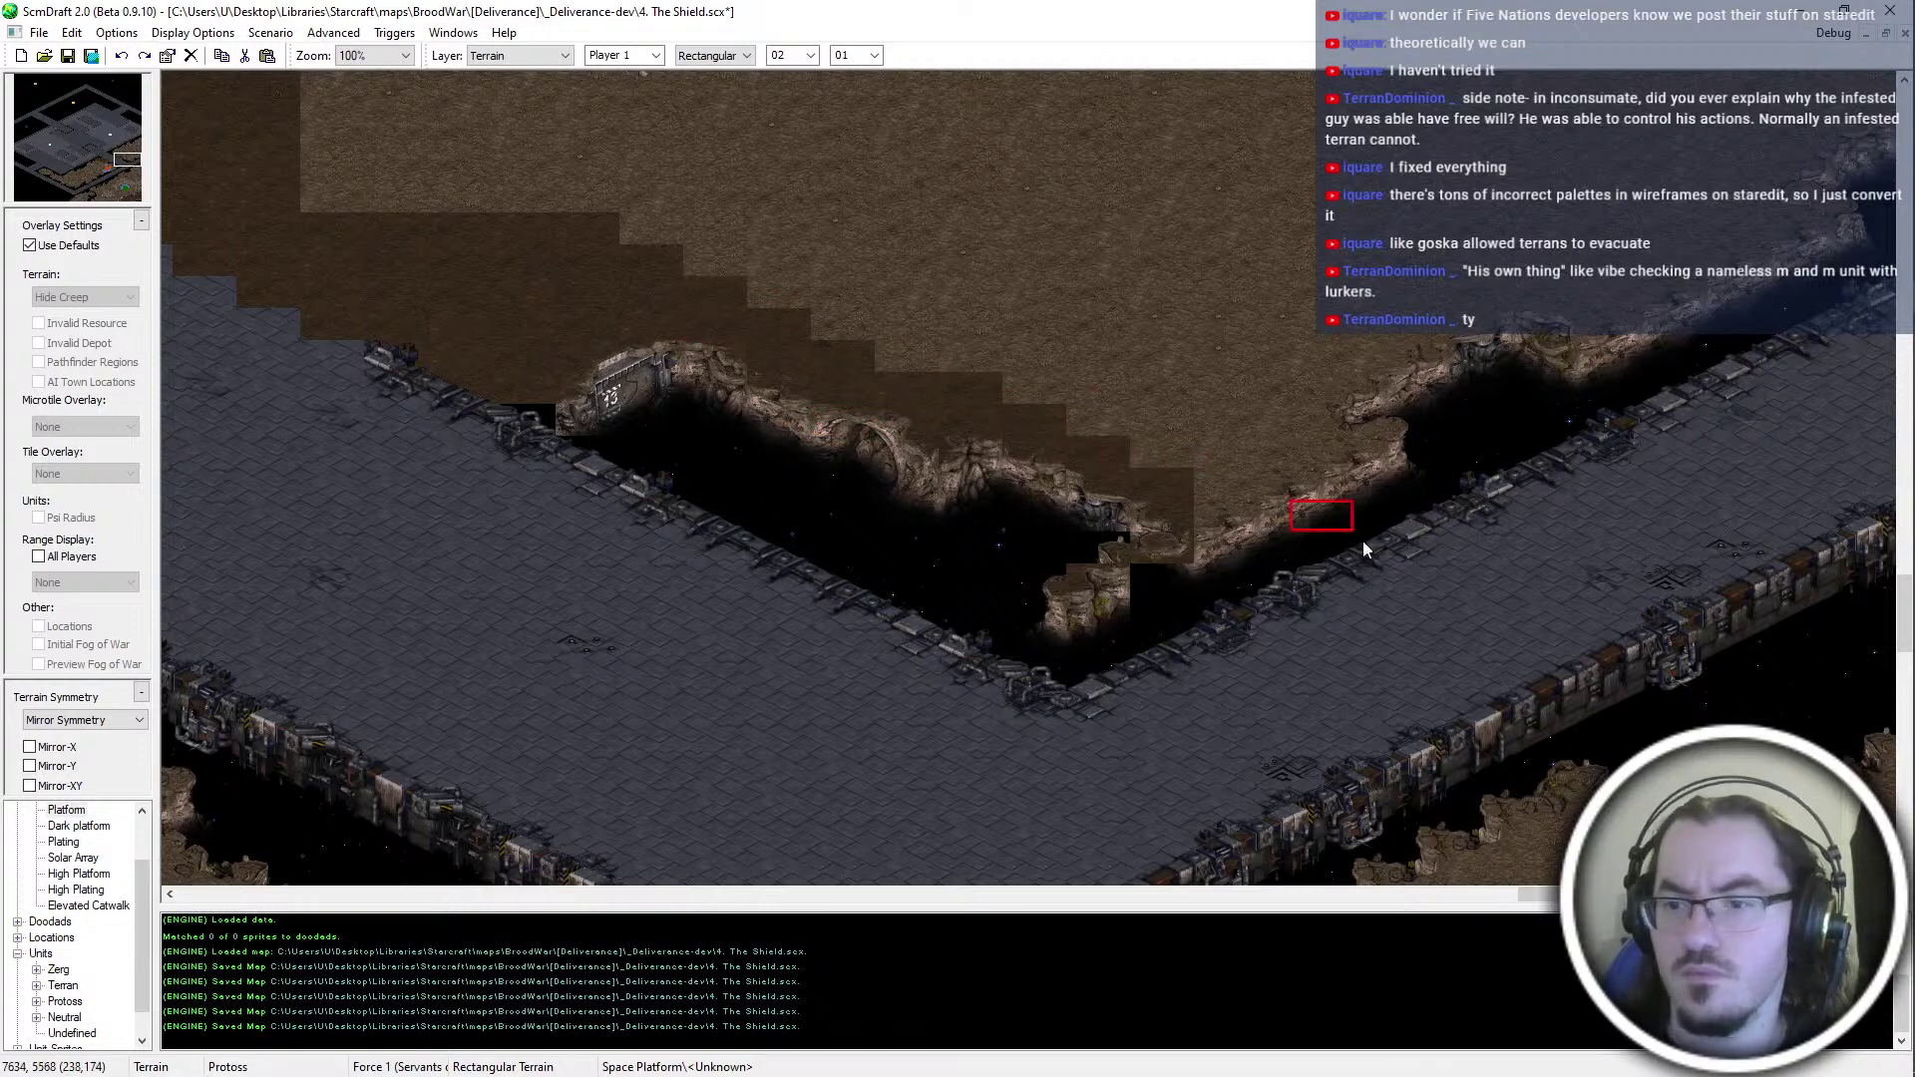
Paint dirt over the old cliff edge and void east of the southern tip, out to the walkway railing
scroll(1436, 523, "down", 1)
scroll(1453, 531, "up", 1, "ctrl")
left_click_drag(1118, 460, 1118, 411)
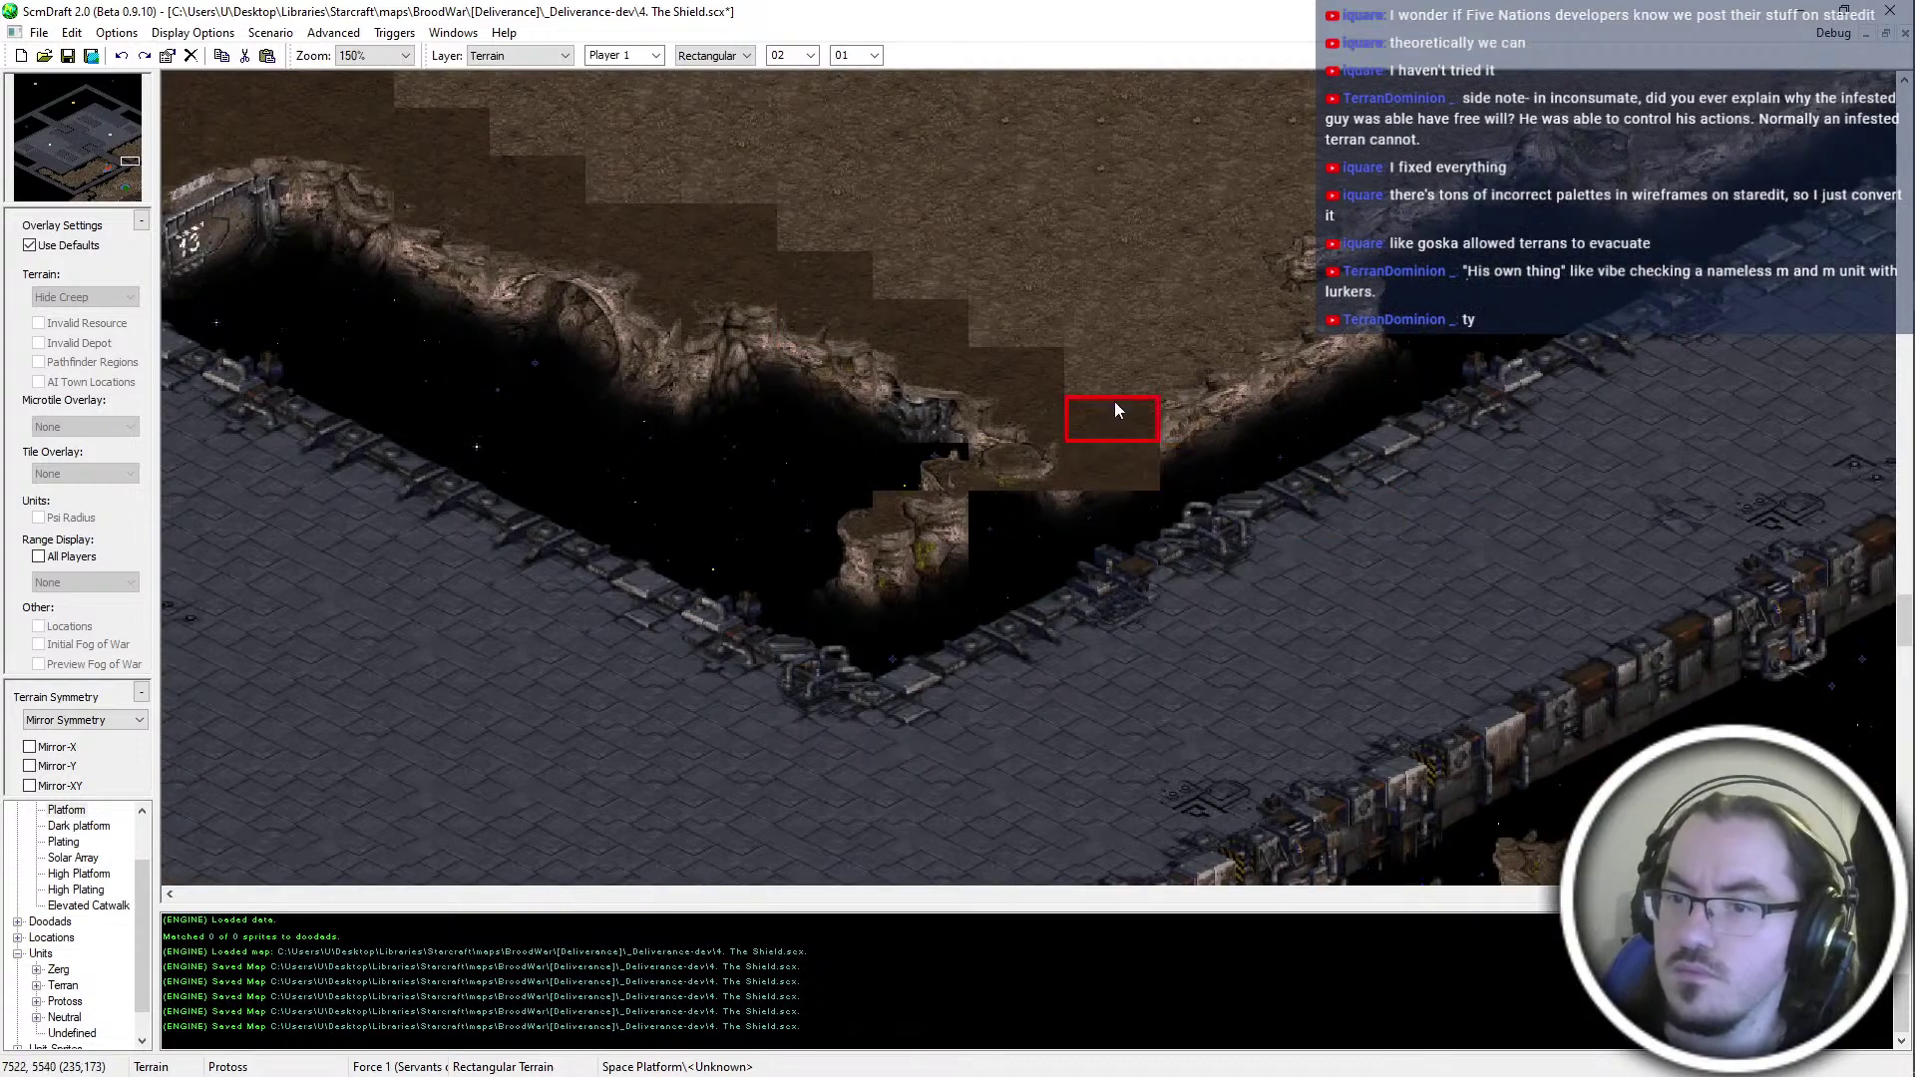
left_click(1212, 434)
left_click(1303, 372)
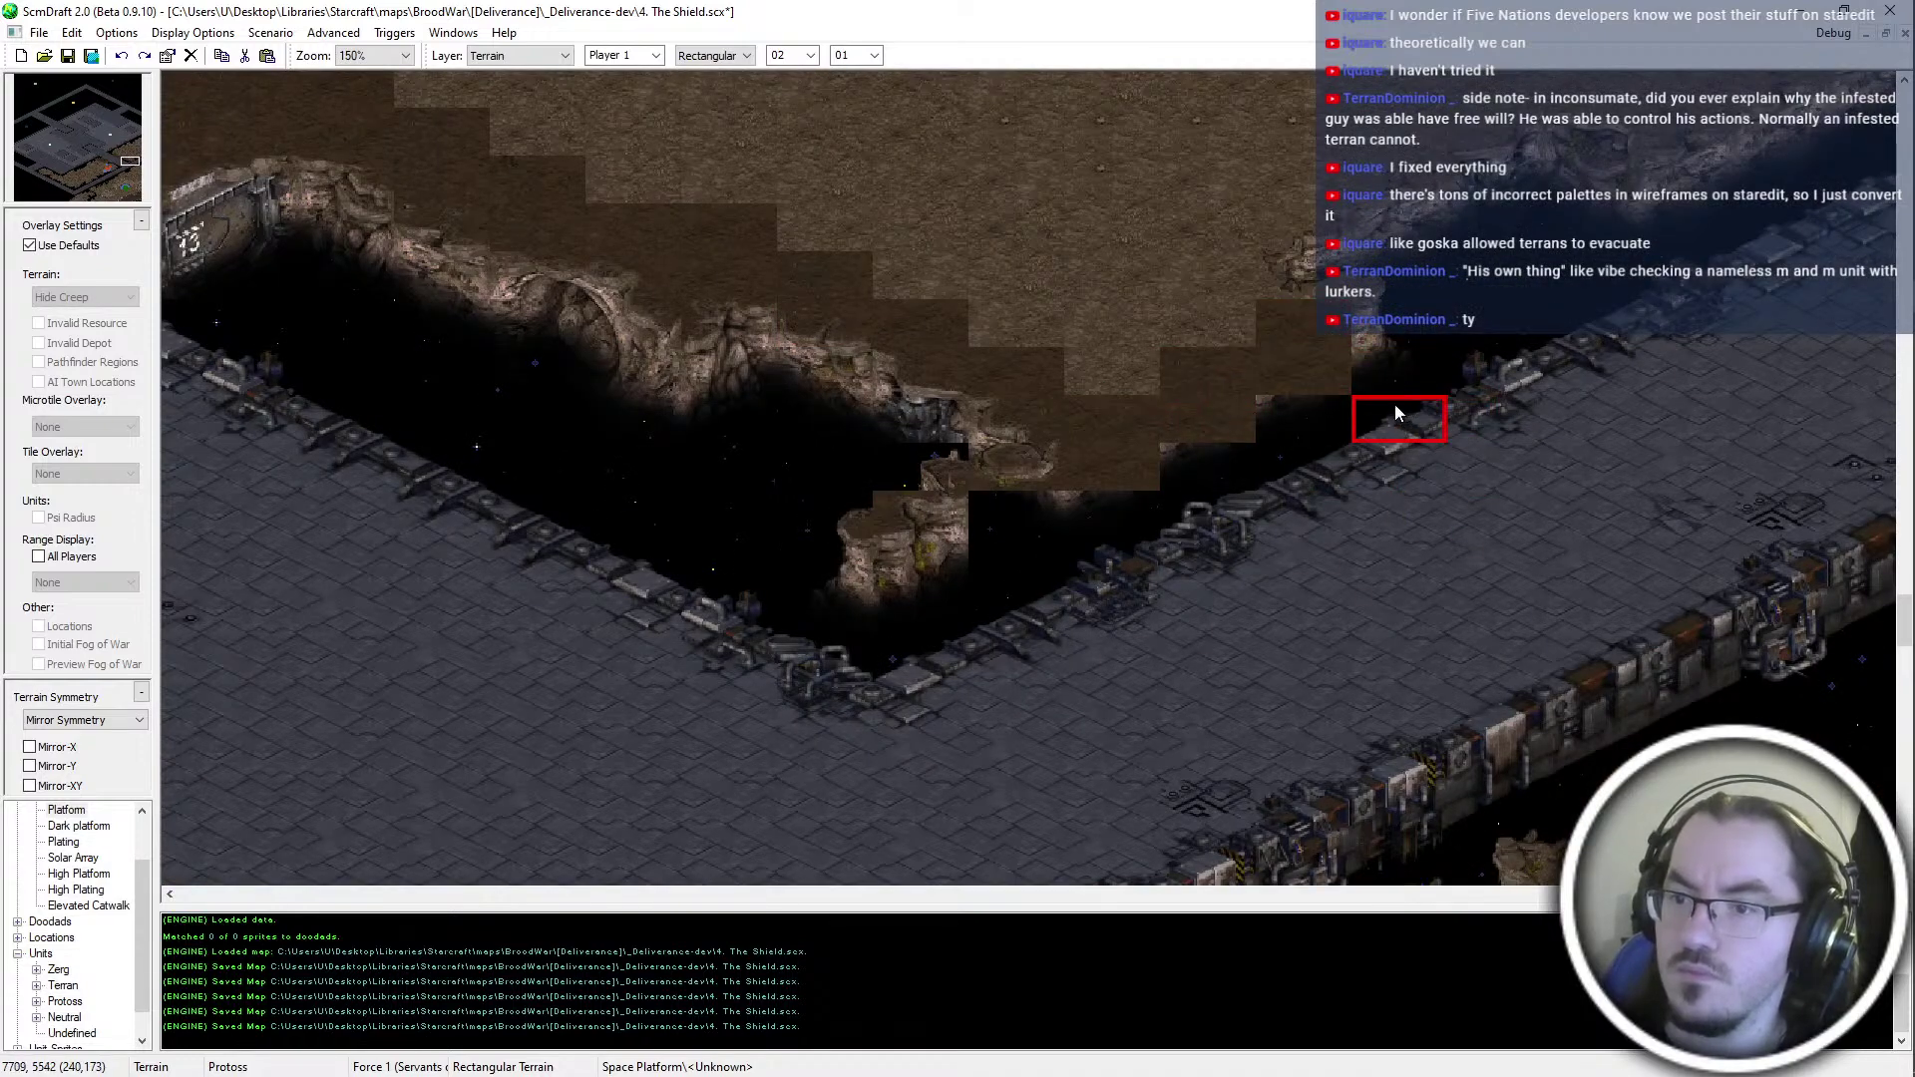
mouse_move(1296, 424)
left_mouse_down()
mouse_move(1304, 461)
mouse_move(1215, 516)
left_mouse_up()
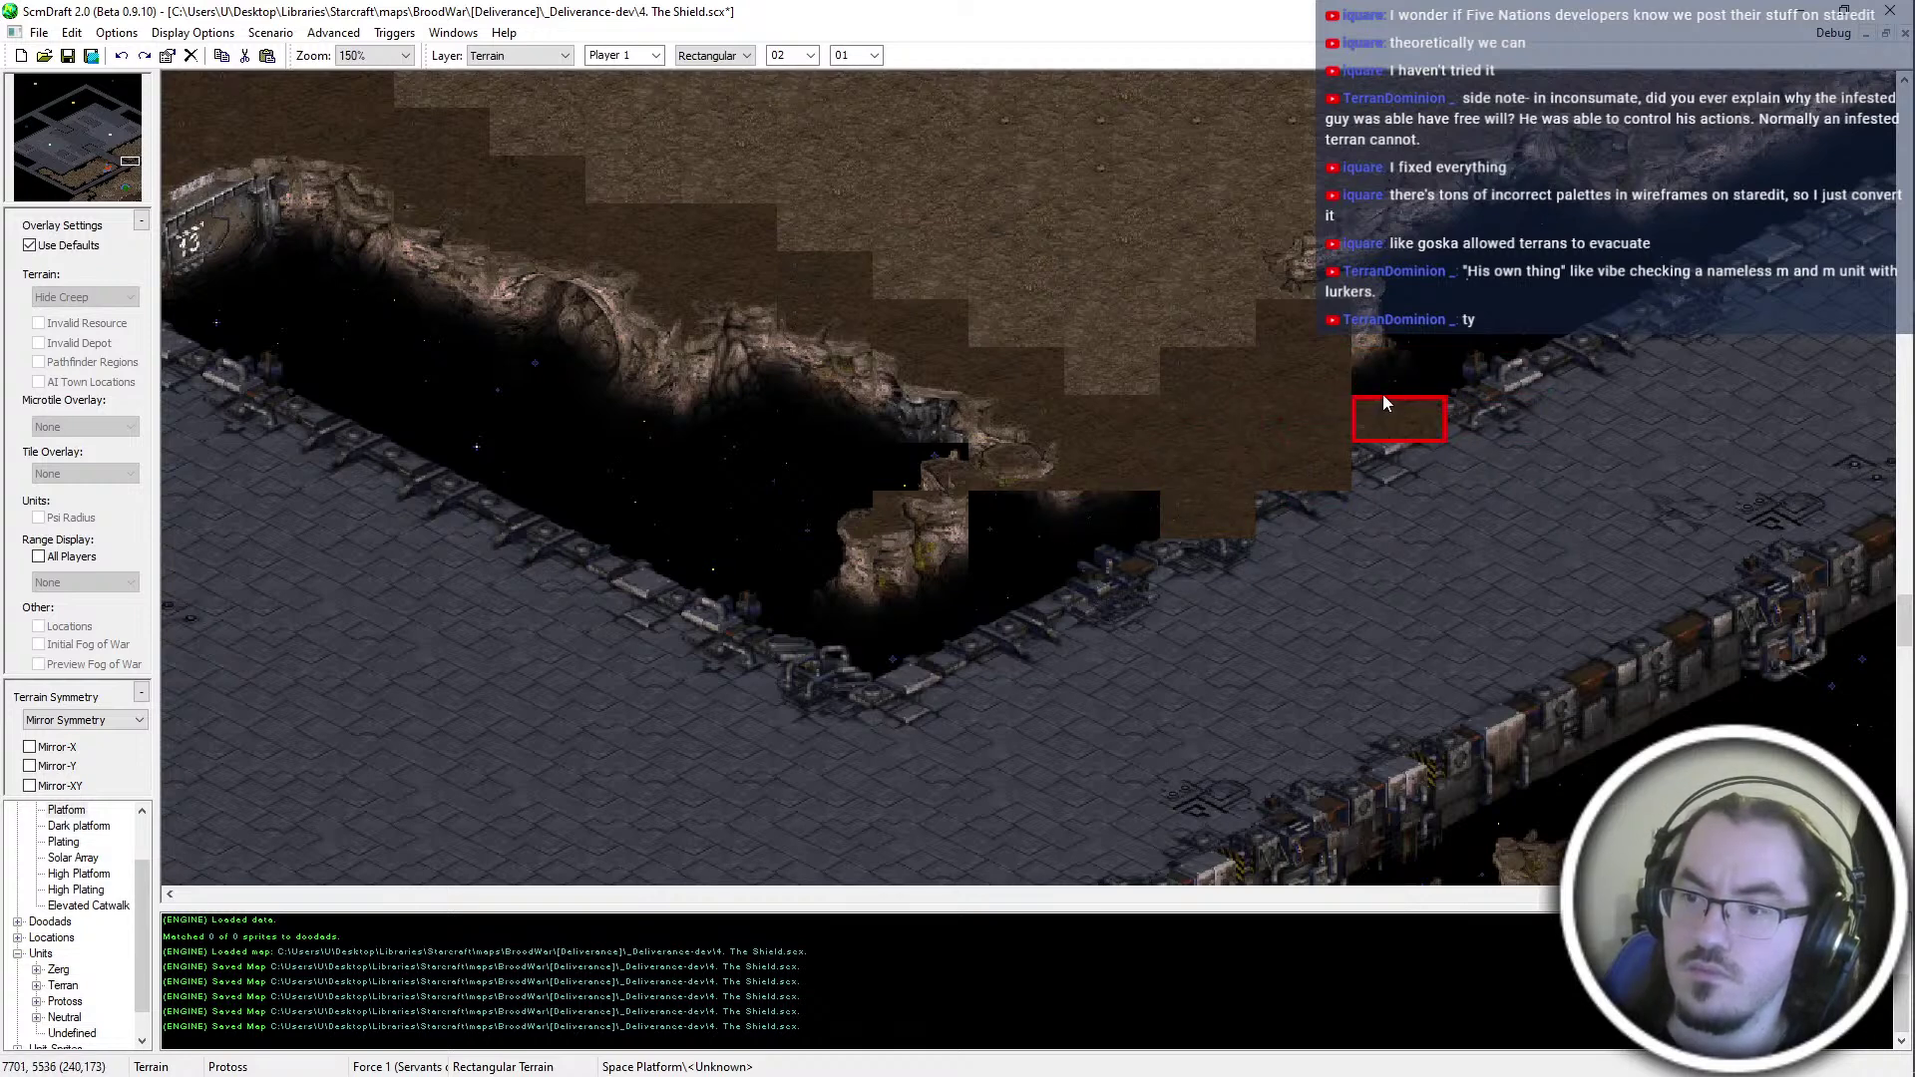
left_click(1382, 404)
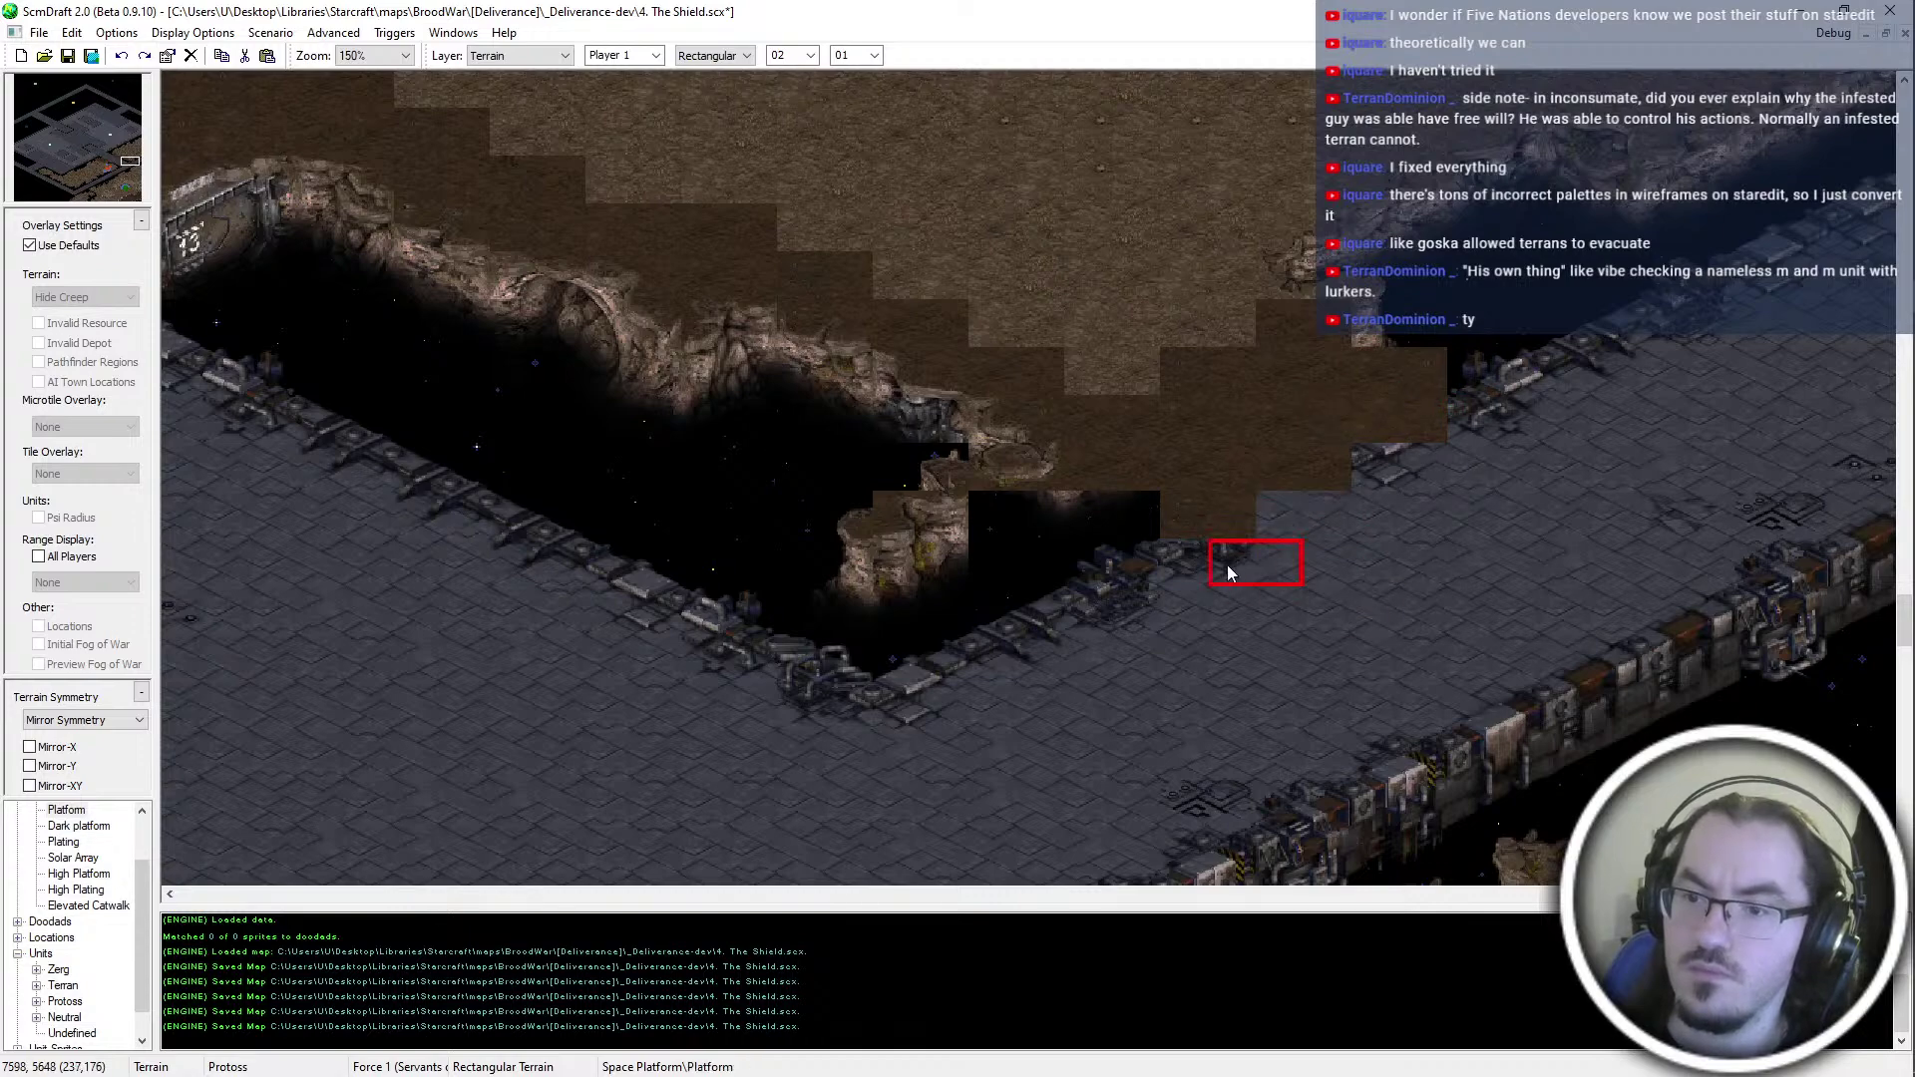
Paint platform terrain over the leftover walkway railing bordering the new dirt fill east of the southern tip
left_click(1233, 560)
left_click(1390, 477)
middle_click_drag(1456, 445, 1236, 647)
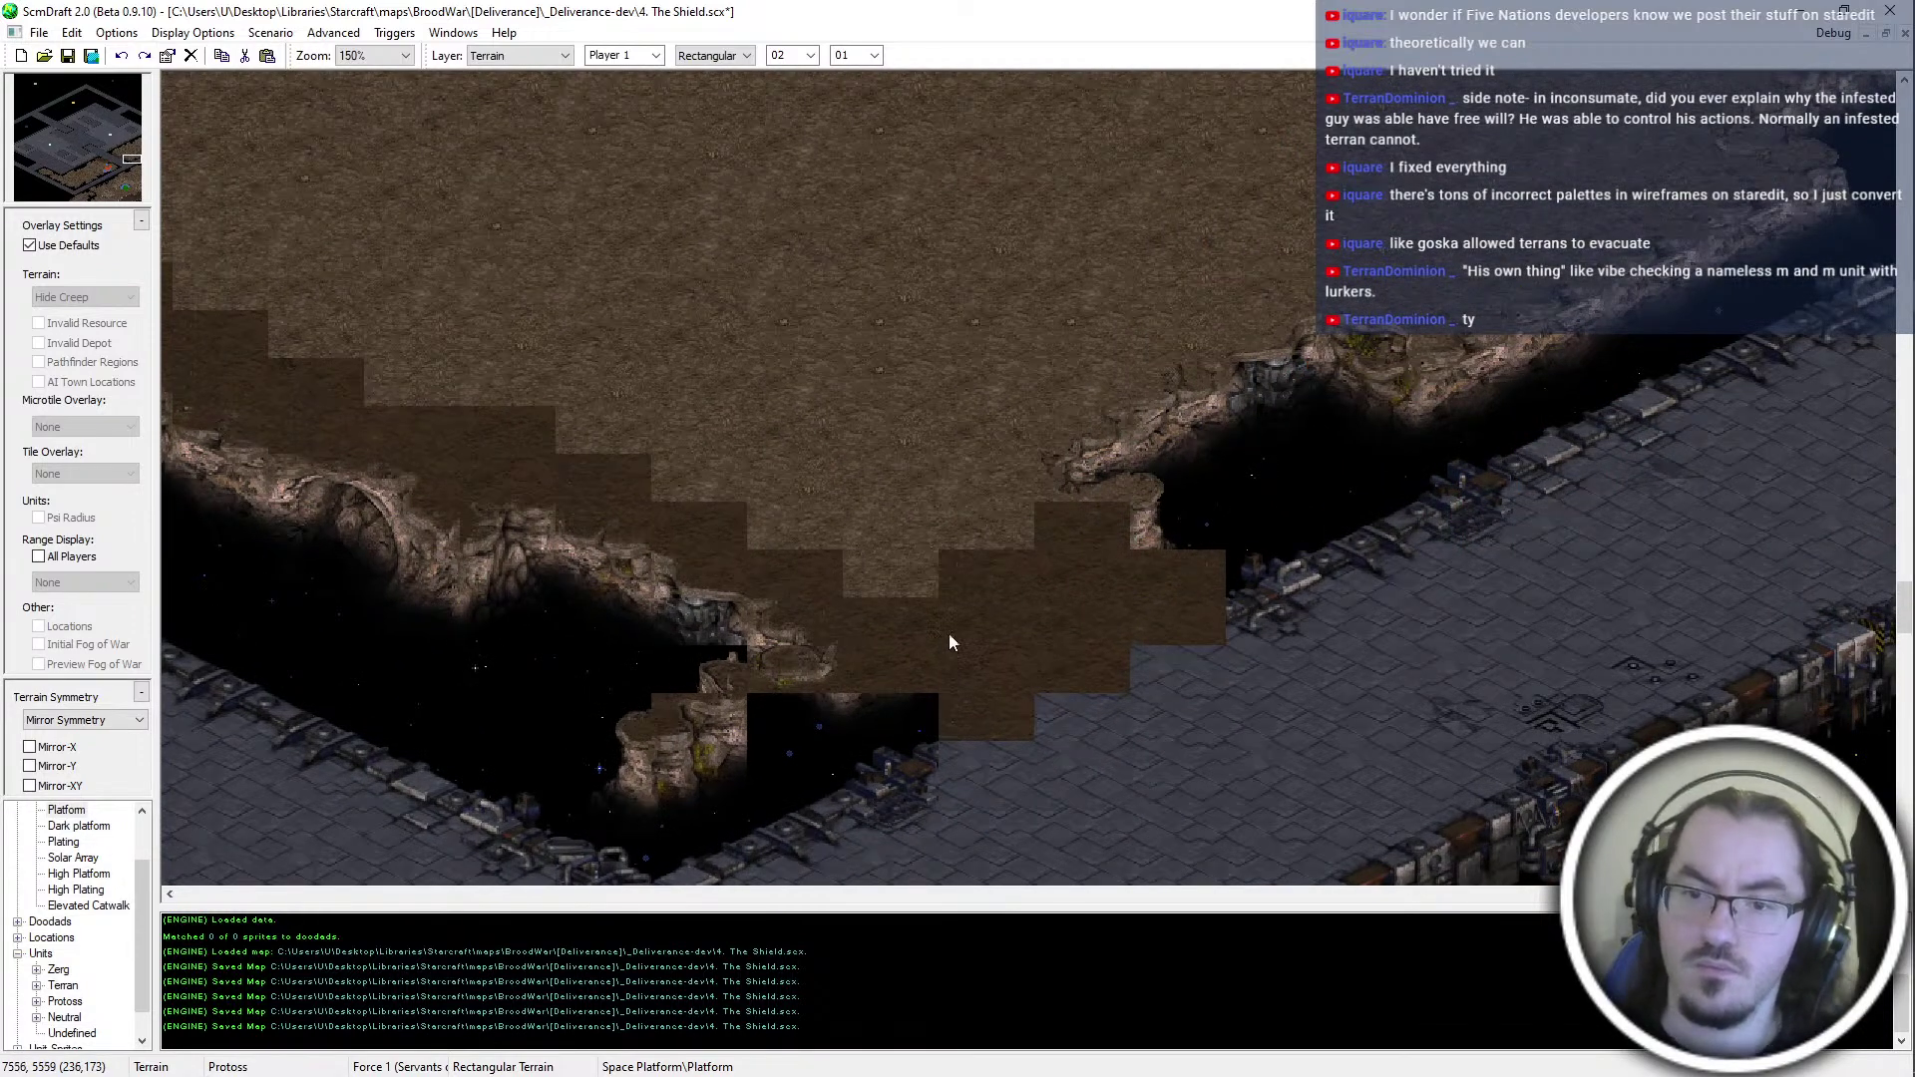
Switch the terrain brush to Tileset Indexed and extend the southern outcrop's cliff edge east with tiles to the new dirt fill
middle_click_drag(856, 637, 1013, 524)
left_click(720, 57)
left_click(726, 106)
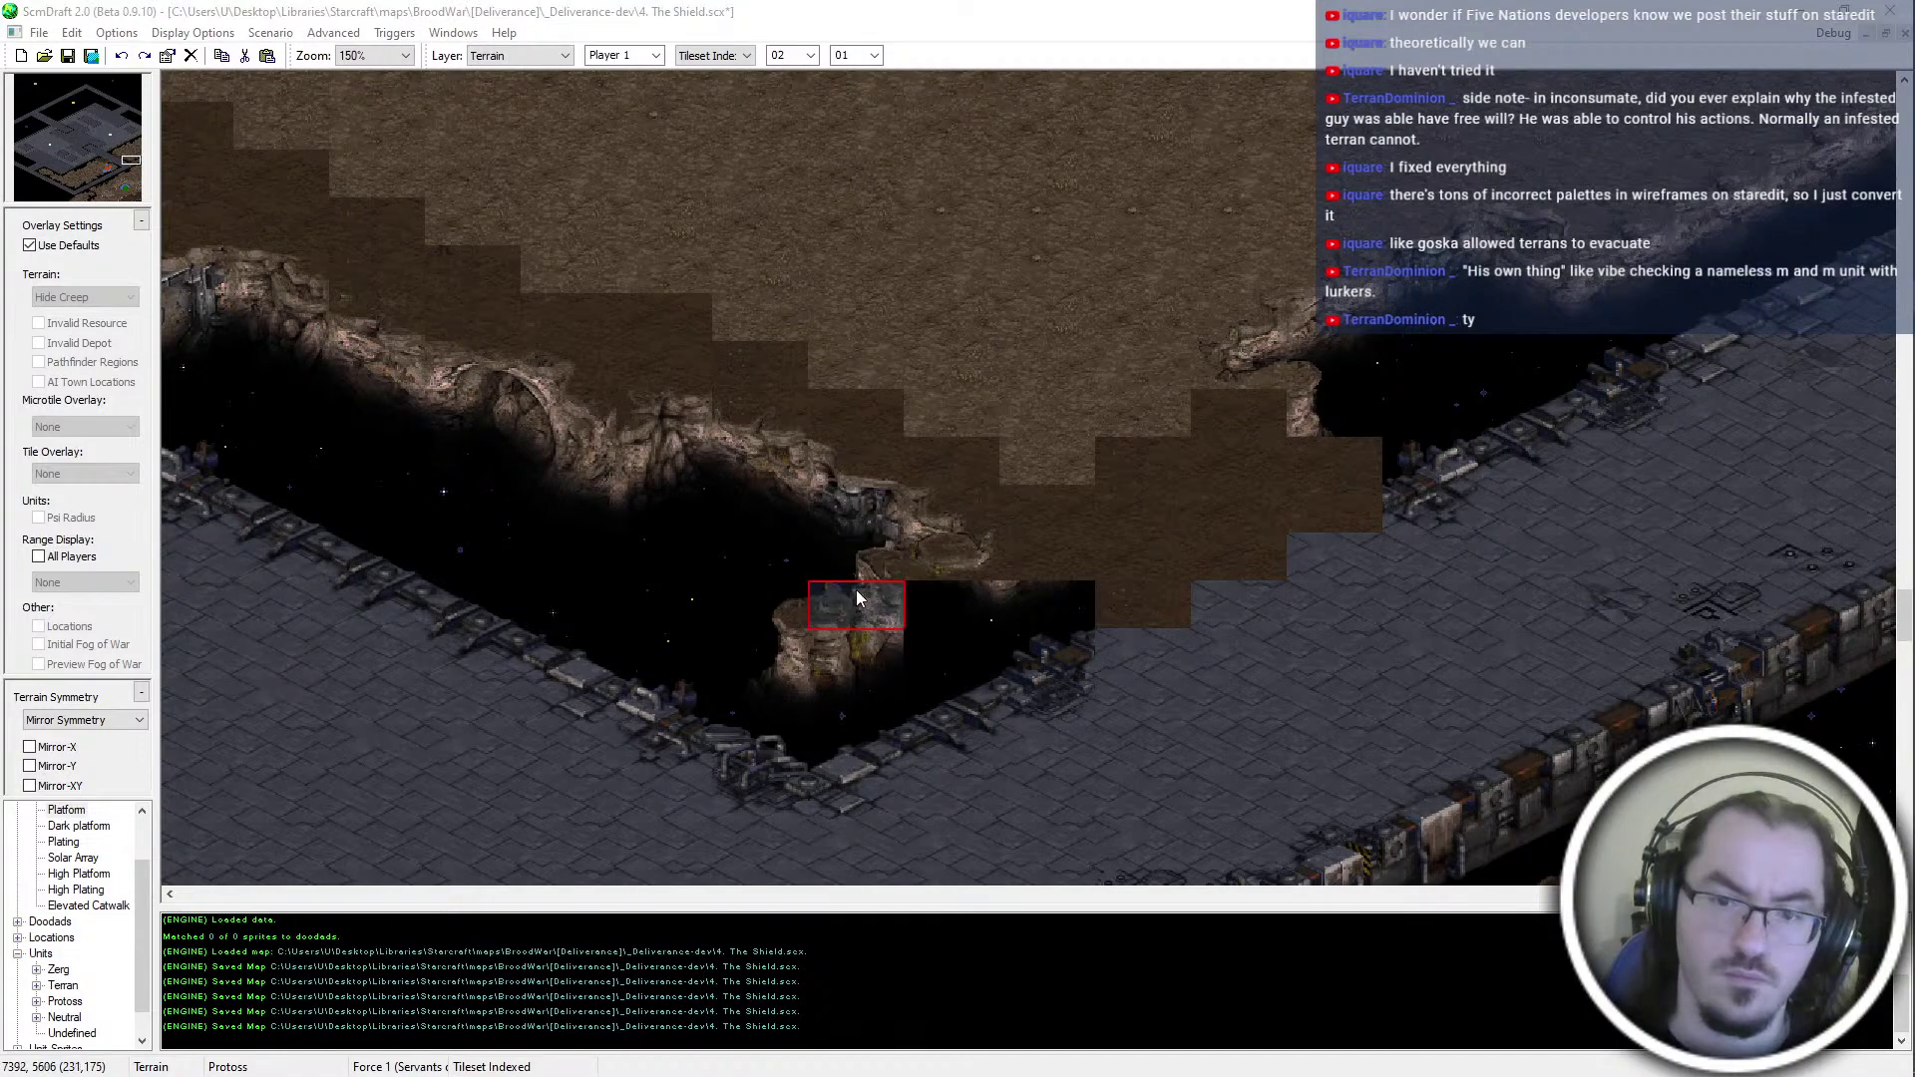
mouse_move(790, 435)
middle_mouse_down()
mouse_move(851, 385)
mouse_move(1059, 327)
middle_mouse_up()
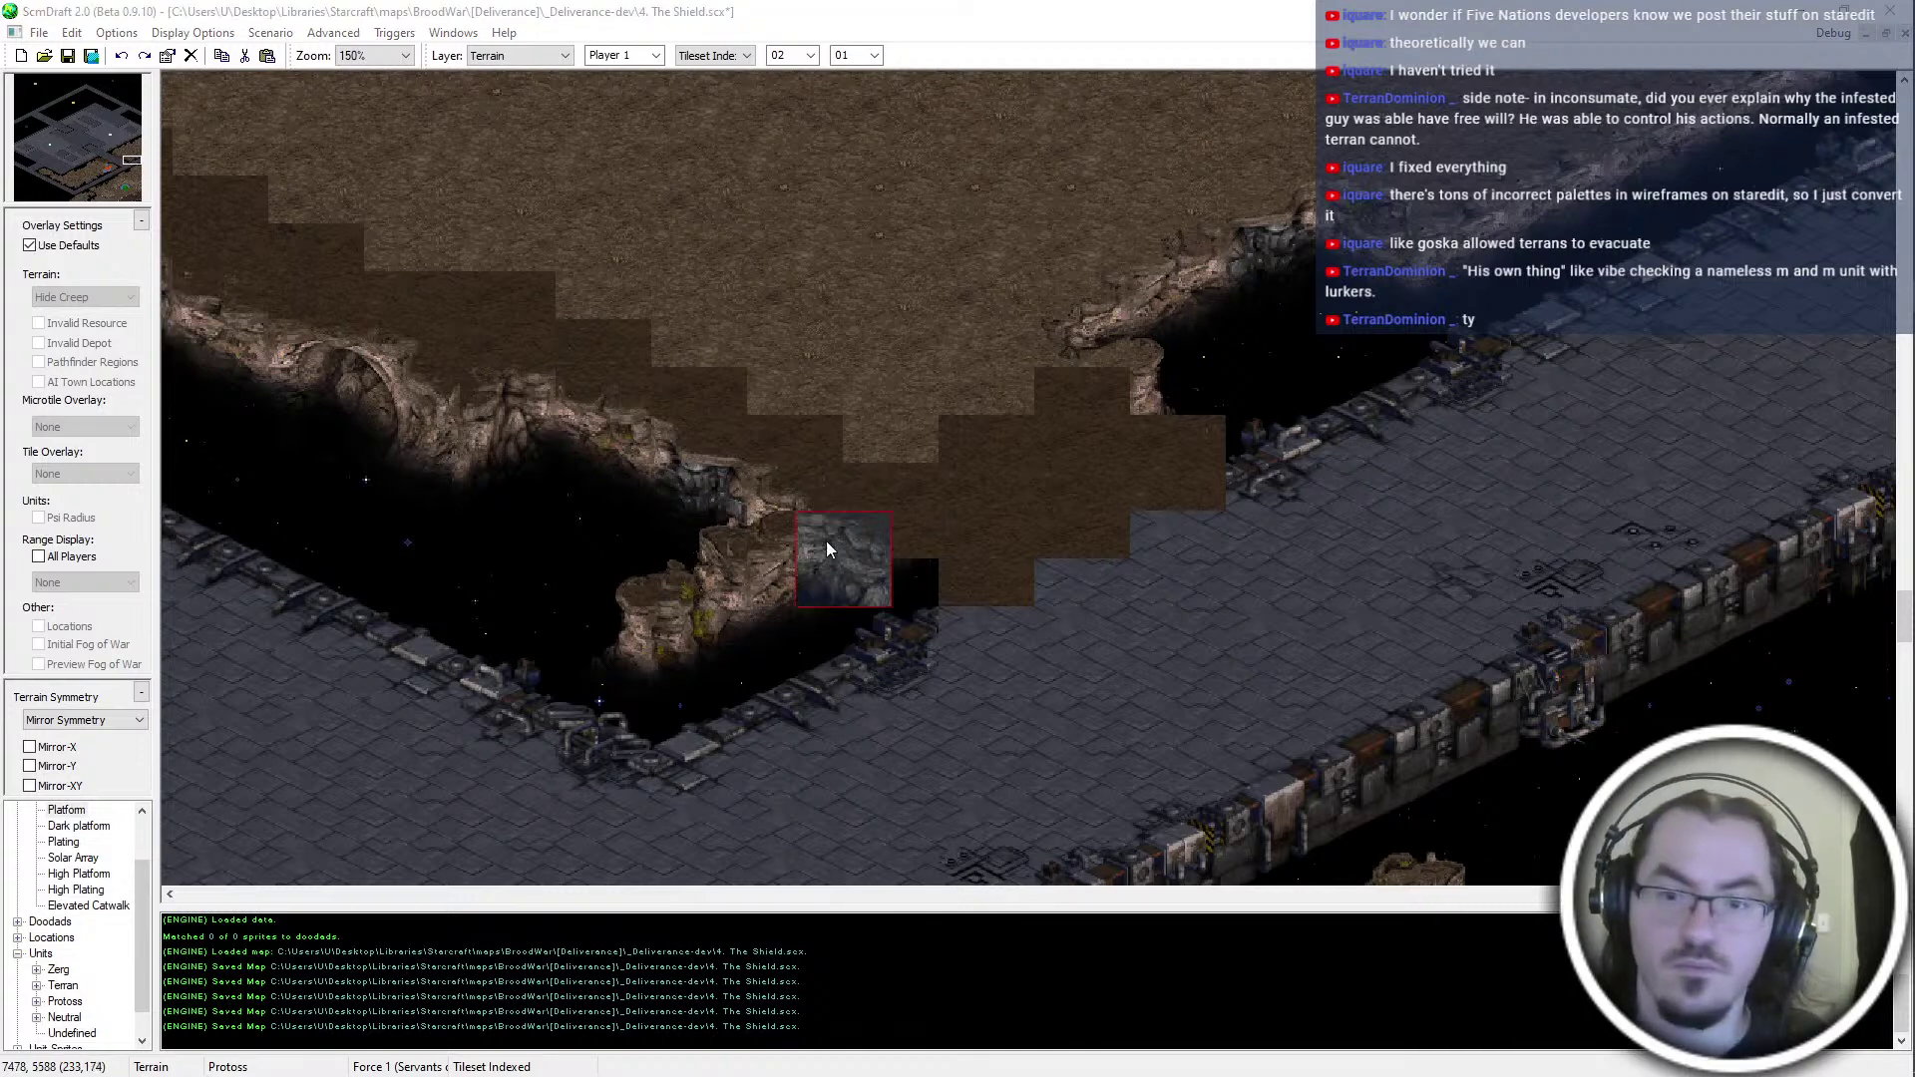
scroll(919, 589, "down", 2)
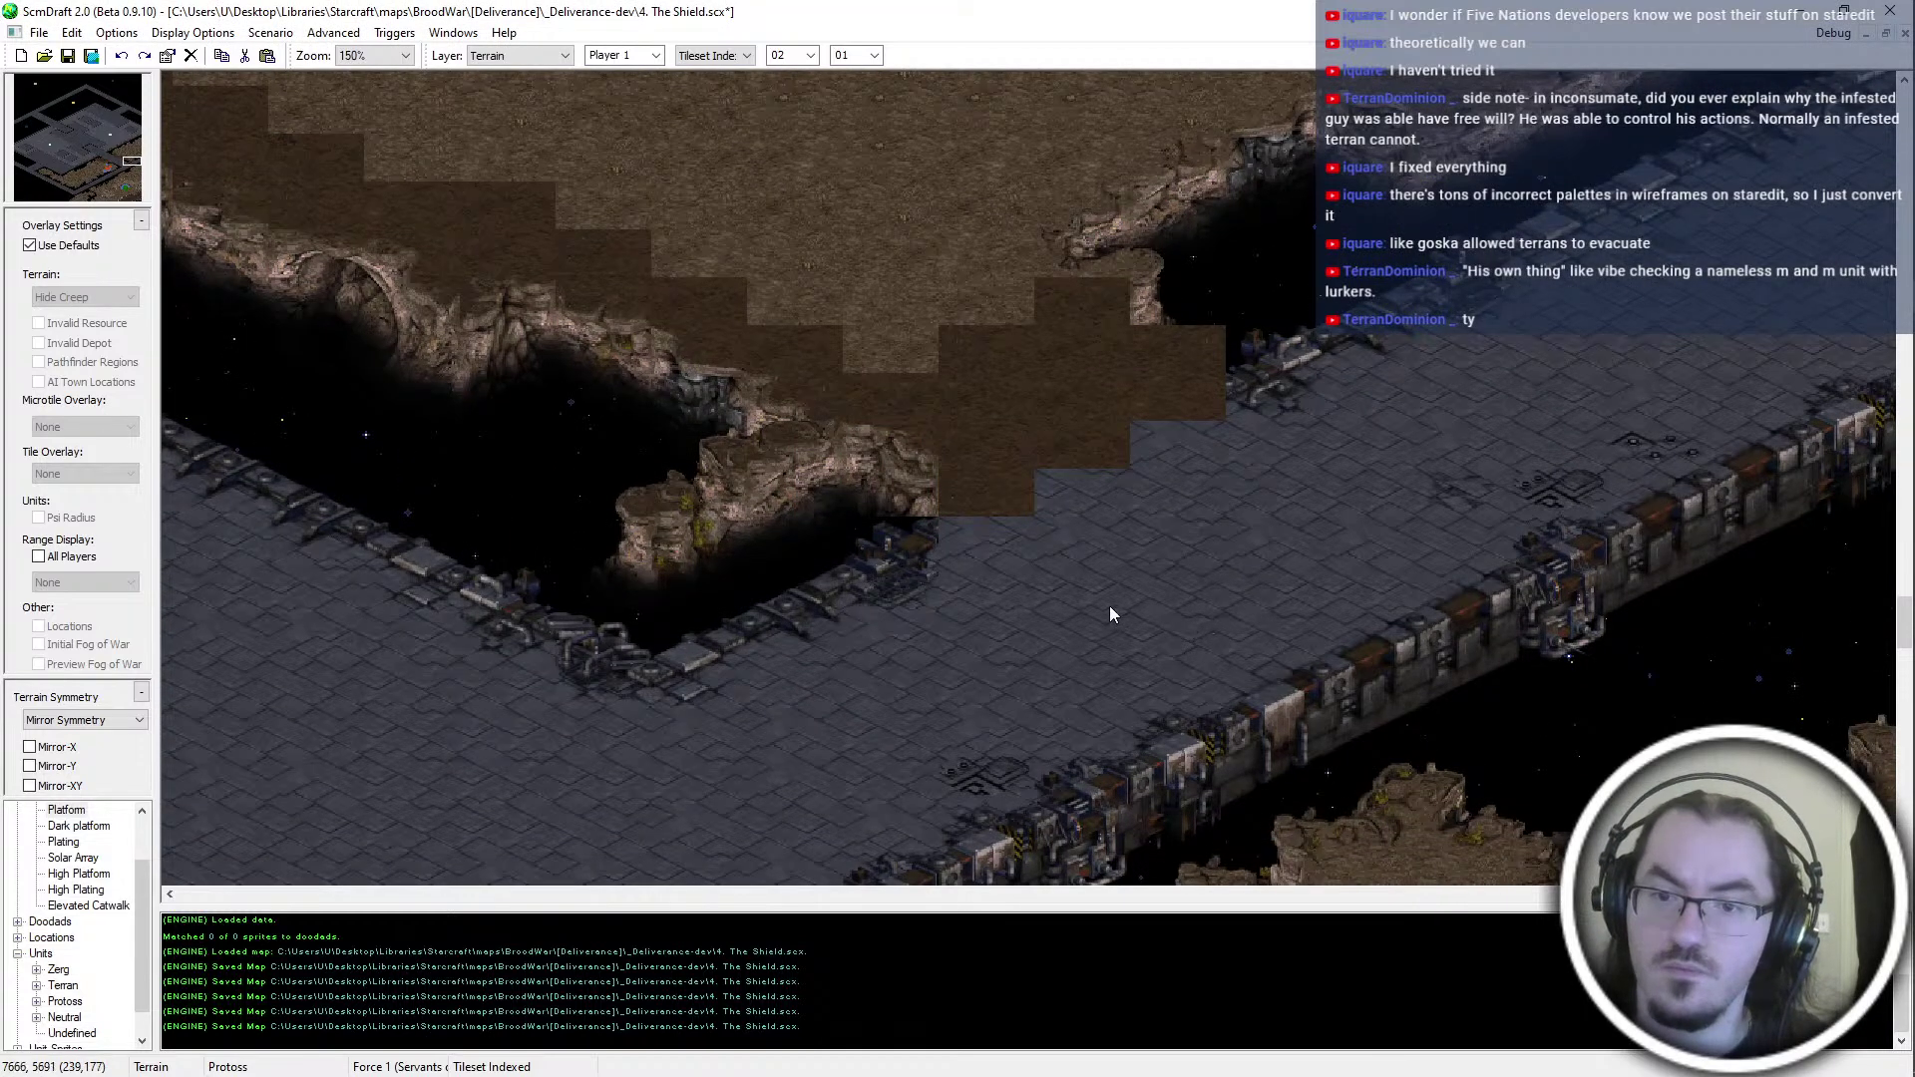
scroll(1003, 539, "up", 3)
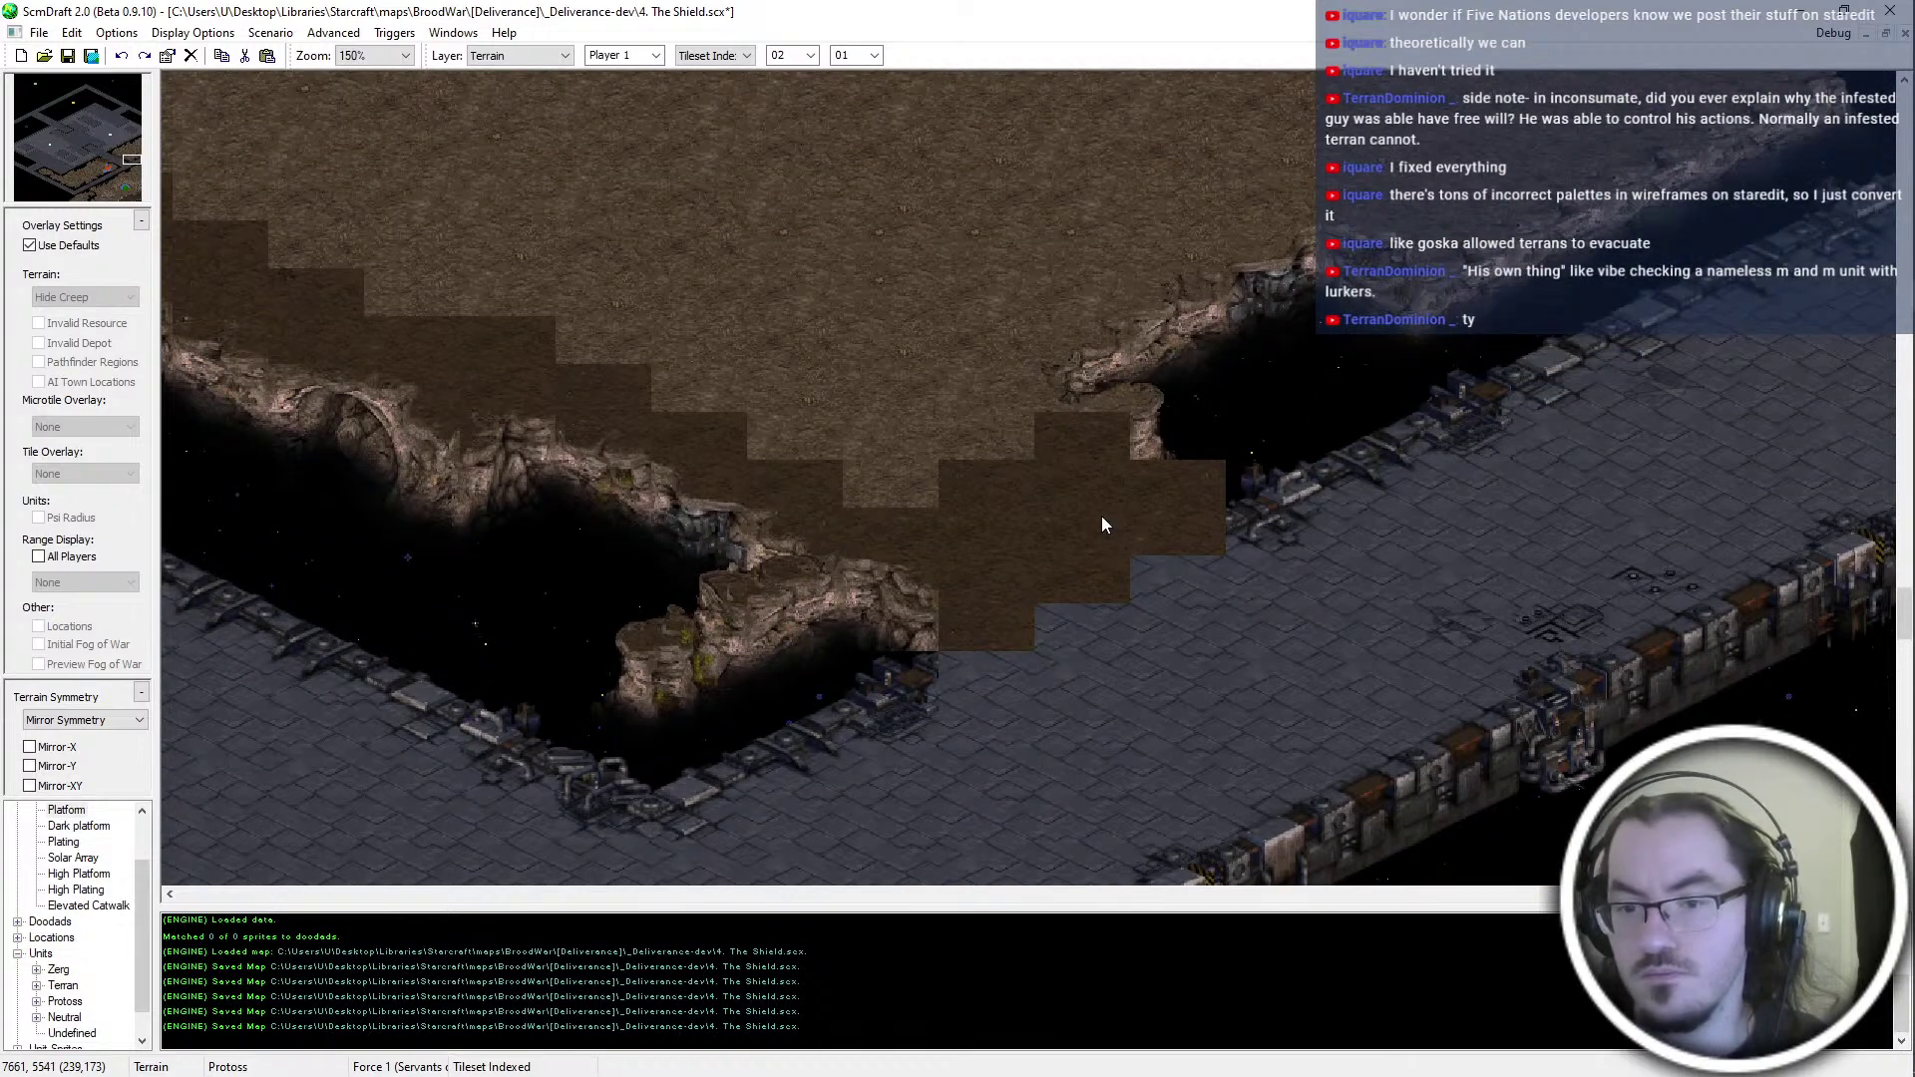
Place dirt and railing transition tiles along the walkway edge northeast of the new dirt fill
middle_click_drag(925, 485, 1412, 504)
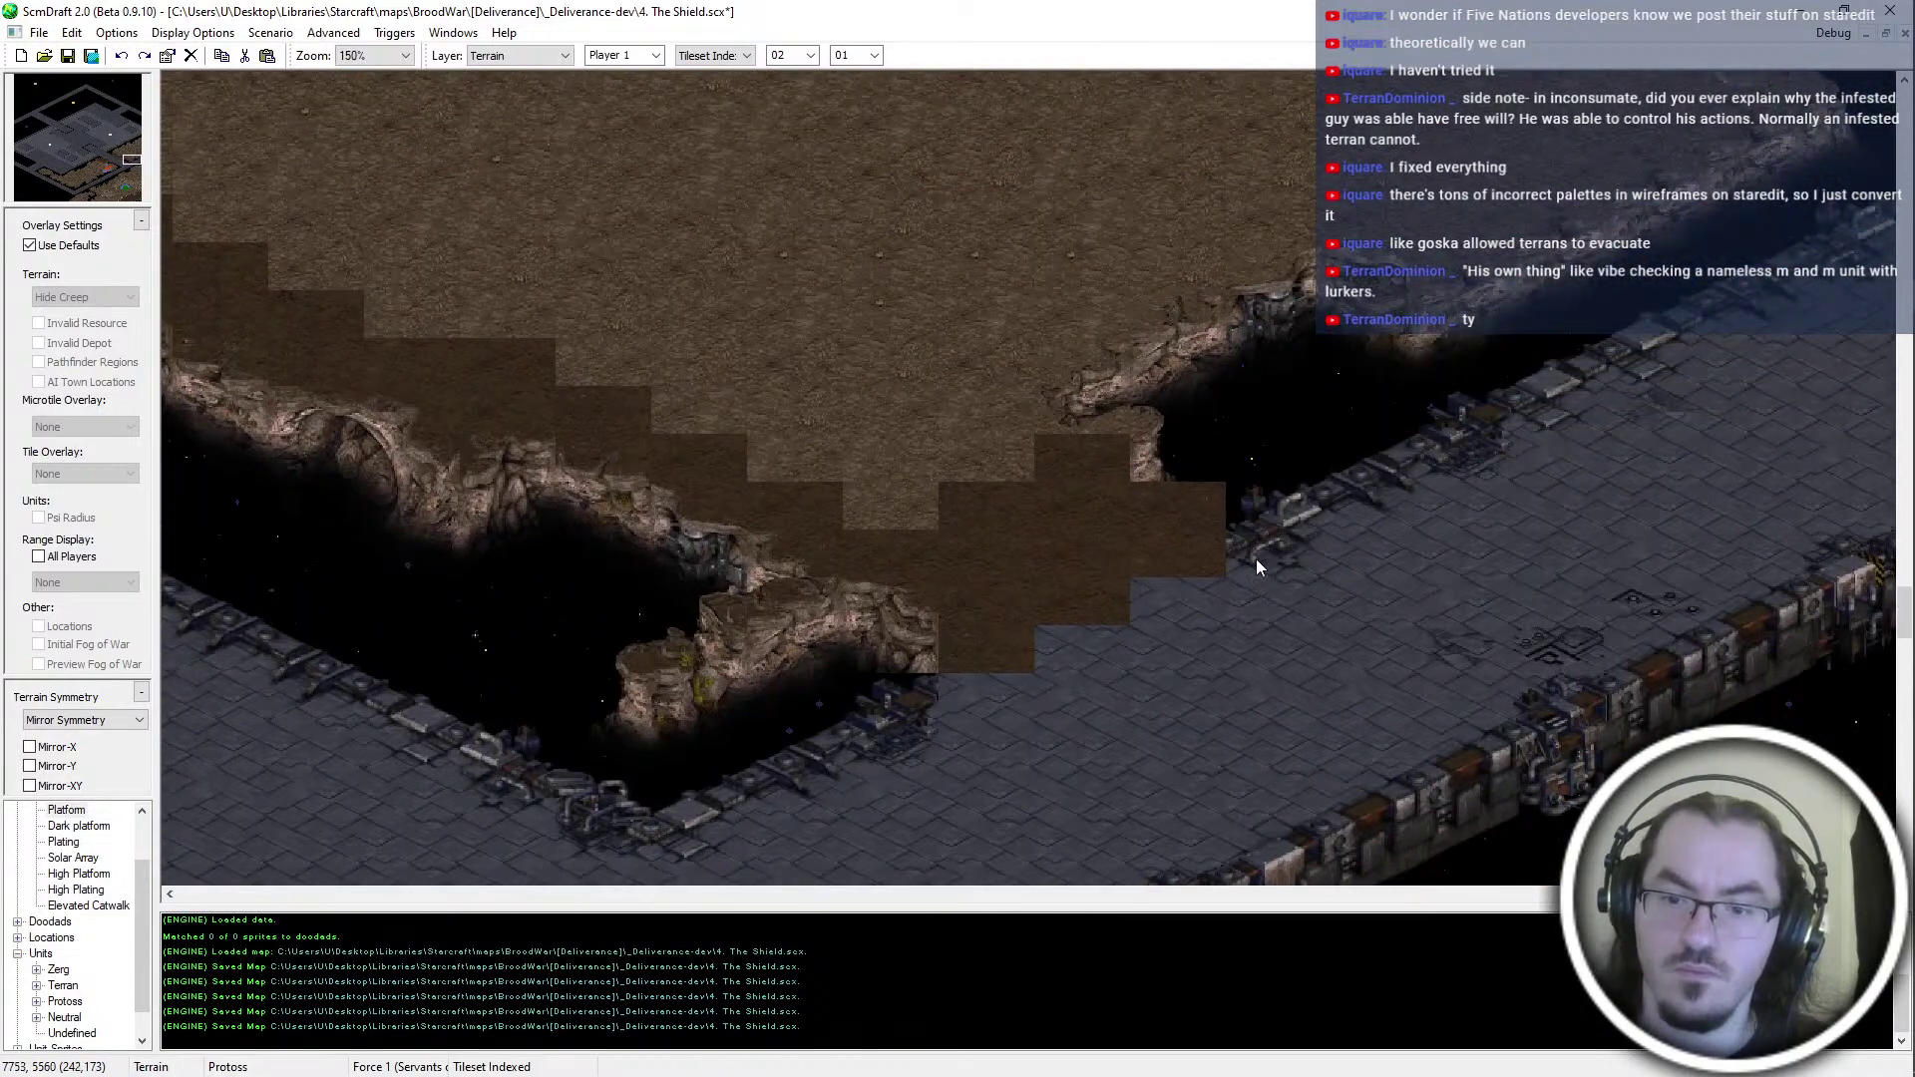
scroll(1227, 572, "up", 3)
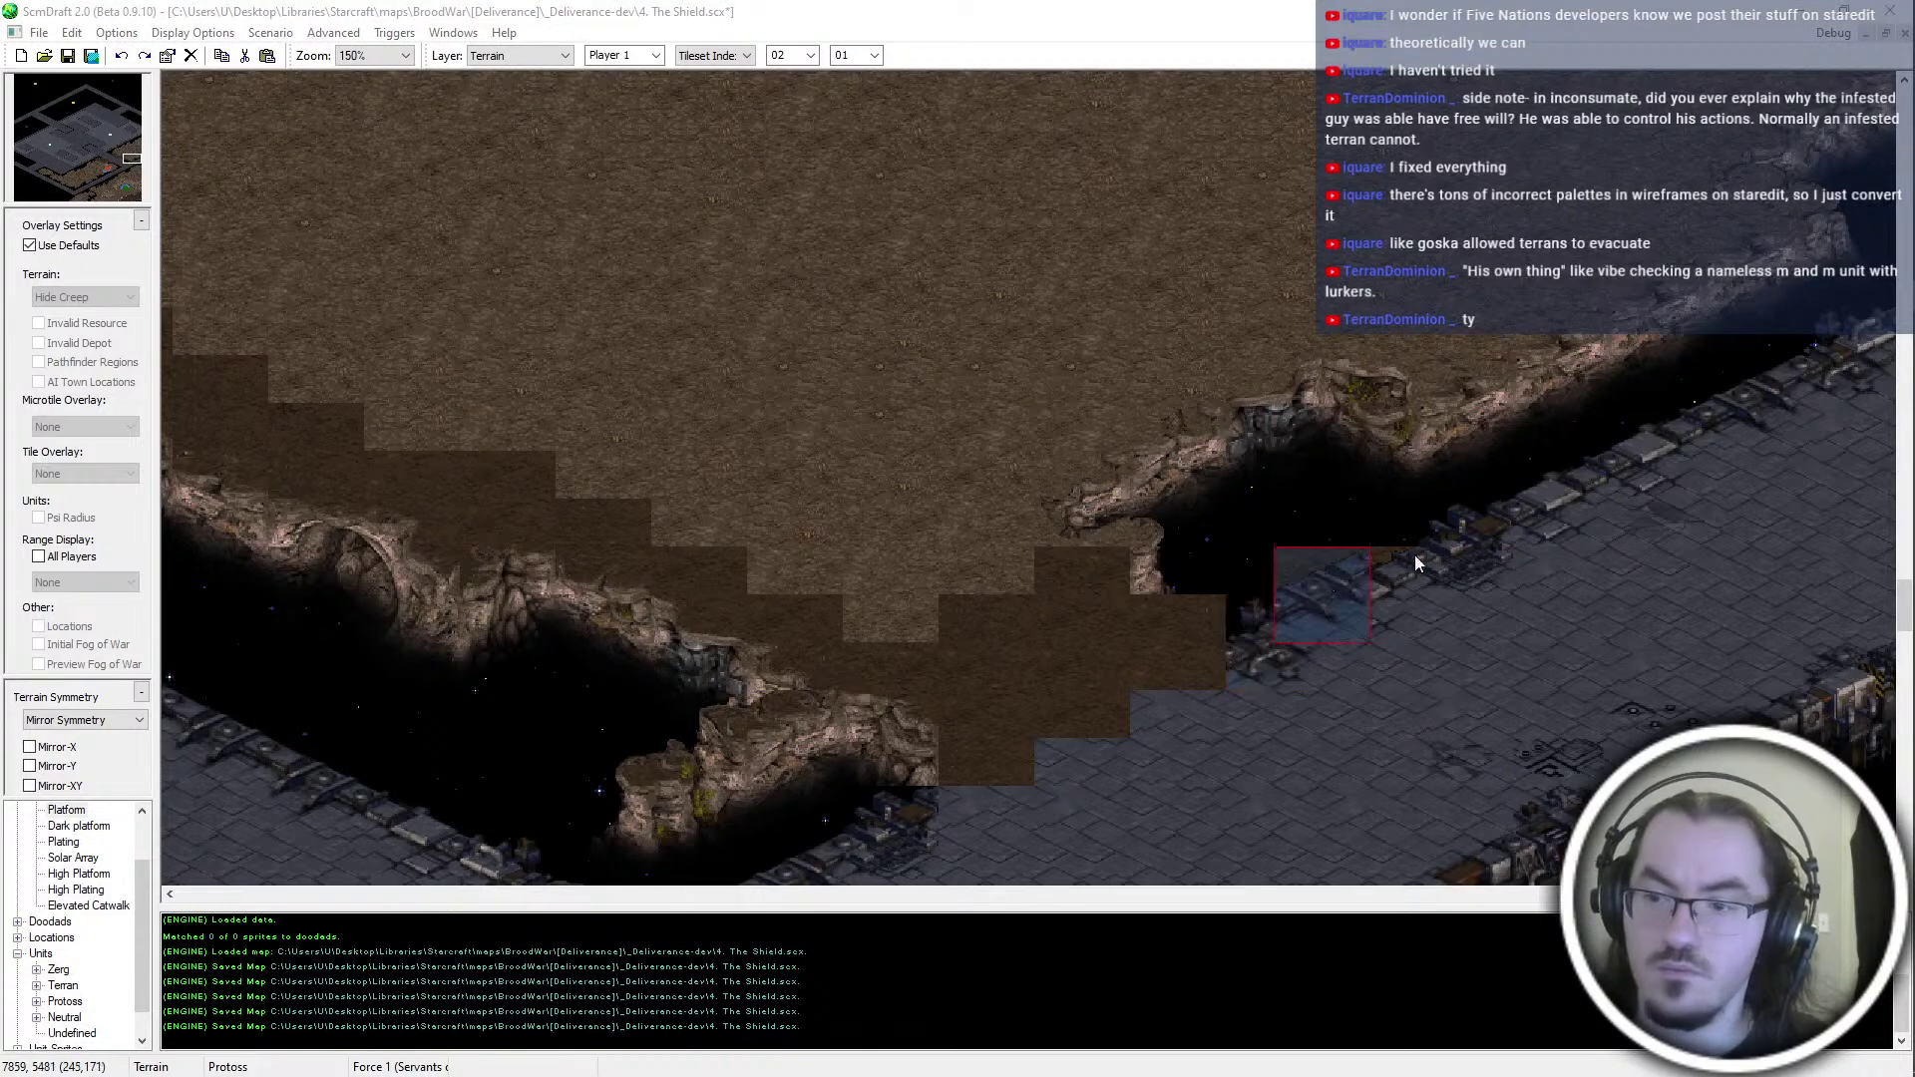
left_click(1480, 539)
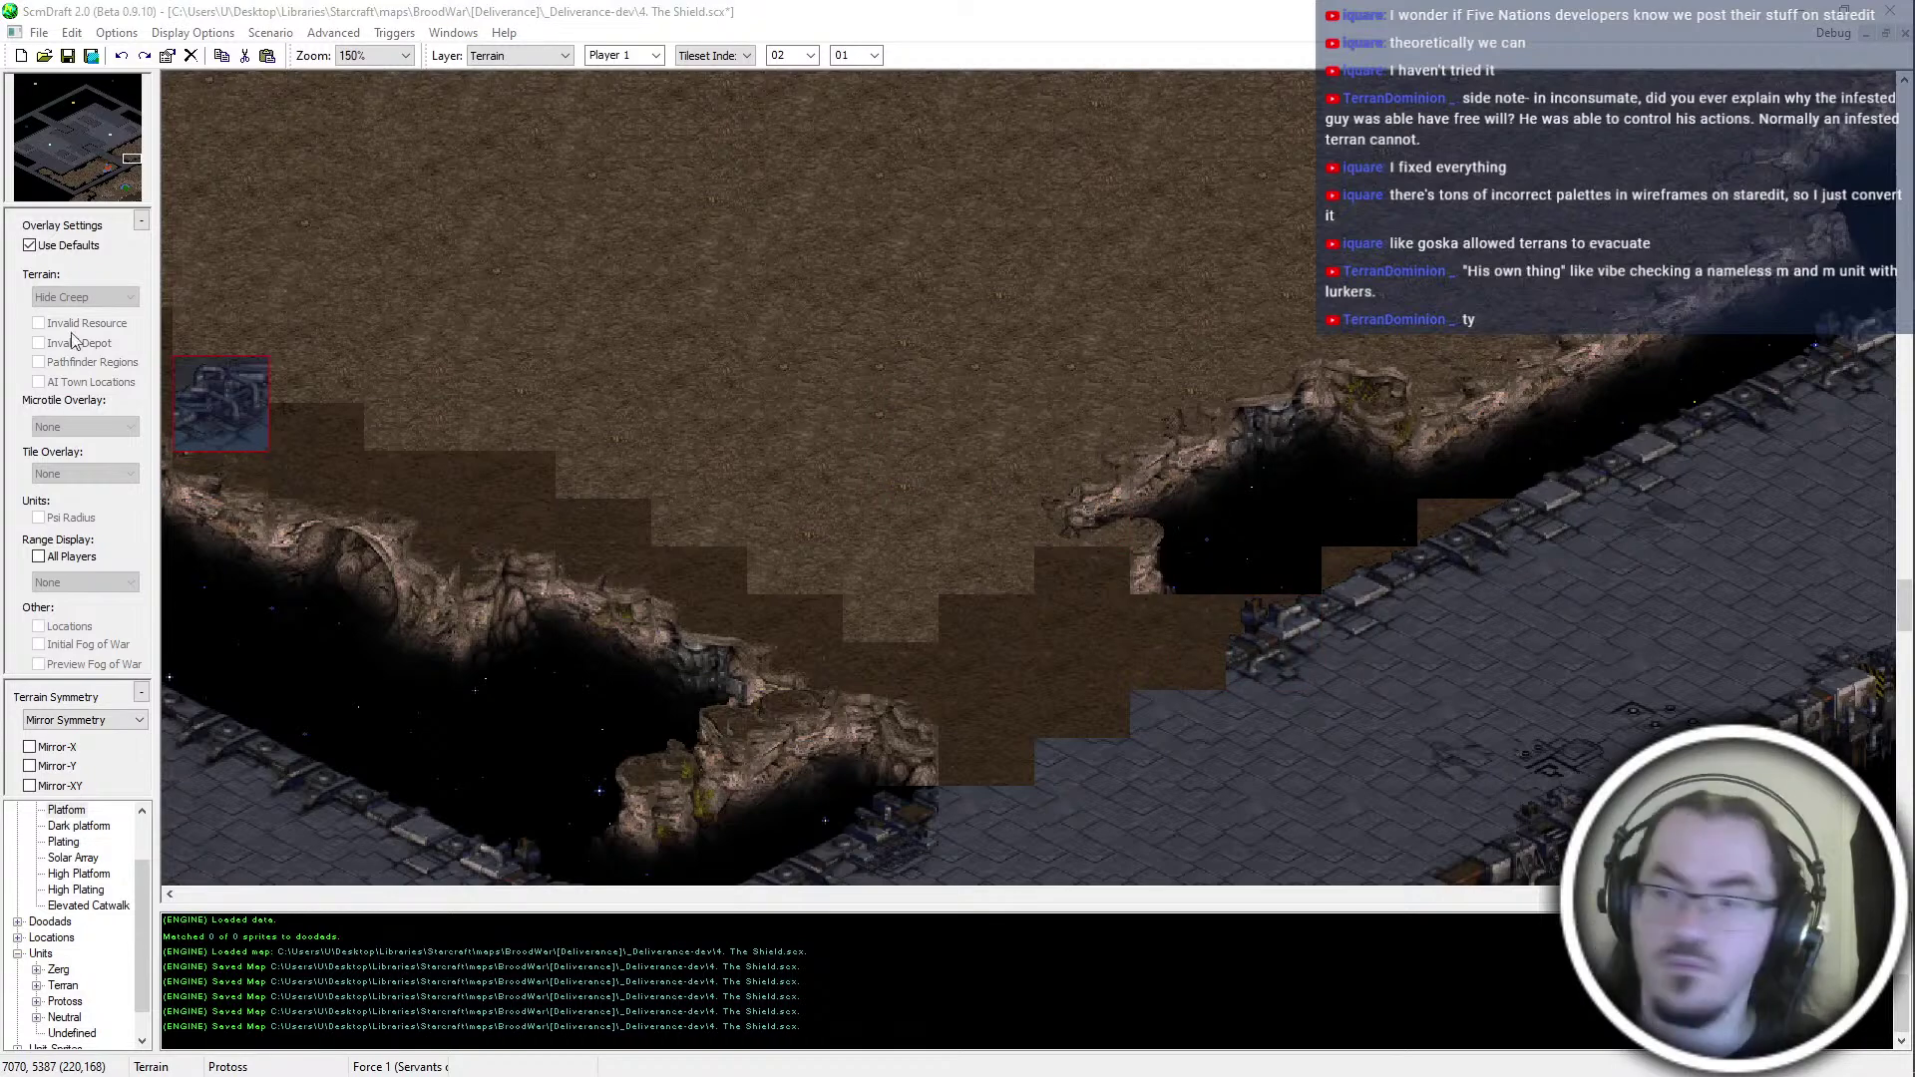
scroll(1554, 505, "up", 3)
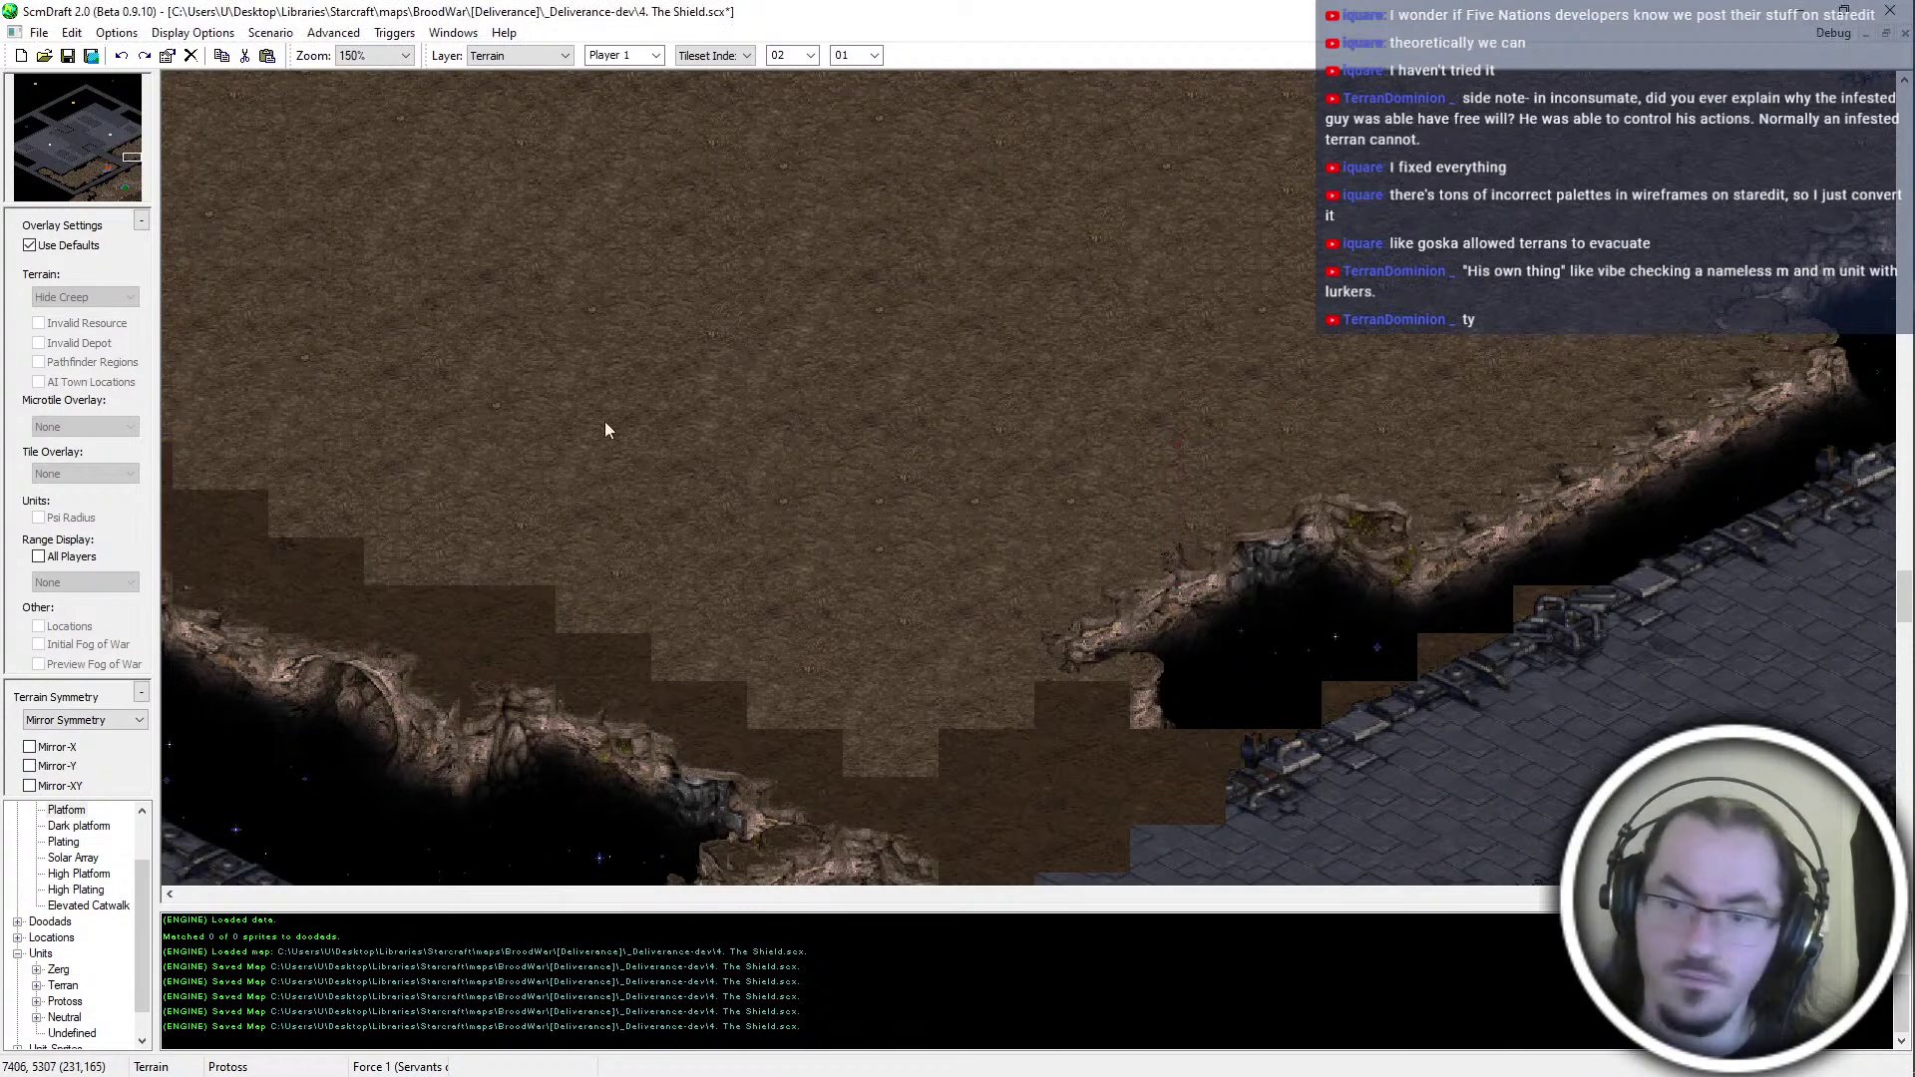
scroll(1002, 460, "down", 3)
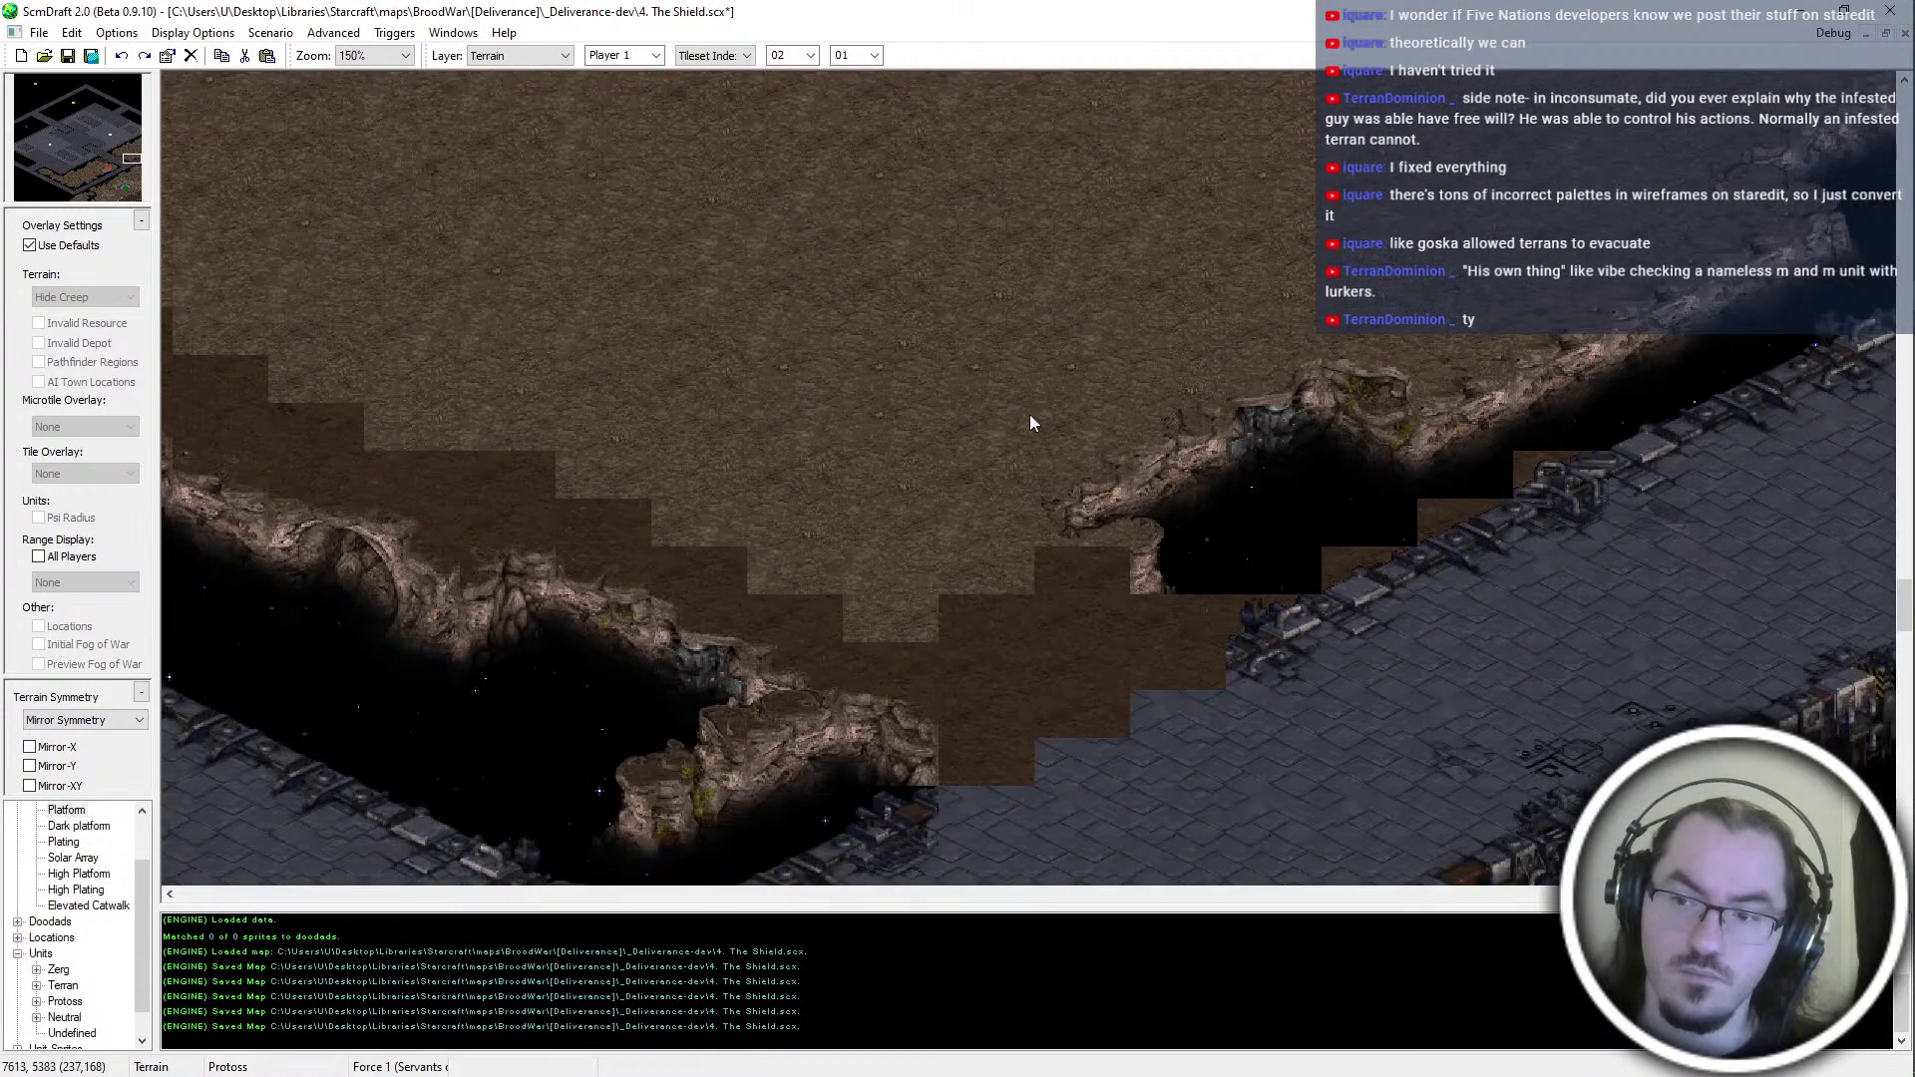
Try placing rock tiles in the gap between the eastern cliff edge and the walkway railing, and undo them
scroll(1019, 407, "up", 3)
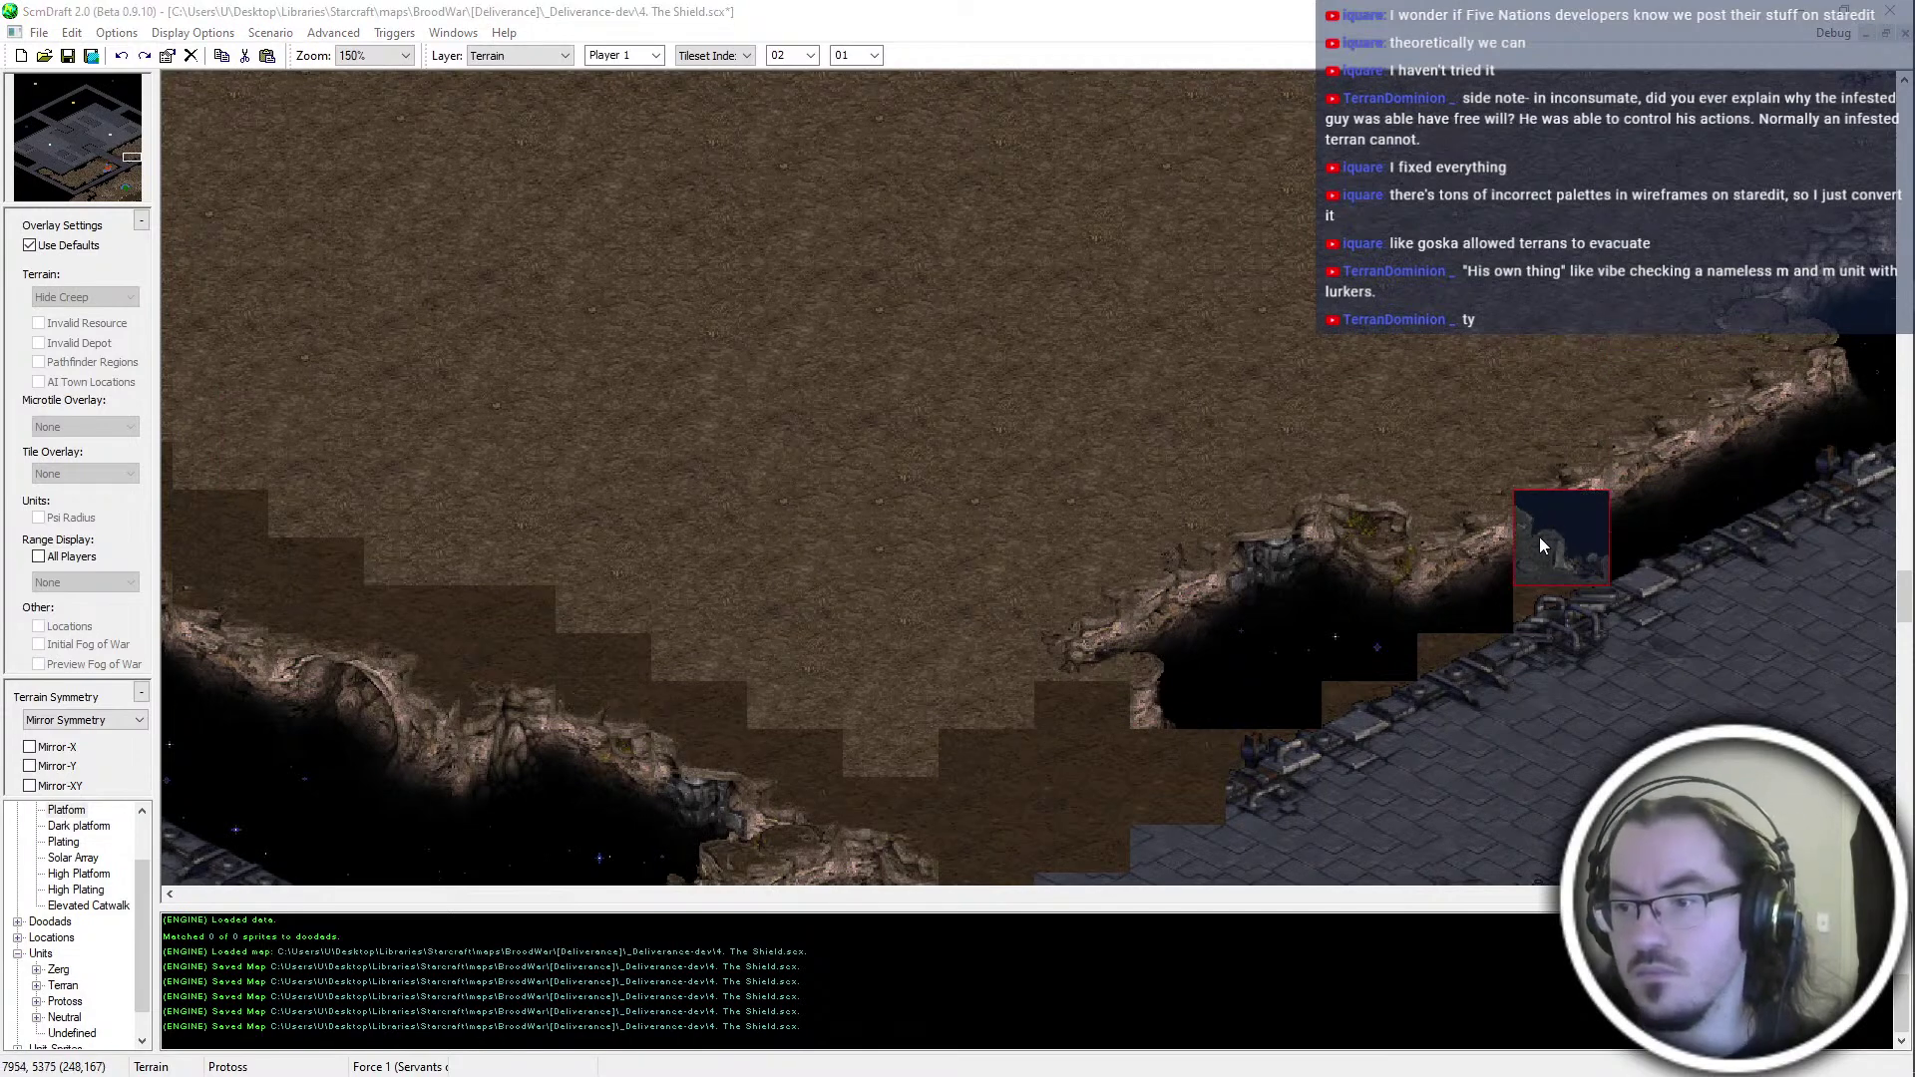
left_click(1540, 544)
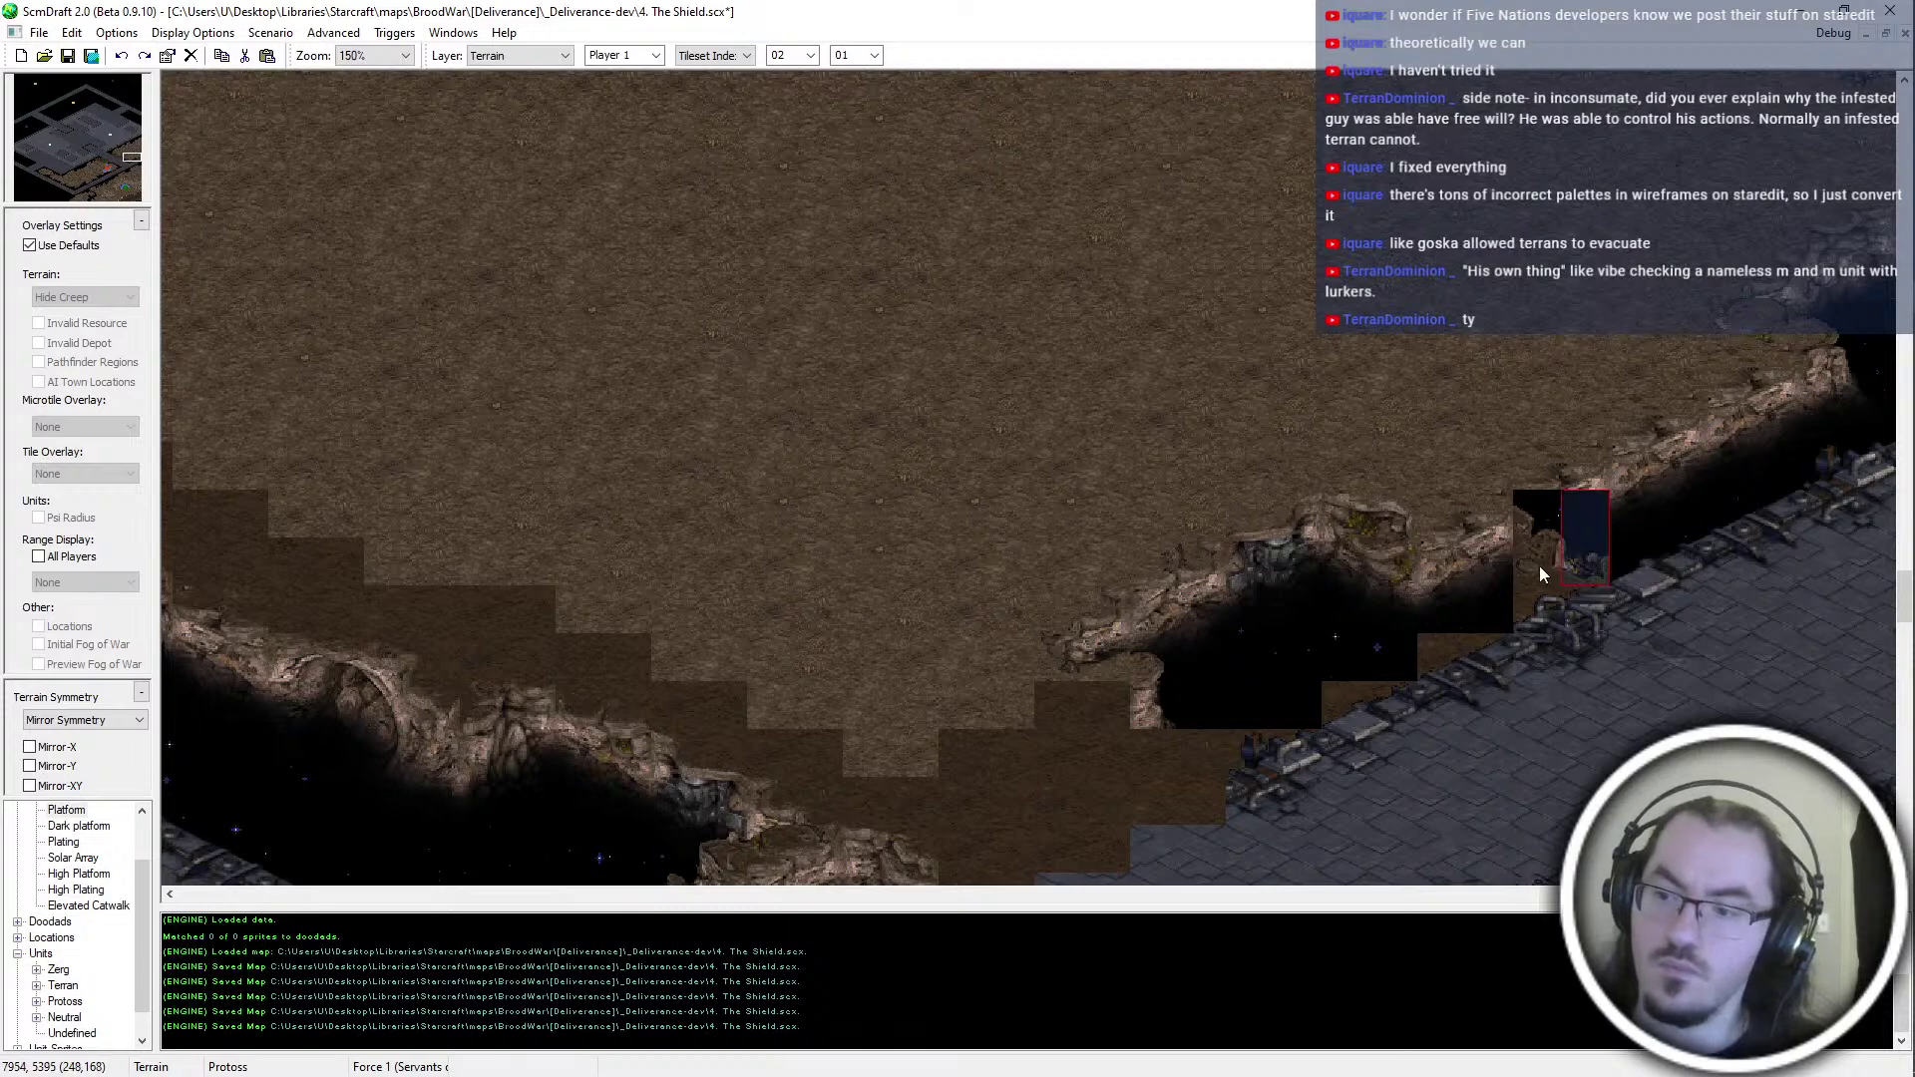
key("ctrl+z")
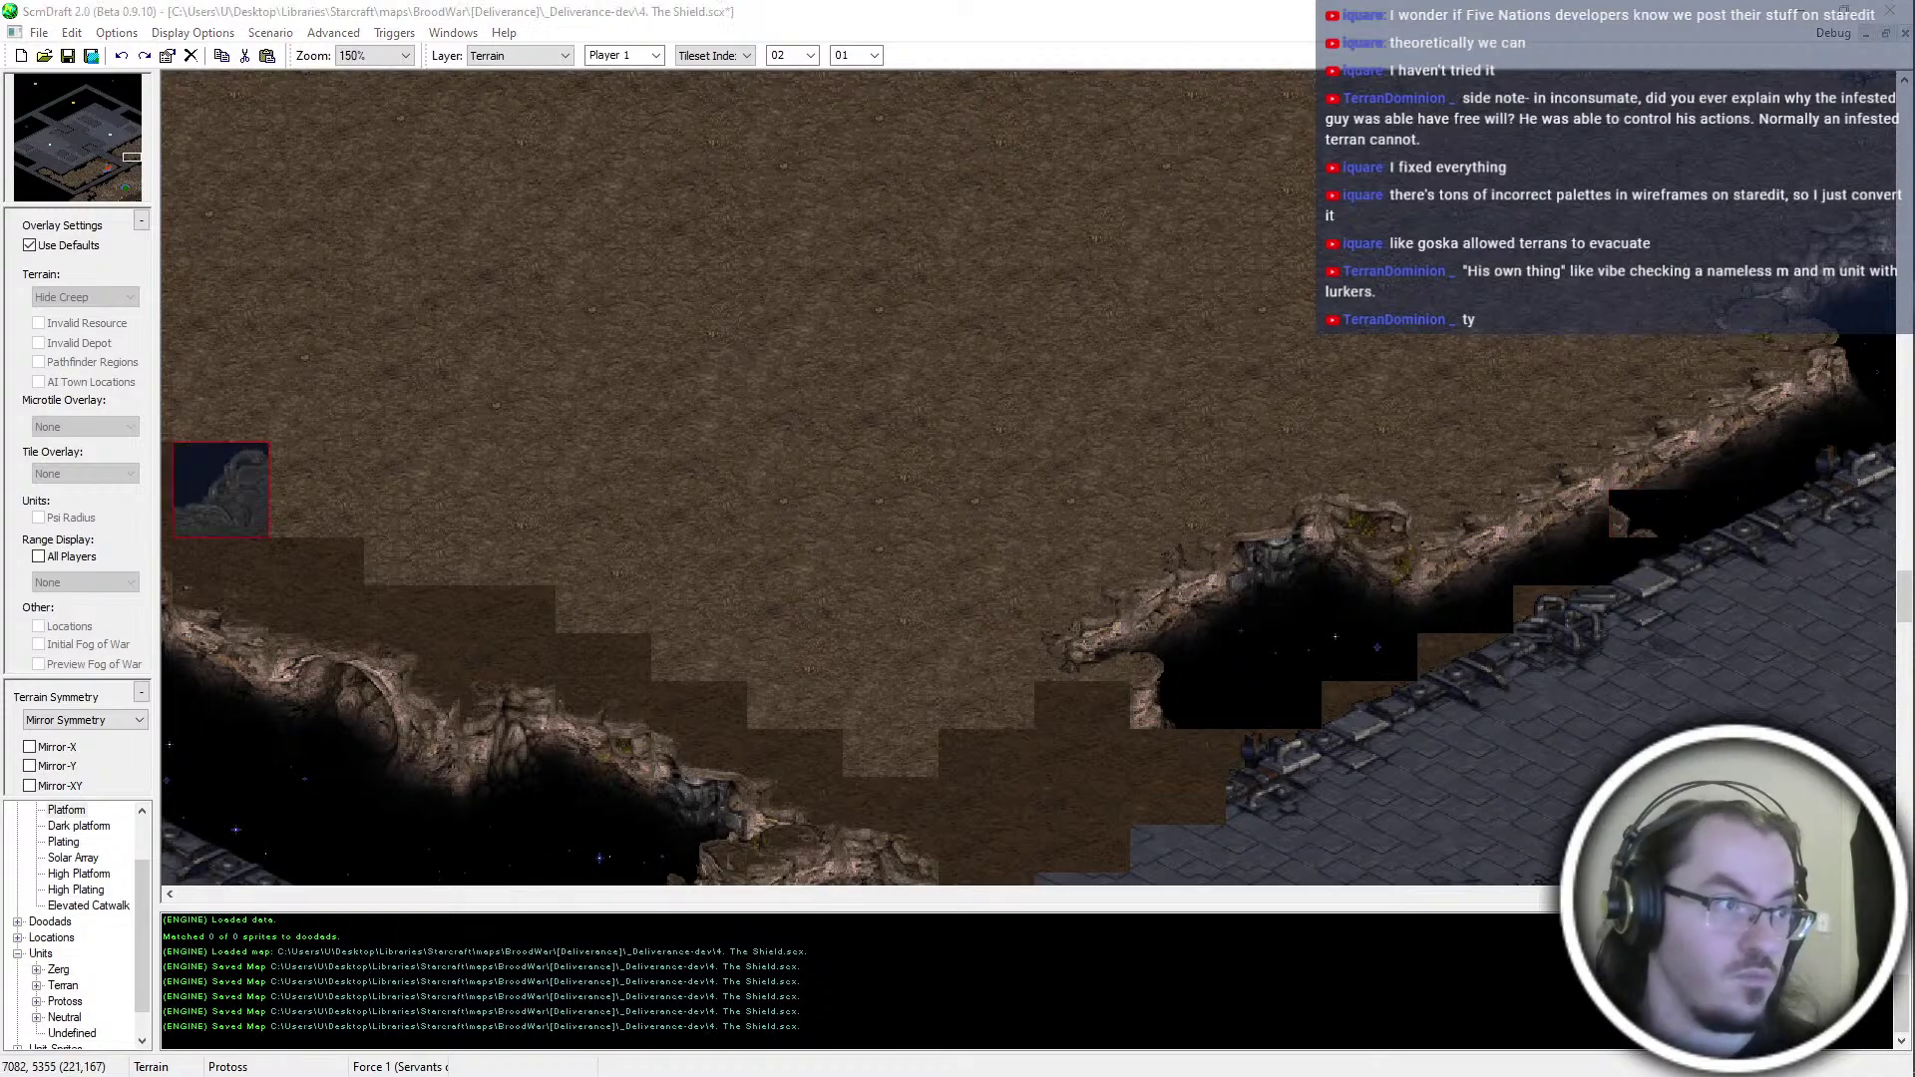
left_click(1452, 399)
key("ctrl+z")
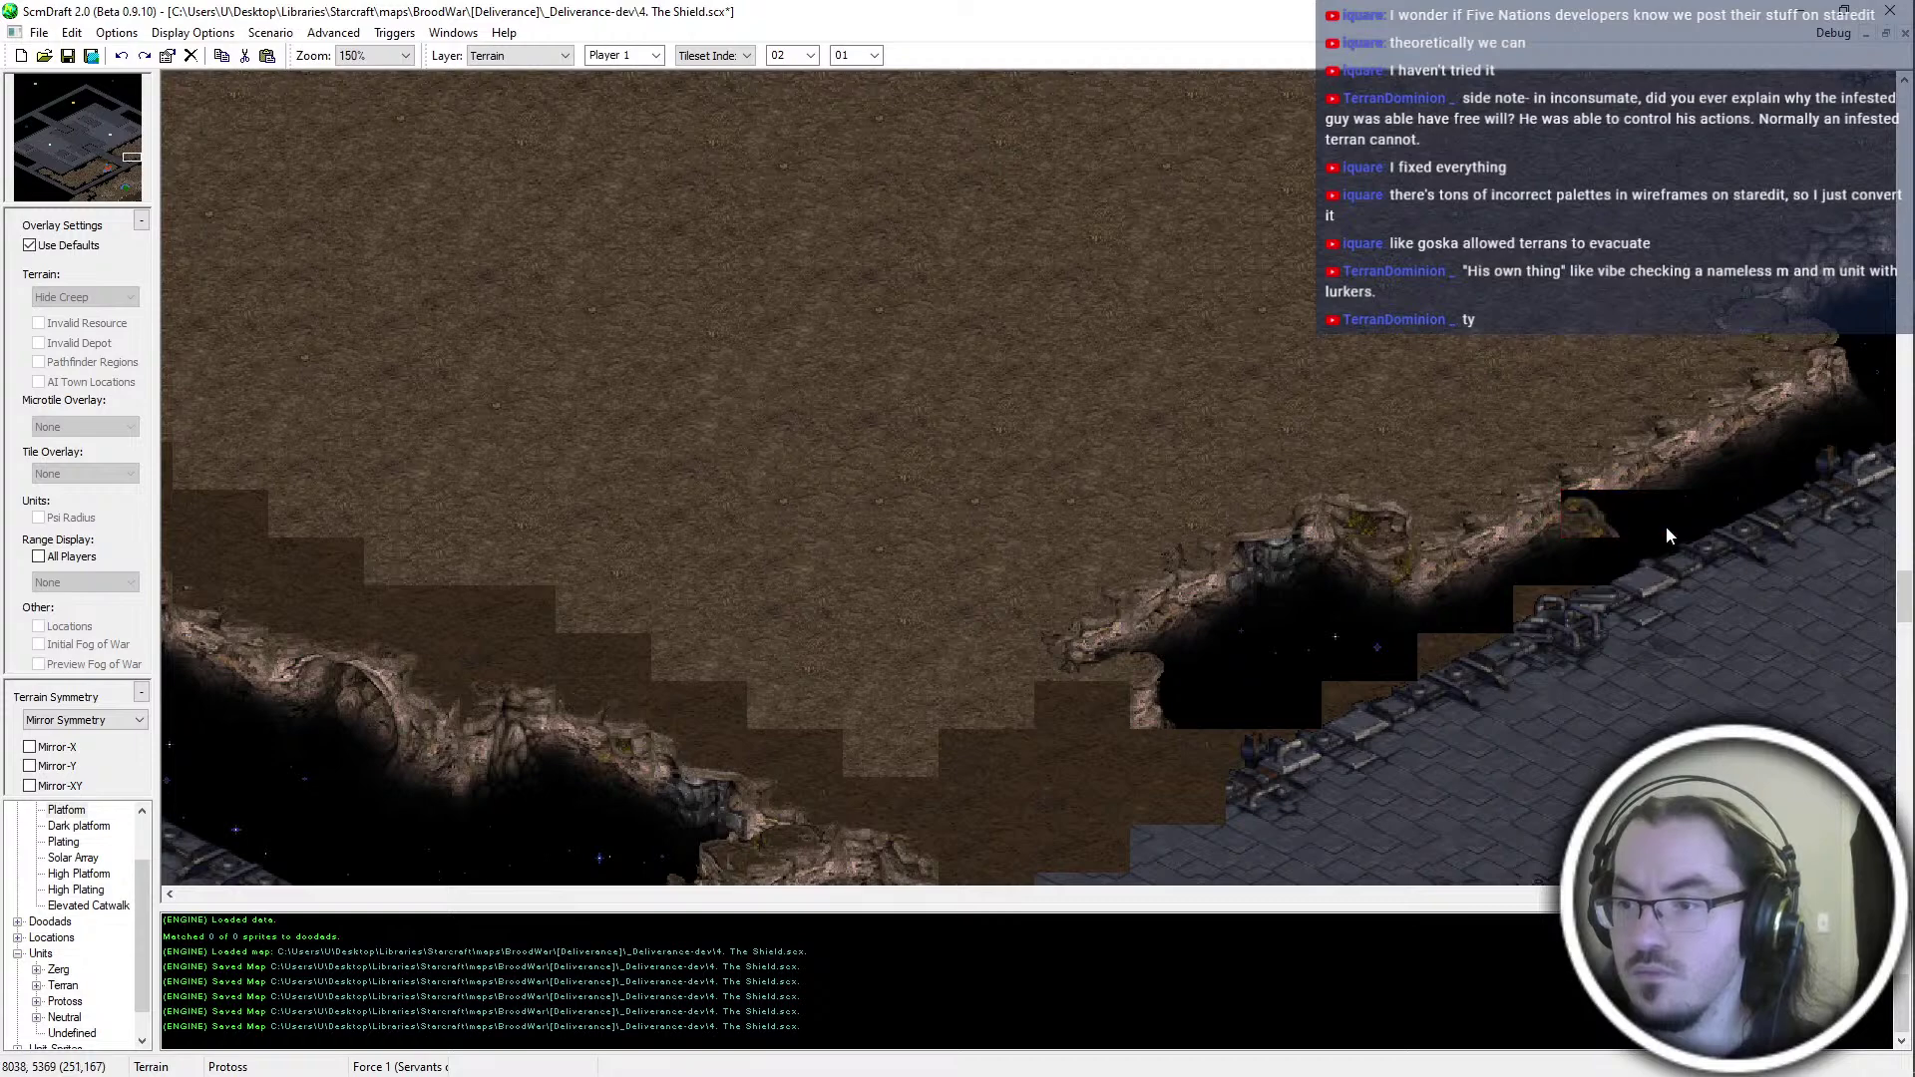
Rebuild the plateau's eastern rim with cliff-edge tiles, ending in a rocky ledge above the walkway railing
scroll(1617, 605, "up", 2)
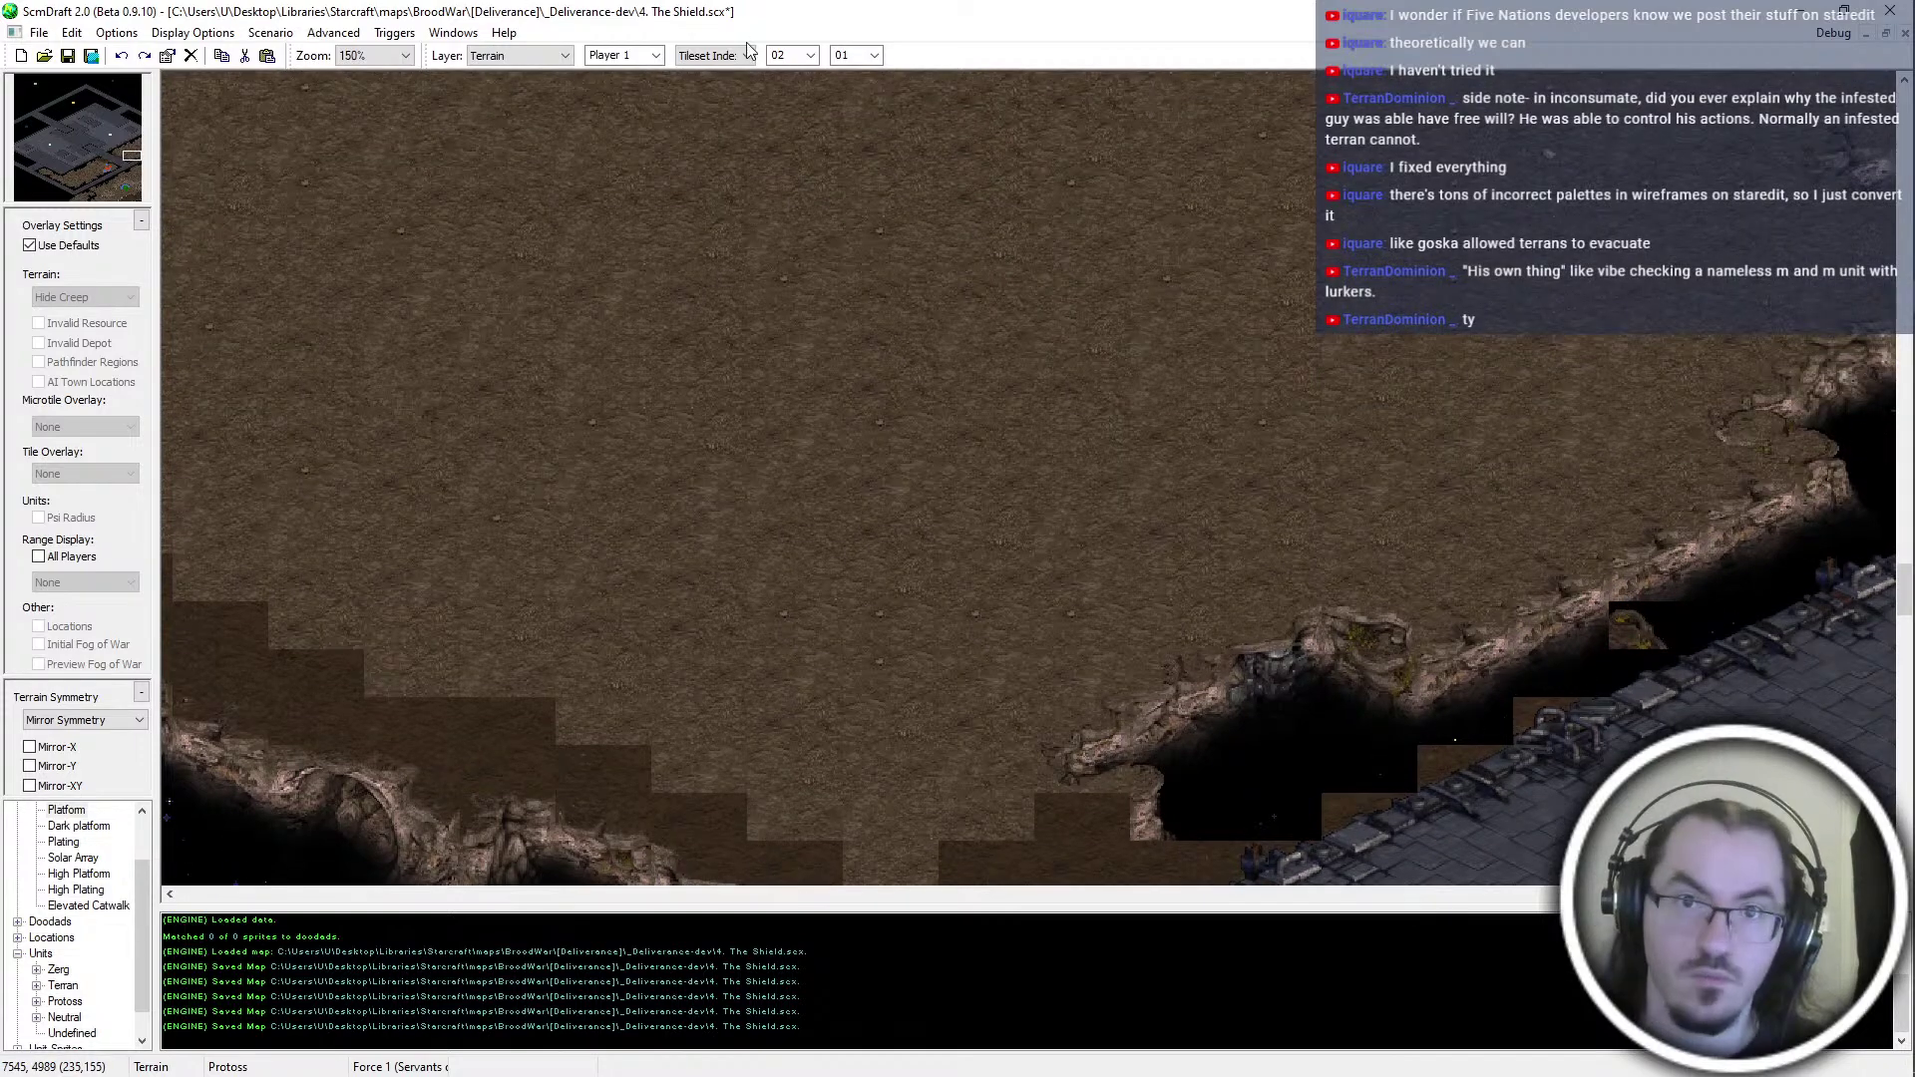
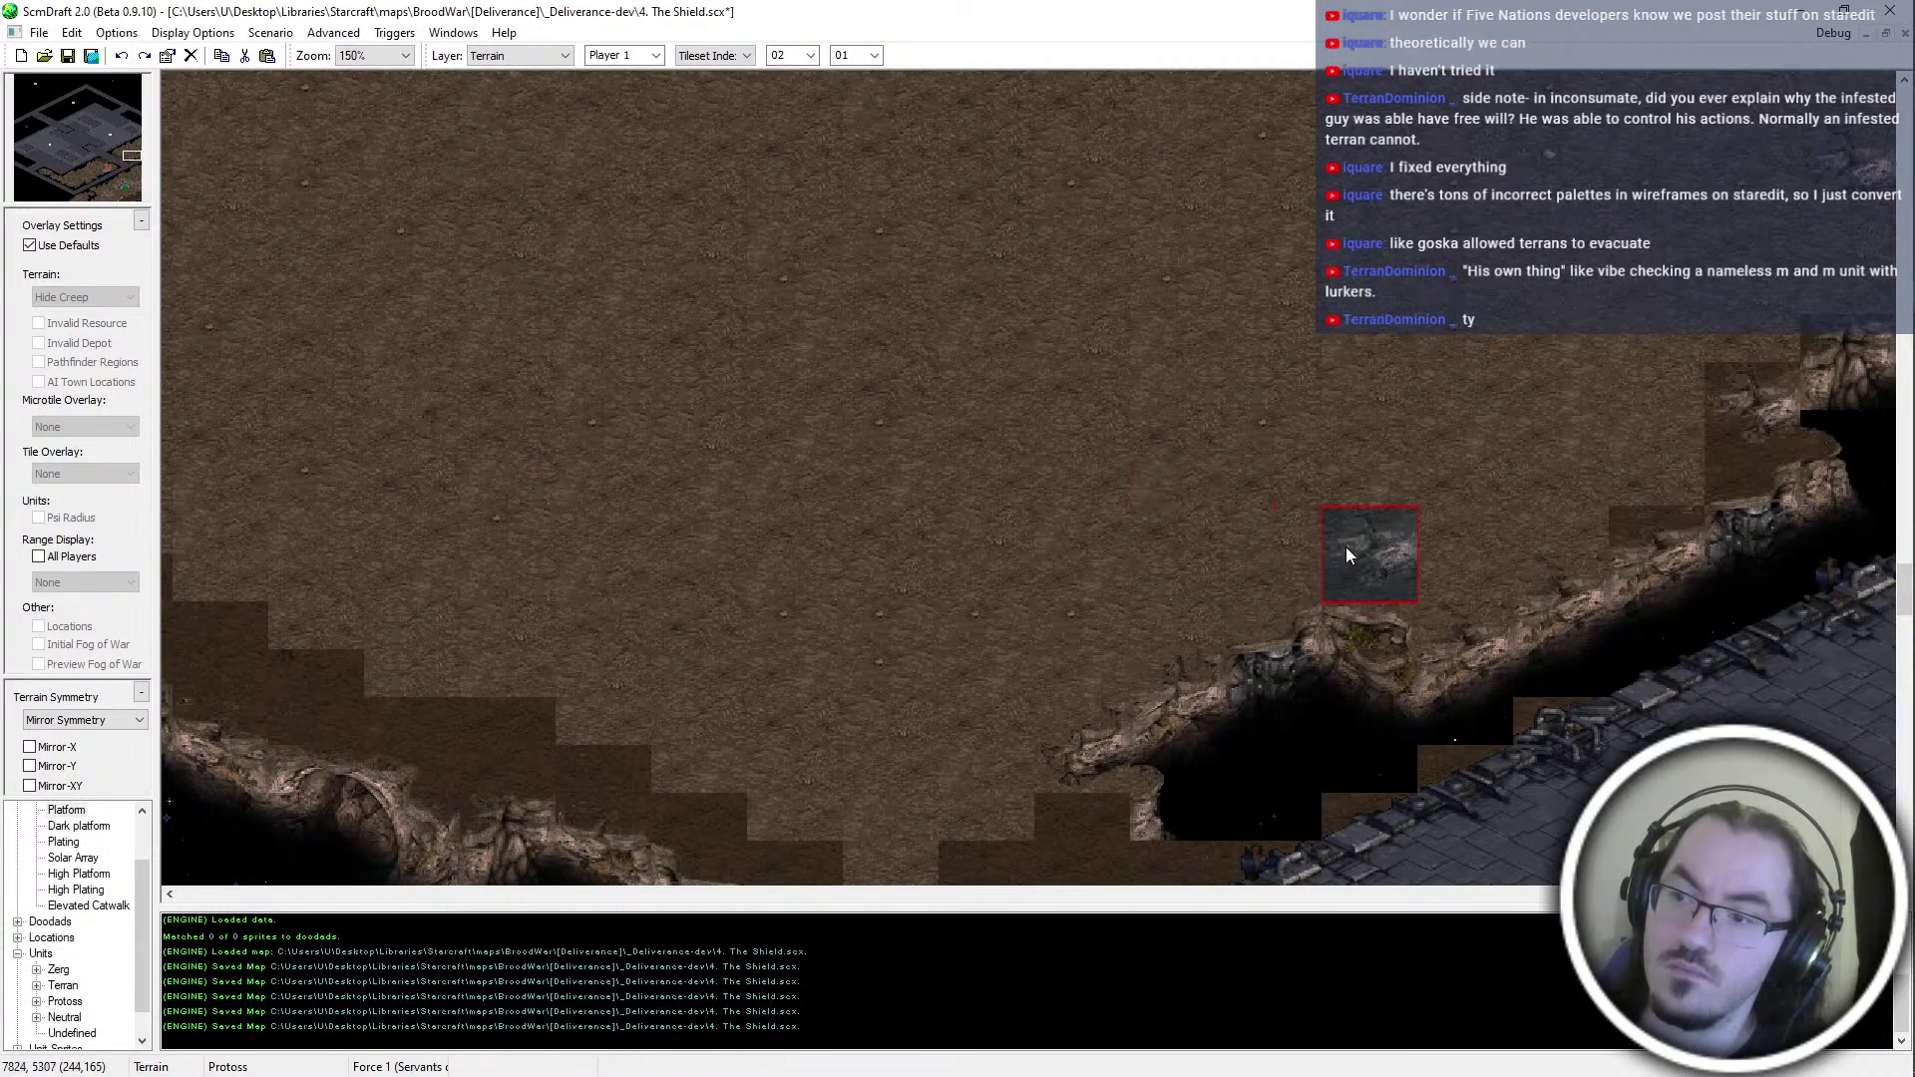
scroll(1517, 437, "up", 3)
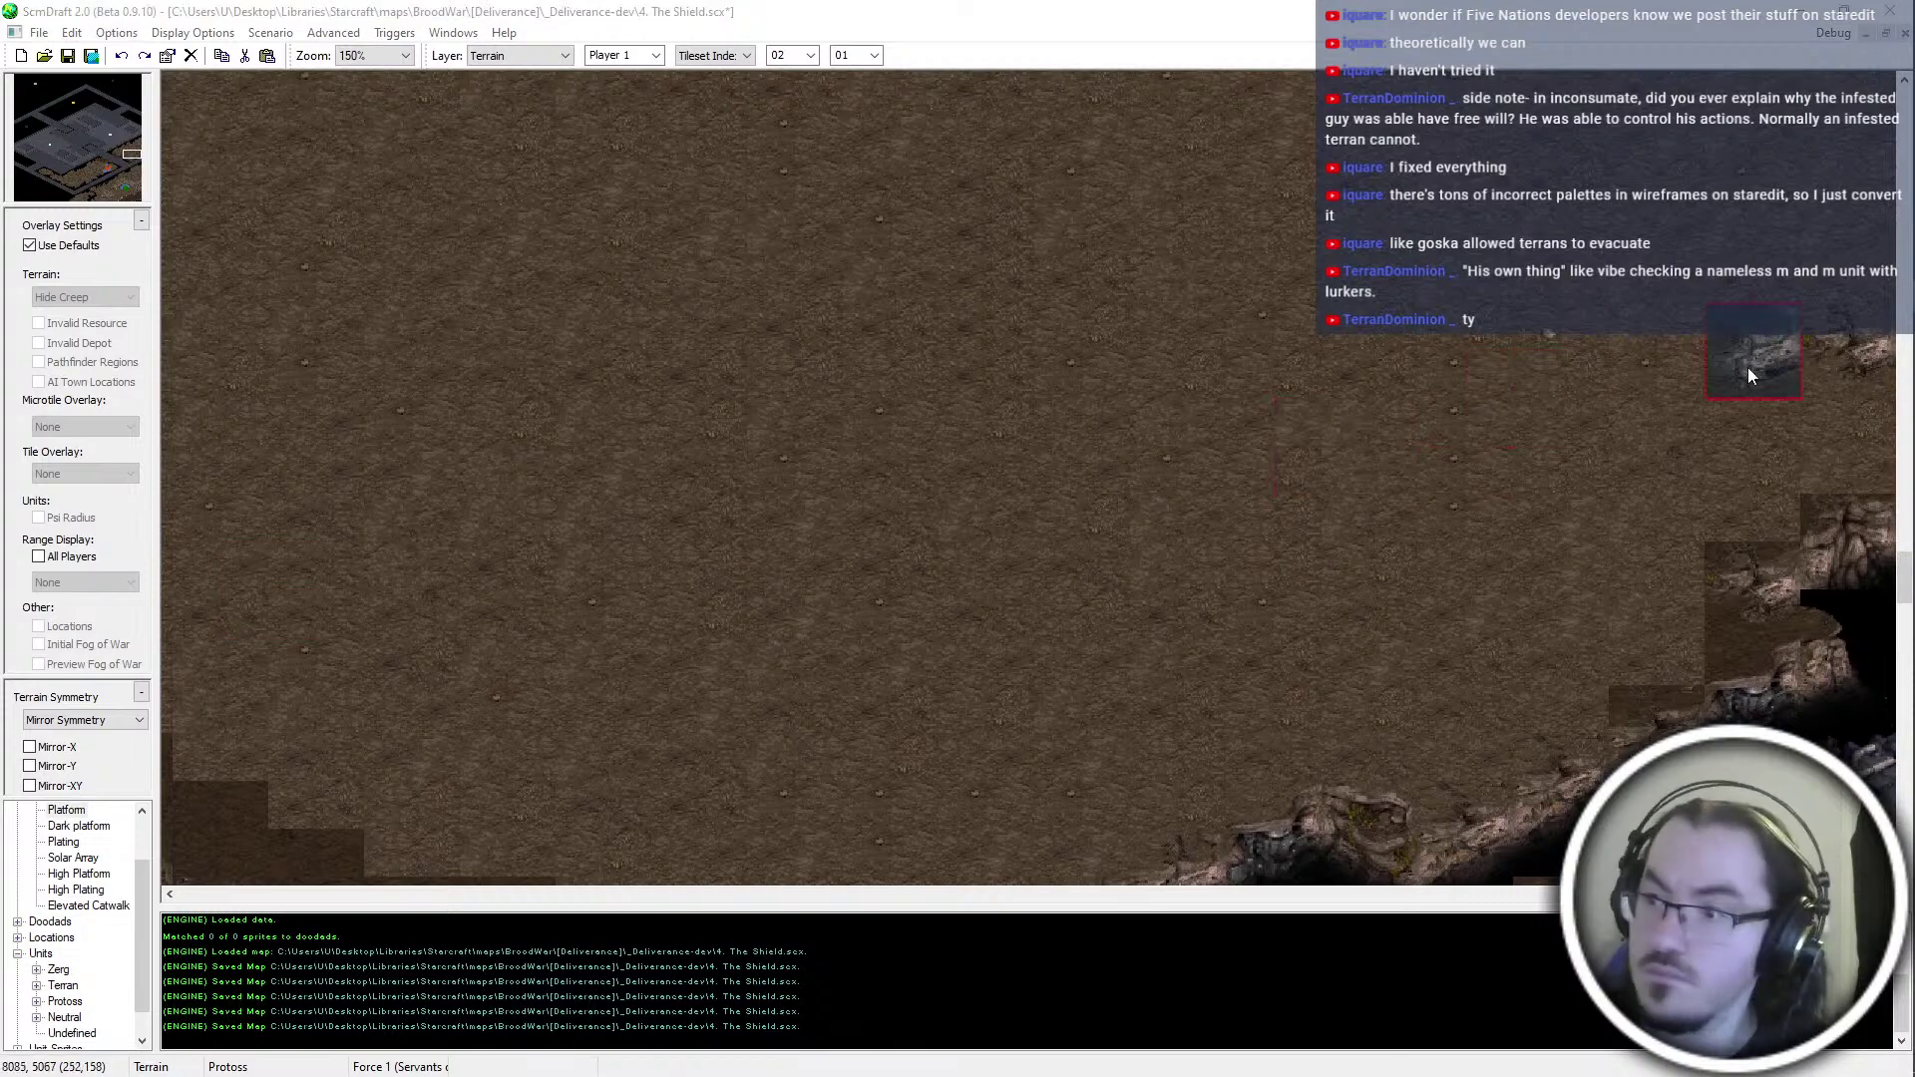
scroll(1480, 451, "up", 5)
scroll(1619, 319, "up", 2)
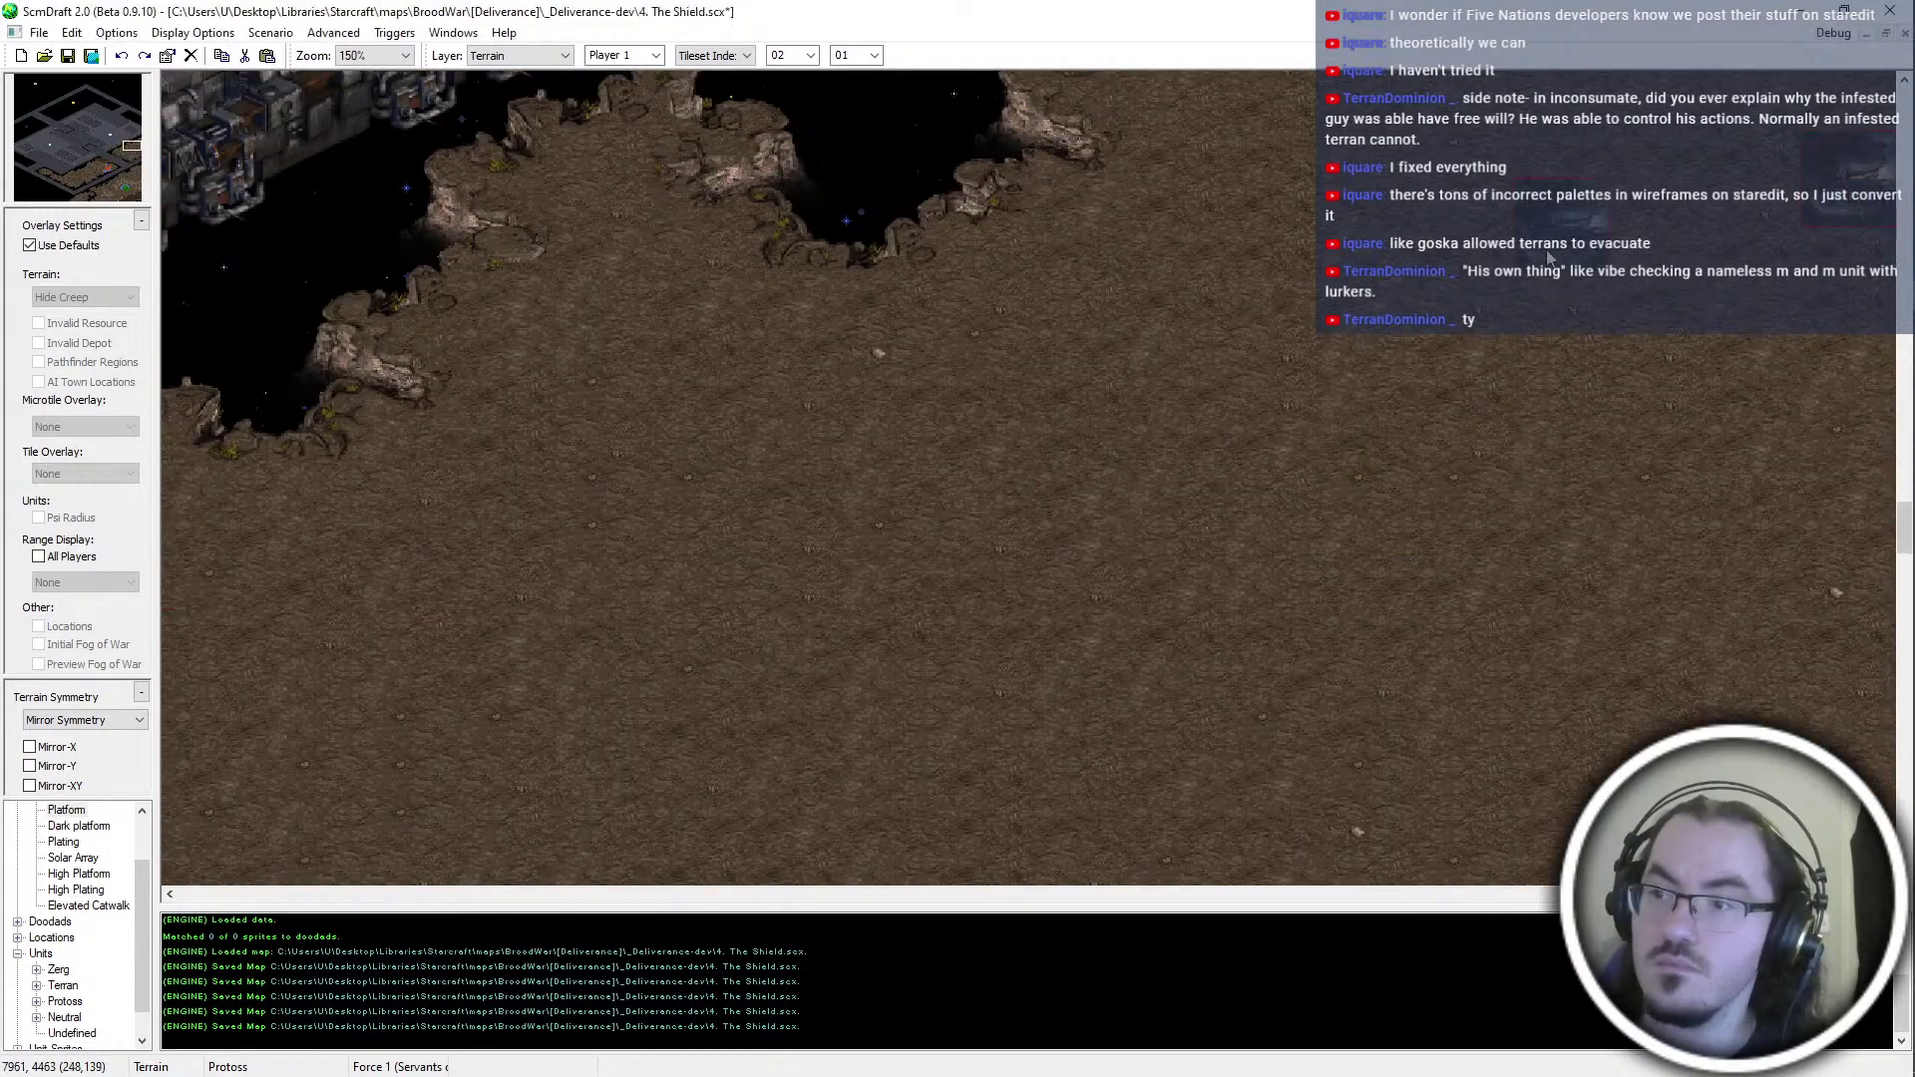
scroll(1670, 440, "down", 15)
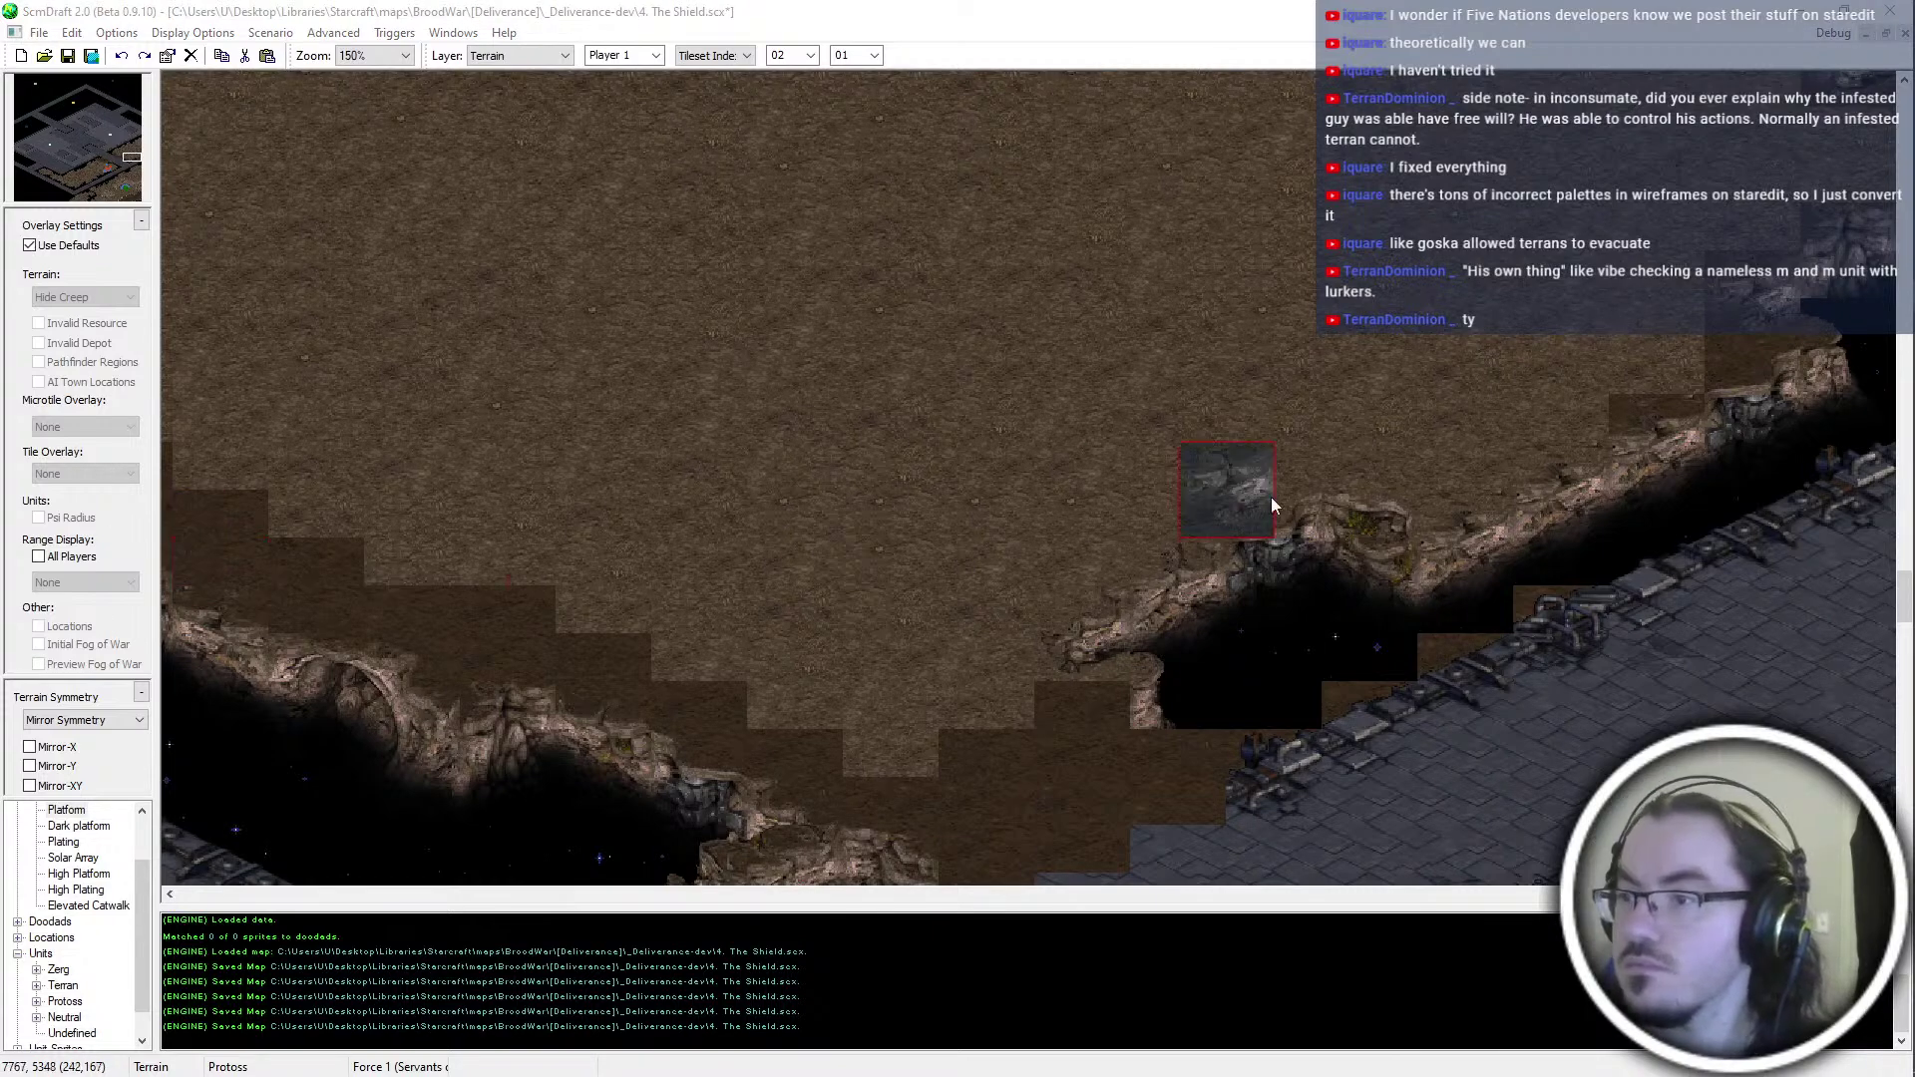
left_click(1535, 483)
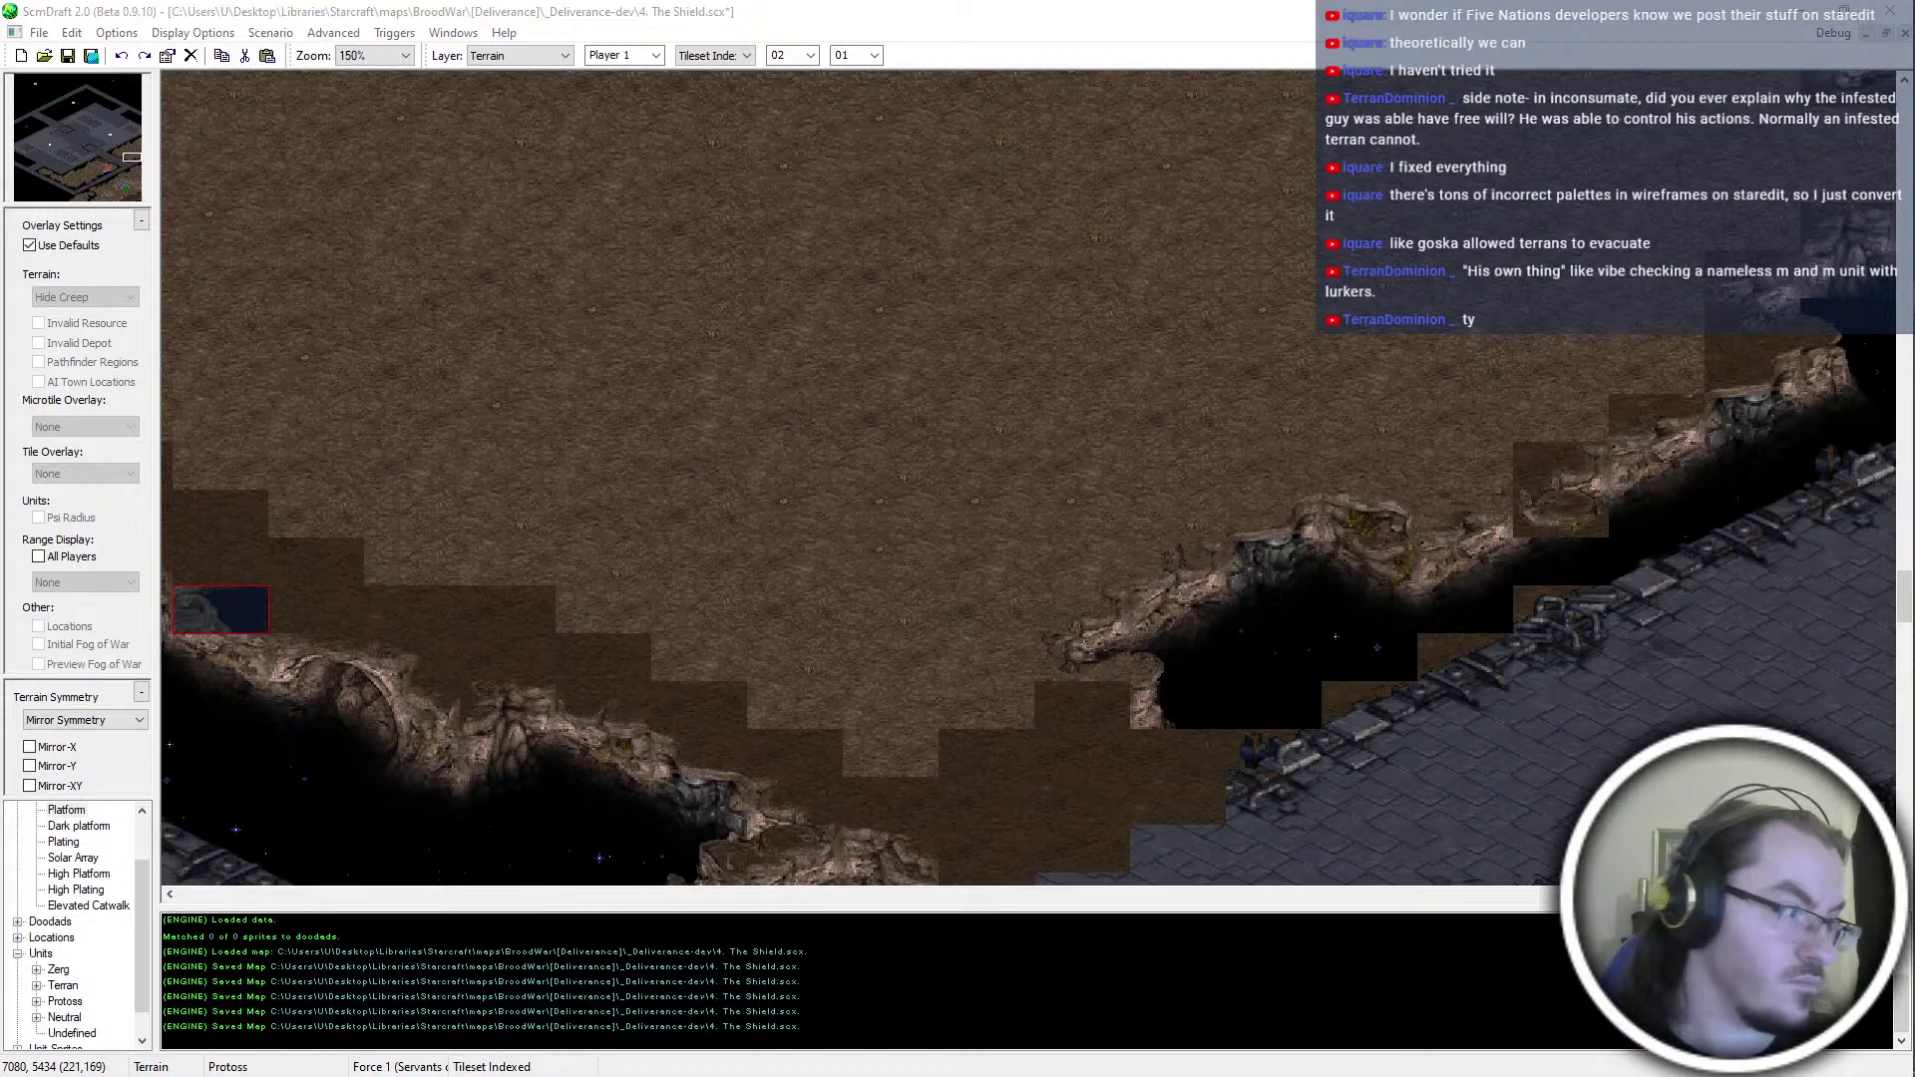
scroll(1512, 778, "down", 2)
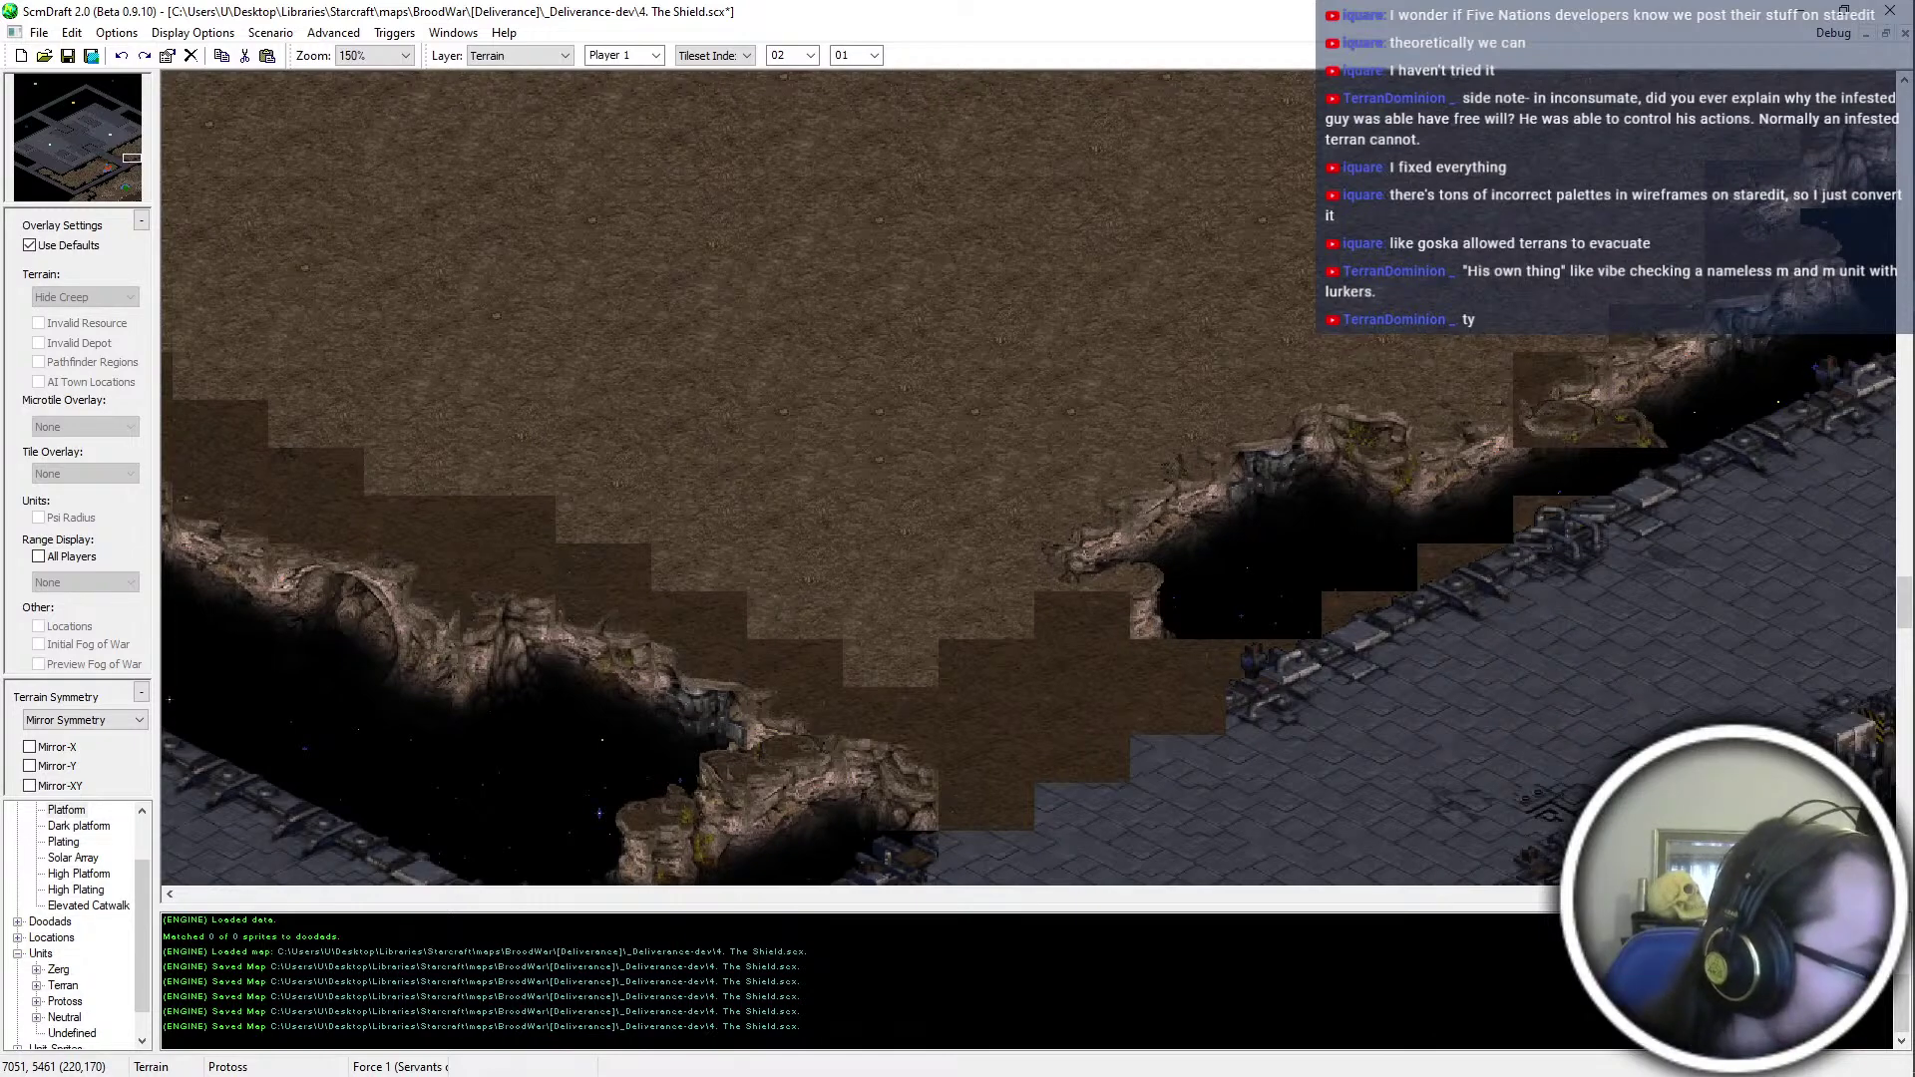
scroll(1463, 482, "up", 2)
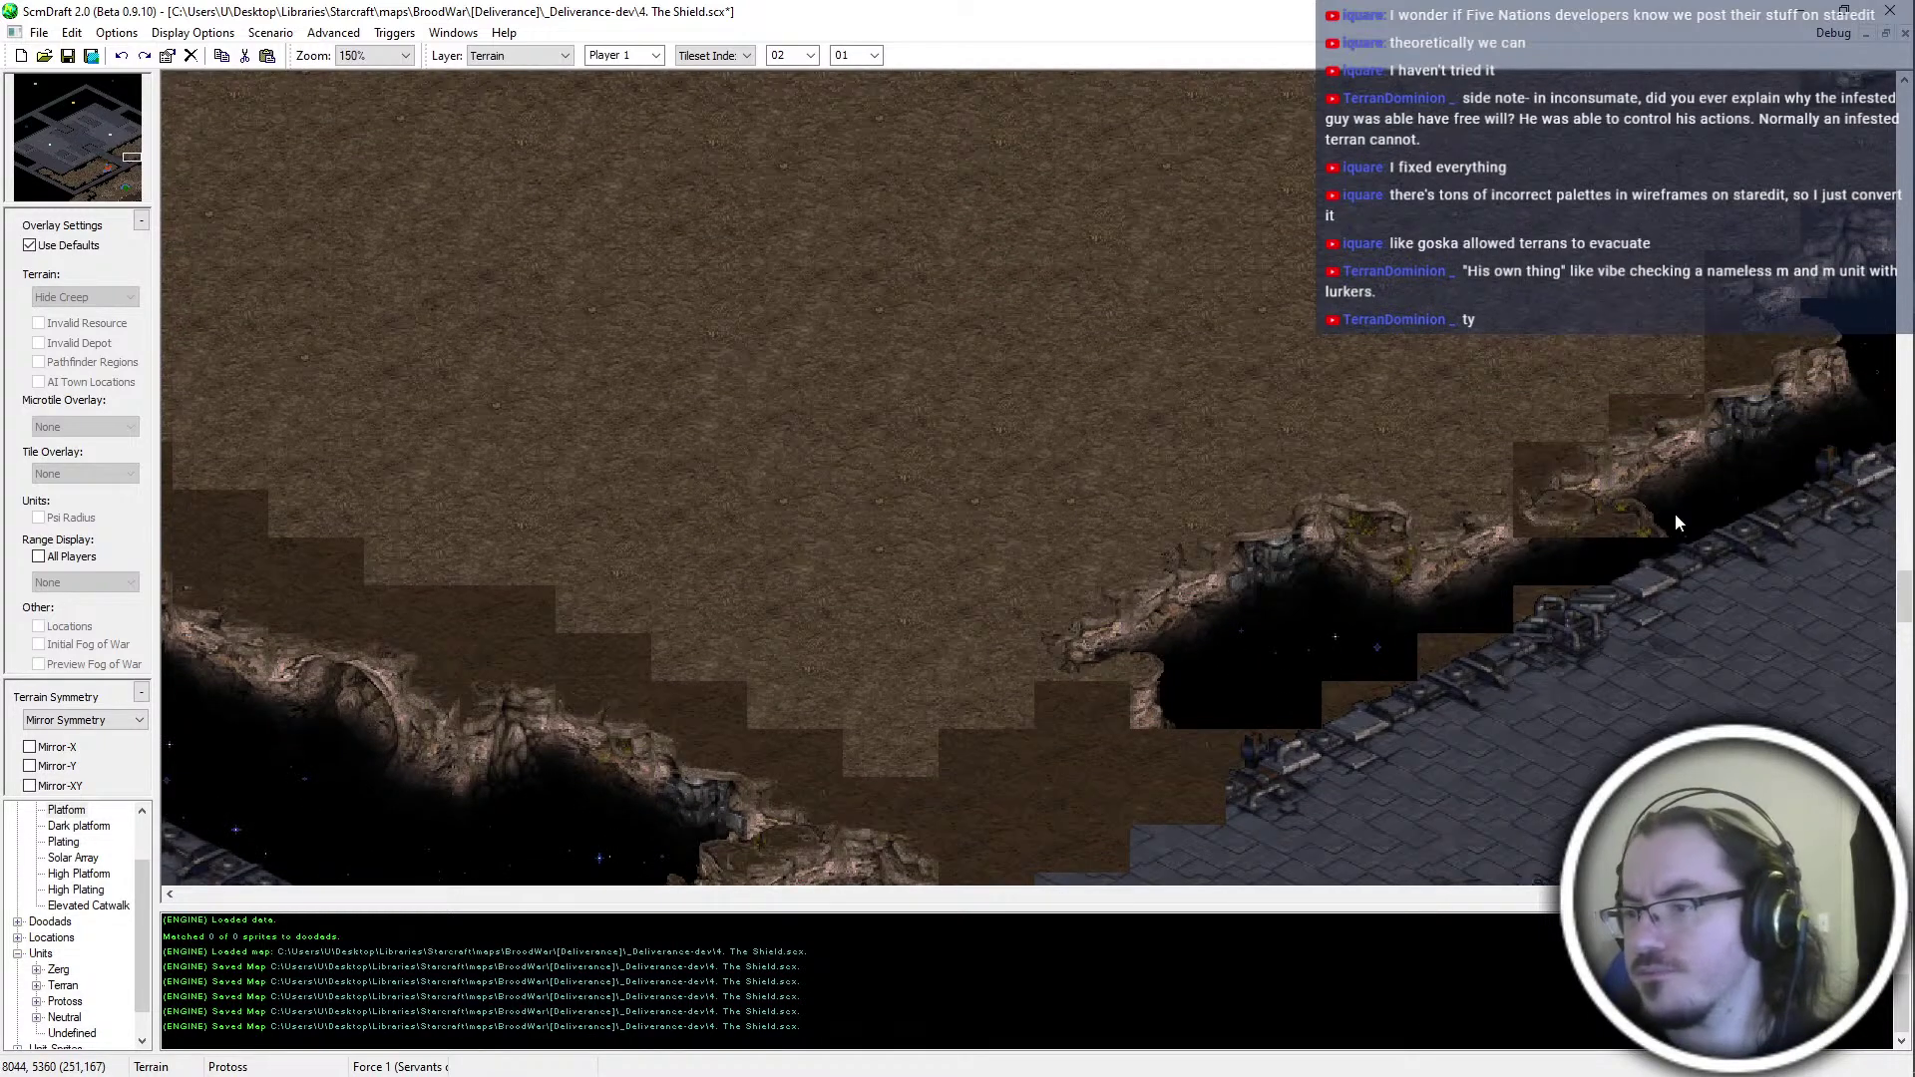
Switch the terrain brush to Rectangular and paint dirt over the old cliff and void between the southern fill and eastern ledge
left_click(723, 61)
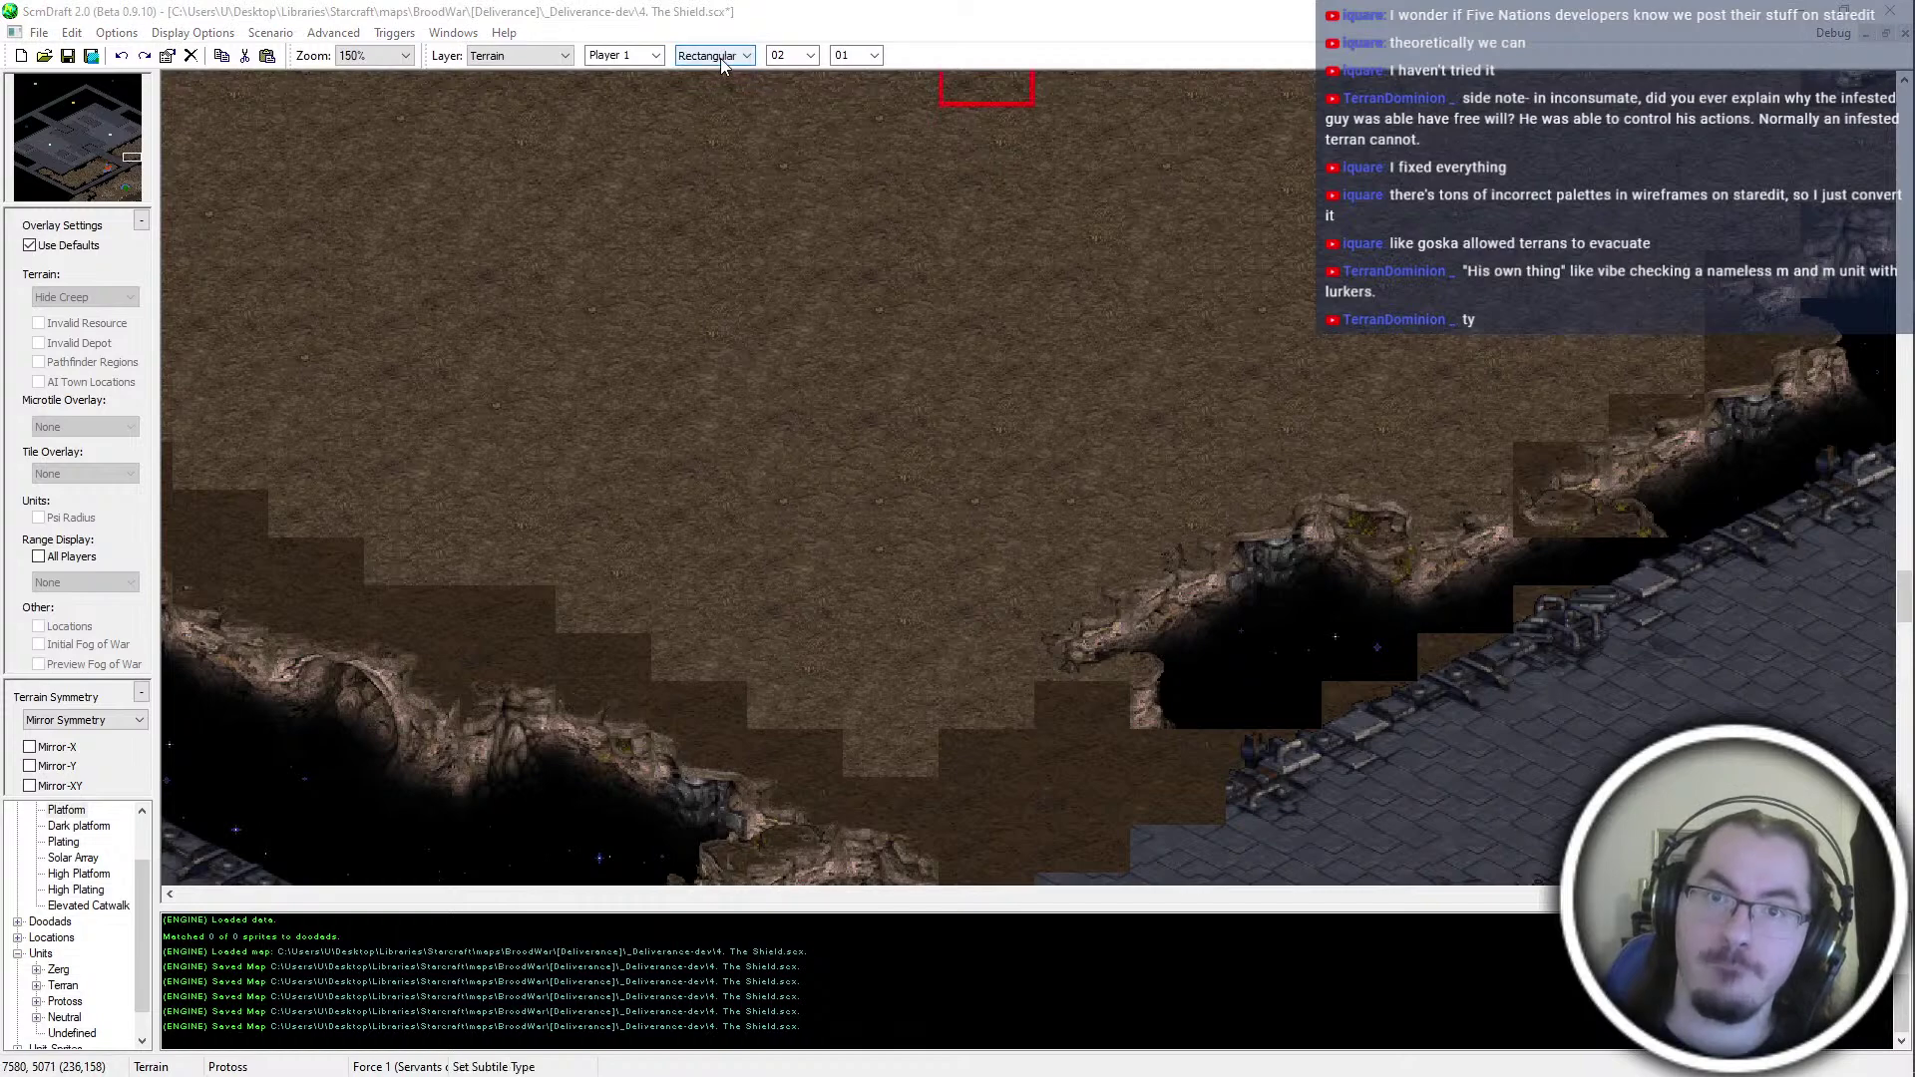
left_click(717, 86)
mouse_move(1185, 706)
left_mouse_down()
mouse_move(1181, 563)
mouse_move(1075, 655)
mouse_move(1245, 685)
mouse_move(1270, 518)
mouse_move(1273, 702)
left_mouse_up()
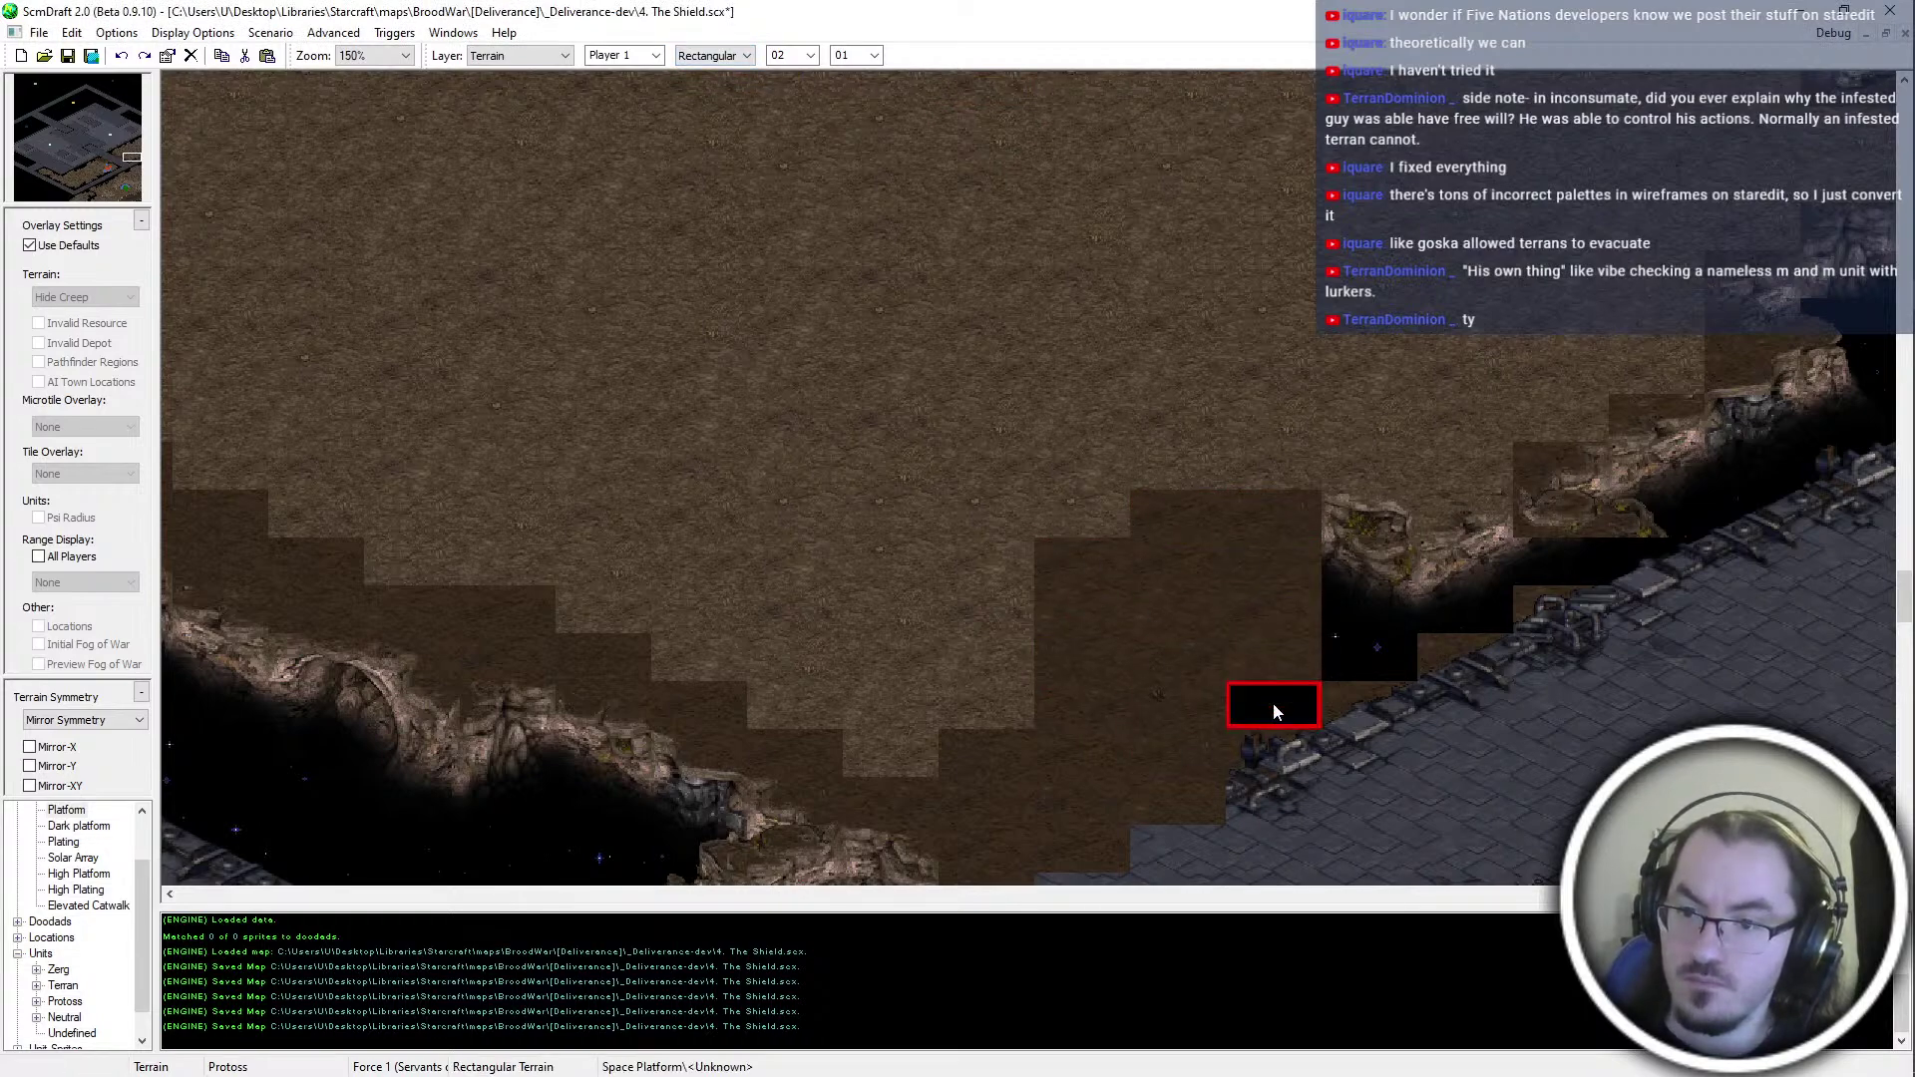
left_click_drag(1369, 632, 1540, 552)
left_click(1572, 430)
left_click(1648, 347)
scroll(1635, 359, "down", 3, "ctrl")
scroll(1696, 458, "up", 2)
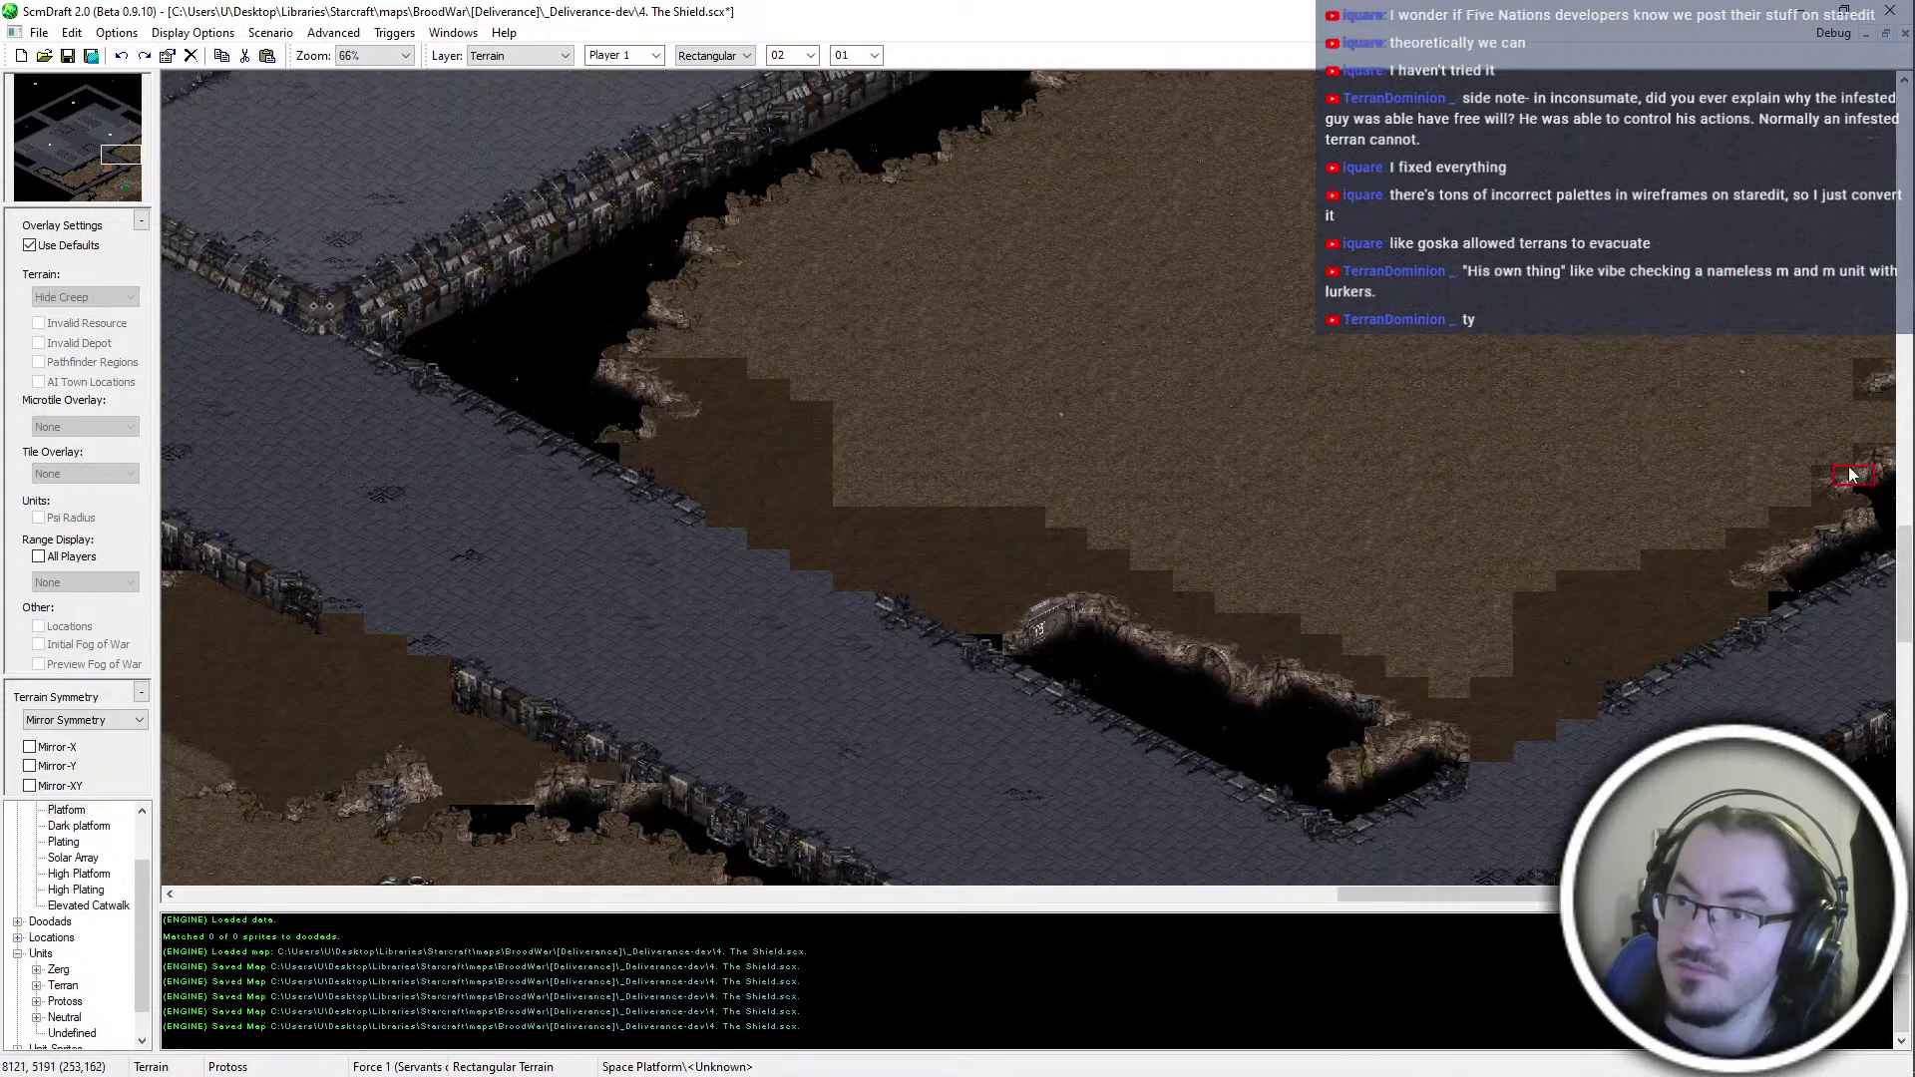
Paint darker dirt with the 2-by-1 brush over the lighter dirt just inside the plateau's western rim
scroll(750, 495, "up", 3)
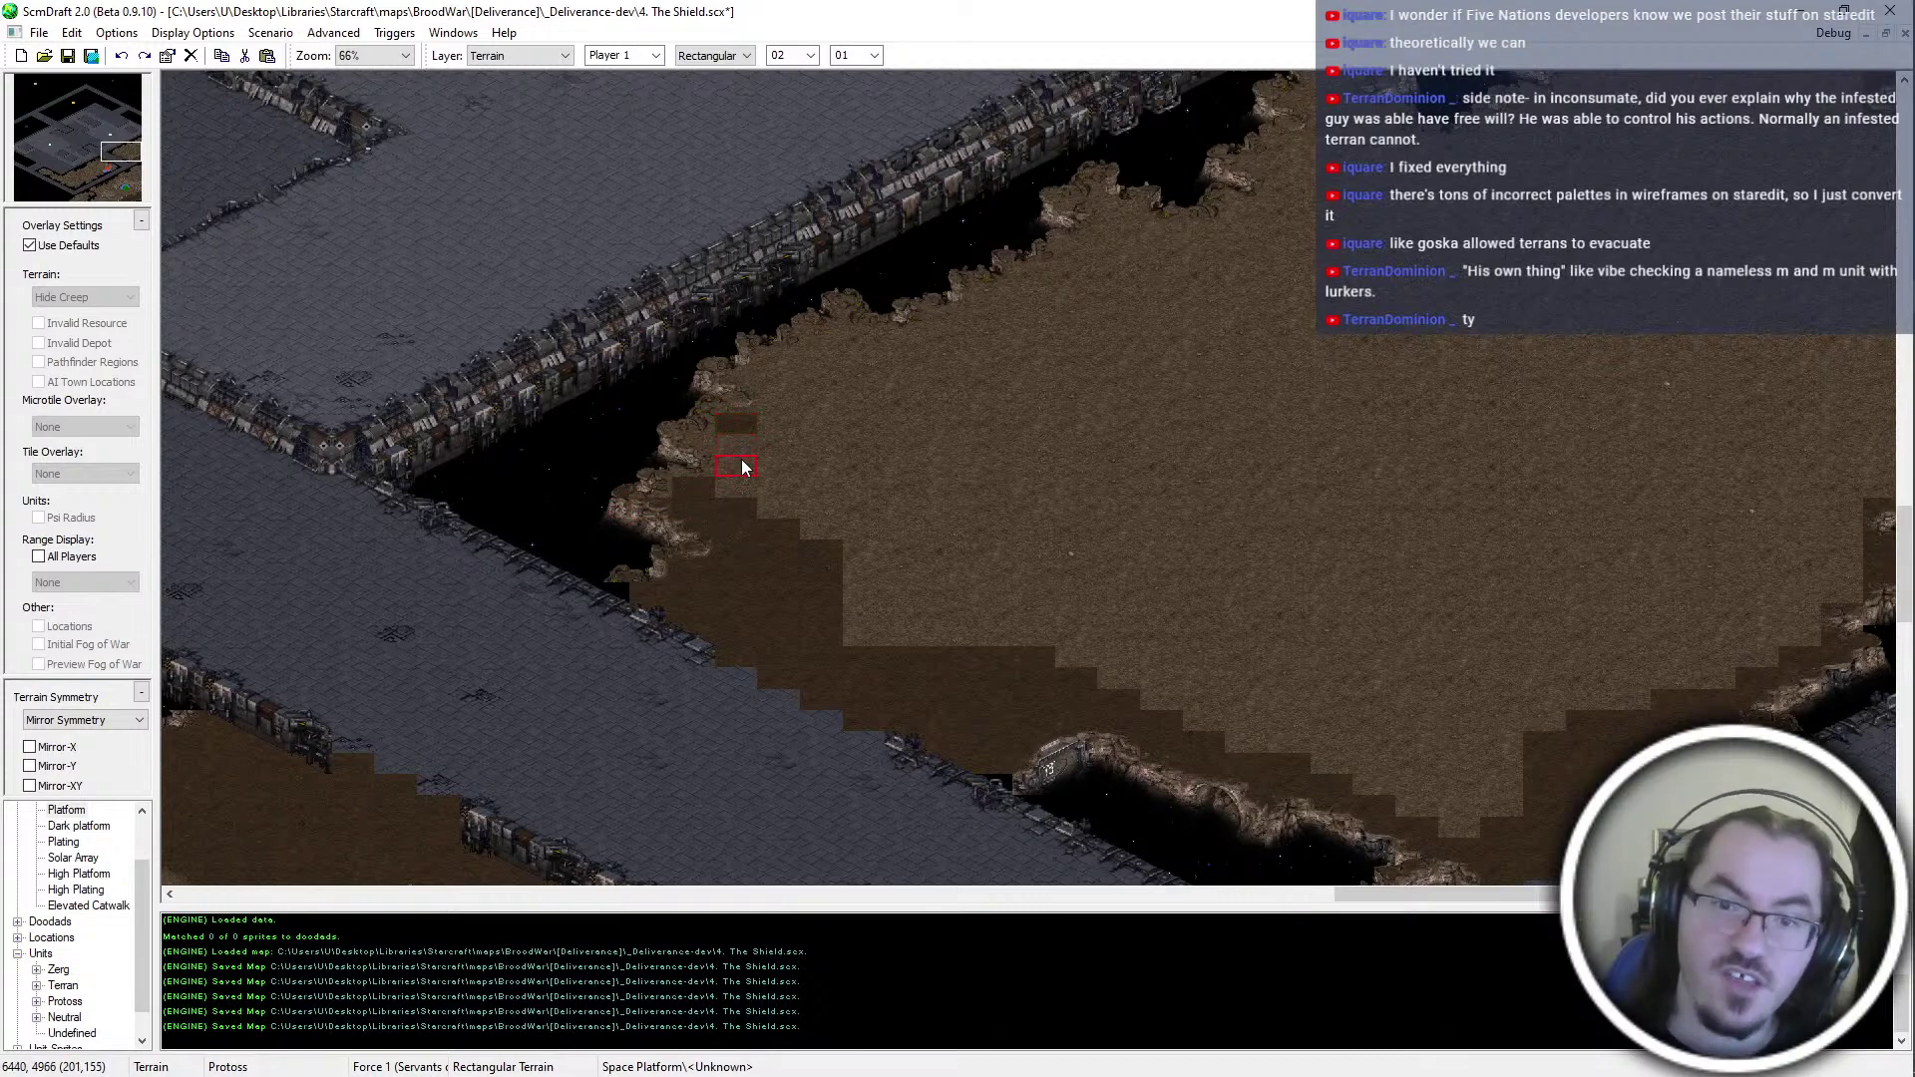
left_click(742, 467)
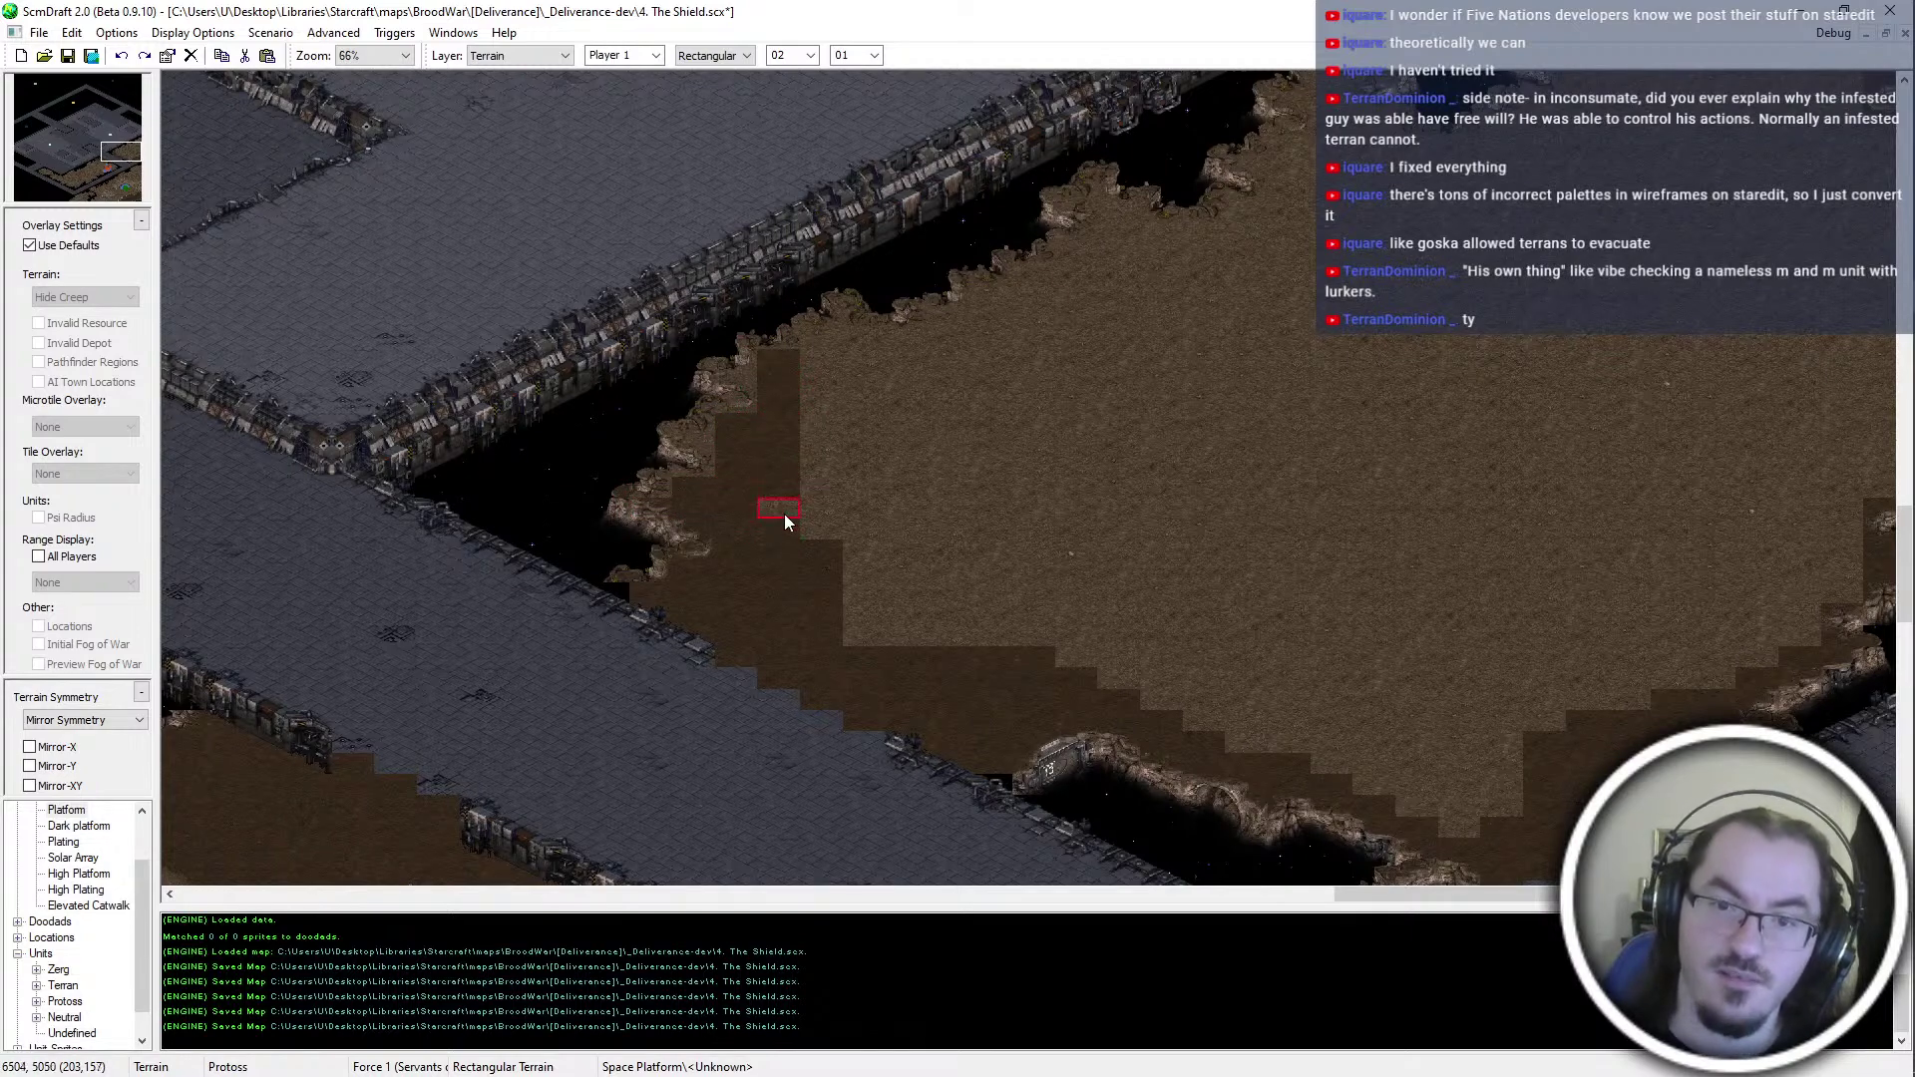
left_click_drag(826, 341, 824, 541)
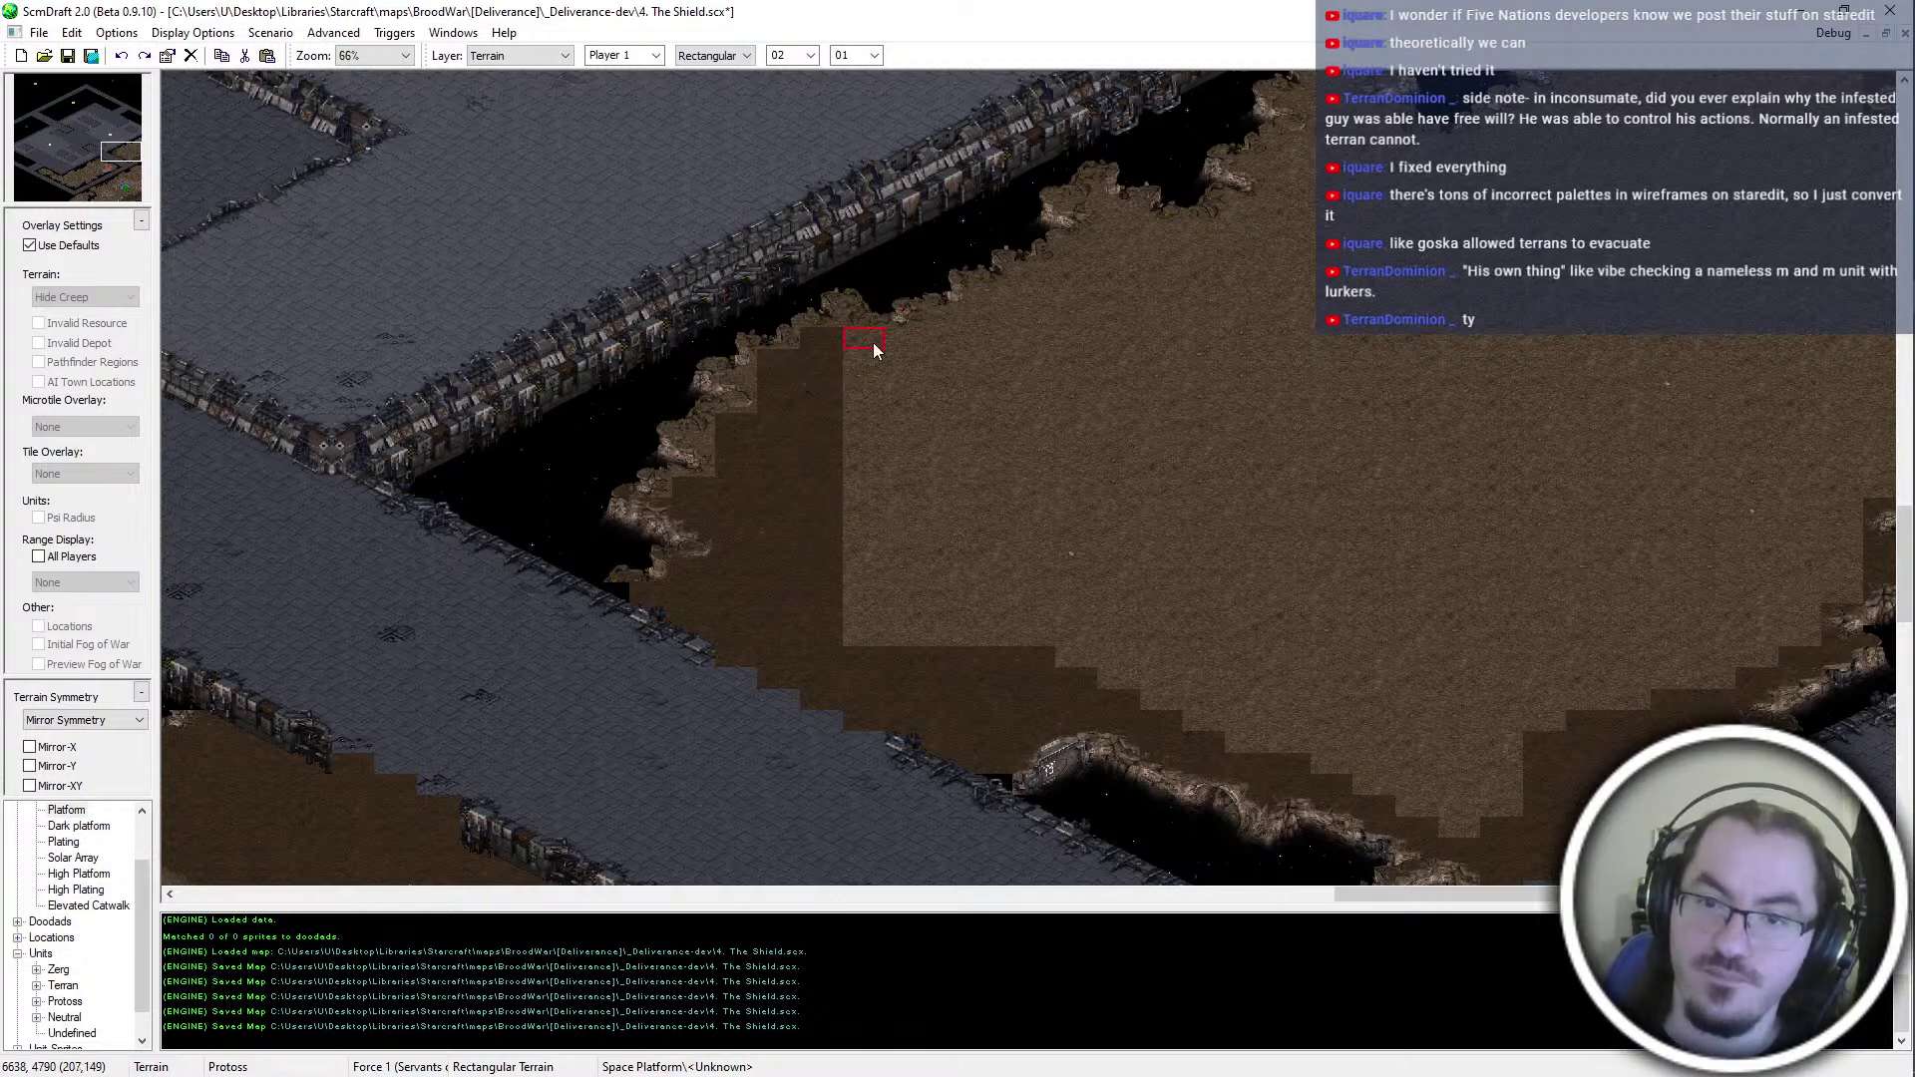
mouse_move(876, 349)
left_mouse_down()
mouse_move(859, 511)
mouse_move(875, 655)
left_mouse_up()
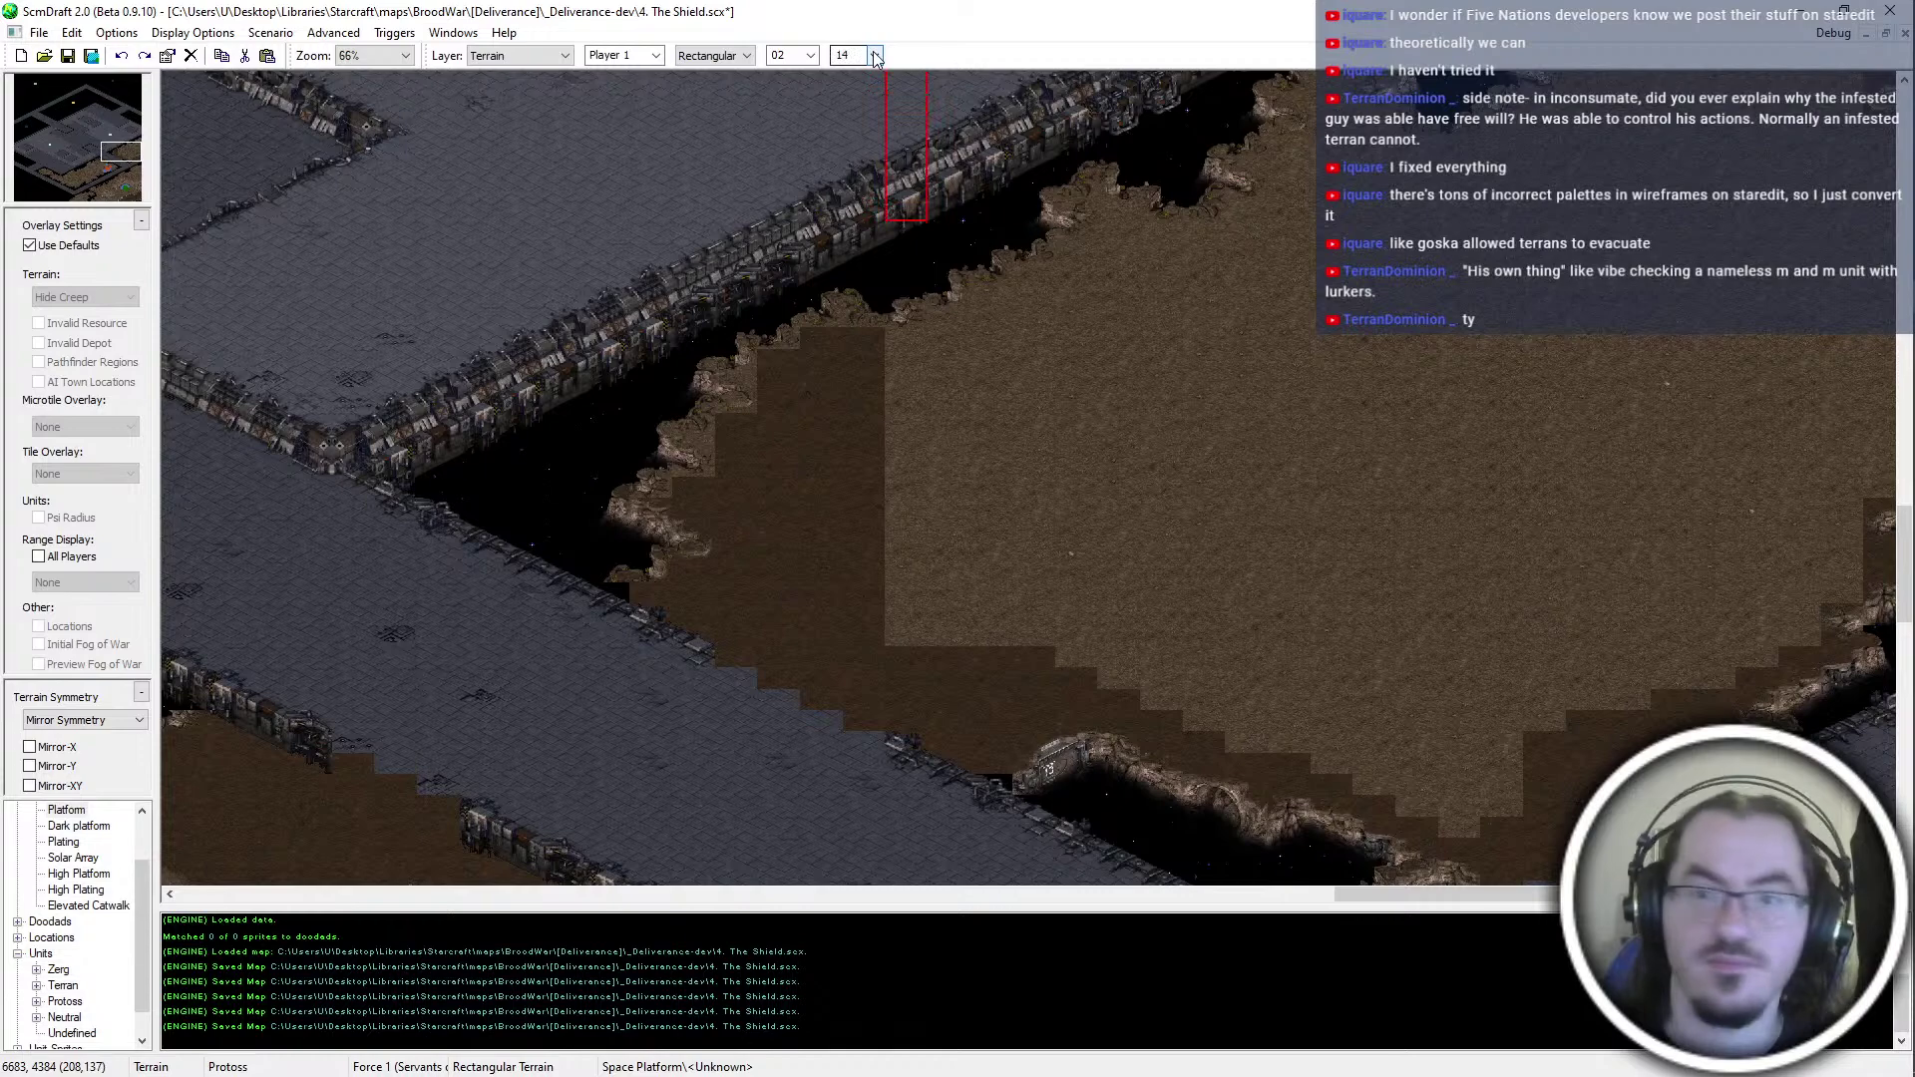
Set the brush to 2 by 14, fill the plateau's western half with darker dirt, and patch the leftover gaps at 2 by 1
mouse_move(935, 476)
left_mouse_down()
mouse_move(909, 476)
mouse_move(1104, 377)
mouse_move(1080, 395)
mouse_move(1111, 352)
mouse_move(1163, 372)
left_mouse_up()
scroll(879, 58, "up", 6)
mouse_move(1175, 616)
left_mouse_down()
mouse_move(1072, 584)
mouse_move(1034, 629)
mouse_move(1002, 607)
left_mouse_up()
scroll(854, 62, "up", 2)
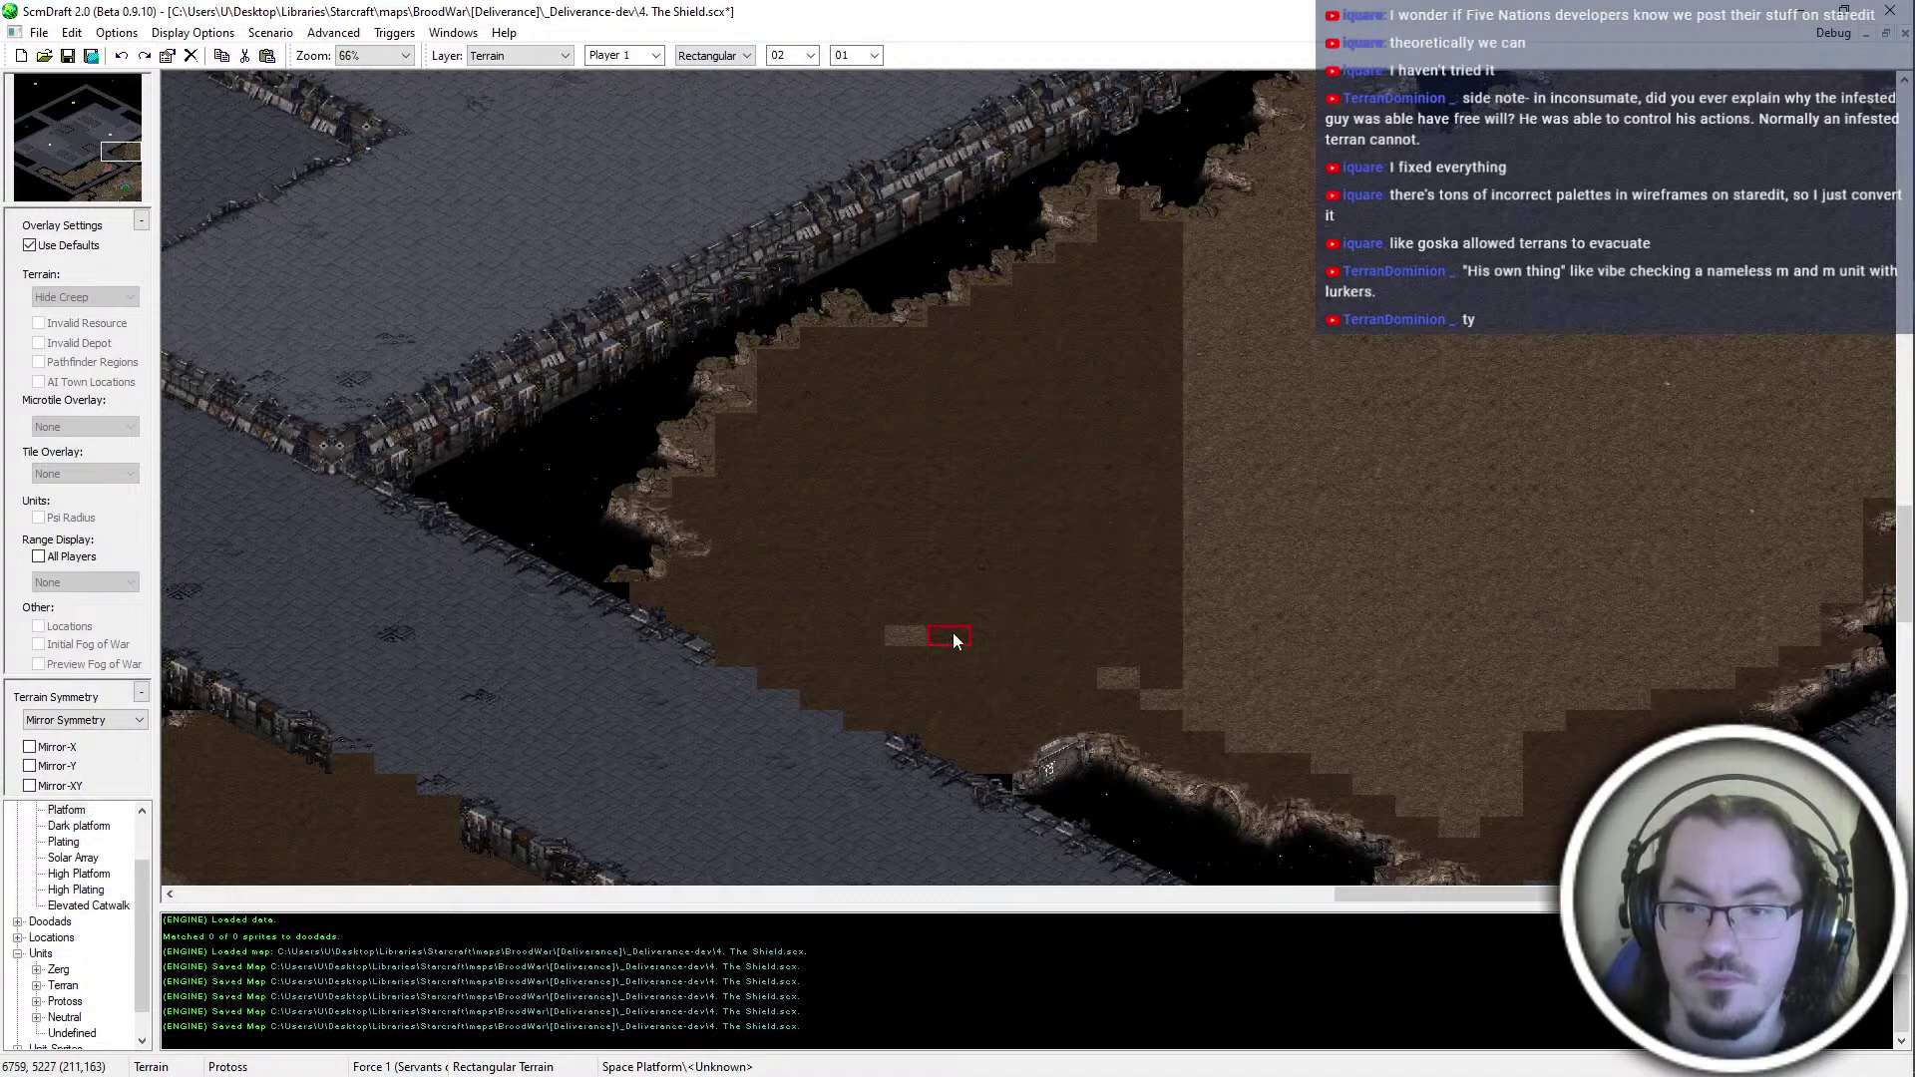
left_click_drag(895, 641, 1157, 696)
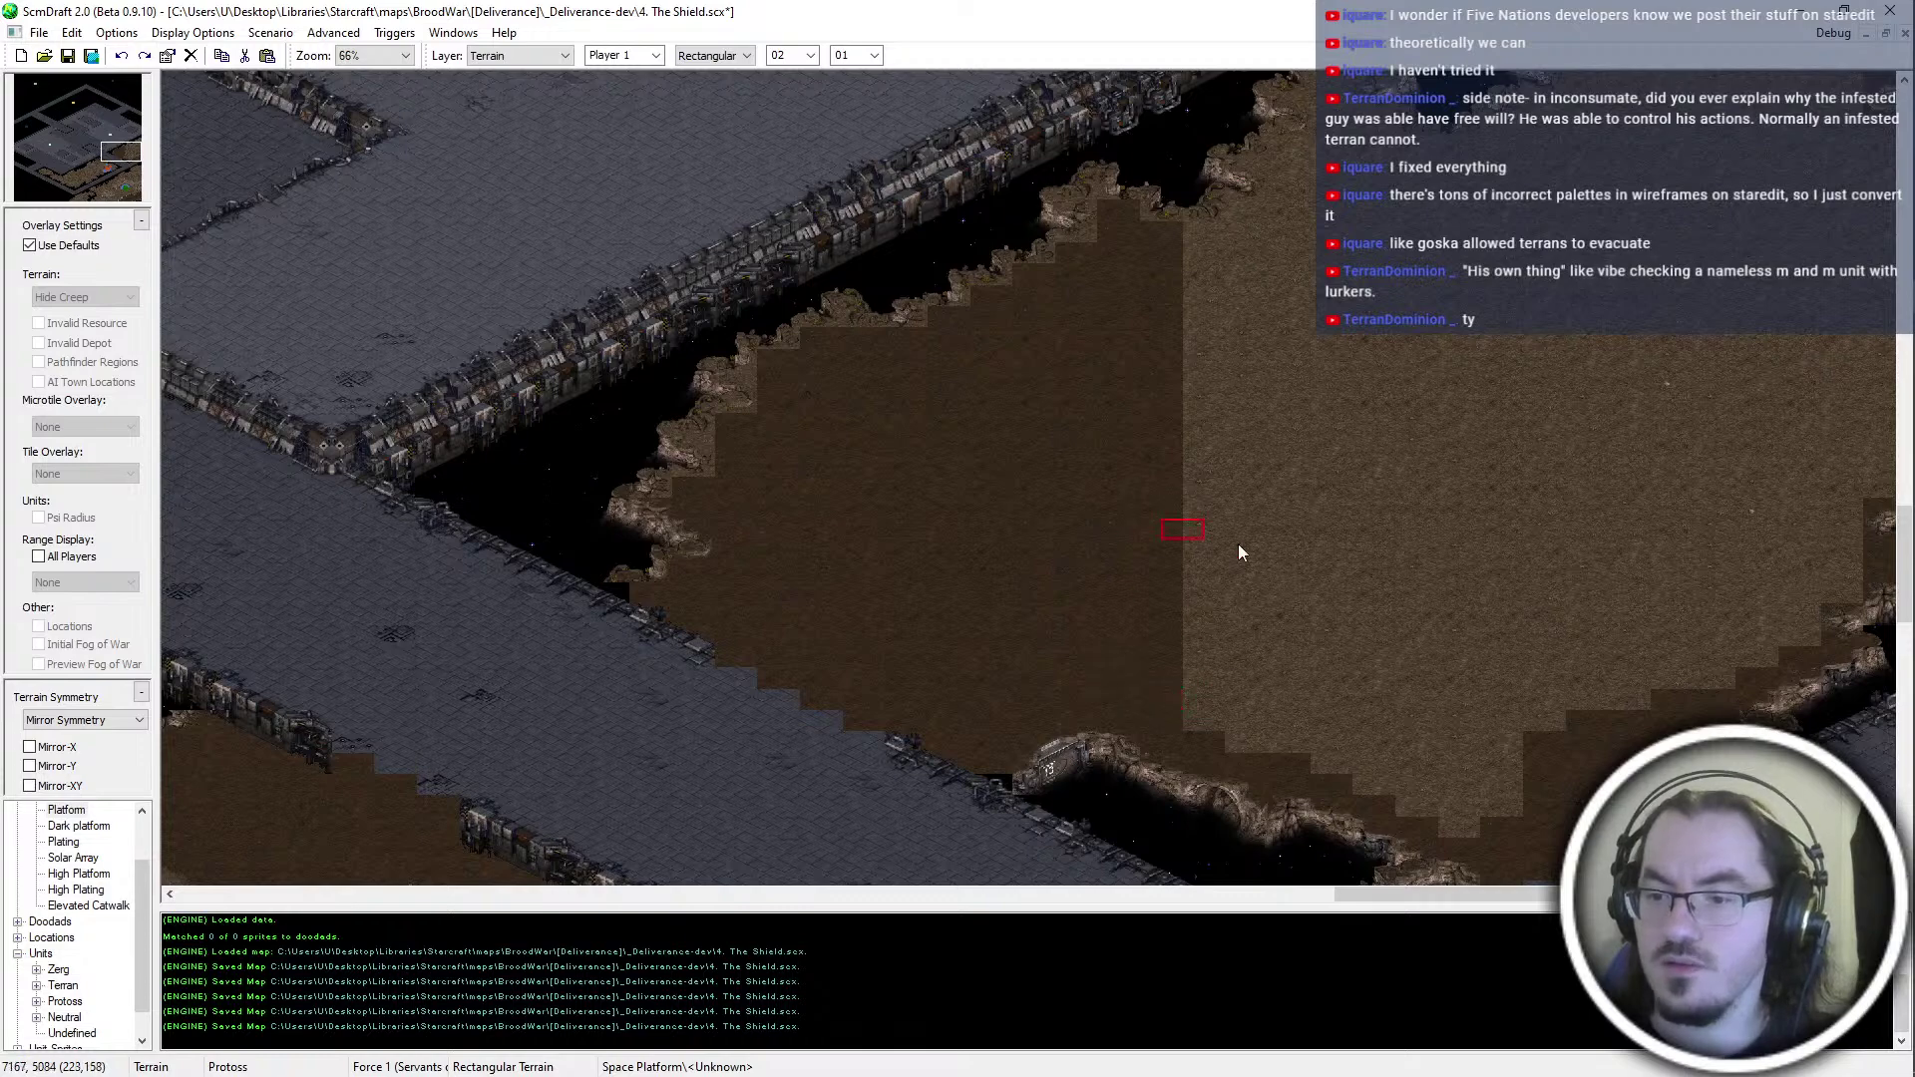
Extend the darker dirt fill eastward by two more columns using the 2-by-1 brush
scroll(1158, 507, "down", 1, "ctrl")
scroll(1705, 654, "up", 2, "ctrl")
middle_click_drag(1823, 411, 1384, 708)
scroll(1384, 717, "down", 1, "ctrl")
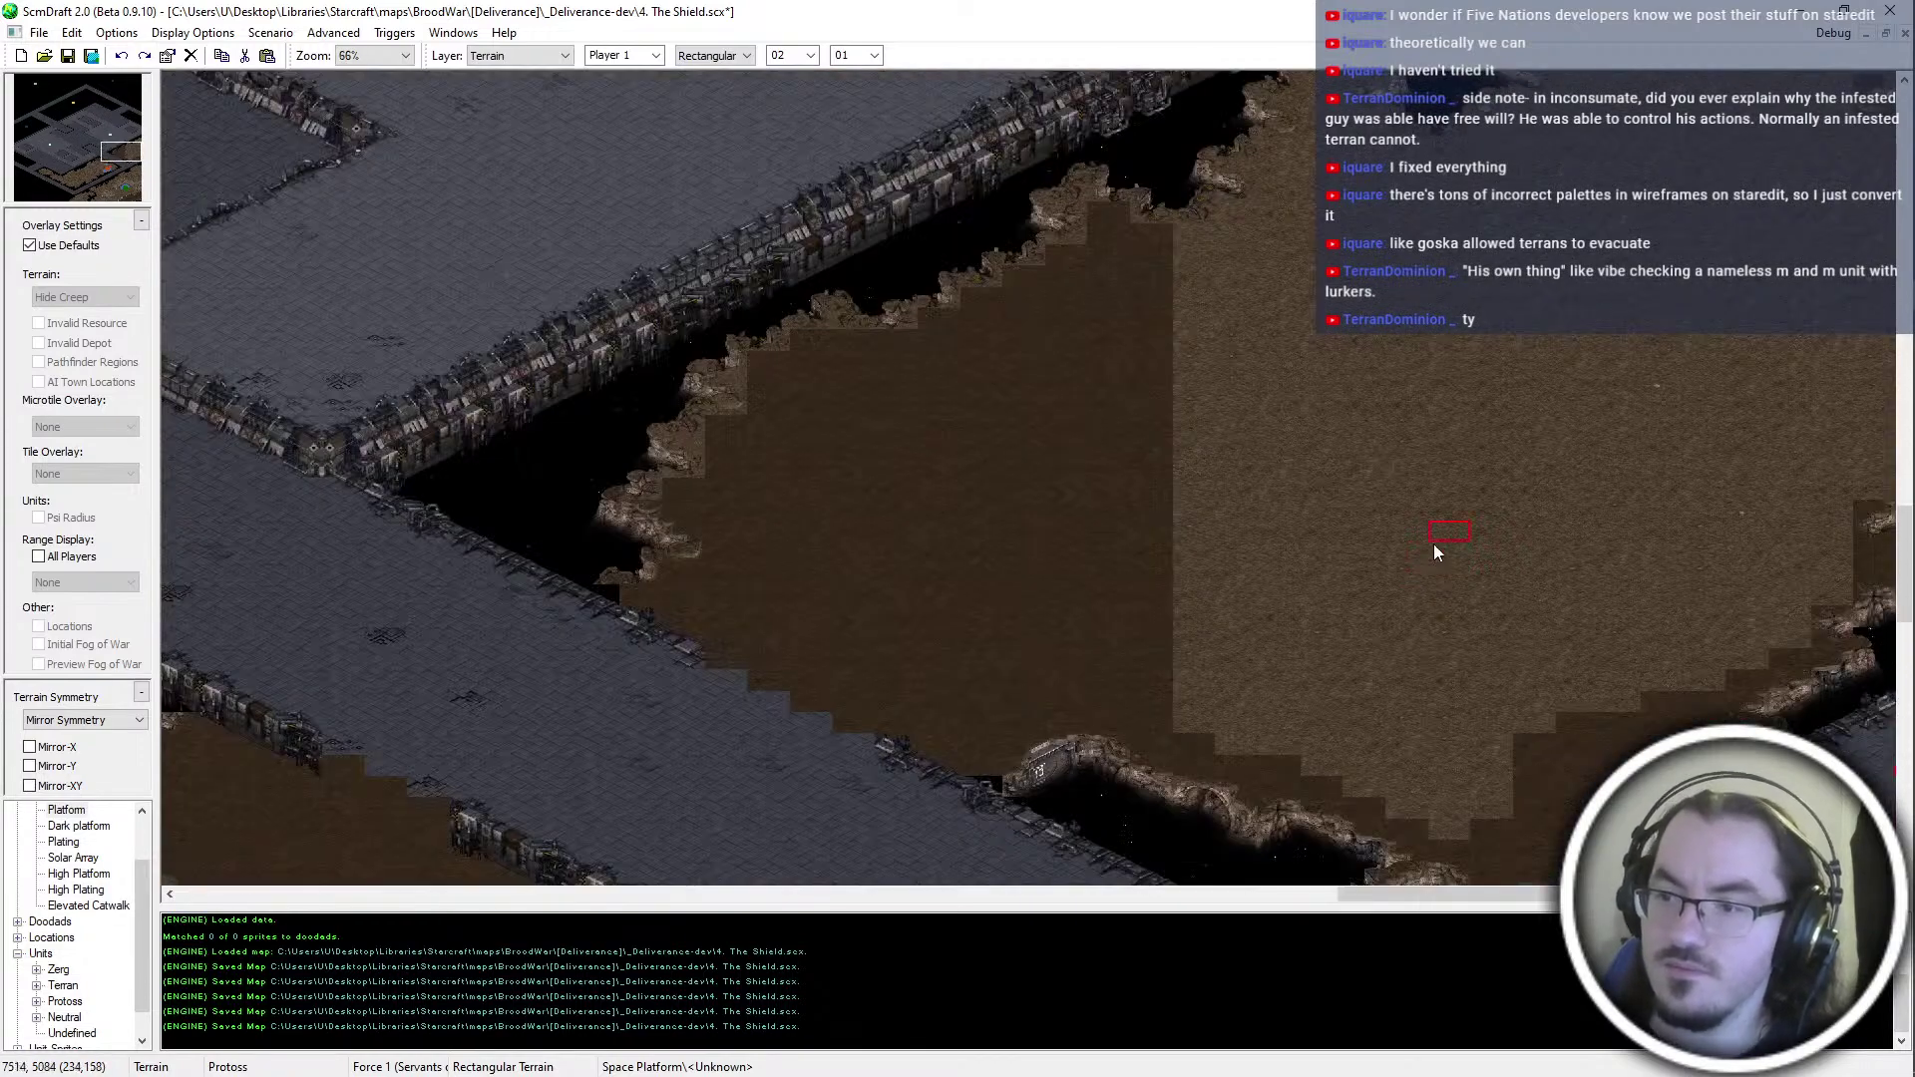
middle_click_drag(1453, 548, 1146, 376)
left_click_drag(1187, 776, 1189, 856)
mouse_move(1265, 340)
left_mouse_down()
mouse_move(1241, 375)
mouse_move(1239, 537)
left_mouse_up()
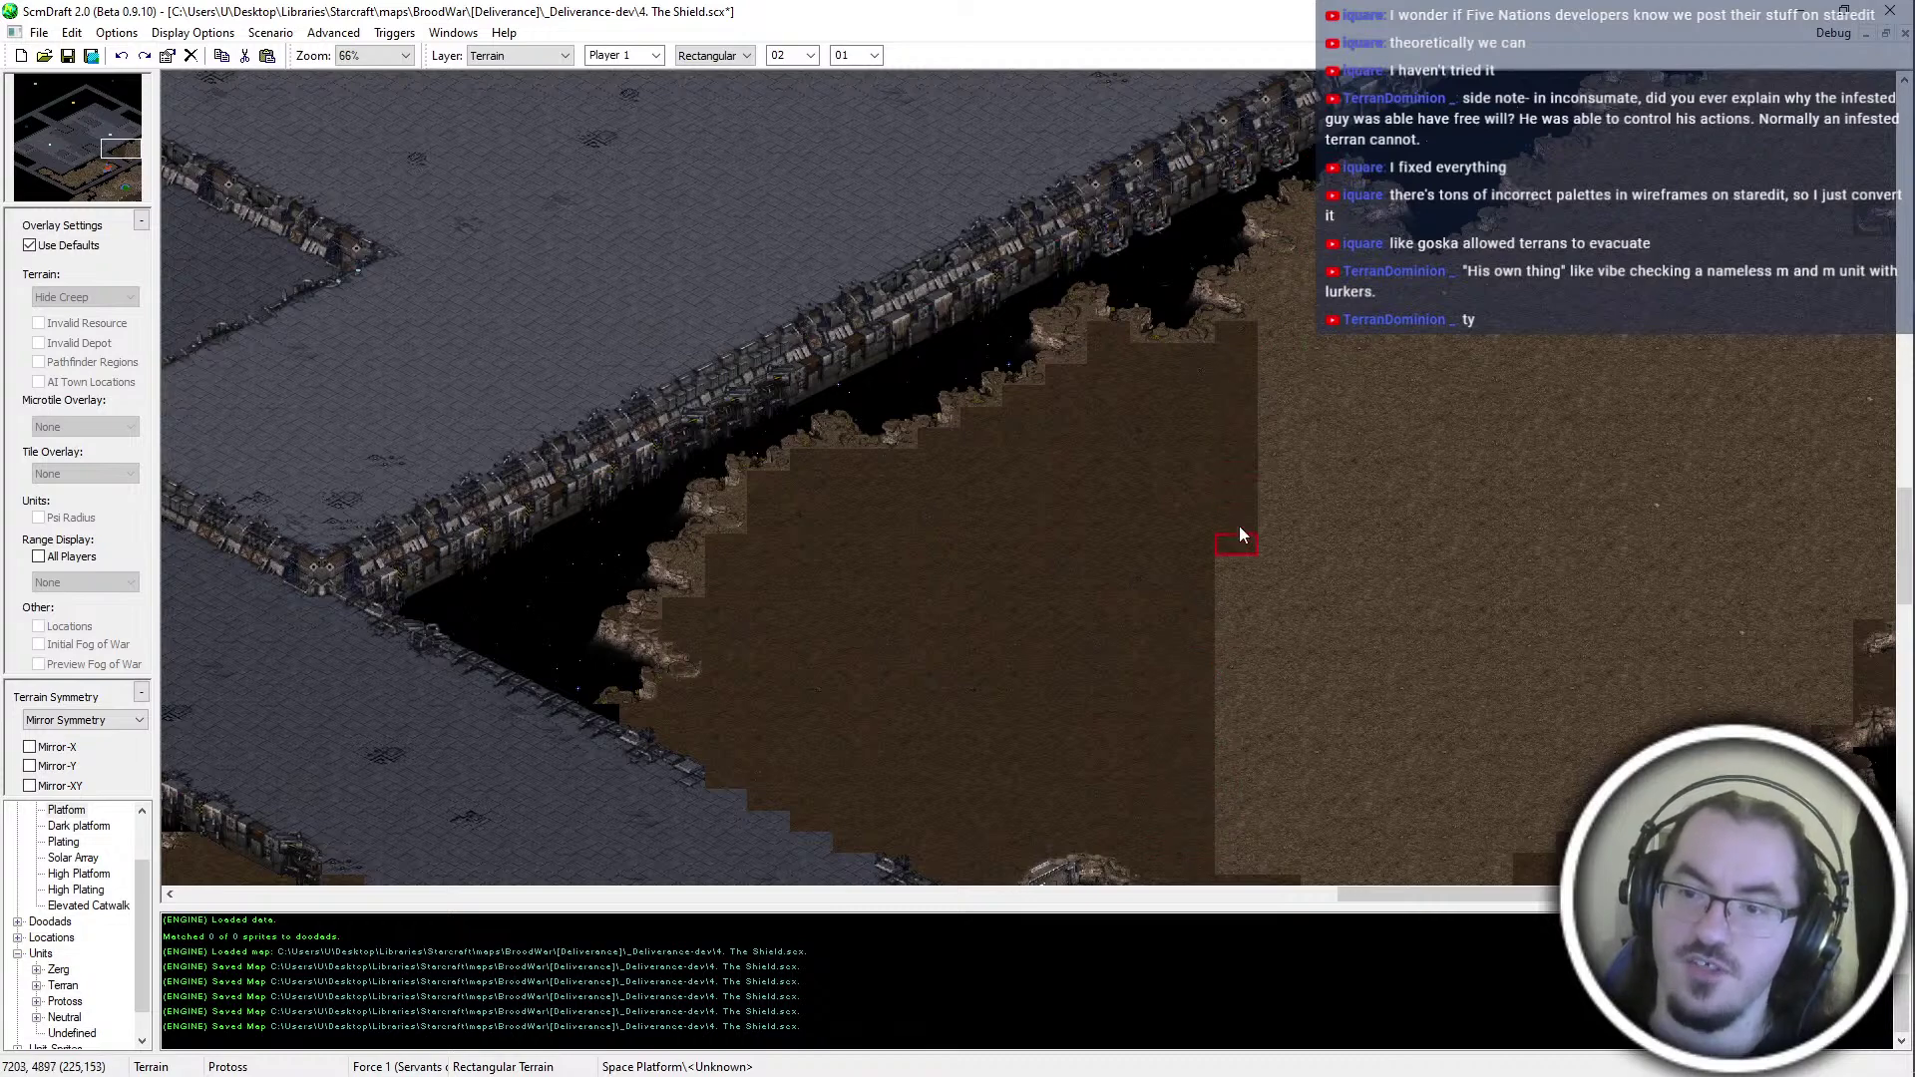
scroll(1492, 620, "down", 3)
left_click_drag(1245, 405, 1242, 704)
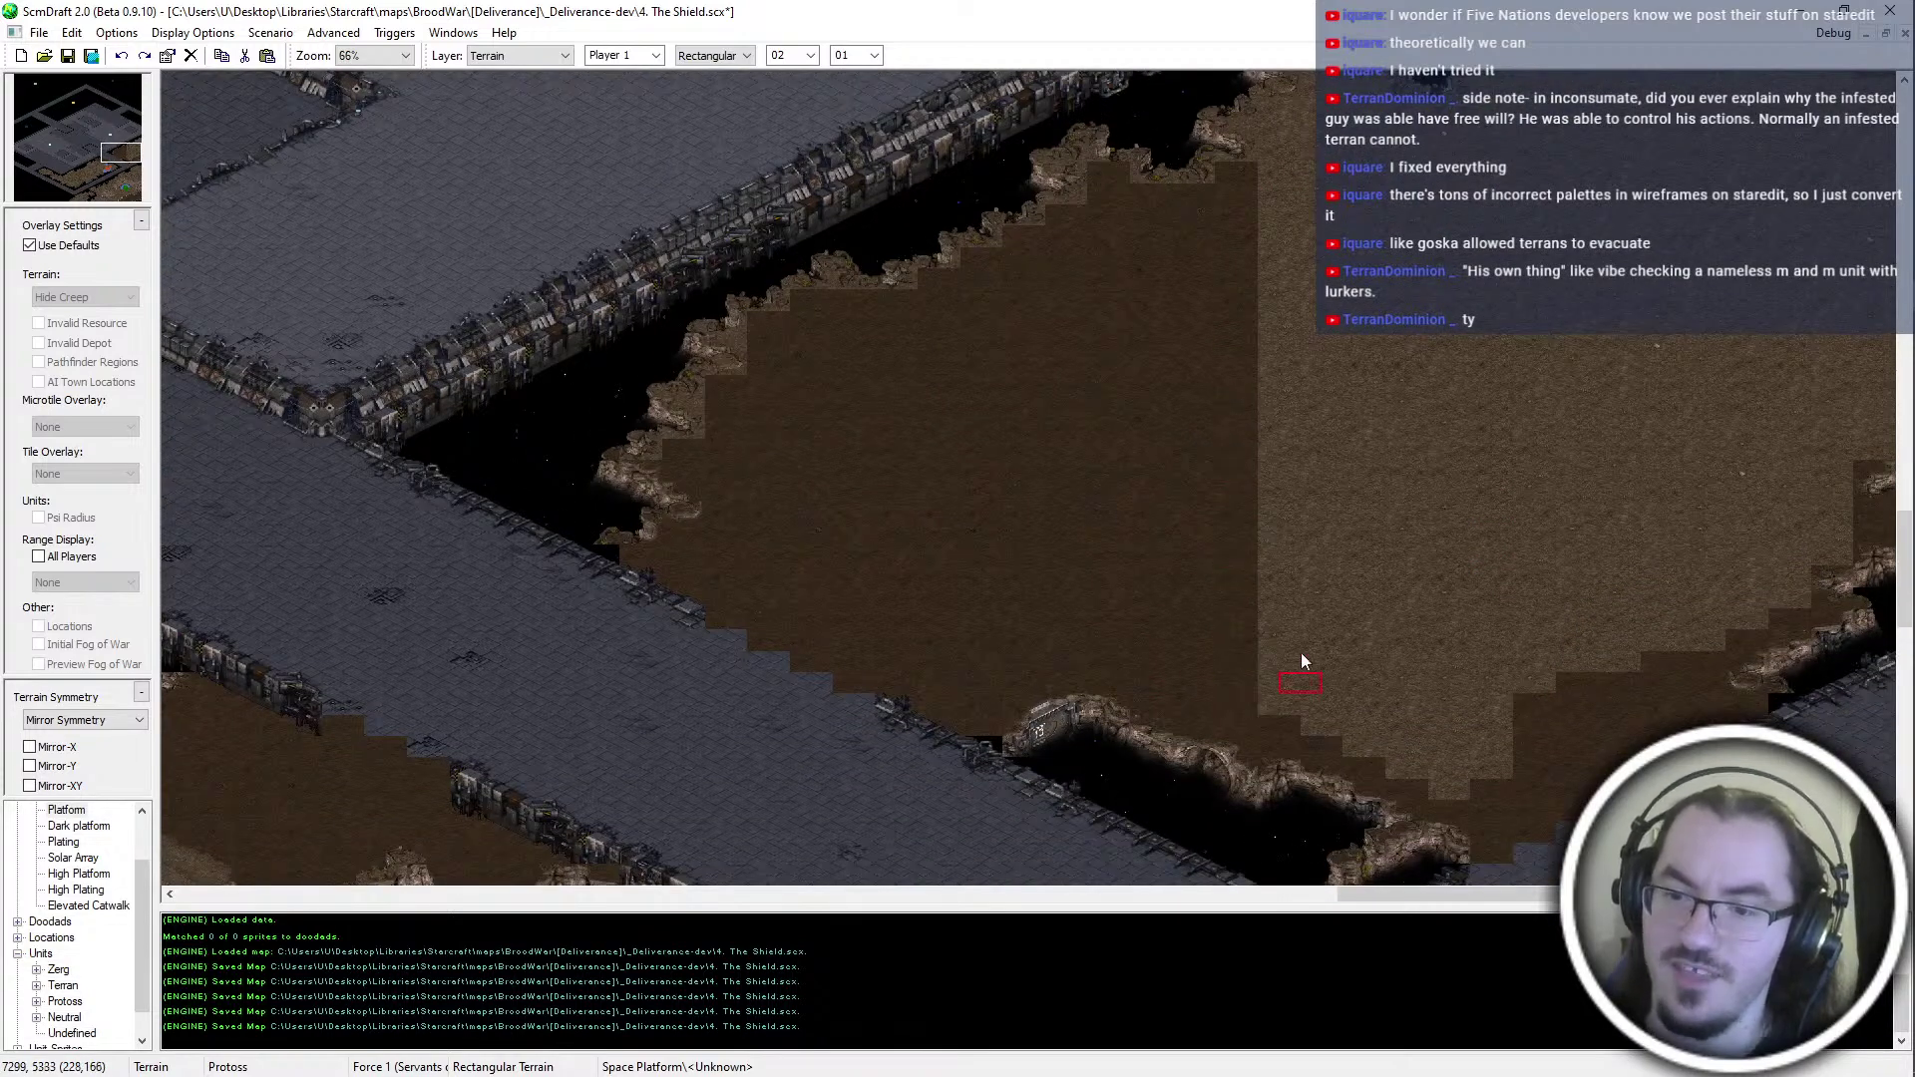
Set the brush height to 14 and paint darker dirt columns along the plateau's southern side as far as the eastern ledge
scroll(872, 56, "down", 12)
scroll(874, 56, "down", 1)
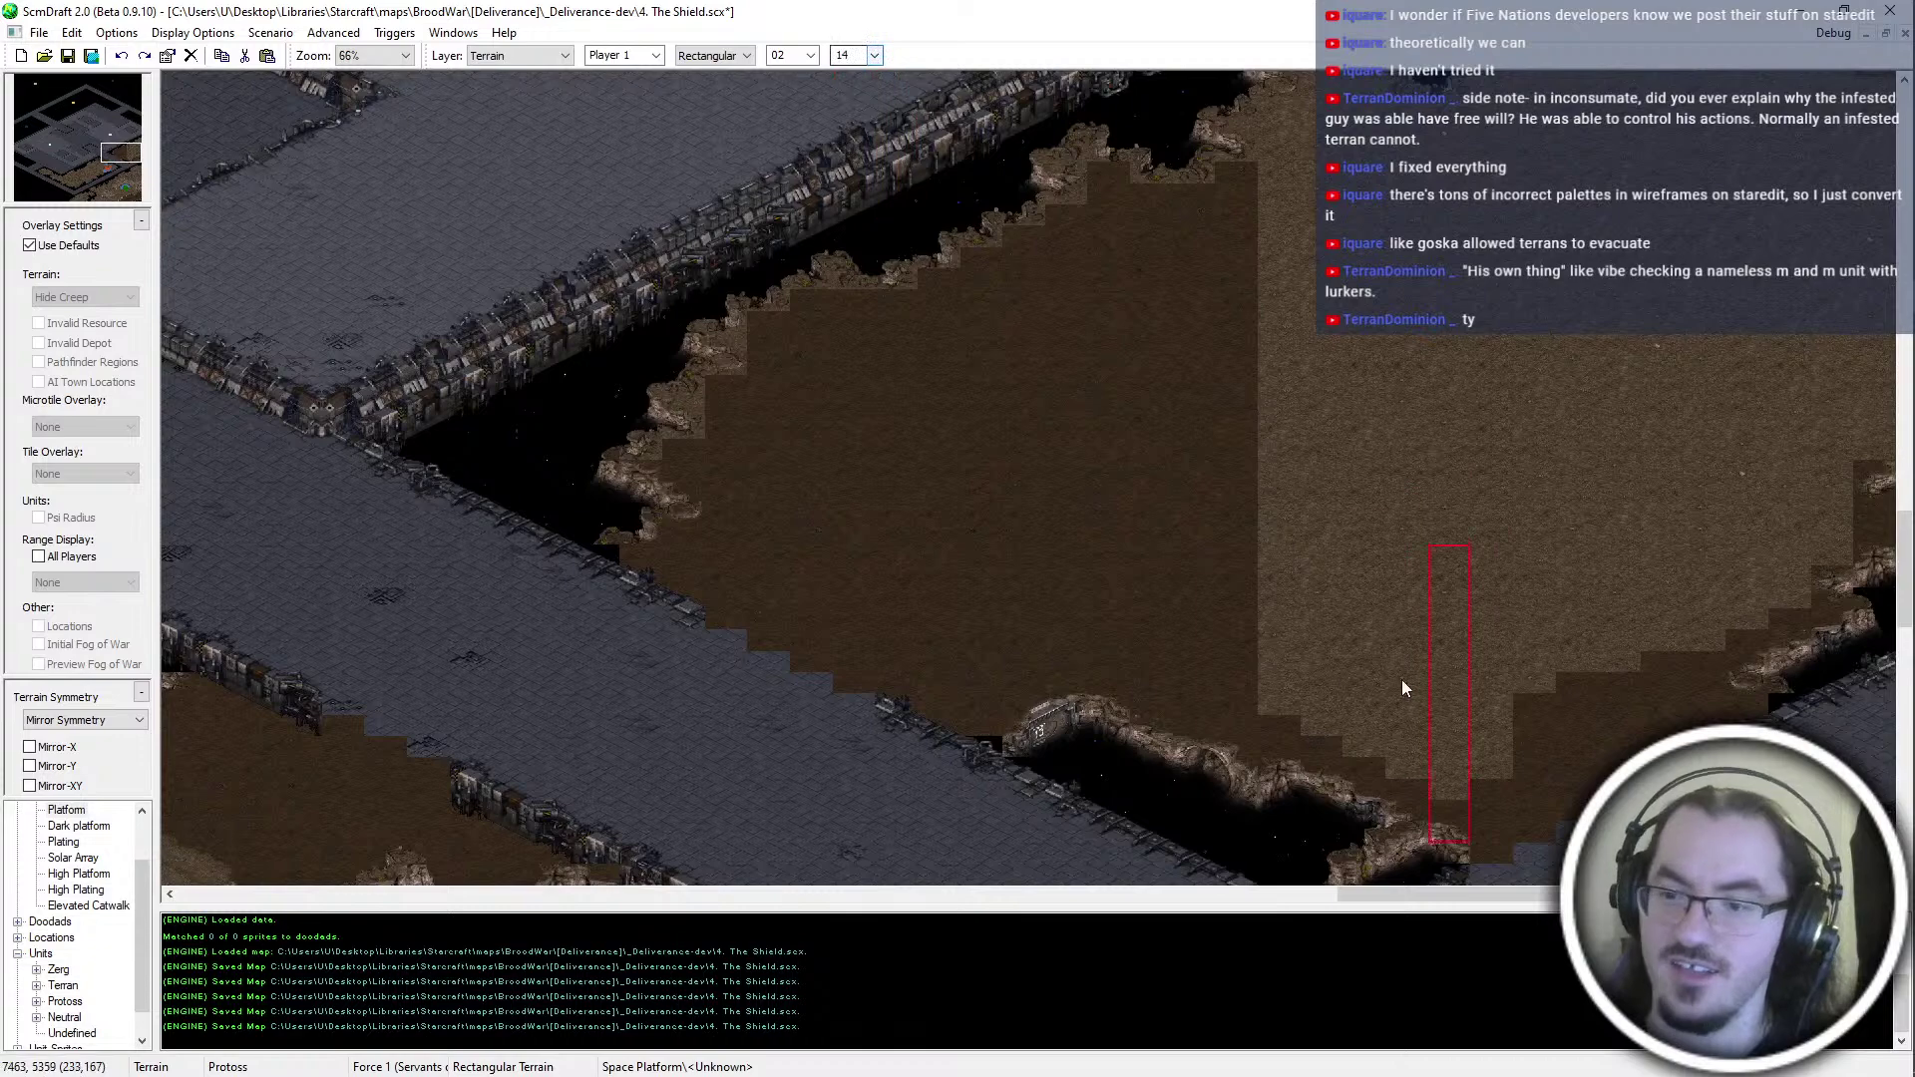
left_click(1288, 571)
left_click(1331, 599)
left_click(1372, 622)
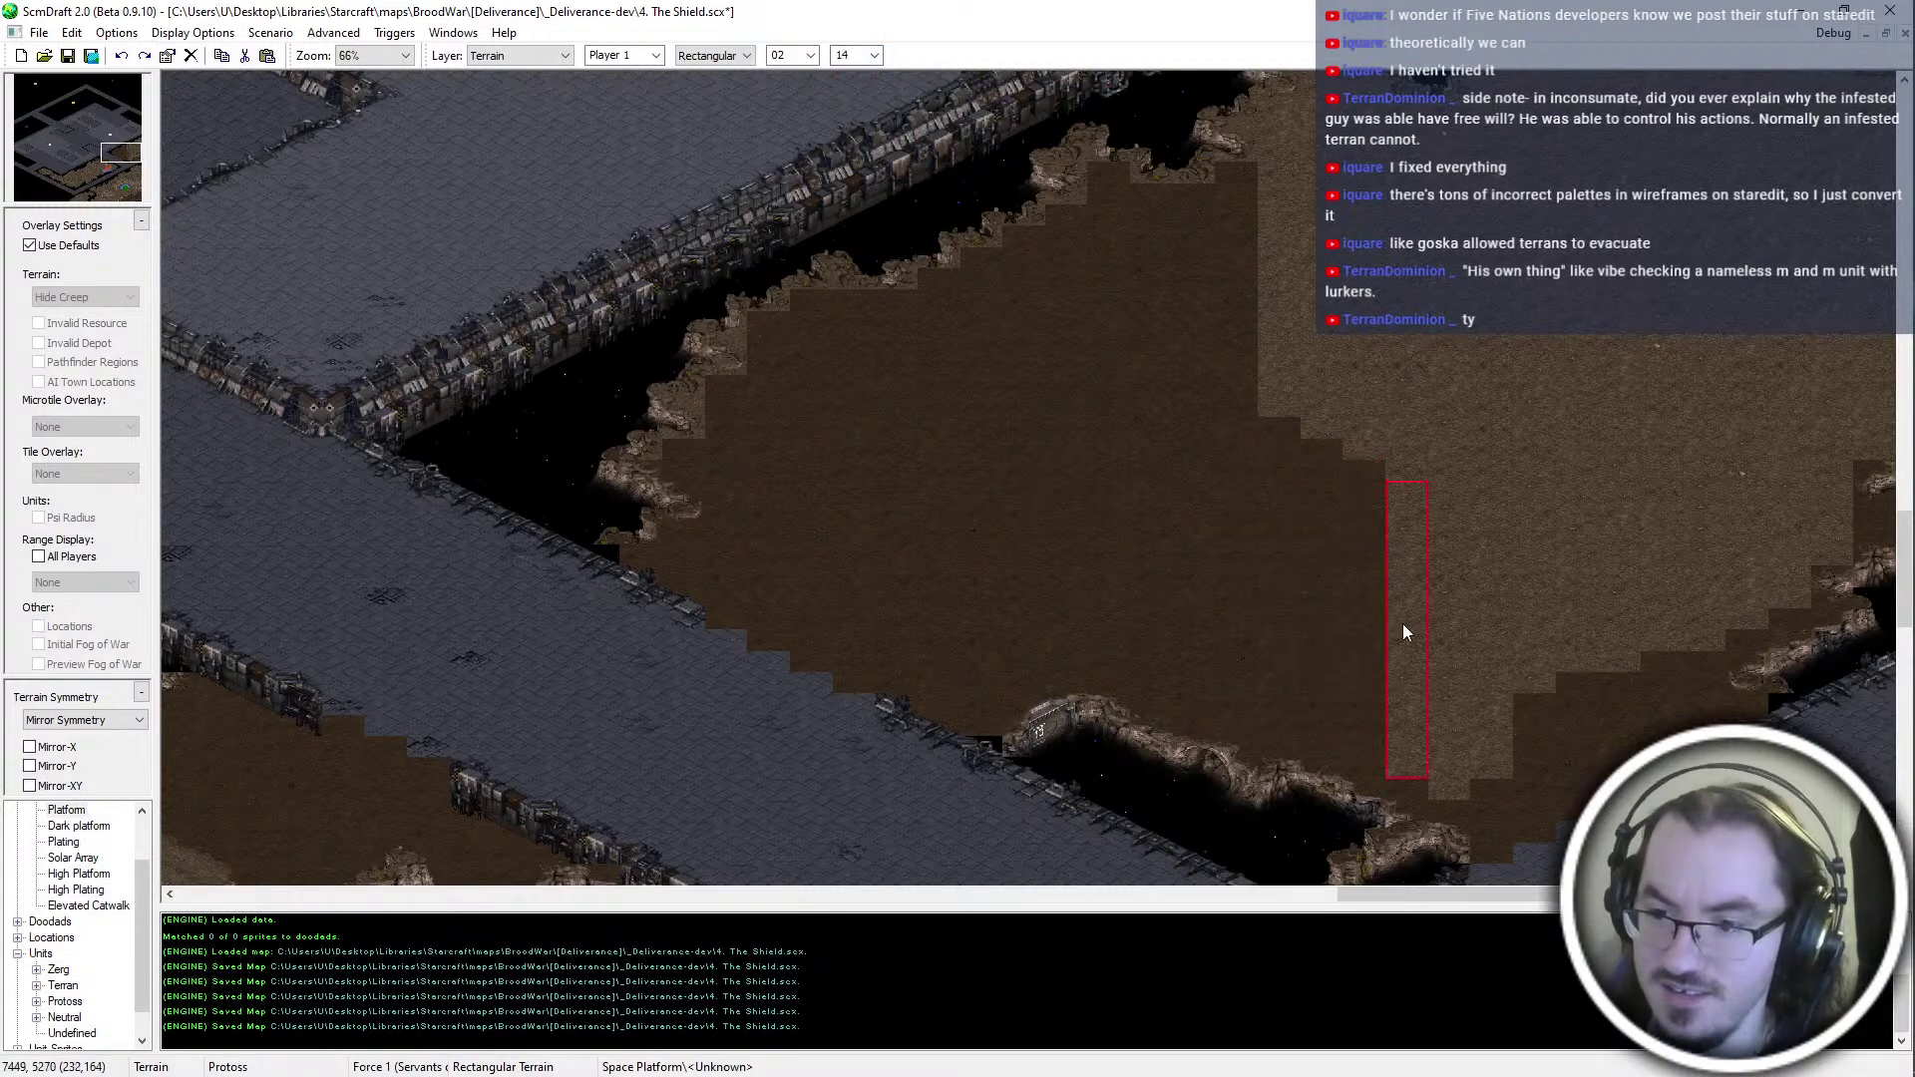
left_click(1405, 624)
left_click(1446, 640)
left_click(1493, 623)
left_click(1560, 526)
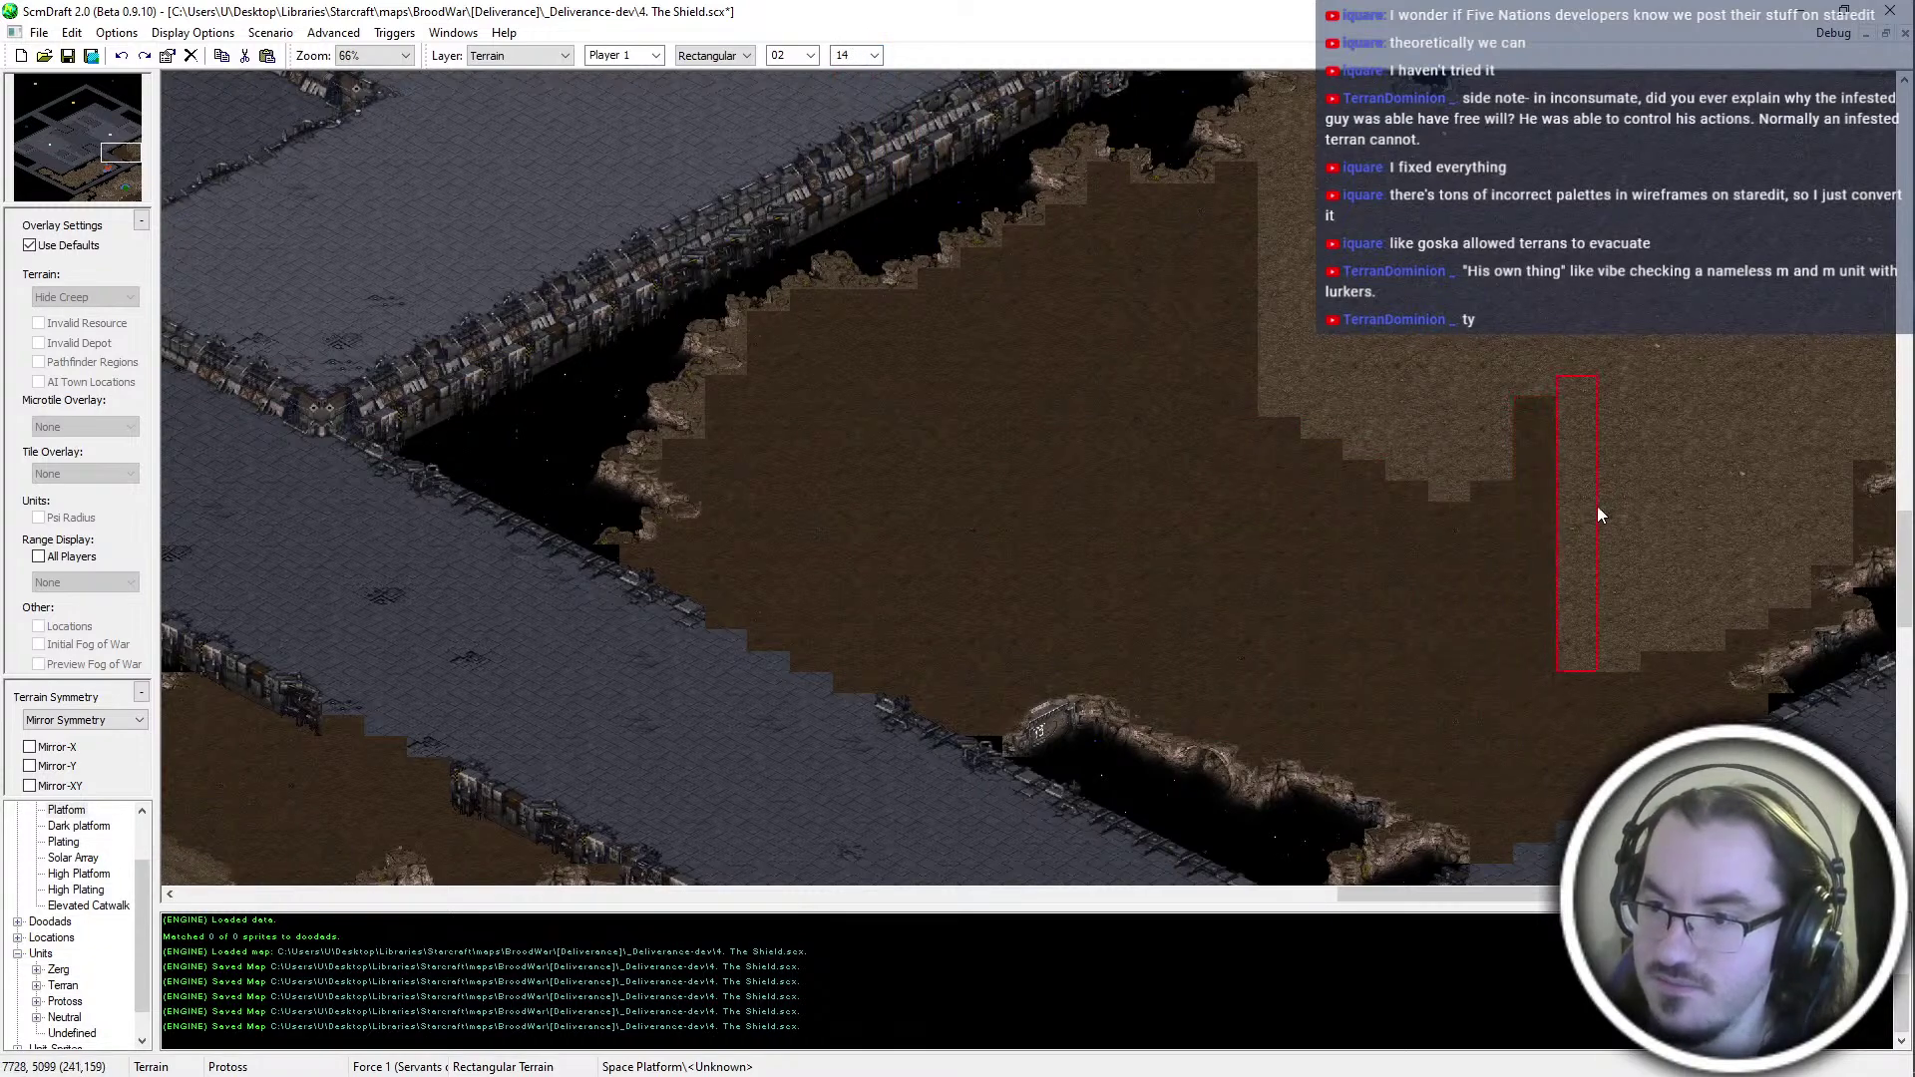
left_click(1576, 529)
left_click(1629, 515)
left_click(1678, 494)
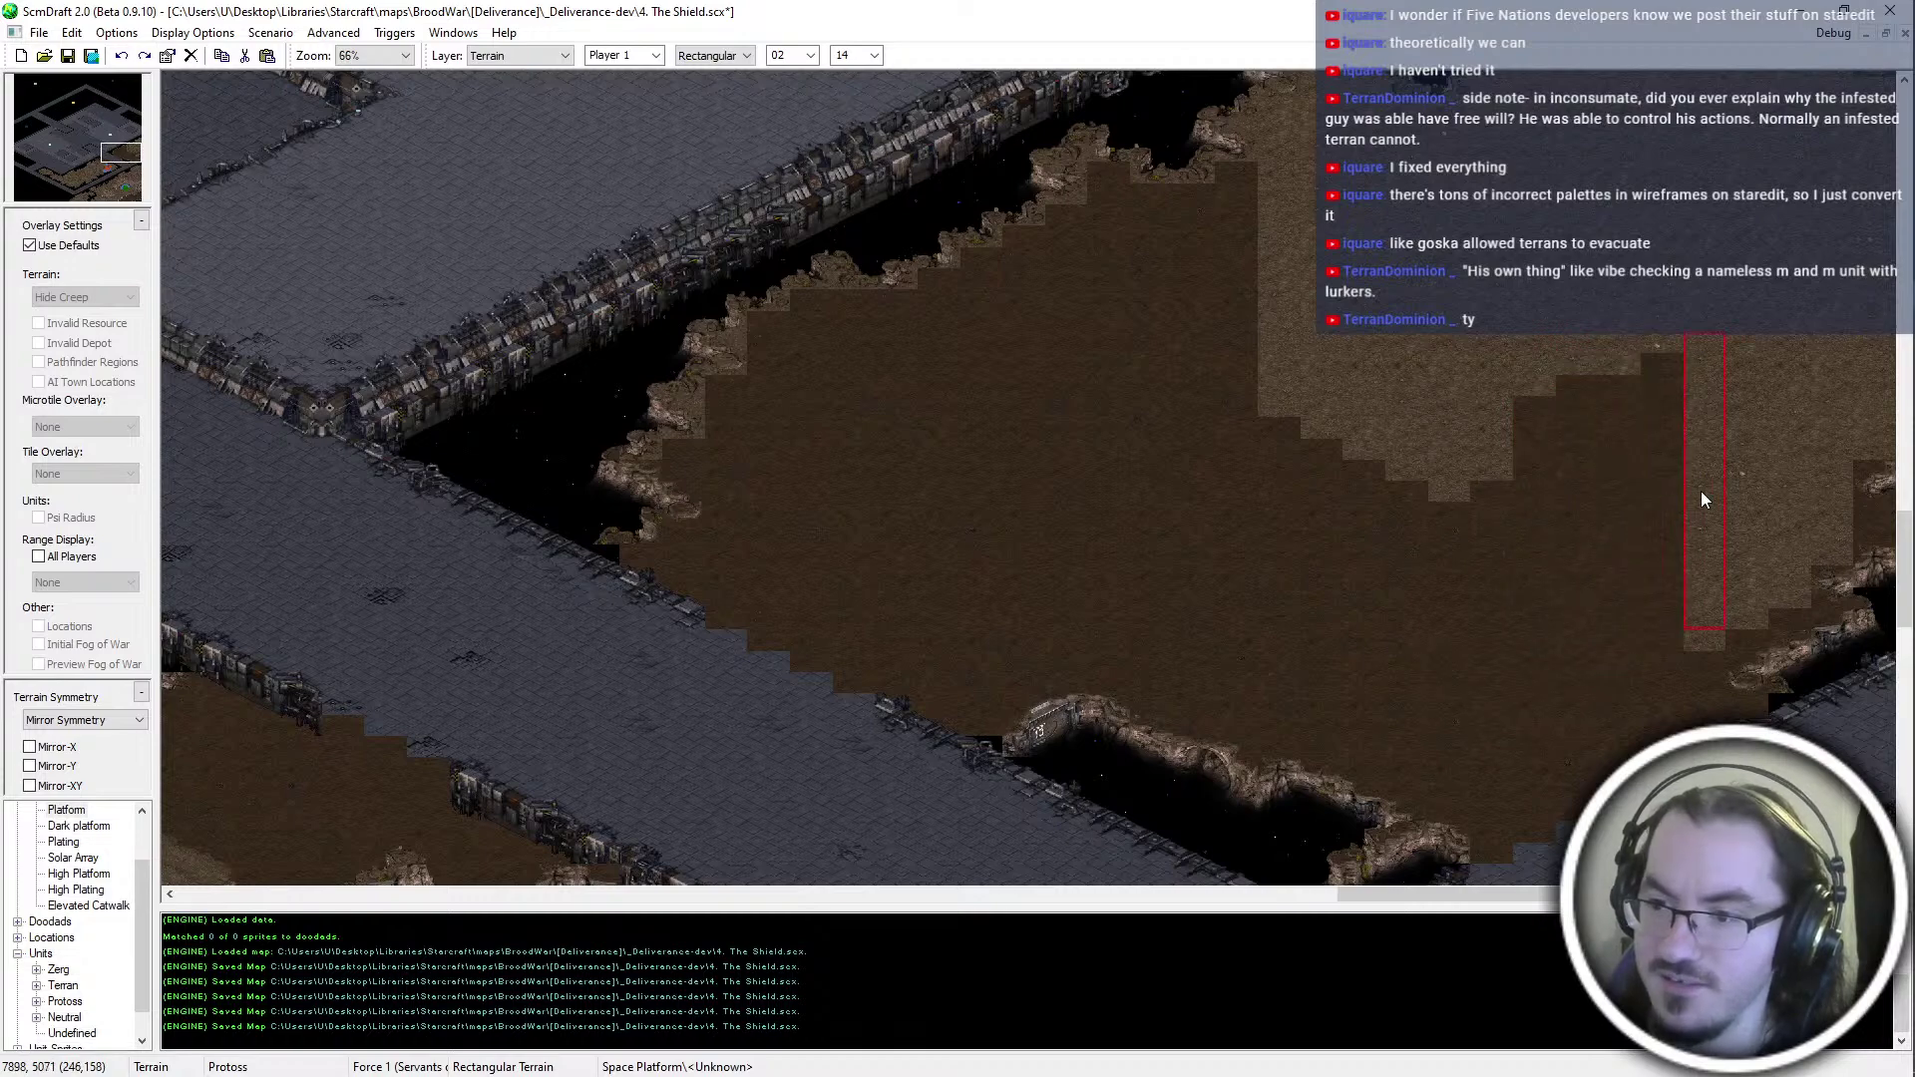
left_click(1704, 496)
left_click(1747, 479)
left_click(1787, 460)
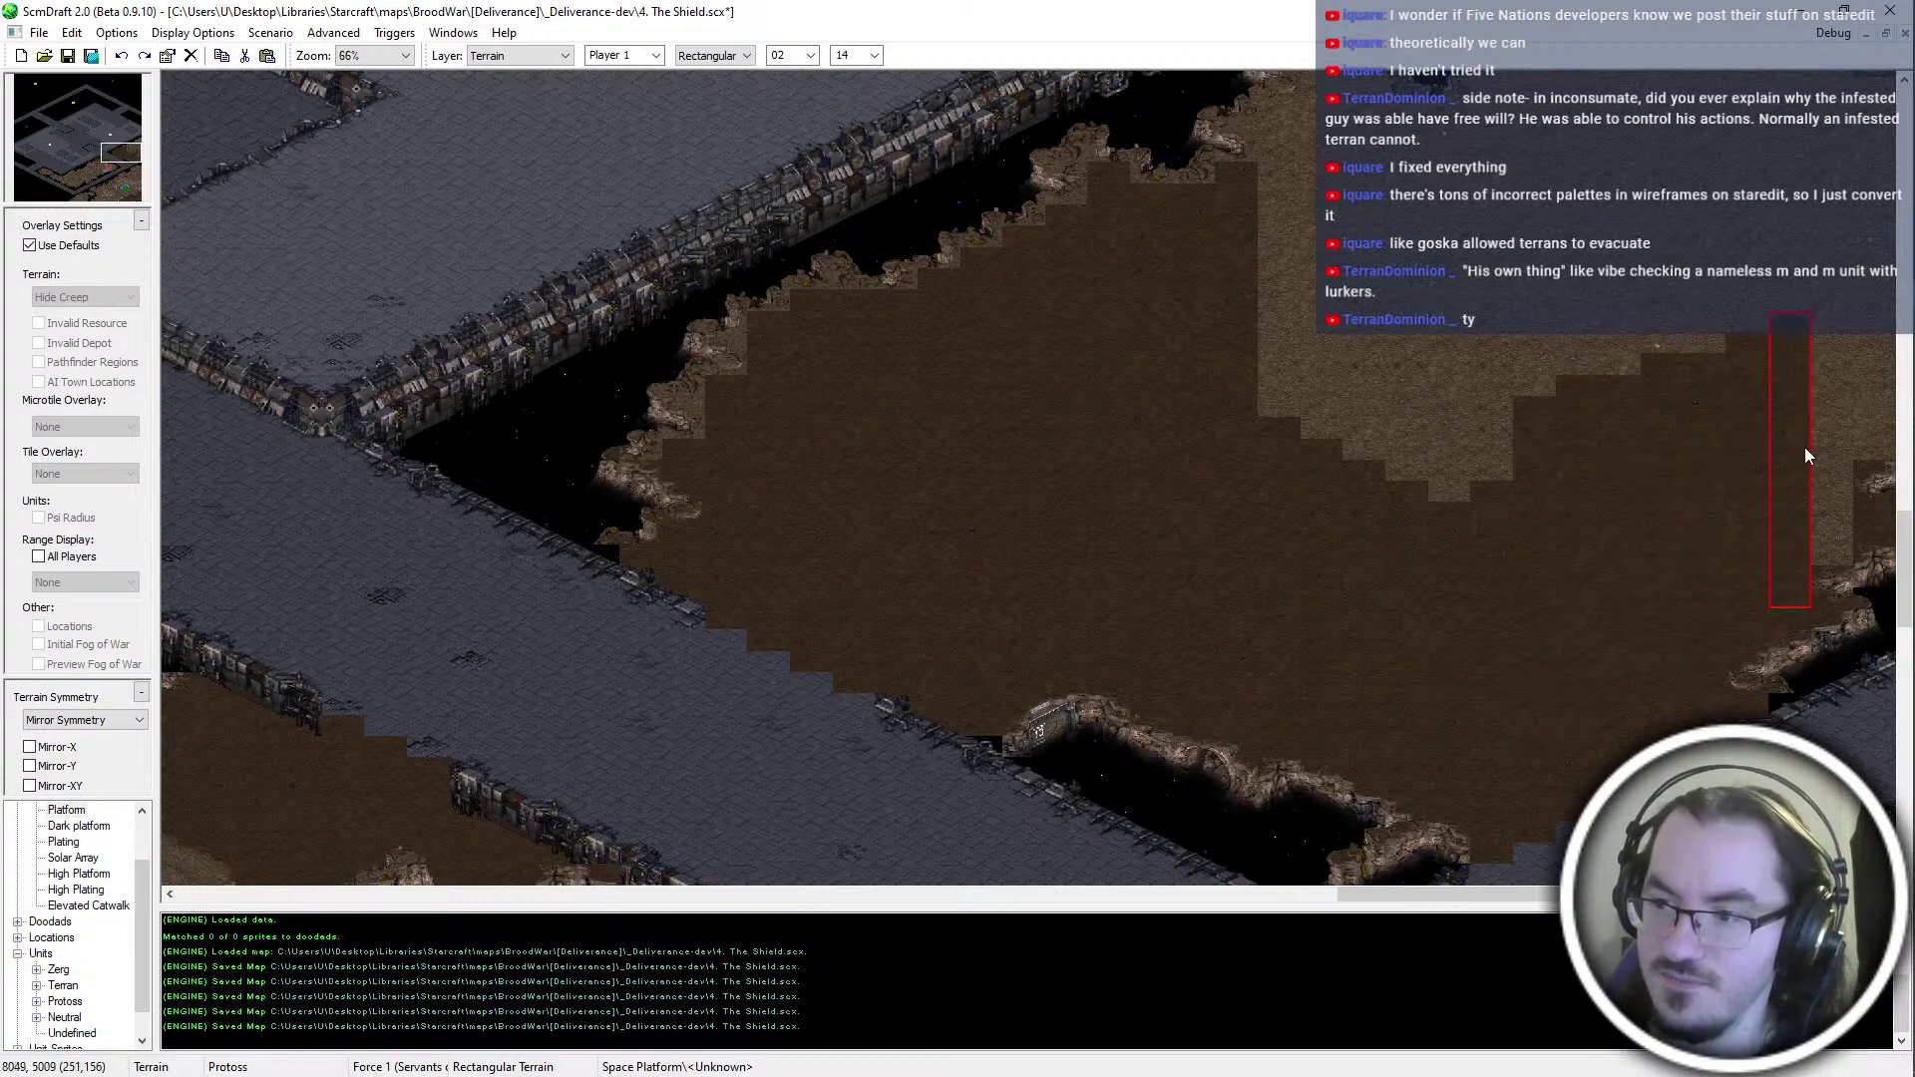
left_click(1828, 419)
Cover the lighter dirt in the plateau's northeast with 2-by-14 darker dirt columns, working from the eastern edge back to the western fill
scroll(1833, 359, "up", 3)
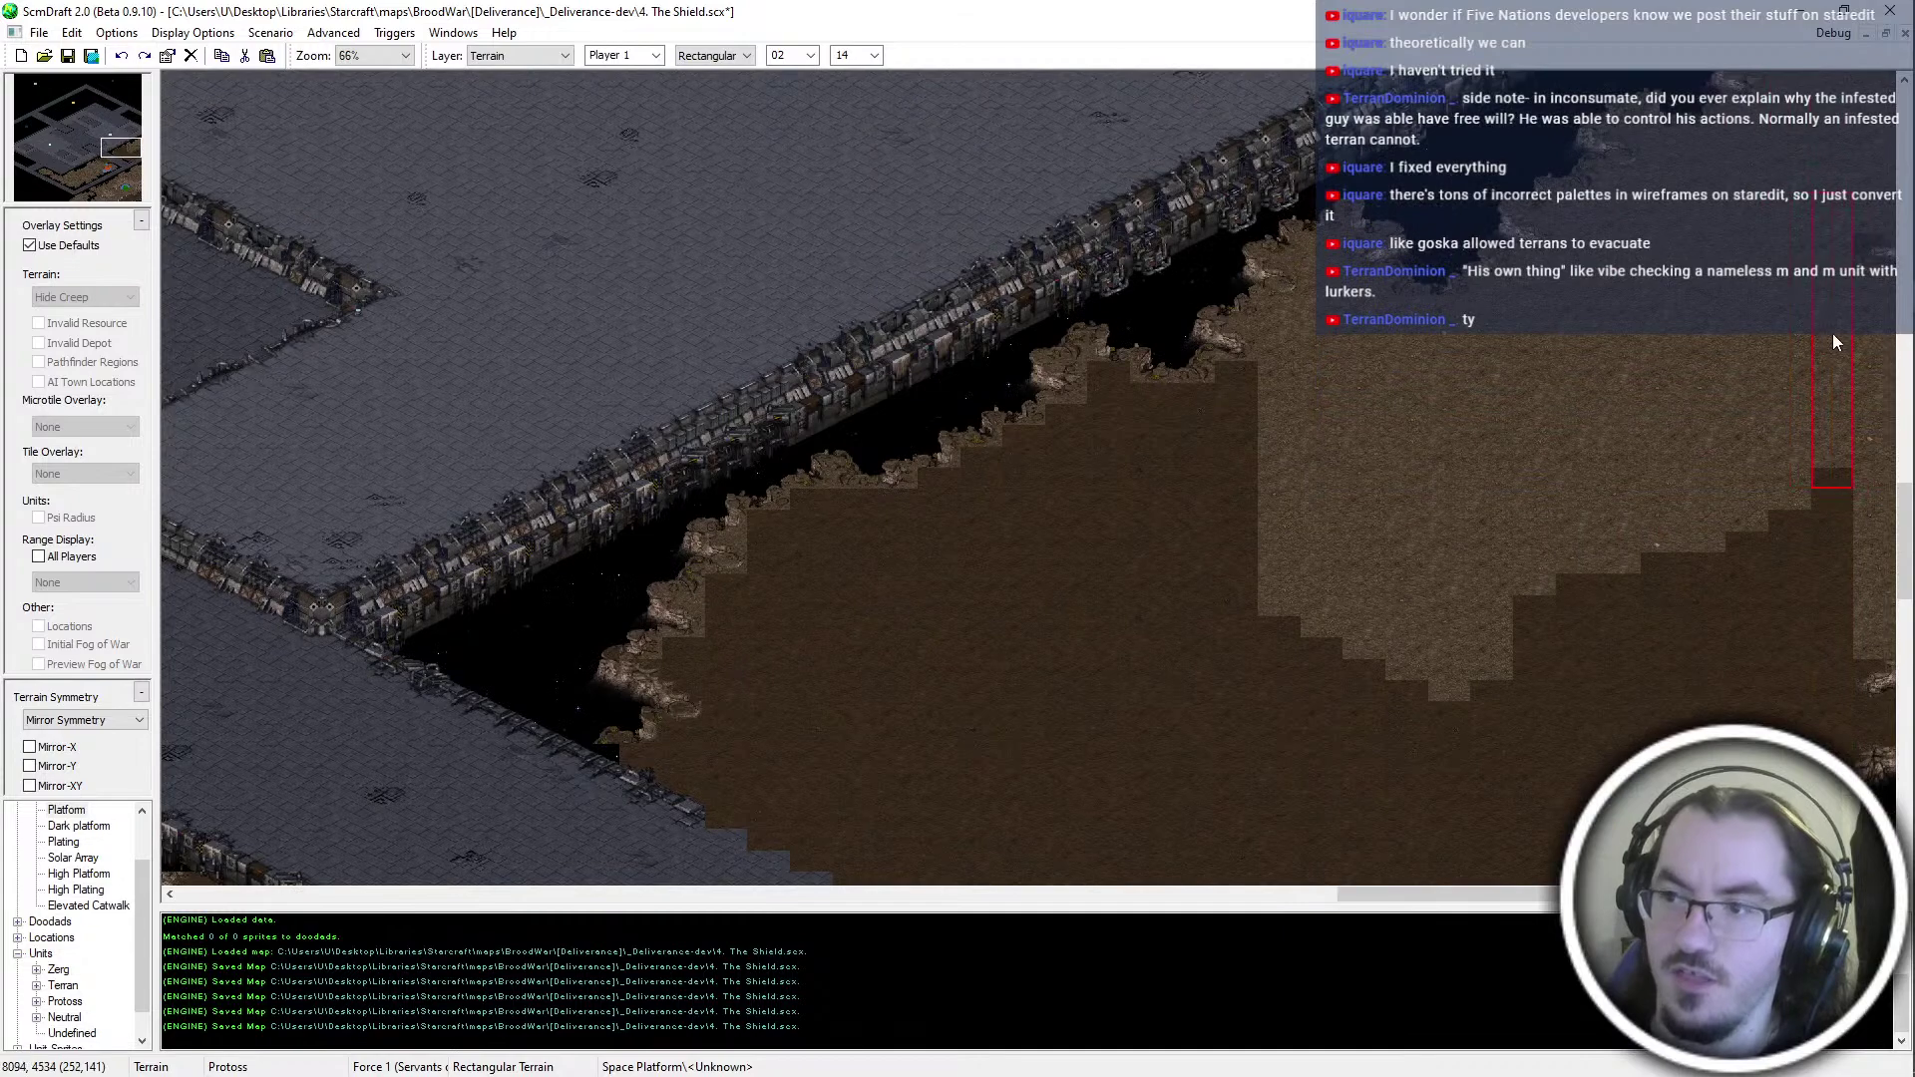
left_click(1861, 508)
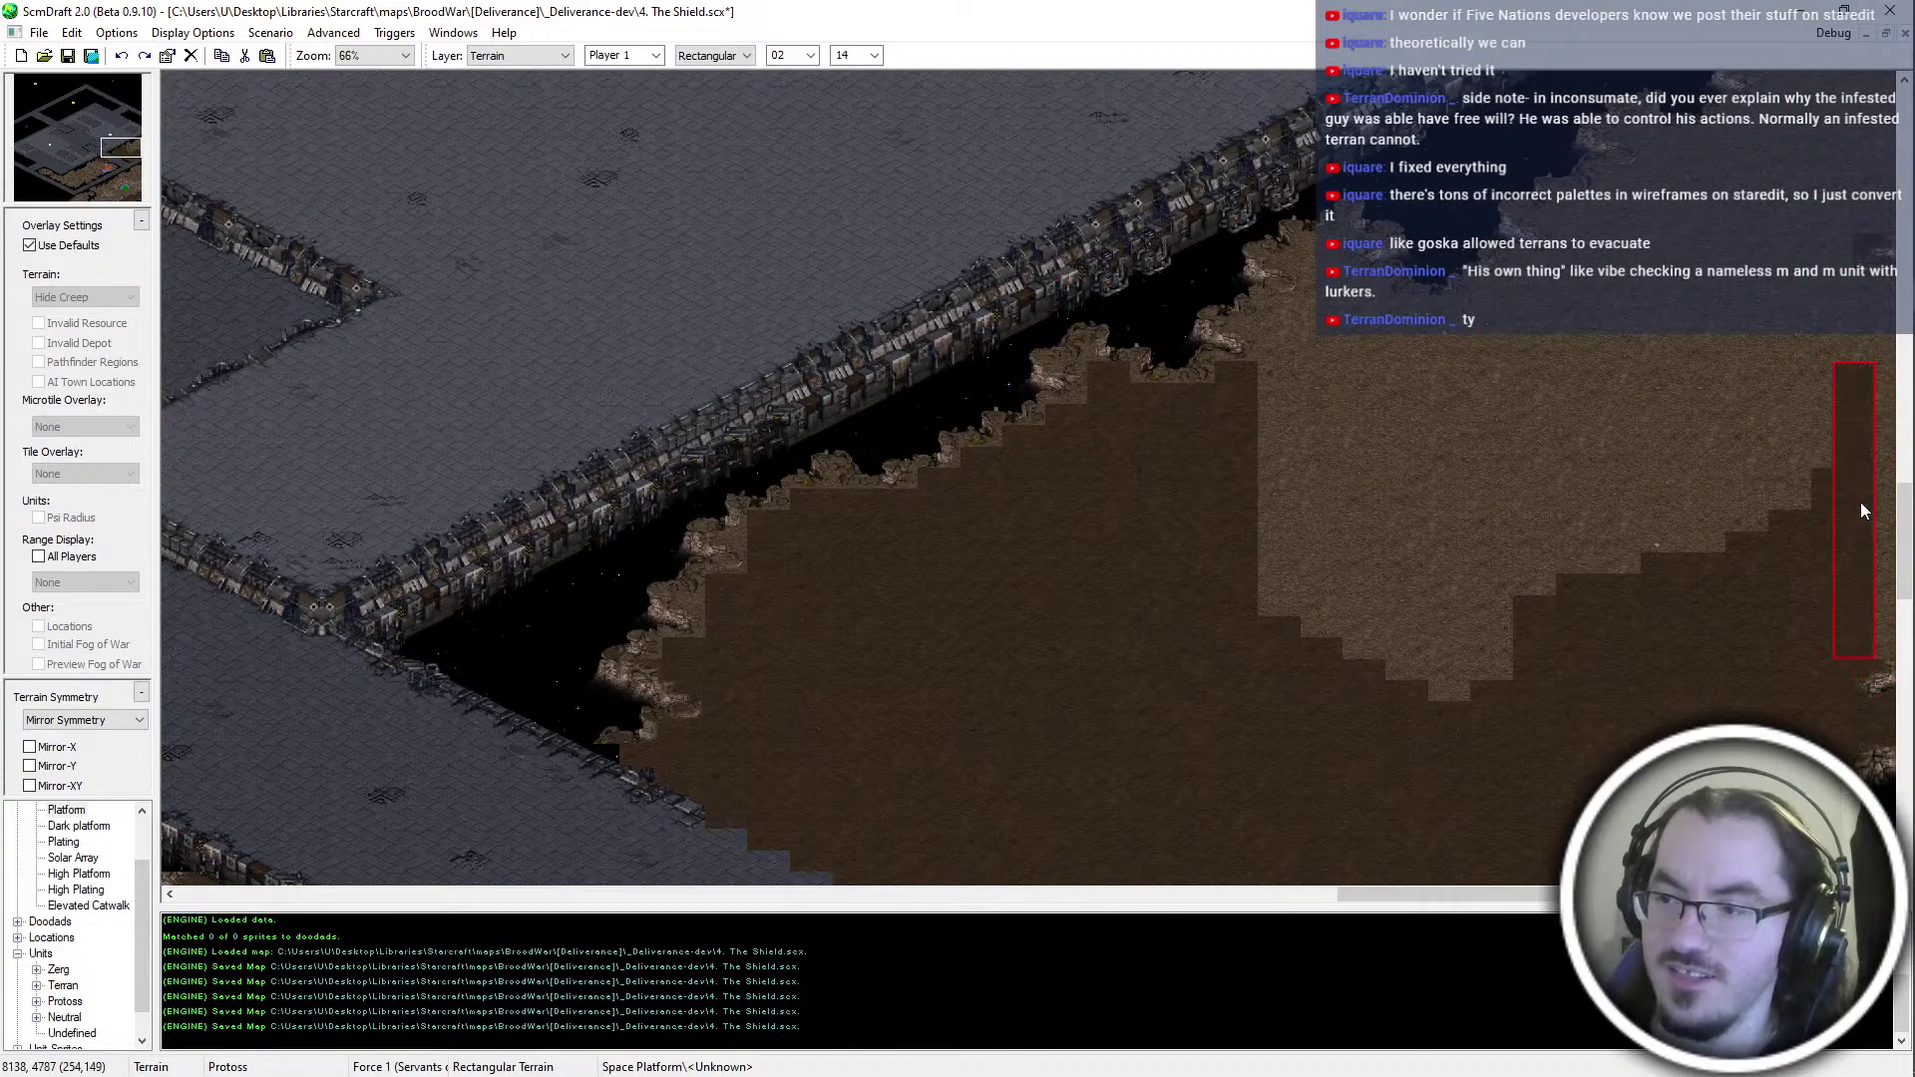
left_click(1835, 339)
left_click(1782, 360)
left_click(1749, 385)
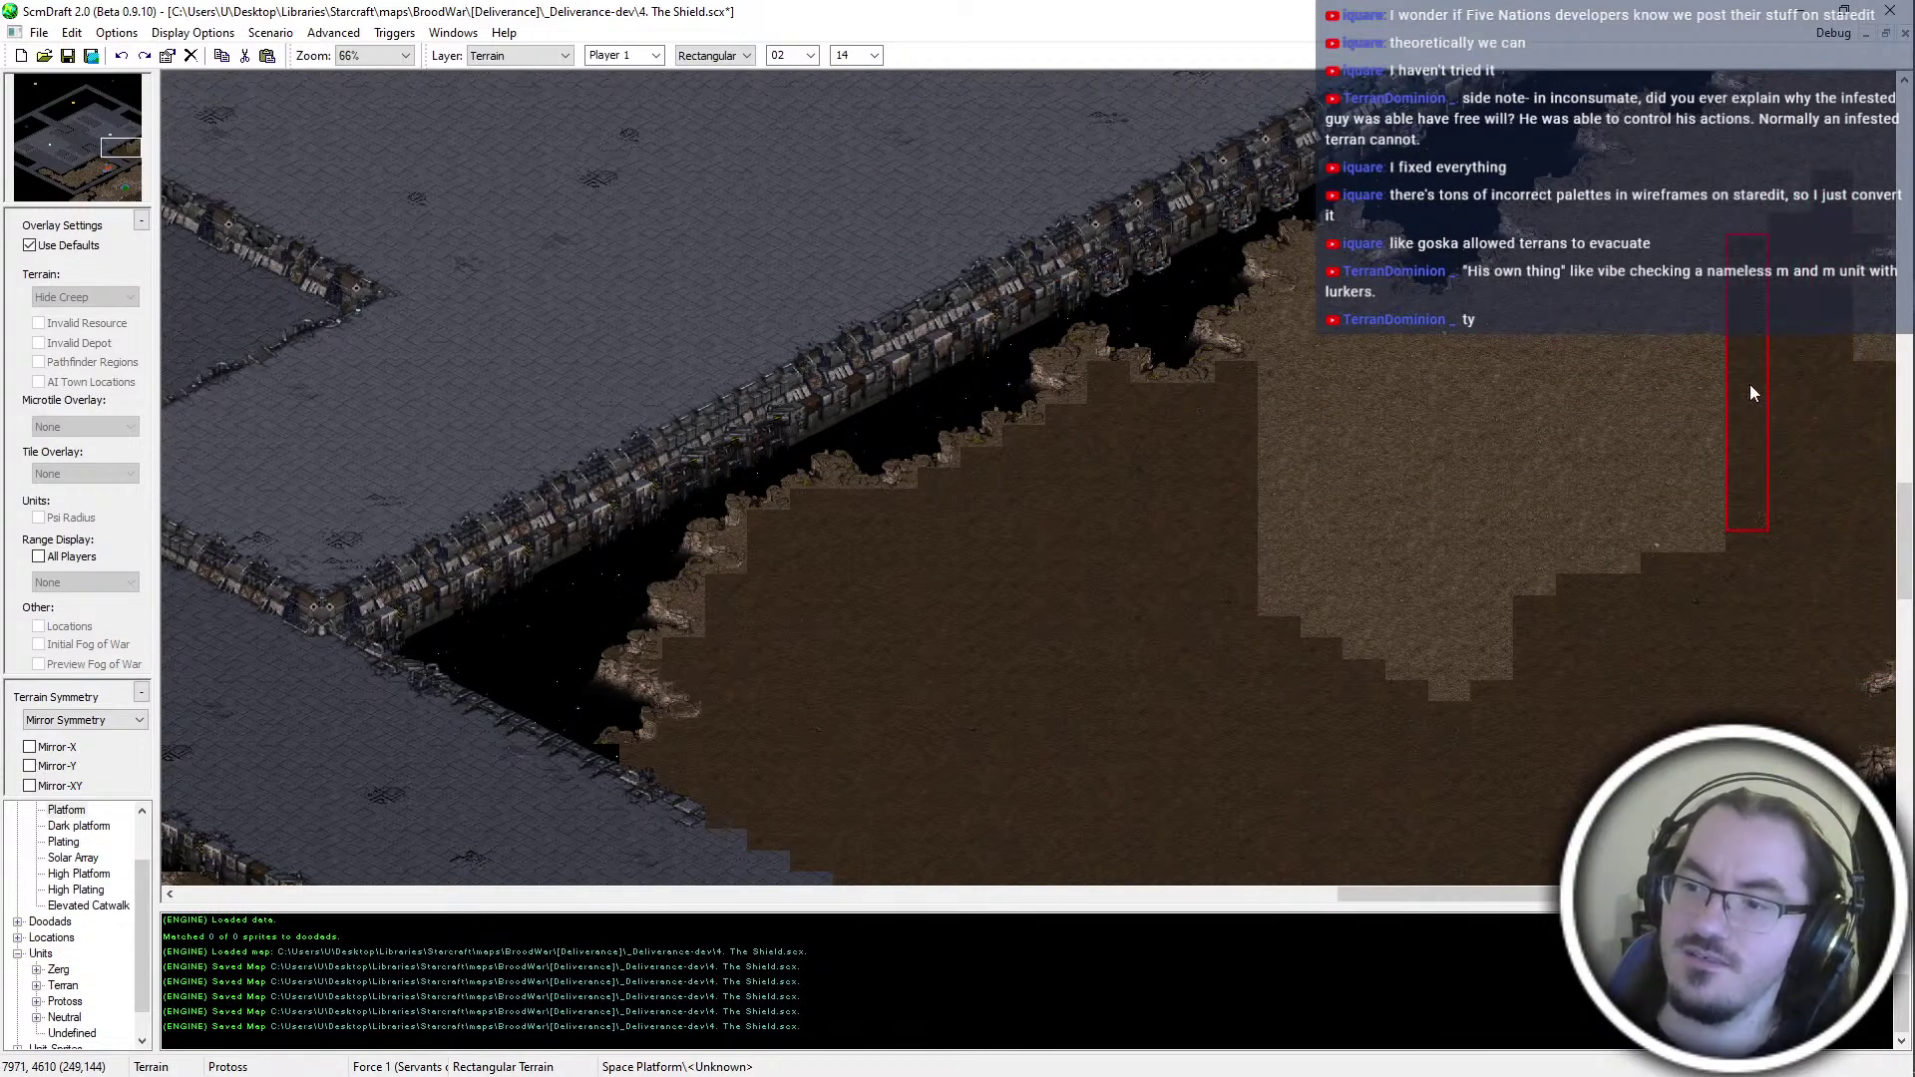
left_click(1703, 415)
left_click(1661, 419)
left_click(1622, 417)
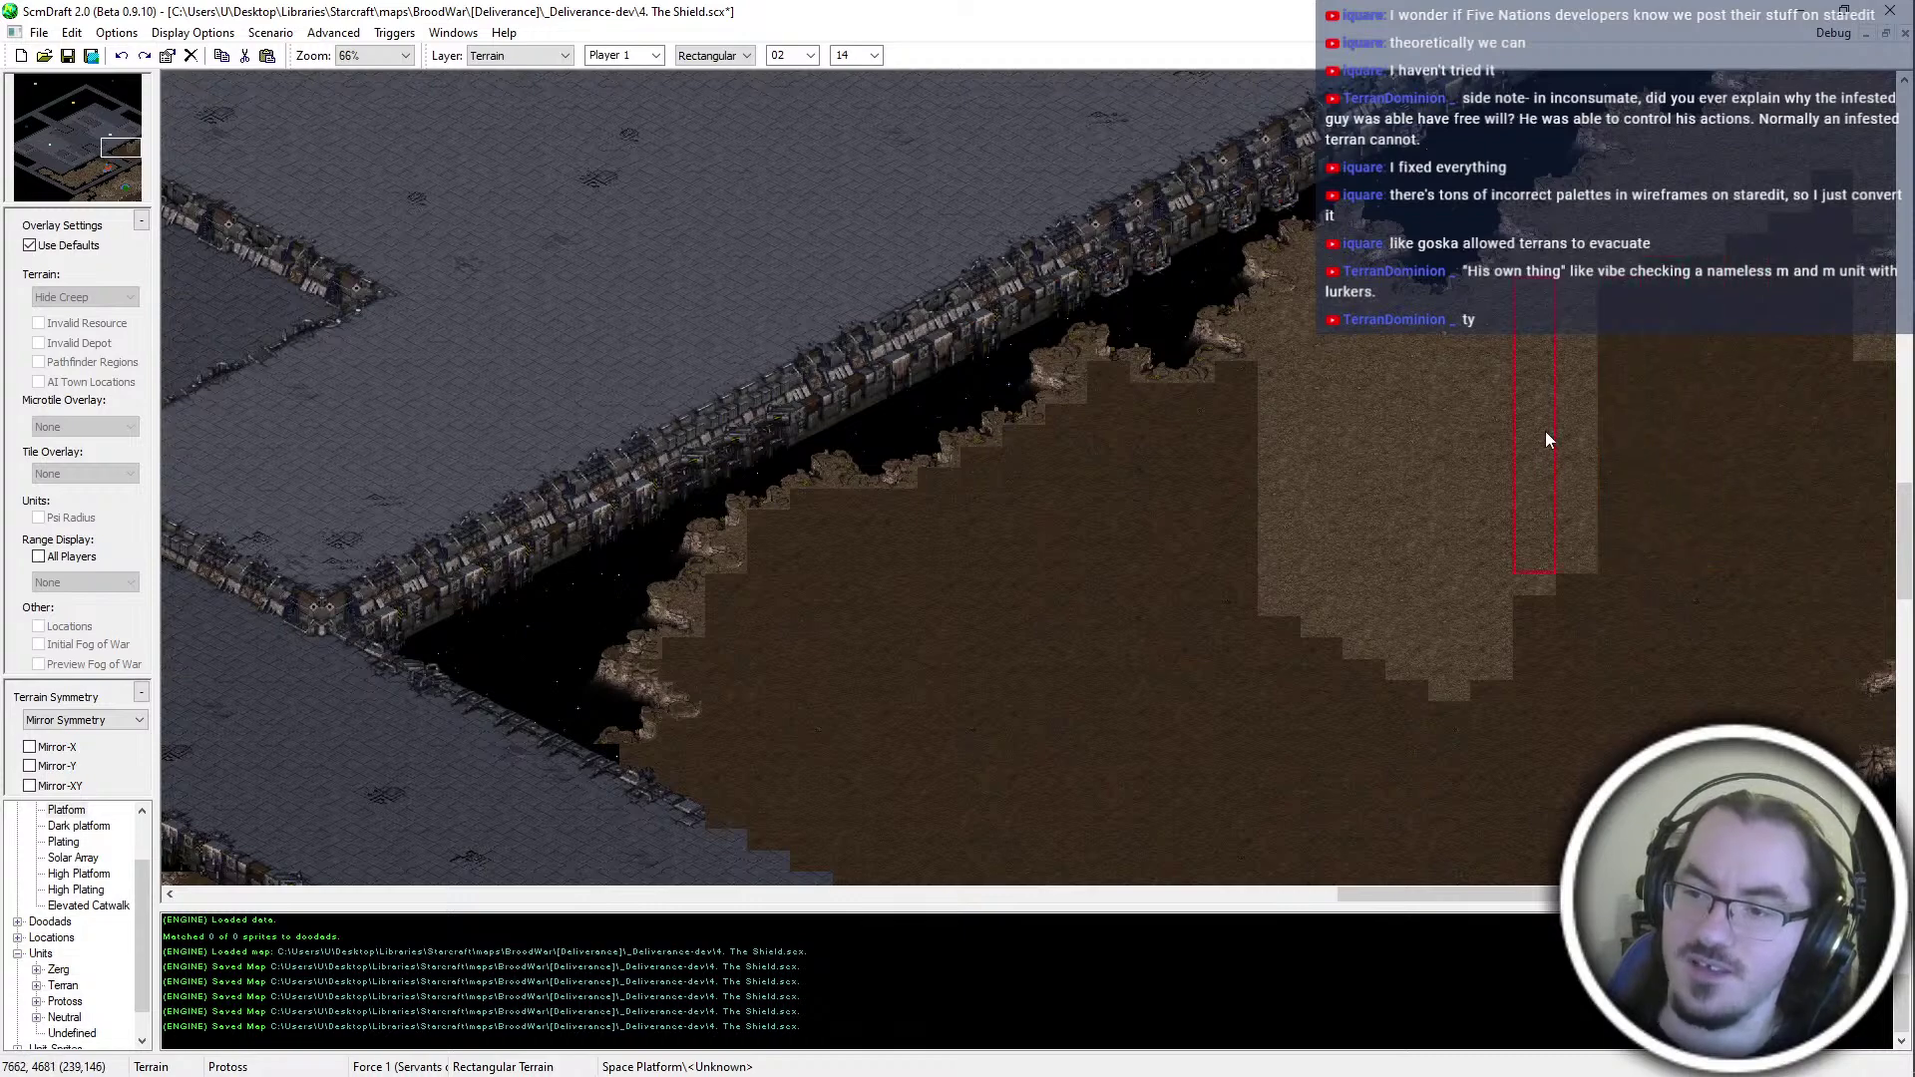
left_click(1576, 444)
left_click(1530, 455)
left_click(1491, 513)
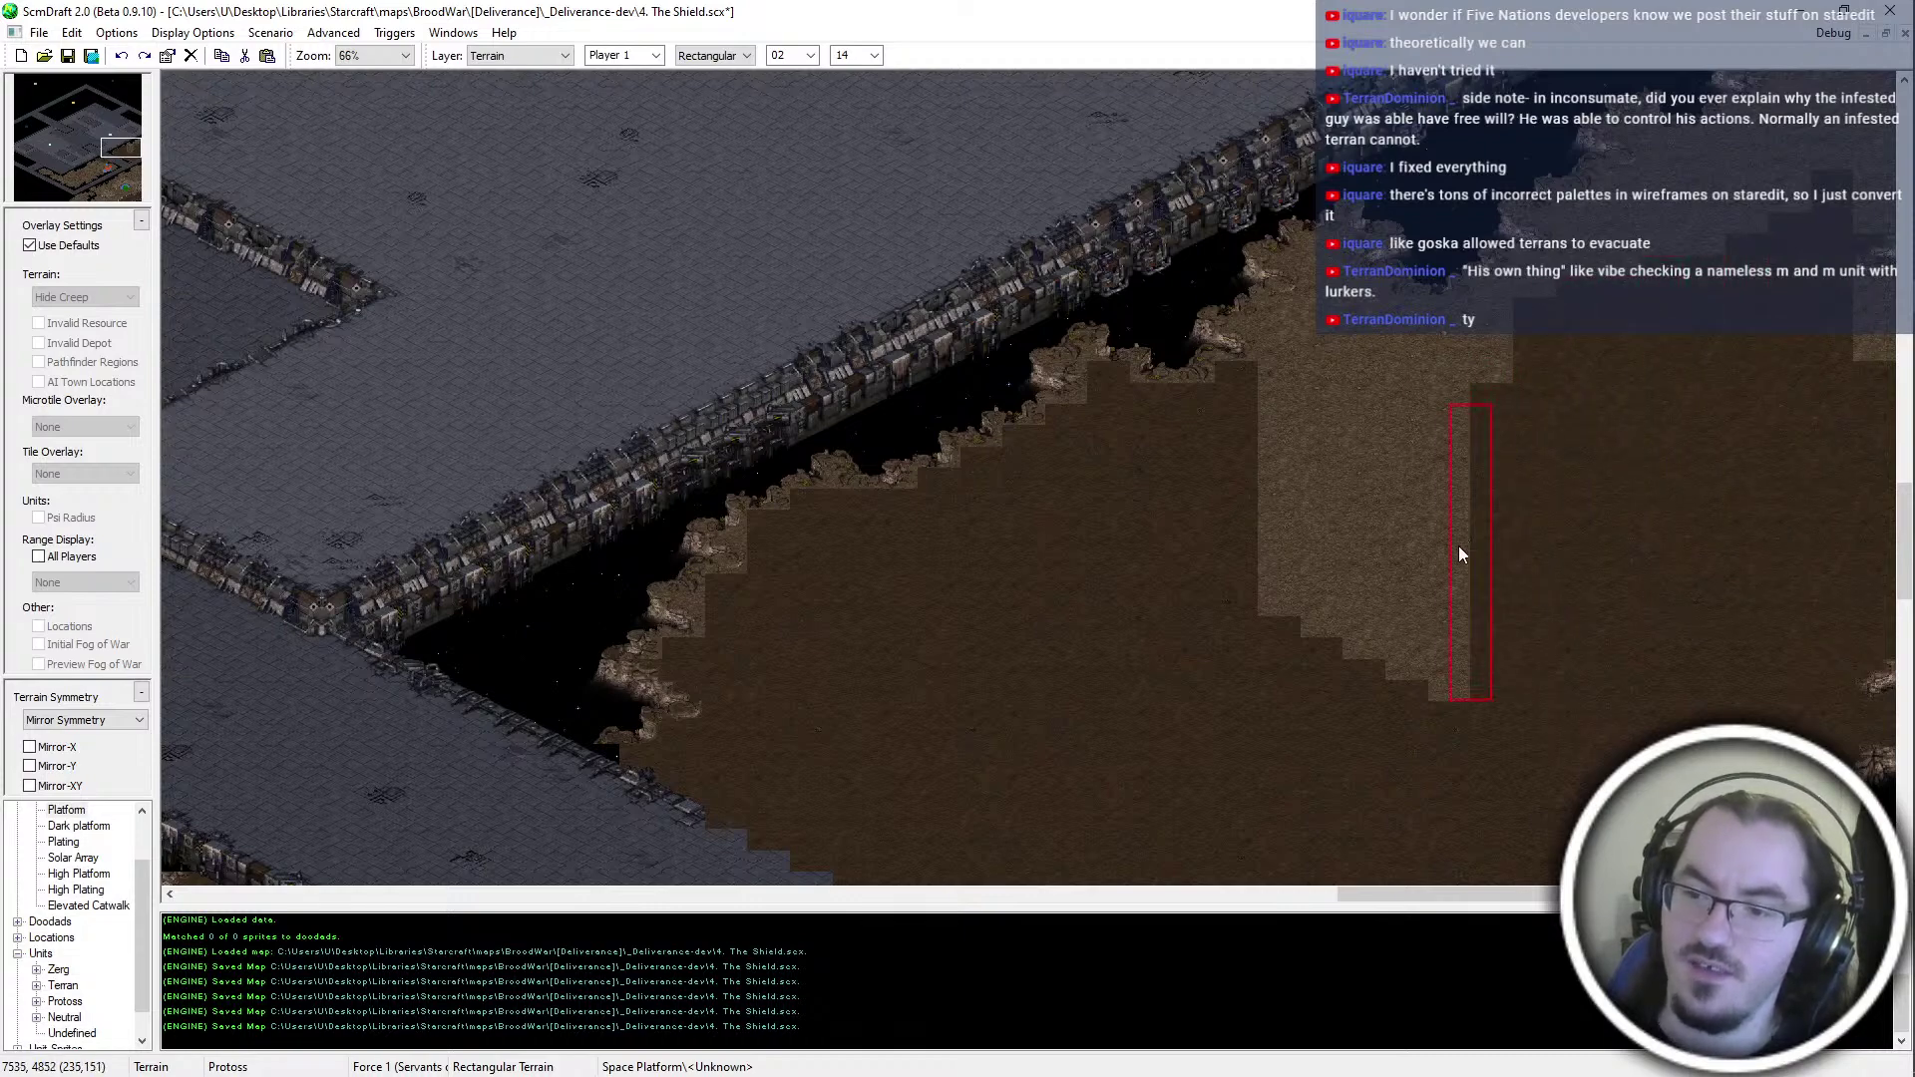
left_click(1448, 544)
left_click(1420, 544)
left_click(1369, 514)
left_click(1314, 499)
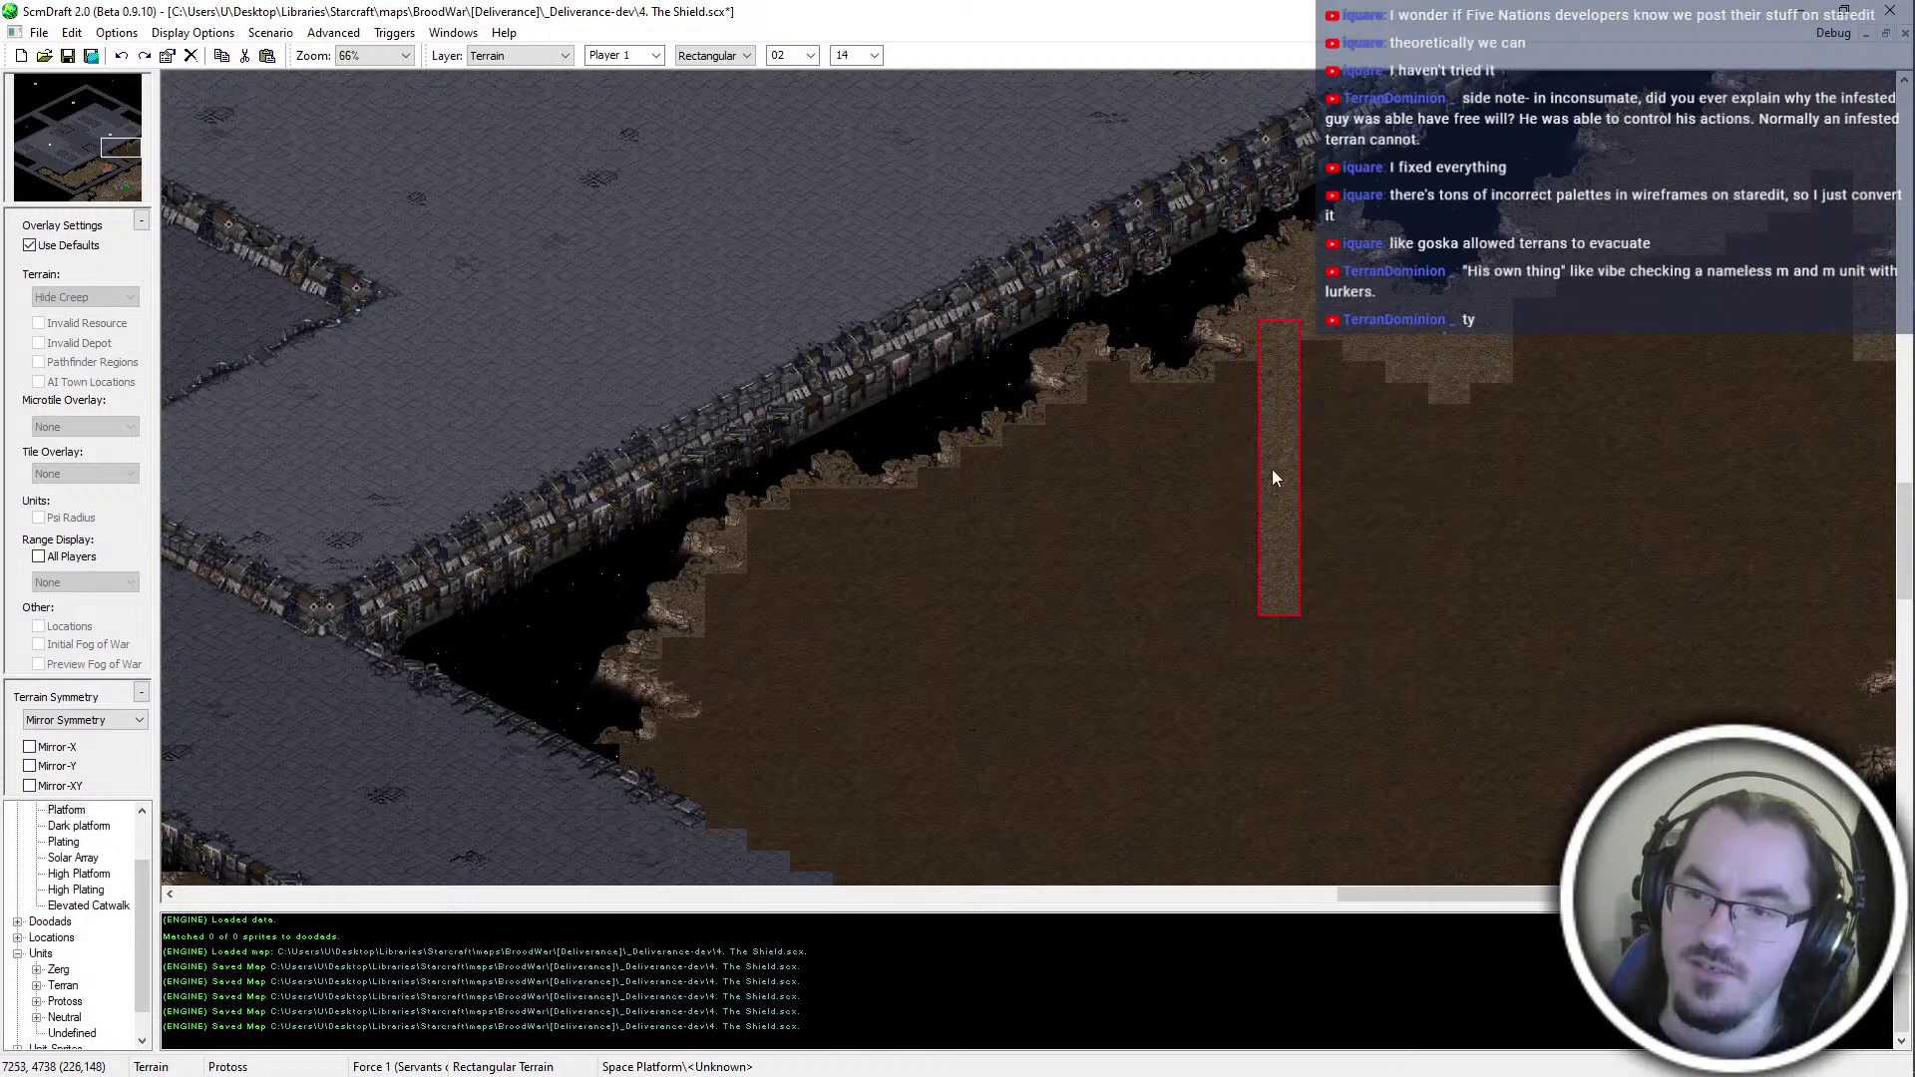
left_click(1272, 470)
Set the brush height to 1, paint darker dirt over the lighter patches left along the northern rim, and save the map
scroll(1402, 423, "up", 3)
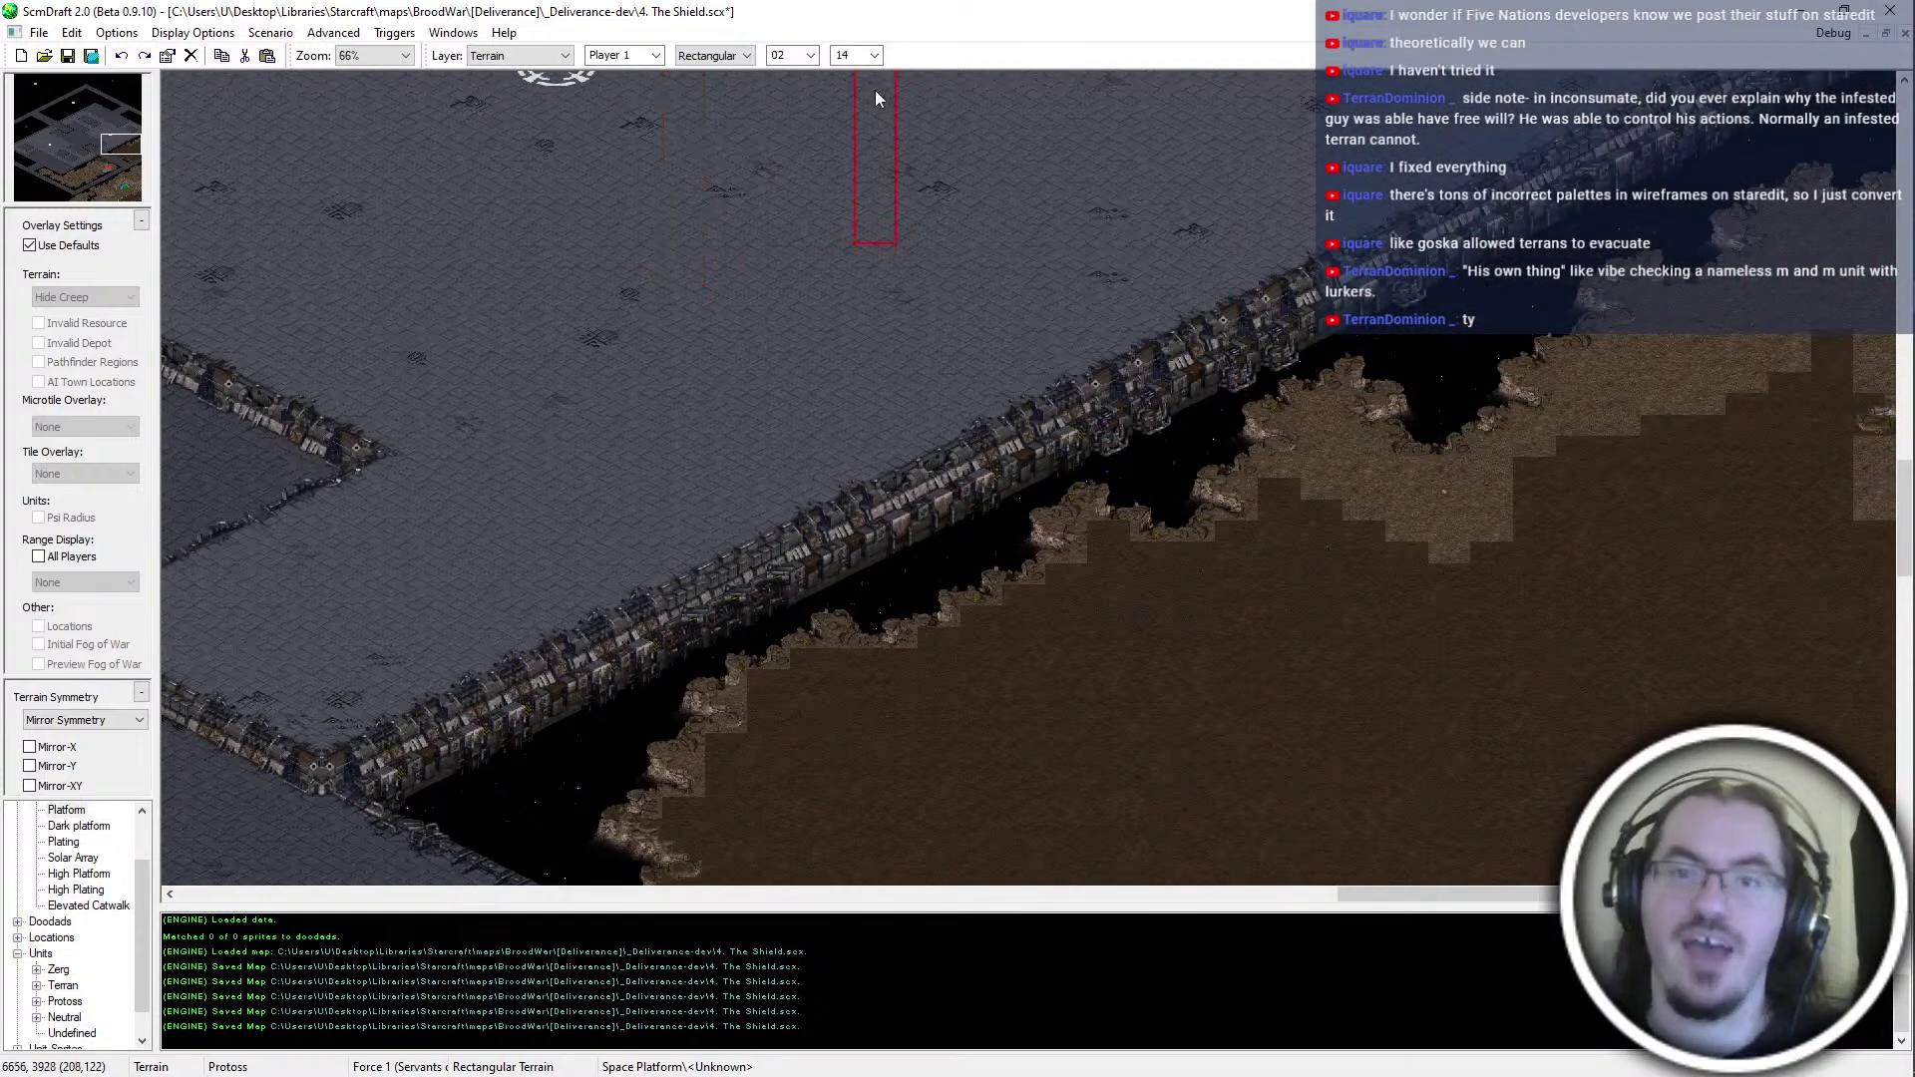
left_click_drag(1865, 457, 1877, 510)
mouse_move(1876, 387)
left_mouse_down()
mouse_move(1879, 221)
mouse_move(1829, 326)
left_mouse_up()
mouse_move(1792, 215)
left_mouse_down()
mouse_move(1791, 377)
mouse_move(1746, 379)
mouse_move(1717, 406)
mouse_move(1712, 287)
mouse_move(1706, 404)
mouse_move(1670, 409)
mouse_move(1663, 319)
mouse_move(1612, 365)
mouse_move(1606, 409)
mouse_move(1635, 360)
mouse_move(1624, 429)
mouse_move(1589, 419)
mouse_move(1551, 443)
mouse_move(1454, 564)
mouse_move(1446, 470)
mouse_move(1411, 536)
mouse_move(1329, 417)
mouse_move(1317, 491)
left_mouse_up()
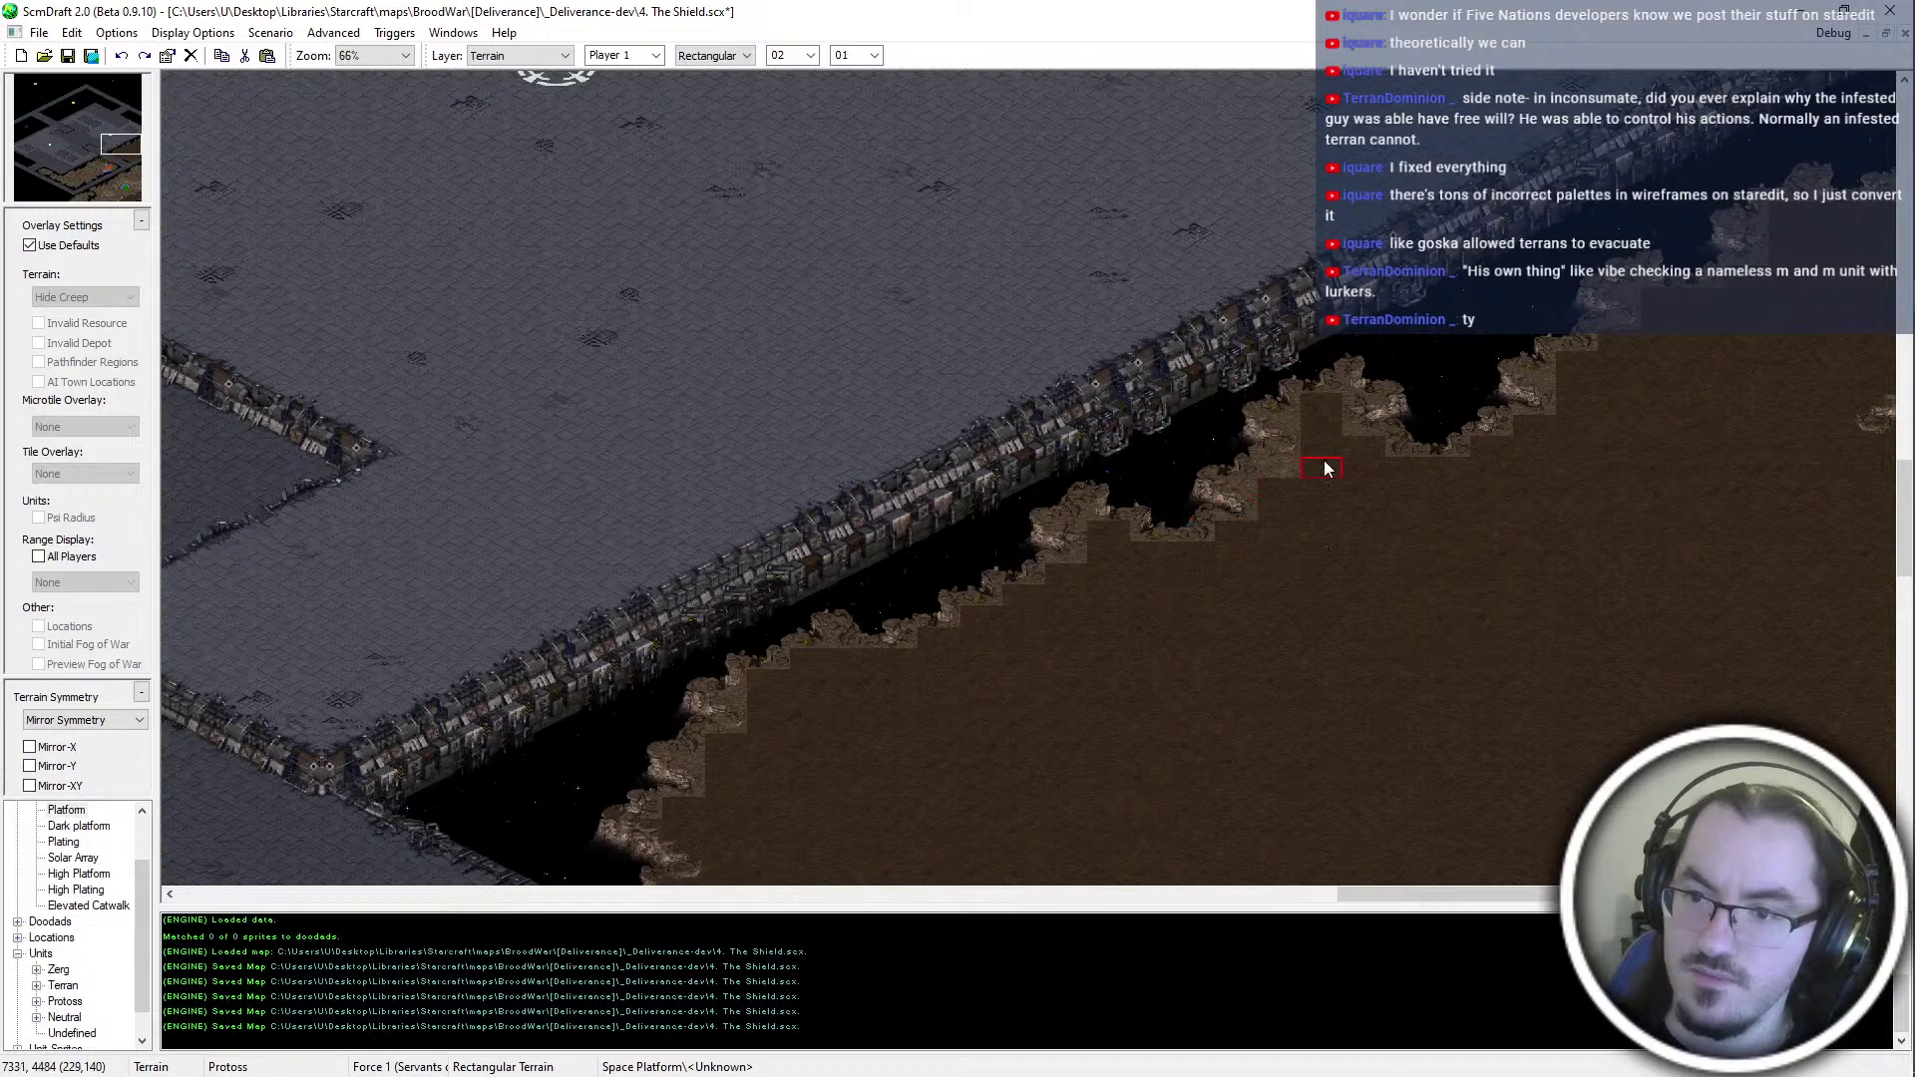
key("ctrl+s")
Replace light-edged cliff tiles on the plateau's northwestern rim with a single cliff tile matching the darker dirt
scroll(1288, 464, "down", 5)
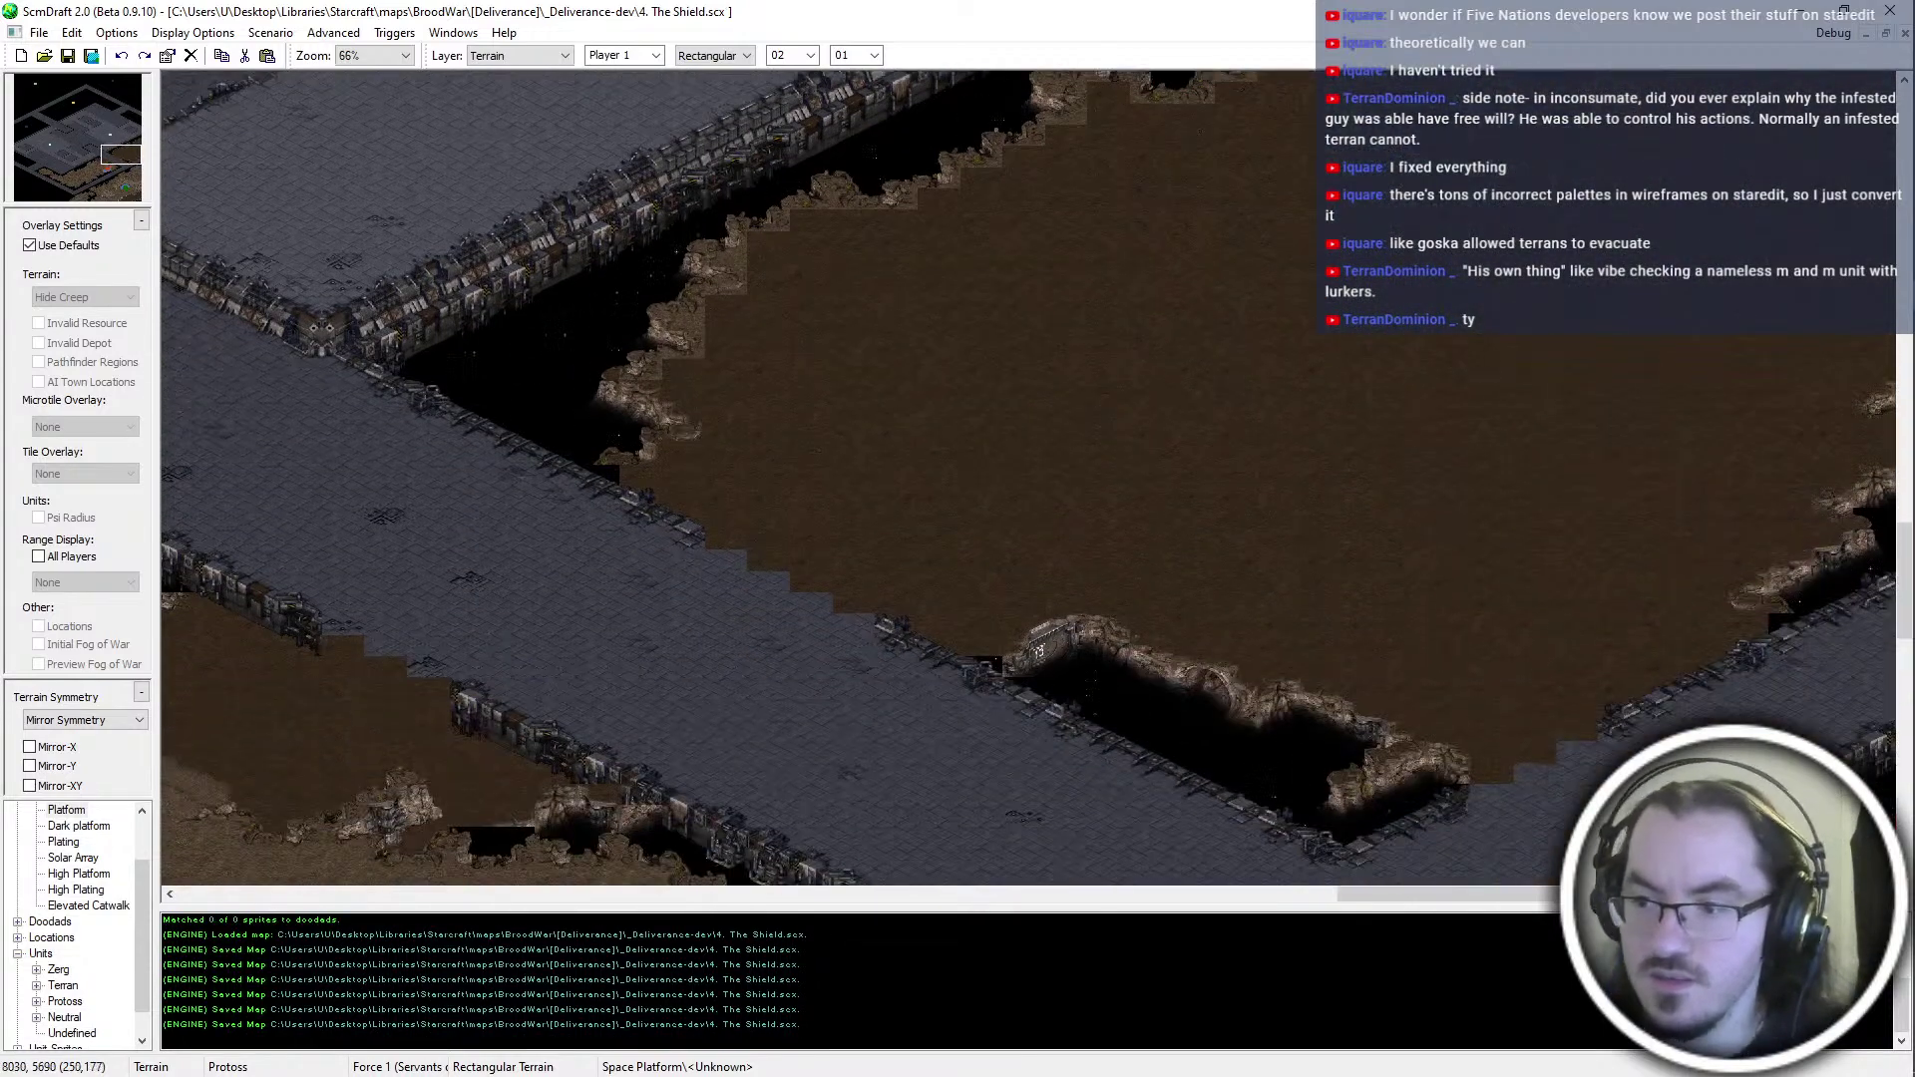
scroll(542, 307, "up", 1, "ctrl")
middle_click_drag(848, 235, 868, 491)
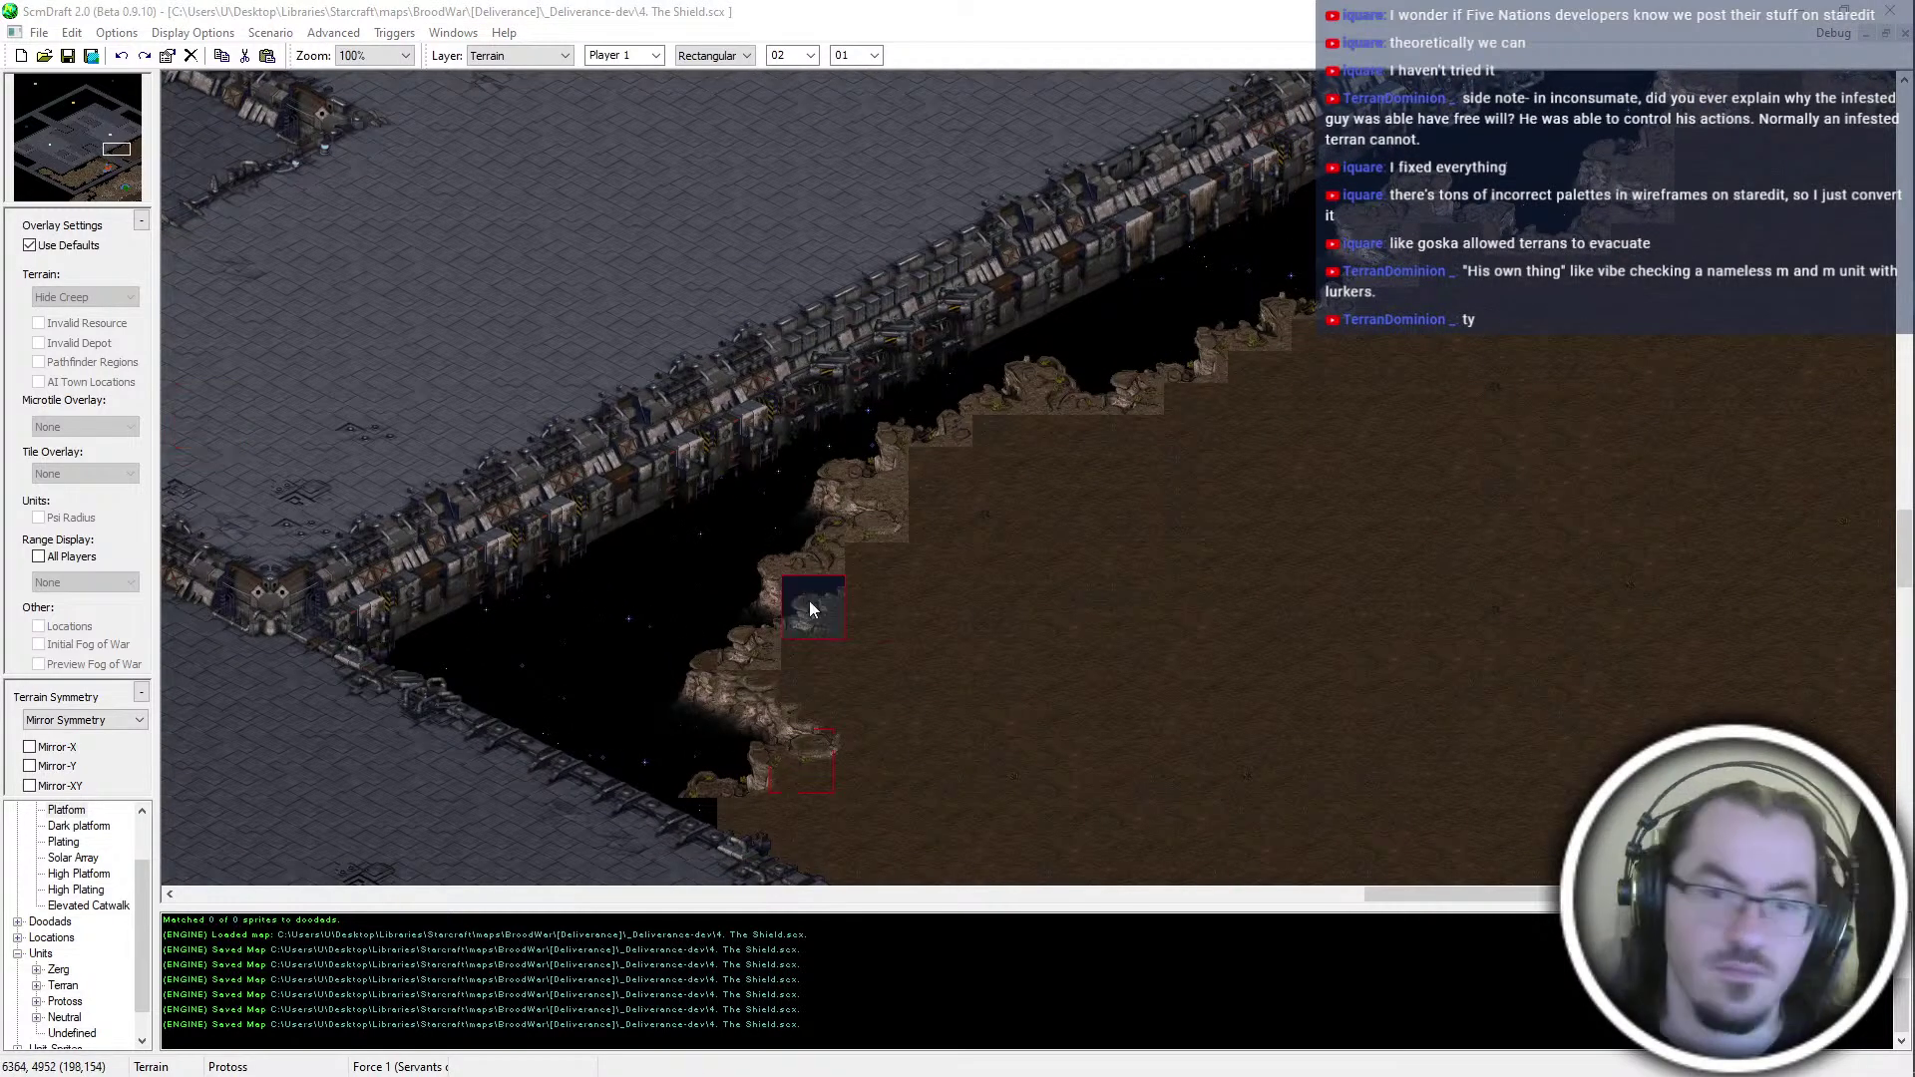
left_click(742, 631)
middle_click_drag(1137, 501, 960, 605)
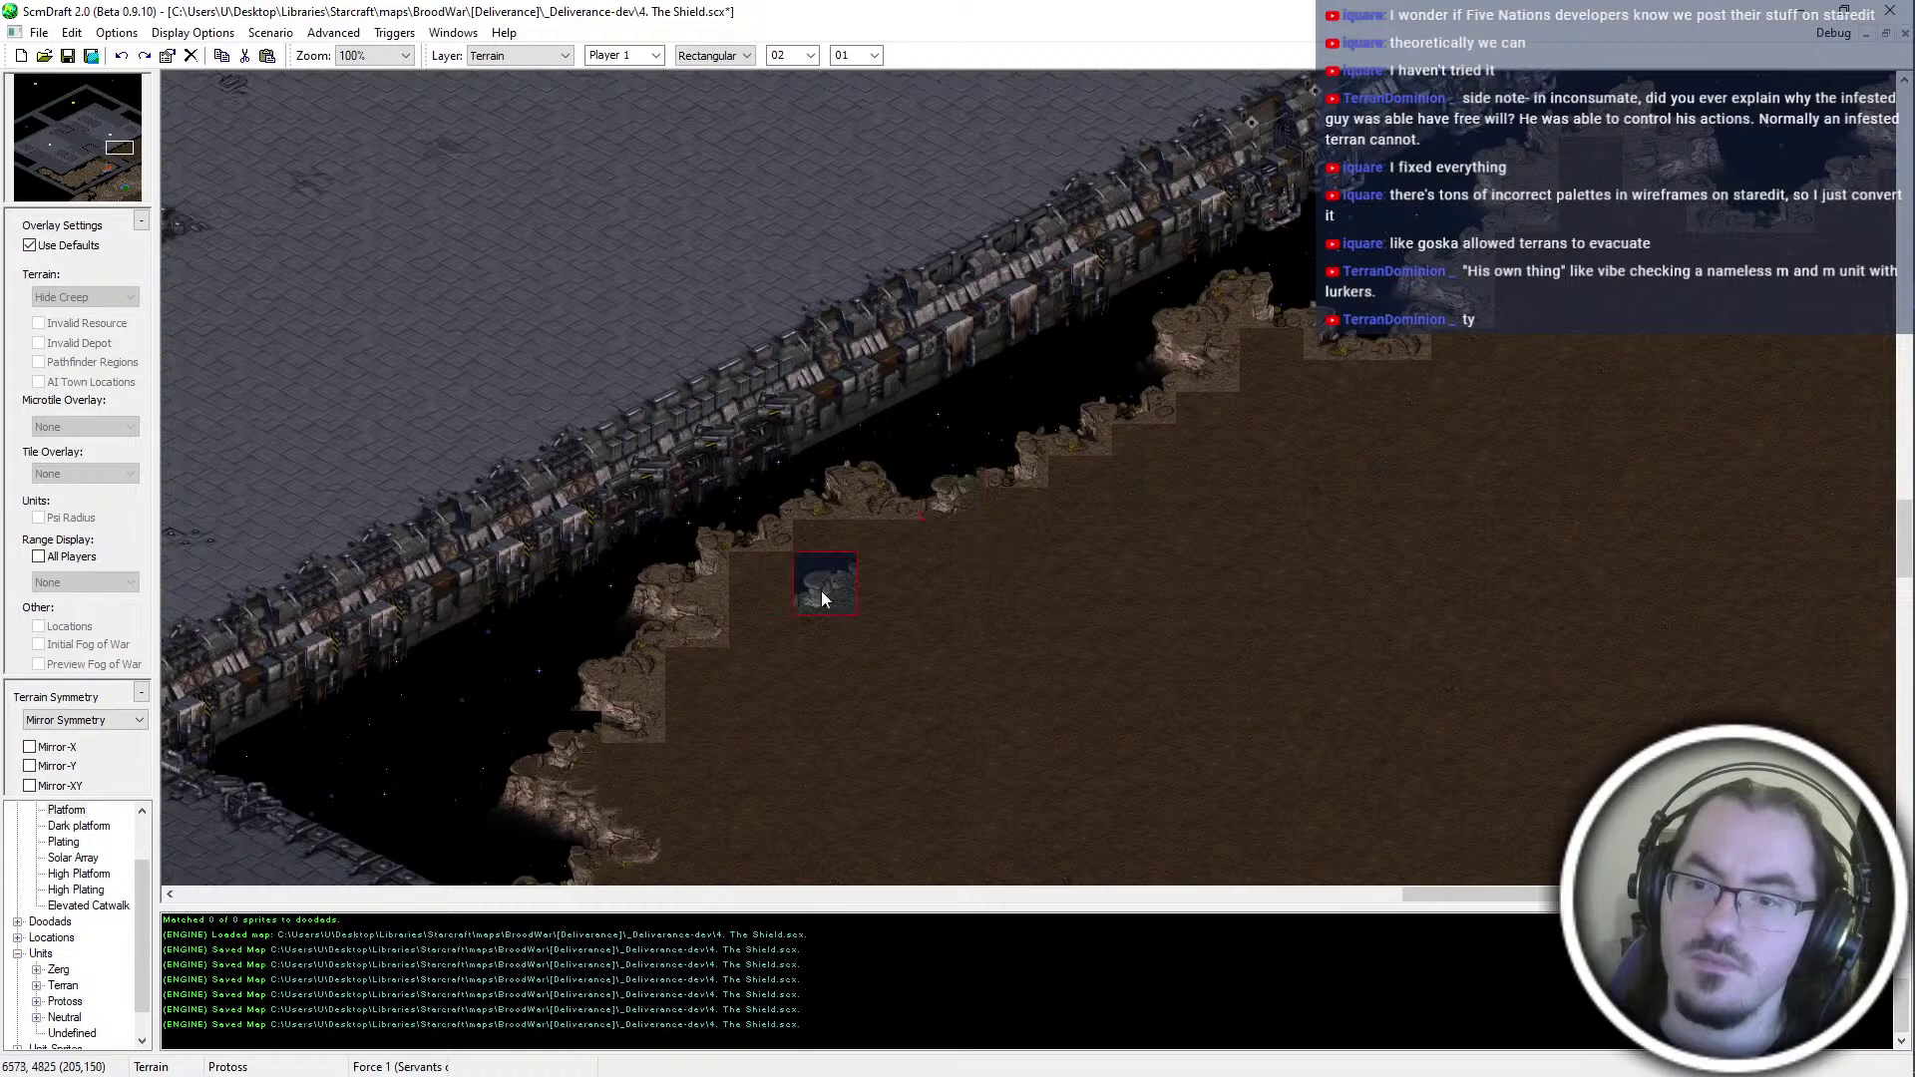
middle_click_drag(934, 506, 1378, 516)
middle_click_drag(1153, 463, 1362, 377)
middle_click_drag(1263, 546, 1469, 327)
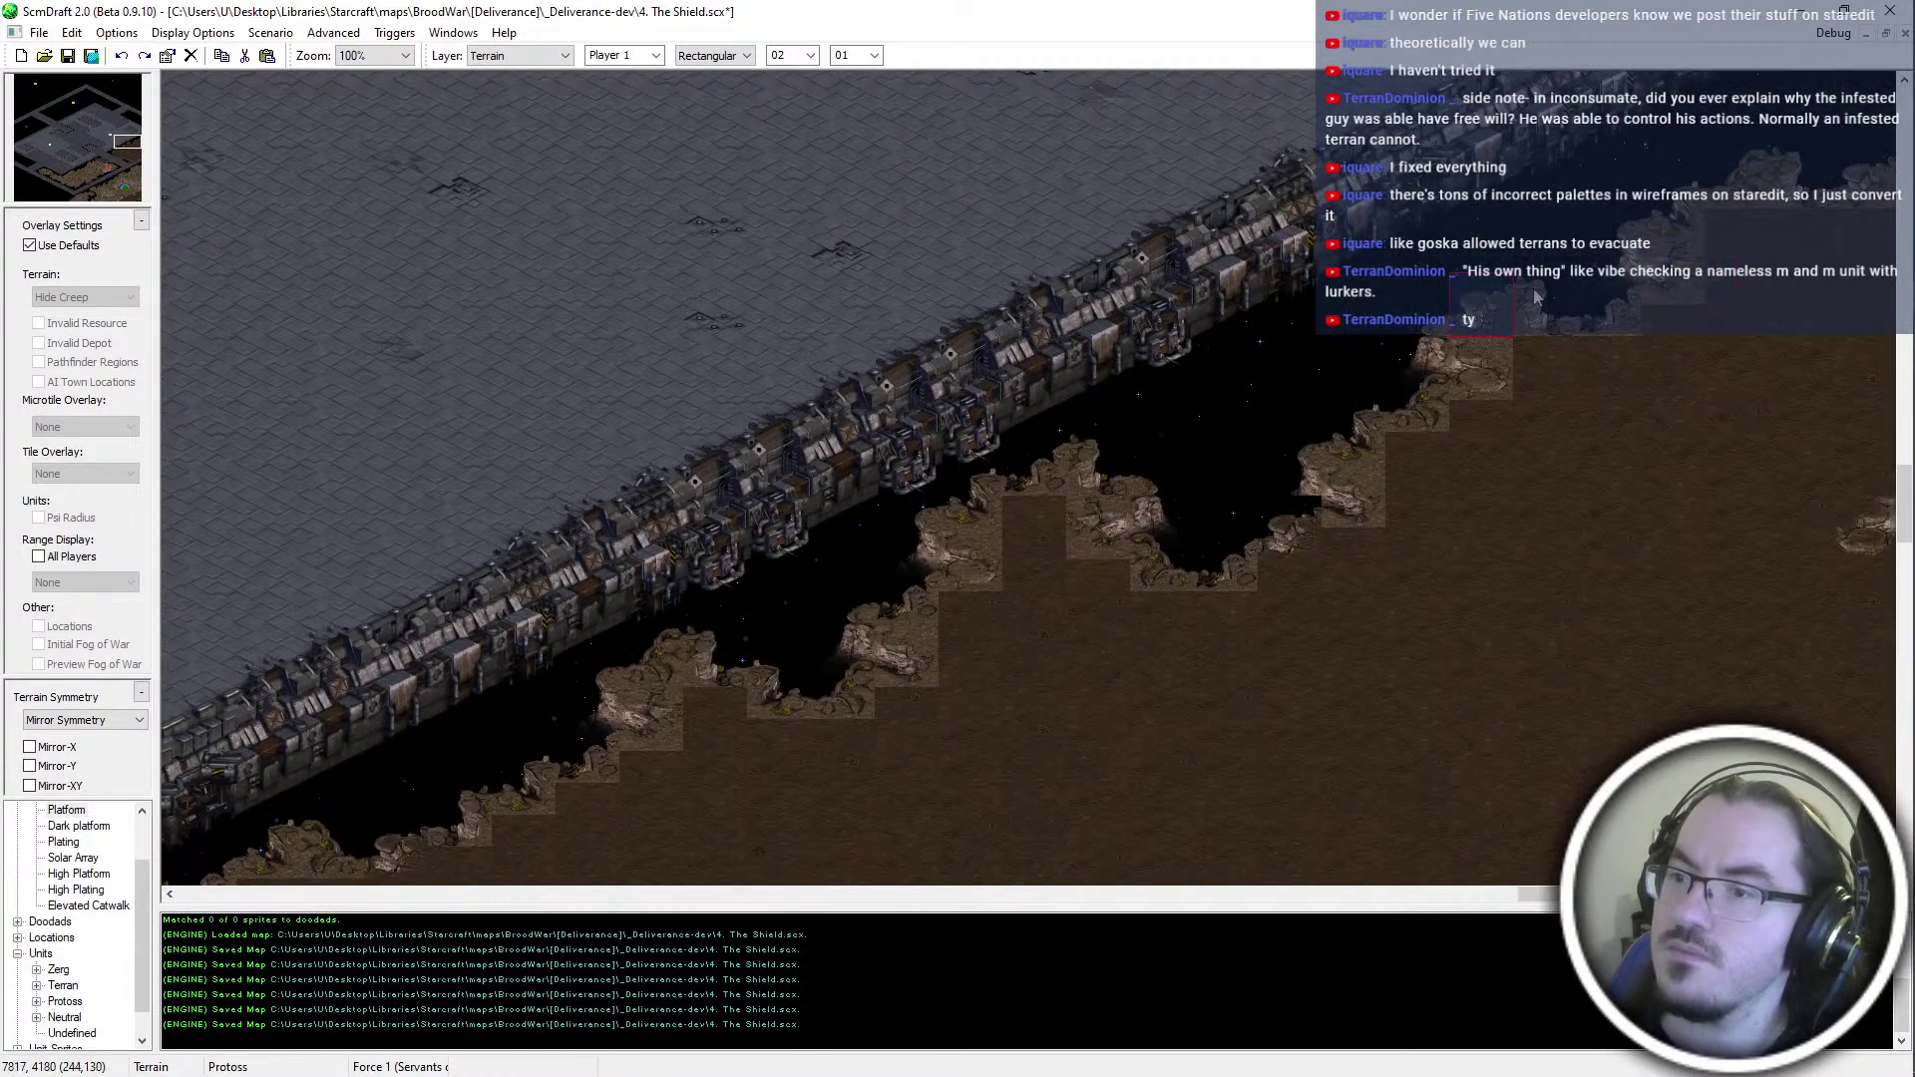
middle_click_drag(1651, 552, 1517, 686)
middle_click_drag(1249, 462, 788, 528)
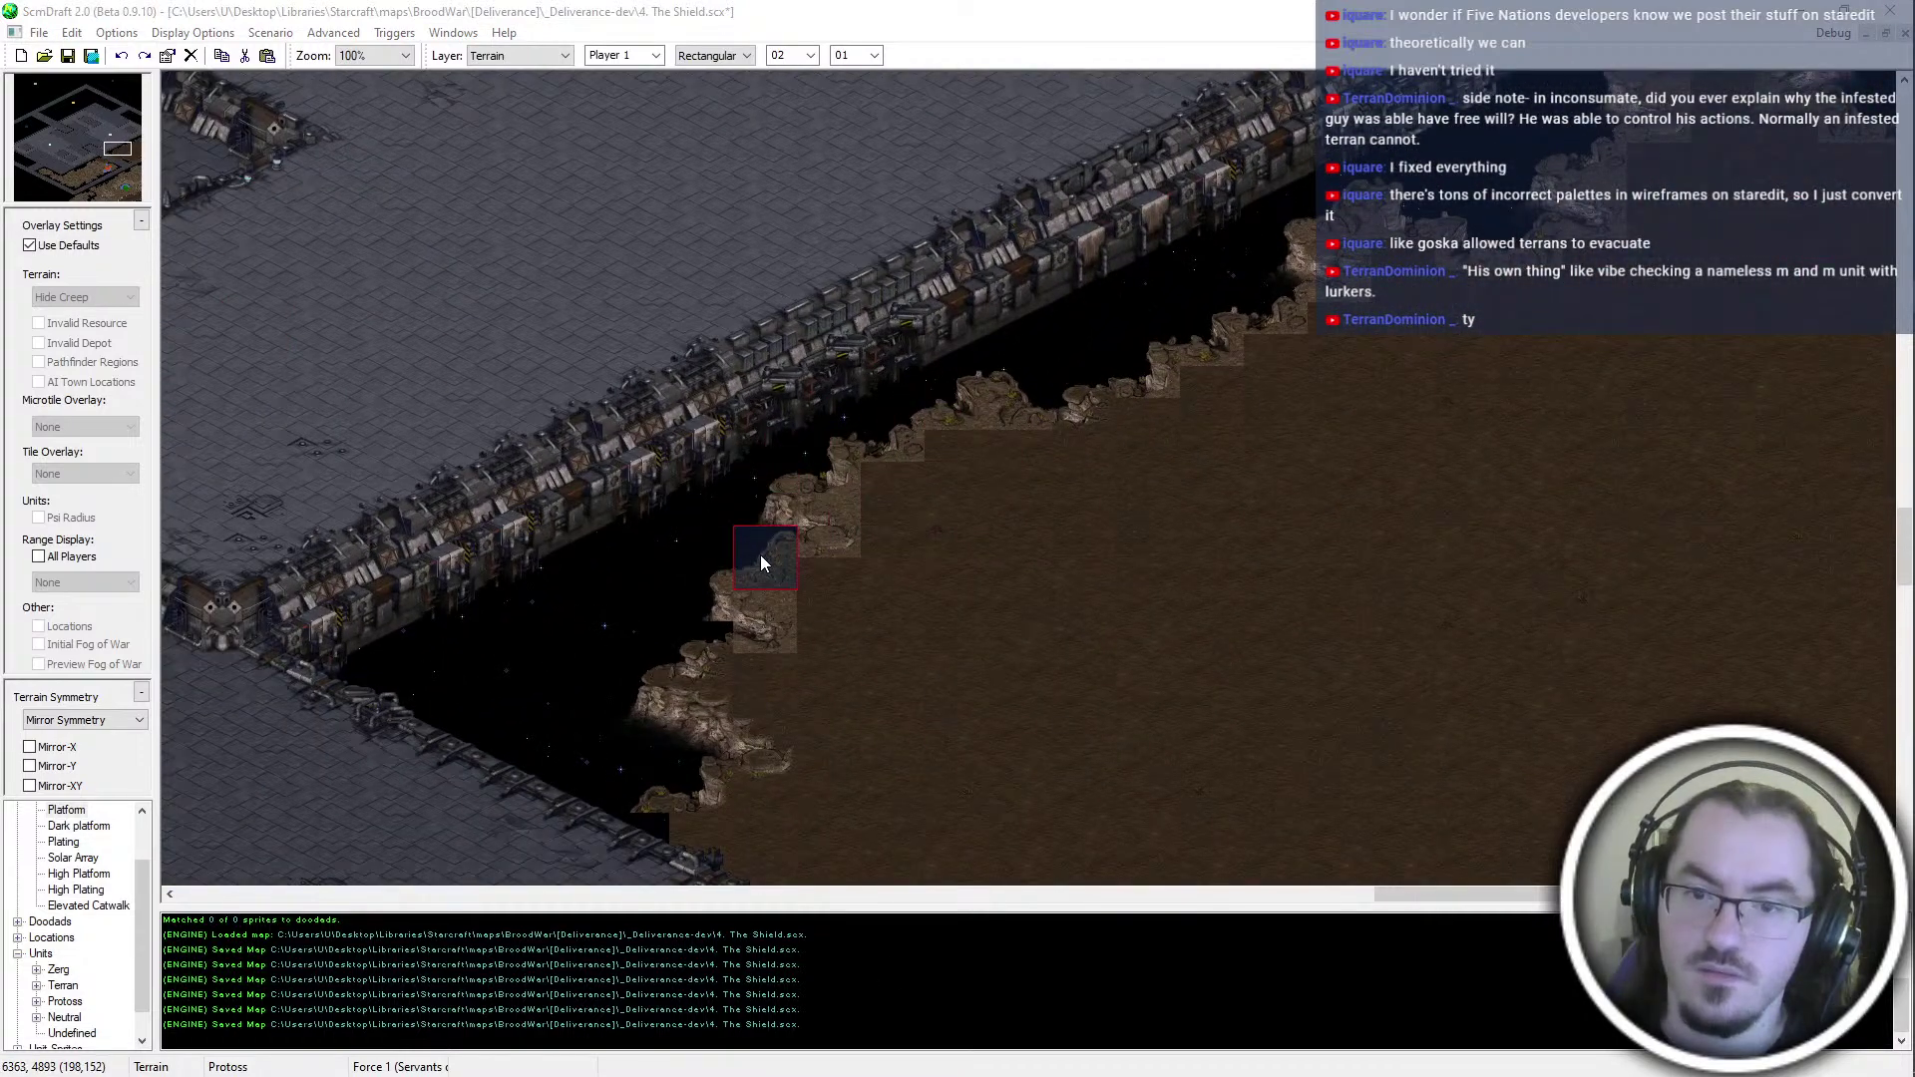
Place another dark-dirt cliff tile variant over the matching light-edged tiles between the northwestern rim and the northern notches
middle_click_drag(738, 560, 1336, 170)
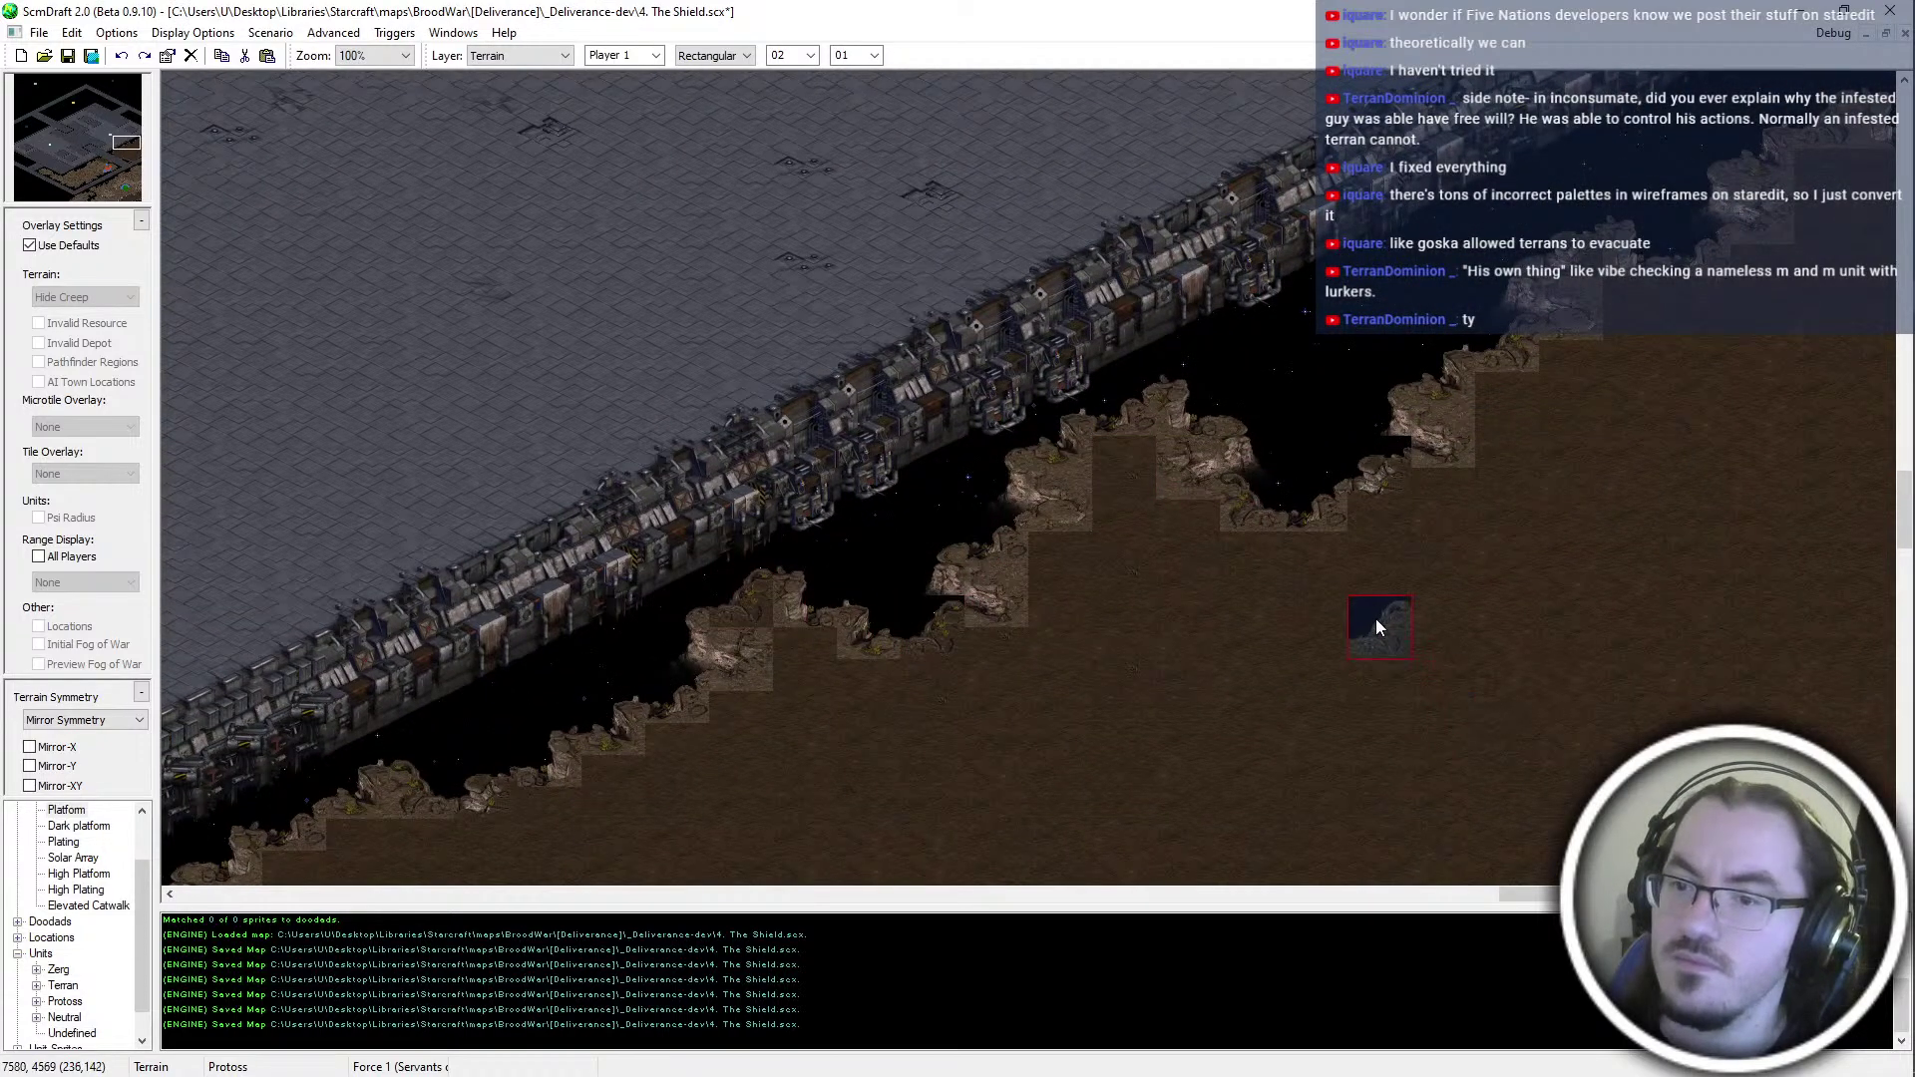
middle_click_drag(1378, 633, 1448, 507)
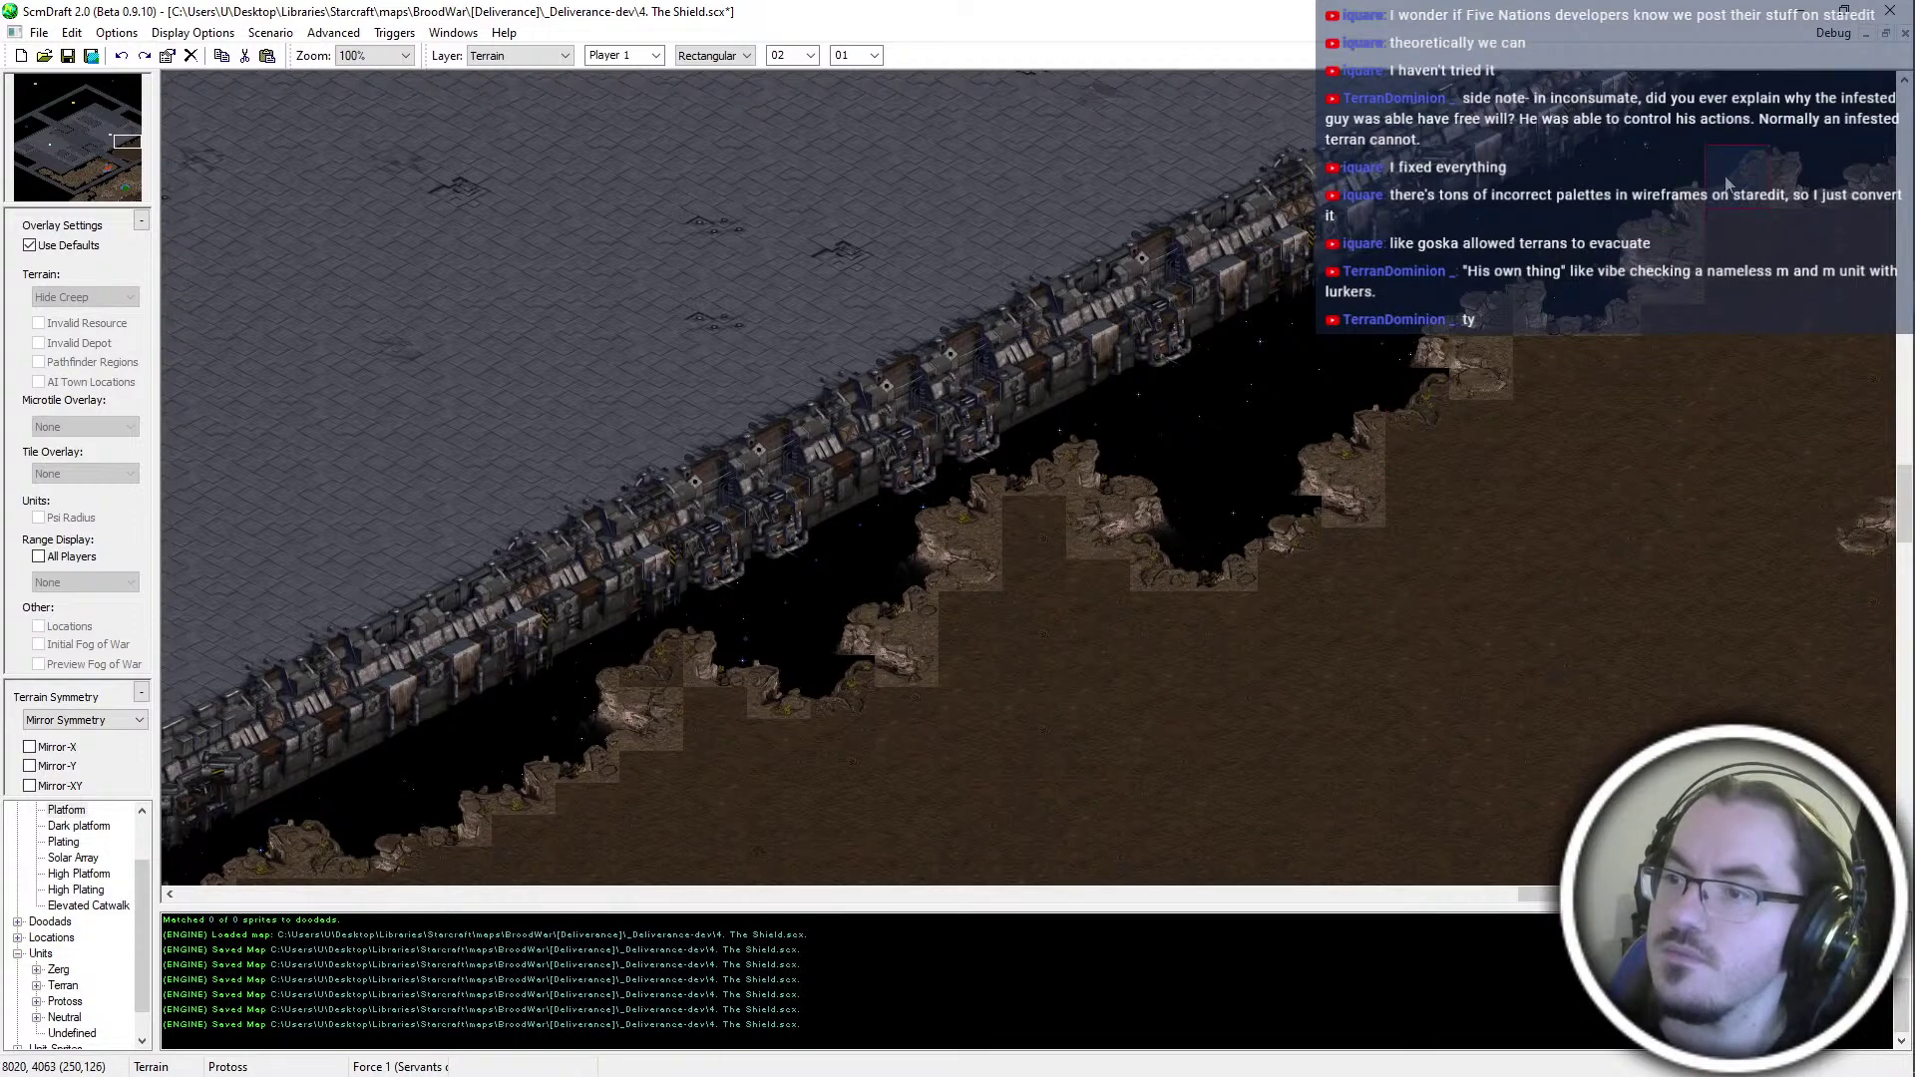
middle_click_drag(1086, 492, 746, 983)
middle_click_drag(488, 626, 548, 566)
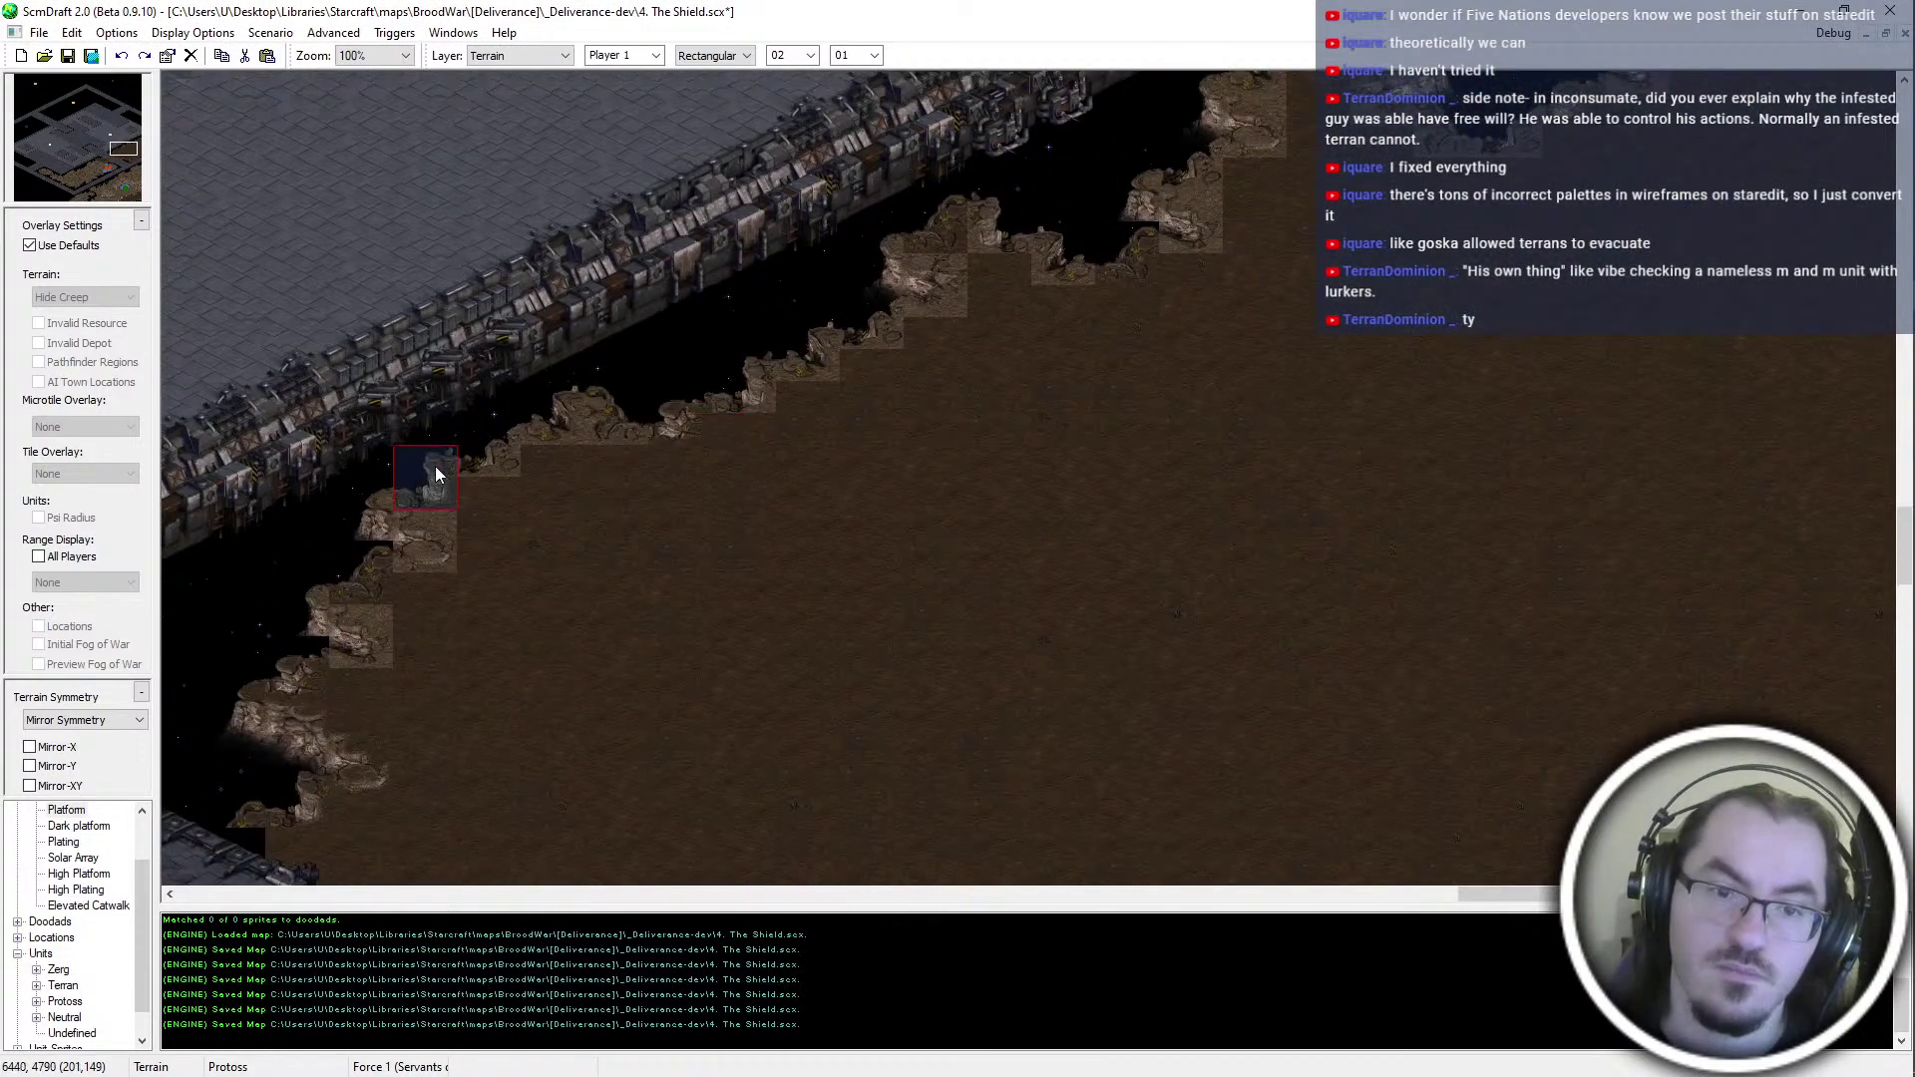
middle_click_drag(436, 481, 599, 529)
left_click(509, 517)
mouse_move(1220, 415)
middle_mouse_down()
mouse_move(1274, 389)
mouse_move(1264, 128)
middle_mouse_up()
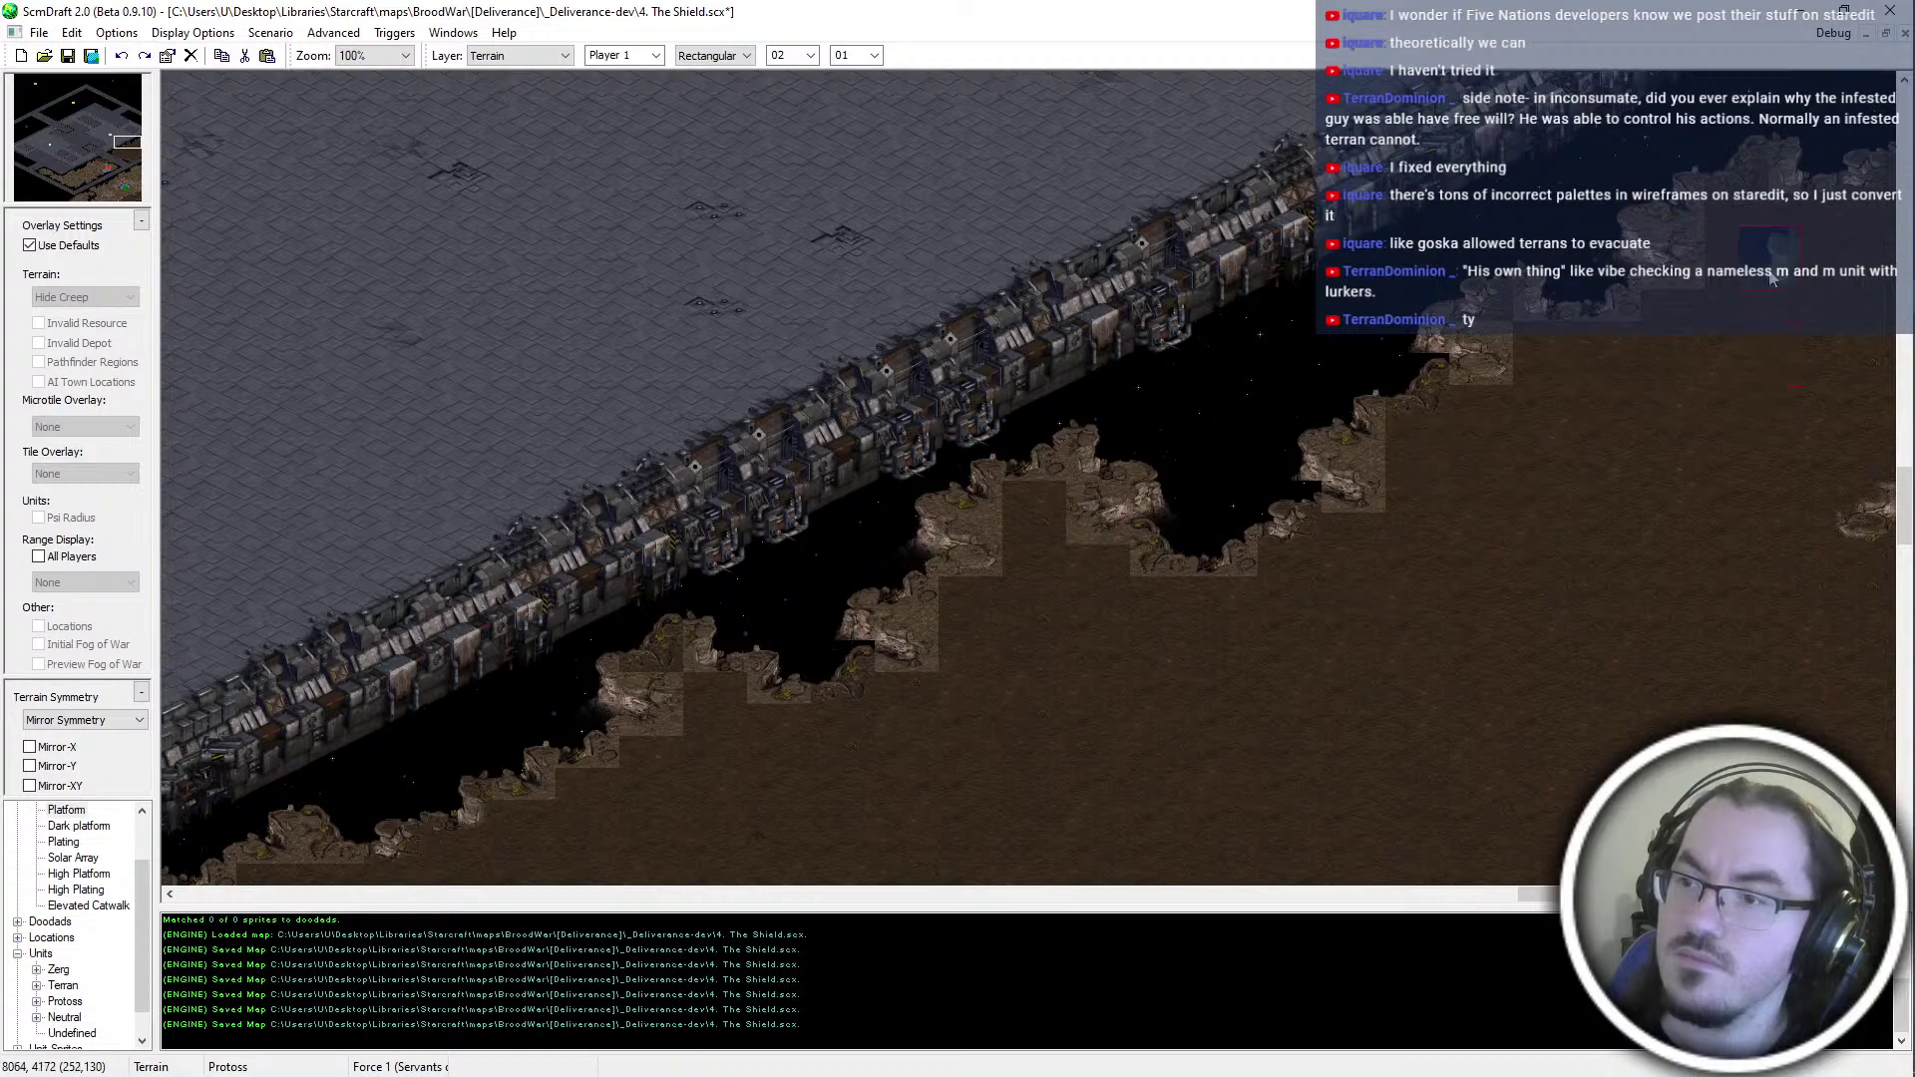
Replace the light-edged tiles at the bottoms of the northern rim's notches with a matching dark-dirt cliff tile
middle_click_drag(867, 616, 464, 937)
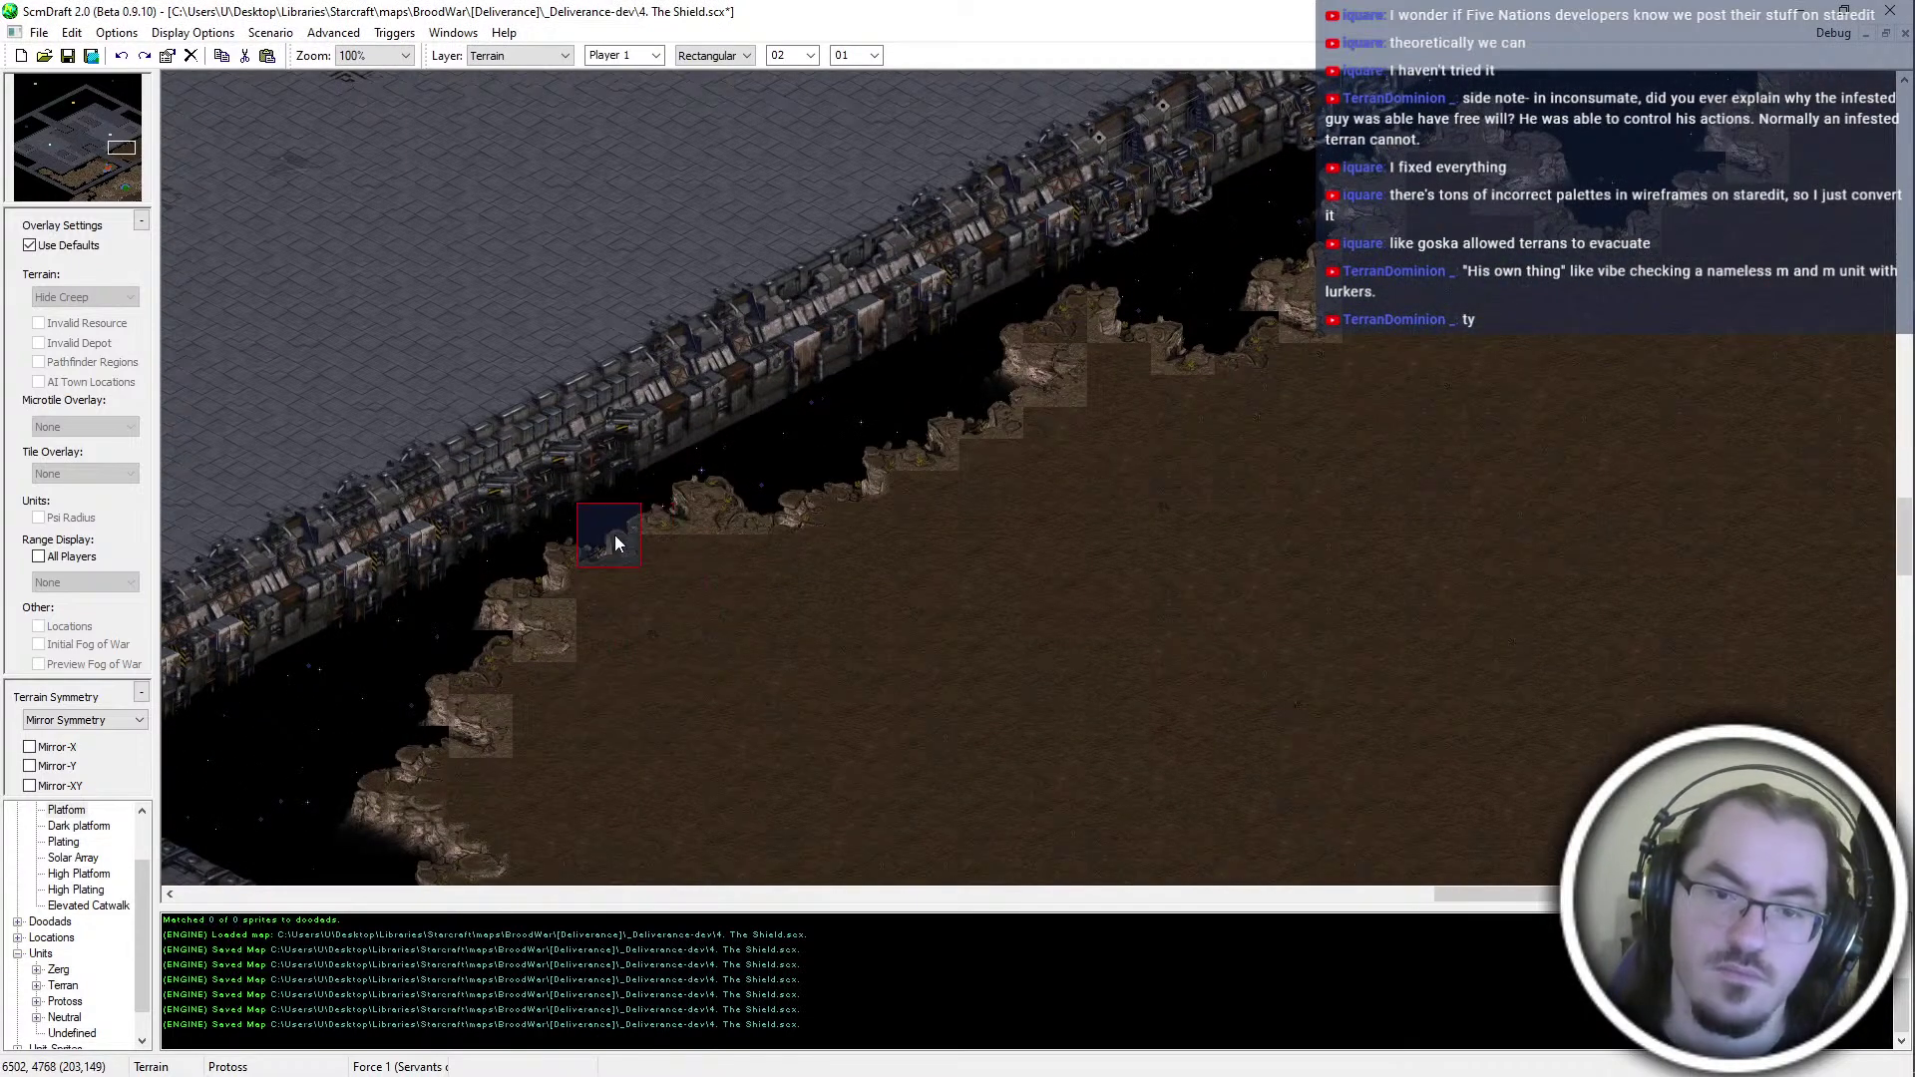
left_click(614, 534)
middle_click_drag(853, 564, 912, 519)
left_click(935, 454)
middle_click_drag(1246, 461, 1591, 252)
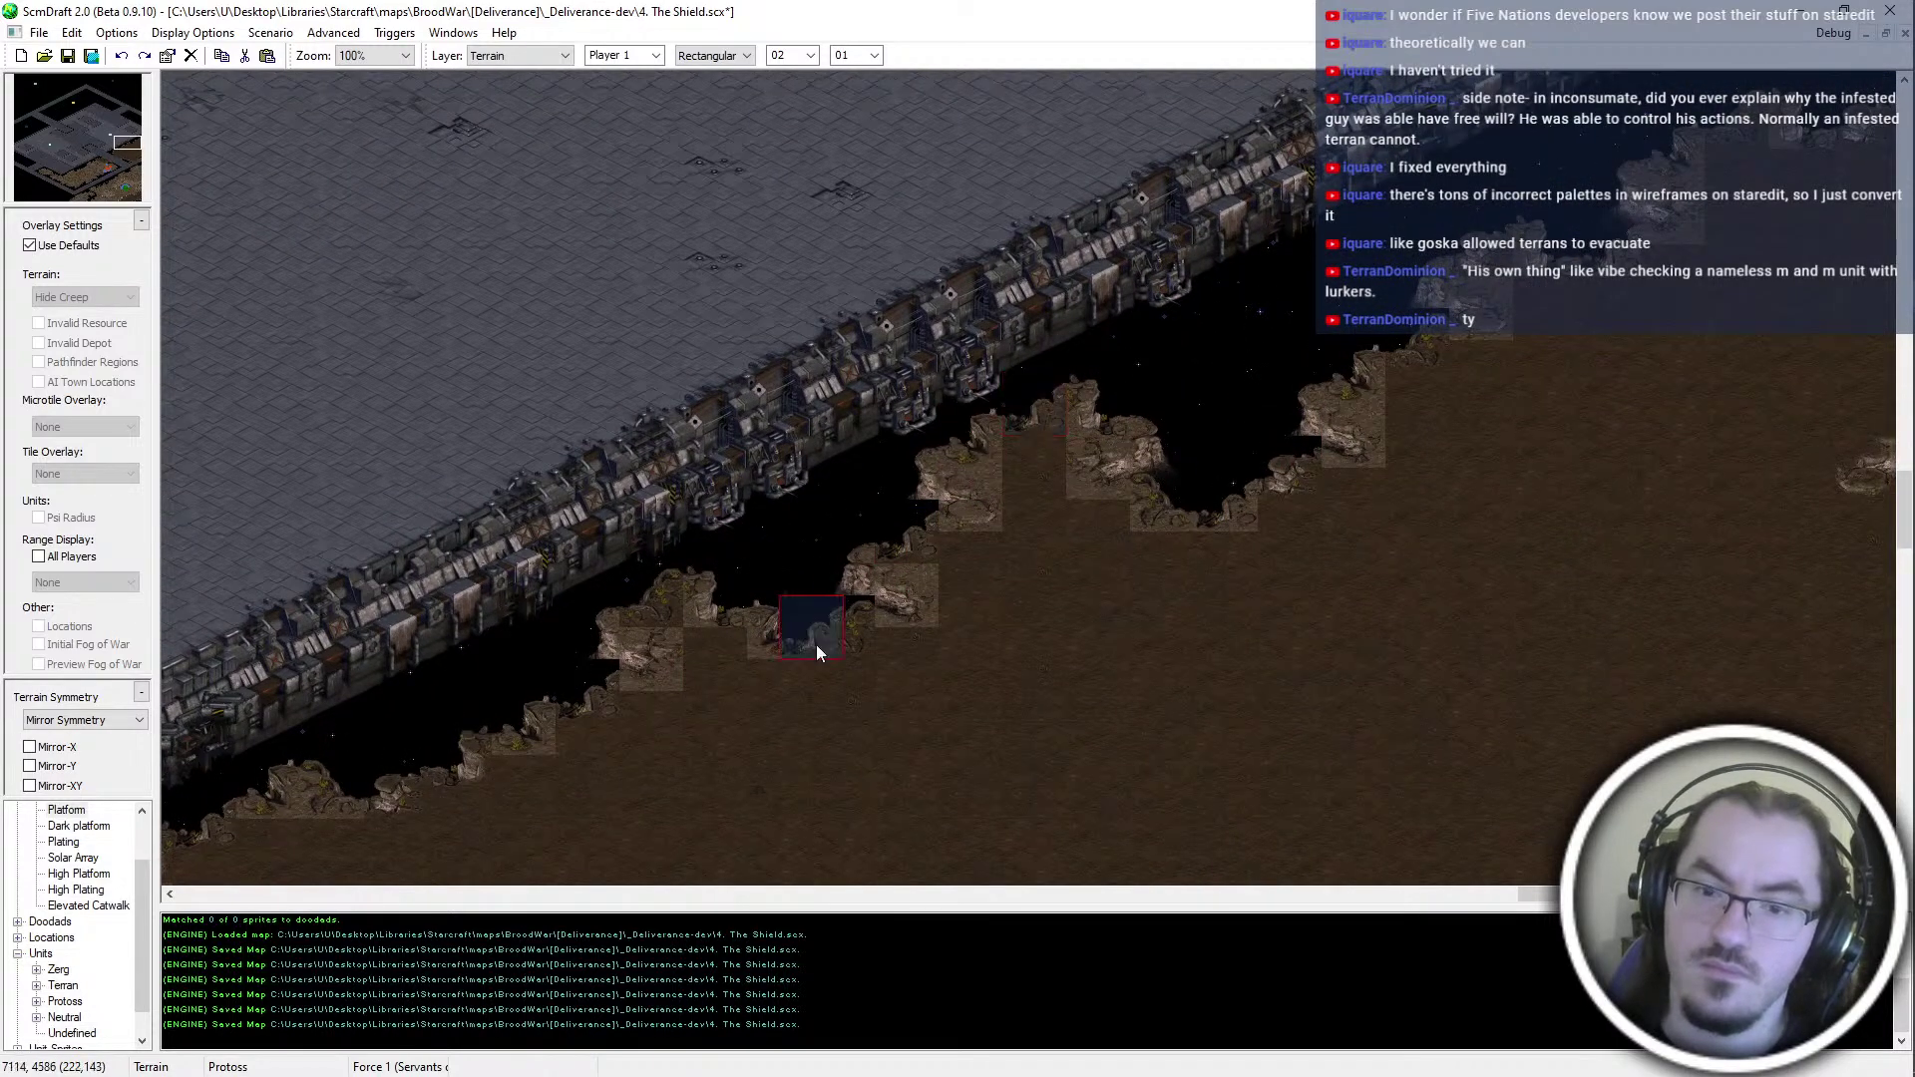
scroll(1351, 557, "up", 2)
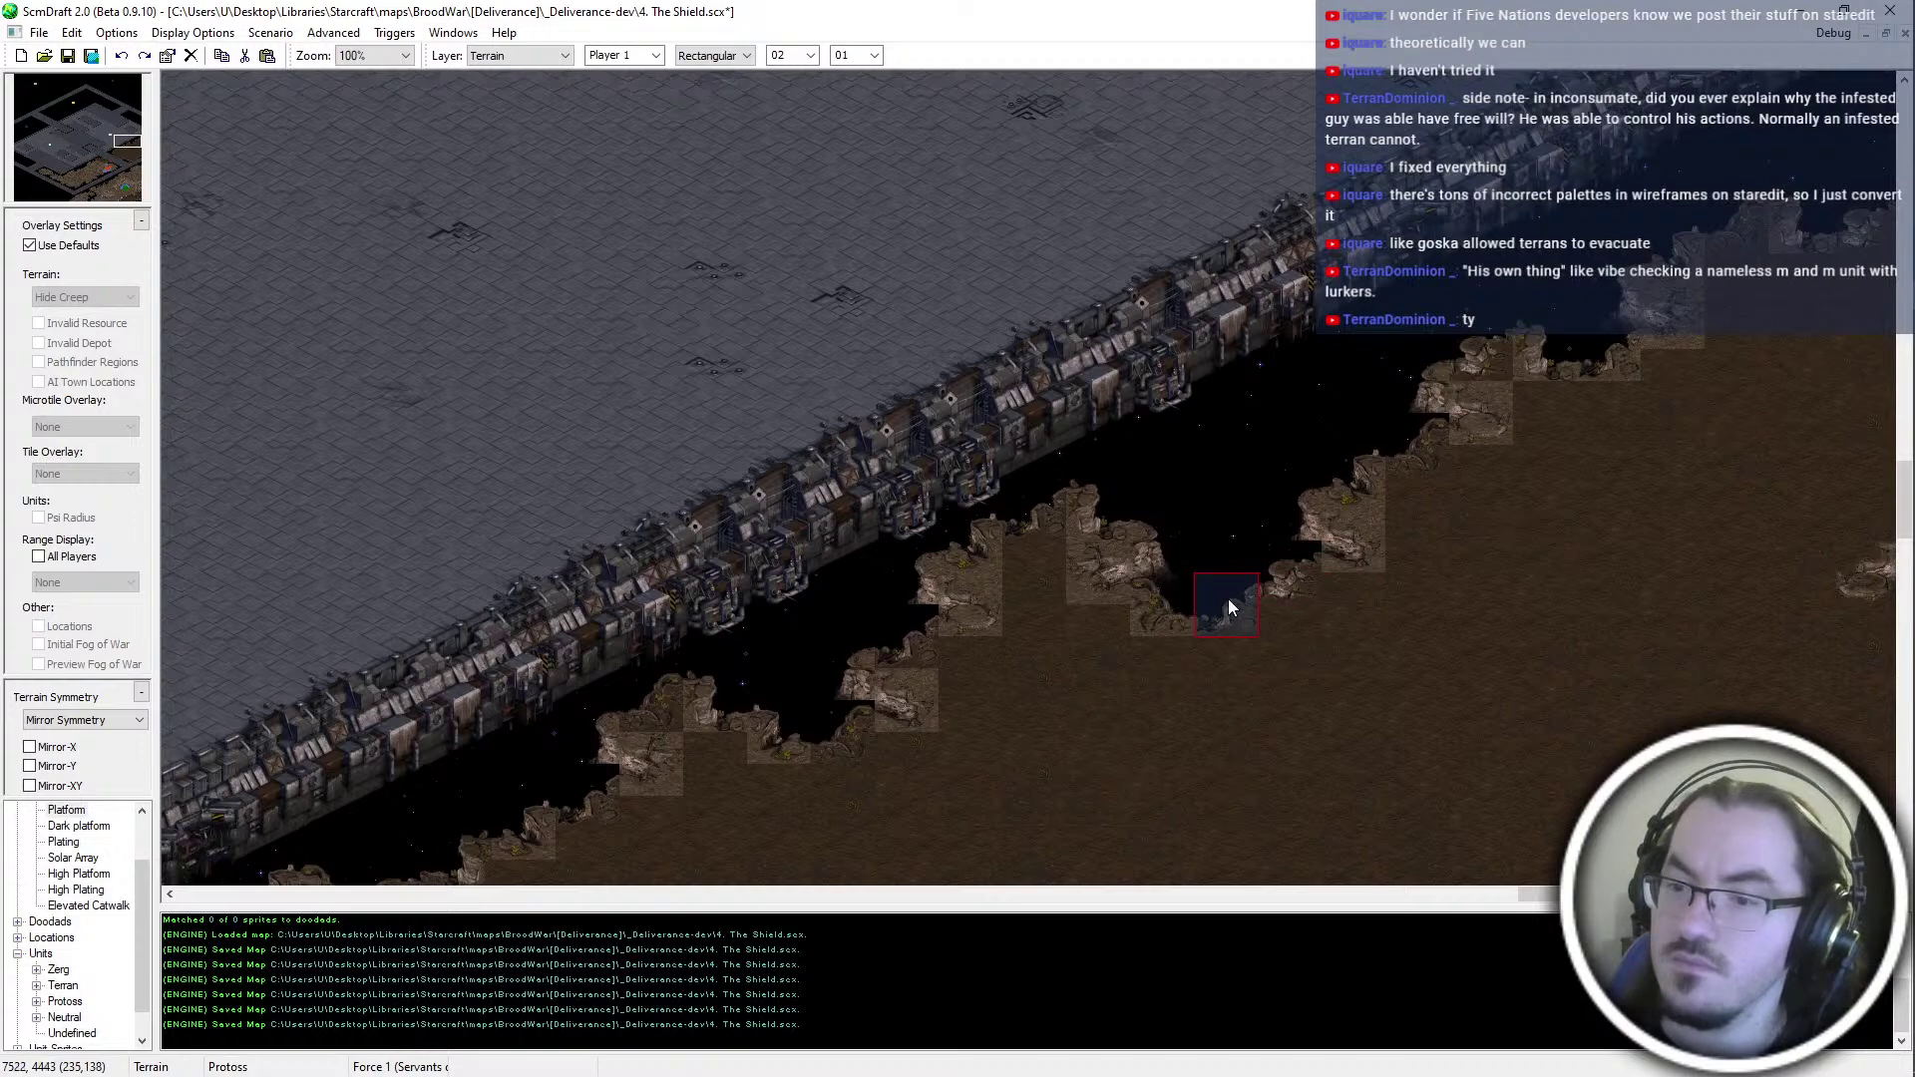
scroll(1595, 457, "up", 2)
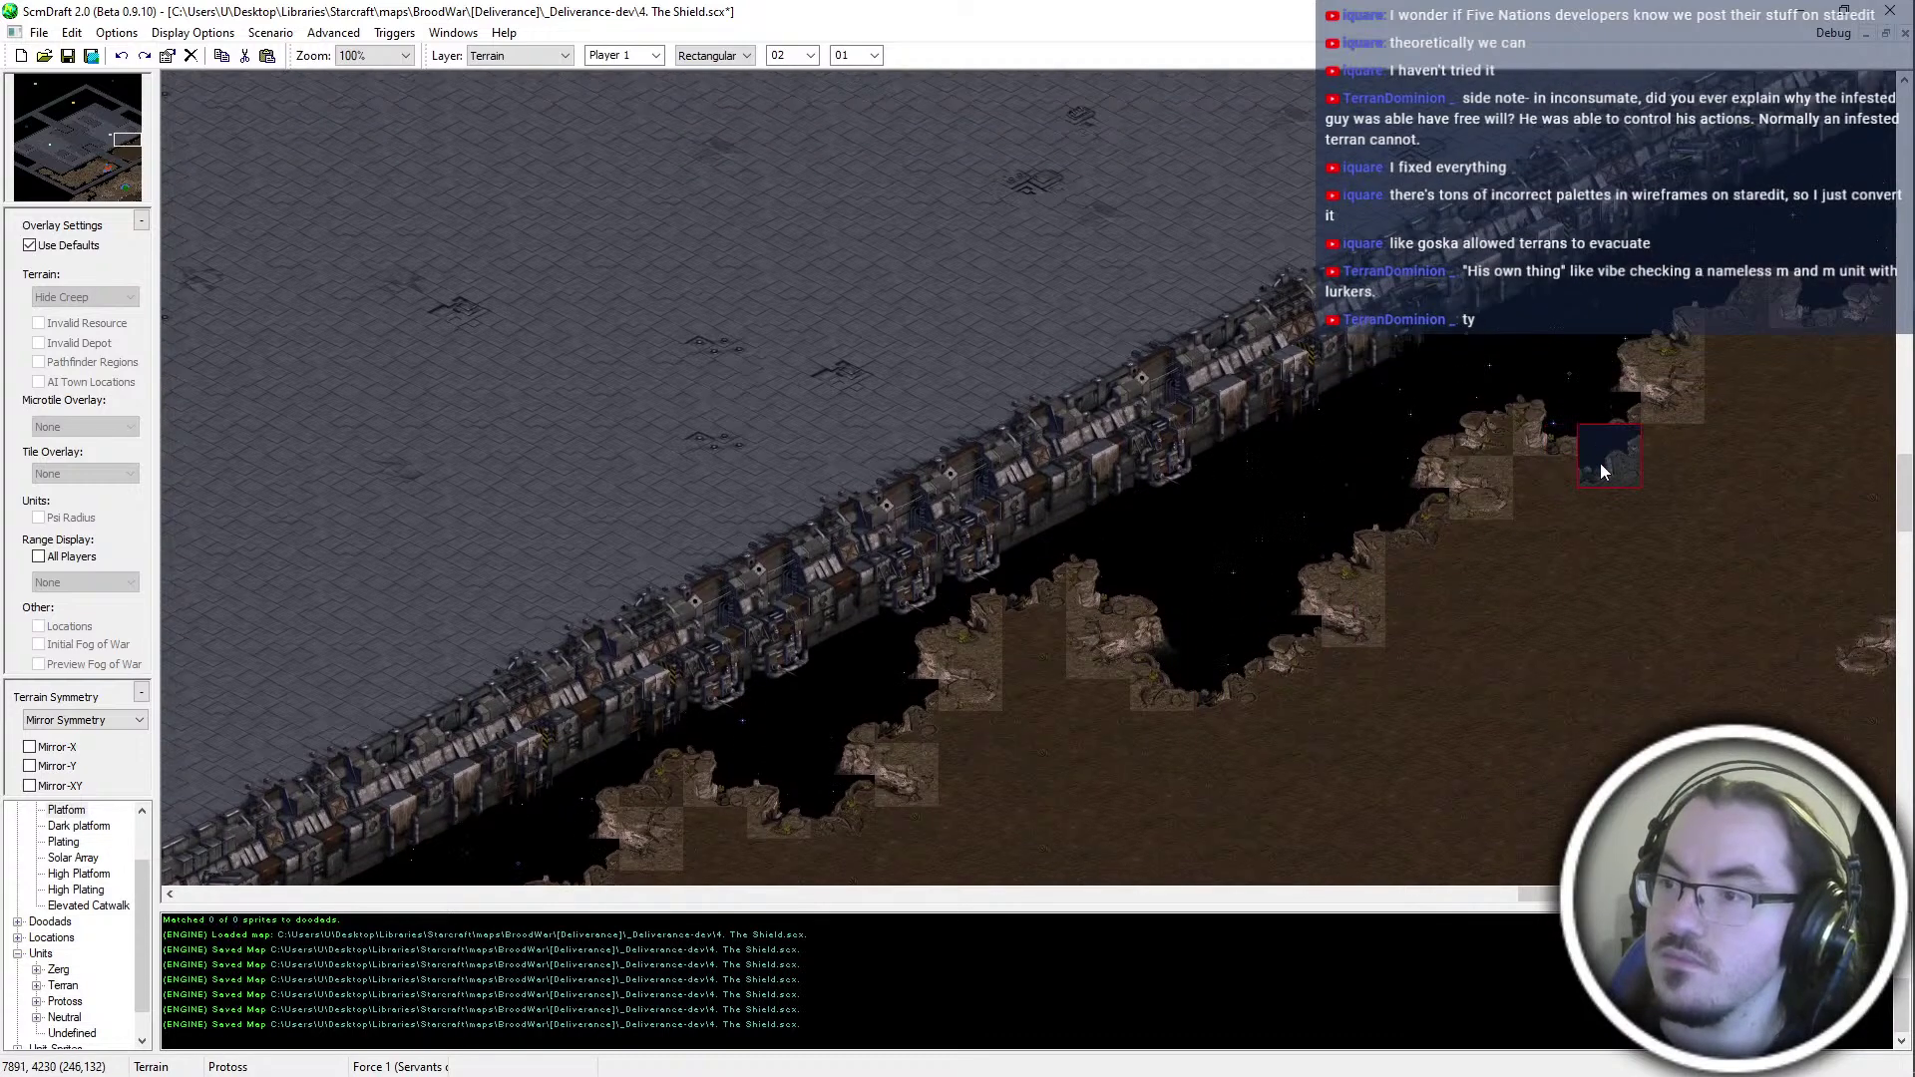
Place another dark-dirt cliff tile variant on the matching upper edges of the northern rim's outcrops
scroll(698, 539, "down", 4)
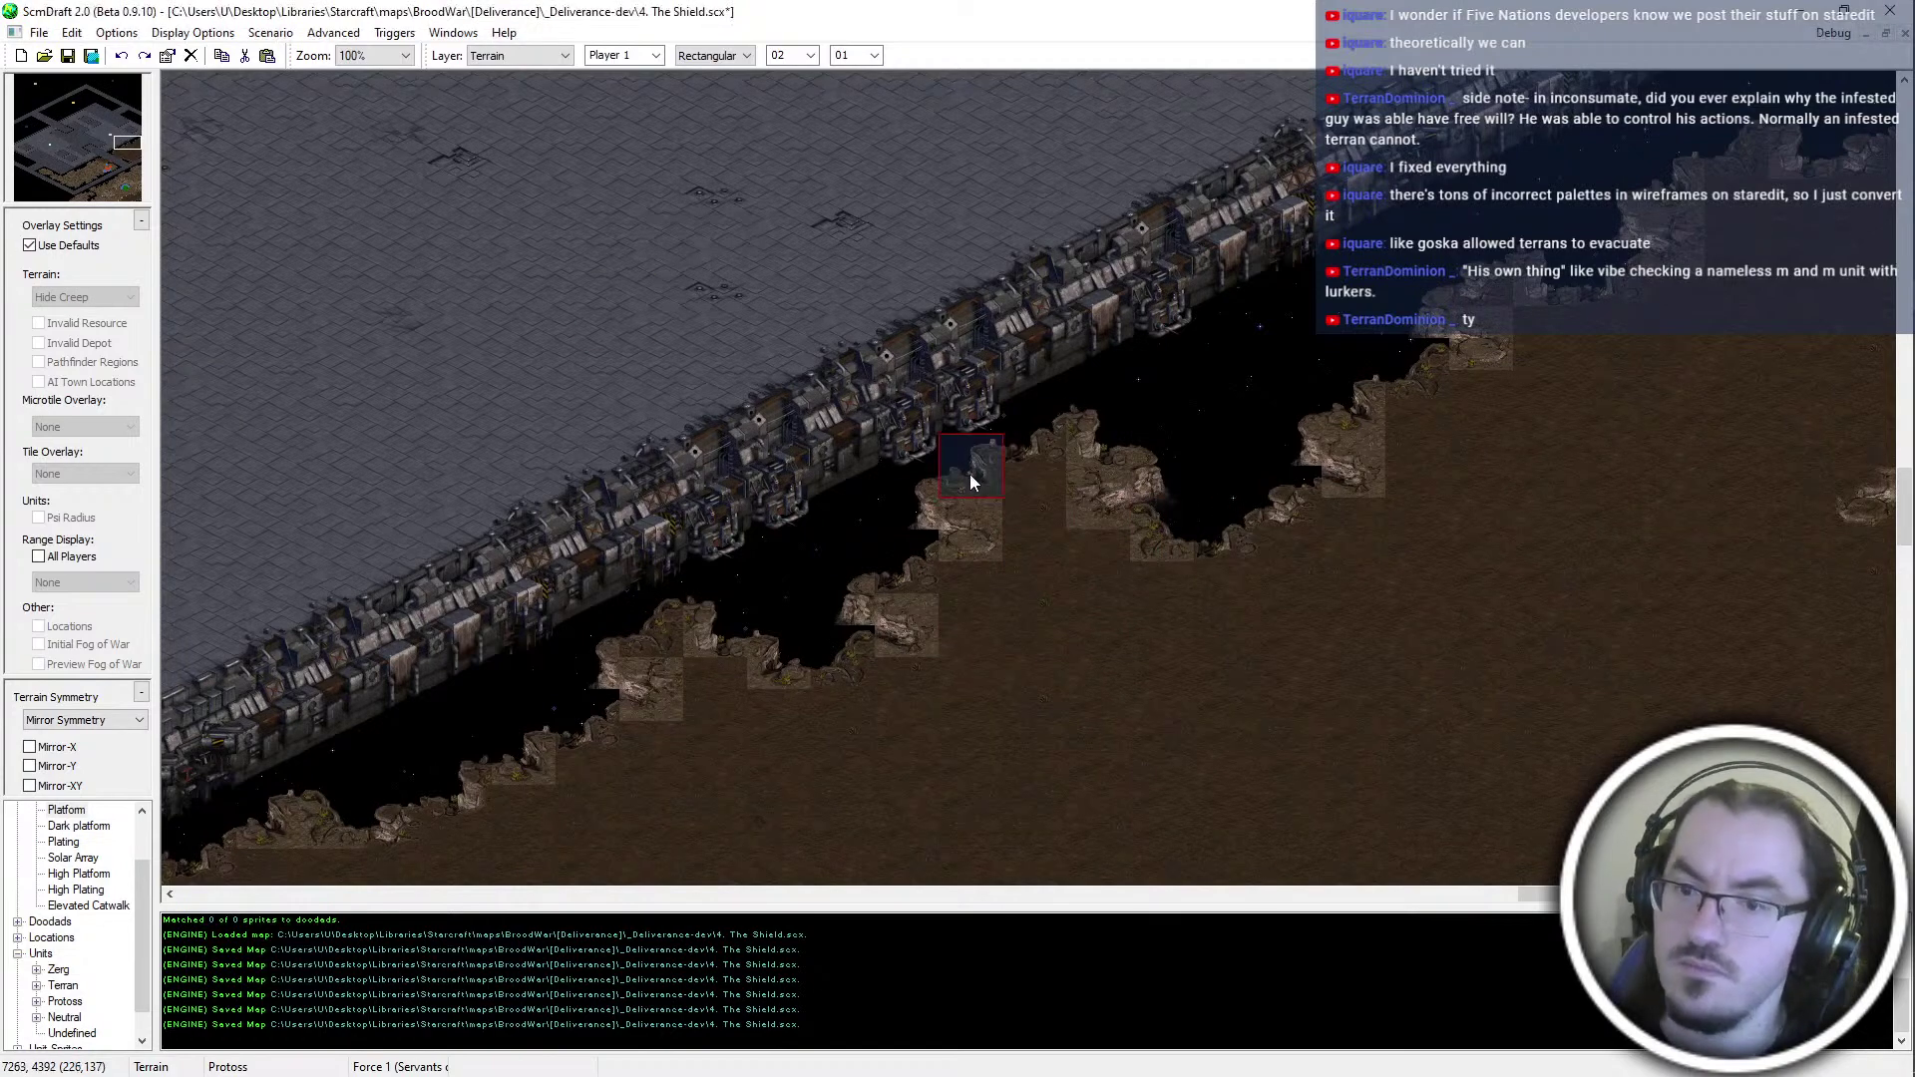
scroll(1672, 304, "up", 2)
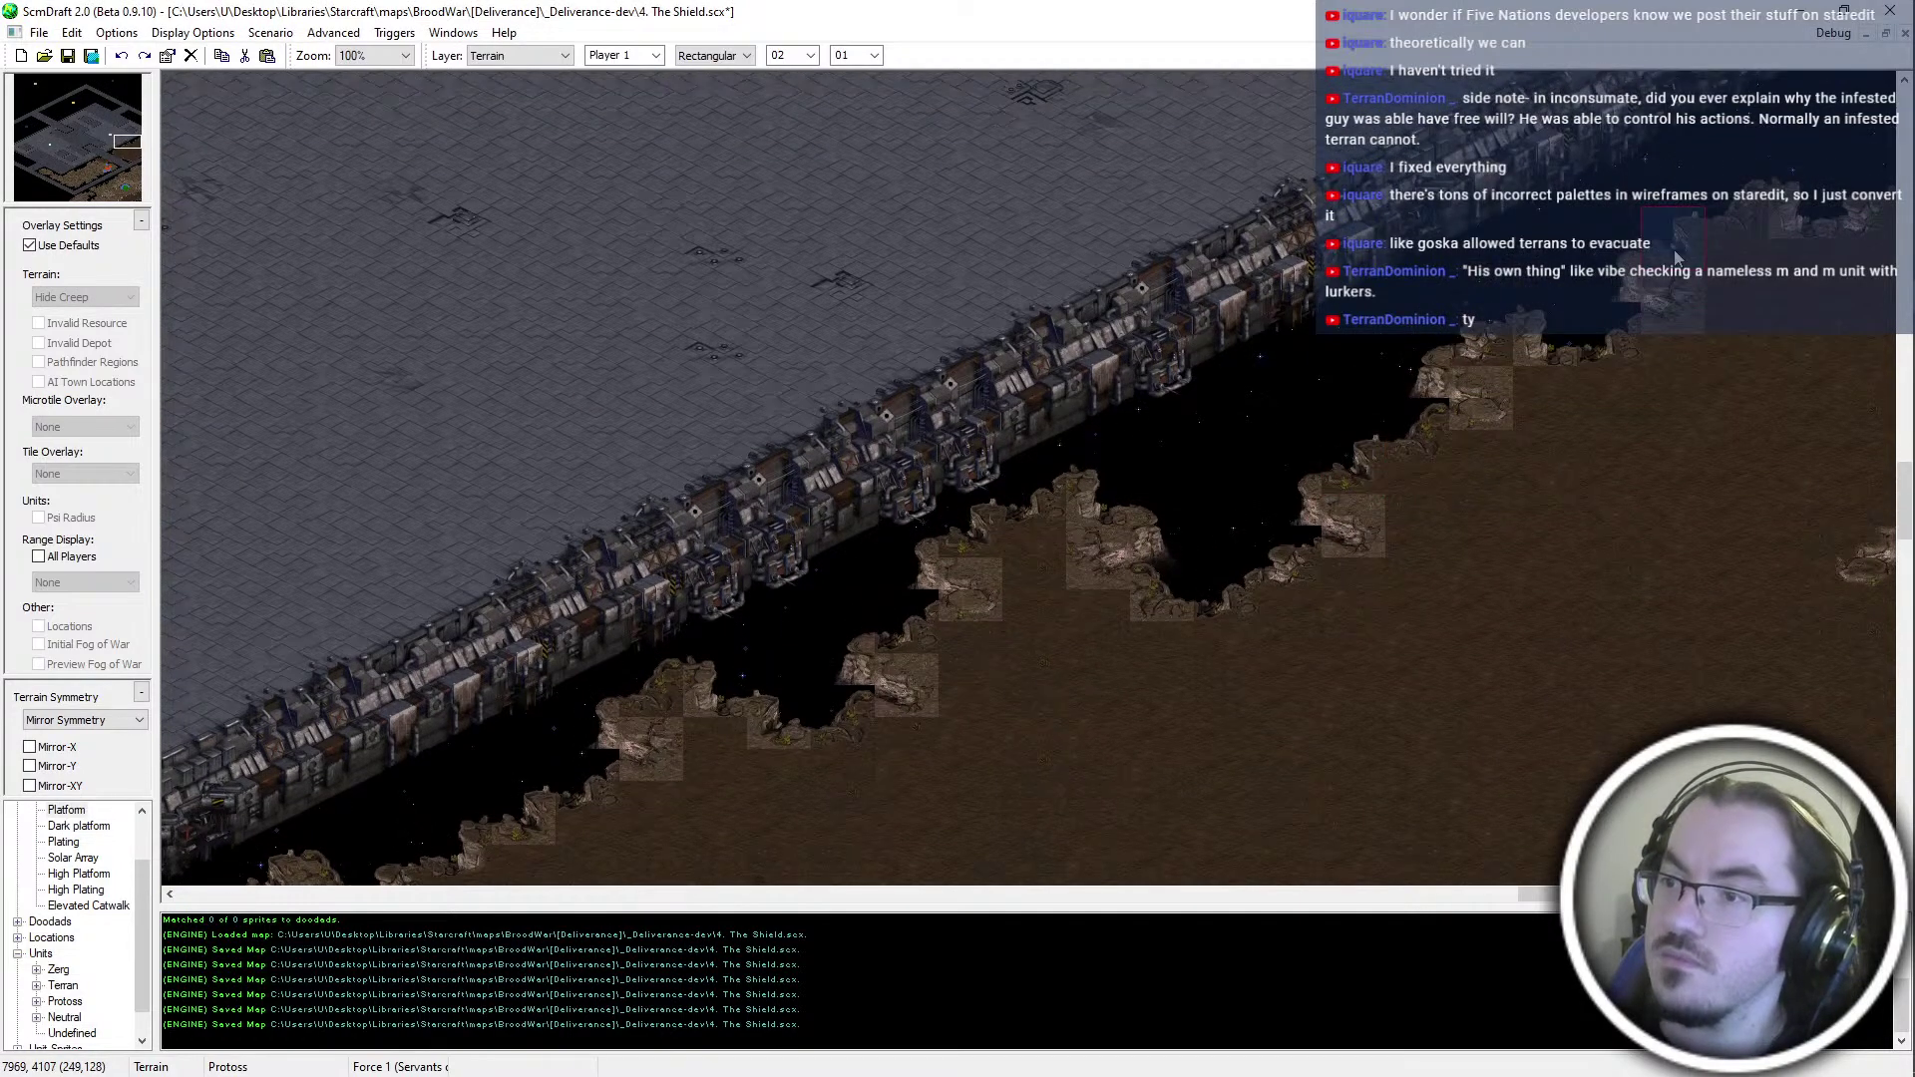
key("Down")
key("Left")
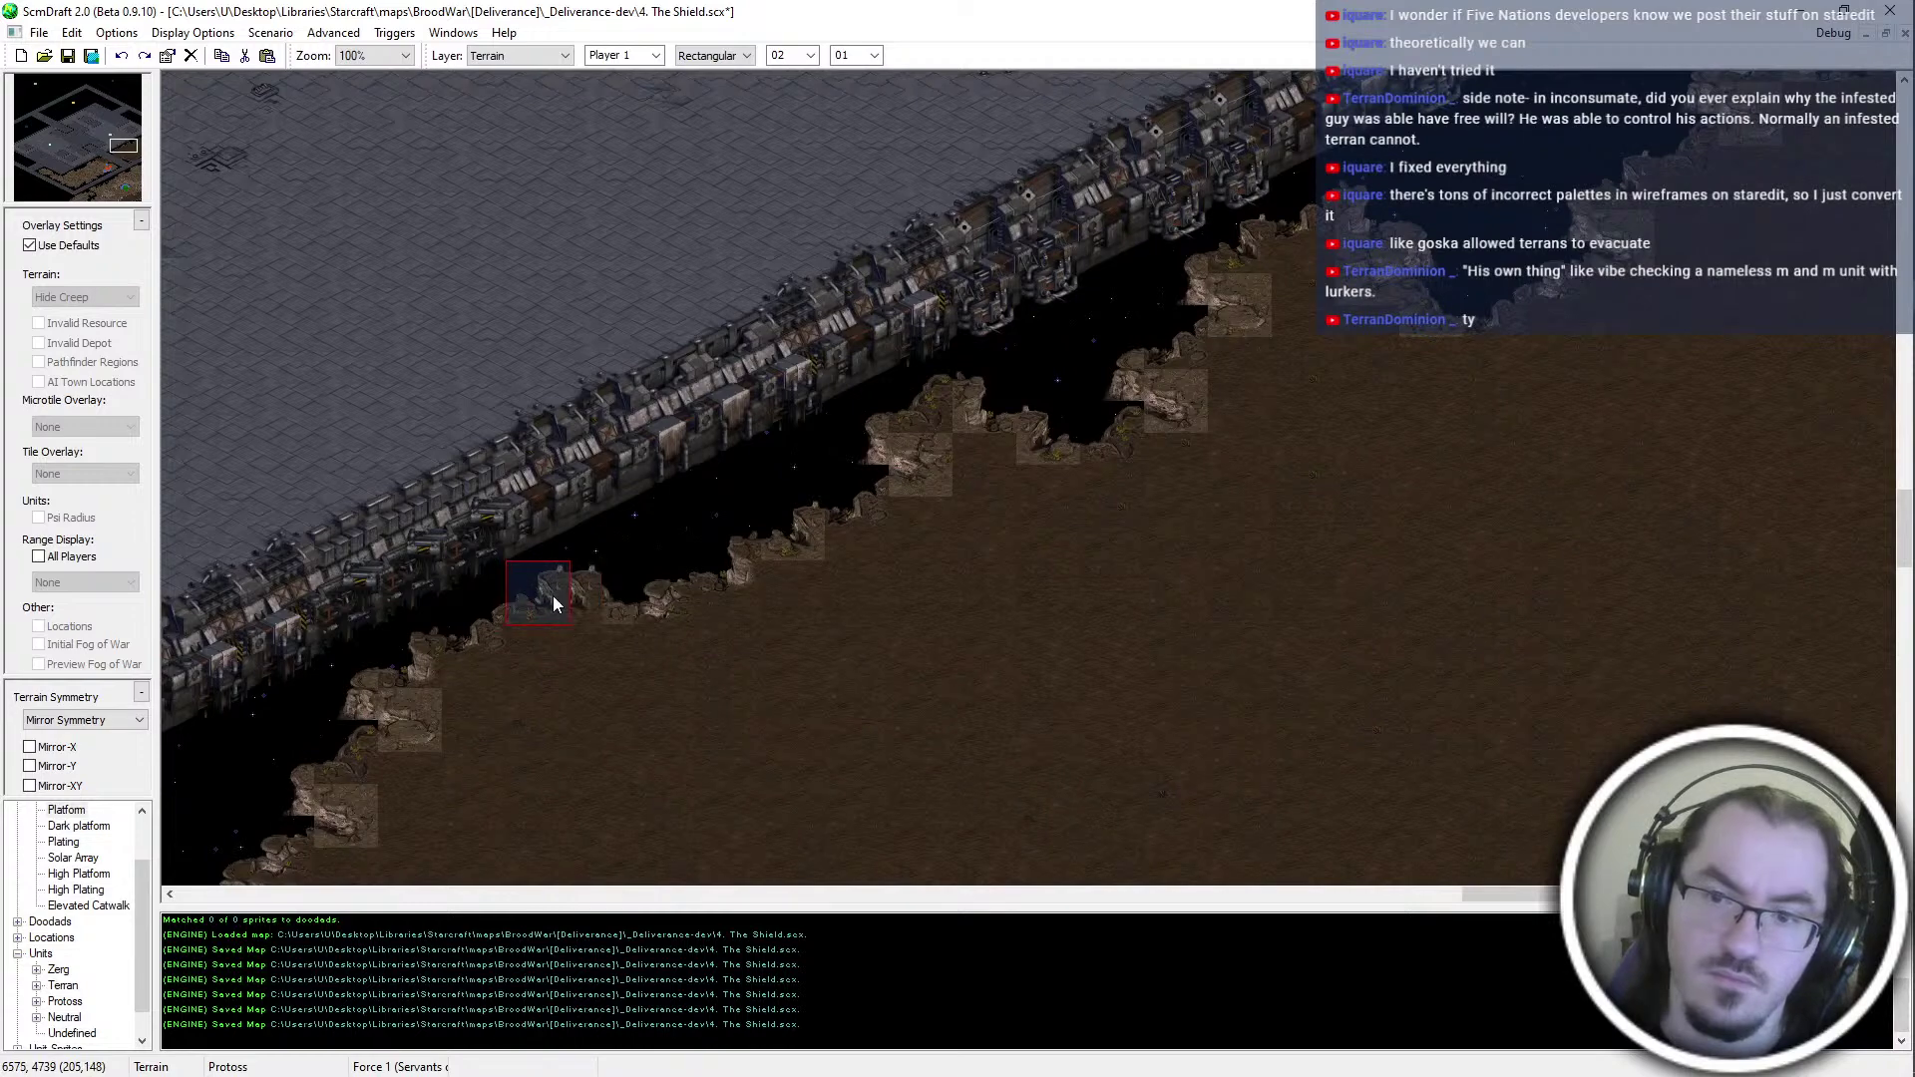
Replace the matching cliff edges from the northwestern outcrops toward the northern notches with further dark-dirt tile variants
key("Down")
key("Left")
key("Right")
key("Up")
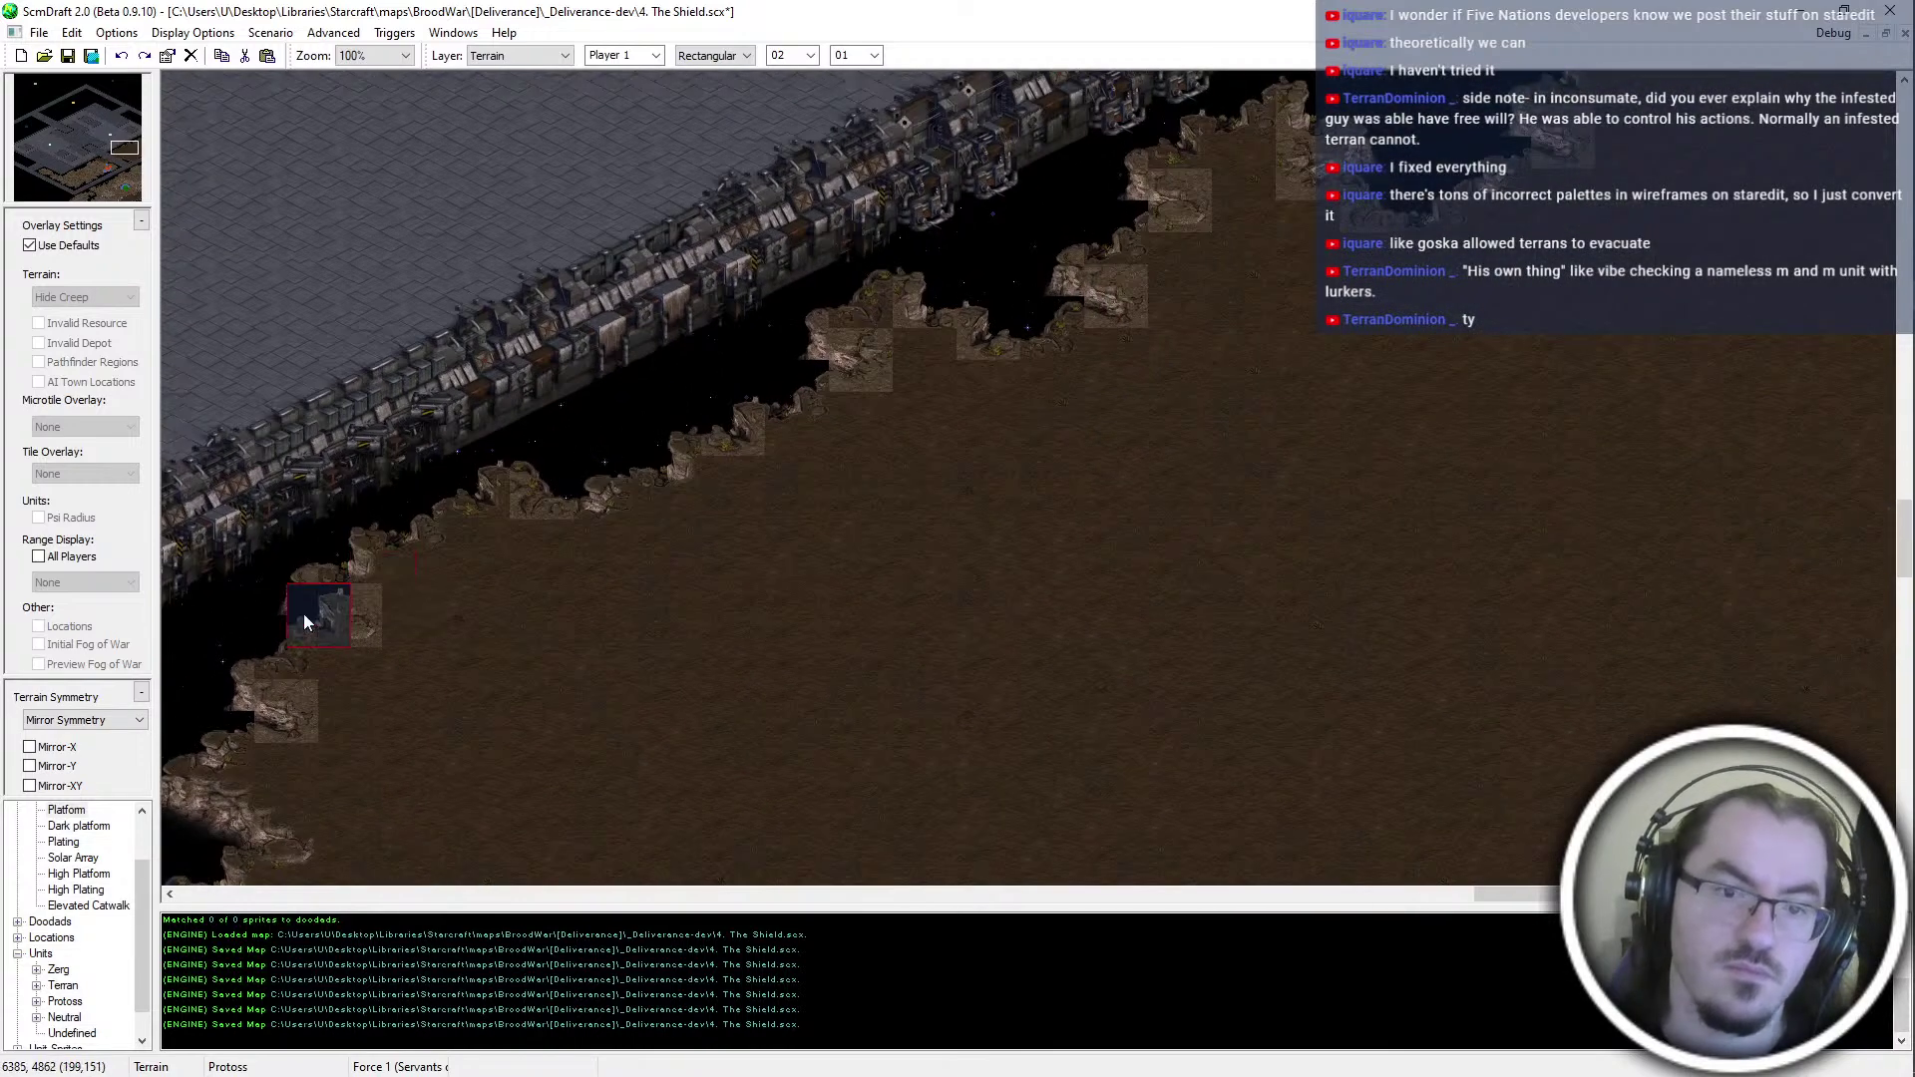
key("Up")
key("Right")
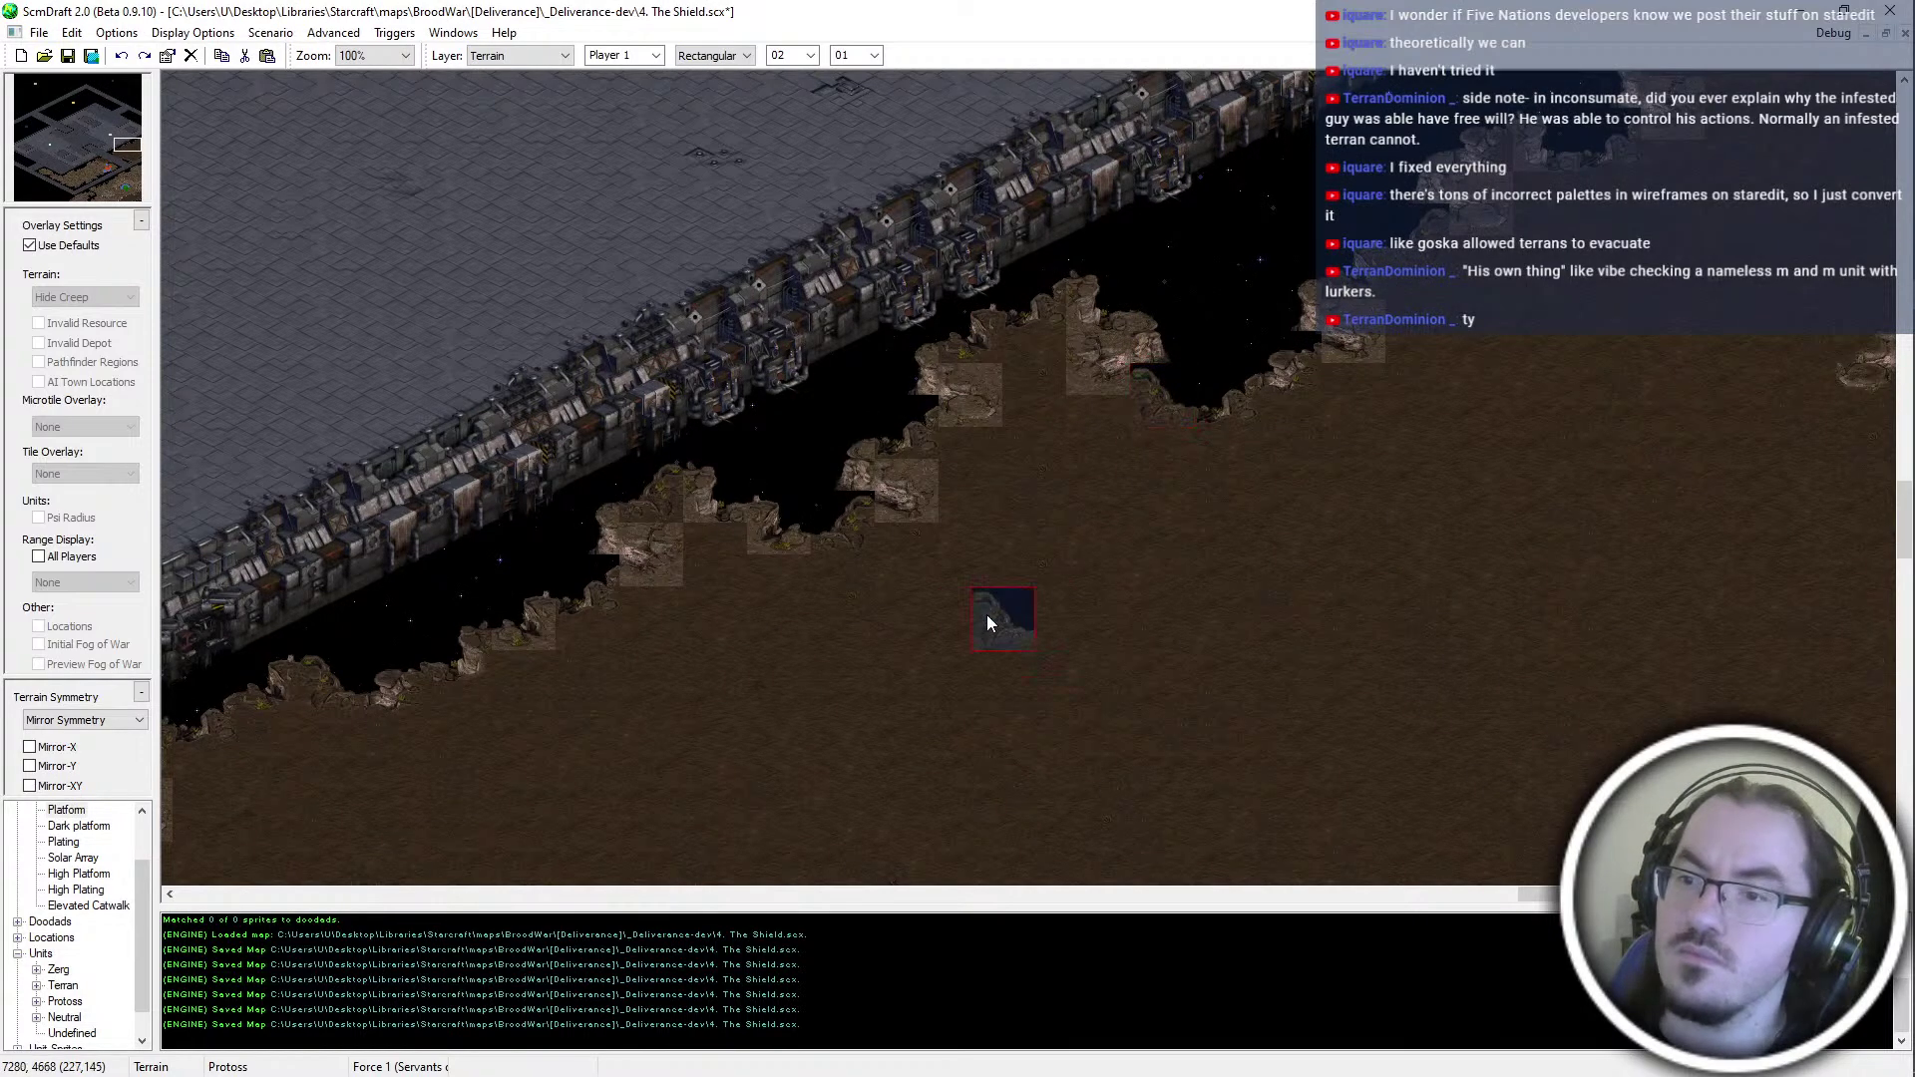
Cover the remaining light-edged tiles on the sides of the northern notches with dark-dirt cliff tile variants
key("Up")
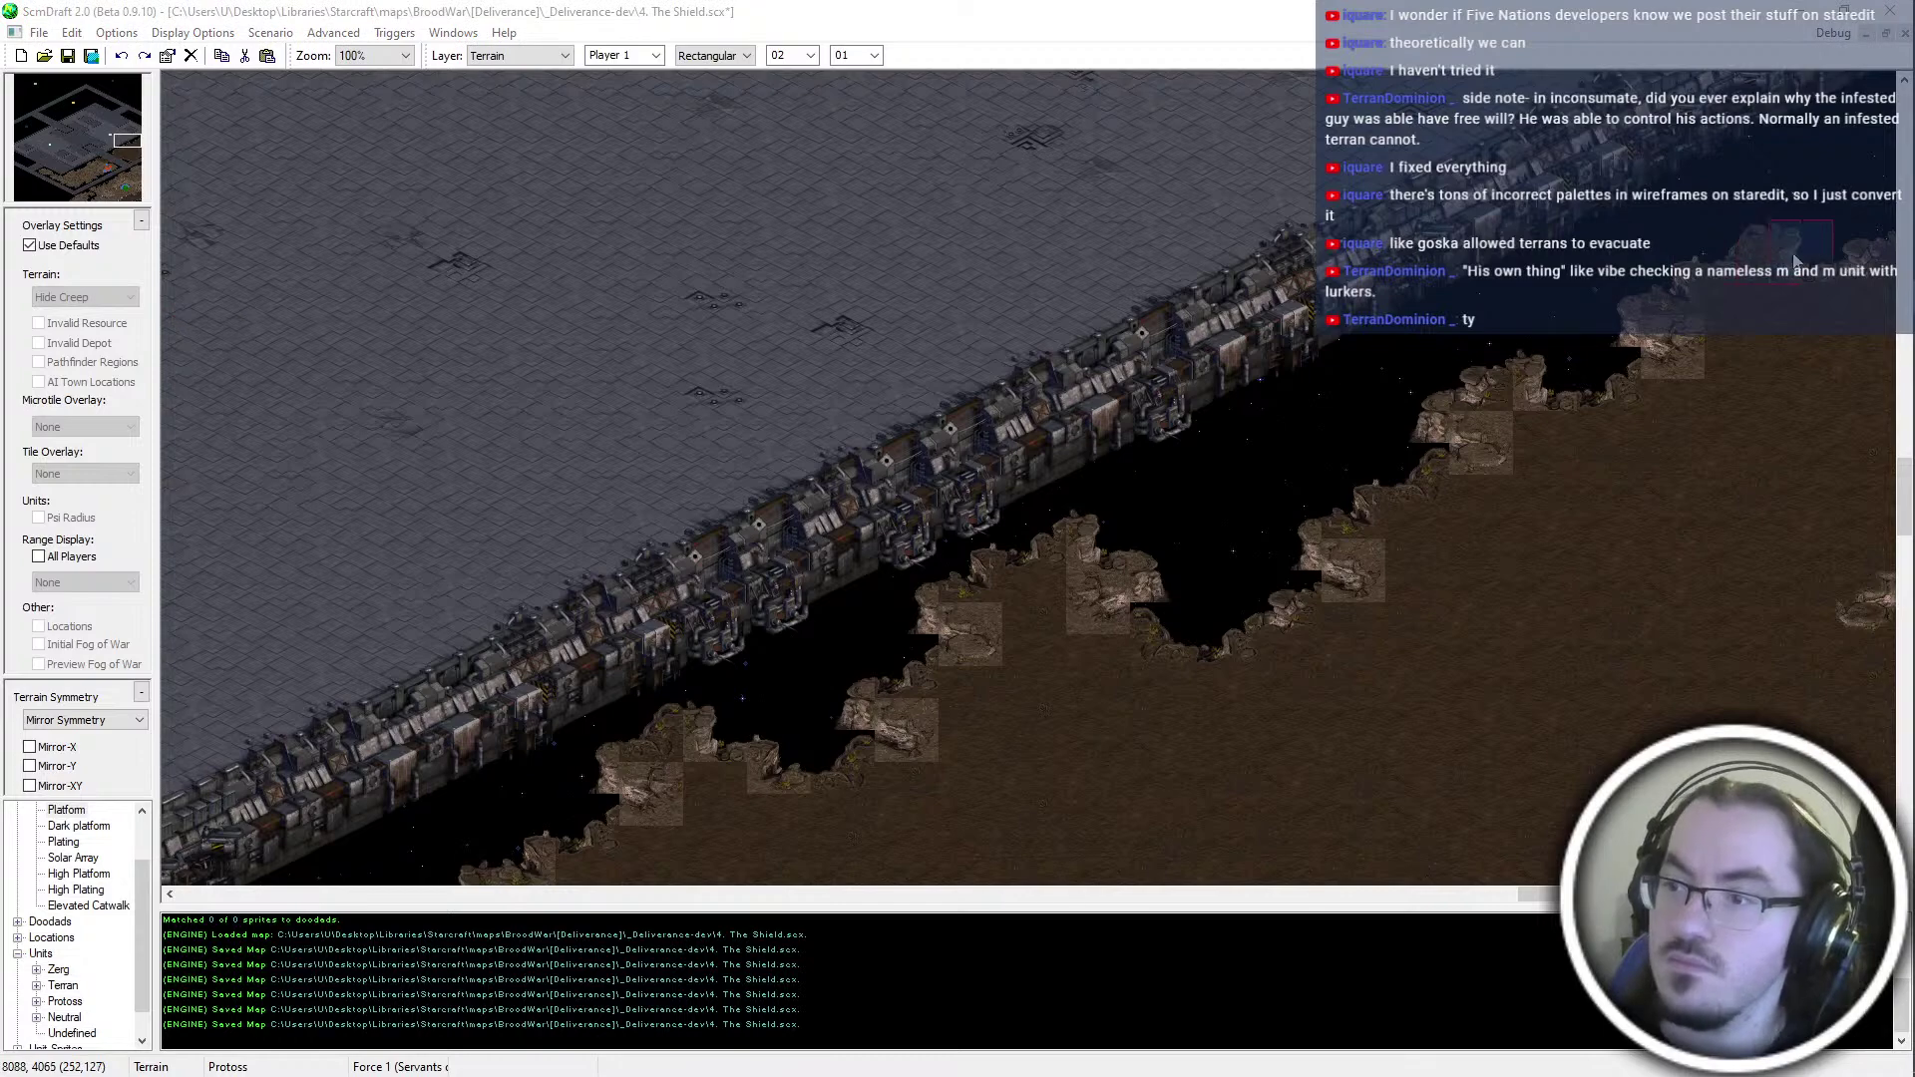
scroll(1624, 608, "down", 3)
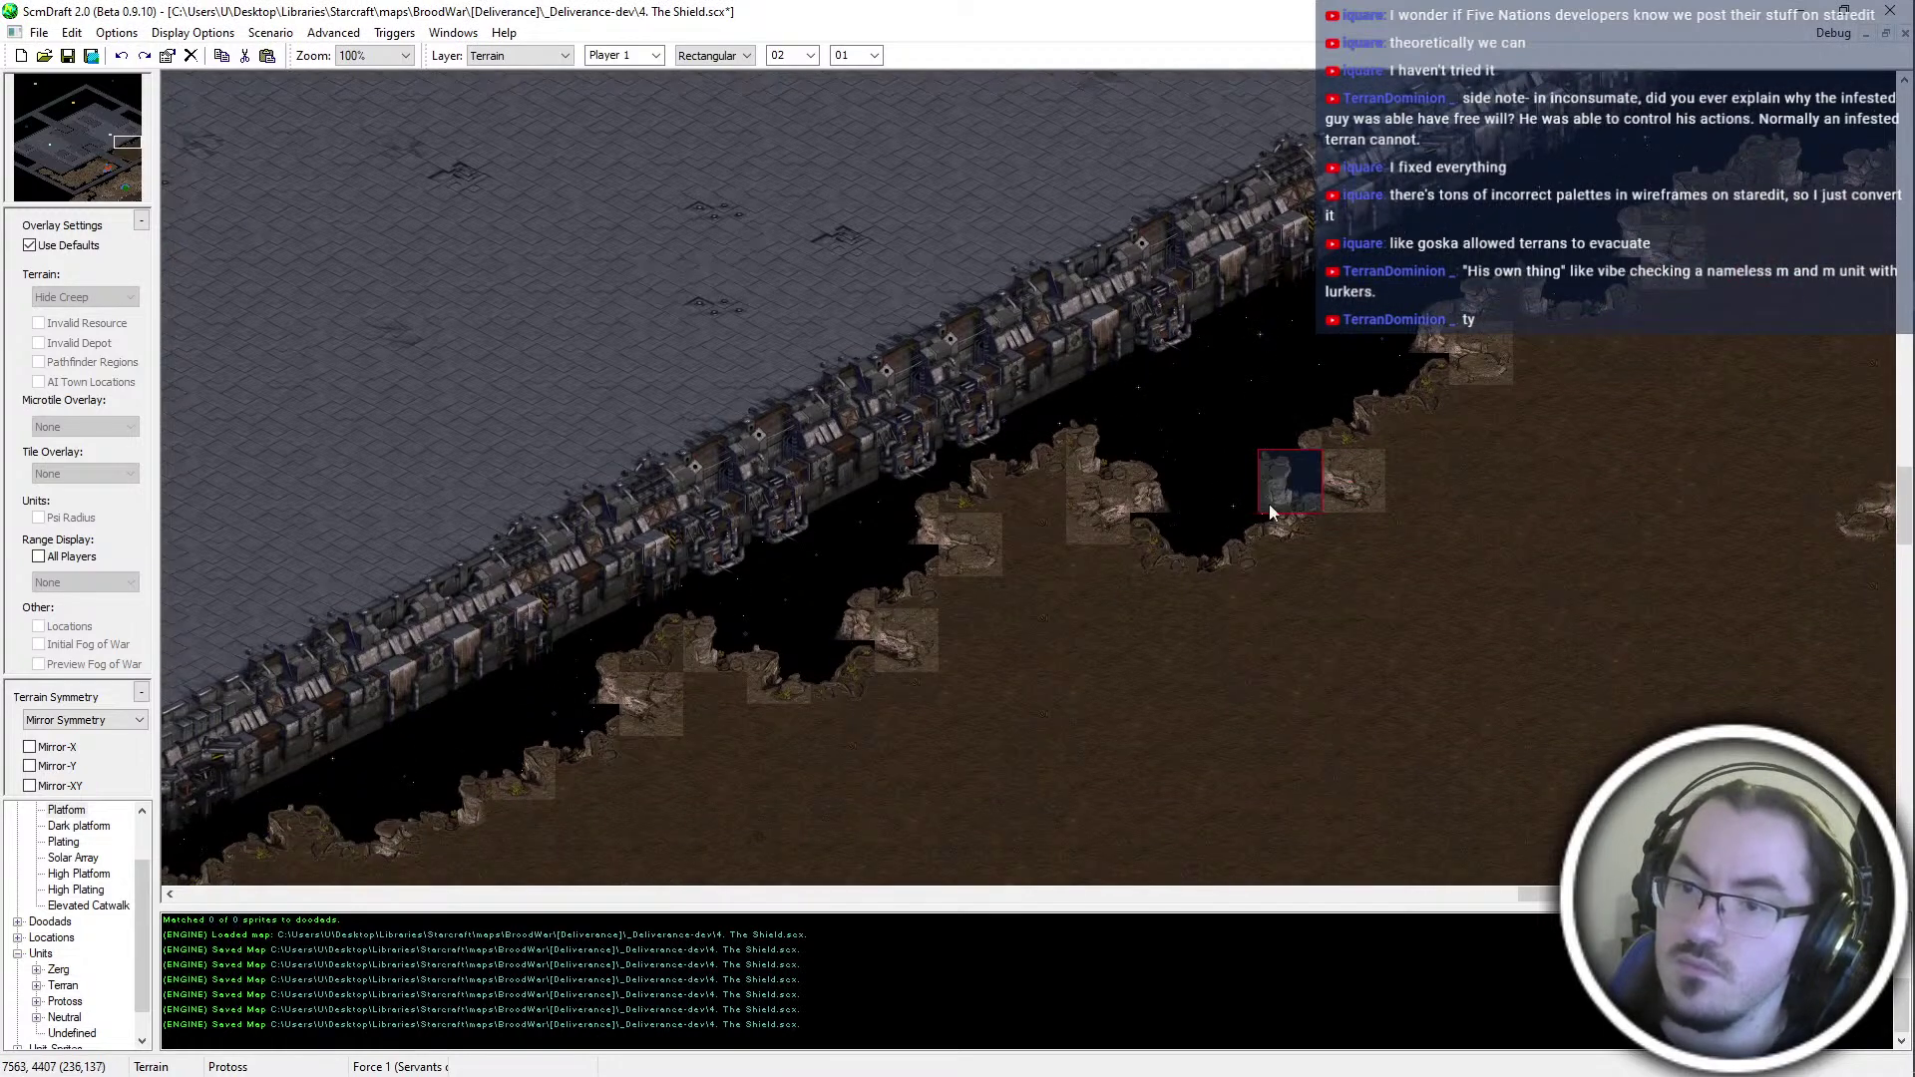
middle_click_drag(1150, 669, 971, 864)
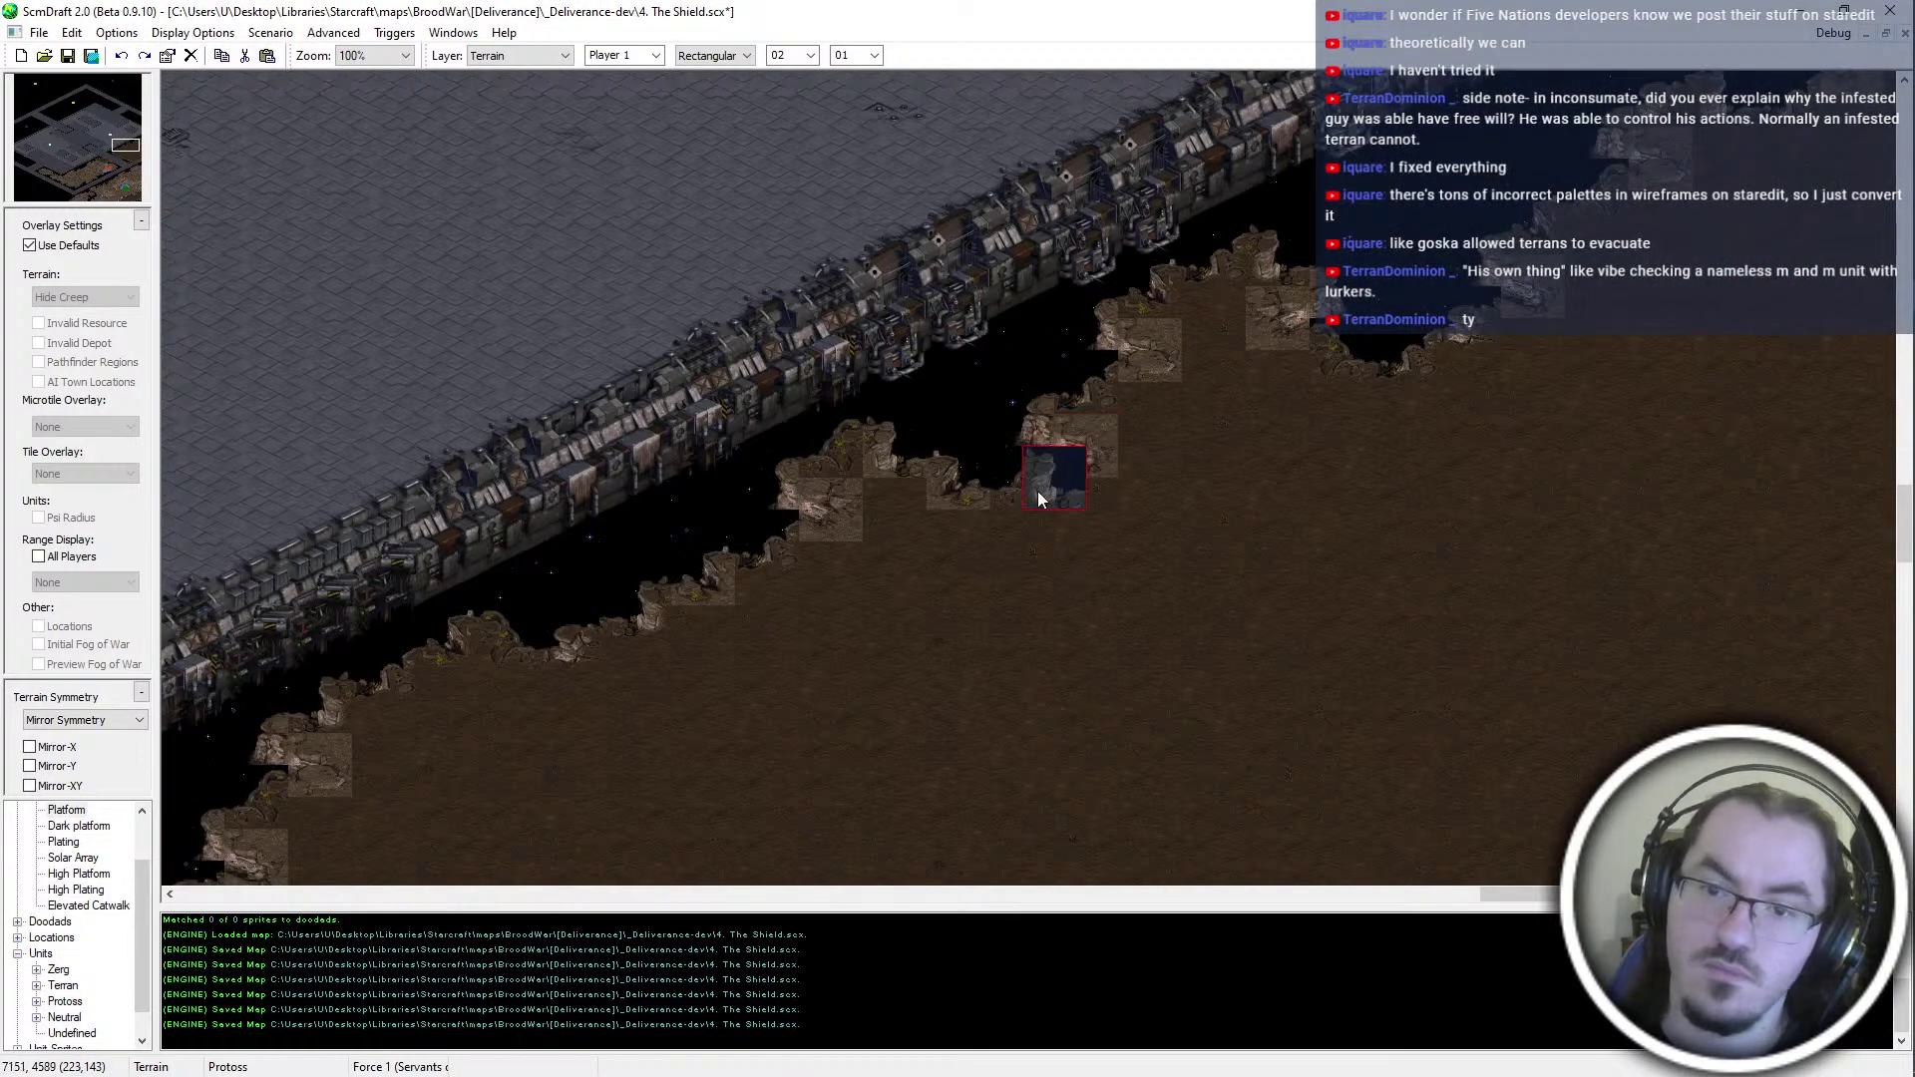
middle_click_drag(1054, 701, 979, 761)
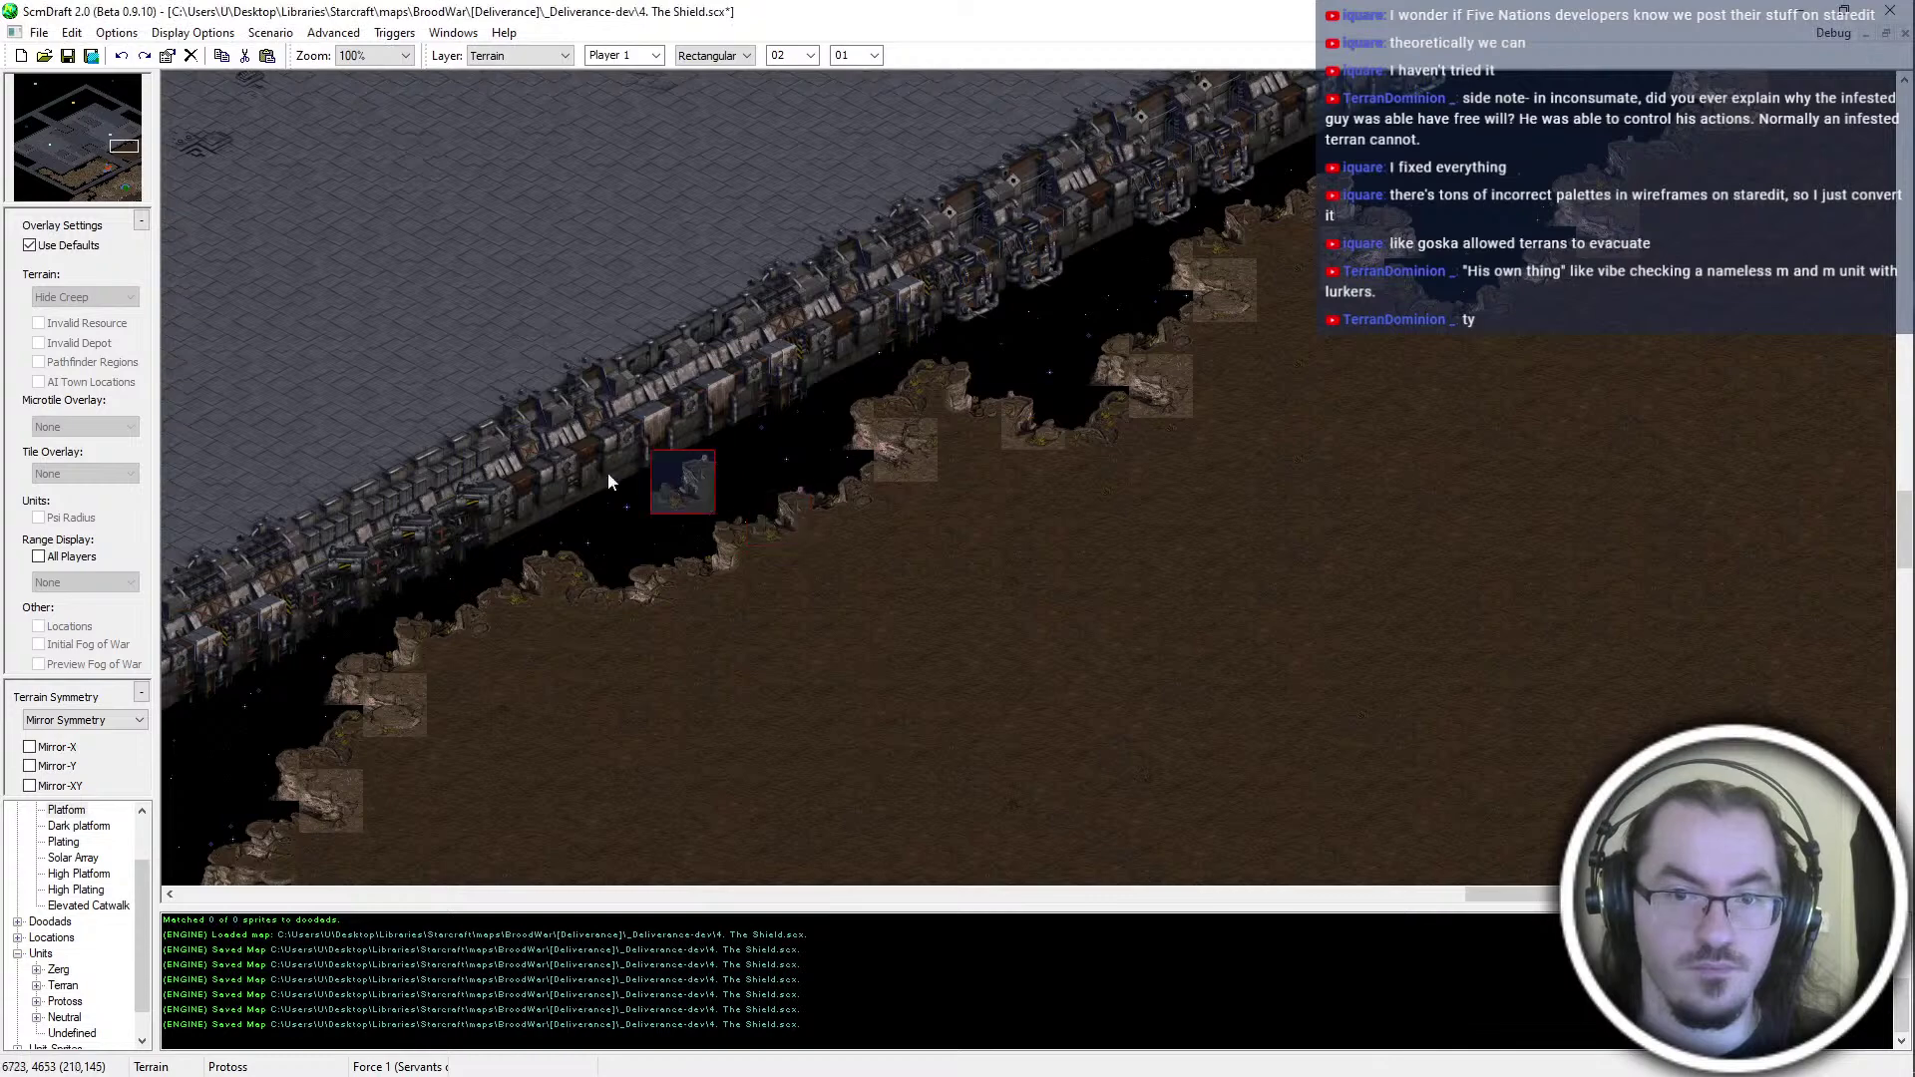
left_click(1018, 426)
key("Right")
key("Up")
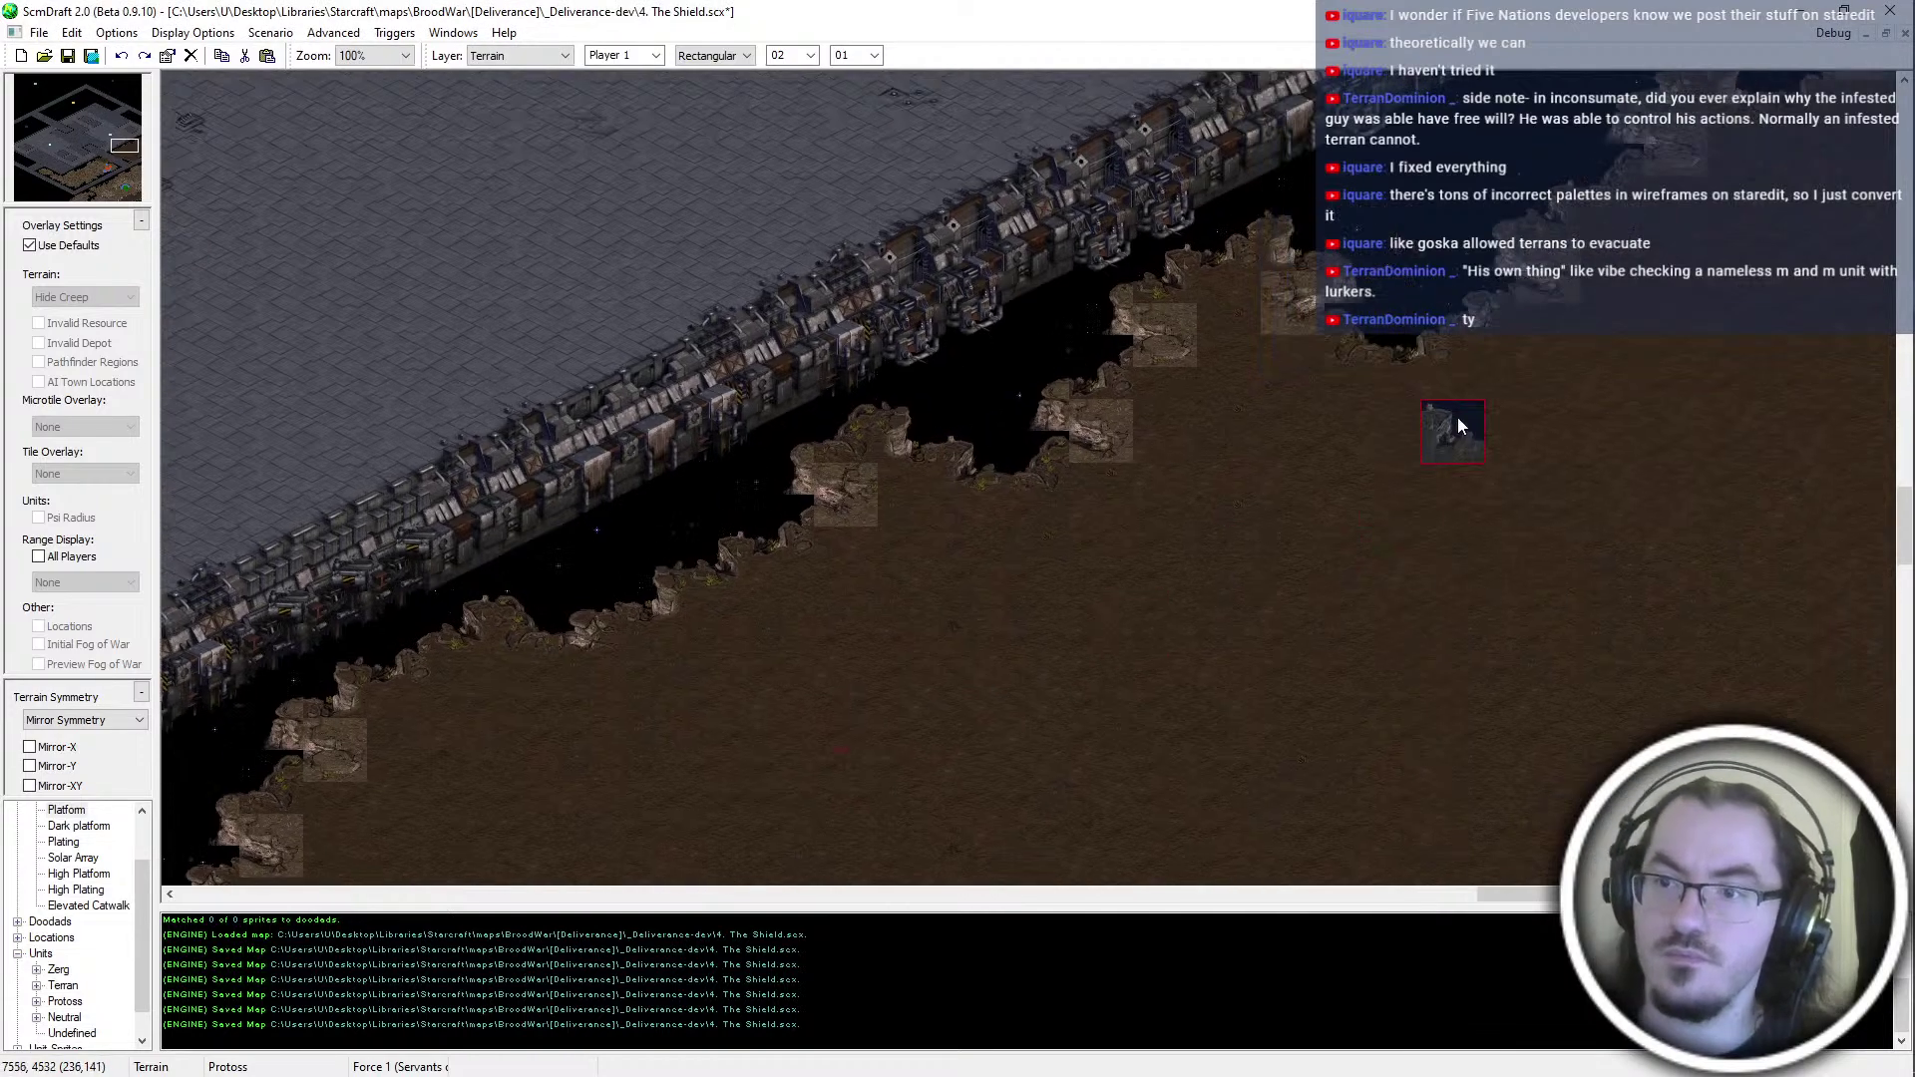
Replace the light square patches behind the northwestern cliff faces with a rock-strewn dark-dirt tile
middle_click_drag(1103, 610, 1479, 401)
mouse_move(1292, 643)
middle_mouse_down()
mouse_move(1270, 671)
mouse_move(581, 848)
middle_mouse_up()
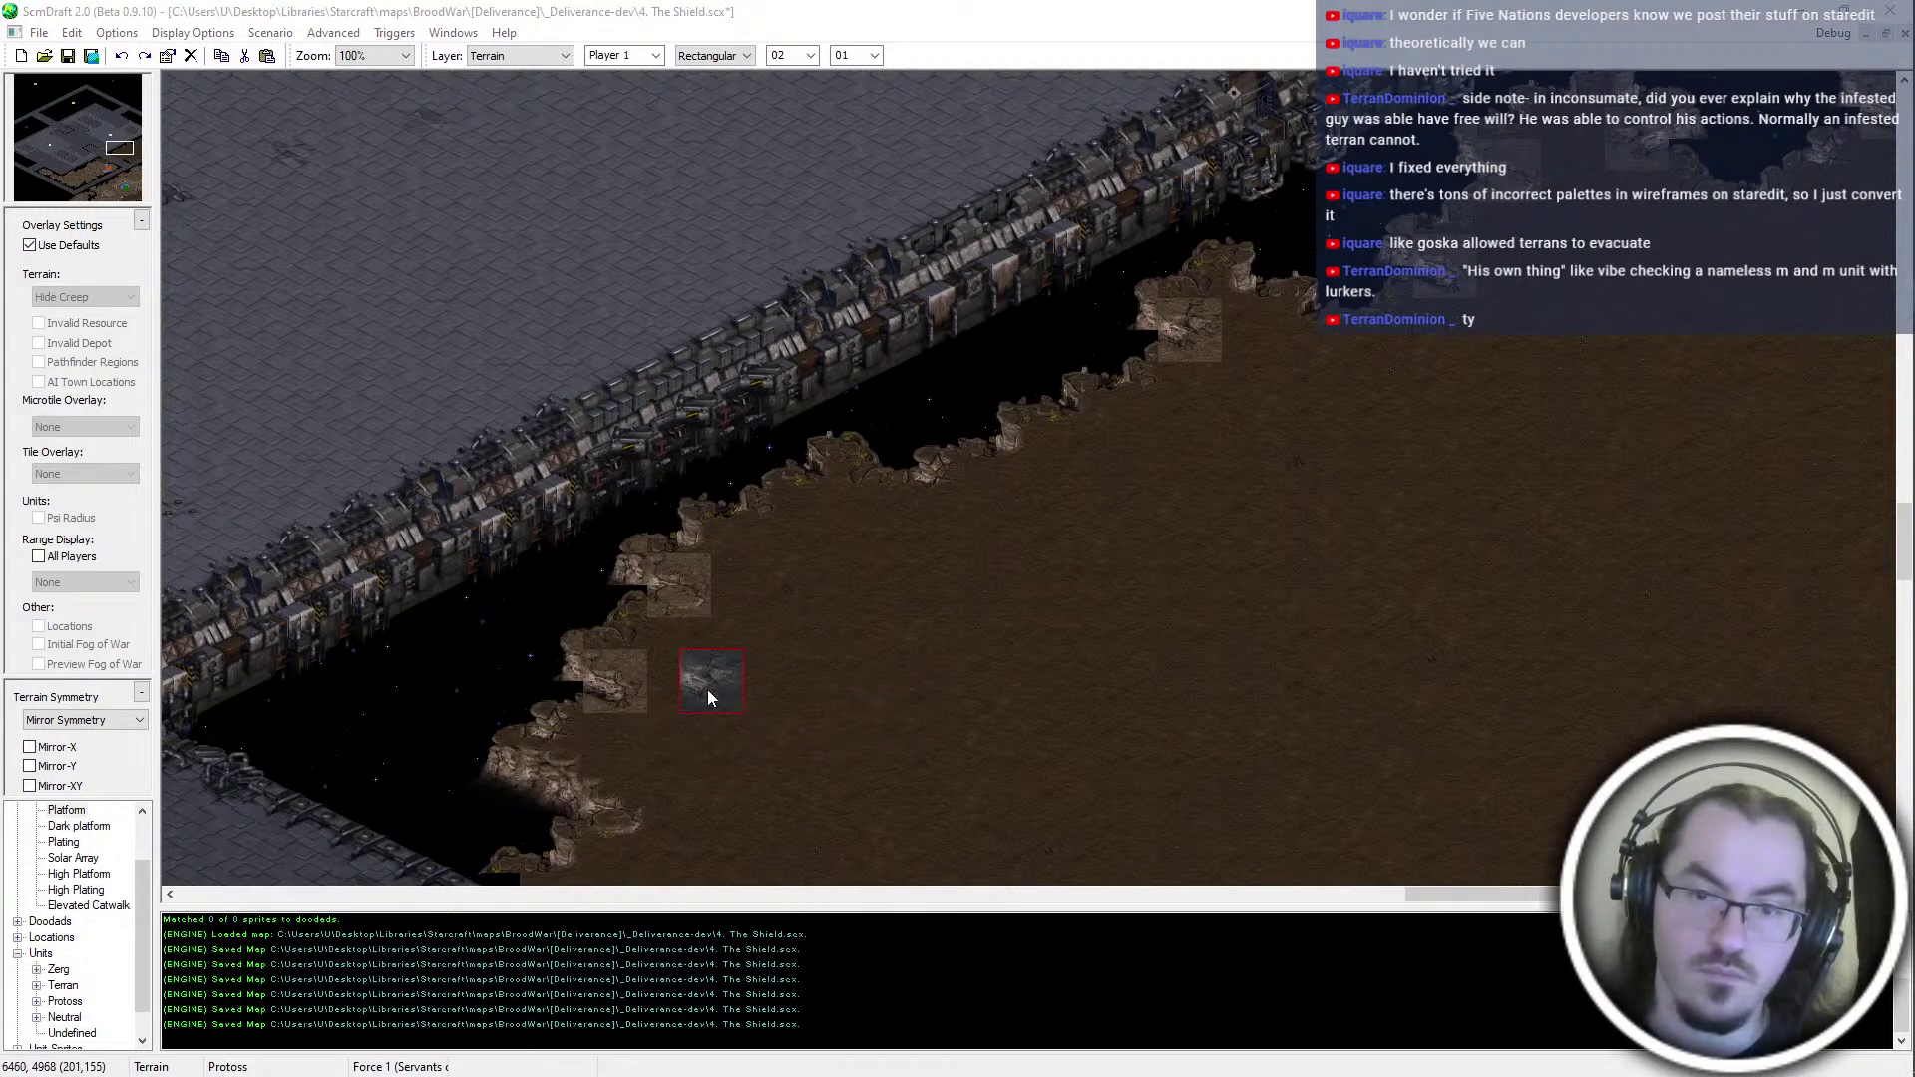
middle_click_drag(1105, 385, 1329, 494)
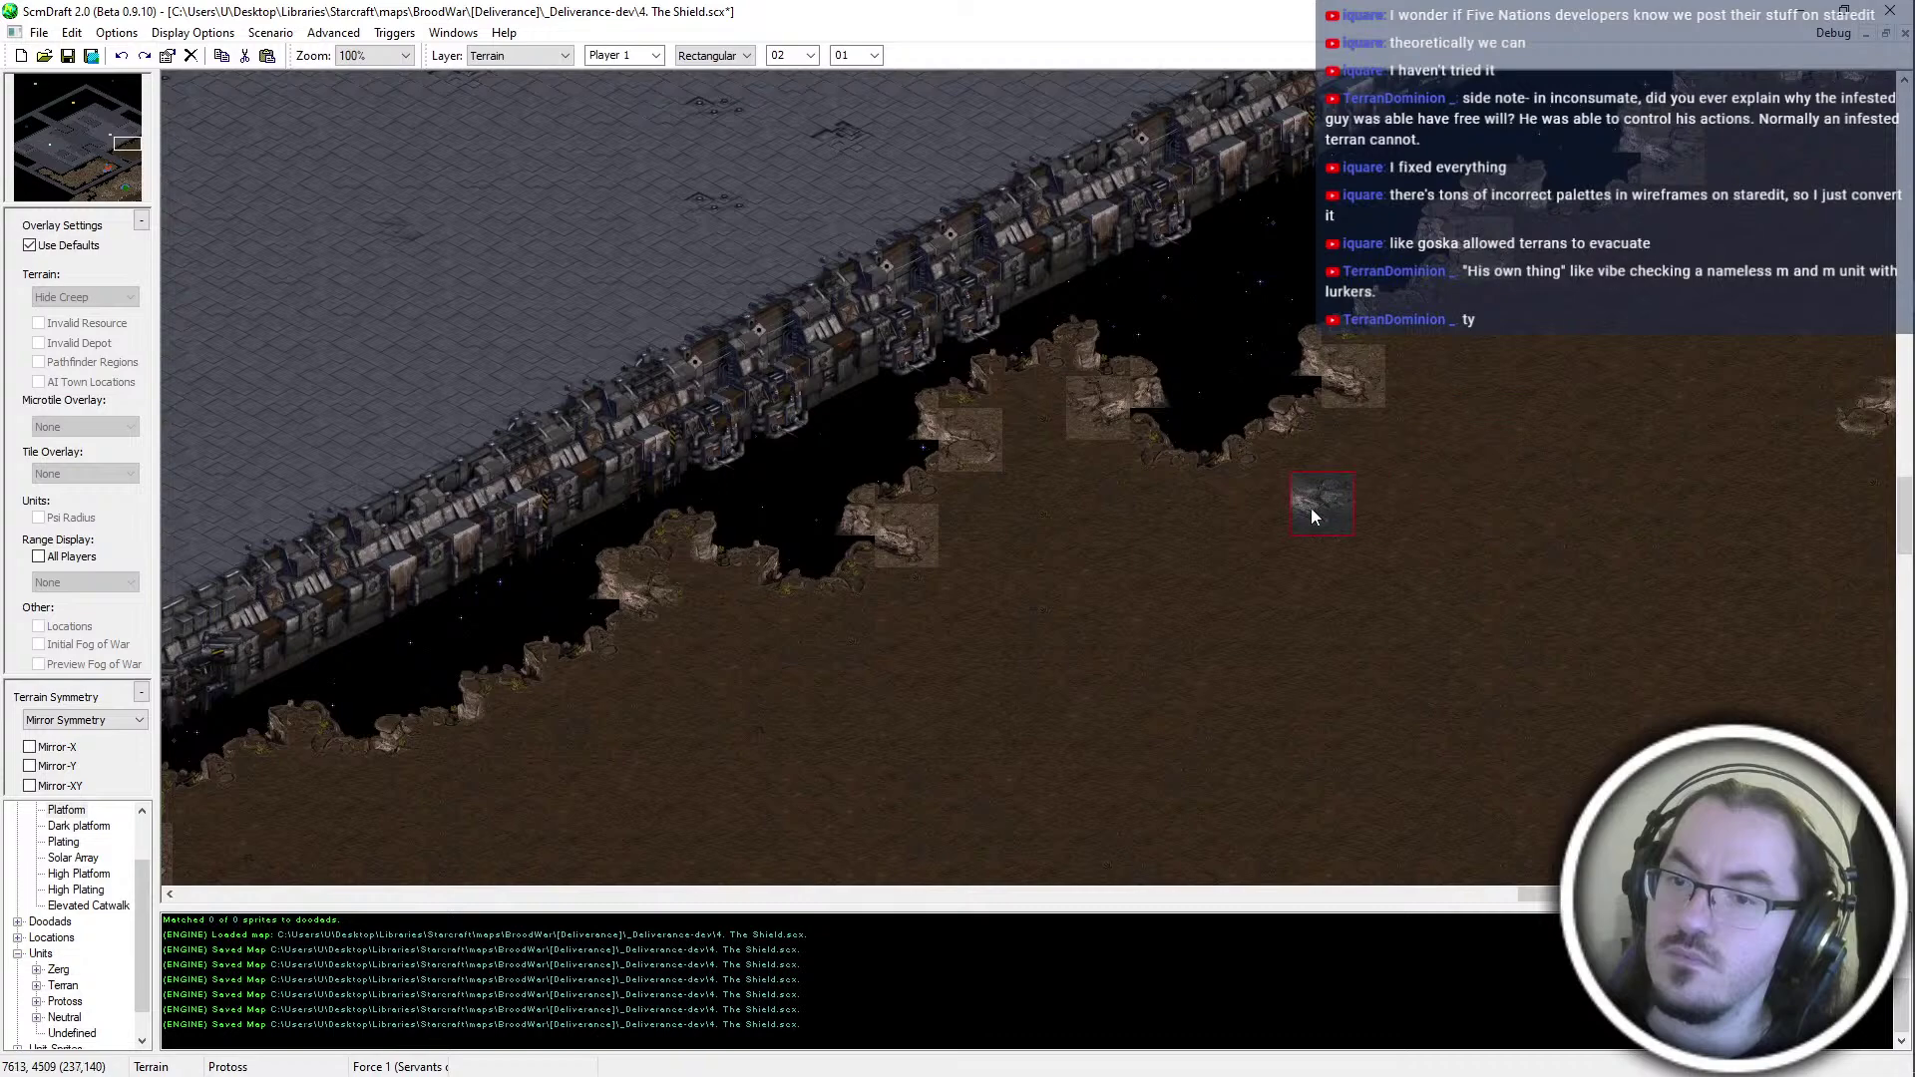
scroll(1616, 270, "up", 2)
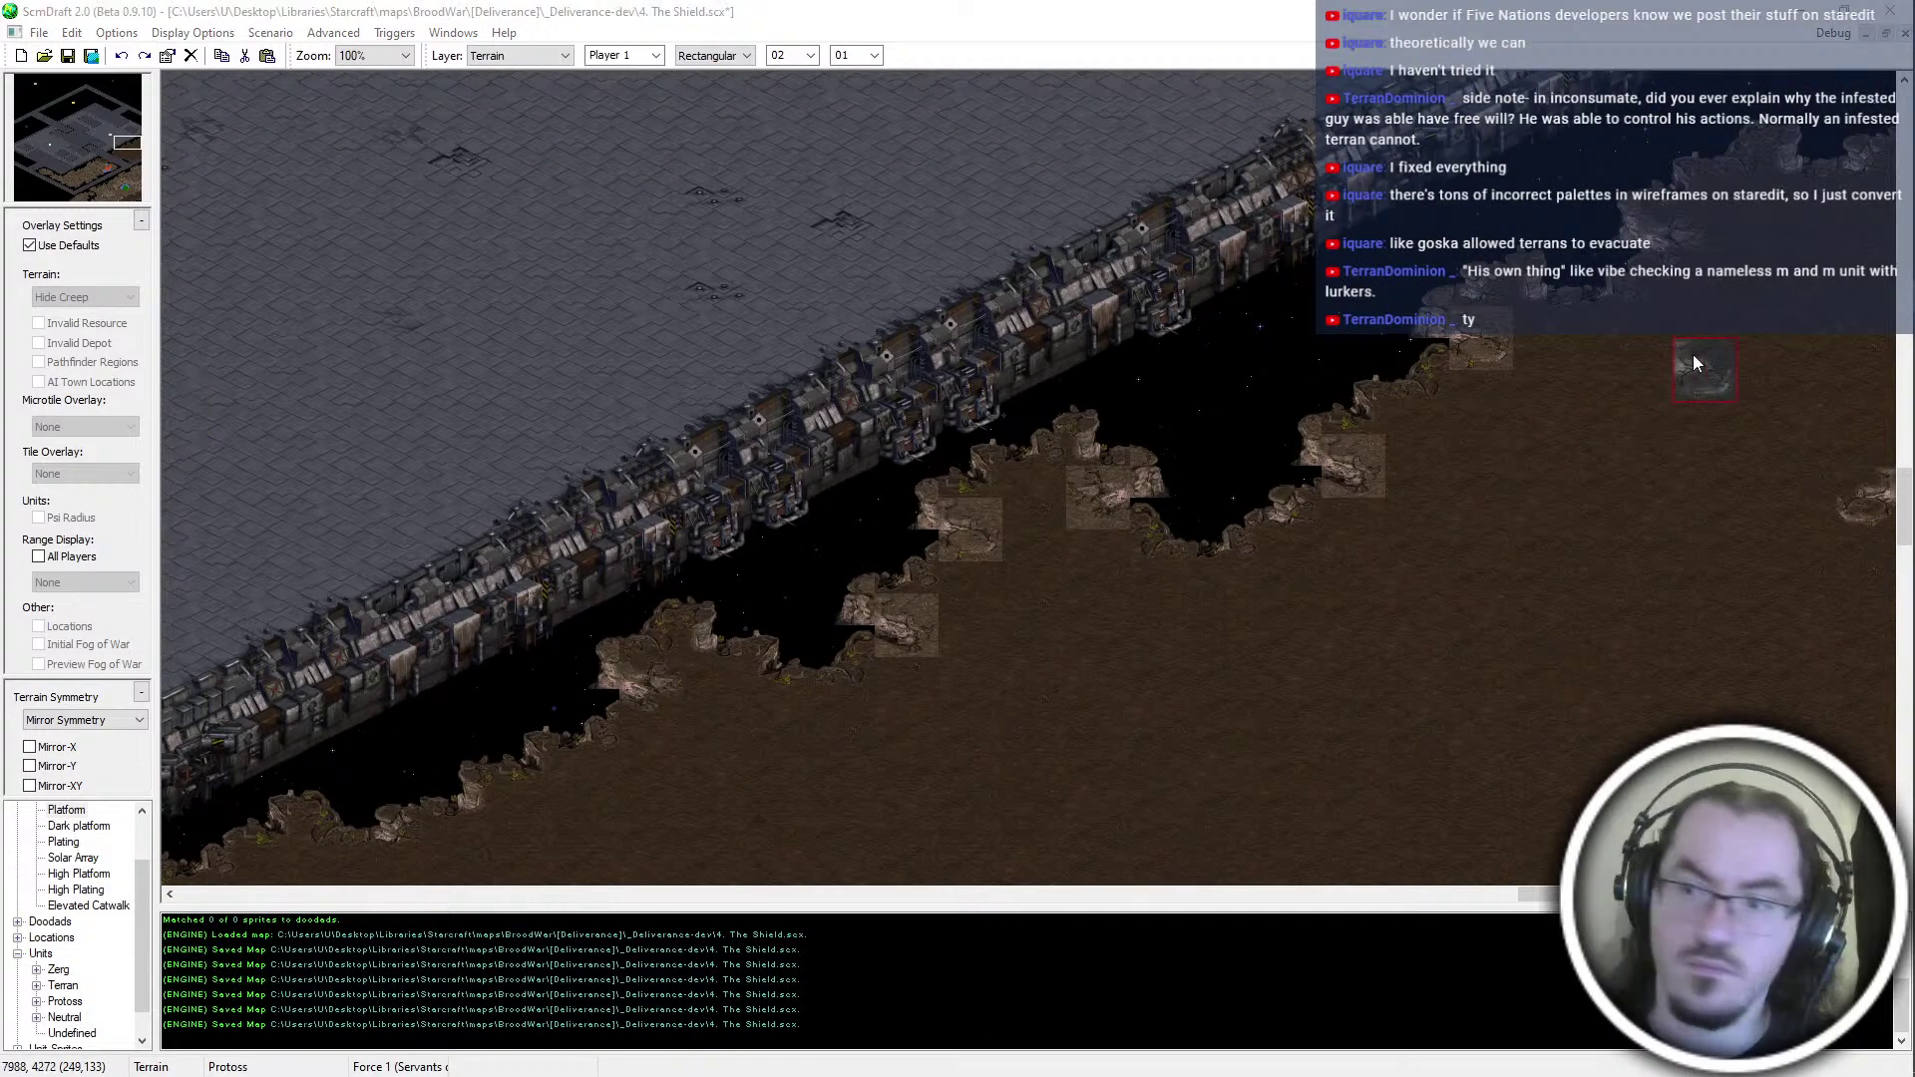
Replace the last light square patches beside the northern notches and northwestern outcrops with rocky dark-dirt tiles
middle_click_drag(1480, 335, 1207, 513)
mouse_move(1036, 475)
middle_mouse_down()
mouse_move(949, 804)
mouse_move(904, 816)
middle_mouse_up()
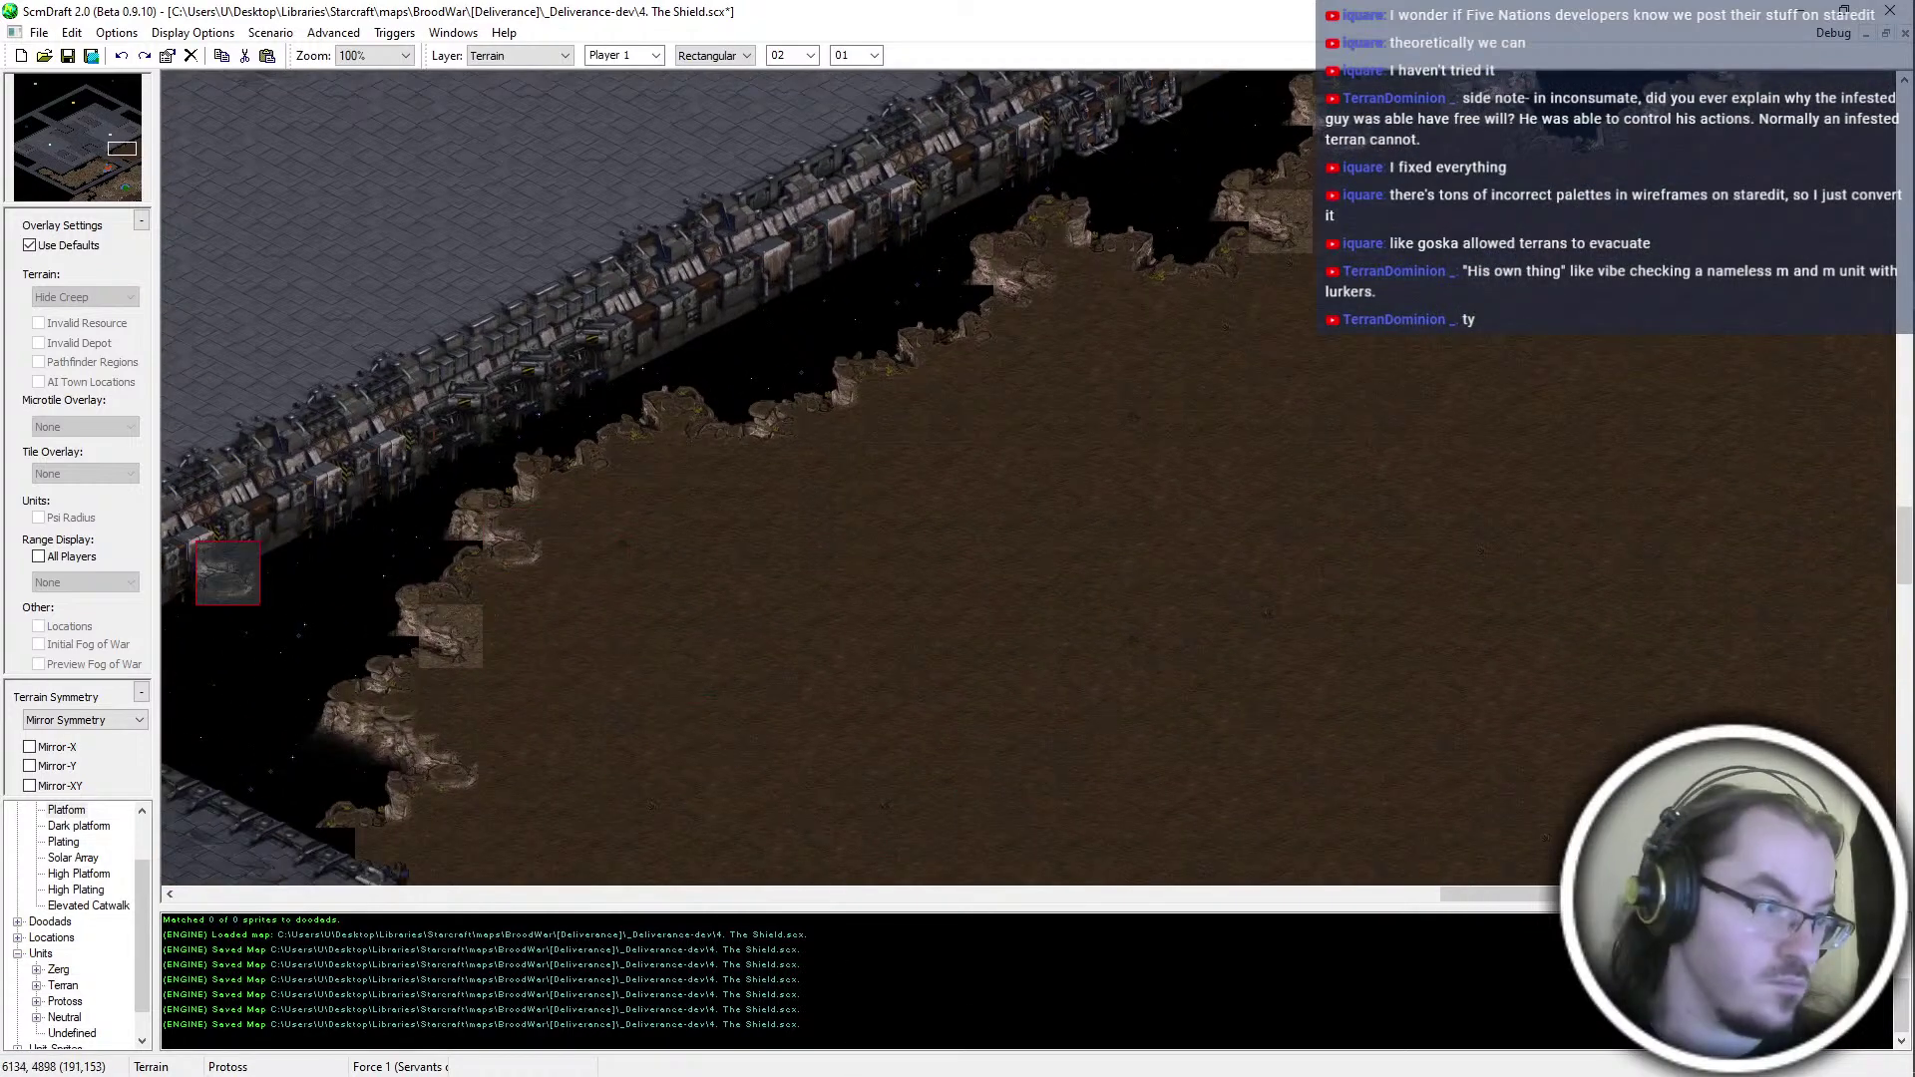
mouse_move(827, 673)
middle_mouse_down()
mouse_move(1552, 458)
mouse_move(1546, 439)
middle_mouse_up()
middle_click_drag(1055, 633, 1297, 402)
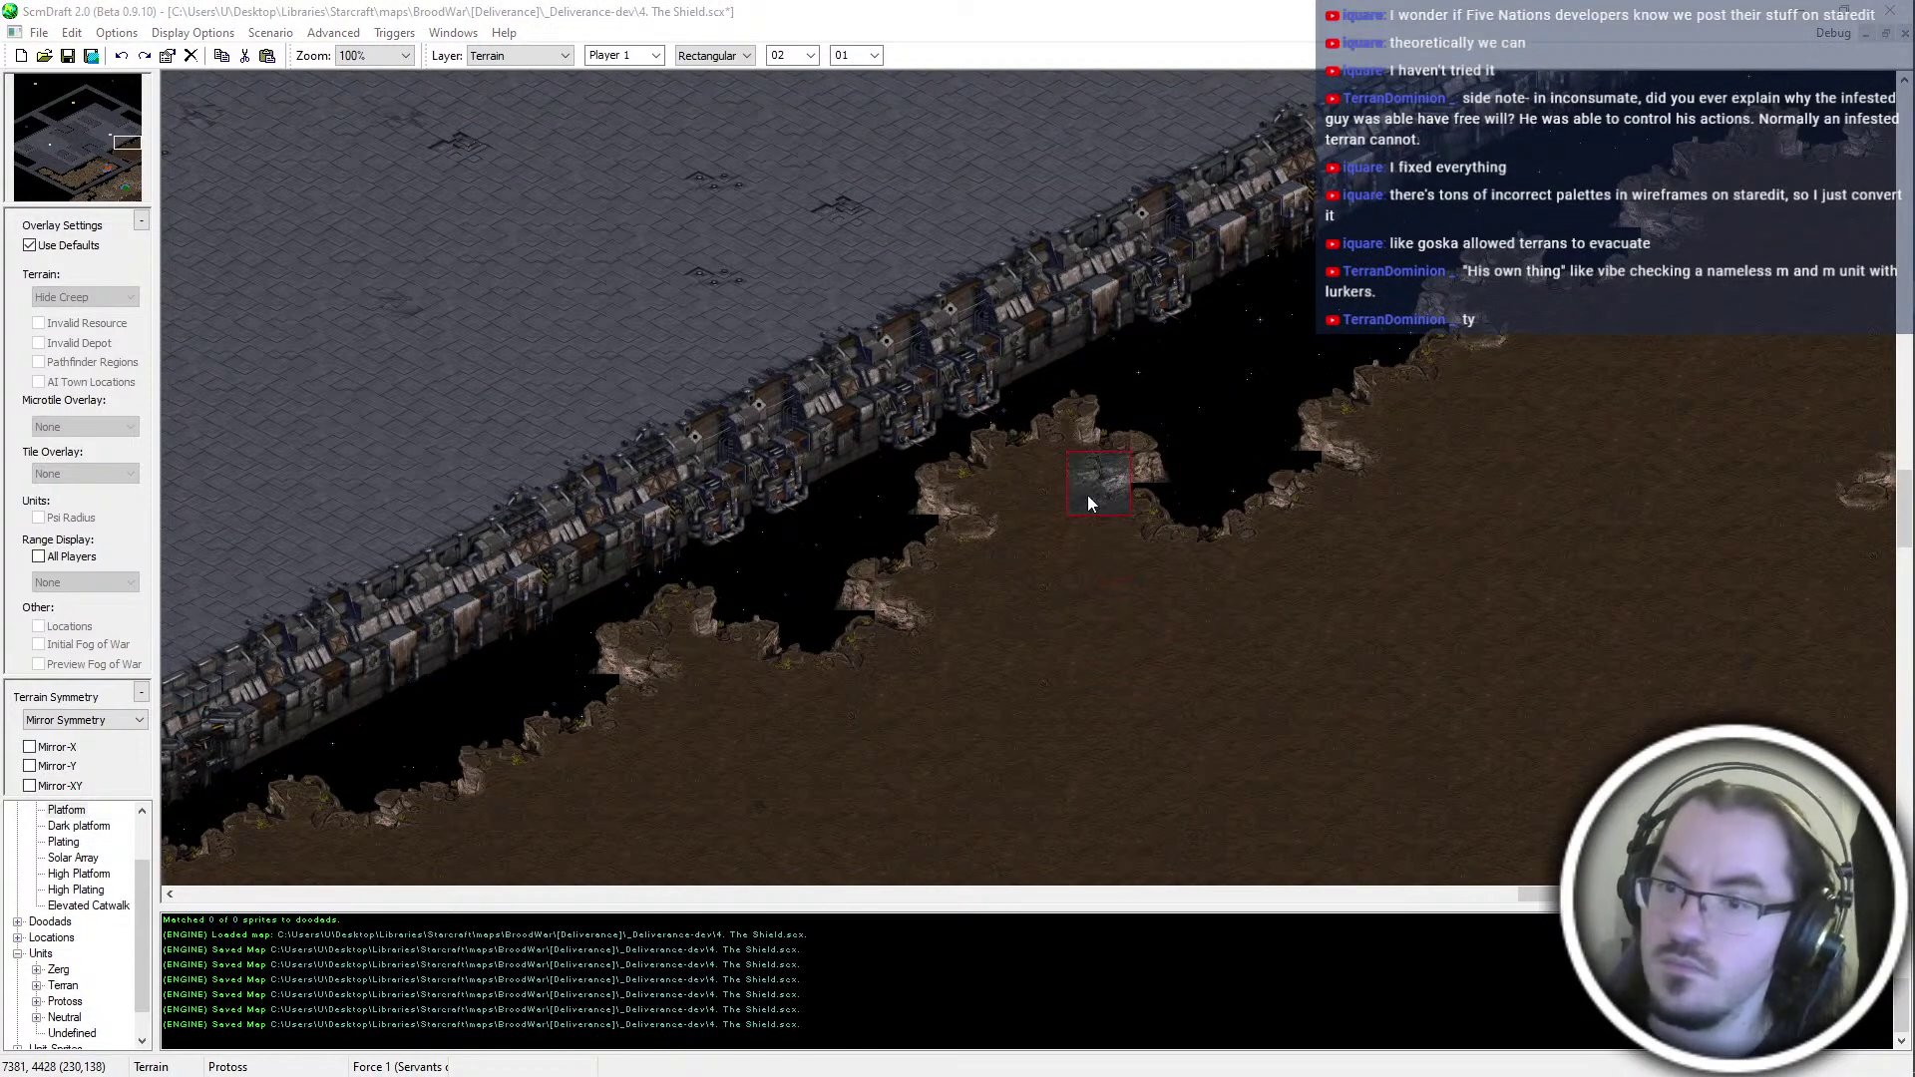
Switch the terrain brush to Tileset Indexed mode and set its width to 1
middle_click_drag(864, 490, 407, 691)
left_click(708, 62)
left_click(710, 95)
mouse_move(300, 848)
middle_mouse_down()
mouse_move(698, 619)
mouse_move(823, 504)
middle_mouse_up()
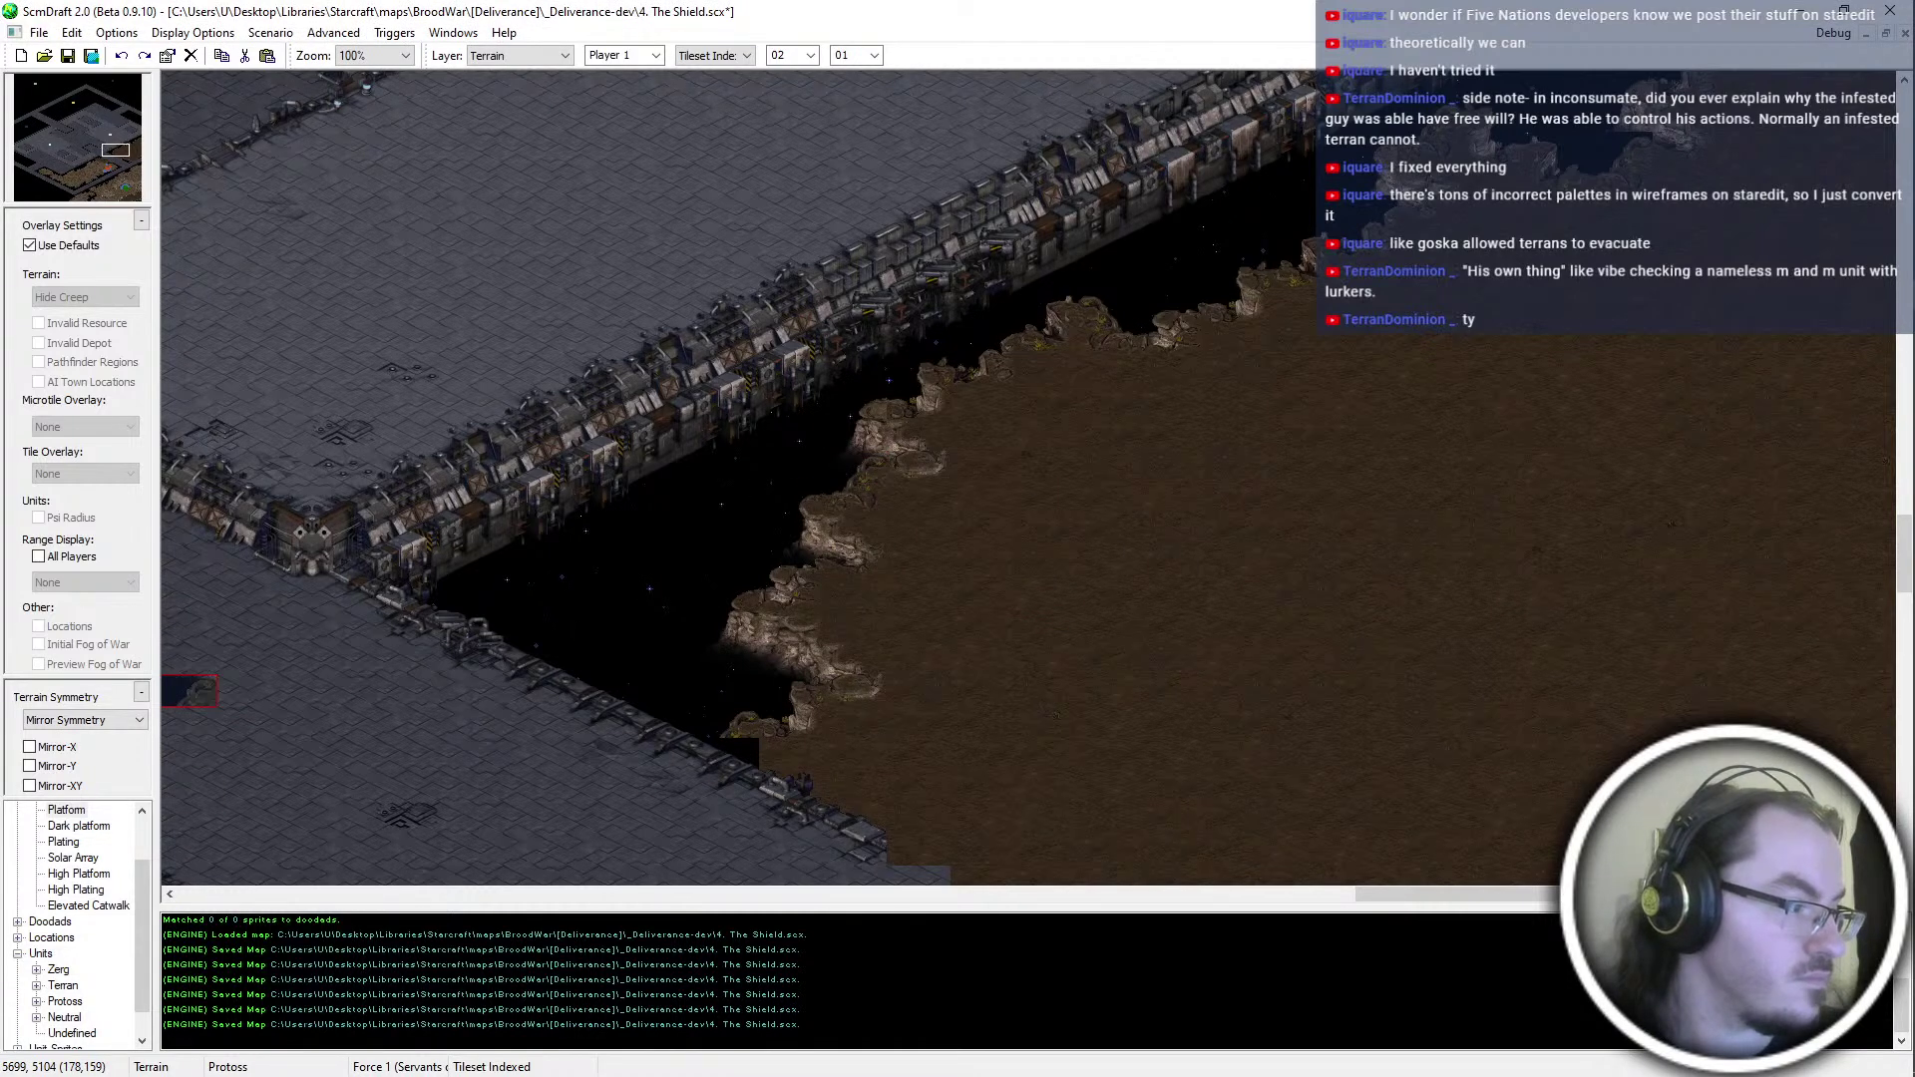
left_click(854, 410)
mouse_move(569, 611)
middle_mouse_down()
mouse_move(1368, 371)
mouse_move(910, 542)
mouse_move(387, 575)
middle_mouse_up()
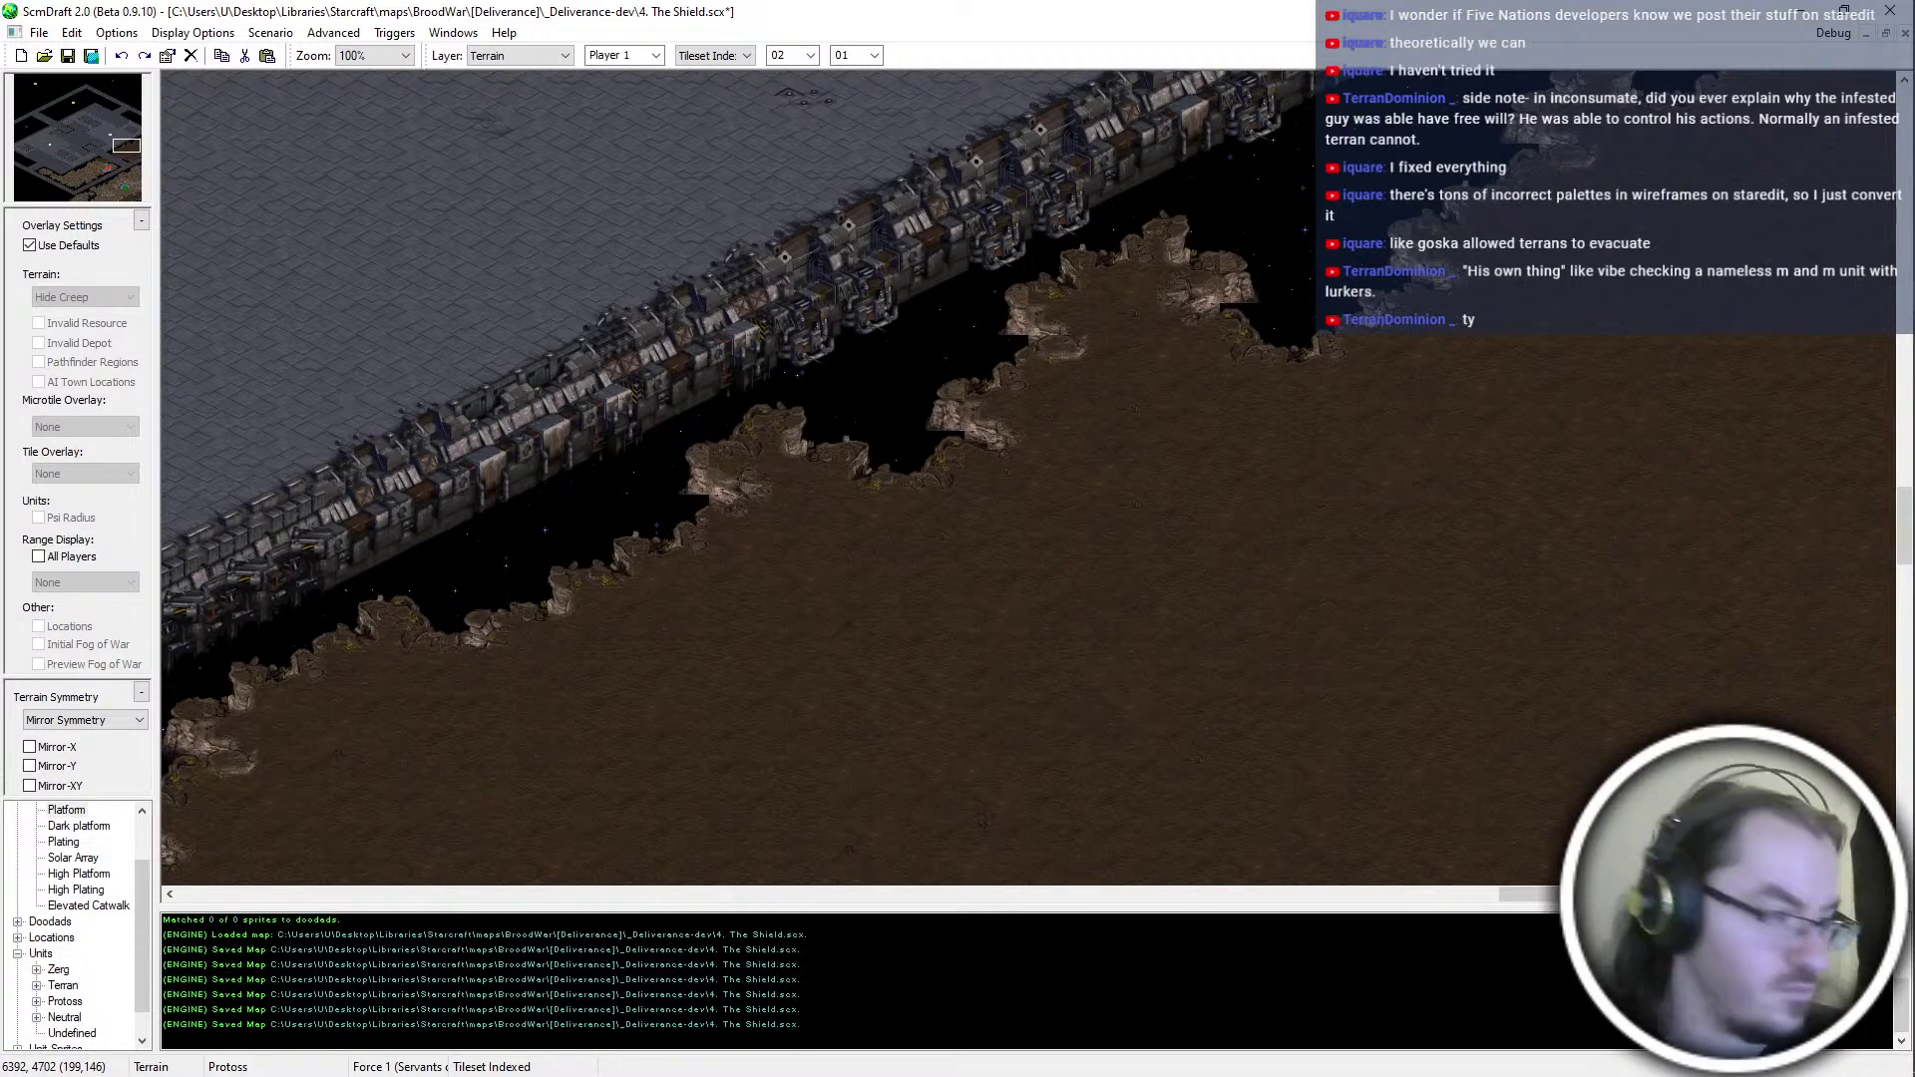
left_click(609, 626)
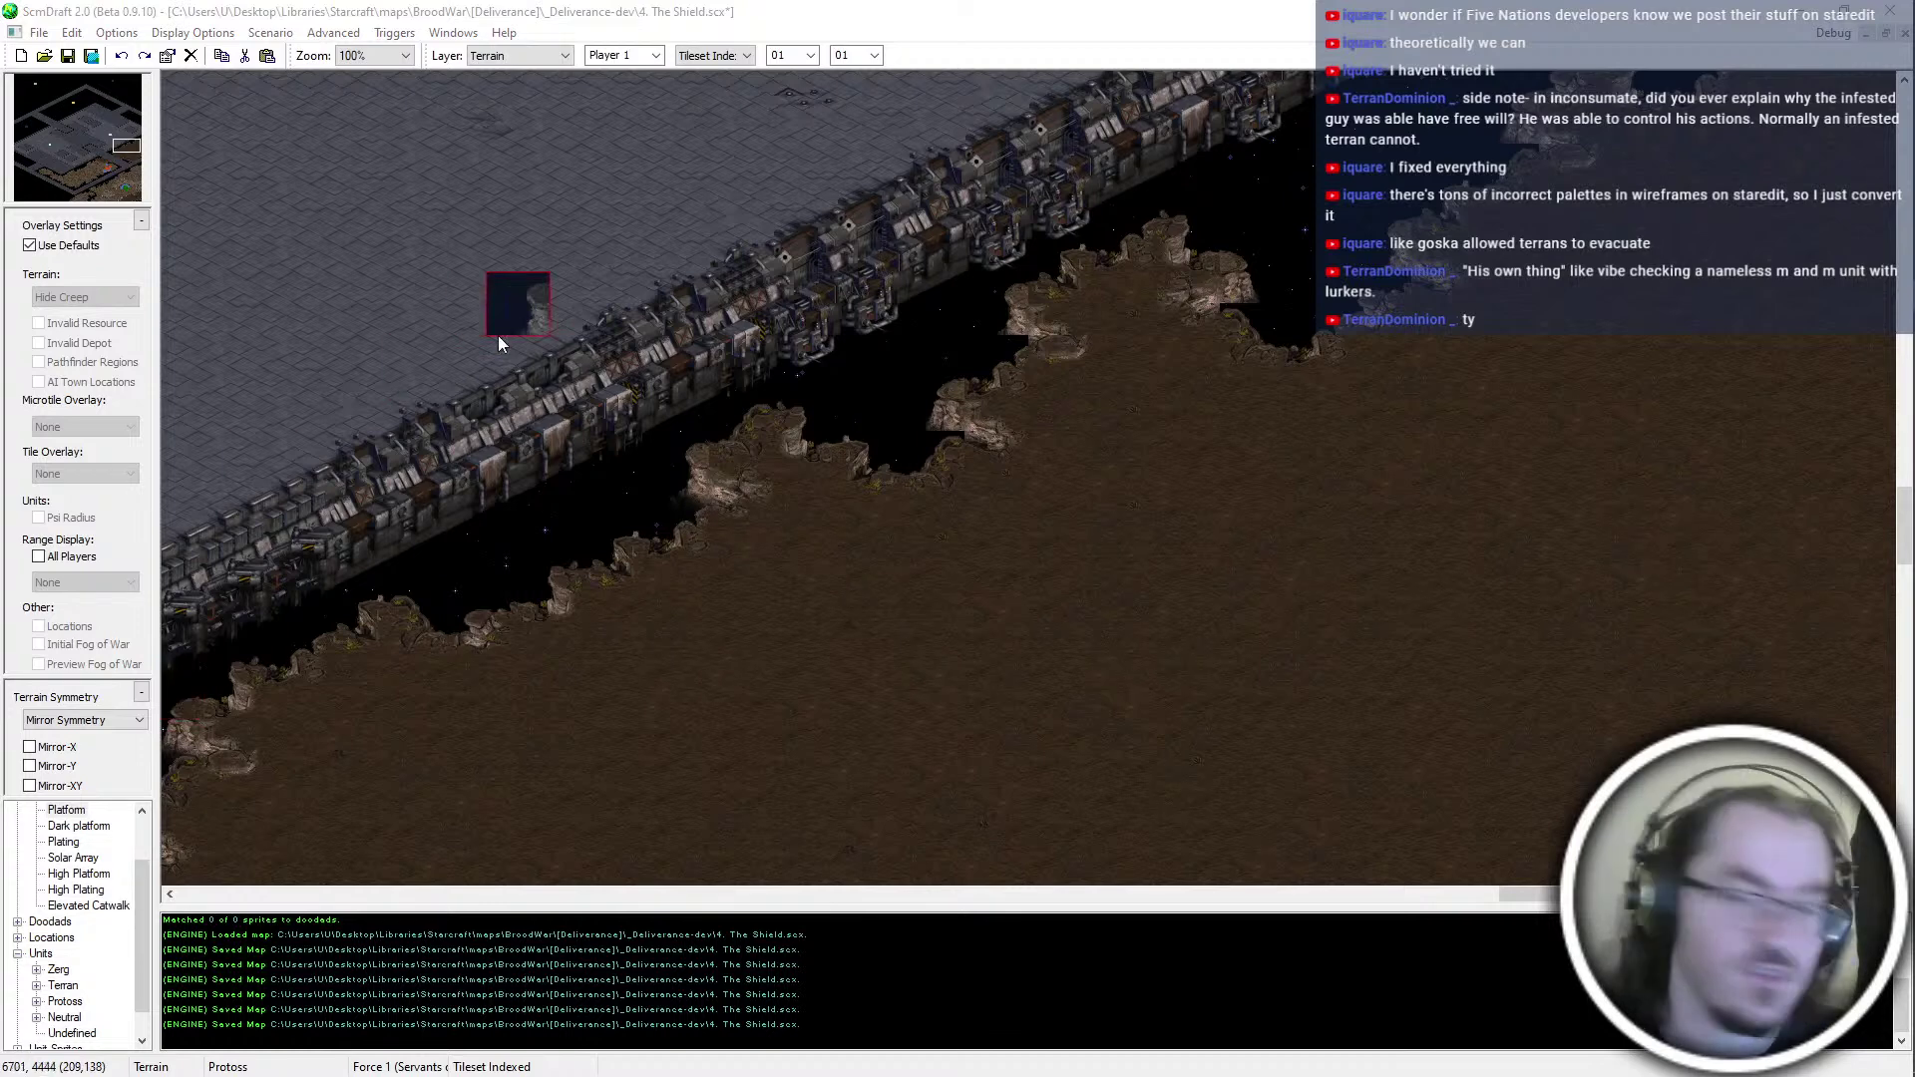
Touch up single cliff-edge tiles around the northern rim's outcrops and notches with the 1-by-1 indexed brush
left_click(638, 465)
key("Right")
key("Up")
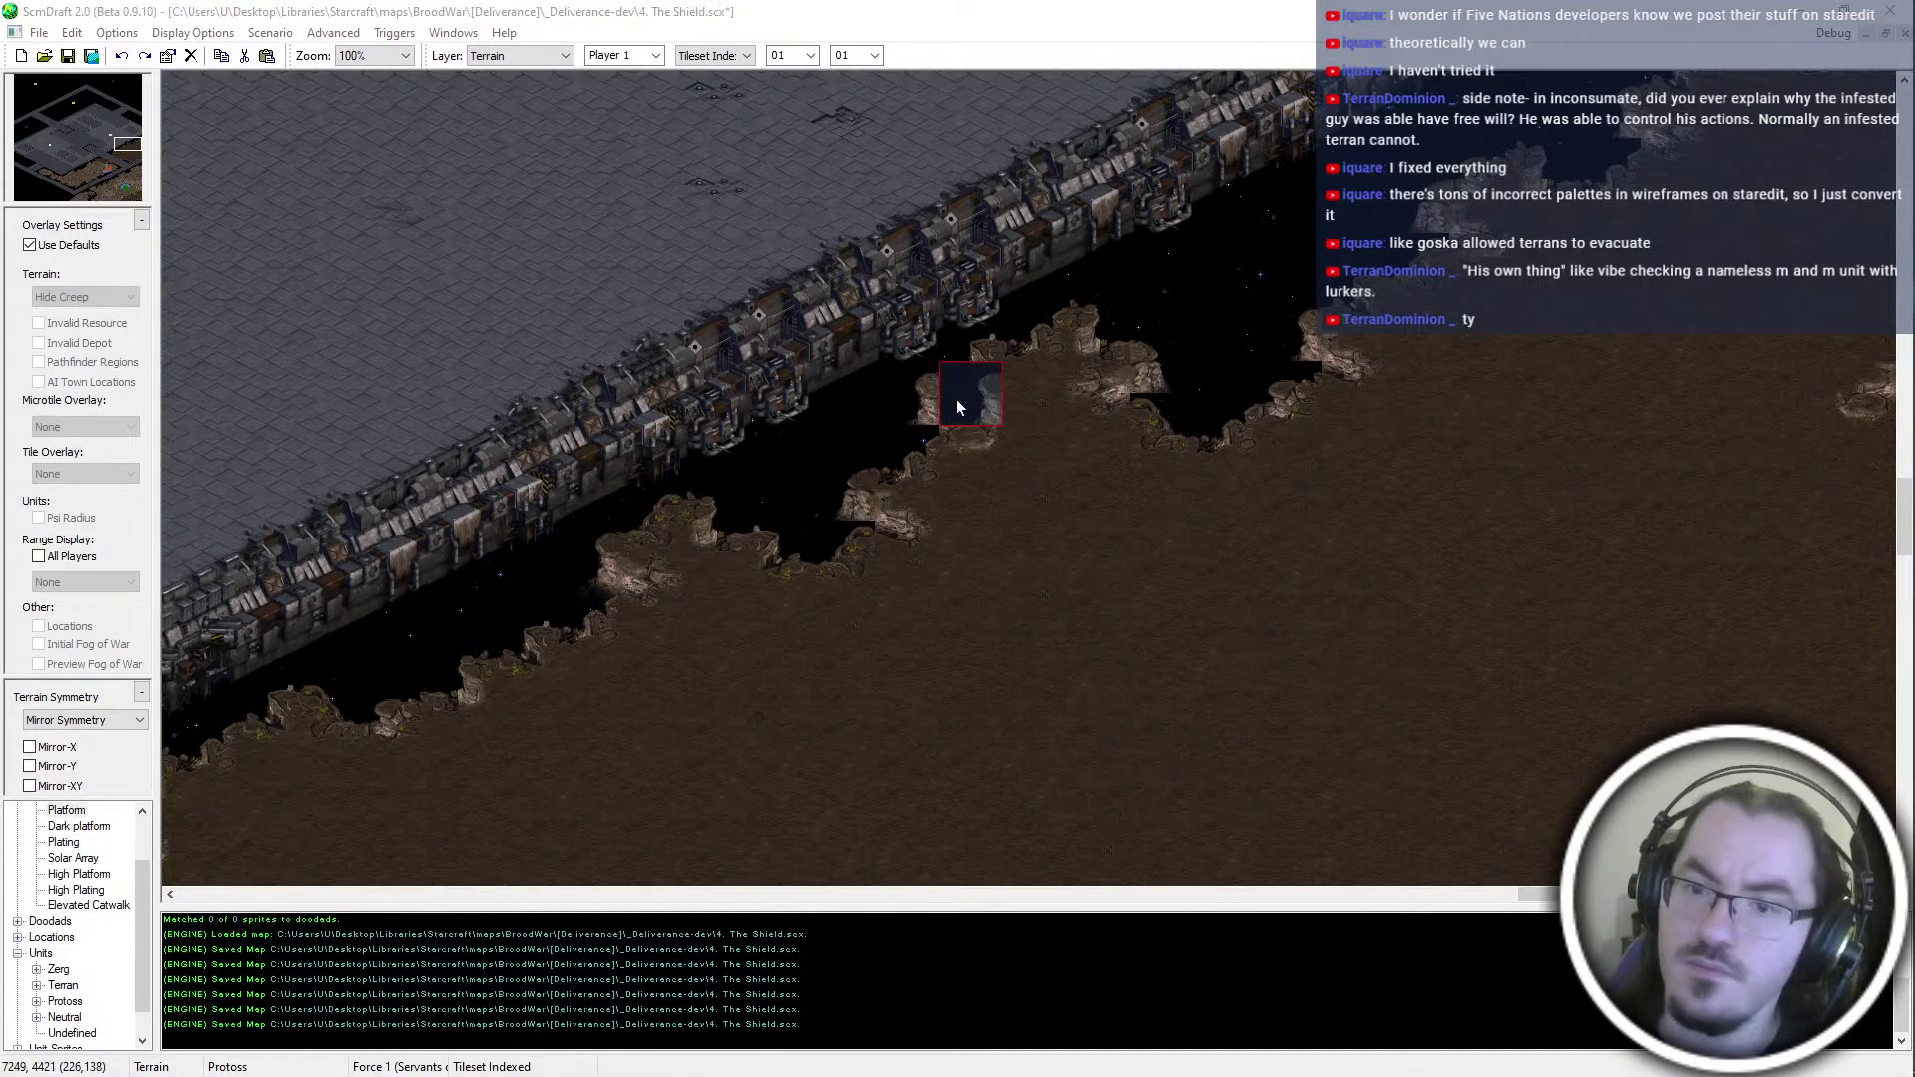
scroll(1397, 310, "up", 3)
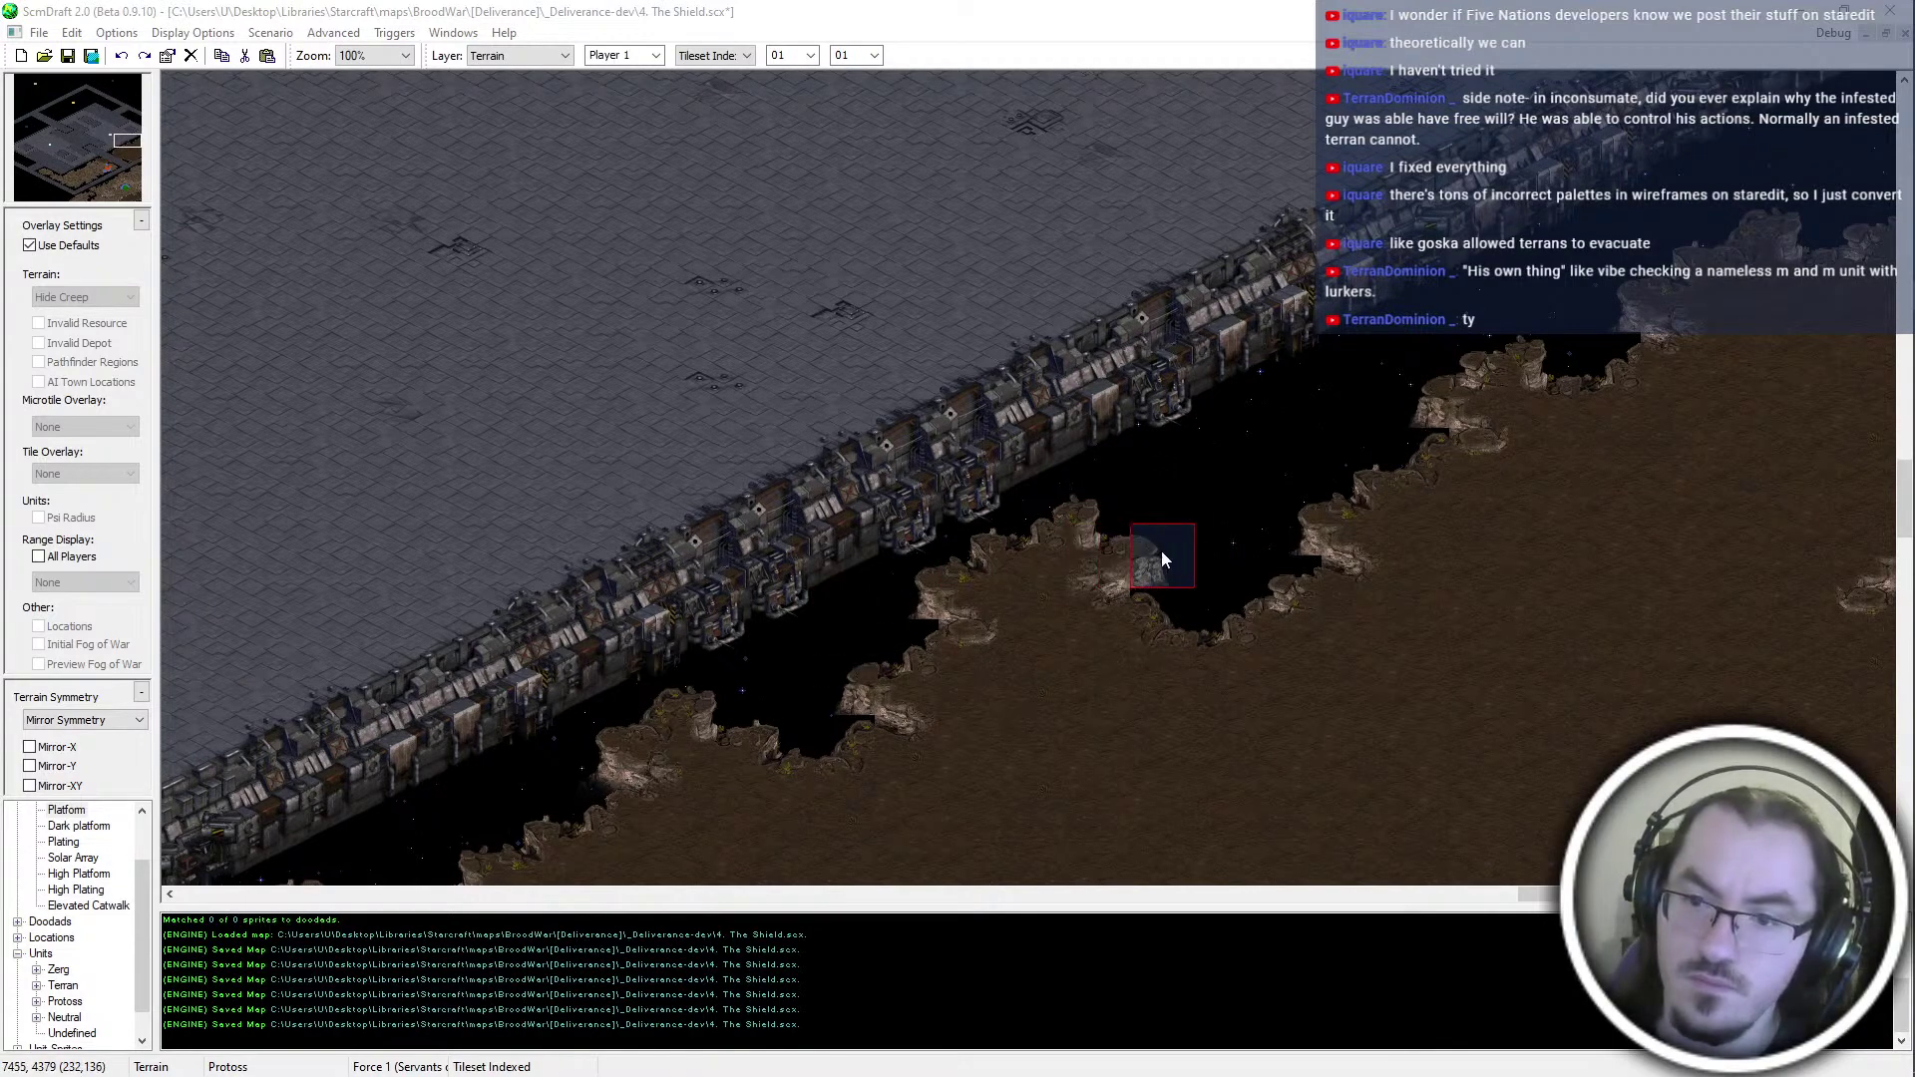
scroll(1253, 445, "down", 2)
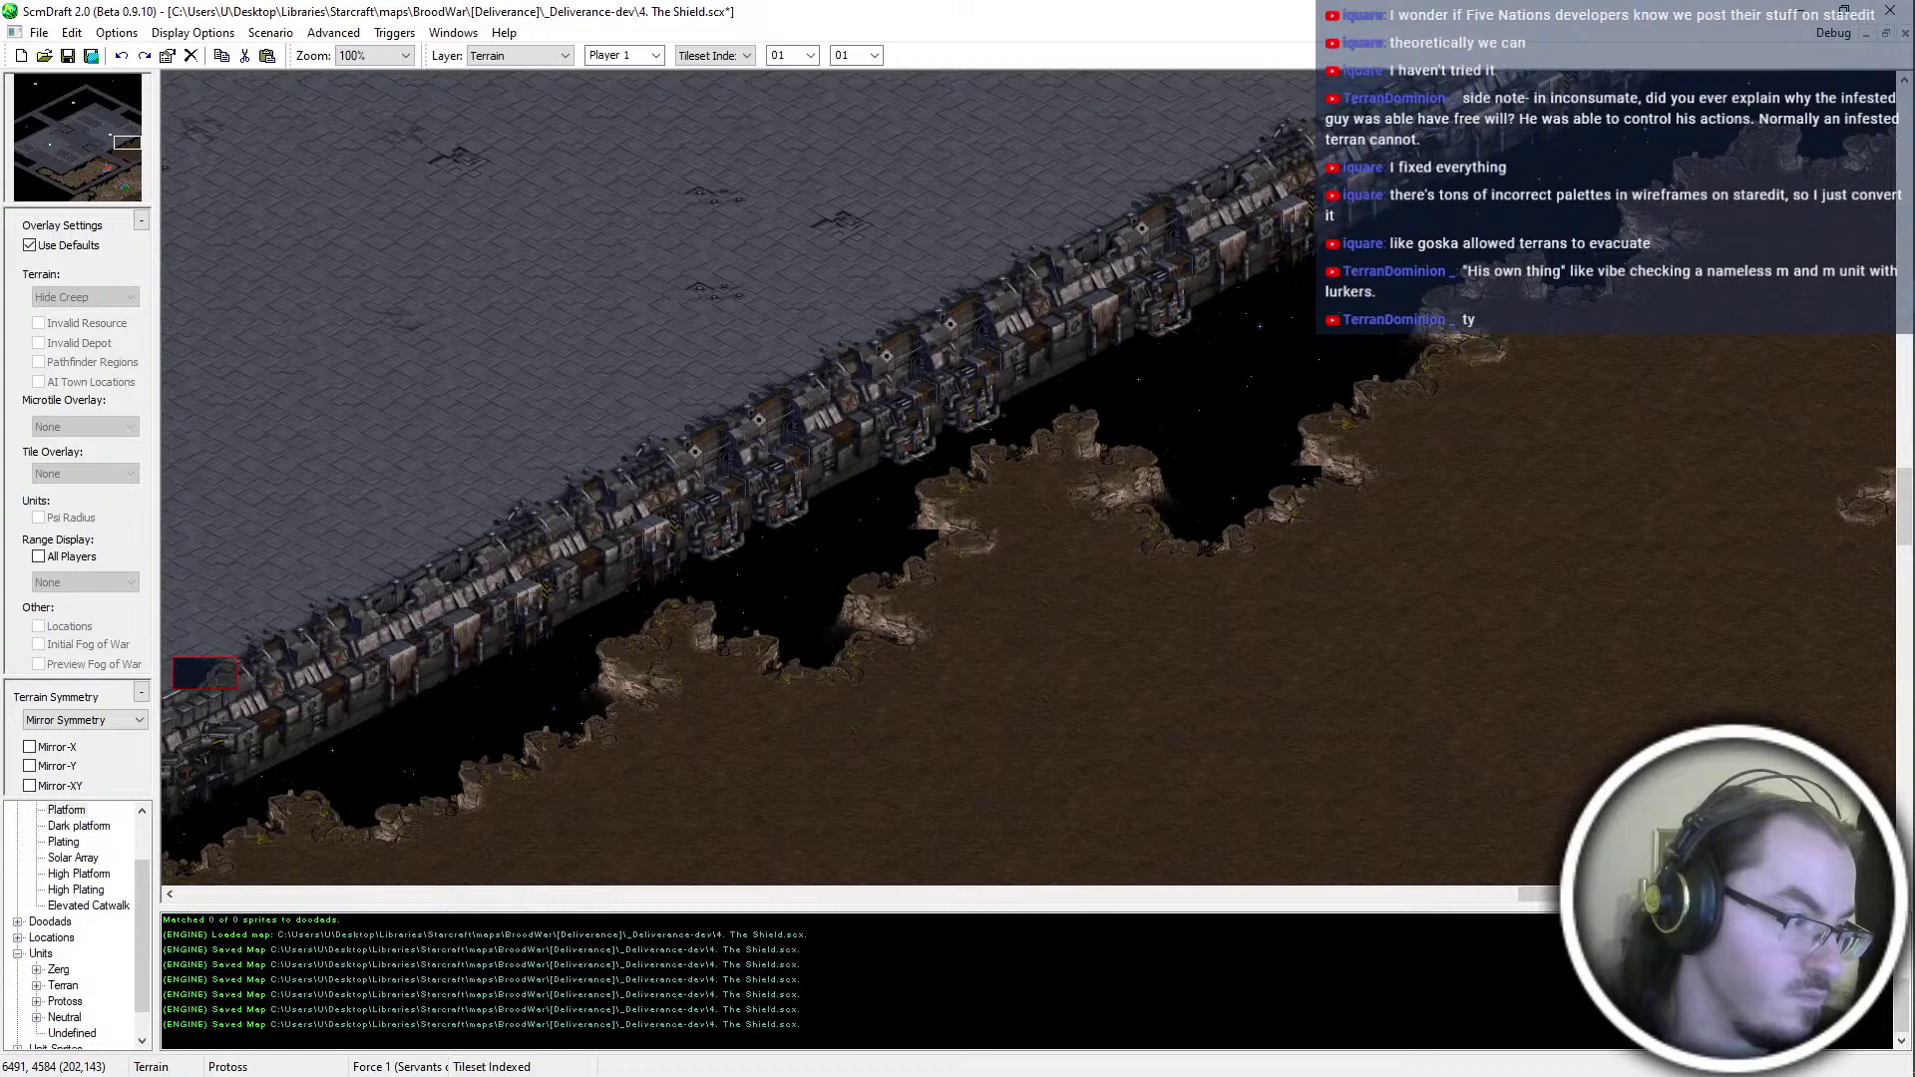
Finish the cliff-edge touch-up on the outcrop between the northern notches and save the map
left_click(900, 547)
key("Left")
key("Down")
scroll(912, 722, "down", 2)
key("ctrl+s")
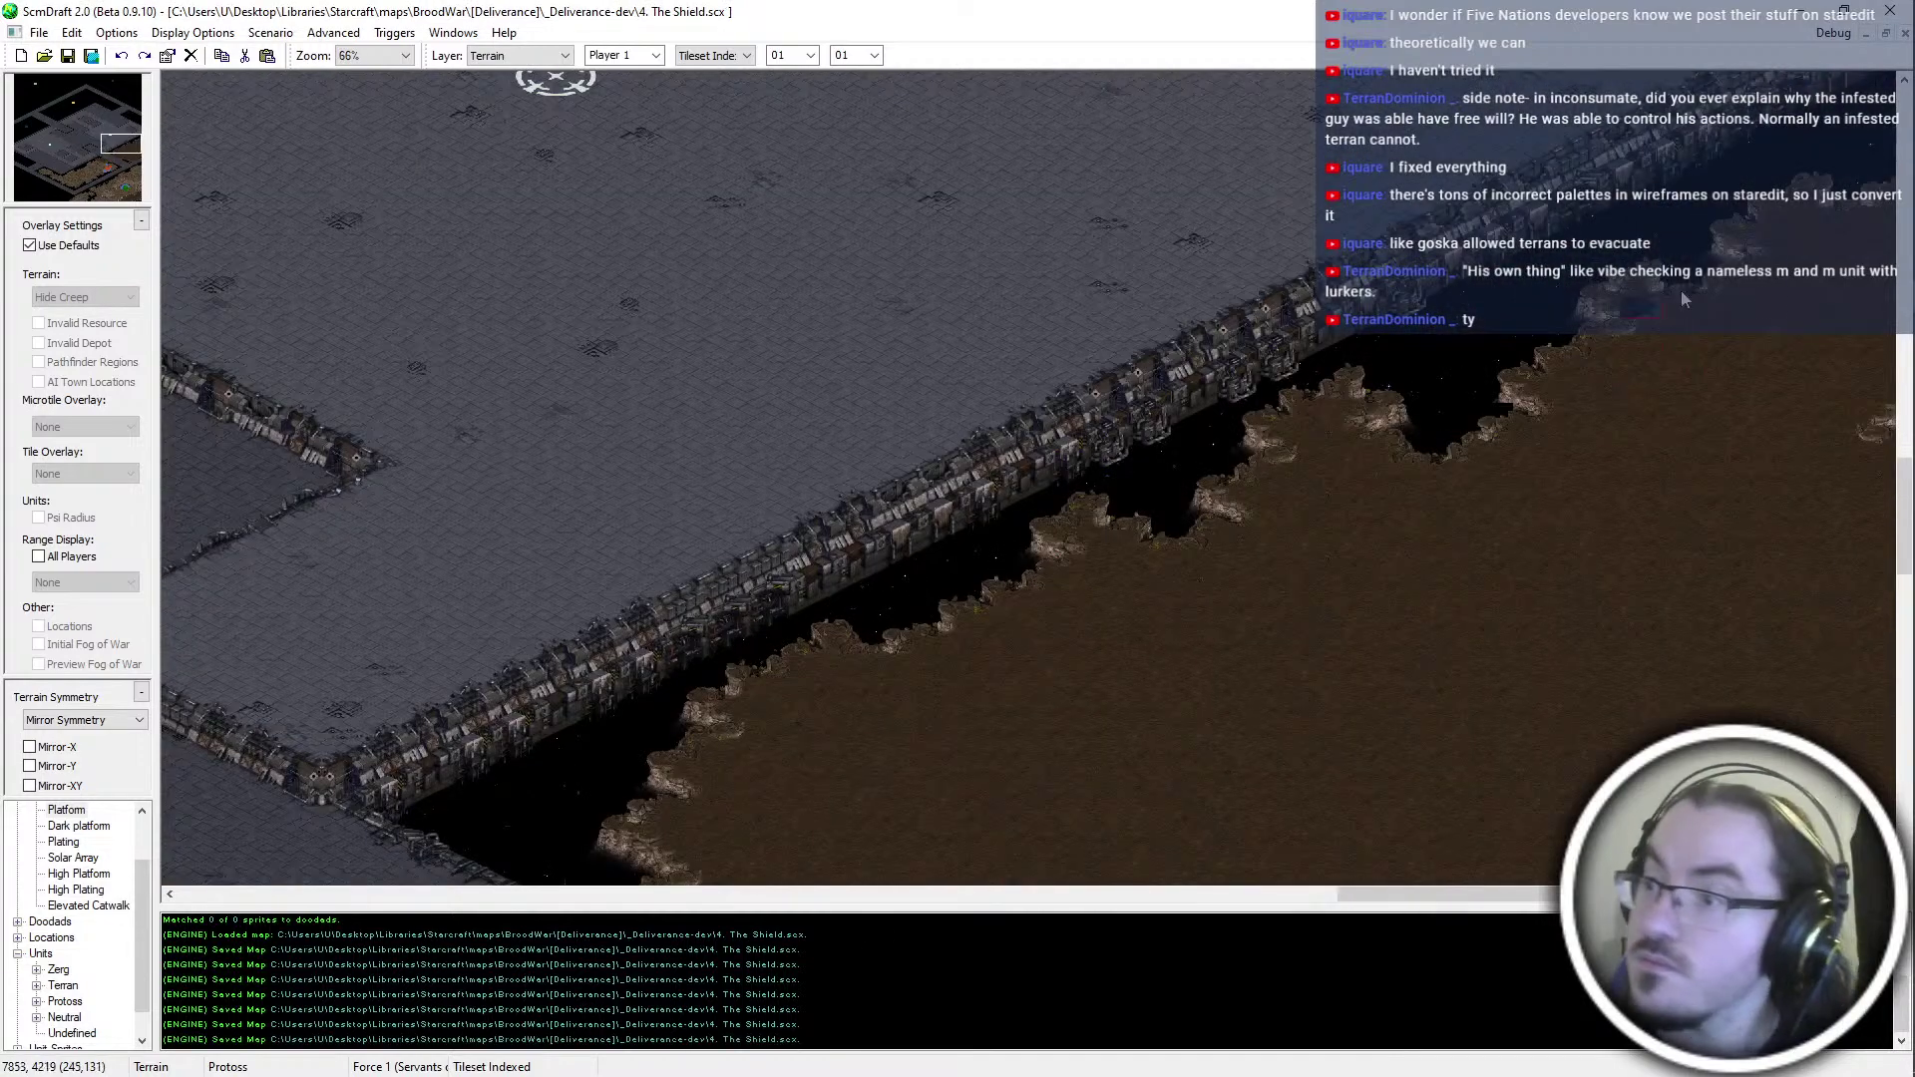
Replace the dirt tile just east of the southern chasm's corner with a dark platform-edge tile and save the map
key("Down")
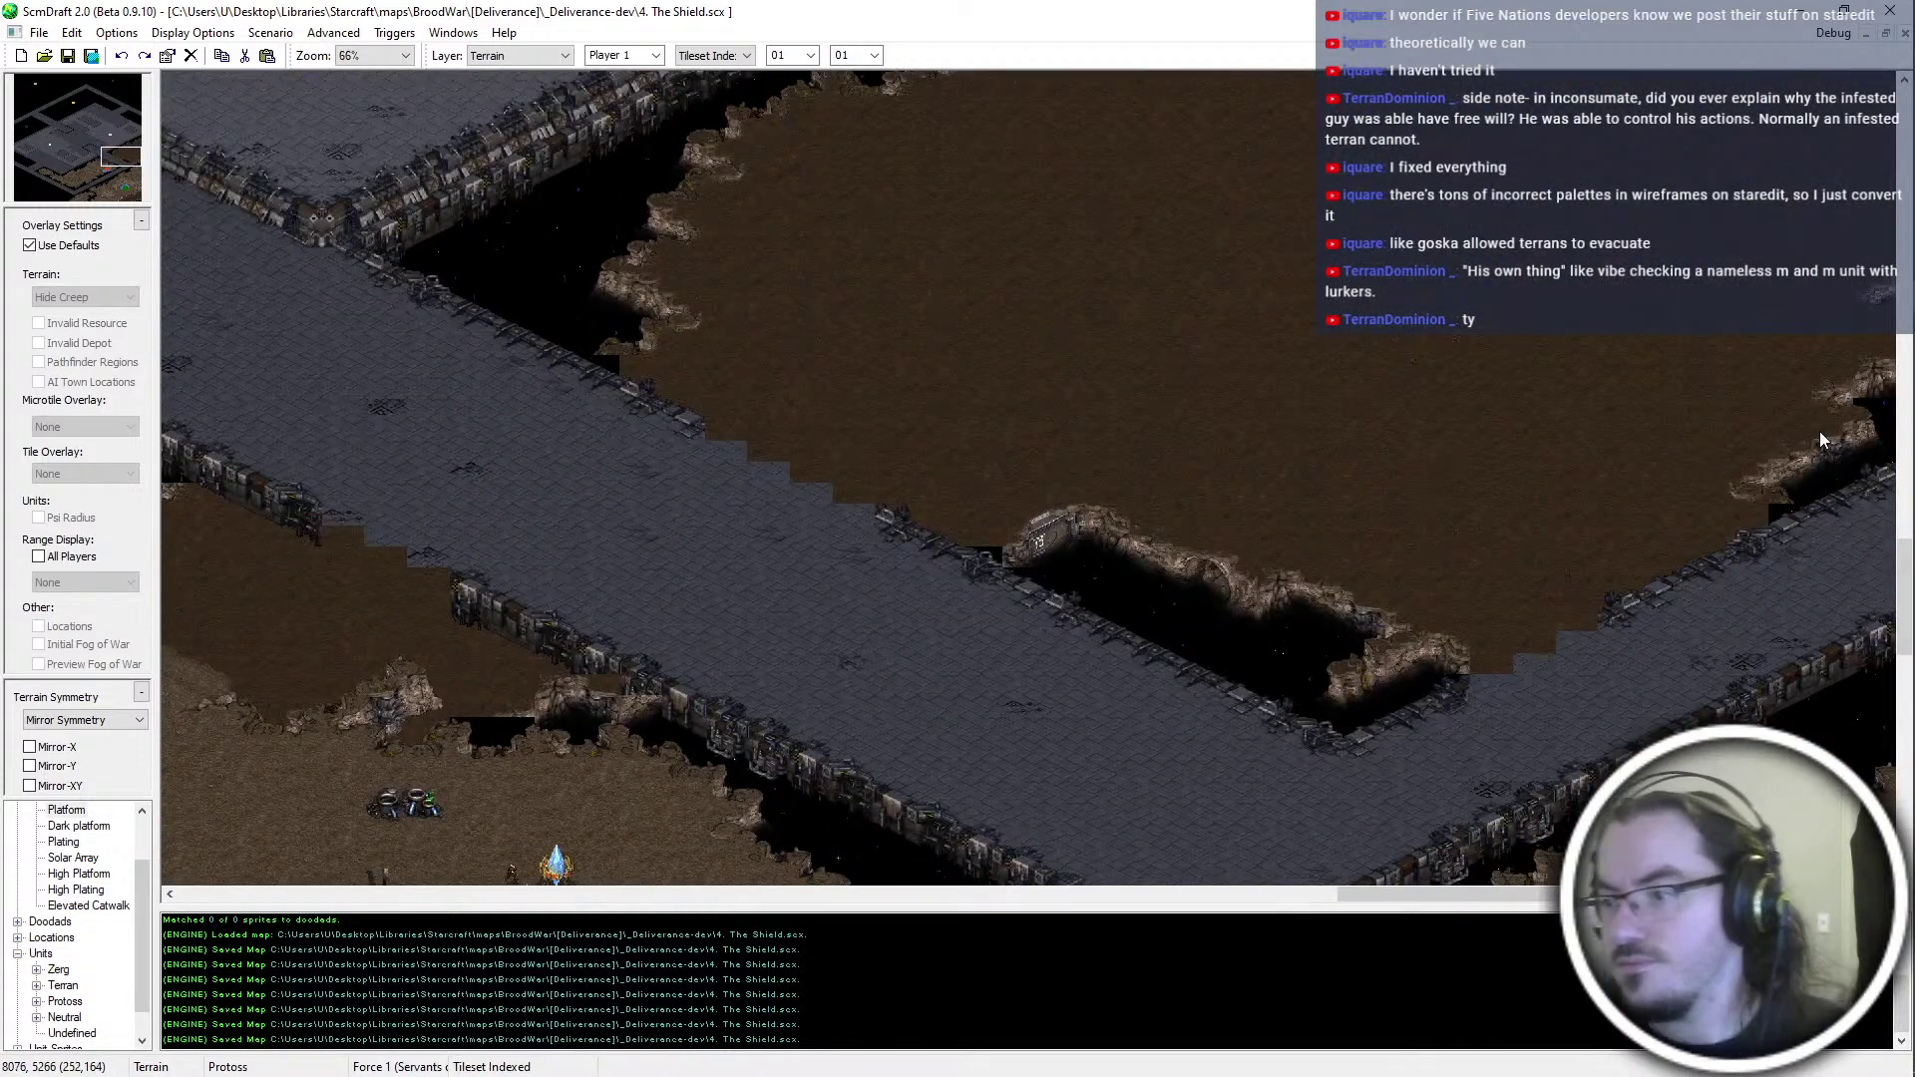
key("Up")
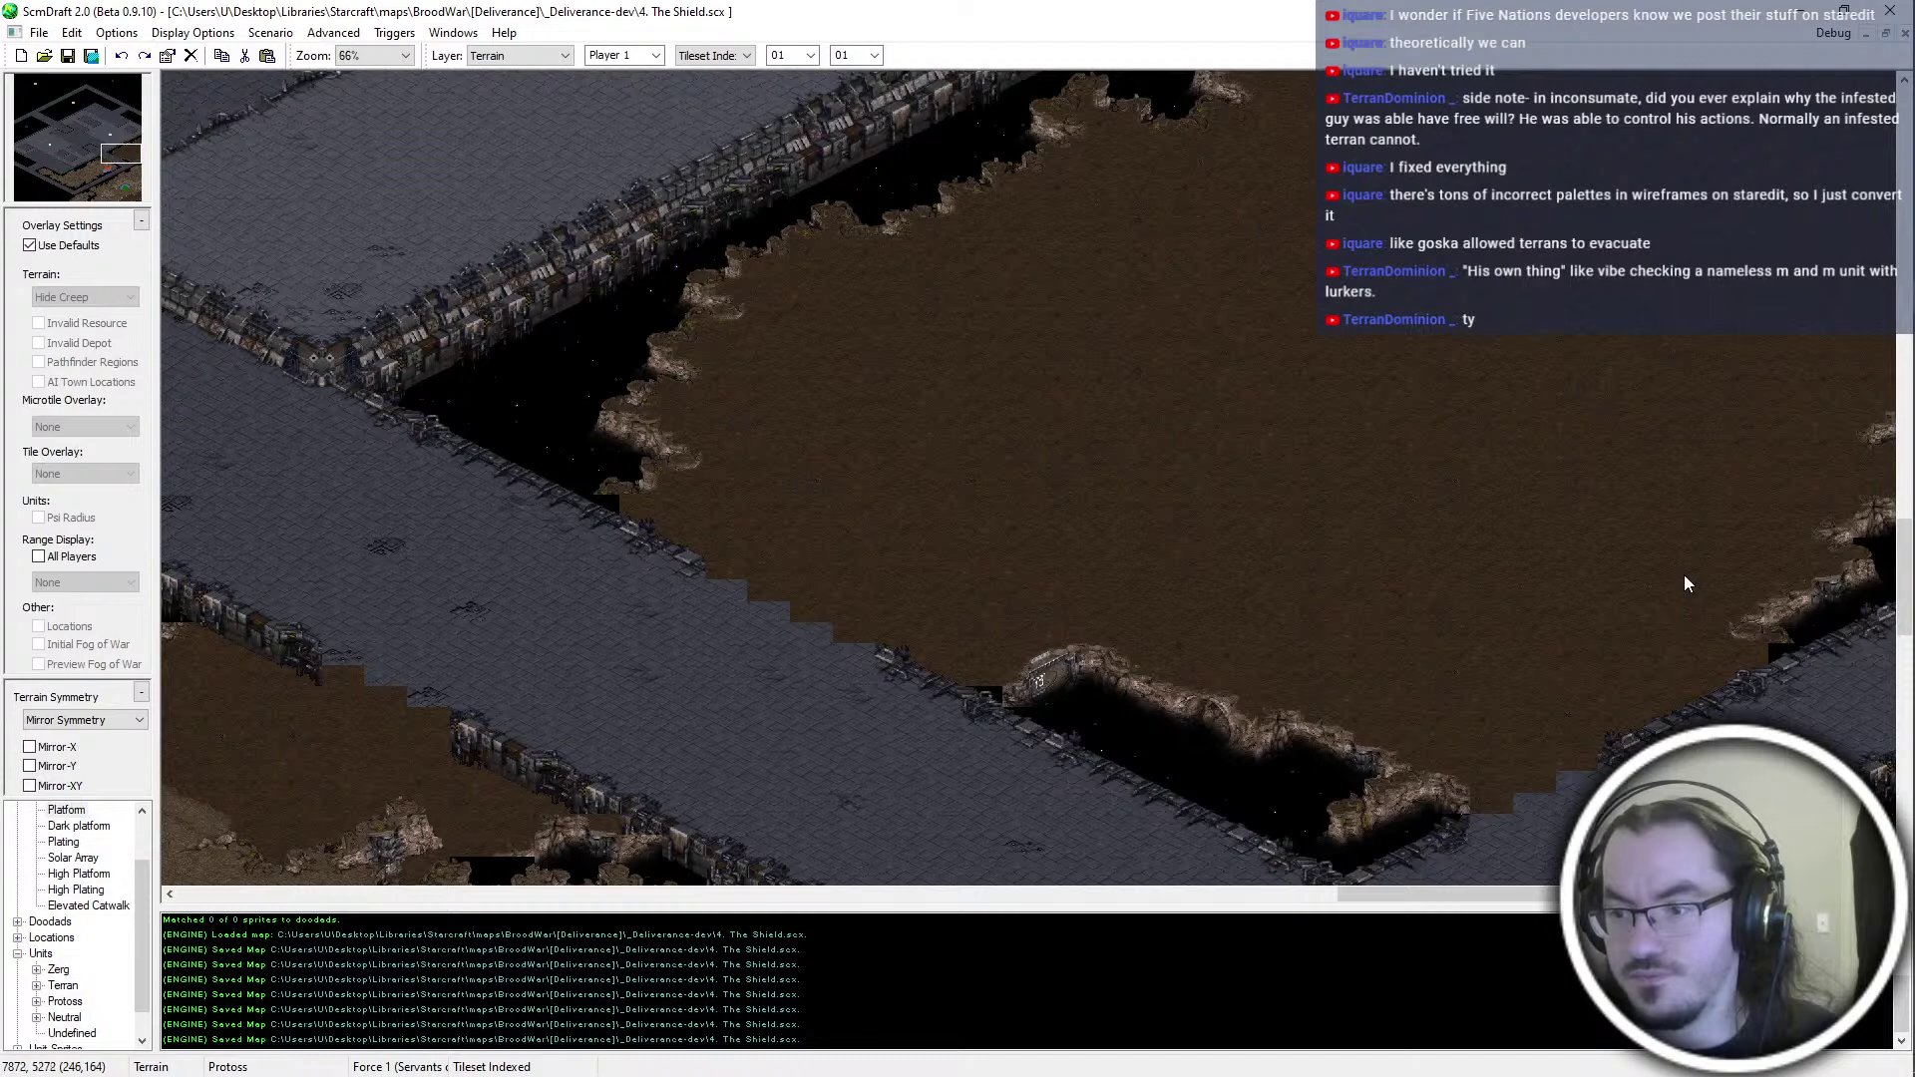
scroll(1711, 783, "up", 1, "ctrl")
key("Right")
key("Down")
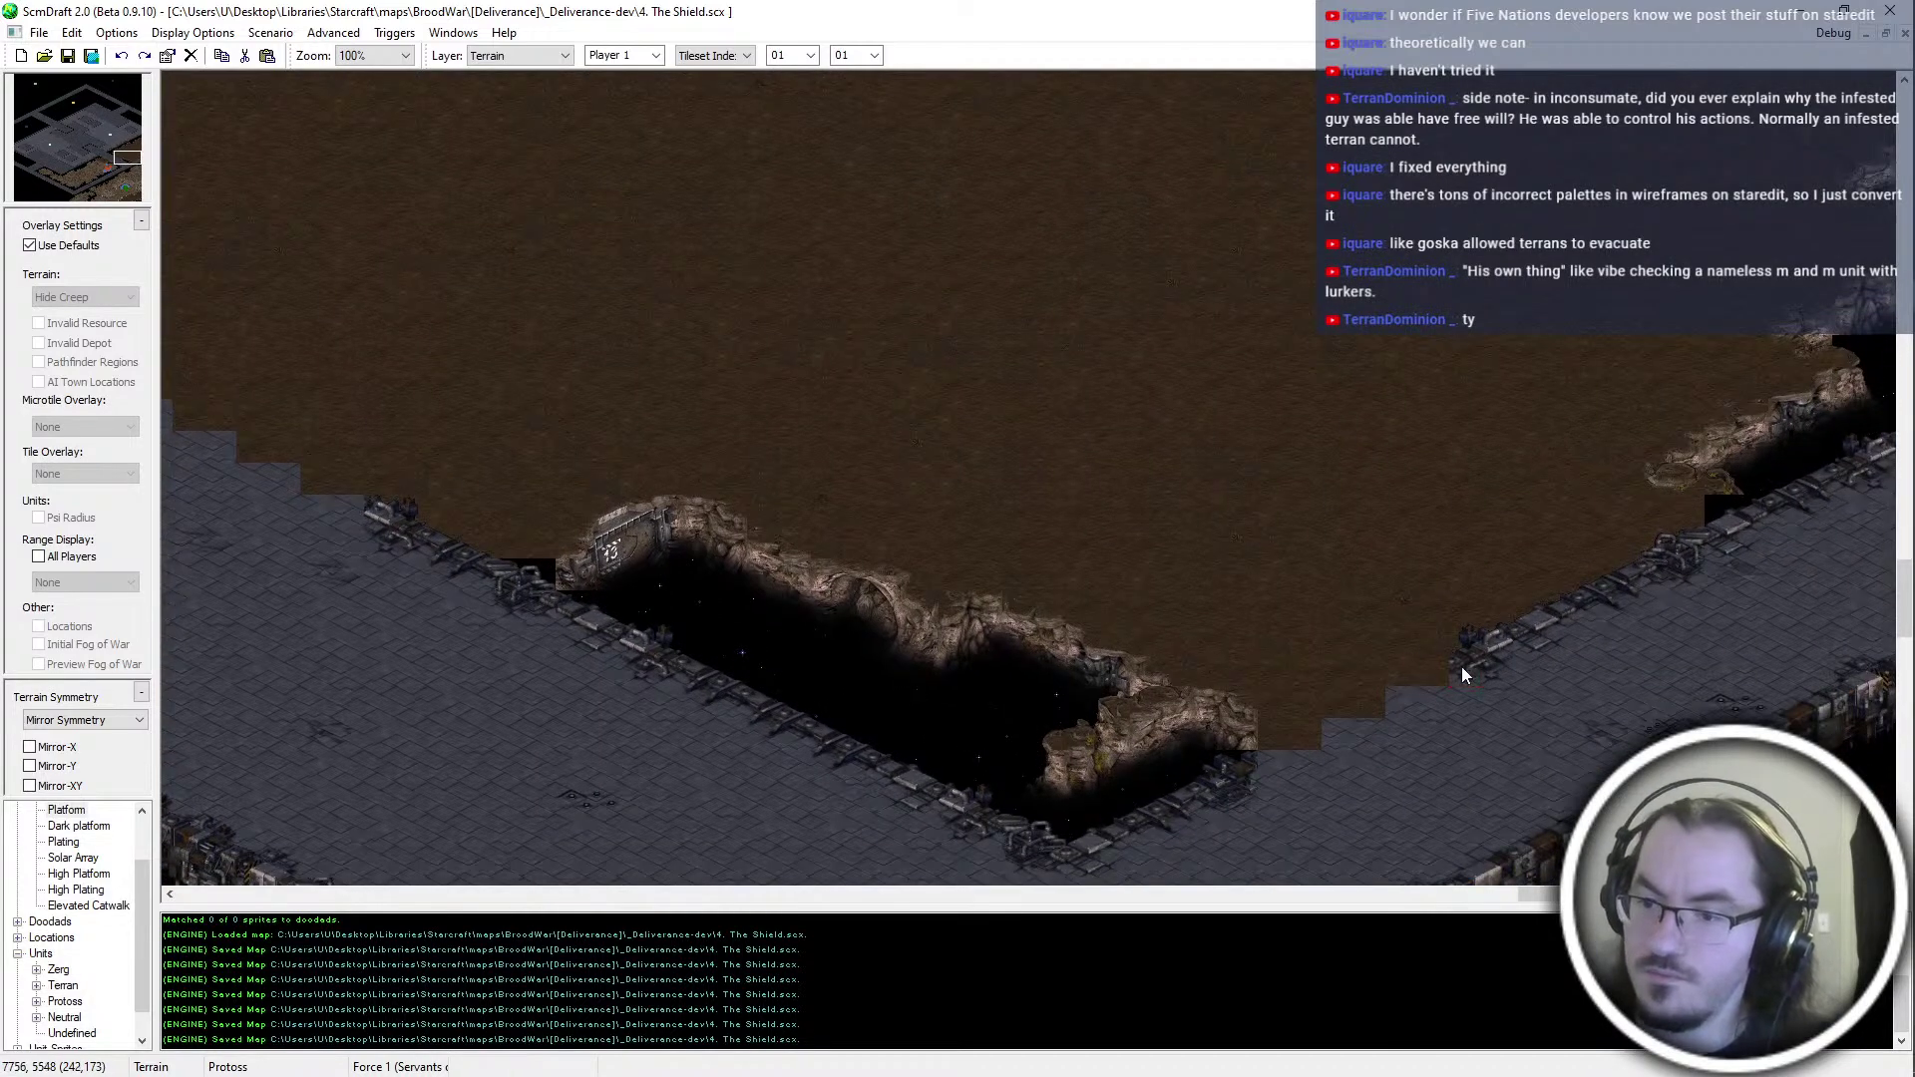
scroll(1481, 656, "down", 1, "ctrl")
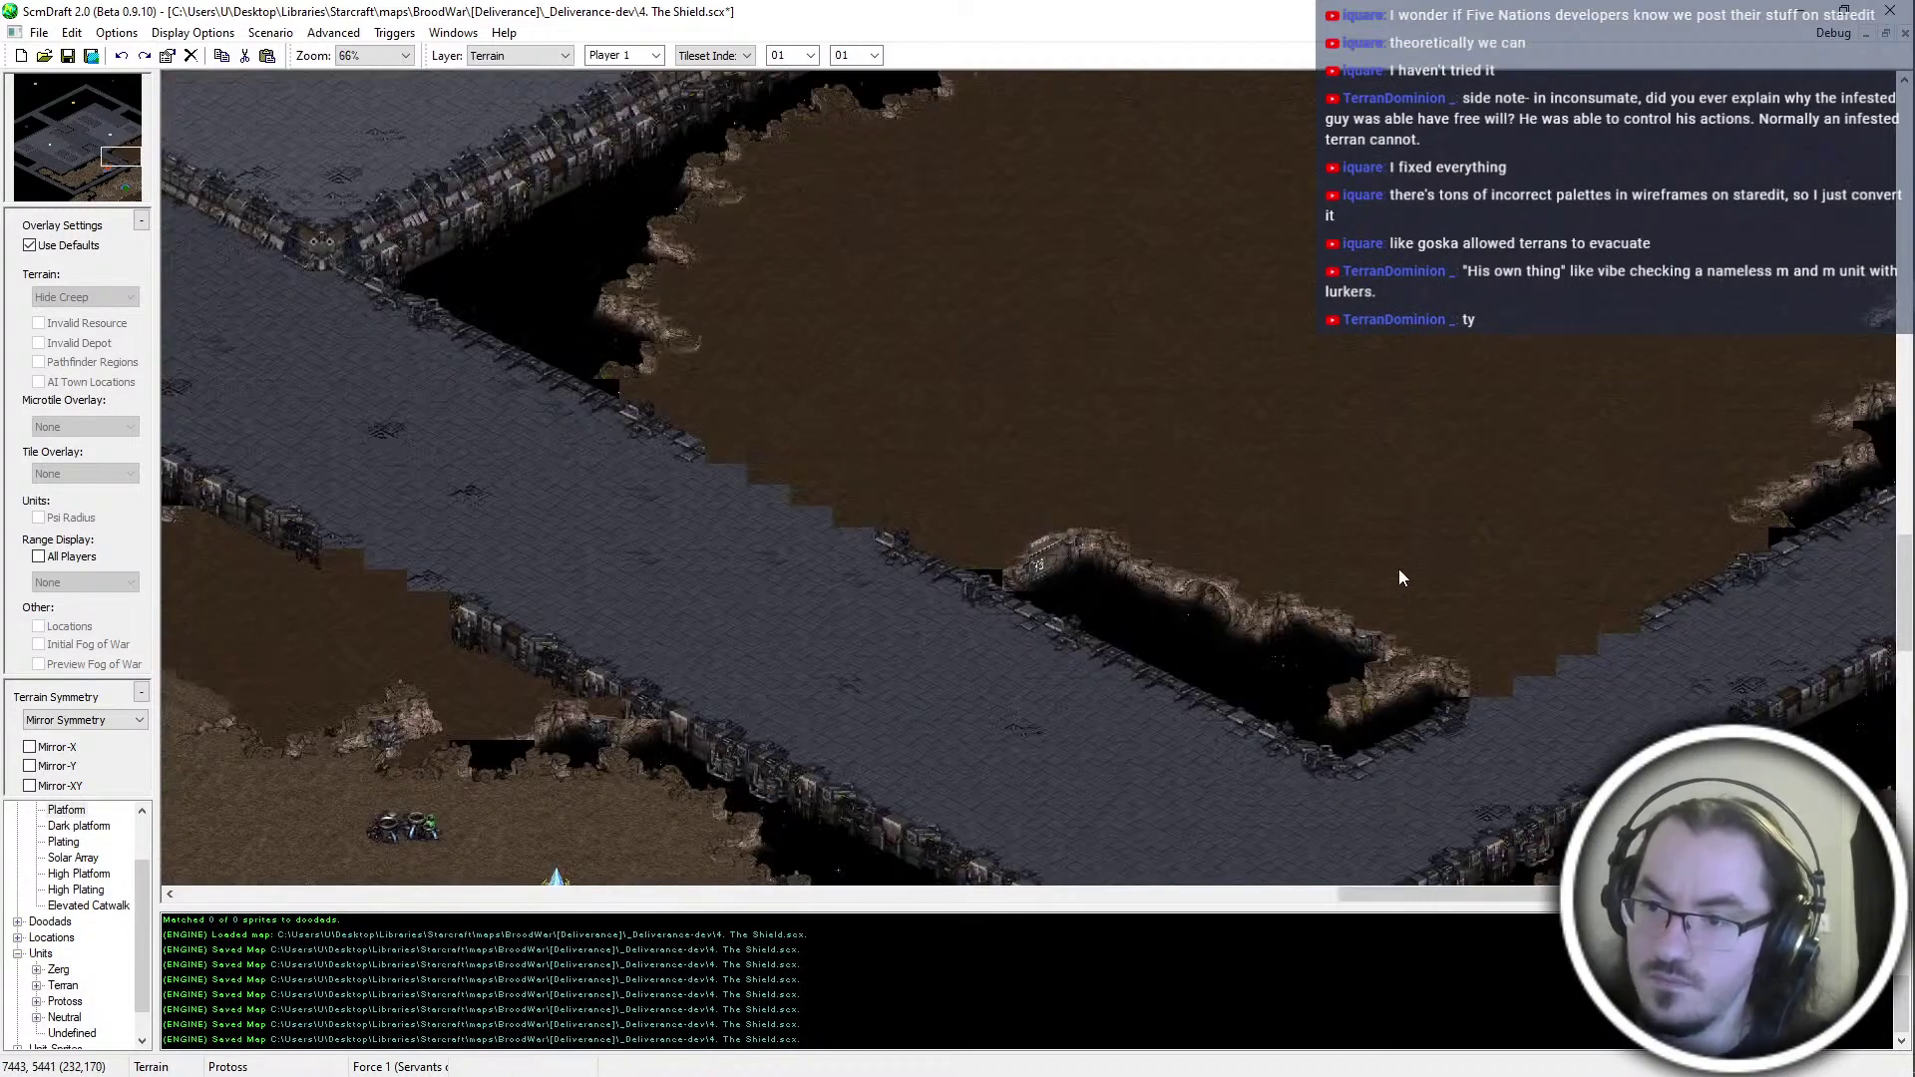
key("Up")
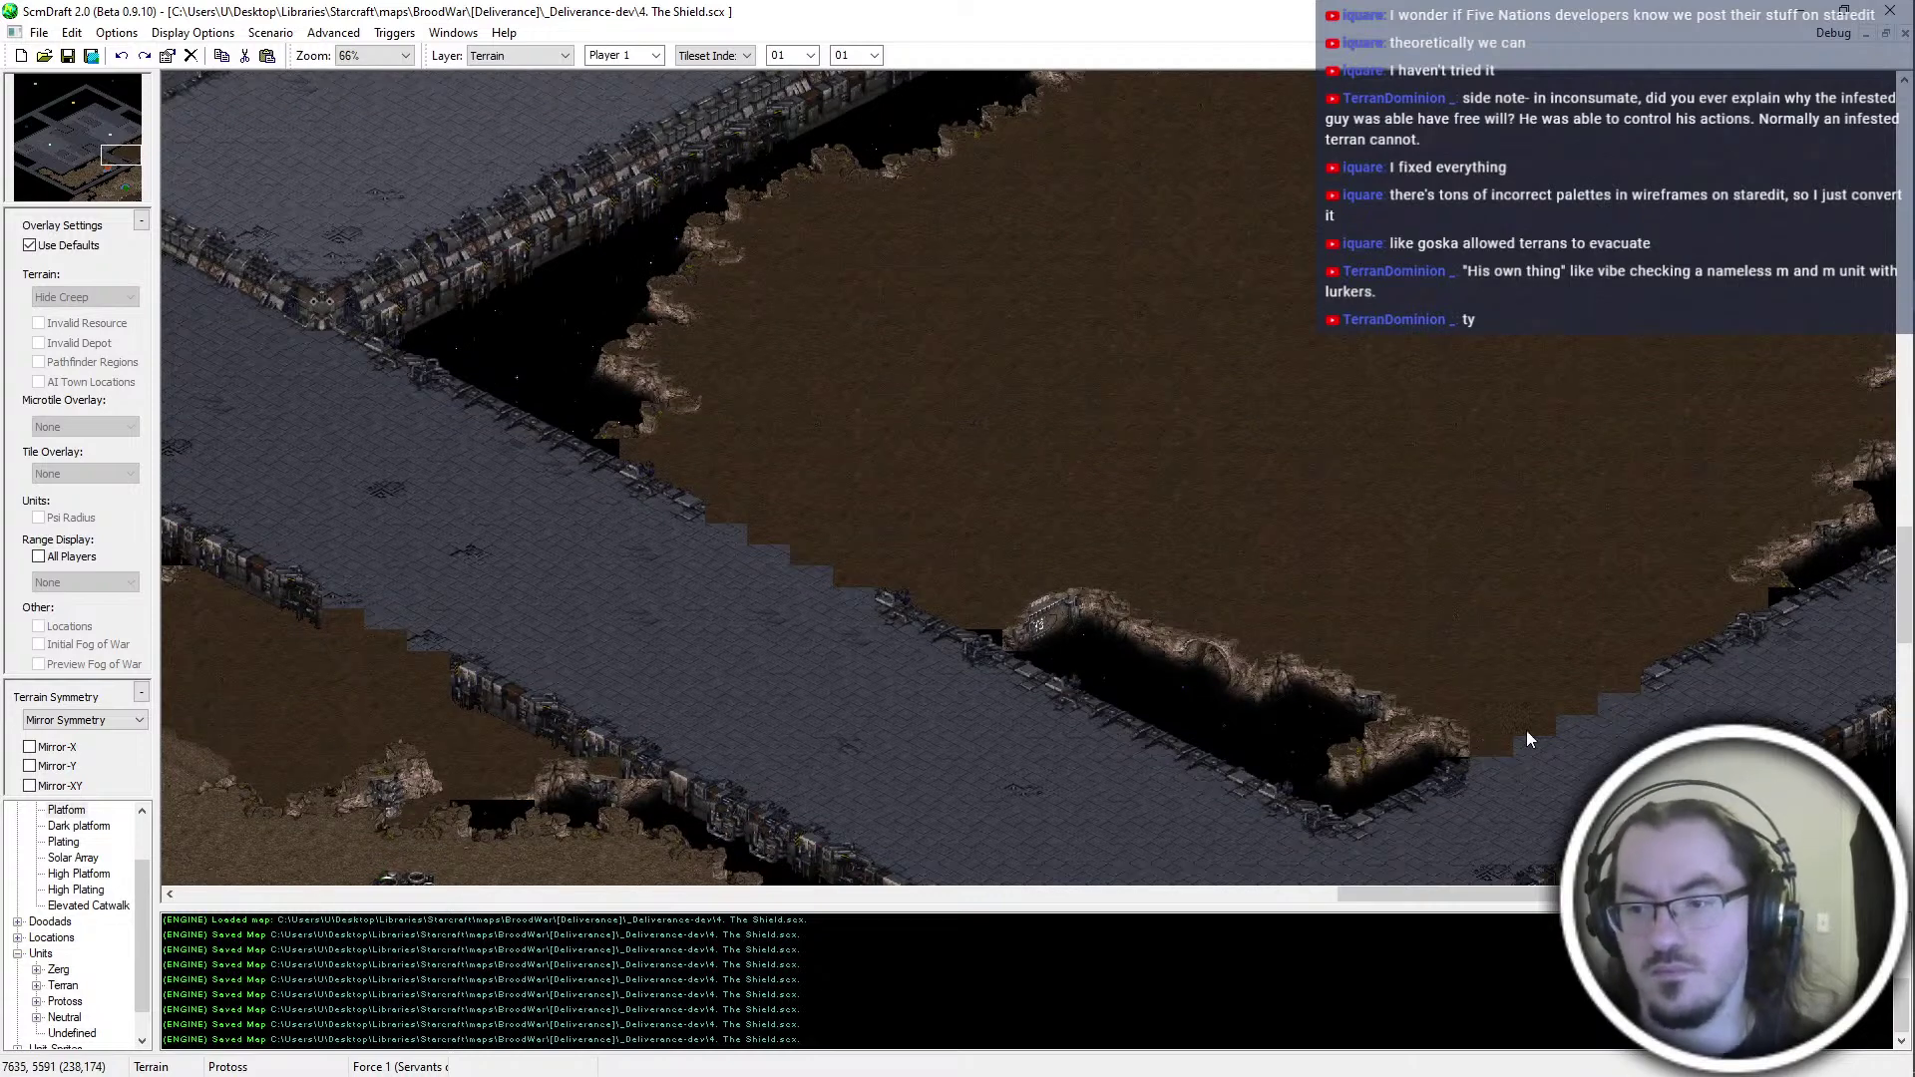
scroll(1659, 672, "up", 1, "ctrl")
middle_click_drag(1731, 780, 1671, 735)
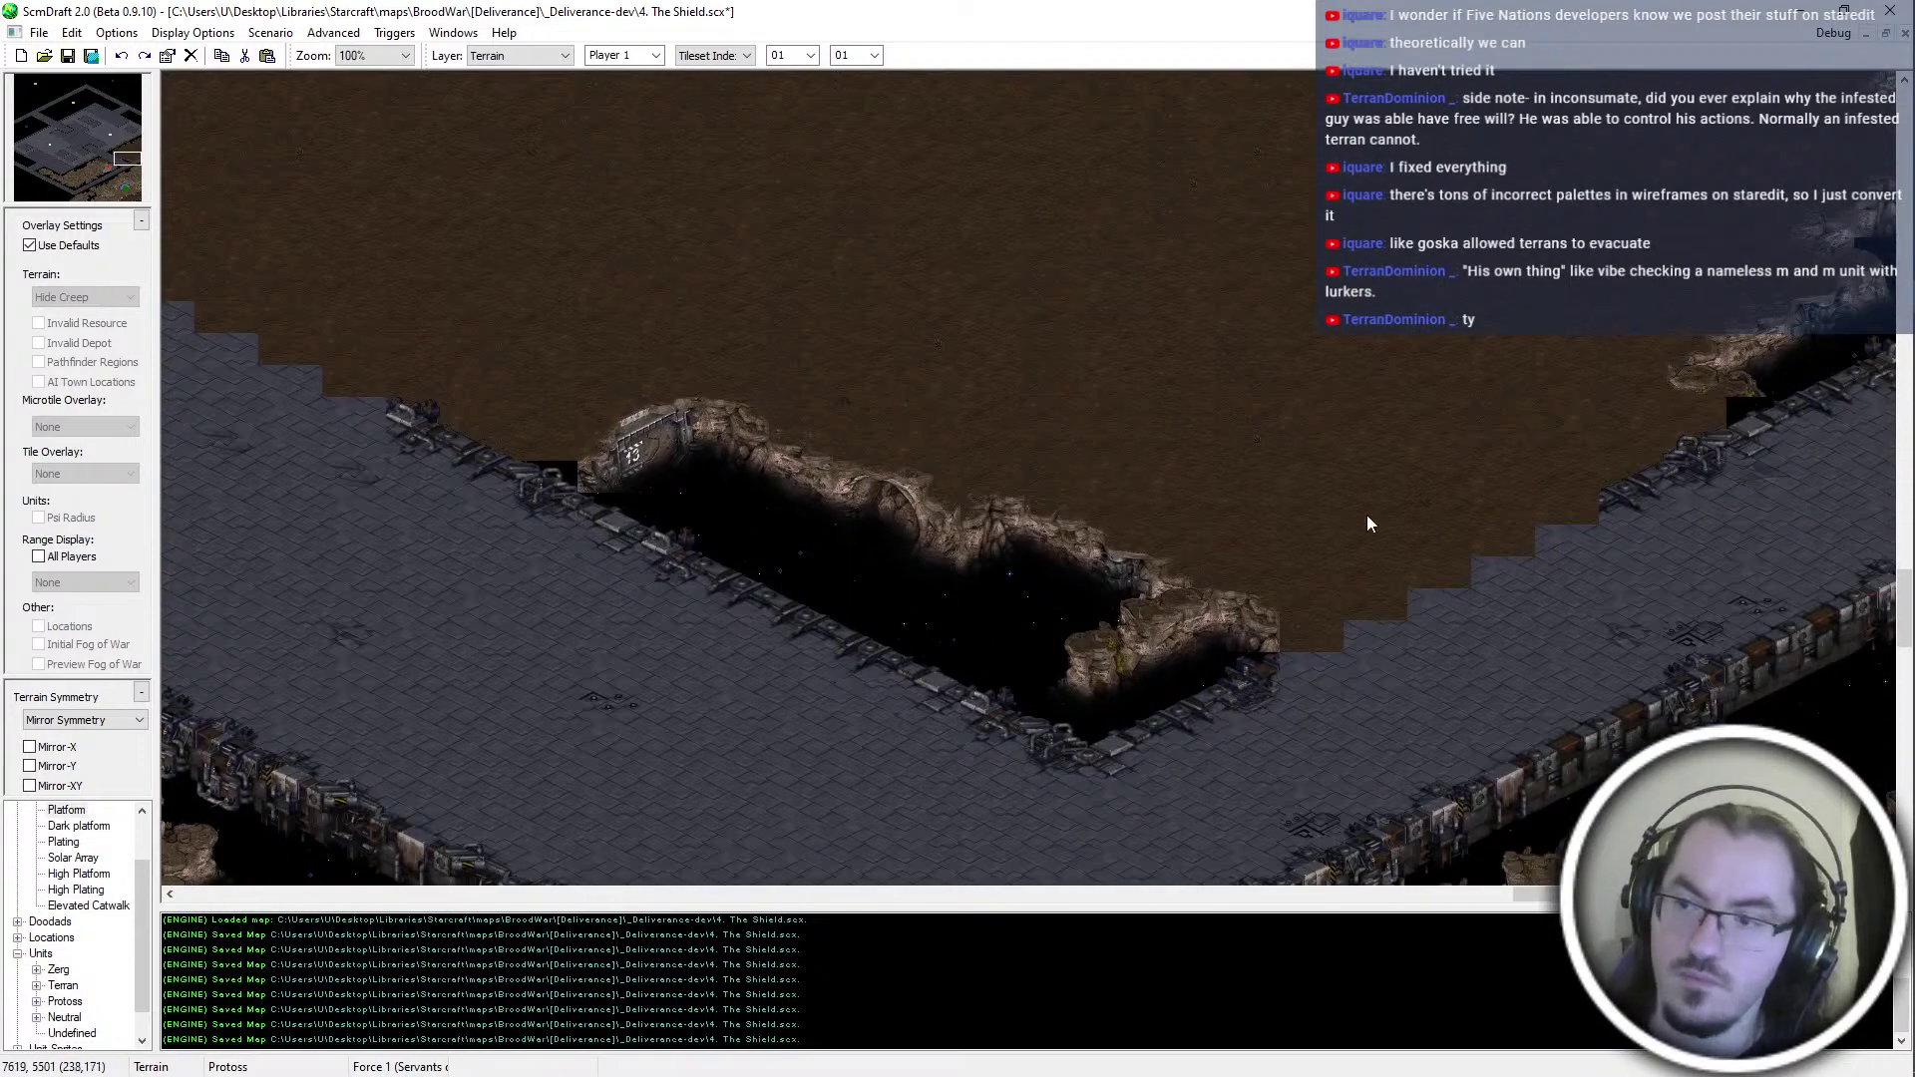
middle_click_drag(1243, 554, 1221, 614)
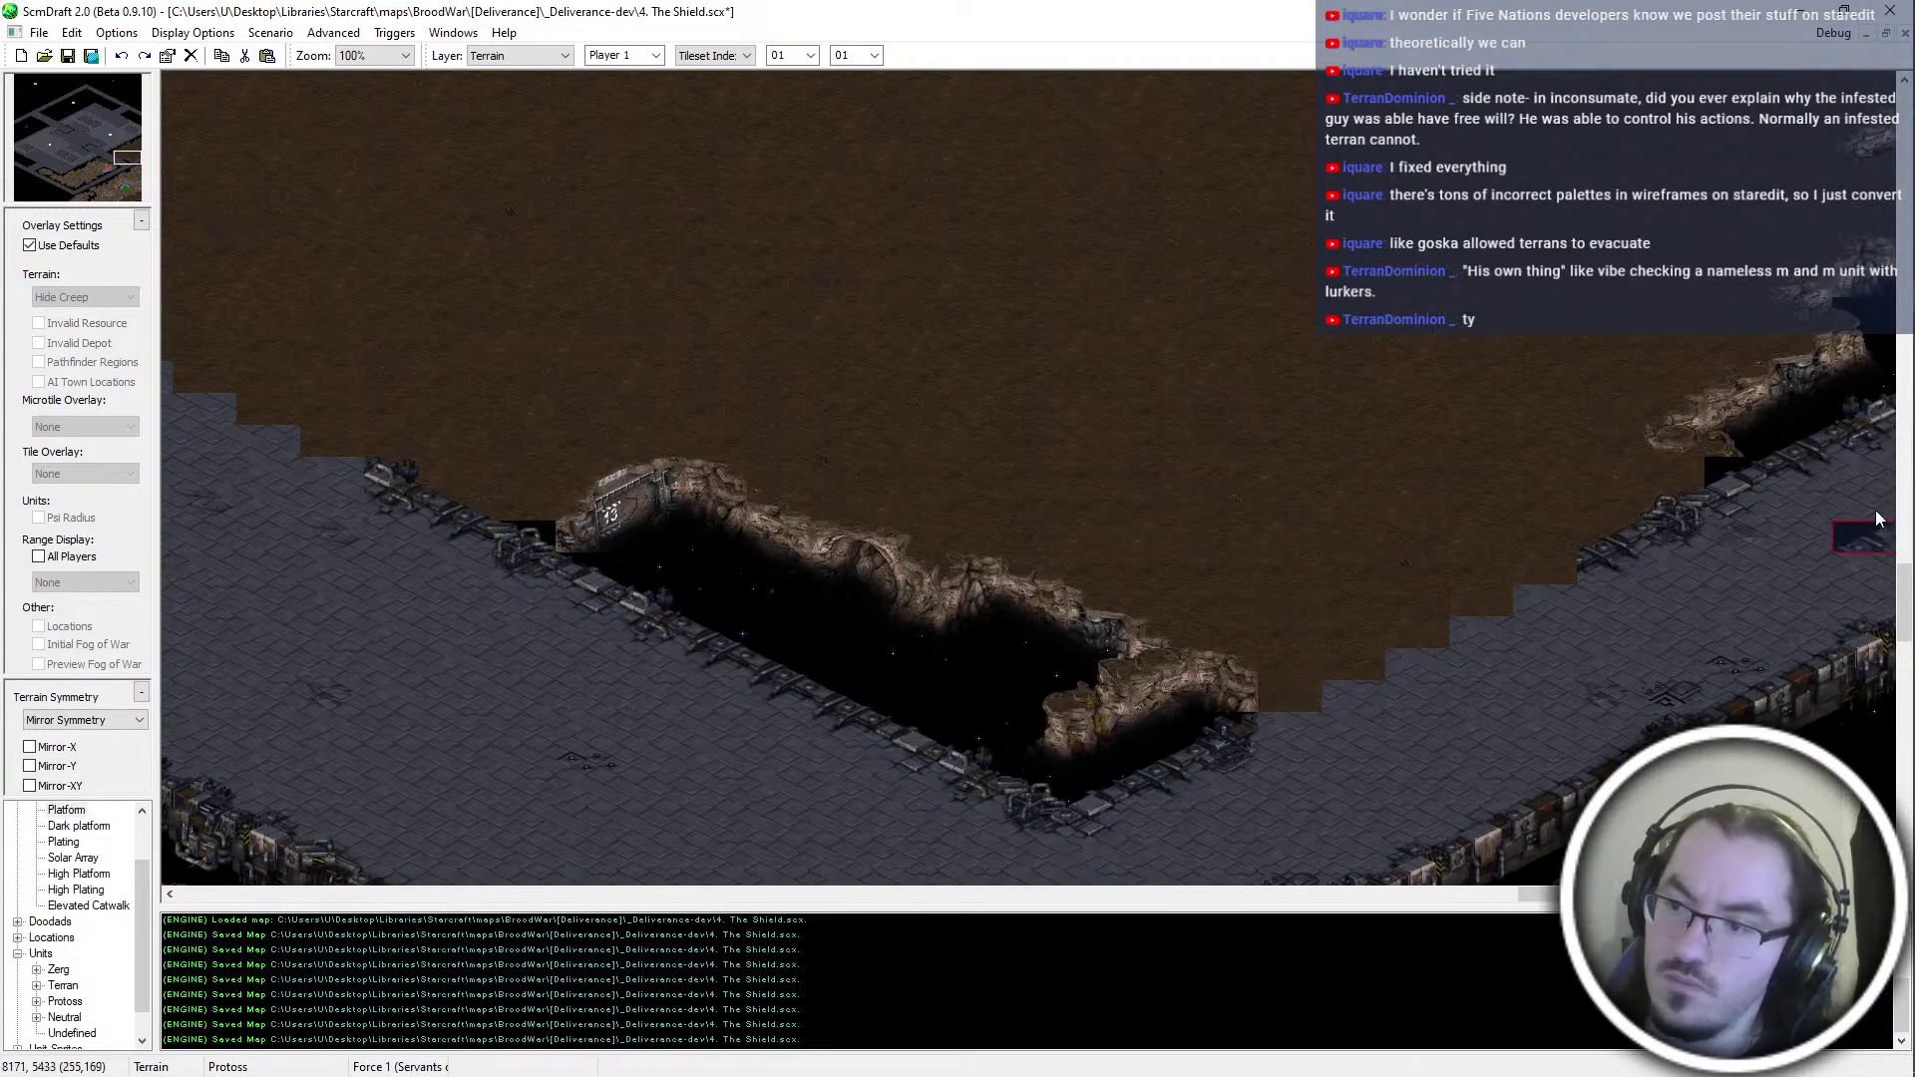
key("ctrl+s")
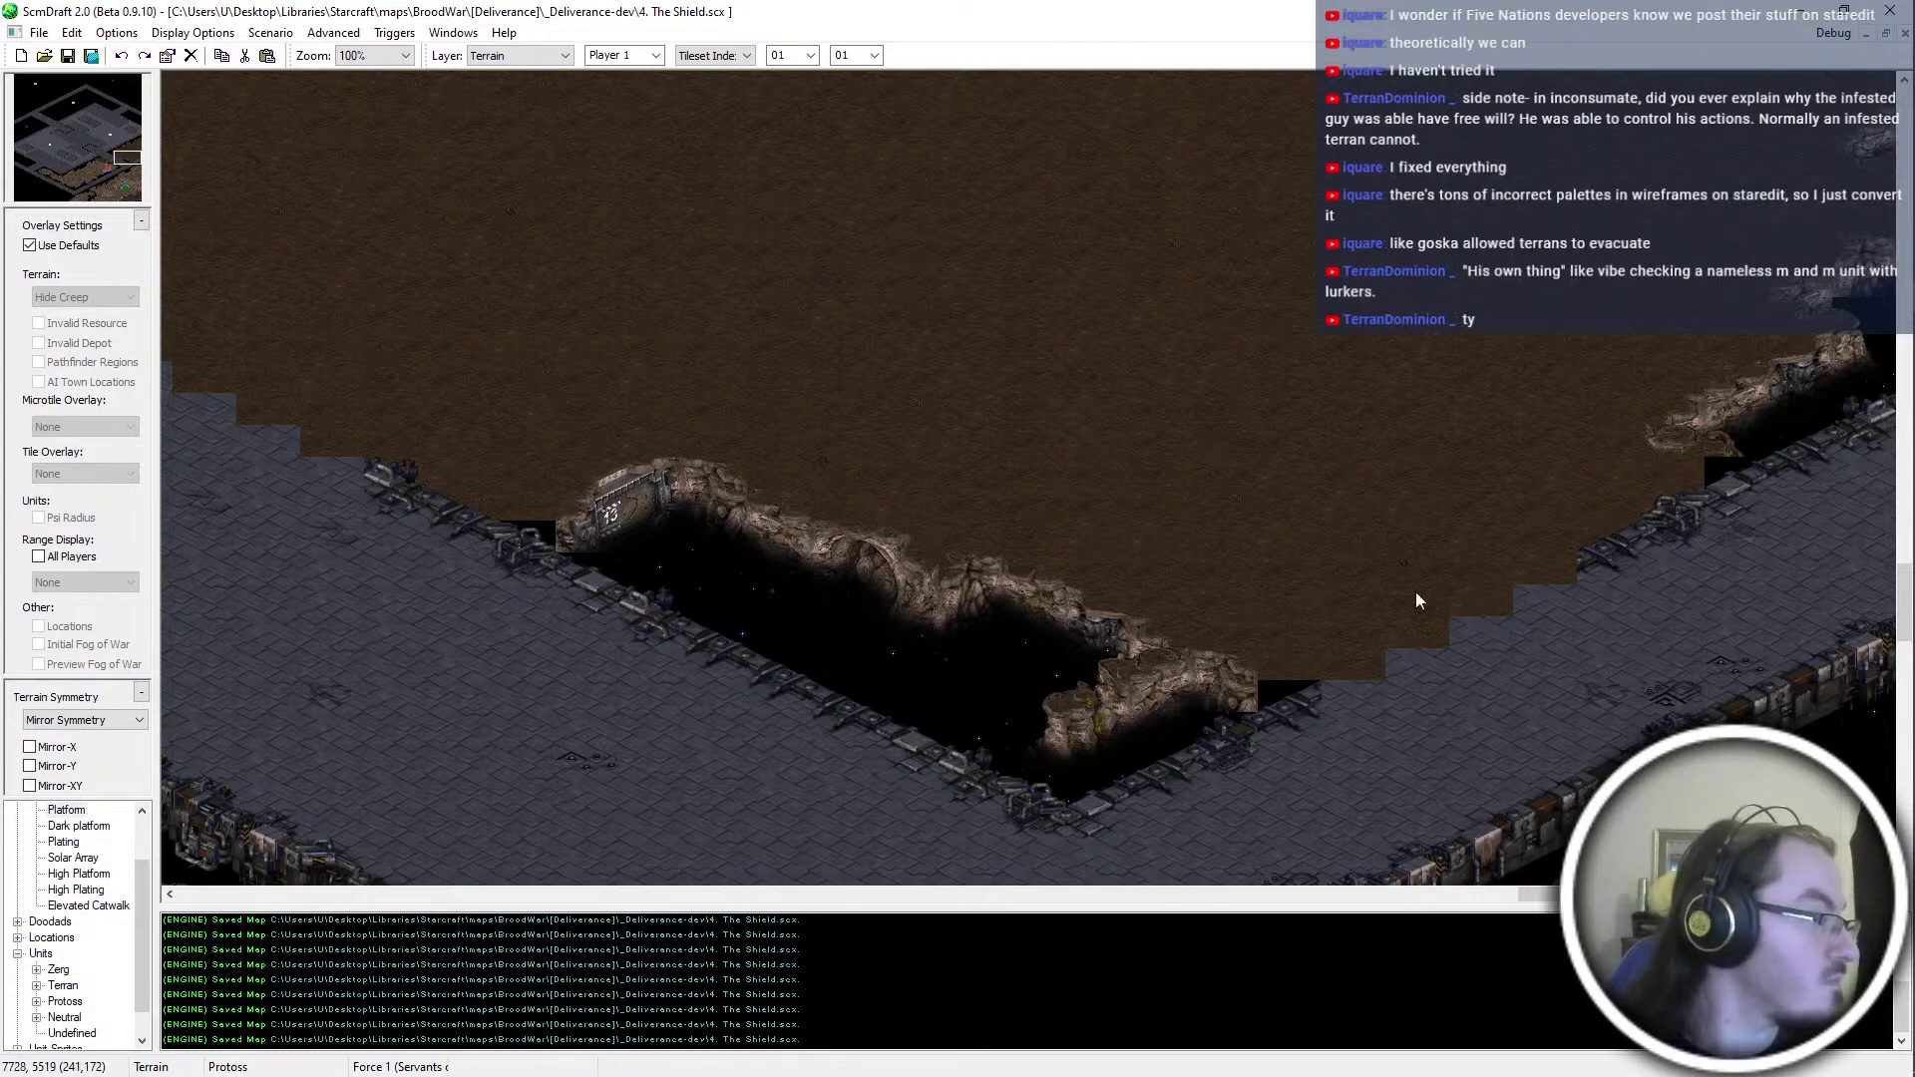
scroll(1354, 554, "down", 2)
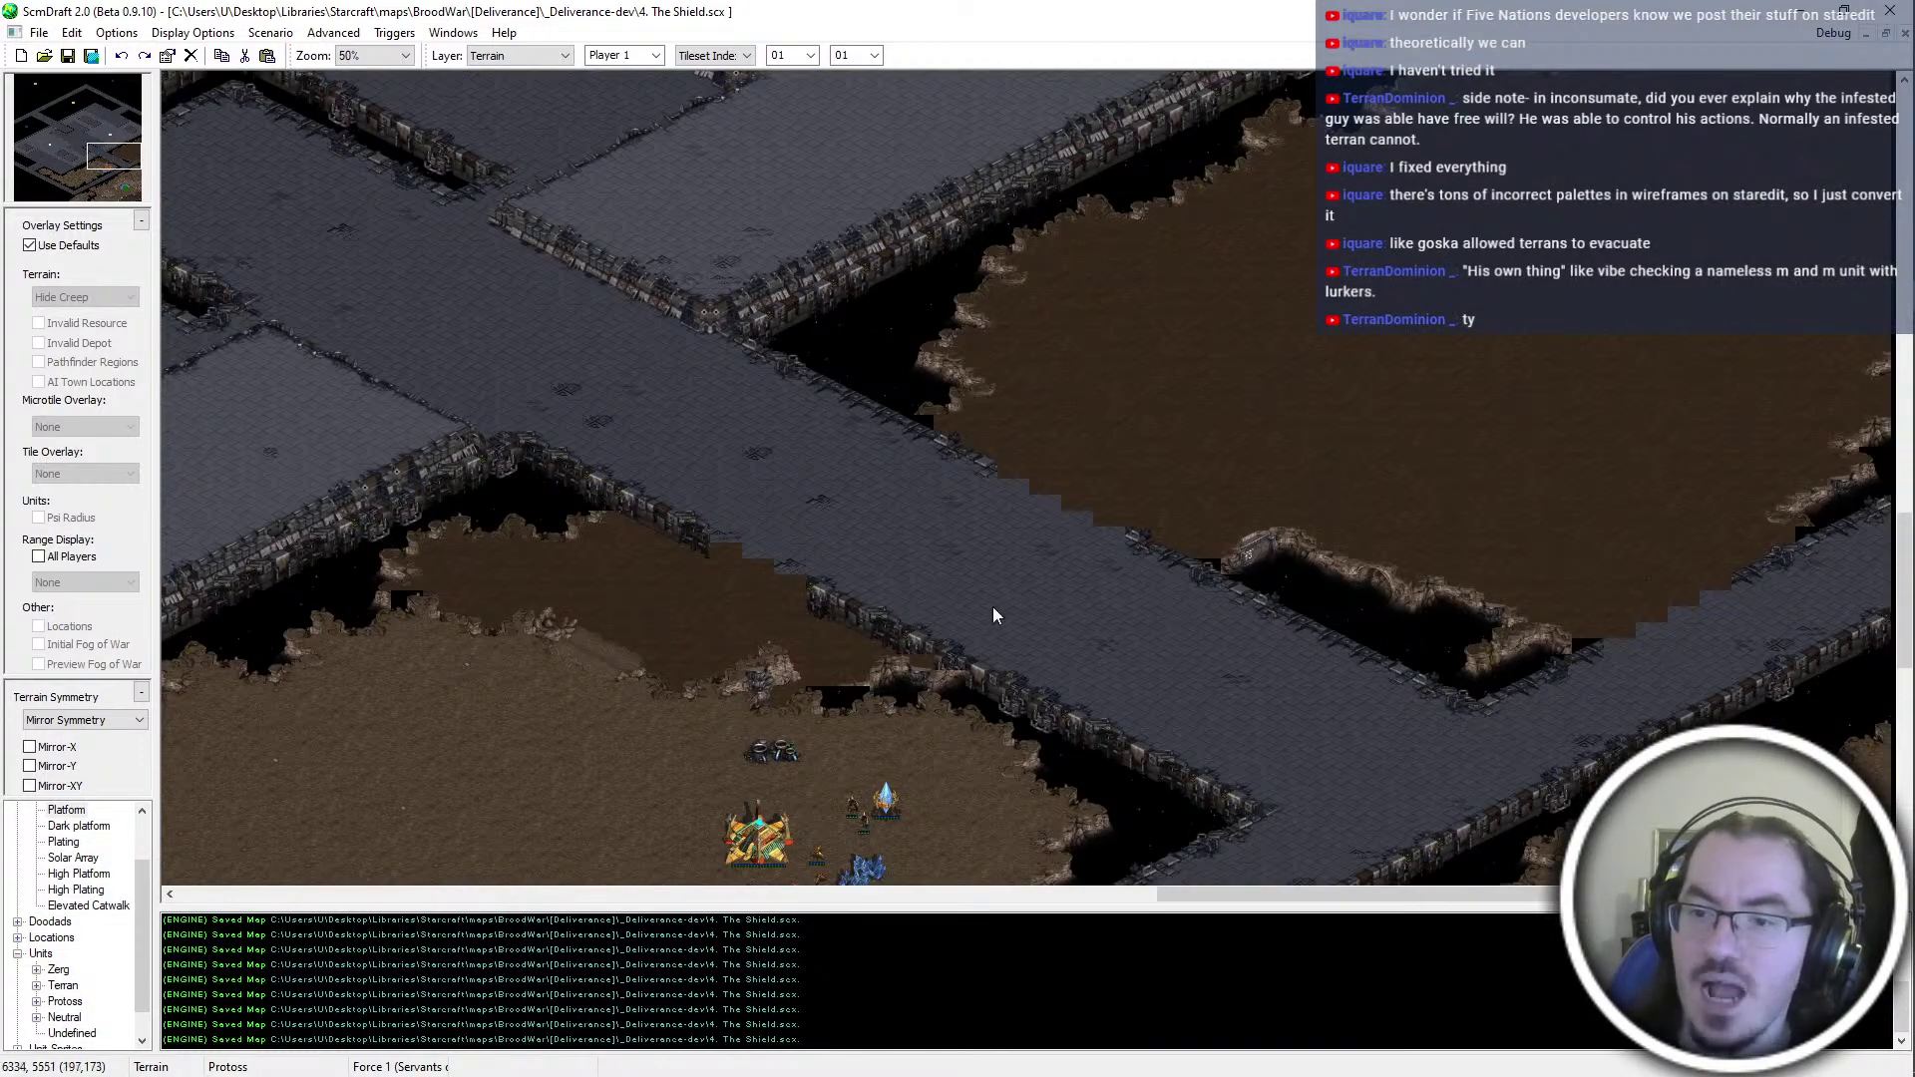
Inspect the finished cliff and platform edges across the map's eastern and southern regions, including the mineral bases and walkways
scroll(963, 629, "up", 2)
left_click_drag(100, 189, 170, 195)
scroll(1081, 608, "up", 2)
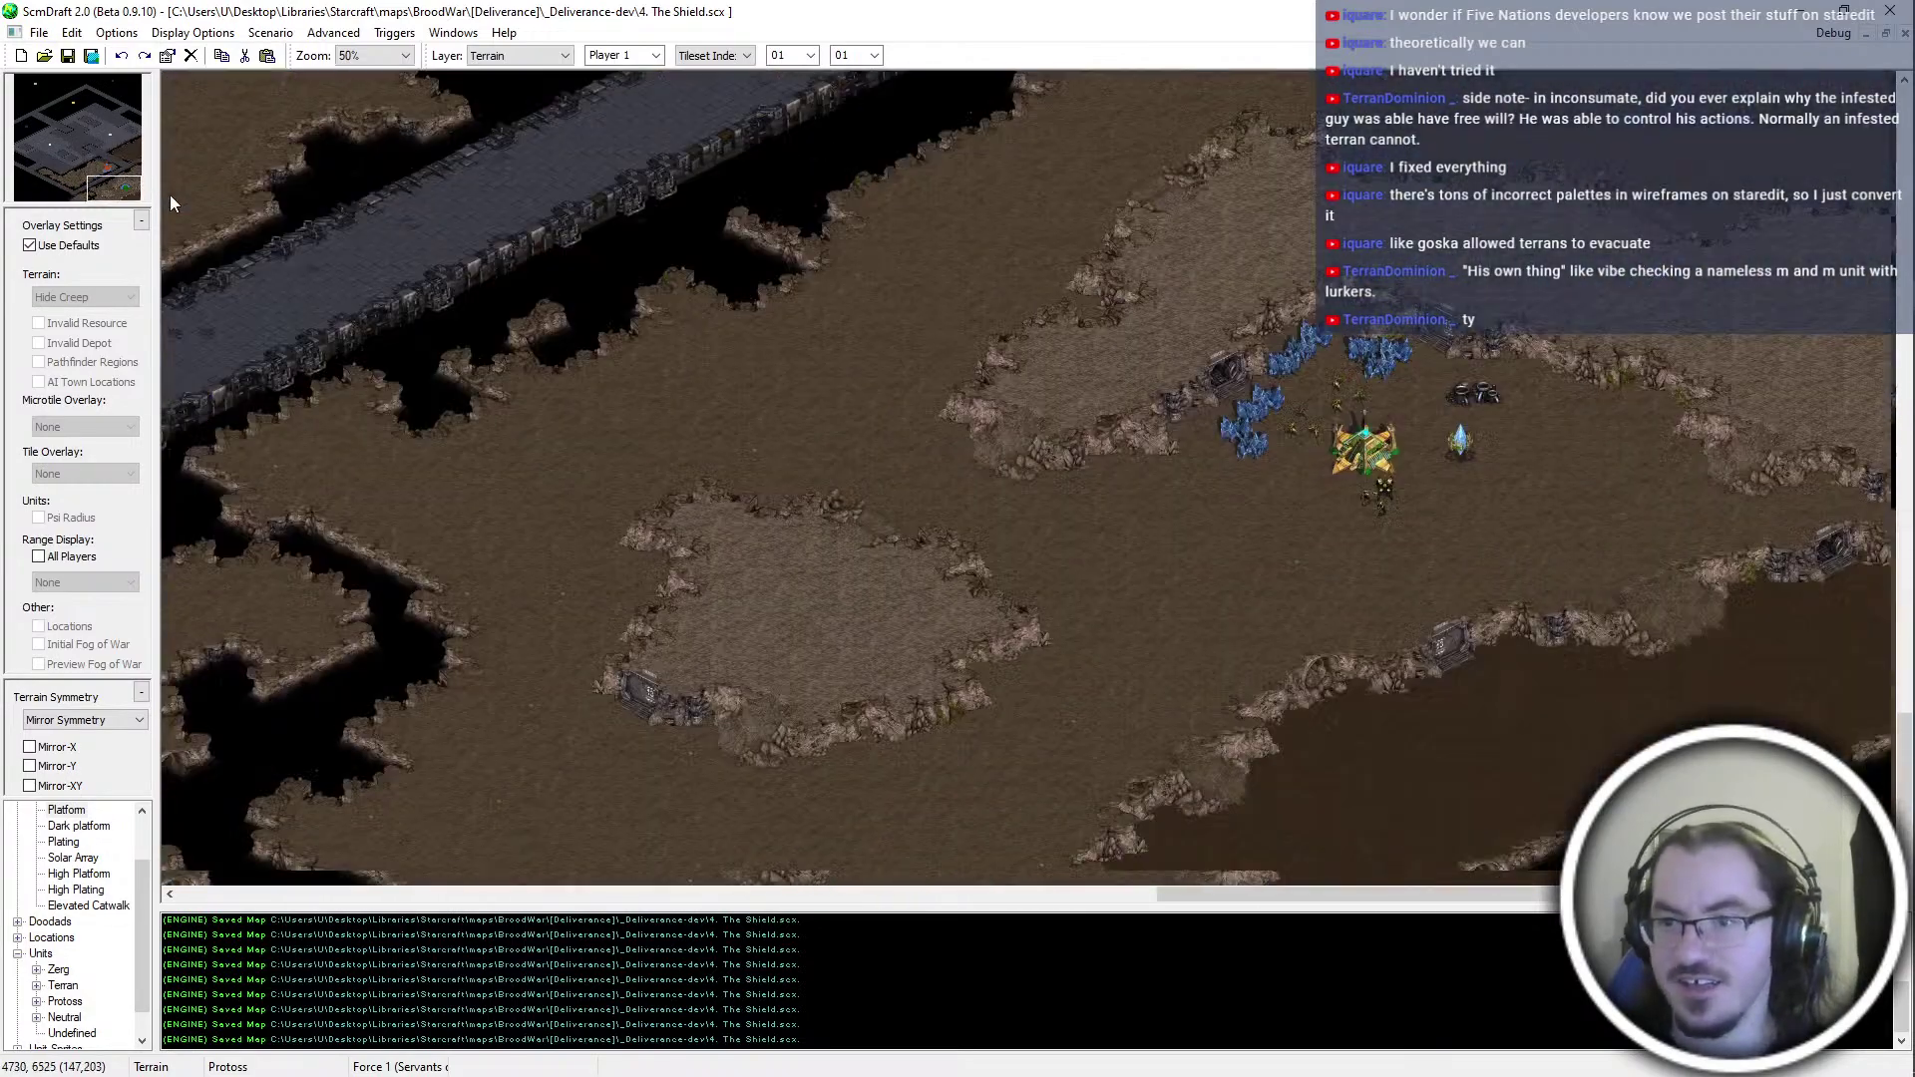
key("Left")
key("Up")
middle_click_drag(566, 727, 798, 609)
left_click_drag(103, 165, 133, 170)
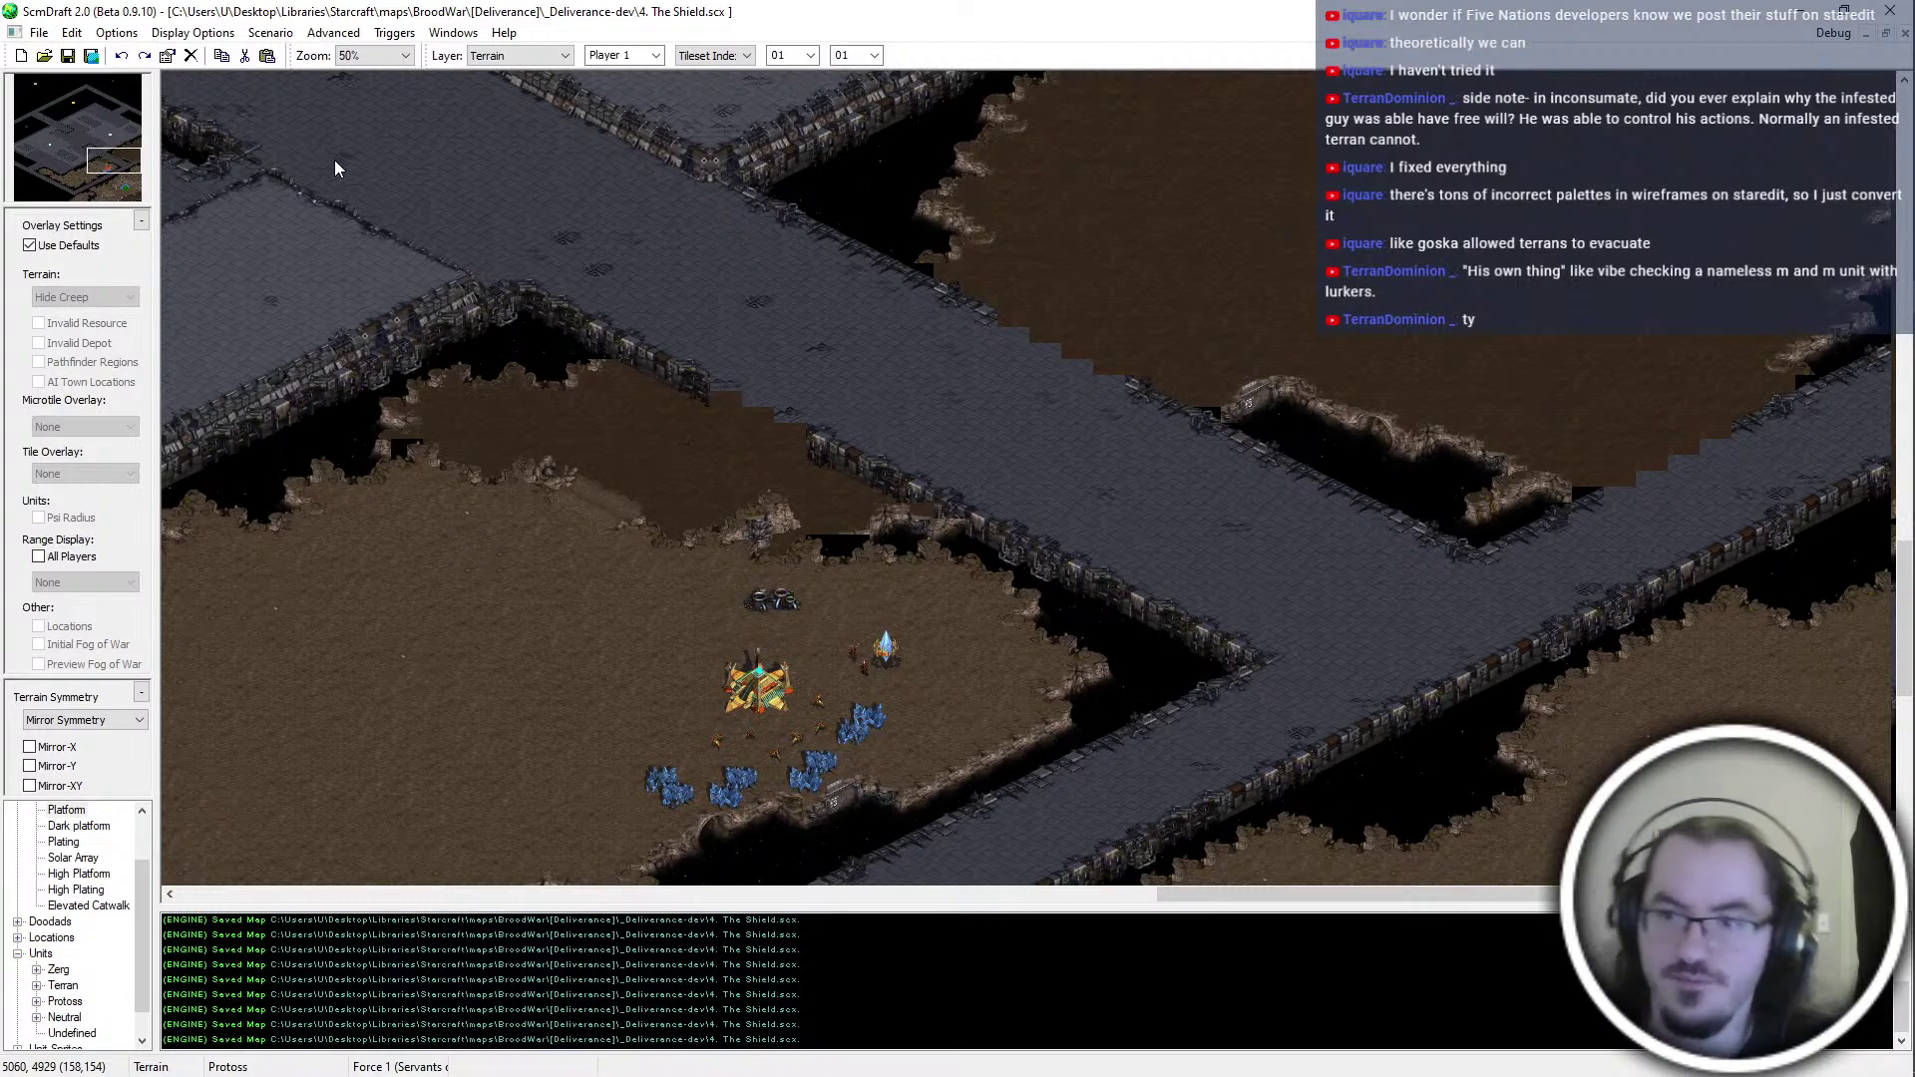
key("Left")
key("Down")
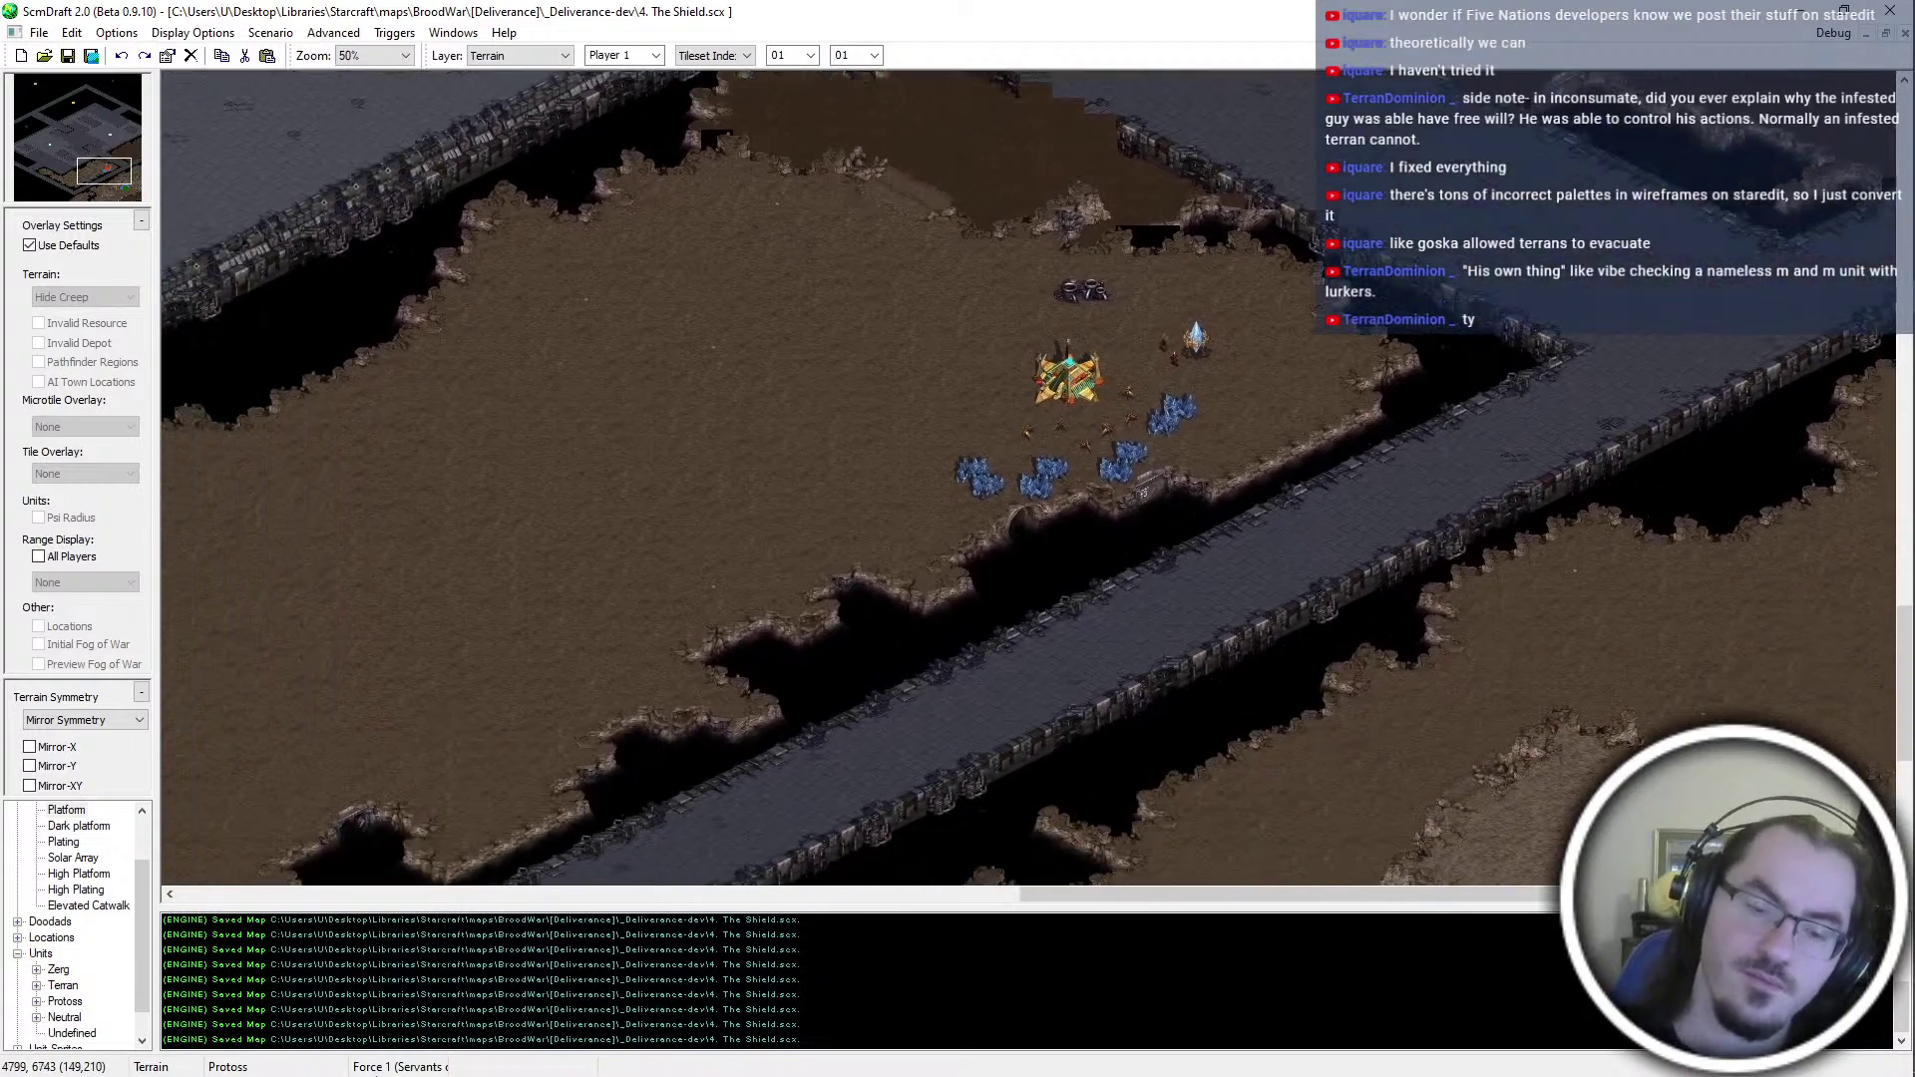
key("Left")
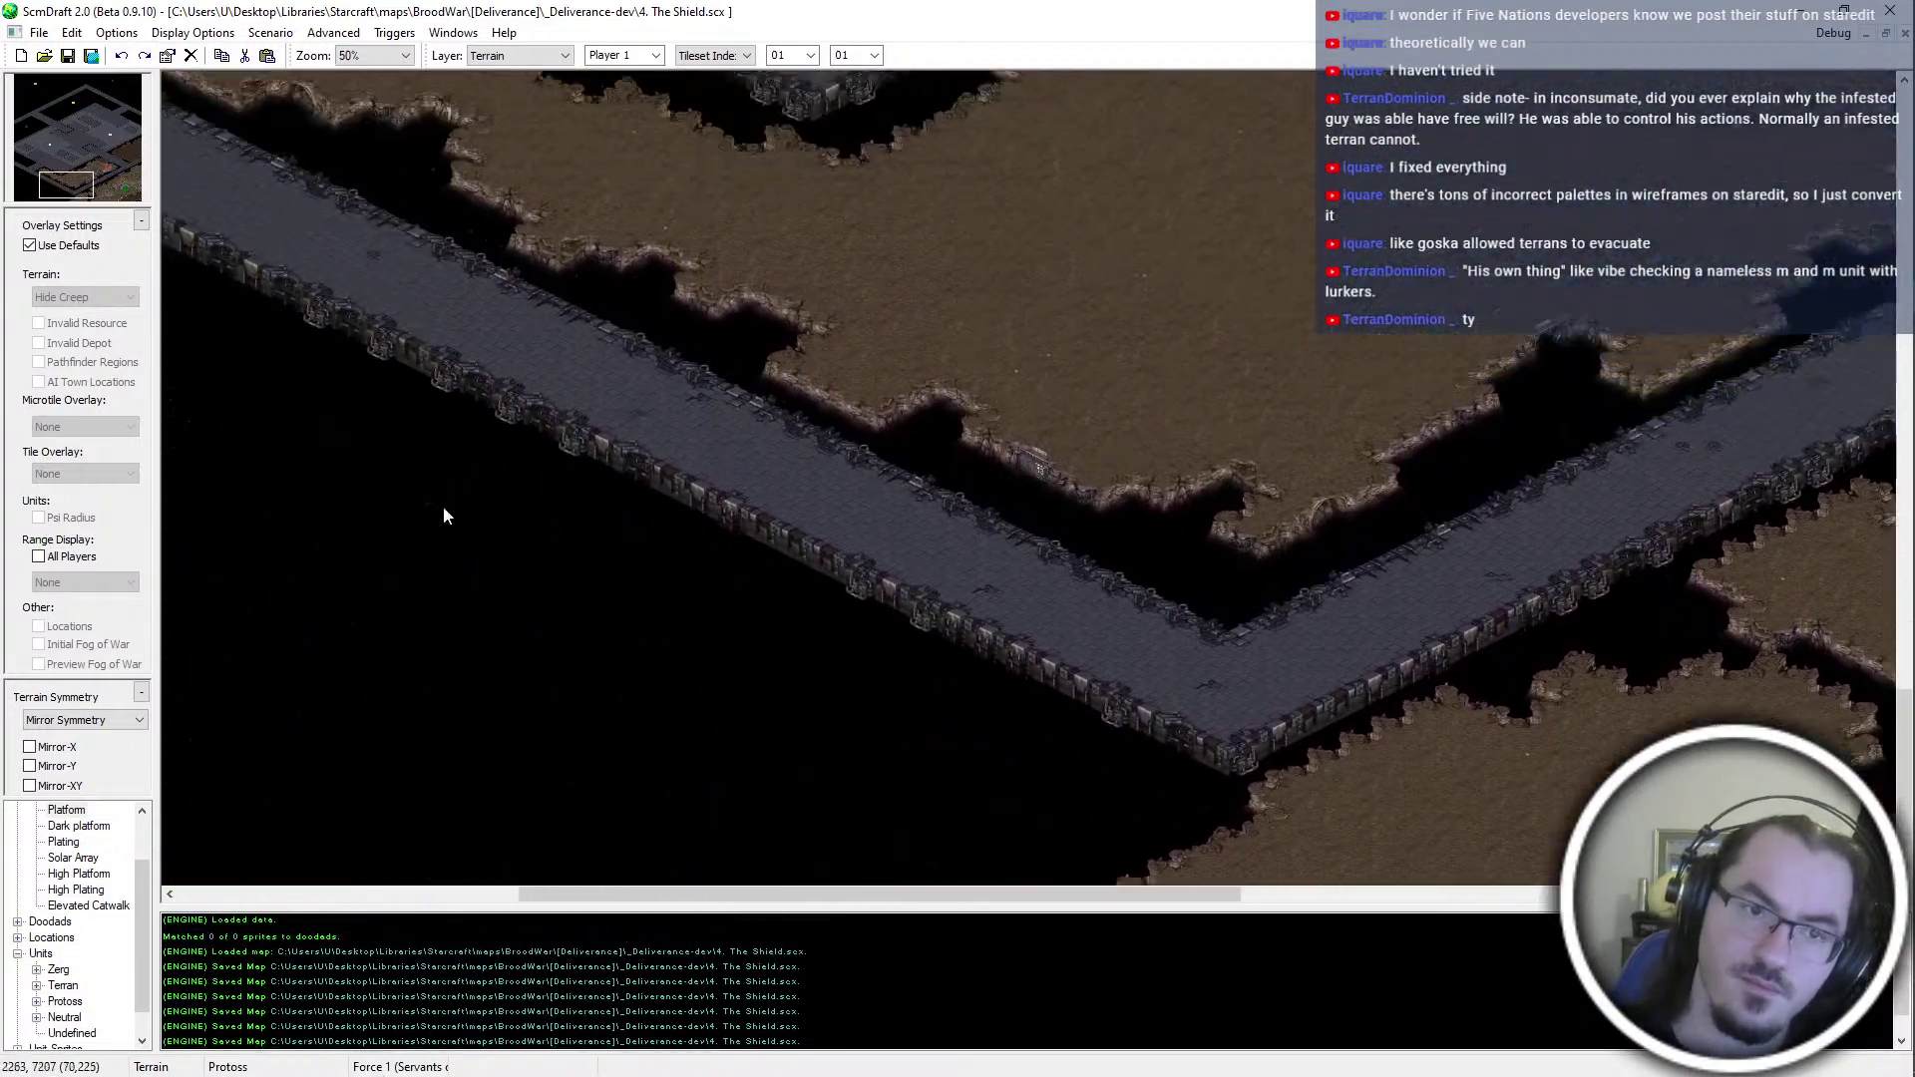
key("Left")
key("Up")
left_click(129, 156)
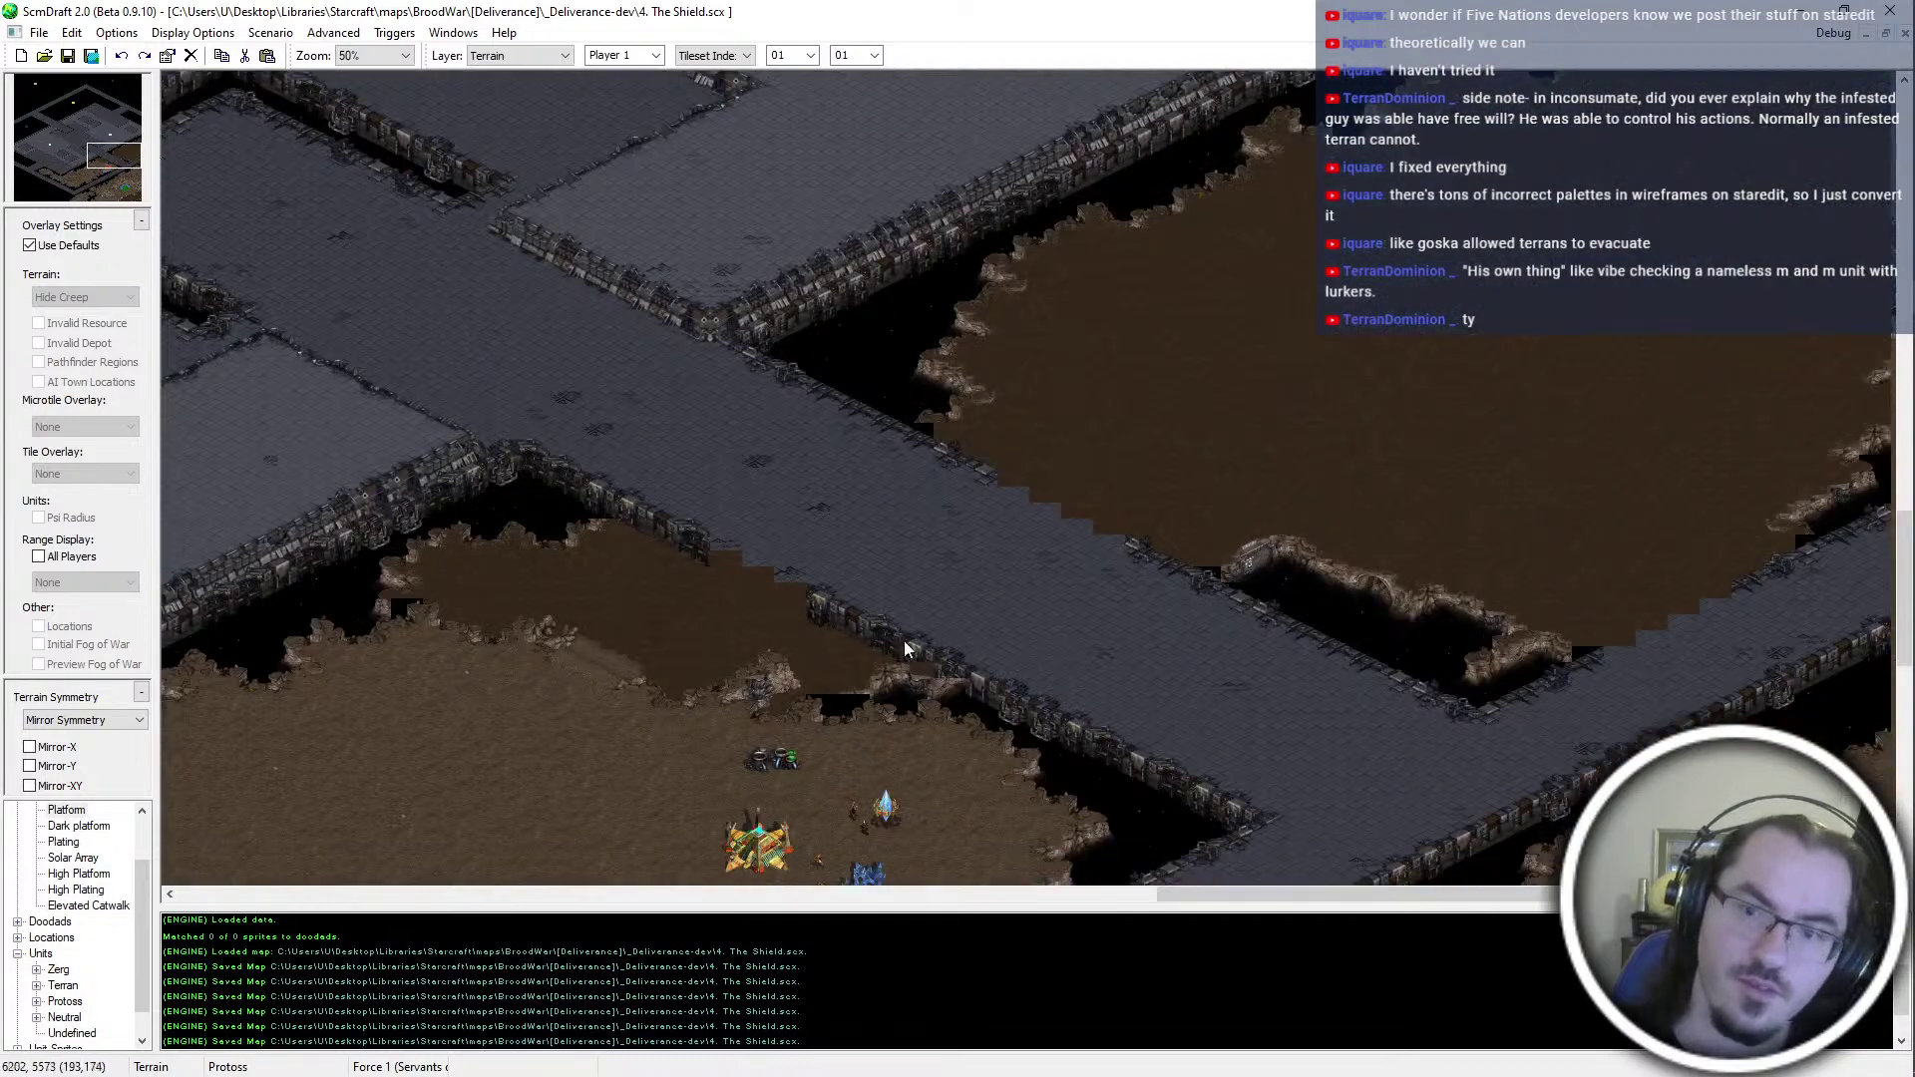
key("Up")
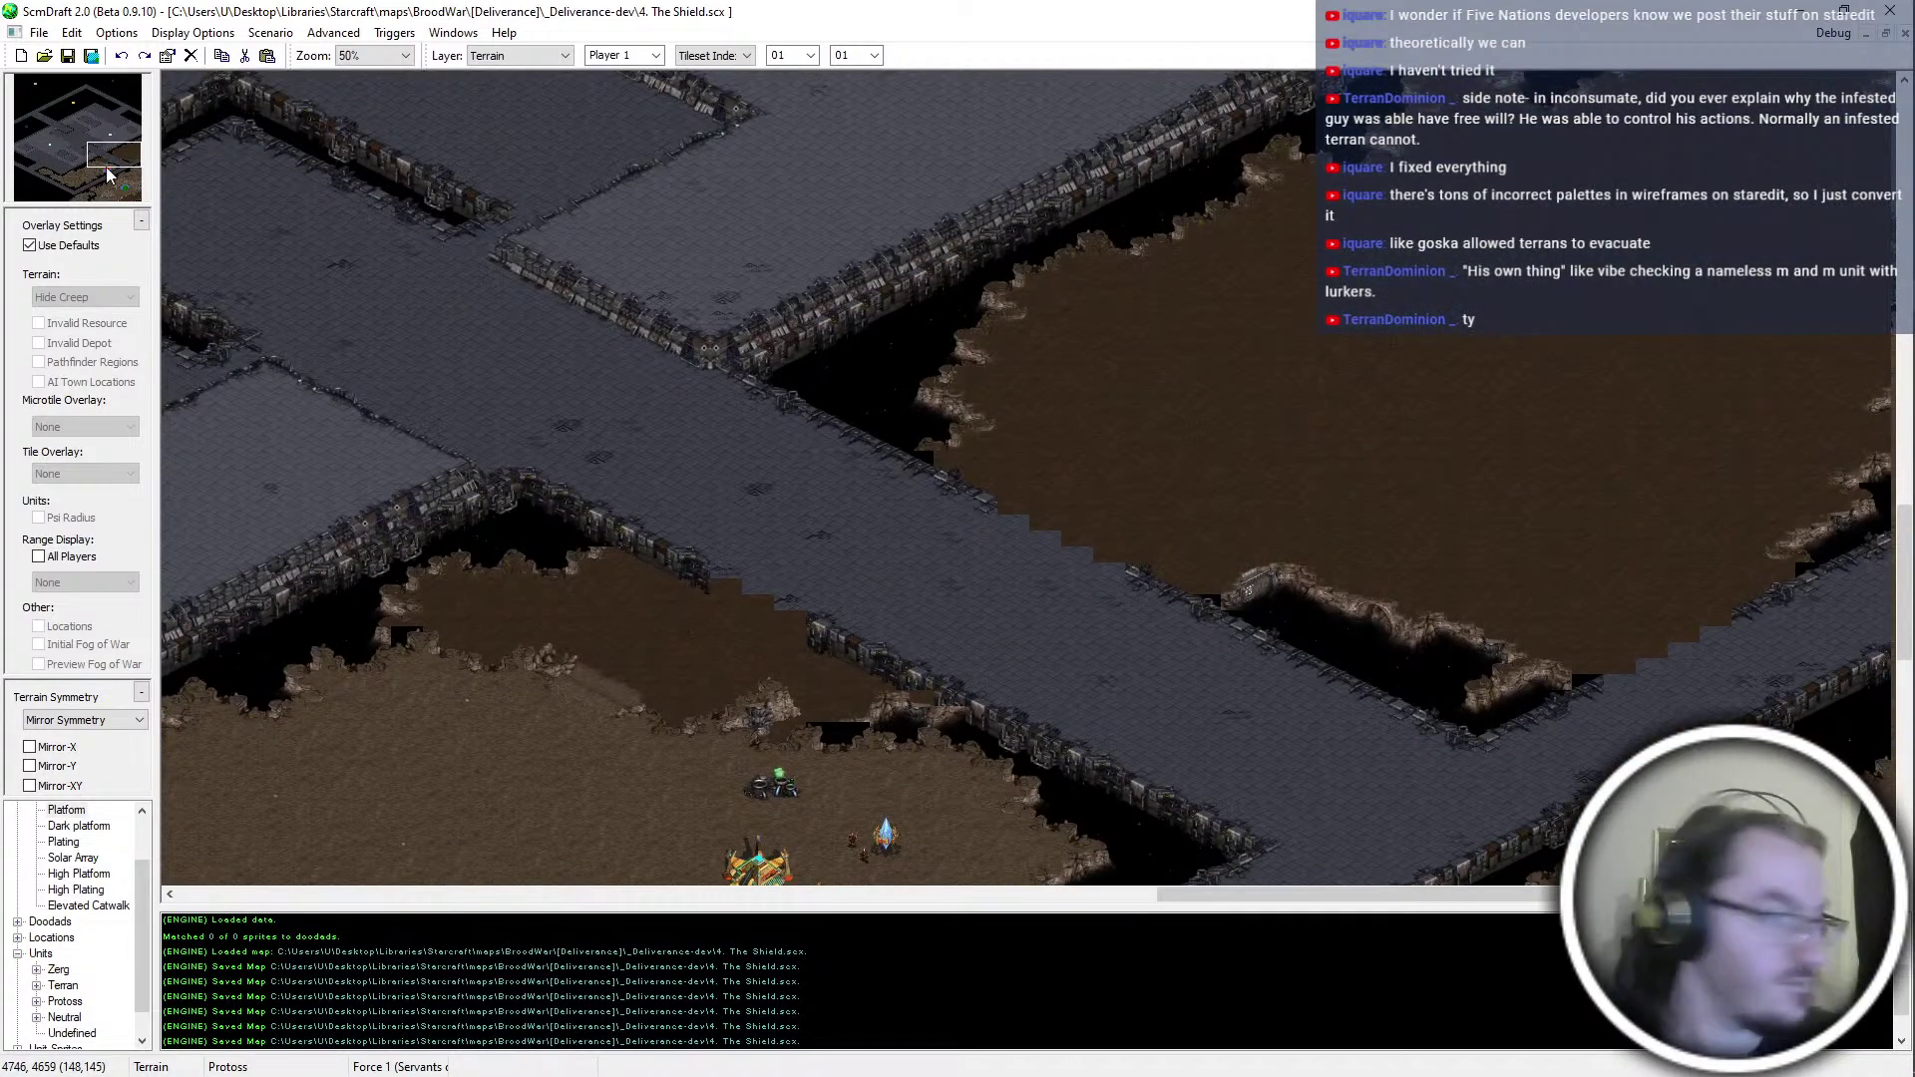
left_click_drag(110, 179, 170, 163)
Close the map editor and clear the text editor and _HYDRA-dev folder windows off the desktop
left_click(1889, 10)
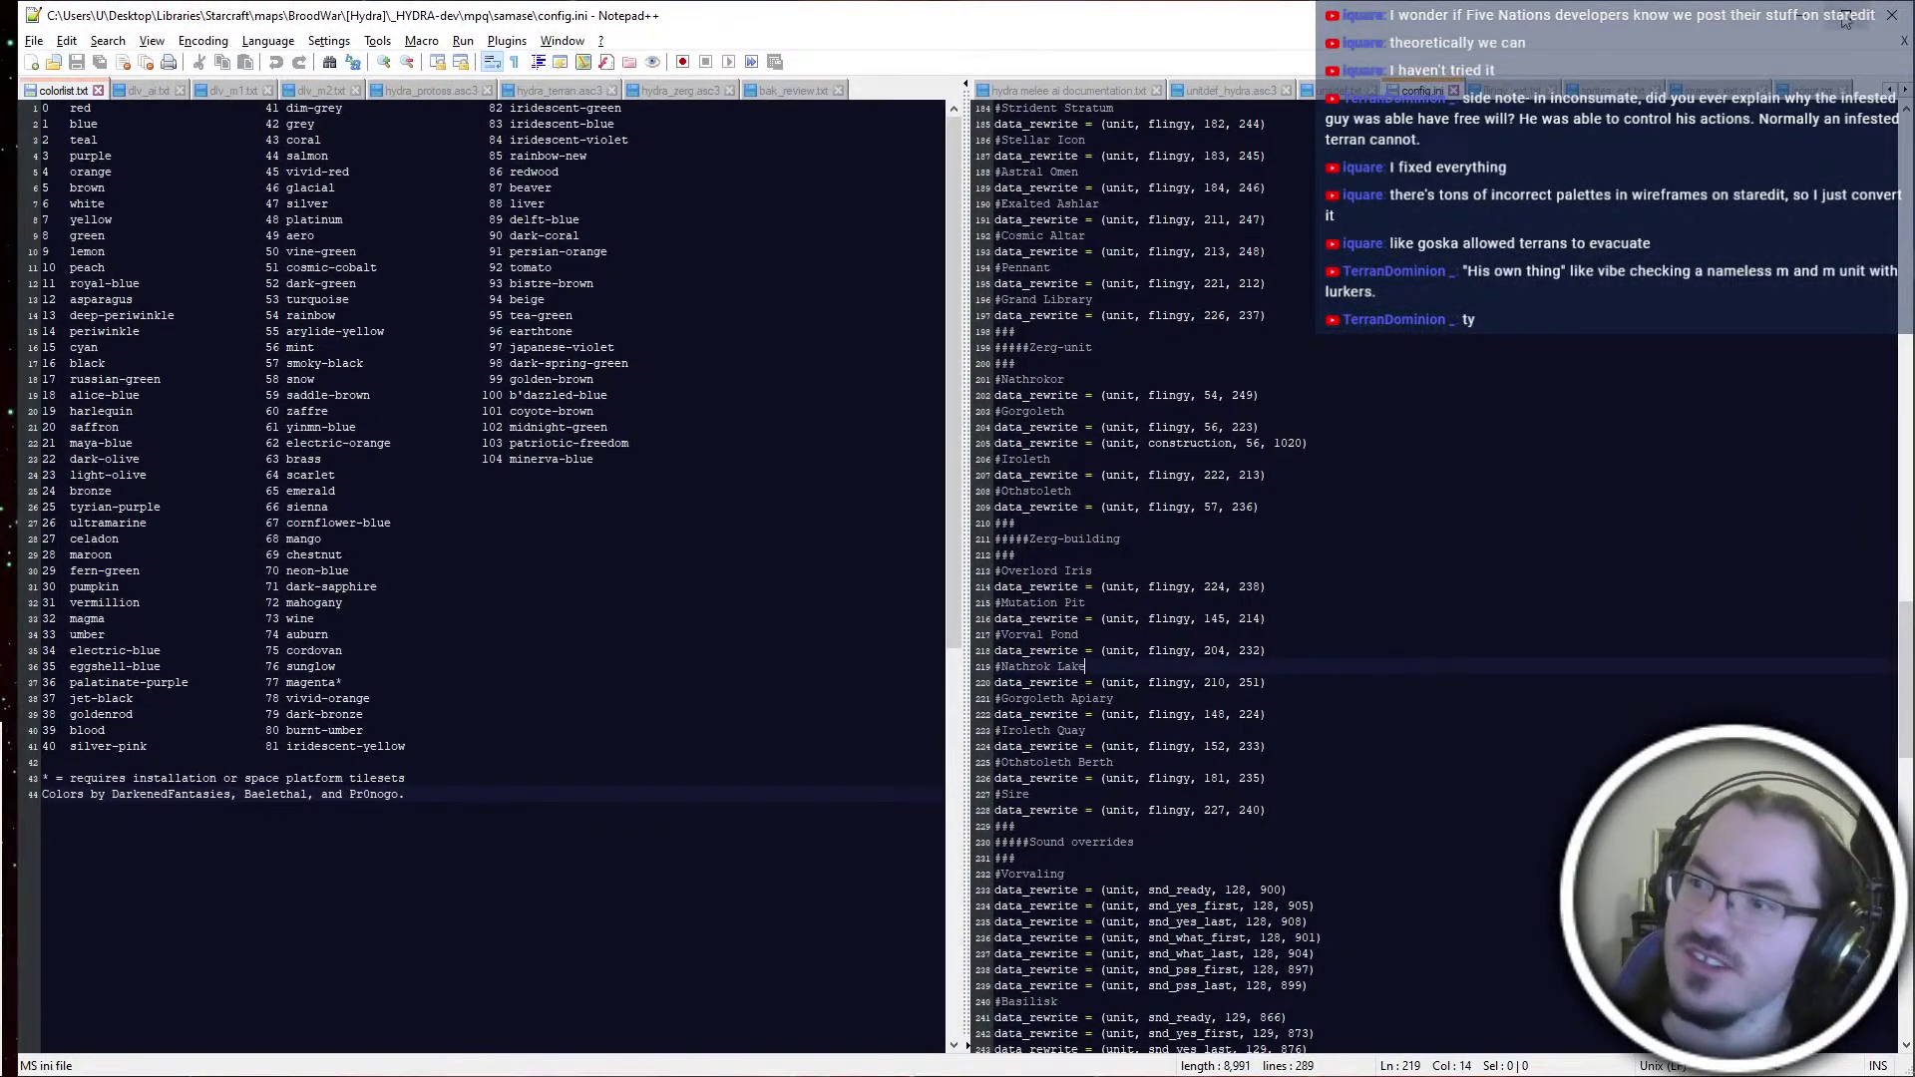
left_click(1804, 16)
left_click(1753, 196)
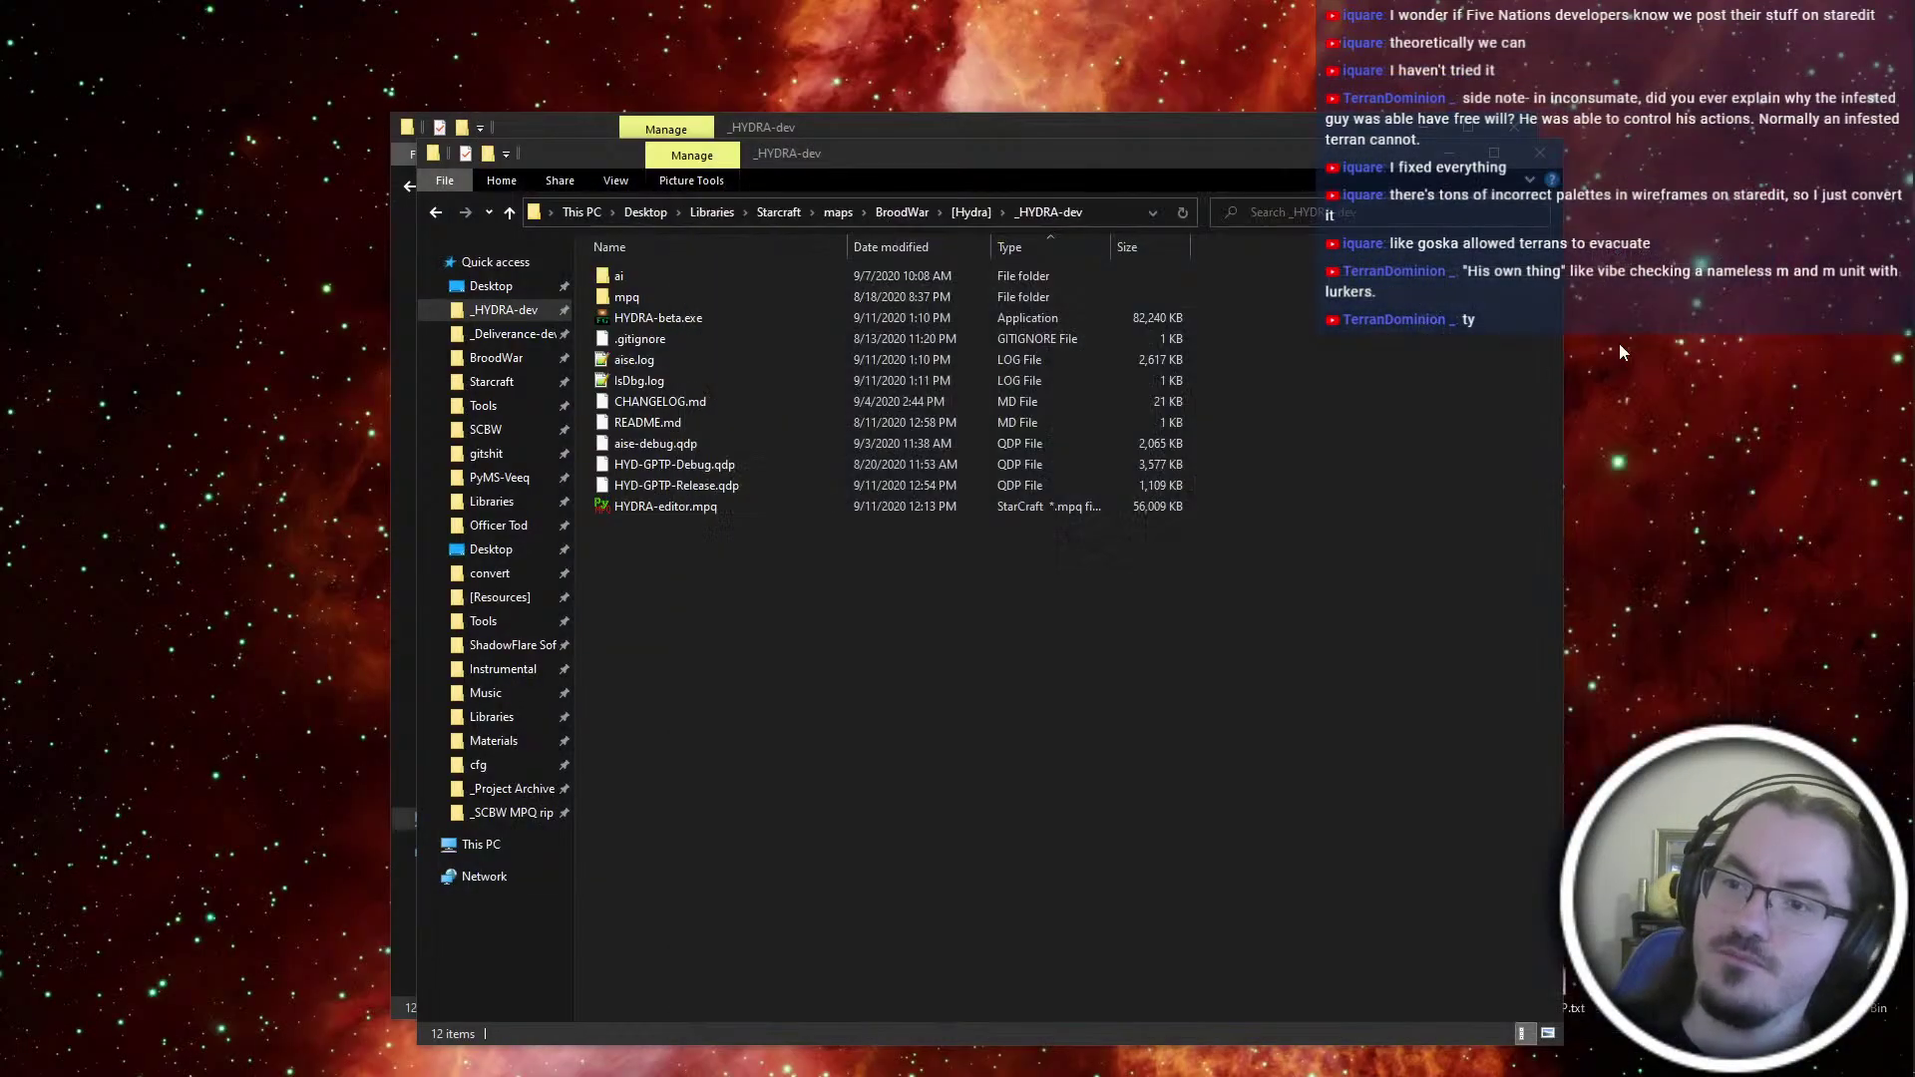
left_click(1540, 152)
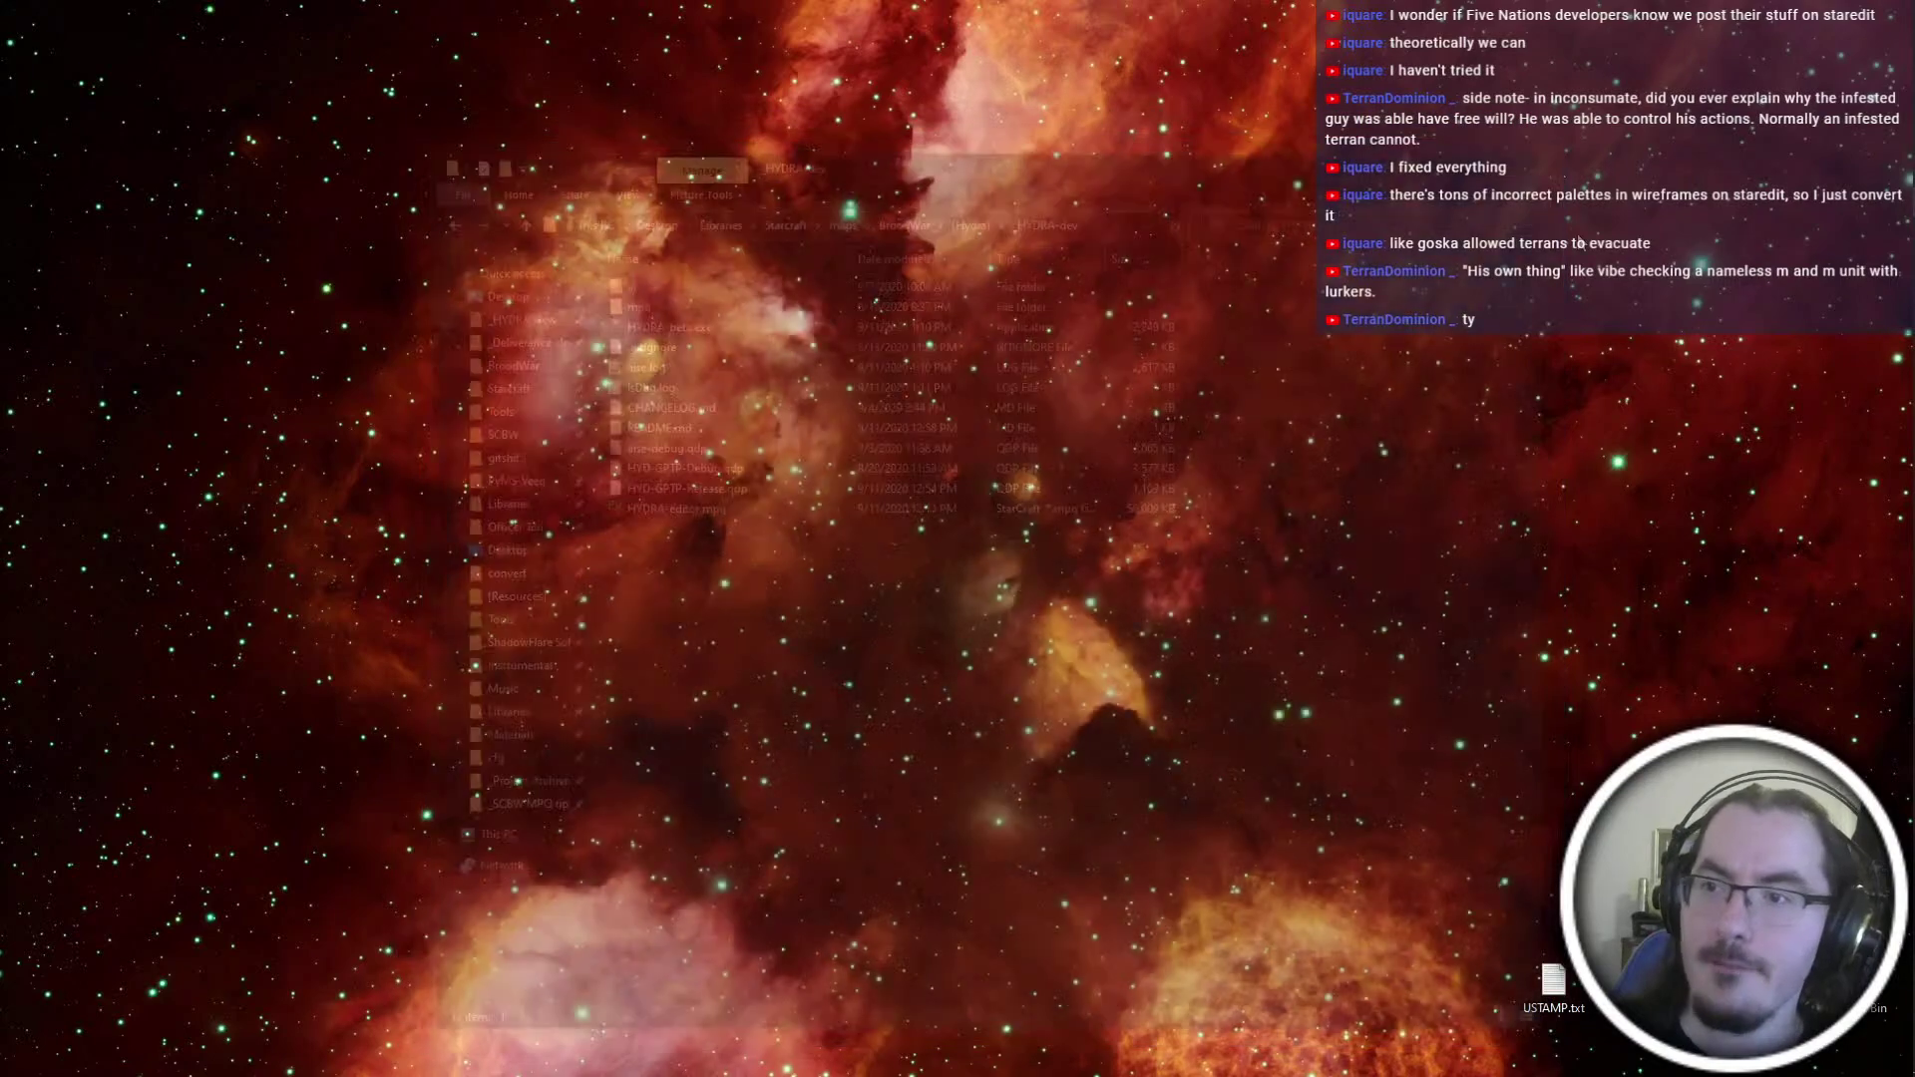
Empty the Recycle Bin and confirm the permanent deletion of its items
right_click(1865, 982)
left_click(1810, 859)
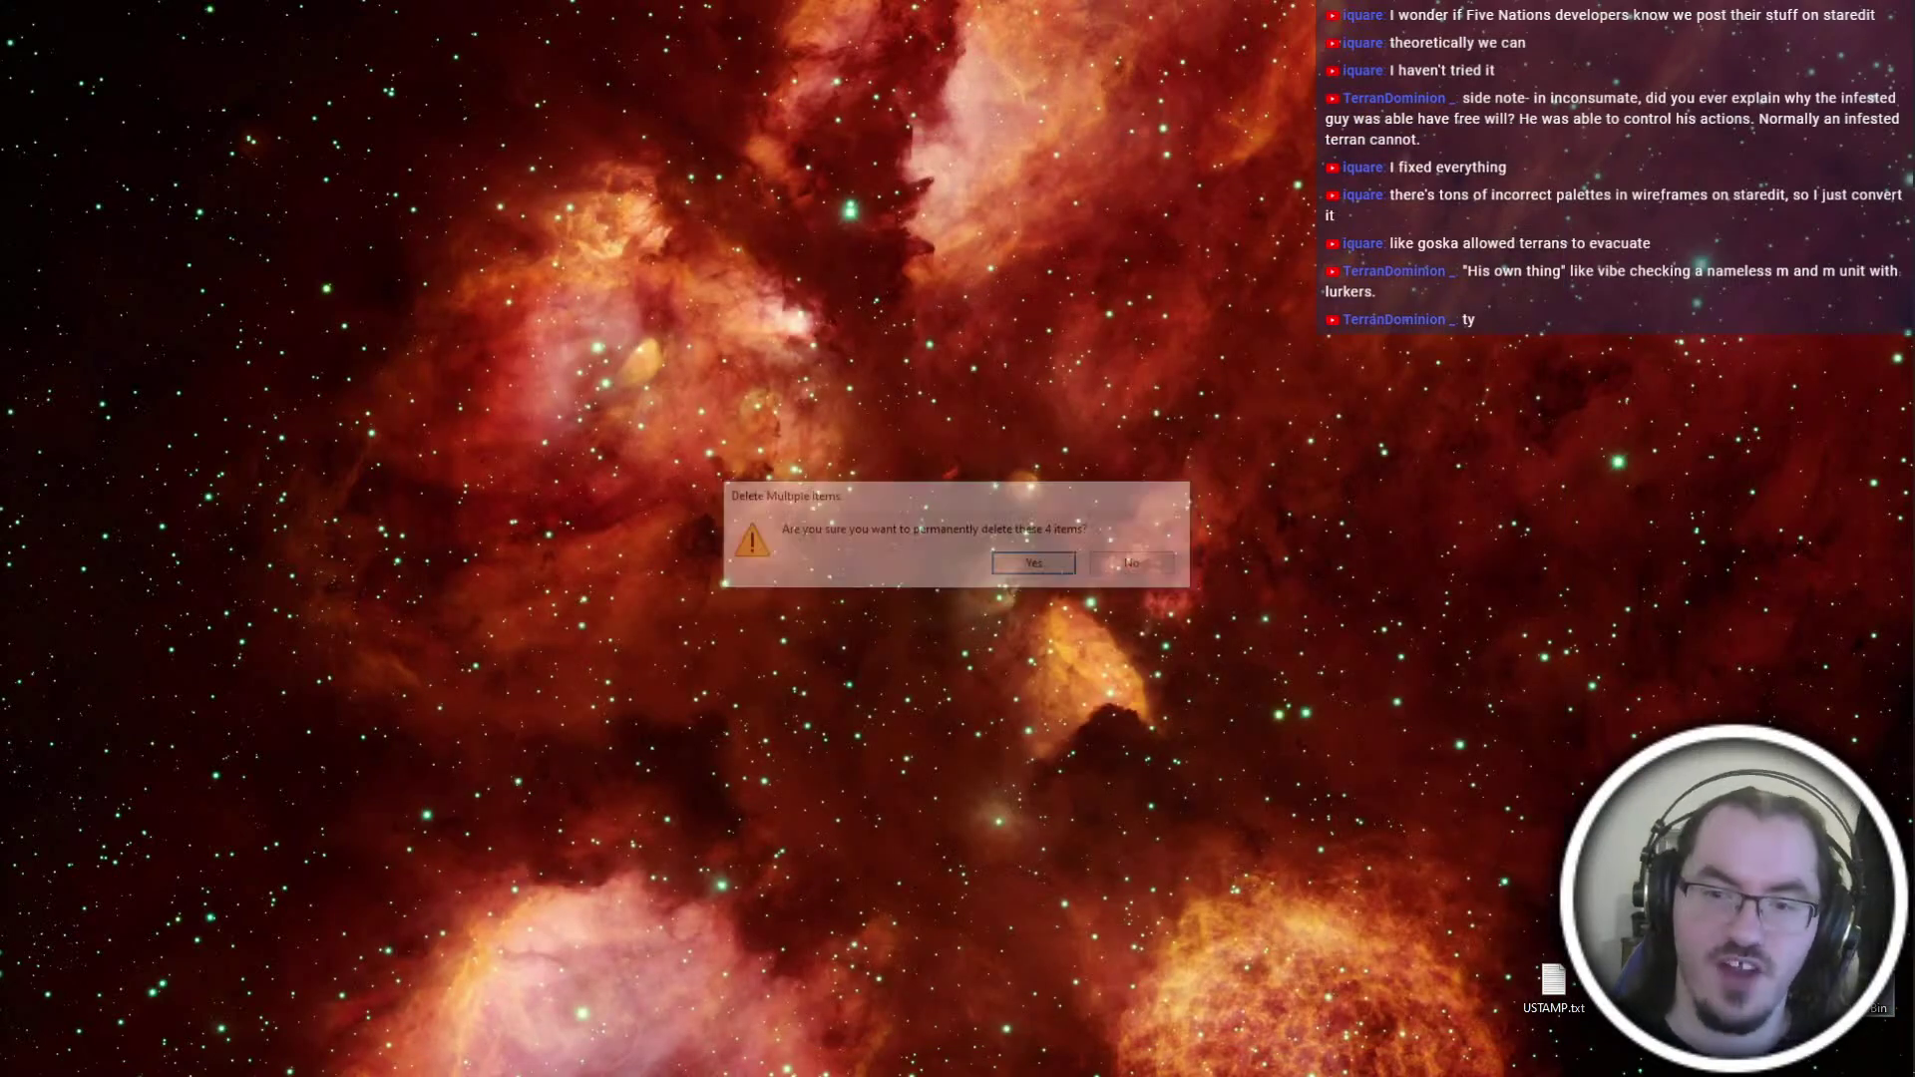
left_click(1034, 564)
Switch to the Git client and stage 4. The Shield.scx among the uncommitted changes of the _Deliverance-dev repository
key("ctrl+super+Right")
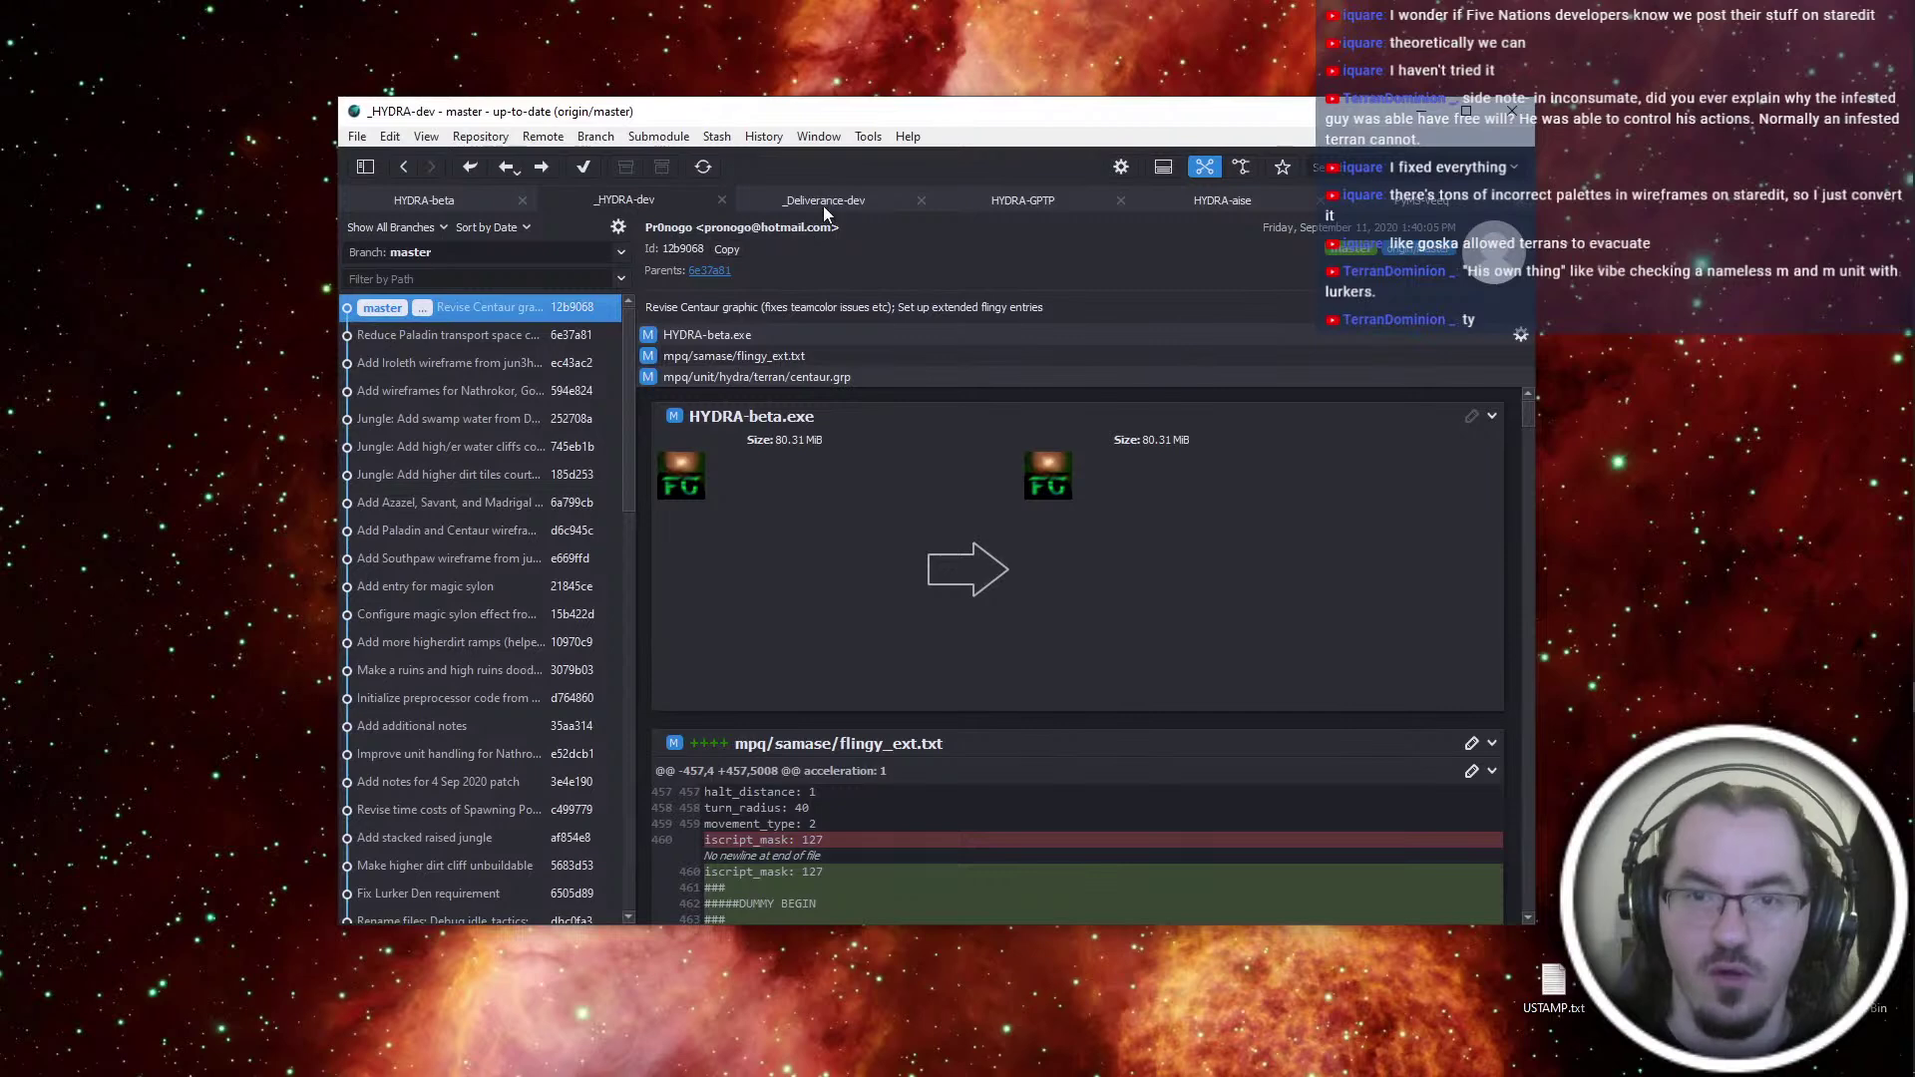
left_click(818, 206)
left_click(480, 308)
left_click(645, 333)
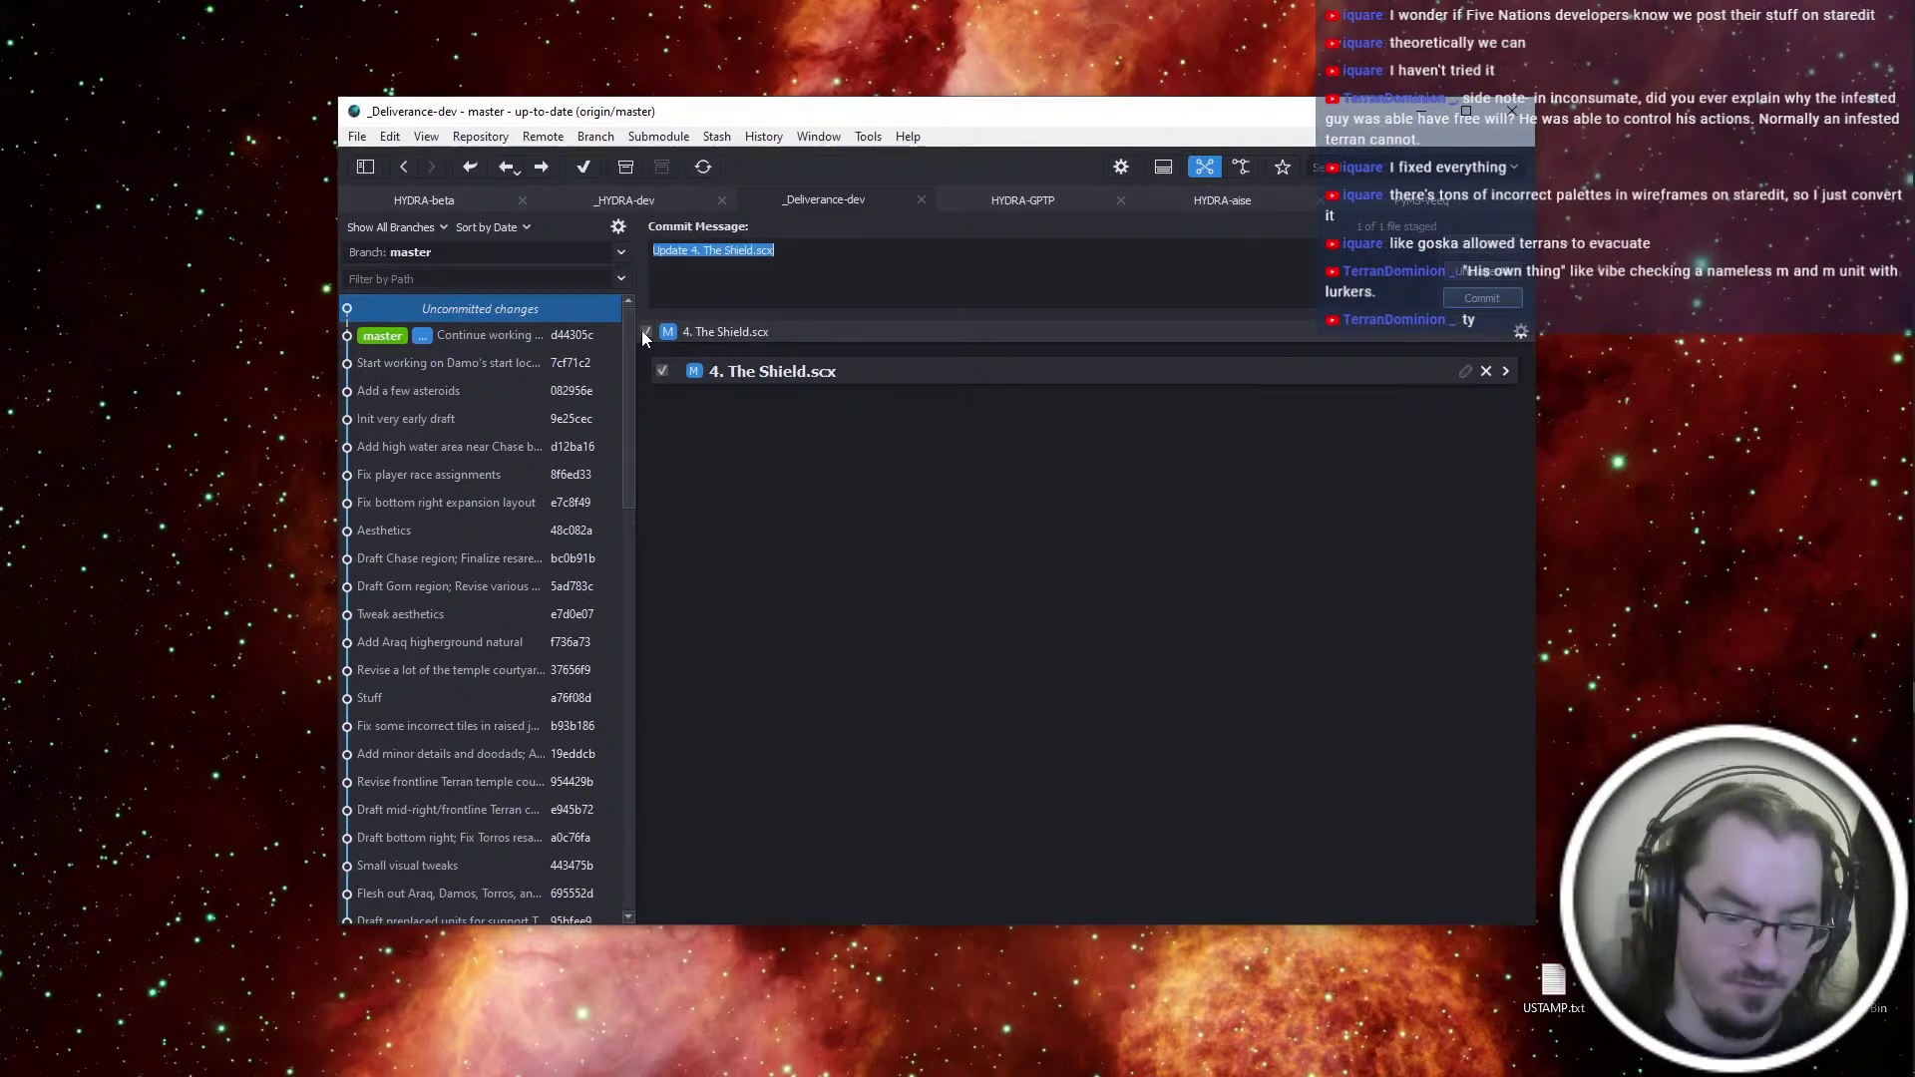
Enter "Continue work on asteroid region" as the commit message for the staged map file
type("Cont")
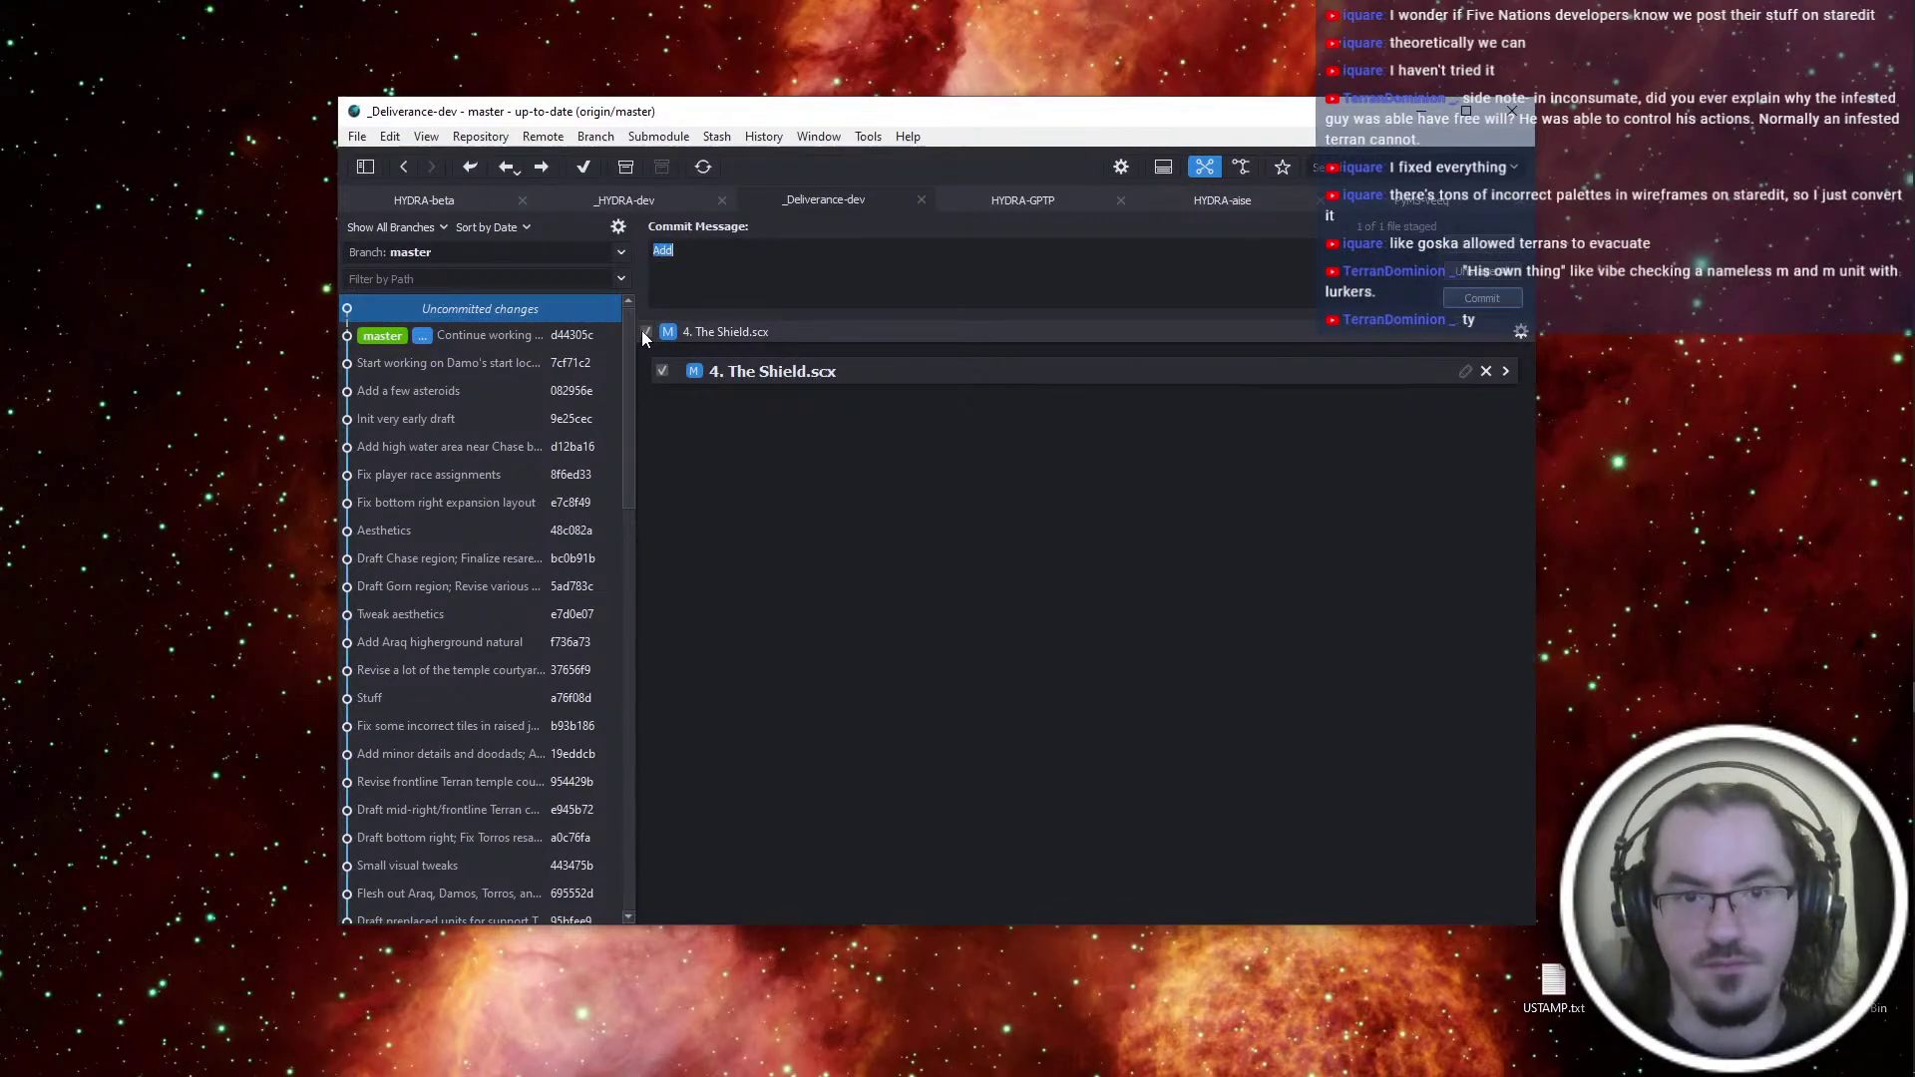
type("inue work on")
type("asteroid regio")
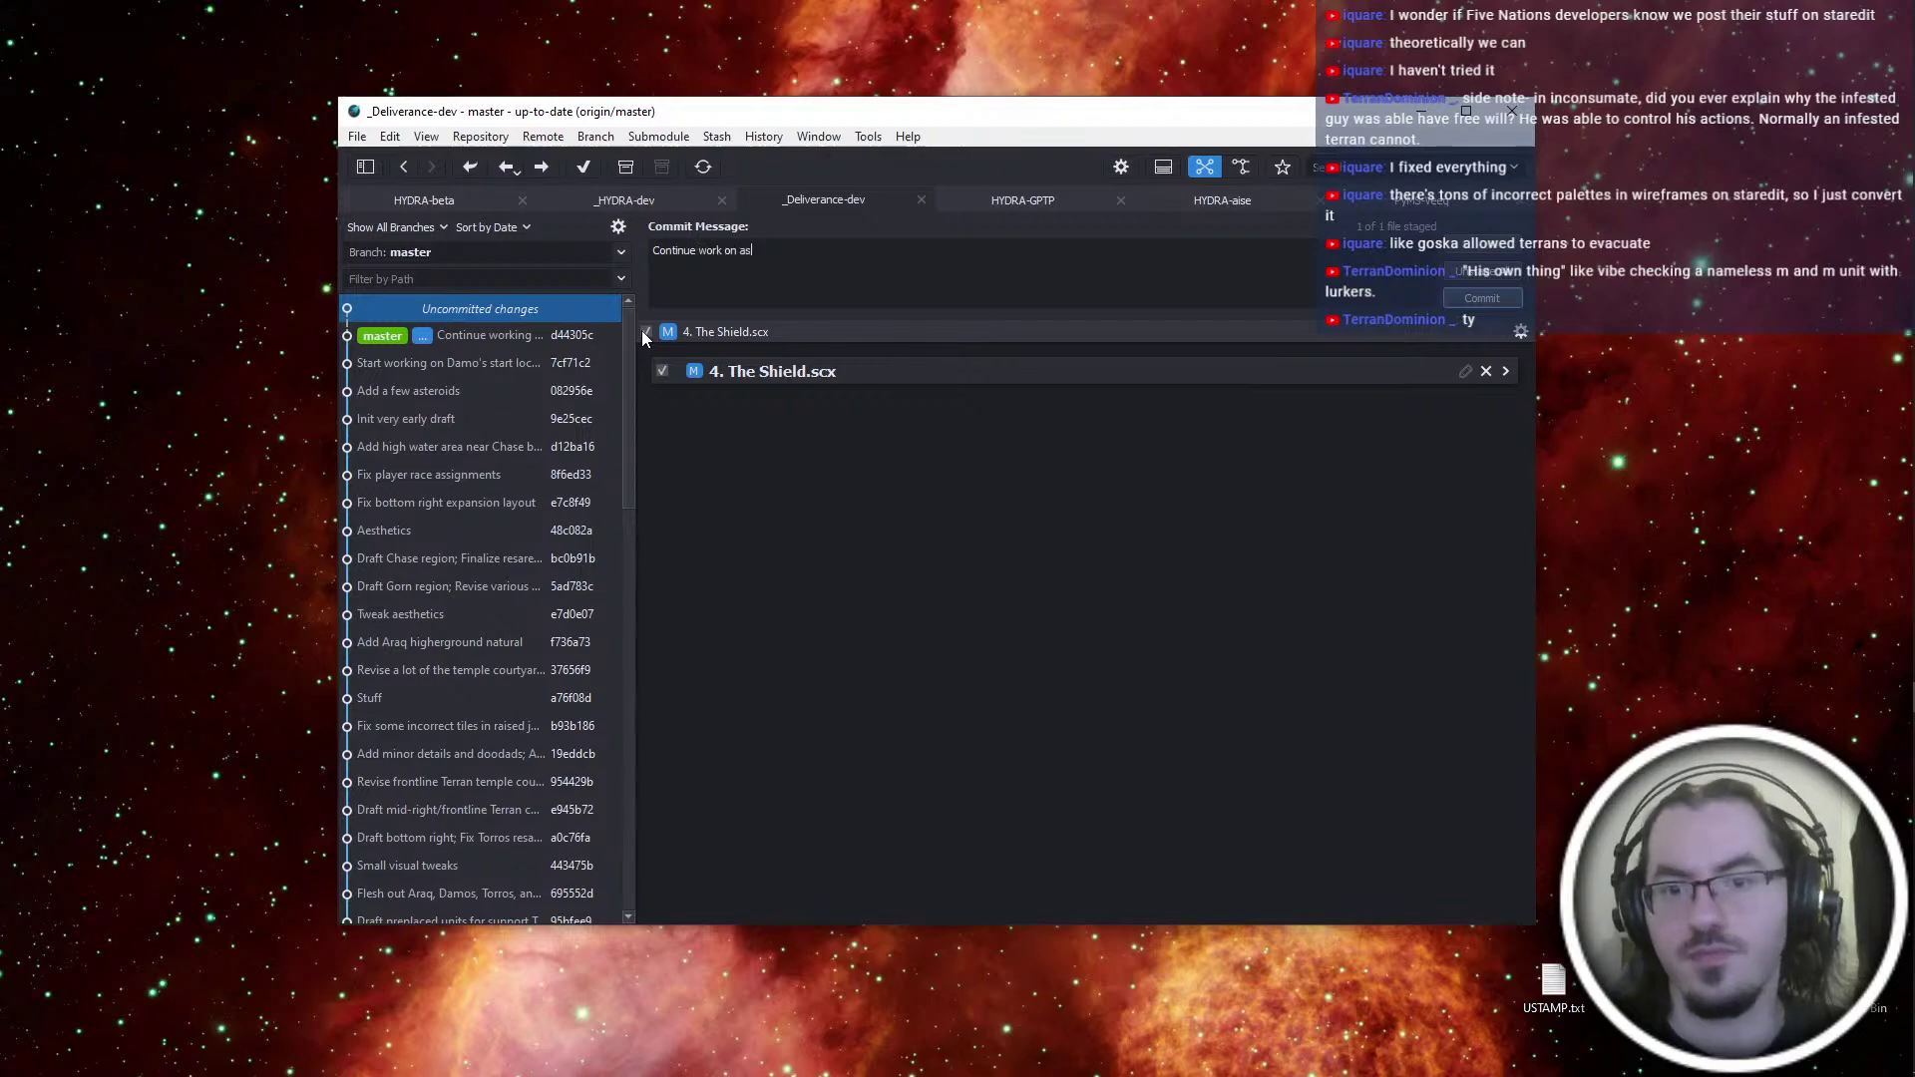
type("n")
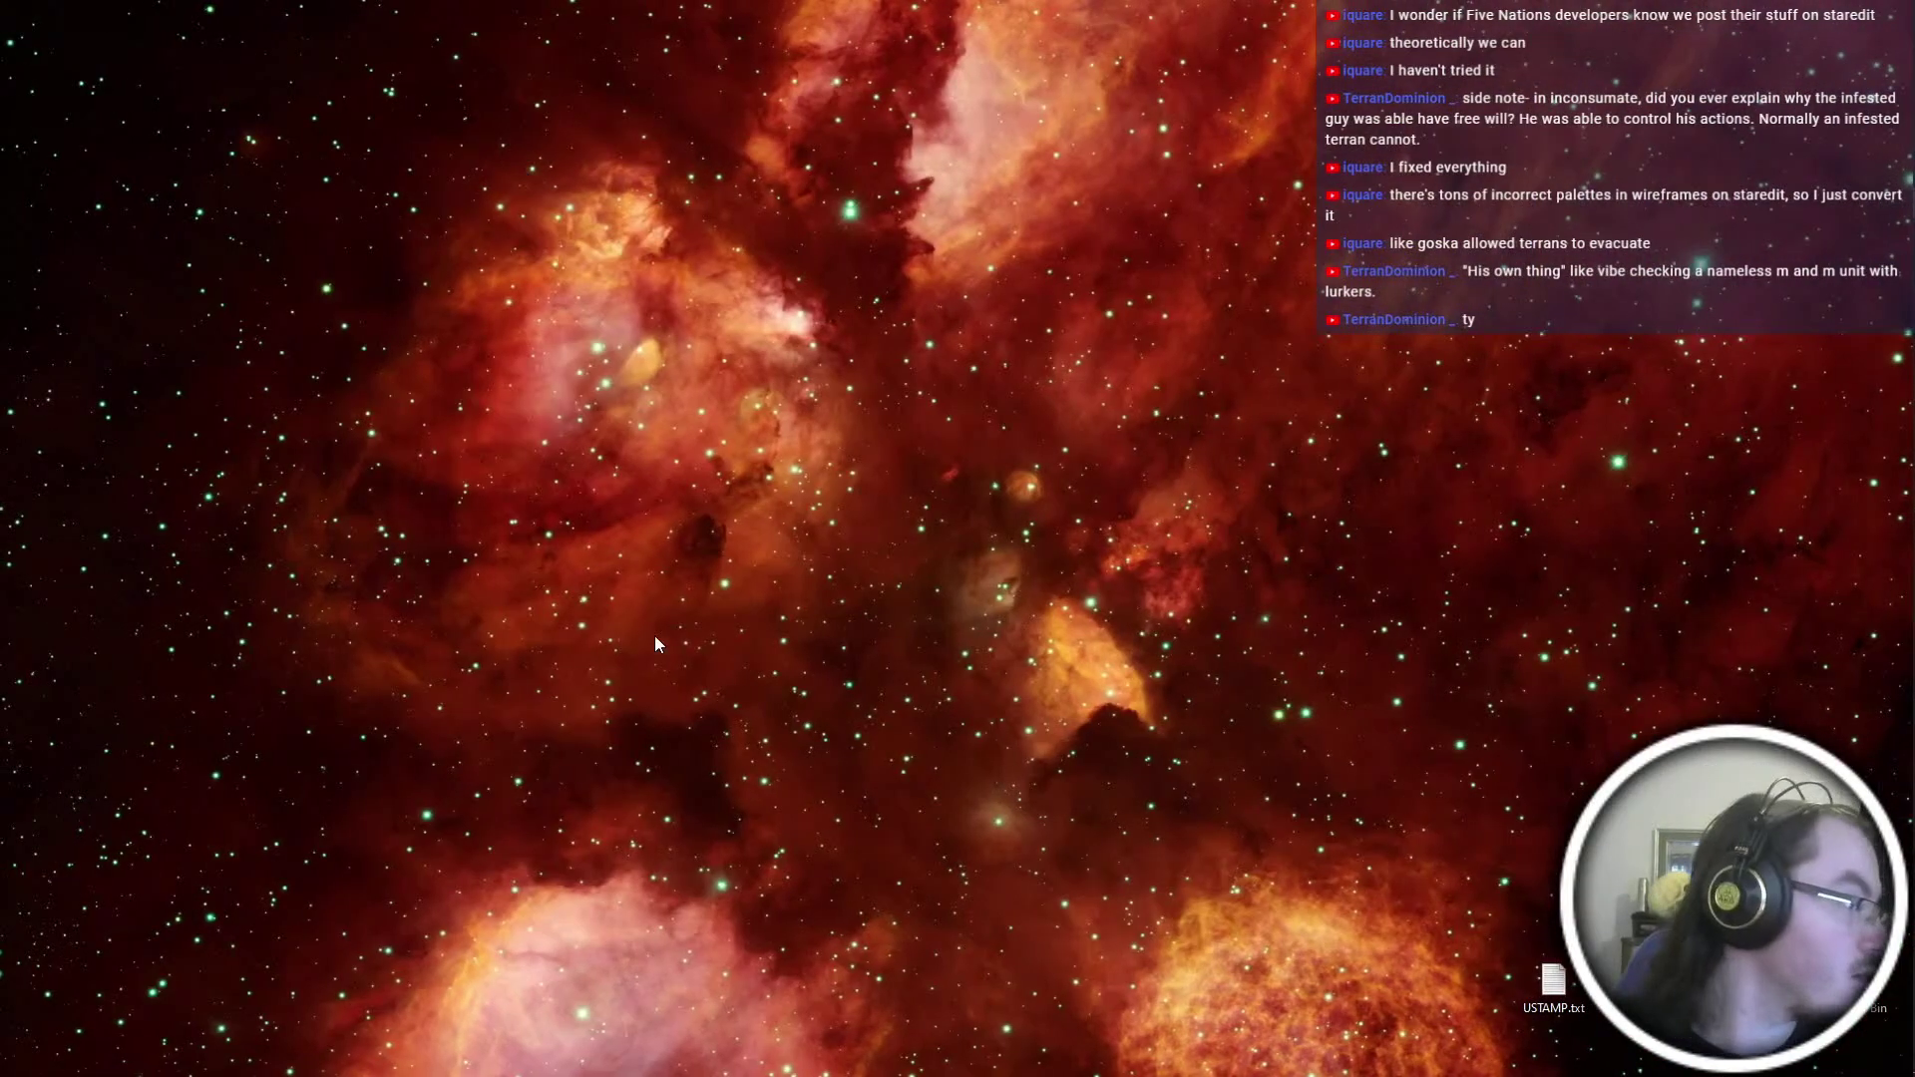
mouse_move(1912, 823)
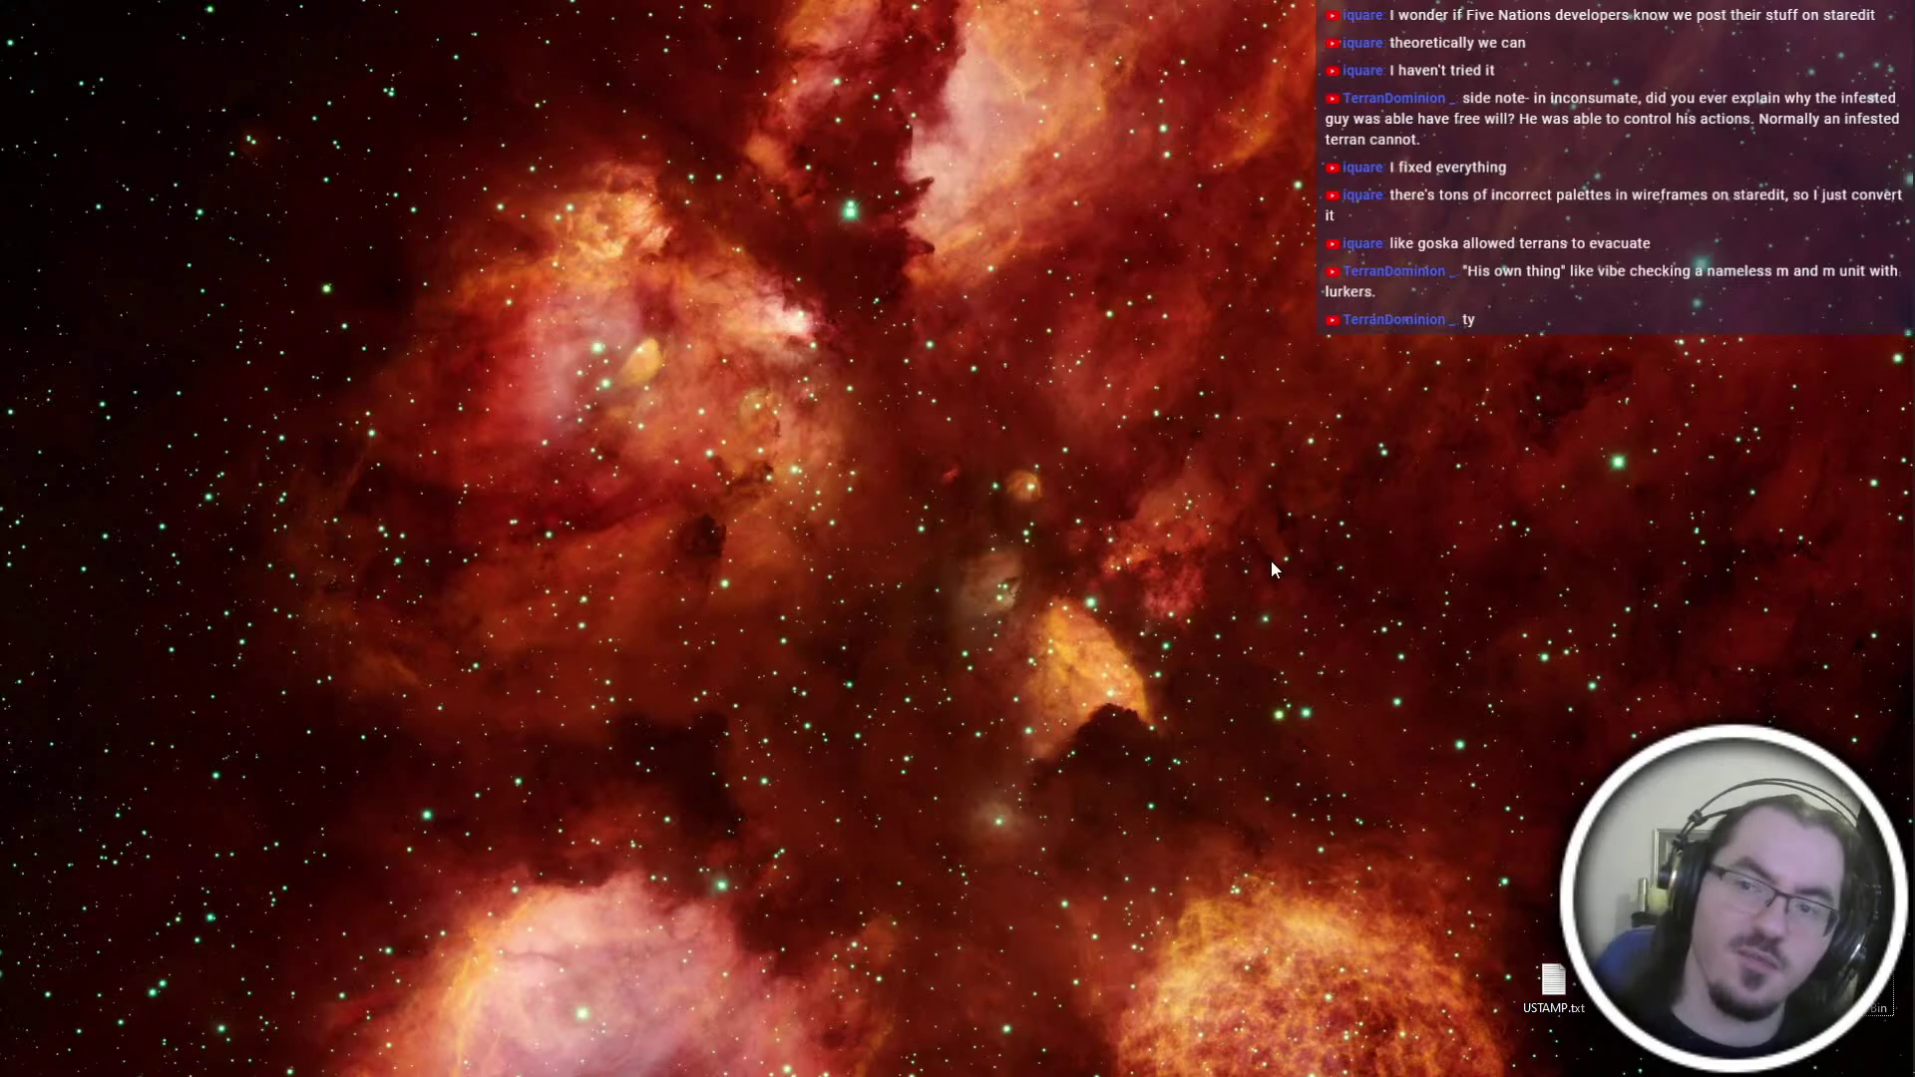
mouse_move(1913, 751)
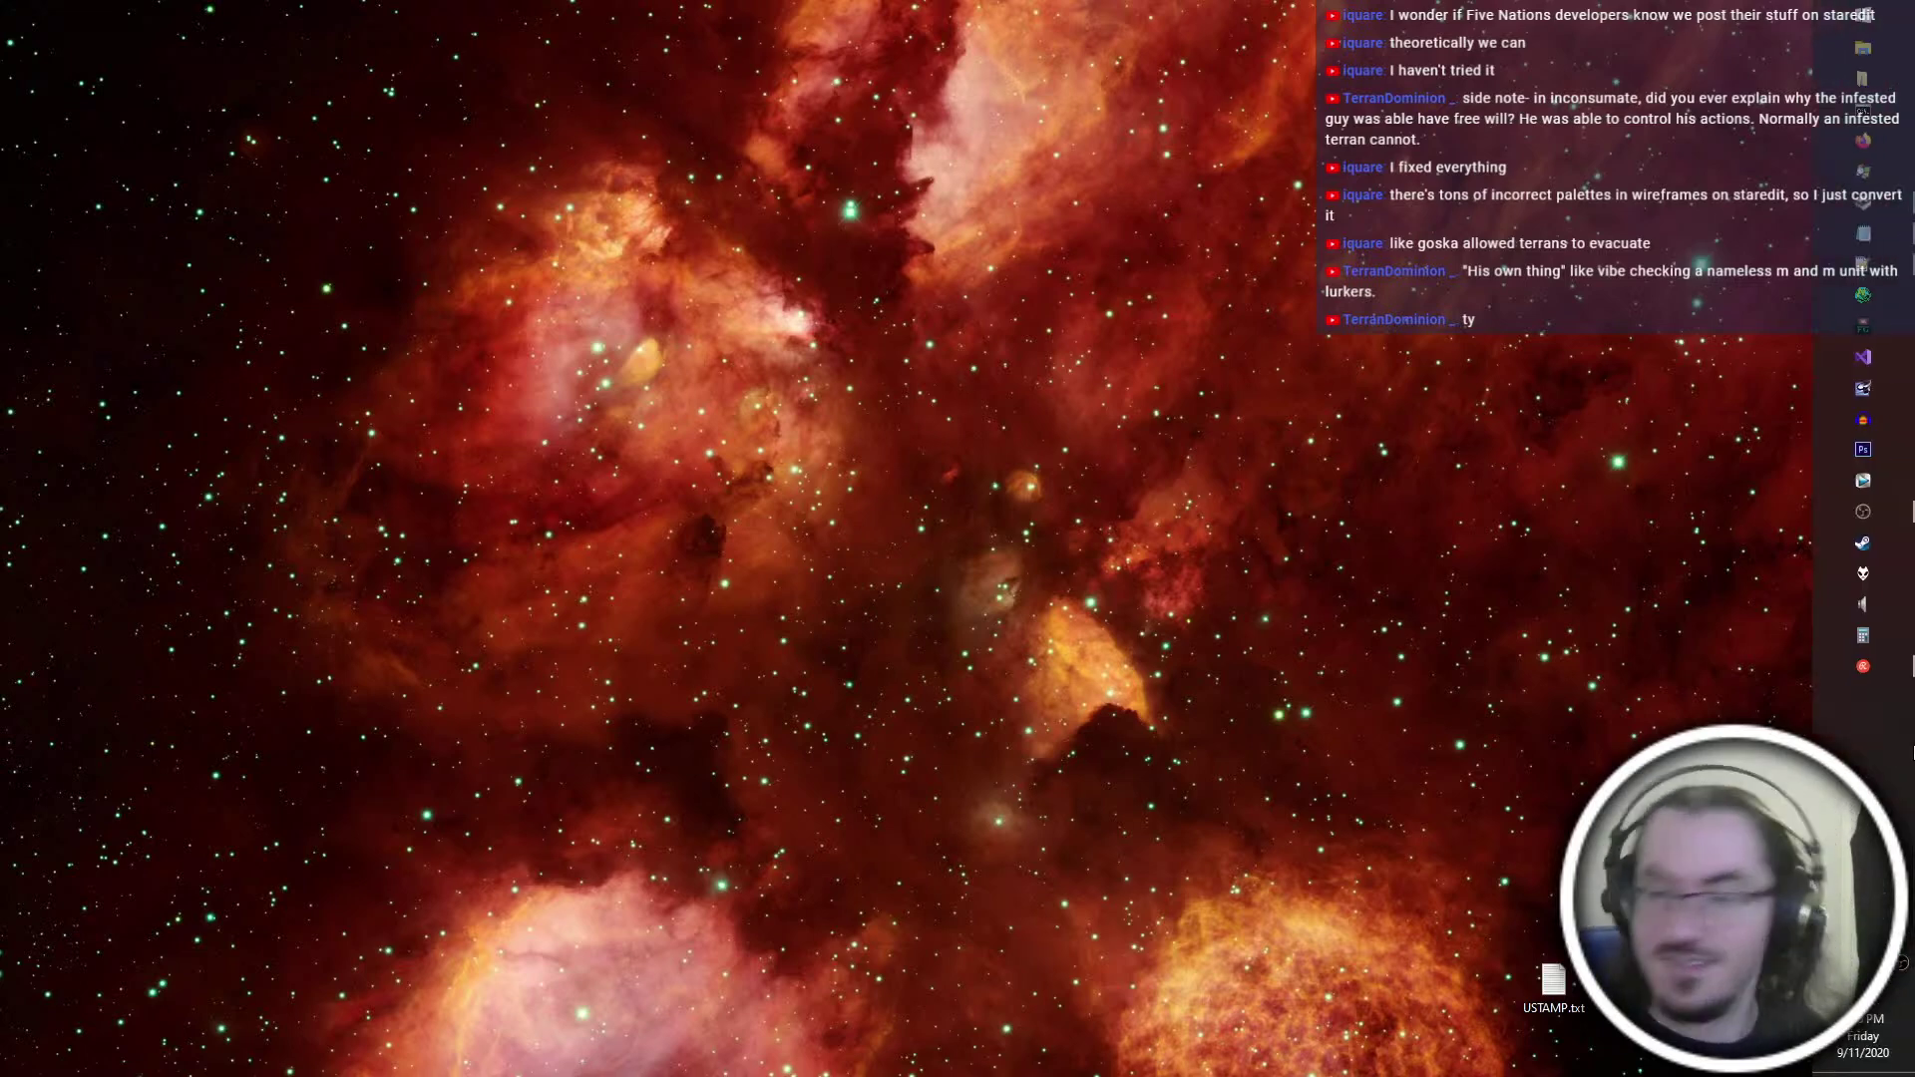